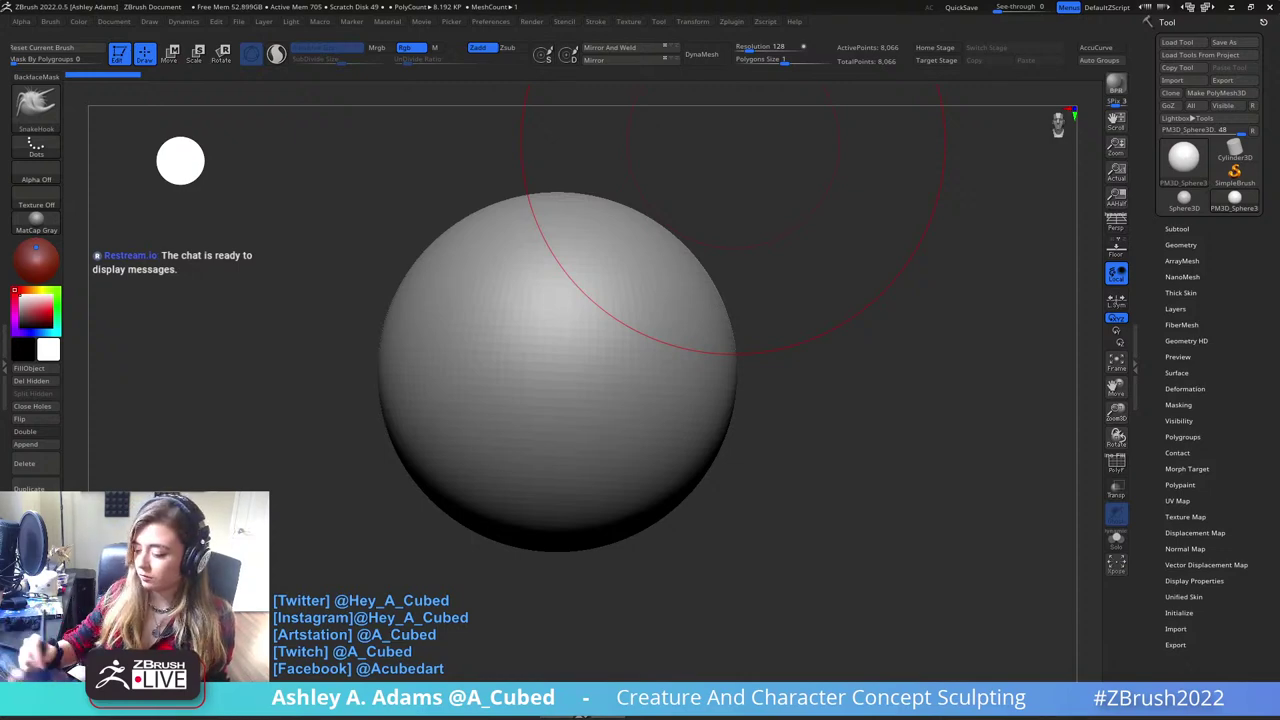
pyautogui.moveTo(654, 415)
pyautogui.keyDown('ctrl'); pyautogui.mouseDown(button='right')
pyautogui.moveTo(650, 368)
pyautogui.moveTo(696, 368)
pyautogui.mouseUp(button='right'); pyautogui.keyUp('ctrl')
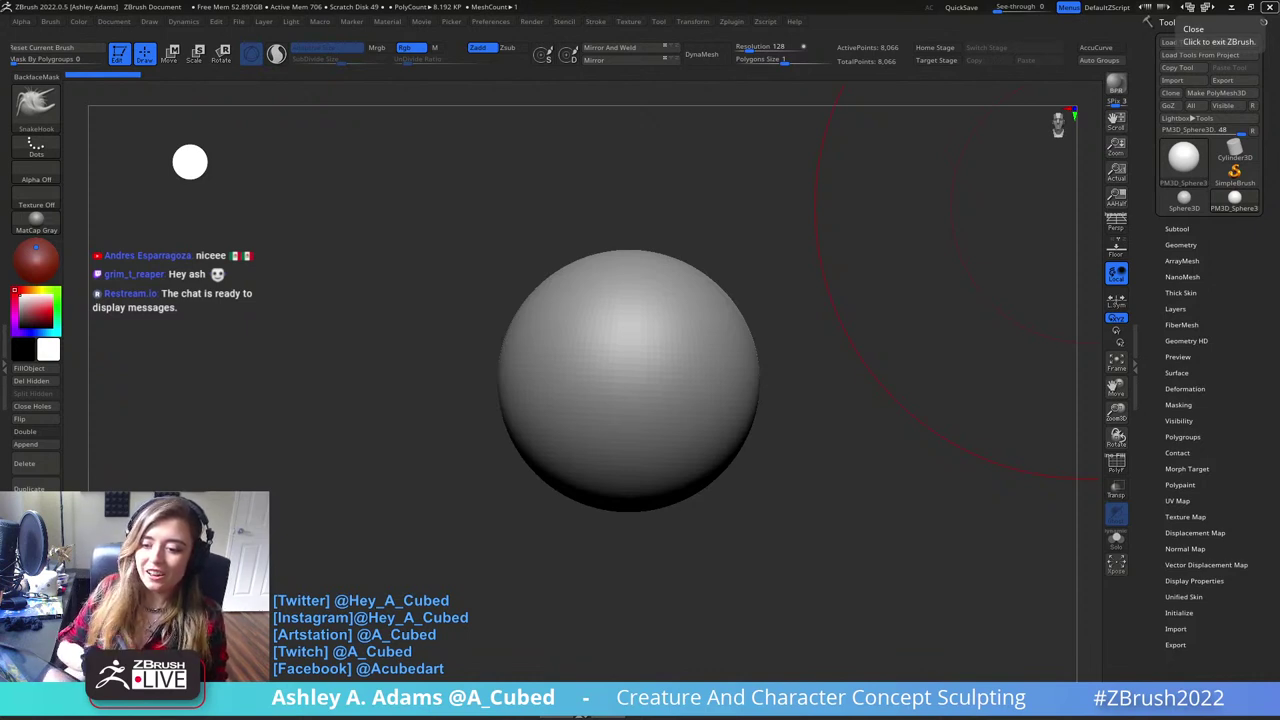
pyautogui.rightClick(748, 359)
pyautogui.moveTo(750, 361); pyautogui.dragTo(737, 361)
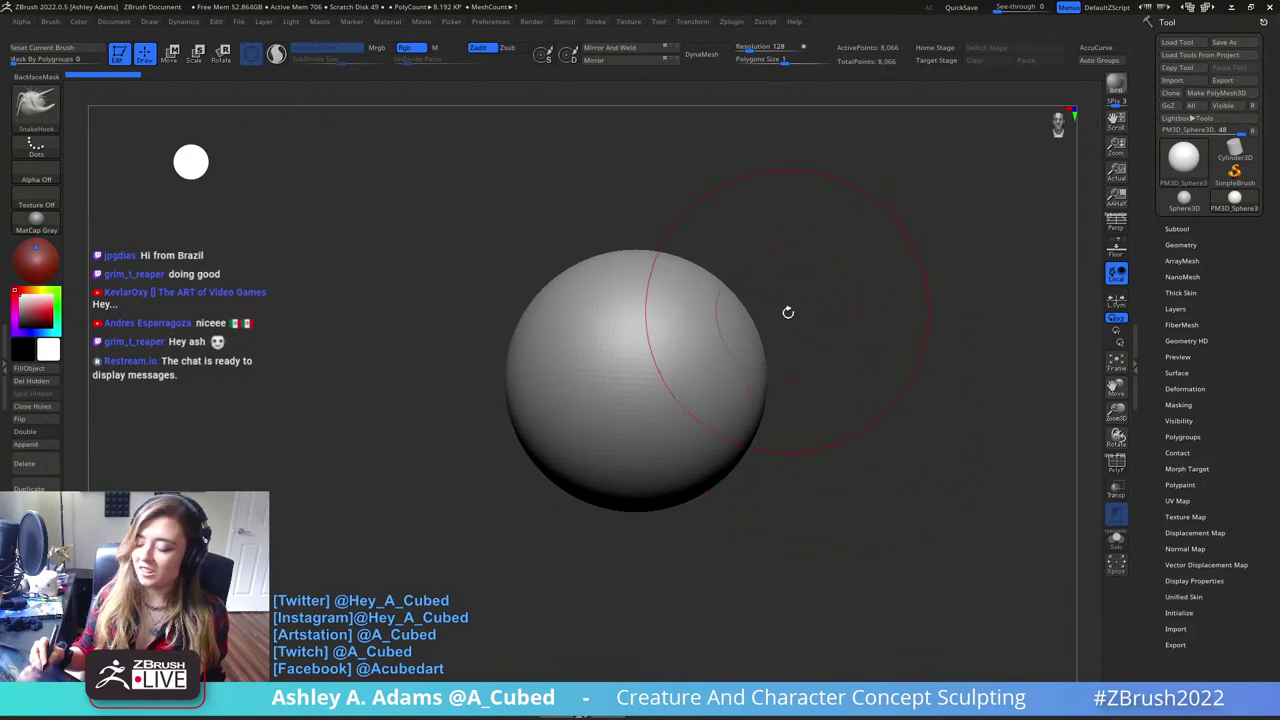
pyautogui.keyDown('alt'); pyautogui.moveTo(786, 380); pyautogui.dragTo(692, 335); pyautogui.keyUp('alt')
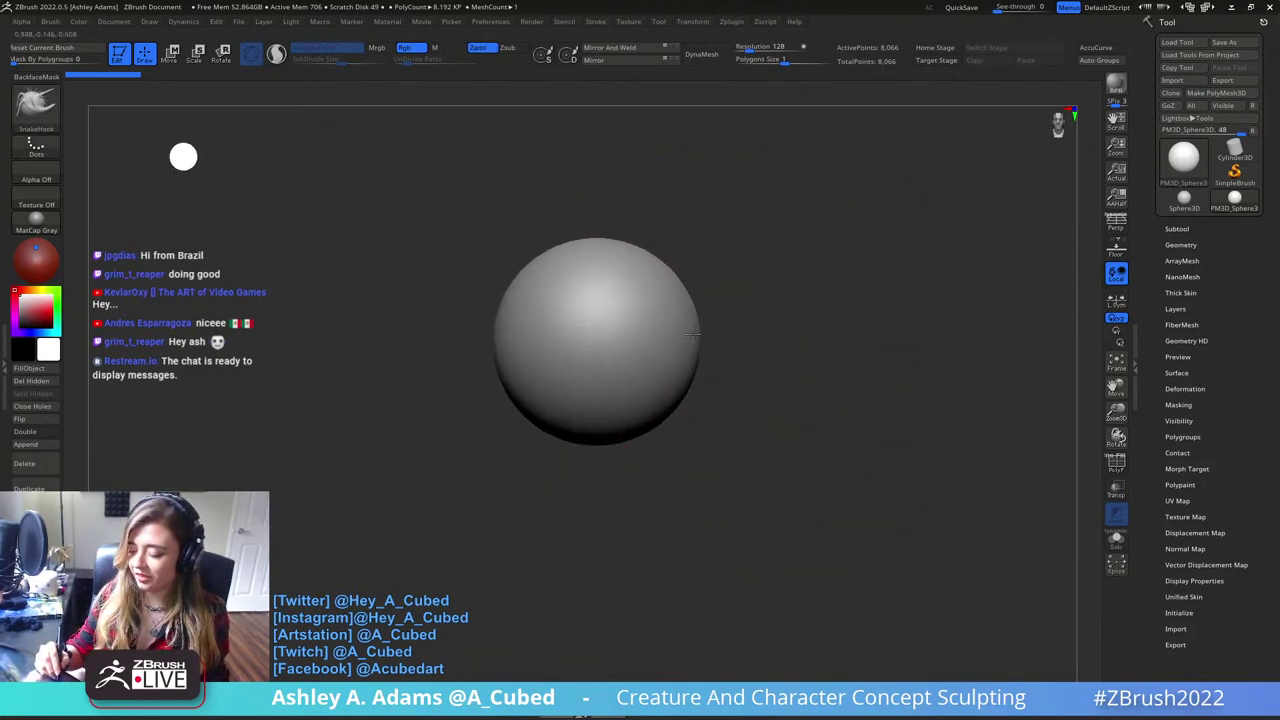
pyautogui.keyDown('alt'); pyautogui.moveTo(692, 335); pyautogui.dragTo(746, 345, button='right'); pyautogui.keyUp('alt')
pyautogui.rightClick(646, 406)
pyautogui.moveTo(746, 260)
pyautogui.mouseDown(button='right')
pyautogui.moveTo(729, 337)
pyautogui.moveTo(746, 308)
pyautogui.mouseUp(button='right')
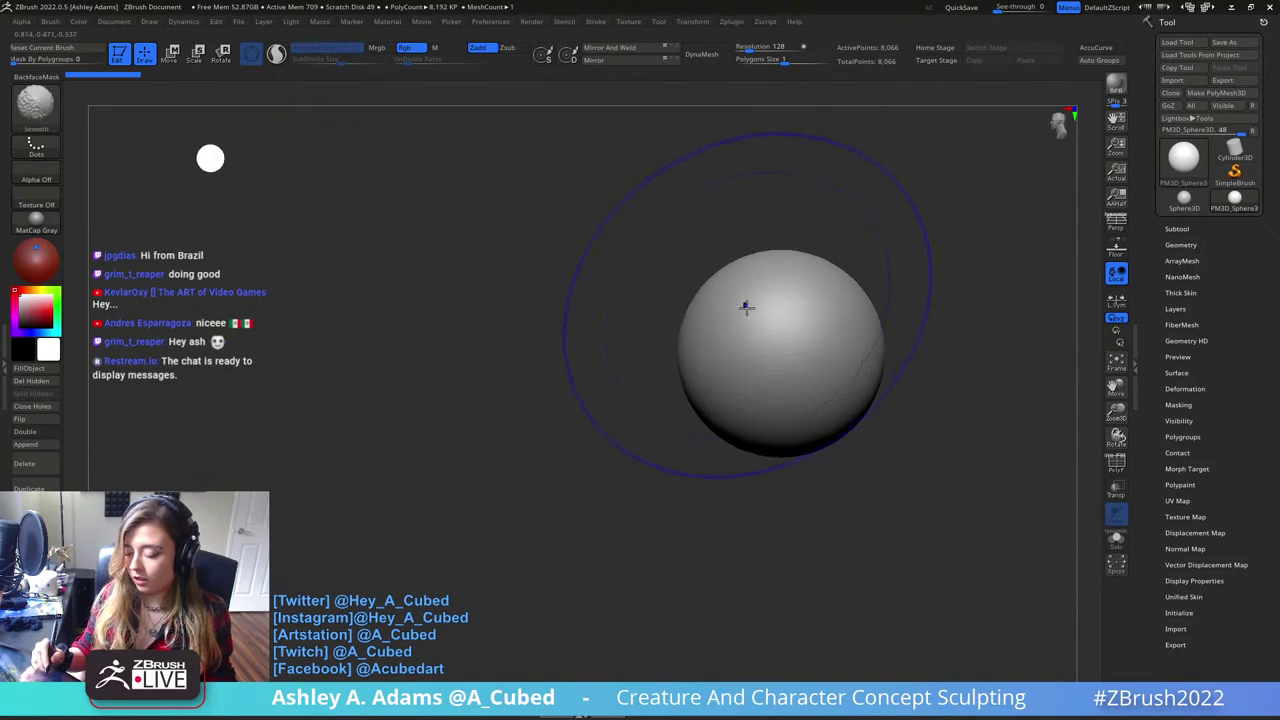
pyautogui.keyDown('alt'); pyautogui.moveTo(868, 340); pyautogui.dragTo(722, 351, button='right'); pyautogui.keyUp('alt')
pyautogui.moveTo(722, 310); pyautogui.dragTo(744, 308, button='right')
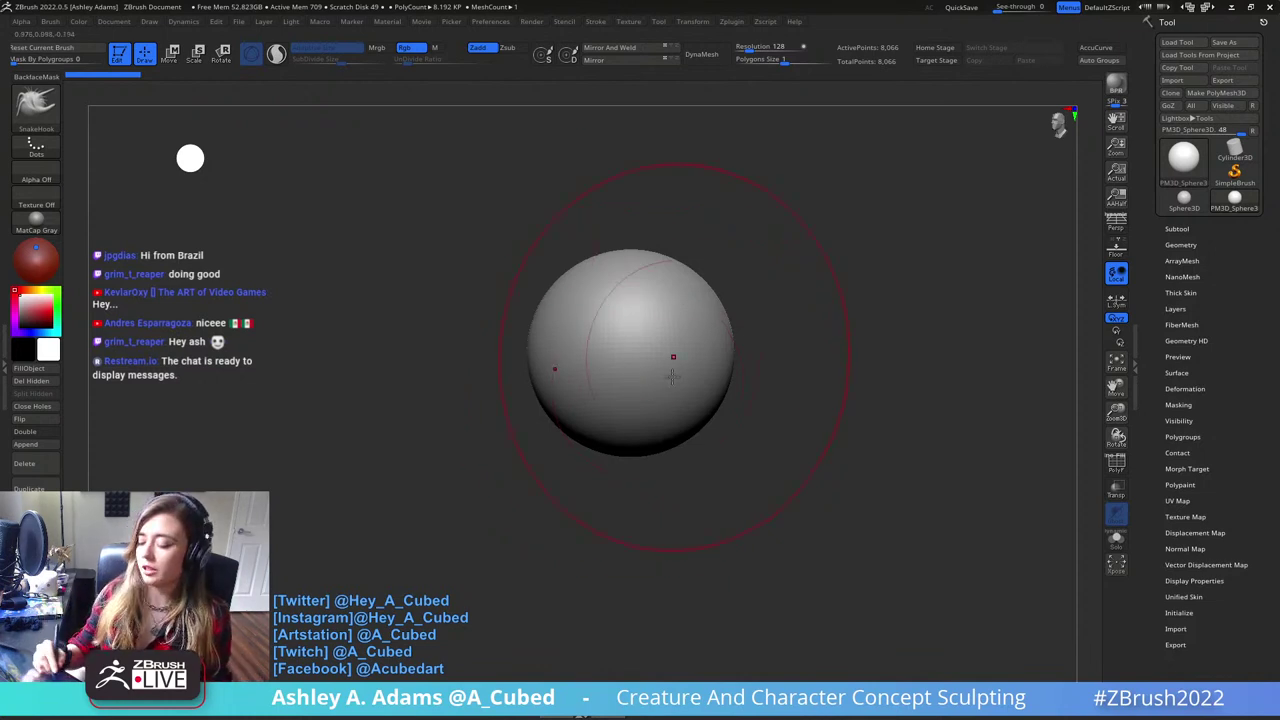
# - Pull the sphere into an elongated egg shape with the SnakeHook brush, keeping it symmetrical
pyautogui.moveTo(640, 422); pyautogui.dragTo(652, 530)
pyautogui.moveTo(691, 490)
pyautogui.keyDown('ctrl'); pyautogui.mouseDown(button='right')
pyautogui.moveTo(697, 360)
pyautogui.moveTo(695, 419)
pyautogui.mouseUp(button='right'); pyautogui.keyUp('ctrl')
pyautogui.moveTo(678, 392); pyautogui.dragTo(711, 340)
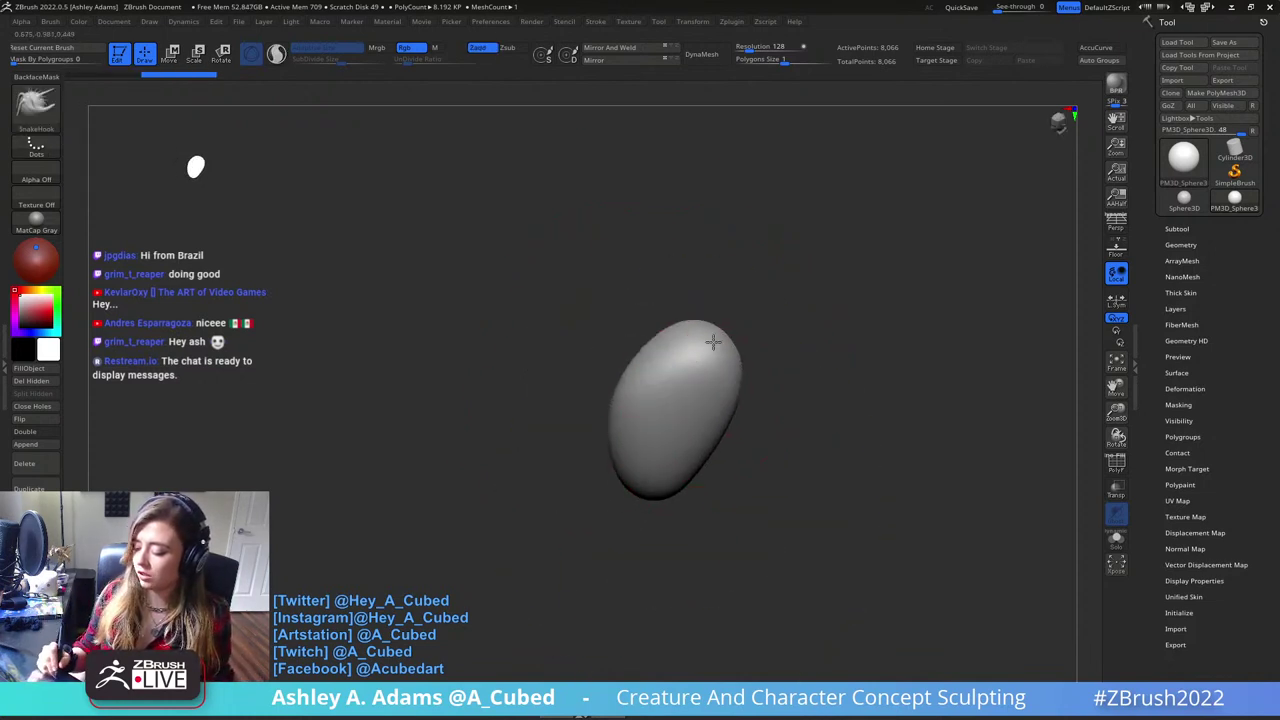
pyautogui.moveTo(711, 340)
pyautogui.mouseDown(button='right')
pyautogui.moveTo(711, 354)
pyautogui.moveTo(697, 298)
pyautogui.mouseUp(button='right')
pyautogui.moveTo(717, 408); pyautogui.dragTo(682, 277)
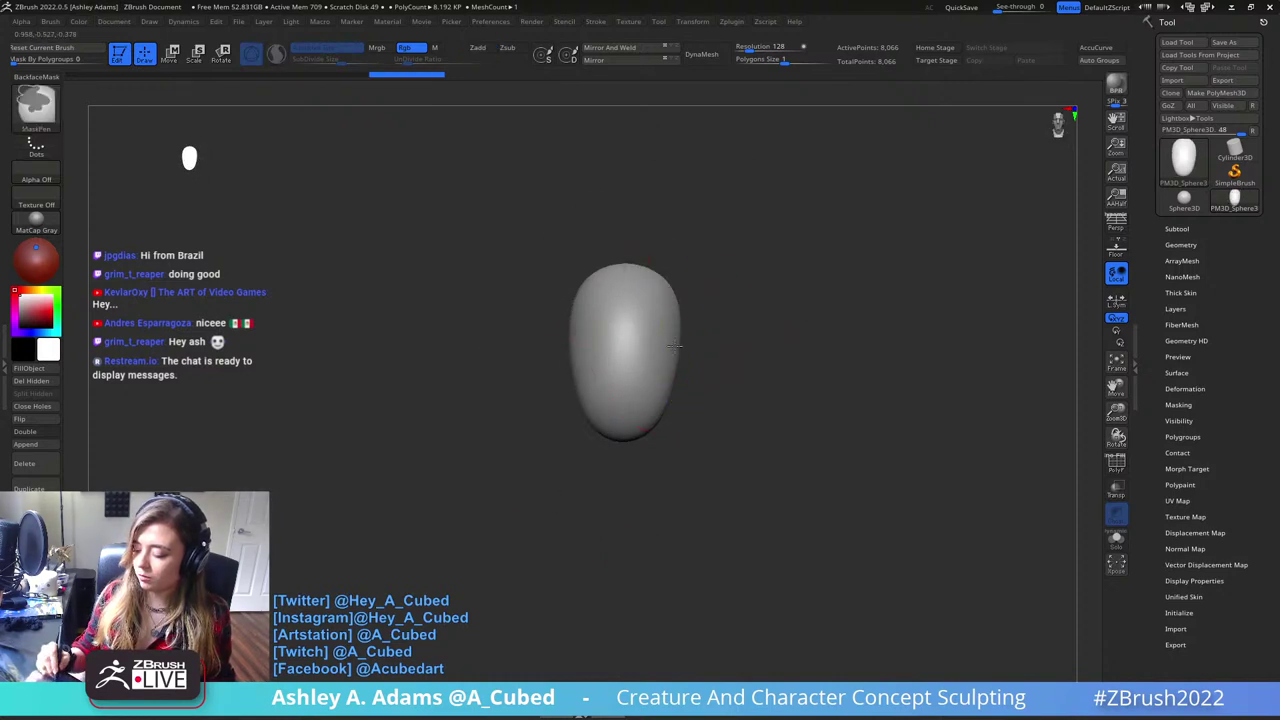
# - Mask the middle of the egg shape, pull a pointed lobe outward and upward on each side, and clear the mask
pyautogui.keyDown('ctrl'); pyautogui.click(735, 356); pyautogui.keyUp('ctrl')
pyautogui.rightClick(735, 354)
pyautogui.moveTo(687, 341); pyautogui.dragTo(726, 307)
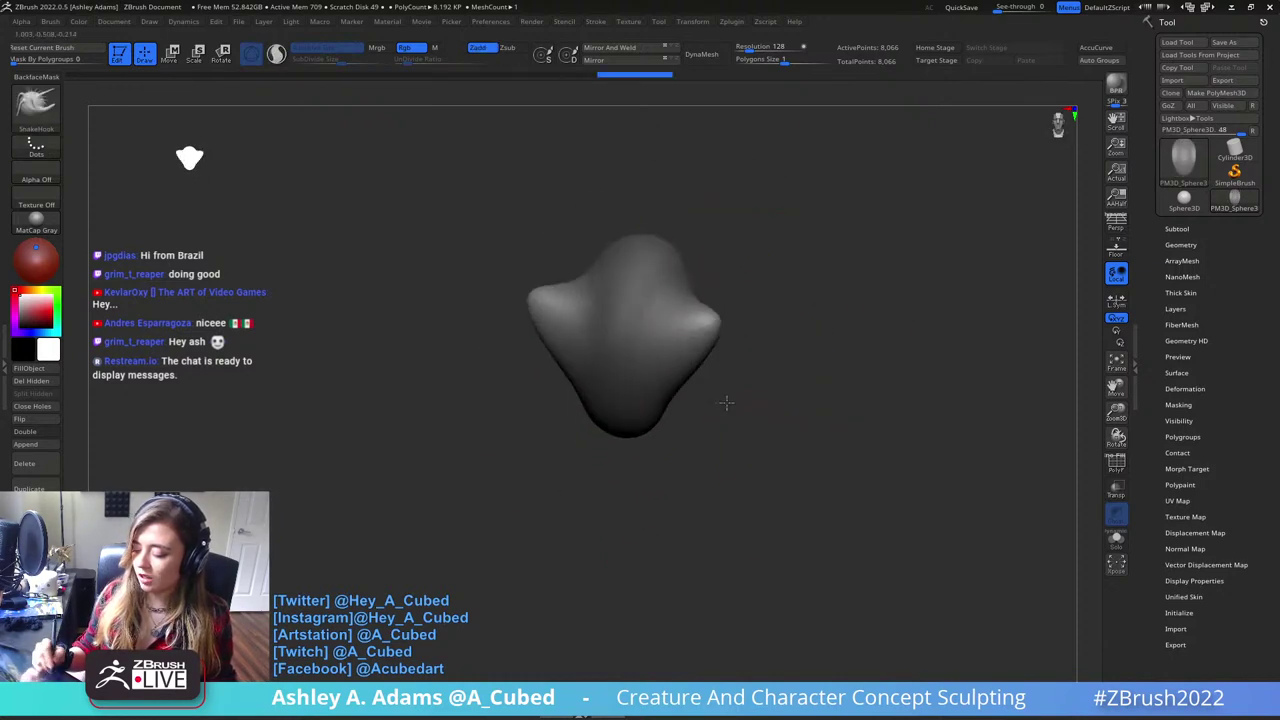
pyautogui.moveTo(726, 403); pyautogui.dragTo(708, 418)
pyautogui.moveTo(702, 300)
pyautogui.mouseDown()
pyautogui.moveTo(711, 251)
pyautogui.moveTo(724, 254)
pyautogui.mouseUp()
pyautogui.keyDown('ctrl'); pyautogui.moveTo(737, 397); pyautogui.dragTo(764, 372); pyautogui.keyUp('ctrl')
pyautogui.moveTo(724, 368); pyautogui.dragTo(700, 322, button='right')
pyautogui.moveTo(671, 400)
pyautogui.keyDown('ctrl'); pyautogui.mouseDown()
pyautogui.moveTo(640, 407)
pyautogui.moveTo(704, 392)
pyautogui.mouseUp(); pyautogui.keyUp('ctrl')
# - Stretch the front end downward into a forked muzzle and draw the opposite end back into a long curved head with SnakeHook
pyautogui.press('space')
pyautogui.press('space')
pyautogui.moveTo(700, 402); pyautogui.dragTo(663, 423, button='right')
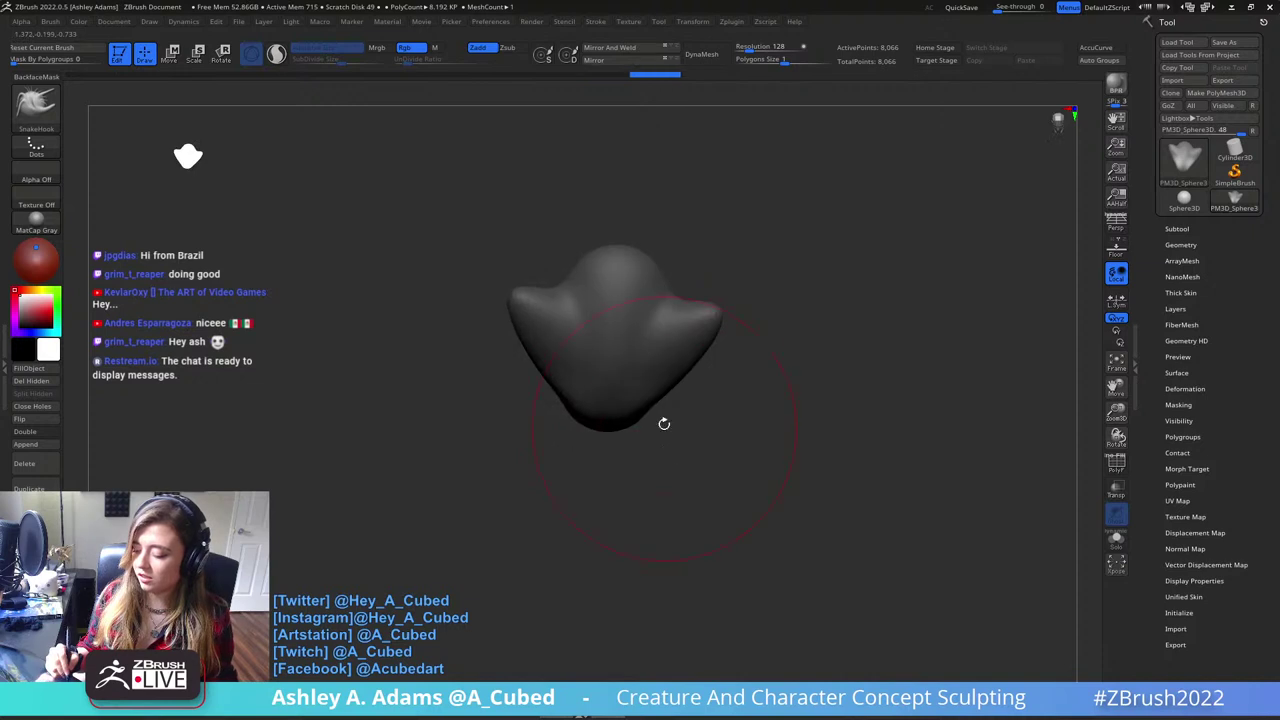
pyautogui.moveTo(645, 420)
pyautogui.mouseDown()
pyautogui.moveTo(677, 490)
pyautogui.moveTo(637, 520)
pyautogui.mouseUp()
pyautogui.moveTo(703, 363); pyautogui.dragTo(703, 316, button='right')
pyautogui.moveTo(676, 420)
pyautogui.mouseDown()
pyautogui.moveTo(706, 462)
pyautogui.moveTo(642, 512)
pyautogui.moveTo(700, 472)
pyautogui.moveTo(791, 349)
pyautogui.moveTo(648, 425)
pyautogui.moveTo(651, 412)
pyautogui.mouseUp()
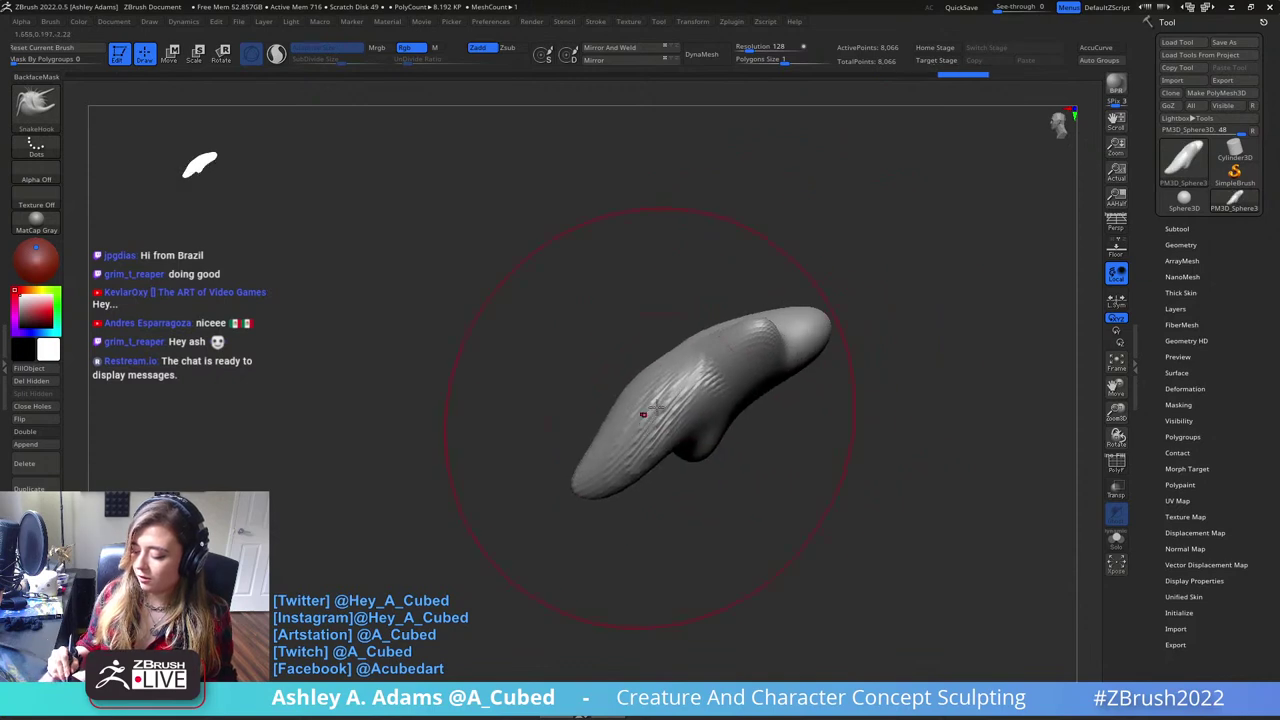
pyautogui.moveTo(775, 318); pyautogui.dragTo(896, 311)
pyautogui.moveTo(836, 385); pyautogui.dragTo(821, 346)
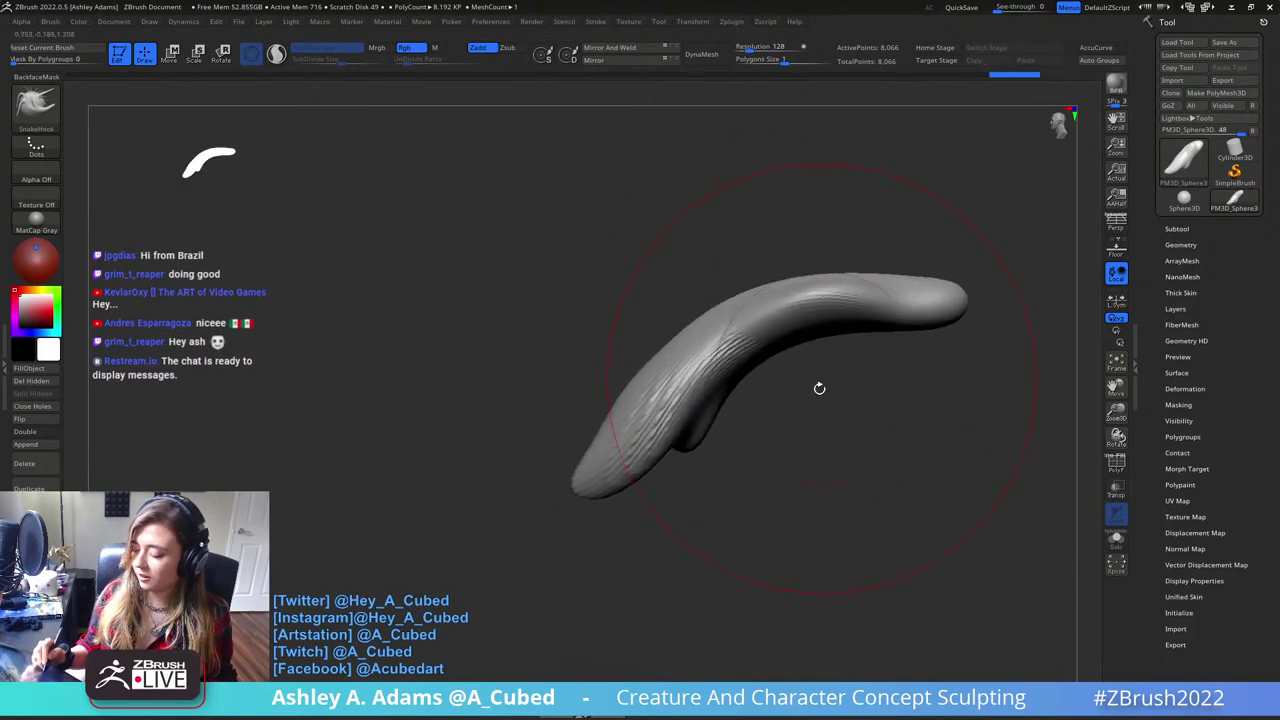
# - Extend the paired side lobes at the rear of the head with SnakeHook
pyautogui.keyDown('ctrl'); pyautogui.moveTo(820, 386); pyautogui.dragTo(735, 376, button='right'); pyautogui.keyUp('ctrl')
pyautogui.moveTo(735, 376); pyautogui.dragTo(728, 356)
pyautogui.rightClick(643, 431)
pyautogui.moveTo(643, 431)
pyautogui.mouseDown(button='right')
pyautogui.moveTo(775, 247)
pyautogui.moveTo(751, 294)
pyautogui.mouseUp(button='right')
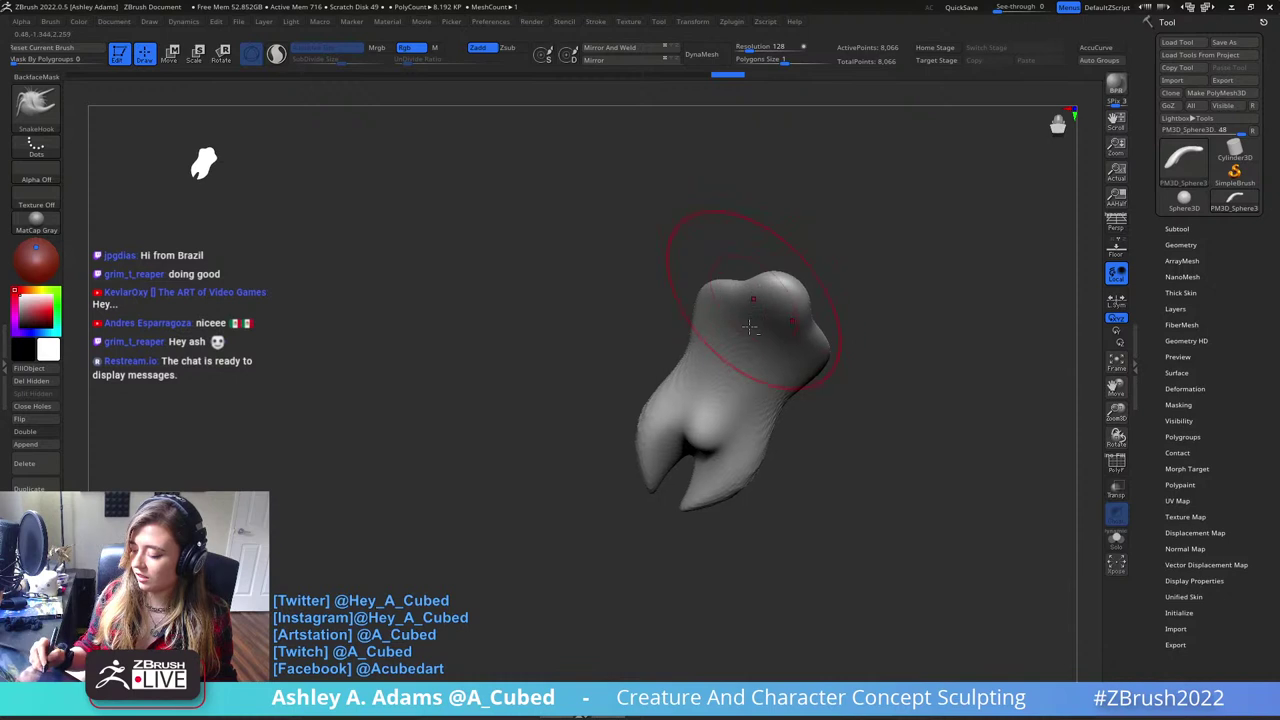
pyautogui.moveTo(751, 294); pyautogui.dragTo(765, 268)
# - Switch to the ClayBuildup brush
pyautogui.press('b')
pyautogui.press('c')
pyautogui.press('b')
pyautogui.moveTo(711, 425)
pyautogui.mouseDown()
pyautogui.moveTo(776, 304)
pyautogui.moveTo(780, 345)
pyautogui.mouseUp()
pyautogui.hotkey('ctrl', 'z')
pyautogui.hotkey('ctrl', 'z')
pyautogui.hotkey('ctrl', 'z')
# - Enable BackfaceMask, adjust the brush size, and build up clay over the top surface of the head
pyautogui.click(50, 77)
pyautogui.moveTo(780, 345)
pyautogui.mouseDown(button='right')
pyautogui.moveTo(854, 374)
pyautogui.moveTo(803, 377)
pyautogui.moveTo(800, 346)
pyautogui.moveTo(829, 320)
pyautogui.moveTo(741, 442)
pyautogui.mouseUp(button='right')
pyautogui.press('s')
pyautogui.moveTo(650, 490); pyautogui.dragTo(748, 345)
pyautogui.moveTo(764, 412)
pyautogui.mouseDown(button='right')
pyautogui.moveTo(740, 454)
pyautogui.moveTo(754, 366)
pyautogui.mouseUp(button='right')
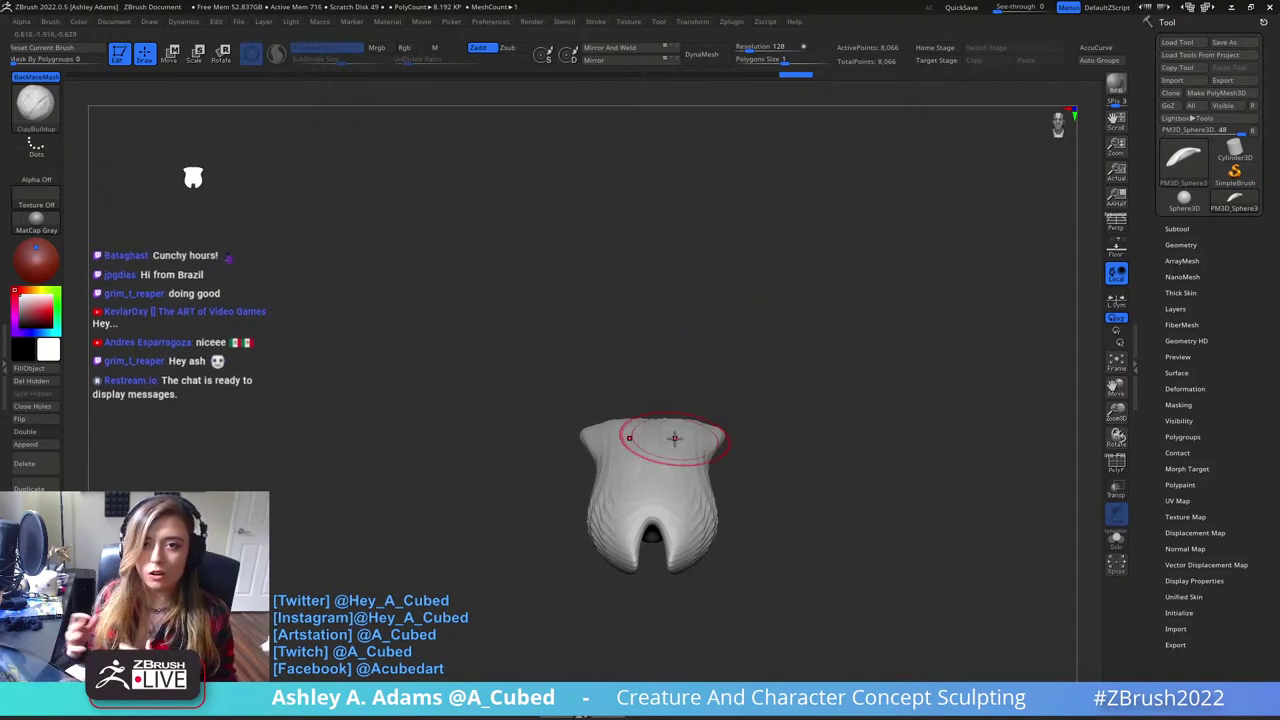
# - Mask the area around the side lobes on top of the head and invert the mask
pyautogui.moveTo(675, 438); pyautogui.dragTo(724, 378, button='right')
pyautogui.rightClick(668, 504)
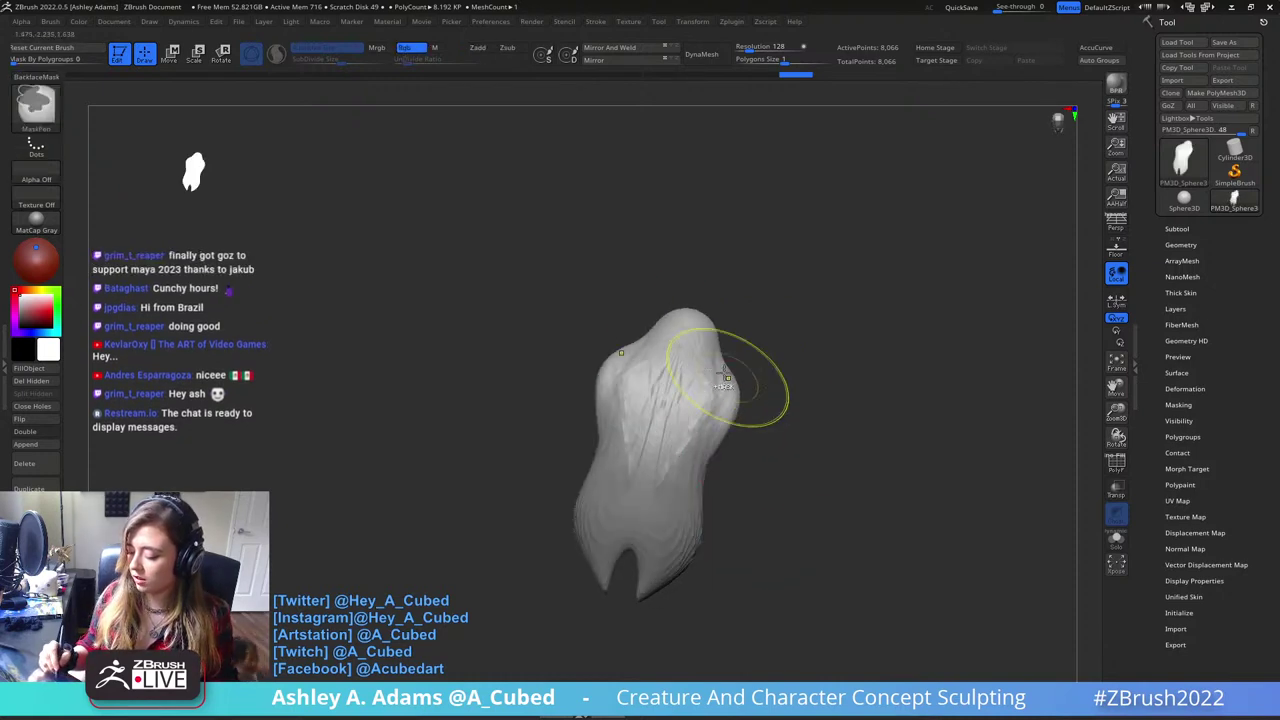
pyautogui.moveTo(724, 378)
pyautogui.keyDown('ctrl'); pyautogui.mouseDown()
pyautogui.moveTo(688, 433)
pyautogui.moveTo(640, 450)
pyautogui.moveTo(640, 480)
pyautogui.mouseUp(); pyautogui.keyUp('ctrl')
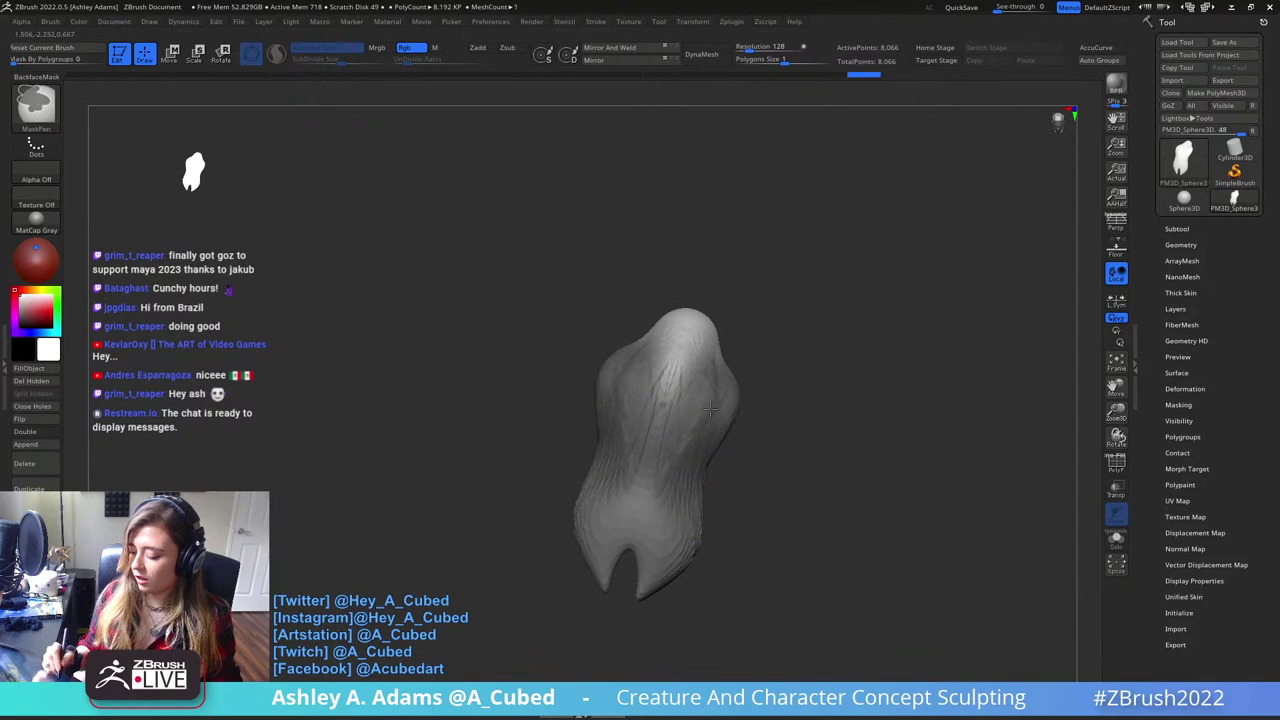
pyautogui.keyDown('ctrl'); pyautogui.click(760, 502); pyautogui.keyUp('ctrl')
# - Pull the two side lobes outward into long pointed horns with SnakeHook
pyautogui.press('space')
pyautogui.moveTo(760, 476); pyautogui.dragTo(768, 405, button='right')
pyautogui.moveTo(795, 362); pyautogui.dragTo(749, 340)
pyautogui.moveTo(733, 447)
pyautogui.mouseDown()
pyautogui.moveTo(771, 318)
pyautogui.moveTo(848, 323)
pyautogui.moveTo(850, 296)
pyautogui.moveTo(723, 487)
pyautogui.moveTo(765, 455)
pyautogui.moveTo(817, 477)
pyautogui.moveTo(868, 397)
pyautogui.mouseUp()
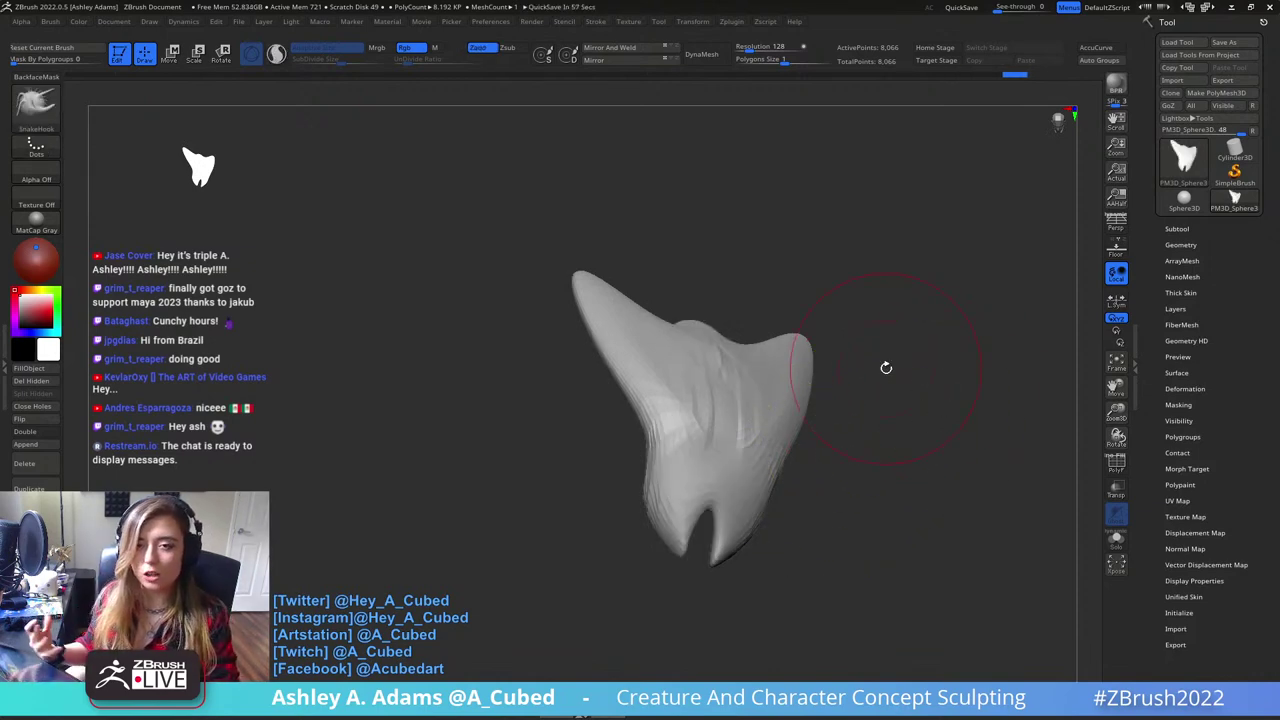
# - Build up the top of the head and the bases of the horns with ClayBuildup
pyautogui.moveTo(839, 357)
pyautogui.mouseDown()
pyautogui.moveTo(786, 371)
pyautogui.moveTo(700, 343)
pyautogui.mouseUp()
pyautogui.press('b')
pyautogui.press('c')
pyautogui.press('b')
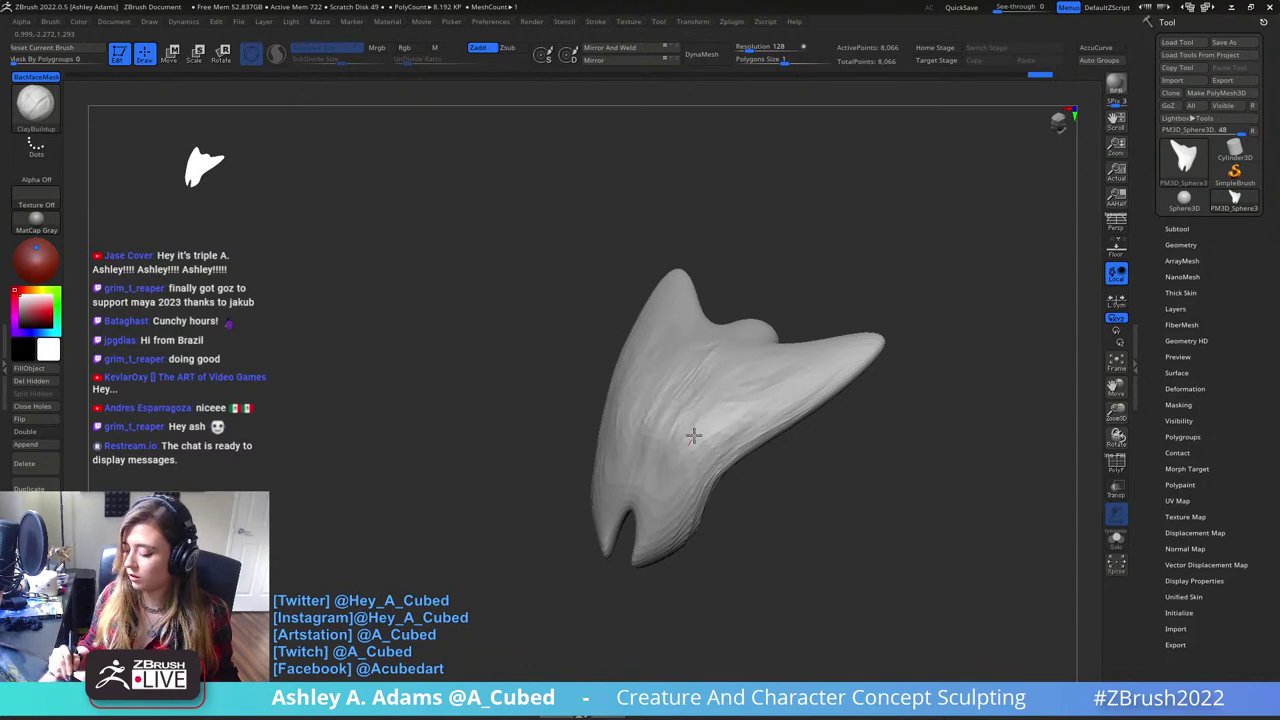
pyautogui.moveTo(693, 436); pyautogui.dragTo(663, 479)
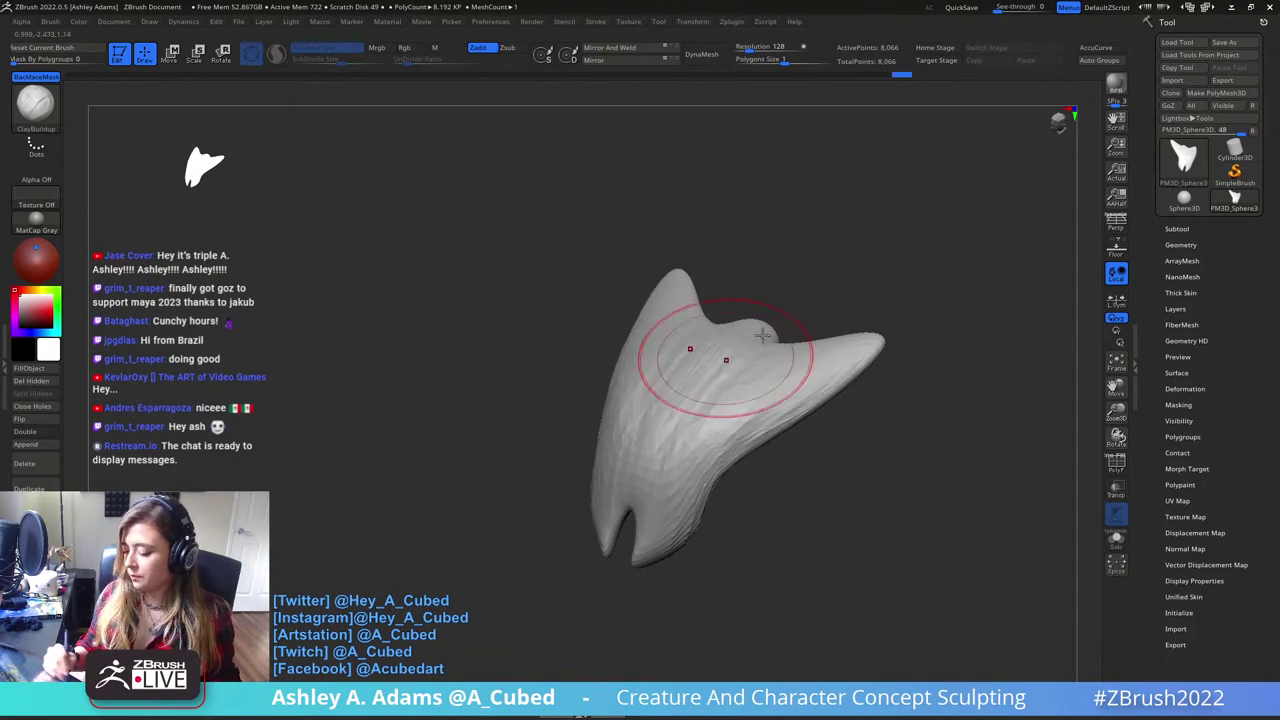
pyautogui.moveTo(709, 357)
pyautogui.mouseDown()
pyautogui.moveTo(777, 357)
pyautogui.moveTo(830, 390)
pyautogui.moveTo(688, 378)
pyautogui.moveTo(614, 400)
pyautogui.moveTo(734, 372)
pyautogui.moveTo(757, 378)
pyautogui.moveTo(757, 400)
pyautogui.mouseUp()
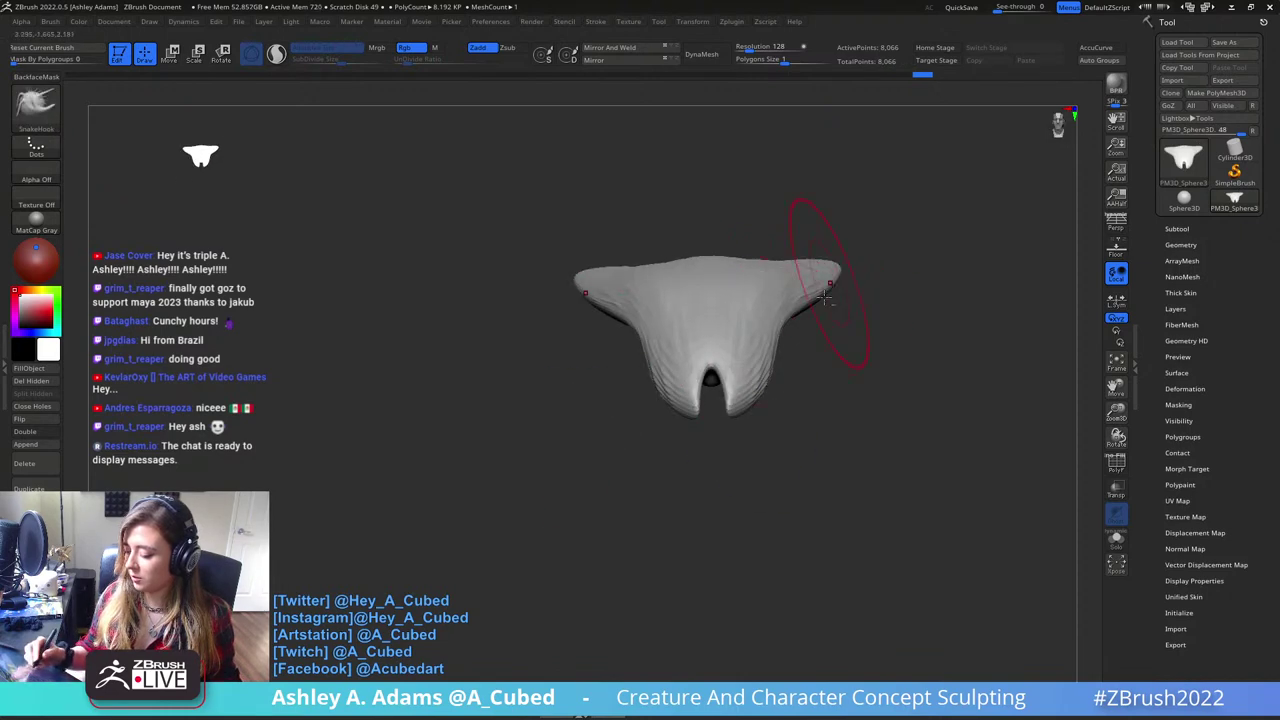
# - Reshape the horn tips and the head silhouette with SnakeHook
pyautogui.keyDown('alt'); pyautogui.moveTo(831, 280); pyautogui.dragTo(788, 333); pyautogui.keyUp('alt')
pyautogui.moveTo(728, 449); pyautogui.dragTo(718, 444)
pyautogui.moveTo(660, 505); pyautogui.dragTo(763, 424)
# - Mask the central part of the head's underside behind the fork and invert the mask
pyautogui.moveTo(763, 424); pyautogui.dragTo(692, 445, button='right')
pyautogui.rightClick(718, 496)
pyautogui.moveTo(771, 328)
pyautogui.mouseDown(button='right')
pyautogui.moveTo(771, 301)
pyautogui.moveTo(736, 299)
pyautogui.mouseUp(button='right')
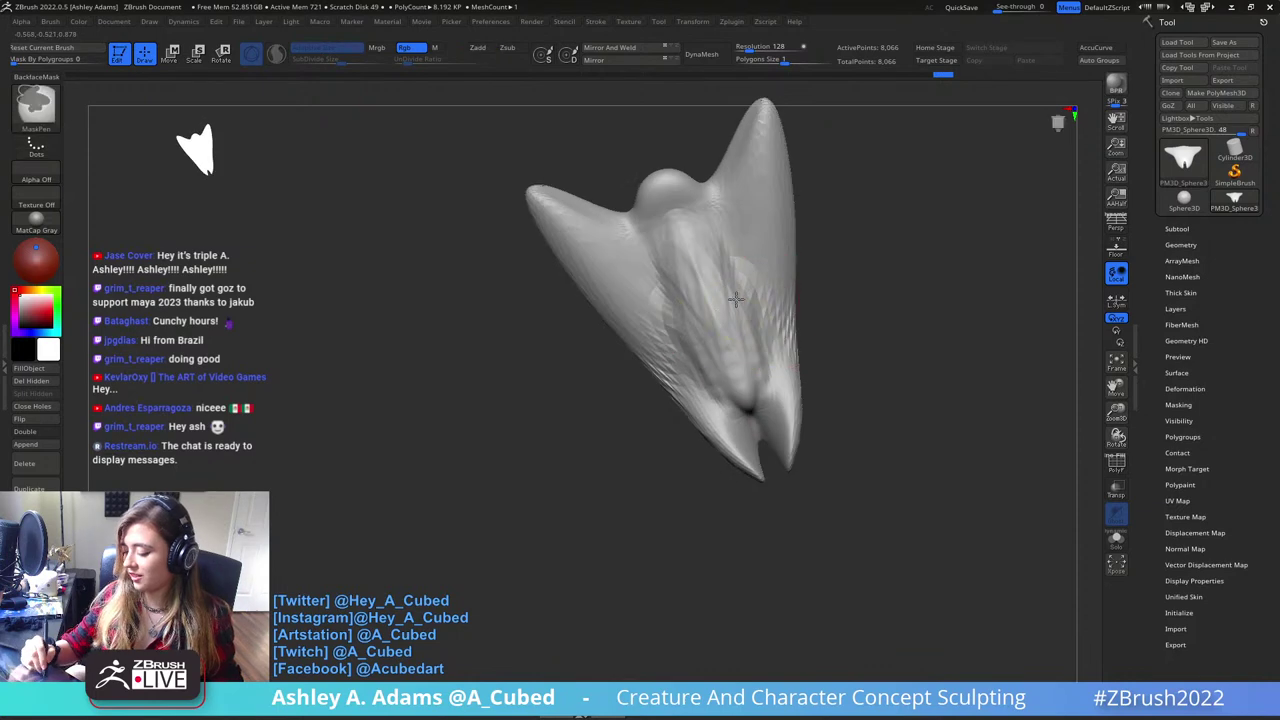
pyautogui.keyDown('ctrl'); pyautogui.moveTo(711, 325); pyautogui.dragTo(745, 306); pyautogui.keyUp('ctrl')
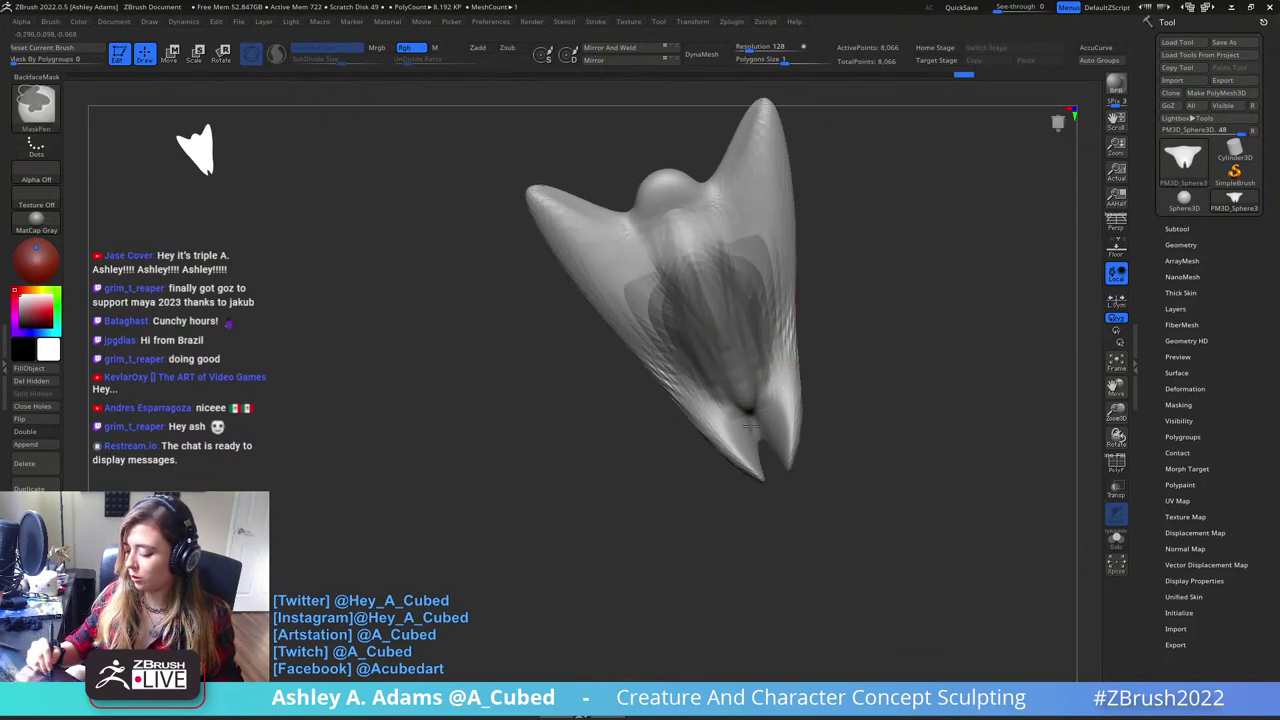
pyautogui.keyDown('ctrl'); pyautogui.click(872, 376); pyautogui.keyUp('ctrl')
# - Pull a lower jaw out of the underside with SnakeHook and clear the mask
pyautogui.moveTo(787, 418); pyautogui.dragTo(742, 314, button='right')
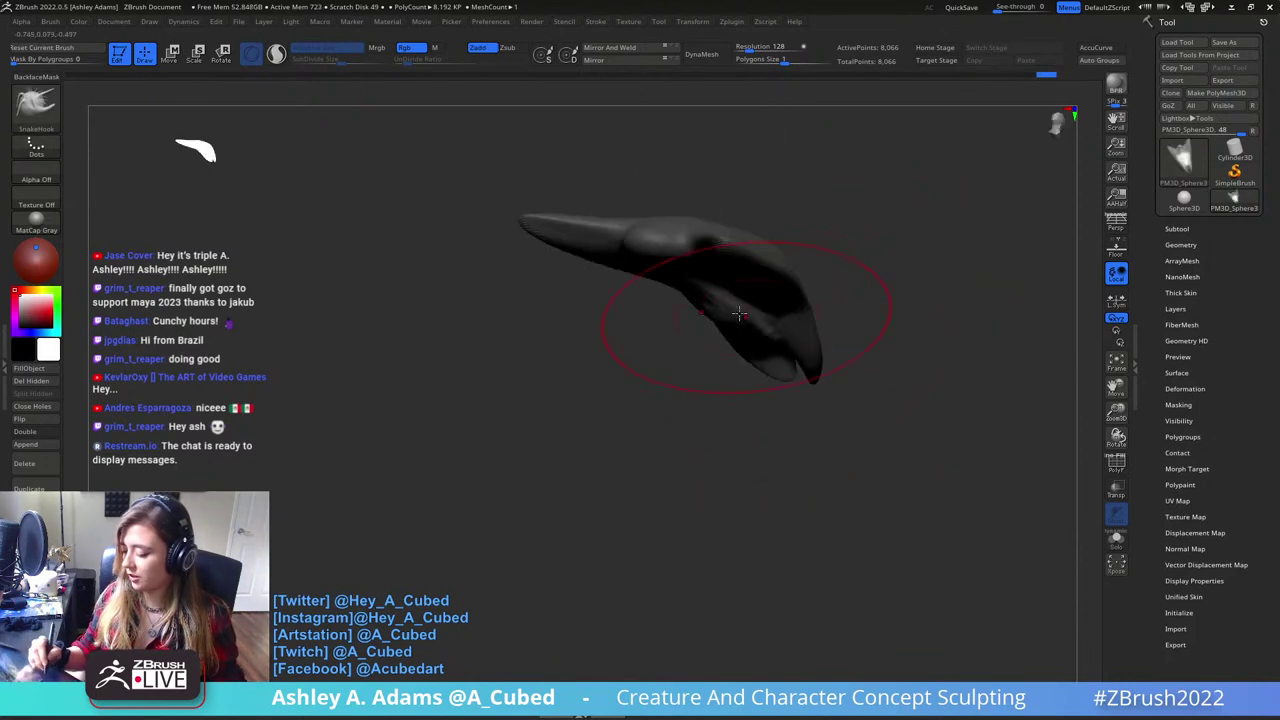
pyautogui.moveTo(740, 328)
pyautogui.mouseDown()
pyautogui.moveTo(707, 344)
pyautogui.moveTo(747, 370)
pyautogui.moveTo(835, 370)
pyautogui.mouseUp()
pyautogui.moveTo(835, 370); pyautogui.dragTo(852, 370, button='right')
pyautogui.keyDown('ctrl'); pyautogui.moveTo(776, 508); pyautogui.dragTo(745, 532); pyautogui.keyUp('ctrl')
# - Smooth the stretched surface along the new lower jaw
pyautogui.moveTo(744, 532); pyautogui.dragTo(832, 362, button='right')
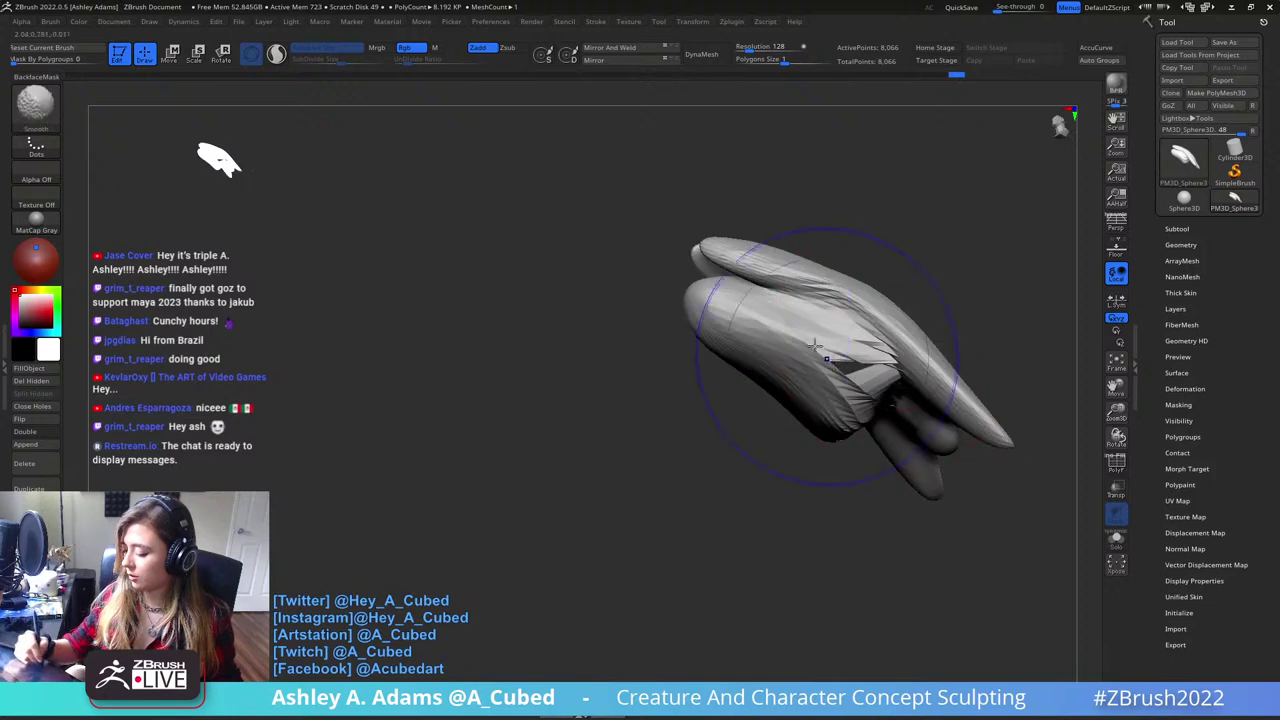
pyautogui.keyDown('shift'); pyautogui.moveTo(829, 358); pyautogui.dragTo(860, 326); pyautogui.keyUp('shift')
pyautogui.moveTo(860, 326); pyautogui.dragTo(782, 400, button='right')
# - Build up volume on the lower jaw with ClayBuildup and smooth the strokes
pyautogui.press('b')
pyautogui.press('c')
pyautogui.press('b')
pyautogui.moveTo(771, 323)
pyautogui.mouseDown()
pyautogui.moveTo(797, 372)
pyautogui.moveTo(807, 368)
pyautogui.moveTo(817, 449)
pyautogui.moveTo(838, 432)
pyautogui.mouseUp()
pyautogui.moveTo(817, 269)
pyautogui.mouseDown(button='right')
pyautogui.moveTo(811, 343)
pyautogui.moveTo(826, 341)
pyautogui.moveTo(800, 290)
pyautogui.mouseUp(button='right')
pyautogui.moveTo(800, 290)
pyautogui.keyDown('shift'); pyautogui.mouseDown()
pyautogui.moveTo(817, 296)
pyautogui.moveTo(812, 272)
pyautogui.mouseUp(); pyautogui.keyUp('shift')
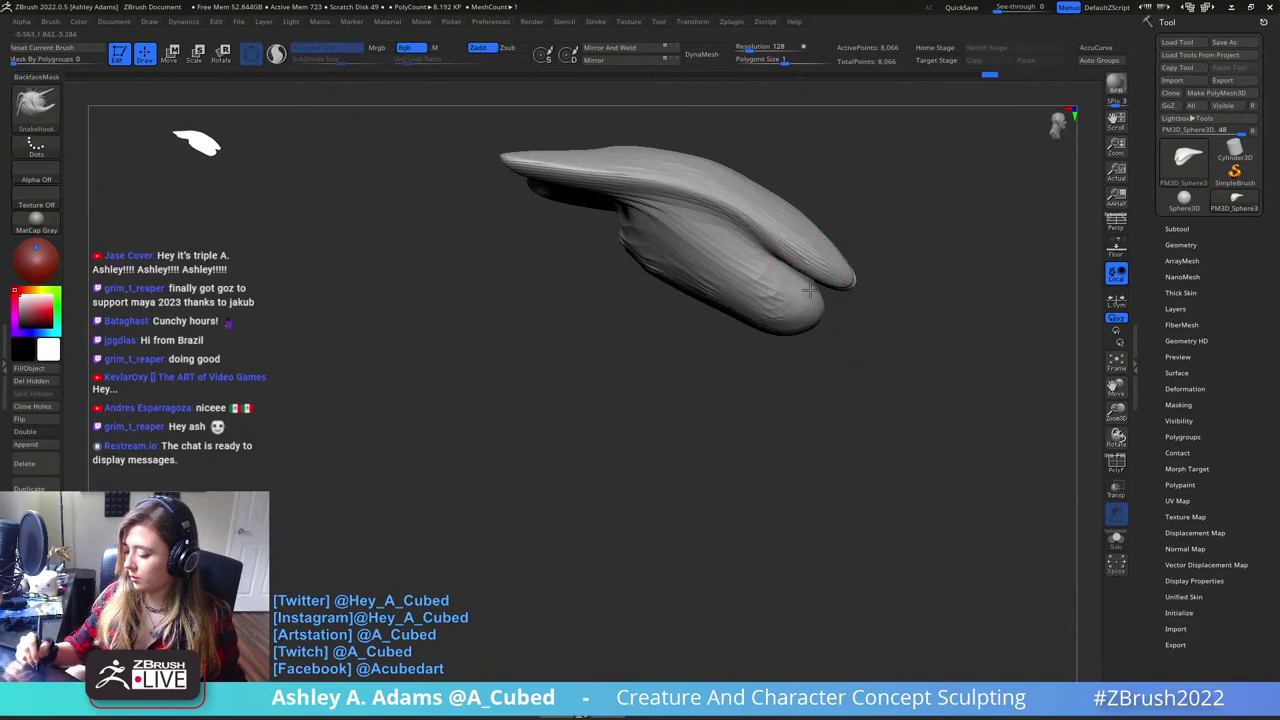
# - Fill out the gap between the upper head and the lower jaw with ClayBuildup and smooth the transition
pyautogui.moveTo(812, 300); pyautogui.dragTo(818, 285, button='right')
pyautogui.press('b')
pyautogui.press('s')
pyautogui.press('h')
pyautogui.press('b')
pyautogui.press('c')
pyautogui.press('b')
pyautogui.moveTo(818, 283); pyautogui.dragTo(791, 254)
pyautogui.moveTo(830, 295)
pyautogui.mouseDown(button='right')
pyautogui.moveTo(849, 291)
pyautogui.moveTo(833, 280)
pyautogui.mouseUp(button='right')
pyautogui.keyDown('shift'); pyautogui.moveTo(780, 308); pyautogui.dragTo(795, 270); pyautogui.keyUp('shift')
# - Adjust the side profile along the rear of the head and the horns with SnakeHook
pyautogui.keyDown('alt'); pyautogui.moveTo(870, 238); pyautogui.dragTo(792, 350, button='right'); pyautogui.keyUp('alt')
pyautogui.rightClick(777, 297)
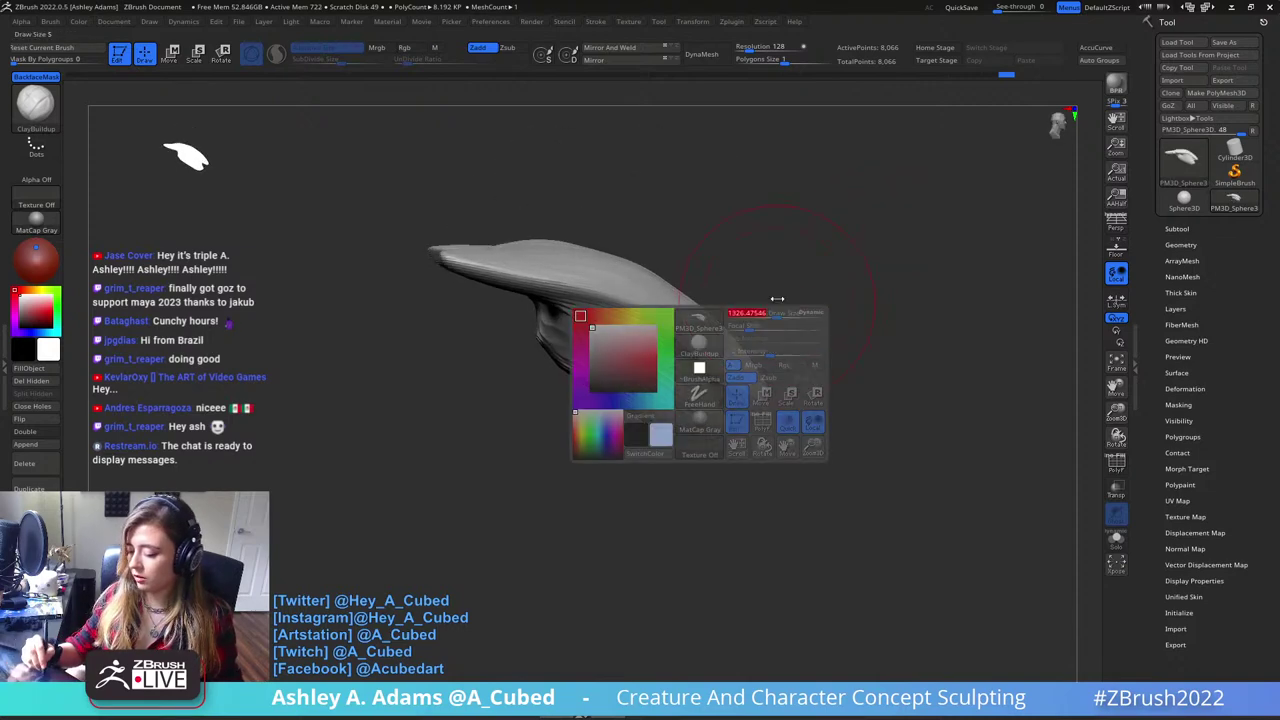
pyautogui.press('b')
pyautogui.press('s')
pyautogui.press('h')
pyautogui.moveTo(526, 260); pyautogui.dragTo(537, 271, button='right')
pyautogui.moveTo(537, 271); pyautogui.dragTo(544, 282)
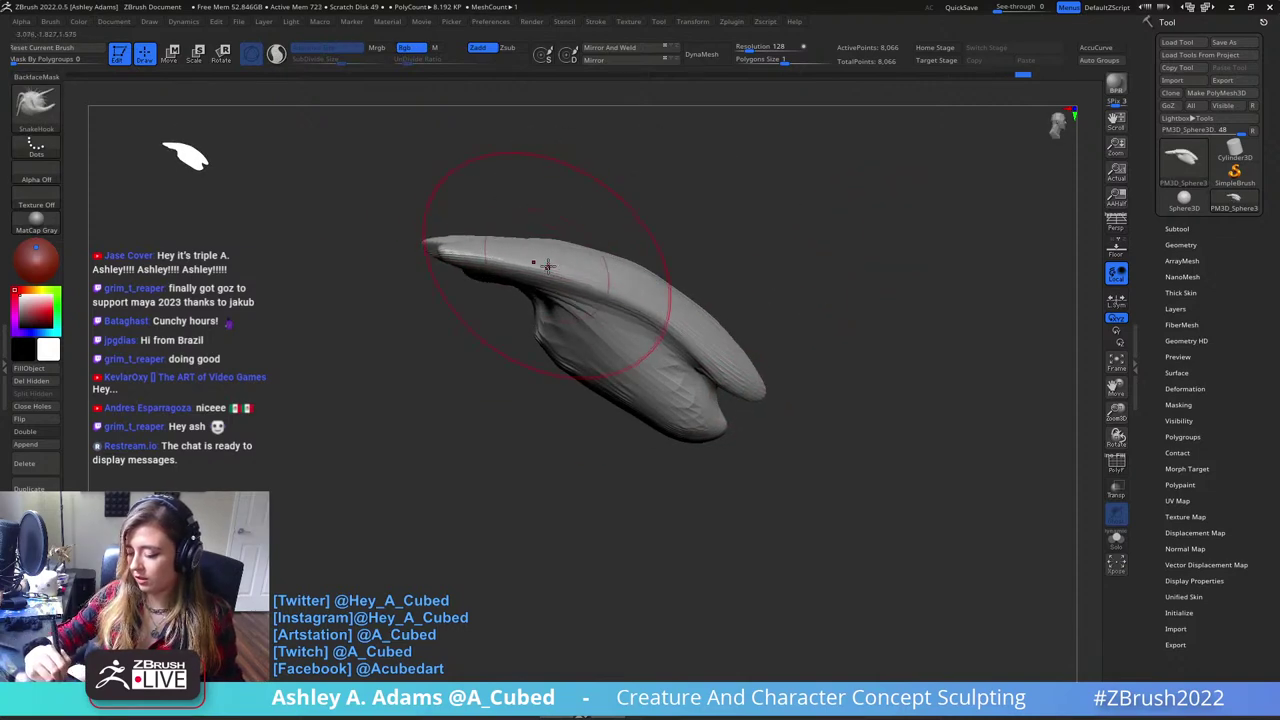
# - Mask the horns and outer edges of the head, leaving the center of the cranium unmasked
pyautogui.moveTo(645, 340)
pyautogui.keyDown('ctrl'); pyautogui.mouseDown(button='right')
pyautogui.moveTo(641, 271)
pyautogui.moveTo(698, 345)
pyautogui.mouseUp(button='right'); pyautogui.keyUp('ctrl')
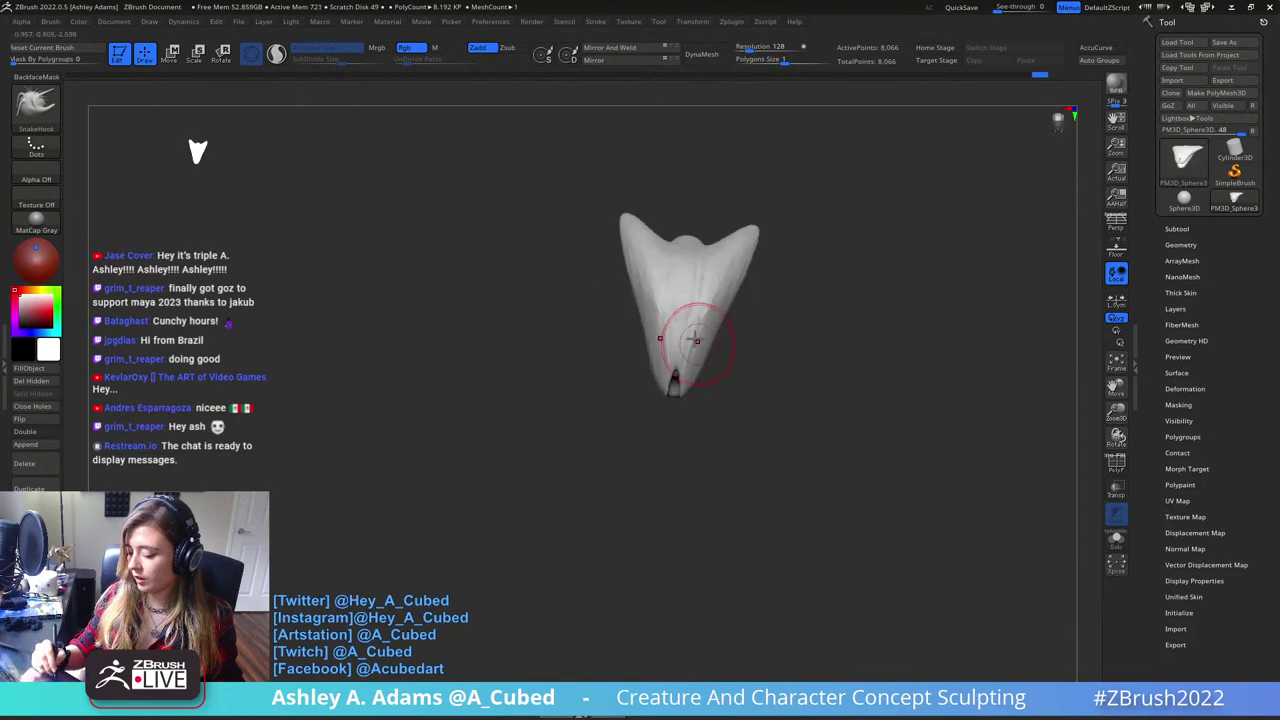
pyautogui.keyDown('ctrl'); pyautogui.click(773, 343); pyautogui.keyUp('ctrl')
pyautogui.press('space')
pyautogui.moveTo(773, 336); pyautogui.dragTo(796, 313)
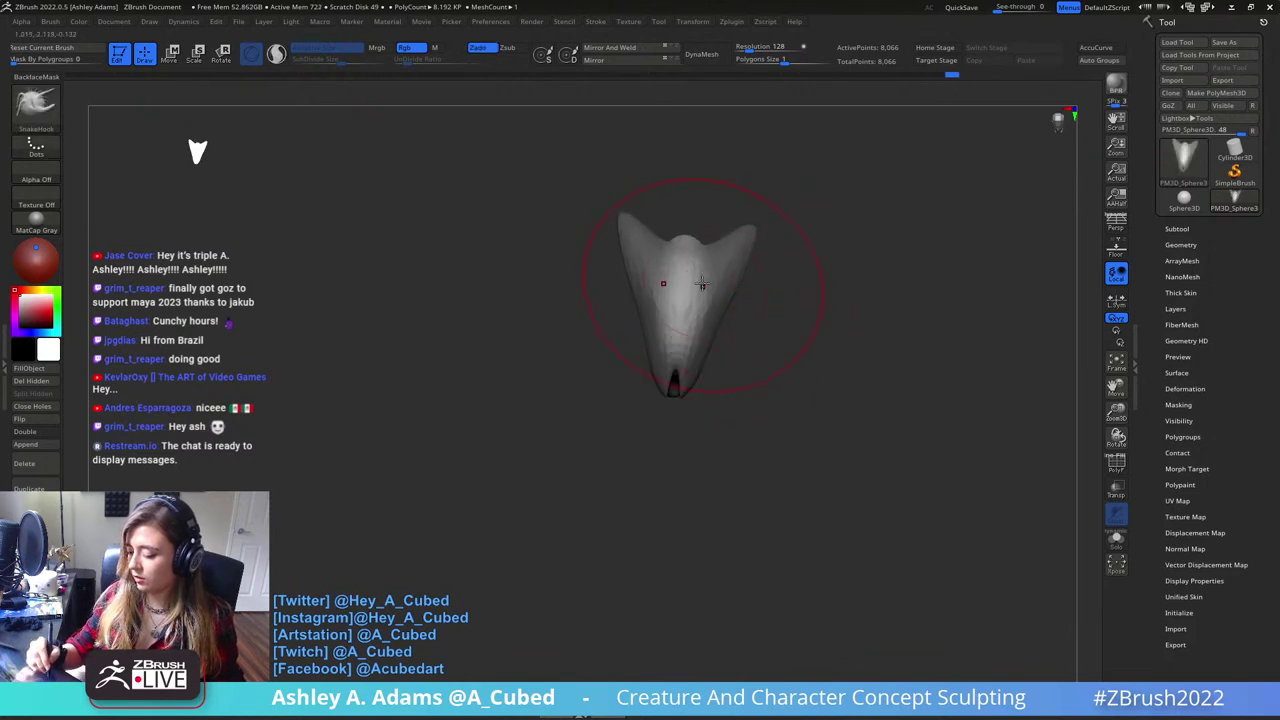
pyautogui.press('space')
pyautogui.click(706, 297)
pyautogui.moveTo(684, 285)
pyautogui.keyDown('ctrl'); pyautogui.keyDown('alt'); pyautogui.mouseDown()
pyautogui.moveTo(674, 303)
pyautogui.moveTo(683, 284)
pyautogui.mouseUp(); pyautogui.keyUp('alt'); pyautogui.keyUp('ctrl')
pyautogui.moveTo(735, 285)
pyautogui.keyDown('alt'); pyautogui.mouseDown(button='right')
pyautogui.moveTo(718, 368)
pyautogui.moveTo(737, 360)
pyautogui.mouseUp(button='right'); pyautogui.keyUp('alt')
pyautogui.press('space')
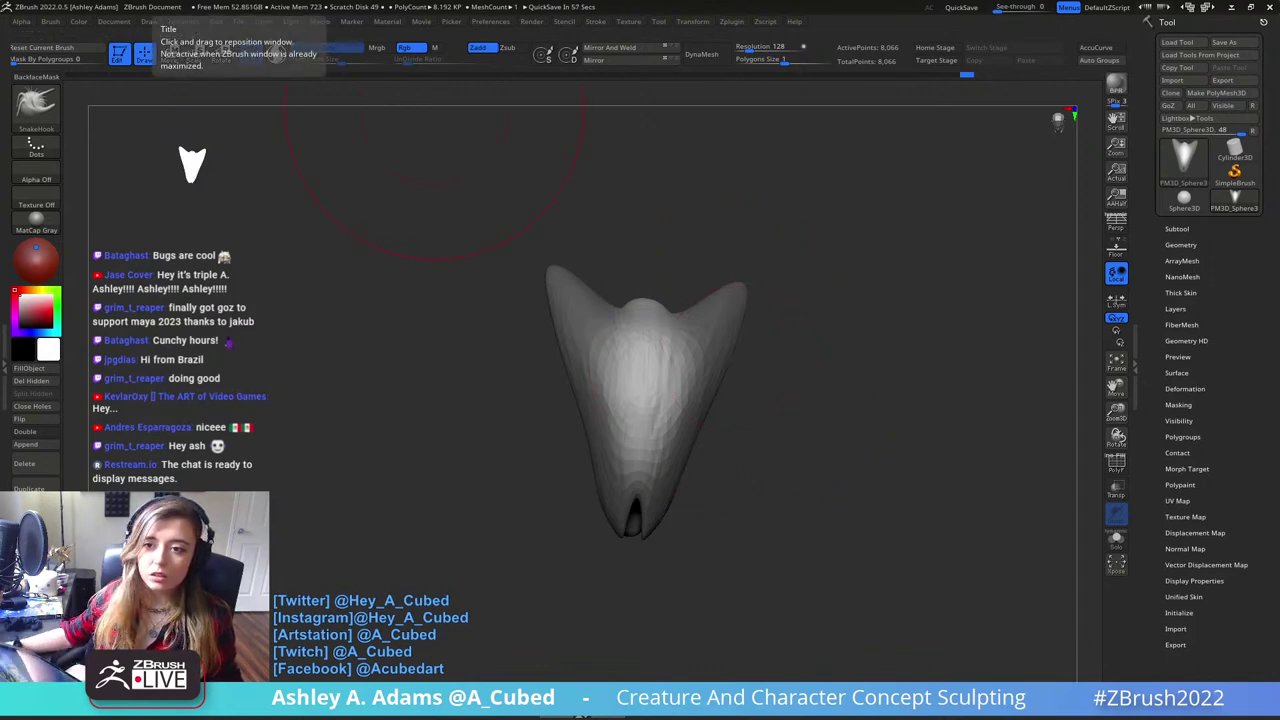
# - Smooth the unmasked cranium, swell it into a rounded bulge with the Inflat brush, and clear the mask
pyautogui.moveTo(770, 350); pyautogui.dragTo(652, 355)
pyautogui.moveTo(652, 355); pyautogui.dragTo(606, 333, button='right')
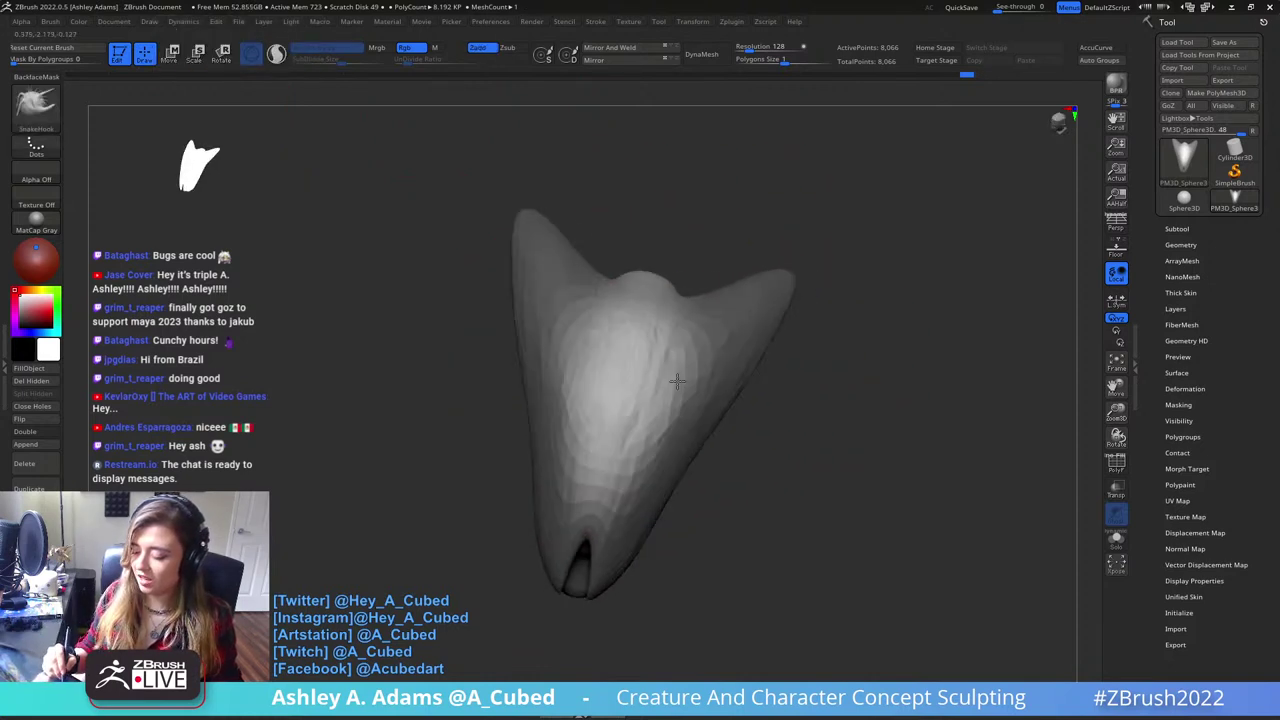
pyautogui.press('b')
pyautogui.press('i')
pyautogui.press('n')
pyautogui.moveTo(664, 330)
pyautogui.keyDown('shift'); pyautogui.mouseDown()
pyautogui.moveTo(684, 328)
pyautogui.moveTo(677, 386)
pyautogui.moveTo(684, 352)
pyautogui.mouseUp(); pyautogui.keyUp('shift')
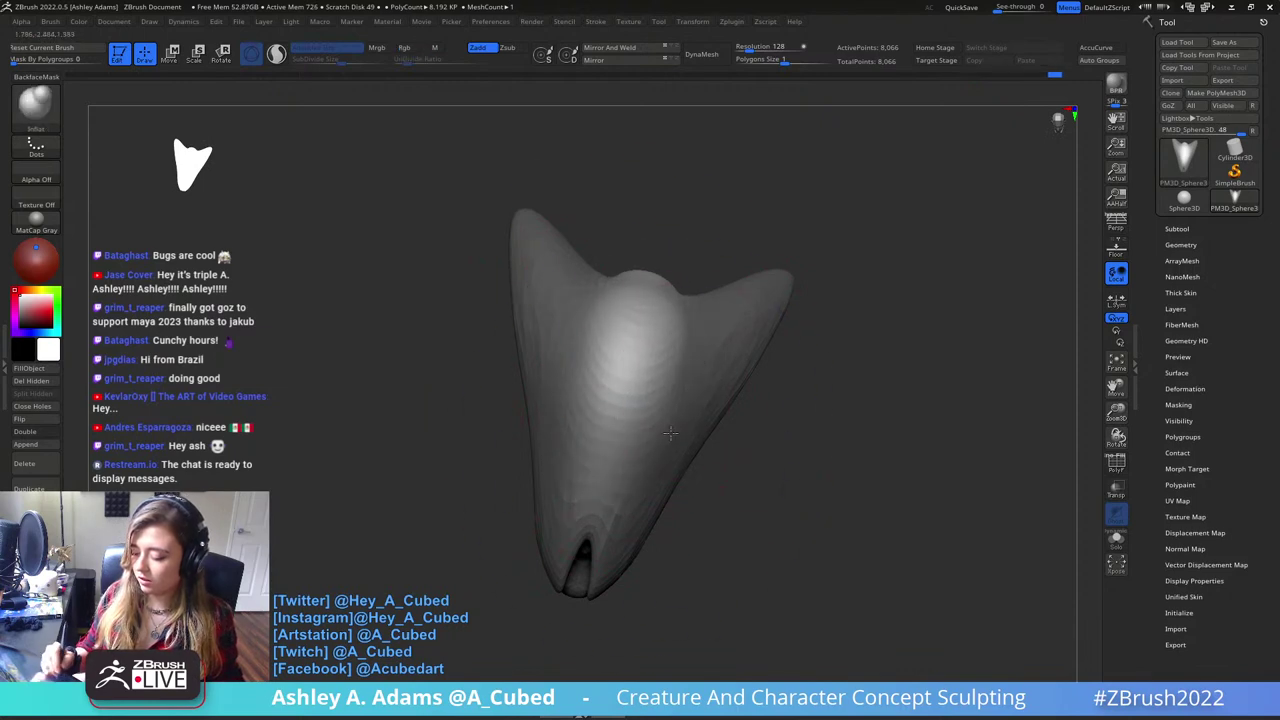
pyautogui.moveTo(770, 352); pyautogui.dragTo(688, 342, button='right')
pyautogui.moveTo(686, 340); pyautogui.dragTo(660, 370)
pyautogui.keyDown('ctrl'); pyautogui.moveTo(848, 471); pyautogui.dragTo(843, 442); pyautogui.keyUp('ctrl')
pyautogui.moveTo(815, 335); pyautogui.dragTo(777, 391)
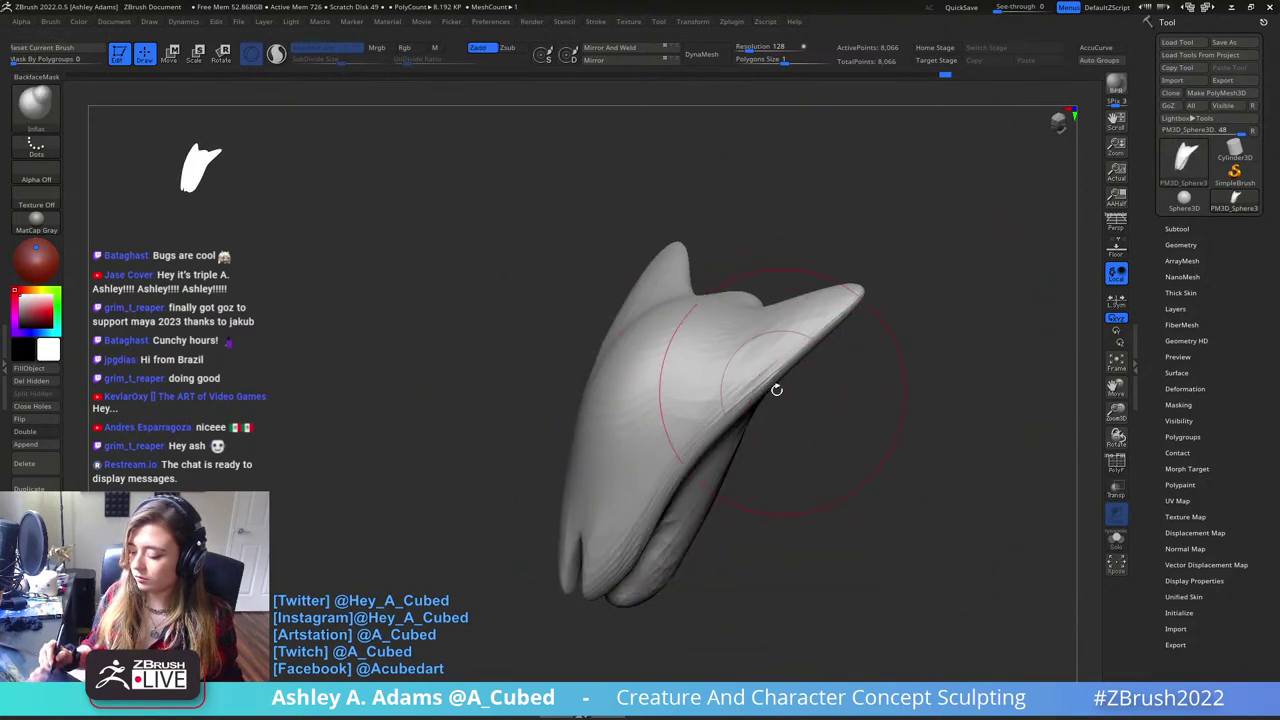
# - Carve creases between the cranium bulge and the horn bases with the DamStandard brush
pyautogui.moveTo(777, 391); pyautogui.dragTo(848, 405, button='right')
pyautogui.press('b')
pyautogui.press('d')
pyautogui.press('s')
pyautogui.moveTo(692, 298)
pyautogui.mouseDown()
pyautogui.moveTo(697, 408)
pyautogui.moveTo(632, 478)
pyautogui.moveTo(711, 277)
pyautogui.mouseUp()
pyautogui.keyDown('ctrl'); pyautogui.moveTo(704, 497); pyautogui.dragTo(702, 432, button='right'); pyautogui.keyUp('ctrl')
pyautogui.press('space')
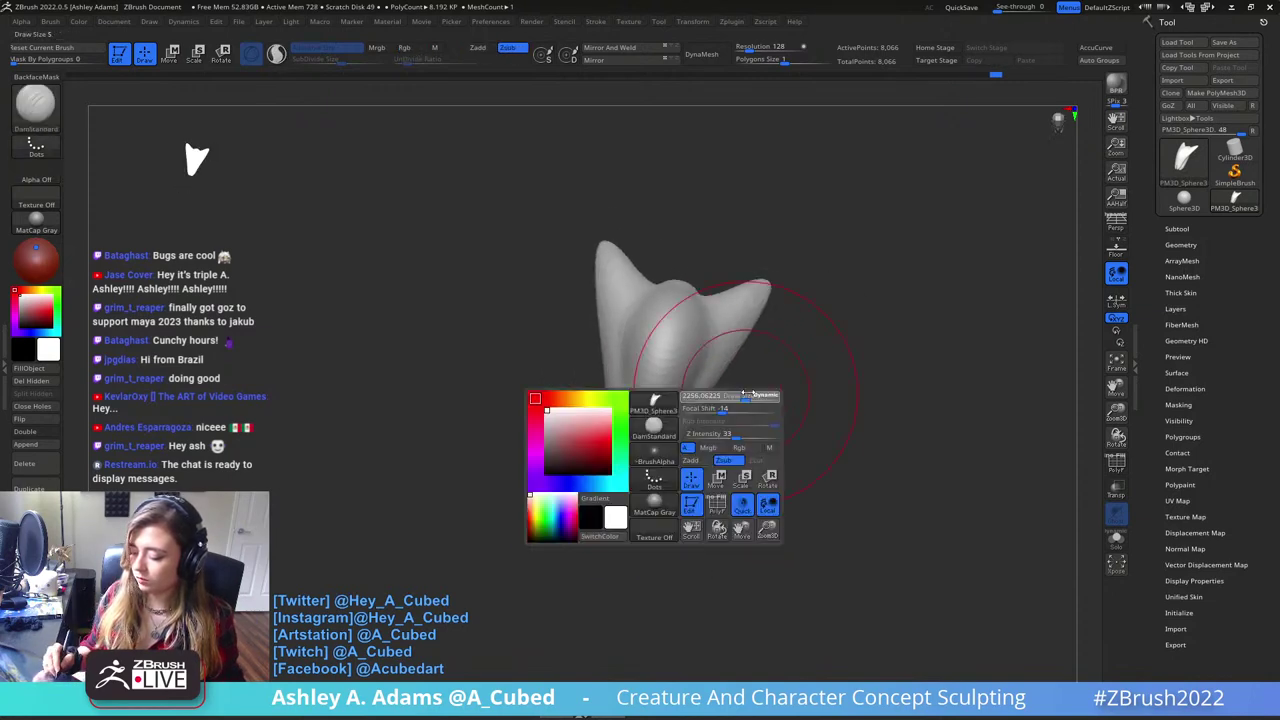
pyautogui.moveTo(702, 432); pyautogui.dragTo(718, 430)
# - Widen the sides of the head below the horns with SnakeHook and reduce the brush size
pyautogui.press('b')
pyautogui.press('s')
pyautogui.press('h')
pyautogui.moveTo(732, 362); pyautogui.dragTo(752, 350)
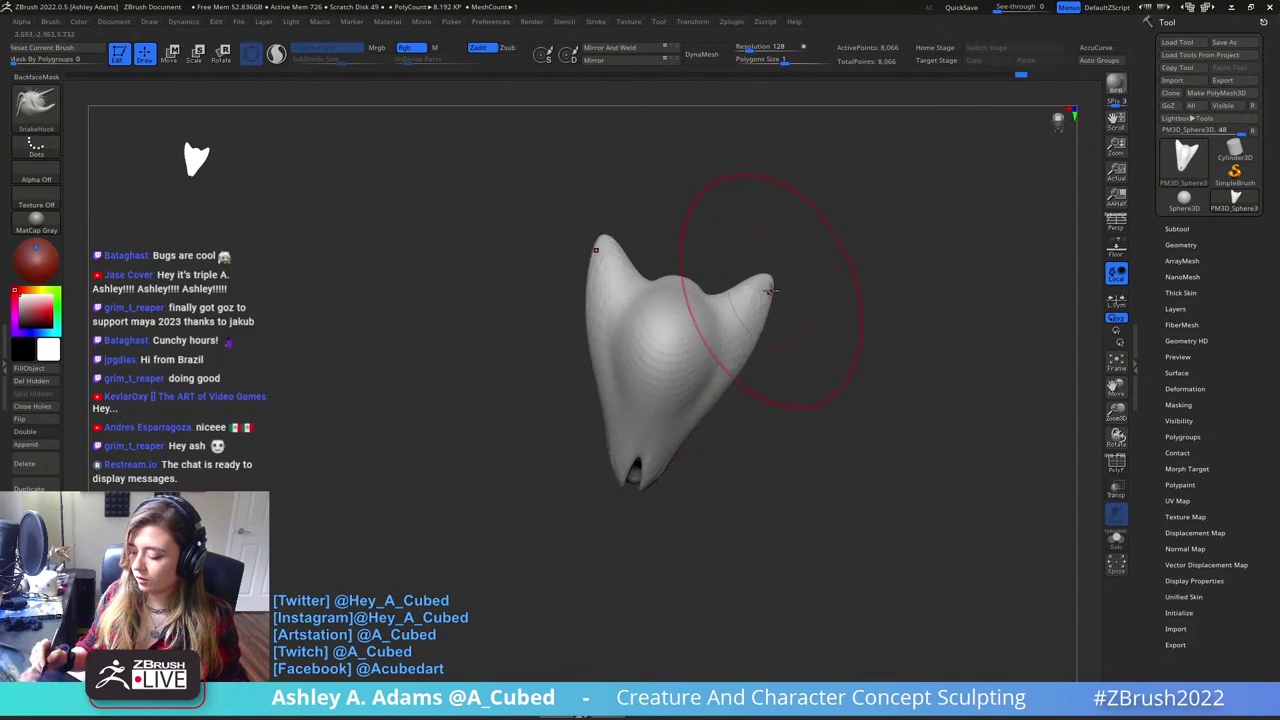
pyautogui.press('space')
pyautogui.moveTo(770, 291); pyautogui.dragTo(754, 300)
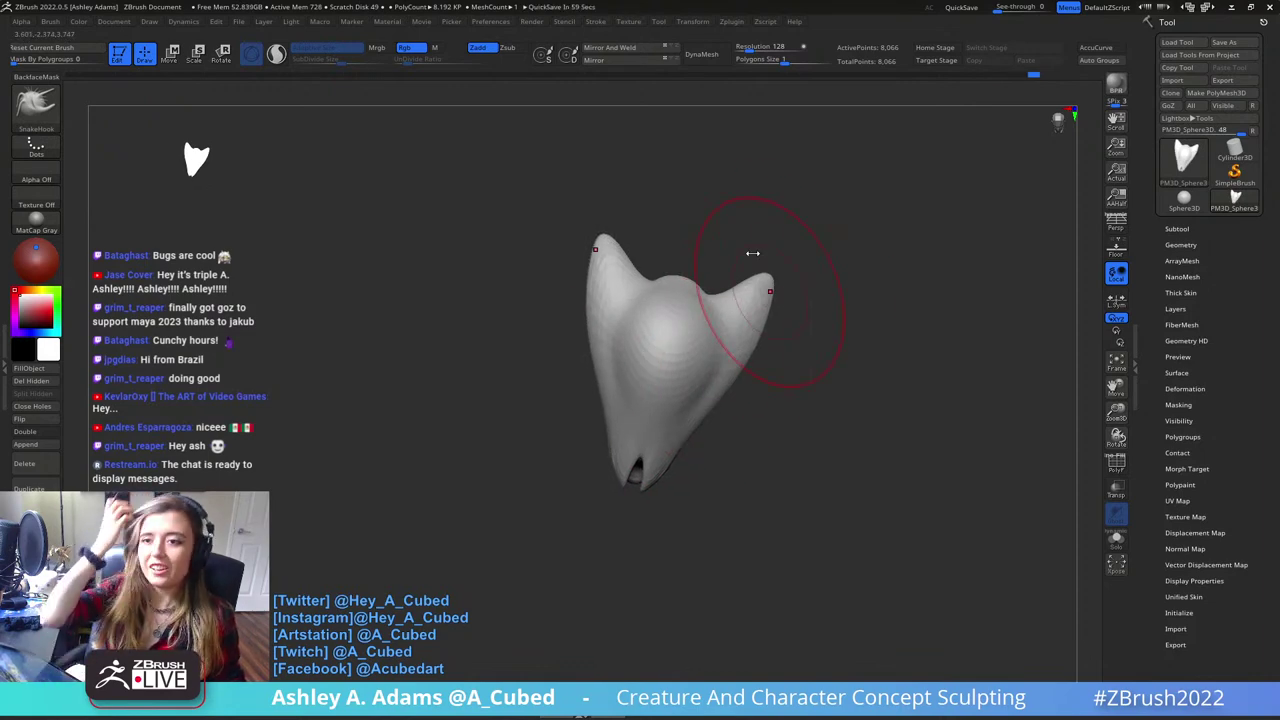
# - Build up volume on the underside of the head with the ClayBuildup brush
pyautogui.moveTo(752, 253); pyautogui.dragTo(734, 281)
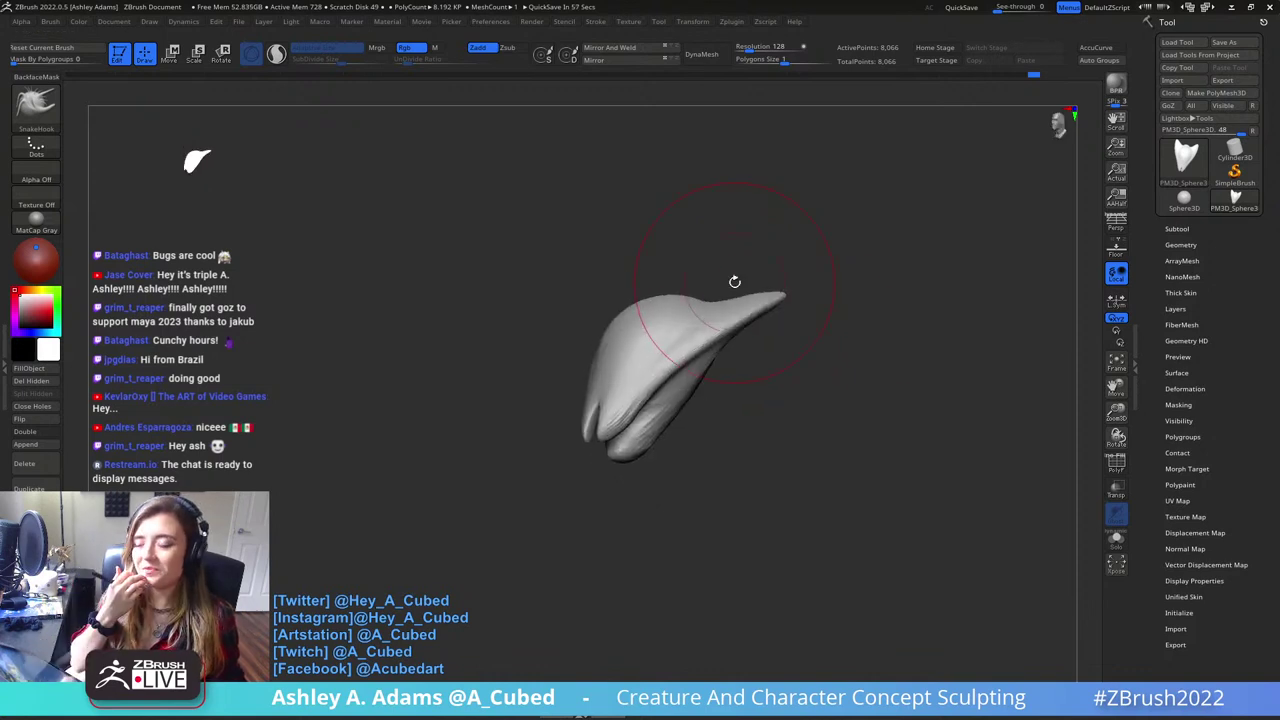
pyautogui.moveTo(782, 338); pyautogui.dragTo(704, 384)
pyautogui.press('space')
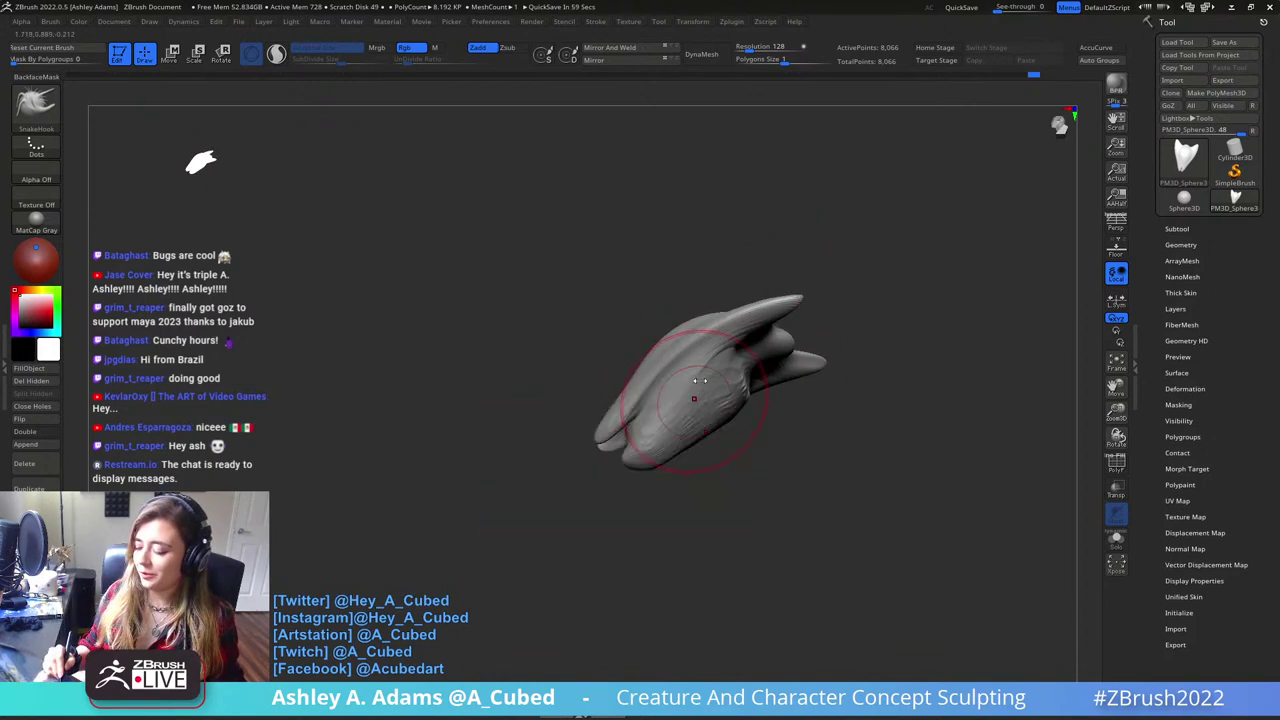
pyautogui.moveTo(704, 384)
pyautogui.keyDown('ctrl'); pyautogui.mouseDown(button='right')
pyautogui.moveTo(744, 428)
pyautogui.moveTo(750, 385)
pyautogui.mouseUp(button='right'); pyautogui.keyUp('ctrl')
pyautogui.press('b')
pyautogui.press('c')
pyautogui.press('b')
pyautogui.moveTo(748, 381); pyautogui.dragTo(692, 405)
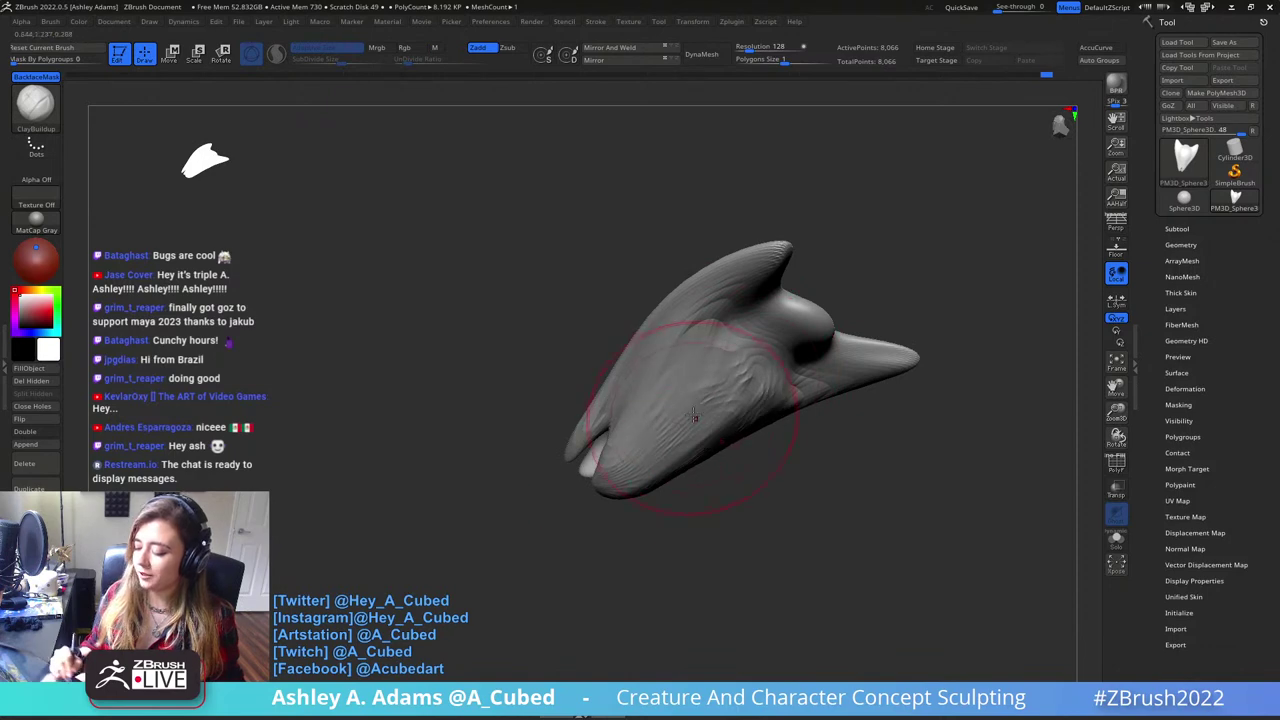
# - Extend the clay buildup along the lower jaw toward its tip
pyautogui.moveTo(690, 417); pyautogui.dragTo(660, 420, button='right')
pyautogui.moveTo(660, 420); pyautogui.dragTo(657, 414)
pyautogui.moveTo(604, 476)
pyautogui.mouseDown()
pyautogui.moveTo(664, 370)
pyautogui.moveTo(662, 452)
pyautogui.mouseUp()
pyautogui.moveTo(720, 411); pyautogui.dragTo(692, 414, button='right')
pyautogui.moveTo(692, 414)
pyautogui.mouseDown()
pyautogui.moveTo(650, 420)
pyautogui.moveTo(660, 430)
pyautogui.mouseUp()
pyautogui.moveTo(664, 390); pyautogui.dragTo(717, 414, button='right')
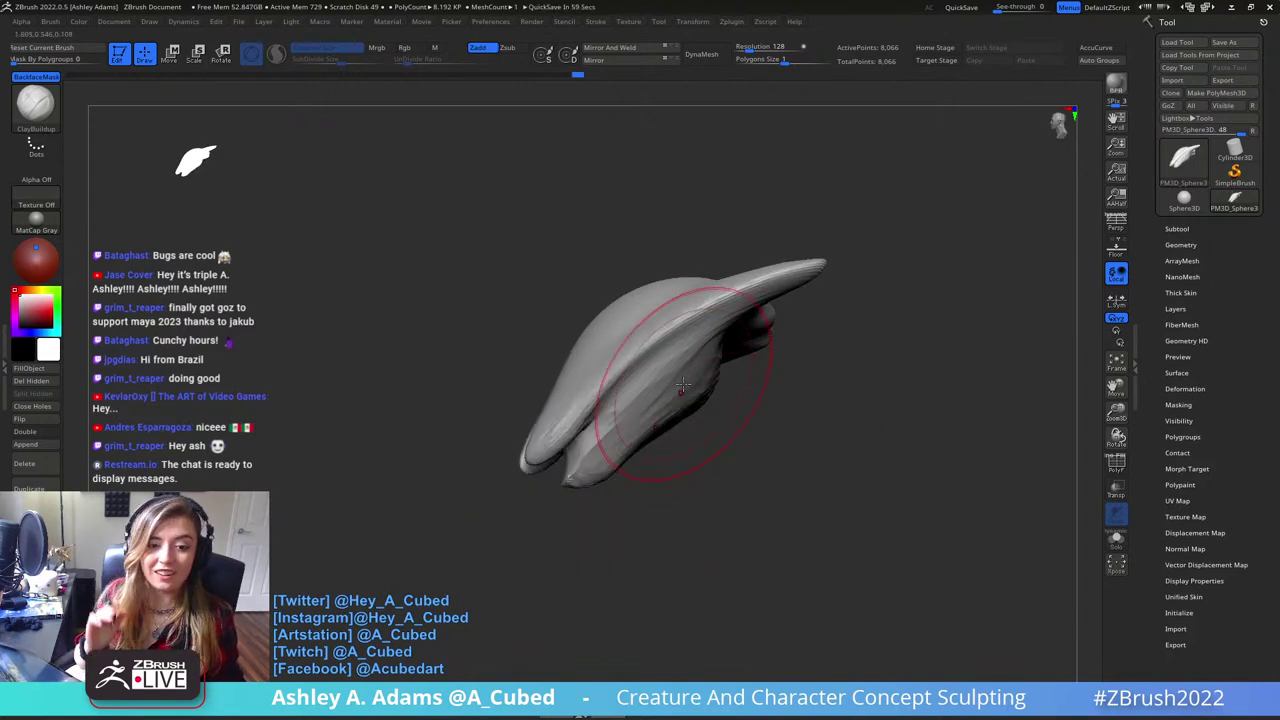
# - Swell the side of the head and lower jaw with a smaller Inflat brush and smooth the strokes
pyautogui.press('space')
pyautogui.moveTo(671, 383); pyautogui.dragTo(662, 383)
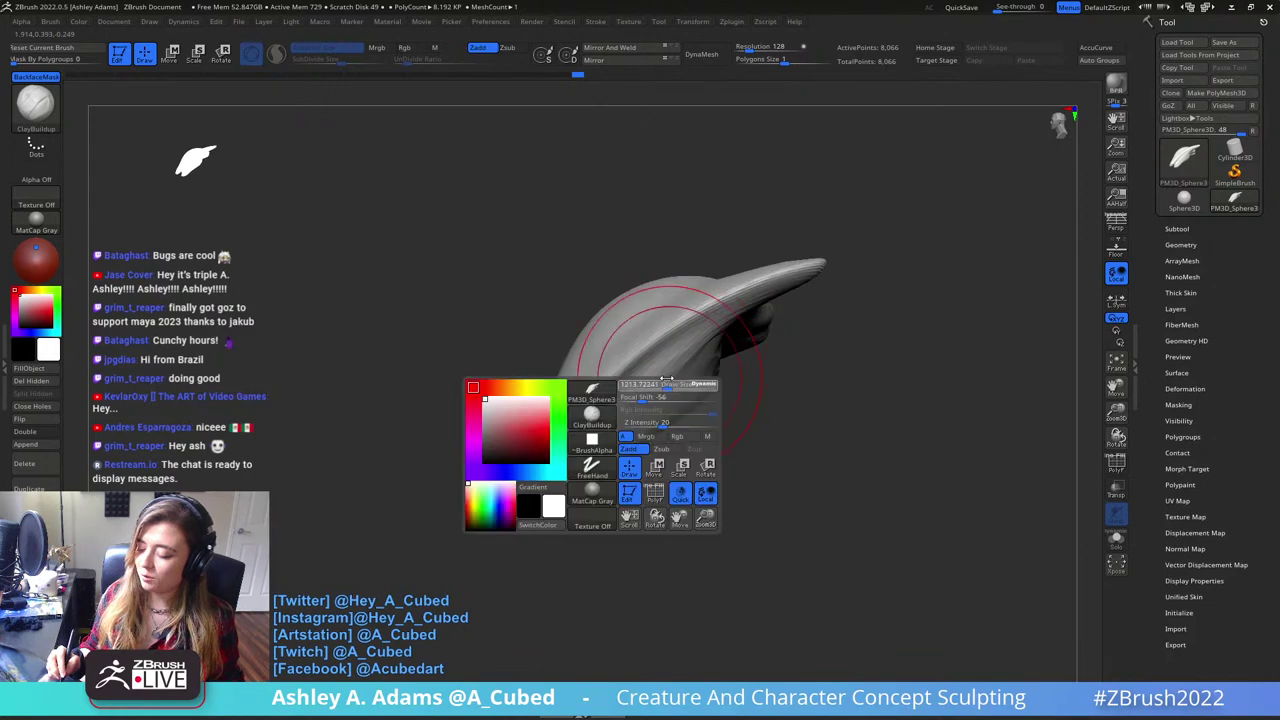
pyautogui.press('space')
pyautogui.press('b')
pyautogui.press('i')
pyautogui.press('n')
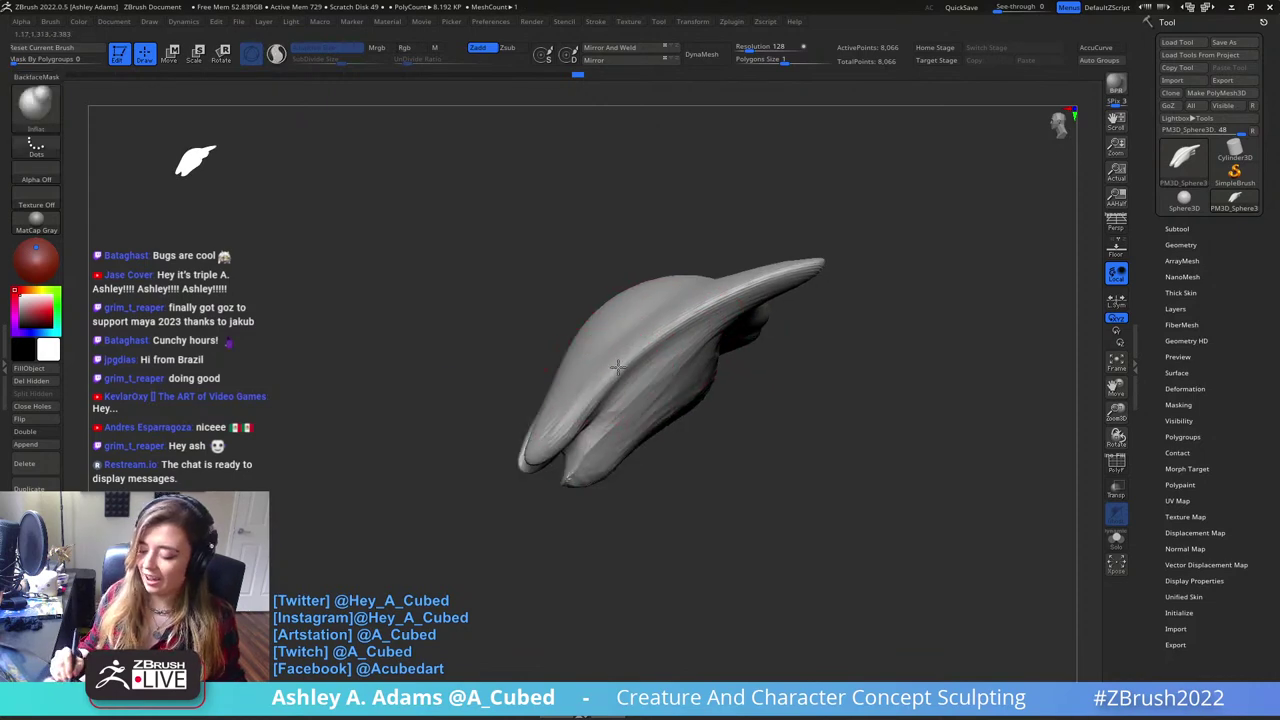
pyautogui.moveTo(763, 316)
pyautogui.mouseDown()
pyautogui.moveTo(829, 302)
pyautogui.moveTo(690, 458)
pyautogui.mouseUp()
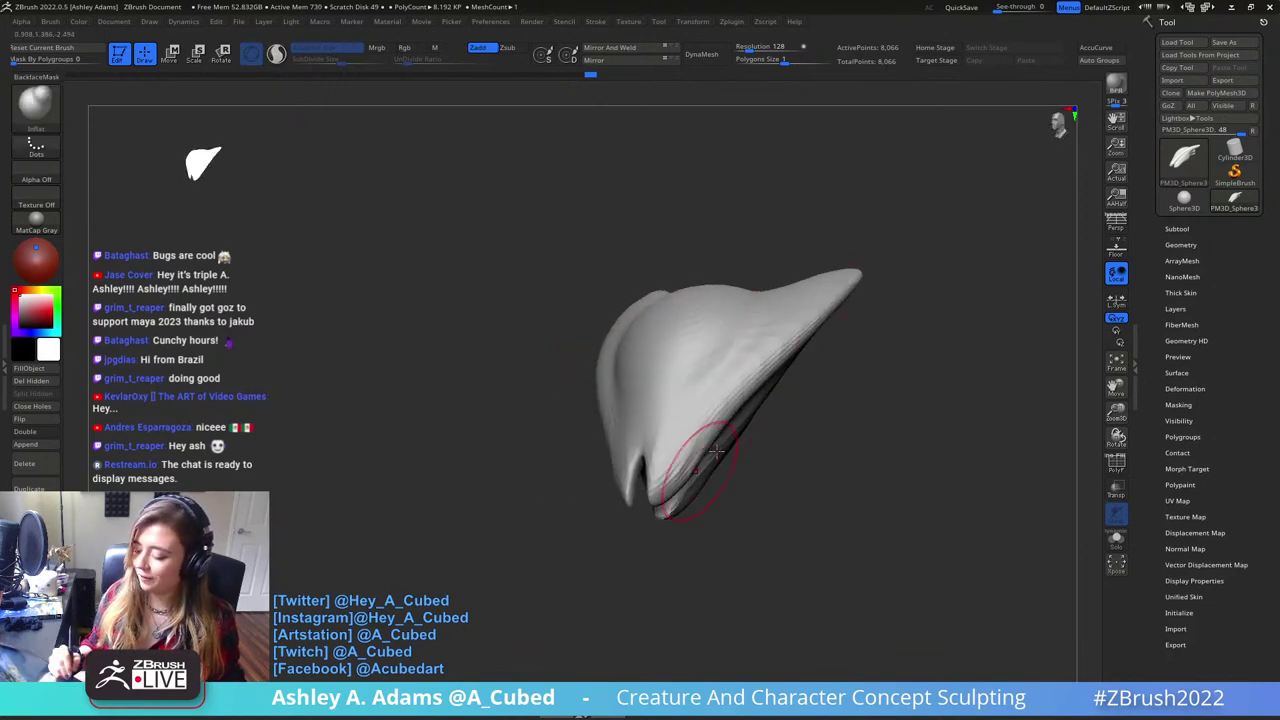
pyautogui.press('space')
pyautogui.moveTo(740, 385)
pyautogui.keyDown('shift'); pyautogui.mouseDown()
pyautogui.moveTo(678, 446)
pyautogui.moveTo(721, 413)
pyautogui.mouseUp(); pyautogui.keyUp('shift')
# - Try to stretch the horns longer and upward with SnakeHook, and undo the pull
pyautogui.moveTo(832, 352)
pyautogui.mouseDown()
pyautogui.moveTo(851, 331)
pyautogui.moveTo(770, 345)
pyautogui.mouseUp()
pyautogui.press('space')
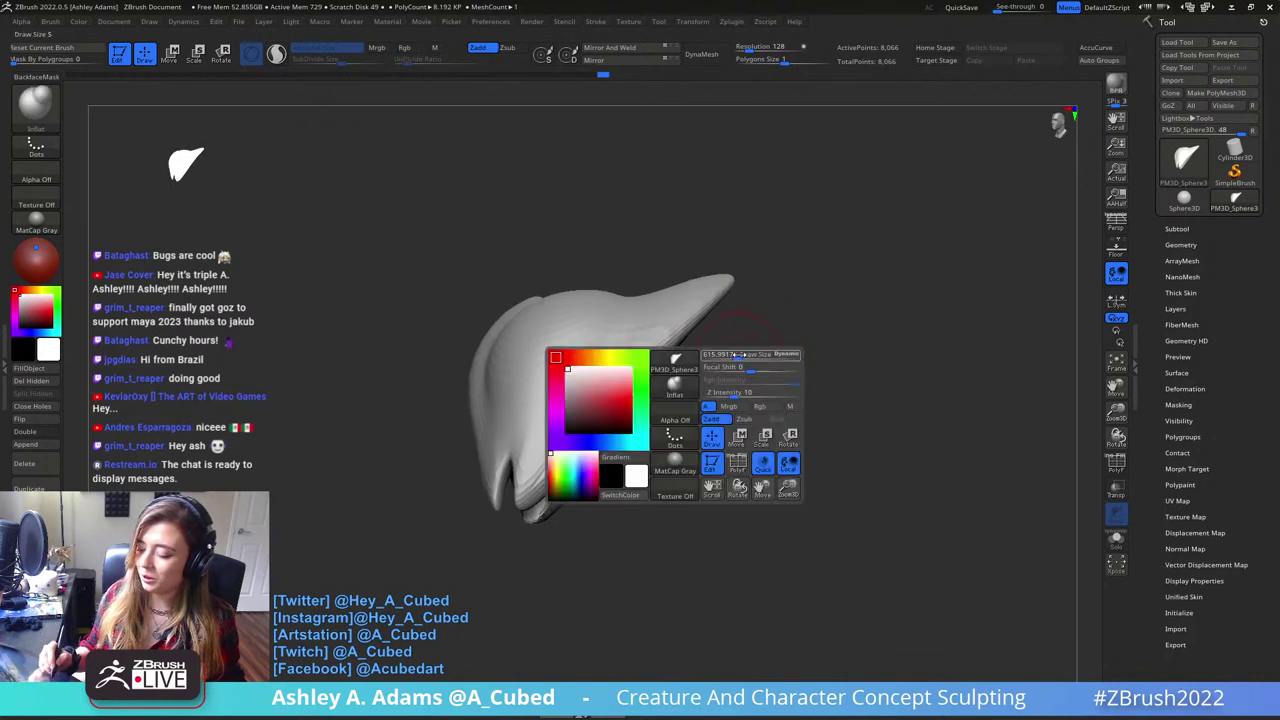
pyautogui.moveTo(735, 385); pyautogui.dragTo(763, 346)
pyautogui.press('b')
pyautogui.press('s')
pyautogui.press('h')
pyautogui.moveTo(773, 250); pyautogui.dragTo(810, 204)
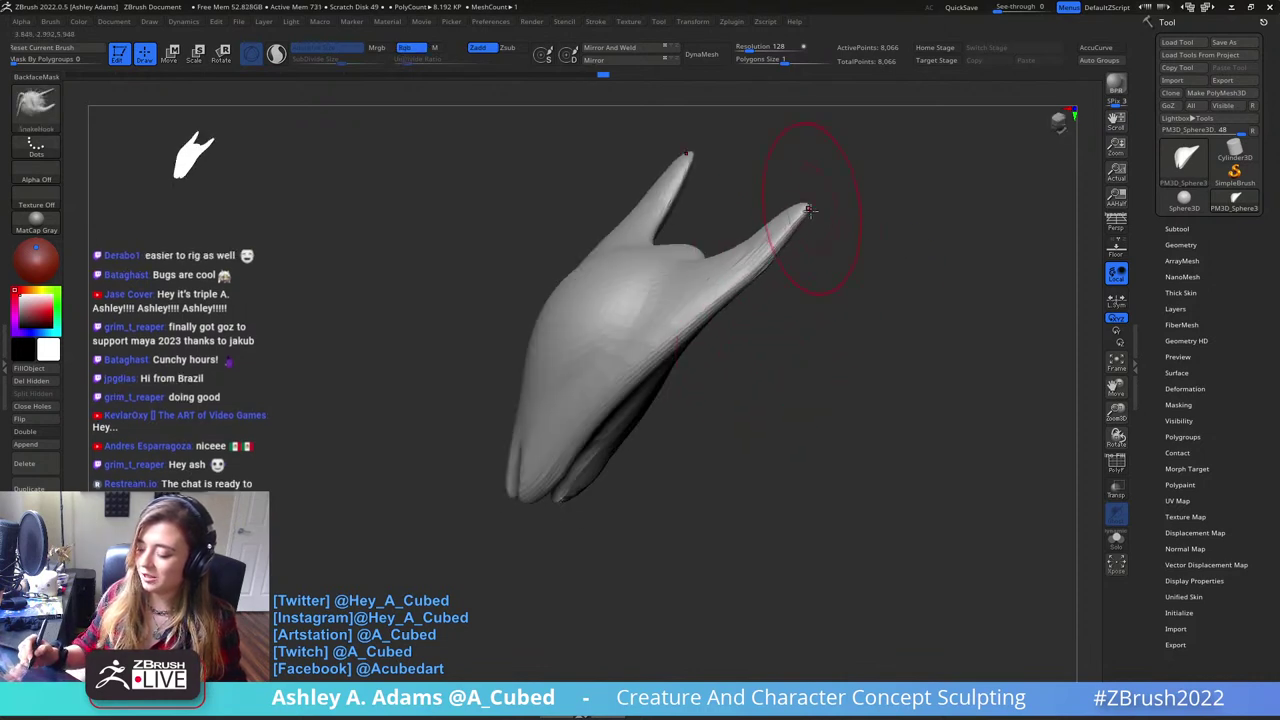
pyautogui.hotkey('ctrl', 'z')
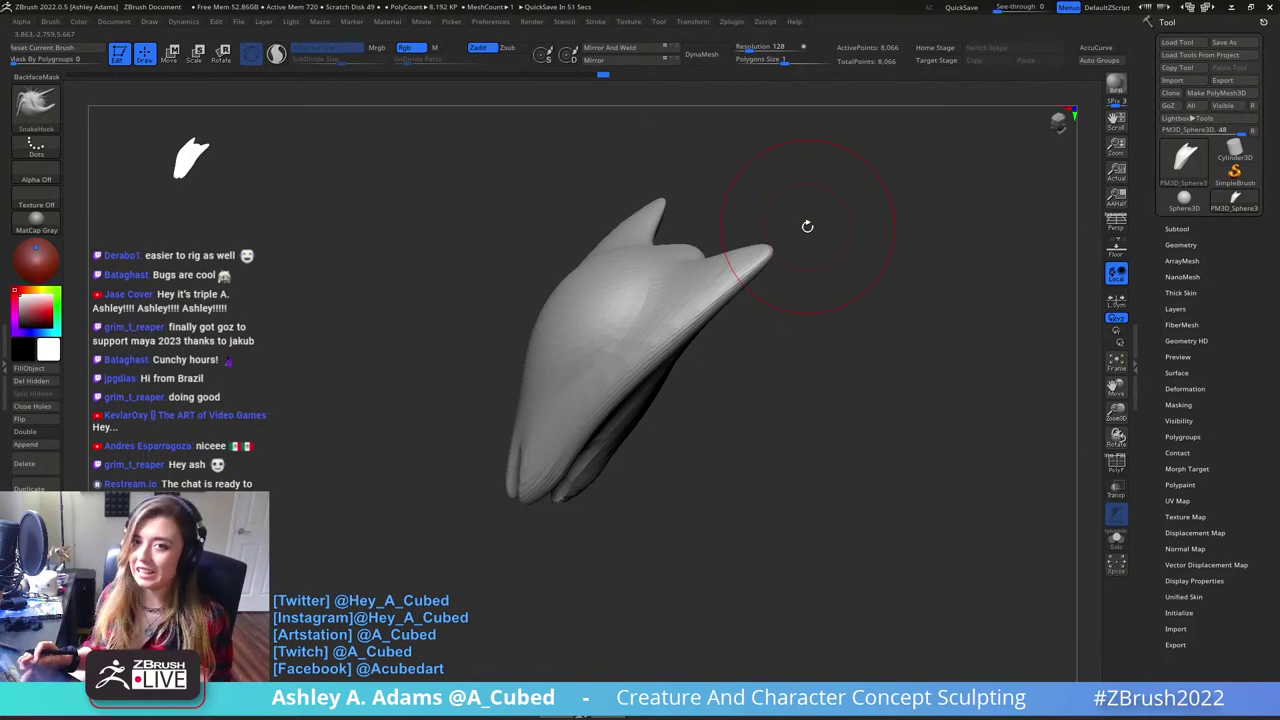
# - Fill out the underside of the skull and jaw with ClayBuildup, and smooth the lower jaw's tip
pyautogui.moveTo(705, 350); pyautogui.dragTo(673, 320, button='right')
pyautogui.rightClick(676, 390)
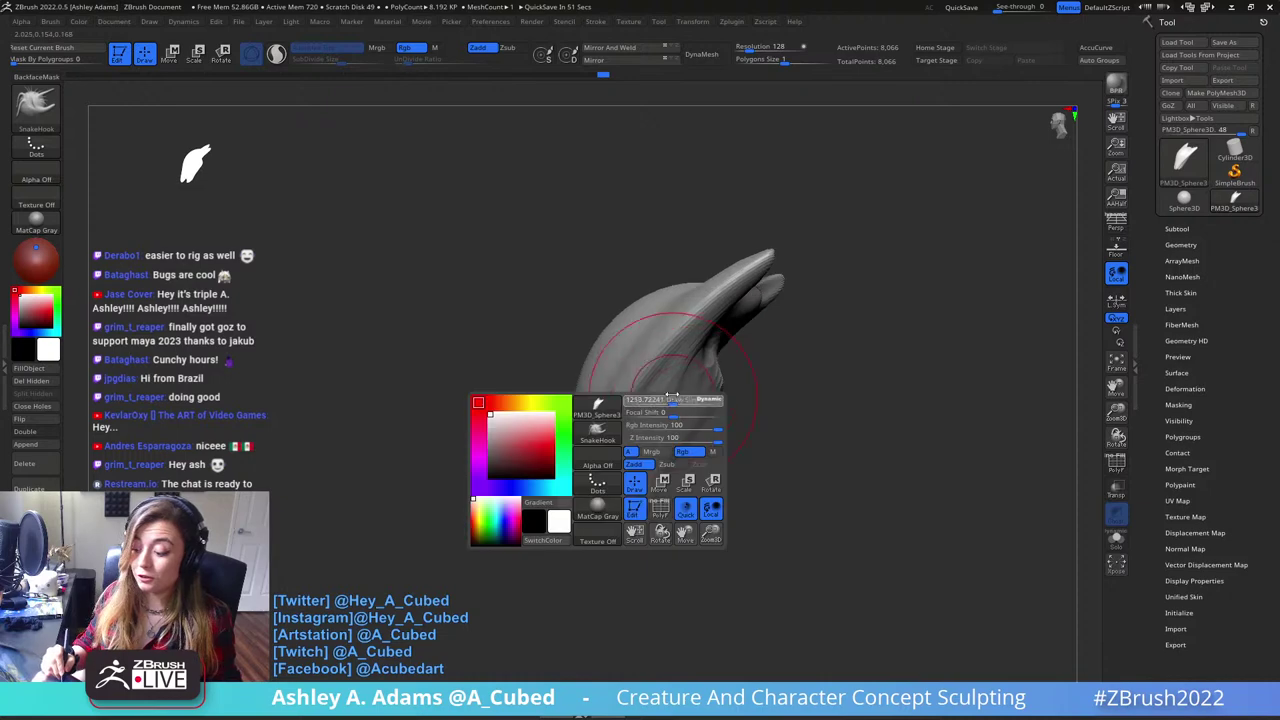
pyautogui.moveTo(676, 390)
pyautogui.mouseDown(button='right')
pyautogui.moveTo(705, 380)
pyautogui.moveTo(720, 350)
pyautogui.mouseUp(button='right')
pyautogui.press('b')
pyautogui.press('c')
pyautogui.press('b')
pyautogui.moveTo(660, 373); pyautogui.dragTo(686, 421)
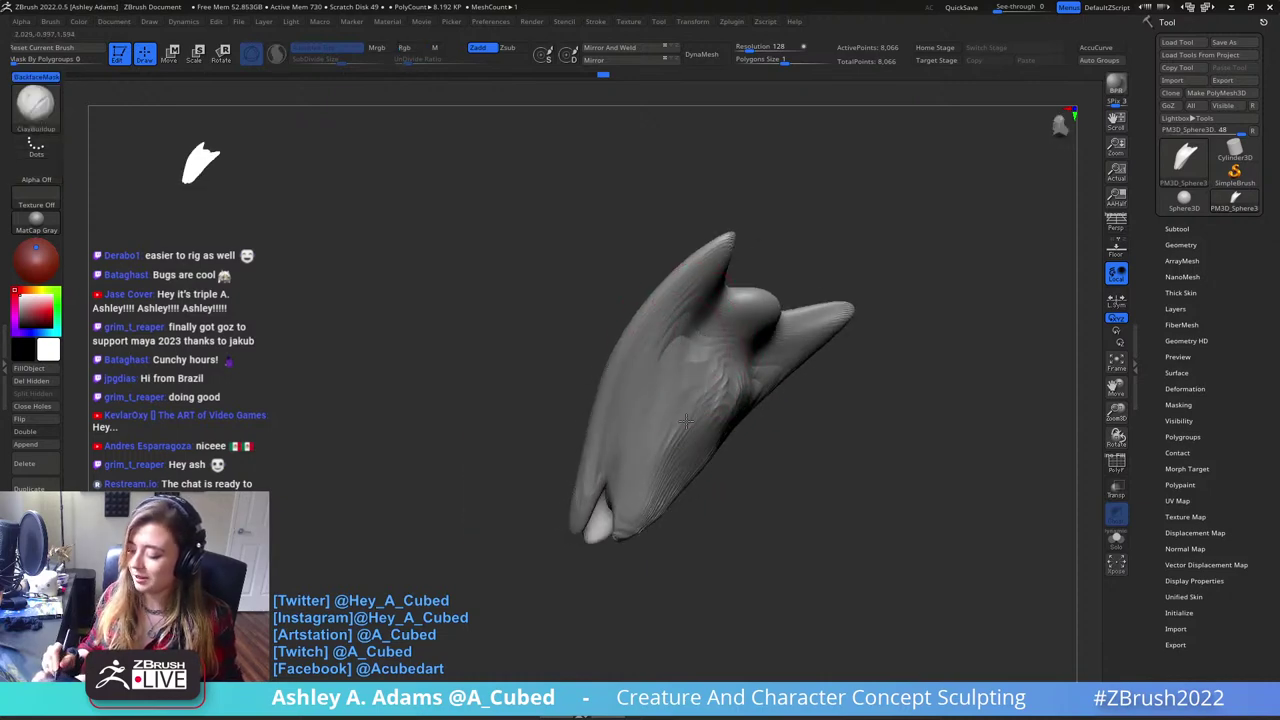
pyautogui.moveTo(645, 512); pyautogui.dragTo(651, 457)
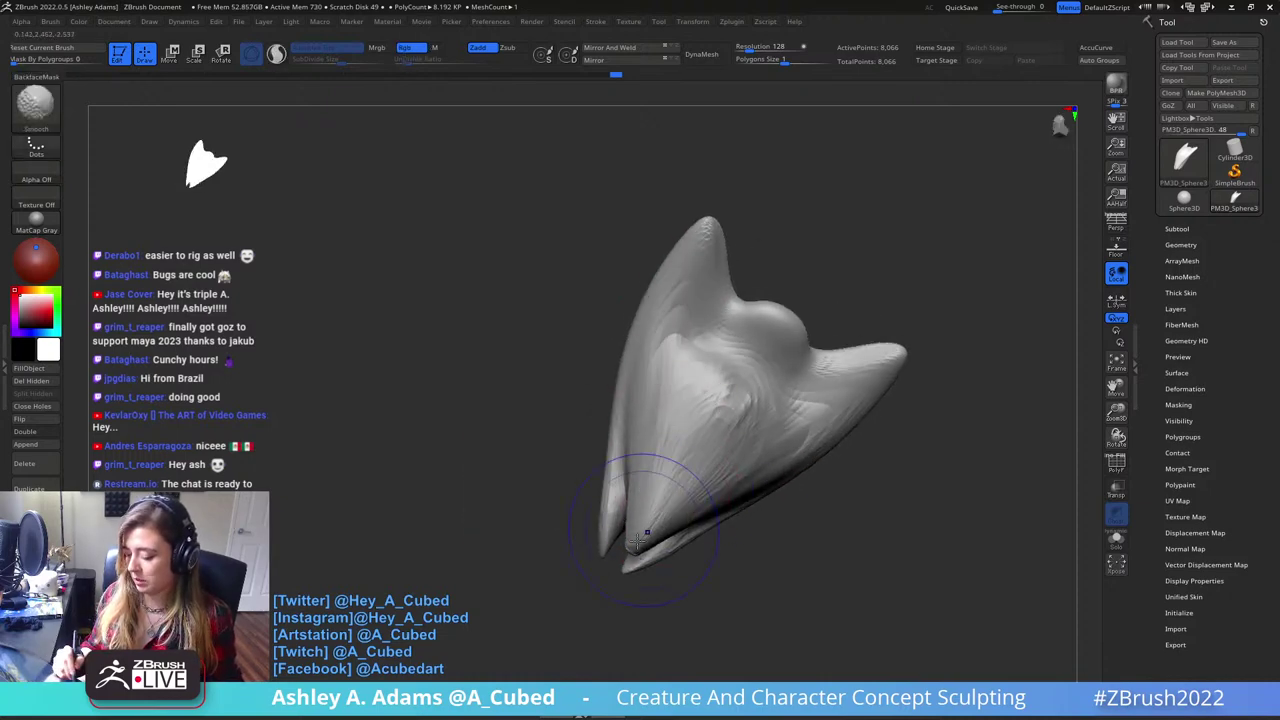
pyautogui.moveTo(637, 541)
pyautogui.keyDown('shift'); pyautogui.mouseDown()
pyautogui.moveTo(692, 460)
pyautogui.moveTo(700, 514)
pyautogui.mouseUp(); pyautogui.keyUp('shift')
# - Smooth the horns and adjust their tips with the SnakeHook brush
pyautogui.moveTo(700, 514)
pyautogui.mouseDown(button='right')
pyautogui.moveTo(768, 393)
pyautogui.moveTo(788, 405)
pyautogui.moveTo(840, 371)
pyautogui.mouseUp(button='right')
pyautogui.moveTo(800, 316); pyautogui.dragTo(846, 366)
pyautogui.moveTo(846, 405); pyautogui.dragTo(884, 362, button='right')
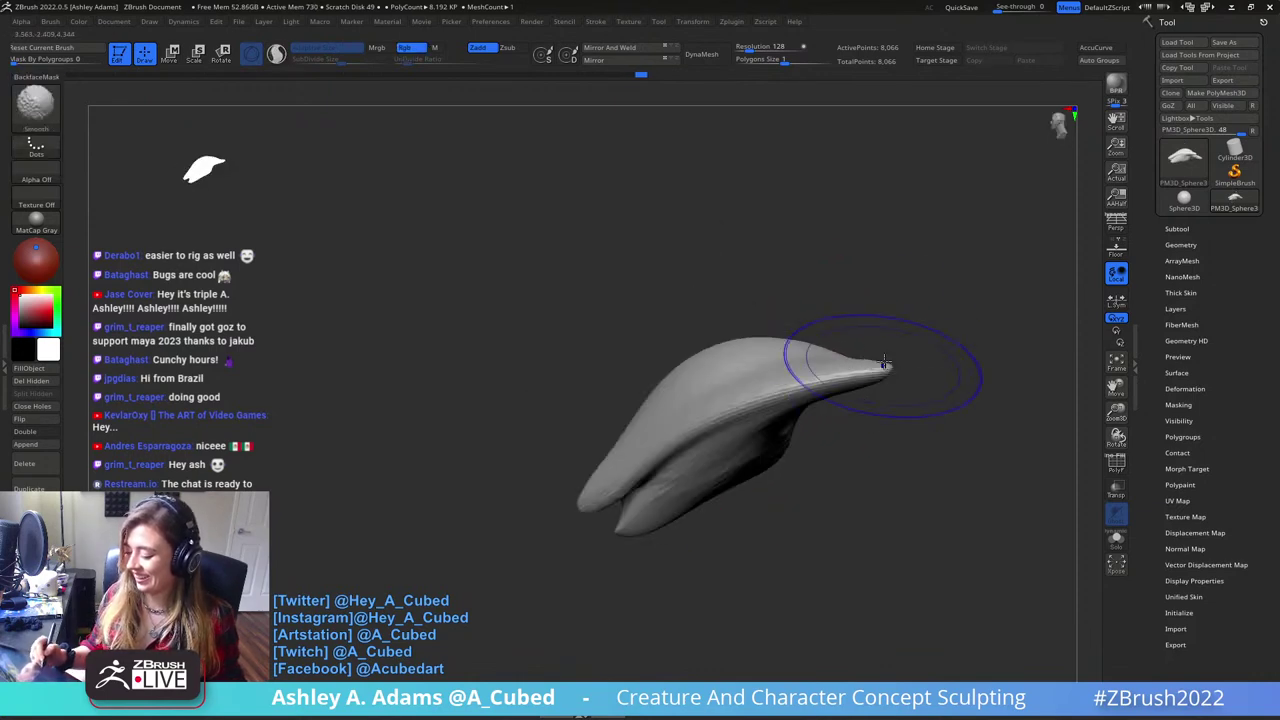
pyautogui.moveTo(842, 362); pyautogui.dragTo(846, 348)
pyautogui.moveTo(848, 392)
pyautogui.mouseDown(button='right')
pyautogui.moveTo(843, 366)
pyautogui.moveTo(706, 340)
pyautogui.mouseUp(button='right')
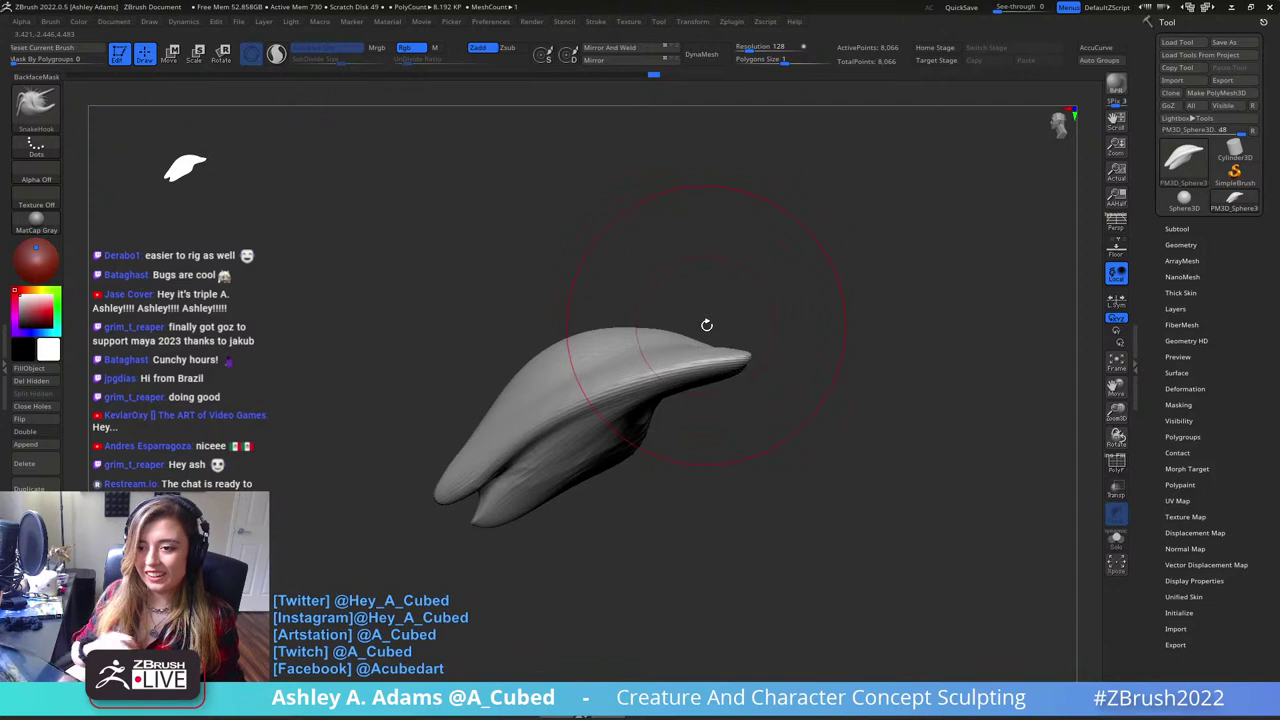
# - Reshape the side of the head and the area around the muzzle fork with a smaller SnakeHook brush
pyautogui.rightClick(602, 416)
pyautogui.moveTo(610, 398); pyautogui.dragTo(691, 400, button='right')
pyautogui.rightClick(700, 408)
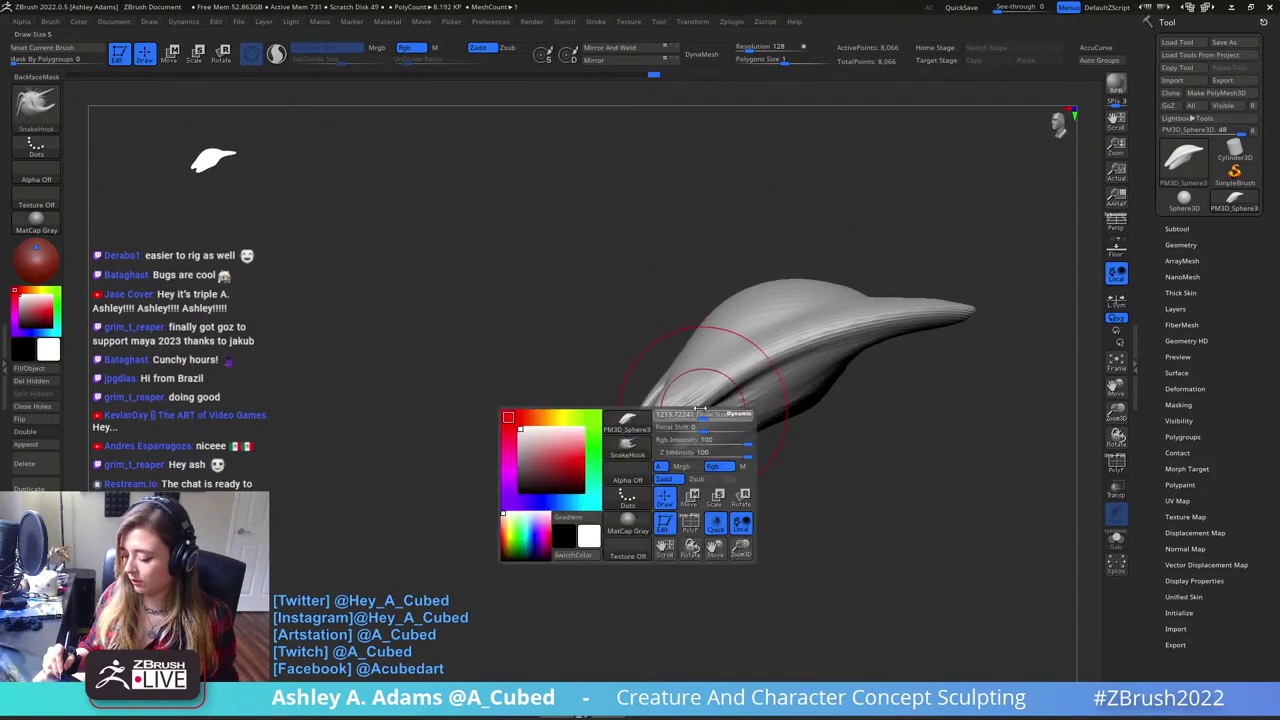
pyautogui.moveTo(700, 409)
pyautogui.mouseDown()
pyautogui.moveTo(705, 372)
pyautogui.moveTo(806, 366)
pyautogui.mouseUp()
pyautogui.moveTo(806, 366); pyautogui.dragTo(818, 481, button='right')
pyautogui.rightClick(813, 428)
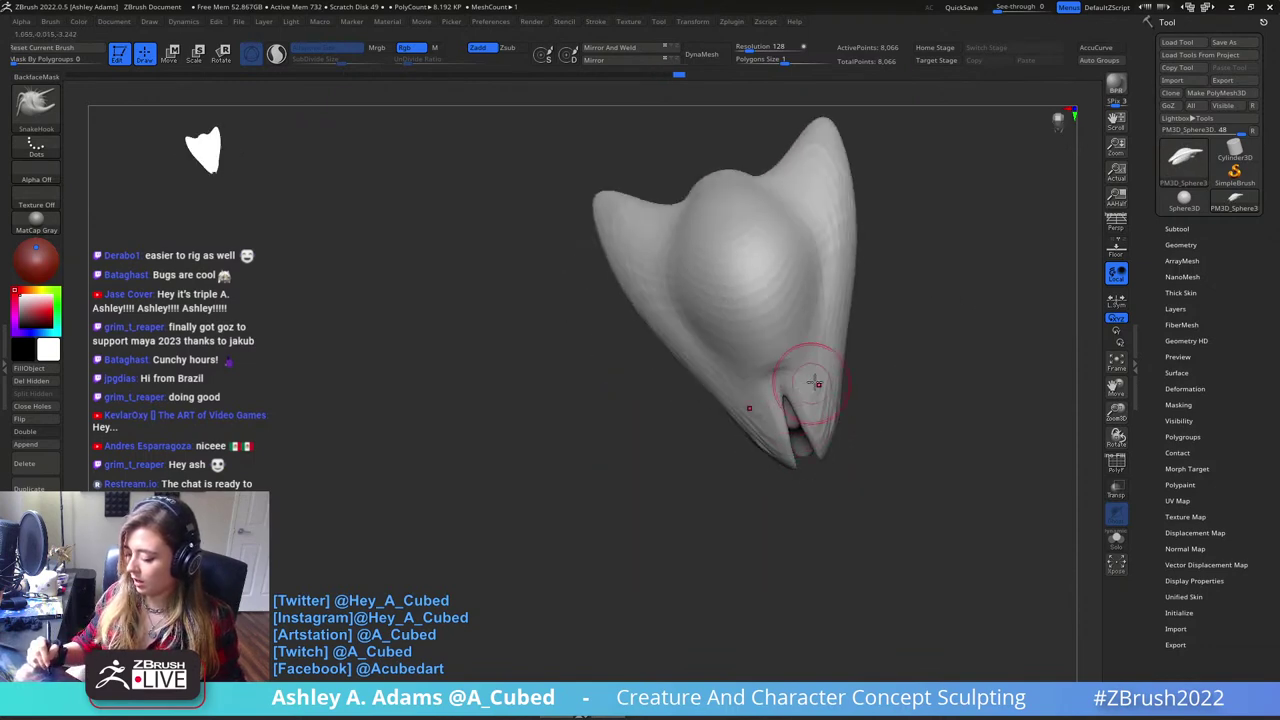
pyautogui.moveTo(815, 383); pyautogui.dragTo(780, 330)
# - Carve a crease around the cranium bulge where it meets the muzzle with the DamStandard brush
pyautogui.press('b')
pyautogui.press('d')
pyautogui.press('s')
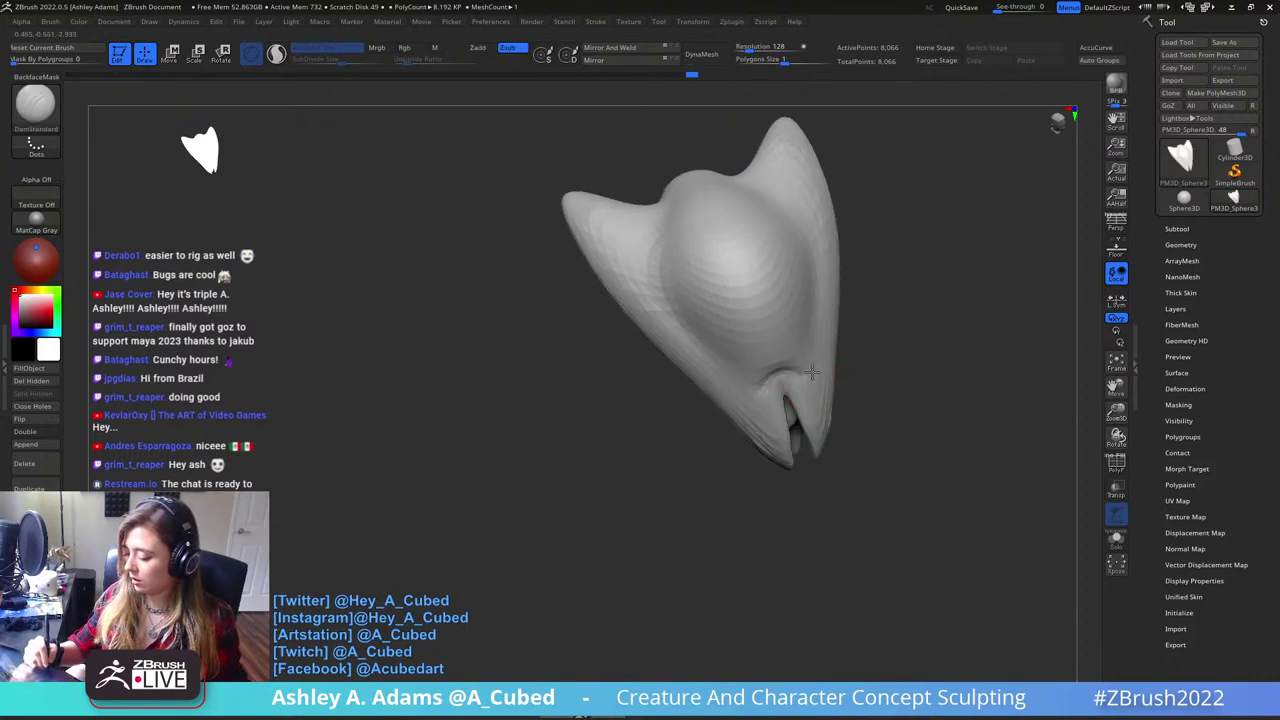
pyautogui.moveTo(816, 318); pyautogui.dragTo(655, 331)
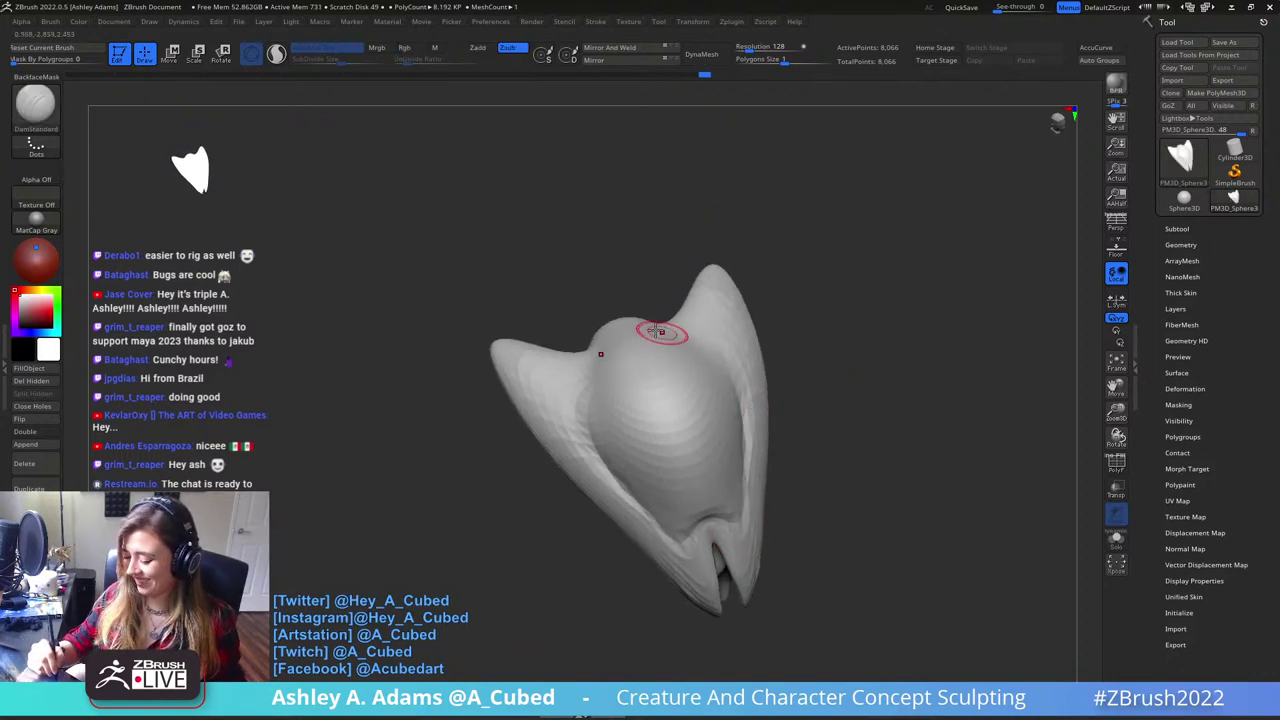
pyautogui.moveTo(729, 367); pyautogui.dragTo(694, 374)
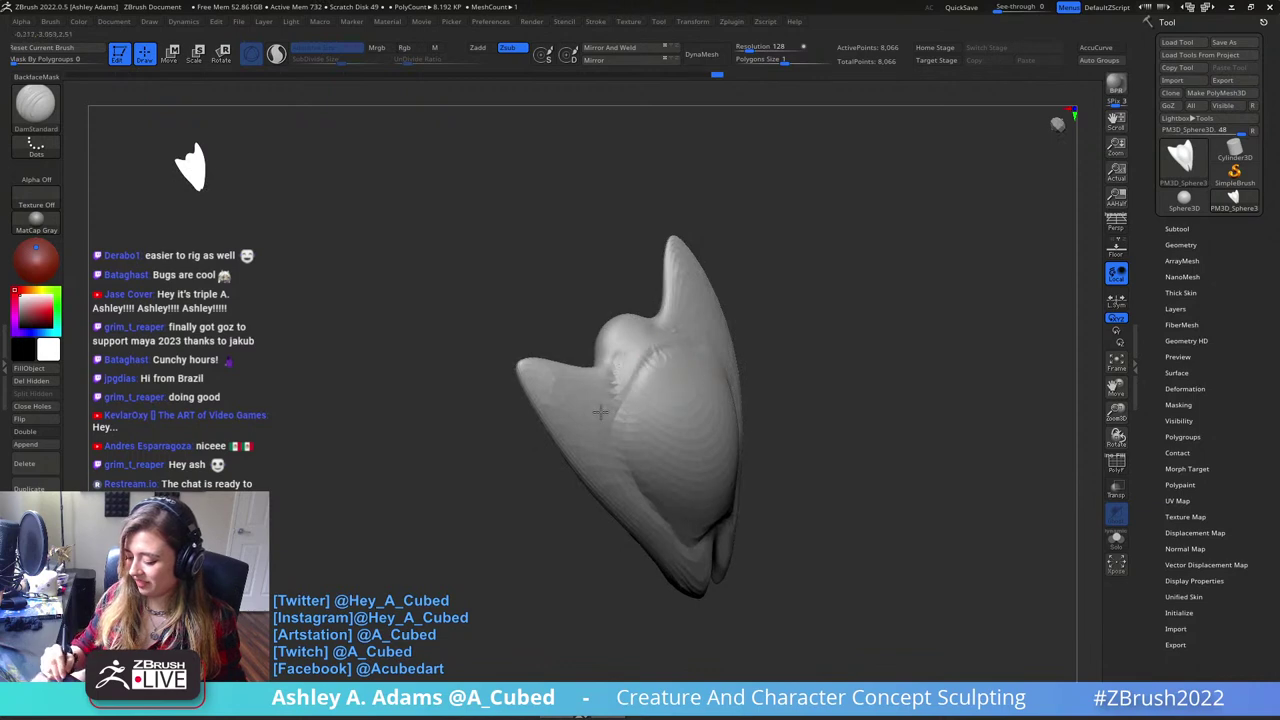
# - Deepen the creases between the cranium and the horn bases at the back of the head
pyautogui.moveTo(601, 412); pyautogui.dragTo(678, 405, button='right')
pyautogui.keyDown('ctrl'); pyautogui.moveTo(777, 534); pyautogui.dragTo(706, 490, button='right'); pyautogui.keyUp('ctrl')
pyautogui.rightClick(706, 490)
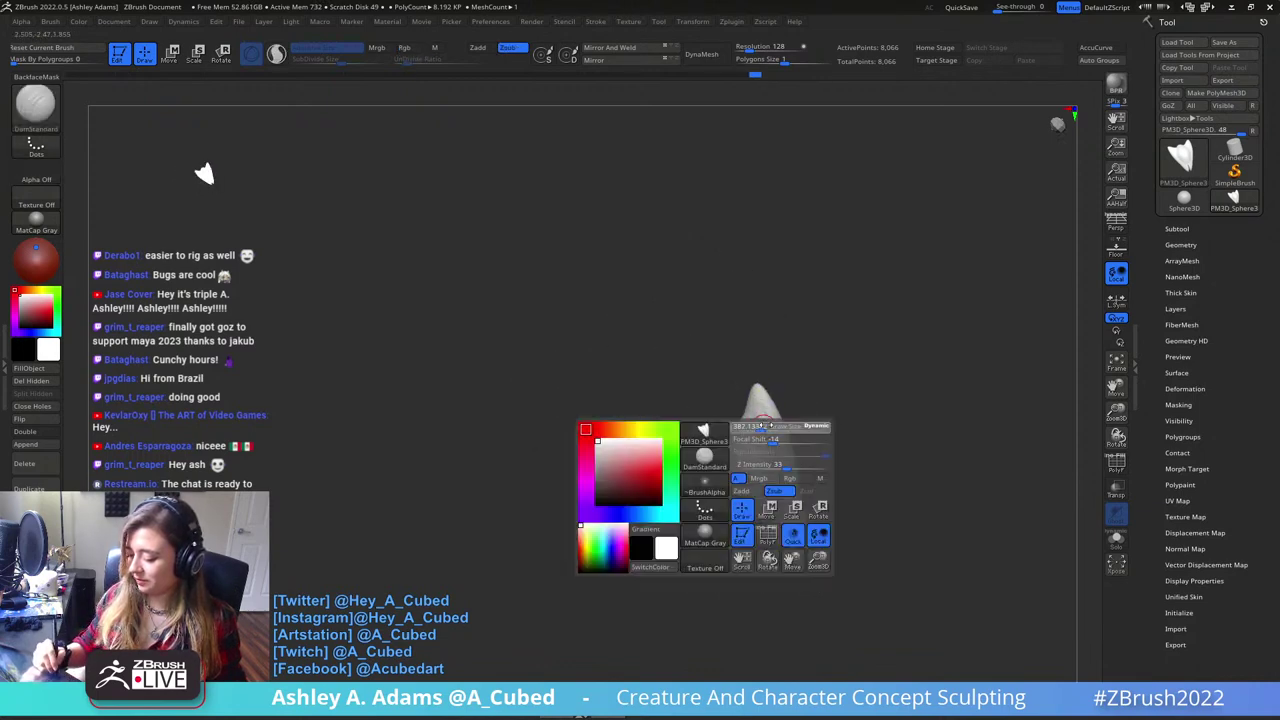
pyautogui.moveTo(760, 450)
pyautogui.mouseDown(button='right')
pyautogui.moveTo(787, 397)
pyautogui.moveTo(726, 460)
pyautogui.moveTo(728, 489)
pyautogui.moveTo(666, 380)
pyautogui.moveTo(732, 470)
pyautogui.mouseUp(button='right')
pyautogui.rightClick(732, 470)
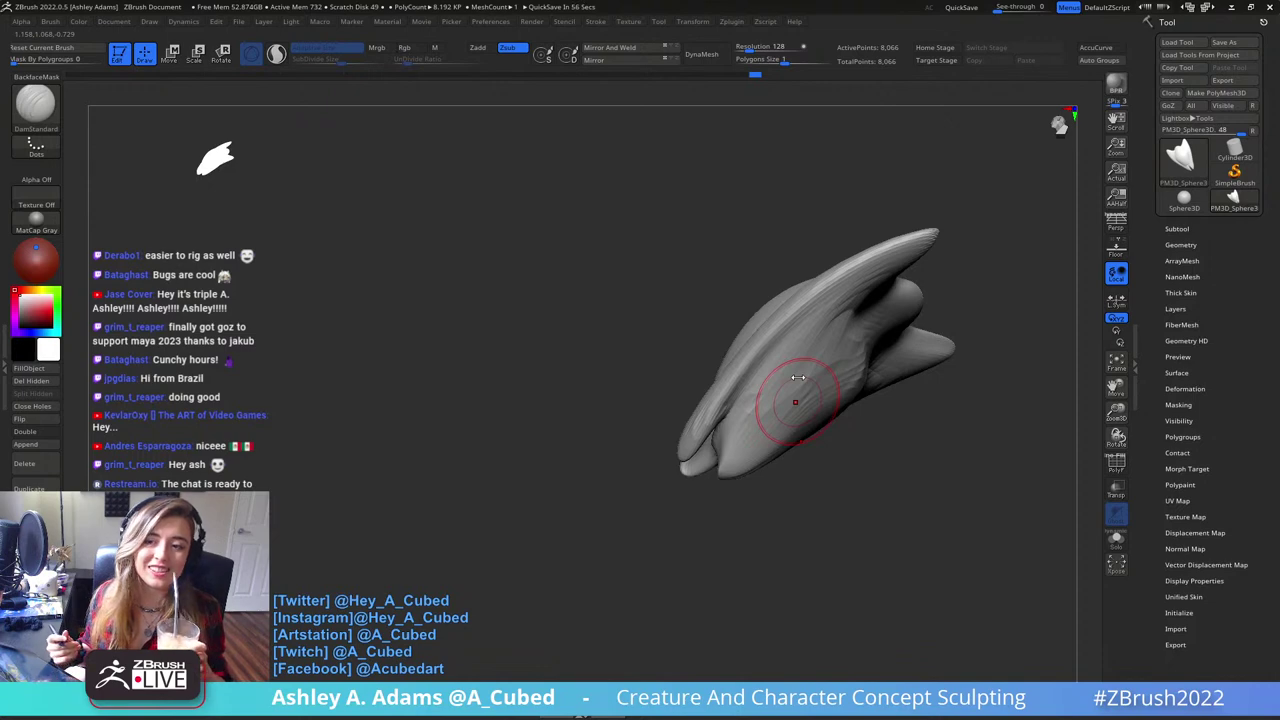
# - Append a new sphere as a second subtool for the creature's body
pyautogui.moveTo(797, 377); pyautogui.dragTo(893, 413, button='right')
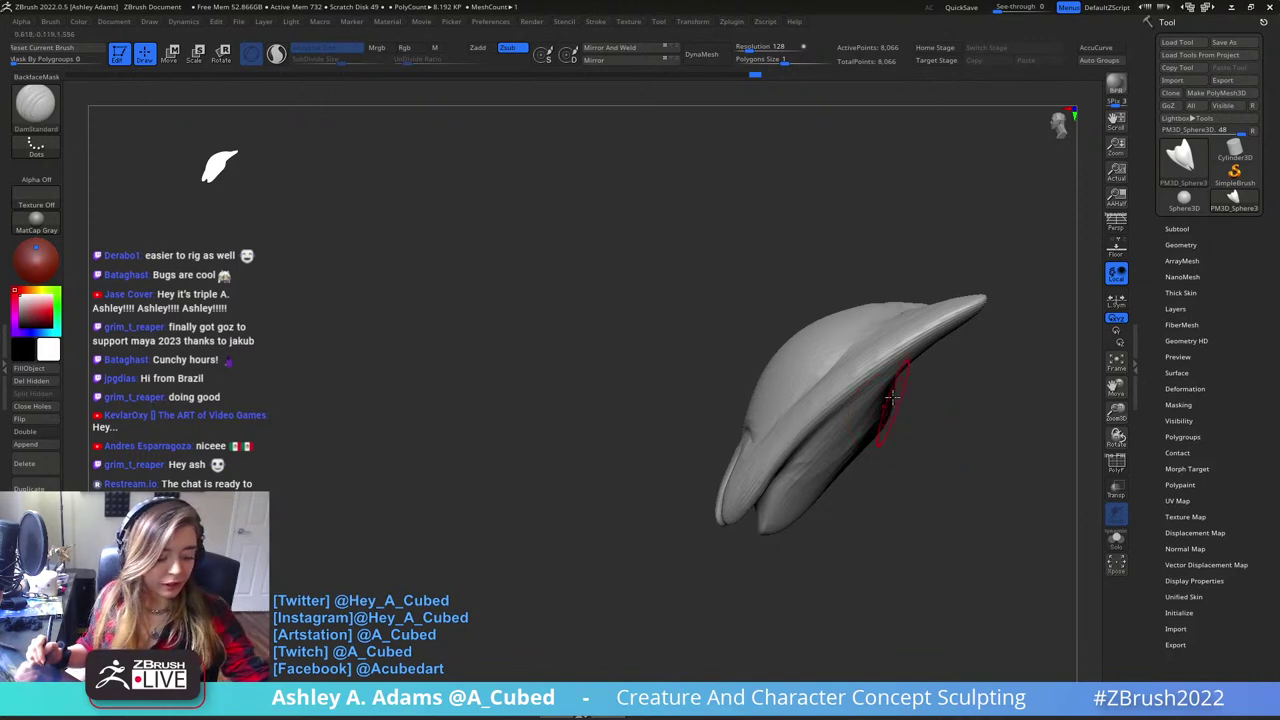
pyautogui.keyDown('alt'); pyautogui.moveTo(871, 337); pyautogui.dragTo(718, 305, button='right'); pyautogui.keyUp('alt')
pyautogui.click(1178, 228)
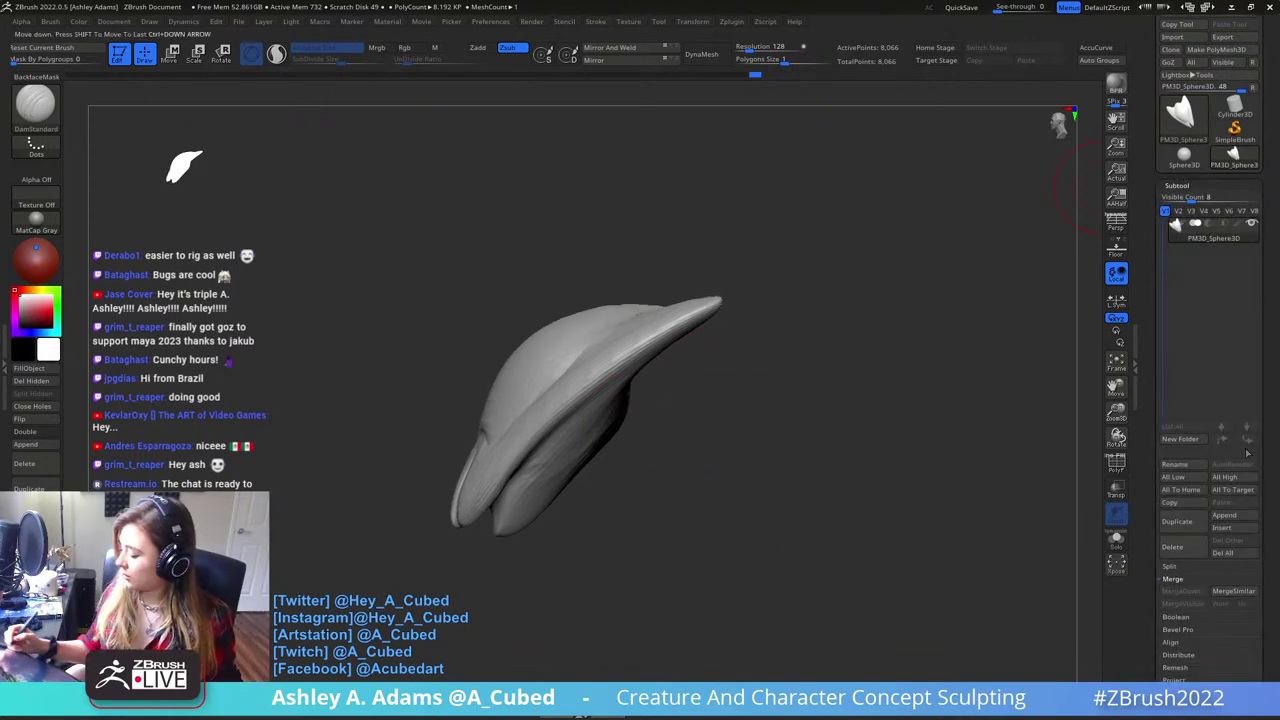
pyautogui.click(1230, 517)
pyautogui.click(1014, 471)
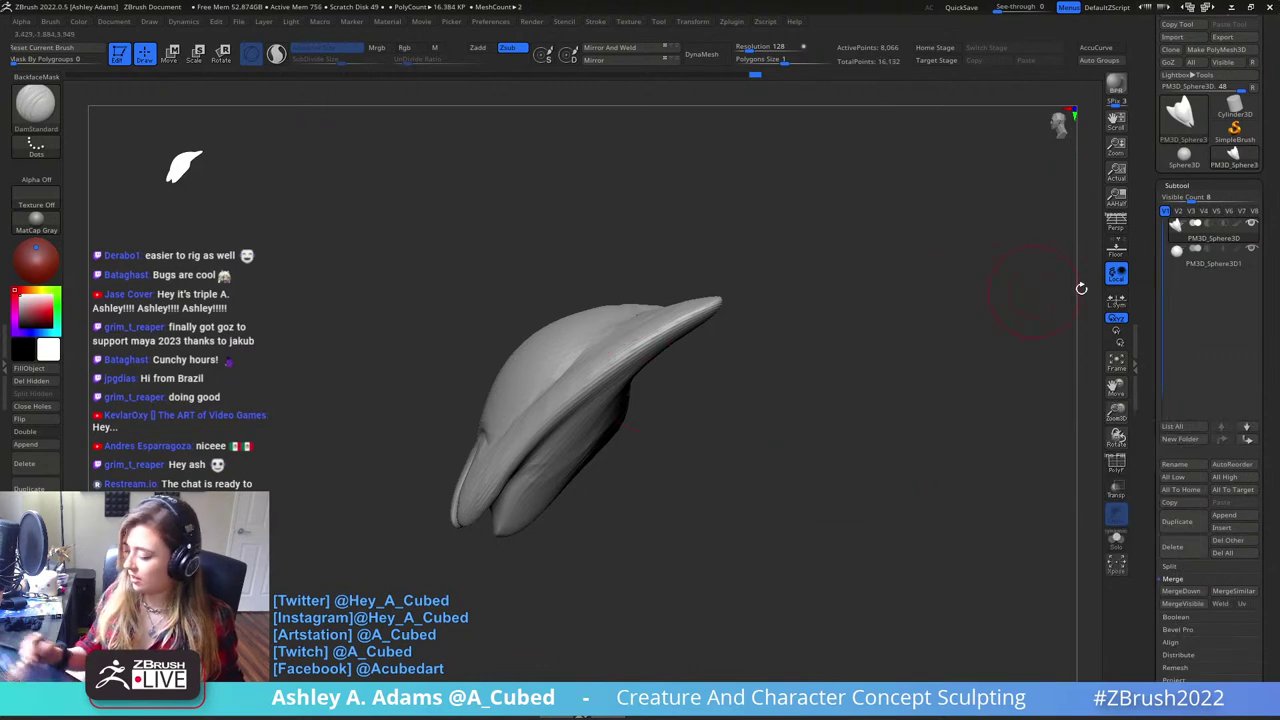
# - Move the appended sphere behind the head and scale it into a flattened, elongated ellipsoid
pyautogui.press('w')
pyautogui.keyDown('shift'); pyautogui.moveTo(648, 358); pyautogui.dragTo(632, 366, button='right'); pyautogui.keyUp('shift')
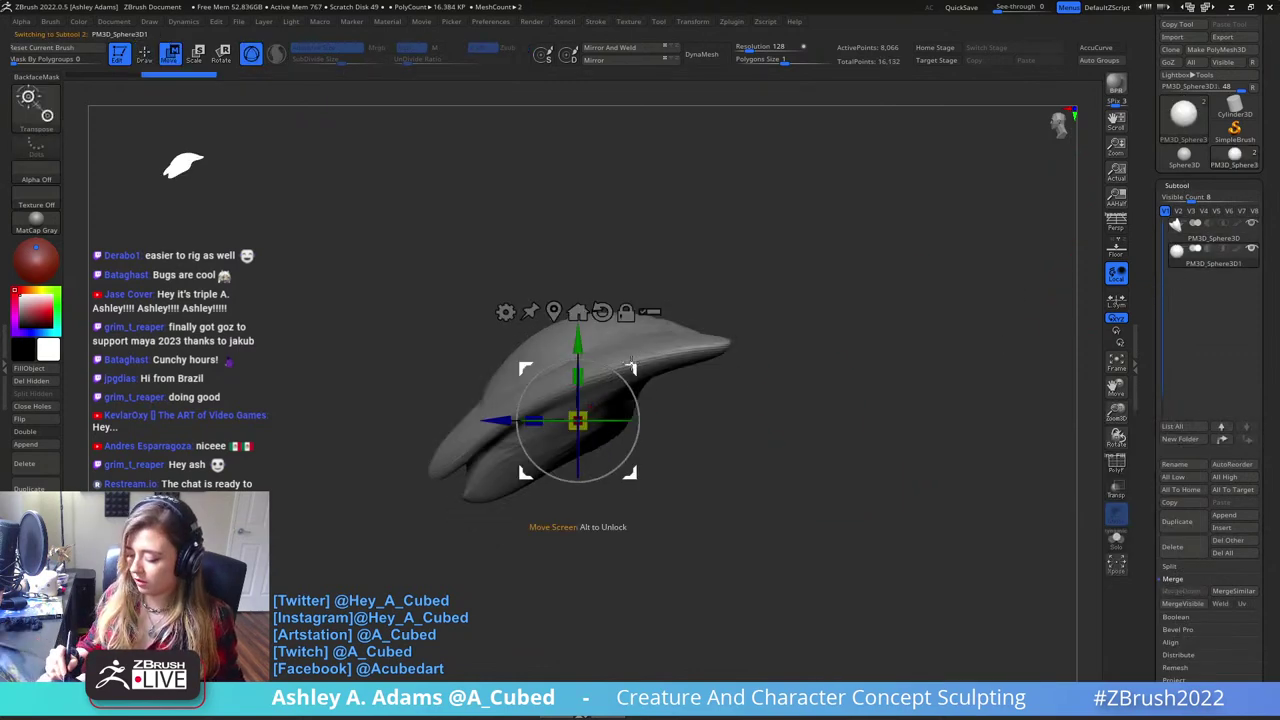
pyautogui.moveTo(630, 366); pyautogui.dragTo(729, 427)
pyautogui.moveTo(678, 482); pyautogui.dragTo(776, 443)
pyautogui.moveTo(719, 471)
pyautogui.keyDown('ctrl'); pyautogui.mouseDown(button='right')
pyautogui.moveTo(694, 492)
pyautogui.moveTo(729, 493)
pyautogui.mouseUp(button='right'); pyautogui.keyUp('ctrl')
pyautogui.click(629, 51)
pyautogui.rightClick(590, 150)
pyautogui.moveTo(850, 478); pyautogui.dragTo(726, 394, button='right')
pyautogui.moveTo(660, 402)
pyautogui.mouseDown()
pyautogui.moveTo(687, 387)
pyautogui.moveTo(657, 384)
pyautogui.moveTo(819, 313)
pyautogui.moveTo(769, 306)
pyautogui.moveTo(760, 325)
pyautogui.mouseUp()
pyautogui.press('q')
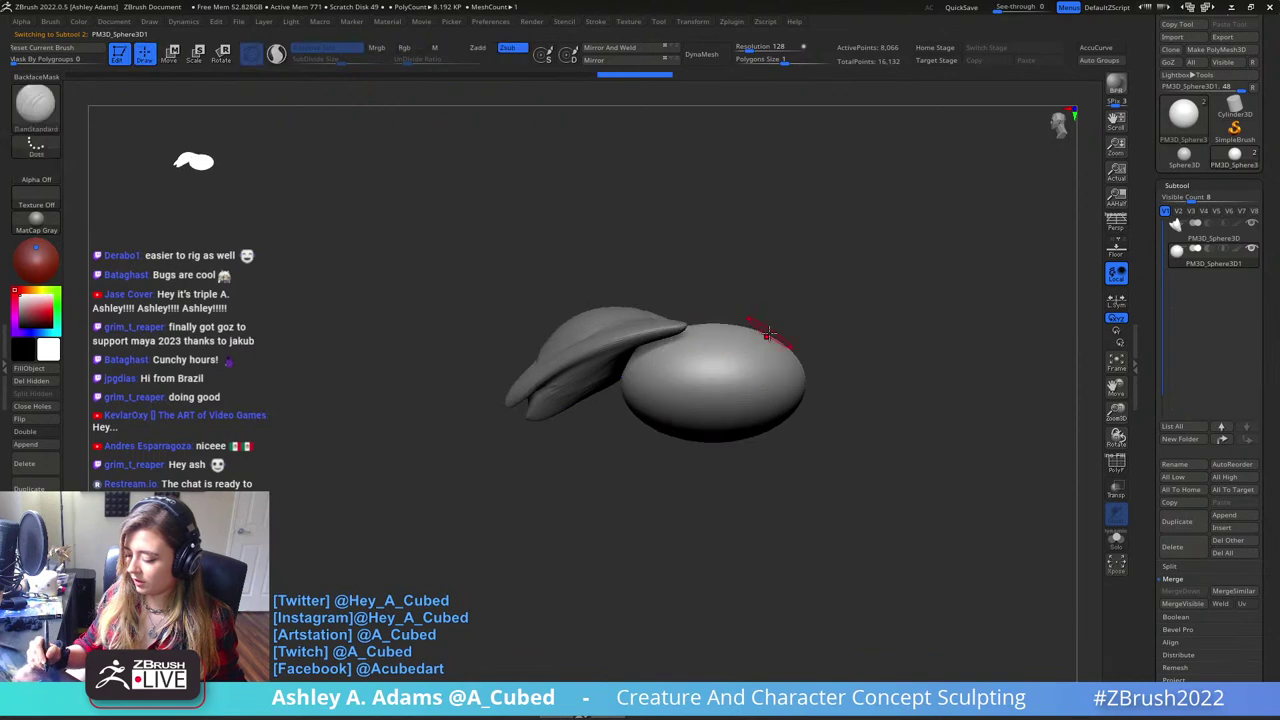
# - Examine how the flattened body sphere sits behind the head from above and from the side
pyautogui.rightClick(740, 372)
pyautogui.moveTo(738, 374)
pyautogui.mouseDown(button='right')
pyautogui.moveTo(731, 481)
pyautogui.moveTo(742, 470)
pyautogui.mouseUp(button='right')
pyautogui.rightClick(746, 325)
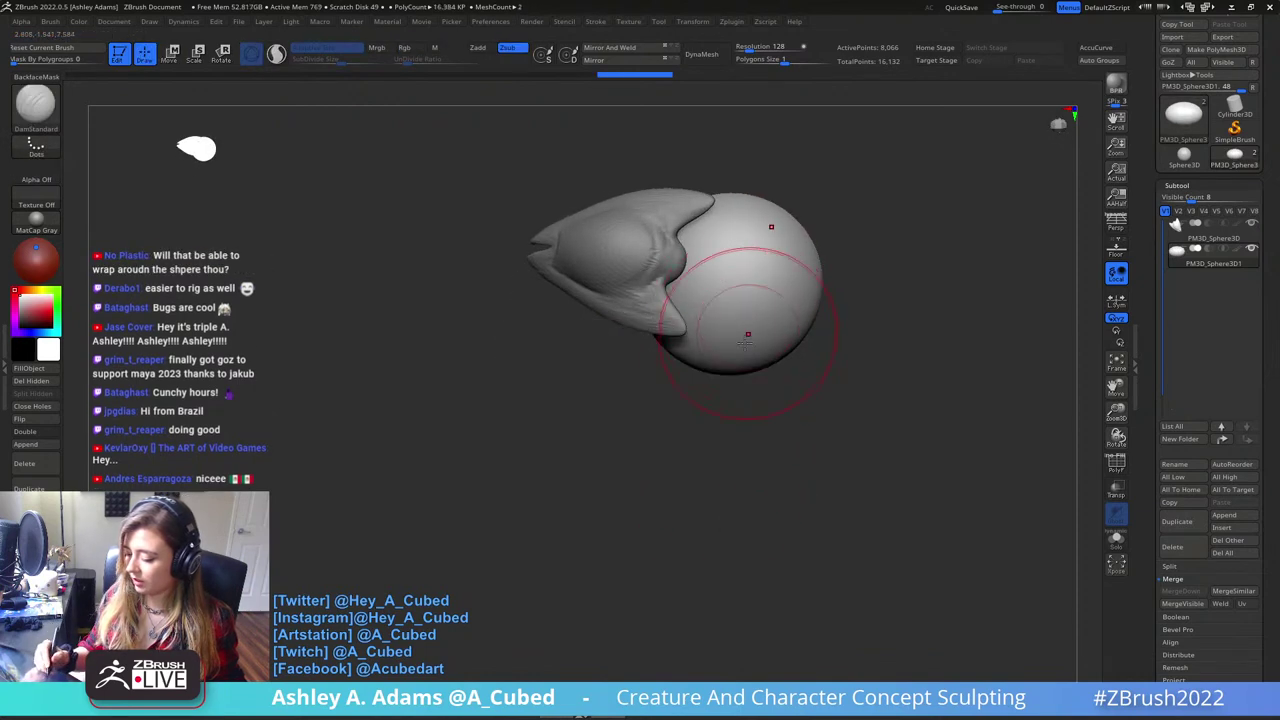
pyautogui.press('w')
pyautogui.keyDown('shift'); pyautogui.moveTo(758, 325); pyautogui.dragTo(767, 276, button='right'); pyautogui.keyUp('shift')
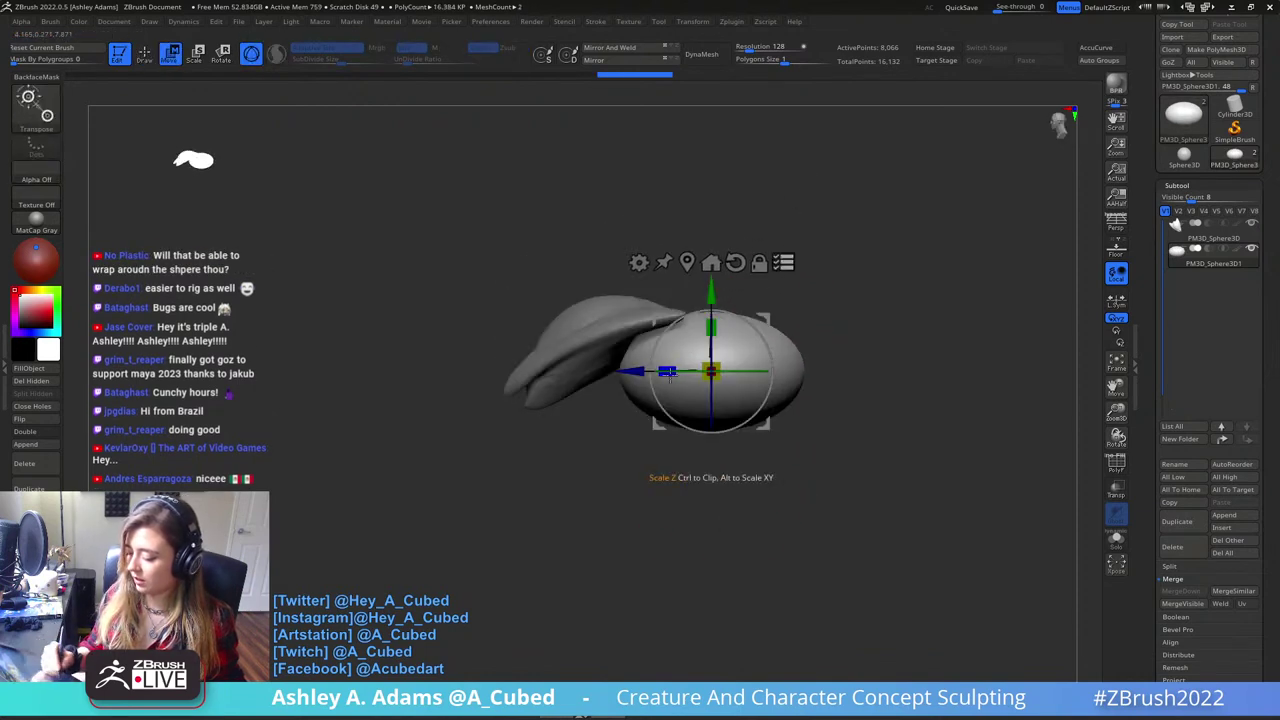
pyautogui.press('q')
pyautogui.press('space')
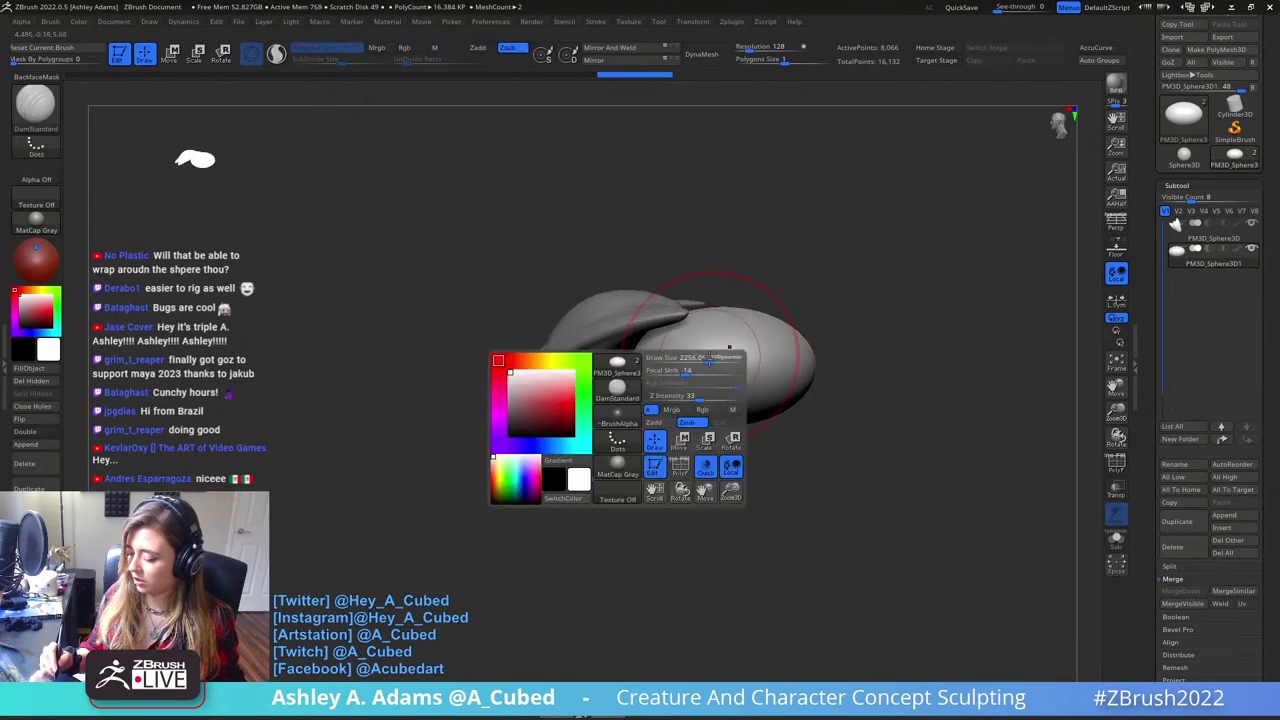
pyautogui.moveTo(712, 358); pyautogui.dragTo(718, 358)
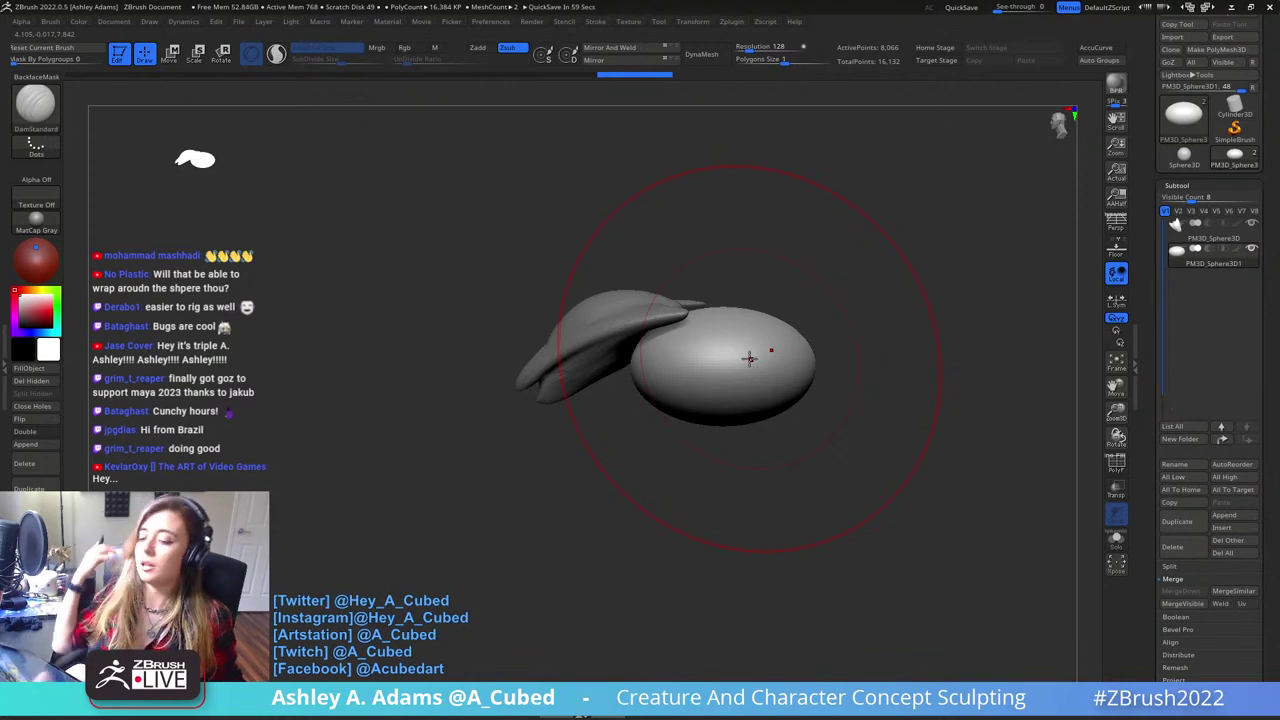
pyautogui.moveTo(757, 334)
pyautogui.mouseDown(button='right')
pyautogui.moveTo(704, 346)
pyautogui.moveTo(723, 371)
pyautogui.mouseUp(button='right')
pyautogui.keyDown('alt'); pyautogui.moveTo(736, 290); pyautogui.dragTo(712, 352, button='right'); pyautogui.keyUp('alt')
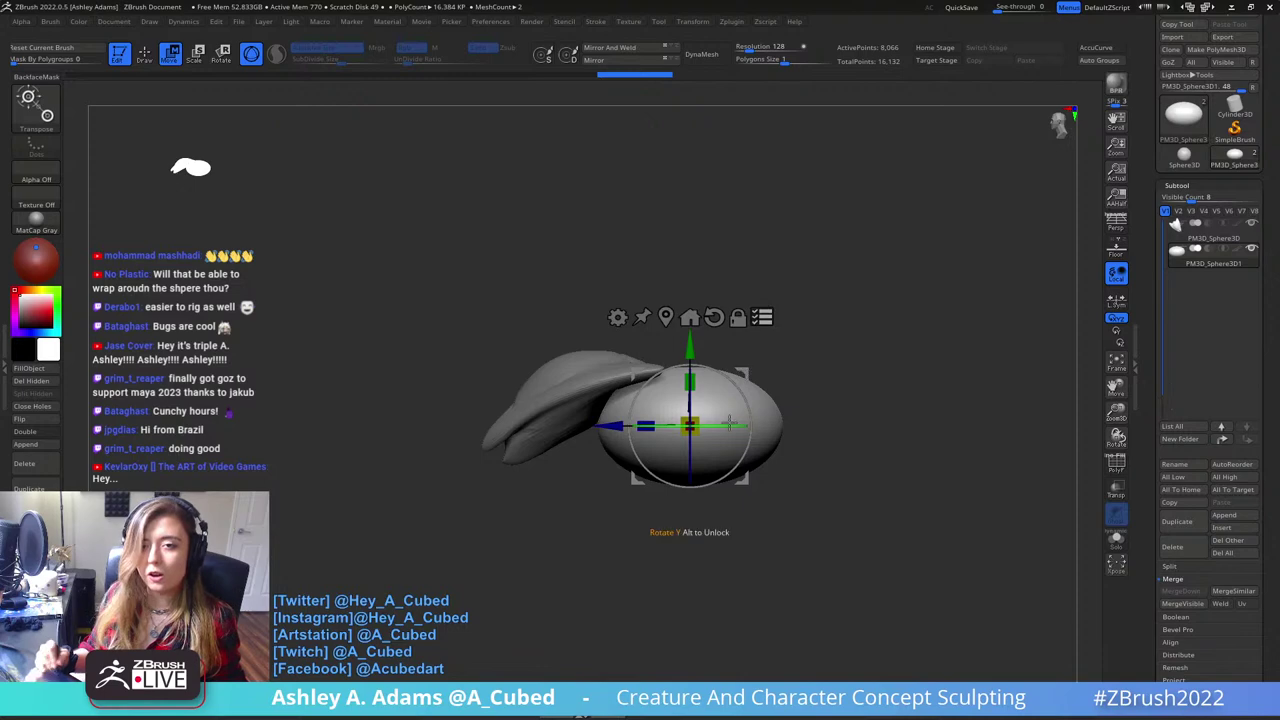
# - Display the floor grid and examine the head and body against it from the side at a distance
pyautogui.moveTo(690, 426); pyautogui.dragTo(669, 485)
pyautogui.click(762, 317)
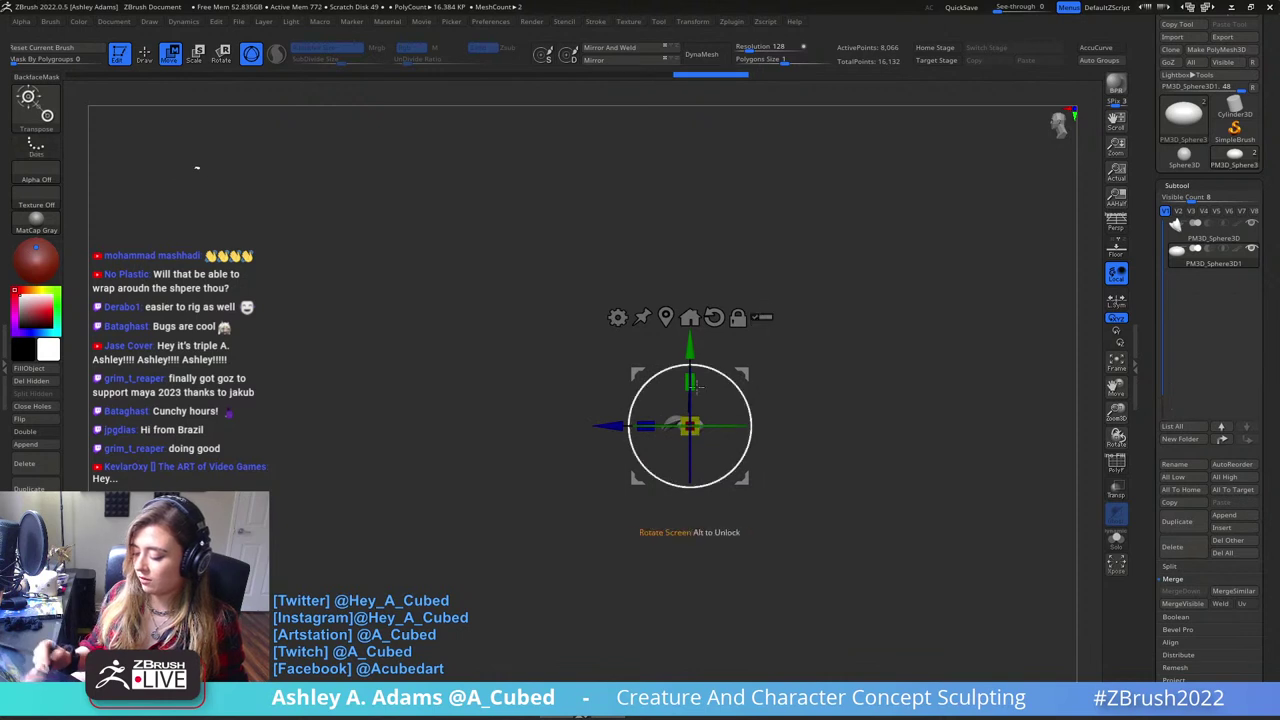
pyautogui.keyDown('ctrl'); pyautogui.moveTo(691, 383); pyautogui.dragTo(694, 534, button='right'); pyautogui.keyUp('ctrl')
pyautogui.click(1116, 249)
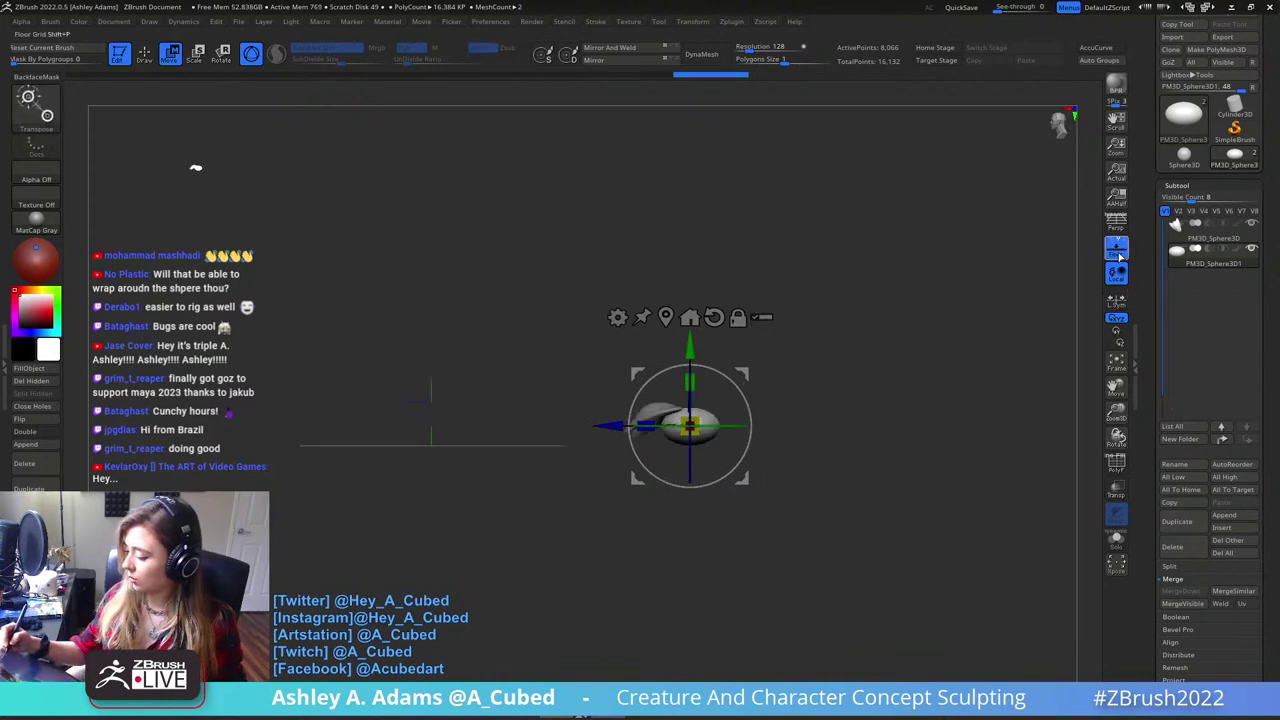
pyautogui.keyDown('alt'); pyautogui.moveTo(748, 406); pyautogui.dragTo(897, 446, button='right'); pyautogui.keyUp('alt')
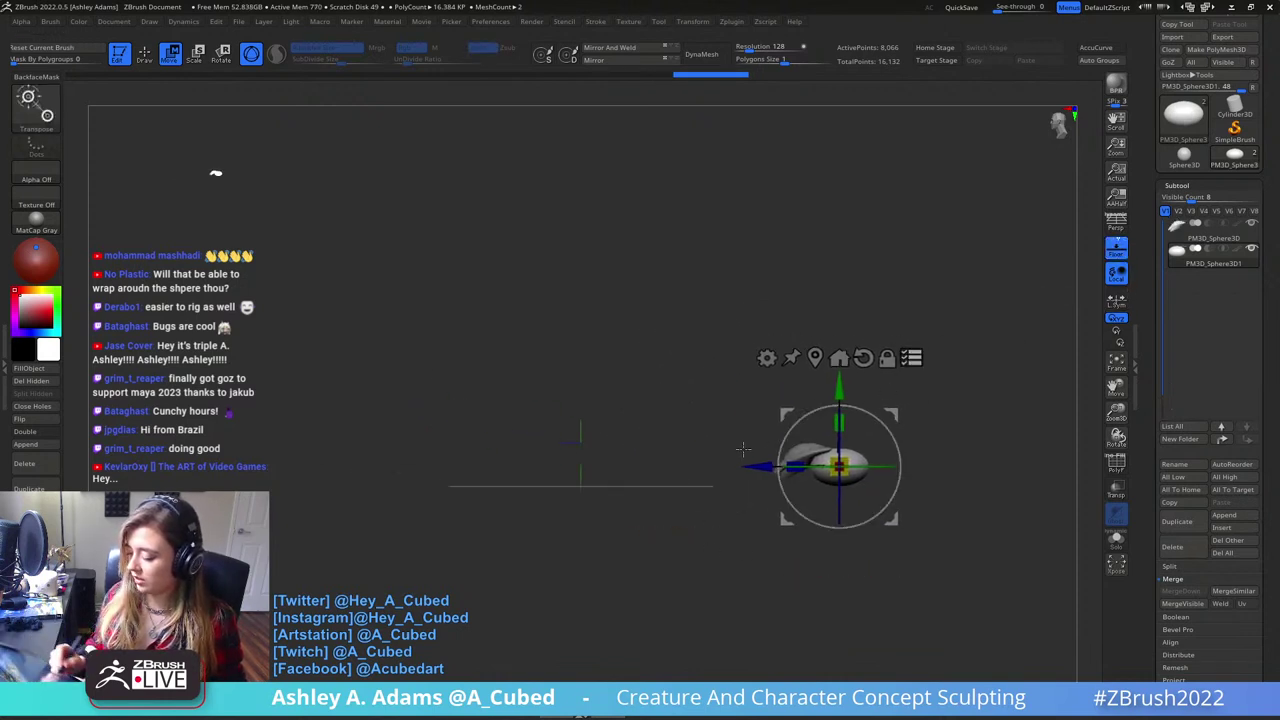
pyautogui.moveTo(743, 450); pyautogui.dragTo(632, 452)
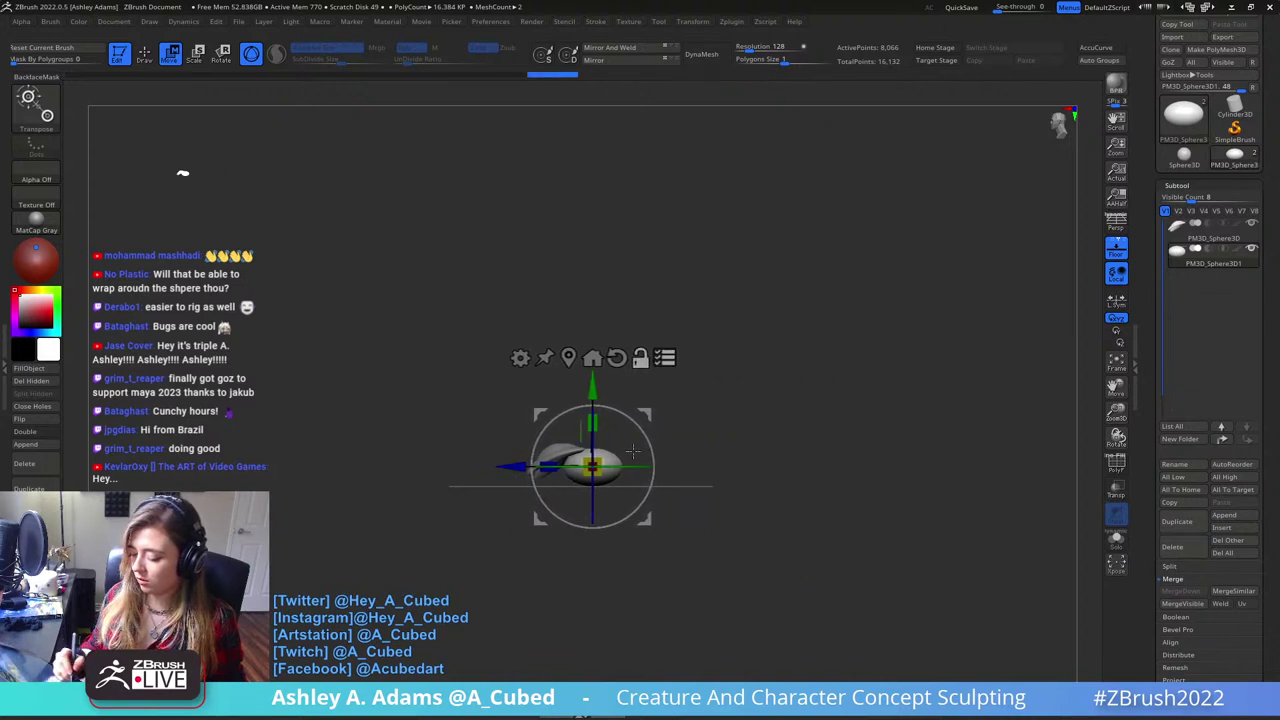
pyautogui.keyDown('alt'); pyautogui.moveTo(695, 376); pyautogui.dragTo(807, 352, button='right'); pyautogui.keyUp('alt')
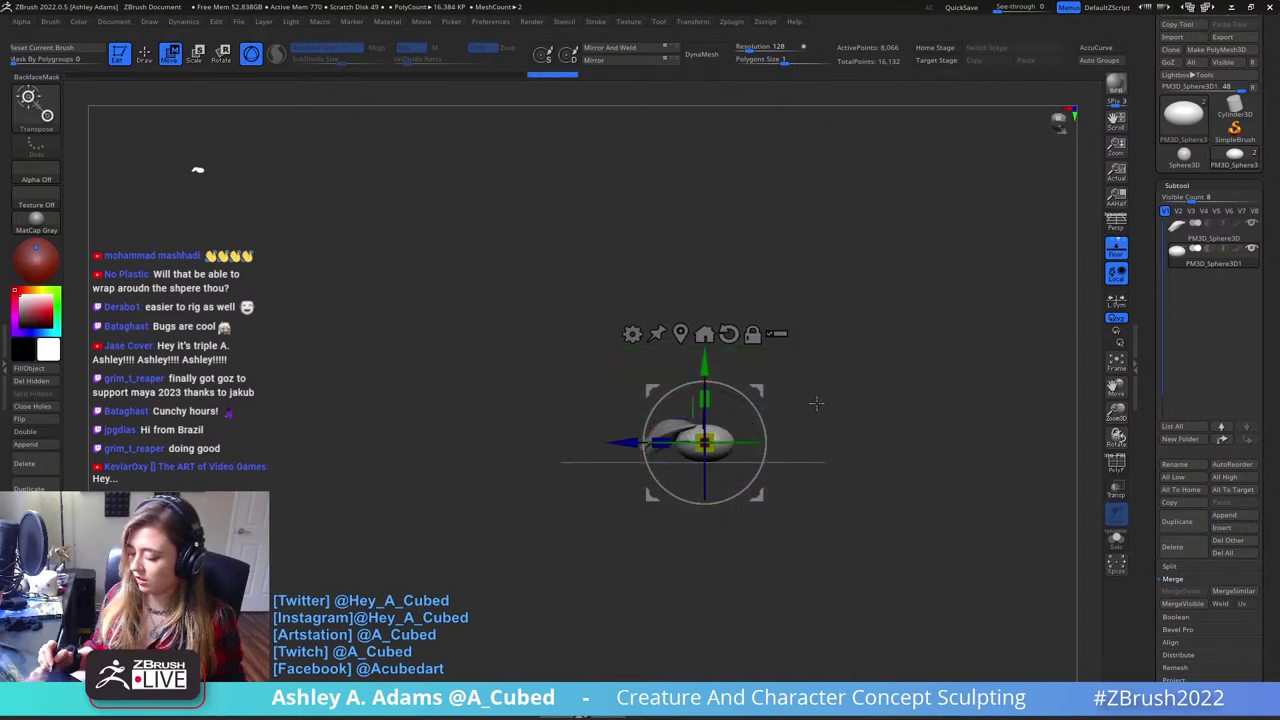
# - Compare the creature's side view with perspective distortion on and off at different distances and positions
pyautogui.click(1116, 224)
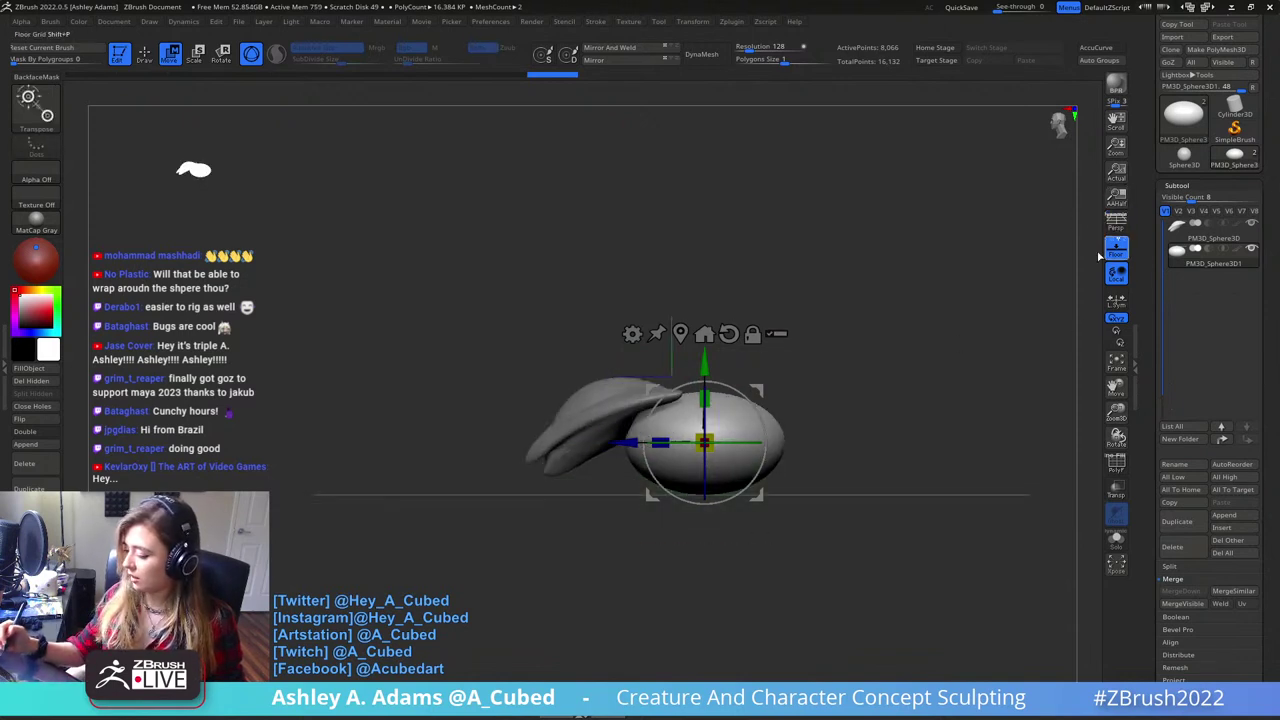
pyautogui.keyDown('alt'); pyautogui.moveTo(886, 446); pyautogui.dragTo(744, 436, button='right'); pyautogui.keyUp('alt')
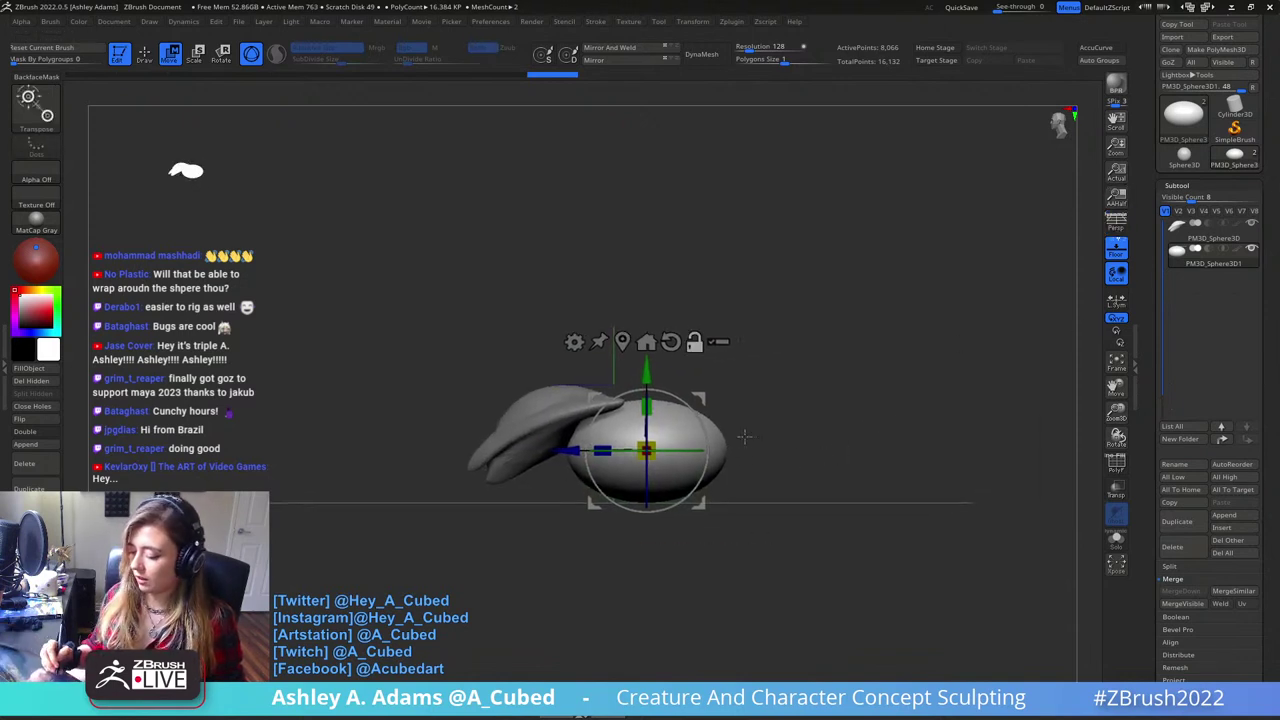
pyautogui.click(1116, 224)
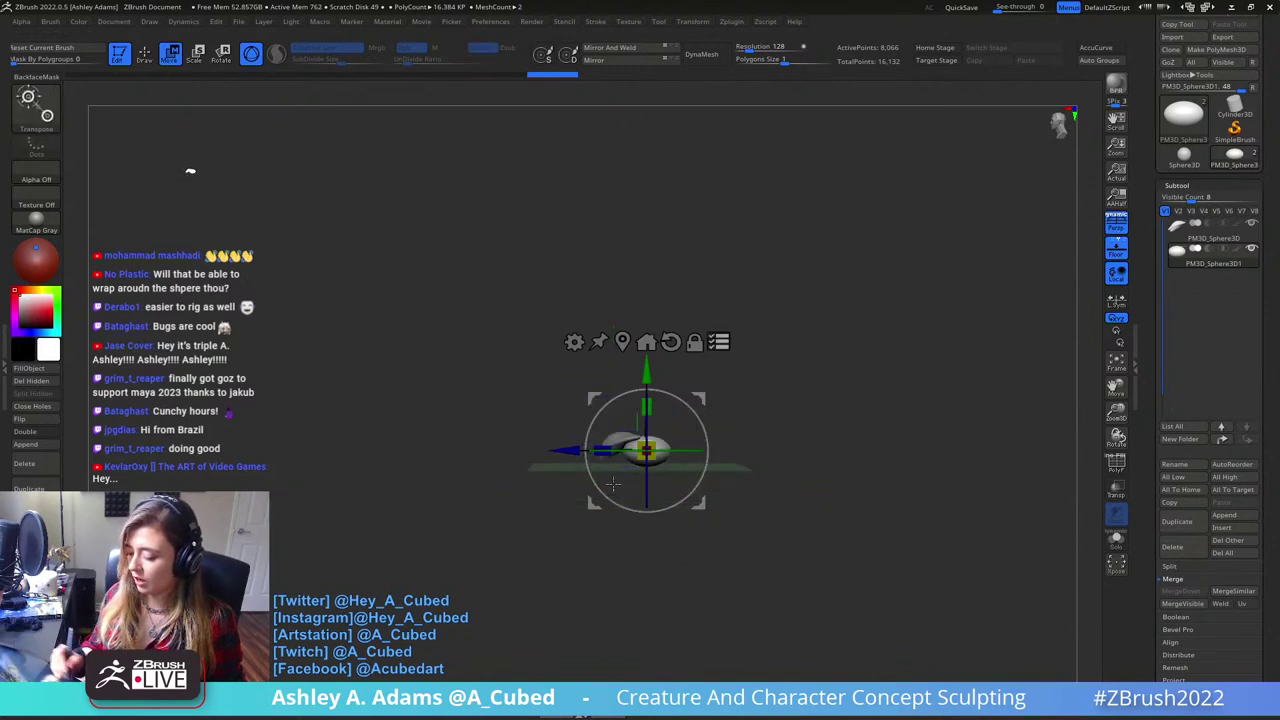
pyautogui.moveTo(566, 450); pyautogui.dragTo(1026, 449)
pyautogui.keyDown('alt'); pyautogui.moveTo(857, 435); pyautogui.dragTo(460, 407); pyautogui.keyUp('alt')
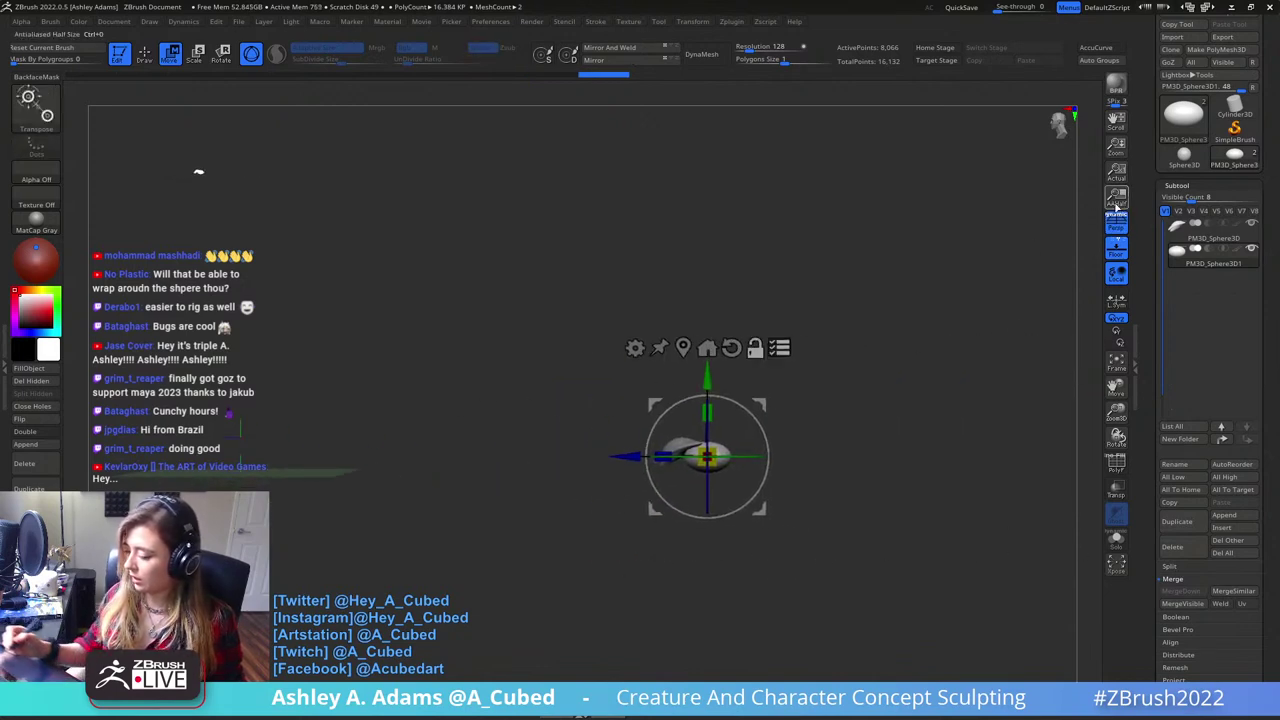
pyautogui.click(1116, 222)
pyautogui.keyDown('alt'); pyautogui.moveTo(866, 370); pyautogui.dragTo(800, 610); pyautogui.keyUp('alt')
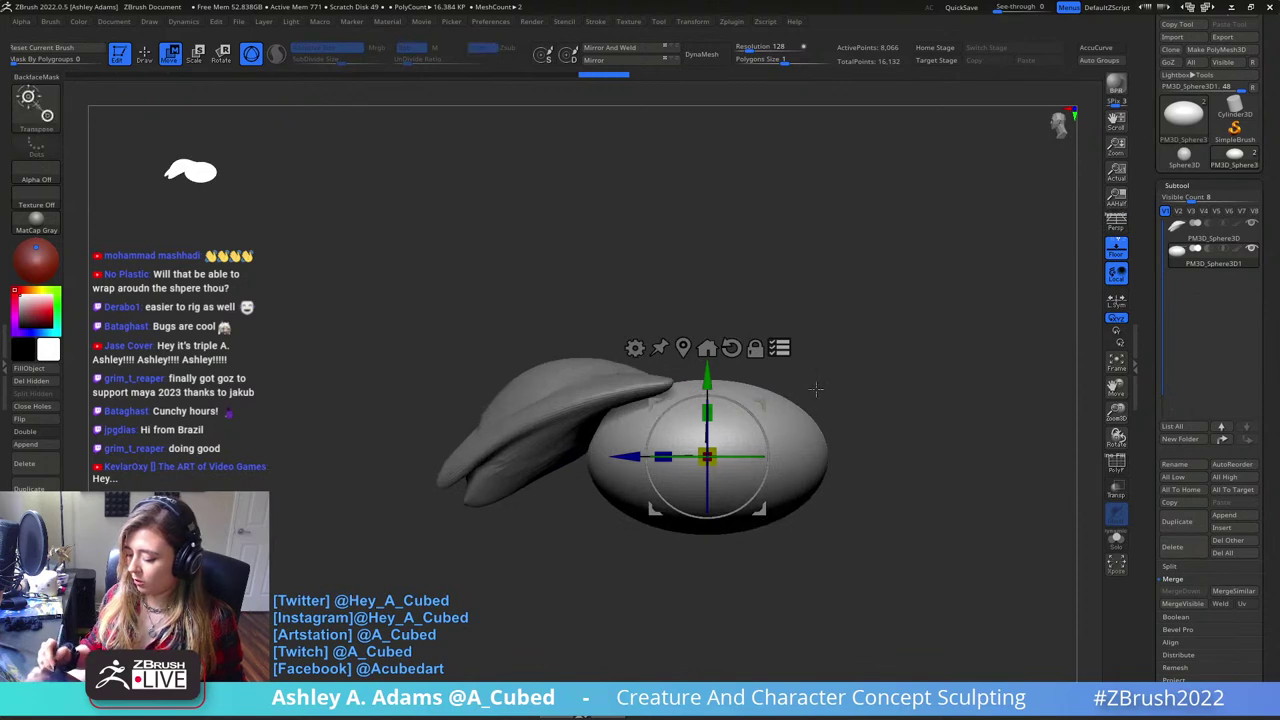
pyautogui.click(1121, 223)
pyautogui.click(1121, 223)
pyautogui.click(1121, 223)
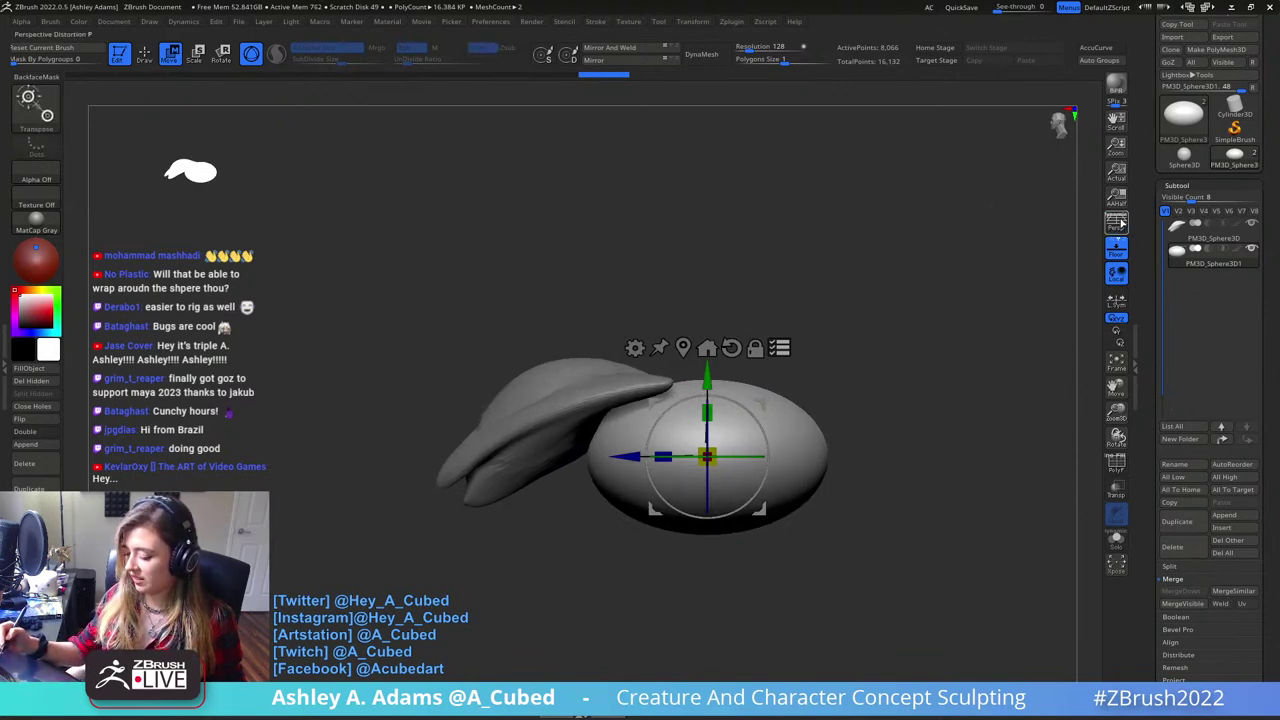
pyautogui.click(1121, 223)
pyautogui.click(1121, 223)
pyautogui.click(1121, 222)
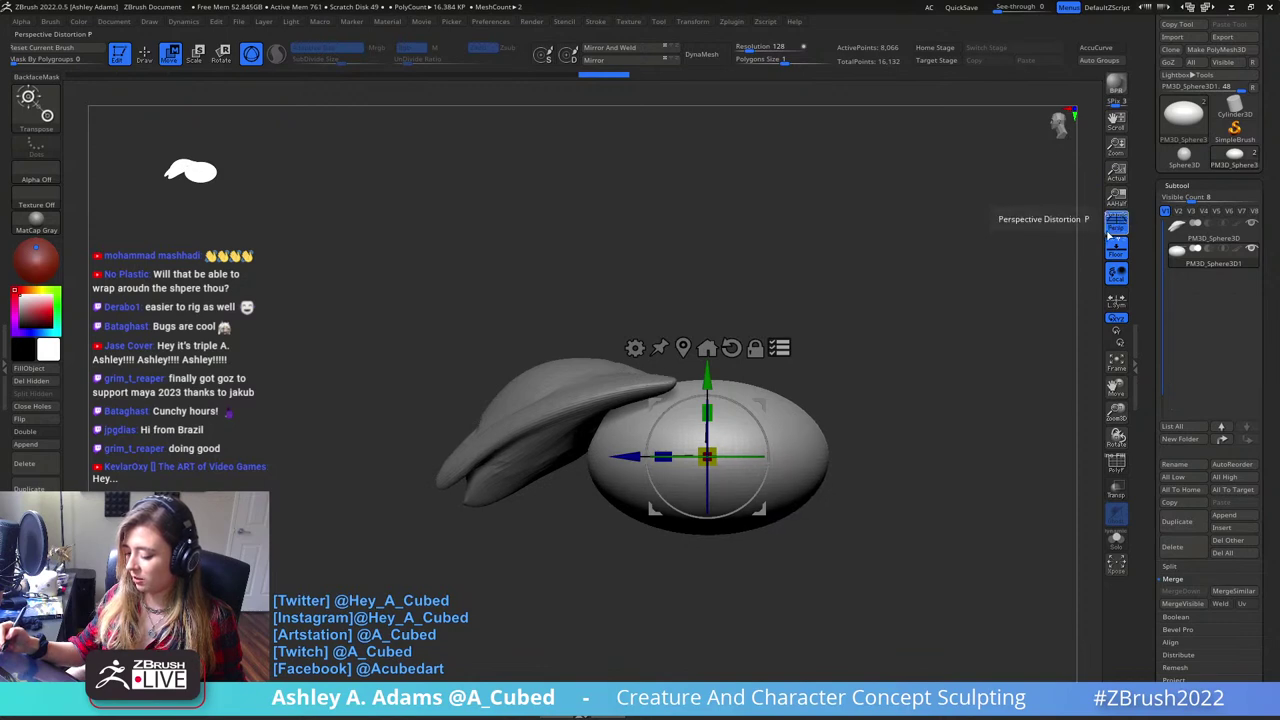
pyautogui.click(1115, 226)
pyautogui.keyDown('alt'); pyautogui.moveTo(775, 366); pyautogui.dragTo(848, 286); pyautogui.keyUp('alt')
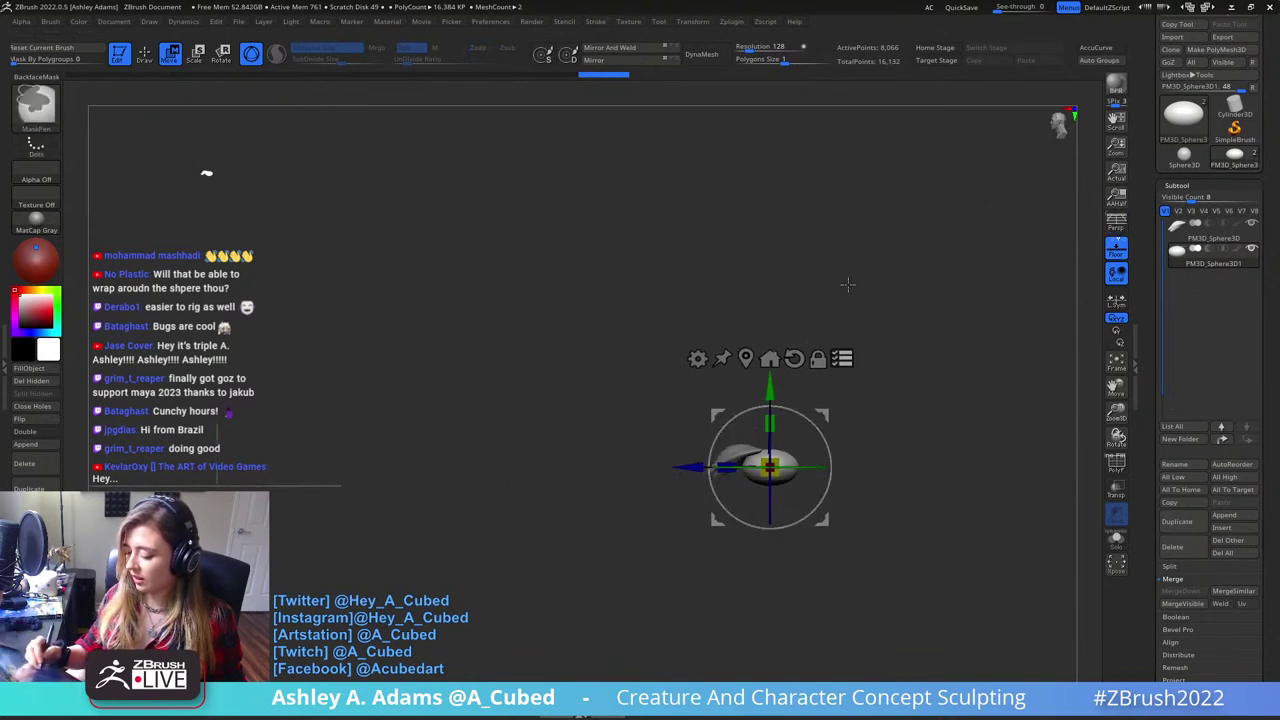
pyautogui.keyDown('alt'); pyautogui.moveTo(830, 457); pyautogui.dragTo(1036, 431); pyautogui.keyUp('alt')
pyautogui.moveTo(898, 438); pyautogui.dragTo(356, 440)
pyautogui.keyDown('alt'); pyautogui.moveTo(383, 515); pyautogui.dragTo(758, 568); pyautogui.keyUp('alt')
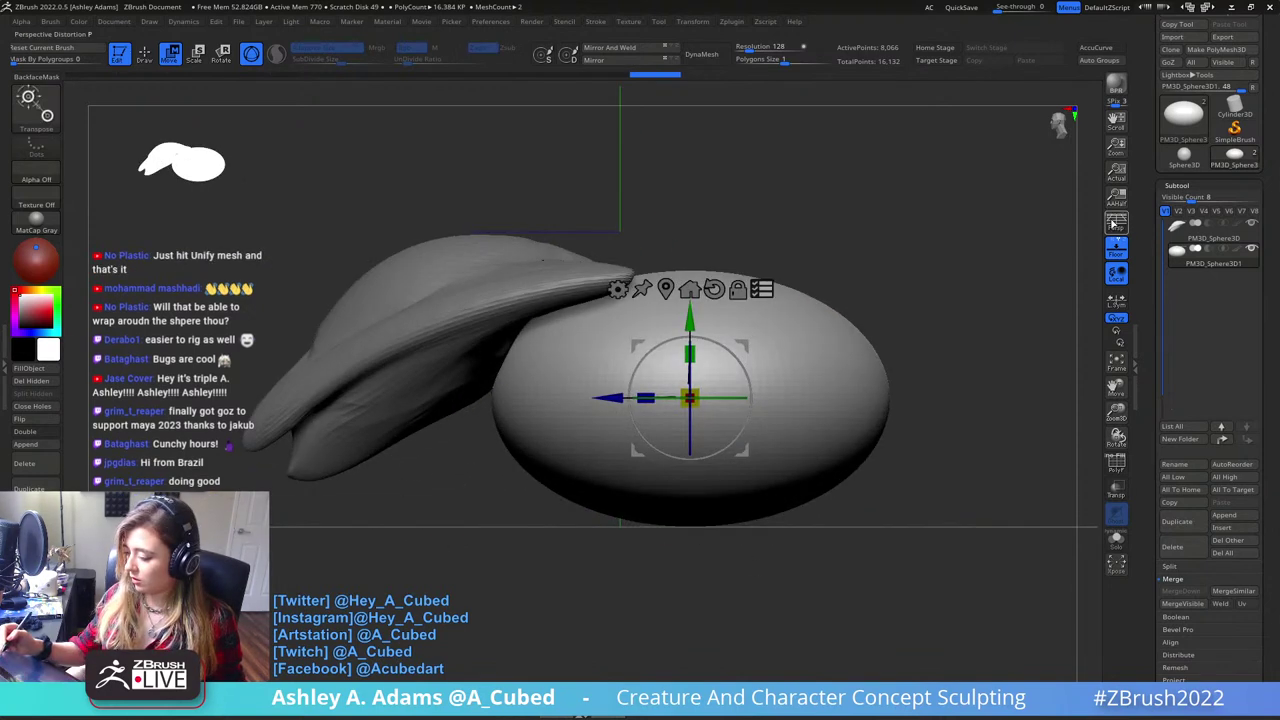
# - Check the enlarged side view with and without perspective distortion, and inspect the head and body from above
pyautogui.click(1116, 224)
pyautogui.click(1117, 224)
pyautogui.click(1117, 224)
pyautogui.click(1117, 224)
pyautogui.click(1117, 224)
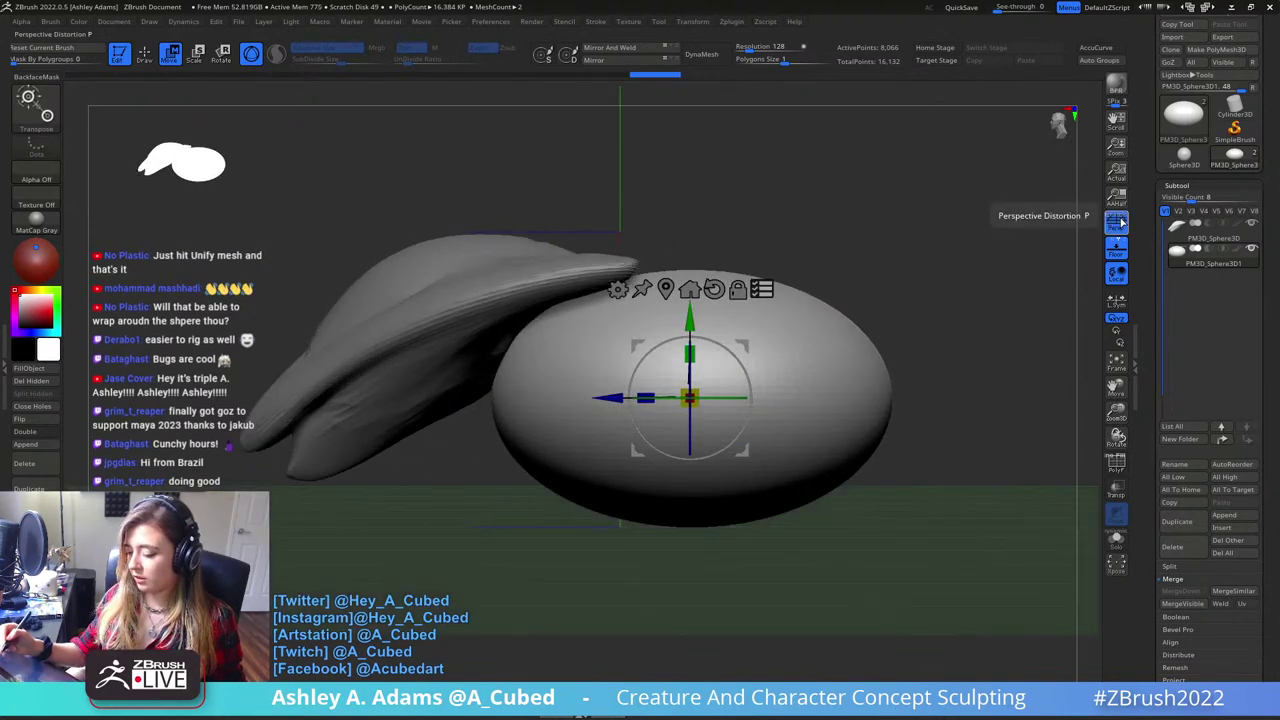
pyautogui.click(1117, 225)
pyautogui.keyDown('alt'); pyautogui.moveTo(940, 490); pyautogui.dragTo(808, 391); pyautogui.keyUp('alt')
pyautogui.keyDown('alt'); pyautogui.moveTo(768, 575); pyautogui.dragTo(781, 421); pyautogui.keyUp('alt')
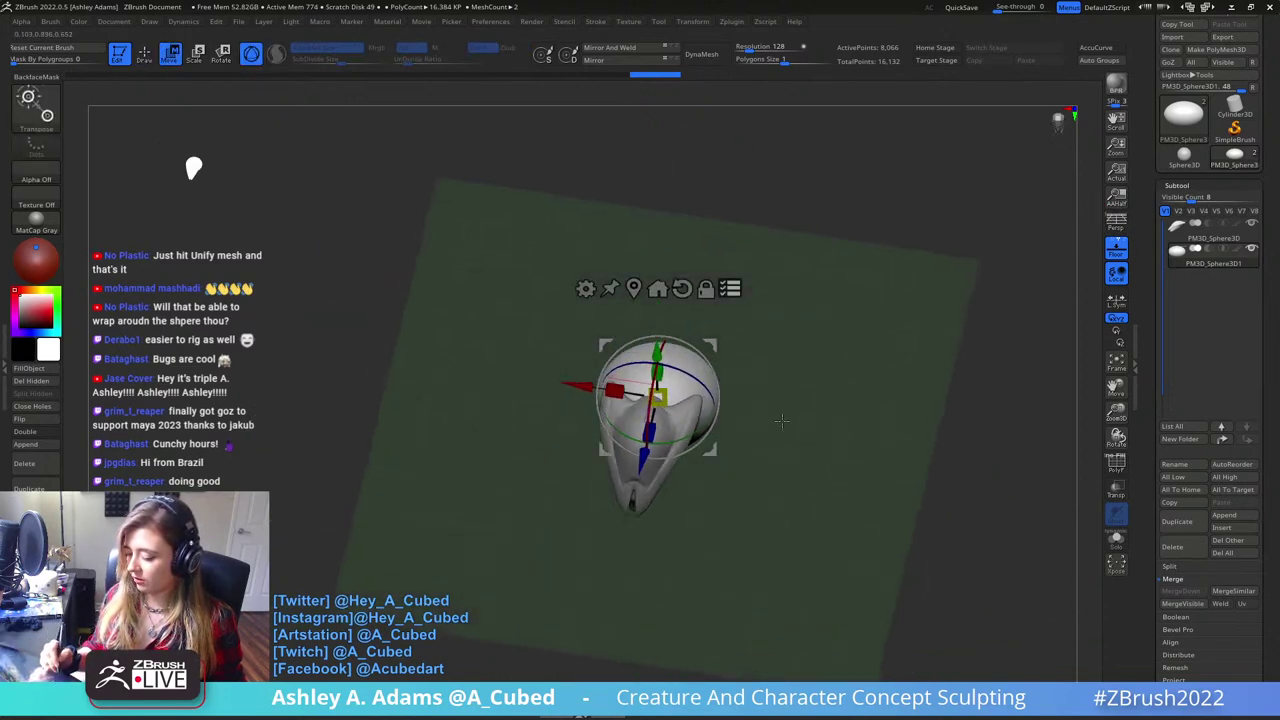
# - Return to Draw mode in a side view and hide the floor grid
pyautogui.keyDown('shift'); pyautogui.moveTo(757, 356); pyautogui.dragTo(790, 357); pyautogui.keyUp('shift')
pyautogui.press('q')
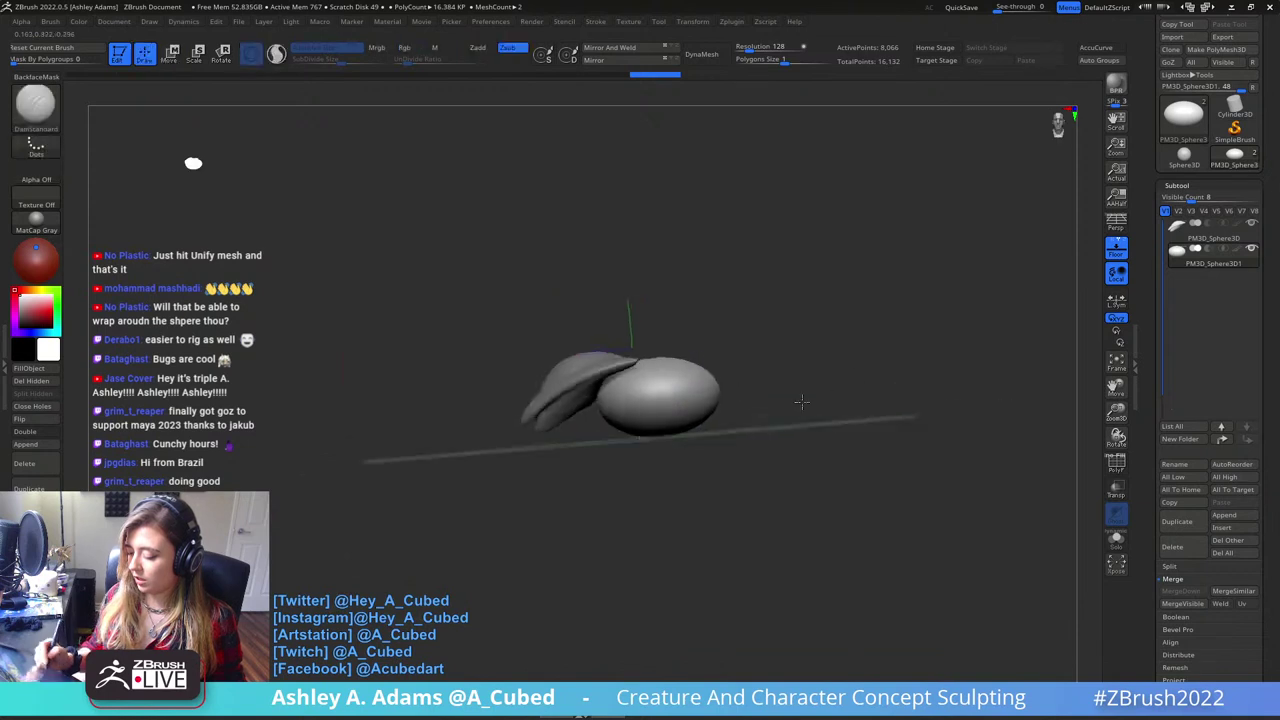
pyautogui.click(1116, 249)
pyautogui.press('space')
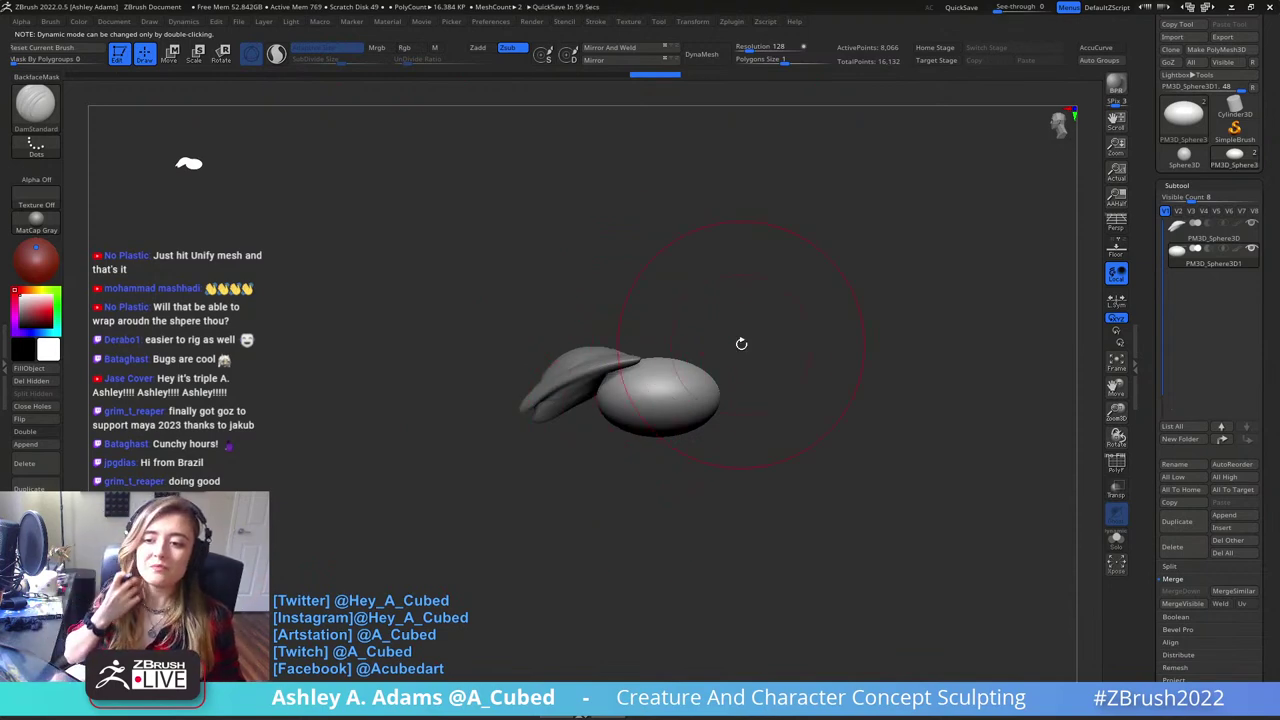
# - Pull the body's underside, back and rear outward with the SnakeHook brush to make it longer and bulkier
pyautogui.keyDown('ctrl'); pyautogui.moveTo(751, 291); pyautogui.dragTo(750, 379, button='right'); pyautogui.keyUp('ctrl')
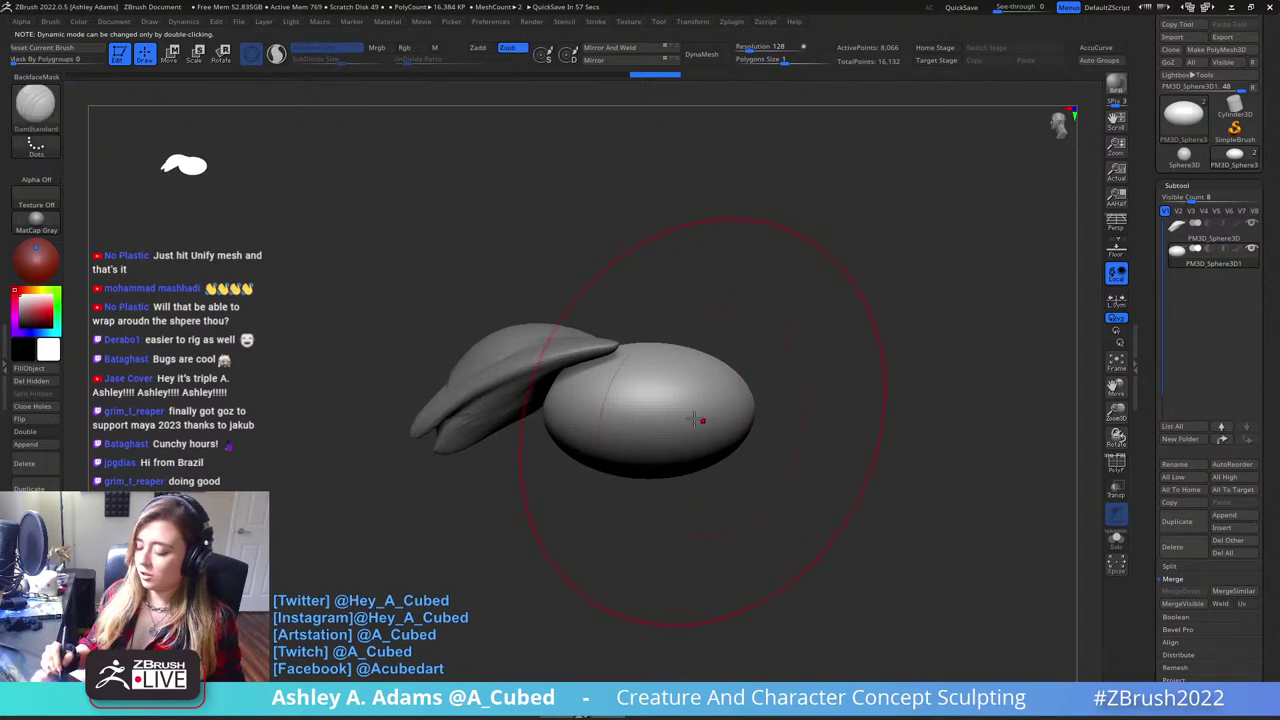
pyautogui.press('b')
pyautogui.press('s')
pyautogui.press('h')
pyautogui.moveTo(643, 456); pyautogui.dragTo(645, 491)
pyautogui.moveTo(735, 450); pyautogui.dragTo(822, 440)
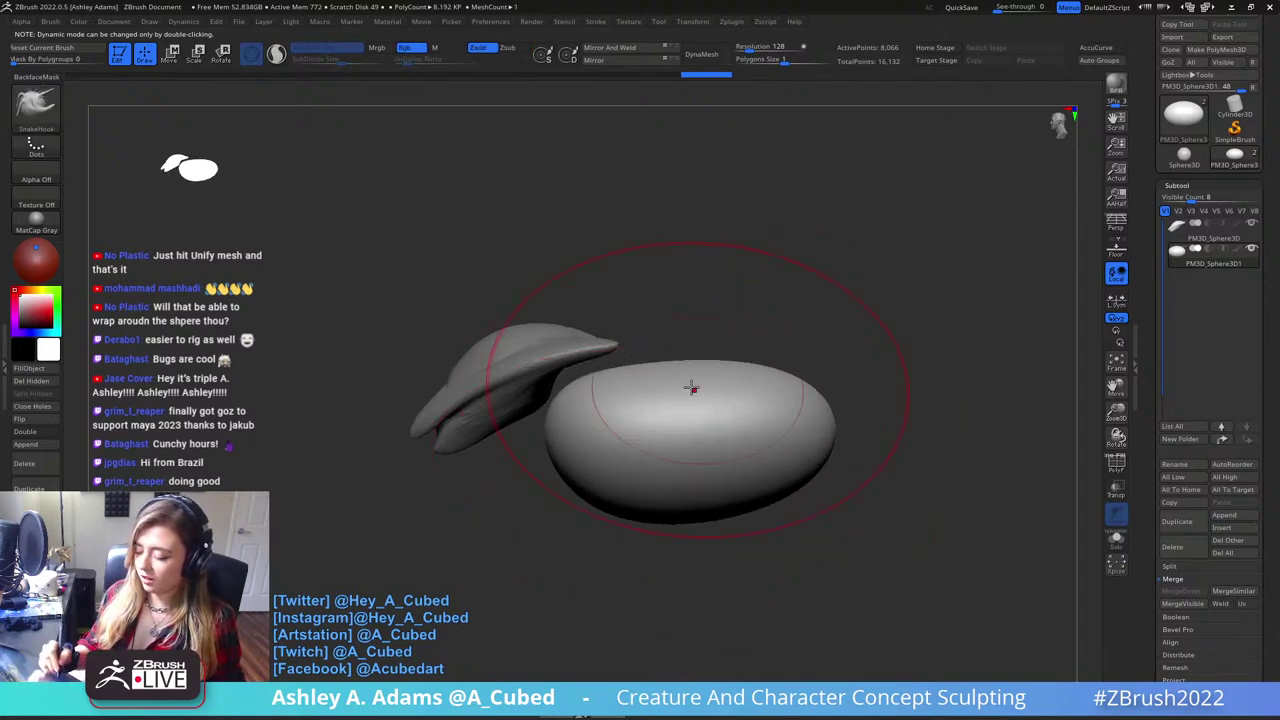
pyautogui.moveTo(691, 386); pyautogui.dragTo(702, 359)
pyautogui.moveTo(690, 509); pyautogui.dragTo(691, 490)
pyautogui.moveTo(779, 463); pyautogui.dragTo(801, 418)
pyautogui.moveTo(678, 447); pyautogui.dragTo(720, 494)
# - Stretch the body's rear end and widen its flank with SnakeHook strokes, working from above
pyautogui.keyDown('ctrl'); pyautogui.moveTo(723, 497); pyautogui.dragTo(724, 445, button='right'); pyautogui.keyUp('ctrl')
pyautogui.moveTo(724, 445)
pyautogui.mouseDown(button='right')
pyautogui.moveTo(788, 442)
pyautogui.moveTo(757, 401)
pyautogui.moveTo(724, 455)
pyautogui.moveTo(722, 504)
pyautogui.mouseUp(button='right')
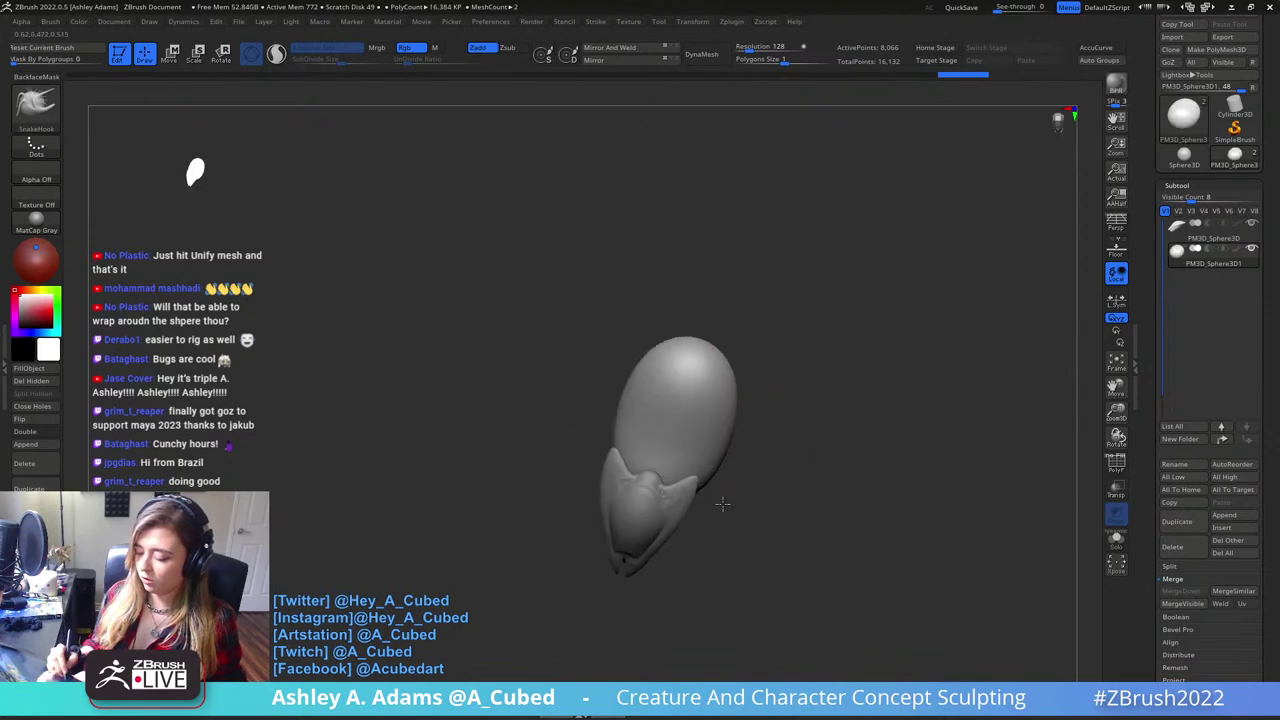
pyautogui.moveTo(722, 362); pyautogui.dragTo(742, 307)
pyautogui.moveTo(723, 446); pyautogui.dragTo(752, 442)
pyautogui.moveTo(736, 466); pyautogui.dragTo(742, 378, button='right')
pyautogui.keyDown('ctrl'); pyautogui.moveTo(742, 378); pyautogui.dragTo(745, 424, button='right'); pyautogui.keyUp('ctrl')
# - Bend the elongated body into a raised arch behind the head with the SnakeHook brush
pyautogui.moveTo(757, 346)
pyautogui.mouseDown()
pyautogui.moveTo(751, 314)
pyautogui.moveTo(817, 266)
pyautogui.moveTo(809, 240)
pyautogui.mouseUp()
pyautogui.hotkey('ctrl', 'z')
pyautogui.moveTo(708, 328); pyautogui.dragTo(699, 396)
pyautogui.rightClick(696, 402)
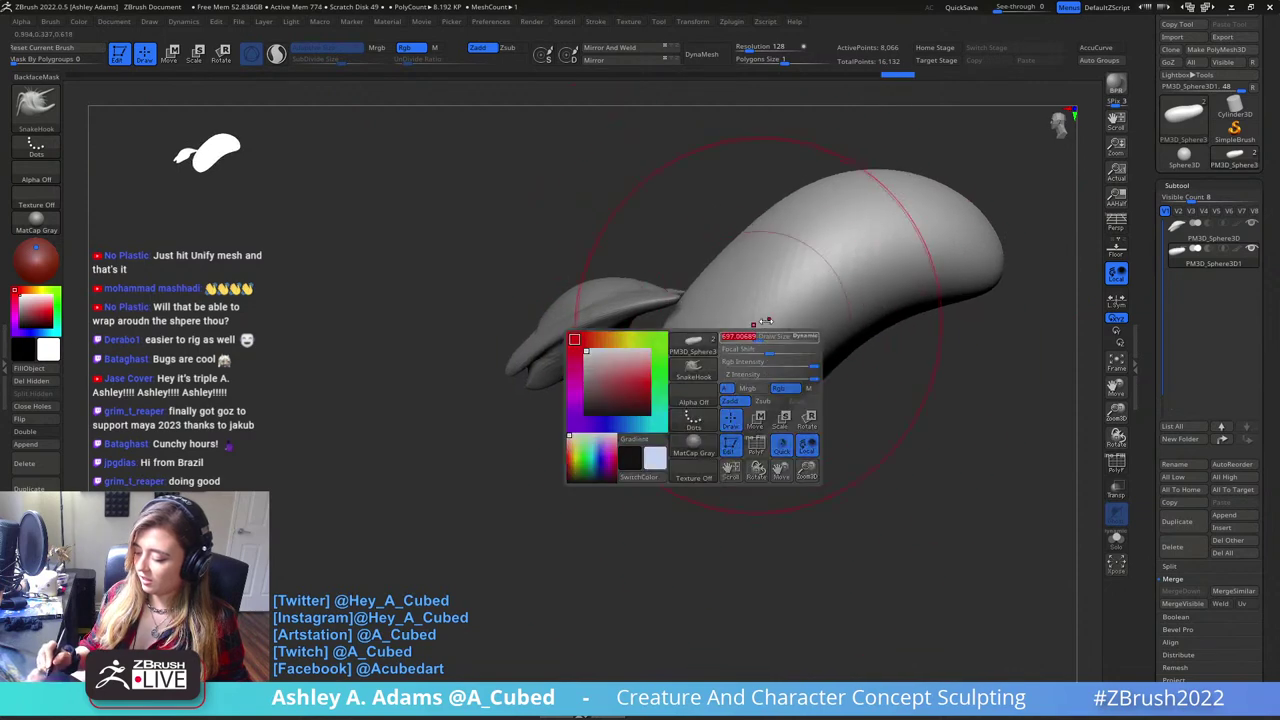
pyautogui.moveTo(757, 329)
pyautogui.keyDown('ctrl'); pyautogui.mouseDown(button='right')
pyautogui.moveTo(906, 289)
pyautogui.moveTo(781, 310)
pyautogui.moveTo(755, 337)
pyautogui.mouseUp(button='right'); pyautogui.keyUp('ctrl')
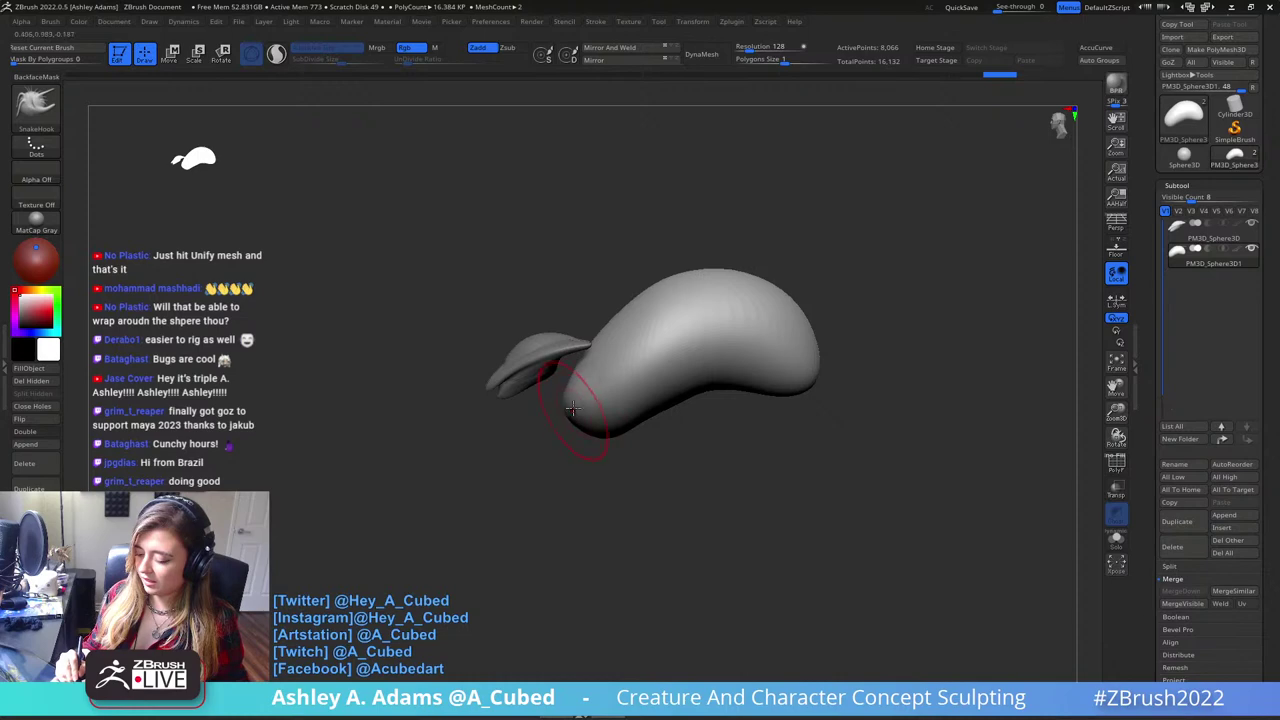
# - Carve a crease across the body's underside with DamStandard, separating the rounded front mass from the torso
pyautogui.moveTo(568, 368)
pyautogui.mouseDown(button='right')
pyautogui.moveTo(629, 331)
pyautogui.moveTo(591, 374)
pyautogui.moveTo(607, 350)
pyautogui.moveTo(597, 291)
pyautogui.mouseUp(button='right')
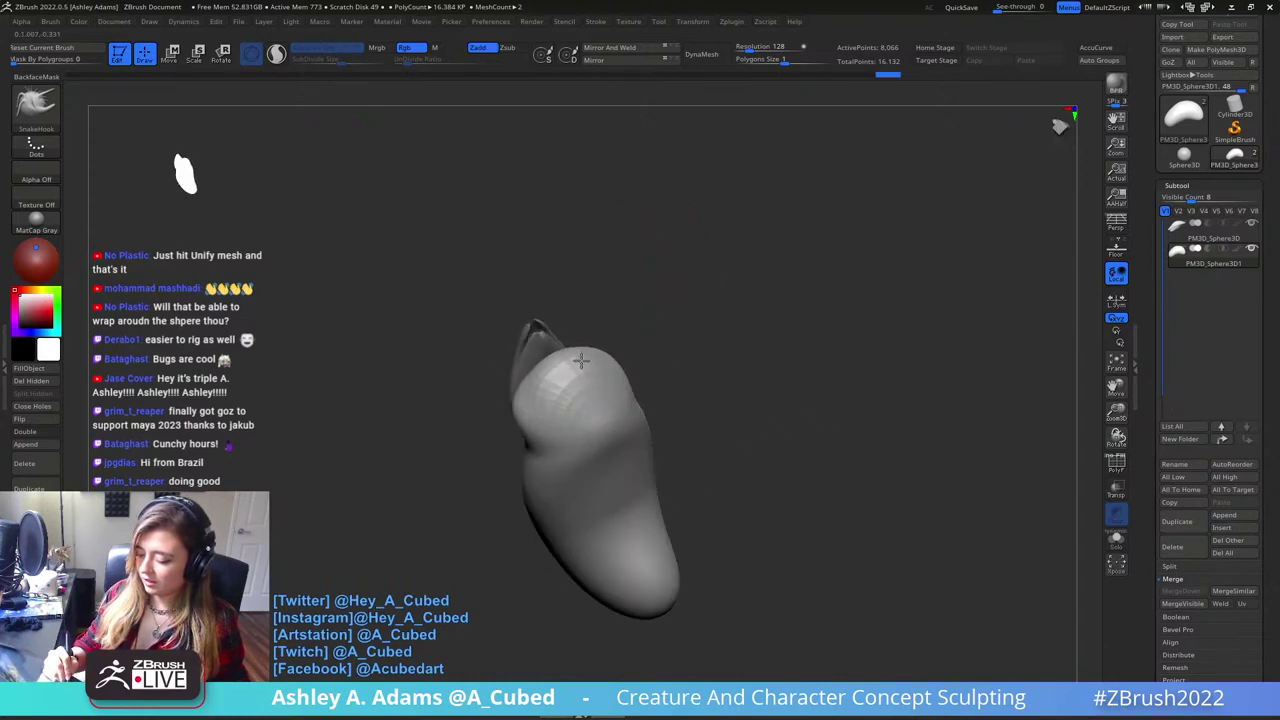
pyautogui.moveTo(580, 362); pyautogui.dragTo(623, 383, button='right')
pyautogui.press('b')
pyautogui.press('d')
pyautogui.press('s')
pyautogui.moveTo(642, 390)
pyautogui.mouseDown()
pyautogui.moveTo(619, 428)
pyautogui.moveTo(588, 438)
pyautogui.mouseUp()
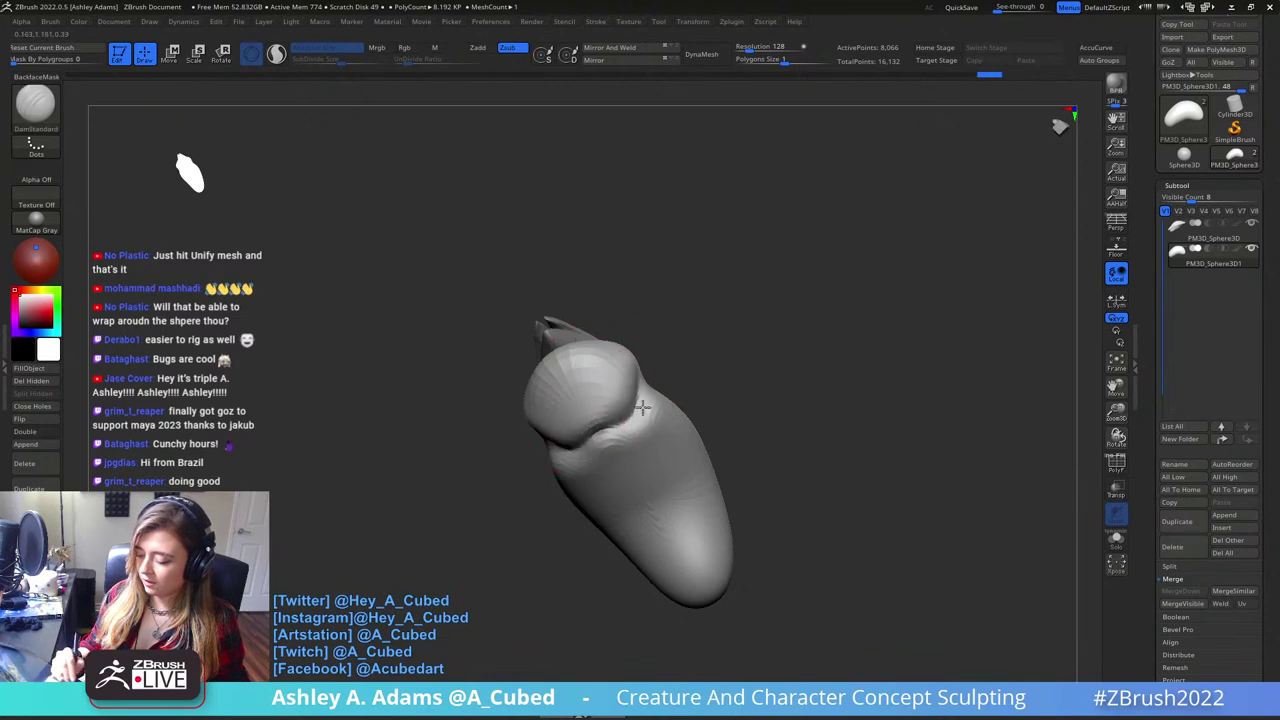
pyautogui.moveTo(598, 318)
pyautogui.mouseDown(button='right')
pyautogui.moveTo(625, 395)
pyautogui.moveTo(640, 400)
pyautogui.mouseUp(button='right')
# - Carve a long groove along the body's flank toward the rear and refine the form around it
pyautogui.moveTo(670, 357); pyautogui.dragTo(692, 344, button='right')
pyautogui.moveTo(650, 386)
pyautogui.mouseDown()
pyautogui.moveTo(817, 303)
pyautogui.moveTo(834, 346)
pyautogui.mouseUp()
pyautogui.moveTo(808, 362)
pyautogui.mouseDown(button='right')
pyautogui.moveTo(849, 372)
pyautogui.moveTo(857, 330)
pyautogui.moveTo(800, 332)
pyautogui.mouseUp(button='right')
pyautogui.moveTo(672, 398)
pyautogui.keyDown('ctrl'); pyautogui.mouseDown()
pyautogui.moveTo(795, 308)
pyautogui.moveTo(722, 320)
pyautogui.mouseUp(); pyautogui.keyUp('ctrl')
pyautogui.keyDown('ctrl'); pyautogui.click(788, 443); pyautogui.keyUp('ctrl')
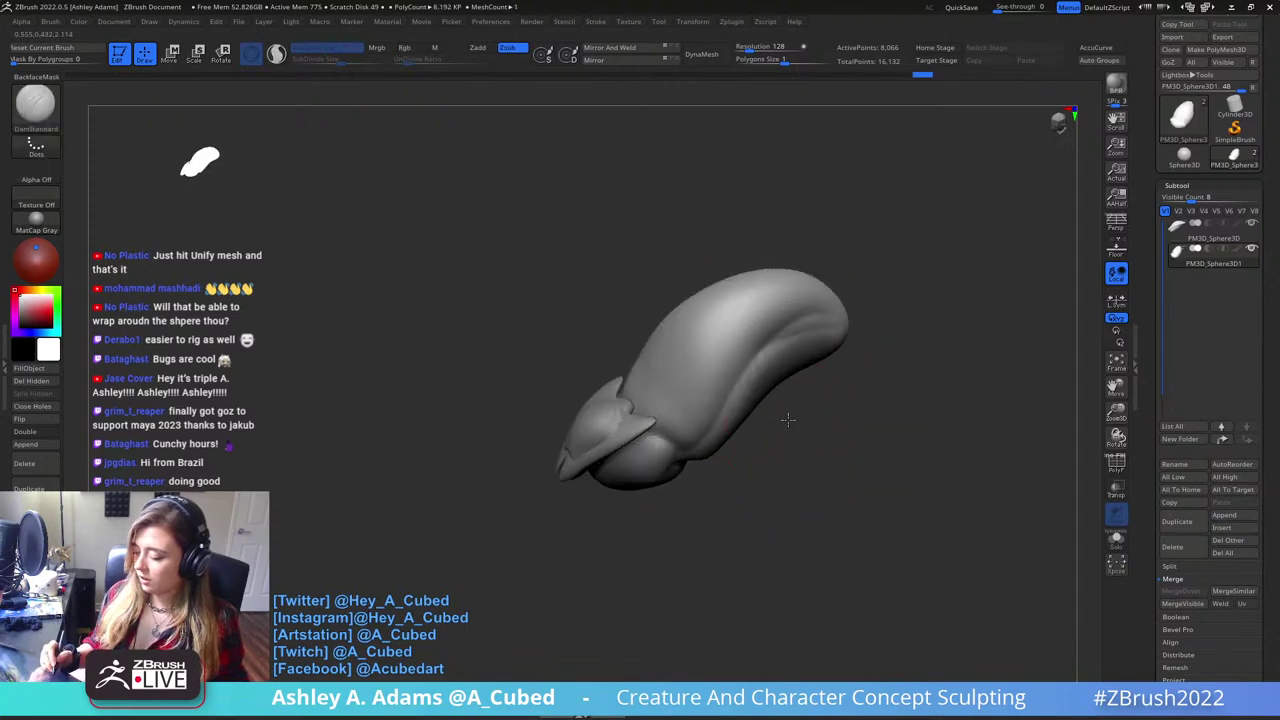
pyautogui.keyDown('ctrl'); pyautogui.click(820, 320); pyautogui.keyUp('ctrl')
pyautogui.moveTo(820, 320); pyautogui.dragTo(756, 397, button='right')
pyautogui.moveTo(822, 378)
pyautogui.keyDown('ctrl'); pyautogui.mouseDown()
pyautogui.moveTo(778, 380)
pyautogui.moveTo(732, 430)
pyautogui.mouseUp(); pyautogui.keyUp('ctrl')
pyautogui.moveTo(878, 390)
pyautogui.mouseDown(button='right')
pyautogui.moveTo(877, 423)
pyautogui.moveTo(883, 397)
pyautogui.moveTo(787, 432)
pyautogui.moveTo(774, 403)
pyautogui.moveTo(790, 398)
pyautogui.mouseUp(button='right')
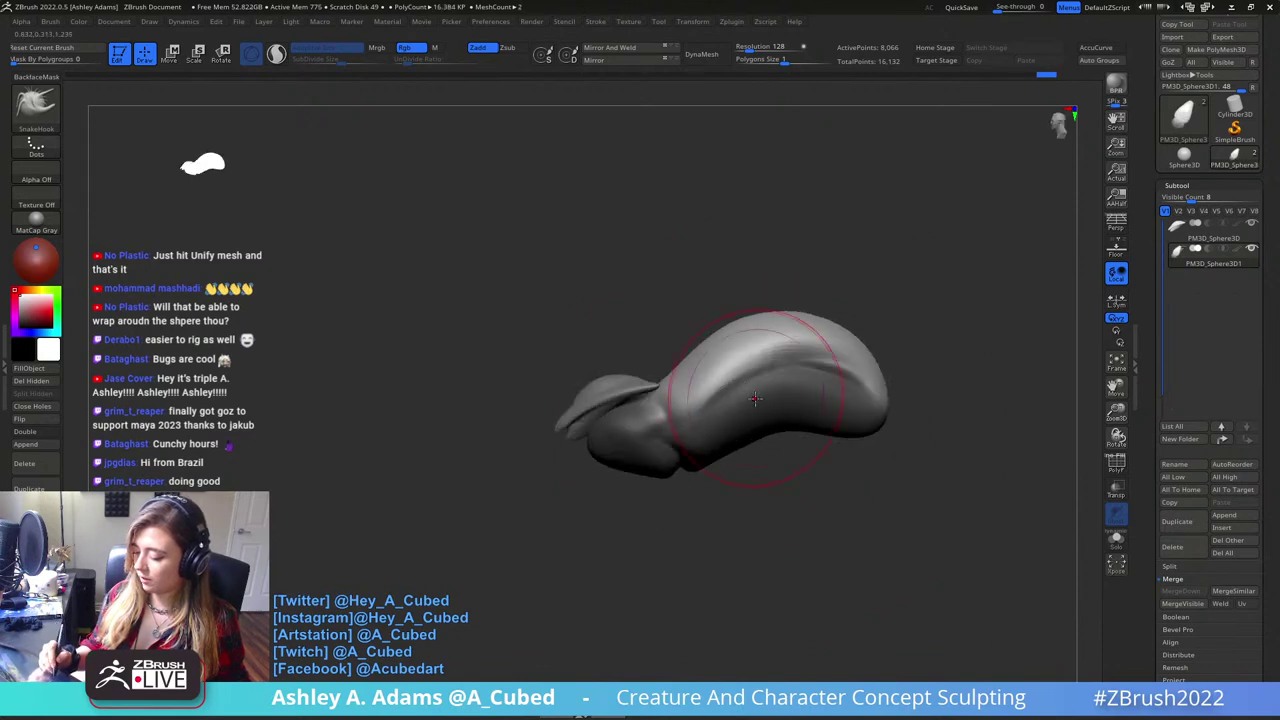
# - Turn on AccuCurve for the SnakeHook brush
pyautogui.rightClick(790, 398)
pyautogui.rightClick(792, 331)
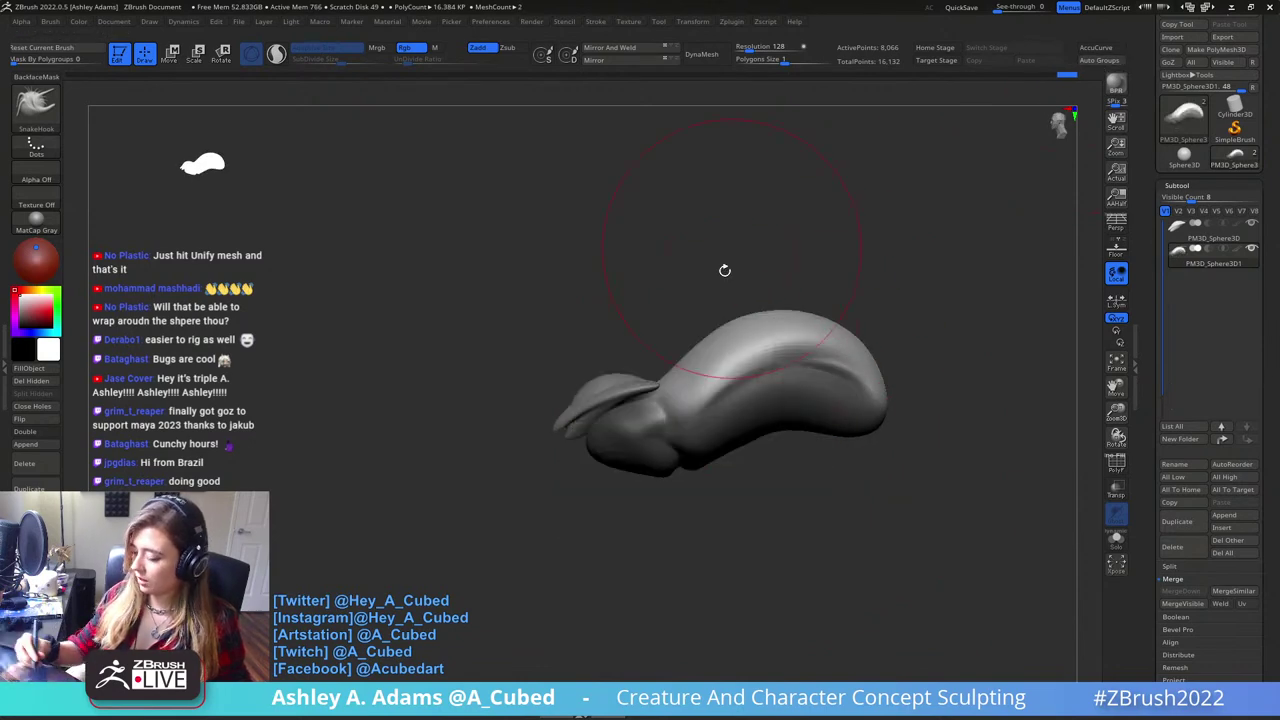
pyautogui.moveTo(697, 413); pyautogui.dragTo(619, 340, button='right')
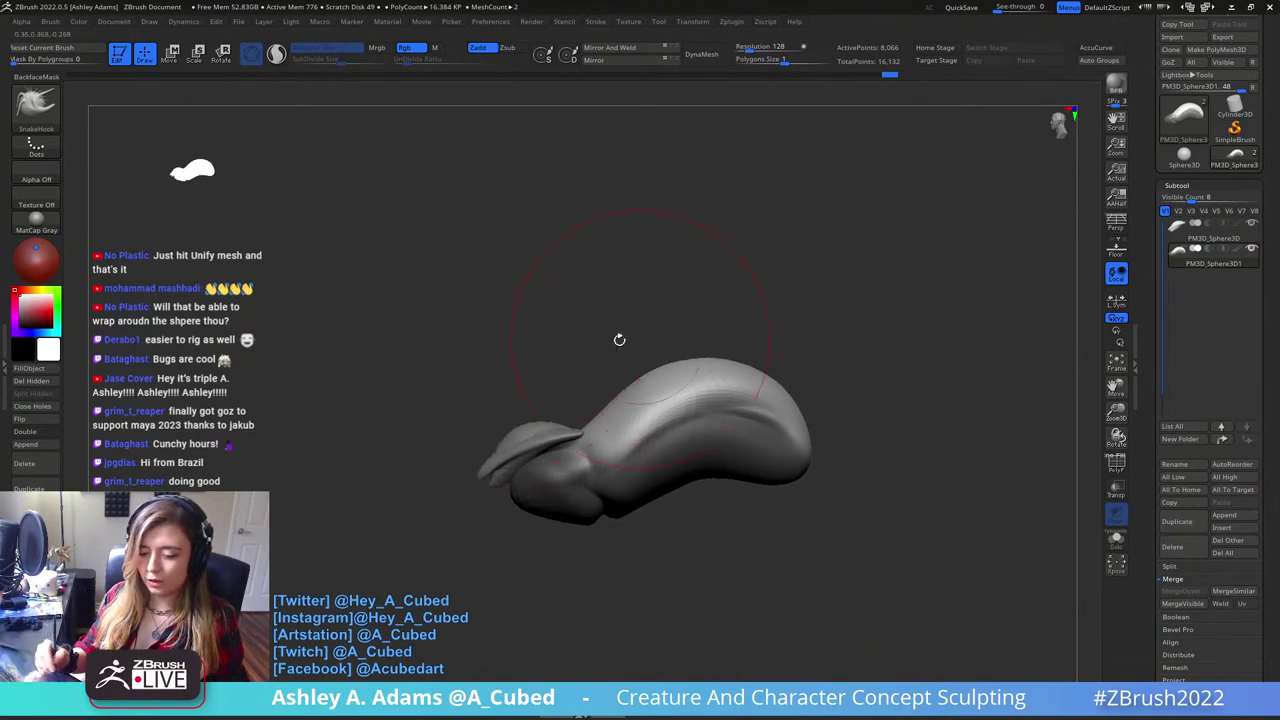
pyautogui.click(1107, 63)
pyautogui.click(1110, 64)
pyautogui.rightClick(1030, 162)
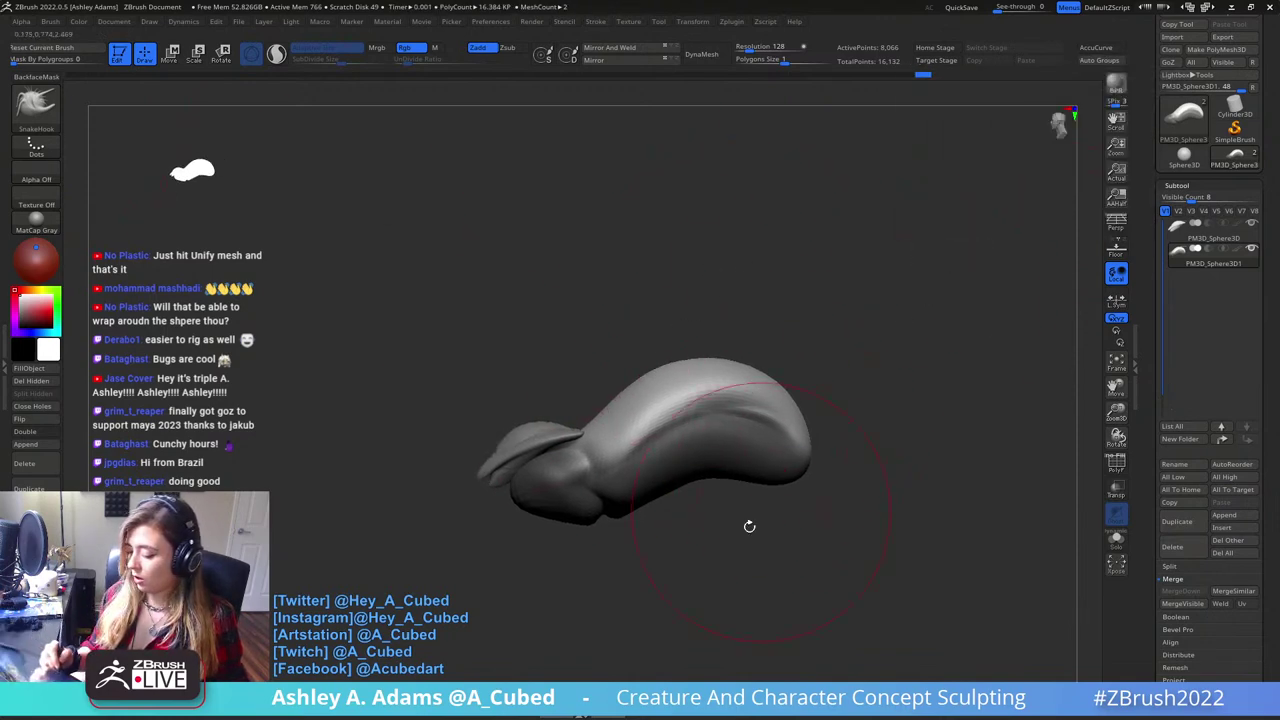
pyautogui.click(1102, 48)
pyautogui.rightClick(1018, 152)
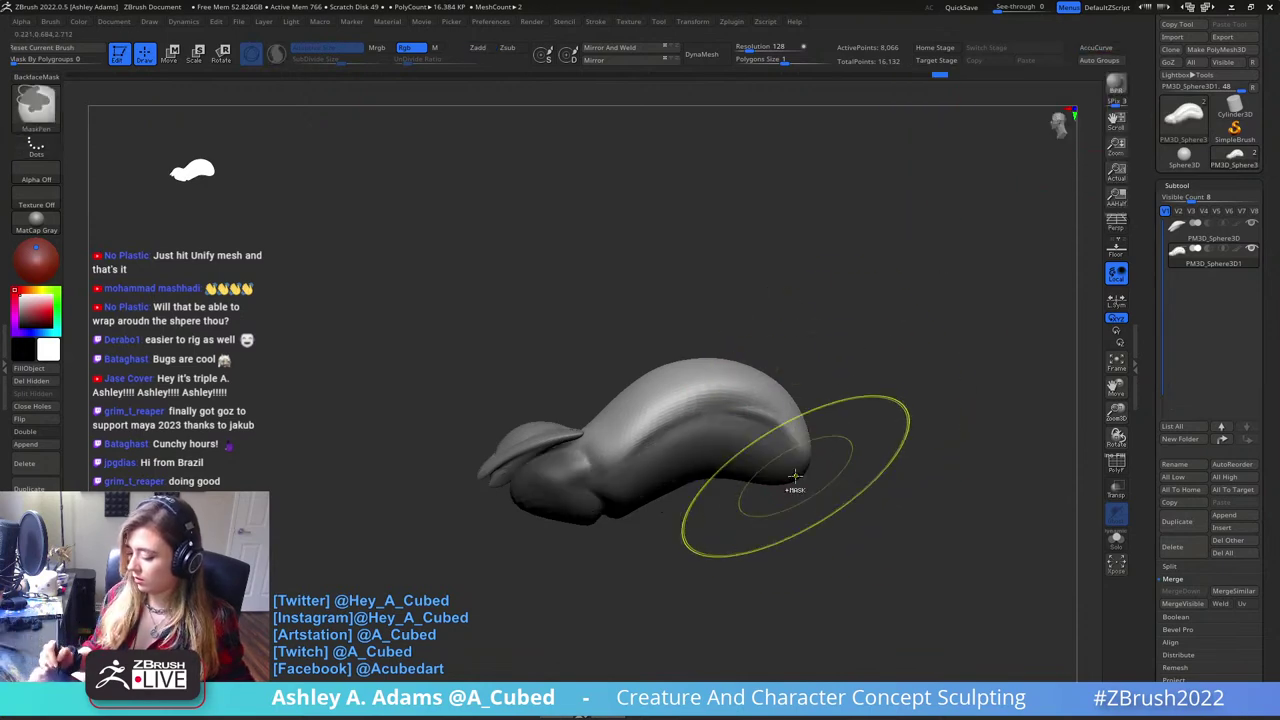
pyautogui.click(1110, 48)
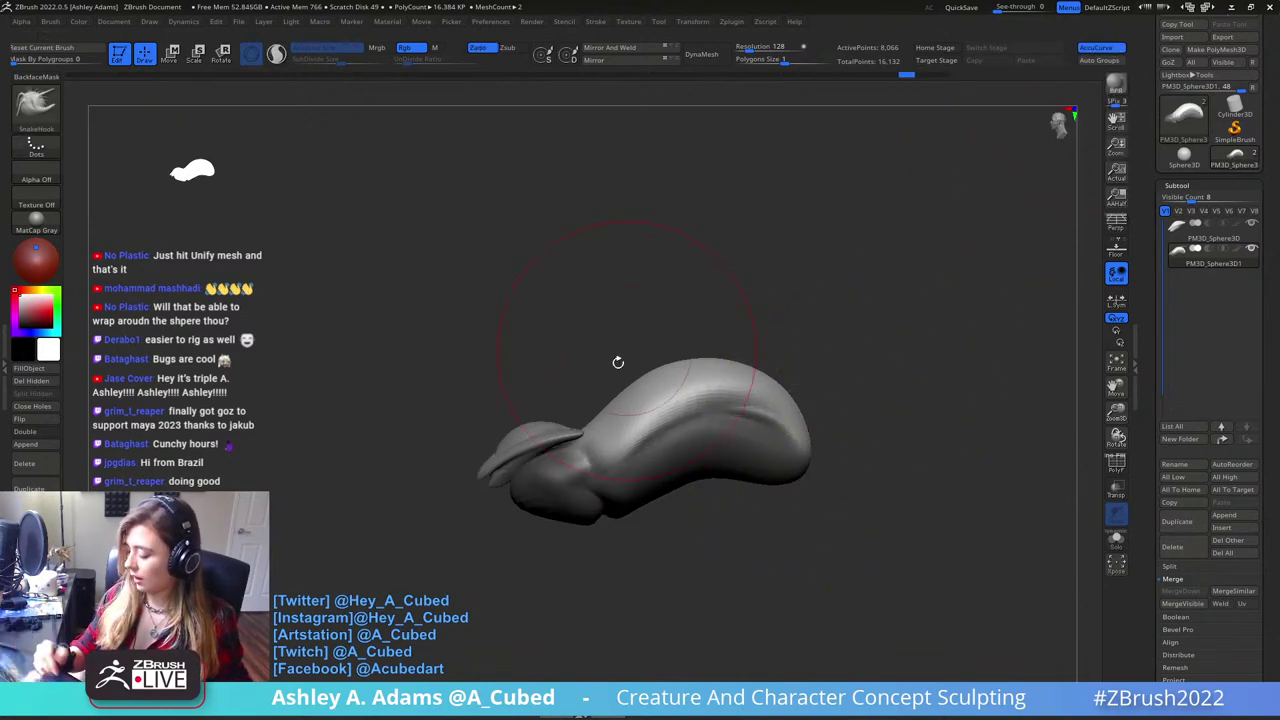
# - Pull the front of the back into a pointed spike projecting forward above the head
pyautogui.moveTo(638, 352); pyautogui.dragTo(640, 352, button='right')
pyautogui.moveTo(674, 366); pyautogui.dragTo(566, 333)
pyautogui.moveTo(566, 335); pyautogui.dragTo(890, 405, button='right')
pyautogui.keyDown('alt'); pyautogui.moveTo(763, 371); pyautogui.dragTo(680, 418, button='right'); pyautogui.keyUp('alt')
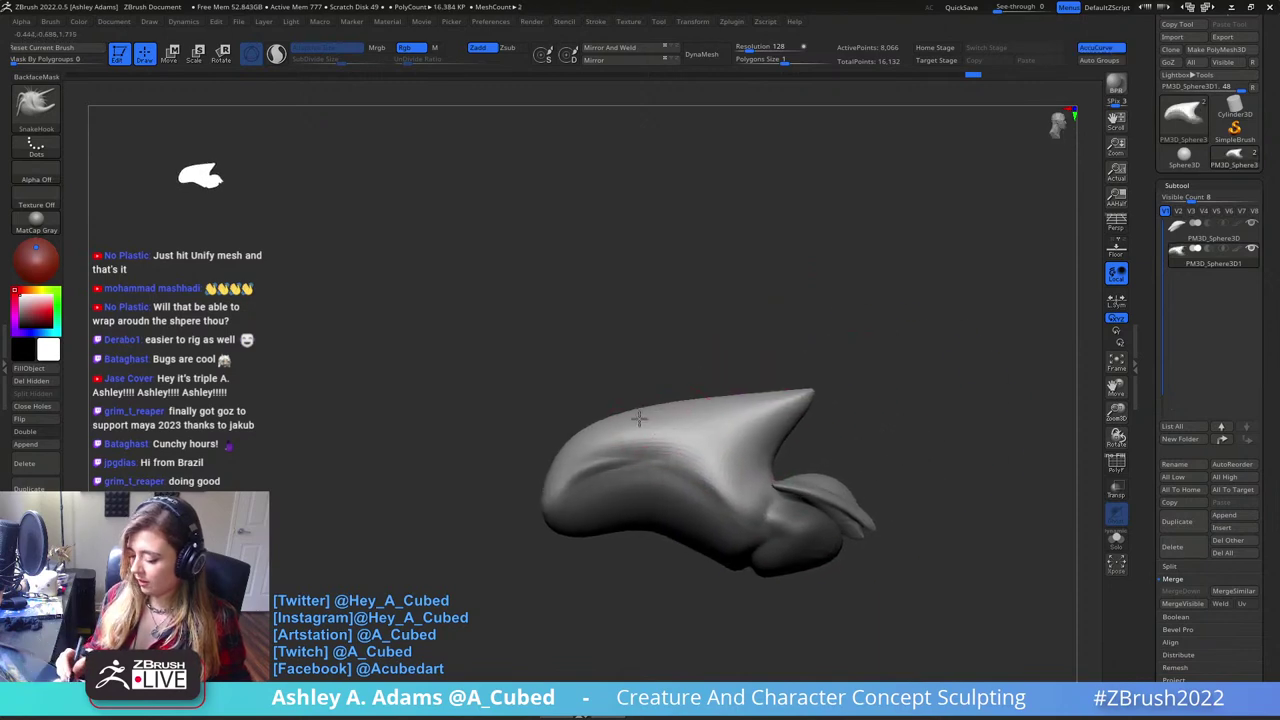
# - Raise the rear part of the back toward the spike's height, replacing a smaller undone pull
pyautogui.moveTo(575, 437); pyautogui.dragTo(620, 420)
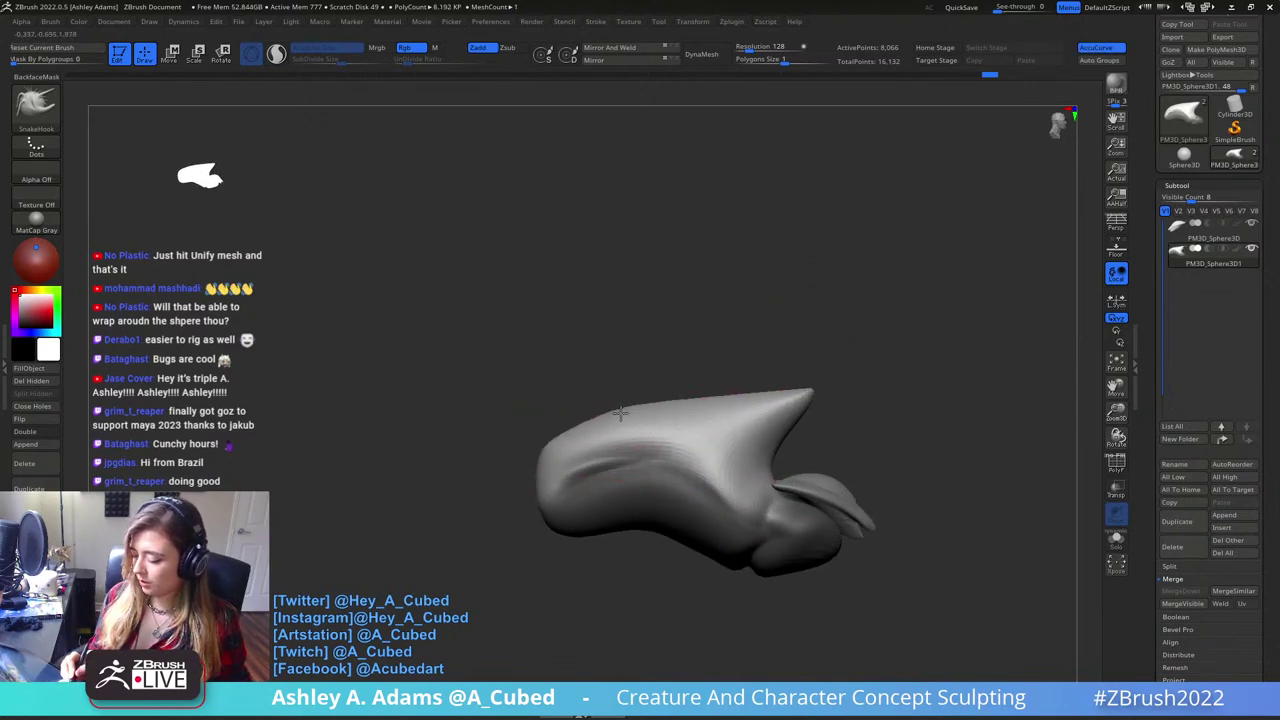
pyautogui.hotkey('ctrl', 'z')
pyautogui.press('space')
pyautogui.moveTo(692, 442); pyautogui.dragTo(708, 442)
pyautogui.moveTo(624, 428); pyautogui.dragTo(606, 400)
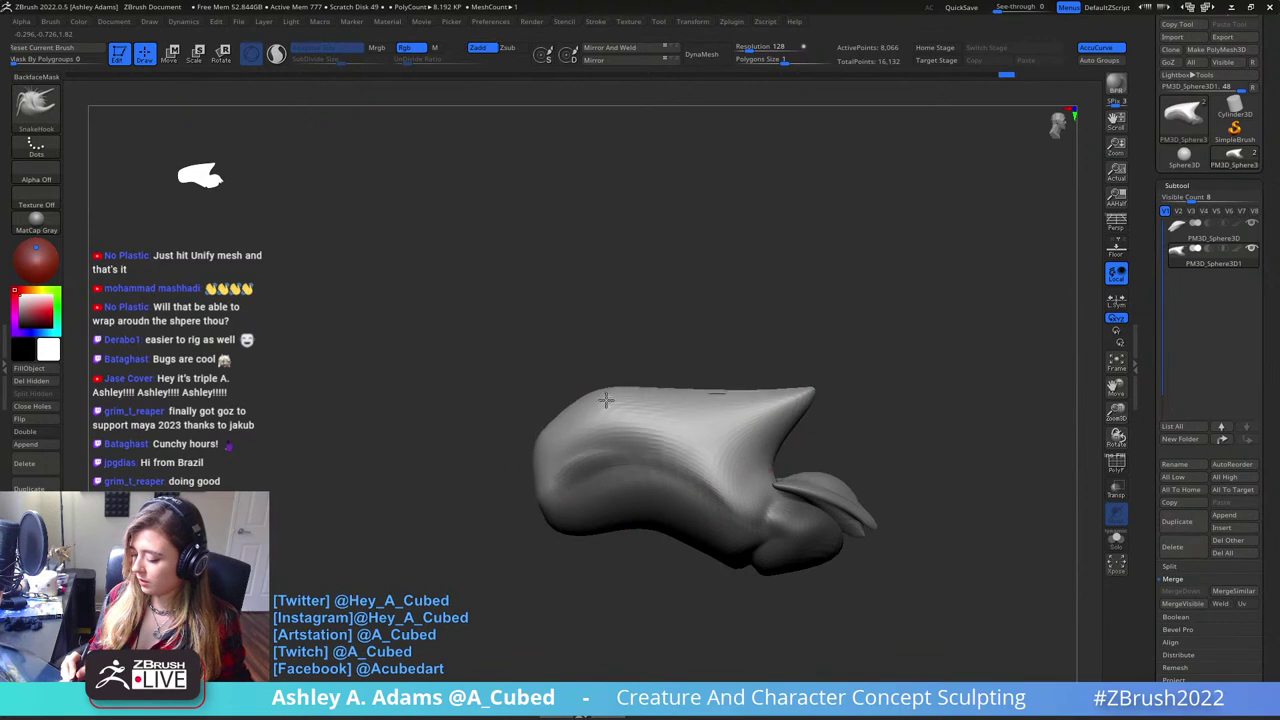
# - Pull the body's rear end into a small pointed tip and draw a pointed nub out of its side behind the head
pyautogui.moveTo(535, 474); pyautogui.dragTo(532, 489)
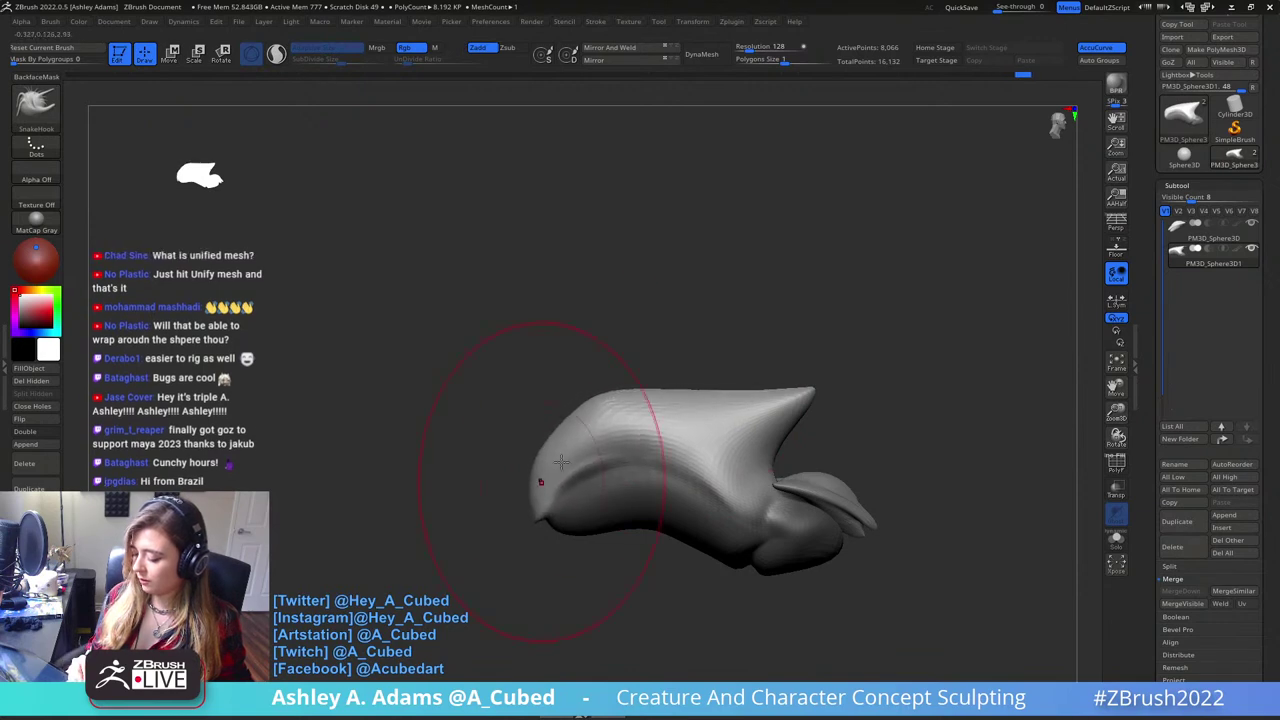
pyautogui.press('space')
pyautogui.moveTo(734, 461); pyautogui.dragTo(720, 462)
pyautogui.moveTo(790, 370); pyautogui.dragTo(892, 380)
pyautogui.moveTo(839, 395)
pyautogui.keyDown('alt'); pyautogui.mouseDown()
pyautogui.moveTo(763, 397)
pyautogui.moveTo(652, 371)
pyautogui.moveTo(680, 432)
pyautogui.moveTo(718, 452)
pyautogui.moveTo(749, 400)
pyautogui.moveTo(794, 366)
pyautogui.moveTo(723, 430)
pyautogui.moveTo(763, 437)
pyautogui.moveTo(745, 436)
pyautogui.mouseUp(); pyautogui.keyUp('alt')
pyautogui.press('space')
pyautogui.moveTo(775, 501); pyautogui.dragTo(717, 477)
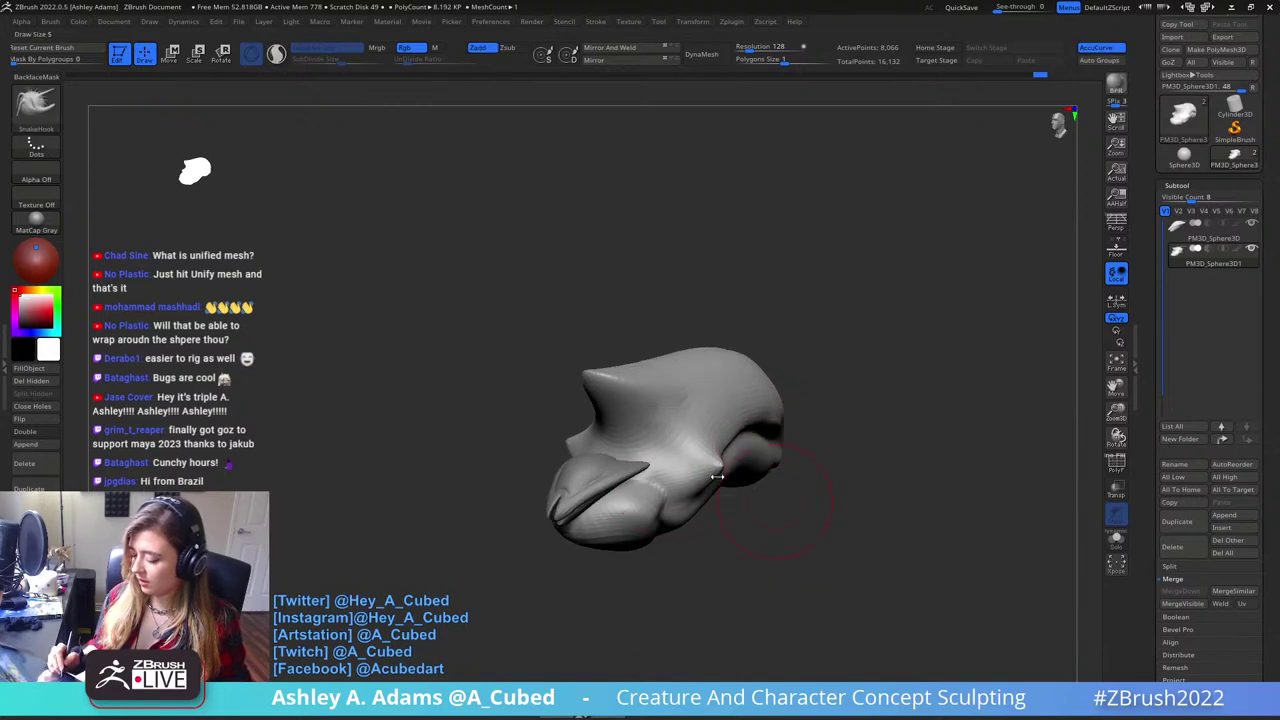
# - Select the head and rotate it so that the snout points steeply downward
pyautogui.keyDown('alt'); pyautogui.click(601, 475); pyautogui.keyUp('alt')
pyautogui.press('w')
pyautogui.click(331, 399)
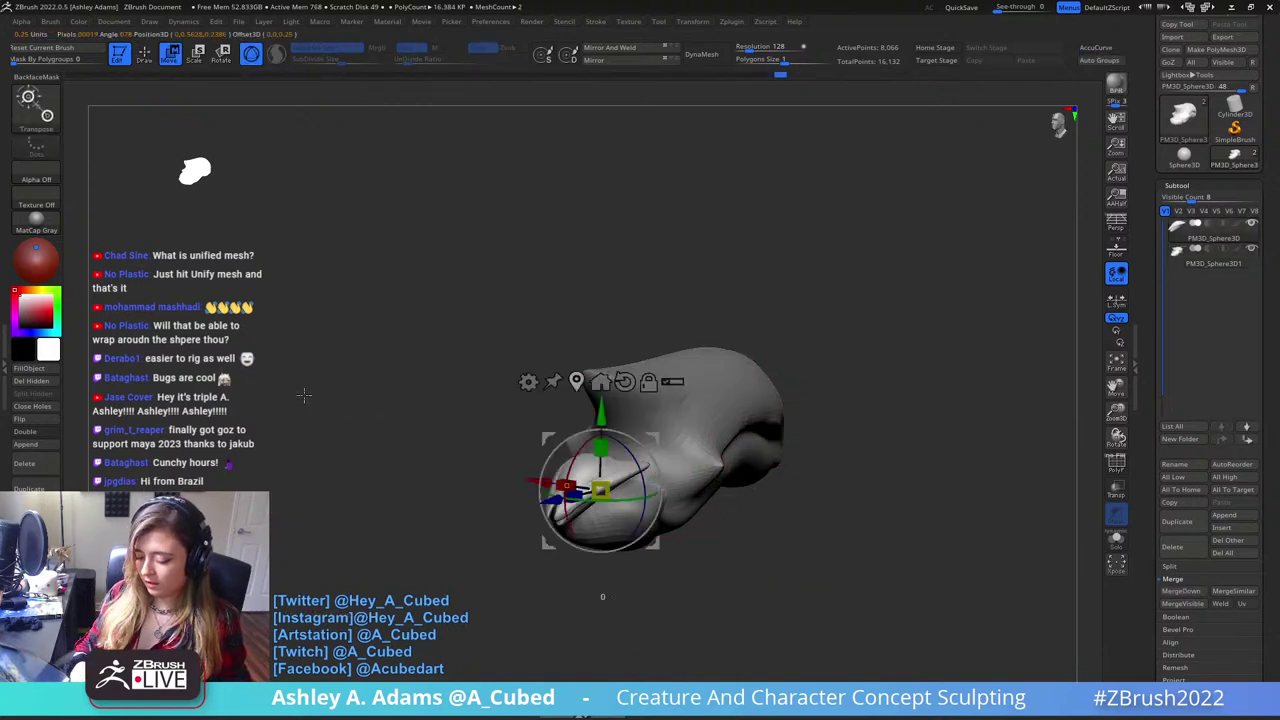
pyautogui.keyDown('shift'); pyautogui.moveTo(610, 420); pyautogui.dragTo(690, 428, button='right'); pyautogui.keyUp('shift')
pyautogui.moveTo(612, 488); pyautogui.dragTo(632, 474)
pyautogui.keyDown('shift'); pyautogui.moveTo(638, 470); pyautogui.dragTo(725, 478, button='right'); pyautogui.keyUp('shift')
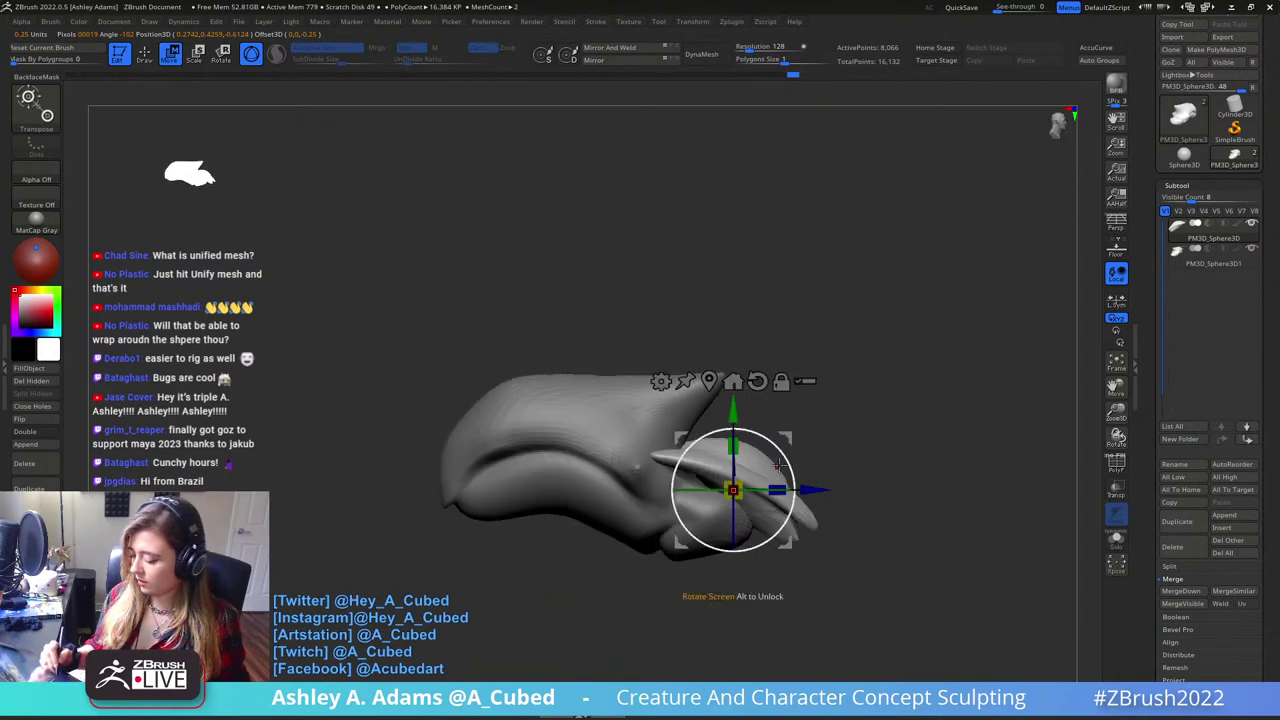
pyautogui.keyDown('alt'); pyautogui.moveTo(787, 456); pyautogui.dragTo(777, 511); pyautogui.keyUp('alt')
pyautogui.moveTo(762, 455); pyautogui.dragTo(796, 486)
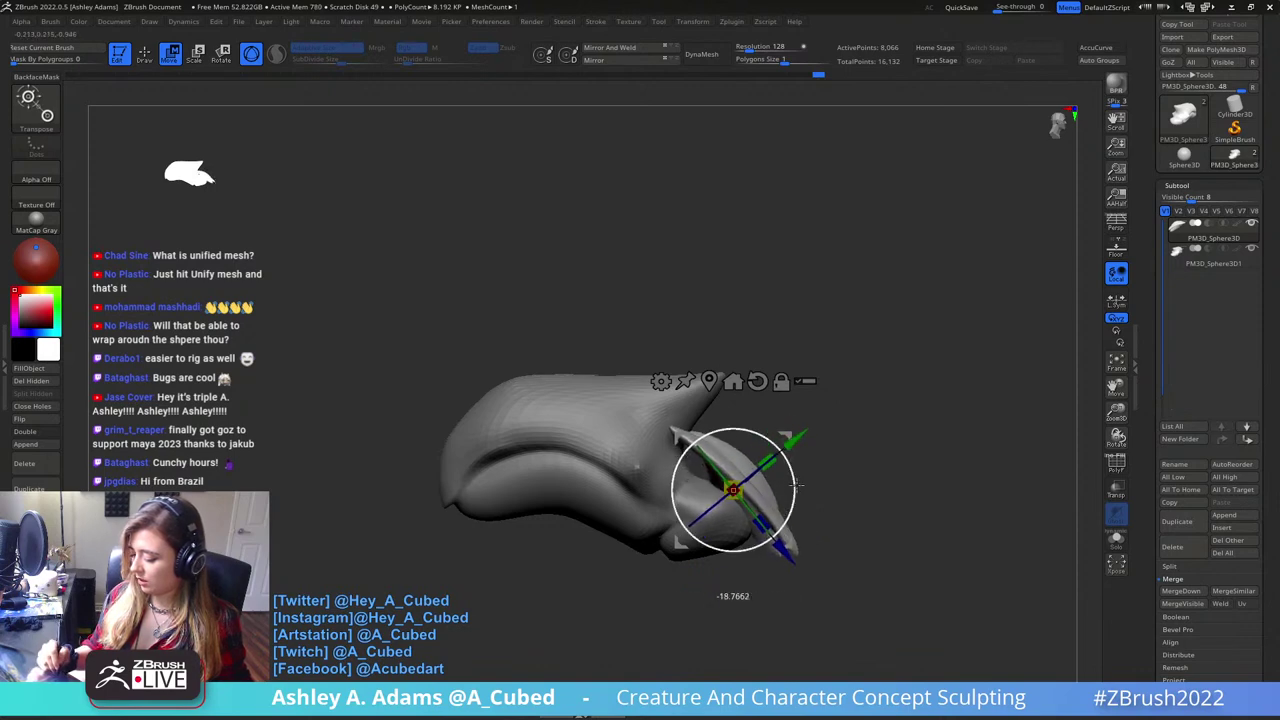
# - Raise the head and rotate it nearly upright in front of the neck, with its horn tips at the back spike
pyautogui.keyDown('shift'); pyautogui.moveTo(880, 500); pyautogui.dragTo(794, 505); pyautogui.keyUp('shift')
pyautogui.keyDown('alt'); pyautogui.moveTo(899, 409); pyautogui.dragTo(728, 412); pyautogui.keyUp('alt')
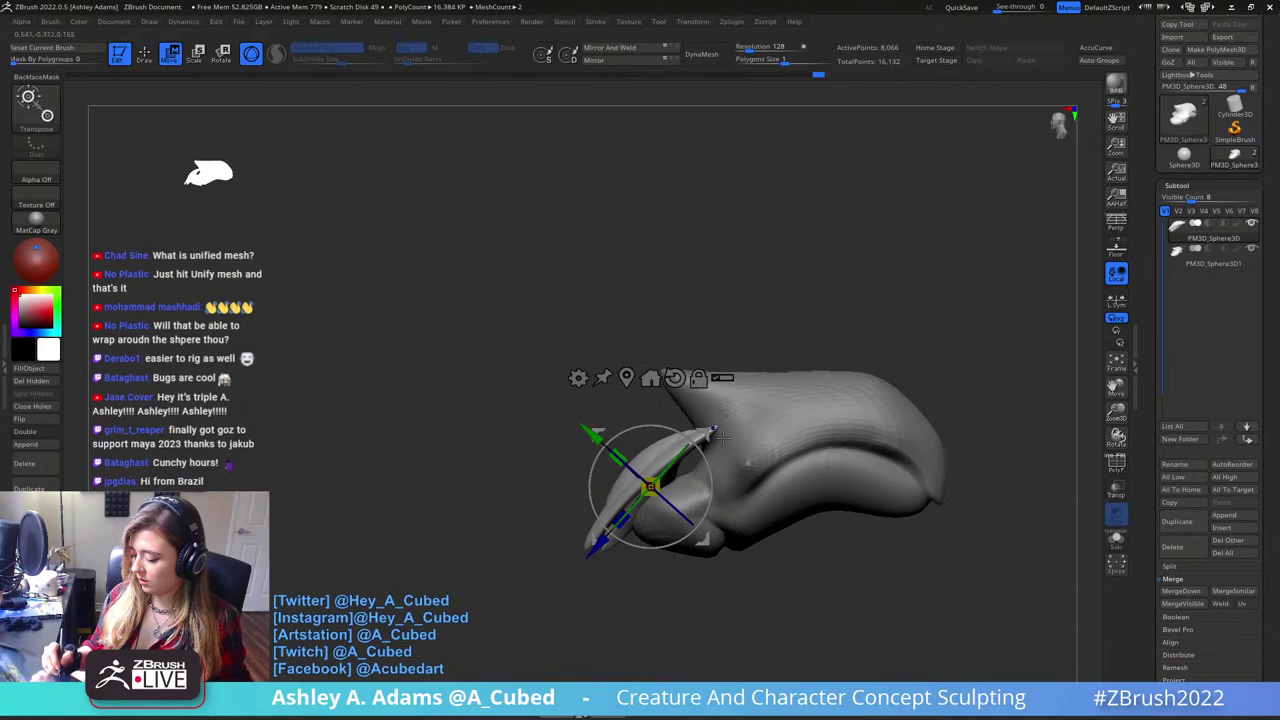
pyautogui.moveTo(709, 469)
pyautogui.mouseDown()
pyautogui.moveTo(716, 430)
pyautogui.moveTo(684, 420)
pyautogui.mouseUp()
pyautogui.press('q')
pyautogui.press('w')
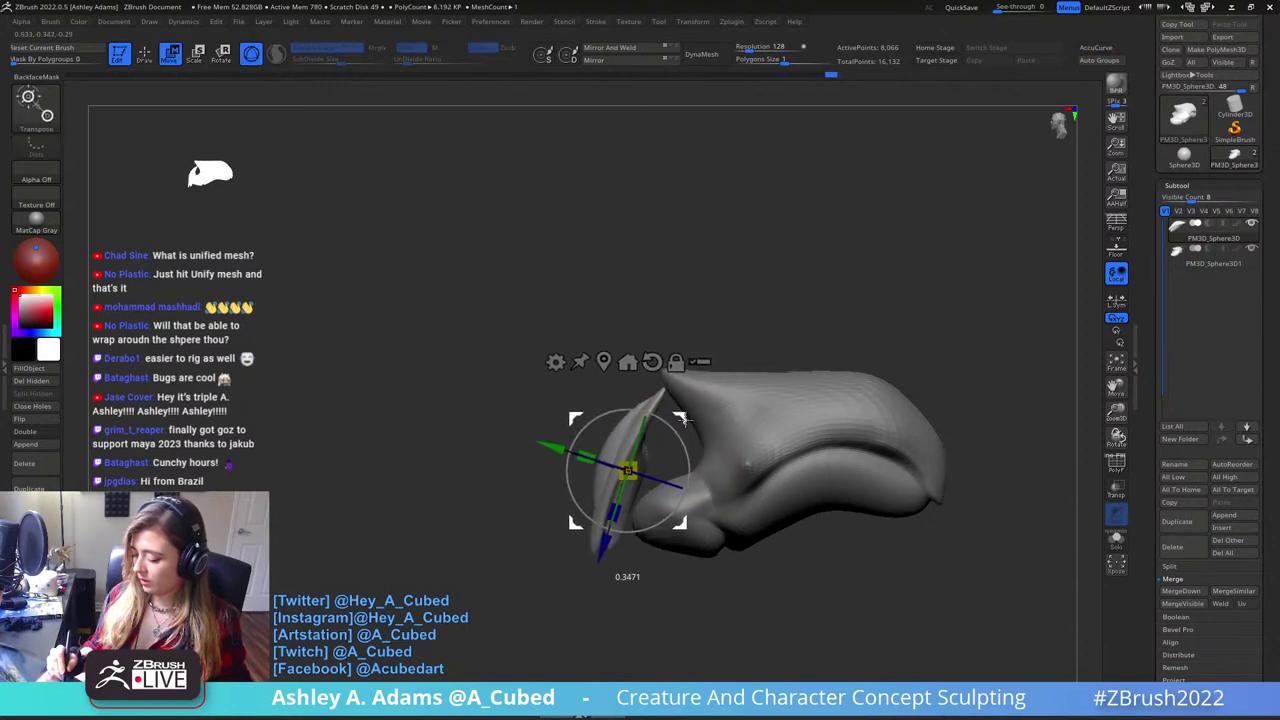
pyautogui.press('q')
# - Select the body and pull the neck stub up toward the back of the head with SnakeHook
pyautogui.keyDown('alt'); pyautogui.click(655, 487); pyautogui.keyUp('alt')
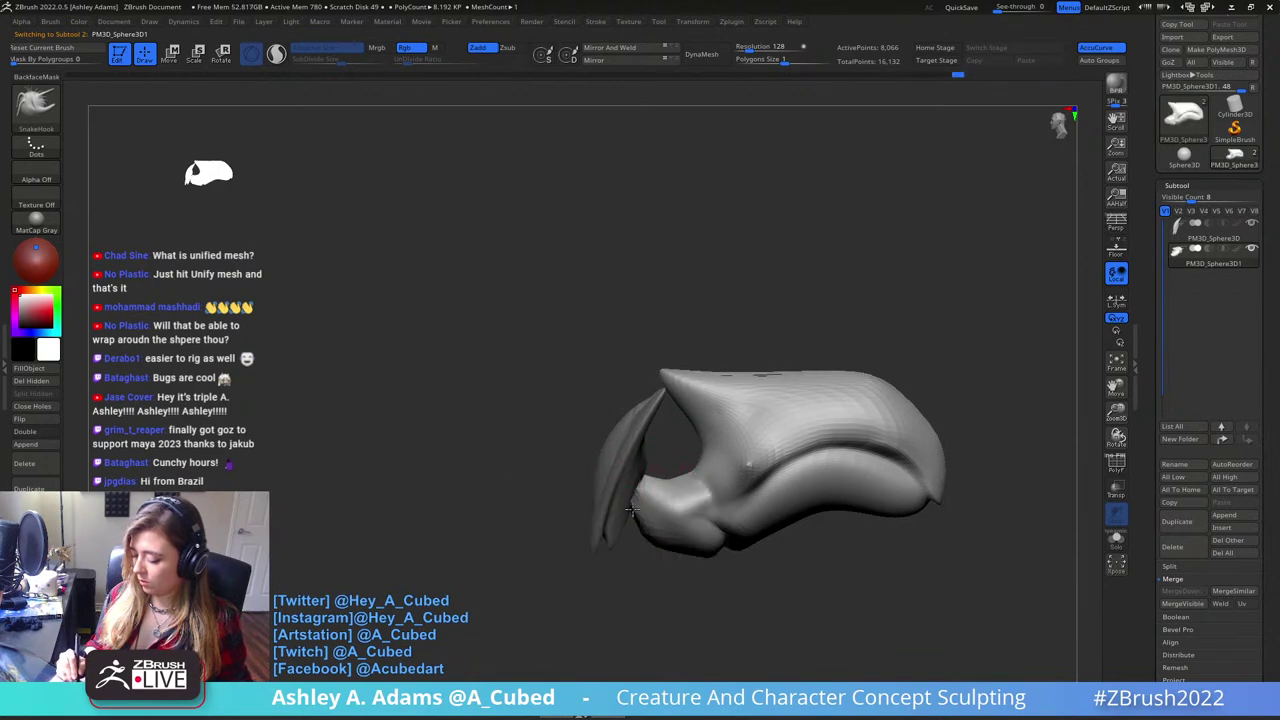
pyautogui.moveTo(632, 510); pyautogui.dragTo(716, 510, button='right')
pyautogui.rightClick(632, 567)
pyautogui.moveTo(632, 567); pyautogui.dragTo(742, 552, button='right')
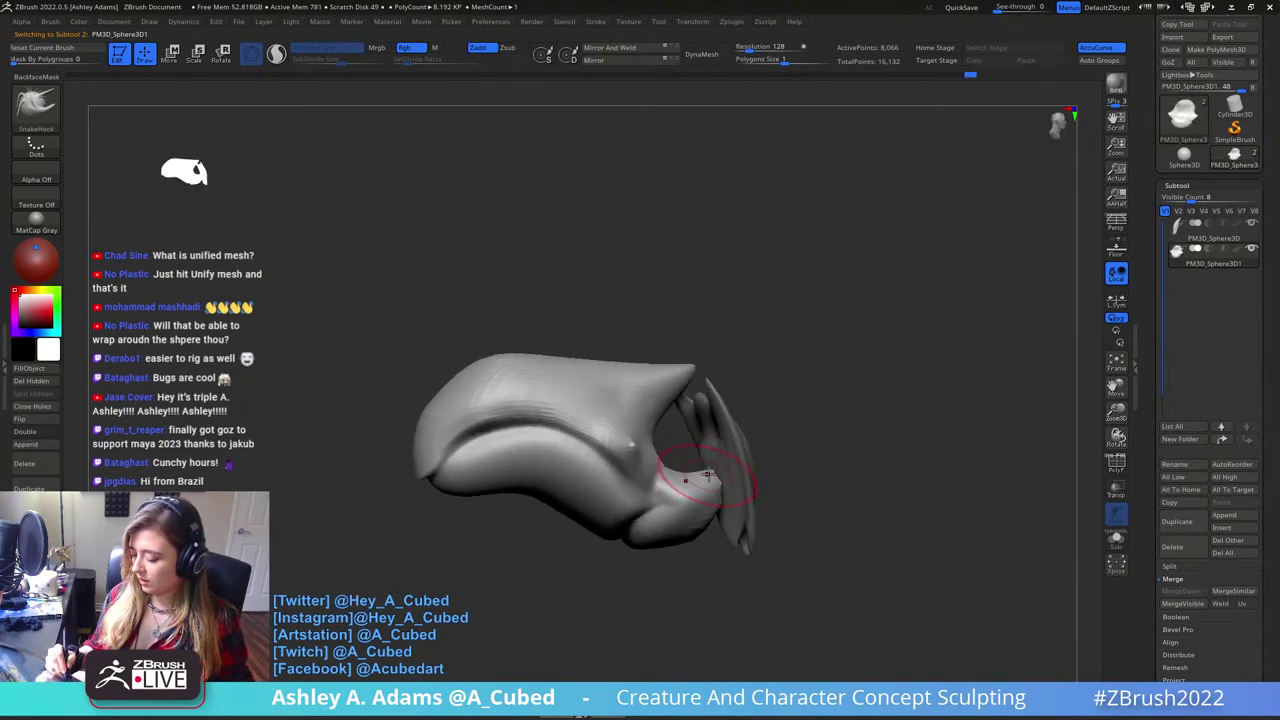
pyautogui.rightClick(672, 547)
pyautogui.moveTo(710, 459); pyautogui.dragTo(692, 540, button='right')
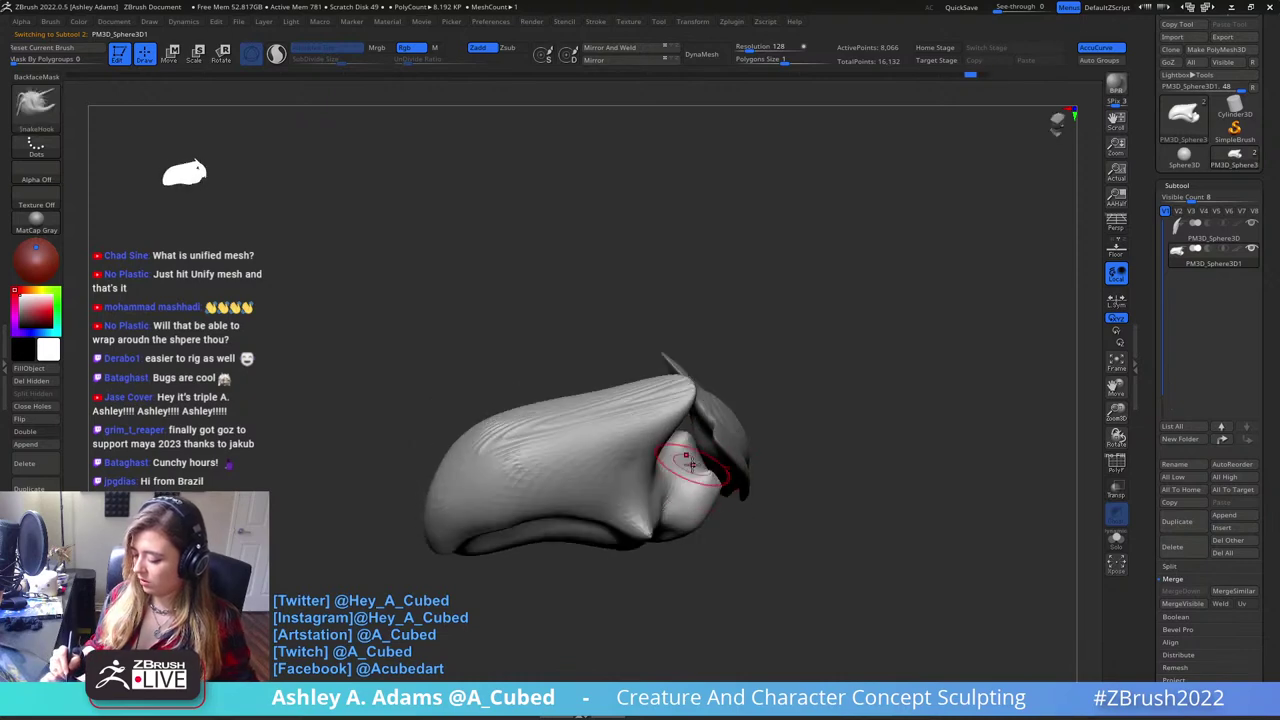
pyautogui.moveTo(705, 469)
pyautogui.mouseDown(button='right')
pyautogui.moveTo(705, 436)
pyautogui.moveTo(700, 483)
pyautogui.moveTo(683, 486)
pyautogui.moveTo(675, 512)
pyautogui.mouseUp(button='right')
# - Carve creases into the neck stub beneath the head with the DamStandard brush
pyautogui.press('b')
pyautogui.press('d')
pyautogui.press('s')
pyautogui.moveTo(666, 432)
pyautogui.mouseDown(button='right')
pyautogui.moveTo(665, 512)
pyautogui.moveTo(712, 520)
pyautogui.moveTo(749, 502)
pyautogui.moveTo(831, 416)
pyautogui.moveTo(797, 450)
pyautogui.mouseUp(button='right')
pyautogui.rightClick(790, 518)
pyautogui.moveTo(790, 518); pyautogui.dragTo(677, 464, button='right')
pyautogui.keyDown('alt'); pyautogui.click(620, 445); pyautogui.keyUp('alt')
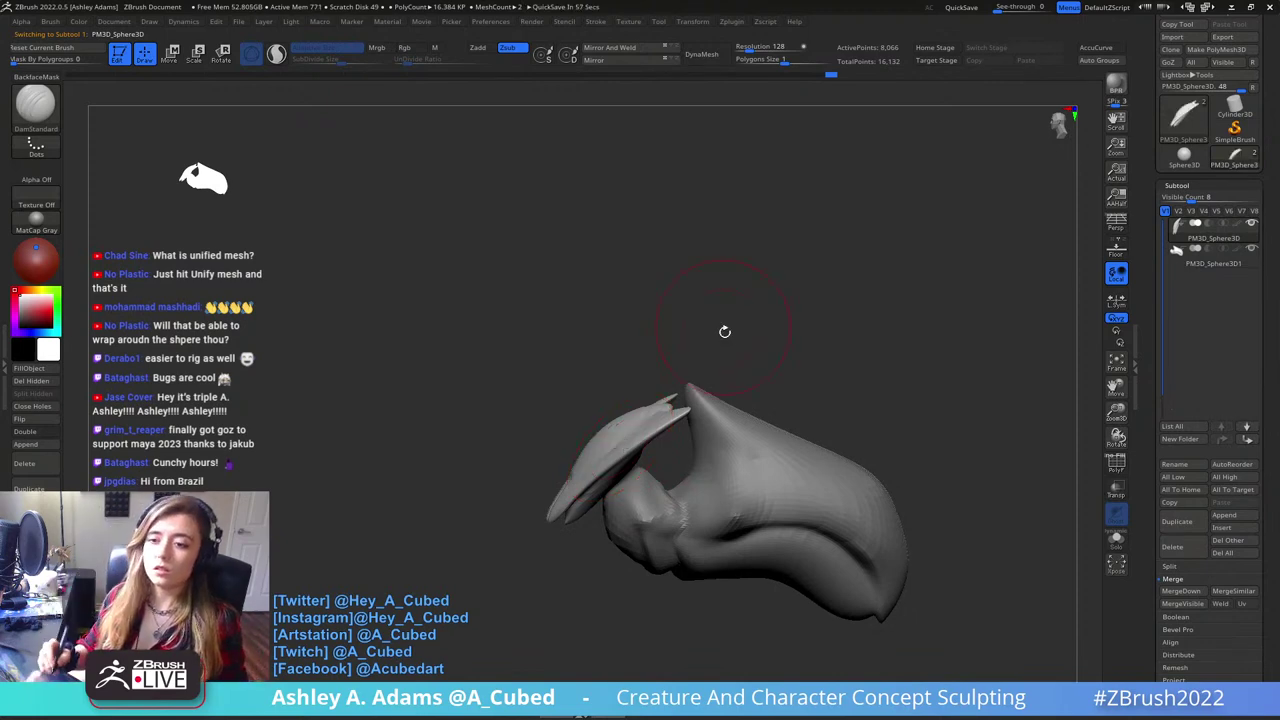
pyautogui.moveTo(745, 408)
pyautogui.mouseDown(button='right')
pyautogui.moveTo(752, 398)
pyautogui.moveTo(766, 420)
pyautogui.mouseUp(button='right')
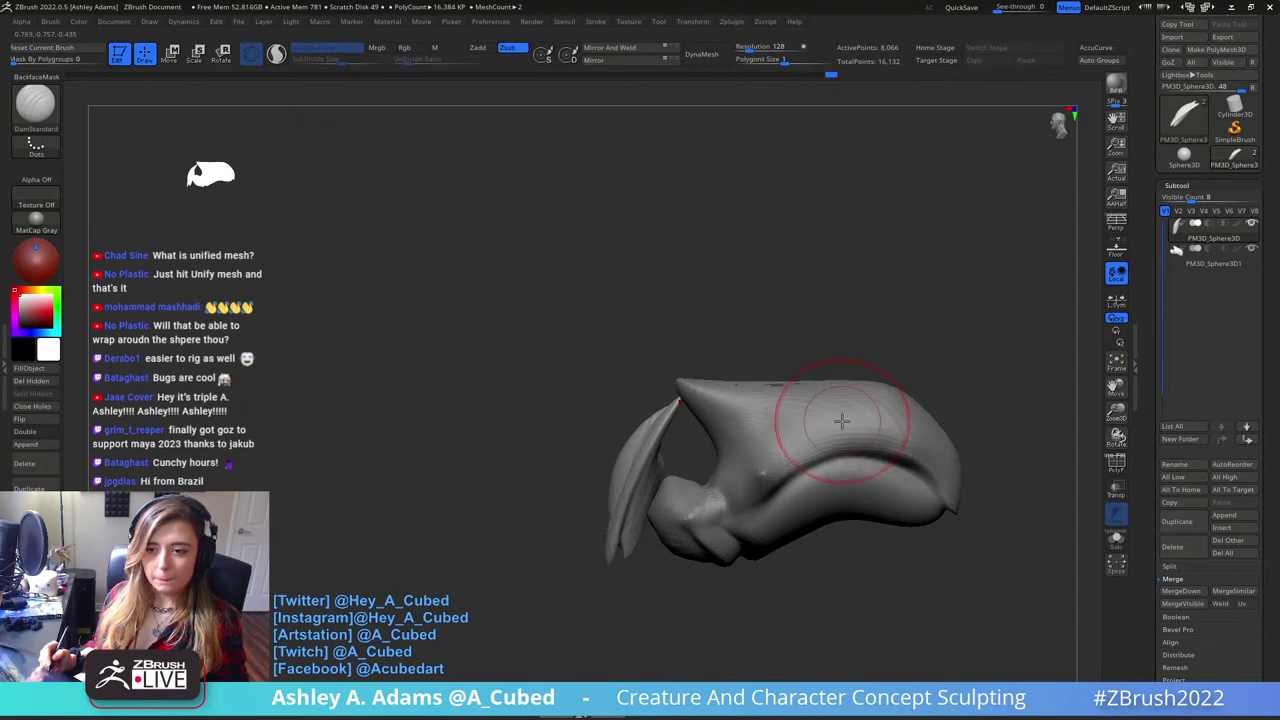
pyautogui.keyDown('alt'); pyautogui.moveTo(789, 489); pyautogui.dragTo(727, 425, button='right'); pyautogui.keyUp('alt')
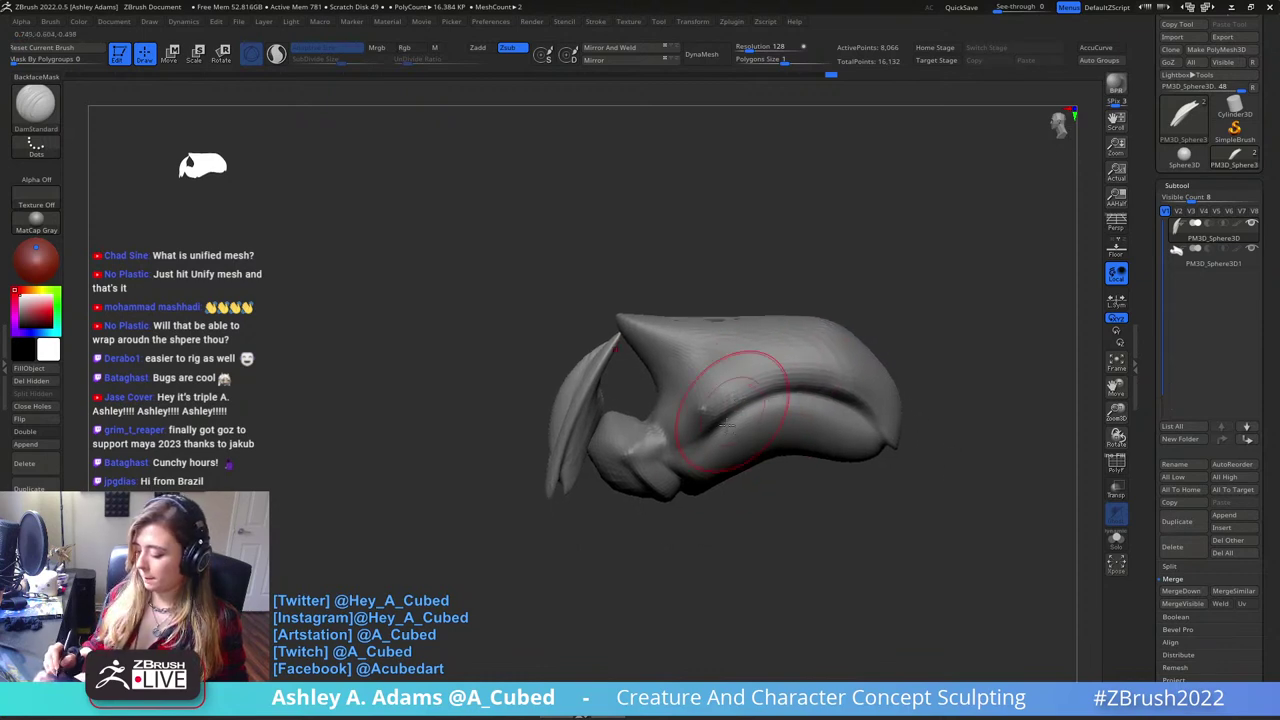
# - Build up the form around the neck and along the top of the body's back with the ClayBuildup brush
pyautogui.keyDown('alt'); pyautogui.click(657, 461); pyautogui.keyUp('alt')
pyautogui.rightClick(651, 445)
pyautogui.moveTo(651, 445); pyautogui.dragTo(706, 466, button='right')
pyautogui.press('b')
pyautogui.press('c')
pyautogui.press('b')
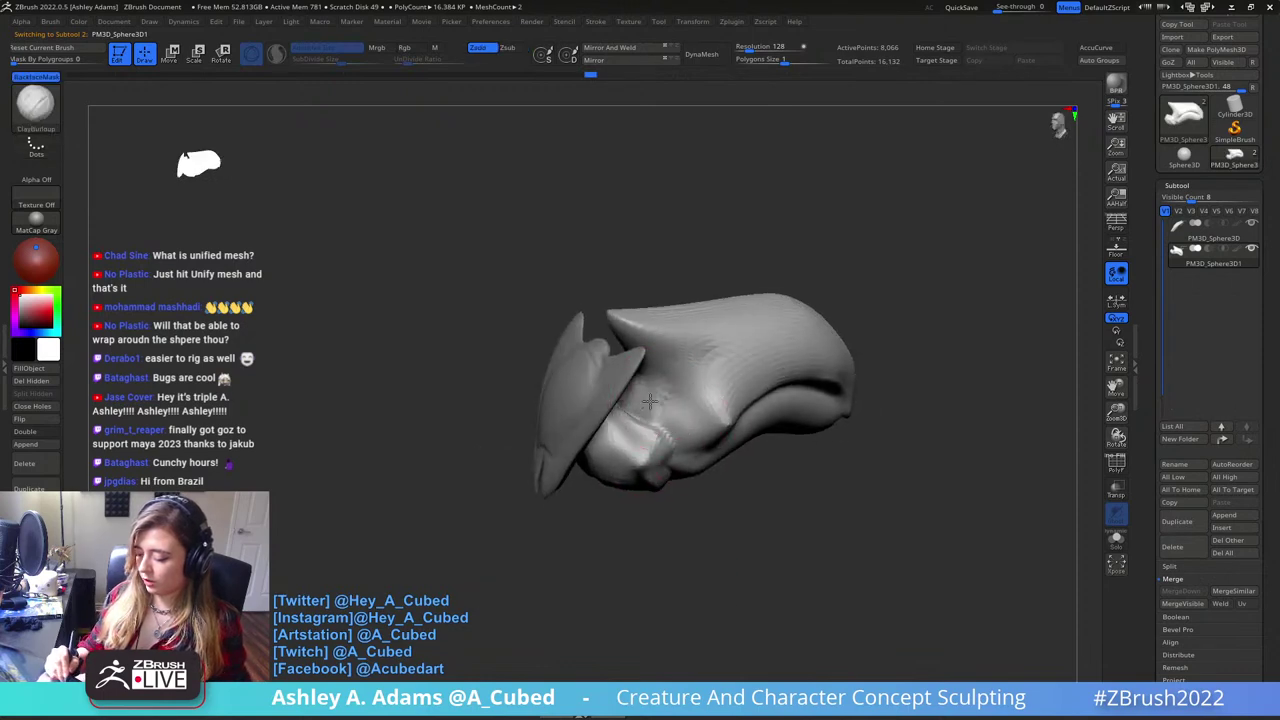
pyautogui.moveTo(668, 428)
pyautogui.mouseDown(button='right')
pyautogui.moveTo(698, 374)
pyautogui.moveTo(705, 420)
pyautogui.moveTo(736, 427)
pyautogui.mouseUp(button='right')
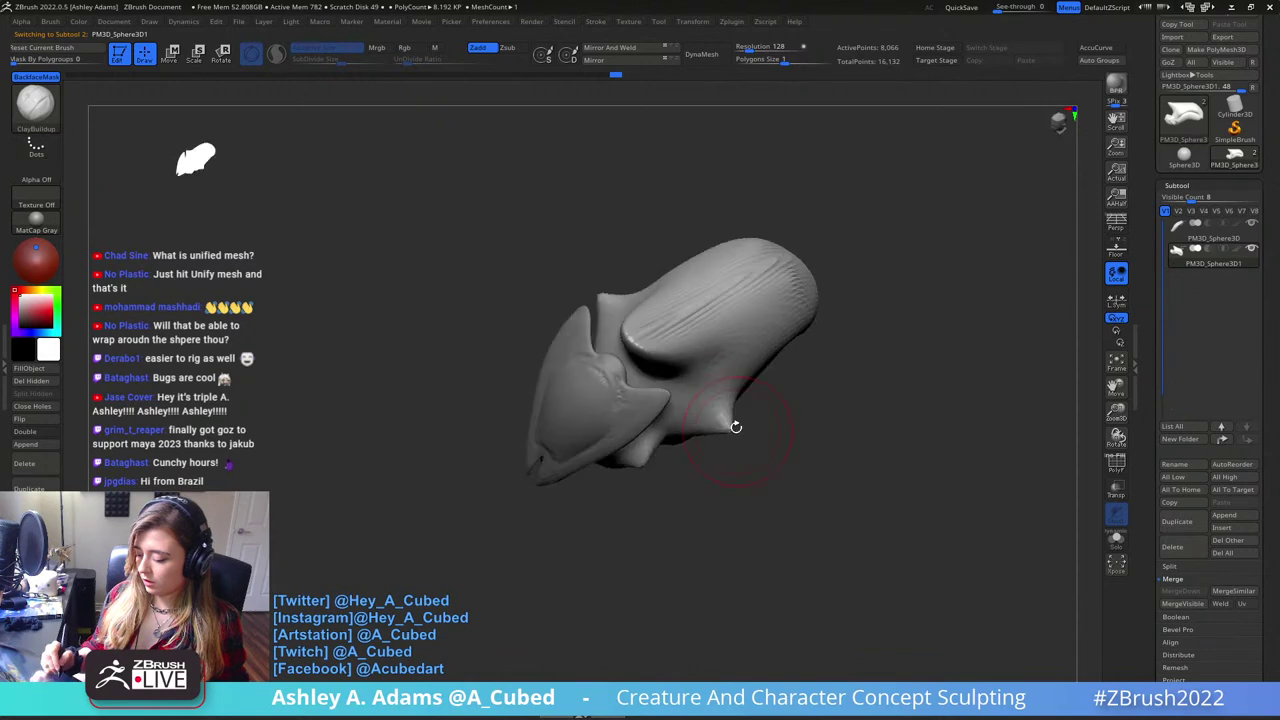
pyautogui.rightClick(768, 347)
pyautogui.moveTo(766, 348); pyautogui.dragTo(650, 410, button='right')
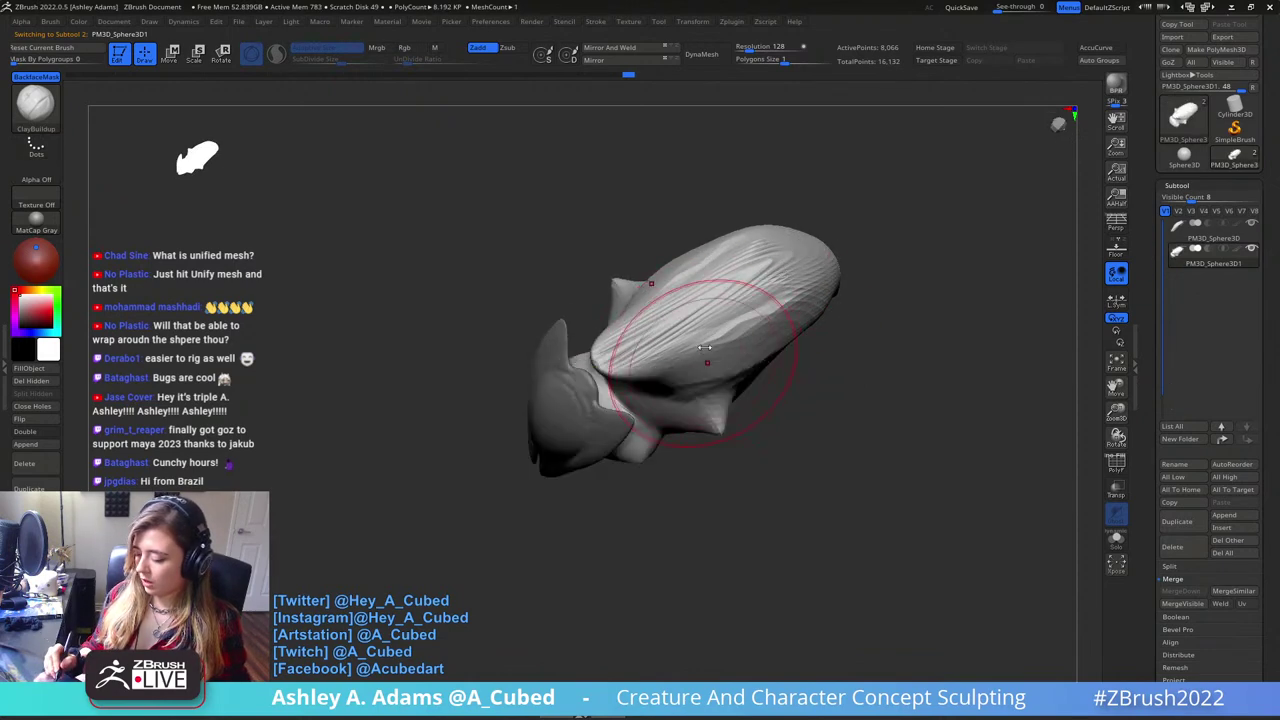
pyautogui.moveTo(696, 360); pyautogui.dragTo(654, 375, button='right')
# - Narrow the front of the back into a tapered point behind the head with SnakeHook
pyautogui.press('b')
pyautogui.press('s')
pyautogui.press('h')
pyautogui.moveTo(657, 365); pyautogui.dragTo(640, 376)
pyautogui.rightClick(600, 418)
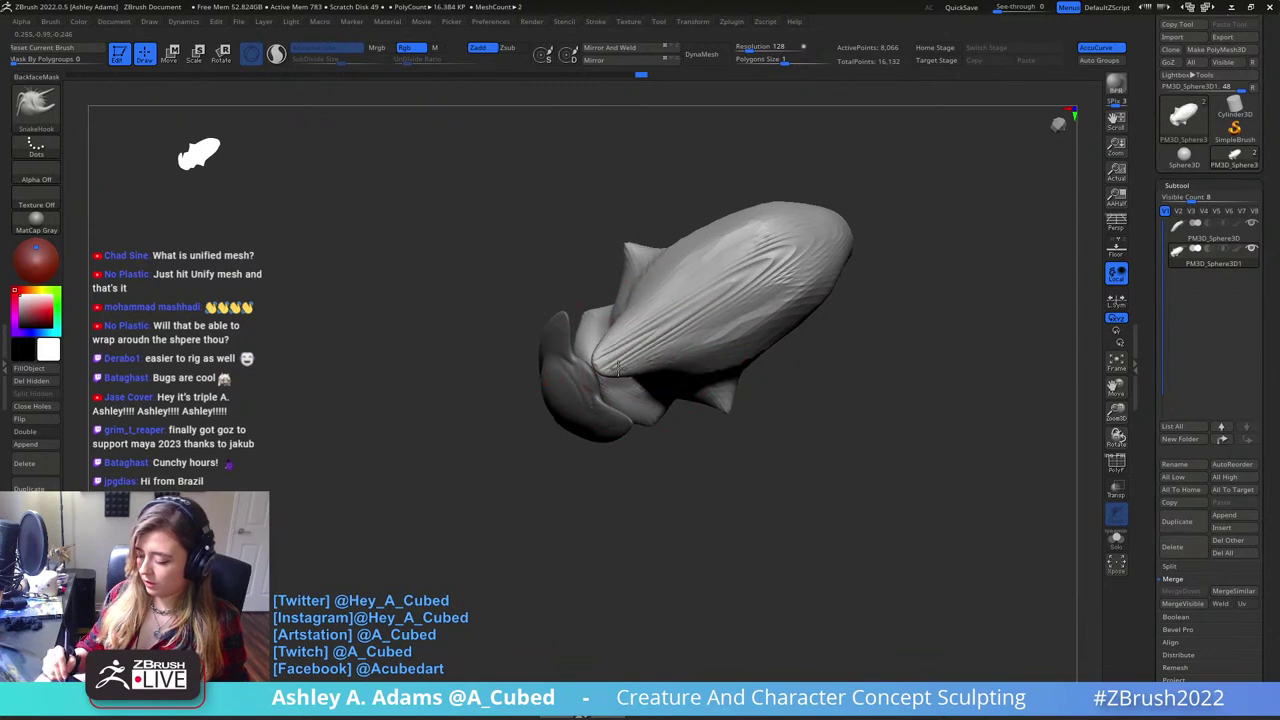
pyautogui.press('space')
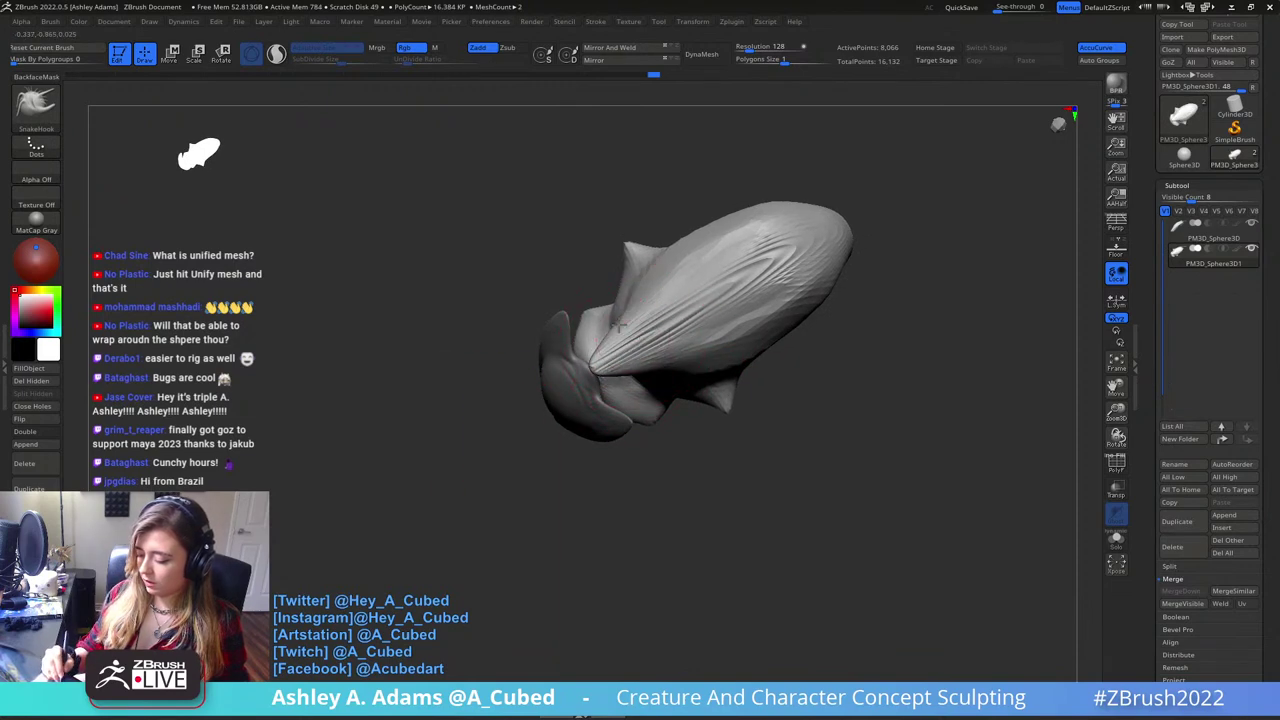
pyautogui.moveTo(666, 317); pyautogui.dragTo(650, 261, button='right')
pyautogui.press('shift')
pyautogui.moveTo(750, 302); pyautogui.dragTo(734, 191, button='right')
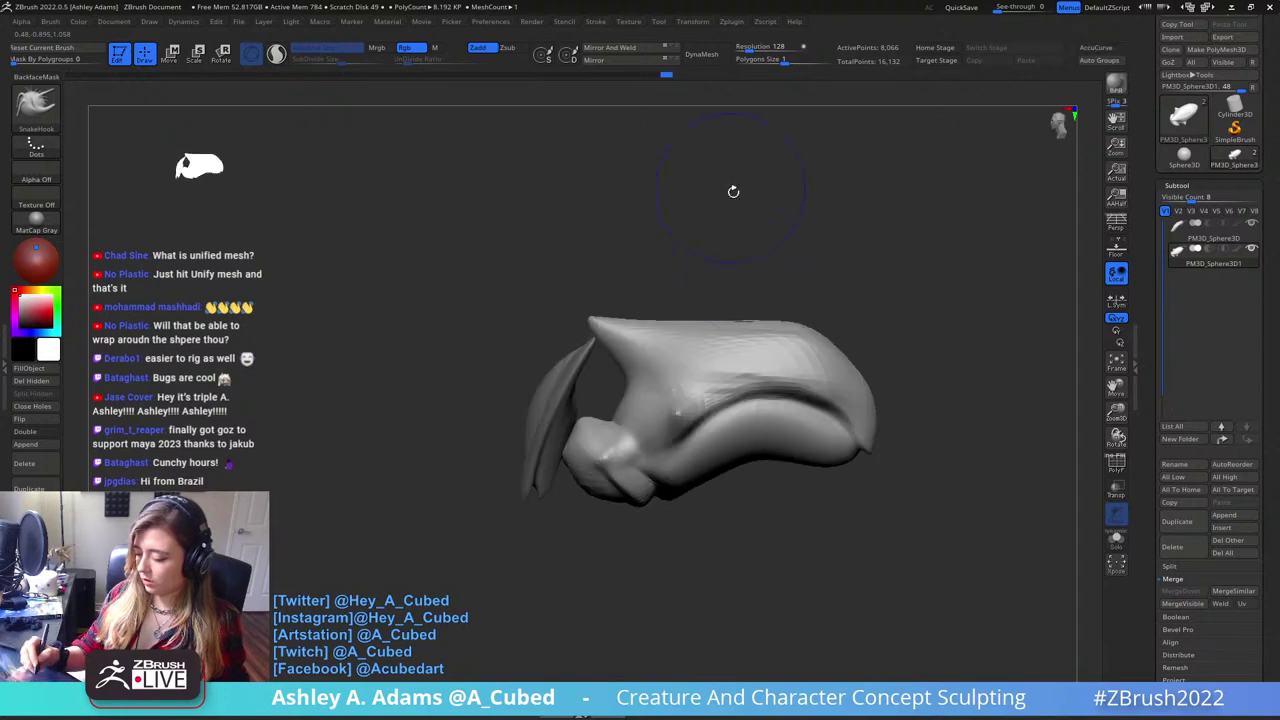
# - Try to push the head's profile forward with SnakeHook after masking part of the face
pyautogui.press('space')
pyautogui.keyDown('alt'); pyautogui.click(550, 418); pyautogui.keyUp('alt')
pyautogui.keyDown('alt'); pyautogui.moveTo(550, 418); pyautogui.dragTo(680, 377, button='right'); pyautogui.keyUp('alt')
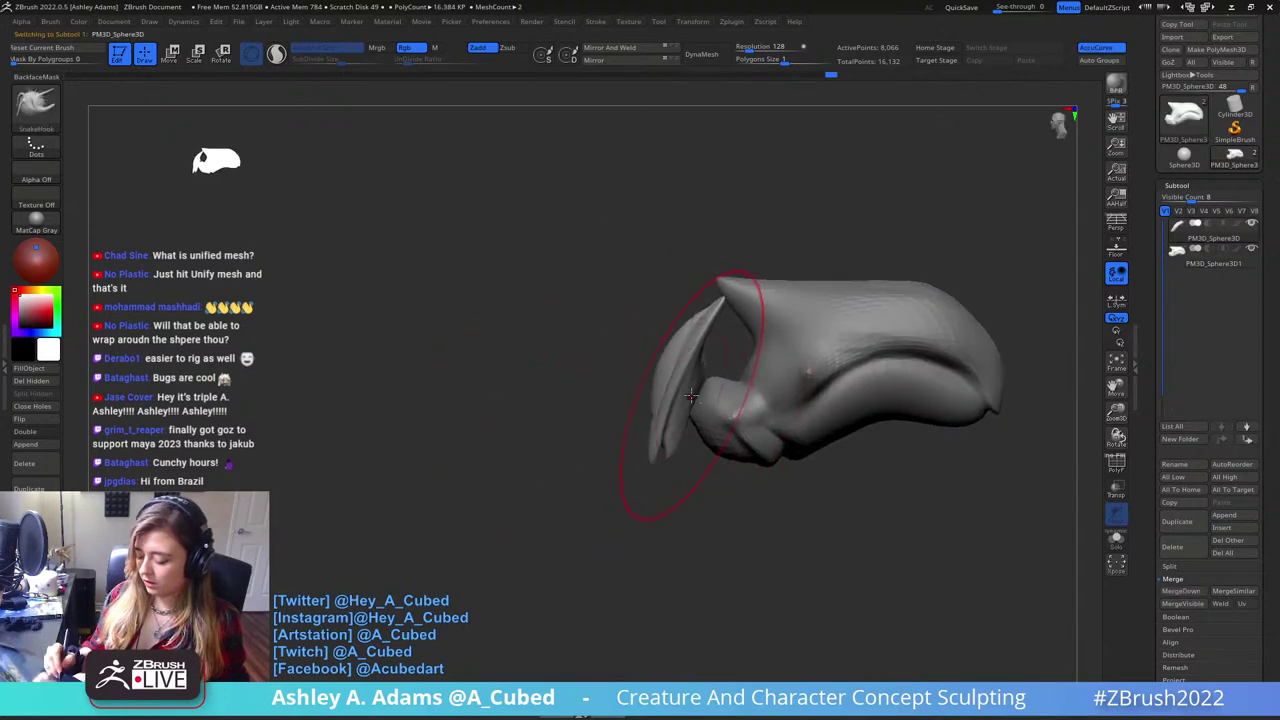
pyautogui.moveTo(561, 477); pyautogui.dragTo(710, 465, button='right')
pyautogui.moveTo(662, 327)
pyautogui.mouseDown(button='right')
pyautogui.moveTo(702, 376)
pyautogui.moveTo(690, 392)
pyautogui.moveTo(646, 390)
pyautogui.mouseUp(button='right')
pyautogui.press('space')
pyautogui.moveTo(640, 310); pyautogui.dragTo(705, 306, button='right')
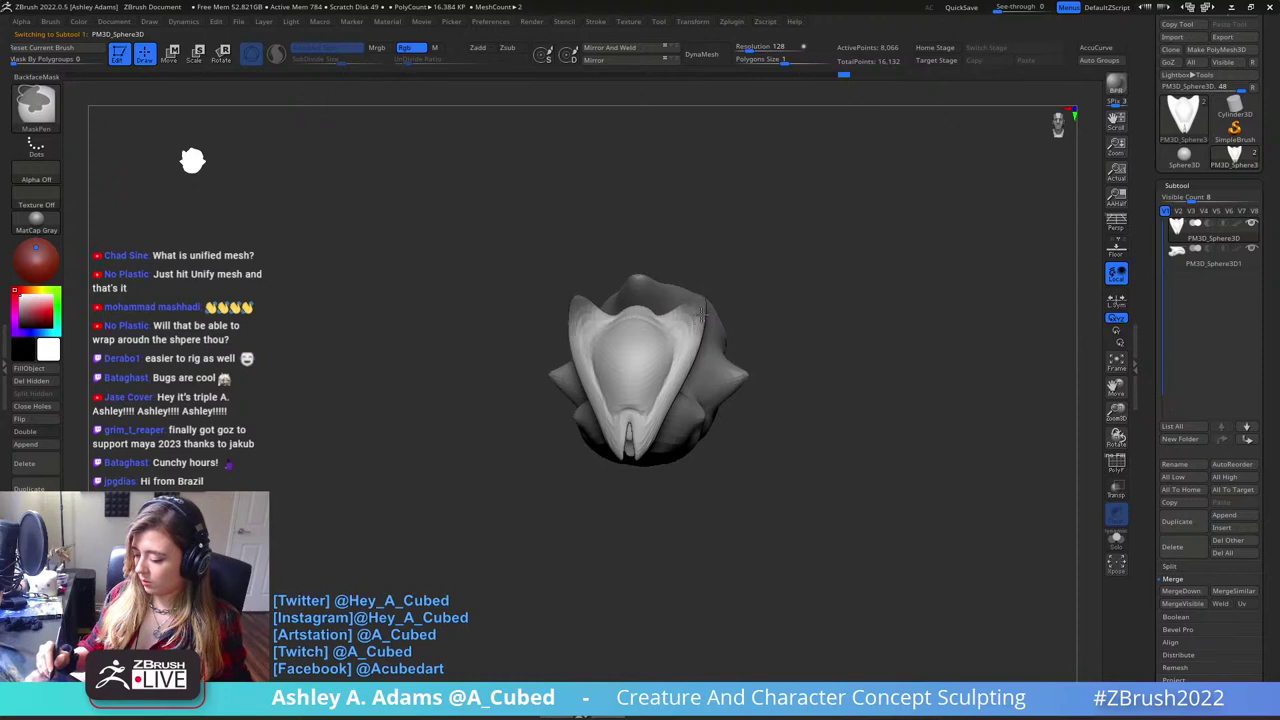
pyautogui.keyDown('ctrl'); pyautogui.moveTo(678, 378); pyautogui.dragTo(660, 424); pyautogui.keyUp('ctrl')
pyautogui.press('space')
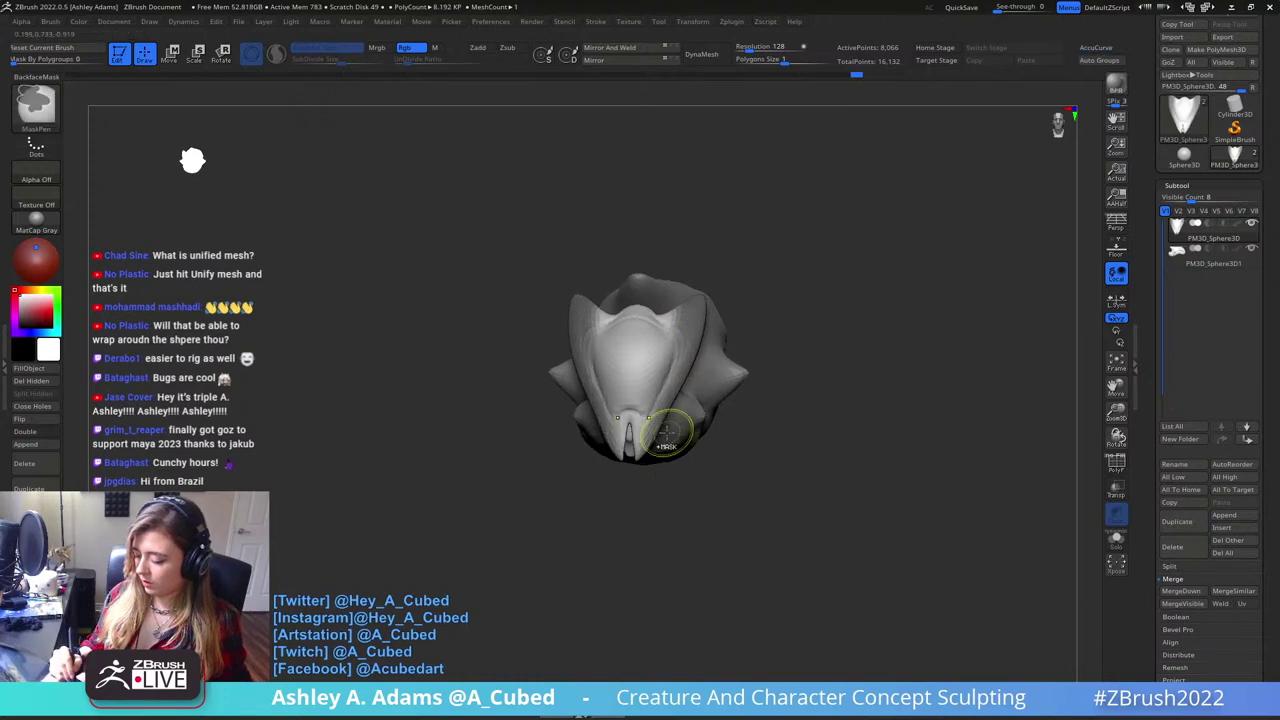
pyautogui.keyDown('shift'); pyautogui.moveTo(768, 246); pyautogui.dragTo(690, 272); pyautogui.keyUp('shift')
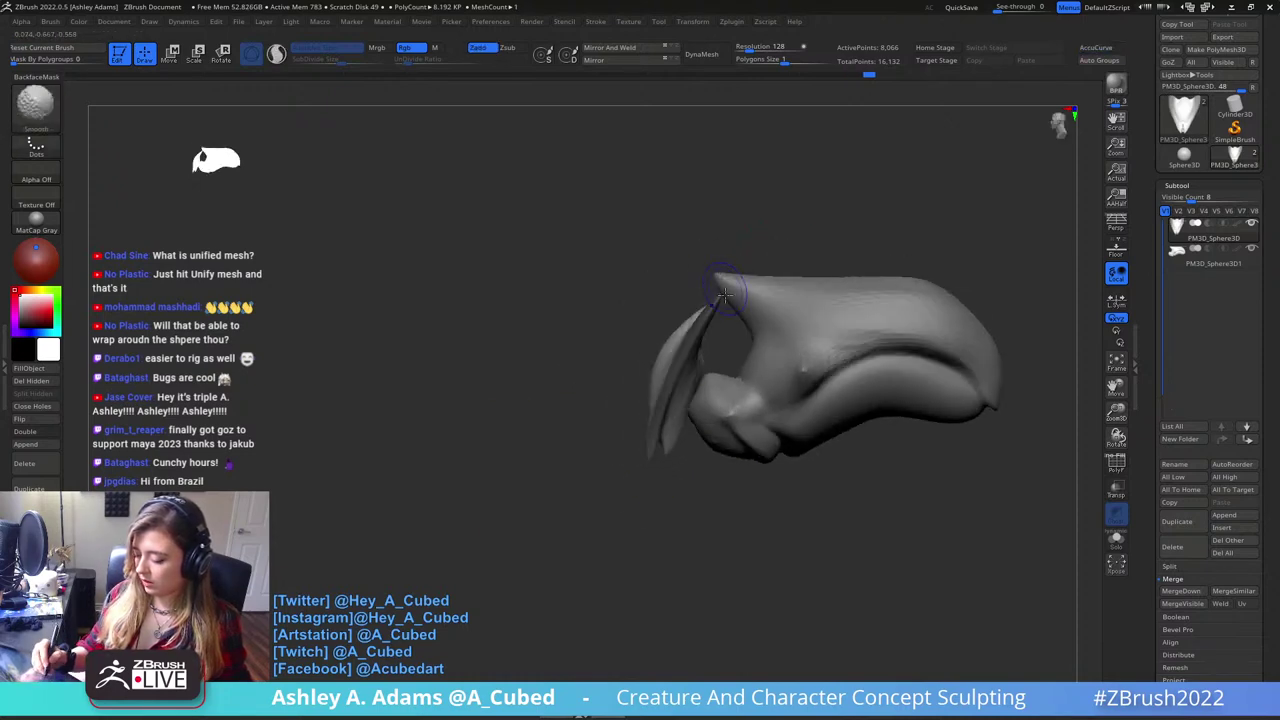
pyautogui.keyDown('ctrl'); pyautogui.click(689, 475); pyautogui.keyUp('ctrl')
pyautogui.press('space')
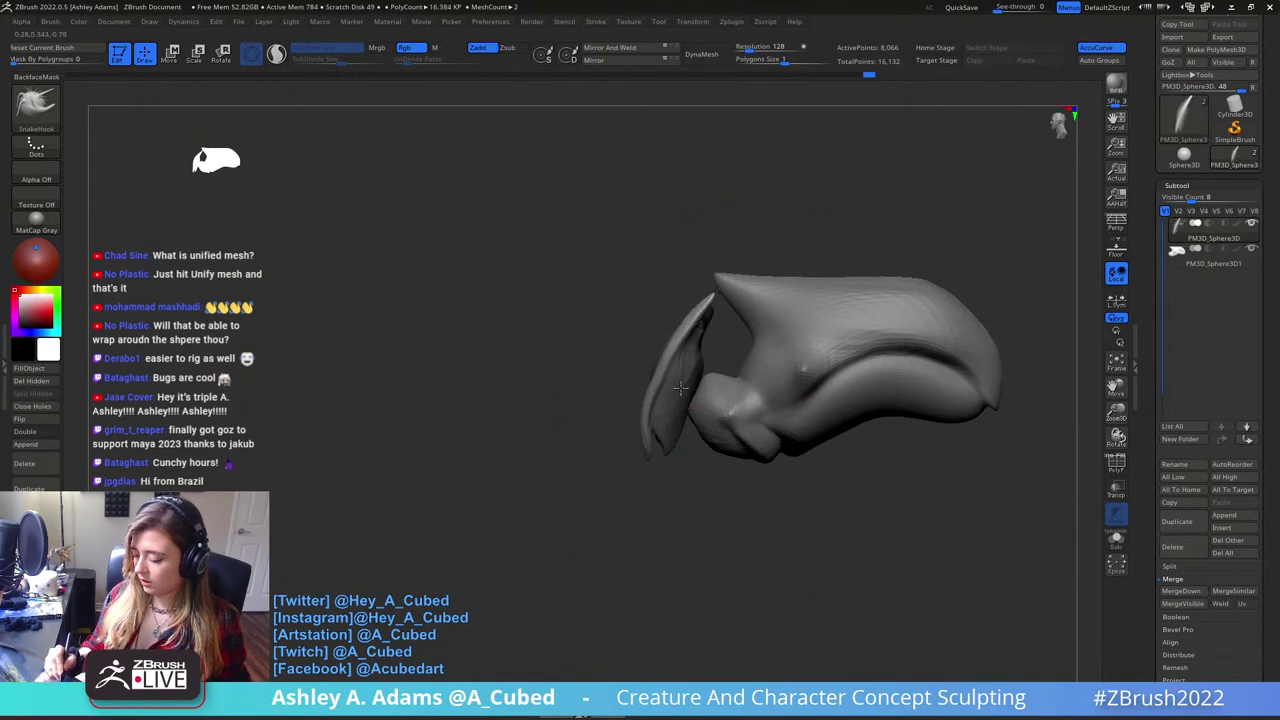
pyautogui.hotkey('ctrl', 'z')
# - Mask the snout tip with MaskLasso and slim the lower part of the head's side profile
pyautogui.press('space')
pyautogui.moveTo(676, 442); pyautogui.dragTo(648, 442)
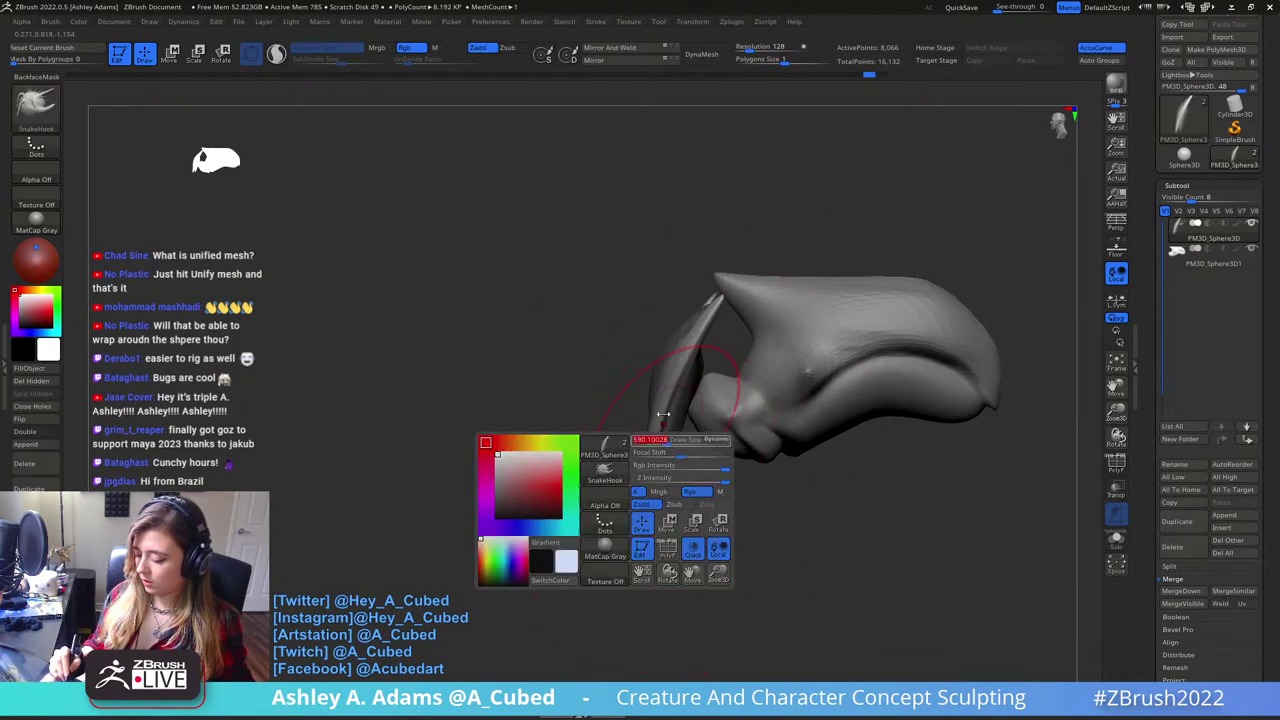
pyautogui.press('space')
pyautogui.keyDown('ctrl'); pyautogui.click(37, 107); pyautogui.keyUp('ctrl')
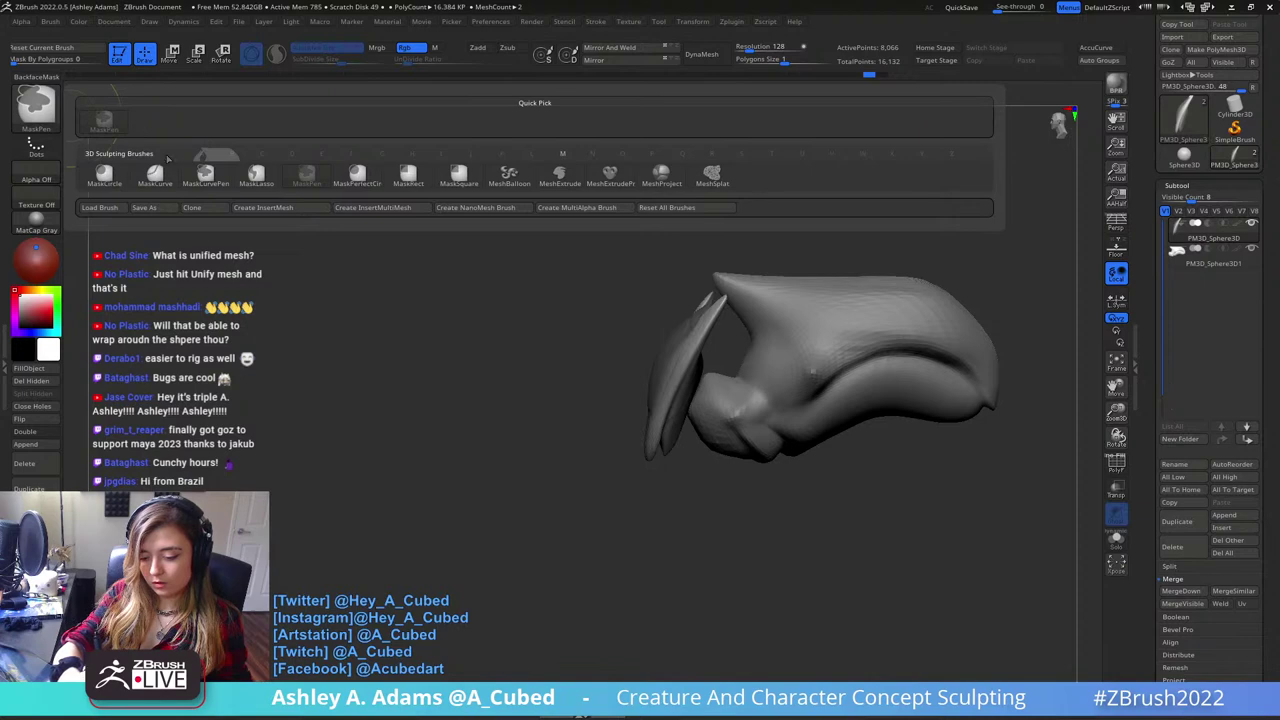
pyautogui.keyDown('ctrl'); pyautogui.click(258, 176); pyautogui.keyUp('ctrl')
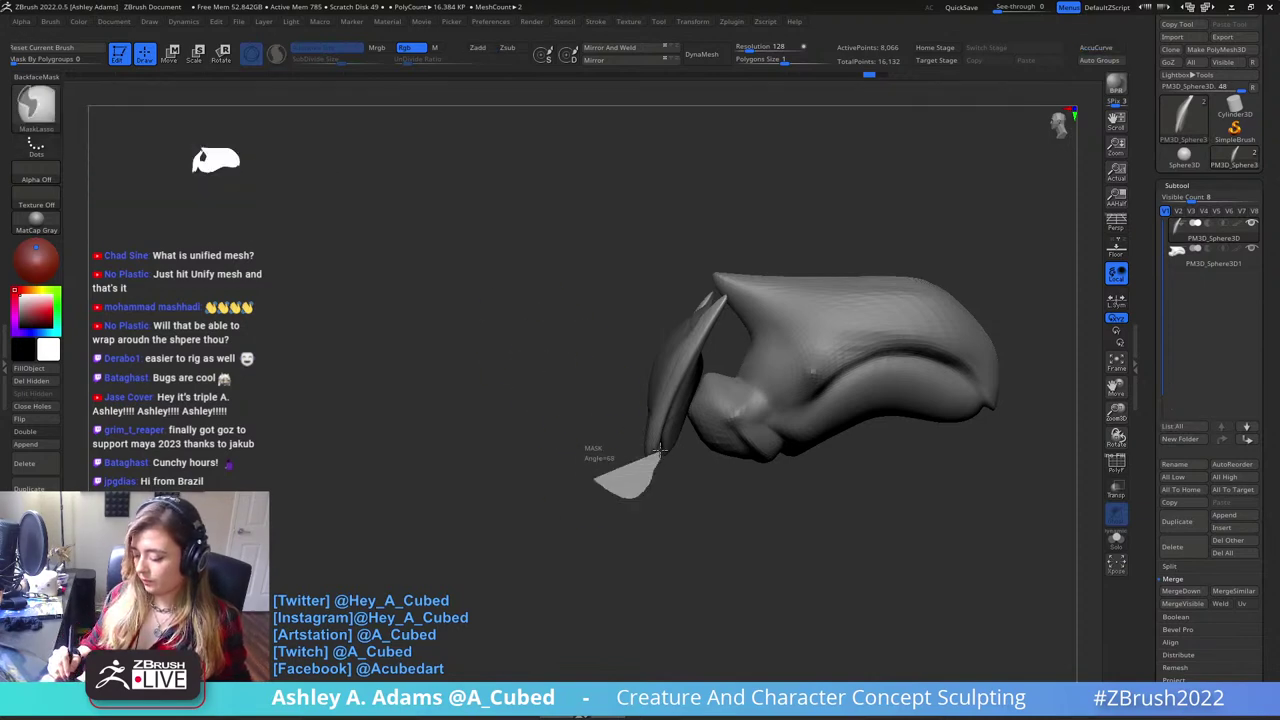
pyautogui.keyDown('ctrl'); pyautogui.moveTo(623, 427); pyautogui.dragTo(640, 425); pyautogui.keyUp('ctrl')
pyautogui.press('space')
pyautogui.moveTo(650, 530); pyautogui.dragTo(638, 528)
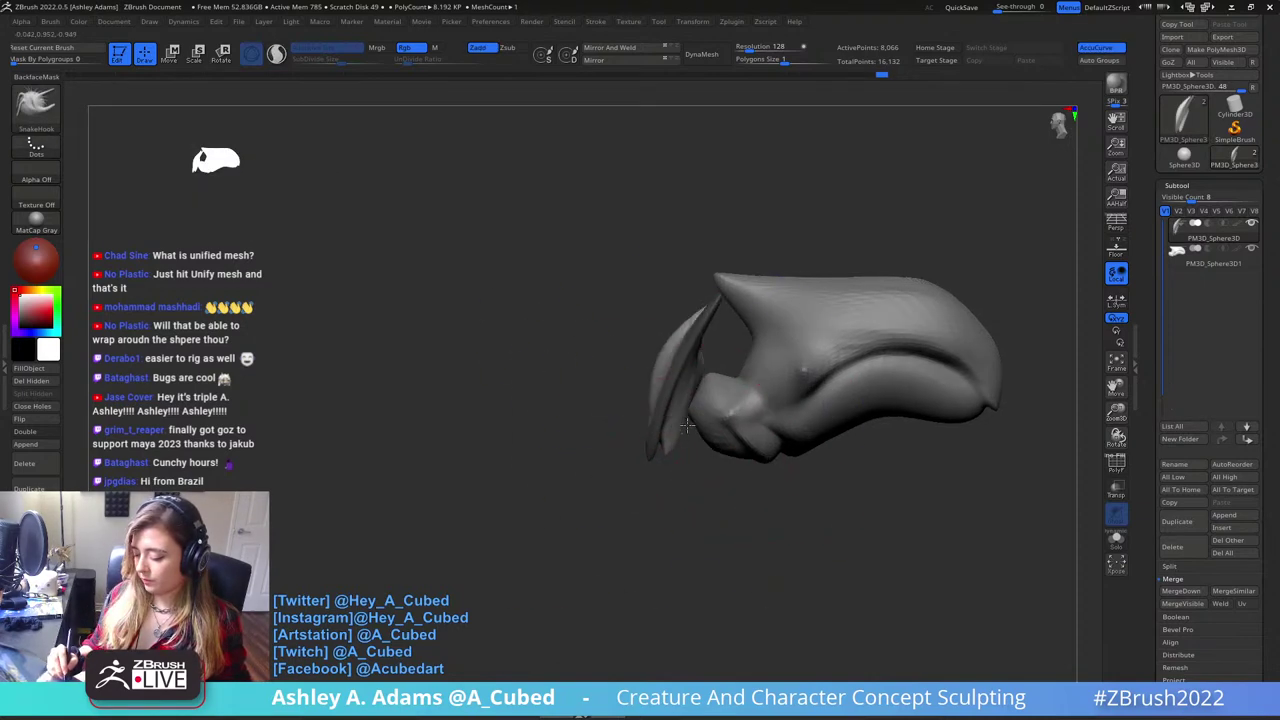
pyautogui.keyDown('ctrl'); pyautogui.click(690, 462); pyautogui.keyUp('ctrl')
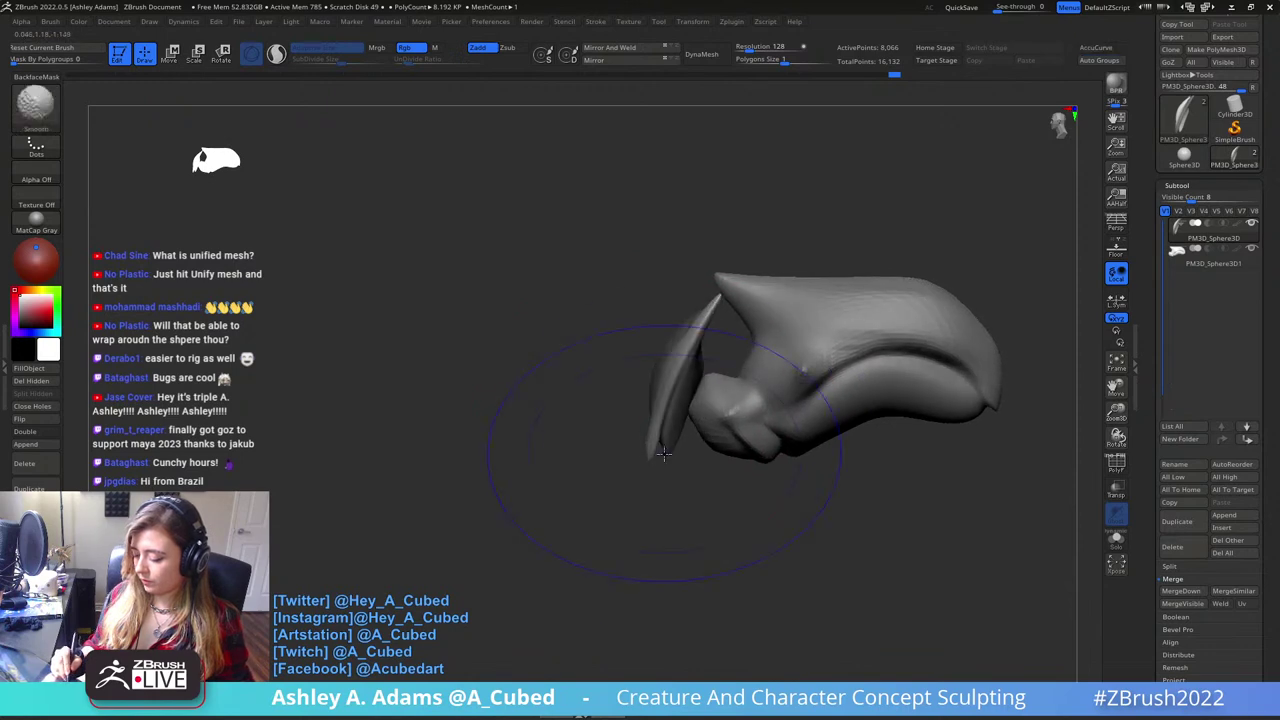
pyautogui.moveTo(667, 456)
pyautogui.mouseDown()
pyautogui.moveTo(650, 452)
pyautogui.moveTo(757, 406)
pyautogui.mouseUp()
# - Pull the head's two upper corners up into long curved horns and extend them back past the body's spike
pyautogui.moveTo(731, 325); pyautogui.dragTo(740, 319)
pyautogui.press('space')
pyautogui.moveTo(781, 259)
pyautogui.keyDown('alt'); pyautogui.mouseDown()
pyautogui.moveTo(726, 334)
pyautogui.moveTo(676, 322)
pyautogui.moveTo(681, 362)
pyautogui.mouseUp(); pyautogui.keyUp('alt')
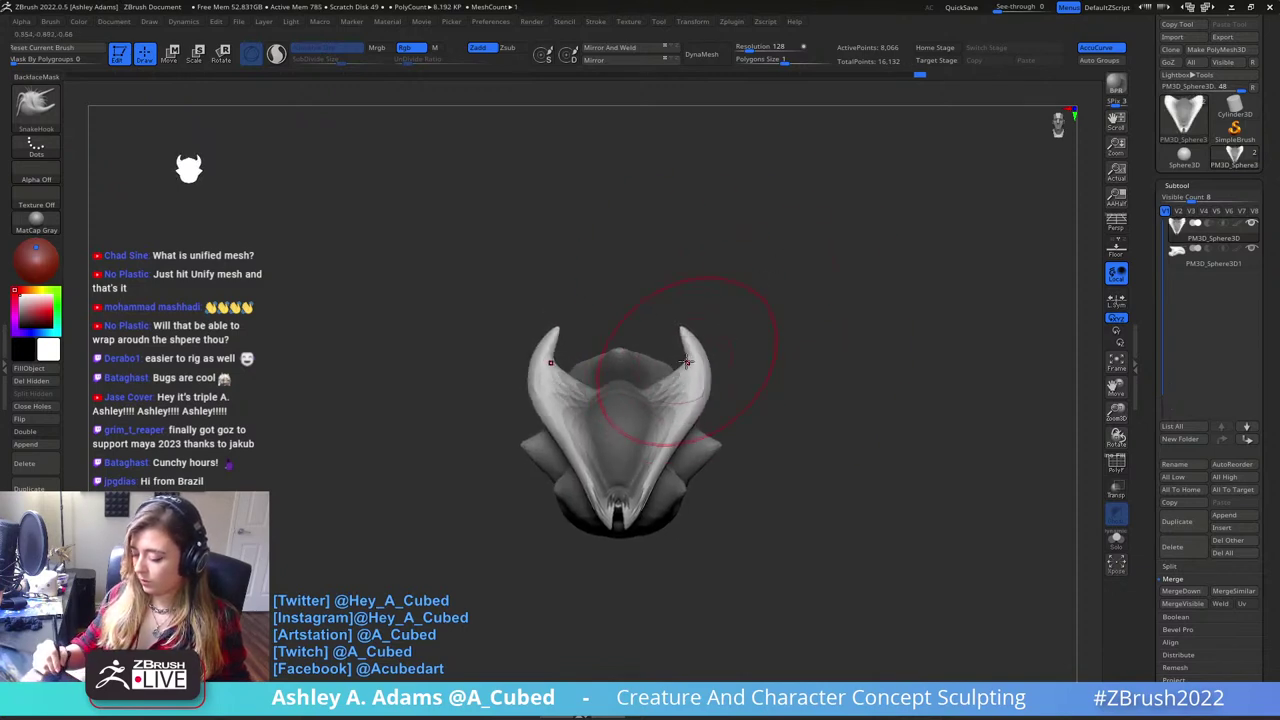
pyautogui.moveTo(691, 317); pyautogui.dragTo(774, 386)
pyautogui.press('space')
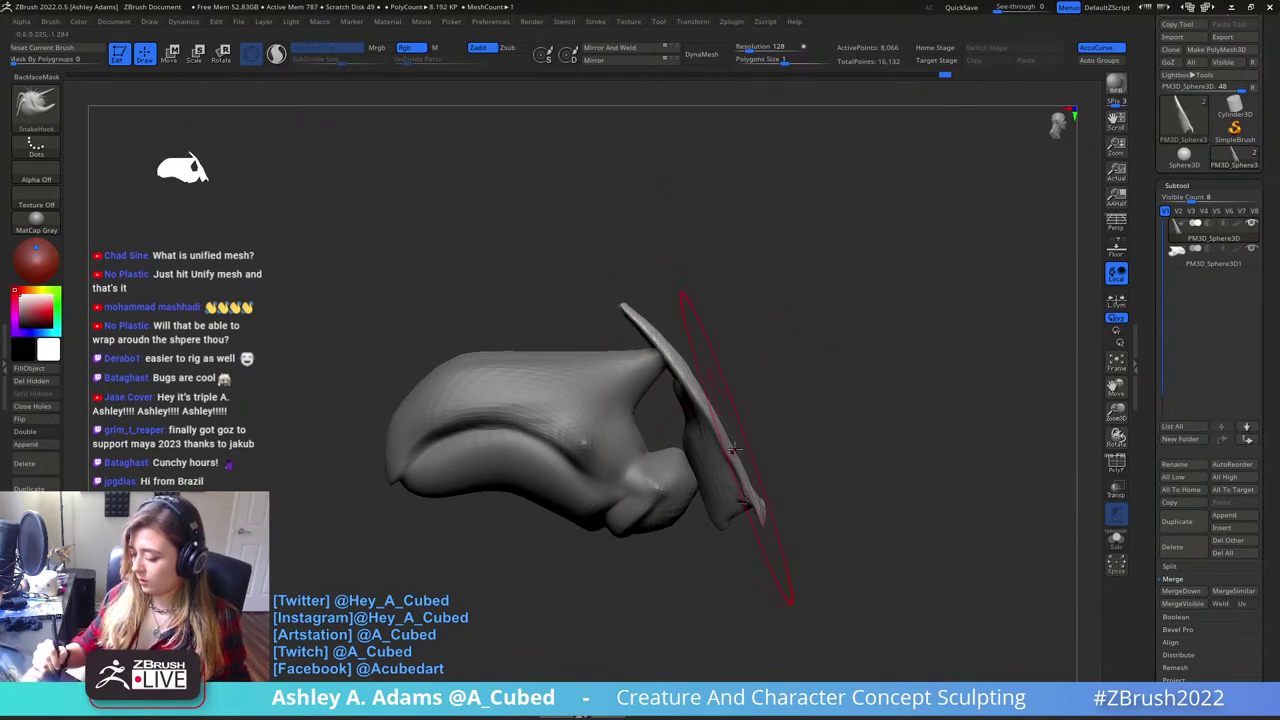
pyautogui.moveTo(772, 402)
pyautogui.mouseDown()
pyautogui.moveTo(837, 363)
pyautogui.moveTo(897, 360)
pyautogui.moveTo(714, 336)
pyautogui.mouseUp()
pyautogui.moveTo(710, 422)
pyautogui.mouseDown()
pyautogui.moveTo(703, 510)
pyautogui.moveTo(711, 449)
pyautogui.mouseUp()
# - Carve creases at the horn bases and down the face with the DamStandard brush
pyautogui.press('b')
pyautogui.press('d')
pyautogui.press('s')
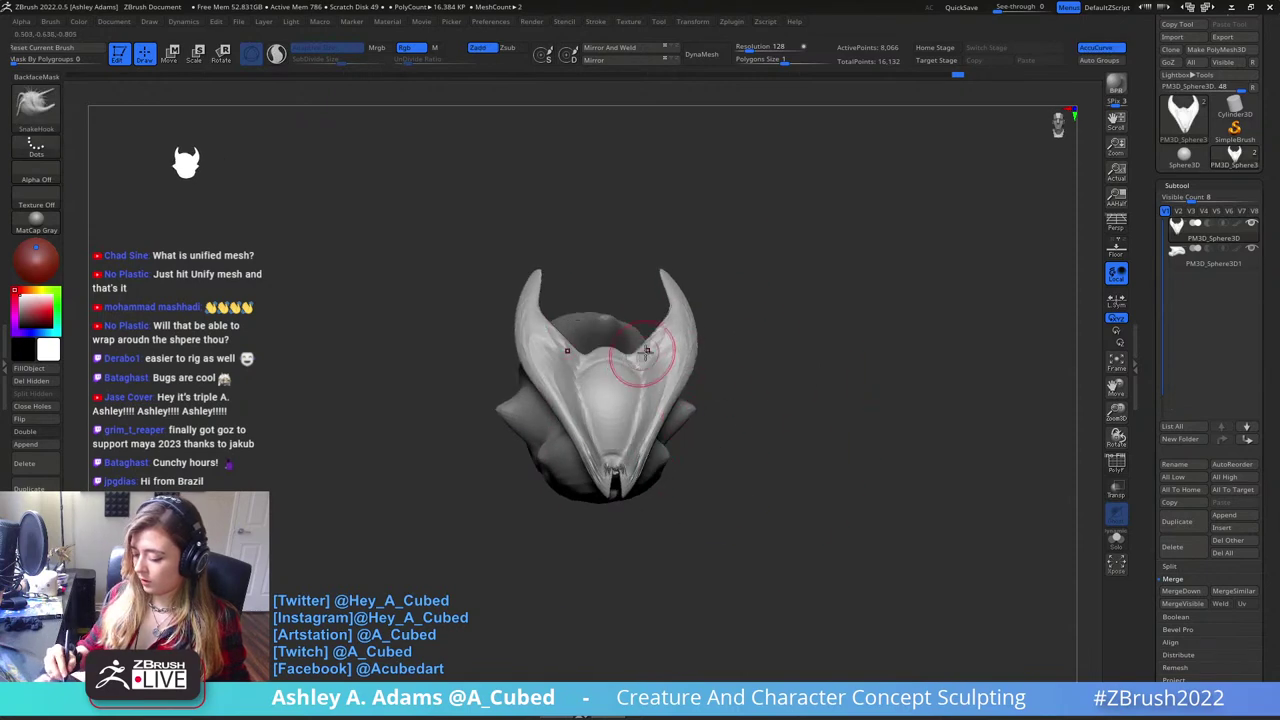
pyautogui.keyDown('shift'); pyautogui.moveTo(638, 350); pyautogui.dragTo(630, 442); pyautogui.keyUp('shift')
pyautogui.moveTo(782, 385); pyautogui.dragTo(672, 372)
pyautogui.moveTo(672, 372)
pyautogui.keyDown('alt'); pyautogui.mouseDown()
pyautogui.moveTo(780, 318)
pyautogui.moveTo(765, 400)
pyautogui.mouseUp(); pyautogui.keyUp('alt')
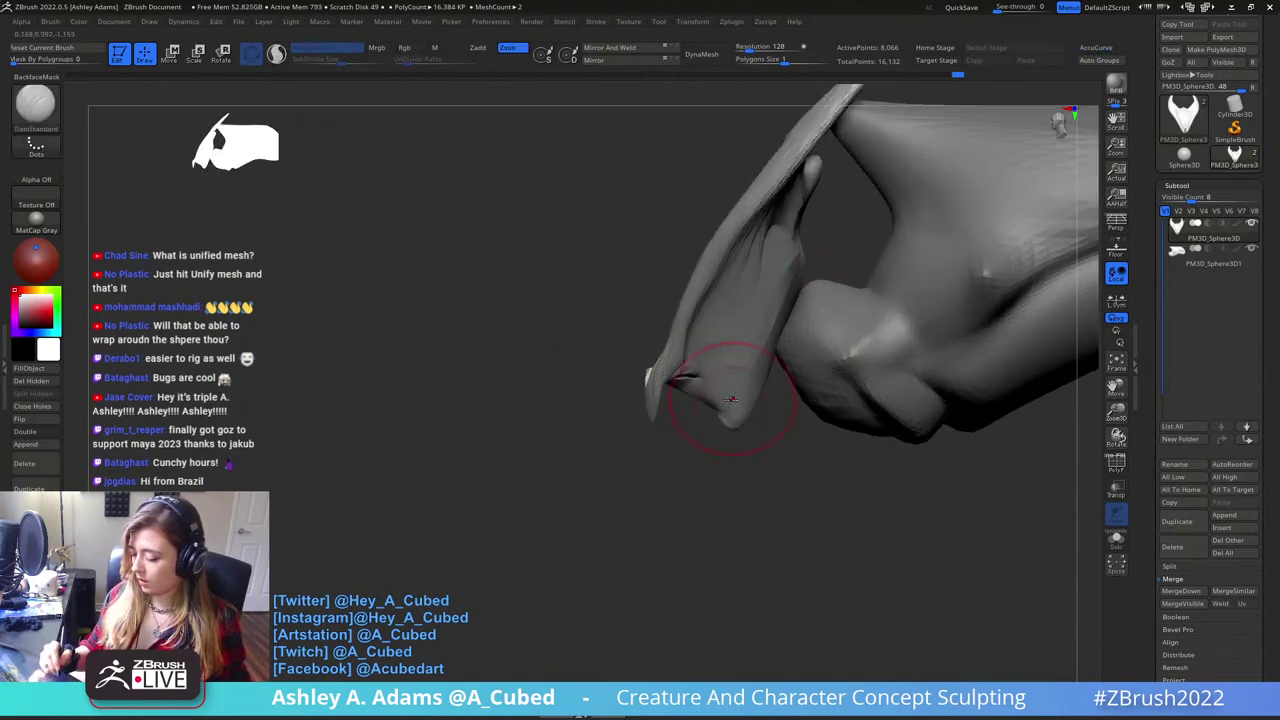
# - Pull the snout's underside into a hooked jaw with an open gap behind the tip using SnakeHook
pyautogui.press('b')
pyautogui.press('s')
pyautogui.press('h')
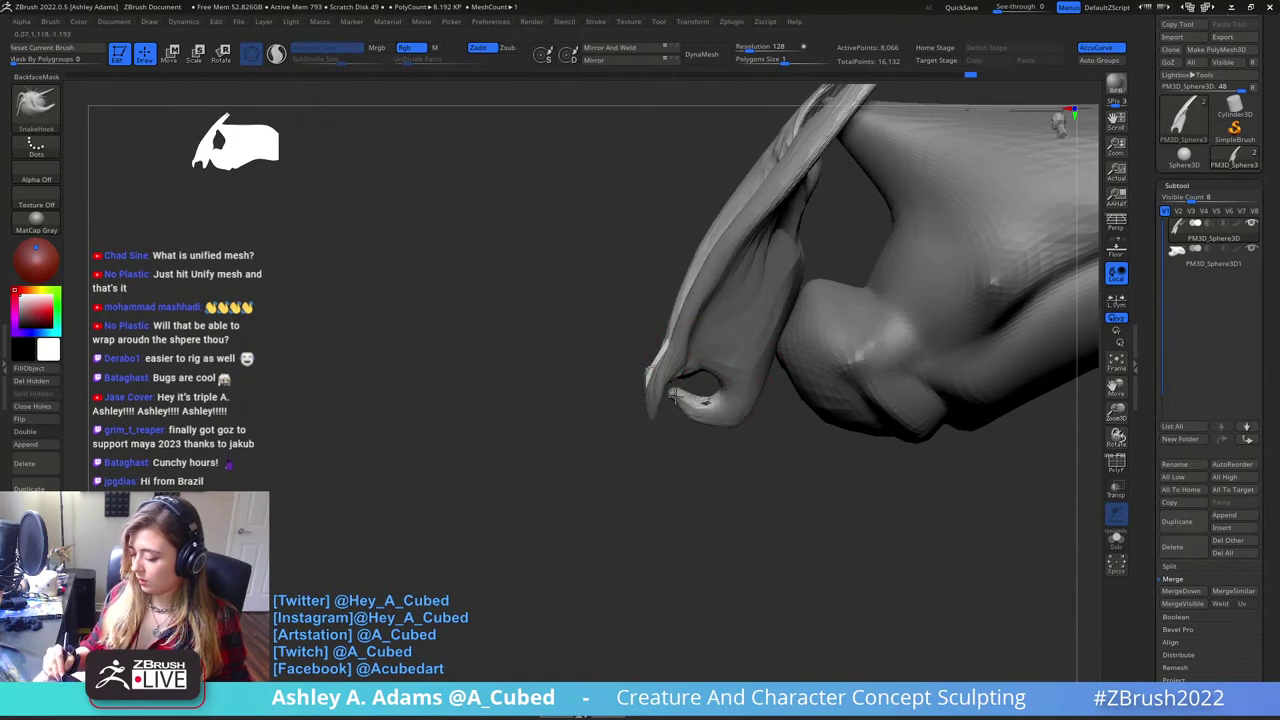
pyautogui.moveTo(735, 419)
pyautogui.mouseDown()
pyautogui.moveTo(720, 411)
pyautogui.moveTo(718, 450)
pyautogui.mouseUp()
pyautogui.press('s')
pyautogui.moveTo(791, 320)
pyautogui.mouseDown()
pyautogui.moveTo(735, 327)
pyautogui.moveTo(756, 321)
pyautogui.mouseUp()
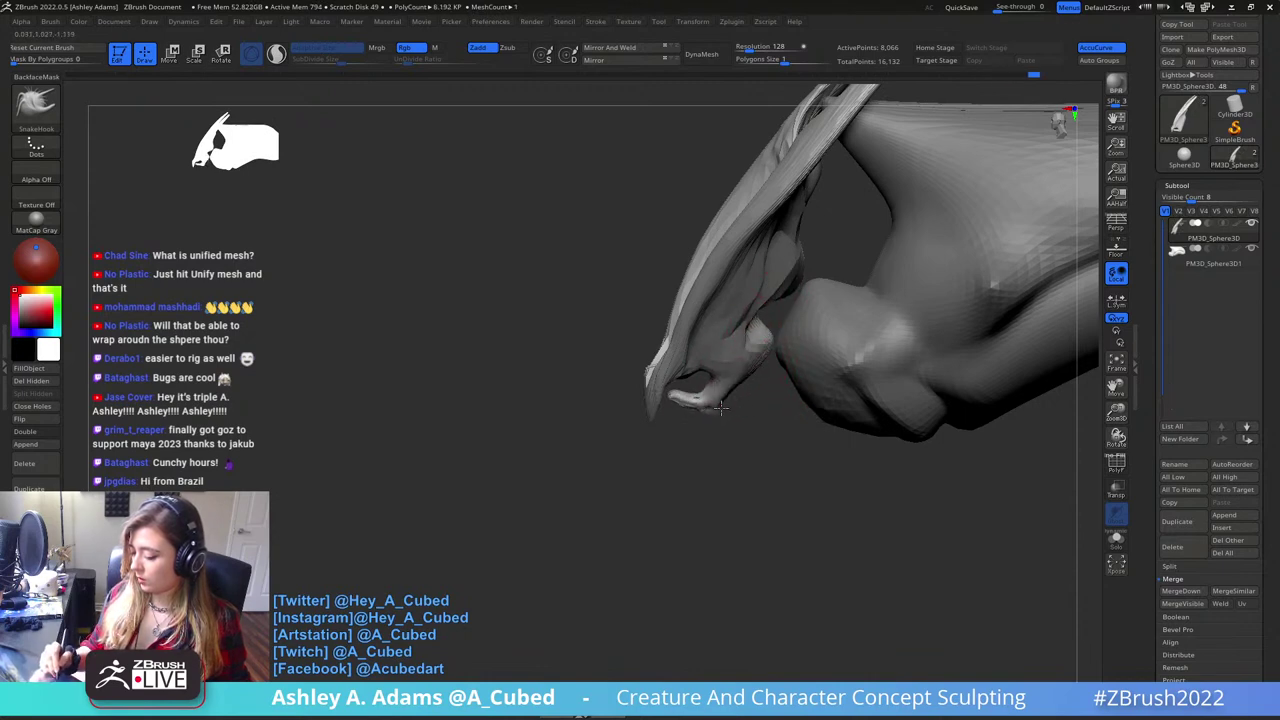
# - Thicken the horns and the outer edges of the face with the ClayBuildup and Inflat brushes
pyautogui.moveTo(806, 255)
pyautogui.mouseDown(button='right')
pyautogui.moveTo(785, 257)
pyautogui.moveTo(738, 335)
pyautogui.moveTo(748, 342)
pyautogui.moveTo(760, 310)
pyautogui.moveTo(813, 287)
pyautogui.moveTo(688, 310)
pyautogui.mouseUp(button='right')
pyautogui.press('b')
pyautogui.press('c')
pyautogui.press('b')
pyautogui.press('s')
pyautogui.press('b')
pyautogui.press('i')
pyautogui.press('n')
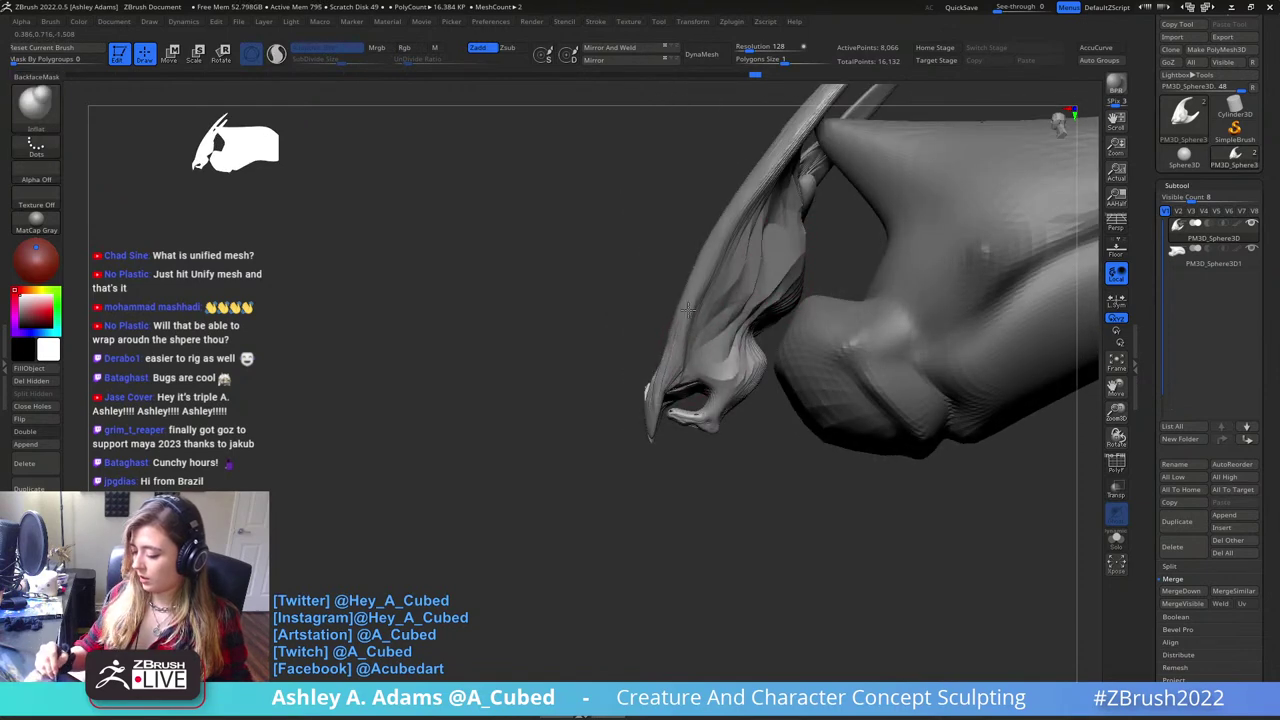
pyautogui.moveTo(732, 234); pyautogui.dragTo(736, 213, button='right')
pyautogui.moveTo(694, 298)
pyautogui.mouseDown(button='right')
pyautogui.moveTo(663, 294)
pyautogui.moveTo(719, 206)
pyautogui.mouseUp(button='right')
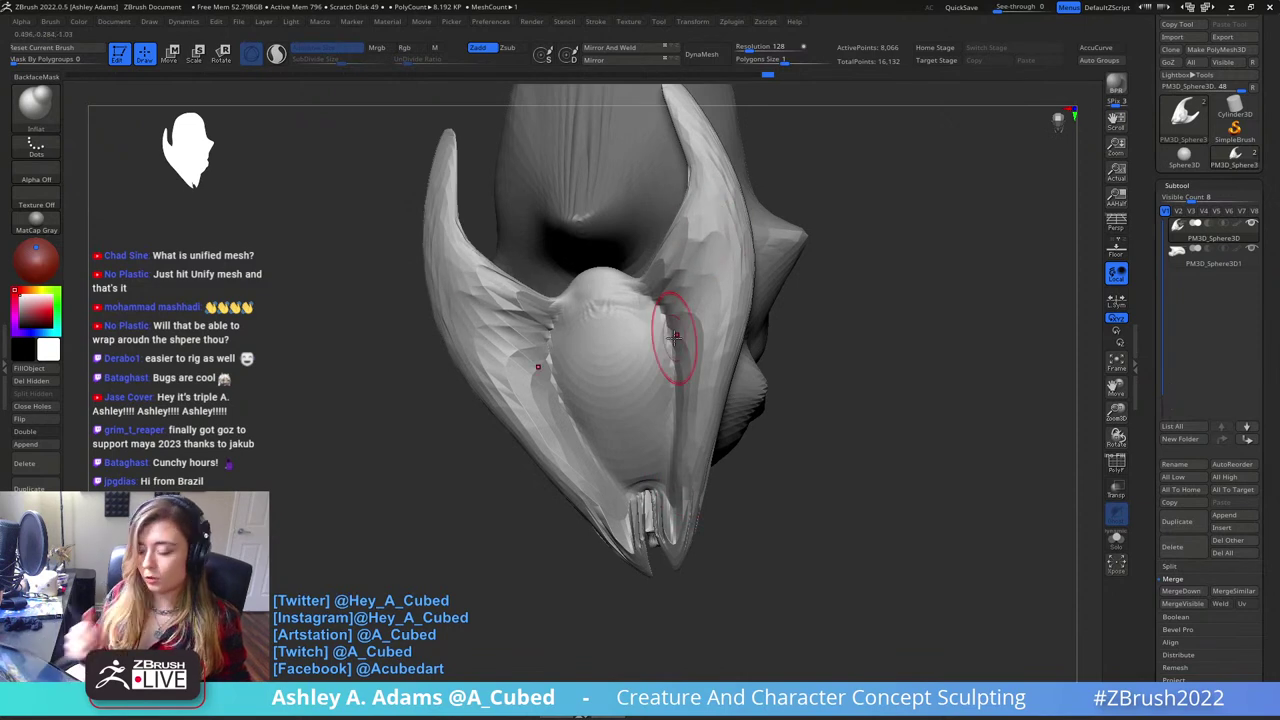
# - Smooth the facial ridges where they converge at the snout tip
pyautogui.moveTo(675, 337); pyautogui.dragTo(725, 400, button='right')
pyautogui.moveTo(667, 518)
pyautogui.mouseDown(button='right')
pyautogui.moveTo(705, 518)
pyautogui.moveTo(675, 510)
pyautogui.mouseUp(button='right')
pyautogui.keyDown('shift'); pyautogui.moveTo(672, 508); pyautogui.dragTo(685, 527); pyautogui.keyUp('shift')
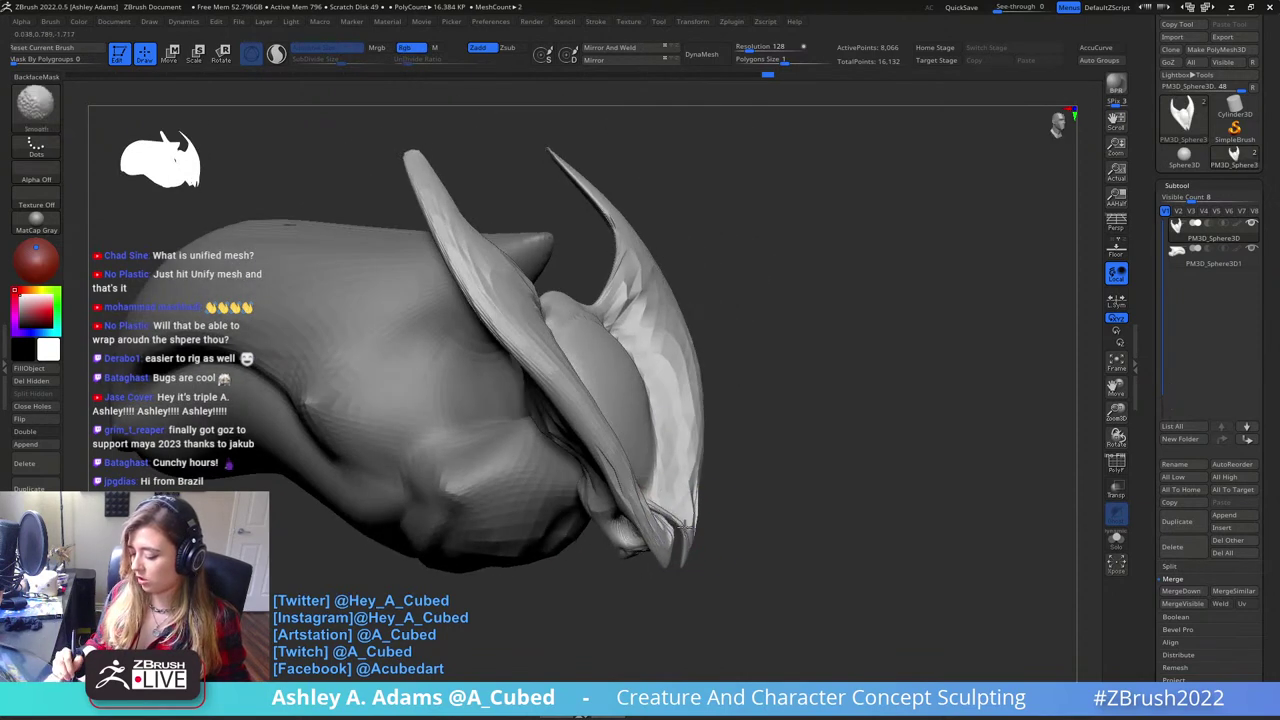
pyautogui.moveTo(685, 527); pyautogui.dragTo(734, 457, button='right')
pyautogui.rightClick(698, 470)
pyautogui.moveTo(718, 480); pyautogui.dragTo(722, 502)
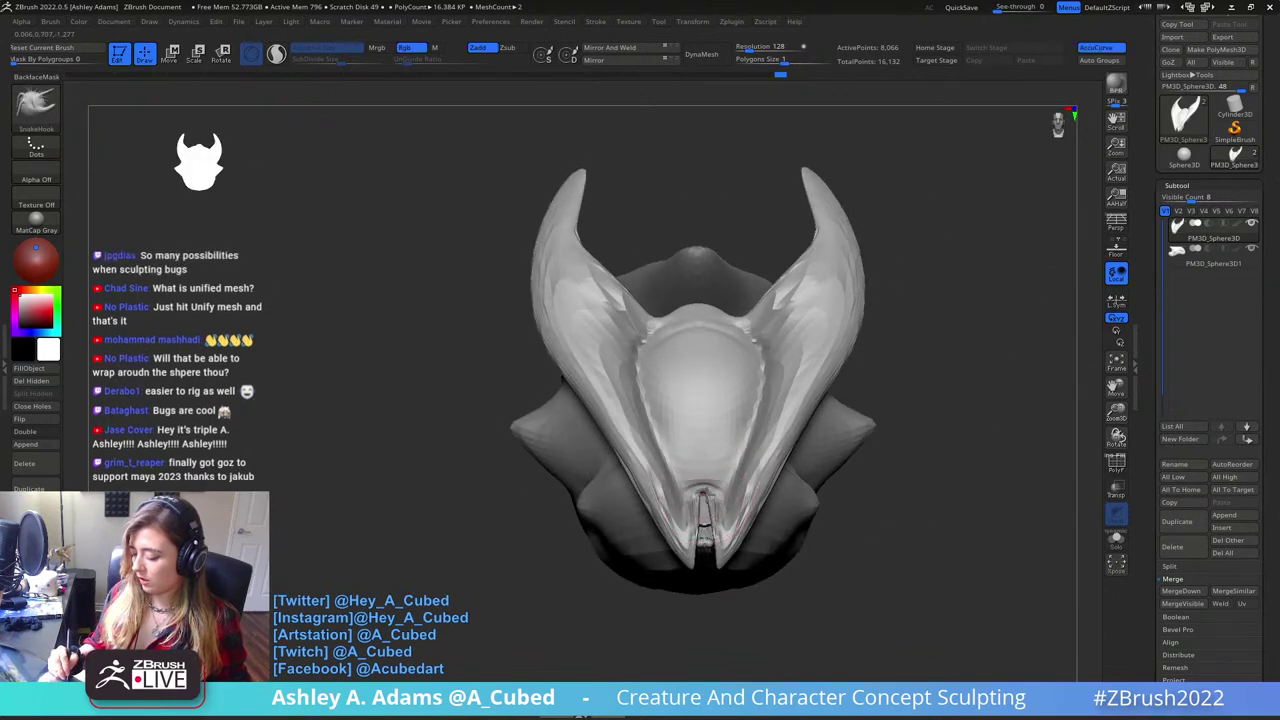
# - Build up volume along the cheeks and around the mouth with the ClayBuildup brush
pyautogui.press('b')
pyautogui.press('c')
pyautogui.press('b')
pyautogui.moveTo(708, 497)
pyautogui.mouseDown(button='right')
pyautogui.moveTo(748, 482)
pyautogui.moveTo(765, 440)
pyautogui.moveTo(820, 410)
pyautogui.moveTo(805, 445)
pyautogui.moveTo(771, 443)
pyautogui.moveTo(832, 425)
pyautogui.mouseUp(button='right')
pyautogui.rightClick(768, 516)
pyautogui.moveTo(768, 500)
pyautogui.mouseDown(button='right')
pyautogui.moveTo(816, 465)
pyautogui.moveTo(814, 424)
pyautogui.moveTo(852, 435)
pyautogui.mouseUp(button='right')
pyautogui.rightClick(770, 485)
# - Pull the lower jaw forward into a pointed hook and open up the mouth with SnakeHook
pyautogui.press('b')
pyautogui.press('s')
pyautogui.press('h')
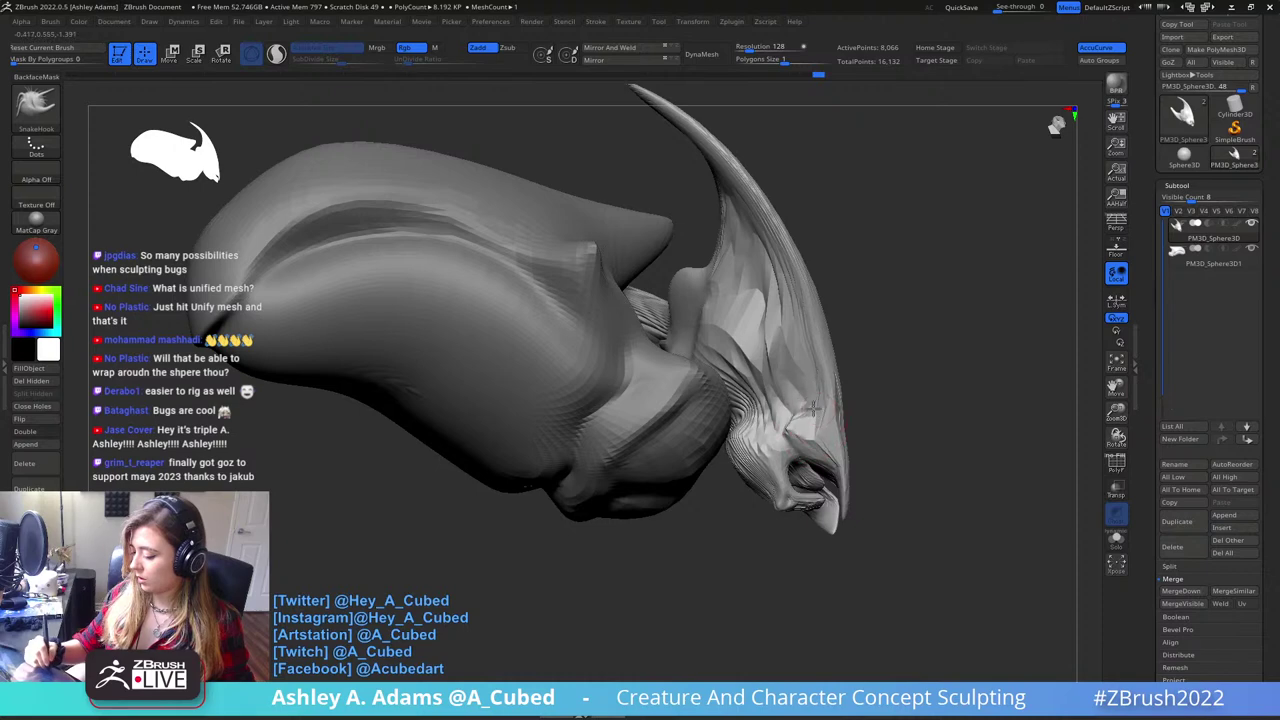
pyautogui.moveTo(812, 407)
pyautogui.mouseDown(button='right')
pyautogui.moveTo(808, 337)
pyautogui.moveTo(790, 320)
pyautogui.moveTo(834, 363)
pyautogui.moveTo(802, 352)
pyautogui.moveTo(762, 447)
pyautogui.moveTo(710, 475)
pyautogui.mouseUp(button='right')
pyautogui.press('space')
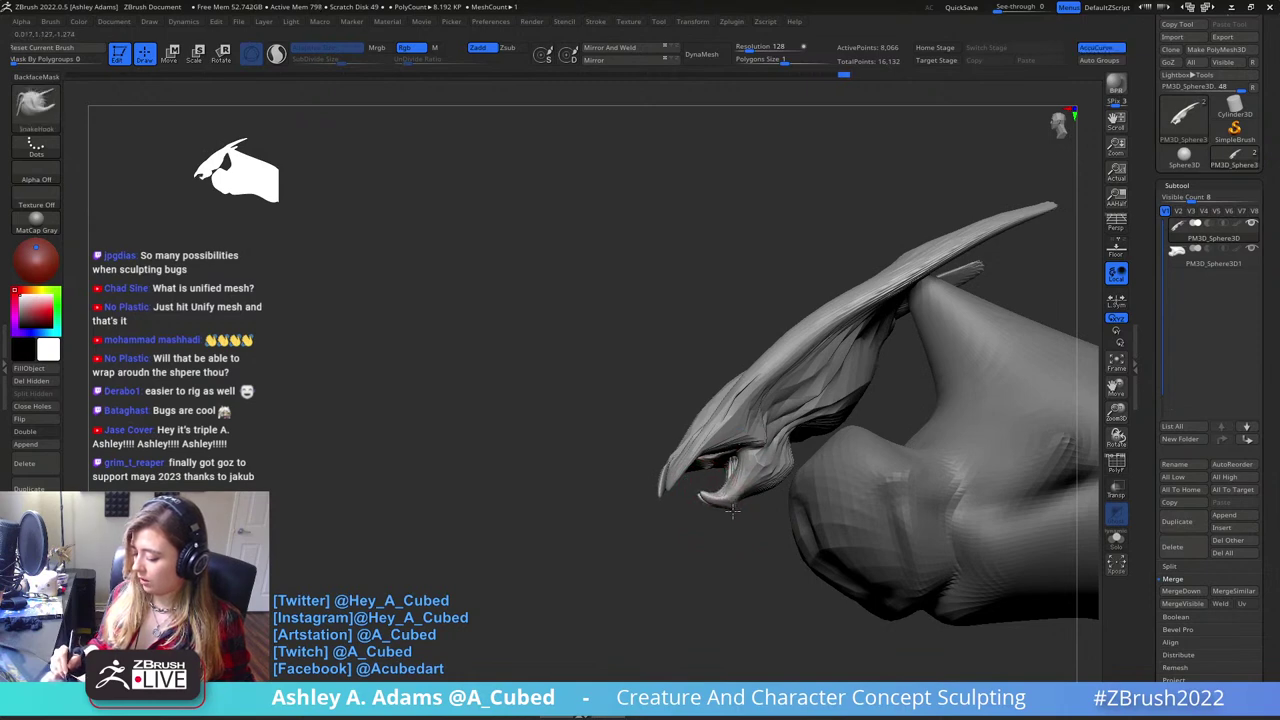
pyautogui.moveTo(740, 514)
pyautogui.mouseDown(button='right')
pyautogui.moveTo(748, 490)
pyautogui.moveTo(857, 526)
pyautogui.moveTo(812, 492)
pyautogui.moveTo(739, 508)
pyautogui.moveTo(794, 463)
pyautogui.moveTo(686, 457)
pyautogui.moveTo(660, 442)
pyautogui.mouseUp(button='right')
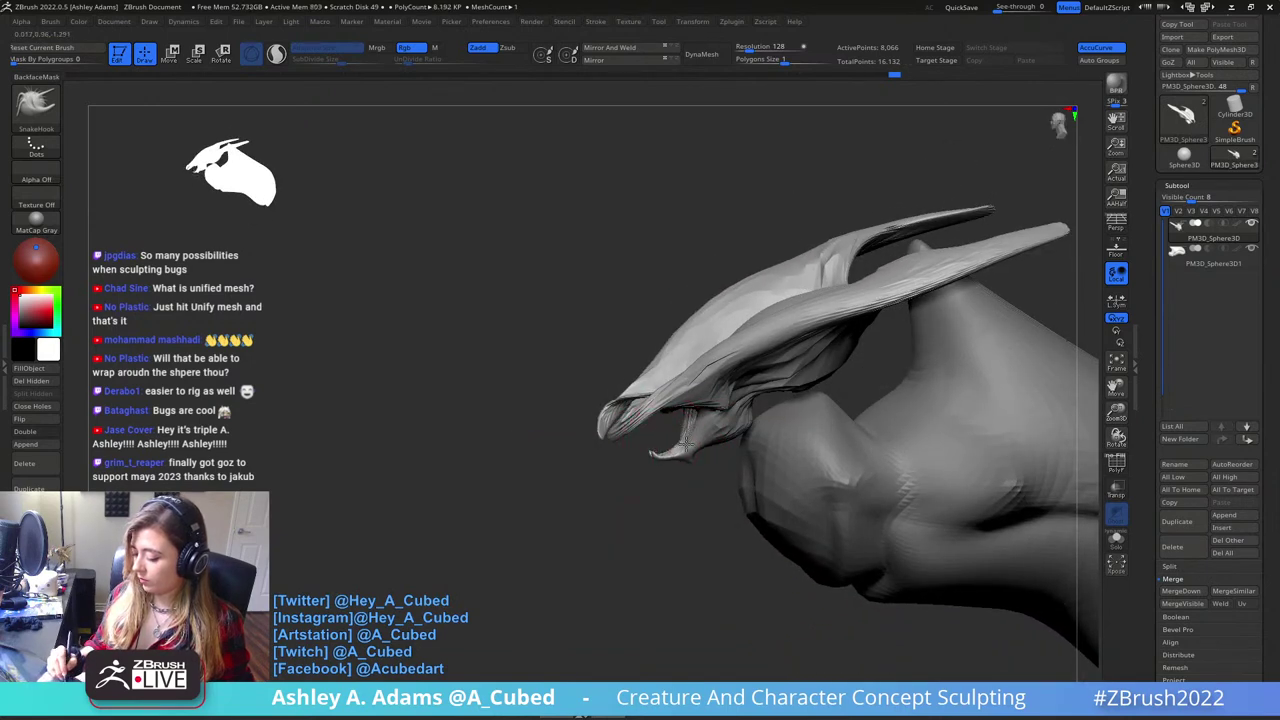
pyautogui.moveTo(708, 422)
pyautogui.mouseDown(button='right')
pyautogui.moveTo(676, 405)
pyautogui.moveTo(670, 510)
pyautogui.moveTo(673, 418)
pyautogui.moveTo(694, 363)
pyautogui.moveTo(709, 380)
pyautogui.moveTo(690, 413)
pyautogui.moveTo(700, 410)
pyautogui.moveTo(677, 371)
pyautogui.moveTo(690, 340)
pyautogui.moveTo(683, 286)
pyautogui.moveTo(720, 330)
pyautogui.mouseUp(button='right')
# - Select the body subtool and pull its front lobe toward the back of the head with SnakeHook
pyautogui.keyDown('alt'); pyautogui.click(789, 406); pyautogui.keyUp('alt')
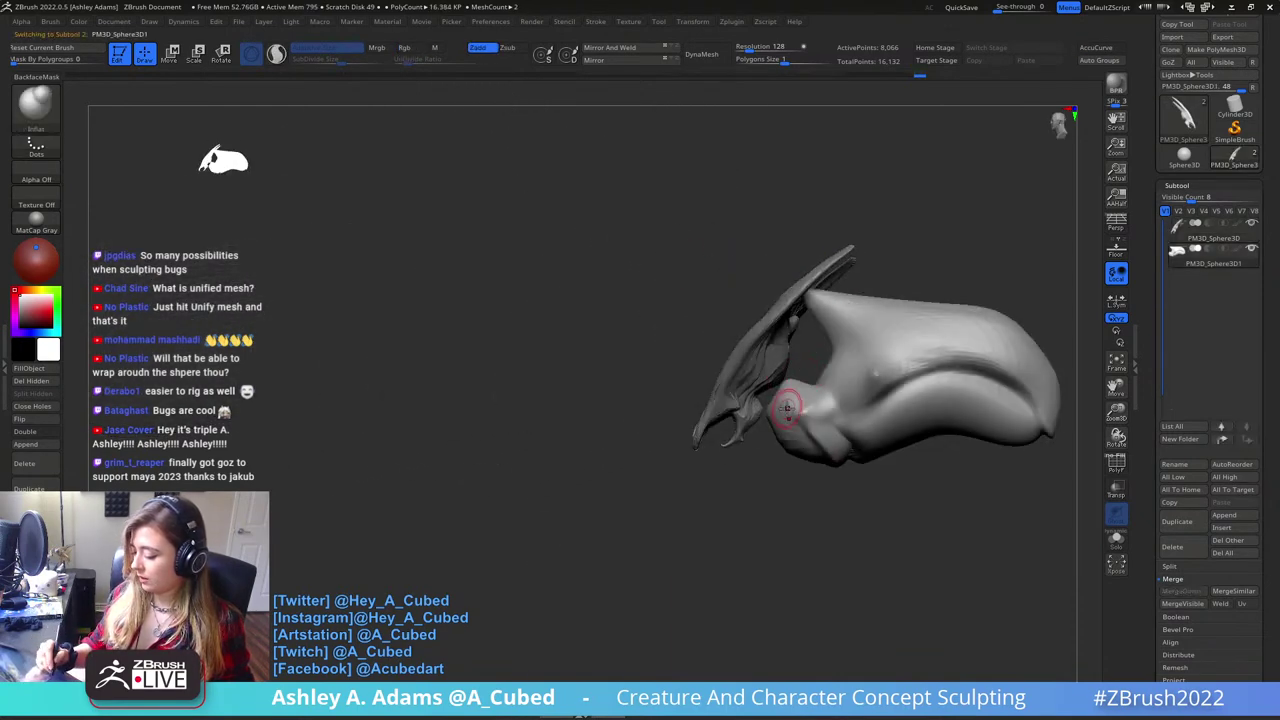
pyautogui.rightClick(790, 403)
pyautogui.press('b')
pyautogui.press('s')
pyautogui.press('h')
pyautogui.moveTo(789, 403); pyautogui.dragTo(774, 411)
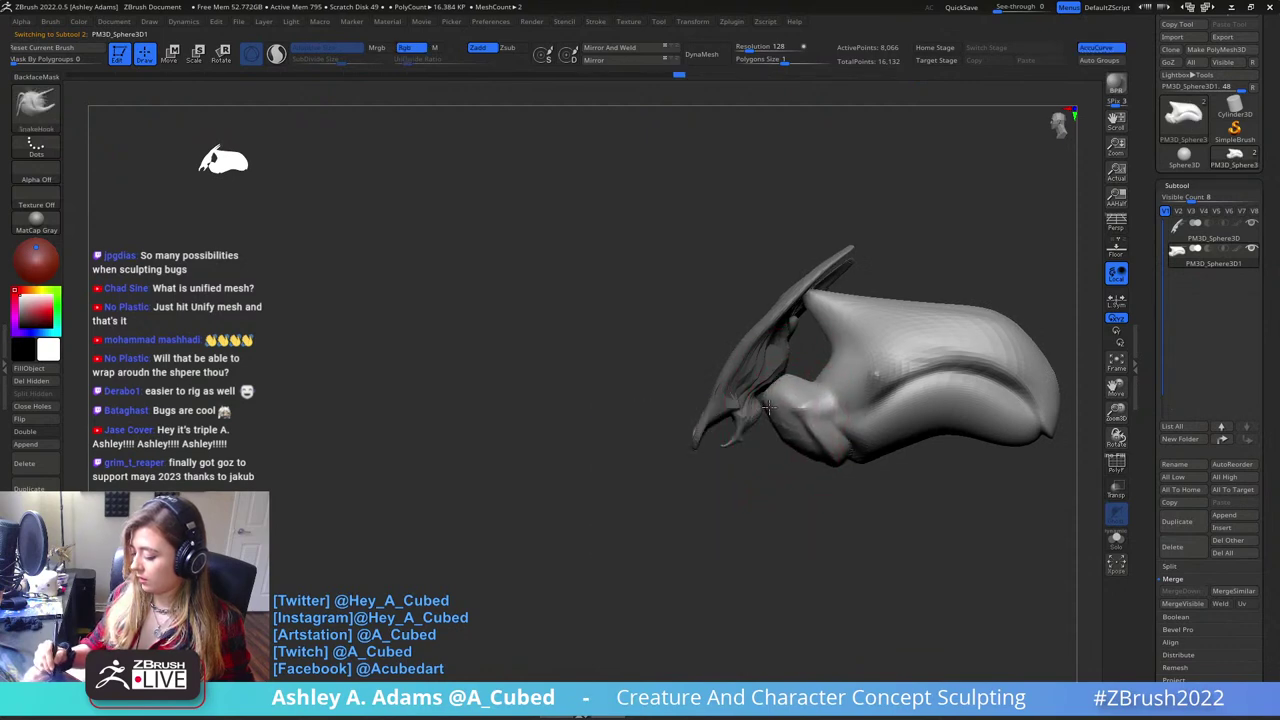
# - Enlarge the SnakeHook brush and pull the body's back up into a fuller, rounder arch
pyautogui.keyDown('alt'); pyautogui.moveTo(900, 341); pyautogui.dragTo(755, 357, button='right'); pyautogui.keyUp('alt')
pyautogui.rightClick(685, 506)
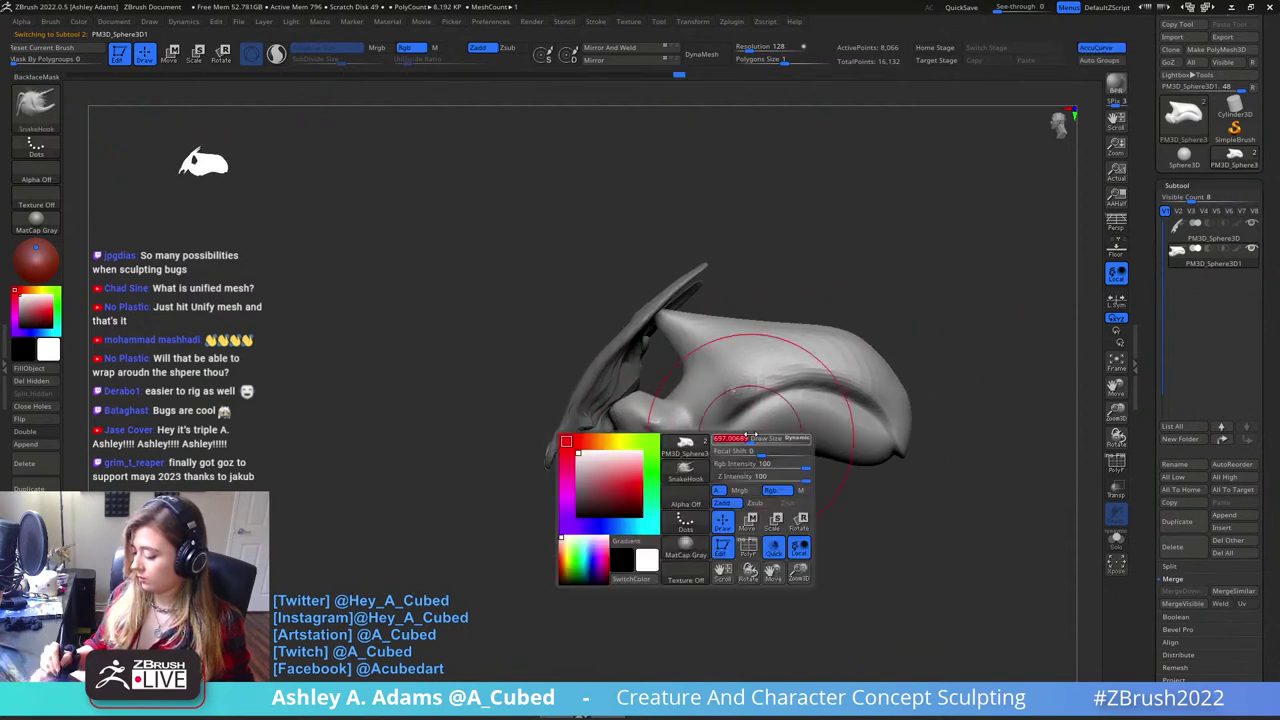
pyautogui.rightClick(677, 408)
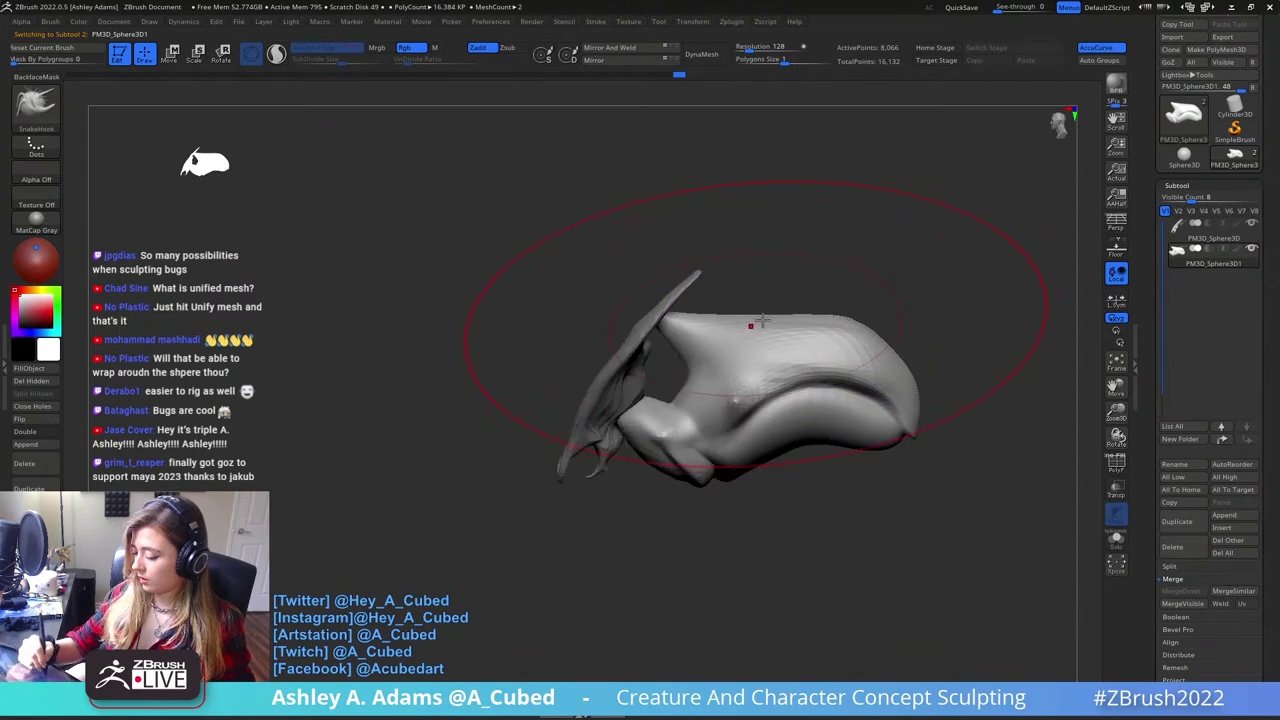
pyautogui.moveTo(751, 325); pyautogui.dragTo(731, 306)
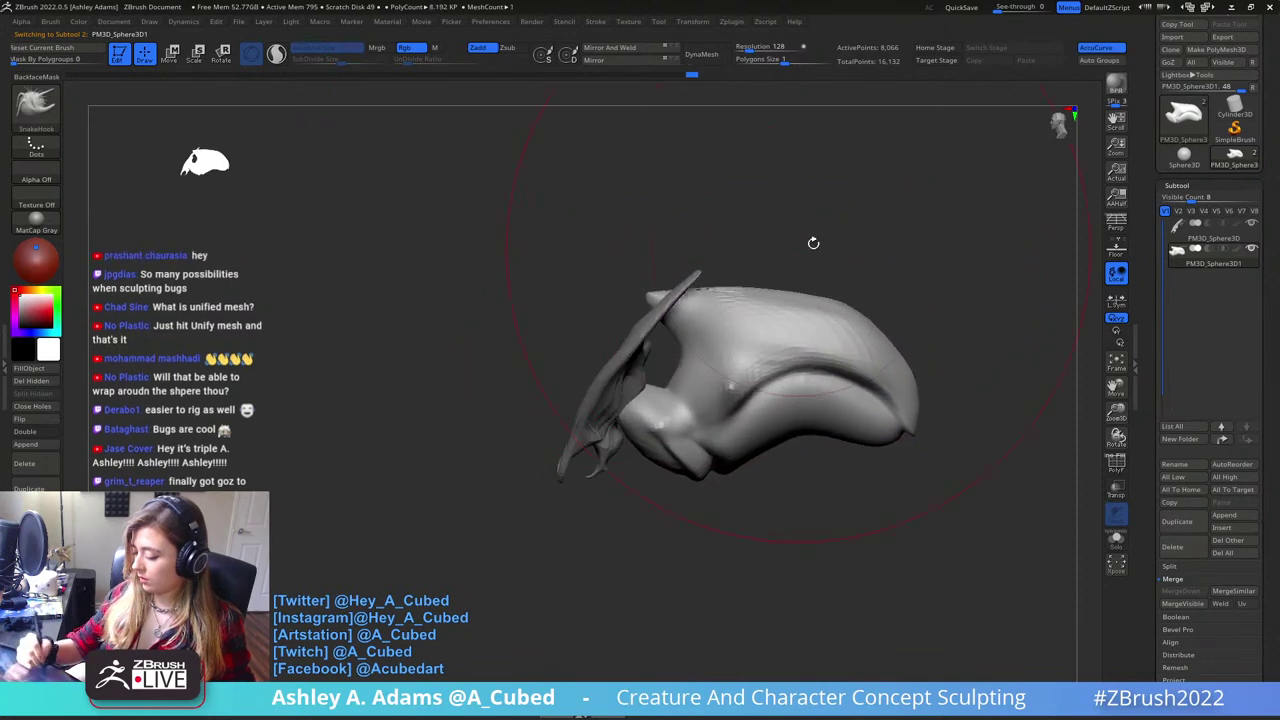
pyautogui.rightClick(687, 487)
pyautogui.moveTo(775, 421); pyautogui.dragTo(760, 421)
pyautogui.keyDown('alt'); pyautogui.moveTo(849, 372); pyautogui.dragTo(724, 397, button='right'); pyautogui.keyUp('alt')
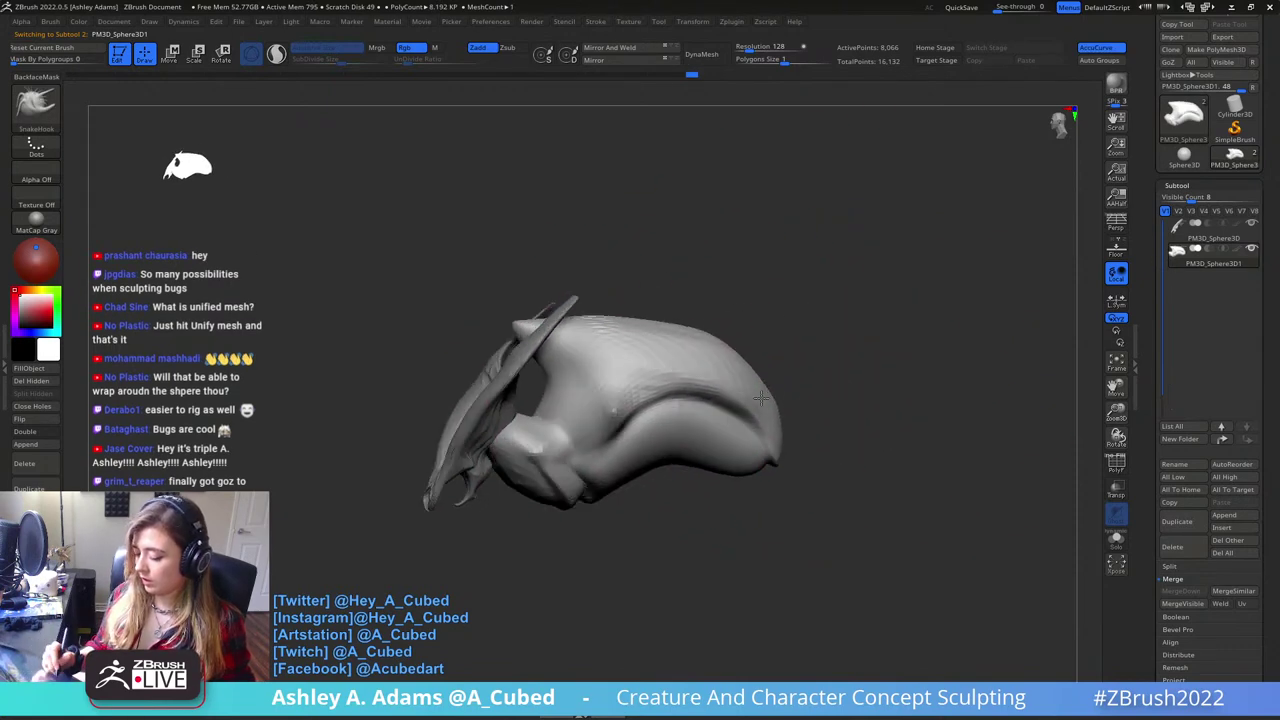
# - Select the head subtool and thicken its horns with the Inflat brush
pyautogui.keyDown('alt'); pyautogui.click(510, 408); pyautogui.keyUp('alt')
pyautogui.moveTo(545, 418)
pyautogui.keyDown('alt'); pyautogui.mouseDown(button='right')
pyautogui.moveTo(716, 403)
pyautogui.moveTo(659, 379)
pyautogui.mouseUp(button='right'); pyautogui.keyUp('alt')
pyautogui.press('1')
pyautogui.hotkey('ctrl', 'z')
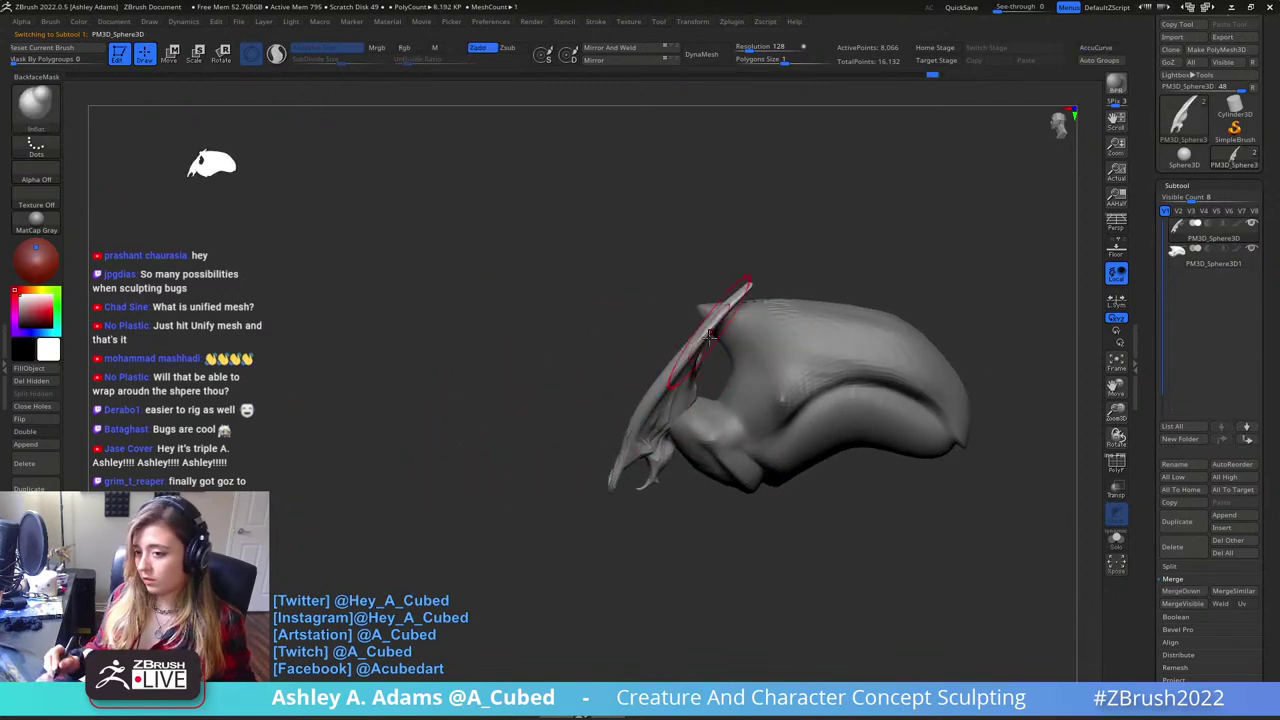
pyautogui.press('space')
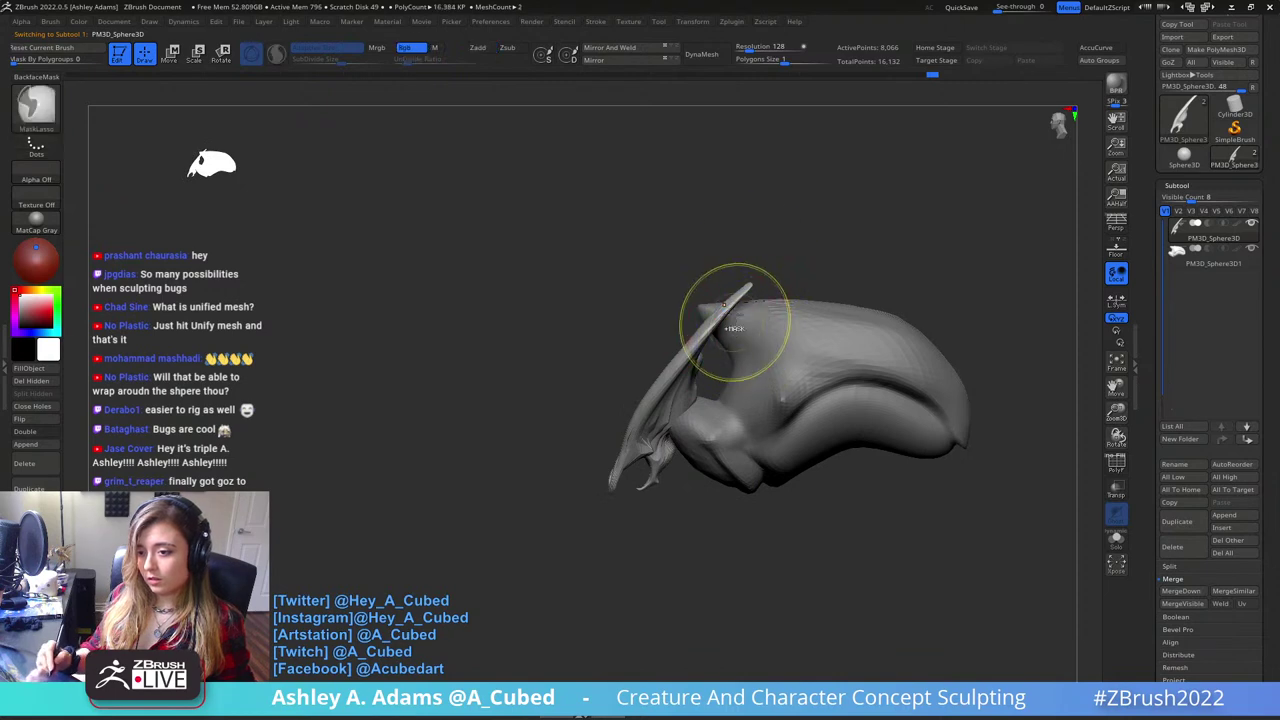
pyautogui.keyDown('alt'); pyautogui.moveTo(723, 320); pyautogui.dragTo(724, 368, button='right'); pyautogui.keyUp('alt')
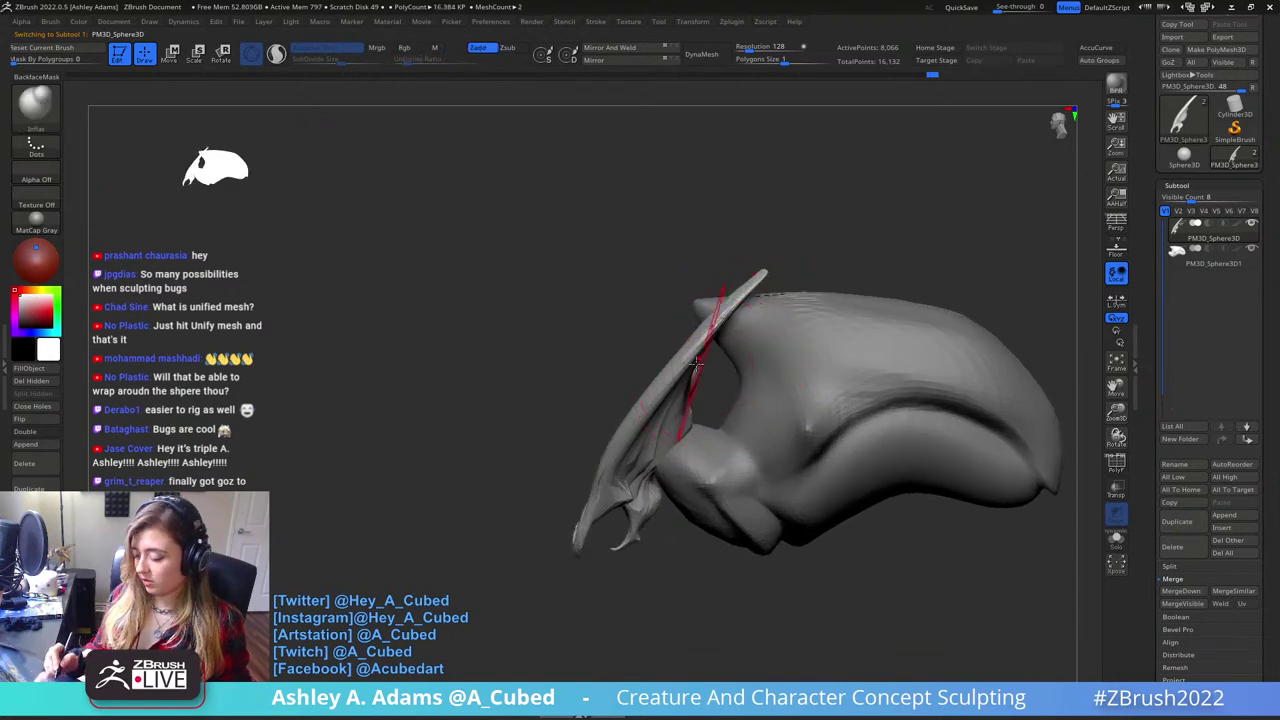
# - Draw the horn tips back into longer tapered points with SnakeHook and smooth them
pyautogui.press('b')
pyautogui.press('s')
pyautogui.press('h')
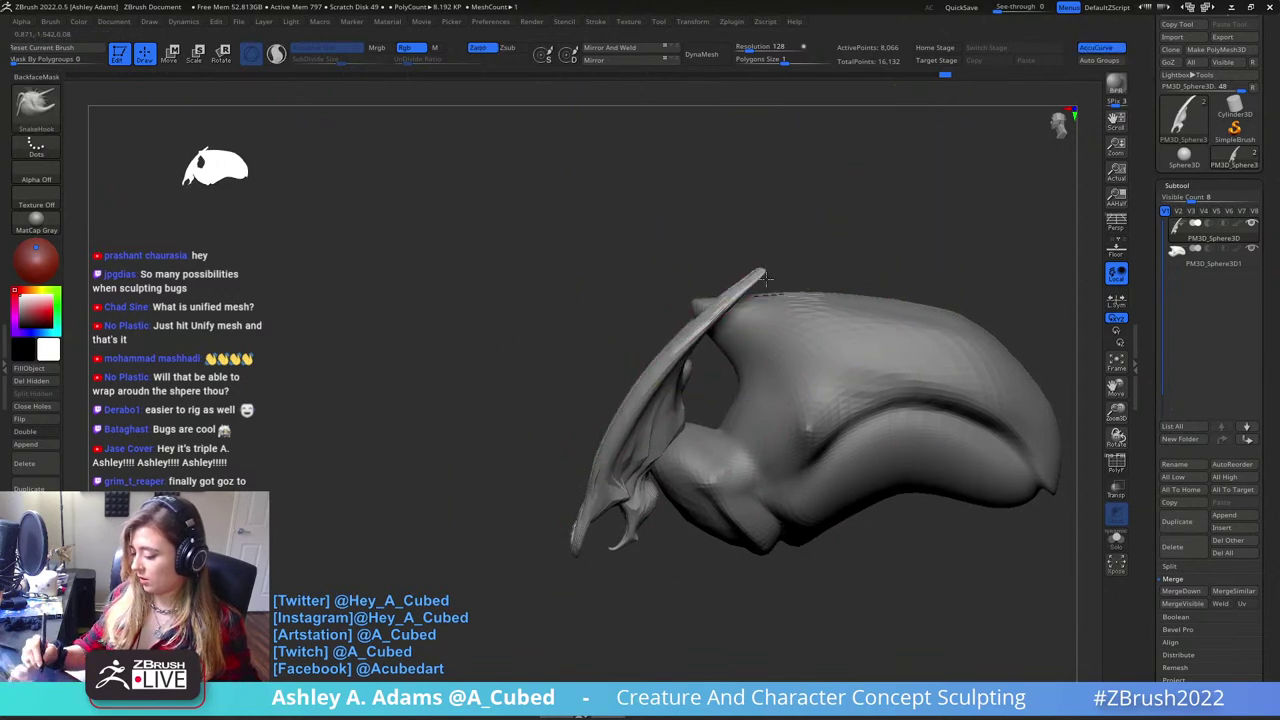
pyautogui.press('[')
pyautogui.moveTo(783, 277)
pyautogui.keyDown('shift'); pyautogui.mouseDown()
pyautogui.moveTo(768, 271)
pyautogui.moveTo(778, 260)
pyautogui.mouseUp(); pyautogui.keyUp('shift')
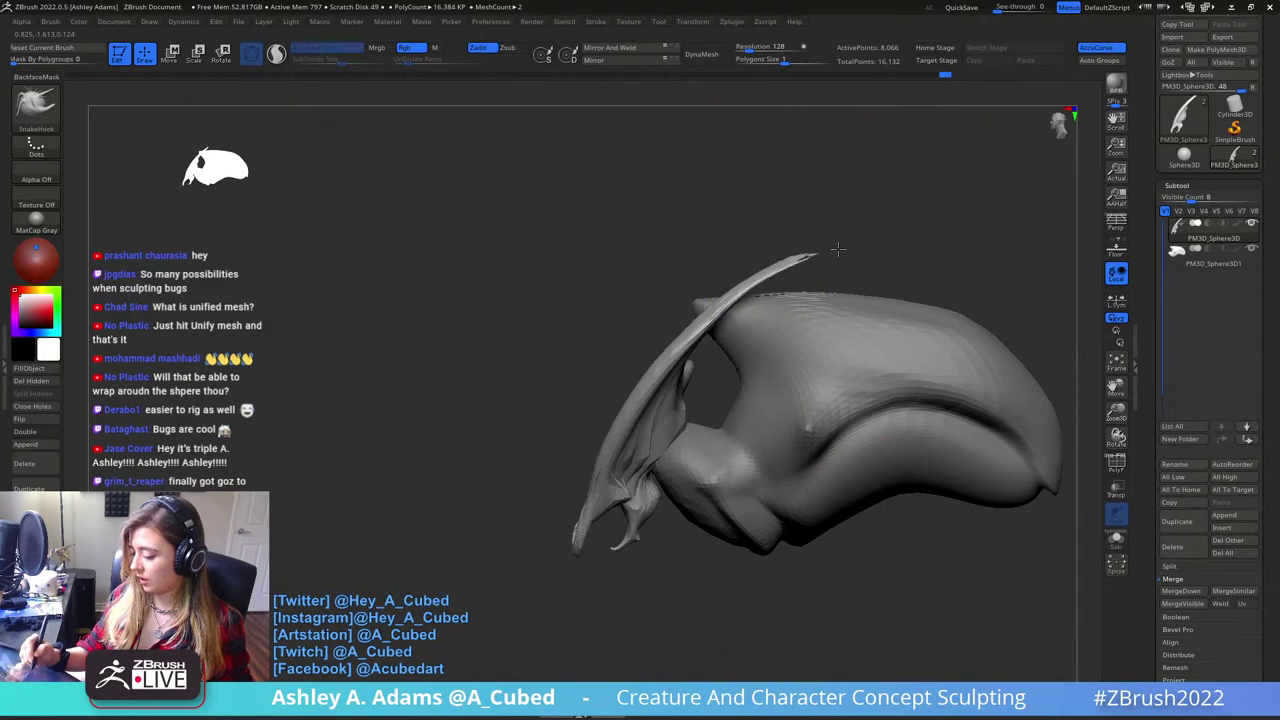
pyautogui.press('shift')
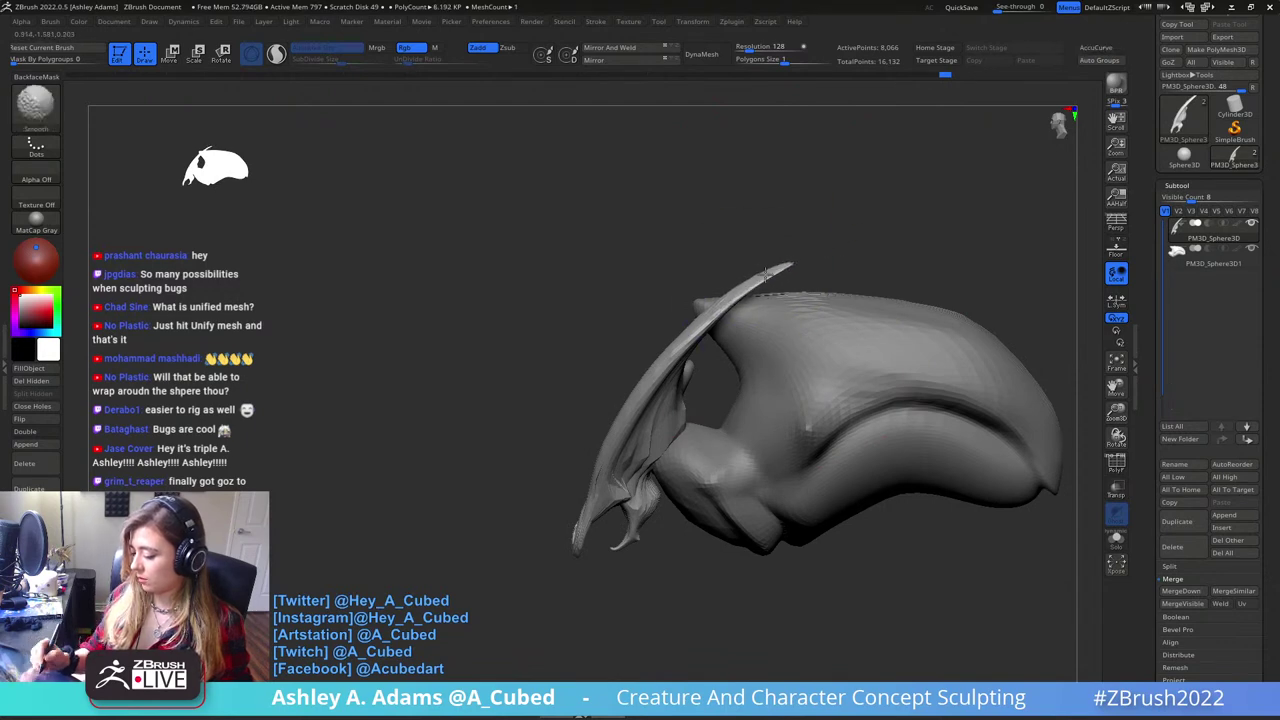
# - Refine the inner horn edges above the forehead with smoothing, SnakeHook and DamStandard
pyautogui.moveTo(766, 276)
pyautogui.mouseDown(button='right')
pyautogui.moveTo(868, 294)
pyautogui.moveTo(831, 297)
pyautogui.mouseUp(button='right')
pyautogui.rightClick(794, 297)
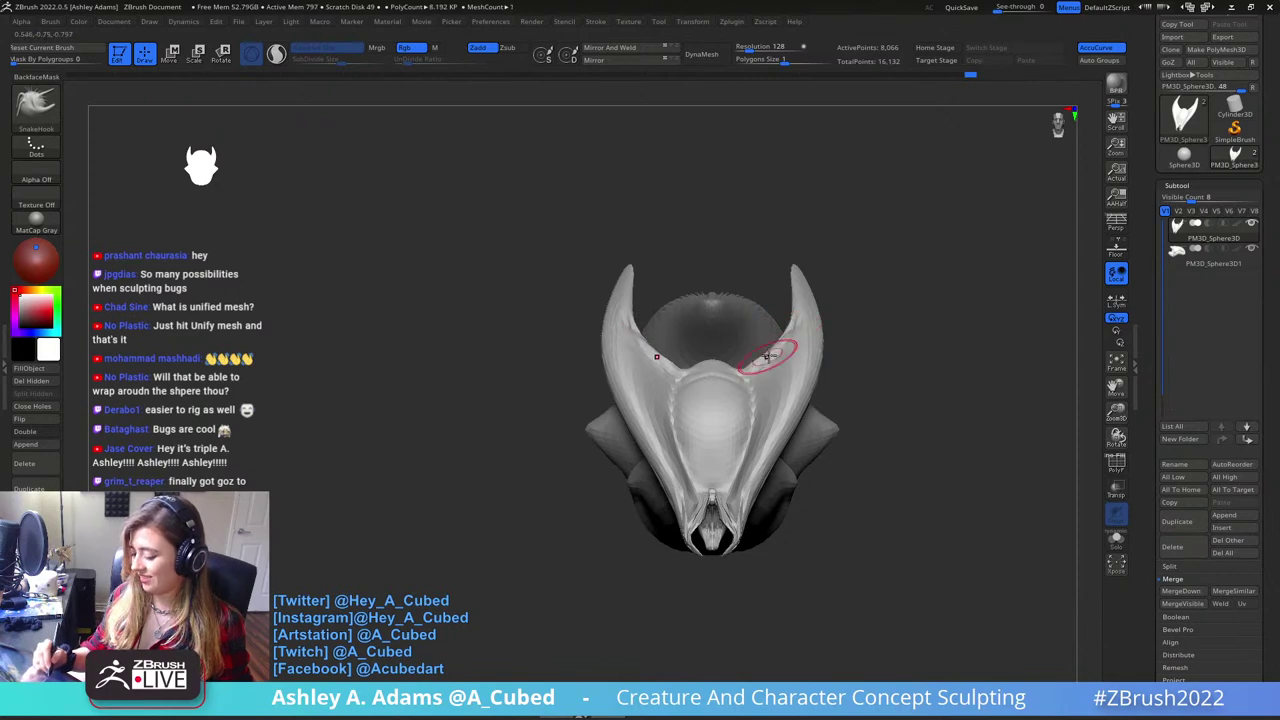
pyautogui.moveTo(767, 357)
pyautogui.keyDown('shift'); pyautogui.mouseDown()
pyautogui.moveTo(788, 337)
pyautogui.moveTo(765, 358)
pyautogui.mouseUp(); pyautogui.keyUp('shift')
pyautogui.moveTo(748, 371)
pyautogui.mouseDown(button='right')
pyautogui.moveTo(751, 415)
pyautogui.moveTo(764, 325)
pyautogui.mouseUp(button='right')
pyautogui.press('b')
pyautogui.press('d')
pyautogui.press('s')
pyautogui.moveTo(990, 383); pyautogui.dragTo(640, 288, button='right')
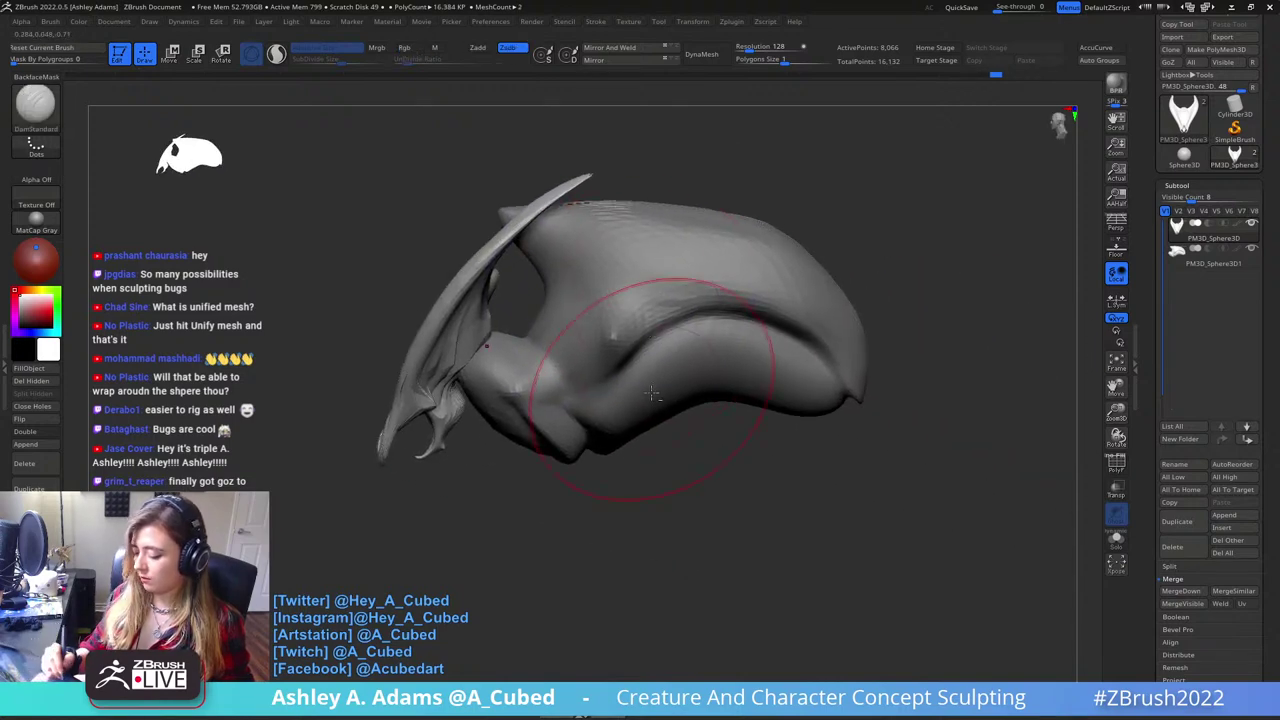
# - Mask part of the body with MaskLasso and move the main body back and up from its front lobe
pyautogui.keyDown('alt'); pyautogui.click(654, 380); pyautogui.keyUp('alt')
pyautogui.moveTo(655, 380)
pyautogui.keyDown('ctrl'); pyautogui.mouseDown(button='right')
pyautogui.moveTo(672, 318)
pyautogui.moveTo(676, 344)
pyautogui.mouseUp(button='right'); pyautogui.keyUp('ctrl')
pyautogui.moveTo(828, 269)
pyautogui.keyDown('ctrl'); pyautogui.mouseDown()
pyautogui.moveTo(545, 350)
pyautogui.moveTo(575, 415)
pyautogui.moveTo(600, 433)
pyautogui.mouseUp(); pyautogui.keyUp('ctrl')
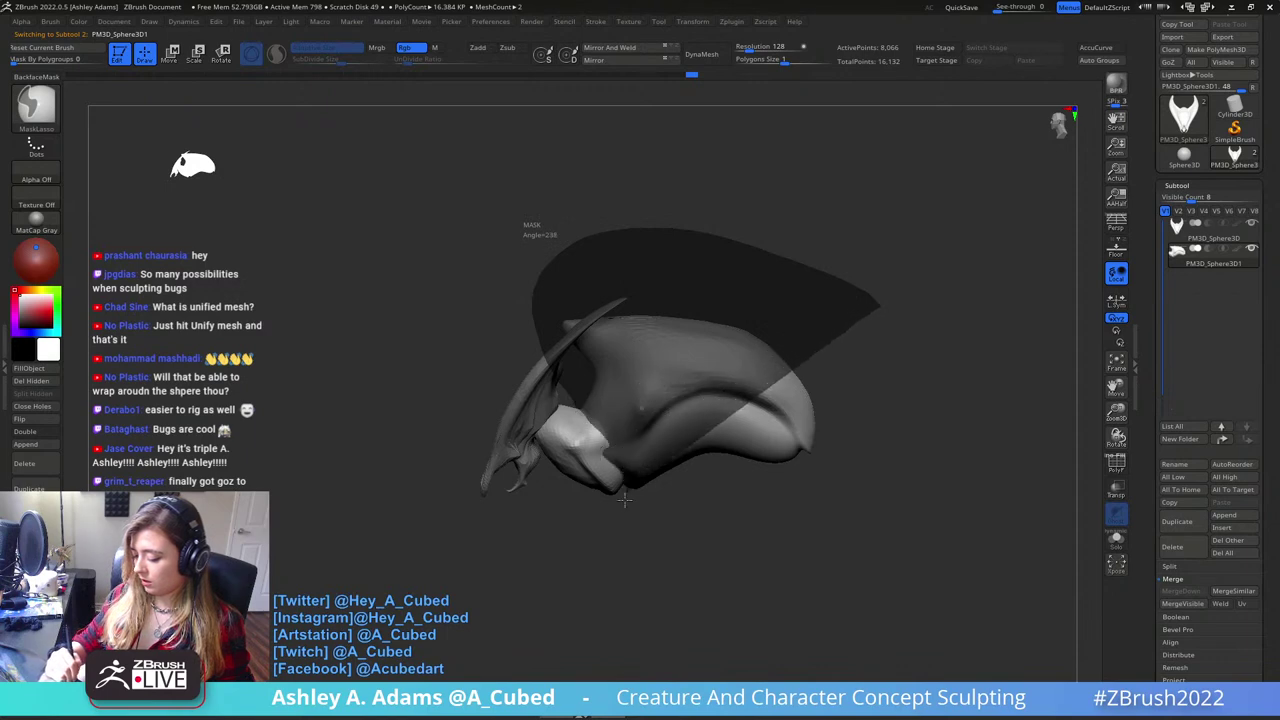
pyautogui.moveTo(624, 500)
pyautogui.keyDown('ctrl'); pyautogui.mouseDown()
pyautogui.moveTo(935, 362)
pyautogui.moveTo(900, 320)
pyautogui.mouseUp(); pyautogui.keyUp('ctrl')
pyautogui.press('w')
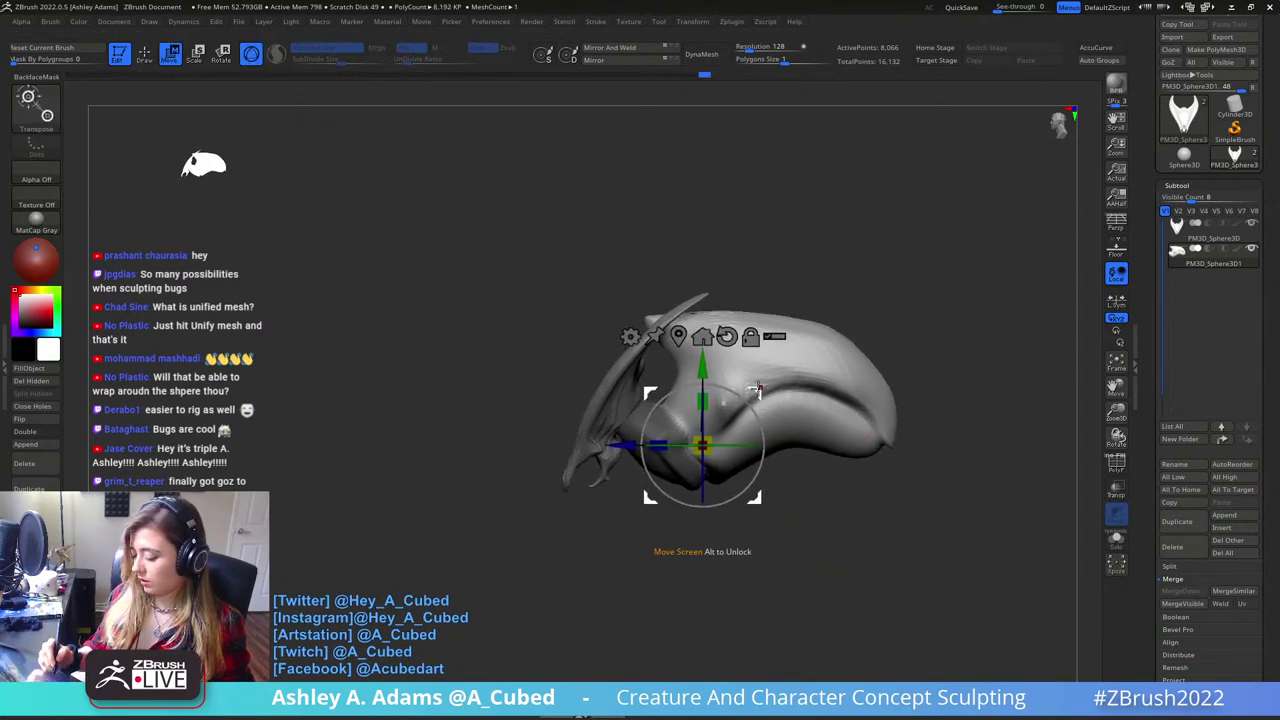
pyautogui.moveTo(757, 390); pyautogui.dragTo(812, 377)
pyautogui.moveTo(745, 438); pyautogui.dragTo(779, 428)
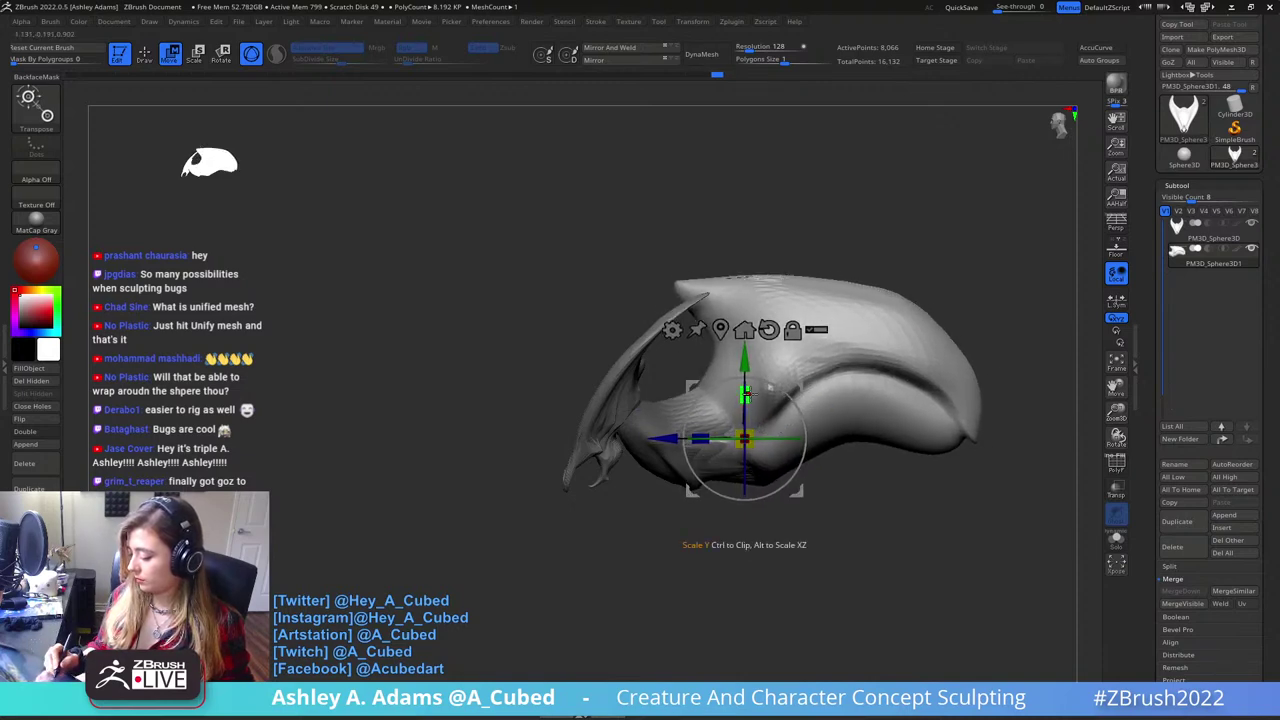
pyautogui.press('q')
# - Rework the stretched neck between the front lobe and main body with DamStandard, smoothing its surface and underside
pyautogui.moveTo(858, 436)
pyautogui.keyDown('alt'); pyautogui.mouseDown(button='right')
pyautogui.moveTo(729, 477)
pyautogui.moveTo(823, 483)
pyautogui.mouseUp(button='right'); pyautogui.keyUp('alt')
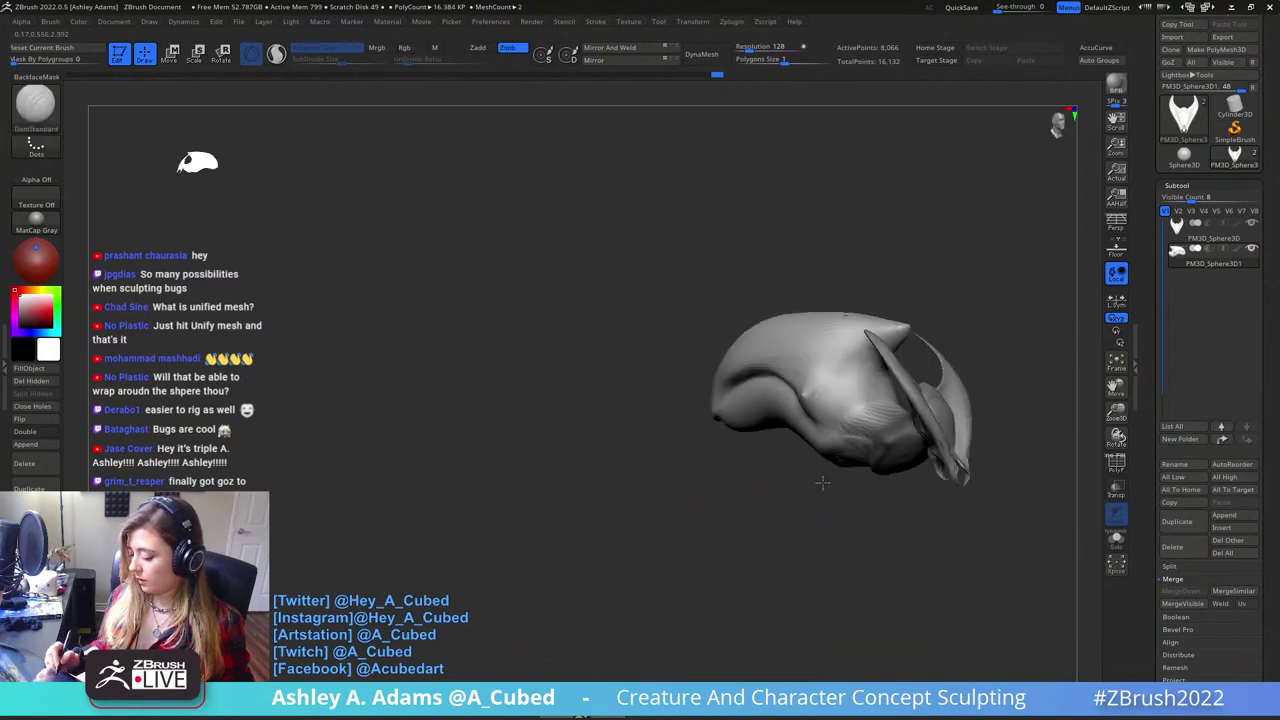
pyautogui.moveTo(822, 483); pyautogui.dragTo(823, 429)
pyautogui.press('space')
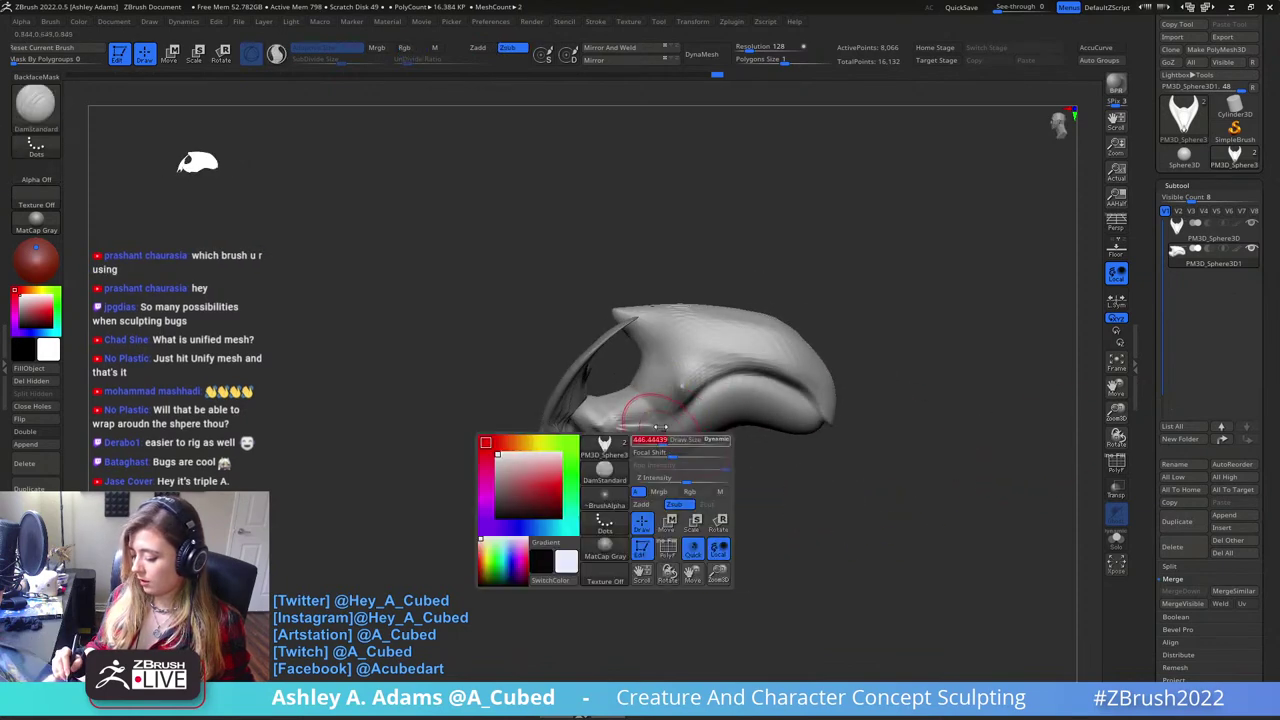
pyautogui.keyDown('ctrl'); pyautogui.moveTo(660, 427); pyautogui.dragTo(572, 410, button='right'); pyautogui.keyUp('ctrl')
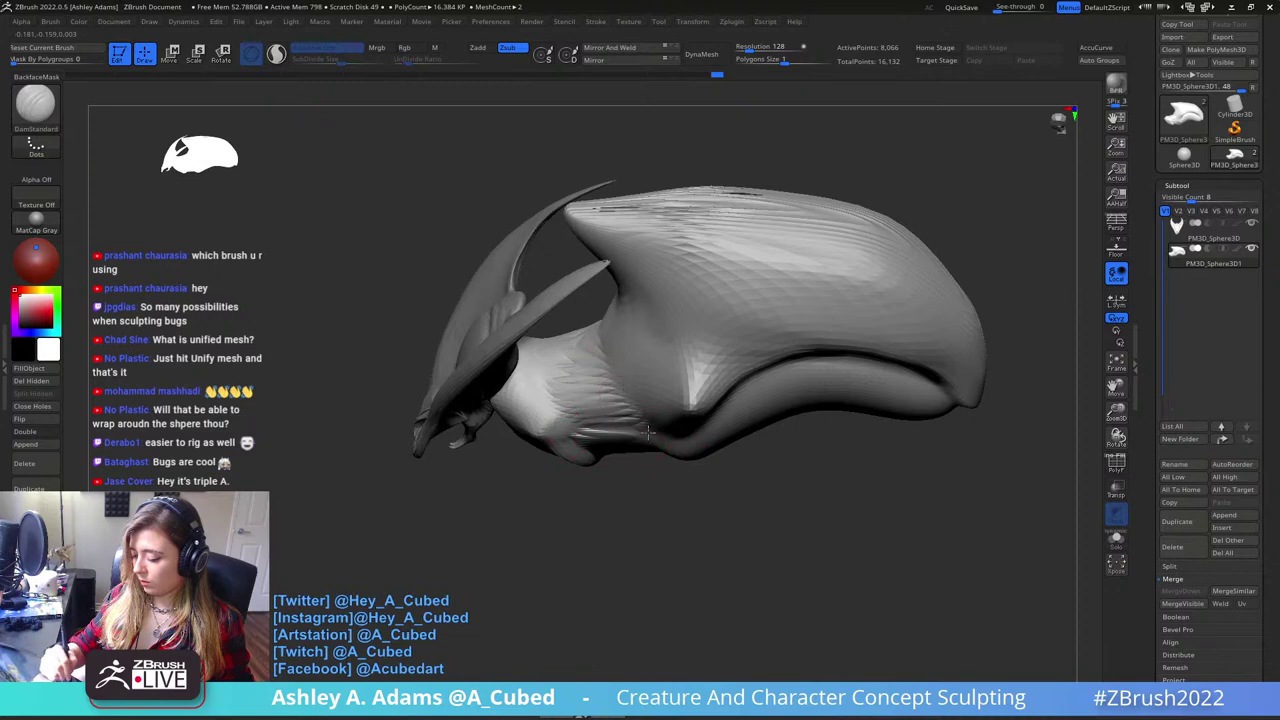
pyautogui.moveTo(648, 432)
pyautogui.mouseDown(button='right')
pyautogui.moveTo(645, 375)
pyautogui.moveTo(625, 372)
pyautogui.mouseUp(button='right')
pyautogui.keyDown('shift'); pyautogui.moveTo(606, 465); pyautogui.dragTo(598, 459); pyautogui.keyUp('shift')
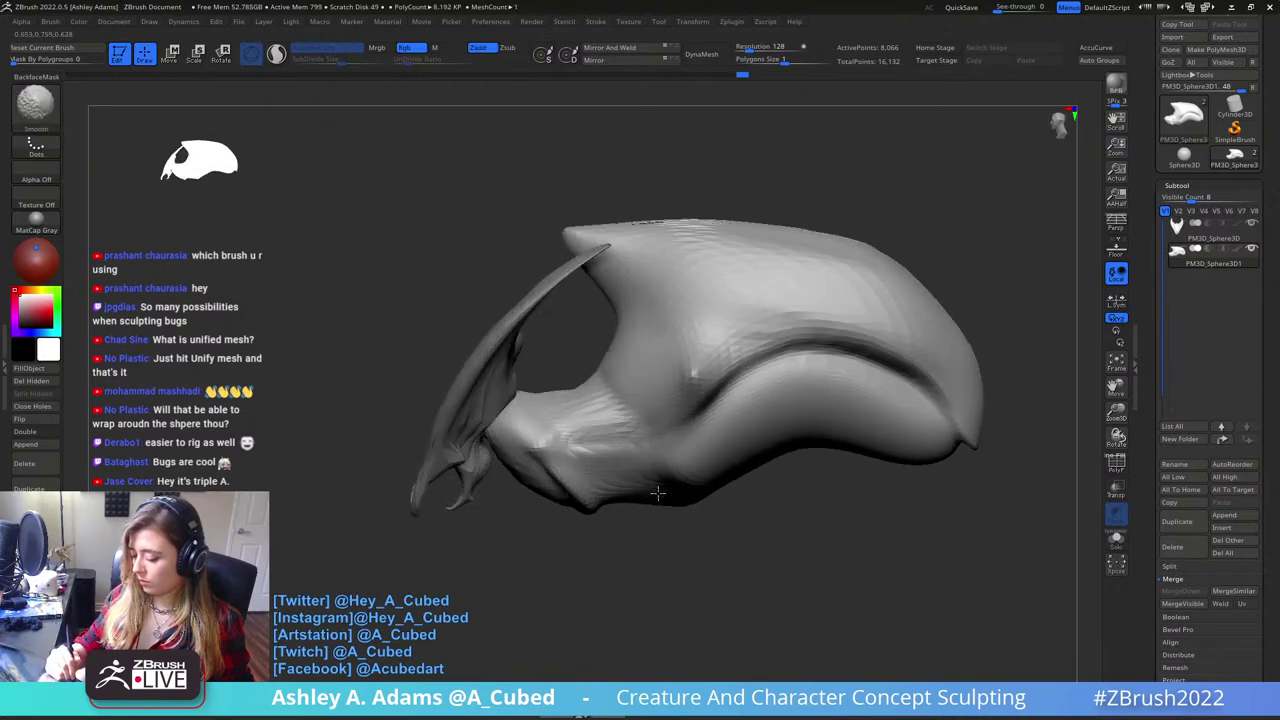
pyautogui.keyDown('shift'); pyautogui.moveTo(658, 493); pyautogui.dragTo(606, 494); pyautogui.keyUp('shift')
pyautogui.moveTo(612, 480); pyautogui.dragTo(630, 423, button='right')
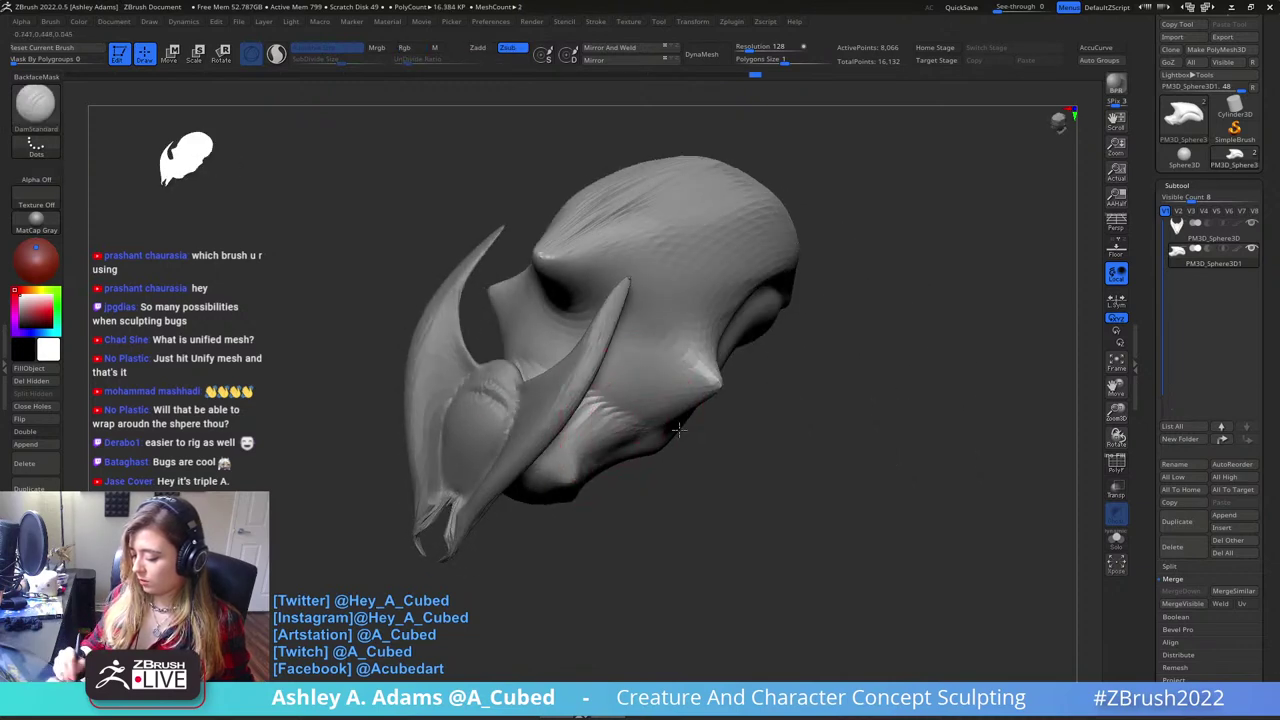
# - Carve a groove along the lower side of the neck with DamStandard and smooth the surrounding surface
pyautogui.moveTo(679, 430); pyautogui.dragTo(577, 482)
pyautogui.moveTo(686, 425); pyautogui.dragTo(670, 418, button='right')
pyautogui.moveTo(645, 318); pyautogui.dragTo(651, 388, button='right')
pyautogui.moveTo(651, 391)
pyautogui.keyDown('shift'); pyautogui.mouseDown()
pyautogui.moveTo(634, 420)
pyautogui.moveTo(404, 281)
pyautogui.mouseUp(); pyautogui.keyUp('shift')
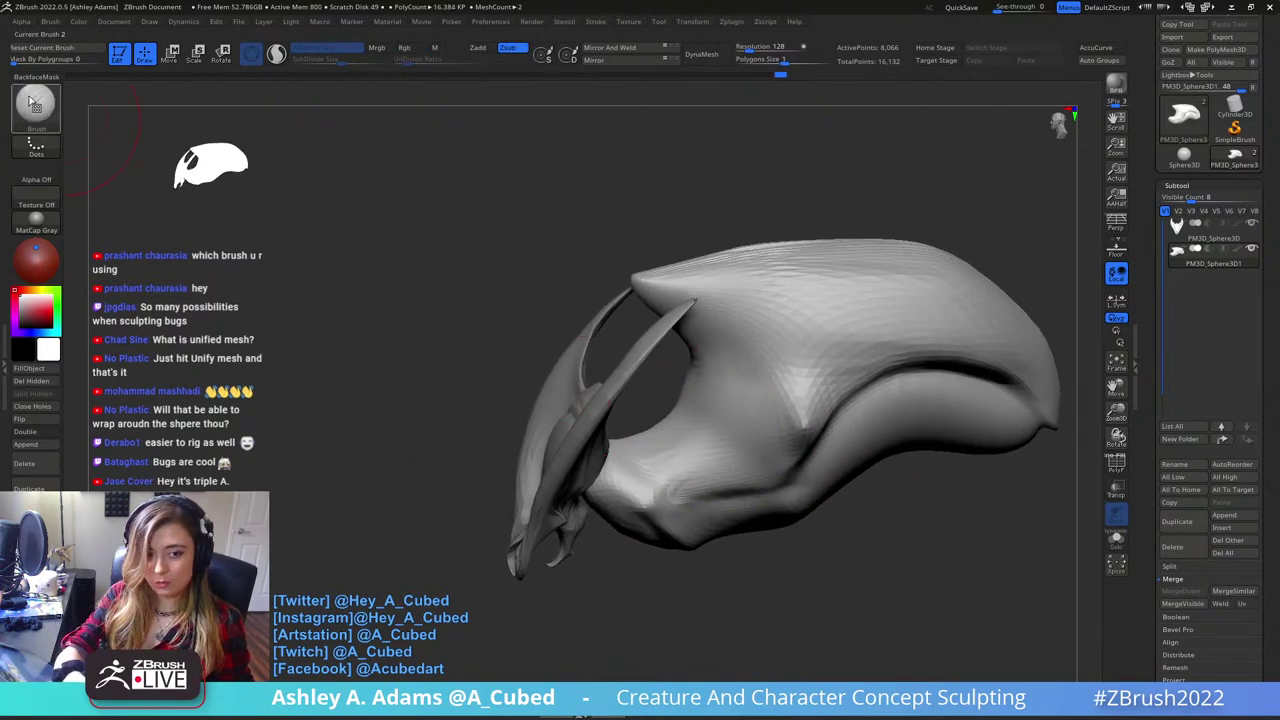
# - Build up the body's flank between the neck and the side spike with the ClayBuildup brush
pyautogui.moveTo(57, 140)
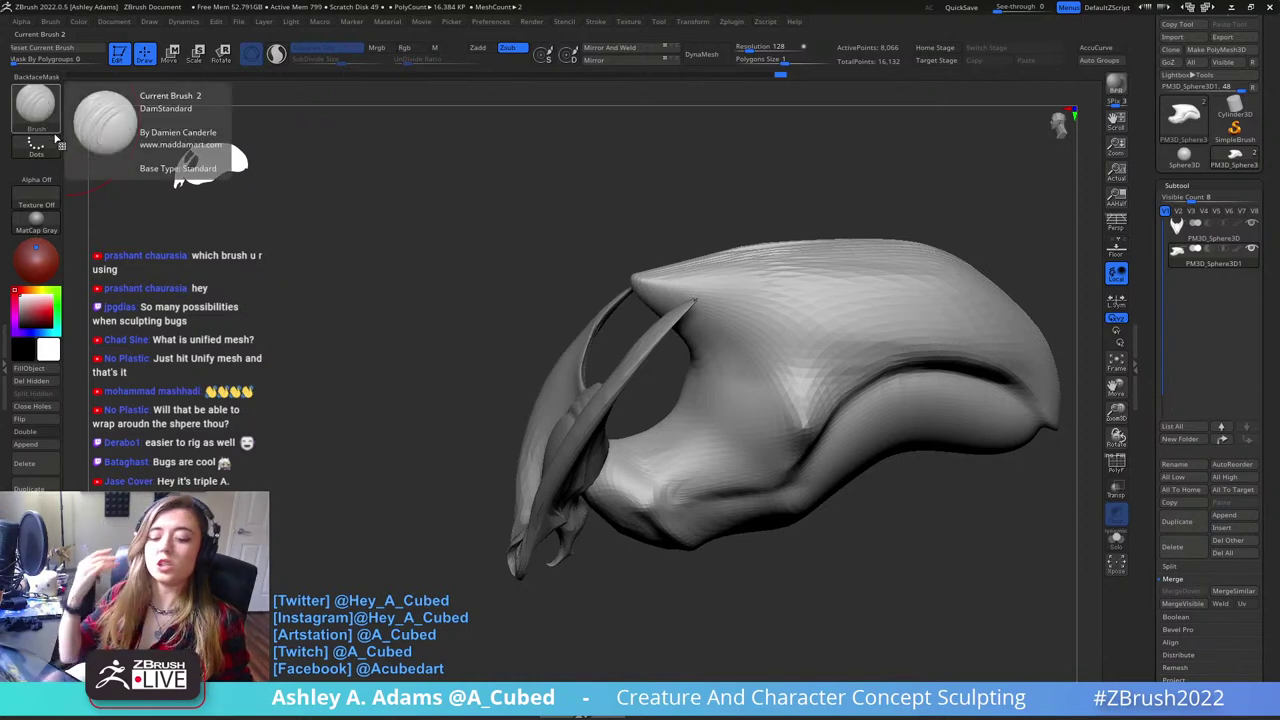
pyautogui.press('b')
pyautogui.press('c')
pyautogui.press('b')
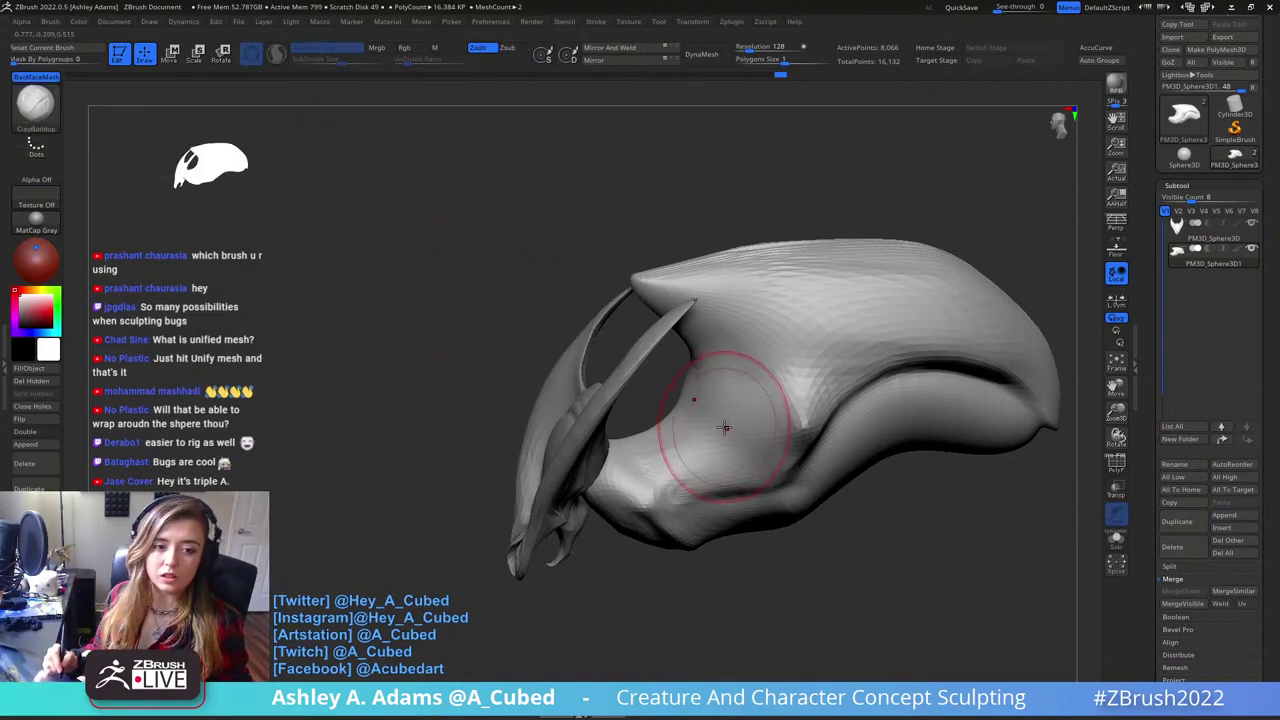
pyautogui.moveTo(737, 400); pyautogui.dragTo(755, 440, button='right')
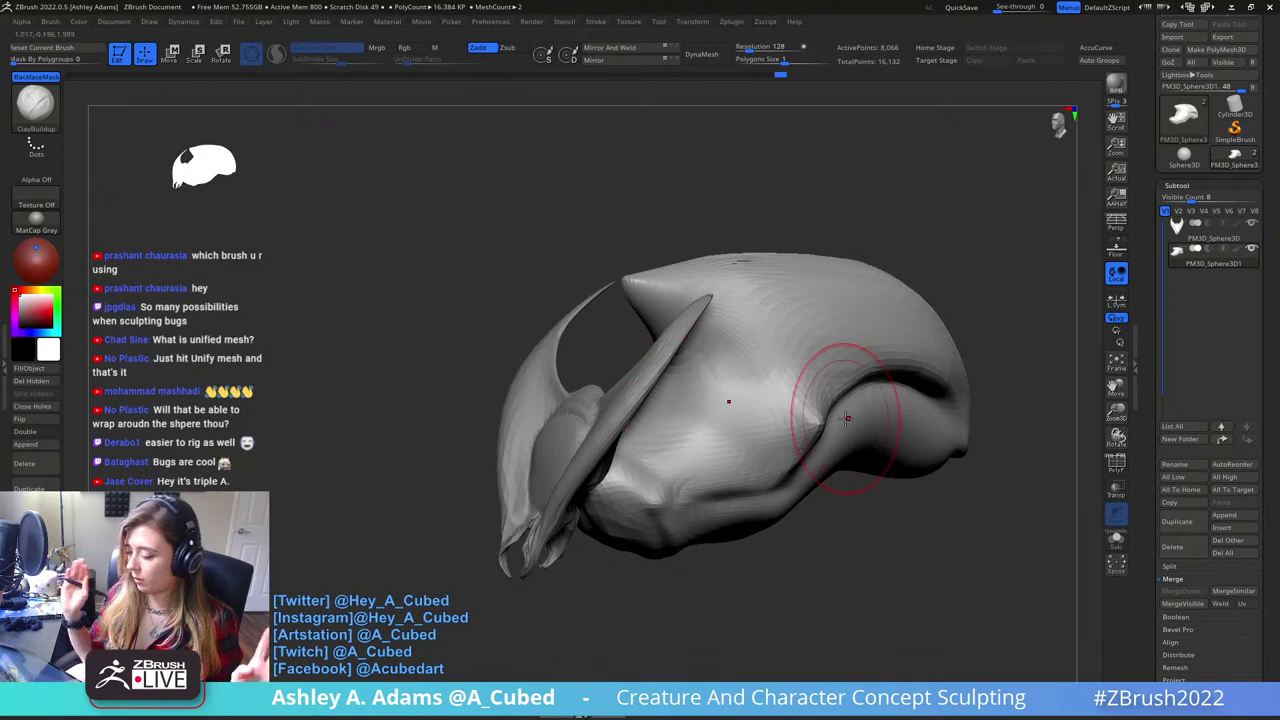
pyautogui.moveTo(834, 416); pyautogui.dragTo(823, 329, button='right')
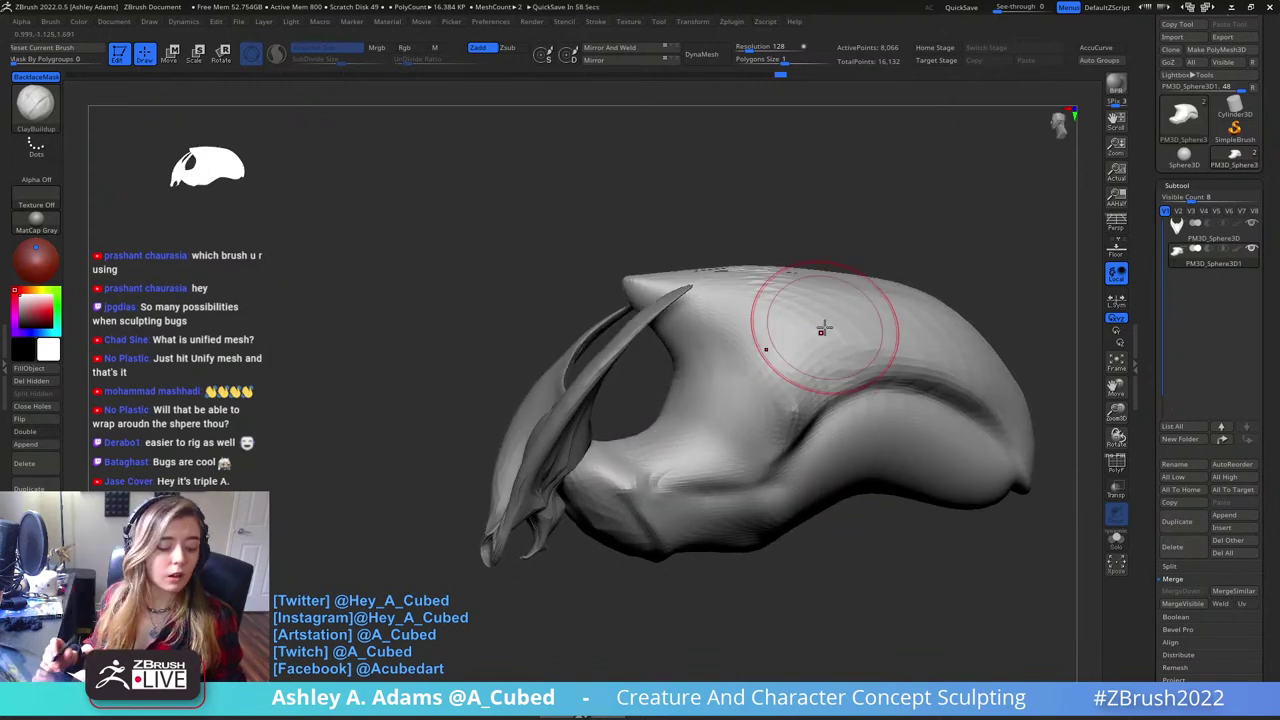
pyautogui.moveTo(823, 329); pyautogui.dragTo(775, 412, button='right')
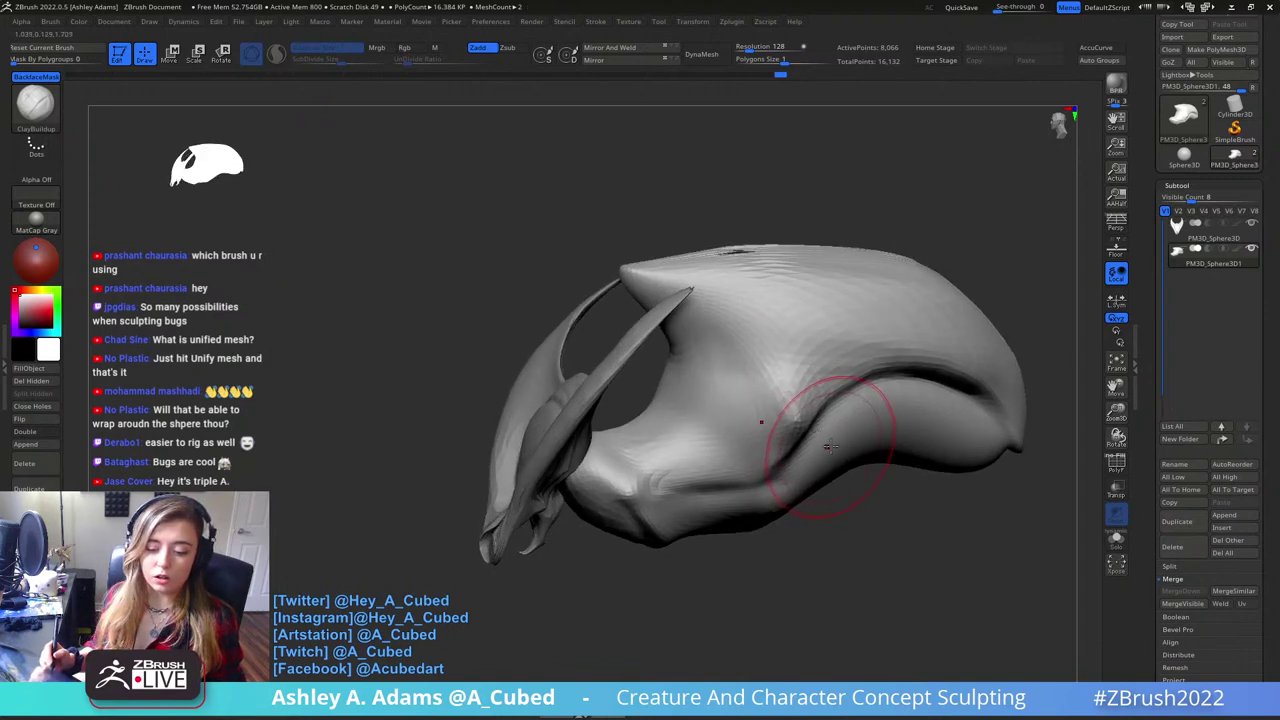
# - Switch through the DamStandard, SnakeHook, Pinch, MAHcut Mech and Slash2 brushes on the body's flank
pyautogui.press('b')
pyautogui.press('d')
pyautogui.press('s')
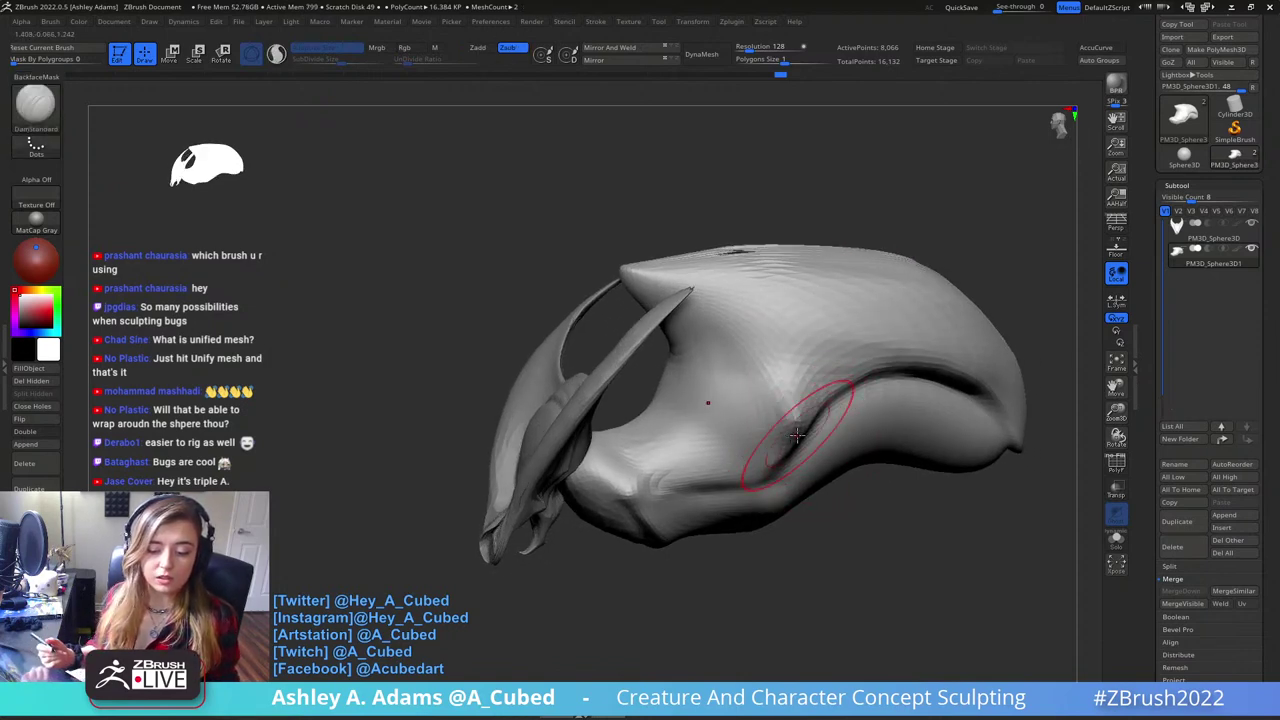
pyautogui.press('b')
pyautogui.press('h')
pyautogui.press('p')
pyautogui.press('b')
pyautogui.press('p')
pyautogui.press('i')
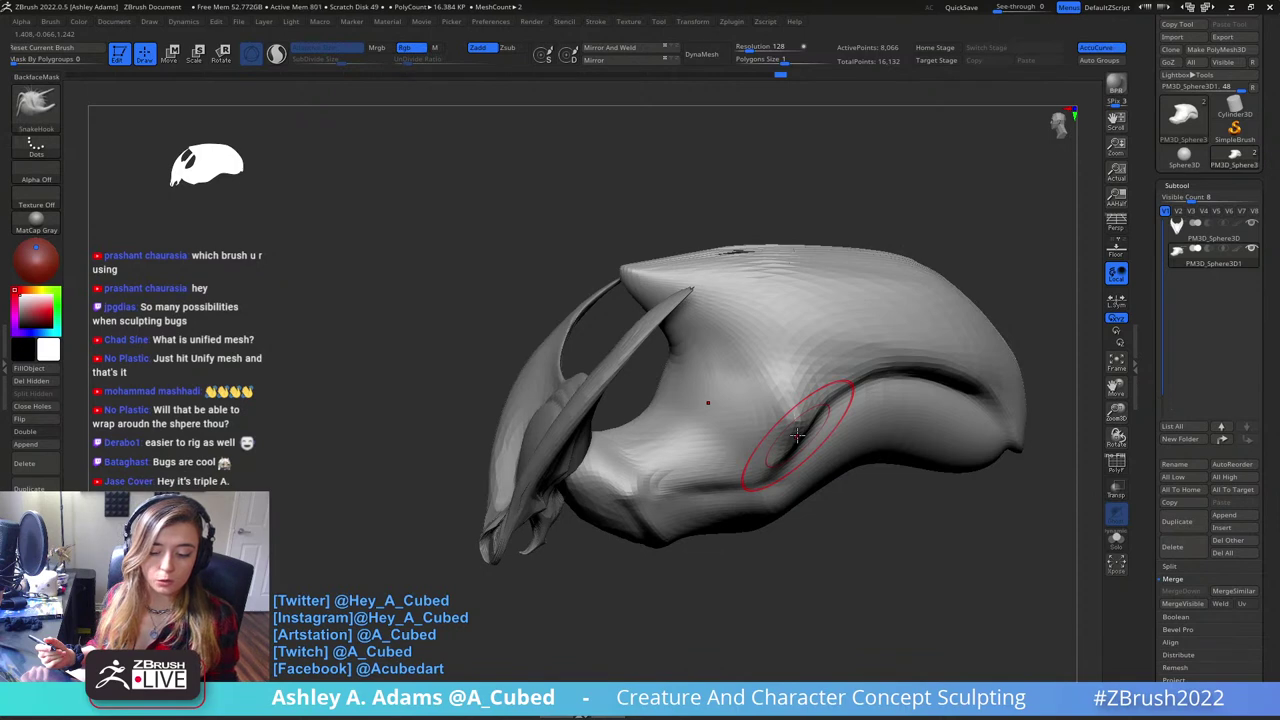
pyautogui.press('b')
pyautogui.press('i')
pyautogui.press('n')
pyautogui.press('b')
pyautogui.press('p')
pyautogui.press('i')
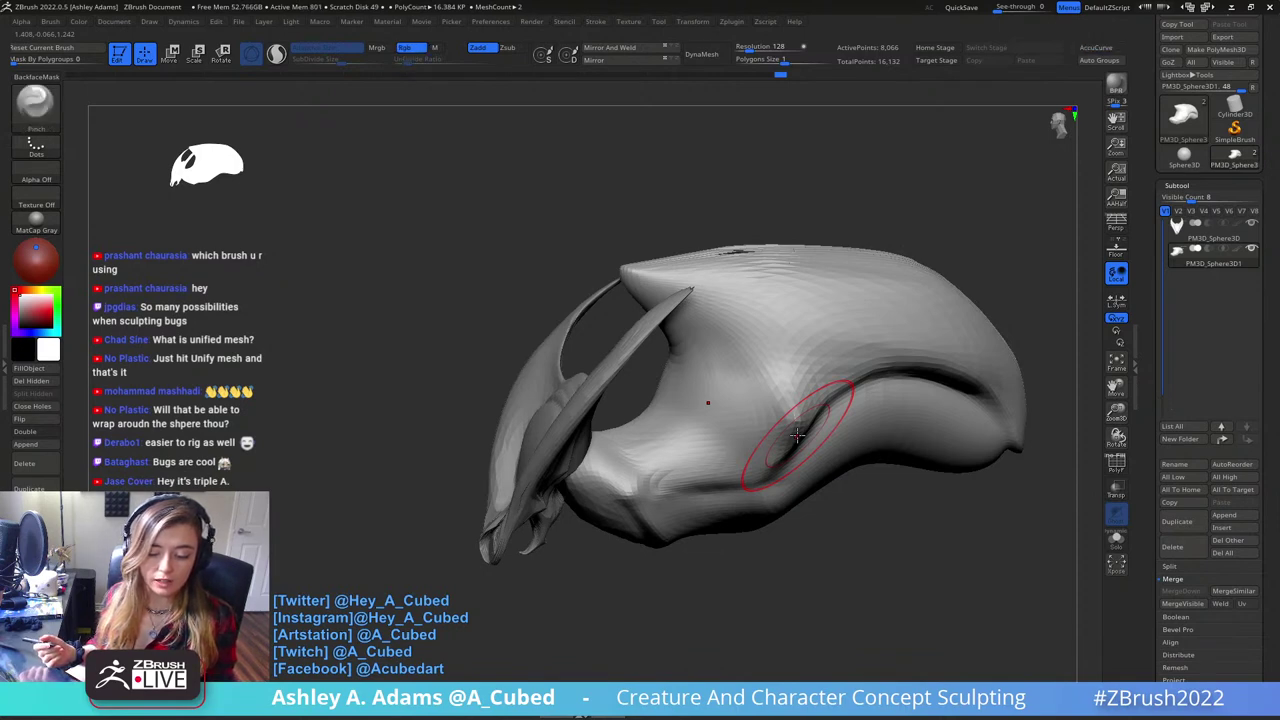
pyautogui.press('b')
pyautogui.press('m')
pyautogui.press('f')
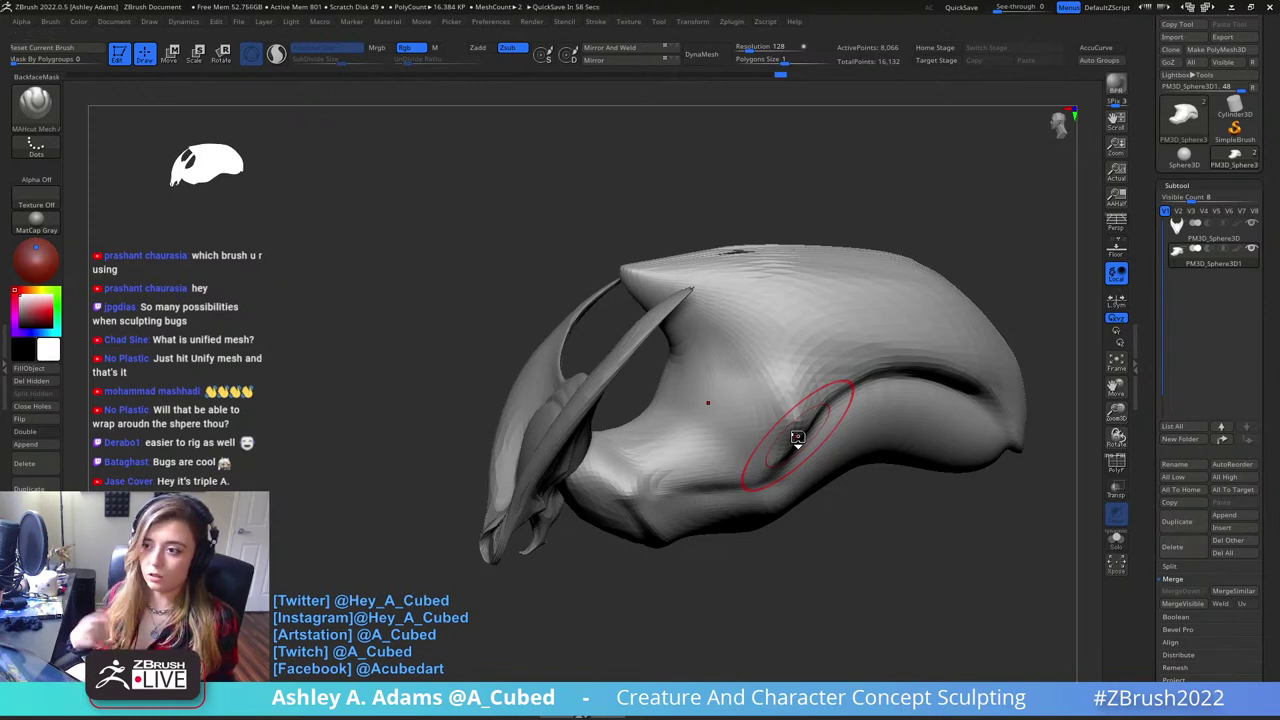
pyautogui.press('b')
pyautogui.press('s')
pyautogui.press('l')
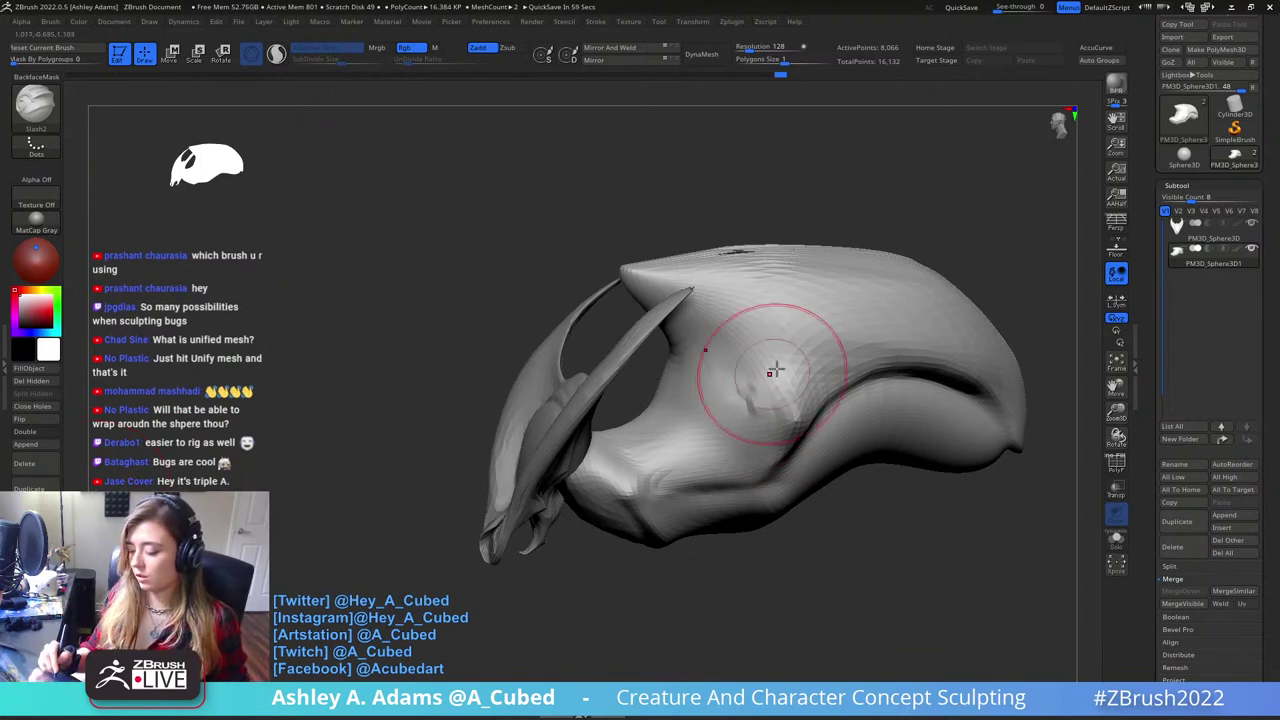
# - Build up the flank in front of and above the body's side spike with the ClayBuildup brush
pyautogui.press('b')
pyautogui.press('c')
pyautogui.press('b')
pyautogui.moveTo(760, 397); pyautogui.dragTo(795, 392, button='right')
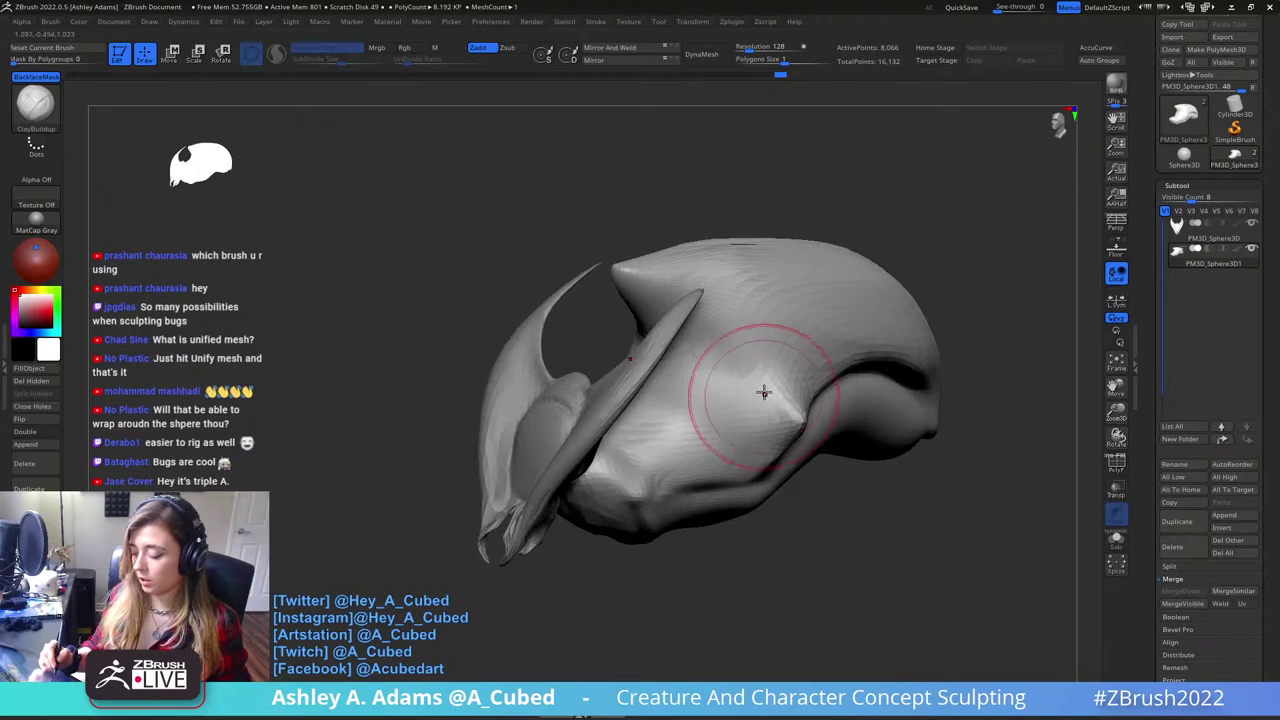
pyautogui.moveTo(763, 392)
pyautogui.mouseDown()
pyautogui.moveTo(729, 414)
pyautogui.moveTo(752, 421)
pyautogui.mouseUp()
pyautogui.moveTo(800, 410)
pyautogui.mouseDown(button='right')
pyautogui.moveTo(784, 418)
pyautogui.moveTo(765, 390)
pyautogui.mouseUp(button='right')
pyautogui.moveTo(777, 348); pyautogui.dragTo(780, 325)
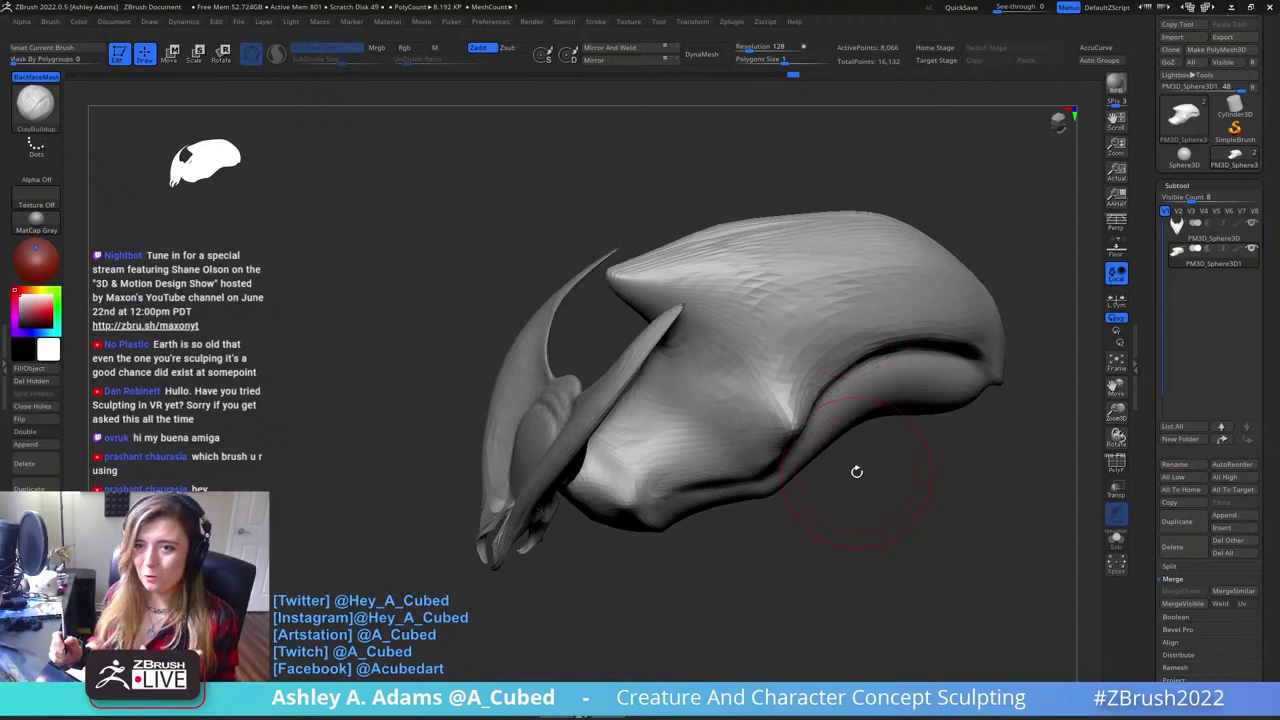
# - Build up the ridge above the body's side groove with ClayBuildup, from the side spike to the rear tip
pyautogui.moveTo(824, 364); pyautogui.dragTo(751, 363, button='right')
pyautogui.moveTo(663, 425)
pyautogui.mouseDown(button='right')
pyautogui.moveTo(703, 426)
pyautogui.moveTo(687, 380)
pyautogui.mouseUp(button='right')
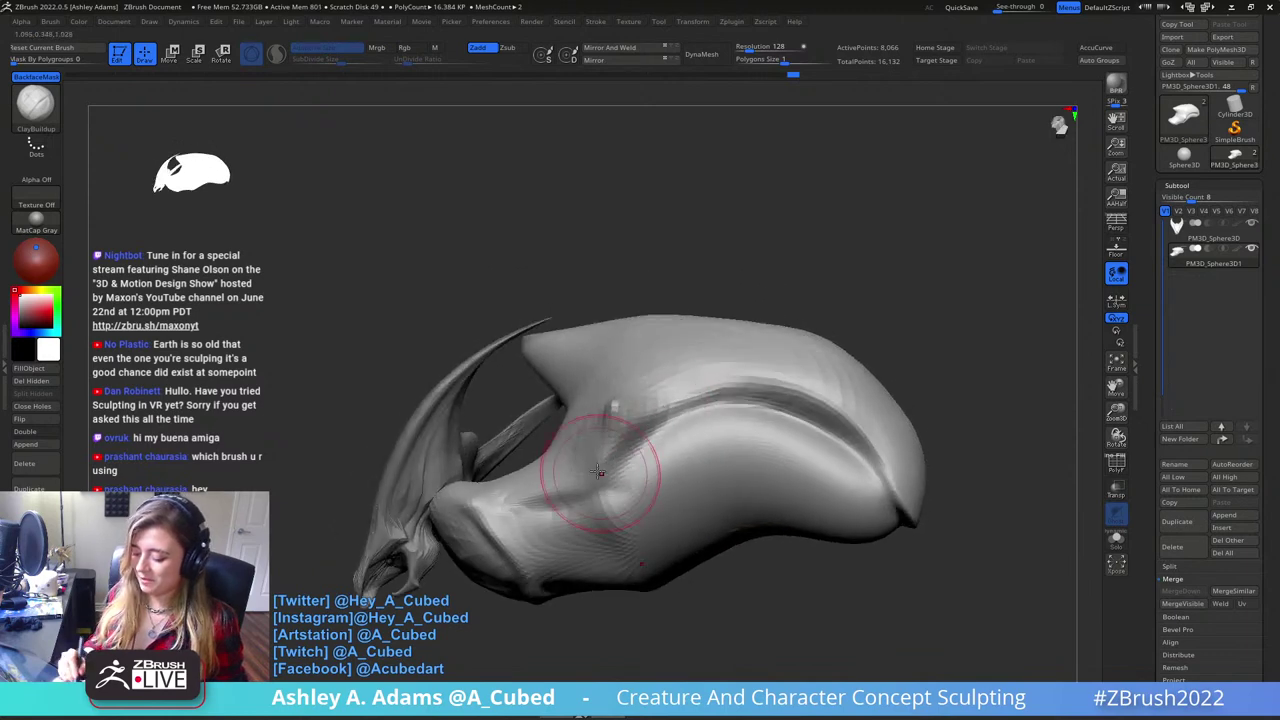
pyautogui.moveTo(602, 470)
pyautogui.mouseDown()
pyautogui.moveTo(640, 440)
pyautogui.moveTo(752, 398)
pyautogui.mouseUp()
pyautogui.moveTo(657, 420)
pyautogui.mouseDown()
pyautogui.moveTo(715, 401)
pyautogui.moveTo(899, 484)
pyautogui.mouseUp()
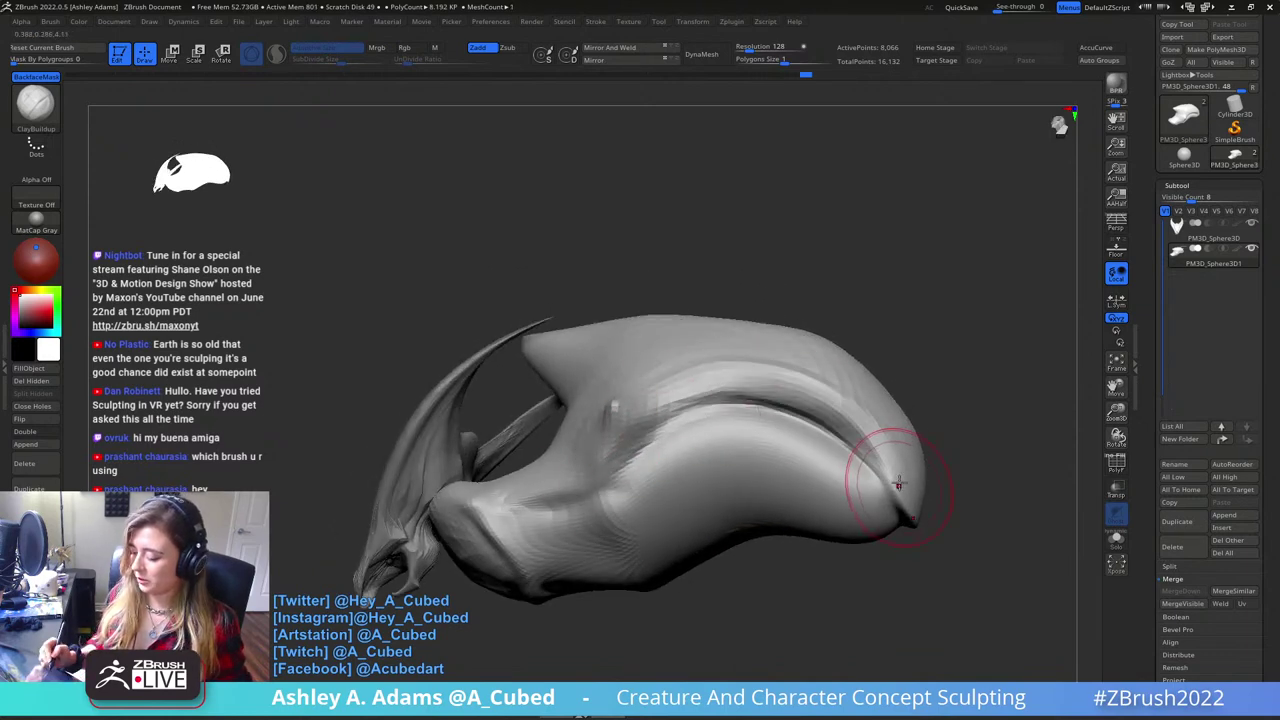
pyautogui.moveTo(690, 330)
pyautogui.mouseDown(button='right')
pyautogui.moveTo(705, 375)
pyautogui.moveTo(735, 400)
pyautogui.mouseUp(button='right')
pyautogui.moveTo(651, 386); pyautogui.dragTo(700, 365)
pyautogui.moveTo(810, 410); pyautogui.dragTo(790, 323, button='right')
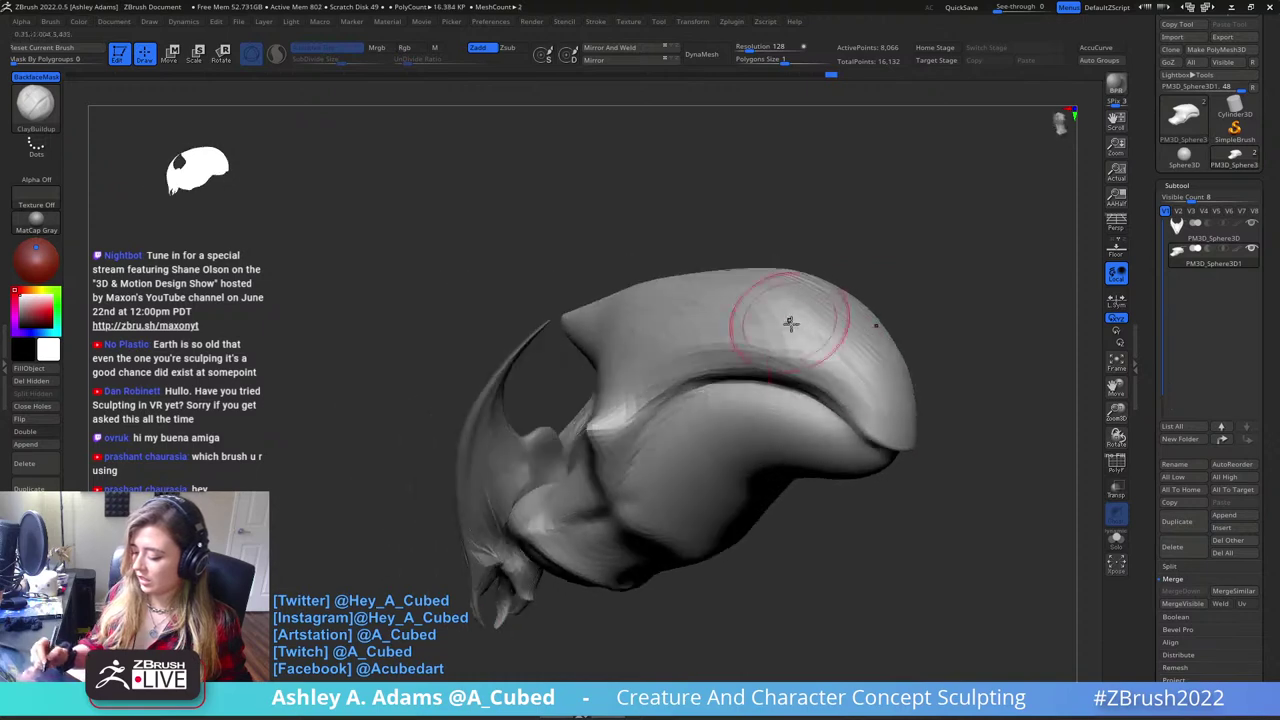
pyautogui.moveTo(790, 323)
pyautogui.mouseDown()
pyautogui.moveTo(868, 415)
pyautogui.moveTo(863, 363)
pyautogui.mouseUp()
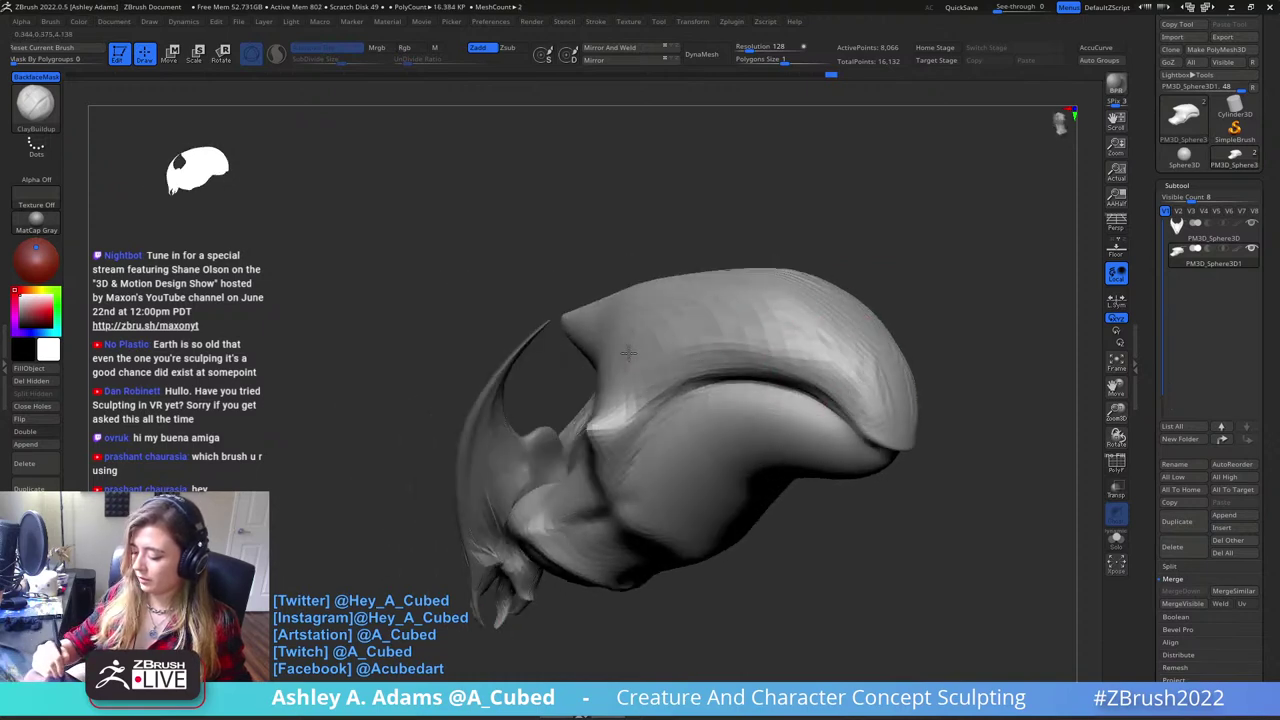
# - Add ClayBuildup strokes between the side spike and groove and up across the body's back
pyautogui.moveTo(628, 352); pyautogui.dragTo(648, 362, button='right')
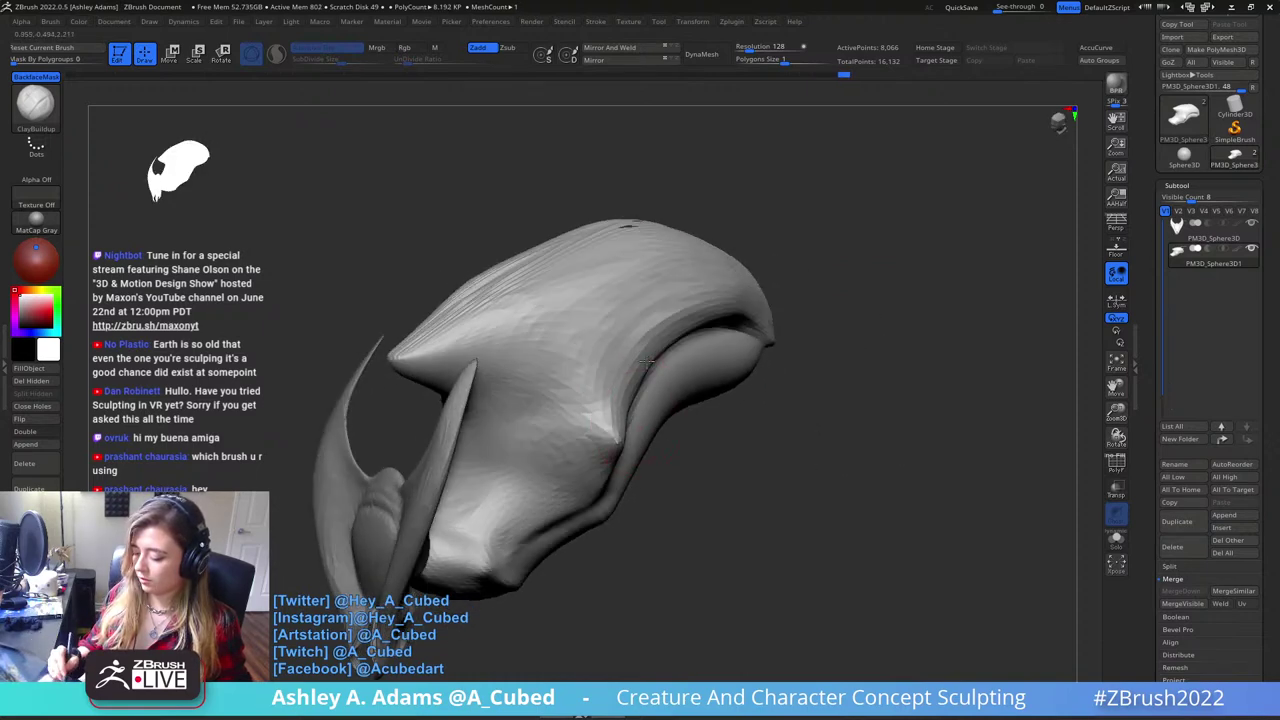
pyautogui.moveTo(646, 362); pyautogui.dragTo(604, 405)
pyautogui.moveTo(656, 332); pyautogui.dragTo(608, 388)
pyautogui.moveTo(668, 312); pyautogui.dragTo(582, 374)
pyautogui.moveTo(606, 210); pyautogui.dragTo(584, 297, button='right')
pyautogui.moveTo(686, 176); pyautogui.dragTo(638, 299)
pyautogui.moveTo(592, 240); pyautogui.dragTo(609, 261)
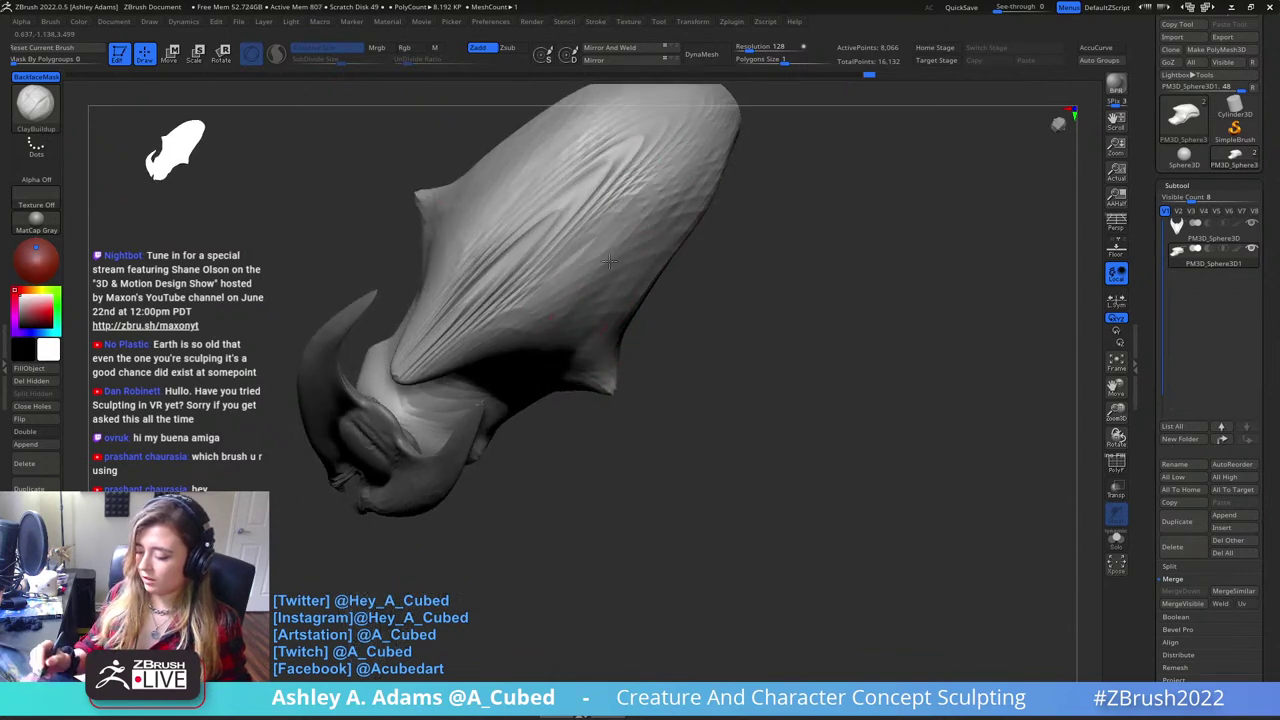
pyautogui.moveTo(612, 220); pyautogui.dragTo(614, 229, button='right')
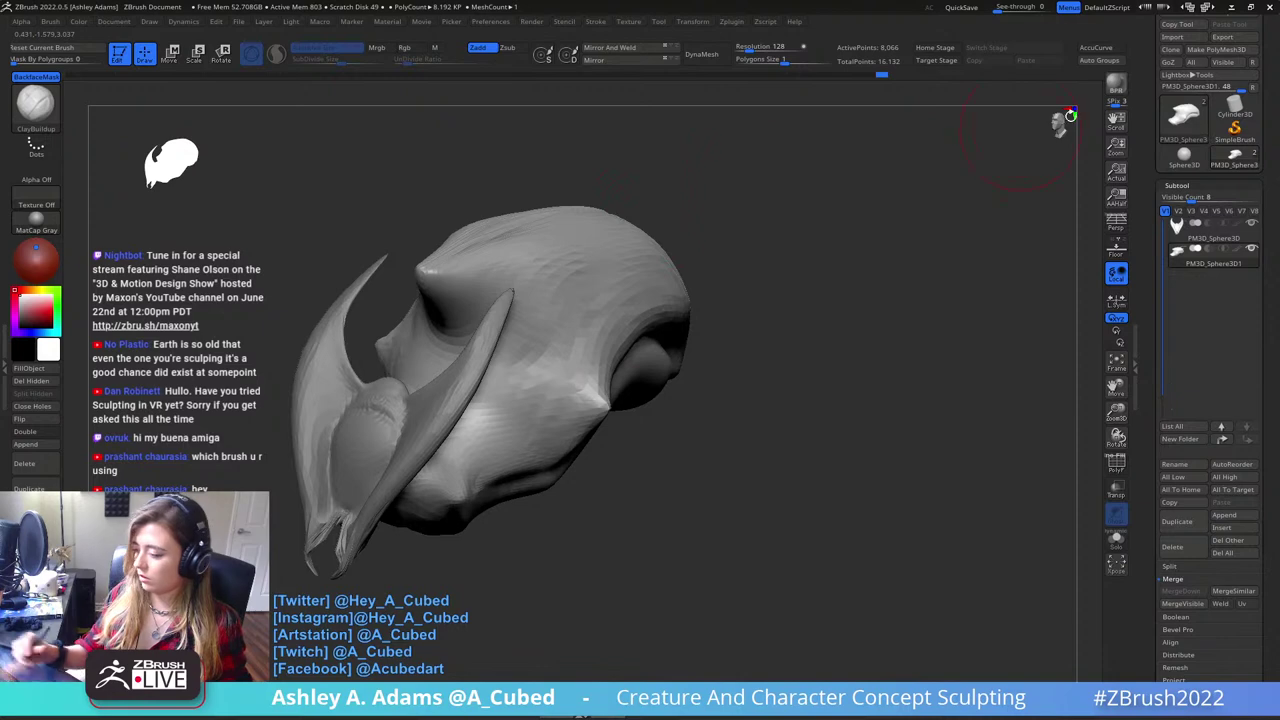
# - Switch to the finished beetle model, hide its smooth PM3D_Sphere3D1 shell, select the vrbeetle1_4 subtool and view the beetle's underside
pyautogui.scroll(2, 1210, 60)
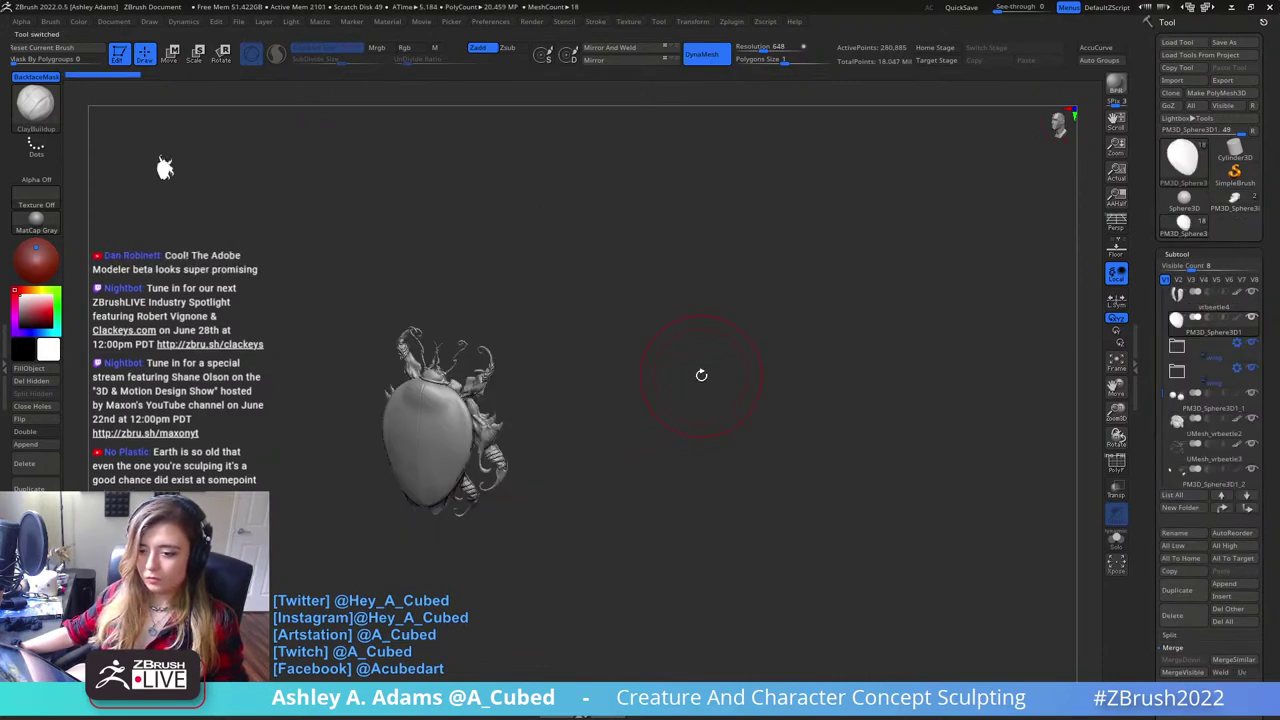
pyautogui.moveTo(530, 431)
pyautogui.mouseDown(button='right')
pyautogui.moveTo(588, 434)
pyautogui.moveTo(483, 457)
pyautogui.moveTo(552, 455)
pyautogui.mouseUp(button='right')
pyautogui.moveTo(548, 455); pyautogui.dragTo(658, 405)
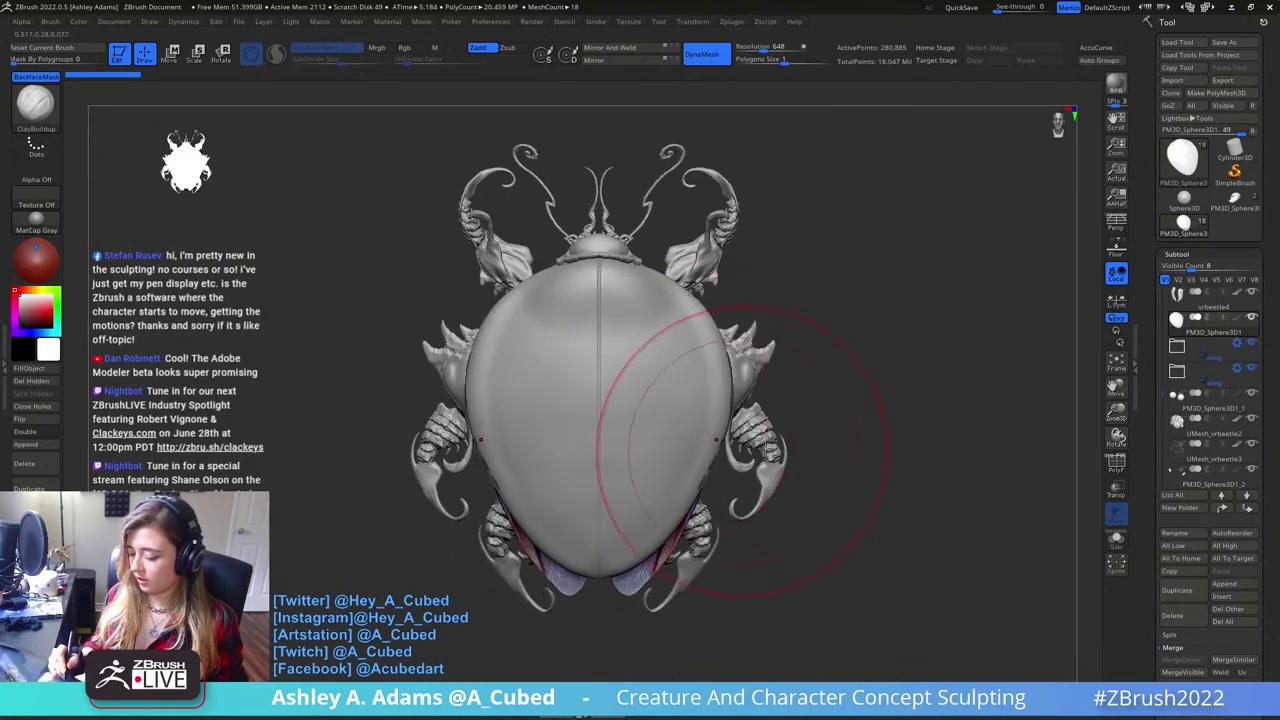
pyautogui.moveTo(1234, 473)
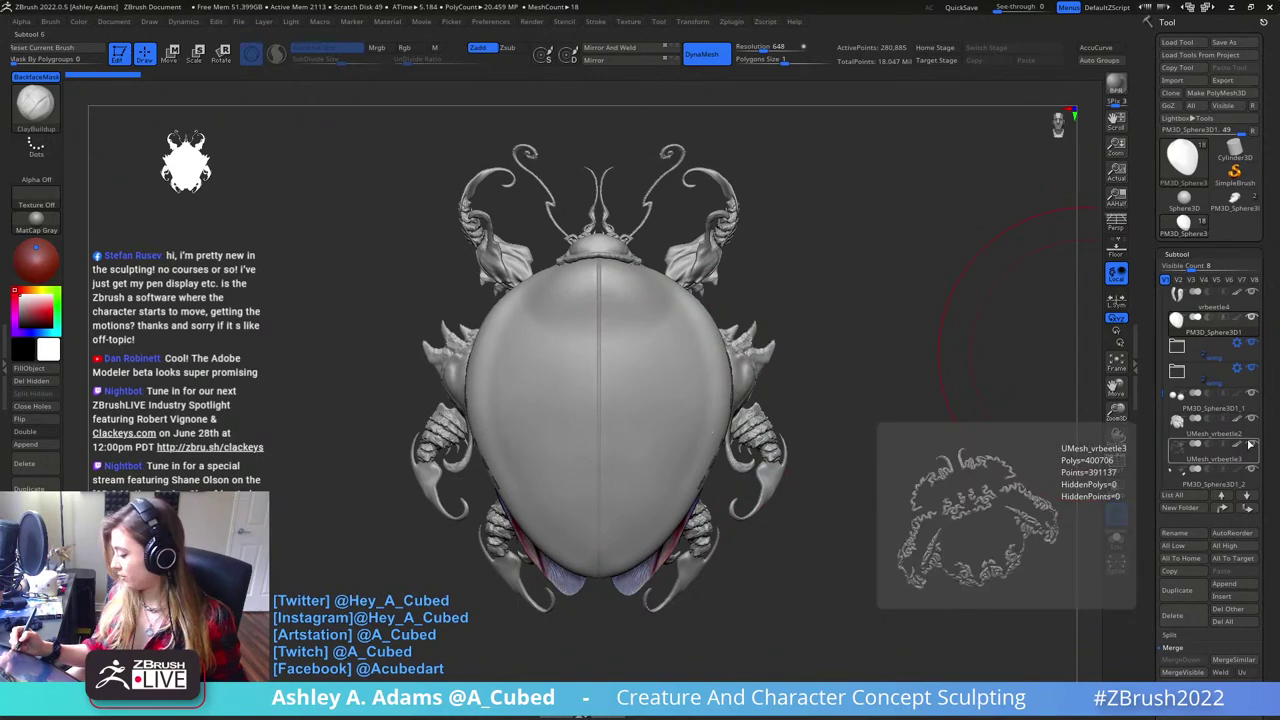
pyautogui.keyDown('alt'); pyautogui.click(693, 257); pyautogui.keyUp('alt')
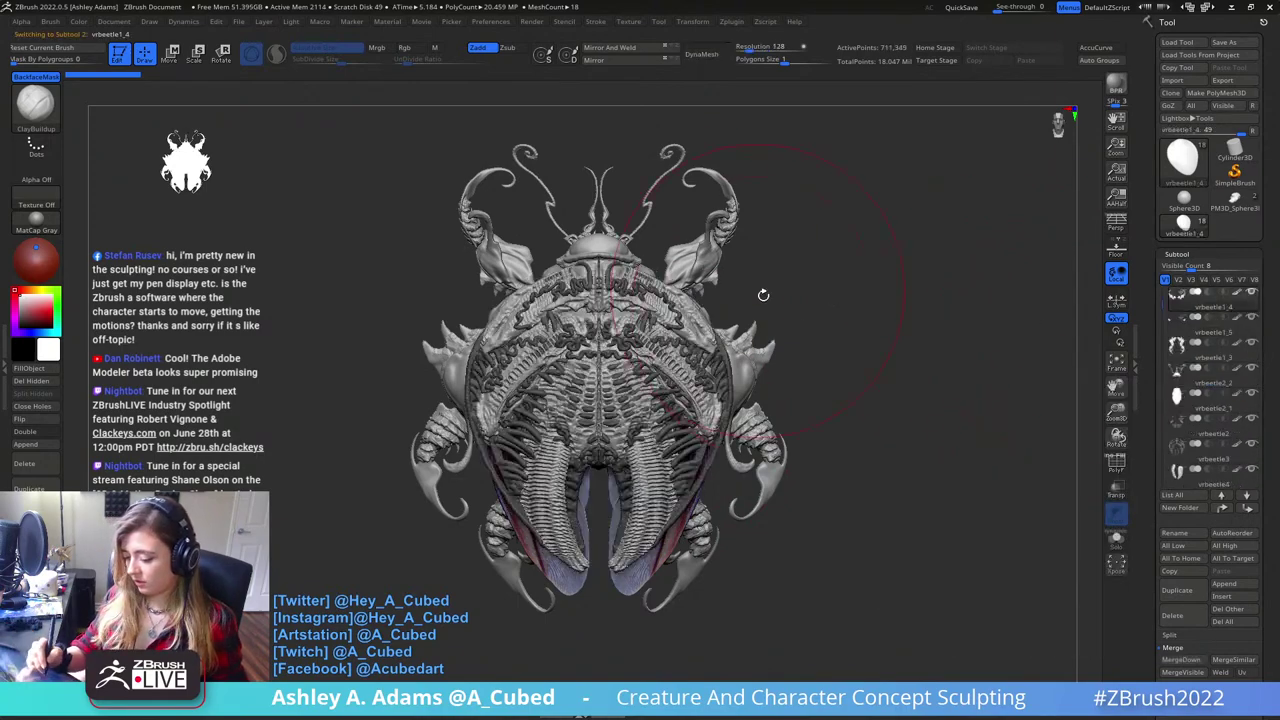
pyautogui.moveTo(859, 363); pyautogui.dragTo(754, 410)
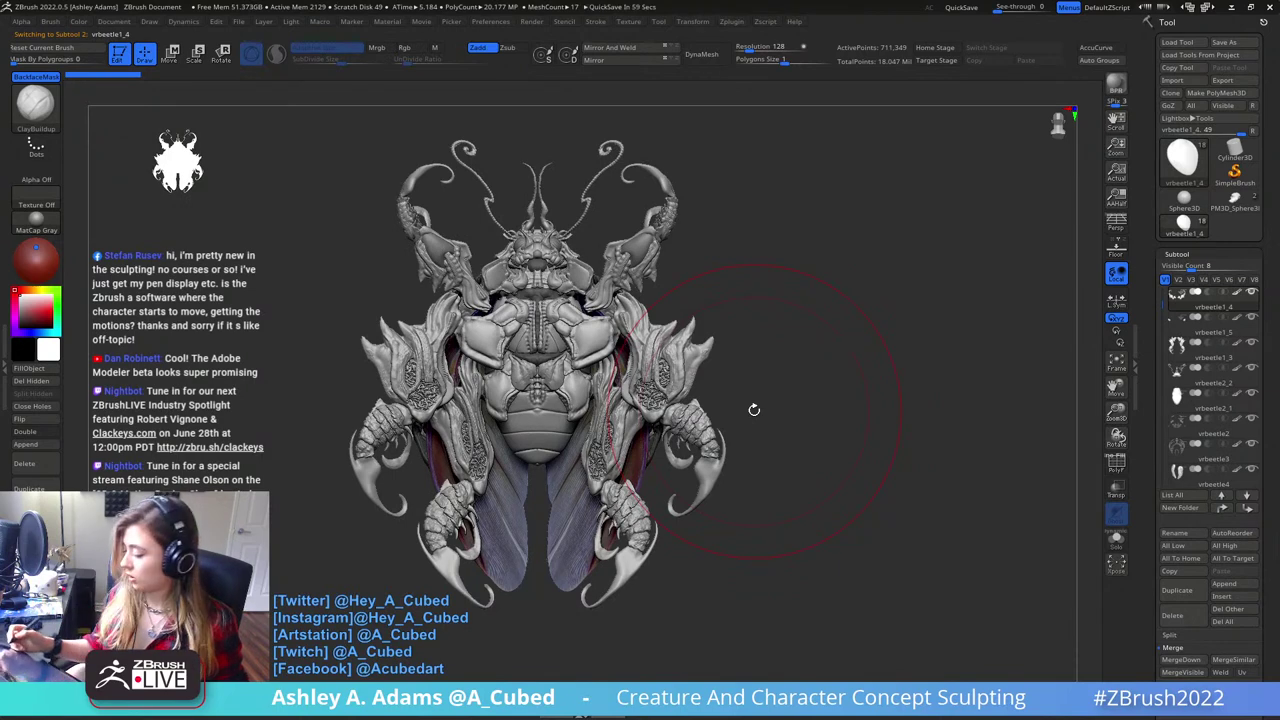
# - Show the beetle's PM3D_Sphere3D1 shell again and look closely at the underside from the head down to the rear legs
pyautogui.moveTo(1159, 300); pyautogui.dragTo(1162, 345)
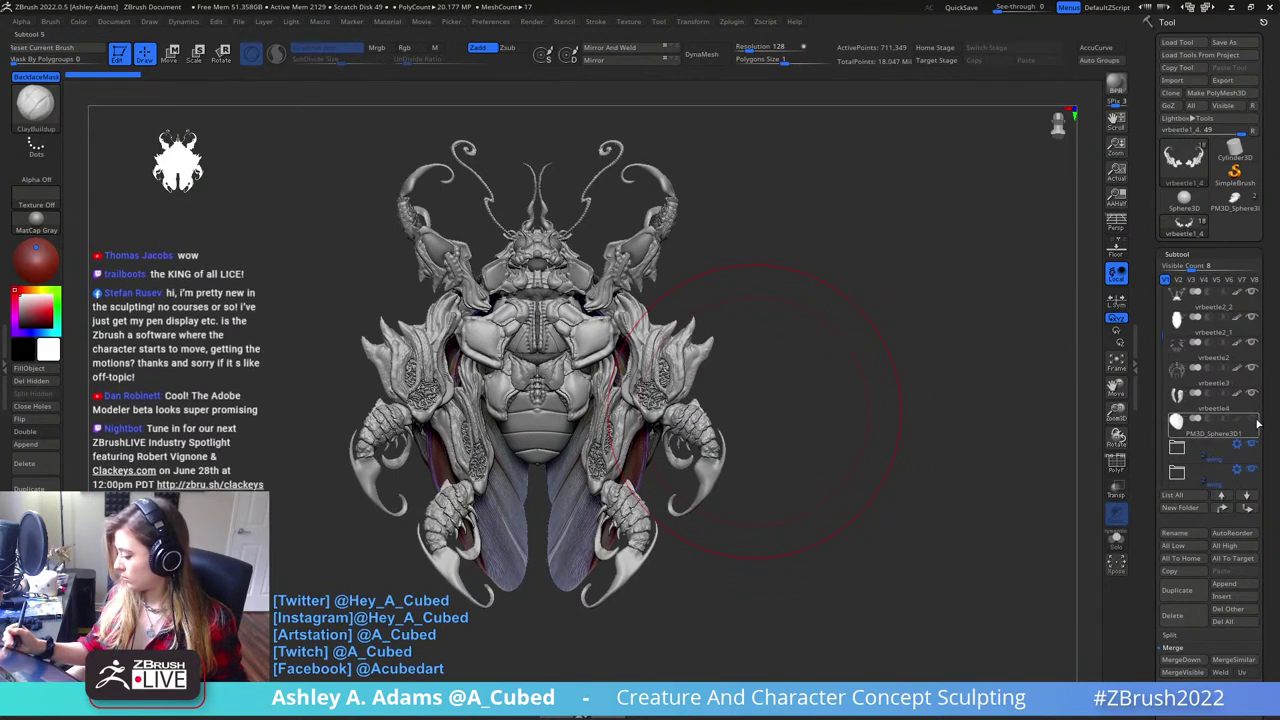
pyautogui.moveTo(1179, 377)
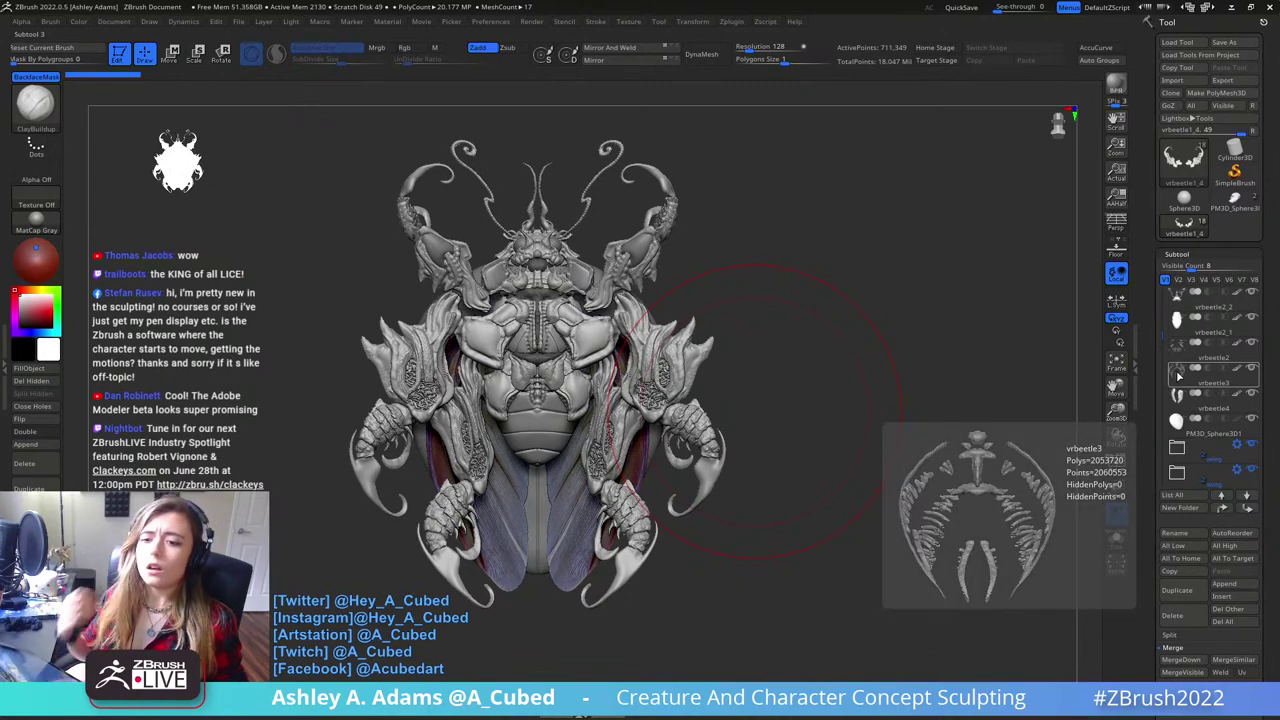
pyautogui.keyDown('ctrl'); pyautogui.moveTo(713, 325); pyautogui.dragTo(703, 418, button='right'); pyautogui.keyUp('ctrl')
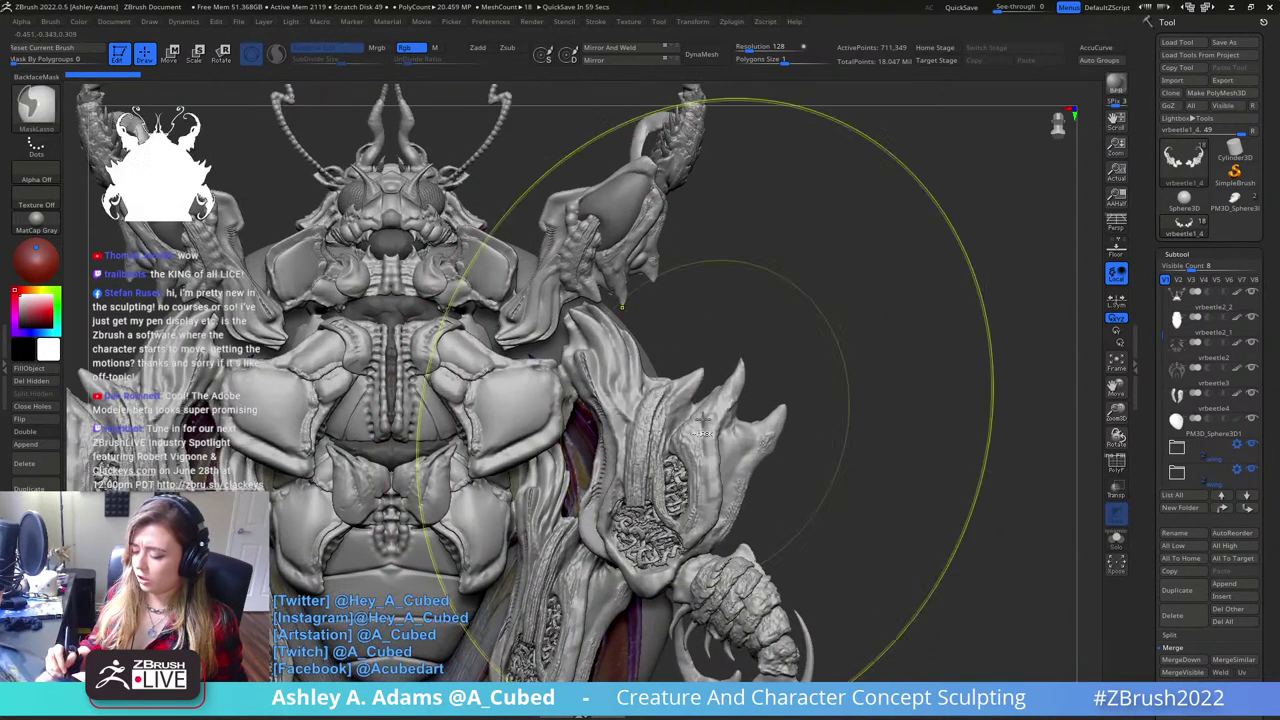
pyautogui.moveTo(621, 654)
pyautogui.keyDown('alt'); pyautogui.mouseDown(button='right')
pyautogui.moveTo(630, 479)
pyautogui.moveTo(680, 372)
pyautogui.mouseUp(button='right'); pyautogui.keyUp('alt')
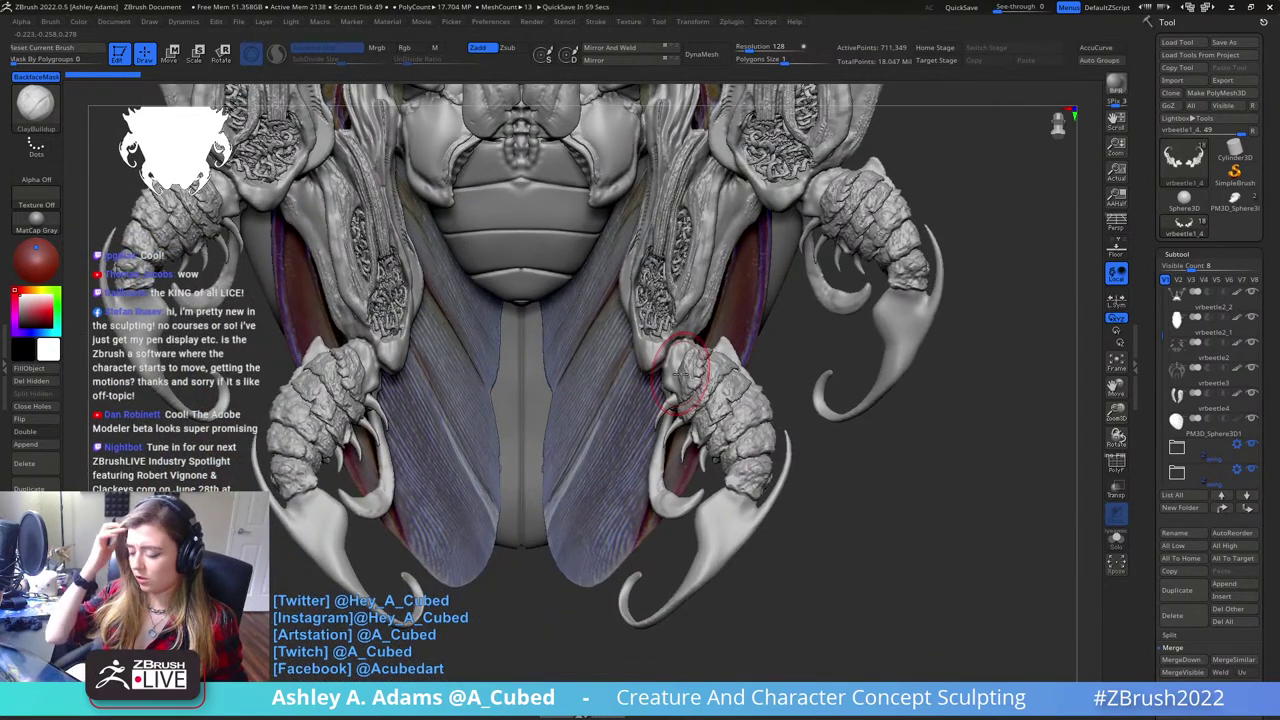
# - Select the beetle's vrbeetle1_3 leg subtool and isolate it with Solo mode
pyautogui.keyDown('alt'); pyautogui.click(688, 378); pyautogui.keyUp('alt')
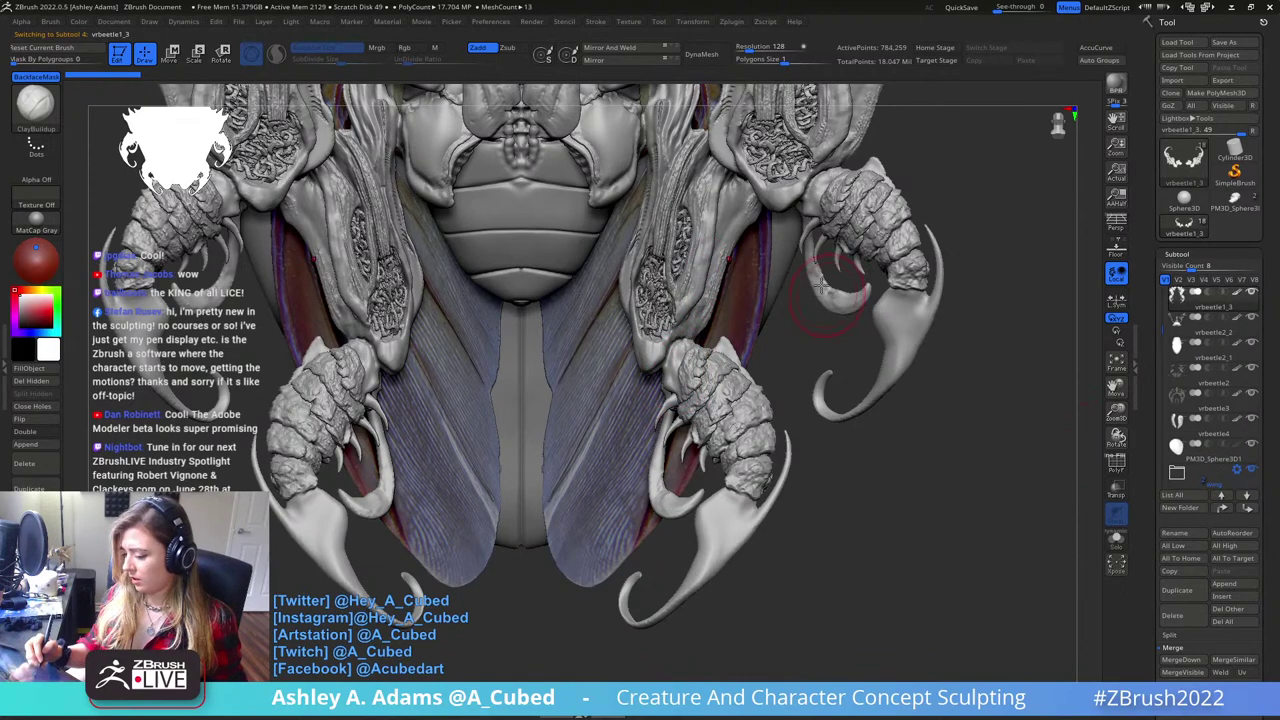
pyautogui.moveTo(1088, 477)
pyautogui.mouseDown(button='right')
pyautogui.moveTo(833, 545)
pyautogui.moveTo(838, 612)
pyautogui.mouseUp(button='right')
pyautogui.click(1116, 540)
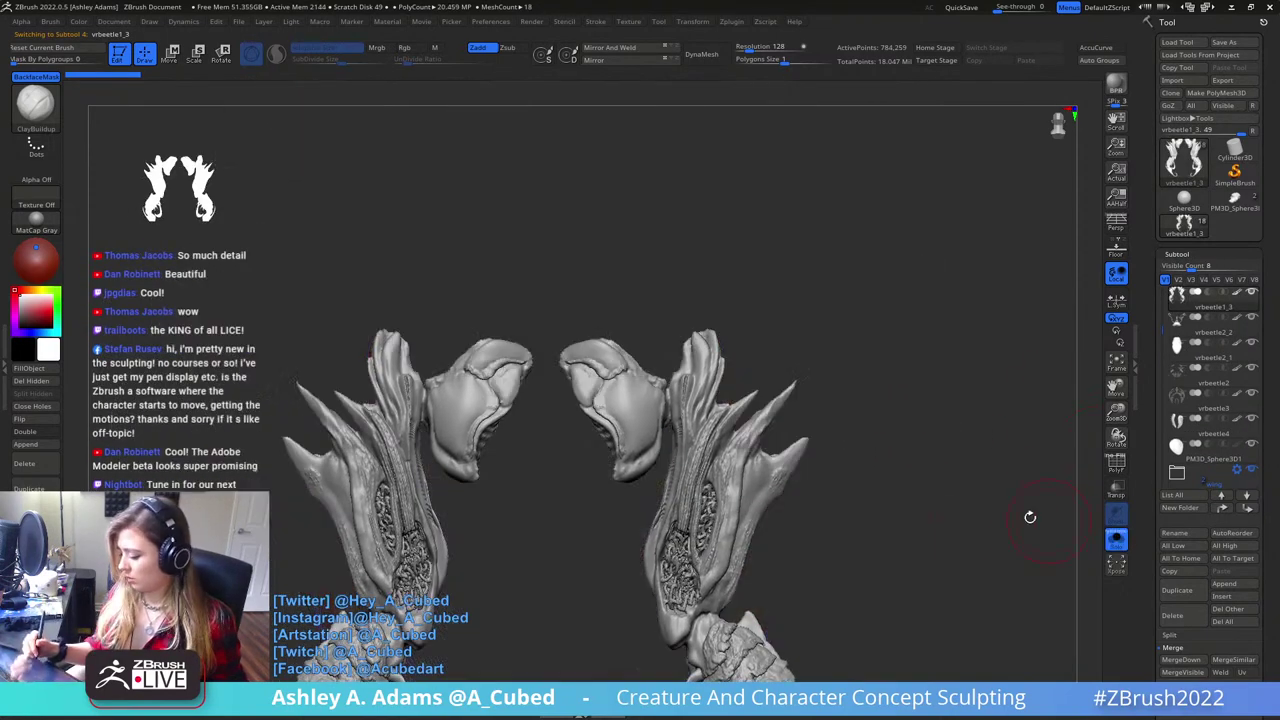
# - Examine the coiled texture, grooves and spikes sculpted on the isolated beetle leg from several angles
pyautogui.moveTo(729, 474)
pyautogui.keyDown('ctrl'); pyautogui.mouseDown(button='right')
pyautogui.moveTo(726, 462)
pyautogui.moveTo(738, 520)
pyautogui.moveTo(773, 376)
pyautogui.moveTo(748, 417)
pyautogui.moveTo(610, 368)
pyautogui.mouseUp(button='right'); pyautogui.keyUp('ctrl')
pyautogui.rightClick(766, 410)
pyautogui.moveTo(563, 278)
pyautogui.keyDown('alt'); pyautogui.mouseDown(button='right')
pyautogui.moveTo(672, 411)
pyautogui.moveTo(740, 400)
pyautogui.moveTo(650, 390)
pyautogui.moveTo(669, 506)
pyautogui.moveTo(636, 500)
pyautogui.mouseUp(button='right'); pyautogui.keyUp('alt')
pyautogui.press('space')
pyautogui.moveTo(669, 430); pyautogui.dragTo(663, 430)
pyautogui.moveTo(663, 430)
pyautogui.mouseDown(button='right')
pyautogui.moveTo(631, 409)
pyautogui.moveTo(650, 430)
pyautogui.moveTo(642, 386)
pyautogui.moveTo(586, 429)
pyautogui.moveTo(657, 451)
pyautogui.moveTo(651, 380)
pyautogui.moveTo(703, 386)
pyautogui.moveTo(529, 357)
pyautogui.moveTo(562, 325)
pyautogui.mouseUp(button='right')
pyautogui.moveTo(548, 440)
pyautogui.mouseDown(button='right')
pyautogui.moveTo(740, 393)
pyautogui.moveTo(751, 374)
pyautogui.moveTo(700, 390)
pyautogui.moveTo(690, 412)
pyautogui.mouseUp(button='right')
pyautogui.hotkey('shift', 'f')
pyautogui.click(1116, 464)
pyautogui.moveTo(880, 385)
pyautogui.mouseDown(button='right')
pyautogui.moveTo(745, 345)
pyautogui.moveTo(728, 325)
pyautogui.moveTo(705, 558)
pyautogui.moveTo(702, 518)
pyautogui.moveTo(651, 491)
pyautogui.mouseUp(button='right')
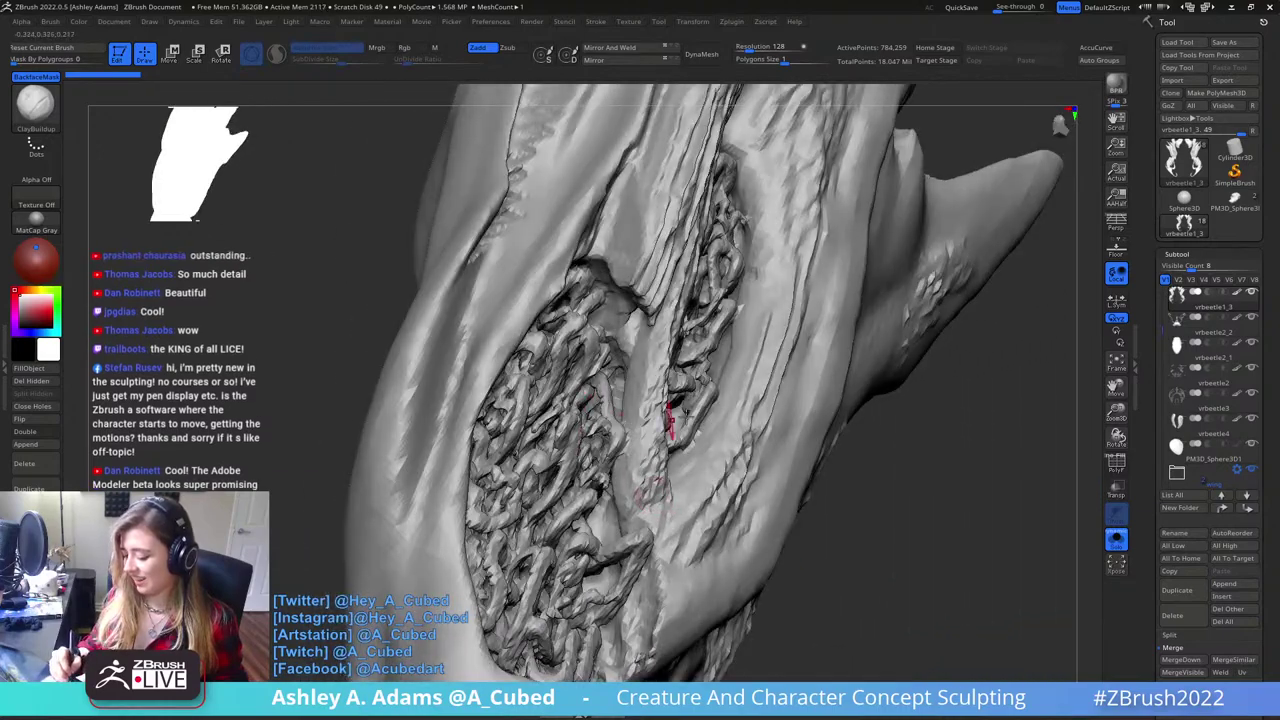
pyautogui.moveTo(669, 429)
pyautogui.mouseDown(button='right')
pyautogui.moveTo(703, 477)
pyautogui.moveTo(722, 302)
pyautogui.mouseUp(button='right')
pyautogui.press('ctrl')
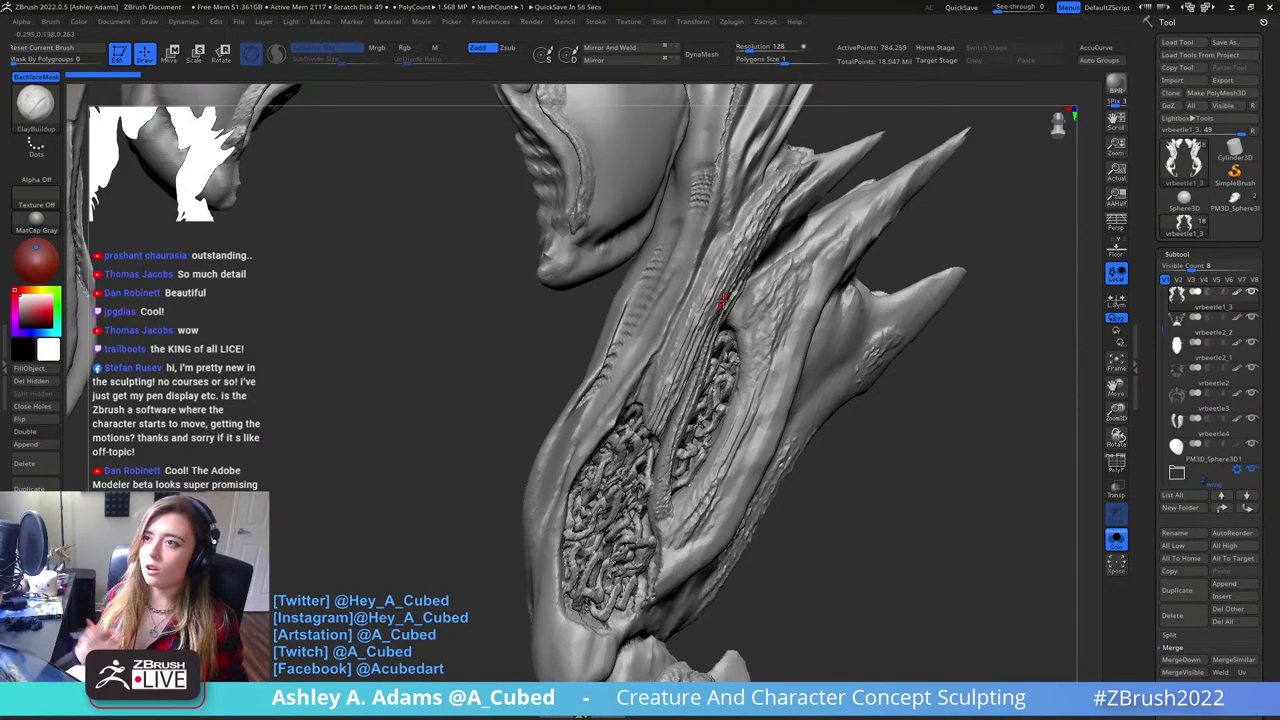
pyautogui.moveTo(686, 448)
pyautogui.mouseDown(button='right')
pyautogui.moveTo(636, 551)
pyautogui.moveTo(694, 489)
pyautogui.mouseUp(button='right')
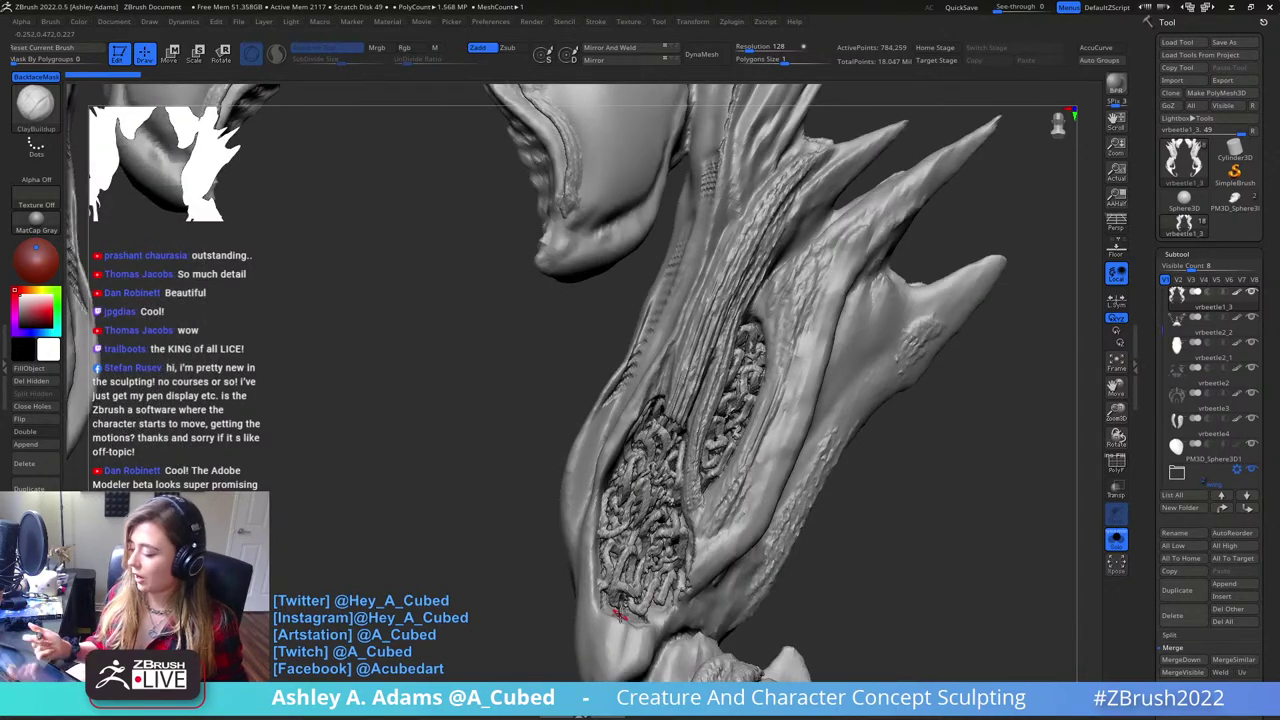
# - Turn off Solo mode and view the complete beetle straight on from its underside
pyautogui.click(1117, 540)
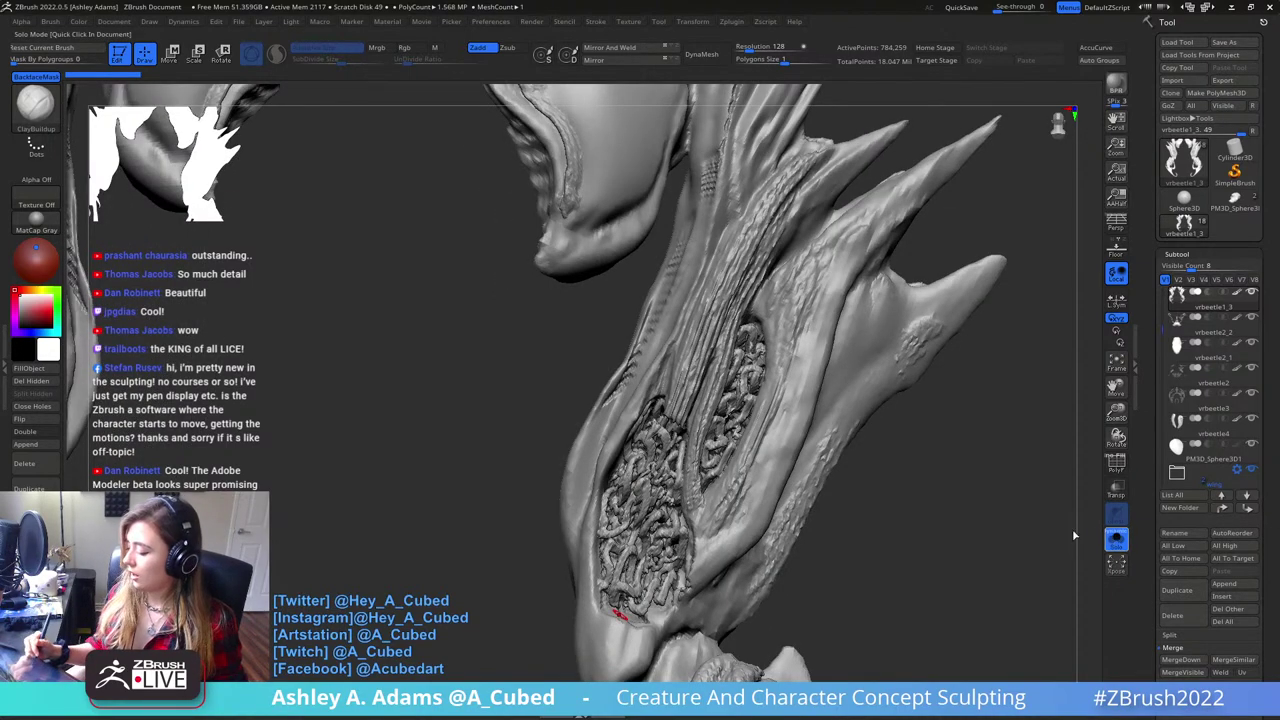
pyautogui.keyDown('ctrl'); pyautogui.moveTo(780, 545); pyautogui.dragTo(752, 407, button='right'); pyautogui.keyUp('ctrl')
pyautogui.press('f')
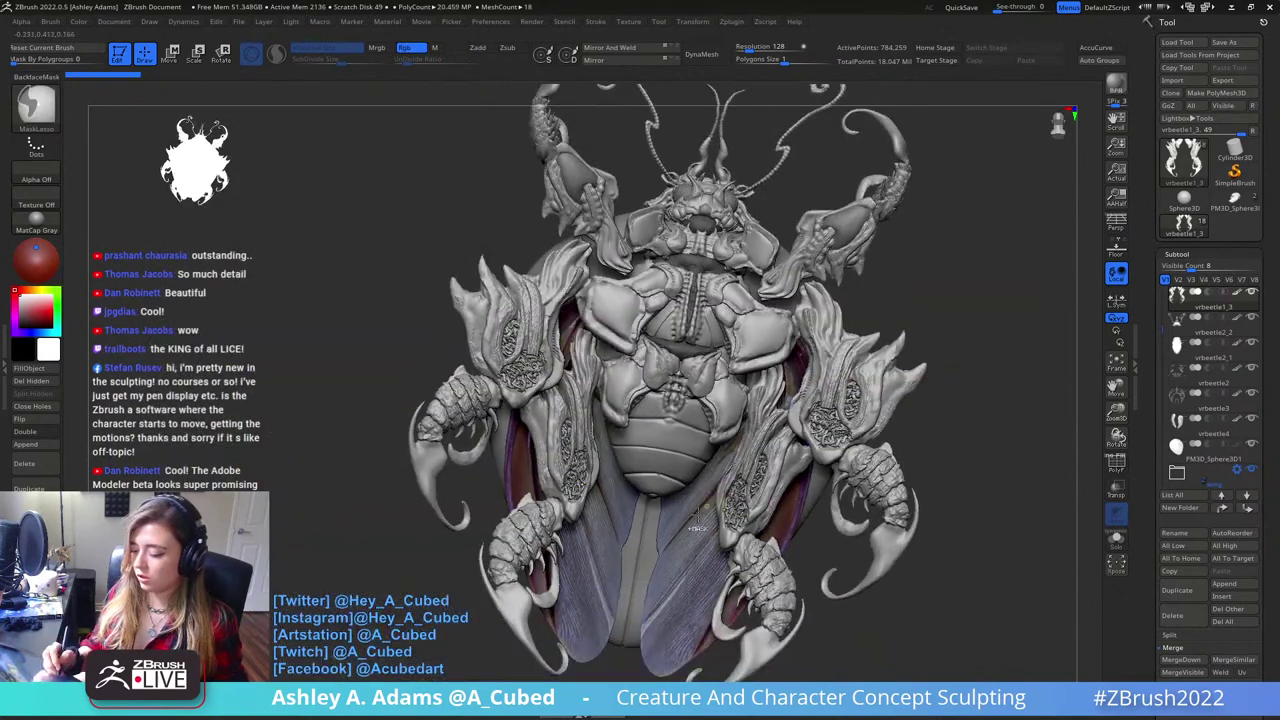
pyautogui.keyDown('shift'); pyautogui.moveTo(925, 328); pyautogui.dragTo(900, 368); pyautogui.keyUp('shift')
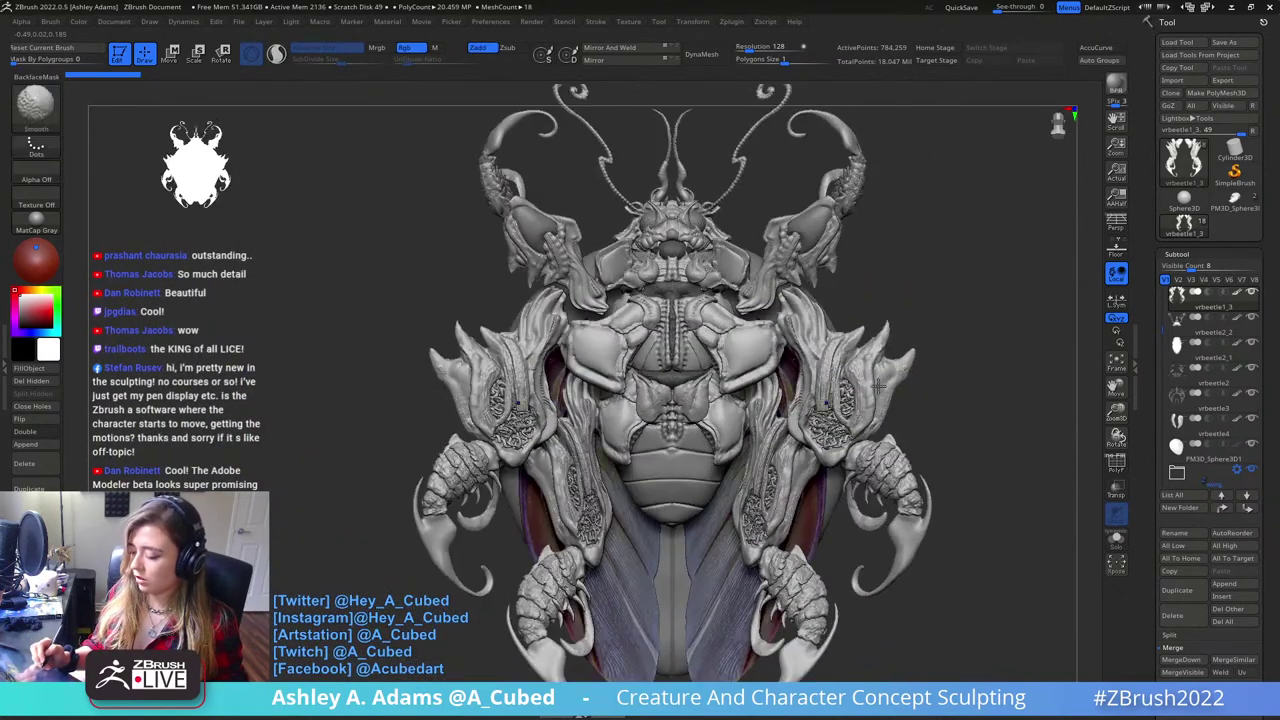
# - Switch back to the horned creature sculpt and frame it in side view
pyautogui.click(1233, 200)
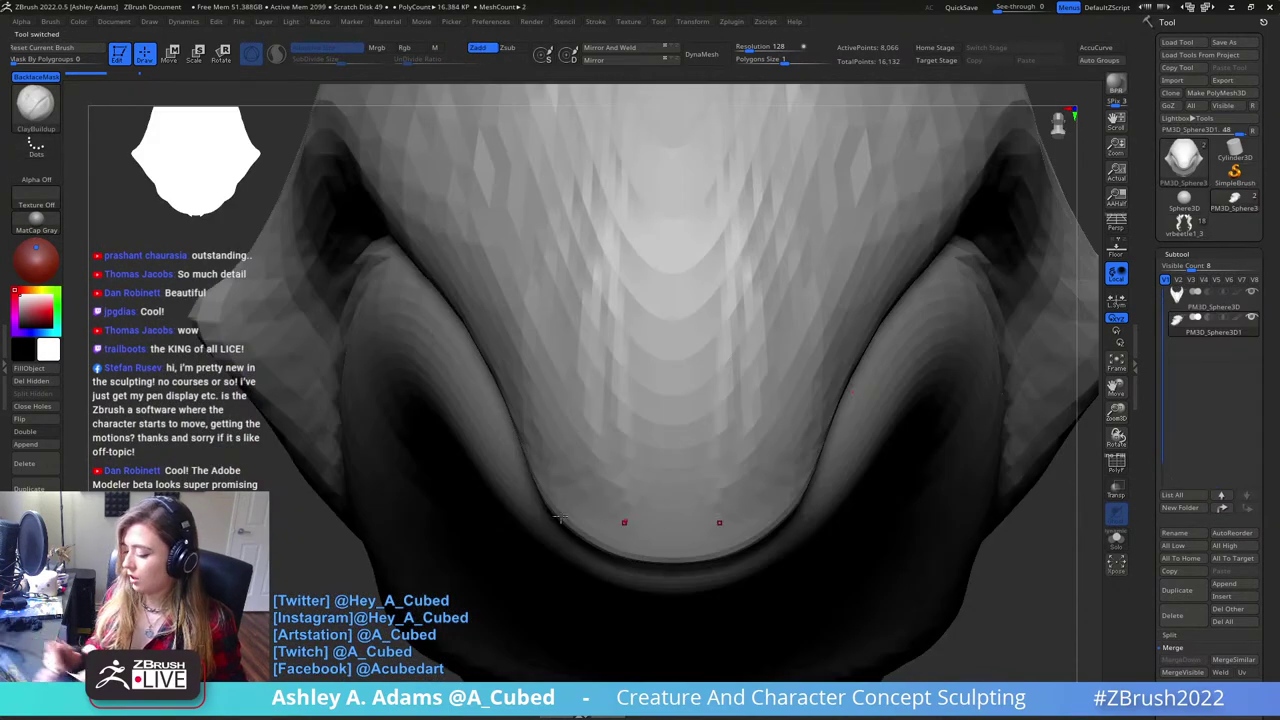
pyautogui.press('f')
pyautogui.moveTo(928, 405)
pyautogui.mouseDown(button='right')
pyautogui.moveTo(762, 408)
pyautogui.moveTo(736, 331)
pyautogui.mouseUp(button='right')
pyautogui.rightClick(732, 342)
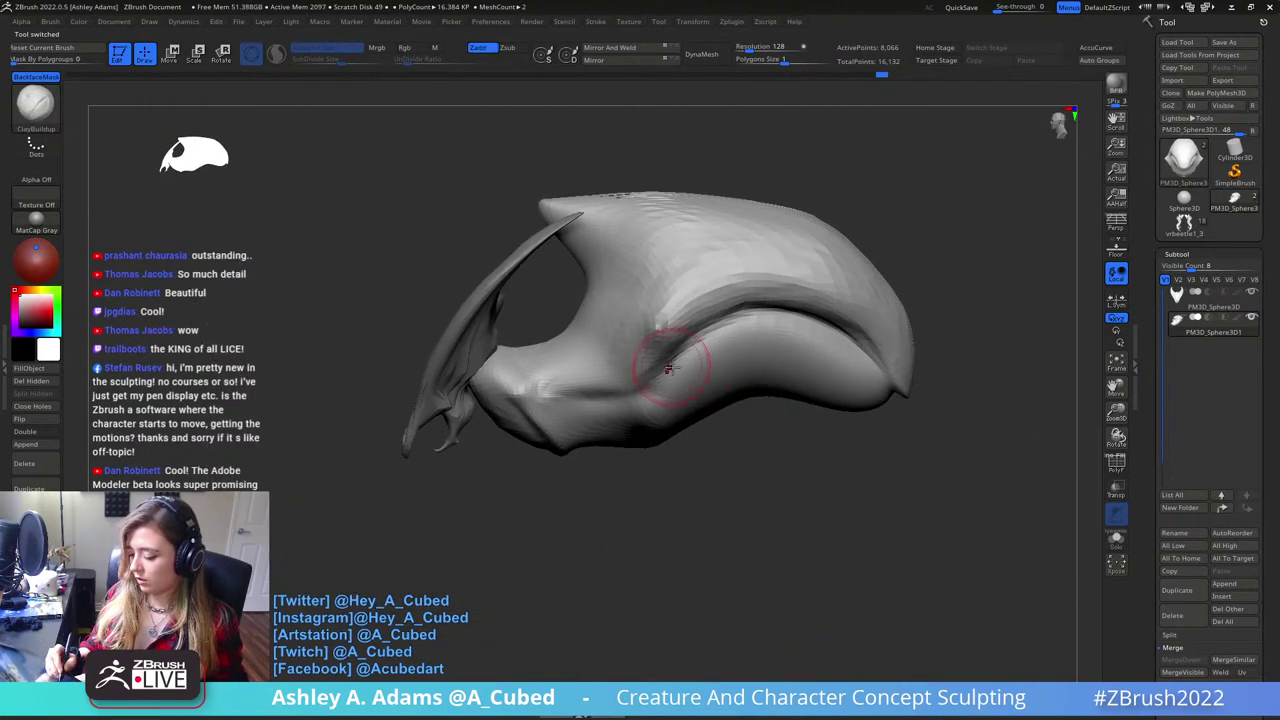
pyautogui.rightClick(660, 335)
# - Delete all subtools of the beetle model and return to the horned creature sculpt
pyautogui.click(1184, 168)
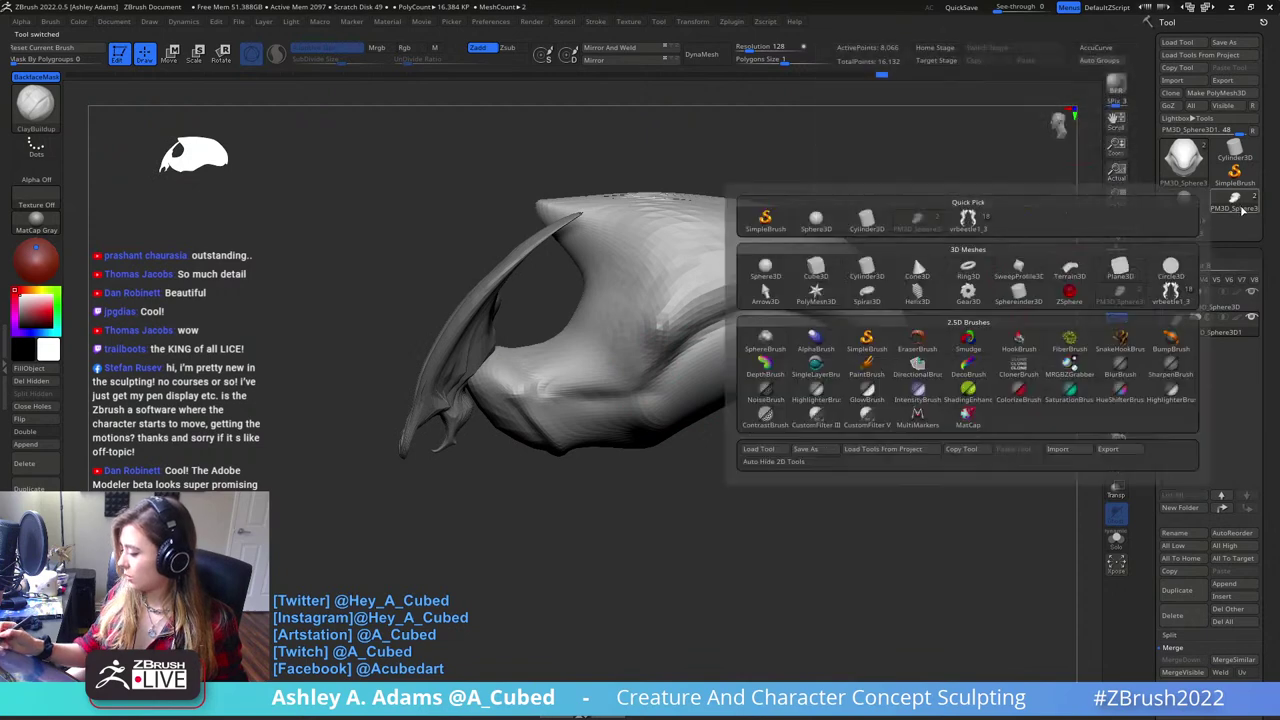
pyautogui.click(1184, 226)
pyautogui.click(1236, 621)
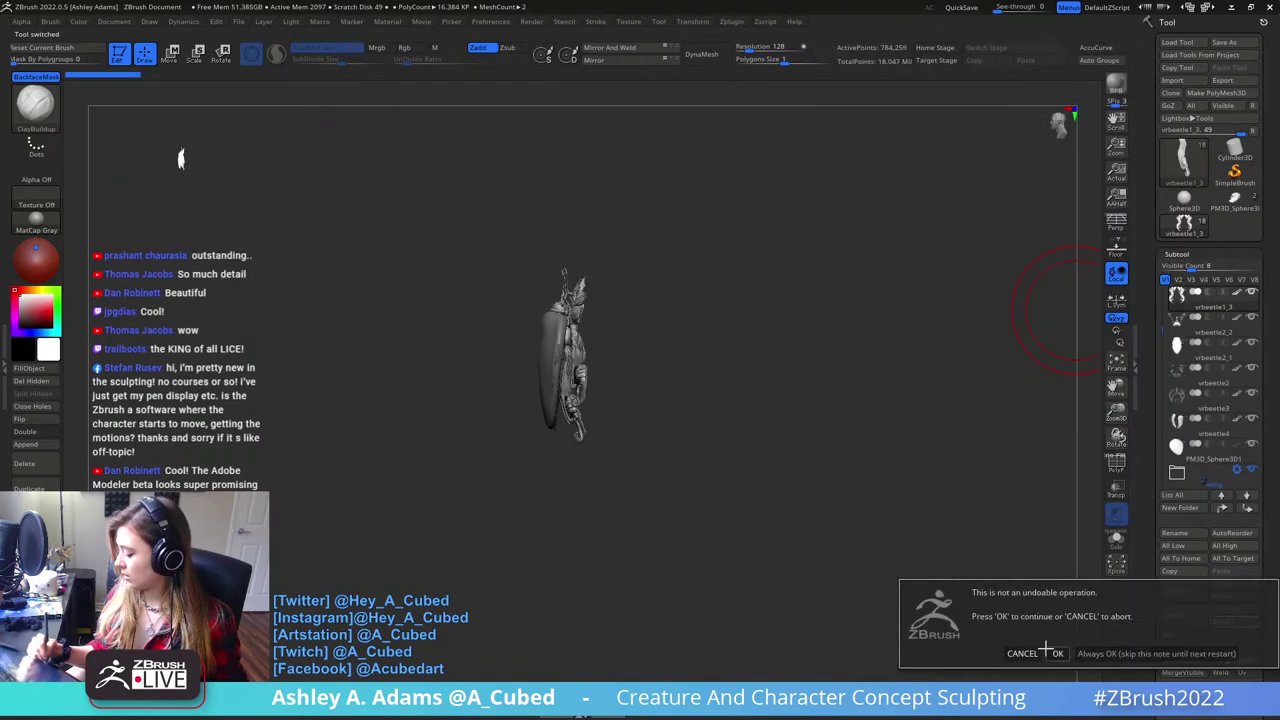
pyautogui.click(1049, 652)
pyautogui.click(1235, 200)
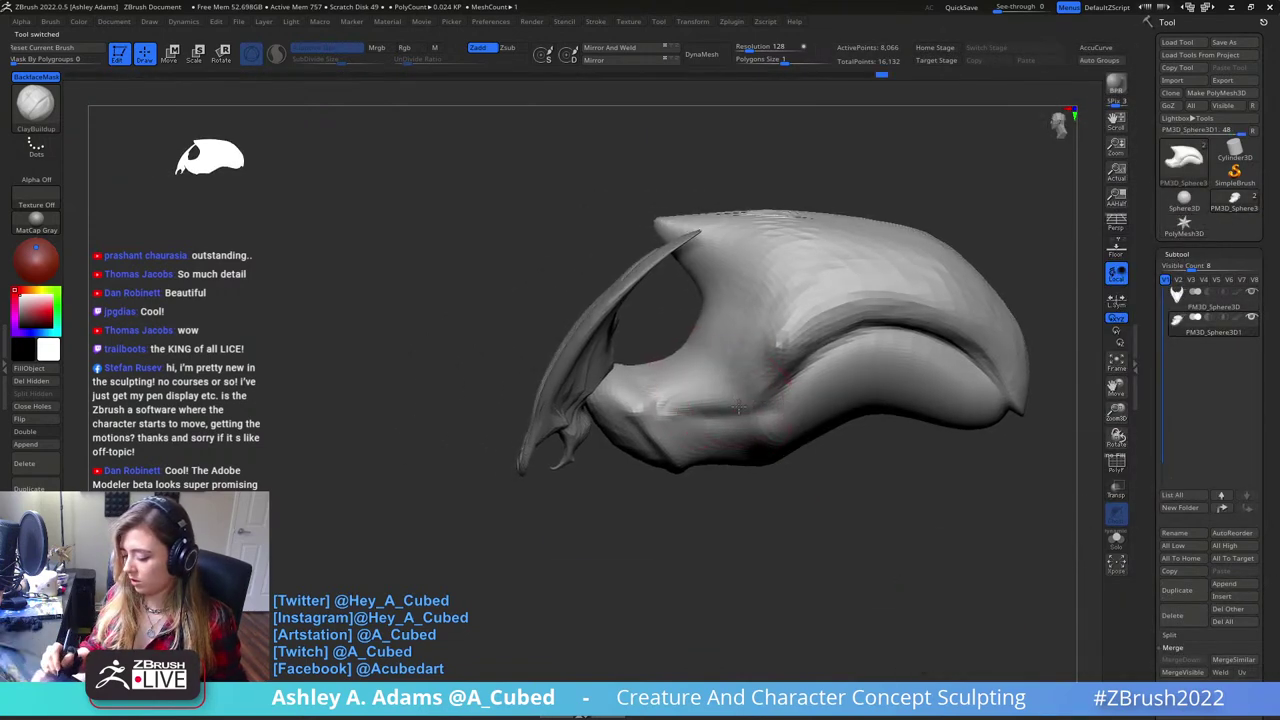
# - Carve creases into the neck just behind the jaw with the DamStandard brush
pyautogui.press('b')
pyautogui.press('d')
pyautogui.press('s')
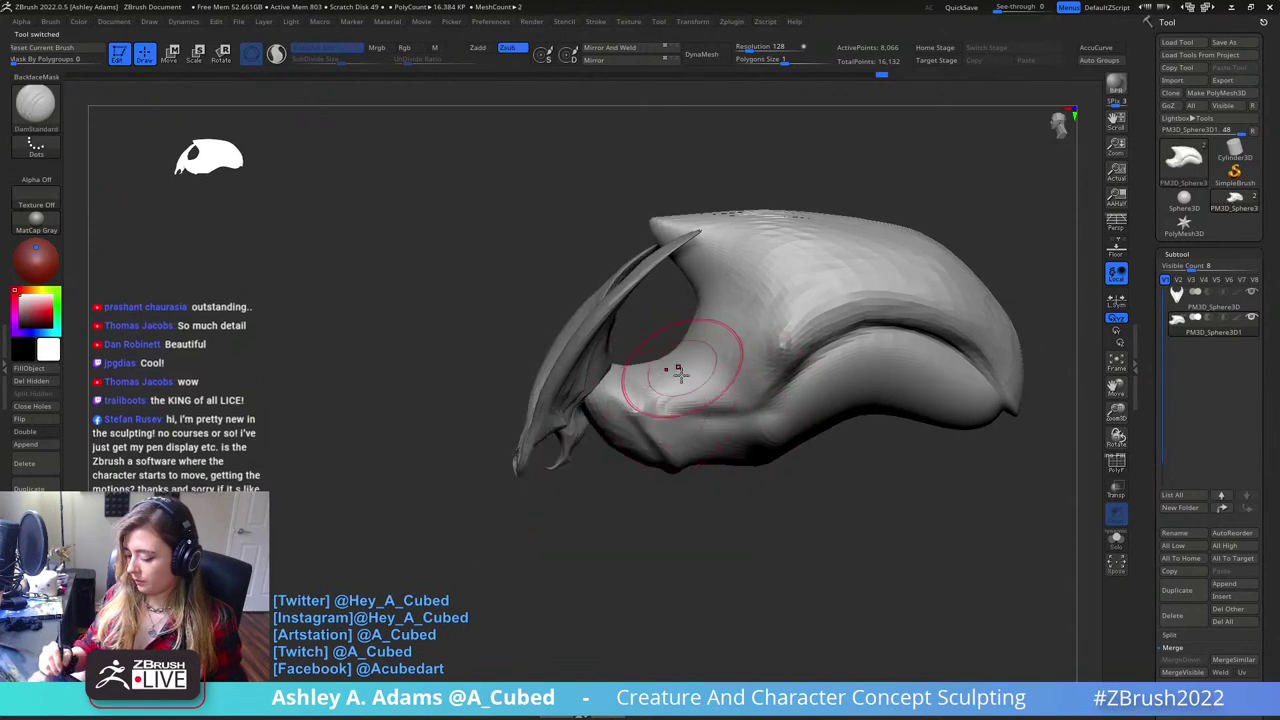
pyautogui.moveTo(677, 374); pyautogui.dragTo(654, 436, button='right')
pyautogui.moveTo(654, 436); pyautogui.dragTo(694, 402)
pyautogui.moveTo(694, 402); pyautogui.dragTo(634, 400, button='right')
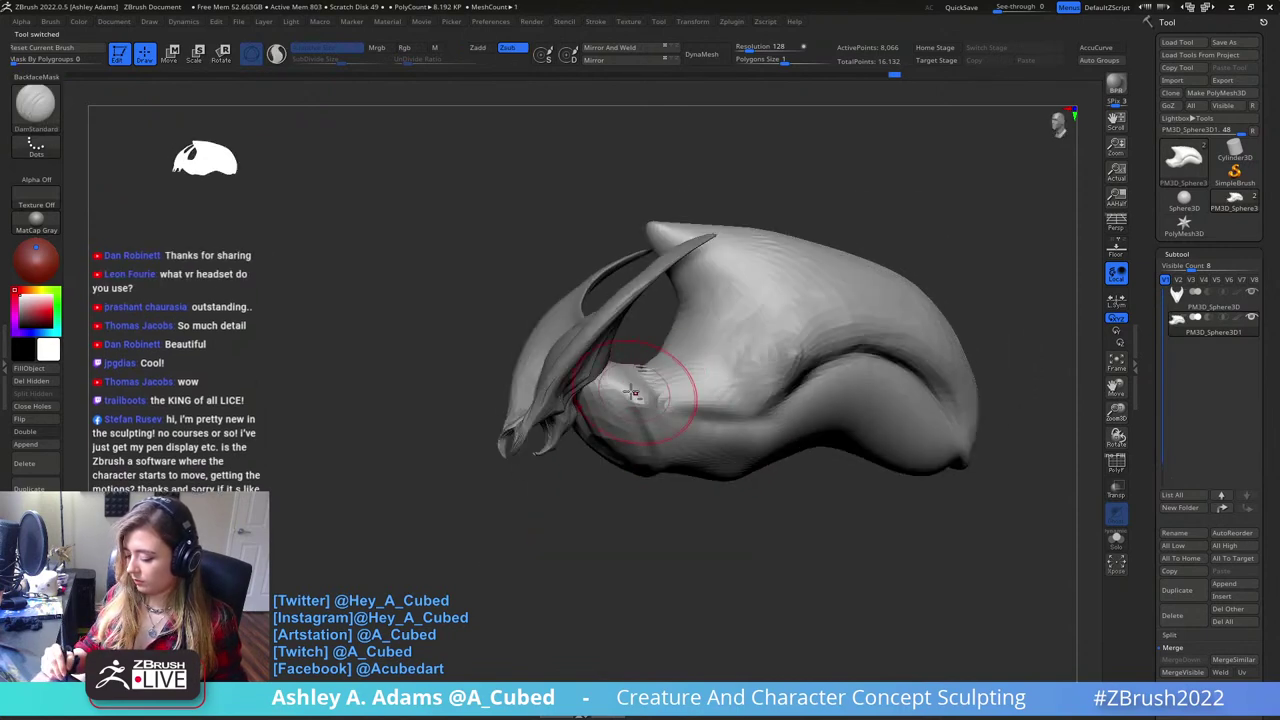
pyautogui.moveTo(634, 400); pyautogui.dragTo(671, 420)
# - Build up volume on the neck behind the head with the ClayBuildup brush
pyautogui.press('b')
pyautogui.press('c')
pyautogui.press('b')
pyautogui.moveTo(671, 420); pyautogui.dragTo(619, 378, button='right')
pyautogui.rightClick(568, 446)
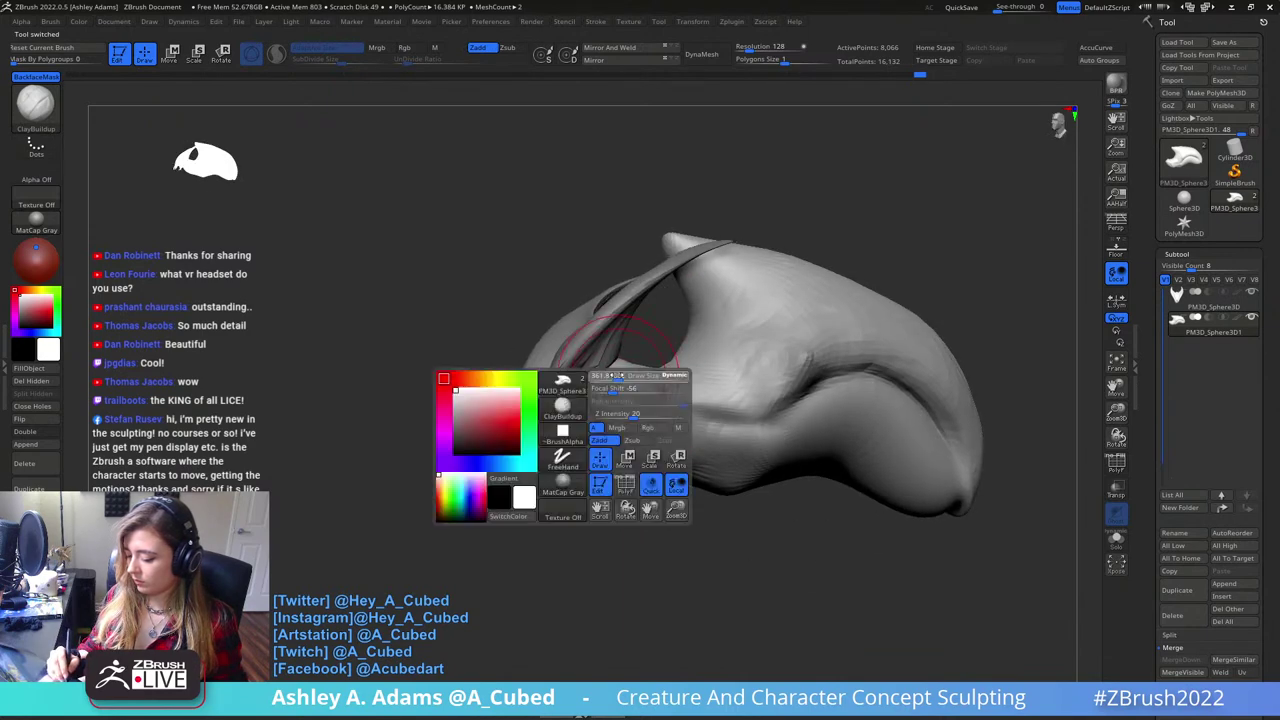
pyautogui.moveTo(568, 446)
pyautogui.mouseDown(button='right')
pyautogui.moveTo(692, 300)
pyautogui.moveTo(567, 360)
pyautogui.mouseUp(button='right')
# - Switch to the head subtool and pull the paired jaw hooks outward with the SnakeHook brush
pyautogui.press('b')
pyautogui.press('s')
pyautogui.press('h')
pyautogui.moveTo(785, 386)
pyautogui.mouseDown(button='right')
pyautogui.moveTo(571, 382)
pyautogui.moveTo(580, 449)
pyautogui.moveTo(600, 286)
pyautogui.moveTo(566, 372)
pyautogui.mouseUp(button='right')
pyautogui.moveTo(571, 368); pyautogui.dragTo(605, 360)
pyautogui.moveTo(578, 342)
pyautogui.mouseDown(button='right')
pyautogui.moveTo(615, 297)
pyautogui.moveTo(594, 217)
pyautogui.moveTo(557, 357)
pyautogui.moveTo(585, 330)
pyautogui.mouseUp(button='right')
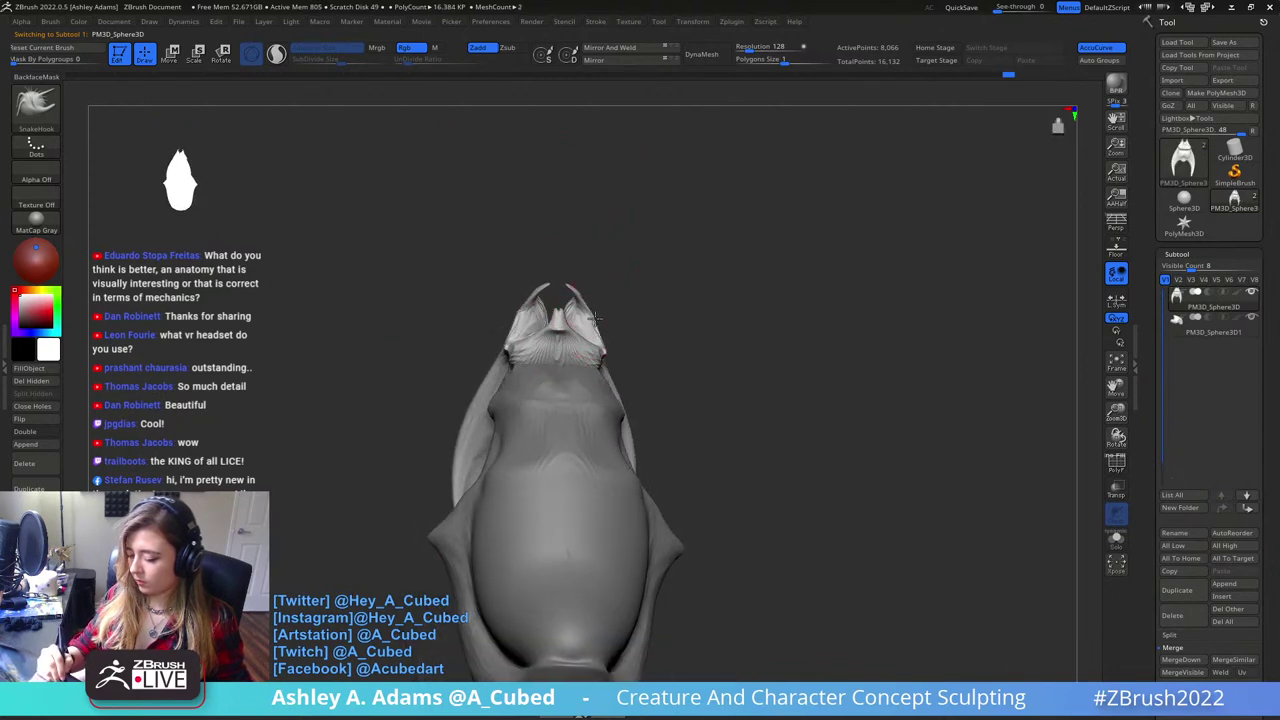
pyautogui.moveTo(593, 330)
pyautogui.mouseDown()
pyautogui.moveTo(598, 295)
pyautogui.moveTo(588, 302)
pyautogui.mouseUp()
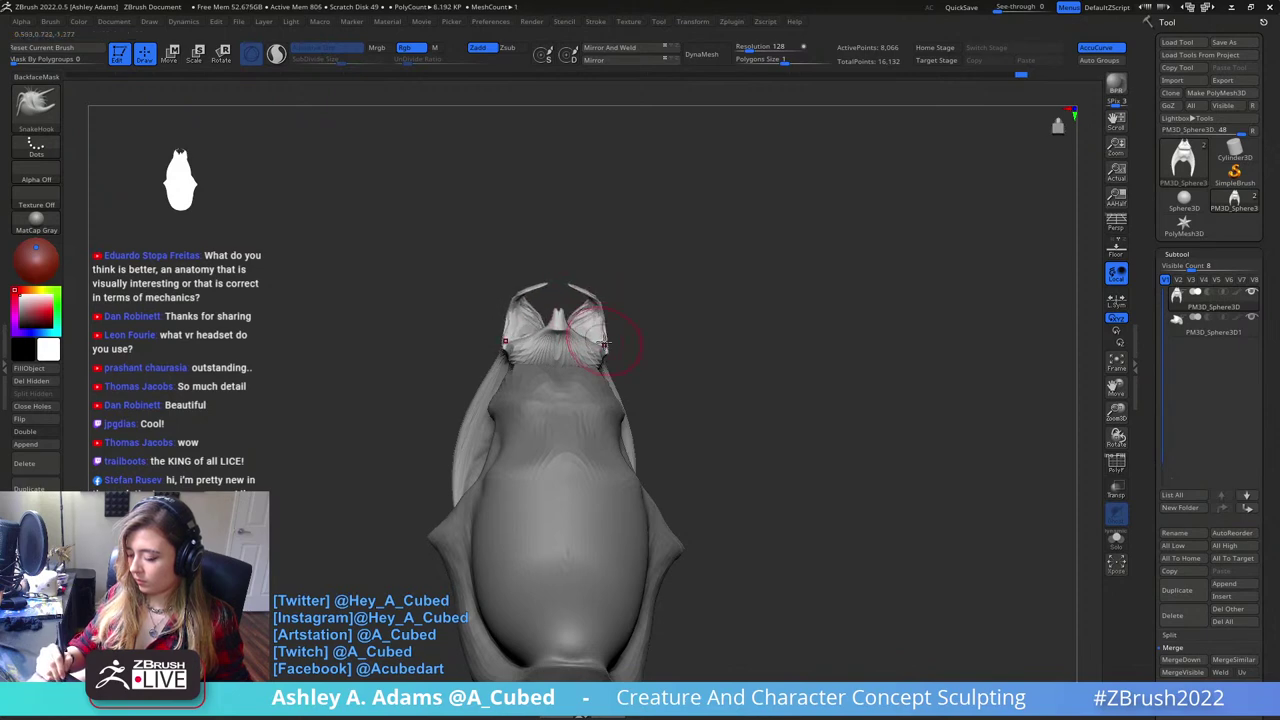
# - Select the Inflat brush and examine the creature's head and body from the side and front
pyautogui.moveTo(608, 335)
pyautogui.mouseDown(button='right')
pyautogui.moveTo(618, 300)
pyautogui.moveTo(620, 443)
pyautogui.moveTo(711, 394)
pyautogui.moveTo(702, 352)
pyautogui.mouseUp(button='right')
pyautogui.press('b')
pyautogui.press('i')
pyautogui.press('n')
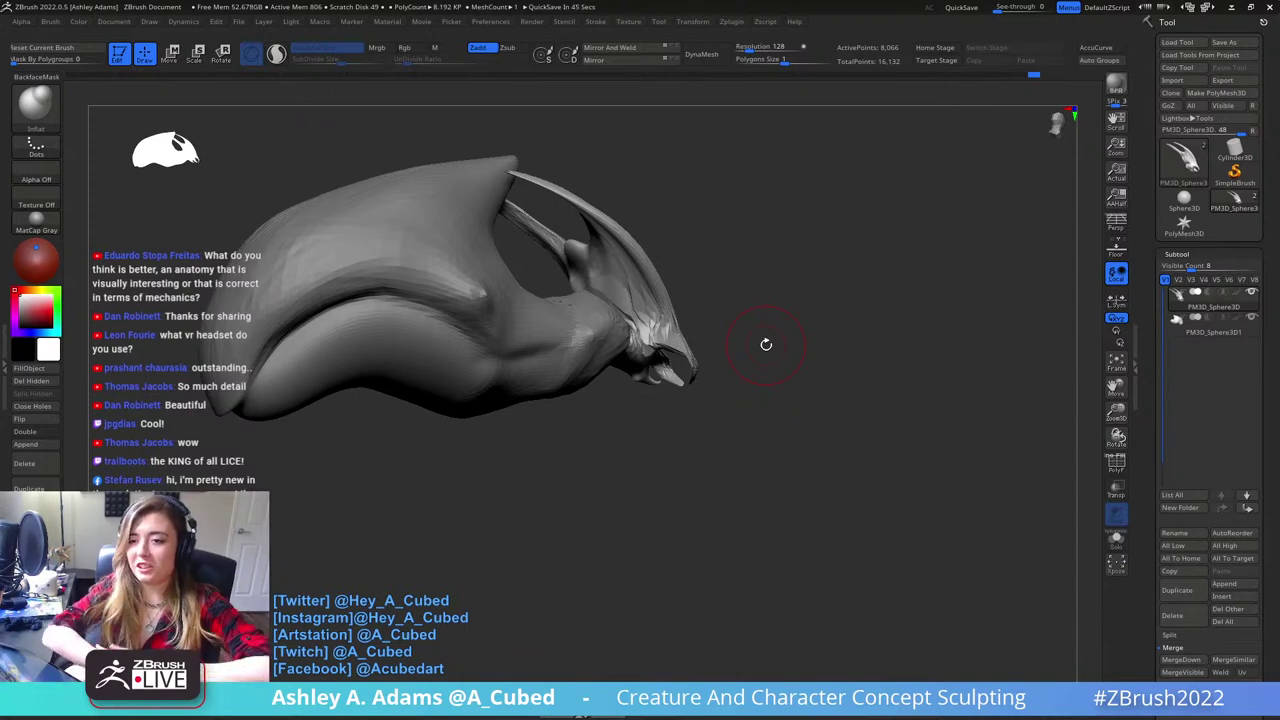
pyautogui.moveTo(841, 265); pyautogui.dragTo(728, 300)
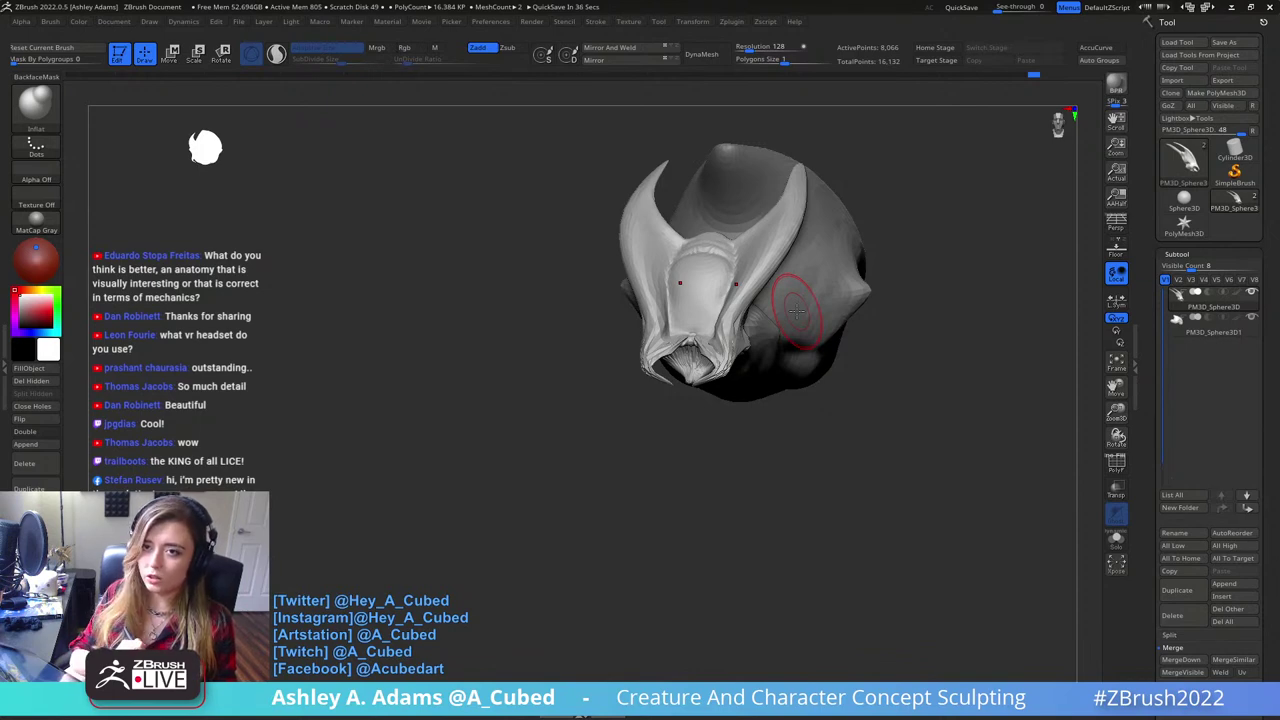
pyautogui.moveTo(925, 243)
pyautogui.mouseDown()
pyautogui.moveTo(816, 270)
pyautogui.moveTo(720, 372)
pyautogui.mouseUp()
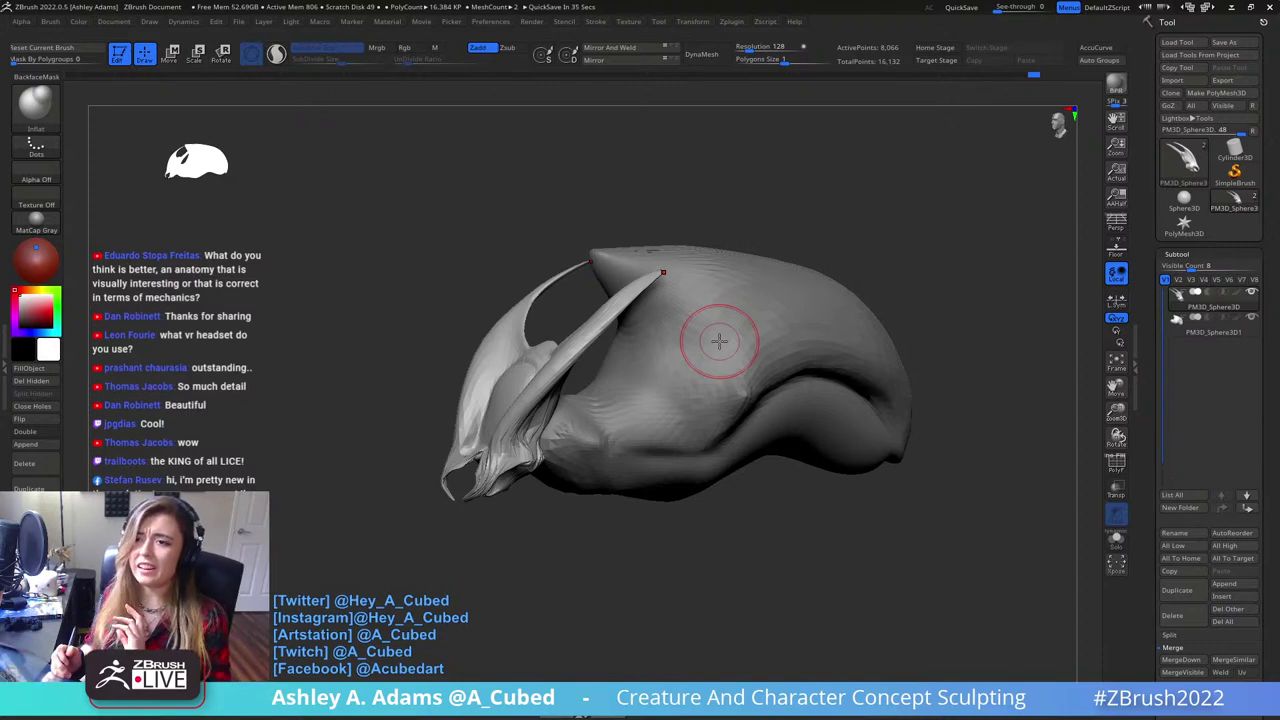
pyautogui.moveTo(757, 508); pyautogui.dragTo(787, 506)
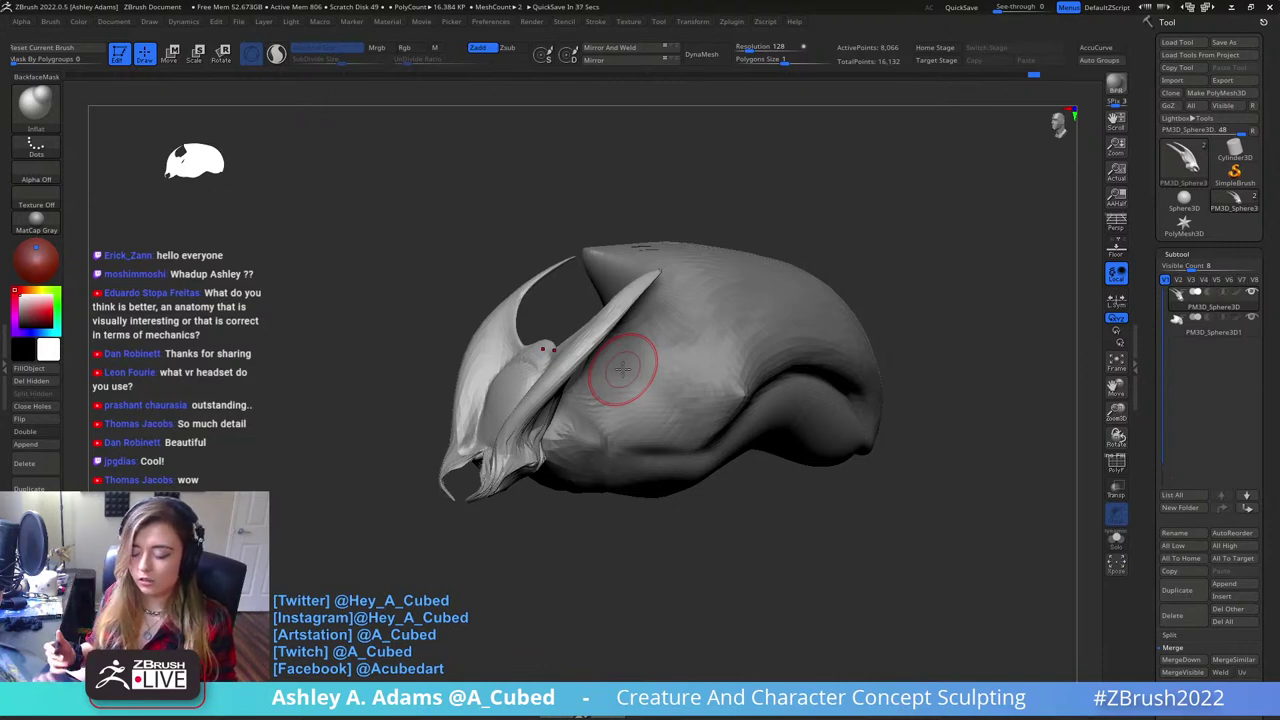
# - Select the body subtool, adjust the brush size and carve the side below the horn with DamStandard
pyautogui.moveTo(842, 388); pyautogui.dragTo(809, 366, button='right')
pyautogui.press('space')
pyautogui.moveTo(828, 388); pyautogui.dragTo(851, 389)
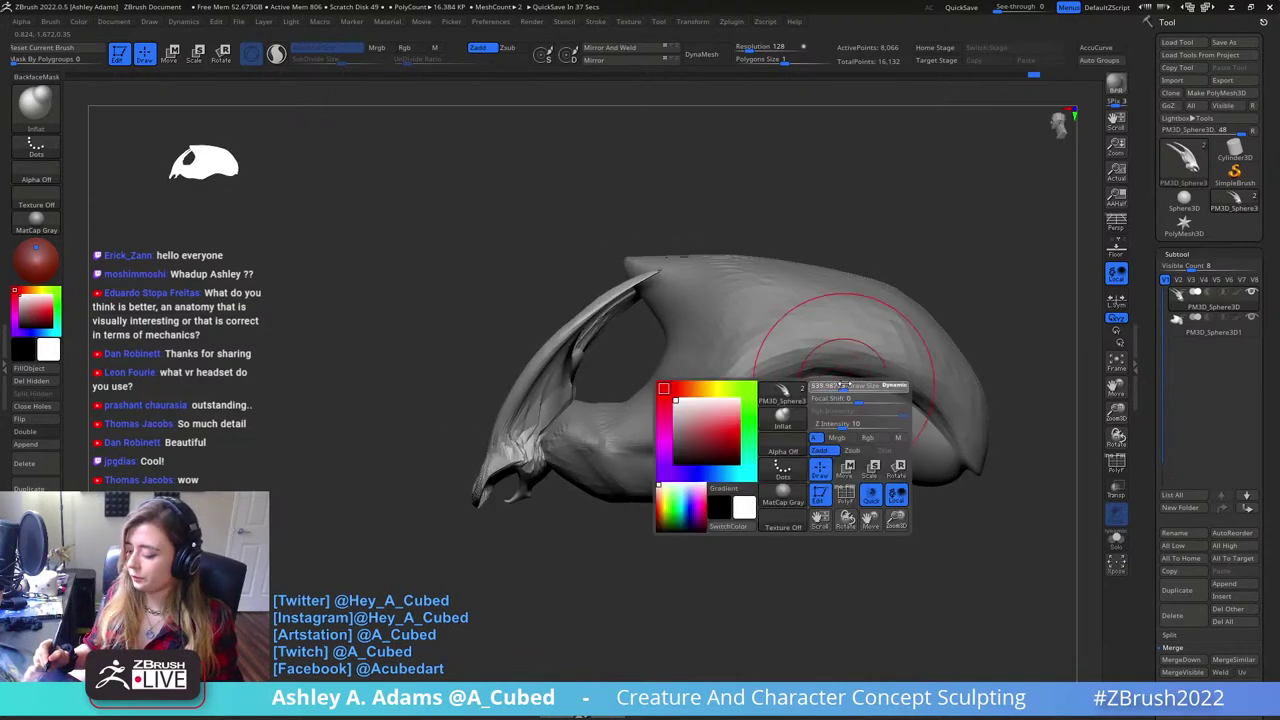
pyautogui.keyDown('alt'); pyautogui.click(735, 368); pyautogui.keyUp('alt')
pyautogui.press('space')
pyautogui.moveTo(742, 387); pyautogui.dragTo(708, 387)
pyautogui.moveTo(677, 383); pyautogui.dragTo(703, 374, button='right')
pyautogui.press('b')
pyautogui.press('d')
pyautogui.press('s')
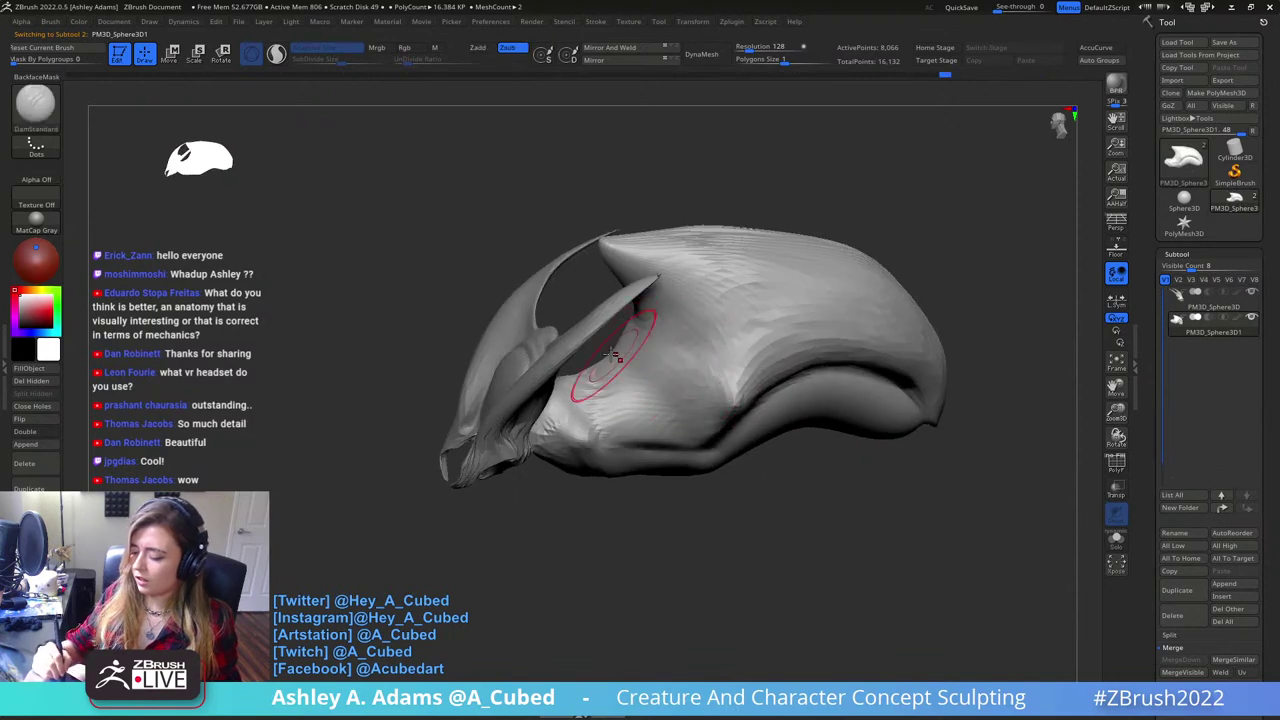
# - Add clay to the body's flank between the neck and the side spike with ClayBuildup
pyautogui.press('b')
pyautogui.press('c')
pyautogui.press('b')
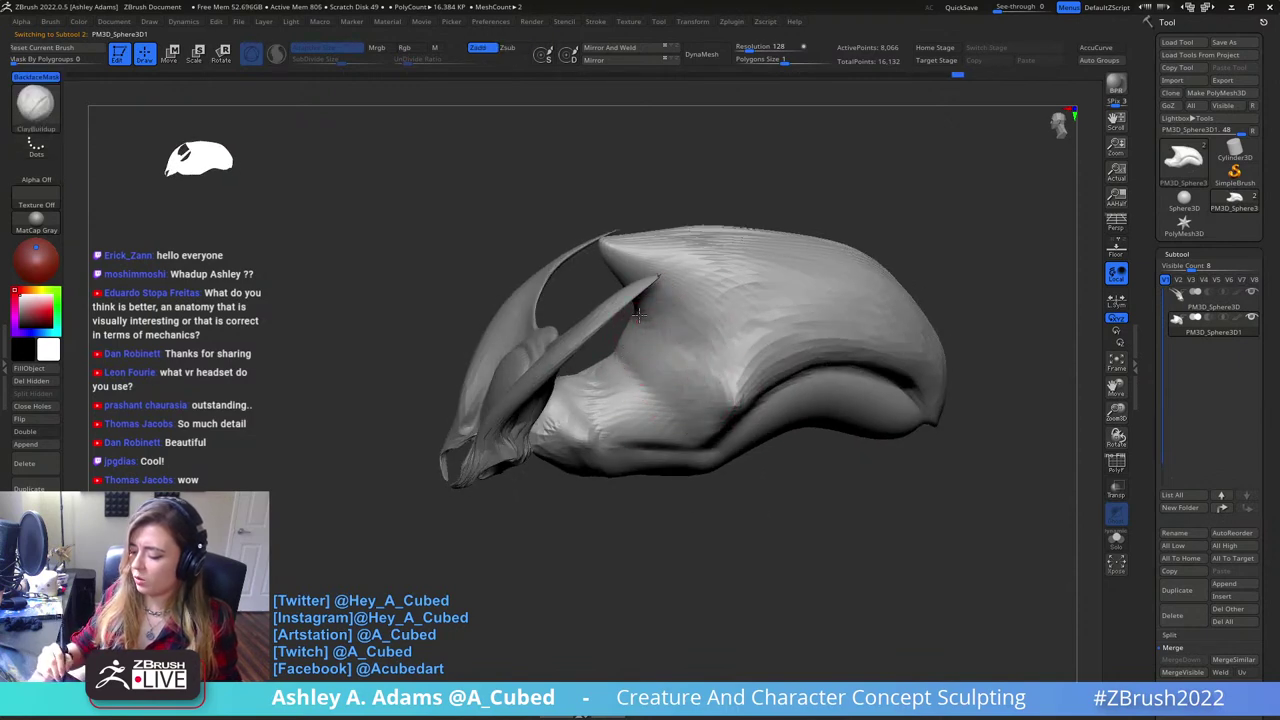
pyautogui.moveTo(653, 378)
pyautogui.mouseDown()
pyautogui.moveTo(634, 362)
pyautogui.moveTo(635, 373)
pyautogui.moveTo(670, 345)
pyautogui.moveTo(681, 379)
pyautogui.mouseUp()
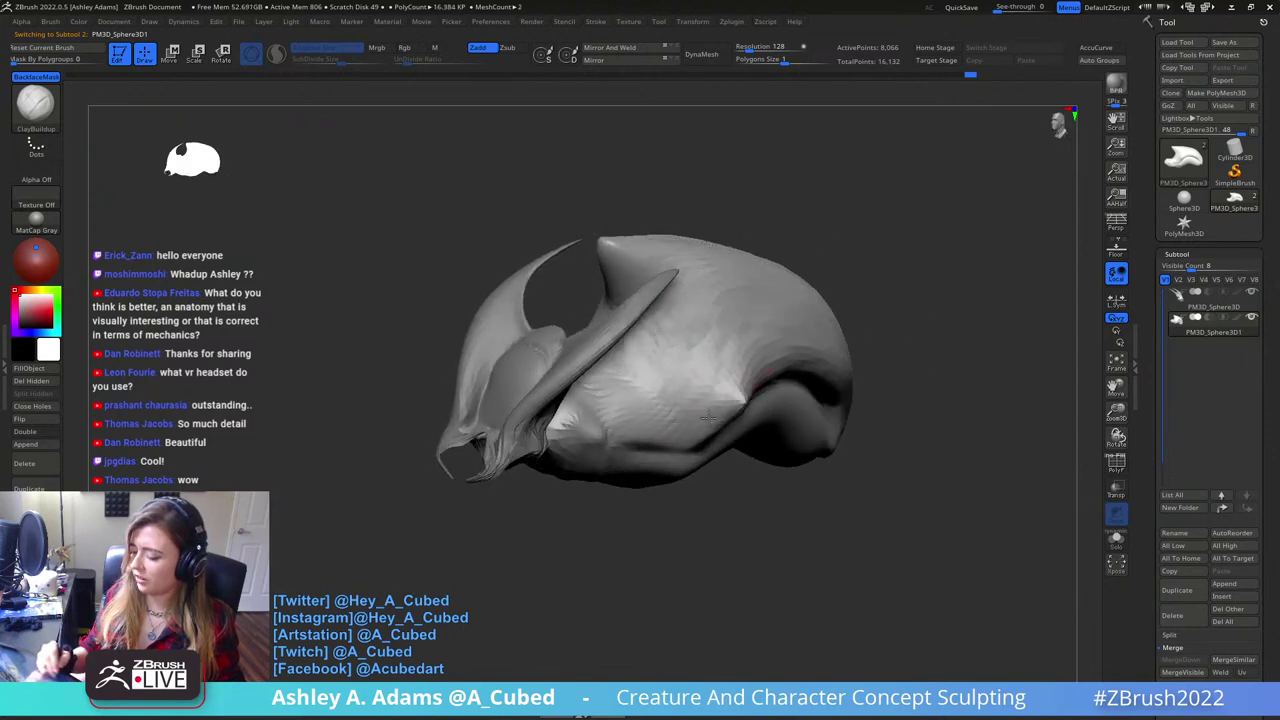
# - Pull the upper edge of the neck up behind the head with the SnakeHook brush
pyautogui.press('b')
pyautogui.press('s')
pyautogui.press('h')
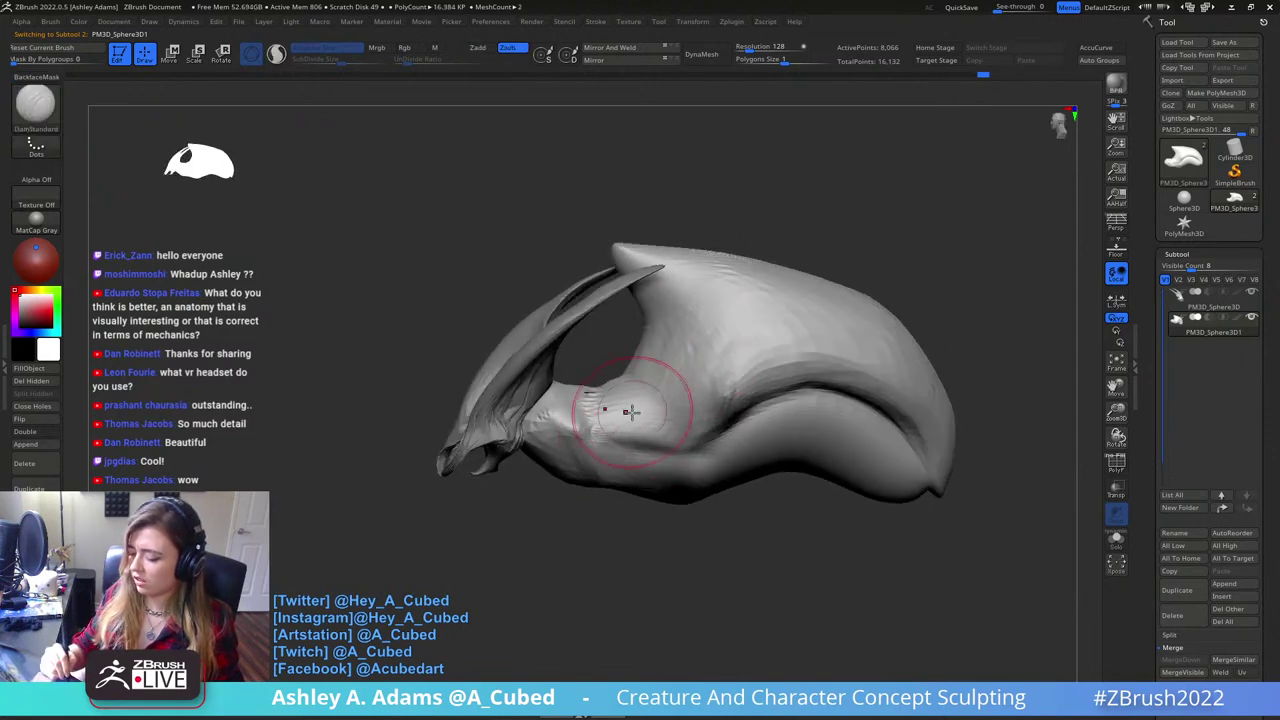
pyautogui.moveTo(629, 388); pyautogui.dragTo(606, 366)
pyautogui.moveTo(614, 376); pyautogui.dragTo(616, 341, button='right')
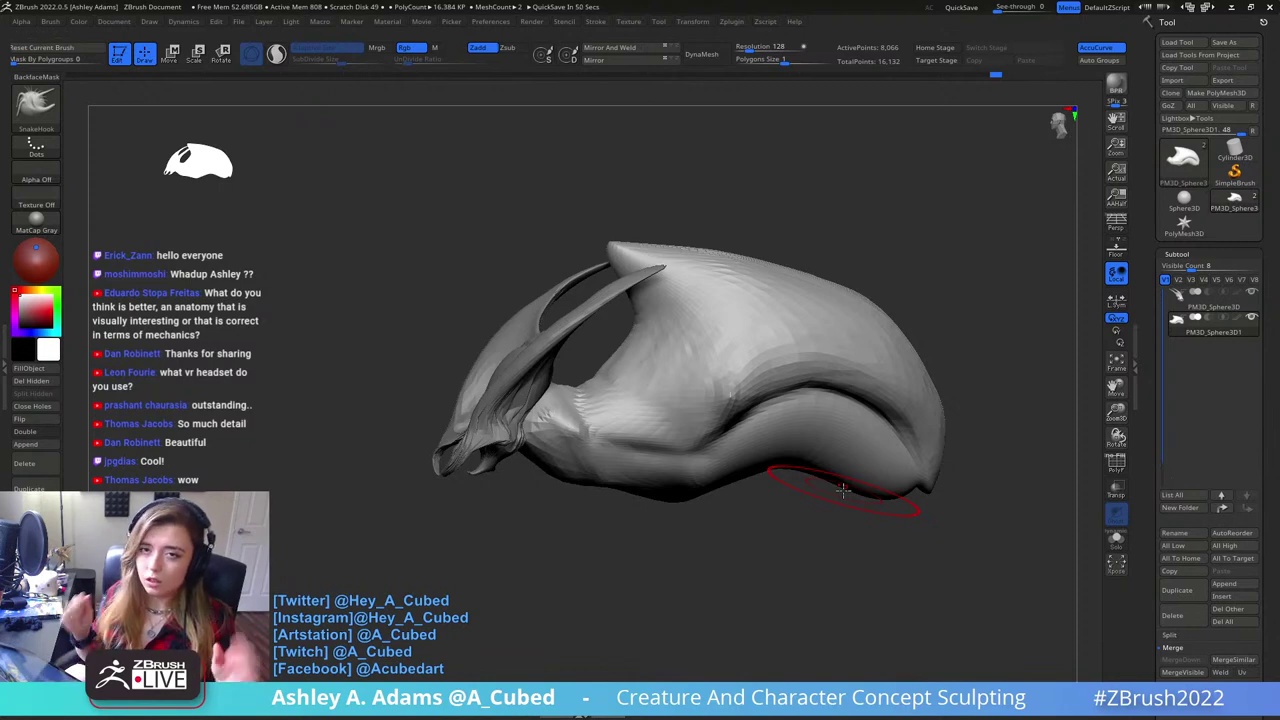
# - Adjust the smoothing brush size and build up the body's side and underside with ClayBuildup
pyautogui.moveTo(904, 322); pyautogui.dragTo(877, 371, button='right')
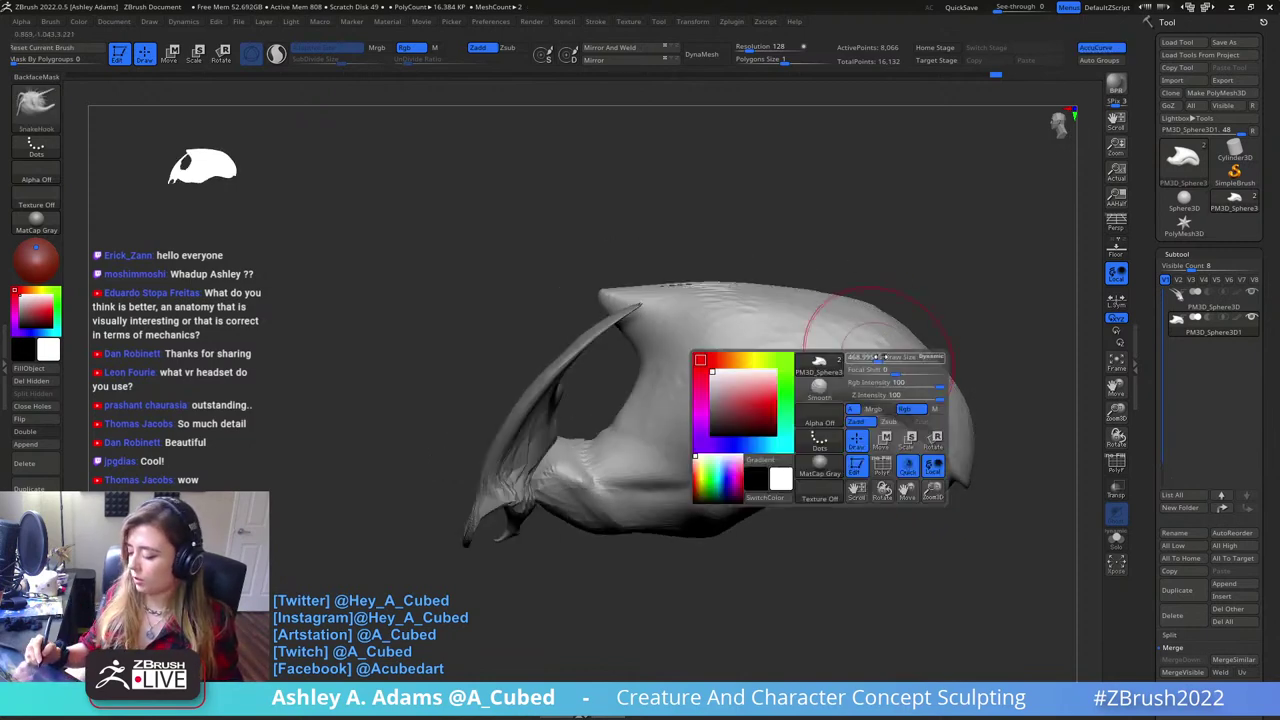
pyautogui.moveTo(716, 420)
pyautogui.mouseDown(button='right')
pyautogui.moveTo(684, 450)
pyautogui.moveTo(790, 430)
pyautogui.mouseUp(button='right')
pyautogui.press('b')
pyautogui.press('c')
pyautogui.press('b')
pyautogui.moveTo(702, 414)
pyautogui.mouseDown()
pyautogui.moveTo(716, 416)
pyautogui.moveTo(684, 382)
pyautogui.mouseUp()
pyautogui.moveTo(690, 400)
pyautogui.mouseDown(button='right')
pyautogui.moveTo(860, 405)
pyautogui.moveTo(586, 357)
pyautogui.moveTo(543, 429)
pyautogui.moveTo(490, 412)
pyautogui.mouseUp(button='right')
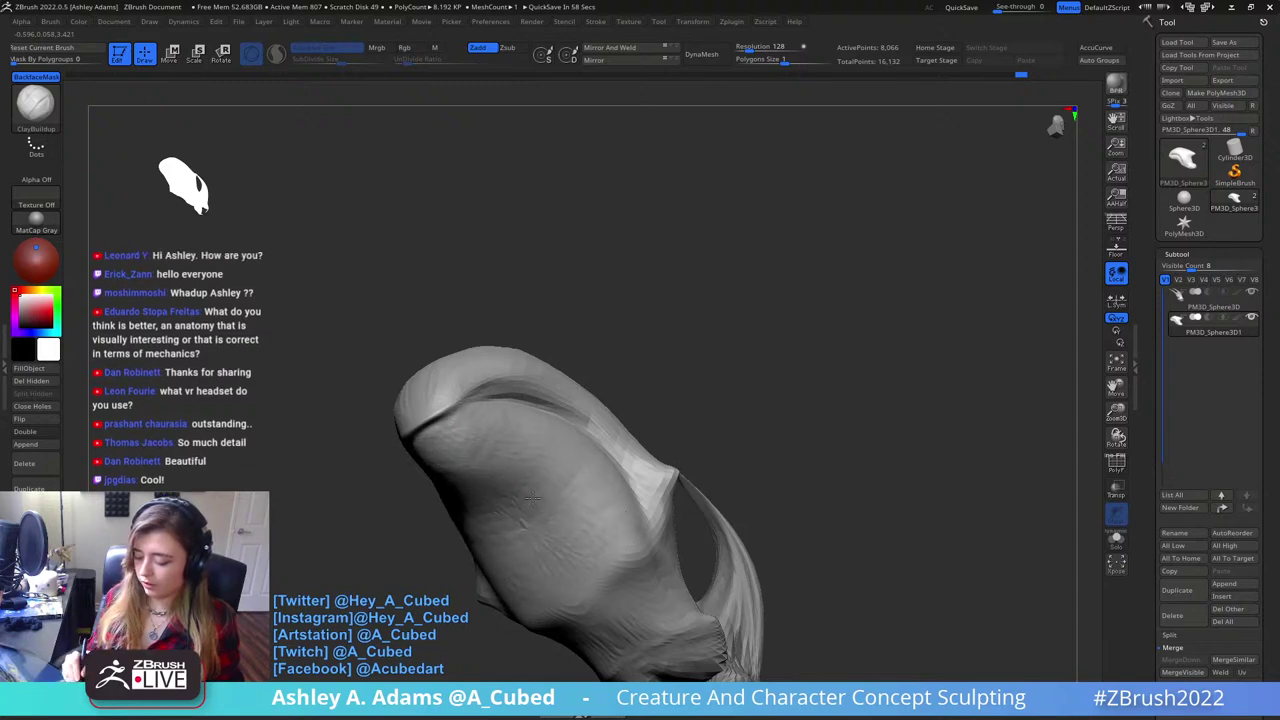
# - Deepen the crease running from the side spike toward the neck with the DamStandard brush
pyautogui.moveTo(481, 429)
pyautogui.mouseDown(button='right')
pyautogui.moveTo(650, 382)
pyautogui.moveTo(644, 297)
pyautogui.mouseUp(button='right')
pyautogui.press('b')
pyautogui.press('d')
pyautogui.press('s')
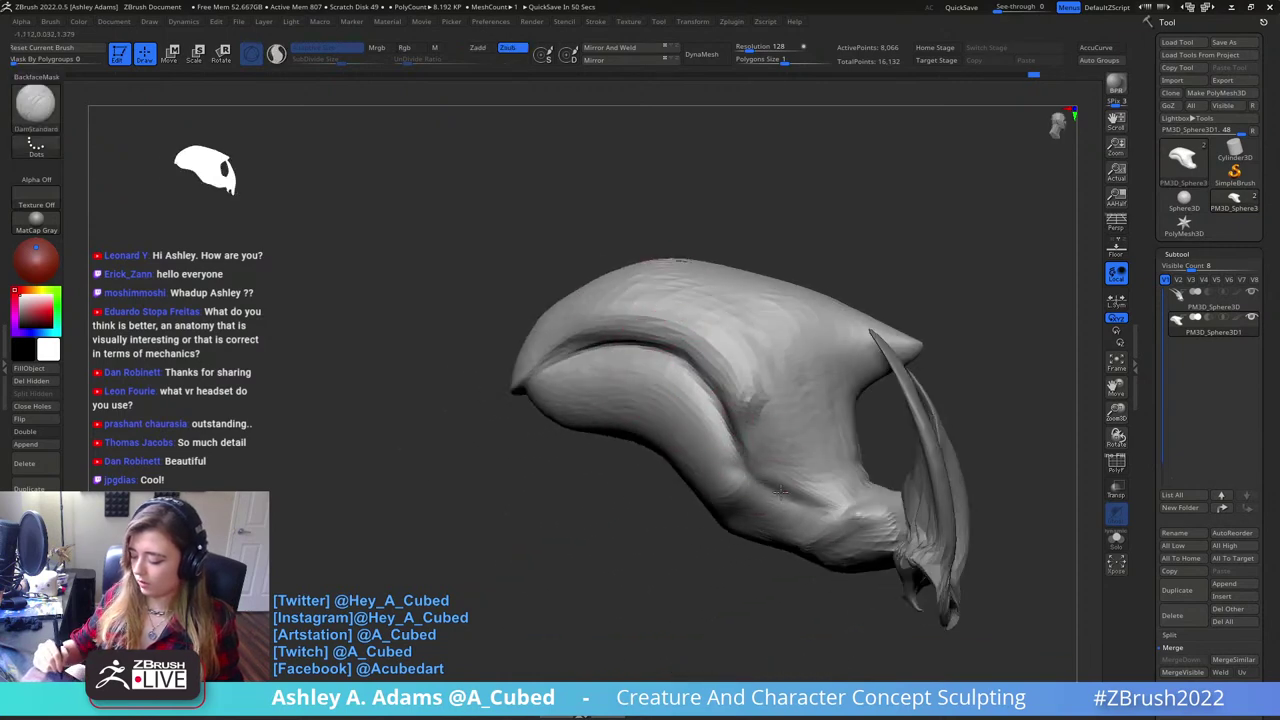
pyautogui.moveTo(805, 432)
pyautogui.mouseDown(button='right')
pyautogui.moveTo(771, 410)
pyautogui.moveTo(743, 452)
pyautogui.mouseUp(button='right')
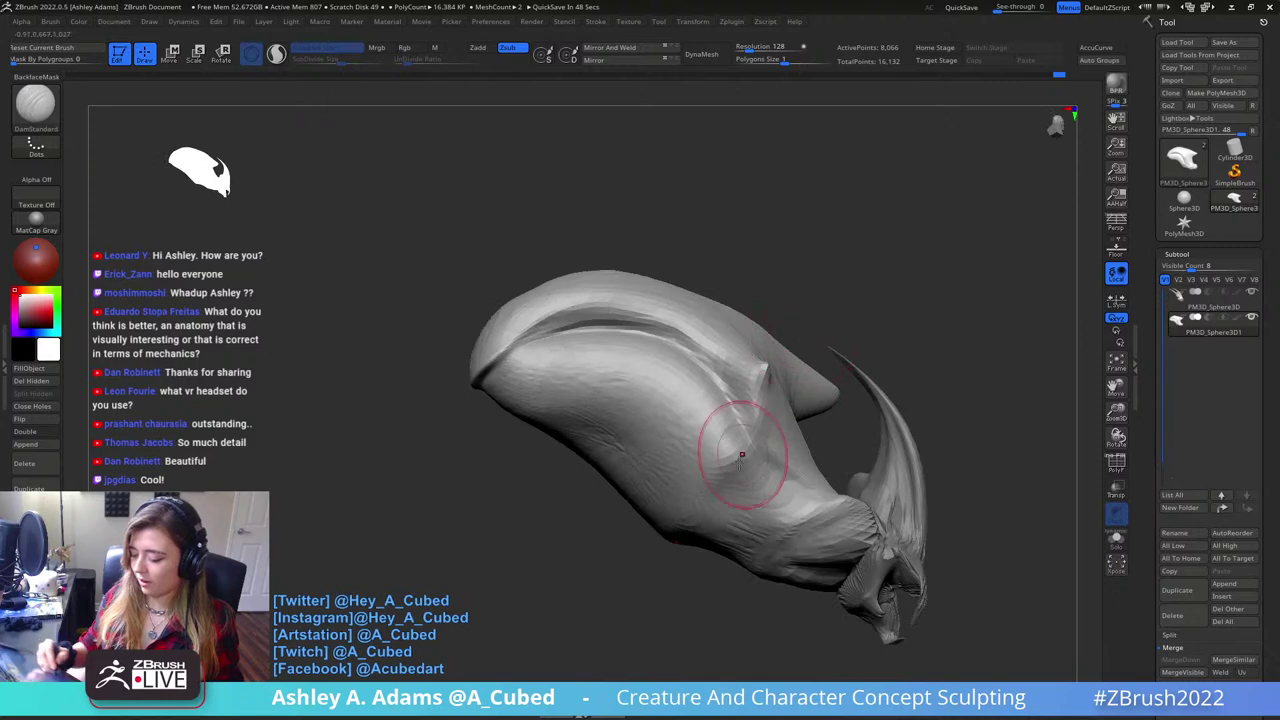
# - Fill out the form below the side spike and crease with the ClayBuildup brush
pyautogui.press('b')
pyautogui.press('c')
pyautogui.press('b')
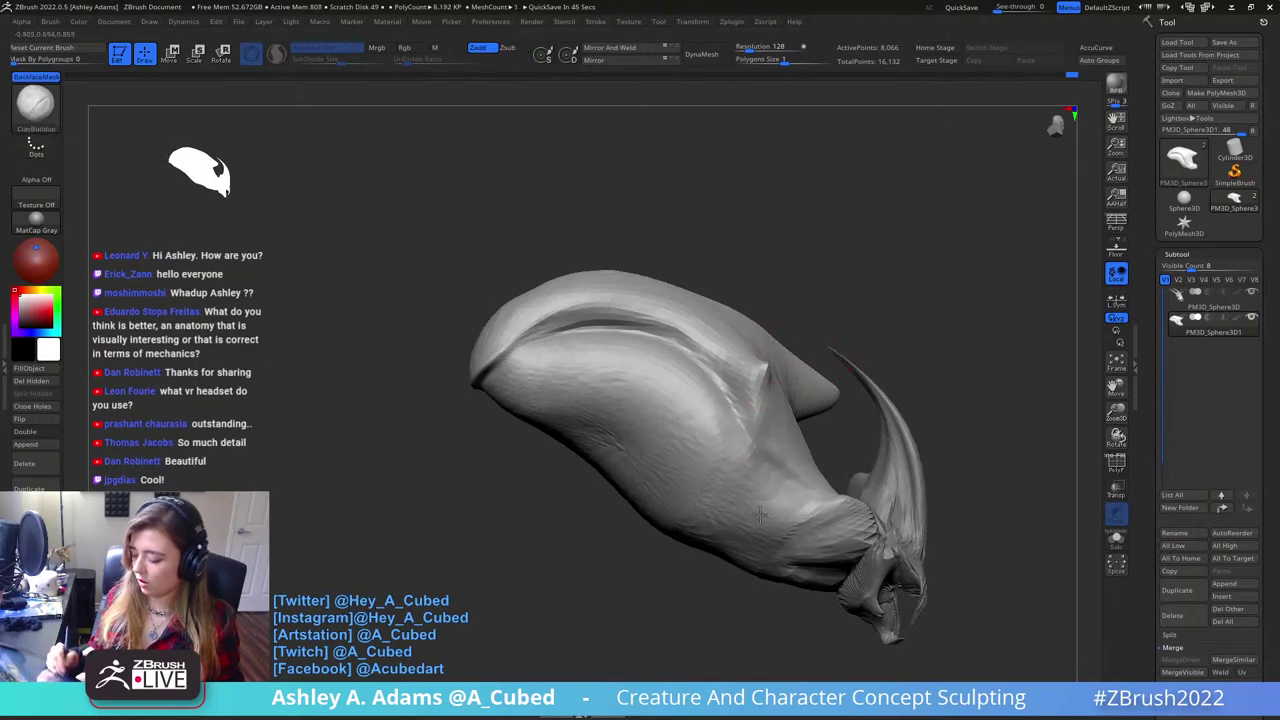
pyautogui.moveTo(740, 437)
pyautogui.mouseDown(button='right')
pyautogui.moveTo(751, 464)
pyautogui.moveTo(749, 405)
pyautogui.mouseUp(button='right')
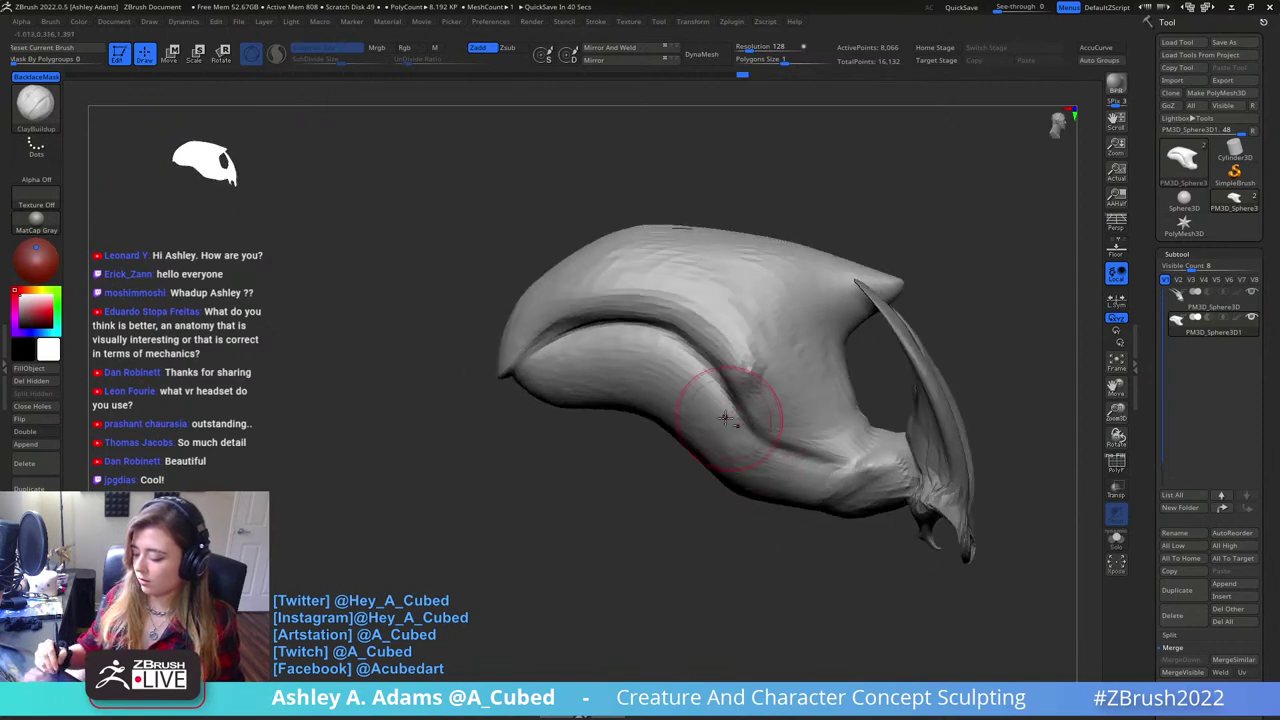
# - Resize the ClayBuildup brush and build up the rear of the shell above the side groove
pyautogui.press('space')
pyautogui.moveTo(700, 421); pyautogui.dragTo(714, 421)
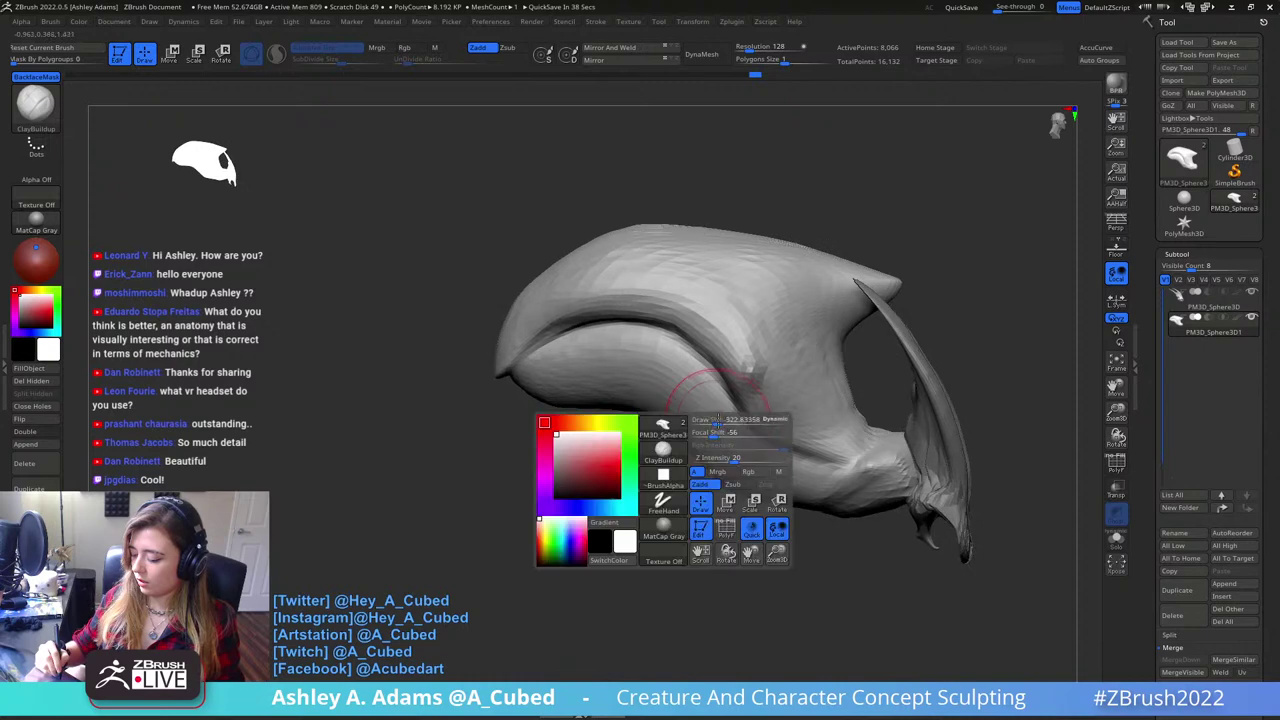
pyautogui.moveTo(694, 451); pyautogui.dragTo(671, 373, button='right')
pyautogui.moveTo(622, 412)
pyautogui.mouseDown()
pyautogui.moveTo(631, 374)
pyautogui.moveTo(602, 366)
pyautogui.moveTo(508, 409)
pyautogui.mouseUp()
pyautogui.moveTo(625, 368)
pyautogui.mouseDown()
pyautogui.moveTo(568, 430)
pyautogui.moveTo(571, 343)
pyautogui.moveTo(545, 388)
pyautogui.mouseUp()
pyautogui.moveTo(625, 385)
pyautogui.keyDown('ctrl'); pyautogui.mouseDown(button='right')
pyautogui.moveTo(661, 311)
pyautogui.moveTo(760, 362)
pyautogui.mouseUp(button='right'); pyautogui.keyUp('ctrl')
pyautogui.keyDown('ctrl'); pyautogui.moveTo(700, 350); pyautogui.dragTo(680, 440, button='right'); pyautogui.keyUp('ctrl')
pyautogui.moveTo(602, 375)
pyautogui.mouseDown()
pyautogui.moveTo(640, 440)
pyautogui.moveTo(596, 425)
pyautogui.mouseUp()
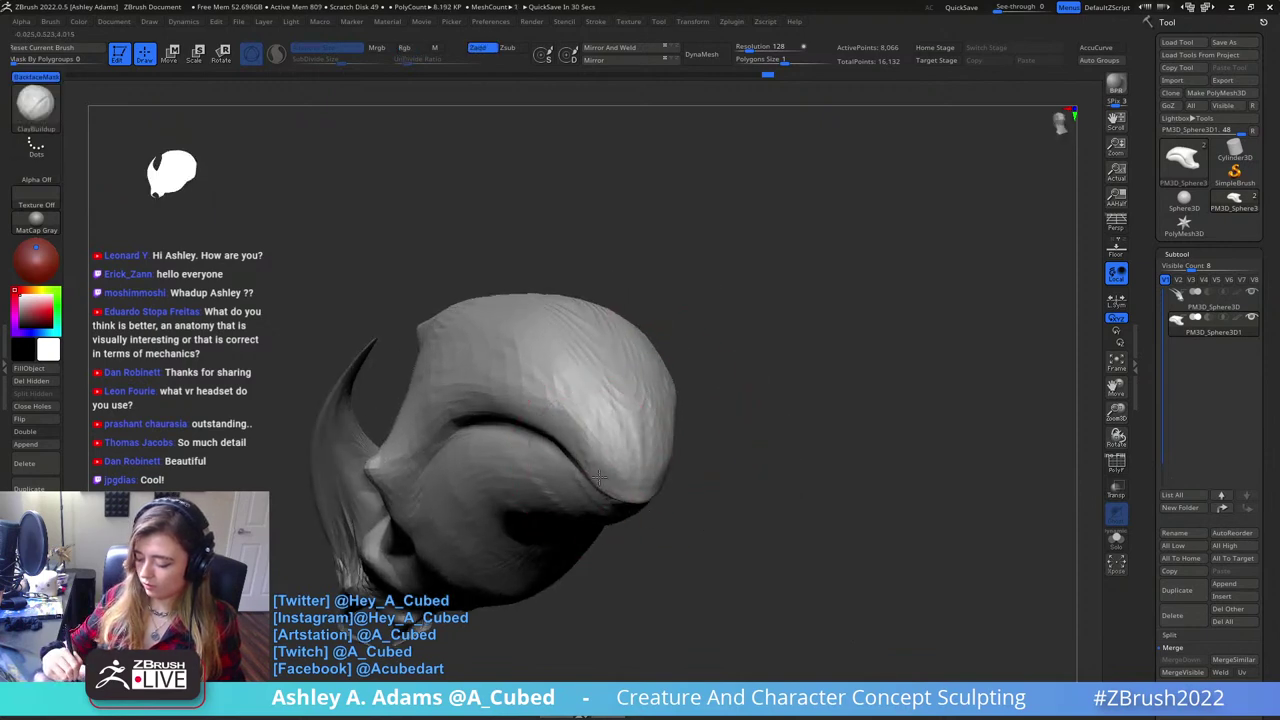
pyautogui.moveTo(611, 481)
pyautogui.mouseDown()
pyautogui.moveTo(606, 383)
pyautogui.moveTo(600, 428)
pyautogui.mouseUp()
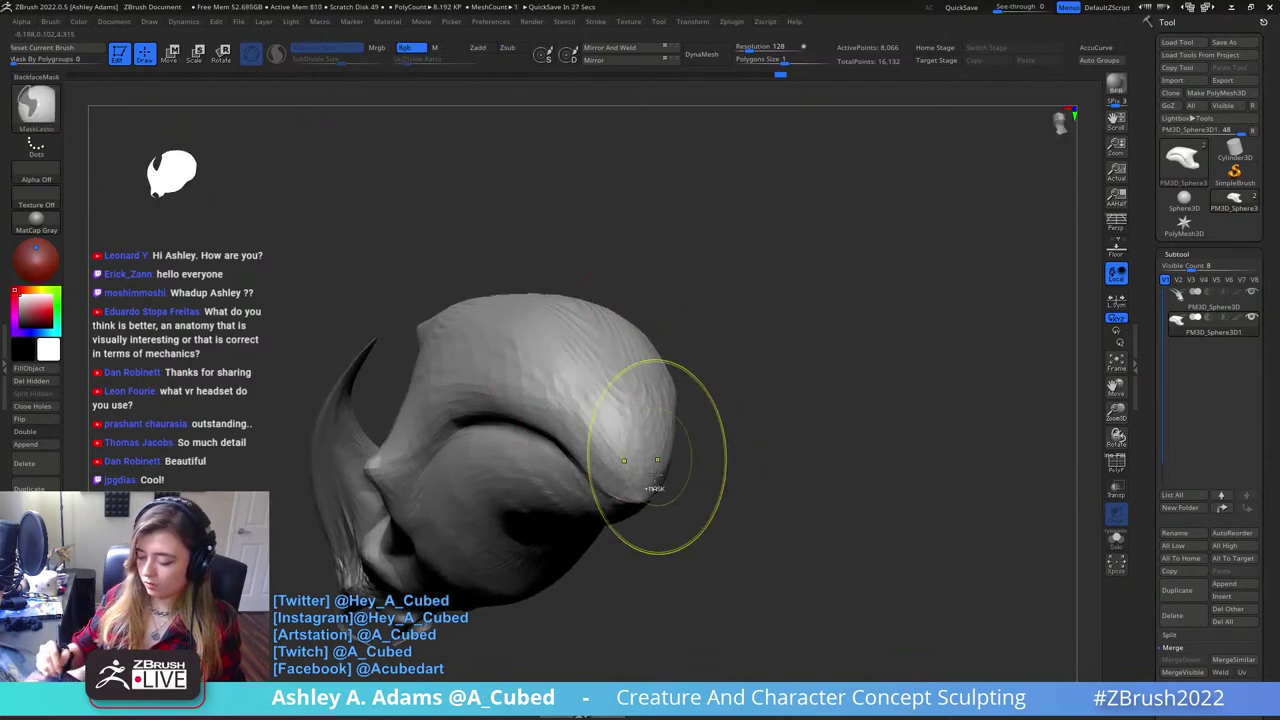
# - Examine the body's rear shell, side groove and overall silhouette from the back and side
pyautogui.keyDown('ctrl'); pyautogui.moveTo(657, 437); pyautogui.dragTo(650, 360, button='right'); pyautogui.keyUp('ctrl')
pyautogui.moveTo(650, 360)
pyautogui.mouseDown(button='right')
pyautogui.moveTo(646, 434)
pyautogui.moveTo(665, 428)
pyautogui.mouseUp(button='right')
pyautogui.keyDown('alt'); pyautogui.moveTo(665, 428); pyautogui.dragTo(802, 412, button='right'); pyautogui.keyUp('alt')
pyautogui.keyDown('ctrl'); pyautogui.moveTo(740, 345); pyautogui.dragTo(735, 425, button='right'); pyautogui.keyUp('ctrl')
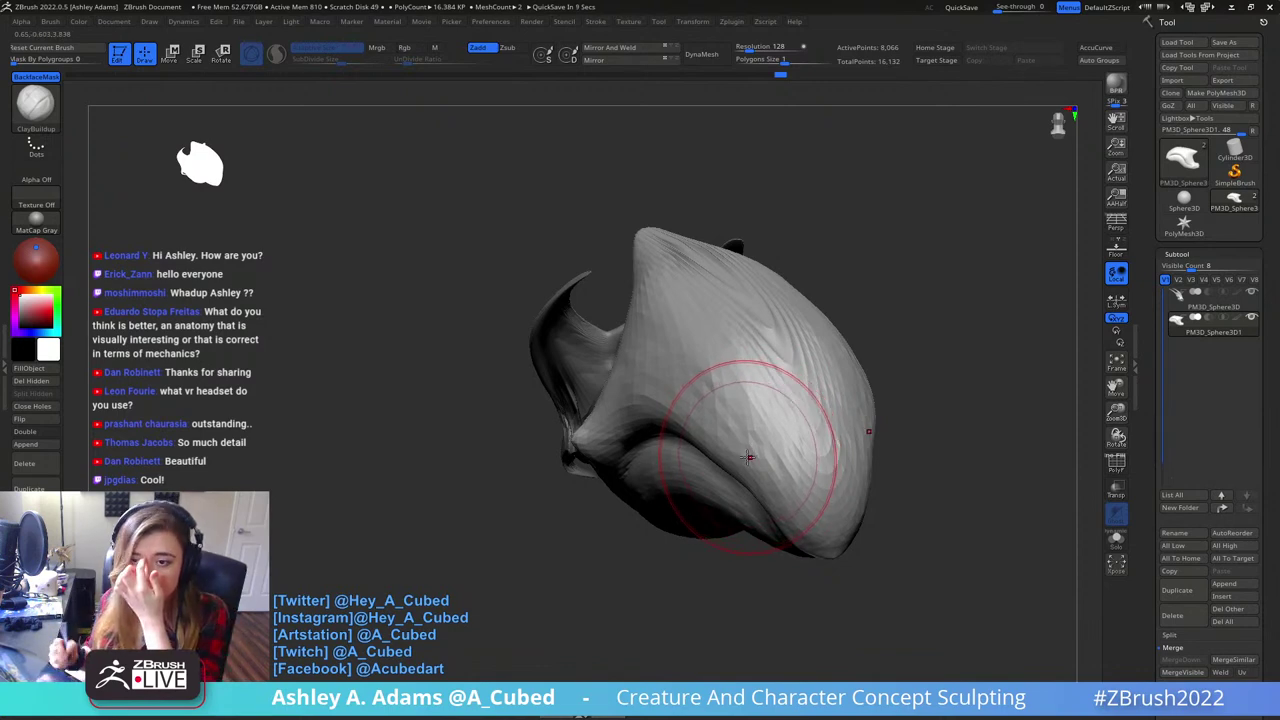
pyautogui.moveTo(749, 453); pyautogui.dragTo(794, 474, button='right')
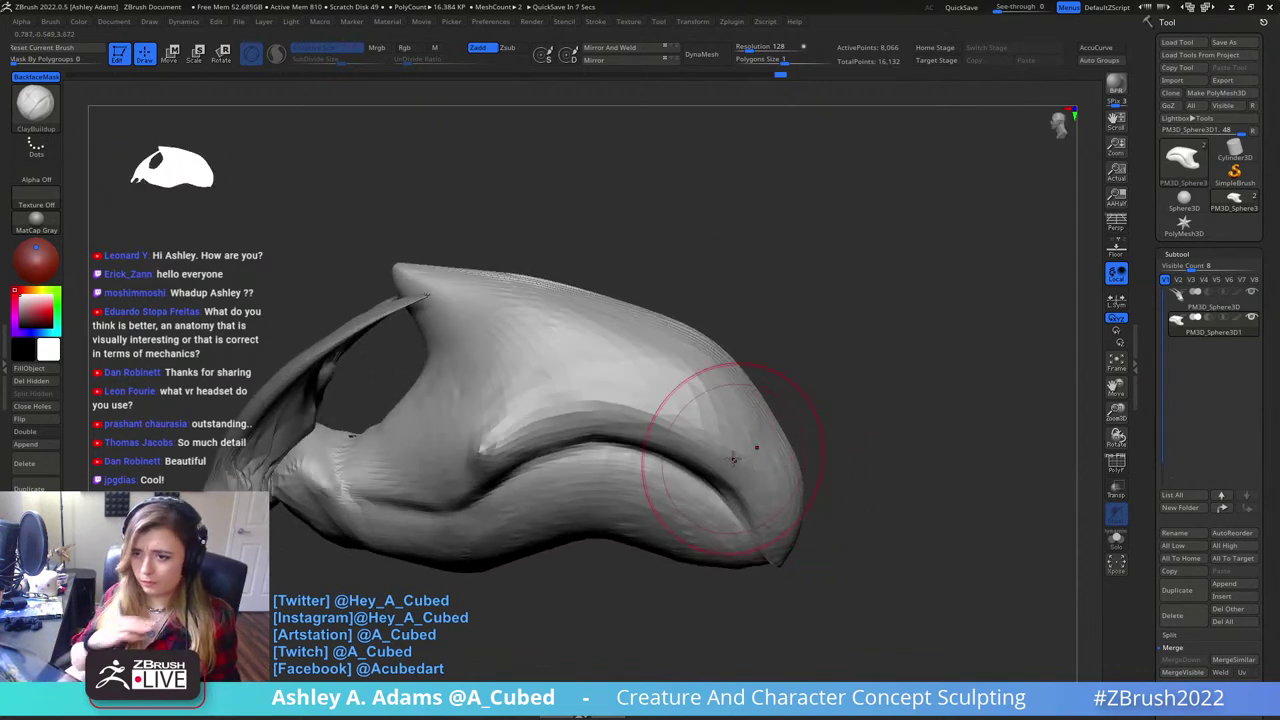
pyautogui.keyDown('alt'); pyautogui.moveTo(624, 404); pyautogui.dragTo(784, 387, button='right'); pyautogui.keyUp('alt')
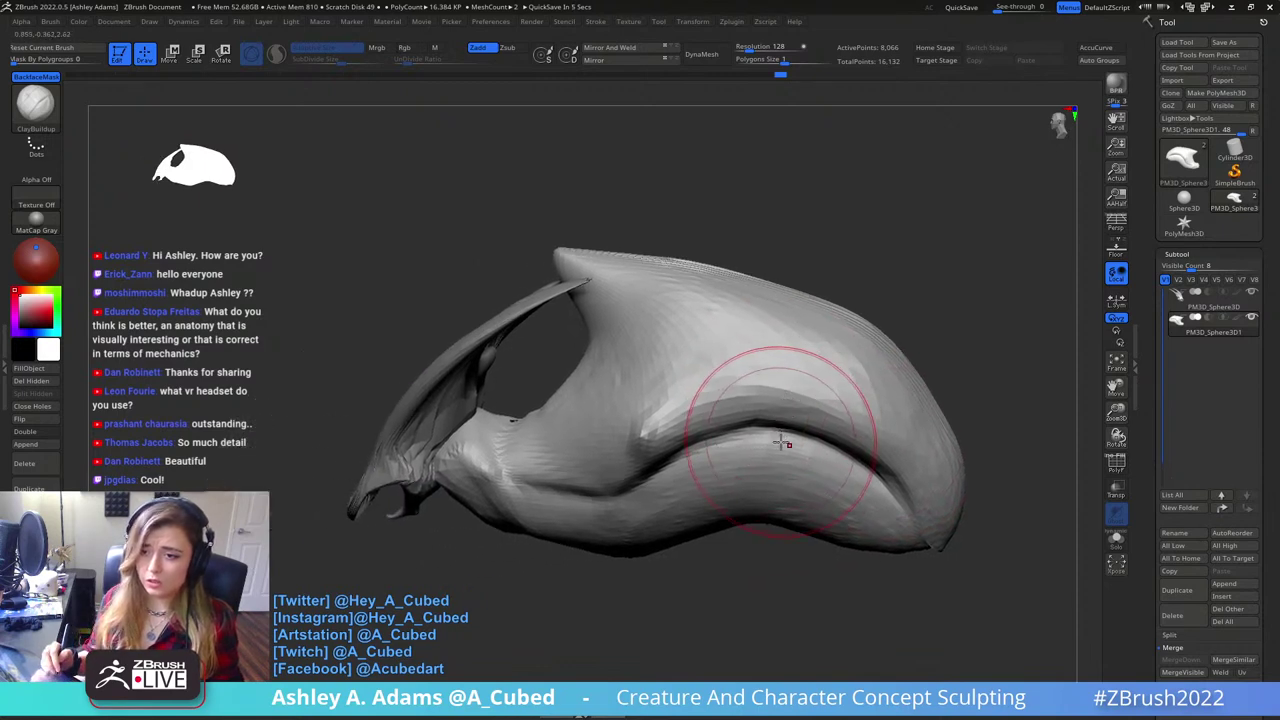
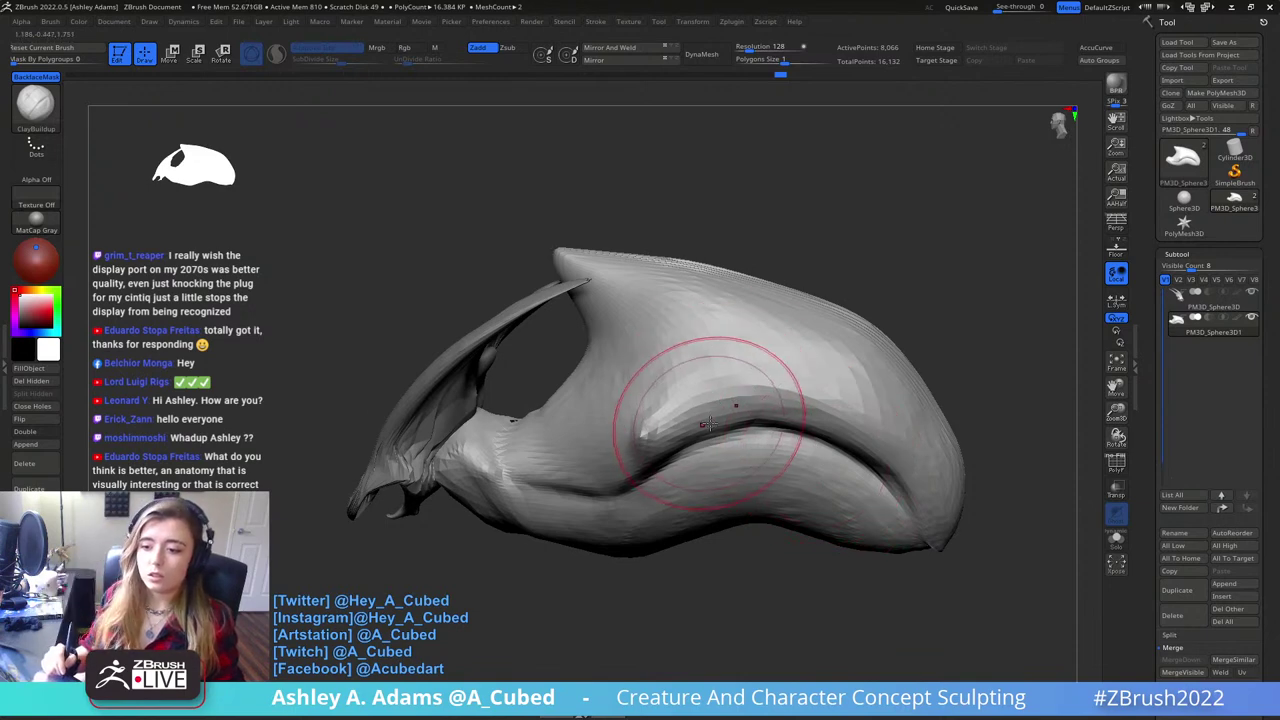
pyautogui.moveTo(734, 403)
pyautogui.mouseDown(button='right')
pyautogui.moveTo(646, 406)
pyautogui.moveTo(728, 434)
pyautogui.moveTo(740, 398)
pyautogui.mouseUp(button='right')
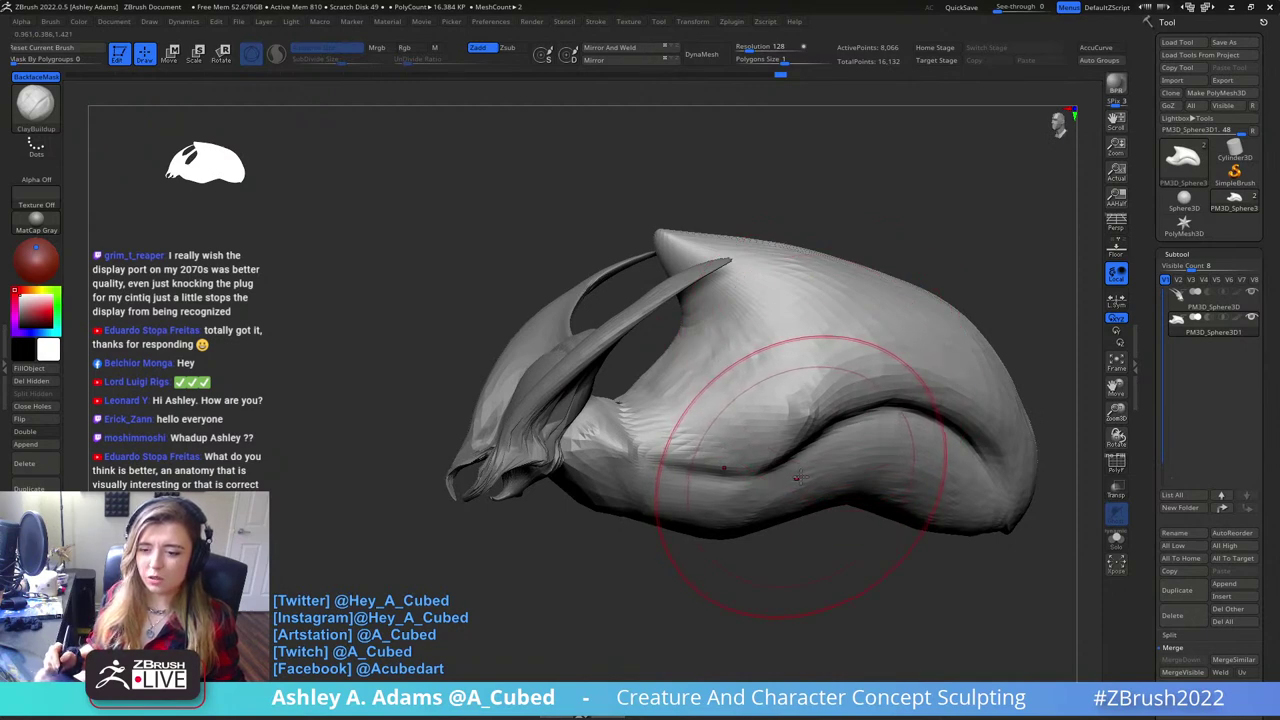
pyautogui.moveTo(797, 477)
pyautogui.mouseDown()
pyautogui.moveTo(737, 409)
pyautogui.moveTo(729, 343)
pyautogui.mouseUp()
pyautogui.keyDown('ctrl'); pyautogui.moveTo(752, 440); pyautogui.dragTo(762, 390, button='right'); pyautogui.keyUp('ctrl')
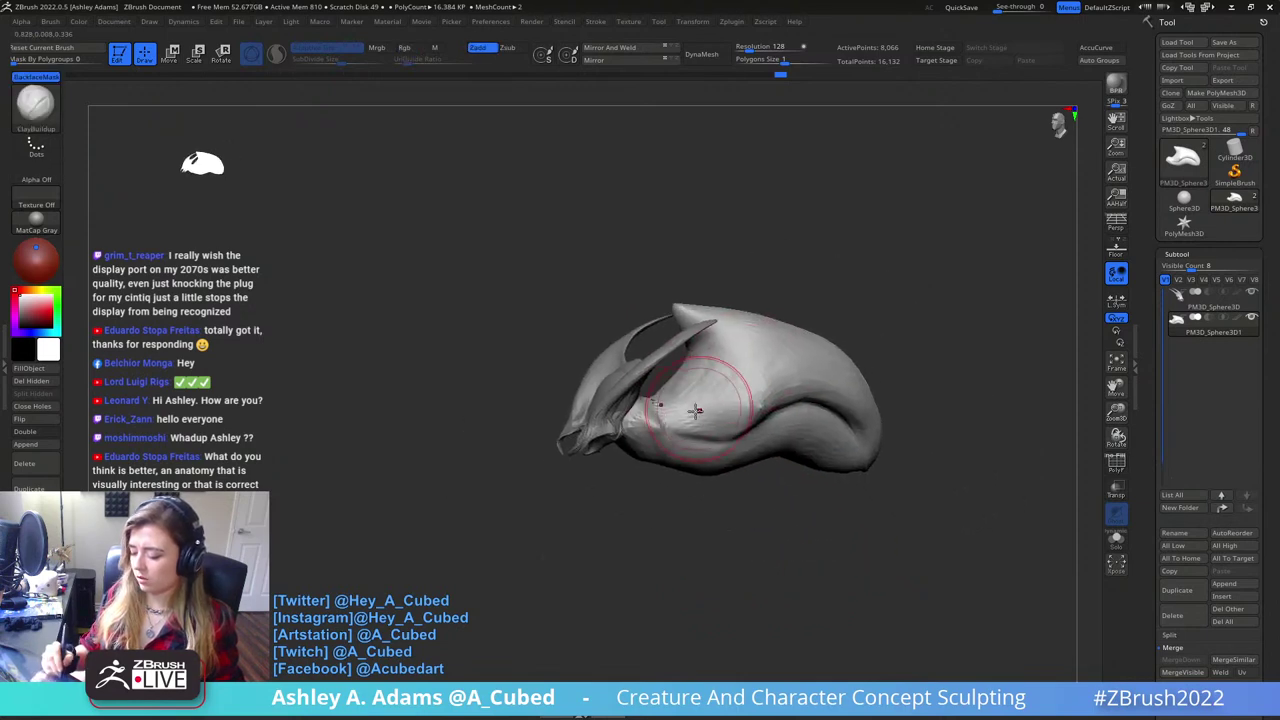
# - Select the body subtool and pull the front end of the neck upward behind the head with SnakeHook
pyautogui.keyDown('alt'); pyautogui.click(637, 404); pyautogui.keyUp('alt')
pyautogui.keyDown('ctrl'); pyautogui.moveTo(640, 406); pyautogui.dragTo(686, 408, button='right'); pyautogui.keyUp('ctrl')
pyautogui.keyDown('alt'); pyautogui.click(652, 400); pyautogui.keyUp('alt')
pyautogui.press('b')
pyautogui.press('s')
pyautogui.press('h')
pyautogui.moveTo(650, 398)
pyautogui.mouseDown()
pyautogui.moveTo(661, 382)
pyautogui.moveTo(668, 394)
pyautogui.moveTo(680, 385)
pyautogui.moveTo(669, 378)
pyautogui.mouseUp()
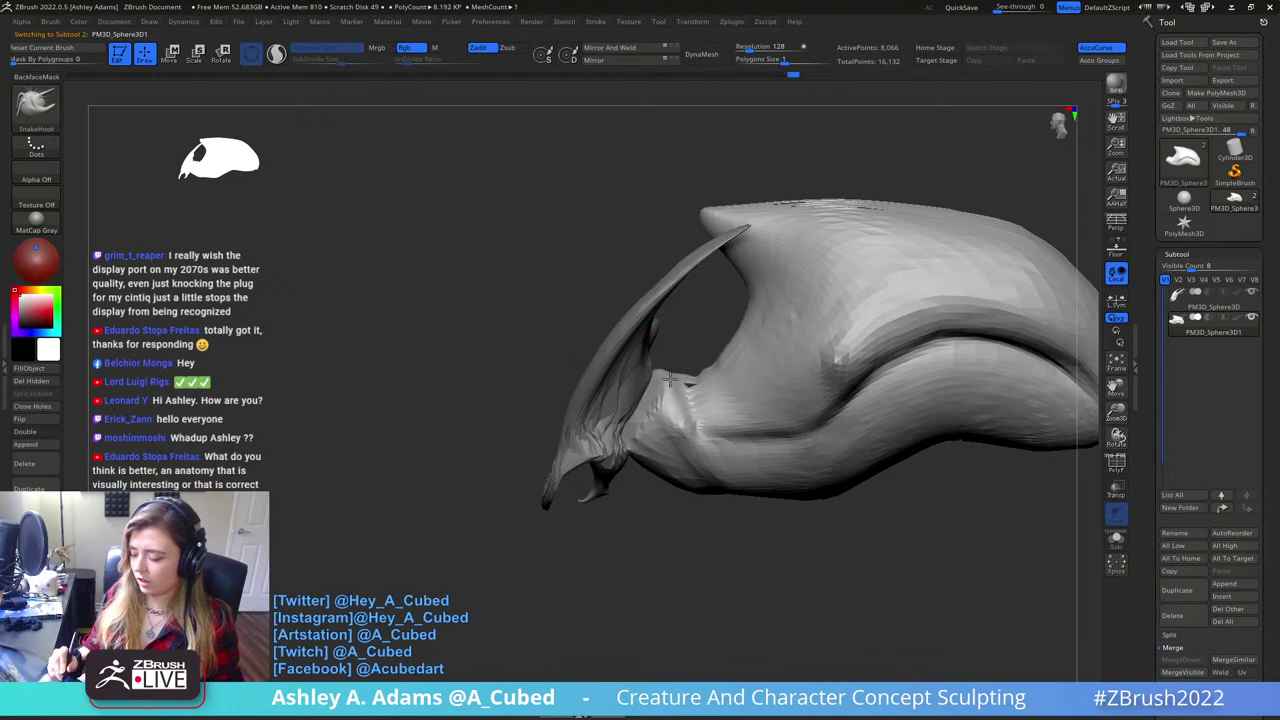
pyautogui.rightClick(658, 427)
pyautogui.moveTo(652, 436); pyautogui.dragTo(652, 396)
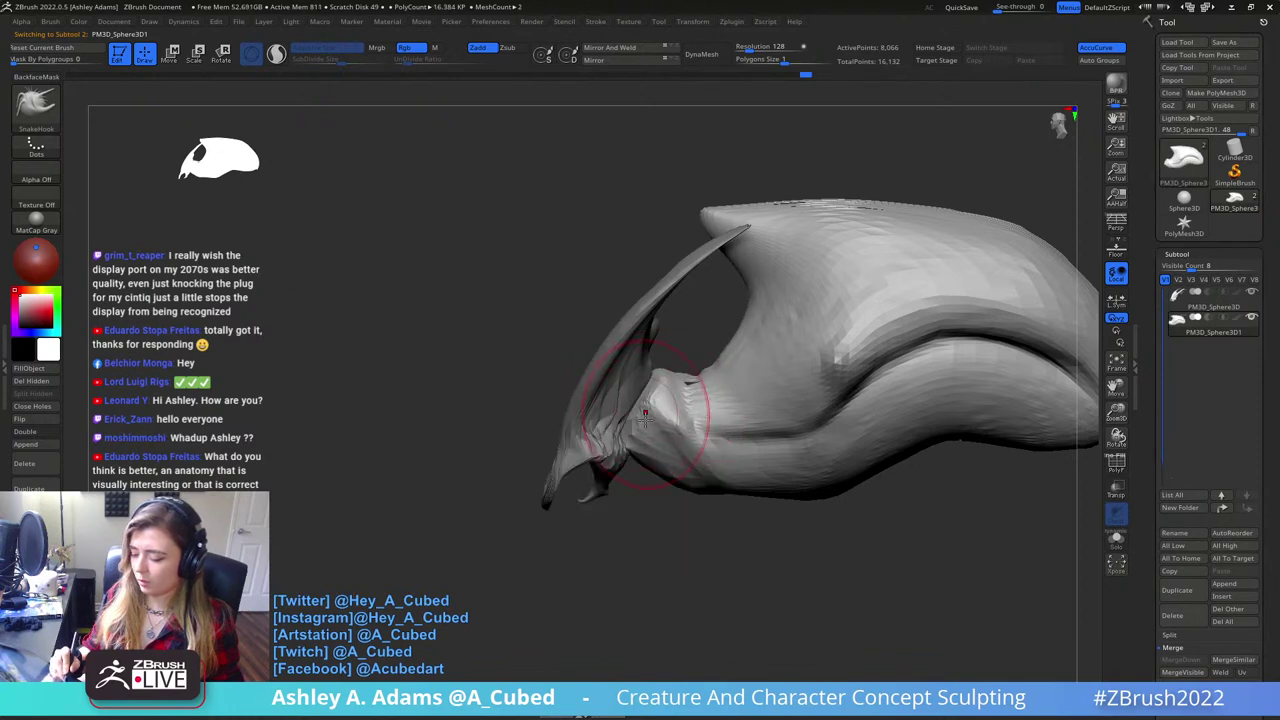
# - Select the head subtool and build up the side of the face and cheek with the ClayBuildup brush
pyautogui.moveTo(626, 447)
pyautogui.mouseDown()
pyautogui.moveTo(636, 432)
pyautogui.moveTo(592, 436)
pyautogui.moveTo(606, 426)
pyautogui.moveTo(573, 463)
pyautogui.mouseUp()
pyautogui.keyDown('alt'); pyautogui.click(590, 447); pyautogui.keyUp('alt')
pyautogui.press('b')
pyautogui.press('c')
pyautogui.press('b')
pyautogui.moveTo(573, 463)
pyautogui.mouseDown(button='right')
pyautogui.moveTo(650, 418)
pyautogui.moveTo(582, 440)
pyautogui.mouseUp(button='right')
pyautogui.rightClick(650, 421)
pyautogui.moveTo(608, 402); pyautogui.dragTo(579, 442)
pyautogui.moveTo(580, 442); pyautogui.dragTo(600, 417, button='right')
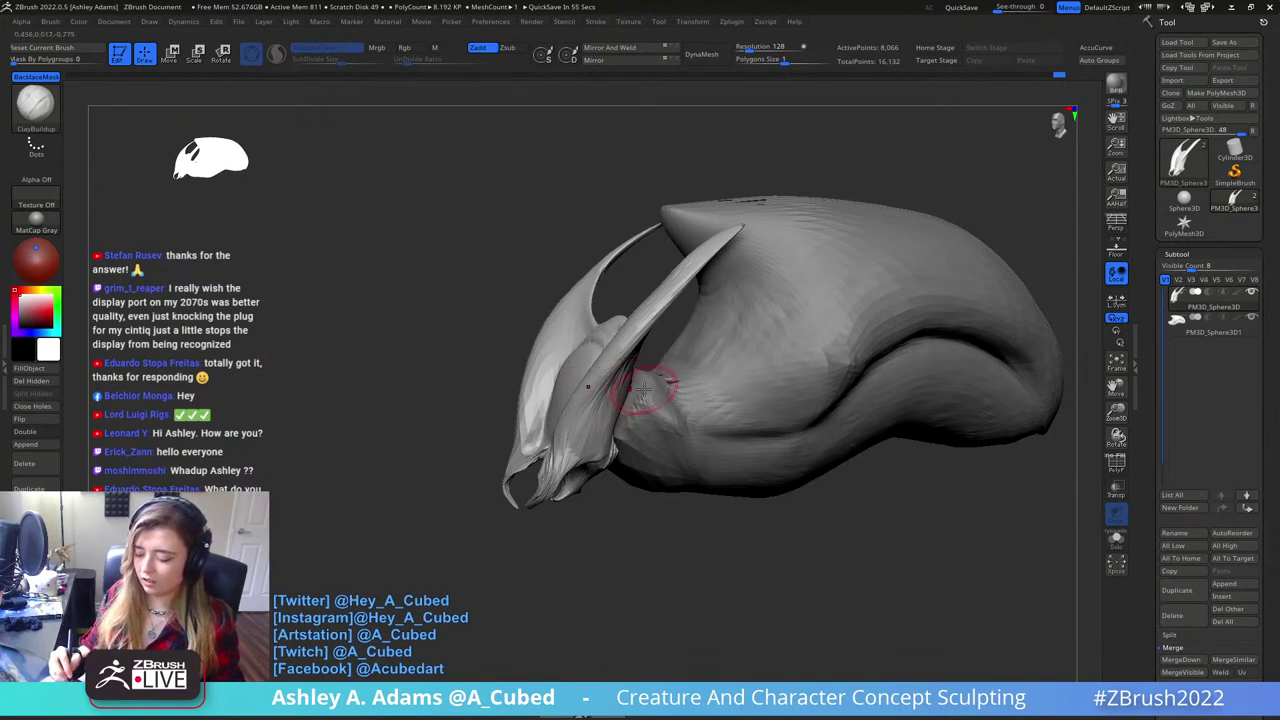
# - Build up the face sides beside the forehead plate with ClayBuildup and smooth along the horn
pyautogui.moveTo(570, 393); pyautogui.dragTo(632, 390, button='right')
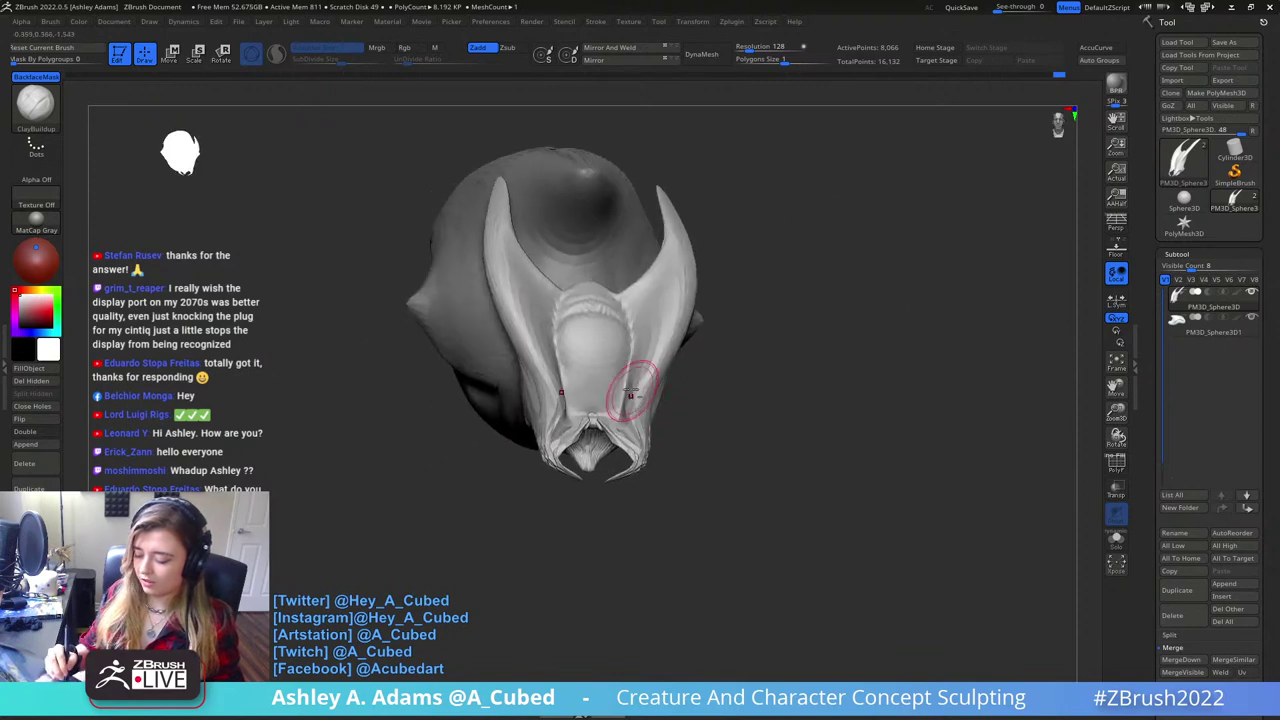
pyautogui.moveTo(632, 388); pyautogui.dragTo(628, 416)
pyautogui.moveTo(629, 404)
pyautogui.mouseDown(button='right')
pyautogui.moveTo(638, 424)
pyautogui.moveTo(602, 332)
pyautogui.moveTo(573, 330)
pyautogui.moveTo(603, 338)
pyautogui.mouseUp(button='right')
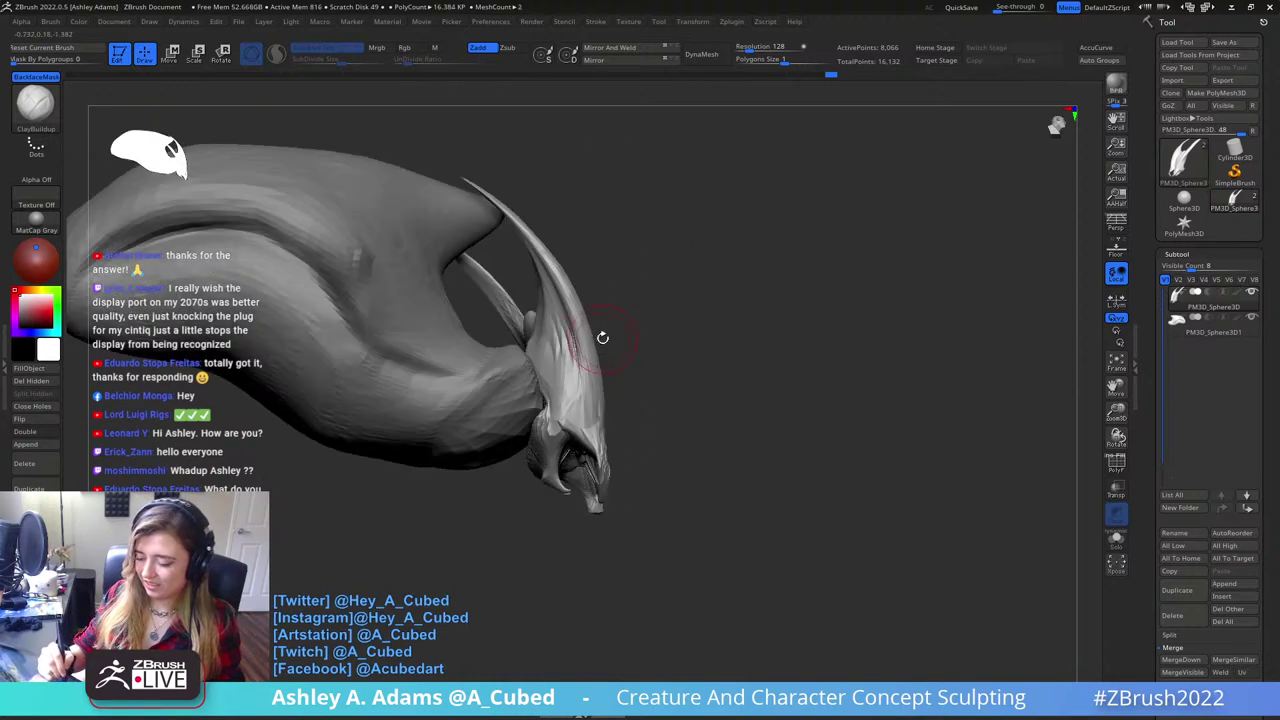
pyautogui.keyDown('shift'); pyautogui.moveTo(506, 212); pyautogui.dragTo(548, 254); pyautogui.keyUp('shift')
pyautogui.moveTo(552, 262)
pyautogui.keyDown('ctrl'); pyautogui.mouseDown(button='right')
pyautogui.moveTo(562, 207)
pyautogui.moveTo(510, 240)
pyautogui.mouseUp(button='right'); pyautogui.keyUp('ctrl')
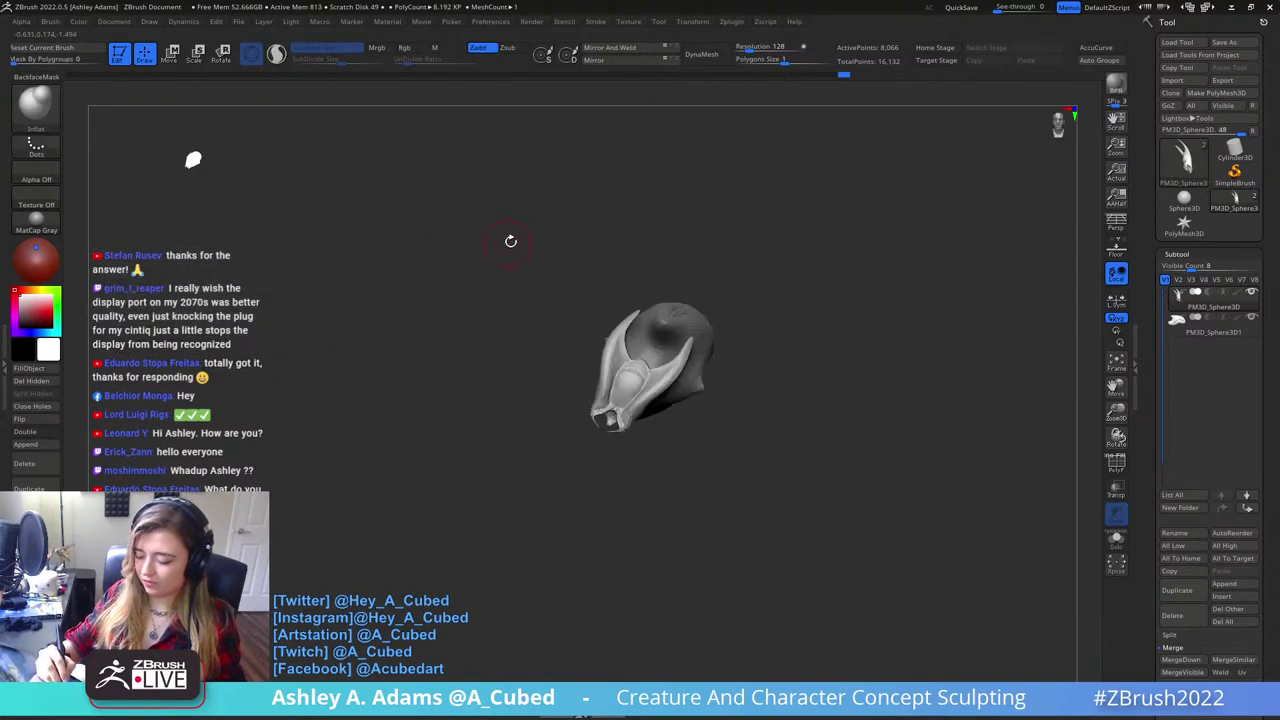
# - Switch to the SnakeHook brush, resize it and adjust the sides of the face and horns symmetrically from the front
pyautogui.press('space')
pyautogui.moveTo(660, 367); pyautogui.dragTo(682, 367)
pyautogui.moveTo(668, 372)
pyautogui.keyDown('ctrl'); pyautogui.mouseDown(button='right')
pyautogui.moveTo(668, 428)
pyautogui.moveTo(636, 426)
pyautogui.mouseUp(button='right'); pyautogui.keyUp('ctrl')
pyautogui.press('b')
pyautogui.press('s')
pyautogui.press('h')
pyautogui.moveTo(636, 426); pyautogui.dragTo(646, 420)
pyautogui.moveTo(646, 420); pyautogui.dragTo(656, 420, button='right')
pyautogui.press('space')
pyautogui.moveTo(646, 365); pyautogui.dragTo(651, 368)
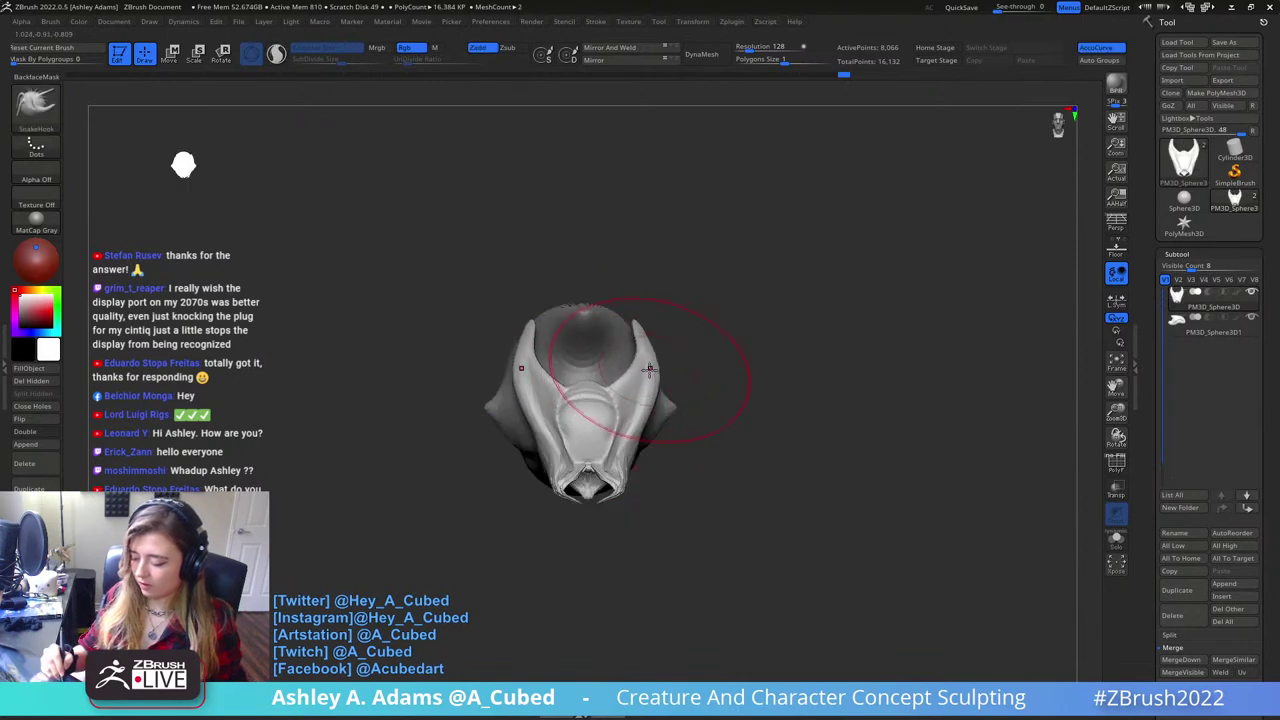
pyautogui.moveTo(690, 288)
pyautogui.mouseDown(button='right')
pyautogui.moveTo(723, 277)
pyautogui.moveTo(665, 290)
pyautogui.mouseUp(button='right')
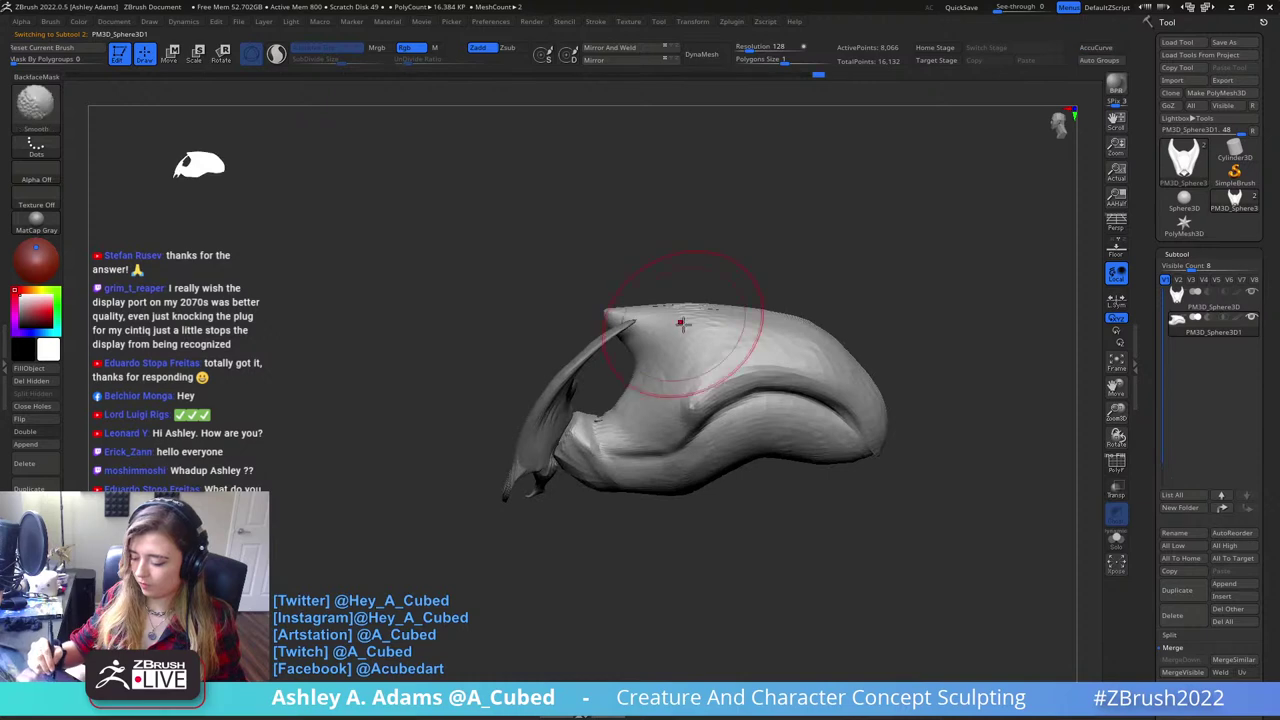
# - Select the body subtool and pull its upper front tip forward into a long point over the head, drawing the neck end back
pyautogui.keyDown('alt'); pyautogui.click(680, 323); pyautogui.keyUp('alt')
pyautogui.moveTo(611, 313); pyautogui.dragTo(534, 300)
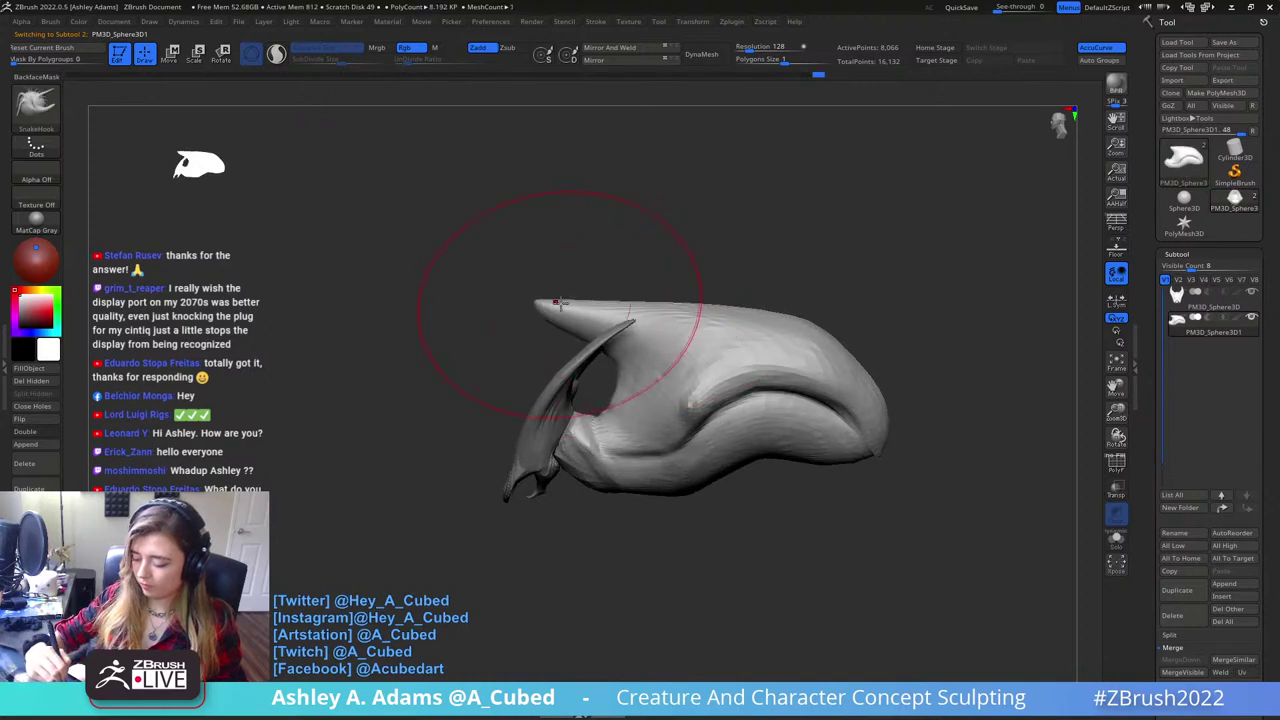
pyautogui.press('w')
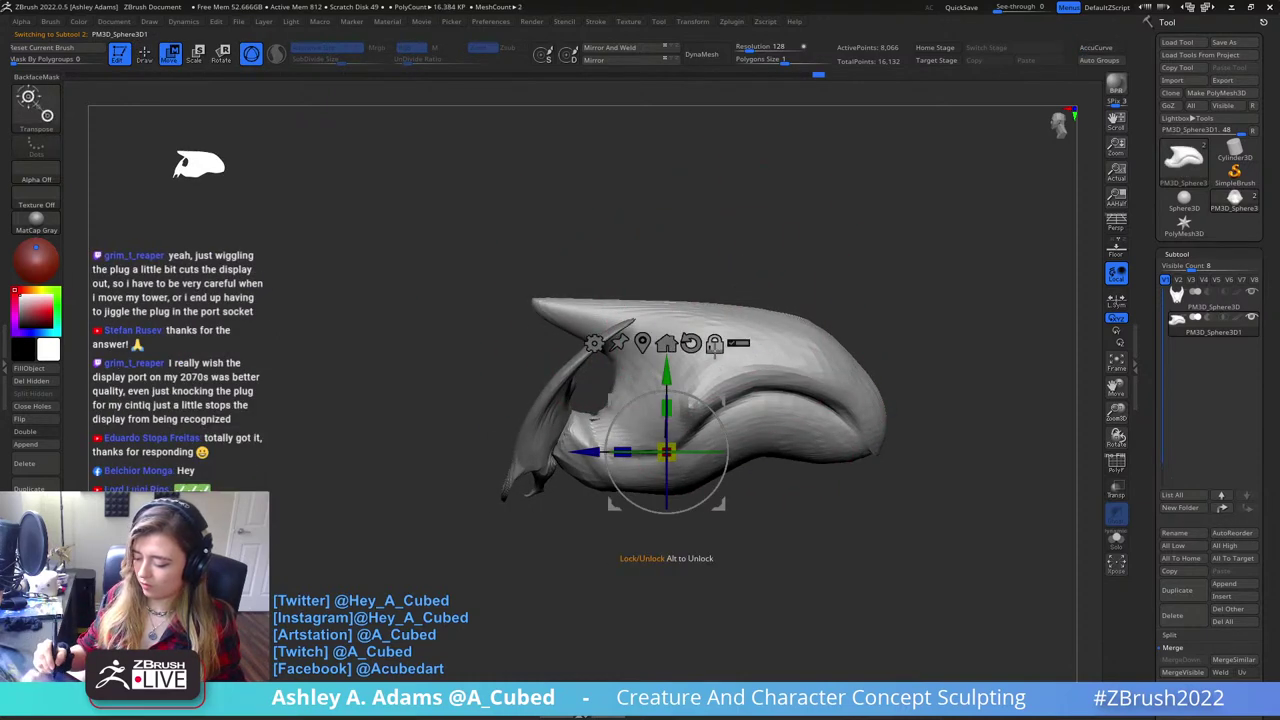
pyautogui.press('q')
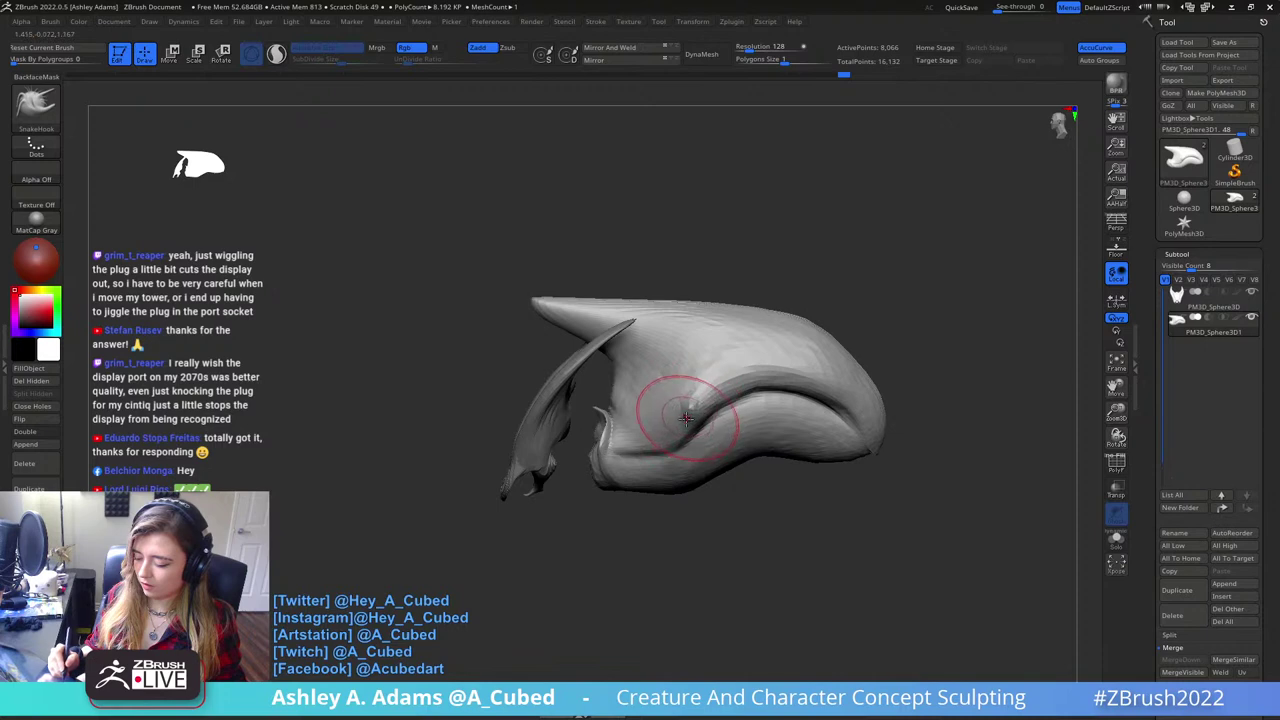
# - Select the head subtool and tilt it with the gizmo so that the jaw swings forward and the horns lean back
pyautogui.keyDown('alt'); pyautogui.click(548, 428); pyautogui.keyUp('alt')
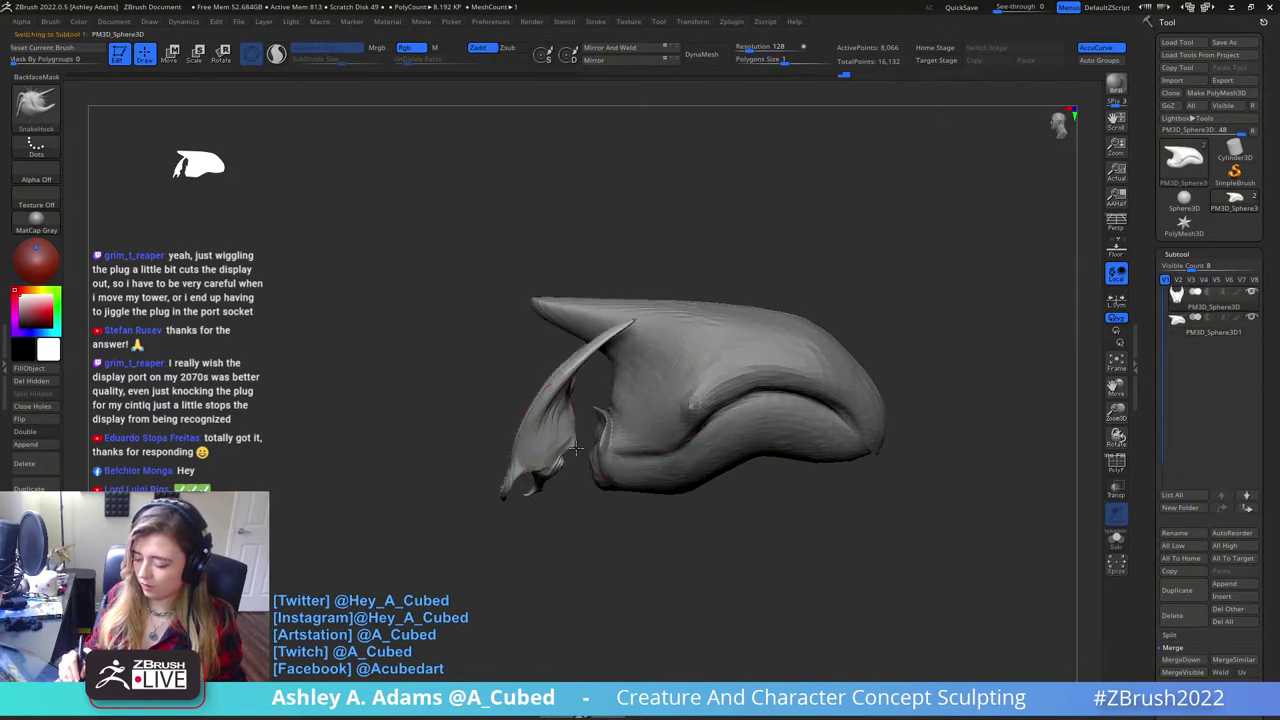
pyautogui.moveTo(484, 400)
pyautogui.mouseDown()
pyautogui.moveTo(535, 384)
pyautogui.moveTo(560, 280)
pyautogui.mouseUp()
pyautogui.moveTo(540, 379)
pyautogui.mouseDown()
pyautogui.moveTo(528, 371)
pyautogui.moveTo(537, 400)
pyautogui.mouseUp()
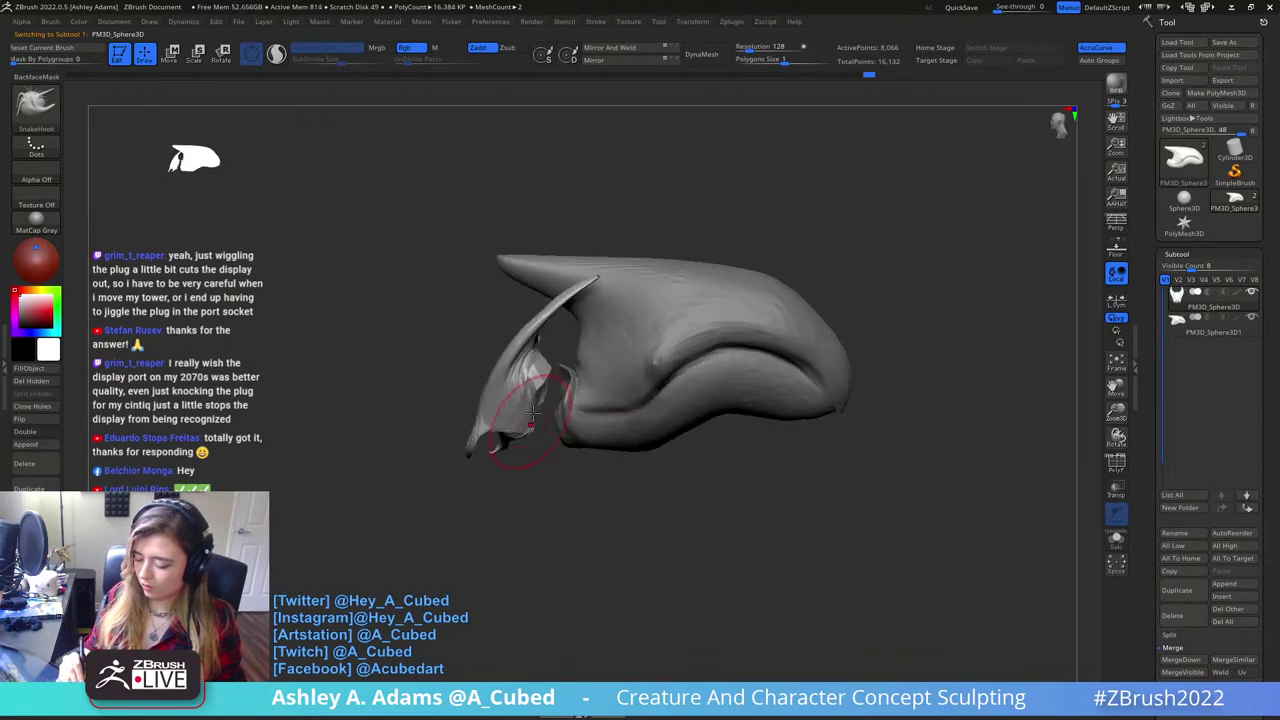
pyautogui.press('w')
pyautogui.moveTo(575, 340)
pyautogui.mouseDown()
pyautogui.moveTo(593, 336)
pyautogui.moveTo(588, 345)
pyautogui.moveTo(584, 334)
pyautogui.mouseUp()
pyautogui.press('q')
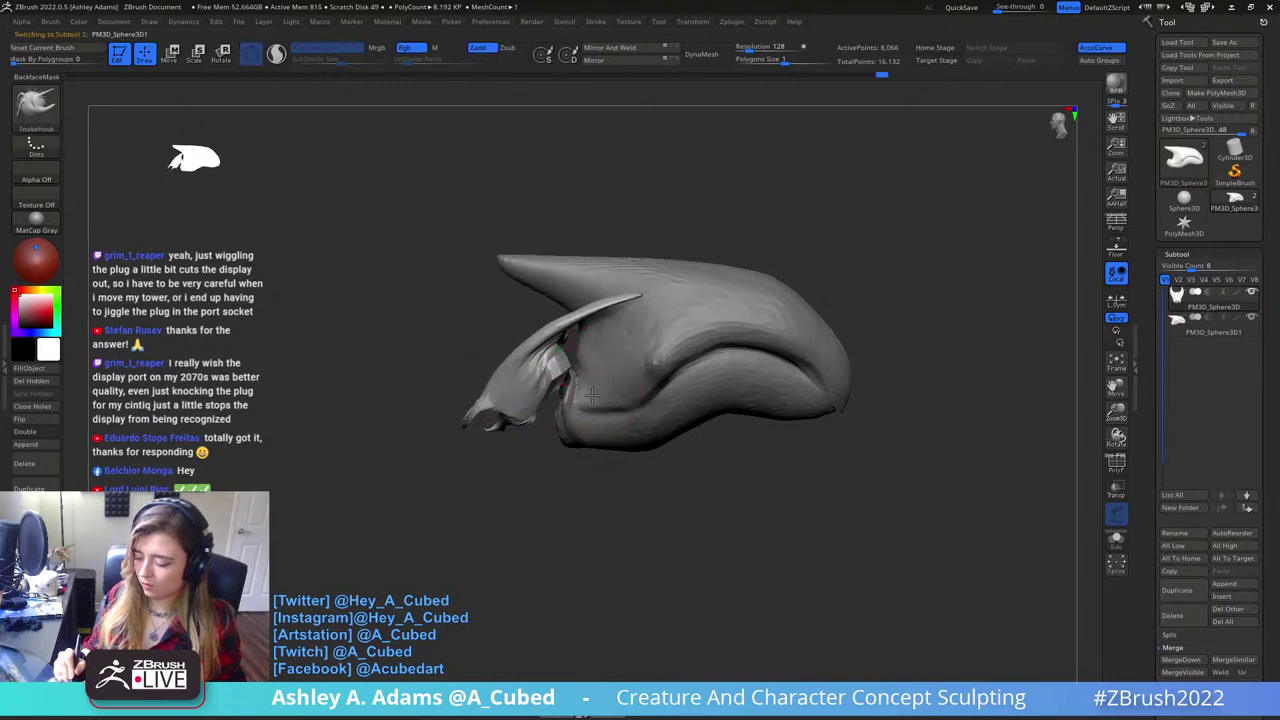
# - Select the body subtool and pull the front end of the neck into the back of the head with SnakeHook
pyautogui.keyDown('alt'); pyautogui.click(624, 339); pyautogui.keyUp('alt')
pyautogui.press('space')
pyautogui.click(555, 443)
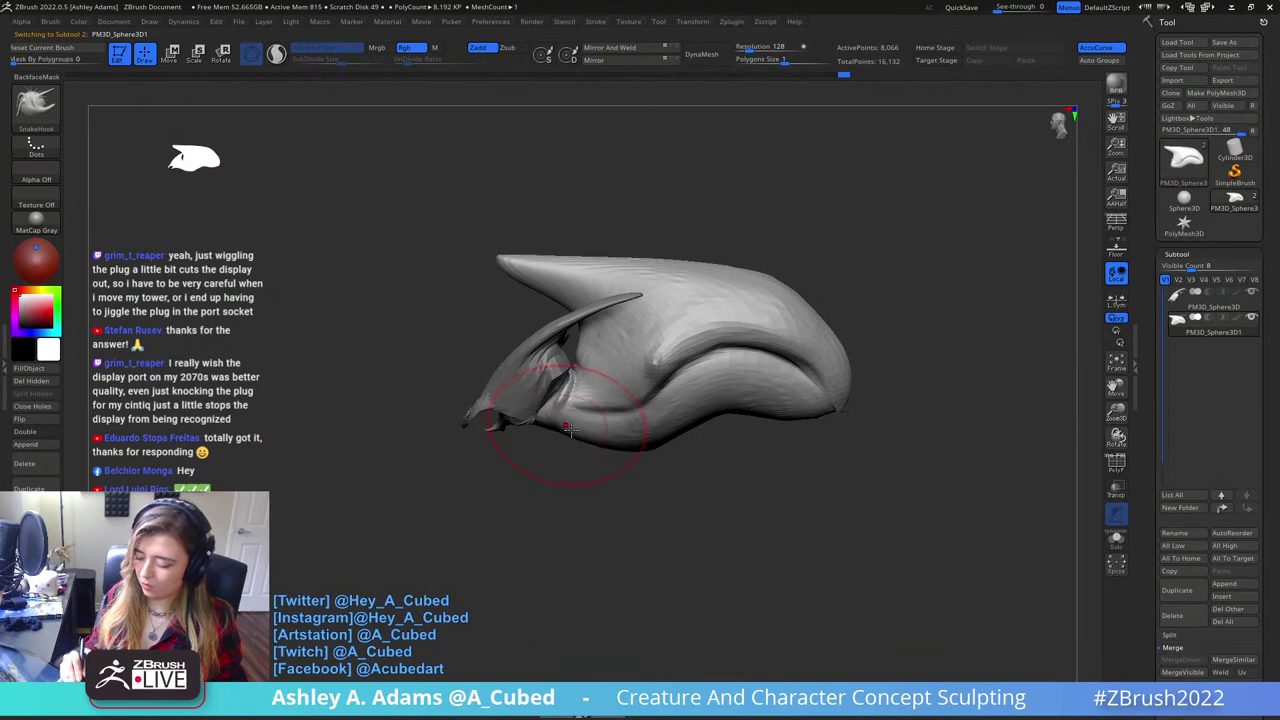
# - Enlarge the brush and mask the rear half of the body from the opposite side
pyautogui.moveTo(560, 430); pyautogui.dragTo(717, 394, button='right')
pyautogui.press('space')
pyautogui.keyDown('alt'); pyautogui.moveTo(605, 395); pyautogui.dragTo(691, 434, button='right'); pyautogui.keyUp('alt')
pyautogui.press('space')
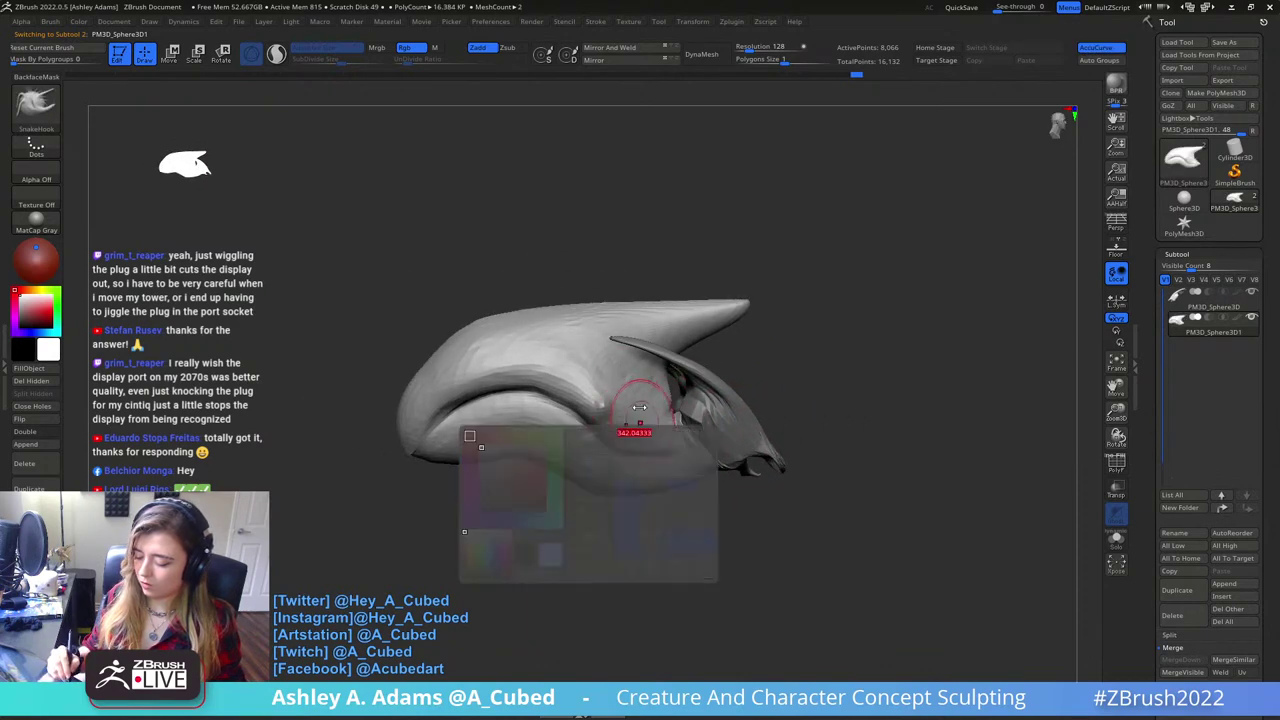
pyautogui.press('space')
pyautogui.keyDown('alt'); pyautogui.moveTo(517, 455); pyautogui.dragTo(666, 390, button='right'); pyautogui.keyUp('alt')
pyautogui.press('space')
pyautogui.moveTo(577, 399); pyautogui.dragTo(592, 399)
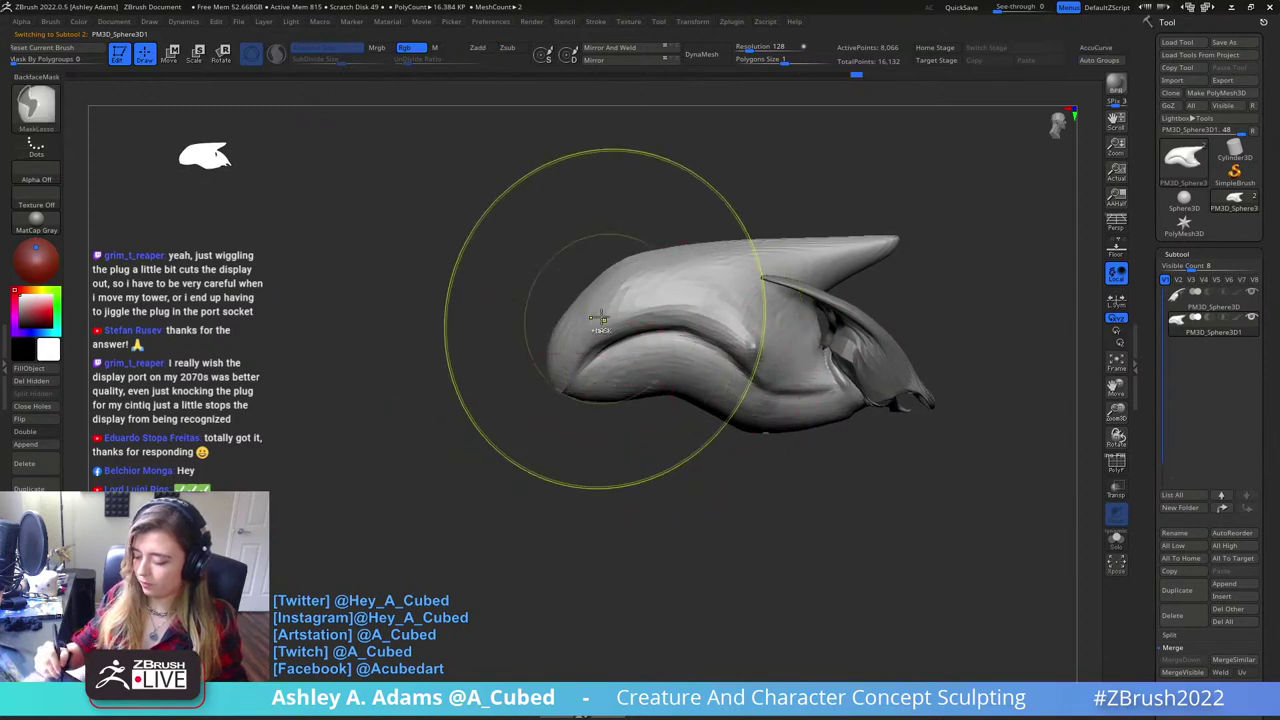
pyautogui.keyDown('ctrl'); pyautogui.moveTo(597, 325); pyautogui.dragTo(586, 352); pyautogui.keyUp('ctrl')
pyautogui.moveTo(611, 221)
pyautogui.keyDown('ctrl'); pyautogui.mouseDown()
pyautogui.moveTo(598, 223)
pyautogui.moveTo(661, 422)
pyautogui.moveTo(622, 208)
pyautogui.mouseUp(); pyautogui.keyUp('ctrl')
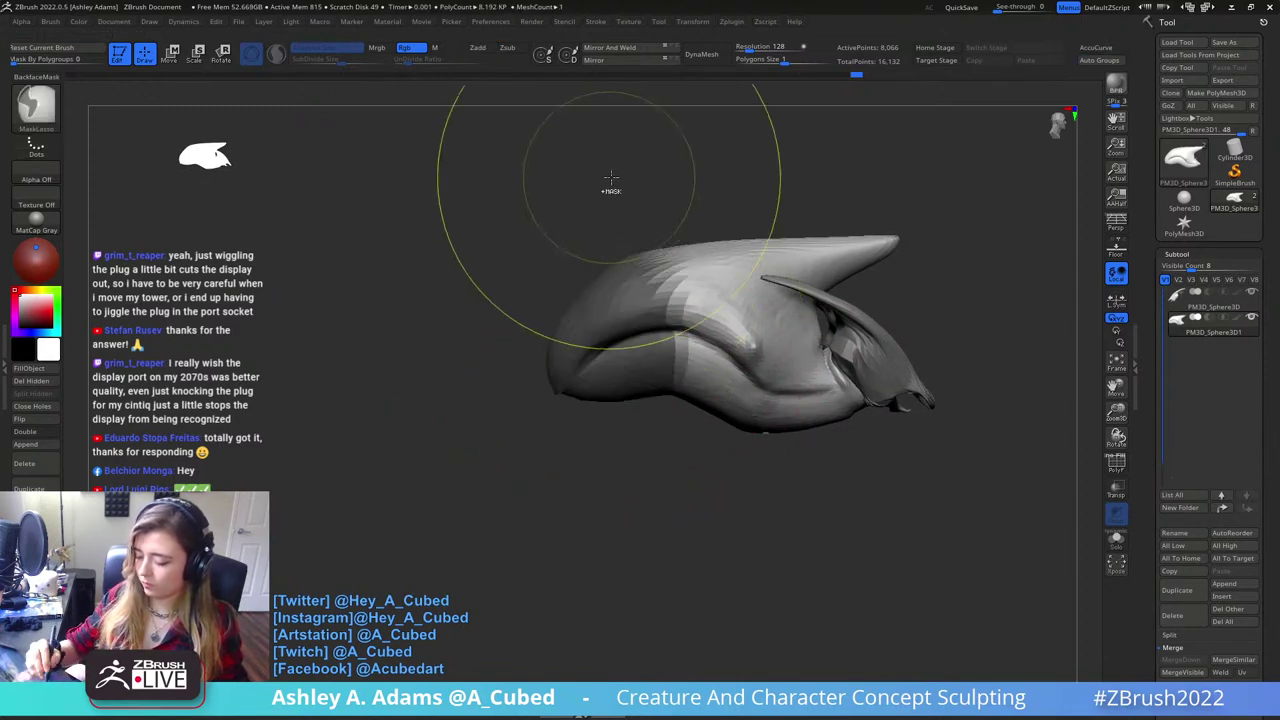
pyautogui.keyDown('ctrl'); pyautogui.click(685, 359); pyautogui.keyUp('ctrl')
# - Blur the edge of the body mask for a soft transition across the side groove
pyautogui.moveTo(741, 298); pyautogui.dragTo(734, 297, button='right')
pyautogui.keyDown('ctrl'); pyautogui.click(686, 347); pyautogui.keyUp('ctrl')
pyautogui.keyDown('alt'); pyautogui.moveTo(598, 351); pyautogui.dragTo(521, 451, button='right'); pyautogui.keyUp('alt')
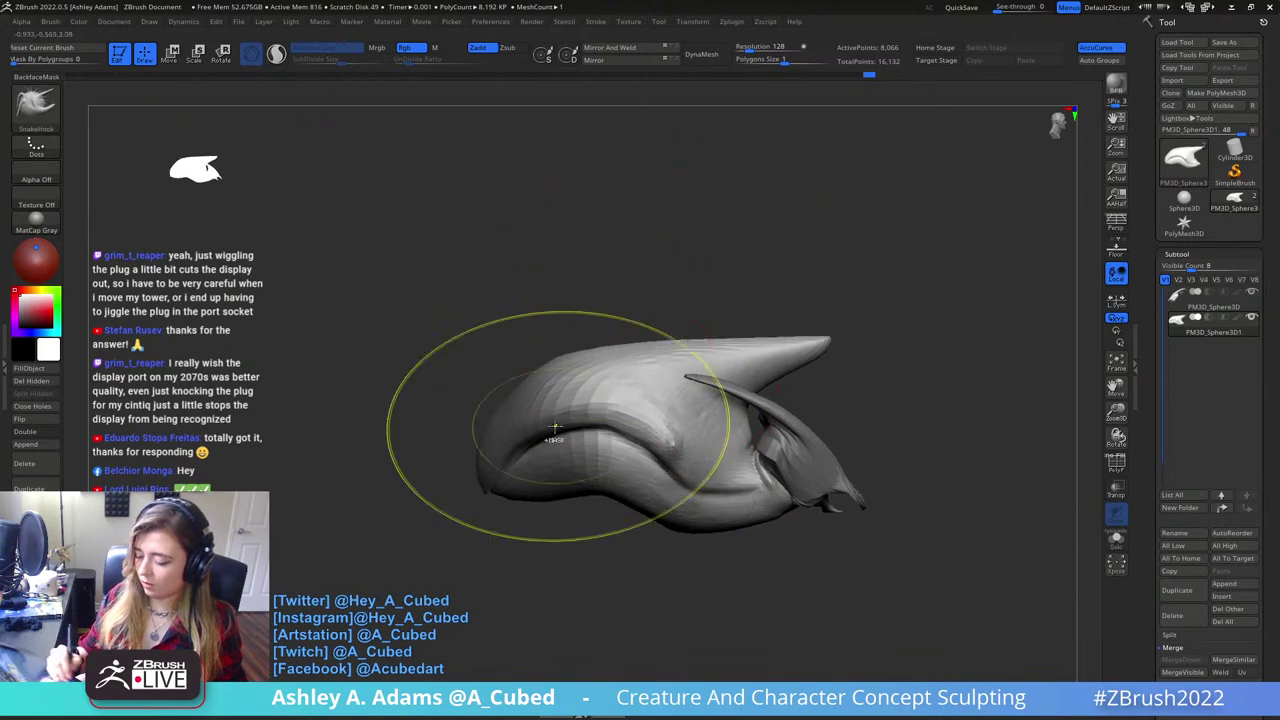
pyautogui.moveTo(529, 420)
pyautogui.keyDown('ctrl'); pyautogui.mouseDown()
pyautogui.moveTo(540, 463)
pyautogui.moveTo(556, 424)
pyautogui.mouseUp(); pyautogui.keyUp('ctrl')
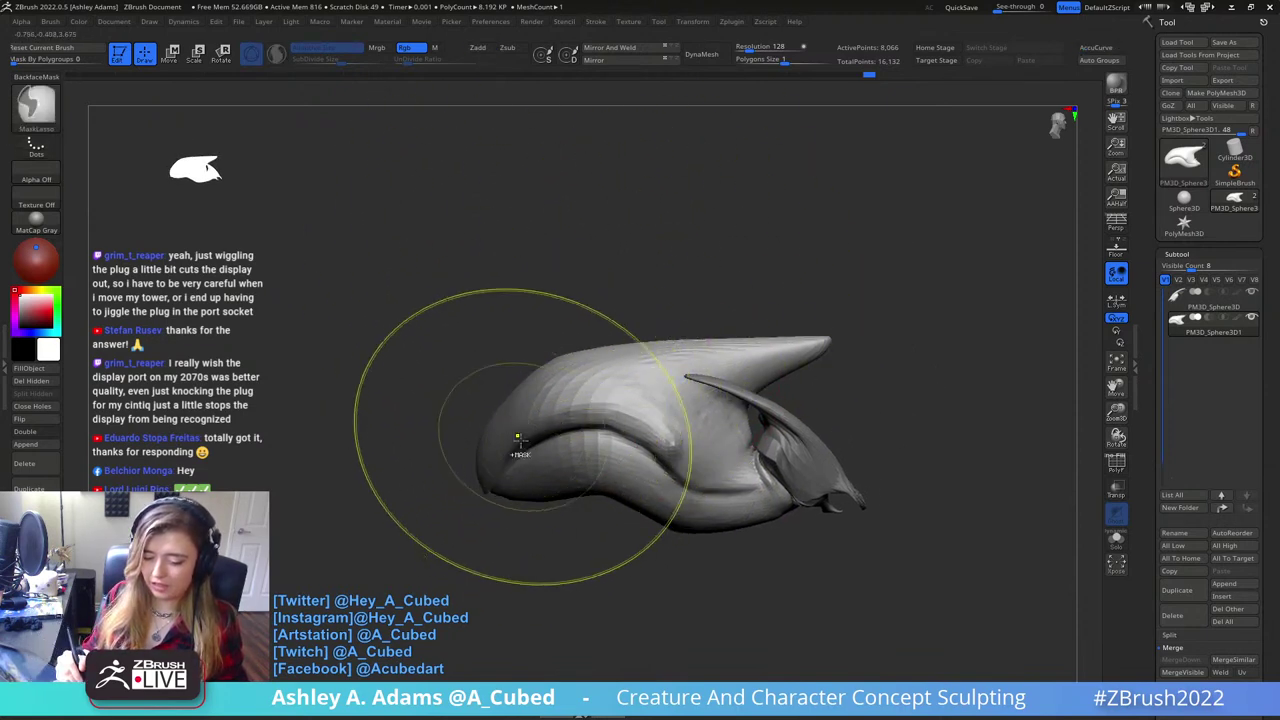
# - Swing the unprotected part of the body with the gizmo to bend the rear shell downward, and clear the mask
pyautogui.keyDown('alt'); pyautogui.moveTo(648, 394); pyautogui.dragTo(705, 354, button='right'); pyautogui.keyUp('alt')
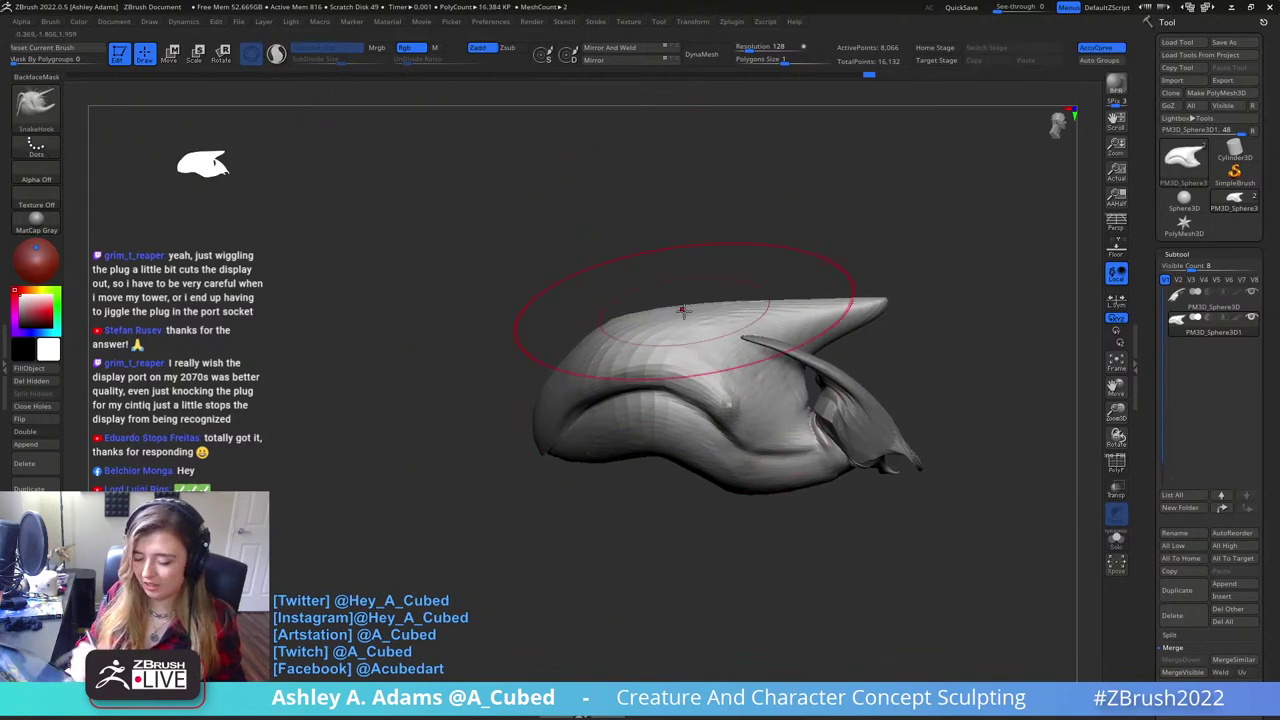
pyautogui.moveTo(483, 490); pyautogui.dragTo(637, 400, button='right')
pyautogui.press('w')
pyautogui.keyDown('alt'); pyautogui.click(640, 399); pyautogui.keyUp('alt')
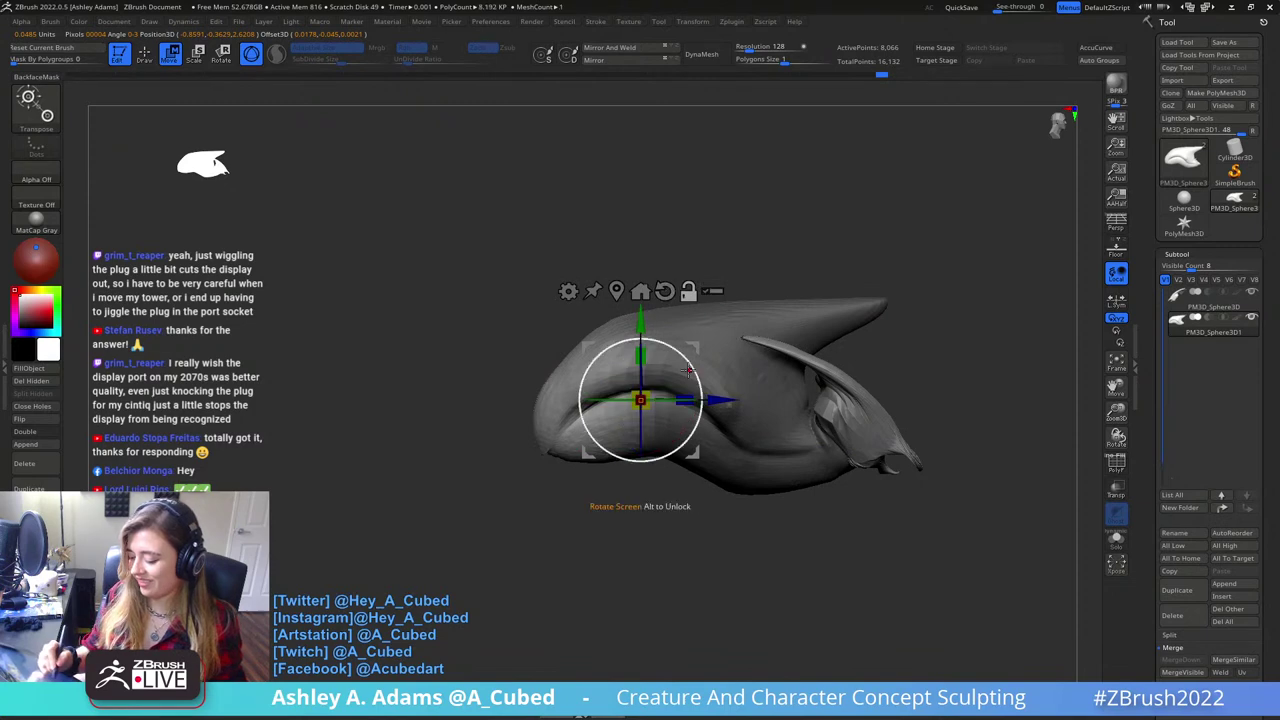
pyautogui.moveTo(647, 396)
pyautogui.mouseDown()
pyautogui.moveTo(671, 382)
pyautogui.moveTo(661, 389)
pyautogui.mouseUp()
pyautogui.moveTo(693, 348); pyautogui.dragTo(686, 357)
pyautogui.press('q')
pyautogui.keyDown('ctrl'); pyautogui.moveTo(610, 546); pyautogui.dragTo(645, 590); pyautogui.keyUp('ctrl')
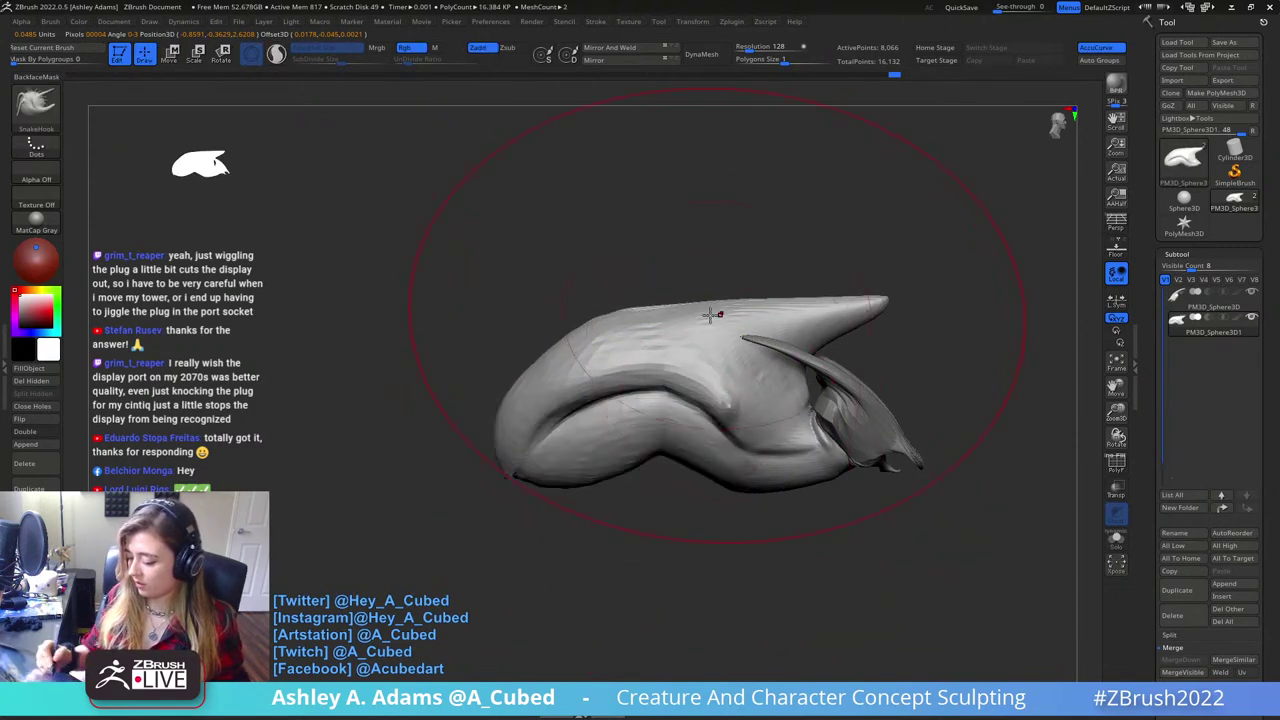
# - Pull the middle of the back upward into a tall hump with a large SnakeHook brush
pyautogui.moveTo(712, 315); pyautogui.dragTo(663, 292)
pyautogui.moveTo(903, 243); pyautogui.dragTo(589, 191)
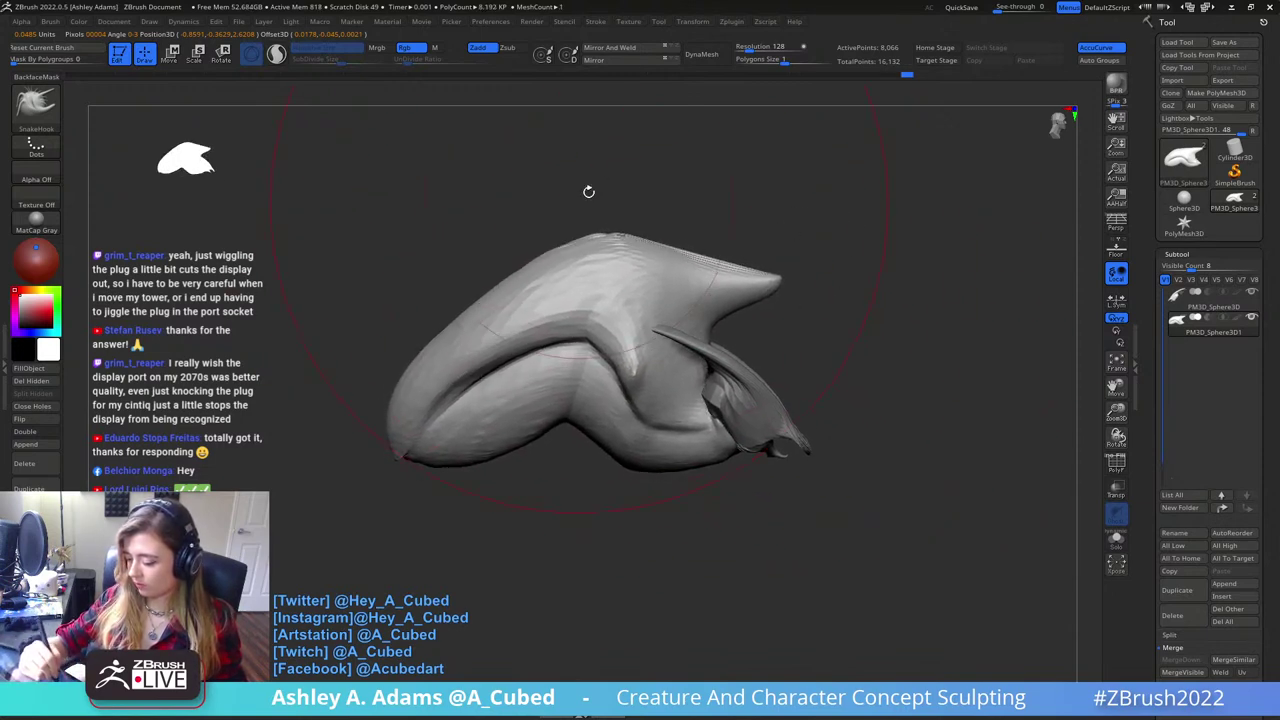
pyautogui.keyDown('shift'); pyautogui.moveTo(880, 197); pyautogui.dragTo(821, 221); pyautogui.keyUp('shift')
# - Select the head subtool and flare both horn tips outward with SnakeHook
pyautogui.keyDown('alt'); pyautogui.click(612, 365); pyautogui.keyUp('alt')
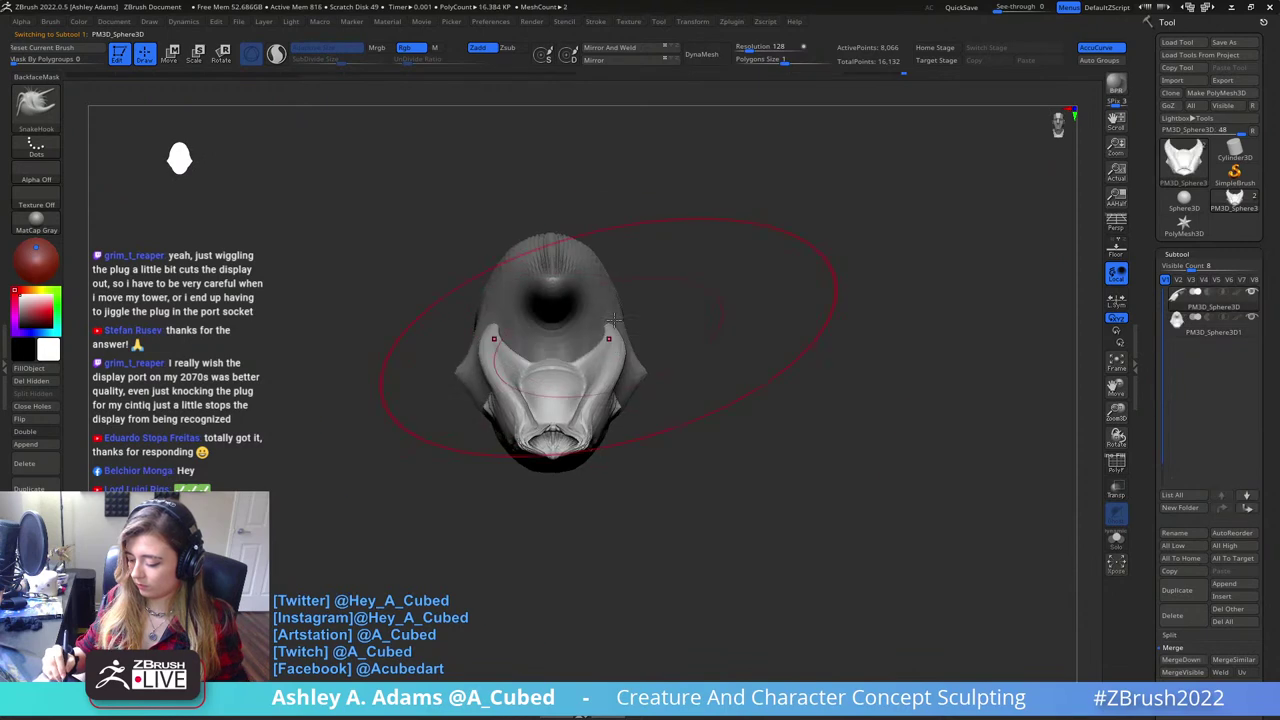
pyautogui.moveTo(623, 350)
pyautogui.mouseDown()
pyautogui.moveTo(649, 317)
pyautogui.moveTo(675, 312)
pyautogui.mouseUp()
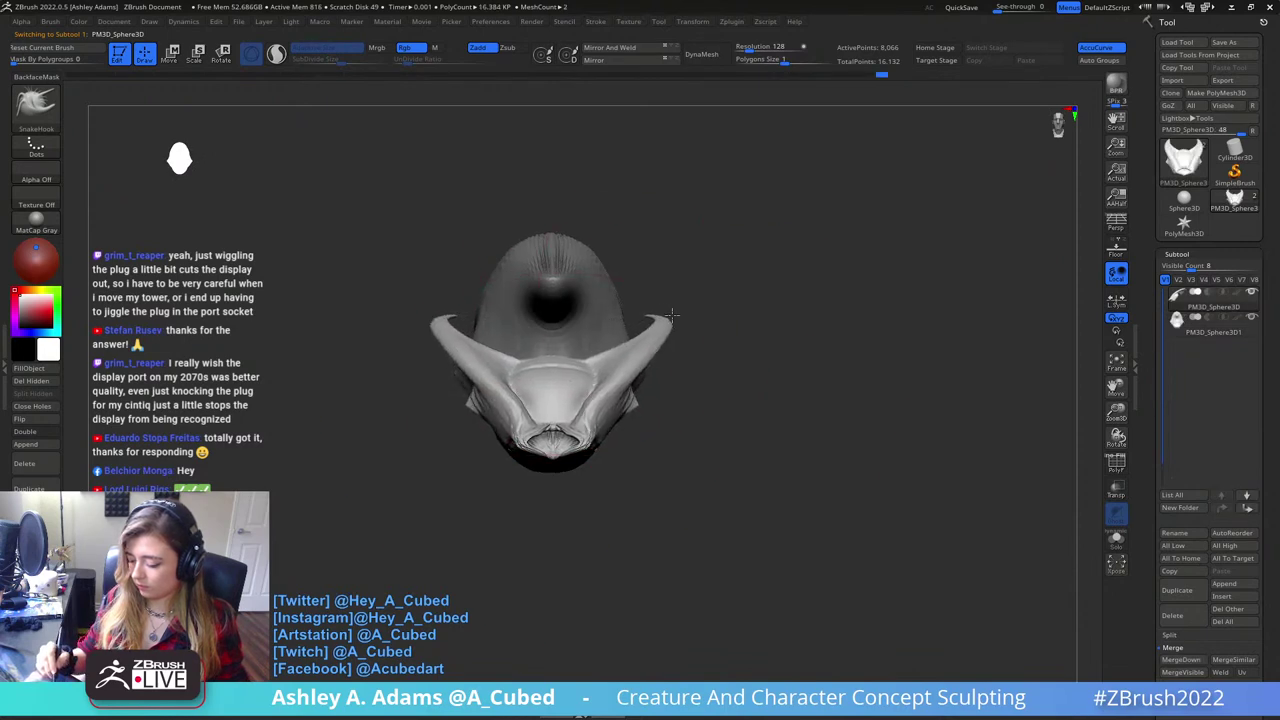
pyautogui.moveTo(868, 312); pyautogui.dragTo(718, 306)
# - Resize the SnakeHook brush, refine the horn's curve from the side, and smooth the horn tip and rear of the cheek
pyautogui.press('space')
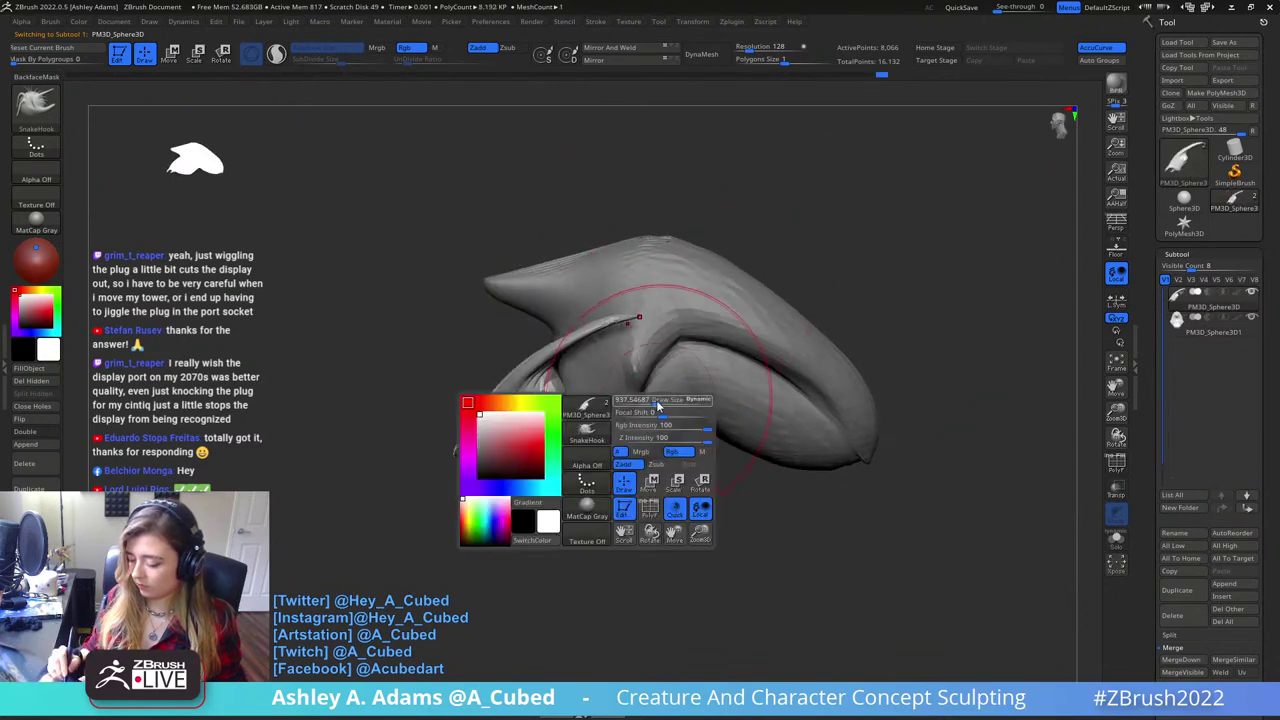
pyautogui.keyDown('alt'); pyautogui.moveTo(640, 496); pyautogui.dragTo(754, 470); pyautogui.keyUp('alt')
pyautogui.moveTo(591, 402)
pyautogui.mouseDown()
pyautogui.moveTo(580, 385)
pyautogui.moveTo(670, 321)
pyautogui.mouseUp()
pyautogui.press('space')
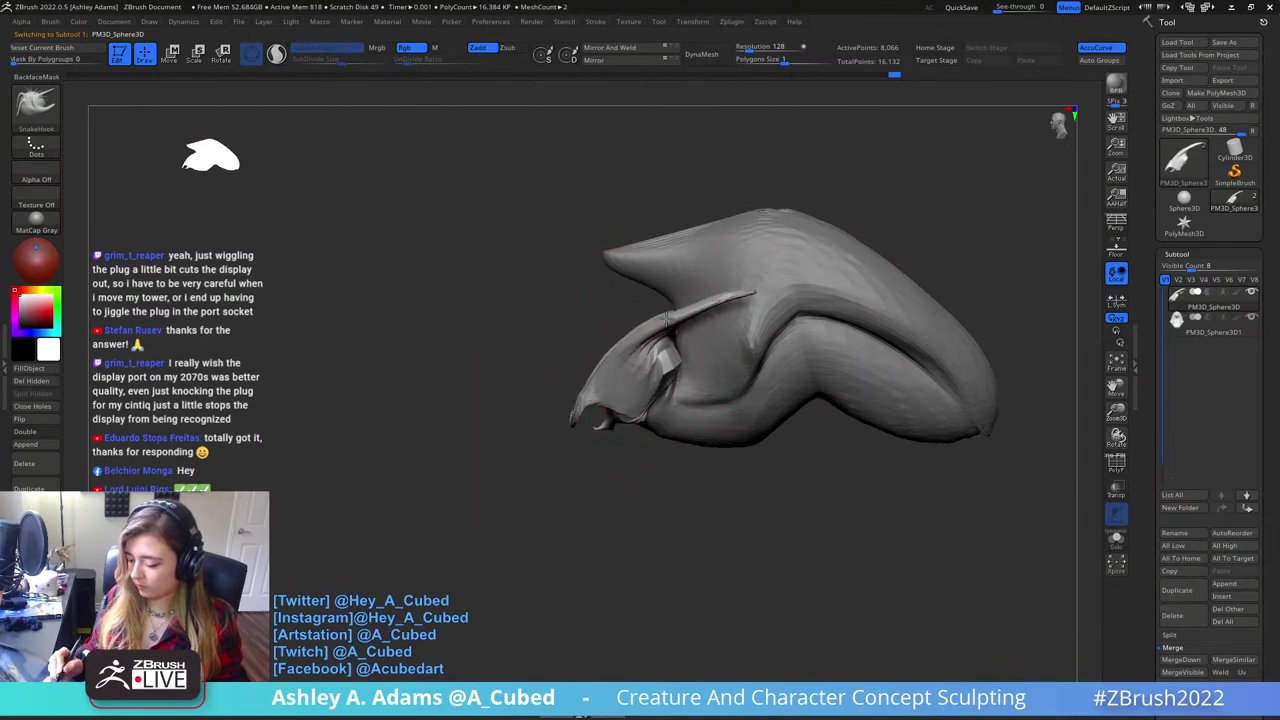
pyautogui.keyDown('shift'); pyautogui.moveTo(770, 300); pyautogui.dragTo(791, 274); pyautogui.keyUp('shift')
pyautogui.press('space')
pyautogui.moveTo(711, 377); pyautogui.dragTo(688, 394)
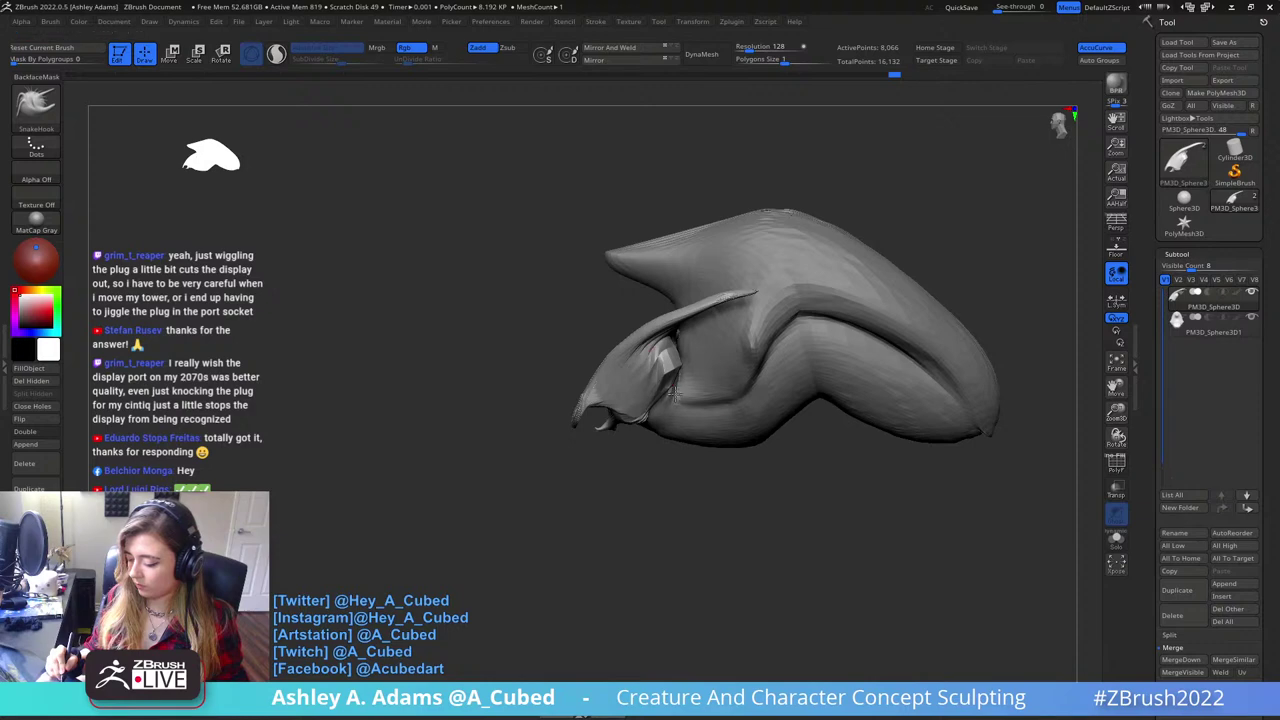
pyautogui.moveTo(560, 425); pyautogui.dragTo(880, 372)
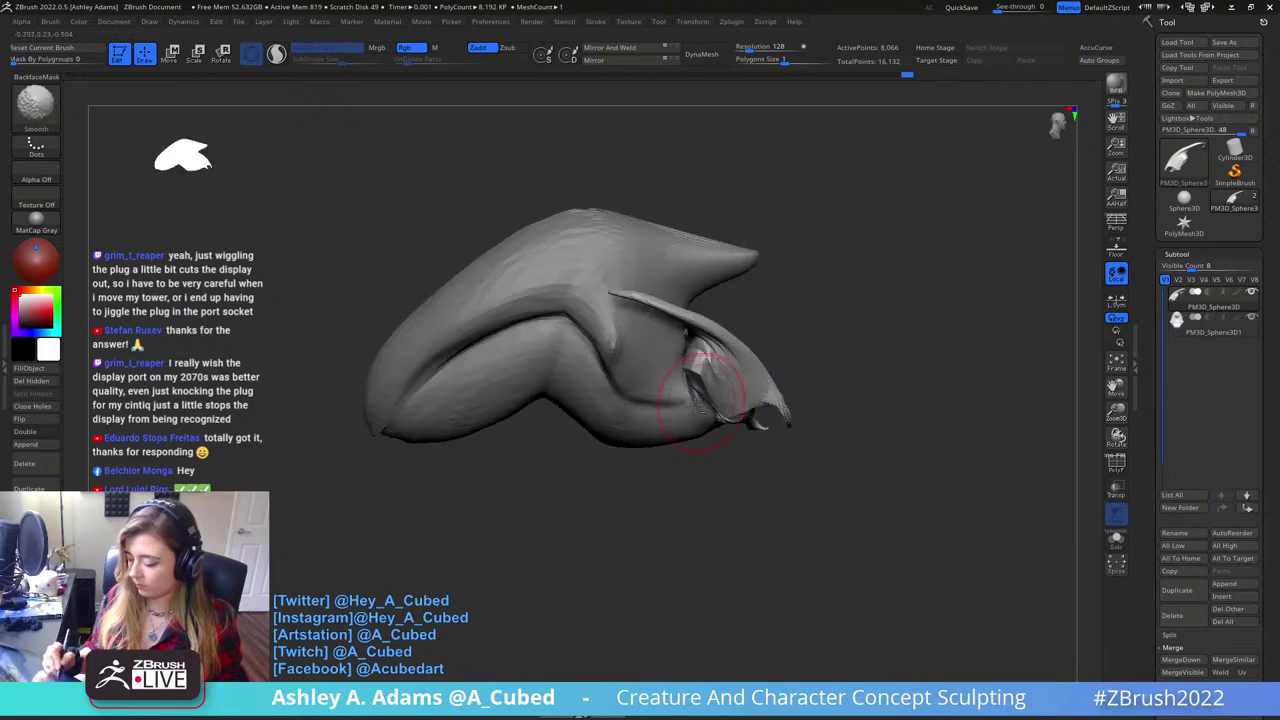
# - Select the body subtool and pull a pointed spike outward behind the horn on each side with SnakeHook
pyautogui.keyDown('alt'); pyautogui.click(688, 371); pyautogui.keyUp('alt')
pyautogui.press('b')
pyautogui.press('d')
pyautogui.press('s')
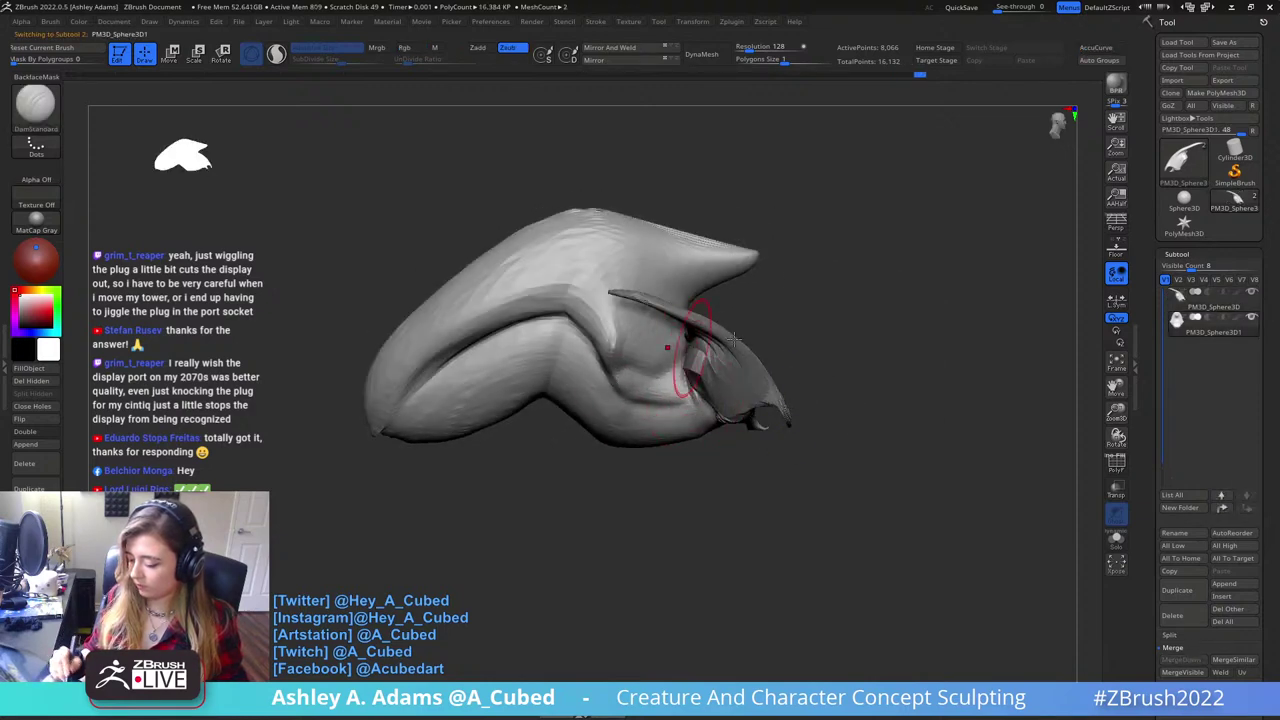
pyautogui.moveTo(665, 368); pyautogui.dragTo(717, 349, button='right')
pyautogui.press('space')
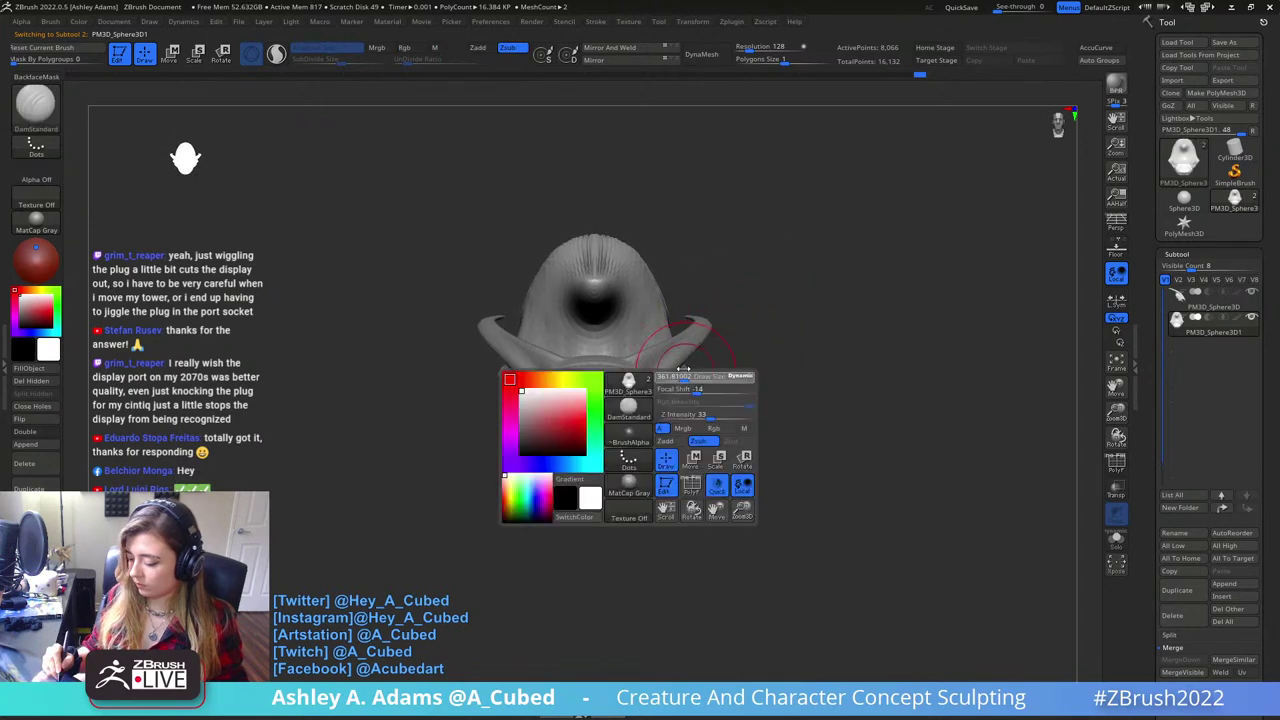
pyautogui.click(686, 383)
pyautogui.press('b')
pyautogui.press('s')
pyautogui.press('h')
pyautogui.moveTo(688, 374); pyautogui.dragTo(736, 362)
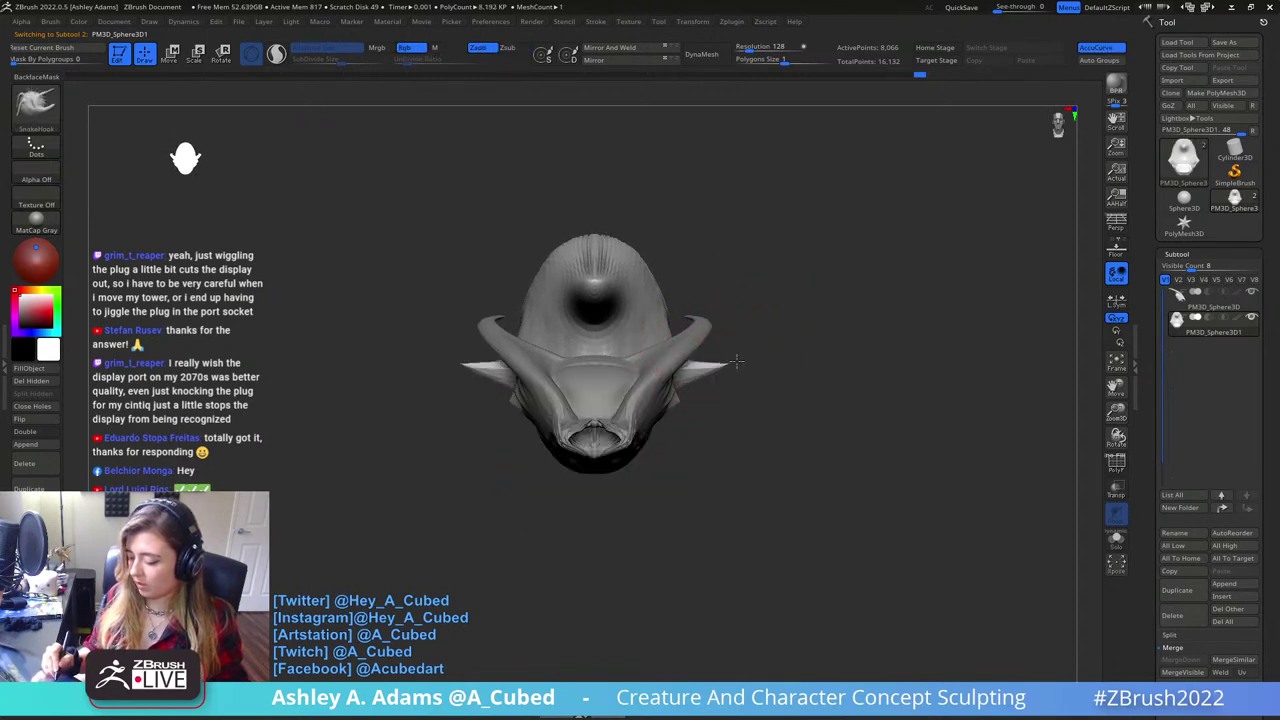
# - Extend the body's side spikes further outward from a three-quarter view and select the head subtool
pyautogui.moveTo(894, 310); pyautogui.dragTo(846, 306, button='right')
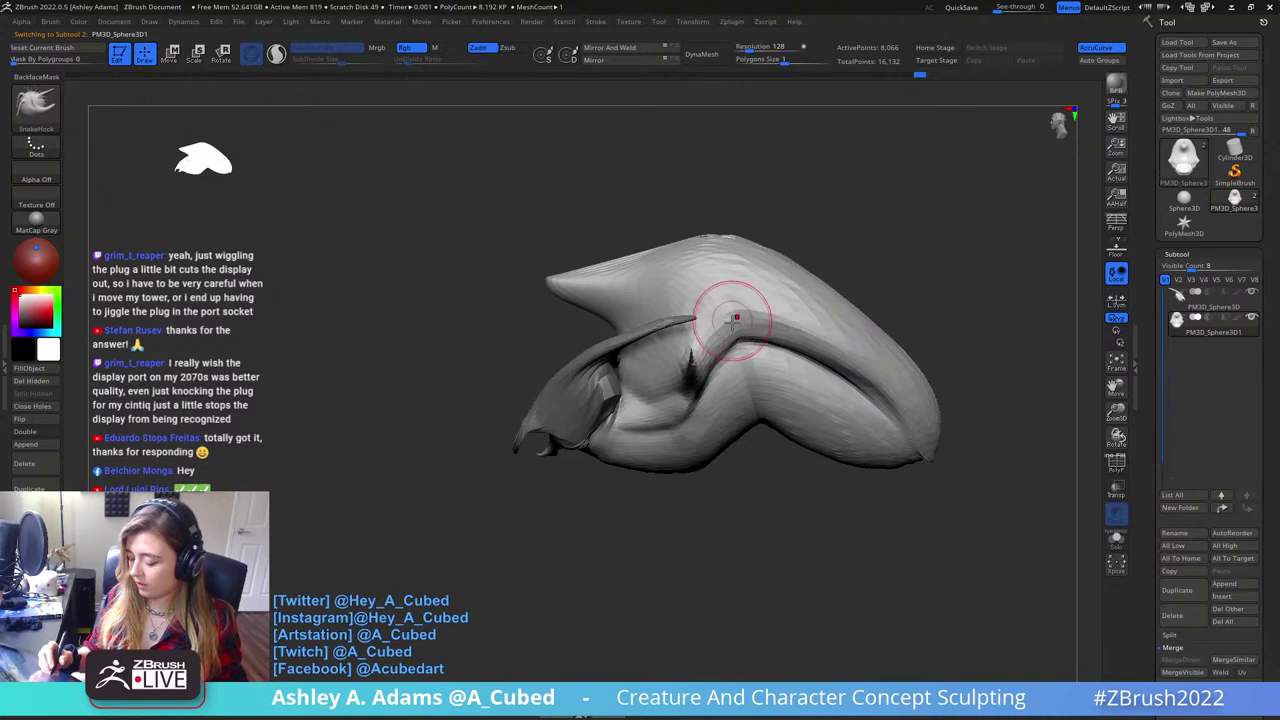
pyautogui.moveTo(722, 362); pyautogui.dragTo(754, 374, button='right')
pyautogui.moveTo(690, 378); pyautogui.dragTo(757, 360)
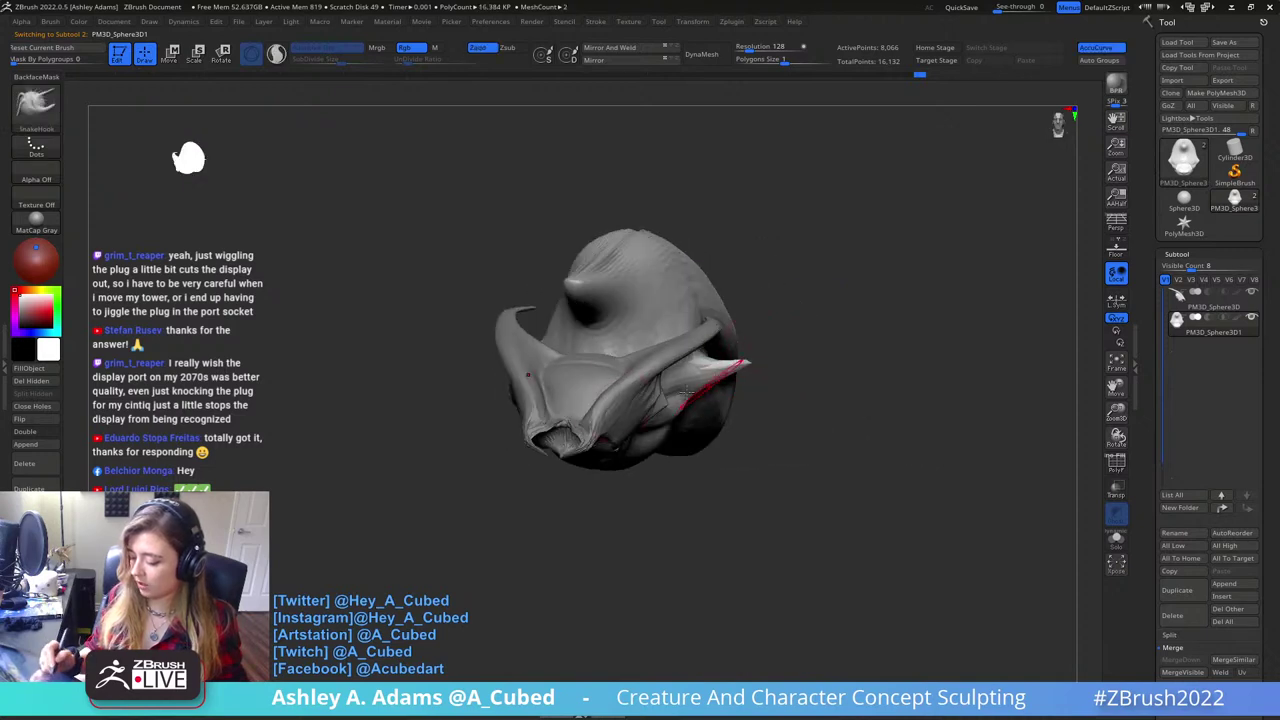
pyautogui.keyDown('alt'); pyautogui.click(685, 392); pyautogui.keyUp('alt')
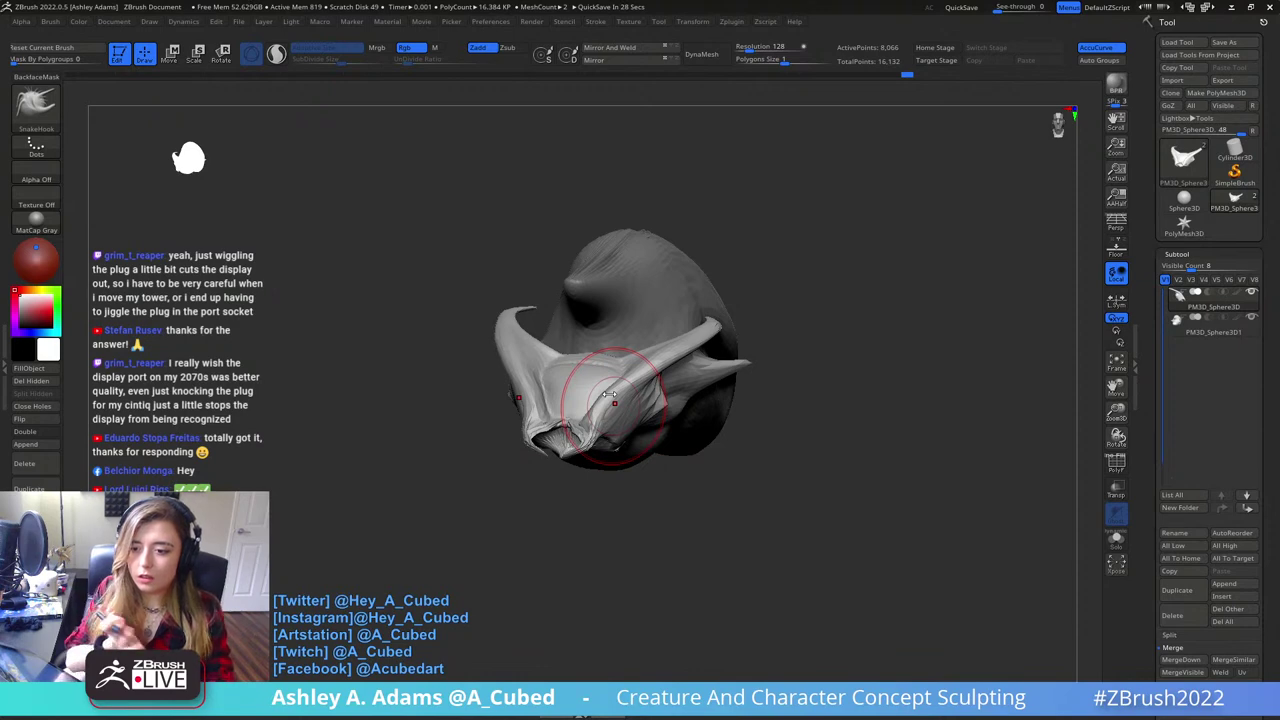
pyautogui.moveTo(823, 371)
pyautogui.mouseDown()
pyautogui.moveTo(823, 357)
pyautogui.moveTo(813, 381)
pyautogui.mouseUp()
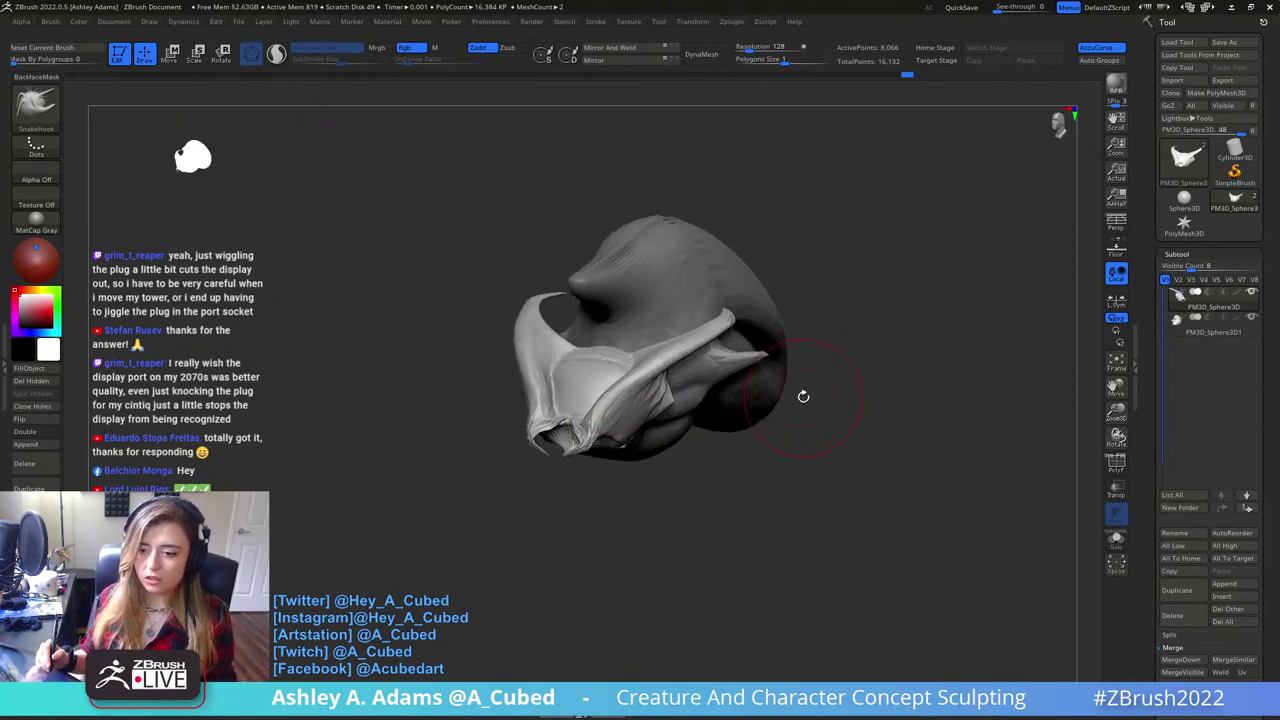
# - Reshape the head's cheek below the horn with a resized SnakeHook brush, working from the side
pyautogui.moveTo(768, 370)
pyautogui.keyDown('shift'); pyautogui.mouseDown(button='right')
pyautogui.moveTo(740, 340)
pyautogui.moveTo(715, 385)
pyautogui.mouseUp(button='right'); pyautogui.keyUp('shift')
pyautogui.moveTo(715, 385)
pyautogui.mouseDown(button='right')
pyautogui.moveTo(651, 337)
pyautogui.moveTo(630, 350)
pyautogui.mouseUp(button='right')
pyautogui.press('space')
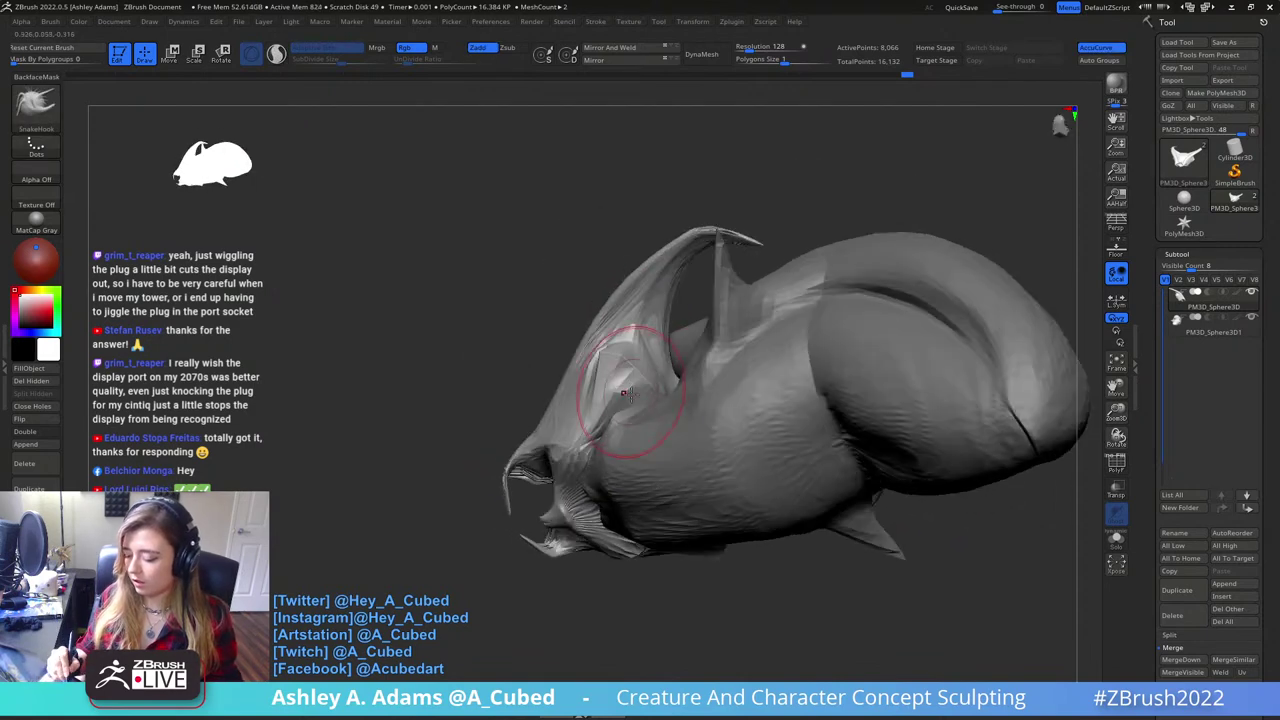
pyautogui.moveTo(615, 400); pyautogui.dragTo(596, 416, button='right')
pyautogui.moveTo(639, 403); pyautogui.dragTo(624, 408)
pyautogui.moveTo(640, 403)
pyautogui.mouseDown(button='right')
pyautogui.moveTo(606, 420)
pyautogui.moveTo(630, 380)
pyautogui.moveTo(616, 374)
pyautogui.moveTo(530, 418)
pyautogui.moveTo(670, 368)
pyautogui.mouseUp(button='right')
pyautogui.rightClick(608, 418)
pyautogui.press('b')
pyautogui.press('c')
pyautogui.press('b')
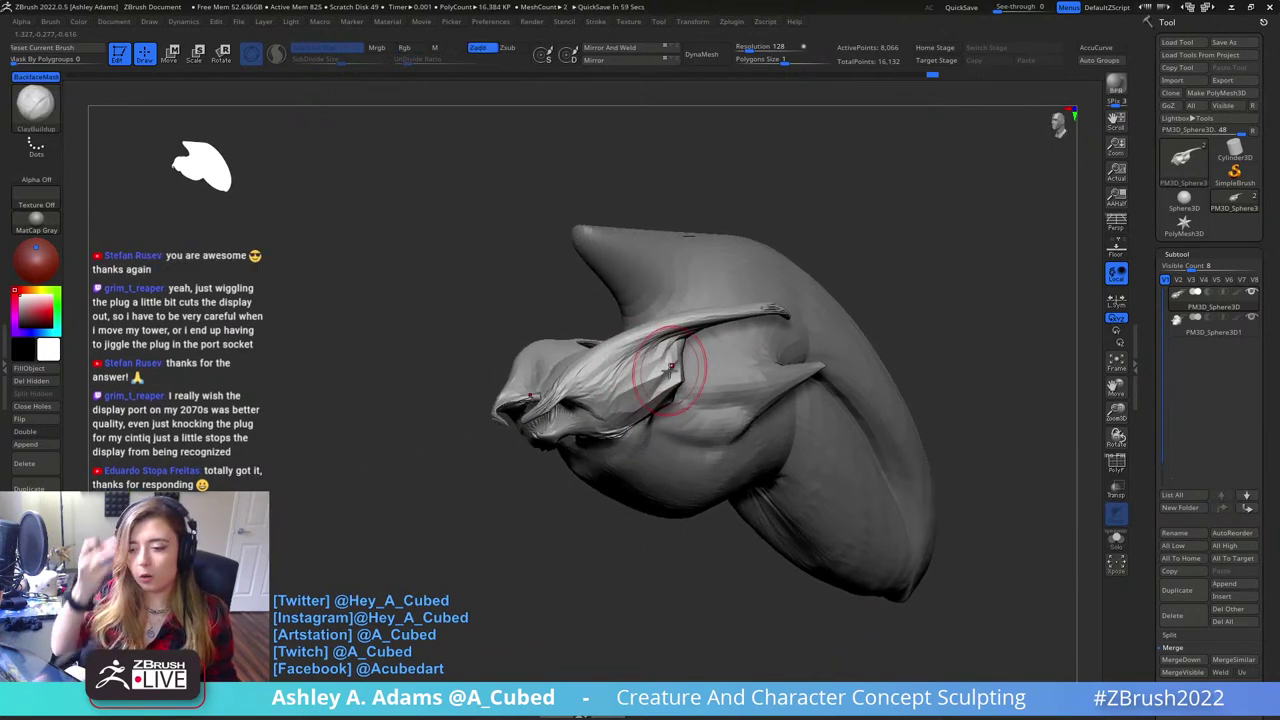
pyautogui.moveTo(670, 367); pyautogui.dragTo(763, 422)
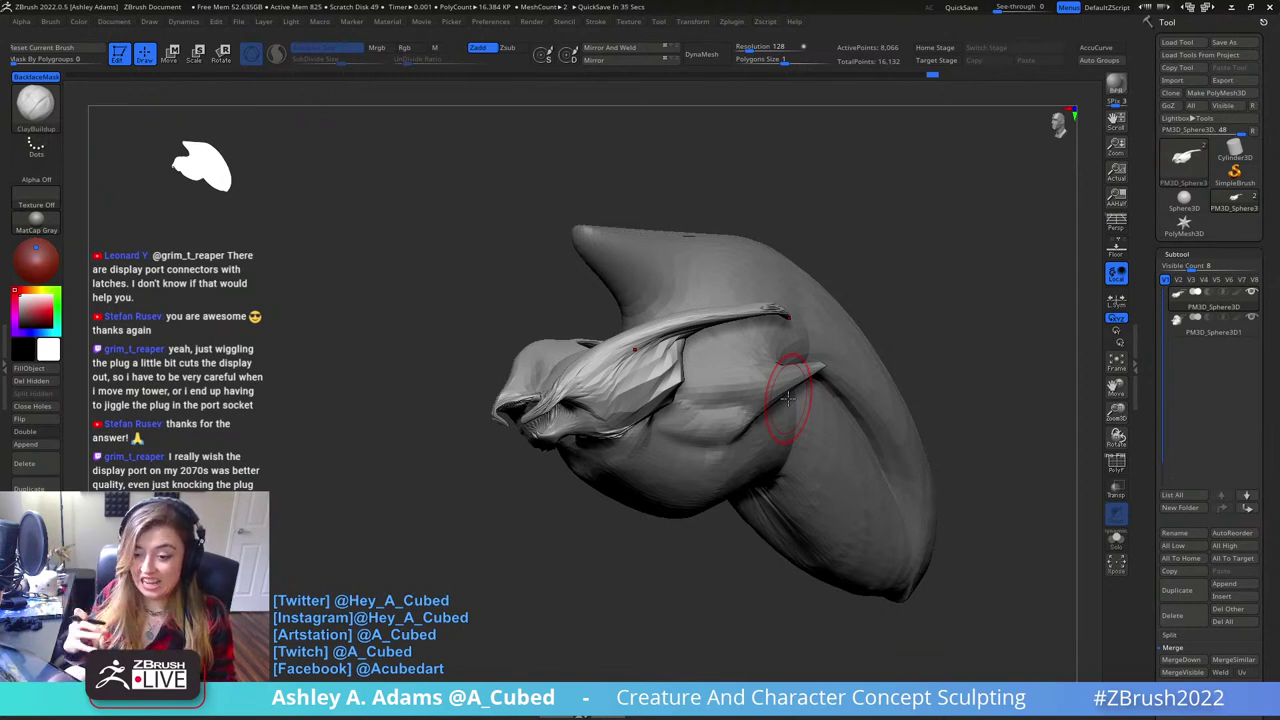
pyautogui.moveTo(734, 374); pyautogui.dragTo(723, 454, button='right')
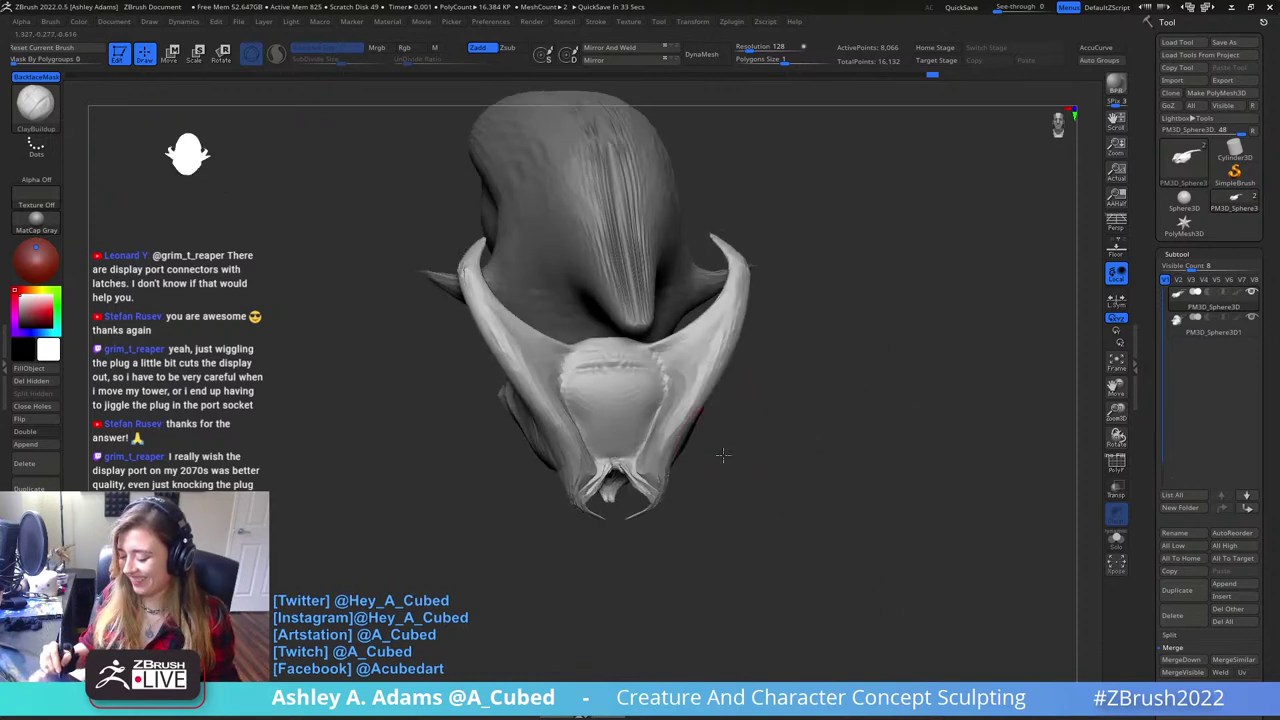
# - Adjust the tip of the hooked jaw with SnakeHook and thicken the outer side of the head with Inflat
pyautogui.press('space')
pyautogui.press('b')
pyautogui.press('s')
pyautogui.press('h')
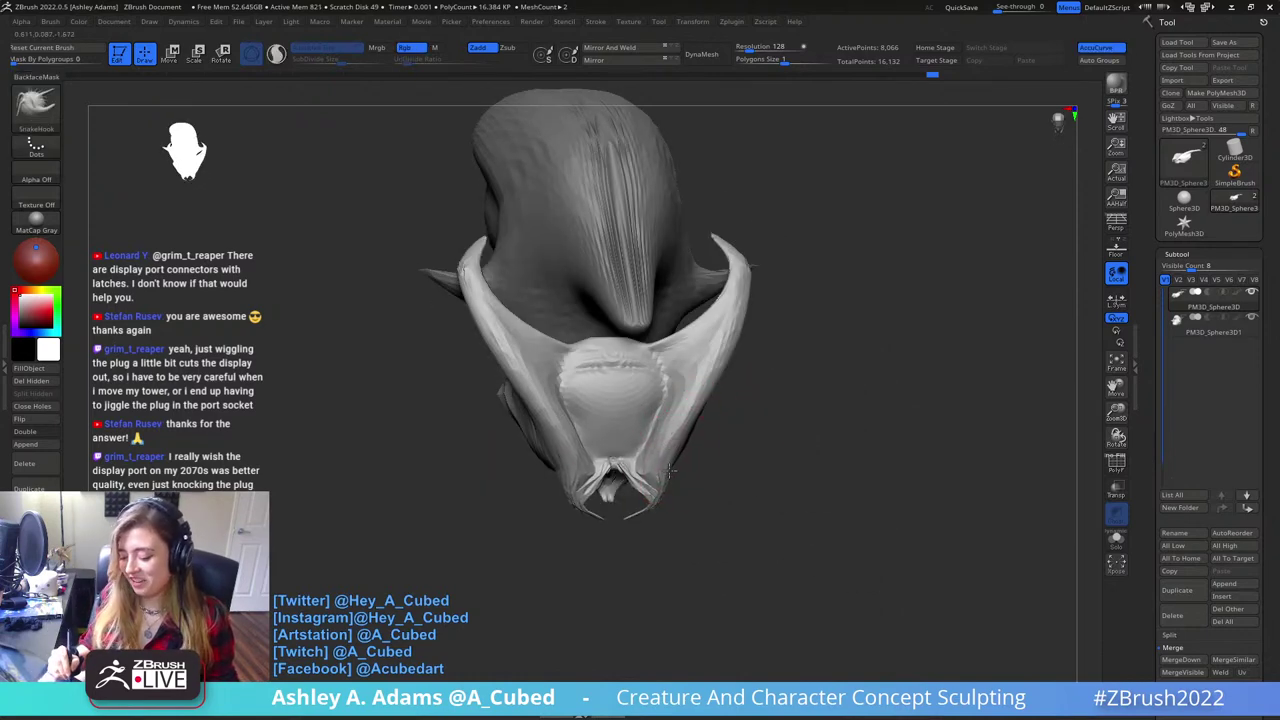
pyautogui.press('space')
pyautogui.moveTo(676, 466); pyautogui.dragTo(645, 510, button='right')
pyautogui.press('b')
pyautogui.press('i')
pyautogui.press('n')
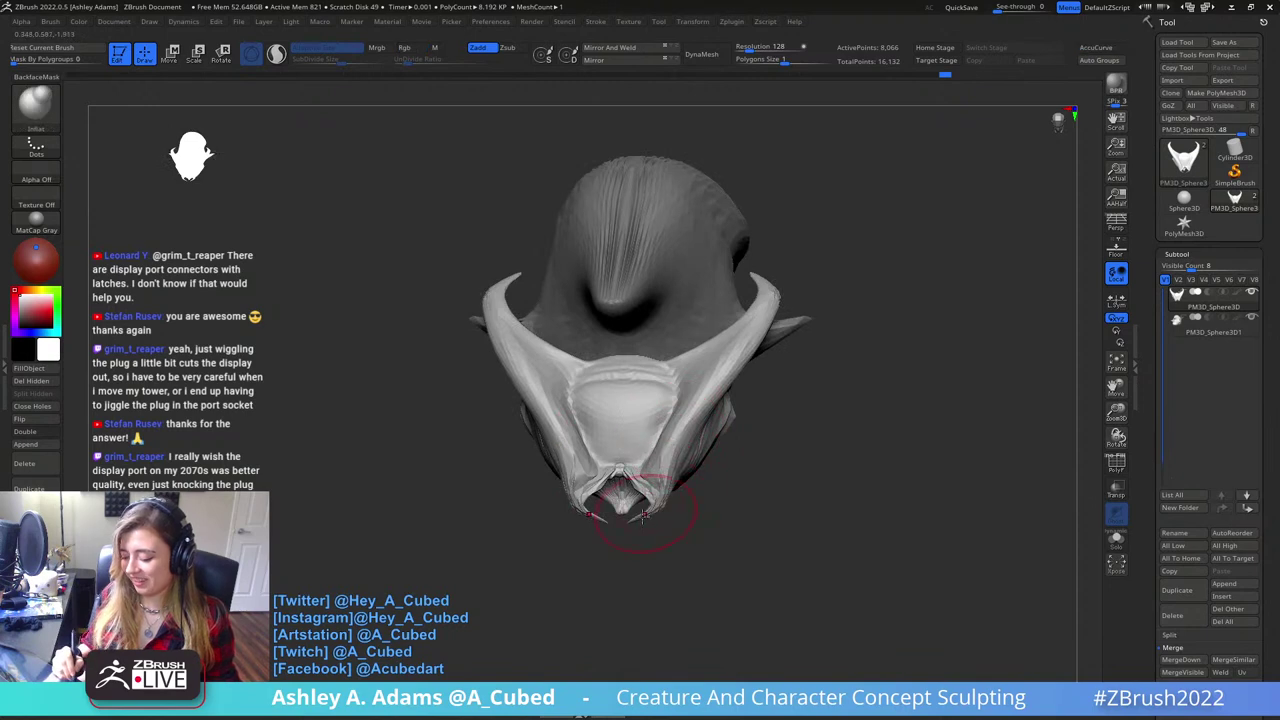
pyautogui.moveTo(704, 436); pyautogui.dragTo(724, 388)
# - Pull the head's outer edges and both horns further outward from the front with SnakeHook
pyautogui.moveTo(722, 366); pyautogui.dragTo(706, 426, button='right')
pyautogui.press('b')
pyautogui.press('s')
pyautogui.press('h')
pyautogui.moveTo(702, 415); pyautogui.dragTo(722, 400)
pyautogui.moveTo(756, 334); pyautogui.dragTo(780, 296)
pyautogui.moveTo(782, 294); pyautogui.dragTo(814, 300, button='right')
pyautogui.moveTo(792, 258); pyautogui.dragTo(819, 354, button='right')
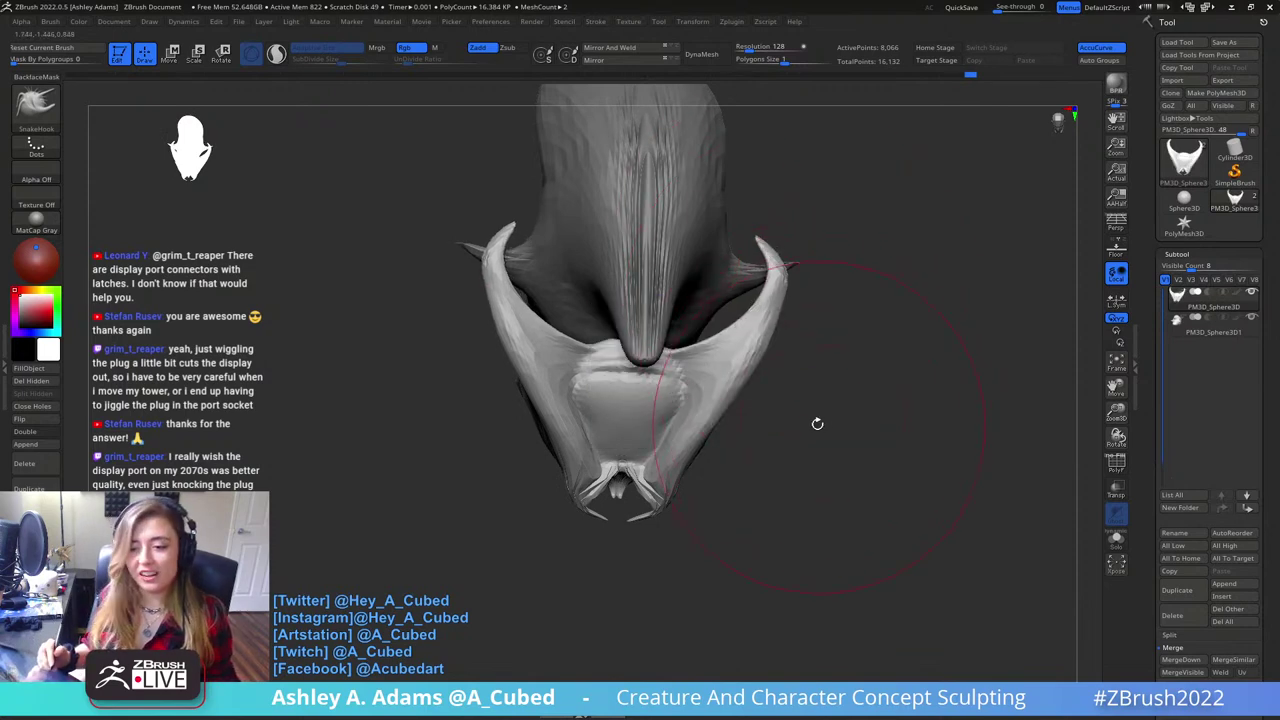
pyautogui.moveTo(828, 529)
pyautogui.mouseDown(button='right')
pyautogui.moveTo(794, 408)
pyautogui.moveTo(766, 443)
pyautogui.mouseUp(button='right')
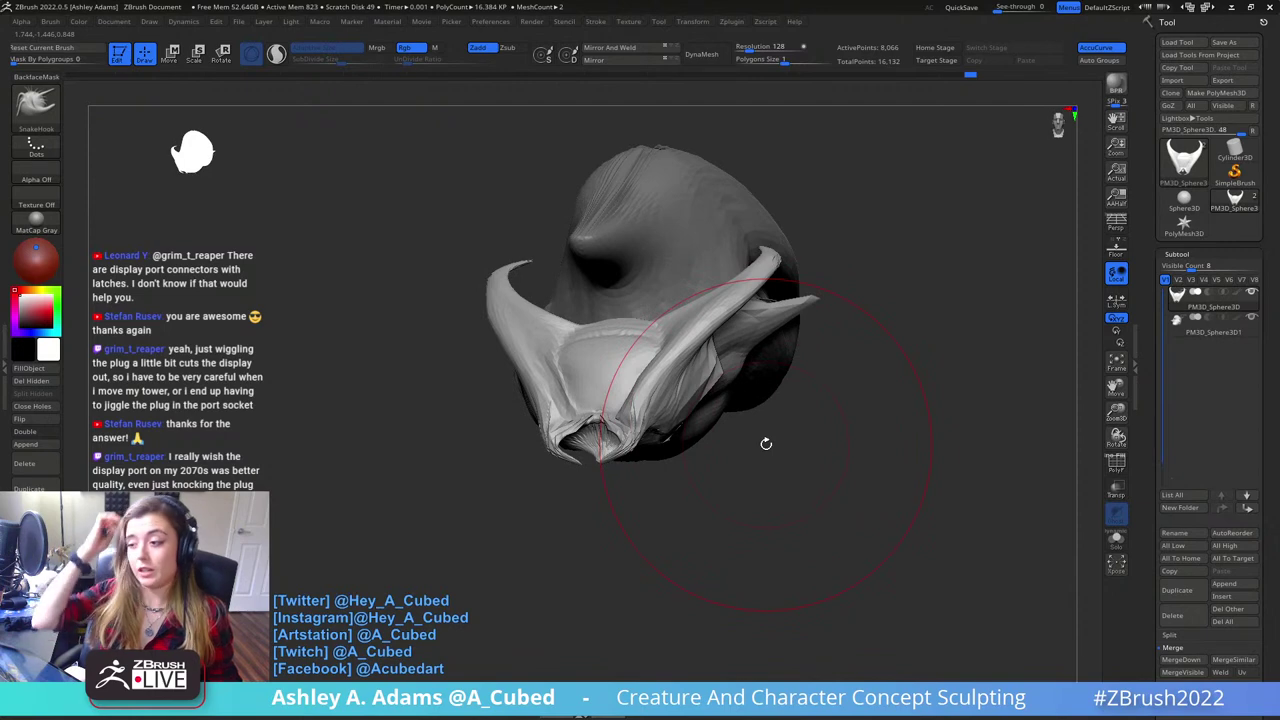
# - Select the body subtool and carve the crease behind the cheek deeper with a resized DamStandard brush
pyautogui.moveTo(766, 443); pyautogui.dragTo(650, 440)
pyautogui.keyDown('alt'); pyautogui.click(825, 358); pyautogui.keyUp('alt')
pyautogui.press('space')
pyautogui.moveTo(825, 355); pyautogui.dragTo(806, 355)
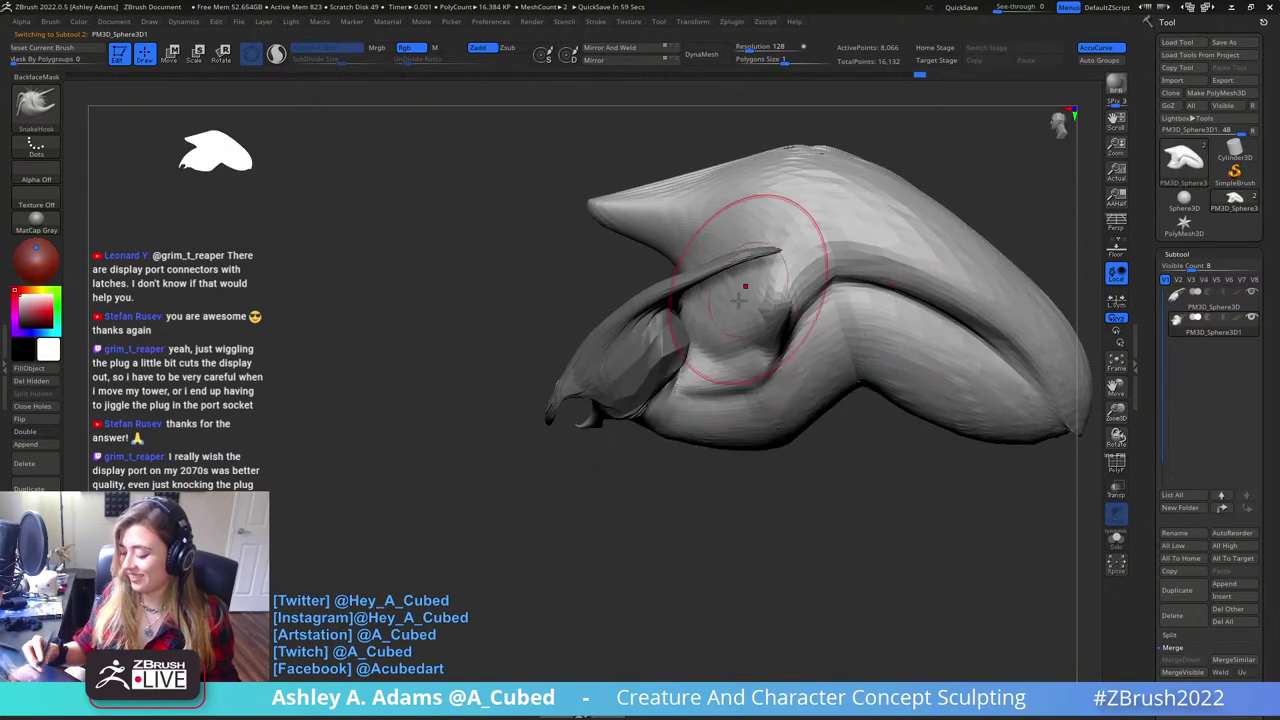
pyautogui.press('space')
pyautogui.moveTo(745, 325); pyautogui.dragTo(722, 325)
pyautogui.keyDown('alt'); pyautogui.moveTo(793, 296); pyautogui.dragTo(737, 334, button='right'); pyautogui.keyUp('alt')
pyautogui.press('b')
pyautogui.press('d')
pyautogui.press('s')
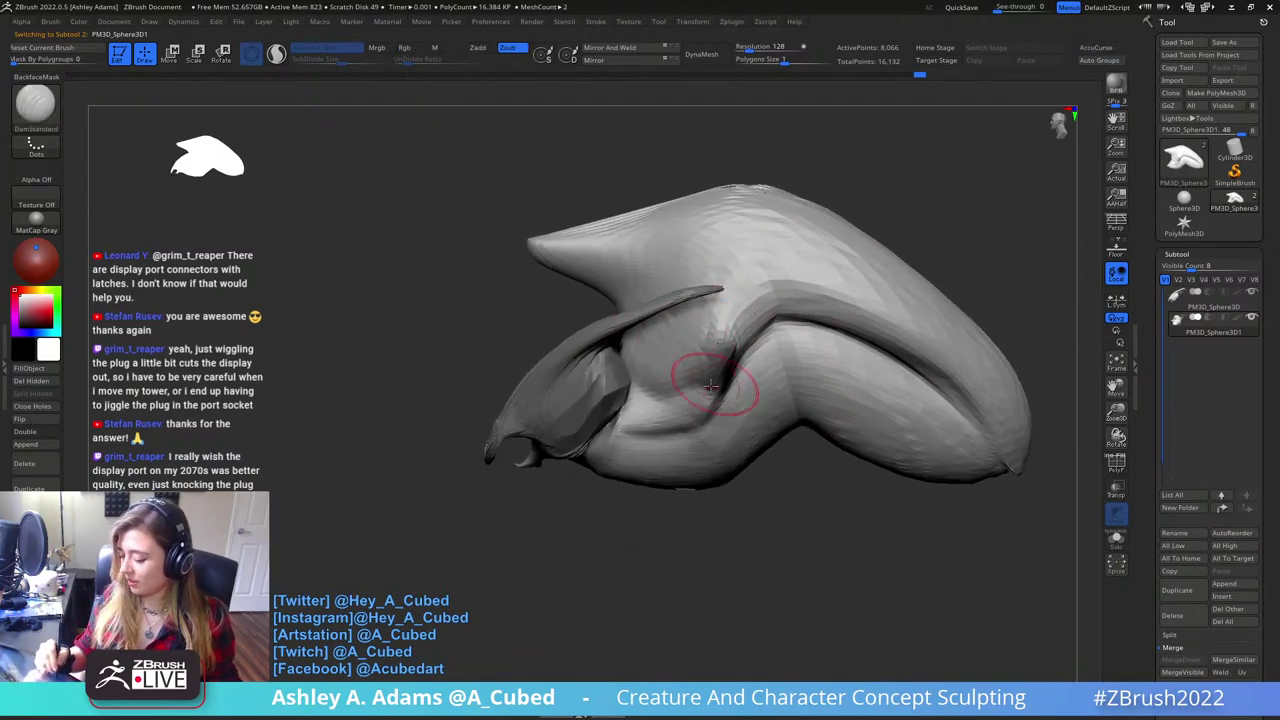
pyautogui.moveTo(711, 386); pyautogui.dragTo(693, 384, button='right')
pyautogui.press('space')
pyautogui.moveTo(693, 382)
pyautogui.mouseDown()
pyautogui.moveTo(671, 380)
pyautogui.moveTo(704, 380)
pyautogui.mouseUp()
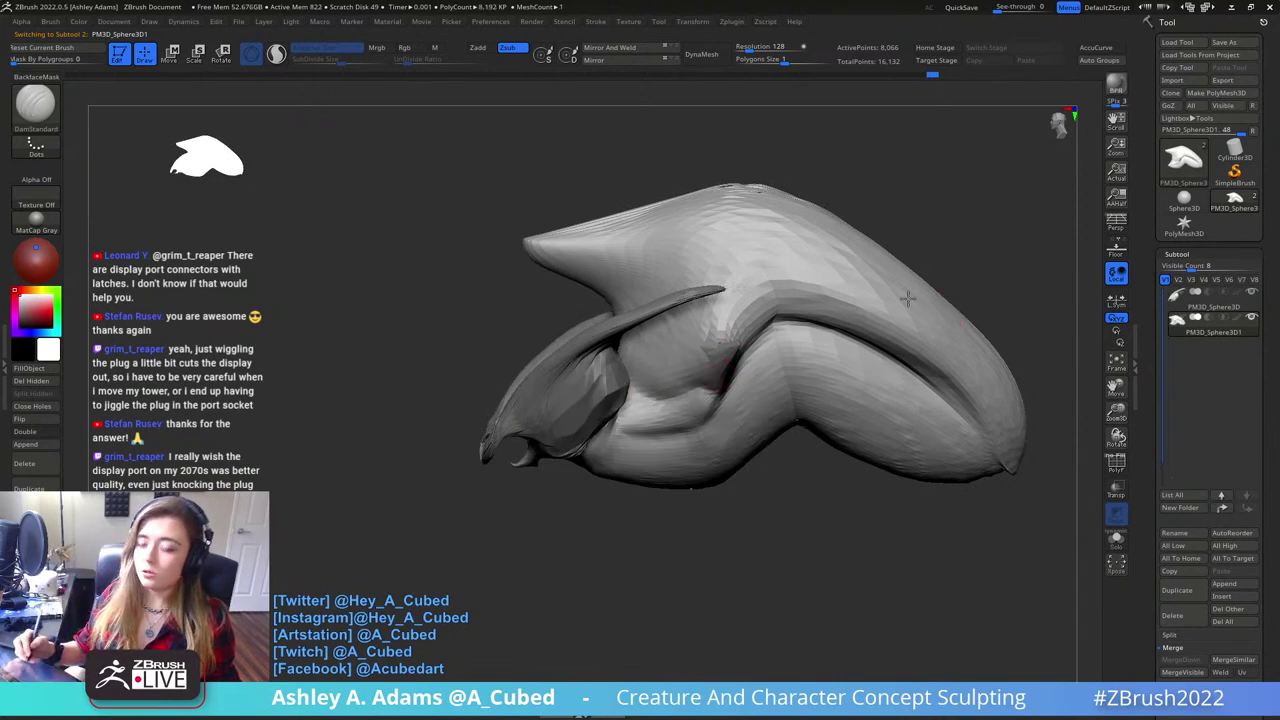
# - Pull the front of the body's side fold upward into an angular bend with SnakeHook
pyautogui.keyDown('alt'); pyautogui.moveTo(908, 299); pyautogui.dragTo(736, 294, button='right'); pyautogui.keyUp('alt')
pyautogui.press('space')
pyautogui.moveTo(609, 274); pyautogui.dragTo(622, 272)
pyautogui.press('b')
pyautogui.press('s')
pyautogui.press('h')
pyautogui.moveTo(574, 326); pyautogui.dragTo(599, 299)
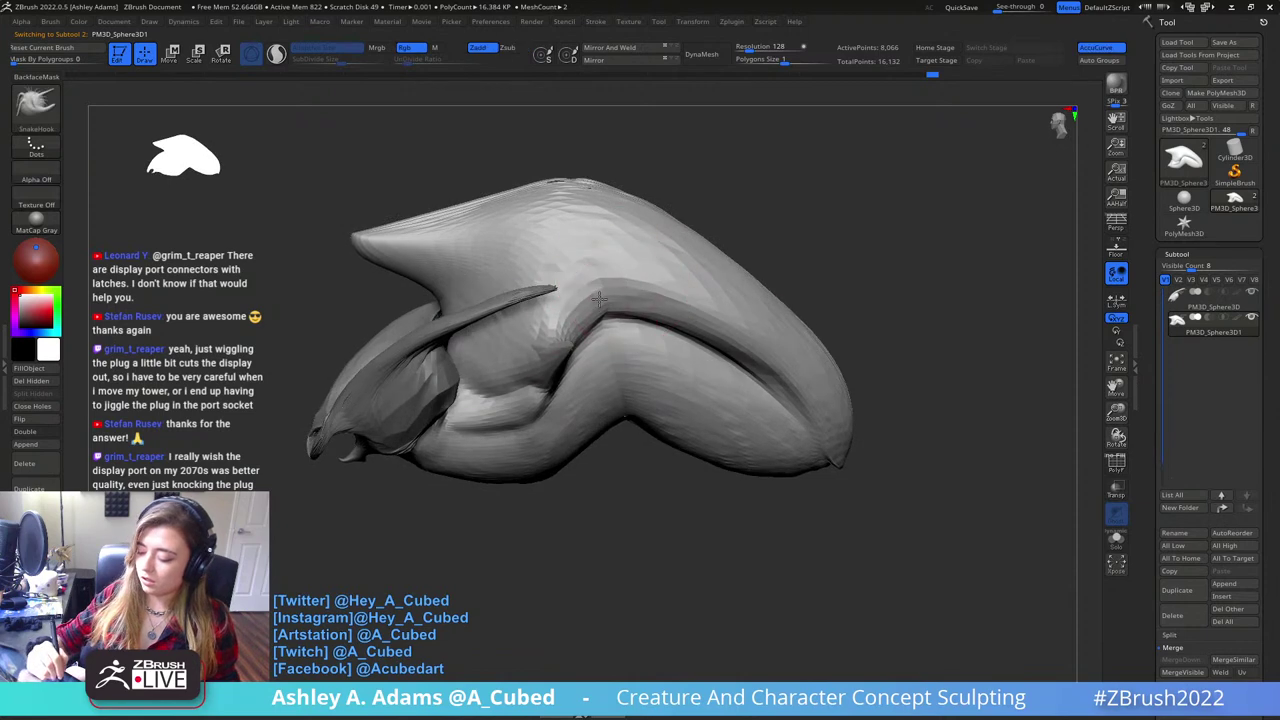
pyautogui.moveTo(623, 302); pyautogui.dragTo(704, 304, button='right')
pyautogui.moveTo(619, 314); pyautogui.dragTo(633, 301)
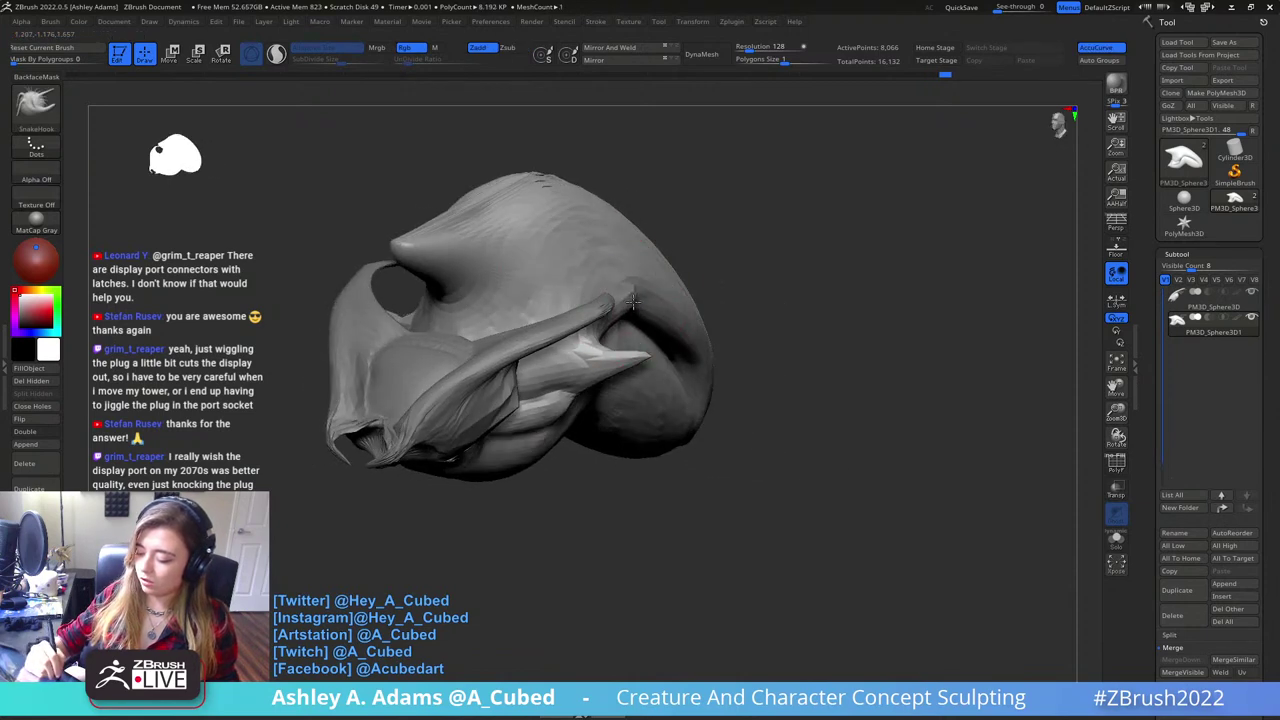
pyautogui.moveTo(633, 303); pyautogui.dragTo(617, 251, button='right')
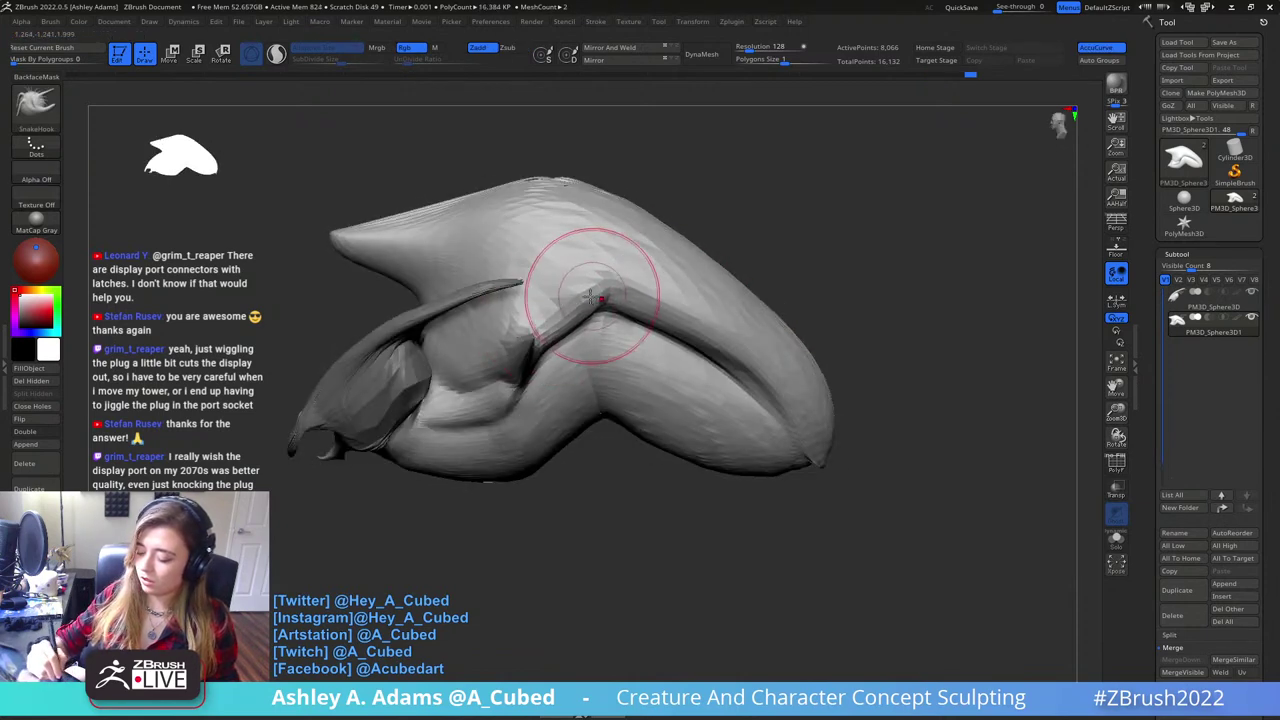
# - Resize the SnakeHook brush, sharpen the side fold's bend and refine the arch on the body's underside
pyautogui.press('space')
pyautogui.moveTo(672, 319); pyautogui.dragTo(686, 320)
pyautogui.moveTo(598, 345)
pyautogui.mouseDown()
pyautogui.moveTo(589, 354)
pyautogui.moveTo(608, 336)
pyautogui.mouseUp()
pyautogui.press('space')
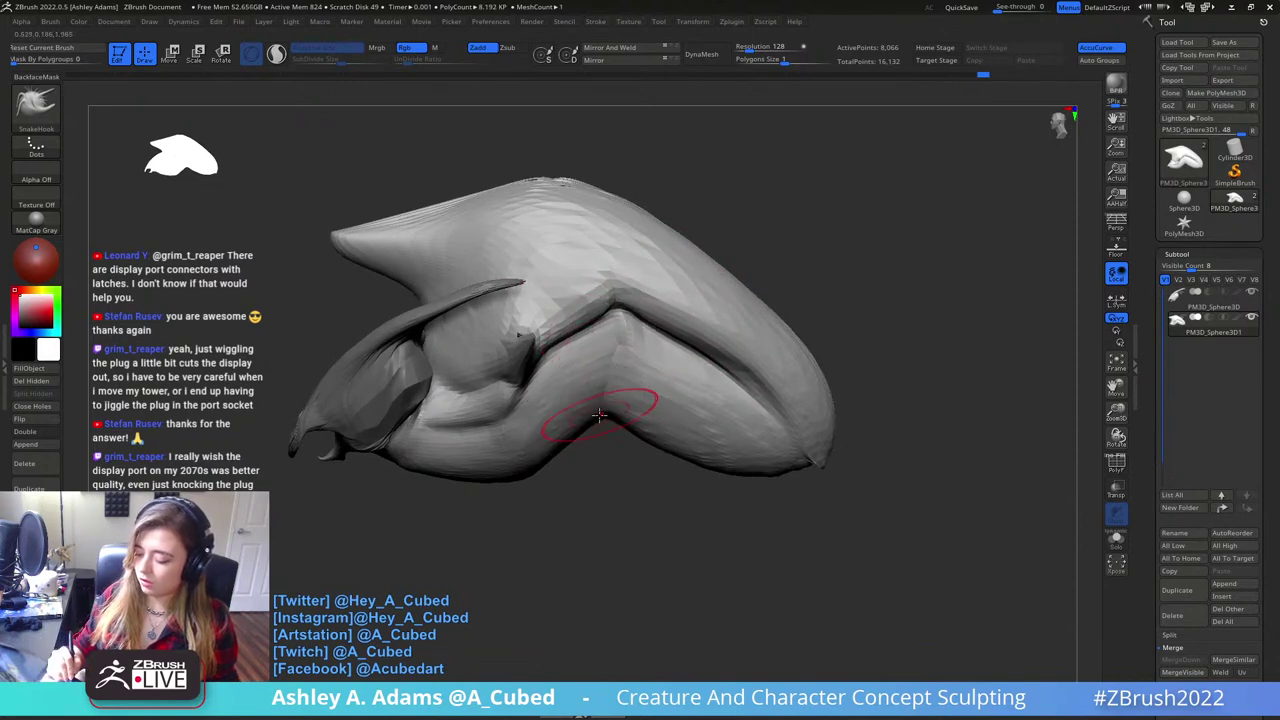
pyautogui.moveTo(599, 415)
pyautogui.mouseDown()
pyautogui.moveTo(608, 420)
pyautogui.moveTo(625, 336)
pyautogui.mouseUp()
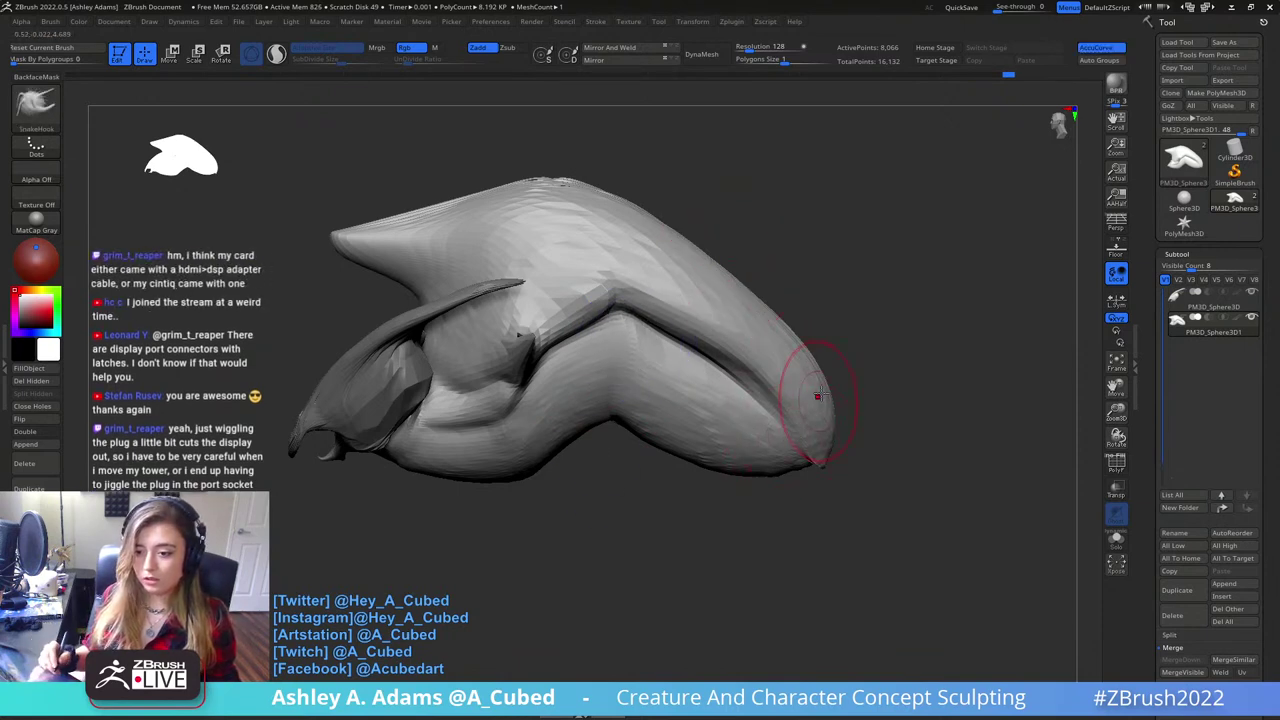
pyautogui.keyDown('alt'); pyautogui.moveTo(811, 396); pyautogui.dragTo(846, 433, button='right'); pyautogui.keyUp('alt')
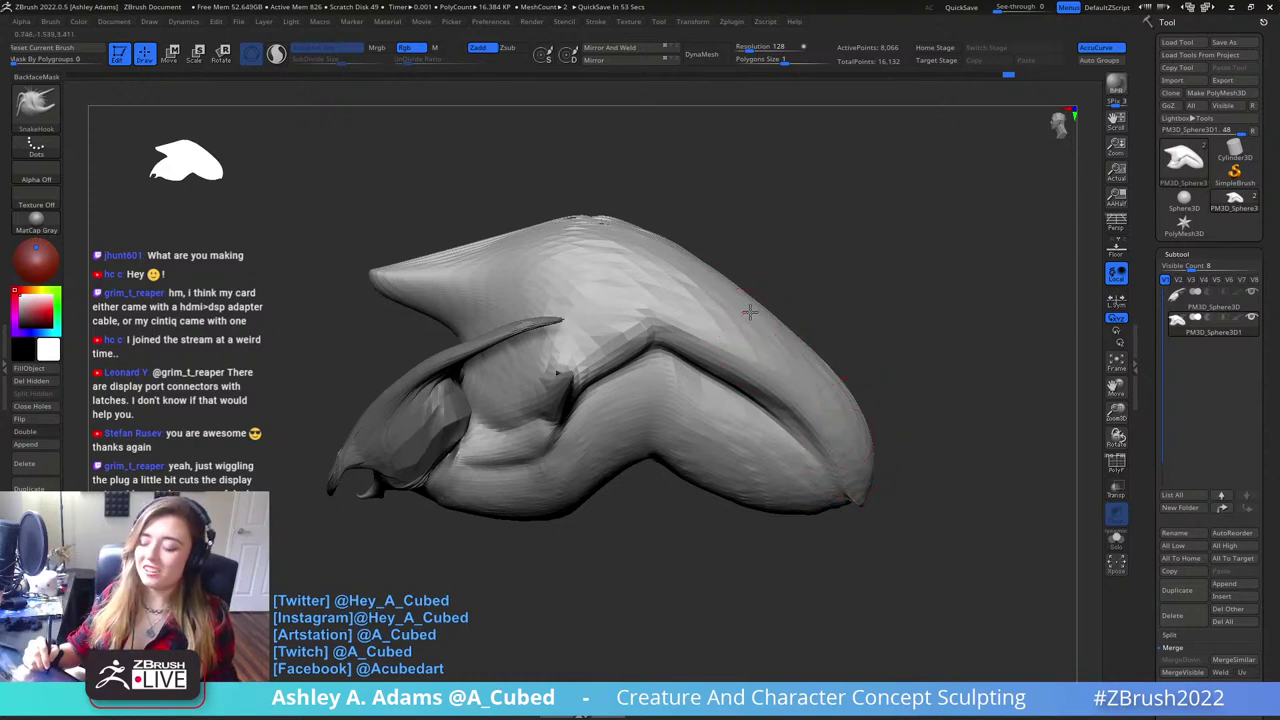
# - Pull the body's upper sides outward behind the spikes with SnakeHook, working from the rear and above
pyautogui.press('space')
pyautogui.moveTo(749, 311); pyautogui.dragTo(763, 306)
pyautogui.moveTo(694, 274); pyautogui.dragTo(640, 274, button='right')
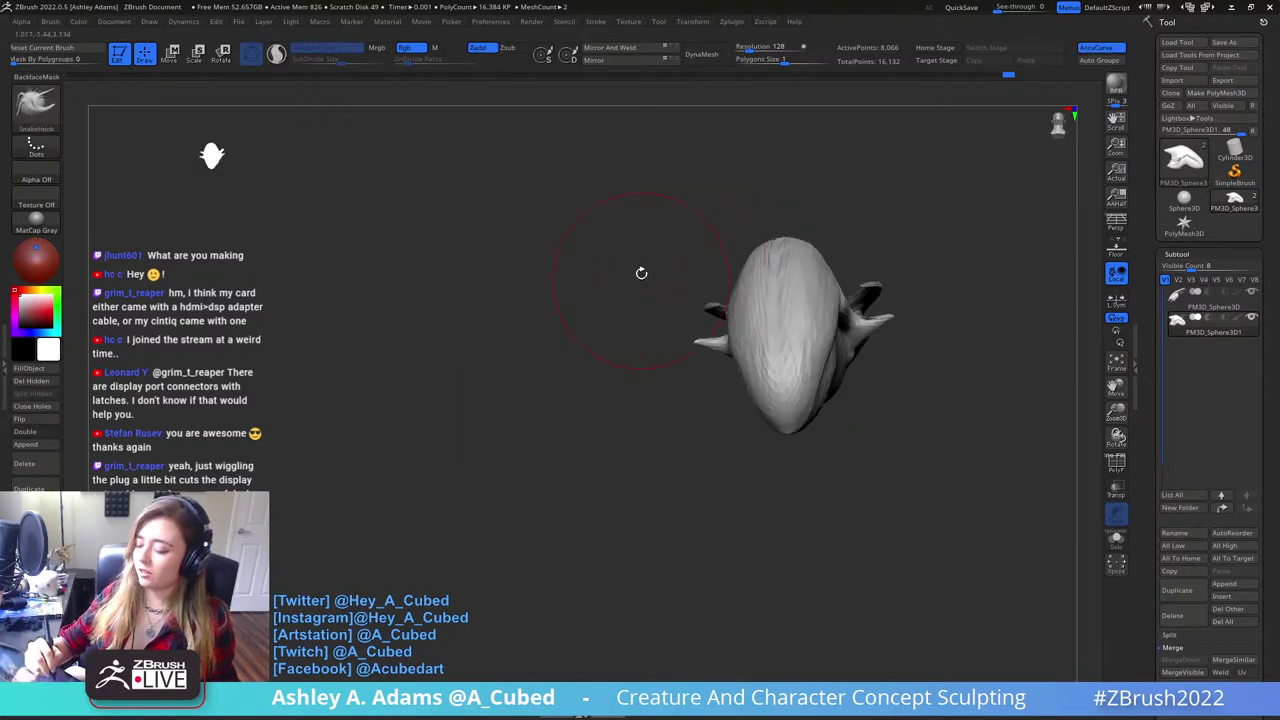
pyautogui.moveTo(762, 363); pyautogui.dragTo(771, 350)
pyautogui.moveTo(772, 320); pyautogui.dragTo(767, 347, button='right')
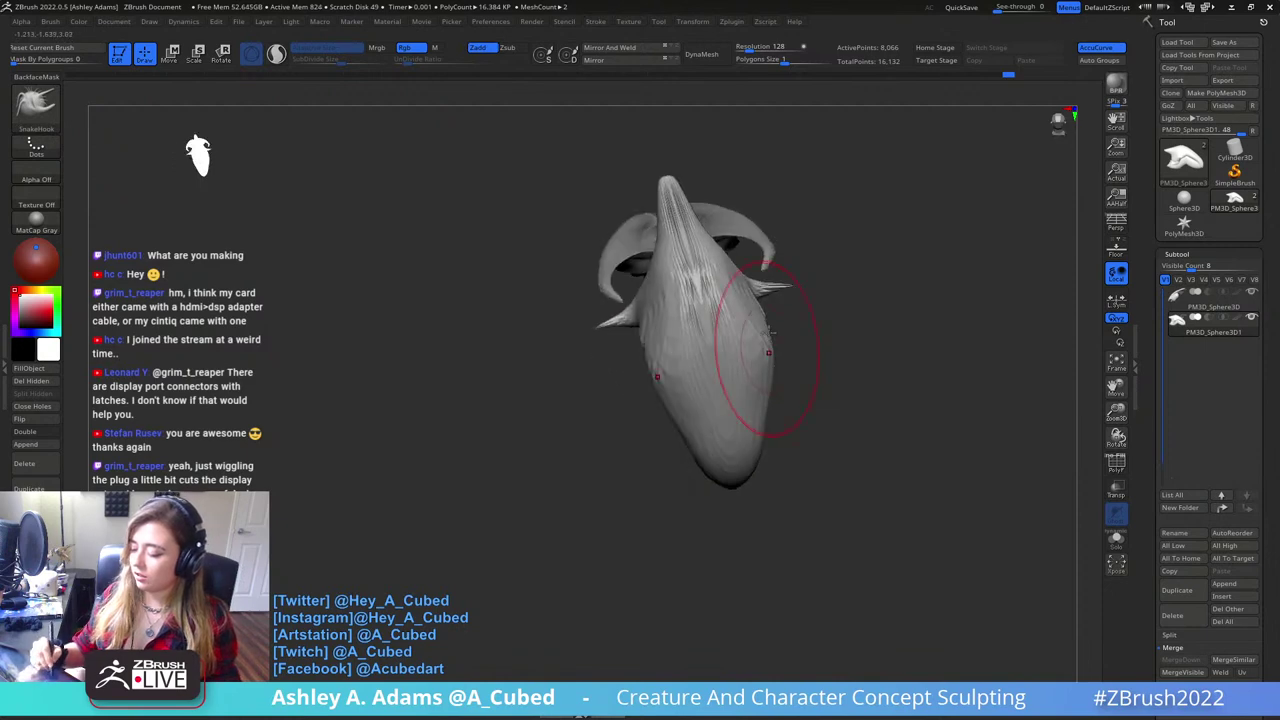
pyautogui.moveTo(766, 347)
pyautogui.mouseDown()
pyautogui.moveTo(770, 315)
pyautogui.moveTo(748, 289)
pyautogui.mouseUp()
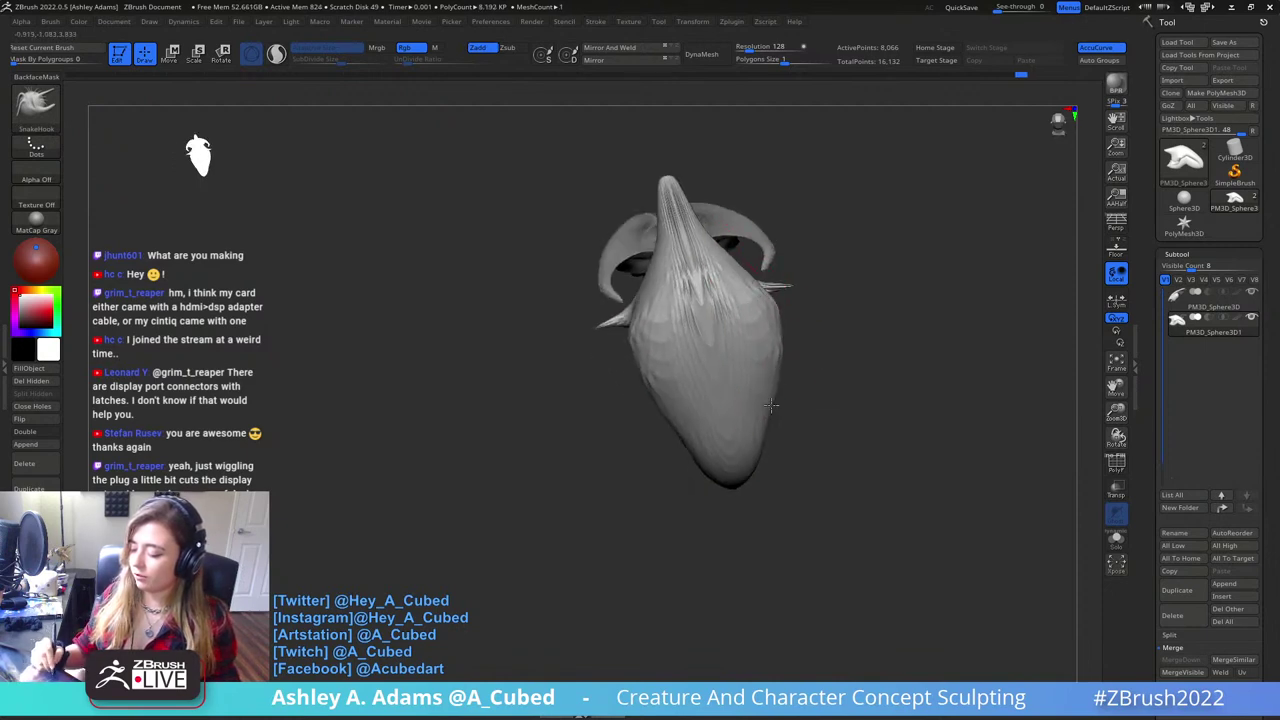
# - Smooth the widened sides of the body and swell its back with the Inflat brush
pyautogui.moveTo(748, 440)
pyautogui.mouseDown(button='right')
pyautogui.moveTo(802, 258)
pyautogui.moveTo(826, 364)
pyautogui.mouseUp(button='right')
pyautogui.keyDown('shift'); pyautogui.moveTo(690, 385); pyautogui.dragTo(645, 415); pyautogui.keyUp('shift')
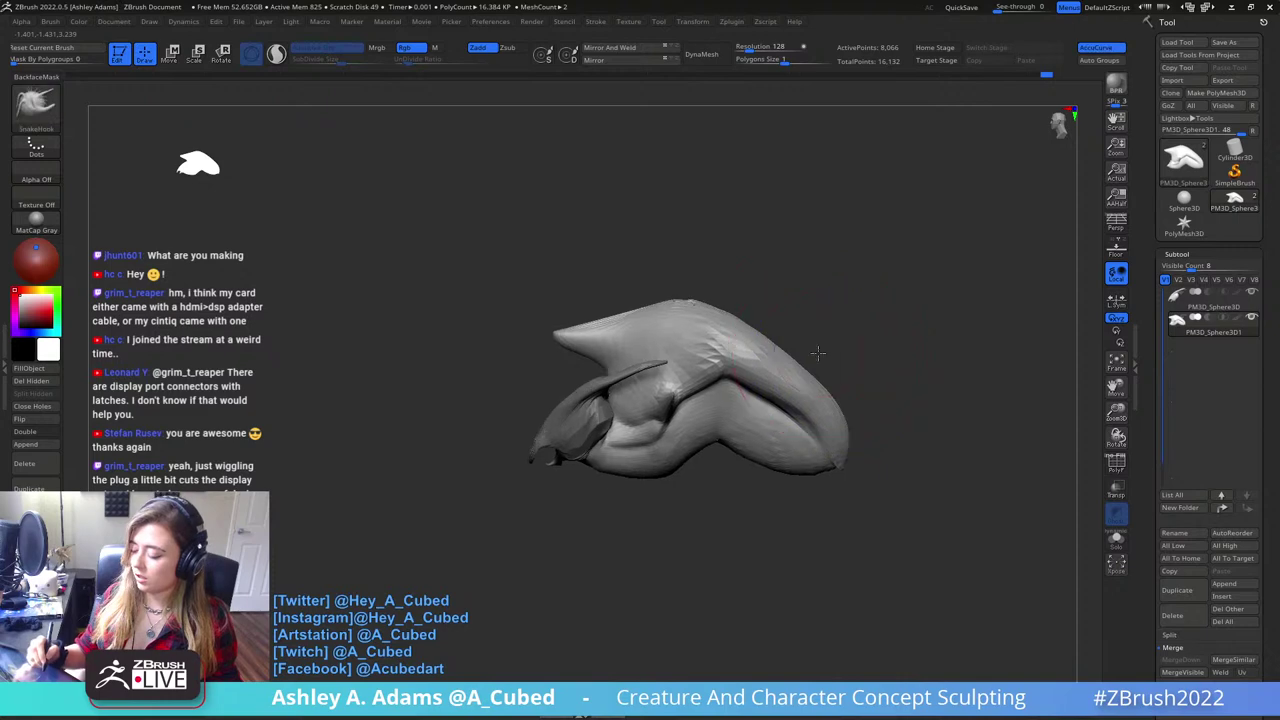
pyautogui.moveTo(818, 352); pyautogui.dragTo(880, 375, button='right')
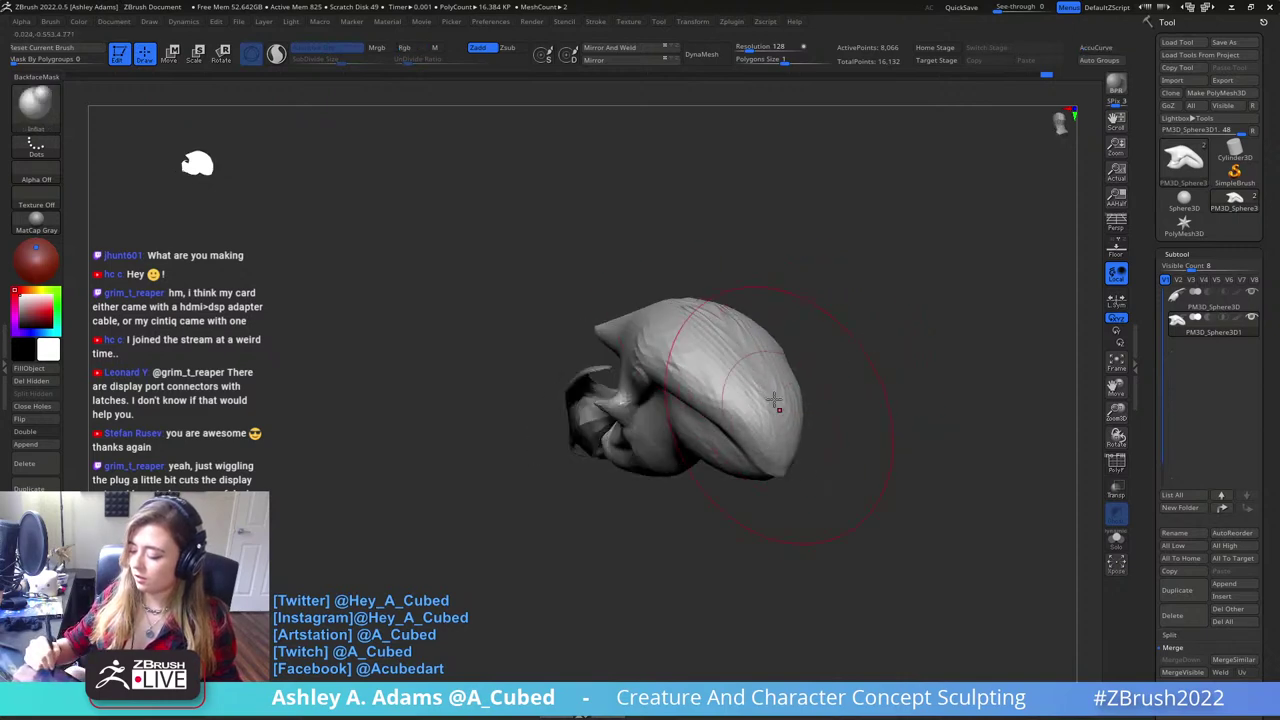
pyautogui.moveTo(775, 400); pyautogui.dragTo(757, 277, button='right')
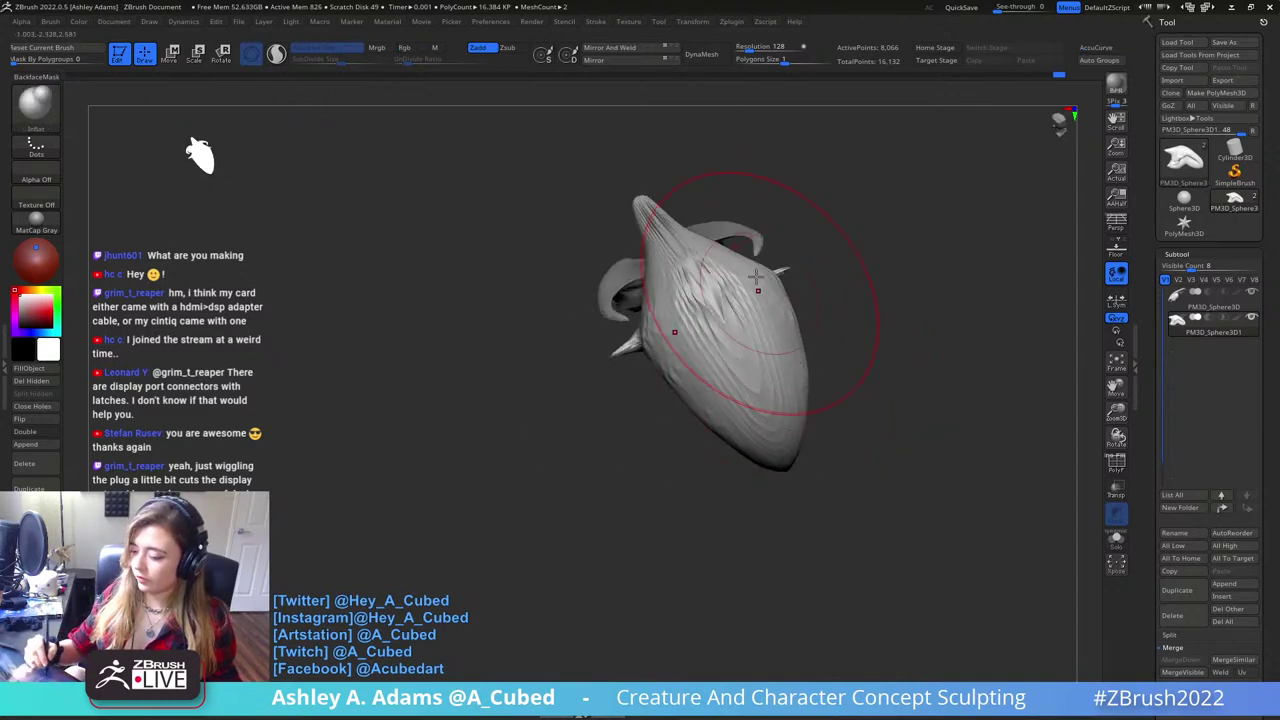
# - Try remeshing the body with DynaMesh at resolution 128 and undo the remesh
pyautogui.click(702, 54)
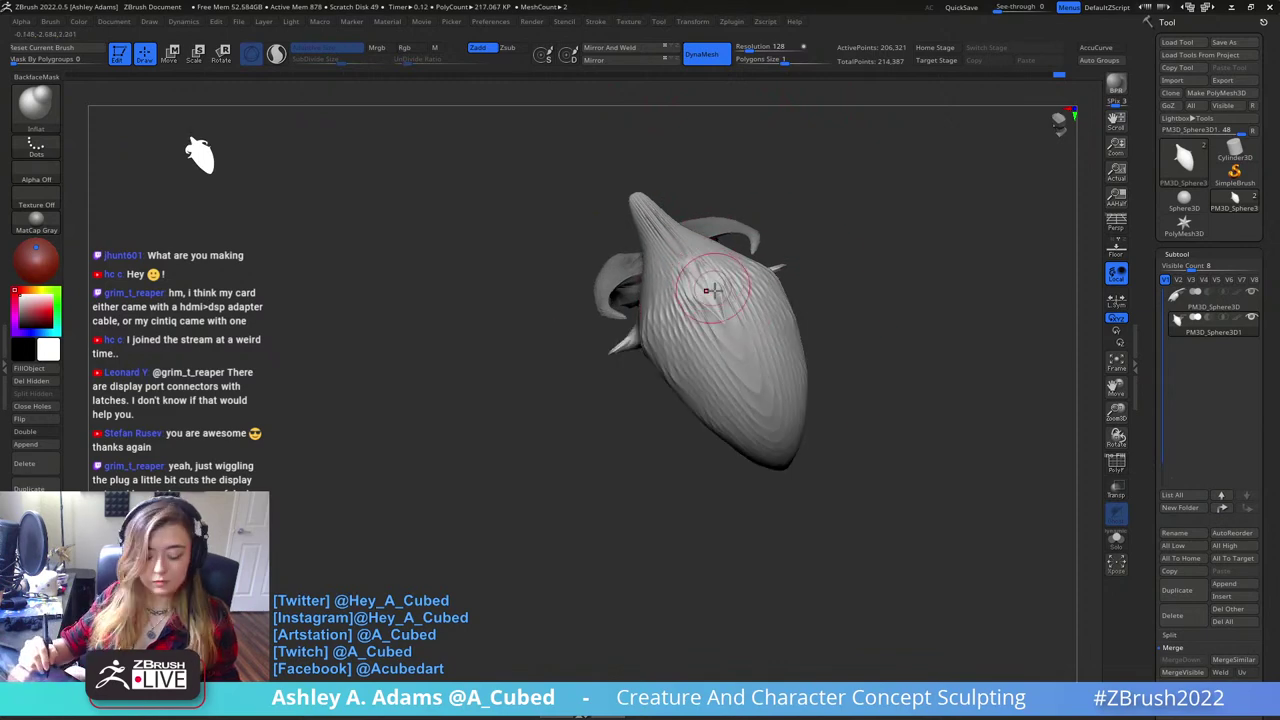
pyautogui.hotkey('ctrl', 'z')
pyautogui.moveTo(749, 383); pyautogui.dragTo(695, 378, button='right')
pyautogui.rightClick(713, 367)
pyautogui.rightClick(695, 378)
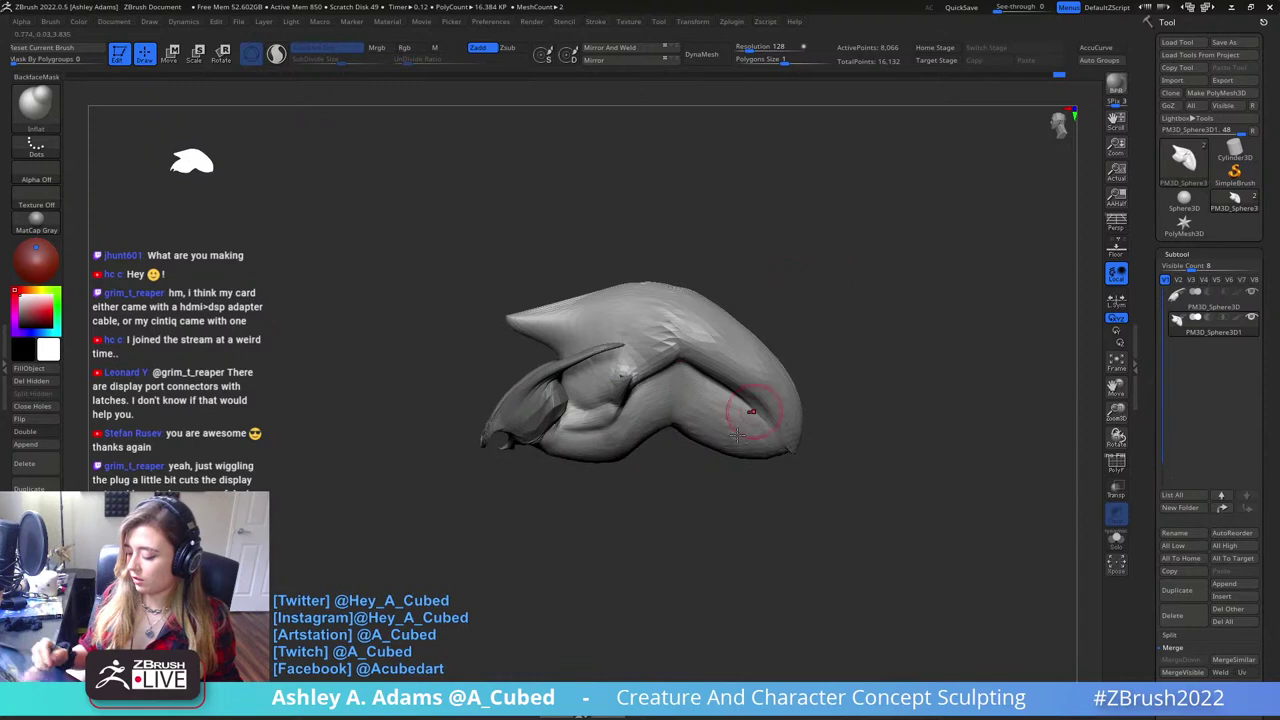
# - Append a Sphere3D subtool, shrink it and move it out beside the creature's underside
pyautogui.keyDown('alt'); pyautogui.moveTo(737, 436); pyautogui.dragTo(787, 373, button='right'); pyautogui.keyUp('alt')
pyautogui.click(1227, 585)
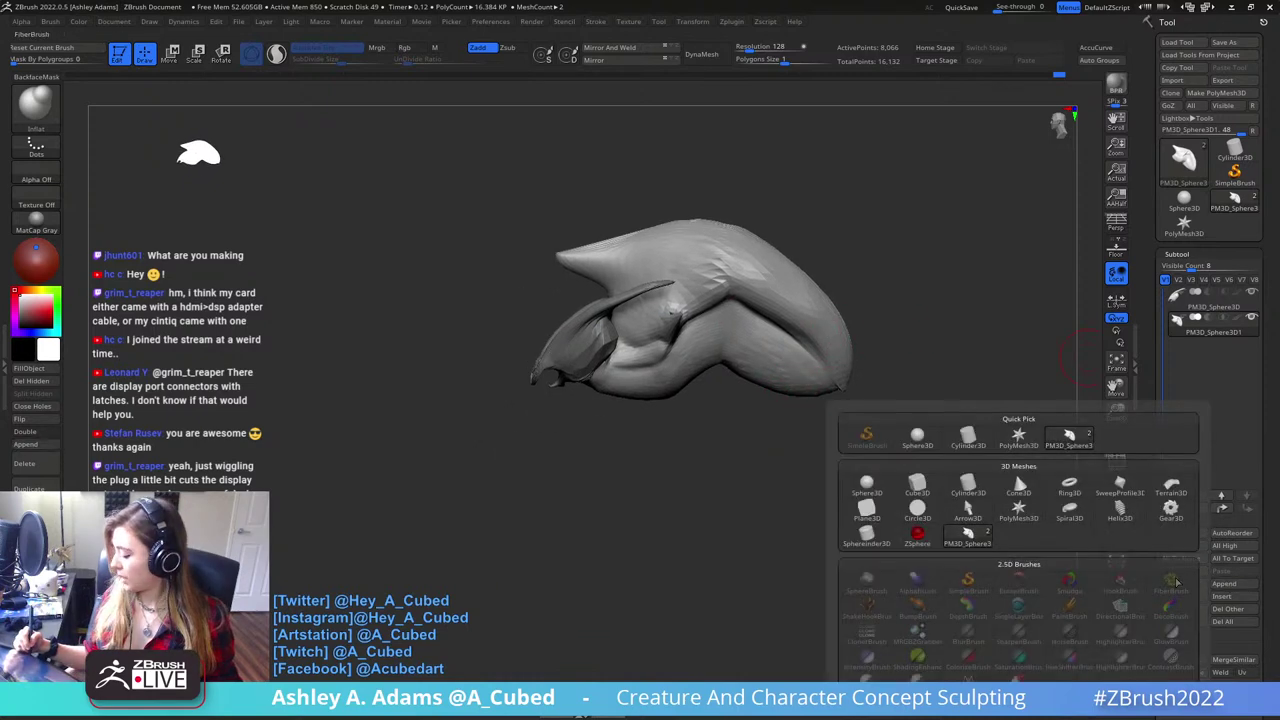
pyautogui.click(868, 490)
pyautogui.press('w')
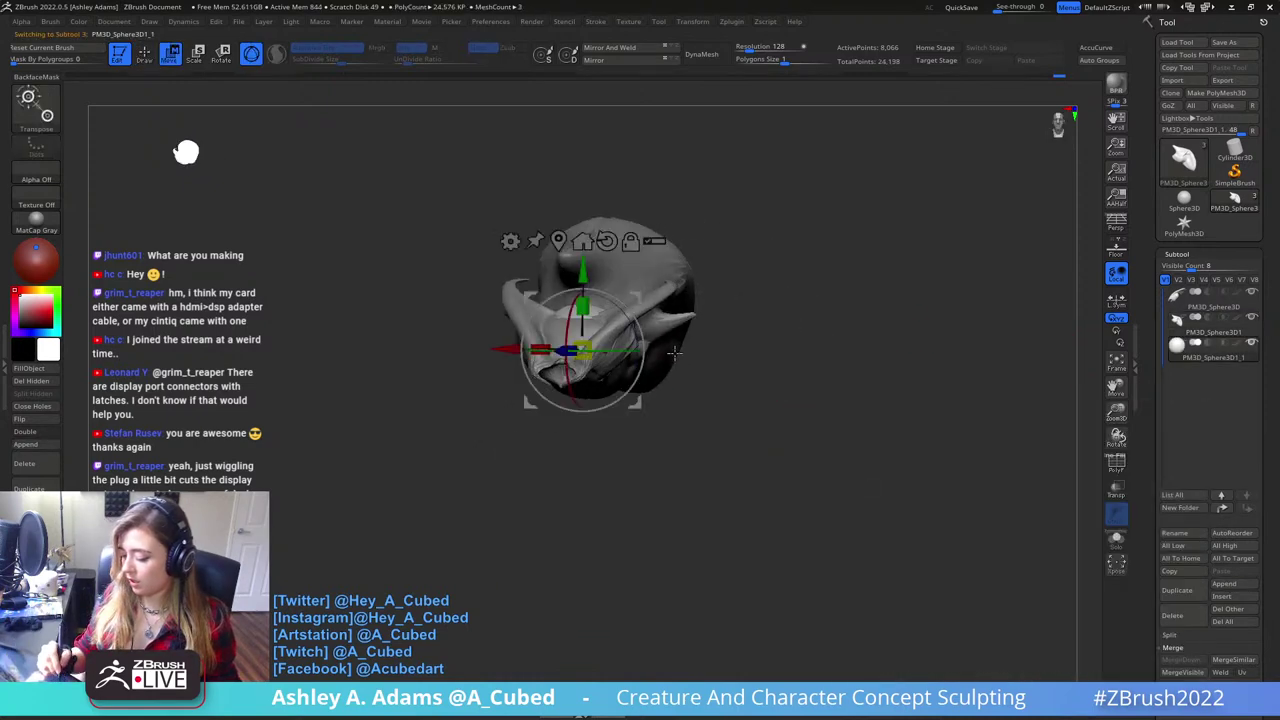
pyautogui.moveTo(650, 296); pyautogui.dragTo(733, 339)
pyautogui.moveTo(669, 394); pyautogui.dragTo(636, 424)
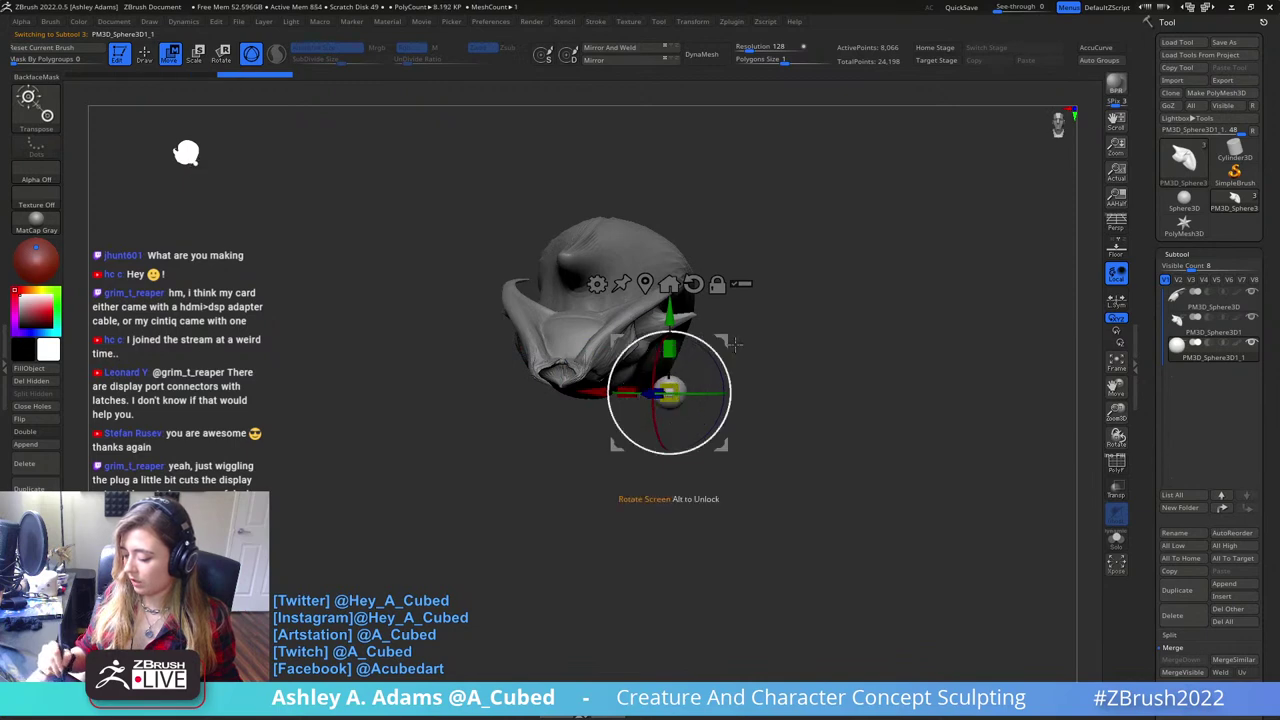
# - Position the small sphere just below the side of the body, checking placement from the front and side
pyautogui.moveTo(626, 434); pyautogui.dragTo(500, 425, button='right')
pyautogui.moveTo(726, 337); pyautogui.dragTo(712, 324)
pyautogui.moveTo(735, 314); pyautogui.dragTo(850, 307, button='right')
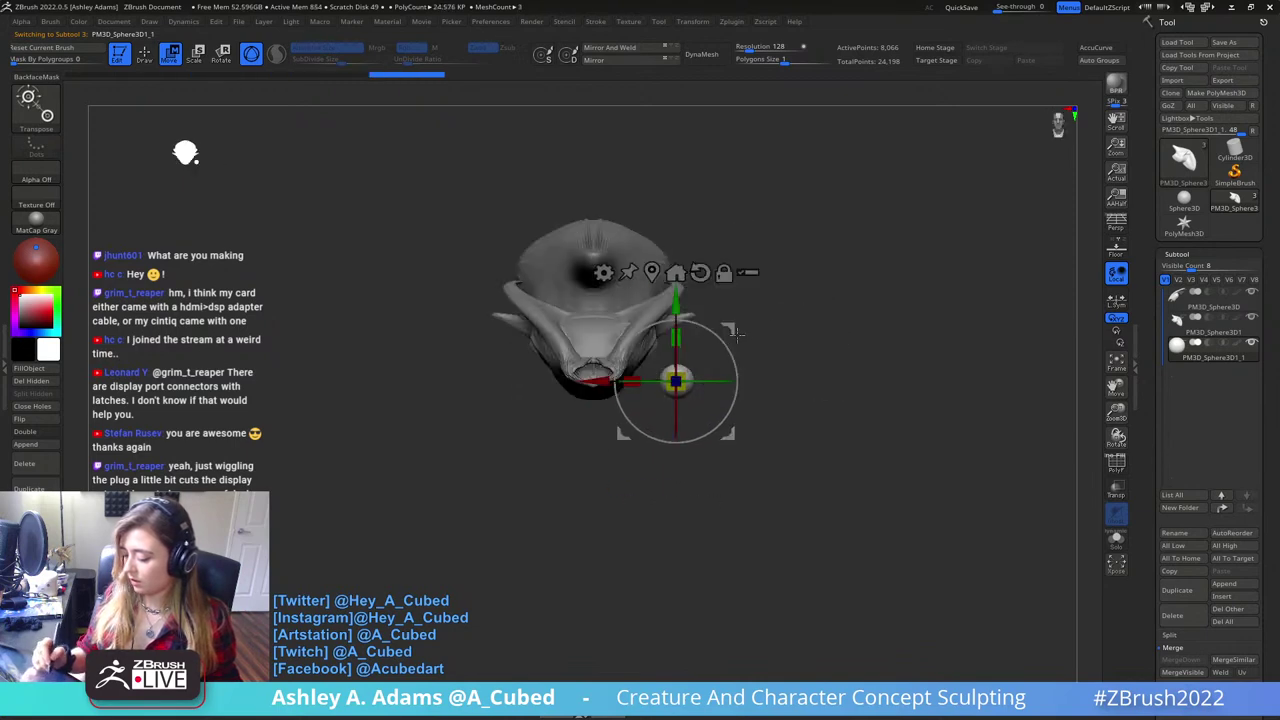
pyautogui.moveTo(731, 321); pyautogui.dragTo(686, 340)
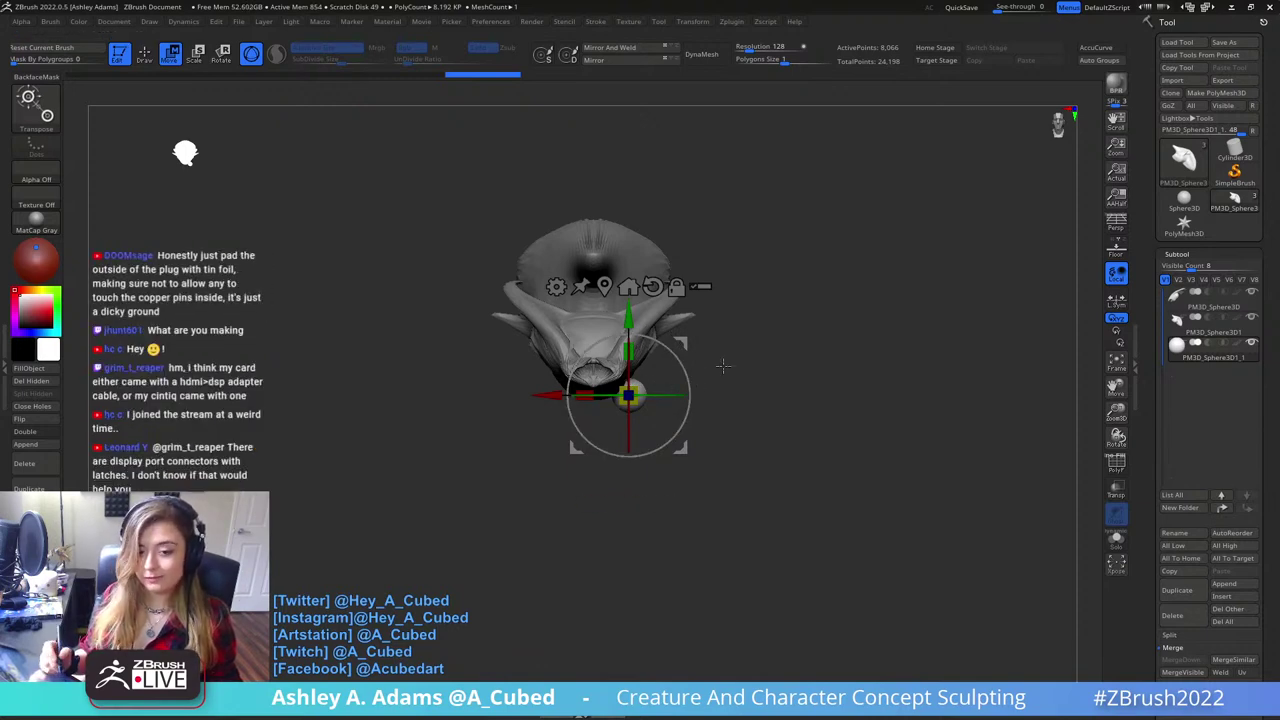
pyautogui.moveTo(768, 365); pyautogui.dragTo(640, 362)
pyautogui.keyDown('alt'); pyautogui.moveTo(631, 500); pyautogui.dragTo(630, 560); pyautogui.keyUp('alt')
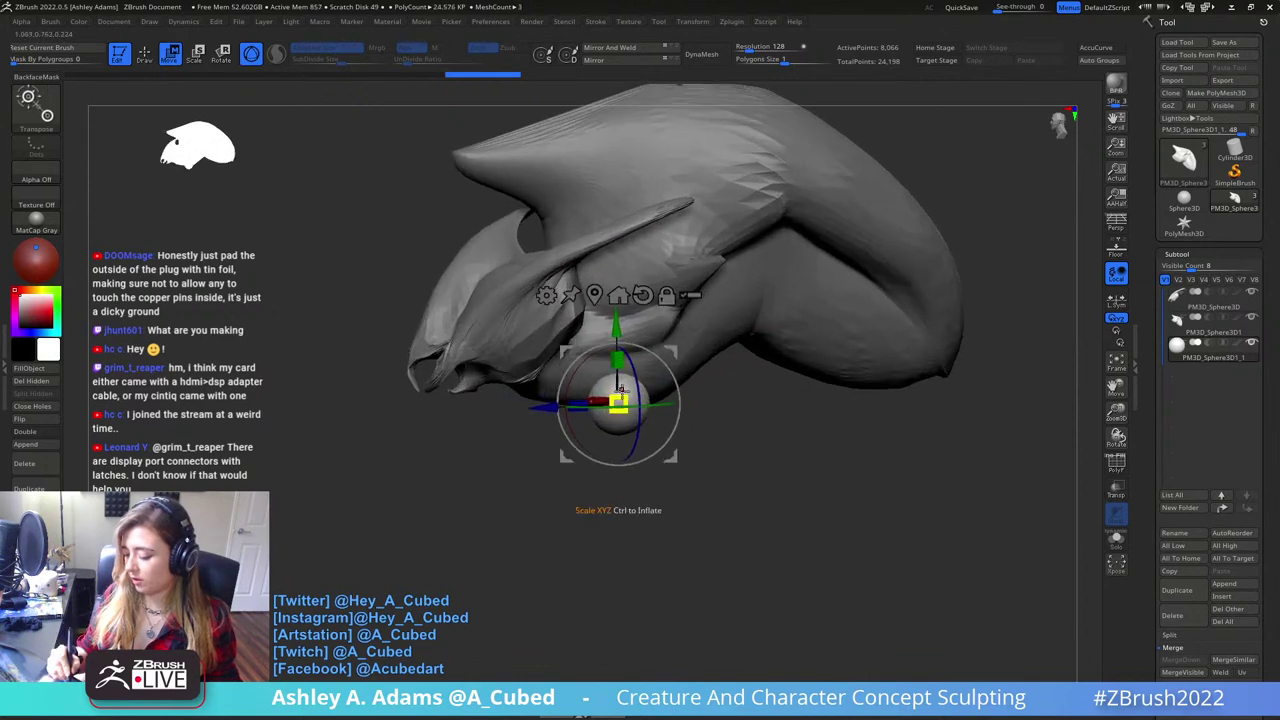
pyautogui.moveTo(620, 392); pyautogui.dragTo(623, 411)
# - Stretch the sphere lengthwise into a slim, pointed spindle under the body
pyautogui.keyDown('shift'); pyautogui.moveTo(575, 460); pyautogui.dragTo(464, 384); pyautogui.keyUp('shift')
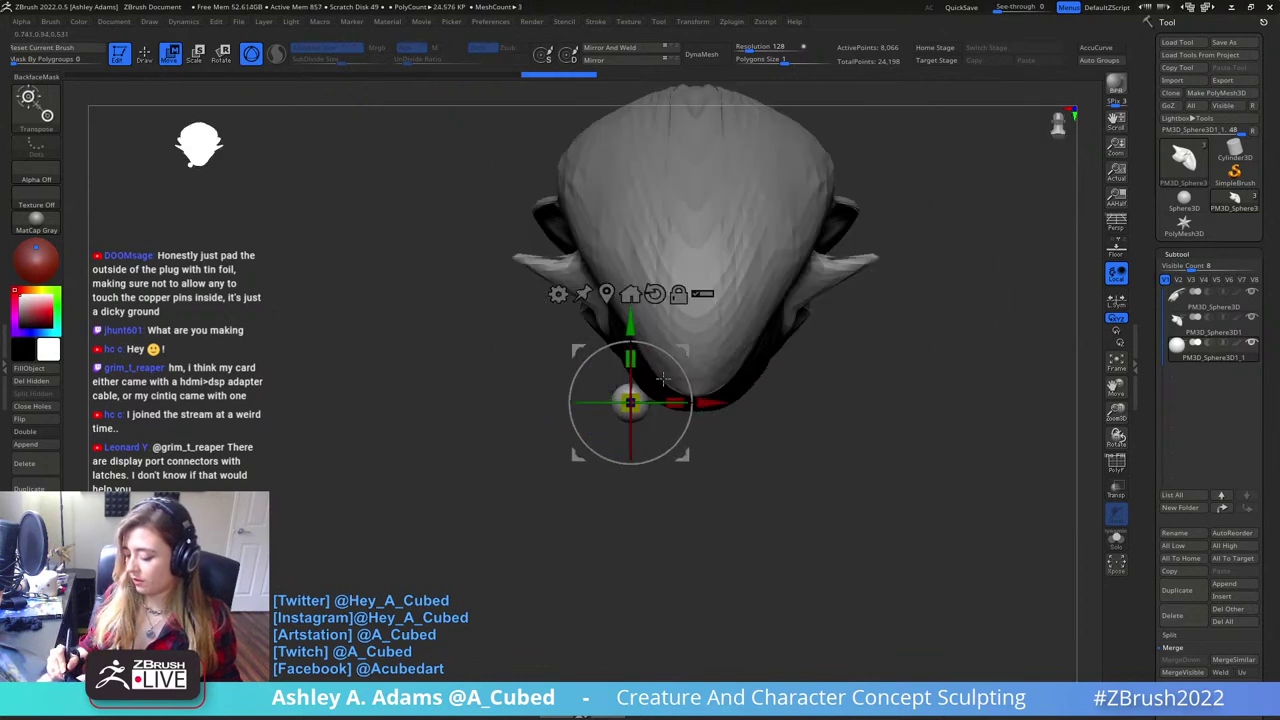
pyautogui.keyDown('shift'); pyautogui.moveTo(663, 379); pyautogui.dragTo(737, 377); pyautogui.keyUp('shift')
pyautogui.moveTo(570, 402); pyautogui.dragTo(455, 437)
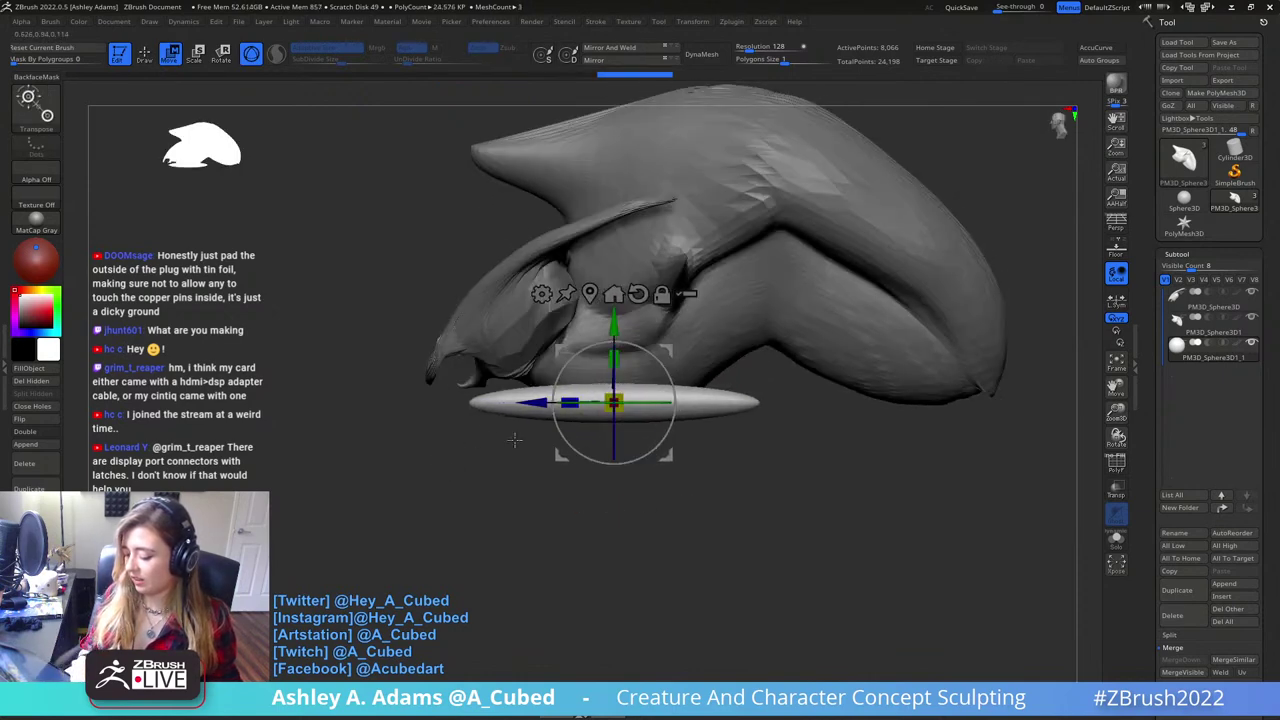
# - Move and angle the spindle outward beside the body, and copy it to the opposite side with Mirror And Weld
pyautogui.moveTo(643, 402); pyautogui.dragTo(737, 318)
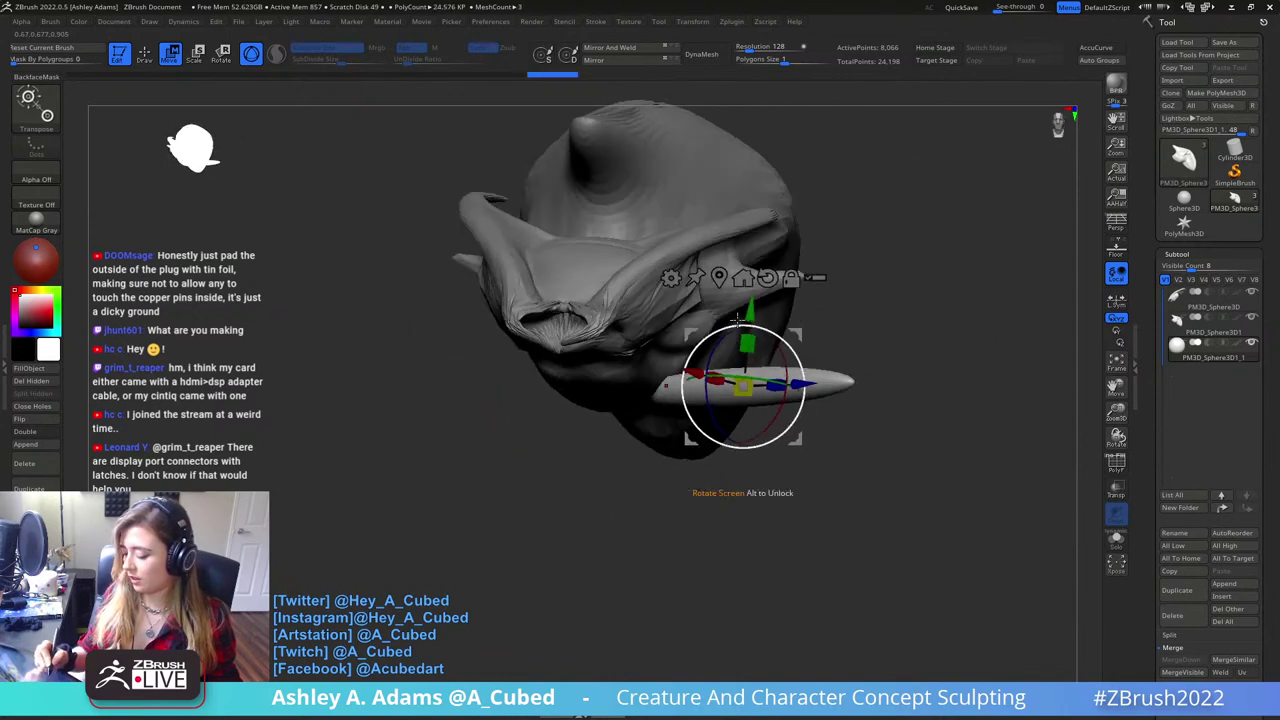
pyautogui.press('q')
pyautogui.click(634, 48)
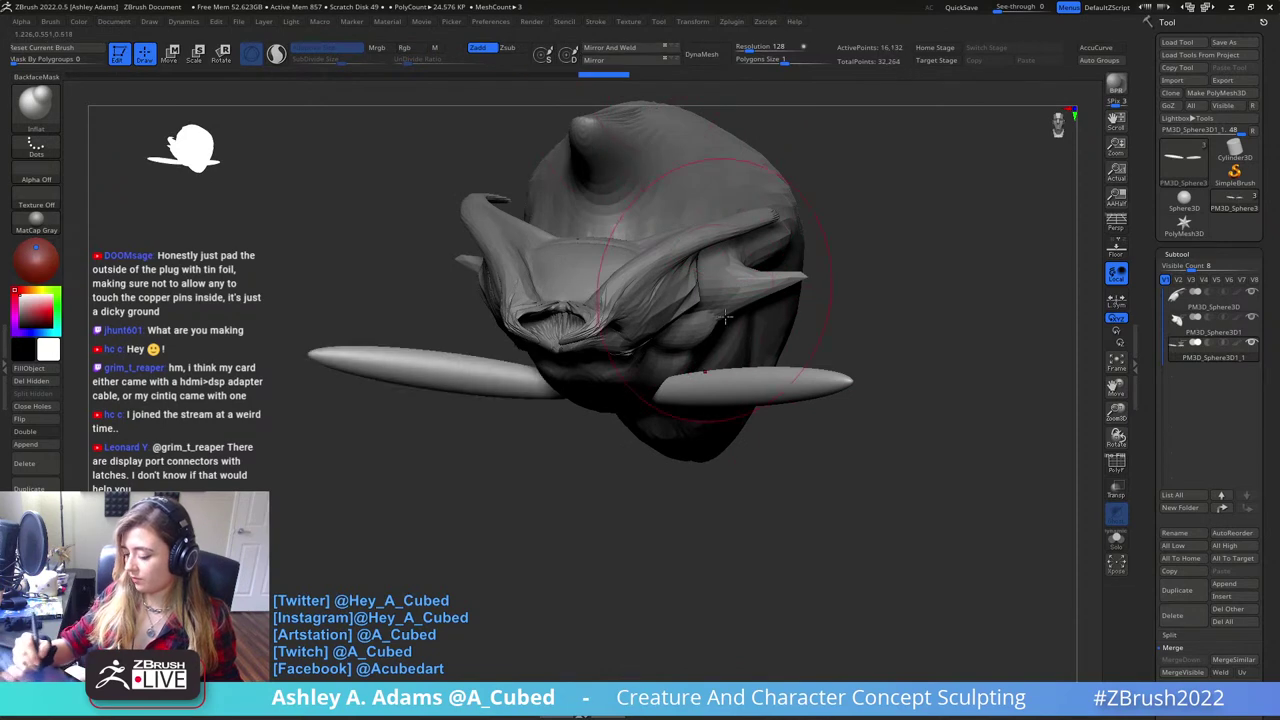
# - Bend the outer ends of both mirrored spindles downward with the SnakeHook brush
pyautogui.keyDown('ctrl'); pyautogui.moveTo(750, 404); pyautogui.dragTo(694, 395, button='right'); pyautogui.keyUp('ctrl')
pyautogui.rightClick(694, 395)
pyautogui.moveTo(775, 330)
pyautogui.mouseDown(button='right')
pyautogui.moveTo(831, 315)
pyautogui.moveTo(788, 305)
pyautogui.mouseUp(button='right')
pyautogui.press('b')
pyautogui.press('s')
pyautogui.press('h')
pyautogui.moveTo(686, 388)
pyautogui.mouseDown()
pyautogui.moveTo(680, 376)
pyautogui.moveTo(672, 390)
pyautogui.mouseUp()
pyautogui.press('space')
pyautogui.keyDown('shift'); pyautogui.moveTo(677, 389); pyautogui.dragTo(737, 395, button='right'); pyautogui.keyUp('shift')
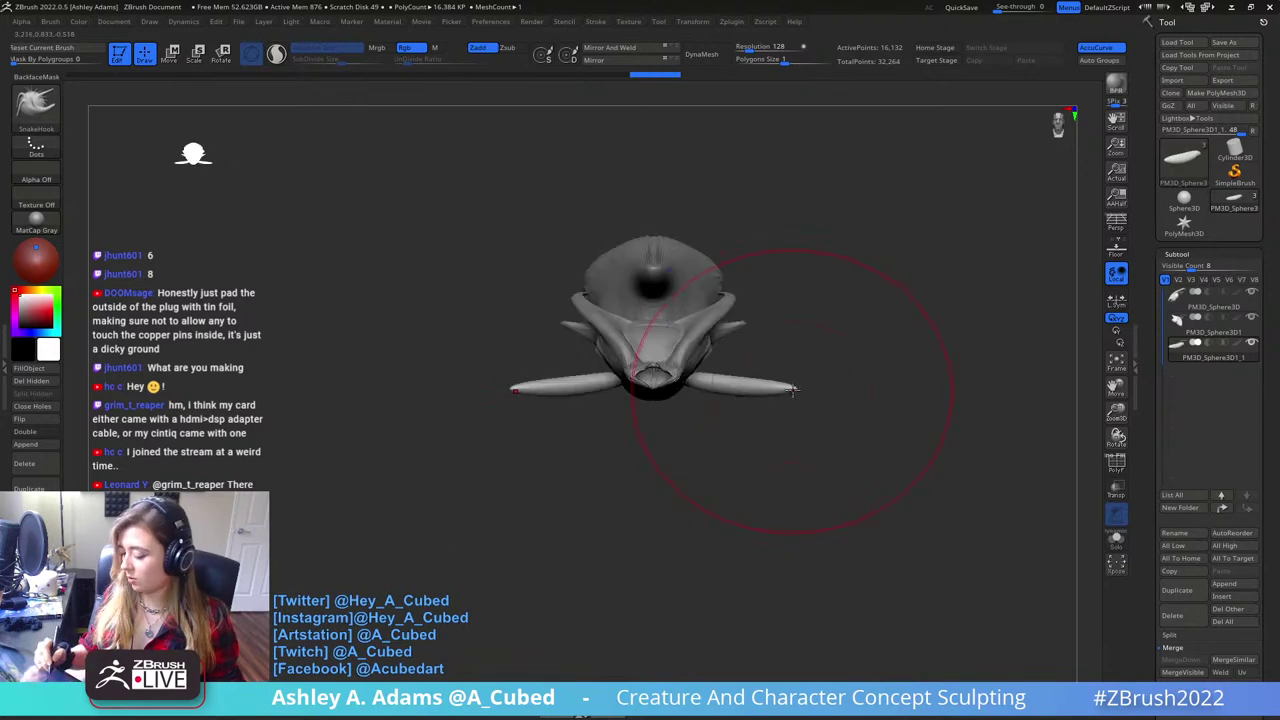
pyautogui.moveTo(793, 390); pyautogui.dragTo(788, 406)
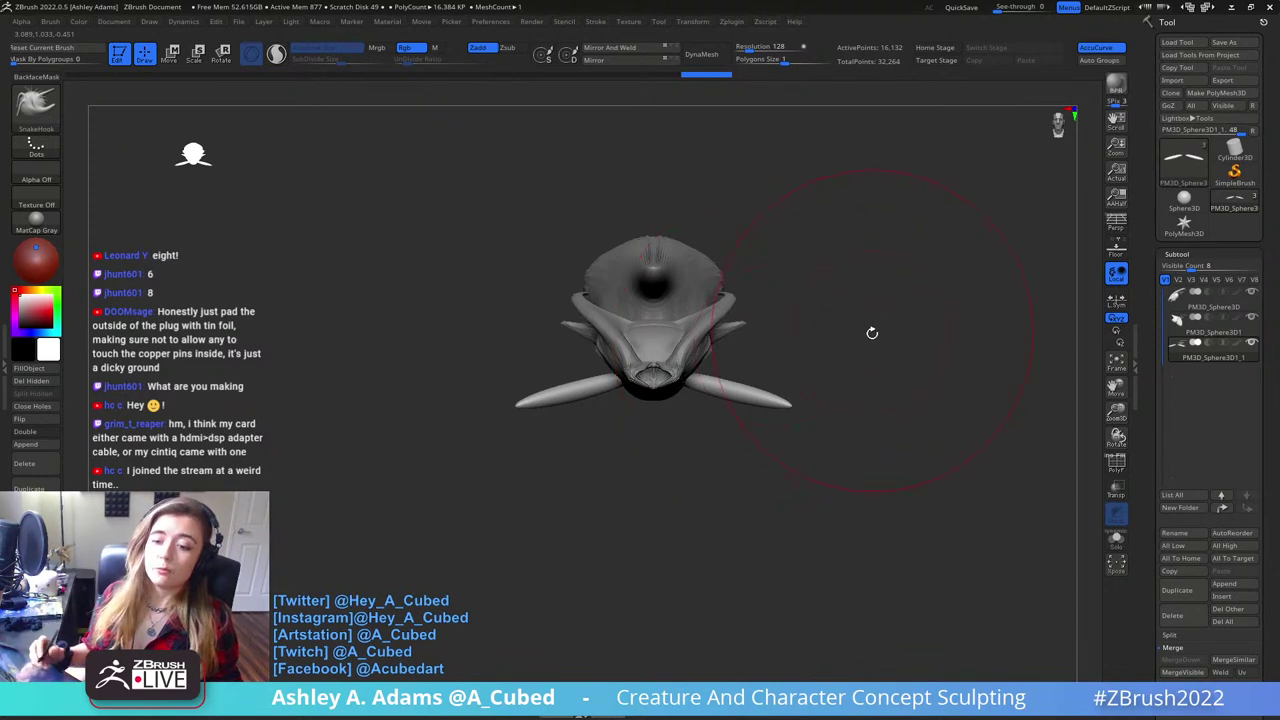
# - Stretch the spindle ends much further down and outward into long, curved, tapering limbs
pyautogui.keyDown('alt'); pyautogui.moveTo(877, 405); pyautogui.dragTo(807, 396); pyautogui.keyUp('alt')
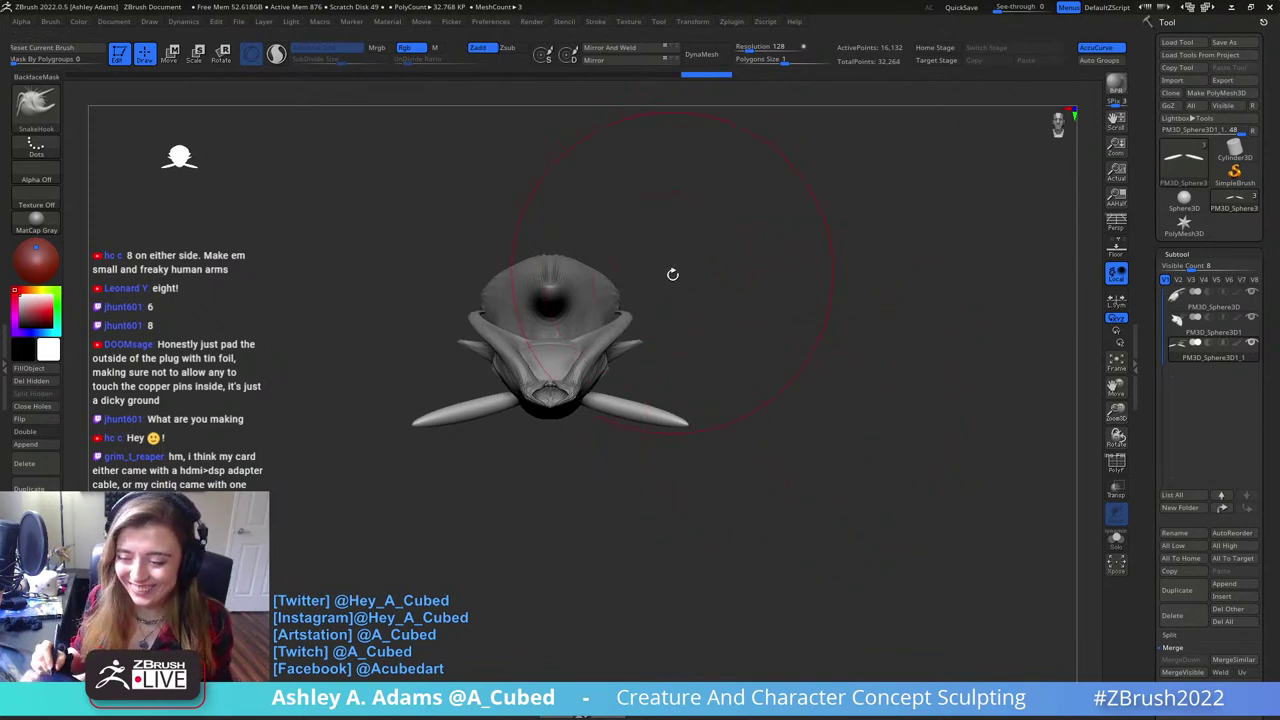
pyautogui.keyDown('alt'); pyautogui.moveTo(686, 375); pyautogui.dragTo(763, 370, button='right'); pyautogui.keyUp('alt')
pyautogui.keyDown('ctrl'); pyautogui.moveTo(775, 353); pyautogui.dragTo(778, 392, button='right'); pyautogui.keyUp('ctrl')
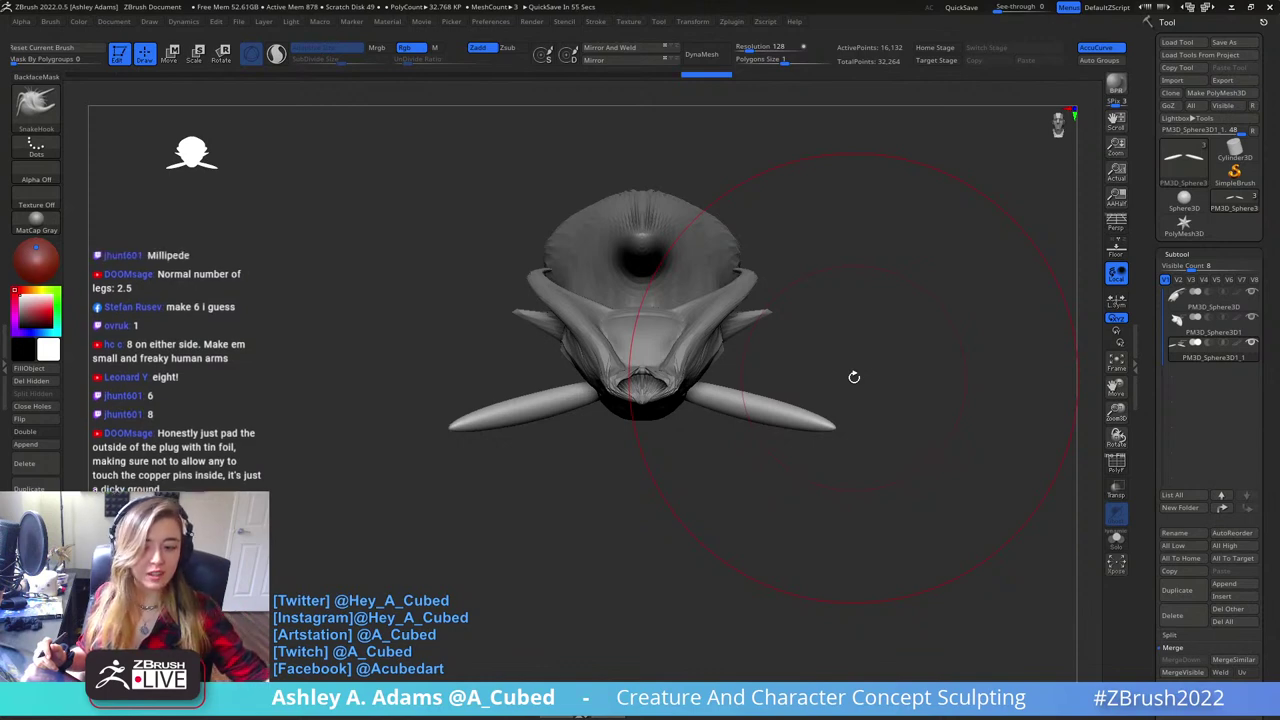
pyautogui.moveTo(854, 377)
pyautogui.mouseDown()
pyautogui.moveTo(840, 365)
pyautogui.moveTo(700, 400)
pyautogui.moveTo(686, 380)
pyautogui.moveTo(722, 430)
pyautogui.moveTo(758, 422)
pyautogui.moveTo(705, 420)
pyautogui.moveTo(730, 300)
pyautogui.moveTo(808, 357)
pyautogui.moveTo(829, 423)
pyautogui.moveTo(808, 514)
pyautogui.moveTo(860, 520)
pyautogui.mouseUp()
# - Adjust the brush size and pull a pointed elbow spike upward out of each limb's bend
pyautogui.press('space')
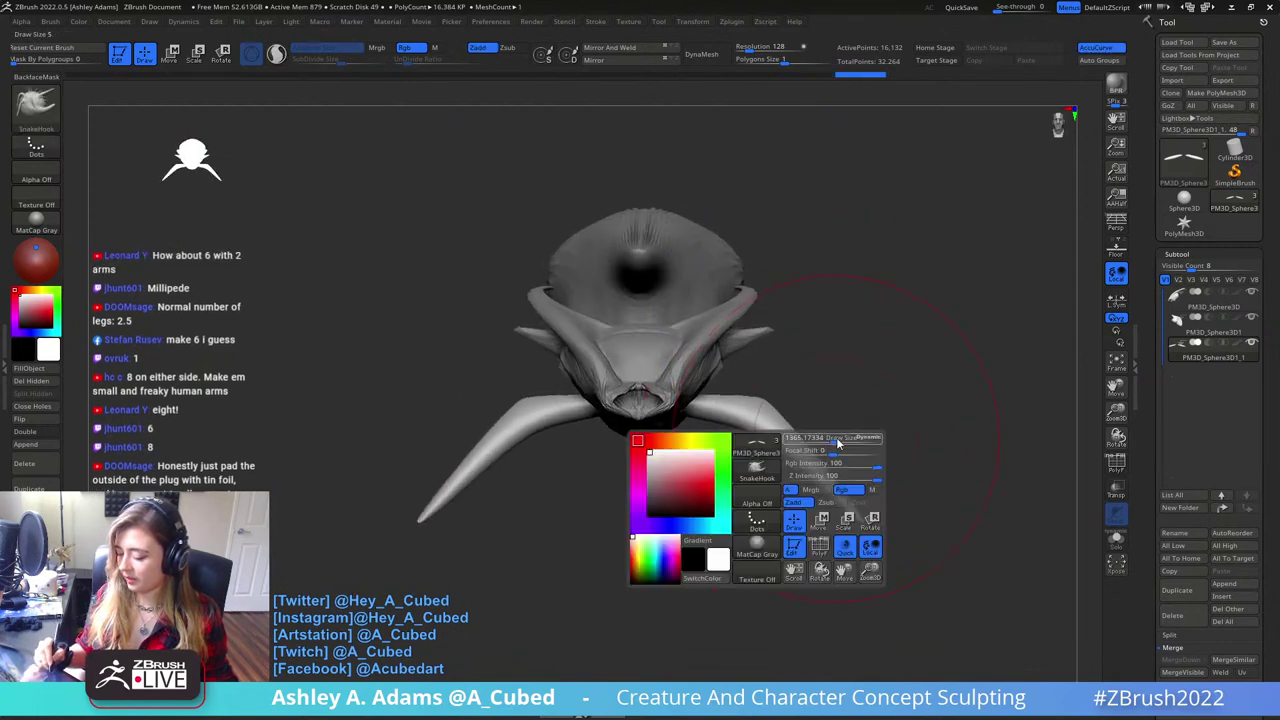
pyautogui.click(836, 437)
pyautogui.moveTo(806, 445); pyautogui.dragTo(772, 467)
pyautogui.moveTo(935, 420)
pyautogui.mouseDown()
pyautogui.moveTo(811, 402)
pyautogui.moveTo(833, 393)
pyautogui.moveTo(794, 346)
pyautogui.moveTo(868, 342)
pyautogui.moveTo(836, 327)
pyautogui.moveTo(793, 346)
pyautogui.moveTo(762, 386)
pyautogui.moveTo(764, 337)
pyautogui.moveTo(764, 380)
pyautogui.mouseUp()
pyautogui.press('space')
pyautogui.click(850, 429)
pyautogui.moveTo(740, 375); pyautogui.dragTo(806, 362, button='right')
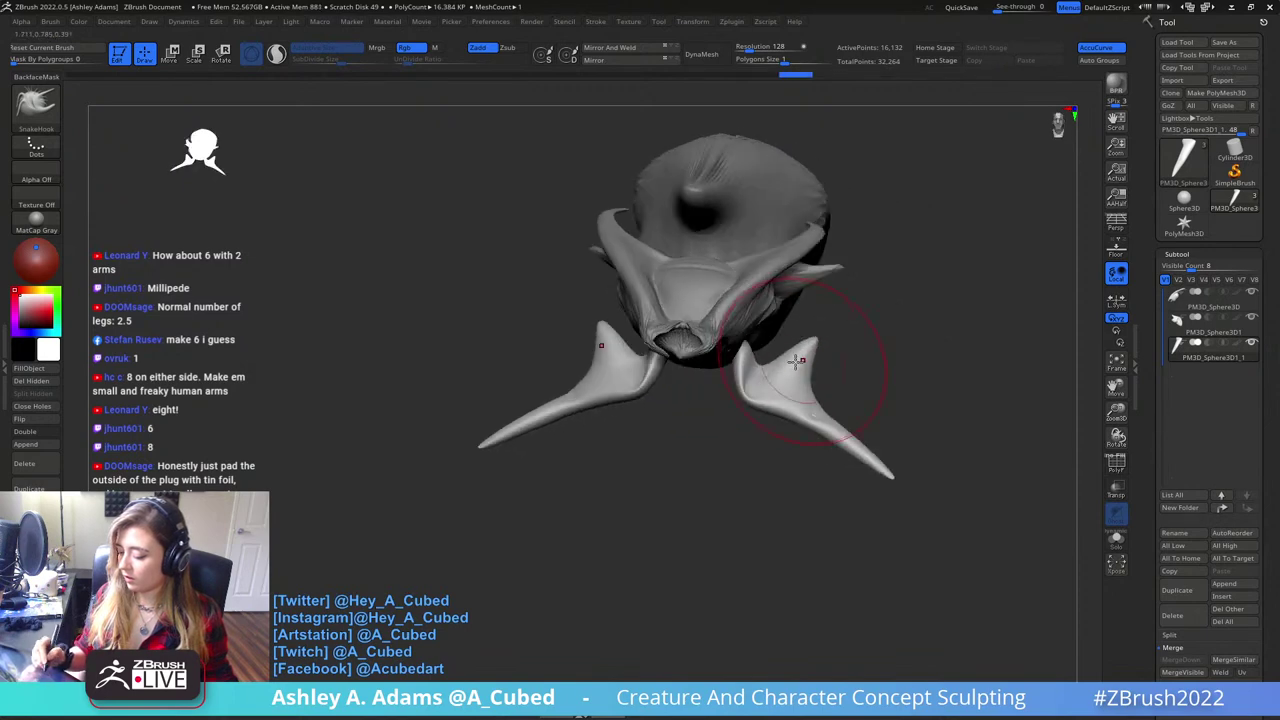
# - Reshape and smooth the bend below the elbow spikes, drawing the lower limbs out into slimmer forearms
pyautogui.moveTo(800, 360); pyautogui.dragTo(756, 397)
pyautogui.moveTo(923, 411)
pyautogui.mouseDown()
pyautogui.moveTo(868, 392)
pyautogui.moveTo(820, 418)
pyautogui.moveTo(722, 430)
pyautogui.moveTo(848, 414)
pyautogui.moveTo(768, 408)
pyautogui.moveTo(756, 392)
pyautogui.moveTo(770, 381)
pyautogui.mouseUp()
pyautogui.moveTo(779, 431)
pyautogui.keyDown('shift'); pyautogui.mouseDown()
pyautogui.moveTo(766, 402)
pyautogui.moveTo(804, 434)
pyautogui.moveTo(759, 420)
pyautogui.mouseUp(); pyautogui.keyUp('shift')
pyautogui.moveTo(812, 456)
pyautogui.mouseDown()
pyautogui.moveTo(836, 431)
pyautogui.moveTo(782, 437)
pyautogui.mouseUp()
pyautogui.moveTo(955, 355); pyautogui.dragTo(868, 349)
pyautogui.keyDown('alt'); pyautogui.moveTo(830, 367); pyautogui.dragTo(791, 344); pyautogui.keyUp('alt')
# - Extend the forearms forward under the head and curl their ends outward, resizing the SnakeHook brush as needed
pyautogui.press('space')
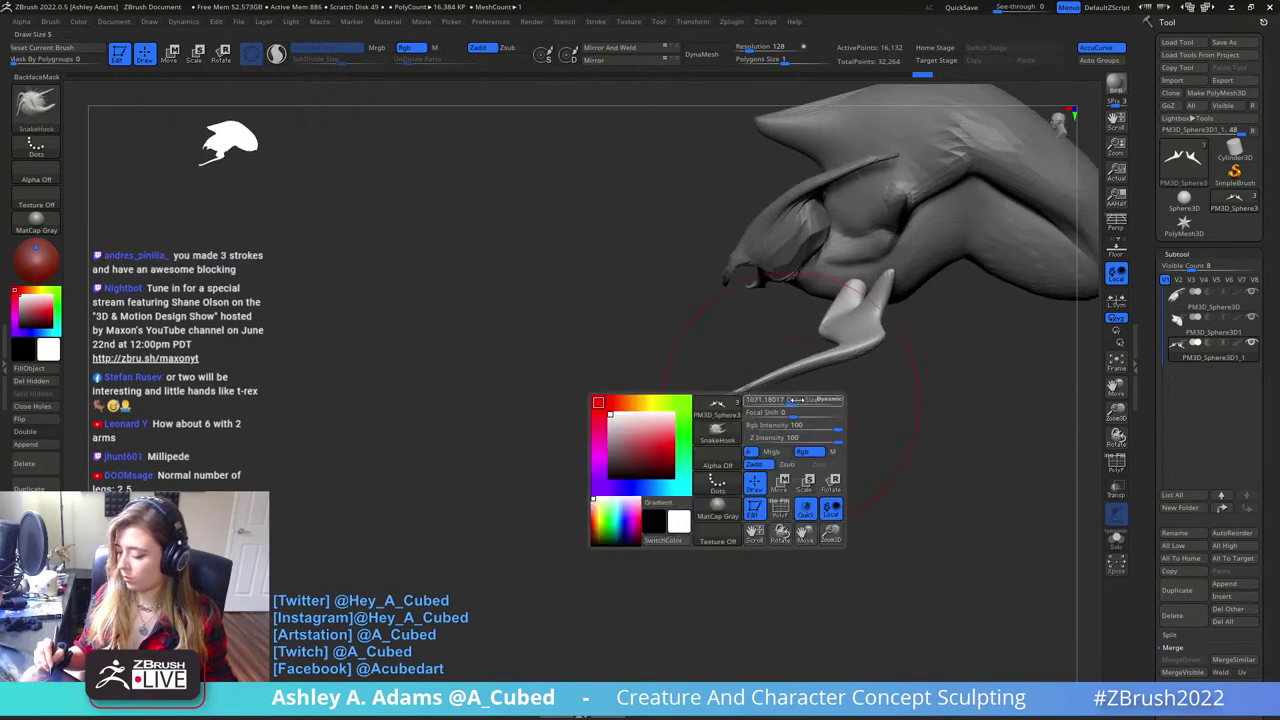
pyautogui.moveTo(718, 400)
pyautogui.mouseDown()
pyautogui.moveTo(676, 347)
pyautogui.moveTo(714, 333)
pyautogui.mouseUp()
pyautogui.keyDown('alt'); pyautogui.moveTo(765, 395); pyautogui.dragTo(625, 430); pyautogui.keyUp('alt')
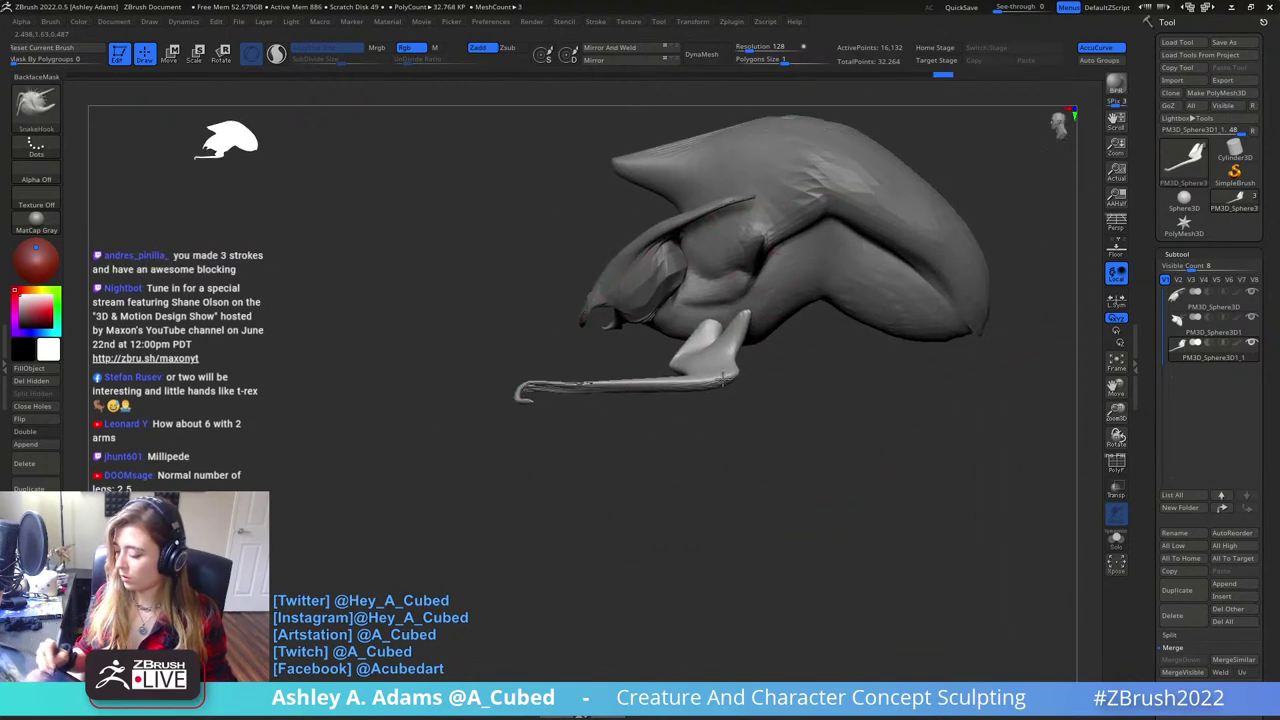
pyautogui.press('space')
pyautogui.moveTo(729, 384)
pyautogui.mouseDown()
pyautogui.moveTo(714, 384)
pyautogui.moveTo(685, 462)
pyautogui.moveTo(671, 438)
pyautogui.mouseUp()
pyautogui.press('space')
pyautogui.moveTo(598, 445); pyautogui.dragTo(580, 445)
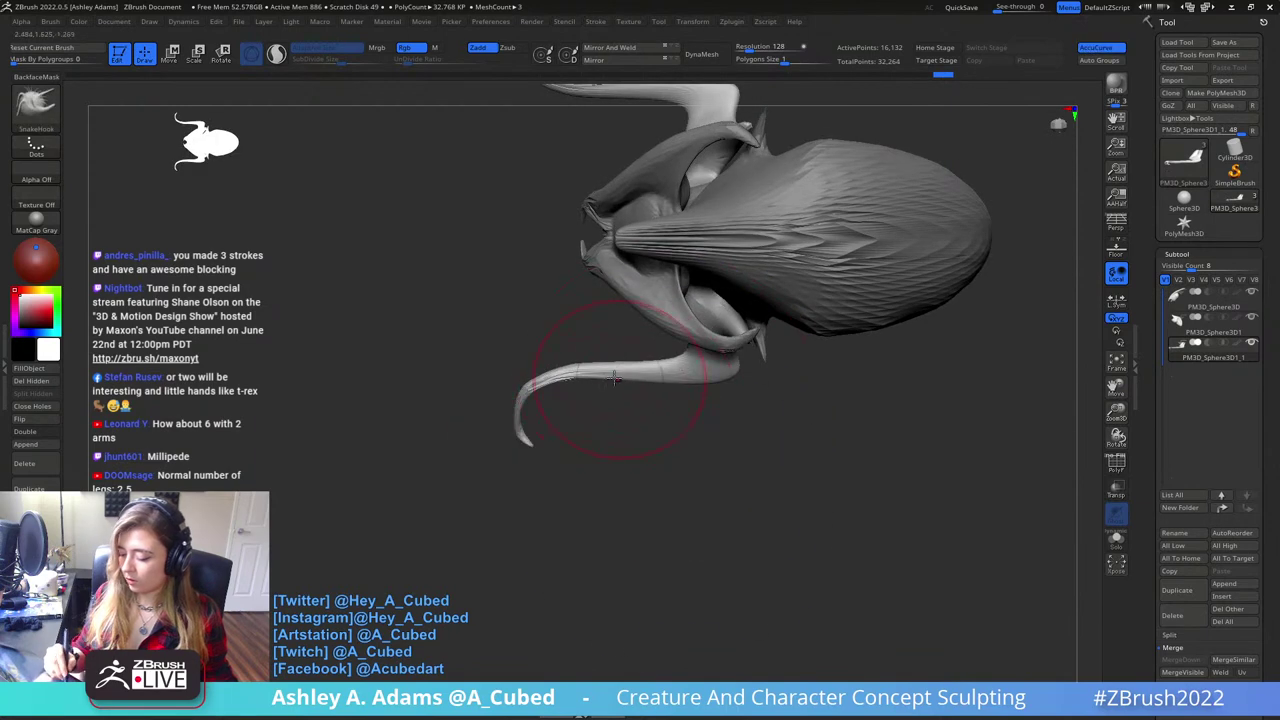
# - Pull the curved forearm ends forward into sharply angled wrists, as seen from above
pyautogui.moveTo(581, 371)
pyautogui.mouseDown()
pyautogui.moveTo(538, 361)
pyautogui.moveTo(513, 321)
pyautogui.mouseUp()
pyautogui.moveTo(535, 405); pyautogui.dragTo(532, 413)
pyautogui.press('space')
pyautogui.moveTo(466, 478); pyautogui.dragTo(450, 478)
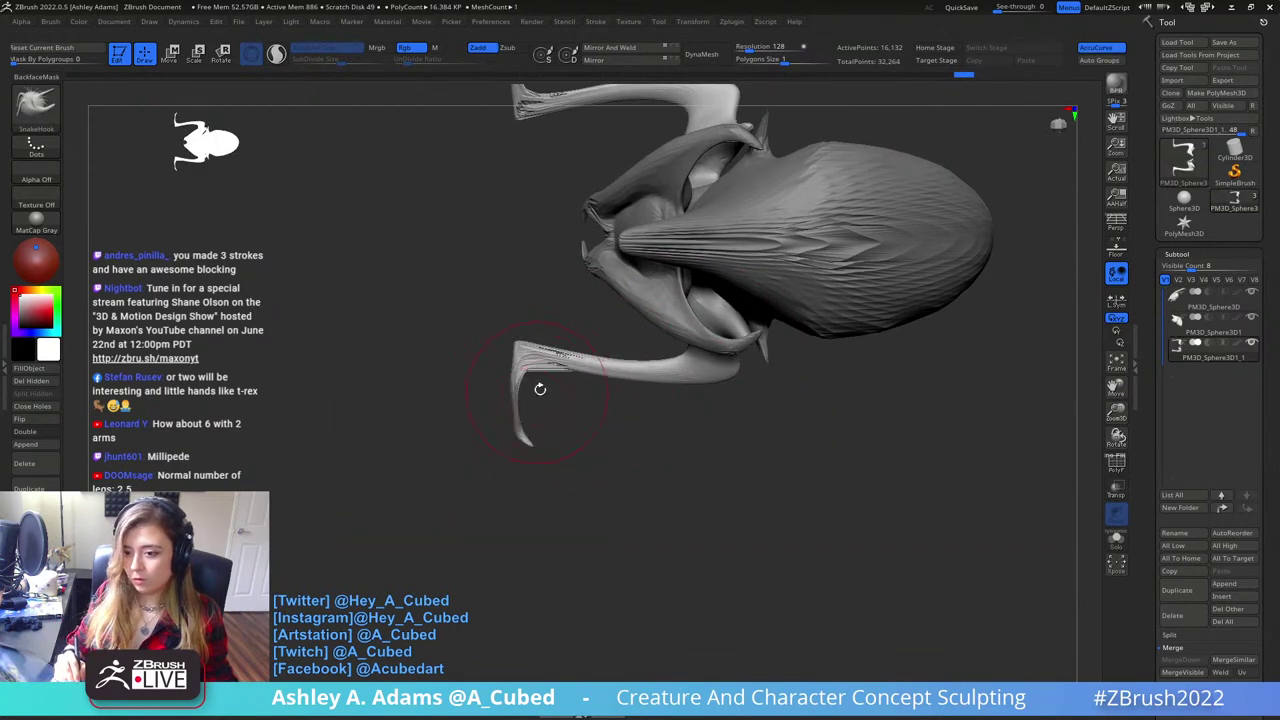
# - Refine the limbs in side view, smoothing the upper arms and drawing the elbow spikes further back
pyautogui.keyDown('alt'); pyautogui.moveTo(540, 389); pyautogui.dragTo(683, 389); pyautogui.keyUp('alt')
pyautogui.keyDown('alt'); pyautogui.moveTo(727, 340); pyautogui.dragTo(697, 395); pyautogui.keyUp('alt')
pyautogui.moveTo(635, 458)
pyautogui.mouseDown()
pyautogui.moveTo(604, 463)
pyautogui.moveTo(632, 490)
pyautogui.mouseUp()
pyautogui.moveTo(828, 462); pyautogui.dragTo(848, 329)
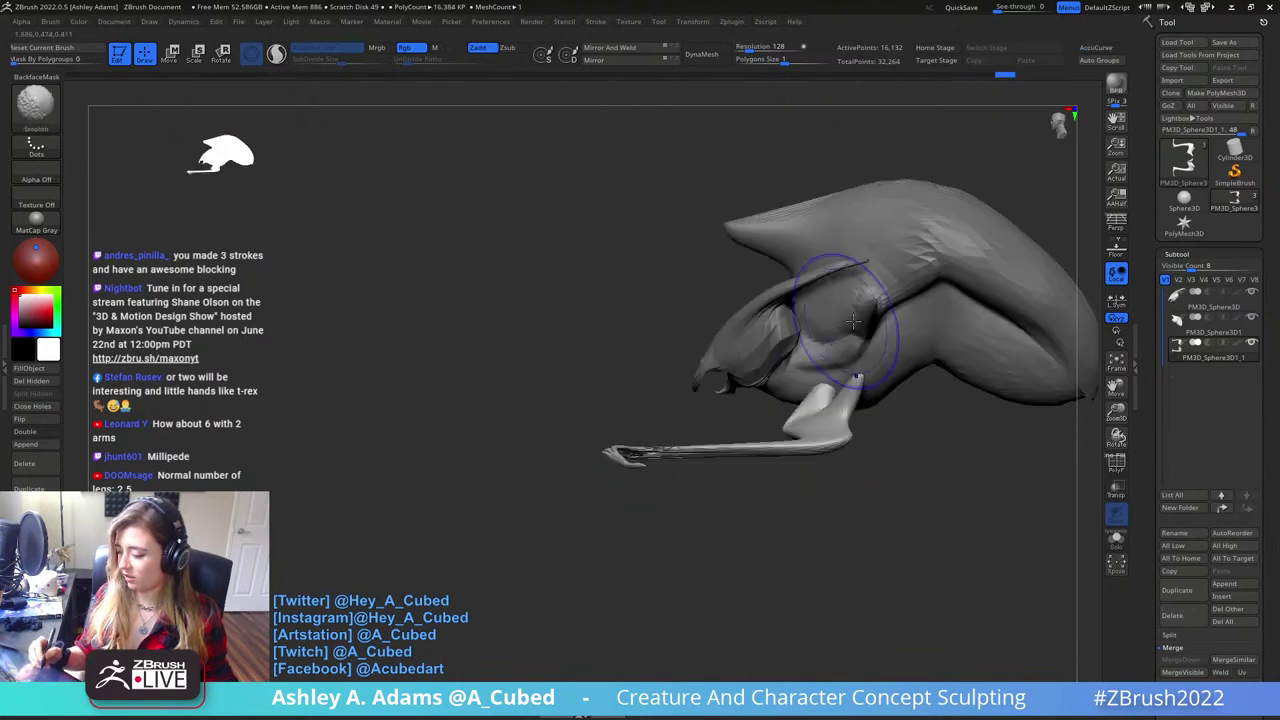
pyautogui.press('space')
pyautogui.moveTo(795, 475); pyautogui.dragTo(803, 475)
pyautogui.moveTo(862, 376)
pyautogui.mouseDown()
pyautogui.moveTo(922, 368)
pyautogui.moveTo(866, 386)
pyautogui.mouseUp()
pyautogui.moveTo(751, 419)
pyautogui.mouseDown()
pyautogui.moveTo(741, 412)
pyautogui.moveTo(766, 393)
pyautogui.moveTo(782, 398)
pyautogui.mouseUp()
pyautogui.keyDown('shift'); pyautogui.moveTo(667, 465); pyautogui.dragTo(834, 422); pyautogui.keyUp('shift')
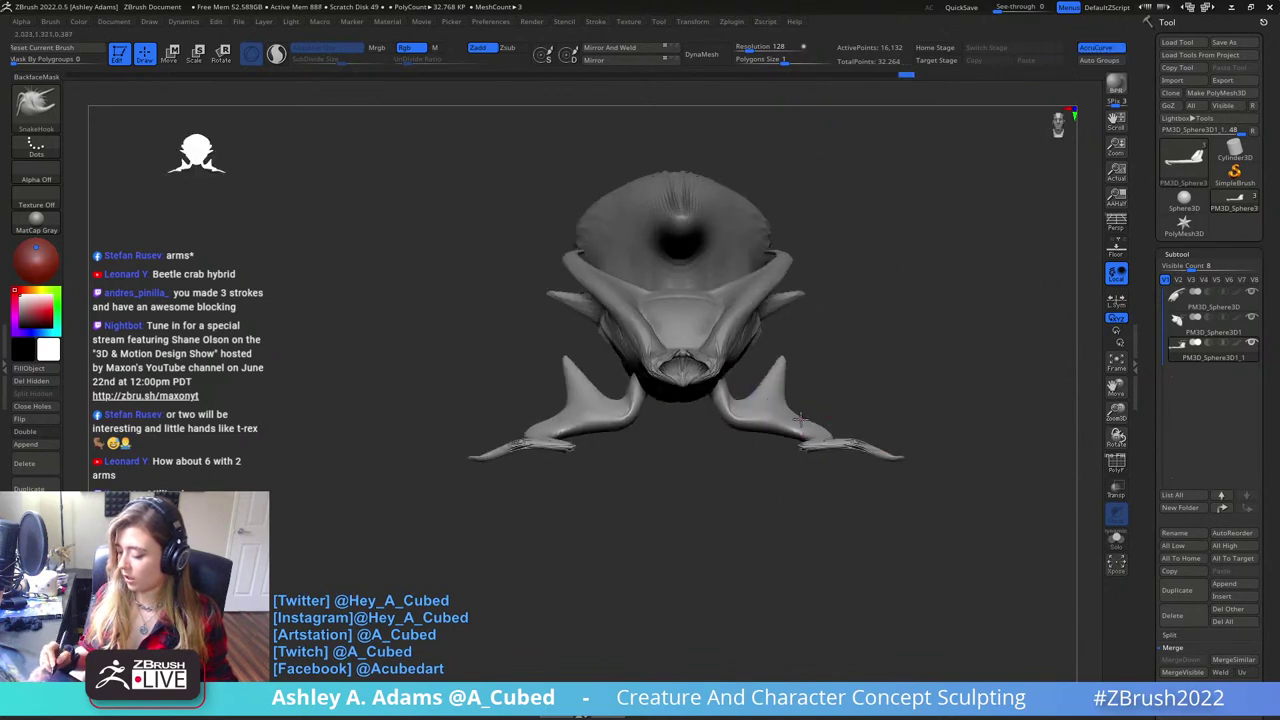
# - Thicken the thin forearms with the Inflate brush
pyautogui.press('b')
pyautogui.press('i')
pyautogui.press('n')
pyautogui.moveTo(634, 410); pyautogui.dragTo(501, 440)
# - Lift and reshape the hand ends of the limbs with the SnakeHook brush from the side
pyautogui.press('b')
pyautogui.press('s')
pyautogui.press('h')
pyautogui.rightClick(477, 450)
pyautogui.moveTo(532, 372); pyautogui.dragTo(551, 440)
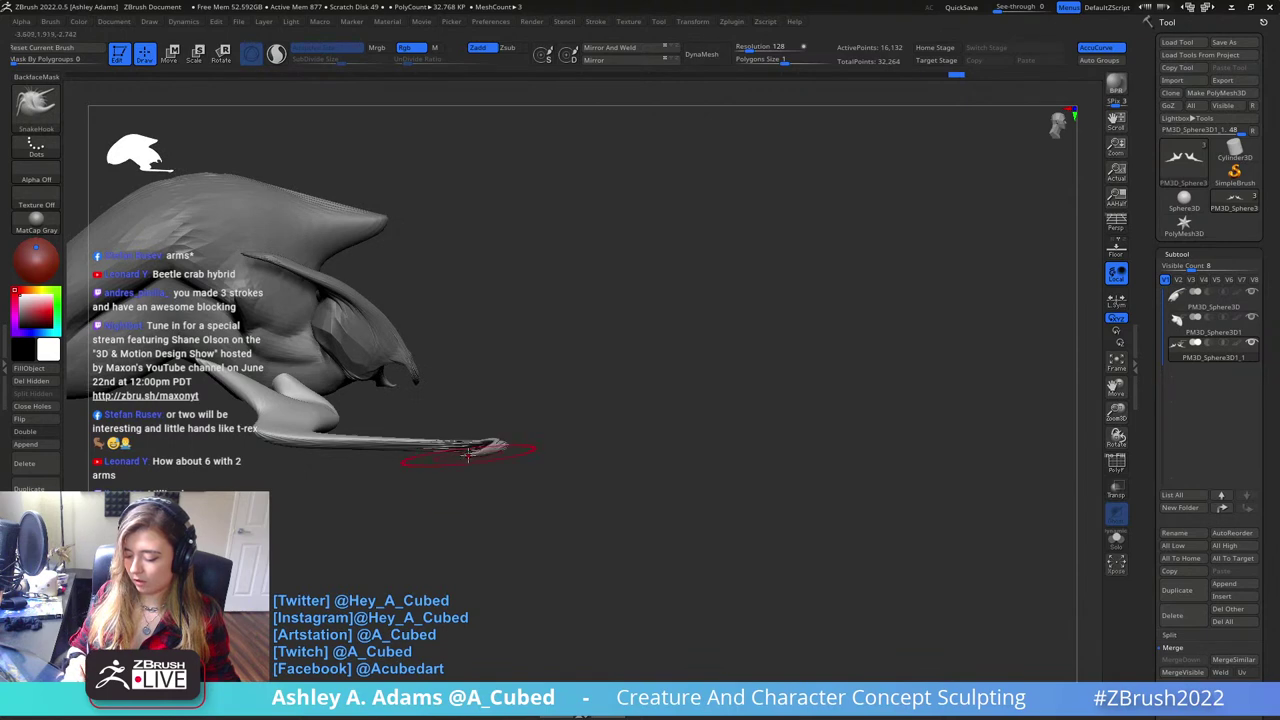
pyautogui.moveTo(500, 443)
pyautogui.mouseDown()
pyautogui.moveTo(506, 421)
pyautogui.moveTo(508, 437)
pyautogui.mouseUp()
# - Inflate the limbs from the elbow along the forearm to the wrist
pyautogui.press('b')
pyautogui.press('i')
pyautogui.press('n')
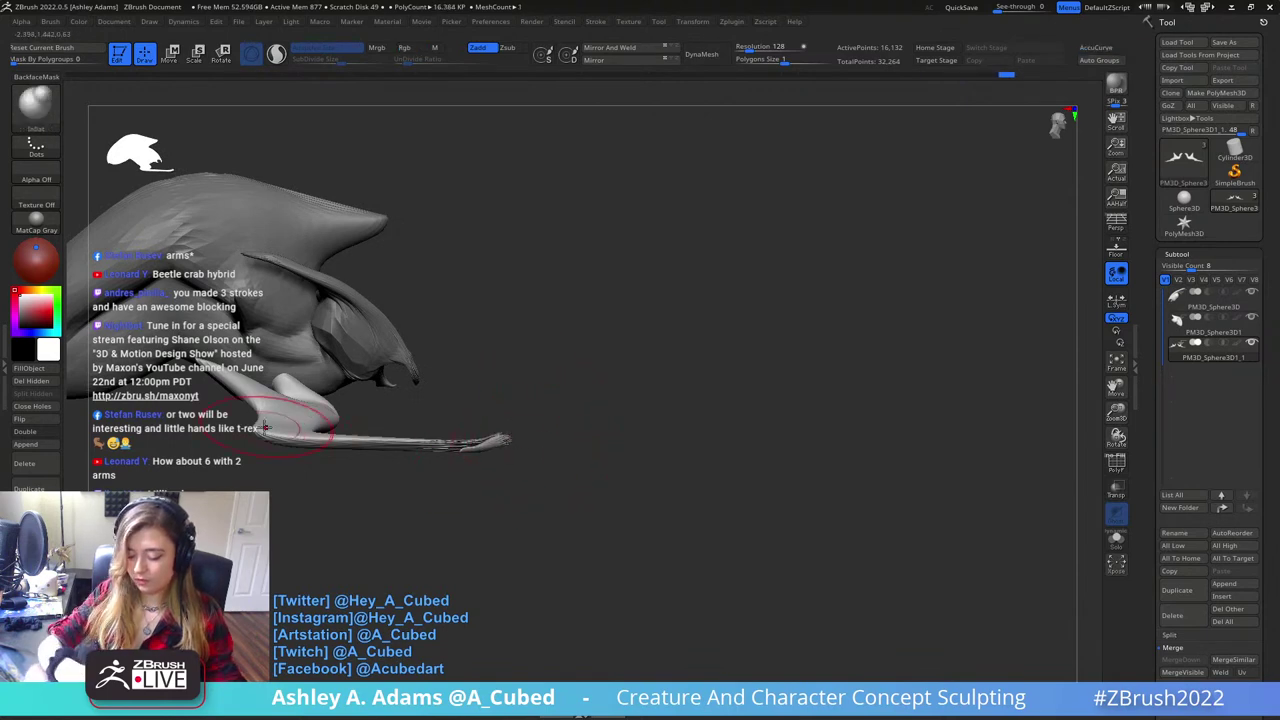
pyautogui.moveTo(276, 428); pyautogui.dragTo(460, 444)
# - Try to reshape the inner ends of the upper arms with SnakeHook from the front
pyautogui.moveTo(605, 287)
pyautogui.mouseDown()
pyautogui.moveTo(560, 328)
pyautogui.moveTo(531, 329)
pyautogui.moveTo(685, 355)
pyautogui.mouseUp()
pyautogui.press('space')
pyautogui.press('b')
pyautogui.press('s')
pyautogui.press('h')
pyautogui.moveTo(590, 430); pyautogui.dragTo(602, 434)
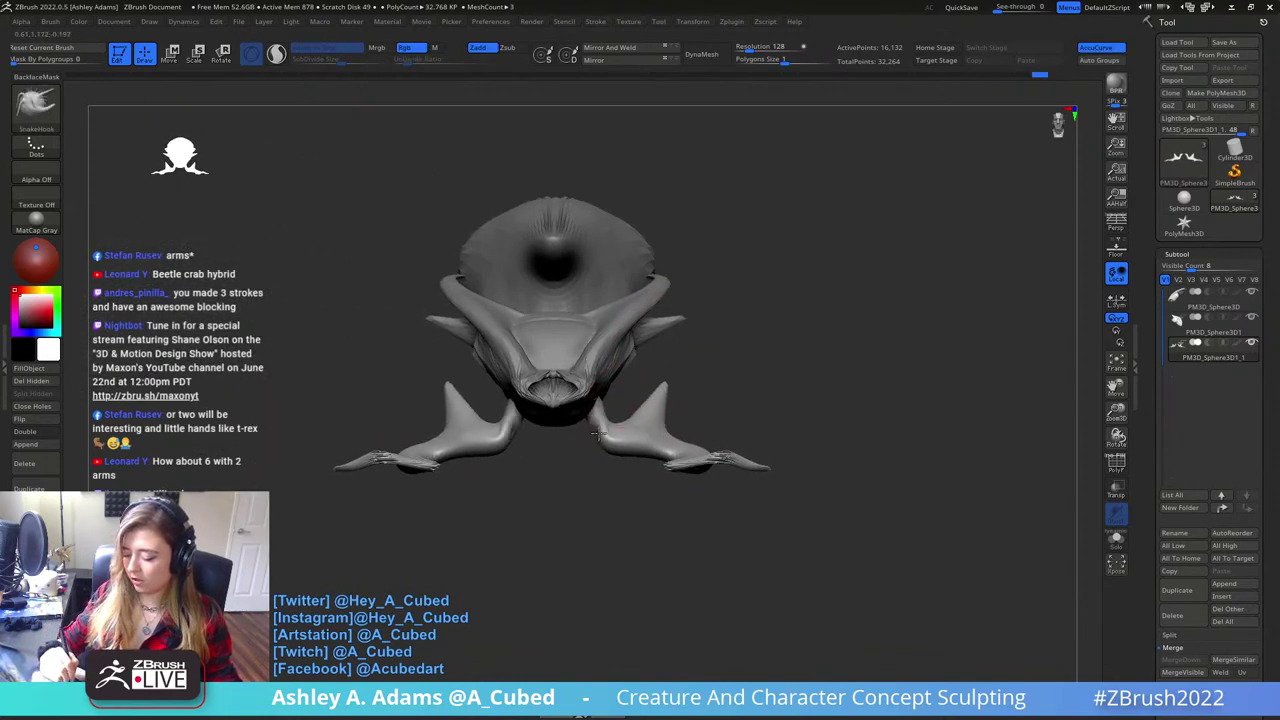
pyautogui.hotkey('ctrl', 'z')
# - Pull the front edge of the upper arms forward into a shoulder bulge and smooth the surface around it
pyautogui.moveTo(534, 323)
pyautogui.mouseDown()
pyautogui.moveTo(783, 314)
pyautogui.moveTo(795, 290)
pyautogui.mouseUp()
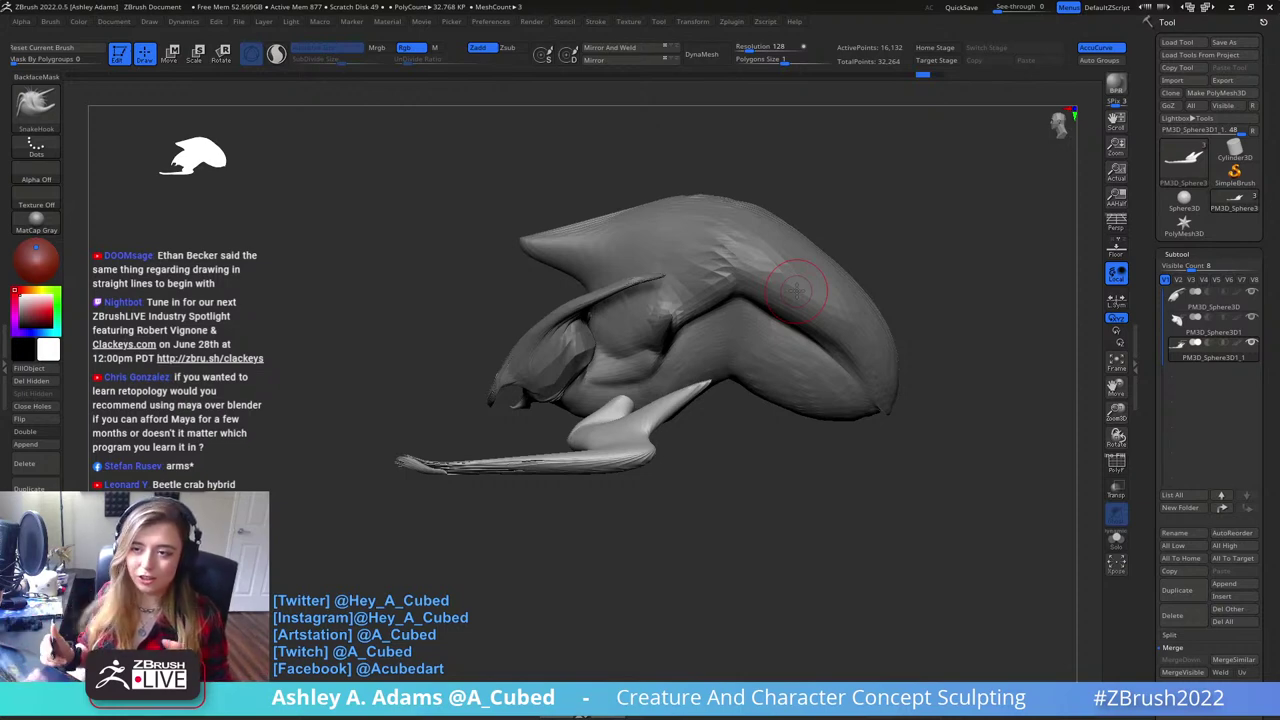
pyautogui.moveTo(795, 290); pyautogui.dragTo(833, 405, button='right')
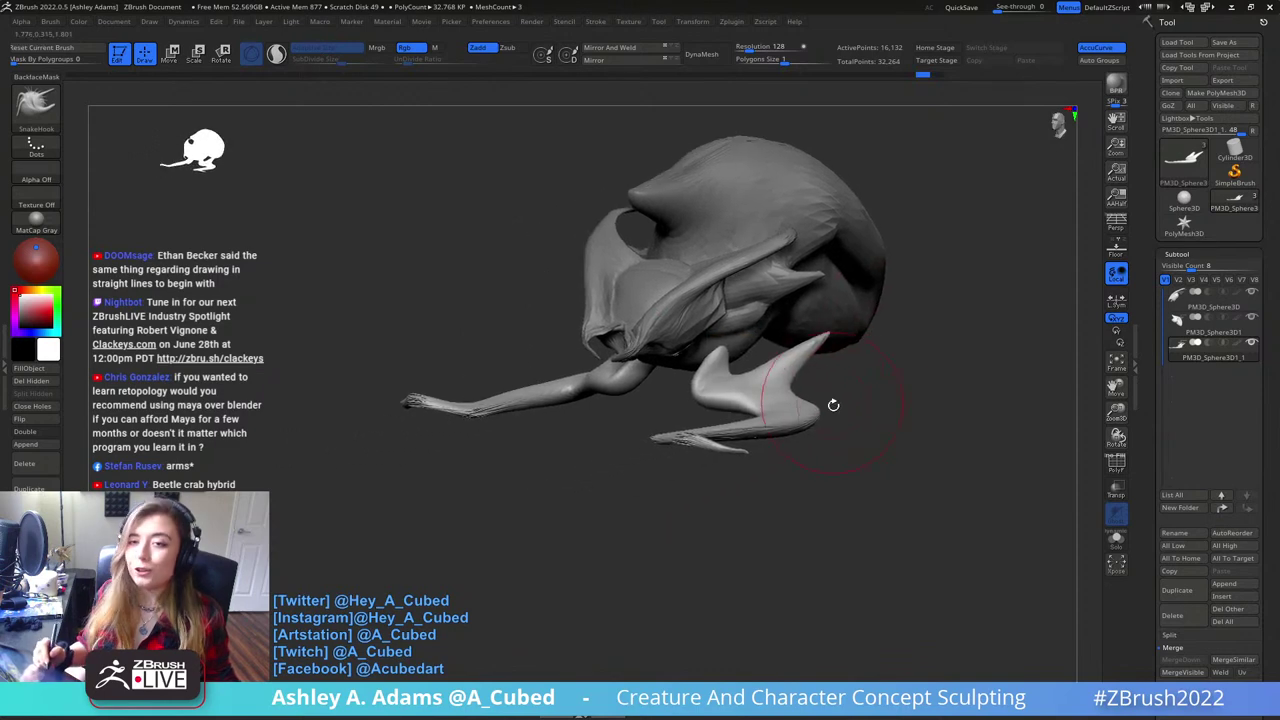
pyautogui.moveTo(728, 362); pyautogui.dragTo(738, 410, button='right')
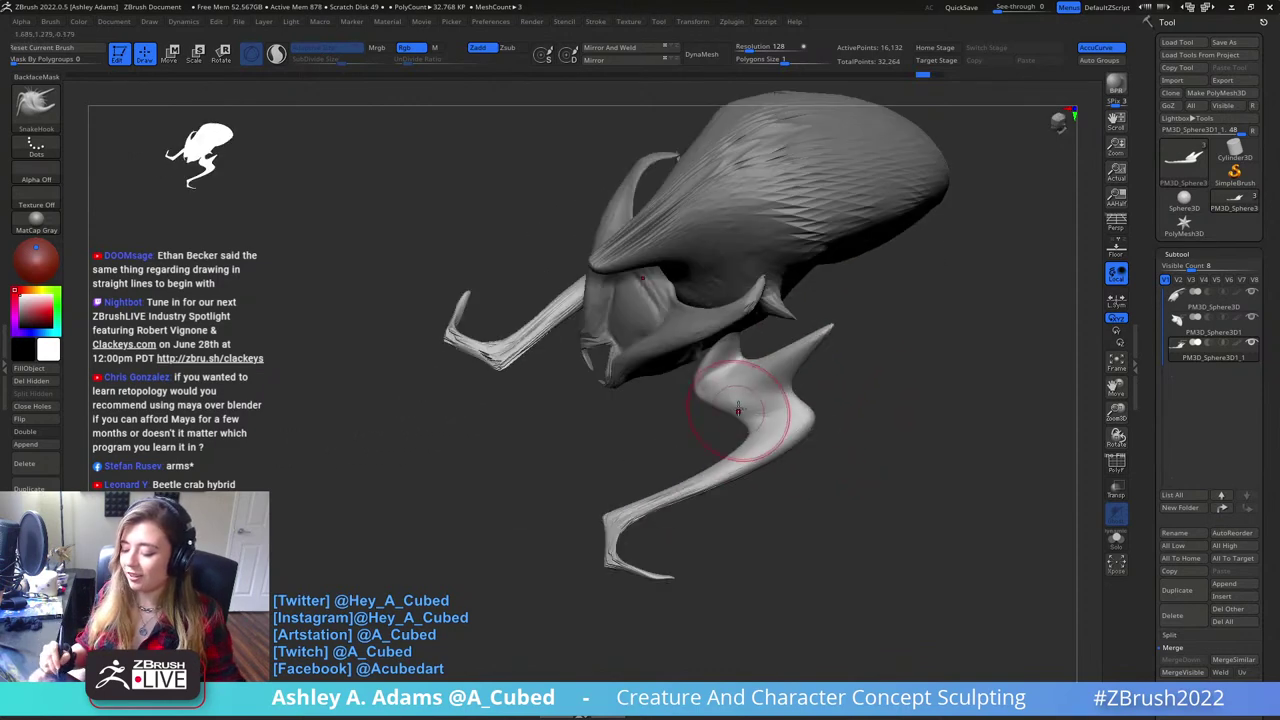
pyautogui.moveTo(716, 392); pyautogui.dragTo(694, 411)
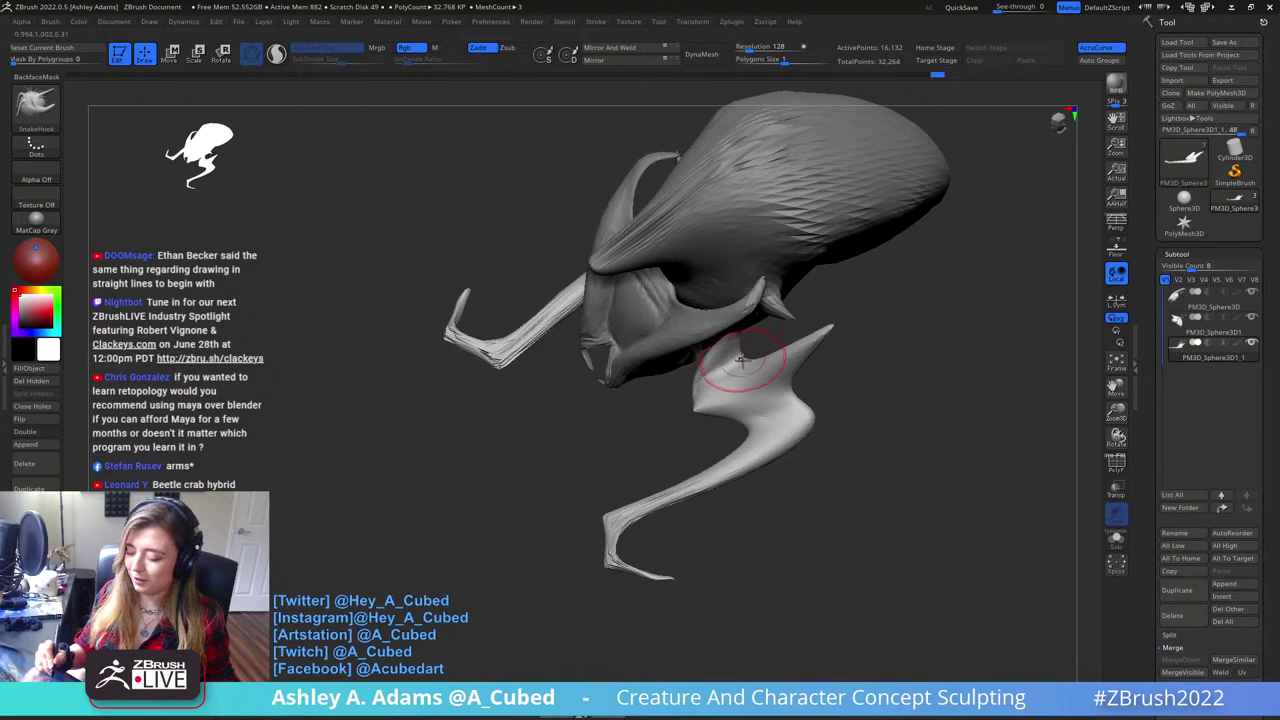
pyautogui.moveTo(742, 361)
pyautogui.mouseDown(button='right')
pyautogui.moveTo(826, 351)
pyautogui.moveTo(784, 362)
pyautogui.mouseUp(button='right')
pyautogui.keyDown('shift'); pyautogui.moveTo(722, 388); pyautogui.dragTo(768, 369); pyautogui.keyUp('shift')
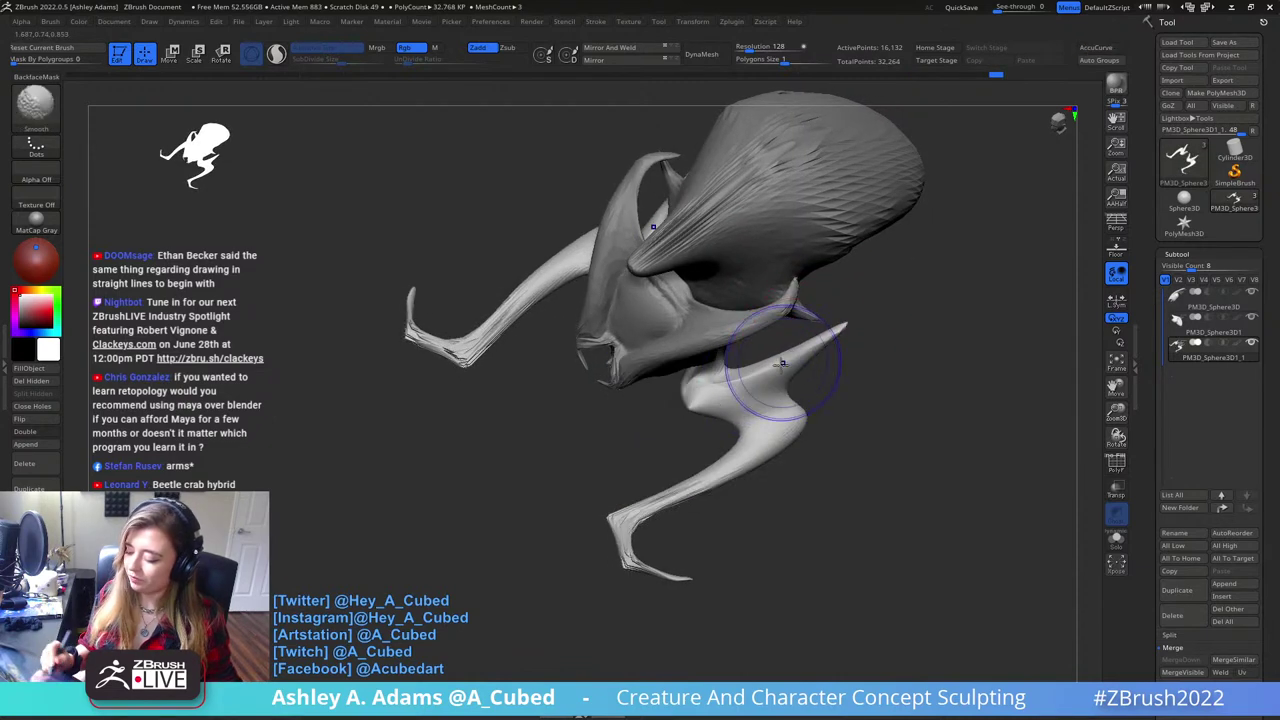
# - Carve creases into the inner shoulder ends of the limbs with the DamStandard brush
pyautogui.moveTo(783, 363)
pyautogui.mouseDown(button='right')
pyautogui.moveTo(720, 395)
pyautogui.moveTo(685, 371)
pyautogui.mouseUp(button='right')
pyautogui.moveTo(748, 341); pyautogui.dragTo(682, 393, button='right')
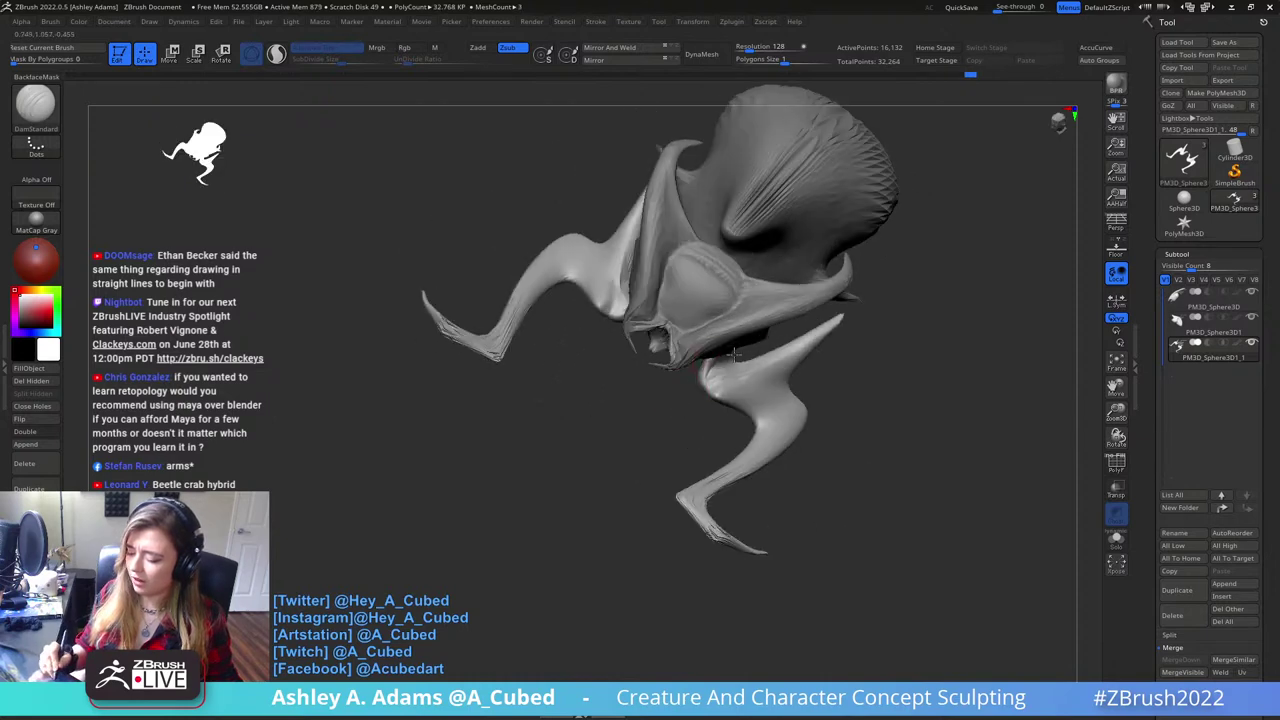
pyautogui.moveTo(734, 355)
pyautogui.mouseDown(button='right')
pyautogui.moveTo(716, 352)
pyautogui.moveTo(727, 366)
pyautogui.moveTo(716, 347)
pyautogui.mouseUp(button='right')
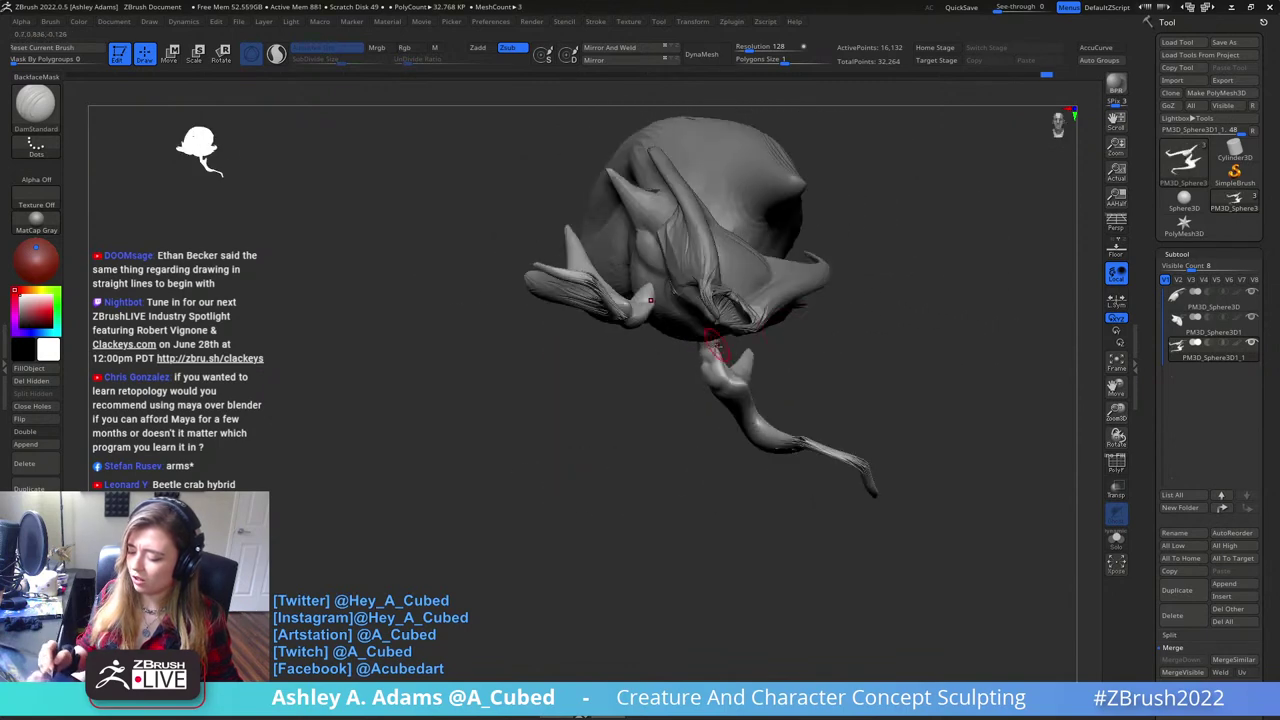
pyautogui.moveTo(716, 347); pyautogui.dragTo(732, 355)
pyautogui.moveTo(823, 317)
pyautogui.mouseDown()
pyautogui.moveTo(757, 328)
pyautogui.moveTo(717, 352)
pyautogui.mouseUp()
# - Draw the small stub at each shoulder up toward the body's underside with SnakeHook
pyautogui.press('b')
pyautogui.press('s')
pyautogui.press('h')
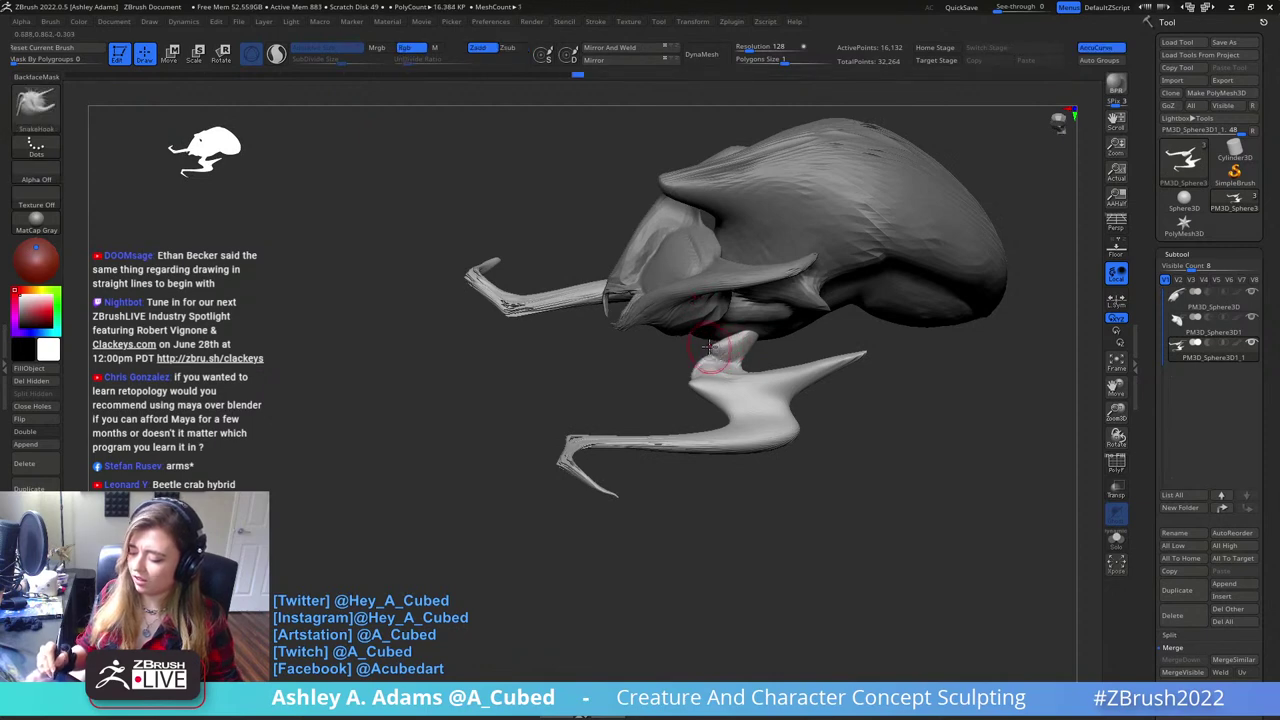
pyautogui.moveTo(713, 343); pyautogui.dragTo(703, 358, button='right')
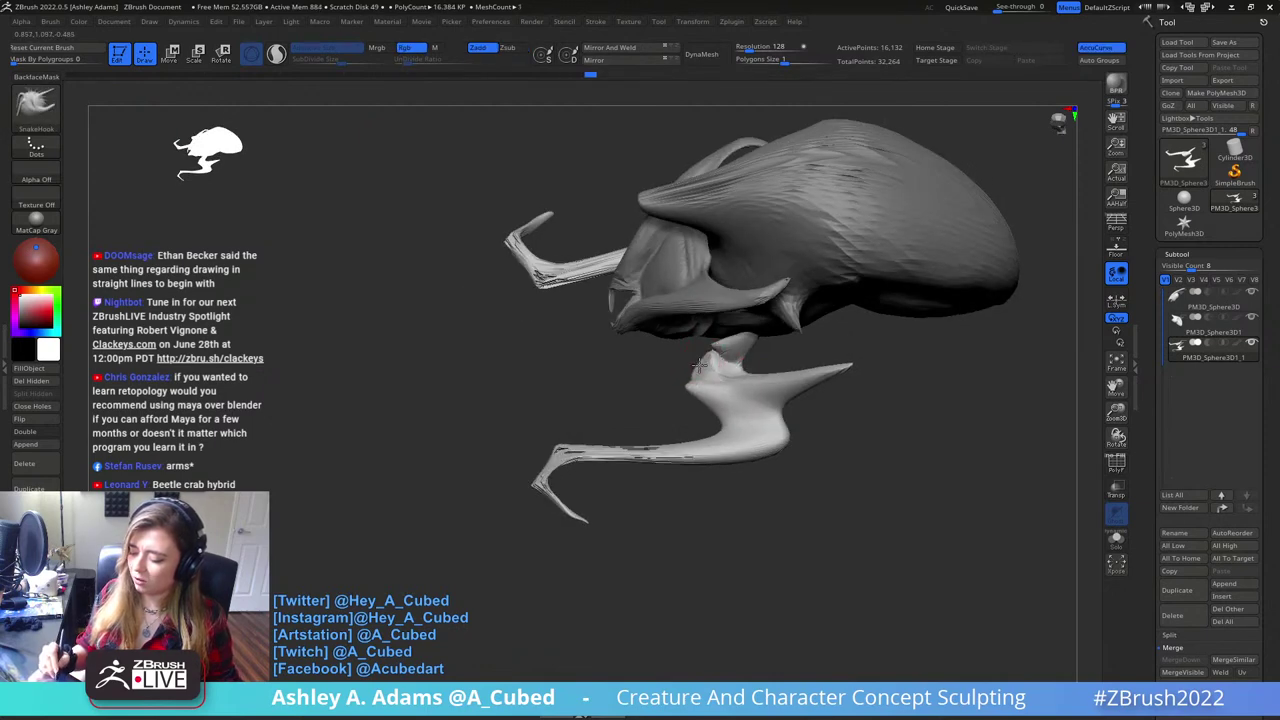
pyautogui.moveTo(702, 362); pyautogui.dragTo(710, 368)
pyautogui.moveTo(742, 362); pyautogui.dragTo(745, 357, button='right')
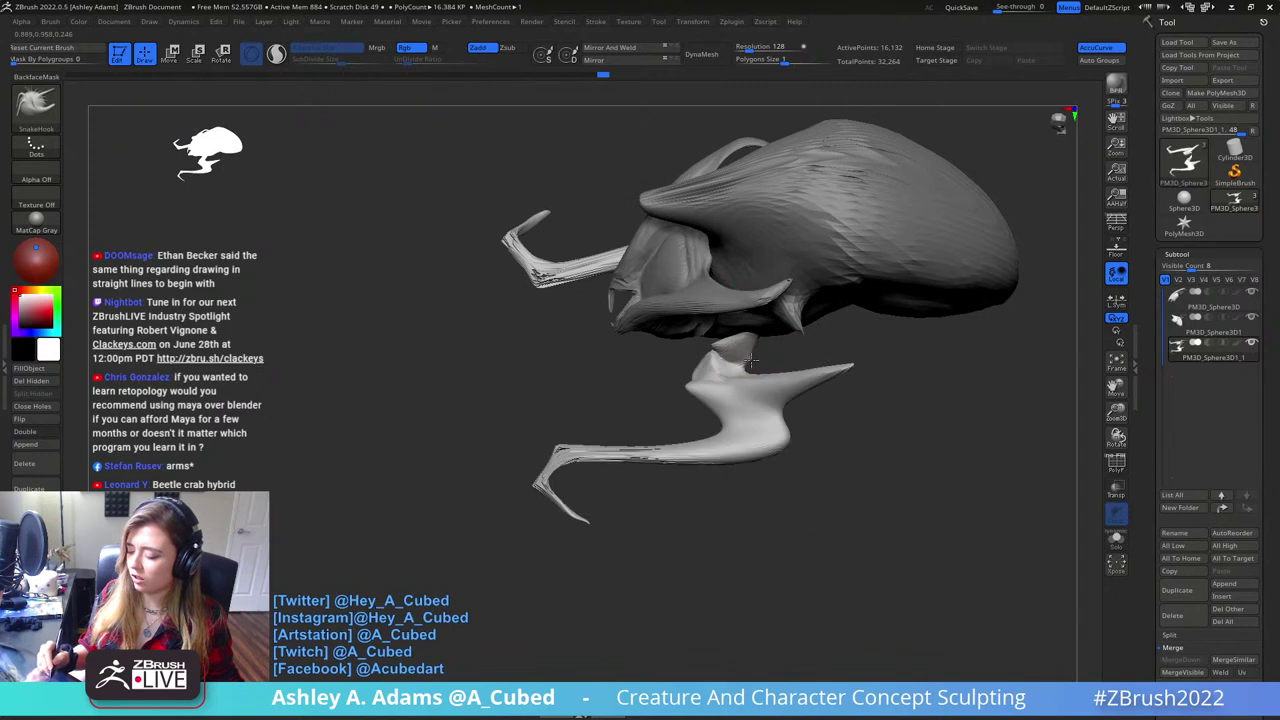
pyautogui.moveTo(745, 345); pyautogui.dragTo(762, 328)
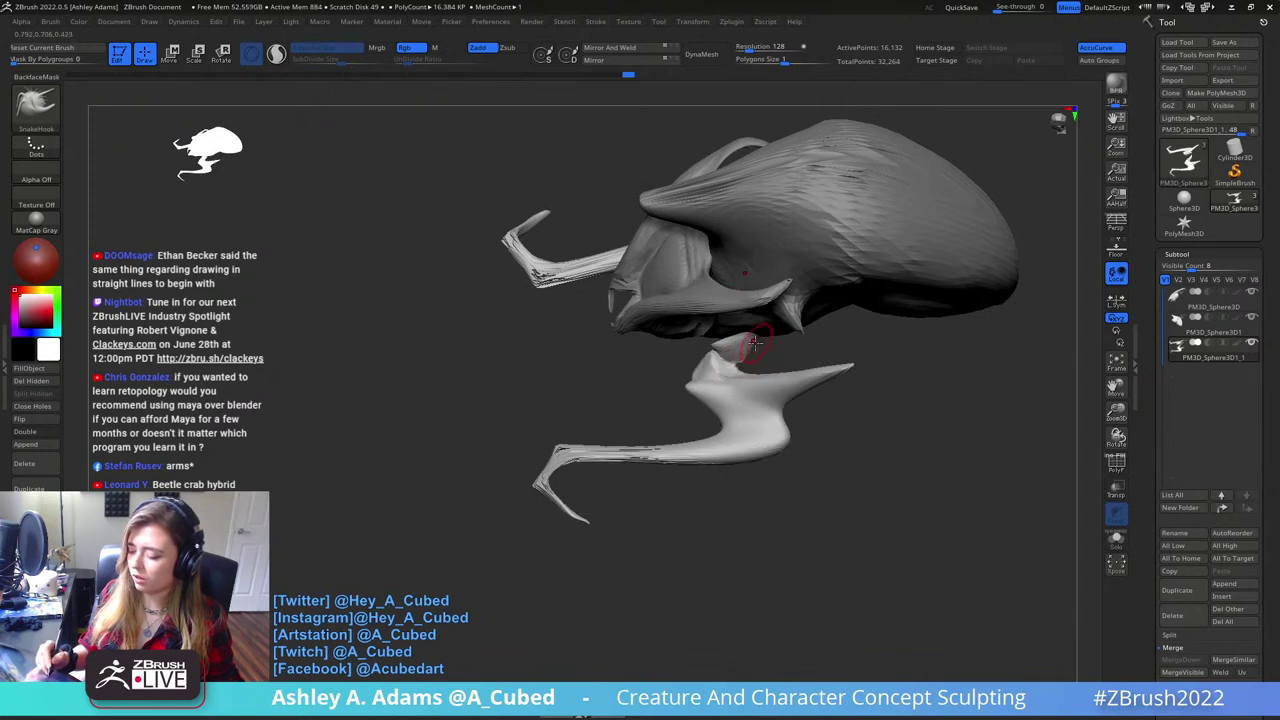
pyautogui.moveTo(764, 327)
pyautogui.mouseDown(button='right')
pyautogui.moveTo(757, 315)
pyautogui.moveTo(772, 321)
pyautogui.moveTo(748, 332)
pyautogui.mouseUp(button='right')
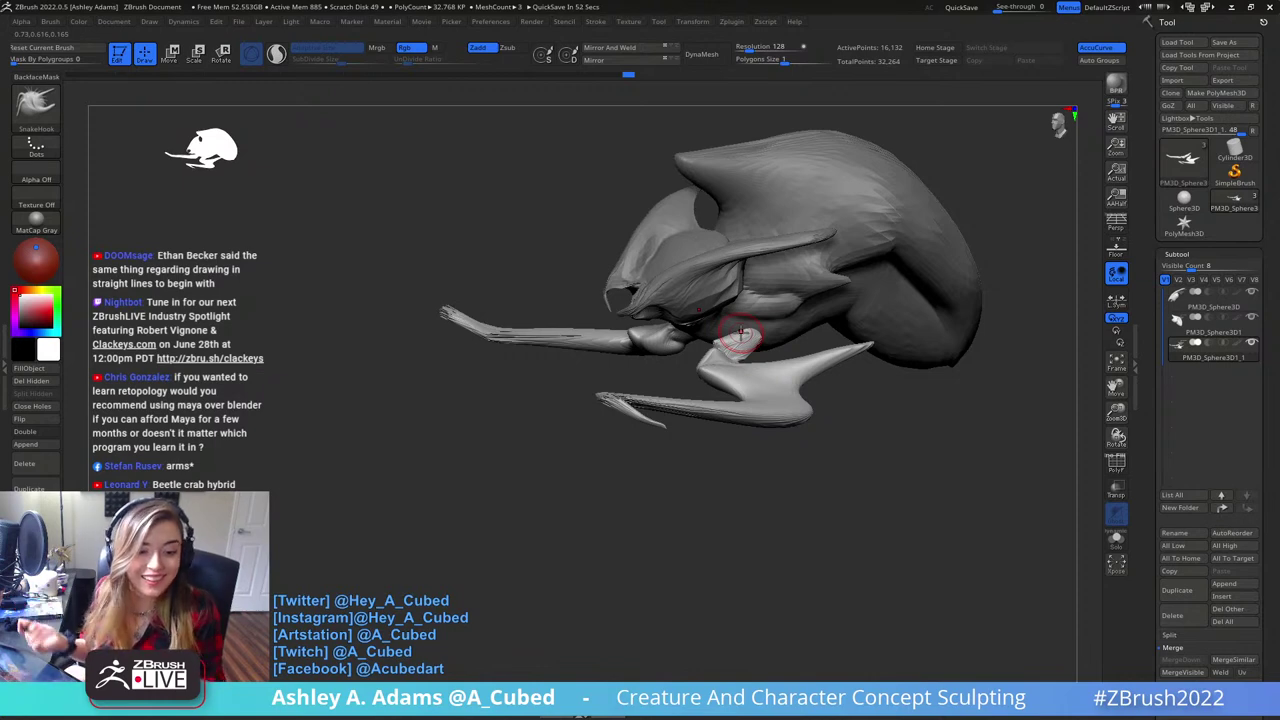
# - Enlarge and round the shoulder stubs, pulling them in toward the body from the front and from below
pyautogui.moveTo(700, 300); pyautogui.dragTo(765, 315, button='right')
pyautogui.moveTo(765, 315)
pyautogui.keyDown('ctrl'); pyautogui.mouseDown(button='right')
pyautogui.moveTo(762, 348)
pyautogui.moveTo(680, 342)
pyautogui.mouseUp(button='right'); pyautogui.keyUp('ctrl')
pyautogui.press('space')
pyautogui.moveTo(618, 368); pyautogui.dragTo(645, 354)
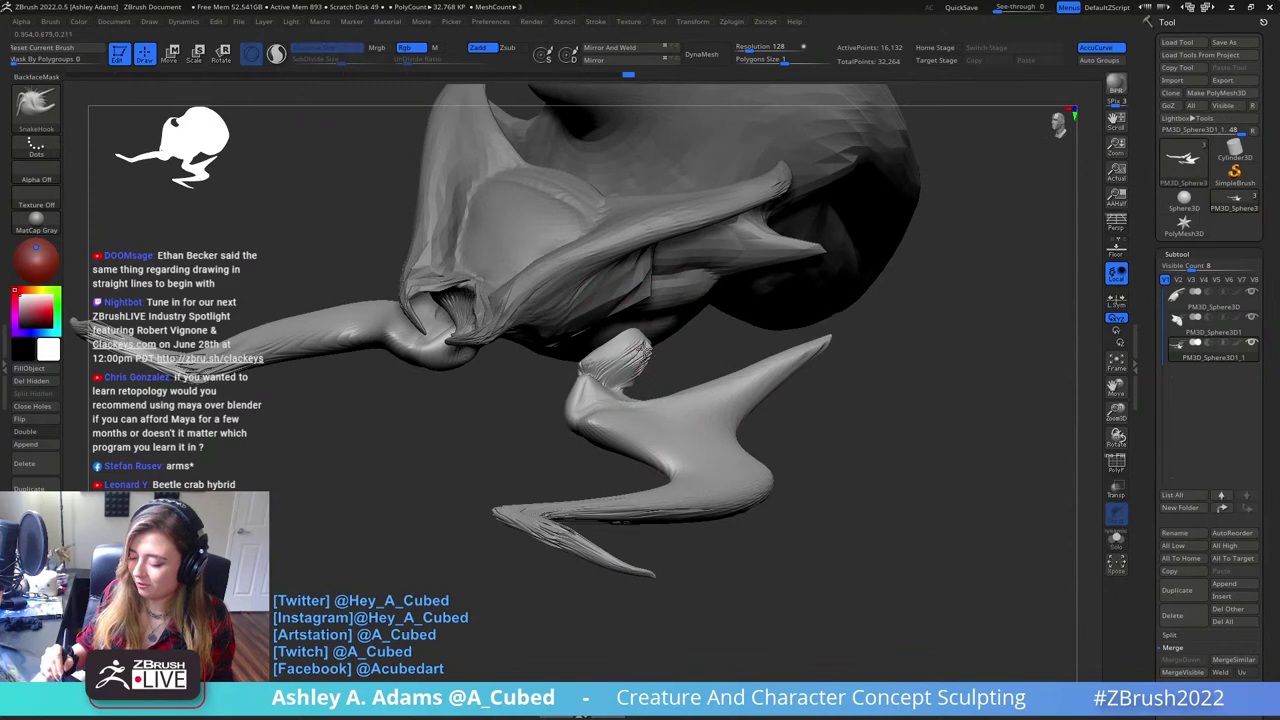
pyautogui.moveTo(645, 354); pyautogui.dragTo(674, 329, button='right')
pyautogui.moveTo(640, 342); pyautogui.dragTo(622, 350)
pyautogui.moveTo(622, 350)
pyautogui.mouseDown(button='right')
pyautogui.moveTo(620, 310)
pyautogui.moveTo(602, 345)
pyautogui.moveTo(588, 322)
pyautogui.moveTo(586, 370)
pyautogui.moveTo(580, 350)
pyautogui.mouseUp(button='right')
pyautogui.moveTo(600, 372); pyautogui.dragTo(587, 381)
pyautogui.moveTo(587, 381); pyautogui.dragTo(584, 394, button='right')
pyautogui.moveTo(592, 384); pyautogui.dragTo(576, 394)
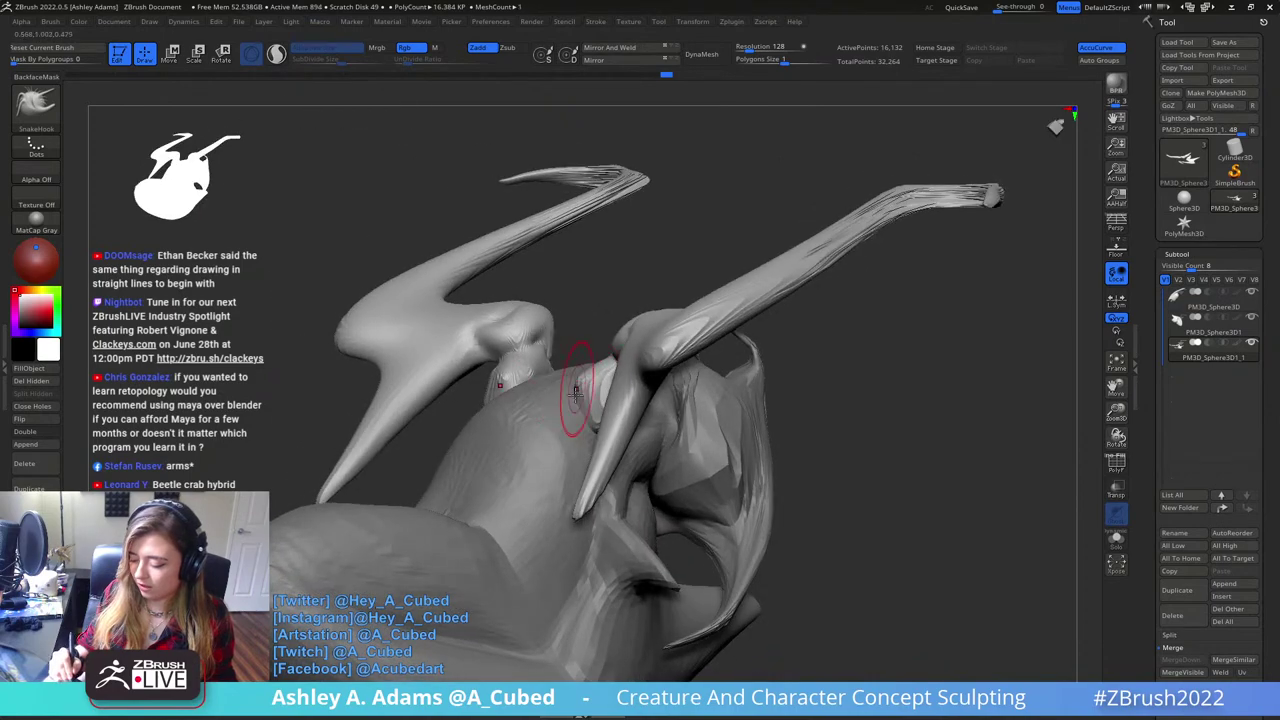
pyautogui.moveTo(575, 393); pyautogui.dragTo(585, 367, button='right')
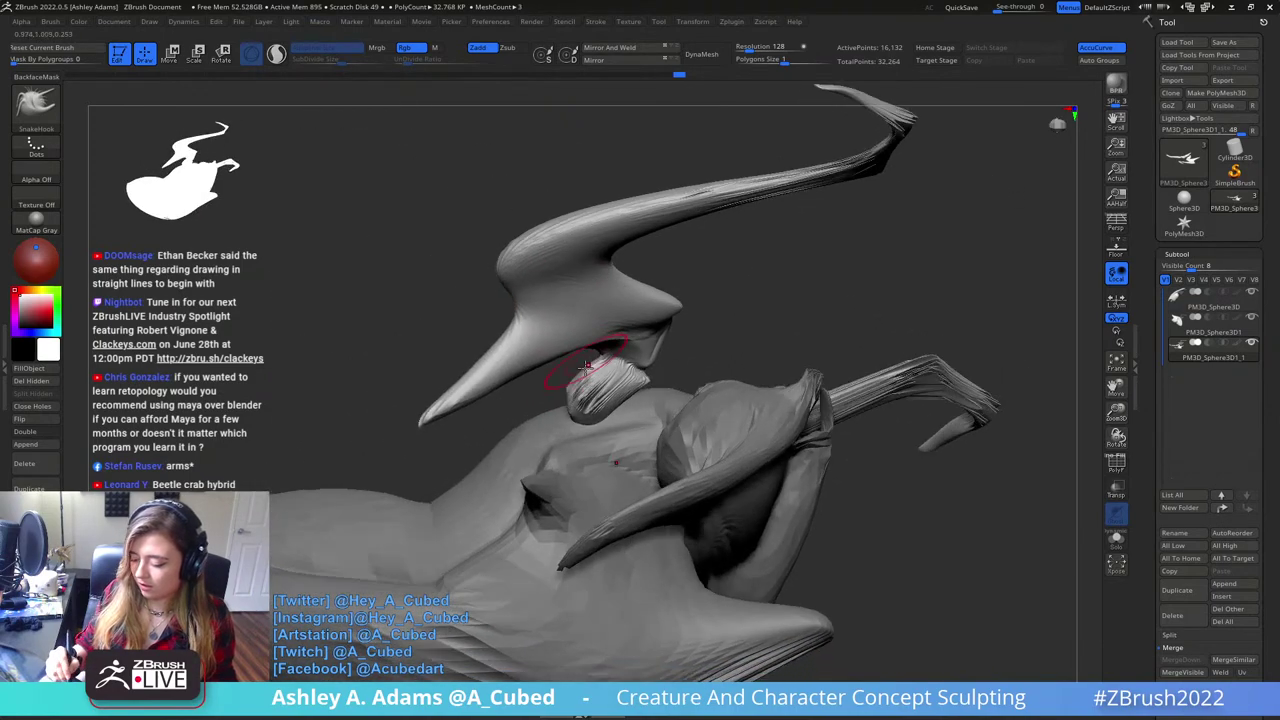
pyautogui.moveTo(586, 434)
pyautogui.mouseDown(button='right')
pyautogui.moveTo(637, 428)
pyautogui.moveTo(660, 472)
pyautogui.moveTo(688, 478)
pyautogui.moveTo(703, 420)
pyautogui.moveTo(672, 455)
pyautogui.mouseUp(button='right')
# - Add volume to the pointed elbow spikes with the Inflate brush
pyautogui.press('b')
pyautogui.press('i')
pyautogui.press('n')
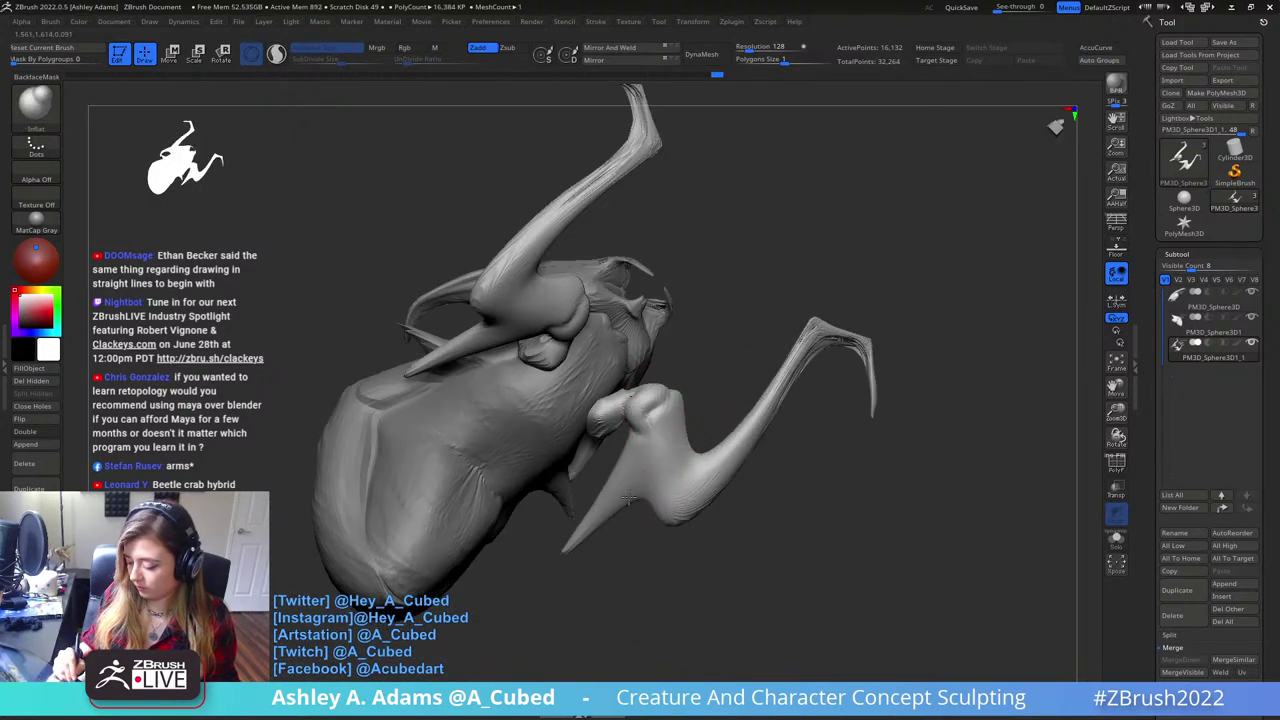
pyautogui.moveTo(622, 499); pyautogui.dragTo(570, 545)
pyautogui.rightClick(649, 531)
# - Carve creases into the inner elbows and along the upper arms with DamStandard
pyautogui.press('b')
pyautogui.press('d')
pyautogui.press('s')
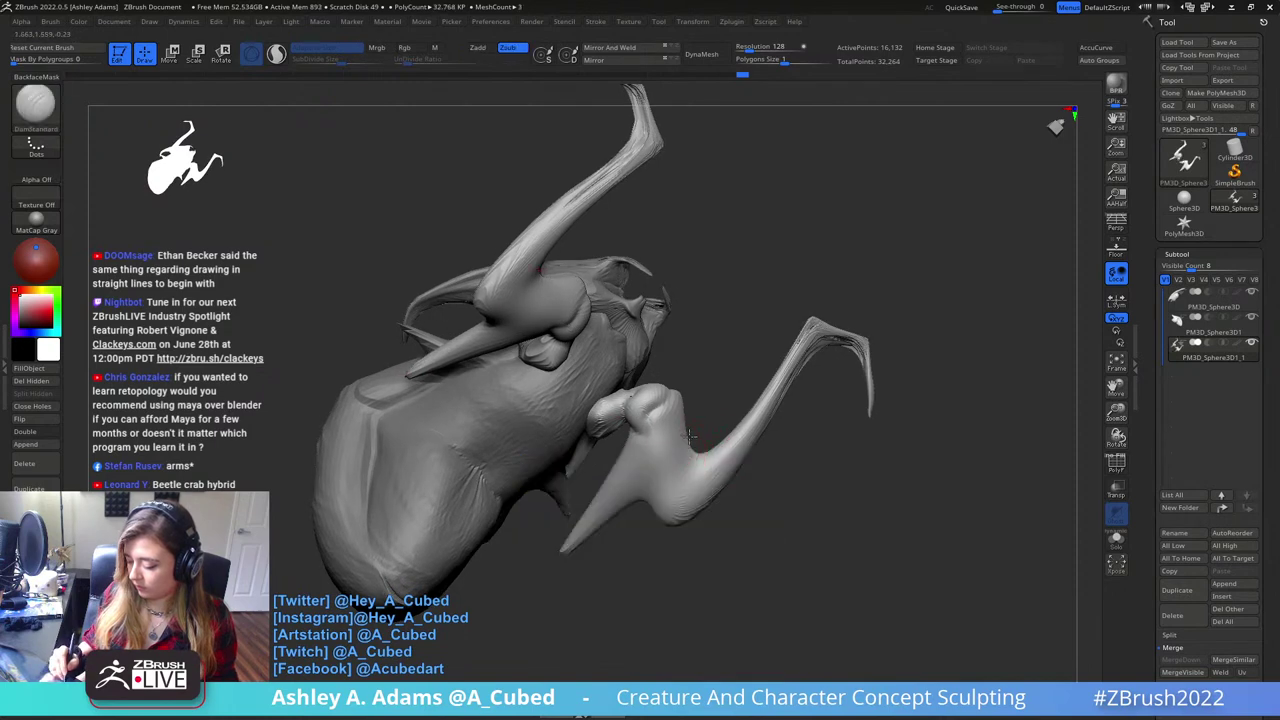
pyautogui.moveTo(690, 435); pyautogui.dragTo(698, 458, button='right')
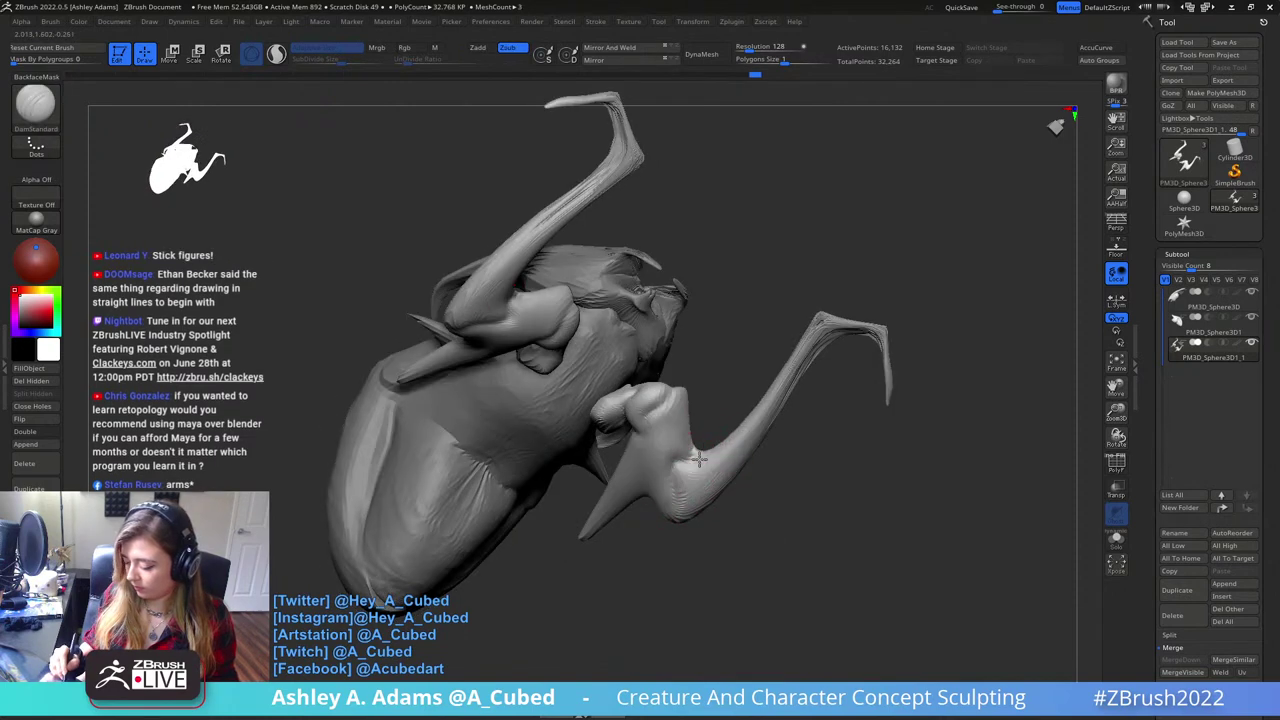
pyautogui.moveTo(699, 459); pyautogui.dragTo(713, 480)
pyautogui.moveTo(722, 486); pyautogui.dragTo(727, 650, button='right')
pyautogui.moveTo(724, 346); pyautogui.dragTo(742, 320)
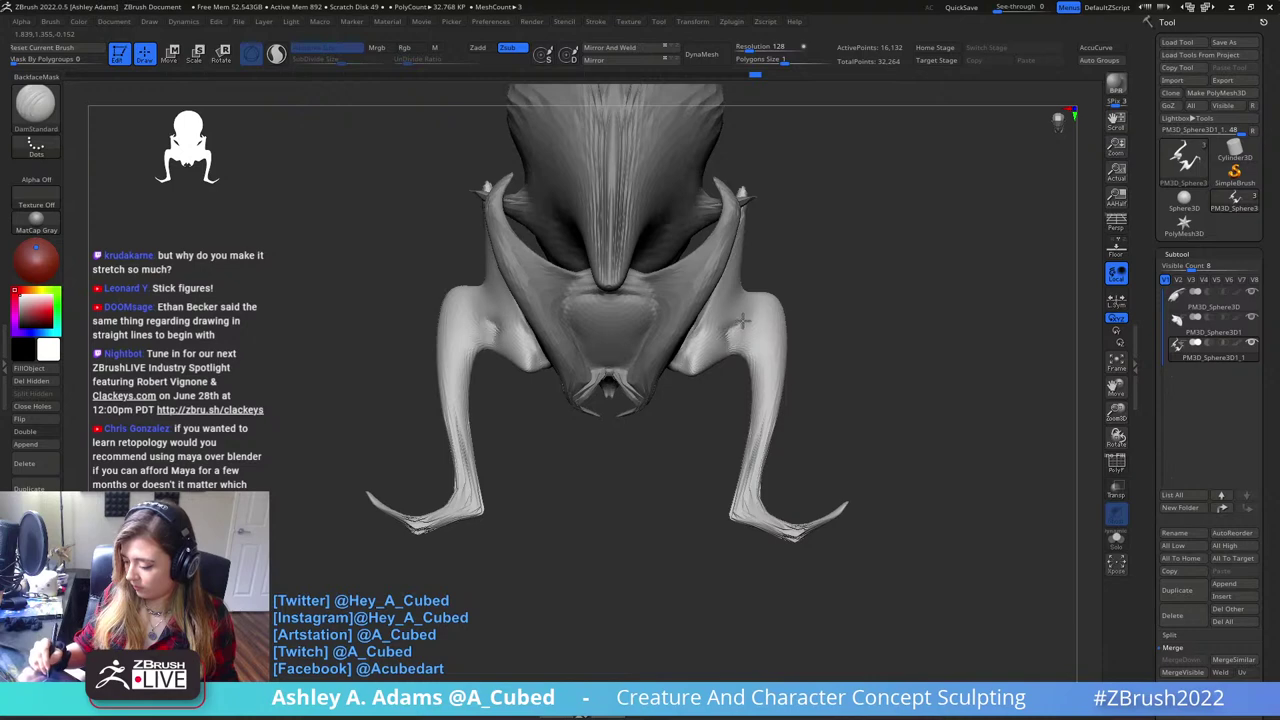
# - Pull a small secondary spike out of the back of each elbow with the SnakeHook brush
pyautogui.moveTo(742, 320); pyautogui.dragTo(756, 380, button='right')
pyautogui.press('b')
pyautogui.press('s')
pyautogui.press('h')
pyautogui.moveTo(820, 342); pyautogui.dragTo(776, 364, button='right')
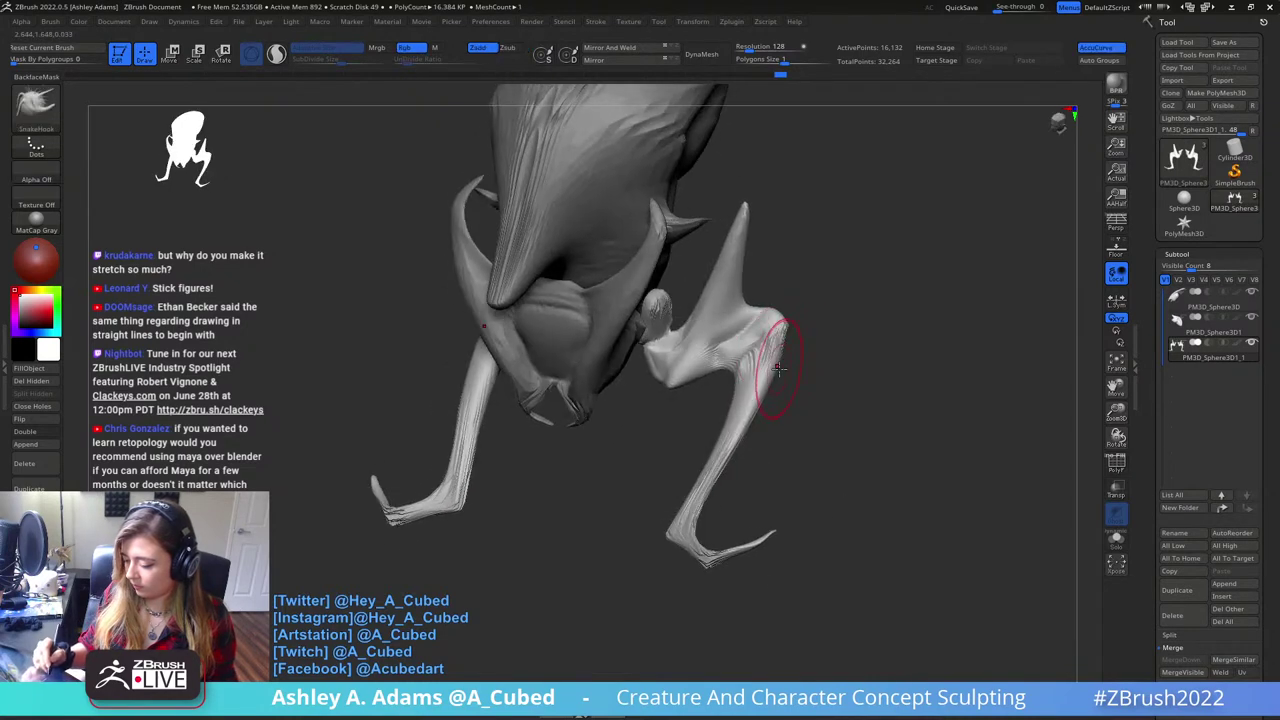
pyautogui.moveTo(776, 364)
pyautogui.mouseDown()
pyautogui.moveTo(825, 315)
pyautogui.moveTo(788, 330)
pyautogui.mouseUp()
pyautogui.moveTo(790, 330)
pyautogui.mouseDown(button='right')
pyautogui.moveTo(757, 286)
pyautogui.moveTo(857, 354)
pyautogui.moveTo(812, 298)
pyautogui.moveTo(759, 417)
pyautogui.mouseUp(button='right')
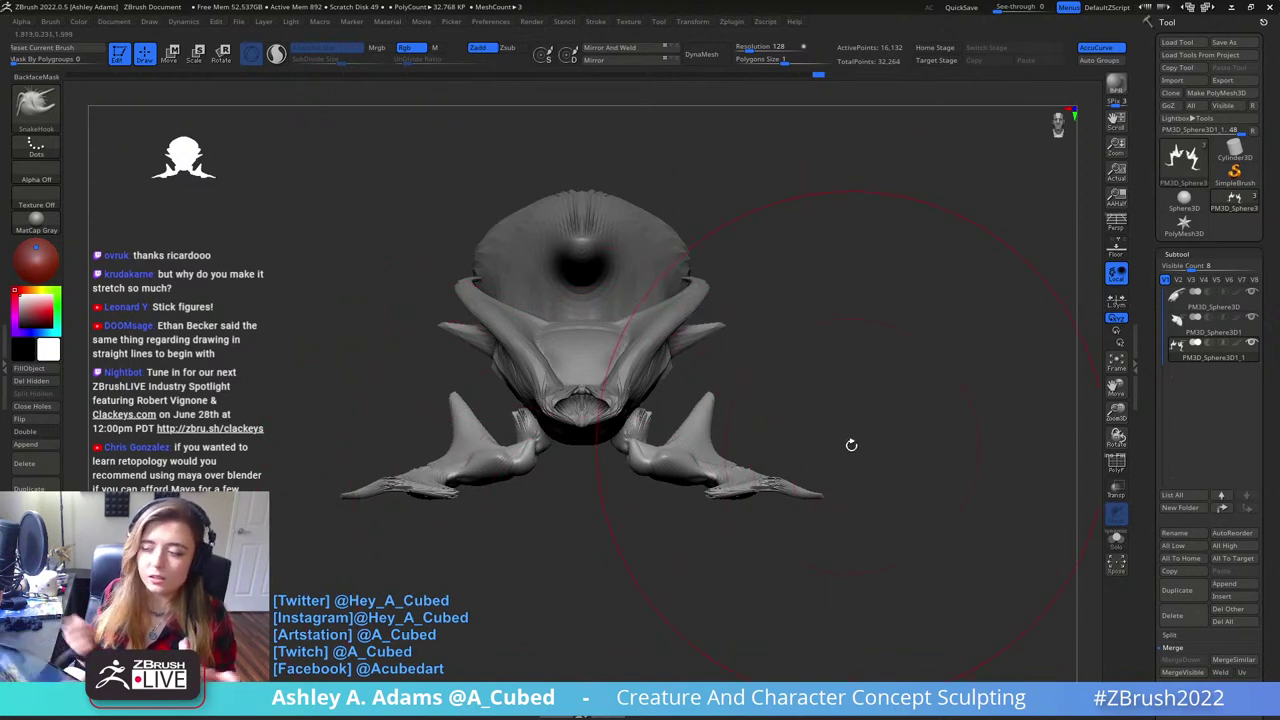
pyautogui.moveTo(900, 375)
pyautogui.mouseDown()
pyautogui.moveTo(837, 391)
pyautogui.moveTo(706, 471)
pyautogui.moveTo(691, 407)
pyautogui.mouseUp()
pyautogui.moveTo(691, 408)
pyautogui.keyDown('ctrl'); pyautogui.mouseDown(button='right')
pyautogui.moveTo(703, 424)
pyautogui.moveTo(672, 390)
pyautogui.mouseUp(button='right'); pyautogui.keyUp('ctrl')
pyautogui.press('space')
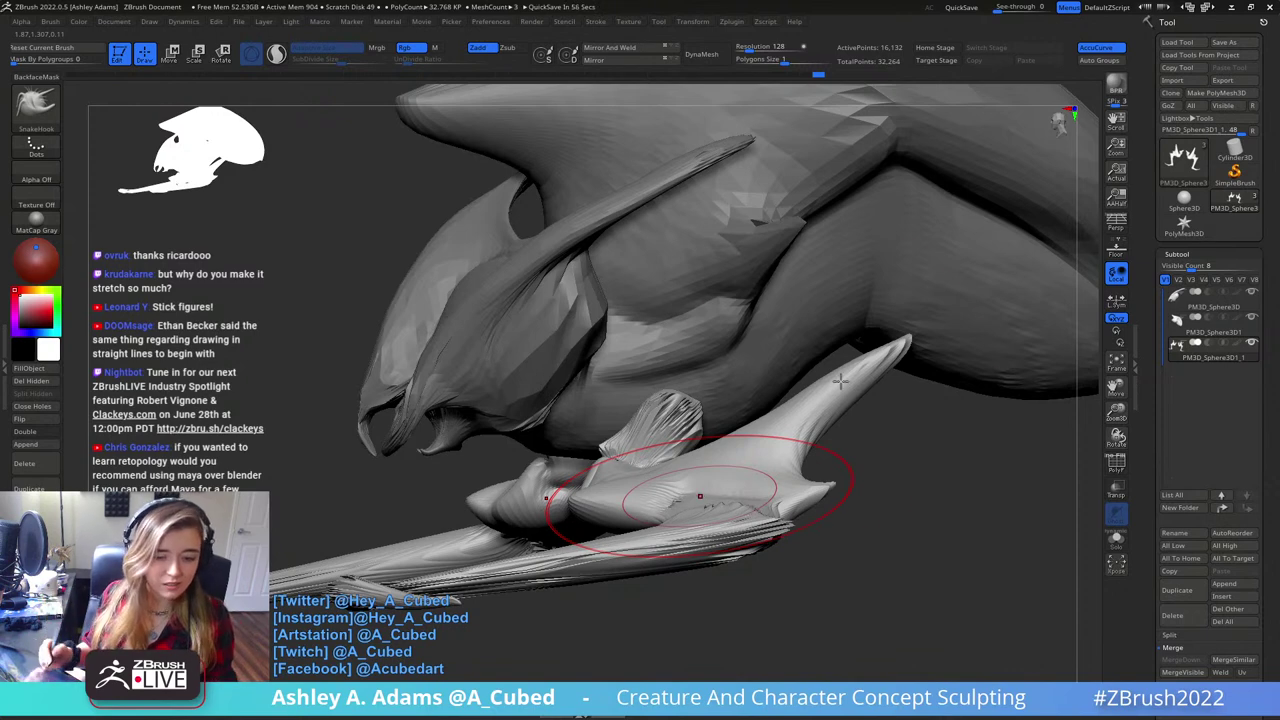
pyautogui.moveTo(700, 496); pyautogui.dragTo(712, 545, button='right')
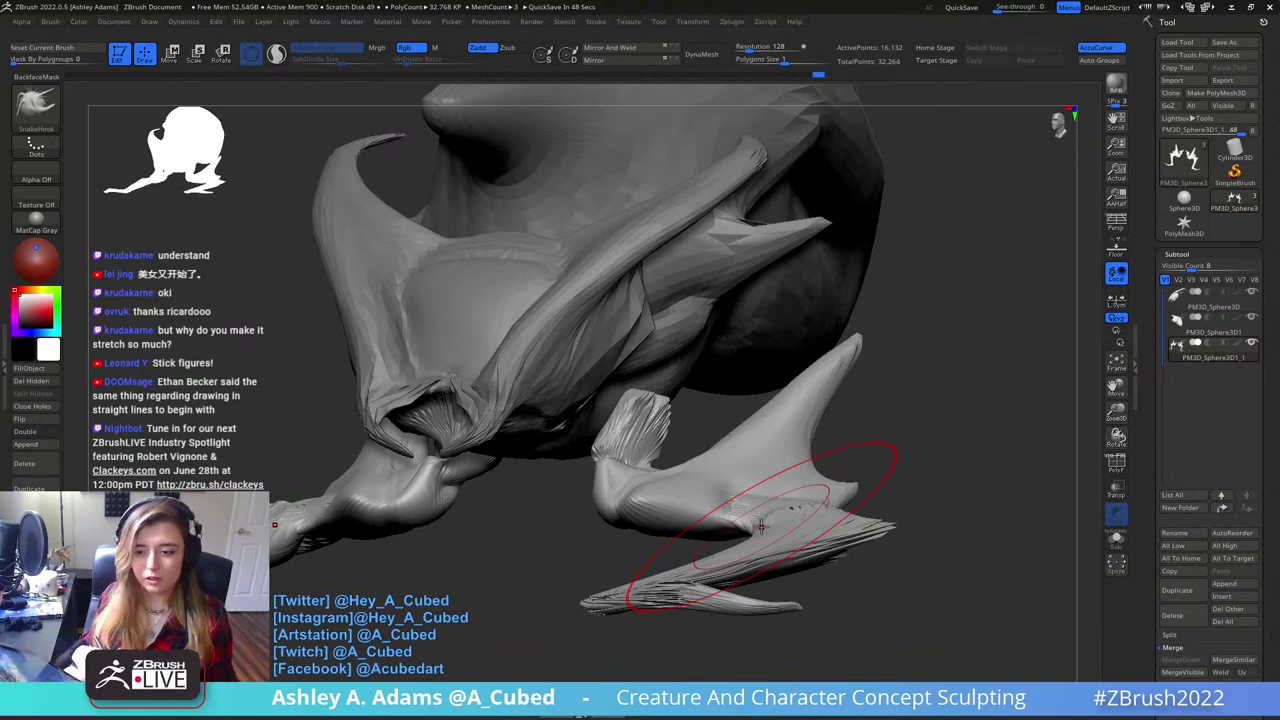
pyautogui.keyDown('ctrl'); pyautogui.moveTo(786, 506); pyautogui.dragTo(811, 386, button='right'); pyautogui.keyUp('ctrl')
# - Make the head piece active and pull its horn tips up and outward with SnakeHook
pyautogui.keyDown('alt'); pyautogui.click(699, 411); pyautogui.keyUp('alt')
pyautogui.moveTo(699, 411); pyautogui.dragTo(745, 405, button='right')
pyautogui.moveTo(692, 413); pyautogui.dragTo(706, 409)
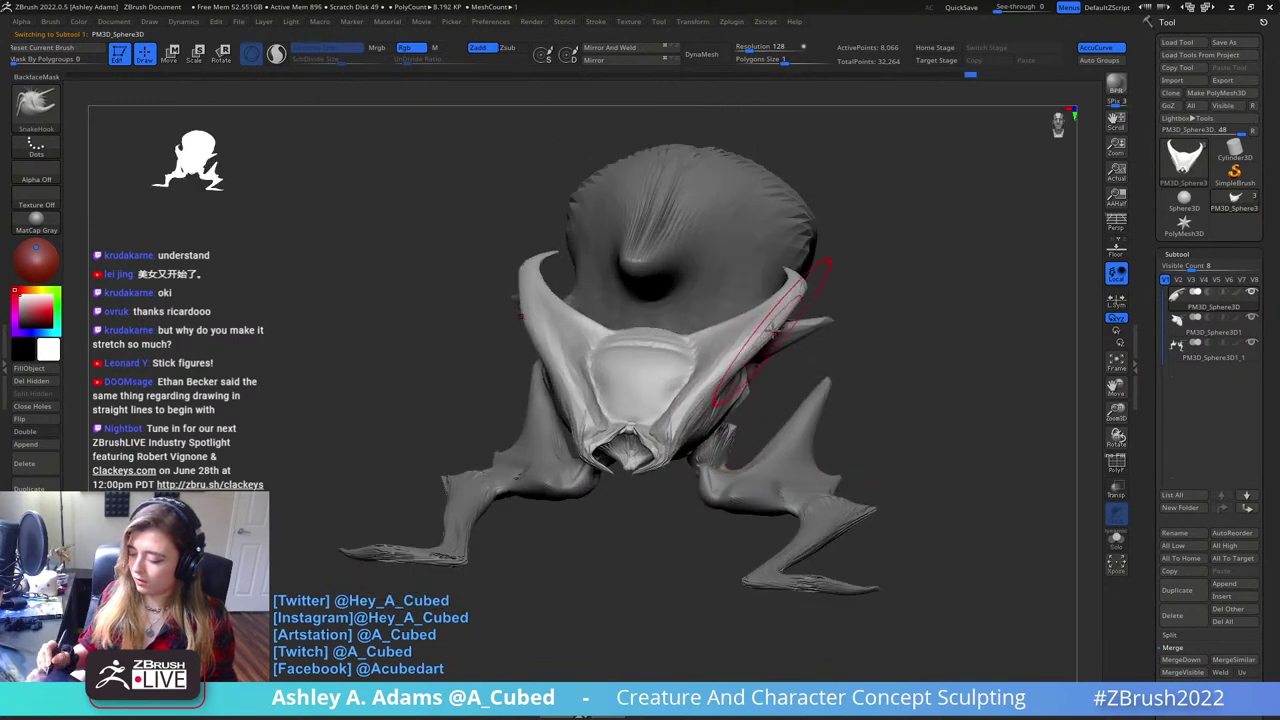
pyautogui.moveTo(777, 300)
pyautogui.mouseDown(button='right')
pyautogui.moveTo(793, 373)
pyautogui.moveTo(741, 394)
pyautogui.mouseUp(button='right')
pyautogui.rightClick(741, 394)
pyautogui.moveTo(783, 282); pyautogui.dragTo(816, 255)
pyautogui.keyDown('ctrl'); pyautogui.moveTo(820, 640); pyautogui.dragTo(800, 490, button='right'); pyautogui.keyUp('ctrl')
pyautogui.rightClick(706, 444)
pyautogui.moveTo(835, 395); pyautogui.dragTo(803, 342, button='right')
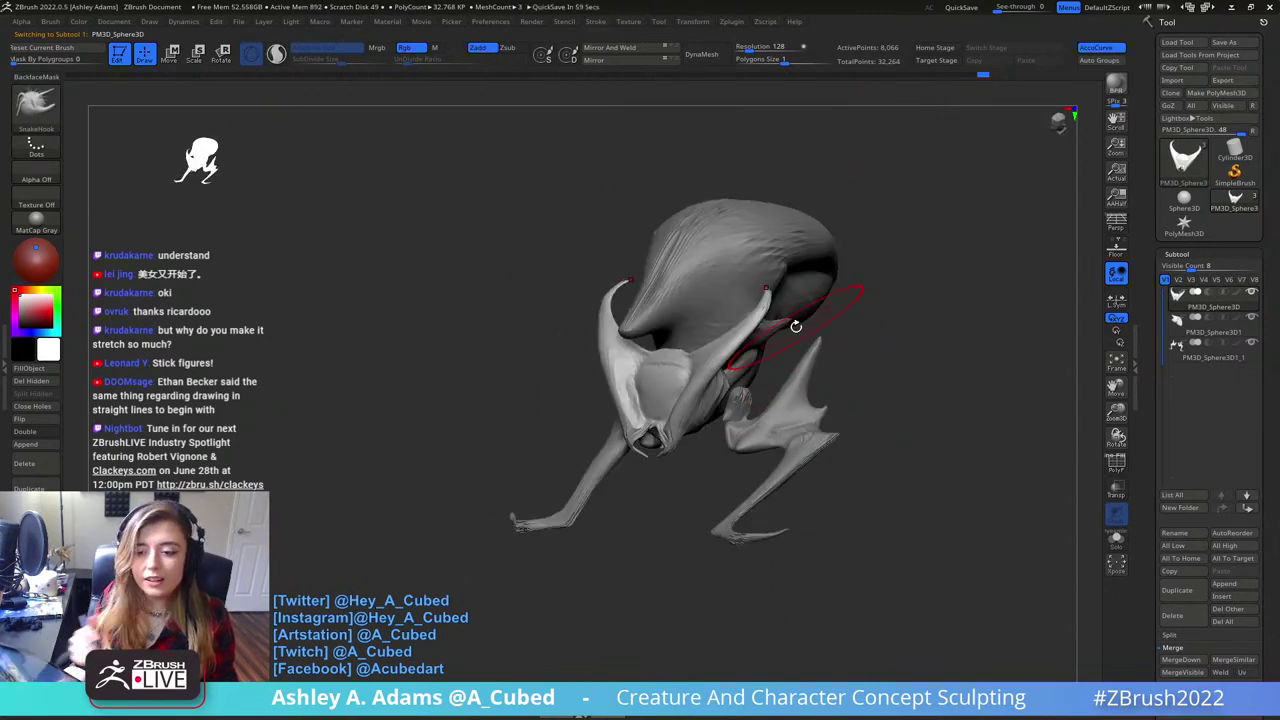
pyautogui.keyDown('alt'); pyautogui.moveTo(796, 413); pyautogui.dragTo(797, 349, button='right'); pyautogui.keyUp('alt')
pyautogui.keyDown('ctrl'); pyautogui.moveTo(797, 349); pyautogui.dragTo(815, 440, button='right'); pyautogui.keyUp('ctrl')
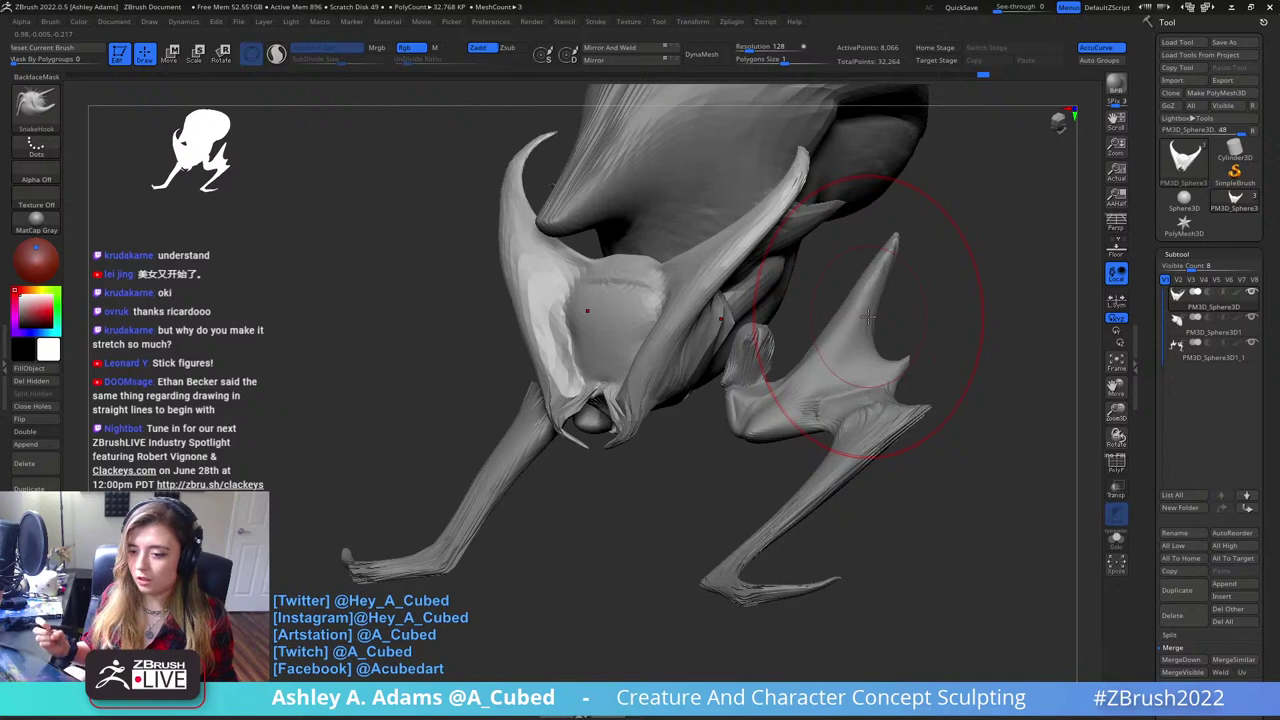
# - Make the limbs active and thicken the forearms from elbow to wrist with the Inflate brush
pyautogui.press('space')
pyautogui.keyDown('alt'); pyautogui.click(862, 424); pyautogui.keyUp('alt')
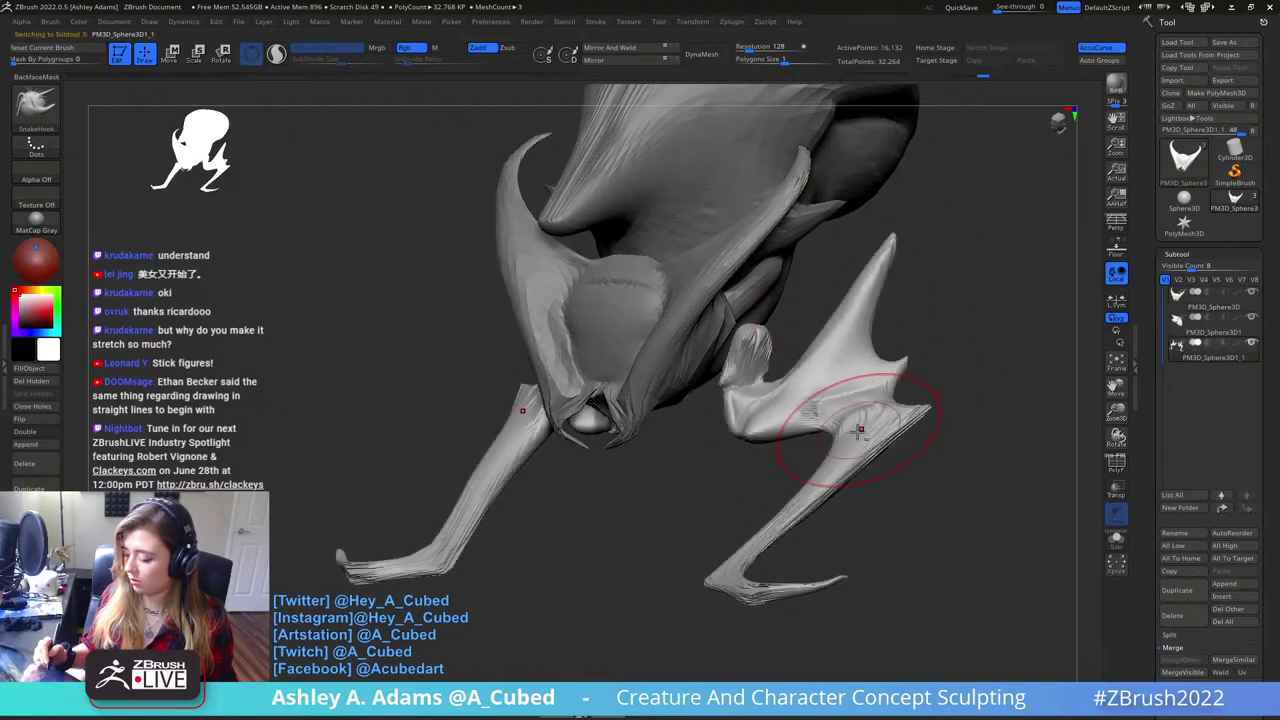
pyautogui.press('b')
pyautogui.press('i')
pyautogui.press('n')
pyautogui.moveTo(884, 412); pyautogui.dragTo(795, 510)
pyautogui.moveTo(862, 440); pyautogui.dragTo(780, 530)
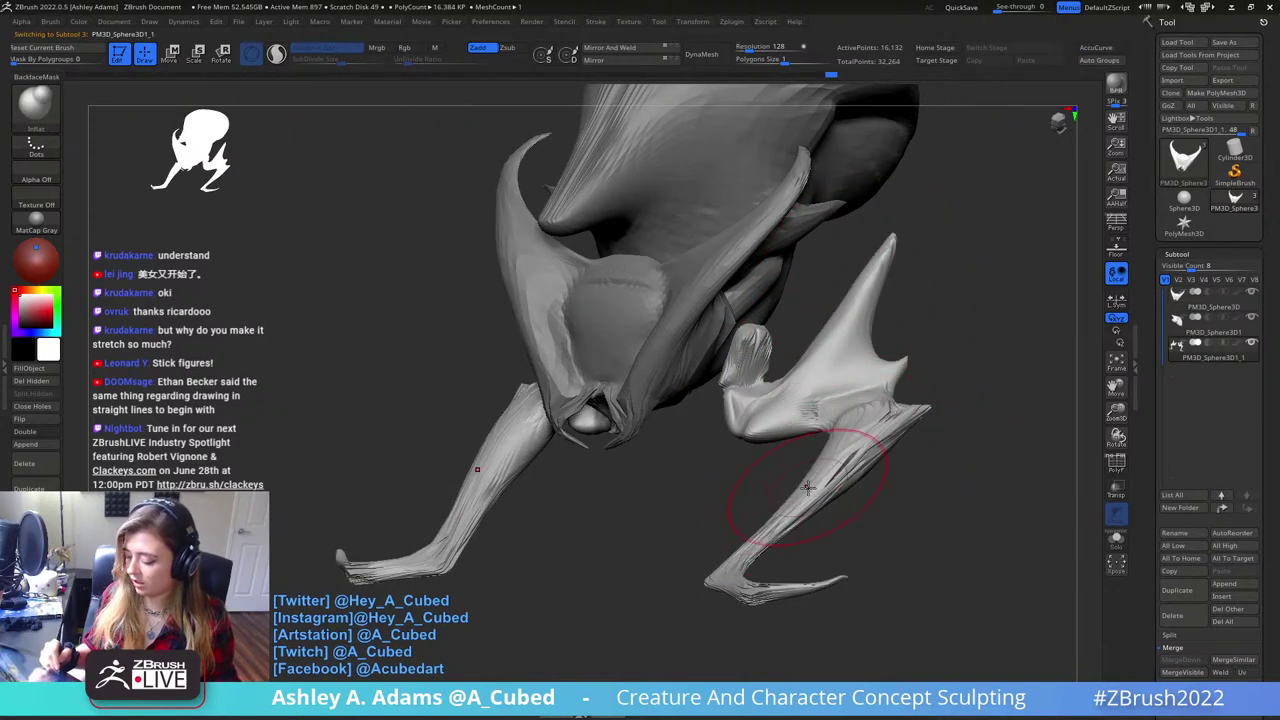
pyautogui.moveTo(808, 486); pyautogui.dragTo(770, 535)
pyautogui.moveTo(770, 500)
pyautogui.mouseDown(button='right')
pyautogui.moveTo(843, 485)
pyautogui.moveTo(783, 437)
pyautogui.mouseUp(button='right')
# - Lower the claw tips and stretch the elbow spikes backward in profile with SnakeHook
pyautogui.keyDown('shift'); pyautogui.moveTo(912, 348); pyautogui.dragTo(829, 352, button='right'); pyautogui.keyUp('shift')
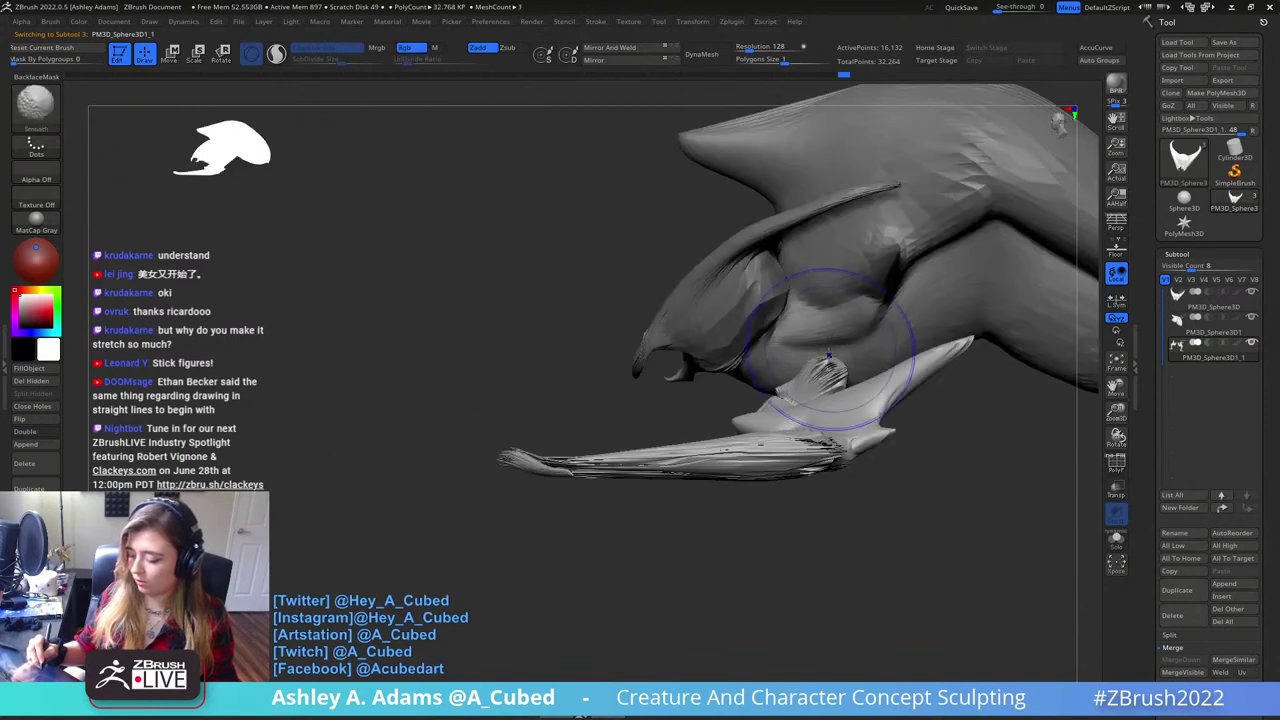
pyautogui.press('space')
pyautogui.press('b')
pyautogui.press('s')
pyautogui.press('h')
pyautogui.moveTo(514, 453); pyautogui.dragTo(504, 470)
pyautogui.moveTo(785, 422); pyautogui.dragTo(697, 385, button='right')
pyautogui.press('space')
pyautogui.moveTo(672, 422); pyautogui.dragTo(648, 422)
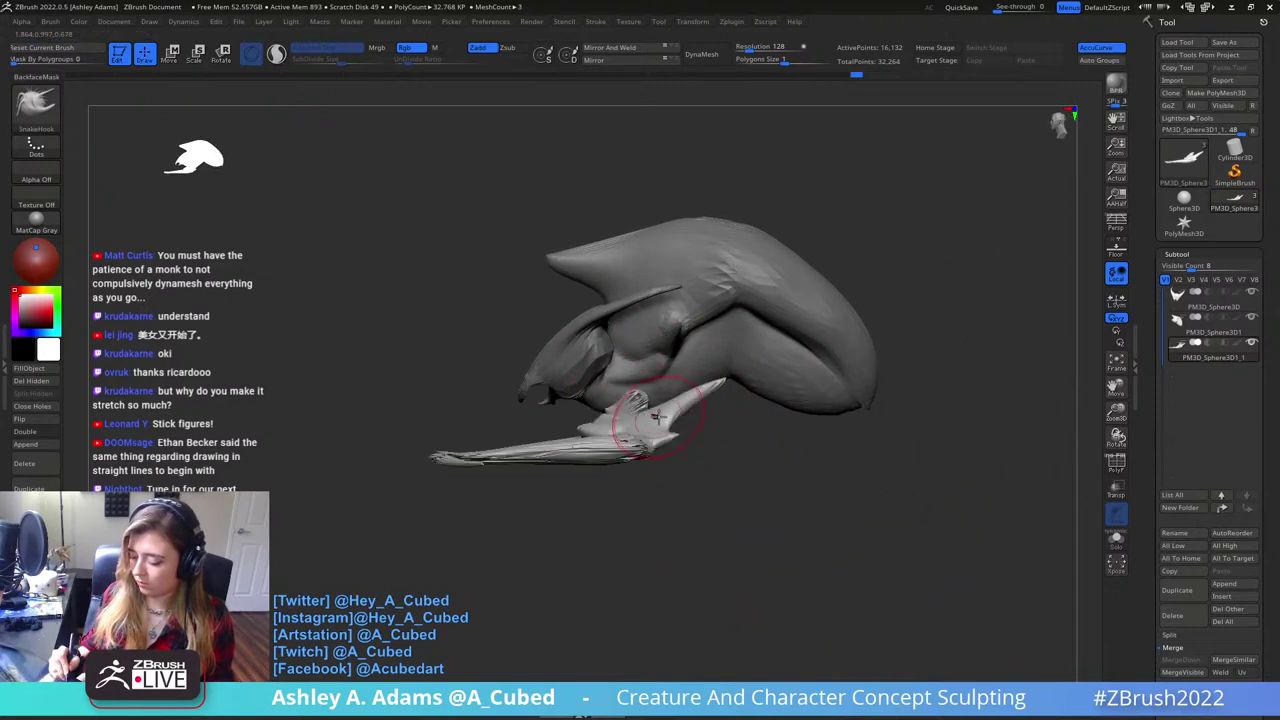
pyautogui.moveTo(682, 421)
pyautogui.mouseDown(button='right')
pyautogui.moveTo(654, 420)
pyautogui.moveTo(749, 380)
pyautogui.moveTo(750, 450)
pyautogui.moveTo(726, 375)
pyautogui.mouseUp(button='right')
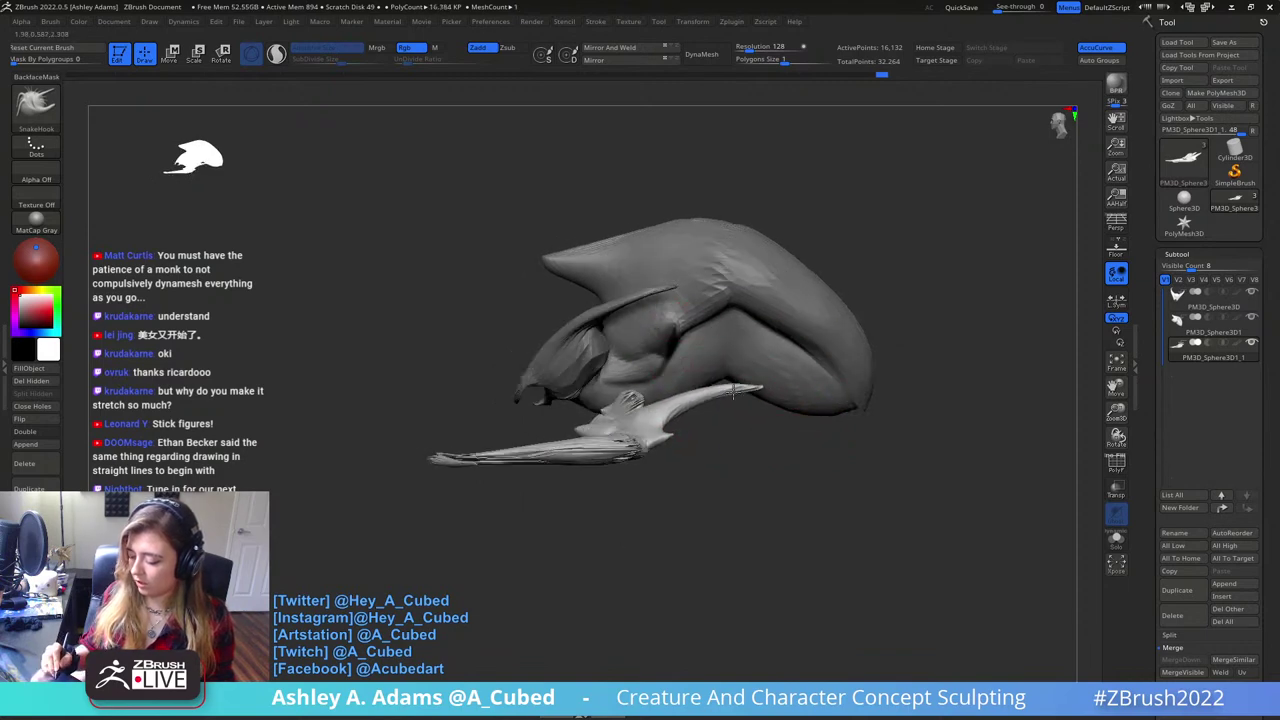
# - Reshape the large elbow spikes to point upward from the front view and smooth them along their length
pyautogui.keyDown('ctrl'); pyautogui.moveTo(755, 411); pyautogui.dragTo(757, 372, button='right'); pyautogui.keyUp('ctrl')
pyautogui.moveTo(757, 372); pyautogui.dragTo(702, 463, button='right')
pyautogui.rightClick(702, 463)
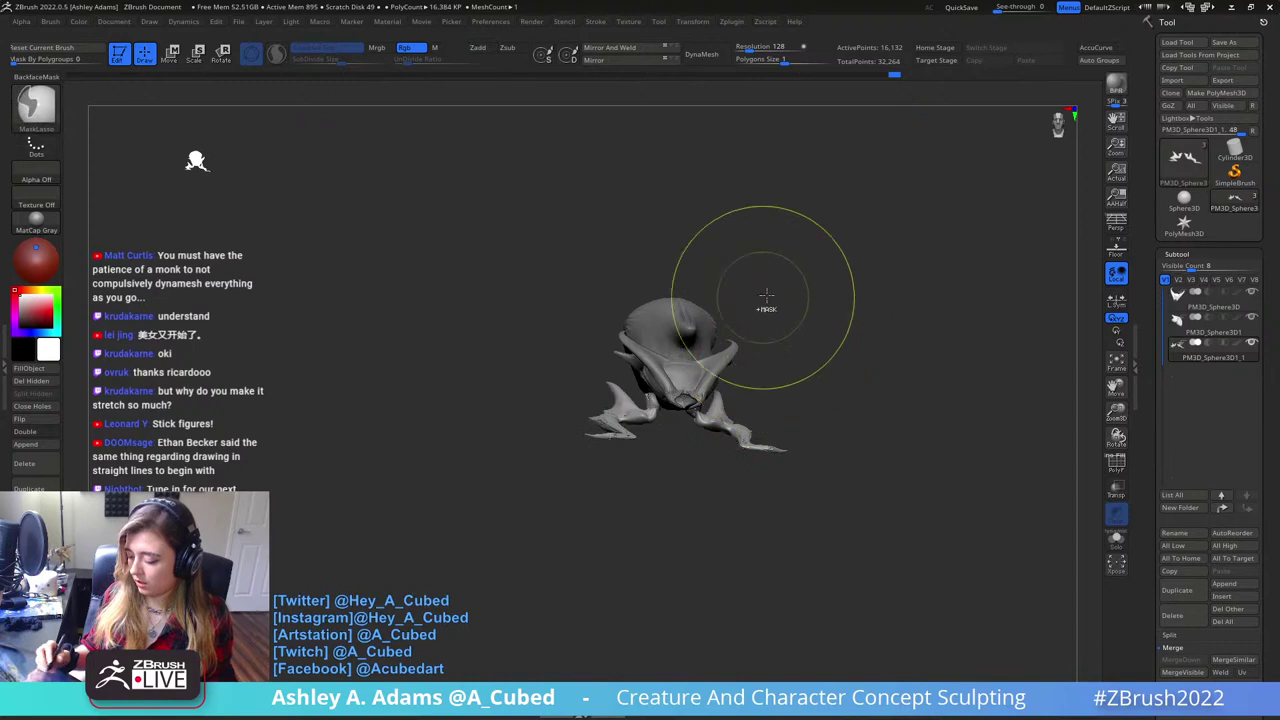
pyautogui.moveTo(766, 300); pyautogui.dragTo(748, 458, button='right')
pyautogui.moveTo(714, 400); pyautogui.dragTo(748, 419)
pyautogui.moveTo(640, 420); pyautogui.dragTo(857, 363, button='right')
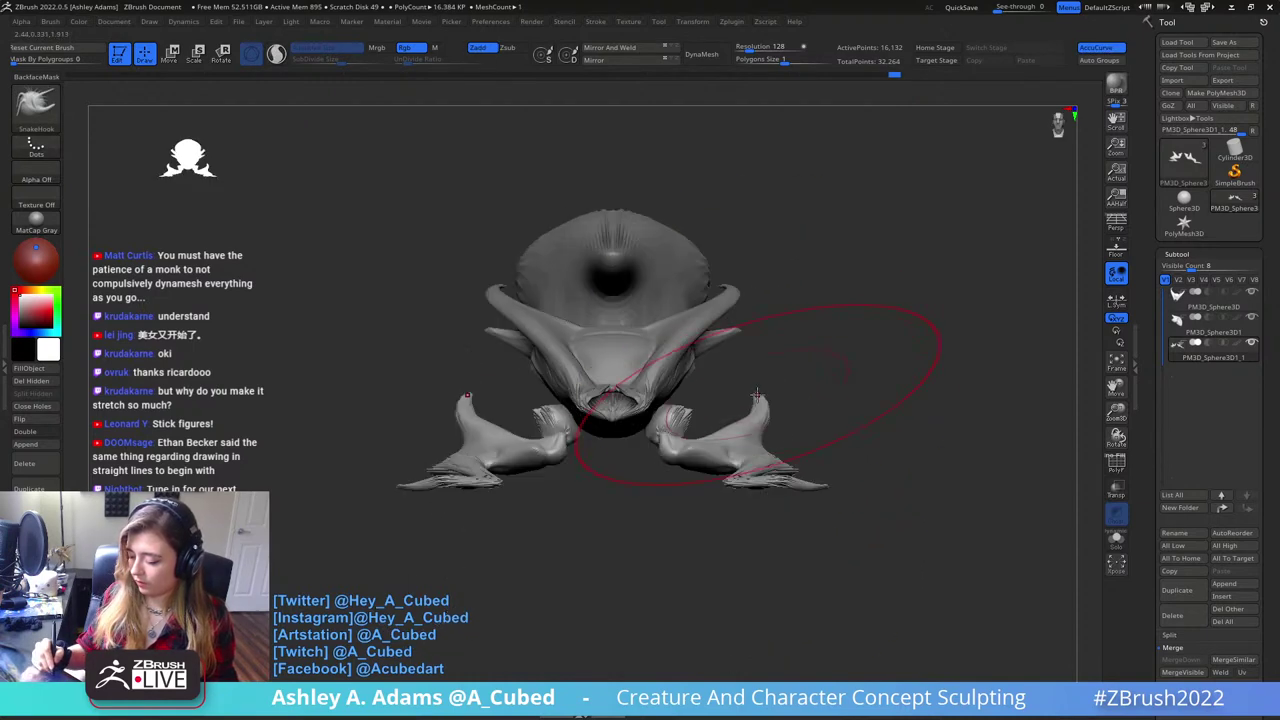
pyautogui.moveTo(765, 358); pyautogui.dragTo(697, 400, button='right')
pyautogui.rightClick(697, 402)
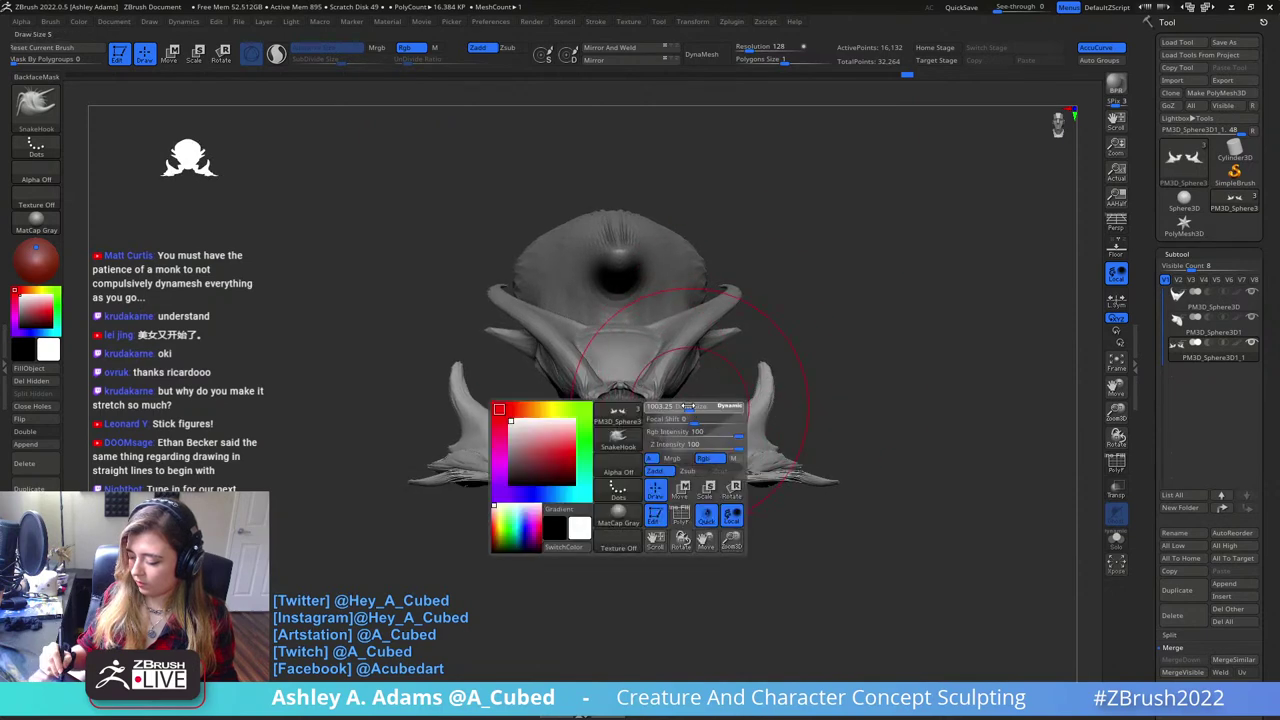
pyautogui.moveTo(694, 403); pyautogui.dragTo(720, 392)
pyautogui.moveTo(806, 346); pyautogui.dragTo(728, 356, button='right')
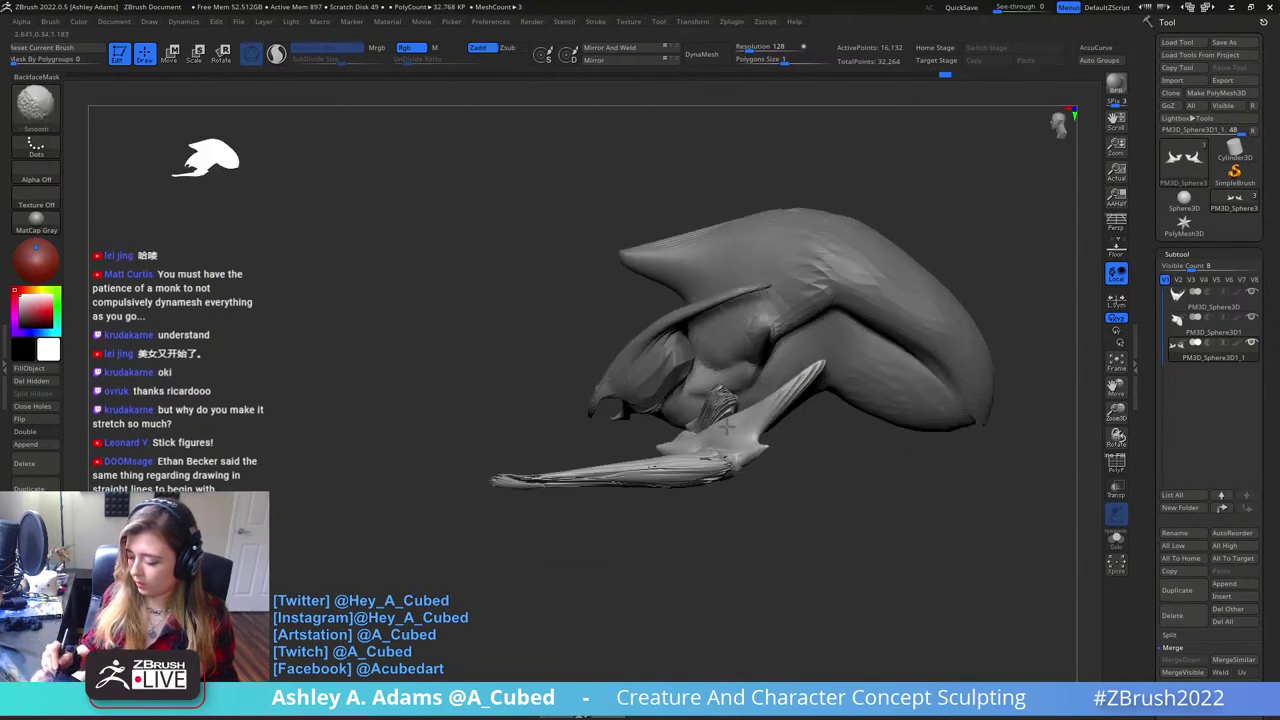
pyautogui.keyDown('shift'); pyautogui.moveTo(803, 365); pyautogui.dragTo(745, 440); pyautogui.keyUp('shift')
# - Curl the claw tips into rounder hooks and adjust the bend at the wrists with SnakeHook
pyautogui.moveTo(700, 486)
pyautogui.mouseDown(button='right')
pyautogui.moveTo(729, 450)
pyautogui.moveTo(831, 420)
pyautogui.moveTo(940, 430)
pyautogui.mouseUp(button='right')
pyautogui.moveTo(821, 455); pyautogui.dragTo(681, 279, button='right')
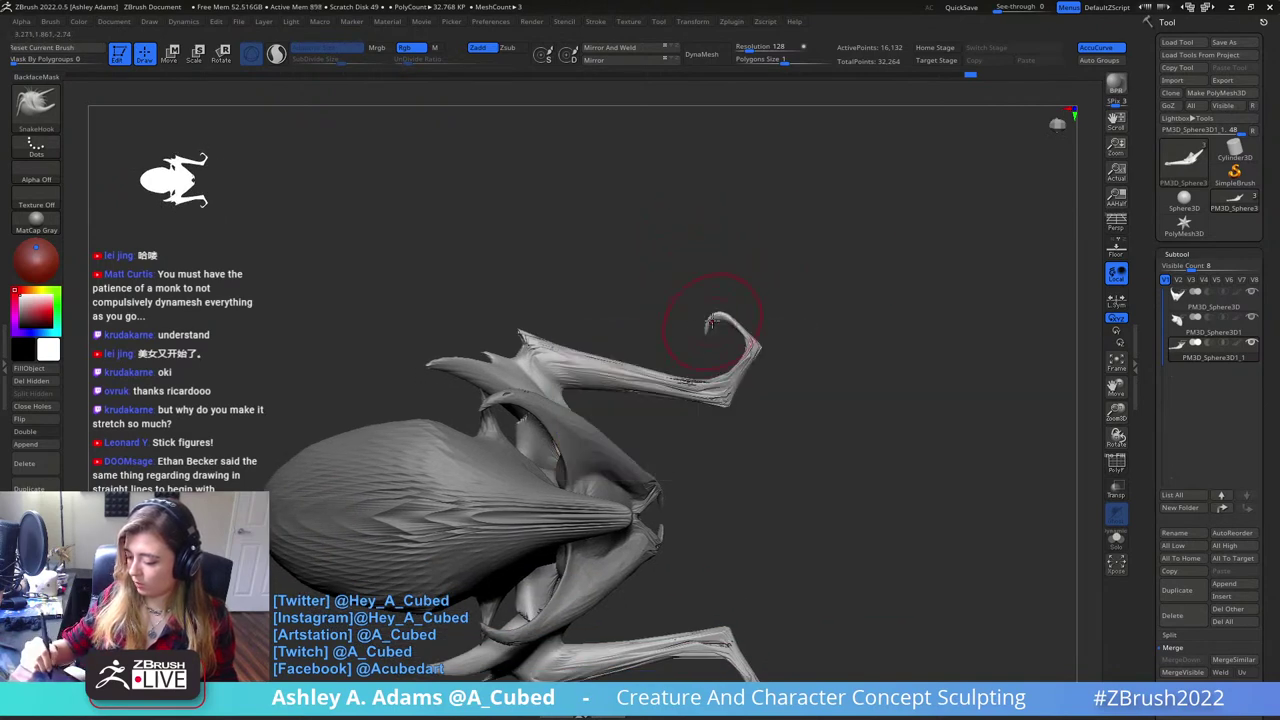
pyautogui.moveTo(711, 322)
pyautogui.mouseDown()
pyautogui.moveTo(706, 306)
pyautogui.moveTo(728, 300)
pyautogui.mouseUp()
pyautogui.moveTo(750, 360); pyautogui.dragTo(752, 342)
pyautogui.press('space')
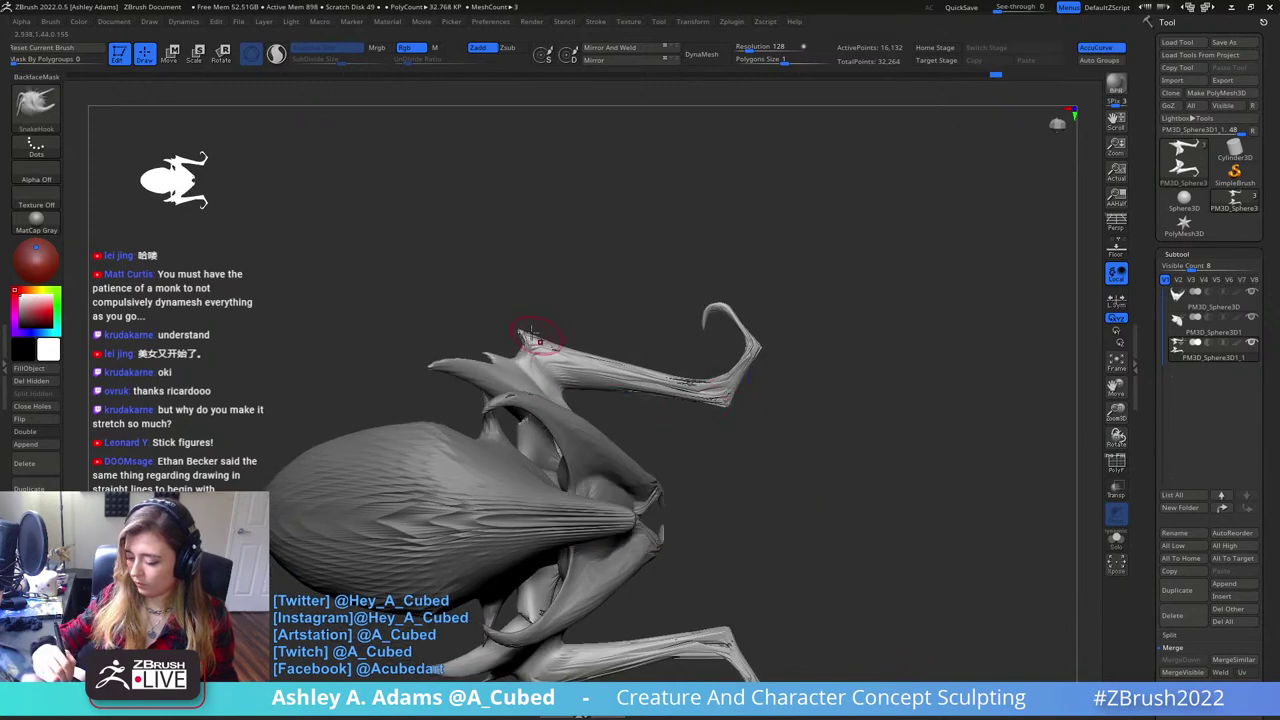
pyautogui.moveTo(446, 324)
pyautogui.mouseDown()
pyautogui.moveTo(610, 325)
pyautogui.moveTo(714, 305)
pyautogui.mouseUp()
pyautogui.moveTo(613, 407)
pyautogui.mouseDown()
pyautogui.moveTo(609, 383)
pyautogui.moveTo(743, 394)
pyautogui.moveTo(673, 410)
pyautogui.mouseUp()
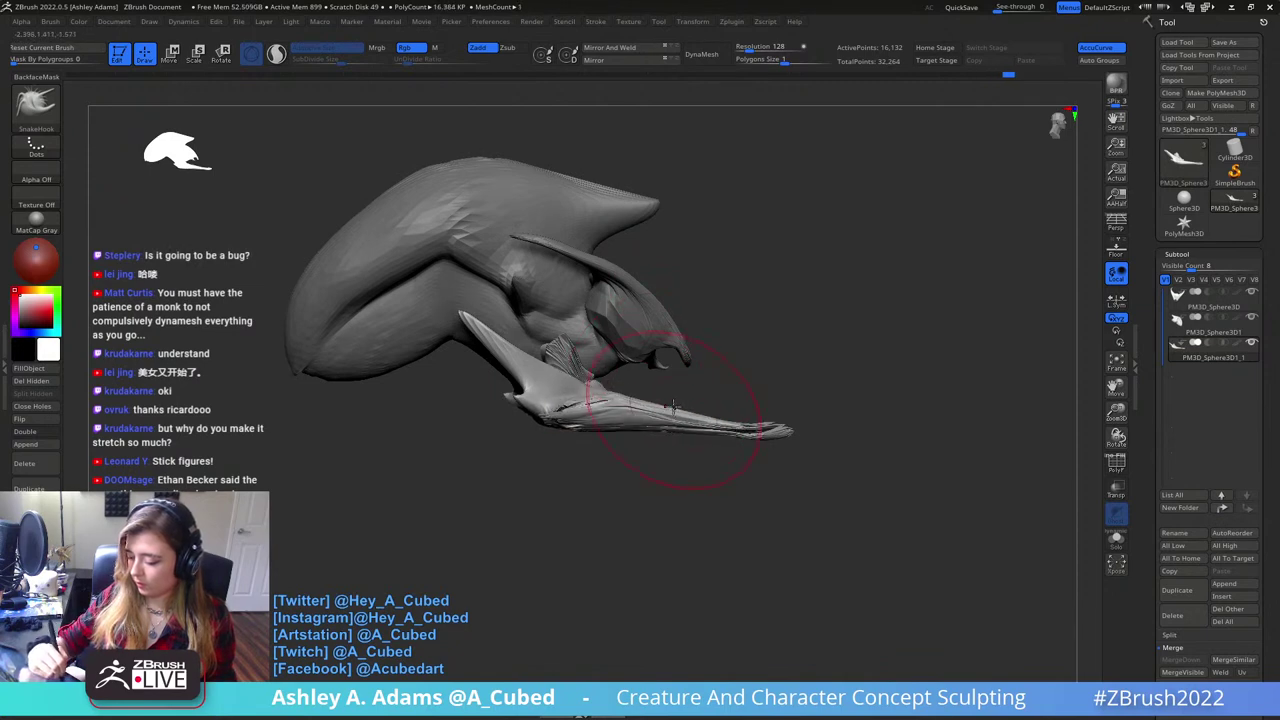
# - Make the head piece active and reshape its hooked jaw and the sweep of its horns with SnakeHook
pyautogui.keyDown('alt'); pyautogui.click(680, 348); pyautogui.keyUp('alt')
pyautogui.moveTo(684, 350); pyautogui.dragTo(714, 364)
pyautogui.moveTo(817, 242); pyautogui.dragTo(665, 250)
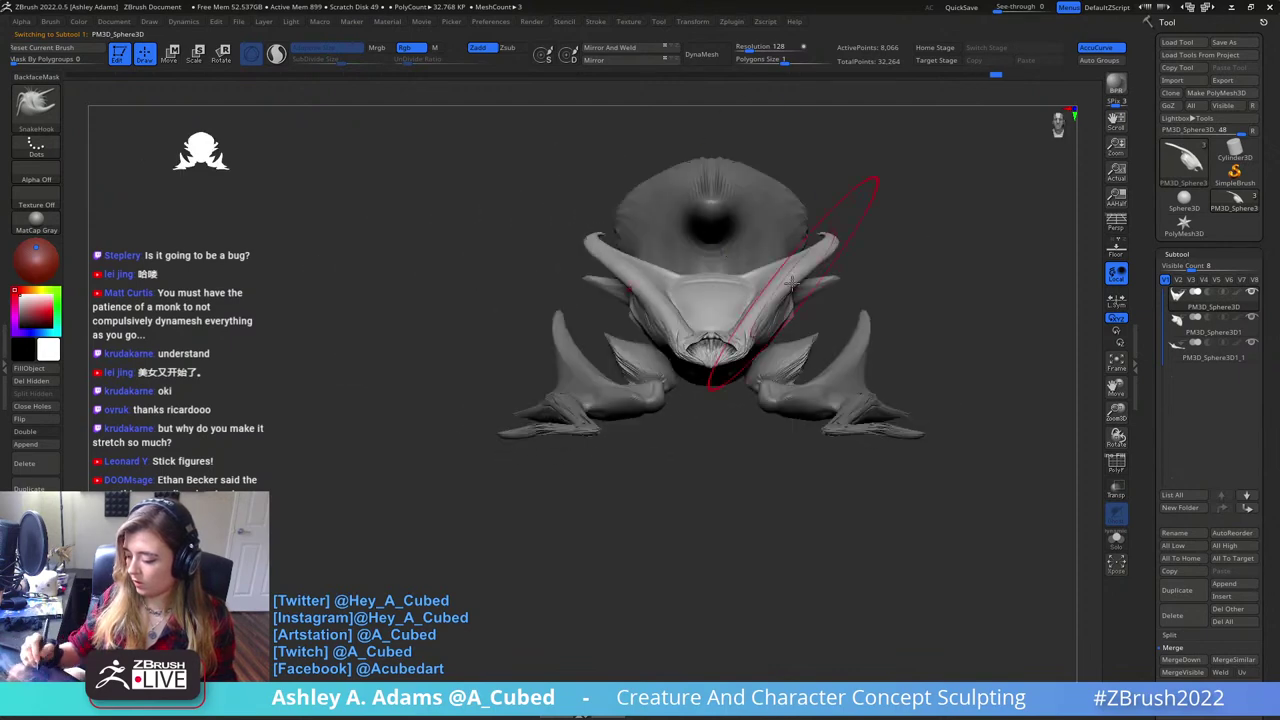
pyautogui.moveTo(871, 186)
pyautogui.mouseDown()
pyautogui.moveTo(729, 274)
pyautogui.moveTo(803, 309)
pyautogui.mouseUp()
pyautogui.press('space')
pyautogui.press('space')
pyautogui.moveTo(650, 295)
pyautogui.mouseDown()
pyautogui.moveTo(780, 308)
pyautogui.moveTo(762, 311)
pyautogui.moveTo(726, 276)
pyautogui.moveTo(738, 268)
pyautogui.mouseUp()
# - Try to pull the rear part of the horns upward in profile with SnakeHook and undo the strokes
pyautogui.press('b')
pyautogui.press('i')
pyautogui.press('n')
pyautogui.moveTo(794, 249)
pyautogui.mouseDown(button='right')
pyautogui.moveTo(740, 297)
pyautogui.moveTo(758, 297)
pyautogui.moveTo(731, 251)
pyautogui.mouseUp(button='right')
pyautogui.press('b')
pyautogui.press('s')
pyautogui.press('h')
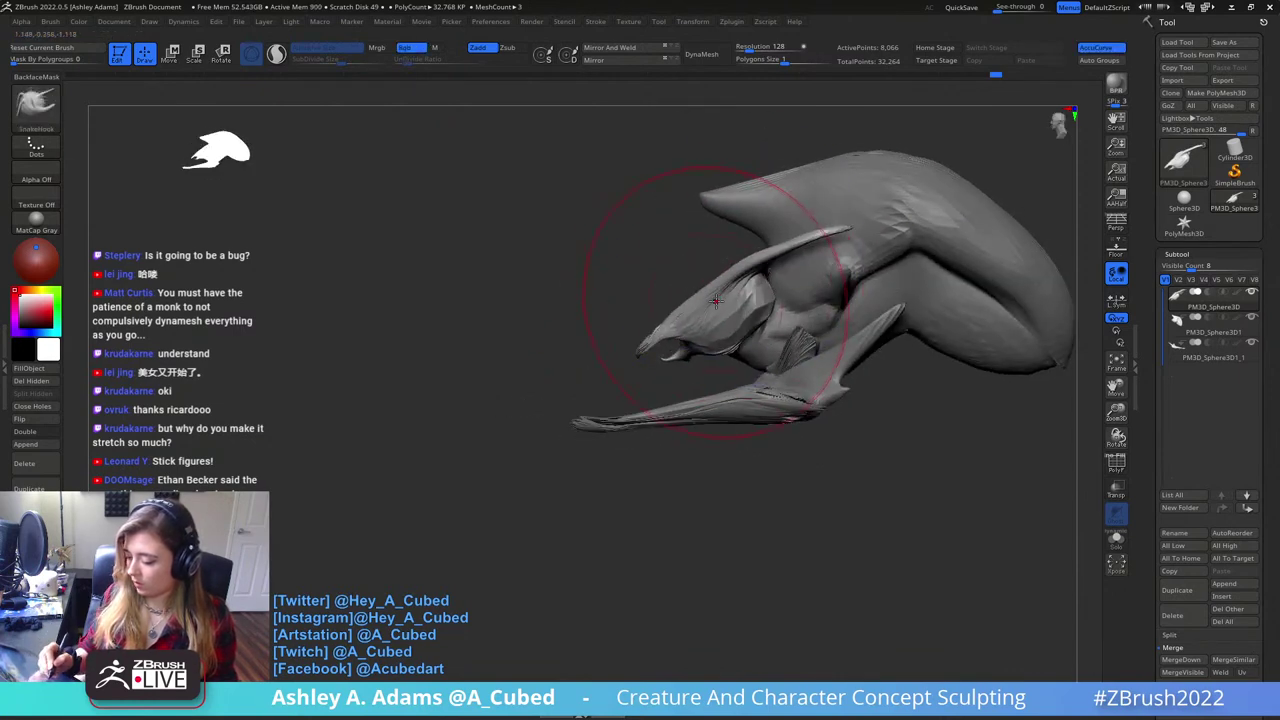
pyautogui.press('space')
pyautogui.moveTo(714, 306); pyautogui.dragTo(697, 306)
pyautogui.moveTo(814, 247); pyautogui.dragTo(797, 234)
pyautogui.hotkey('ctrl', 'z')
pyautogui.hotkey('ctrl', 'z')
# - Lengthen the horns up and back along the sides of the body with SnakeHook
pyautogui.moveTo(802, 237); pyautogui.dragTo(845, 238, button='right')
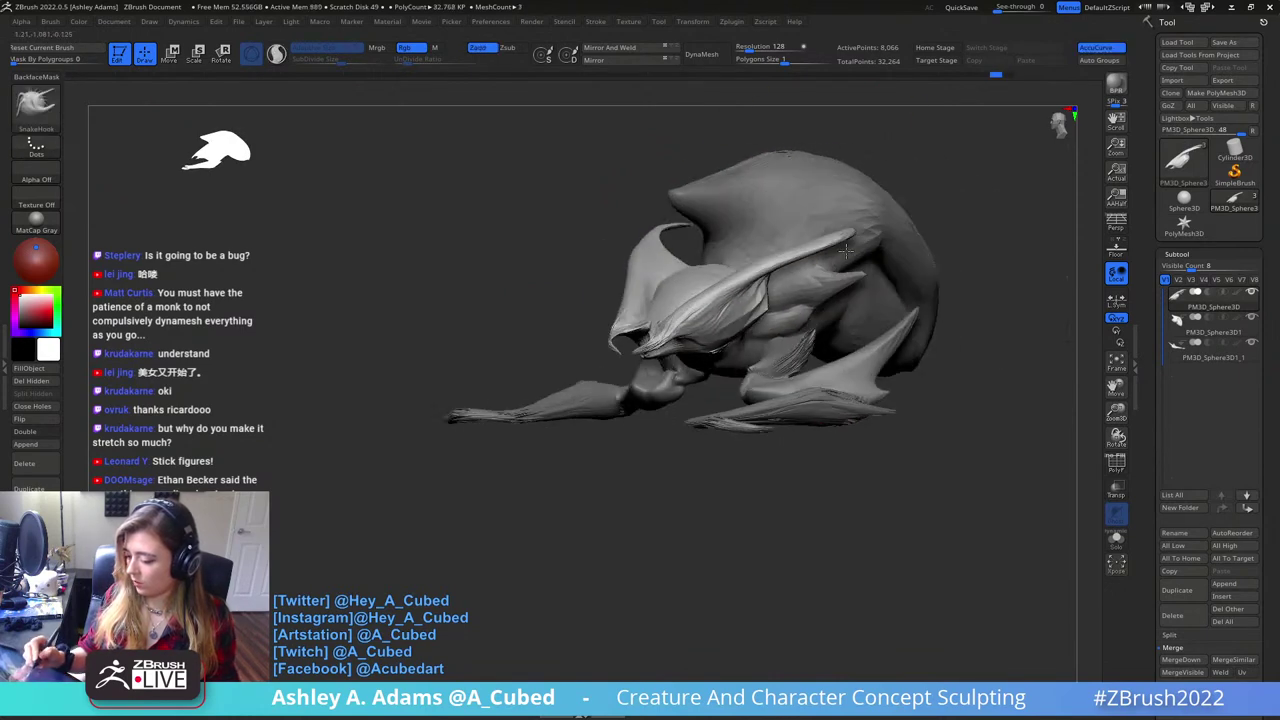
pyautogui.press('space')
pyautogui.moveTo(806, 252); pyautogui.dragTo(879, 205)
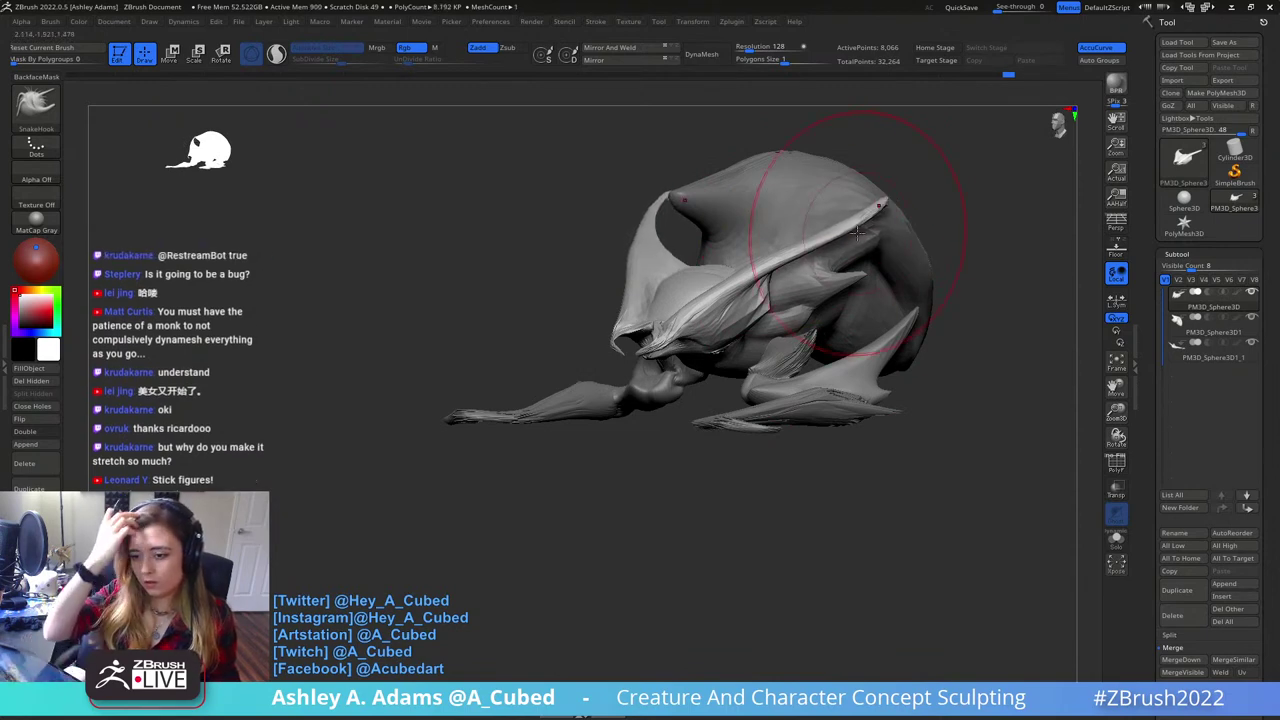
pyautogui.moveTo(770, 340); pyautogui.dragTo(787, 319, button='right')
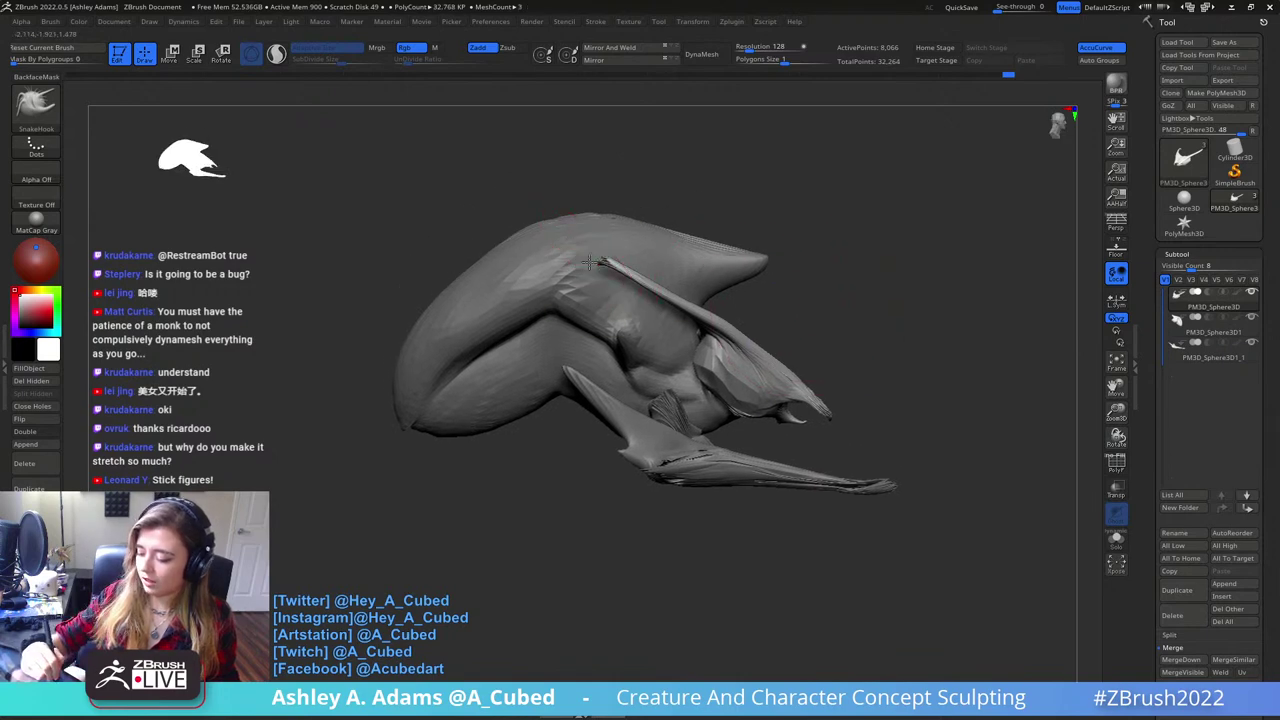
# - Bend the horn shafts outward and curve their tips inward, working from the side, rear and below
pyautogui.moveTo(555, 225)
pyautogui.mouseDown()
pyautogui.moveTo(588, 258)
pyautogui.moveTo(573, 243)
pyautogui.mouseUp()
pyautogui.moveTo(571, 250); pyautogui.dragTo(604, 256, button='right')
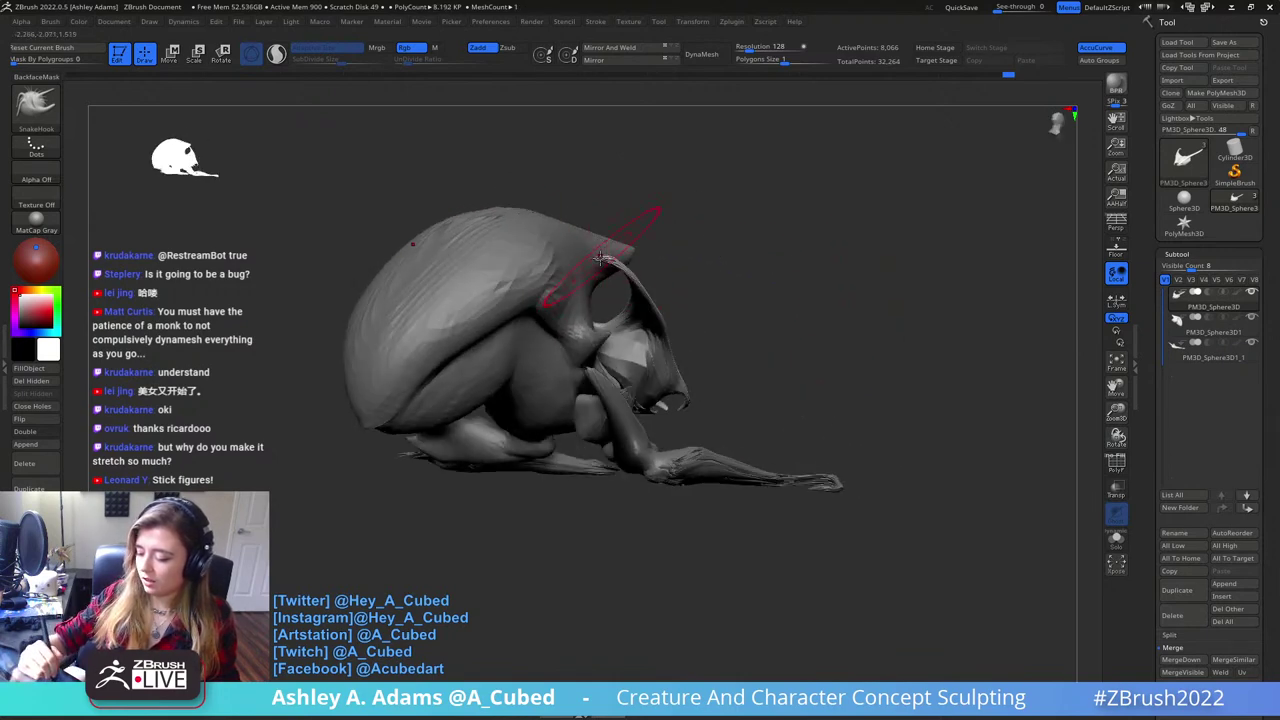
pyautogui.moveTo(604, 256); pyautogui.dragTo(567, 243)
pyautogui.moveTo(572, 246); pyautogui.dragTo(640, 200, button='right')
pyautogui.moveTo(670, 206); pyautogui.dragTo(677, 202)
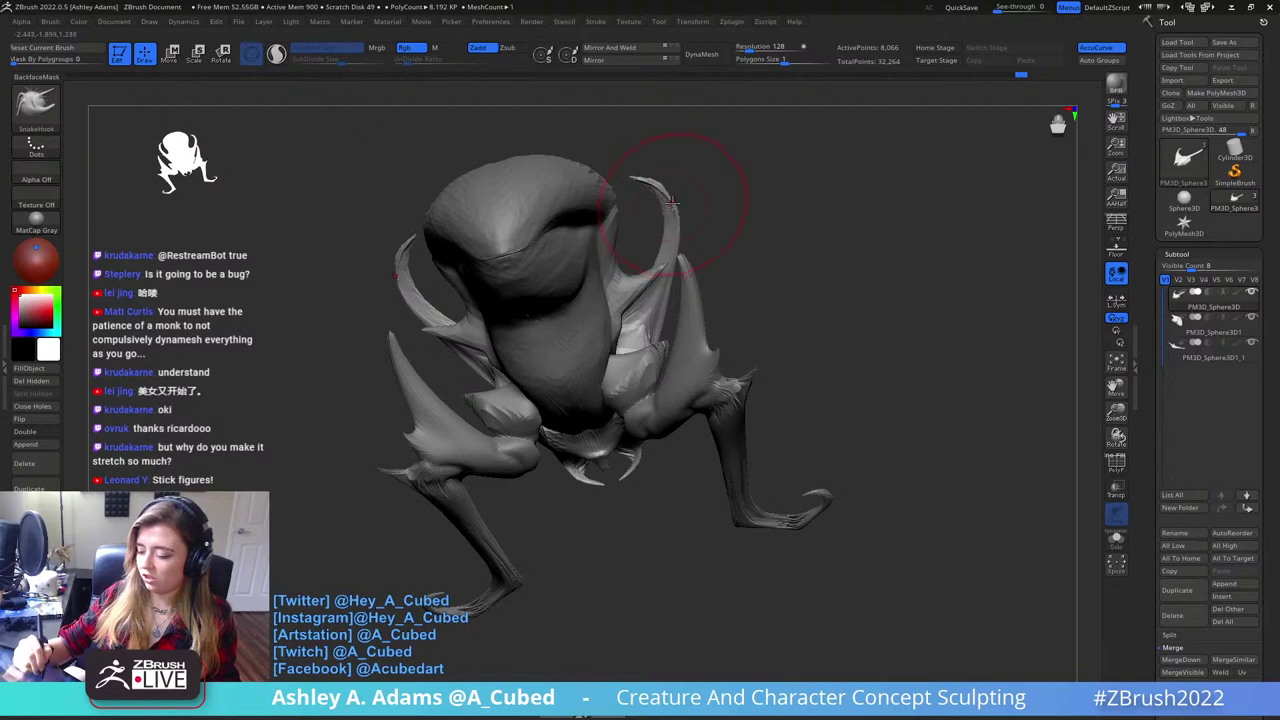
pyautogui.press('space')
pyautogui.moveTo(620, 270); pyautogui.dragTo(645, 270)
pyautogui.moveTo(682, 196)
pyautogui.mouseDown(button='right')
pyautogui.moveTo(815, 188)
pyautogui.moveTo(717, 257)
pyautogui.mouseUp(button='right')
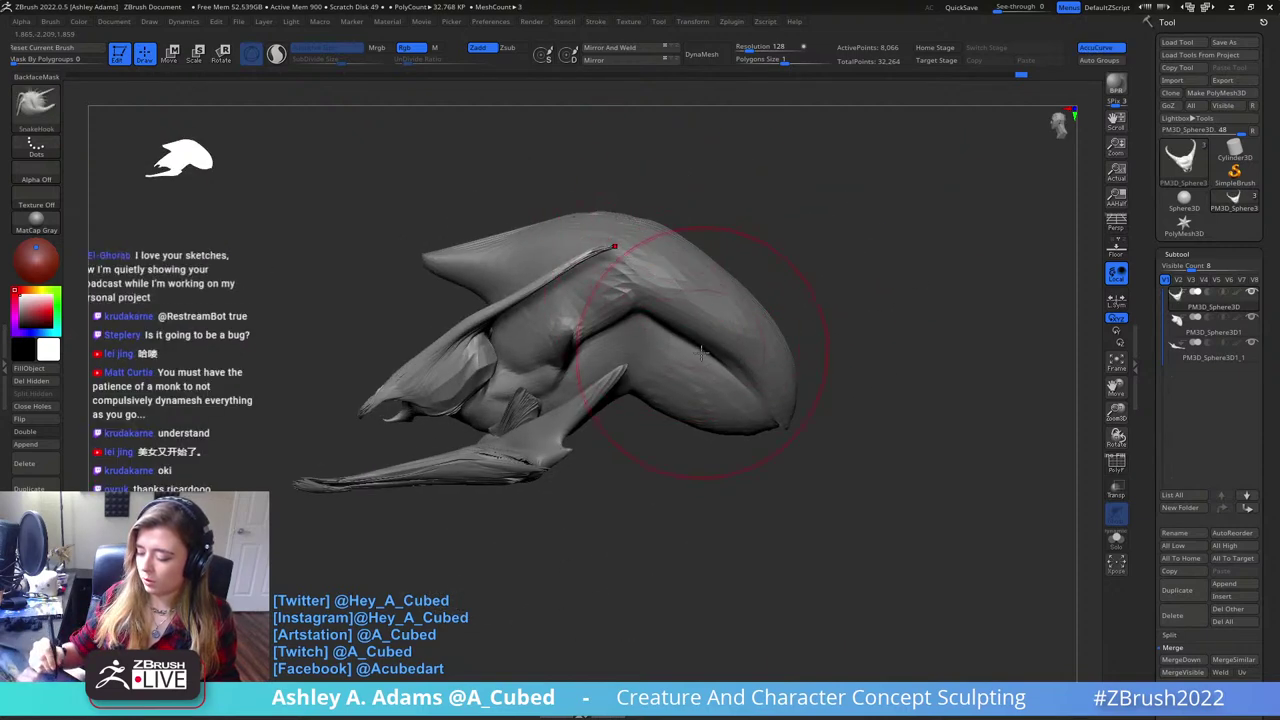
# - Make the limbs active, reset the gizmo's orientation and move both limbs outward from the body by about 0.55 units
pyautogui.press('space')
pyautogui.moveTo(650, 455); pyautogui.dragTo(625, 455)
pyautogui.keyDown('alt'); pyautogui.click(547, 418); pyautogui.keyUp('alt')
pyautogui.moveTo(560, 425)
pyautogui.mouseDown(button='right')
pyautogui.moveTo(640, 463)
pyautogui.moveTo(612, 466)
pyautogui.mouseUp(button='right')
pyautogui.press('space')
pyautogui.moveTo(575, 485); pyautogui.dragTo(558, 485)
pyautogui.press('w')
pyautogui.moveTo(591, 427); pyautogui.dragTo(664, 576, button='right')
pyautogui.click(591, 289)
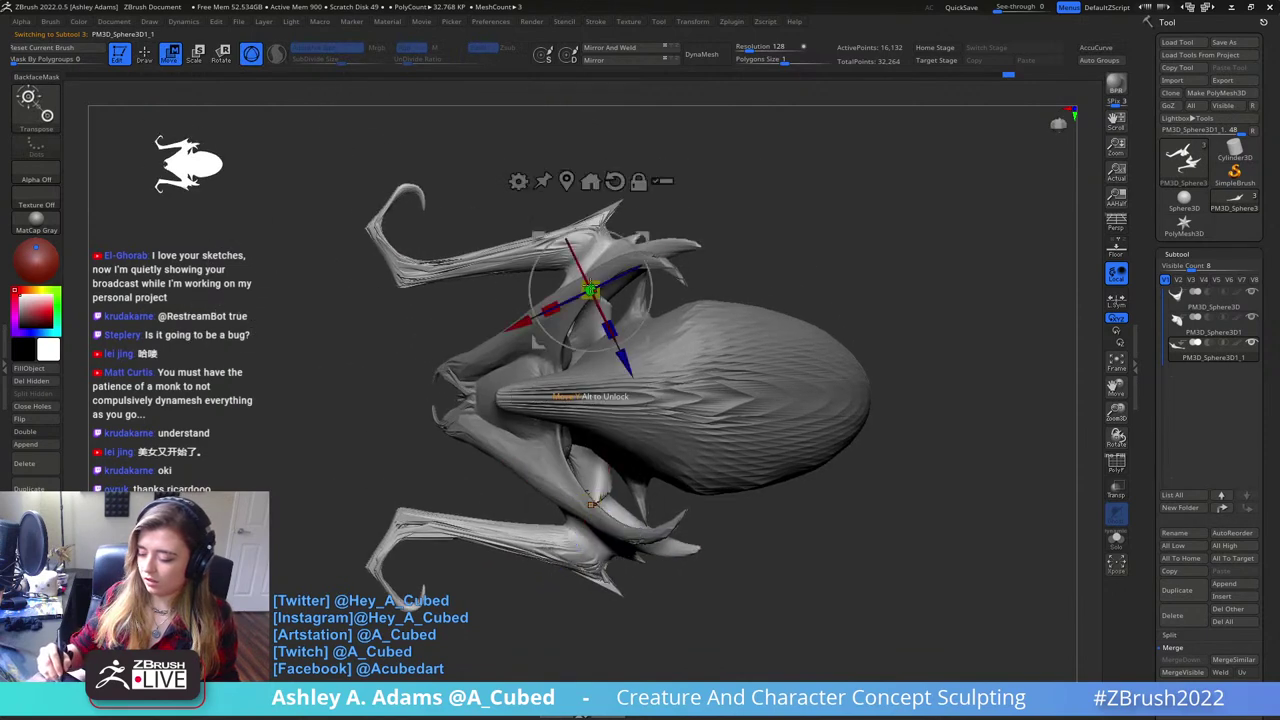
pyautogui.keyDown('alt'); pyautogui.click(615, 181); pyautogui.keyUp('alt')
pyautogui.moveTo(591, 209); pyautogui.dragTo(591, 177)
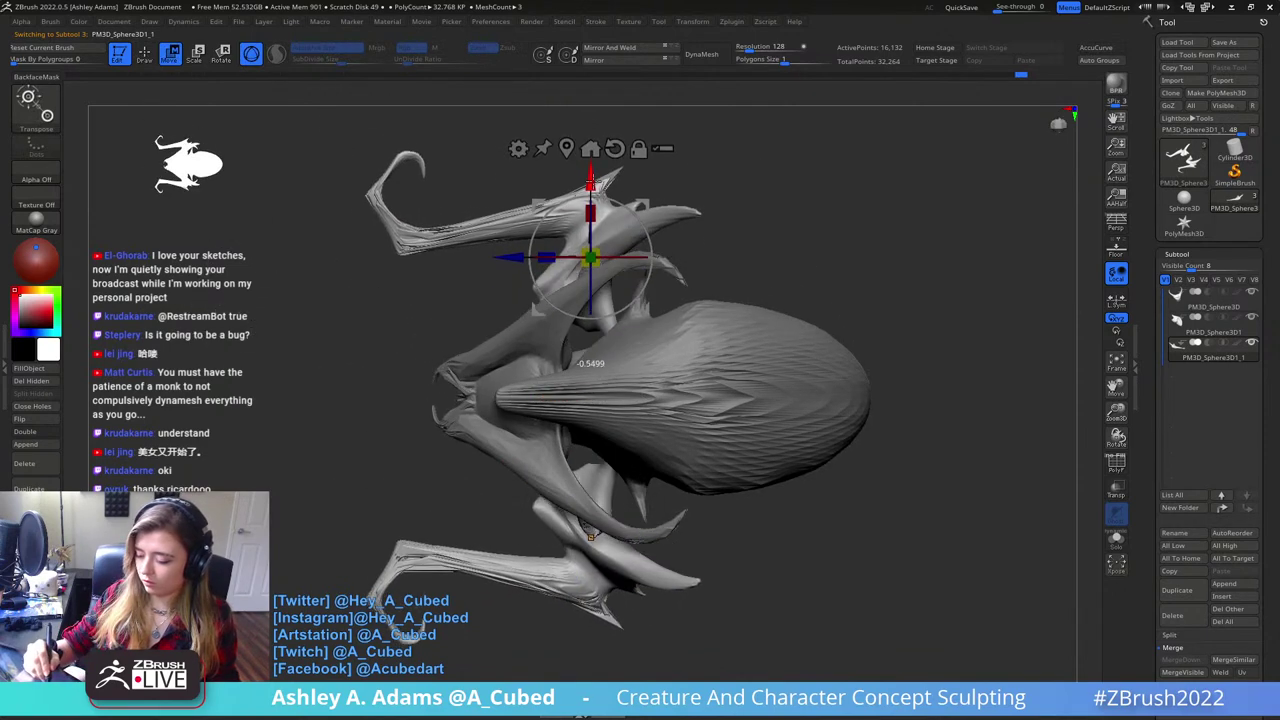
# - Pull the shoulder stubs inward with SnakeHook to connect the limbs to the sides of the body
pyautogui.press('q')
pyautogui.moveTo(602, 482)
pyautogui.mouseDown(button='right')
pyautogui.moveTo(595, 385)
pyautogui.moveTo(612, 450)
pyautogui.mouseUp(button='right')
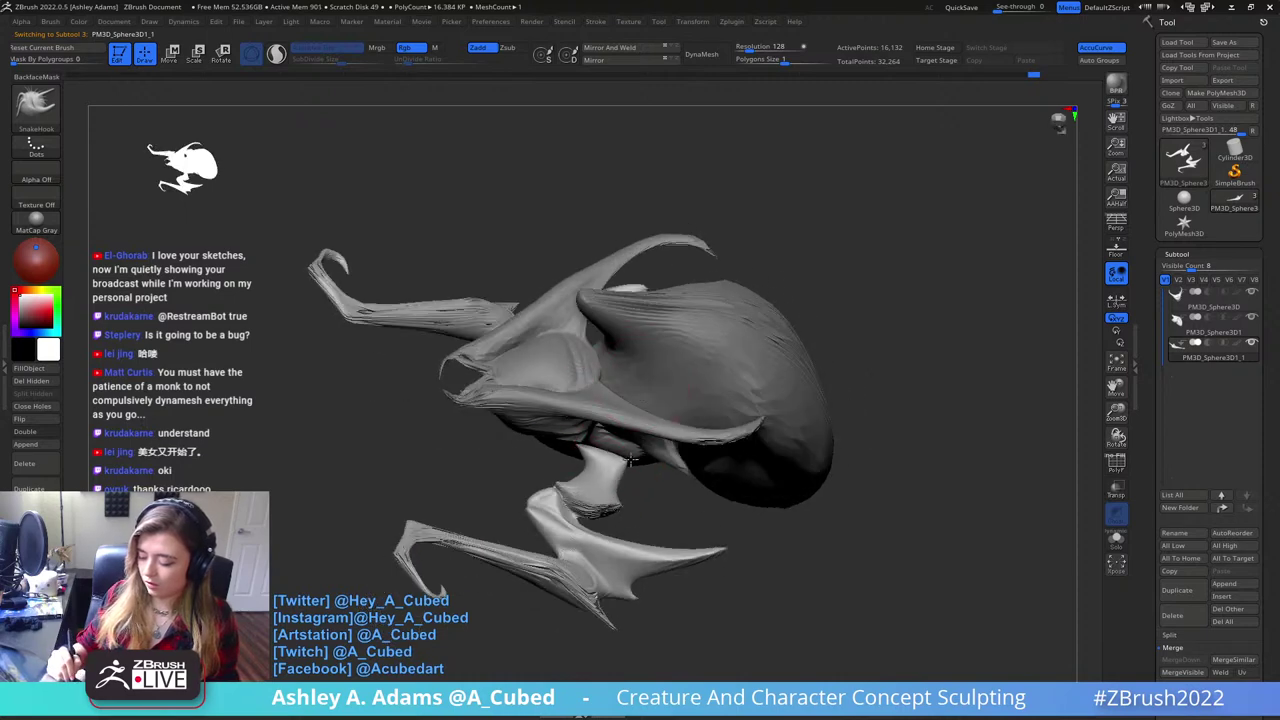
pyautogui.moveTo(614, 462)
pyautogui.mouseDown()
pyautogui.moveTo(680, 410)
pyautogui.moveTo(652, 428)
pyautogui.mouseUp()
pyautogui.moveTo(505, 460); pyautogui.dragTo(525, 435)
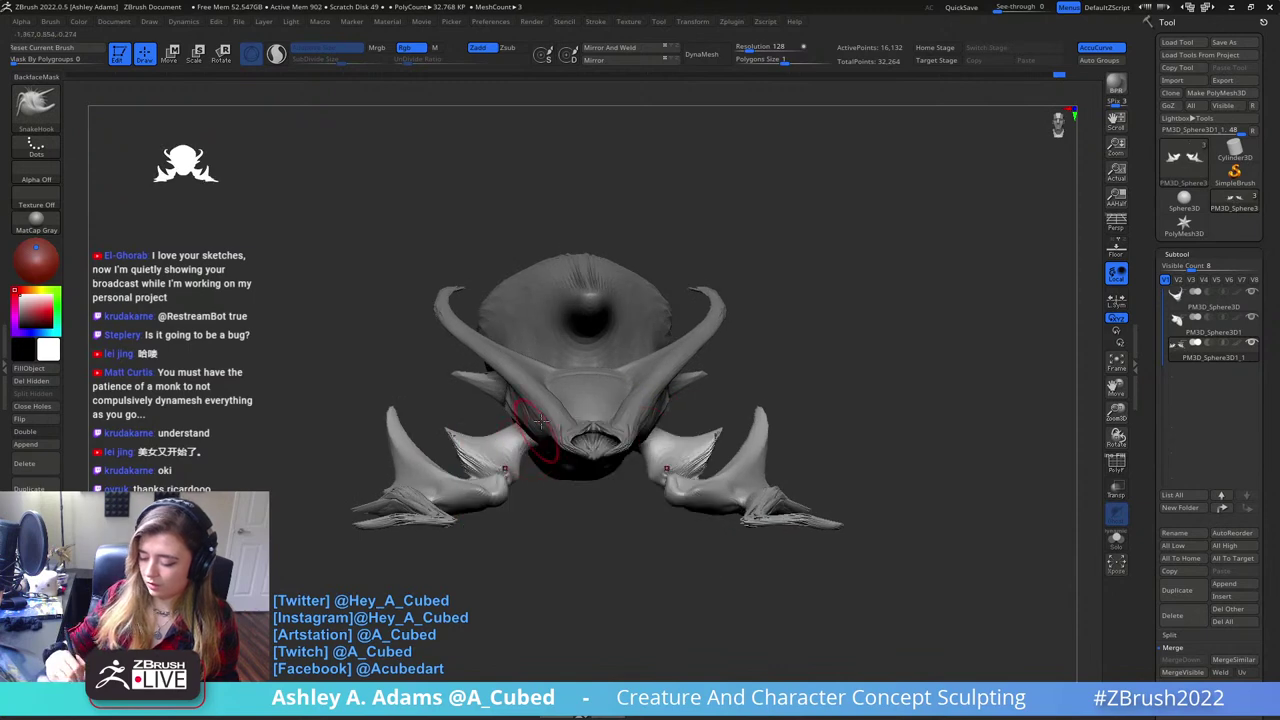
pyautogui.moveTo(790, 326)
pyautogui.mouseDown()
pyautogui.moveTo(700, 423)
pyautogui.moveTo(606, 431)
pyautogui.mouseUp()
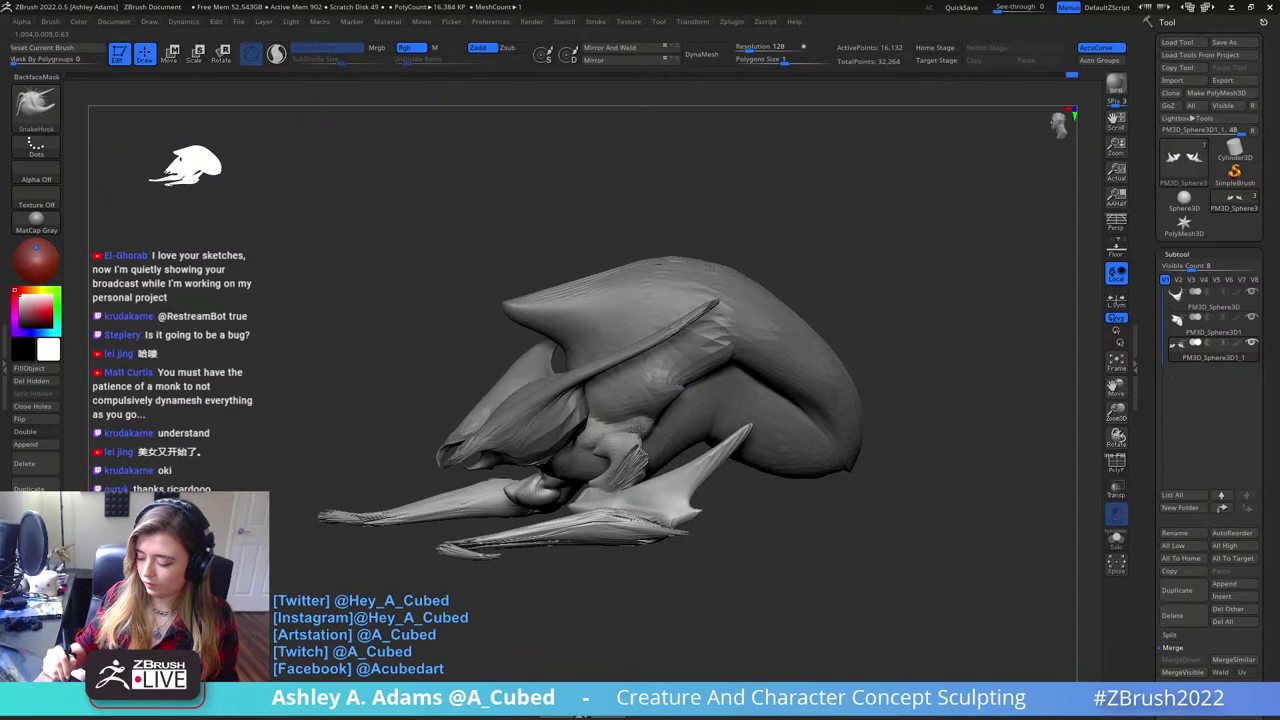
pyautogui.moveTo(645, 415); pyautogui.dragTo(595, 430, button='right')
pyautogui.moveTo(657, 447); pyautogui.dragTo(655, 465)
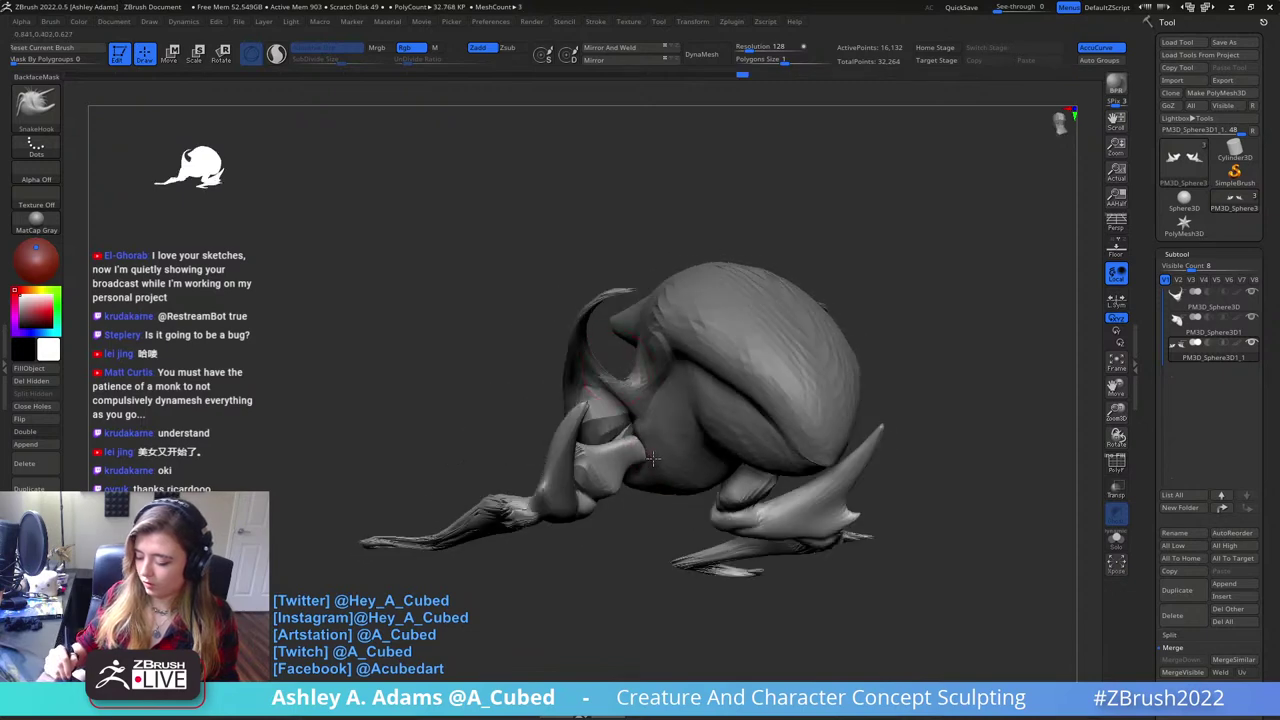
pyautogui.moveTo(655, 465); pyautogui.dragTo(709, 470, button='right')
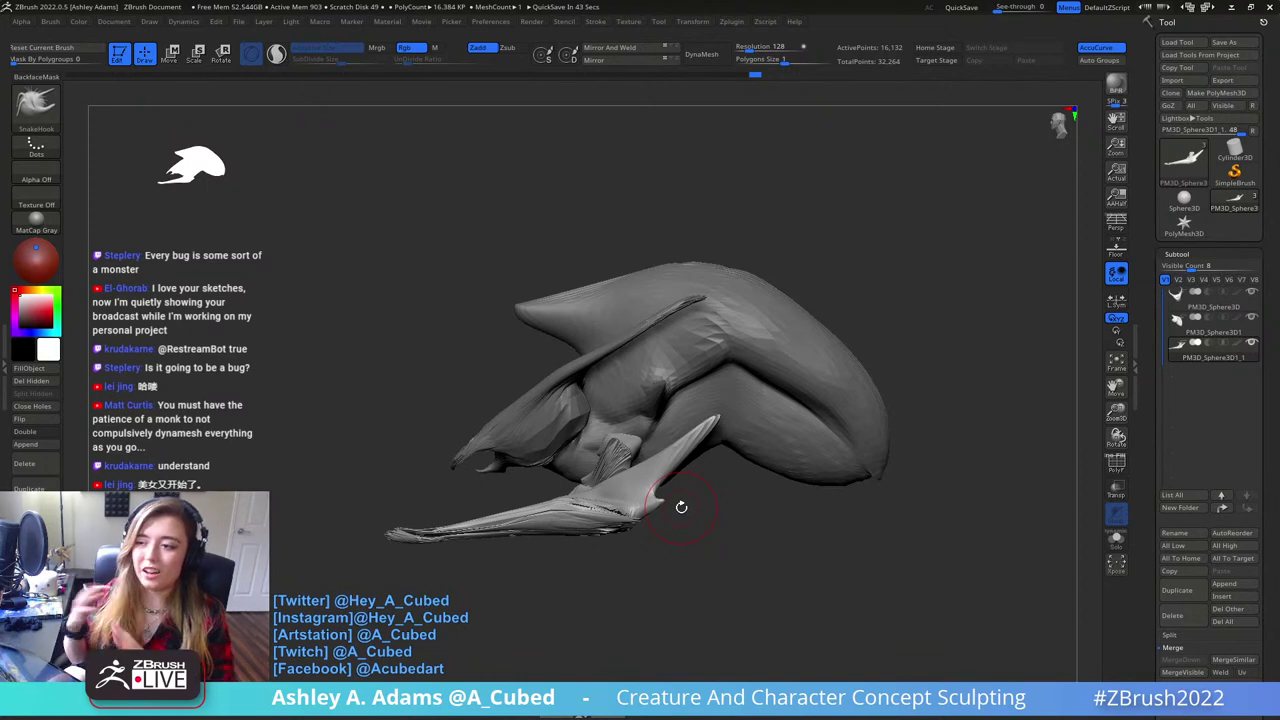
pyautogui.moveTo(681, 507); pyautogui.dragTo(733, 389)
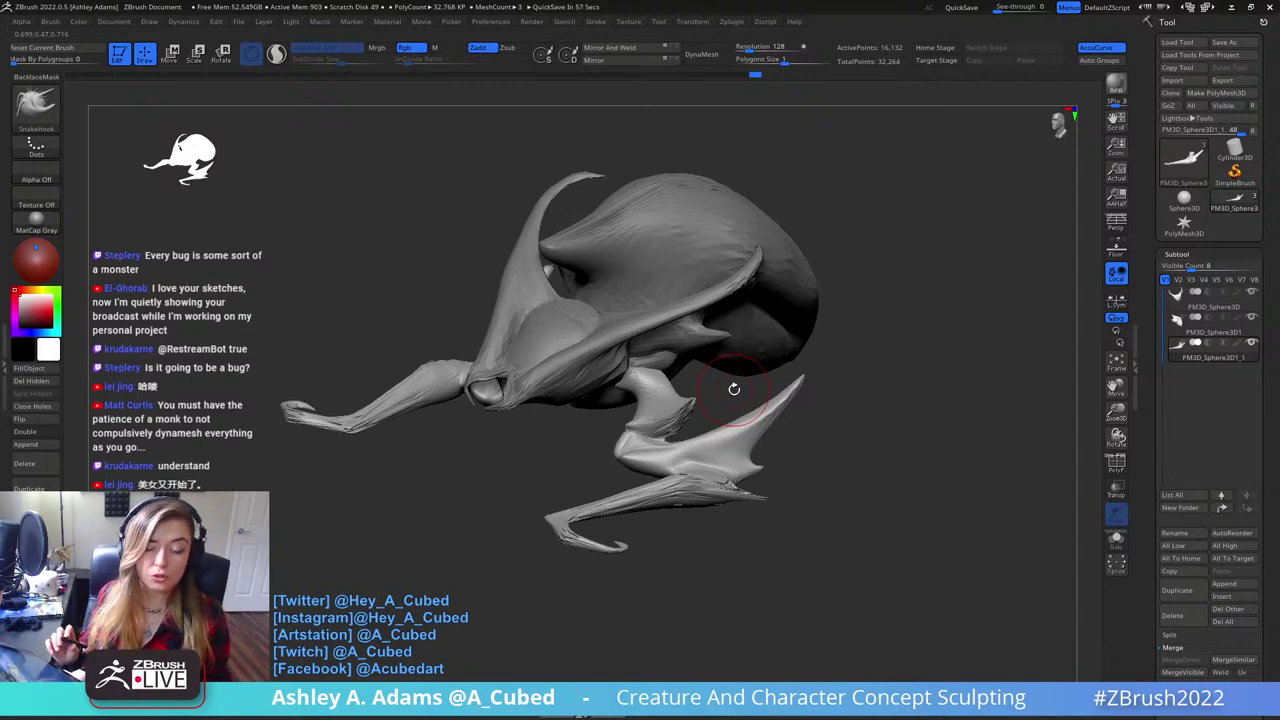
# - Build up volume on the upper segment of the front limbs just below the shoulder with ClayBuildup
pyautogui.rightClick(688, 387)
pyautogui.keyDown('ctrl'); pyautogui.moveTo(688, 387); pyautogui.dragTo(690, 430, button='right'); pyautogui.keyUp('ctrl')
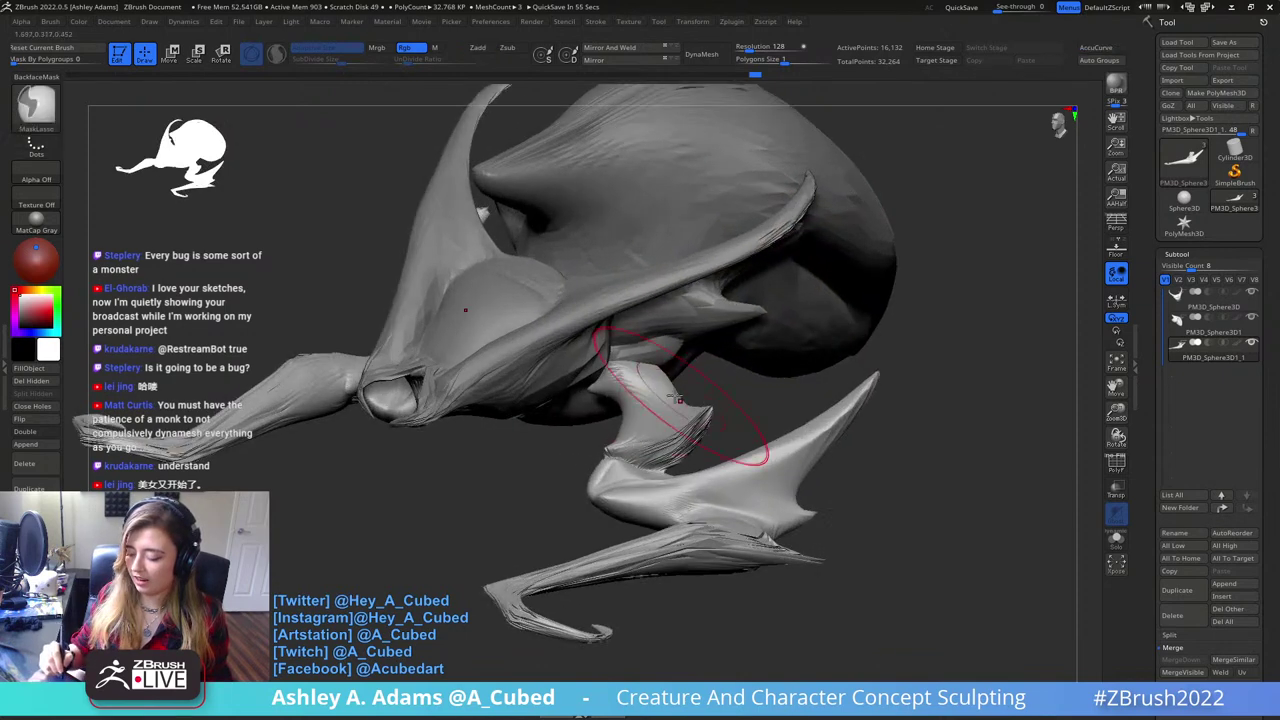
pyautogui.moveTo(655, 373)
pyautogui.mouseDown(button='right')
pyautogui.moveTo(640, 402)
pyautogui.moveTo(666, 397)
pyautogui.moveTo(651, 428)
pyautogui.mouseUp(button='right')
pyautogui.press('b')
pyautogui.press('d')
pyautogui.press('s')
pyautogui.press('b')
pyautogui.press('c')
pyautogui.press('b')
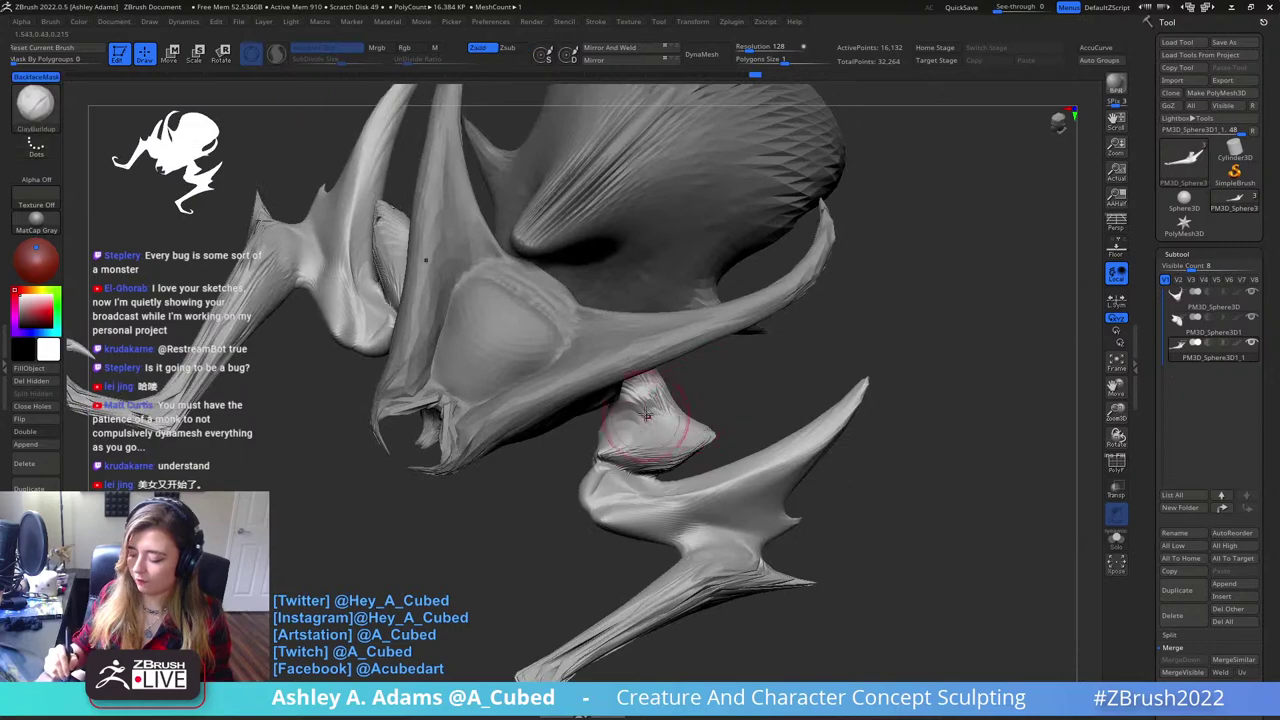
pyautogui.moveTo(645, 415)
pyautogui.mouseDown()
pyautogui.moveTo(611, 433)
pyautogui.moveTo(646, 405)
pyautogui.moveTo(635, 440)
pyautogui.mouseUp()
# - Carve creases along the rear and side of the upper limb segments with DamStandard
pyautogui.moveTo(668, 400)
pyautogui.mouseDown(button='right')
pyautogui.moveTo(640, 380)
pyautogui.moveTo(653, 363)
pyautogui.moveTo(660, 376)
pyautogui.mouseUp(button='right')
pyautogui.press('b')
pyautogui.press('d')
pyautogui.press('s')
pyautogui.moveTo(660, 376)
pyautogui.mouseDown()
pyautogui.moveTo(688, 394)
pyautogui.moveTo(660, 415)
pyautogui.mouseUp()
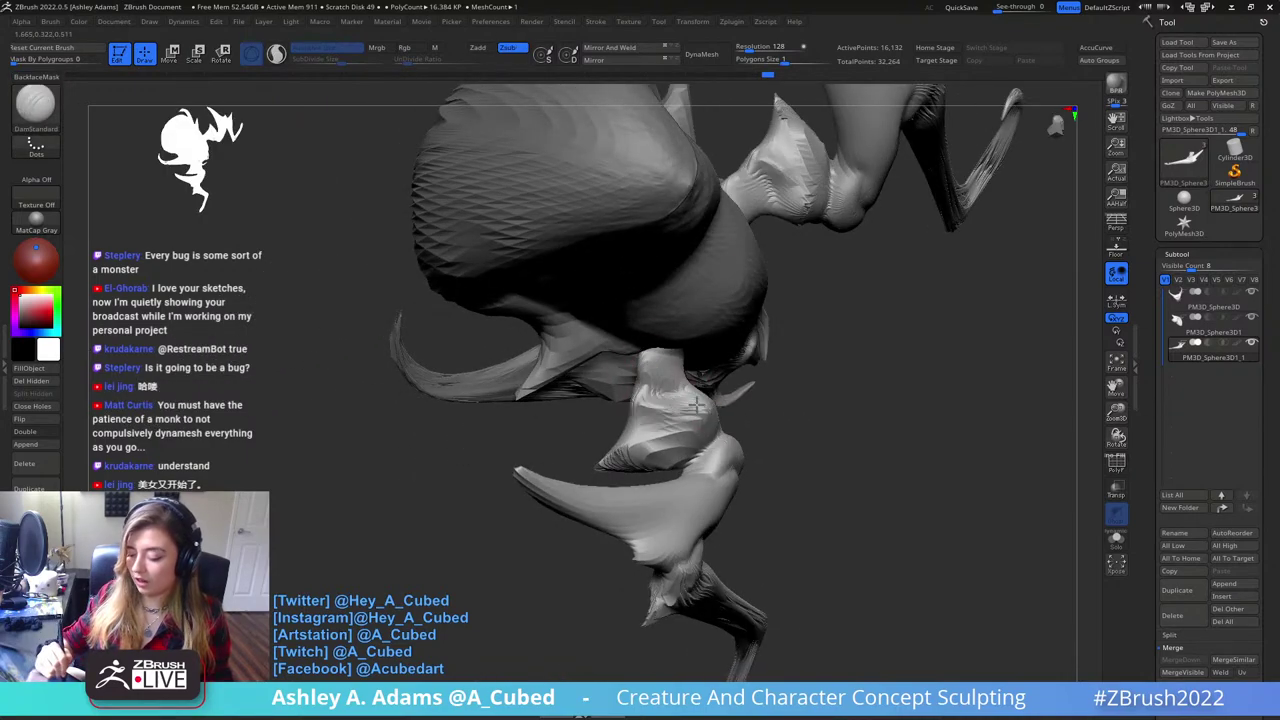
pyautogui.moveTo(640, 400); pyautogui.dragTo(667, 408, button='right')
pyautogui.moveTo(729, 366); pyautogui.dragTo(637, 392, button='right')
pyautogui.moveTo(608, 386); pyautogui.dragTo(586, 400)
# - Add clay to the inner side of the upper limb segments and smooth the surface toward the joint
pyautogui.moveTo(586, 400); pyautogui.dragTo(600, 406, button='right')
pyautogui.press('b')
pyautogui.press('c')
pyautogui.press('b')
pyautogui.moveTo(600, 406); pyautogui.dragTo(571, 388)
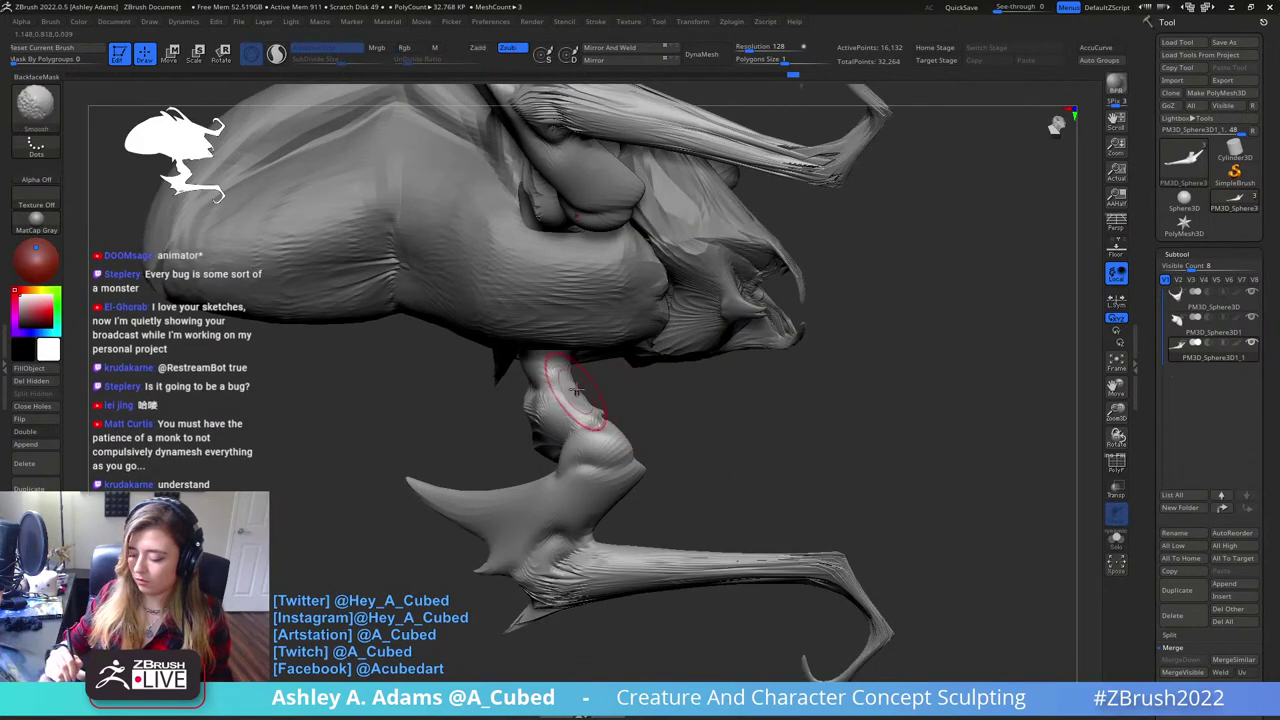
pyautogui.moveTo(571, 388); pyautogui.dragTo(572, 416, button='right')
pyautogui.keyDown('shift'); pyautogui.moveTo(573, 416); pyautogui.dragTo(502, 446); pyautogui.keyUp('shift')
# - Cut the crease between the upper limb segment and the rounded joint below it with DamStandard
pyautogui.moveTo(502, 446)
pyautogui.mouseDown(button='right')
pyautogui.moveTo(535, 430)
pyautogui.moveTo(543, 349)
pyautogui.moveTo(643, 343)
pyautogui.moveTo(623, 391)
pyautogui.moveTo(600, 357)
pyautogui.moveTo(575, 362)
pyautogui.mouseUp(button='right')
pyautogui.moveTo(575, 361); pyautogui.dragTo(638, 386)
pyautogui.moveTo(663, 371); pyautogui.dragTo(587, 387, button='right')
pyautogui.moveTo(587, 387); pyautogui.dragTo(560, 384)
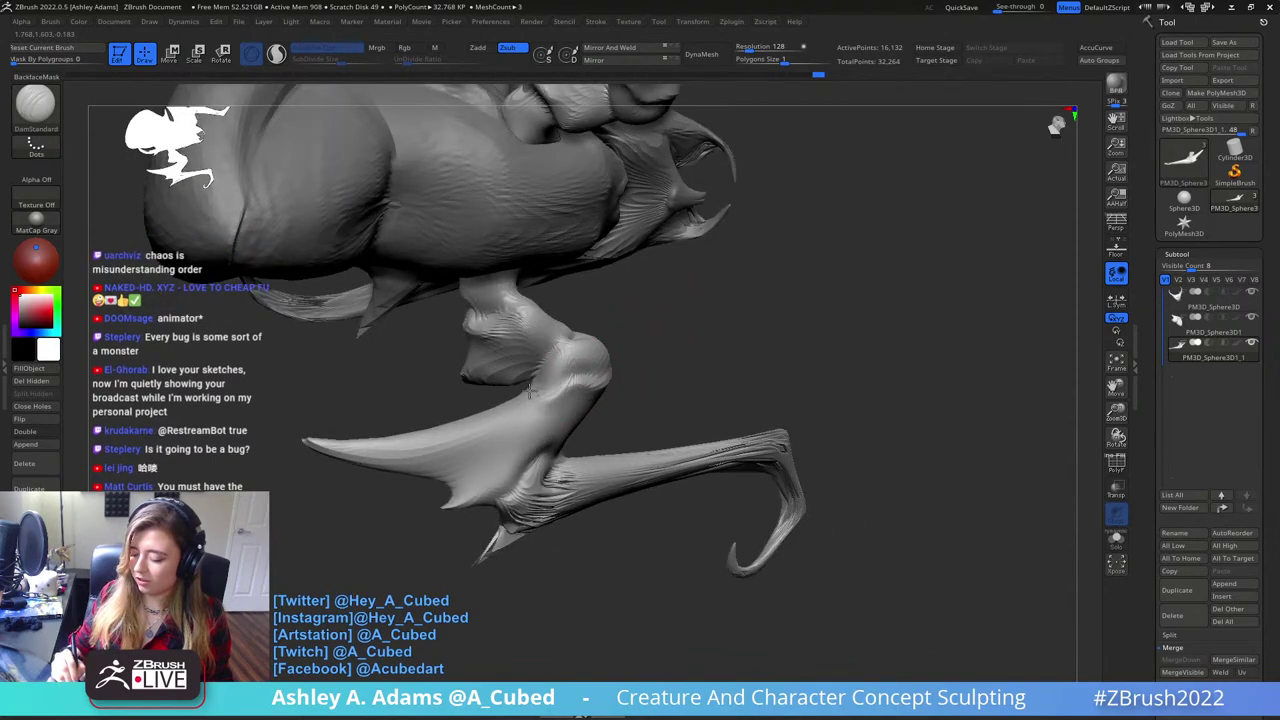
# - Thicken the front limbs' rounded middle joint with ClayBuildup, switching to DamStandard for creases
pyautogui.moveTo(580, 380); pyautogui.dragTo(646, 373, button='right')
pyautogui.press('b')
pyautogui.press('c')
pyautogui.press('b')
pyautogui.moveTo(590, 368); pyautogui.dragTo(577, 355)
pyautogui.press('b')
pyautogui.press('d')
pyautogui.press('s')
pyautogui.moveTo(576, 356)
pyautogui.mouseDown(button='right')
pyautogui.moveTo(551, 346)
pyautogui.moveTo(592, 350)
pyautogui.moveTo(601, 392)
pyautogui.moveTo(620, 376)
pyautogui.moveTo(547, 396)
pyautogui.moveTo(514, 423)
pyautogui.moveTo(543, 383)
pyautogui.moveTo(535, 406)
pyautogui.moveTo(560, 375)
pyautogui.moveTo(603, 357)
pyautogui.mouseUp(button='right')
# - Pull the front limbs' middle joint out into a pointed tip with SnakeHook, checking it from several sides
pyautogui.press('b')
pyautogui.press('c')
pyautogui.press('b')
pyautogui.press('space')
pyautogui.press('b')
pyautogui.press('d')
pyautogui.press('s')
pyautogui.press('b')
pyautogui.press('s')
pyautogui.press('h')
pyautogui.moveTo(520, 366); pyautogui.dragTo(640, 344, button='right')
pyautogui.moveTo(543, 323)
pyautogui.mouseDown(button='right')
pyautogui.moveTo(646, 346)
pyautogui.moveTo(571, 363)
pyautogui.mouseUp(button='right')
pyautogui.moveTo(730, 360)
pyautogui.mouseDown(button='right')
pyautogui.moveTo(600, 392)
pyautogui.moveTo(582, 410)
pyautogui.mouseUp(button='right')
pyautogui.moveTo(692, 455); pyautogui.dragTo(522, 292, button='right')
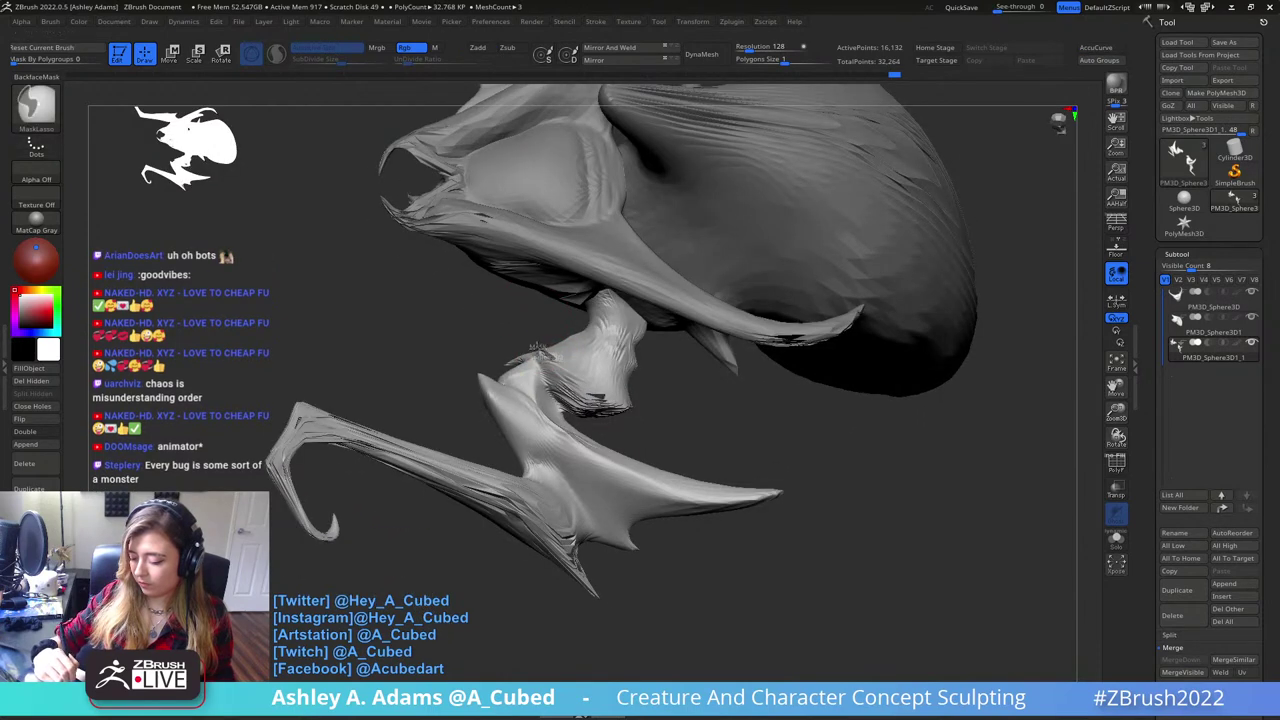
# - Change the masking brush from MaskLasso to MaskPen
pyautogui.keyDown('ctrl'); pyautogui.click(38, 107); pyautogui.keyUp('ctrl')
pyautogui.click(154, 120)
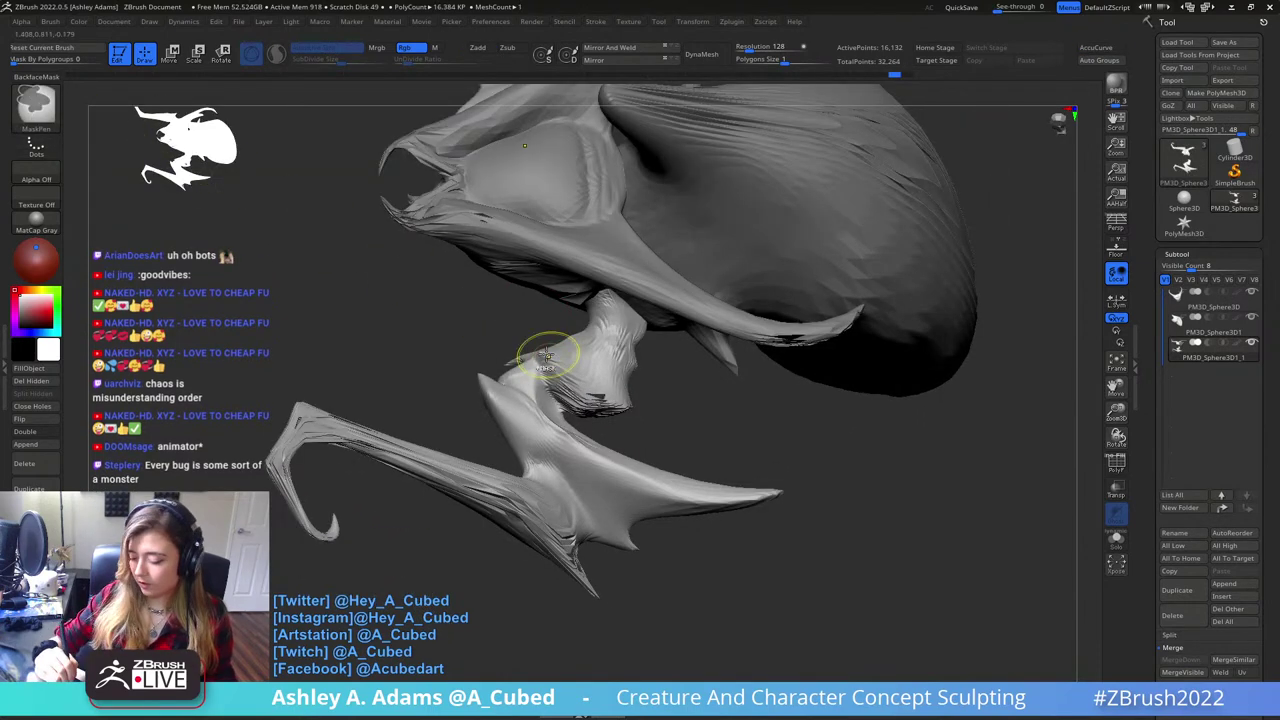
# - Swell the form above the pointed joint with the Inflat brush and use DamStandard for its crease
pyautogui.moveTo(530, 330)
pyautogui.mouseDown(button='right')
pyautogui.moveTo(557, 350)
pyautogui.moveTo(528, 357)
pyautogui.moveTo(571, 357)
pyautogui.moveTo(551, 326)
pyautogui.moveTo(575, 335)
pyautogui.moveTo(572, 318)
pyautogui.moveTo(572, 335)
pyautogui.moveTo(596, 327)
pyautogui.moveTo(728, 387)
pyautogui.moveTo(650, 390)
pyautogui.mouseUp(button='right')
pyautogui.press('b')
pyautogui.press('d')
pyautogui.press('s')
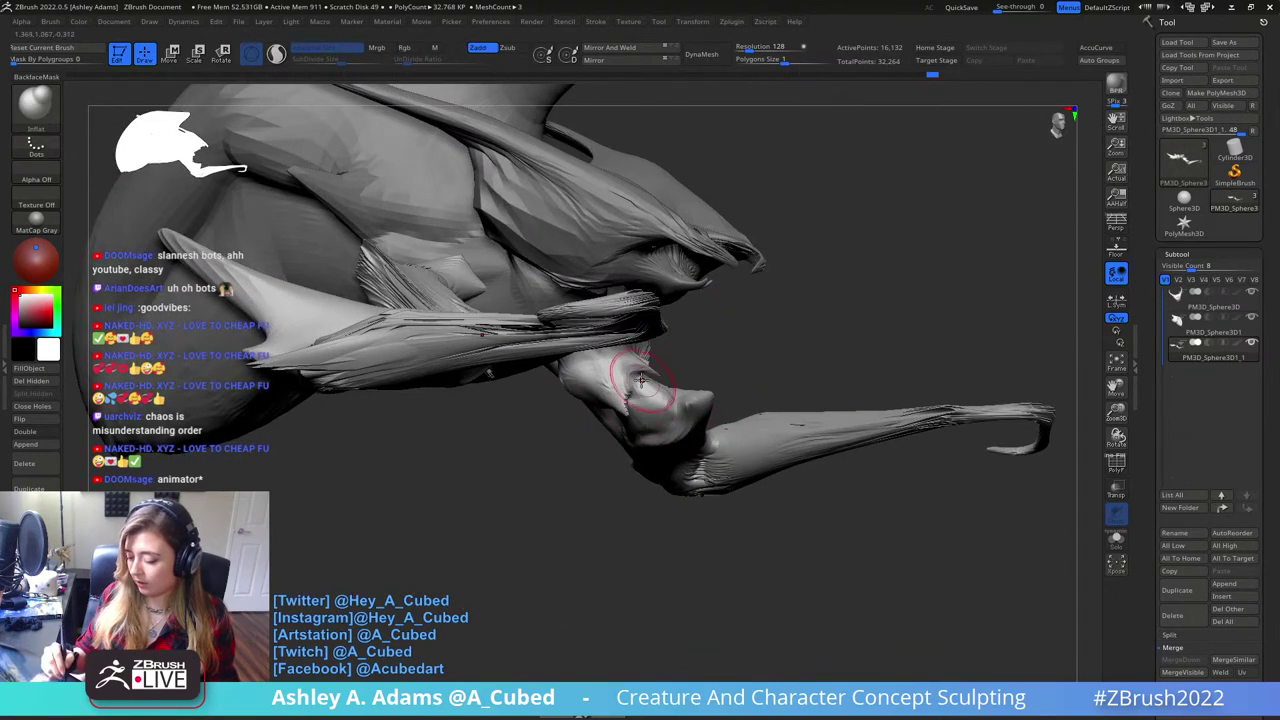
pyautogui.moveTo(643, 357); pyautogui.dragTo(629, 409)
pyautogui.moveTo(636, 378); pyautogui.dragTo(626, 374, button='right')
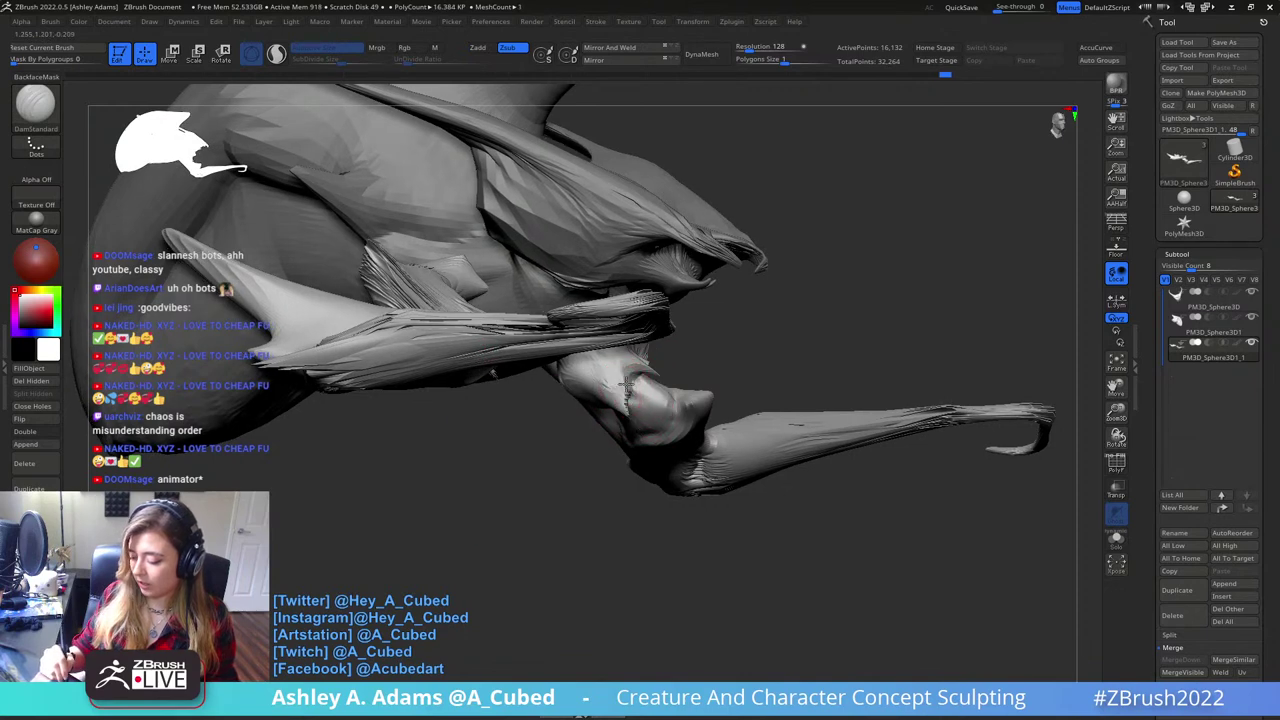
# - Smooth the elbow joint of the front legs and build up its volume with the ClayBuildup brush
pyautogui.moveTo(741, 322); pyautogui.dragTo(706, 335, button='right')
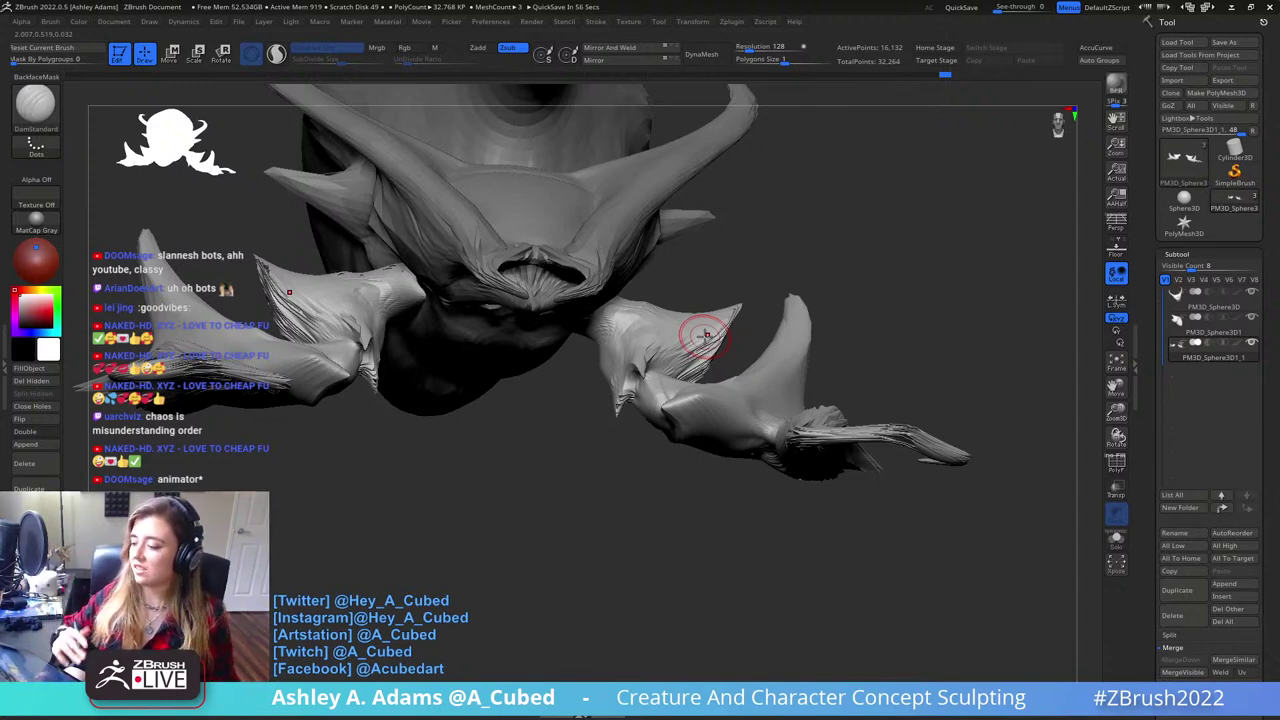
pyautogui.moveTo(726, 274); pyautogui.dragTo(648, 362, button='right')
pyautogui.moveTo(650, 362)
pyautogui.keyDown('shift'); pyautogui.mouseDown()
pyautogui.moveTo(690, 342)
pyautogui.moveTo(698, 379)
pyautogui.moveTo(662, 383)
pyautogui.mouseUp(); pyautogui.keyUp('shift')
pyautogui.moveTo(662, 383); pyautogui.dragTo(652, 408, button='right')
pyautogui.press('b')
pyautogui.press('c')
pyautogui.press('b')
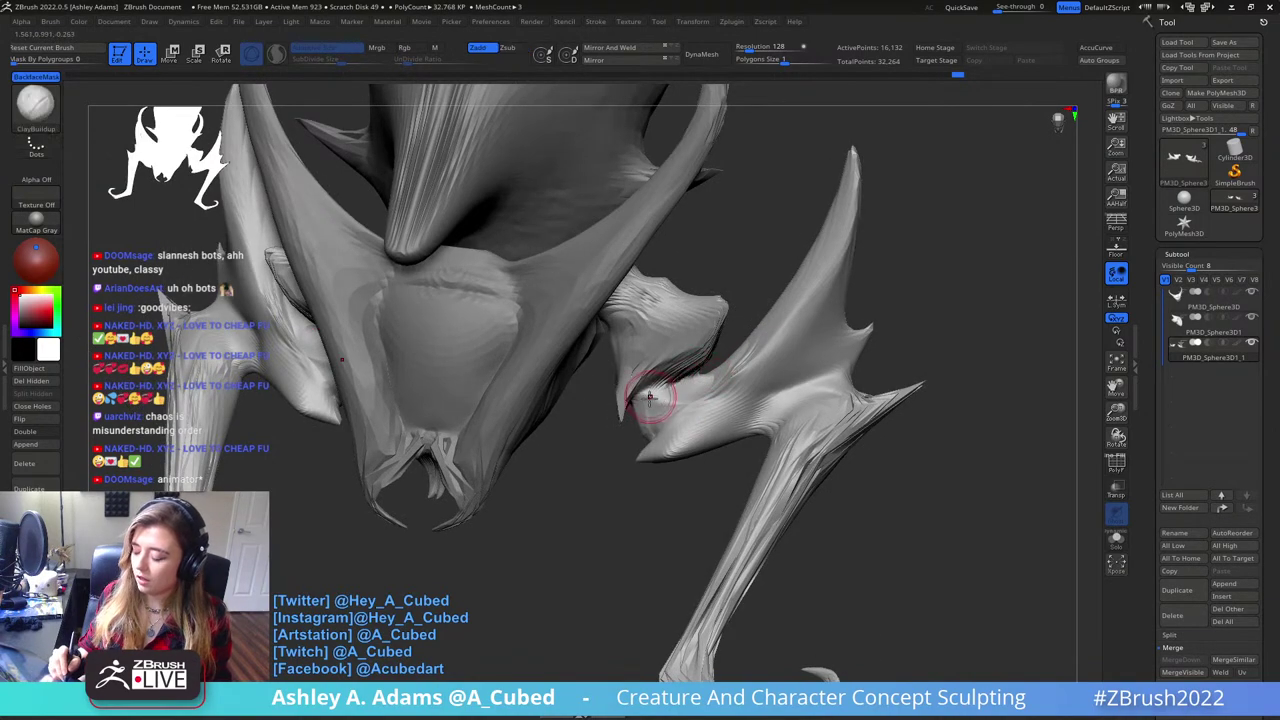
pyautogui.moveTo(654, 400); pyautogui.dragTo(647, 403)
pyautogui.moveTo(647, 402)
pyautogui.mouseDown(button='right')
pyautogui.moveTo(710, 392)
pyautogui.moveTo(700, 425)
pyautogui.moveTo(706, 391)
pyautogui.moveTo(683, 421)
pyautogui.moveTo(754, 340)
pyautogui.mouseUp(button='right')
# - Build up the front leg segment at the base of the long spike with ClayBuildup
pyautogui.press('b')
pyautogui.press('d')
pyautogui.press('s')
pyautogui.press('b')
pyautogui.press('c')
pyautogui.press('b')
pyautogui.rightClick(726, 472)
pyautogui.keyDown('ctrl'); pyautogui.moveTo(740, 400); pyautogui.dragTo(746, 435, button='right'); pyautogui.keyUp('ctrl')
pyautogui.moveTo(800, 375)
pyautogui.mouseDown(button='right')
pyautogui.moveTo(698, 445)
pyautogui.moveTo(737, 400)
pyautogui.mouseUp(button='right')
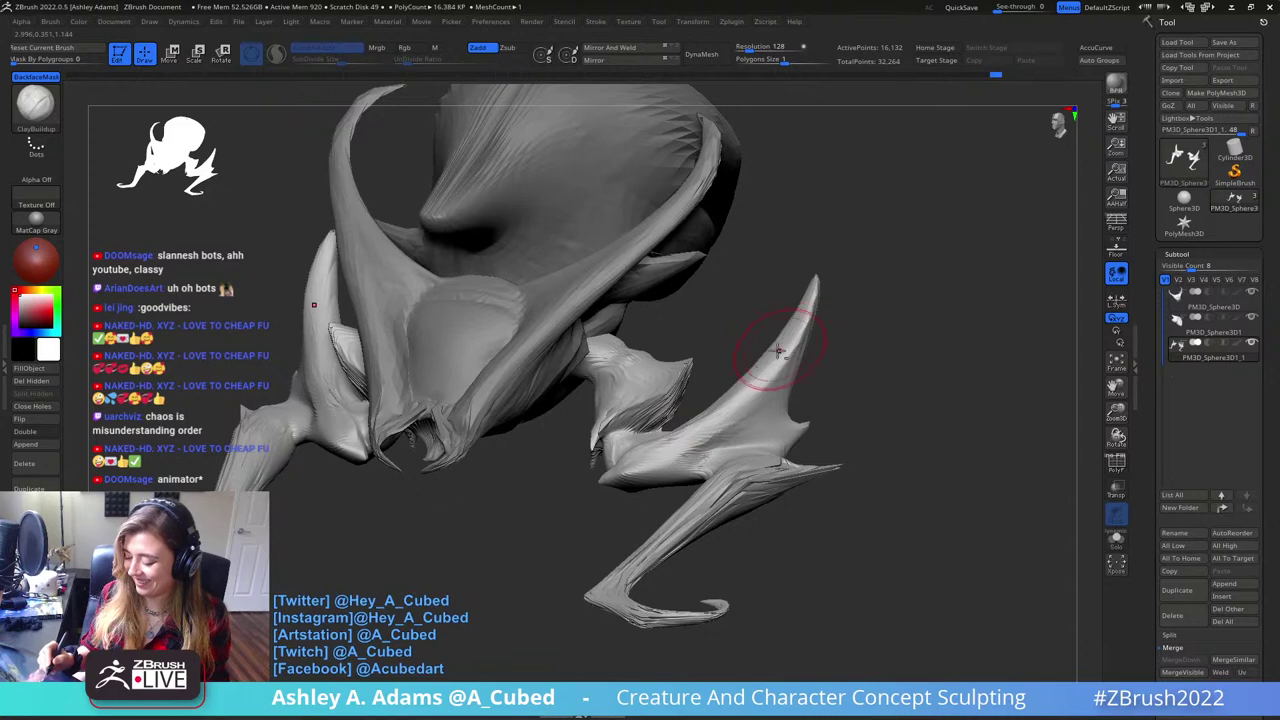
pyautogui.moveTo(715, 411)
pyautogui.mouseDown()
pyautogui.moveTo(686, 428)
pyautogui.moveTo(751, 417)
pyautogui.moveTo(727, 434)
pyautogui.mouseUp()
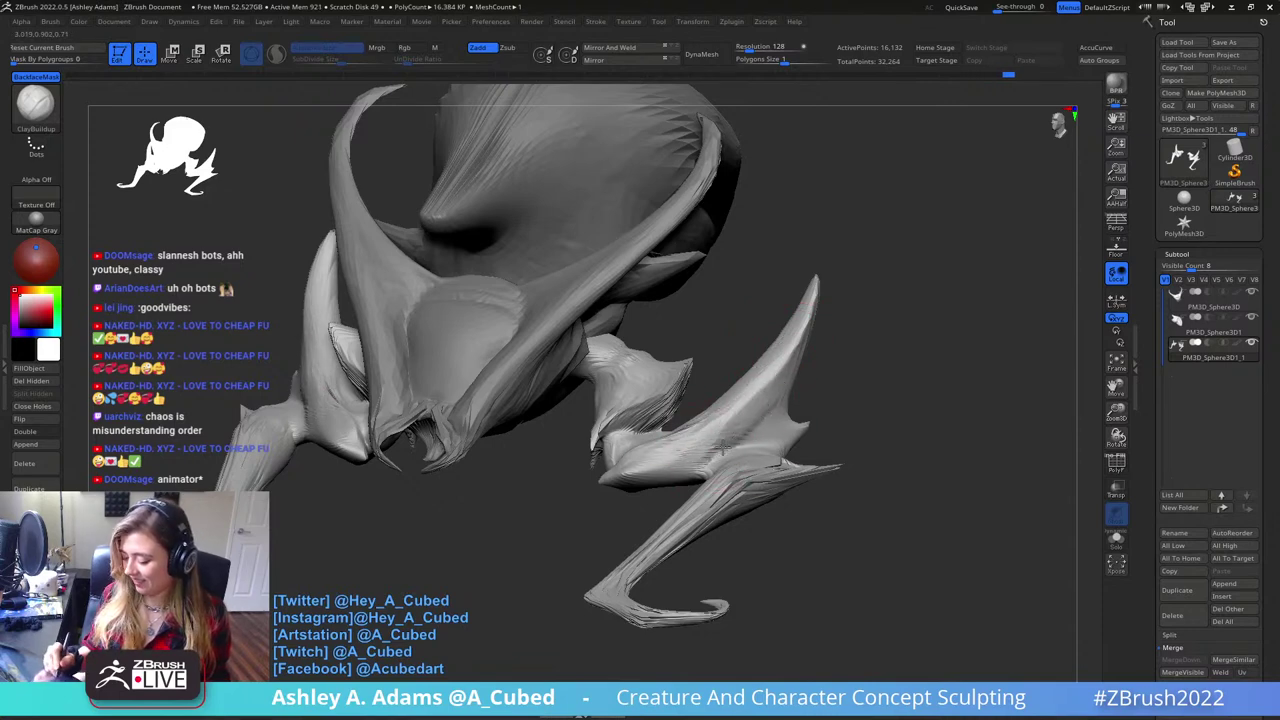
pyautogui.press('ctrl')
pyautogui.keyDown('ctrl'); pyautogui.moveTo(755, 505); pyautogui.dragTo(775, 455, button='right'); pyautogui.keyUp('ctrl')
pyautogui.moveTo(775, 455); pyautogui.dragTo(803, 414, button='right')
pyautogui.rightClick(817, 414)
pyautogui.moveTo(818, 470); pyautogui.dragTo(823, 420, button='right')
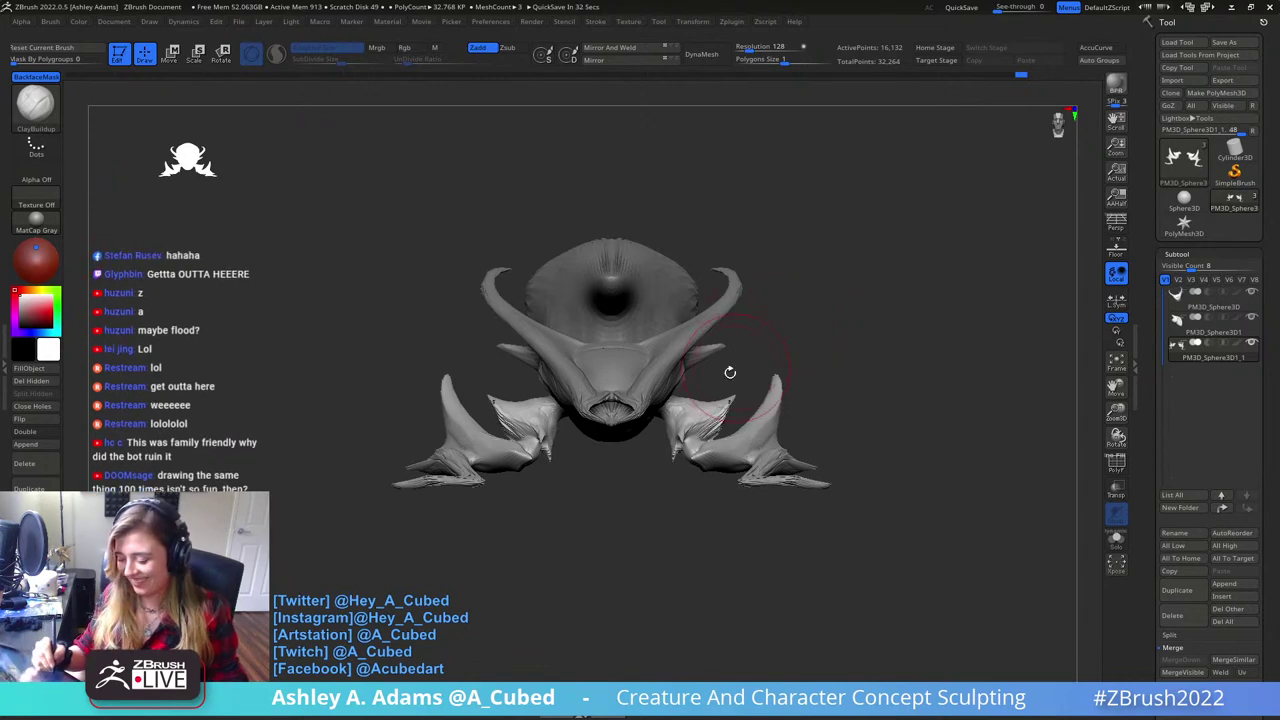
# - Pull out the tips of the shoulder fin and the long leg spike with the SnakeHook brush
pyautogui.keyDown('ctrl'); pyautogui.moveTo(729, 371); pyautogui.dragTo(714, 440, button='right'); pyautogui.keyUp('ctrl')
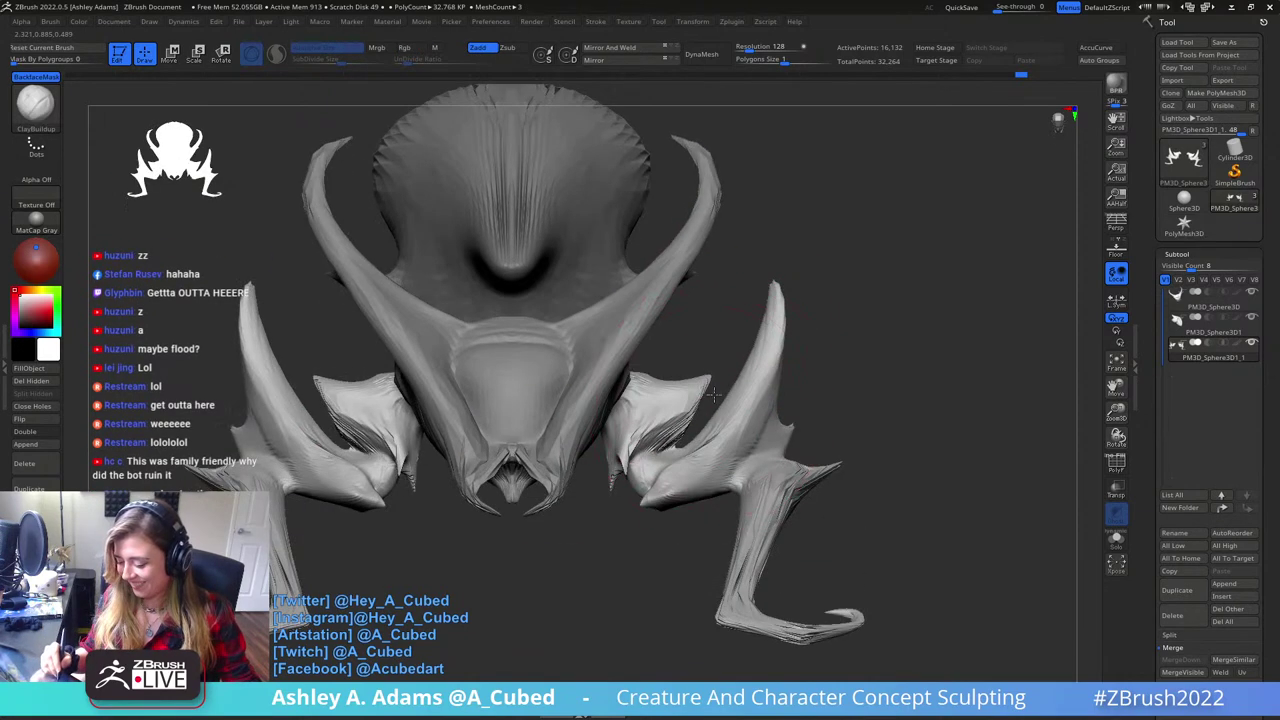
pyautogui.press('b')
pyautogui.press('s')
pyautogui.press('h')
pyautogui.press('space')
pyautogui.moveTo(716, 378); pyautogui.dragTo(707, 375)
pyautogui.moveTo(708, 377); pyautogui.dragTo(711, 332, button='right')
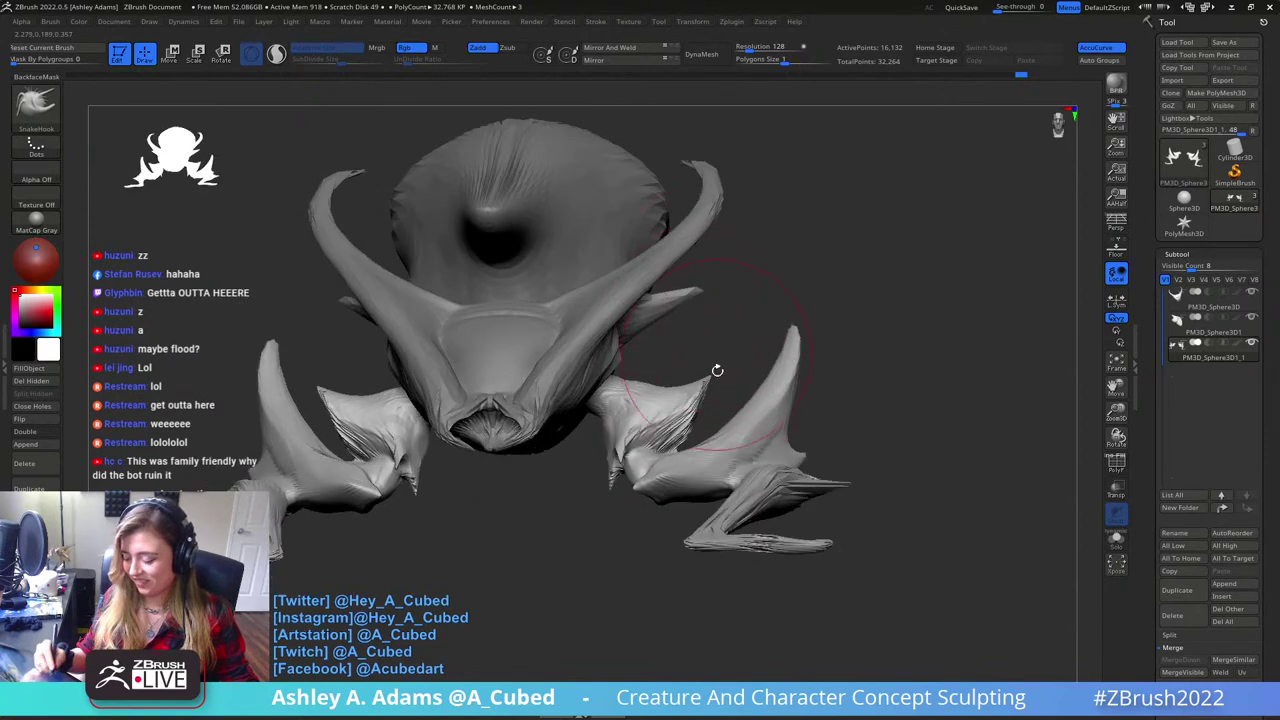
pyautogui.moveTo(687, 395)
pyautogui.mouseDown()
pyautogui.moveTo(710, 405)
pyautogui.moveTo(712, 424)
pyautogui.mouseUp()
pyautogui.moveTo(810, 378); pyautogui.dragTo(806, 374, button='right')
pyautogui.moveTo(790, 326)
pyautogui.mouseDown()
pyautogui.moveTo(776, 309)
pyautogui.moveTo(795, 338)
pyautogui.mouseUp()
pyautogui.moveTo(797, 411); pyautogui.dragTo(795, 419, button='right')
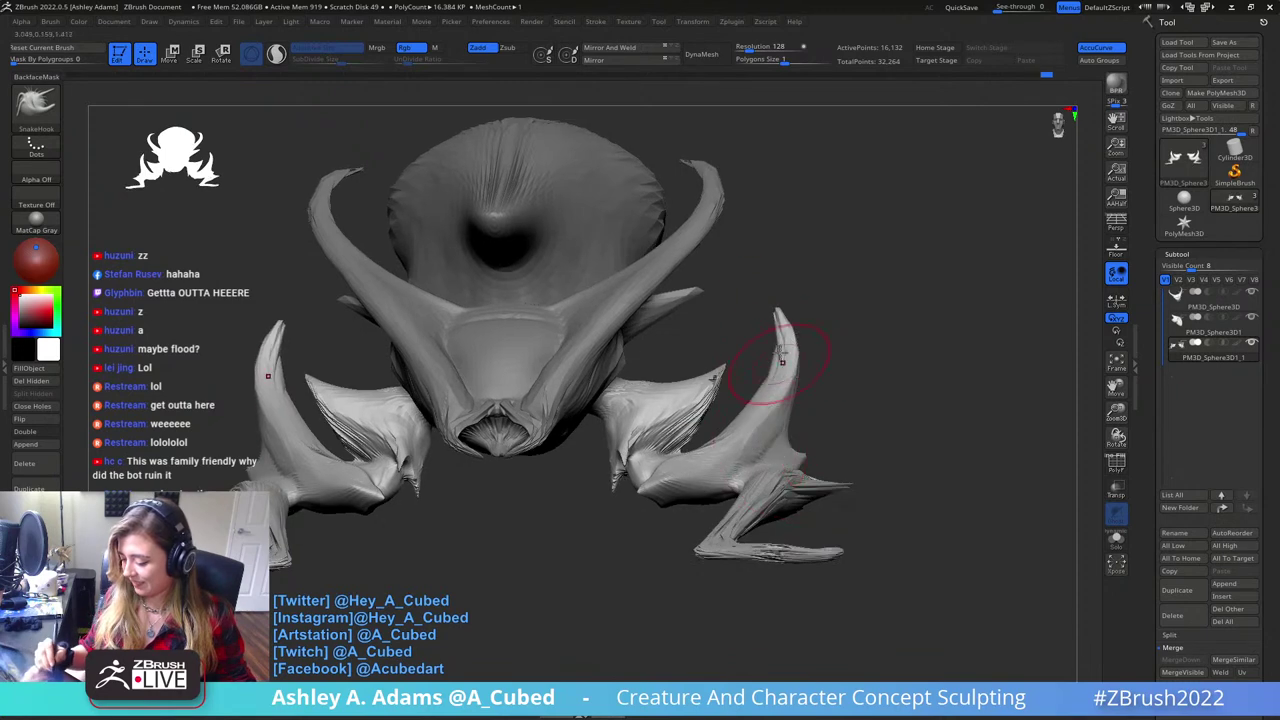
# - Carve creases along the front leg segment and the base of the long spike with DamStandard
pyautogui.press('b')
pyautogui.press('c')
pyautogui.press('b')
pyautogui.press('space')
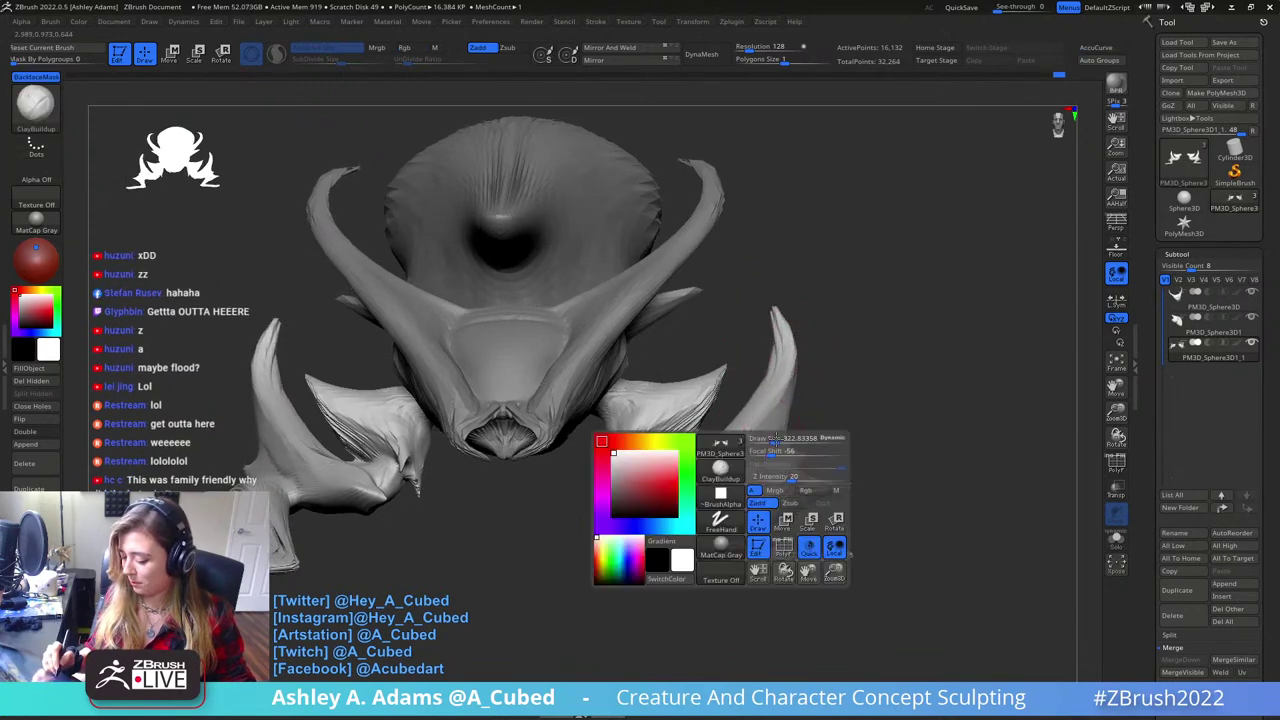
pyautogui.press('b')
pyautogui.press('d')
pyautogui.press('s')
pyautogui.moveTo(724, 470); pyautogui.dragTo(766, 418)
pyautogui.moveTo(862, 430)
pyautogui.mouseDown(button='right')
pyautogui.moveTo(794, 417)
pyautogui.moveTo(814, 406)
pyautogui.moveTo(850, 448)
pyautogui.mouseUp(button='right')
pyautogui.moveTo(743, 464); pyautogui.dragTo(798, 443)
pyautogui.moveTo(850, 360)
pyautogui.mouseDown(button='right')
pyautogui.moveTo(810, 428)
pyautogui.moveTo(807, 401)
pyautogui.mouseUp(button='right')
pyautogui.moveTo(807, 402); pyautogui.dragTo(814, 371)
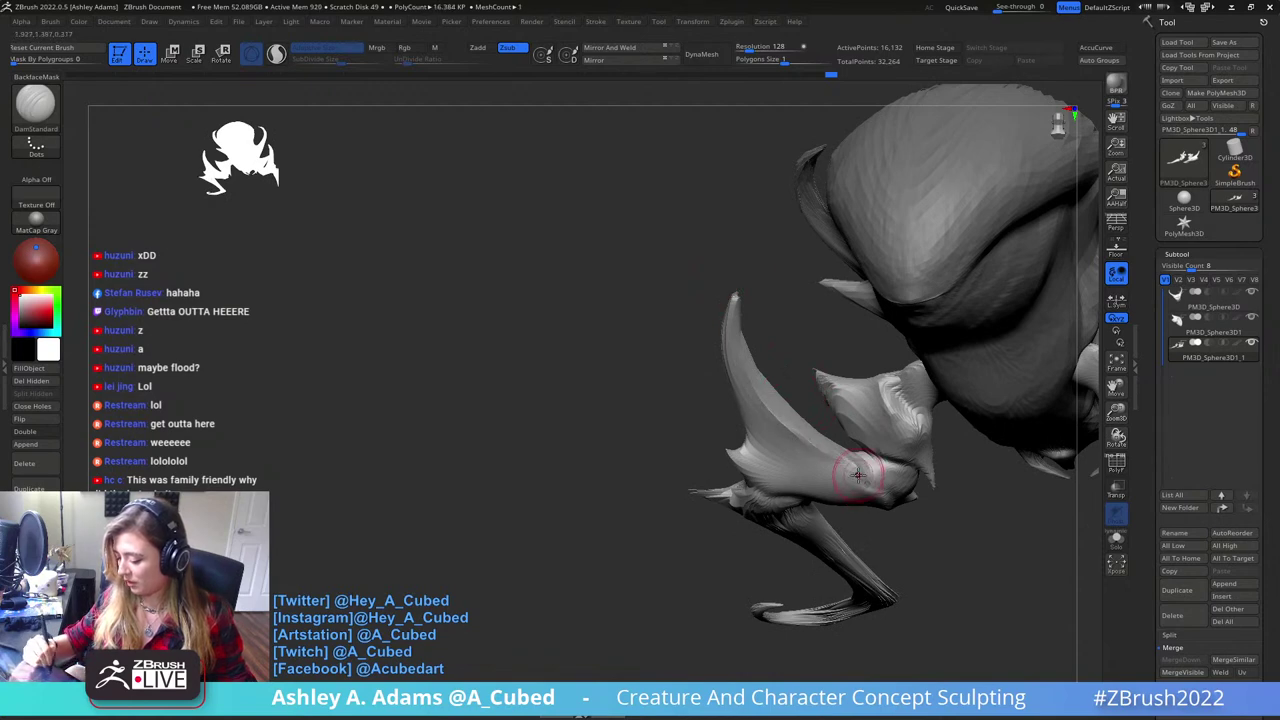
pyautogui.moveTo(615, 434); pyautogui.dragTo(866, 394)
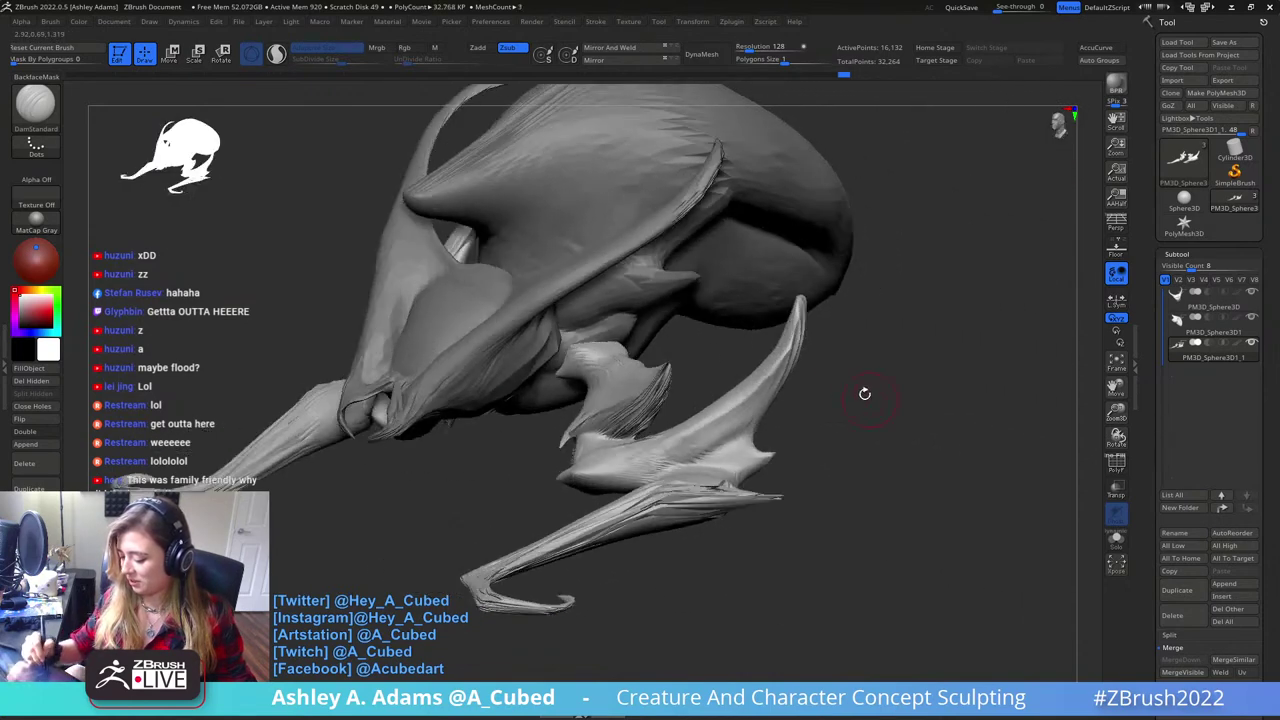
pyautogui.moveTo(716, 430); pyautogui.dragTo(827, 393)
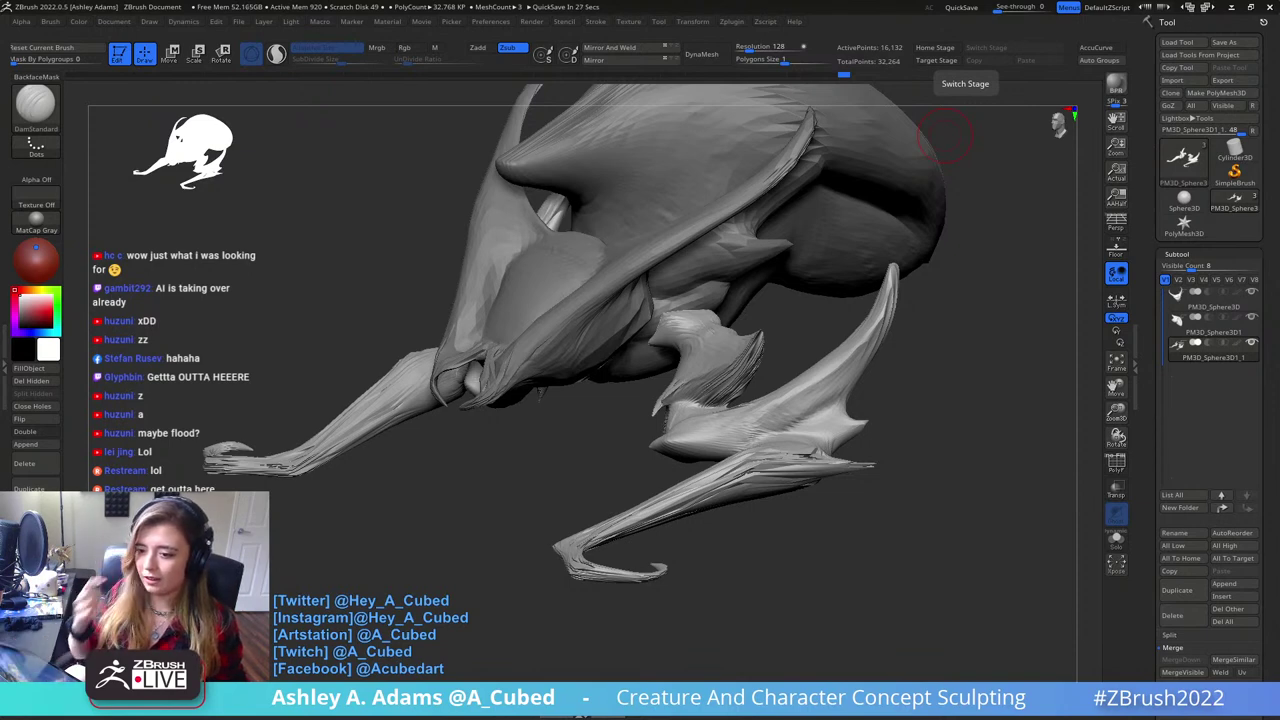
# - Pull the front leg's elbow into a sharper point with SnakeHook
pyautogui.moveTo(907, 432)
pyautogui.keyDown('ctrl'); pyautogui.mouseDown(button='right')
pyautogui.moveTo(846, 404)
pyautogui.moveTo(823, 489)
pyautogui.moveTo(752, 428)
pyautogui.moveTo(724, 428)
pyautogui.moveTo(698, 454)
pyautogui.mouseUp(button='right'); pyautogui.keyUp('ctrl')
pyautogui.rightClick(780, 432)
pyautogui.rightClick(724, 428)
pyautogui.press('b')
pyautogui.press('s')
pyautogui.press('h')
pyautogui.moveTo(686, 434)
pyautogui.mouseDown()
pyautogui.moveTo(677, 443)
pyautogui.moveTo(688, 425)
pyautogui.moveTo(652, 420)
pyautogui.mouseUp()
pyautogui.rightClick(703, 424)
pyautogui.moveTo(704, 406); pyautogui.dragTo(748, 343, button='right')
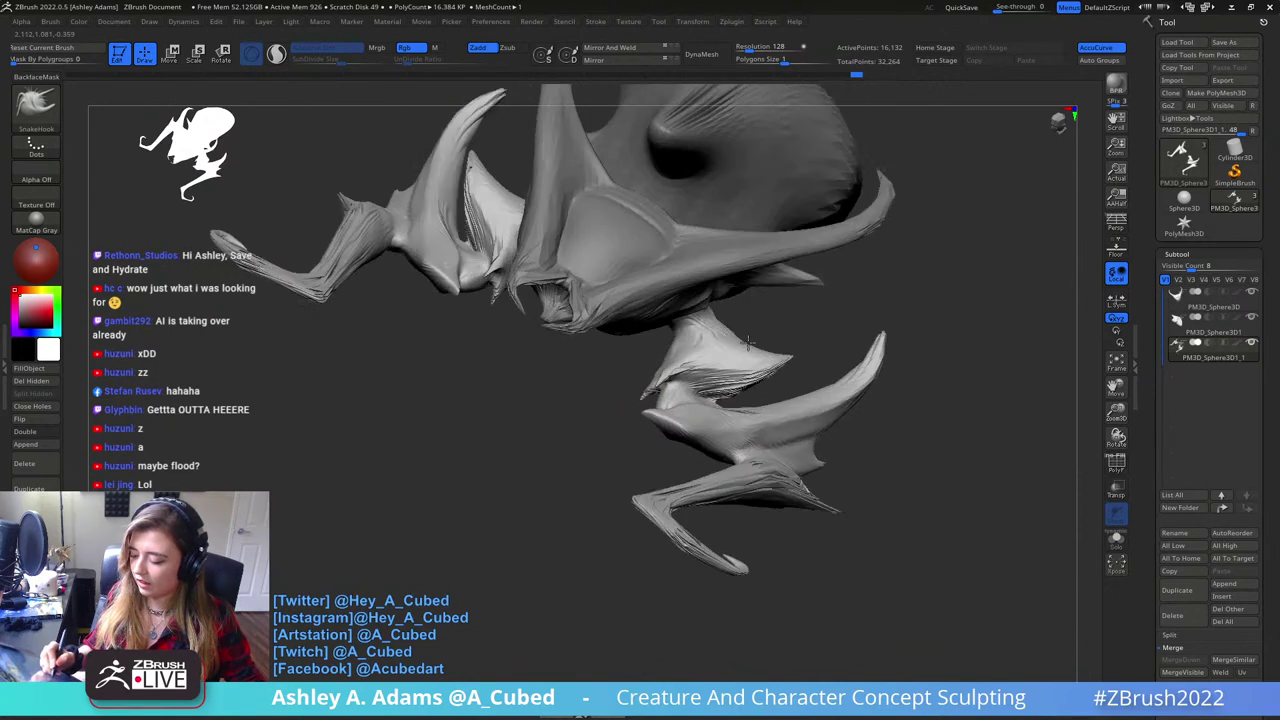
pyautogui.moveTo(748, 343); pyautogui.dragTo(657, 440)
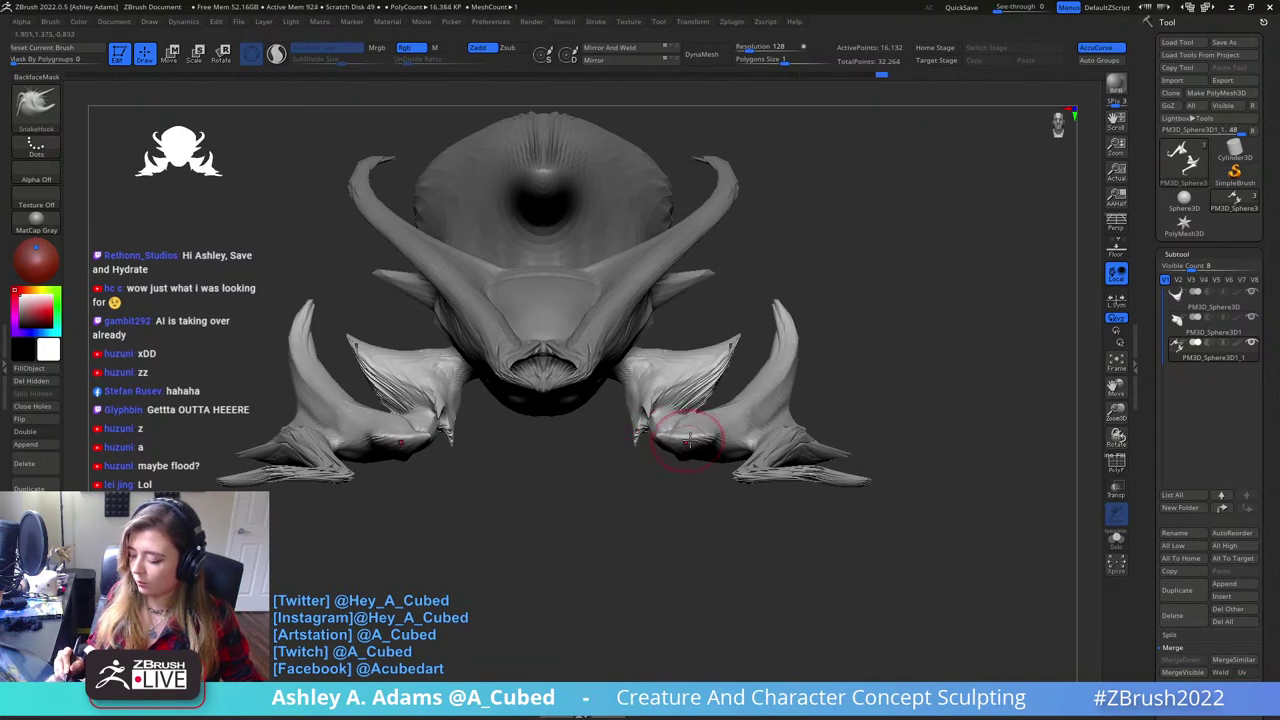
pyautogui.moveTo(743, 434)
pyautogui.mouseDown(button='right')
pyautogui.moveTo(741, 510)
pyautogui.moveTo(736, 445)
pyautogui.mouseUp(button='right')
pyautogui.rightClick(737, 425)
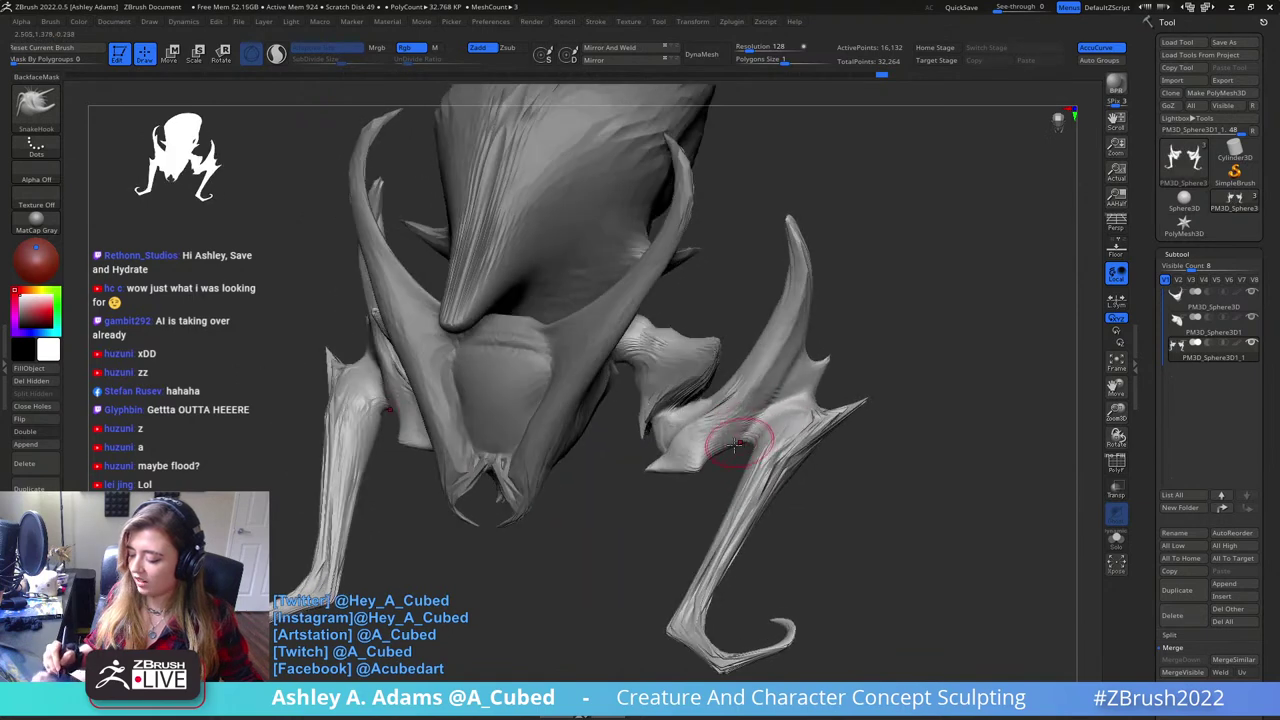
# - Carve a groove from the elbow segment up into the long spike with DamStandard
pyautogui.press('b')
pyautogui.press('d')
pyautogui.press('s')
pyautogui.moveTo(697, 455)
pyautogui.mouseDown()
pyautogui.moveTo(734, 431)
pyautogui.moveTo(760, 376)
pyautogui.mouseUp()
pyautogui.moveTo(772, 422); pyautogui.dragTo(737, 434, button='right')
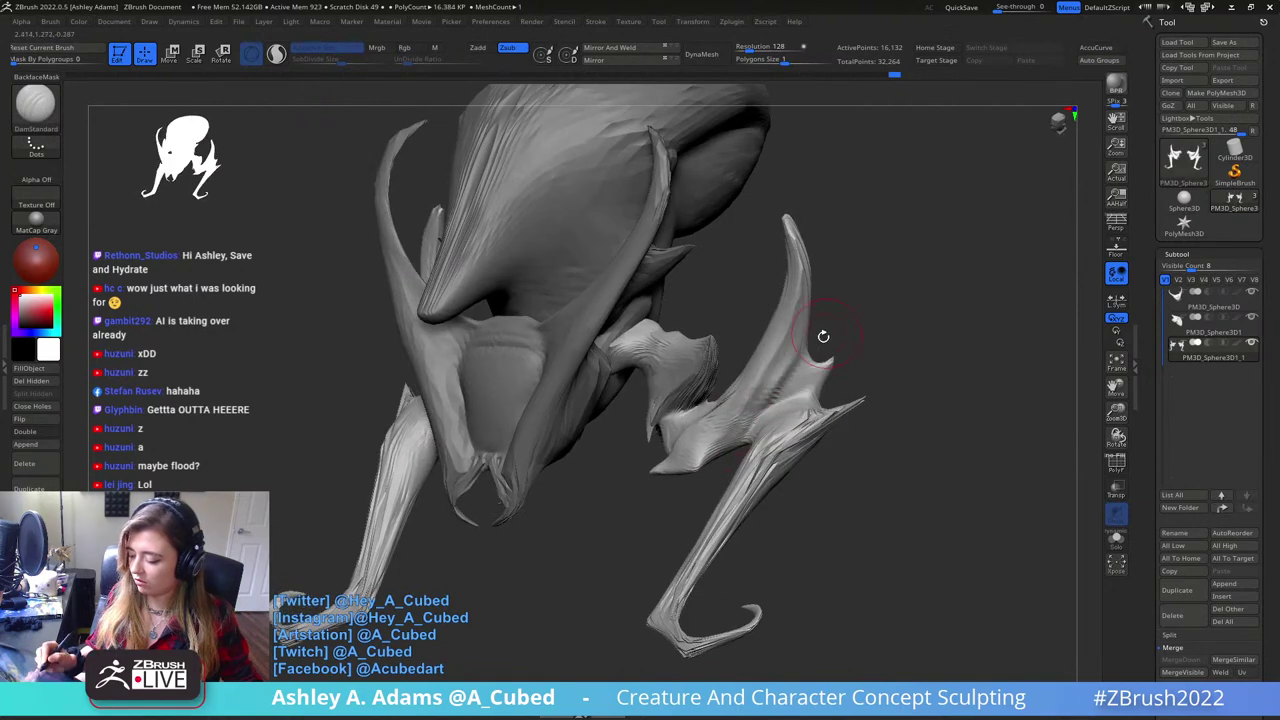
# - Build up a ridge along the long spike toward its tip with ClayBuildup
pyautogui.moveTo(823, 336)
pyautogui.mouseDown(button='right')
pyautogui.moveTo(785, 346)
pyautogui.moveTo(813, 340)
pyautogui.mouseUp(button='right')
pyautogui.press('b')
pyautogui.press('c')
pyautogui.press('b')
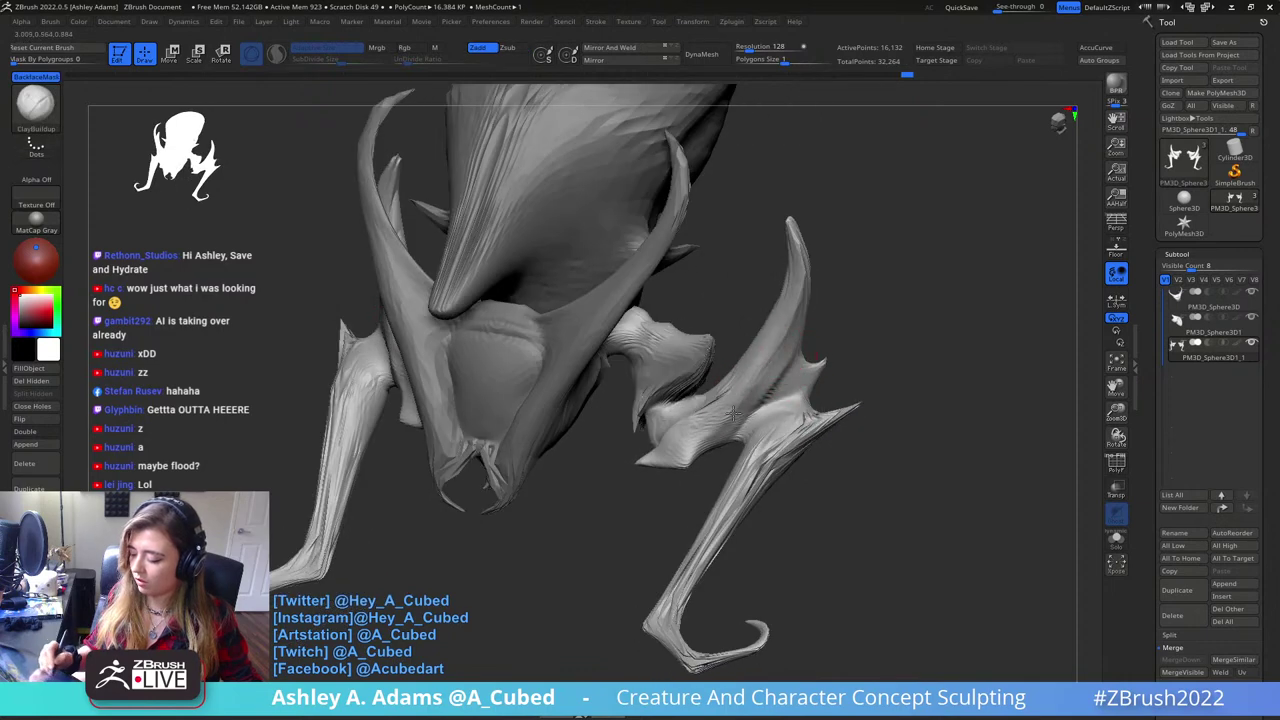
pyautogui.moveTo(749, 394); pyautogui.dragTo(793, 295)
pyautogui.moveTo(770, 366)
pyautogui.mouseDown(button='right')
pyautogui.moveTo(800, 364)
pyautogui.moveTo(758, 382)
pyautogui.moveTo(785, 352)
pyautogui.moveTo(807, 357)
pyautogui.moveTo(771, 400)
pyautogui.moveTo(815, 400)
pyautogui.moveTo(810, 423)
pyautogui.moveTo(700, 428)
pyautogui.moveTo(731, 428)
pyautogui.moveTo(705, 420)
pyautogui.moveTo(766, 382)
pyautogui.moveTo(700, 430)
pyautogui.moveTo(757, 463)
pyautogui.moveTo(748, 420)
pyautogui.mouseUp(button='right')
# - Refine the upper part of the long leg spike with a sculpting stroke near its tip
pyautogui.press('b')
pyautogui.press('d')
pyautogui.press('s')
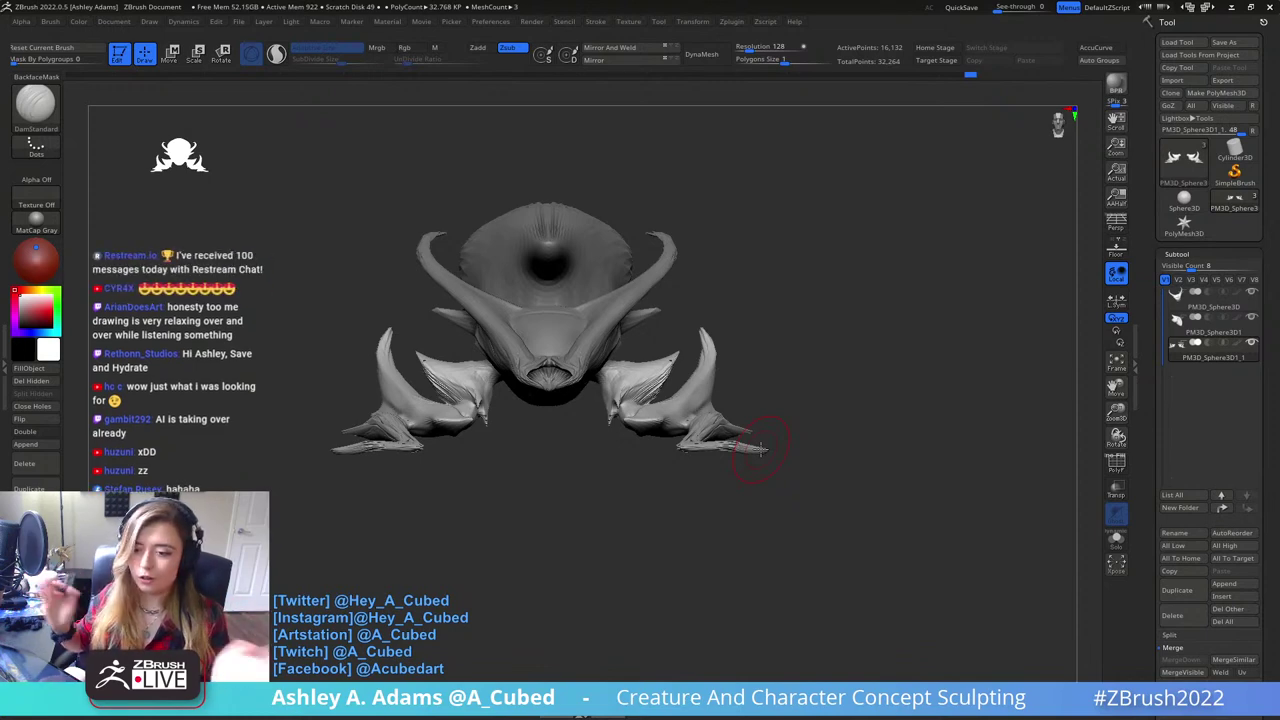
pyautogui.moveTo(760, 447)
pyautogui.mouseDown()
pyautogui.moveTo(780, 354)
pyautogui.moveTo(750, 357)
pyautogui.mouseUp()
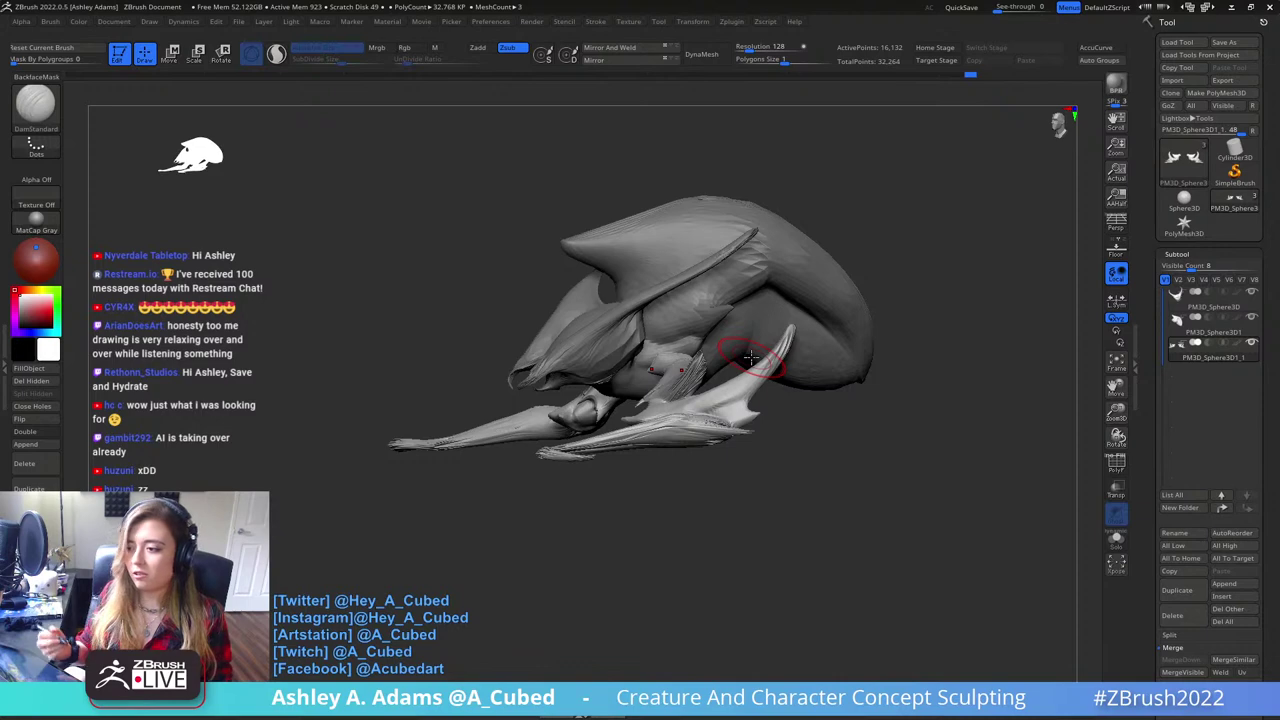
pyautogui.moveTo(788, 312)
pyautogui.mouseDown(button='right')
pyautogui.moveTo(891, 337)
pyautogui.moveTo(808, 350)
pyautogui.mouseUp(button='right')
pyautogui.keyDown('ctrl'); pyautogui.moveTo(688, 418); pyautogui.dragTo(685, 482, button='right'); pyautogui.keyUp('ctrl')
pyautogui.rightClick(670, 482)
pyautogui.moveTo(757, 334); pyautogui.dragTo(727, 377)
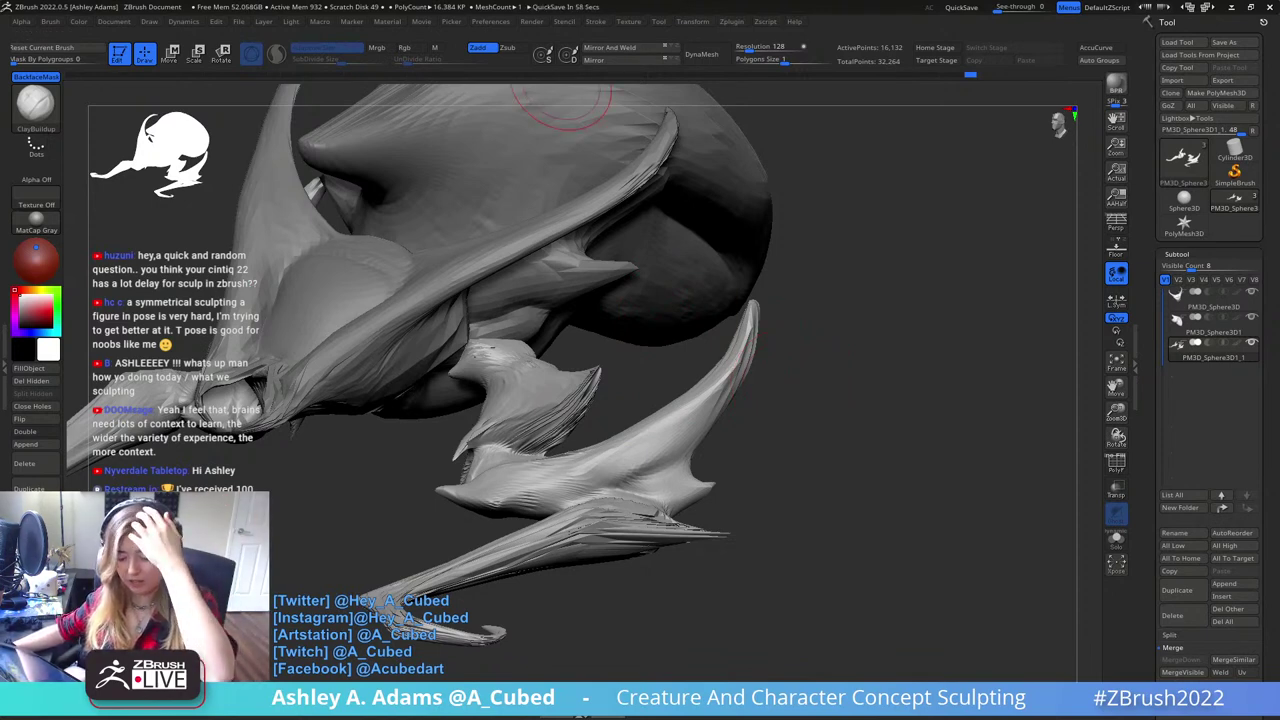
pyautogui.moveTo(797, 400)
pyautogui.mouseDown()
pyautogui.moveTo(737, 337)
pyautogui.moveTo(731, 491)
pyautogui.moveTo(783, 403)
pyautogui.mouseUp()
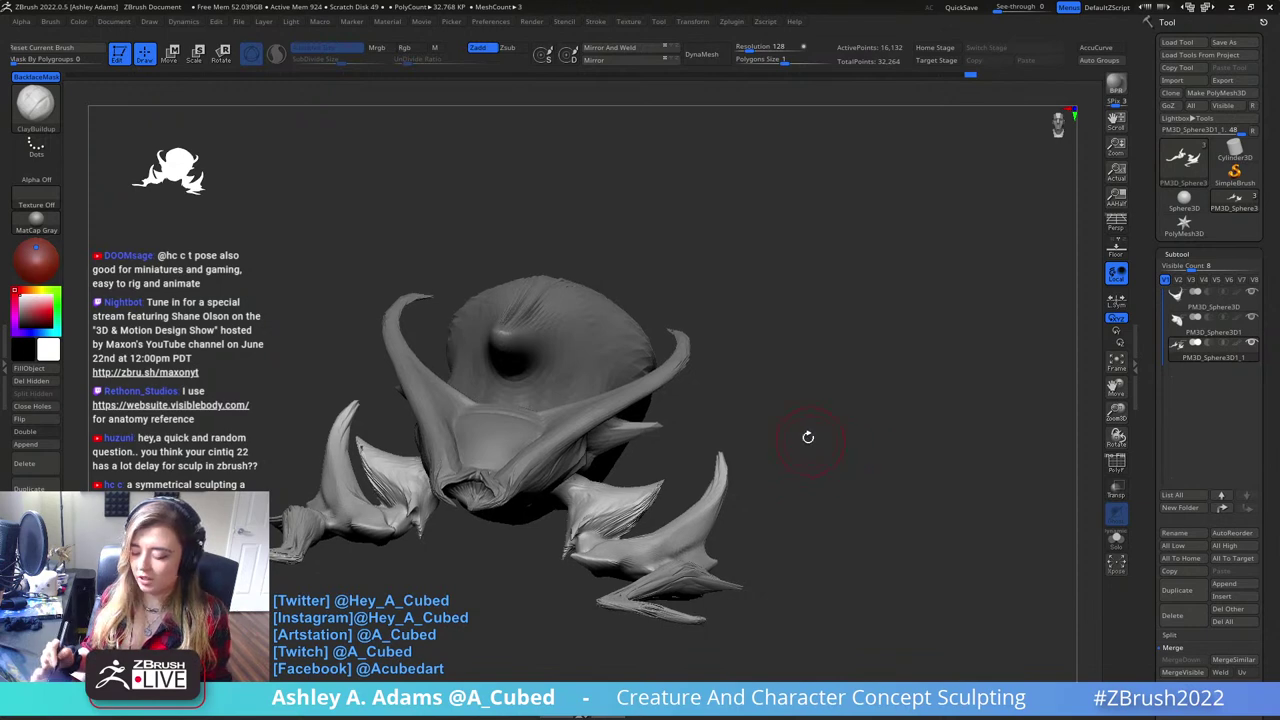
# - Reshape the shoulder fin of the front legs with SnakeHook
pyautogui.moveTo(808, 437); pyautogui.dragTo(690, 440, button='right')
pyautogui.moveTo(680, 505); pyautogui.dragTo(665, 450, button='right')
pyautogui.moveTo(709, 408)
pyautogui.keyDown('ctrl'); pyautogui.mouseDown(button='right')
pyautogui.moveTo(690, 460)
pyautogui.moveTo(660, 402)
pyautogui.mouseUp(button='right'); pyautogui.keyUp('ctrl')
pyautogui.press('b')
pyautogui.press('s')
pyautogui.press('h')
pyautogui.moveTo(658, 388); pyautogui.dragTo(662, 425)
pyautogui.moveTo(677, 400)
pyautogui.mouseDown(button='right')
pyautogui.moveTo(667, 390)
pyautogui.moveTo(690, 393)
pyautogui.mouseUp(button='right')
pyautogui.rightClick(640, 458)
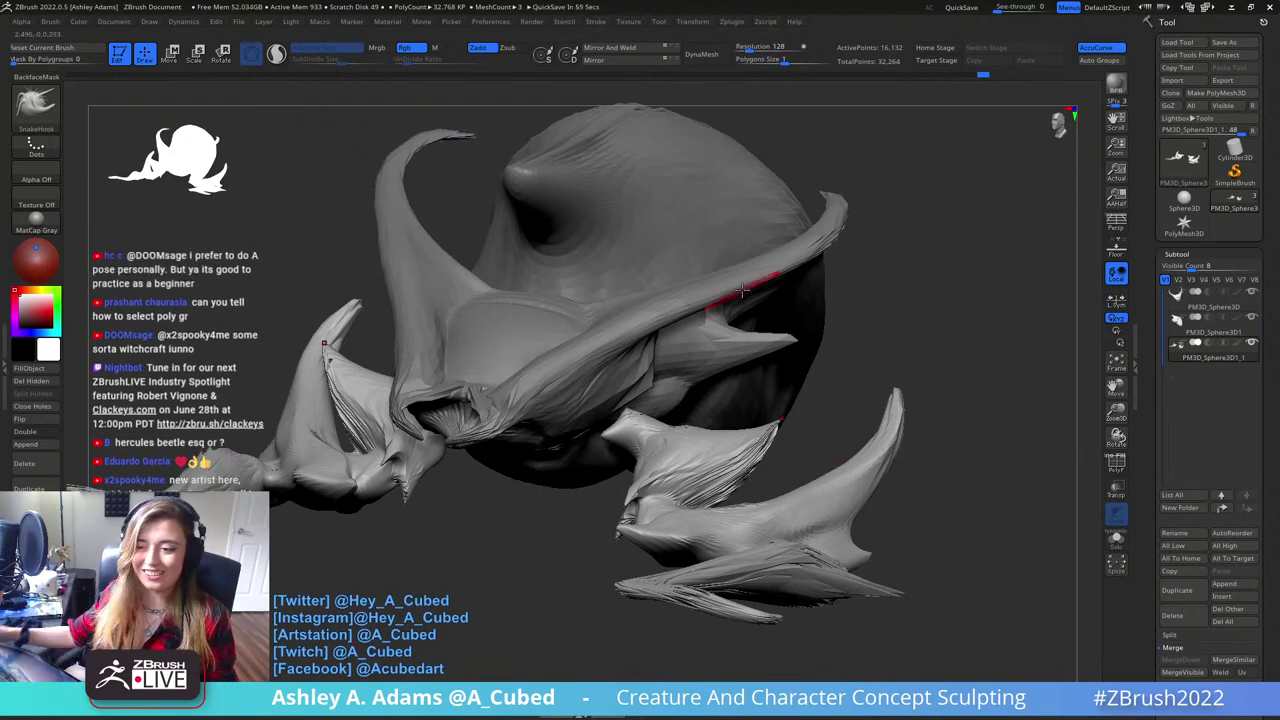
# - Try to build up the leg segment from the elbow toward the long spike with ClayBuildup
pyautogui.keyDown('ctrl'); pyautogui.moveTo(881, 360); pyautogui.dragTo(888, 367, button='right'); pyautogui.keyUp('ctrl')
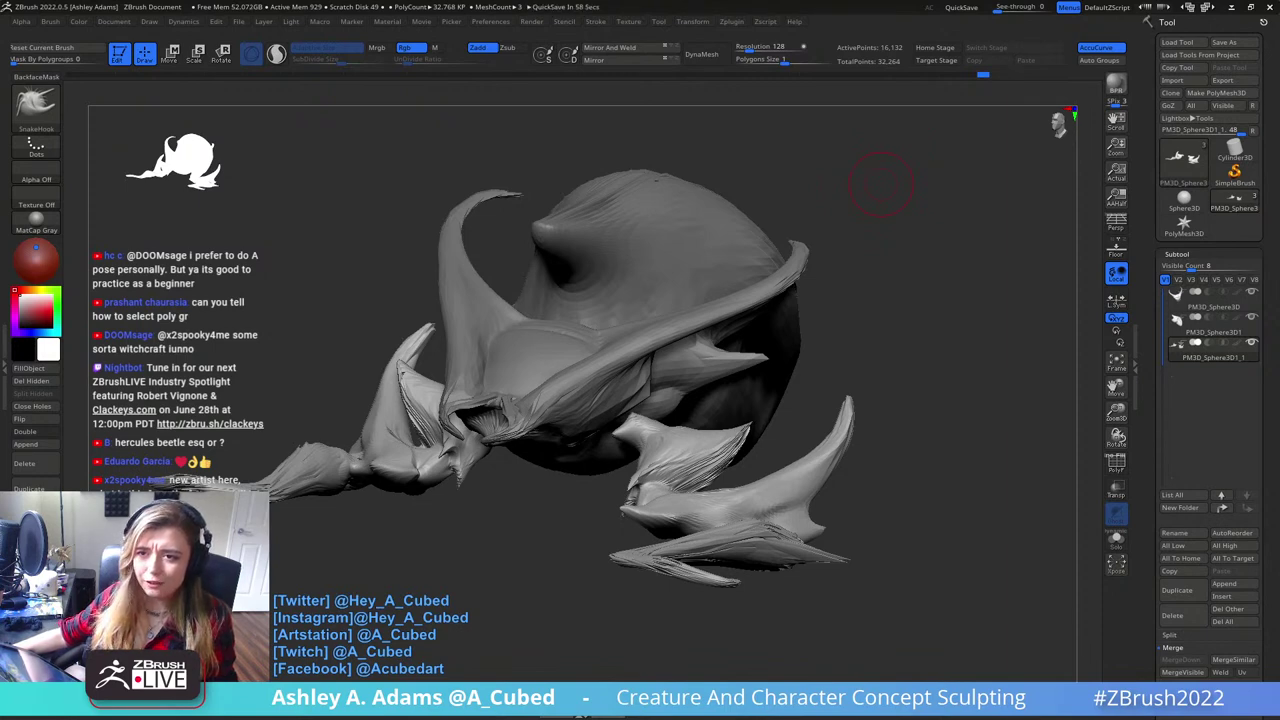
pyautogui.moveTo(688, 436); pyautogui.dragTo(692, 508, button='right')
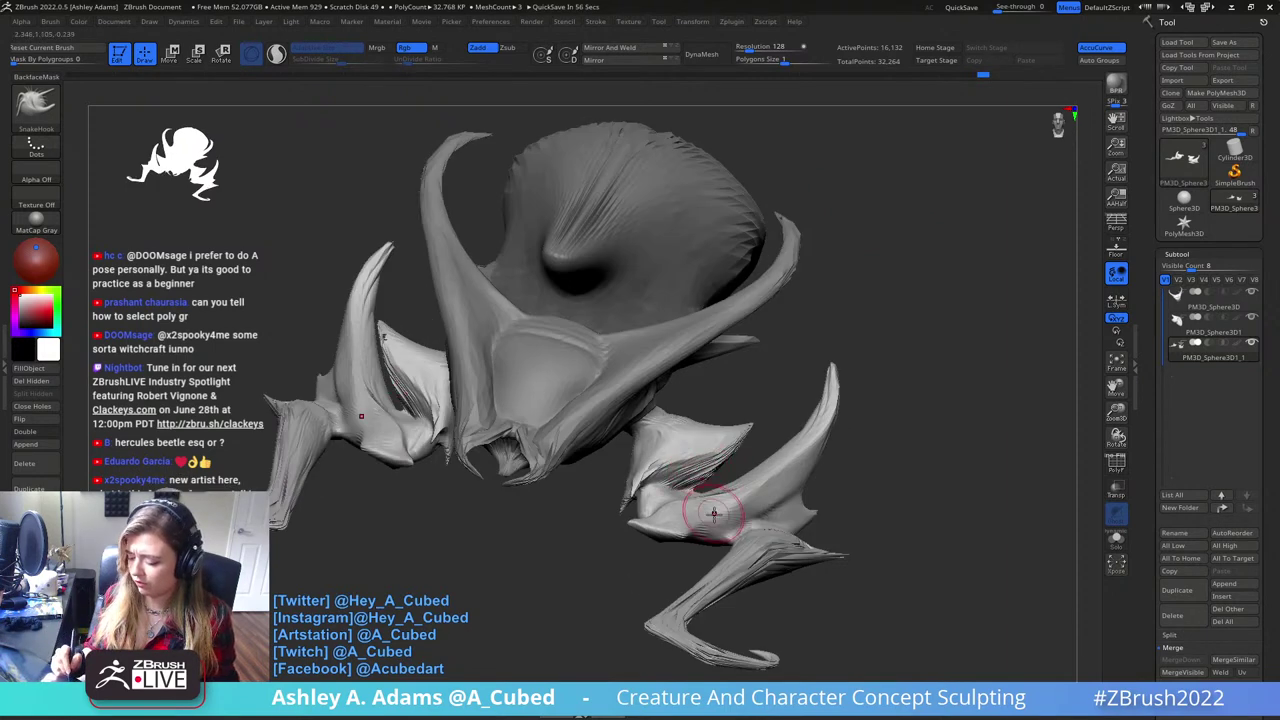
pyautogui.press('b')
pyautogui.press('c')
pyautogui.press('b')
pyautogui.moveTo(686, 521)
pyautogui.mouseDown()
pyautogui.moveTo(769, 500)
pyautogui.moveTo(804, 468)
pyautogui.mouseUp()
pyautogui.hotkey('ctrl', 'z')
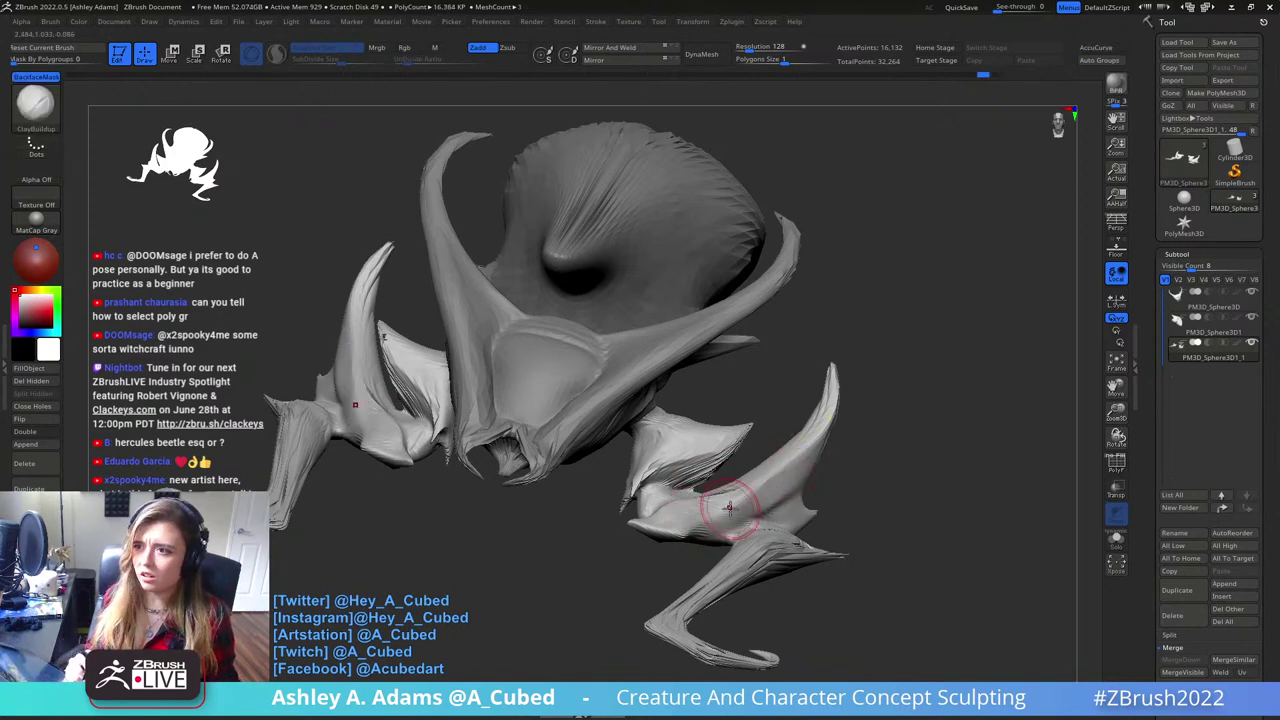
pyautogui.moveTo(606, 577); pyautogui.dragTo(618, 586)
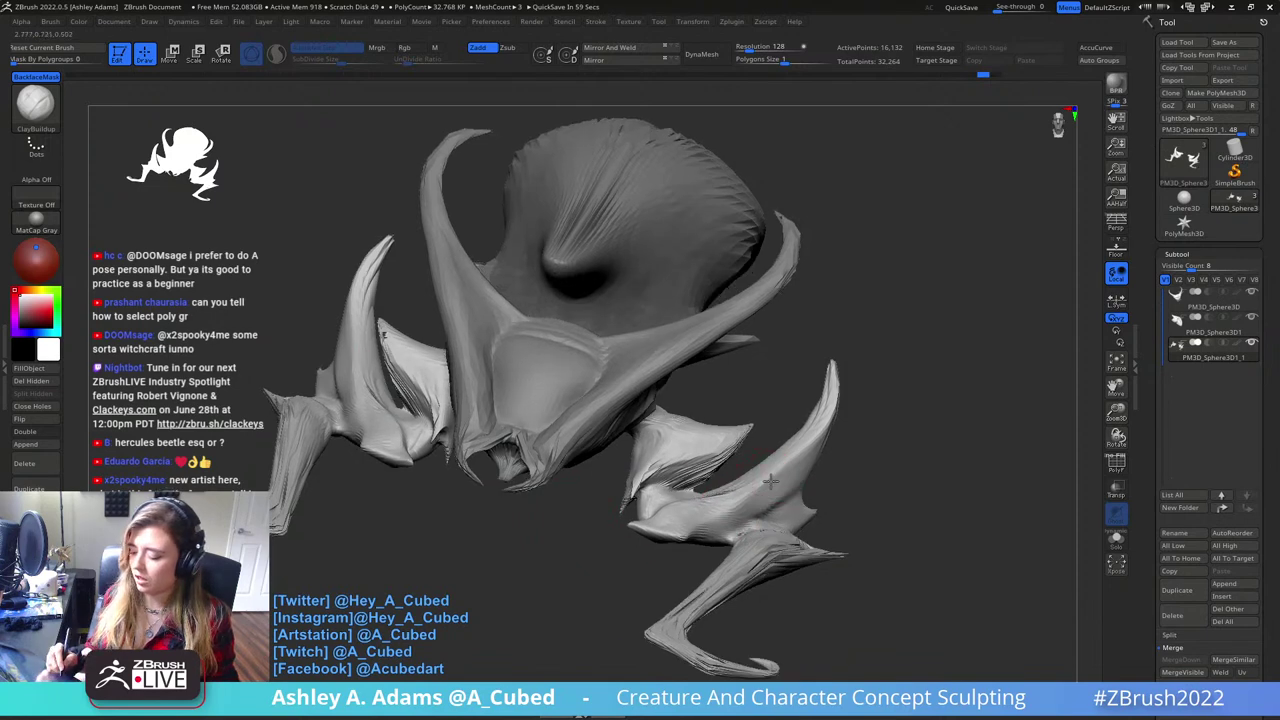
# - Try several ClayBuildup strokes running from the base of the long spike toward its tip, undoing them
pyautogui.keyDown('ctrl'); pyautogui.moveTo(786, 466); pyautogui.dragTo(757, 512, button='right'); pyautogui.keyUp('ctrl')
pyautogui.moveTo(757, 512); pyautogui.dragTo(813, 461)
pyautogui.hotkey('ctrl', 'z')
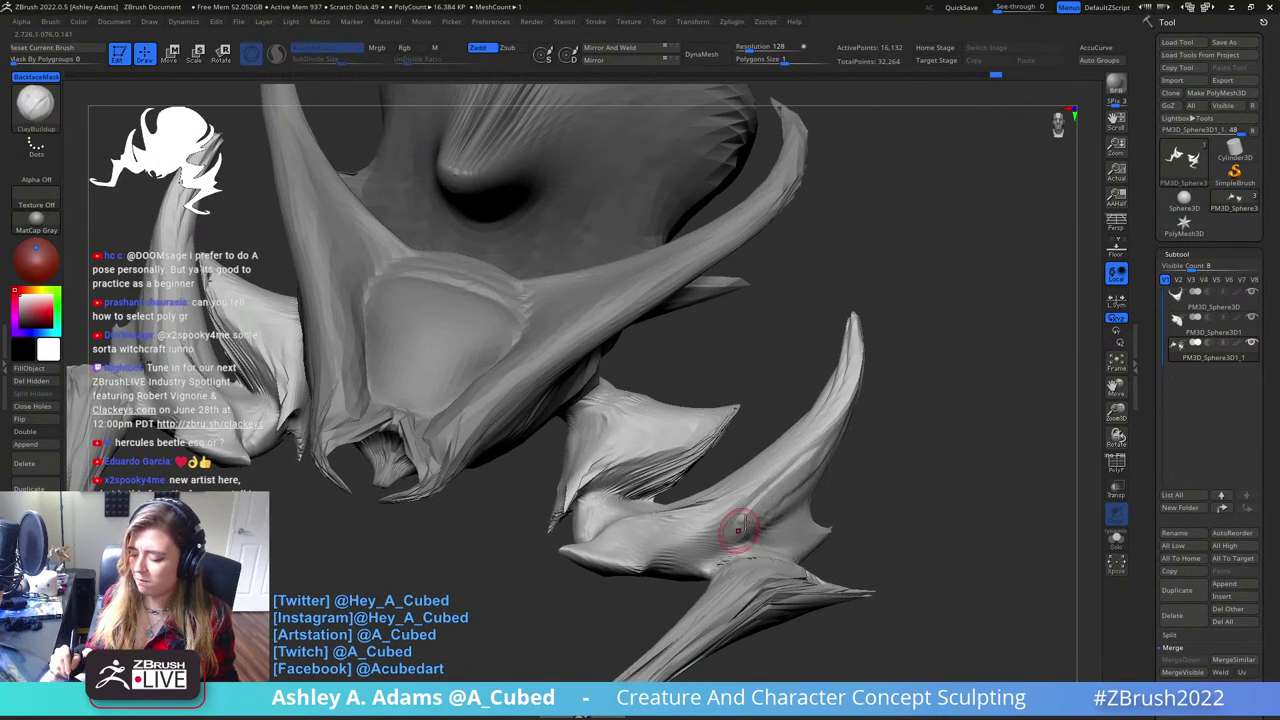
pyautogui.hotkey('ctrl', 'z')
pyautogui.moveTo(757, 513); pyautogui.dragTo(814, 461)
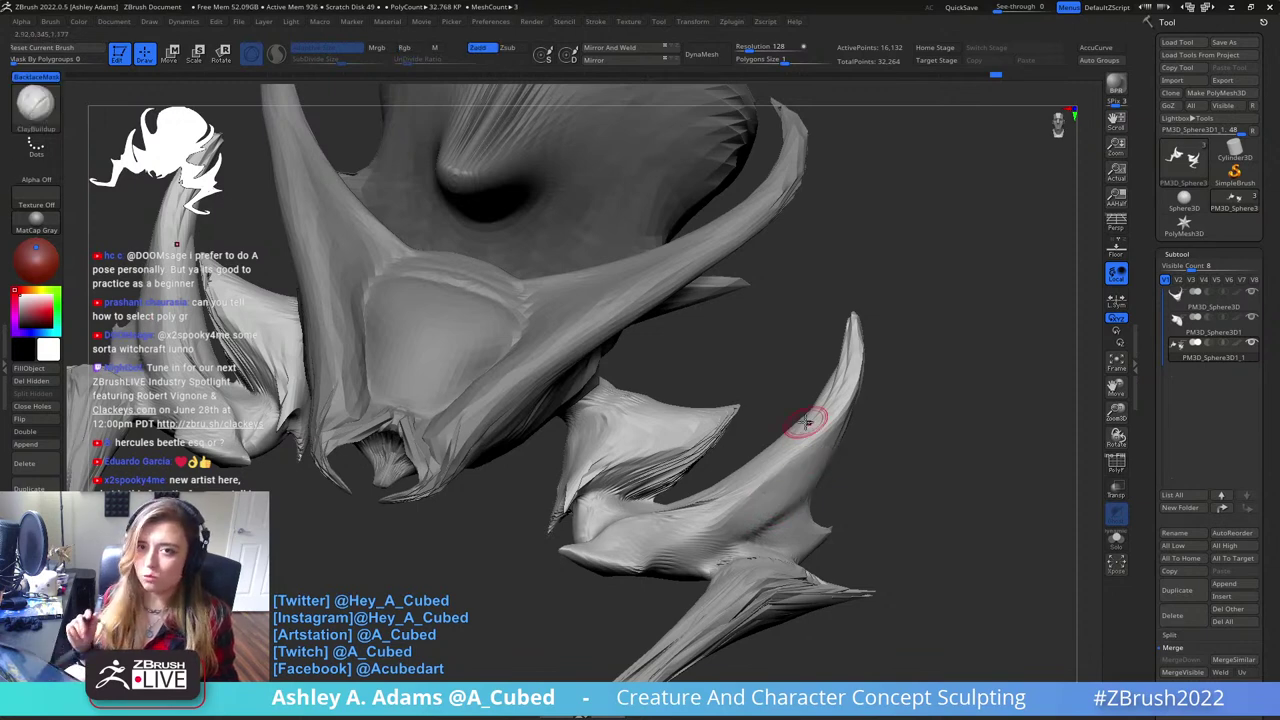
pyautogui.hotkey('ctrl', 'z')
pyautogui.keyDown('ctrl'); pyautogui.moveTo(806, 421); pyautogui.dragTo(778, 508, button='right'); pyautogui.keyUp('ctrl')
pyautogui.moveTo(780, 489)
pyautogui.mouseDown()
pyautogui.moveTo(780, 507)
pyautogui.moveTo(798, 470)
pyautogui.mouseUp()
pyautogui.moveTo(742, 530)
pyautogui.mouseDown()
pyautogui.moveTo(794, 476)
pyautogui.moveTo(763, 509)
pyautogui.moveTo(857, 443)
pyautogui.moveTo(762, 515)
pyautogui.moveTo(880, 405)
pyautogui.mouseUp()
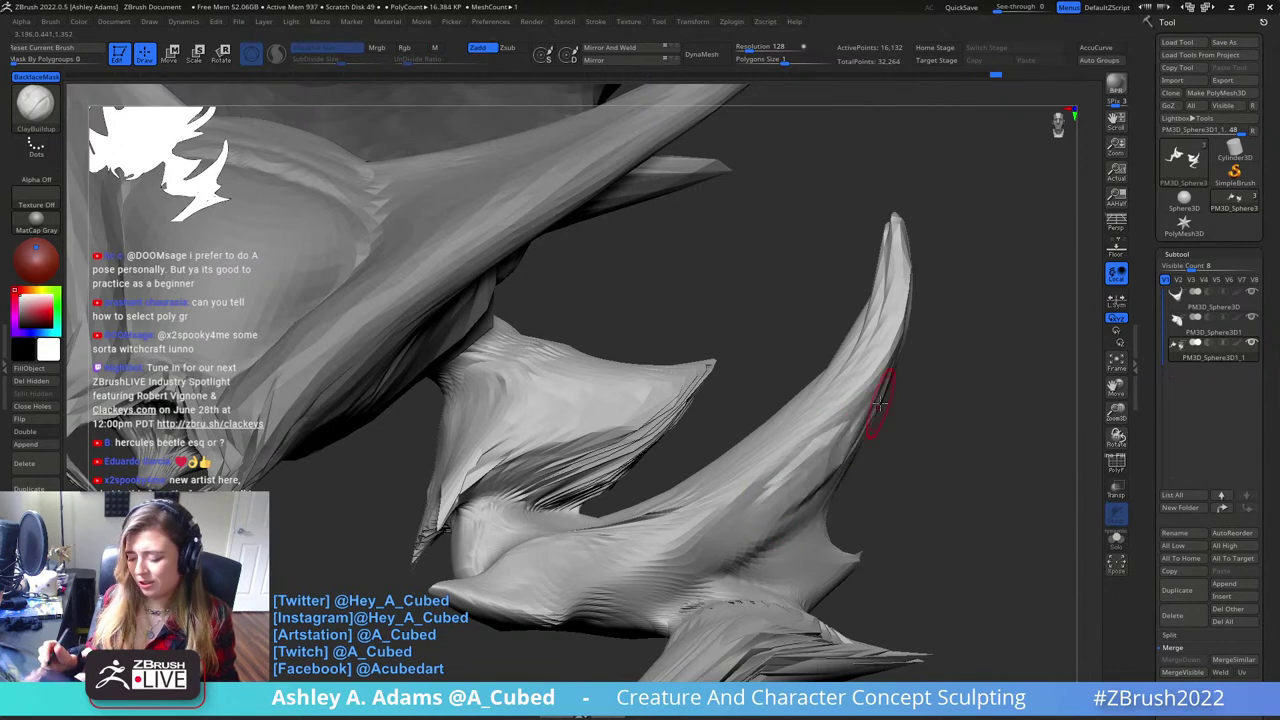
pyautogui.hotkey('ctrl', 'z')
pyautogui.moveTo(827, 473)
pyautogui.keyDown('ctrl'); pyautogui.mouseDown(button='right')
pyautogui.moveTo(825, 434)
pyautogui.moveTo(917, 460)
pyautogui.moveTo(878, 448)
pyautogui.mouseUp(button='right'); pyautogui.keyUp('ctrl')
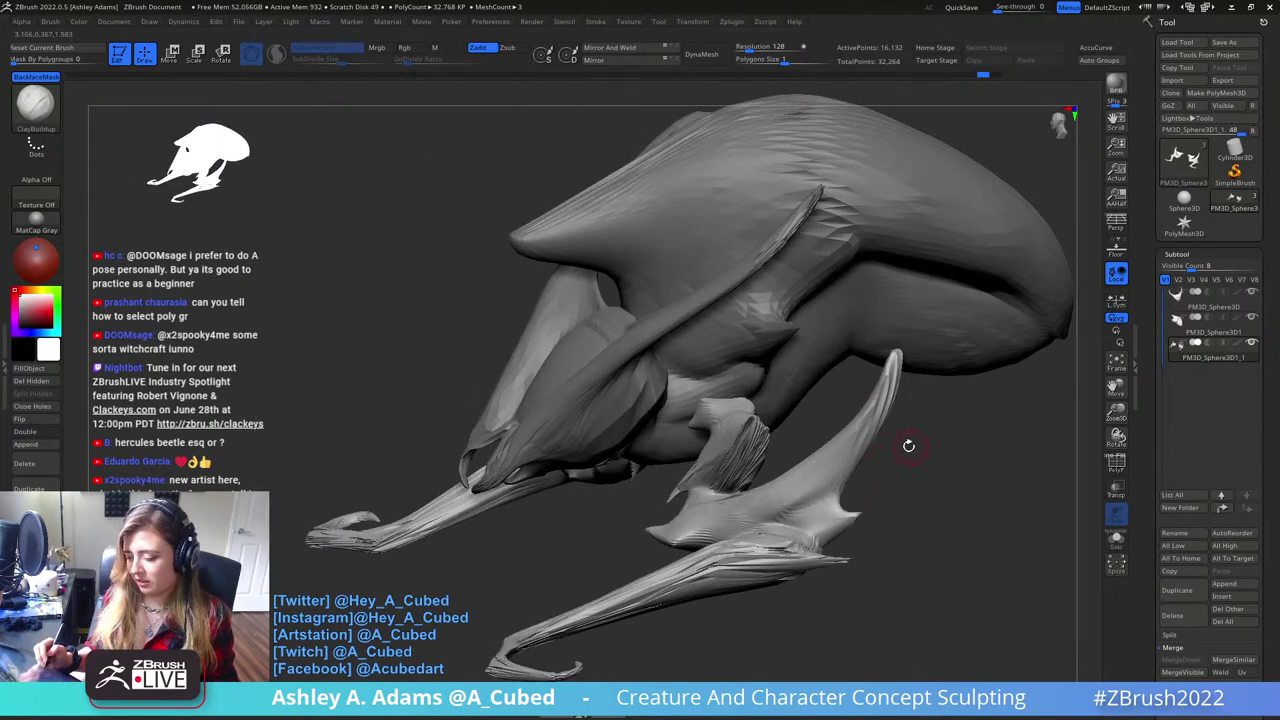
pyautogui.hotkey('ctrl', 'z')
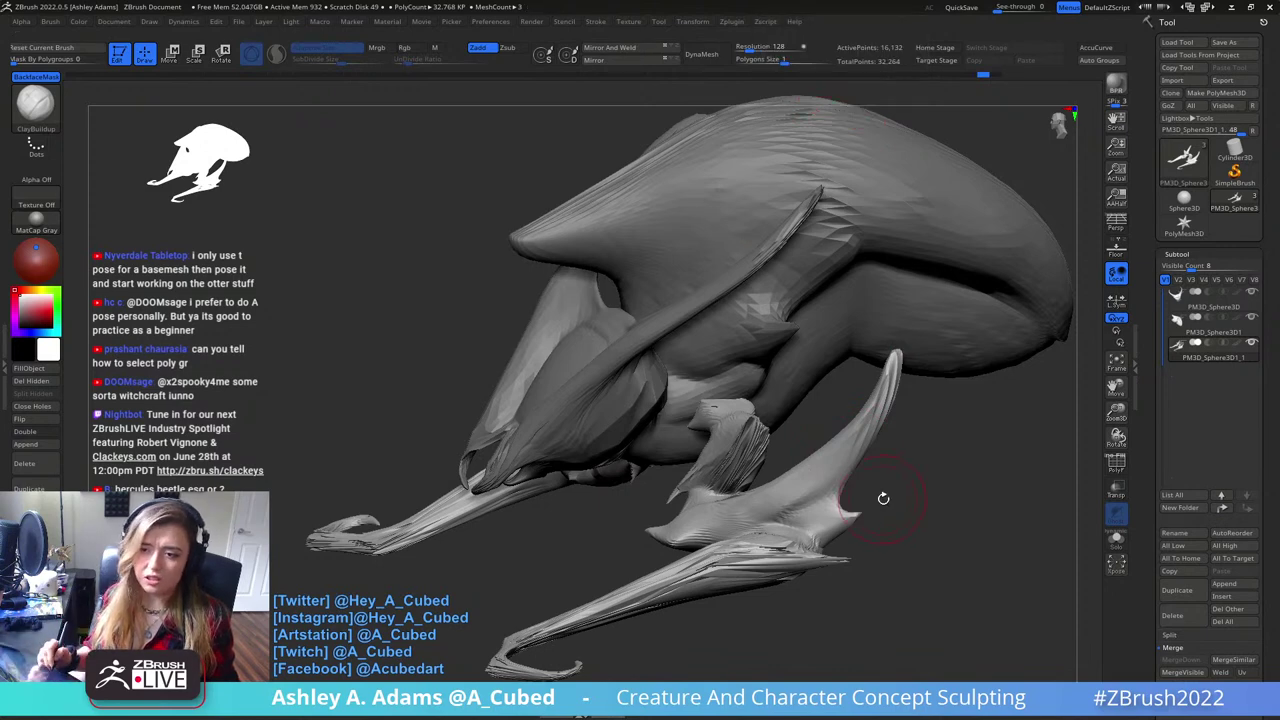
pyautogui.moveTo(882, 499); pyautogui.dragTo(884, 506)
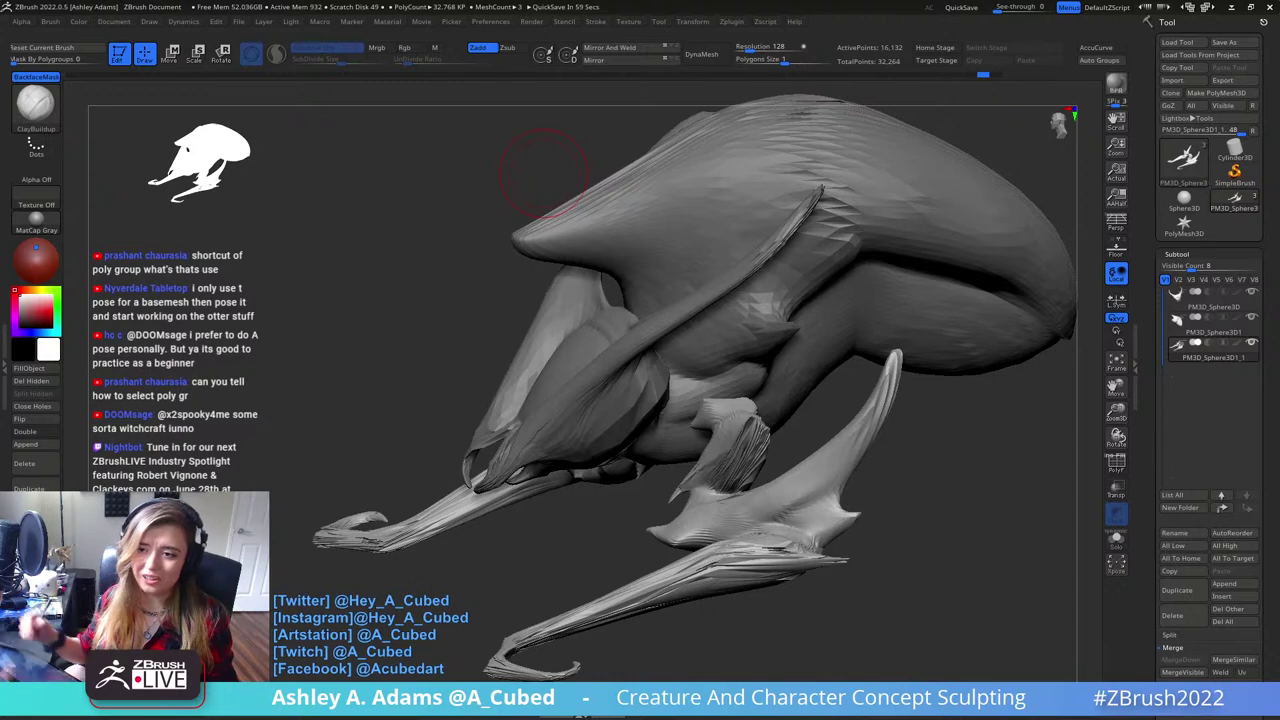
pyautogui.moveTo(902, 507); pyautogui.dragTo(763, 454)
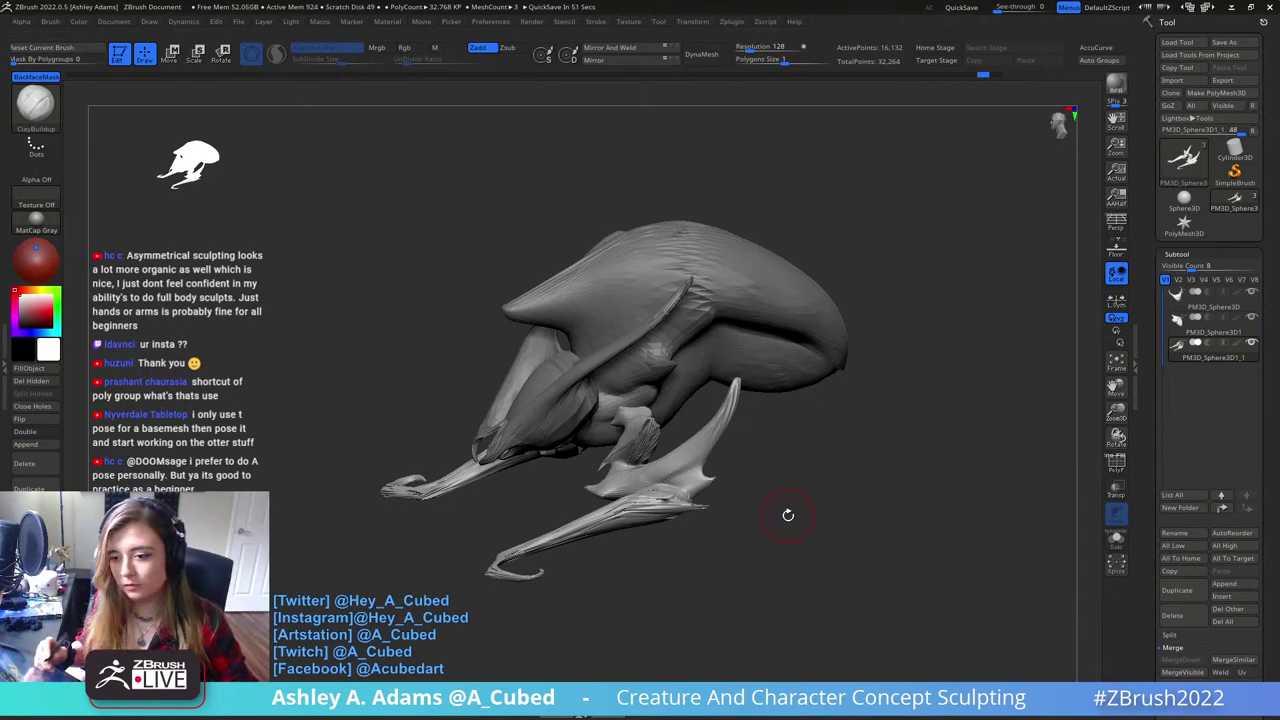
pyautogui.moveTo(829, 474); pyautogui.dragTo(817, 388)
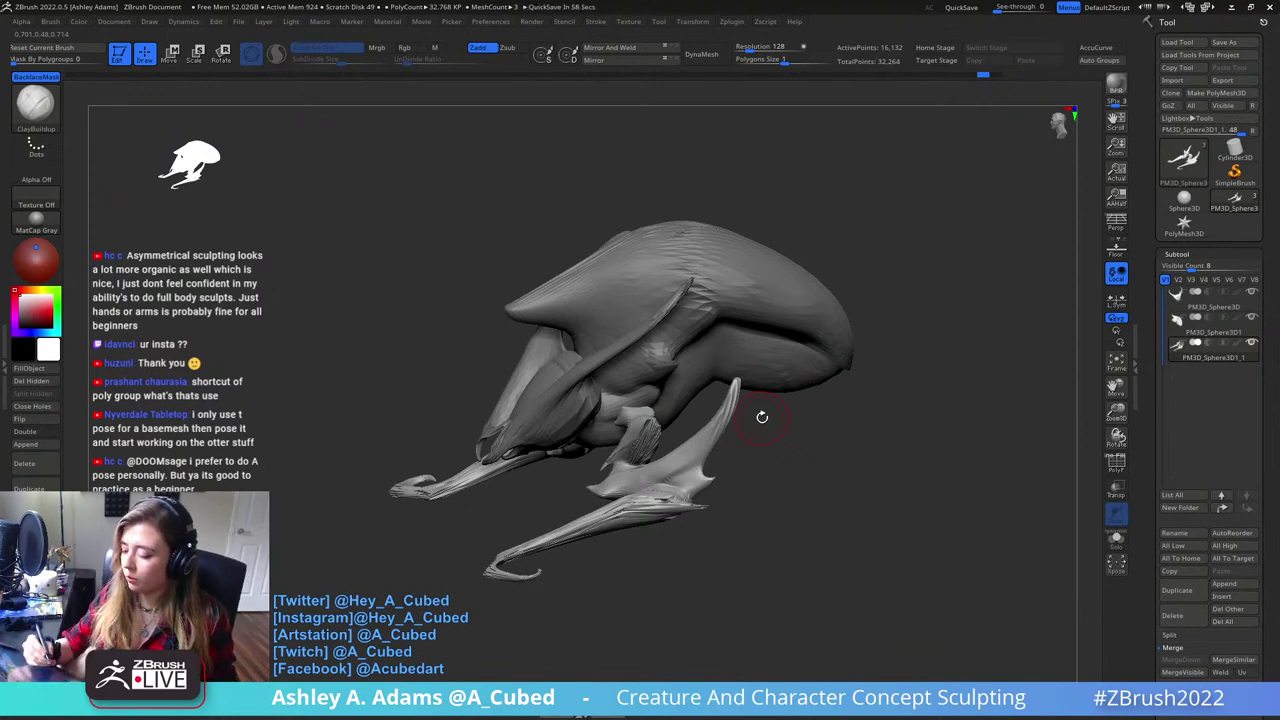
pyautogui.moveTo(761, 416); pyautogui.dragTo(803, 296)
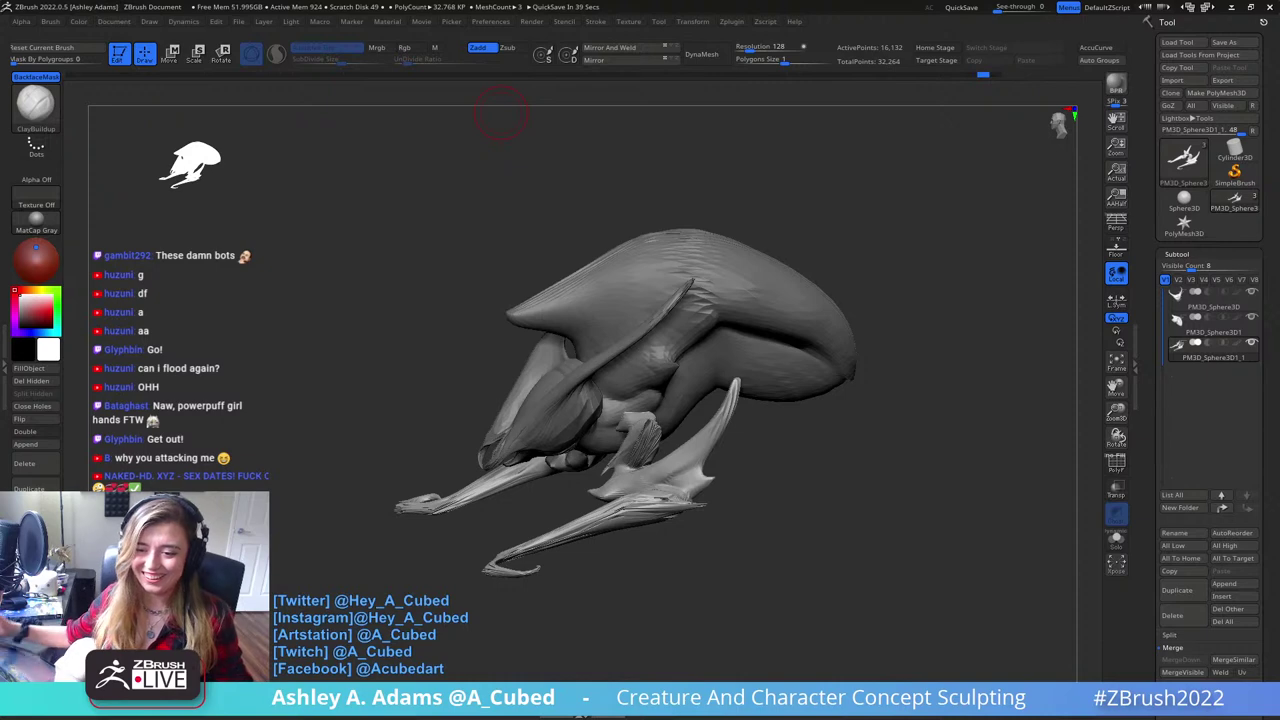
# - Build up the upper part of the long leg spike with a ClayBuildup stroke toward its tip
pyautogui.keyDown('alt'); pyautogui.moveTo(826, 406); pyautogui.dragTo(823, 301); pyautogui.keyUp('alt')
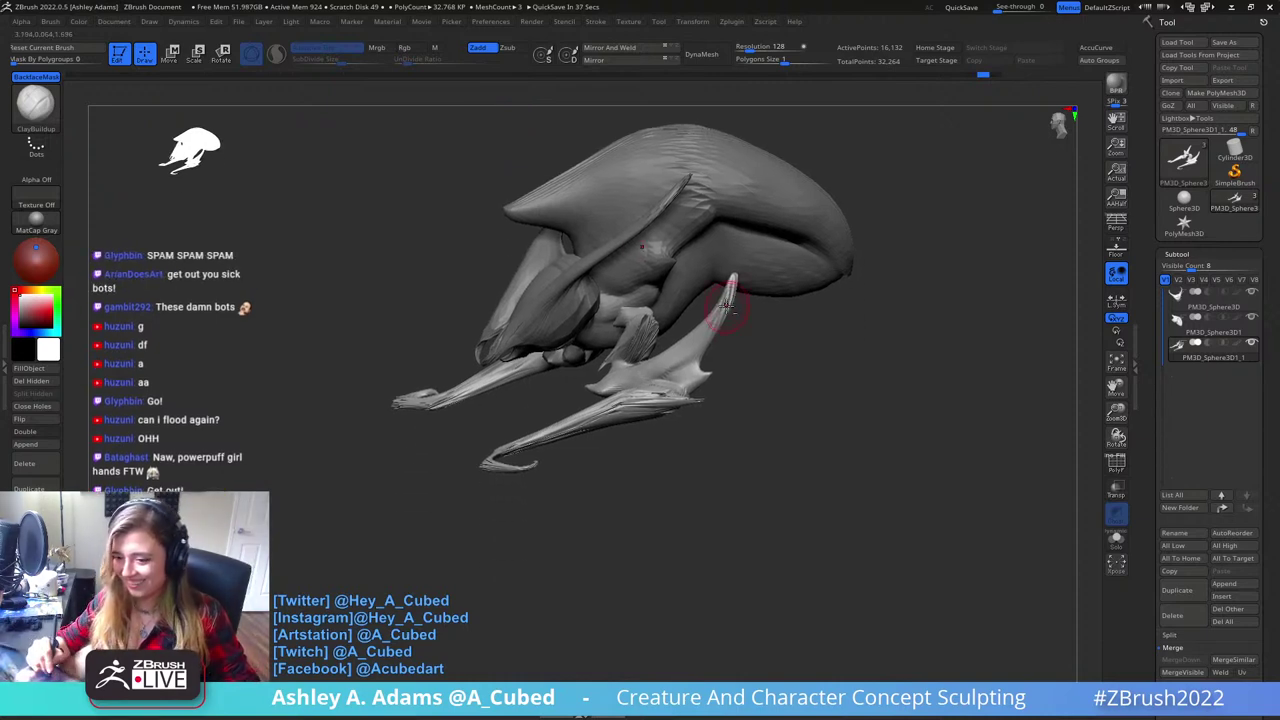
pyautogui.moveTo(727, 308)
pyautogui.keyDown('ctrl'); pyautogui.mouseDown(button='right')
pyautogui.moveTo(735, 273)
pyautogui.moveTo(755, 324)
pyautogui.mouseUp(button='right'); pyautogui.keyUp('ctrl')
pyautogui.moveTo(735, 375); pyautogui.dragTo(747, 325)
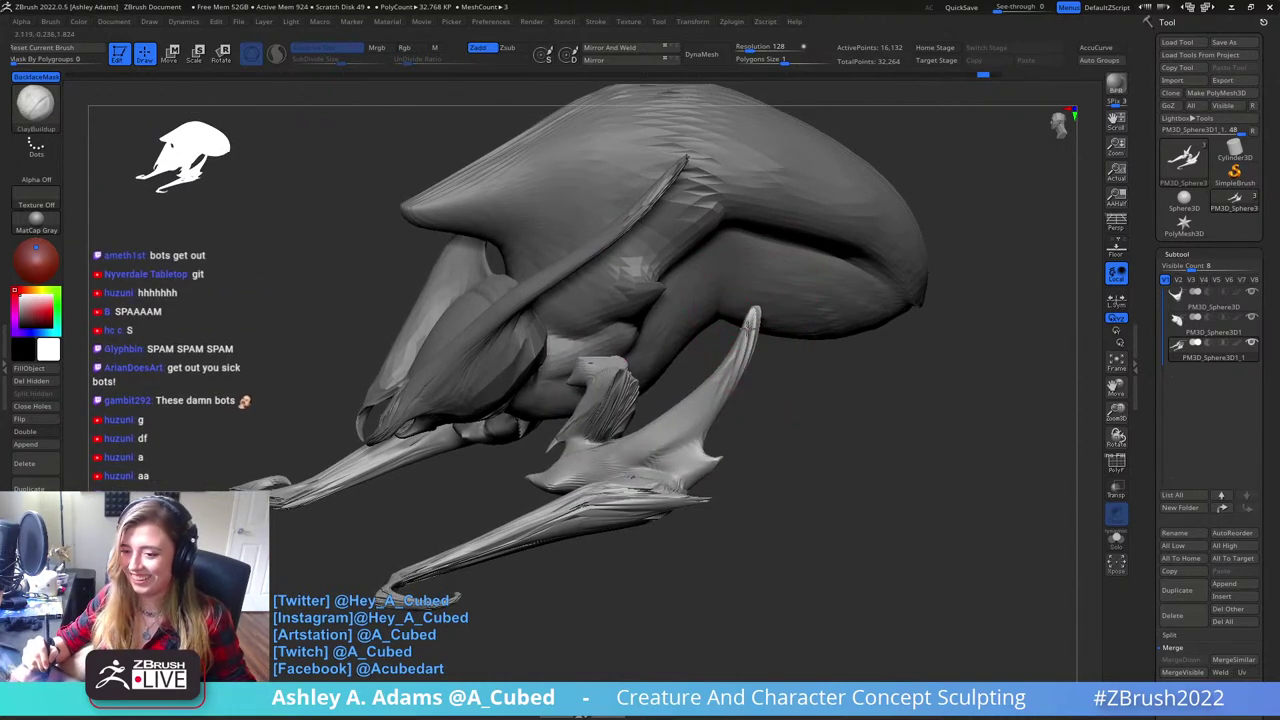
pyautogui.press('space')
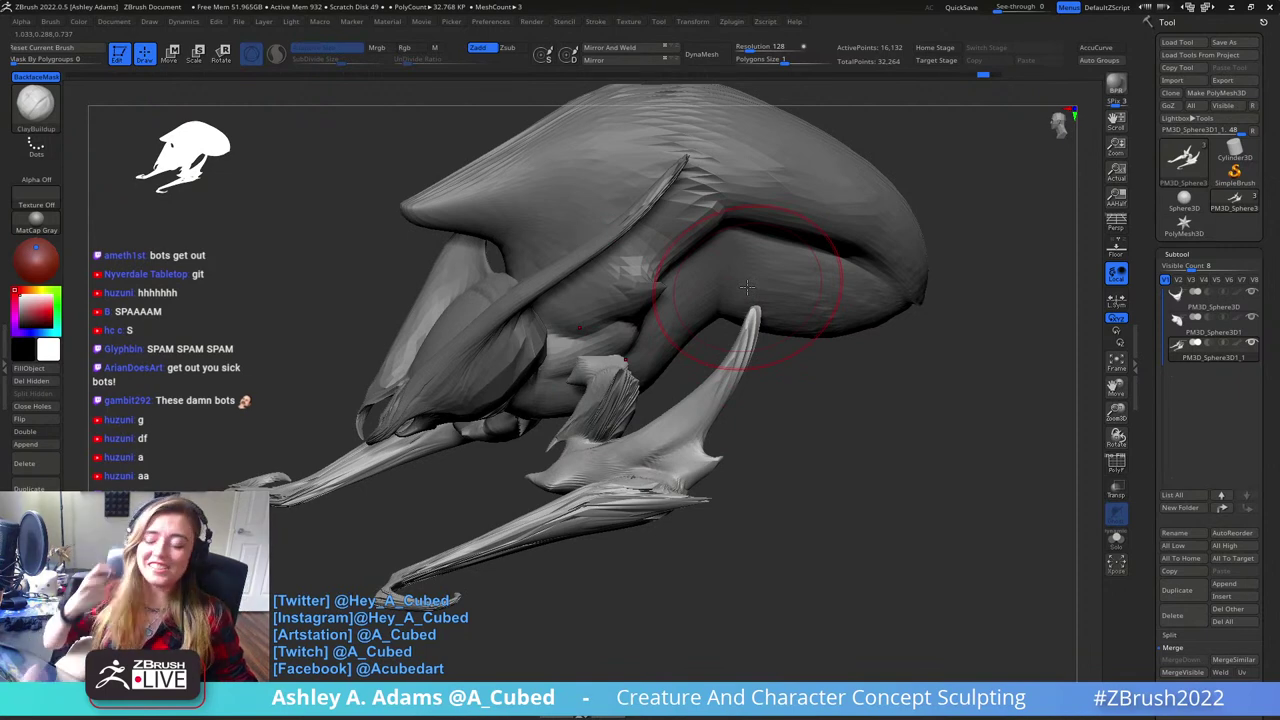
# - Reshape the long spike and its leg segment with SnakeHook
pyautogui.press('b')
pyautogui.press('s')
pyautogui.press('h')
pyautogui.moveTo(750, 290); pyautogui.dragTo(757, 348, button='right')
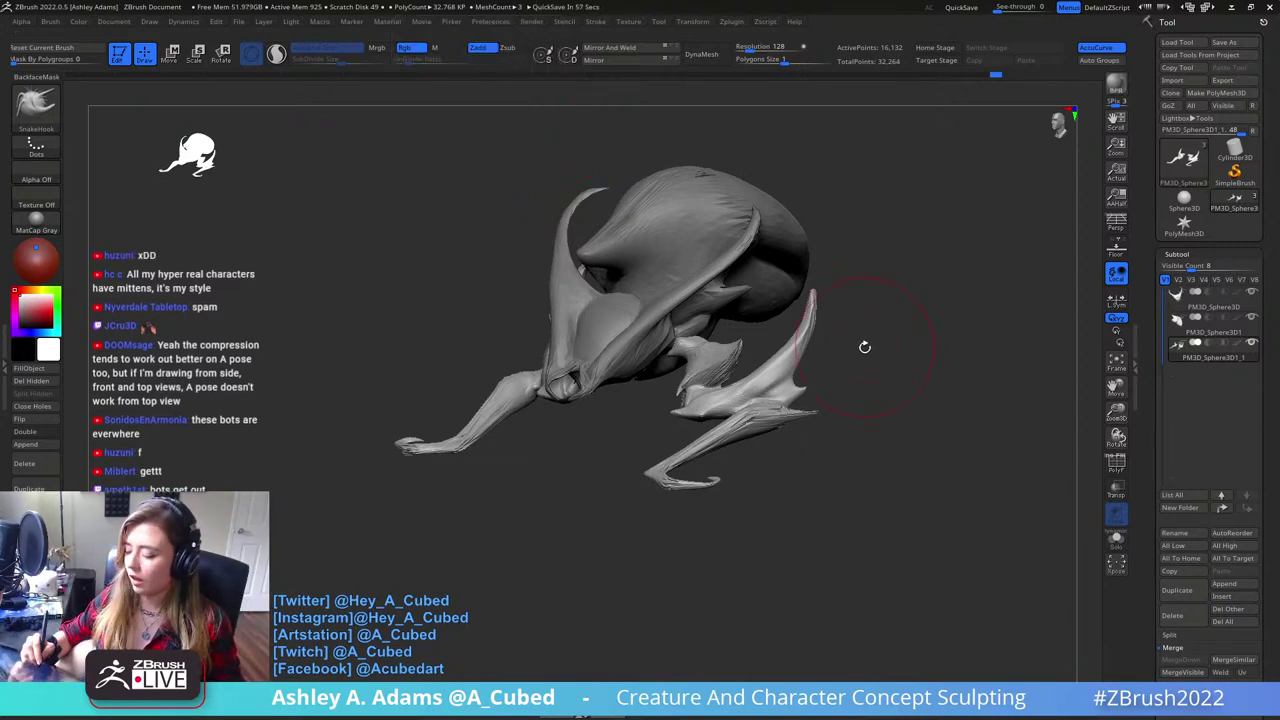
pyautogui.moveTo(865, 347); pyautogui.dragTo(850, 355)
pyautogui.moveTo(769, 373)
pyautogui.mouseDown()
pyautogui.moveTo(790, 510)
pyautogui.moveTo(760, 420)
pyautogui.moveTo(726, 401)
pyautogui.mouseUp()
pyautogui.press('space')
pyautogui.moveTo(735, 430)
pyautogui.mouseDown()
pyautogui.moveTo(700, 378)
pyautogui.moveTo(647, 428)
pyautogui.mouseUp()
# - Thicken the long leg spike along its length with the Inflat brush
pyautogui.press('b')
pyautogui.press('i')
pyautogui.press('n')
pyautogui.moveTo(738, 385)
pyautogui.mouseDown()
pyautogui.moveTo(692, 389)
pyautogui.moveTo(722, 388)
pyautogui.moveTo(812, 308)
pyautogui.moveTo(722, 388)
pyautogui.moveTo(790, 330)
pyautogui.mouseUp()
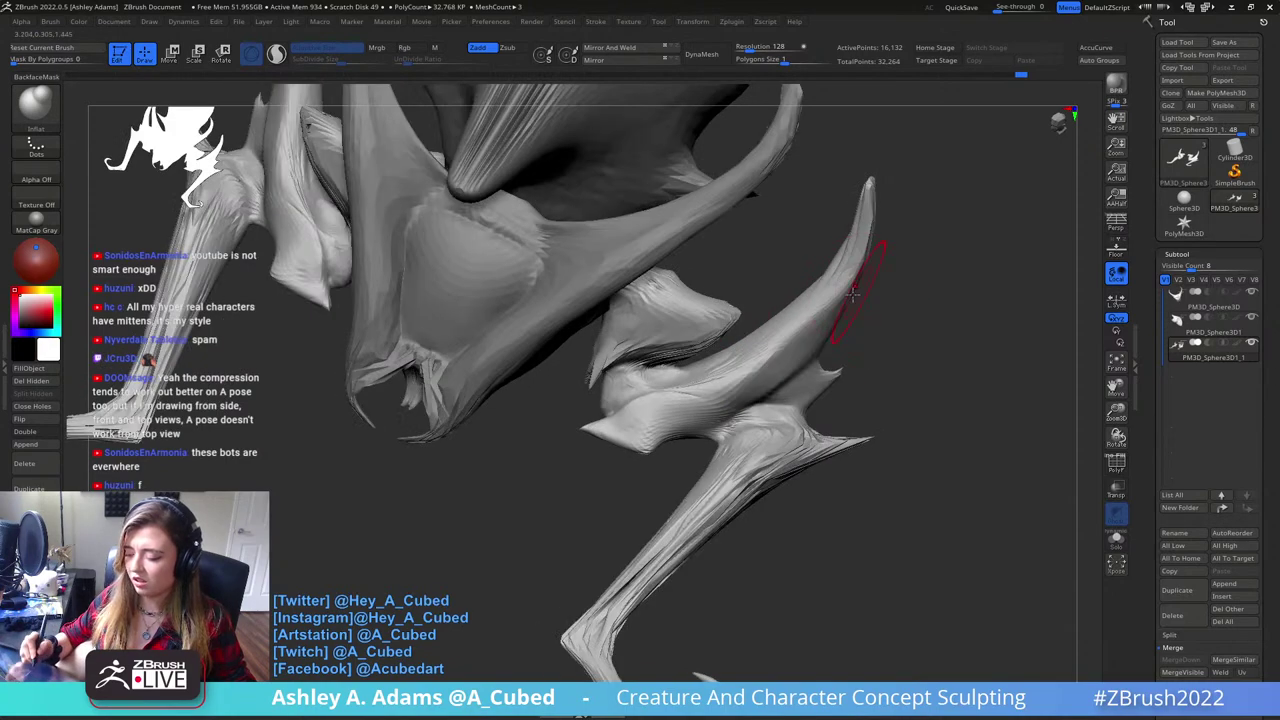
pyautogui.moveTo(880, 260); pyautogui.dragTo(718, 258)
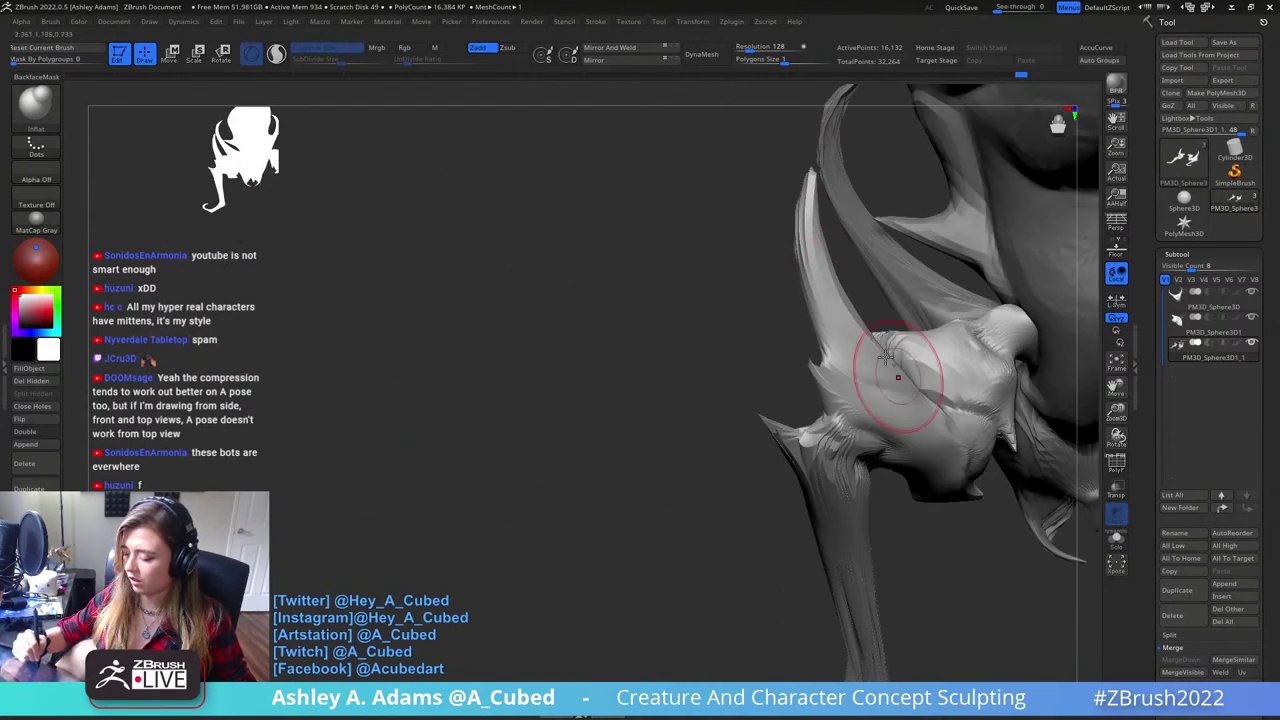
pyautogui.moveTo(886, 357); pyautogui.dragTo(727, 430, button='right')
# - Carve a crease on the leg segment near the base of the long spike with DamStandard, redoing the first attempt
pyautogui.press('b')
pyautogui.press('d')
pyautogui.press('s')
pyautogui.moveTo(750, 342); pyautogui.dragTo(824, 367)
pyautogui.moveTo(811, 341); pyautogui.dragTo(885, 372, button='right')
pyautogui.hotkey('ctrl', 'z')
pyautogui.moveTo(846, 374); pyautogui.dragTo(862, 408)
pyautogui.moveTo(885, 395)
pyautogui.mouseDown(button='right')
pyautogui.moveTo(862, 387)
pyautogui.moveTo(889, 426)
pyautogui.mouseUp(button='right')
# - Build up the leg segment beside the shoulder joint with a ClayBuildup stroke
pyautogui.press('b')
pyautogui.press('c')
pyautogui.press('b')
pyautogui.moveTo(875, 422)
pyautogui.mouseDown()
pyautogui.moveTo(907, 465)
pyautogui.moveTo(909, 429)
pyautogui.mouseUp()
pyautogui.moveTo(909, 429); pyautogui.dragTo(903, 396, button='right')
# - Try a DamStandard crease running from the spike base toward the shoulder joint
pyautogui.press('b')
pyautogui.press('d')
pyautogui.press('s')
pyautogui.moveTo(843, 367); pyautogui.dragTo(918, 405)
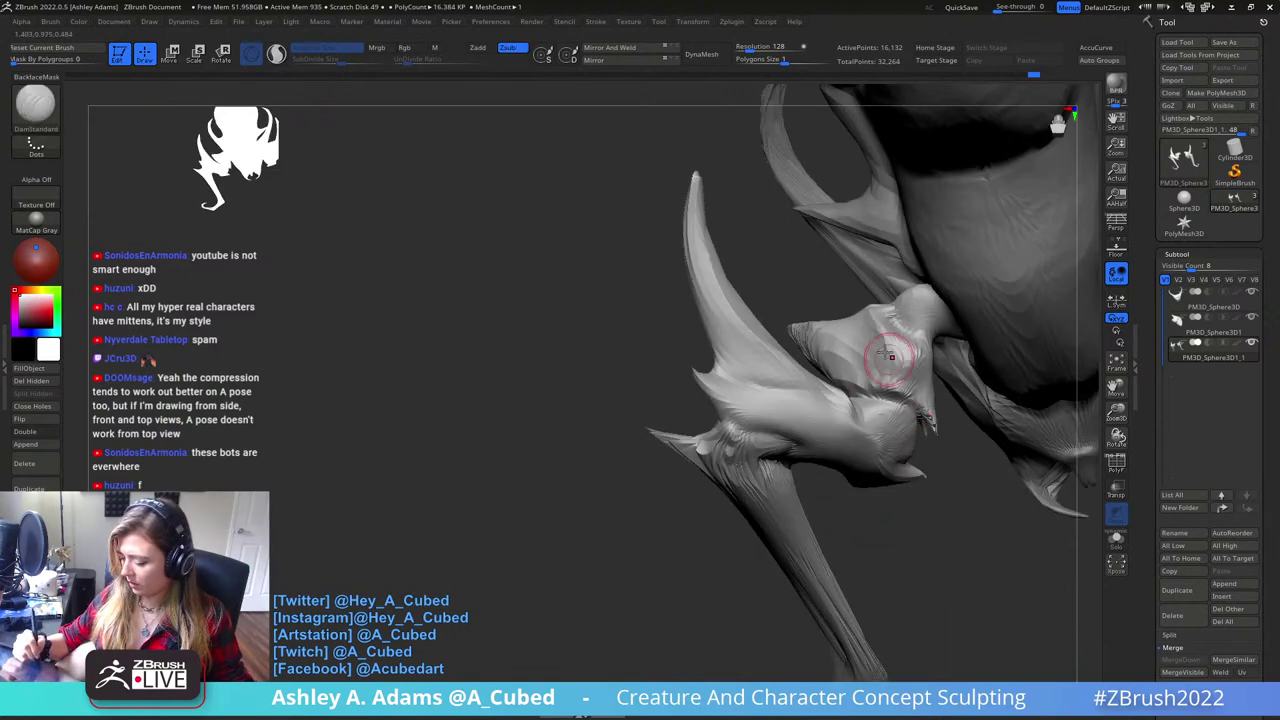
pyautogui.hotkey('ctrl', 'z')
# - Undo the last stroke on the shoulder segment and build up the shoulder fin with ClayBuildup
pyautogui.press('b')
pyautogui.press('c')
pyautogui.press('b')
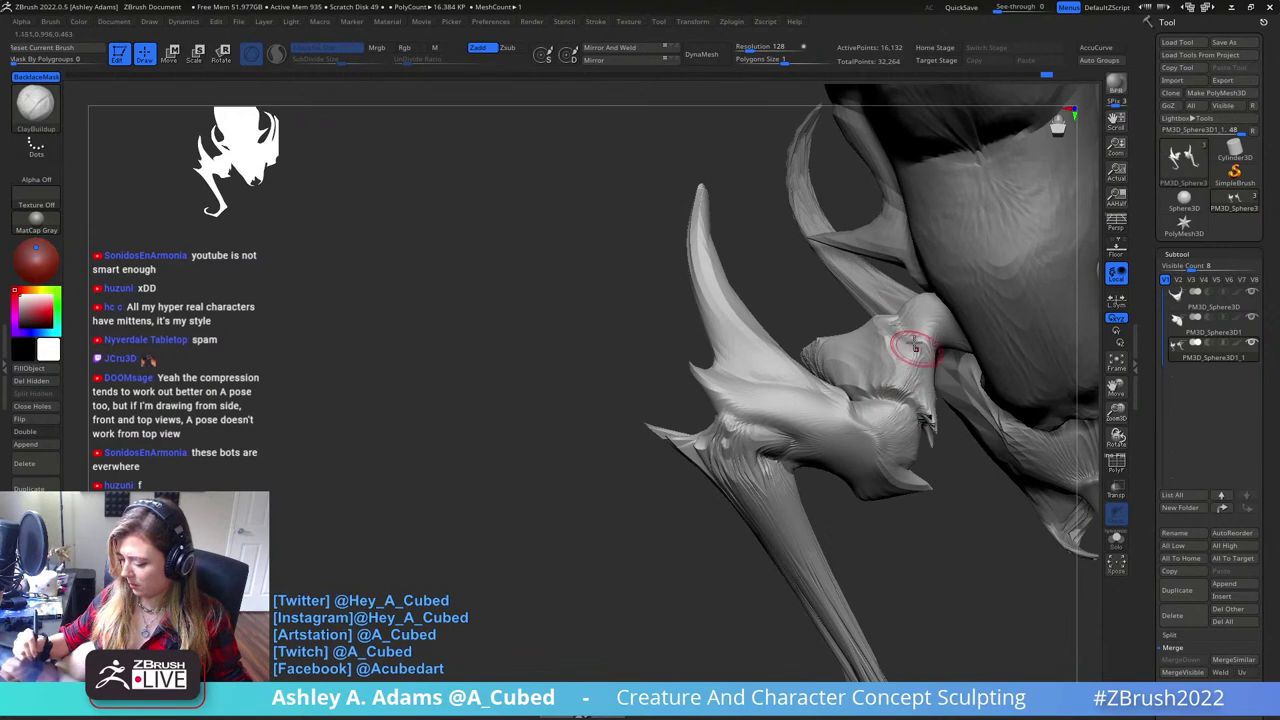
pyautogui.hotkey('ctrl', 'z')
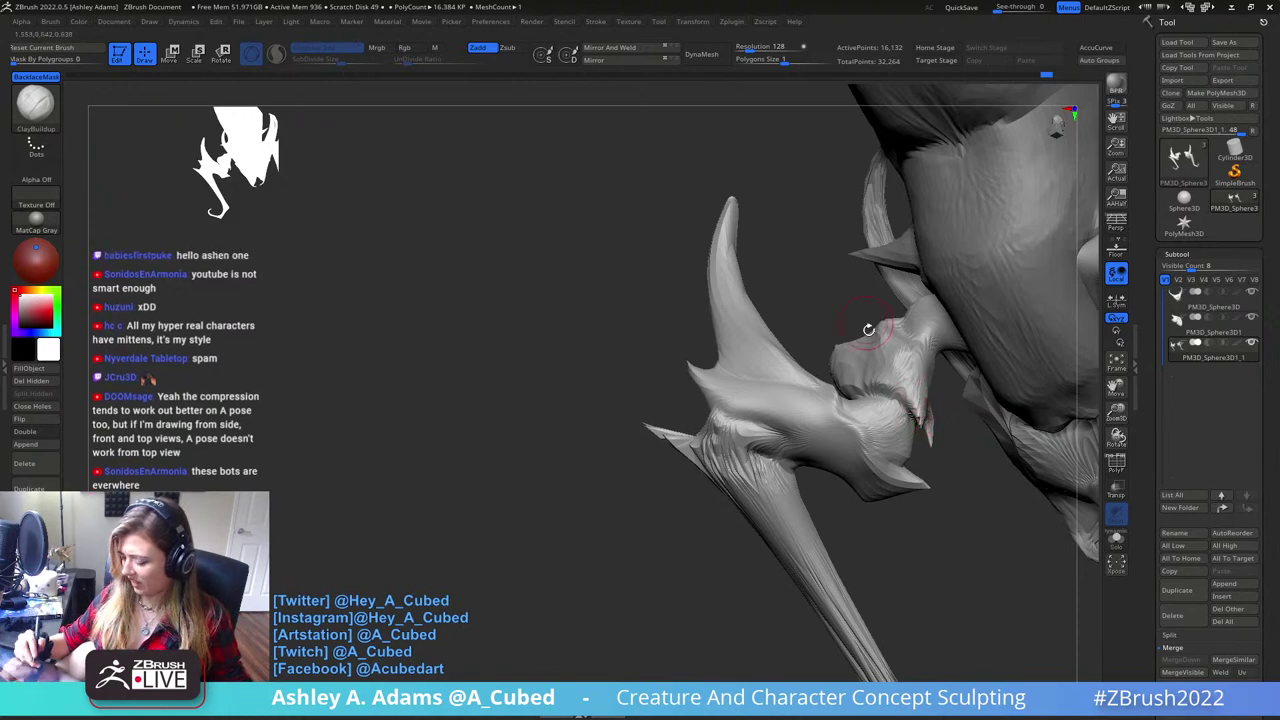
pyautogui.moveTo(869, 330)
pyautogui.mouseDown()
pyautogui.moveTo(917, 430)
pyautogui.moveTo(880, 350)
pyautogui.moveTo(834, 330)
pyautogui.moveTo(855, 338)
pyautogui.moveTo(777, 366)
pyautogui.mouseUp()
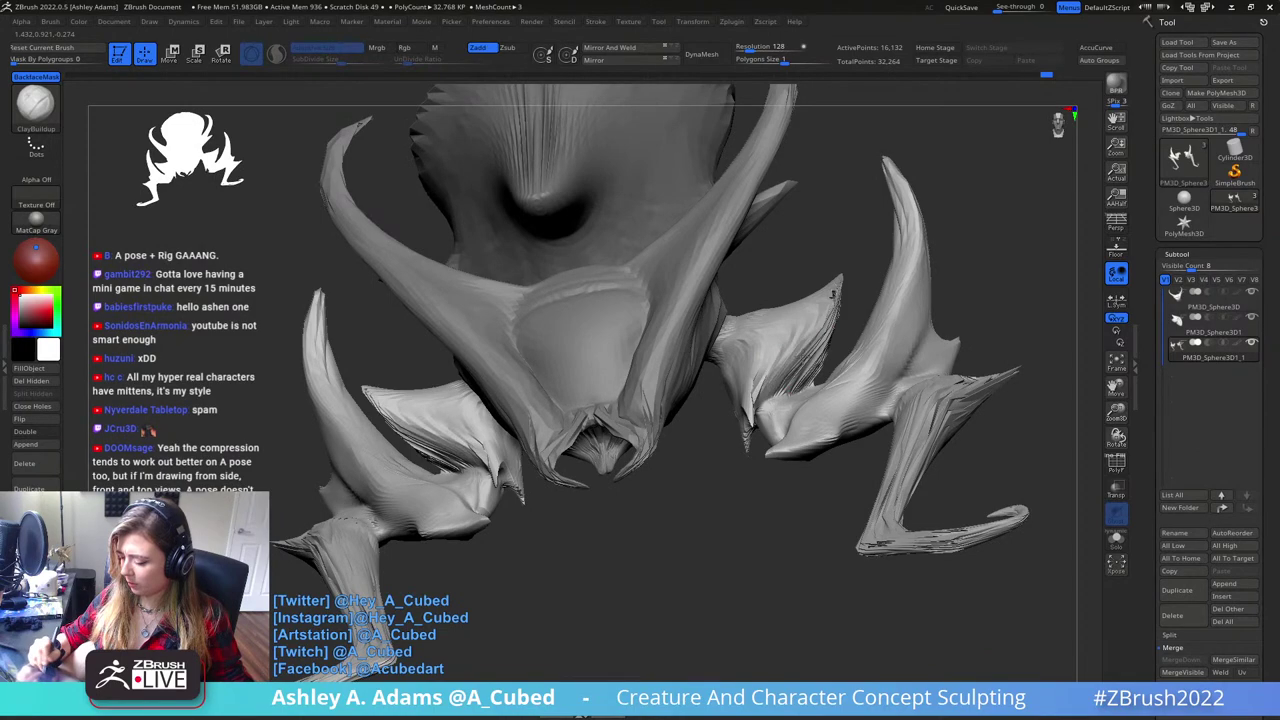
pyautogui.moveTo(790, 335)
pyautogui.mouseDown()
pyautogui.moveTo(813, 291)
pyautogui.moveTo(805, 316)
pyautogui.mouseUp()
# - Carve grooves down the shoulder fin and near its tip with DamStandard
pyautogui.press('b')
pyautogui.press('d')
pyautogui.press('s')
pyautogui.moveTo(745, 355)
pyautogui.mouseDown()
pyautogui.moveTo(775, 290)
pyautogui.moveTo(762, 302)
pyautogui.moveTo(764, 452)
pyautogui.mouseUp()
pyautogui.moveTo(800, 286); pyautogui.dragTo(786, 296)
# - Build up the back of the upper leg segments with ClayBuildup
pyautogui.press('b')
pyautogui.press('c')
pyautogui.press('b')
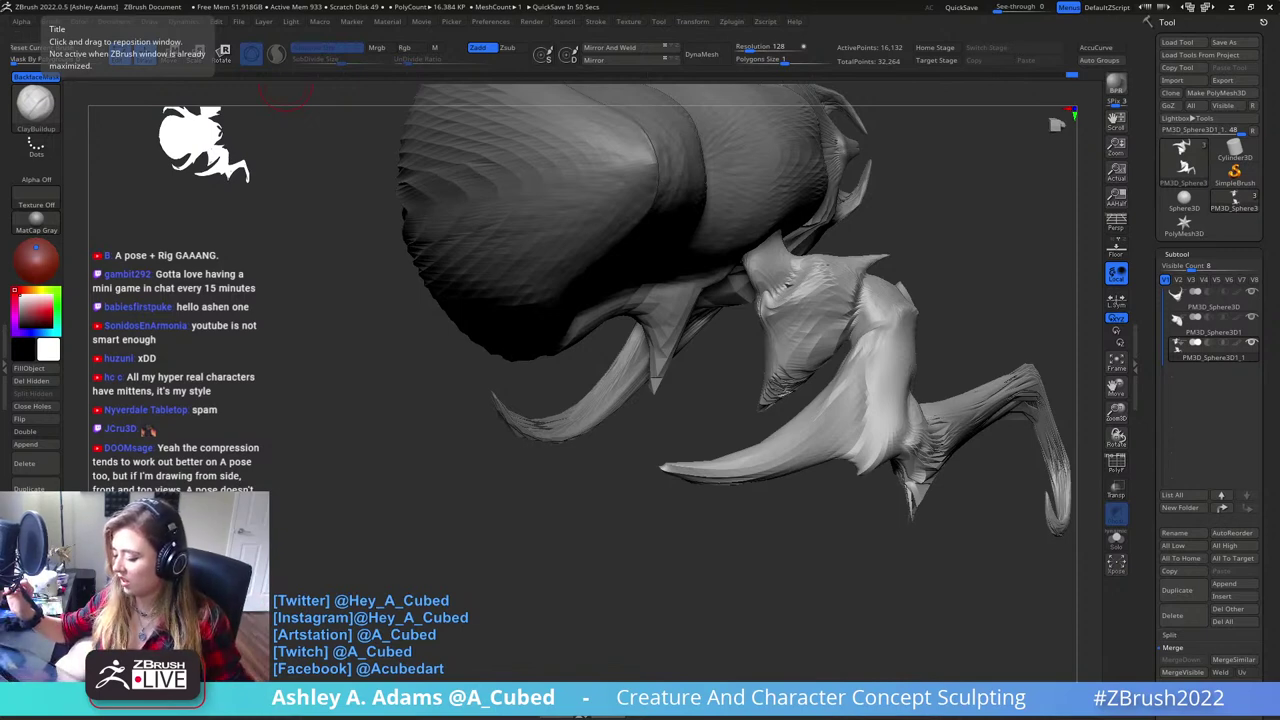
pyautogui.moveTo(947, 321)
pyautogui.mouseDown()
pyautogui.moveTo(834, 289)
pyautogui.moveTo(938, 172)
pyautogui.moveTo(866, 277)
pyautogui.mouseUp()
pyautogui.moveTo(889, 360); pyautogui.dragTo(794, 331)
pyautogui.press('space')
pyautogui.moveTo(738, 410)
pyautogui.mouseDown()
pyautogui.moveTo(802, 348)
pyautogui.moveTo(738, 338)
pyautogui.mouseUp()
# - Switch to the body subtool and try pulling the shell's pointed front tip with SnakeHook
pyautogui.press('b')
pyautogui.press('s')
pyautogui.press('h')
pyautogui.press('s')
pyautogui.keyDown('alt'); pyautogui.click(775, 259); pyautogui.keyUp('alt')
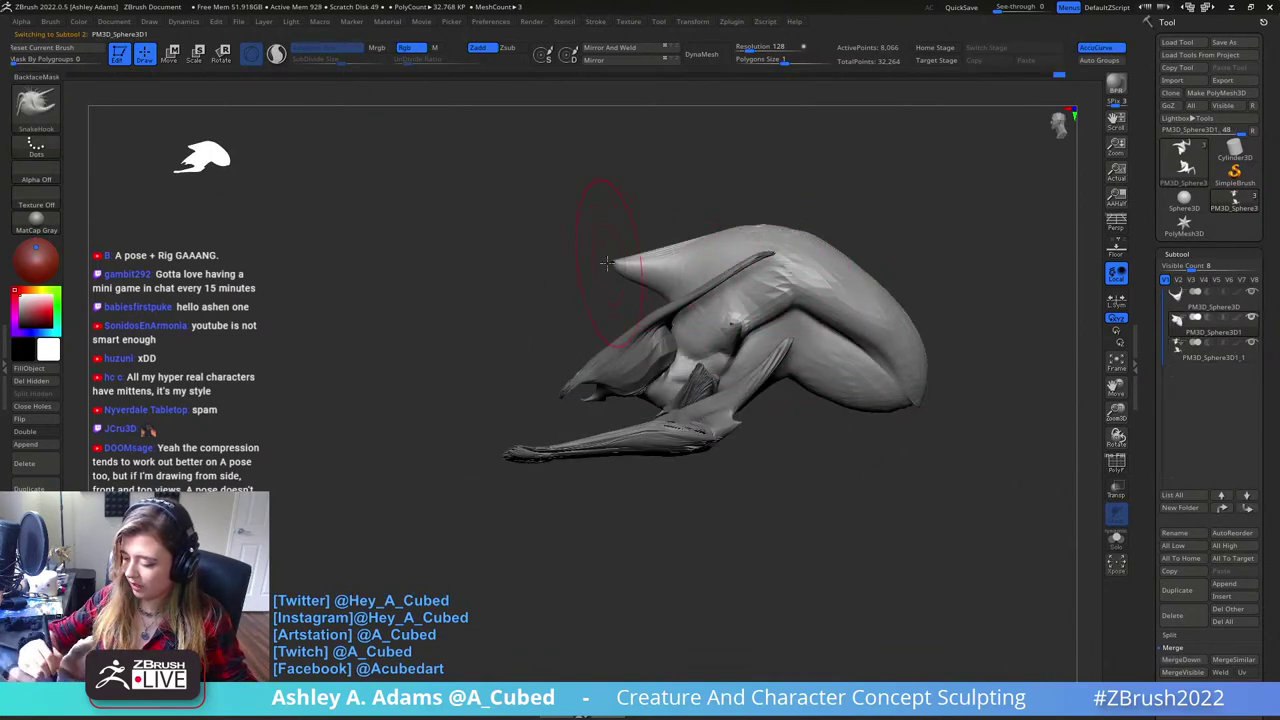
pyautogui.moveTo(606, 257); pyautogui.dragTo(583, 228)
pyautogui.hotkey('ctrl', 'z')
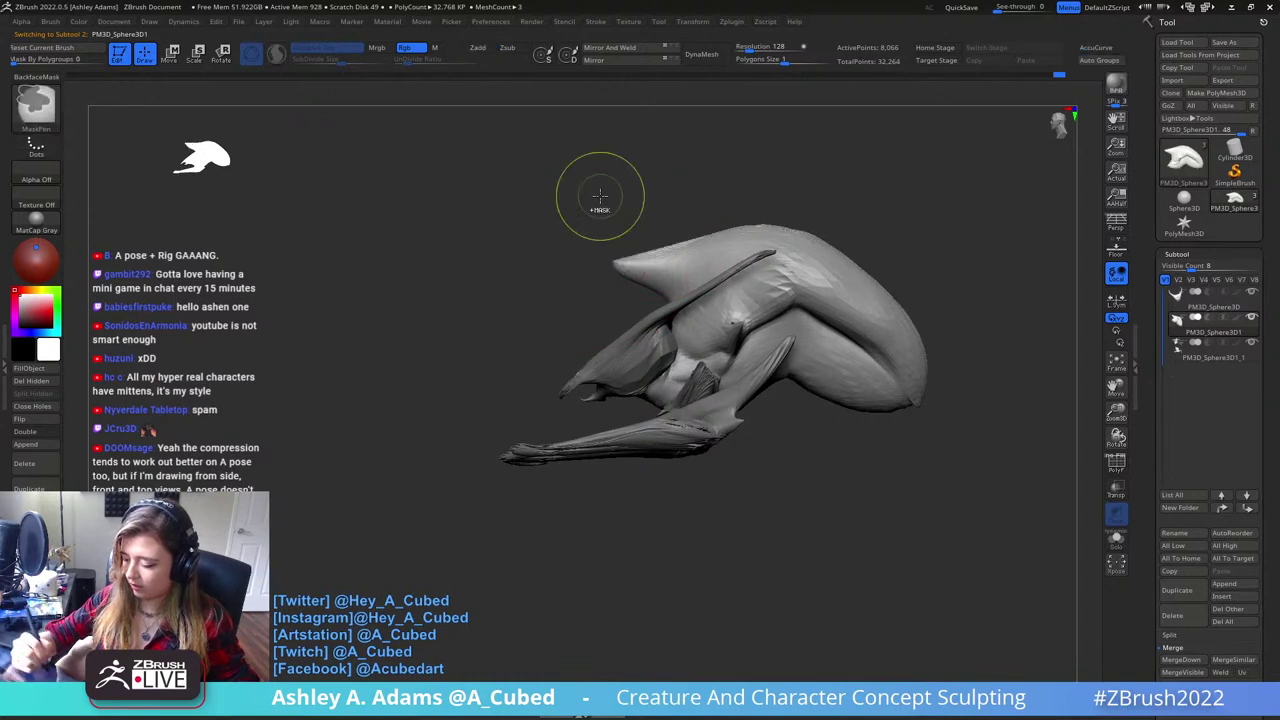
# - Isolate the body subtool and mask its belly with MaskPen
pyautogui.moveTo(794, 316); pyautogui.dragTo(782, 316, button='right')
pyautogui.moveTo(817, 252); pyautogui.dragTo(830, 252)
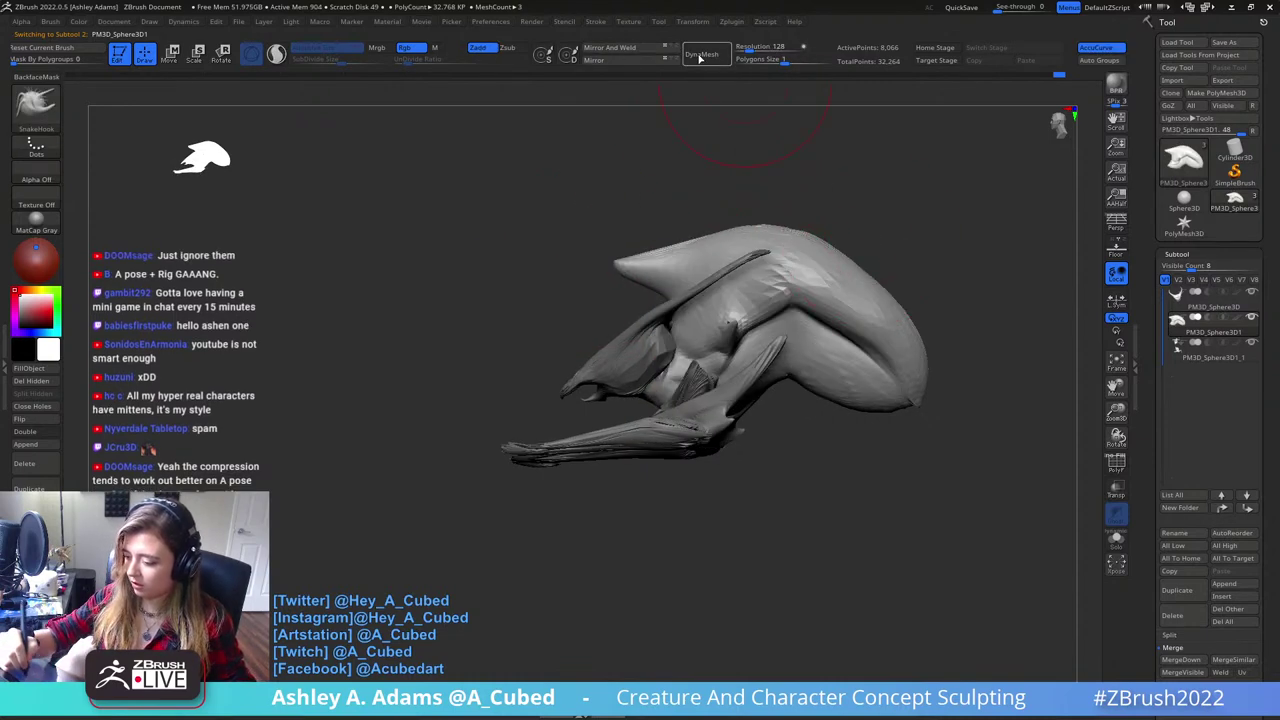
pyautogui.click(1117, 540)
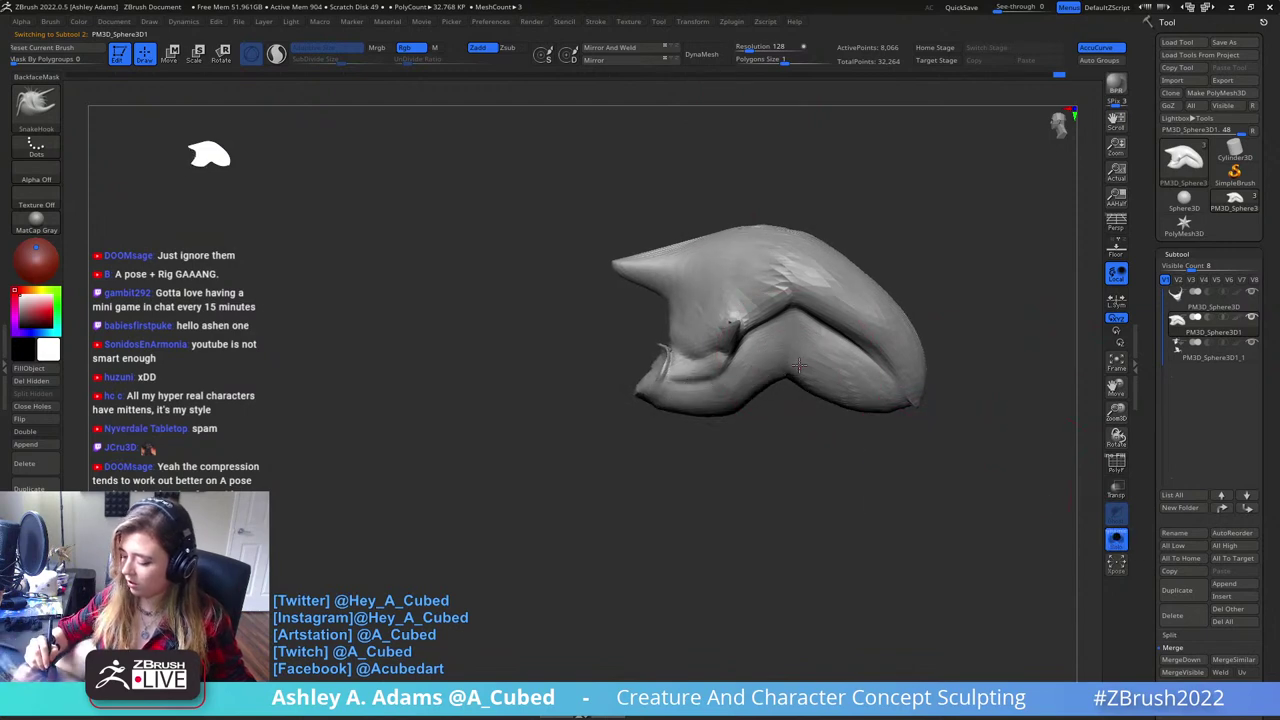
pyautogui.moveTo(674, 352)
pyautogui.mouseDown(button='right')
pyautogui.moveTo(681, 410)
pyautogui.moveTo(651, 400)
pyautogui.mouseUp(button='right')
pyautogui.keyDown('ctrl'); pyautogui.moveTo(651, 400); pyautogui.dragTo(724, 408); pyautogui.keyUp('ctrl')
pyautogui.moveTo(724, 408); pyautogui.dragTo(701, 339, button='right')
pyautogui.press('ctrl')
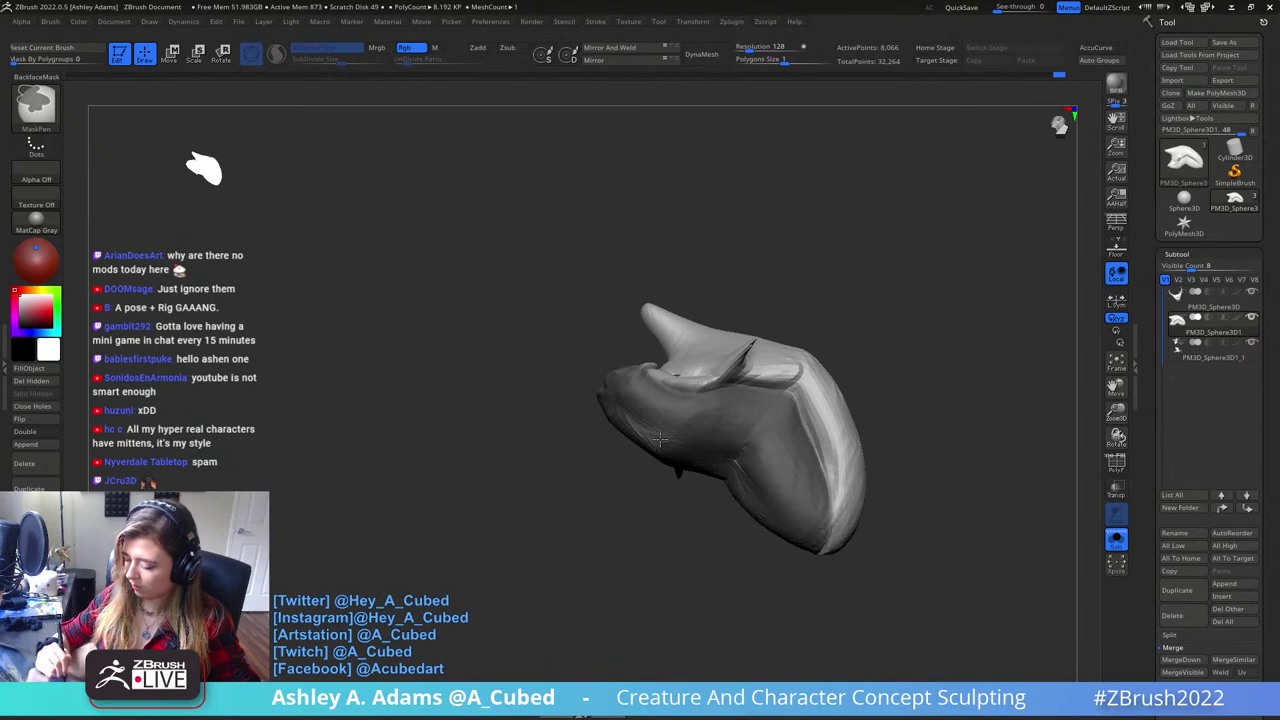
# - Try extending the belly mask along the rear edge of the body, undoing the strokes
pyautogui.moveTo(820, 412); pyautogui.dragTo(850, 422)
pyautogui.hotkey('ctrl', 'z')
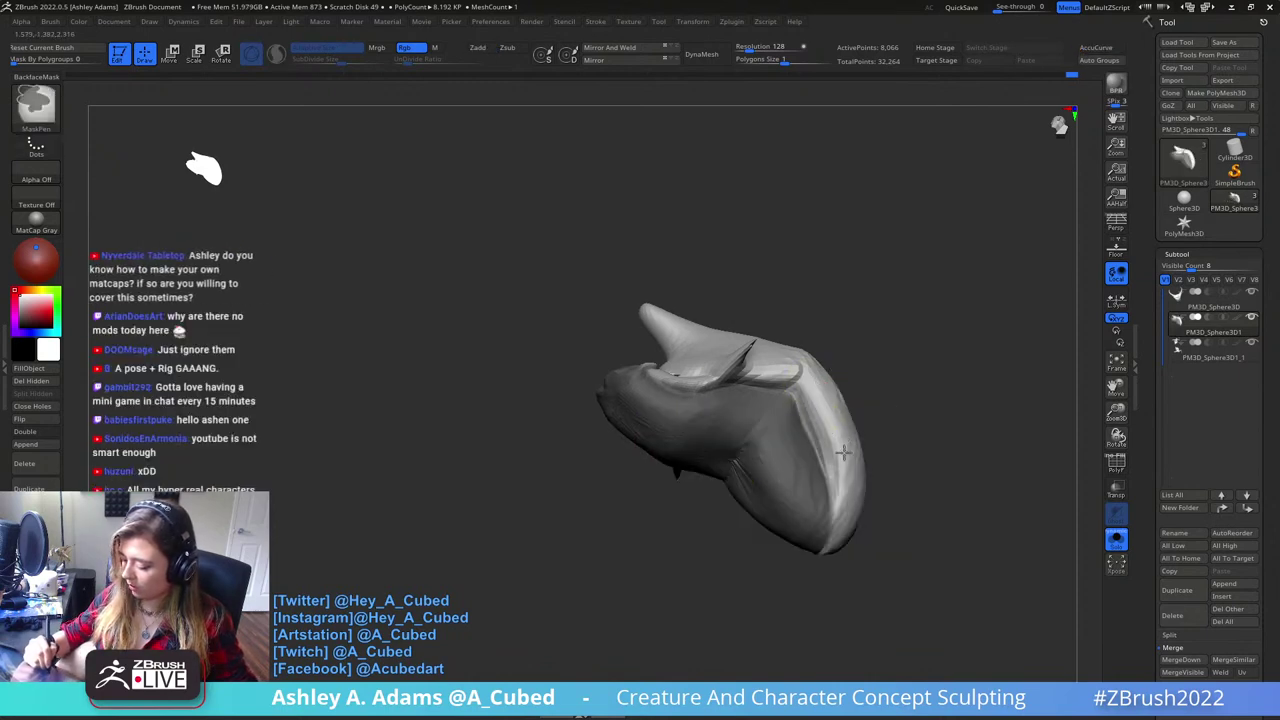
pyautogui.moveTo(846, 562); pyautogui.dragTo(809, 423)
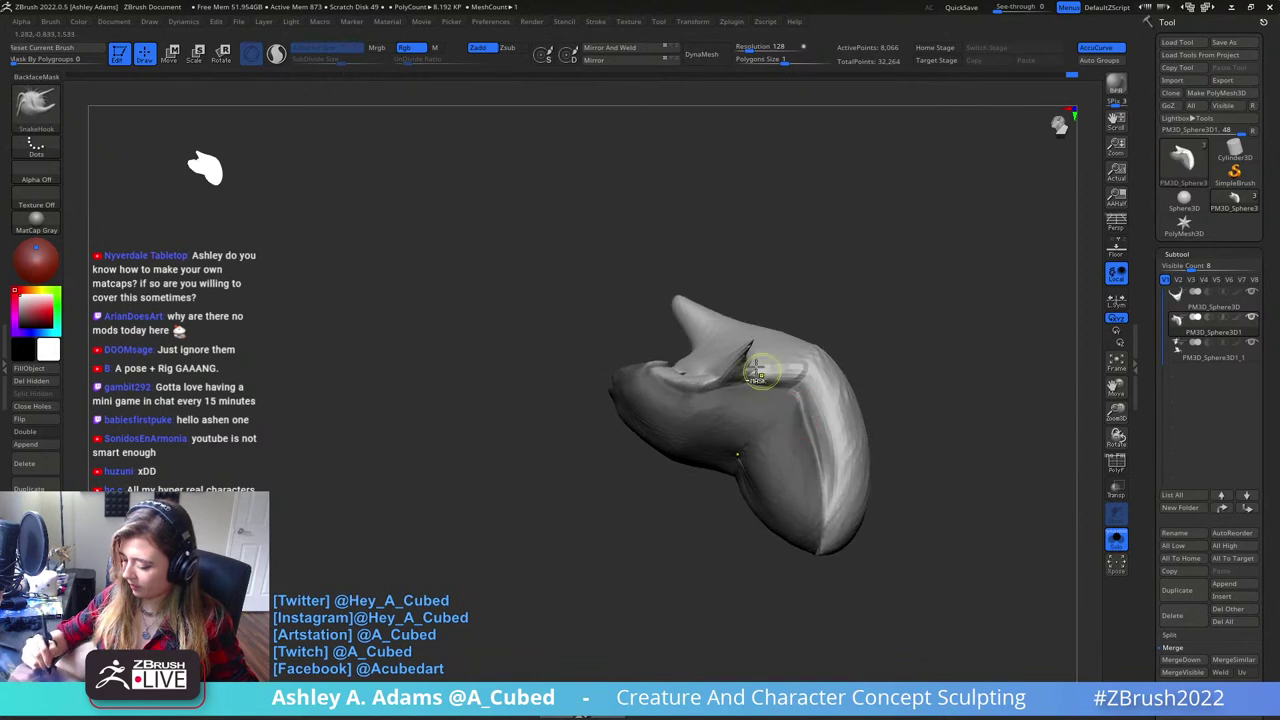
pyautogui.hotkey('ctrl', 'z')
pyautogui.hotkey('ctrl', 'z')
pyautogui.hotkey('ctrl', 'z')
pyautogui.hotkey('ctrl', 'z')
pyautogui.hotkey('ctrl', 'z')
pyautogui.hotkey('ctrl', 'z')
pyautogui.hotkey('ctrl', 'z')
pyautogui.hotkey('ctrl', 'z')
pyautogui.hotkey('ctrl', 'z')
pyautogui.hotkey('ctrl', 'z')
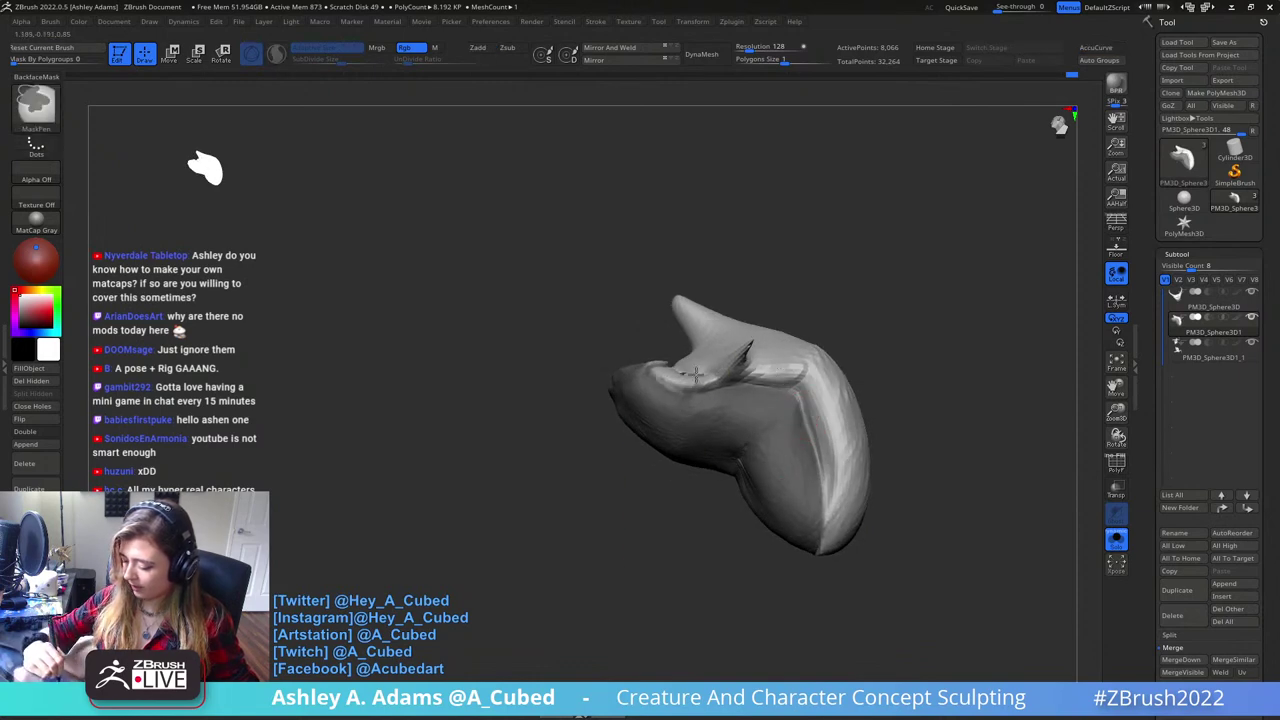
# - Finish the mask on the body, split the masked points into their own subtool, and show all subtools again
pyautogui.moveTo(845, 565)
pyautogui.mouseDown()
pyautogui.moveTo(857, 348)
pyautogui.moveTo(831, 403)
pyautogui.moveTo(805, 592)
pyautogui.moveTo(794, 520)
pyautogui.moveTo(690, 418)
pyautogui.mouseUp()
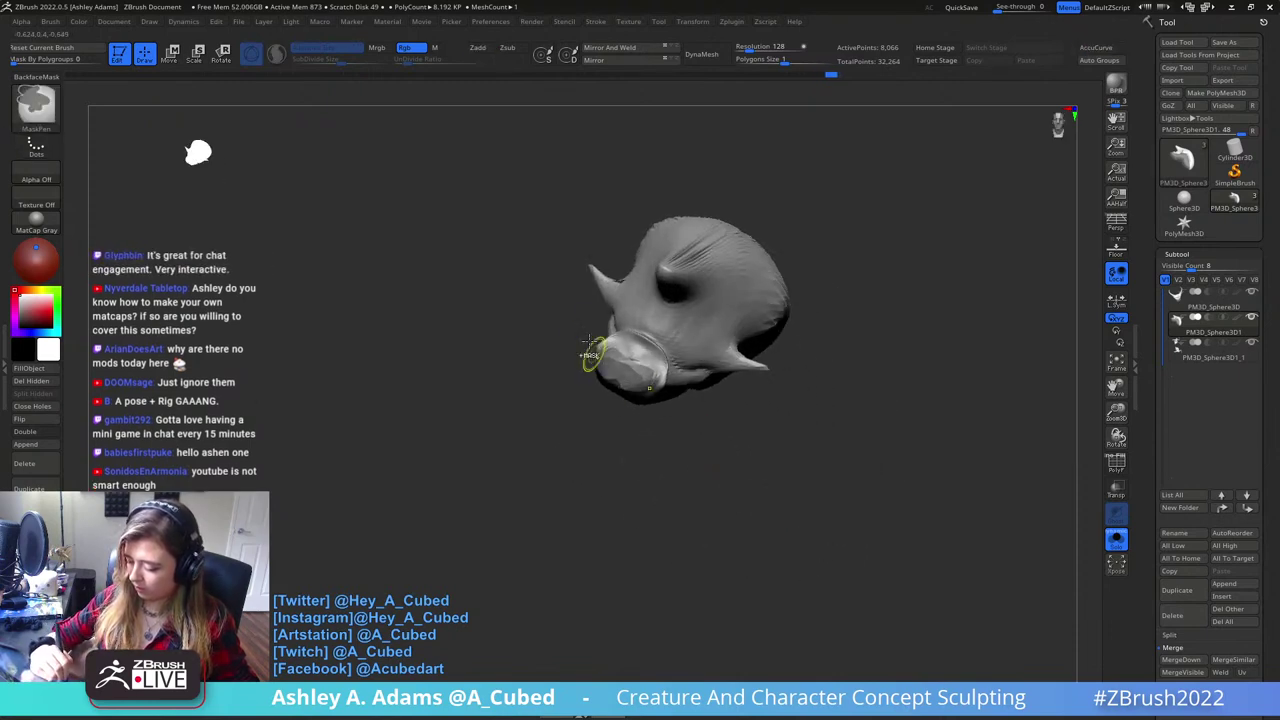
pyautogui.click(1182, 635)
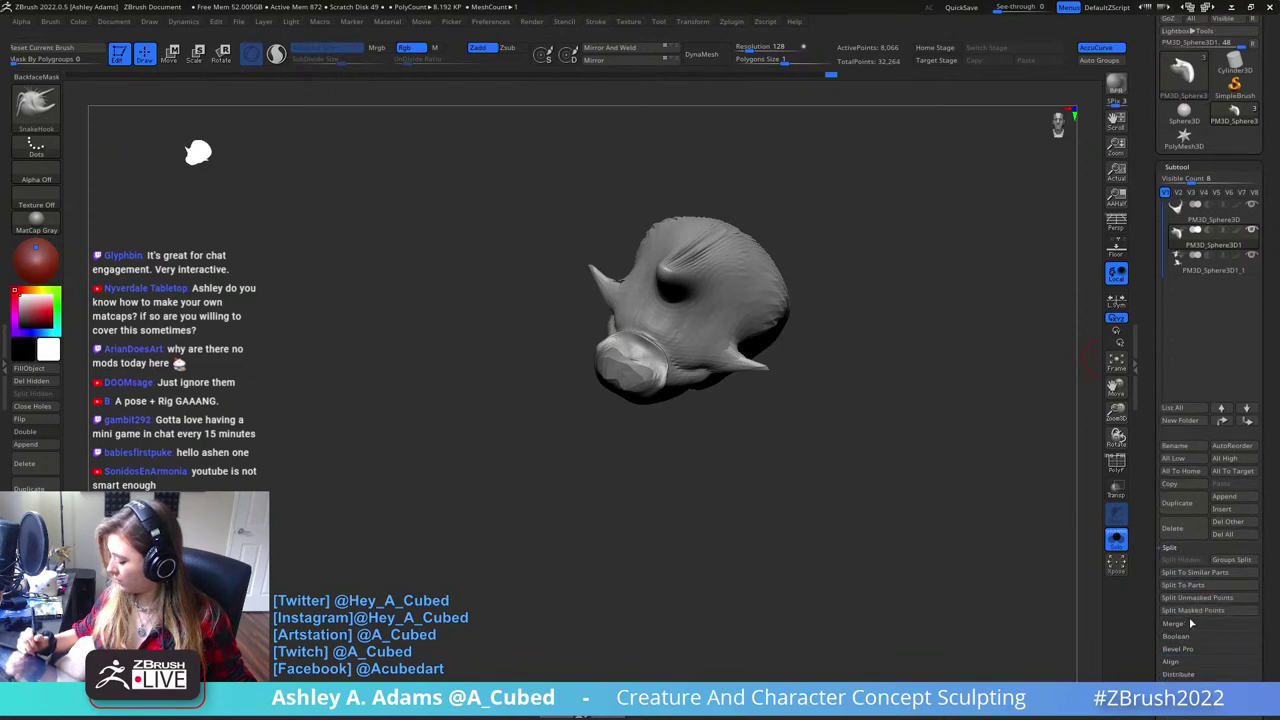
pyautogui.click(1192, 611)
pyautogui.click(1116, 540)
pyautogui.moveTo(977, 503); pyautogui.dragTo(905, 440)
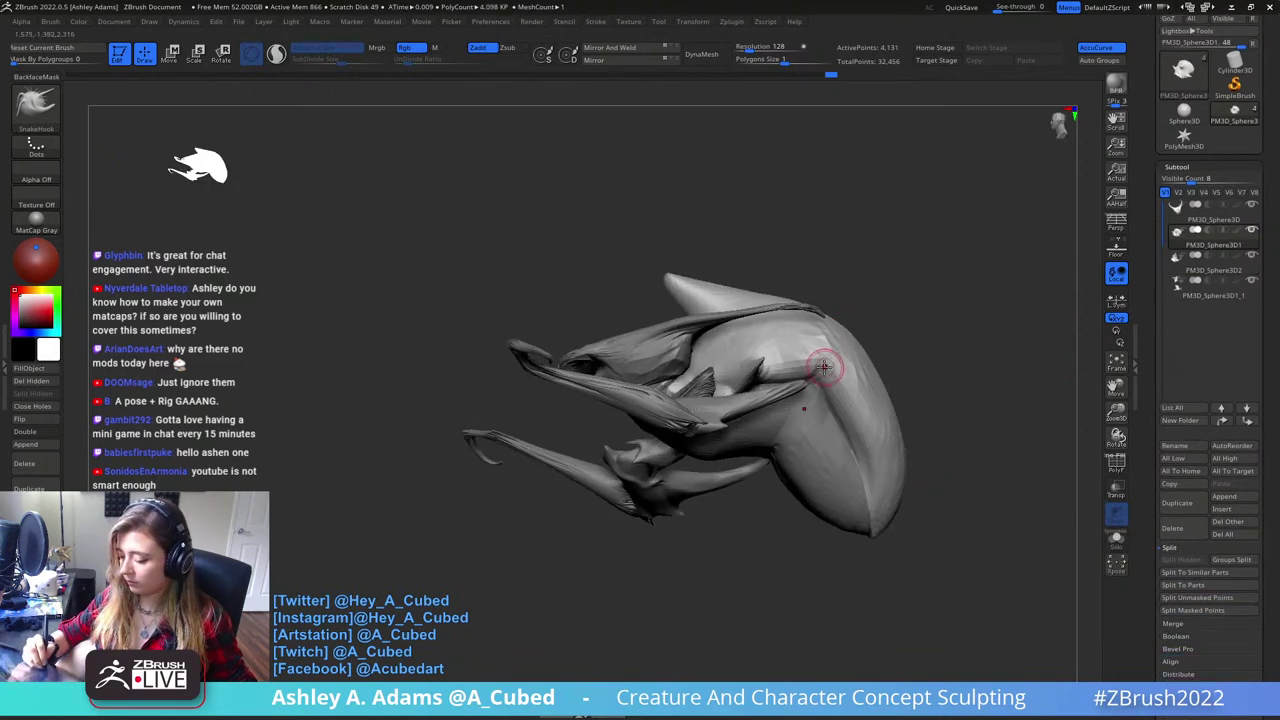
# - Close the holes on both split body pieces, the shell and the belly
pyautogui.keyDown('alt'); pyautogui.moveTo(867, 302); pyautogui.dragTo(744, 293); pyautogui.keyUp('alt')
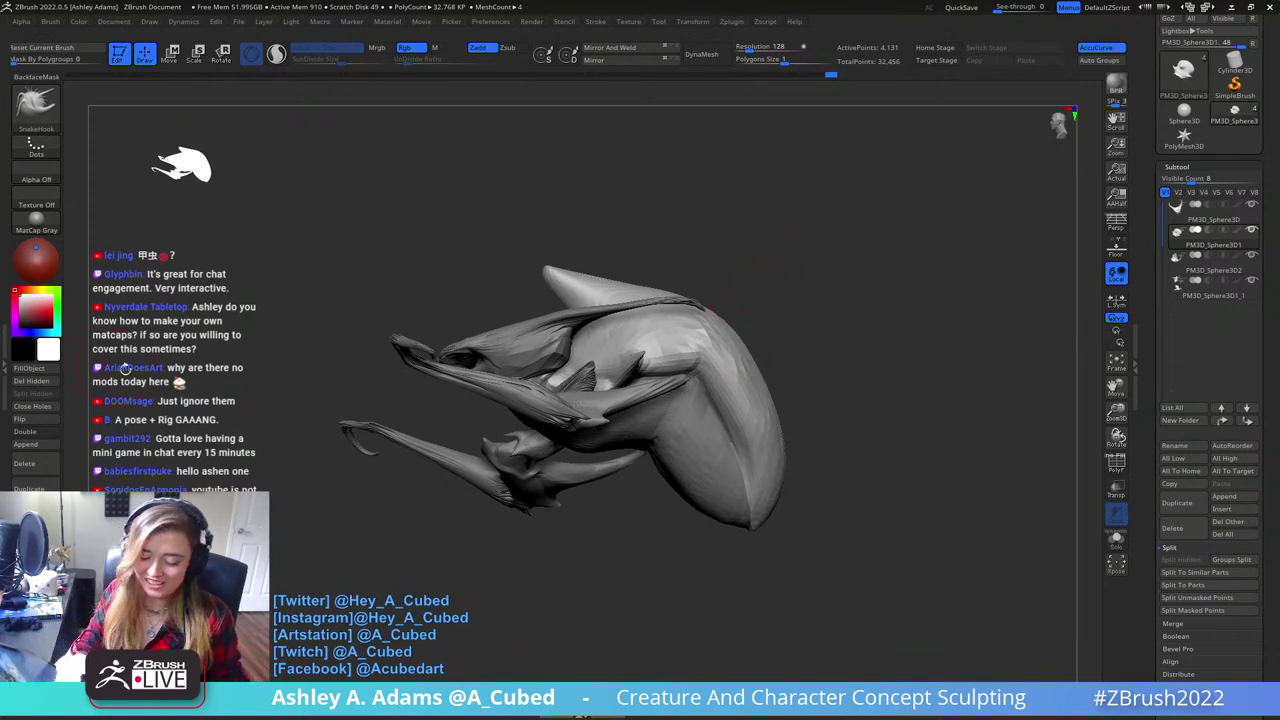
pyautogui.keyDown('ctrl'); pyautogui.moveTo(709, 293); pyautogui.dragTo(632, 303, button='right'); pyautogui.keyUp('ctrl')
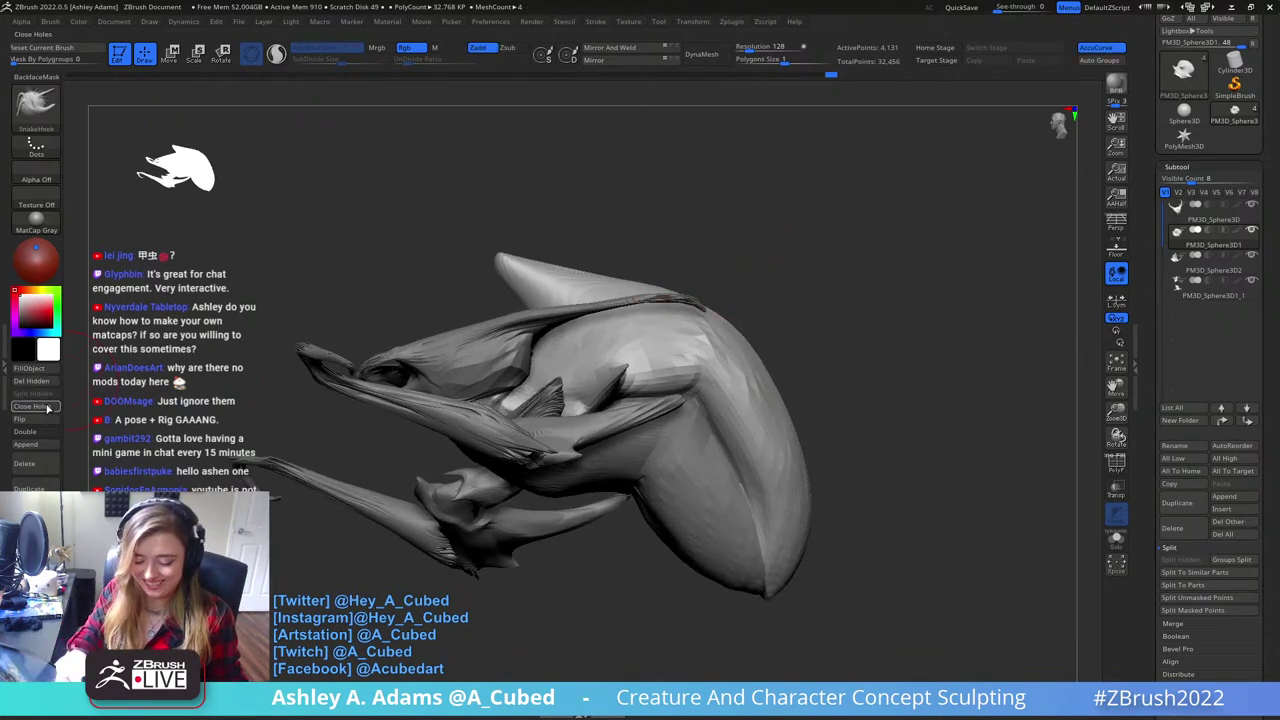
pyautogui.click(48, 408)
pyautogui.keyDown('alt'); pyautogui.click(697, 453); pyautogui.keyUp('alt')
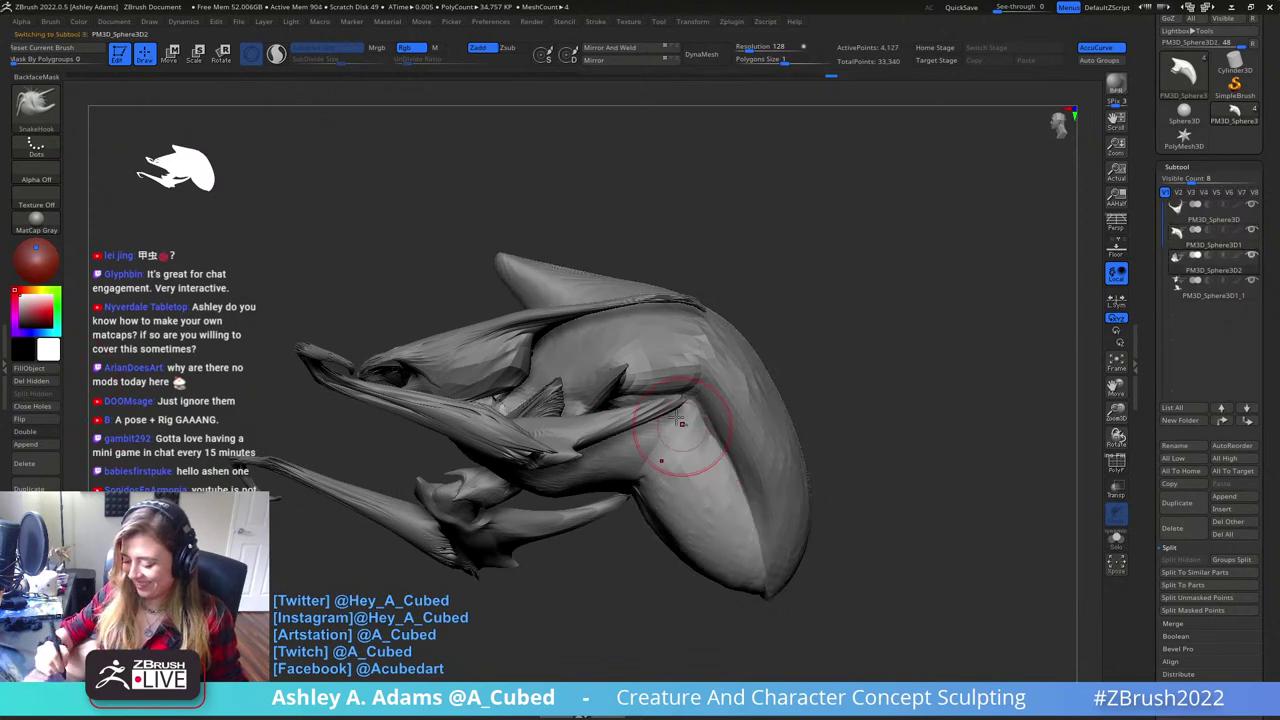
pyautogui.click(42, 407)
# - Smooth the belly piece along its seam with the shell
pyautogui.moveTo(692, 378); pyautogui.dragTo(720, 481, button='right')
pyautogui.keyDown('shift'); pyautogui.moveTo(648, 391); pyautogui.dragTo(641, 393); pyautogui.keyUp('shift')
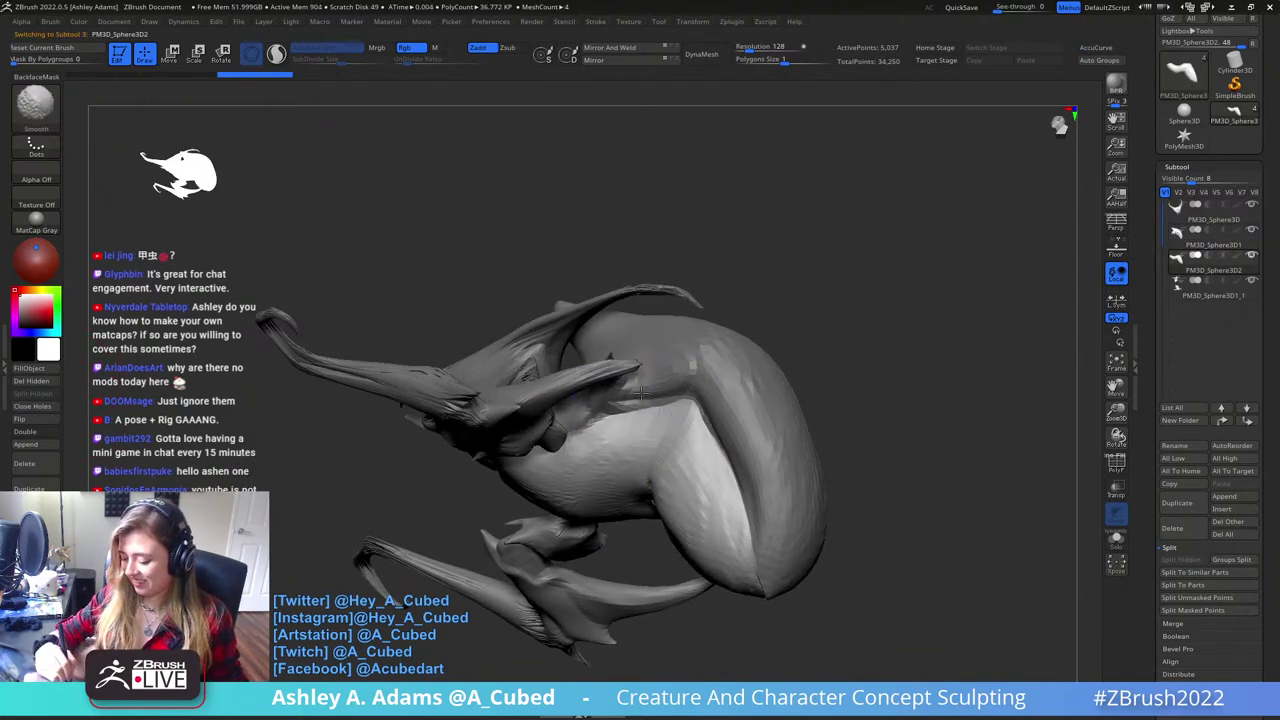
pyautogui.moveTo(771, 514); pyautogui.dragTo(777, 510, button='right')
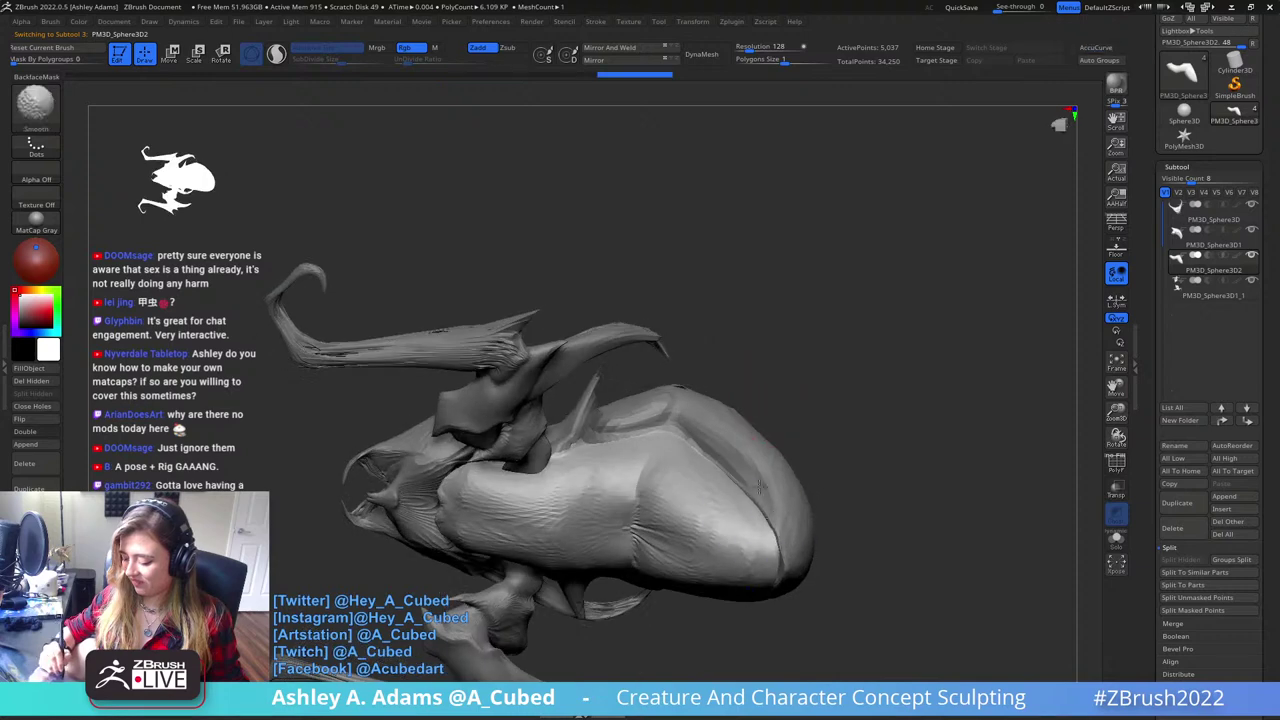
pyautogui.moveTo(771, 457)
pyautogui.mouseDown(button='right')
pyautogui.moveTo(749, 471)
pyautogui.moveTo(767, 437)
pyautogui.moveTo(737, 471)
pyautogui.mouseUp(button='right')
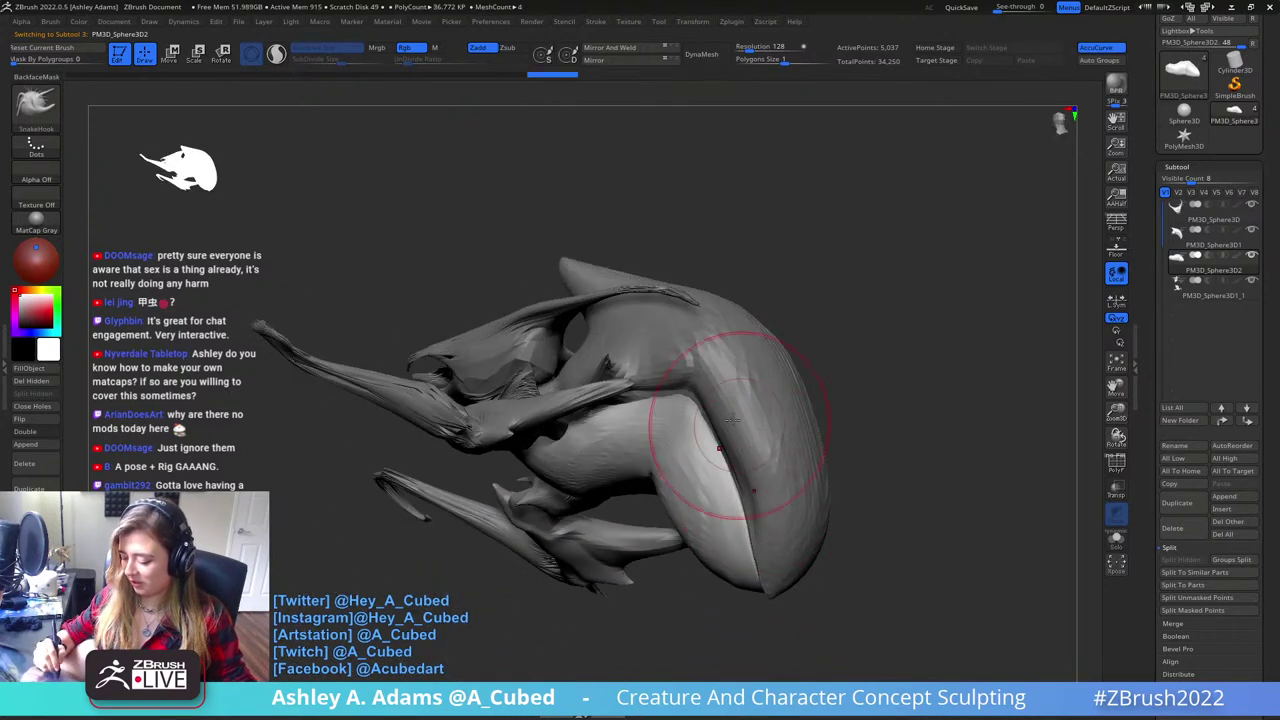
# - Reshape the belly piece from the side and underneath with SnakeHook so it fits against the shell
pyautogui.moveTo(695, 375)
pyautogui.mouseDown(button='right')
pyautogui.moveTo(645, 425)
pyautogui.moveTo(605, 415)
pyautogui.moveTo(583, 289)
pyautogui.mouseUp(button='right')
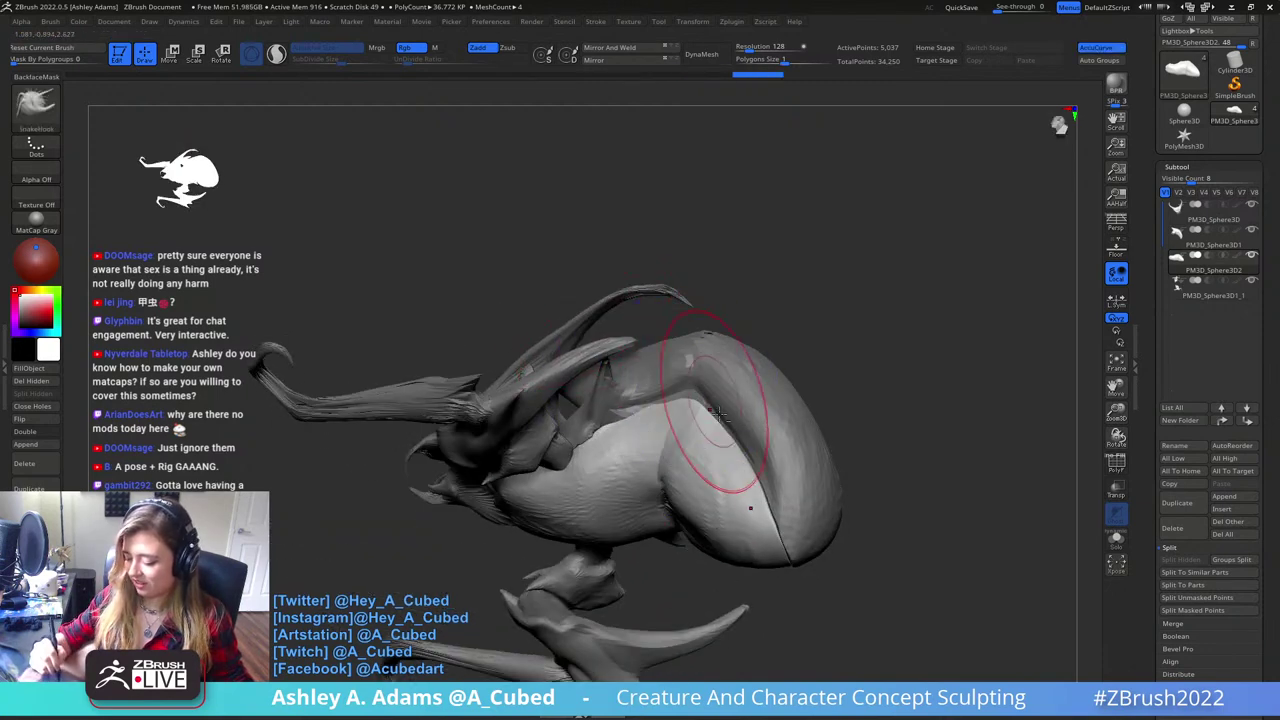
pyautogui.moveTo(686, 406)
pyautogui.mouseDown(button='right')
pyautogui.moveTo(757, 363)
pyautogui.moveTo(762, 395)
pyautogui.mouseUp(button='right')
pyautogui.moveTo(580, 425); pyautogui.dragTo(660, 431, button='right')
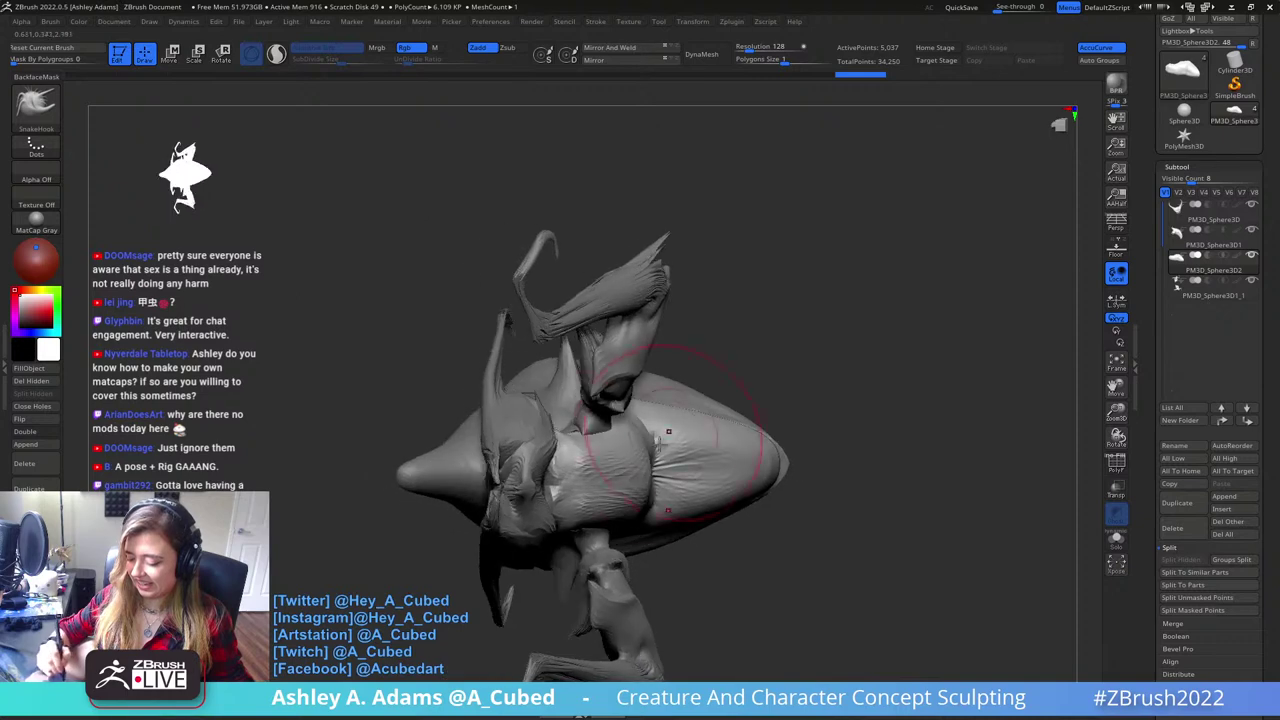
pyautogui.moveTo(551, 485); pyautogui.dragTo(537, 402, button='right')
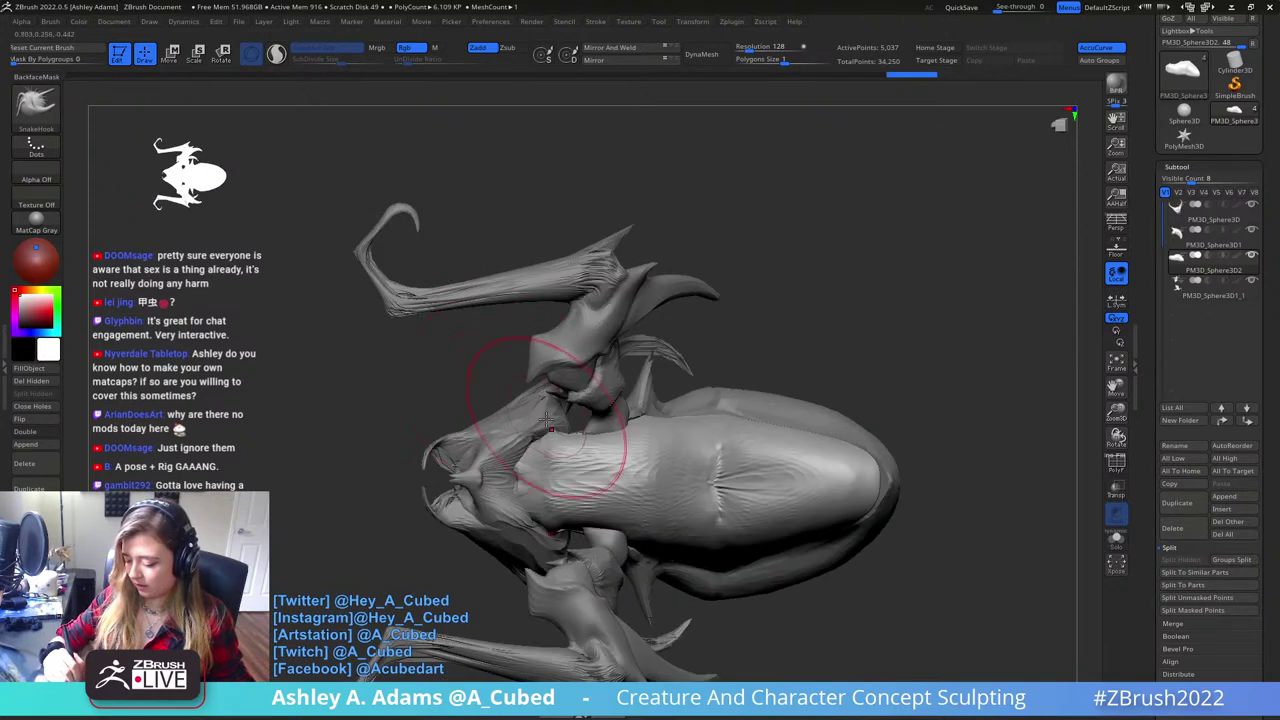
pyautogui.moveTo(731, 349); pyautogui.dragTo(724, 467, button='right')
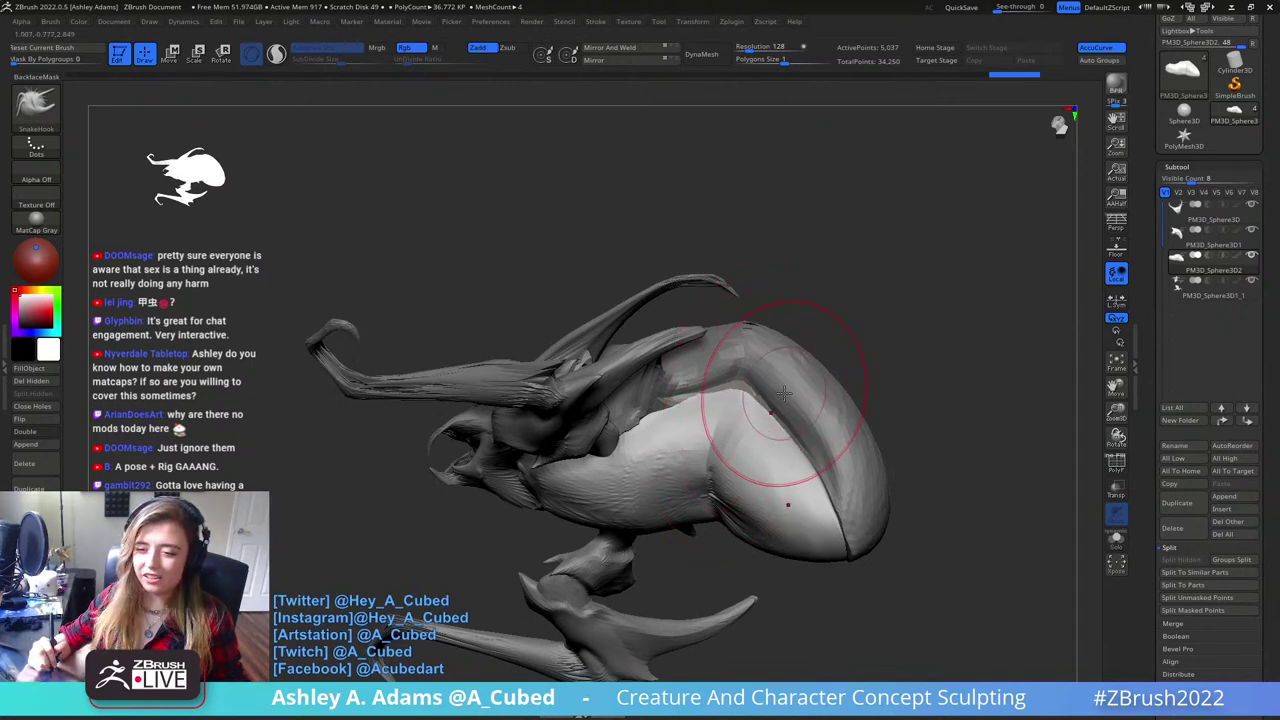
pyautogui.moveTo(780, 303); pyautogui.dragTo(781, 395, button='right')
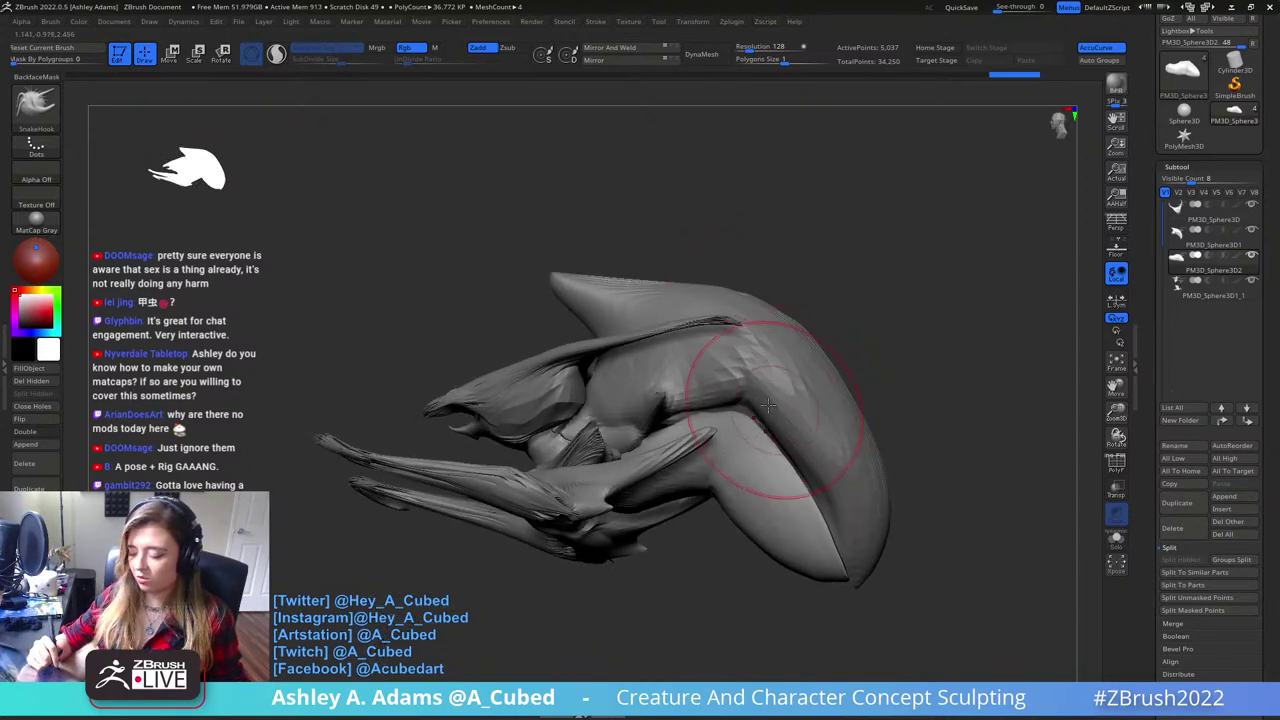
# - Inflate and smooth the rear belly segment with the Inflat and Smooth brushes
pyautogui.rightClick(743, 510)
pyautogui.moveTo(743, 510); pyautogui.dragTo(800, 506, button='right')
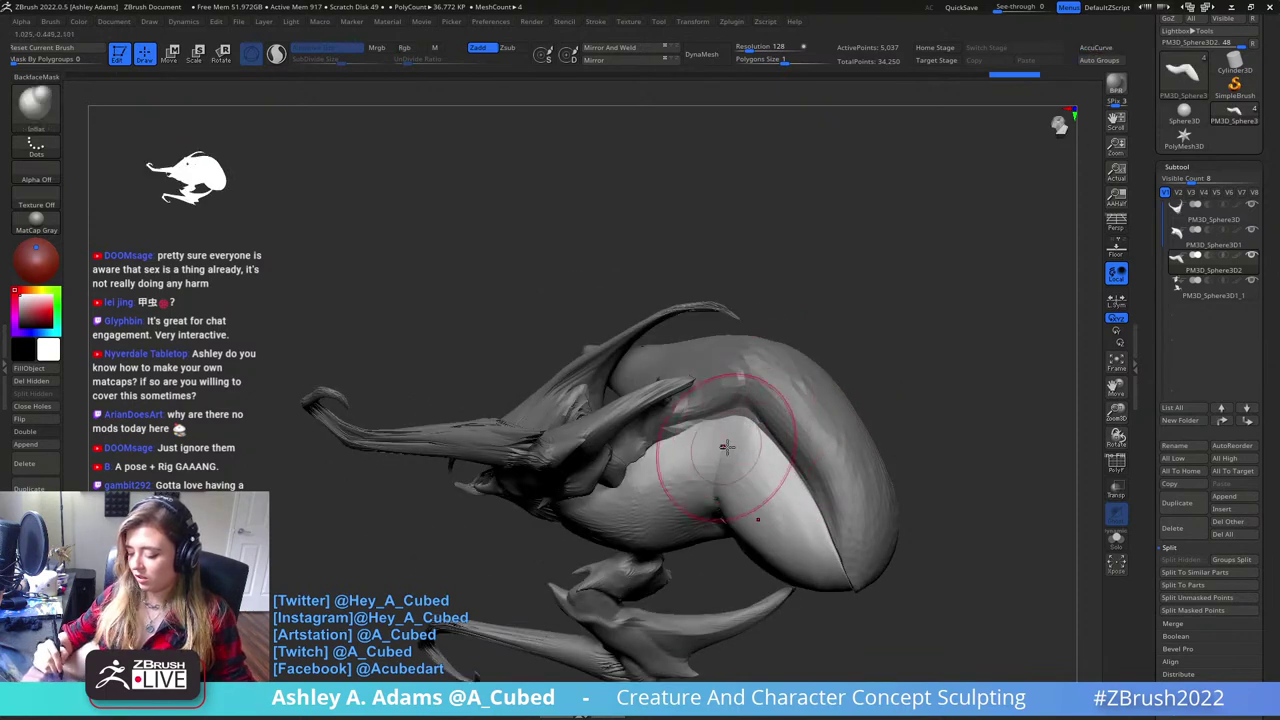
pyautogui.keyDown('shift'); pyautogui.moveTo(728, 443); pyautogui.dragTo(806, 564); pyautogui.keyUp('shift')
pyautogui.moveTo(806, 564); pyautogui.dragTo(745, 500, button='right')
pyautogui.moveTo(720, 446); pyautogui.dragTo(690, 485)
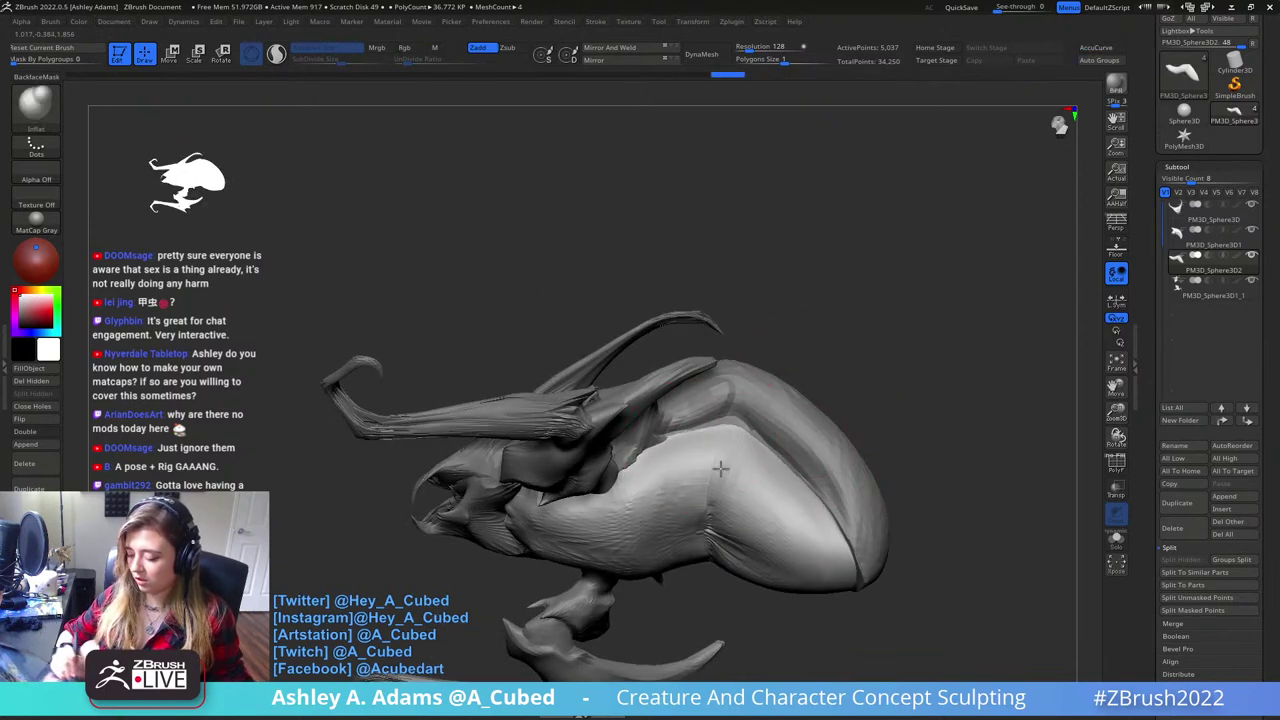
# - Undo the last stroke on the belly piece and build up its front and rear segments with ClayBuildup
pyautogui.moveTo(720, 469); pyautogui.dragTo(683, 498, button='right')
pyautogui.hotkey('ctrl', 'z')
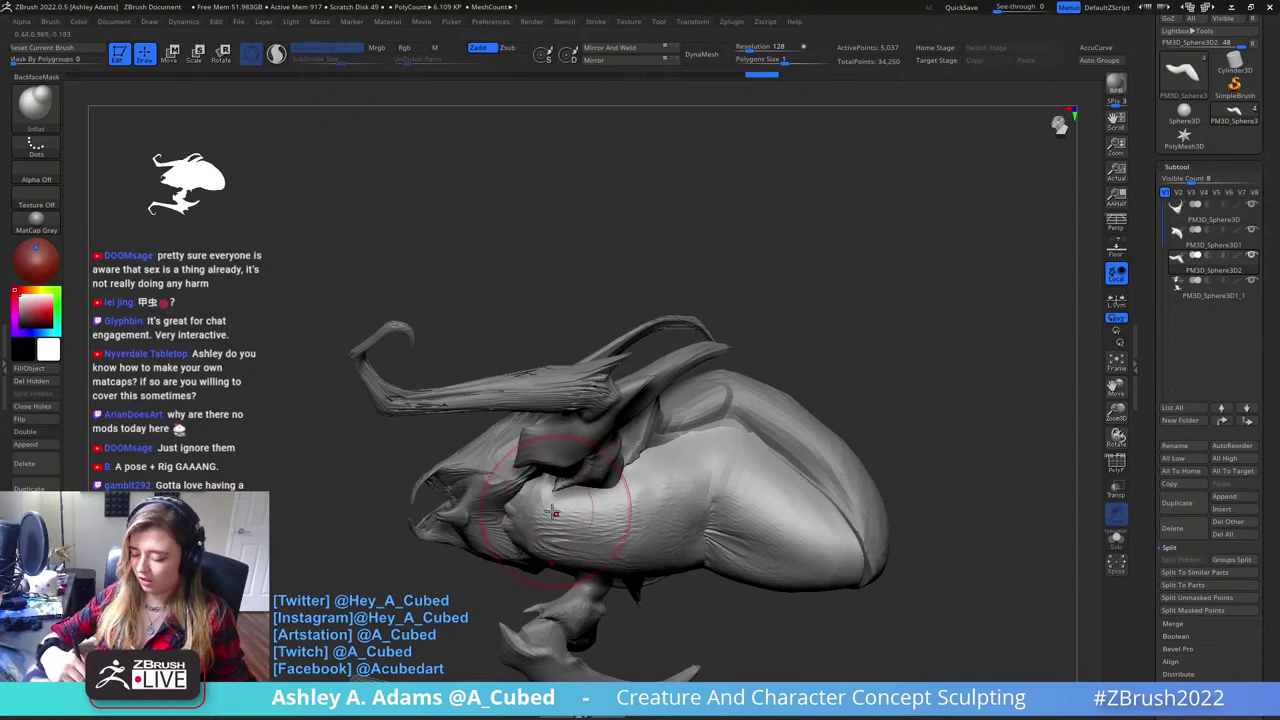
pyautogui.press('b')
pyautogui.press('c')
pyautogui.press('b')
pyautogui.moveTo(606, 512)
pyautogui.mouseDown()
pyautogui.moveTo(625, 502)
pyautogui.moveTo(609, 517)
pyautogui.moveTo(530, 498)
pyautogui.moveTo(688, 488)
pyautogui.mouseUp()
pyautogui.moveTo(729, 474); pyautogui.dragTo(743, 517, button='right')
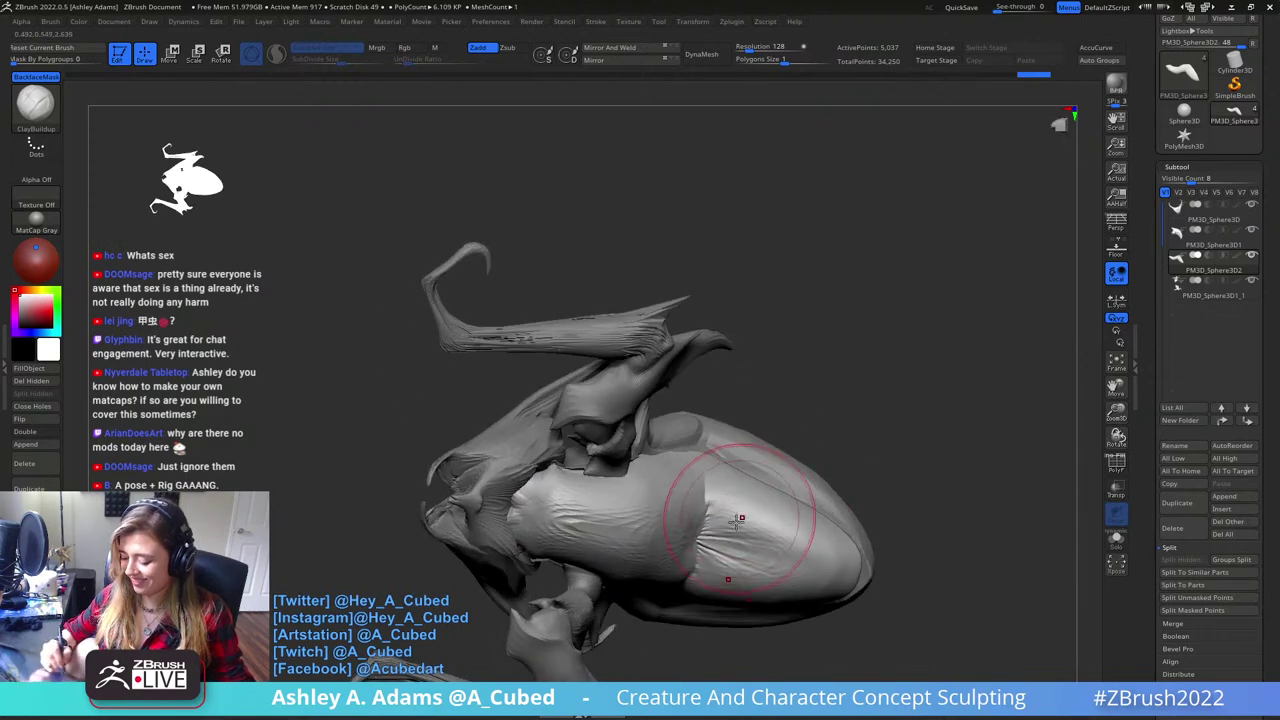
pyautogui.moveTo(706, 560)
pyautogui.mouseDown()
pyautogui.moveTo(720, 538)
pyautogui.moveTo(824, 560)
pyautogui.mouseUp()
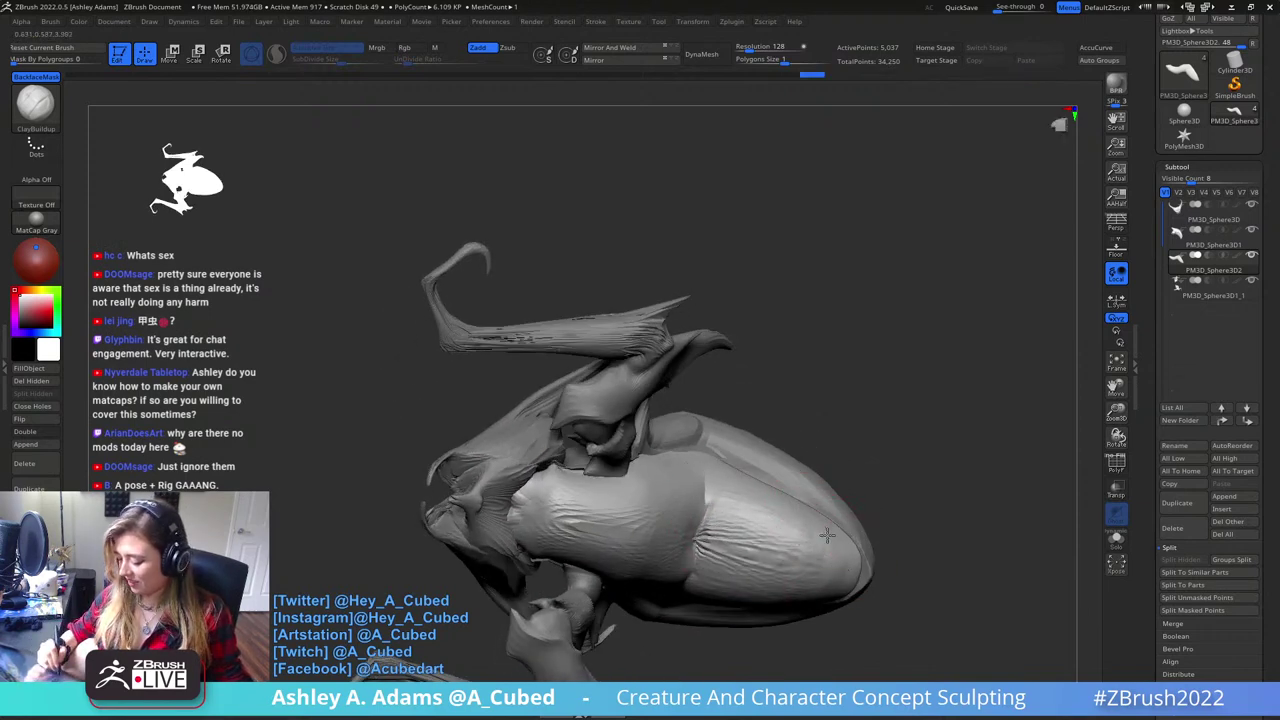
pyautogui.moveTo(834, 541)
pyautogui.mouseDown(button='right')
pyautogui.moveTo(856, 498)
pyautogui.moveTo(886, 529)
pyautogui.moveTo(860, 394)
pyautogui.mouseUp(button='right')
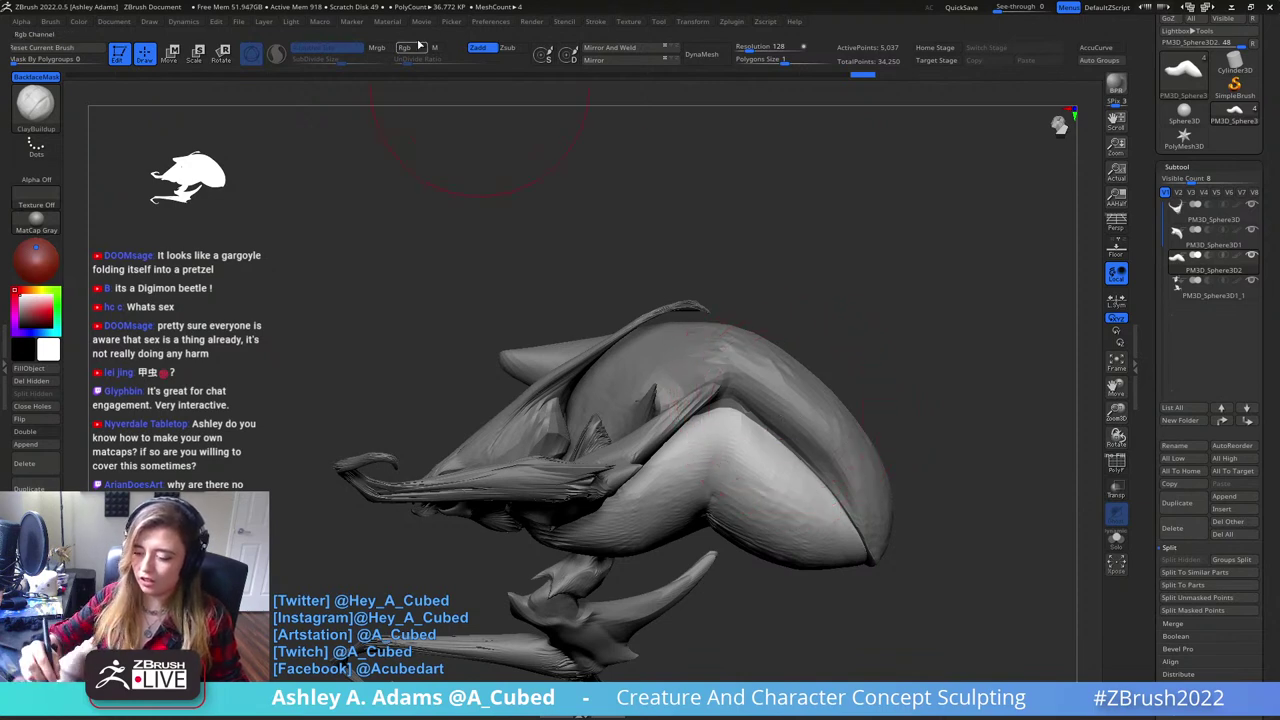
# - Compare the modifier settings of MatCap Gray with those of BasicMaterial2, and return to MatCap Gray
pyautogui.click(386, 21)
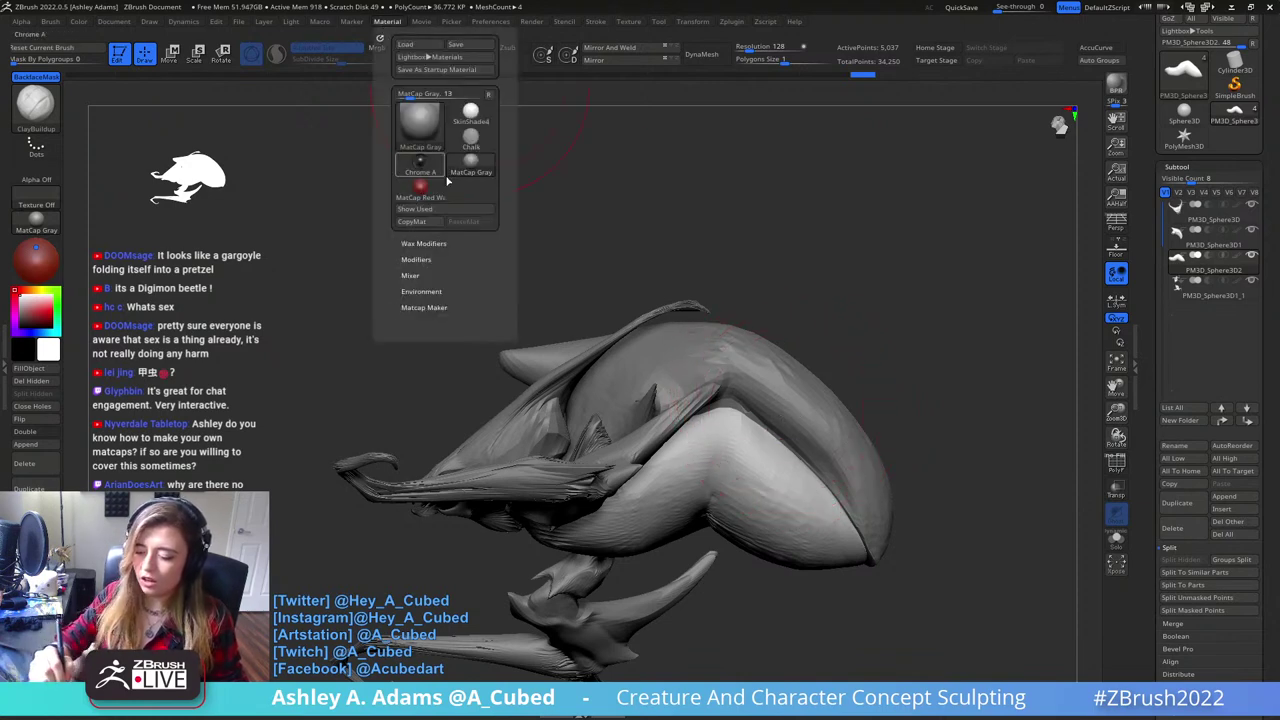
pyautogui.click(420, 256)
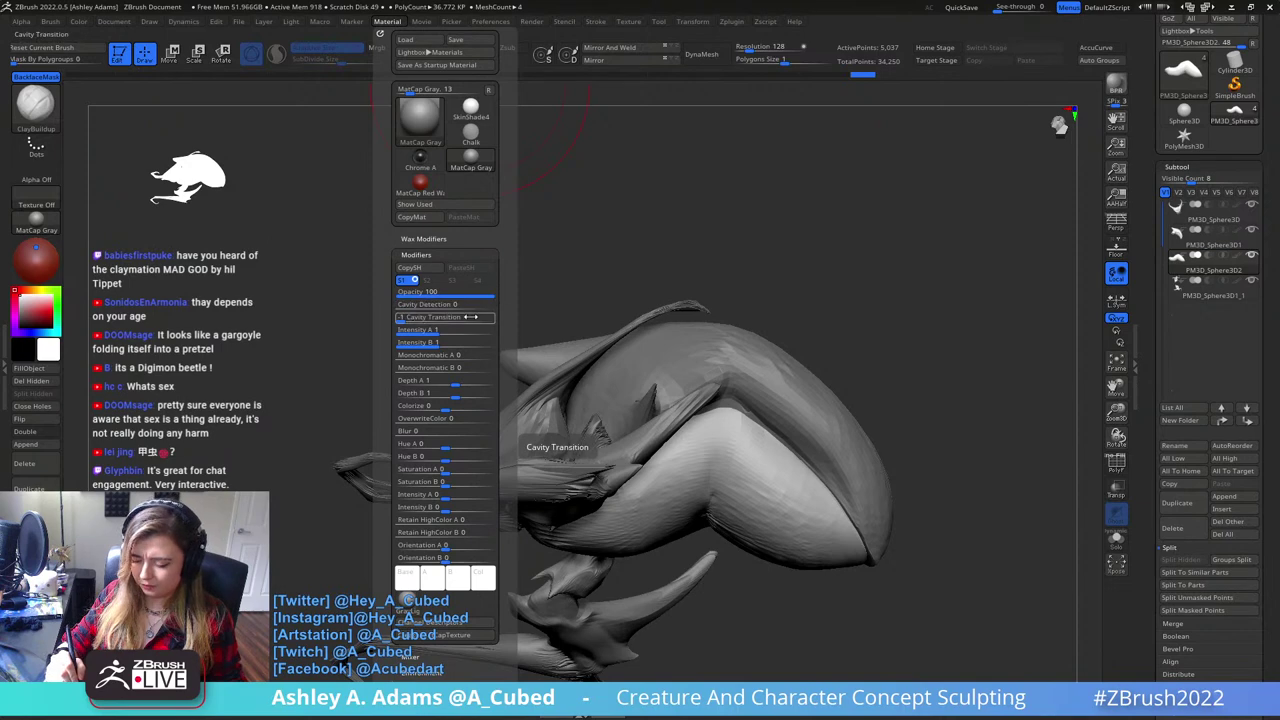
pyautogui.click(36, 218)
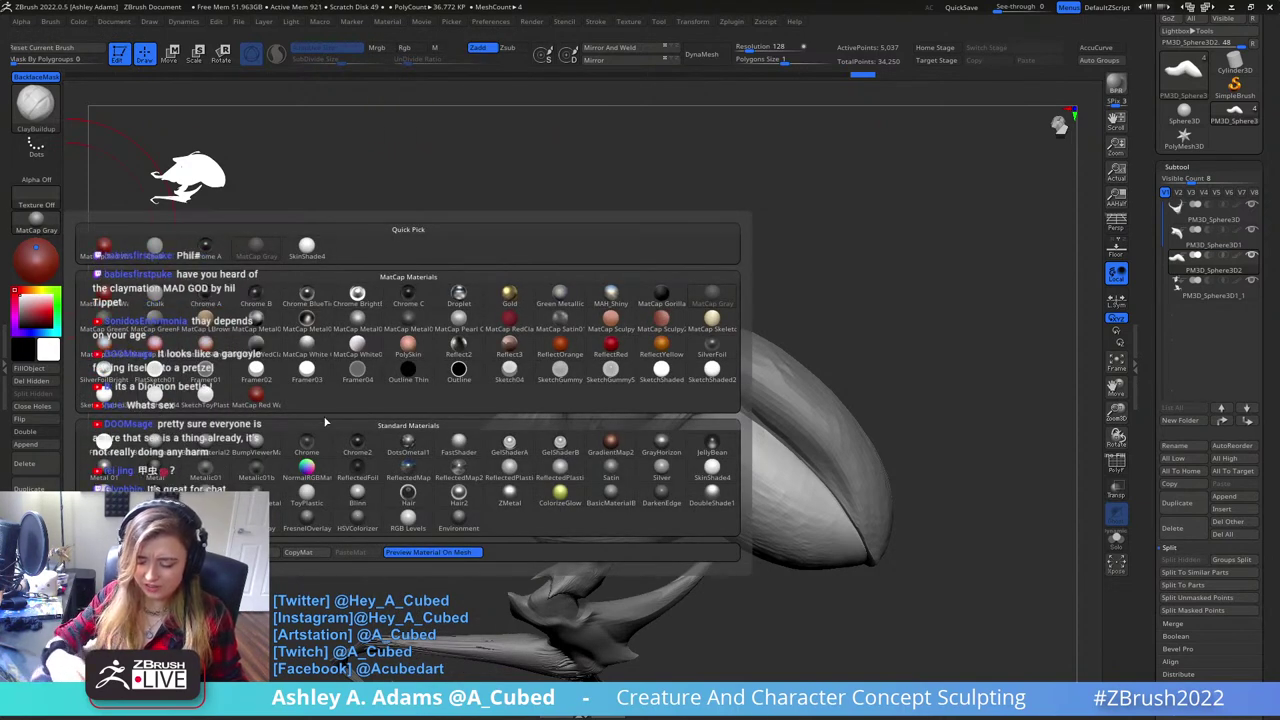
pyautogui.click(205, 440)
pyautogui.click(388, 21)
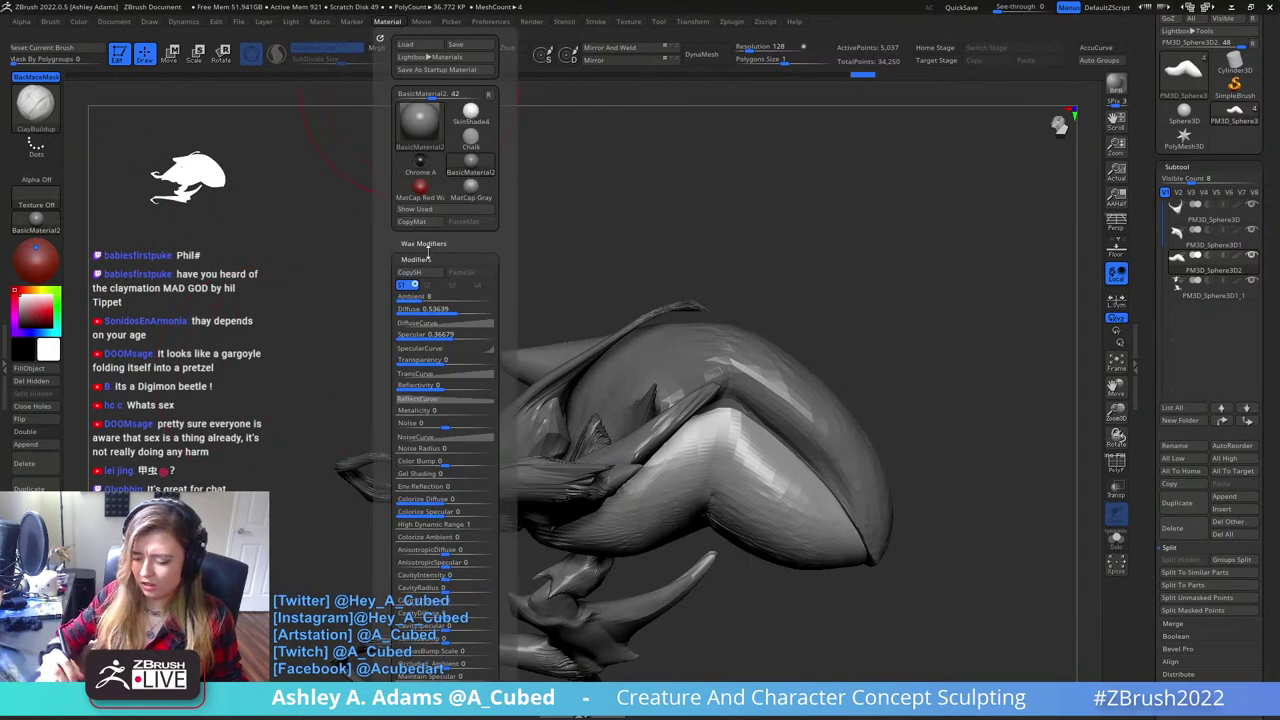
pyautogui.moveTo(383, 377); pyautogui.dragTo(385, 328)
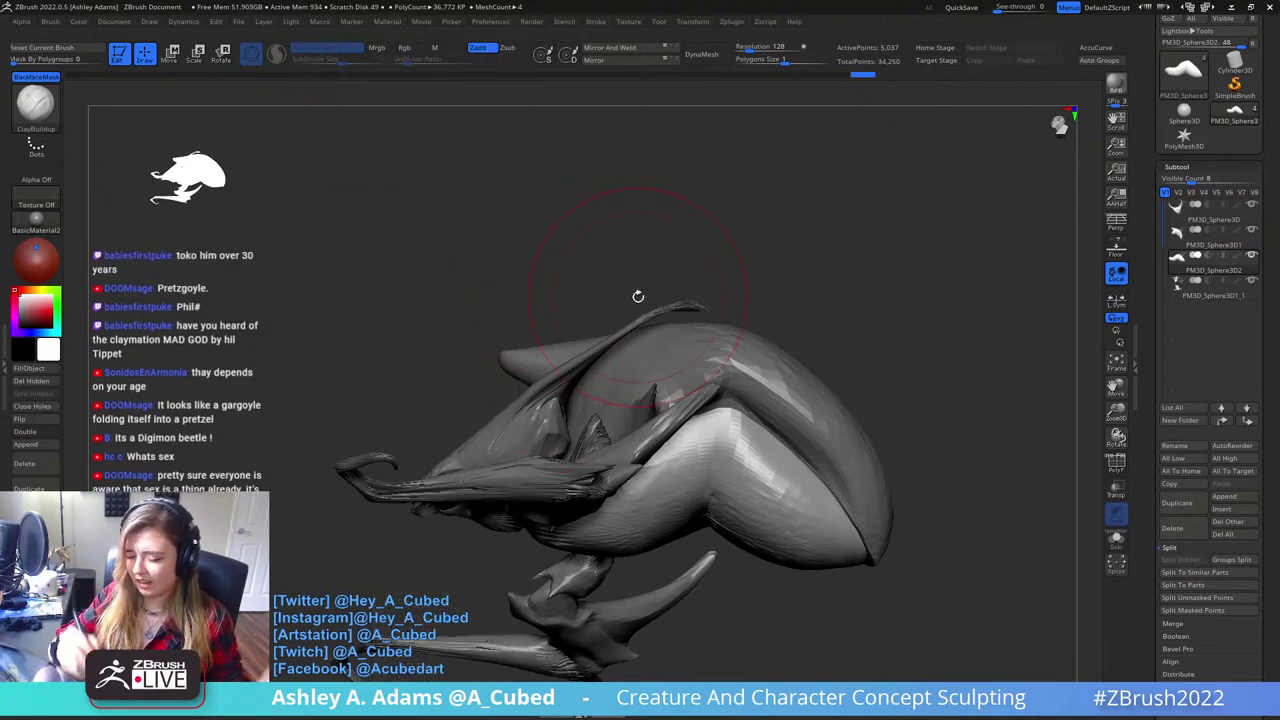
pyautogui.click(36, 222)
pyautogui.click(259, 245)
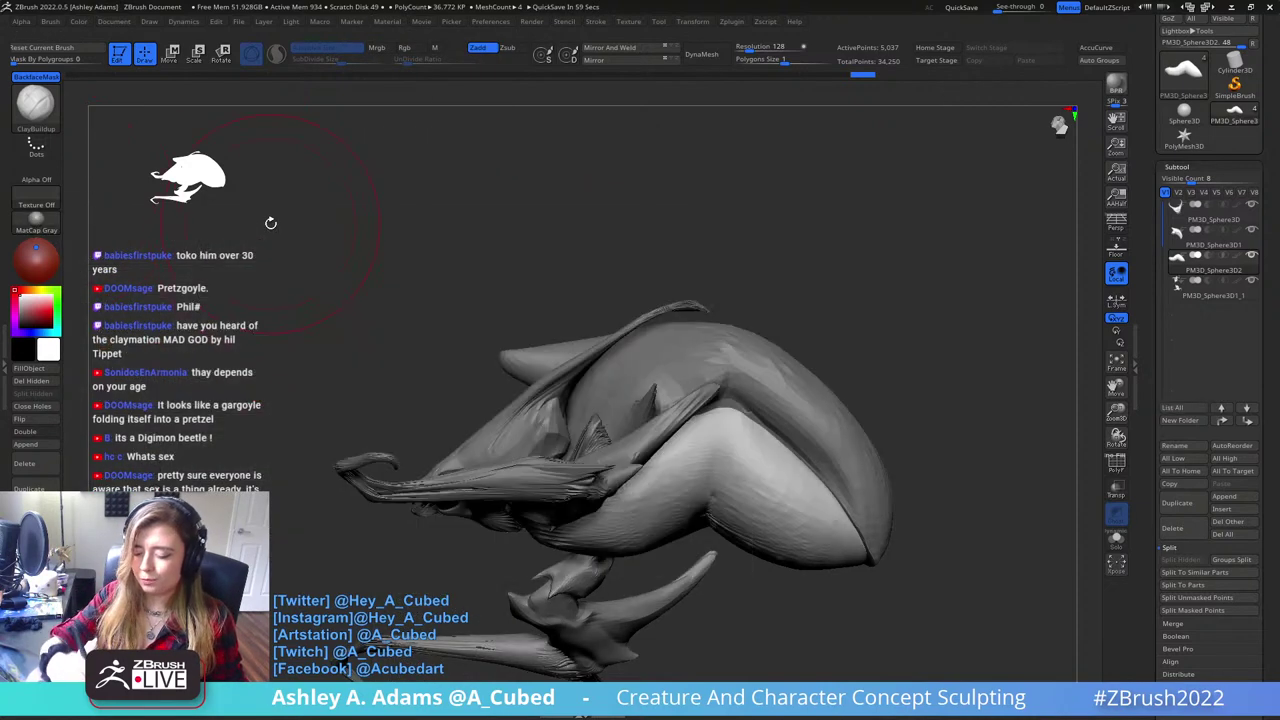
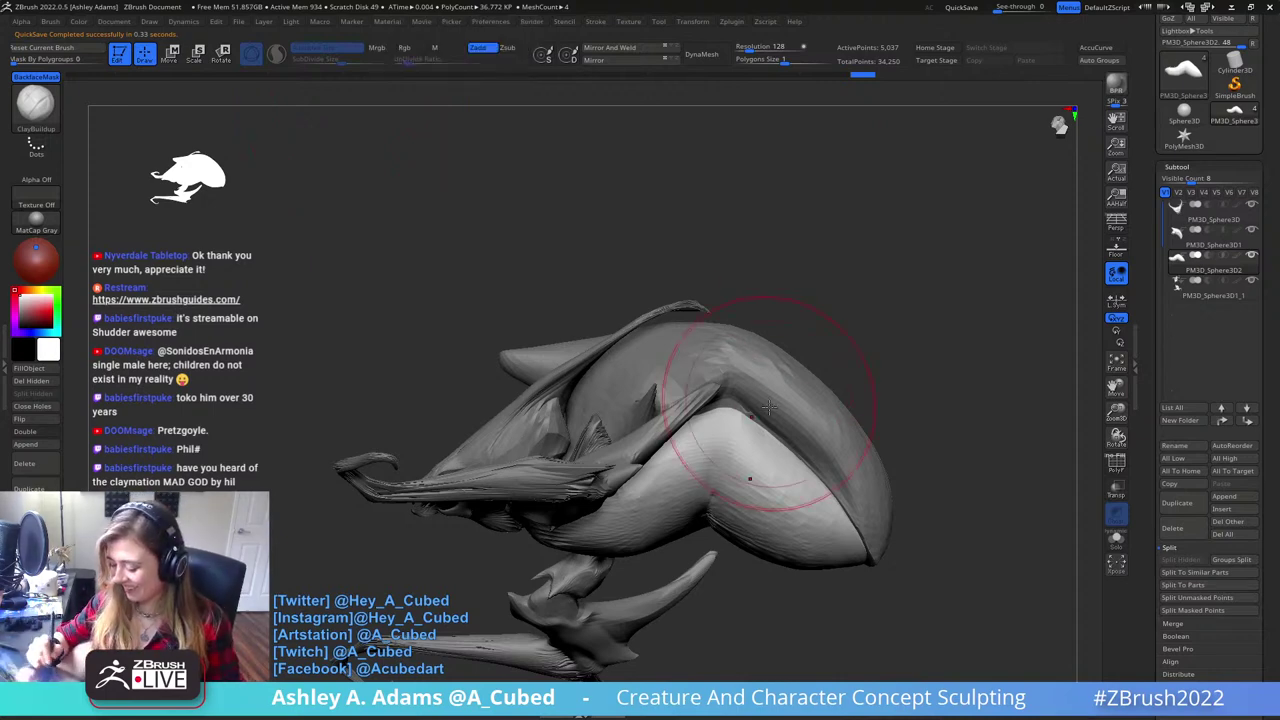
# - Rework the crease between the belly piece's front and rear segments with ClayBuildup strokes
pyautogui.moveTo(671, 471)
pyautogui.mouseDown(button='right')
pyautogui.moveTo(686, 514)
pyautogui.moveTo(657, 429)
pyautogui.mouseUp(button='right')
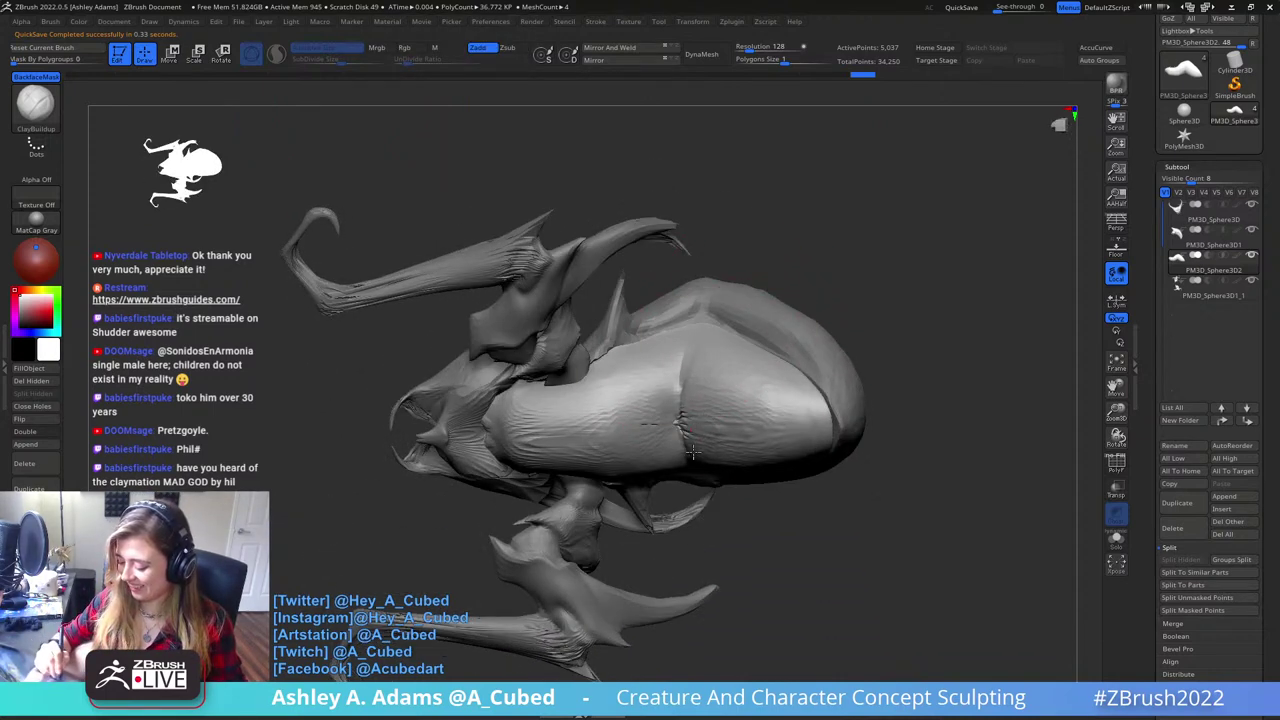
pyautogui.moveTo(784, 452); pyautogui.dragTo(648, 388, button='right')
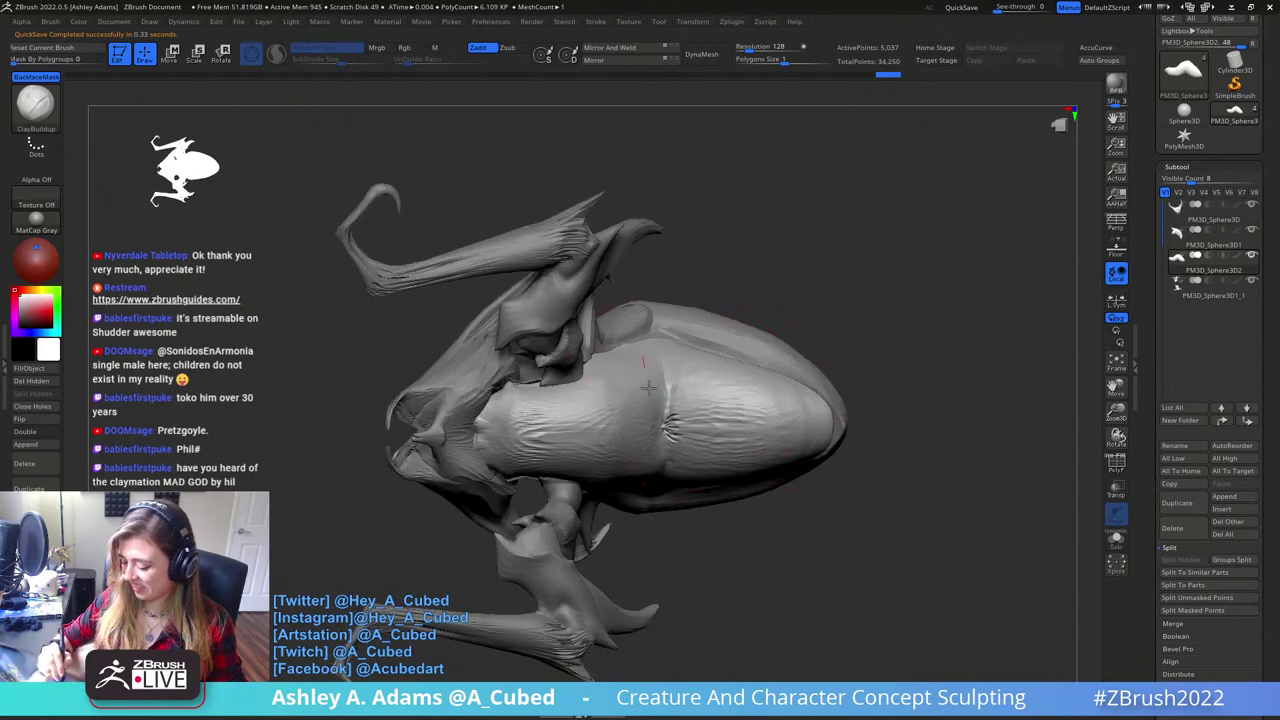
pyautogui.moveTo(590, 457); pyautogui.dragTo(680, 340, button='right')
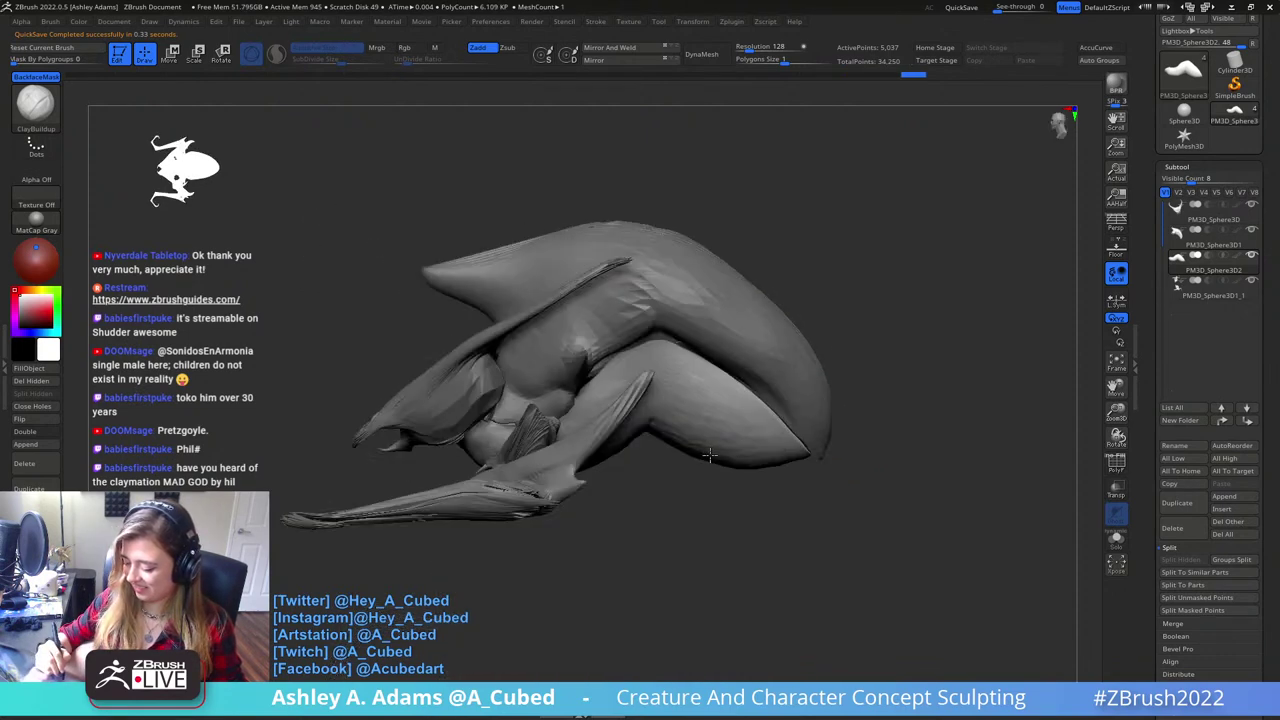
# - Select the shell piece, DynaMesh it at resolution 128, and smooth its faceted surface
pyautogui.keyDown('alt'); pyautogui.click(677, 315); pyautogui.keyUp('alt')
pyautogui.rightClick(678, 316)
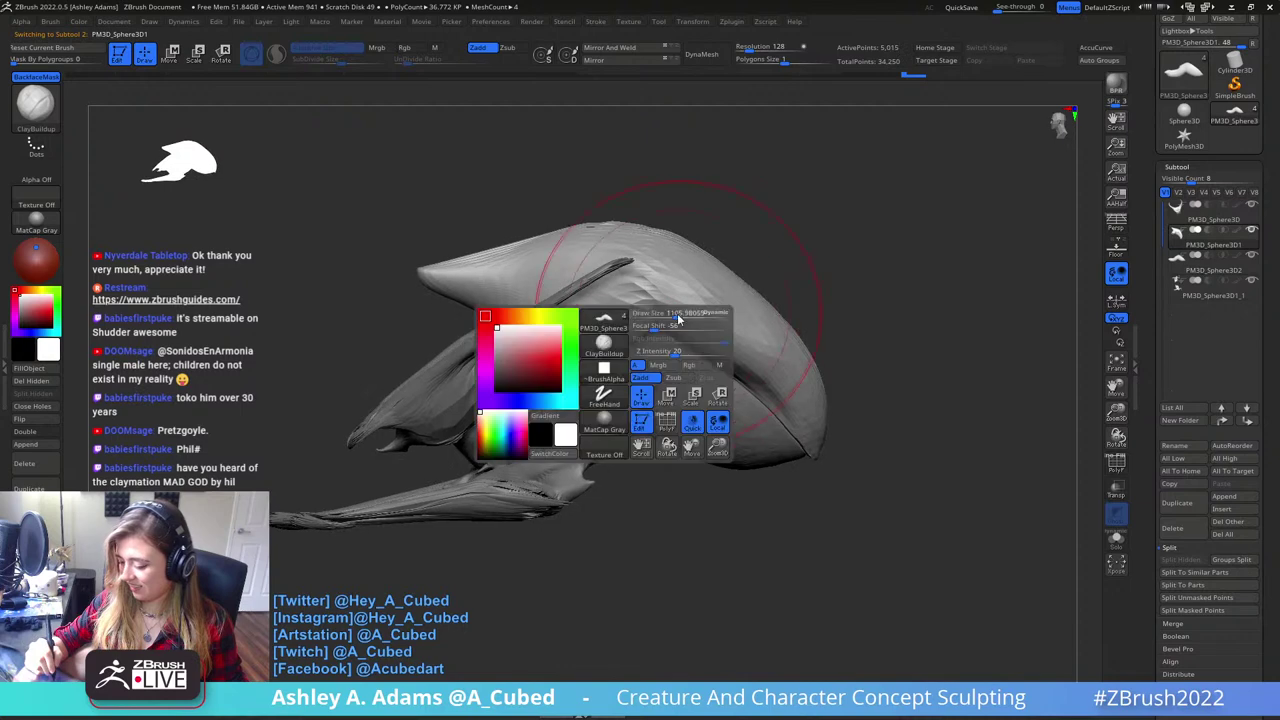
pyautogui.click(715, 57)
pyautogui.moveTo(671, 209); pyautogui.dragTo(746, 286, button='right')
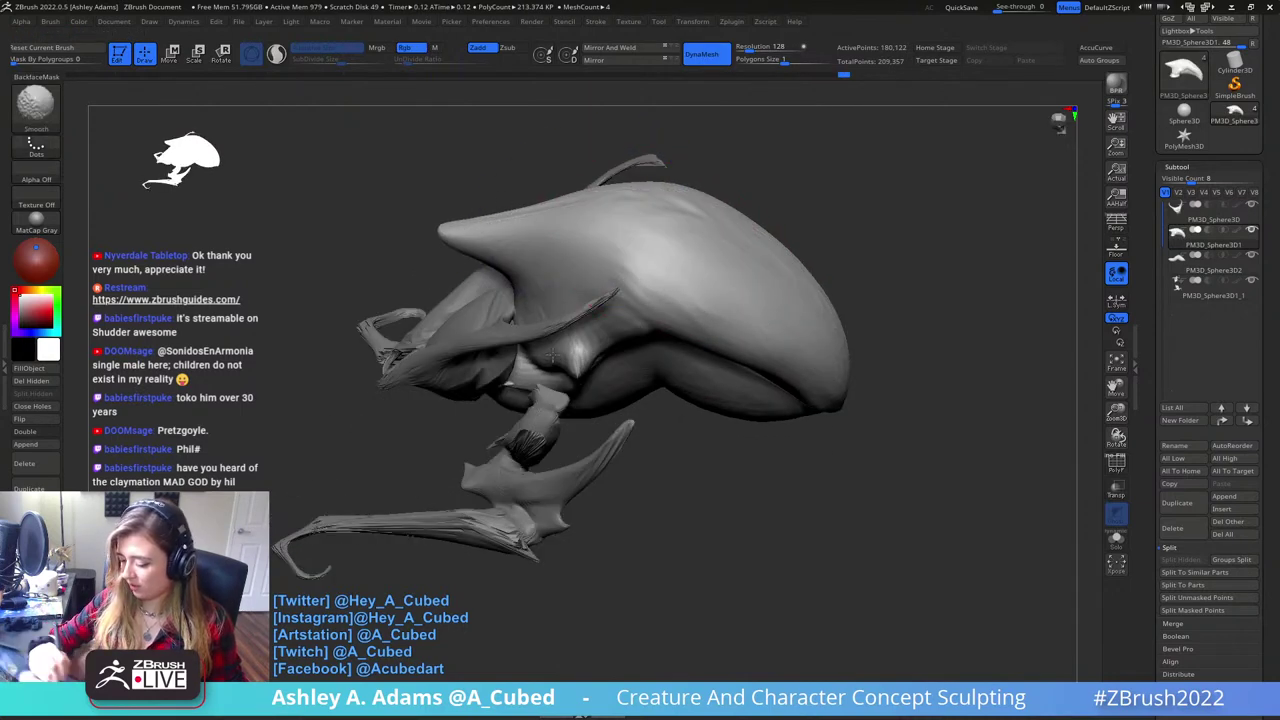
pyautogui.moveTo(553, 351)
pyautogui.mouseDown(button='right')
pyautogui.moveTo(731, 254)
pyautogui.moveTo(757, 217)
pyautogui.moveTo(763, 266)
pyautogui.moveTo(740, 268)
pyautogui.moveTo(758, 367)
pyautogui.moveTo(761, 287)
pyautogui.moveTo(724, 262)
pyautogui.mouseUp(button='right')
# - Carve the shell's wing-cover seams with DamStandard: one lengthwise down the middle and one curving across the front
pyautogui.press('space')
pyautogui.press('b')
pyautogui.press('d')
pyautogui.press('s')
pyautogui.moveTo(790, 339)
pyautogui.mouseDown(button='right')
pyautogui.moveTo(714, 286)
pyautogui.moveTo(765, 298)
pyautogui.moveTo(744, 286)
pyautogui.mouseUp(button='right')
pyautogui.moveTo(766, 484); pyautogui.dragTo(749, 457, button='right')
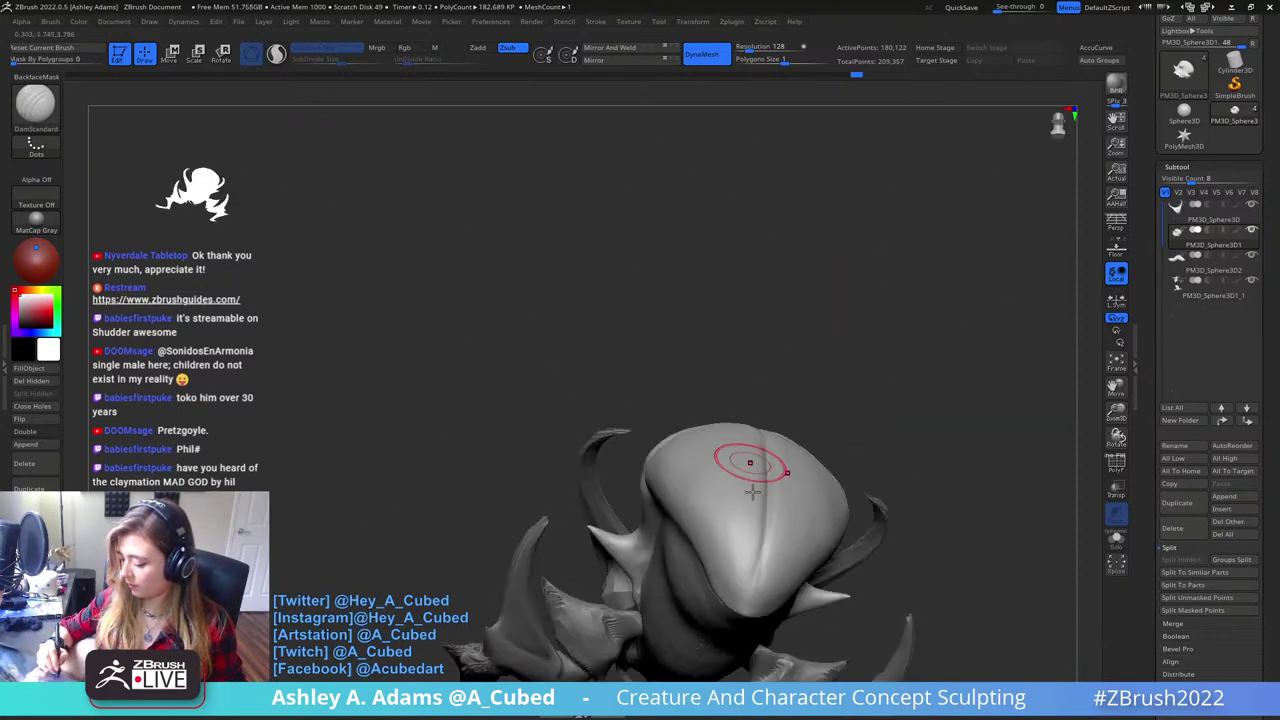
pyautogui.moveTo(762, 509); pyautogui.dragTo(820, 371, button='right')
pyautogui.moveTo(808, 294); pyautogui.dragTo(813, 312, button='right')
# - Build up and smooth the two wing covers on either side of the central seam with ClayBuildup
pyautogui.press('b')
pyautogui.press('c')
pyautogui.press('b')
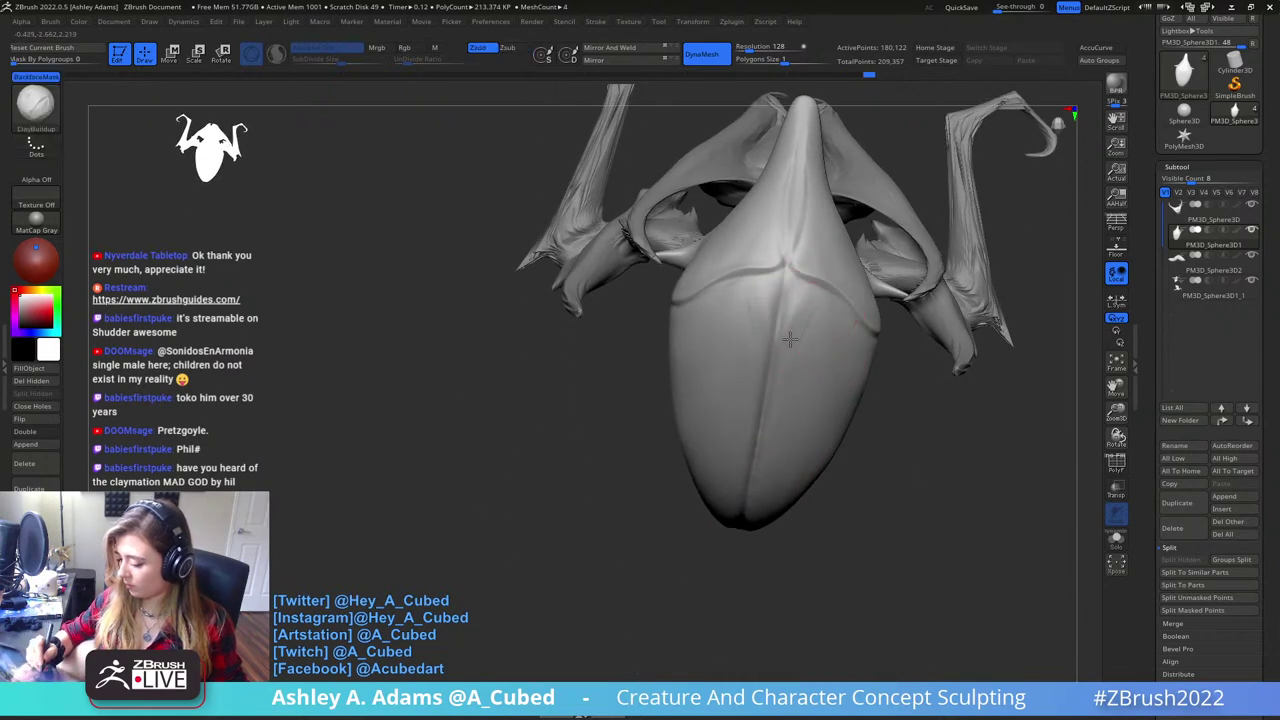
pyautogui.moveTo(837, 314)
pyautogui.mouseDown()
pyautogui.moveTo(790, 424)
pyautogui.moveTo(846, 408)
pyautogui.moveTo(762, 497)
pyautogui.mouseUp()
pyautogui.moveTo(773, 521); pyautogui.dragTo(823, 290, button='right')
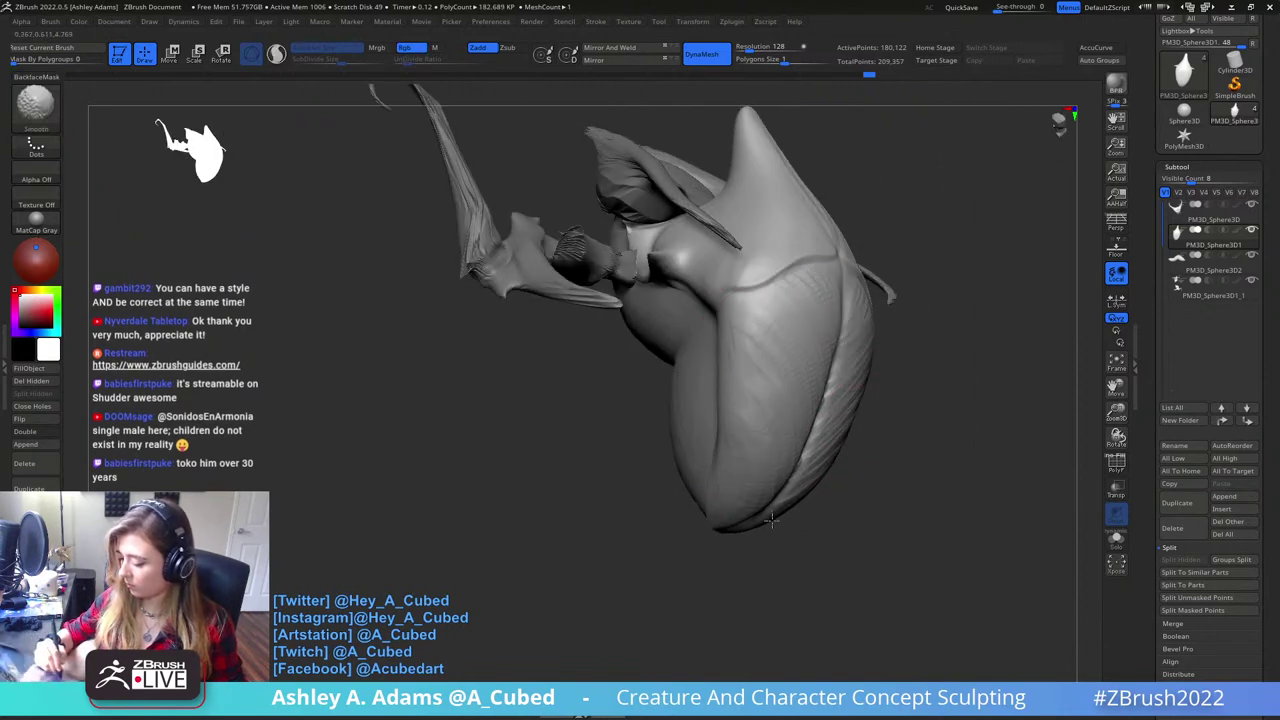
pyautogui.moveTo(718, 521)
pyautogui.mouseDown(button='right')
pyautogui.moveTo(807, 392)
pyautogui.moveTo(790, 432)
pyautogui.mouseUp(button='right')
# - Refine the shell's front section and its central ridge toward the horn with ClayBuildup and DamStandard
pyautogui.moveTo(800, 370); pyautogui.dragTo(705, 400, button='right')
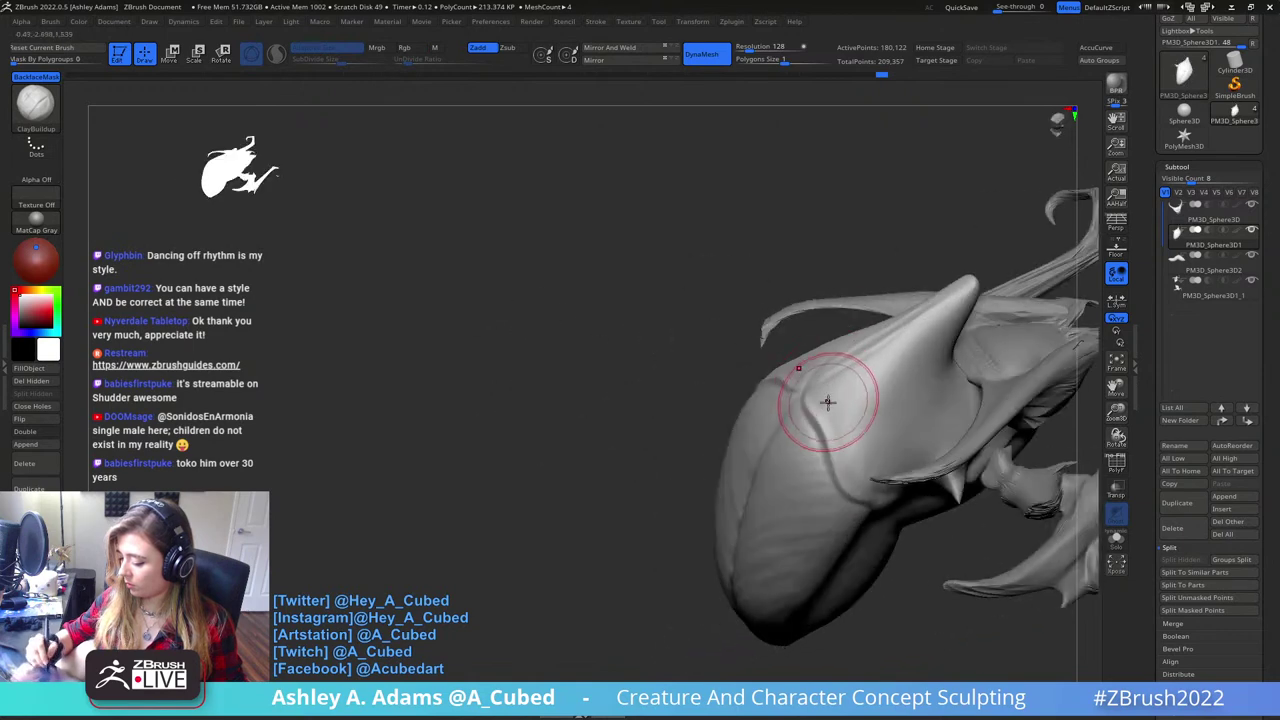
pyautogui.moveTo(826, 403); pyautogui.dragTo(852, 439)
pyautogui.moveTo(820, 297)
pyautogui.mouseDown(button='right')
pyautogui.moveTo(757, 325)
pyautogui.moveTo(773, 367)
pyautogui.moveTo(795, 300)
pyautogui.mouseUp(button='right')
pyautogui.press('b')
pyautogui.press('d')
pyautogui.press('s')
pyautogui.press('b')
pyautogui.press('c')
pyautogui.press('b')
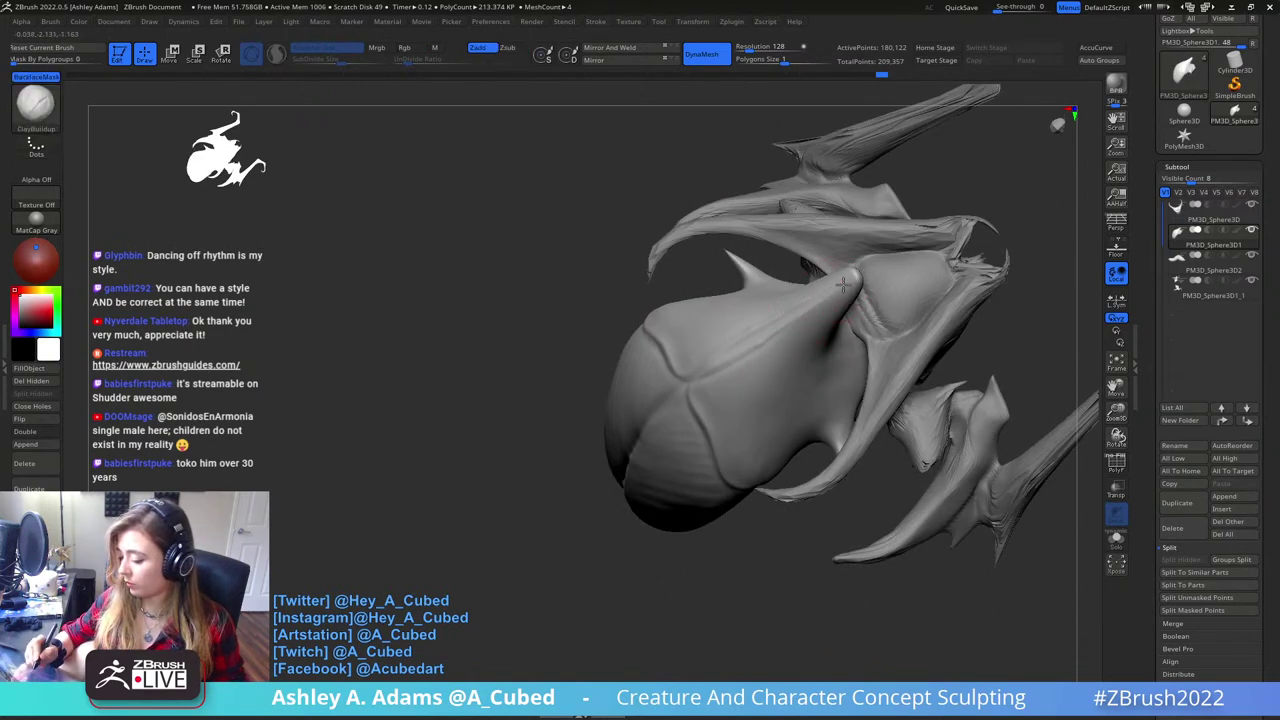
# - Add banded ClayBuildup strokes across the base of the shell's front horn
pyautogui.moveTo(722, 380); pyautogui.dragTo(766, 404, button='right')
pyautogui.moveTo(812, 302); pyautogui.dragTo(773, 313, button='right')
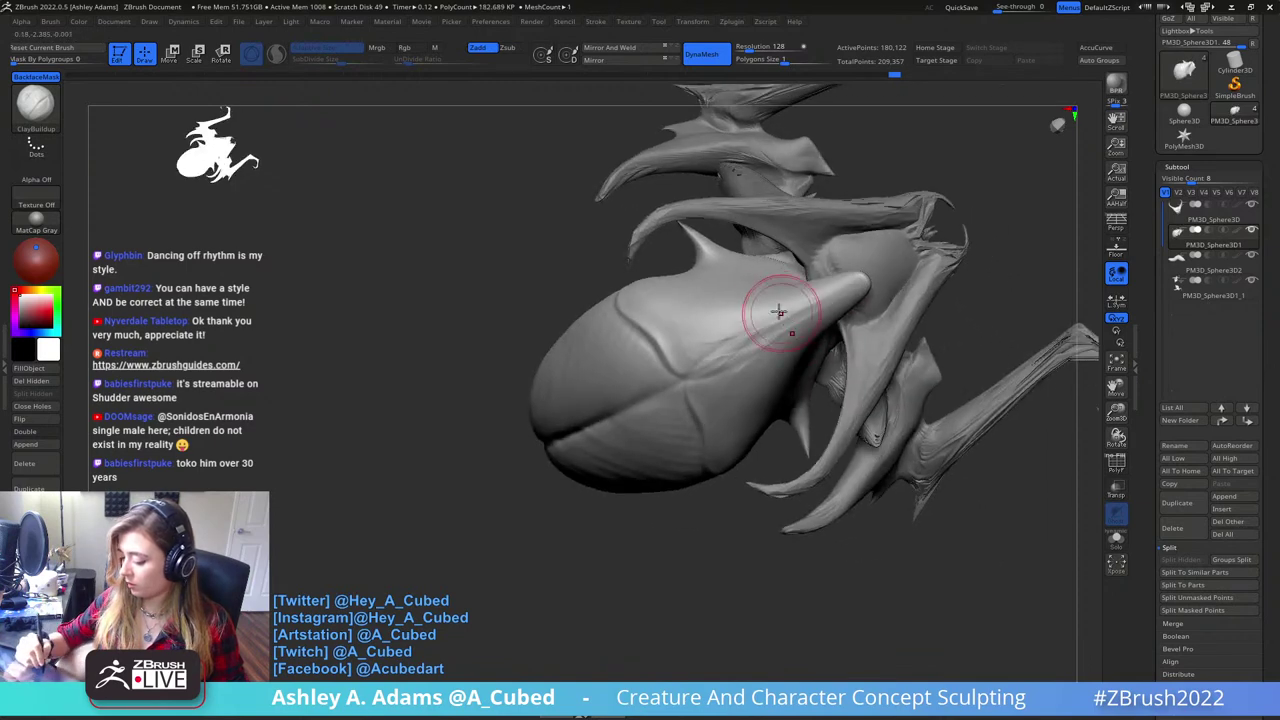
pyautogui.moveTo(790, 315); pyautogui.dragTo(757, 295)
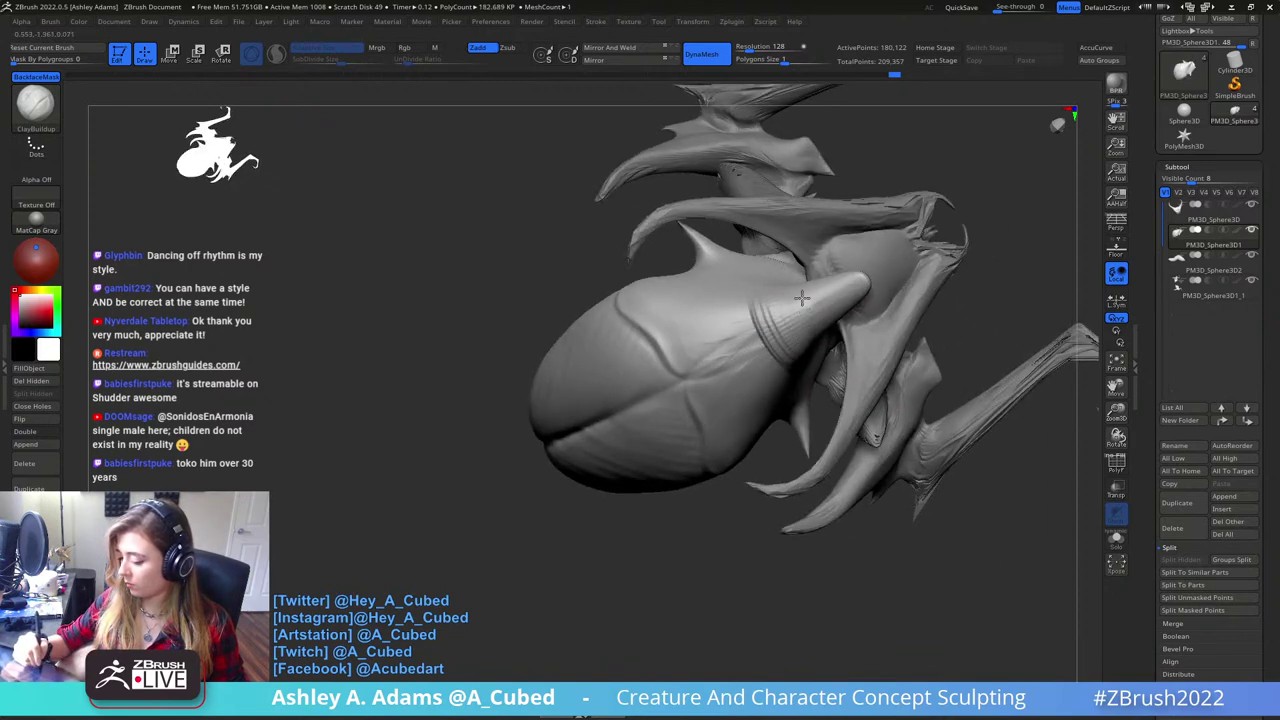
pyautogui.moveTo(802, 297); pyautogui.dragTo(760, 252, button='right')
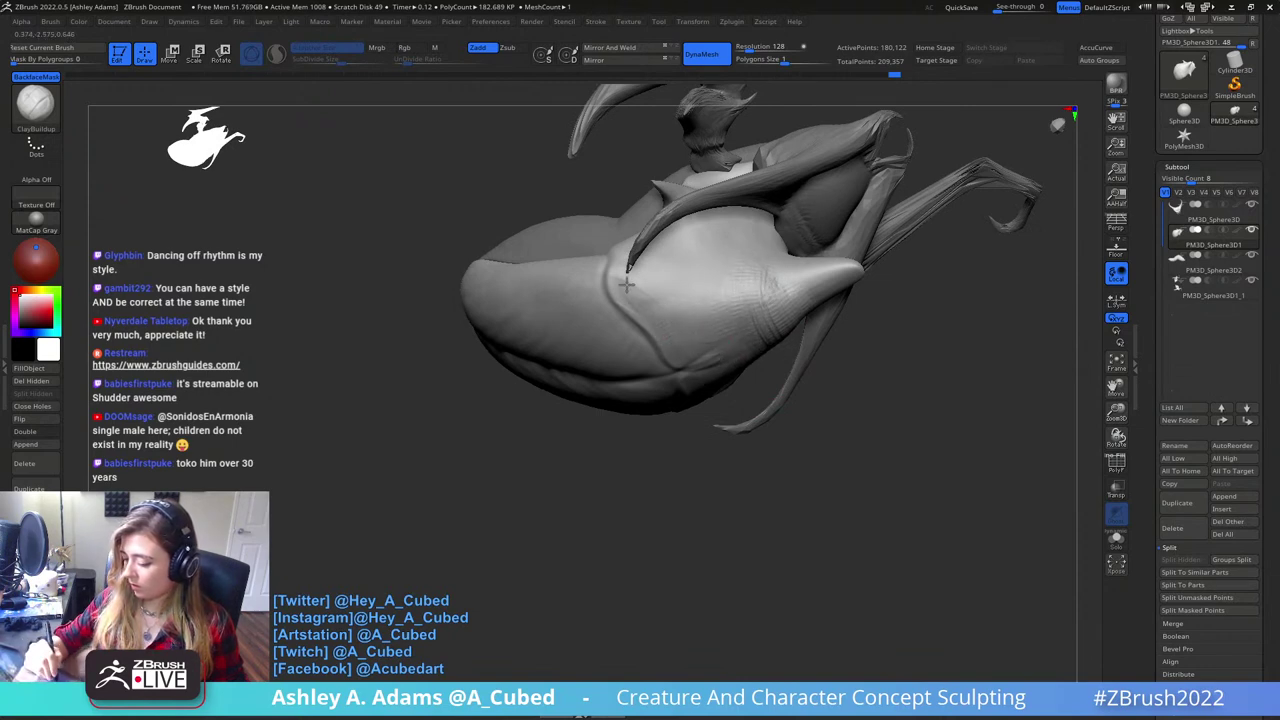
# - Smooth the shell's front section and the front horn
pyautogui.keyDown('shift'); pyautogui.moveTo(649, 285); pyautogui.dragTo(692, 345); pyautogui.keyUp('shift')
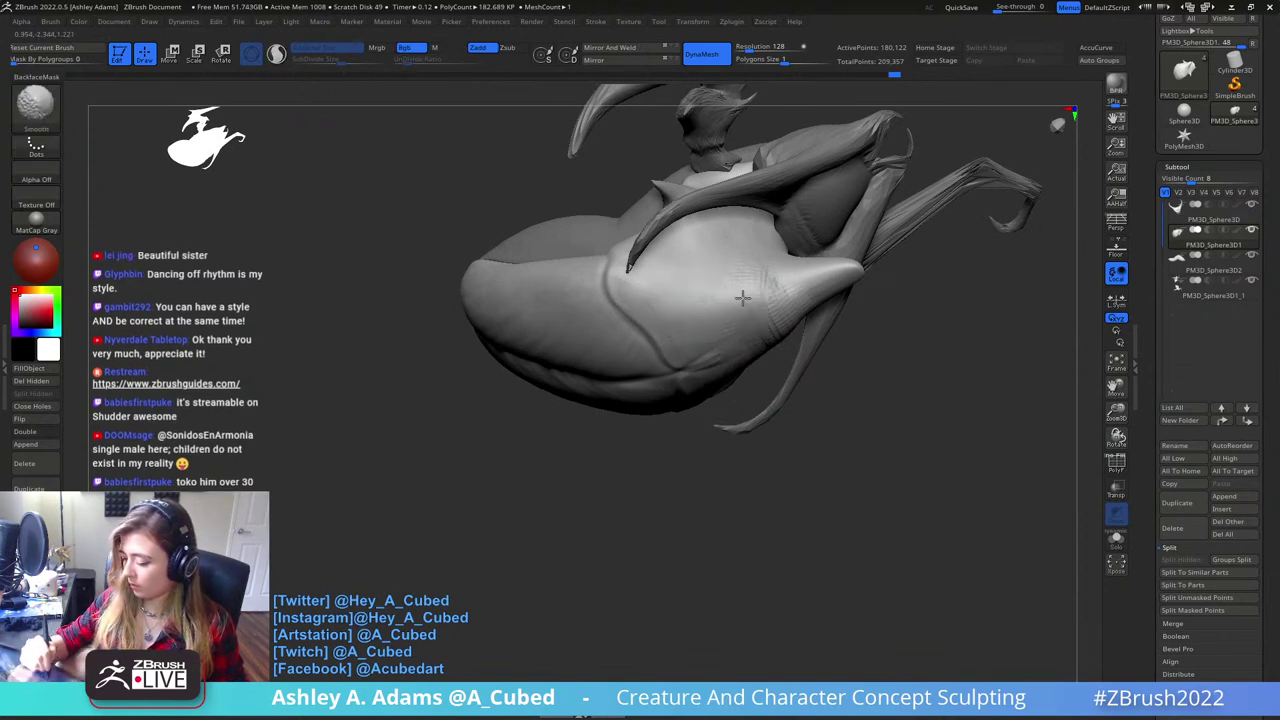
pyautogui.moveTo(857, 246)
pyautogui.mouseDown(button='right')
pyautogui.moveTo(820, 211)
pyautogui.moveTo(806, 171)
pyautogui.moveTo(760, 240)
pyautogui.moveTo(686, 240)
pyautogui.moveTo(657, 286)
pyautogui.moveTo(670, 283)
pyautogui.mouseUp(button='right')
pyautogui.press('space')
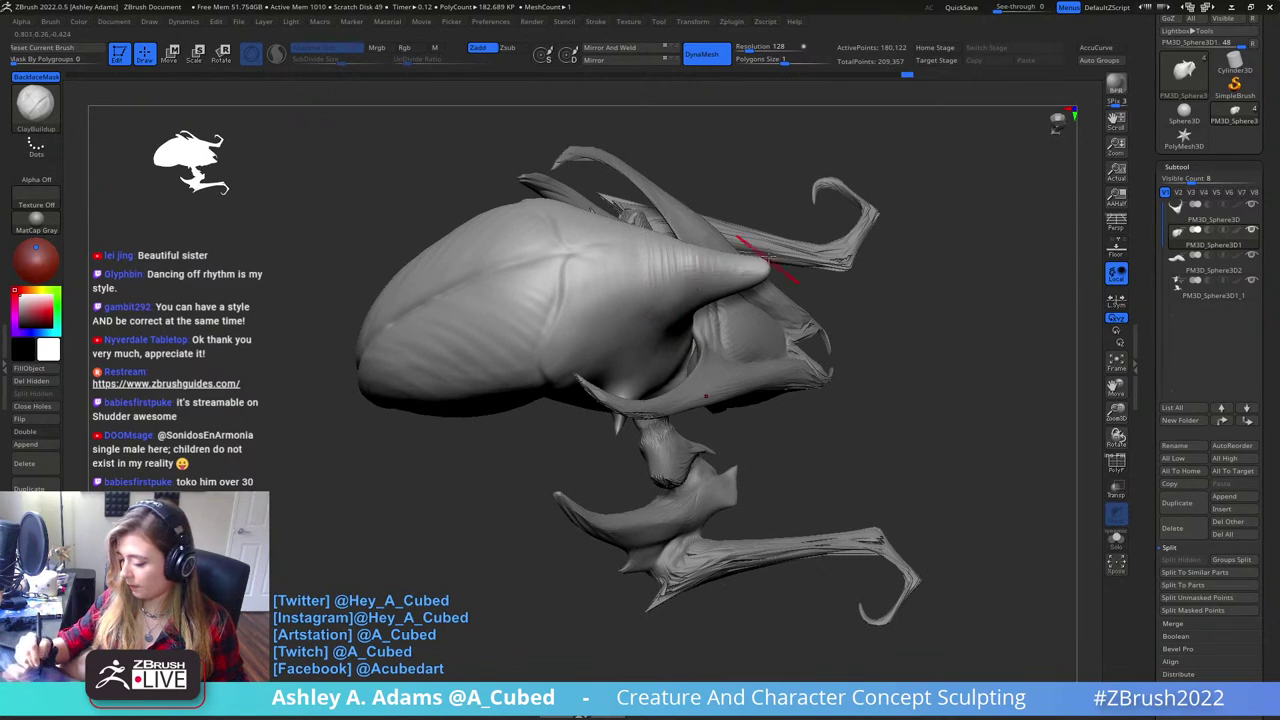
pyautogui.keyDown('shift'); pyautogui.moveTo(761, 267); pyautogui.dragTo(704, 266); pyautogui.keyUp('shift')
# - Pull the shell's front horn out into a longer, slimmer upright spike
pyautogui.moveTo(652, 286)
pyautogui.mouseDown(button='right')
pyautogui.moveTo(768, 296)
pyautogui.moveTo(743, 300)
pyautogui.mouseUp(button='right')
pyautogui.press('ctrl')
pyautogui.moveTo(743, 300)
pyautogui.mouseDown()
pyautogui.moveTo(801, 304)
pyautogui.moveTo(820, 228)
pyautogui.moveTo(785, 280)
pyautogui.moveTo(732, 315)
pyautogui.mouseUp()
pyautogui.press('shift')
pyautogui.keyDown('shift'); pyautogui.moveTo(903, 208); pyautogui.dragTo(811, 191, button='right'); pyautogui.keyUp('shift')
pyautogui.rightClick(697, 322)
pyautogui.moveTo(697, 322)
pyautogui.mouseDown(button='right')
pyautogui.moveTo(671, 191)
pyautogui.moveTo(700, 366)
pyautogui.moveTo(696, 340)
pyautogui.mouseUp(button='right')
pyautogui.rightClick(651, 285)
# - Add form to the tip of the long horn with ClayBuildup and smooth it
pyautogui.press('b')
pyautogui.press('c')
pyautogui.press('b')
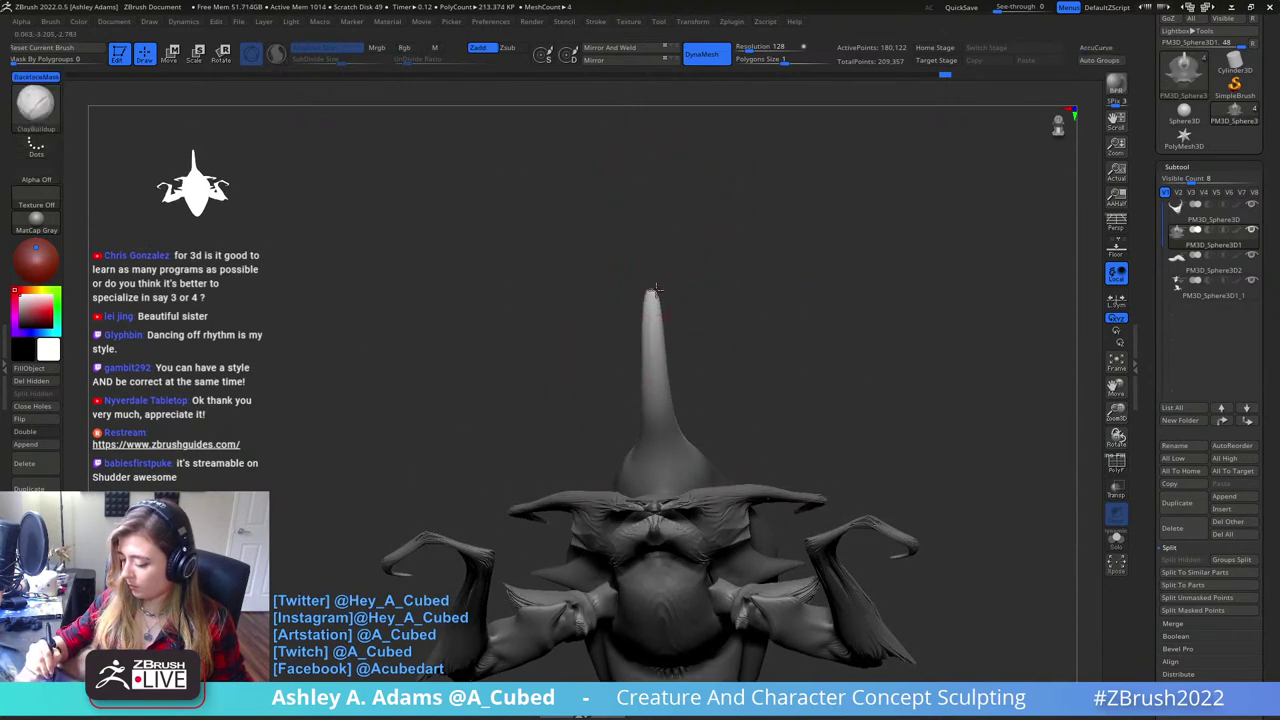
pyautogui.press('shift')
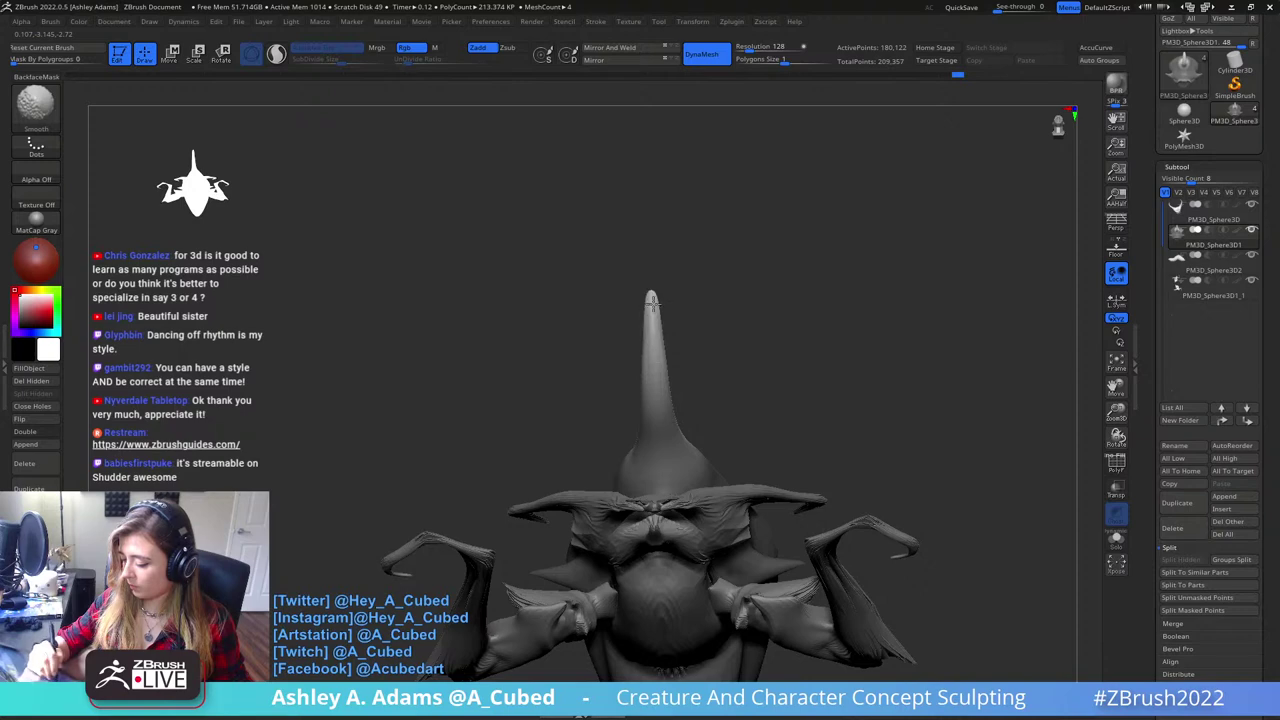
# - Thicken the long horn with the Inflat brush and smooth its surface
pyautogui.press('b')
pyautogui.press('i')
pyautogui.press('n')
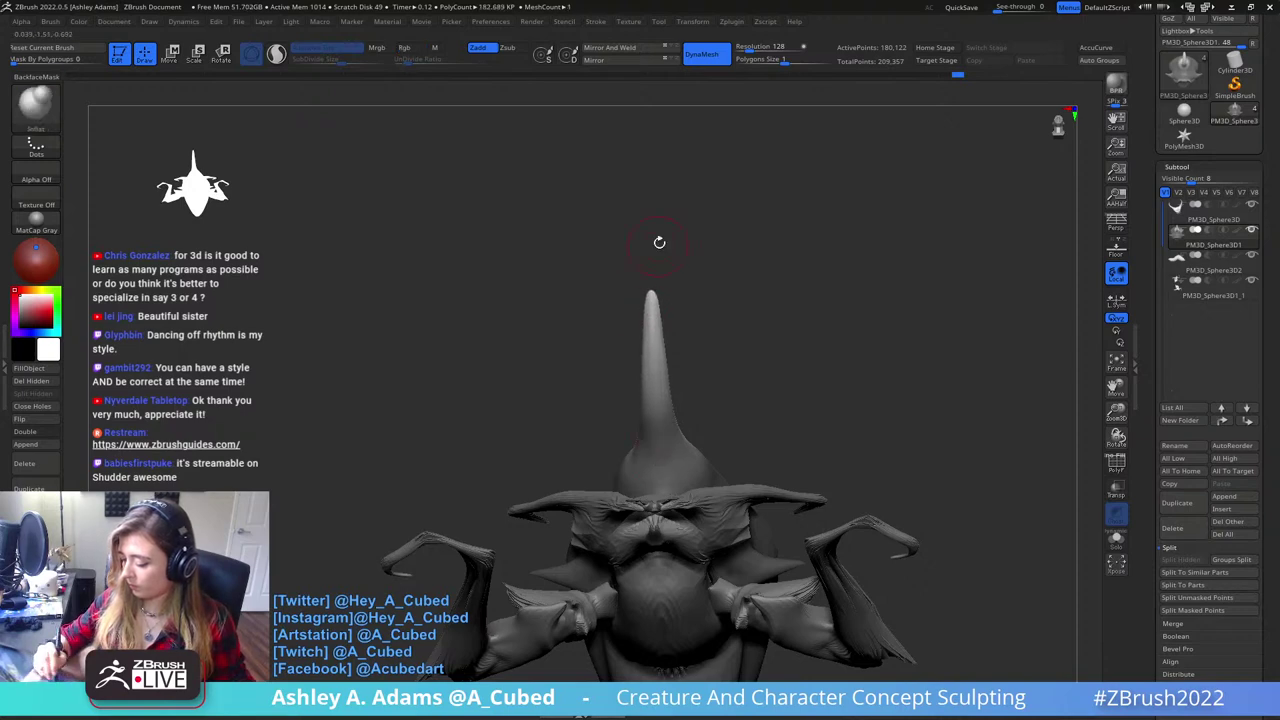
pyautogui.moveTo(659, 242); pyautogui.dragTo(658, 448)
pyautogui.press('shift')
pyautogui.moveTo(601, 314)
pyautogui.mouseDown()
pyautogui.moveTo(640, 283)
pyautogui.moveTo(677, 289)
pyautogui.moveTo(644, 244)
pyautogui.mouseUp()
# - Pull the horn into a pointed, upward-curving shape with SnakeHook and turn off AccuCurve
pyautogui.press('b')
pyautogui.press('s')
pyautogui.press('h')
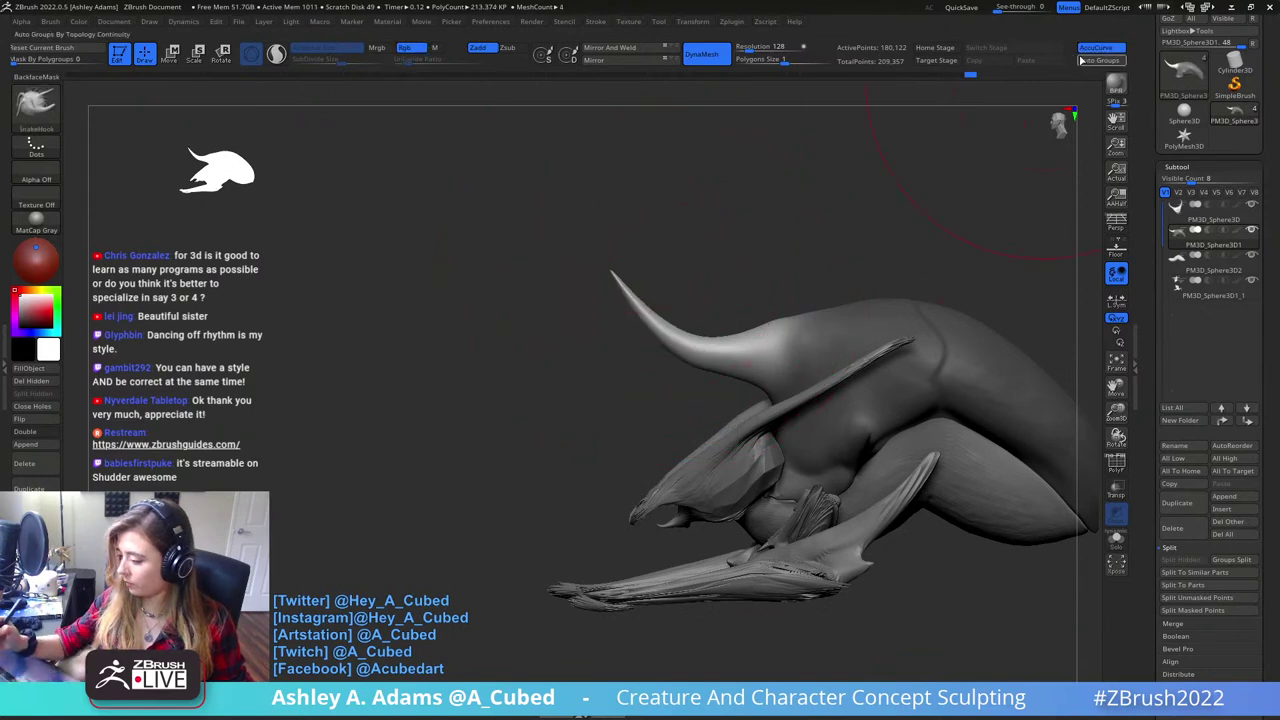
pyautogui.click(1097, 47)
pyautogui.moveTo(655, 299); pyautogui.dragTo(598, 348)
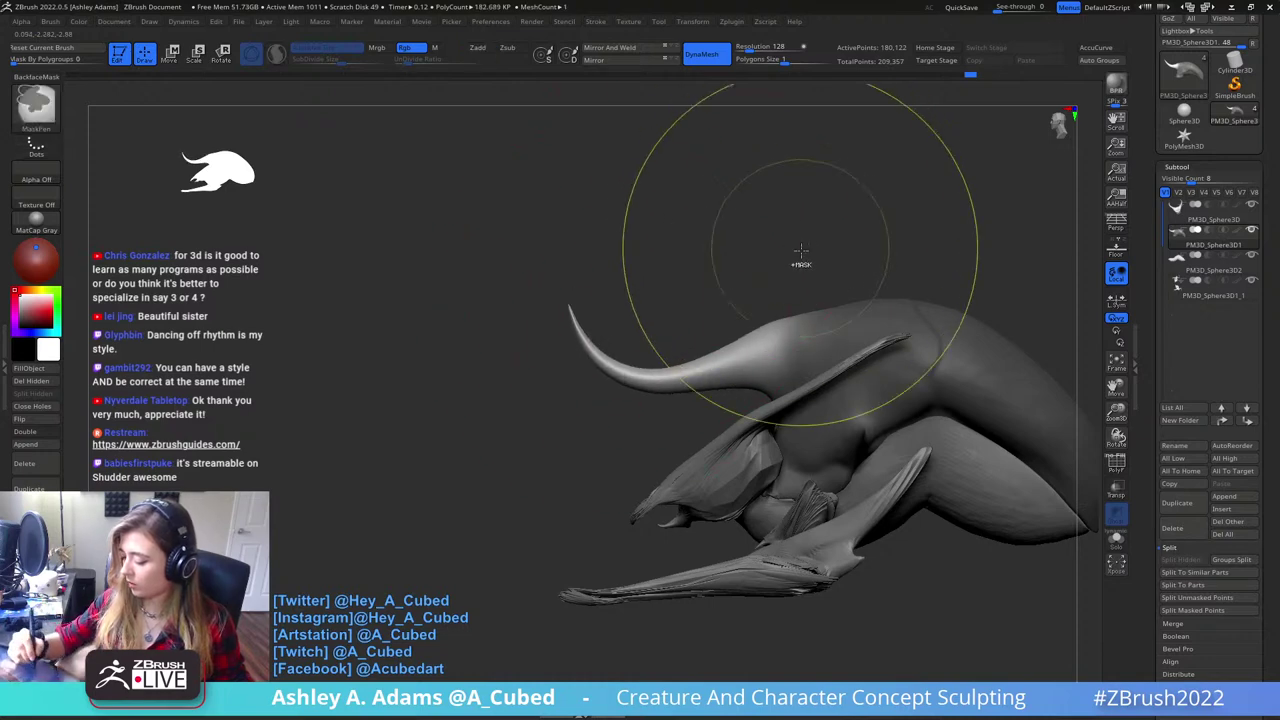
# - Reshape the shell's rear silhouette from the side with SnakeHook at a draw size of about 2206
pyautogui.moveTo(800, 258)
pyautogui.keyDown('ctrl'); pyautogui.mouseDown()
pyautogui.moveTo(827, 306)
pyautogui.moveTo(908, 283)
pyautogui.mouseUp(); pyautogui.keyUp('ctrl')
pyautogui.moveTo(937, 320)
pyautogui.keyDown('ctrl'); pyautogui.mouseDown(button='right')
pyautogui.moveTo(925, 316)
pyautogui.moveTo(1003, 331)
pyautogui.moveTo(940, 294)
pyautogui.moveTo(742, 240)
pyautogui.mouseUp(button='right'); pyautogui.keyUp('ctrl')
pyautogui.press('space')
pyautogui.moveTo(742, 264); pyautogui.dragTo(767, 234)
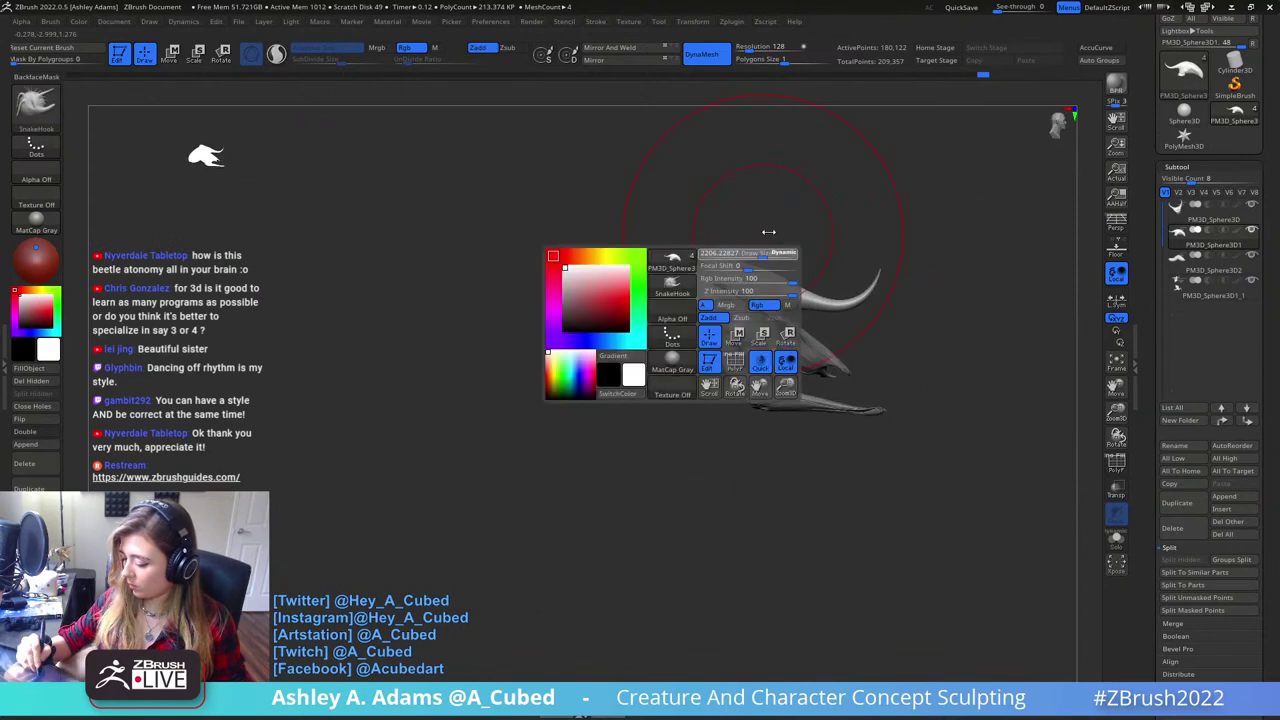
pyautogui.moveTo(626, 352); pyautogui.dragTo(607, 349)
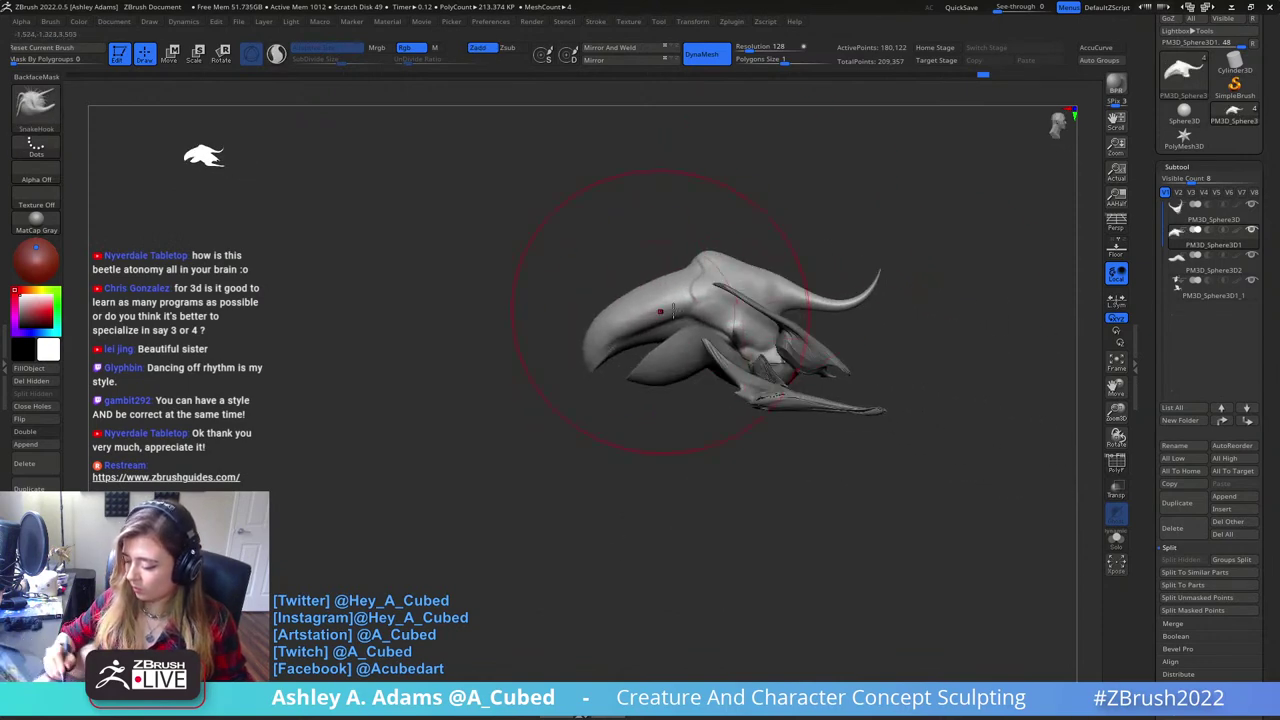
# - Select the belly piece and swell its rear end toward the shell with the Inflat brush
pyautogui.keyDown('alt'); pyautogui.click(650, 373); pyautogui.keyUp('alt')
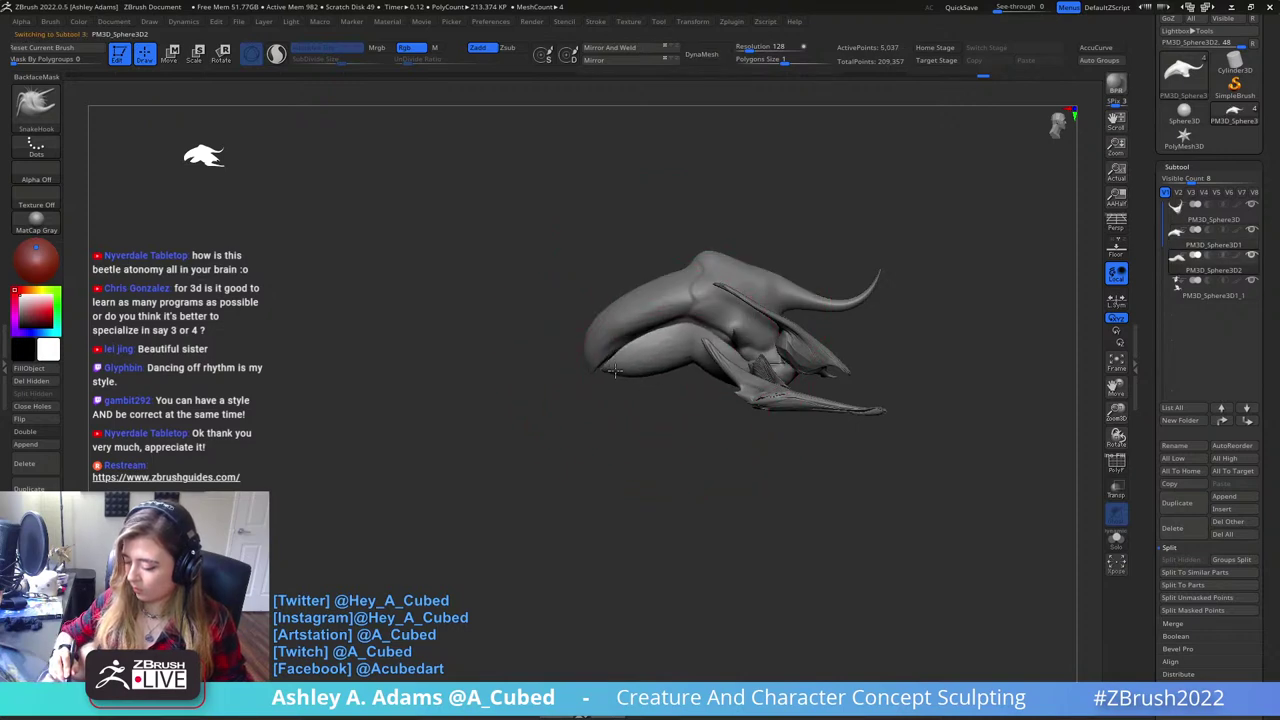
pyautogui.press('b')
pyautogui.press('i')
pyautogui.press('n')
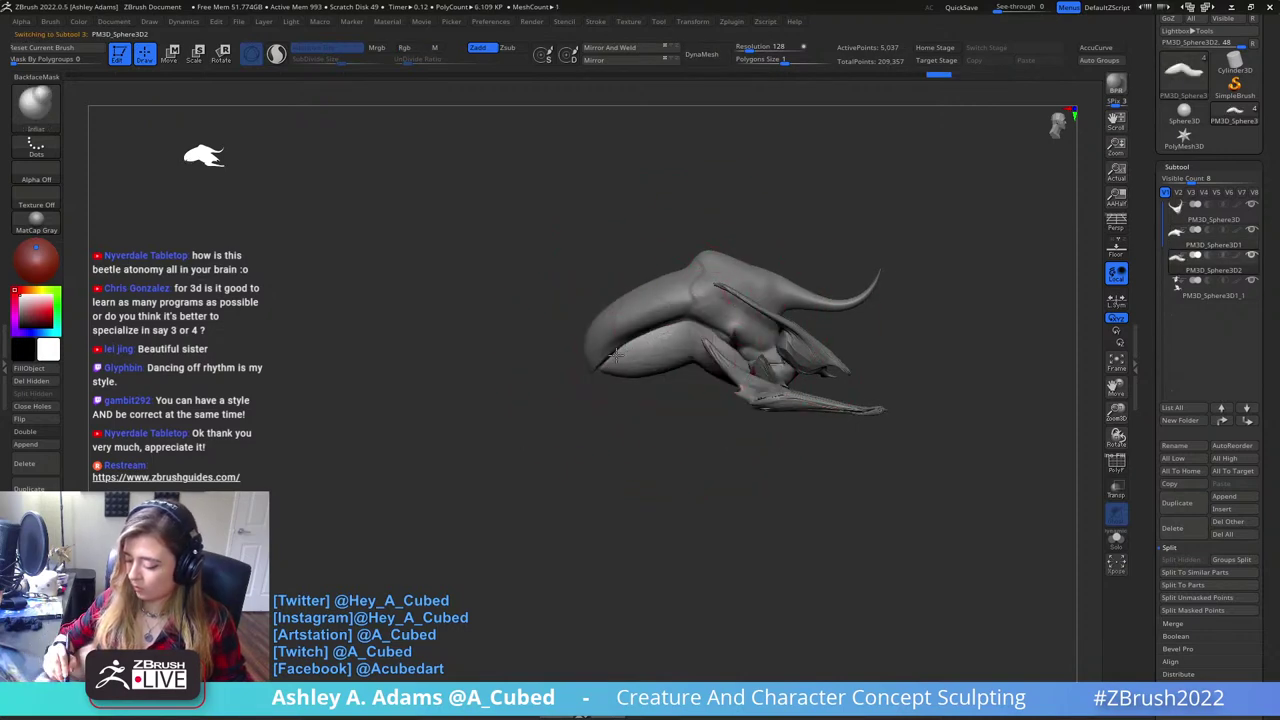
pyautogui.moveTo(616, 356); pyautogui.dragTo(638, 346)
pyautogui.moveTo(725, 425)
pyautogui.mouseDown()
pyautogui.moveTo(743, 251)
pyautogui.moveTo(714, 185)
pyautogui.moveTo(708, 300)
pyautogui.mouseUp()
# - Select the shell and widen the sides of its wing covers from the rear view with SnakeHook
pyautogui.press('b')
pyautogui.press('s')
pyautogui.press('h')
pyautogui.press('space')
pyautogui.keyDown('alt'); pyautogui.click(674, 278); pyautogui.keyUp('alt')
pyautogui.press('space')
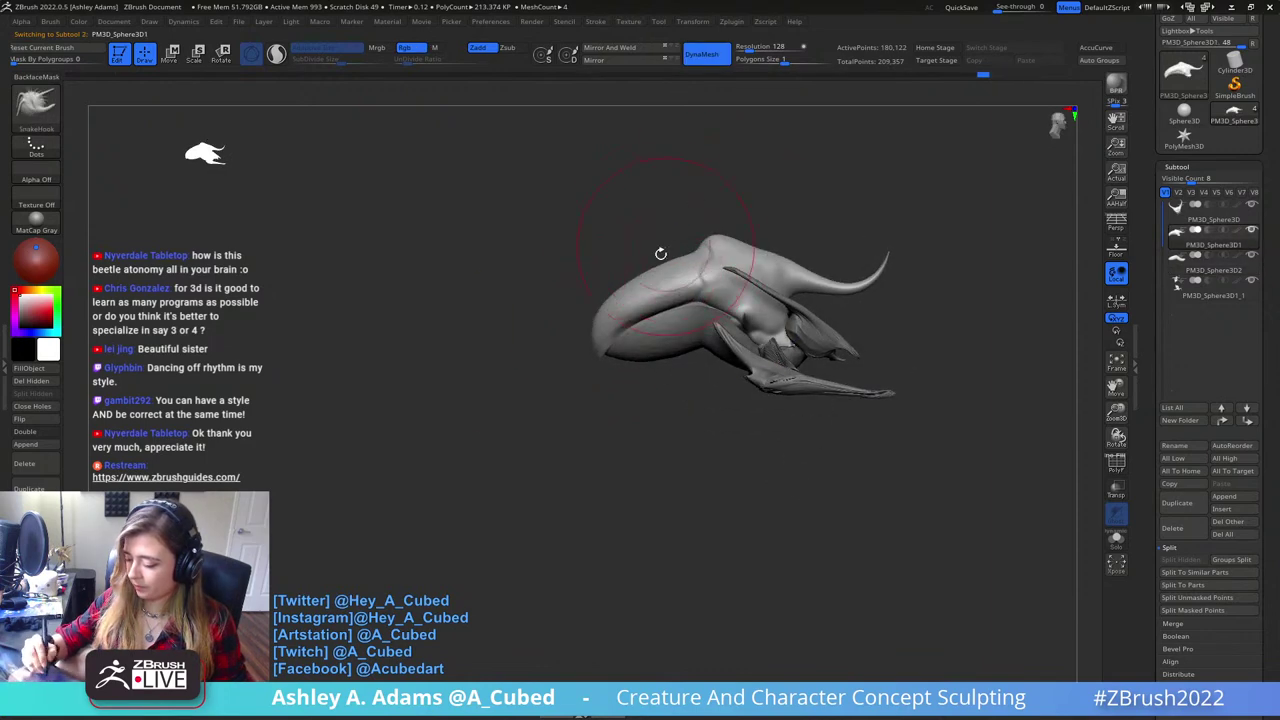
pyautogui.moveTo(660, 254); pyautogui.dragTo(614, 329, button='right')
pyautogui.press('b')
pyautogui.press('i')
pyautogui.press('n')
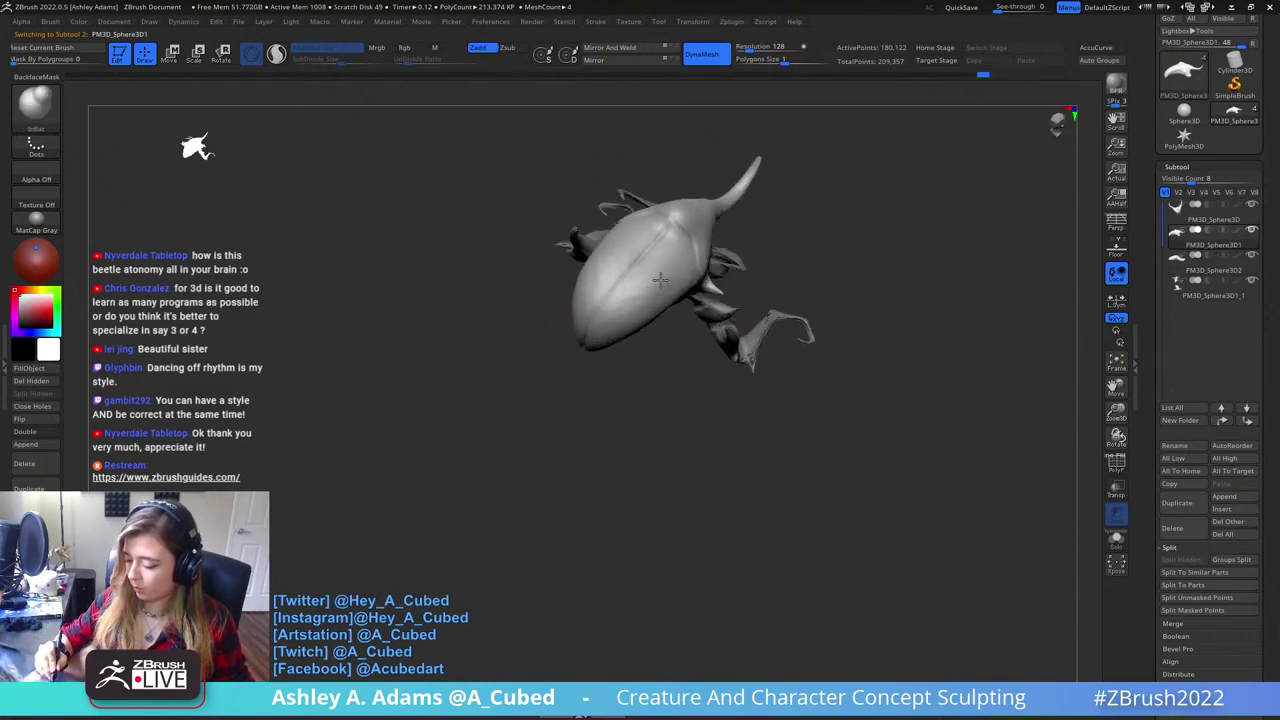
pyautogui.moveTo(683, 253); pyautogui.dragTo(664, 307, button='right')
pyautogui.press('b')
pyautogui.press('s')
pyautogui.press('h')
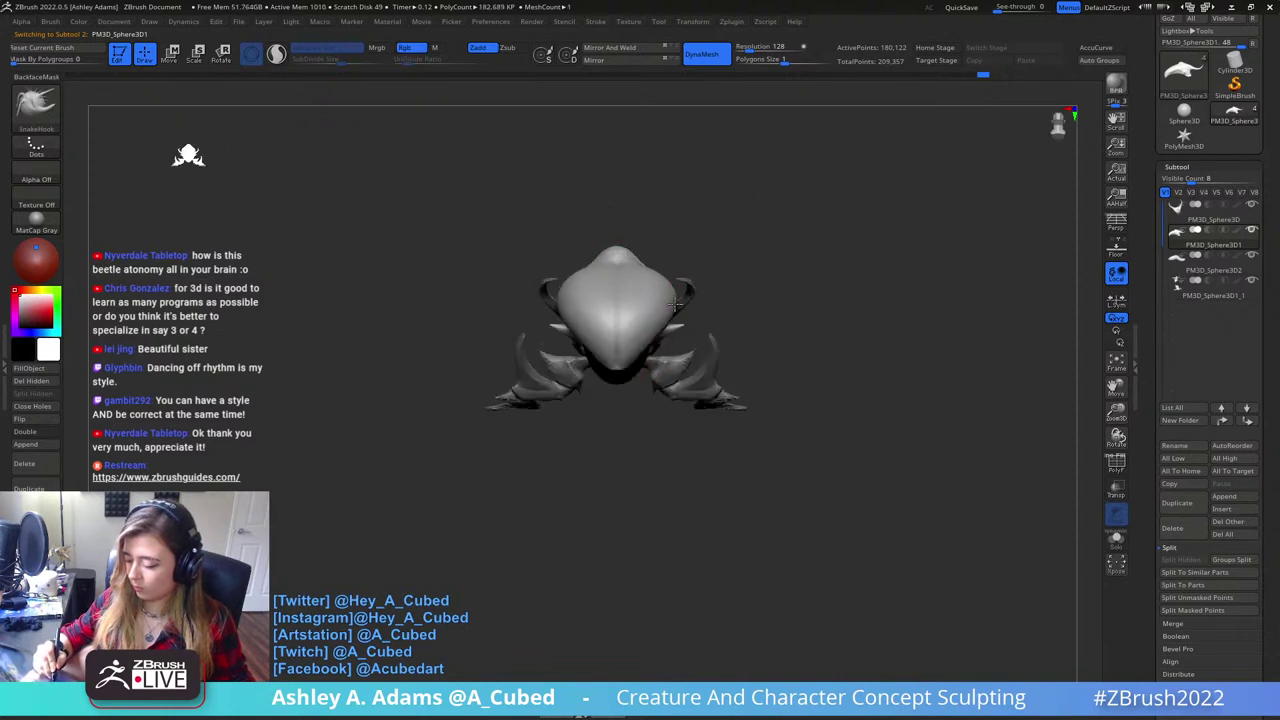
pyautogui.moveTo(680, 305); pyautogui.dragTo(687, 306)
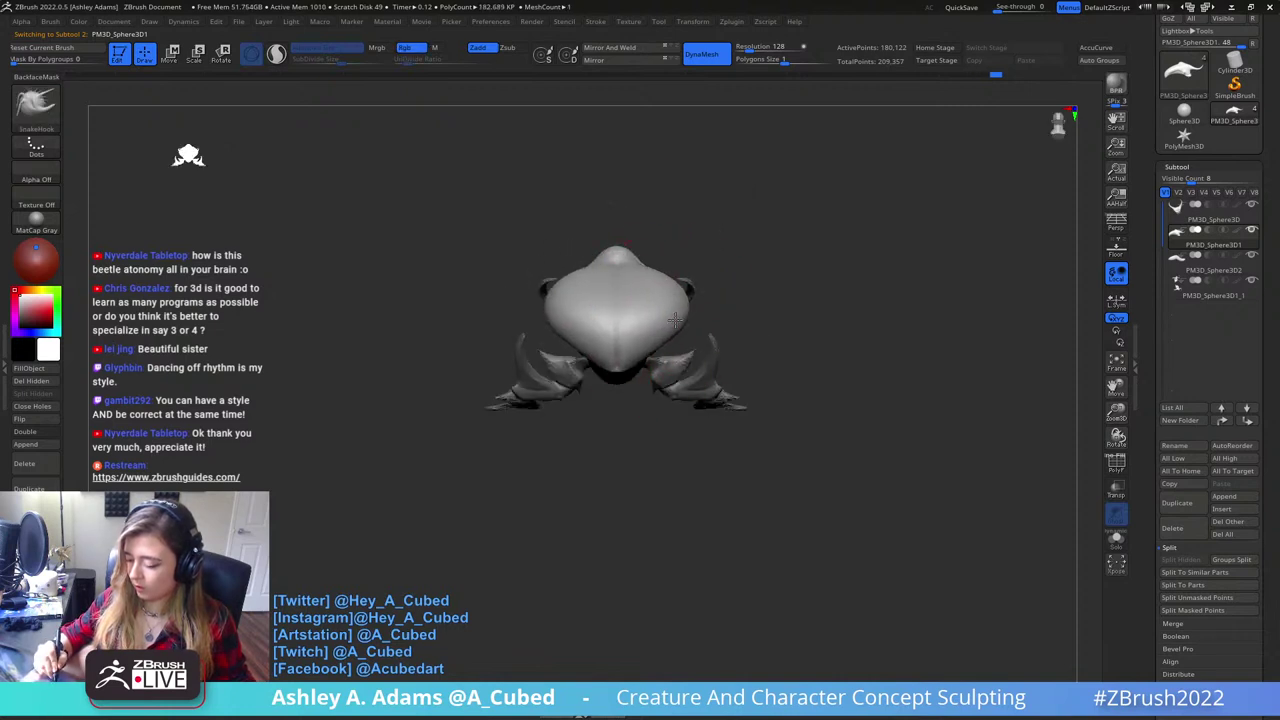
# - Mask the wing covers and horn, and pull the front plate's rear side corners outward with SnakeHook
pyautogui.moveTo(675, 318)
pyautogui.mouseDown(button='right')
pyautogui.moveTo(732, 287)
pyautogui.moveTo(690, 288)
pyautogui.moveTo(708, 296)
pyautogui.moveTo(680, 340)
pyautogui.mouseUp(button='right')
pyautogui.rightClick(690, 290)
pyautogui.press('ctrl')
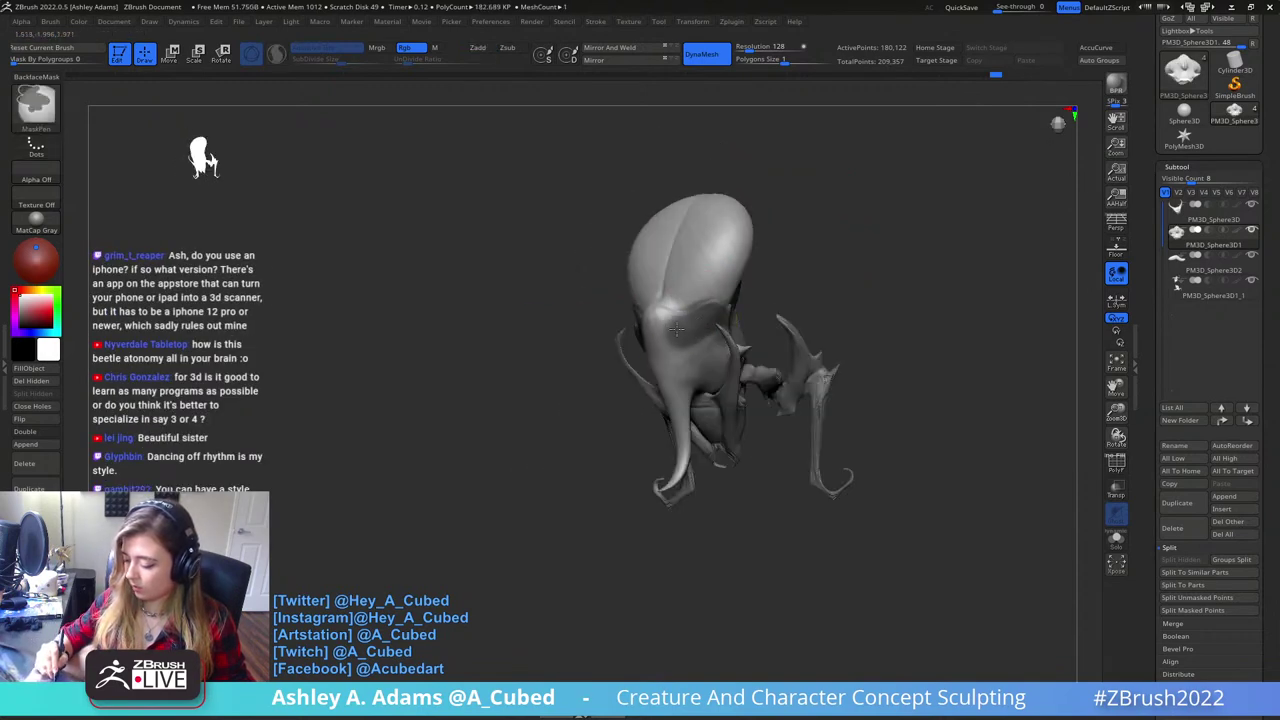
pyautogui.moveTo(710, 360)
pyautogui.mouseDown(button='right')
pyautogui.moveTo(690, 342)
pyautogui.moveTo(820, 280)
pyautogui.mouseUp(button='right')
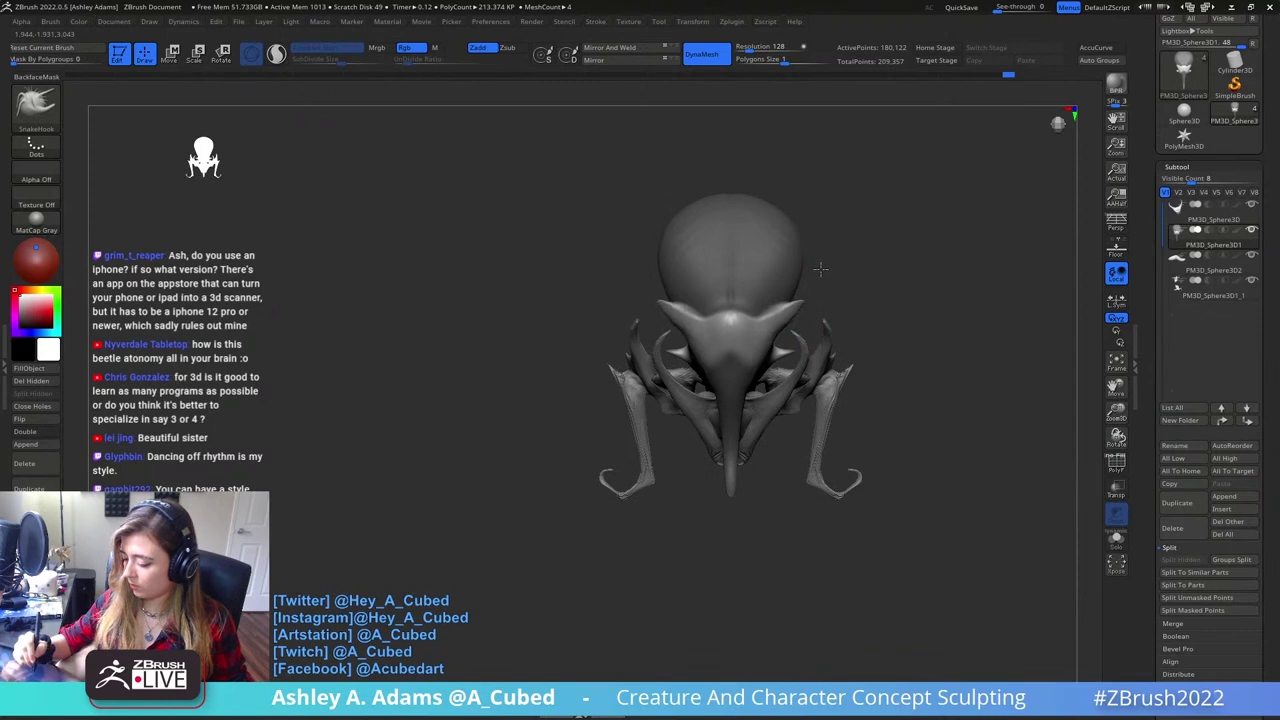
pyautogui.moveTo(808, 309); pyautogui.dragTo(772, 307, button='right')
pyautogui.rightClick(763, 285)
pyautogui.rightClick(714, 292)
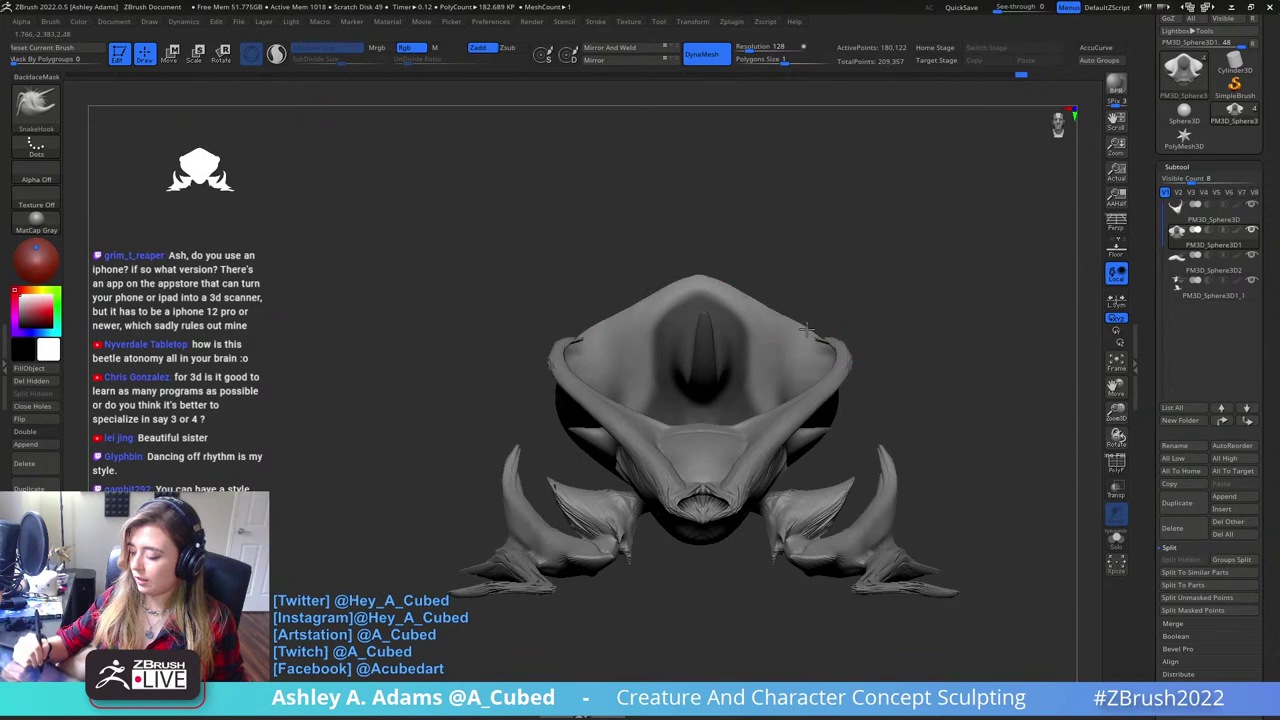
# - Pull the front plate's rear edge up and back into a pointed crest with SnakeHook and clear the mask
pyautogui.moveTo(806, 330); pyautogui.dragTo(818, 345, button='right')
pyautogui.moveTo(768, 298); pyautogui.dragTo(760, 338, button='right')
pyautogui.moveTo(780, 268); pyautogui.dragTo(818, 264)
pyautogui.moveTo(818, 264); pyautogui.dragTo(800, 266, button='right')
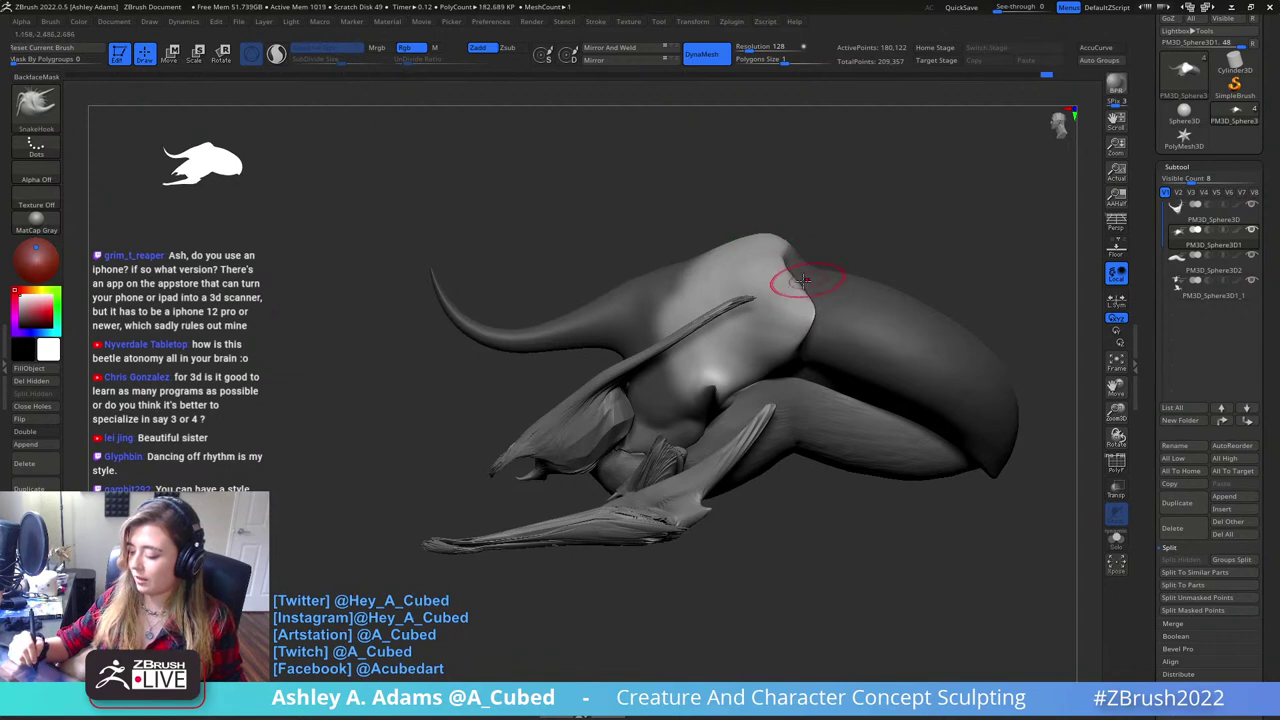
pyautogui.press('shift')
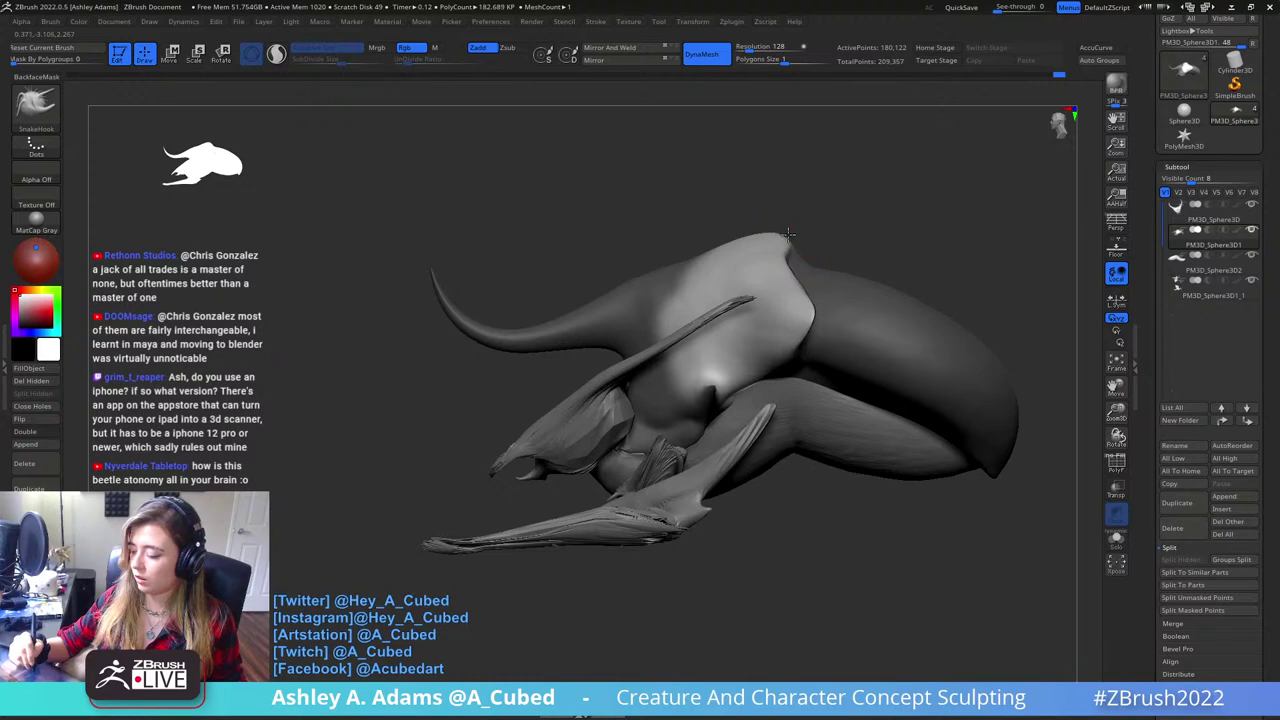
pyautogui.moveTo(812, 230)
pyautogui.mouseDown()
pyautogui.moveTo(785, 233)
pyautogui.moveTo(789, 214)
pyautogui.mouseUp()
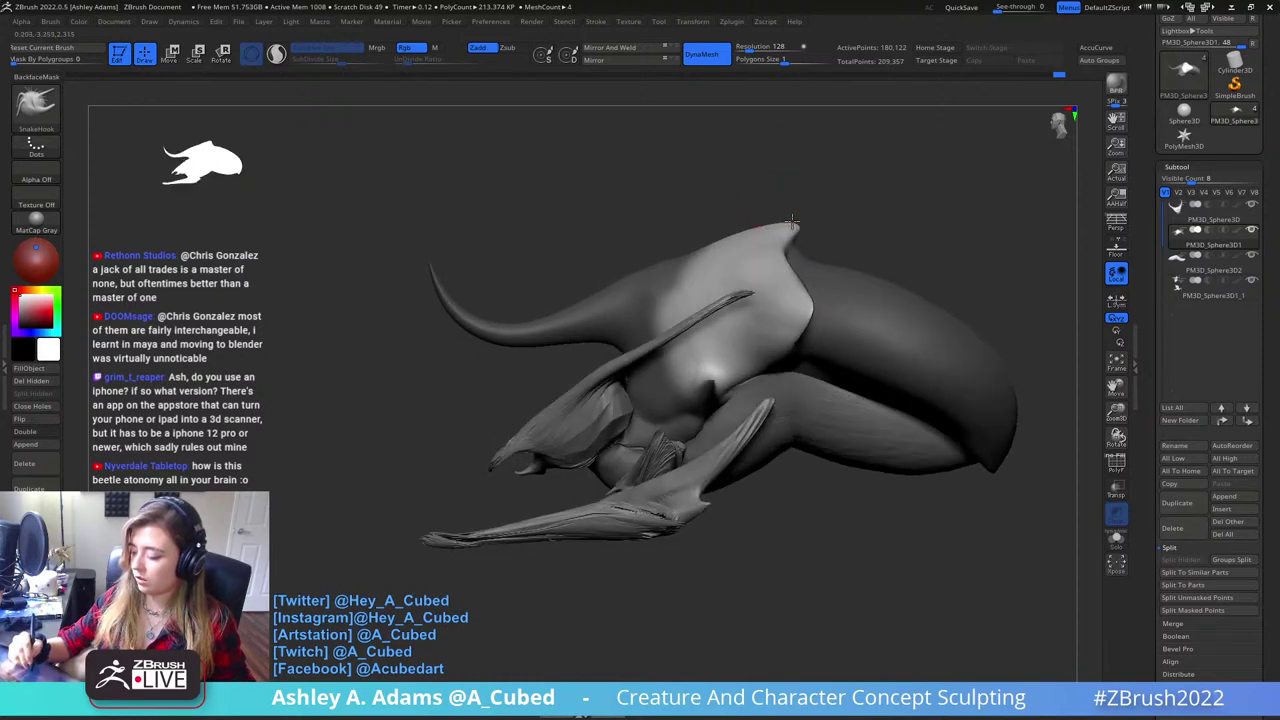
pyautogui.moveTo(766, 203); pyautogui.dragTo(770, 206, button='right')
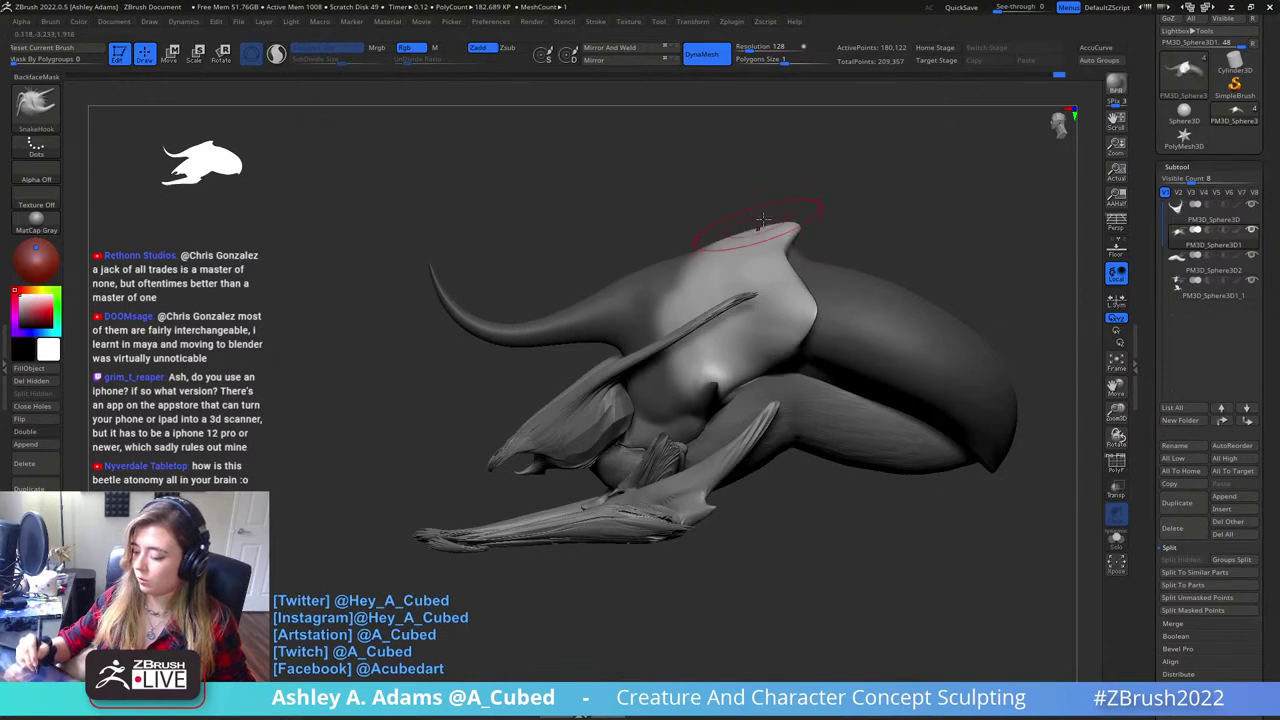
pyautogui.moveTo(763, 218); pyautogui.dragTo(780, 240)
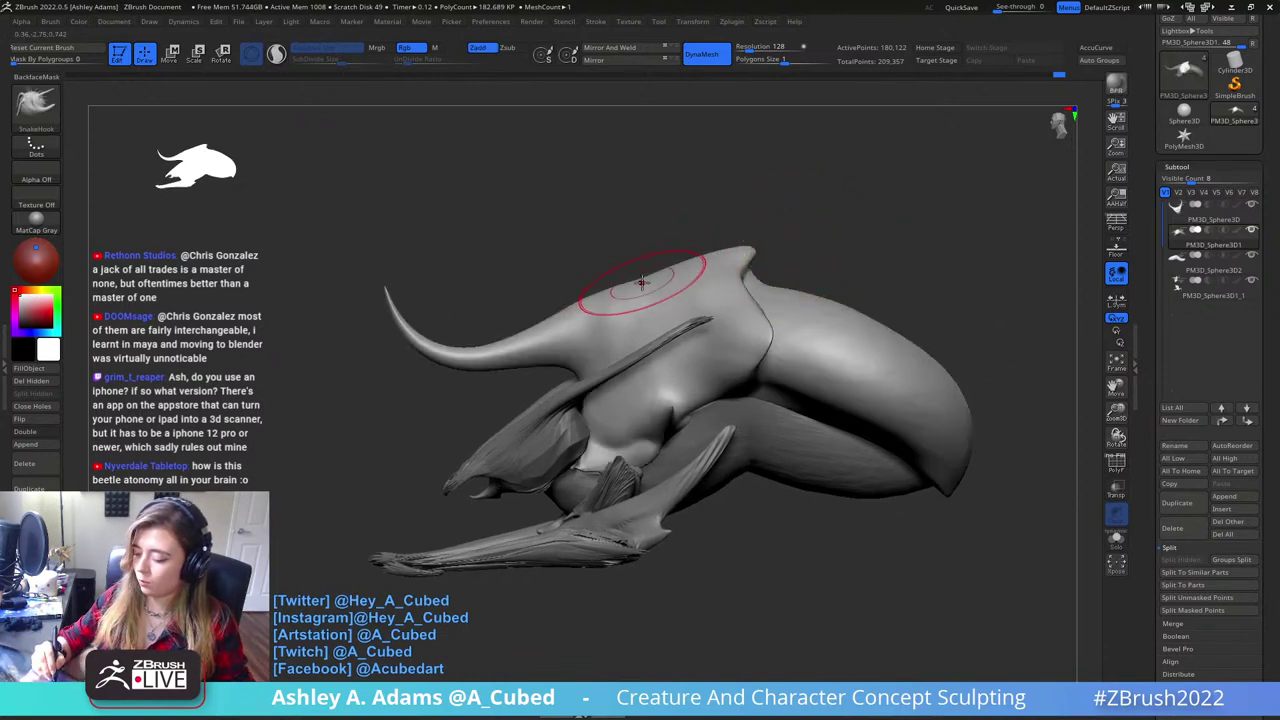
# - Smooth the front plate's upper slope, build up its side surface with ClayBuildup and smooth the strokes
pyautogui.moveTo(641, 281); pyautogui.dragTo(664, 282)
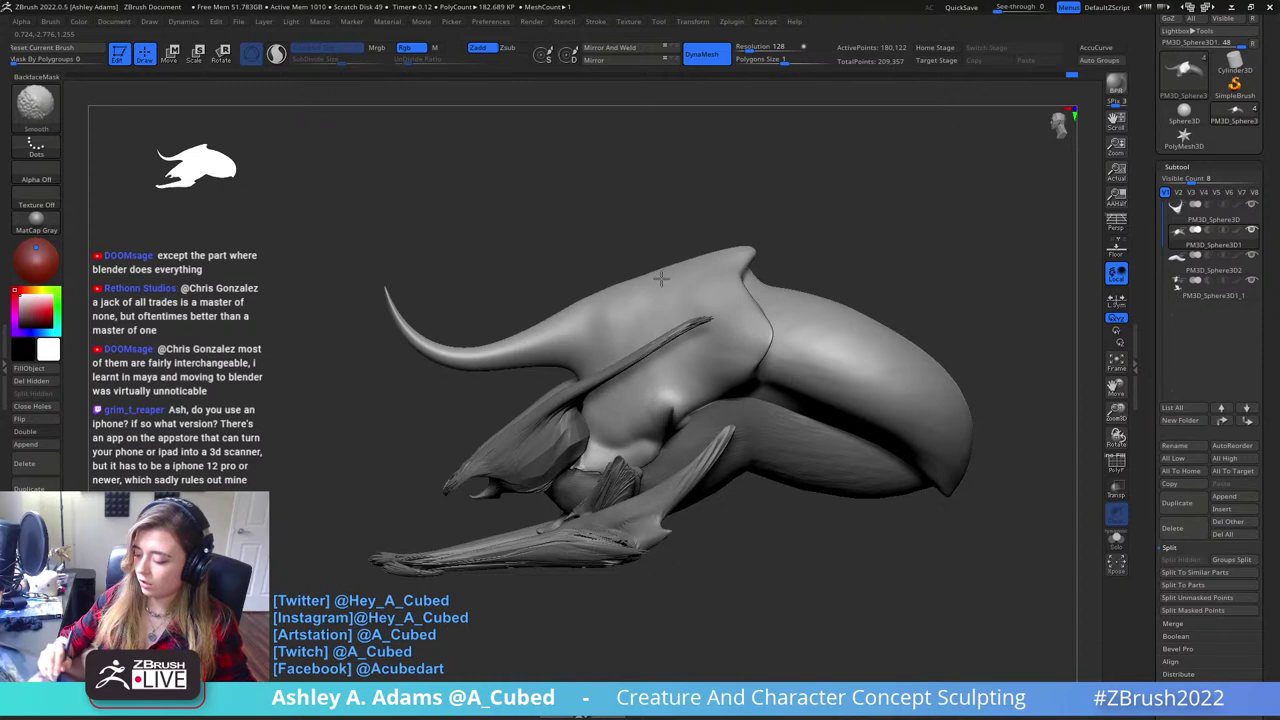
pyautogui.moveTo(731, 251); pyautogui.dragTo(733, 323, button='right')
pyautogui.press('b')
pyautogui.press('c')
pyautogui.press('b')
pyautogui.moveTo(694, 260)
pyautogui.mouseDown()
pyautogui.moveTo(696, 215)
pyautogui.moveTo(714, 264)
pyautogui.mouseUp()
pyautogui.moveTo(714, 264); pyautogui.dragTo(700, 245, button='right')
pyautogui.moveTo(625, 226); pyautogui.dragTo(574, 230, button='right')
pyautogui.moveTo(546, 254); pyautogui.dragTo(560, 272)
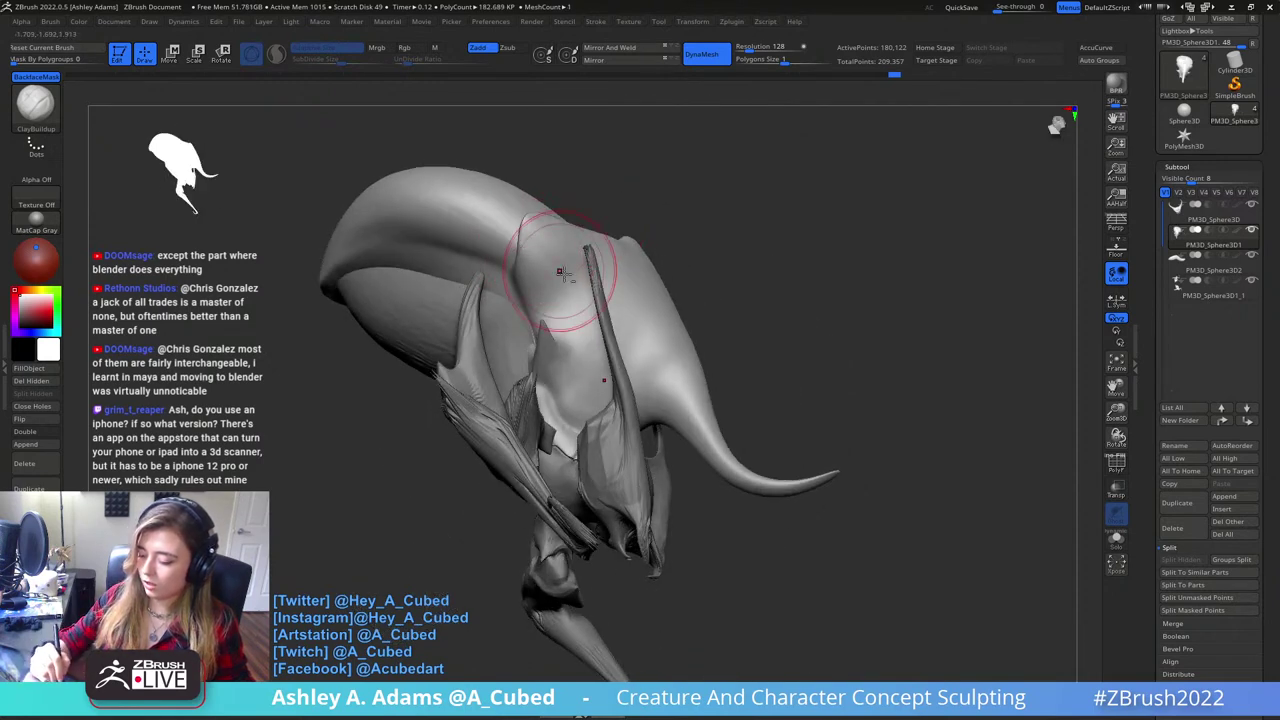
pyautogui.moveTo(548, 251); pyautogui.dragTo(582, 283, button='right')
pyautogui.press('shift')
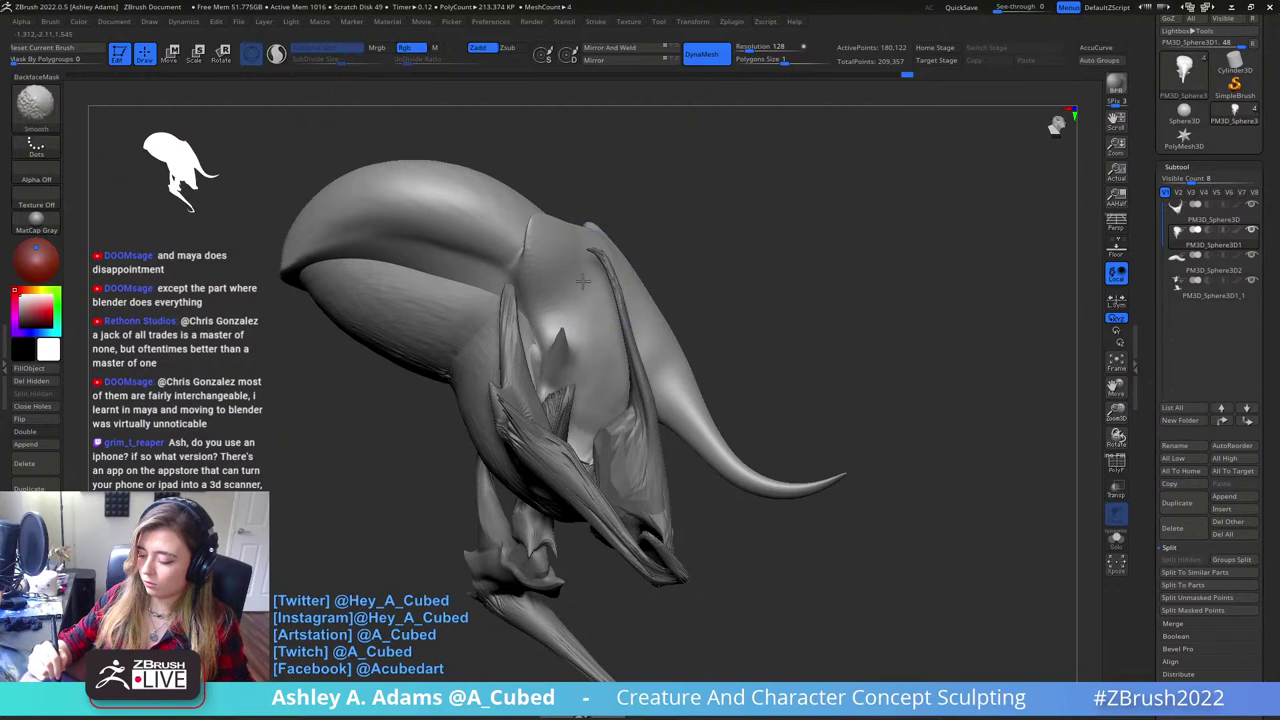
# - Build up the front plate's surface between the crest and horn base with ClayBuildup and smooth it
pyautogui.moveTo(636, 185)
pyautogui.mouseDown(button='right')
pyautogui.moveTo(708, 160)
pyautogui.moveTo(755, 172)
pyautogui.mouseUp(button='right')
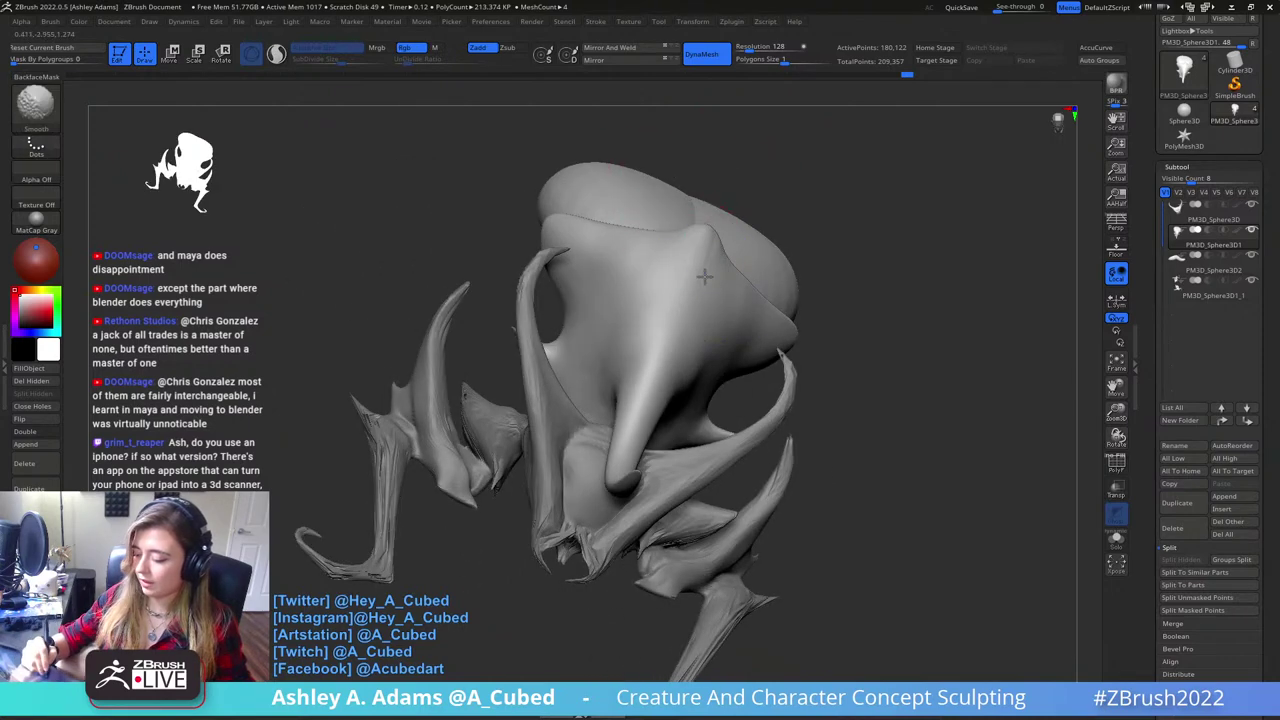
pyautogui.moveTo(708, 272)
pyautogui.mouseDown(button='right')
pyautogui.moveTo(720, 258)
pyautogui.moveTo(700, 294)
pyautogui.mouseUp(button='right')
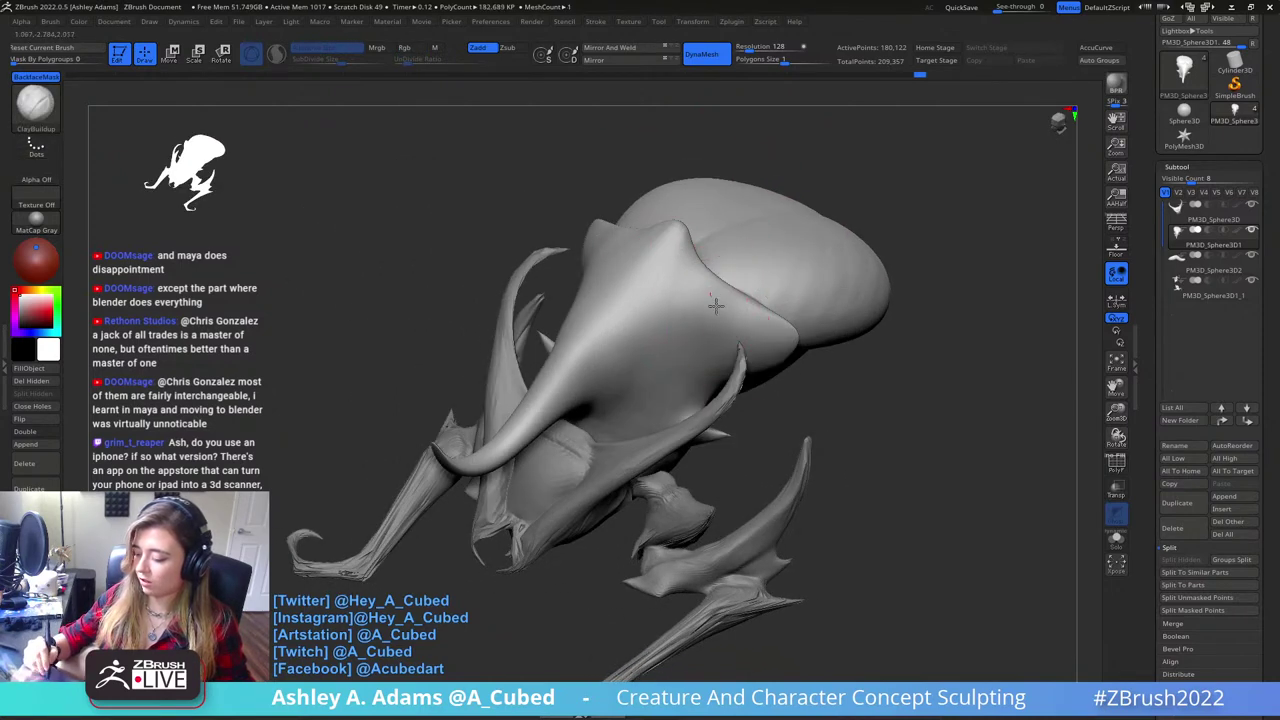
pyautogui.press('shift')
pyautogui.press('space')
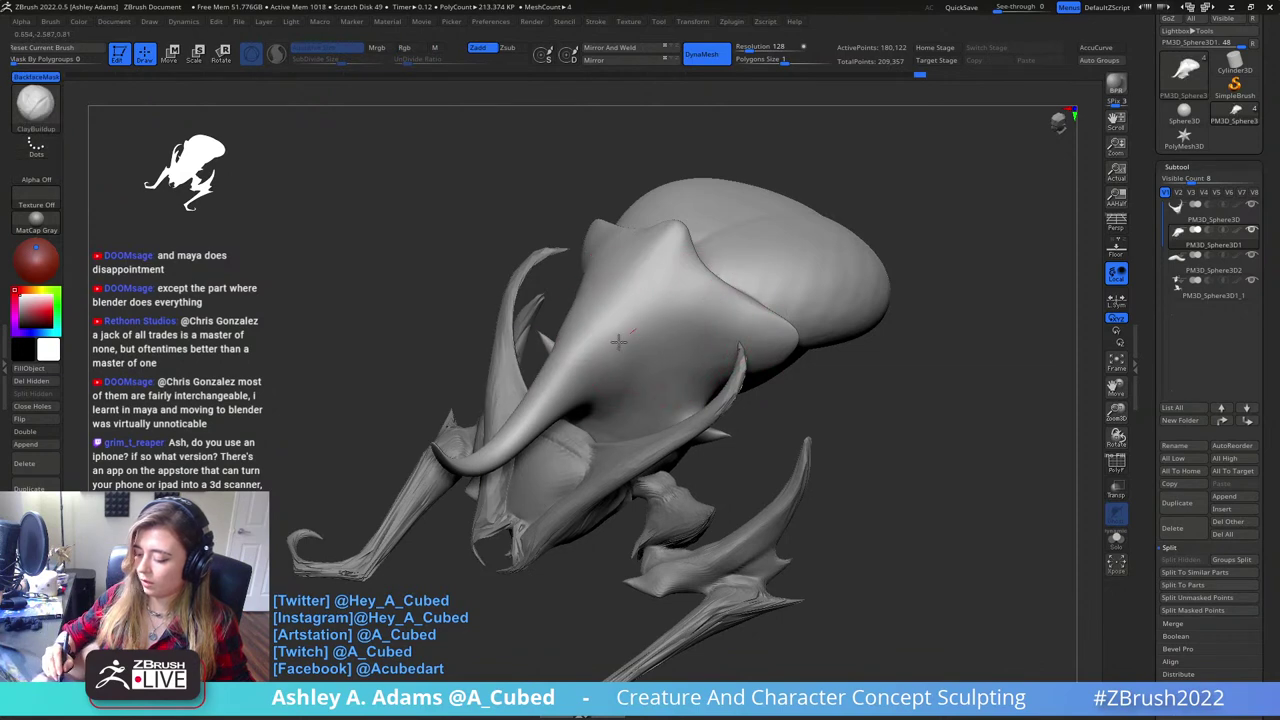
pyautogui.moveTo(600, 341); pyautogui.dragTo(621, 339)
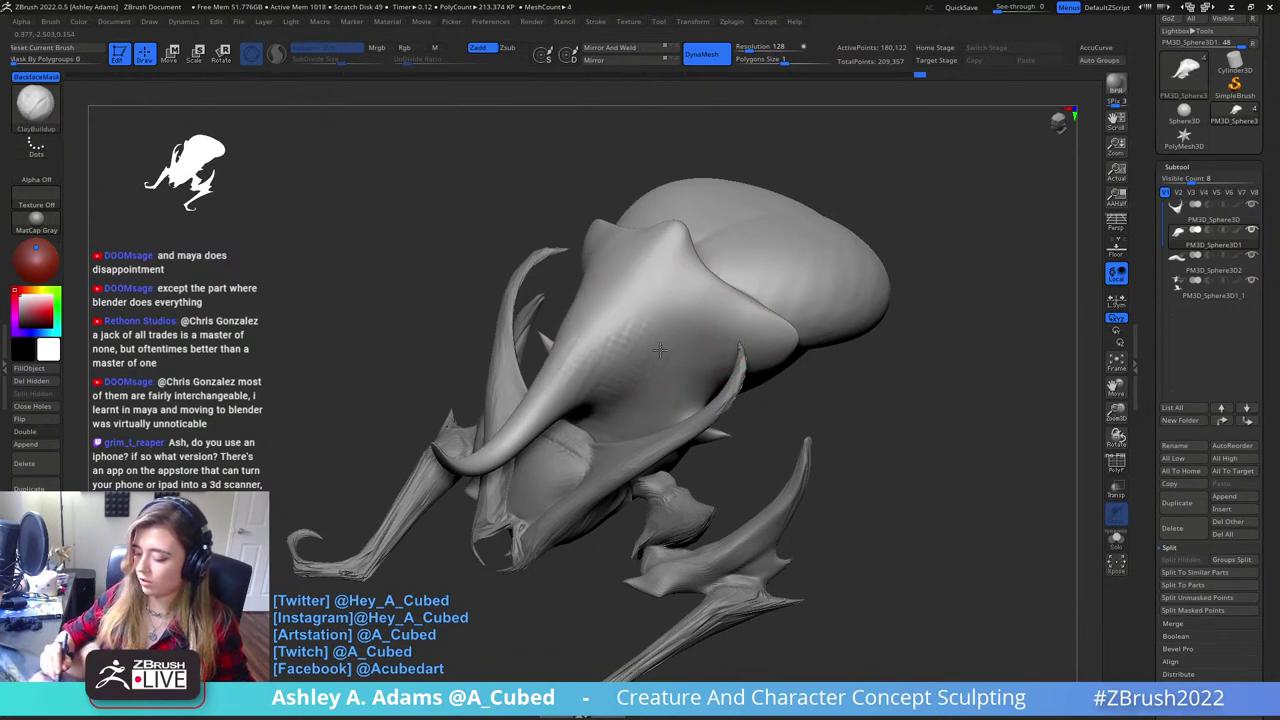
pyautogui.press('shift')
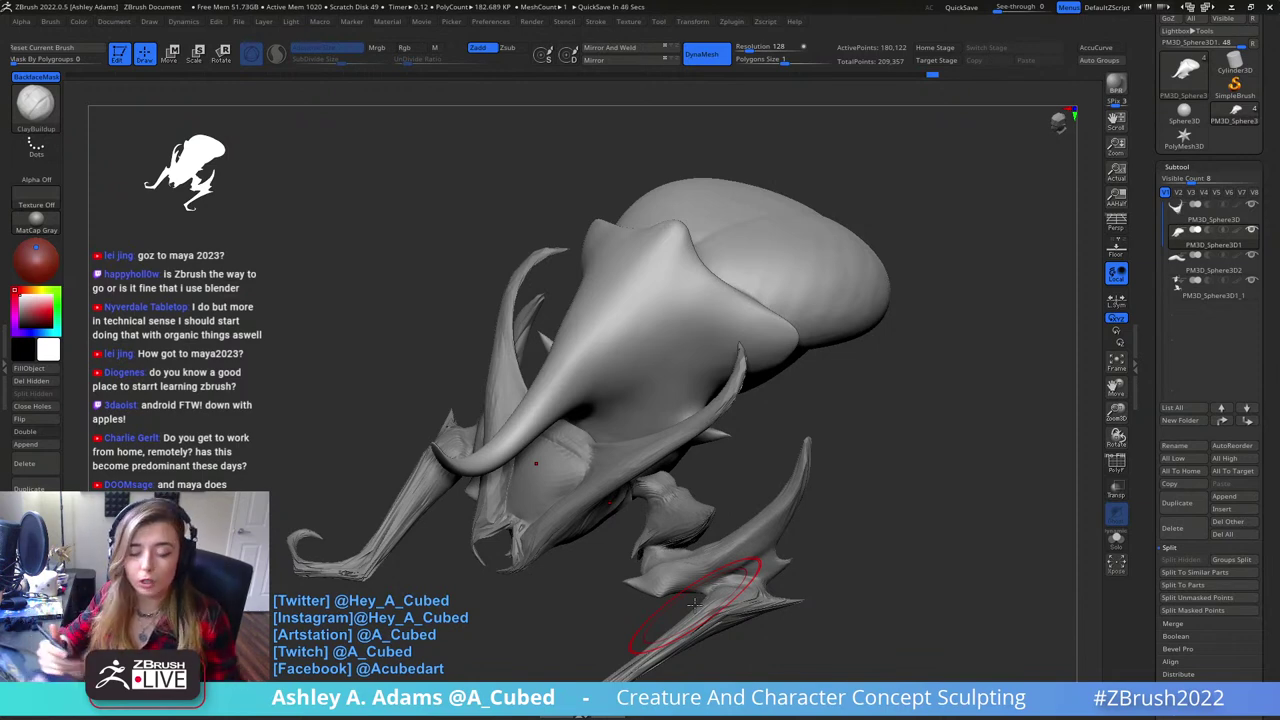
# - Adjust the wing covers' side profile just behind the crest with SnakeHook
pyautogui.moveTo(780, 303); pyautogui.dragTo(769, 275, button='right')
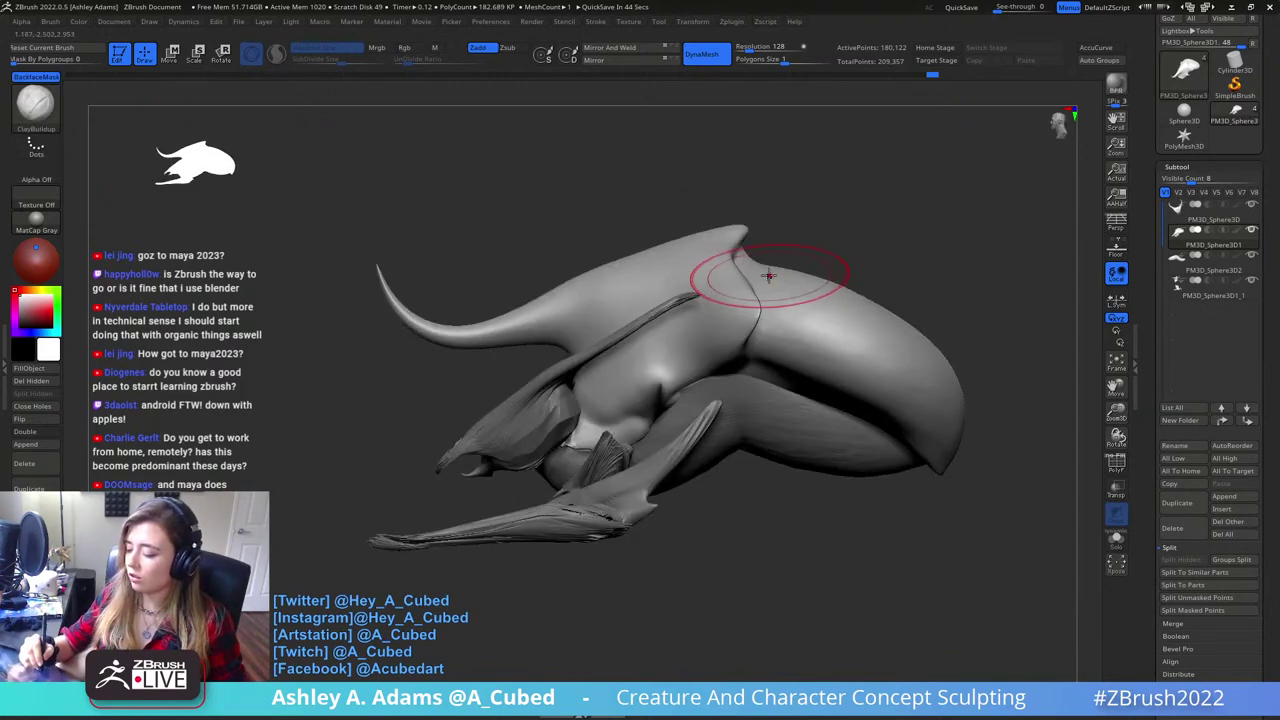
pyautogui.press('b')
pyautogui.press('s')
pyautogui.press('h')
pyautogui.press('space')
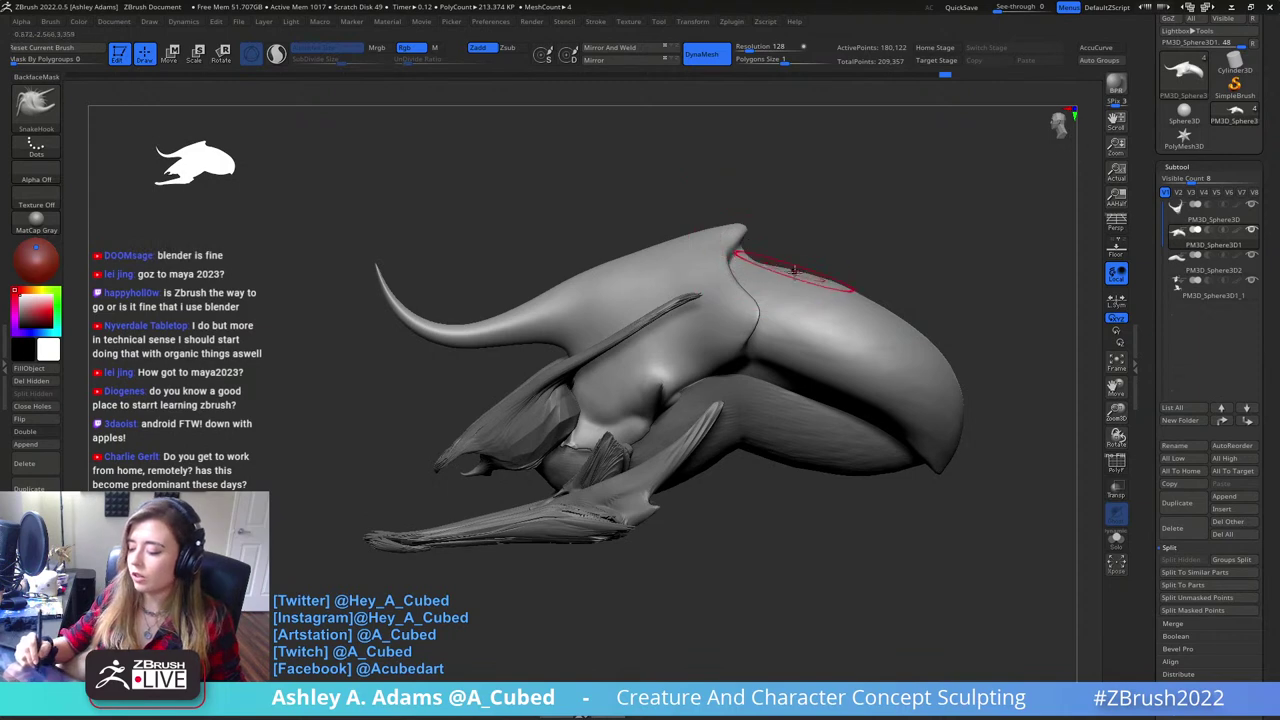
pyautogui.rightClick(787, 271)
pyautogui.moveTo(787, 271); pyautogui.dragTo(796, 270)
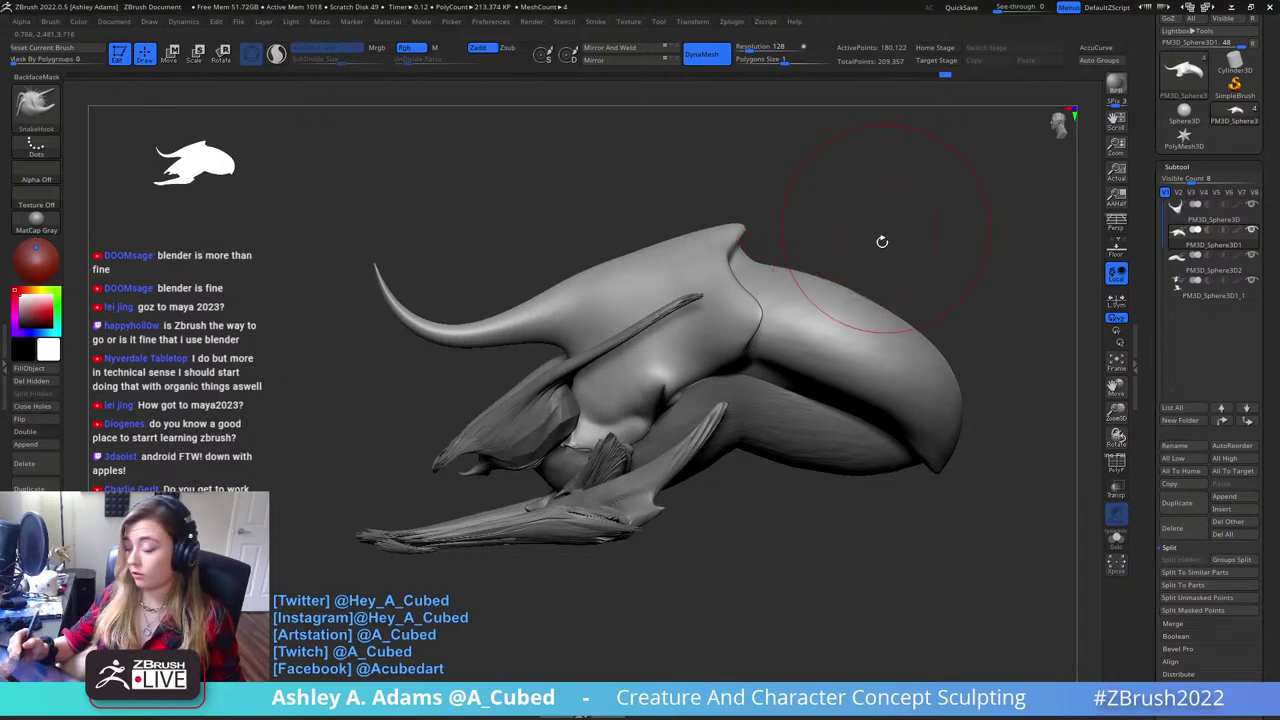
pyautogui.moveTo(880, 240)
pyautogui.mouseDown()
pyautogui.moveTo(831, 251)
pyautogui.moveTo(795, 326)
pyautogui.mouseUp()
# - Deepen the seam between the front plate and the wing covers with DamStandard
pyautogui.moveTo(796, 326)
pyautogui.mouseDown(button='right')
pyautogui.moveTo(720, 294)
pyautogui.moveTo(786, 343)
pyautogui.moveTo(705, 316)
pyautogui.moveTo(697, 278)
pyautogui.mouseUp(button='right')
pyautogui.press('space')
pyautogui.press('b')
pyautogui.press('d')
pyautogui.press('s')
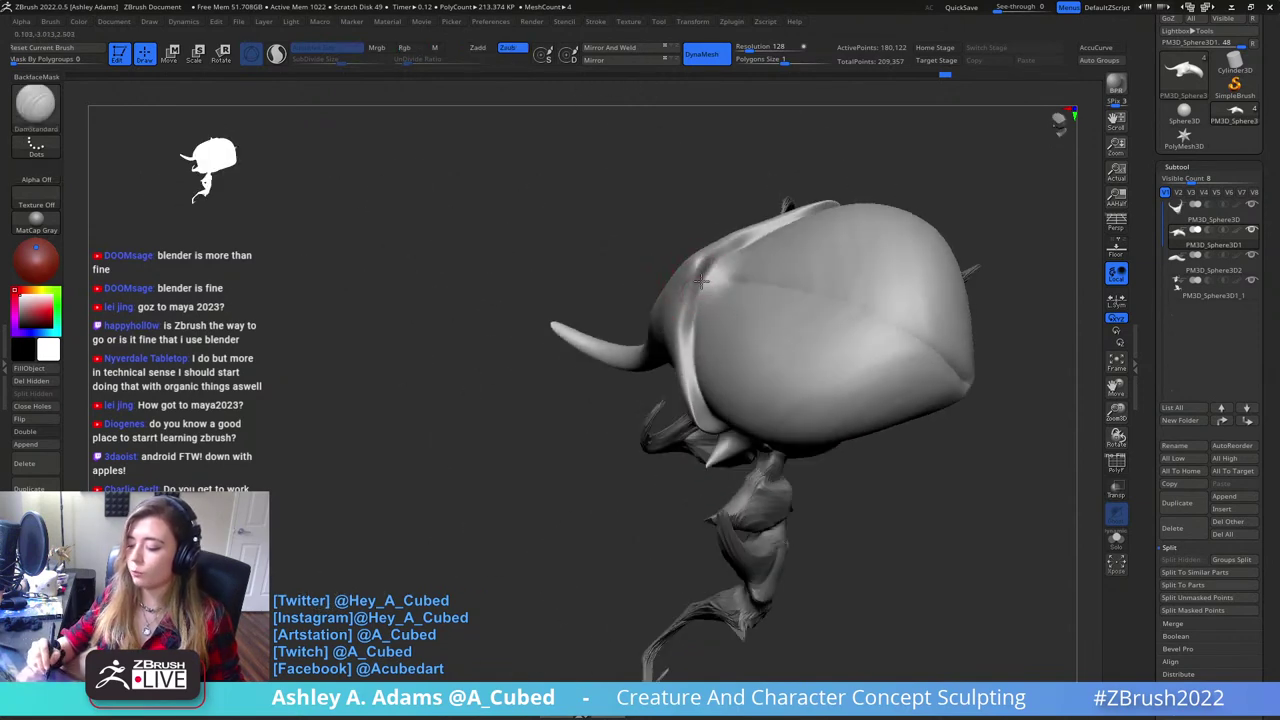
pyautogui.moveTo(700, 413); pyautogui.dragTo(712, 428)
pyautogui.moveTo(716, 278)
pyautogui.mouseDown(button='right')
pyautogui.moveTo(746, 283)
pyautogui.moveTo(742, 386)
pyautogui.moveTo(690, 416)
pyautogui.mouseUp(button='right')
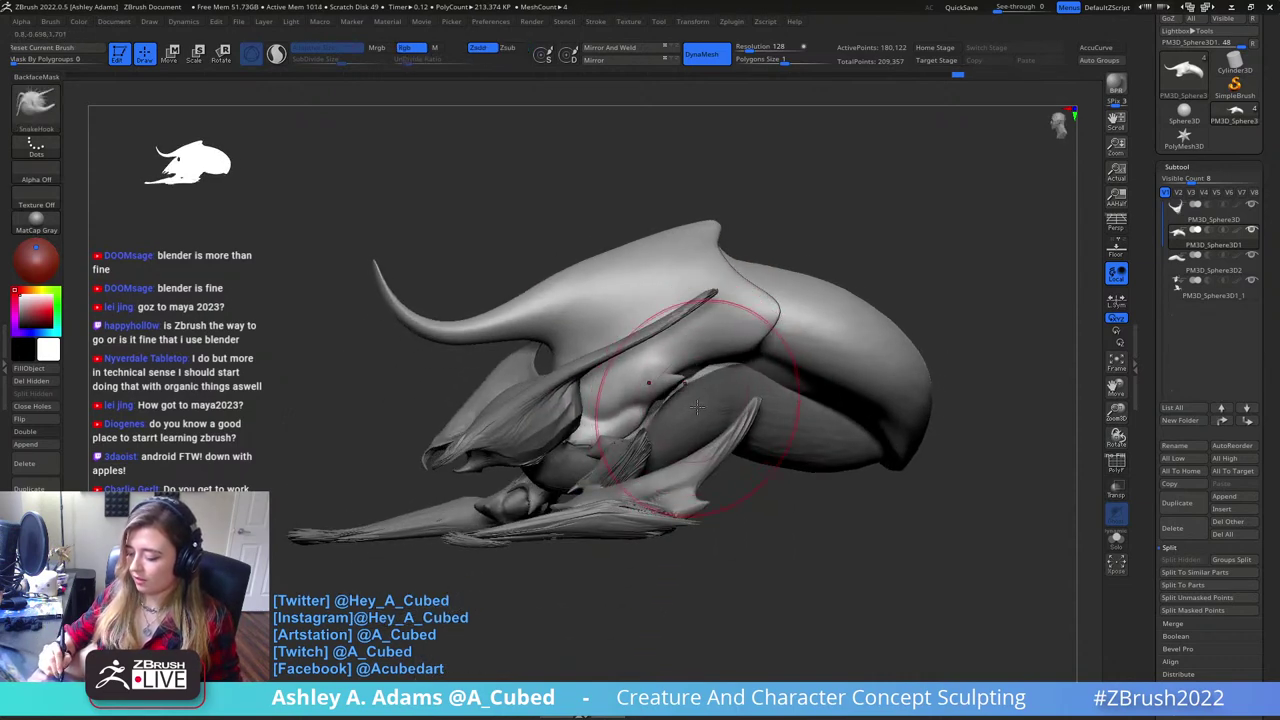
# - Select the belly piece and adjust its front sides between the legs with SnakeHook, viewed from below
pyautogui.keyDown('alt'); pyautogui.click(685, 403); pyautogui.keyUp('alt')
pyautogui.moveTo(673, 376)
pyautogui.mouseDown()
pyautogui.moveTo(700, 323)
pyautogui.moveTo(723, 200)
pyautogui.moveTo(669, 384)
pyautogui.mouseUp()
pyautogui.moveTo(669, 385); pyautogui.dragTo(660, 383, button='right')
pyautogui.moveTo(660, 383); pyautogui.dragTo(661, 363)
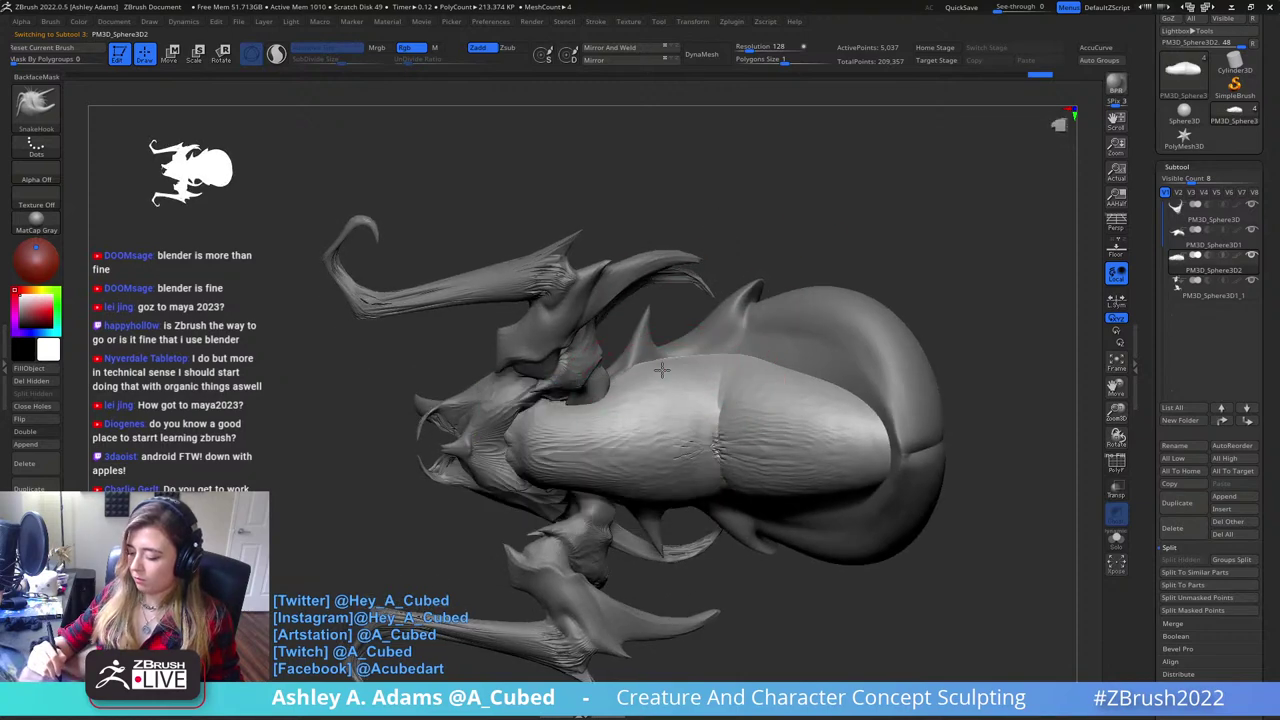
pyautogui.moveTo(661, 363); pyautogui.dragTo(657, 349, button='right')
pyautogui.keyDown('alt'); pyautogui.click(641, 350); pyautogui.keyUp('alt')
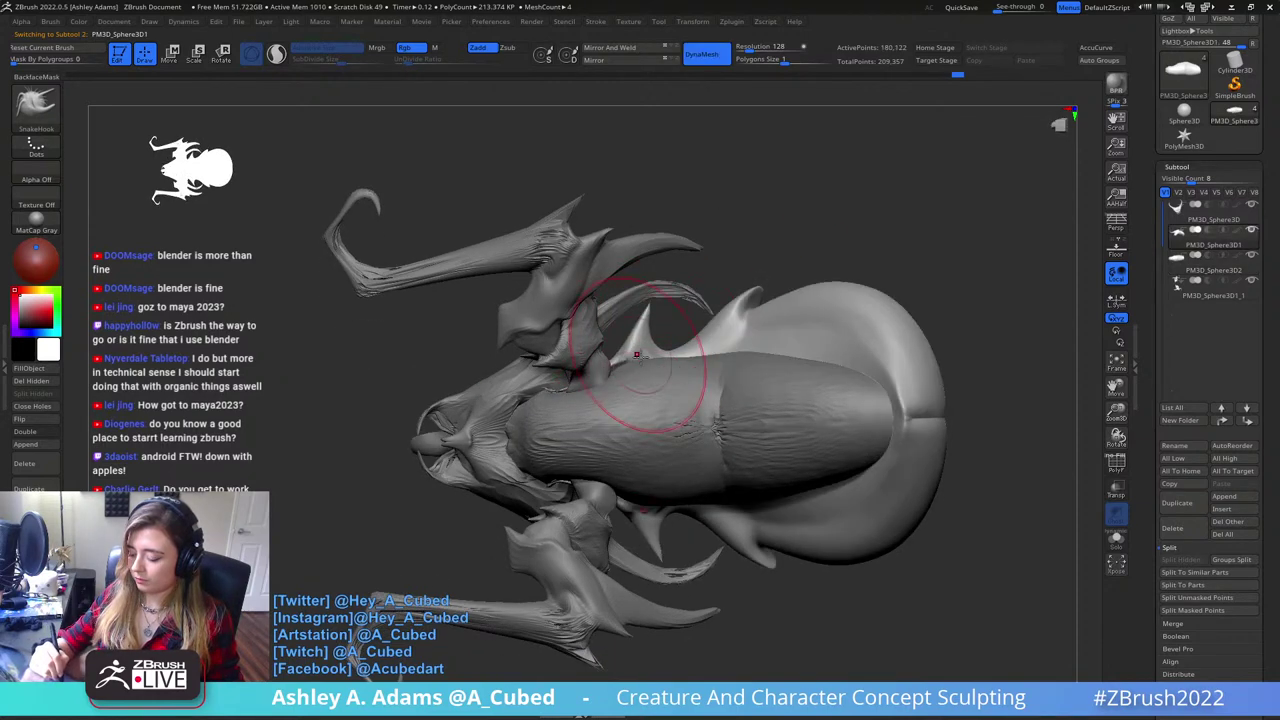
# - Reselect the belly piece and pull its rear half wider and farther back under the wing covers with SnakeHook
pyautogui.keyDown('alt'); pyautogui.click(608, 386); pyautogui.keyUp('alt')
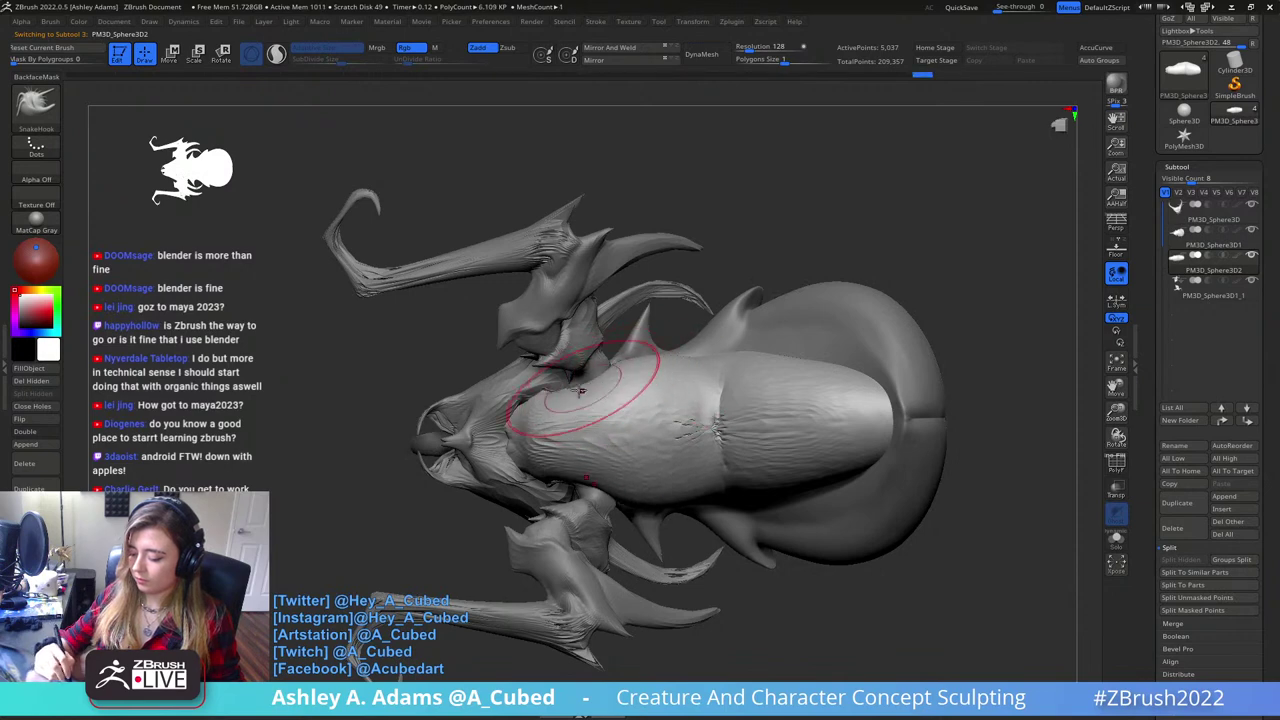
pyautogui.moveTo(580, 391); pyautogui.dragTo(770, 376, button='right')
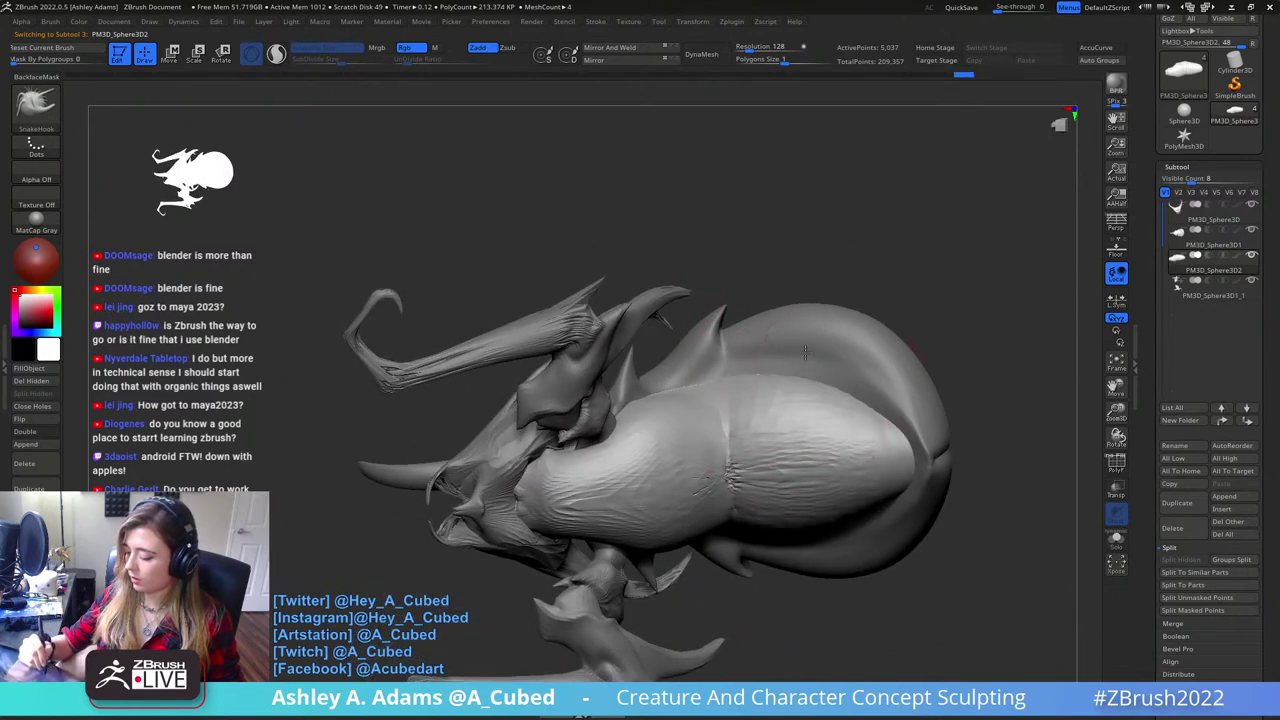
pyautogui.moveTo(805, 352); pyautogui.dragTo(868, 412)
pyautogui.moveTo(852, 262); pyautogui.dragTo(836, 362, button='right')
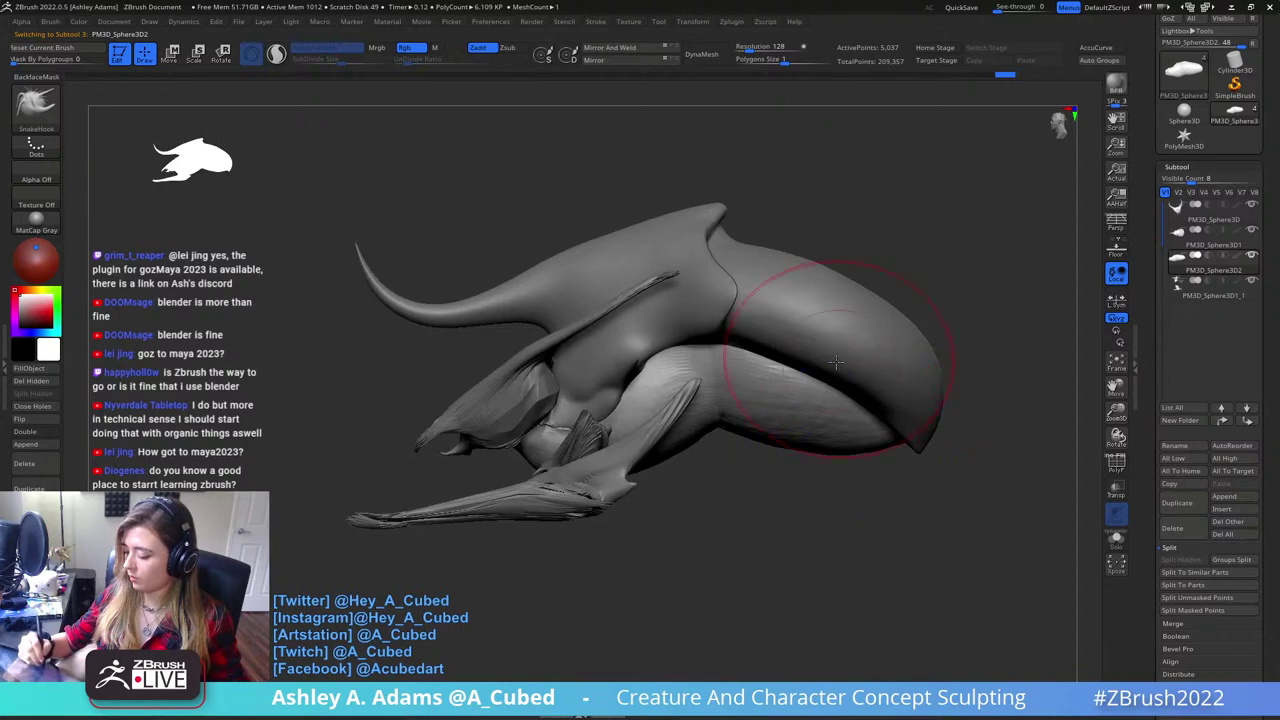
pyautogui.moveTo(797, 441)
pyautogui.mouseDown()
pyautogui.moveTo(806, 460)
pyautogui.moveTo(874, 445)
pyautogui.moveTo(883, 455)
pyautogui.mouseUp()
pyautogui.moveTo(714, 392); pyautogui.dragTo(711, 345, button='right')
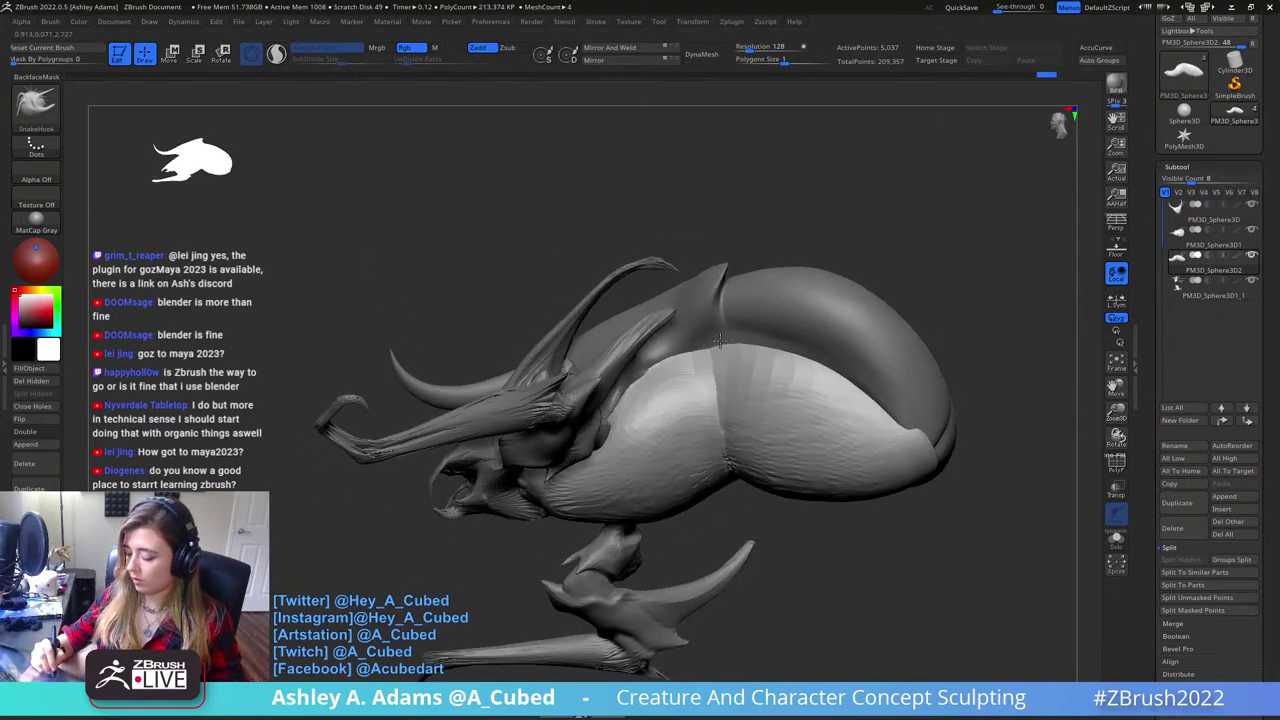
# - Fill the notch in the belly's underside and reshape its lower contour into one smooth continuous curve
pyautogui.keyDown('ctrl'); pyautogui.click(784, 550); pyautogui.keyUp('ctrl')
pyautogui.keyDown('ctrl'); pyautogui.click(786, 557); pyautogui.keyUp('ctrl')
pyautogui.moveTo(783, 378)
pyautogui.mouseDown(button='right')
pyautogui.moveTo(779, 415)
pyautogui.moveTo(717, 497)
pyautogui.mouseUp(button='right')
pyautogui.moveTo(717, 460); pyautogui.dragTo(706, 400)
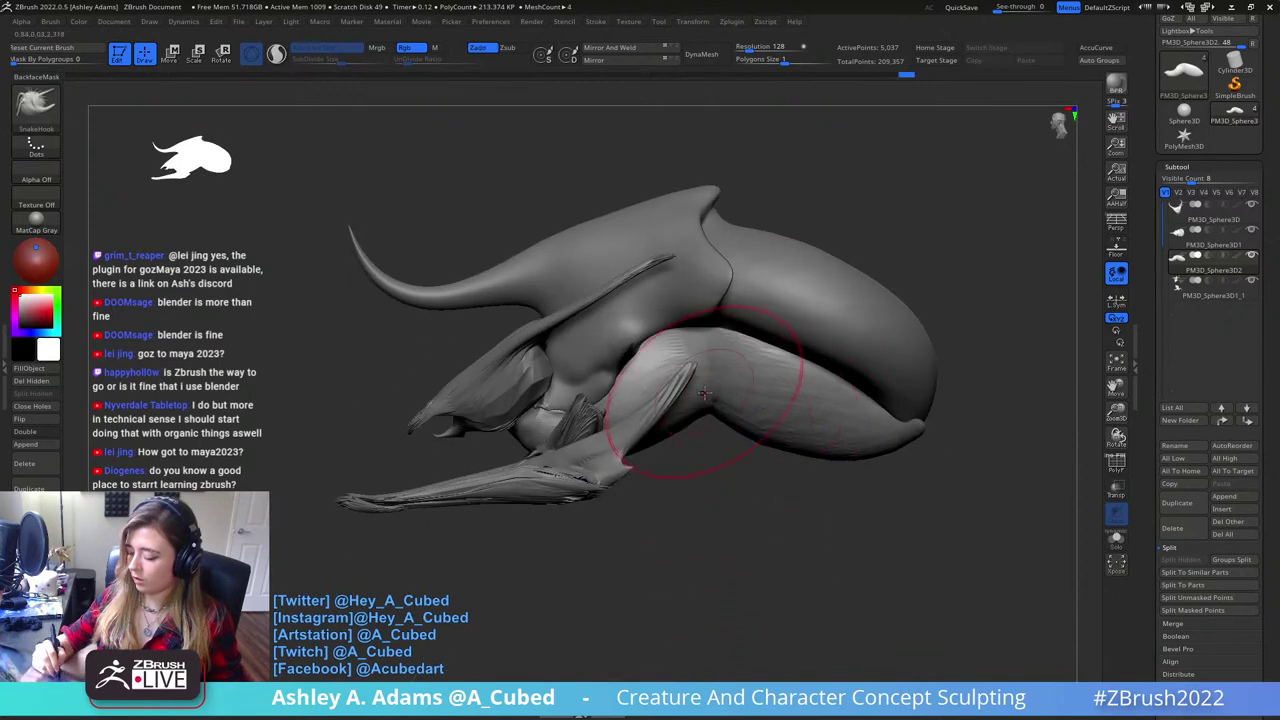
pyautogui.rightClick(634, 462)
pyautogui.moveTo(768, 464)
pyautogui.mouseDown()
pyautogui.moveTo(765, 442)
pyautogui.moveTo(682, 430)
pyautogui.moveTo(745, 454)
pyautogui.mouseUp()
pyautogui.moveTo(875, 436)
pyautogui.mouseDown()
pyautogui.moveTo(884, 452)
pyautogui.moveTo(652, 446)
pyautogui.mouseUp()
pyautogui.press('b')
pyautogui.press('s')
pyautogui.press('h')
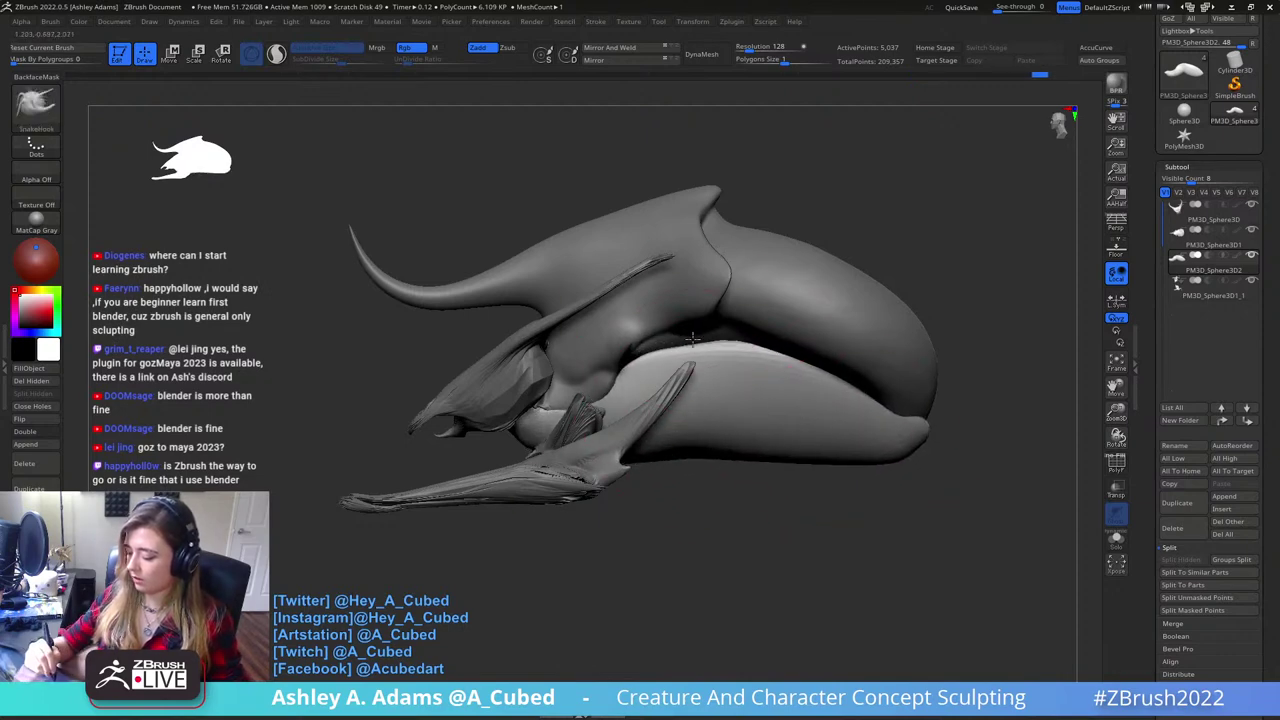
# - Select the shell and pull its crest and wing covers farther back in side view with SnakeHook
pyautogui.keyDown('alt'); pyautogui.click(722, 318); pyautogui.keyUp('alt')
pyautogui.moveTo(723, 318); pyautogui.dragTo(721, 336)
pyautogui.keyDown('ctrl'); pyautogui.moveTo(721, 325); pyautogui.dragTo(720, 97, button='right'); pyautogui.keyUp('ctrl')
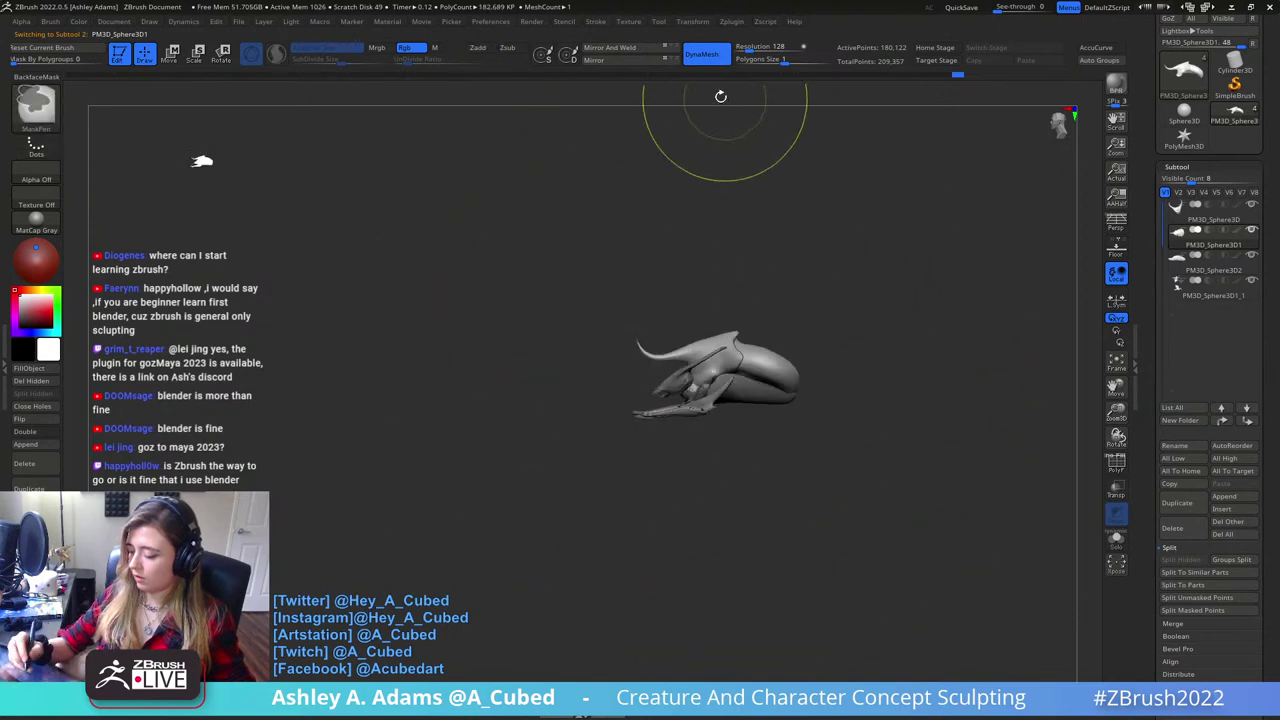
pyautogui.press('space')
pyautogui.moveTo(752, 379); pyautogui.dragTo(741, 342)
pyautogui.keyDown('ctrl'); pyautogui.moveTo(741, 342); pyautogui.dragTo(726, 358, button='right'); pyautogui.keyUp('ctrl')
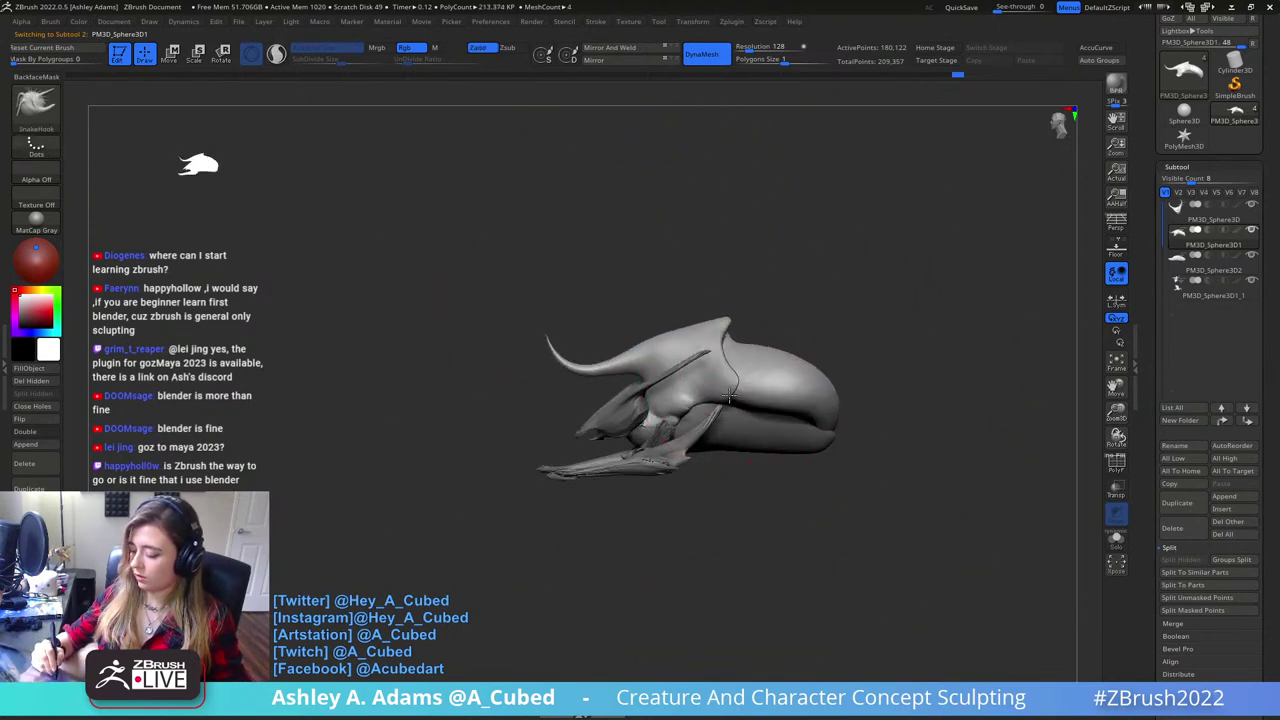
pyautogui.press('space')
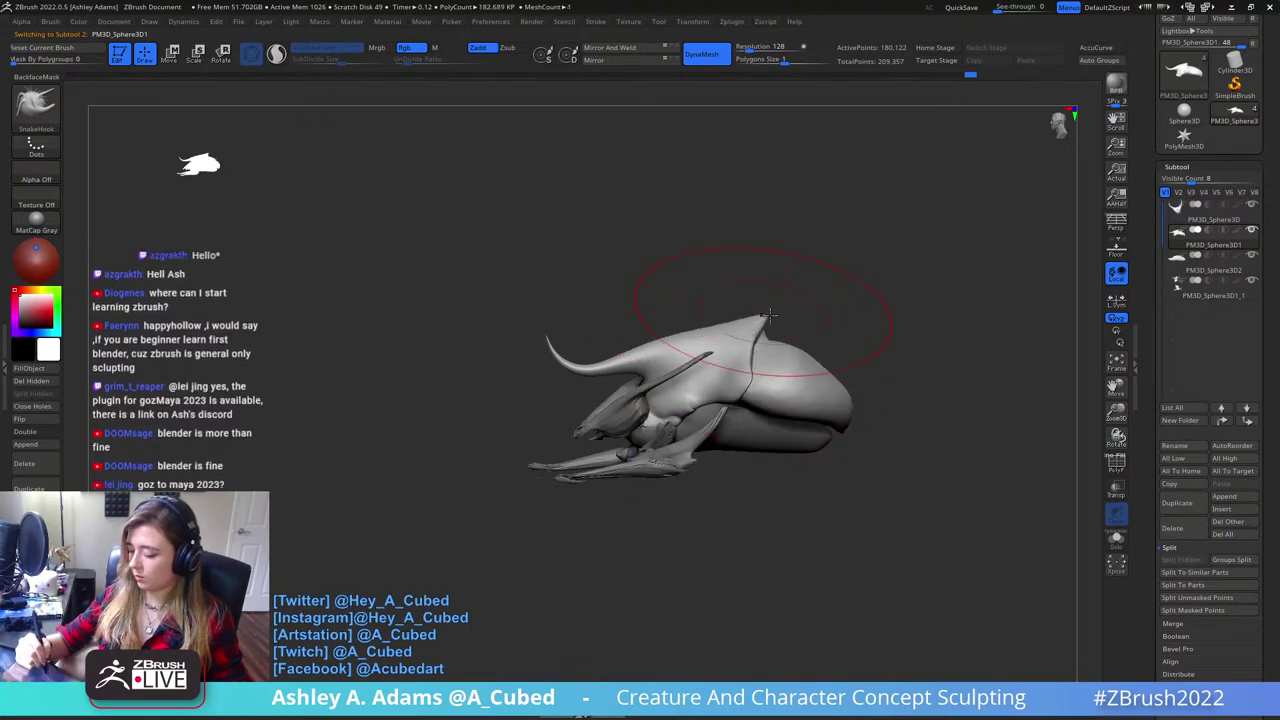
pyautogui.press('space')
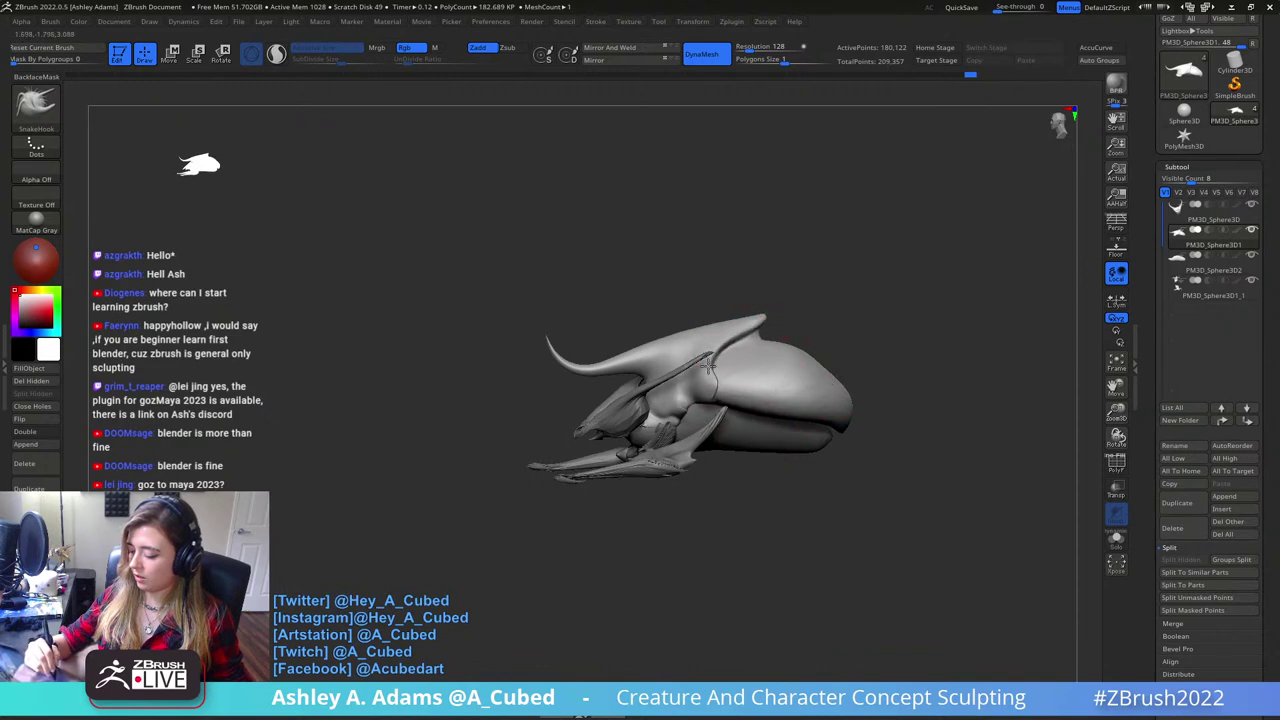
pyautogui.moveTo(806, 290); pyautogui.dragTo(800, 316)
# - Select the forelegs and stretch their lower ends outward to both sides in front view with SnakeHook
pyautogui.keyDown('alt'); pyautogui.click(752, 411); pyautogui.keyUp('alt')
pyautogui.press('space')
pyautogui.moveTo(754, 411); pyautogui.dragTo(772, 412)
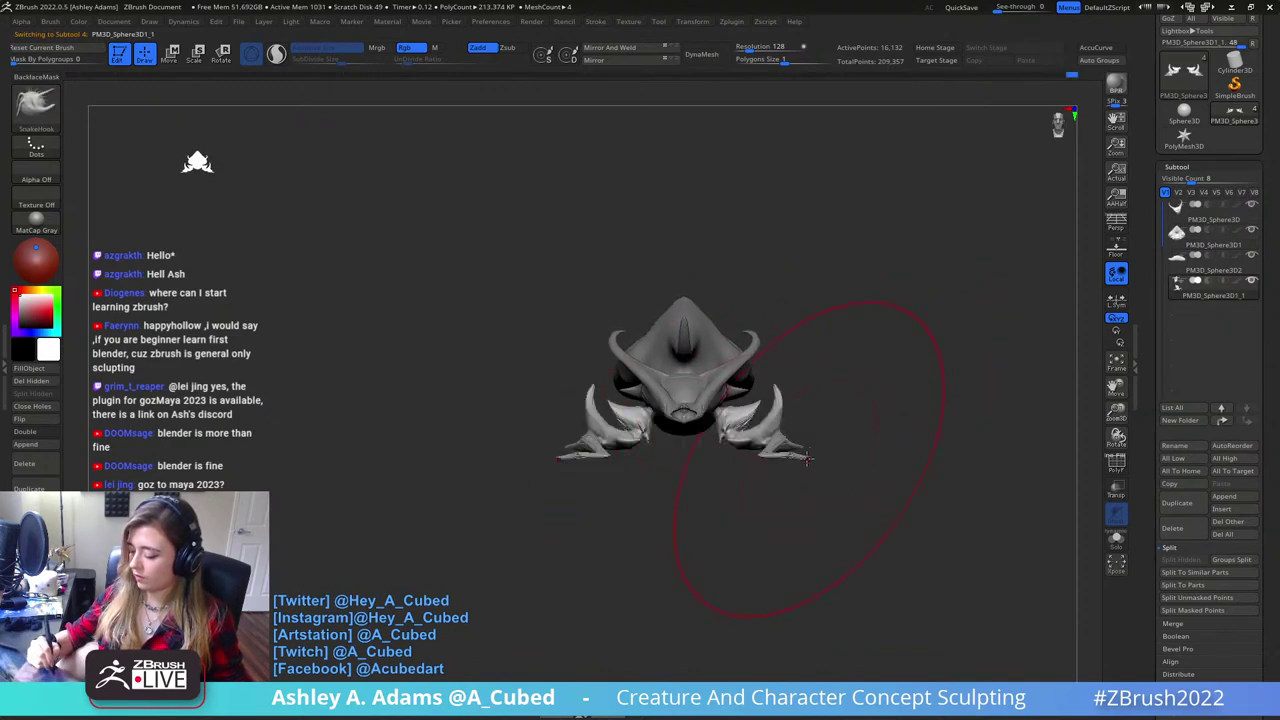
pyautogui.moveTo(808, 459); pyautogui.dragTo(878, 463)
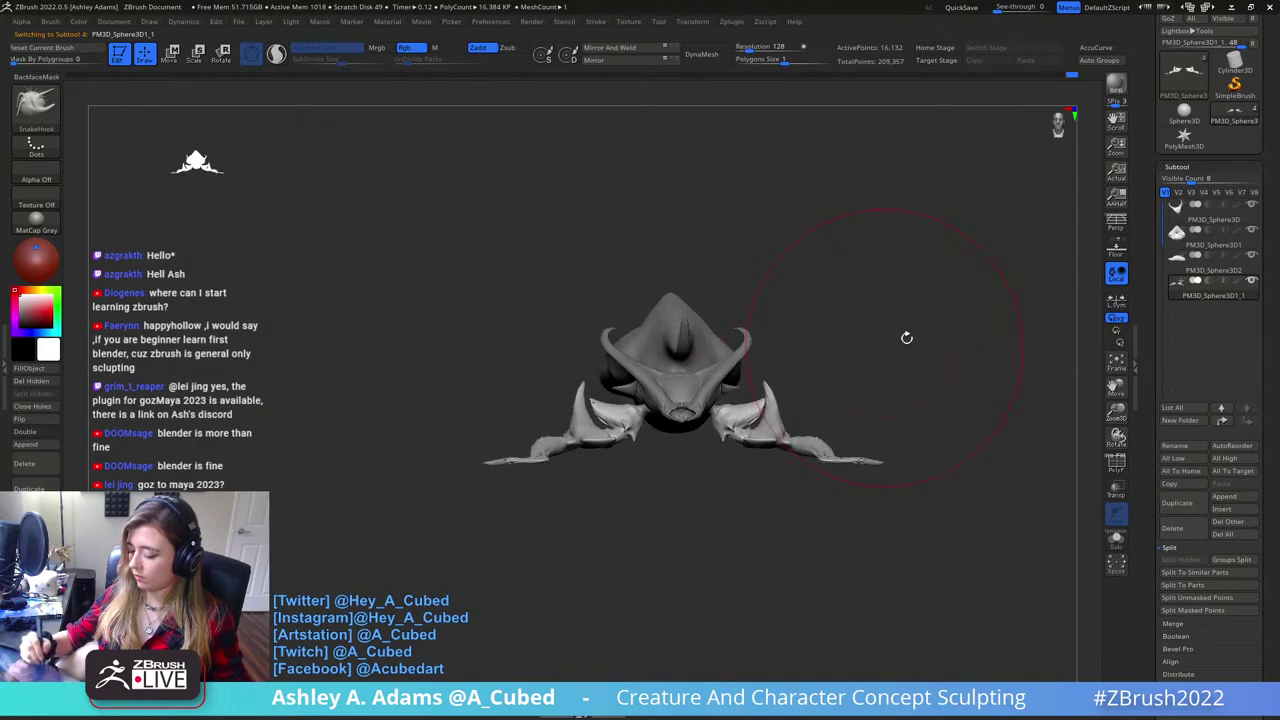
# - Pull the legs' rear spikes up and back past the wing covers into long curved blades
pyautogui.moveTo(906, 337); pyautogui.dragTo(661, 318)
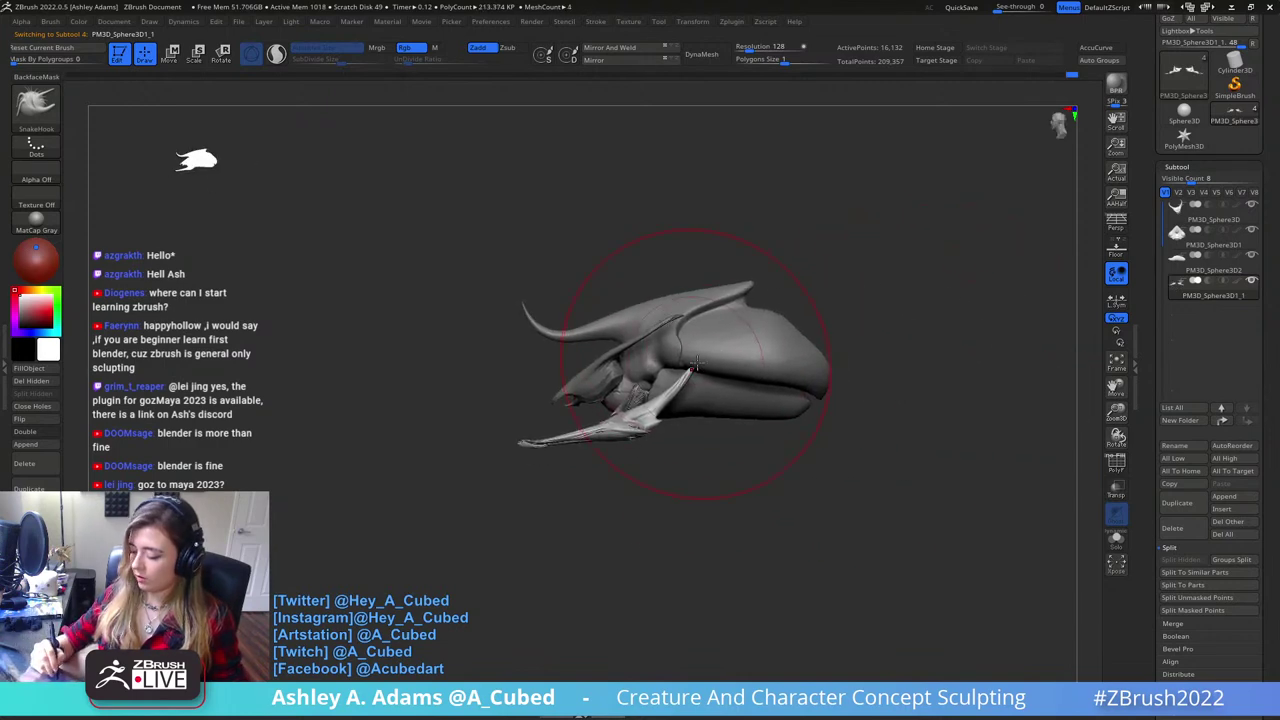
pyautogui.keyDown('alt'); pyautogui.click(720, 305); pyautogui.keyUp('alt')
pyautogui.moveTo(764, 289); pyautogui.dragTo(785, 283)
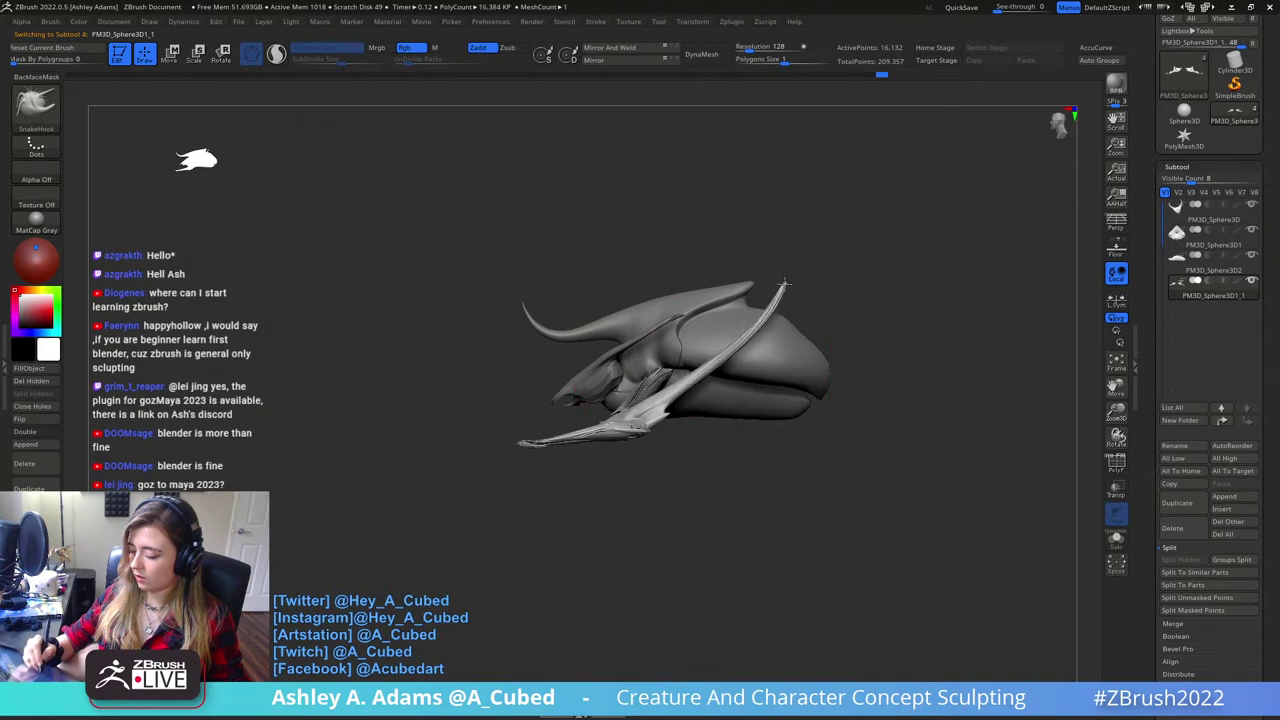
# - Select the head piece and draw its snout forward into a long, narrow point with SnakeHook
pyautogui.keyDown('alt'); pyautogui.click(600, 357); pyautogui.keyUp('alt')
pyautogui.keyDown('alt'); pyautogui.moveTo(600, 357); pyautogui.dragTo(760, 324, button='right'); pyautogui.keyUp('alt')
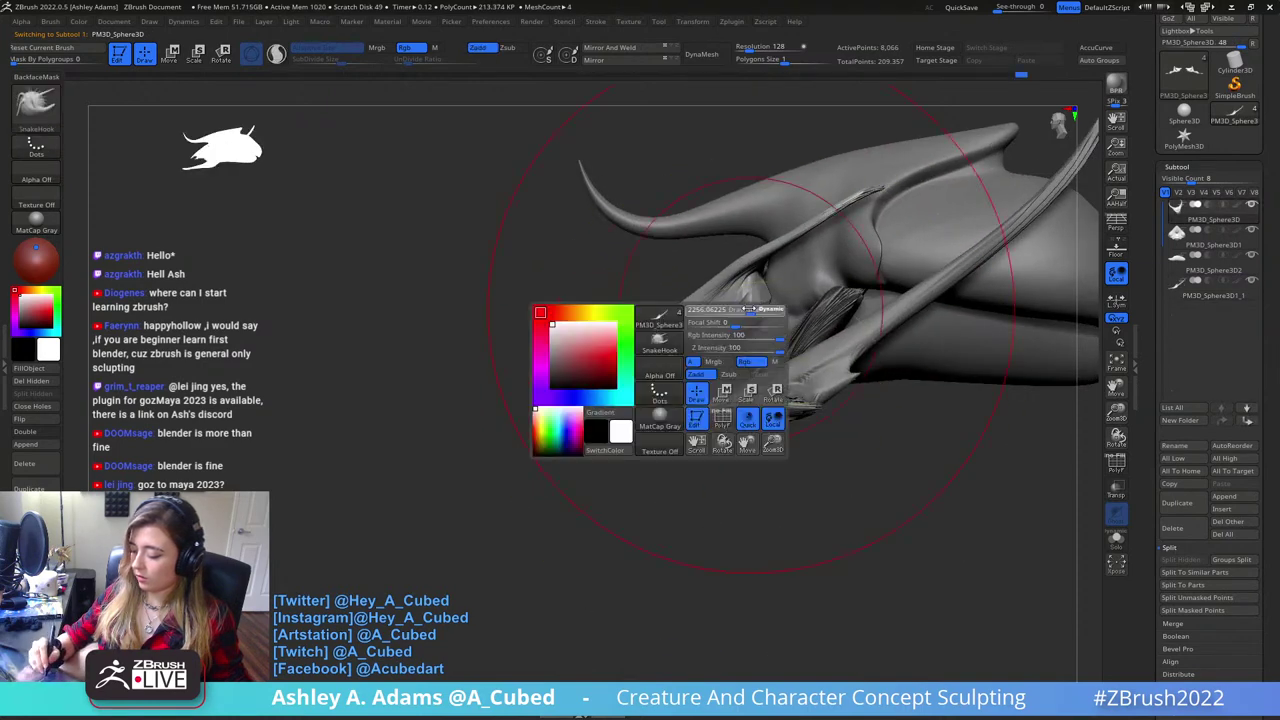
pyautogui.press('b')
pyautogui.press('i')
pyautogui.press('n')
pyautogui.rightClick(582, 408)
pyautogui.keyDown('ctrl'); pyautogui.moveTo(582, 408); pyautogui.dragTo(706, 217, button='right'); pyautogui.keyUp('ctrl')
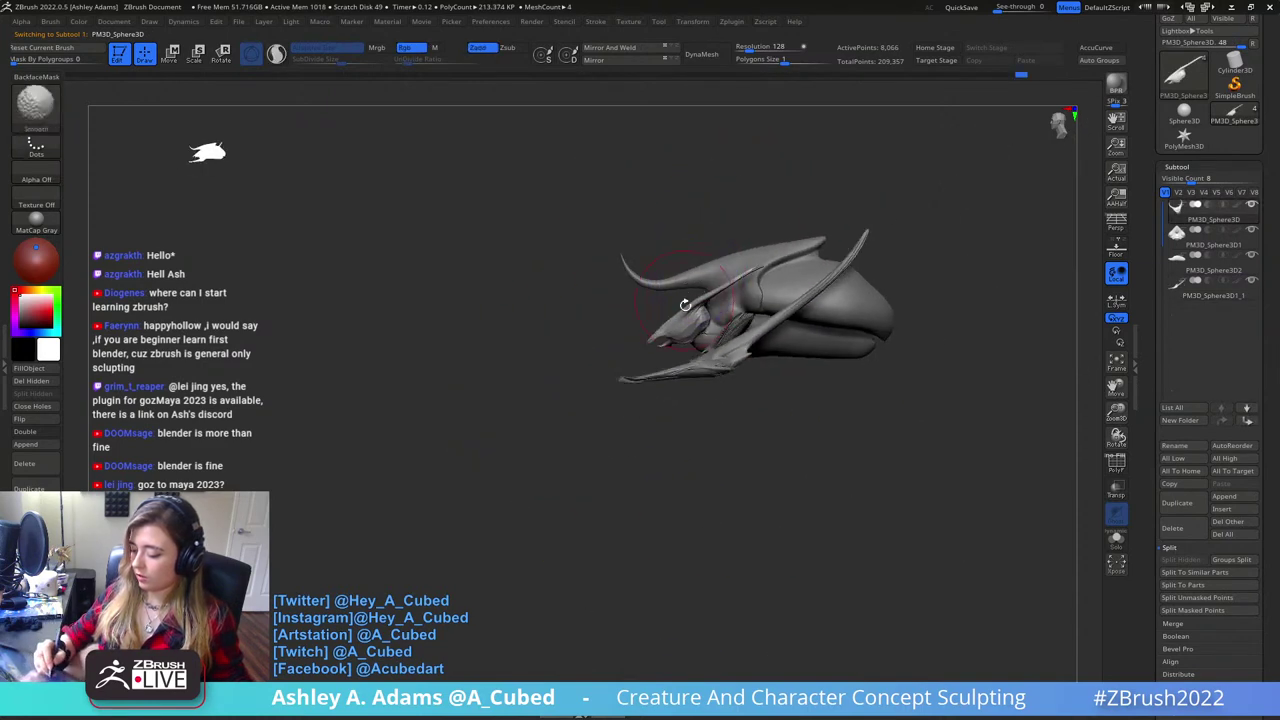
pyautogui.keyDown('alt'); pyautogui.moveTo(686, 303); pyautogui.dragTo(705, 328, button='right'); pyautogui.keyUp('alt')
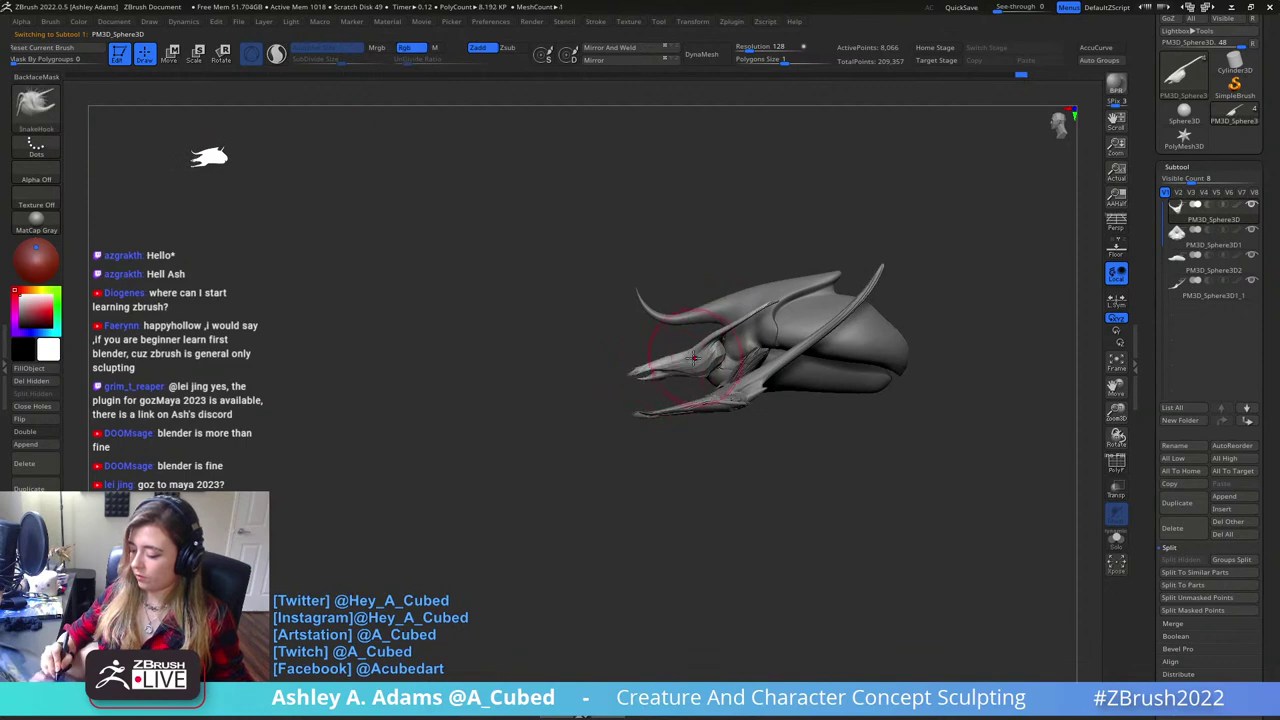
pyautogui.press('space')
pyautogui.press('space')
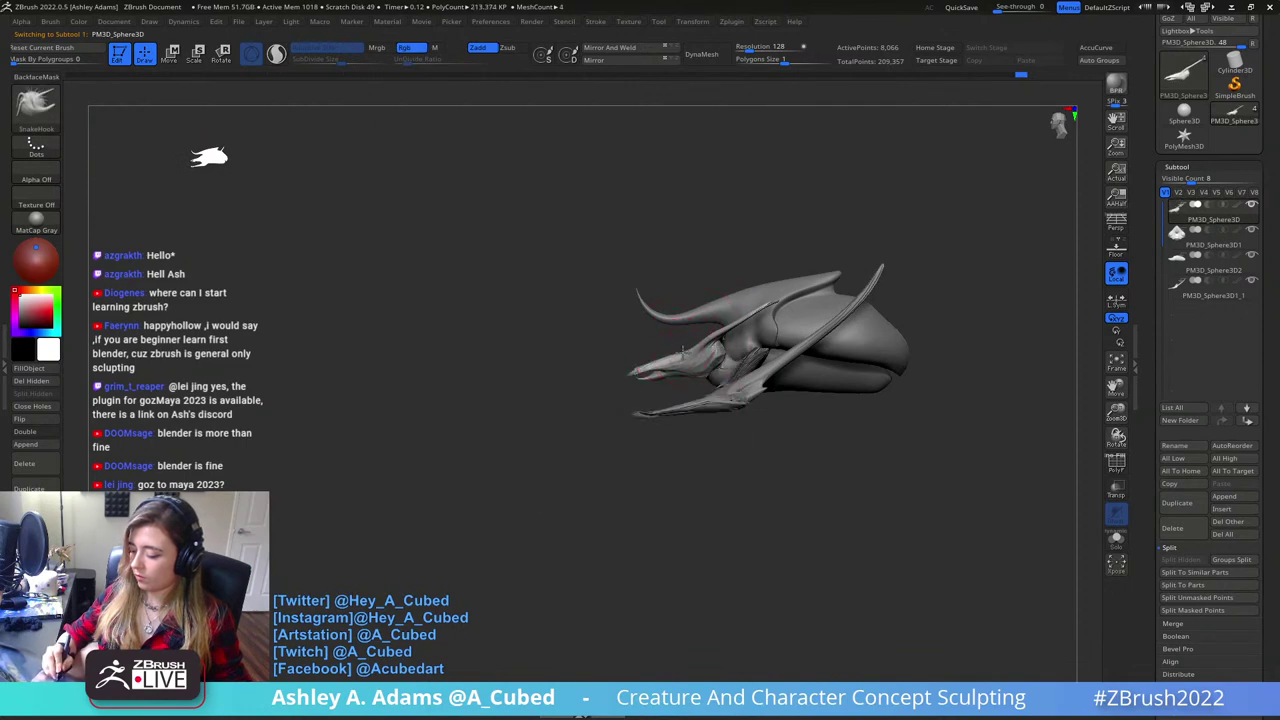
# - Thicken the head and snout with the Inflat brush, working from the opposite side
pyautogui.moveTo(675, 360); pyautogui.dragTo(805, 362, button='right')
pyautogui.rightClick(646, 405)
pyautogui.moveTo(646, 405)
pyautogui.mouseDown(button='right')
pyautogui.moveTo(789, 366)
pyautogui.moveTo(711, 364)
pyautogui.moveTo(637, 398)
pyautogui.mouseUp(button='right')
pyautogui.press('b')
pyautogui.press('i')
pyautogui.press('n')
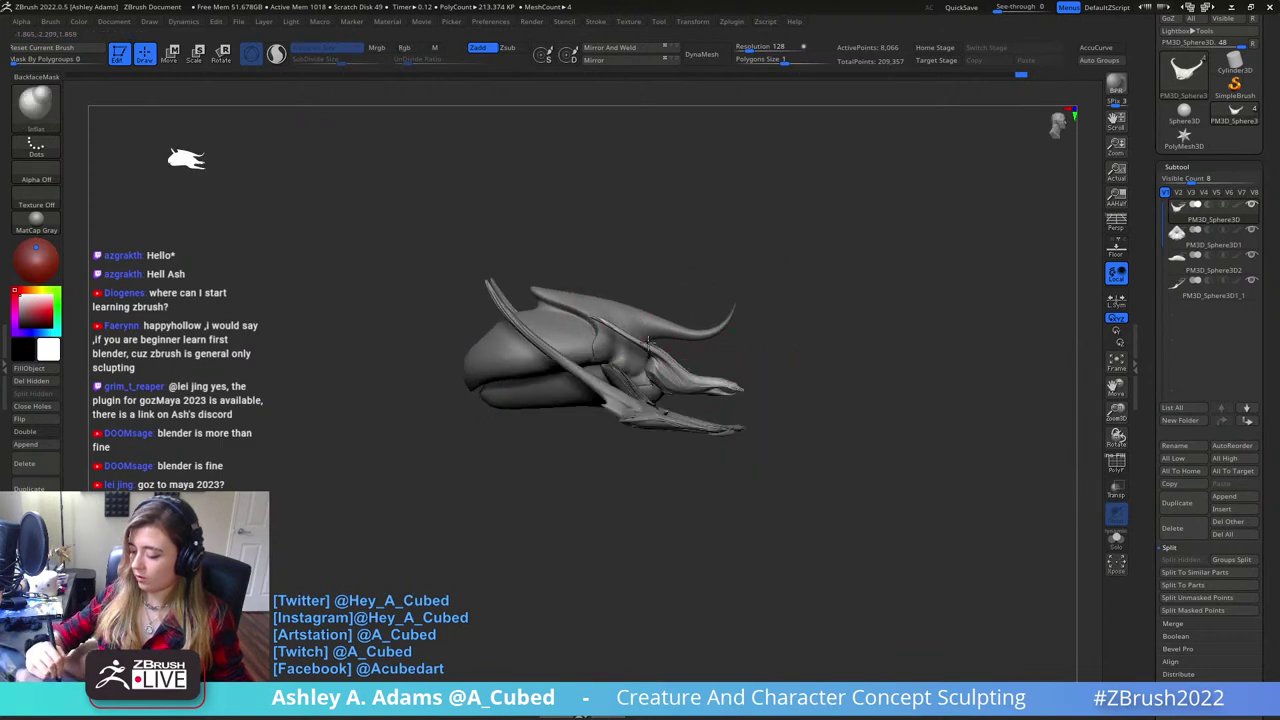
pyautogui.moveTo(680, 251)
pyautogui.mouseDown(button='right')
pyautogui.moveTo(705, 348)
pyautogui.moveTo(727, 365)
pyautogui.moveTo(671, 240)
pyautogui.mouseUp(button='right')
# - Refine the snout and jaws with SnakeHook and smooth the side of the head
pyautogui.press('b')
pyautogui.press('s')
pyautogui.press('h')
pyautogui.rightClick(636, 436)
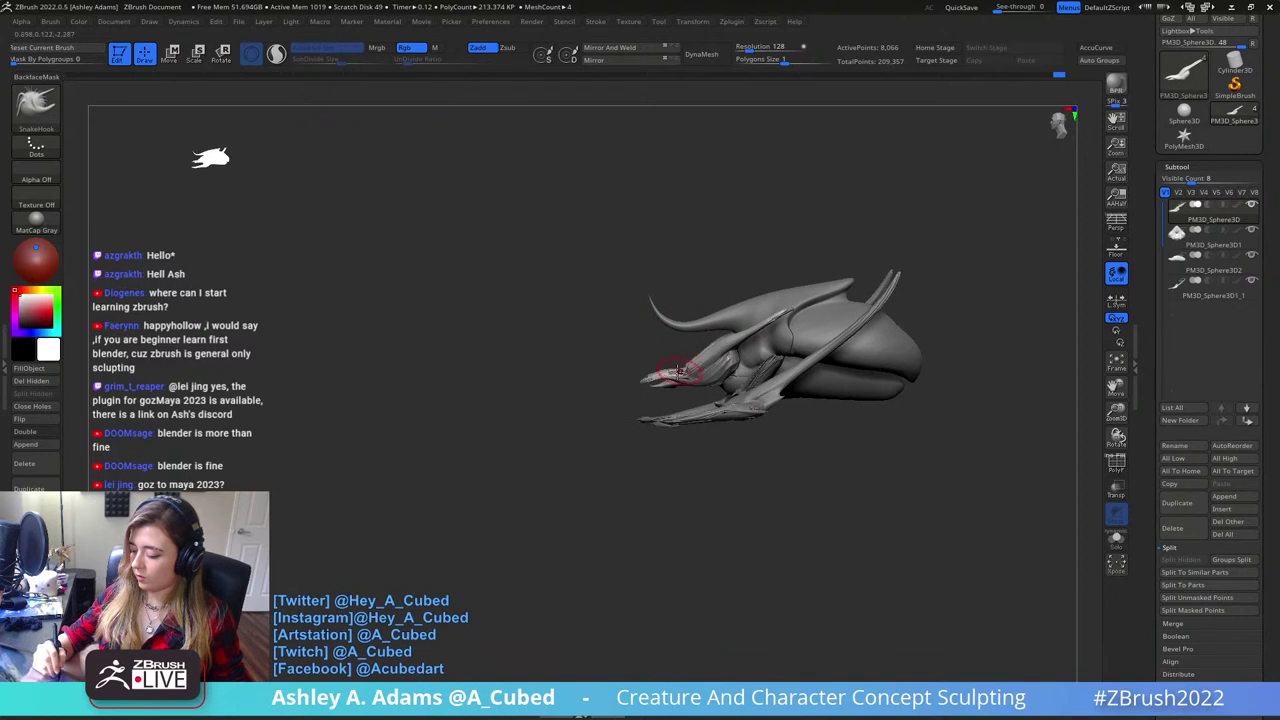
pyautogui.moveTo(678, 372); pyautogui.dragTo(681, 368, button='right')
pyautogui.moveTo(679, 376); pyautogui.dragTo(678, 384)
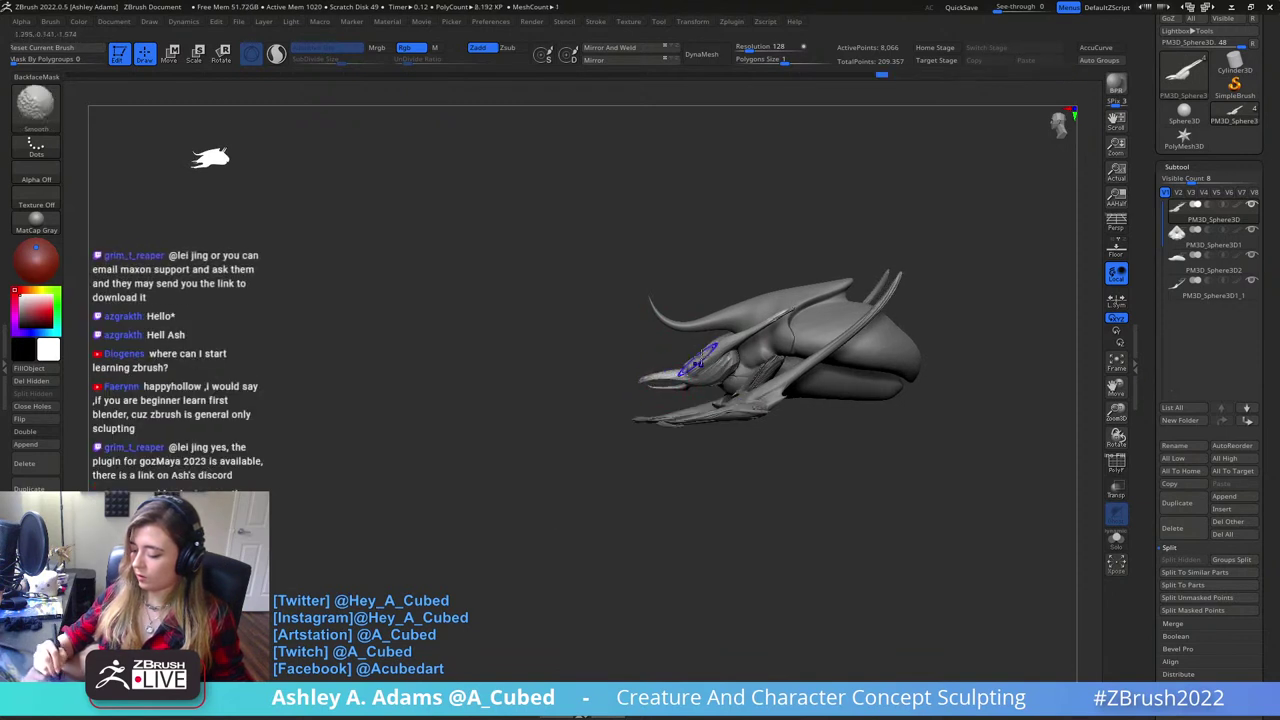
pyautogui.moveTo(710, 346); pyautogui.dragTo(750, 375, button='right')
pyautogui.rightClick(802, 341)
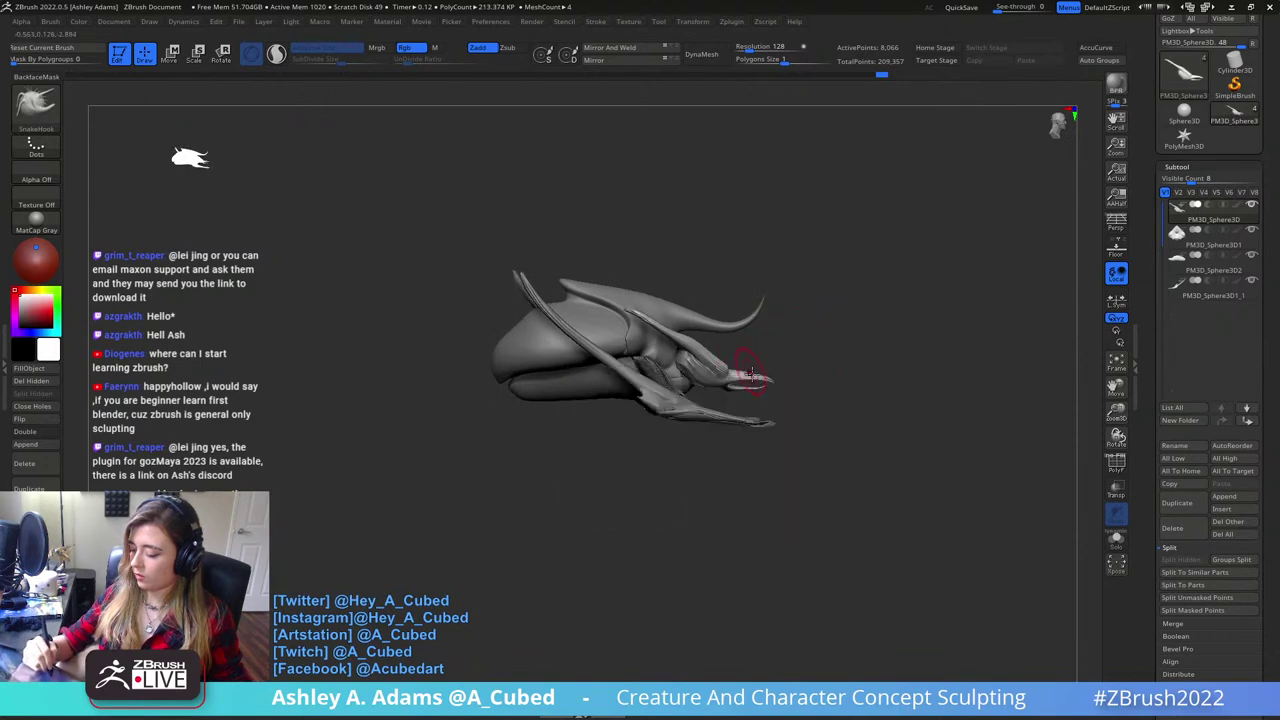
# - Extend the head's rear horns into long blades sweeping up and back over the shell with SnakeHook
pyautogui.moveTo(843, 320)
pyautogui.mouseDown(button='right')
pyautogui.moveTo(808, 350)
pyautogui.moveTo(763, 294)
pyautogui.moveTo(770, 340)
pyautogui.moveTo(808, 311)
pyautogui.mouseUp(button='right')
pyautogui.moveTo(828, 310)
pyautogui.mouseDown()
pyautogui.moveTo(882, 252)
pyautogui.moveTo(840, 286)
pyautogui.mouseUp()
pyautogui.keyDown('shift'); pyautogui.moveTo(884, 292); pyautogui.dragTo(848, 292, button='right'); pyautogui.keyUp('shift')
pyautogui.moveTo(797, 275)
pyautogui.mouseDown()
pyautogui.moveTo(789, 284)
pyautogui.moveTo(681, 234)
pyautogui.moveTo(801, 284)
pyautogui.mouseUp()
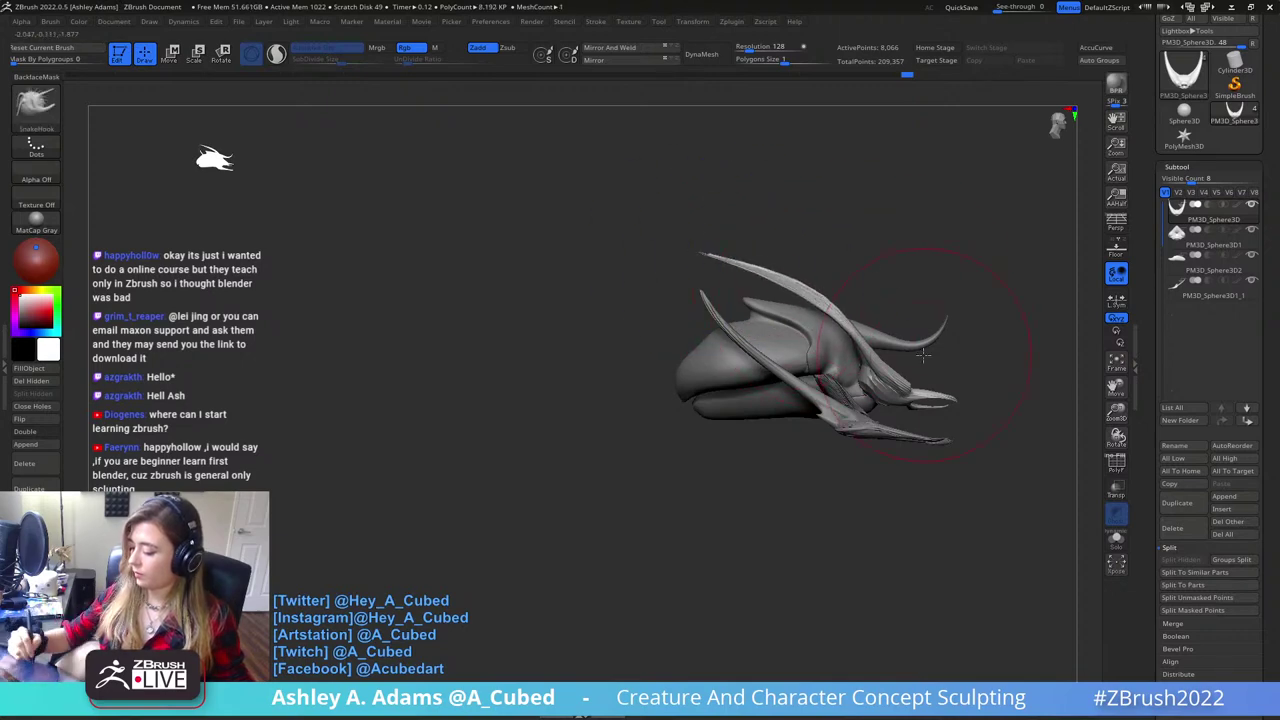
# - Select and isolate the shell, and mask everything except the neck area beneath the front horn
pyautogui.rightClick(919, 323)
pyautogui.keyDown('alt'); pyautogui.moveTo(920, 323); pyautogui.dragTo(795, 275, button='right'); pyautogui.keyUp('alt')
pyautogui.keyDown('ctrl'); pyautogui.moveTo(795, 275); pyautogui.dragTo(752, 320, button='right'); pyautogui.keyUp('ctrl')
pyautogui.rightClick(752, 320)
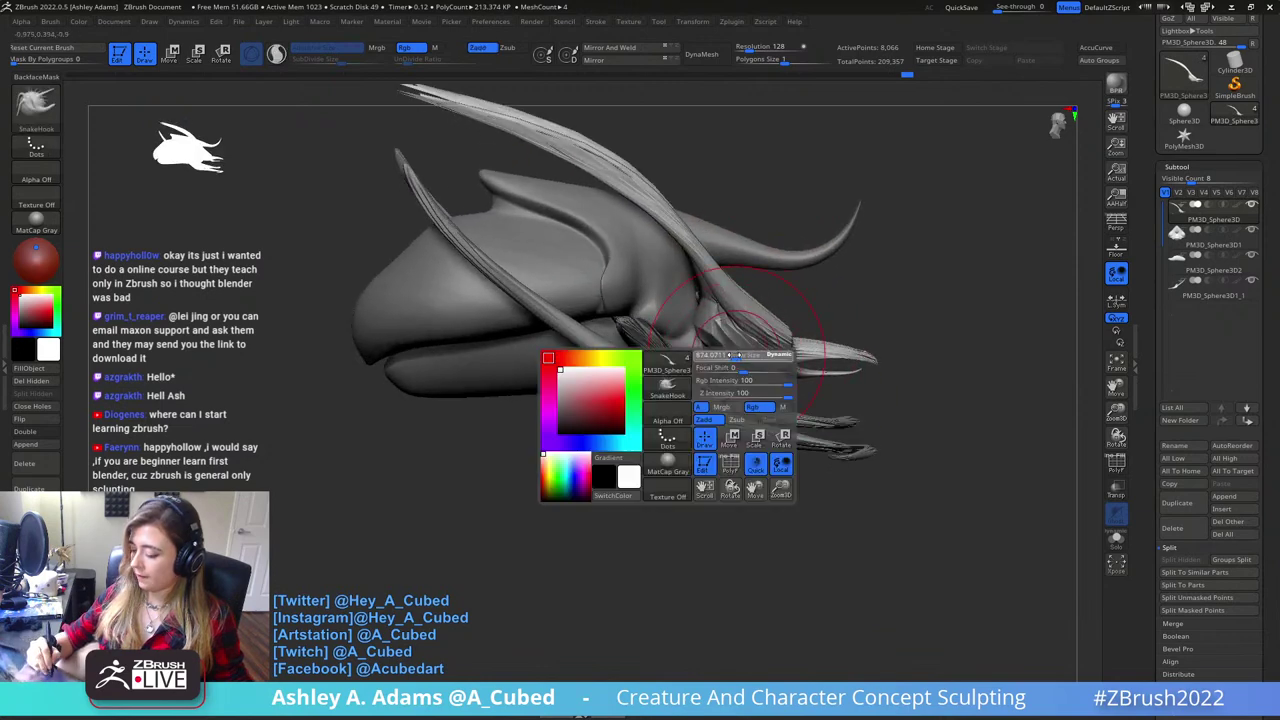
pyautogui.keyDown('alt'); pyautogui.click(690, 303); pyautogui.keyUp('alt')
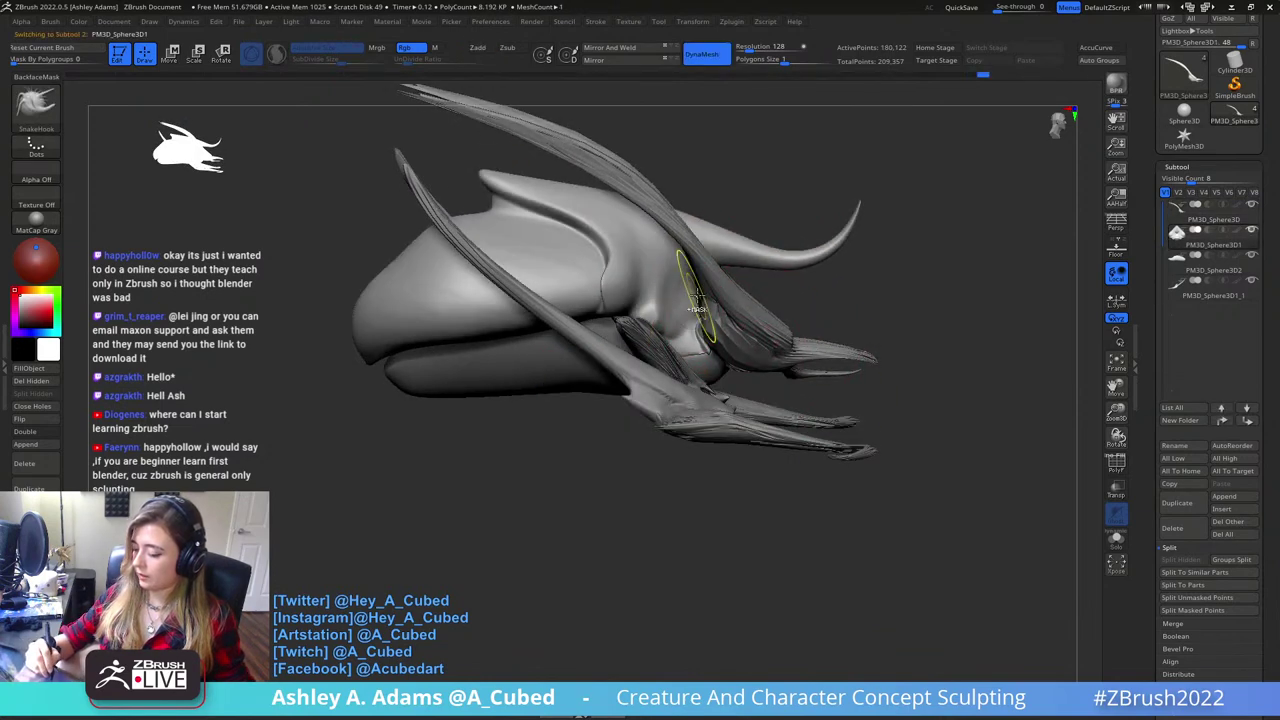
pyautogui.click(1116, 538)
pyautogui.moveTo(700, 288); pyautogui.dragTo(602, 306, button='right')
pyautogui.rightClick(699, 306)
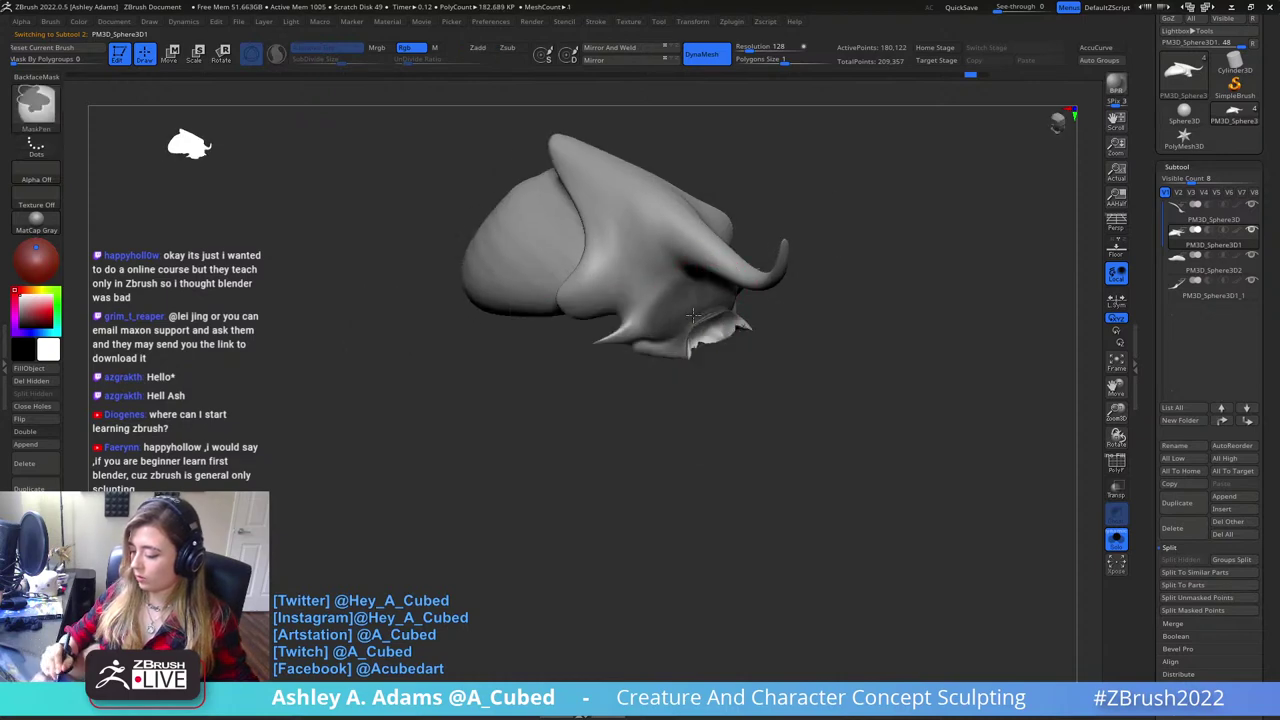
pyautogui.keyDown('ctrl'); pyautogui.moveTo(693, 315); pyautogui.dragTo(702, 318); pyautogui.keyUp('ctrl')
pyautogui.keyDown('ctrl'); pyautogui.click(830, 335); pyautogui.keyUp('ctrl')
pyautogui.moveTo(757, 343); pyautogui.dragTo(688, 312, button='right')
pyautogui.keyDown('ctrl'); pyautogui.moveTo(680, 346); pyautogui.dragTo(661, 353); pyautogui.keyUp('ctrl')
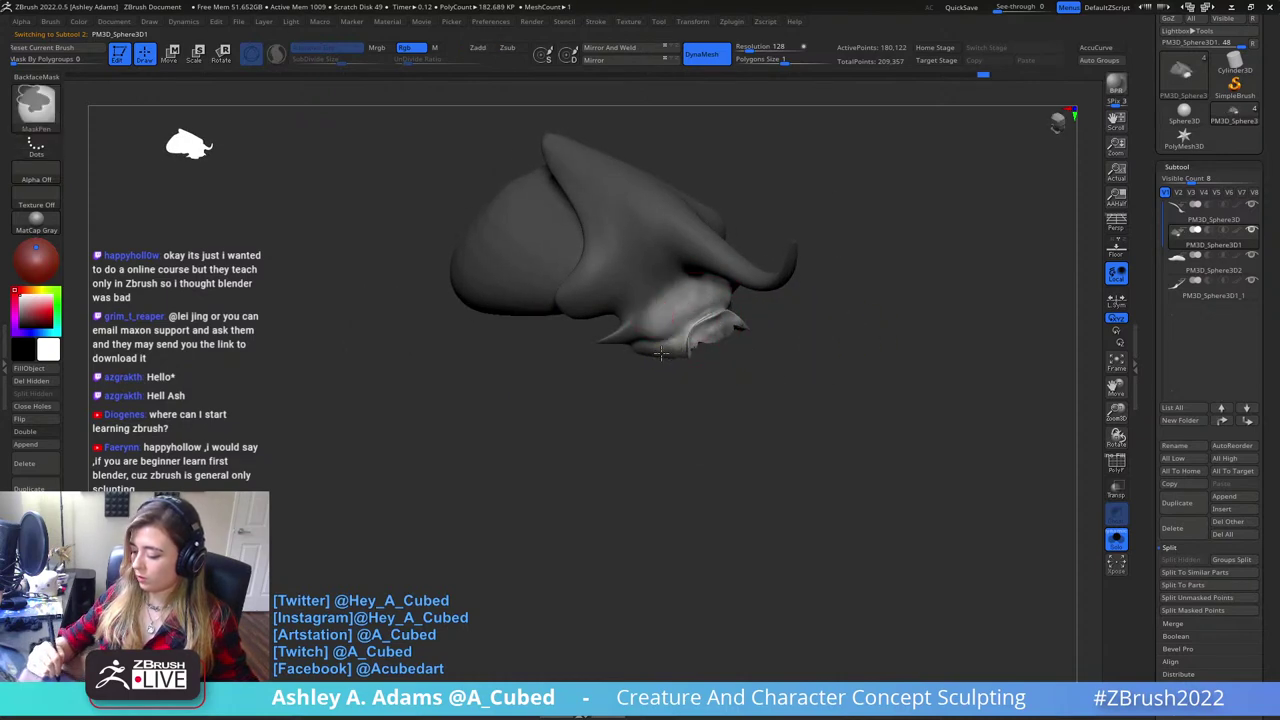
# - Reshape the unmasked neck area behind the head with SnakeHook and show all subtools again
pyautogui.moveTo(650, 278); pyautogui.dragTo(633, 303, button='right')
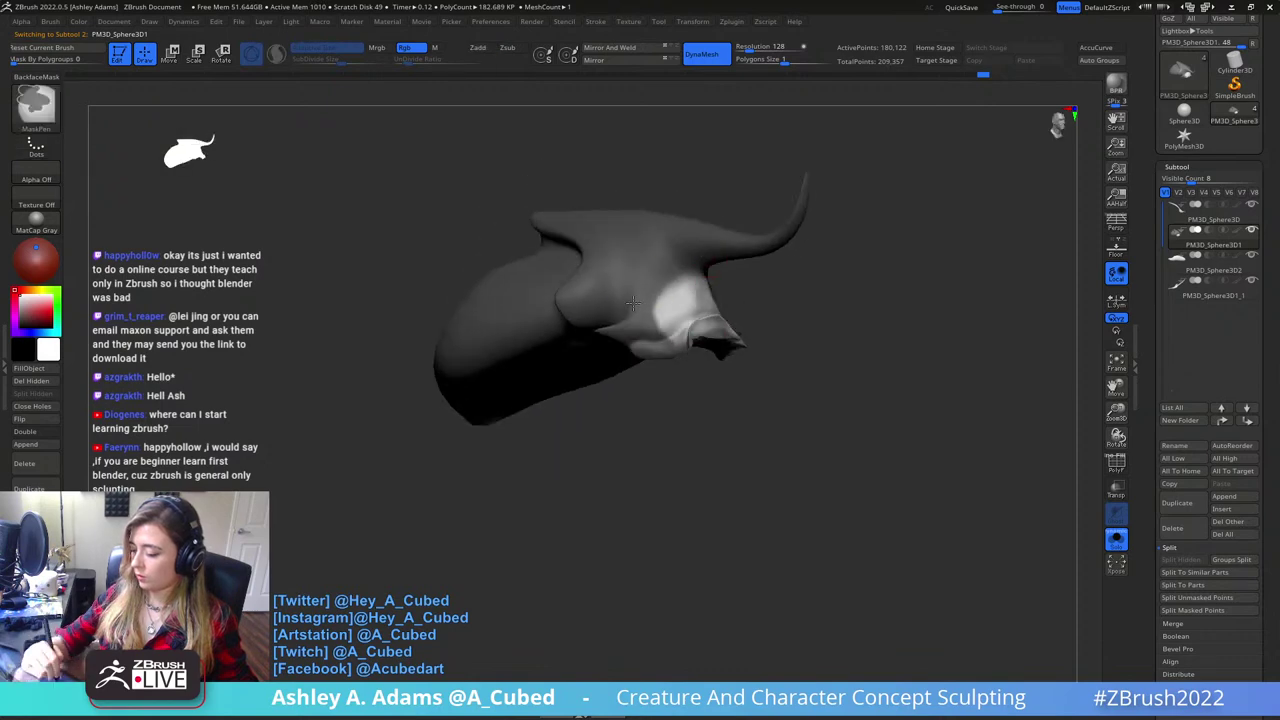
pyautogui.moveTo(677, 261); pyautogui.dragTo(649, 268, button='right')
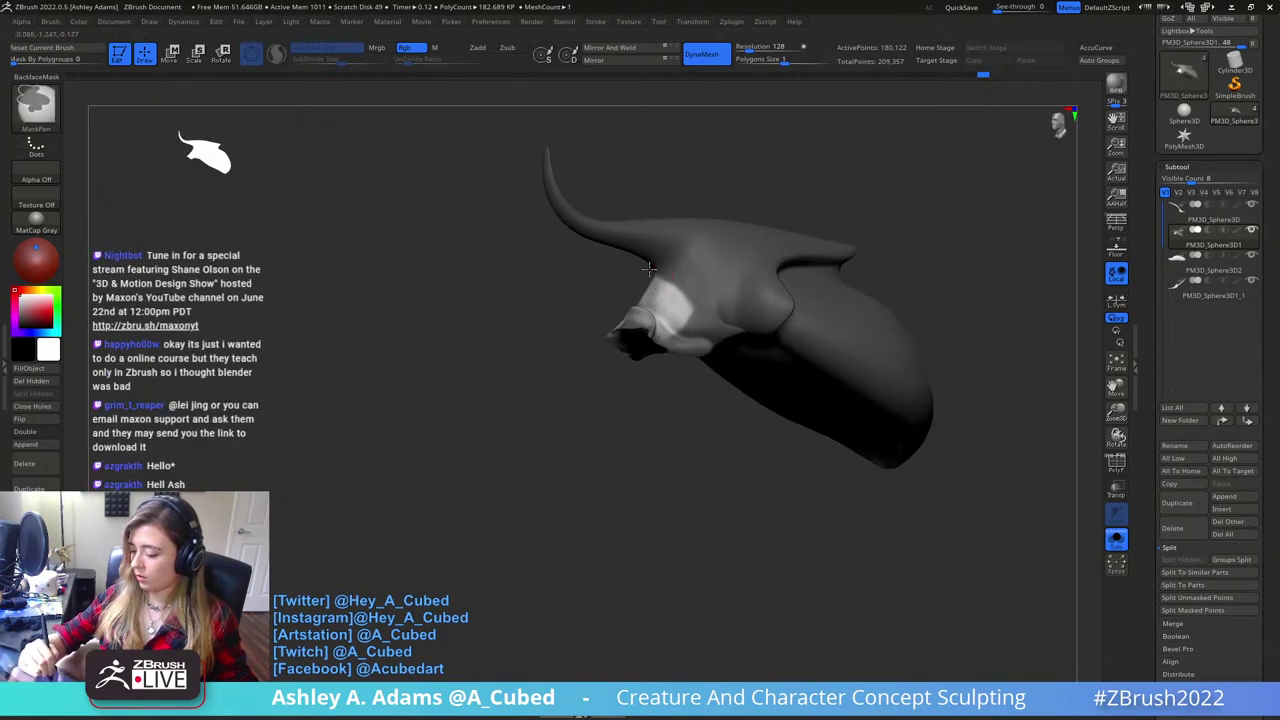
pyautogui.press('b')
pyautogui.press('s')
pyautogui.press('h')
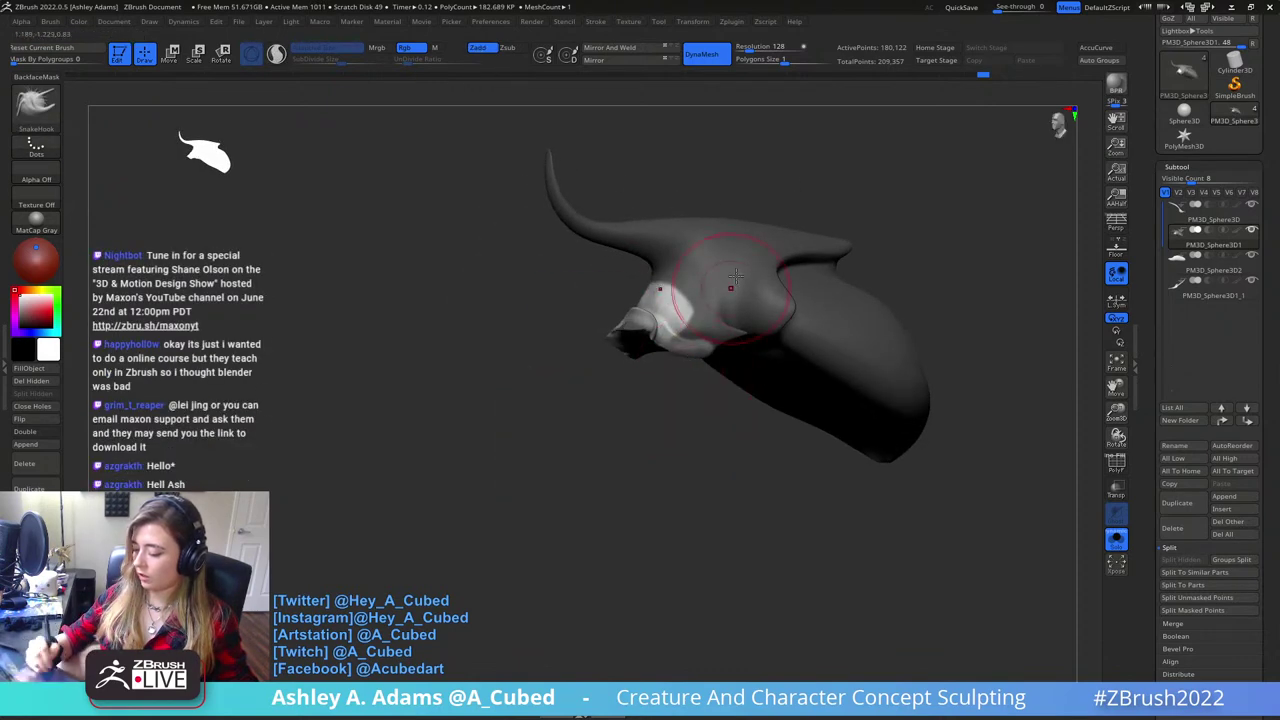
pyautogui.moveTo(680, 360)
pyautogui.mouseDown(button='right')
pyautogui.moveTo(704, 292)
pyautogui.moveTo(737, 316)
pyautogui.moveTo(720, 340)
pyautogui.moveTo(729, 368)
pyautogui.moveTo(771, 309)
pyautogui.moveTo(661, 342)
pyautogui.mouseUp(button='right')
pyautogui.rightClick(690, 321)
# - Reselect the head, build up its rear cheek area with ClayBuildup and extend it toward the neck with SnakeHook
pyautogui.keyDown('alt'); pyautogui.click(659, 338); pyautogui.keyUp('alt')
pyautogui.rightClick(664, 342)
pyautogui.rightClick(661, 342)
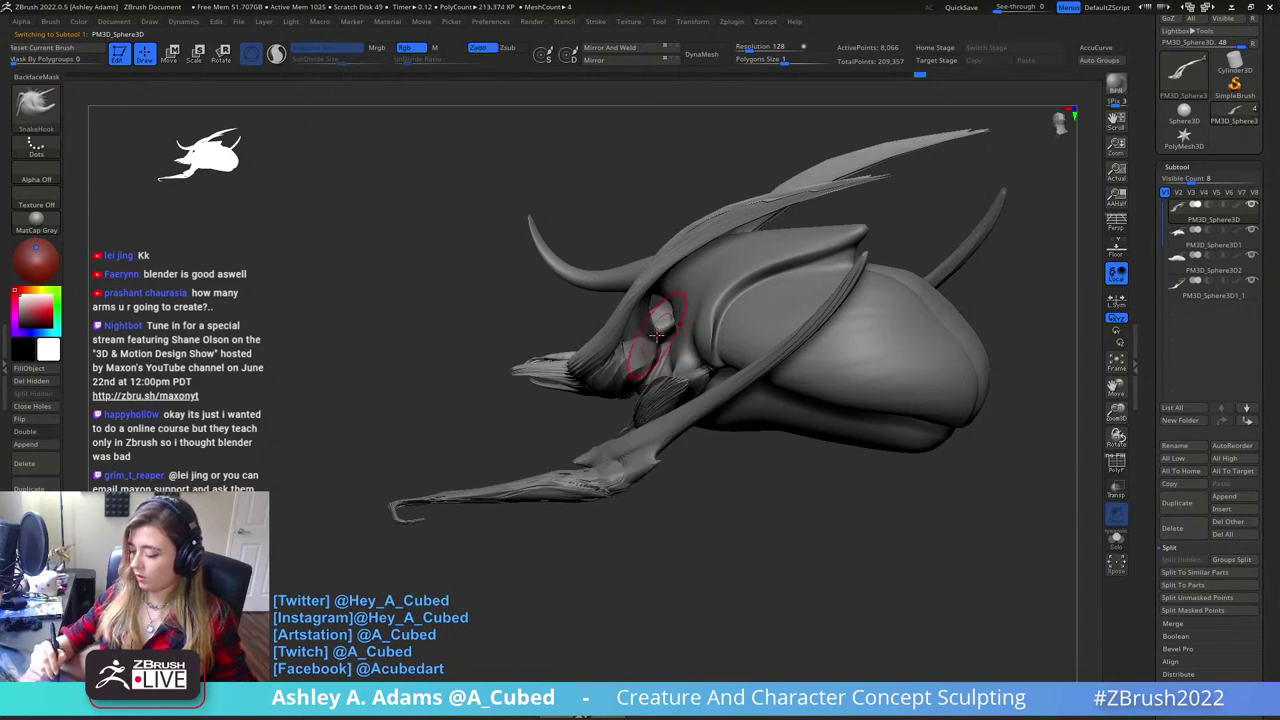
pyautogui.moveTo(660, 325)
pyautogui.mouseDown(button='right')
pyautogui.moveTo(671, 325)
pyautogui.moveTo(643, 352)
pyautogui.mouseUp(button='right')
pyautogui.press('b')
pyautogui.press('c')
pyautogui.press('b')
pyautogui.press('b')
pyautogui.press('s')
pyautogui.press('h')
pyautogui.press('space')
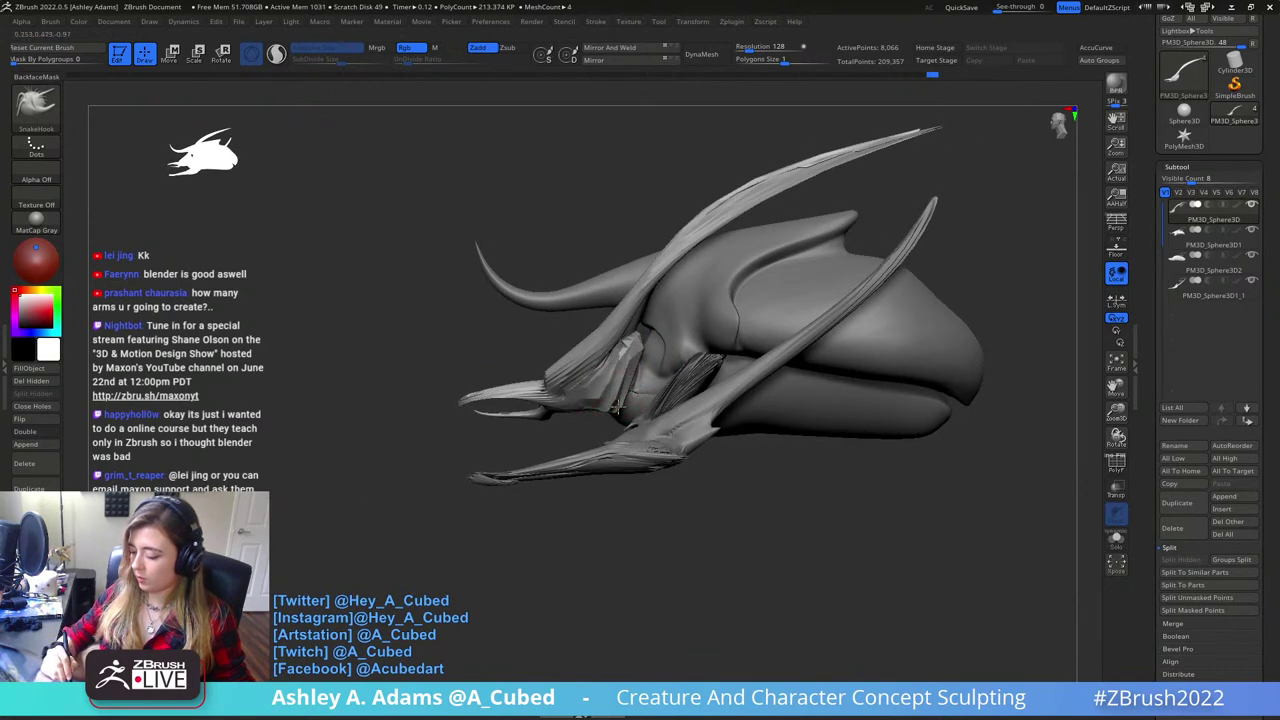
# - Select the belly piece and adjust its front end behind the head with SnakeHook, viewed from below
pyautogui.keyDown('alt'); pyautogui.click(621, 403); pyautogui.keyUp('alt')
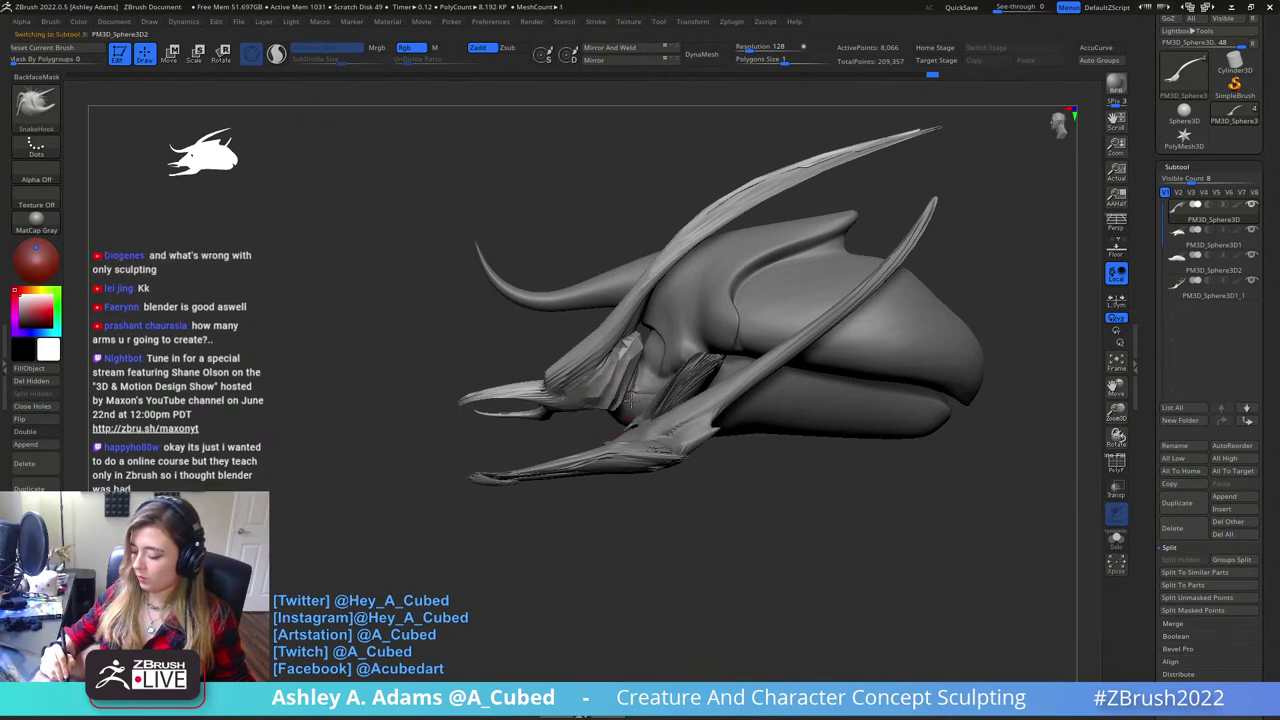
pyautogui.moveTo(636, 386)
pyautogui.mouseDown(button='right')
pyautogui.moveTo(645, 332)
pyautogui.moveTo(626, 300)
pyautogui.mouseUp(button='right')
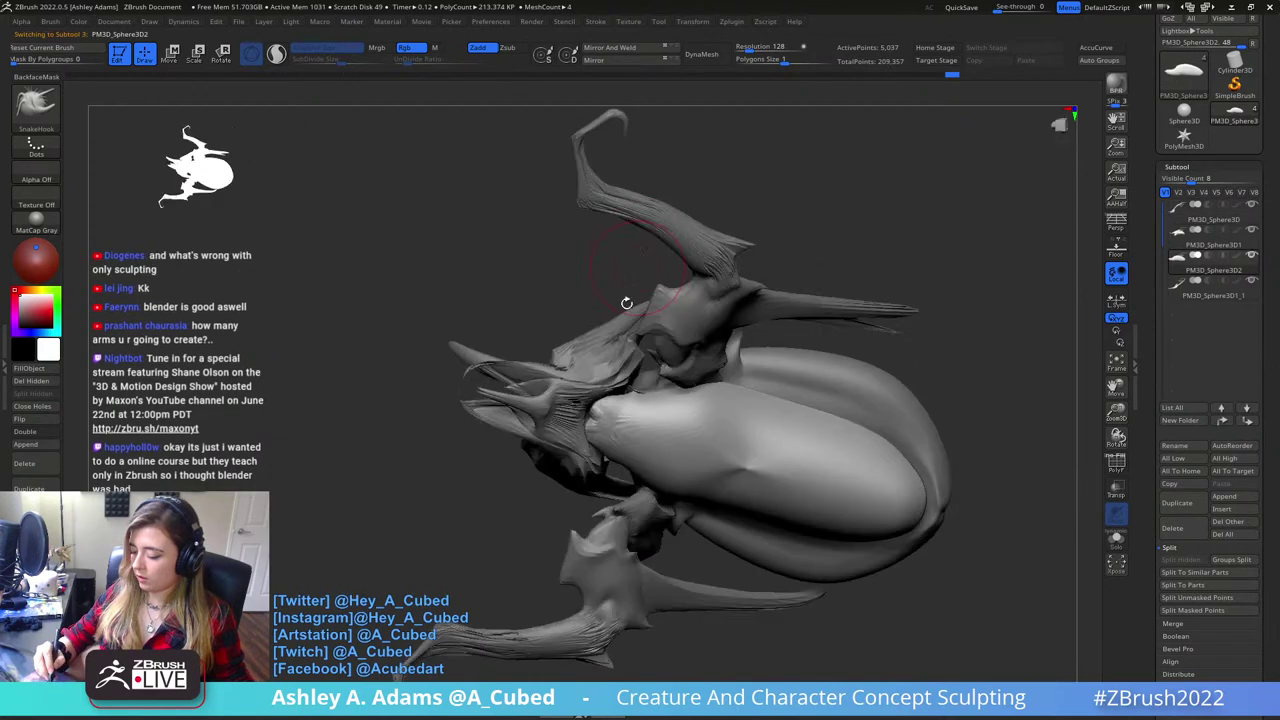
pyautogui.moveTo(612, 385); pyautogui.dragTo(643, 366)
pyautogui.moveTo(643, 366); pyautogui.dragTo(615, 400, button='right')
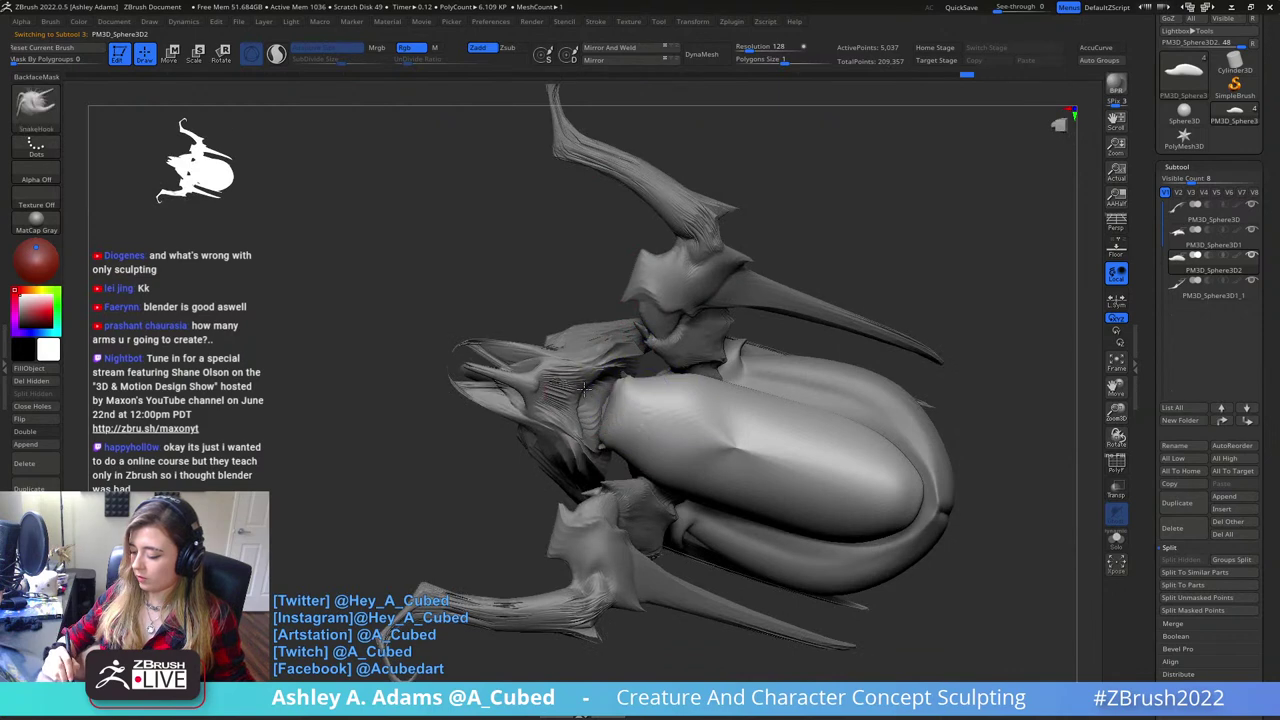
# - Select the head again and adjust its underside and horns from below and in front, using SnakeHook and ClayBuildup
pyautogui.keyDown('alt'); pyautogui.click(577, 390); pyautogui.keyUp('alt')
pyautogui.moveTo(584, 460); pyautogui.dragTo(660, 412, button='right')
pyautogui.moveTo(663, 412); pyautogui.dragTo(685, 375)
pyautogui.moveTo(685, 375); pyautogui.dragTo(638, 440, button='right')
pyautogui.press('space')
pyautogui.moveTo(708, 368); pyautogui.dragTo(693, 360)
pyautogui.moveTo(692, 358)
pyautogui.mouseDown(button='right')
pyautogui.moveTo(640, 368)
pyautogui.moveTo(630, 332)
pyautogui.moveTo(652, 314)
pyautogui.mouseUp(button='right')
pyautogui.press('b')
pyautogui.press('c')
pyautogui.press('b')
pyautogui.press('space')
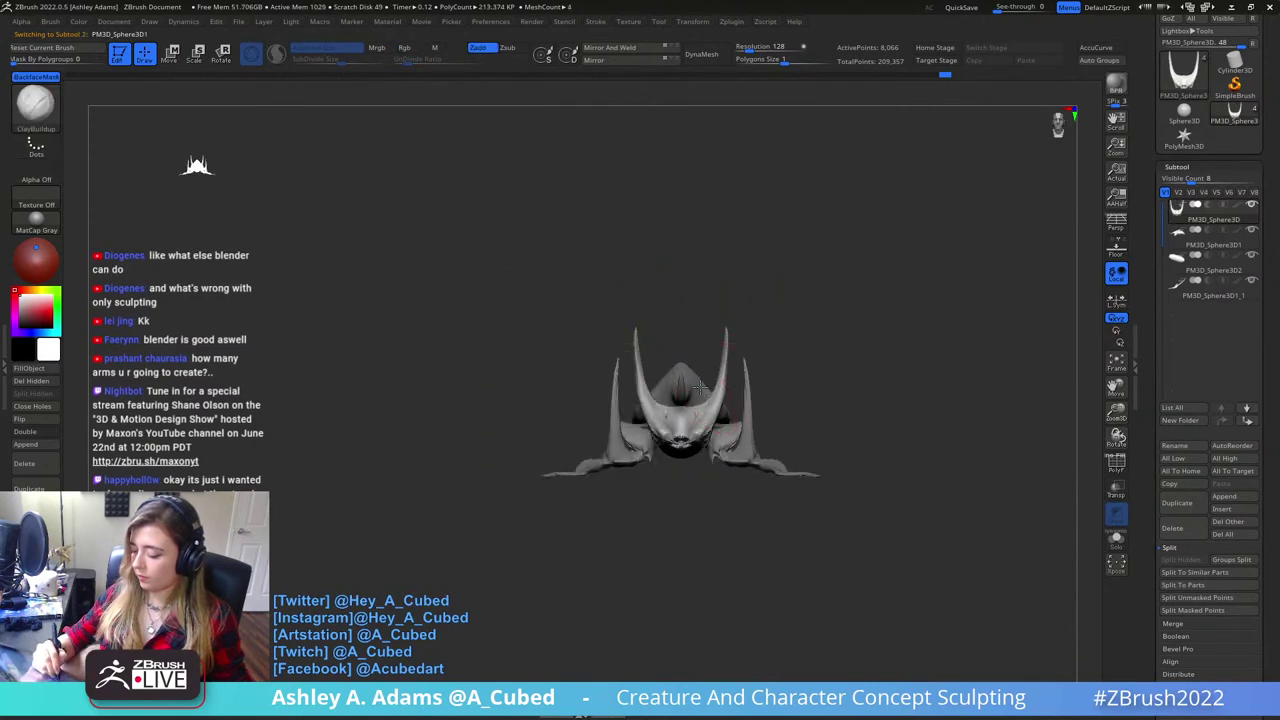
# - Select the shell and pull the crest's peak upward in front view with SnakeHook
pyautogui.keyDown('alt'); pyautogui.click(694, 392); pyautogui.keyUp('alt')
pyautogui.press('b')
pyautogui.press('s')
pyautogui.press('h')
pyautogui.moveTo(704, 388); pyautogui.dragTo(690, 368)
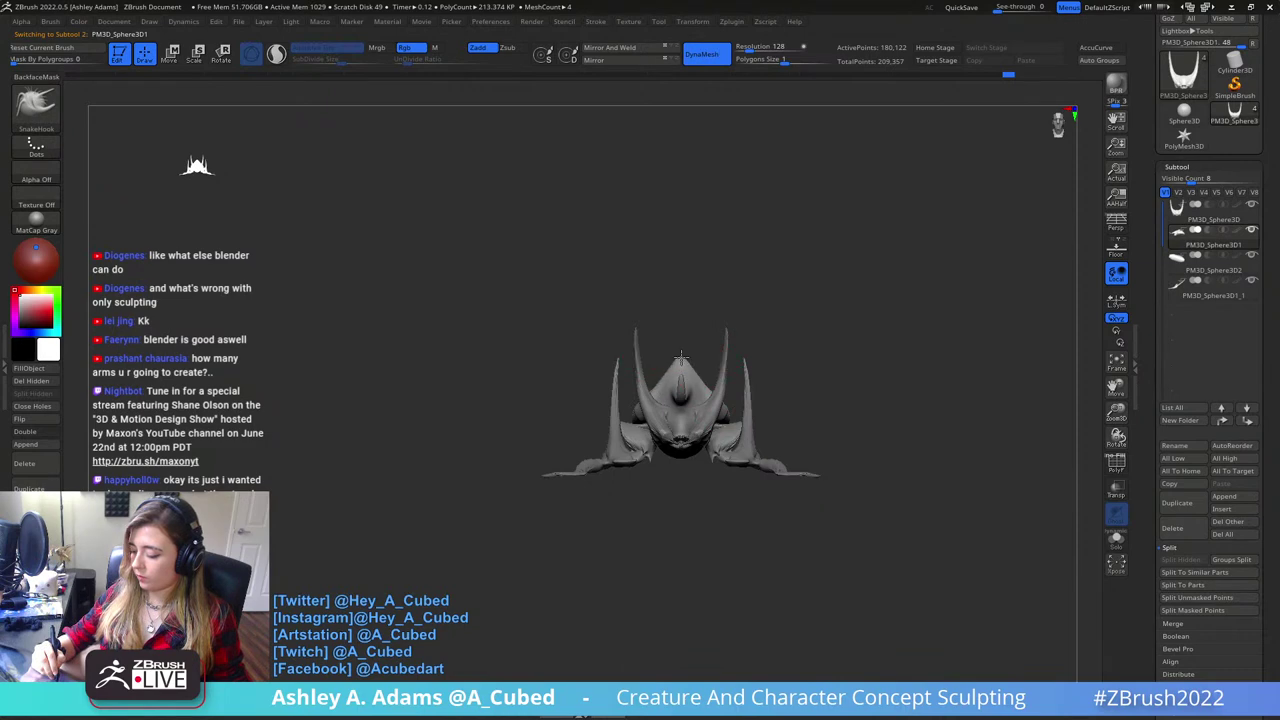
# - Reselect the shell, thicken its curved front horn with Inflat and switch back to SnakeHook
pyautogui.keyDown('alt'); pyautogui.click(744, 400); pyautogui.keyUp('alt')
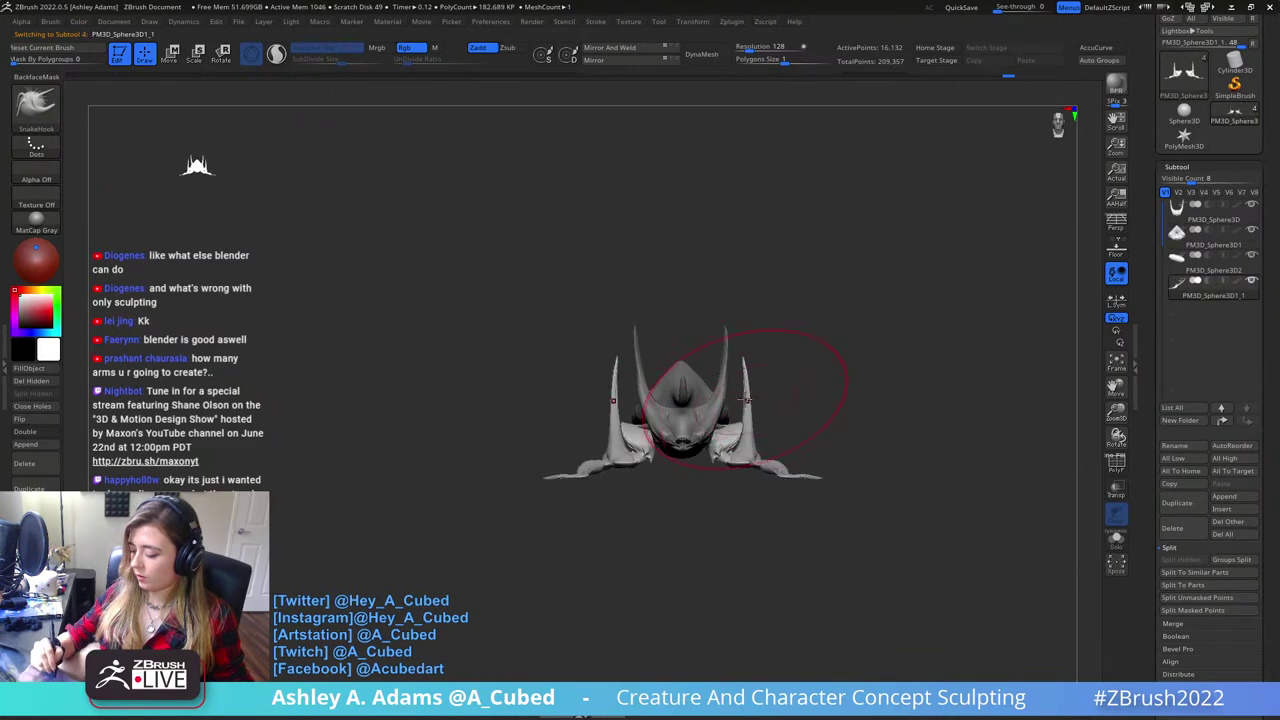
pyautogui.moveTo(744, 400); pyautogui.dragTo(838, 326, button='right')
pyautogui.keyDown('alt'); pyautogui.click(758, 372); pyautogui.keyUp('alt')
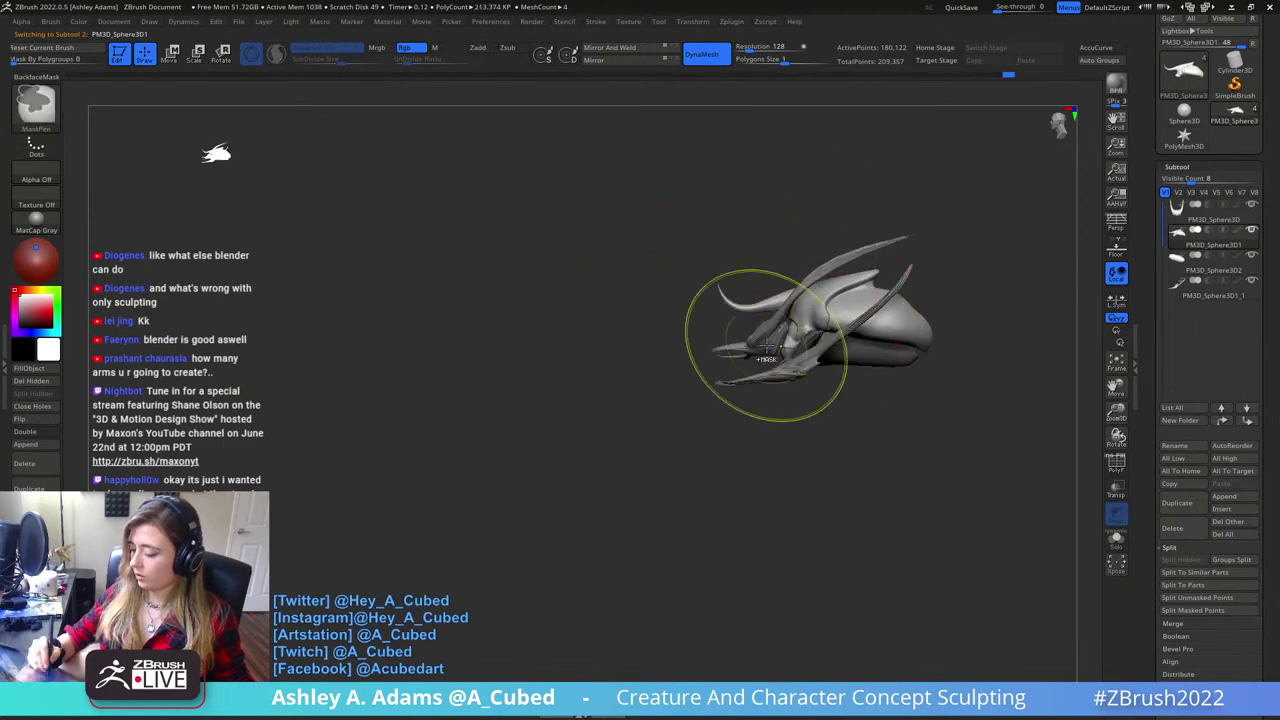
pyautogui.rightClick(690, 397)
pyautogui.press('b')
pyautogui.press('i')
pyautogui.press('n')
pyautogui.moveTo(724, 293); pyautogui.dragTo(784, 302)
pyautogui.keyDown('alt'); pyautogui.moveTo(838, 242); pyautogui.dragTo(731, 311, button='right'); pyautogui.keyUp('alt')
pyautogui.rightClick(738, 311)
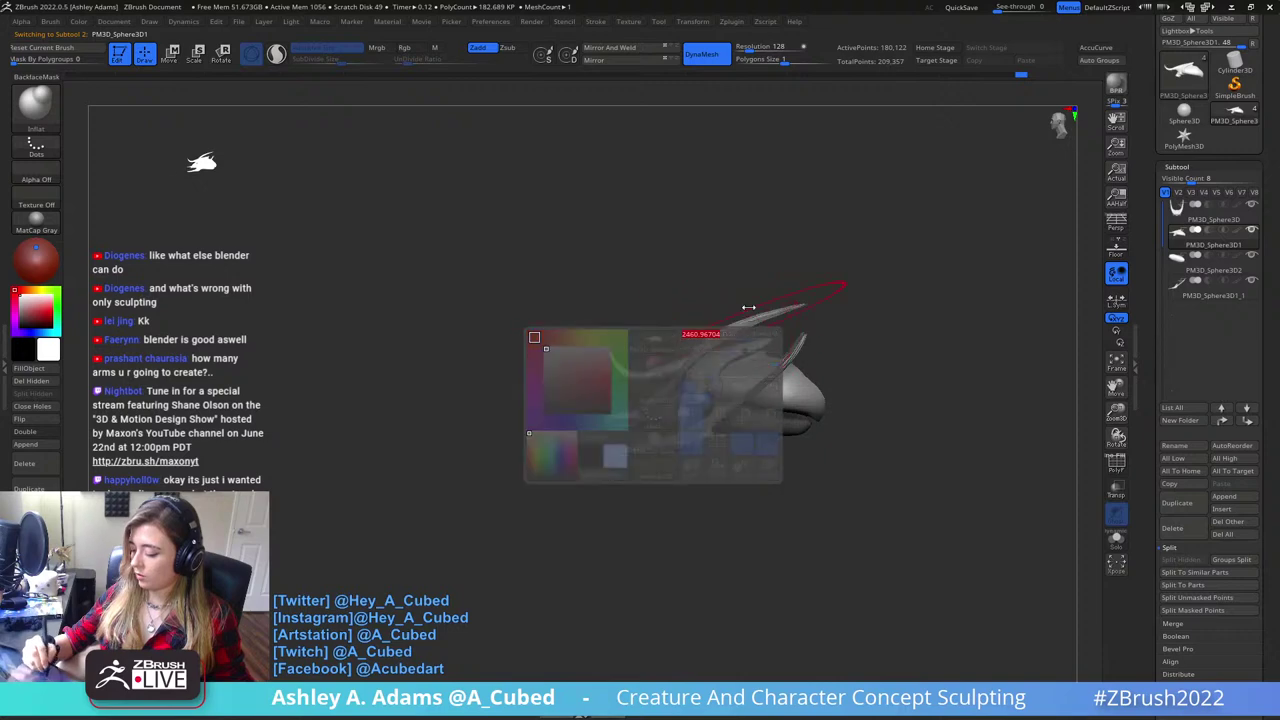
pyautogui.press('b')
pyautogui.press('s')
pyautogui.press('h')
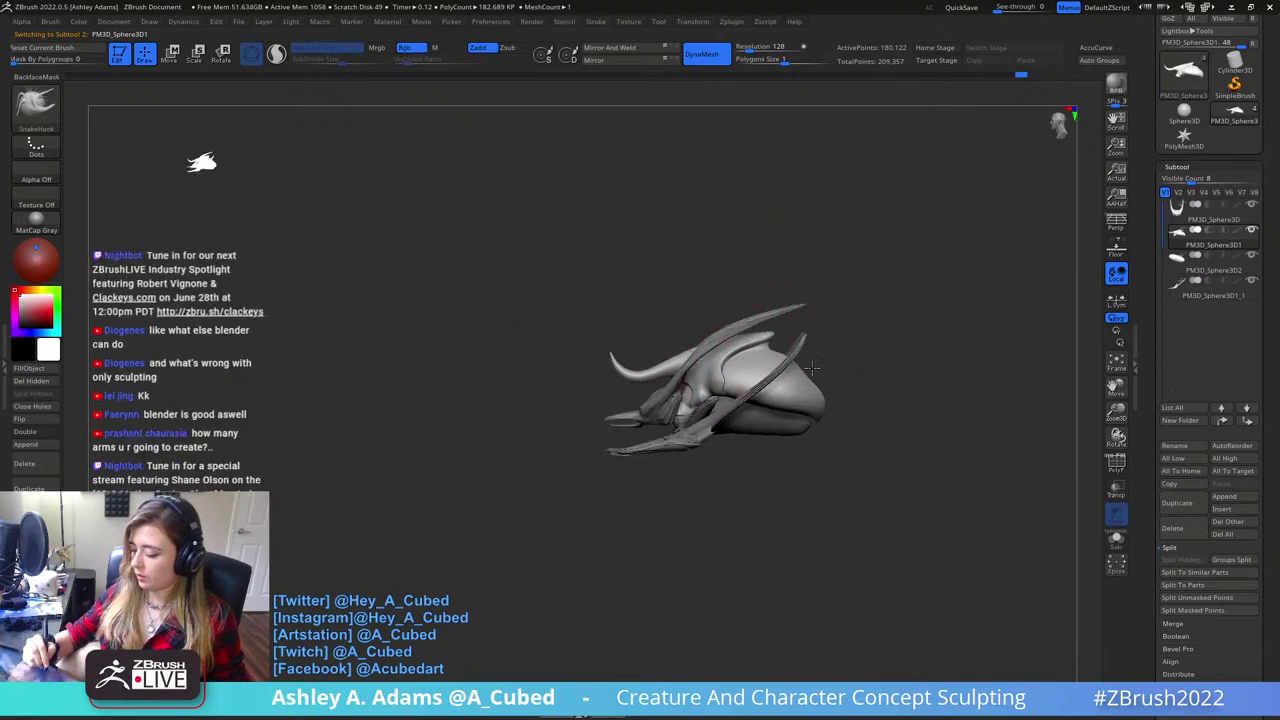
# - Select the head piece and thicken the base of its sweeping blade with the Inflat brush
pyautogui.press('space')
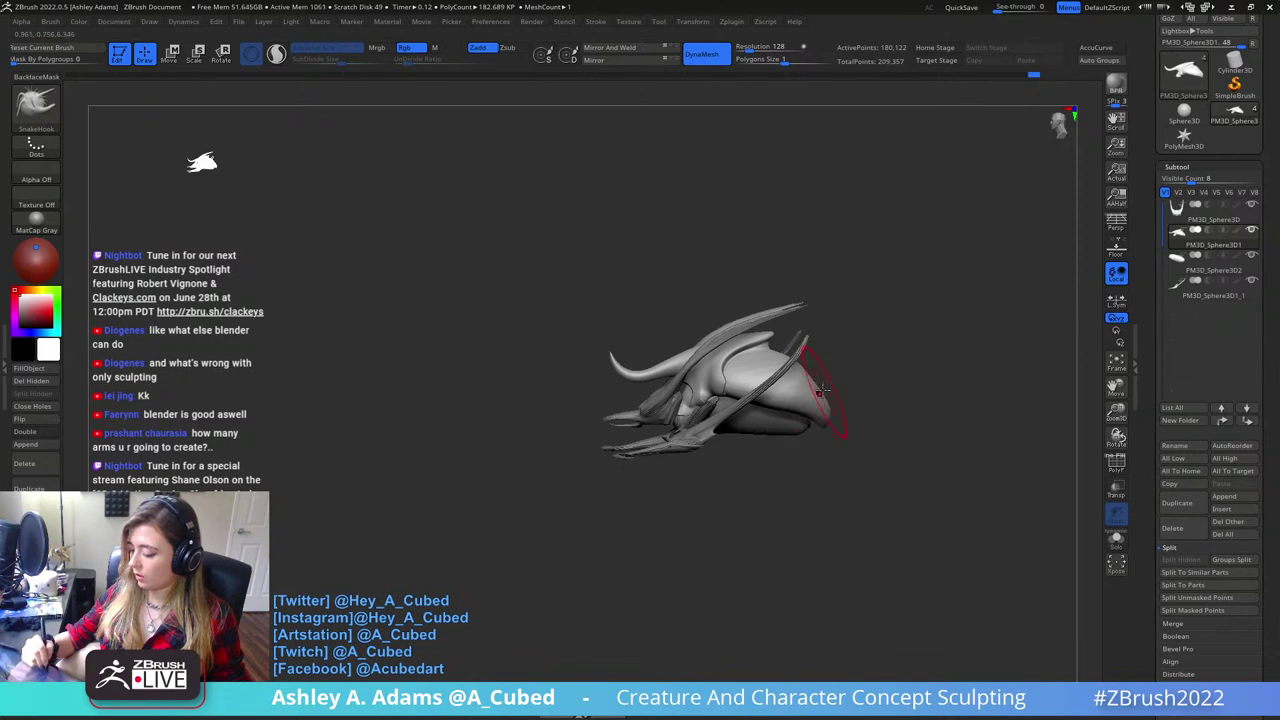
pyautogui.keyDown('alt'); pyautogui.click(670, 402); pyautogui.keyUp('alt')
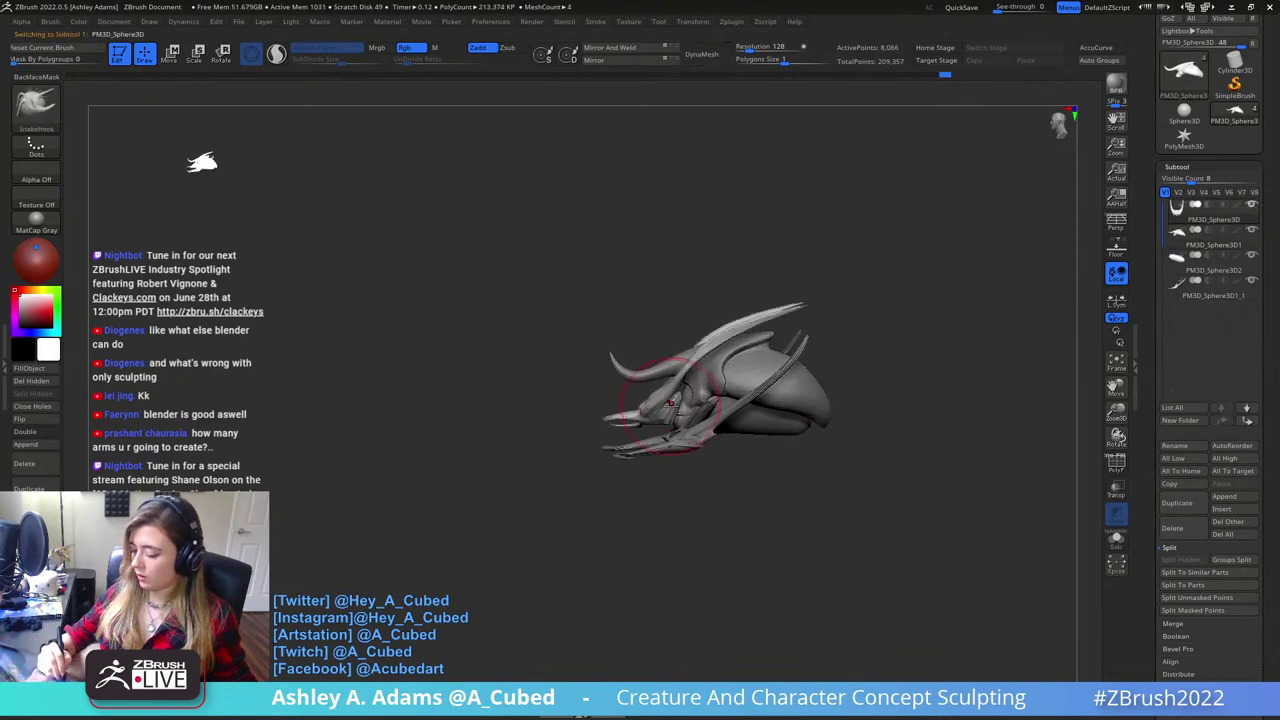
pyautogui.moveTo(604, 480); pyautogui.dragTo(614, 474, button='right')
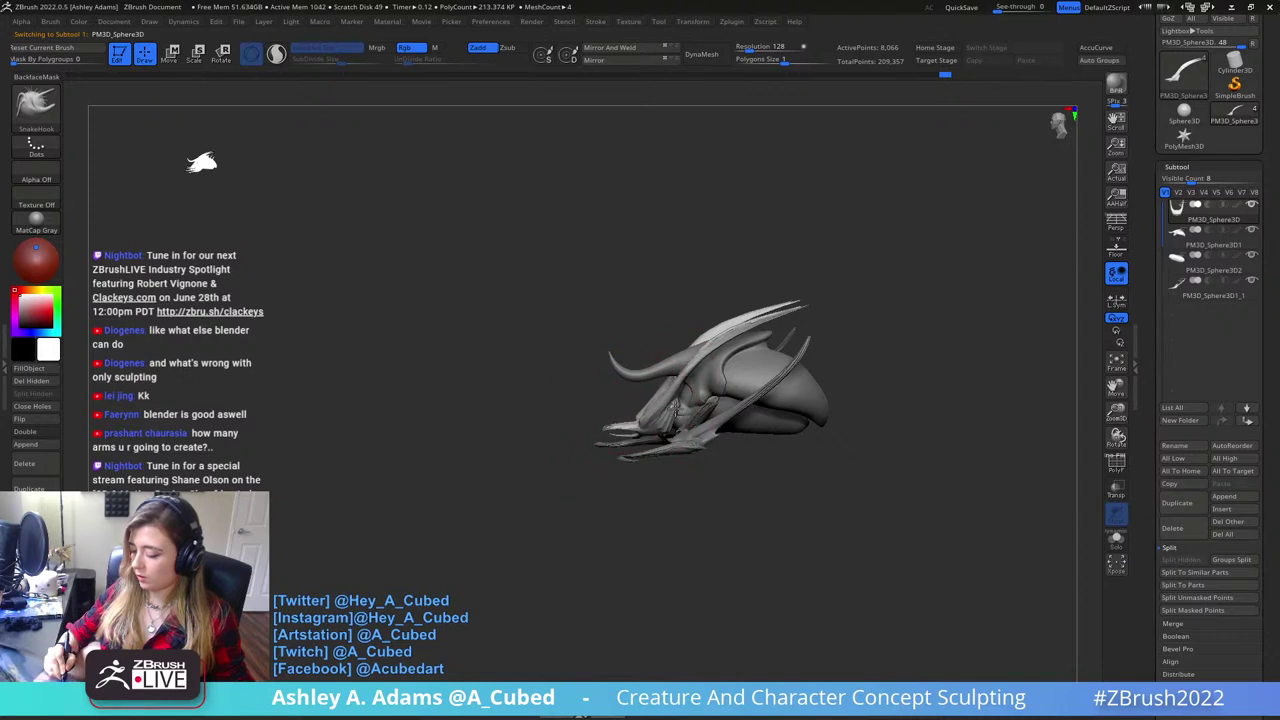
pyautogui.moveTo(620, 425); pyautogui.dragTo(786, 394, button='right')
pyautogui.moveTo(685, 401); pyautogui.dragTo(685, 377, button='right')
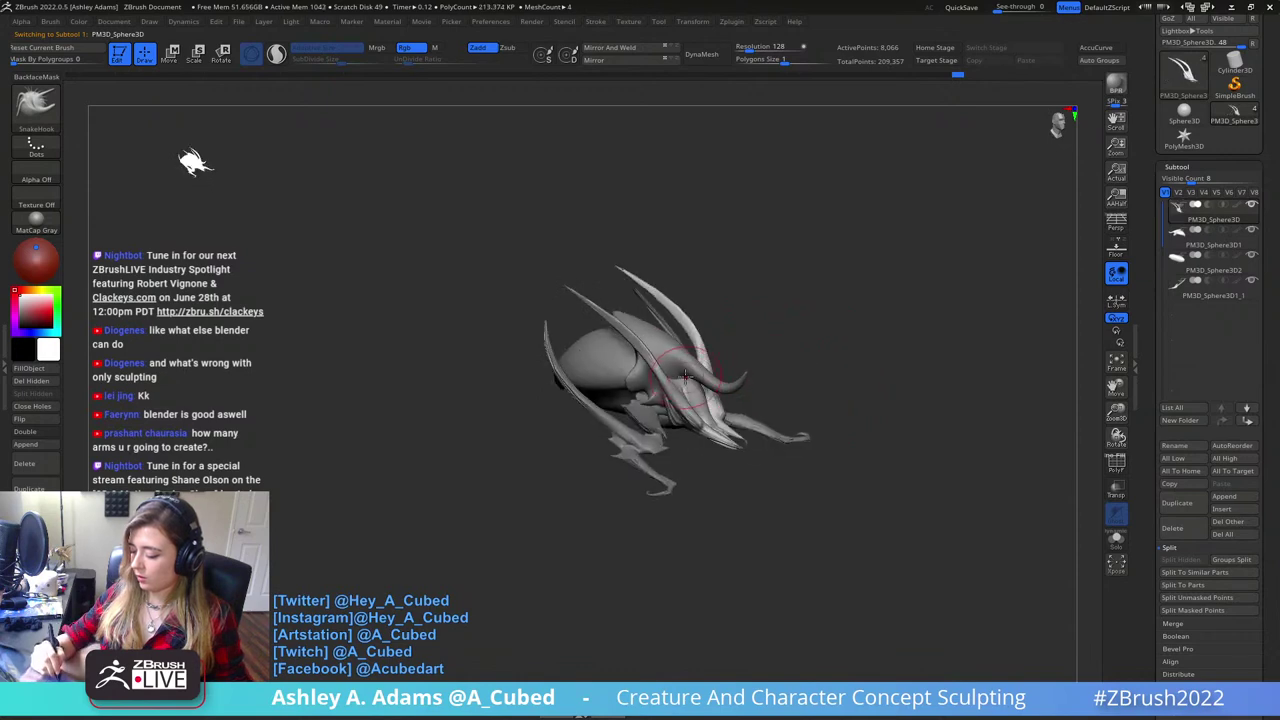
pyautogui.moveTo(628, 463); pyautogui.dragTo(562, 458, button='right')
pyautogui.moveTo(785, 306); pyautogui.dragTo(694, 302, button='right')
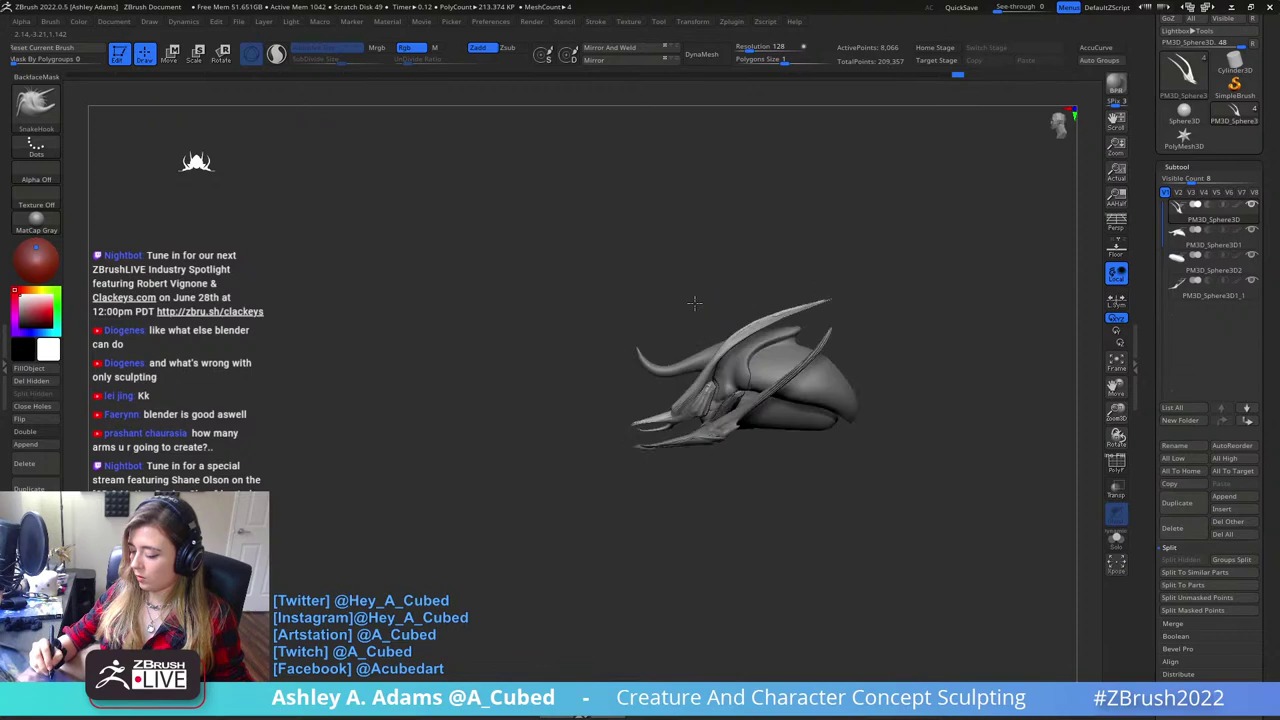
pyautogui.press('b')
pyautogui.press('i')
pyautogui.press('n')
pyautogui.moveTo(723, 348); pyautogui.dragTo(705, 372)
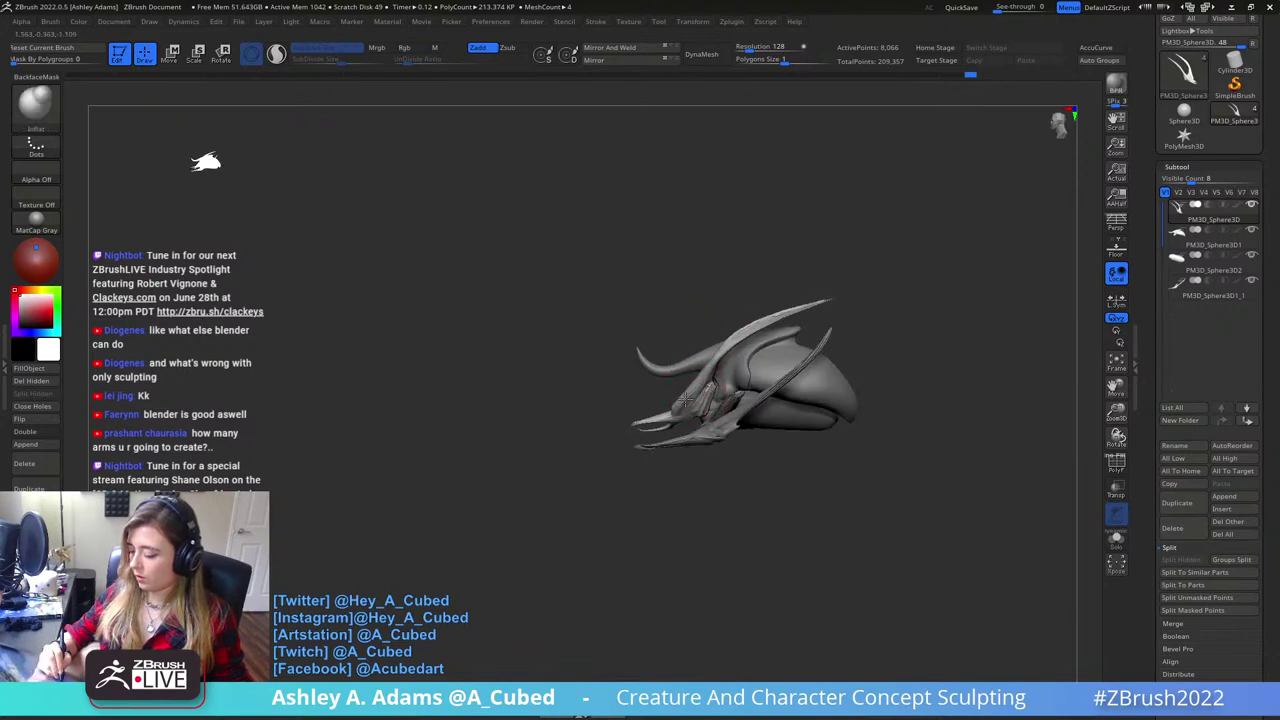
# - Smooth the head's pointed mandibles and the surface just behind them
pyautogui.moveTo(664, 441)
pyautogui.mouseDown(button='right')
pyautogui.moveTo(657, 404)
pyautogui.moveTo(766, 349)
pyautogui.moveTo(740, 360)
pyautogui.moveTo(726, 314)
pyautogui.moveTo(722, 397)
pyautogui.mouseUp(button='right')
pyautogui.press('b')
pyautogui.press('s')
pyautogui.press('h')
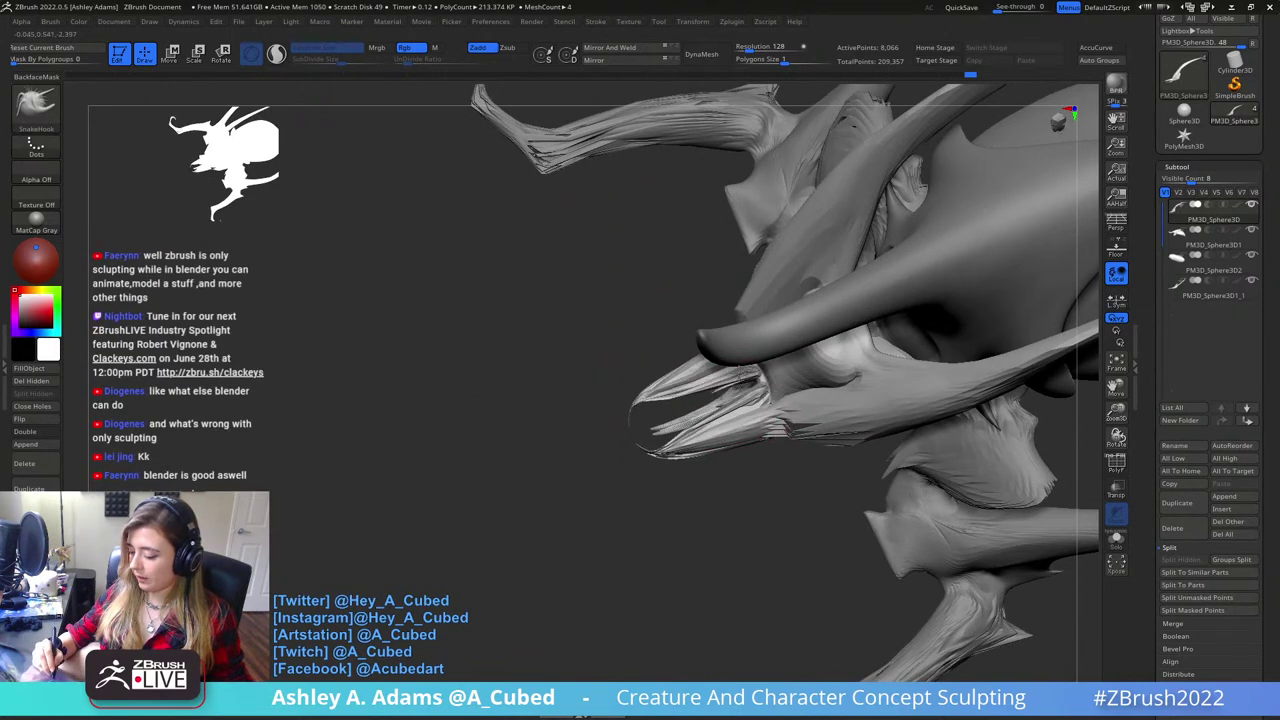
pyautogui.press('shift')
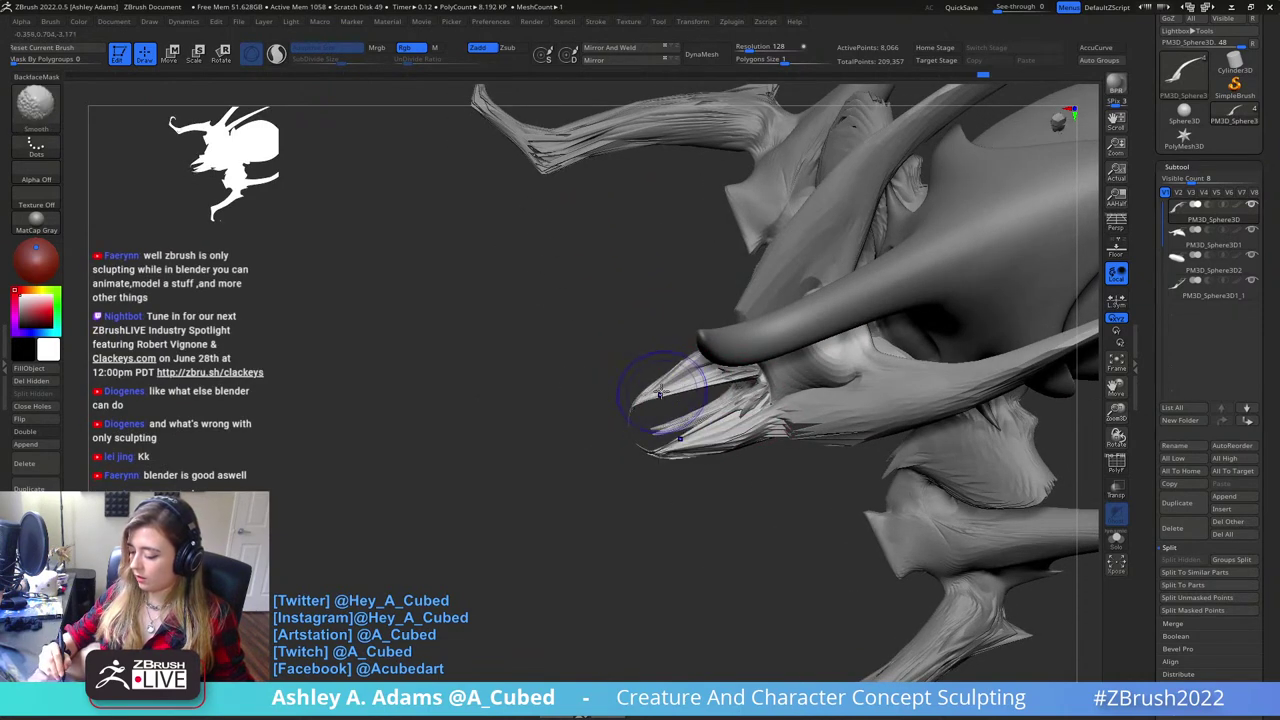
pyautogui.moveTo(684, 395)
pyautogui.mouseDown()
pyautogui.moveTo(678, 378)
pyautogui.moveTo(613, 425)
pyautogui.moveTo(630, 470)
pyautogui.moveTo(720, 520)
pyautogui.moveTo(776, 364)
pyautogui.moveTo(802, 366)
pyautogui.mouseUp()
# - Build up the head's face between the two sweeping blades with ClayBuildup
pyautogui.press('b')
pyautogui.press('i')
pyautogui.press('n')
pyautogui.press('b')
pyautogui.press('d')
pyautogui.press('s')
pyautogui.moveTo(786, 366)
pyautogui.mouseDown(button='right')
pyautogui.moveTo(803, 383)
pyautogui.moveTo(834, 329)
pyautogui.mouseUp(button='right')
pyautogui.press('b')
pyautogui.press('c')
pyautogui.press('b')
pyautogui.rightClick(841, 328)
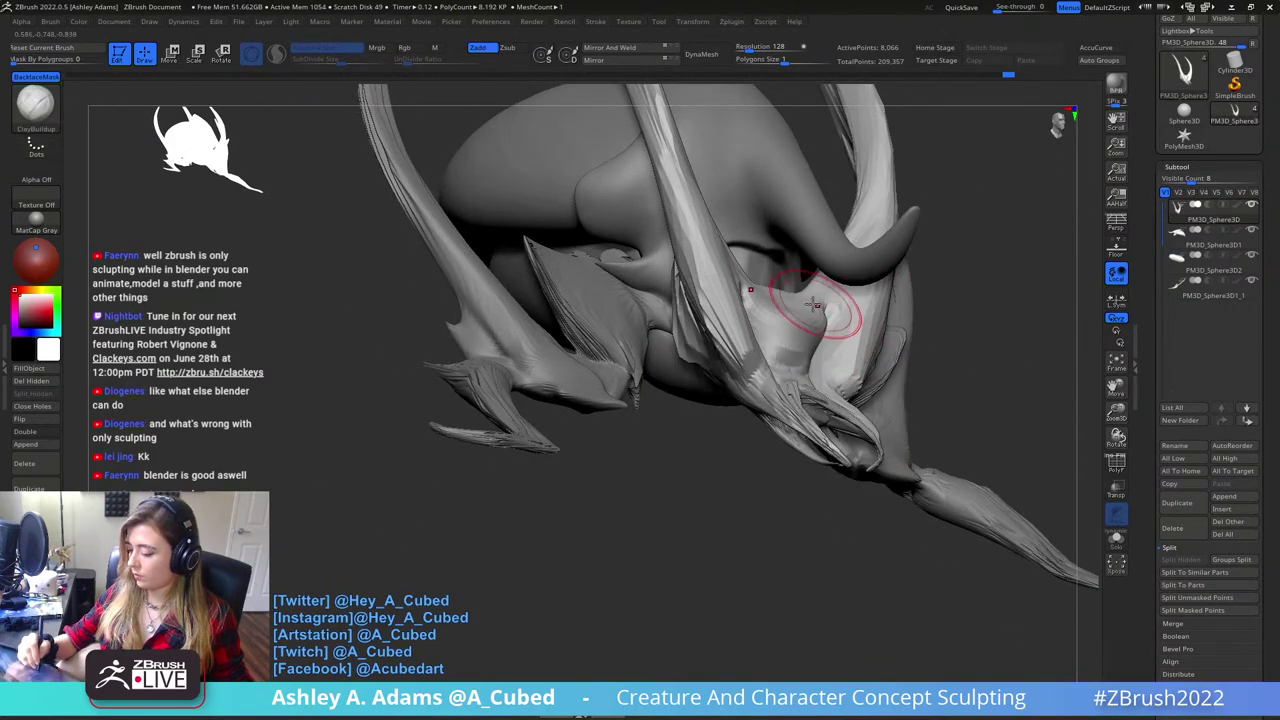
pyautogui.moveTo(798, 310); pyautogui.dragTo(776, 342)
# - Carve a crease down the head's face beside the blade's base with DamStandard
pyautogui.keyDown('ctrl'); pyautogui.moveTo(814, 406); pyautogui.dragTo(842, 318, button='right'); pyautogui.keyUp('ctrl')
pyautogui.moveTo(842, 318); pyautogui.dragTo(778, 298, button='right')
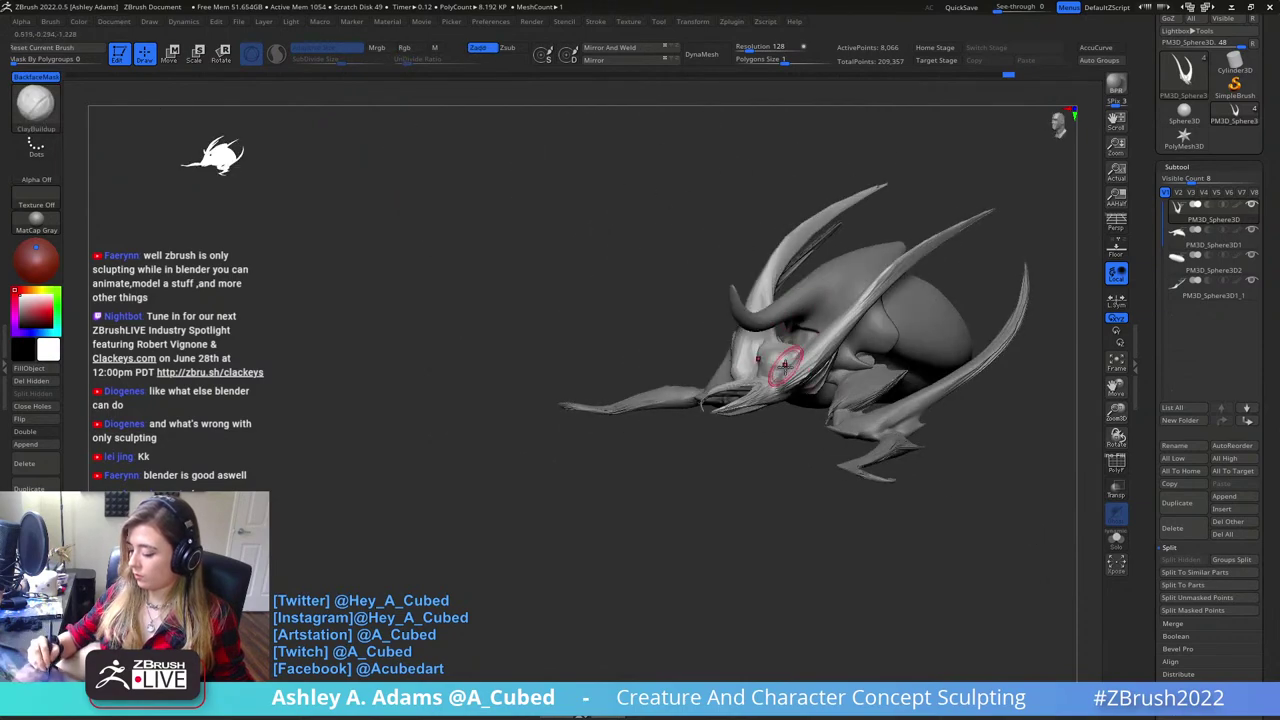
pyautogui.moveTo(785, 366); pyautogui.dragTo(806, 412, button='right')
pyautogui.keyDown('ctrl'); pyautogui.moveTo(806, 412); pyautogui.dragTo(788, 494, button='right'); pyautogui.keyUp('ctrl')
pyautogui.press('b')
pyautogui.press('d')
pyautogui.press('s')
pyautogui.moveTo(764, 370); pyautogui.dragTo(786, 418)
# - Swell the side and underside of the head near the blade's base with Inflat
pyautogui.moveTo(792, 432)
pyautogui.mouseDown(button='right')
pyautogui.moveTo(756, 396)
pyautogui.moveTo(805, 432)
pyautogui.moveTo(800, 400)
pyautogui.mouseUp(button='right')
pyautogui.press('b')
pyautogui.press('i')
pyautogui.press('n')
pyautogui.moveTo(802, 390); pyautogui.dragTo(834, 351)
pyautogui.moveTo(834, 351)
pyautogui.mouseDown(button='right')
pyautogui.moveTo(790, 360)
pyautogui.moveTo(829, 309)
pyautogui.moveTo(815, 372)
pyautogui.mouseUp(button='right')
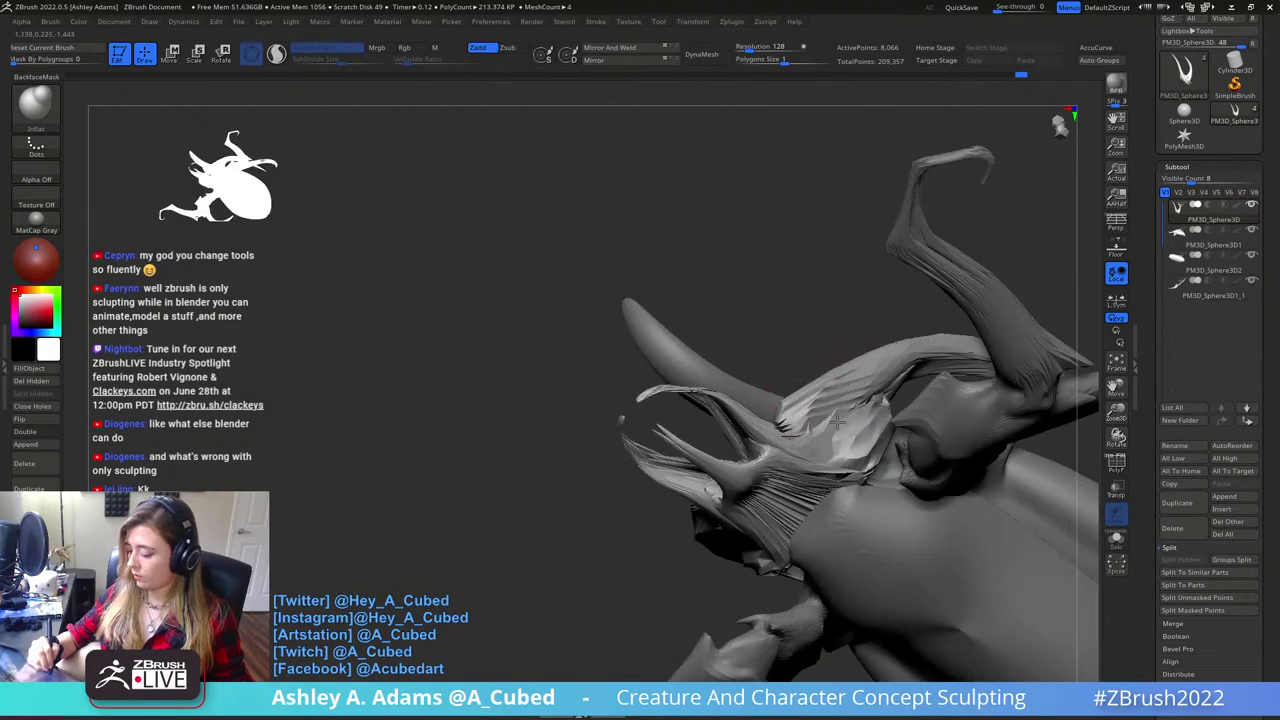
pyautogui.moveTo(836, 422); pyautogui.dragTo(757, 286)
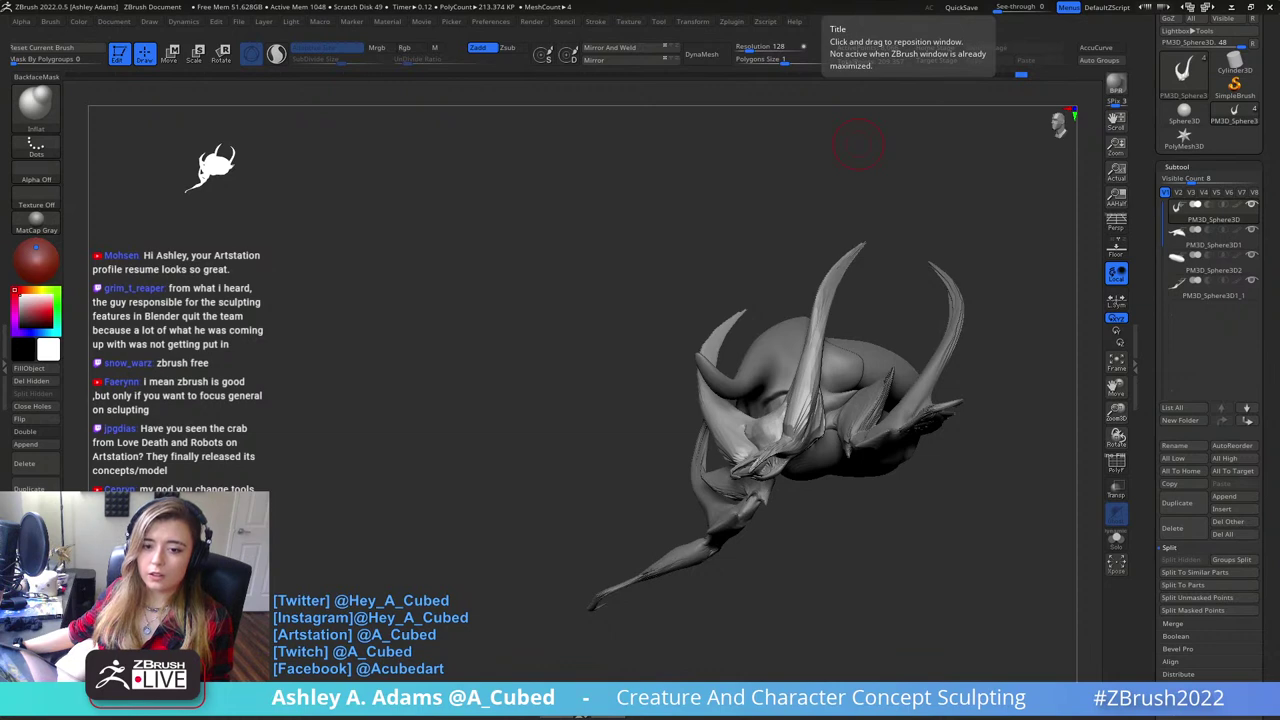
# - Select the shell, adjust the brush size and carve along its crest and rear surface with DamStandard
pyautogui.moveTo(858, 145); pyautogui.dragTo(720, 315, button='right')
pyautogui.keyDown('alt'); pyautogui.click(757, 320); pyautogui.keyUp('alt')
pyautogui.moveTo(764, 372)
pyautogui.keyDown('ctrl'); pyautogui.mouseDown(button='right')
pyautogui.moveTo(777, 314)
pyautogui.moveTo(753, 324)
pyautogui.mouseUp(button='right'); pyautogui.keyUp('ctrl')
pyautogui.press('space')
pyautogui.moveTo(753, 324); pyautogui.dragTo(736, 324)
pyautogui.moveTo(738, 326)
pyautogui.mouseDown(button='right')
pyautogui.moveTo(715, 395)
pyautogui.moveTo(640, 330)
pyautogui.mouseUp(button='right')
pyautogui.press('b')
pyautogui.press('d')
pyautogui.press('s')
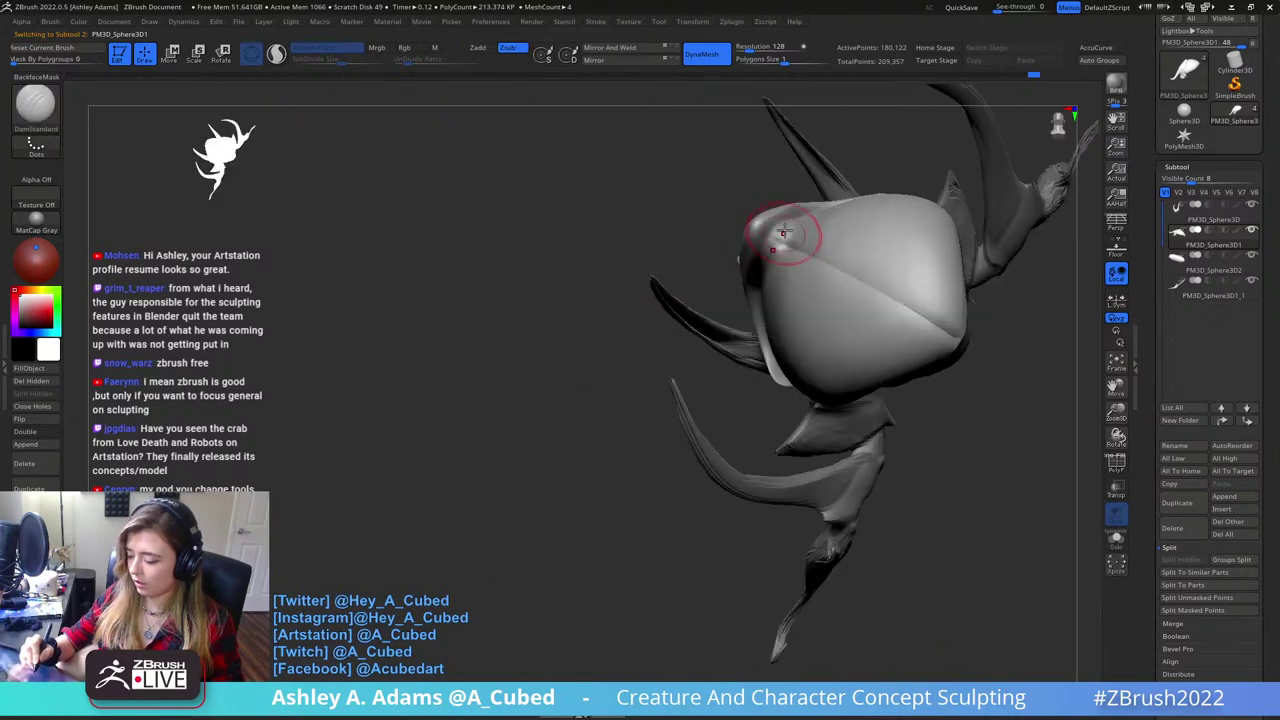
pyautogui.moveTo(786, 232); pyautogui.dragTo(772, 250)
pyautogui.moveTo(780, 242)
pyautogui.mouseDown(button='right')
pyautogui.moveTo(820, 186)
pyautogui.moveTo(762, 338)
pyautogui.moveTo(755, 282)
pyautogui.mouseUp(button='right')
pyautogui.moveTo(700, 478)
pyautogui.mouseDown()
pyautogui.moveTo(686, 452)
pyautogui.moveTo(746, 342)
pyautogui.mouseUp()
# - Deepen the groove along the shell's front edge beneath the crest with DamStandard
pyautogui.moveTo(772, 332)
pyautogui.mouseDown(button='right')
pyautogui.moveTo(746, 416)
pyautogui.moveTo(748, 470)
pyautogui.mouseUp(button='right')
pyautogui.rightClick(751, 306)
pyautogui.moveTo(751, 306)
pyautogui.mouseDown(button='right')
pyautogui.moveTo(756, 400)
pyautogui.moveTo(735, 430)
pyautogui.mouseUp(button='right')
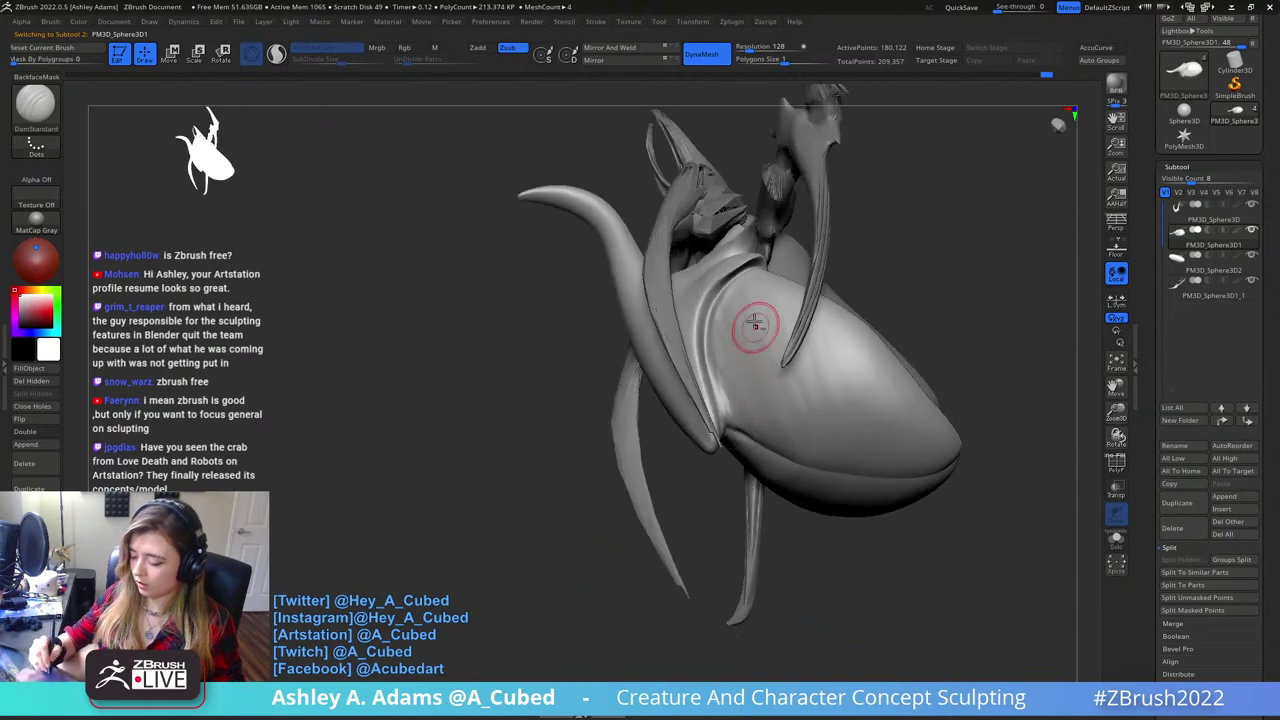
pyautogui.moveTo(754, 264); pyautogui.dragTo(714, 319)
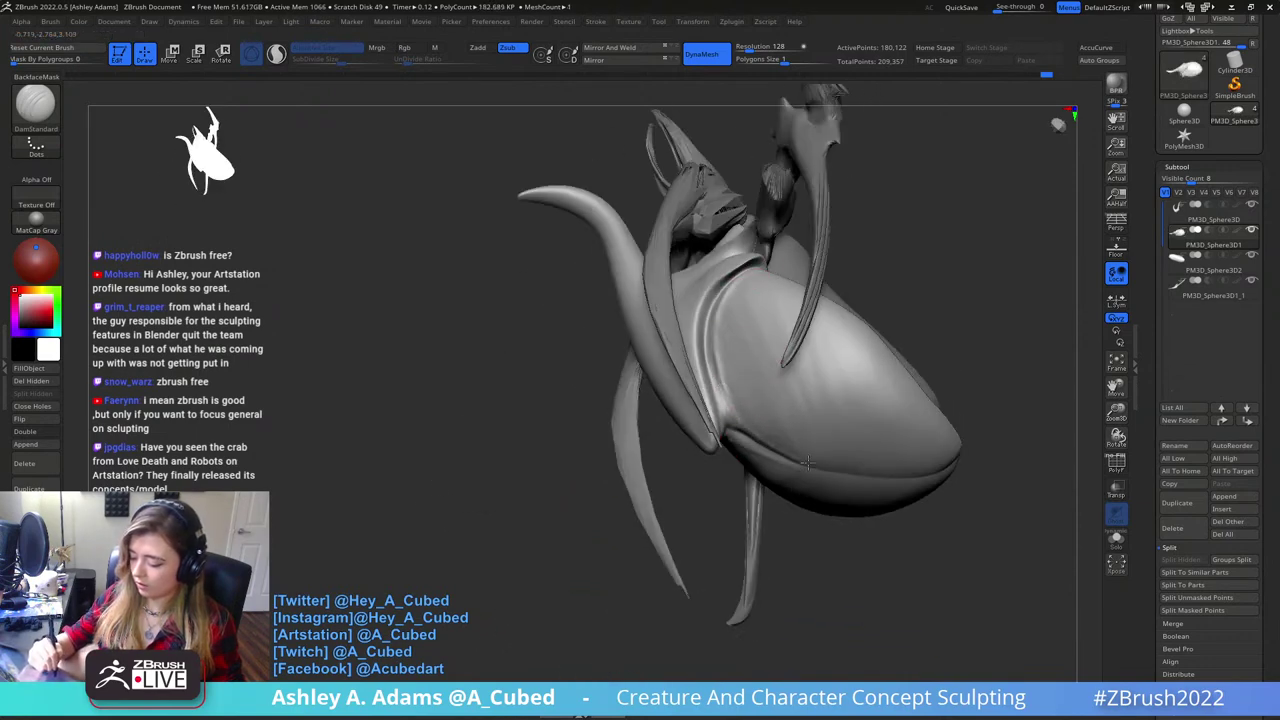
# - Thicken the shell's curved front horn along its upper length with Inflat
pyautogui.moveTo(889, 397); pyautogui.dragTo(660, 278, button='right')
pyautogui.rightClick(660, 283)
pyautogui.rightClick(660, 278)
pyautogui.press('b')
pyautogui.press('i')
pyautogui.press('n')
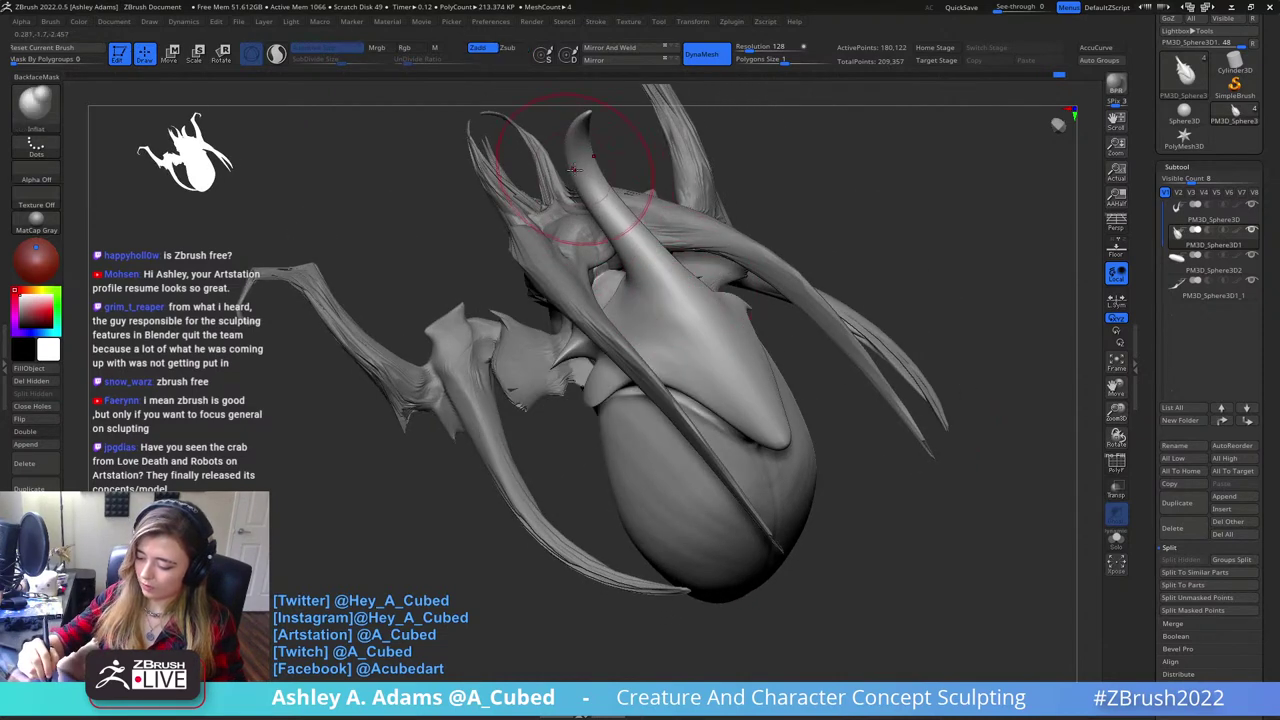
pyautogui.moveTo(582, 178); pyautogui.dragTo(622, 258)
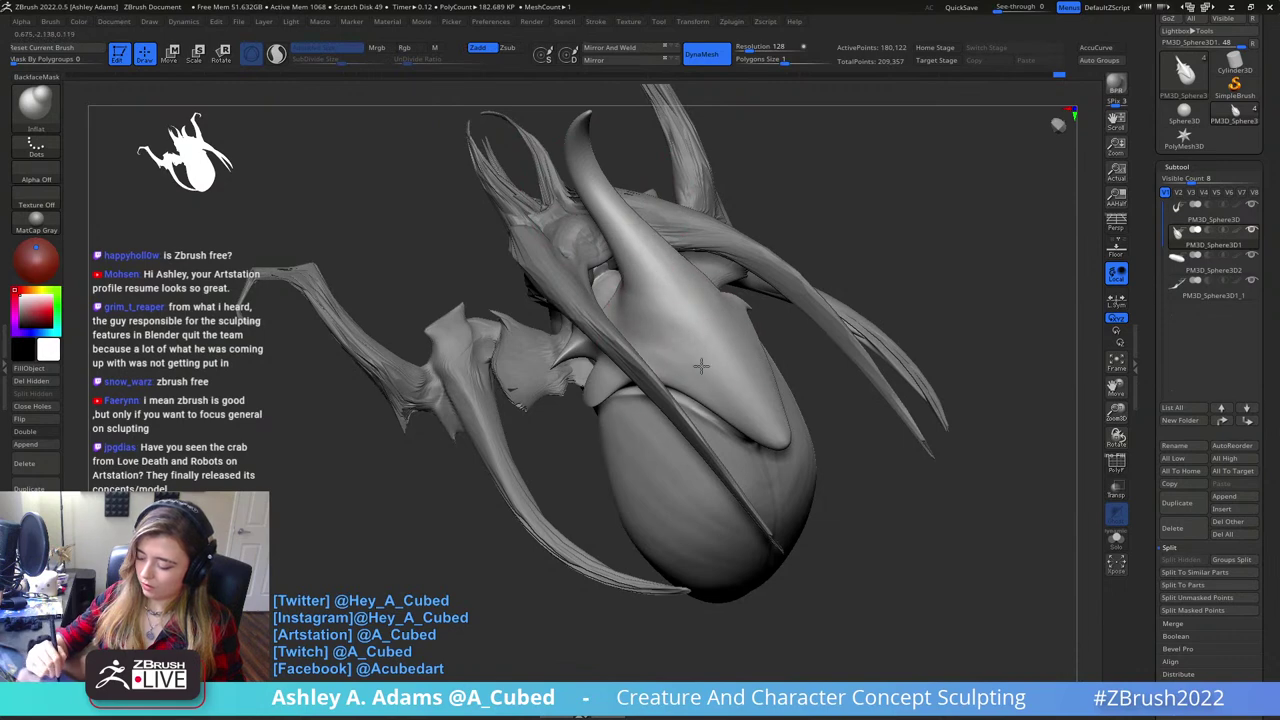
# - Smooth the top of the shell's crest behind the front horn
pyautogui.moveTo(650, 265)
pyautogui.mouseDown(button='right')
pyautogui.moveTo(697, 247)
pyautogui.moveTo(714, 314)
pyautogui.mouseUp(button='right')
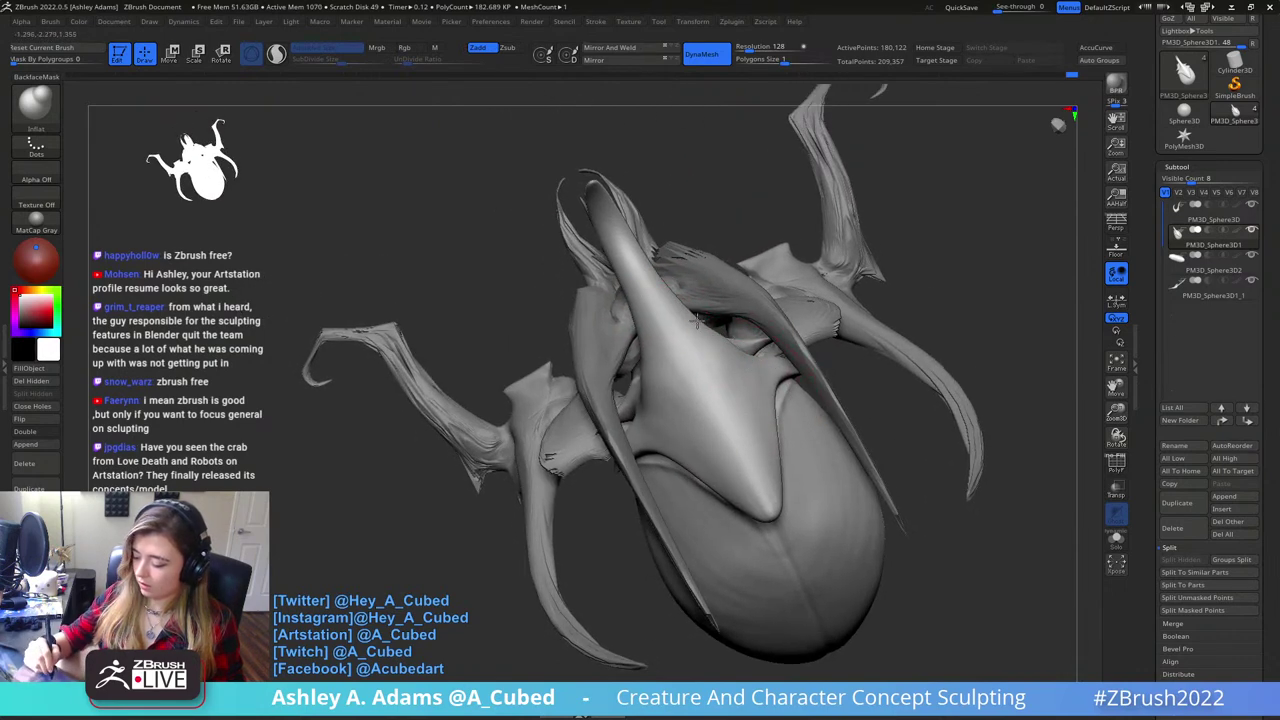
pyautogui.rightClick(692, 315)
pyautogui.keyDown('shift'); pyautogui.moveTo(702, 325); pyautogui.dragTo(725, 351); pyautogui.keyUp('shift')
pyautogui.moveTo(731, 373); pyautogui.dragTo(718, 378, button='right')
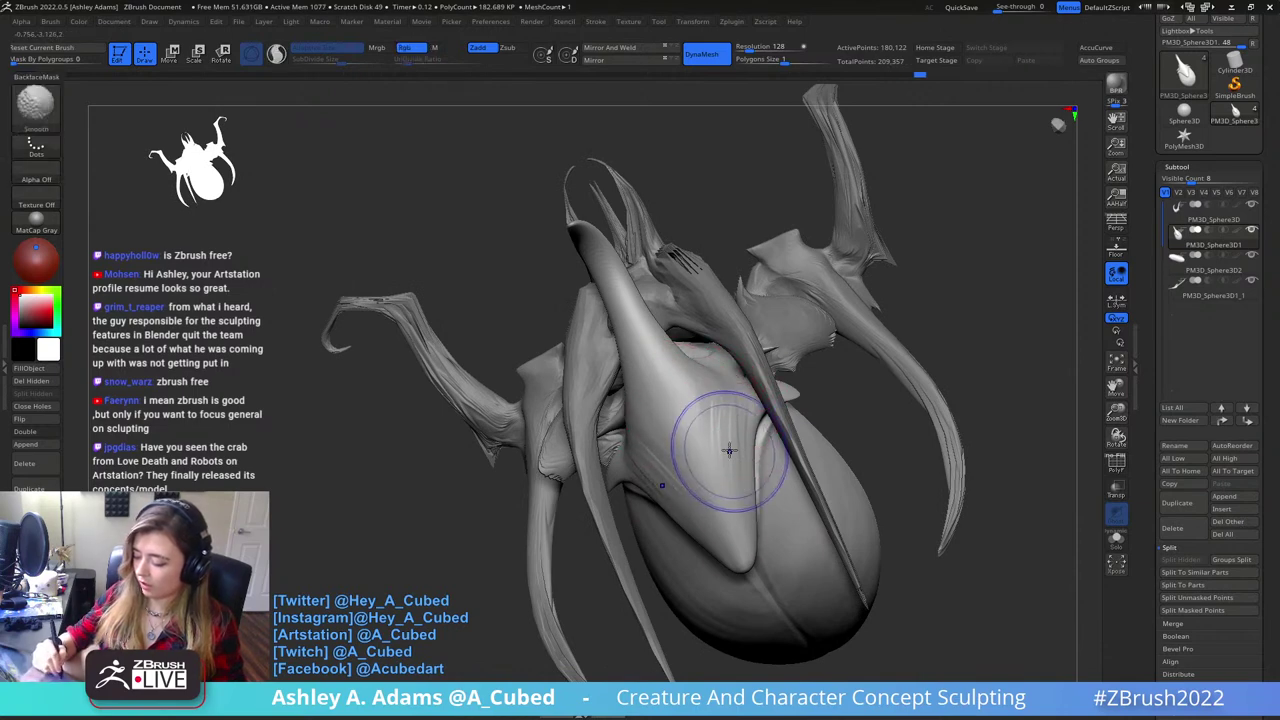
pyautogui.moveTo(734, 371); pyautogui.dragTo(762, 381, button='right')
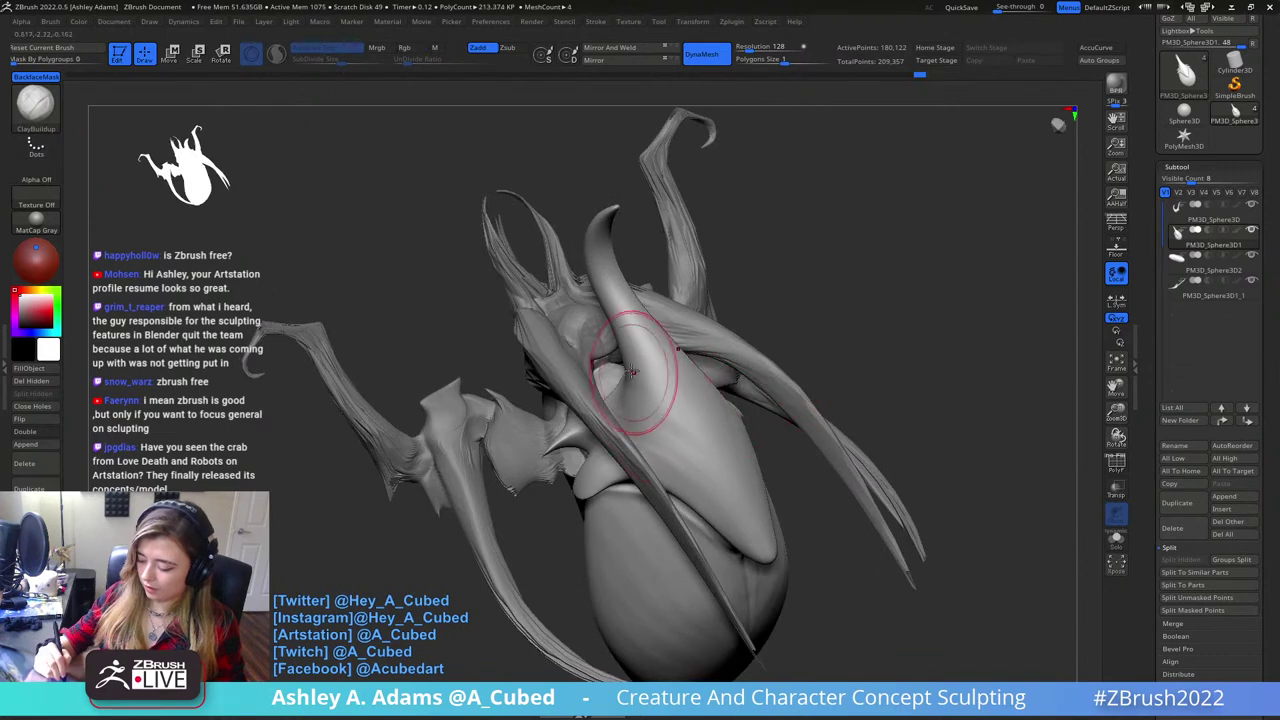
# - Build up the shell around the front horn's base with ClayBuildup and smooth the area
pyautogui.moveTo(629, 386)
pyautogui.mouseDown(button='right')
pyautogui.moveTo(650, 402)
pyautogui.moveTo(621, 400)
pyautogui.moveTo(650, 370)
pyautogui.moveTo(644, 409)
pyautogui.mouseUp(button='right')
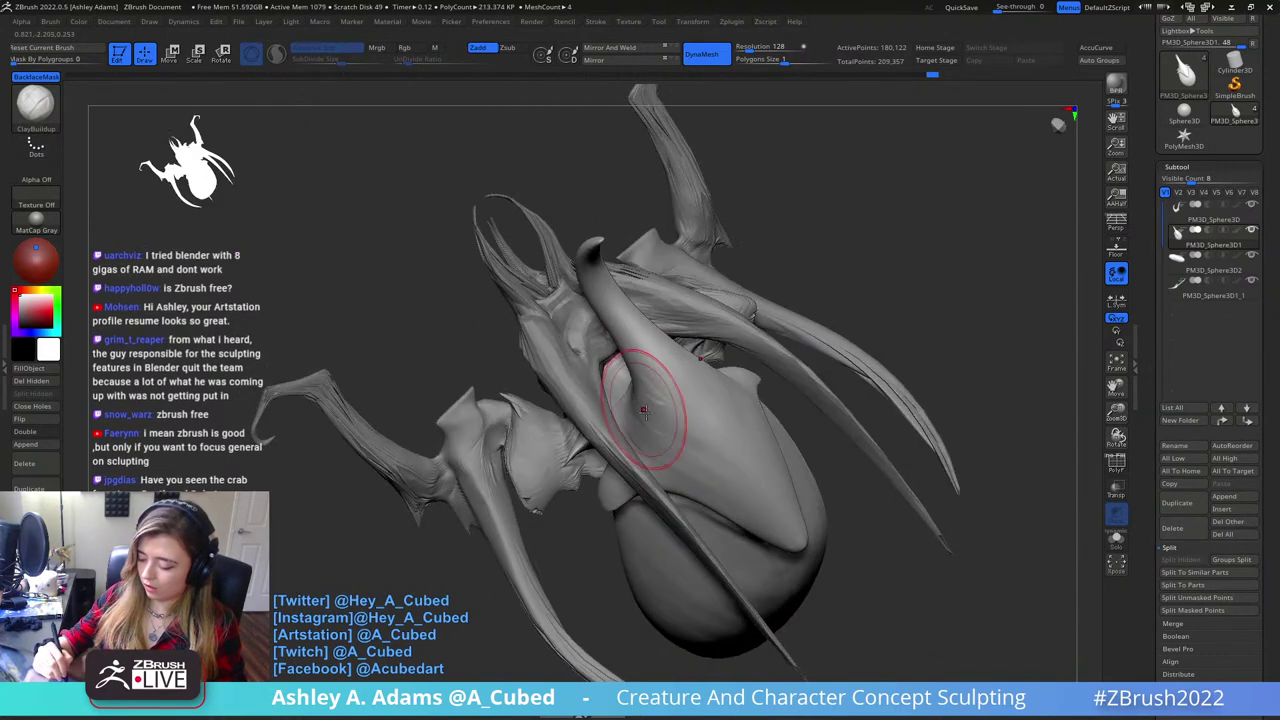
pyautogui.moveTo(644, 410); pyautogui.dragTo(672, 450)
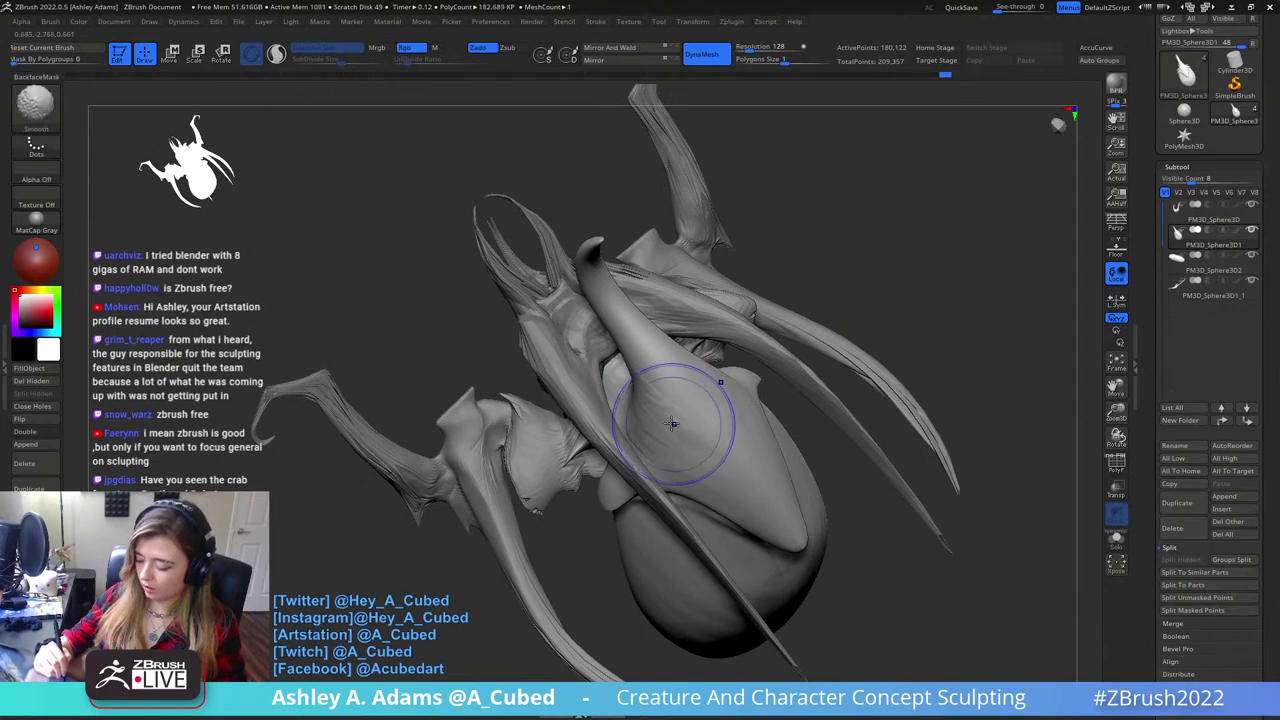
pyautogui.moveTo(670, 372)
pyautogui.mouseDown(button='right')
pyautogui.moveTo(670, 276)
pyautogui.moveTo(654, 291)
pyautogui.moveTo(671, 386)
pyautogui.mouseUp(button='right')
pyautogui.rightClick(673, 384)
# - Refine the upper part of the front horn with ClayBuildup and smooth it toward the tip
pyautogui.moveTo(691, 319); pyautogui.dragTo(661, 320, button='right')
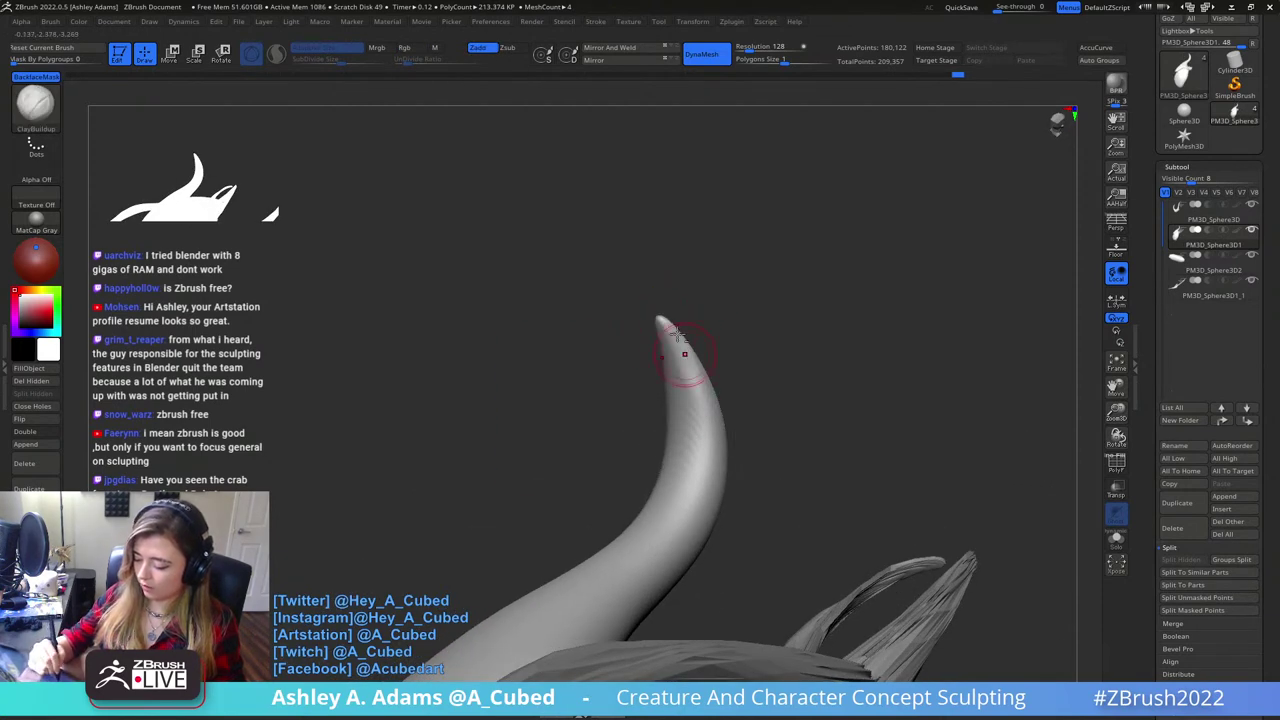
pyautogui.moveTo(700, 428); pyautogui.dragTo(683, 386)
pyautogui.moveTo(675, 388); pyautogui.dragTo(708, 400, button='right')
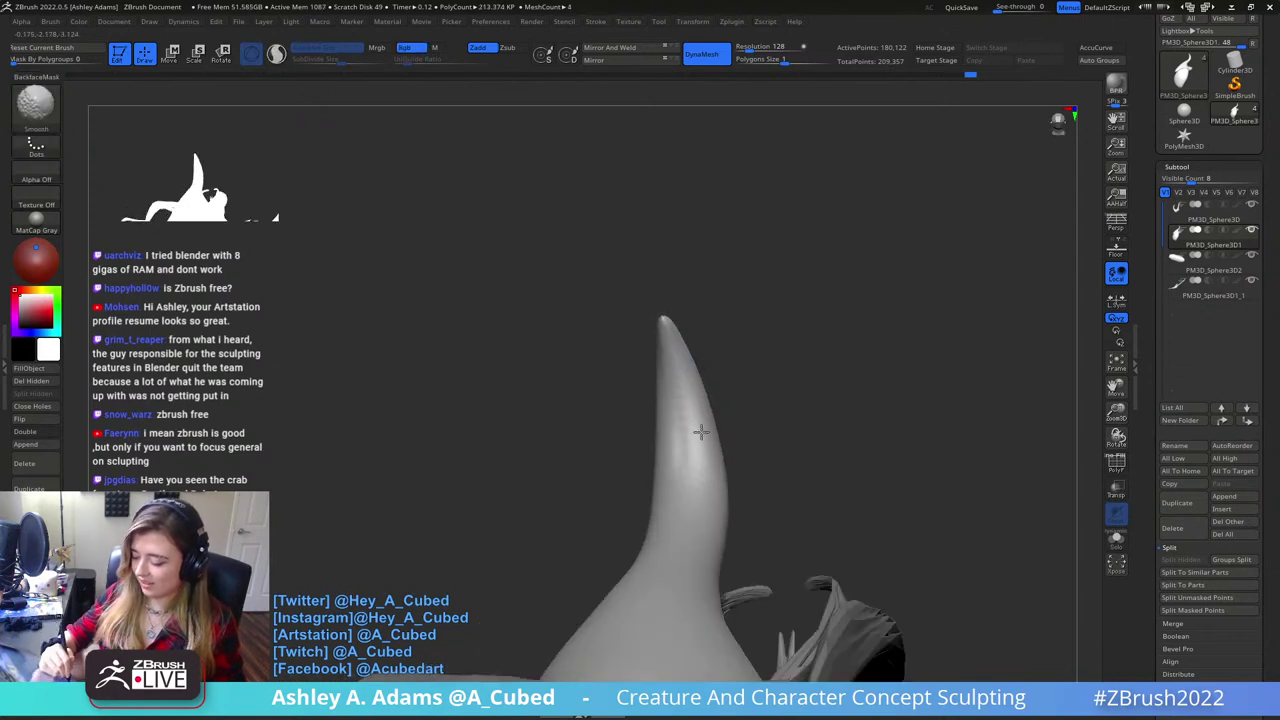
# - Reshape the front horn's tip with SnakeHook, working from the front of the creature
pyautogui.moveTo(722, 487)
pyautogui.mouseDown(button='right')
pyautogui.moveTo(726, 323)
pyautogui.moveTo(737, 343)
pyautogui.moveTo(820, 354)
pyautogui.moveTo(694, 290)
pyautogui.moveTo(700, 300)
pyautogui.mouseUp(button='right')
pyautogui.press('b')
pyautogui.press('s')
pyautogui.press('h')
pyautogui.moveTo(613, 278); pyautogui.dragTo(641, 311)
pyautogui.moveTo(640, 311); pyautogui.dragTo(683, 272, button='right')
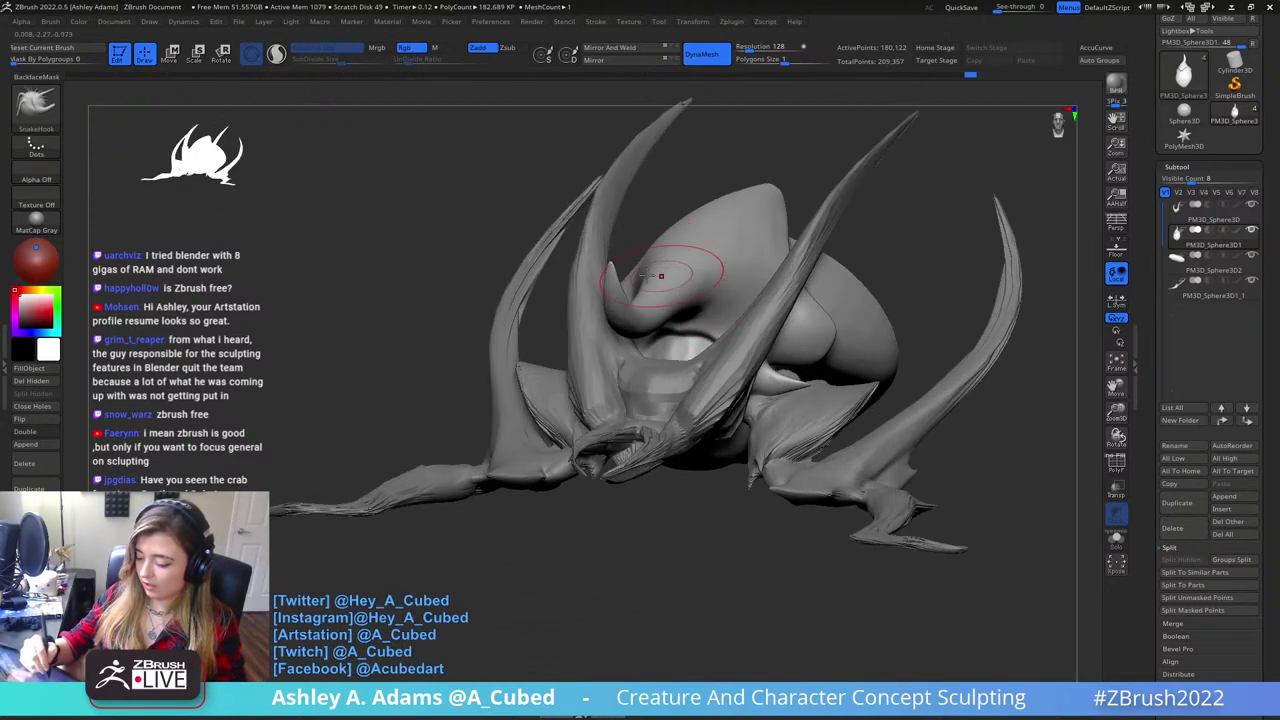
pyautogui.press('shift')
# - Pull the front horn's tip upward in side view with SnakeHook and smooth its curve
pyautogui.moveTo(650, 341)
pyautogui.mouseDown(button='right')
pyautogui.moveTo(757, 245)
pyautogui.moveTo(766, 252)
pyautogui.mouseUp(button='right')
pyautogui.moveTo(758, 262); pyautogui.dragTo(755, 250)
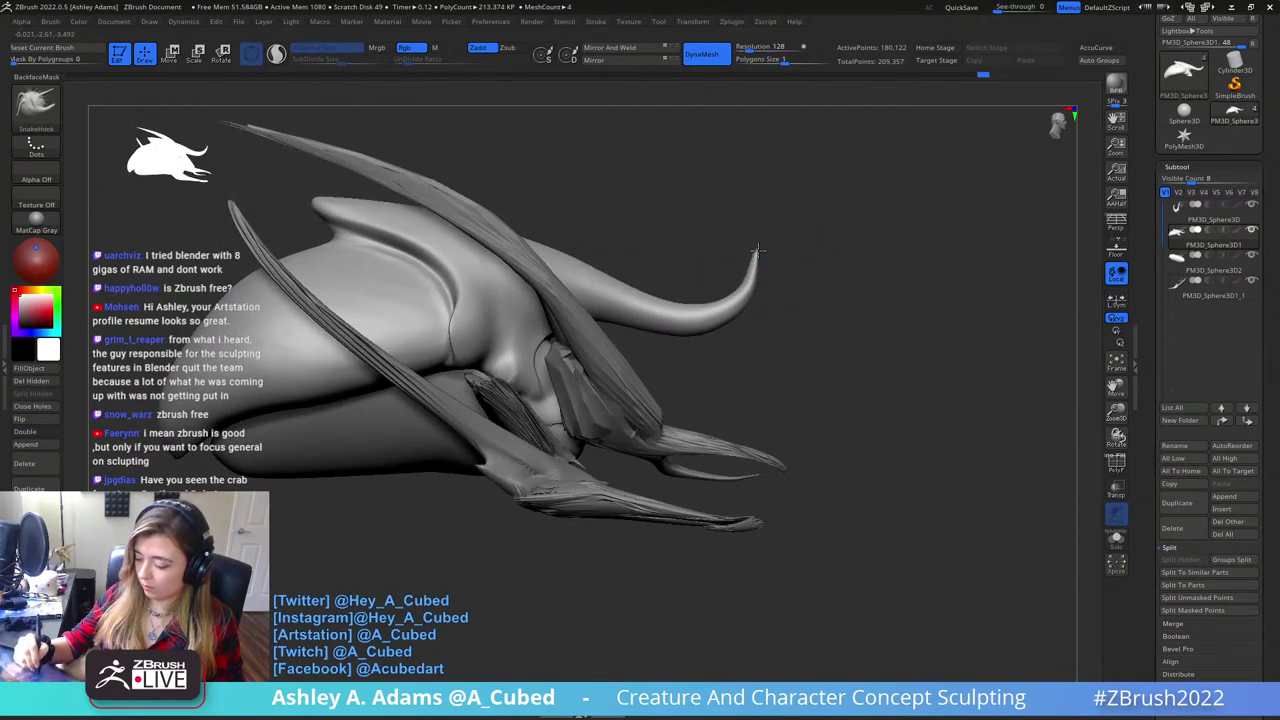
pyautogui.press('shift')
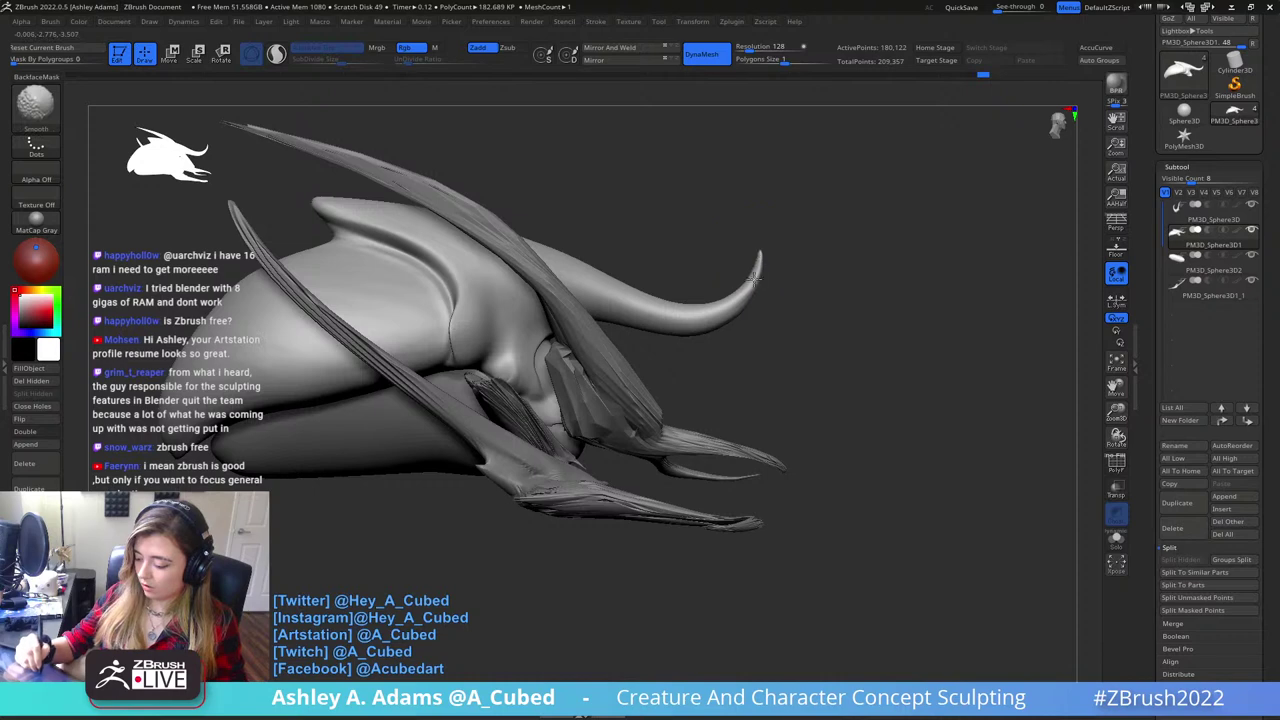
pyautogui.keyDown('shift'); pyautogui.moveTo(760, 268); pyautogui.dragTo(700, 312); pyautogui.keyUp('shift')
pyautogui.press('space')
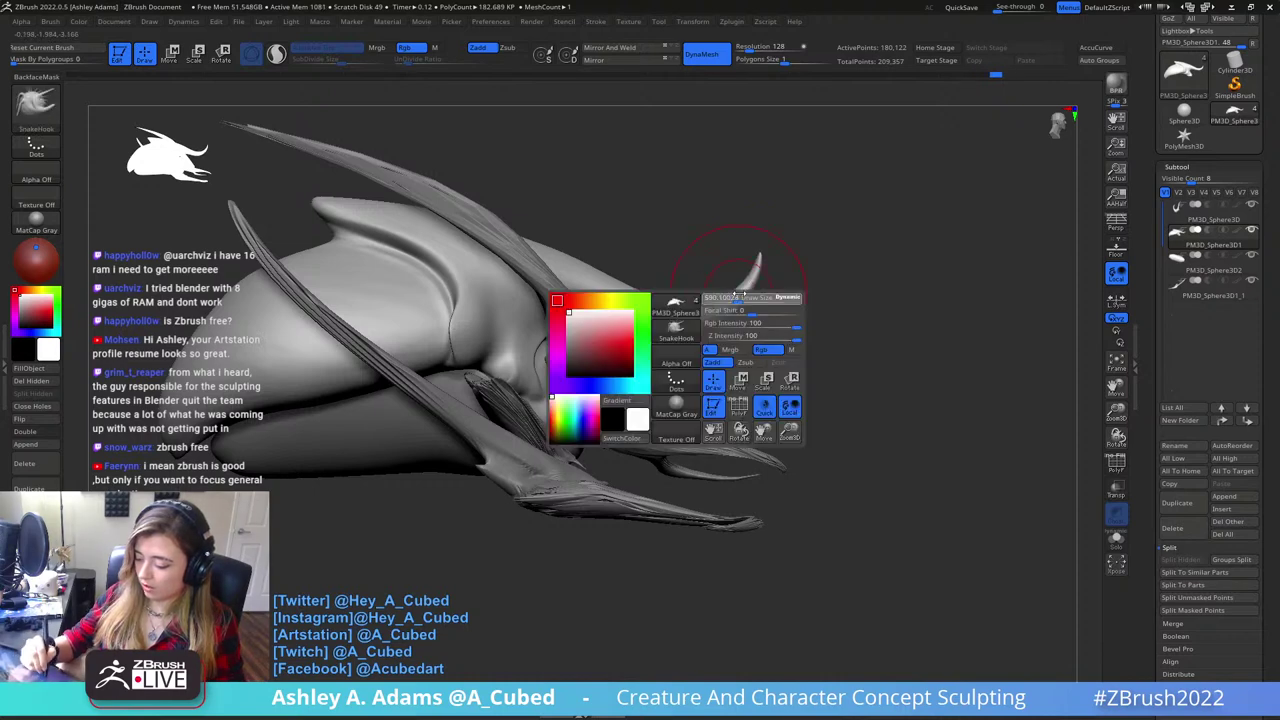
pyautogui.moveTo(751, 363)
pyautogui.mouseDown(button='right')
pyautogui.moveTo(826, 234)
pyautogui.moveTo(794, 158)
pyautogui.mouseUp(button='right')
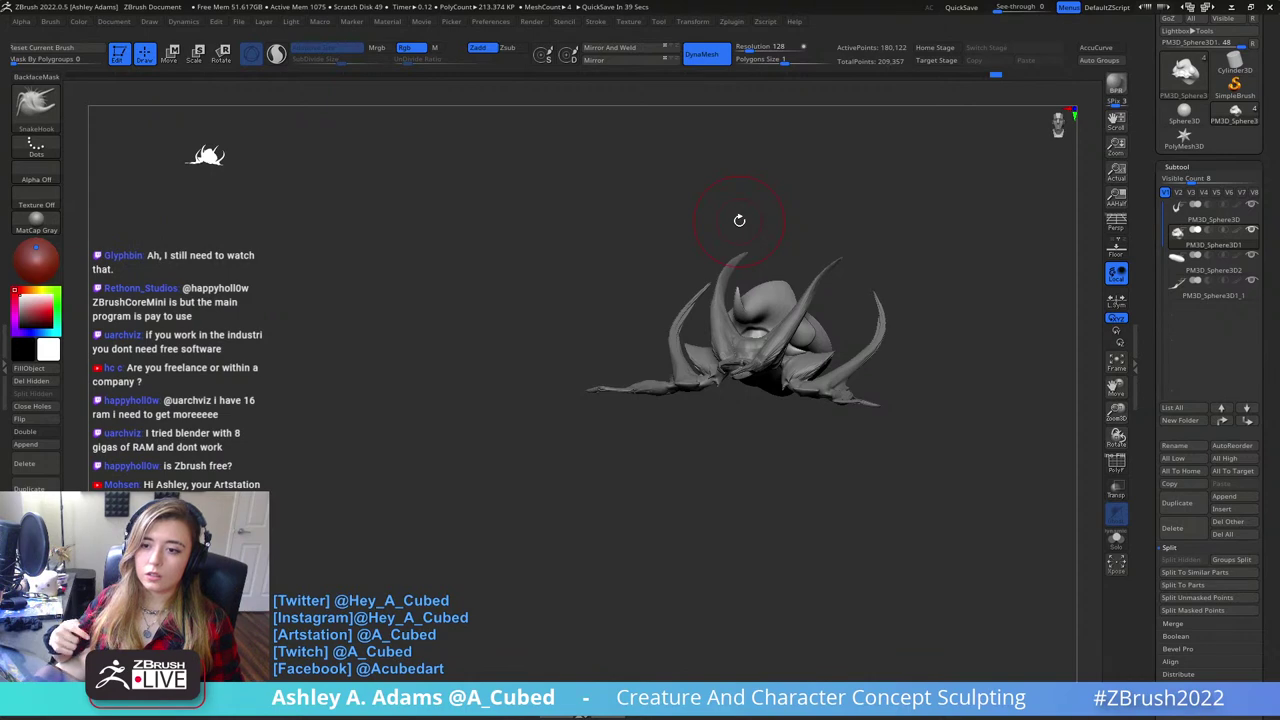
pyautogui.press('space')
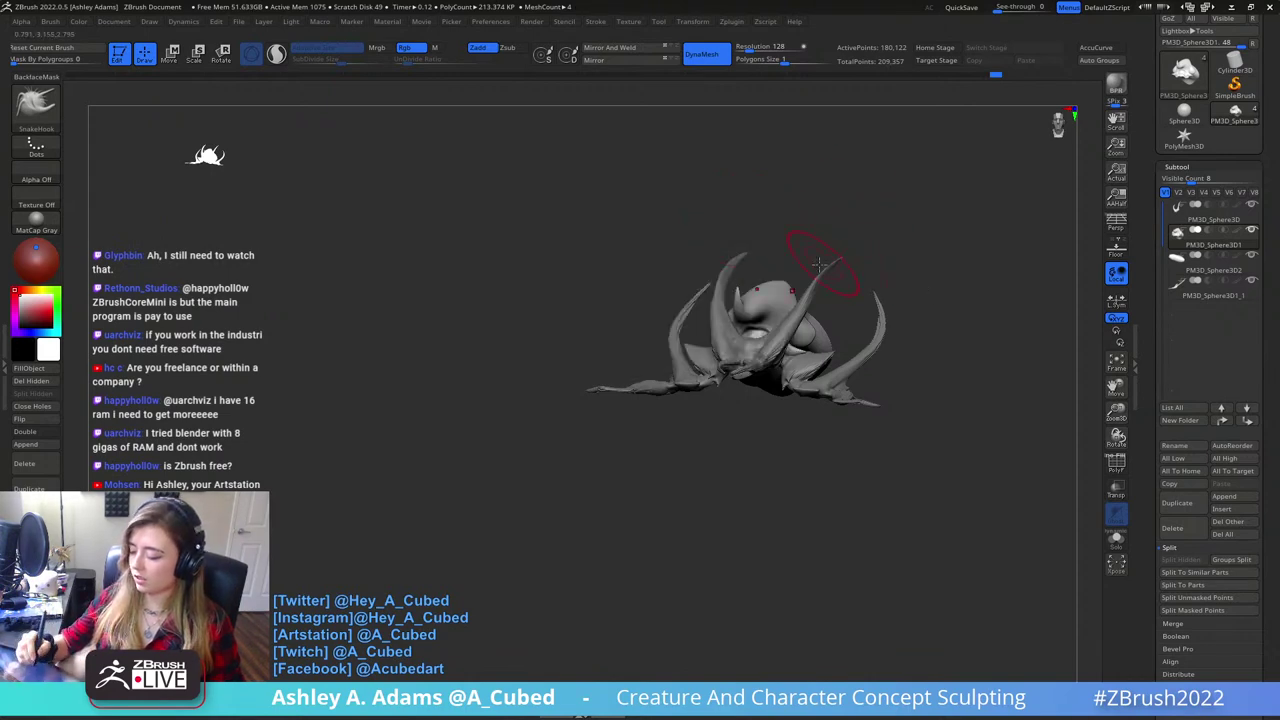
pyautogui.keyDown('ctrl'); pyautogui.moveTo(832, 267); pyautogui.dragTo(755, 358, button='right'); pyautogui.keyUp('ctrl')
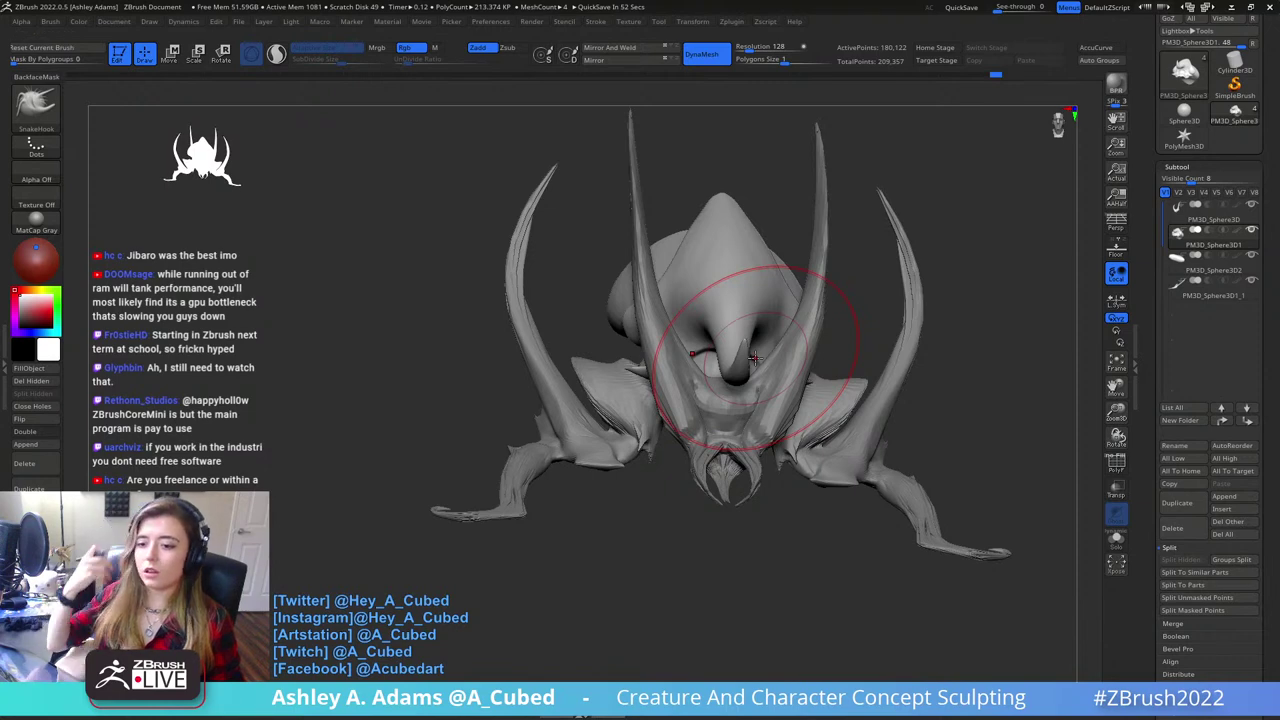
# - Select the head and adjust the curve of its sweeping blade in side view with SnakeHook
pyautogui.moveTo(826, 349)
pyautogui.mouseDown(button='right')
pyautogui.moveTo(750, 386)
pyautogui.moveTo(745, 345)
pyautogui.moveTo(585, 172)
pyautogui.moveTo(753, 342)
pyautogui.mouseUp(button='right')
pyautogui.keyDown('alt'); pyautogui.click(752, 388); pyautogui.keyUp('alt')
pyautogui.rightClick(750, 390)
pyautogui.press('b')
pyautogui.press('i')
pyautogui.press('n')
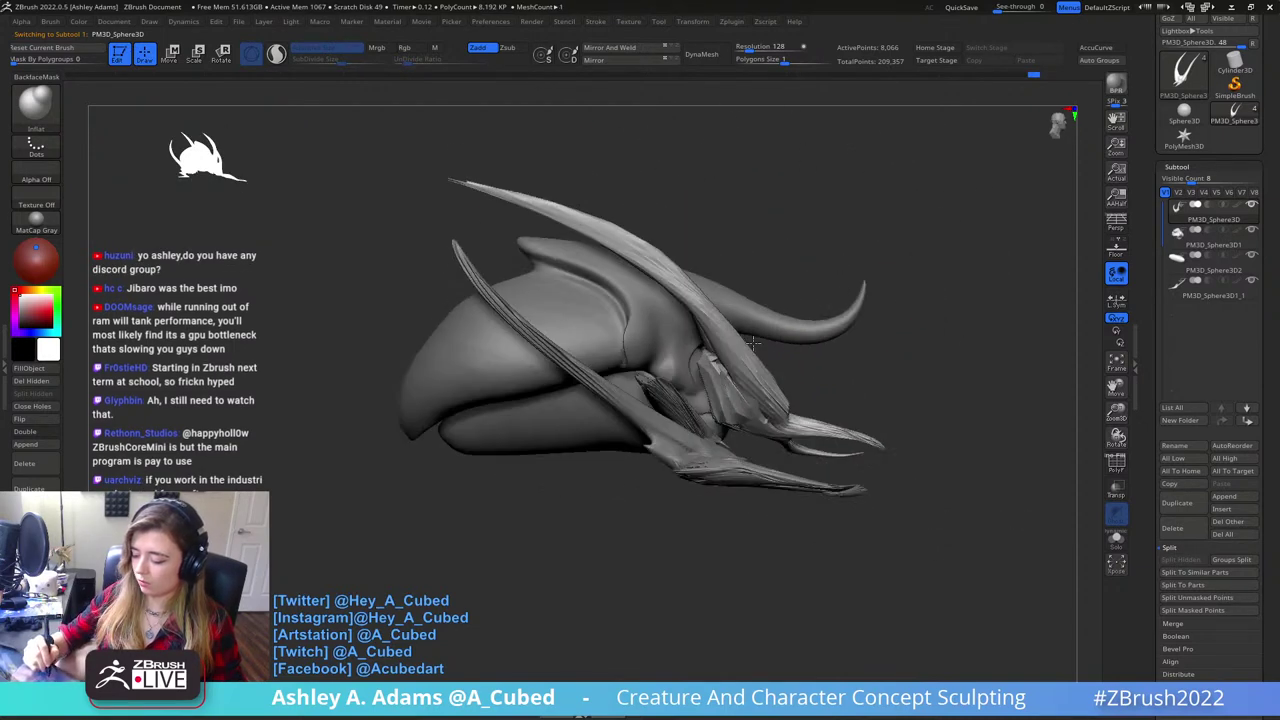
pyautogui.rightClick(753, 342)
pyautogui.press('b')
pyautogui.press('s')
pyautogui.press('h')
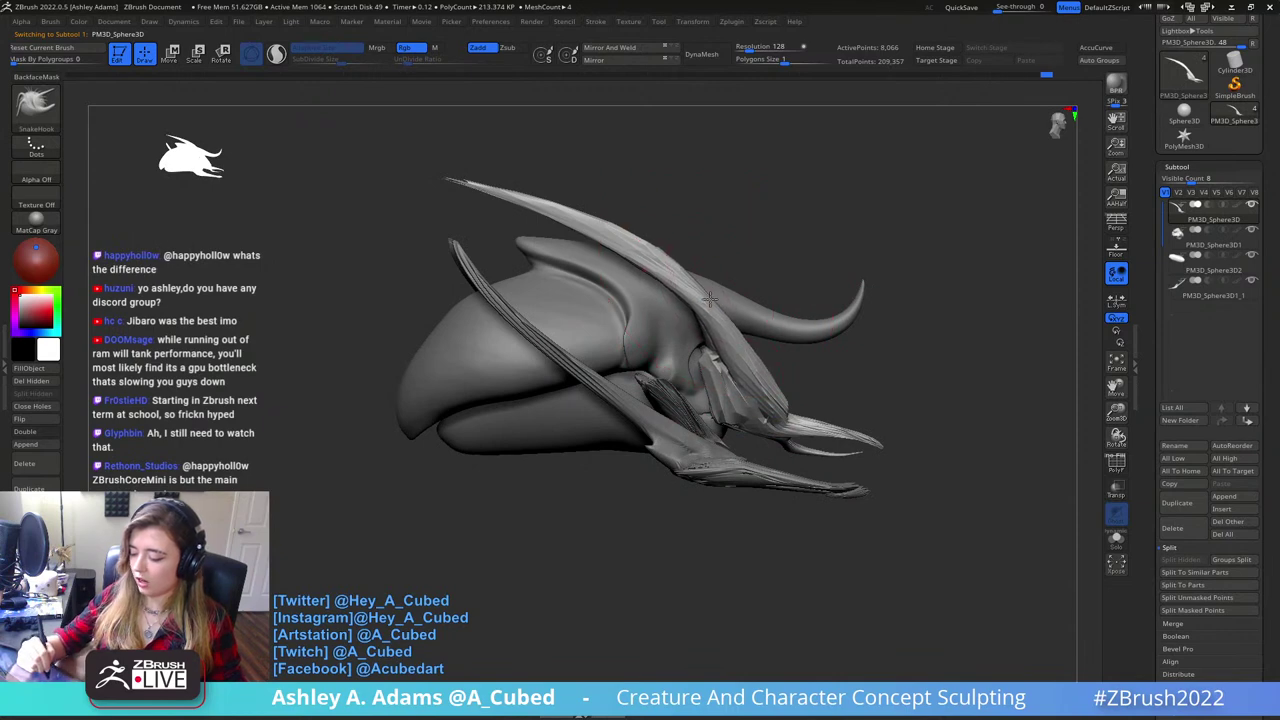
pyautogui.moveTo(706, 308); pyautogui.dragTo(692, 296)
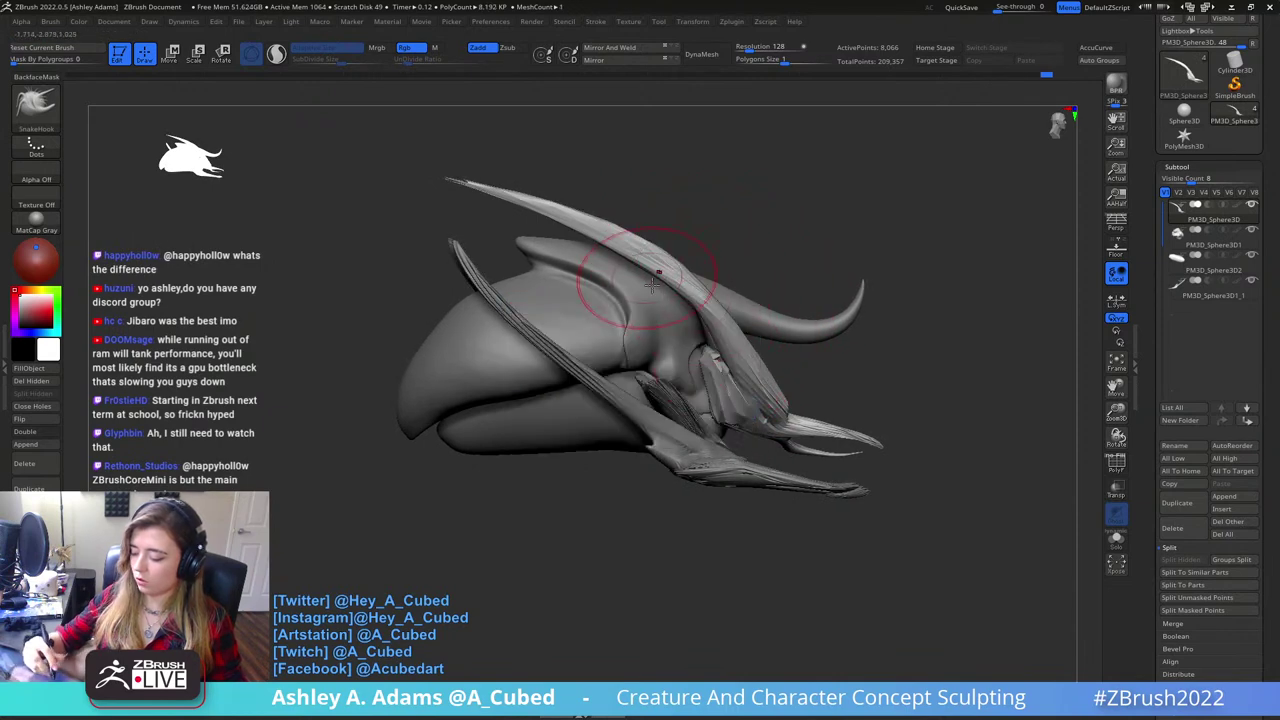
pyautogui.moveTo(727, 393); pyautogui.dragTo(721, 393, button='right')
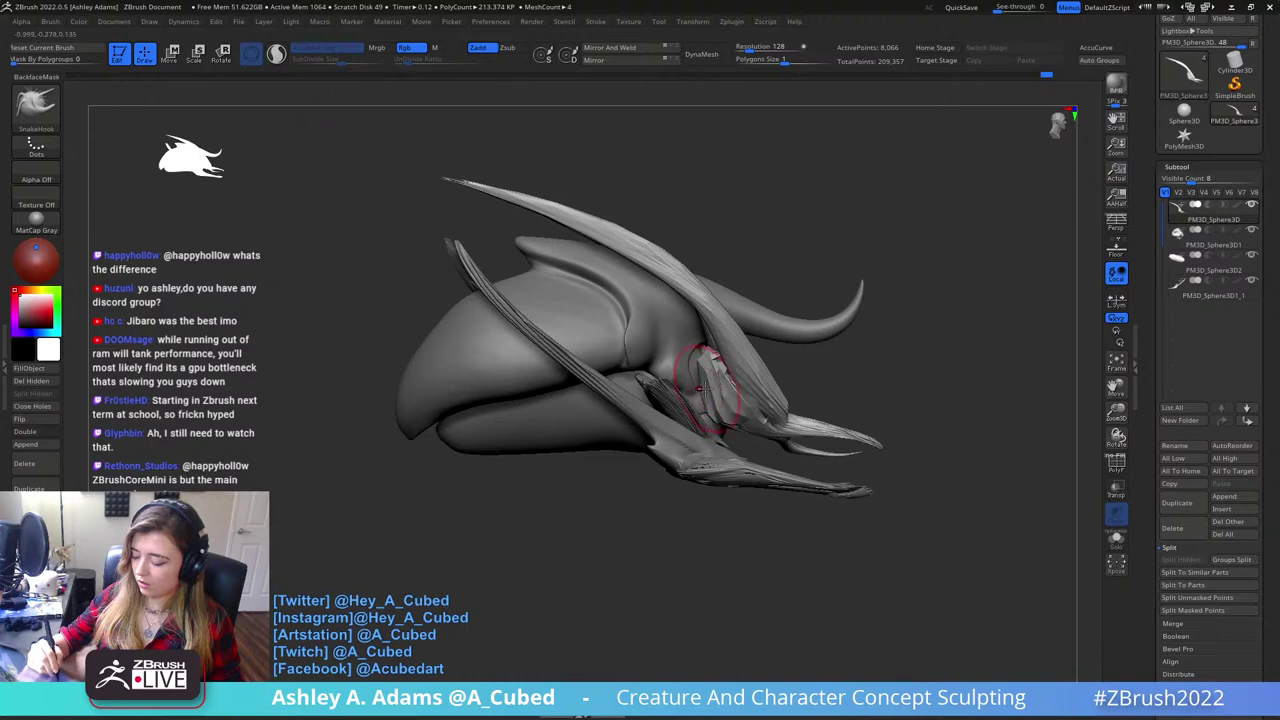
# - Reshape the head's sweeping blades with SnakeHook in side and front view, adjusting the brush size
pyautogui.moveTo(716, 390)
pyautogui.mouseDown()
pyautogui.moveTo(720, 362)
pyautogui.moveTo(698, 347)
pyautogui.mouseUp()
pyautogui.moveTo(772, 361)
pyautogui.mouseDown()
pyautogui.moveTo(886, 386)
pyautogui.moveTo(959, 342)
pyautogui.moveTo(894, 309)
pyautogui.moveTo(763, 307)
pyautogui.mouseUp()
pyautogui.press('space')
pyautogui.press('space')
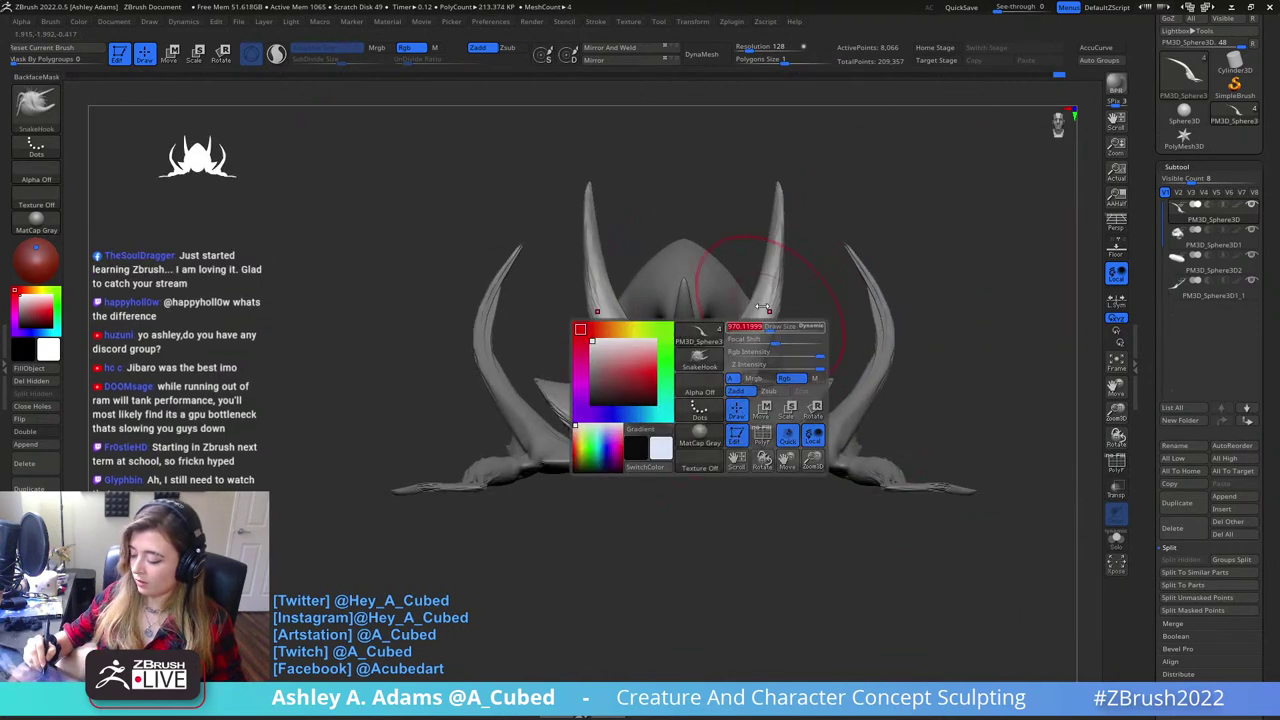
pyautogui.press('space')
# - Select the belly and widen its middle on both sides from below with SnakeHook
pyautogui.keyDown('alt'); pyautogui.click(716, 452); pyautogui.keyUp('alt')
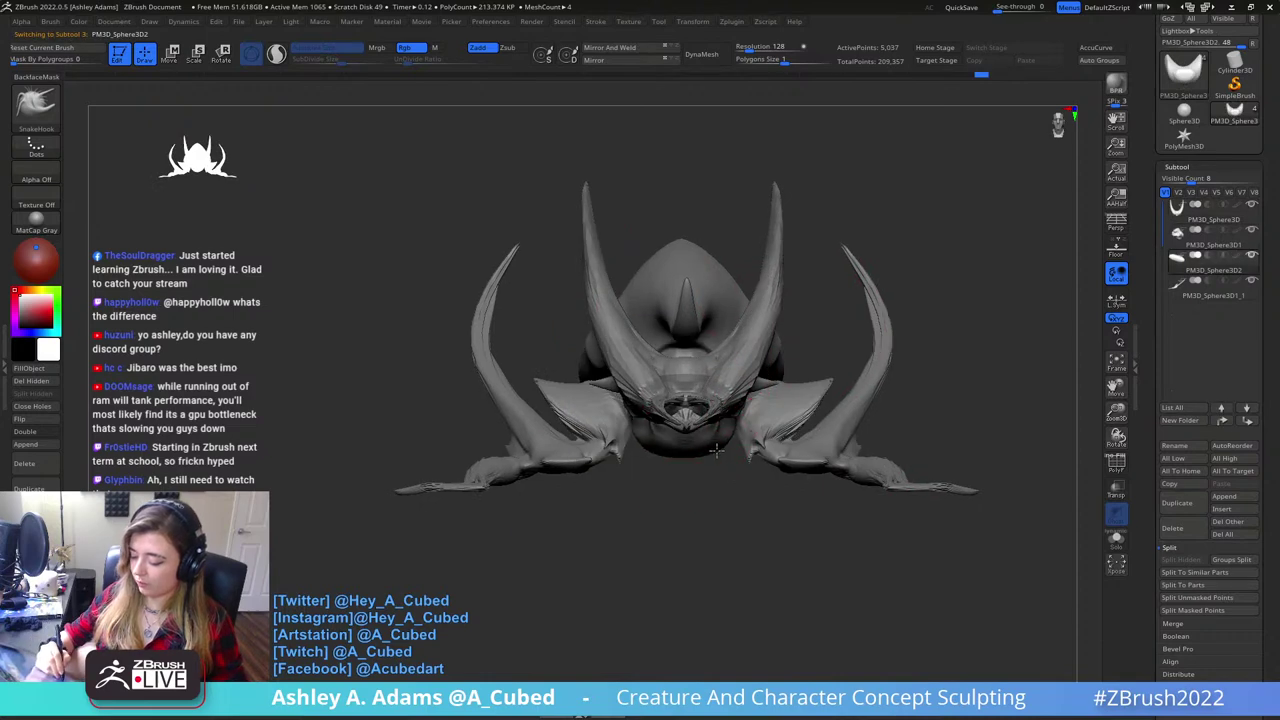
pyautogui.moveTo(748, 500); pyautogui.dragTo(731, 295)
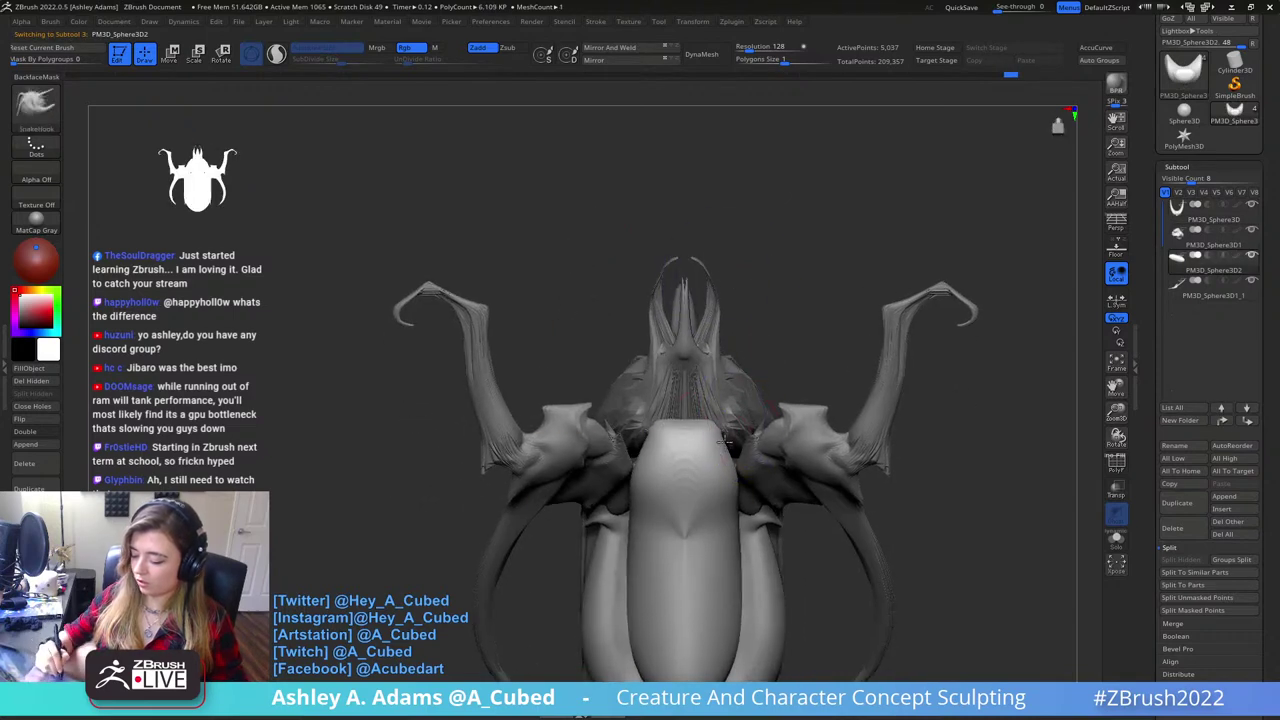
pyautogui.moveTo(724, 442); pyautogui.dragTo(693, 313)
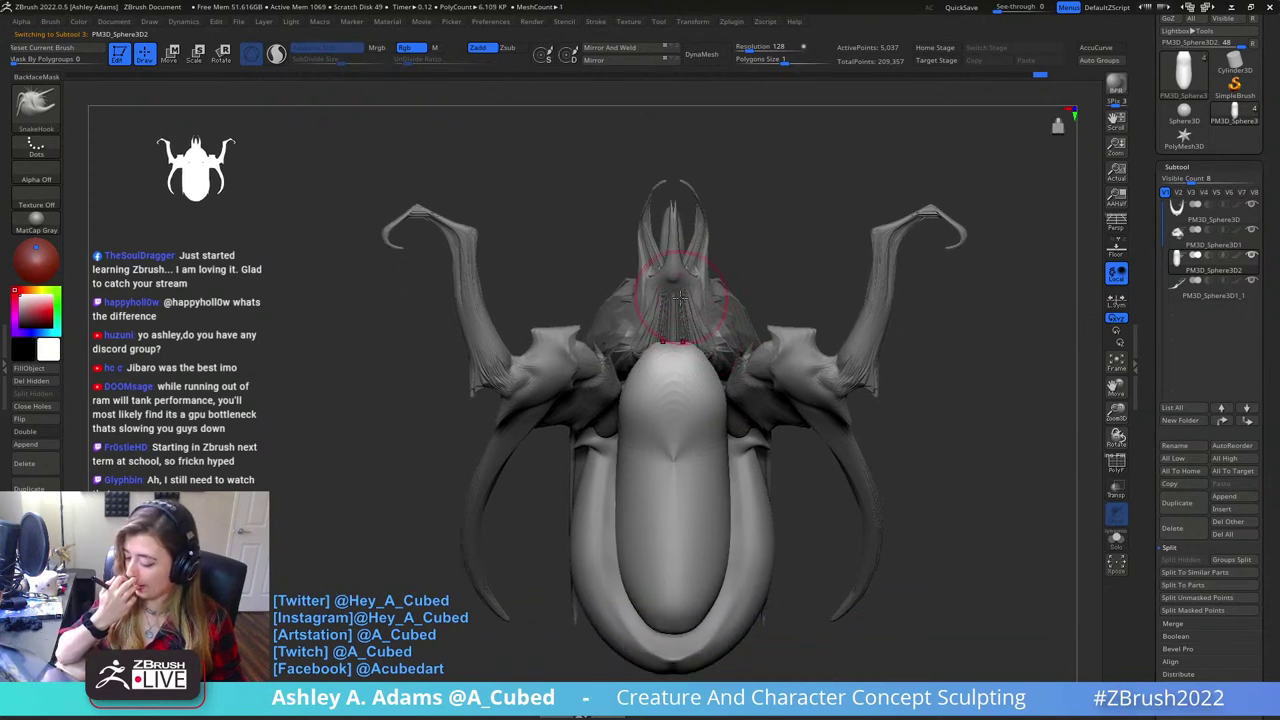
pyautogui.press('space')
pyautogui.moveTo(717, 449); pyautogui.dragTo(725, 445)
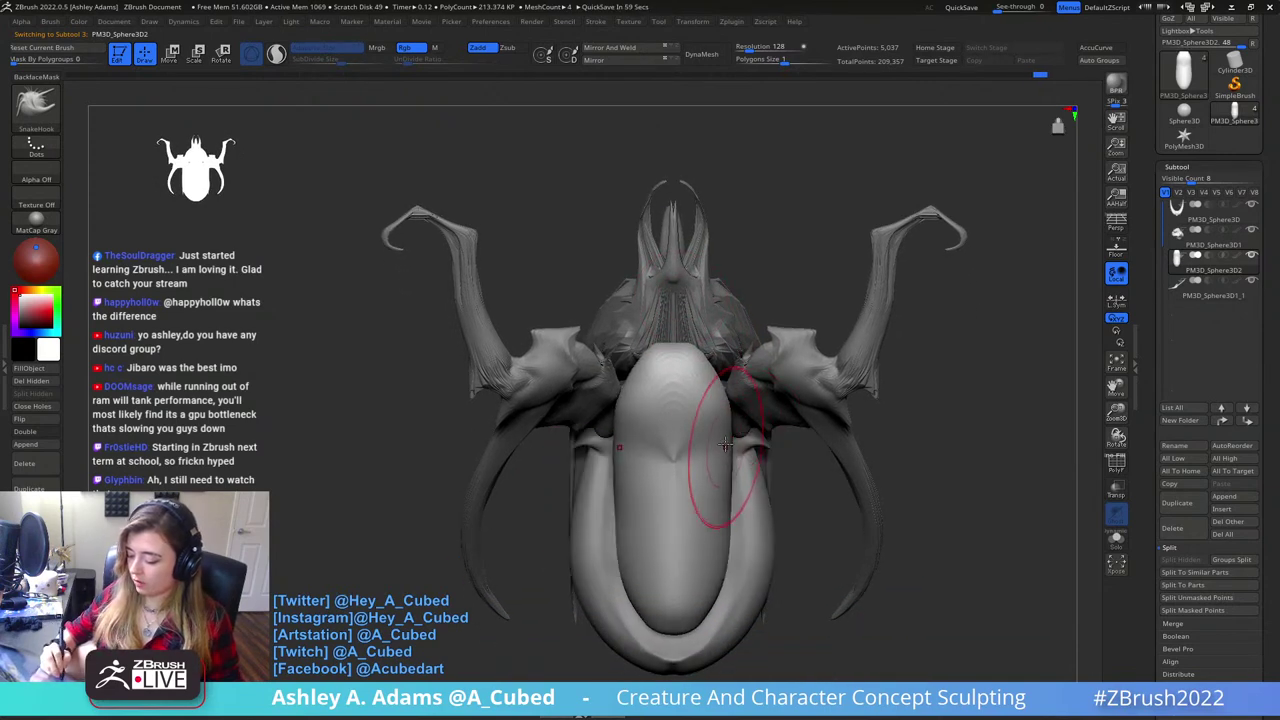
pyautogui.keyDown('alt'); pyautogui.moveTo(725, 445); pyautogui.dragTo(747, 331, button='right'); pyautogui.keyUp('alt')
pyautogui.moveTo(740, 396); pyautogui.dragTo(734, 399)
pyautogui.moveTo(742, 345); pyautogui.dragTo(750, 341)
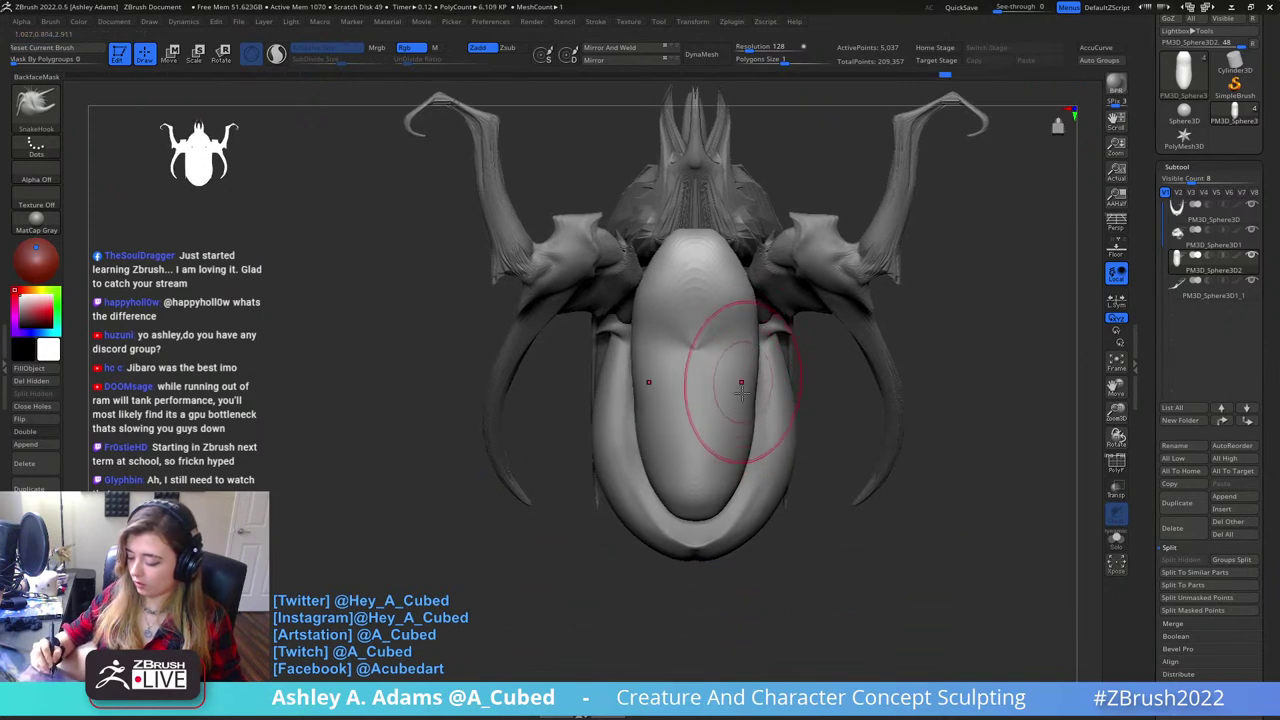
# - Widen the belly's lower sides and extend its rear end toward the shell rim with SnakeHook
pyautogui.moveTo(739, 446); pyautogui.dragTo(738, 482)
pyautogui.moveTo(742, 382); pyautogui.dragTo(751, 380)
pyautogui.moveTo(707, 514)
pyautogui.mouseDown()
pyautogui.moveTo(708, 526)
pyautogui.moveTo(729, 511)
pyautogui.mouseUp()
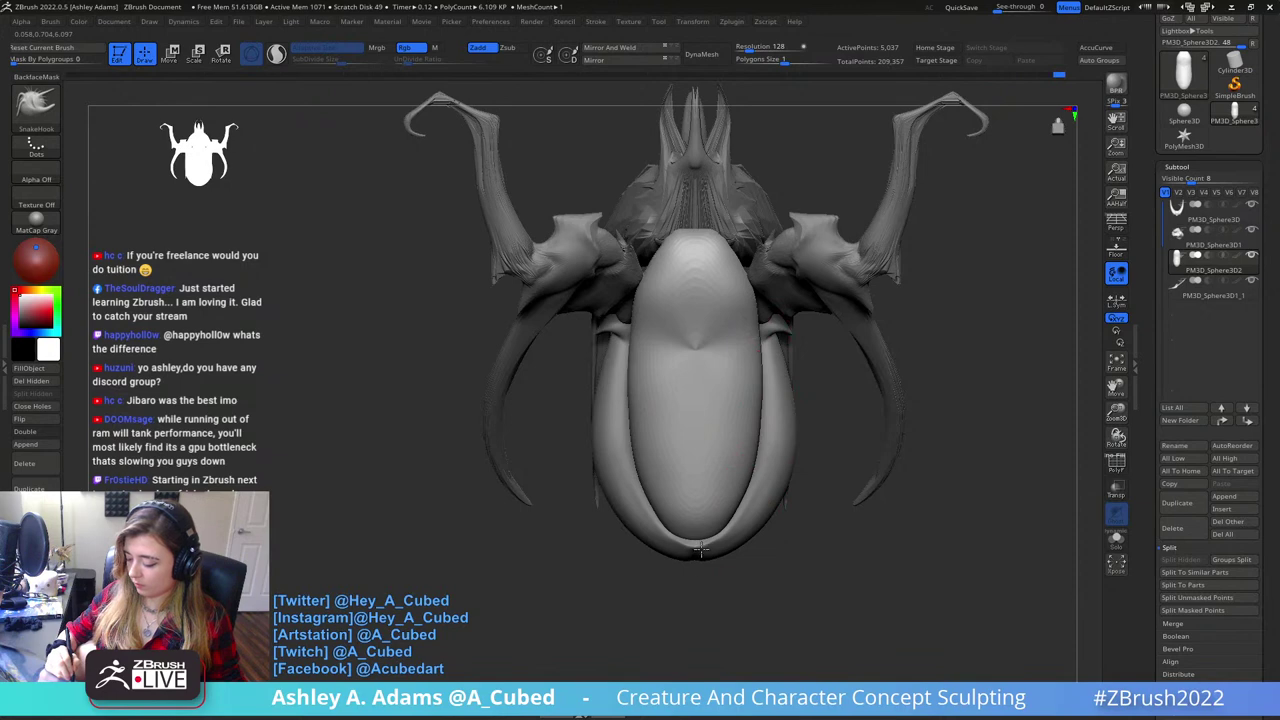
pyautogui.rightClick(735, 494)
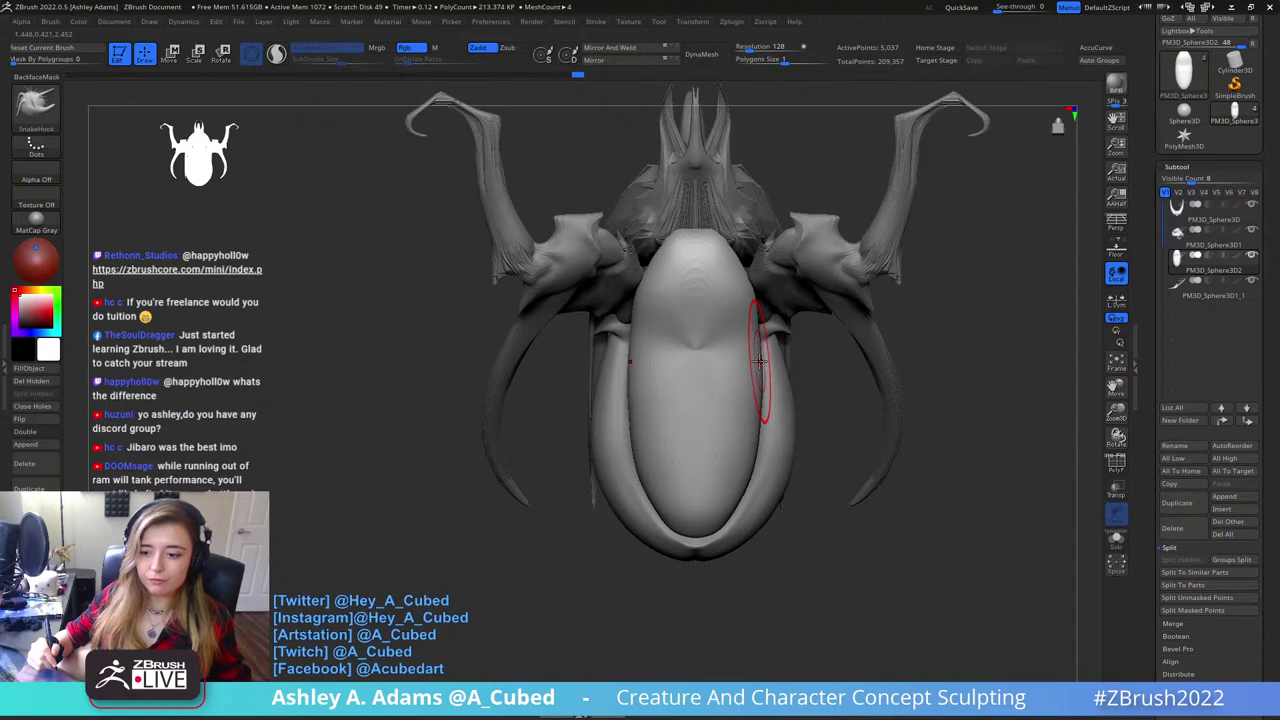
# - Build up the front end of the belly just behind the head with ClayBuildup
pyautogui.moveTo(931, 349); pyautogui.dragTo(908, 455)
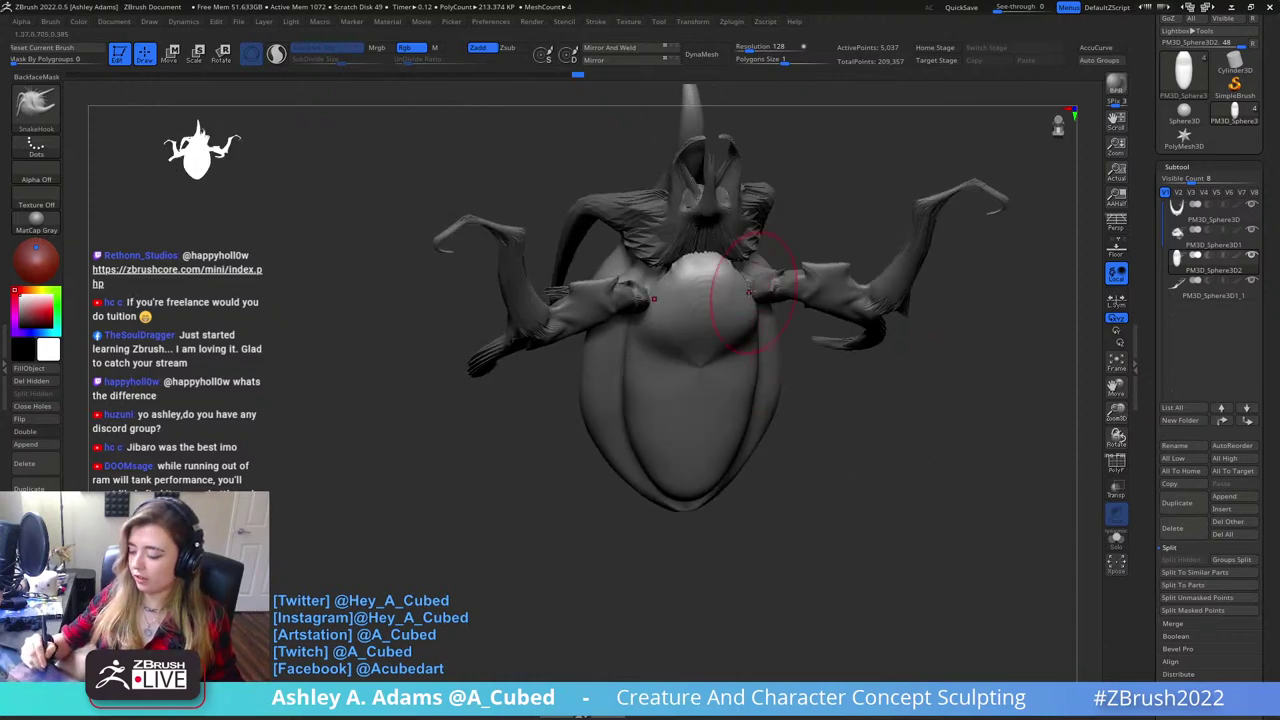
pyautogui.moveTo(749, 292)
pyautogui.mouseDown()
pyautogui.moveTo(705, 266)
pyautogui.moveTo(708, 235)
pyautogui.mouseUp()
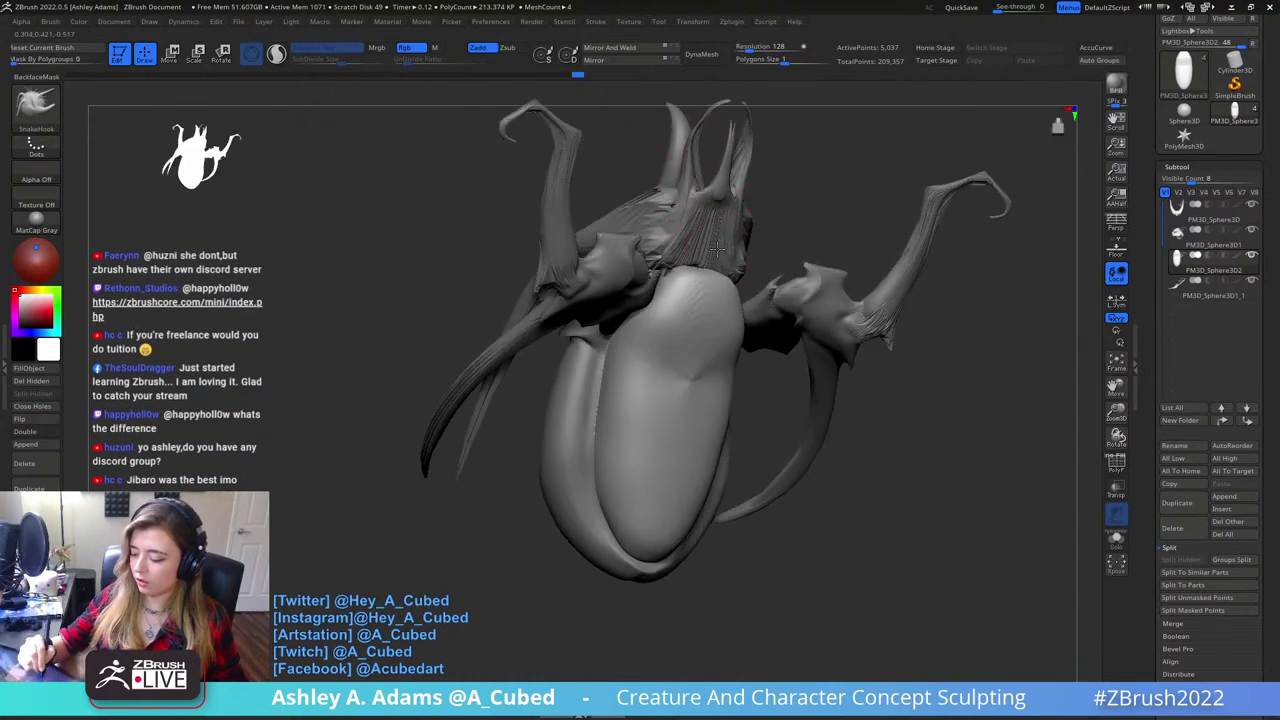
pyautogui.moveTo(734, 257); pyautogui.dragTo(714, 263, button='right')
pyautogui.press('b')
pyautogui.press('c')
pyautogui.press('b')
pyautogui.moveTo(710, 272)
pyautogui.mouseDown()
pyautogui.moveTo(701, 307)
pyautogui.moveTo(720, 304)
pyautogui.moveTo(728, 326)
pyautogui.moveTo(703, 300)
pyautogui.moveTo(718, 306)
pyautogui.moveTo(689, 223)
pyautogui.moveTo(716, 258)
pyautogui.mouseUp()
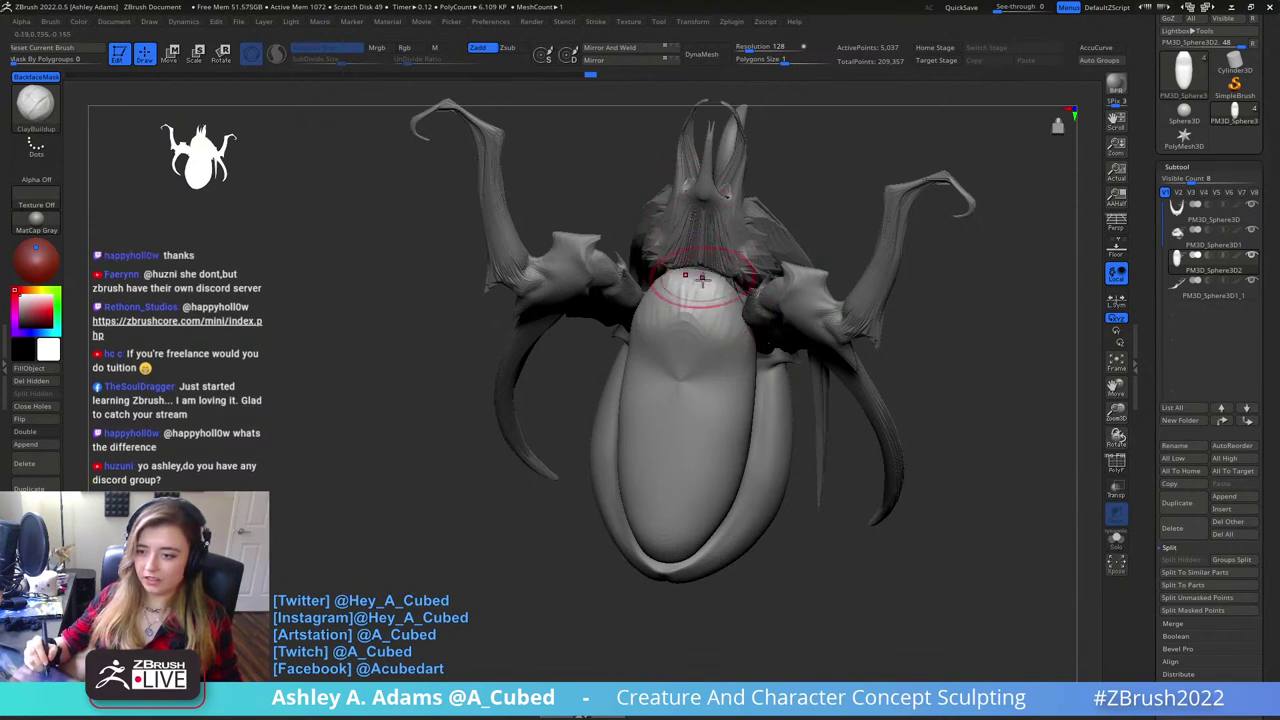
pyautogui.moveTo(694, 282)
pyautogui.mouseDown()
pyautogui.moveTo(687, 298)
pyautogui.moveTo(695, 274)
pyautogui.mouseUp()
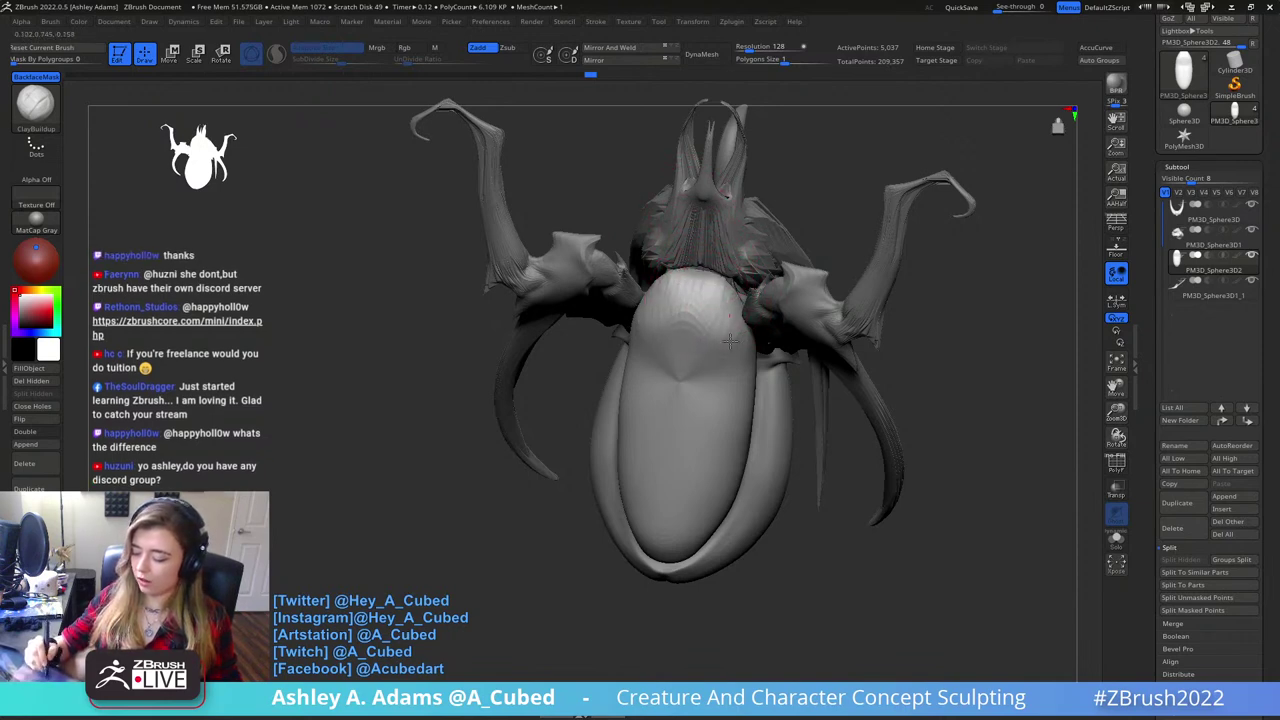
# - Add ClayBuildup volume along the sides of the belly's front bulge and around the edge under the head
pyautogui.moveTo(730, 341); pyautogui.dragTo(734, 346)
pyautogui.moveTo(714, 284)
pyautogui.mouseDown()
pyautogui.moveTo(710, 322)
pyautogui.moveTo(738, 314)
pyautogui.mouseUp()
pyautogui.moveTo(763, 271); pyautogui.dragTo(812, 266, button='right')
pyautogui.moveTo(694, 296); pyautogui.dragTo(688, 262)
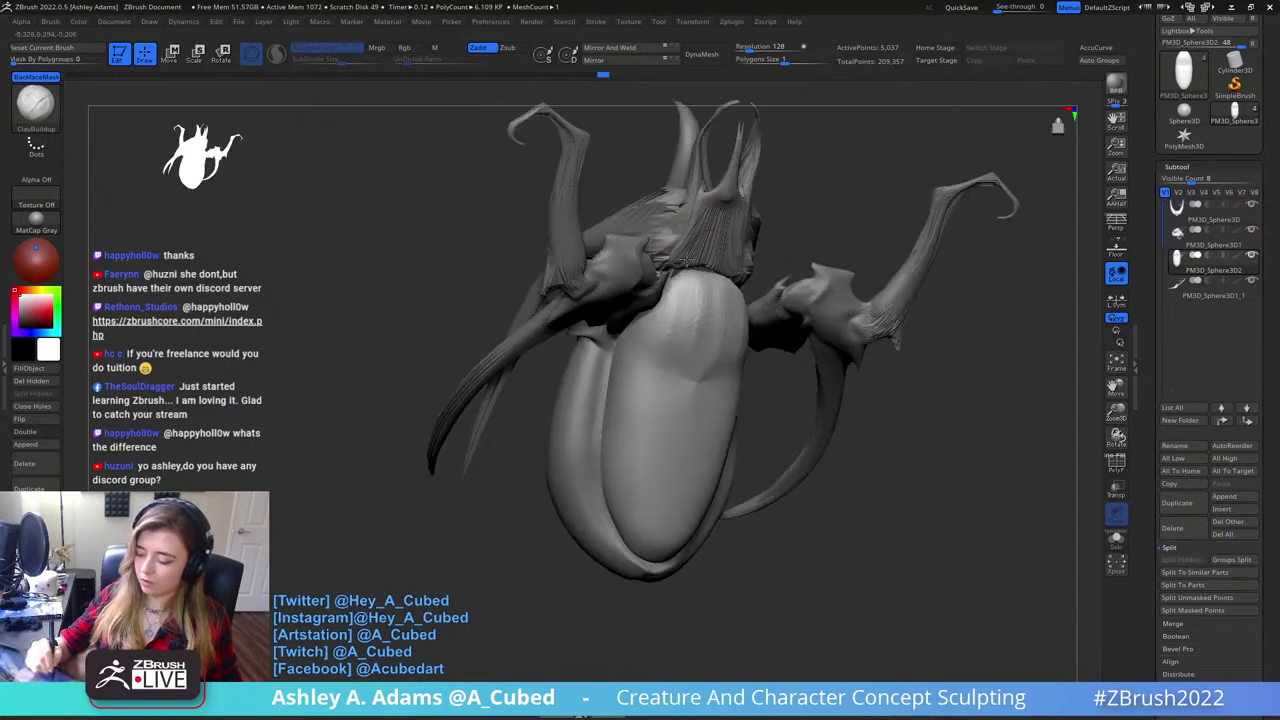
pyautogui.moveTo(688, 260); pyautogui.dragTo(716, 272, button='right')
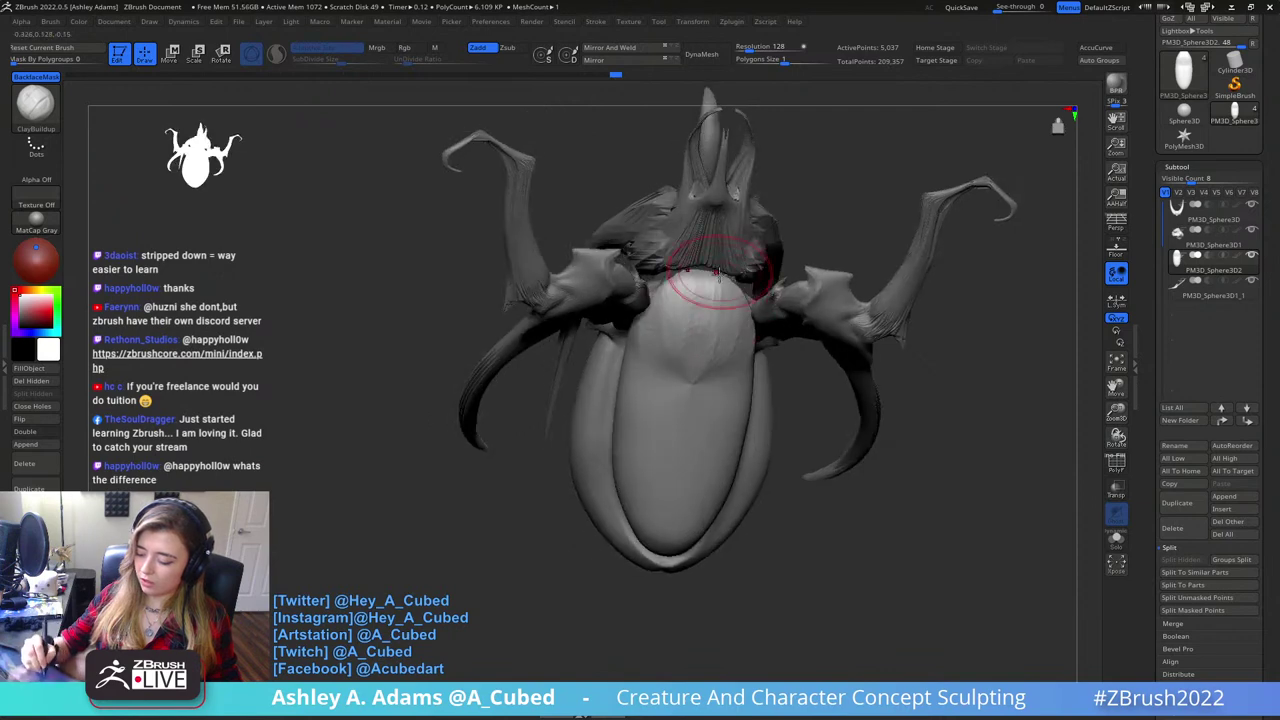
pyautogui.moveTo(730, 285)
pyautogui.mouseDown(button='right')
pyautogui.moveTo(705, 326)
pyautogui.moveTo(682, 310)
pyautogui.moveTo(664, 318)
pyautogui.mouseUp(button='right')
# - Select the front legs and adjust their placement against the body in side view with the Move gizmo
pyautogui.keyDown('alt'); pyautogui.click(680, 346); pyautogui.keyUp('alt')
pyautogui.press('b')
pyautogui.press('s')
pyautogui.press('h')
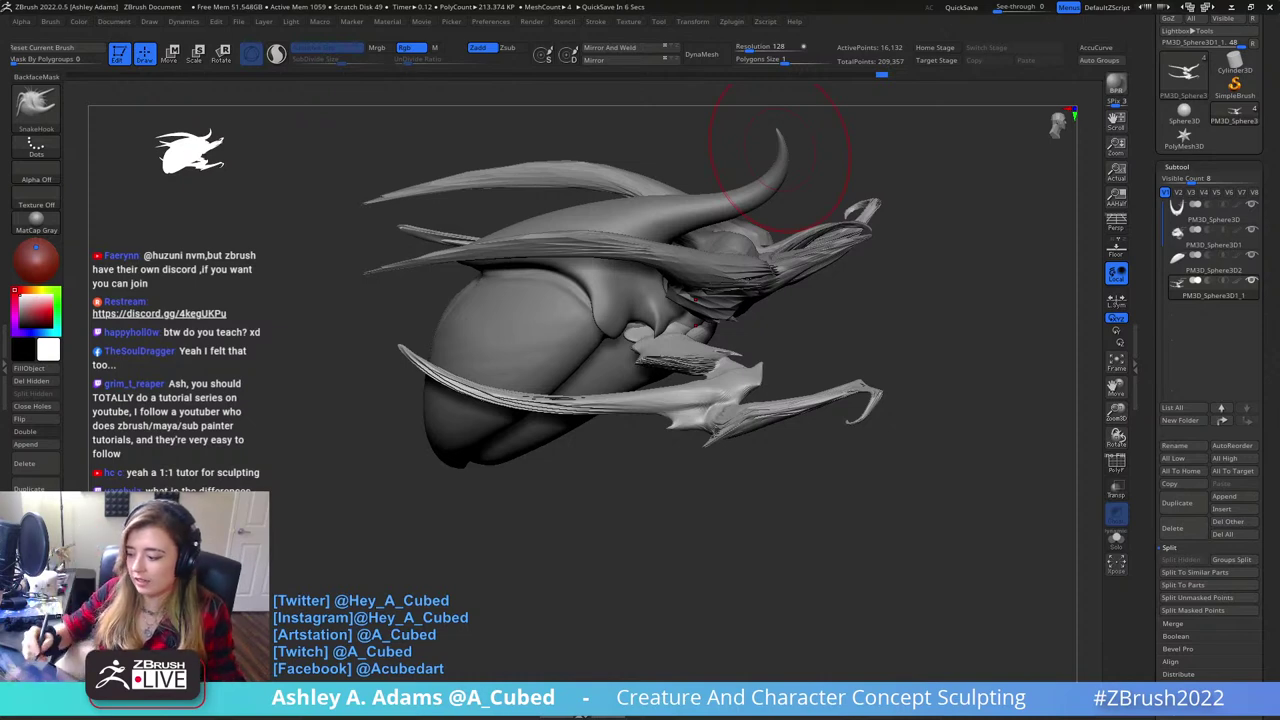
pyautogui.moveTo(780, 153)
pyautogui.mouseDown()
pyautogui.moveTo(908, 229)
pyautogui.moveTo(704, 302)
pyautogui.mouseUp()
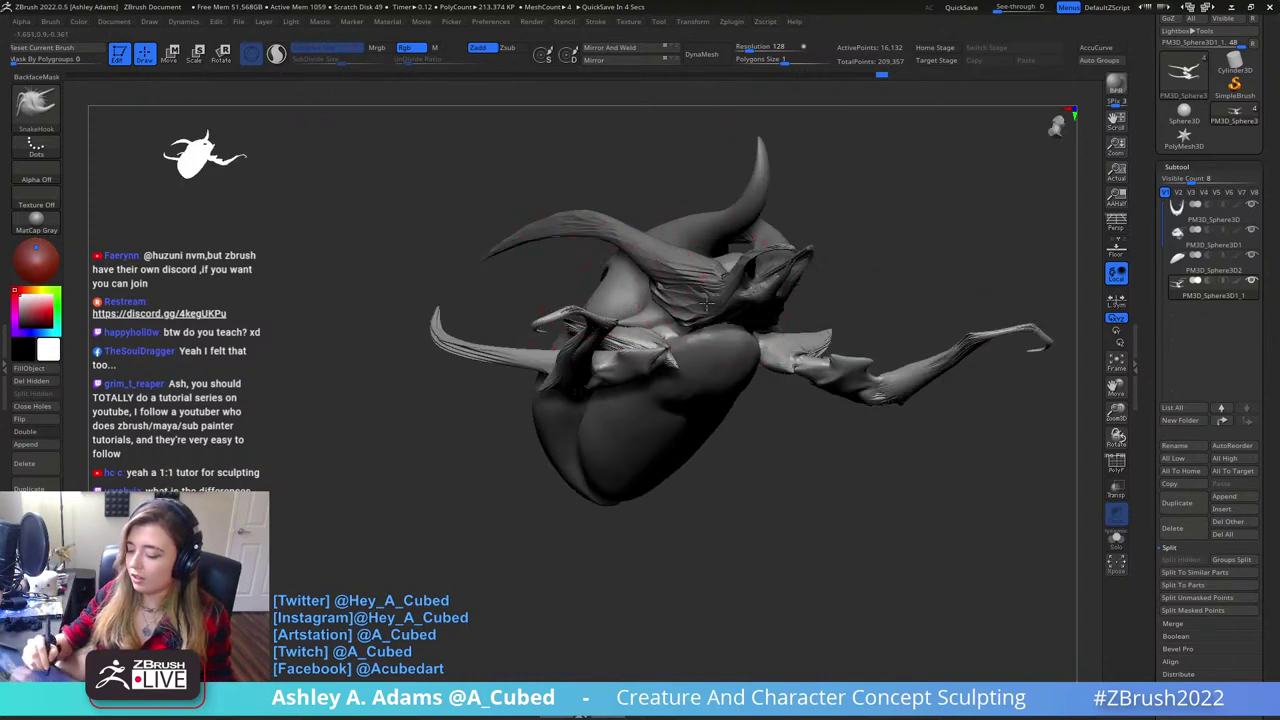
pyautogui.moveTo(706, 303)
pyautogui.mouseDown(button='right')
pyautogui.moveTo(643, 462)
pyautogui.moveTo(640, 420)
pyautogui.moveTo(703, 387)
pyautogui.moveTo(652, 465)
pyautogui.moveTo(694, 363)
pyautogui.moveTo(737, 491)
pyautogui.moveTo(668, 514)
pyautogui.mouseUp(button='right')
pyautogui.rightClick(643, 462)
pyautogui.press('w')
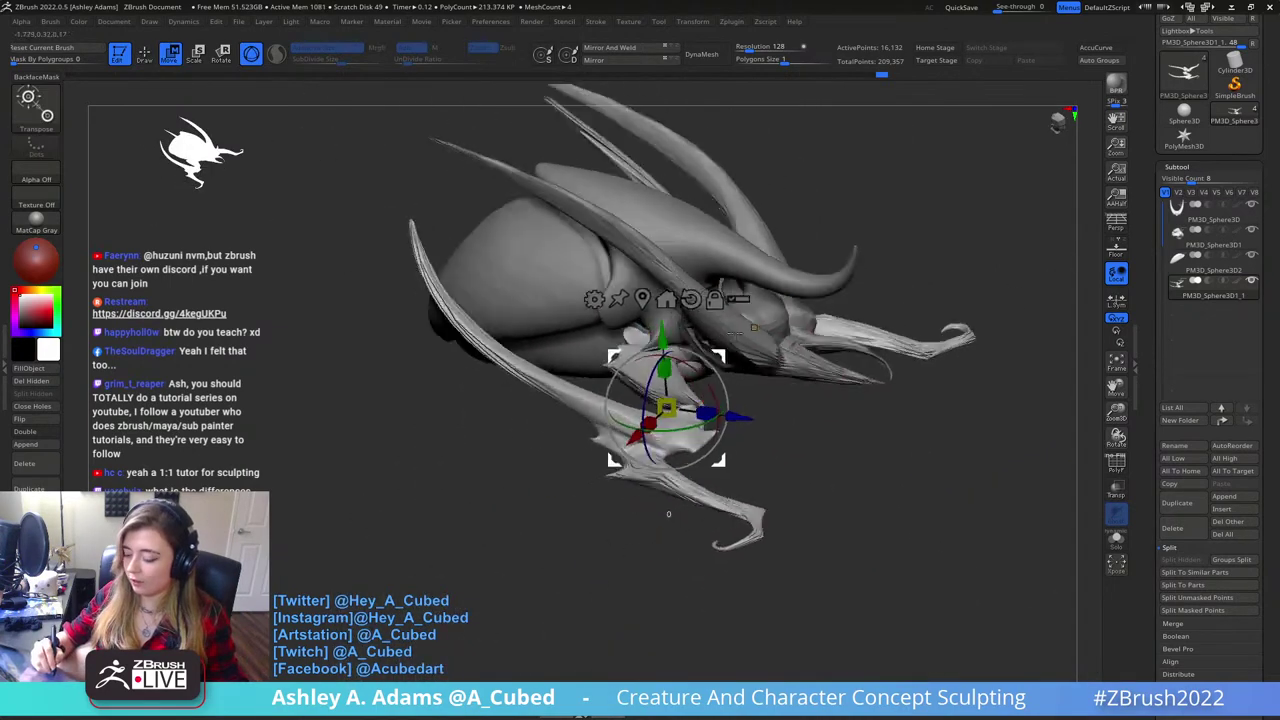
pyautogui.keyDown('shift'); pyautogui.moveTo(737, 334); pyautogui.dragTo(716, 294, button='right'); pyautogui.keyUp('shift')
pyautogui.click(651, 291)
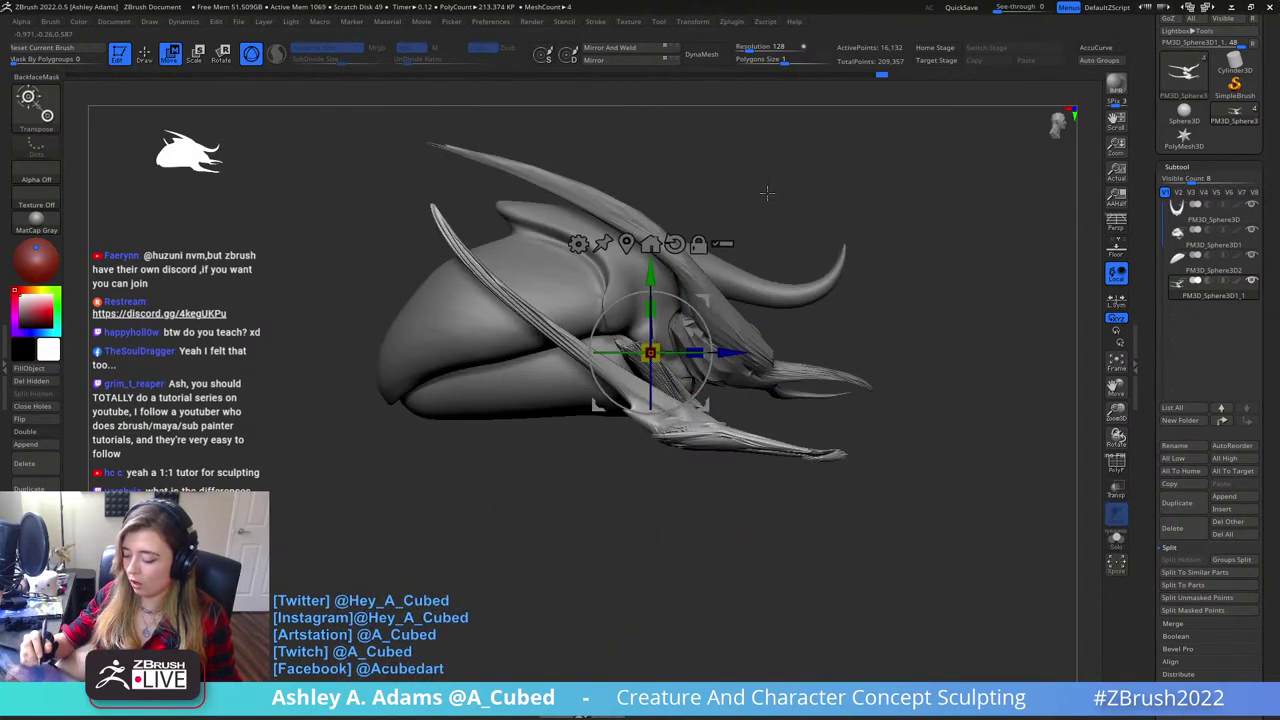
pyautogui.moveTo(766, 193)
pyautogui.mouseDown()
pyautogui.moveTo(1000, 260)
pyautogui.moveTo(762, 333)
pyautogui.moveTo(792, 334)
pyautogui.moveTo(775, 335)
pyautogui.mouseUp()
pyautogui.moveTo(850, 325)
pyautogui.mouseDown(button='right')
pyautogui.moveTo(755, 340)
pyautogui.moveTo(710, 410)
pyautogui.moveTo(660, 445)
pyautogui.mouseUp(button='right')
pyautogui.press('q')
# - Thicken the upper segment of the front legs near the body with the Inflat brush
pyautogui.rightClick(650, 448)
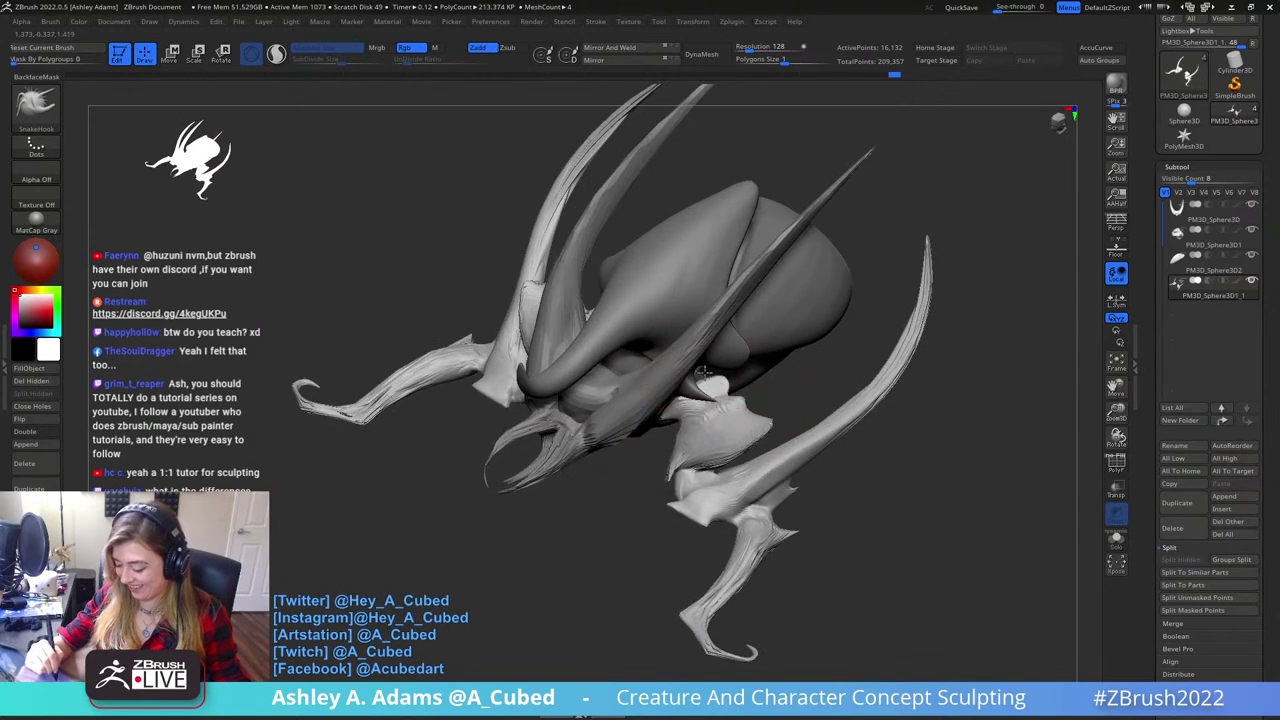
pyautogui.moveTo(704, 372)
pyautogui.mouseDown()
pyautogui.moveTo(737, 414)
pyautogui.moveTo(690, 405)
pyautogui.moveTo(761, 393)
pyautogui.mouseUp()
pyautogui.moveTo(761, 392); pyautogui.dragTo(748, 405, button='right')
pyautogui.press('b')
pyautogui.press('i')
pyautogui.press('n')
pyautogui.moveTo(748, 405); pyautogui.dragTo(757, 420)
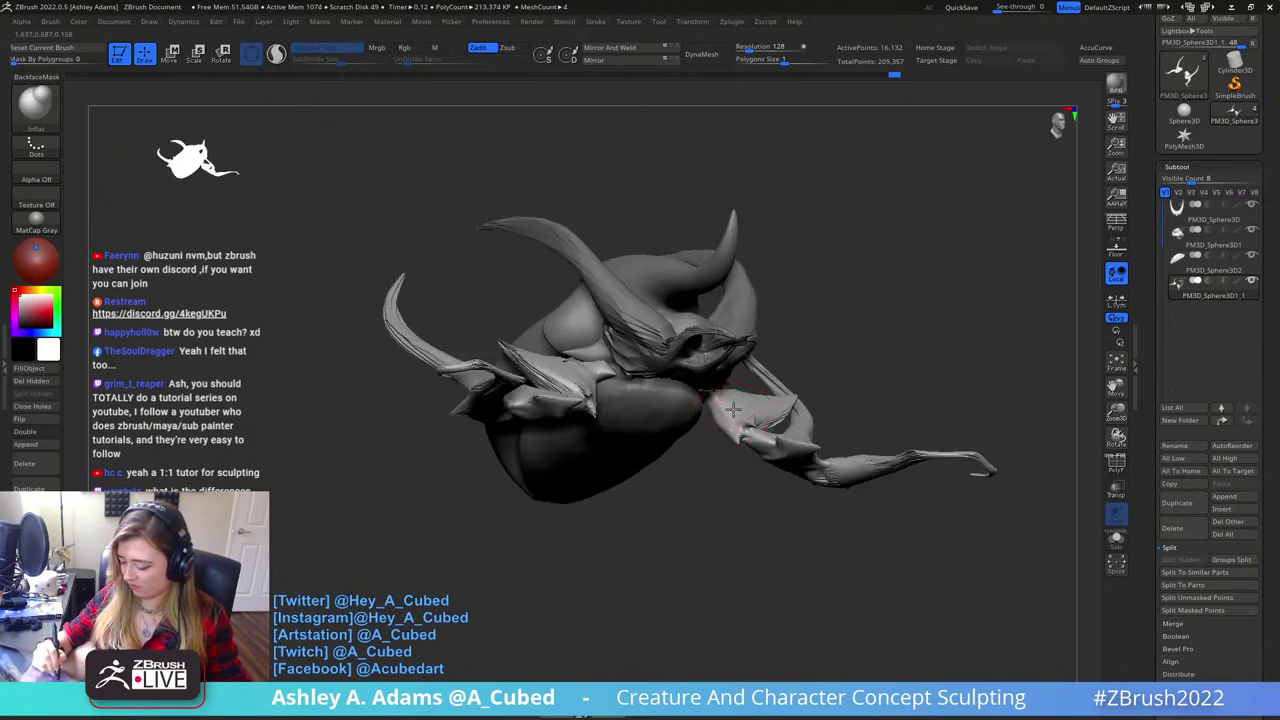
pyautogui.moveTo(757, 420); pyautogui.dragTo(700, 432, button='right')
pyautogui.moveTo(774, 407)
pyautogui.mouseDown(button='right')
pyautogui.moveTo(771, 380)
pyautogui.moveTo(748, 403)
pyautogui.mouseUp(button='right')
# - Pull the top of the front legs' upper segment toward the shell with SnakeHook
pyautogui.rightClick(748, 403)
pyautogui.press('b')
pyautogui.press('s')
pyautogui.press('h')
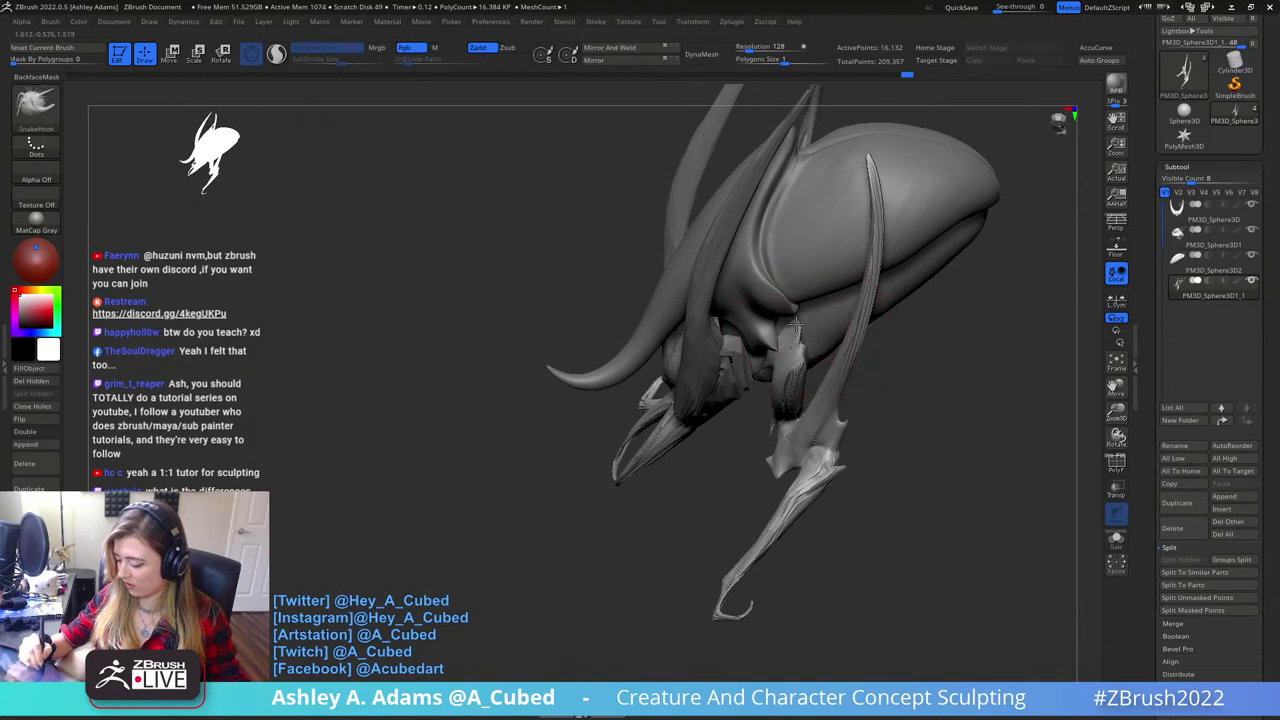
pyautogui.moveTo(797, 322); pyautogui.dragTo(795, 310)
pyautogui.moveTo(740, 392)
pyautogui.mouseDown(button='right')
pyautogui.moveTo(794, 342)
pyautogui.moveTo(816, 355)
pyautogui.moveTo(643, 286)
pyautogui.moveTo(666, 298)
pyautogui.moveTo(650, 325)
pyautogui.moveTo(651, 306)
pyautogui.moveTo(695, 292)
pyautogui.moveTo(663, 291)
pyautogui.moveTo(734, 265)
pyautogui.moveTo(694, 271)
pyautogui.moveTo(671, 337)
pyautogui.moveTo(678, 314)
pyautogui.moveTo(634, 303)
pyautogui.moveTo(886, 314)
pyautogui.moveTo(908, 289)
pyautogui.moveTo(828, 295)
pyautogui.mouseUp(button='right')
# - Select the head and fill in its grooved underside behind the mandibles with SnakeHook and ClayBuildup
pyautogui.moveTo(514, 349)
pyautogui.keyDown('alt'); pyautogui.mouseDown(button='right')
pyautogui.moveTo(668, 328)
pyautogui.moveTo(600, 375)
pyautogui.moveTo(620, 381)
pyautogui.mouseUp(button='right'); pyautogui.keyUp('alt')
pyautogui.keyDown('alt'); pyautogui.click(661, 366); pyautogui.keyUp('alt')
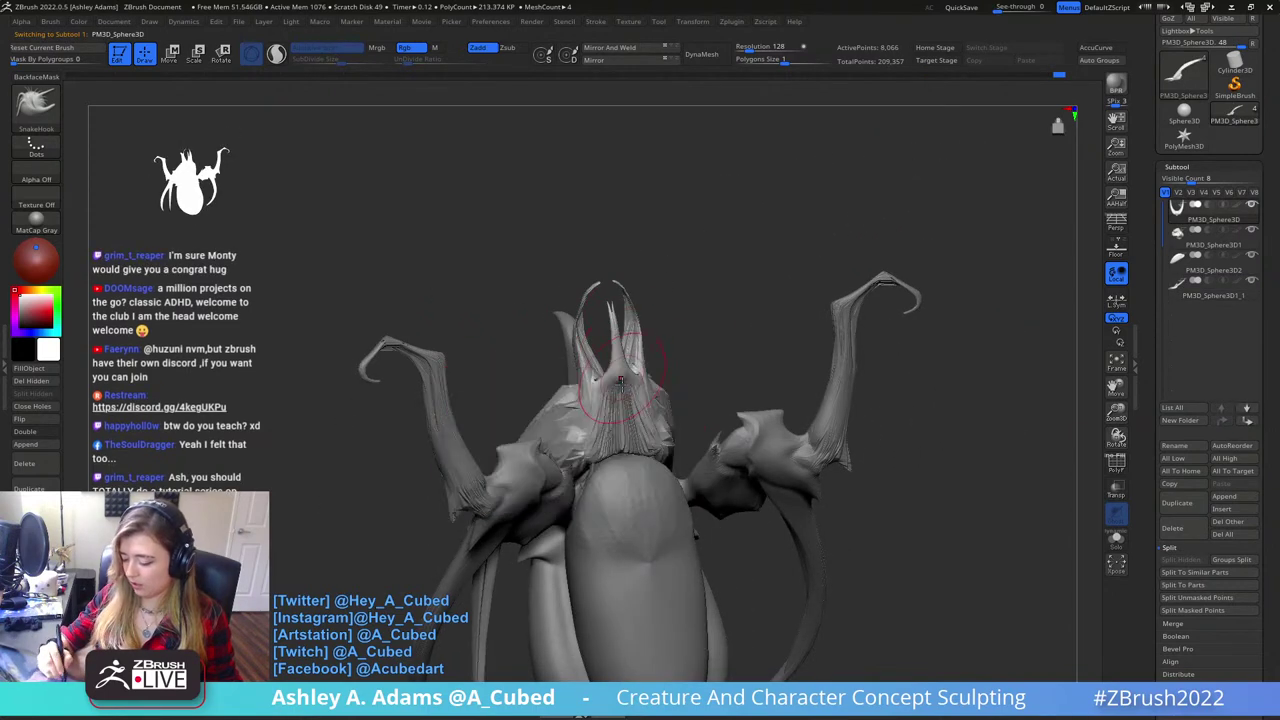
pyautogui.rightClick(622, 384)
pyautogui.moveTo(622, 384); pyautogui.dragTo(634, 408)
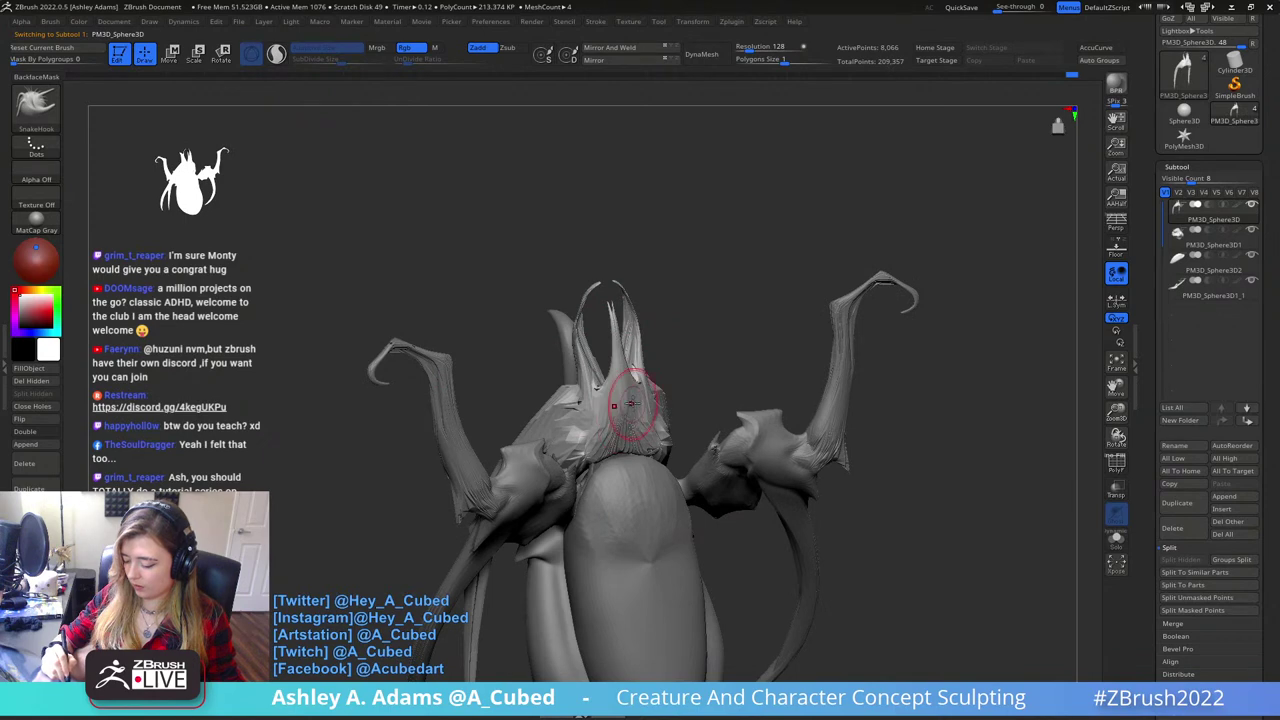
pyautogui.moveTo(634, 408); pyautogui.dragTo(628, 418, button='right')
pyautogui.press('b')
pyautogui.press('c')
pyautogui.press('b')
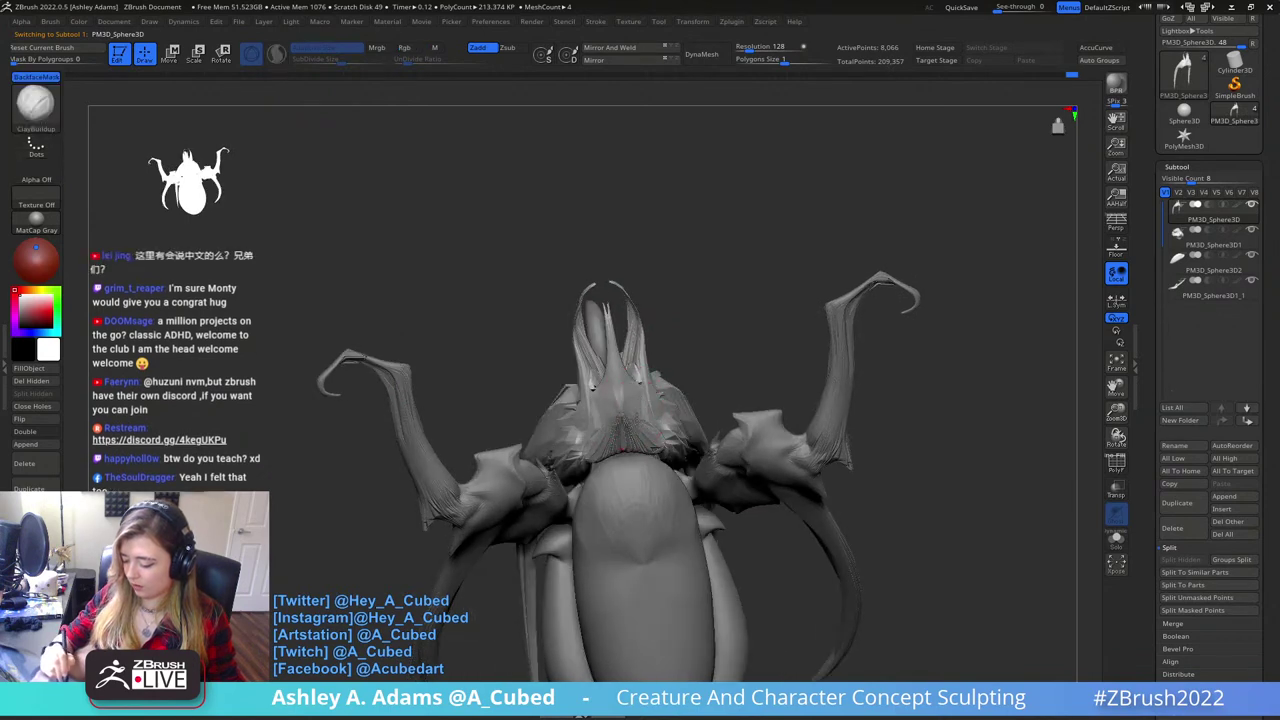
# - Adjust the rear edge of the head's underside with SnakeHook and build up its surface with ClayBuildup
pyautogui.press('b')
pyautogui.press('s')
pyautogui.press('h')
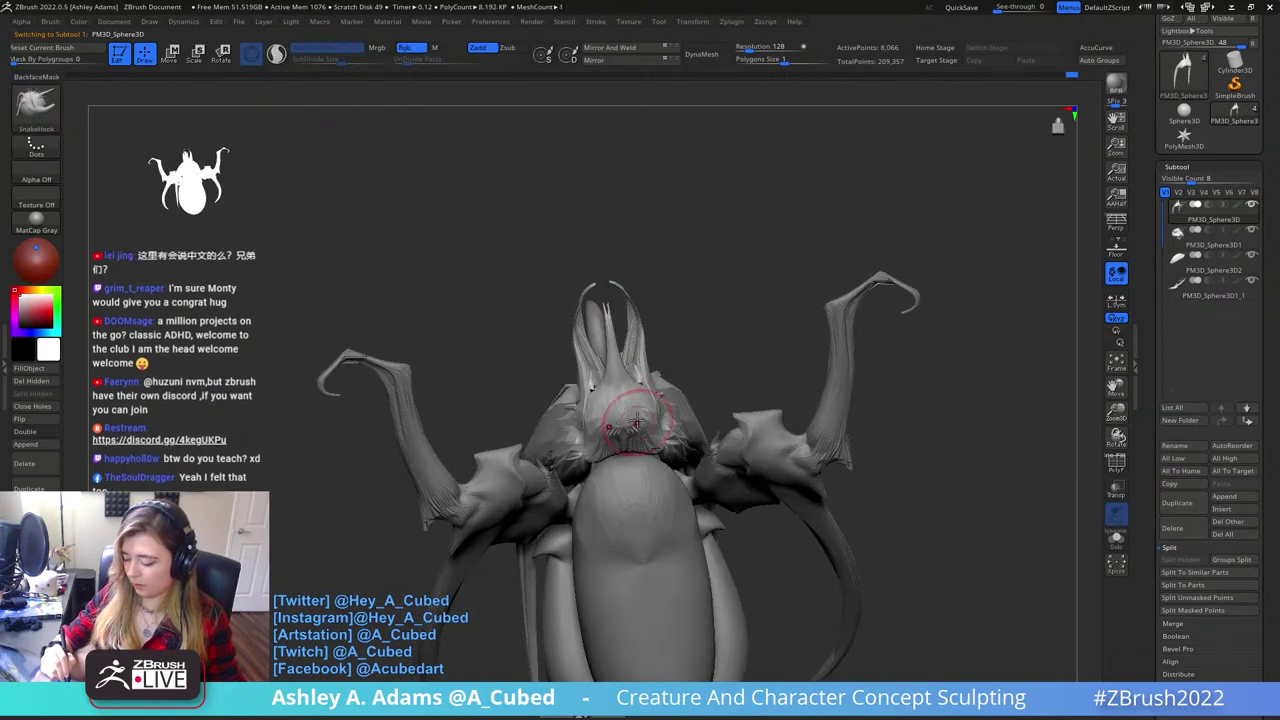
pyautogui.moveTo(636, 422)
pyautogui.mouseDown(button='right')
pyautogui.moveTo(620, 415)
pyautogui.moveTo(630, 405)
pyautogui.mouseUp(button='right')
pyautogui.press('b')
pyautogui.press('c')
pyautogui.press('b')
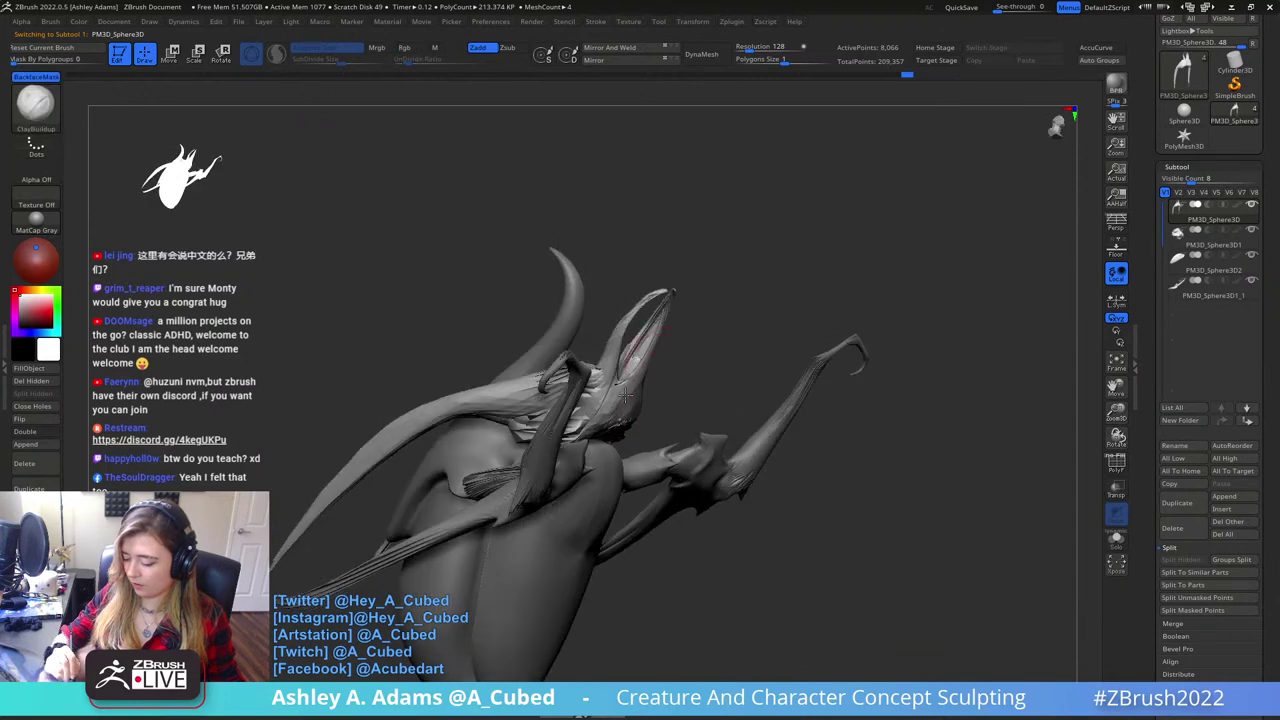
# - Flatten the side of the head behind the mandibles with hPolish
pyautogui.press('b')
pyautogui.press('h')
pyautogui.press('p')
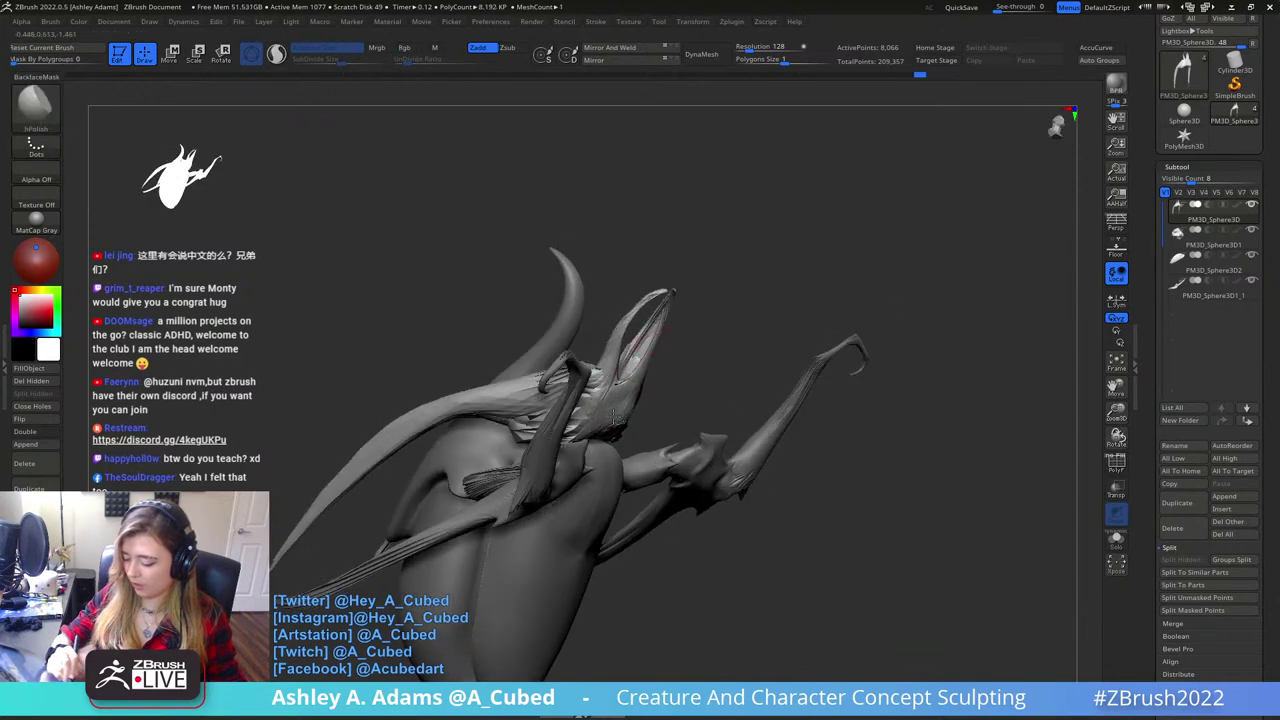
pyautogui.moveTo(606, 396)
pyautogui.mouseDown(button='right')
pyautogui.moveTo(643, 378)
pyautogui.moveTo(717, 399)
pyautogui.mouseUp(button='right')
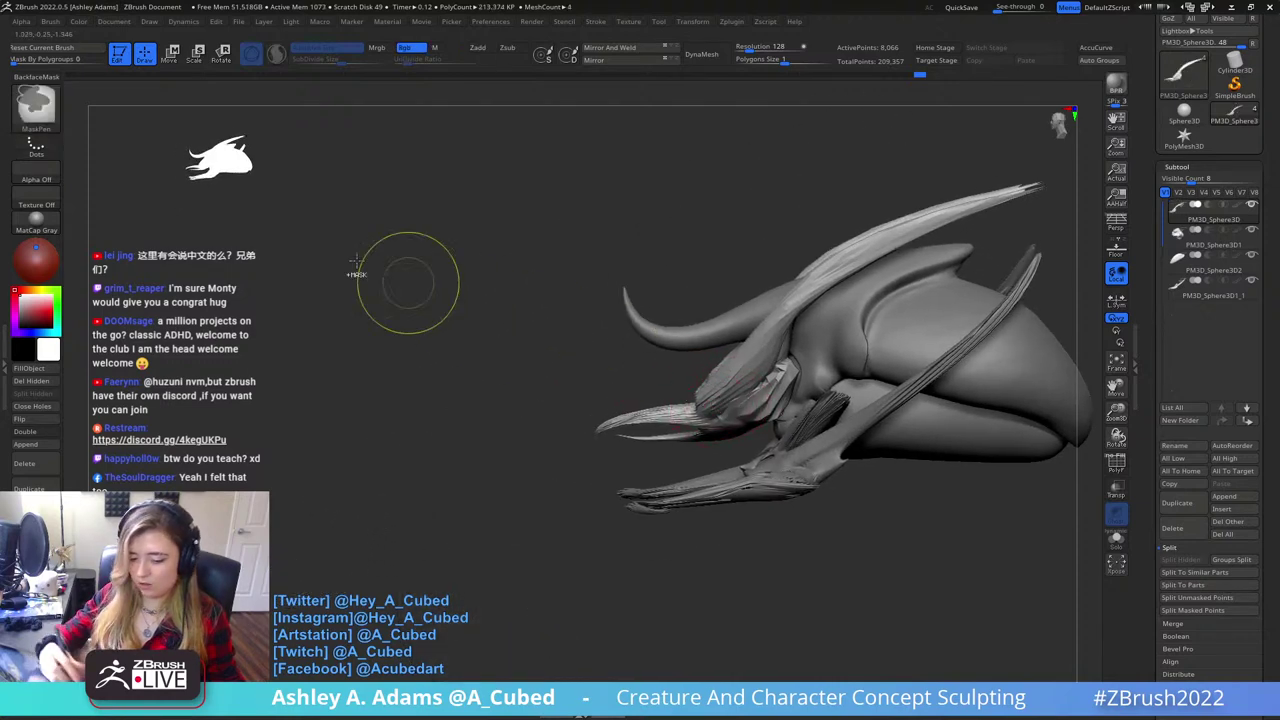
# - Mask the mandibles in side view and split the masked points off the head into their own subtool
pyautogui.keyDown('ctrl'); pyautogui.click(36, 105); pyautogui.keyUp('ctrl')
pyautogui.keyDown('ctrl'); pyautogui.click(105, 123); pyautogui.keyUp('ctrl')
pyautogui.moveTo(557, 400)
pyautogui.keyDown('ctrl'); pyautogui.mouseDown()
pyautogui.moveTo(662, 378)
pyautogui.moveTo(720, 441)
pyautogui.moveTo(524, 431)
pyautogui.moveTo(545, 410)
pyautogui.mouseUp(); pyautogui.keyUp('ctrl')
pyautogui.moveTo(550, 406)
pyautogui.mouseDown(button='right')
pyautogui.moveTo(709, 434)
pyautogui.moveTo(736, 480)
pyautogui.mouseUp(button='right')
pyautogui.moveTo(656, 467)
pyautogui.keyDown('ctrl'); pyautogui.mouseDown()
pyautogui.moveTo(667, 390)
pyautogui.moveTo(634, 378)
pyautogui.moveTo(608, 425)
pyautogui.mouseUp(); pyautogui.keyUp('ctrl')
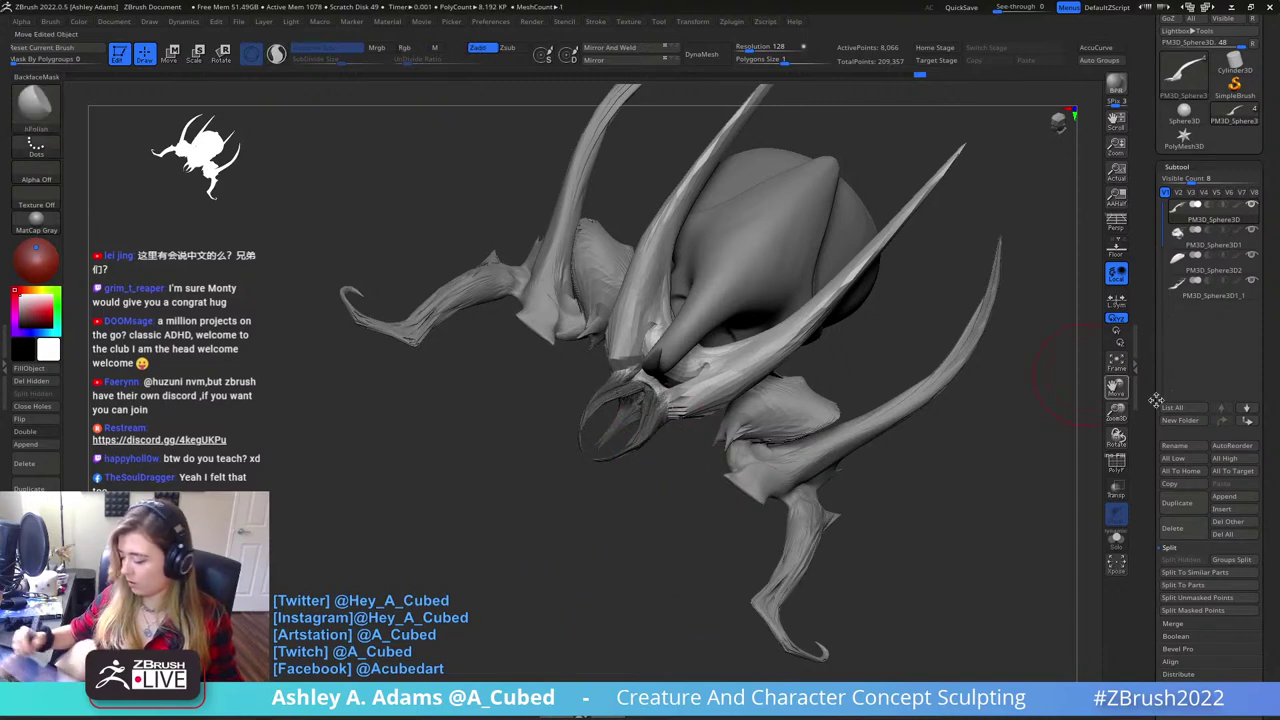
pyautogui.click(1192, 610)
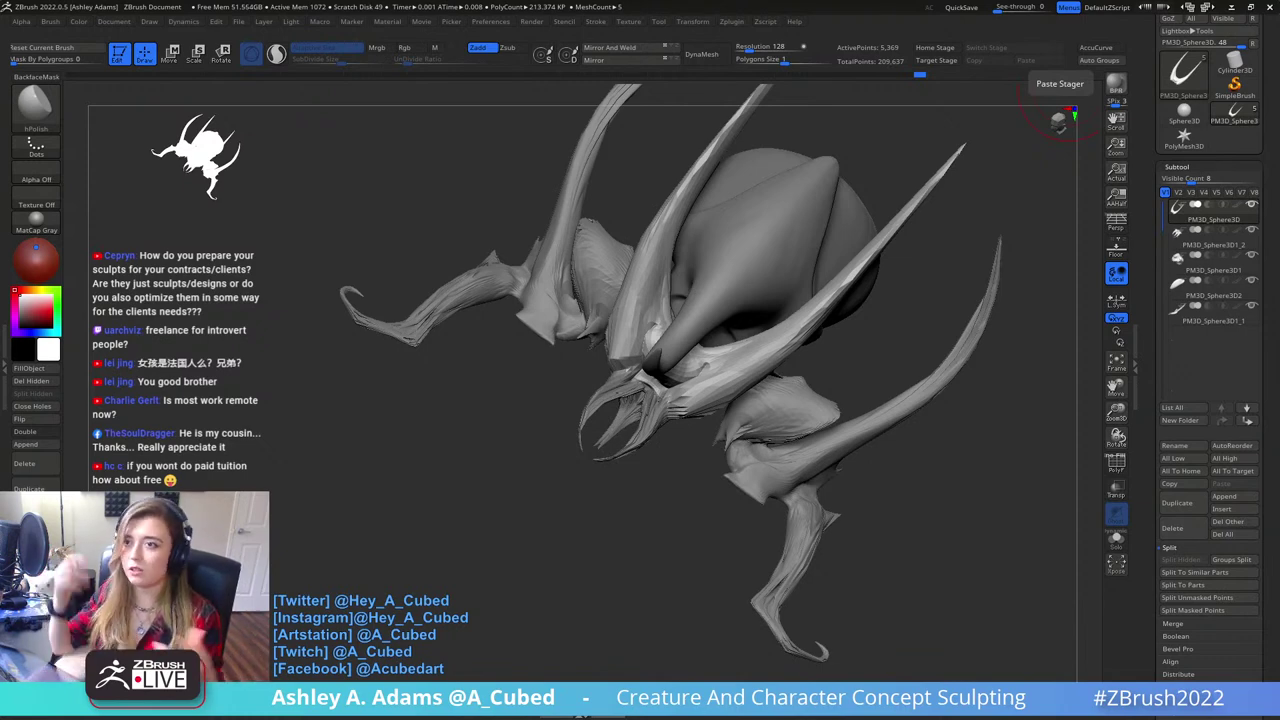
pyautogui.moveTo(796, 344); pyautogui.dragTo(849, 337, button='right')
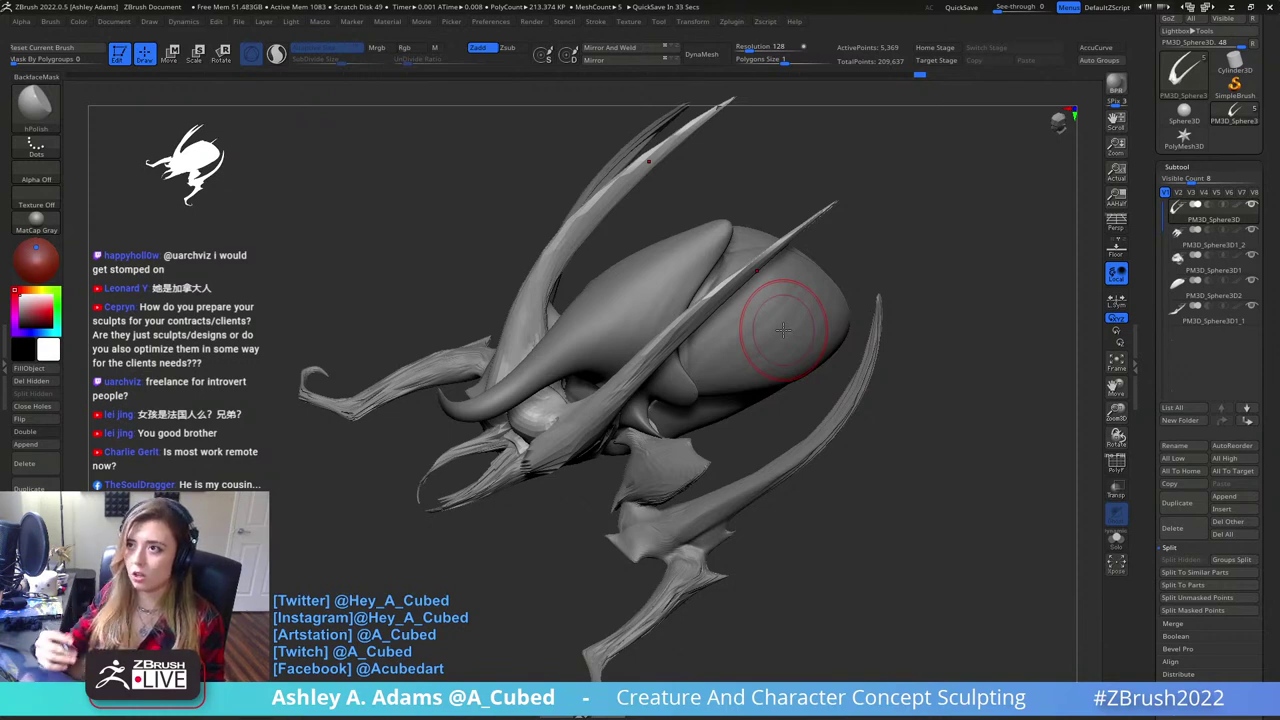
pyautogui.moveTo(791, 316); pyautogui.dragTo(776, 298, button='right')
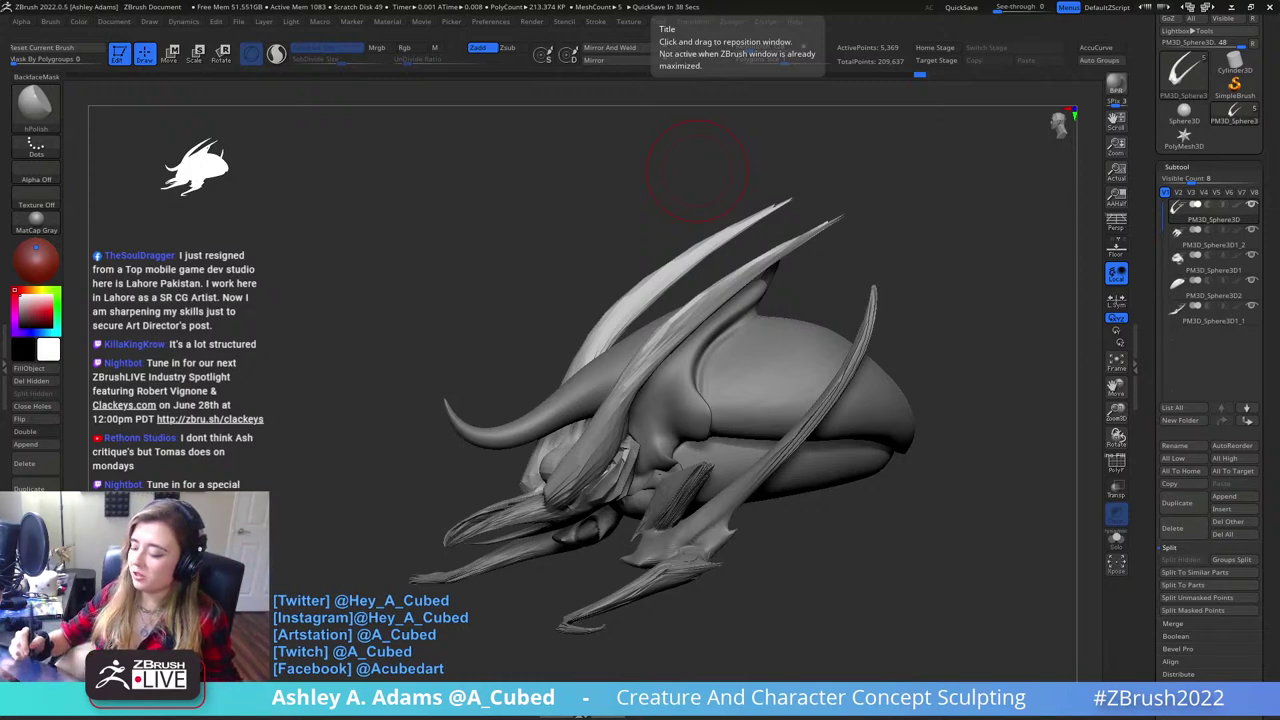
# - Select the horned shell and reshape the corner of its side plate behind the head blade with SnakeHook
pyautogui.moveTo(697, 170); pyautogui.dragTo(652, 320)
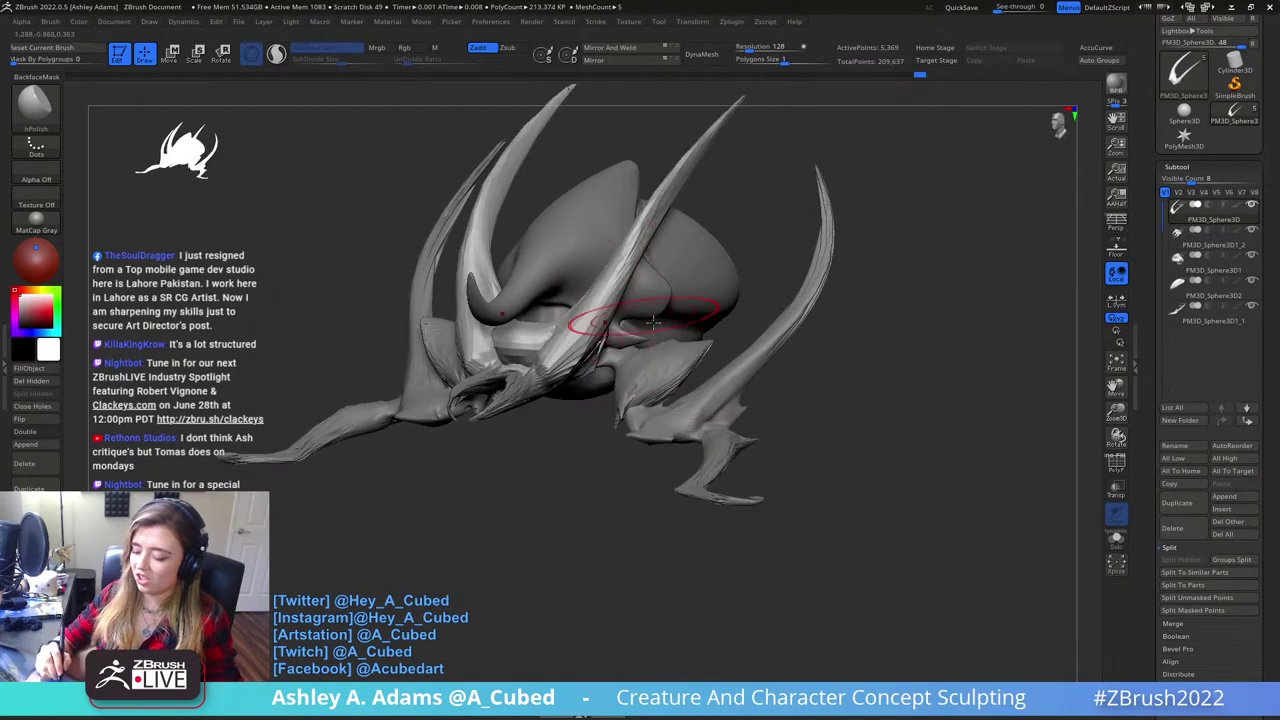
pyautogui.moveTo(652, 322); pyautogui.dragTo(604, 430, button='right')
pyautogui.rightClick(604, 432)
pyautogui.moveTo(680, 338)
pyautogui.keyDown('ctrl'); pyautogui.mouseDown(button='right')
pyautogui.moveTo(657, 291)
pyautogui.moveTo(770, 285)
pyautogui.mouseUp(button='right'); pyautogui.keyUp('ctrl')
pyautogui.keyDown('alt'); pyautogui.click(704, 285); pyautogui.keyUp('alt')
pyautogui.press('b')
pyautogui.press('s')
pyautogui.press('h')
pyautogui.moveTo(703, 249); pyautogui.dragTo(712, 242)
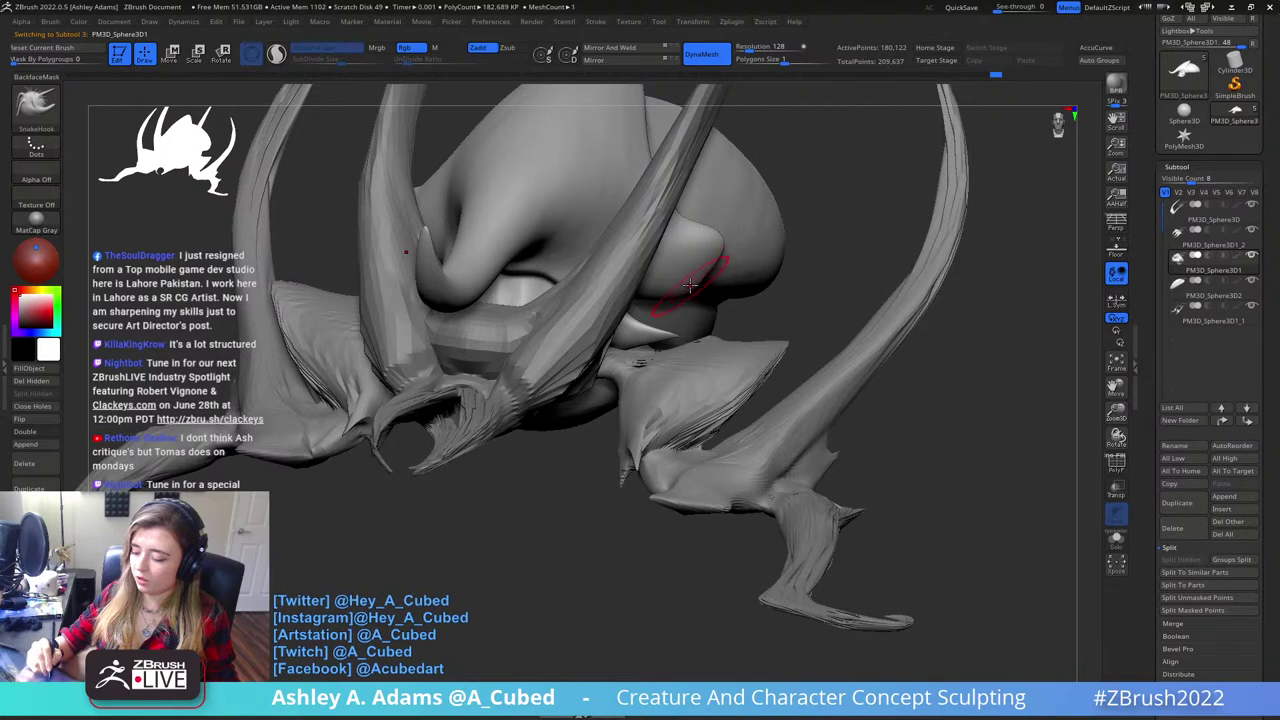
pyautogui.moveTo(690, 285); pyautogui.dragTo(622, 268, button='right')
# - Examine the creature's head, shell and overall silhouette from the front and side
pyautogui.moveTo(706, 249); pyautogui.dragTo(685, 236, button='right')
pyautogui.press('b')
pyautogui.press('c')
pyautogui.press('b')
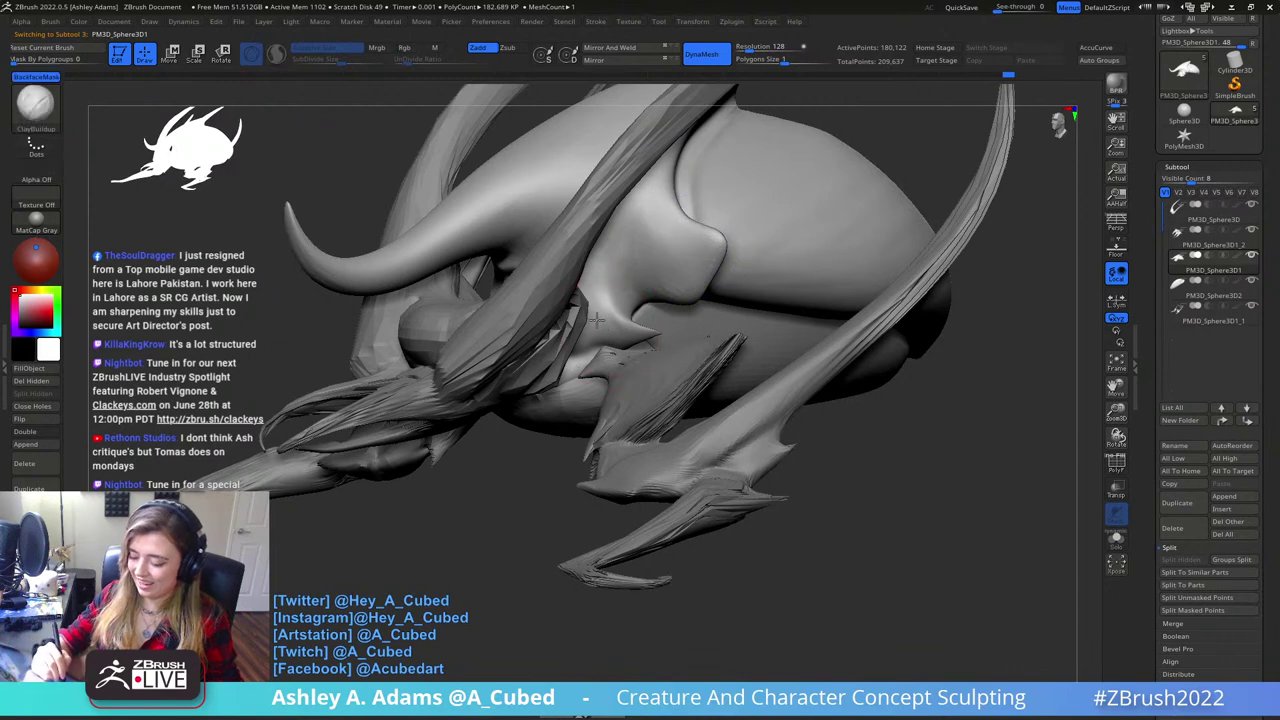
pyautogui.press('shift')
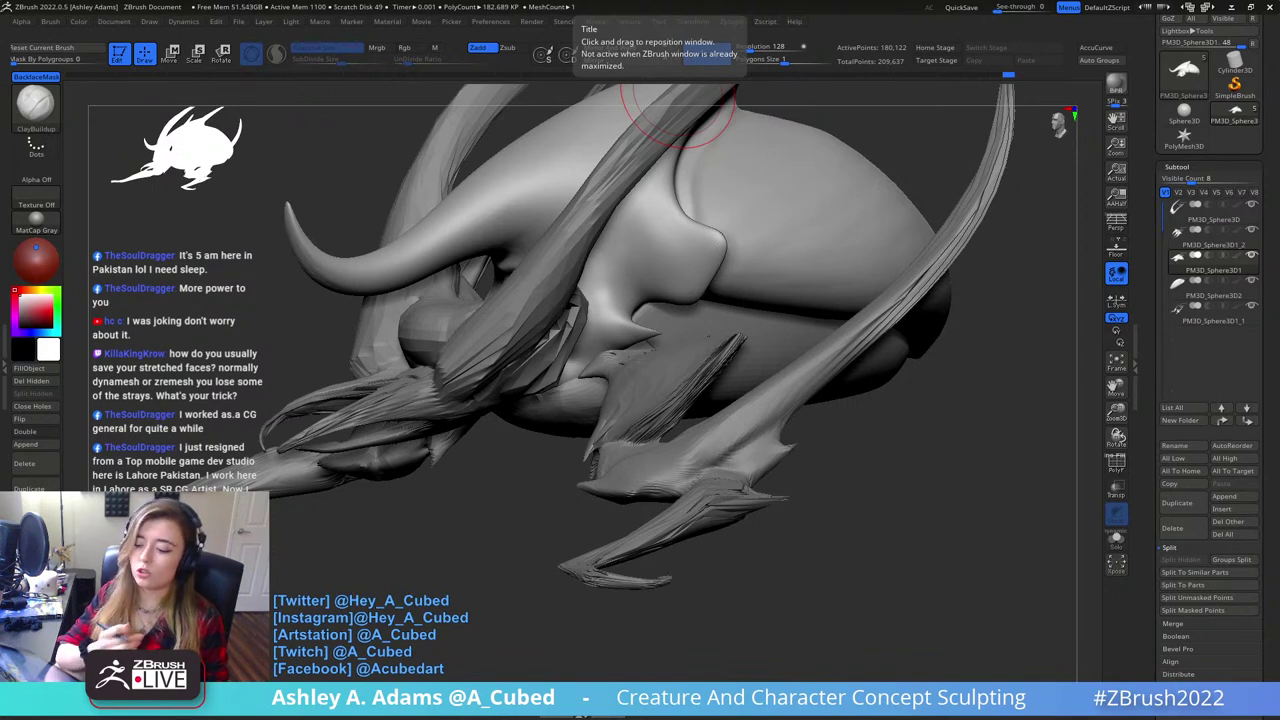
pyautogui.keyDown('ctrl'); pyautogui.moveTo(766, 242); pyautogui.dragTo(688, 331, button='right'); pyautogui.keyUp('ctrl')
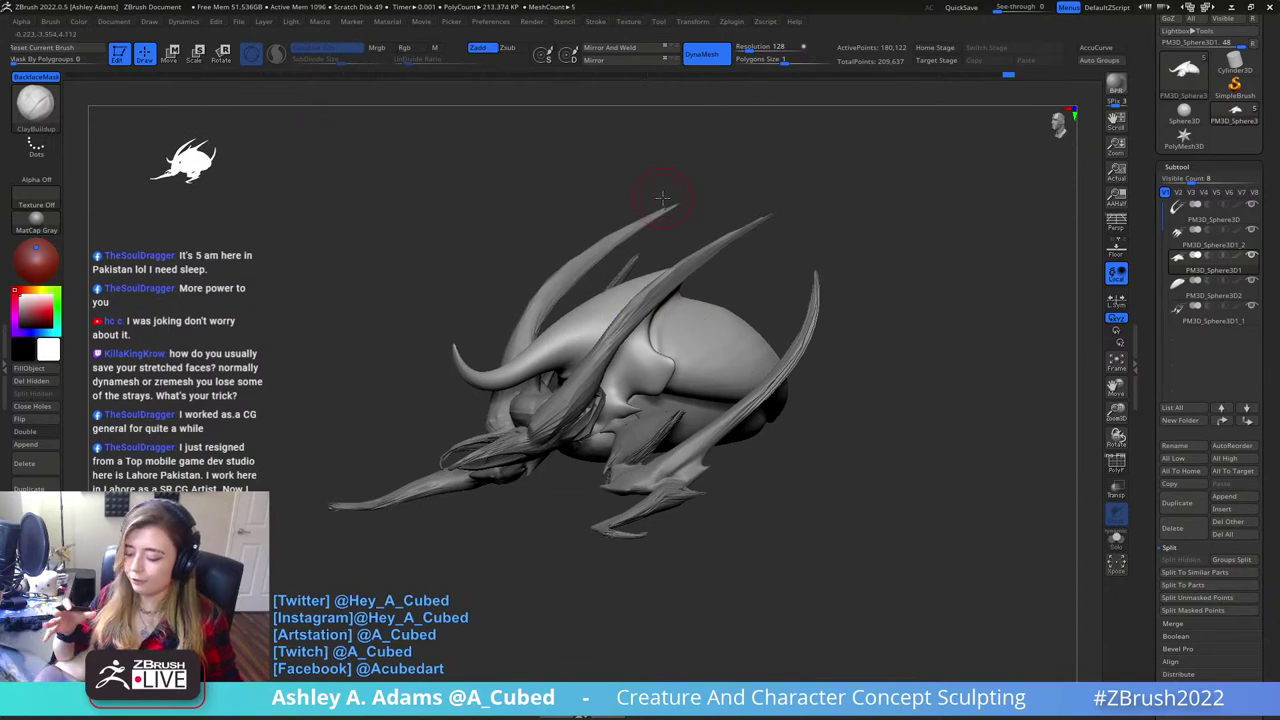
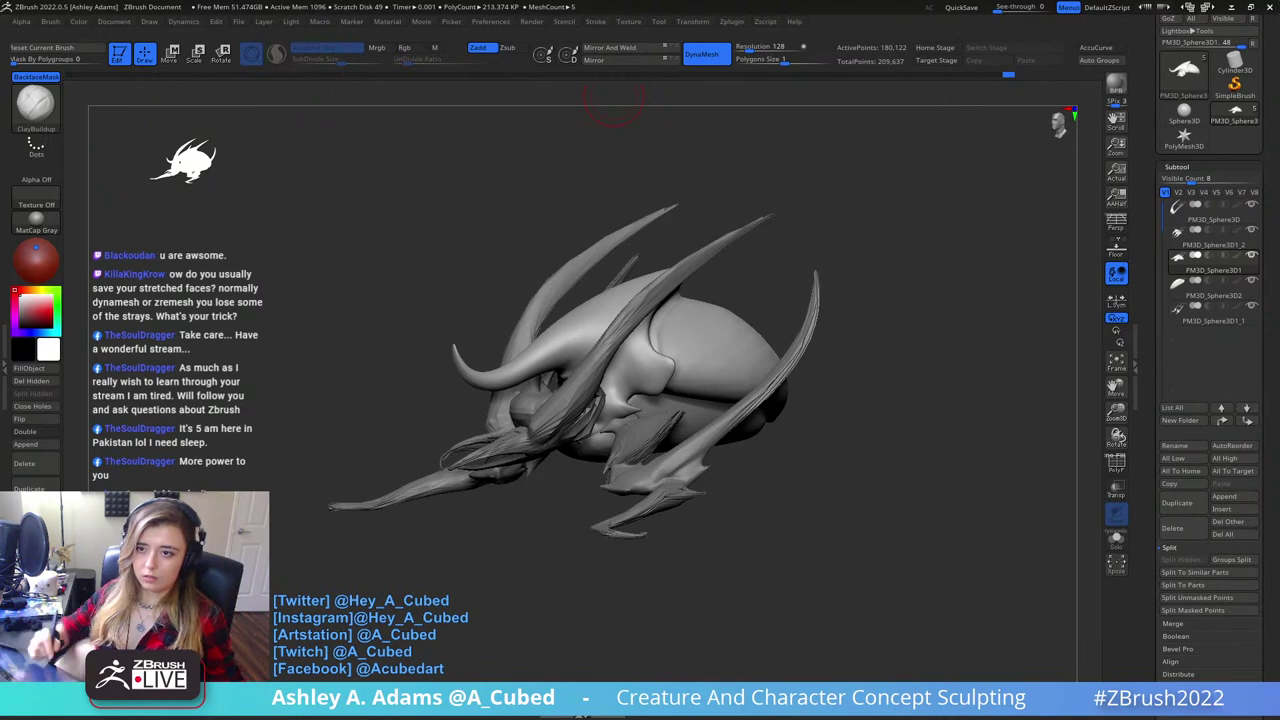
pyautogui.moveTo(854, 317); pyautogui.dragTo(859, 322)
pyautogui.keyDown('ctrl'); pyautogui.moveTo(729, 319); pyautogui.dragTo(735, 372, button='right'); pyautogui.keyUp('ctrl')
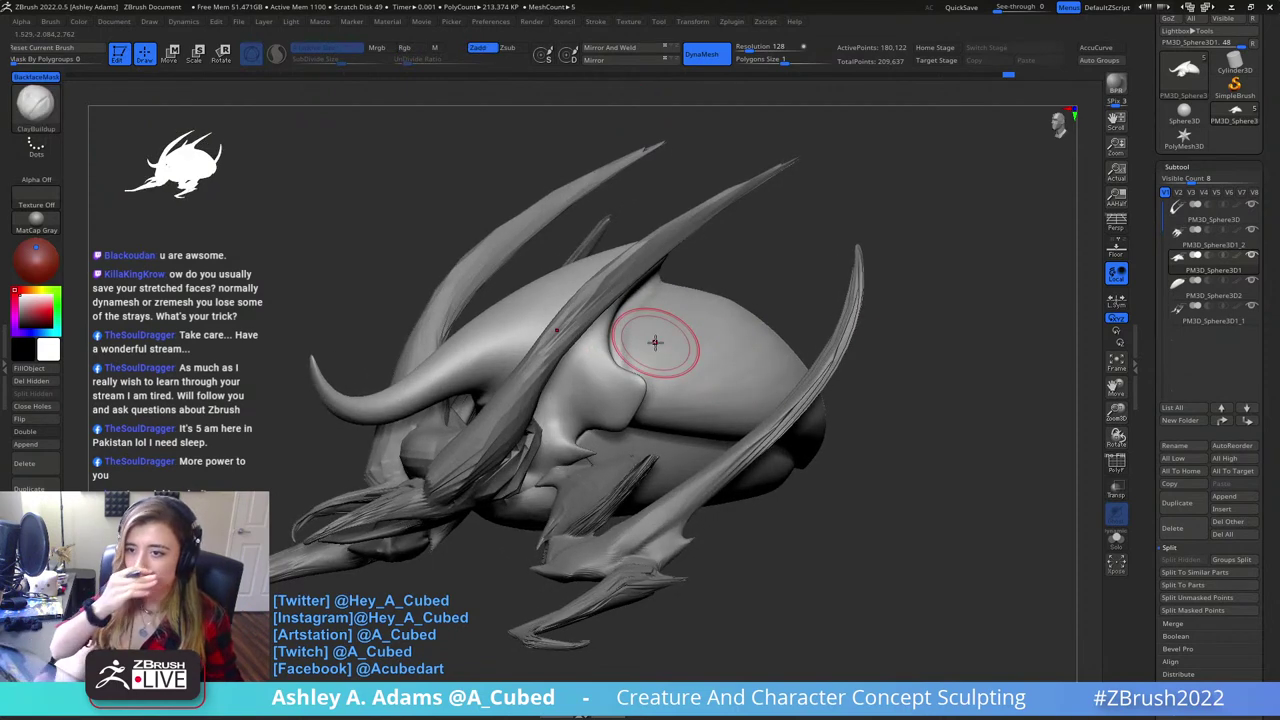
pyautogui.moveTo(694, 223); pyautogui.dragTo(733, 370)
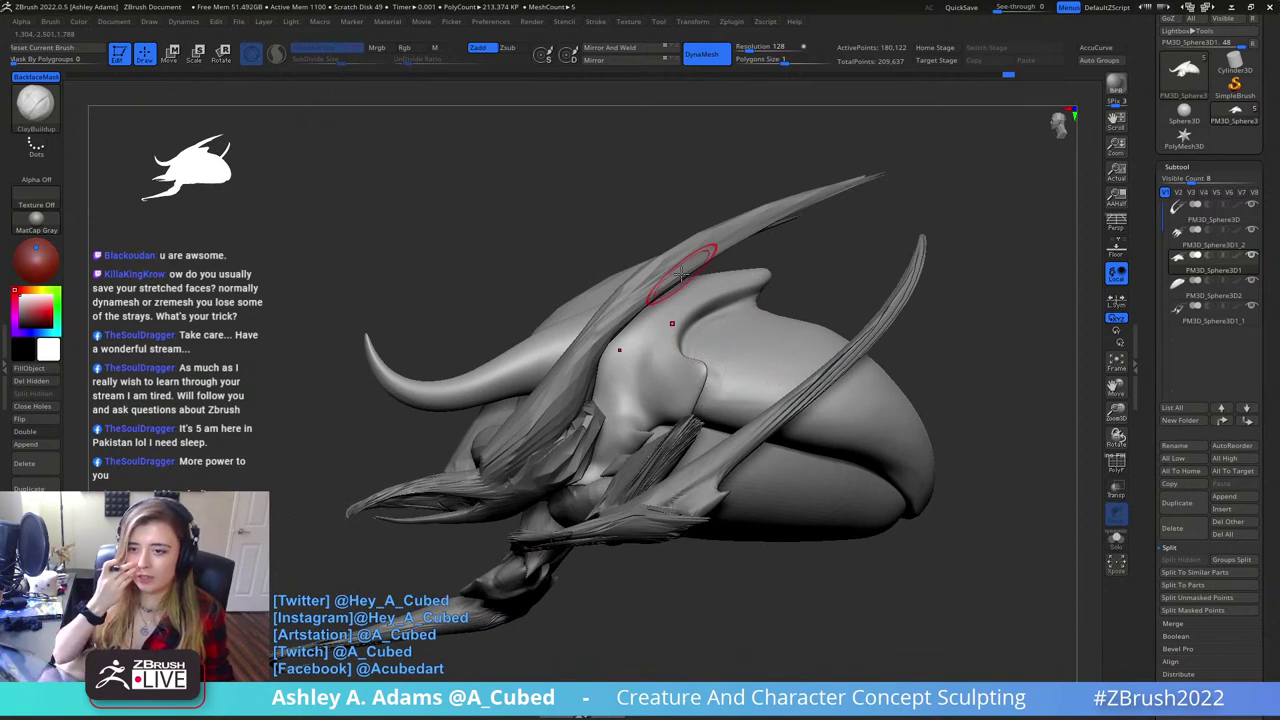
pyautogui.moveTo(717, 344); pyautogui.dragTo(714, 376, button='right')
pyautogui.rightClick(712, 376)
# - Select the front legs subtool and remesh it with DynaMesh at resolution 200, checking the leg surfaces
pyautogui.keyDown('alt'); pyautogui.moveTo(732, 446); pyautogui.dragTo(710, 406, button='right'); pyautogui.keyUp('alt')
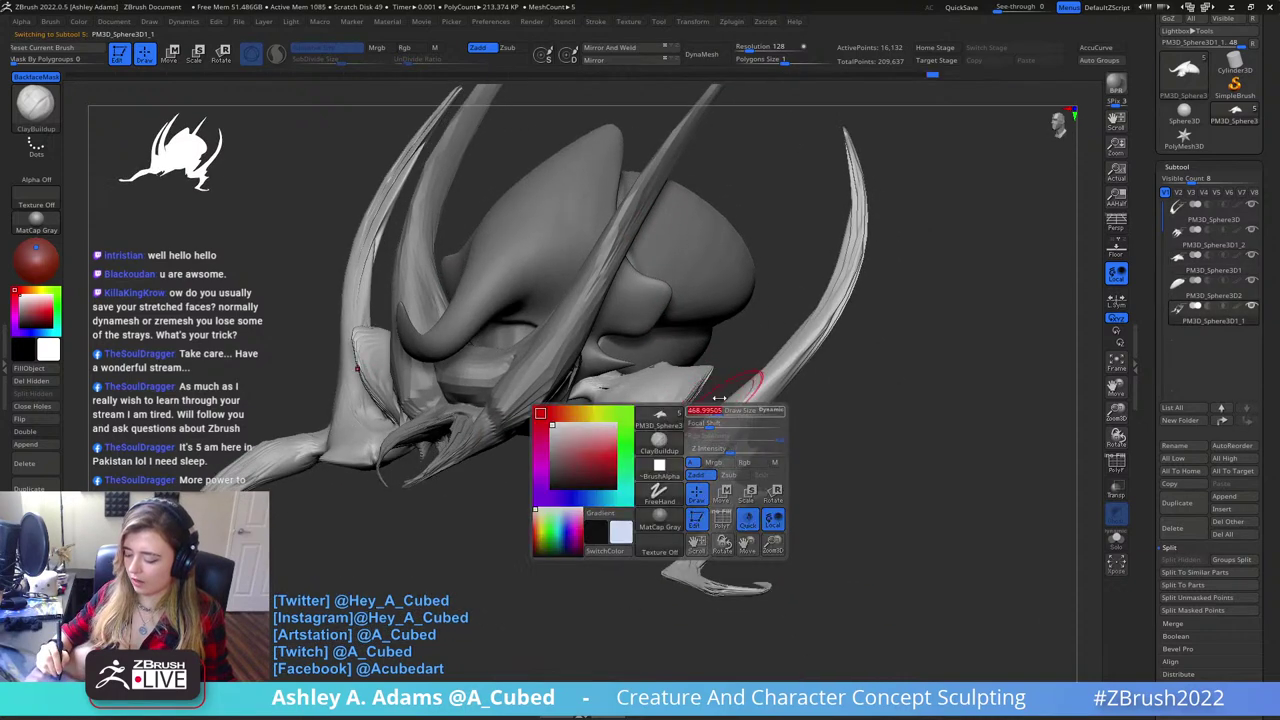
pyautogui.click(701, 54)
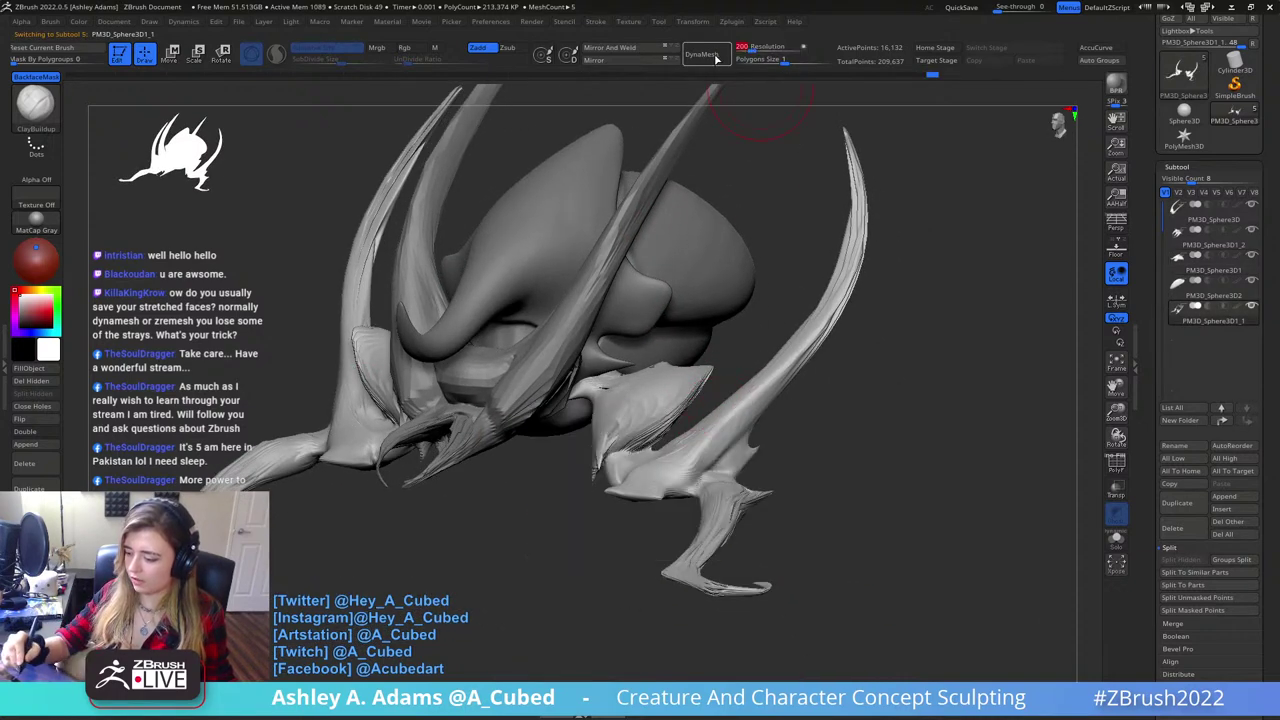
pyautogui.moveTo(740, 421)
pyautogui.mouseDown(button='right')
pyautogui.moveTo(765, 395)
pyautogui.moveTo(700, 420)
pyautogui.moveTo(688, 477)
pyautogui.moveTo(690, 410)
pyautogui.moveTo(712, 420)
pyautogui.moveTo(750, 372)
pyautogui.mouseUp(button='right')
pyautogui.moveTo(750, 372); pyautogui.dragTo(660, 462)
pyautogui.moveTo(722, 402); pyautogui.dragTo(708, 490, button='right')
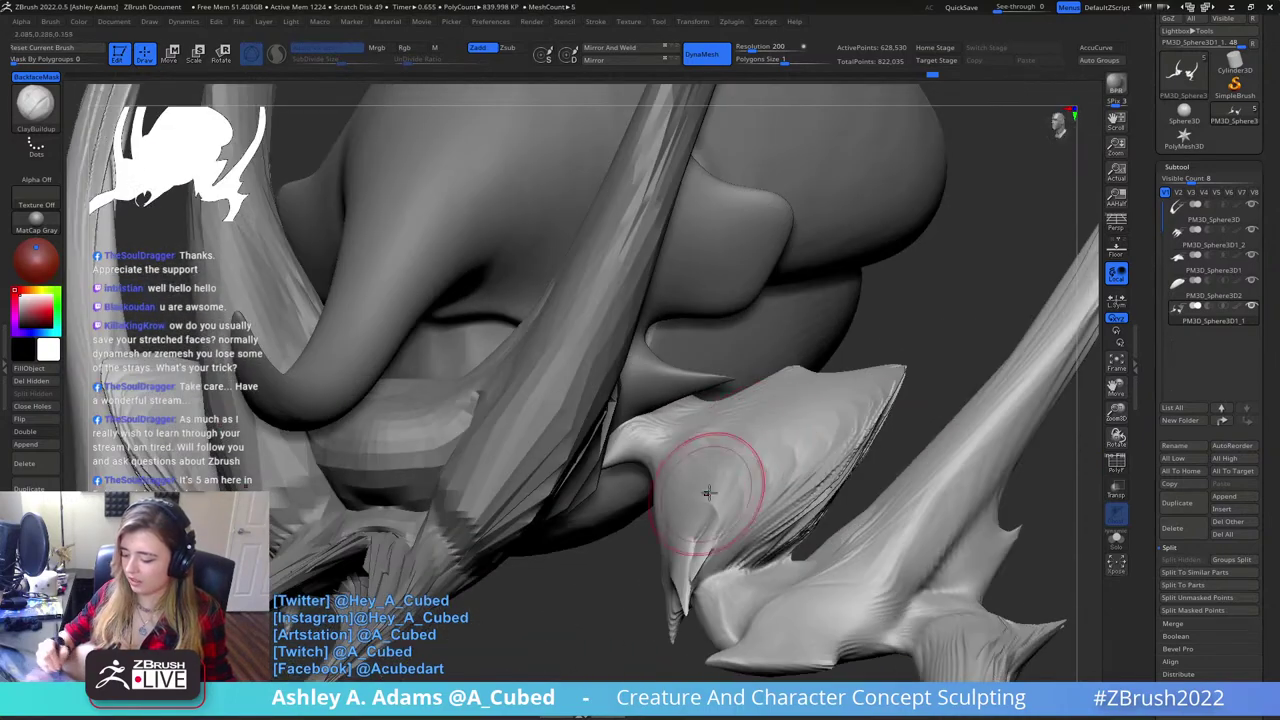
pyautogui.moveTo(780, 450); pyautogui.dragTo(707, 386, button='right')
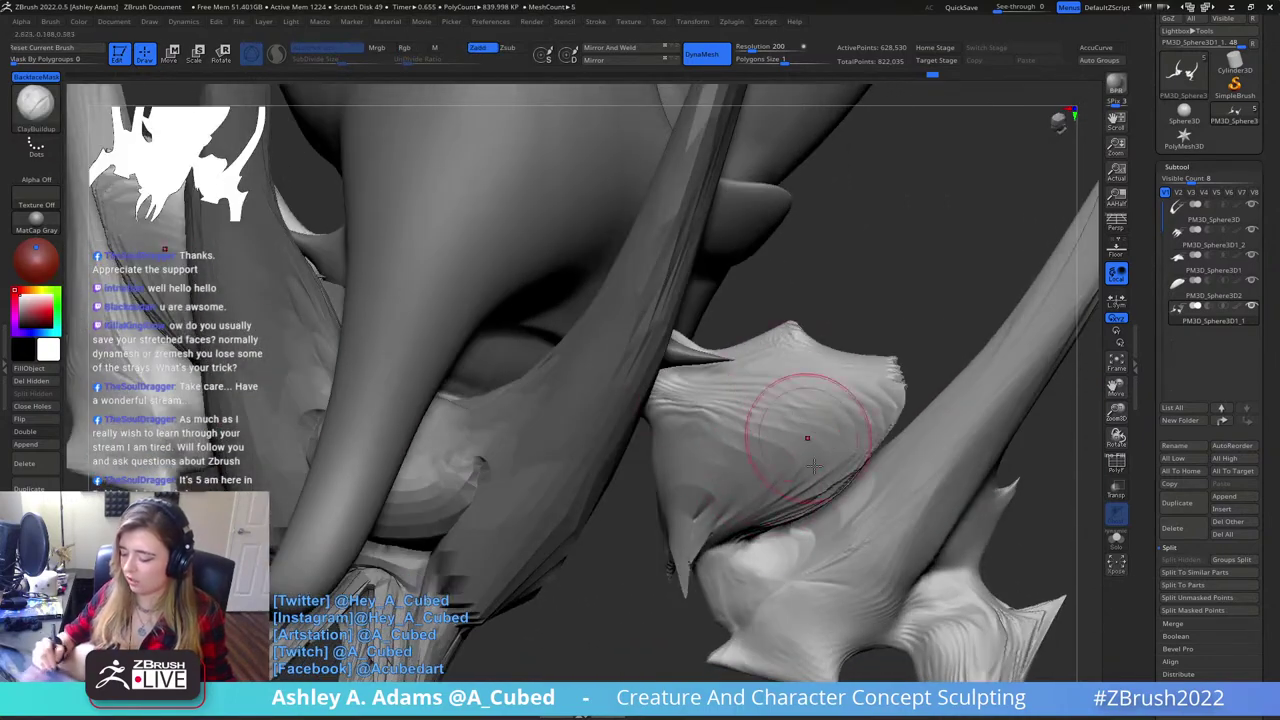
pyautogui.moveTo(806, 423); pyautogui.dragTo(748, 378)
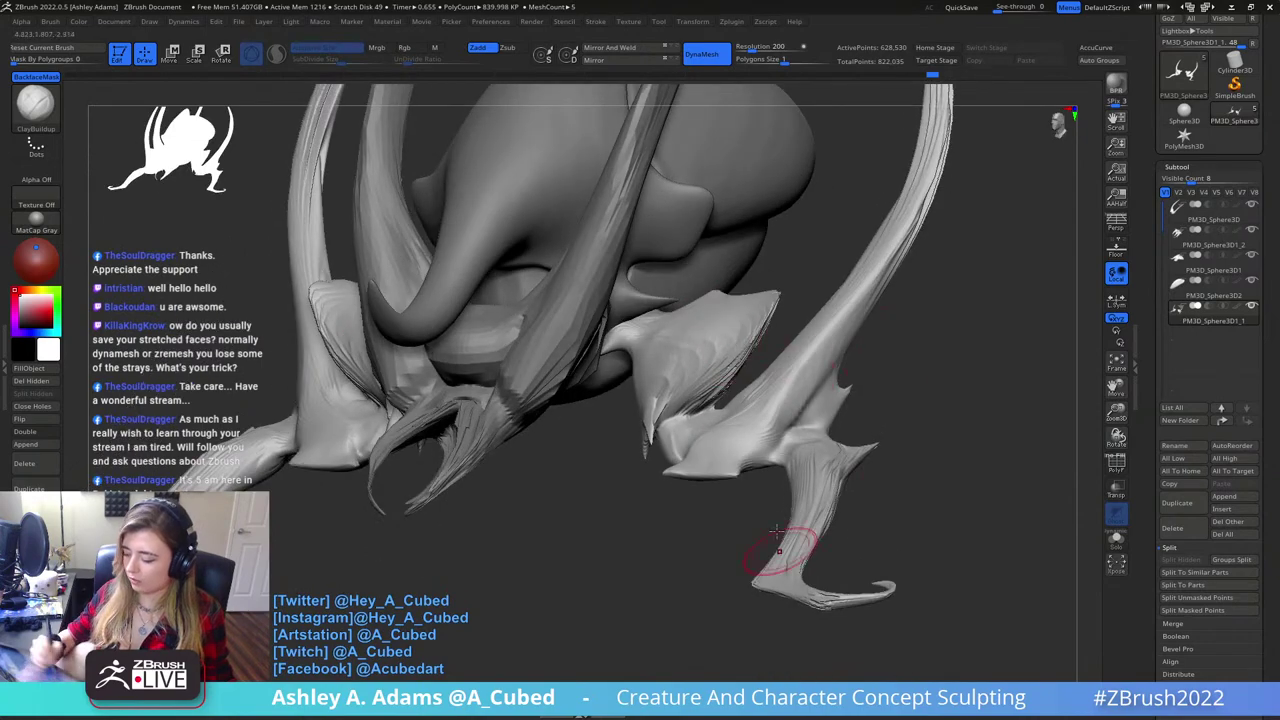
pyautogui.moveTo(857, 557)
pyautogui.mouseDown()
pyautogui.moveTo(834, 457)
pyautogui.moveTo(826, 486)
pyautogui.mouseUp()
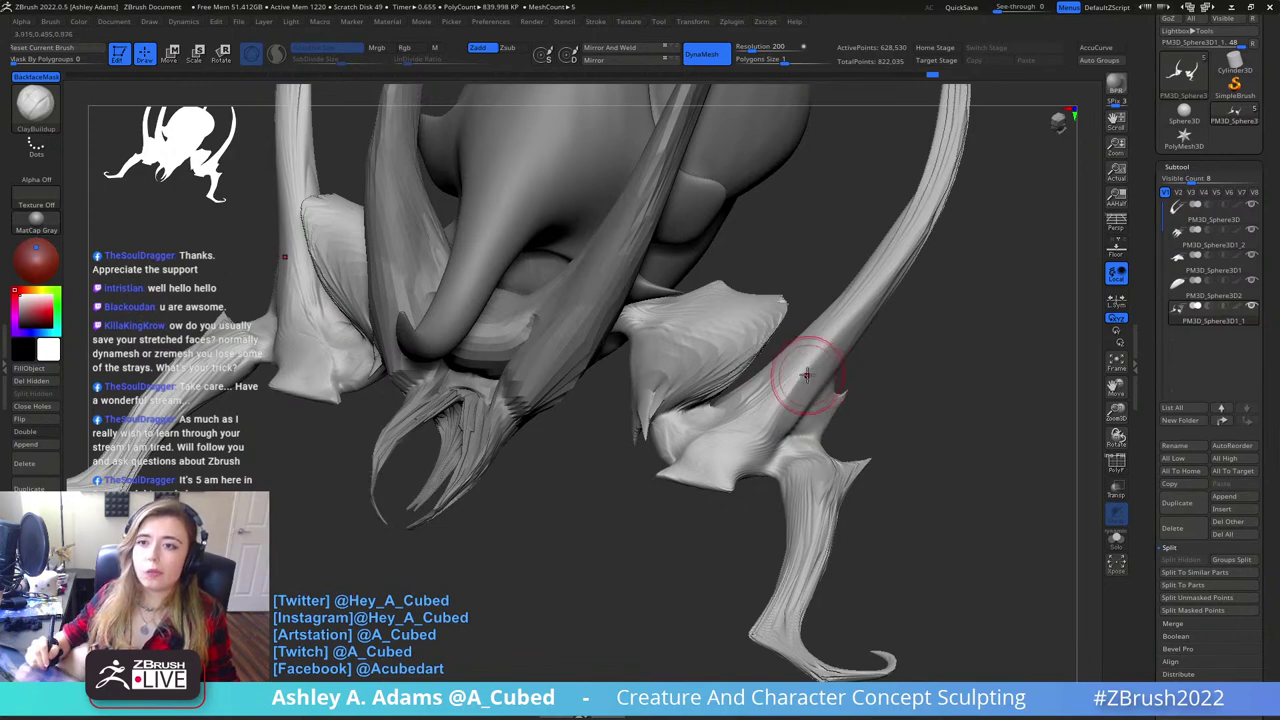
# - Select the separated mandibles, remesh them with DynaMesh at resolution 128 and smooth the area at their base
pyautogui.keyDown('ctrl'); pyautogui.moveTo(823, 400); pyautogui.dragTo(674, 314, button='right'); pyautogui.keyUp('ctrl')
pyautogui.keyDown('alt'); pyautogui.click(499, 308); pyautogui.keyUp('alt')
pyautogui.moveTo(499, 308)
pyautogui.mouseDown(button='right')
pyautogui.moveTo(583, 350)
pyautogui.moveTo(605, 377)
pyautogui.moveTo(694, 334)
pyautogui.mouseUp(button='right')
pyautogui.keyDown('alt'); pyautogui.click(583, 350); pyautogui.keyUp('alt')
pyautogui.click(708, 55)
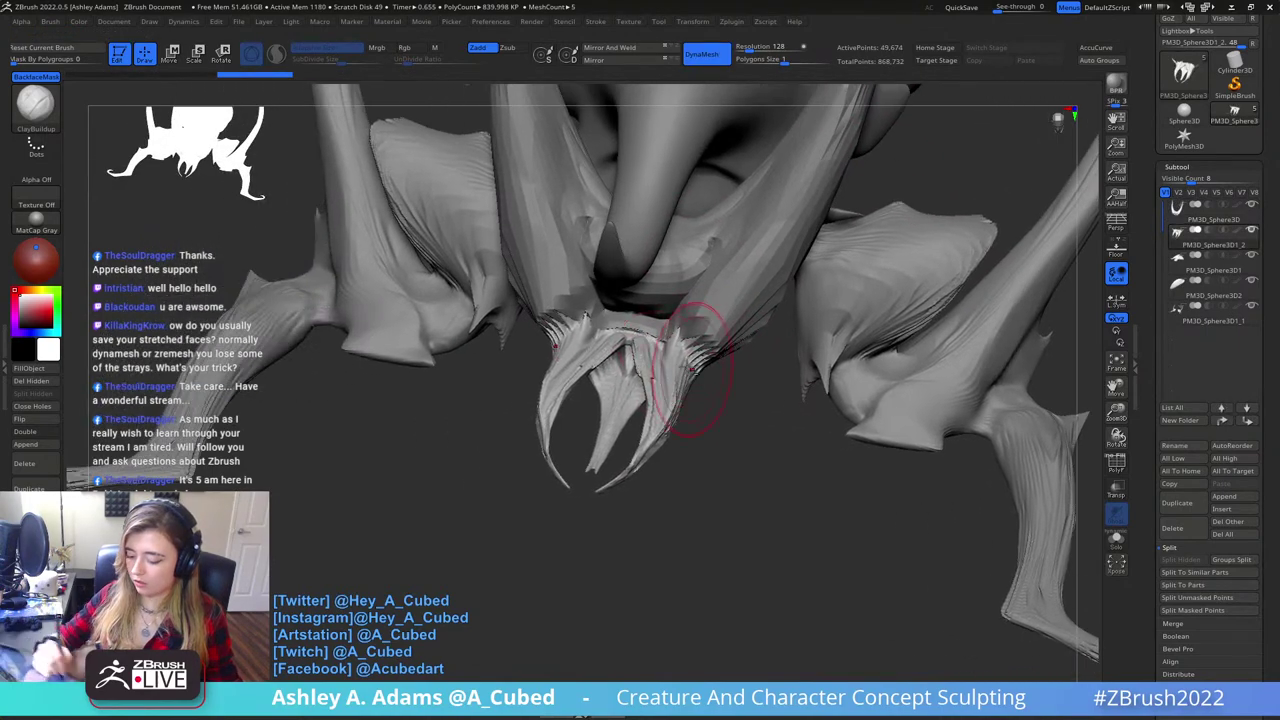
pyautogui.keyDown('shift'); pyautogui.moveTo(690, 345); pyautogui.dragTo(658, 338); pyautogui.keyUp('shift')
pyautogui.moveTo(640, 345)
pyautogui.mouseDown(button='right')
pyautogui.moveTo(673, 366)
pyautogui.moveTo(661, 330)
pyautogui.moveTo(628, 334)
pyautogui.moveTo(692, 334)
pyautogui.moveTo(725, 291)
pyautogui.mouseUp(button='right')
# - Select the head with its blades, remesh it with DynaMesh at resolution 128 and smooth the front of the head
pyautogui.keyDown('alt'); pyautogui.click(677, 321); pyautogui.keyUp('alt')
pyautogui.keyDown('alt'); pyautogui.click(686, 335); pyautogui.keyUp('alt')
pyautogui.rightClick(650, 334)
pyautogui.rightClick(715, 303)
pyautogui.moveTo(684, 340); pyautogui.dragTo(610, 313, button='right')
pyautogui.moveTo(623, 265)
pyautogui.mouseDown(button='right')
pyautogui.moveTo(652, 240)
pyautogui.moveTo(622, 252)
pyautogui.mouseUp(button='right')
pyautogui.press('shift')
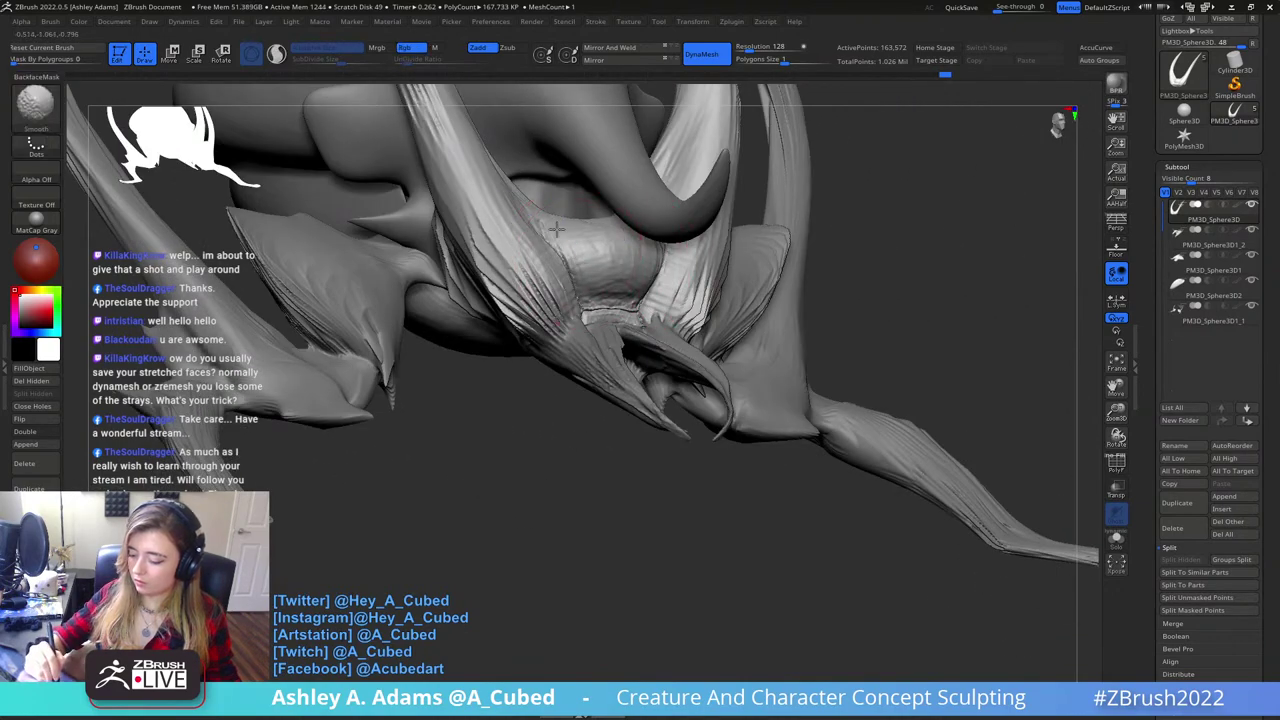
# - Carve creases above the mandibles and along the base of the head blades with DamStandard
pyautogui.moveTo(602, 207)
pyautogui.keyDown('shift'); pyautogui.mouseDown(button='right')
pyautogui.moveTo(660, 280)
pyautogui.moveTo(591, 263)
pyautogui.mouseUp(button='right'); pyautogui.keyUp('shift')
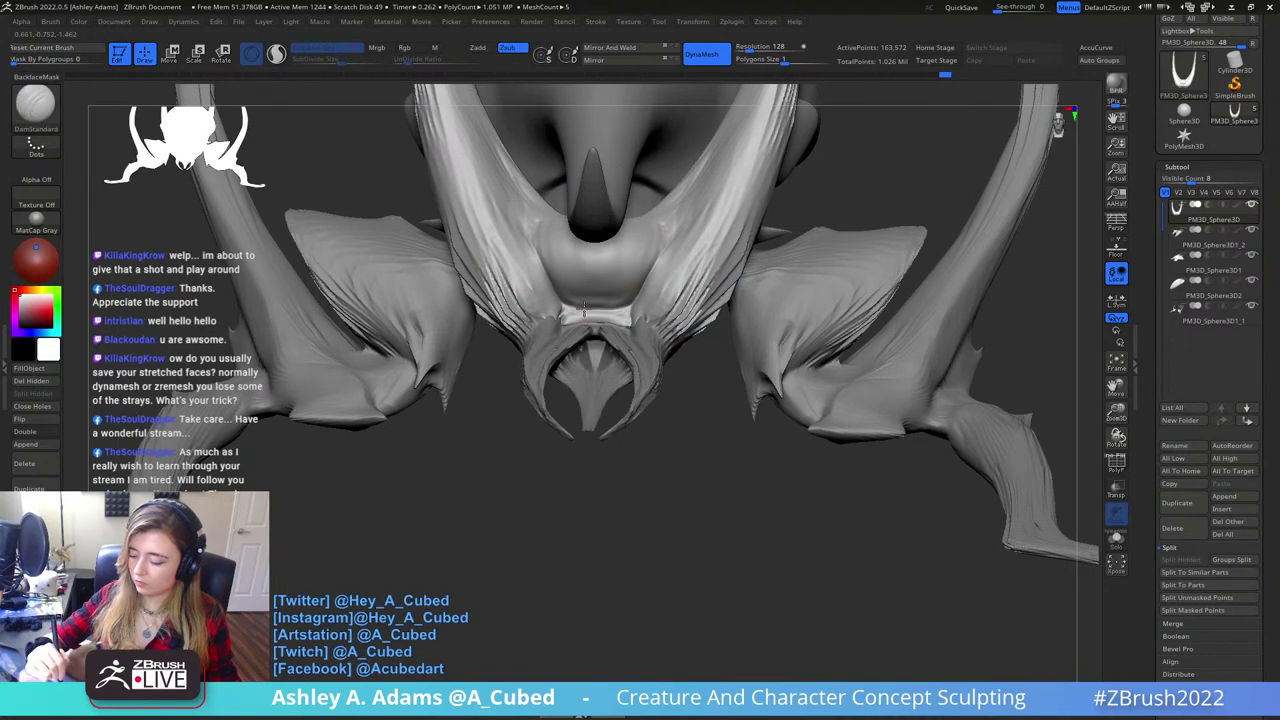
pyautogui.moveTo(627, 260); pyautogui.dragTo(728, 293, button='right')
pyautogui.rightClick(661, 382)
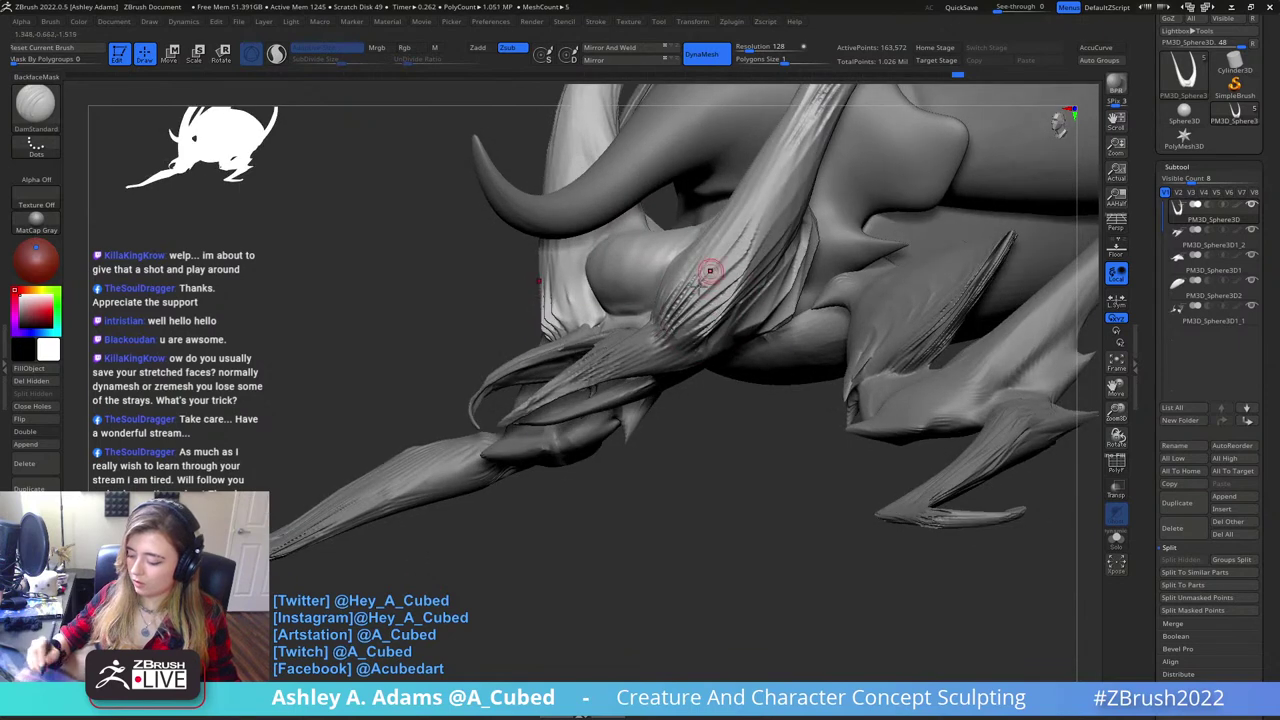
pyautogui.moveTo(732, 235); pyautogui.dragTo(690, 288, button='right')
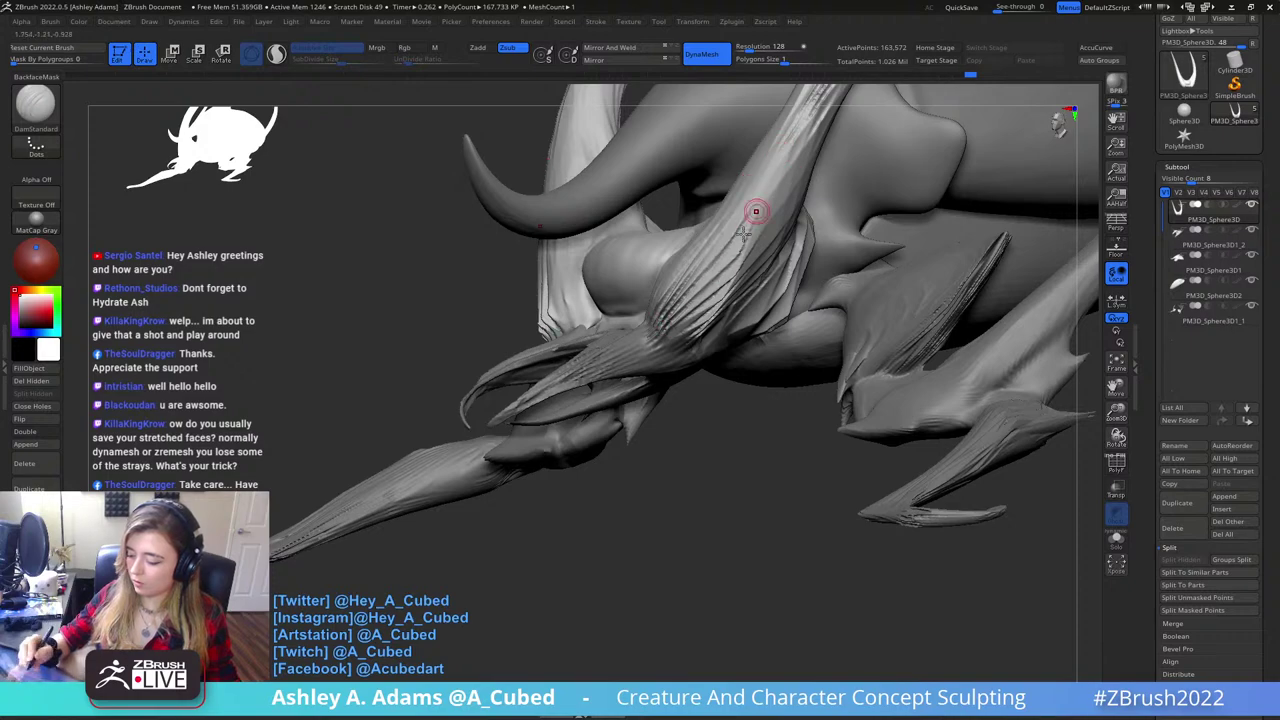
# - Swell the ridges at the base of the head blades where they meet the mandibles, using the Inflat brush
pyautogui.press('b')
pyautogui.press('i')
pyautogui.press('n')
pyautogui.press('space')
pyautogui.moveTo(565, 345); pyautogui.dragTo(660, 320, button='right')
pyautogui.moveTo(755, 310); pyautogui.dragTo(655, 328, button='right')
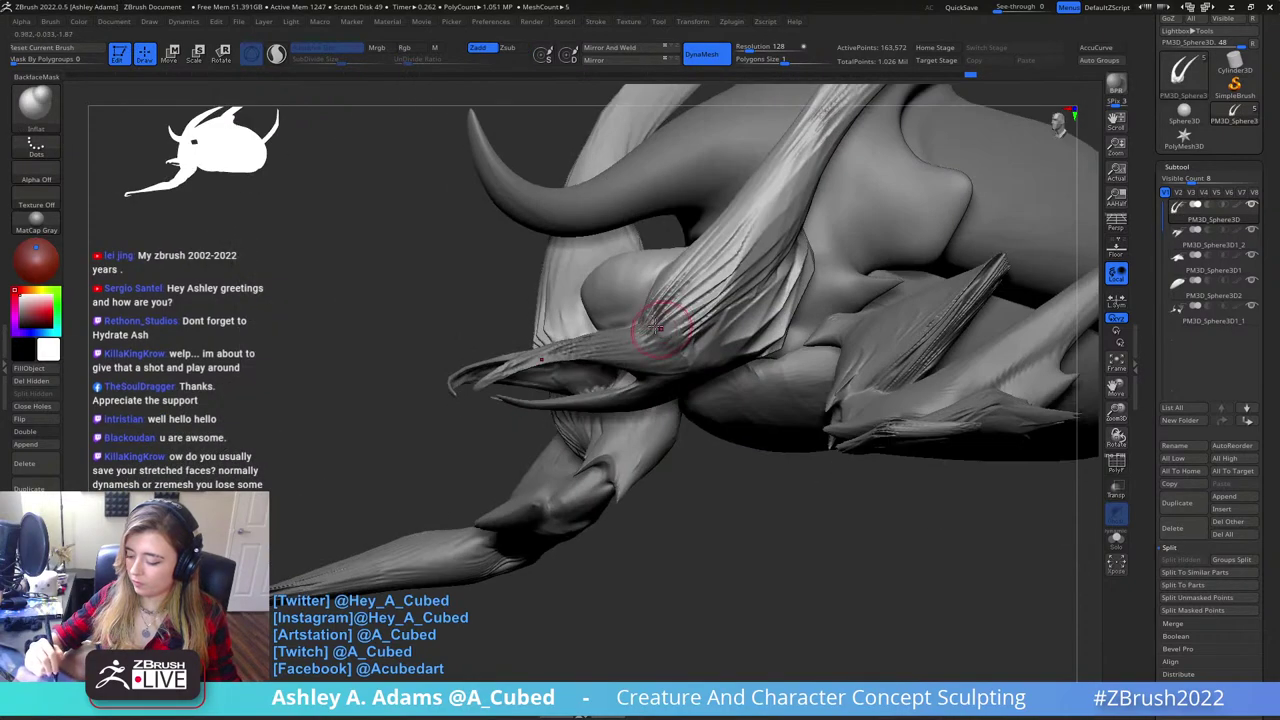
pyautogui.moveTo(645, 372); pyautogui.dragTo(622, 385, button='right')
pyautogui.moveTo(645, 316); pyautogui.dragTo(650, 325)
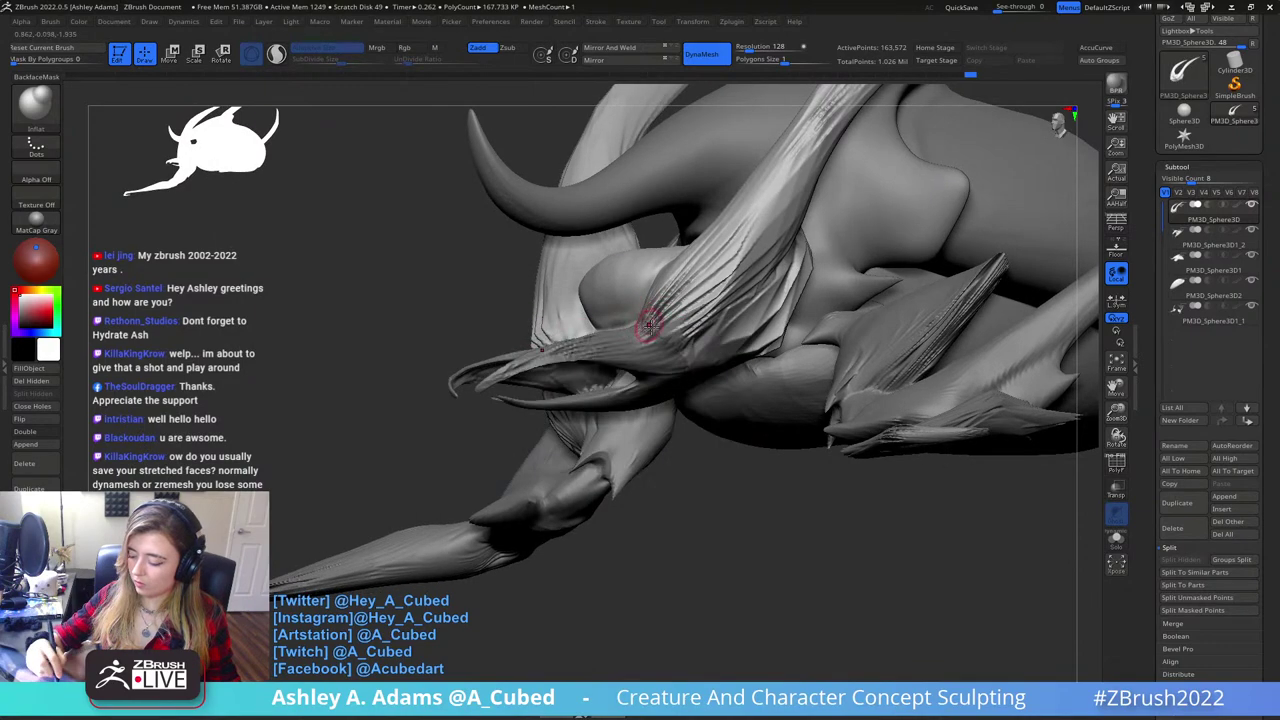
pyautogui.moveTo(681, 357); pyautogui.dragTo(683, 331, button='right')
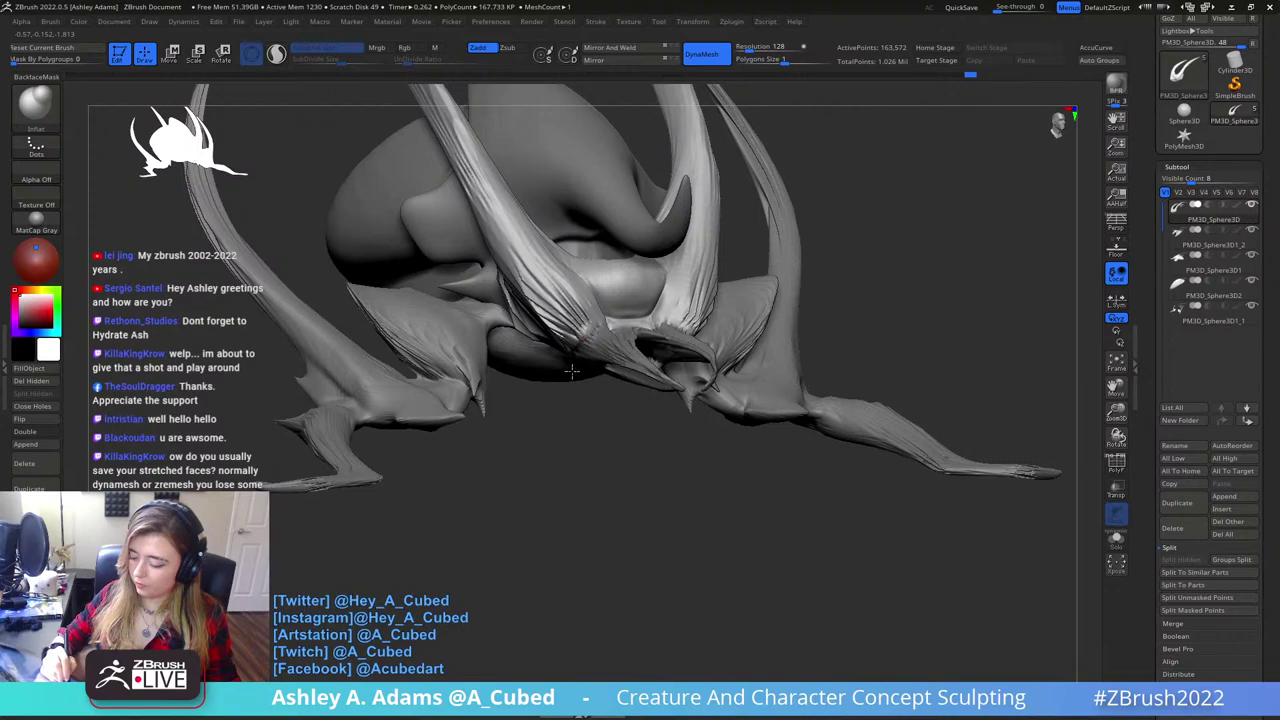
pyautogui.moveTo(572, 371)
pyautogui.mouseDown(button='right')
pyautogui.moveTo(597, 341)
pyautogui.moveTo(612, 350)
pyautogui.moveTo(566, 350)
pyautogui.mouseUp(button='right')
# - Select the mandibles, enable LazyMouse for the Inflat brush, and adjust its LazyRadius and Z Intensity
pyautogui.keyDown('alt'); pyautogui.click(597, 341); pyautogui.keyUp('alt')
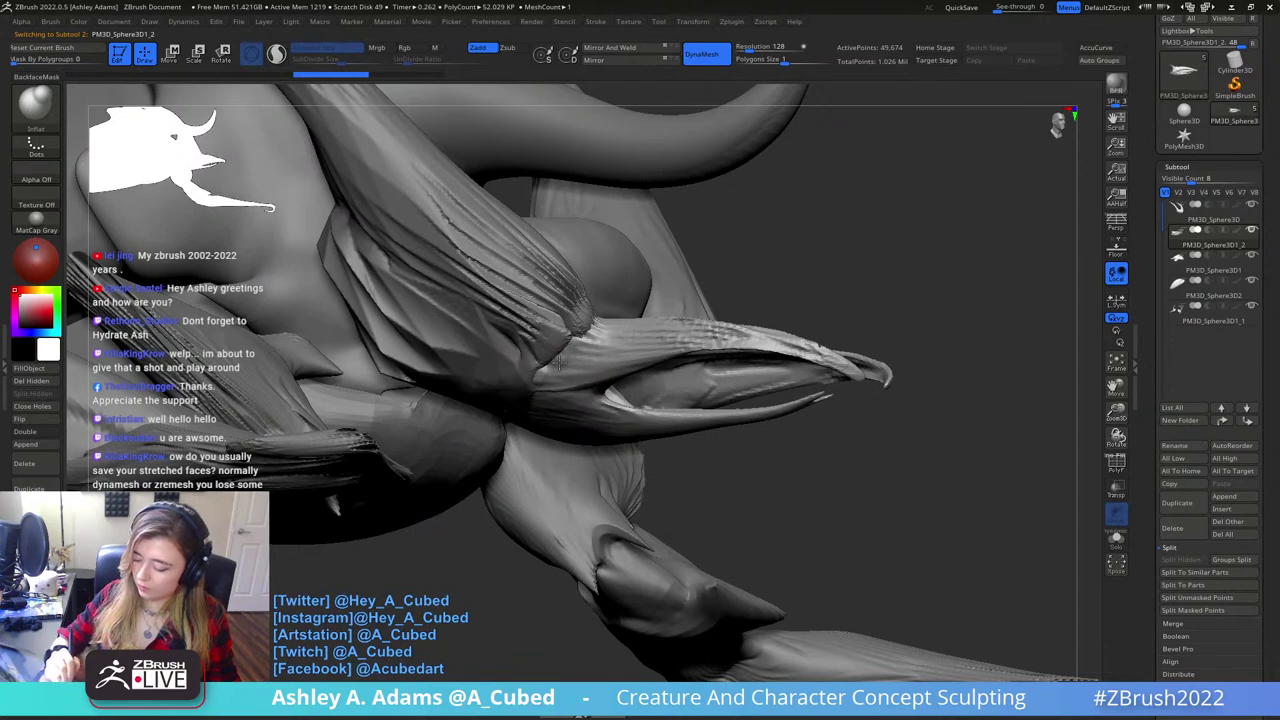
pyautogui.moveTo(674, 138); pyautogui.dragTo(638, 96, button='right')
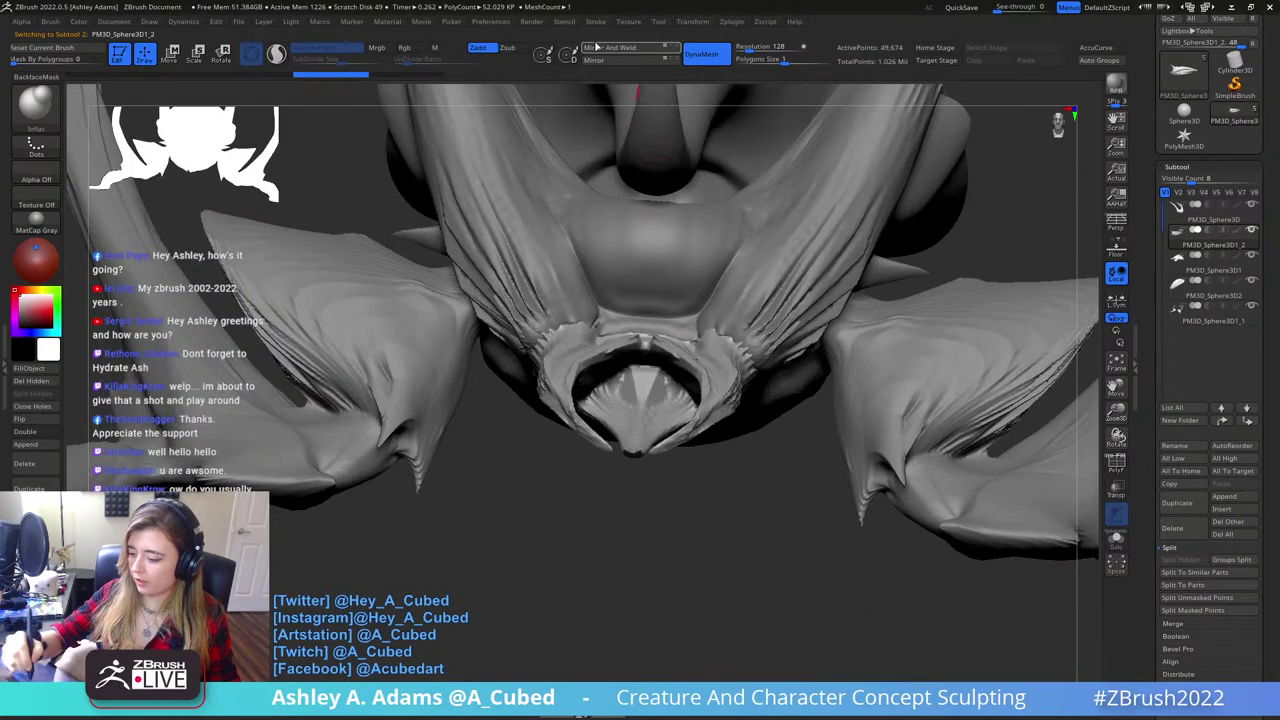
pyautogui.click(596, 22)
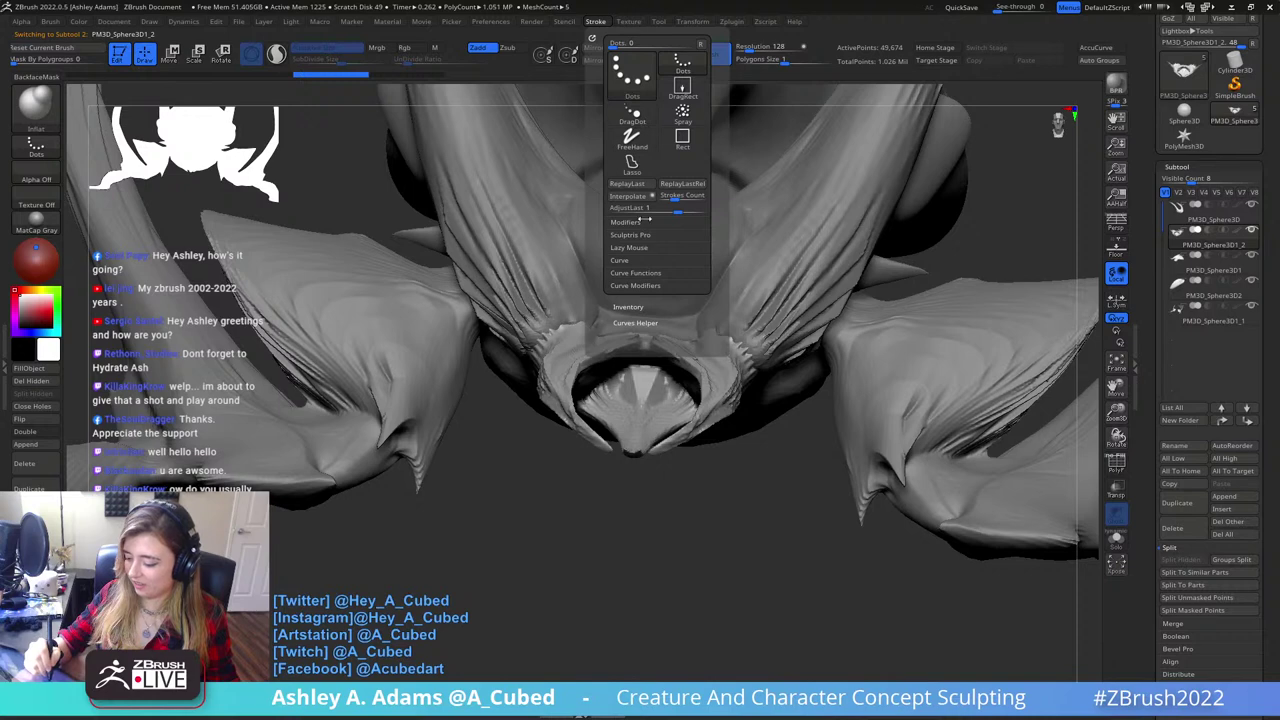
pyautogui.click(630, 247)
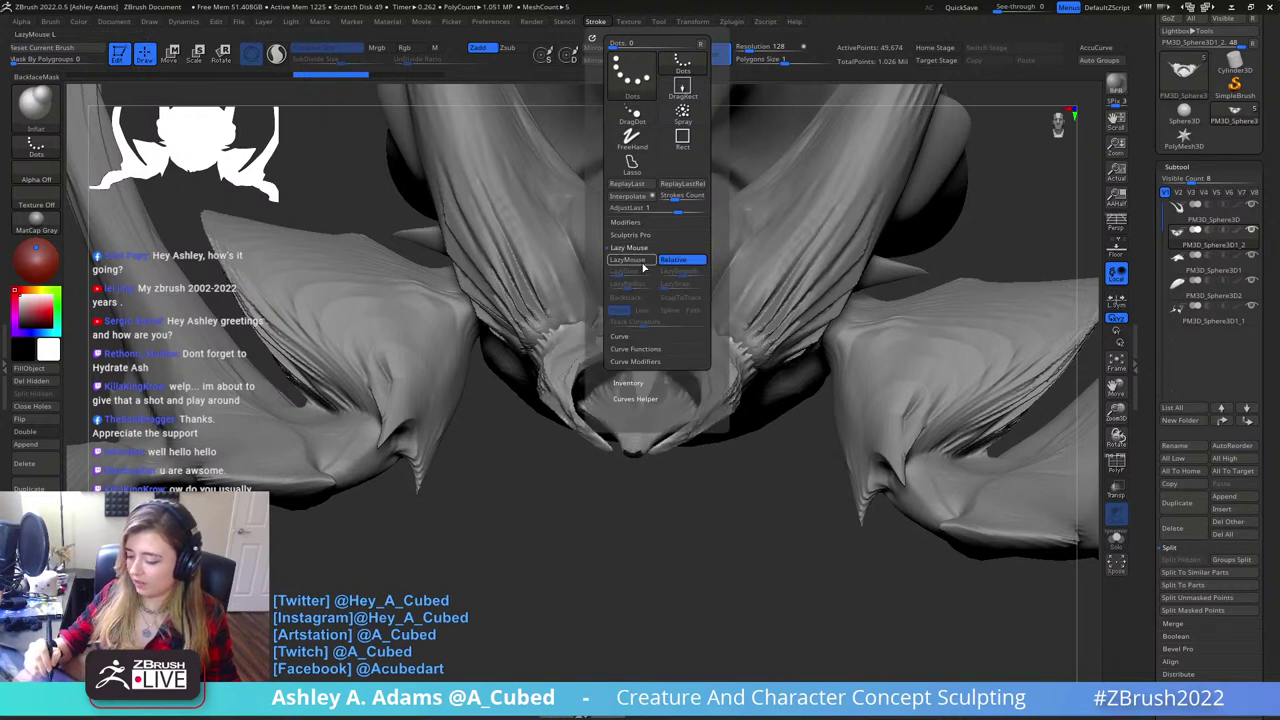
pyautogui.click(641, 262)
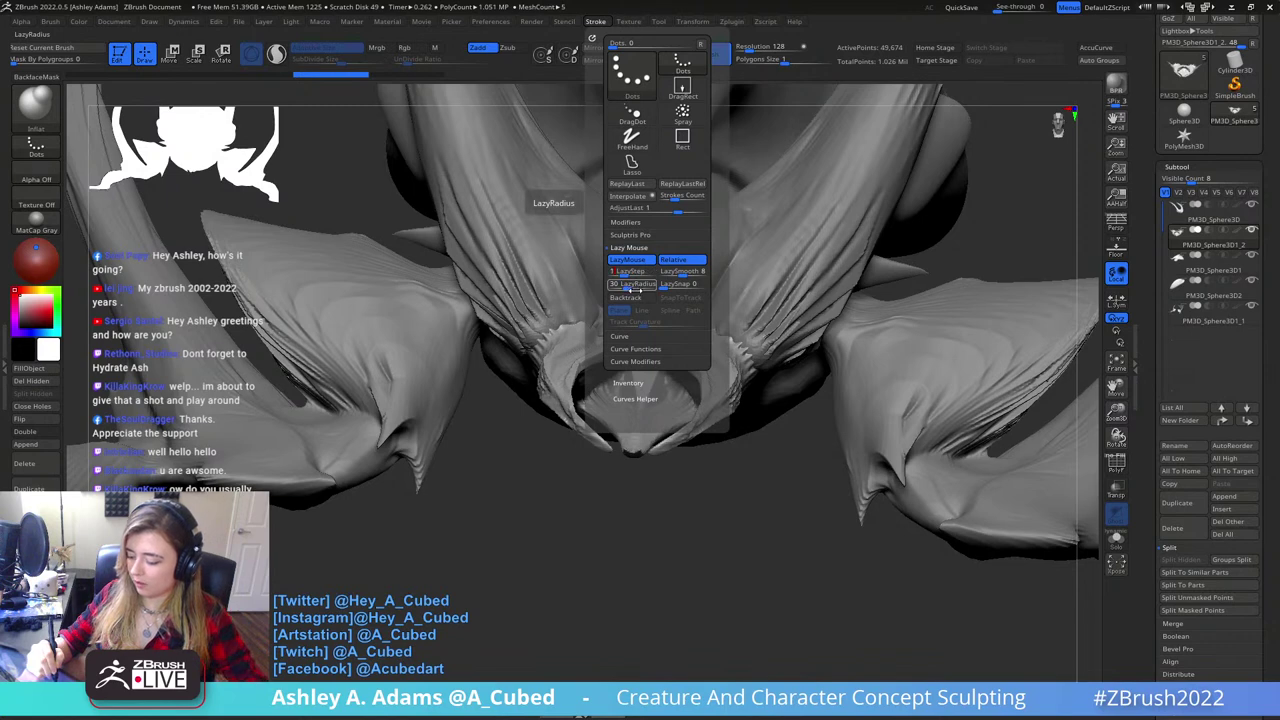
pyautogui.moveTo(638, 289); pyautogui.dragTo(605, 298)
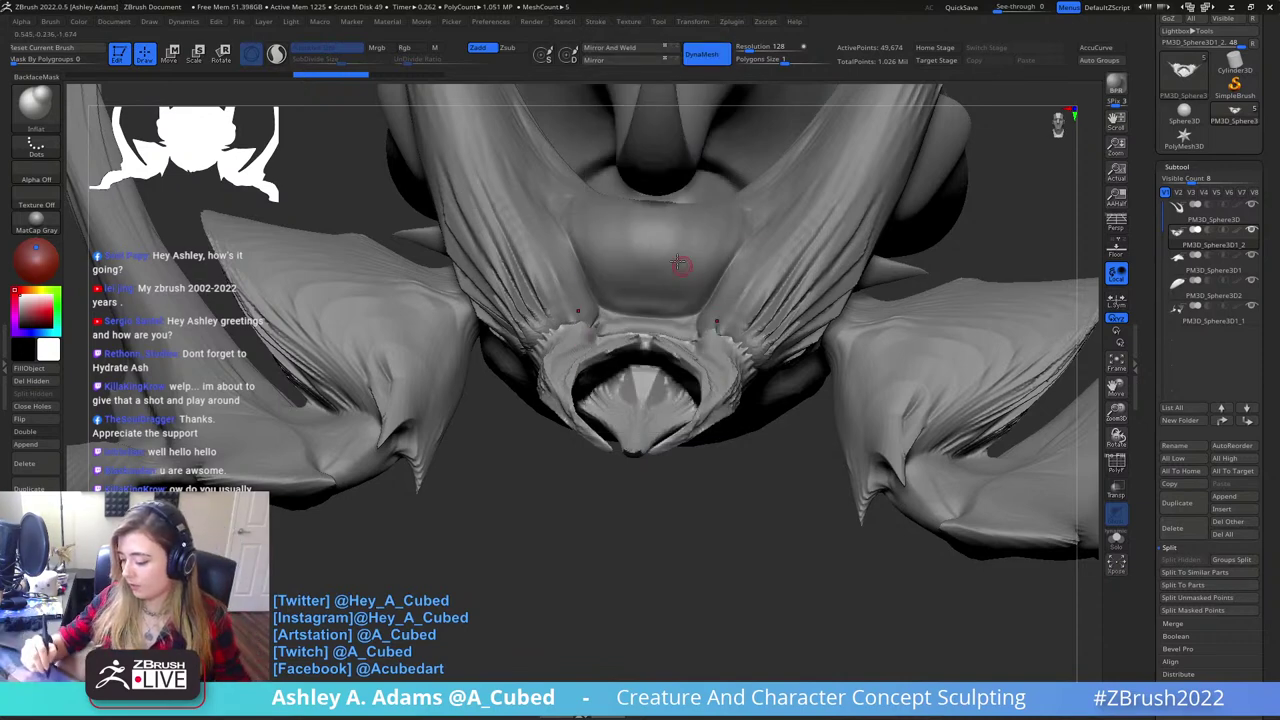
pyautogui.press('space')
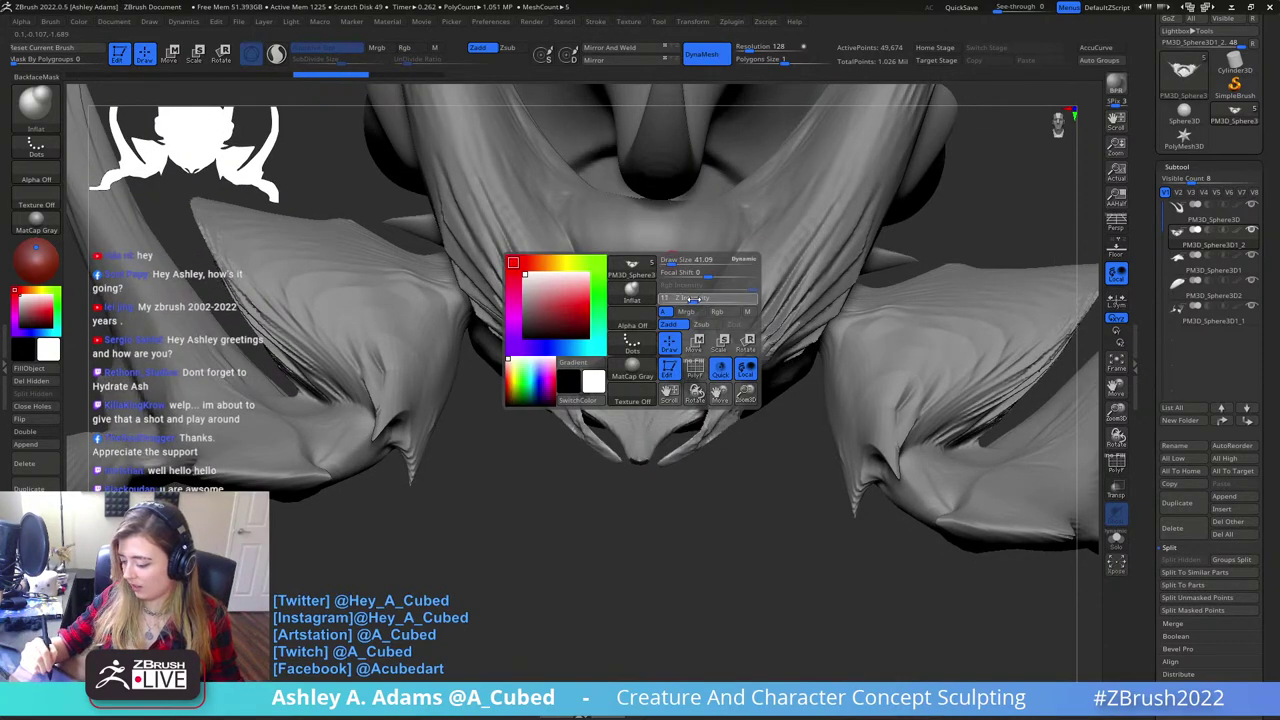
pyautogui.keyDown('ctrl'); pyautogui.moveTo(711, 297); pyautogui.dragTo(660, 212, button='right'); pyautogui.keyUp('ctrl')
# - Select the head blades and raise a first ridge along the lower blade with Inflat, redoing the initial stroke
pyautogui.keyDown('alt'); pyautogui.click(656, 303); pyautogui.keyUp('alt')
pyautogui.keyDown('ctrl'); pyautogui.moveTo(656, 303); pyautogui.dragTo(628, 360, button='right'); pyautogui.keyUp('ctrl')
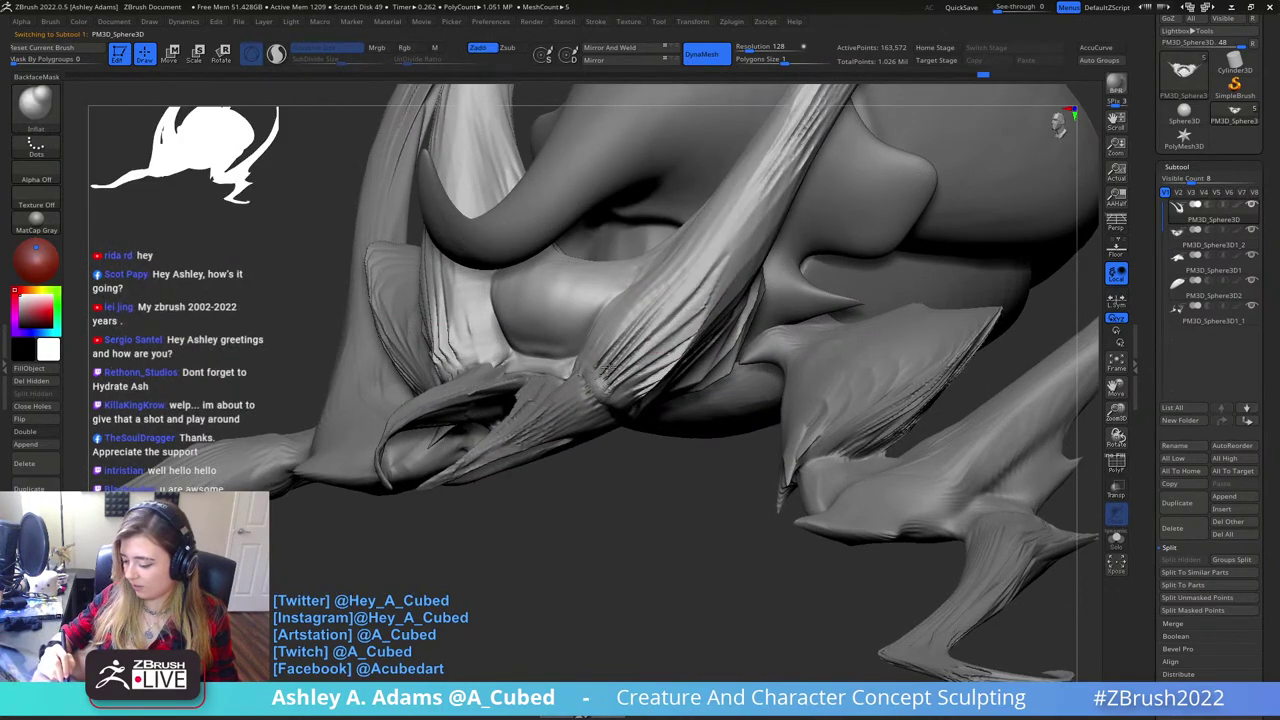
pyautogui.moveTo(611, 366); pyautogui.dragTo(687, 278)
pyautogui.hotkey('ctrl', 'z')
pyautogui.press('space')
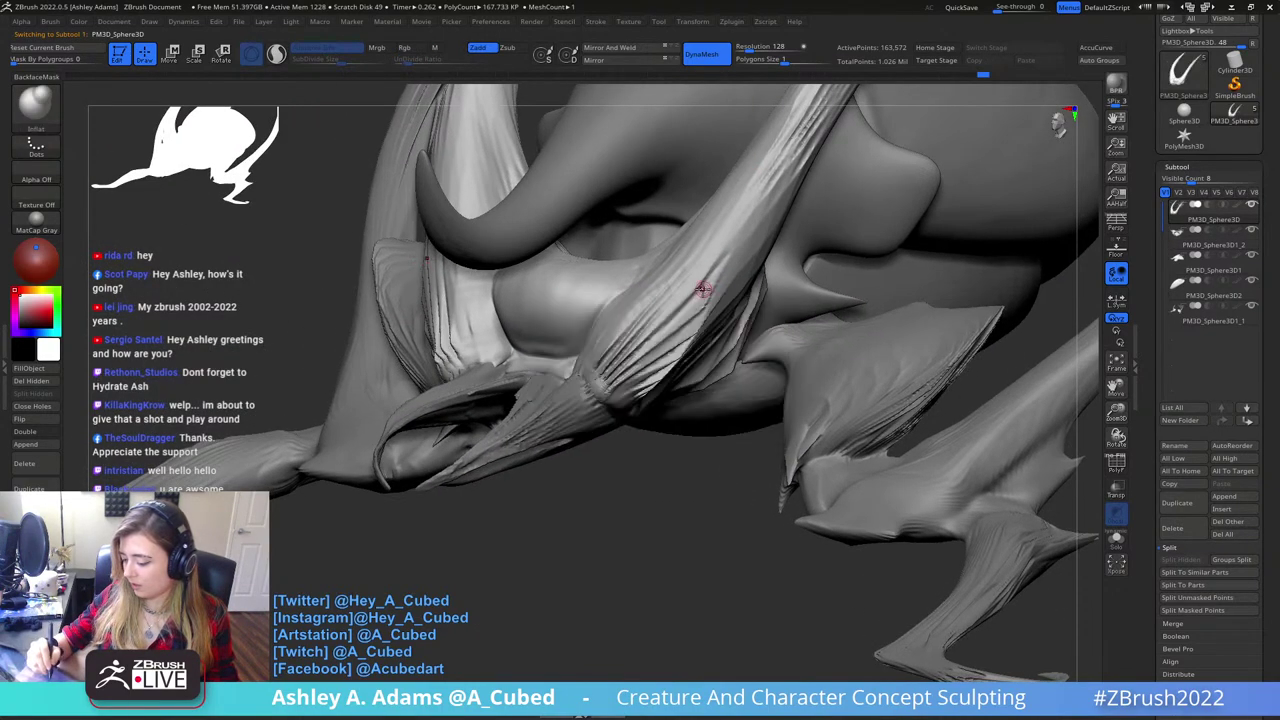
pyautogui.press('space')
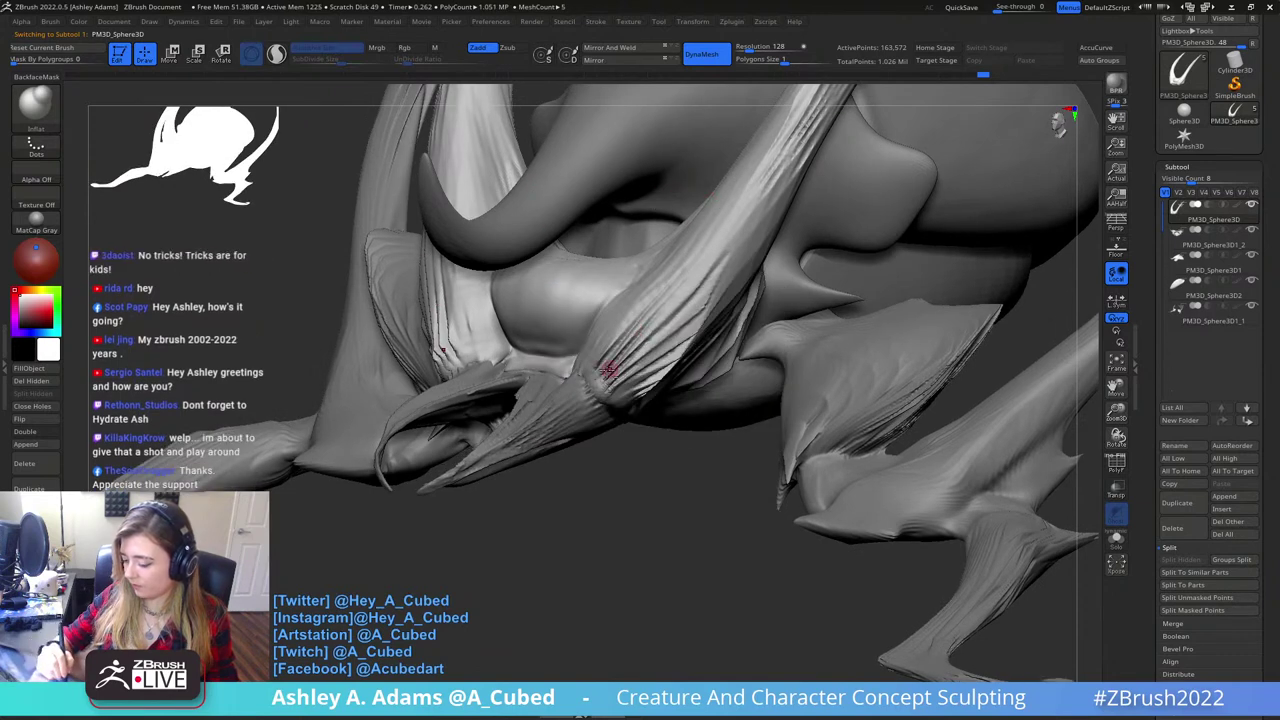
pyautogui.moveTo(608, 368)
pyautogui.mouseDown()
pyautogui.moveTo(704, 257)
pyautogui.moveTo(749, 174)
pyautogui.mouseUp()
# - Add parallel beaded ridges running up the front and side of the head blades with Inflat
pyautogui.moveTo(660, 320)
pyautogui.keyDown('ctrl'); pyautogui.mouseDown(button='right')
pyautogui.moveTo(635, 275)
pyautogui.moveTo(699, 291)
pyautogui.mouseUp(button='right'); pyautogui.keyUp('ctrl')
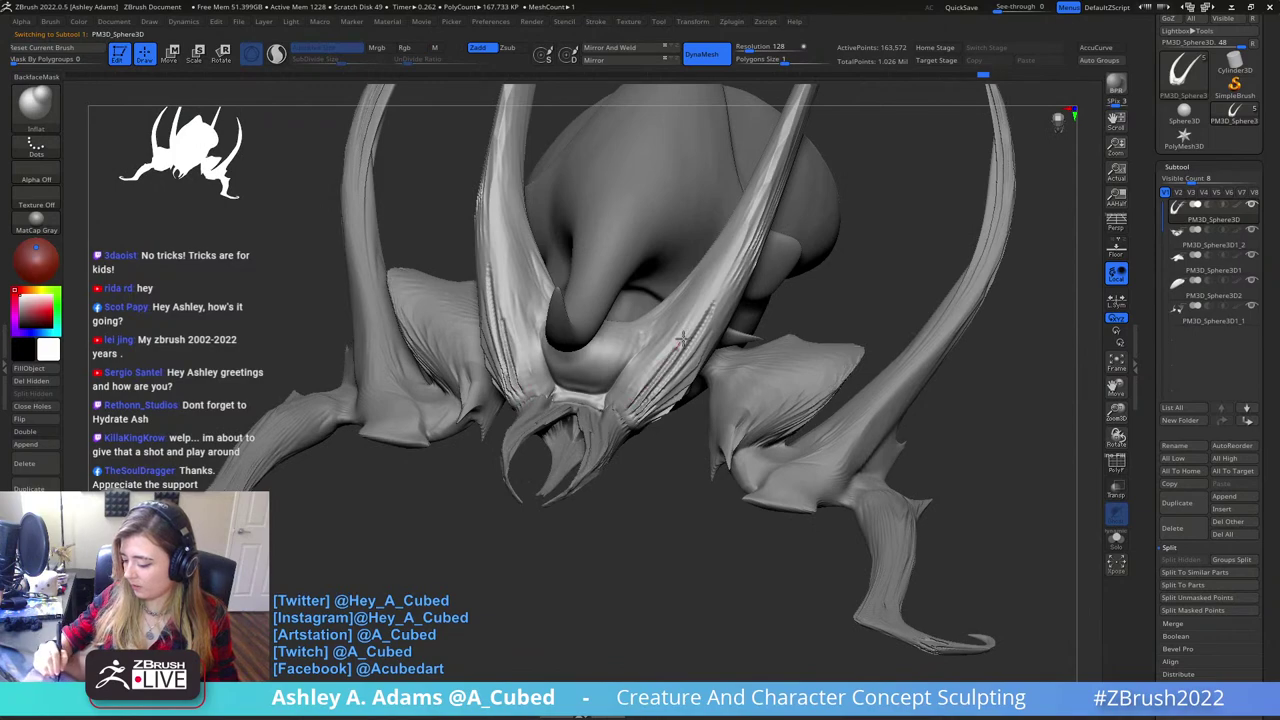
pyautogui.moveTo(753, 205); pyautogui.dragTo(645, 395, button='right')
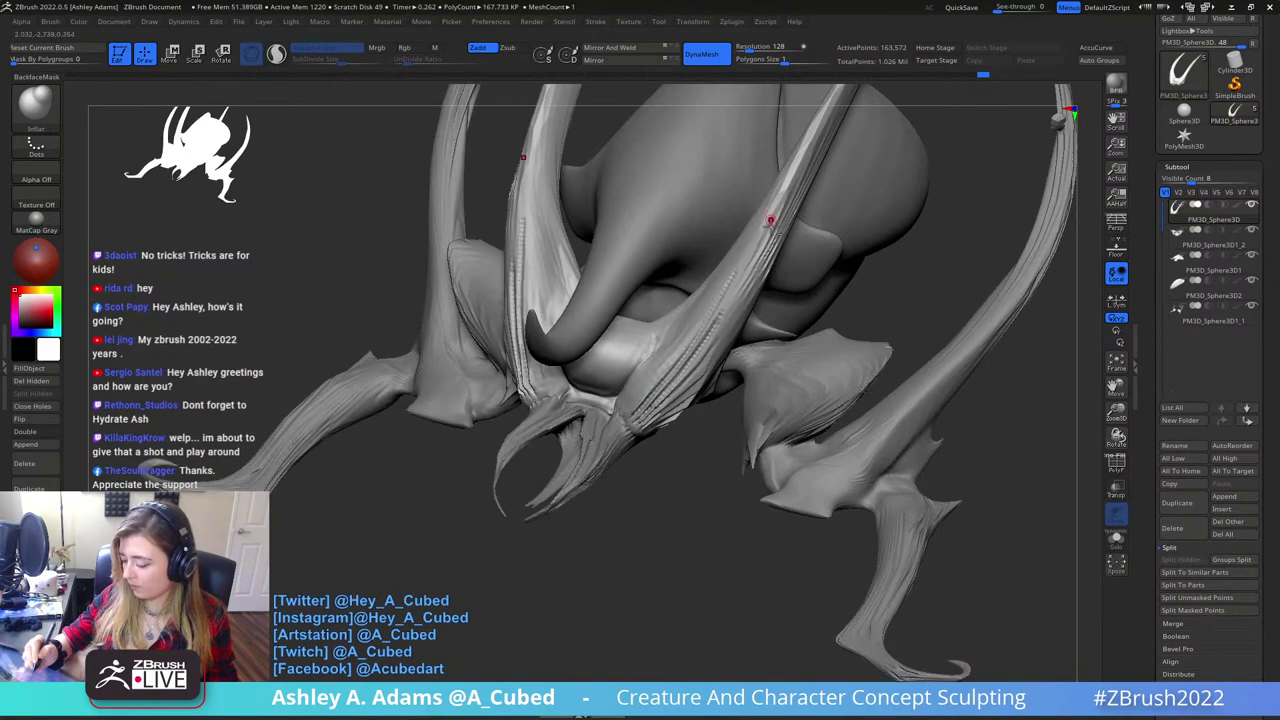
pyautogui.moveTo(771, 214); pyautogui.dragTo(708, 328, button='right')
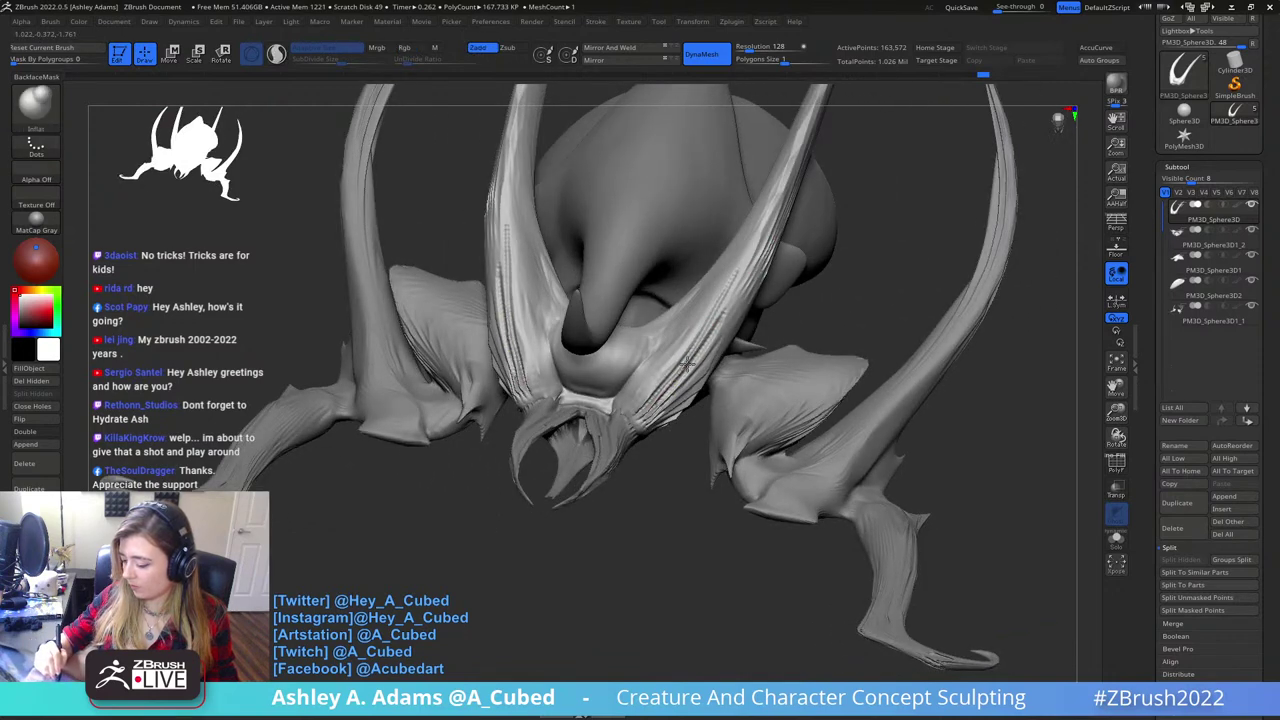
pyautogui.moveTo(709, 328); pyautogui.dragTo(766, 223)
pyautogui.moveTo(766, 223)
pyautogui.mouseDown(button='right')
pyautogui.moveTo(737, 220)
pyautogui.moveTo(728, 190)
pyautogui.moveTo(734, 349)
pyautogui.moveTo(729, 300)
pyautogui.moveTo(670, 375)
pyautogui.moveTo(690, 420)
pyautogui.moveTo(677, 448)
pyautogui.mouseUp(button='right')
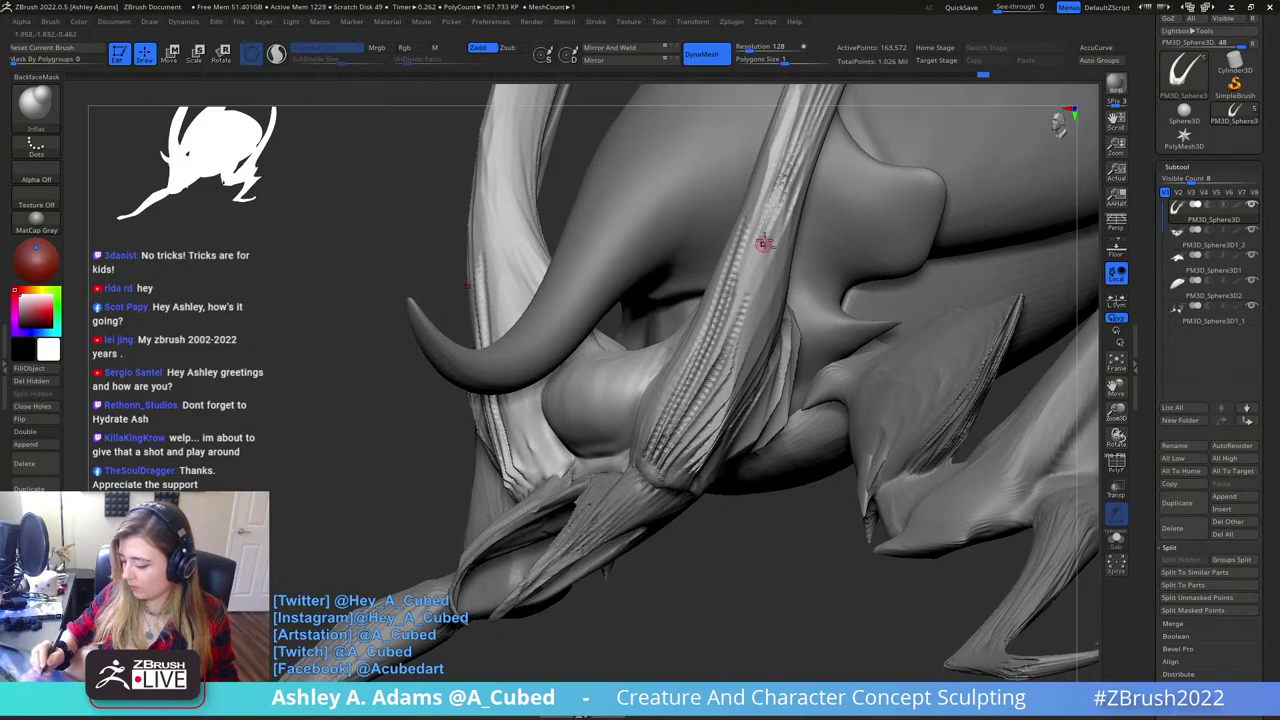
pyautogui.moveTo(763, 243); pyautogui.dragTo(761, 294, button='right')
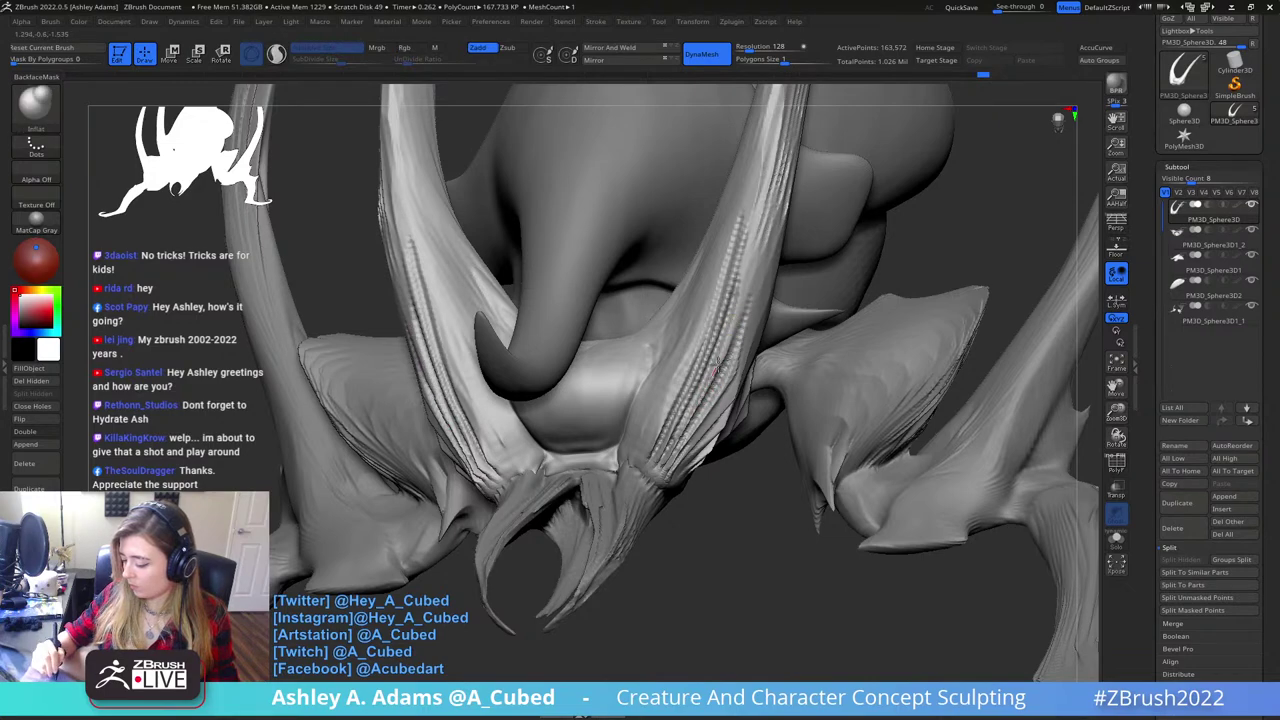
# - Try raising a row of large beads down the outer side of the lower head blade with the Inflat brush
pyautogui.moveTo(742, 358); pyautogui.dragTo(810, 268, button='right')
pyautogui.keyDown('ctrl'); pyautogui.moveTo(742, 303); pyautogui.dragTo(698, 444, button='right'); pyautogui.keyUp('ctrl')
pyautogui.rightClick(694, 445)
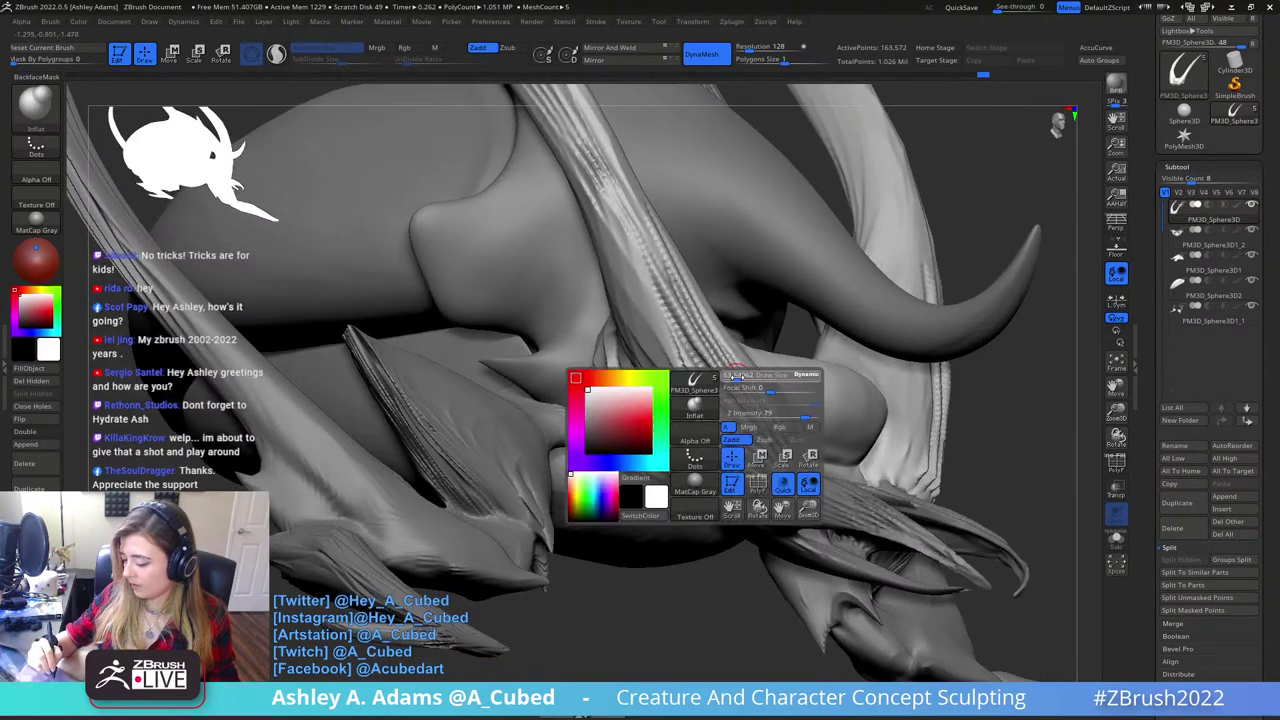
pyautogui.rightClick(624, 391)
pyautogui.moveTo(624, 391); pyautogui.dragTo(590, 300, button='right')
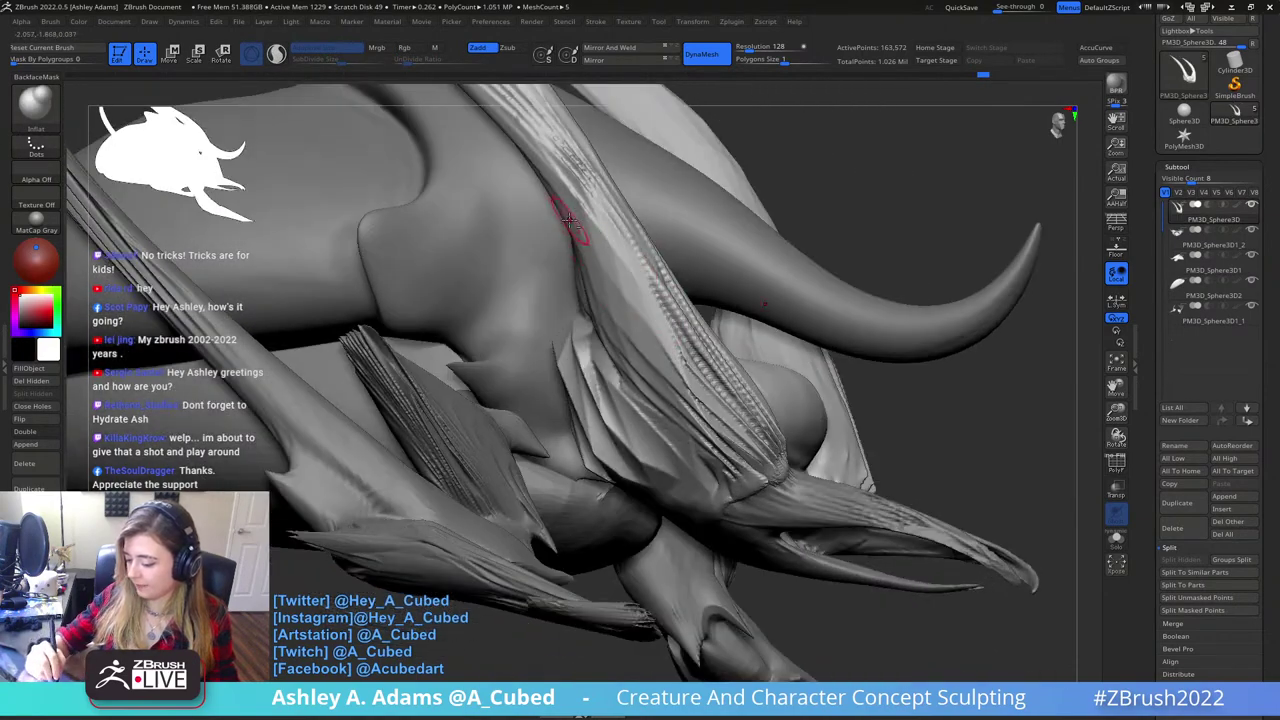
pyautogui.press('ctrl')
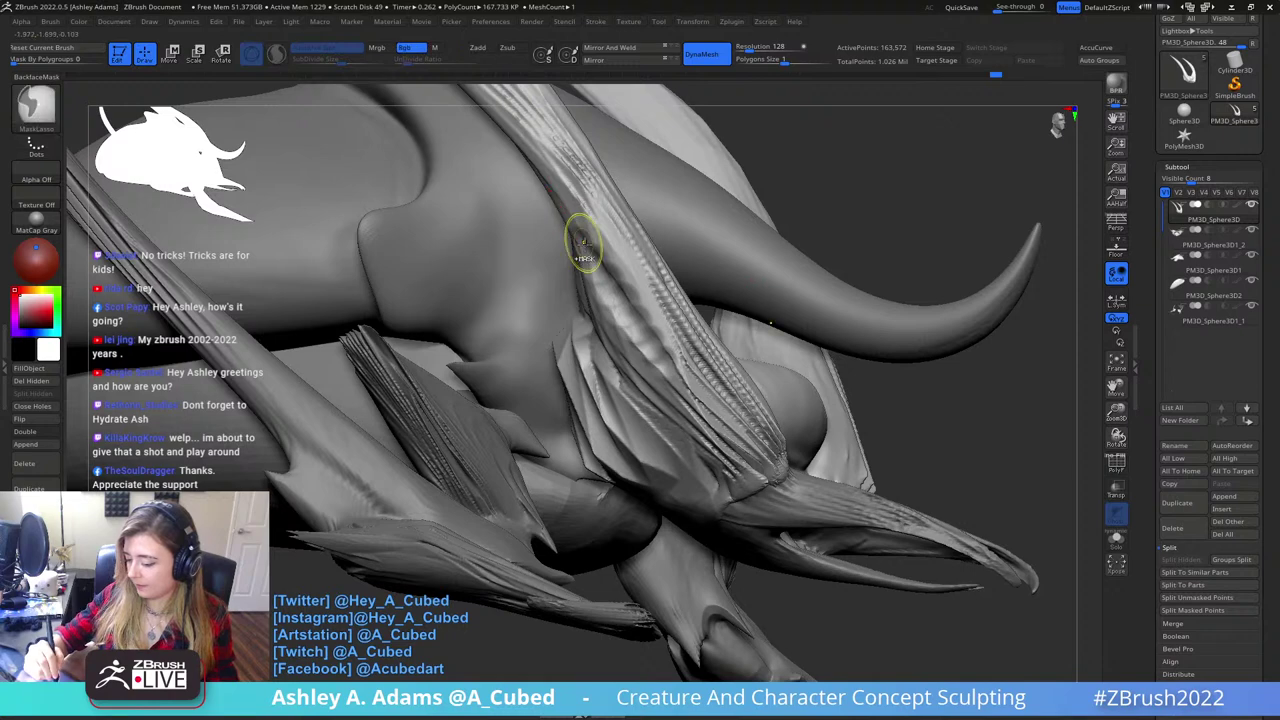
pyautogui.press('space')
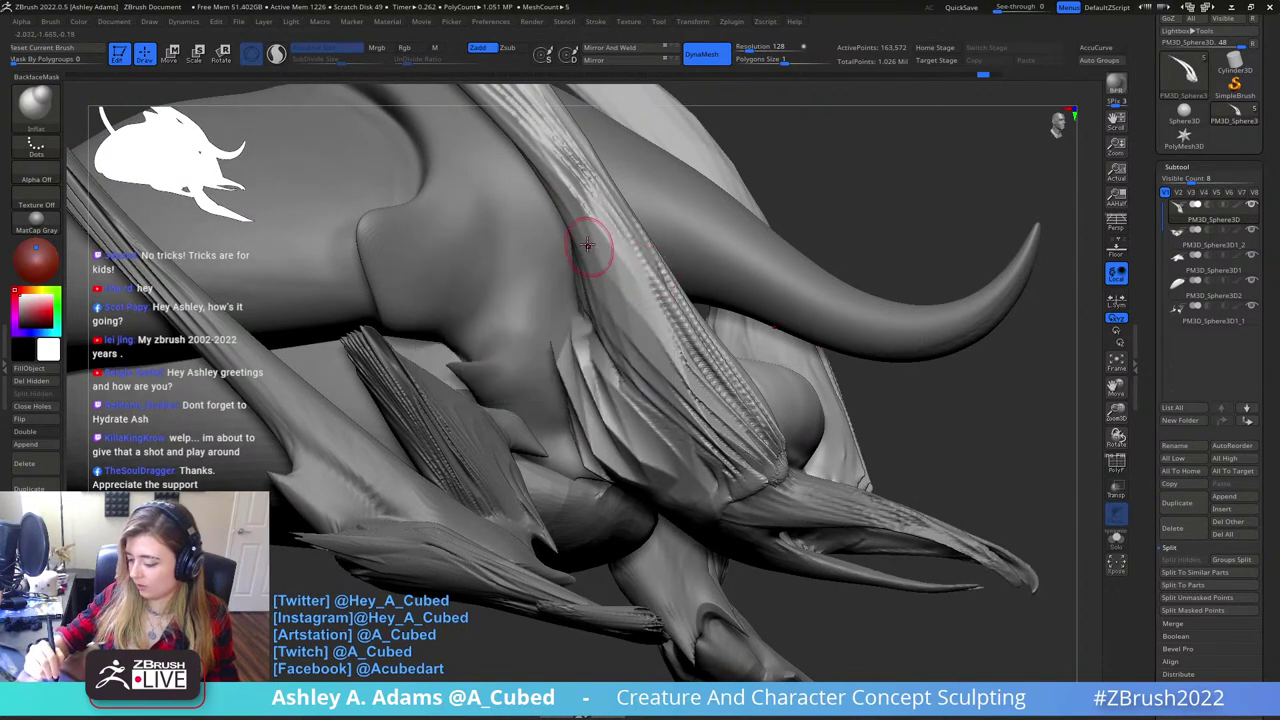
pyautogui.moveTo(585, 238); pyautogui.dragTo(645, 326)
pyautogui.hotkey('ctrl', 'z')
pyautogui.press('space')
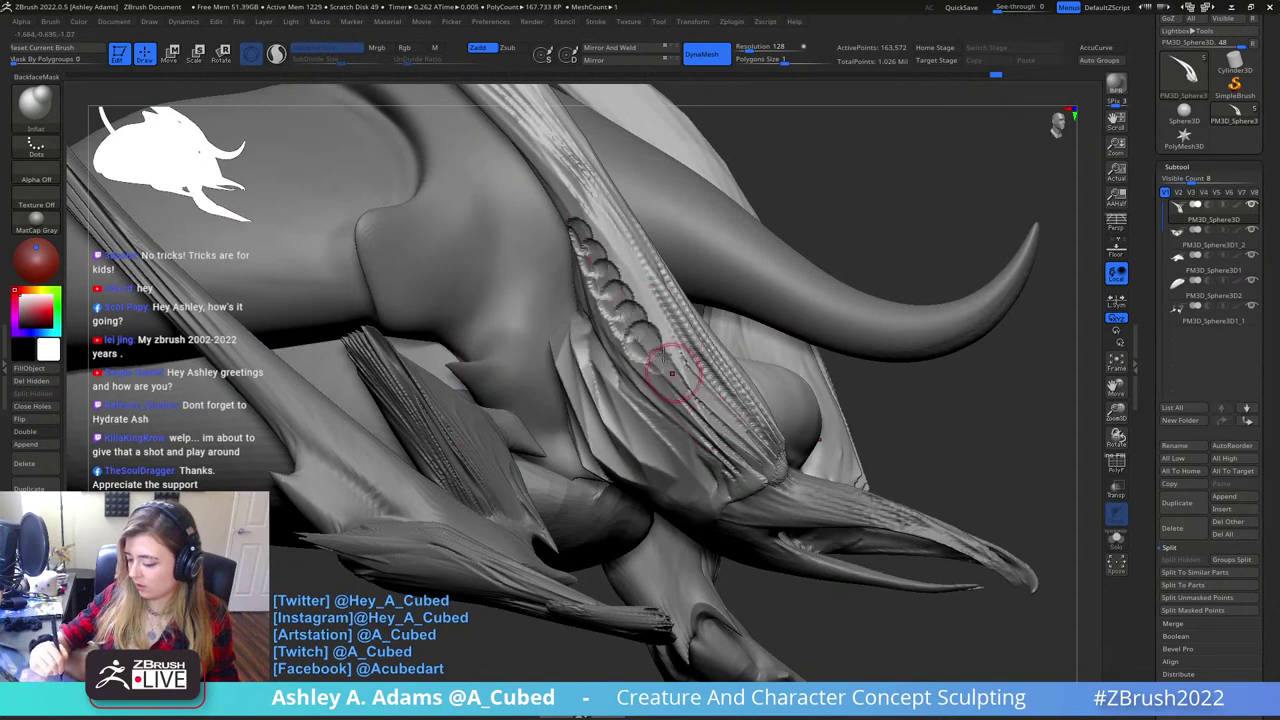
pyautogui.hotkey('ctrl', 'z')
# - Raise adjacent rows of smaller beads down the outer side of the head blades' lower half with Inflat
pyautogui.rightClick(642, 313)
pyautogui.moveTo(648, 318); pyautogui.dragTo(640, 316)
pyautogui.rightClick(628, 301)
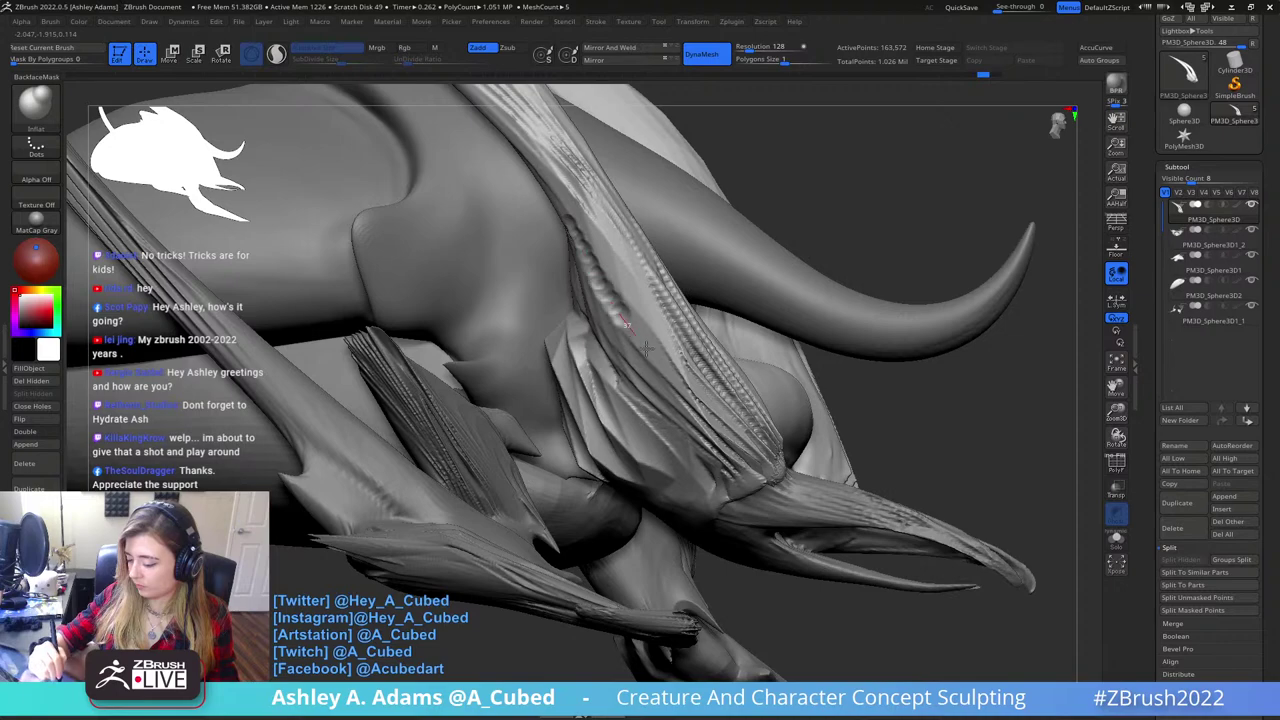
pyautogui.moveTo(585, 228); pyautogui.dragTo(700, 403)
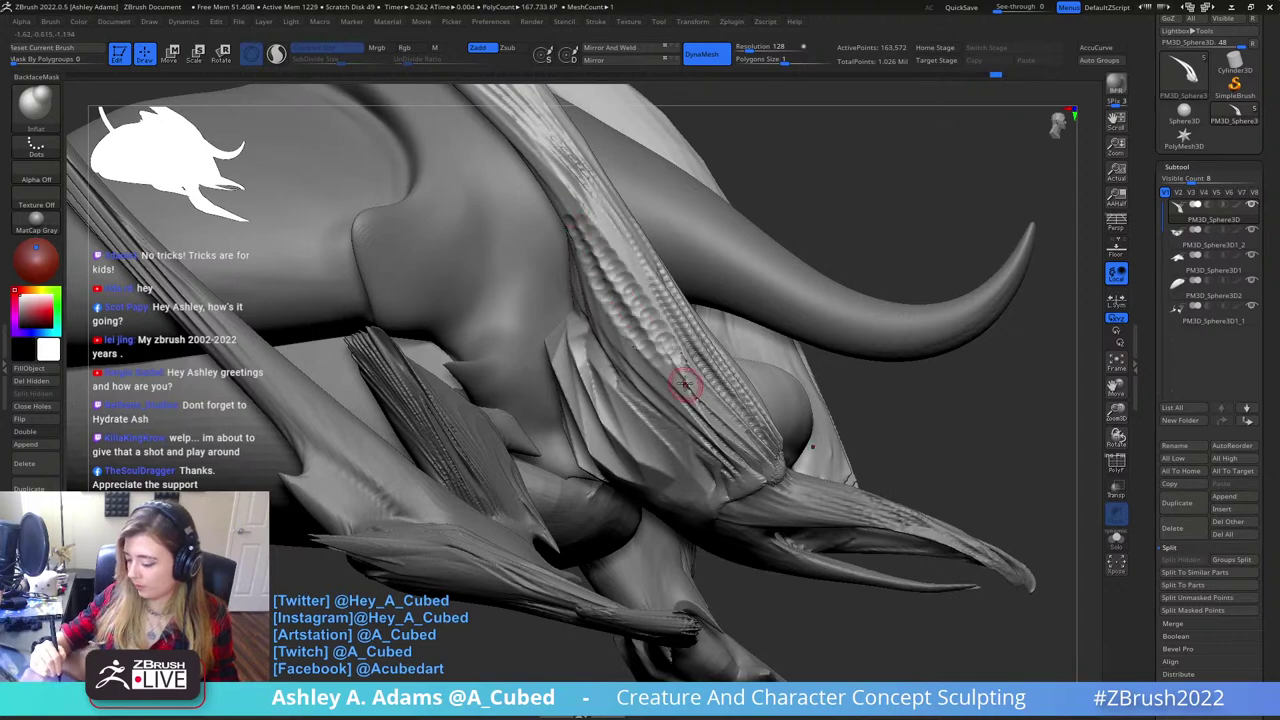
pyautogui.moveTo(574, 240)
pyautogui.keyDown('ctrl'); pyautogui.mouseDown(button='right')
pyautogui.moveTo(574, 180)
pyautogui.moveTo(560, 190)
pyautogui.moveTo(578, 243)
pyautogui.mouseUp(button='right'); pyautogui.keyUp('ctrl')
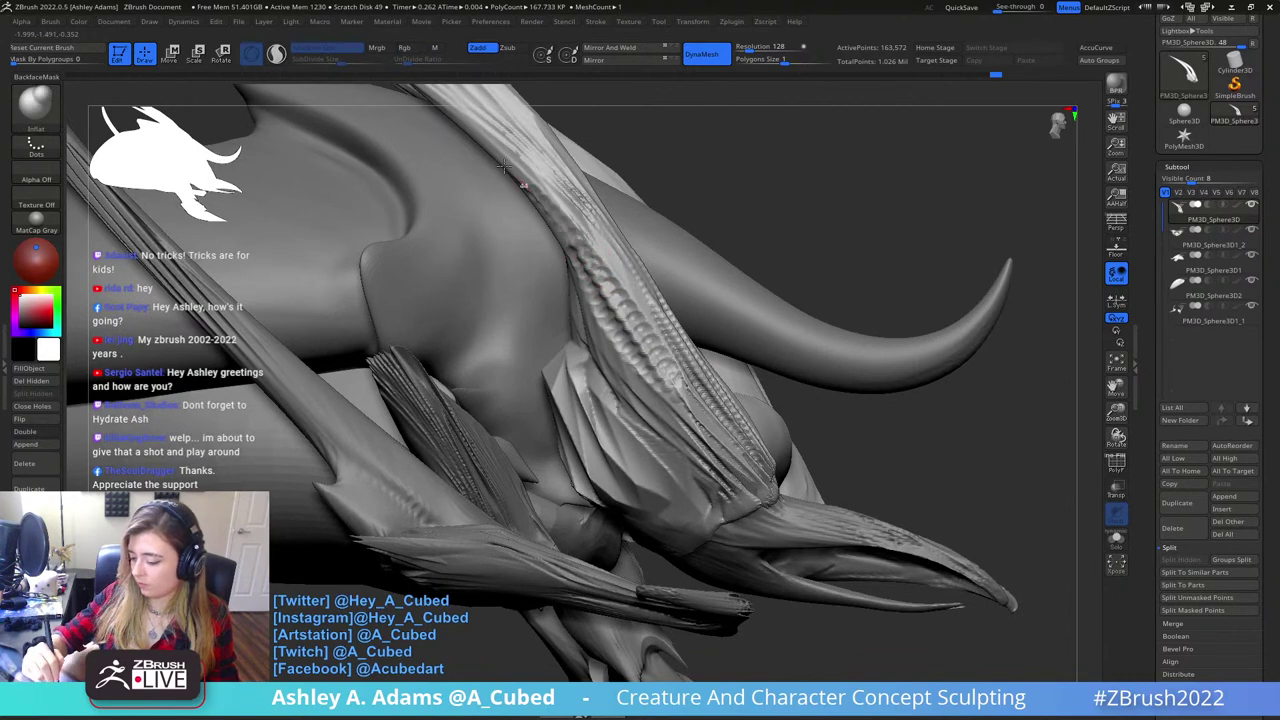
pyautogui.moveTo(520, 172); pyautogui.dragTo(598, 265)
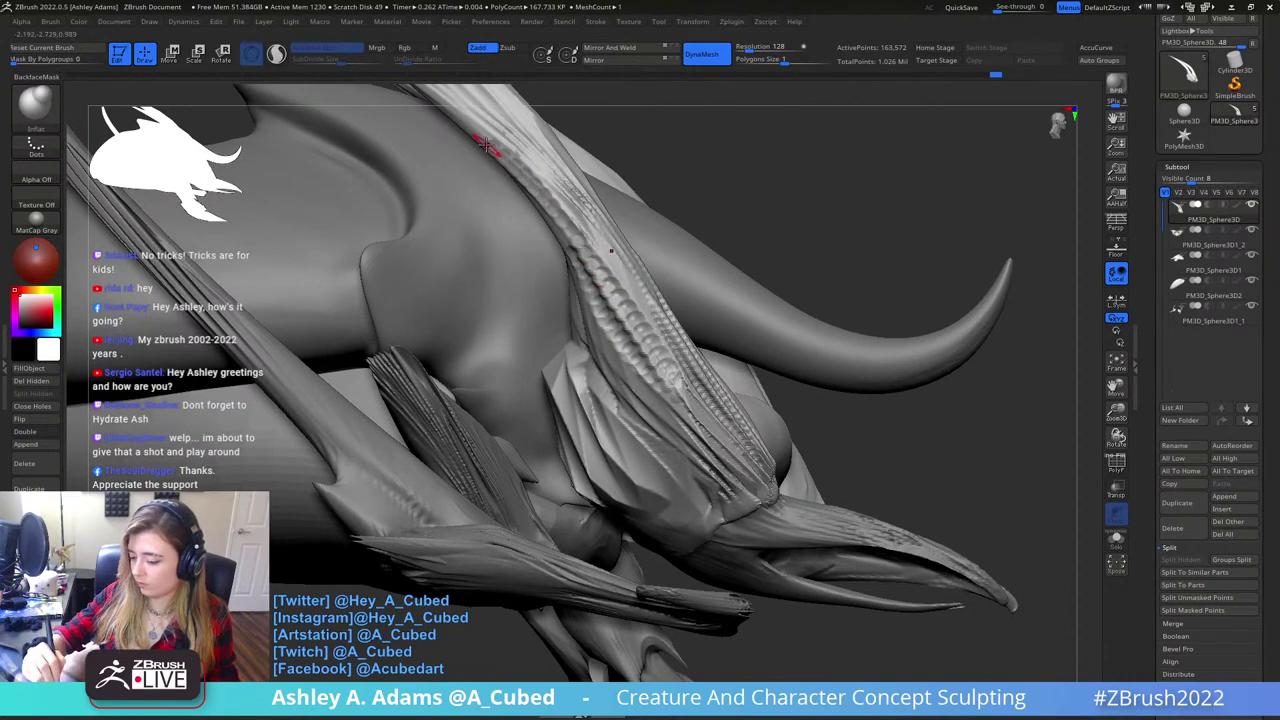
pyautogui.moveTo(485, 145); pyautogui.dragTo(540, 203)
pyautogui.moveTo(500, 142); pyautogui.dragTo(604, 264)
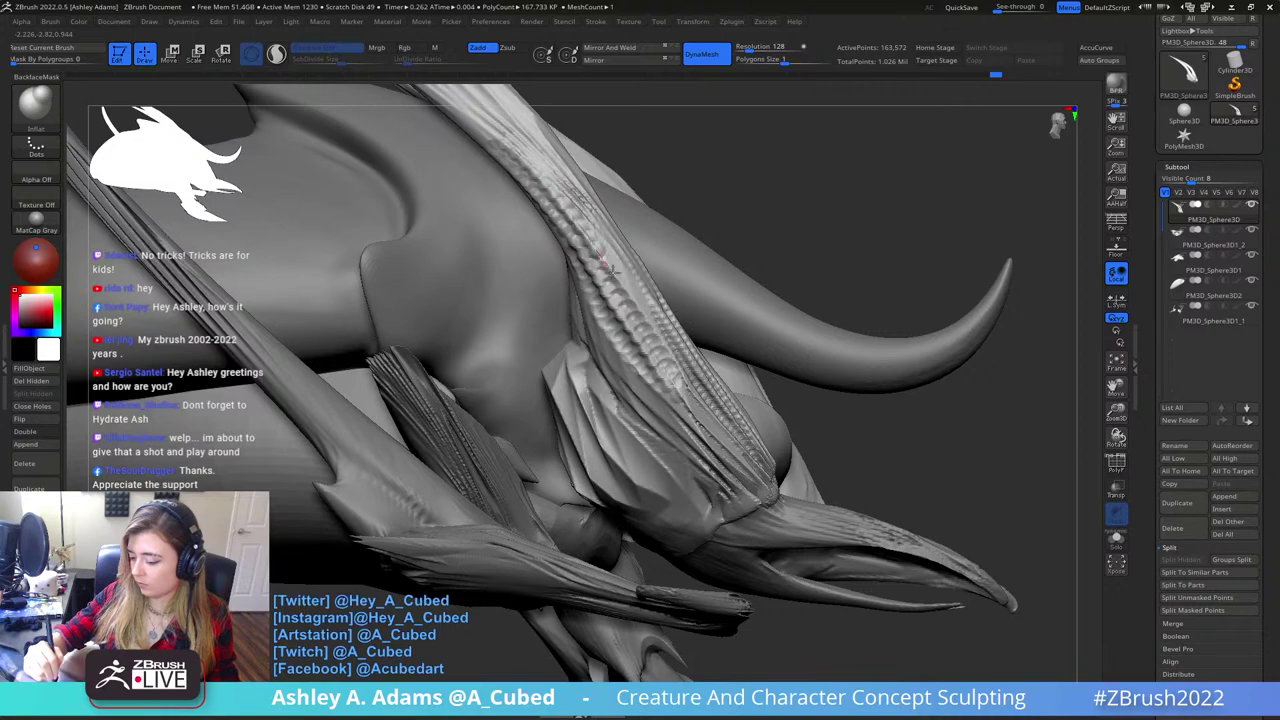
pyautogui.moveTo(663, 355); pyautogui.dragTo(683, 398)
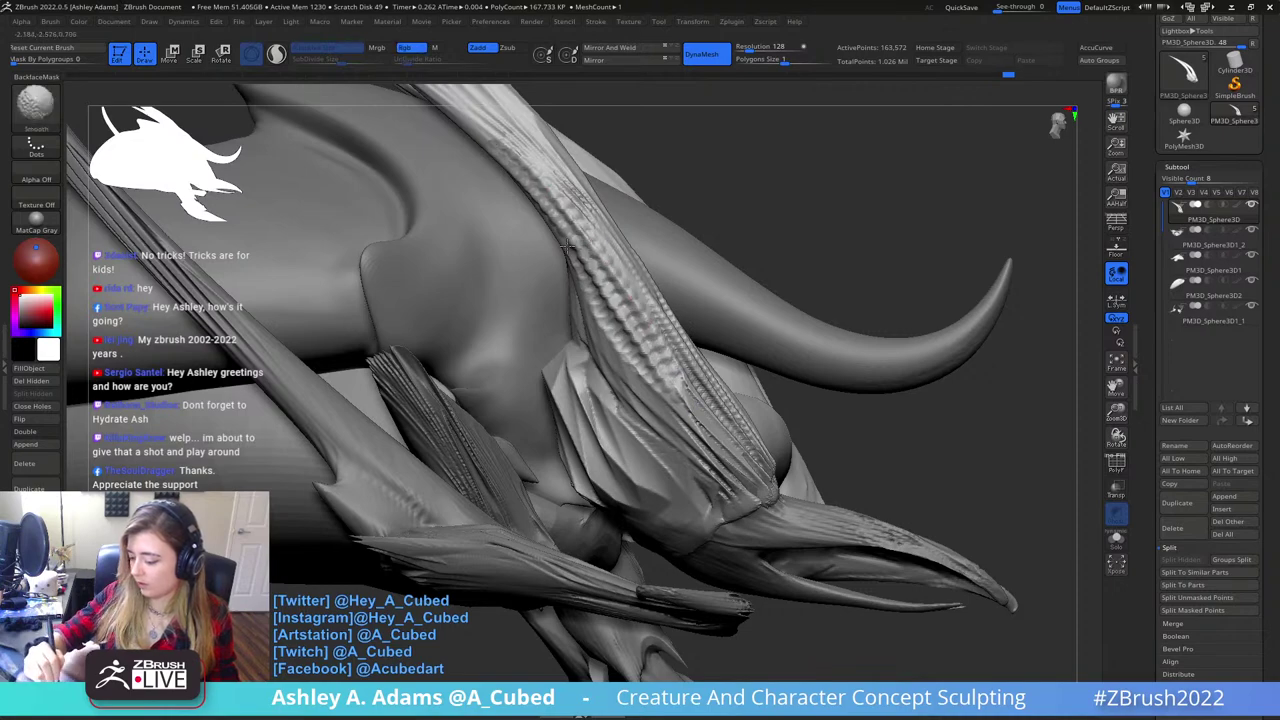
# - Run parallel beaded rows from near the tips of the head blades down to their midsection with Inflat
pyautogui.keyDown('ctrl'); pyautogui.moveTo(651, 319); pyautogui.dragTo(650, 255, button='right'); pyautogui.keyUp('ctrl')
pyautogui.moveTo(650, 255)
pyautogui.mouseDown(button='right')
pyautogui.moveTo(602, 302)
pyautogui.moveTo(655, 300)
pyautogui.moveTo(650, 240)
pyautogui.mouseUp(button='right')
pyautogui.moveTo(650, 240)
pyautogui.keyDown('ctrl'); pyautogui.mouseDown(button='right')
pyautogui.moveTo(655, 300)
pyautogui.moveTo(623, 198)
pyautogui.moveTo(618, 288)
pyautogui.mouseUp(button='right'); pyautogui.keyUp('ctrl')
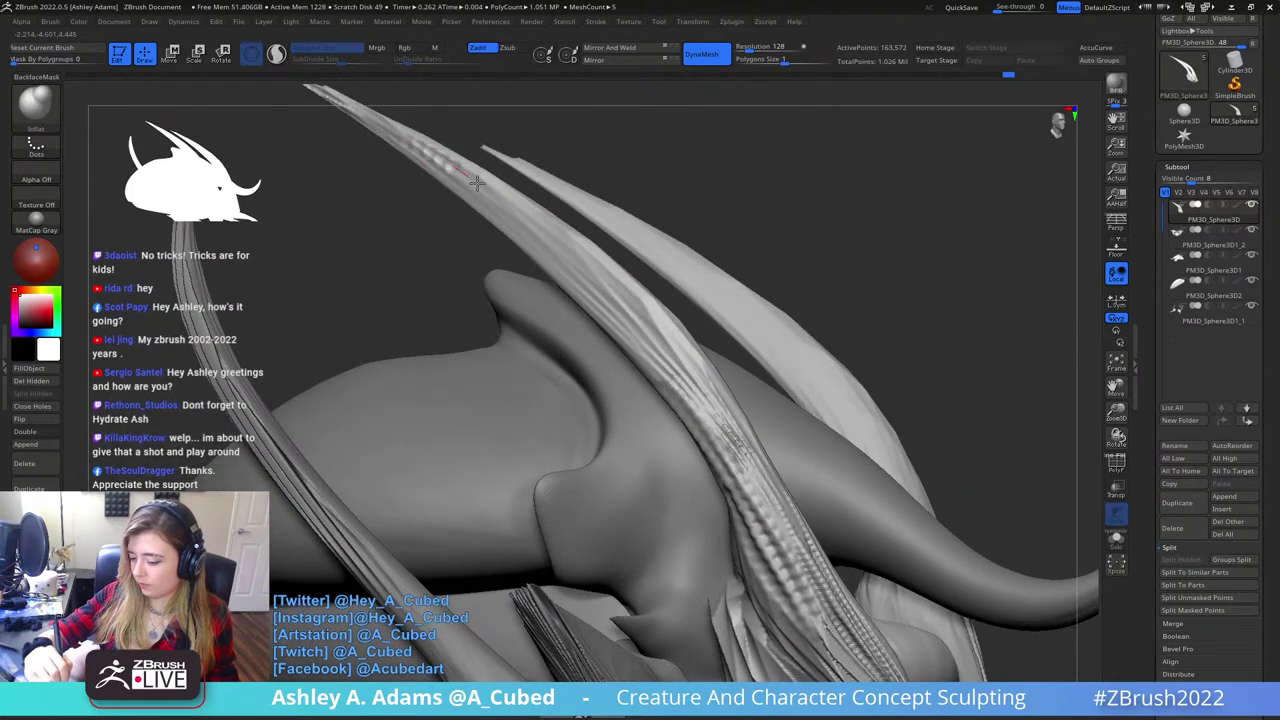
pyautogui.moveTo(477, 182)
pyautogui.mouseDown()
pyautogui.moveTo(579, 263)
pyautogui.moveTo(733, 447)
pyautogui.mouseUp()
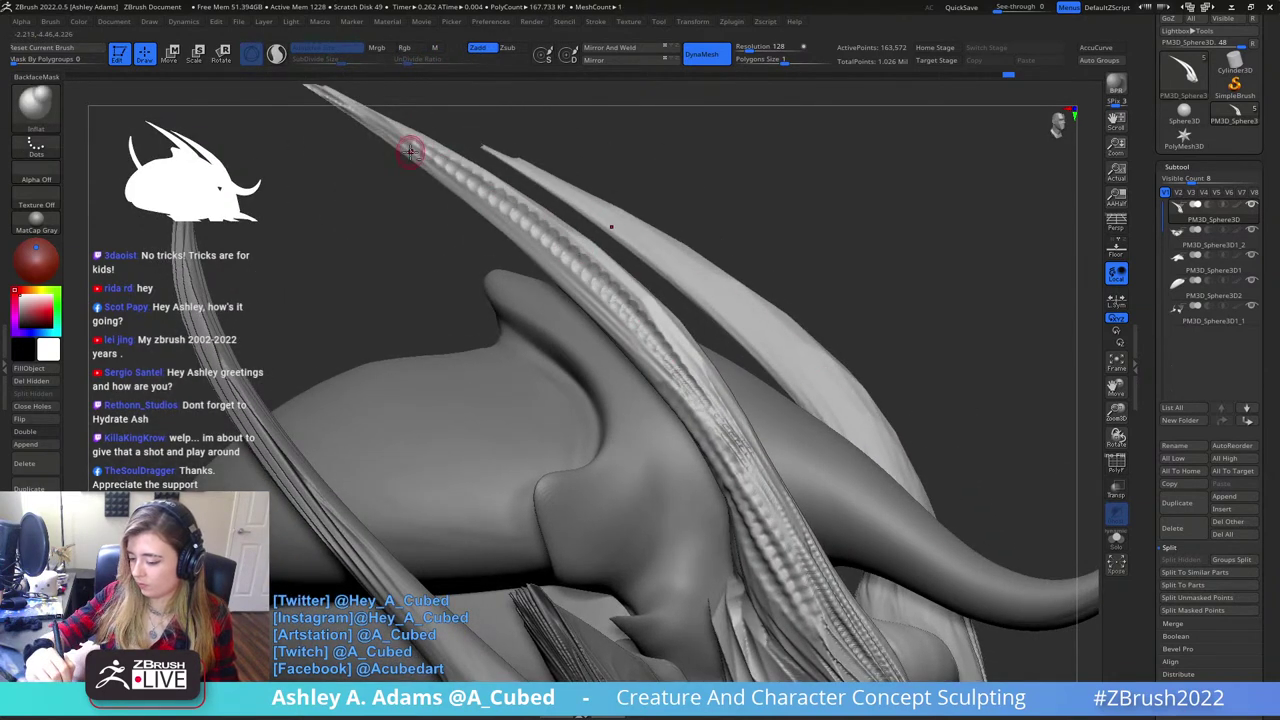
pyautogui.moveTo(464, 190)
pyautogui.mouseDown()
pyautogui.moveTo(615, 325)
pyautogui.moveTo(726, 454)
pyautogui.mouseUp()
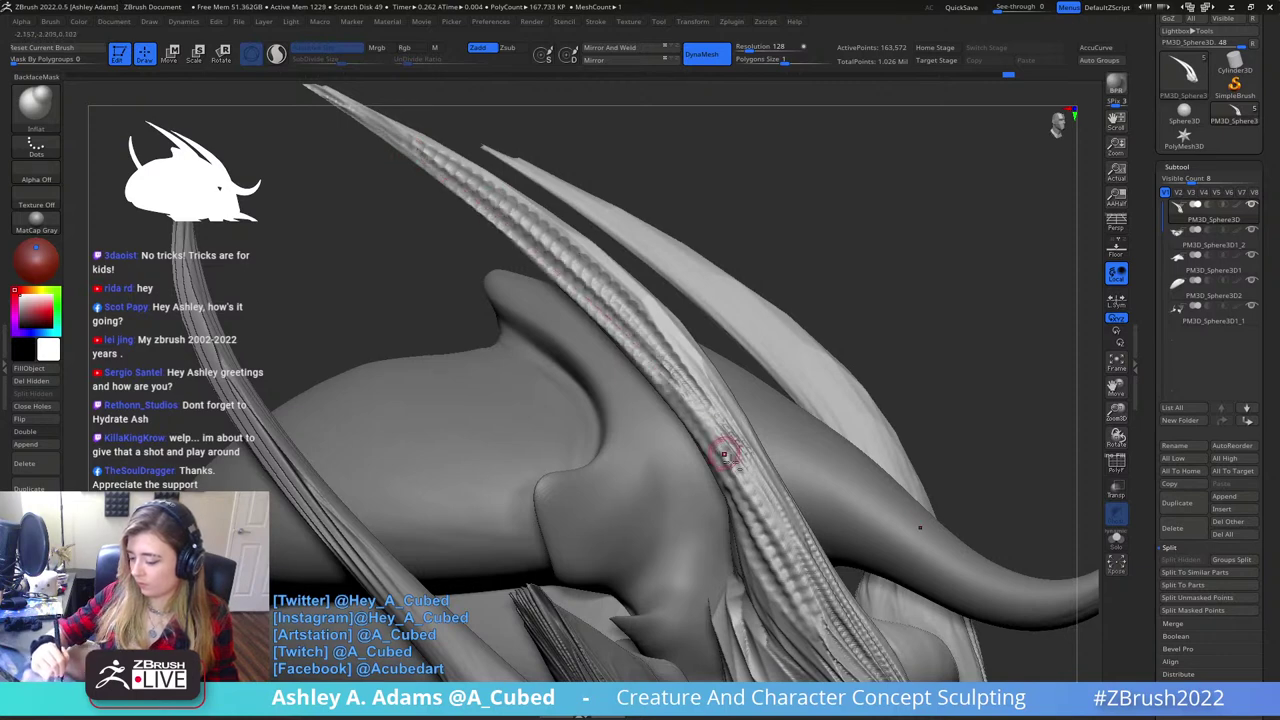
pyautogui.moveTo(441, 167)
pyautogui.mouseDown()
pyautogui.moveTo(583, 272)
pyautogui.moveTo(743, 468)
pyautogui.moveTo(601, 280)
pyautogui.mouseUp()
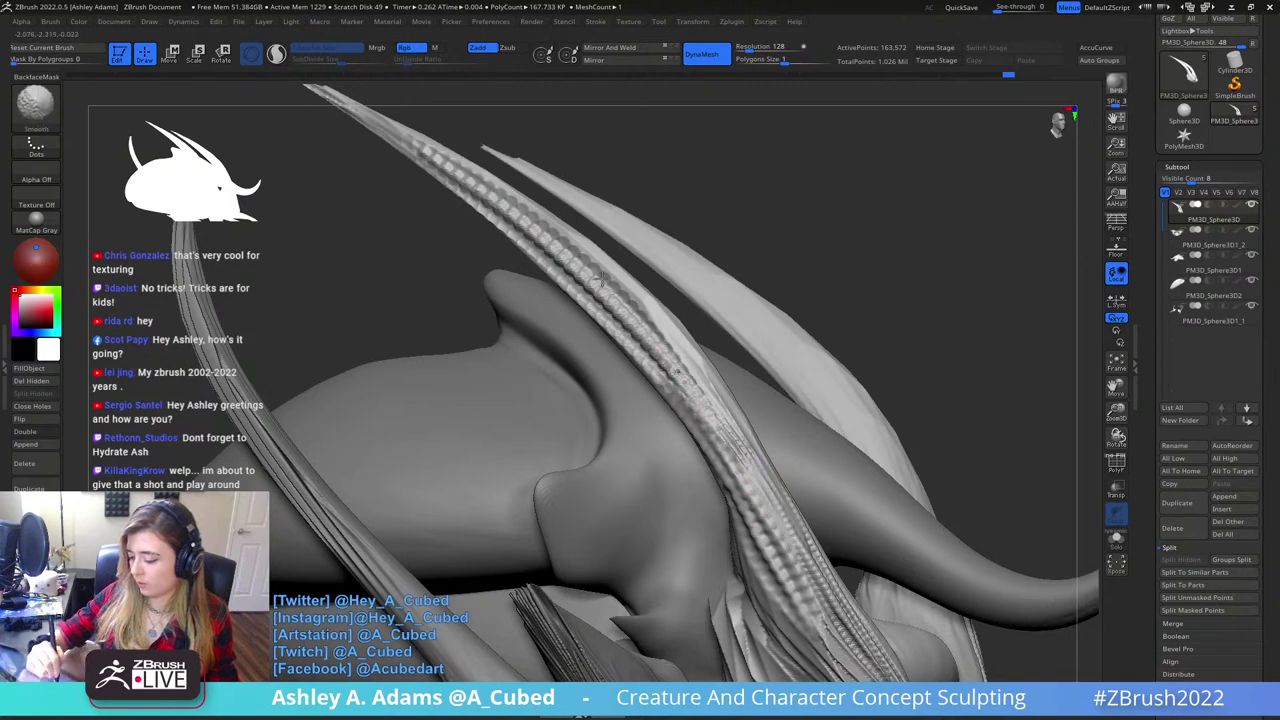
# - Soften the beaded rows along the middle of the head blades with the Smooth brush
pyautogui.keyDown('ctrl'); pyautogui.moveTo(575, 286); pyautogui.dragTo(580, 228, button='right'); pyautogui.keyUp('ctrl')
pyautogui.moveTo(580, 228)
pyautogui.mouseDown(button='right')
pyautogui.moveTo(651, 248)
pyautogui.moveTo(680, 305)
pyautogui.moveTo(654, 286)
pyautogui.moveTo(634, 214)
pyautogui.moveTo(657, 286)
pyautogui.mouseUp(button='right')
pyautogui.press('shift')
pyautogui.keyDown('shift'); pyautogui.moveTo(650, 285); pyautogui.dragTo(686, 366); pyautogui.keyUp('shift')
pyautogui.moveTo(686, 366)
pyautogui.mouseDown(button='right')
pyautogui.moveTo(640, 372)
pyautogui.moveTo(632, 390)
pyautogui.mouseUp(button='right')
pyautogui.keyDown('shift'); pyautogui.moveTo(654, 340); pyautogui.dragTo(716, 474); pyautogui.keyUp('shift')
# - Try an Inflat stroke down the front edge of the upper head blade with a resized brush
pyautogui.rightClick(548, 238)
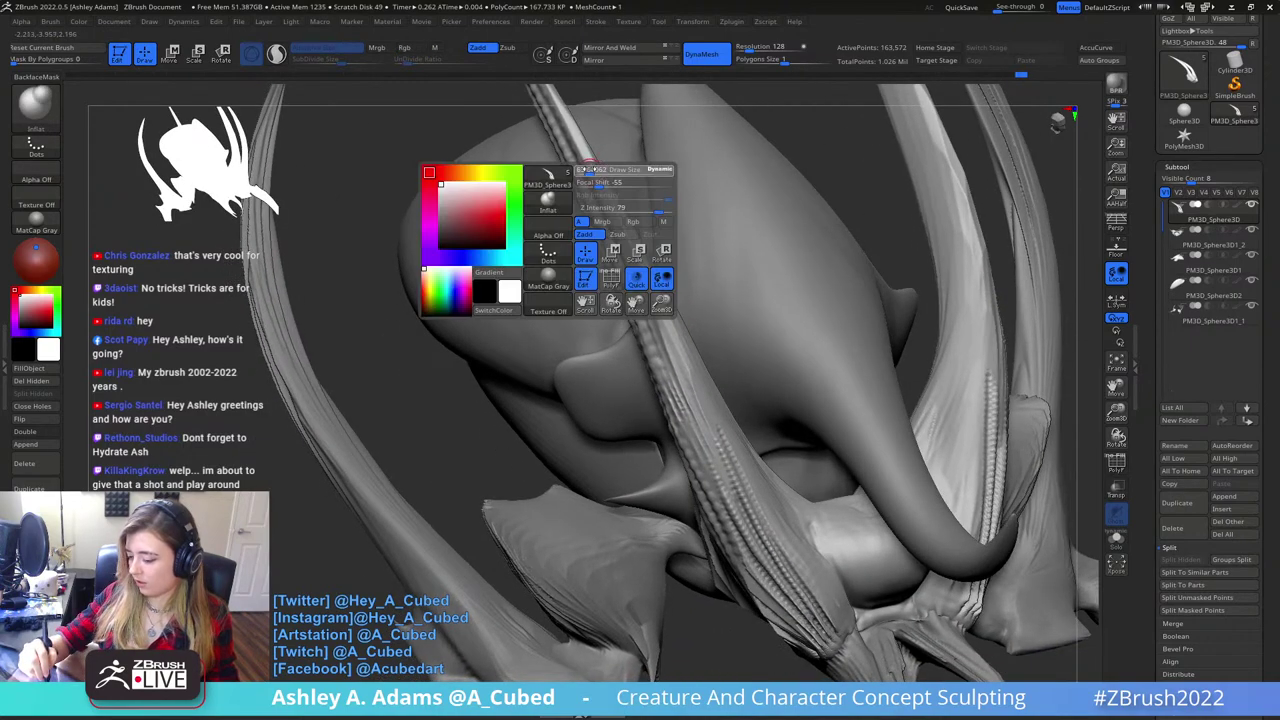
pyautogui.moveTo(548, 238); pyautogui.dragTo(602, 189, button='right')
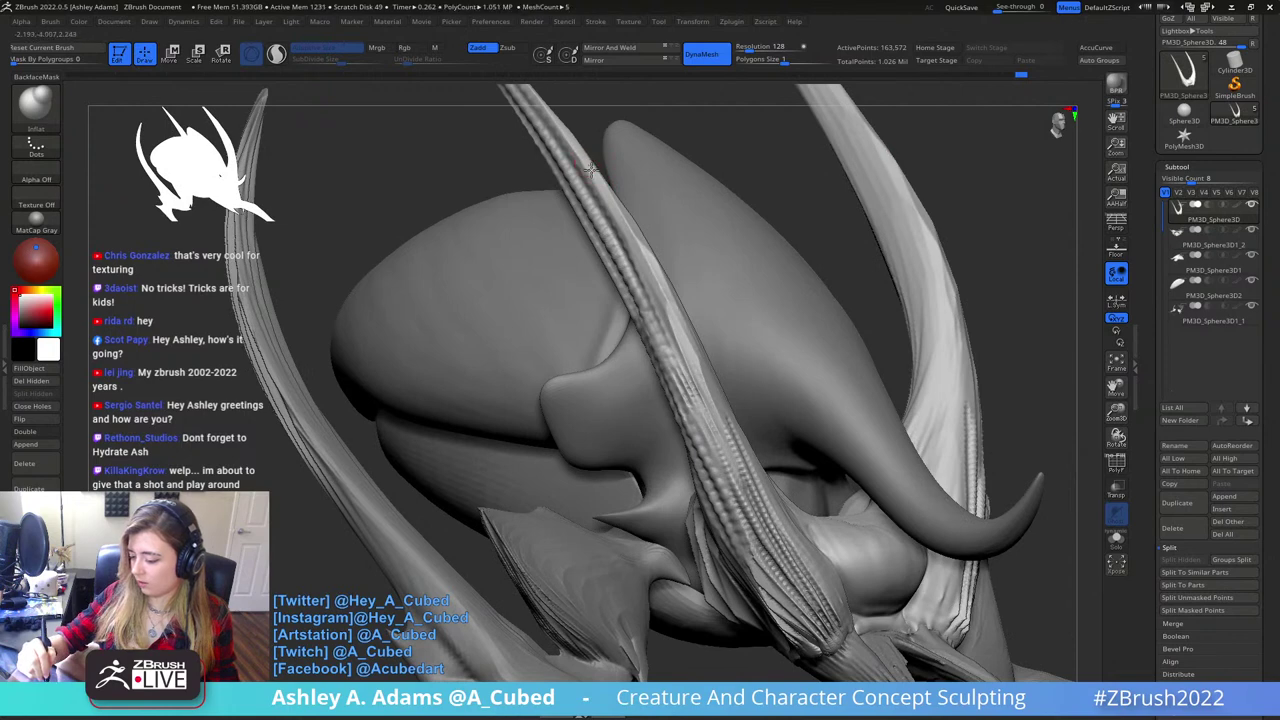
pyautogui.moveTo(642, 254); pyautogui.dragTo(657, 284)
pyautogui.hotkey('ctrl', 'z')
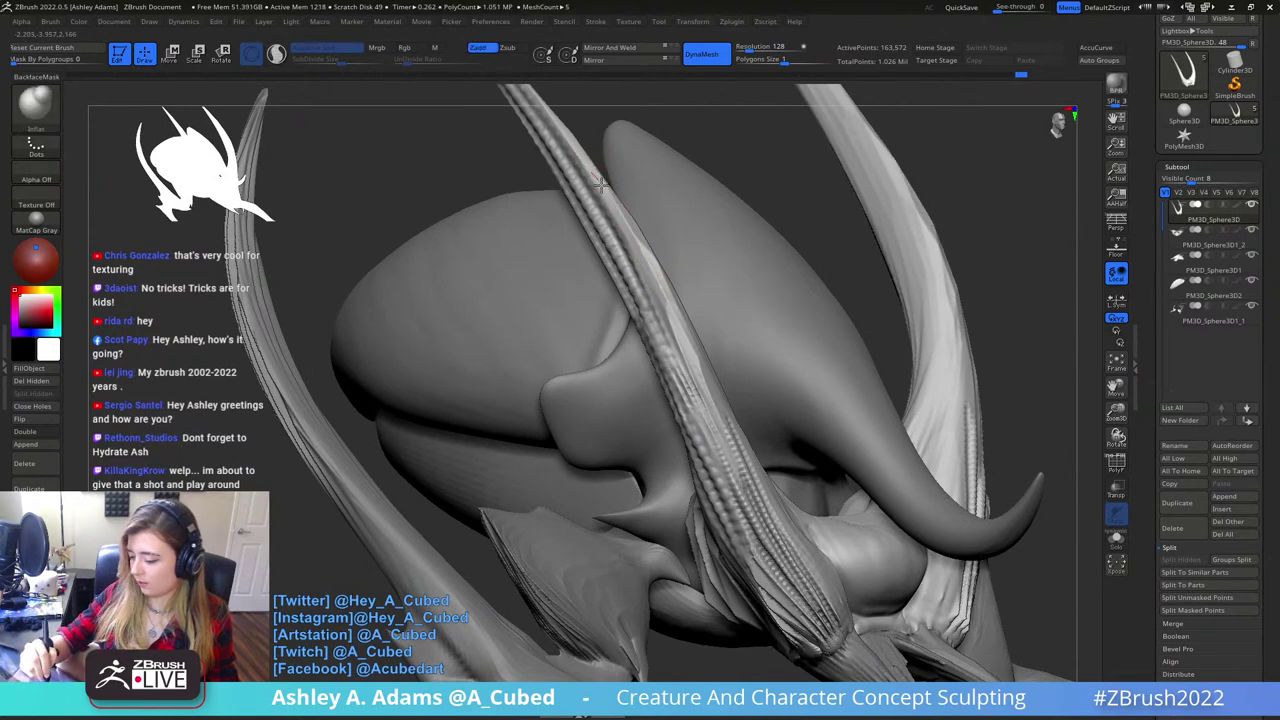
pyautogui.moveTo(672, 330); pyautogui.dragTo(706, 412)
pyautogui.hotkey('ctrl', 'z')
# - Try Inflat strokes with the square Alpha 28 down the front of the upper head blade
pyautogui.click(36, 168)
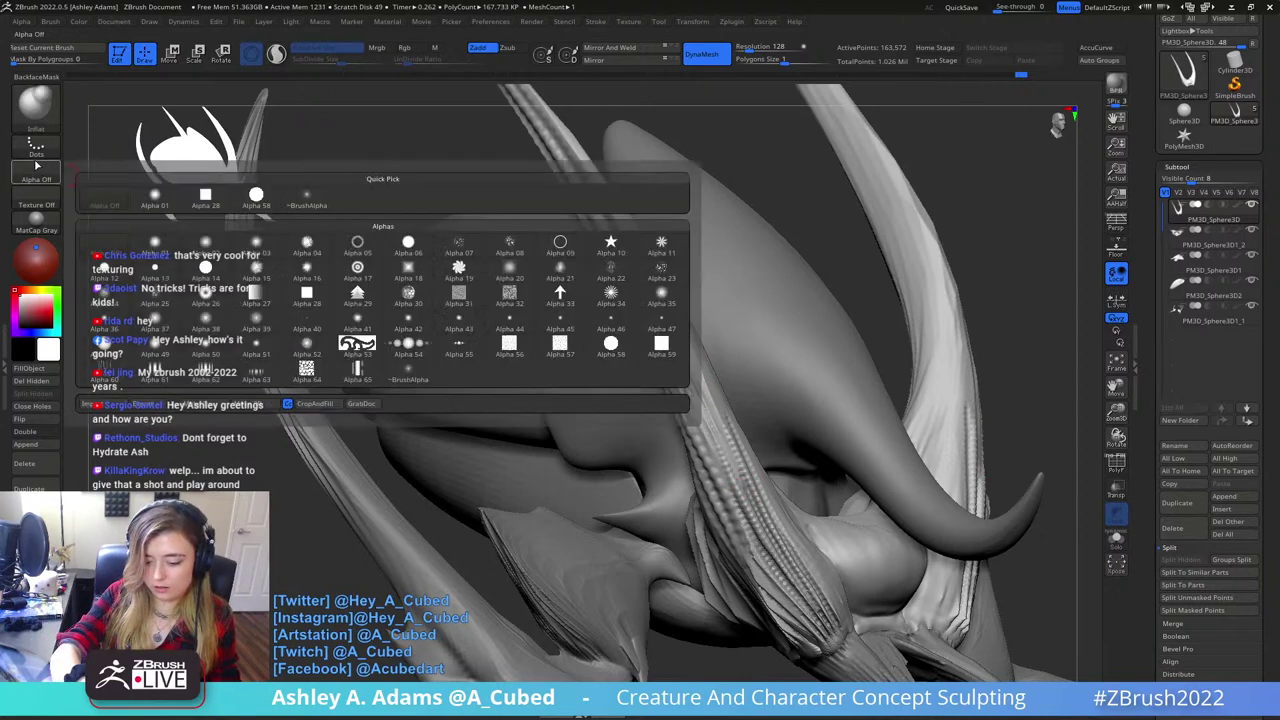
pyautogui.click(306, 292)
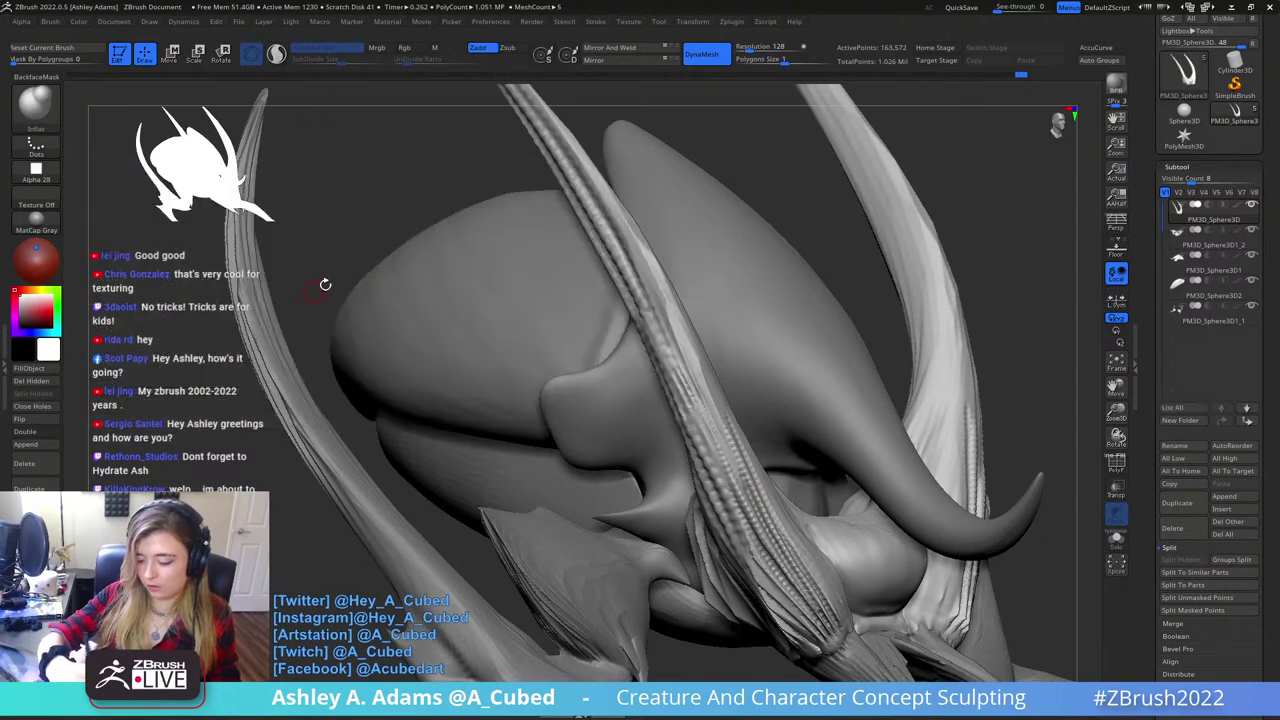
pyautogui.moveTo(629, 240); pyautogui.dragTo(702, 420)
pyautogui.hotkey('ctrl', 'z')
pyautogui.moveTo(600, 187)
pyautogui.mouseDown()
pyautogui.moveTo(715, 410)
pyautogui.moveTo(603, 193)
pyautogui.mouseUp()
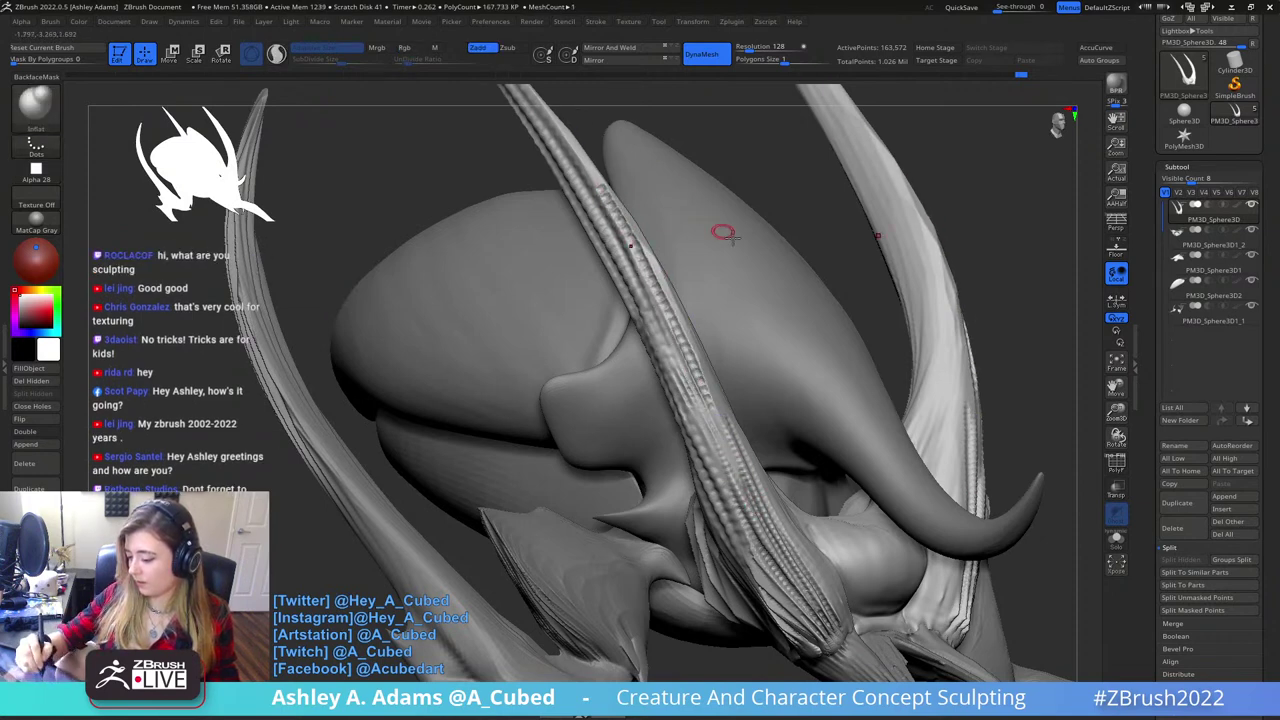
pyautogui.moveTo(723, 234)
pyautogui.mouseDown(button='right')
pyautogui.moveTo(729, 274)
pyautogui.moveTo(725, 252)
pyautogui.mouseUp(button='right')
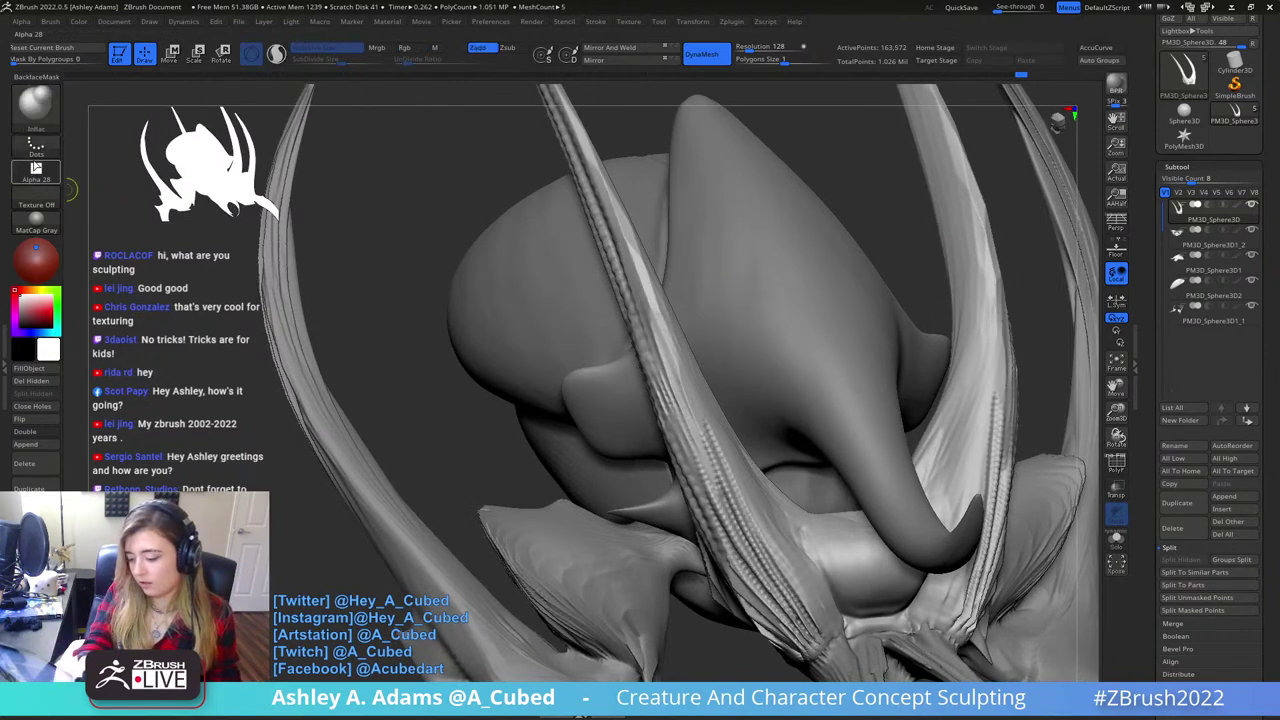
# - Try an Inflat stroke with Alpha 07 down the head blade, and set the brush back to Alpha Off
pyautogui.click(36, 170)
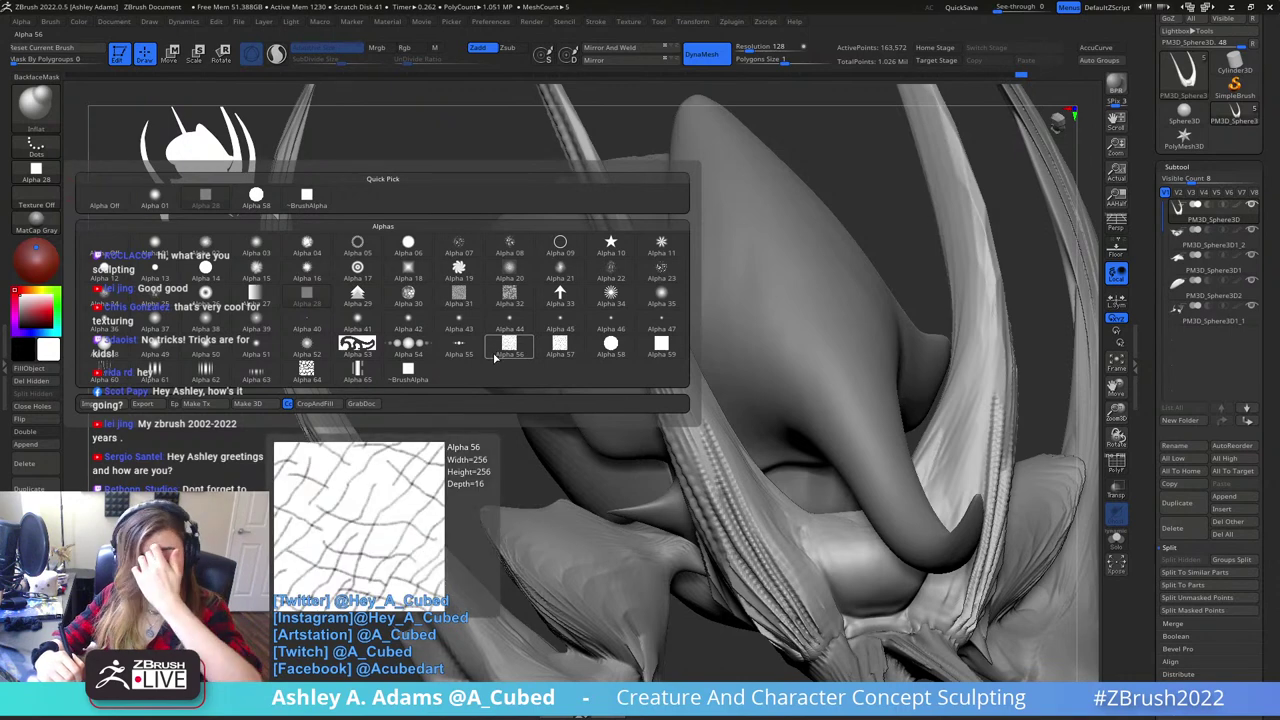
pyautogui.click(458, 245)
pyautogui.moveTo(597, 176)
pyautogui.mouseDown()
pyautogui.moveTo(643, 306)
pyautogui.moveTo(706, 418)
pyautogui.mouseUp()
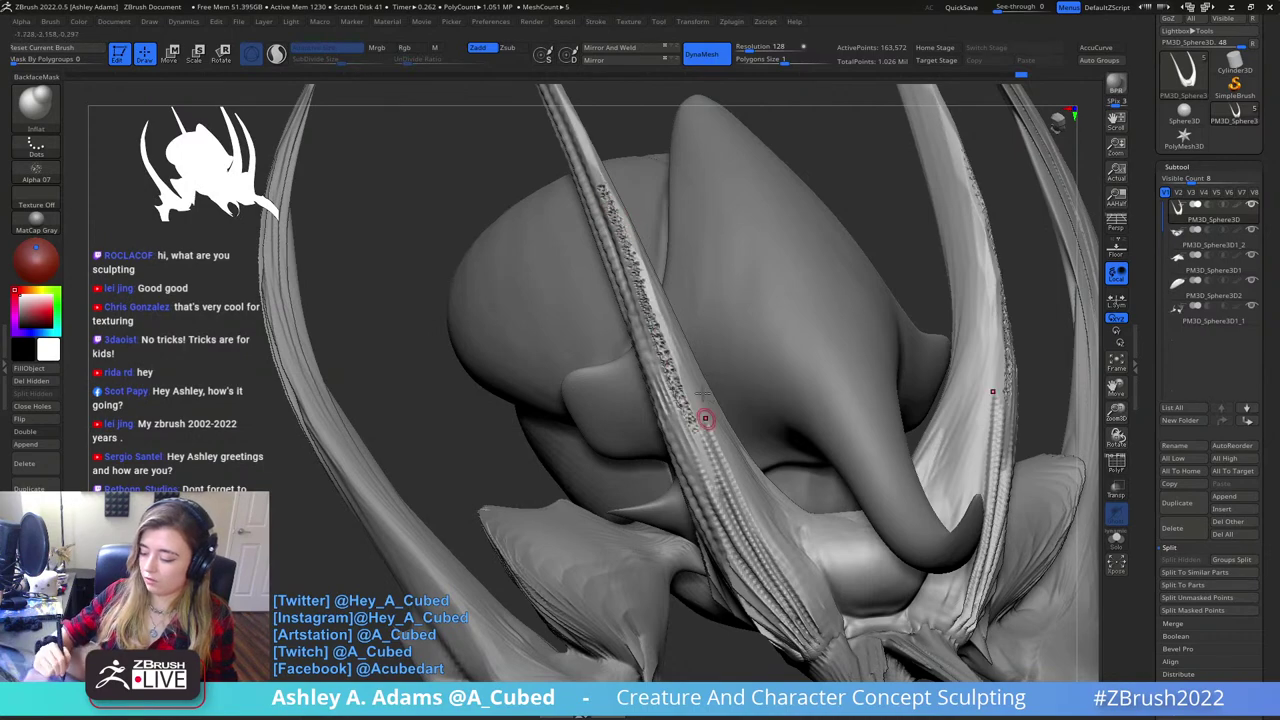
pyautogui.moveTo(706, 418)
pyautogui.mouseDown(button='right')
pyautogui.moveTo(683, 337)
pyautogui.moveTo(696, 366)
pyautogui.mouseUp(button='right')
pyautogui.keyDown('ctrl'); pyautogui.moveTo(630, 240); pyautogui.dragTo(608, 251, button='right'); pyautogui.keyUp('ctrl')
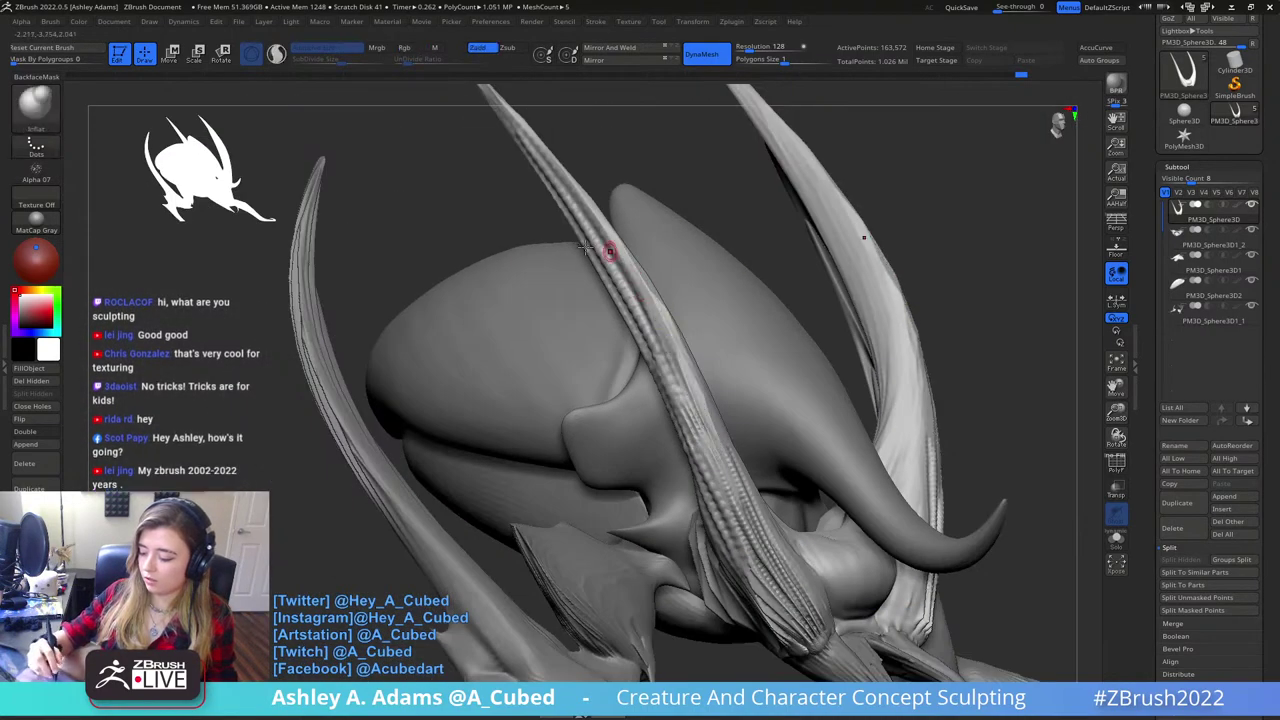
pyautogui.click(36, 168)
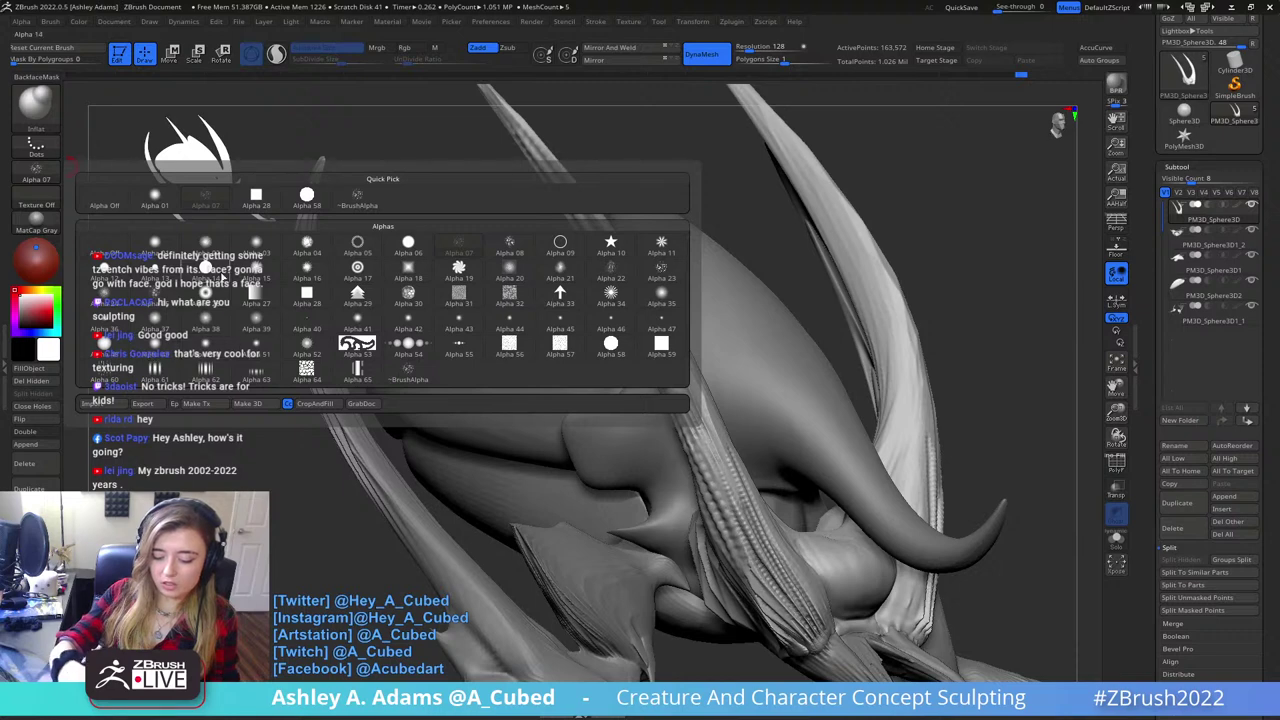
pyautogui.click(104, 244)
# - Raise a row of large beads up the inner front face of both head blades with Inflat and soften it with Smooth
pyautogui.moveTo(497, 217); pyautogui.dragTo(658, 248)
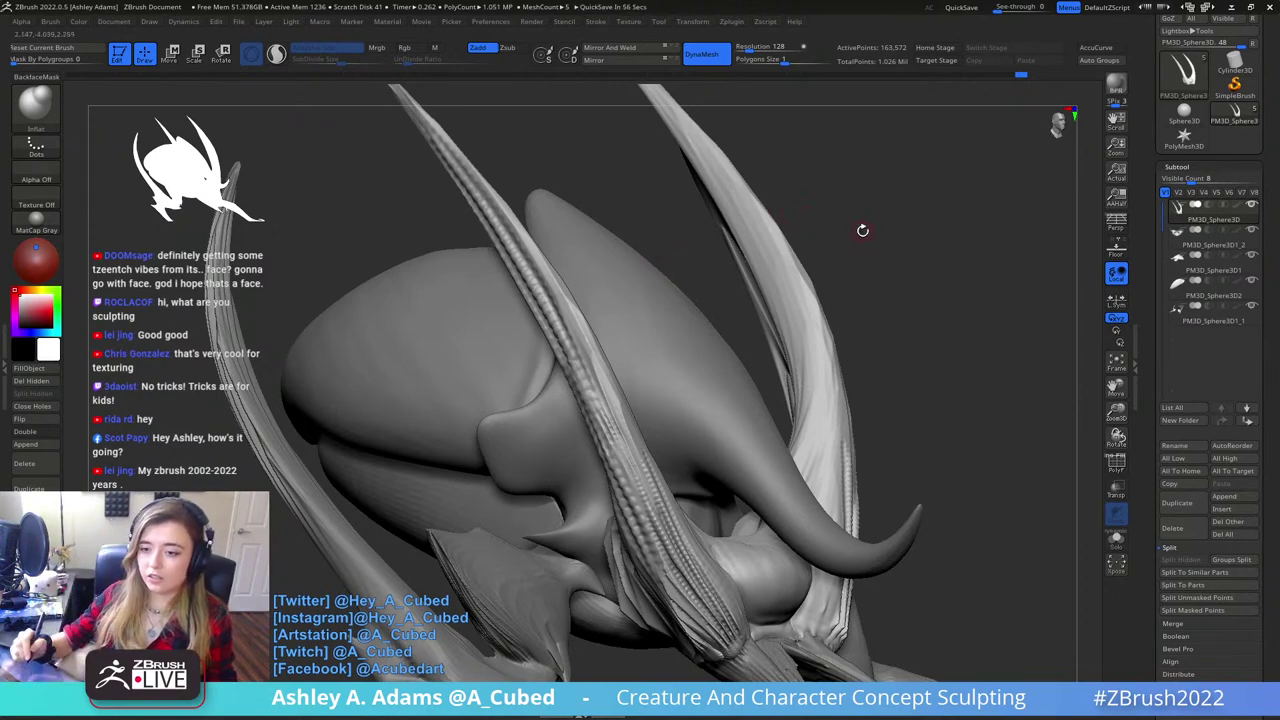
pyautogui.moveTo(862, 230)
pyautogui.mouseDown()
pyautogui.moveTo(834, 423)
pyautogui.moveTo(757, 434)
pyautogui.moveTo(758, 413)
pyautogui.moveTo(718, 510)
pyautogui.moveTo(792, 328)
pyautogui.moveTo(813, 80)
pyautogui.mouseUp()
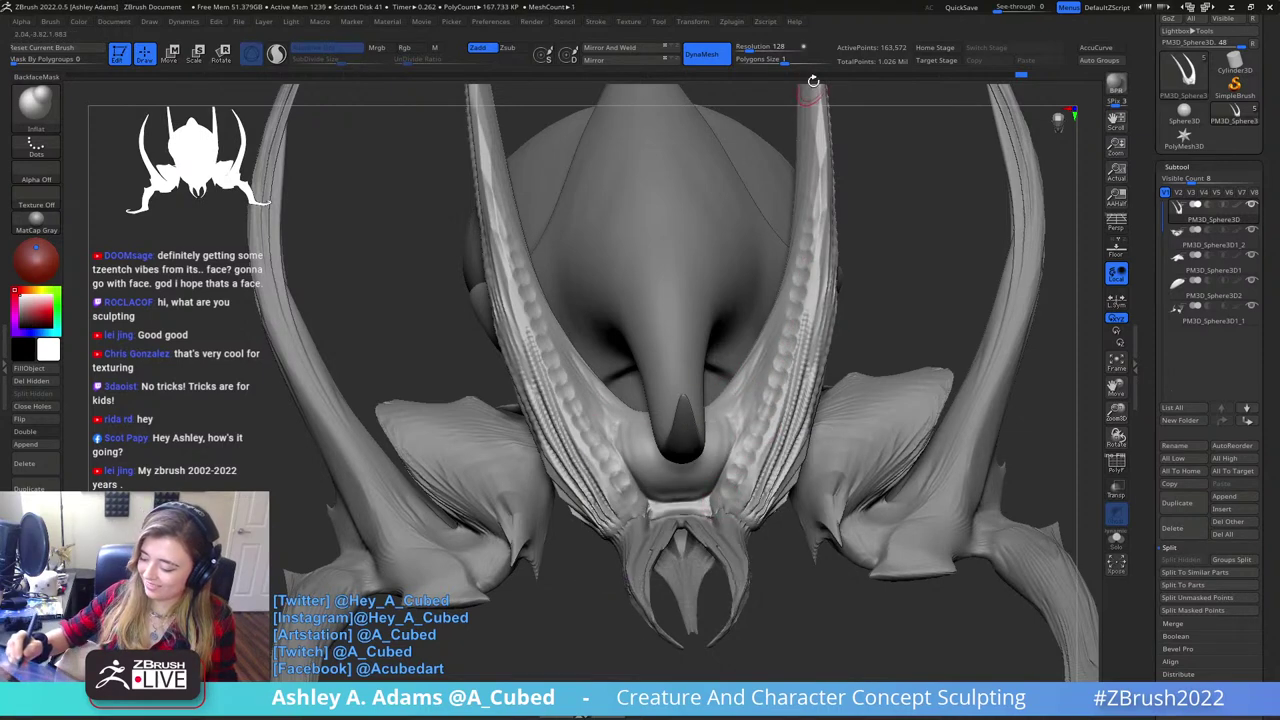
pyautogui.press('shift')
pyautogui.moveTo(734, 512)
pyautogui.mouseDown()
pyautogui.moveTo(793, 360)
pyautogui.moveTo(814, 125)
pyautogui.mouseUp()
pyautogui.press('shift')
pyautogui.keyDown('shift'); pyautogui.moveTo(795, 309); pyautogui.dragTo(747, 485); pyautogui.keyUp('shift')
pyautogui.moveTo(849, 311)
pyautogui.mouseDown()
pyautogui.moveTo(823, 294)
pyautogui.moveTo(846, 363)
pyautogui.moveTo(865, 315)
pyautogui.mouseUp()
# - Try continuing the large beads along the inner edge of the upper head blades with Inflat
pyautogui.moveTo(803, 300); pyautogui.dragTo(797, 331, button='right')
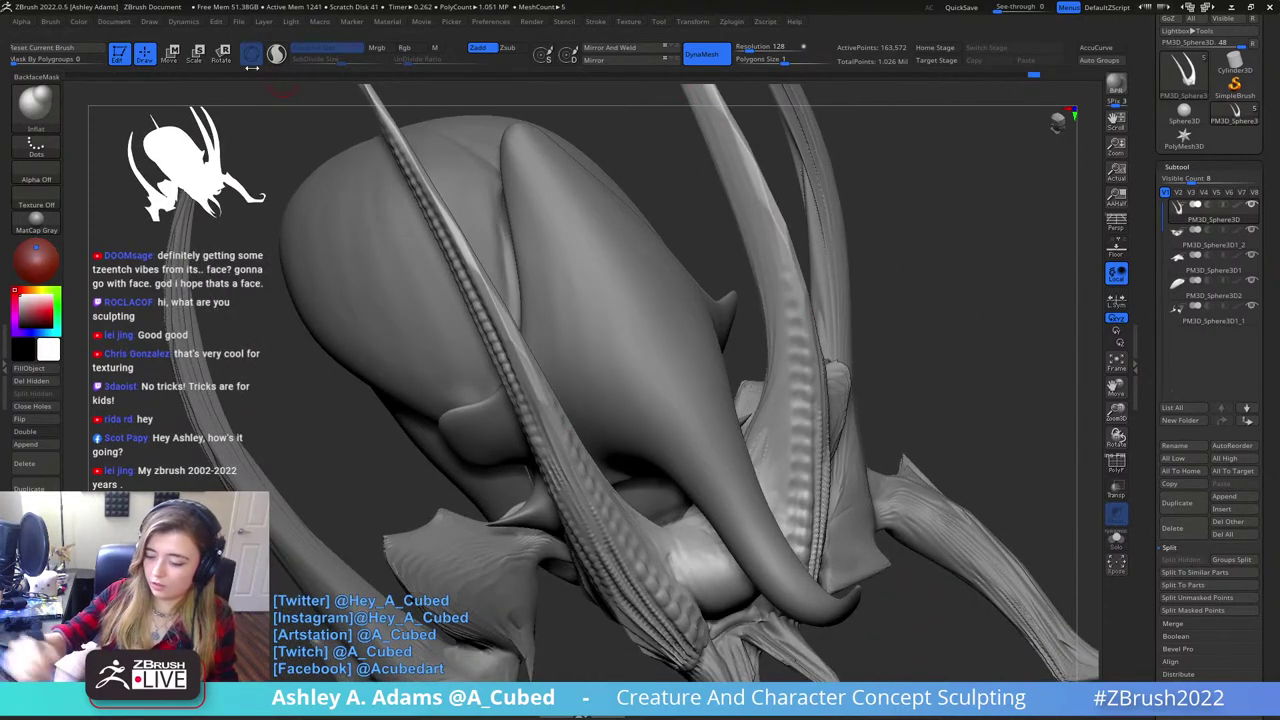
pyautogui.click(46, 22)
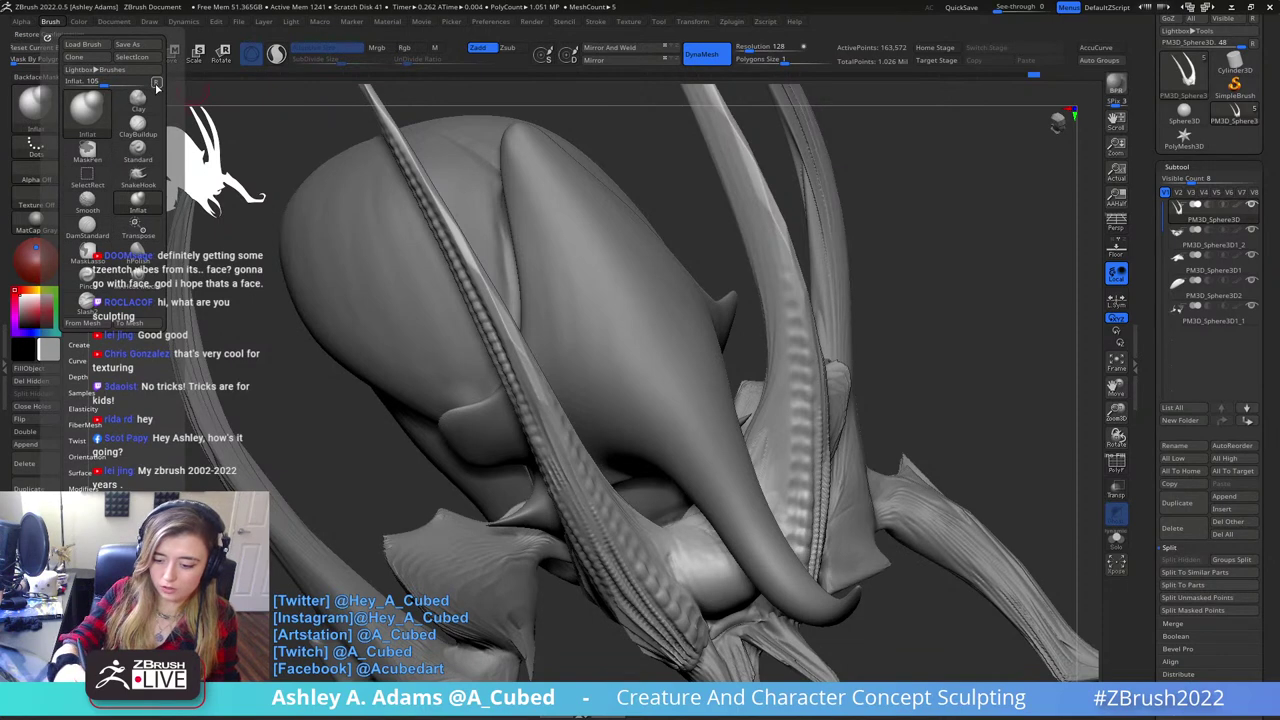
pyautogui.moveTo(766, 188); pyautogui.dragTo(752, 215, button='right')
pyautogui.moveTo(741, 183); pyautogui.dragTo(780, 356)
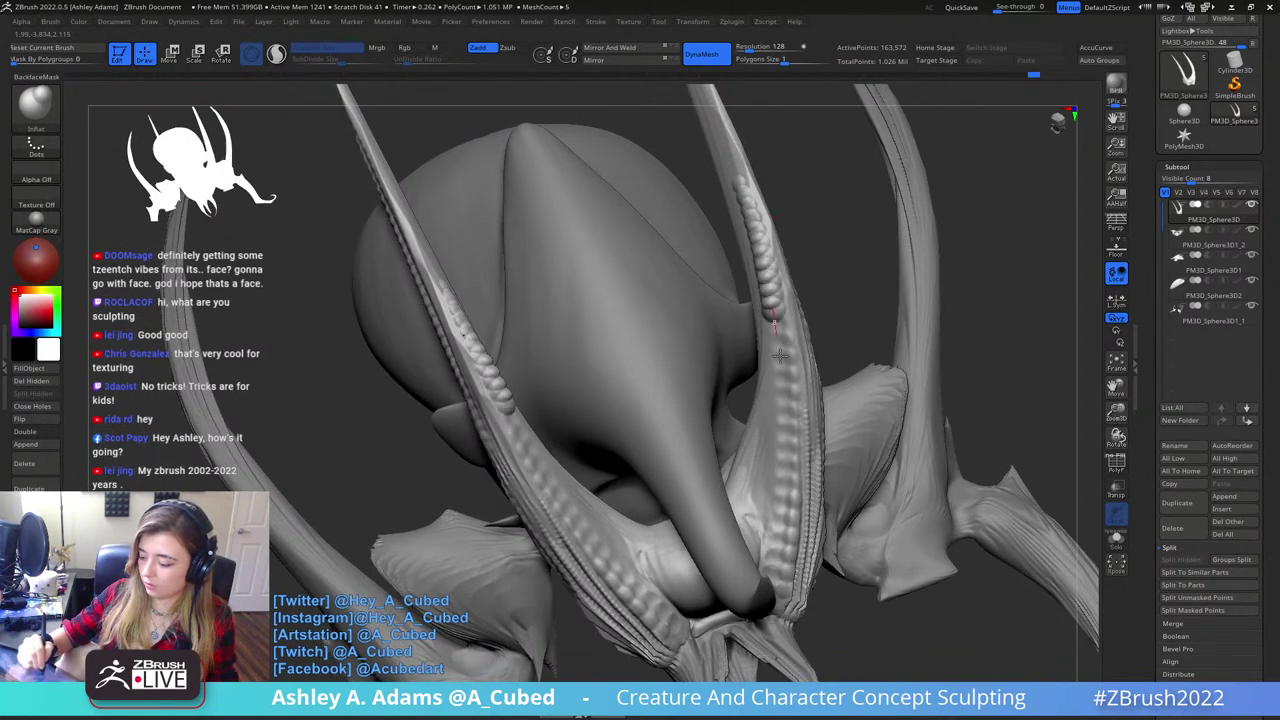
pyautogui.moveTo(779, 355); pyautogui.dragTo(766, 266, button='right')
pyautogui.click(595, 21)
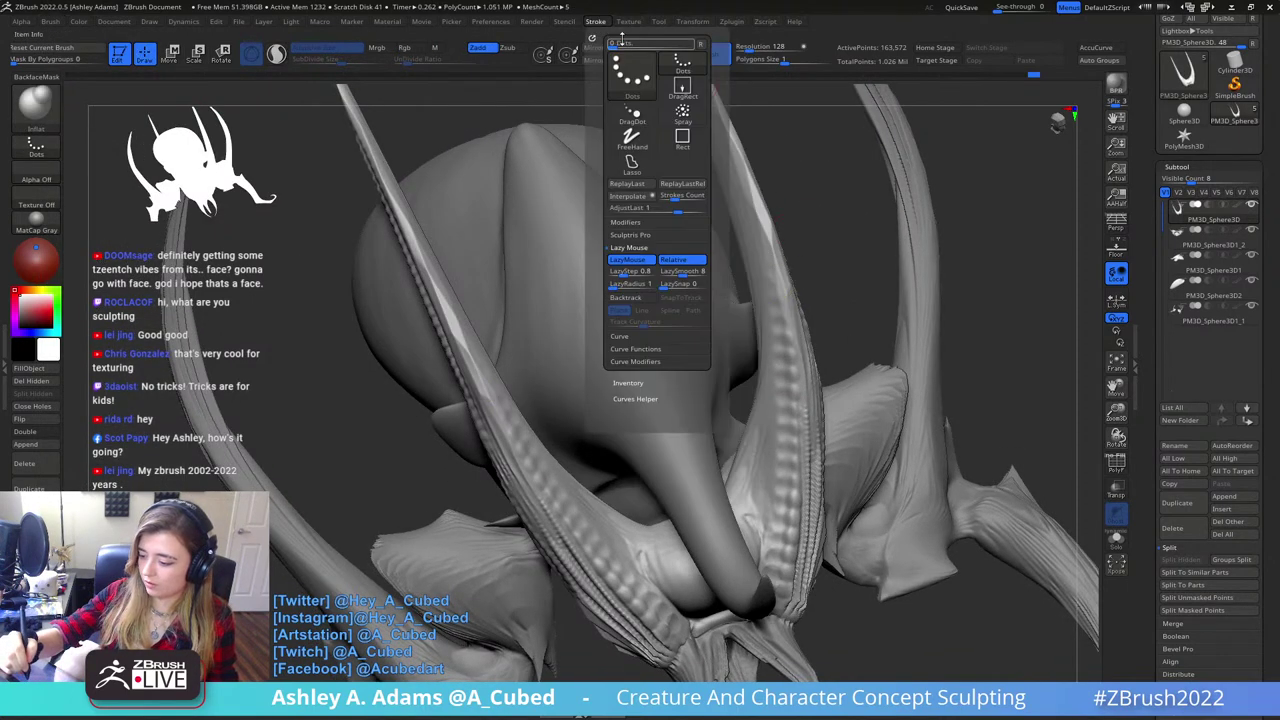
pyautogui.rightClick(690, 165)
pyautogui.moveTo(738, 160)
pyautogui.mouseDown()
pyautogui.moveTo(769, 257)
pyautogui.moveTo(782, 434)
pyautogui.mouseUp()
pyautogui.hotkey('ctrl', 'z')
# - Turn off LazyMouse for the Inflat brush
pyautogui.moveTo(752, 262)
pyautogui.mouseDown(button='right')
pyautogui.moveTo(763, 251)
pyautogui.moveTo(720, 203)
pyautogui.moveTo(786, 300)
pyautogui.moveTo(729, 170)
pyautogui.mouseUp(button='right')
pyautogui.click(597, 21)
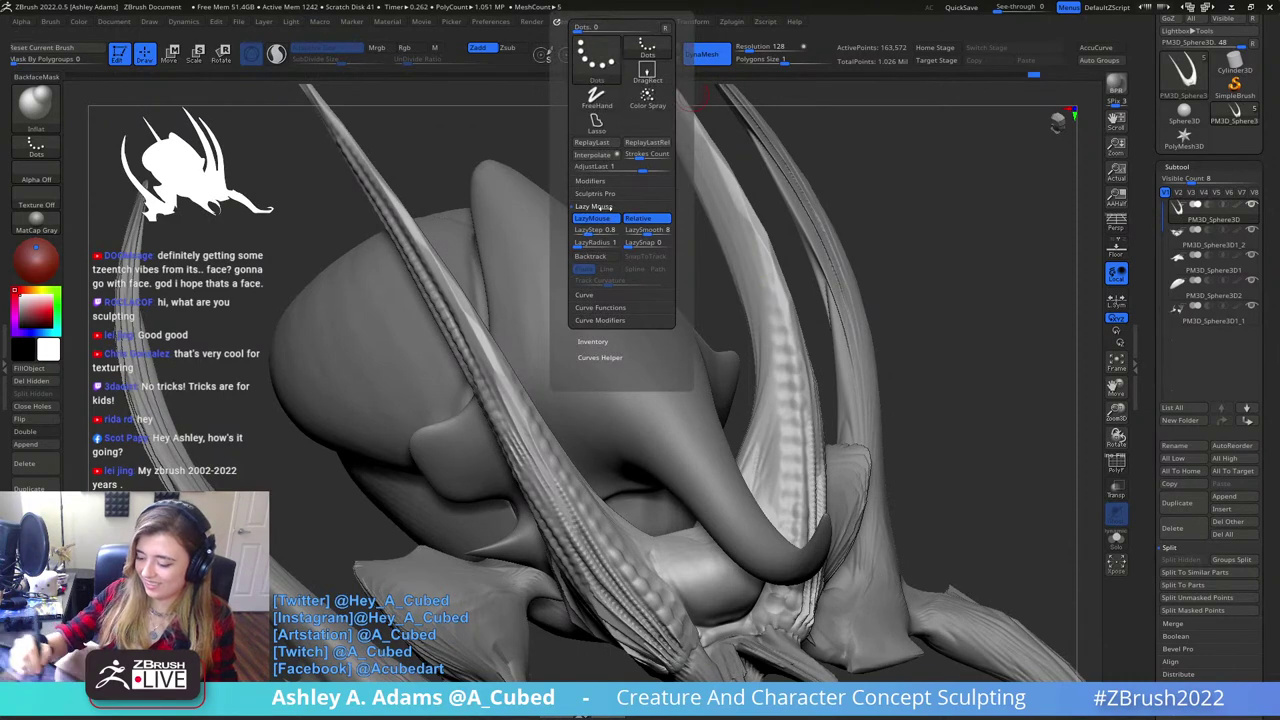
pyautogui.click(592, 218)
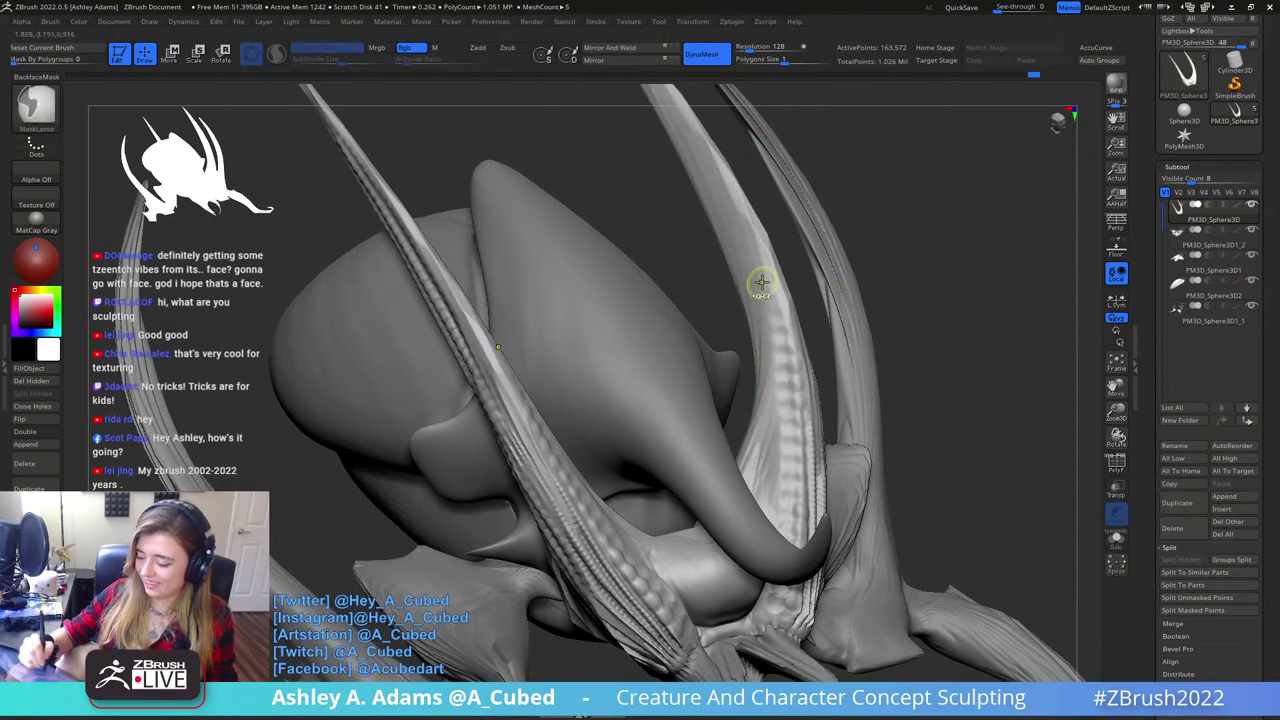
# - Try an Inflat stroke down the front of the upper head blade with LazyMouse off
pyautogui.hotkey('ctrl', 'z')
pyautogui.press('space')
pyautogui.moveTo(680, 140); pyautogui.dragTo(699, 160, button='right')
pyautogui.press('space')
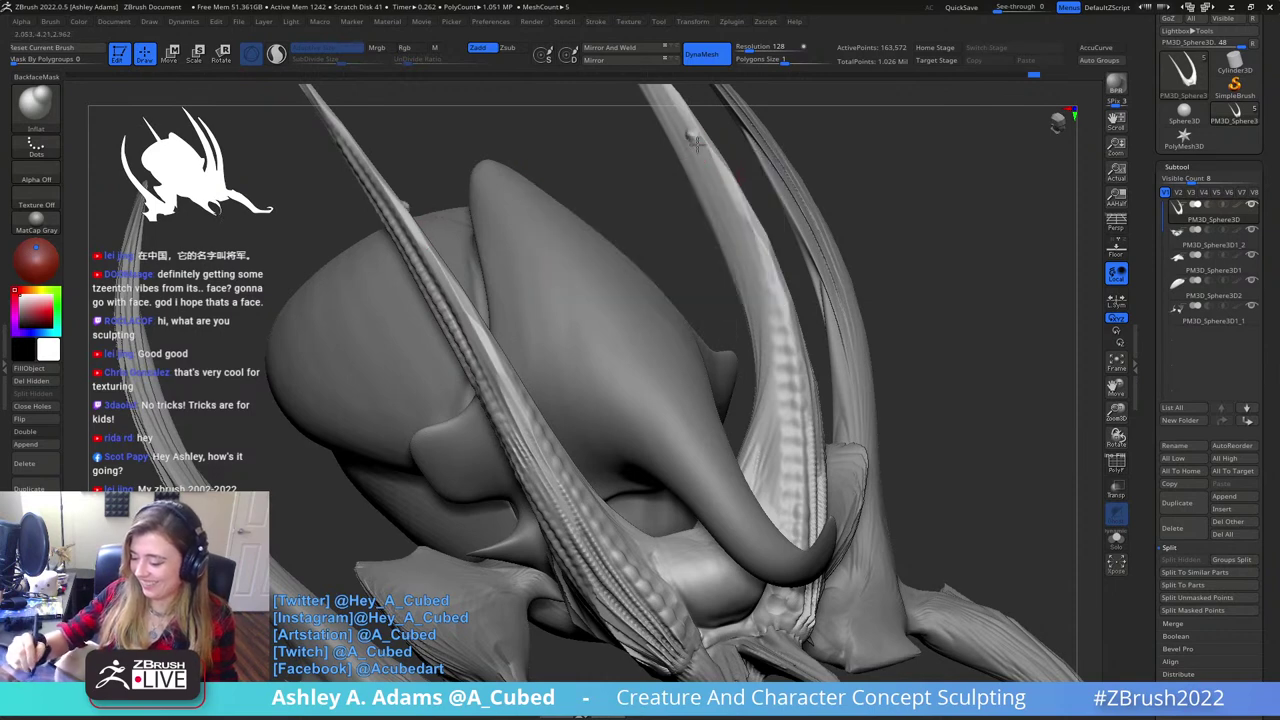
pyautogui.moveTo(692, 134); pyautogui.dragTo(763, 322)
pyautogui.moveTo(757, 272); pyautogui.dragTo(738, 222, button='right')
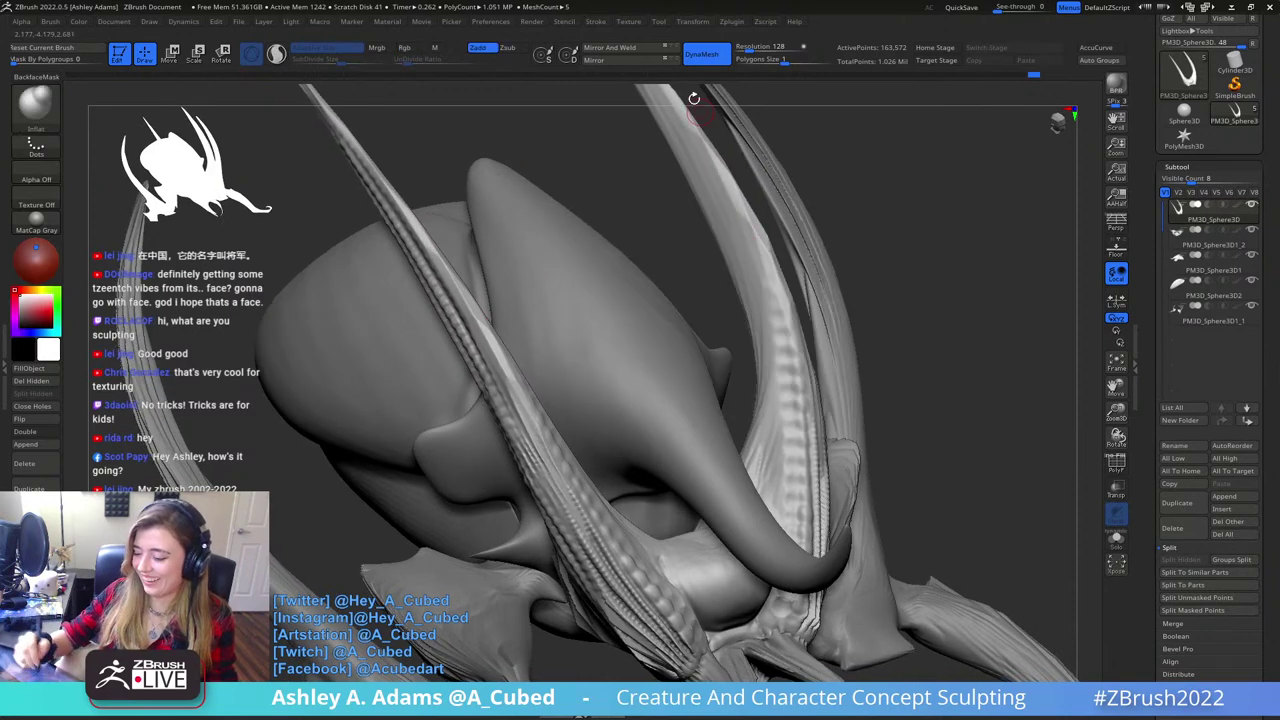
# - Try two roughly parallel Inflat strokes running lengthwise down the upper head blade
pyautogui.click(595, 21)
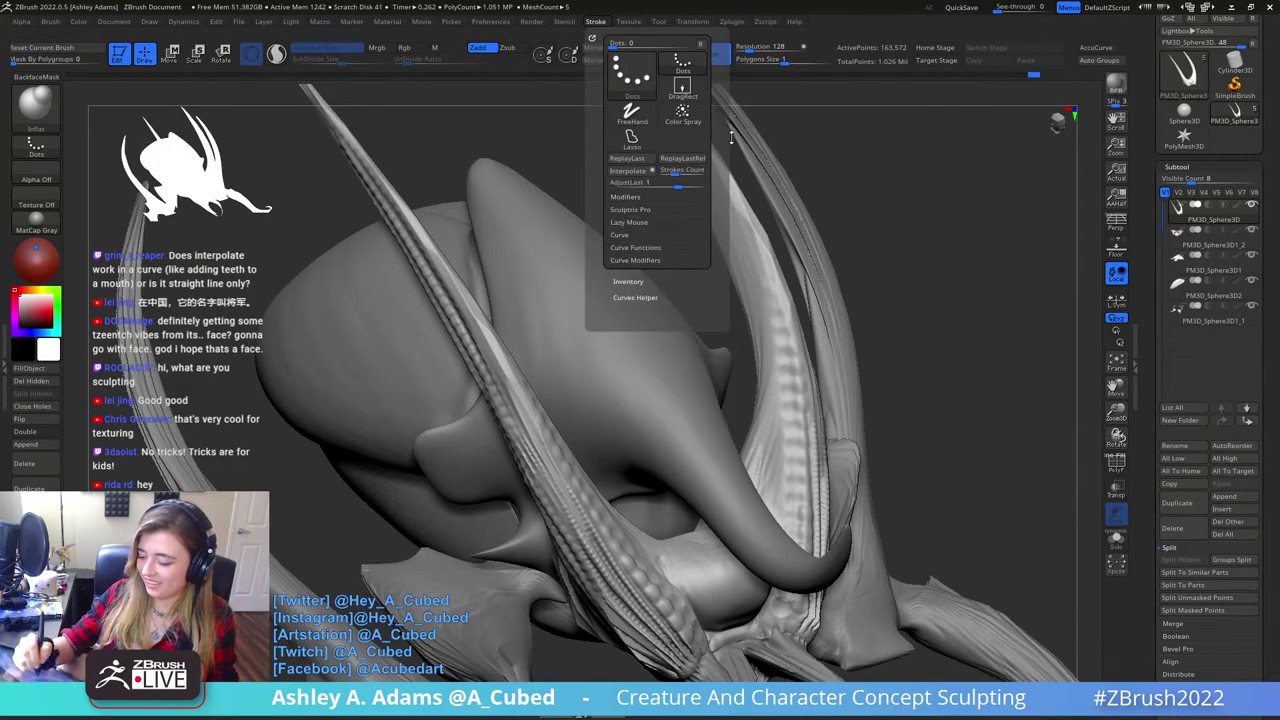
pyautogui.moveTo(731, 137)
pyautogui.mouseDown(button='right')
pyautogui.moveTo(714, 170)
pyautogui.moveTo(800, 200)
pyautogui.moveTo(824, 255)
pyautogui.moveTo(745, 238)
pyautogui.mouseUp(button='right')
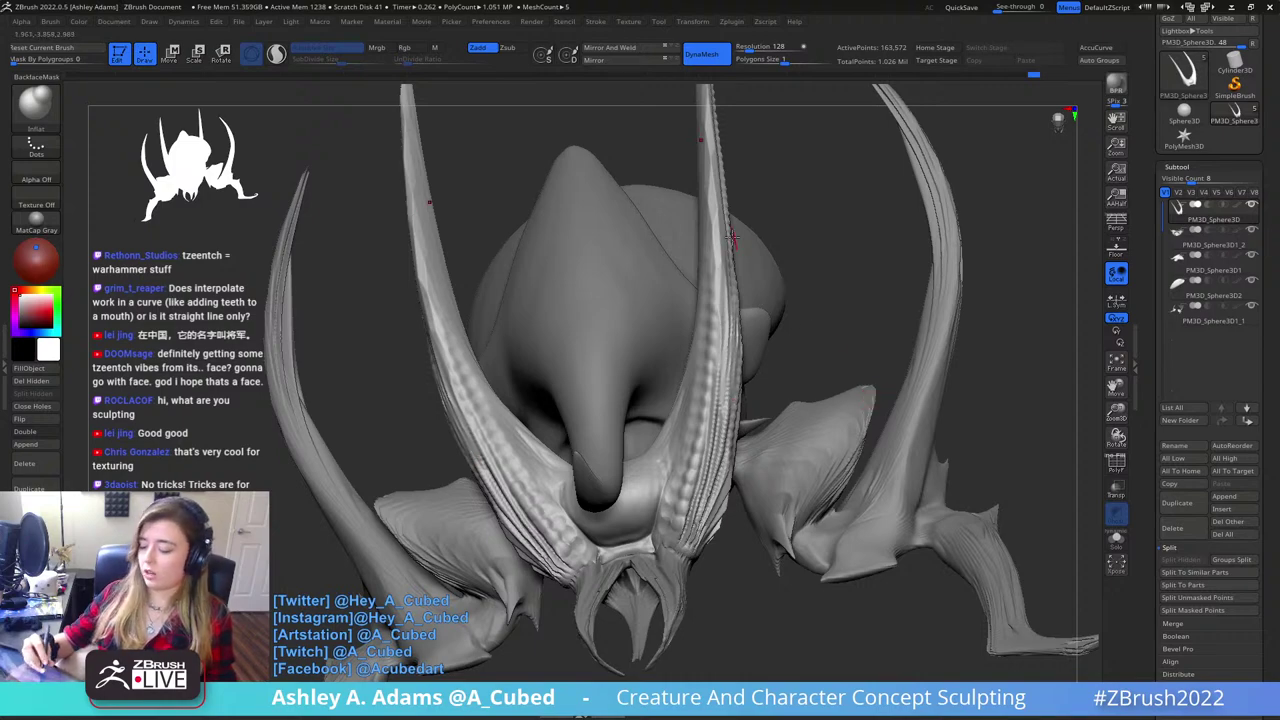
pyautogui.moveTo(703, 324)
pyautogui.mouseDown(button='right')
pyautogui.moveTo(670, 434)
pyautogui.moveTo(718, 370)
pyautogui.moveTo(612, 392)
pyautogui.mouseUp(button='right')
pyautogui.rightClick(670, 434)
pyautogui.moveTo(673, 458); pyautogui.dragTo(677, 452)
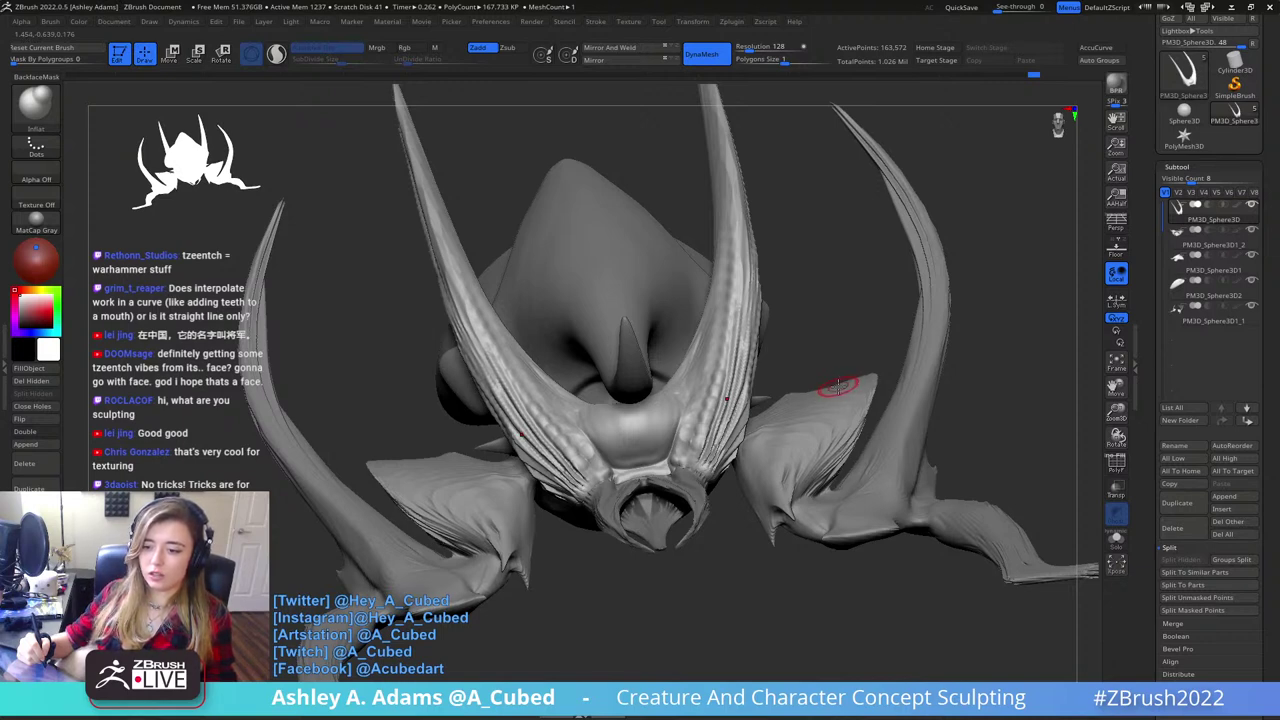
pyautogui.moveTo(735, 202); pyautogui.dragTo(738, 275, button='right')
pyautogui.moveTo(737, 273); pyautogui.dragTo(651, 158)
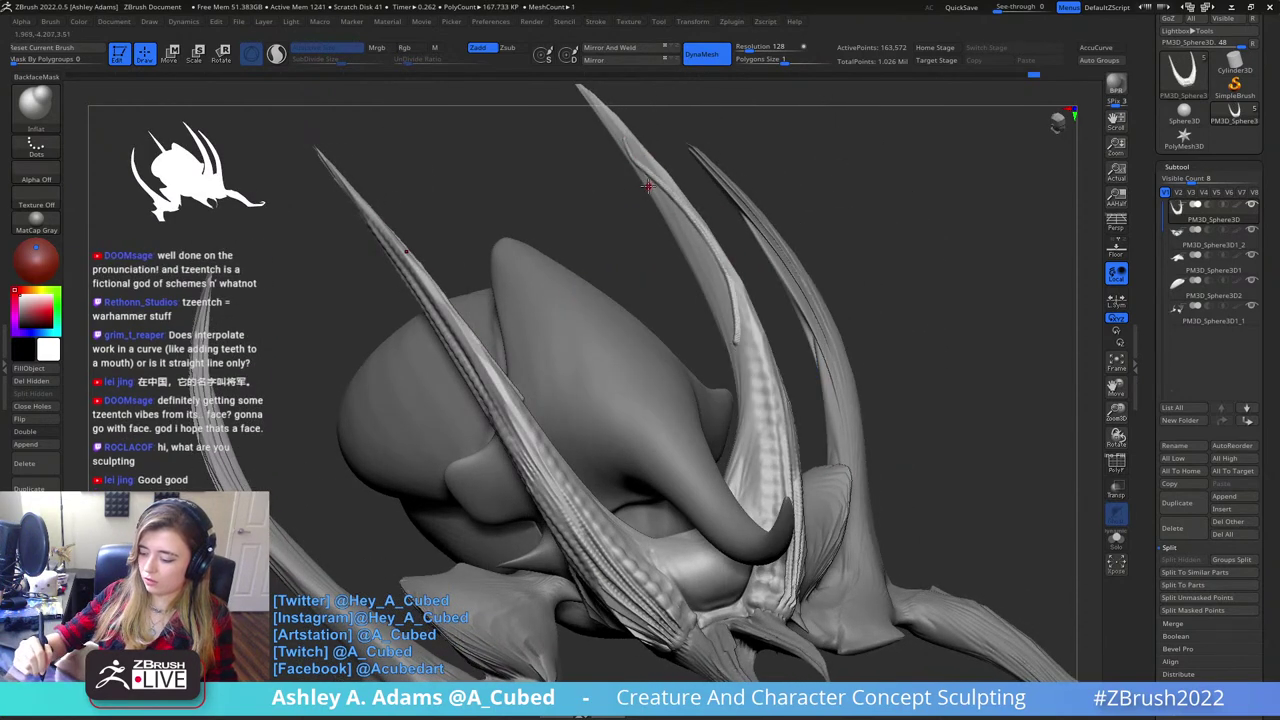
# - Try Interpolate to fill between the two Inflat strokes on the upper head blade, and undo the ridges
pyautogui.click(621, 23)
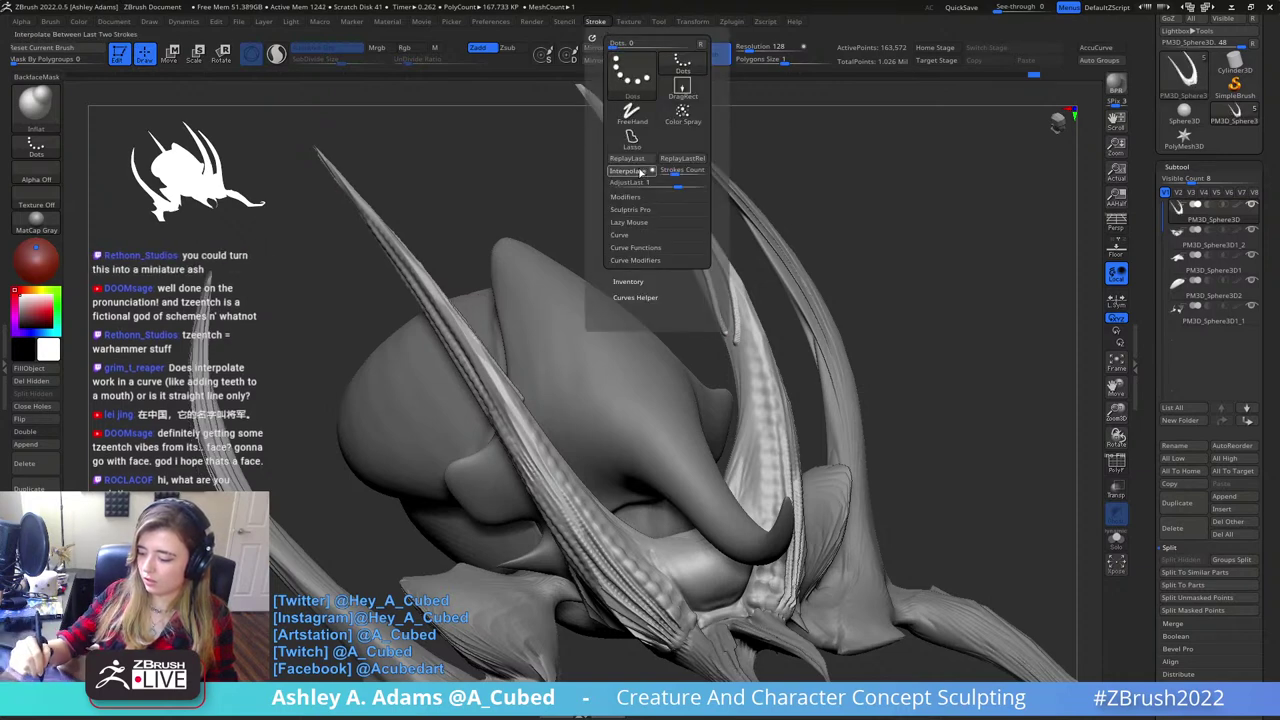
pyautogui.hotkey('ctrl', 'z')
pyautogui.hotkey('ctrl', 'z')
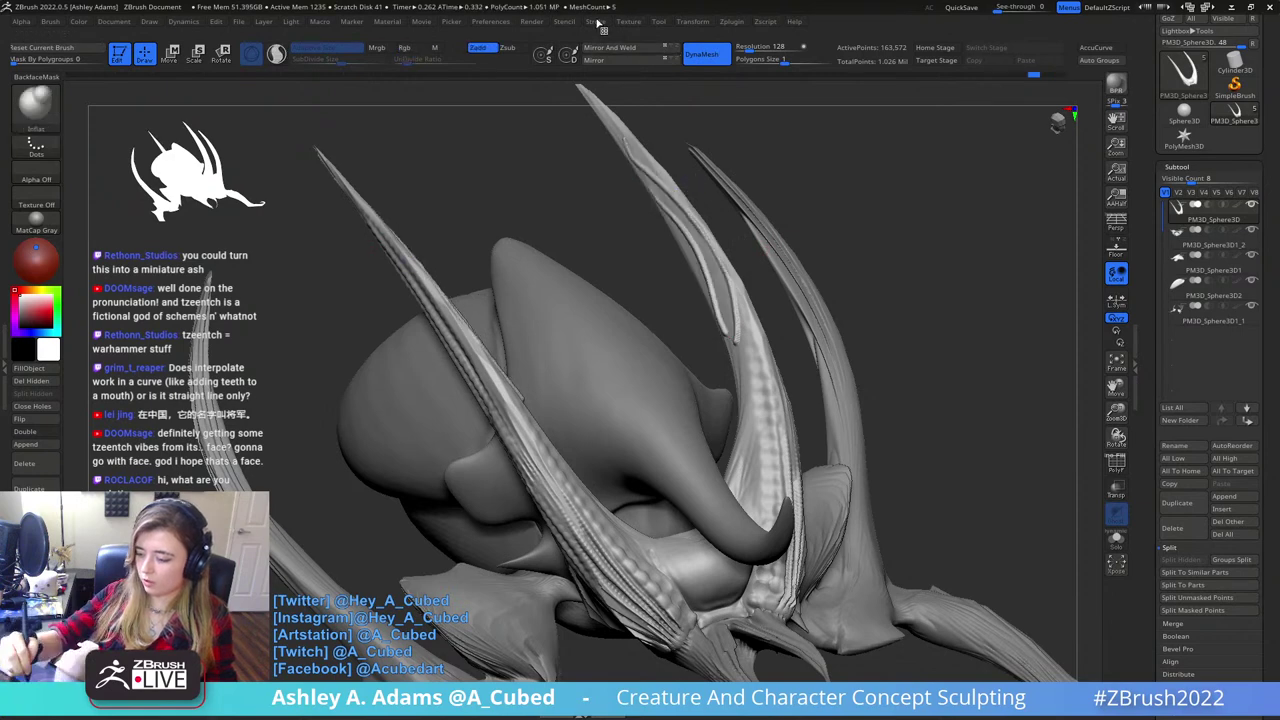
pyautogui.click(597, 23)
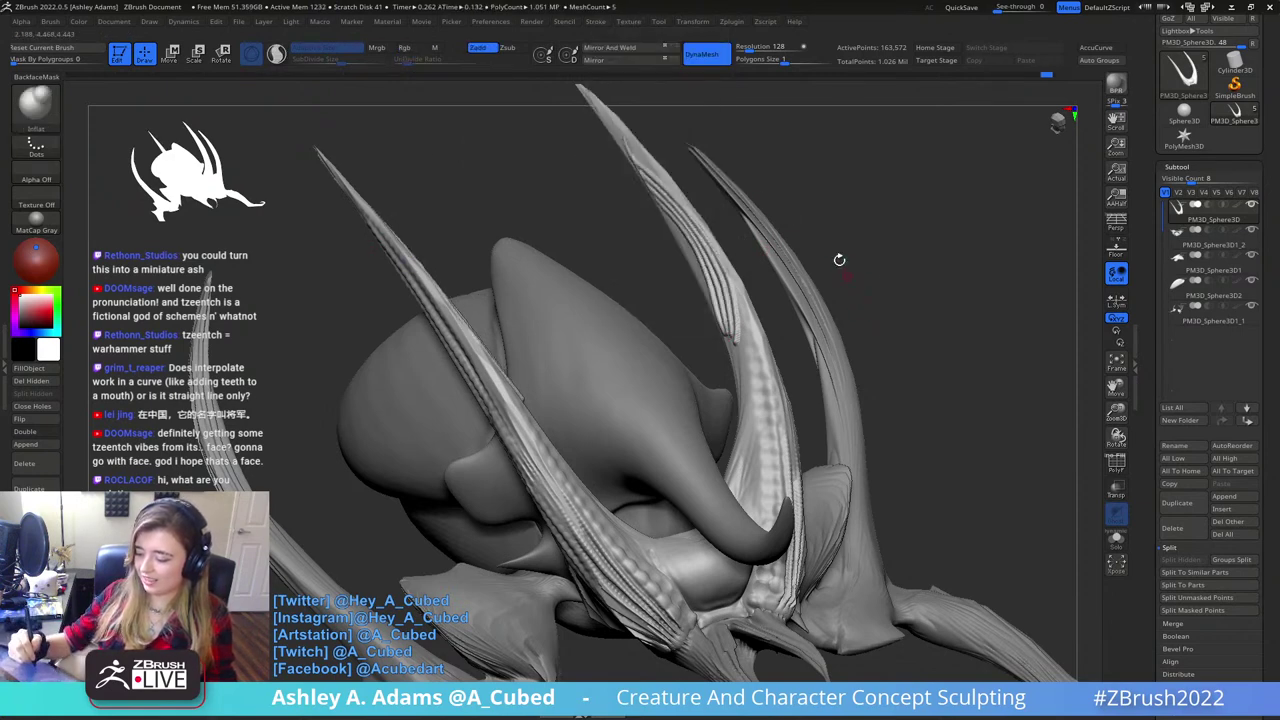
pyautogui.moveTo(839, 259); pyautogui.dragTo(844, 191)
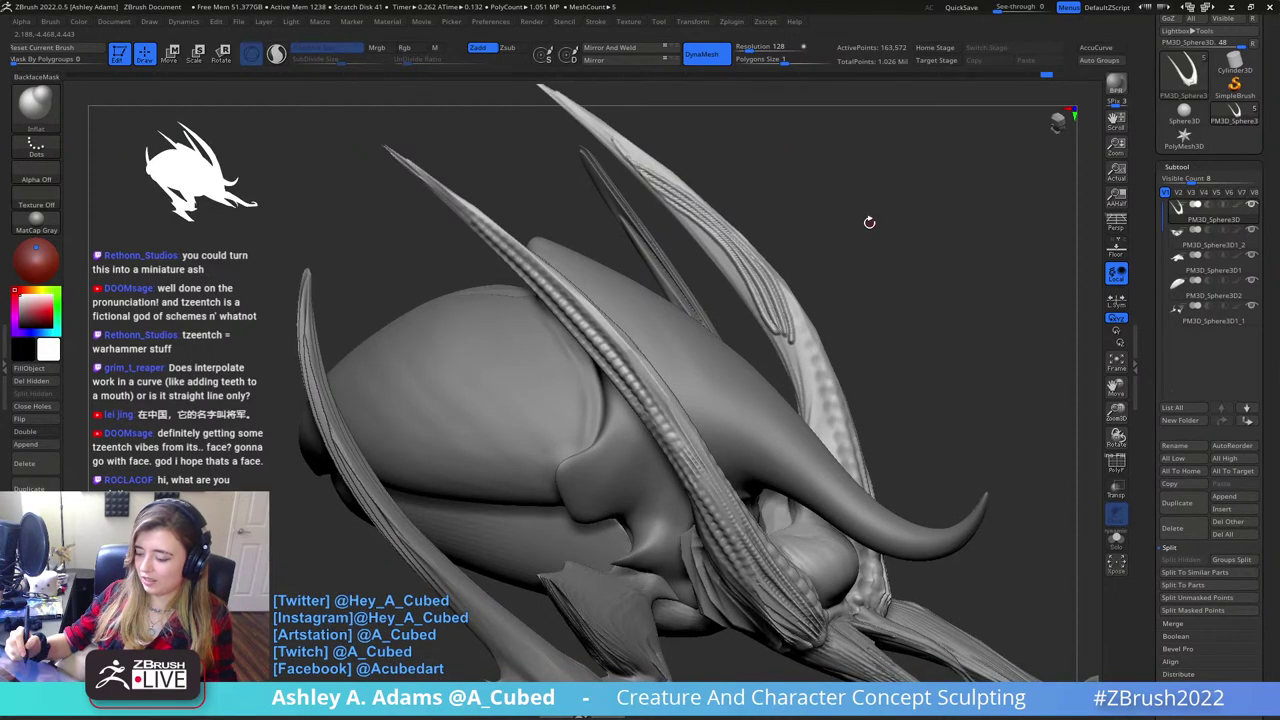
pyautogui.hotkey('ctrl', 'z')
pyautogui.hotkey('ctrl', 'z')
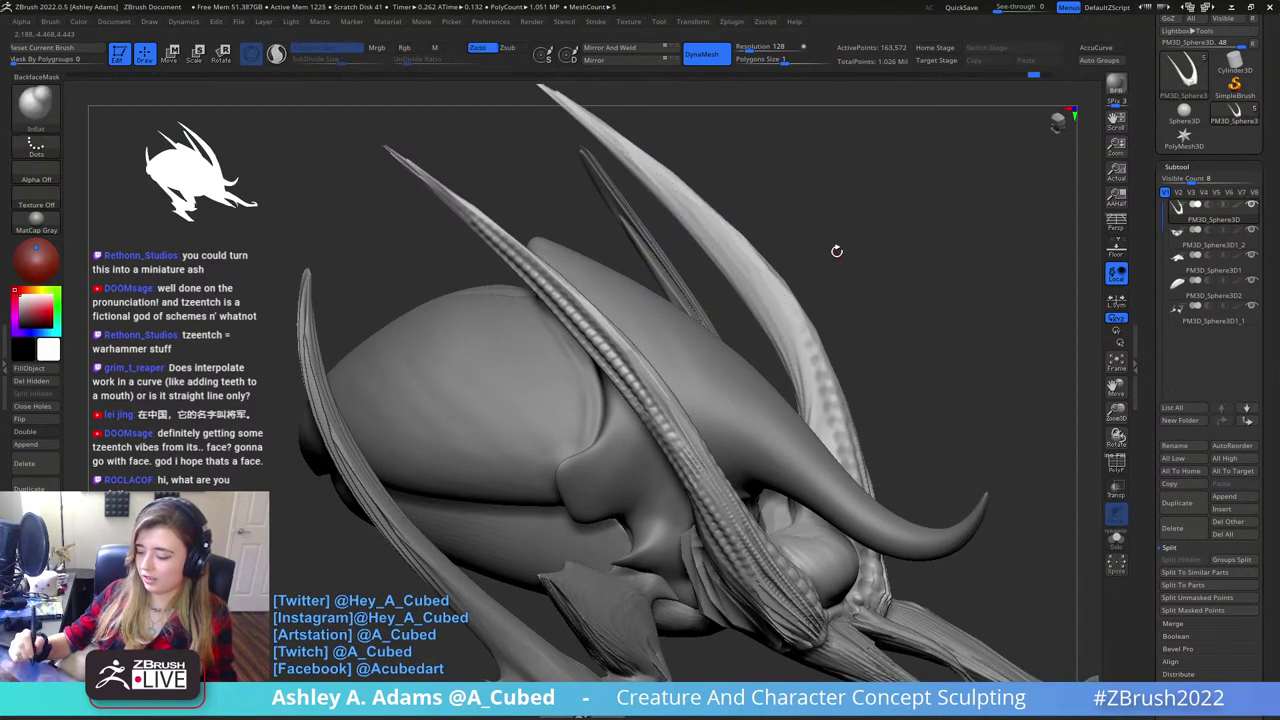
# - Add a row of small round pits along the beads on both head blades with Inflat, softening the upper end with Smooth
pyautogui.moveTo(836, 251); pyautogui.dragTo(750, 378)
pyautogui.press('space')
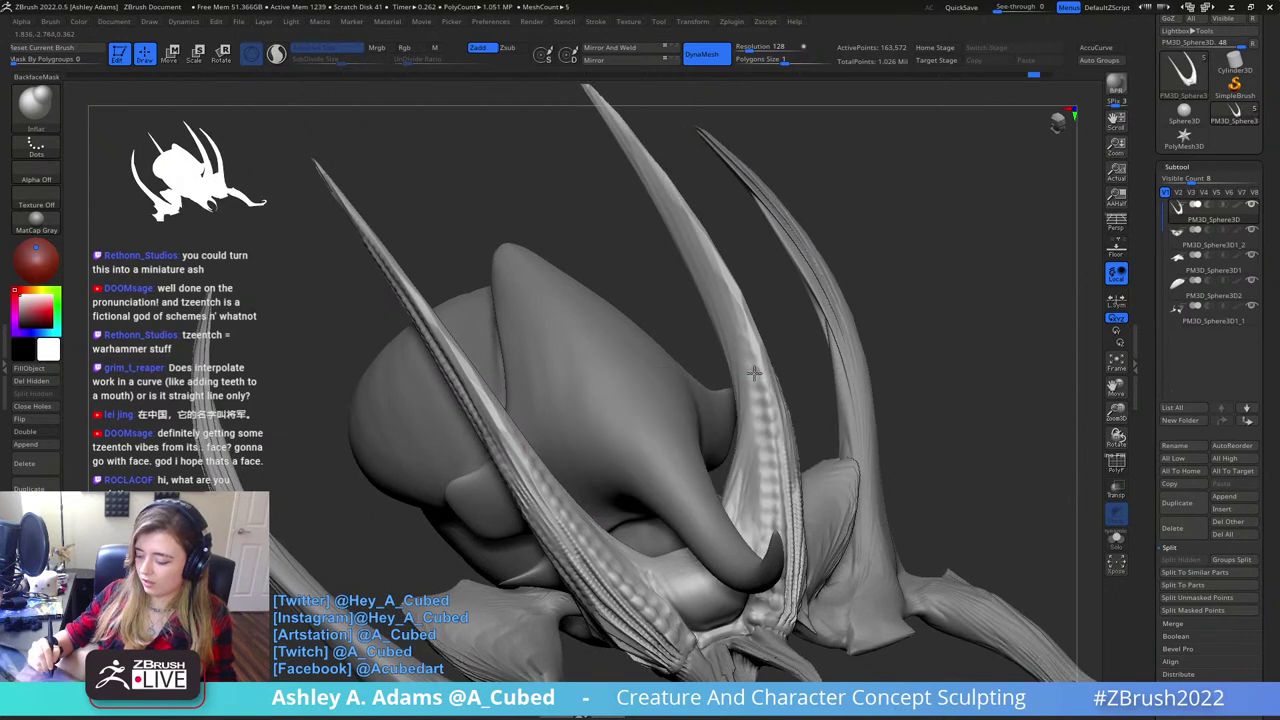
pyautogui.click(757, 390)
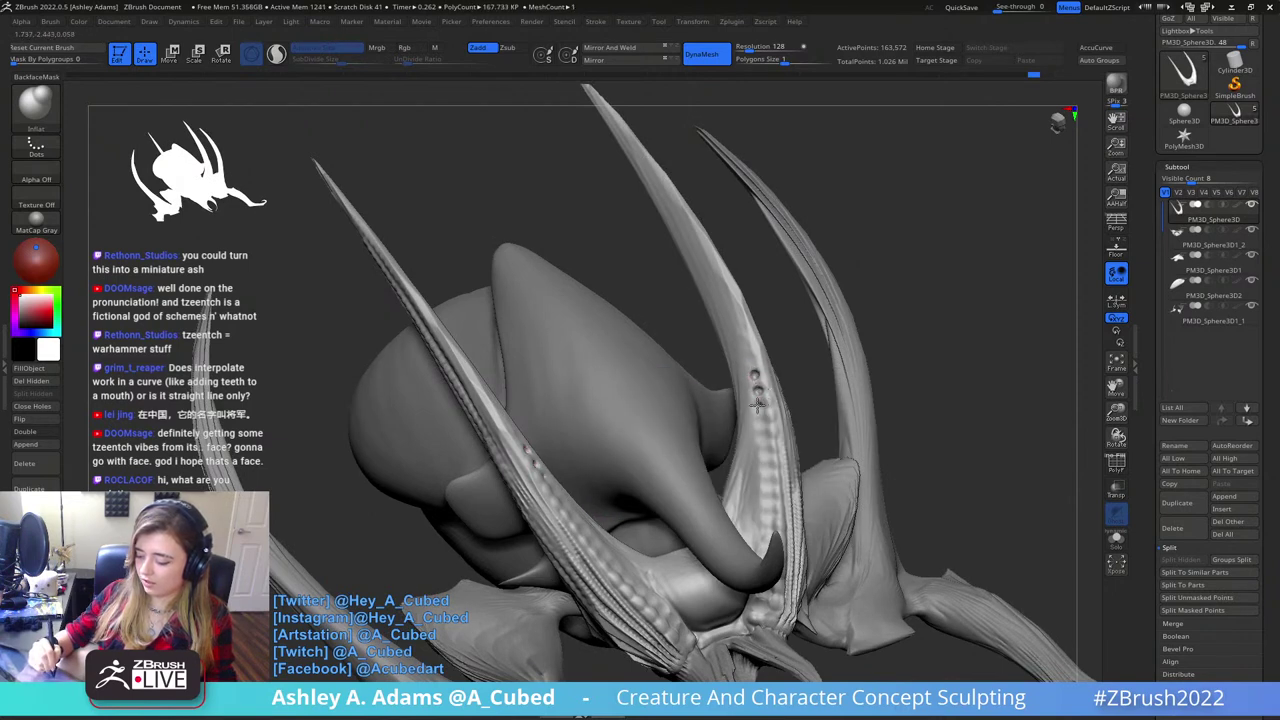
pyautogui.click(760, 420)
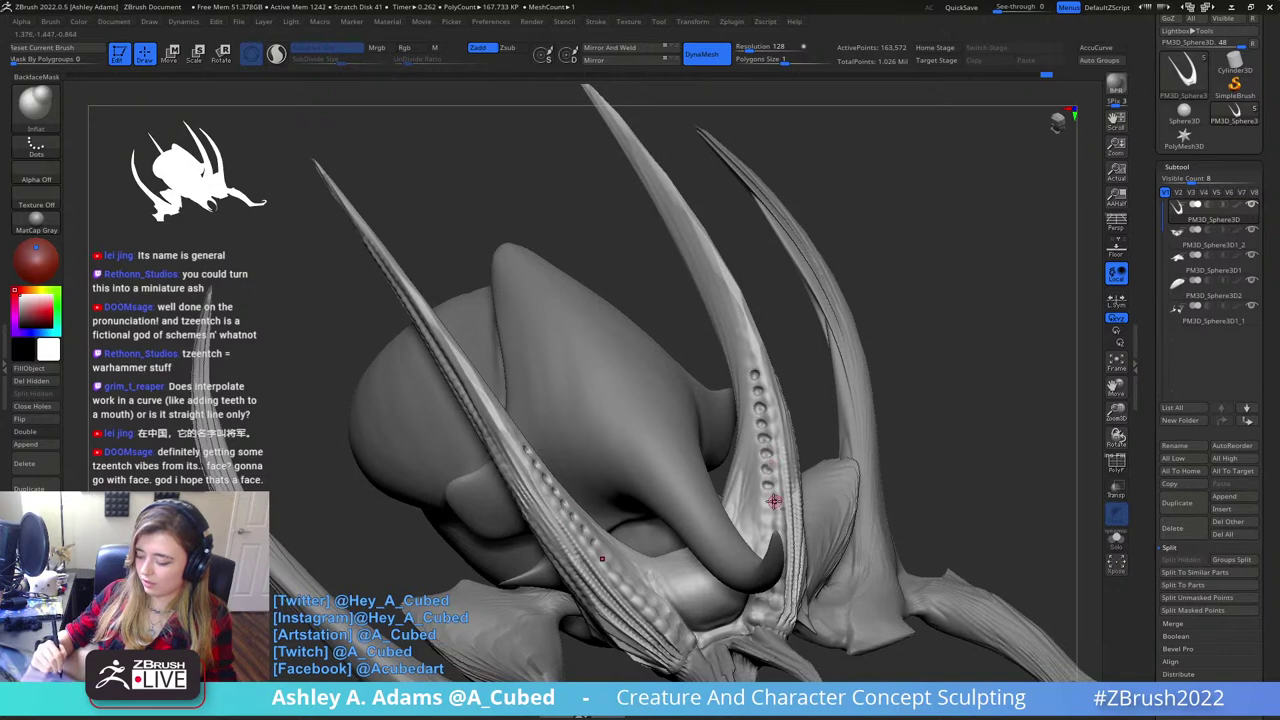
pyautogui.press('shift')
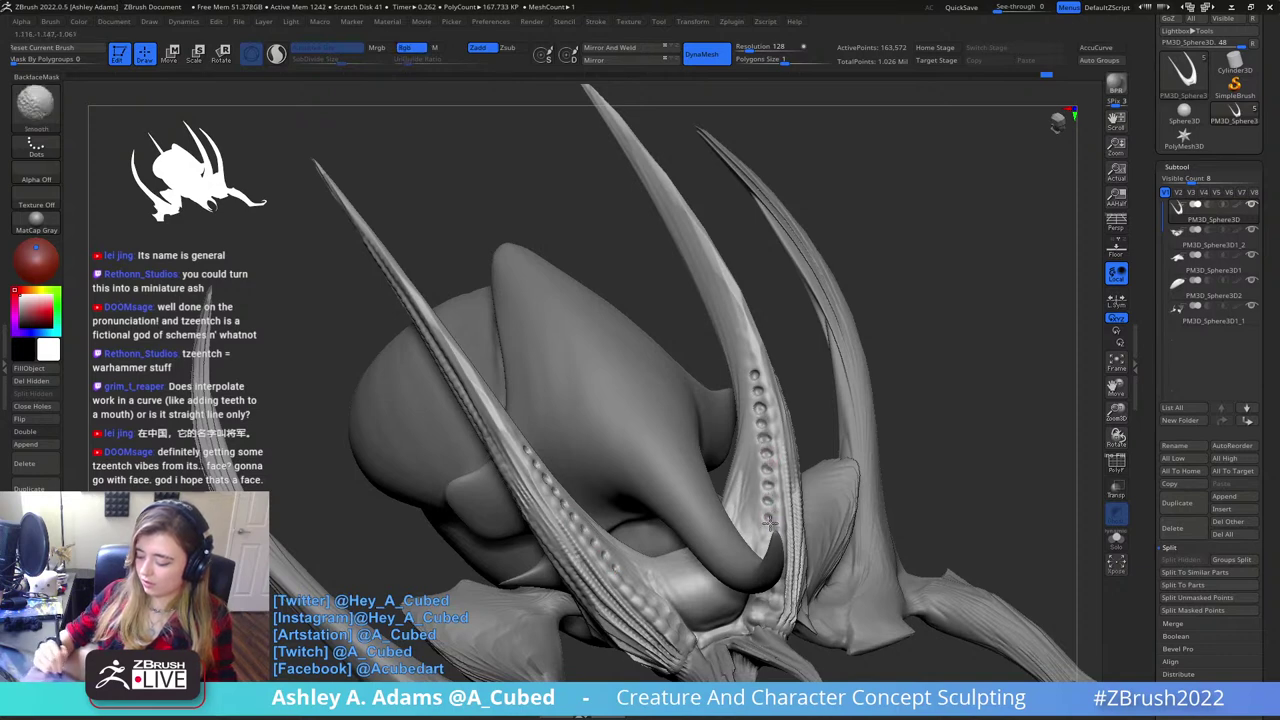
pyautogui.keyDown('shift'); pyautogui.moveTo(754, 366); pyautogui.dragTo(753, 376); pyautogui.keyUp('shift')
pyautogui.click(754, 362)
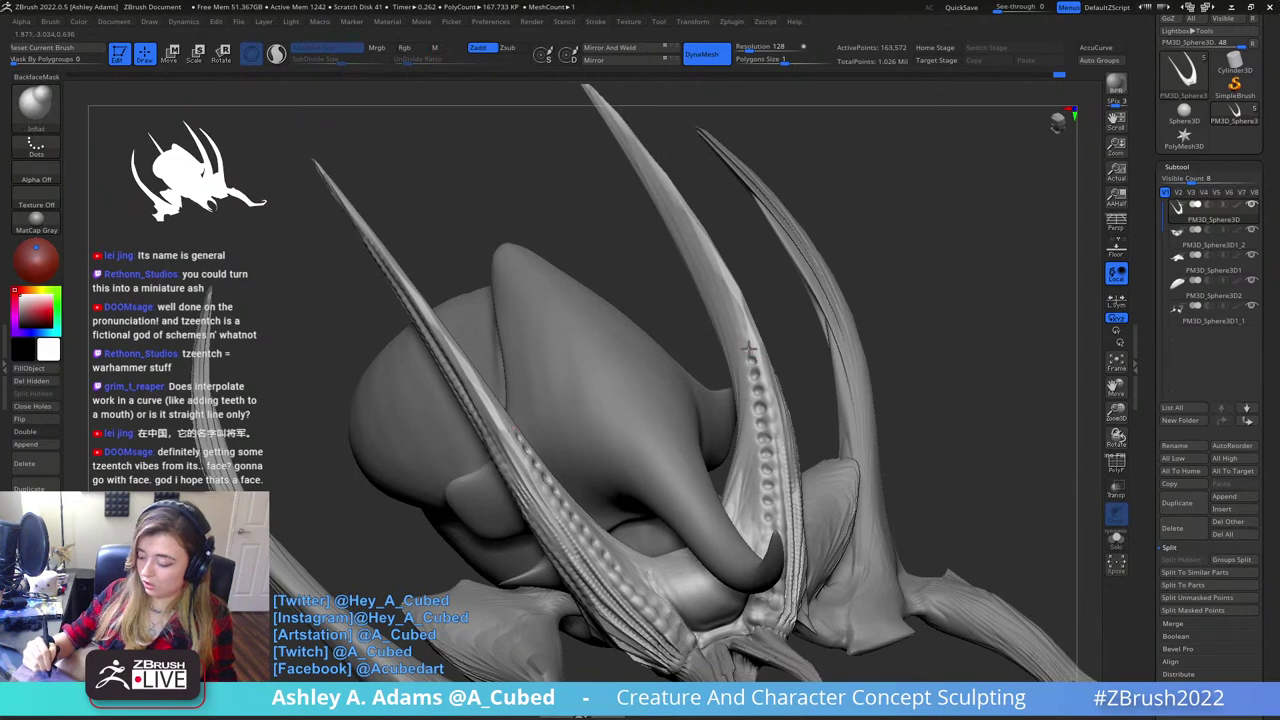
pyautogui.press('shift')
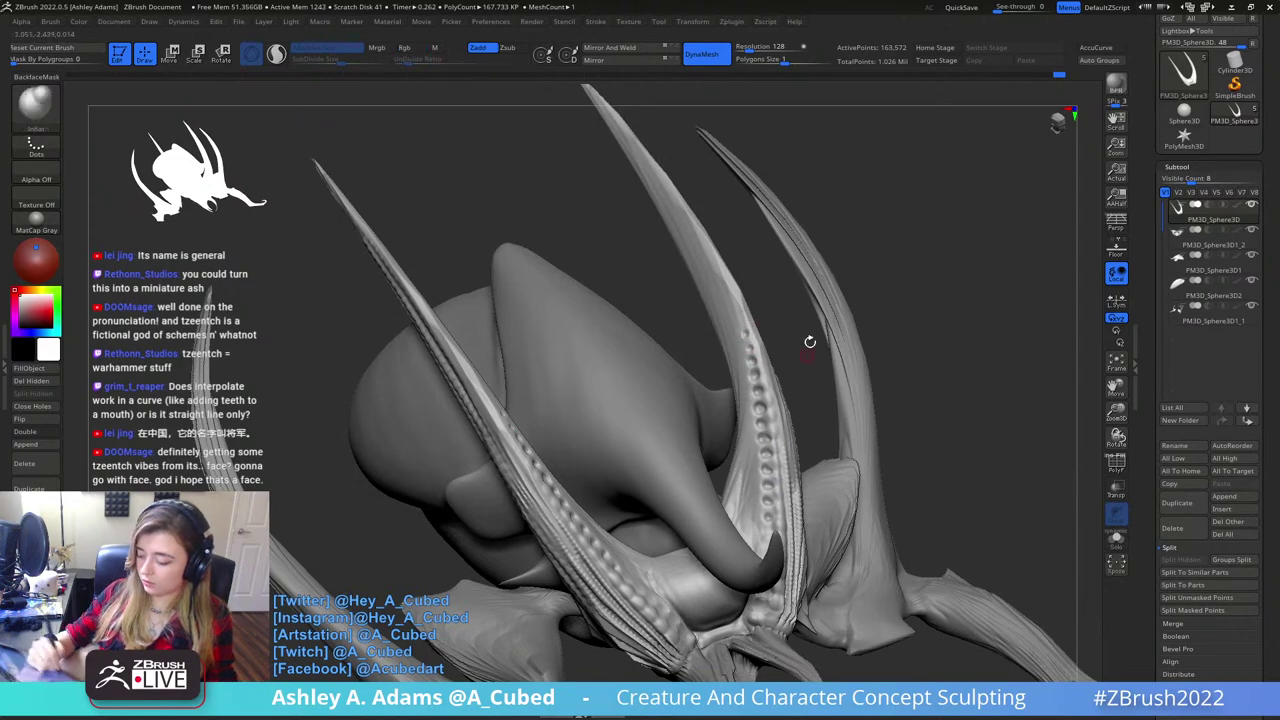
# - Continue the row of pits down to the base of both head blades
pyautogui.moveTo(809, 340)
pyautogui.mouseDown(button='right')
pyautogui.moveTo(715, 335)
pyautogui.moveTo(785, 372)
pyautogui.mouseUp(button='right')
pyautogui.moveTo(785, 372)
pyautogui.keyDown('ctrl'); pyautogui.mouseDown(button='right')
pyautogui.moveTo(754, 445)
pyautogui.moveTo(741, 403)
pyautogui.mouseUp(button='right'); pyautogui.keyUp('ctrl')
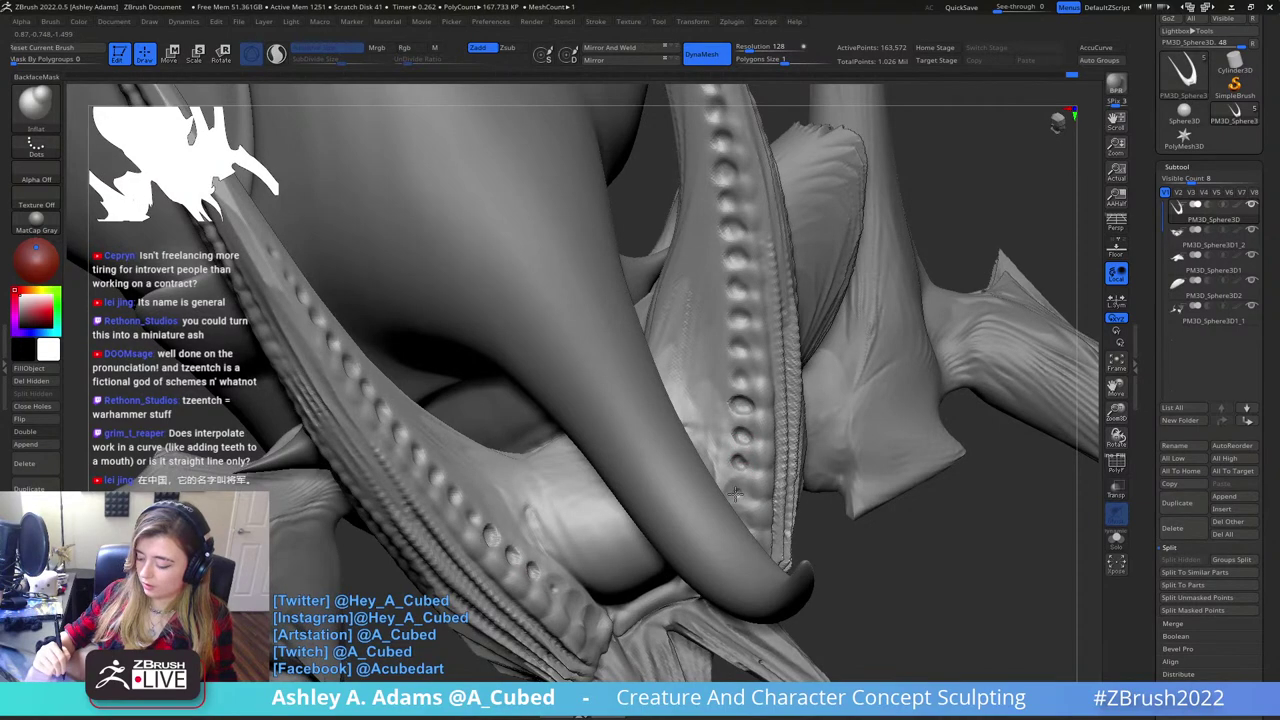
pyautogui.moveTo(756, 414); pyautogui.dragTo(703, 228, button='right')
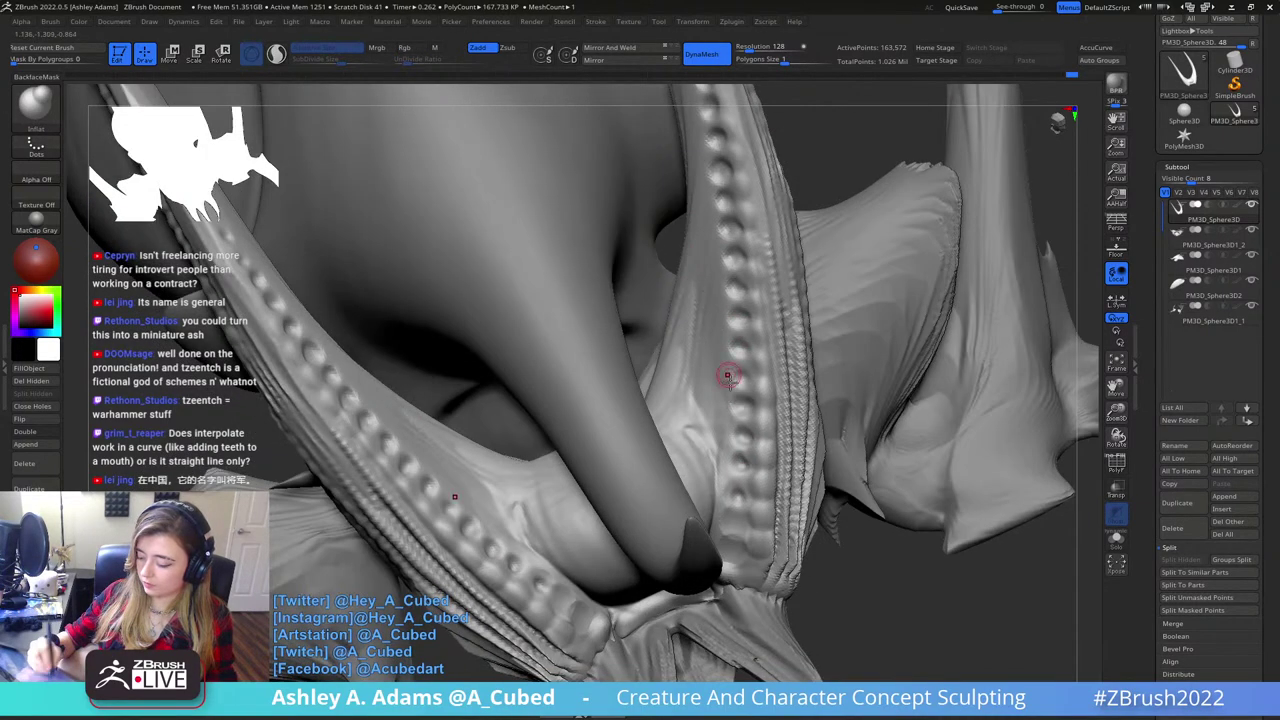
# - Weave a winding Inflat line between the pits on both head blades and soften it with Smooth
pyautogui.moveTo(733, 415)
pyautogui.mouseDown()
pyautogui.moveTo(748, 367)
pyautogui.moveTo(731, 349)
pyautogui.moveTo(751, 321)
pyautogui.mouseUp()
pyautogui.hotkey('ctrl', 'z')
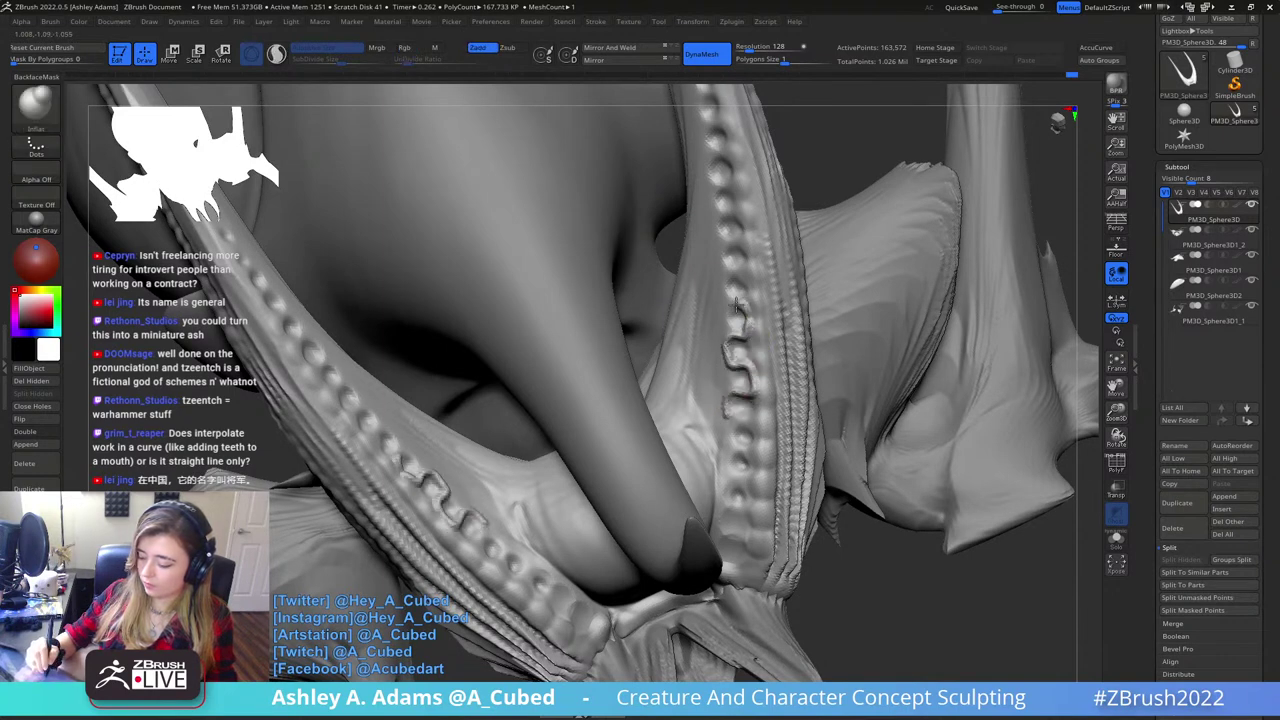
pyautogui.press('shift')
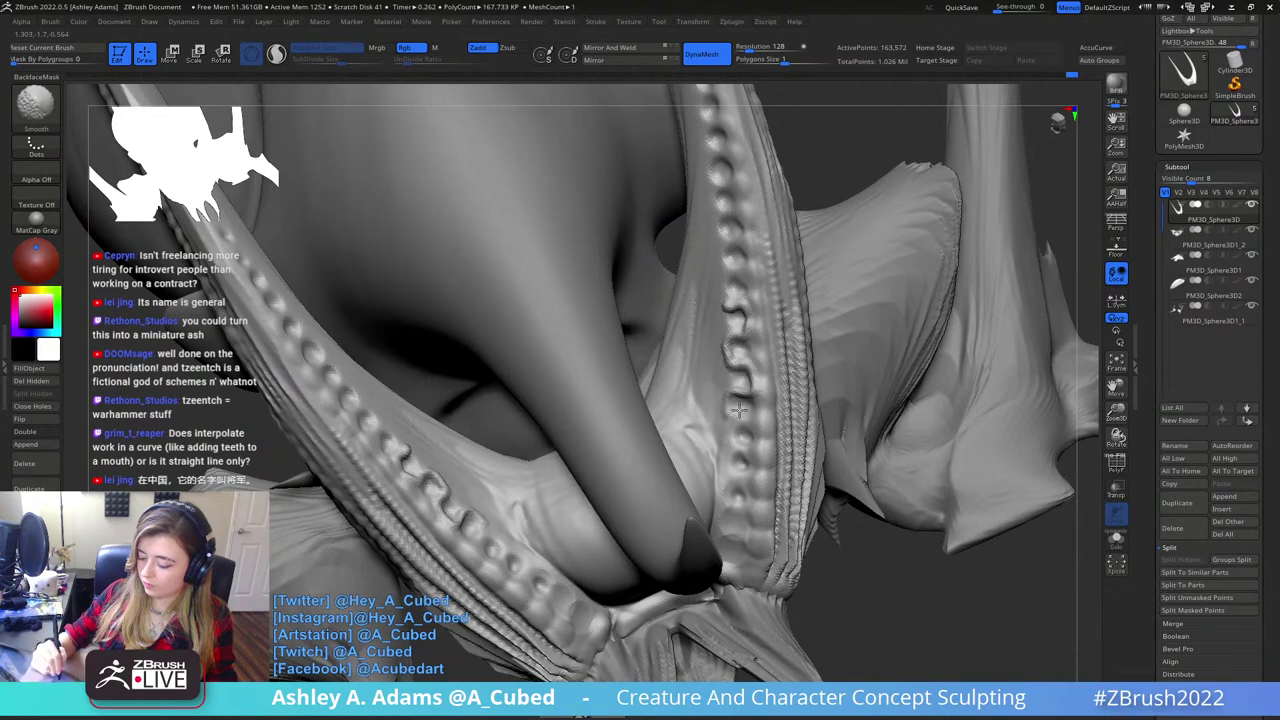
pyautogui.keyDown('shift'); pyautogui.moveTo(722, 373); pyautogui.dragTo(750, 415); pyautogui.keyUp('shift')
# - Switch to the SnakeHook brush, adjust its draw size and try pulling the front base of the head blades
pyautogui.moveTo(757, 449)
pyautogui.keyDown('ctrl'); pyautogui.mouseDown(button='right')
pyautogui.moveTo(743, 357)
pyautogui.moveTo(775, 349)
pyautogui.moveTo(808, 289)
pyautogui.moveTo(757, 283)
pyautogui.mouseUp(button='right'); pyautogui.keyUp('ctrl')
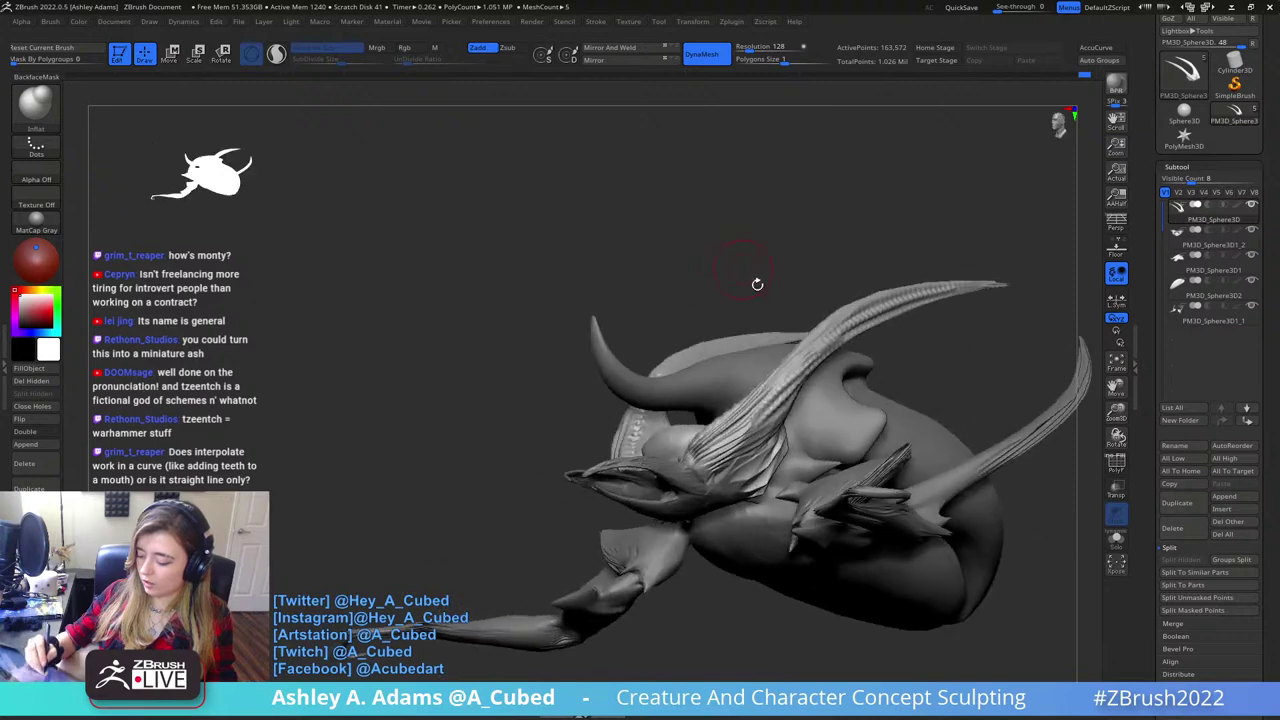
pyautogui.rightClick(741, 434)
pyautogui.moveTo(806, 366); pyautogui.dragTo(752, 380, button='right')
pyautogui.press('shift')
pyautogui.keyDown('alt'); pyautogui.moveTo(799, 459); pyautogui.dragTo(795, 365, button='right'); pyautogui.keyUp('alt')
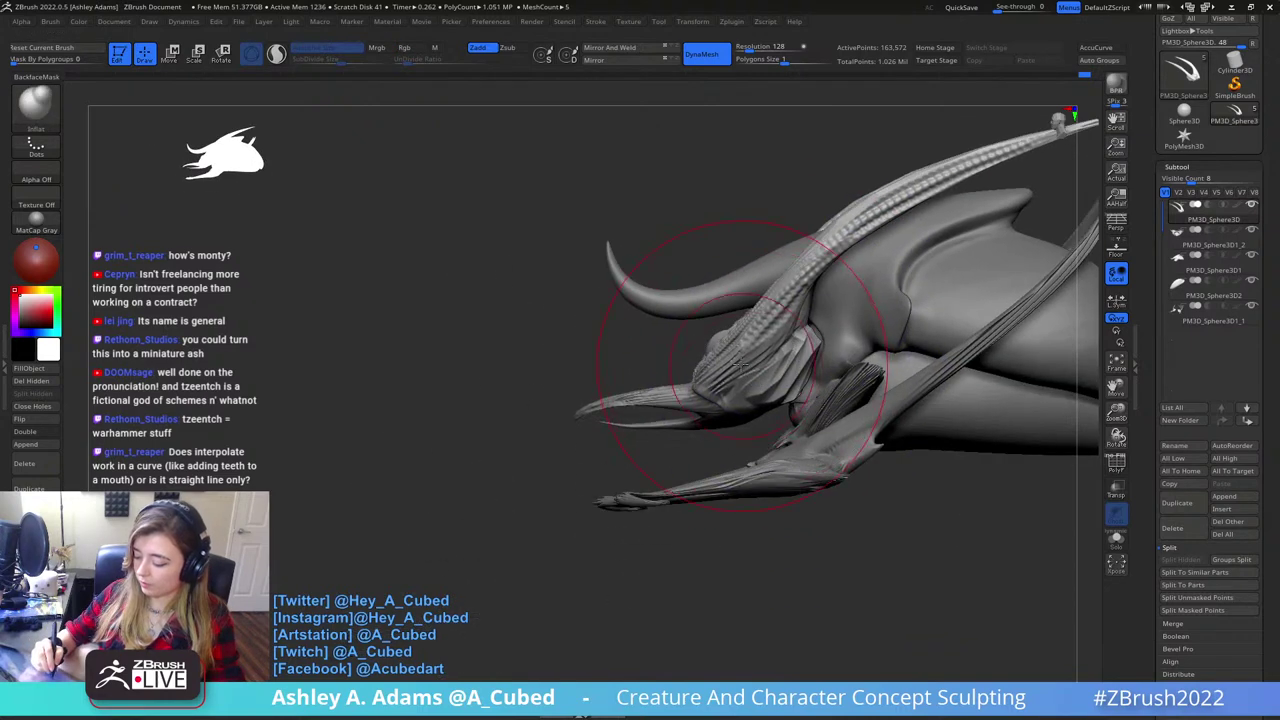
pyautogui.press('b')
pyautogui.press('s')
pyautogui.press('h')
pyautogui.hotkey('ctrl', 'z')
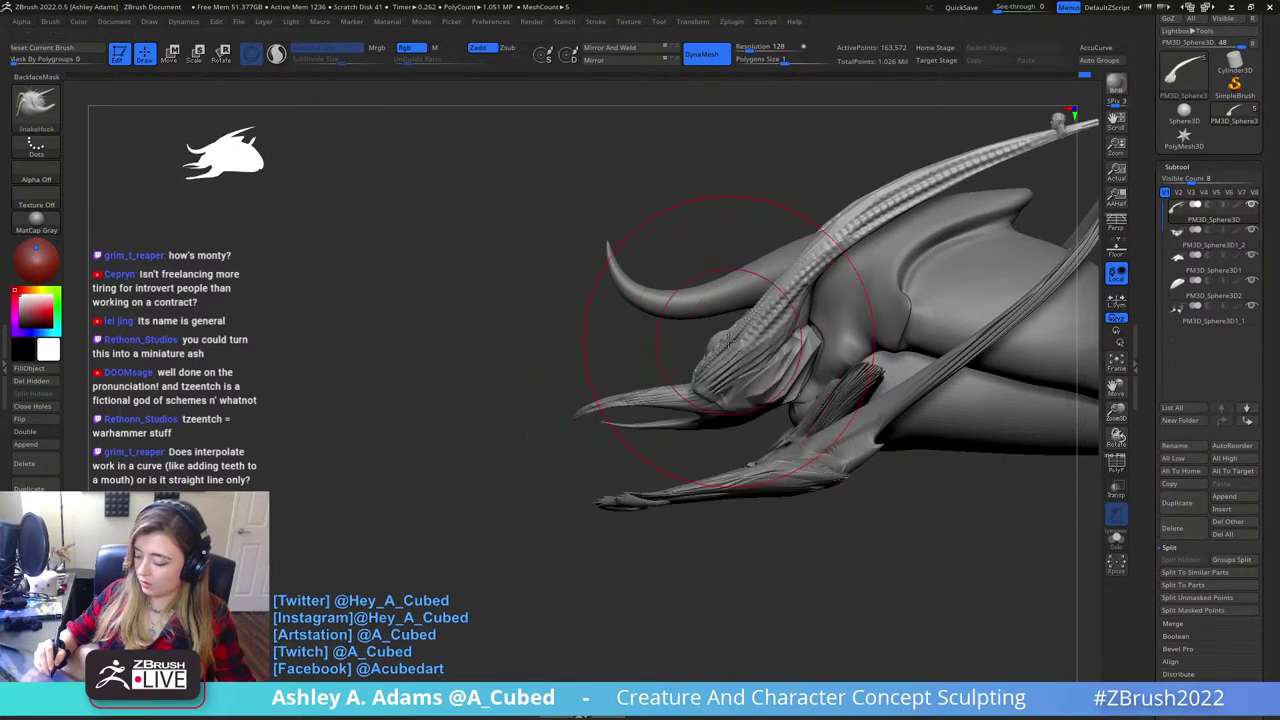
pyautogui.press('space')
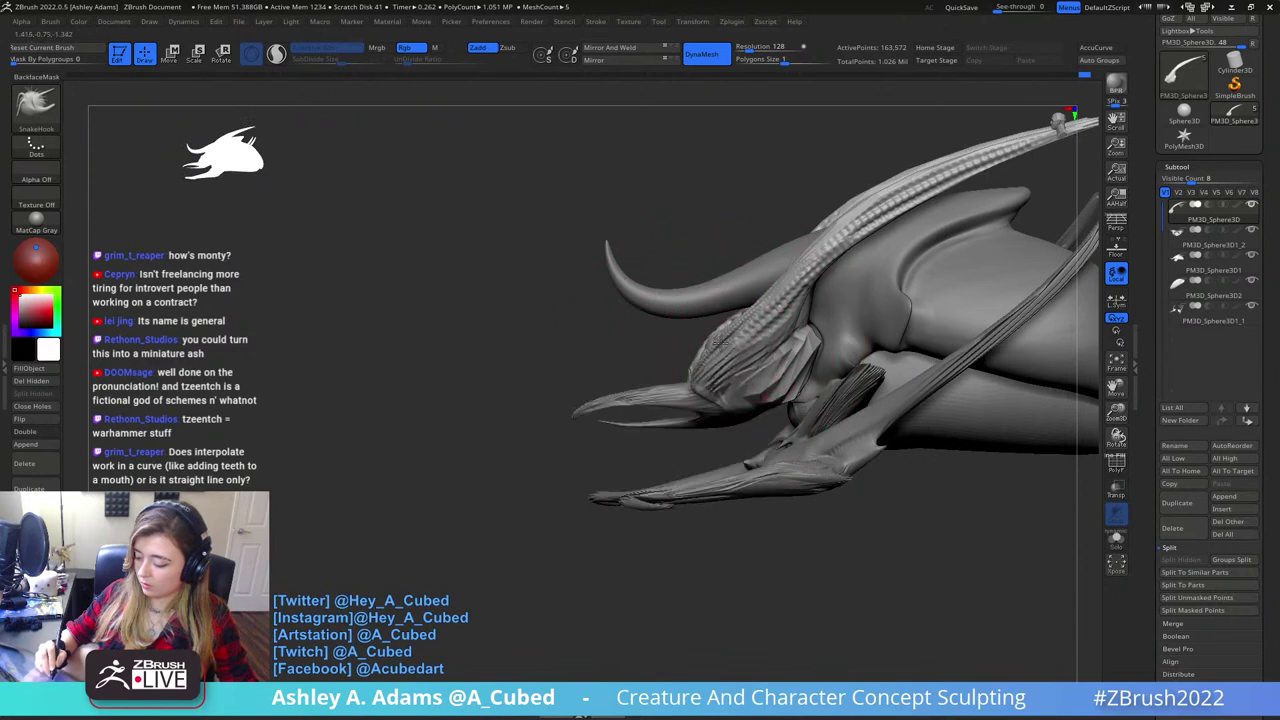
pyautogui.moveTo(783, 269)
pyautogui.mouseDown(button='right')
pyautogui.moveTo(767, 341)
pyautogui.moveTo(784, 344)
pyautogui.mouseUp(button='right')
pyautogui.press('space')
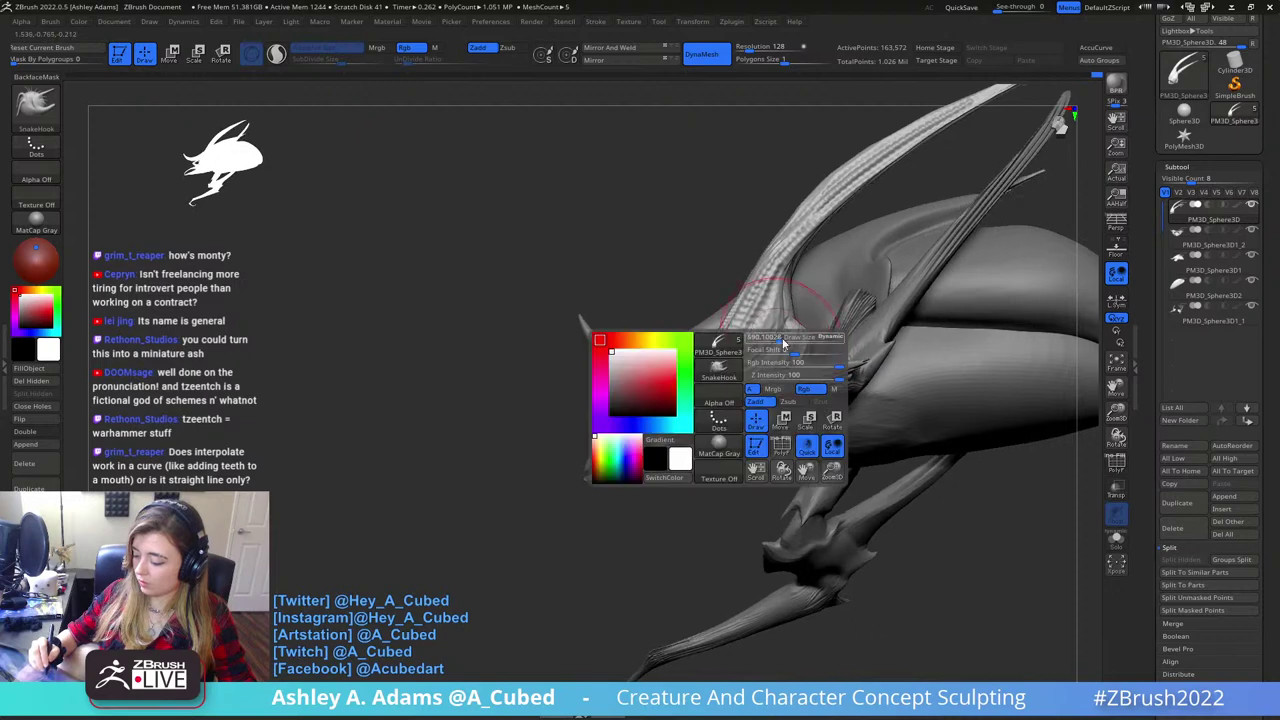
pyautogui.click(785, 345)
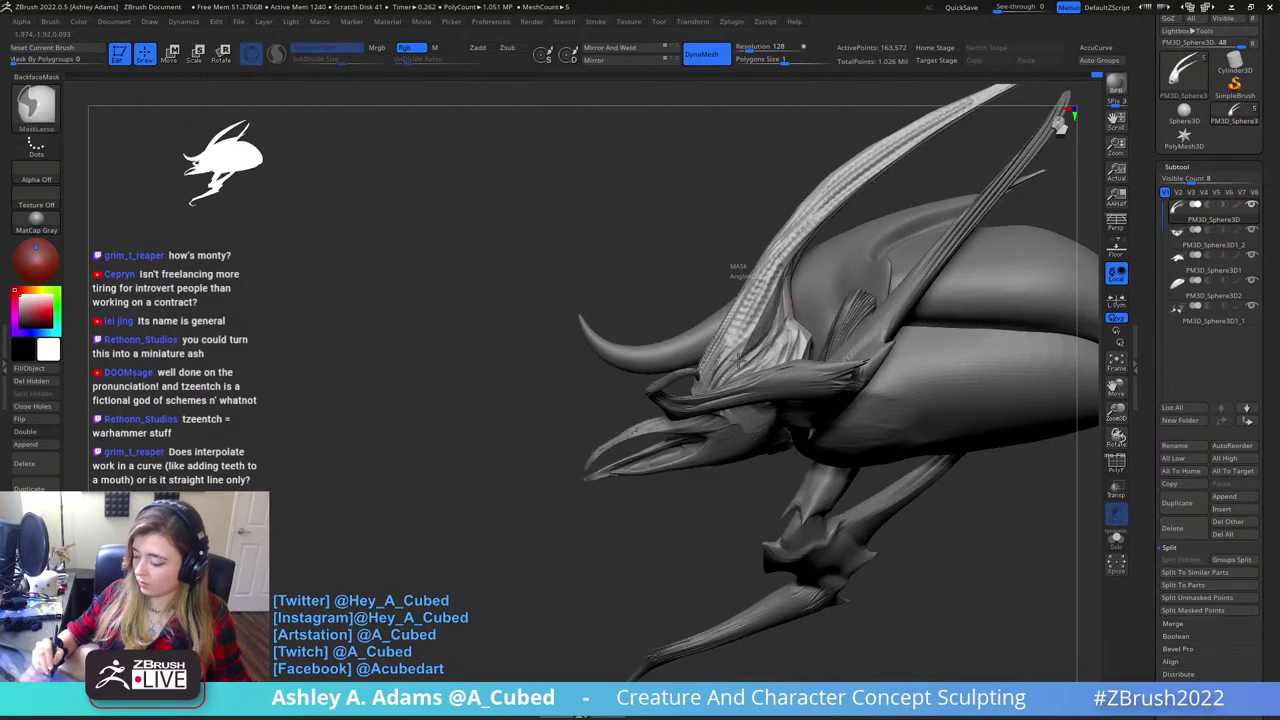
# - Try to pull fins outward on both sides of the head with SnakeHook, and undo the pulls
pyautogui.moveTo(751, 214); pyautogui.dragTo(777, 328, button='right')
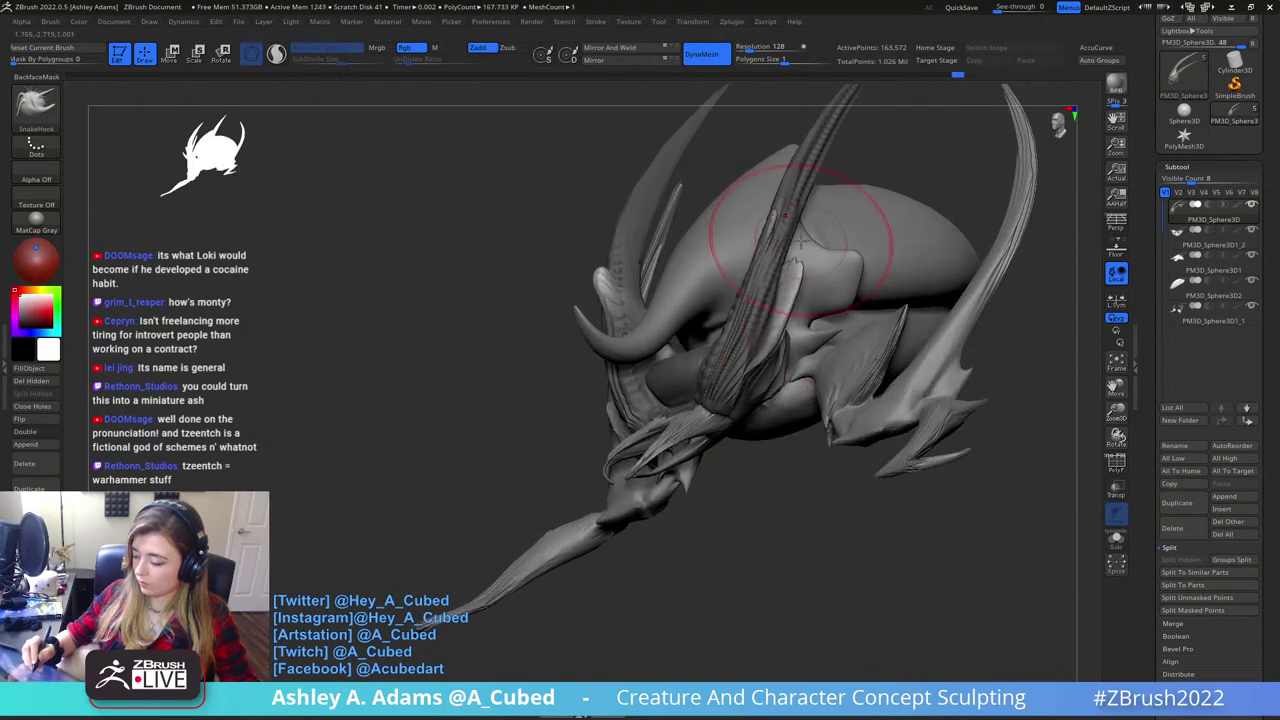
pyautogui.press('ctrl')
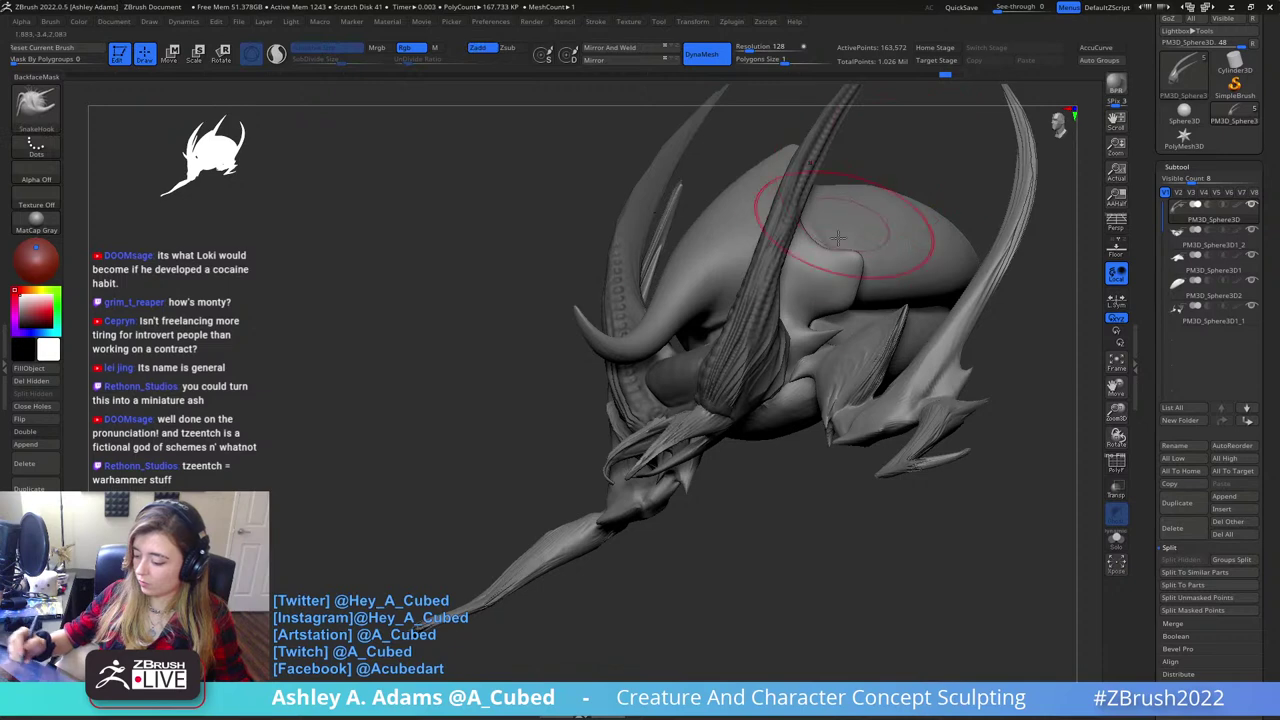
pyautogui.keyDown('shift'); pyautogui.moveTo(821, 289); pyautogui.dragTo(823, 289, button='right'); pyautogui.keyUp('shift')
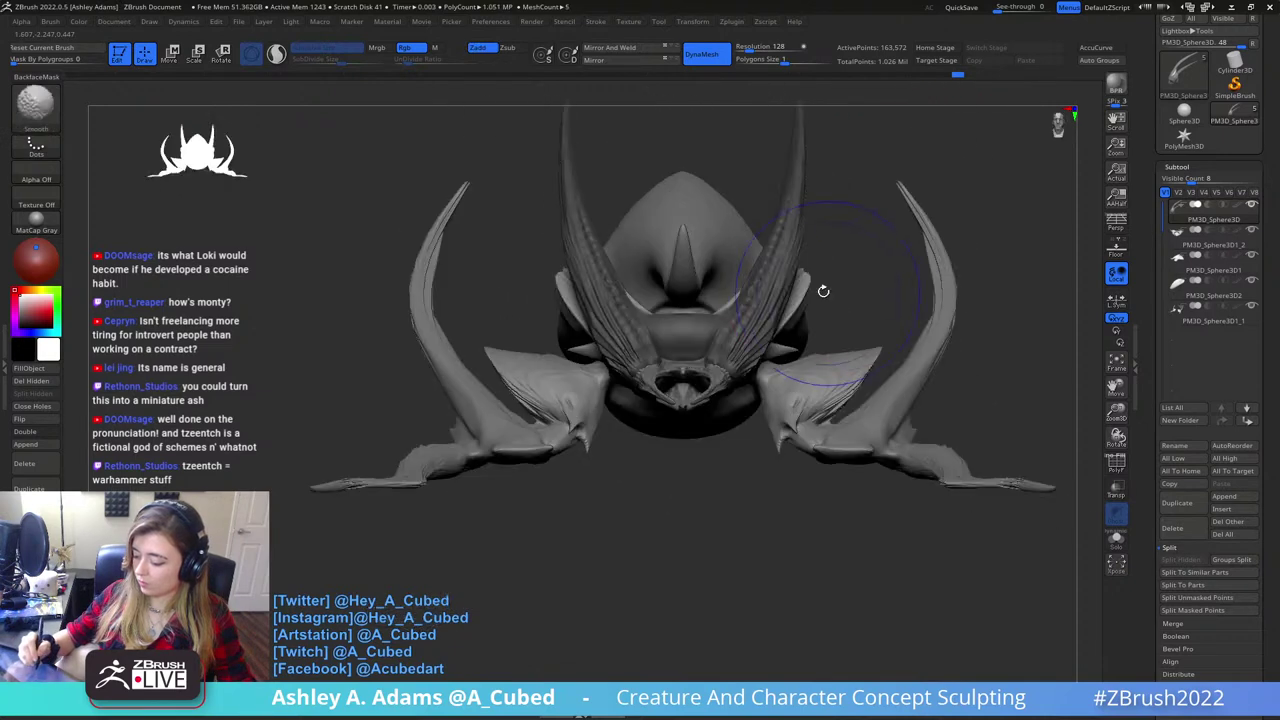
pyautogui.moveTo(739, 338); pyautogui.dragTo(785, 342)
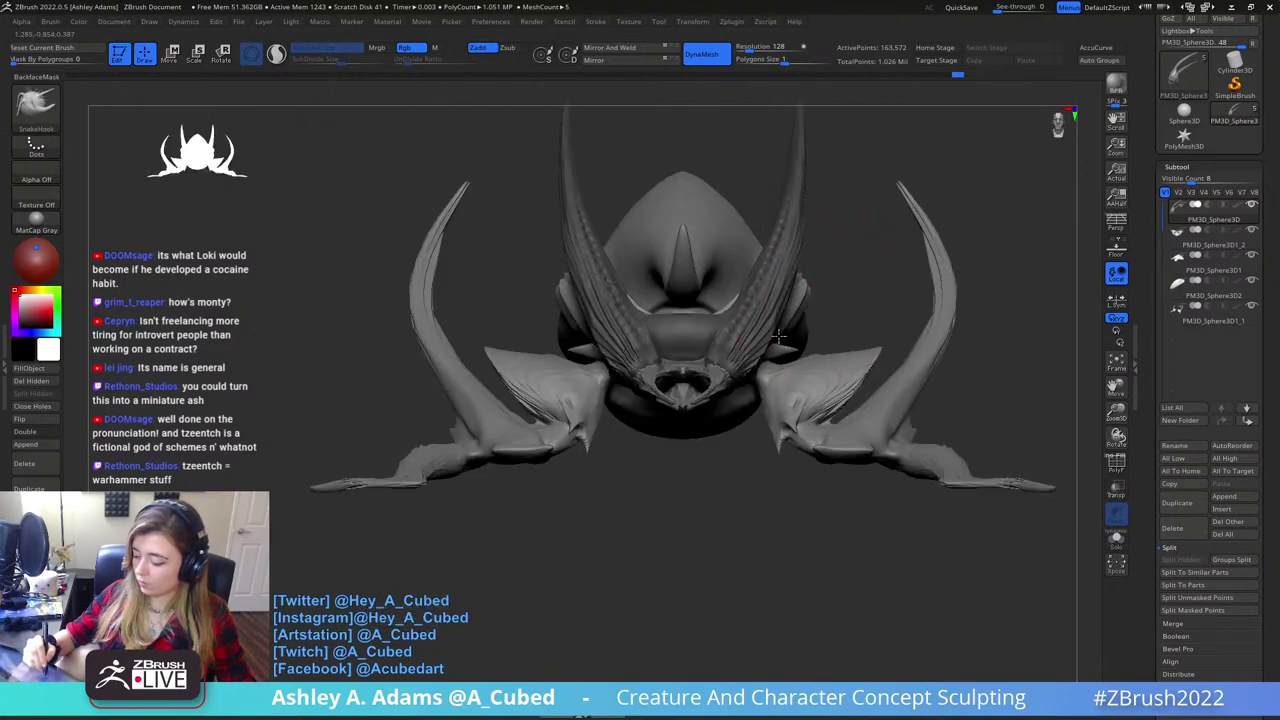
pyautogui.moveTo(818, 256); pyautogui.dragTo(815, 300, button='right')
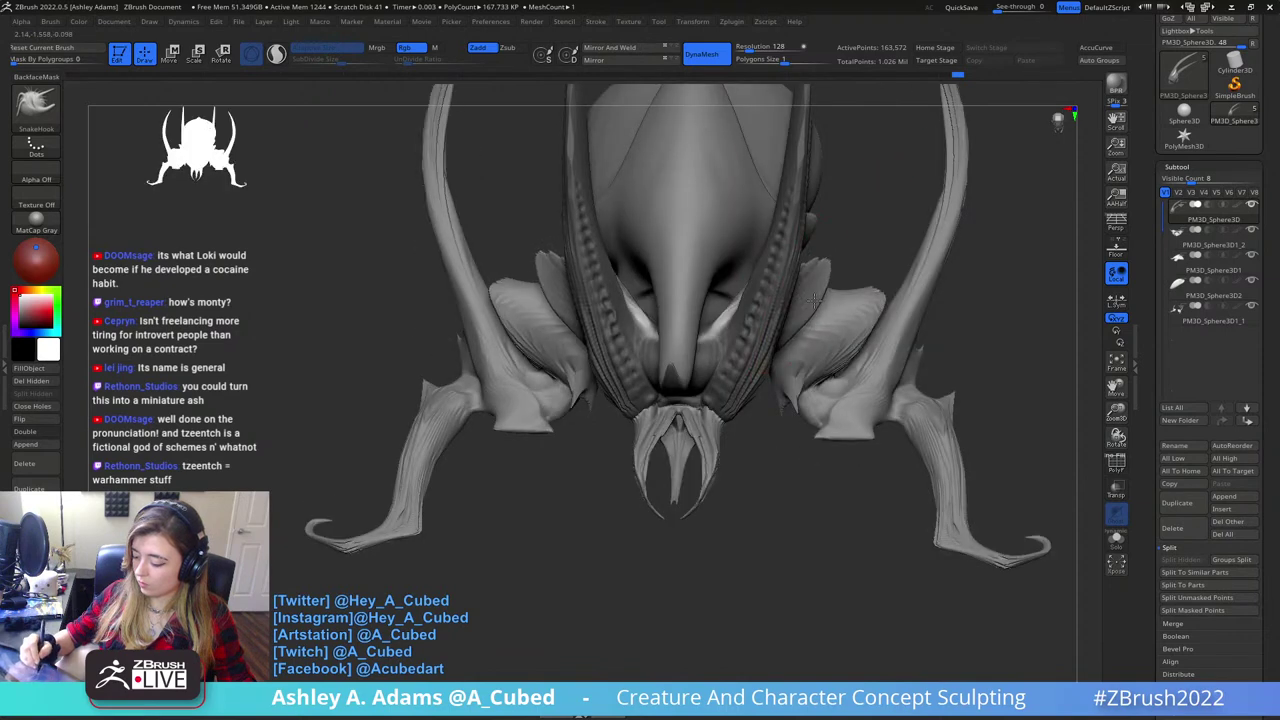
pyautogui.moveTo(817, 266); pyautogui.dragTo(823, 220)
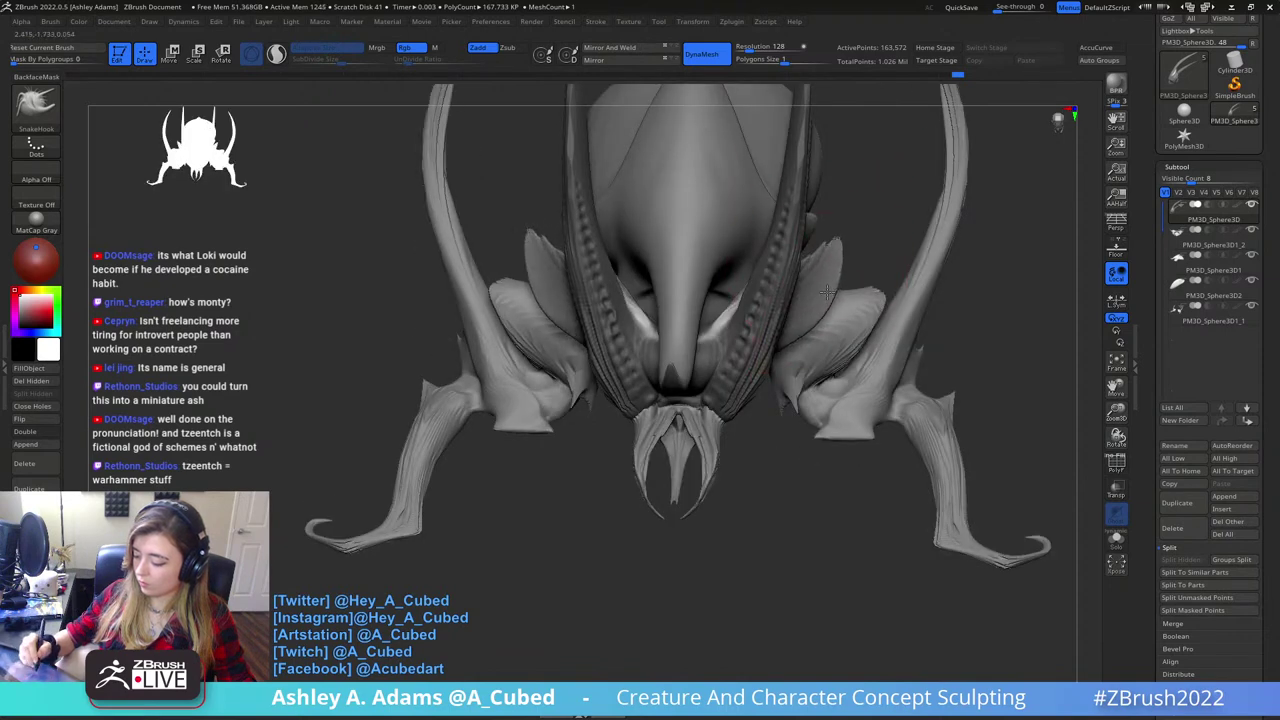
pyautogui.moveTo(816, 281); pyautogui.dragTo(810, 307, button='right')
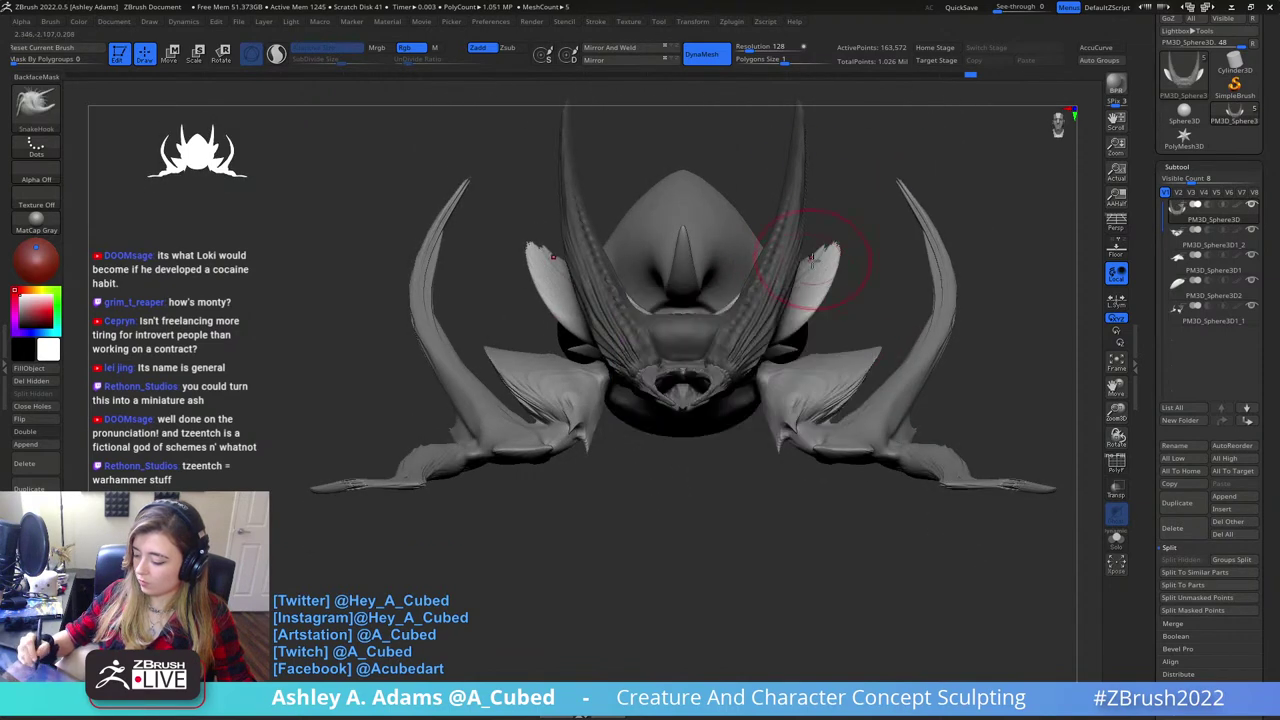
pyautogui.moveTo(822, 262)
pyautogui.mouseDown()
pyautogui.moveTo(820, 232)
pyautogui.moveTo(839, 276)
pyautogui.mouseUp()
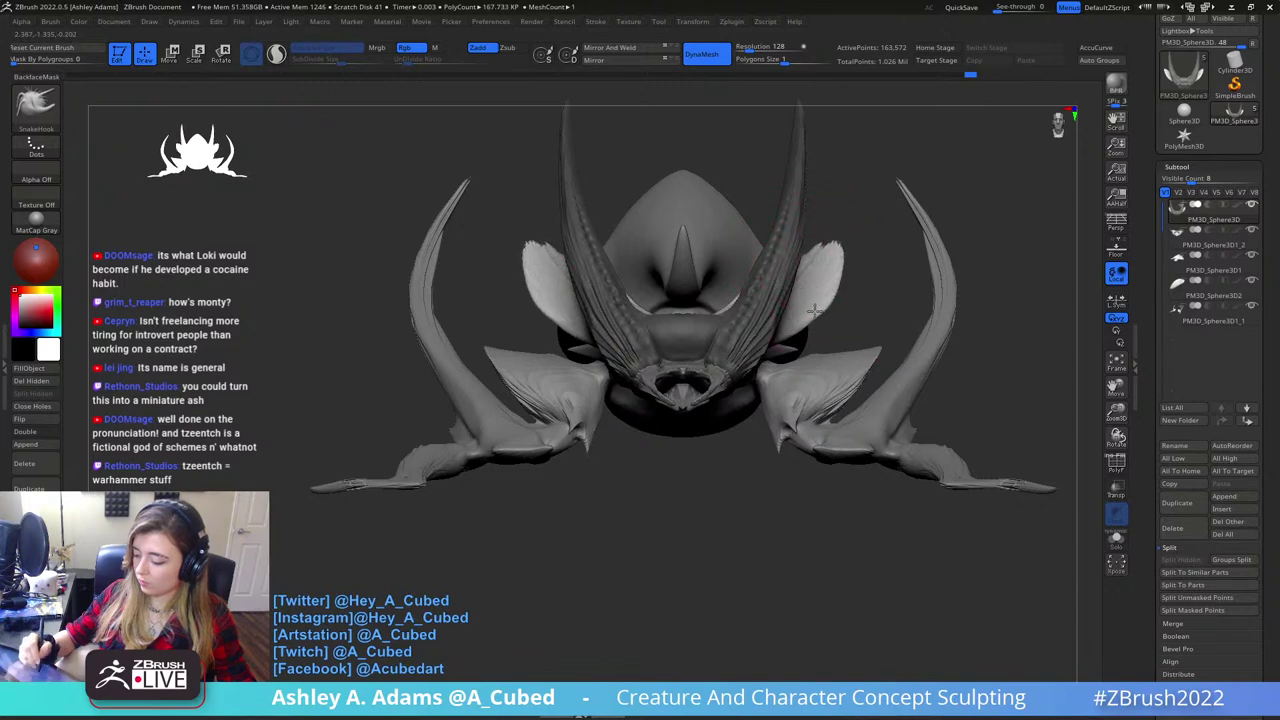
pyautogui.hotkey('ctrl', 'z')
pyautogui.hotkey('ctrl', 'z')
pyautogui.hotkey('ctrl', 'z')
pyautogui.hotkey('ctrl', 'z')
# - Pull a long, thin fin backward from behind the base of each head blade with SnakeHook
pyautogui.keyDown('shift'); pyautogui.moveTo(900, 175); pyautogui.dragTo(820, 243, button='right'); pyautogui.keyUp('shift')
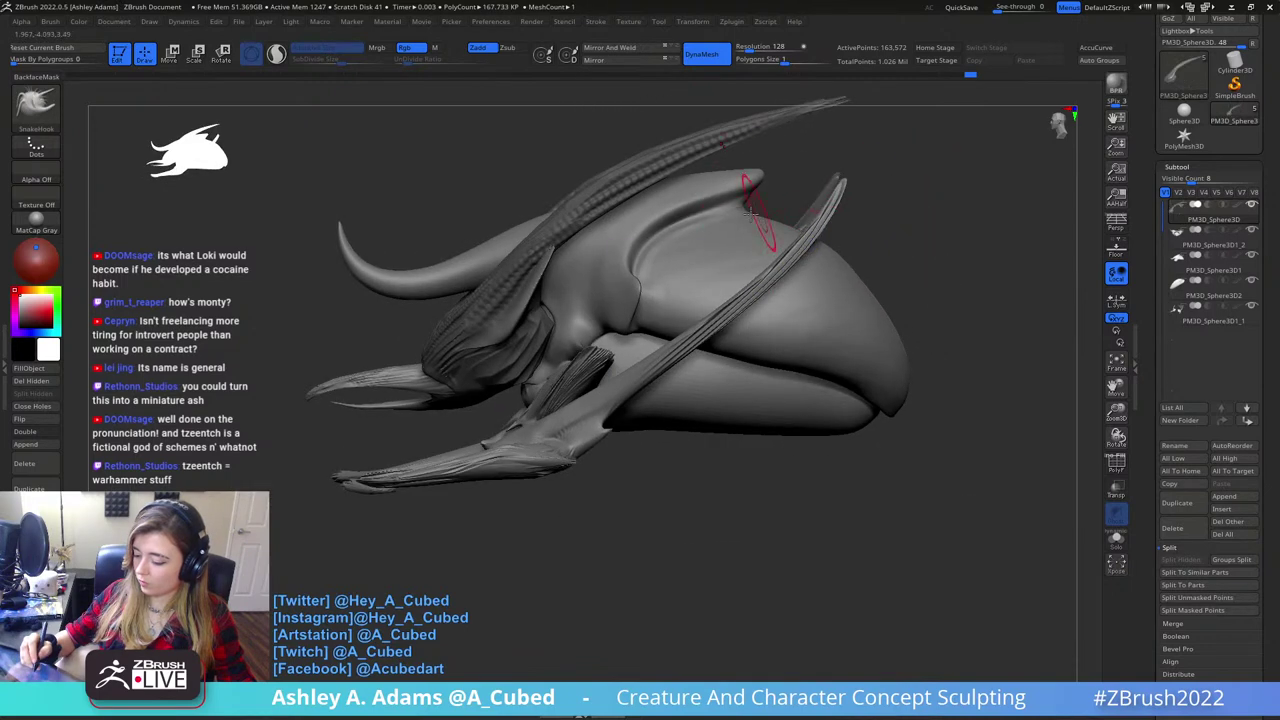
pyautogui.moveTo(750, 210)
pyautogui.mouseDown(button='right')
pyautogui.moveTo(777, 251)
pyautogui.moveTo(748, 228)
pyautogui.mouseUp(button='right')
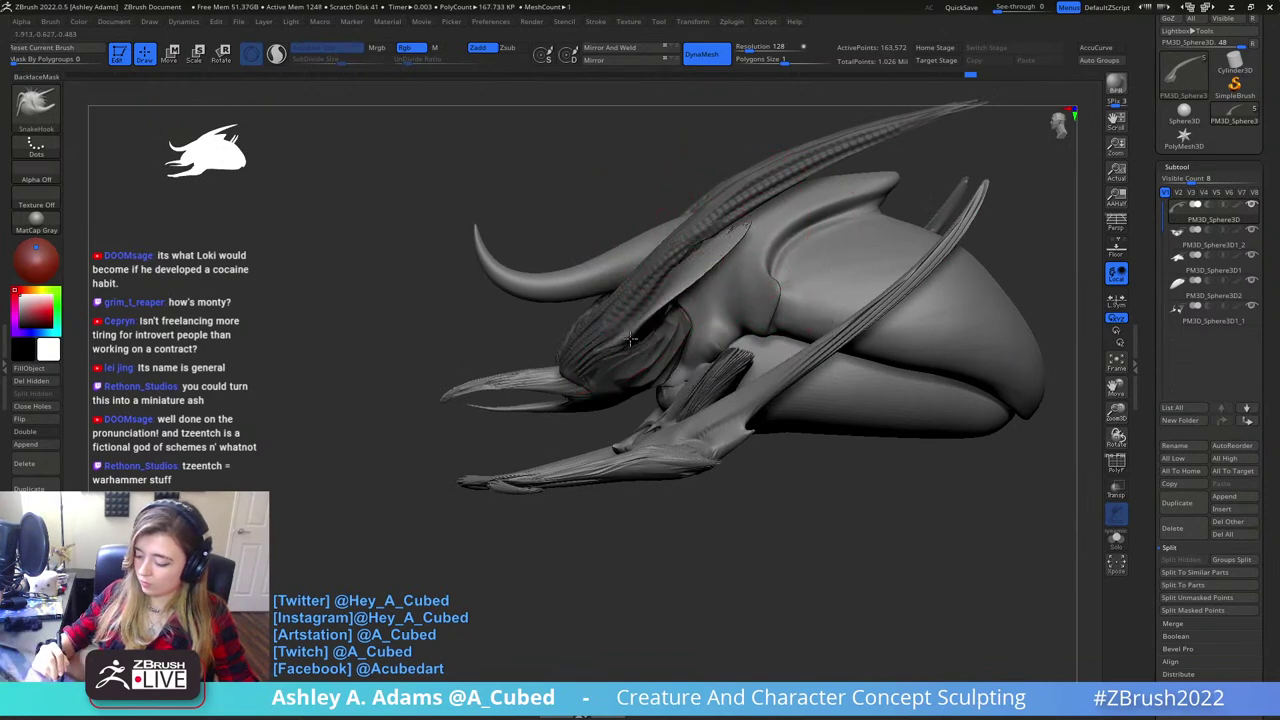
pyautogui.moveTo(737, 243); pyautogui.dragTo(735, 290, button='right')
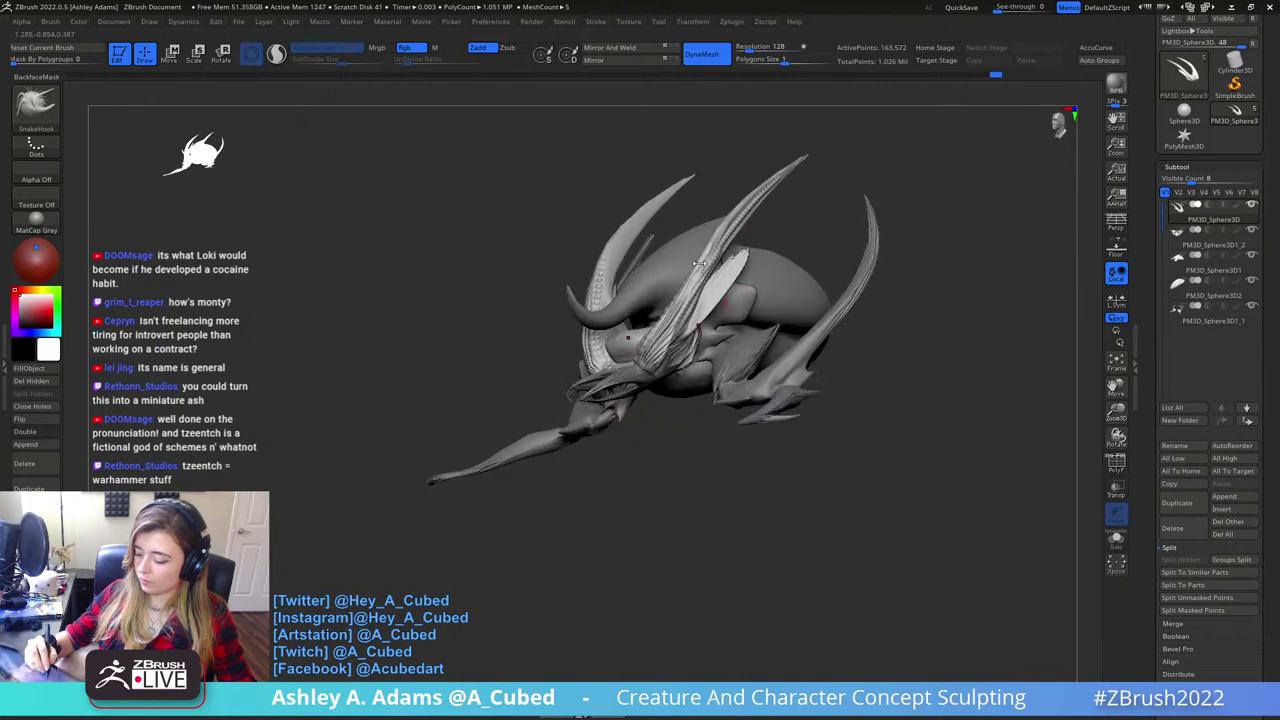
pyautogui.keyDown('alt'); pyautogui.moveTo(695, 342); pyautogui.dragTo(777, 300, button='right'); pyautogui.keyUp('alt')
pyautogui.press('space')
pyautogui.moveTo(705, 262); pyautogui.dragTo(770, 240, button='right')
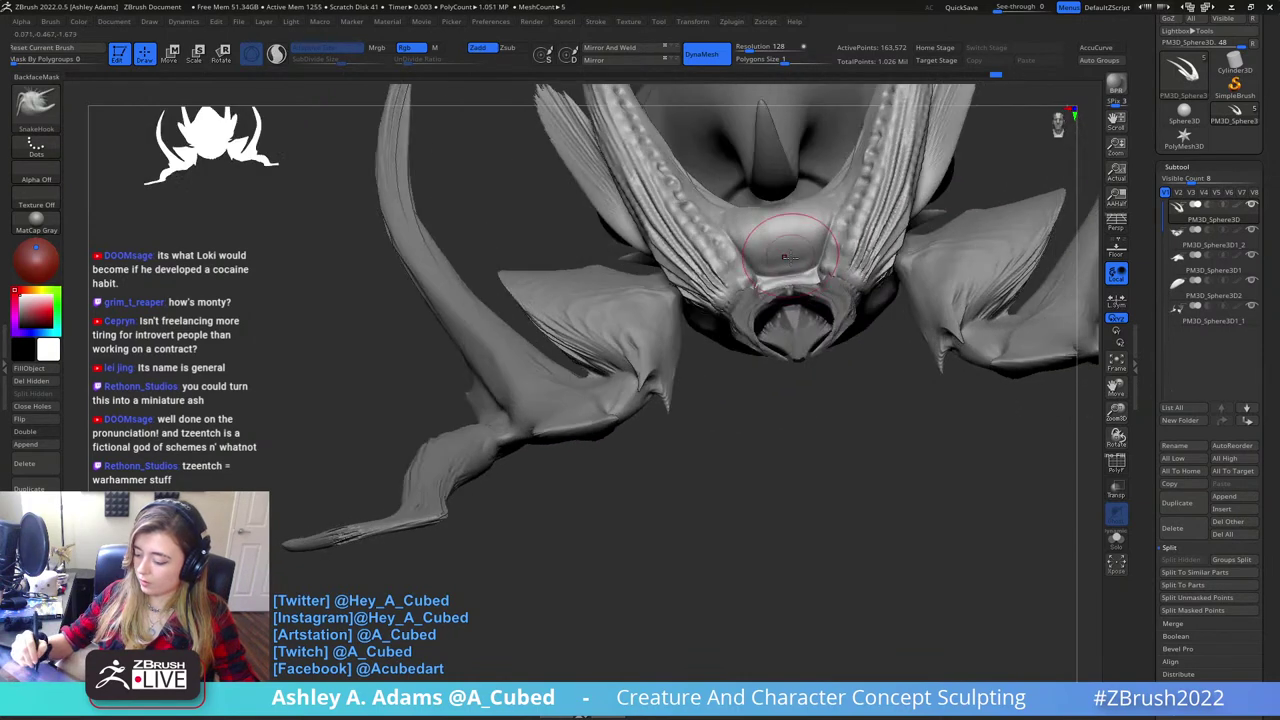
# - Switch to Inflat, undo the last stroke, adjust the draw size and swell the front rim between the head blades
pyautogui.press('space')
pyautogui.press('b')
pyautogui.press('i')
pyautogui.press('n')
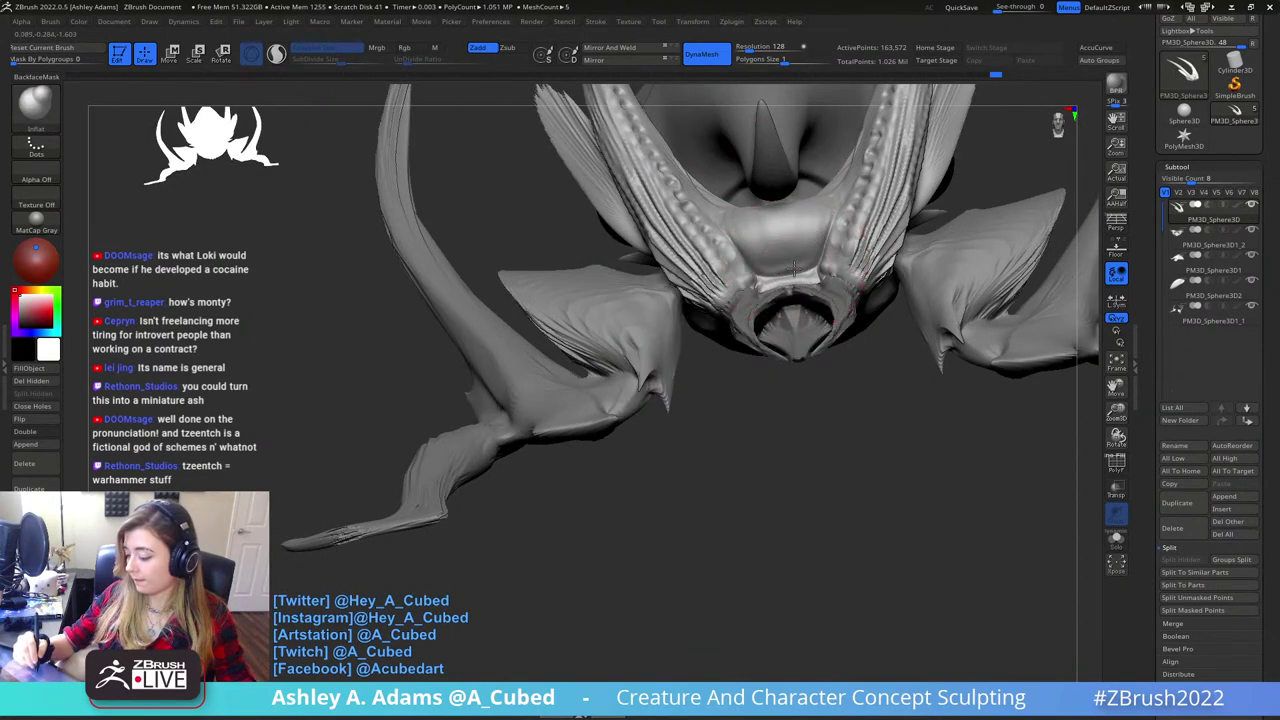
pyautogui.hotkey('ctrl', 'z')
pyautogui.press('space')
pyautogui.moveTo(807, 284); pyautogui.dragTo(815, 284)
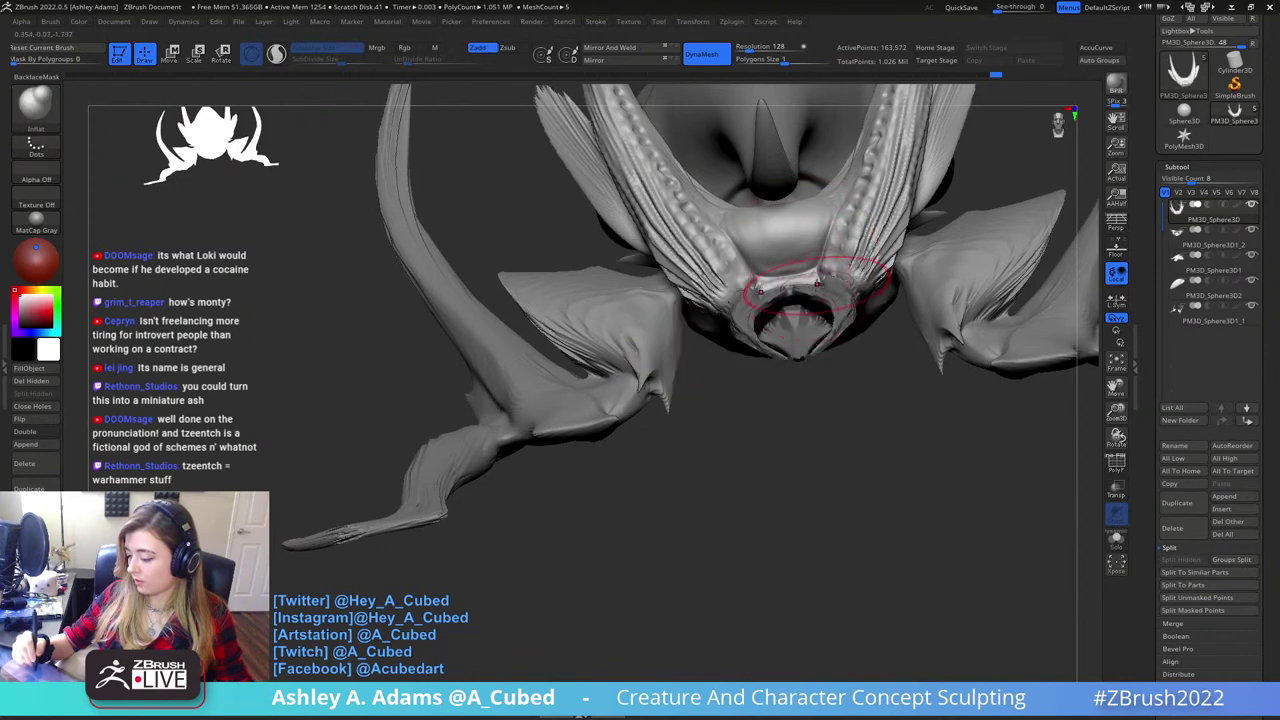
pyautogui.press('space')
pyautogui.moveTo(817, 283)
pyautogui.mouseDown(button='right')
pyautogui.moveTo(797, 247)
pyautogui.moveTo(797, 268)
pyautogui.mouseUp(button='right')
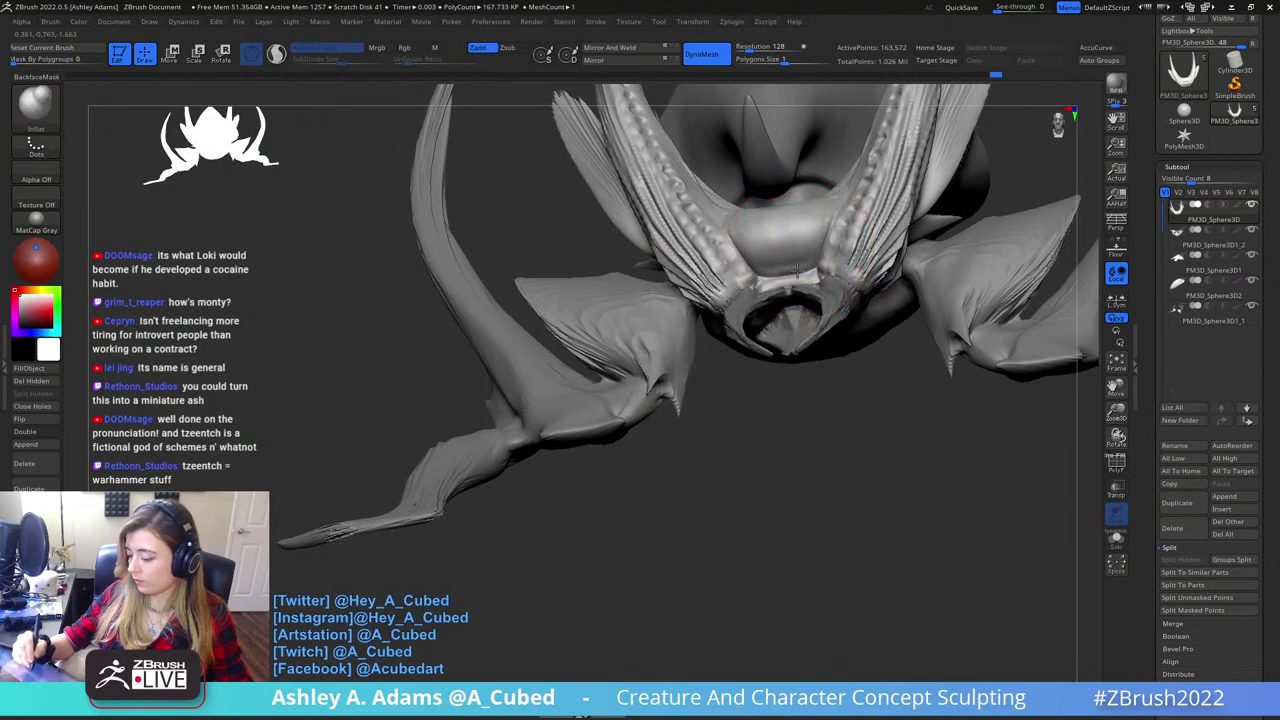
# - Select the jaw subtool and pull the base of the jaws back toward the head with SnakeHook
pyautogui.moveTo(814, 222)
pyautogui.mouseDown(button='right')
pyautogui.moveTo(850, 254)
pyautogui.moveTo(806, 280)
pyautogui.moveTo(823, 291)
pyautogui.moveTo(836, 373)
pyautogui.moveTo(803, 317)
pyautogui.moveTo(827, 240)
pyautogui.moveTo(735, 303)
pyautogui.mouseUp(button='right')
pyautogui.keyDown('alt'); pyautogui.click(814, 282); pyautogui.keyUp('alt')
pyautogui.press('b')
pyautogui.press('s')
pyautogui.press('h')
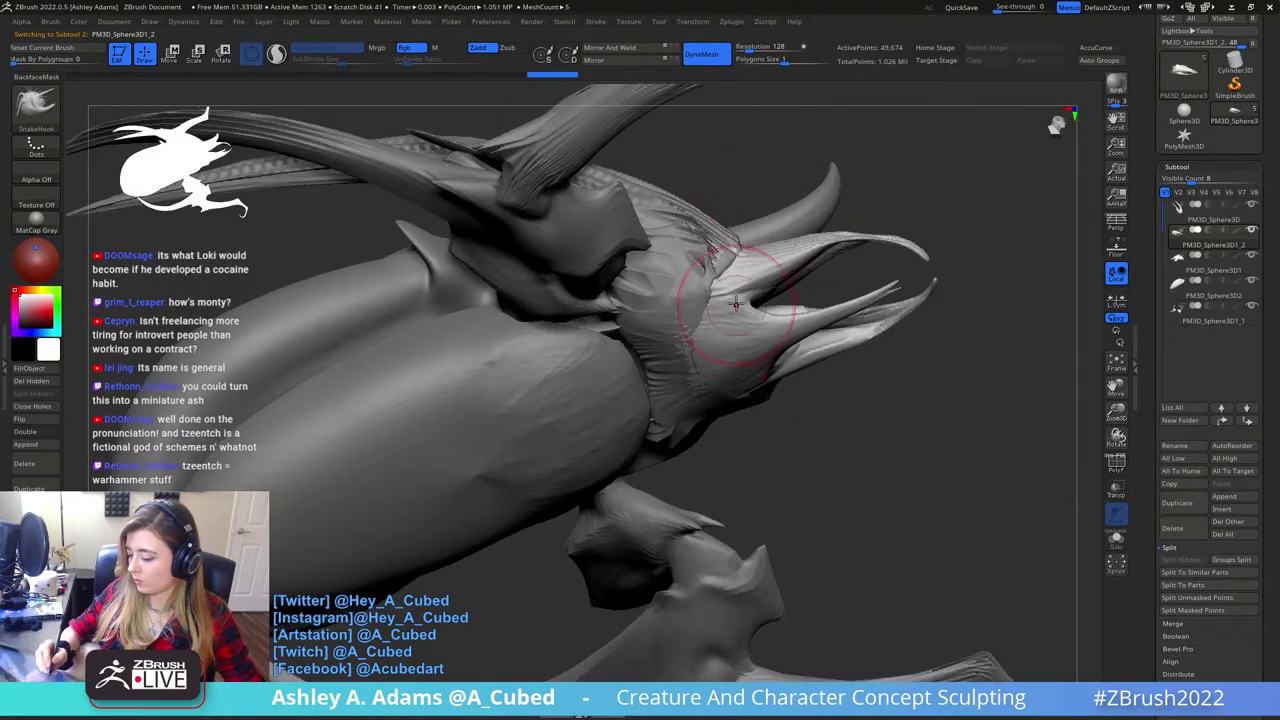
pyautogui.moveTo(735, 303); pyautogui.dragTo(707, 307)
pyautogui.moveTo(718, 310)
pyautogui.mouseDown(button='right')
pyautogui.moveTo(712, 325)
pyautogui.moveTo(681, 283)
pyautogui.mouseUp(button='right')
# - Select the head blade subtool and crease its underside behind the jaws with DamStandard
pyautogui.keyDown('alt'); pyautogui.click(703, 292); pyautogui.keyUp('alt')
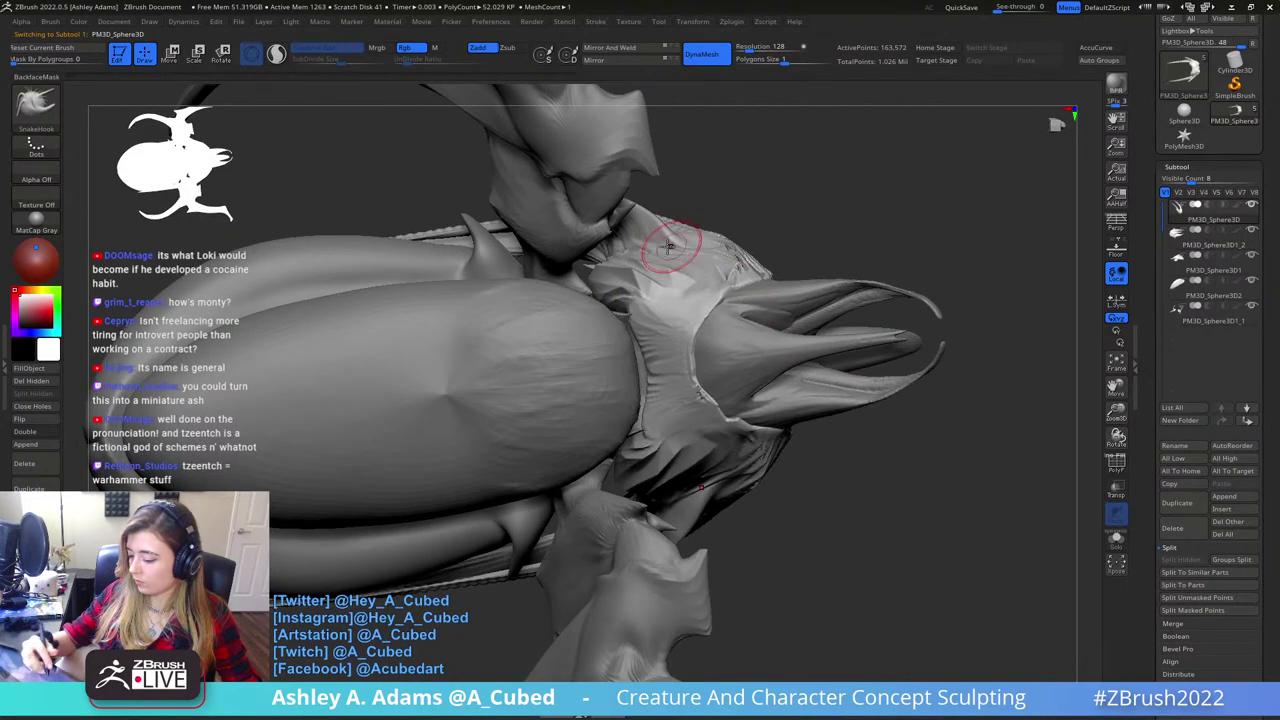
pyautogui.press('b')
pyautogui.press('d')
pyautogui.press('s')
pyautogui.moveTo(695, 280); pyautogui.dragTo(684, 298, button='right')
# - Build up a plate on the underside of the head with ClayBuildup and flatten it with hPolish
pyautogui.press('b')
pyautogui.press('c')
pyautogui.press('b')
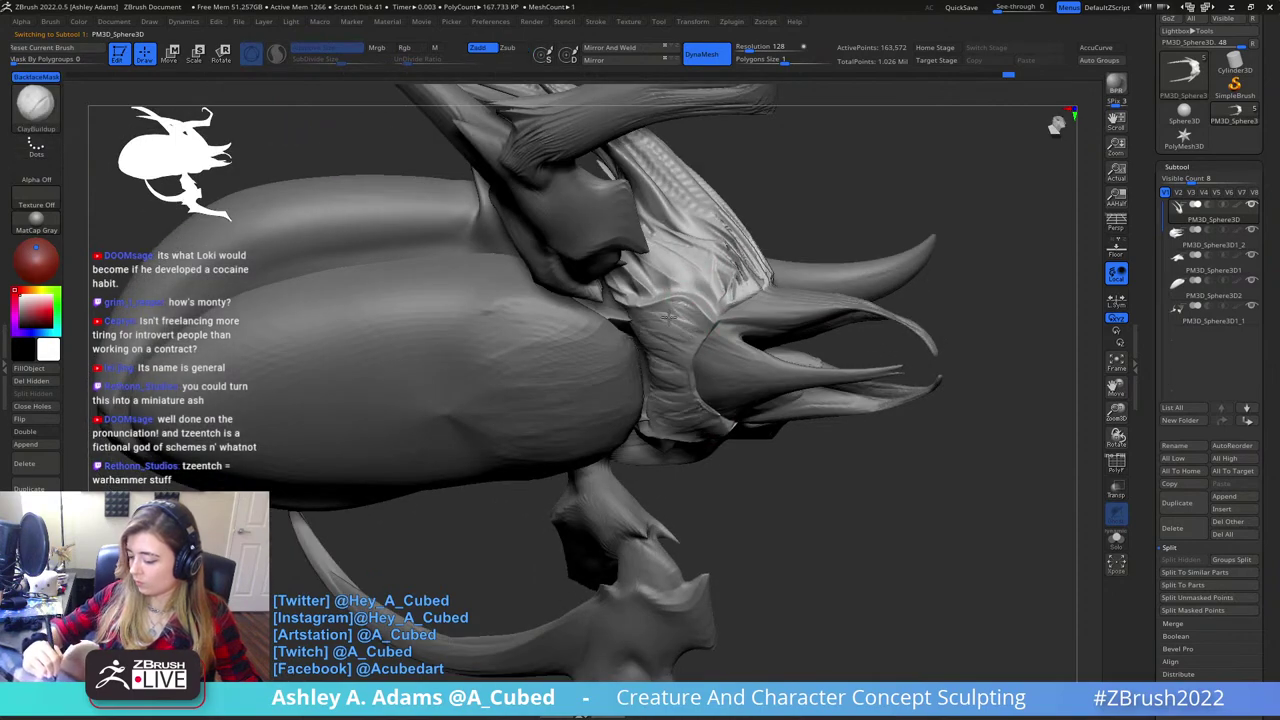
pyautogui.moveTo(668, 316)
pyautogui.mouseDown(button='right')
pyautogui.moveTo(648, 277)
pyautogui.moveTo(664, 309)
pyautogui.mouseUp(button='right')
pyautogui.press('b')
pyautogui.press('h')
pyautogui.press('p')
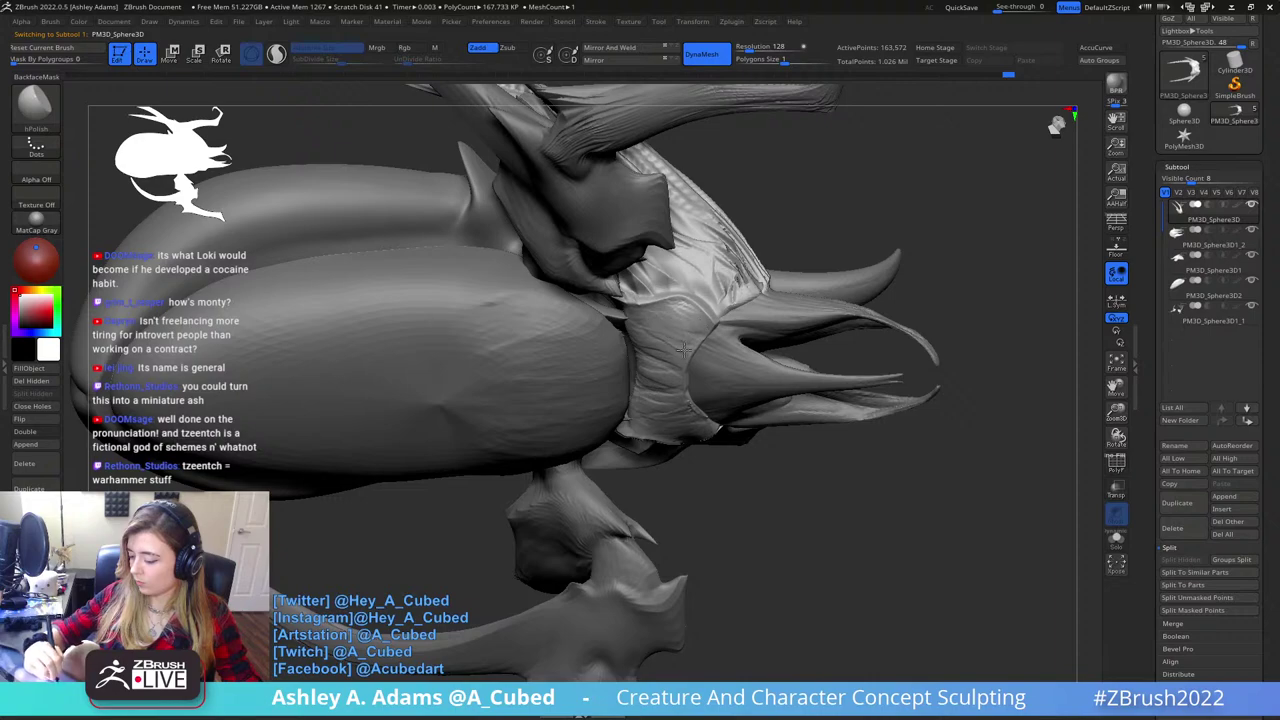
# - Carve creases with DamStandard along the lower edge of the head's side folds, next to the jaws
pyautogui.moveTo(674, 388); pyautogui.dragTo(648, 262, button='right')
pyautogui.press('b')
pyautogui.press('d')
pyautogui.press('s')
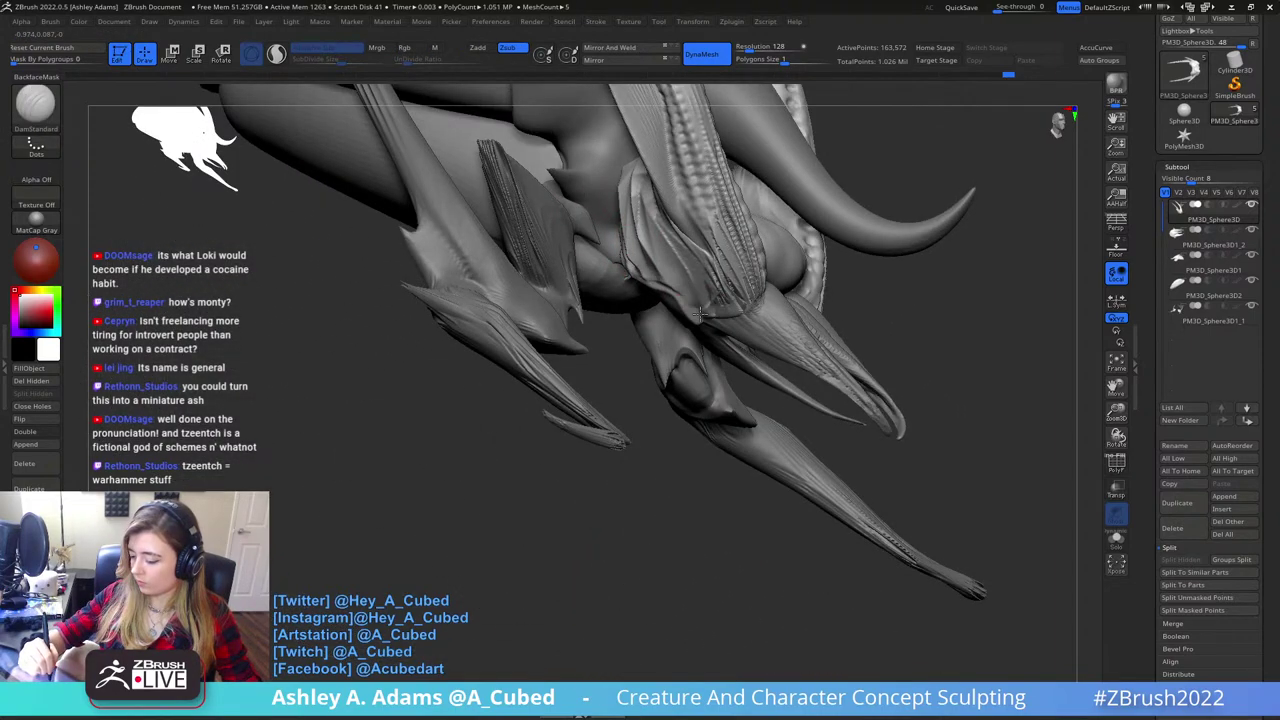
pyautogui.moveTo(700, 314); pyautogui.dragTo(658, 272, button='right')
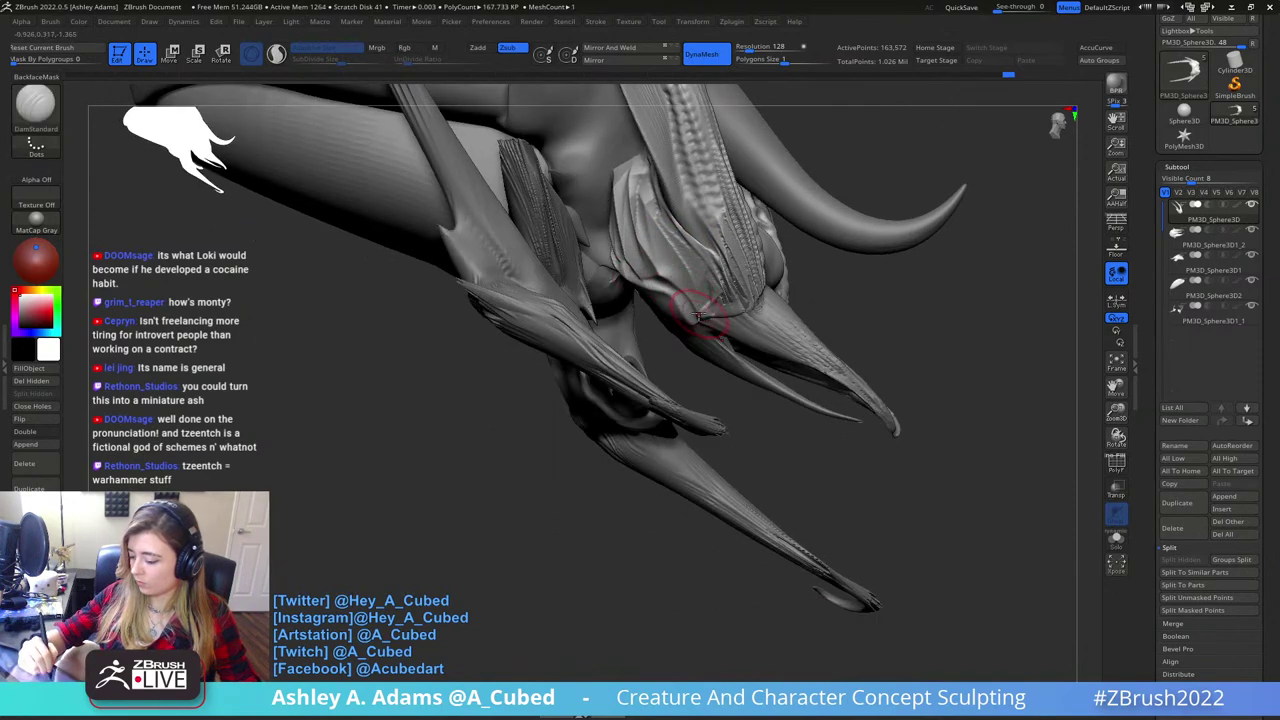
# - Build up the folds on the side of the head with ClayBuildup, smooth them and deepen the grooves with DamStandard
pyautogui.press('b')
pyautogui.press('c')
pyautogui.press('b')
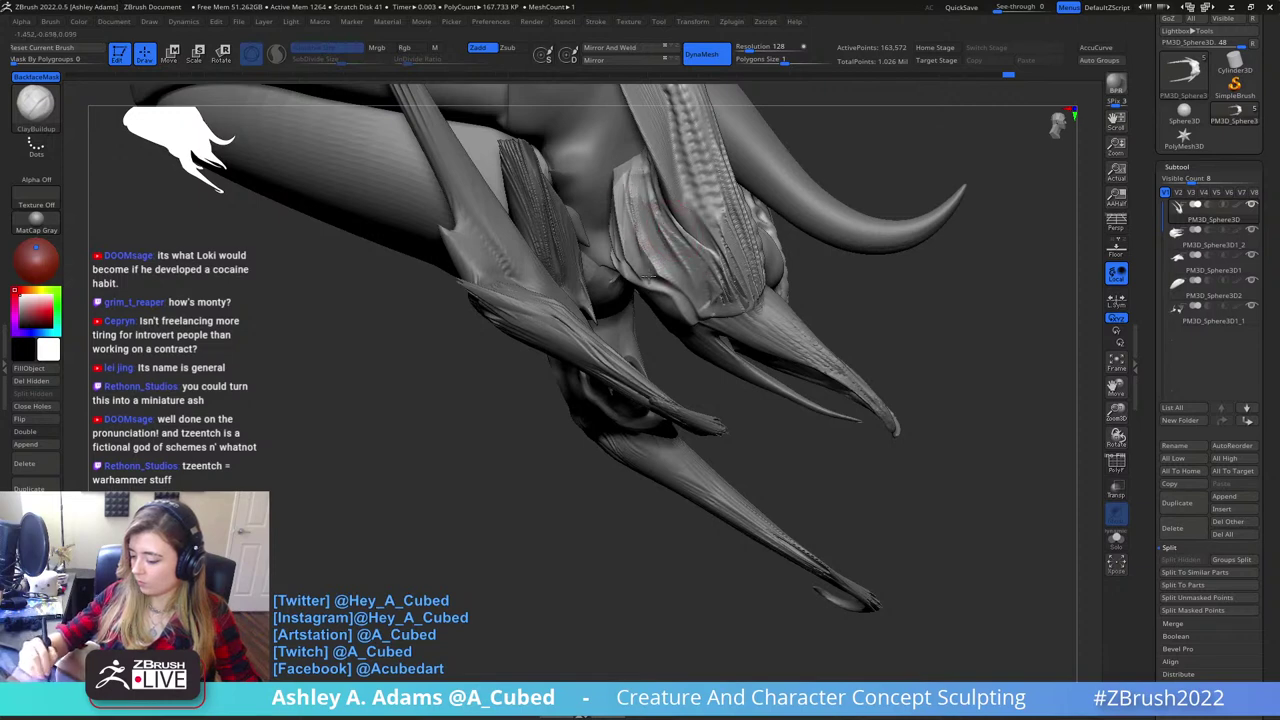
pyautogui.press('shift')
pyautogui.press('b')
pyautogui.press('d')
pyautogui.press('s')
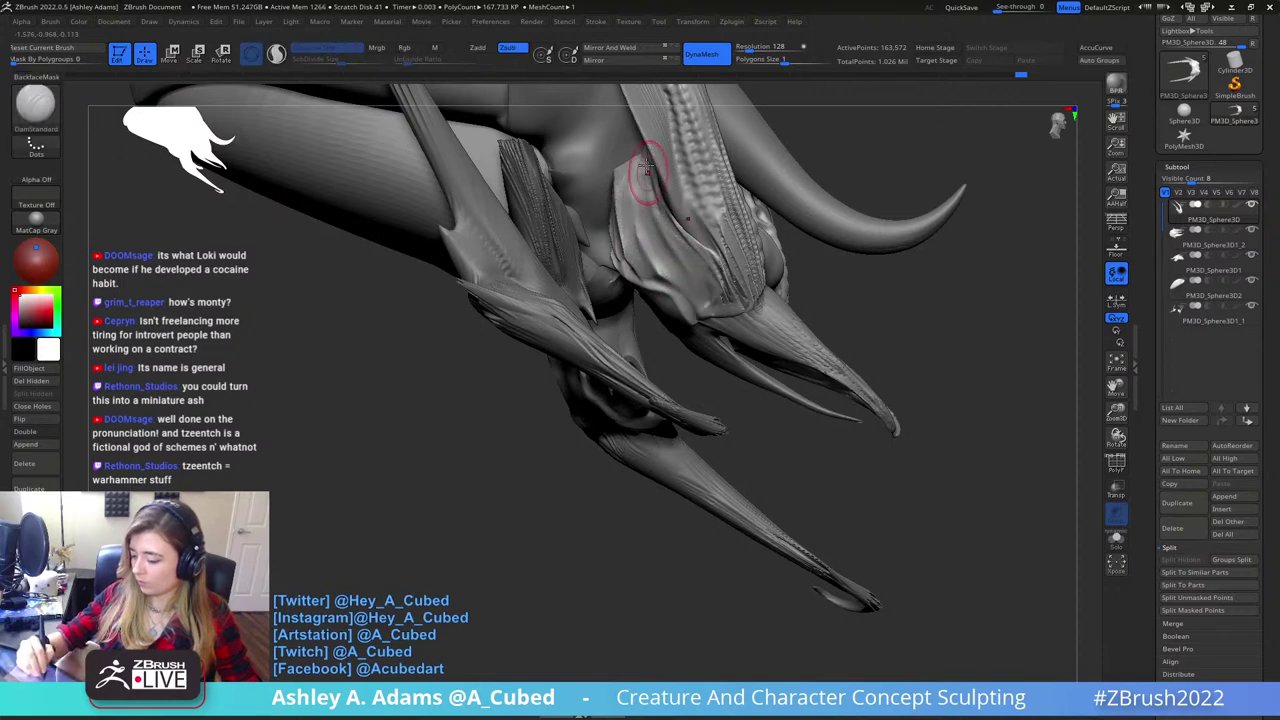
pyautogui.moveTo(646, 170); pyautogui.dragTo(696, 285)
# - Add ClayBuildup volume to the side of the head just behind the jaw joint
pyautogui.moveTo(669, 253)
pyautogui.keyDown('ctrl'); pyautogui.mouseDown(button='right')
pyautogui.moveTo(740, 235)
pyautogui.moveTo(709, 260)
pyautogui.moveTo(652, 265)
pyautogui.moveTo(600, 385)
pyautogui.moveTo(622, 335)
pyautogui.mouseUp(button='right'); pyautogui.keyUp('ctrl')
pyautogui.press('b')
pyautogui.press('c')
pyautogui.press('b')
pyautogui.moveTo(582, 257)
pyautogui.mouseDown()
pyautogui.moveTo(598, 302)
pyautogui.moveTo(604, 284)
pyautogui.mouseUp()
pyautogui.moveTo(606, 290); pyautogui.dragTo(592, 258, button='right')
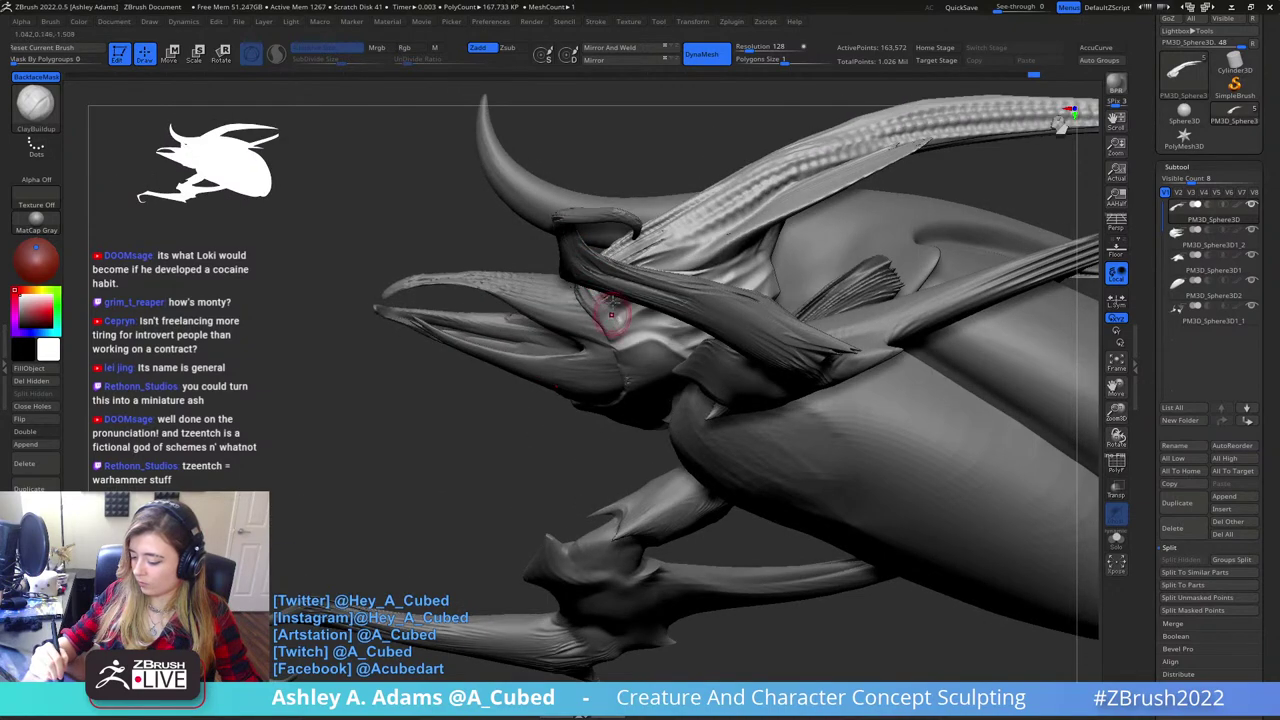
pyautogui.moveTo(611, 315); pyautogui.dragTo(588, 314, button='right')
# - Crease the edge where the head meets the jaws with DamStandard and adjust its shape with SnakeHook
pyautogui.press('b')
pyautogui.press('d')
pyautogui.press('s')
pyautogui.press('b')
pyautogui.press('s')
pyautogui.press('h')
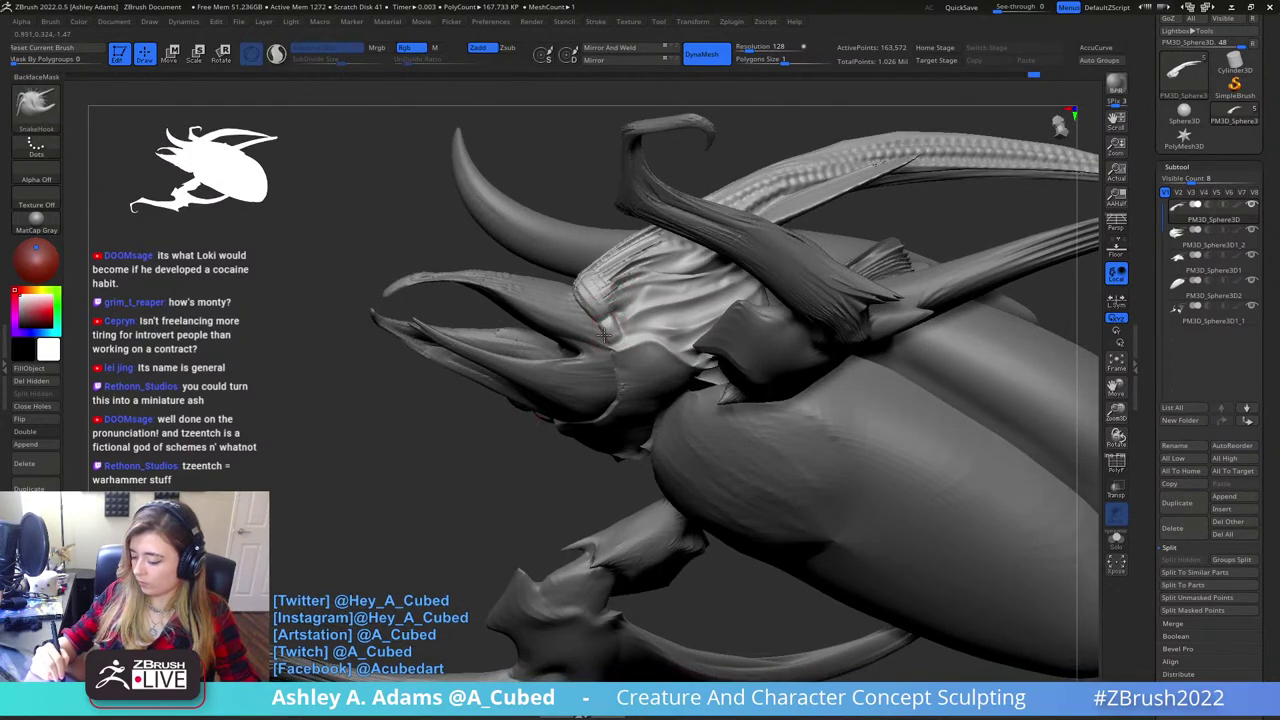
pyautogui.press('b')
pyautogui.press('d')
pyautogui.press('s')
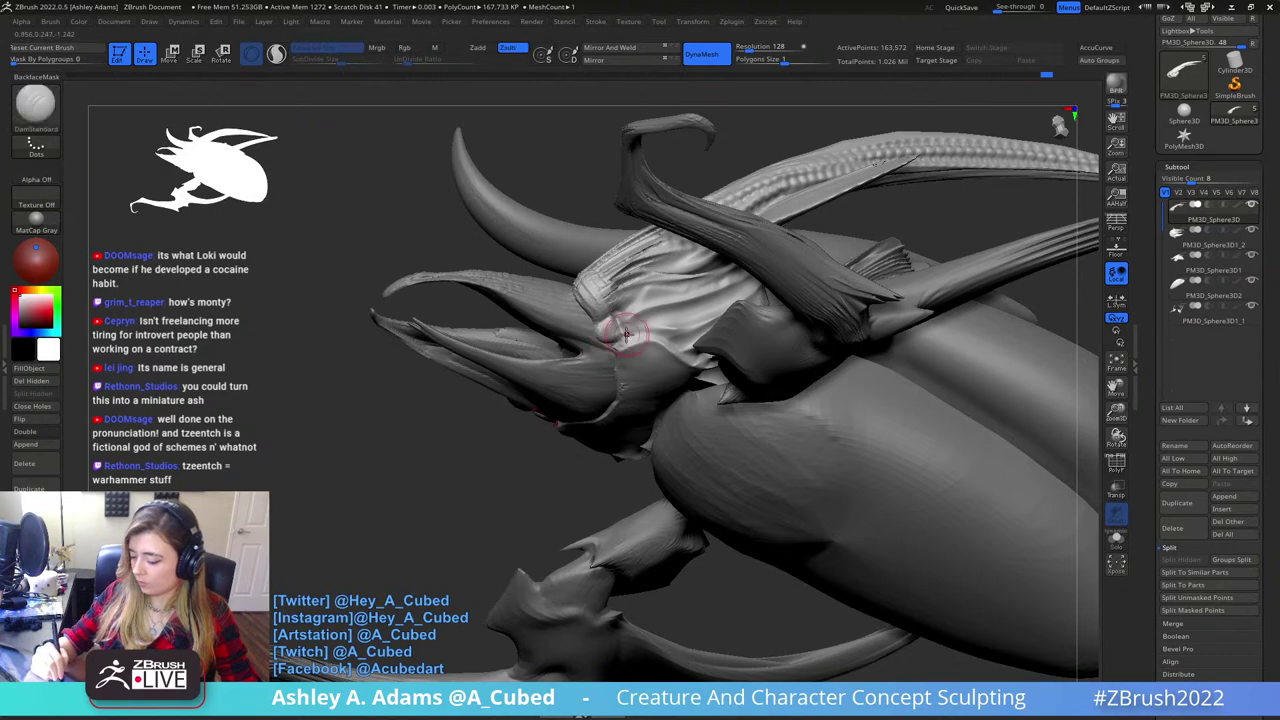
pyautogui.moveTo(620, 325); pyautogui.dragTo(608, 425, button='right')
# - Build up the rim of the throat plate with ClayBuildup and sharpen its edge with DamStandard
pyautogui.press('b')
pyautogui.press('c')
pyautogui.press('b')
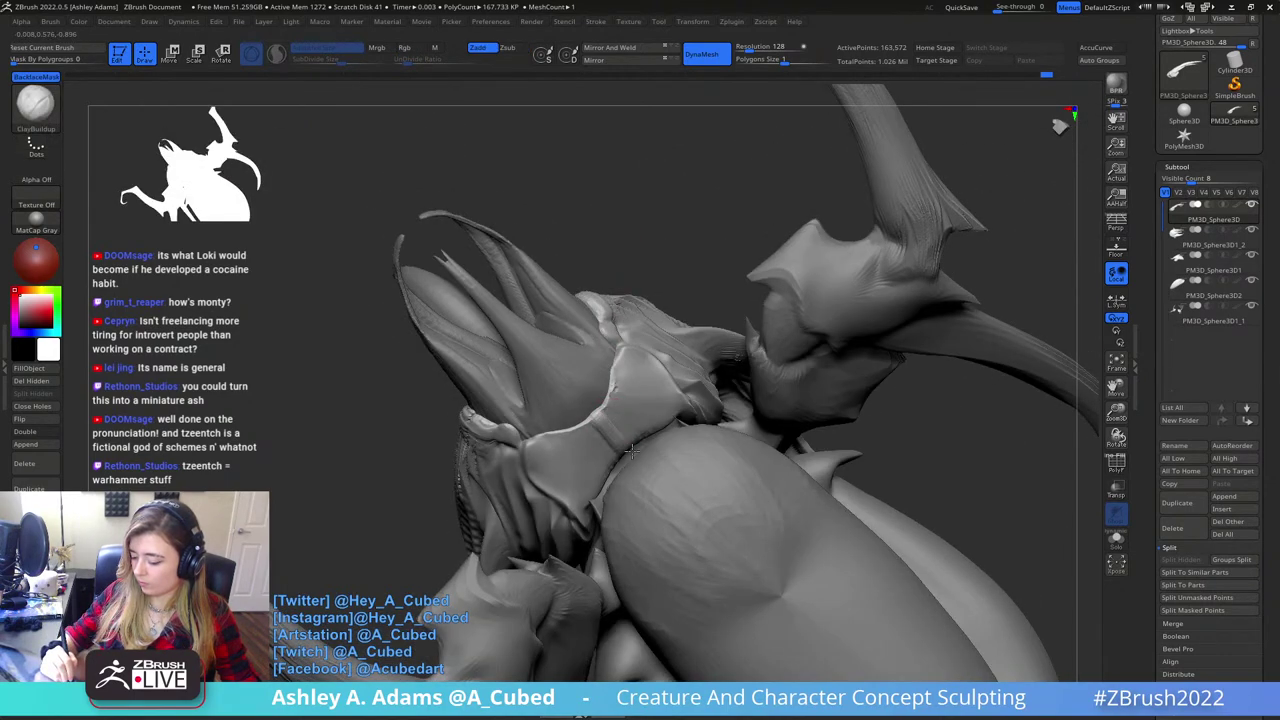
pyautogui.press('b')
pyautogui.press('d')
pyautogui.press('s')
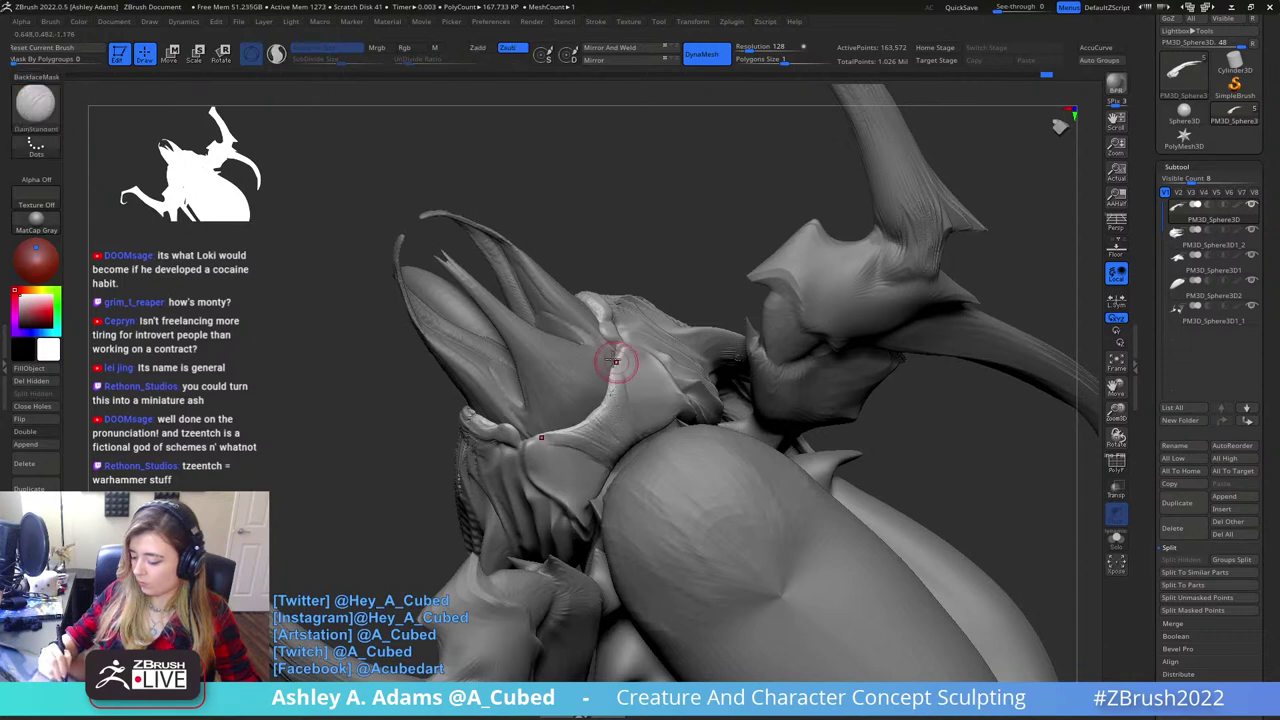
pyautogui.moveTo(643, 460)
pyautogui.mouseDown(button='right')
pyautogui.moveTo(614, 378)
pyautogui.moveTo(608, 300)
pyautogui.moveTo(570, 460)
pyautogui.moveTo(638, 412)
pyautogui.mouseUp(button='right')
# - Carve DamStandard creases into the plate between the head blades, beside the inner blade base
pyautogui.rightClick(566, 468)
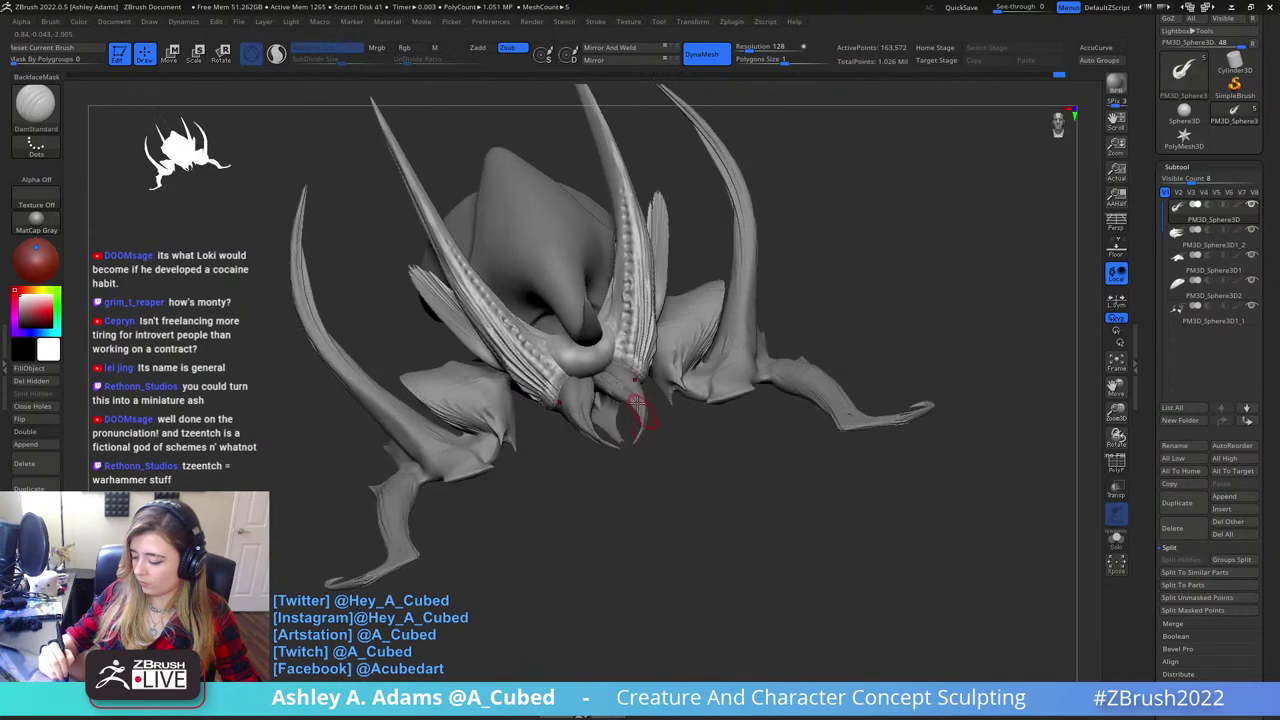
pyautogui.moveTo(594, 360)
pyautogui.keyDown('ctrl'); pyautogui.mouseDown(button='right')
pyautogui.moveTo(612, 400)
pyautogui.moveTo(600, 450)
pyautogui.mouseUp(button='right'); pyautogui.keyUp('ctrl')
pyautogui.rightClick(563, 478)
pyautogui.moveTo(519, 276); pyautogui.dragTo(570, 300, button='right')
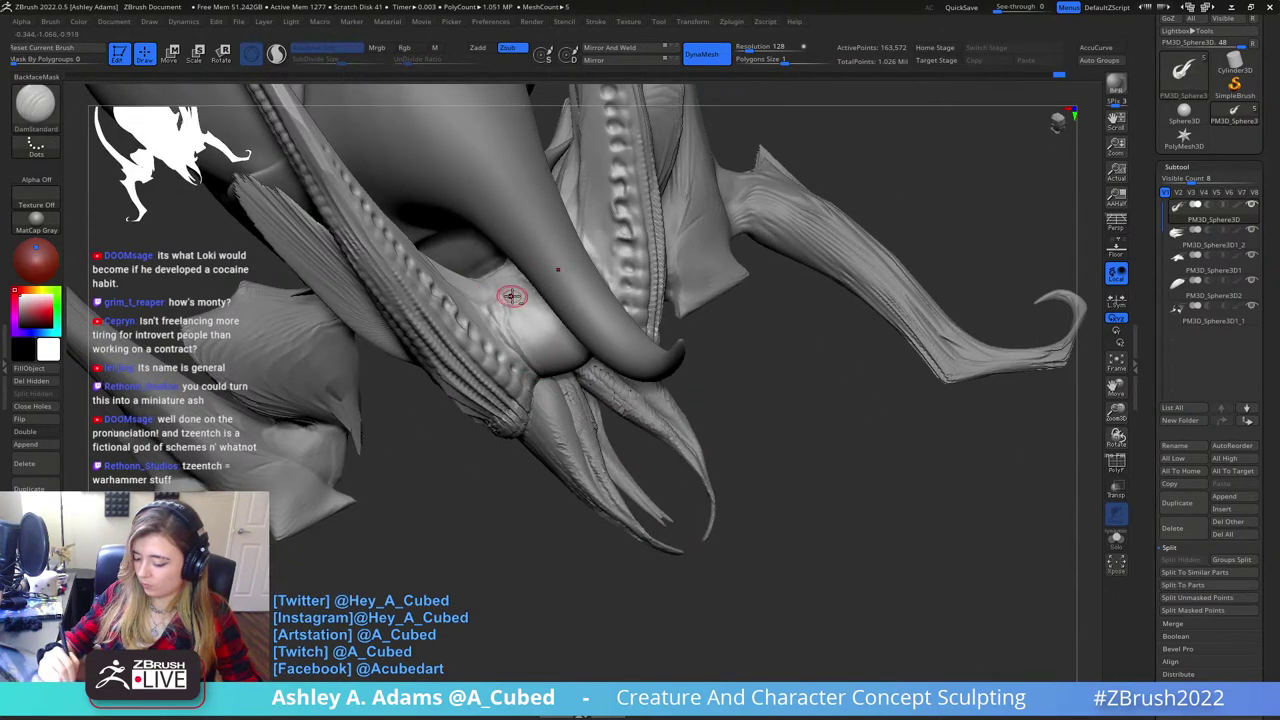
pyautogui.moveTo(505, 281); pyautogui.dragTo(516, 328)
pyautogui.moveTo(521, 338)
pyautogui.keyDown('ctrl'); pyautogui.mouseDown(button='right')
pyautogui.moveTo(509, 291)
pyautogui.moveTo(531, 277)
pyautogui.moveTo(538, 380)
pyautogui.moveTo(526, 383)
pyautogui.moveTo(564, 335)
pyautogui.moveTo(588, 378)
pyautogui.moveTo(590, 350)
pyautogui.moveTo(585, 365)
pyautogui.moveTo(622, 322)
pyautogui.mouseUp(button='right'); pyautogui.keyUp('ctrl')
# - Select the jaws, switch to Inflat, and append a Sphere3D as a new active subtool
pyautogui.keyDown('alt'); pyautogui.click(568, 390); pyautogui.keyUp('alt')
pyautogui.press('b')
pyautogui.press('i')
pyautogui.press('n')
pyautogui.click(1230, 497)
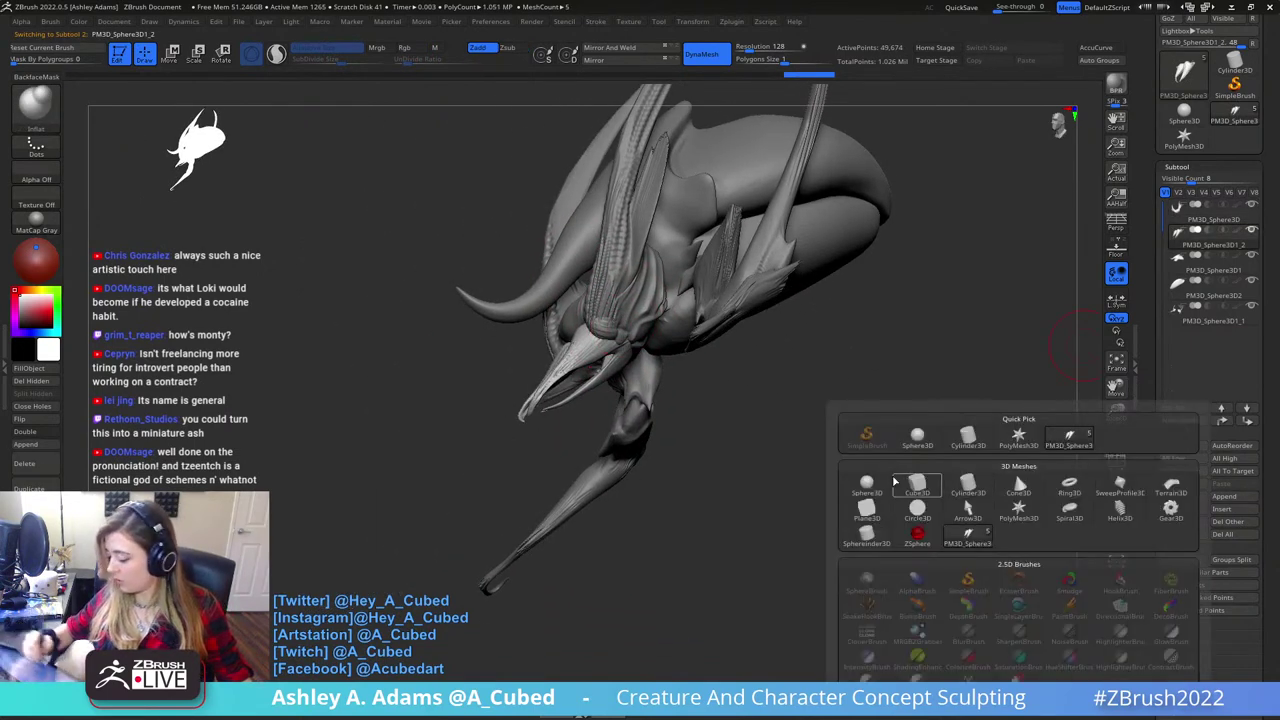
pyautogui.click(868, 485)
pyautogui.keyDown('alt'); pyautogui.click(684, 304); pyautogui.keyUp('alt')
# - Move the sphere from the centre to the side of the head, setting it just behind the jaw base
pyautogui.moveTo(690, 304); pyautogui.dragTo(728, 314, button='right')
pyautogui.press('w')
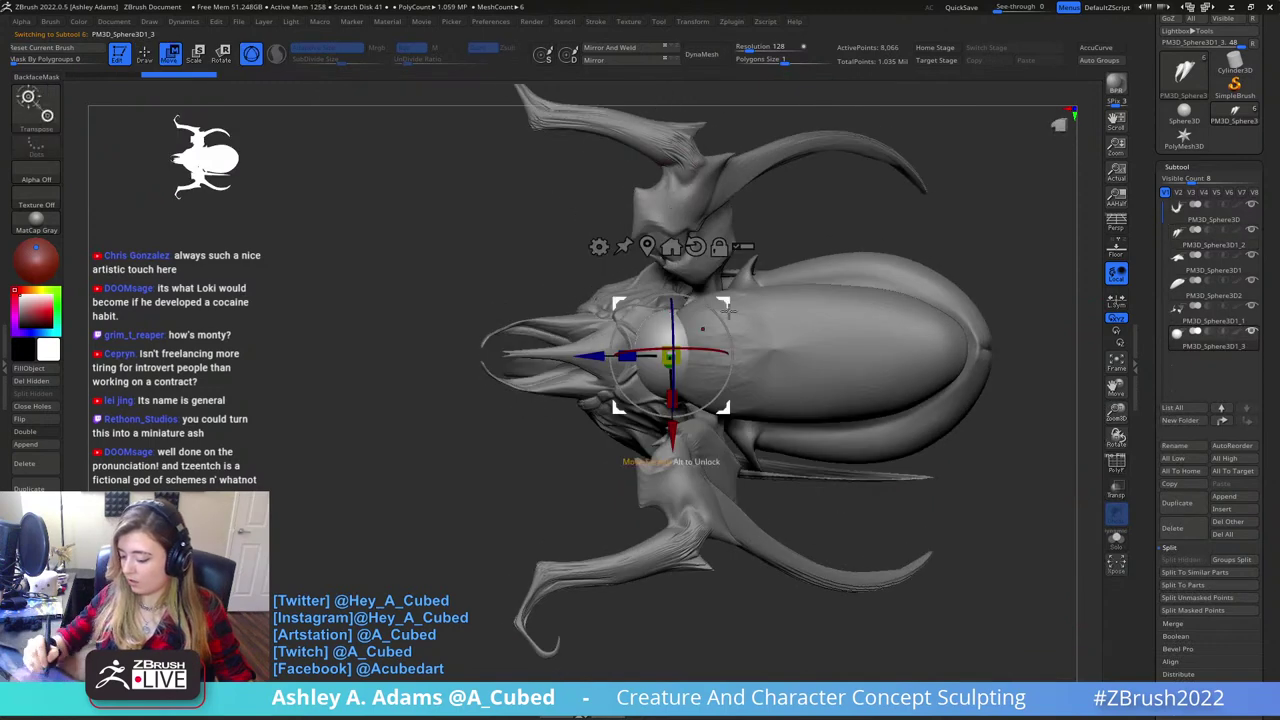
pyautogui.moveTo(728, 311); pyautogui.dragTo(598, 253)
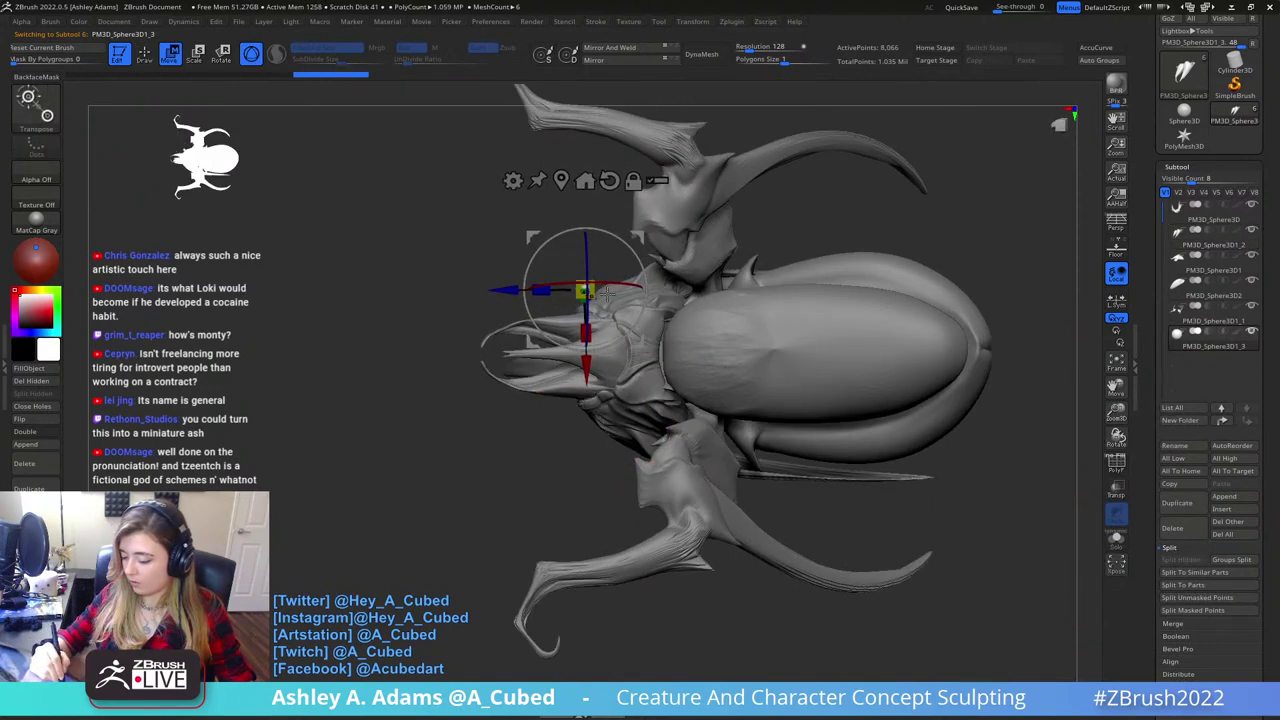
pyautogui.moveTo(590, 298); pyautogui.dragTo(609, 347, button='right')
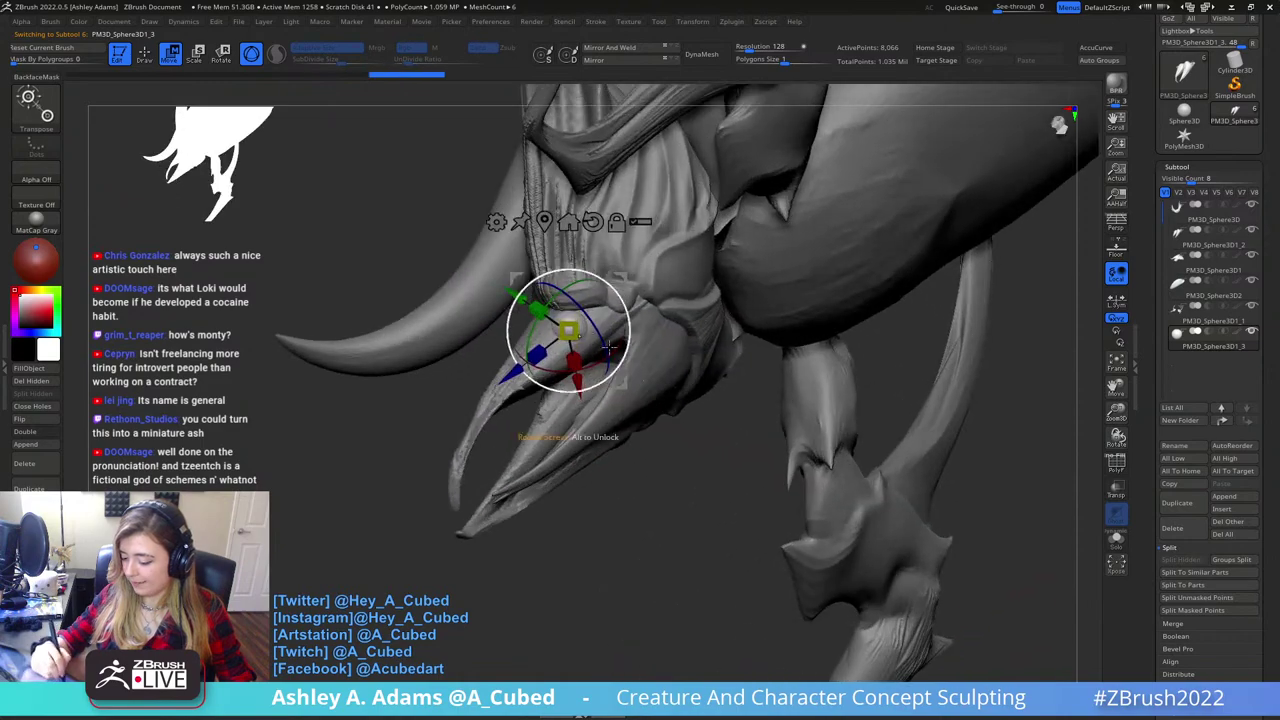
pyautogui.moveTo(583, 322); pyautogui.dragTo(588, 318)
pyautogui.press('q')
pyautogui.press('w')
pyautogui.moveTo(606, 204)
pyautogui.mouseDown(button='right')
pyautogui.moveTo(635, 272)
pyautogui.moveTo(650, 242)
pyautogui.moveTo(704, 250)
pyautogui.moveTo(666, 300)
pyautogui.mouseUp(button='right')
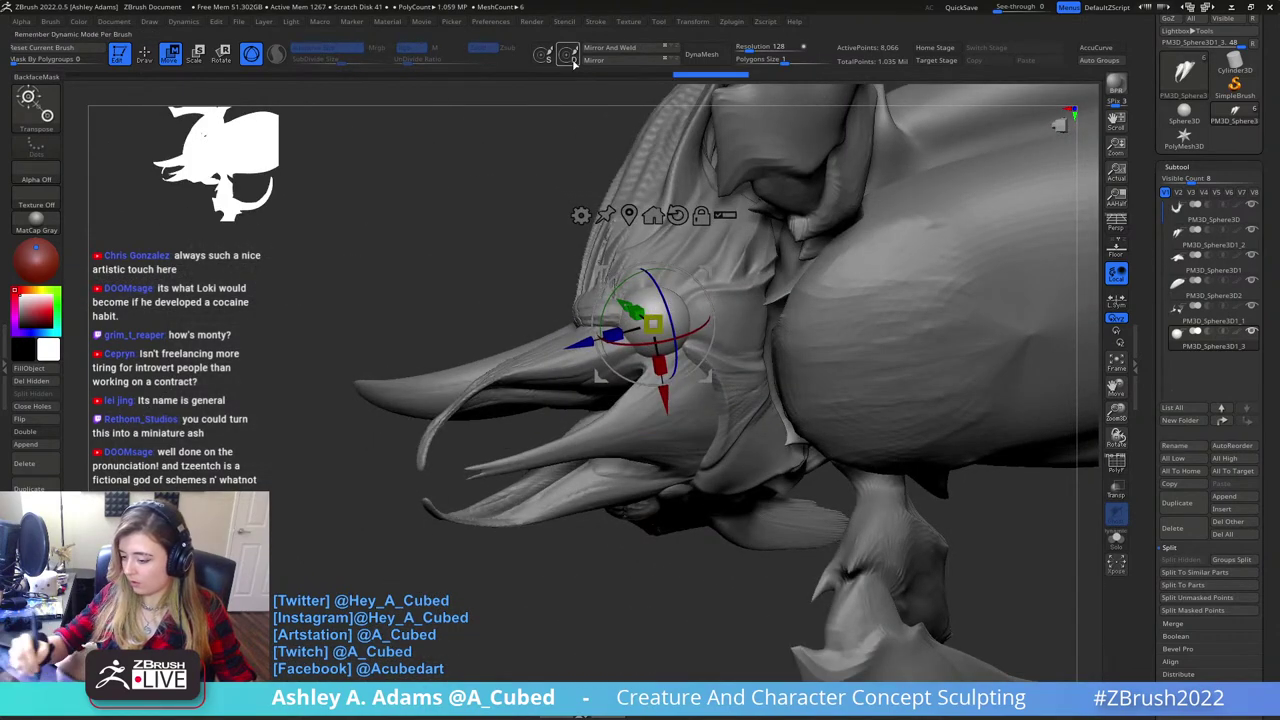
# - Mirror and weld the eye sphere to the opposite side of the head and return to Draw mode
pyautogui.click(608, 50)
pyautogui.moveTo(750, 415)
pyautogui.mouseDown(button='right')
pyautogui.moveTo(756, 352)
pyautogui.moveTo(743, 378)
pyautogui.mouseUp(button='right')
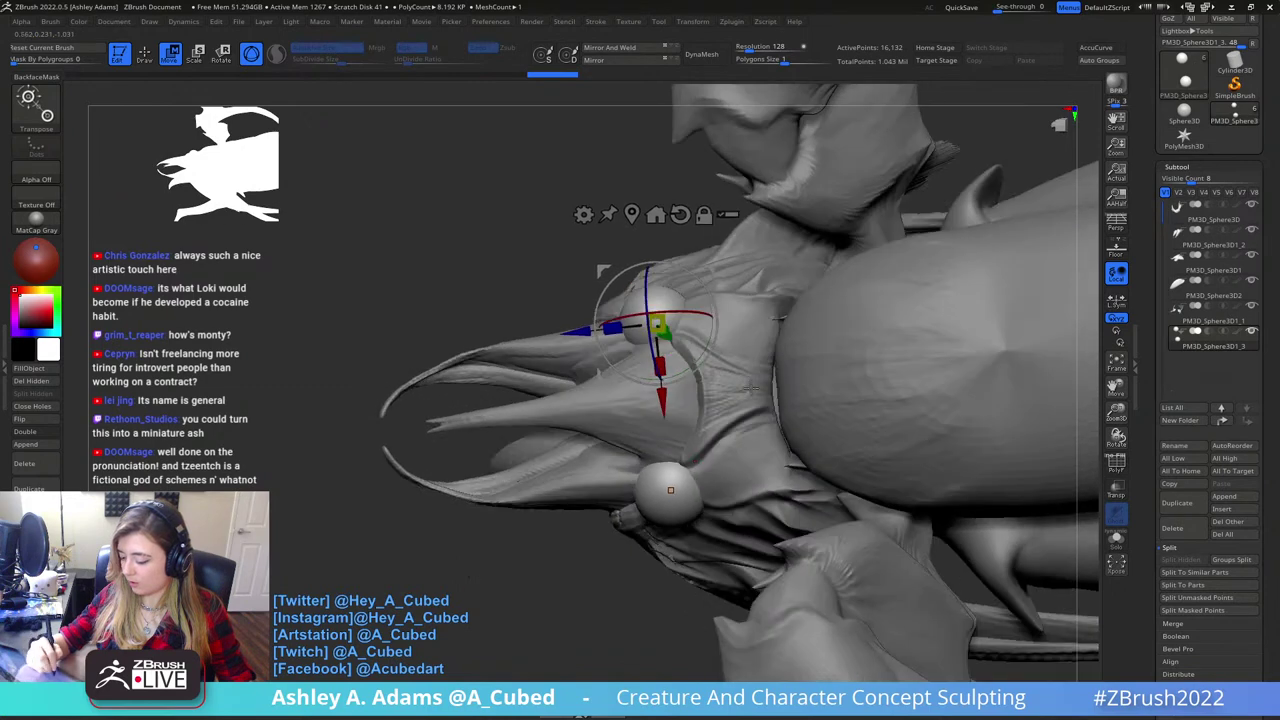
pyautogui.press('q')
pyautogui.press('space')
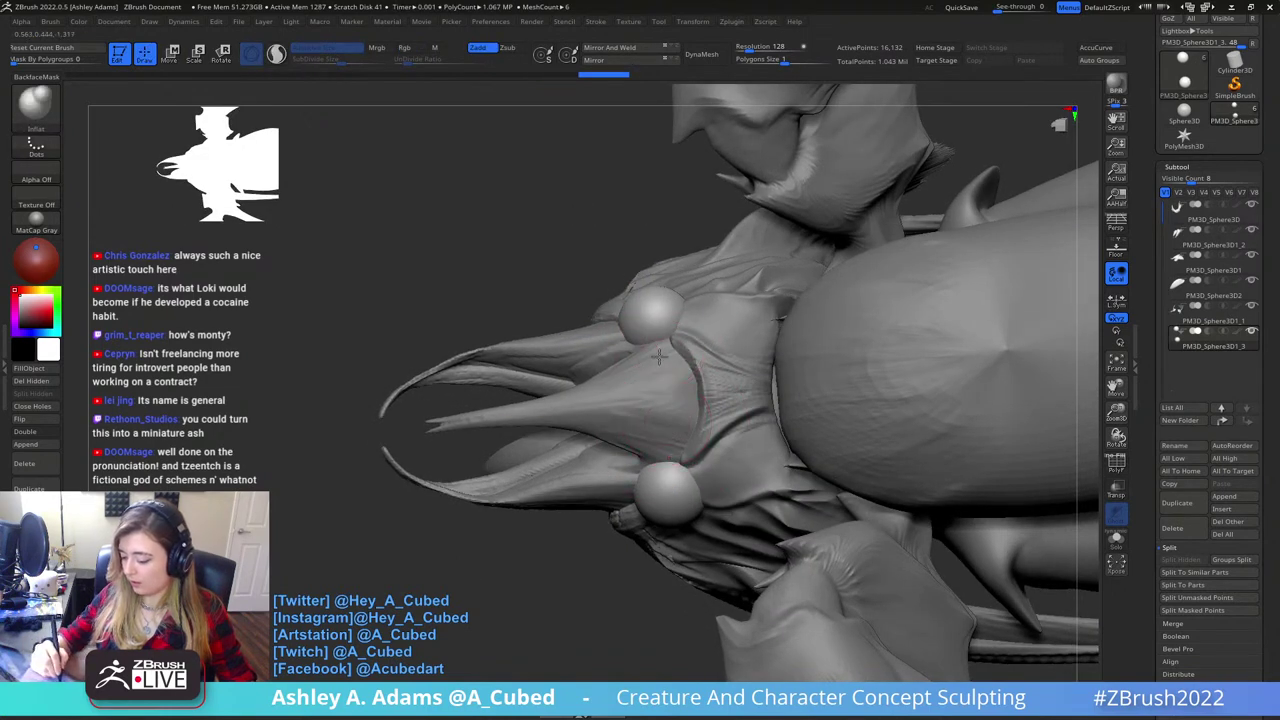
# - Select the head subtool, pull the folds around the eye with SnakeHook, and crease them with DamStandard
pyautogui.keyDown('alt'); pyautogui.click(668, 395); pyautogui.keyUp('alt')
pyautogui.moveTo(668, 400)
pyautogui.mouseDown(button='right')
pyautogui.moveTo(675, 342)
pyautogui.moveTo(649, 338)
pyautogui.mouseUp(button='right')
pyautogui.keyDown('alt'); pyautogui.click(648, 342); pyautogui.keyUp('alt')
pyautogui.keyDown('alt'); pyautogui.click(649, 341); pyautogui.keyUp('alt')
pyautogui.keyDown('alt'); pyautogui.click(680, 331); pyautogui.keyUp('alt')
pyautogui.press('b')
pyautogui.press('s')
pyautogui.press('h')
pyautogui.press('b')
pyautogui.press('d')
pyautogui.press('s')
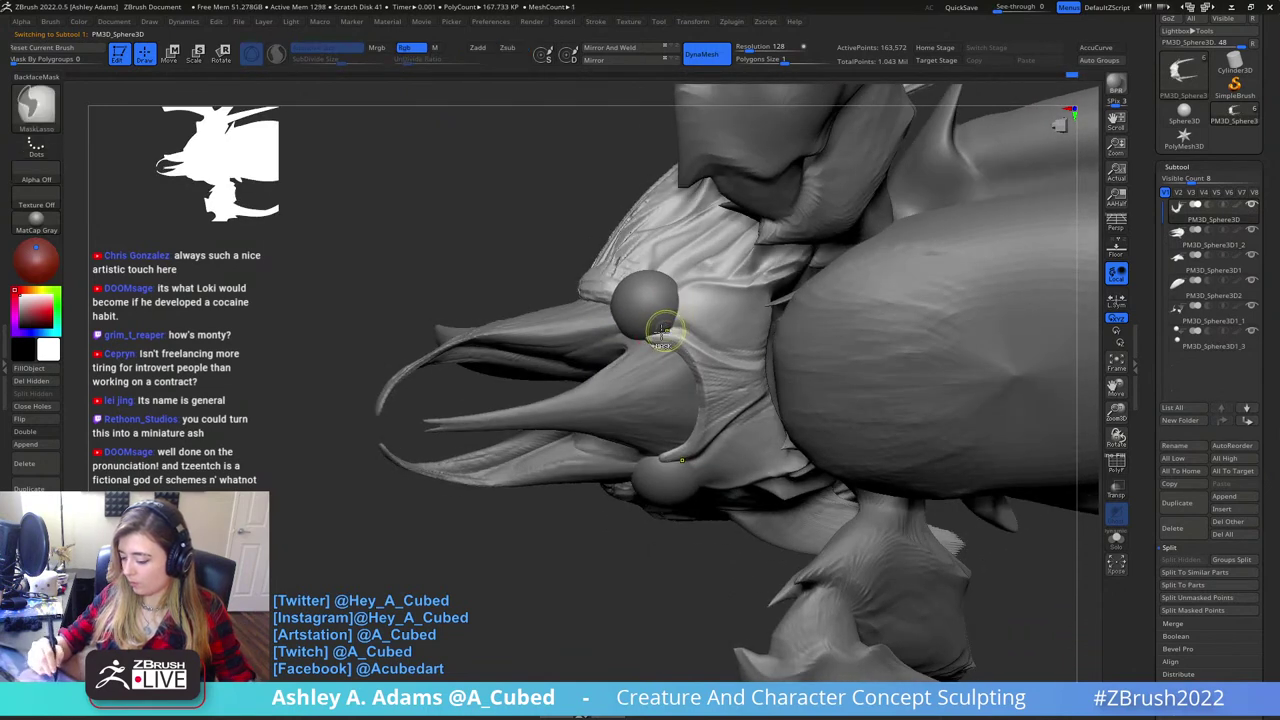
pyautogui.moveTo(680, 292); pyautogui.dragTo(715, 270, button='right')
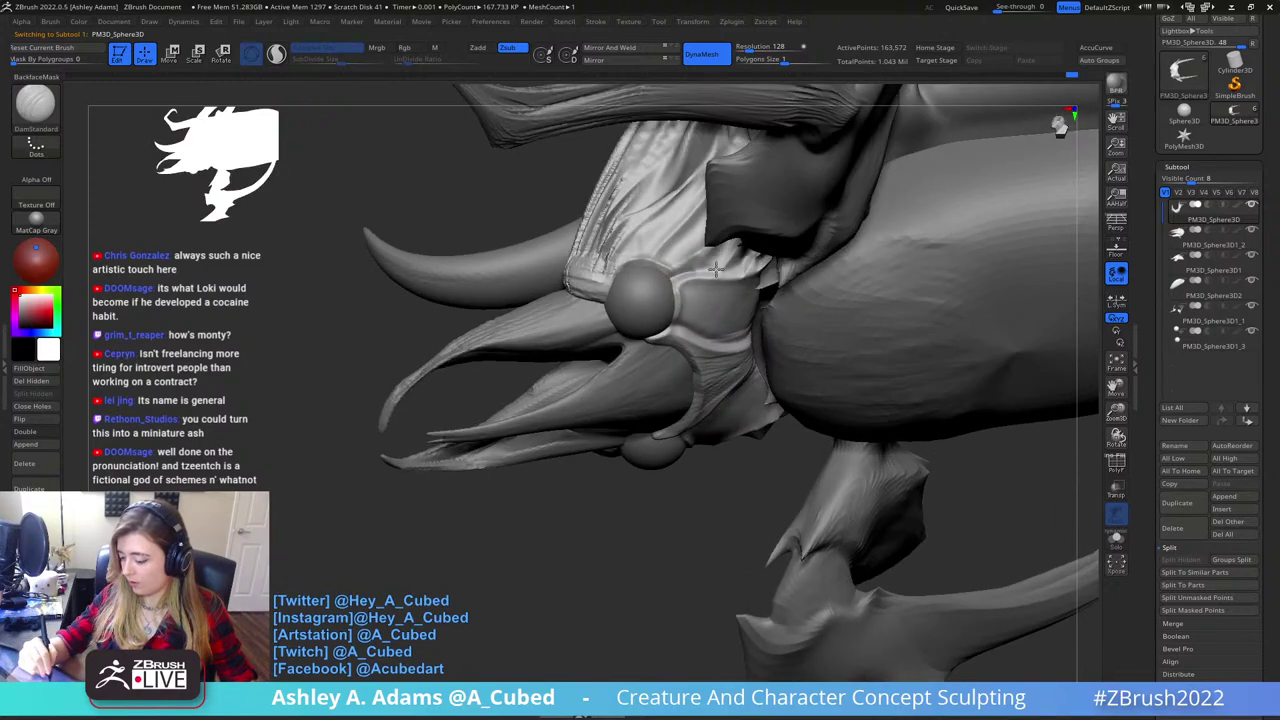
# - Refine the head's lower edge in front of the eye with SnakeHook and DamStandard
pyautogui.moveTo(594, 258)
pyautogui.mouseDown(button='right')
pyautogui.moveTo(597, 300)
pyautogui.moveTo(633, 272)
pyautogui.moveTo(634, 289)
pyautogui.moveTo(605, 270)
pyautogui.moveTo(655, 293)
pyautogui.mouseUp(button='right')
pyautogui.rightClick(634, 289)
pyautogui.press('b')
pyautogui.press('s')
pyautogui.press('h')
pyautogui.press('b')
pyautogui.press('d')
pyautogui.press('s')
# - Select the jaws subtool and carve DamStandard creases into the upper jaw base in front of the eye
pyautogui.keyDown('alt'); pyautogui.click(645, 292); pyautogui.keyUp('alt')
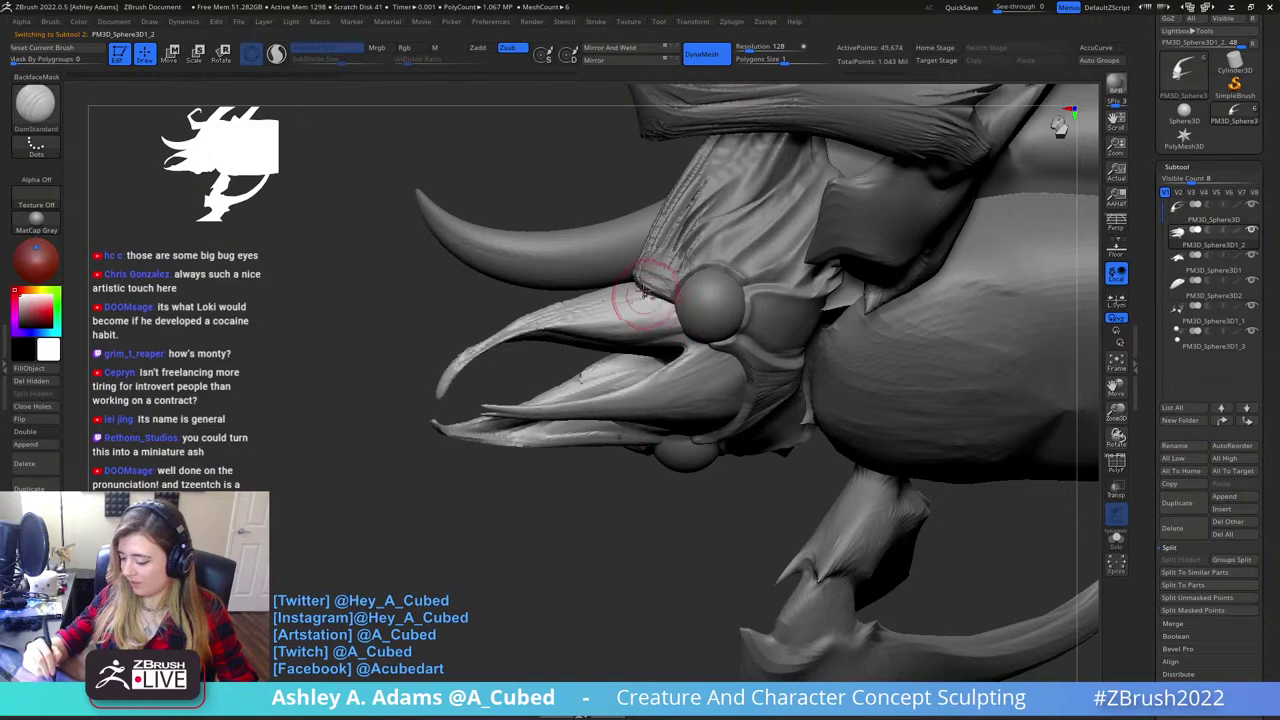
pyautogui.moveTo(668, 304); pyautogui.dragTo(674, 308)
pyautogui.moveTo(672, 312); pyautogui.dragTo(670, 288, button='right')
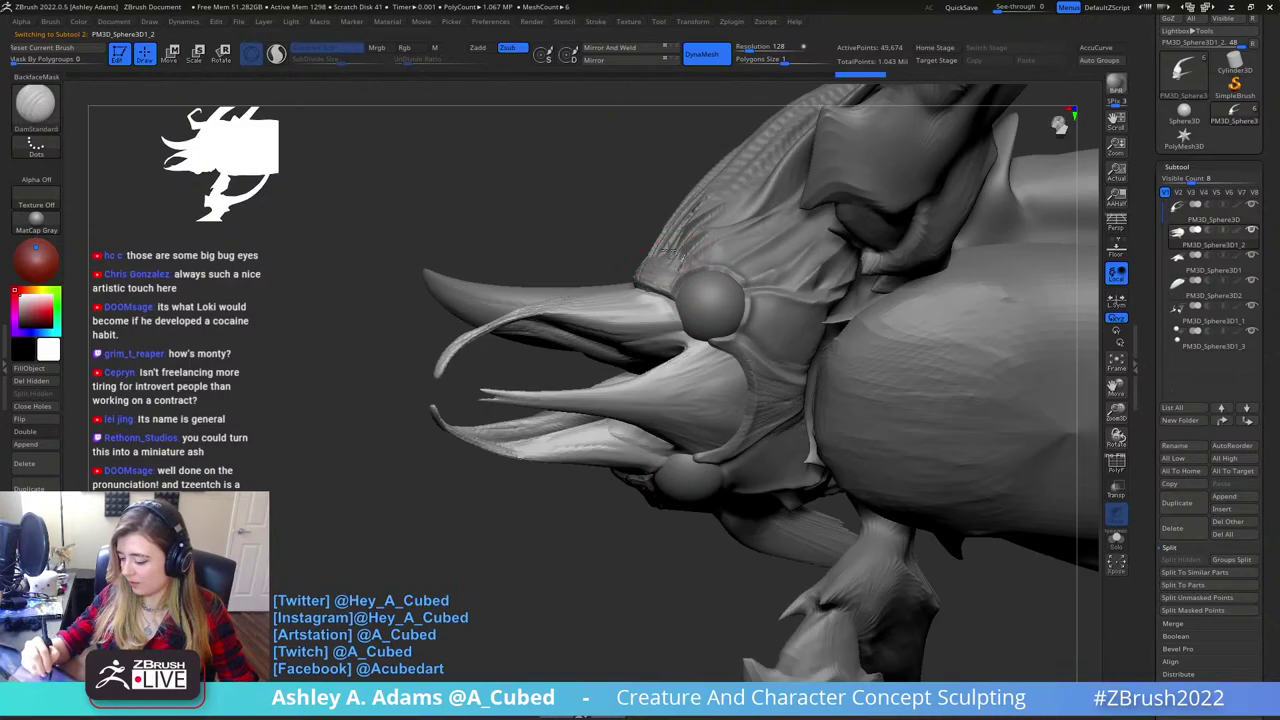
pyautogui.moveTo(676, 318); pyautogui.dragTo(690, 343)
pyautogui.rightClick(686, 342)
# - Shape a rounded knob at the jaw base below the eye using SnakeHook and ClayBuildup
pyautogui.press('b')
pyautogui.press('s')
pyautogui.press('h')
pyautogui.moveTo(688, 342)
pyautogui.mouseDown(button='right')
pyautogui.moveTo(694, 360)
pyautogui.moveTo(690, 330)
pyautogui.moveTo(680, 345)
pyautogui.moveTo(697, 335)
pyautogui.moveTo(654, 338)
pyautogui.moveTo(688, 336)
pyautogui.mouseUp(button='right')
pyautogui.press('b')
pyautogui.press('c')
pyautogui.press('b')
pyautogui.press('b')
pyautogui.press('d')
pyautogui.press('s')
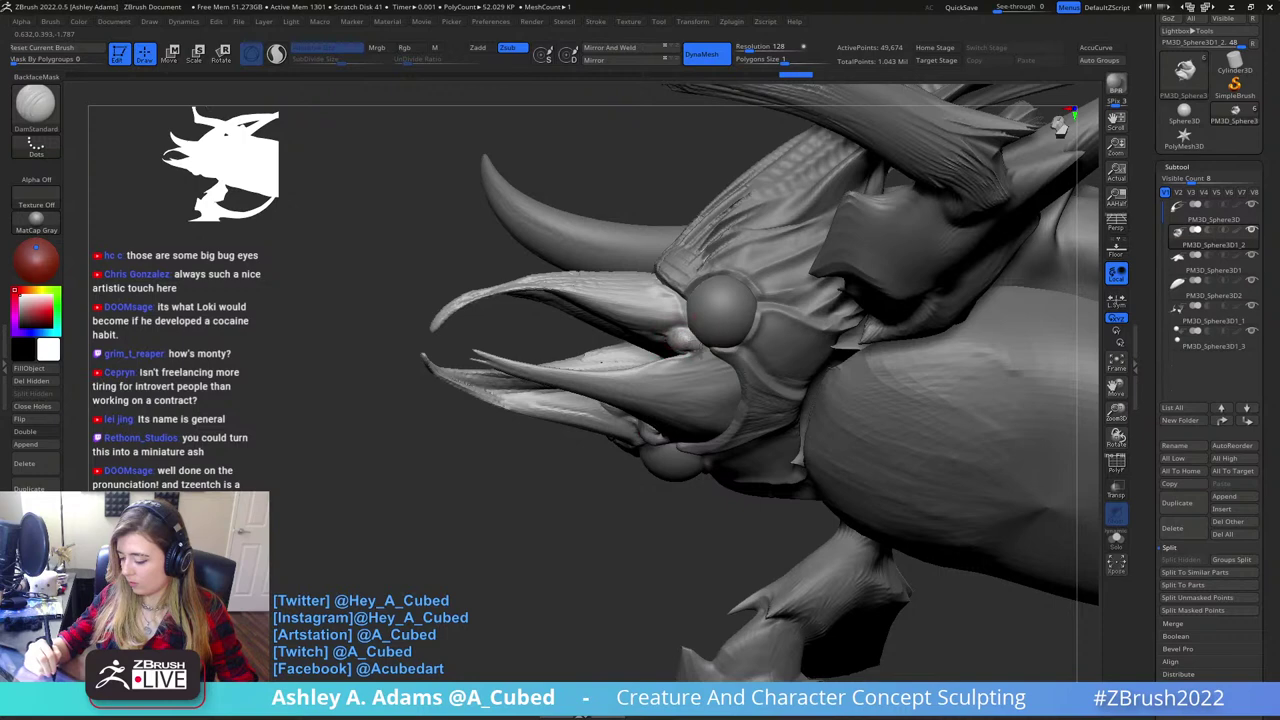
# - Crease the knob at the jaw base with DamStandard and adjust its shape with SnakeHook
pyautogui.moveTo(680, 340); pyautogui.dragTo(683, 349)
pyautogui.press('b')
pyautogui.press('s')
pyautogui.press('h')
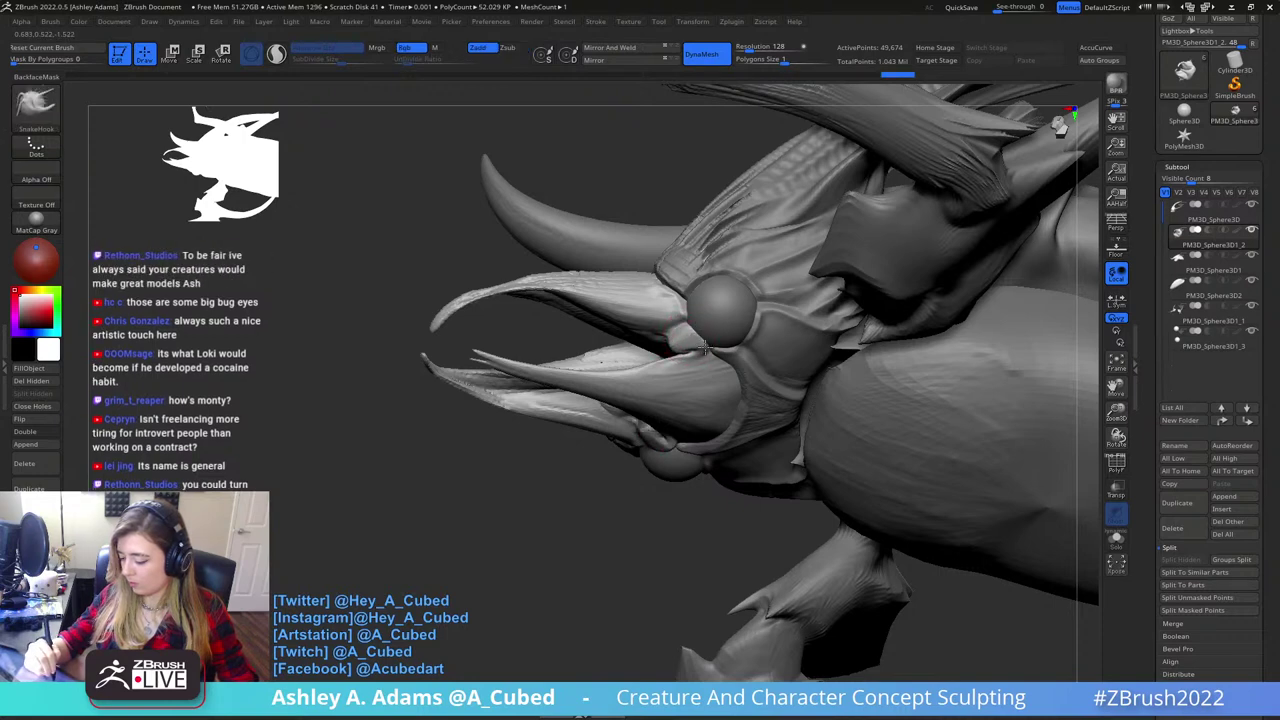
pyautogui.moveTo(692, 338); pyautogui.dragTo(674, 306, button='right')
# - Try more DamStandard creases on the jaw base below the eye and undo the last three edits
pyautogui.press('b')
pyautogui.press('d')
pyautogui.press('s')
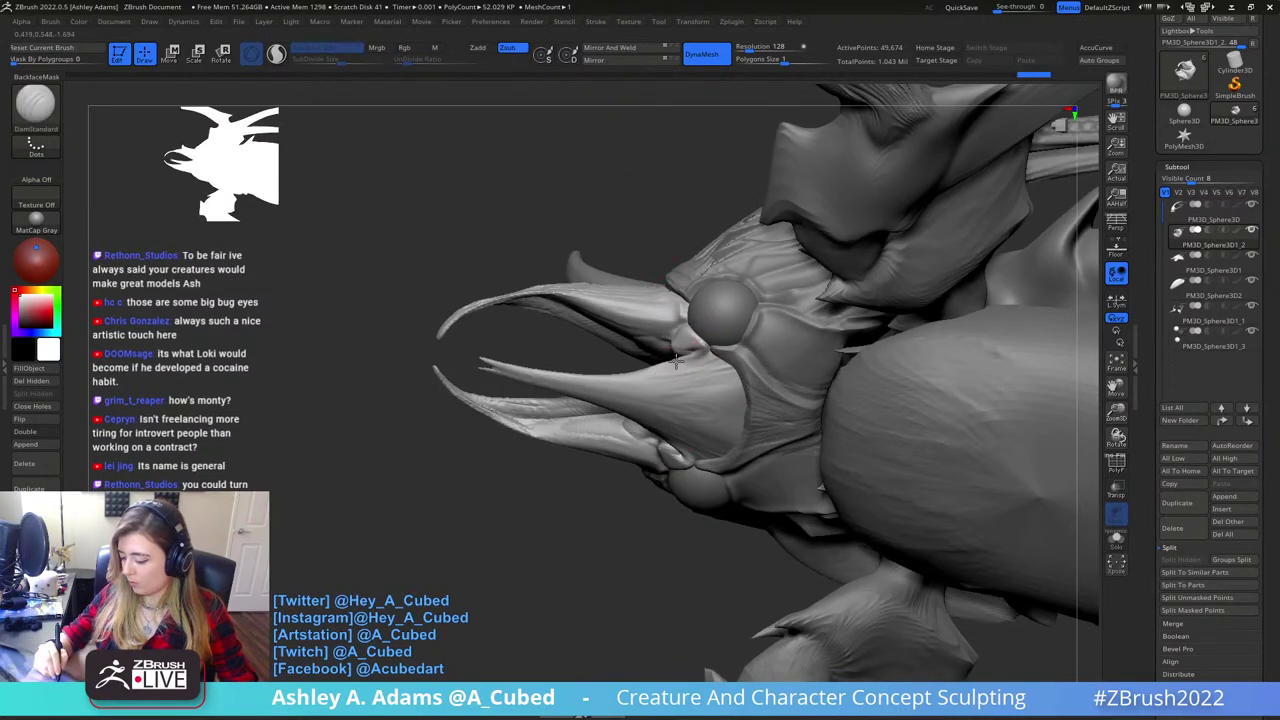
pyautogui.hotkey('ctrl', 'z')
pyautogui.hotkey('ctrl', 'z')
pyautogui.hotkey('ctrl', 'z')
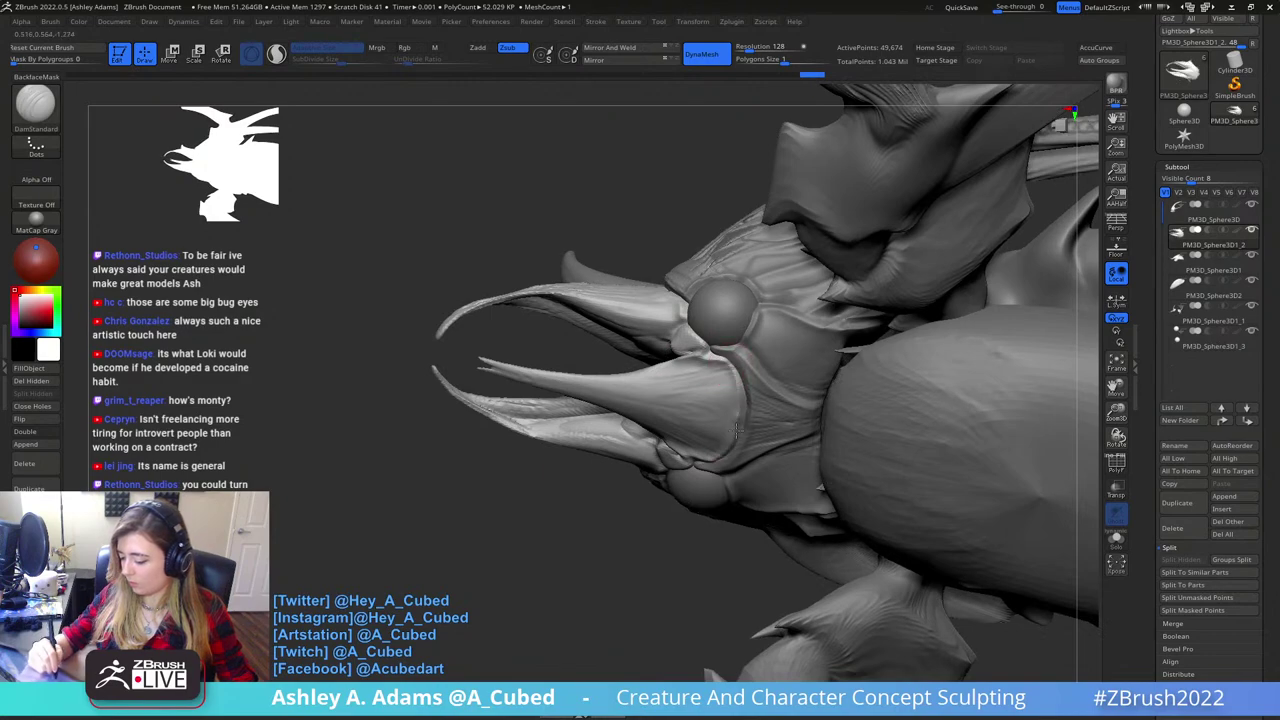
# - Build up the rear rim of the central jaw plate with ClayBuildup
pyautogui.moveTo(718, 352); pyautogui.dragTo(729, 378, button='right')
pyautogui.press('b')
pyautogui.press('c')
pyautogui.press('b')
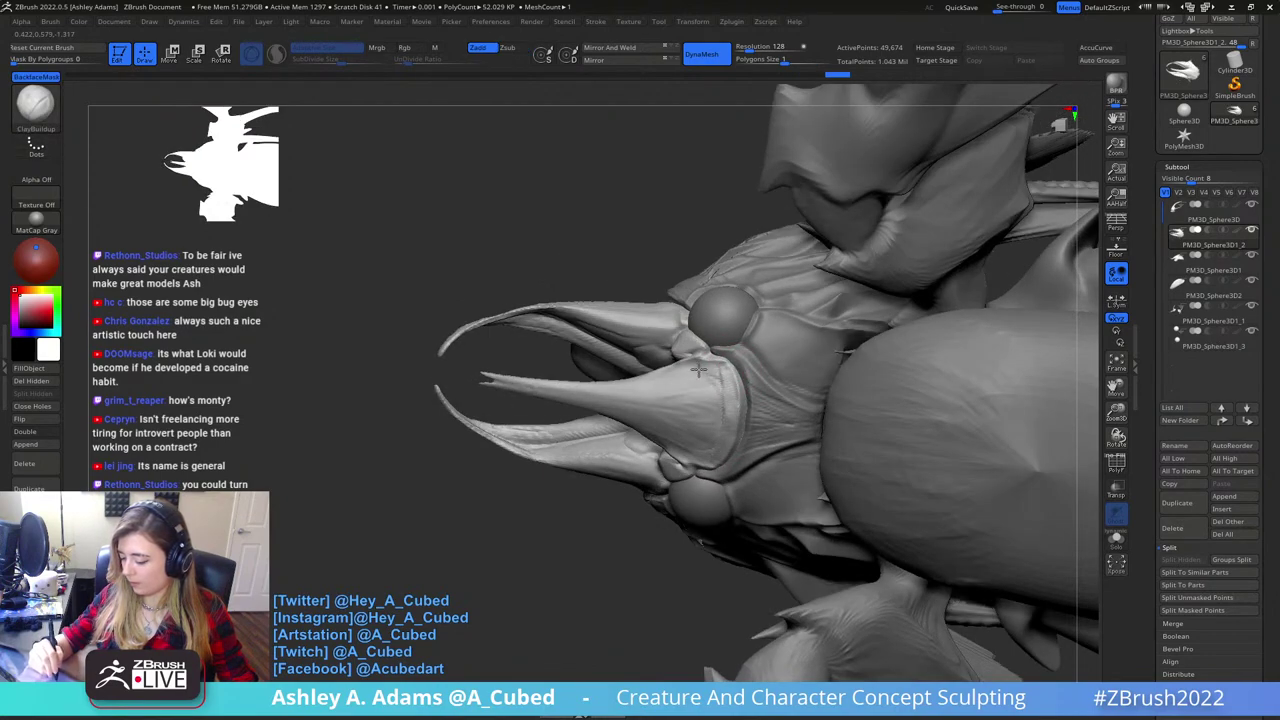
pyautogui.moveTo(727, 403); pyautogui.dragTo(692, 404)
# - Examine the creature's overall silhouette and the jaws from a distance and in side view
pyautogui.moveTo(654, 400)
pyautogui.mouseDown(button='right')
pyautogui.moveTo(686, 337)
pyautogui.moveTo(686, 380)
pyautogui.moveTo(756, 410)
pyautogui.mouseUp(button='right')
pyautogui.moveTo(544, 448)
pyautogui.keyDown('ctrl'); pyautogui.mouseDown()
pyautogui.moveTo(603, 449)
pyautogui.moveTo(772, 404)
pyautogui.moveTo(738, 373)
pyautogui.moveTo(668, 365)
pyautogui.moveTo(512, 376)
pyautogui.mouseUp(); pyautogui.keyUp('ctrl')
pyautogui.keyDown('ctrl'); pyautogui.moveTo(666, 437); pyautogui.dragTo(662, 375, button='right'); pyautogui.keyUp('ctrl')
pyautogui.moveTo(662, 375)
pyautogui.mouseDown(button='right')
pyautogui.moveTo(622, 352)
pyautogui.moveTo(659, 323)
pyautogui.mouseUp(button='right')
pyautogui.moveTo(640, 296)
pyautogui.keyDown('ctrl'); pyautogui.mouseDown()
pyautogui.moveTo(560, 405)
pyautogui.moveTo(610, 370)
pyautogui.moveTo(706, 340)
pyautogui.mouseUp(); pyautogui.keyUp('ctrl')
pyautogui.rightClick(735, 328)
pyautogui.moveTo(735, 328)
pyautogui.mouseDown(button='right')
pyautogui.moveTo(735, 270)
pyautogui.moveTo(708, 325)
pyautogui.mouseUp(button='right')
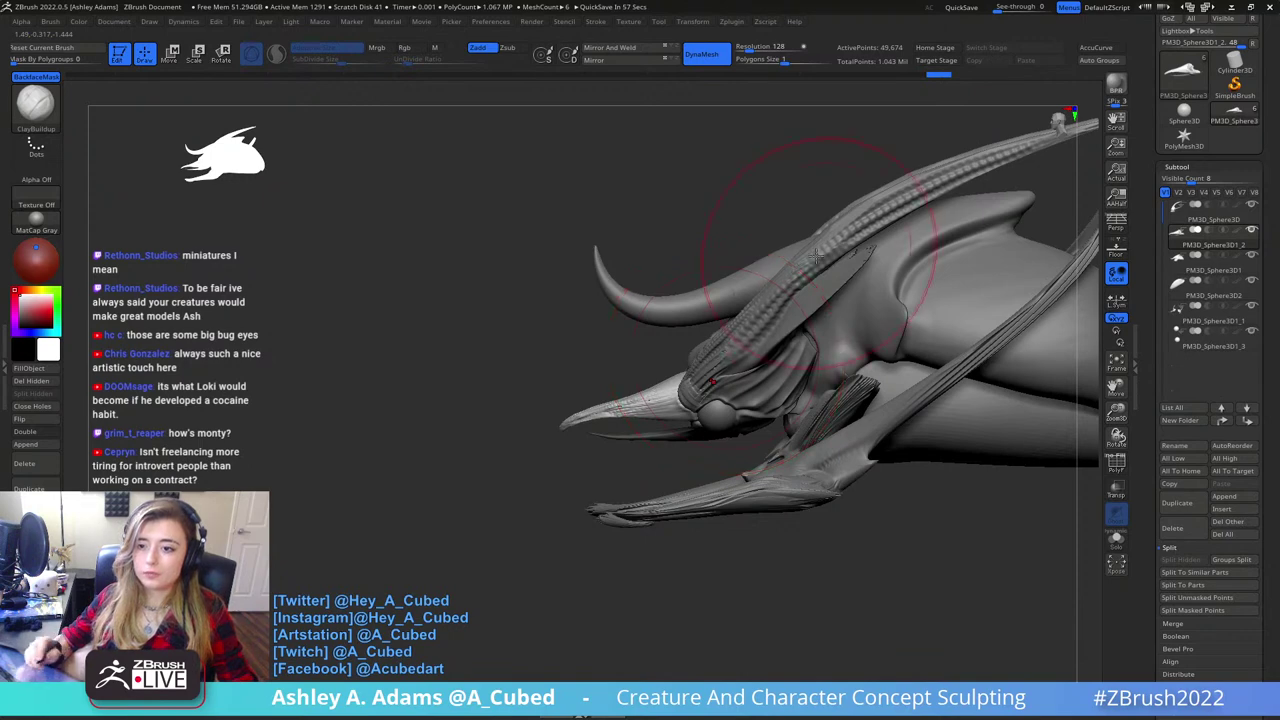
pyautogui.keyDown('ctrl'); pyautogui.click(706, 476); pyautogui.keyUp('ctrl')
pyautogui.moveTo(706, 476)
pyautogui.mouseDown(button='right')
pyautogui.moveTo(640, 446)
pyautogui.moveTo(685, 418)
pyautogui.mouseUp(button='right')
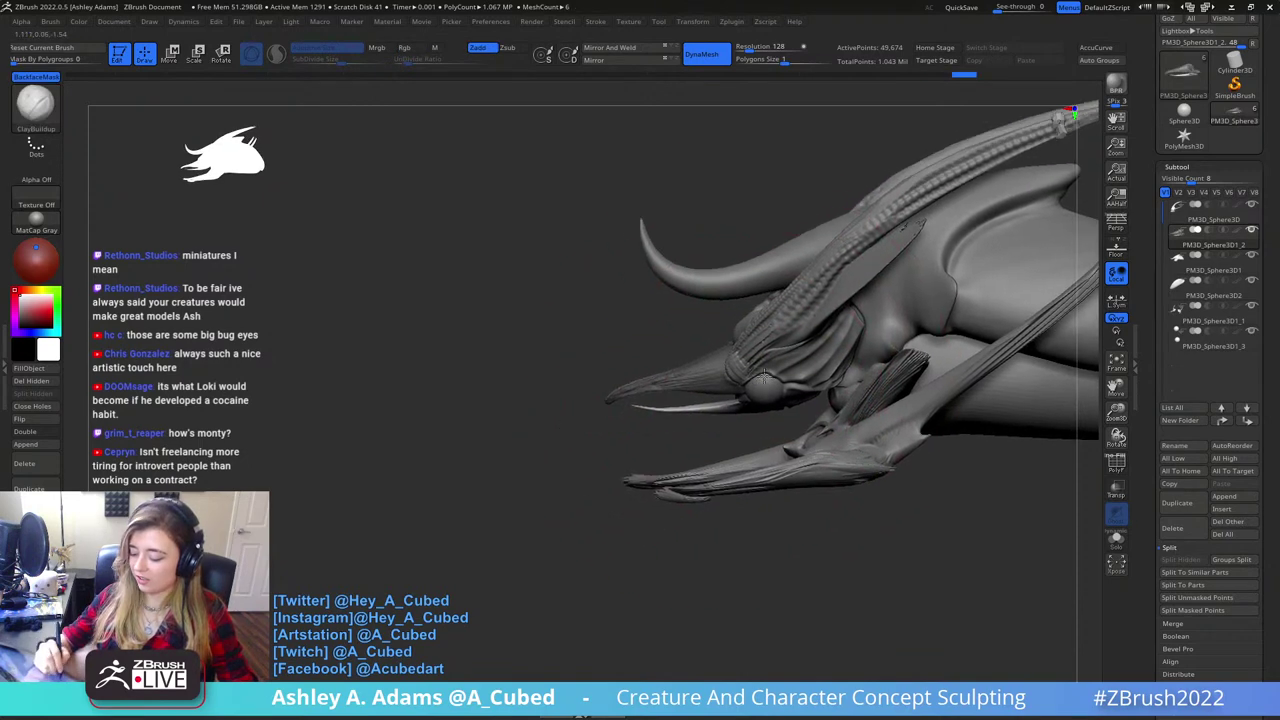
# - Switch to SnakeHook and pull the jaw blades forward of the eye into a new profile
pyautogui.moveTo(764, 376); pyautogui.dragTo(780, 378, button='right')
pyautogui.press('b')
pyautogui.press('s')
pyautogui.press('h')
pyautogui.moveTo(735, 398); pyautogui.dragTo(690, 416)
# - Adjust the SnakeHook draw size and bend the lower jaw blade downward, away from the upper blade
pyautogui.moveTo(698, 322)
pyautogui.mouseDown(button='right')
pyautogui.moveTo(757, 341)
pyautogui.moveTo(829, 334)
pyautogui.moveTo(791, 363)
pyautogui.mouseUp(button='right')
pyautogui.press('space')
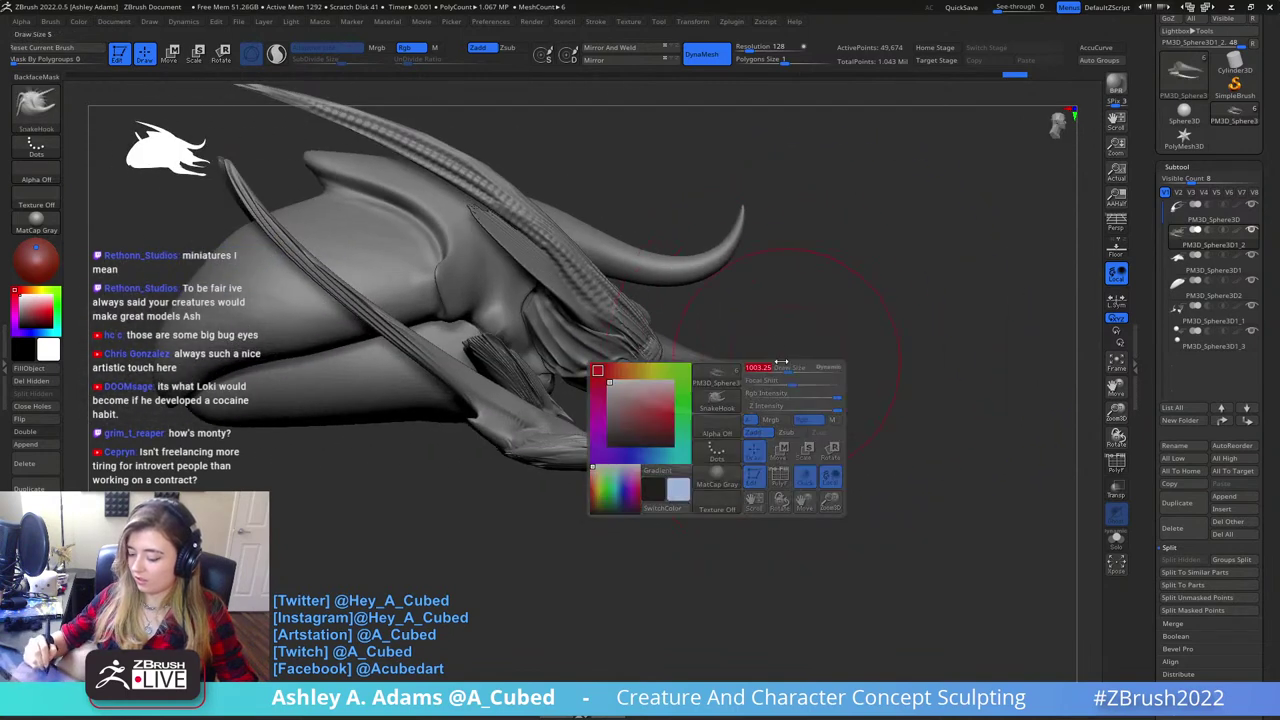
pyautogui.moveTo(722, 421)
pyautogui.mouseDown()
pyautogui.moveTo(750, 410)
pyautogui.moveTo(787, 438)
pyautogui.moveTo(724, 455)
pyautogui.mouseUp()
pyautogui.moveTo(714, 431); pyautogui.dragTo(721, 430, button='right')
pyautogui.press('space')
pyautogui.moveTo(688, 400); pyautogui.dragTo(652, 393)
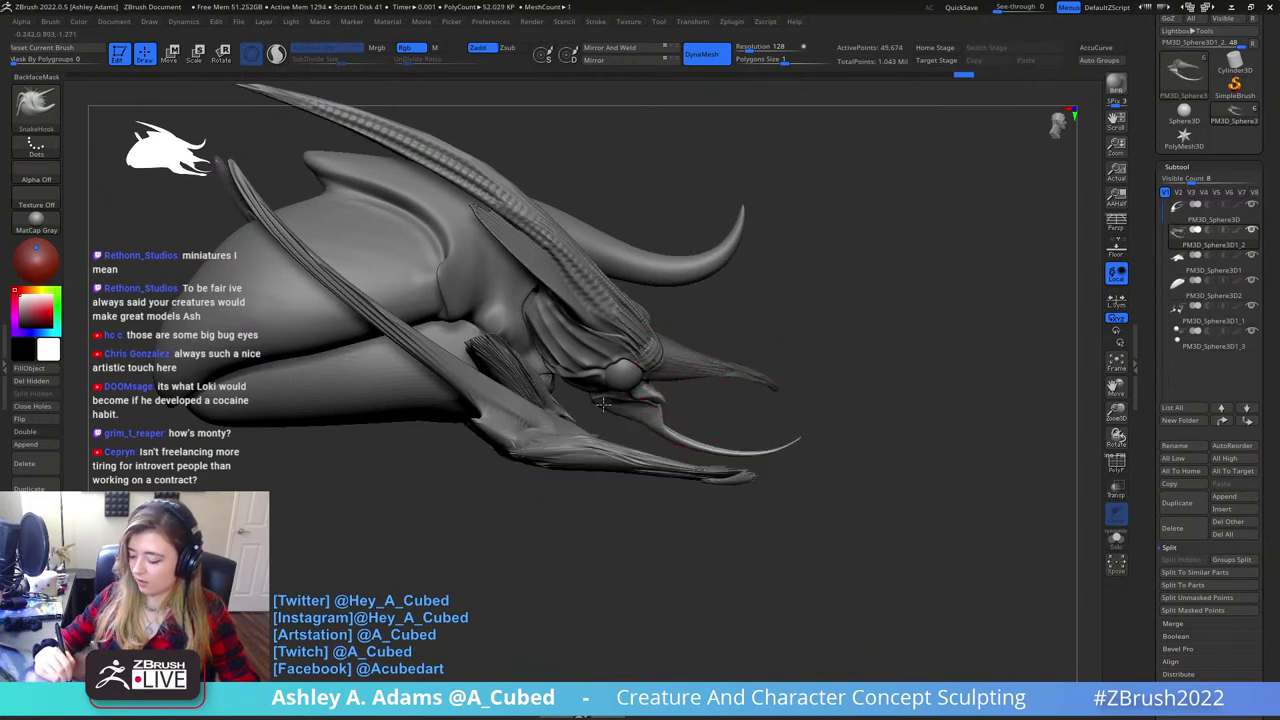
# - Shape a small pointed spike in the mouth area just below the eye with the SnakeHook brush
pyautogui.moveTo(634, 422); pyautogui.dragTo(627, 426)
pyautogui.moveTo(805, 285)
pyautogui.mouseDown()
pyautogui.moveTo(757, 288)
pyautogui.moveTo(712, 325)
pyautogui.mouseUp()
pyautogui.press('space')
pyautogui.moveTo(692, 403)
pyautogui.mouseDown()
pyautogui.moveTo(679, 402)
pyautogui.moveTo(704, 408)
pyautogui.mouseUp()
pyautogui.moveTo(695, 403)
pyautogui.mouseDown(button='right')
pyautogui.moveTo(698, 450)
pyautogui.moveTo(644, 377)
pyautogui.mouseUp(button='right')
pyautogui.hotkey('ctrl', 'z')
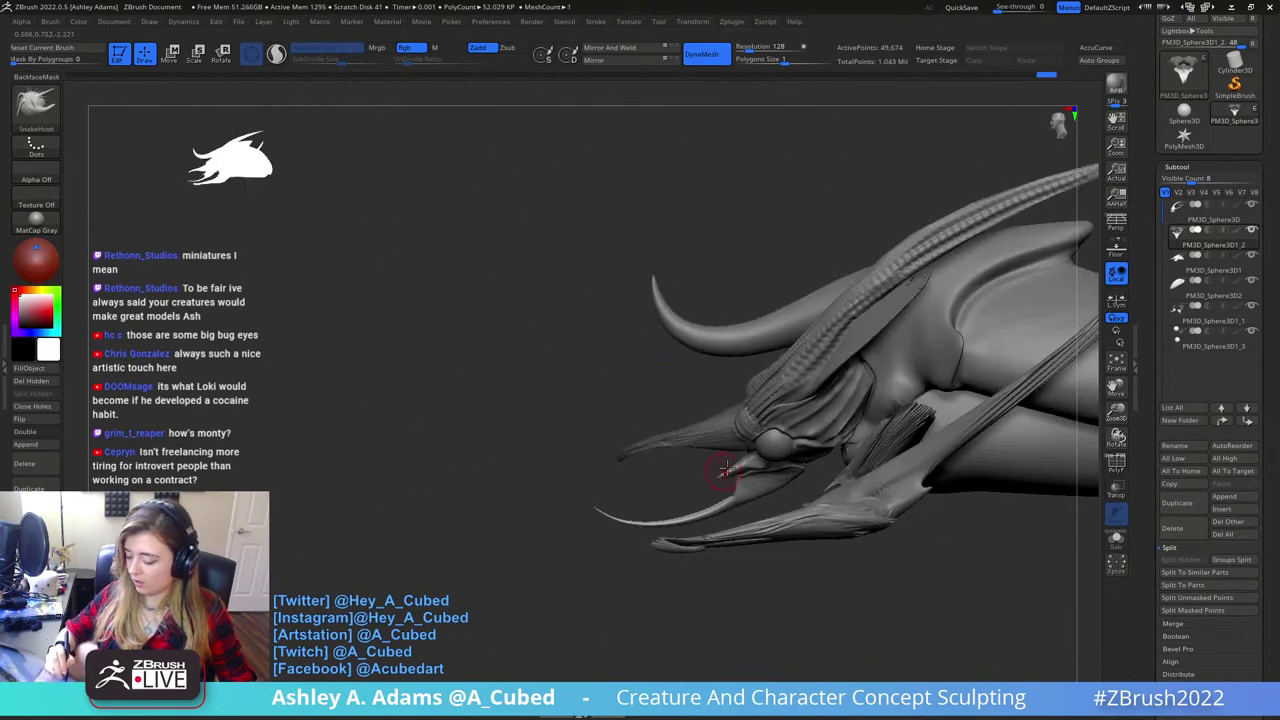
pyautogui.moveTo(734, 466); pyautogui.dragTo(743, 481)
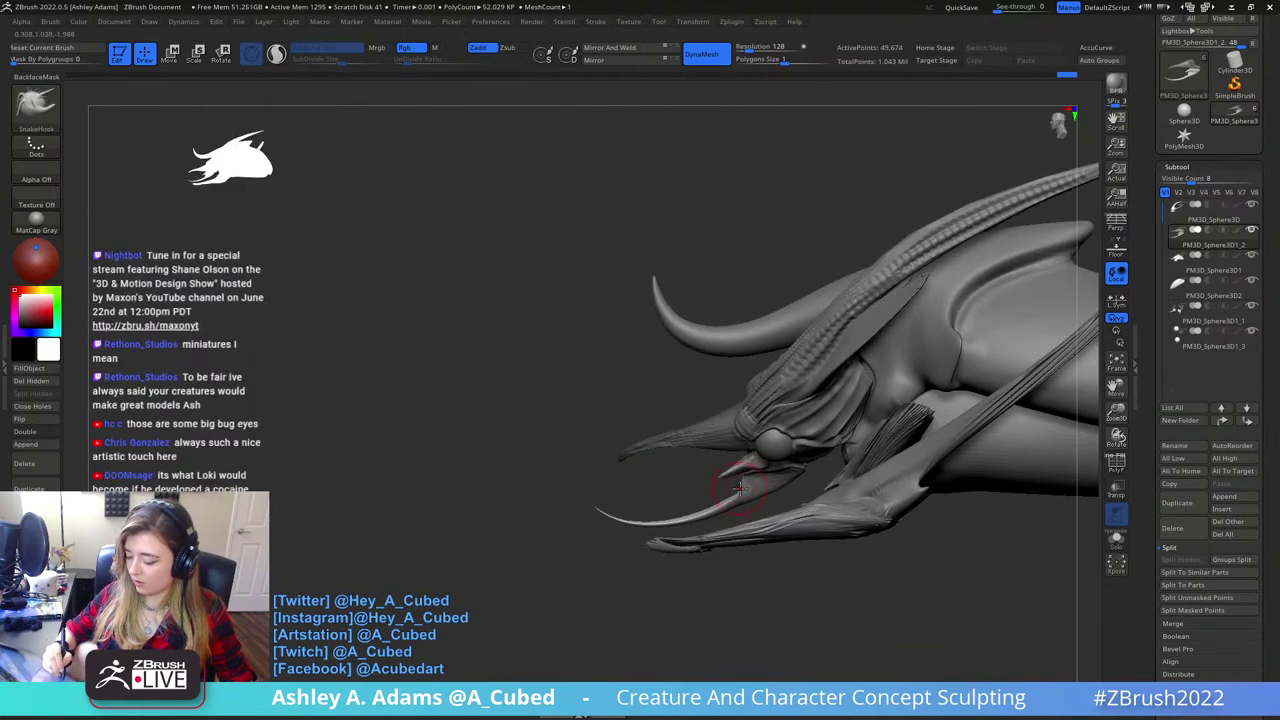
# - Free the upper mandibles by inverting the mask and pull their tips forward and down to lengthen them with SnakeHook
pyautogui.press('space')
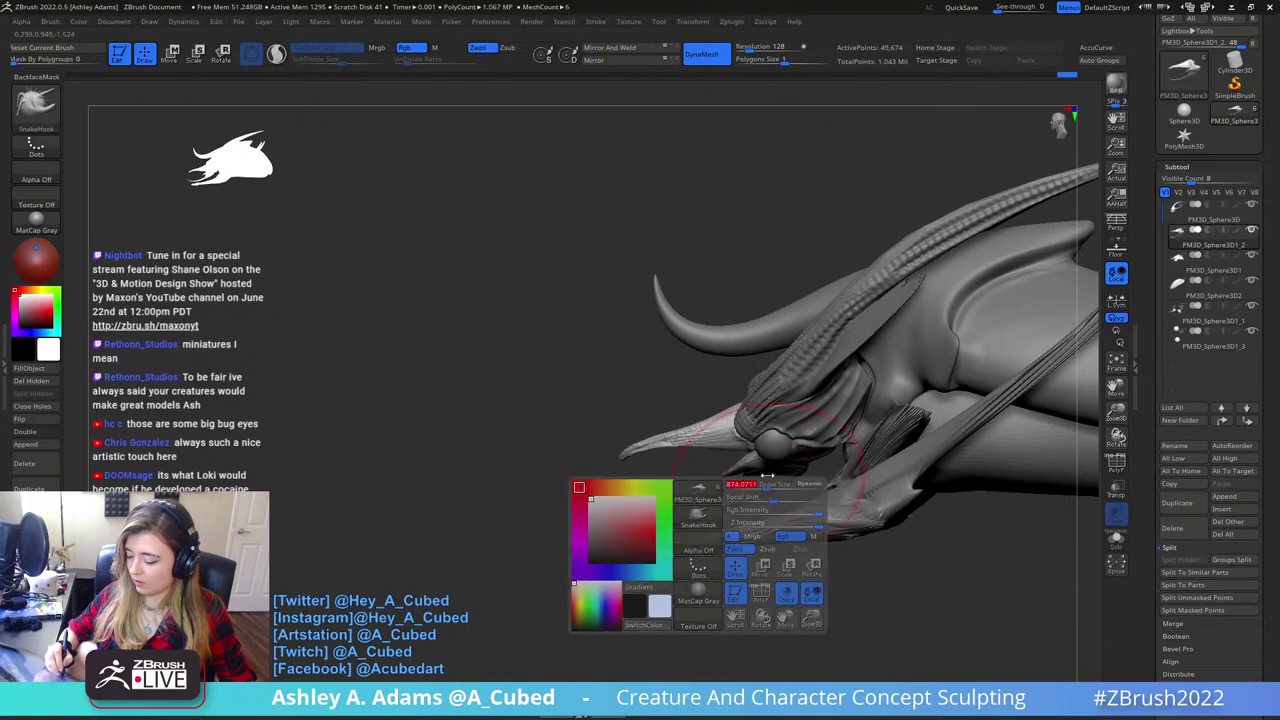
pyautogui.moveTo(591, 483)
pyautogui.mouseDown()
pyautogui.moveTo(632, 451)
pyautogui.moveTo(580, 482)
pyautogui.mouseUp()
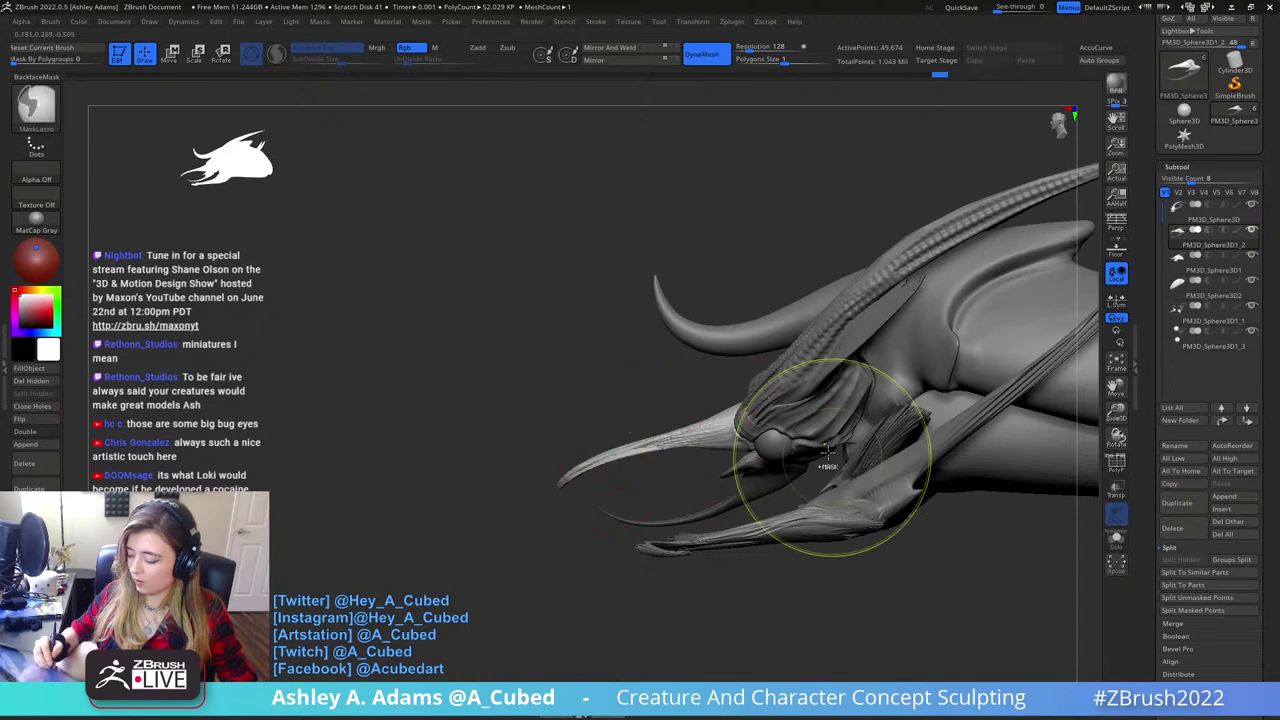
pyautogui.moveTo(832, 458)
pyautogui.keyDown('ctrl'); pyautogui.mouseDown(button='right')
pyautogui.moveTo(738, 398)
pyautogui.moveTo(921, 402)
pyautogui.moveTo(964, 356)
pyautogui.moveTo(945, 351)
pyautogui.mouseUp(button='right'); pyautogui.keyUp('ctrl')
pyautogui.moveTo(800, 323)
pyautogui.keyDown('ctrl'); pyautogui.mouseDown(button='right')
pyautogui.moveTo(770, 400)
pyautogui.moveTo(720, 414)
pyautogui.moveTo(721, 394)
pyautogui.mouseUp(button='right'); pyautogui.keyUp('ctrl')
pyautogui.press('space')
pyautogui.moveTo(709, 315); pyautogui.dragTo(690, 315)
pyautogui.moveTo(765, 325); pyautogui.dragTo(737, 303, button='right')
# - Carve grooves along the top of the upper mandibles with the DamStandard brush
pyautogui.press('b')
pyautogui.press('d')
pyautogui.press('s')
pyautogui.press('space')
pyautogui.moveTo(732, 314); pyautogui.dragTo(710, 315)
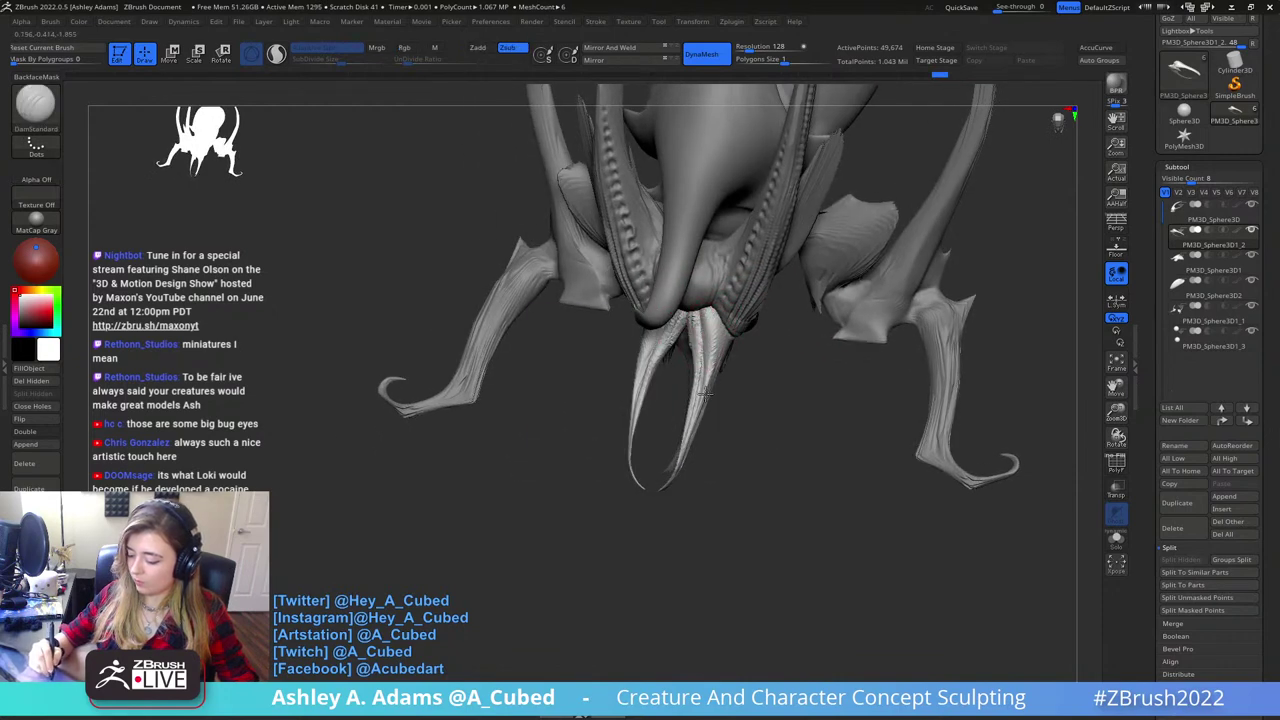
# - Thicken and smooth the upper mandibles using the Inflat brush, and invert the mask back to the lower mandibles
pyautogui.press('b')
pyautogui.press('i')
pyautogui.press('n')
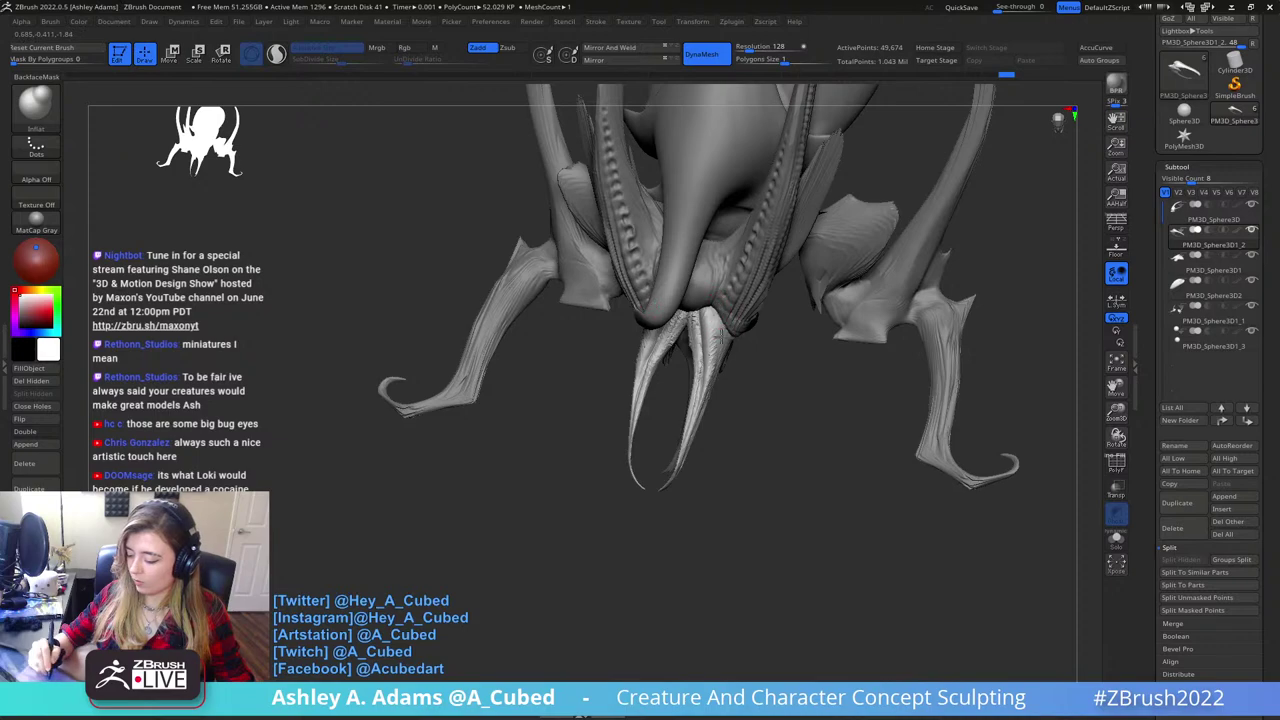
pyautogui.moveTo(716, 335); pyautogui.dragTo(720, 307, button='right')
pyautogui.moveTo(718, 362)
pyautogui.mouseDown(button='right')
pyautogui.moveTo(747, 347)
pyautogui.moveTo(728, 368)
pyautogui.mouseUp(button='right')
pyautogui.moveTo(728, 352); pyautogui.dragTo(638, 471)
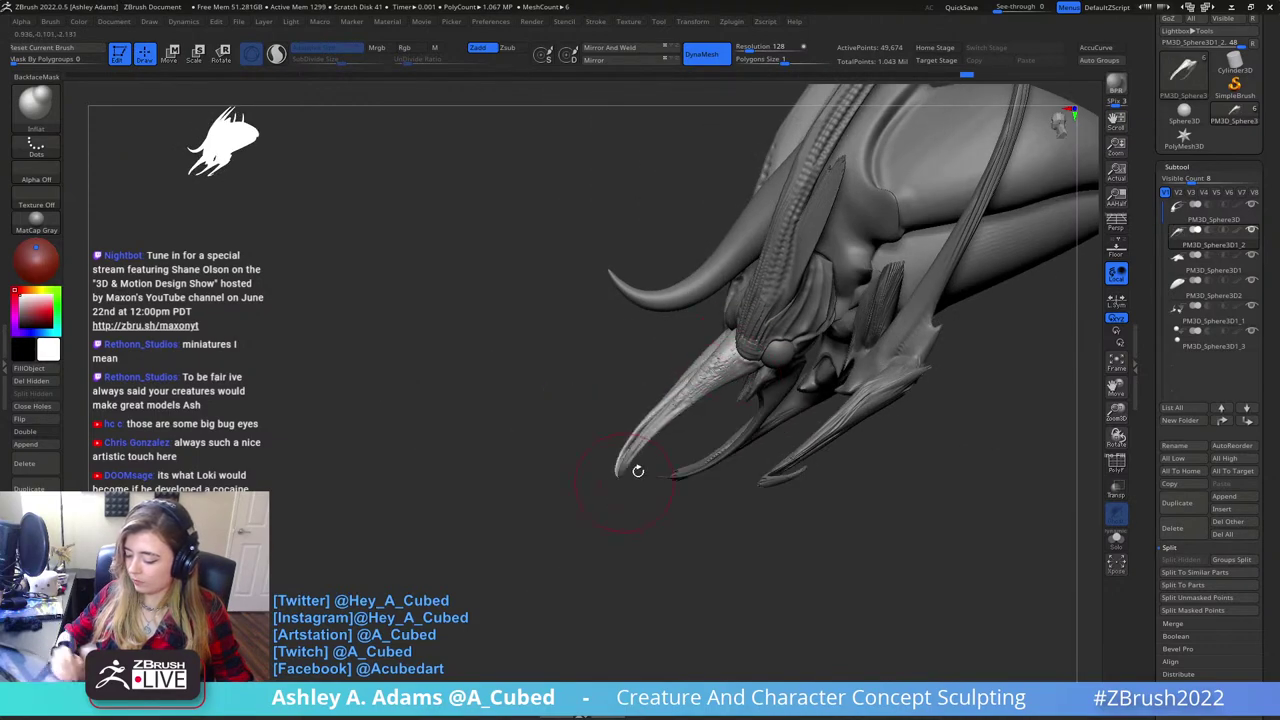
pyautogui.moveTo(637, 470)
pyautogui.mouseDown(button='right')
pyautogui.moveTo(846, 371)
pyautogui.moveTo(792, 381)
pyautogui.mouseUp(button='right')
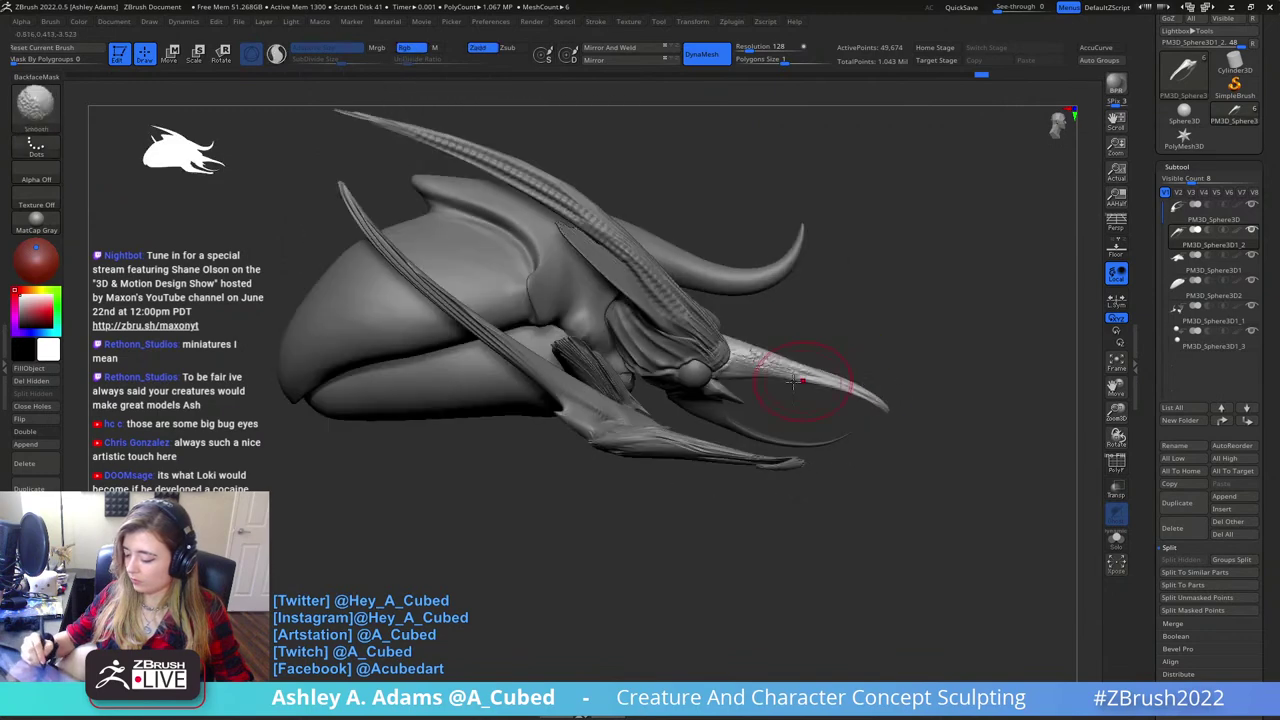
pyautogui.keyDown('alt'); pyautogui.click(748, 432); pyautogui.keyUp('alt')
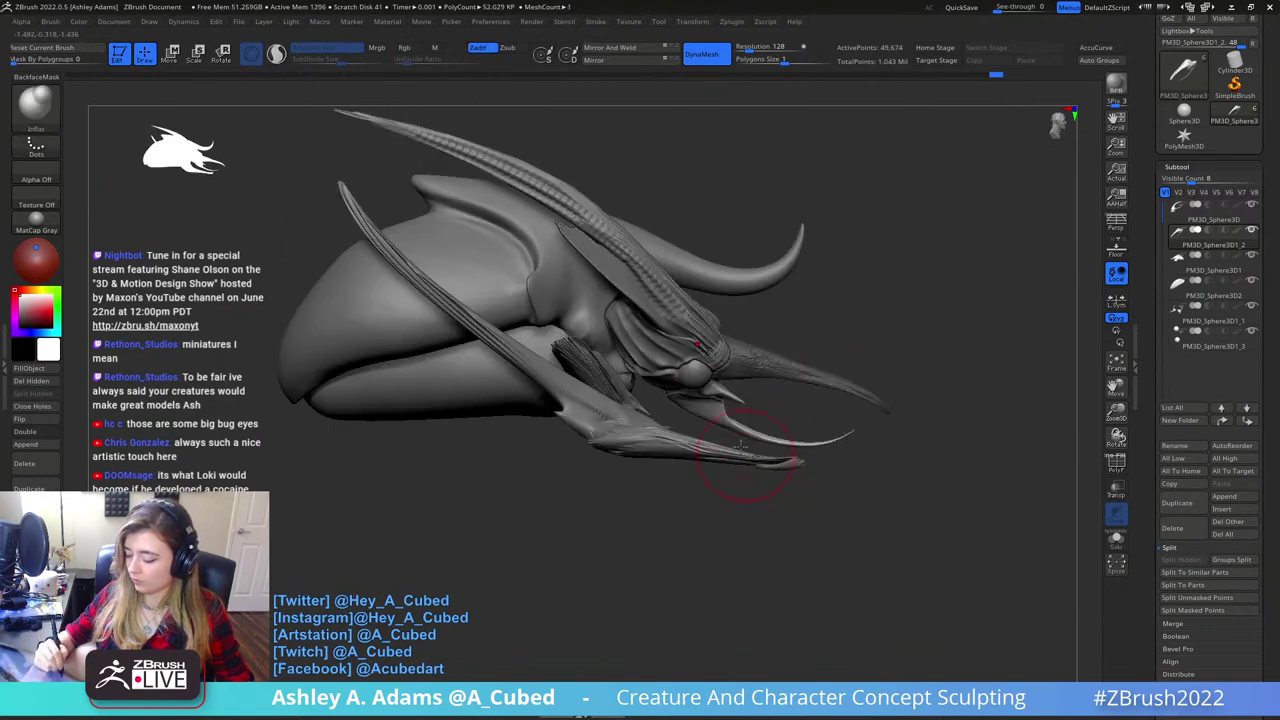
# - Select the head subtool PM3D_Sphere3D and pull its underside behind the eyes toward the body with SnakeHook
pyautogui.keyDown('alt'); pyautogui.click(659, 380); pyautogui.keyUp('alt')
pyautogui.rightClick(658, 382)
pyautogui.moveTo(660, 395)
pyautogui.mouseDown(button='right')
pyautogui.moveTo(671, 229)
pyautogui.moveTo(647, 377)
pyautogui.mouseUp(button='right')
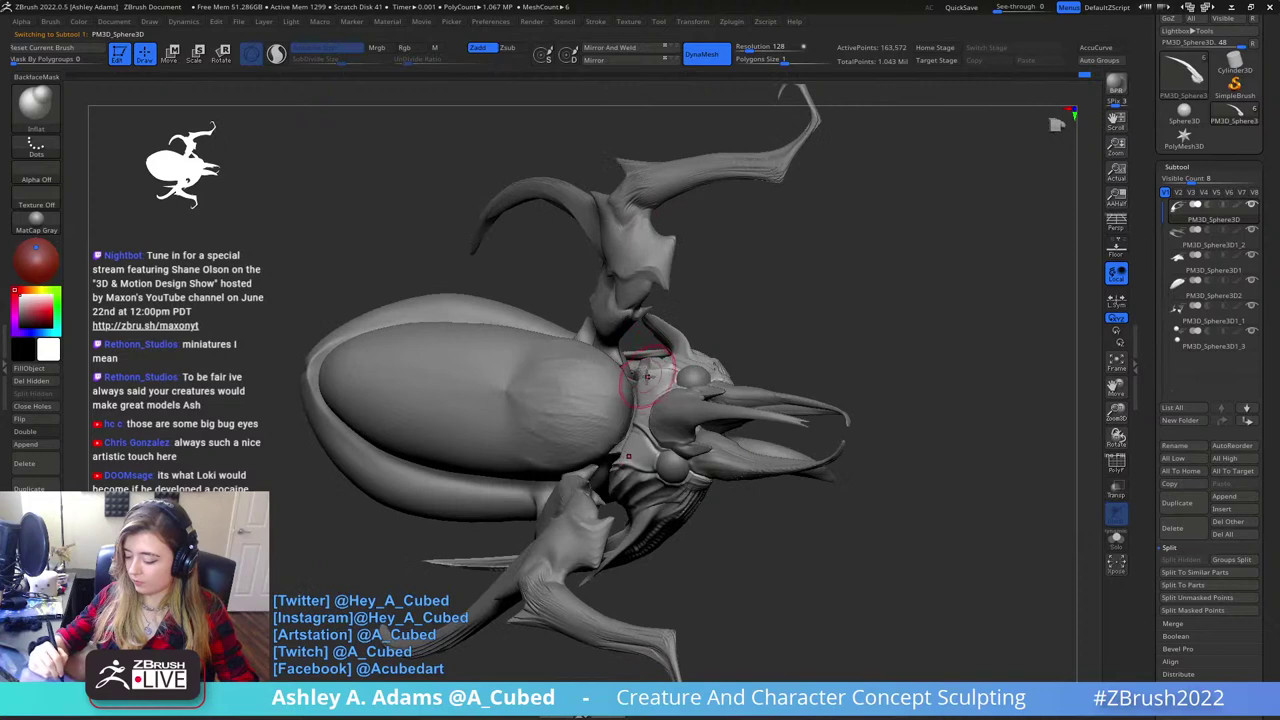
pyautogui.press('b')
pyautogui.press('s')
pyautogui.press('h')
pyautogui.rightClick(640, 377)
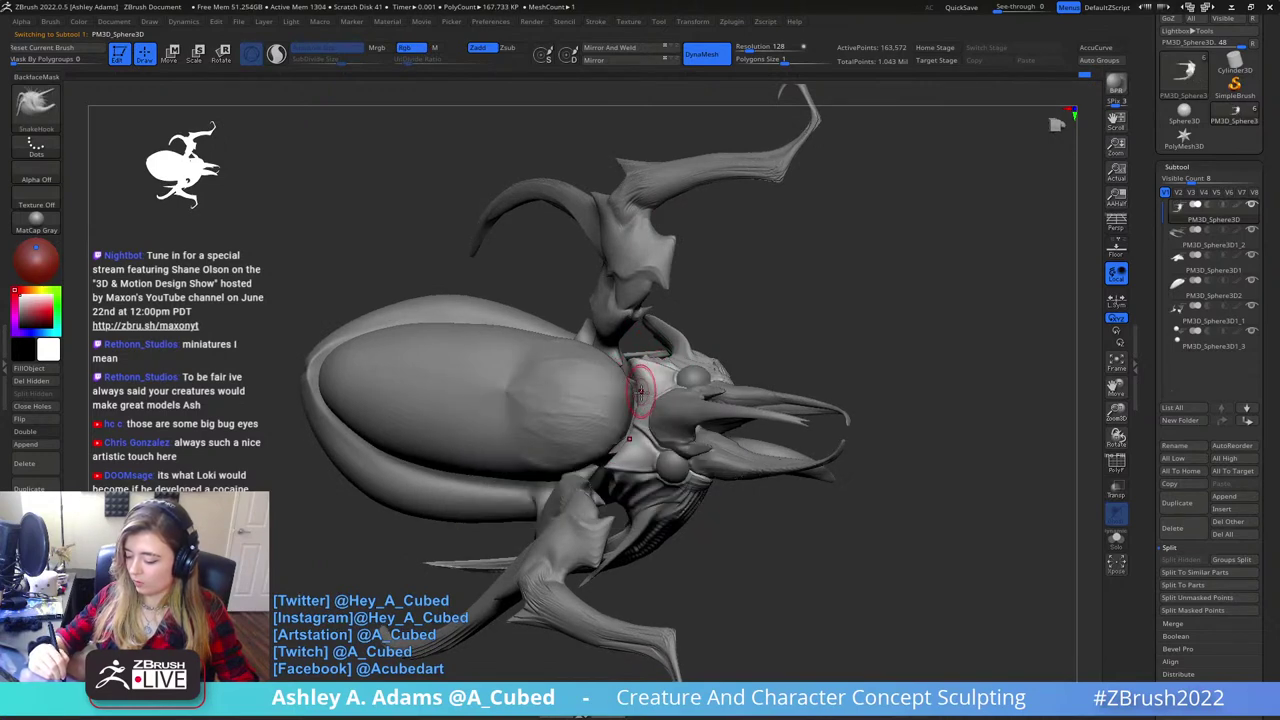
pyautogui.moveTo(641, 398)
pyautogui.mouseDown(button='right')
pyautogui.moveTo(658, 470)
pyautogui.moveTo(652, 390)
pyautogui.moveTo(664, 430)
pyautogui.mouseUp(button='right')
pyautogui.rightClick(661, 385)
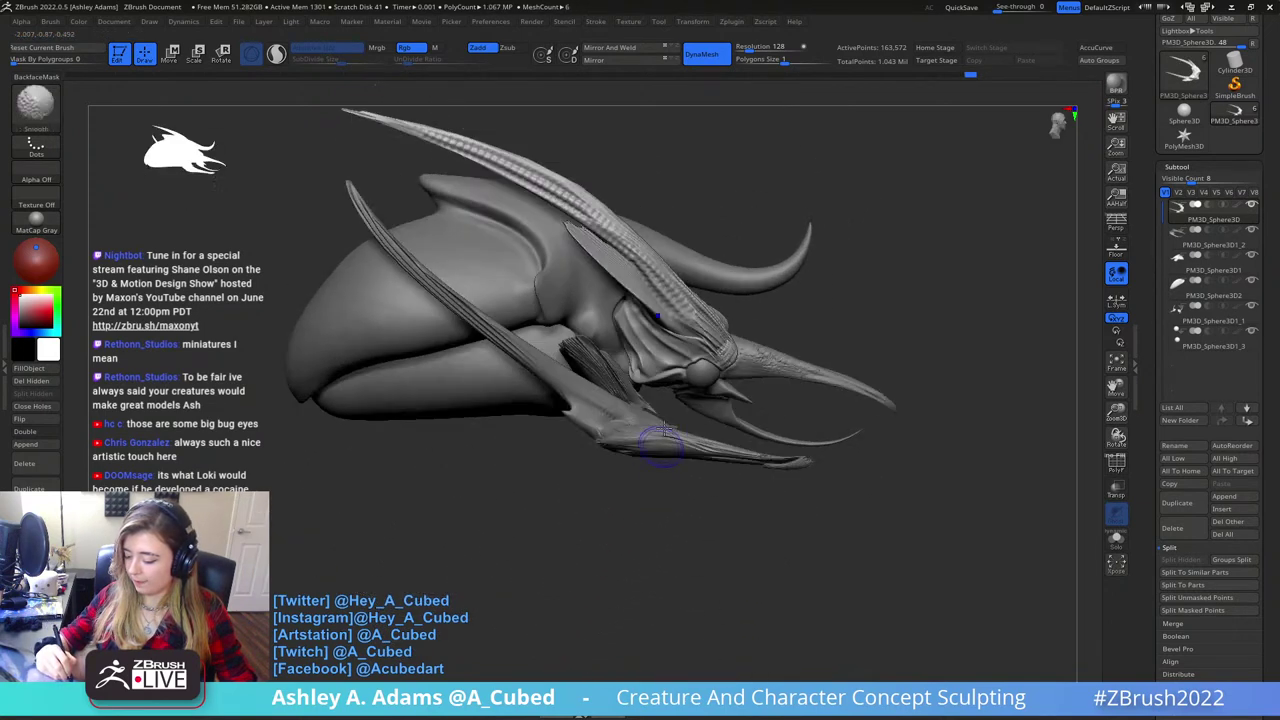
# - Refine the silhouette of the head's side folds and crest base above the eye with the SnakeHook brush
pyautogui.rightClick(664, 366)
pyautogui.moveTo(664, 330); pyautogui.dragTo(672, 368, button='right')
pyautogui.rightClick(672, 364)
pyautogui.moveTo(670, 361); pyautogui.dragTo(675, 360)
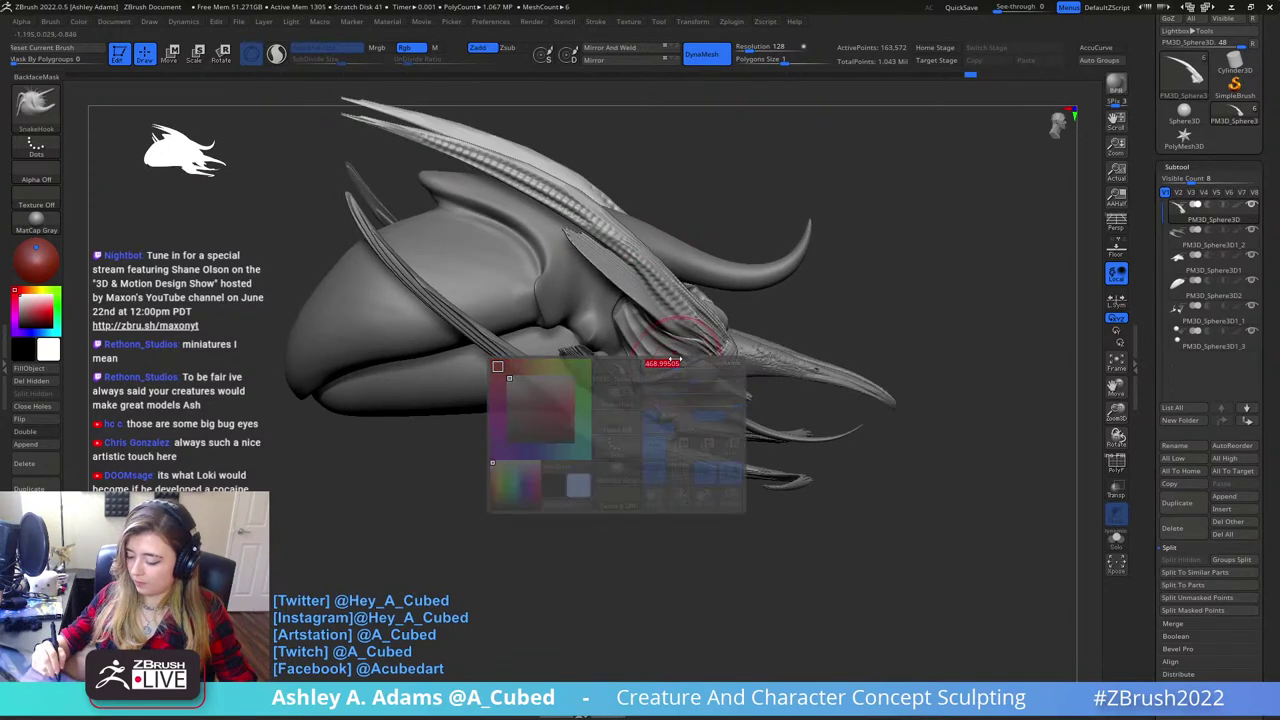
pyautogui.moveTo(676, 360); pyautogui.dragTo(620, 345, button='right')
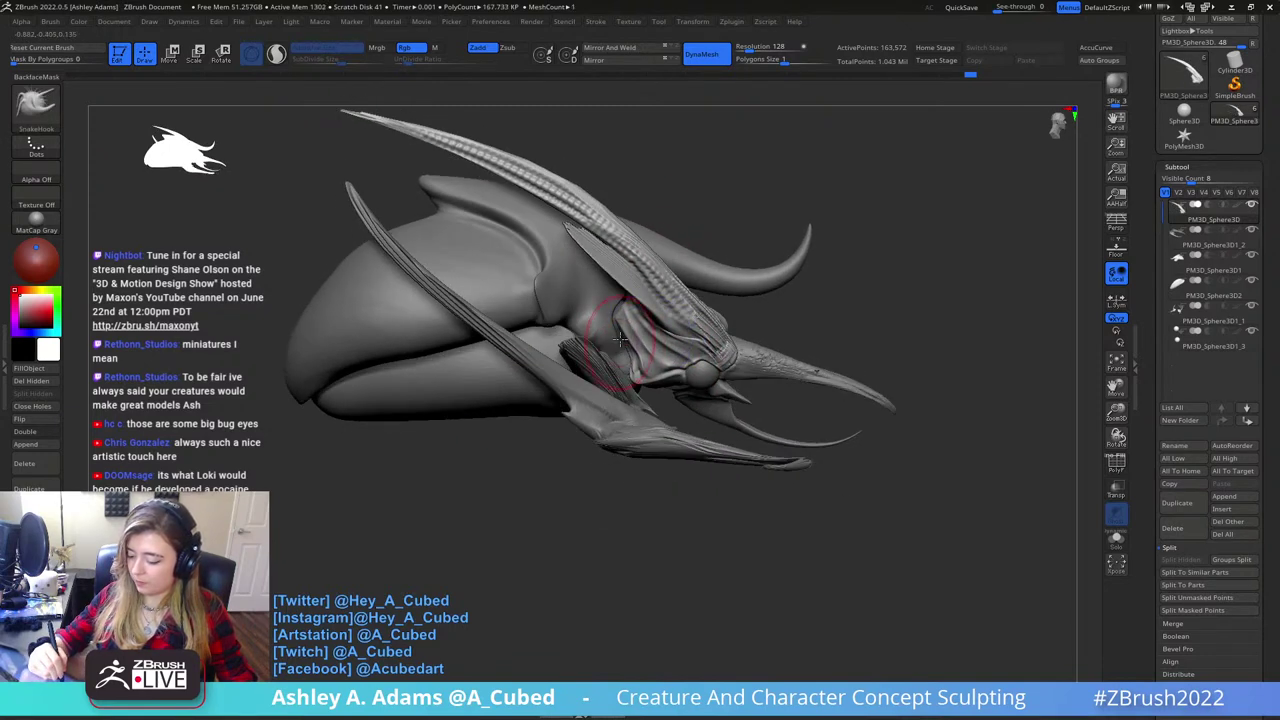
pyautogui.rightClick(618, 326)
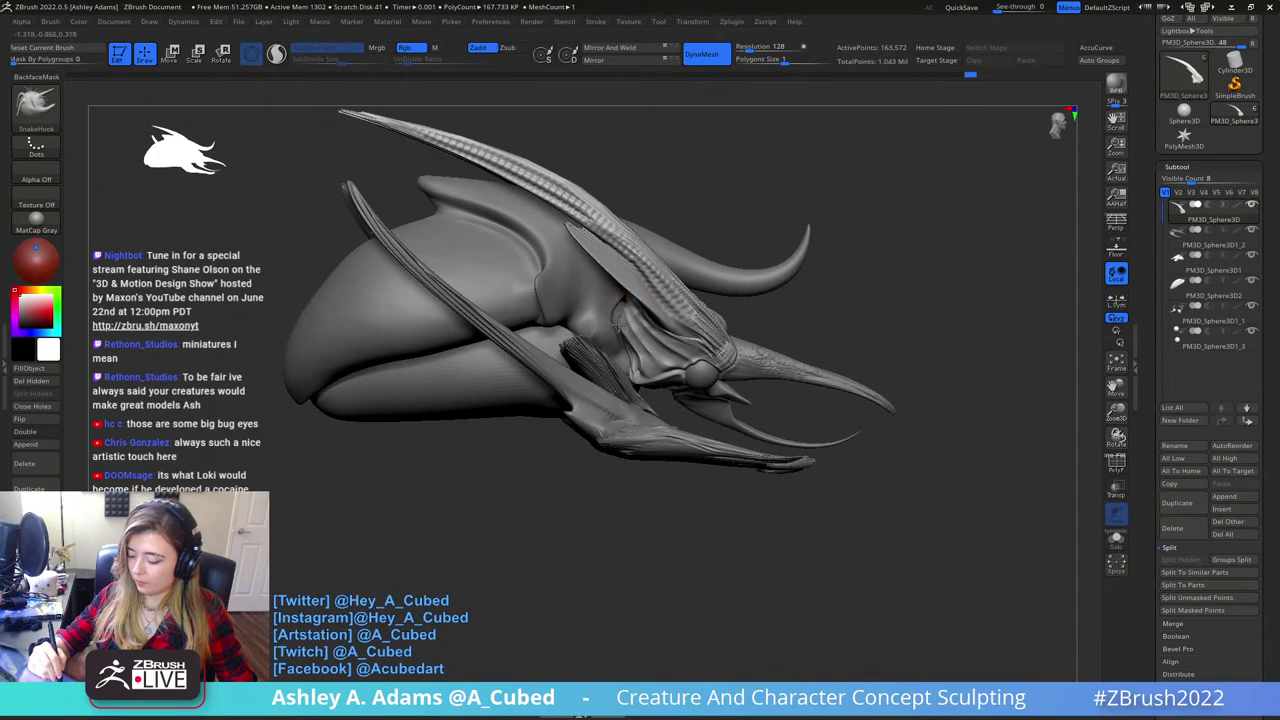
pyautogui.moveTo(700, 338)
pyautogui.mouseDown(button='right')
pyautogui.moveTo(688, 342)
pyautogui.moveTo(715, 340)
pyautogui.mouseUp(button='right')
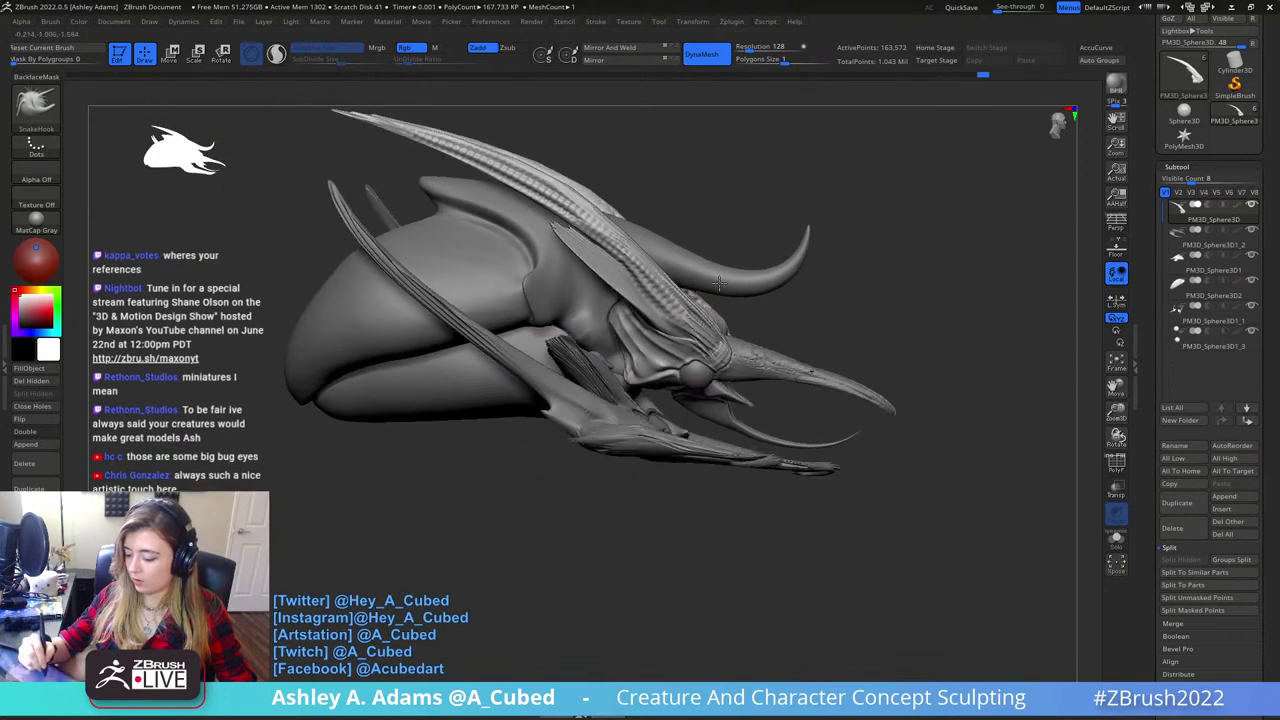
pyautogui.moveTo(719, 284)
pyautogui.mouseDown(button='right')
pyautogui.moveTo(663, 287)
pyautogui.moveTo(680, 320)
pyautogui.moveTo(720, 318)
pyautogui.mouseUp(button='right')
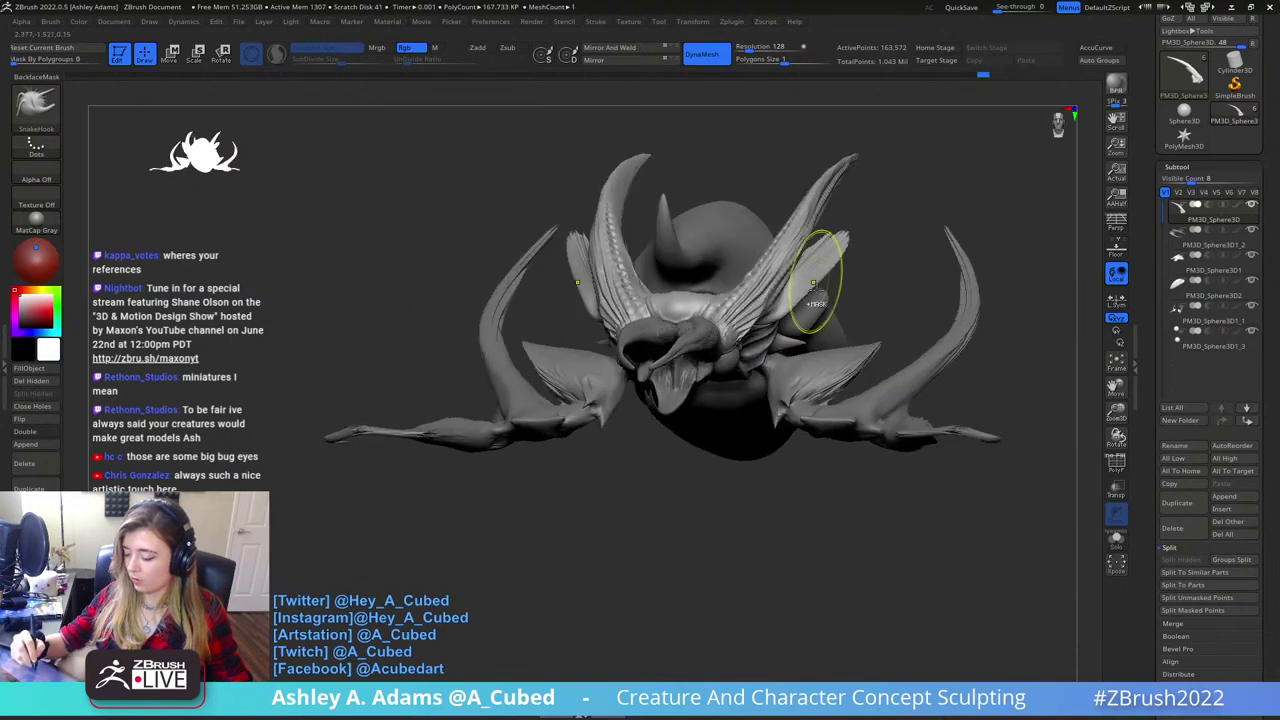
pyautogui.moveTo(814, 278)
pyautogui.mouseDown(button='right')
pyautogui.moveTo(737, 377)
pyautogui.moveTo(722, 342)
pyautogui.moveTo(631, 331)
pyautogui.mouseUp(button='right')
pyautogui.rightClick(818, 300)
# - Select the shell subtool PM3D_Sphere3D1 and pull its back upward into a high, arched hump with a large SnakeHook brush
pyautogui.keyDown('alt'); pyautogui.click(737, 377); pyautogui.keyUp('alt')
pyautogui.rightClick(786, 395)
pyautogui.keyDown('alt'); pyautogui.moveTo(786, 395); pyautogui.dragTo(730, 320, button='right'); pyautogui.keyUp('alt')
pyautogui.rightClick(721, 339)
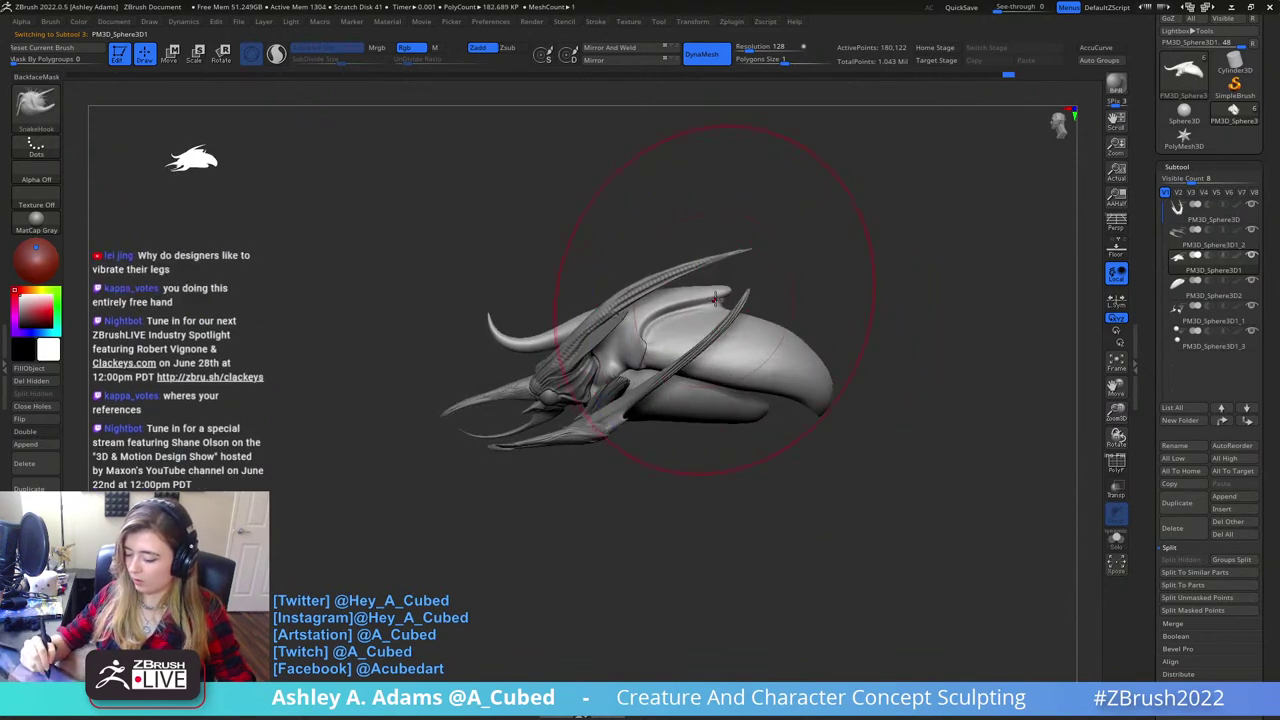
pyautogui.moveTo(715, 298); pyautogui.dragTo(729, 254)
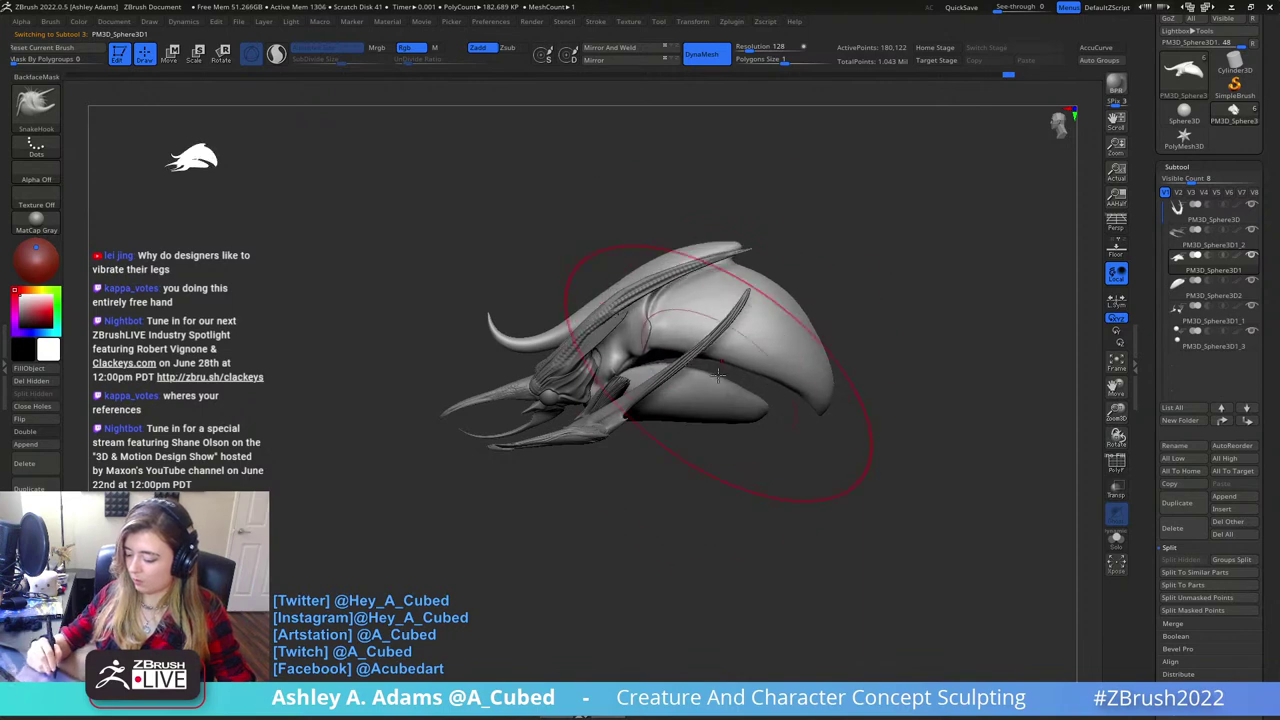
# - Select the belly subtool PM3D_Sphere3D2, stretch its rear end back to the shell tip, and DynaMesh it at resolution 128
pyautogui.keyDown('alt'); pyautogui.click(686, 356); pyautogui.keyUp('alt')
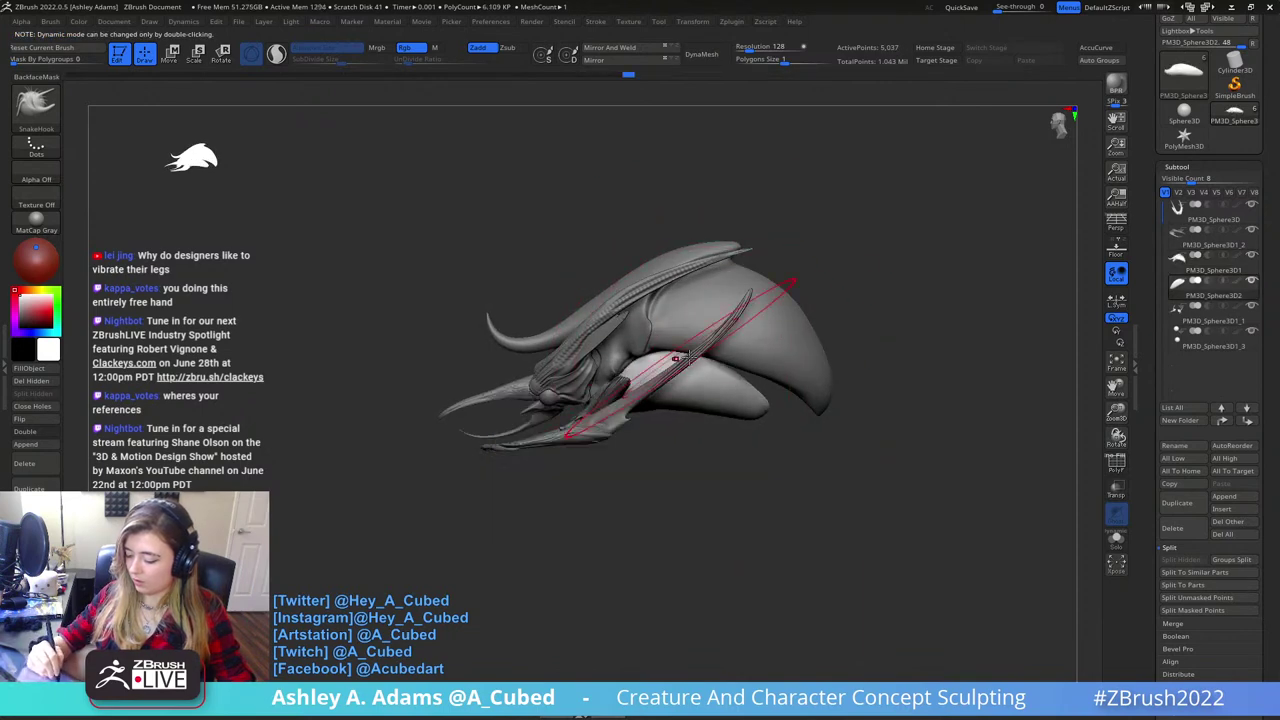
pyautogui.press('space')
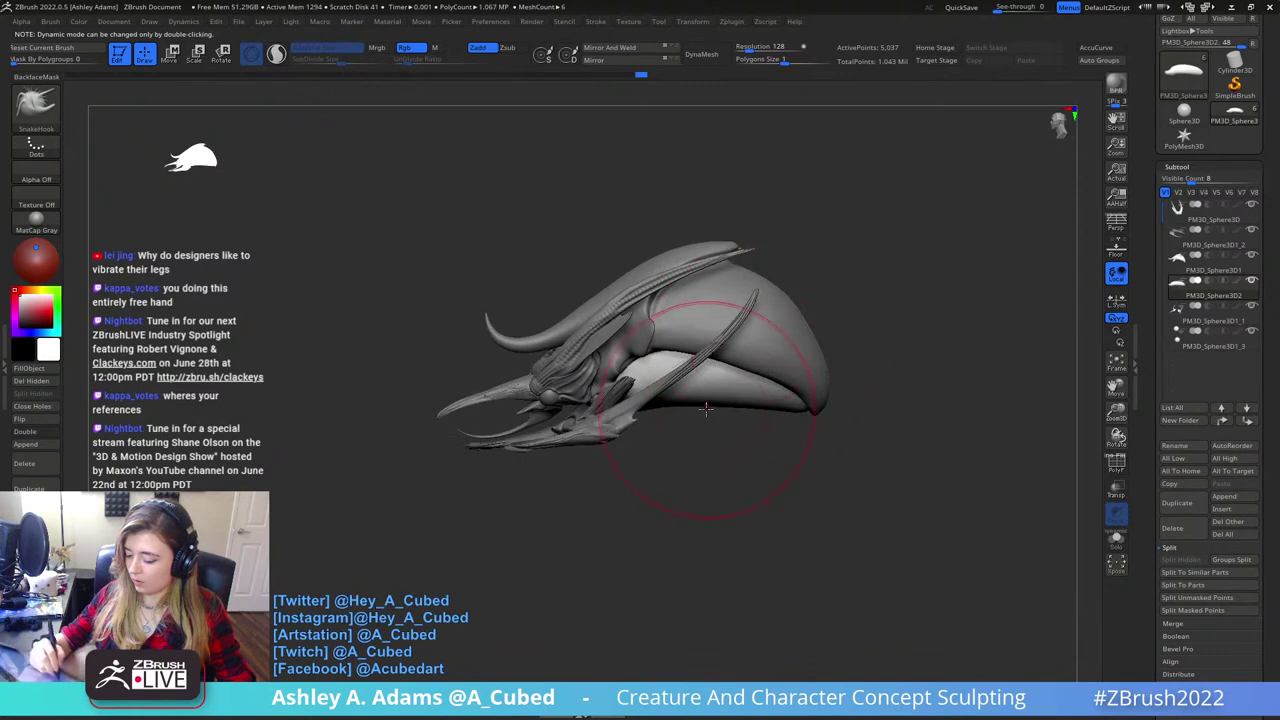
pyautogui.moveTo(706, 520); pyautogui.dragTo(704, 392)
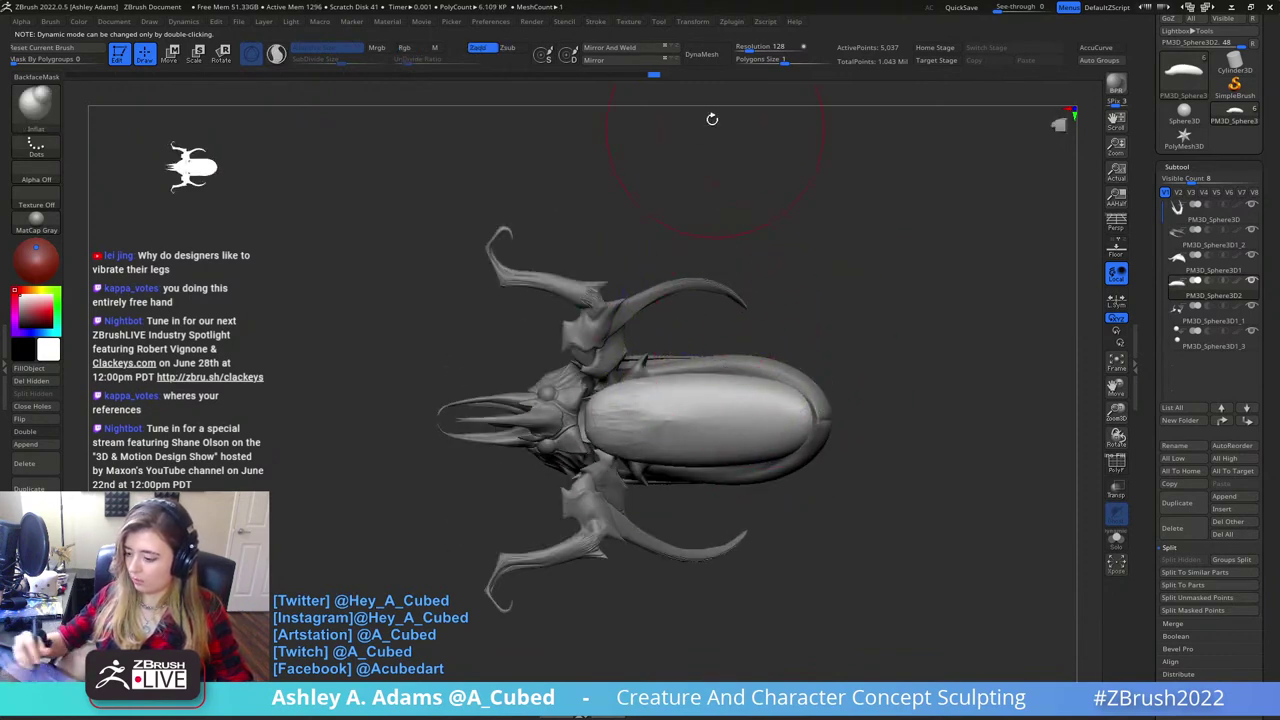
pyautogui.click(701, 53)
# - Pull the front of the belly toward the head with SnakeHook and switch to the Inflat brush to fill it out
pyautogui.press('b')
pyautogui.press('s')
pyautogui.press('h')
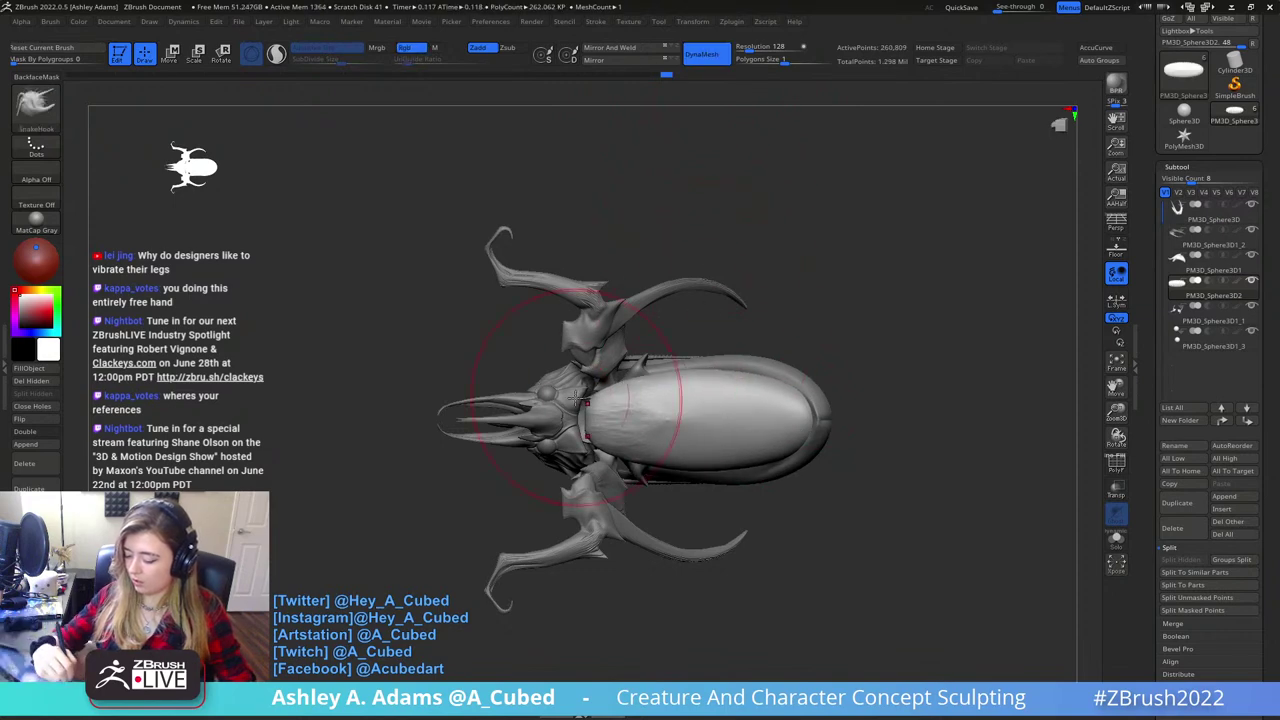
pyautogui.moveTo(634, 371); pyautogui.dragTo(631, 340, button='right')
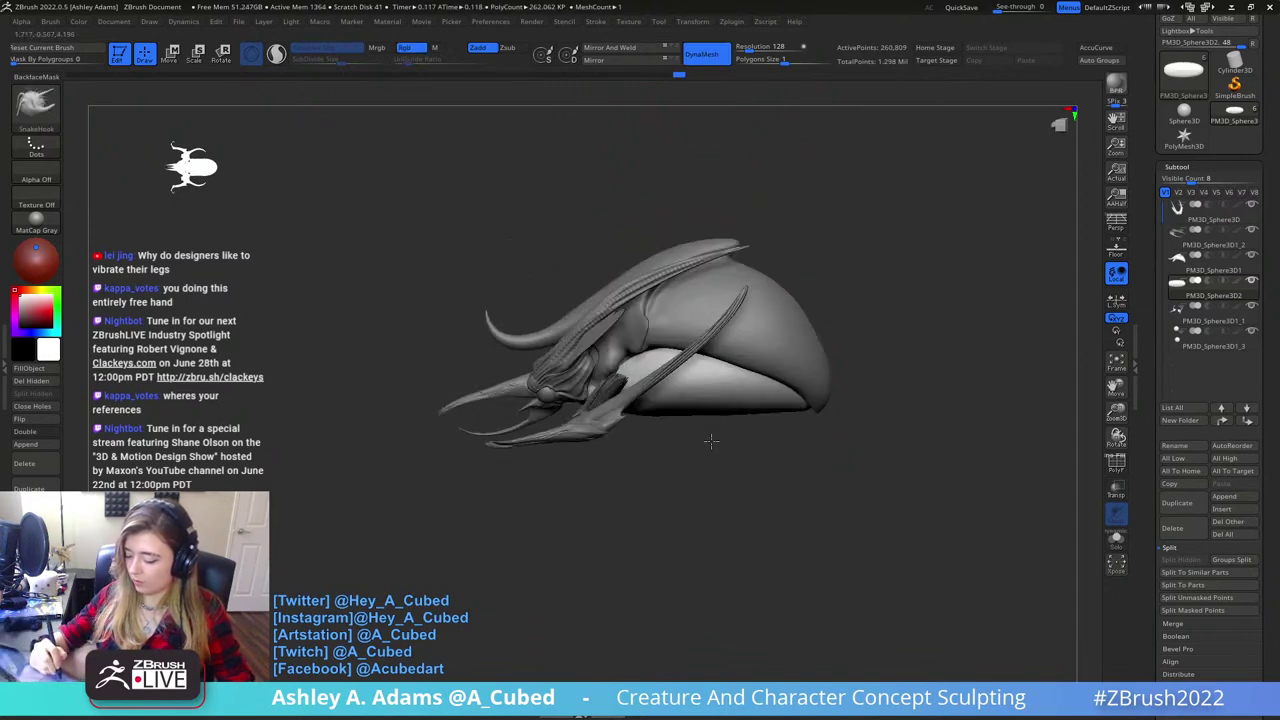
pyautogui.press('b')
pyautogui.press('i')
pyautogui.press('n')
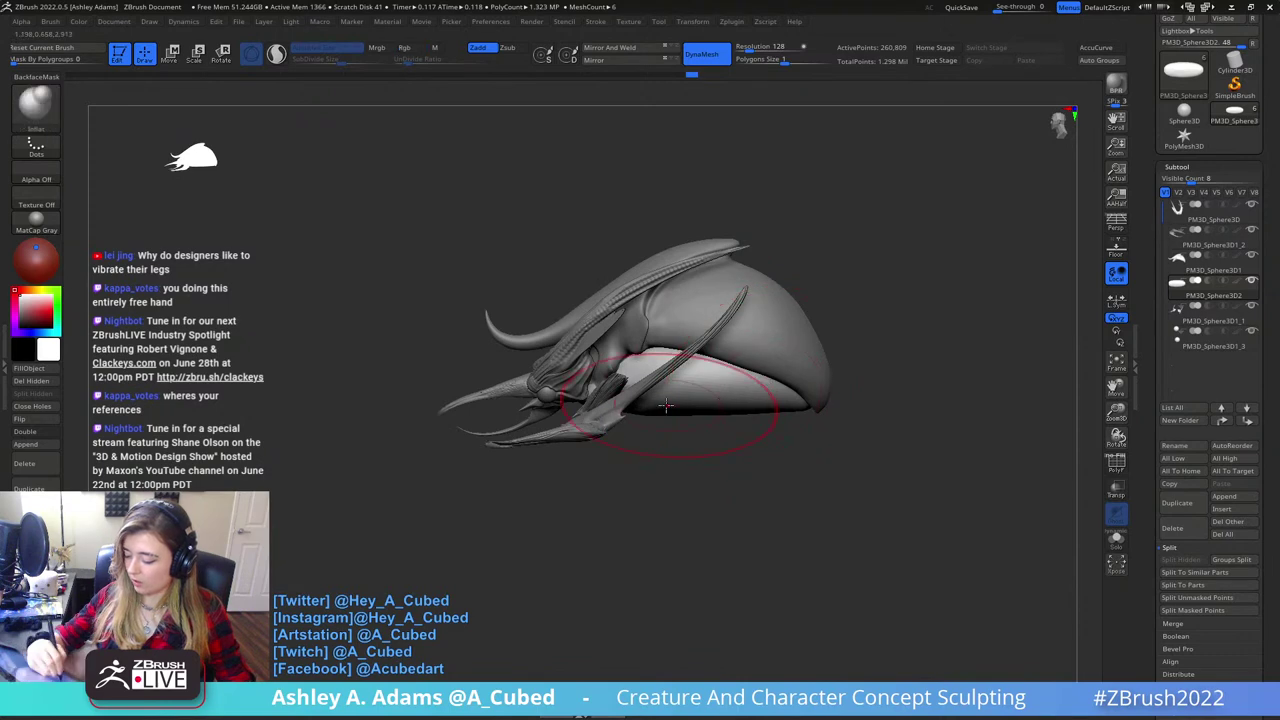
# - Select the shell subtool PM3D_Sphere3D1 and pull its drooping rear tip up and backward with SnakeHook
pyautogui.keyDown('alt'); pyautogui.click(804, 370); pyautogui.keyUp('alt')
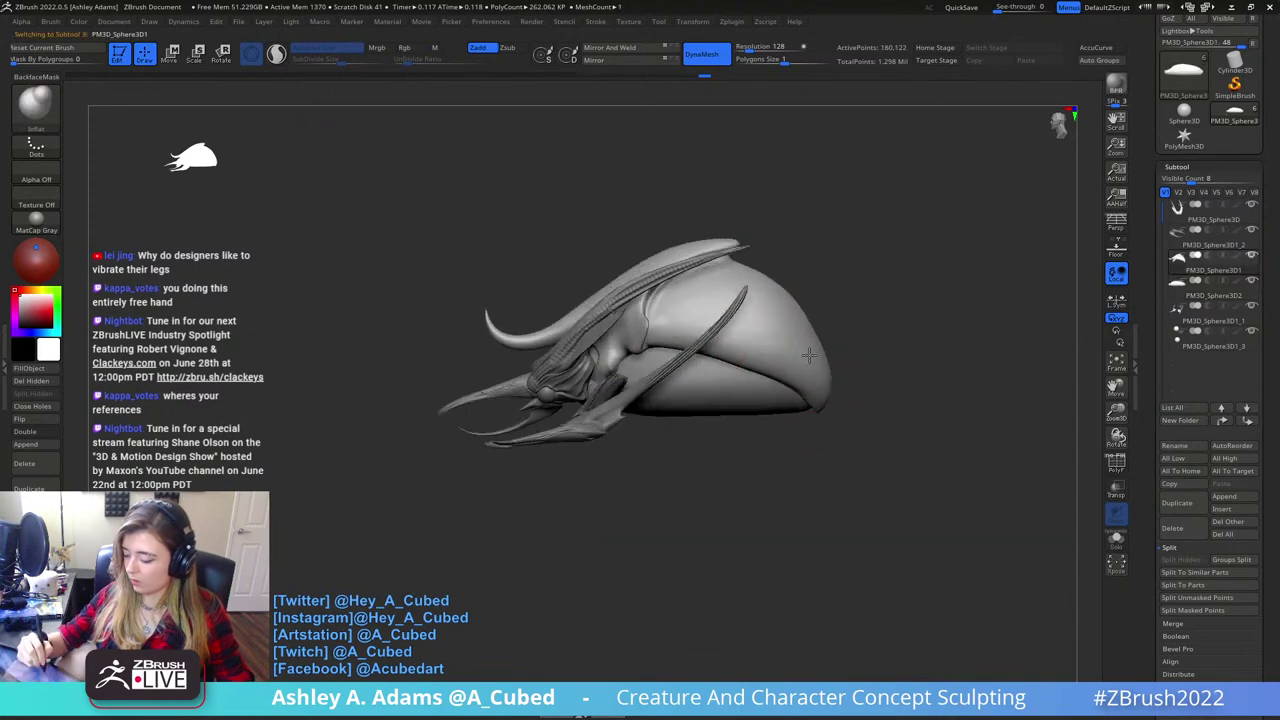
pyautogui.press('space')
pyautogui.moveTo(790, 350); pyautogui.dragTo(835, 346)
pyautogui.press('b')
pyautogui.press('s')
pyautogui.press('h')
pyautogui.moveTo(815, 392); pyautogui.dragTo(838, 366)
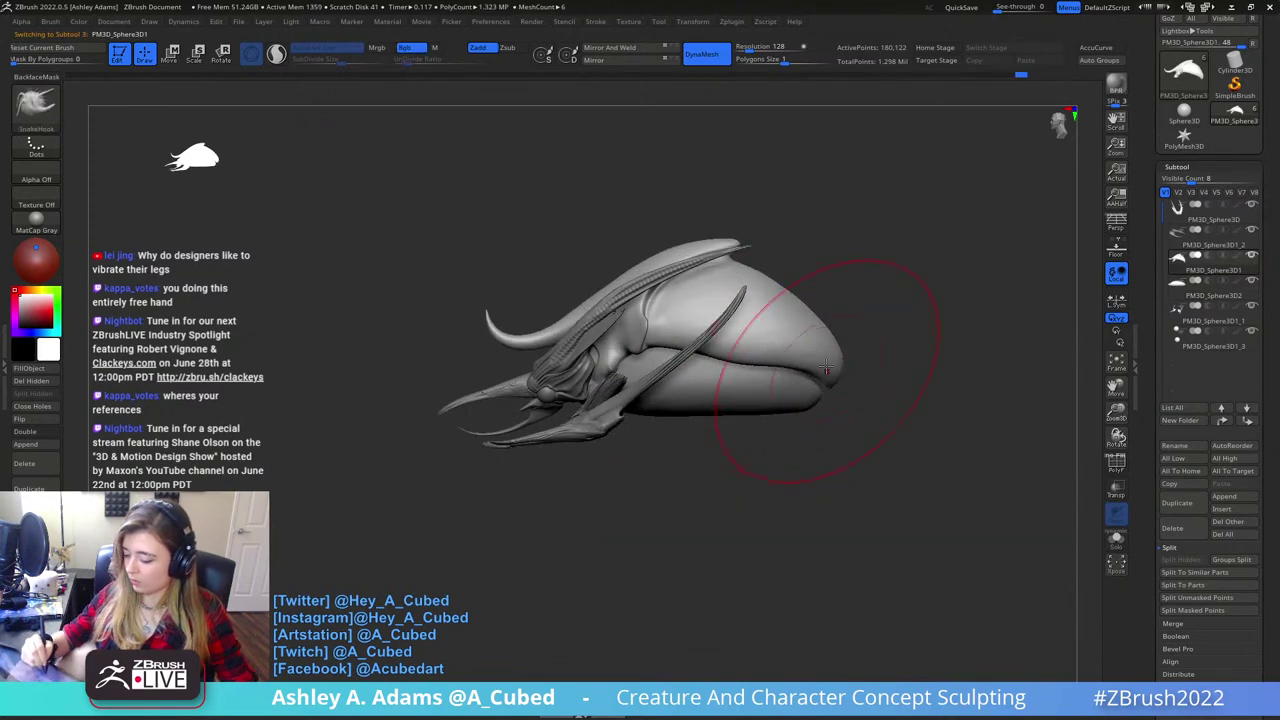
pyautogui.moveTo(797, 322); pyautogui.dragTo(808, 313)
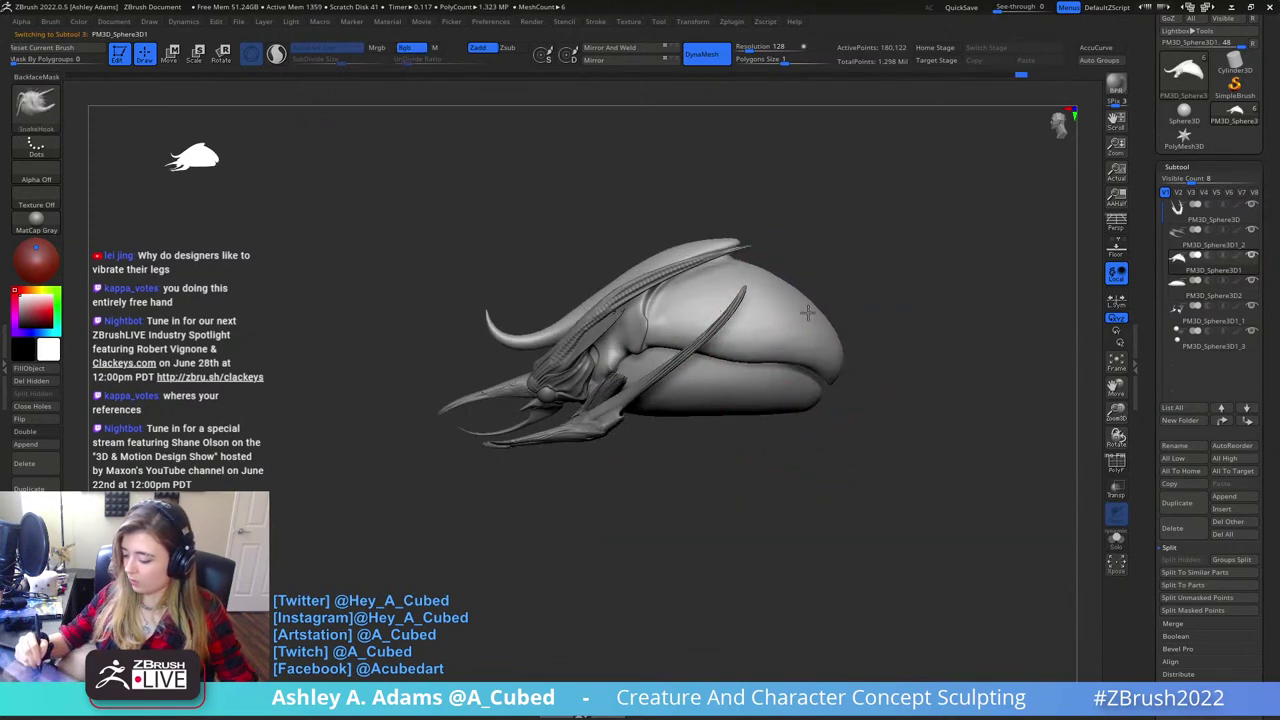
# - Straighten and smooth the shell's lower rim so it ends in a sharper rear point
pyautogui.rightClick(748, 391)
pyautogui.moveTo(748, 391)
pyautogui.mouseDown()
pyautogui.moveTo(715, 389)
pyautogui.moveTo(675, 358)
pyautogui.mouseUp()
pyautogui.press('space')
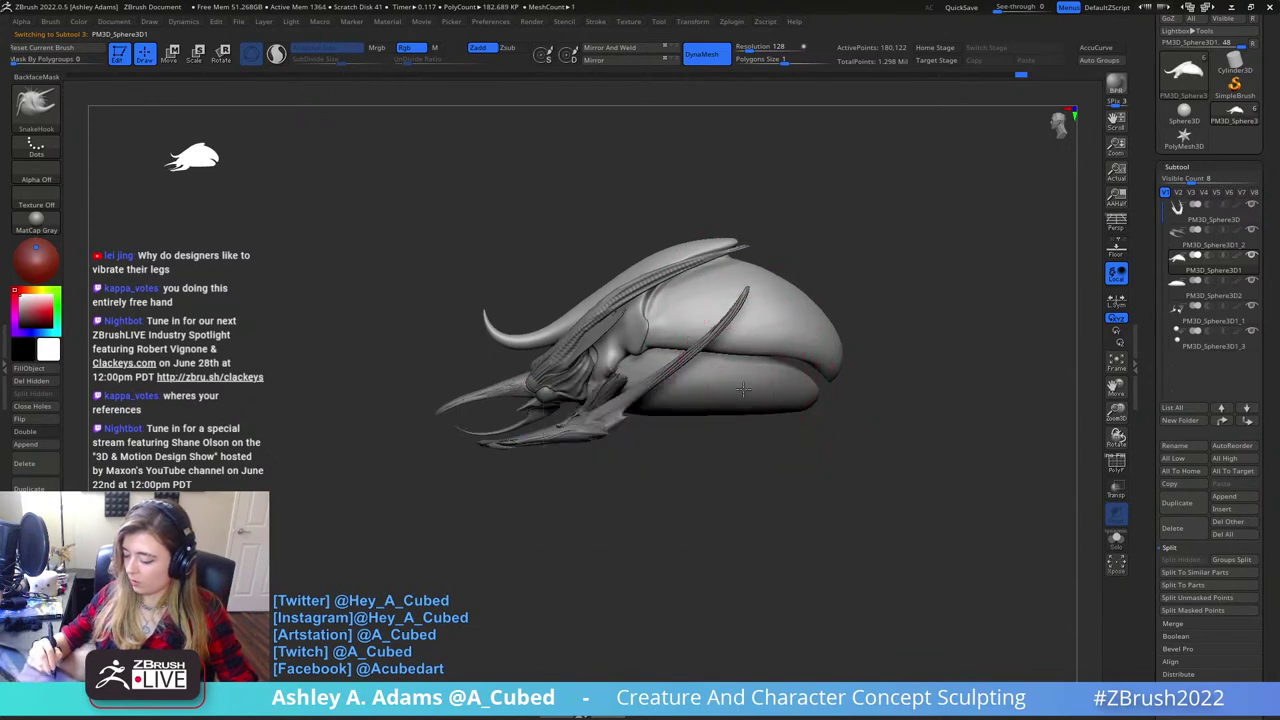
pyautogui.press('space')
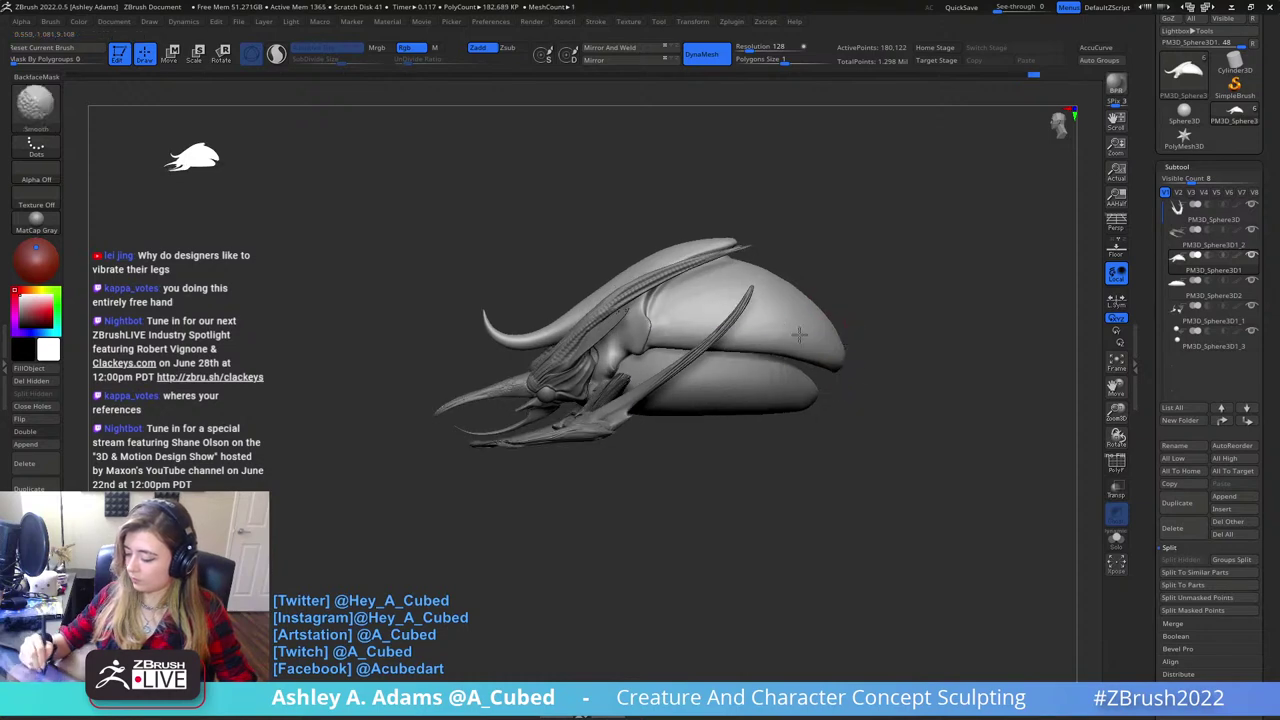
# - Select the belly subtool PM3D_Sphere3D2, extend its rear end to the shell tip, and round out its underside with Inflat and smoothing
pyautogui.keyDown('alt'); pyautogui.click(784, 362); pyautogui.keyUp('alt')
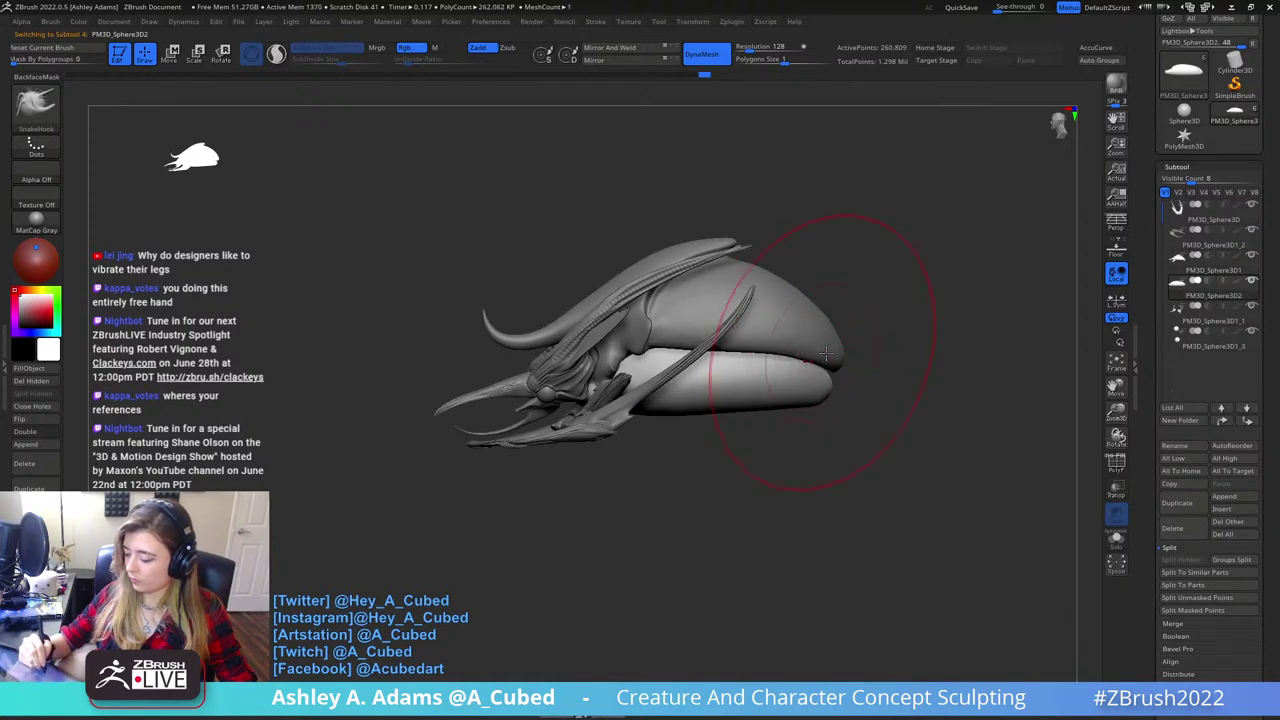
pyautogui.moveTo(773, 352); pyautogui.dragTo(749, 280, button='right')
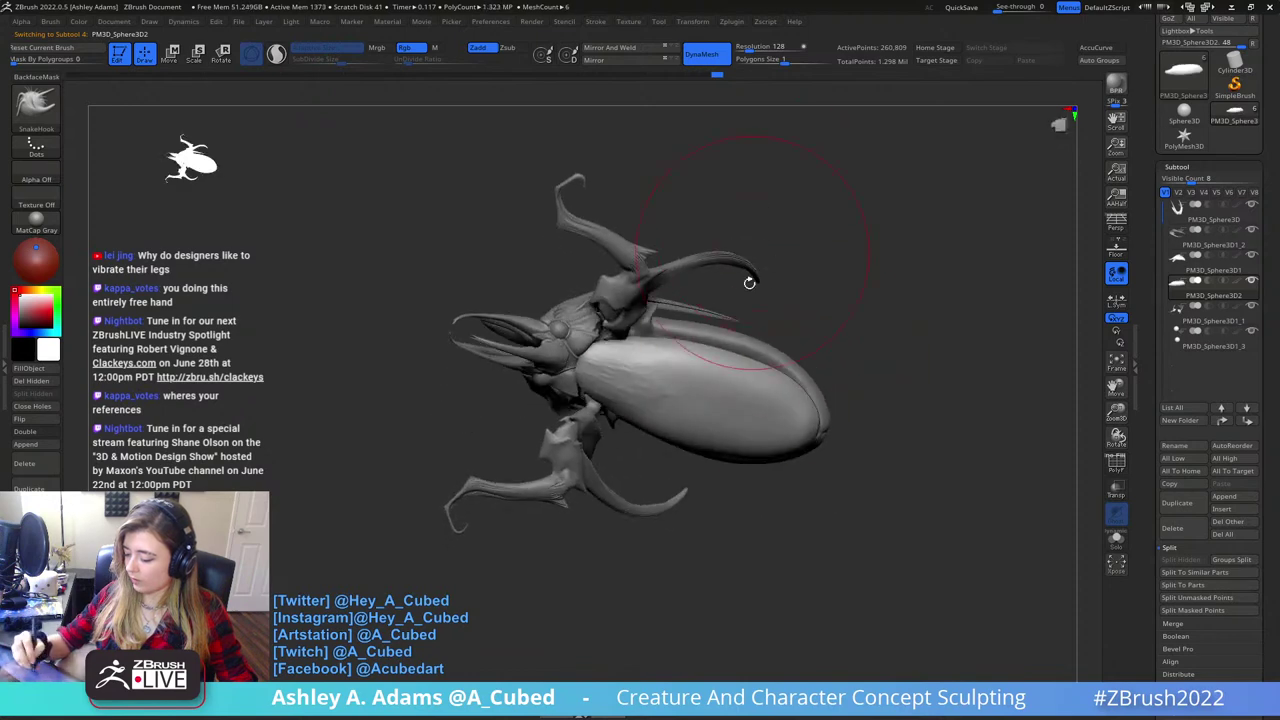
pyautogui.press('b')
pyautogui.press('i')
pyautogui.press('n')
pyautogui.moveTo(717, 401); pyautogui.dragTo(778, 415)
pyautogui.keyDown('shift'); pyautogui.moveTo(689, 355); pyautogui.dragTo(663, 380); pyautogui.keyUp('shift')
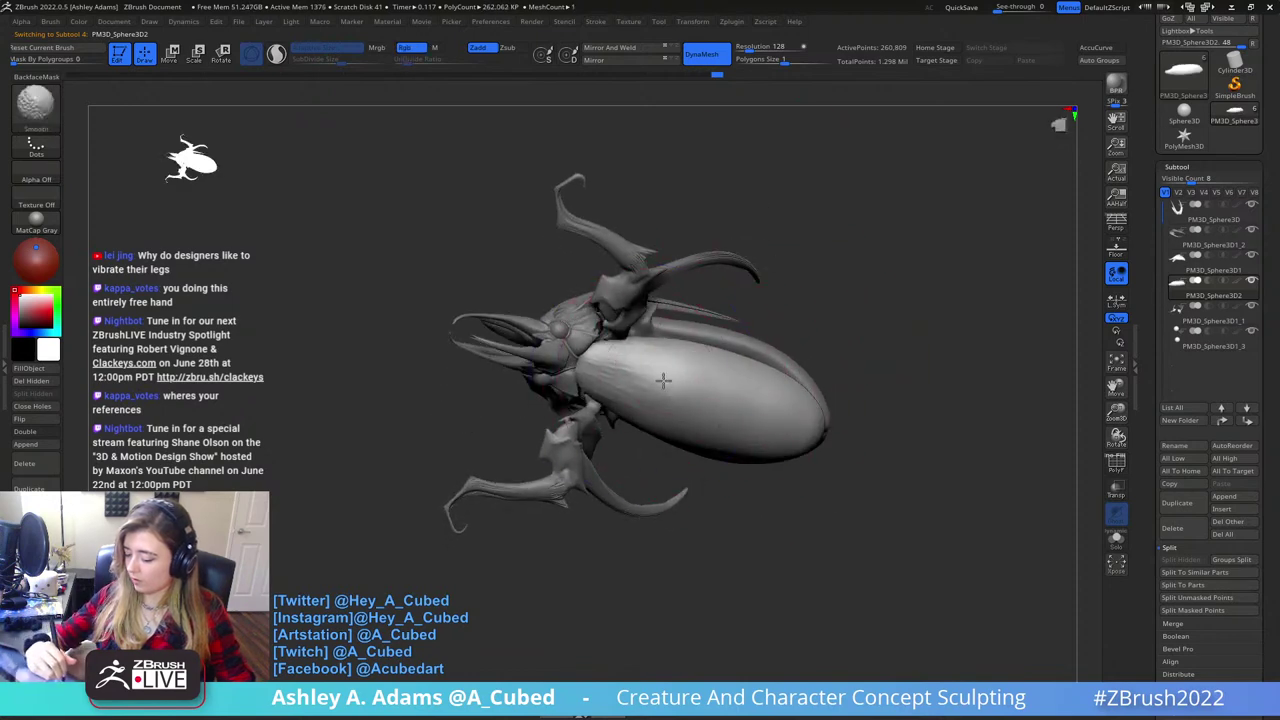
# - Swell the side of the belly with the Inflat brush and open the brush size settings
pyautogui.moveTo(640, 320); pyautogui.dragTo(700, 420, button='right')
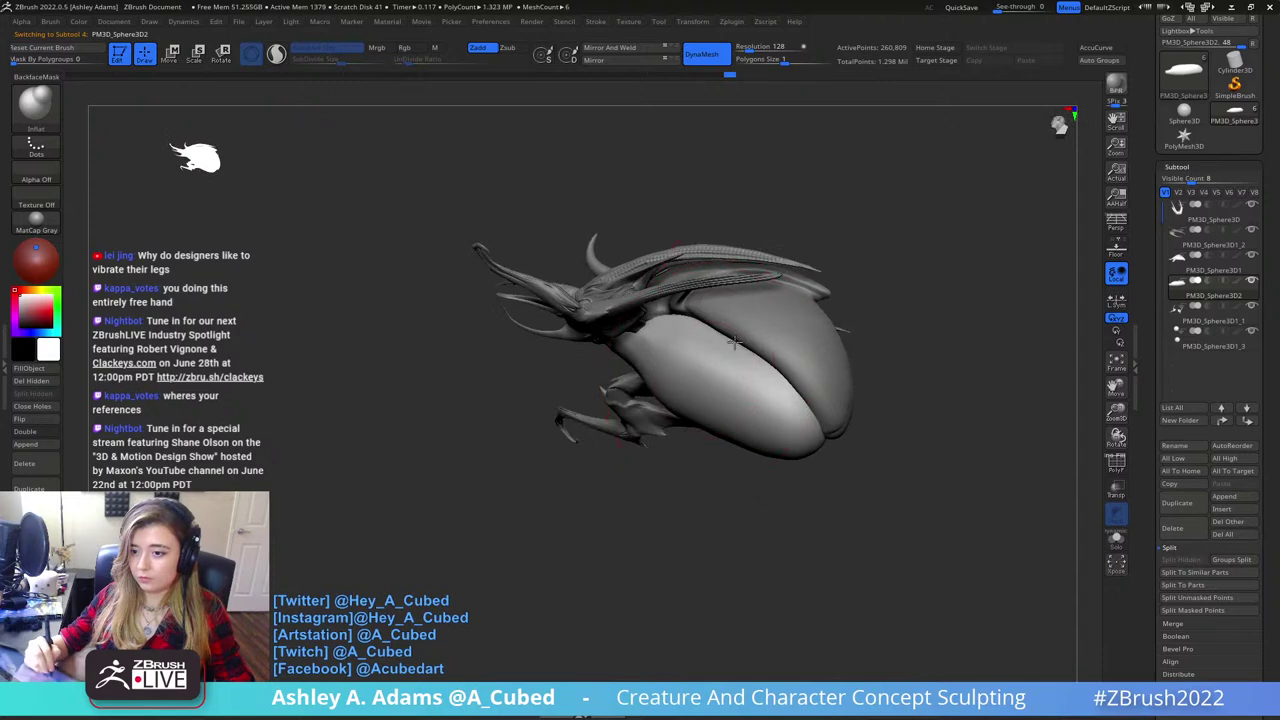
pyautogui.moveTo(700, 380); pyautogui.dragTo(763, 374)
pyautogui.moveTo(800, 290)
pyautogui.mouseDown(button='right')
pyautogui.moveTo(670, 385)
pyautogui.moveTo(570, 370)
pyautogui.moveTo(555, 430)
pyautogui.mouseUp(button='right')
pyautogui.rightClick(555, 430)
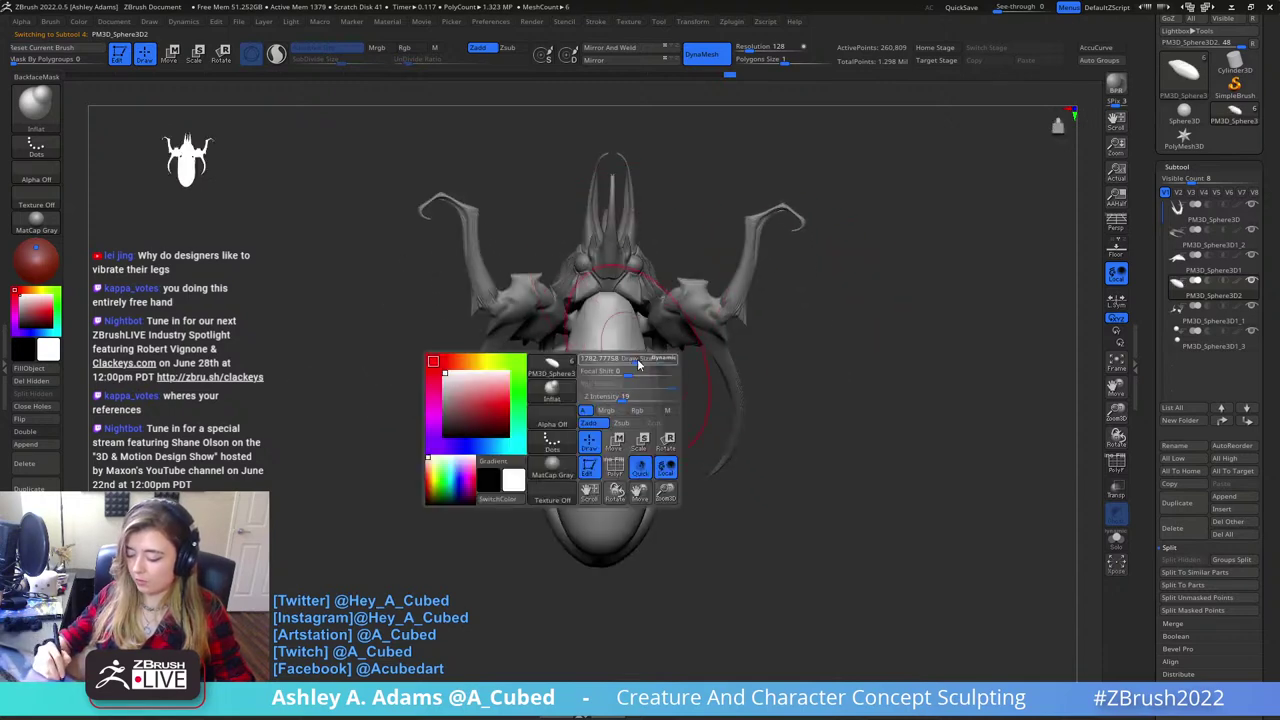
# - Build up volume along the middle of the belly's underside with long ClayBuildup strokes
pyautogui.moveTo(690, 250); pyautogui.dragTo(662, 352, button='right')
pyautogui.press('b')
pyautogui.press('c')
pyautogui.press('b')
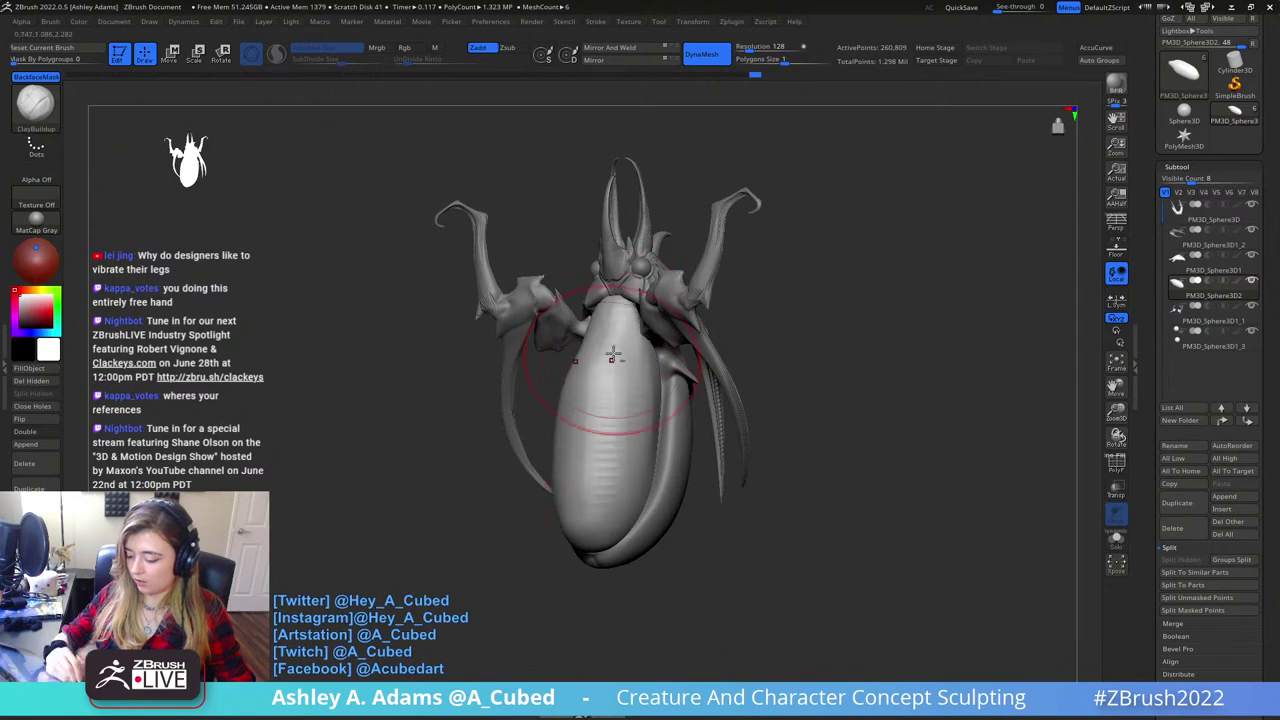
pyautogui.moveTo(613, 353); pyautogui.dragTo(583, 395)
pyautogui.moveTo(609, 512); pyautogui.dragTo(638, 340)
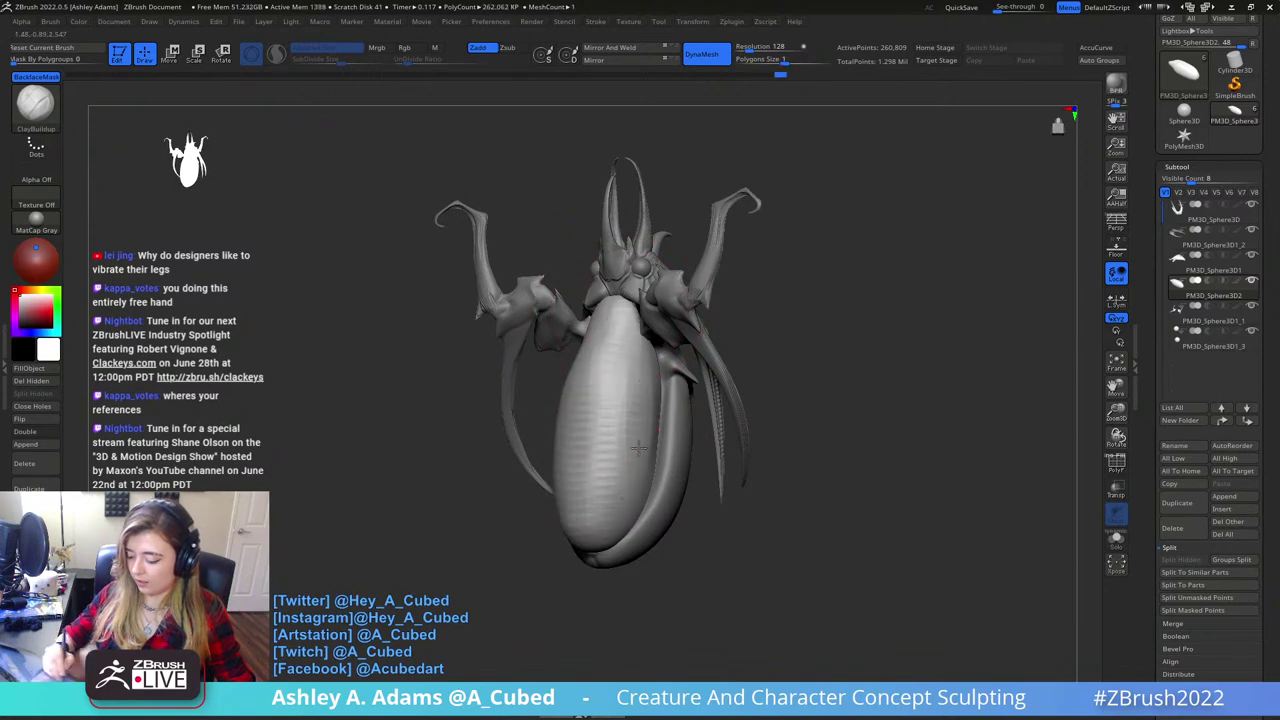
pyautogui.moveTo(638, 448); pyautogui.dragTo(660, 431, button='right')
# - Pull the rear side of the belly inward against the shell rim with SnakeHook
pyautogui.press('b')
pyautogui.press('s')
pyautogui.press('h')
pyautogui.moveTo(639, 487); pyautogui.dragTo(648, 410)
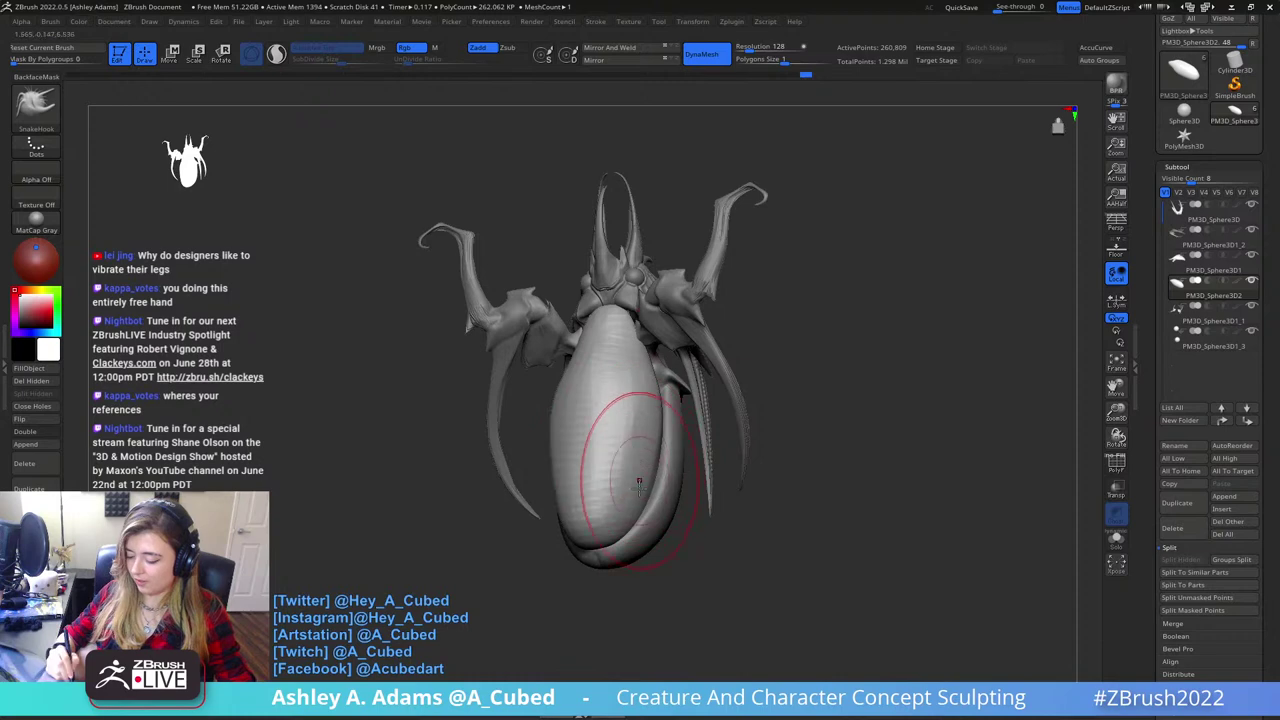
pyautogui.moveTo(600, 443); pyautogui.dragTo(607, 343, button='right')
# - Switch to ClayBuildup and smooth the belly's side edge where it meets the shell
pyautogui.press('b')
pyautogui.press('c')
pyautogui.press('b')
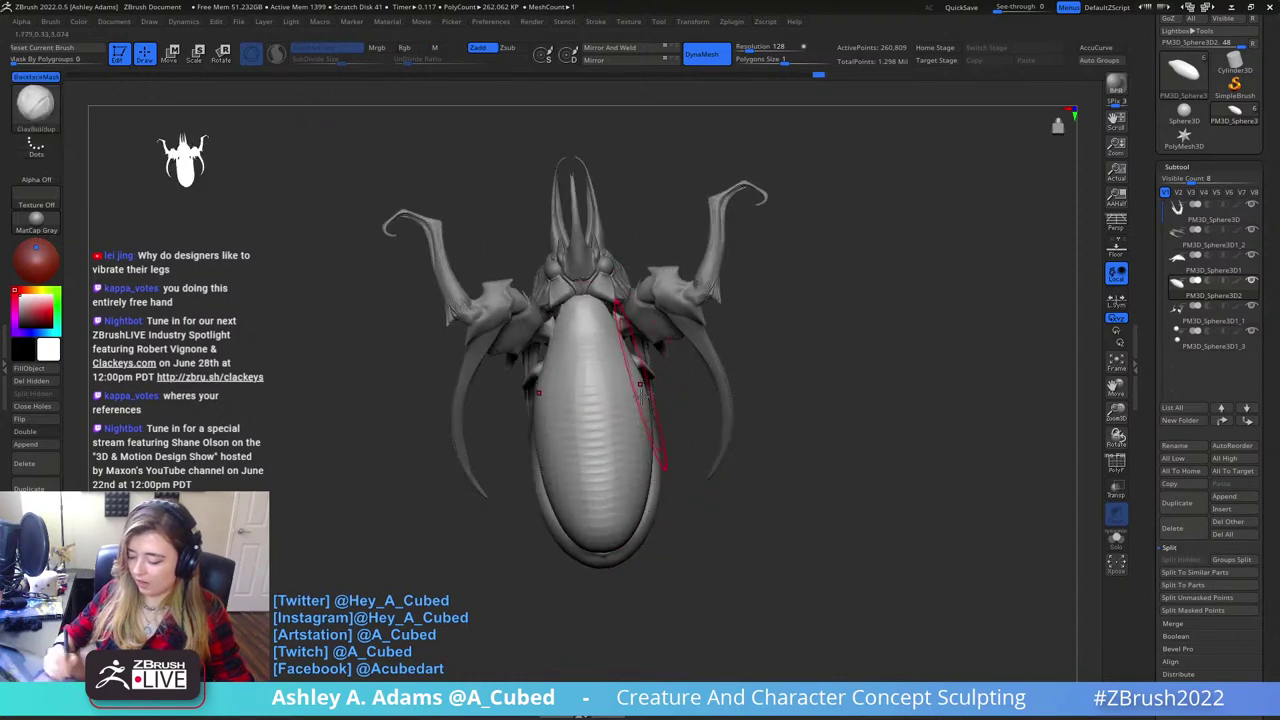
pyautogui.moveTo(641, 396)
pyautogui.keyDown('shift'); pyautogui.mouseDown()
pyautogui.moveTo(613, 494)
pyautogui.moveTo(658, 456)
pyautogui.mouseUp(); pyautogui.keyUp('shift')
pyautogui.rightClick(632, 482)
# - Select the shell subtool PM3D_Sphere3D1 and reshape its lower side rim over the belly with SnakeHook
pyautogui.press('b')
pyautogui.press('s')
pyautogui.press('h')
pyautogui.keyDown('alt'); pyautogui.click(654, 522); pyautogui.keyUp('alt')
pyautogui.moveTo(663, 509); pyautogui.dragTo(666, 451, button='right')
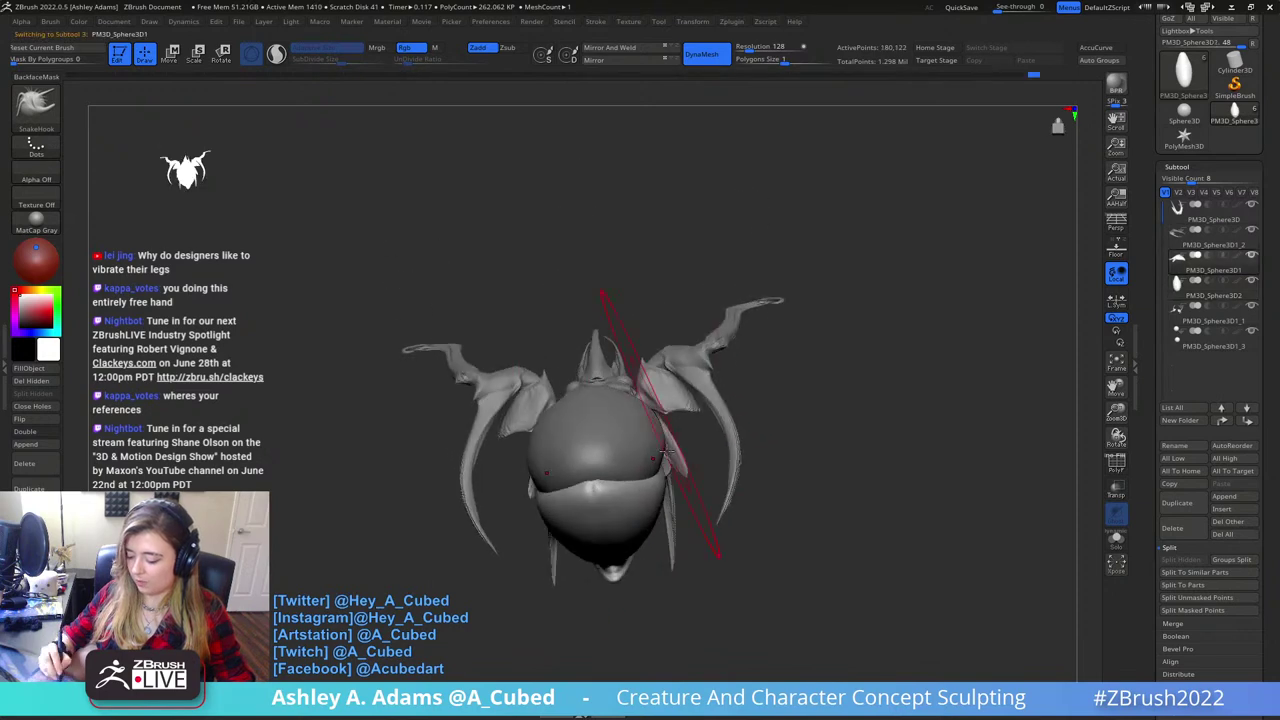
pyautogui.moveTo(661, 468); pyautogui.dragTo(656, 520)
pyautogui.moveTo(652, 418)
pyautogui.mouseDown(button='right')
pyautogui.moveTo(645, 468)
pyautogui.moveTo(690, 490)
pyautogui.moveTo(670, 518)
pyautogui.moveTo(788, 453)
pyautogui.mouseUp(button='right')
pyautogui.moveTo(593, 392); pyautogui.dragTo(575, 379)
pyautogui.moveTo(484, 386); pyautogui.dragTo(503, 393, button='right')
pyautogui.moveTo(577, 366); pyautogui.dragTo(583, 390)
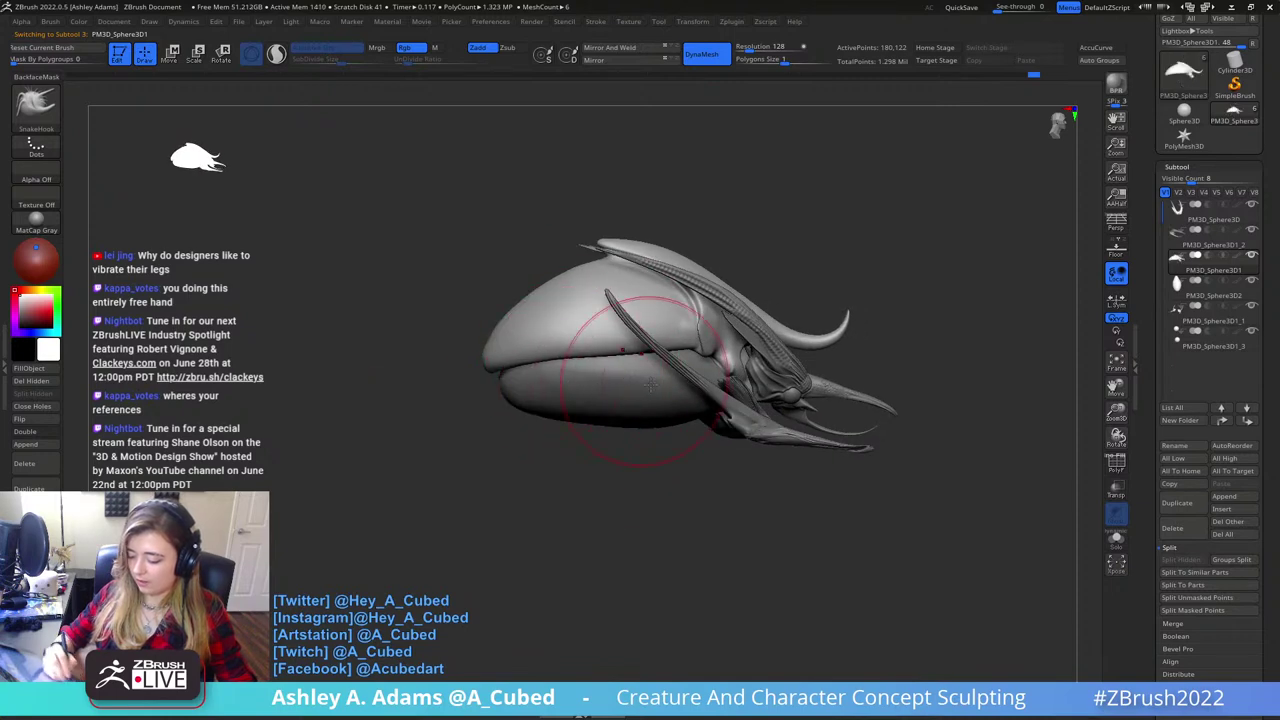
# - Select the beaded antennae subtool PM3D_Sphere3D and adjust how the pair sits over the shell with SnakeHook
pyautogui.keyDown('alt'); pyautogui.moveTo(662, 380); pyautogui.dragTo(781, 429, button='right'); pyautogui.keyUp('alt')
pyautogui.press('space')
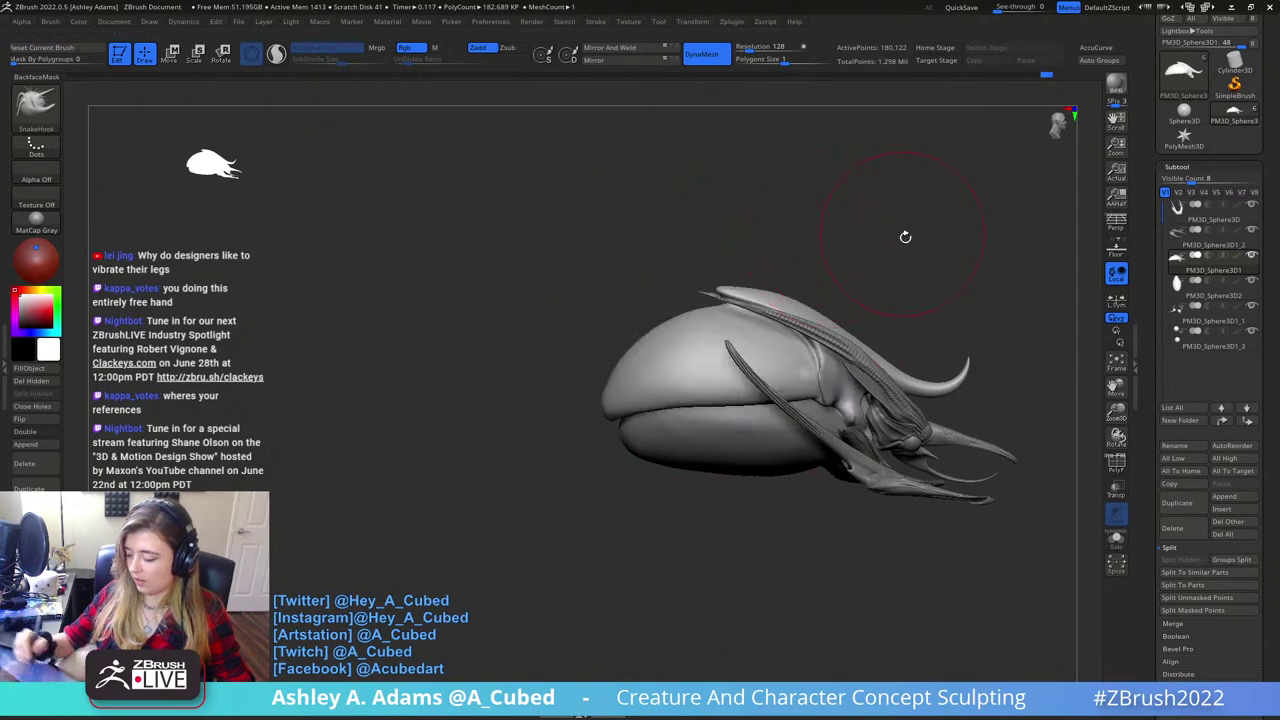
pyautogui.moveTo(906, 234)
pyautogui.mouseDown(button='right')
pyautogui.moveTo(854, 249)
pyautogui.moveTo(759, 244)
pyautogui.moveTo(663, 286)
pyautogui.moveTo(657, 309)
pyautogui.moveTo(684, 277)
pyautogui.moveTo(686, 296)
pyautogui.mouseUp(button='right')
pyautogui.press('space')
pyautogui.moveTo(684, 296)
pyautogui.mouseDown()
pyautogui.moveTo(699, 296)
pyautogui.moveTo(678, 312)
pyautogui.mouseUp()
pyautogui.moveTo(678, 312)
pyautogui.mouseDown(button='right')
pyautogui.moveTo(777, 263)
pyautogui.moveTo(763, 269)
pyautogui.mouseUp(button='right')
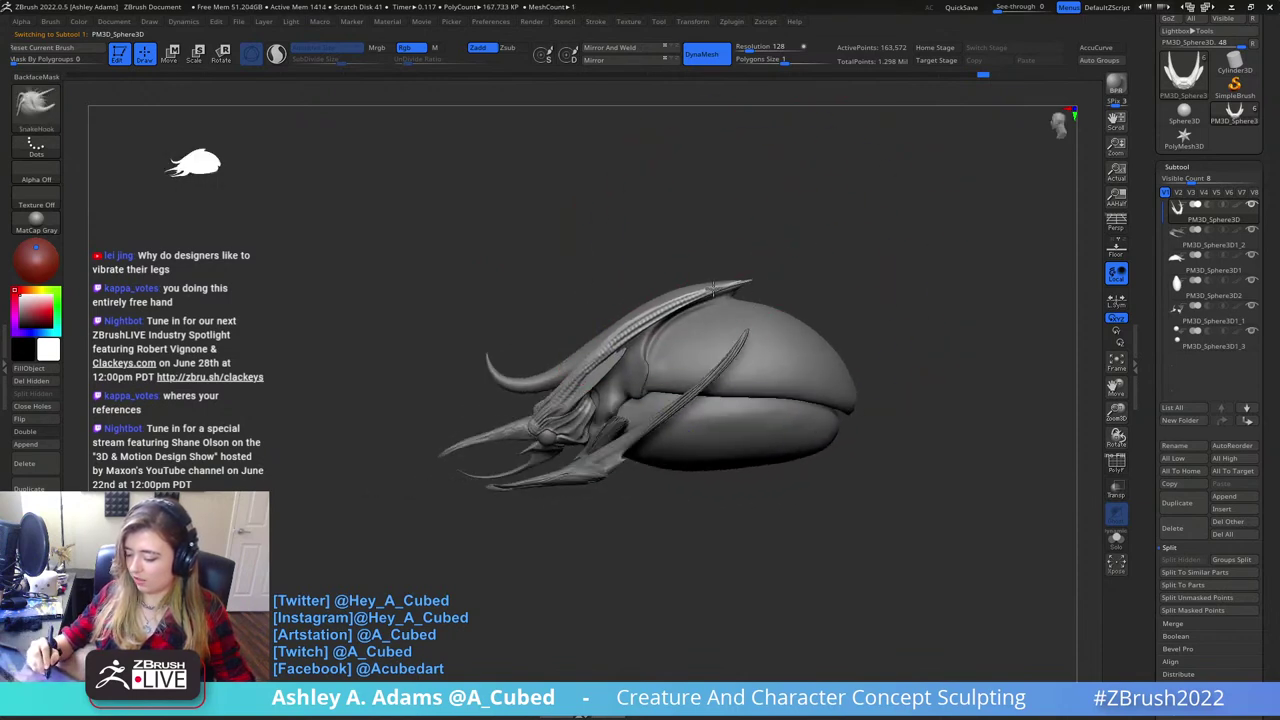
pyautogui.moveTo(802, 260); pyautogui.dragTo(763, 191, button='right')
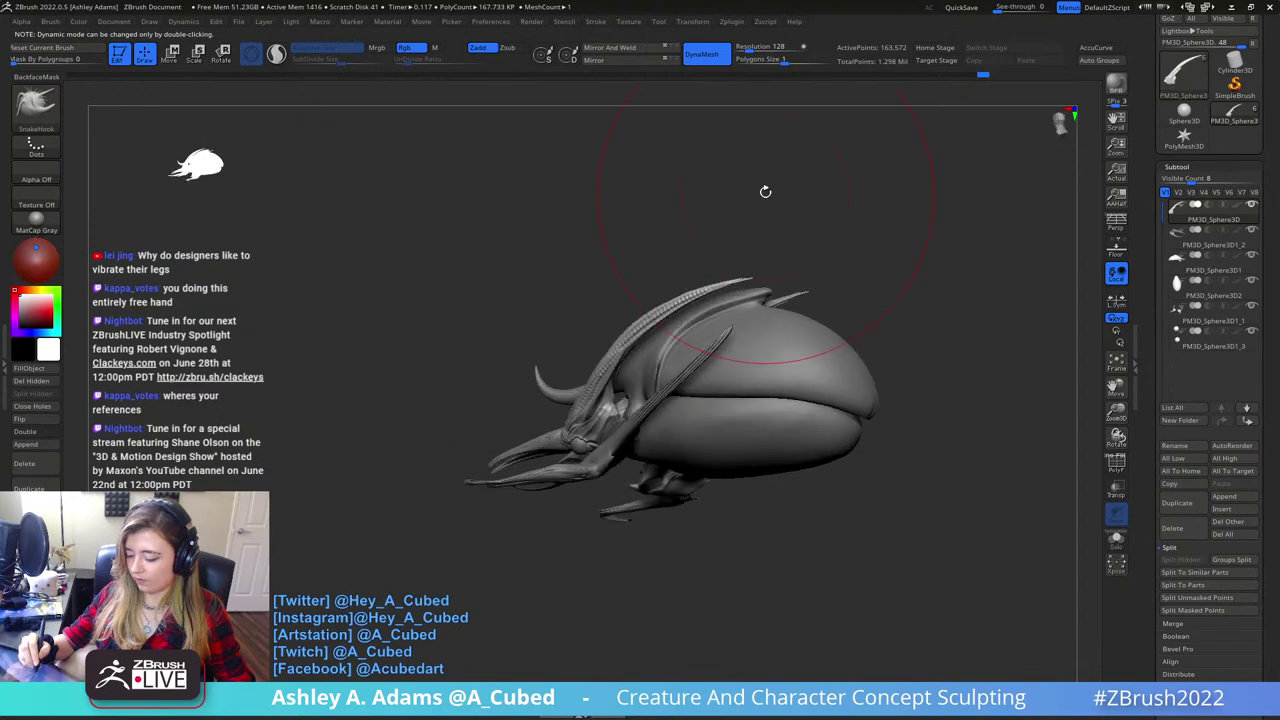
# - Select the shell subtool PM3D_Sphere3D1, nudge its front edge, and extend the curved front horn forward with SnakeHook
pyautogui.keyDown('alt'); pyautogui.click(757, 331); pyautogui.keyUp('alt')
pyautogui.moveTo(757, 331); pyautogui.dragTo(778, 342, button='right')
pyautogui.press('space')
pyautogui.moveTo(778, 342); pyautogui.dragTo(752, 342)
pyautogui.keyDown('alt'); pyautogui.moveTo(615, 309); pyautogui.dragTo(723, 329, button='right'); pyautogui.keyUp('alt')
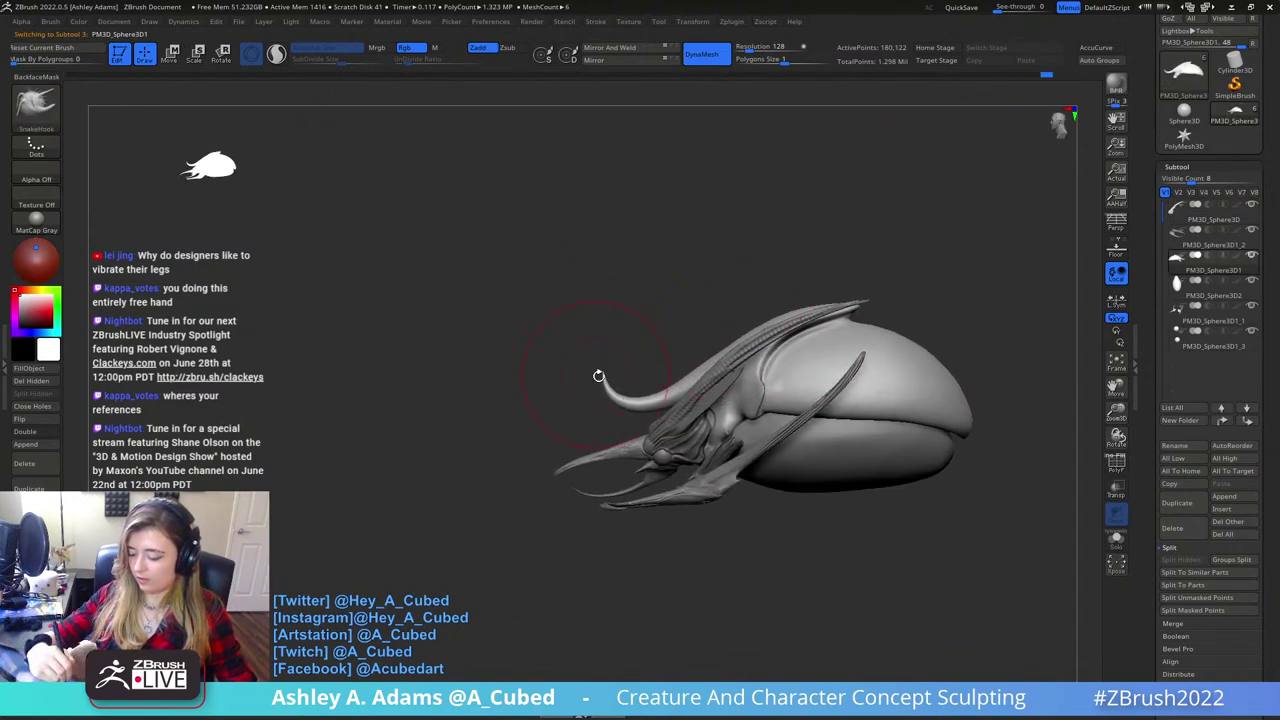
pyautogui.moveTo(607, 386); pyautogui.dragTo(584, 383)
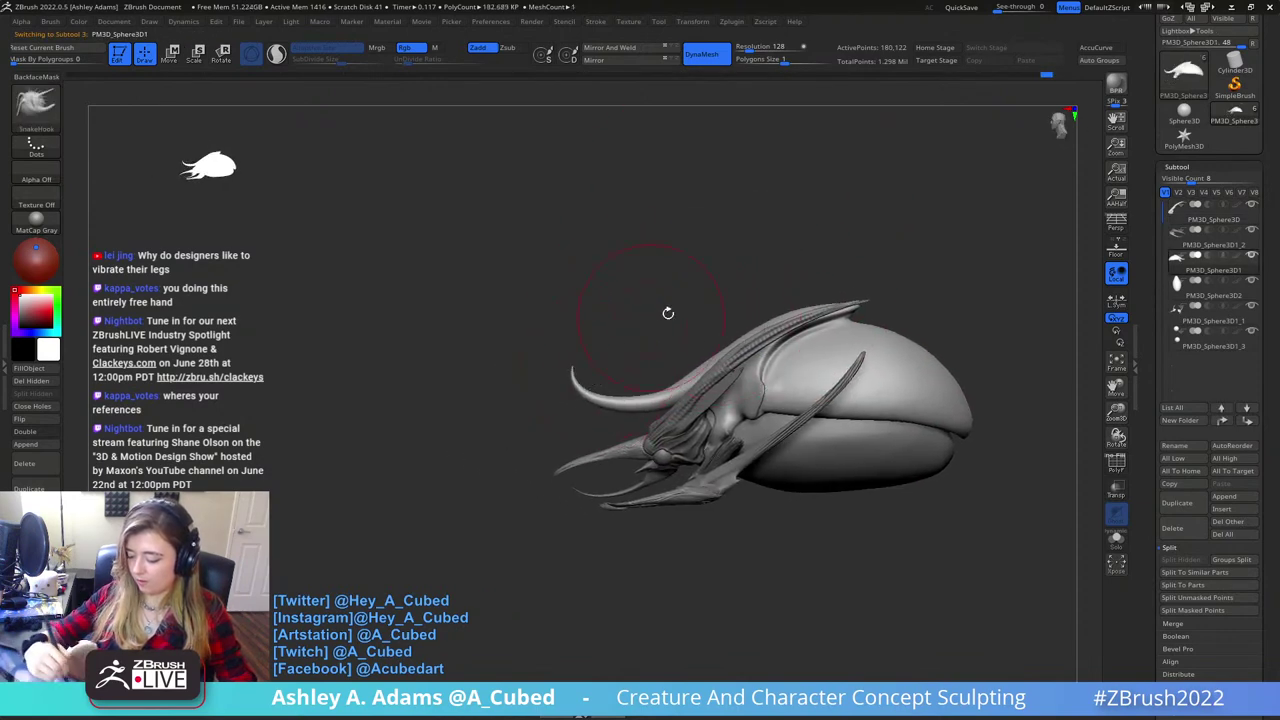
pyautogui.keyDown('ctrl'); pyautogui.moveTo(793, 275); pyautogui.dragTo(751, 257, button='right'); pyautogui.keyUp('ctrl')
pyautogui.keyDown('alt'); pyautogui.moveTo(752, 322); pyautogui.dragTo(729, 280, button='right'); pyautogui.keyUp('alt')
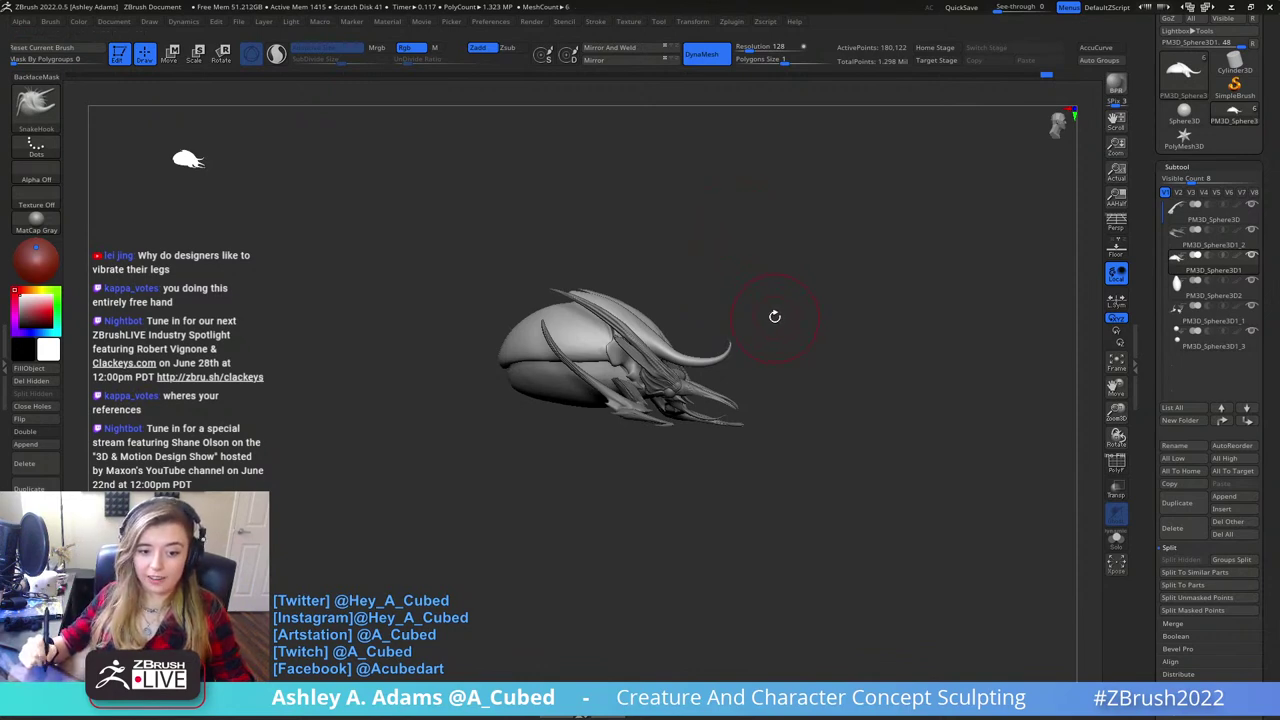
pyautogui.moveTo(774, 316); pyautogui.dragTo(804, 328)
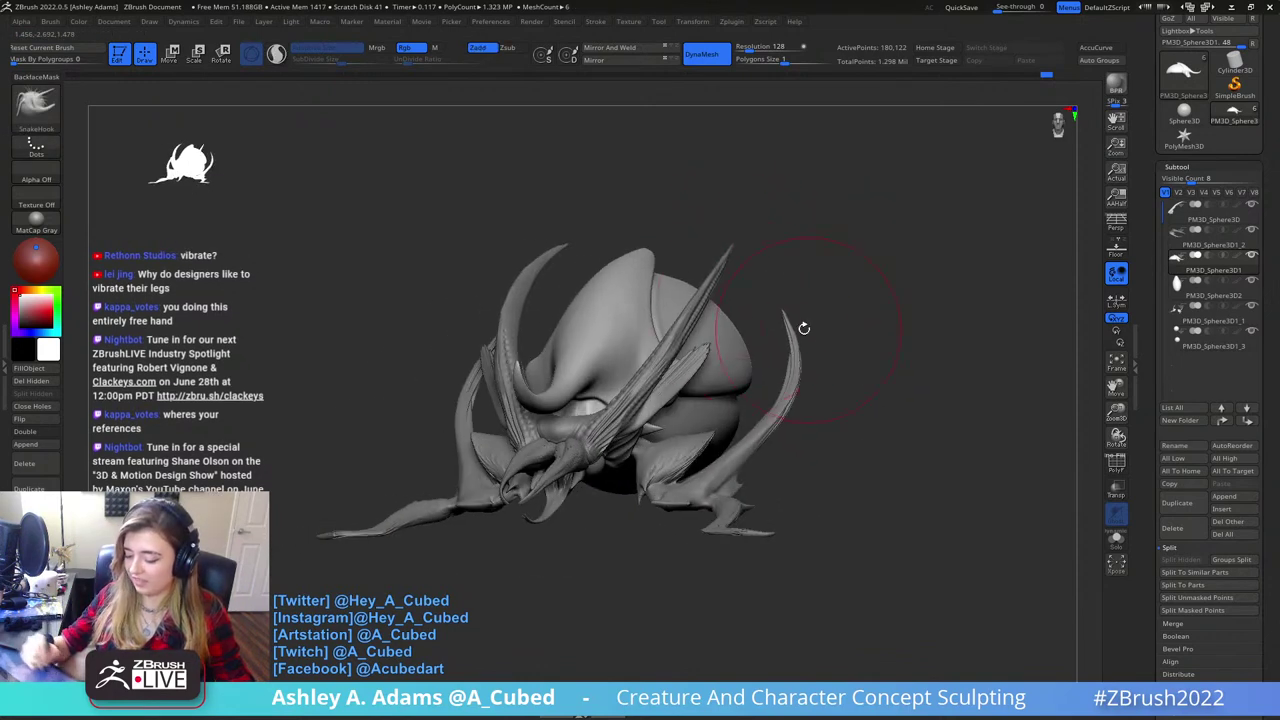
pyautogui.moveTo(655, 346); pyautogui.dragTo(667, 342, button='right')
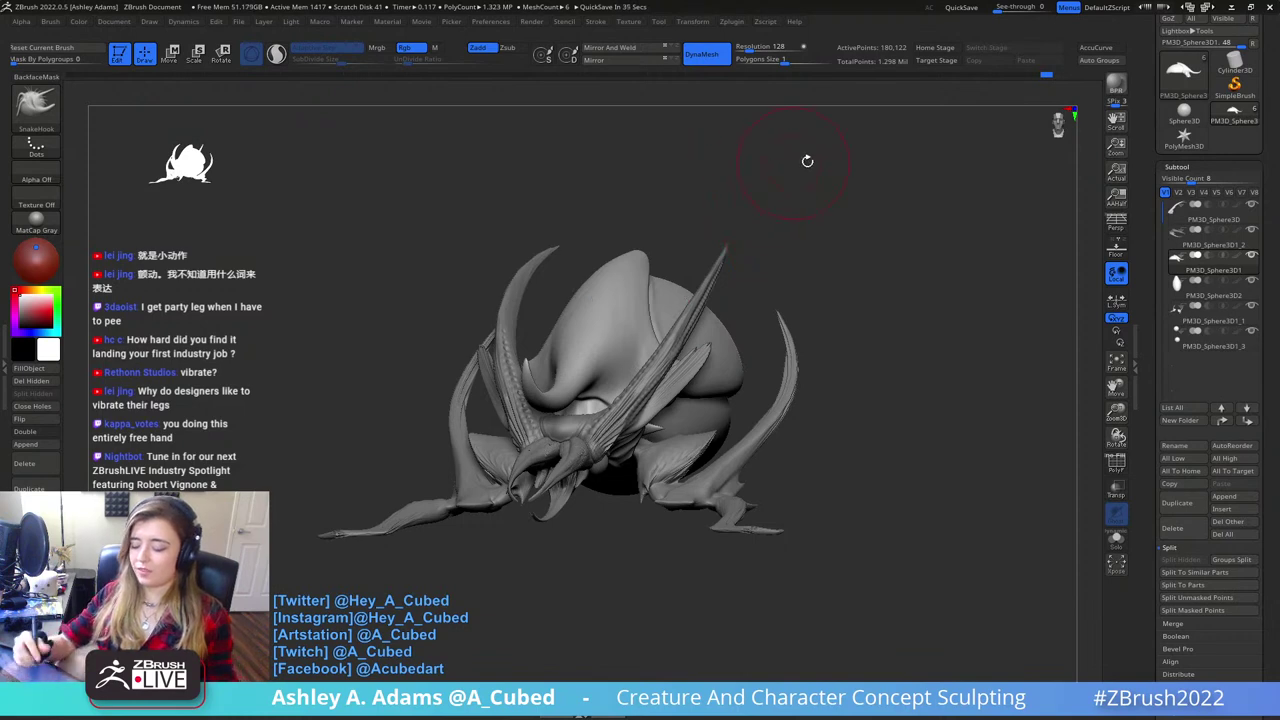
# - Thicken the base of the shell's front horn with a resized Inflat brush and smooth its transition
pyautogui.moveTo(597, 357)
pyautogui.mouseDown(button='right')
pyautogui.moveTo(586, 428)
pyautogui.moveTo(629, 386)
pyautogui.moveTo(543, 468)
pyautogui.mouseUp(button='right')
pyautogui.press('space')
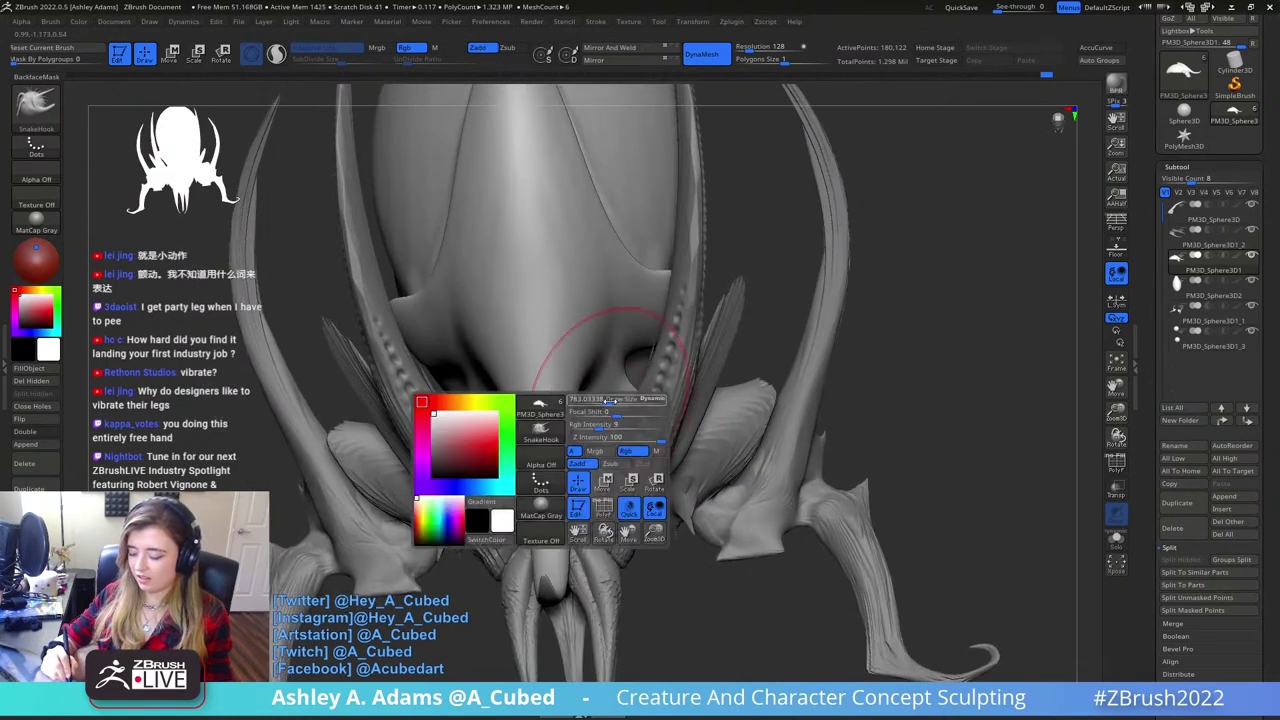
pyautogui.moveTo(610, 401); pyautogui.dragTo(621, 401)
pyautogui.press('b')
pyautogui.press('i')
pyautogui.press('n')
pyautogui.moveTo(541, 456); pyautogui.dragTo(613, 322)
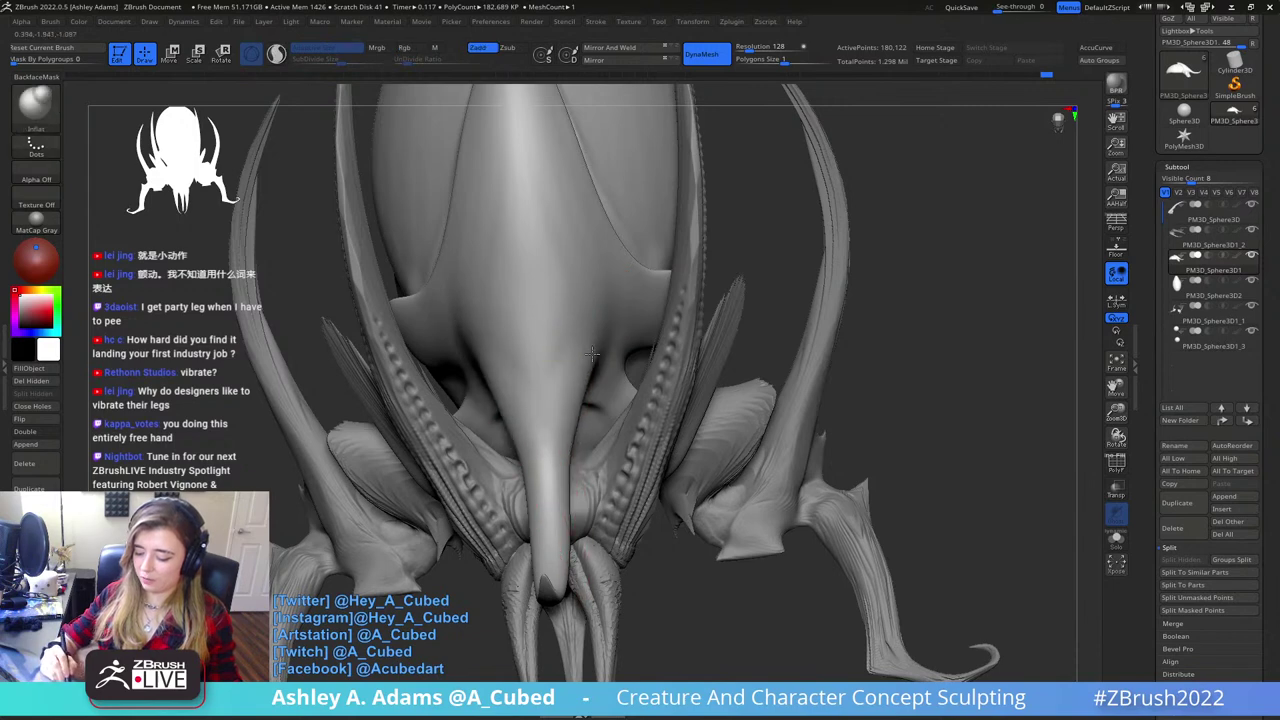
pyautogui.press('shift')
pyautogui.keyDown('shift'); pyautogui.moveTo(551, 432); pyautogui.dragTo(593, 402); pyautogui.keyUp('shift')
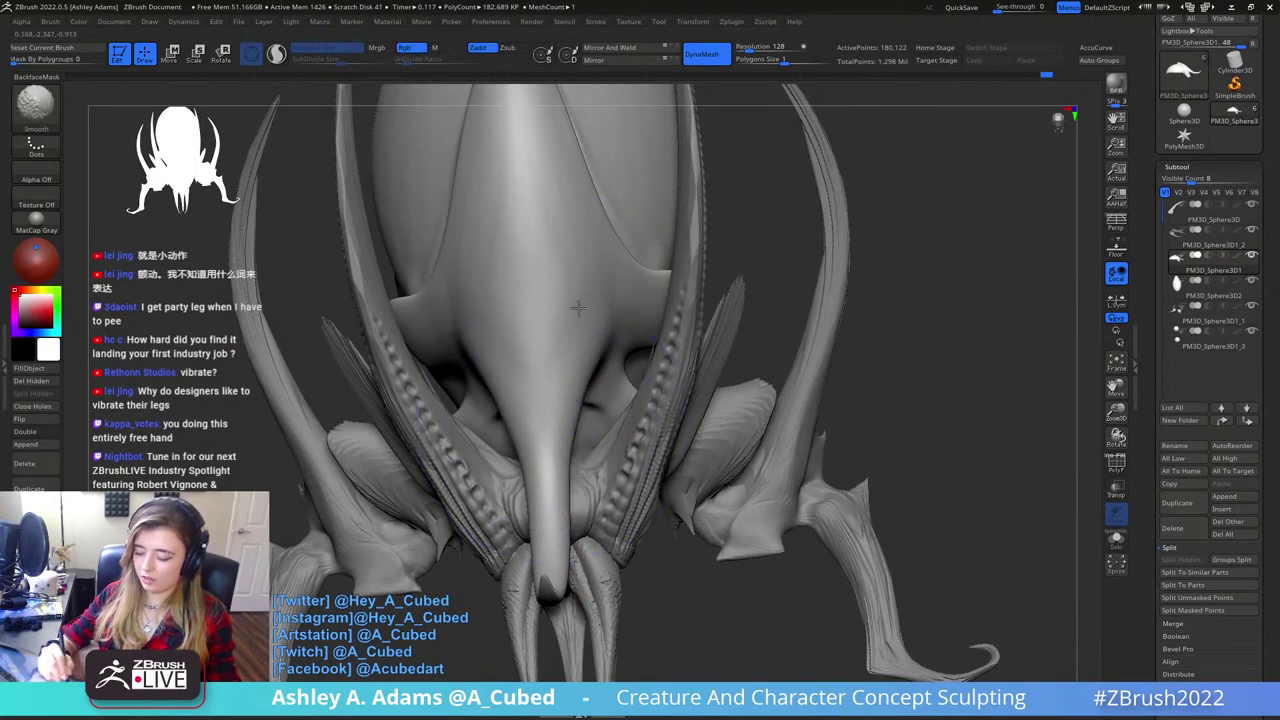
# - Undo an Inflat stroke down the front horn's side, and smooth the horn from its base toward the tip
pyautogui.rightClick(591, 308)
pyautogui.moveTo(604, 366); pyautogui.dragTo(640, 364, button='right')
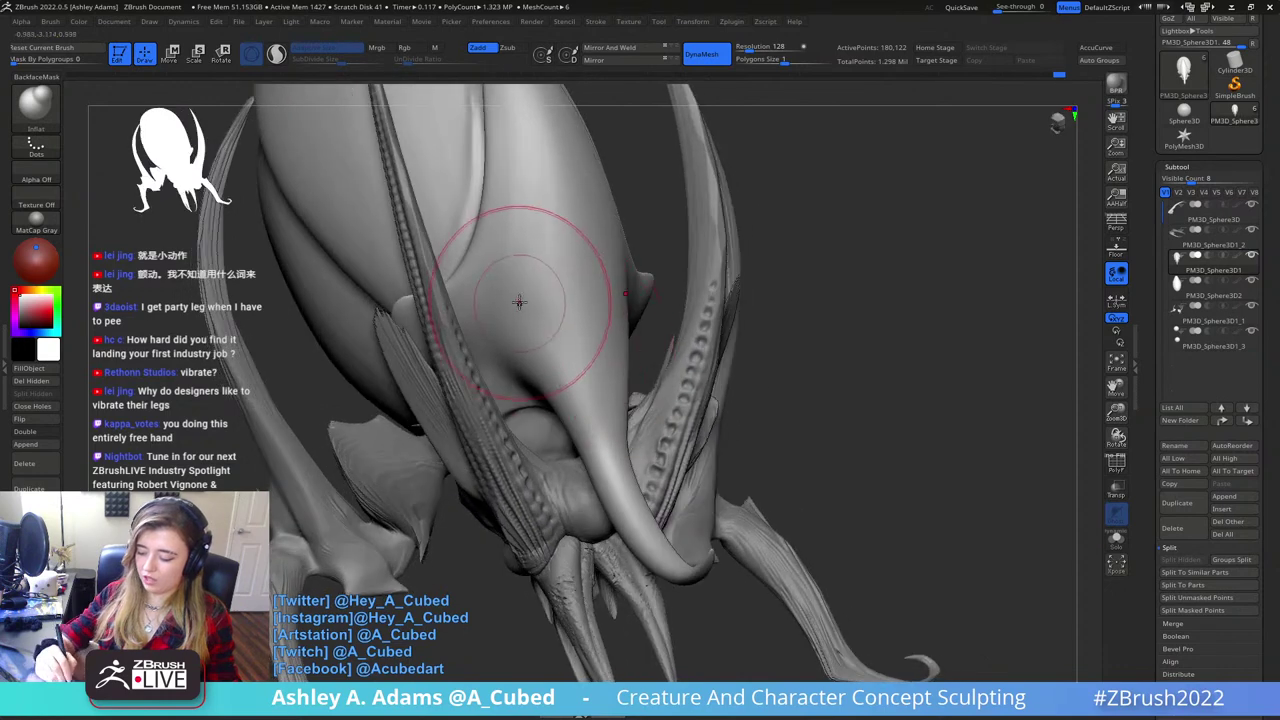
pyautogui.moveTo(560, 320); pyautogui.dragTo(612, 445)
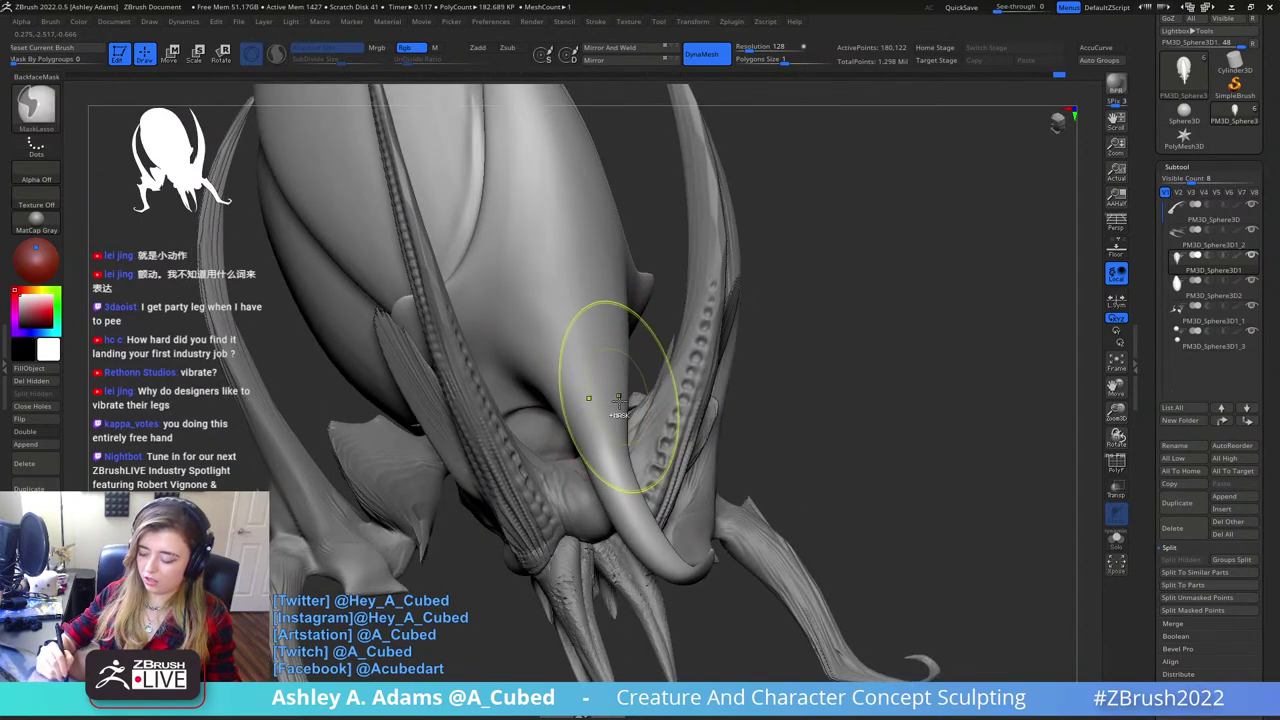
pyautogui.hotkey('ctrl', 'z')
pyautogui.moveTo(598, 390); pyautogui.dragTo(610, 436)
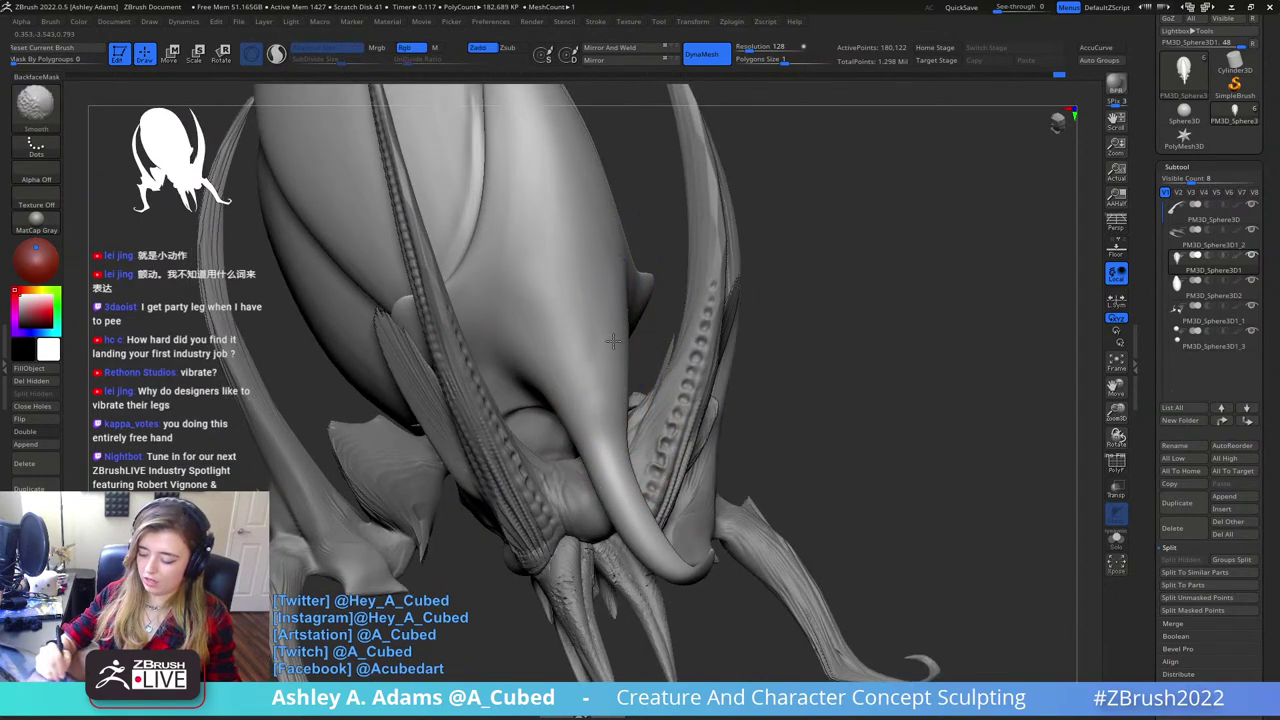
pyautogui.moveTo(617, 446); pyautogui.dragTo(643, 429, button='right')
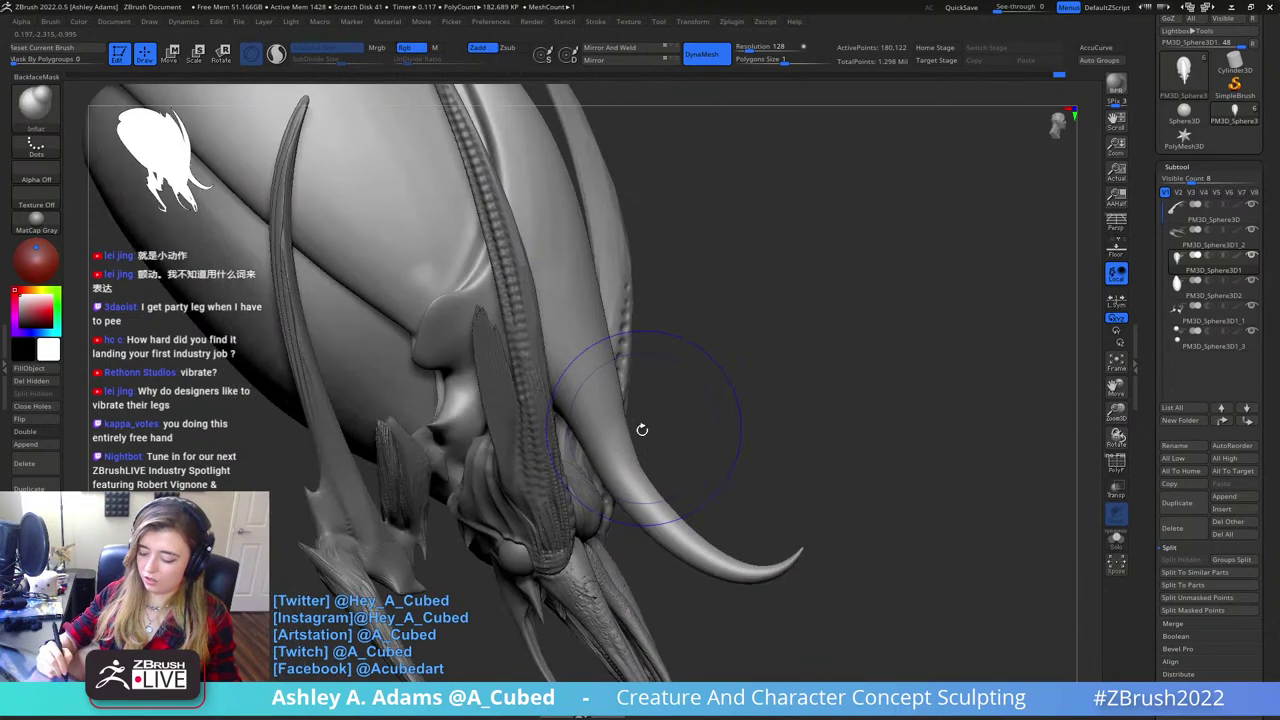
pyautogui.moveTo(624, 444)
pyautogui.keyDown('shift'); pyautogui.mouseDown()
pyautogui.moveTo(609, 425)
pyautogui.moveTo(674, 520)
pyautogui.mouseUp(); pyautogui.keyUp('shift')
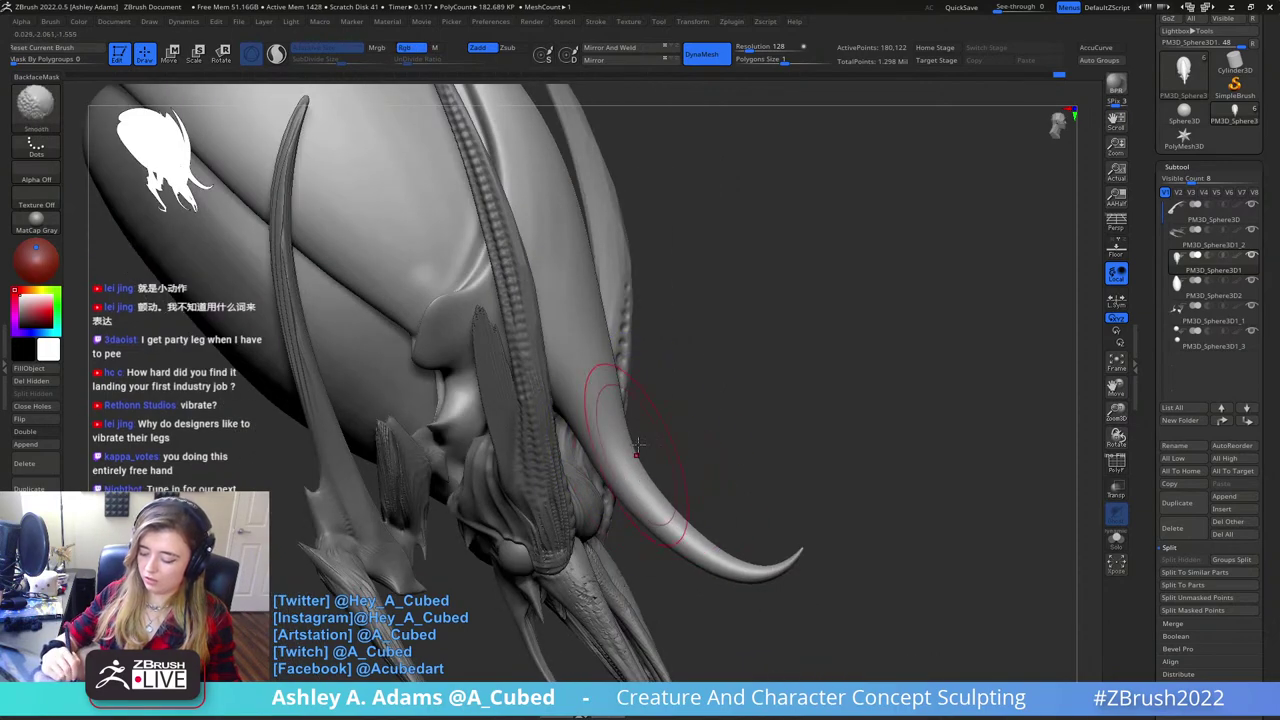
pyautogui.rightClick(676, 472)
pyautogui.moveTo(676, 472)
pyautogui.mouseDown(button='right')
pyautogui.moveTo(629, 421)
pyautogui.moveTo(635, 441)
pyautogui.moveTo(591, 326)
pyautogui.mouseUp(button='right')
pyautogui.moveTo(565, 362)
pyautogui.mouseDown()
pyautogui.moveTo(511, 346)
pyautogui.moveTo(502, 363)
pyautogui.mouseUp()
pyautogui.hotkey('ctrl', 'z')
# - Refine the front horn's upper contour and pull its curled tip farther forward and up with SnakeHook
pyautogui.moveTo(723, 314); pyautogui.dragTo(717, 300, button='right')
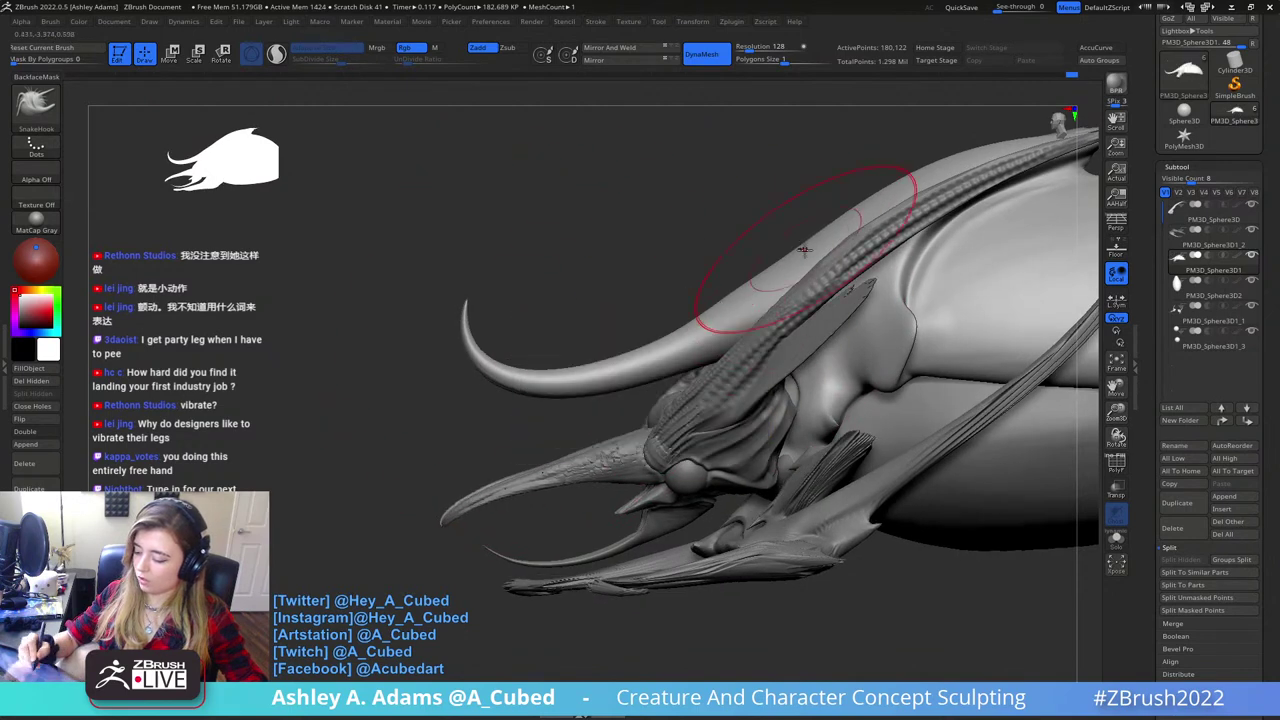
pyautogui.moveTo(806, 251); pyautogui.dragTo(797, 249)
pyautogui.keyDown('ctrl'); pyautogui.moveTo(744, 358); pyautogui.dragTo(741, 250, button='right'); pyautogui.keyUp('ctrl')
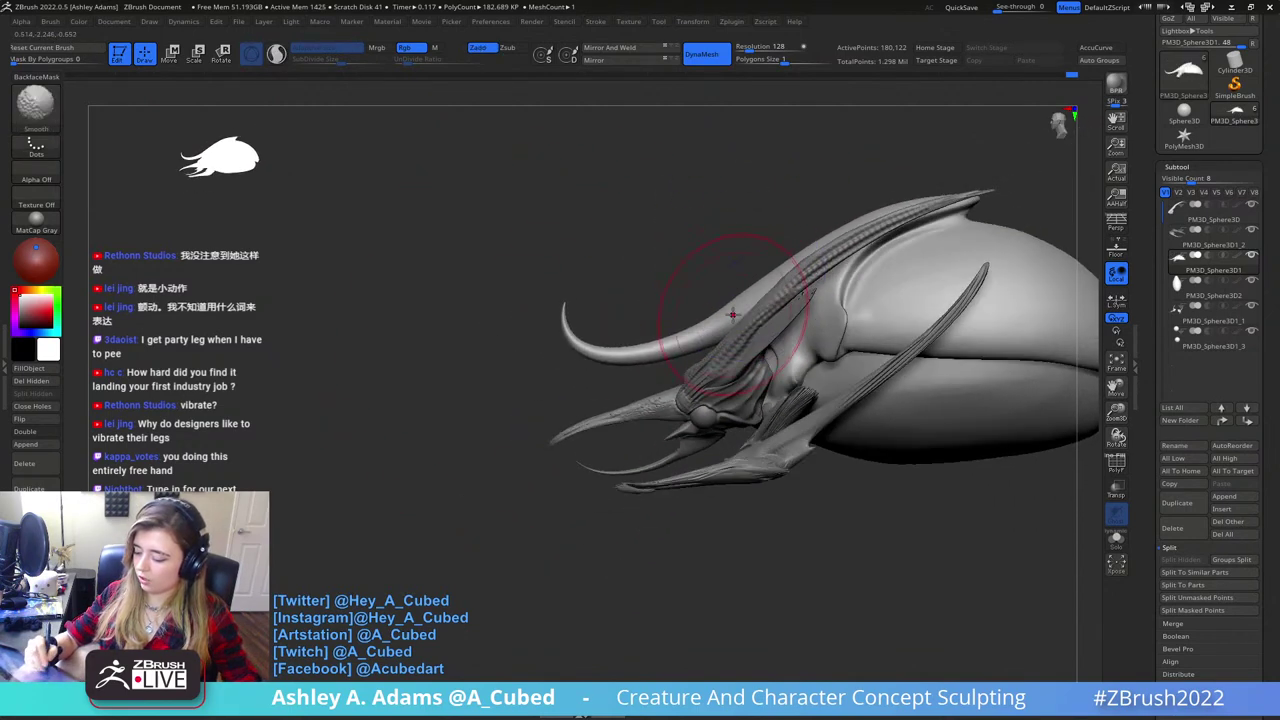
pyautogui.moveTo(731, 314); pyautogui.dragTo(714, 294, button='right')
pyautogui.moveTo(580, 351); pyautogui.dragTo(554, 332)
pyautogui.press('space')
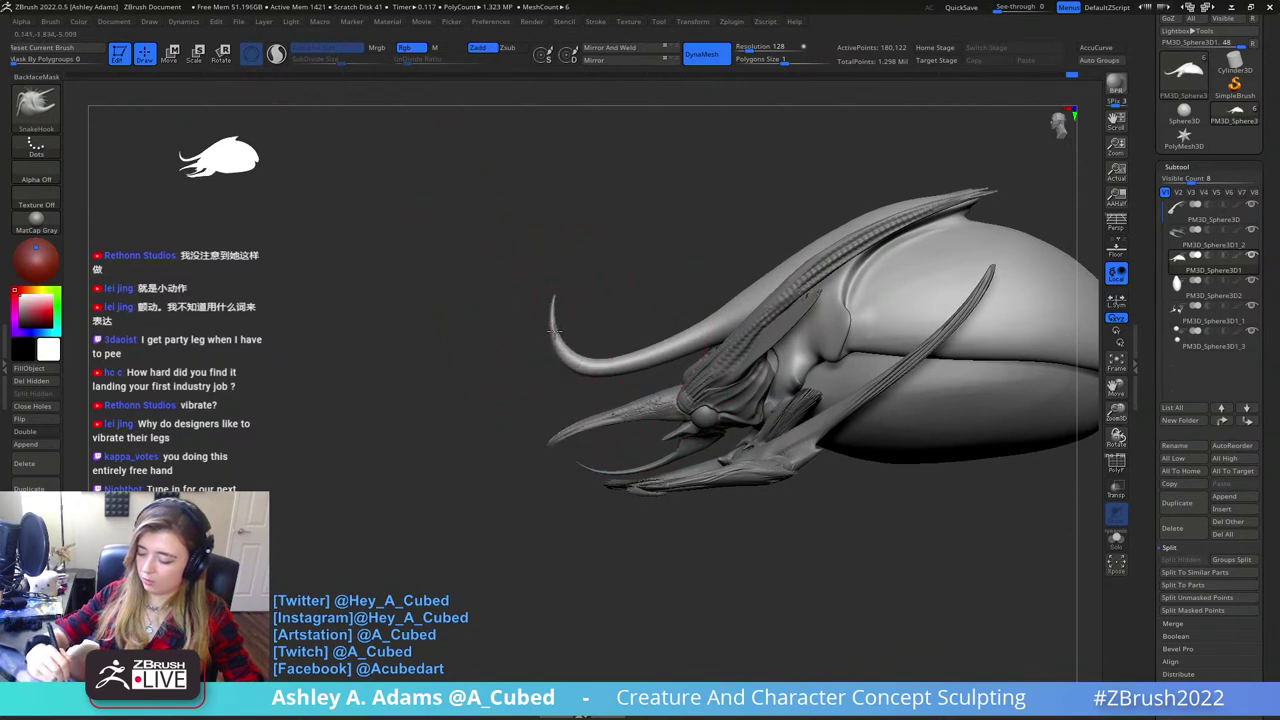
# - Adjust the front horn's curled tip with a resized SnakeHook brush, and undo the stroke on the shell's top line
pyautogui.moveTo(609, 167); pyautogui.dragTo(809, 263)
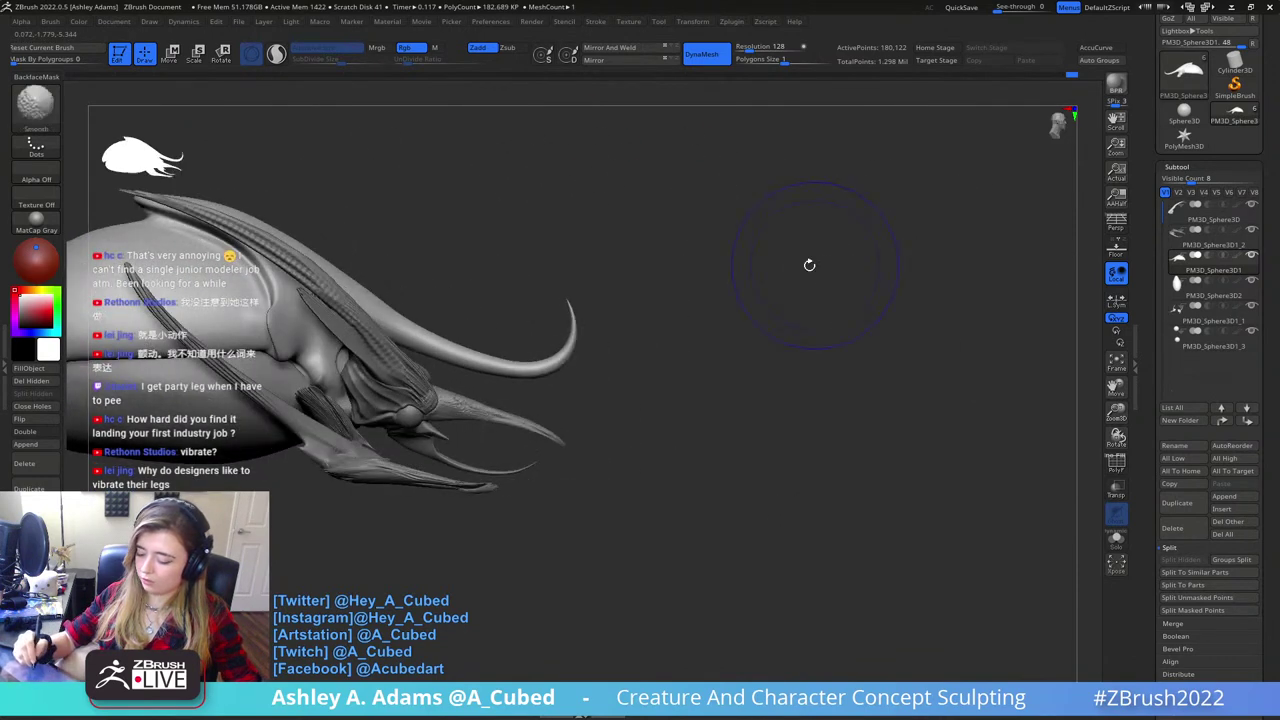
pyautogui.moveTo(640, 380)
pyautogui.keyDown('alt'); pyautogui.mouseDown()
pyautogui.moveTo(801, 364)
pyautogui.moveTo(790, 342)
pyautogui.mouseUp(); pyautogui.keyUp('alt')
pyautogui.press('space')
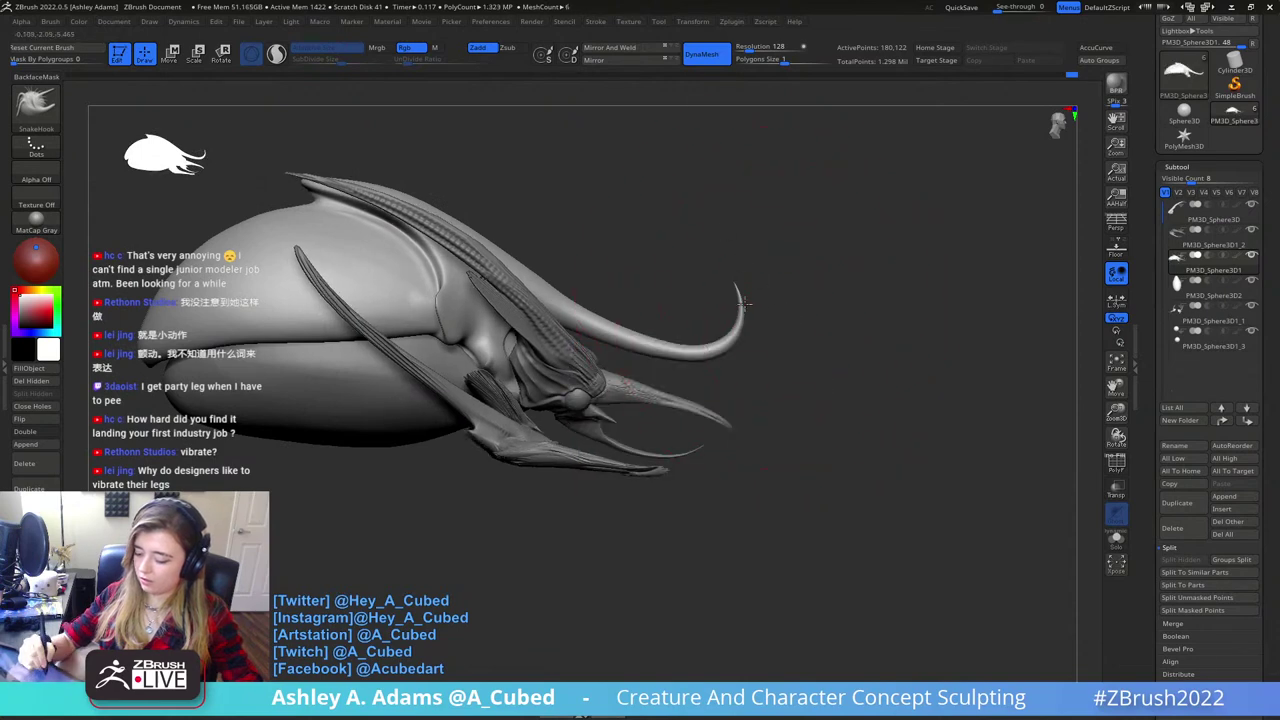
pyautogui.keyDown('ctrl'); pyautogui.moveTo(768, 384); pyautogui.dragTo(764, 296, button='right'); pyautogui.keyUp('ctrl')
pyautogui.moveTo(828, 237)
pyautogui.mouseDown()
pyautogui.moveTo(814, 240)
pyautogui.moveTo(800, 329)
pyautogui.moveTo(811, 360)
pyautogui.moveTo(821, 273)
pyautogui.mouseUp()
pyautogui.press('b')
pyautogui.press('s')
pyautogui.press('h')
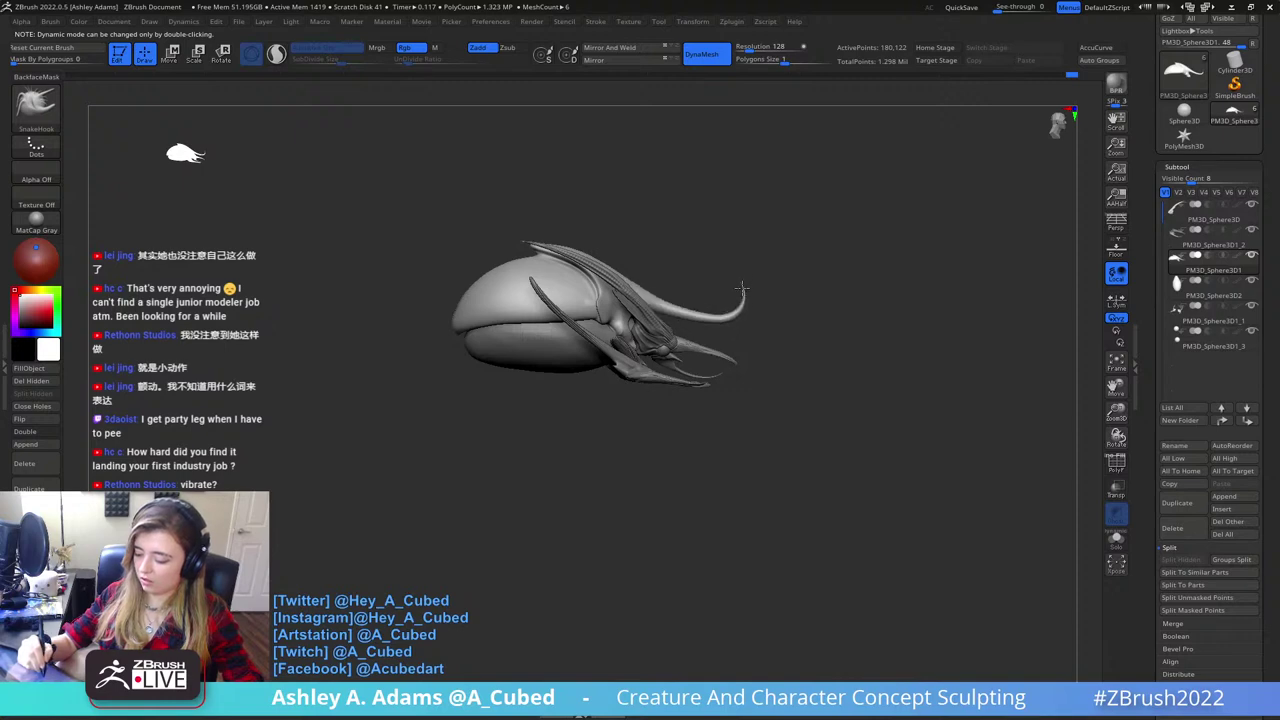
pyautogui.press('space')
pyautogui.moveTo(746, 291); pyautogui.dragTo(732, 291)
pyautogui.moveTo(634, 280); pyautogui.dragTo(631, 271)
pyautogui.hotkey('ctrl', 'z')
# - Push the front horn's underside forward near the head with SnakeHook and switch to smoothing
pyautogui.moveTo(727, 219); pyautogui.dragTo(620, 240)
pyautogui.moveTo(620, 240)
pyautogui.keyDown('ctrl'); pyautogui.mouseDown(button='right')
pyautogui.moveTo(655, 320)
pyautogui.moveTo(720, 308)
pyautogui.mouseUp(button='right'); pyautogui.keyUp('ctrl')
pyautogui.press('space')
pyautogui.keyDown('ctrl'); pyautogui.moveTo(720, 308); pyautogui.dragTo(746, 300, button='right'); pyautogui.keyUp('ctrl')
pyautogui.press('space')
pyautogui.moveTo(677, 338); pyautogui.dragTo(645, 340)
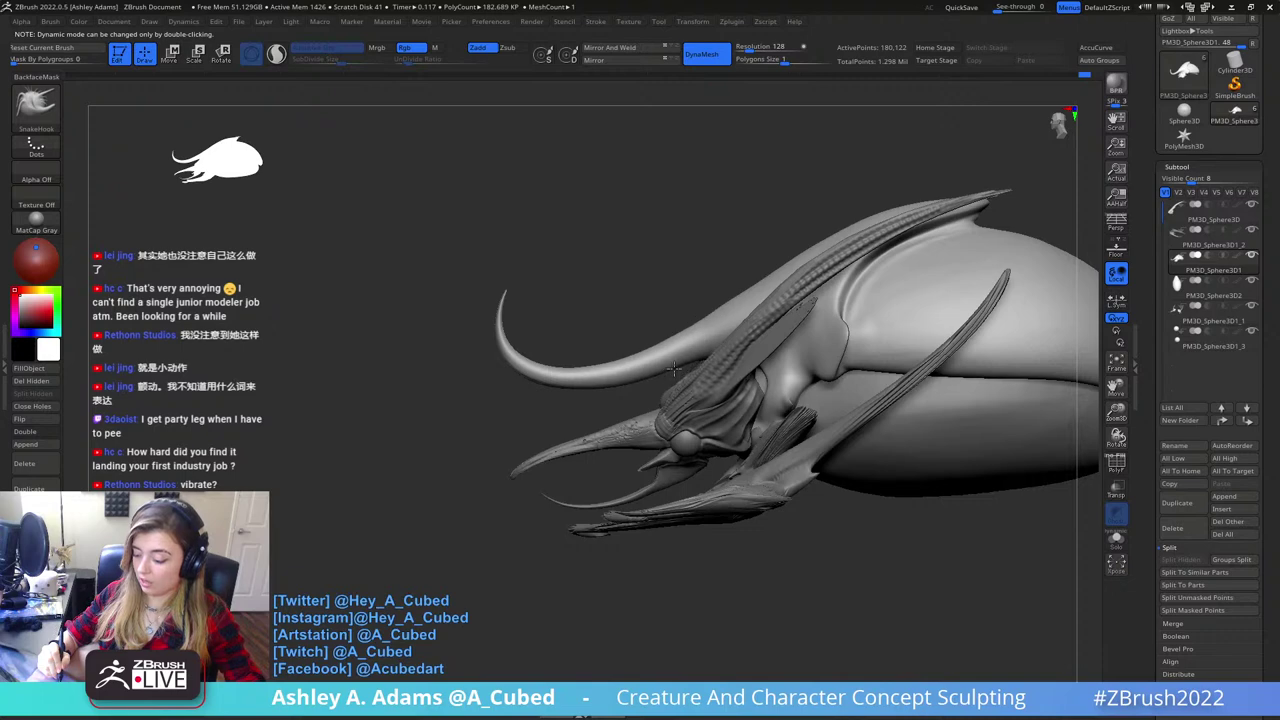
pyautogui.press('shift')
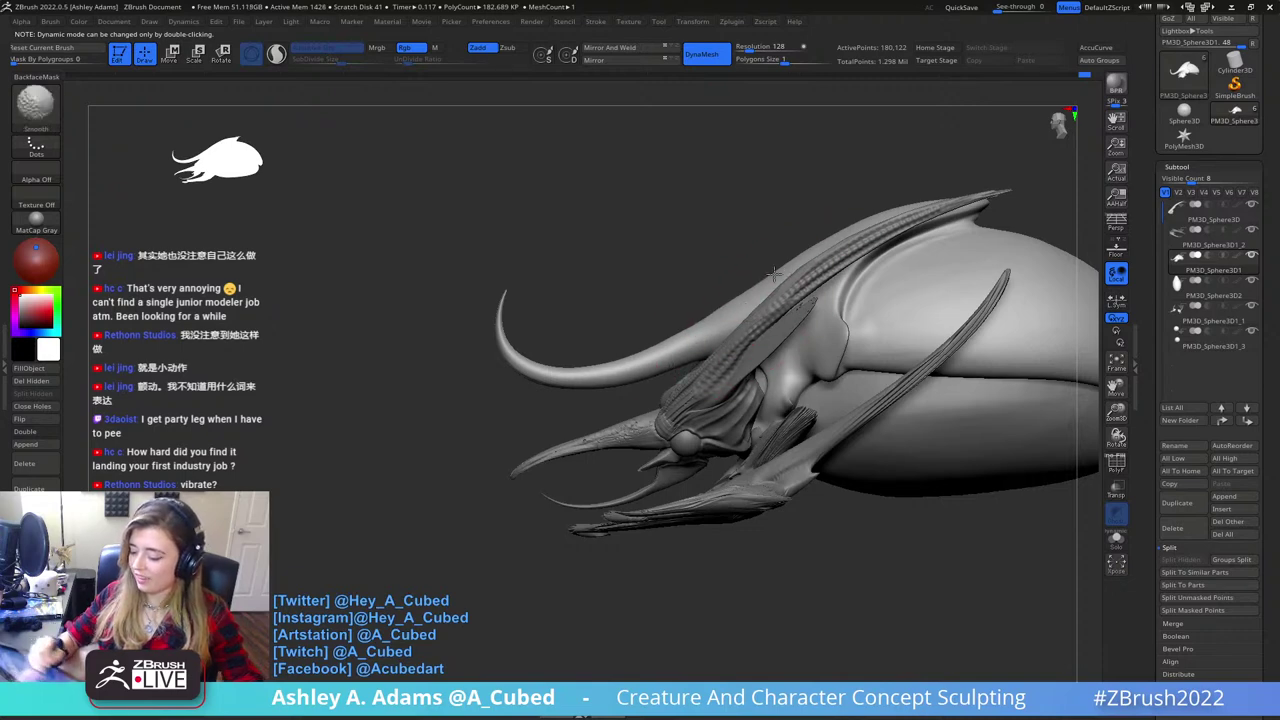
# - Select the beaded antennae subtool PM3D_Sphere3D and lift its middle section above the shell with SnakeHook
pyautogui.moveTo(700, 271)
pyautogui.mouseDown(button='right')
pyautogui.moveTo(777, 294)
pyautogui.moveTo(793, 243)
pyautogui.mouseUp(button='right')
pyautogui.keyDown('alt'); pyautogui.click(760, 262); pyautogui.keyUp('alt')
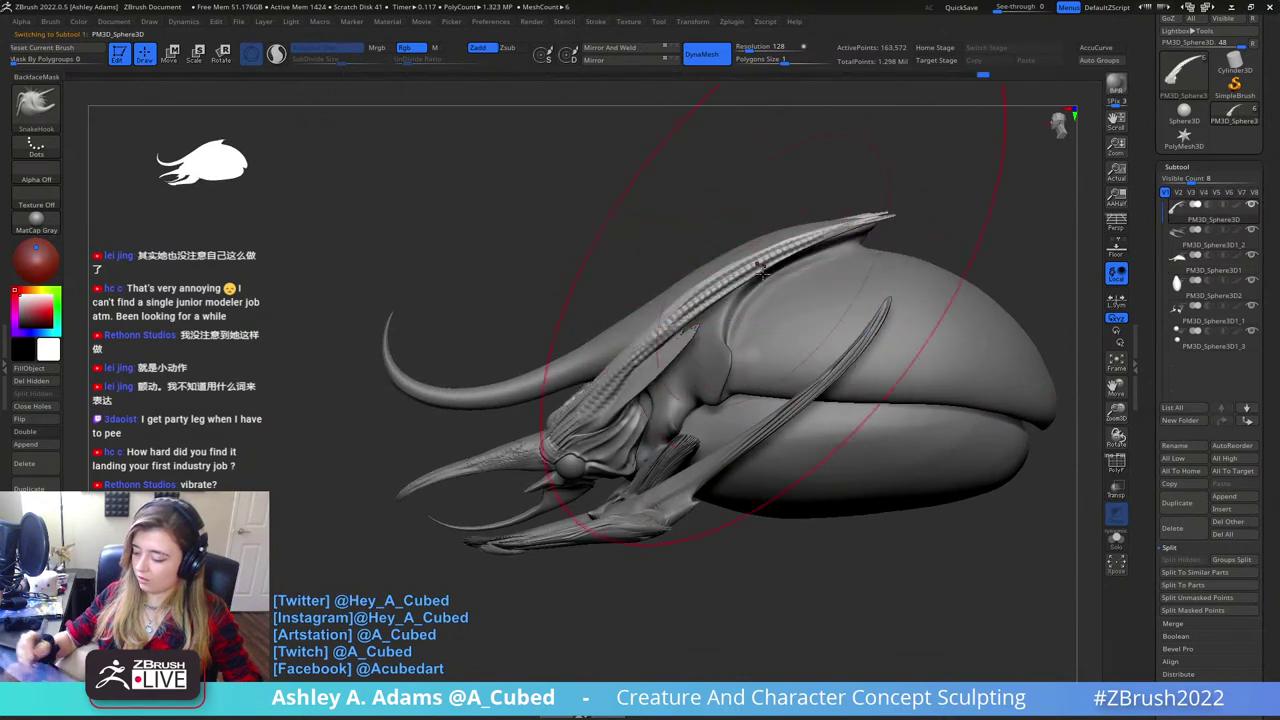
pyautogui.moveTo(757, 267); pyautogui.dragTo(753, 242)
pyautogui.moveTo(753, 242); pyautogui.dragTo(766, 246, button='right')
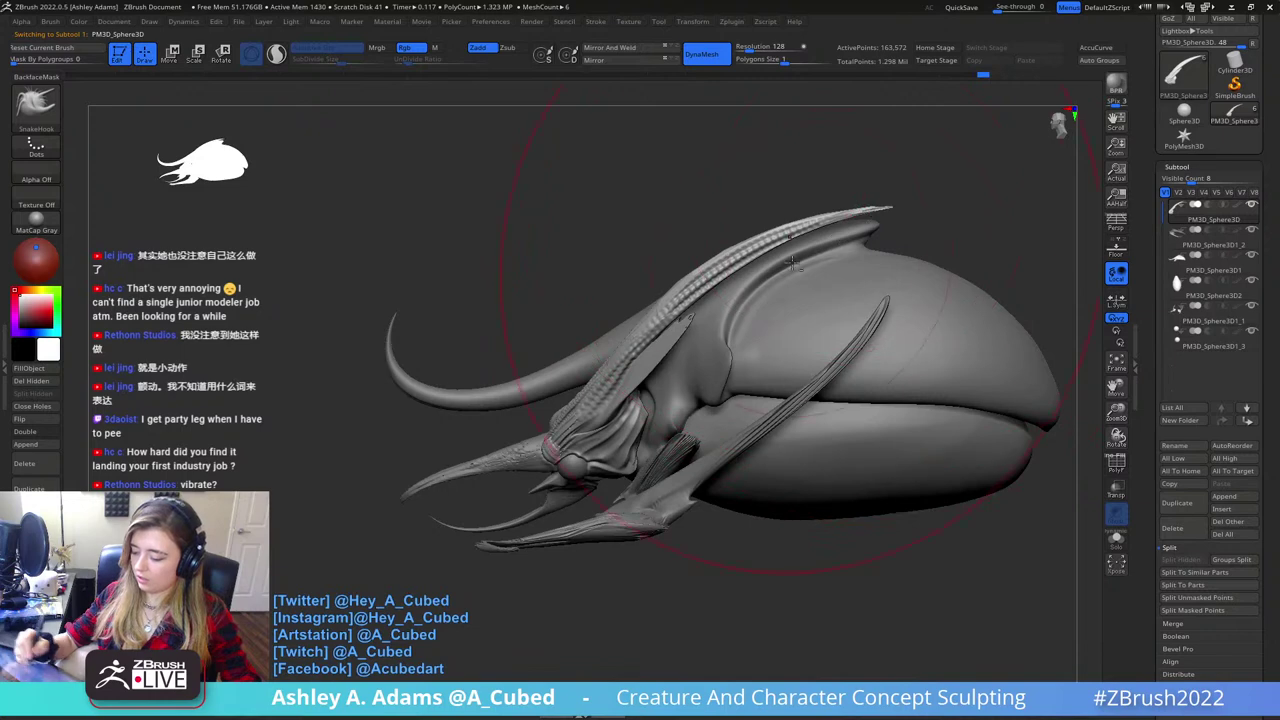
# - Select the horned shell subtool PM3D_Sphere3D1 and carve a short crease beside the front horn's base with a resized DamStandard brush
pyautogui.keyDown('alt'); pyautogui.click(790, 266); pyautogui.keyUp('alt')
pyautogui.press('space')
pyautogui.moveTo(790, 266)
pyautogui.mouseDown(button='right')
pyautogui.moveTo(803, 358)
pyautogui.moveTo(857, 271)
pyautogui.mouseUp(button='right')
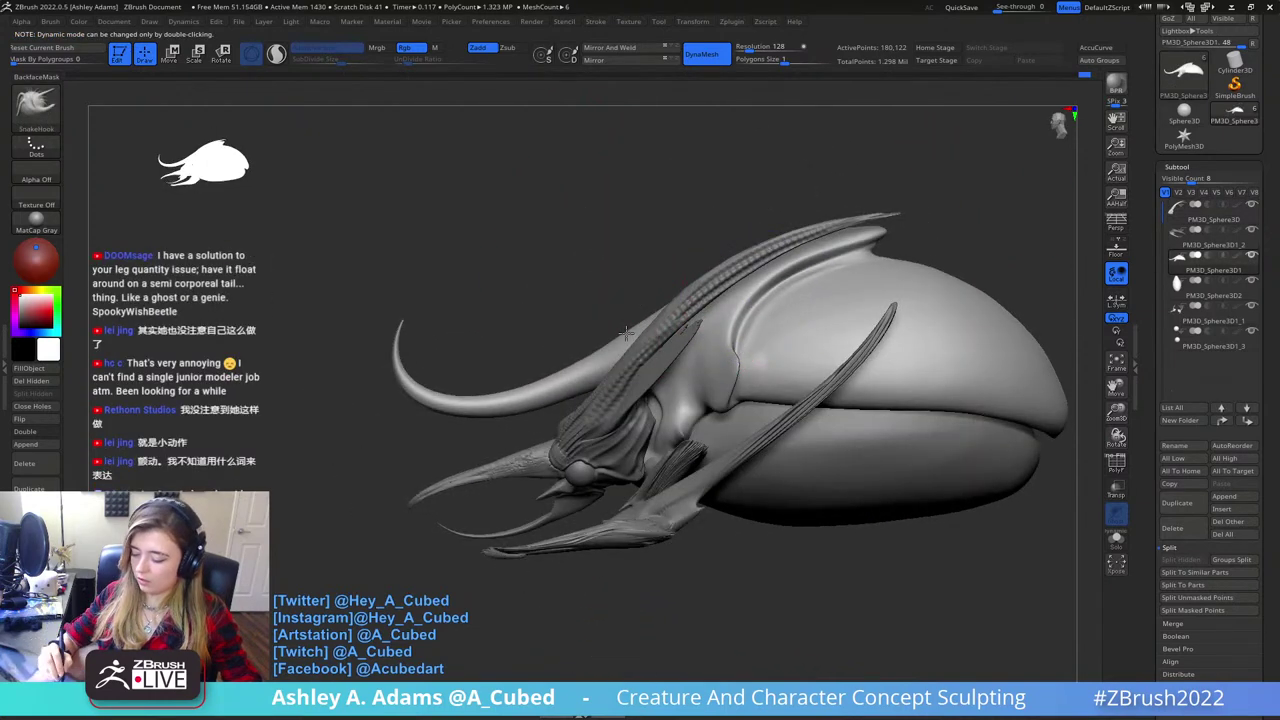
pyautogui.moveTo(610, 344)
pyautogui.mouseDown(button='right')
pyautogui.moveTo(665, 362)
pyautogui.moveTo(735, 335)
pyautogui.moveTo(634, 379)
pyautogui.mouseUp(button='right')
pyautogui.press('space')
pyautogui.click(693, 309)
pyautogui.moveTo(693, 318); pyautogui.dragTo(686, 276, button='right')
pyautogui.press('b')
pyautogui.press('d')
pyautogui.press('s')
pyautogui.moveTo(672, 295); pyautogui.dragTo(706, 288)
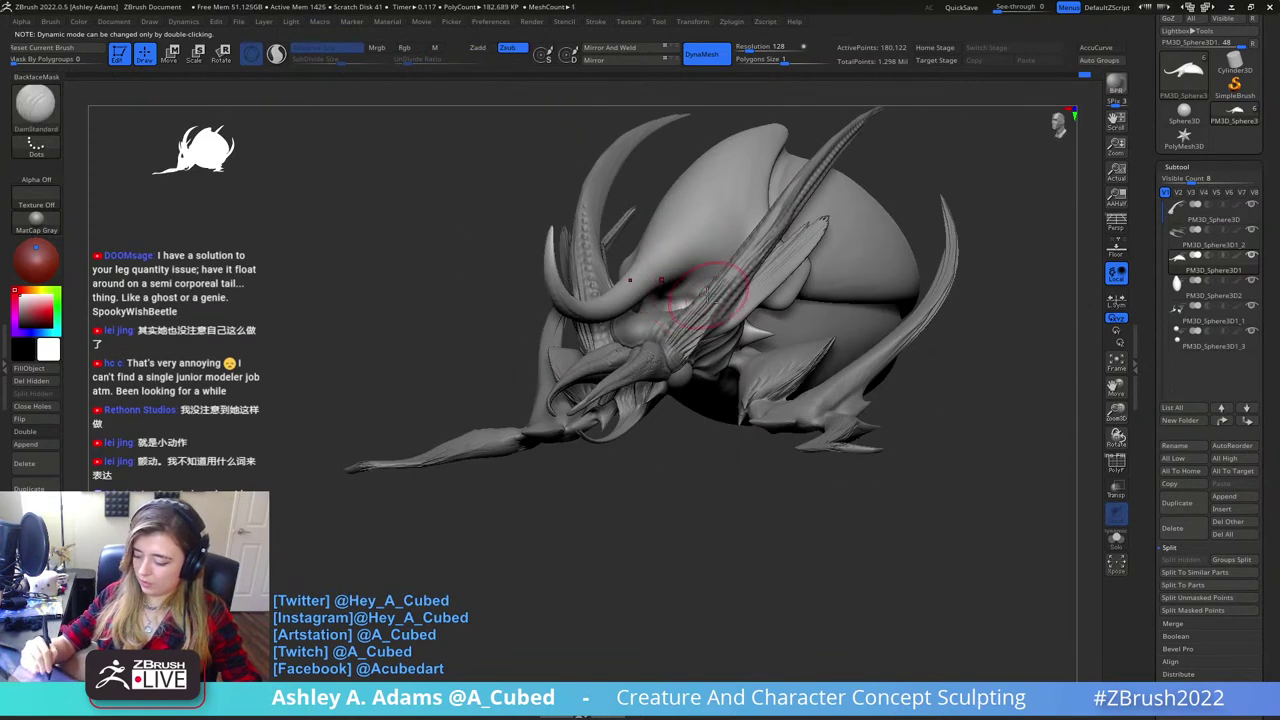
pyautogui.press('space')
pyautogui.click(686, 292)
pyautogui.moveTo(686, 292)
pyautogui.mouseDown(button='right')
pyautogui.moveTo(738, 303)
pyautogui.moveTo(686, 251)
pyautogui.mouseUp(button='right')
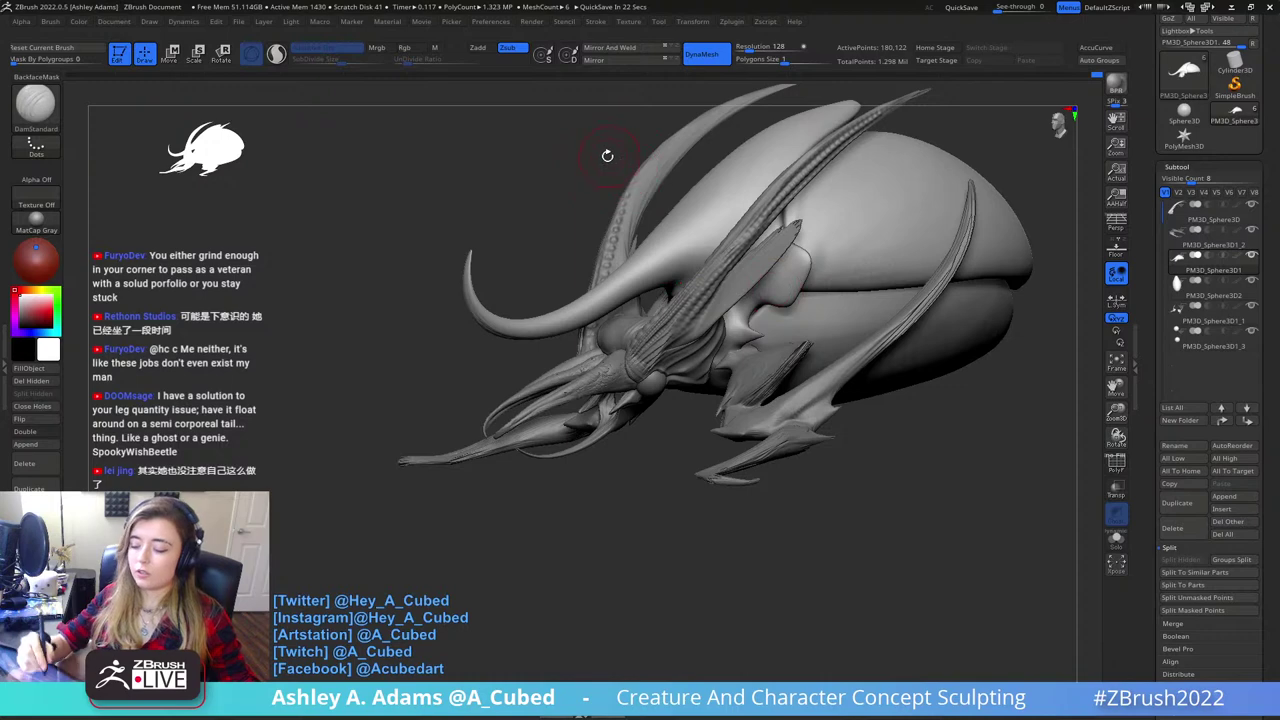
# - Deepen the crease between the raised front collar and the main shell with a resized DamStandard brush
pyautogui.moveTo(694, 246)
pyautogui.mouseDown(button='right')
pyautogui.moveTo(734, 286)
pyautogui.moveTo(741, 250)
pyautogui.moveTo(745, 300)
pyautogui.moveTo(760, 270)
pyautogui.mouseUp(button='right')
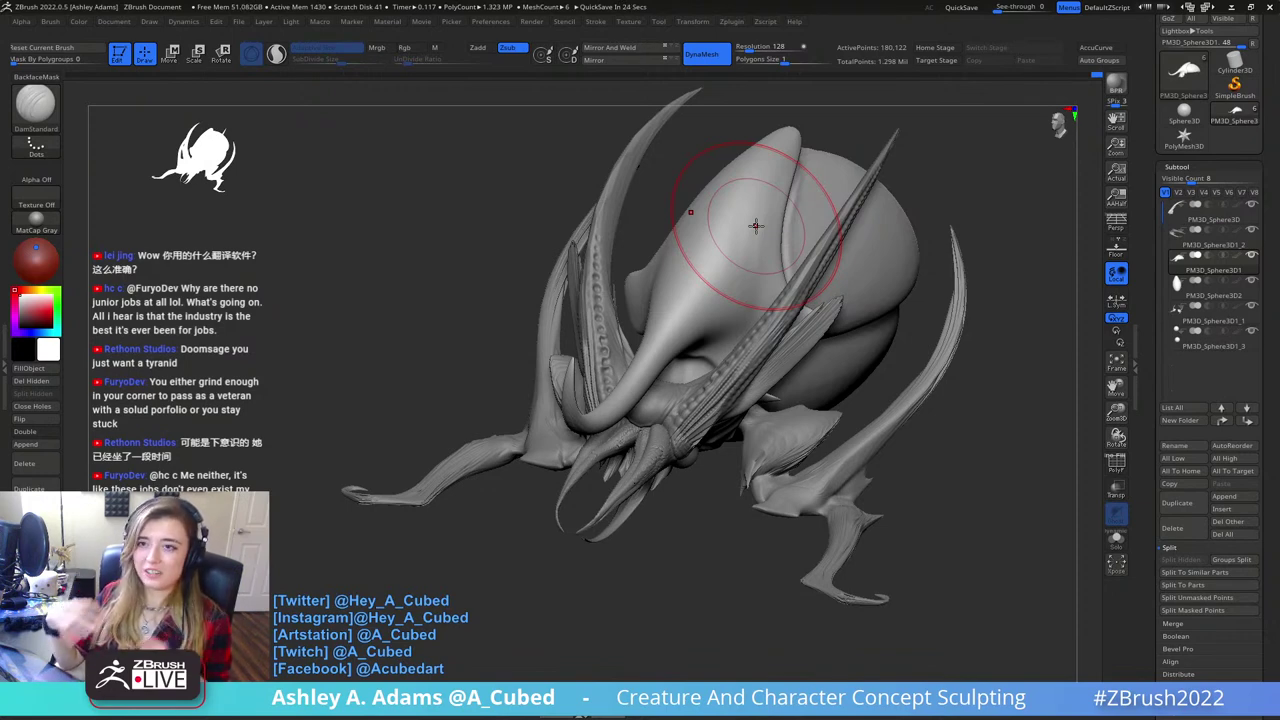
pyautogui.moveTo(955, 190); pyautogui.dragTo(884, 204)
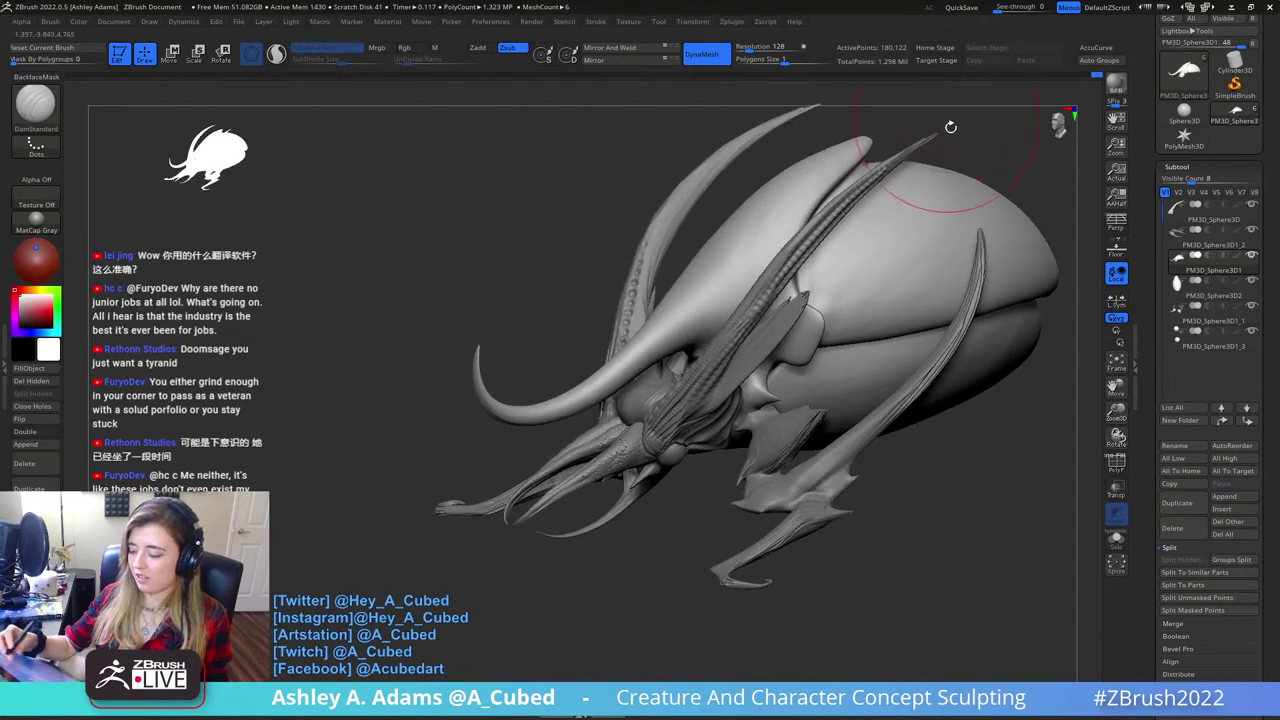
pyautogui.keyDown('alt'); pyautogui.moveTo(951, 126); pyautogui.dragTo(800, 205); pyautogui.keyUp('alt')
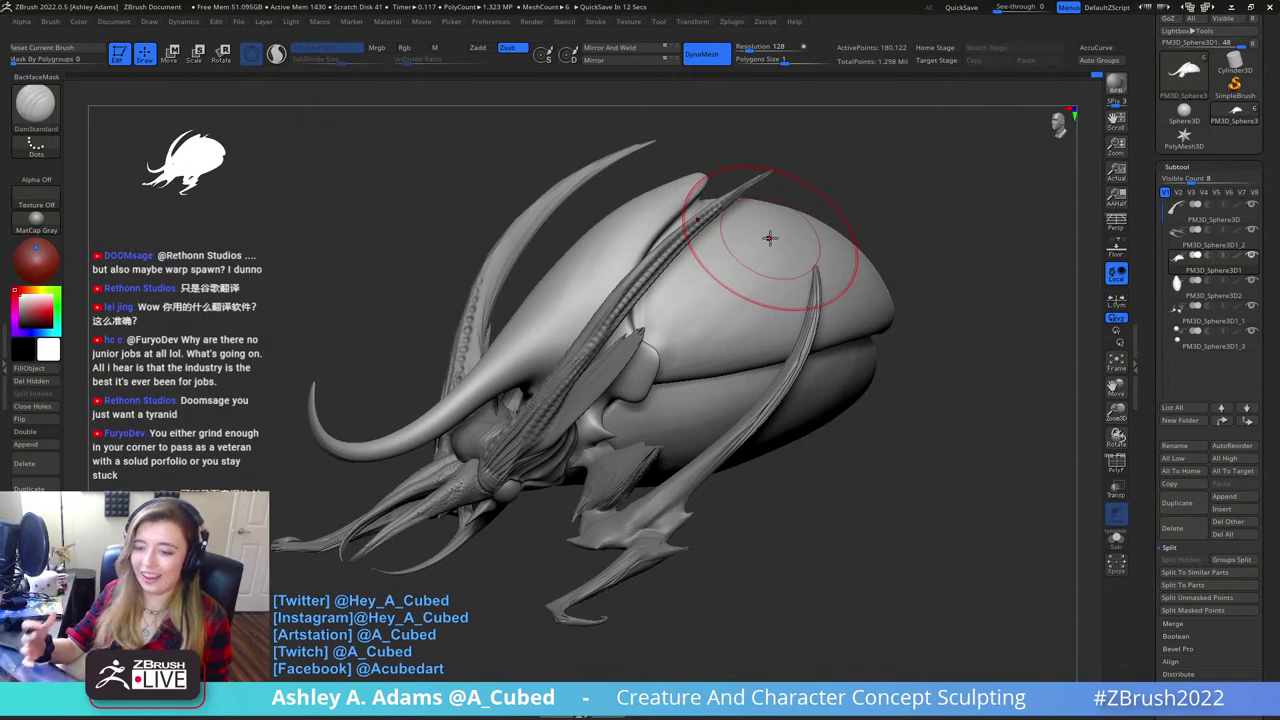
pyautogui.moveTo(800, 356); pyautogui.dragTo(680, 346, button='right')
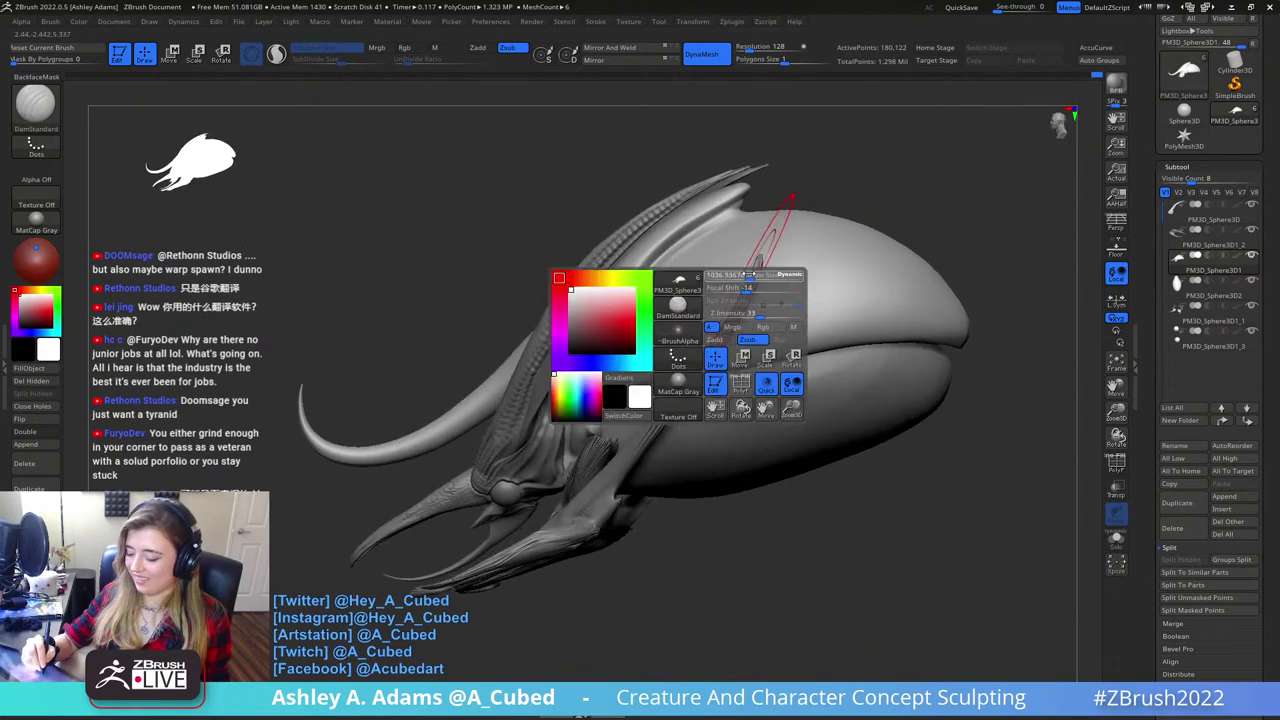
pyautogui.moveTo(675, 224); pyautogui.dragTo(620, 374, button='right')
pyautogui.moveTo(686, 316)
pyautogui.mouseDown(button='right')
pyautogui.moveTo(716, 286)
pyautogui.moveTo(707, 259)
pyautogui.moveTo(657, 286)
pyautogui.mouseUp(button='right')
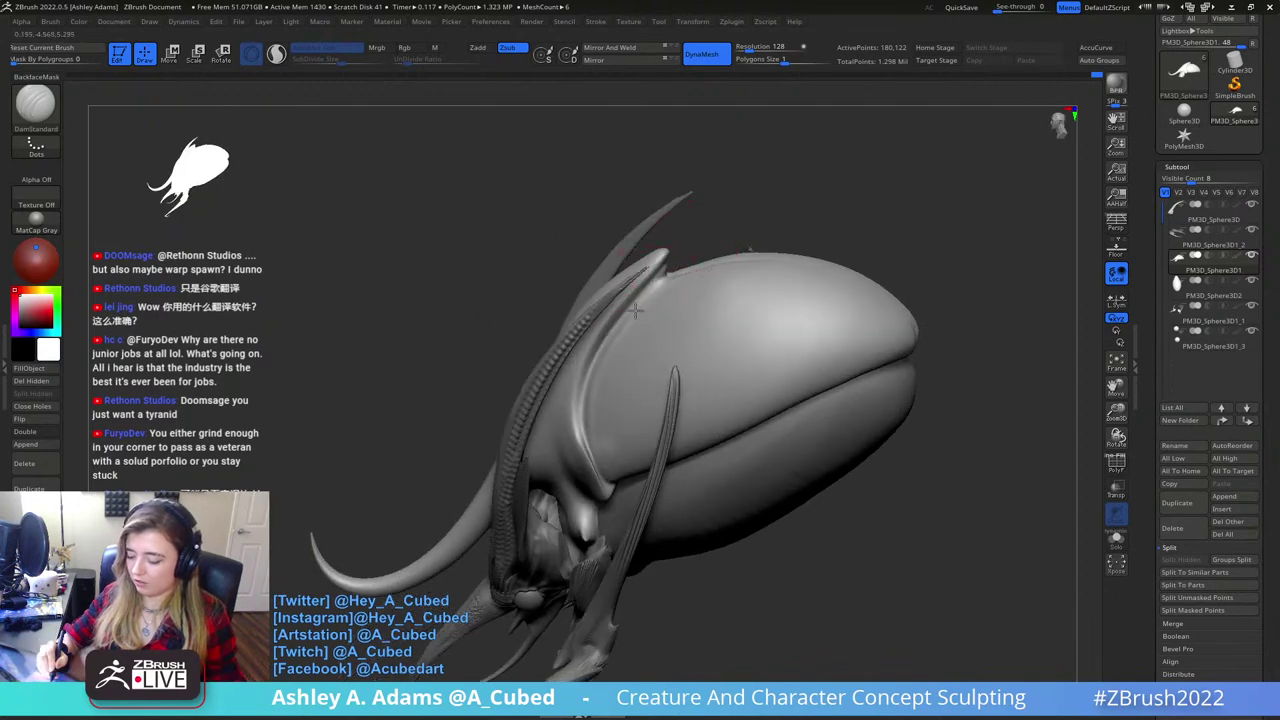
pyautogui.moveTo(590, 401); pyautogui.dragTo(626, 386, button='right')
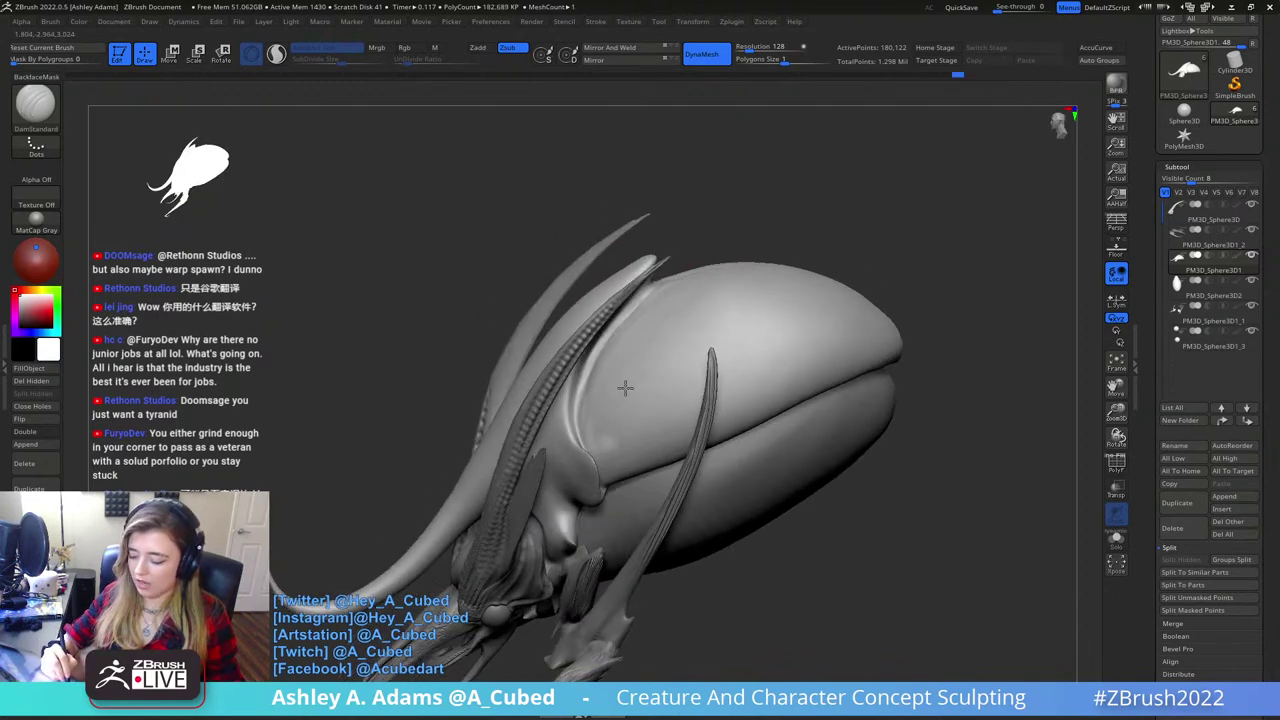
# - Build up the shell surface just behind the front collar with ClayBuildup and smooth it
pyautogui.press('b')
pyautogui.press('c')
pyautogui.press('b')
pyautogui.press('shift')
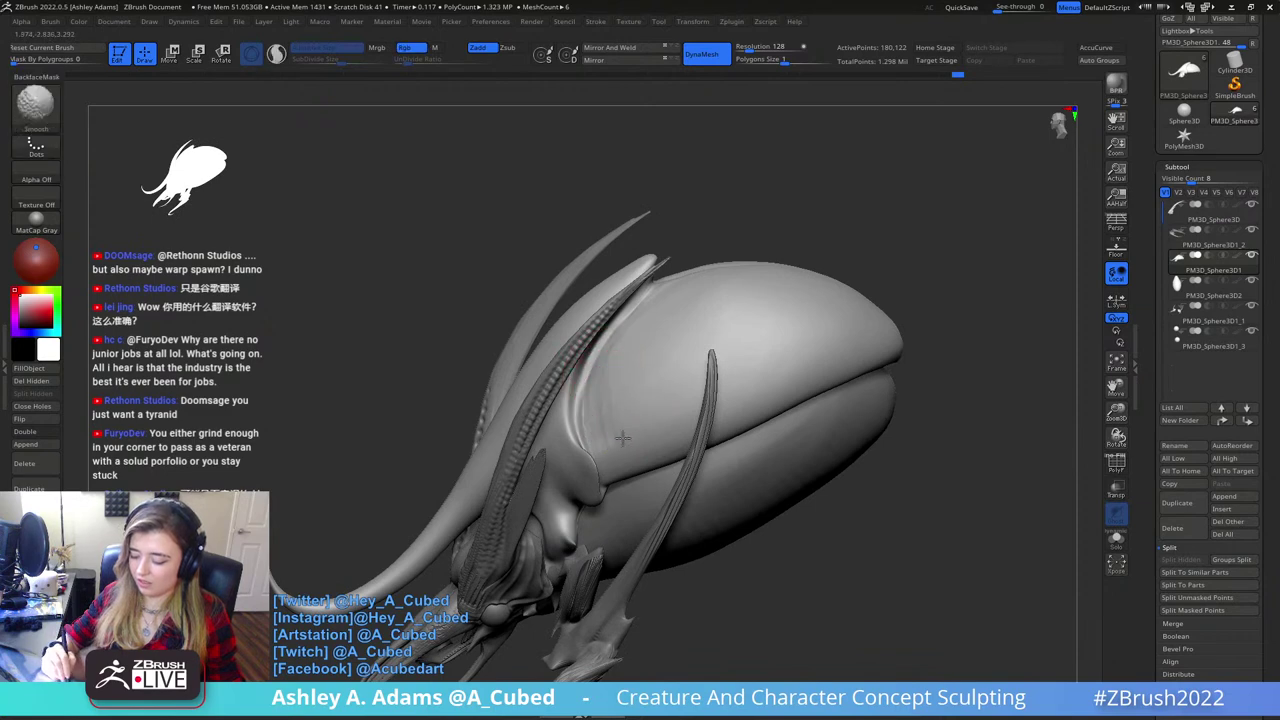
pyautogui.moveTo(660, 349); pyautogui.dragTo(691, 320, button='right')
pyautogui.press('space')
pyautogui.moveTo(741, 363)
pyautogui.mouseDown(button='right')
pyautogui.moveTo(789, 283)
pyautogui.moveTo(726, 289)
pyautogui.mouseUp(button='right')
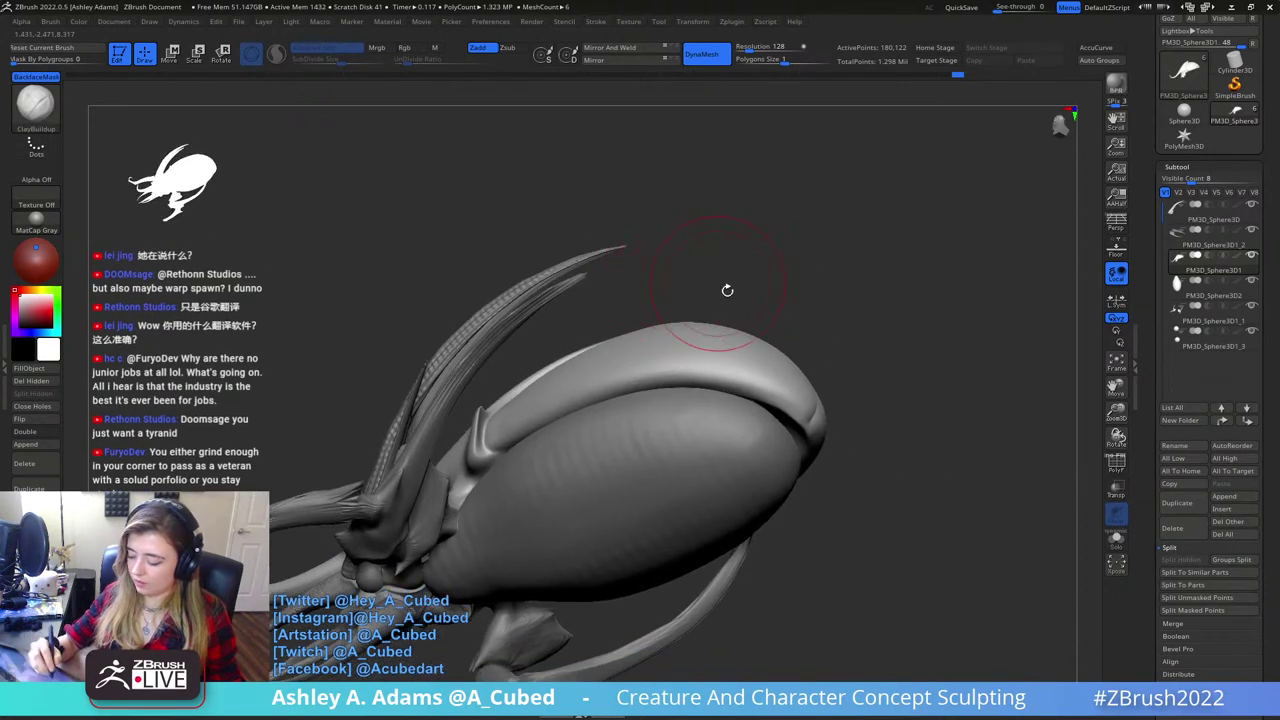
# - Carve along the shell's lower rim above the belly with DamStandard and smooth the edge
pyautogui.press('b')
pyautogui.press('d')
pyautogui.press('s')
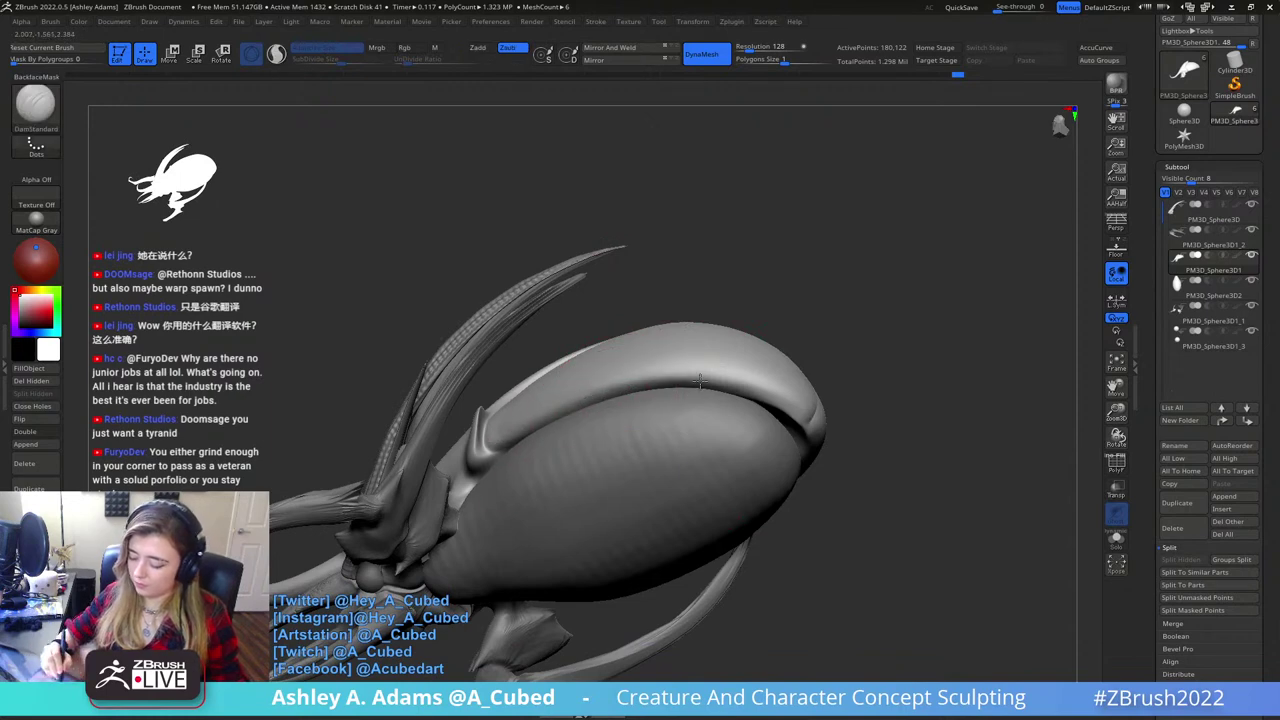
pyautogui.moveTo(700, 381); pyautogui.dragTo(816, 446)
pyautogui.moveTo(829, 401)
pyautogui.mouseDown()
pyautogui.moveTo(838, 428)
pyautogui.moveTo(519, 431)
pyautogui.mouseUp()
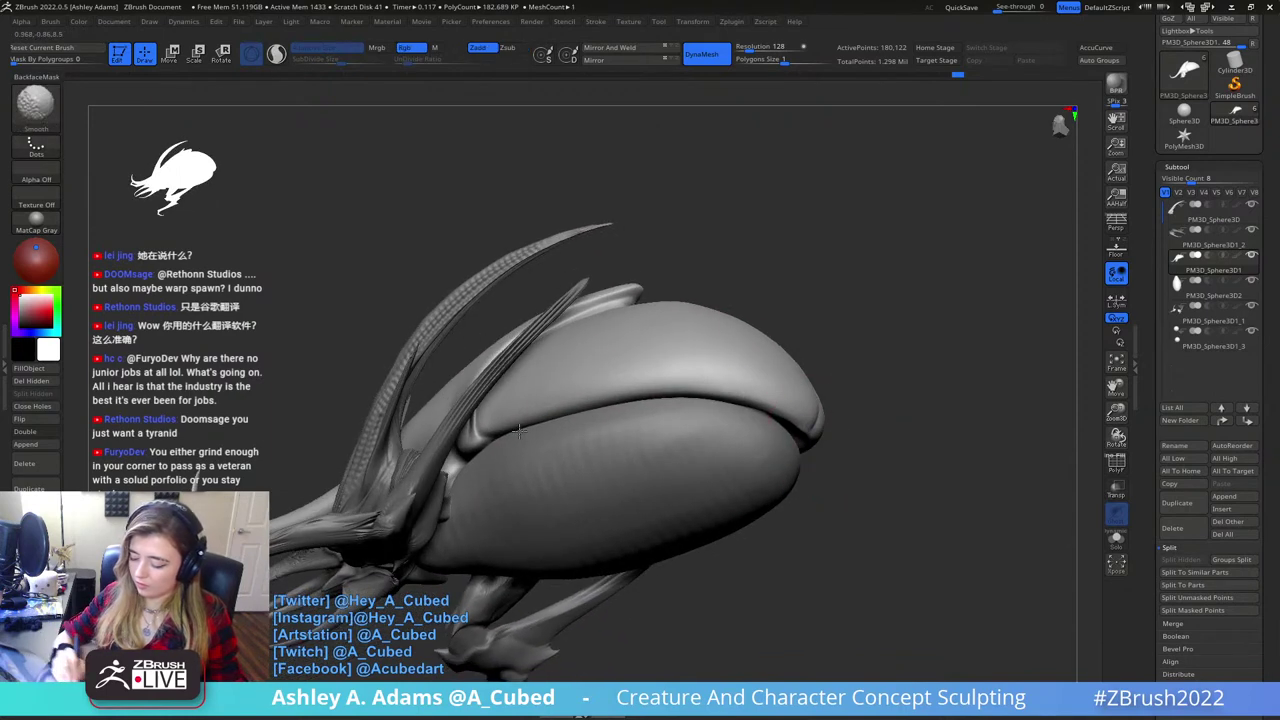
pyautogui.moveTo(560, 431); pyautogui.dragTo(672, 280, button='right')
# - Select the belly subtool PM3D_Sphere3D2 and pull its front end wider and toward the head with SnakeHook
pyautogui.keyDown('alt'); pyautogui.click(648, 375); pyautogui.keyUp('alt')
pyautogui.rightClick(651, 368)
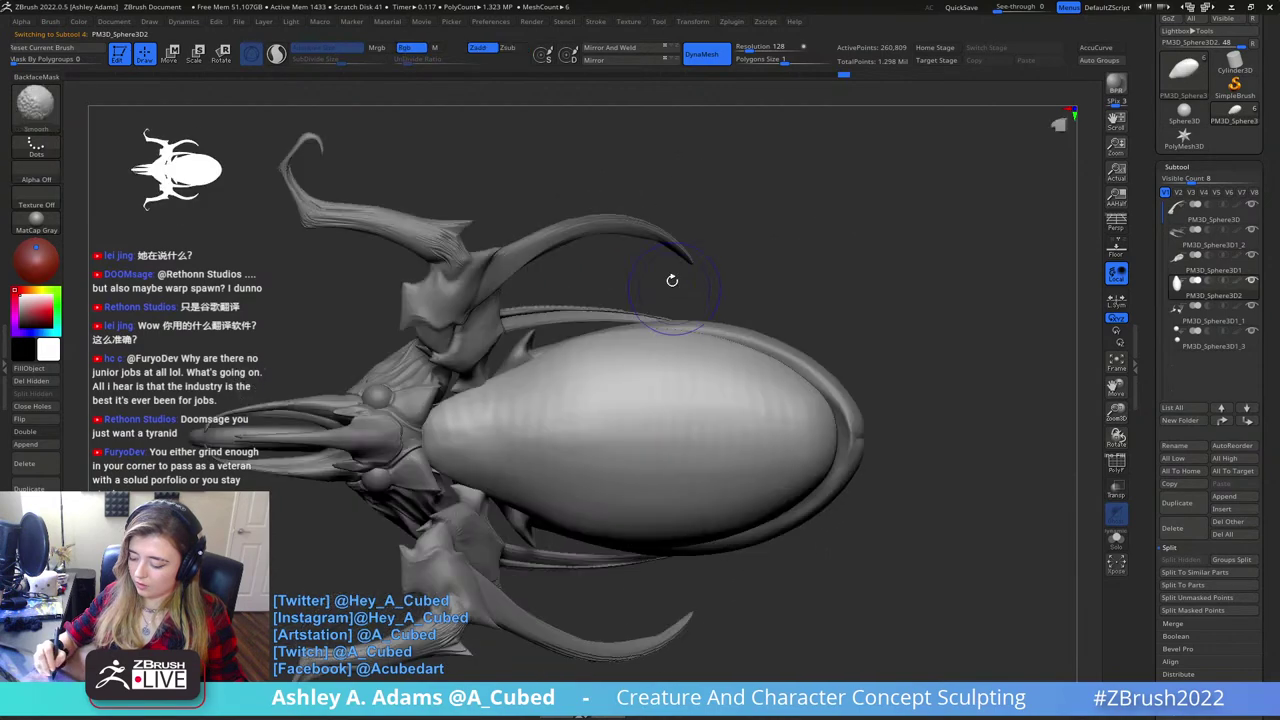
pyautogui.moveTo(531, 409)
pyautogui.mouseDown(button='right')
pyautogui.moveTo(500, 400)
pyautogui.moveTo(502, 260)
pyautogui.moveTo(571, 323)
pyautogui.mouseUp(button='right')
pyautogui.press('b')
pyautogui.press('s')
pyautogui.press('h')
pyautogui.press('space')
pyautogui.moveTo(570, 287); pyautogui.dragTo(596, 294)
pyautogui.moveTo(604, 288); pyautogui.dragTo(576, 266, button='right')
pyautogui.moveTo(584, 310); pyautogui.dragTo(584, 291)
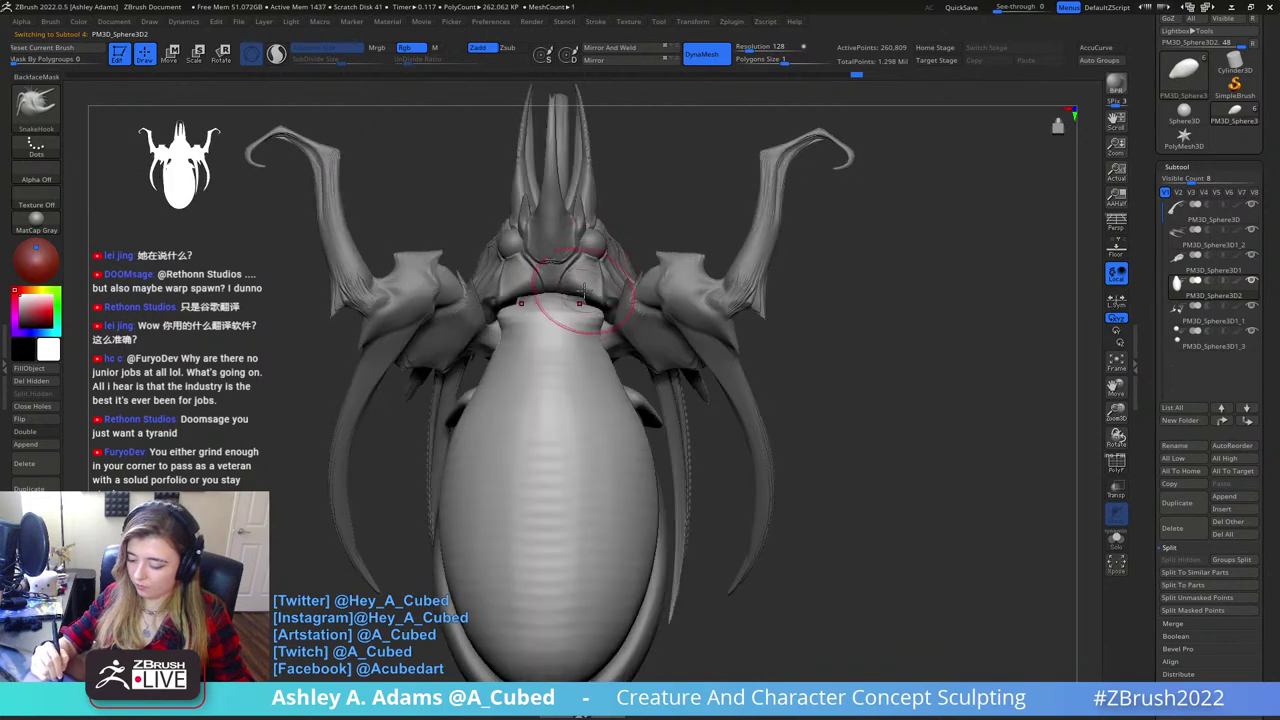
pyautogui.moveTo(584, 291); pyautogui.dragTo(580, 312, button='right')
pyautogui.moveTo(582, 308); pyautogui.dragTo(582, 296)
pyautogui.moveTo(582, 296); pyautogui.dragTo(566, 310, button='right')
# - Carve symmetrical notches into both sides of the belly's narrow neck with DamStandard
pyautogui.press('b')
pyautogui.press('d')
pyautogui.press('s')
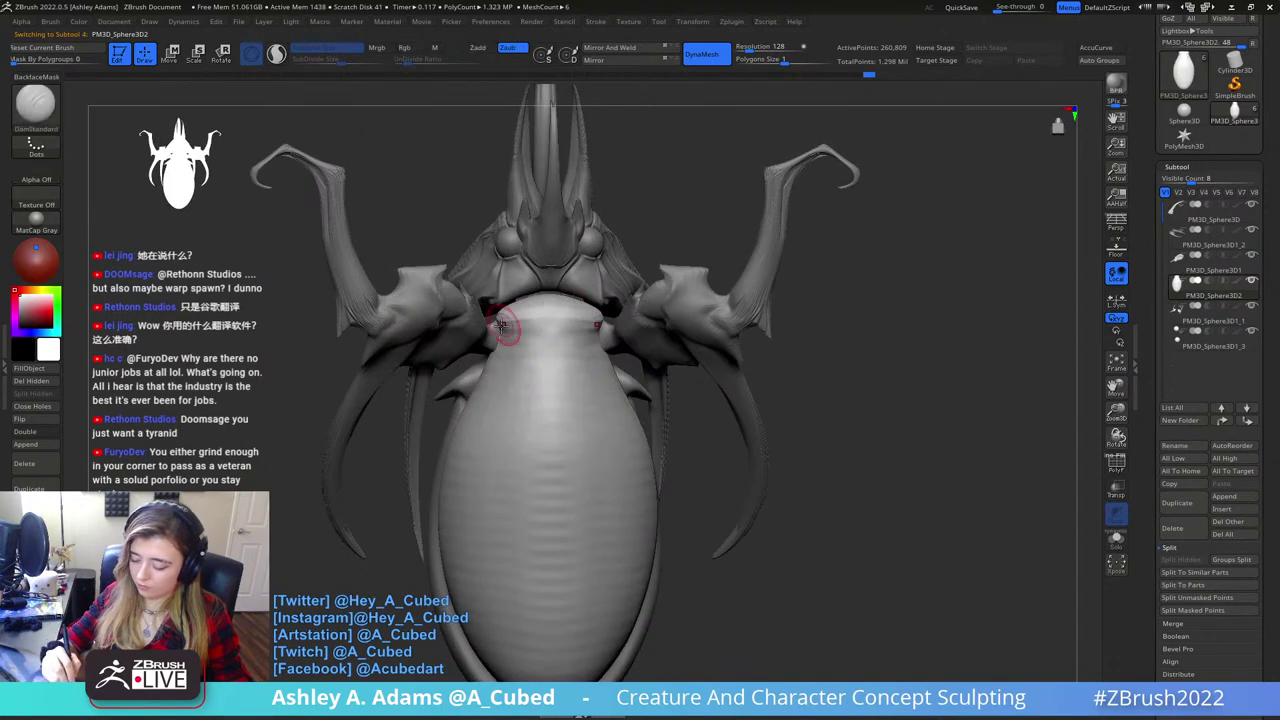
pyautogui.moveTo(494, 318); pyautogui.dragTo(502, 360)
pyautogui.moveTo(541, 329); pyautogui.dragTo(529, 328, button='right')
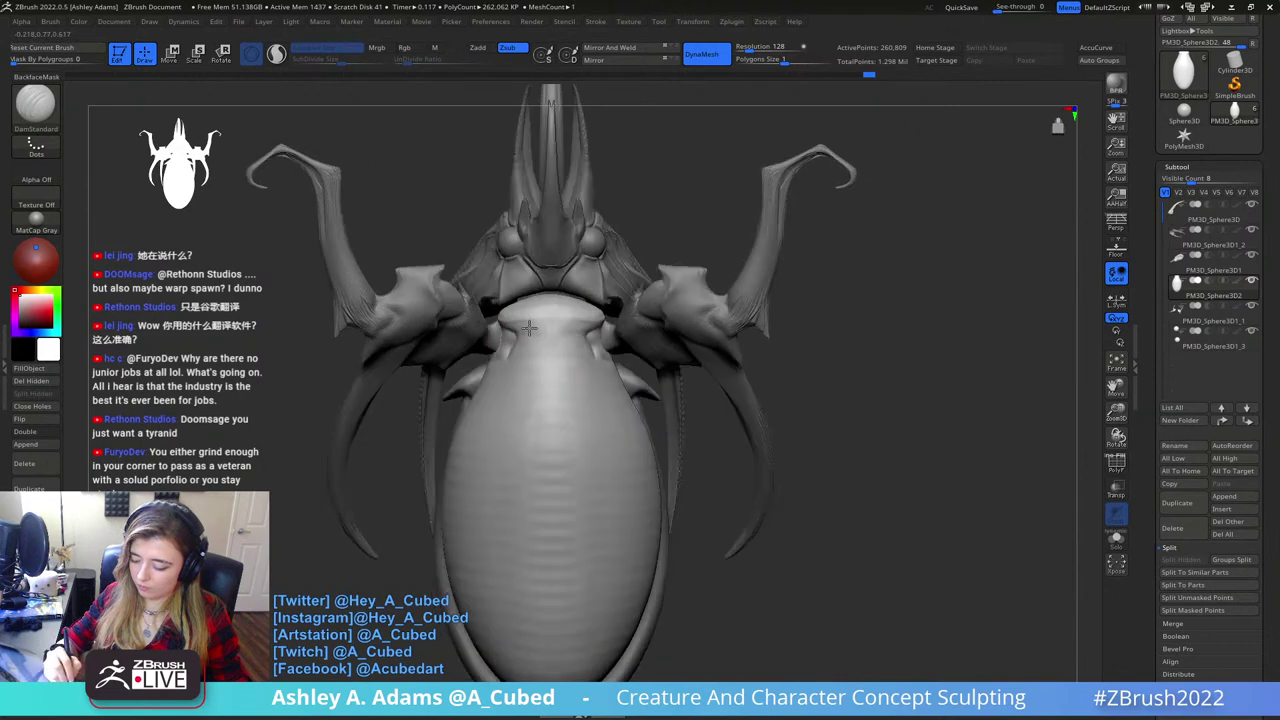
# - Carve a crosswise groove over the belly at the base of its neck to separate the first plate
pyautogui.moveTo(485, 384); pyautogui.dragTo(547, 375)
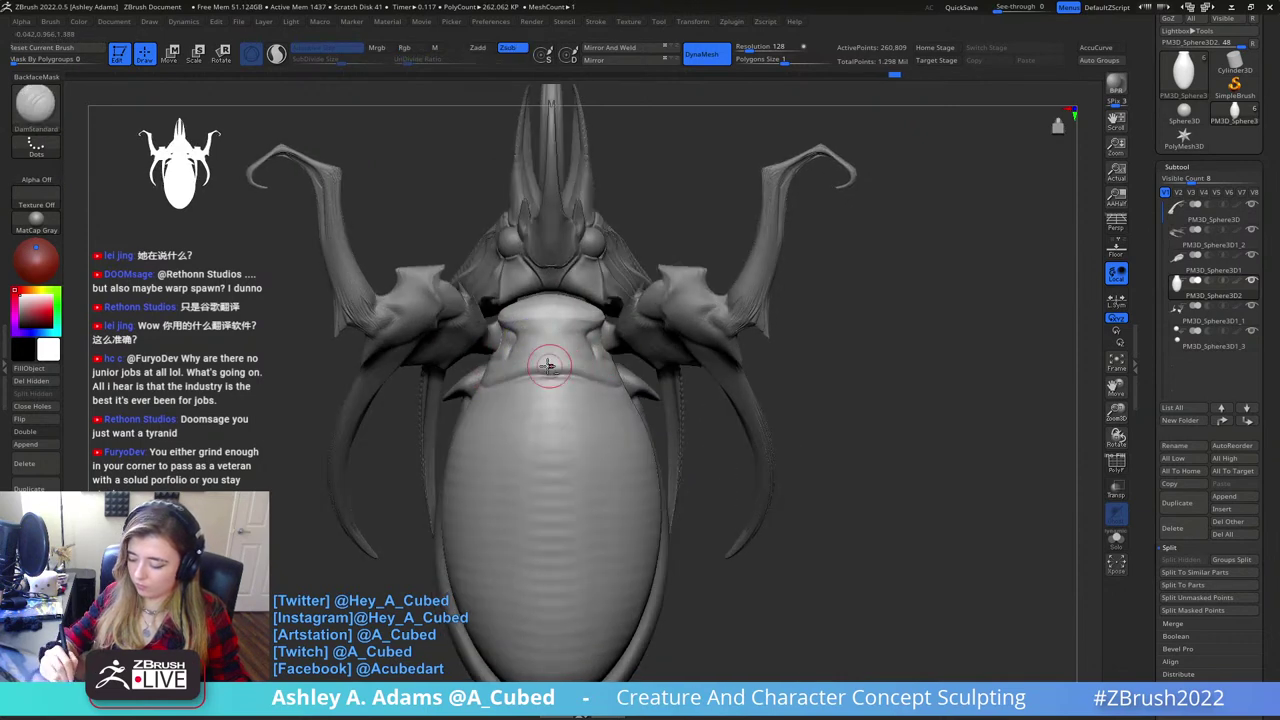
pyautogui.moveTo(549, 371); pyautogui.dragTo(622, 381)
pyautogui.keyDown('alt'); pyautogui.moveTo(558, 348); pyautogui.dragTo(587, 292, button='right'); pyautogui.keyUp('alt')
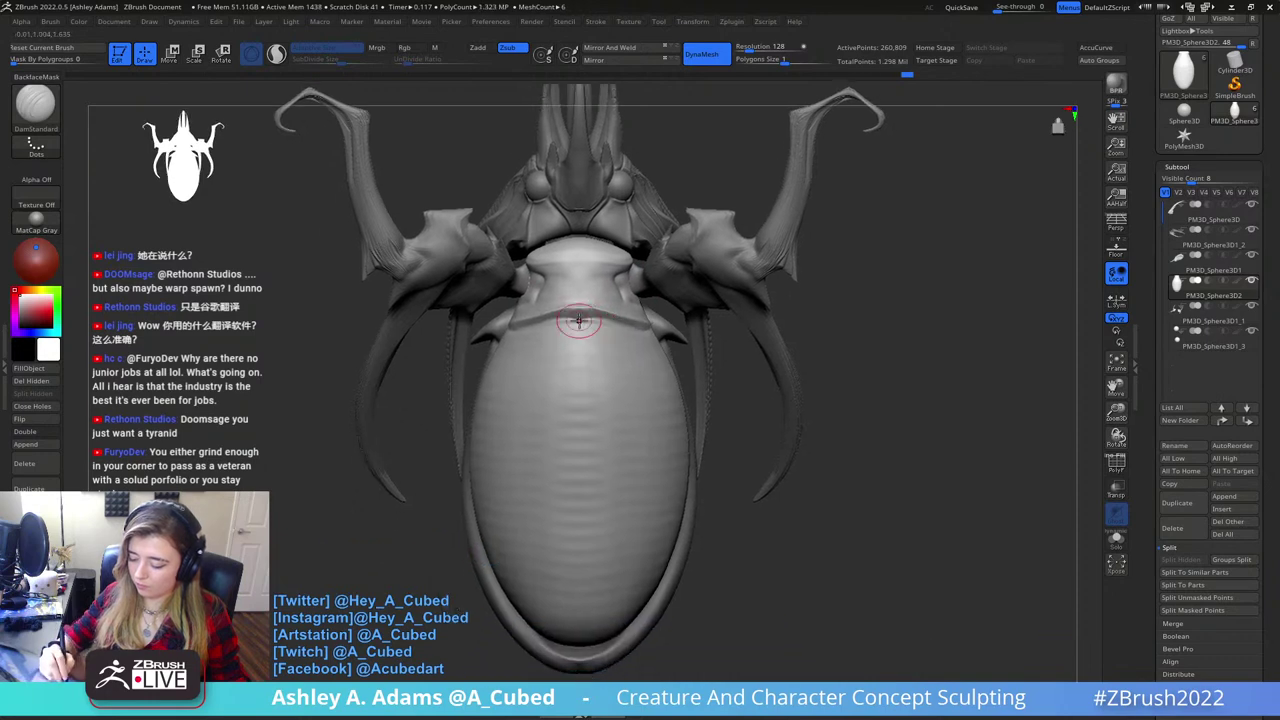
# - Carve a second, wavy crosswise groove around the middle of the belly from the centre to both sides
pyautogui.moveTo(550, 414); pyautogui.dragTo(695, 420)
pyautogui.moveTo(695, 420); pyautogui.dragTo(634, 371, button='right')
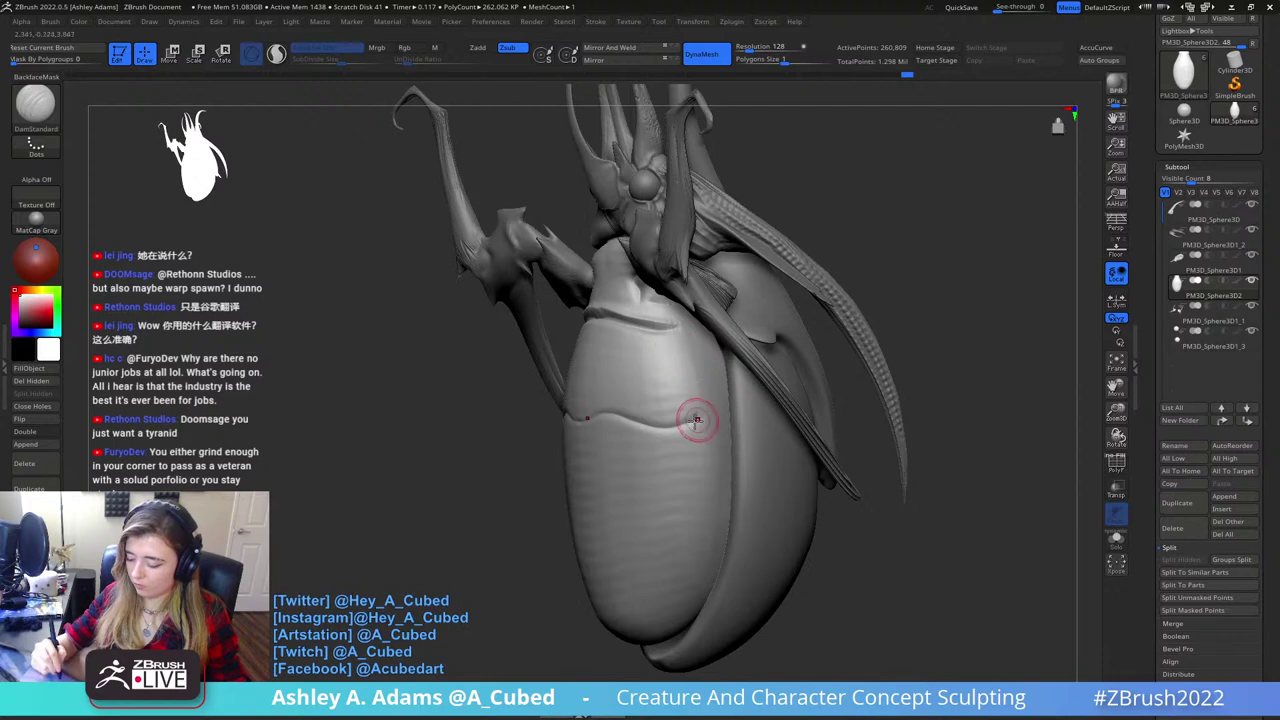
pyautogui.moveTo(680, 328); pyautogui.dragTo(630, 398, button='right')
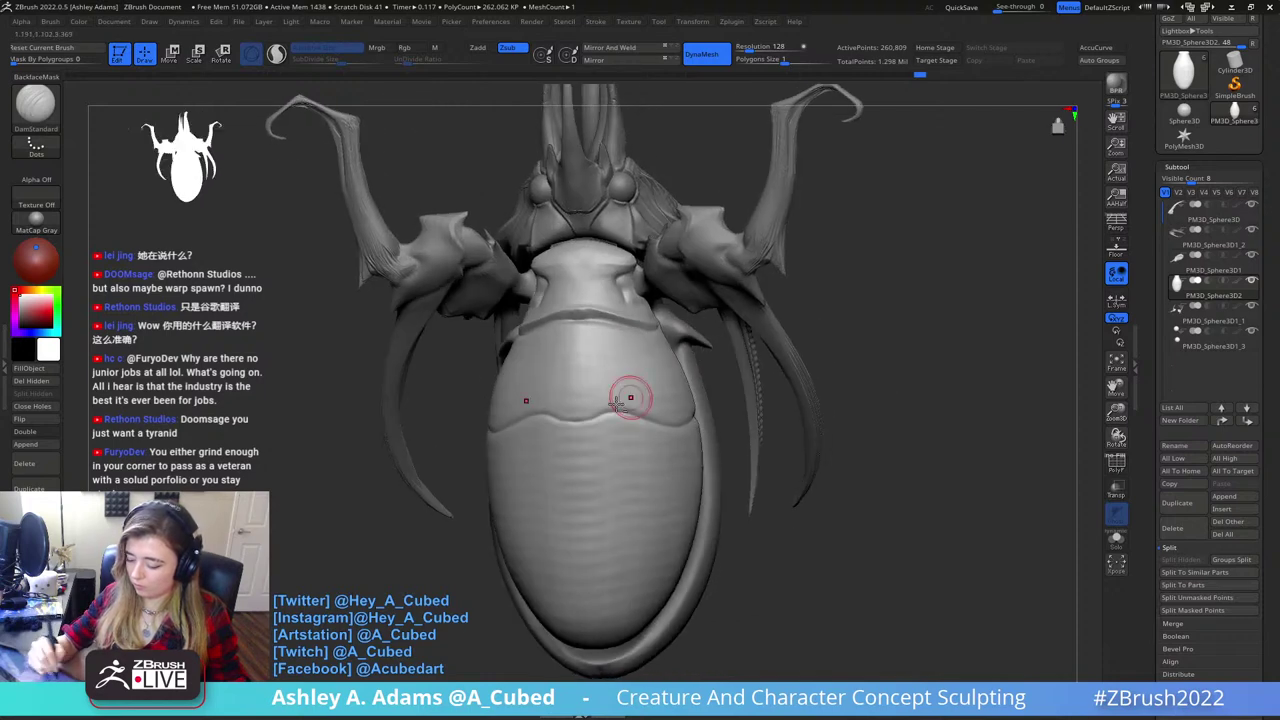
pyautogui.moveTo(582, 411); pyautogui.dragTo(686, 420)
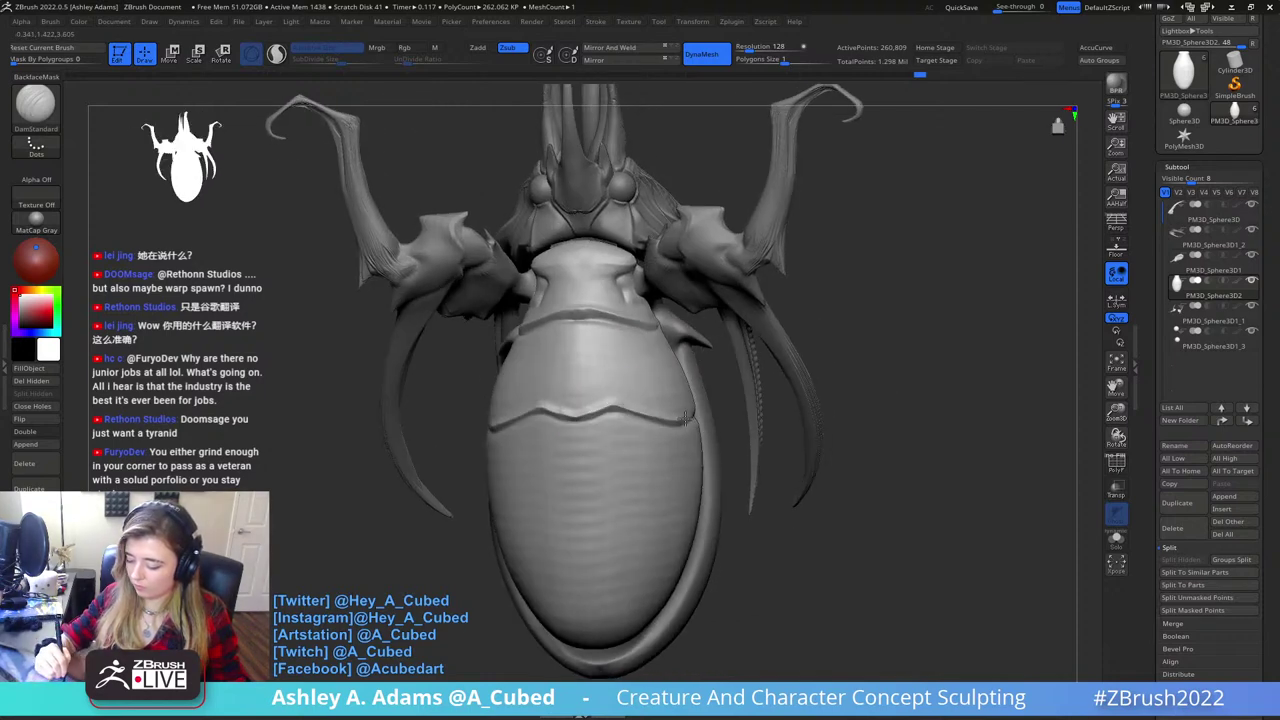
# - Carve lengthwise side seams on the second belly plate, joining the two crosswise grooves
pyautogui.moveTo(686, 420)
pyautogui.mouseDown(button='right')
pyautogui.moveTo(634, 371)
pyautogui.moveTo(663, 337)
pyautogui.mouseUp(button='right')
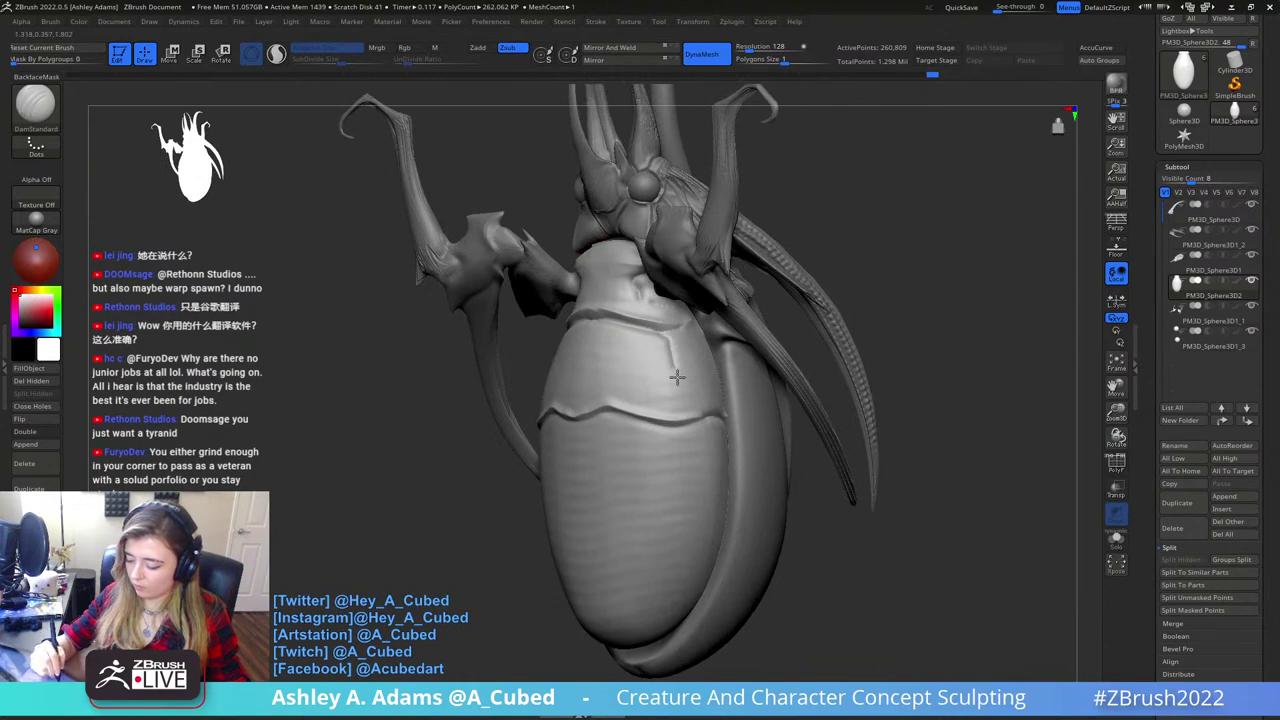
pyautogui.moveTo(677, 377); pyautogui.dragTo(684, 412)
pyautogui.moveTo(681, 407); pyautogui.dragTo(677, 395, button='right')
pyautogui.moveTo(645, 327); pyautogui.dragTo(668, 366)
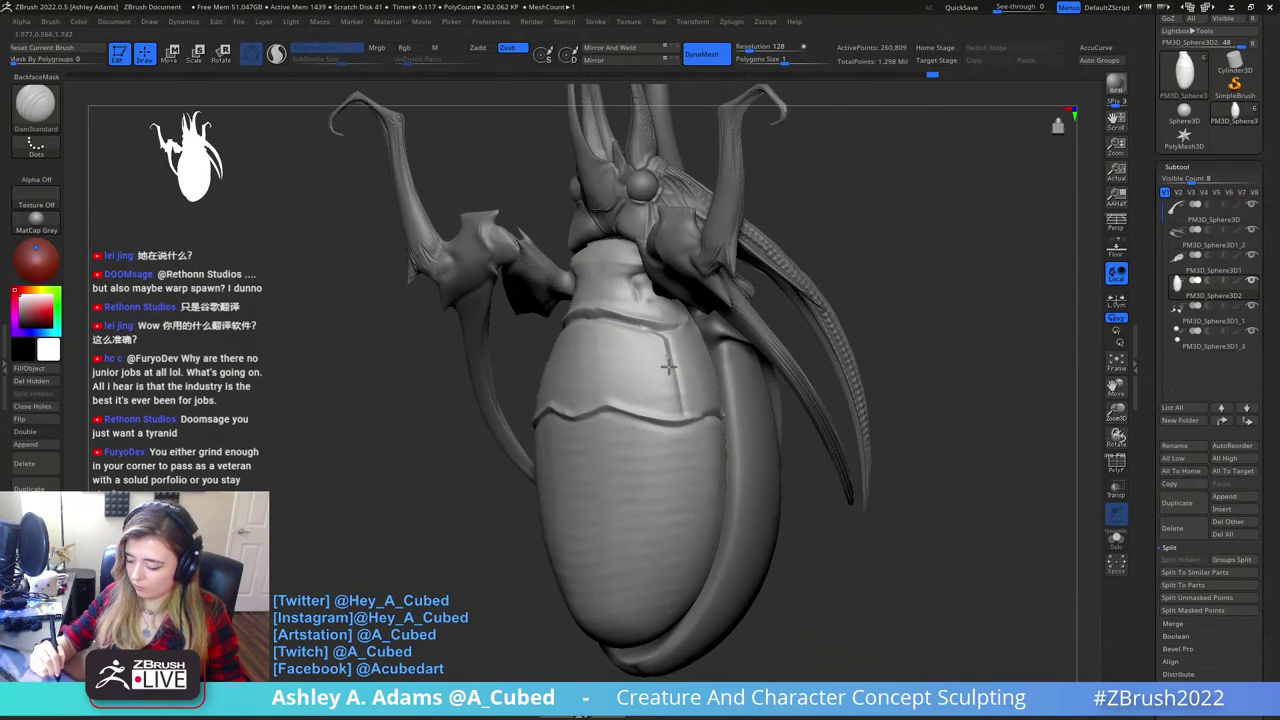
pyautogui.moveTo(677, 408); pyautogui.dragTo(668, 320, button='right')
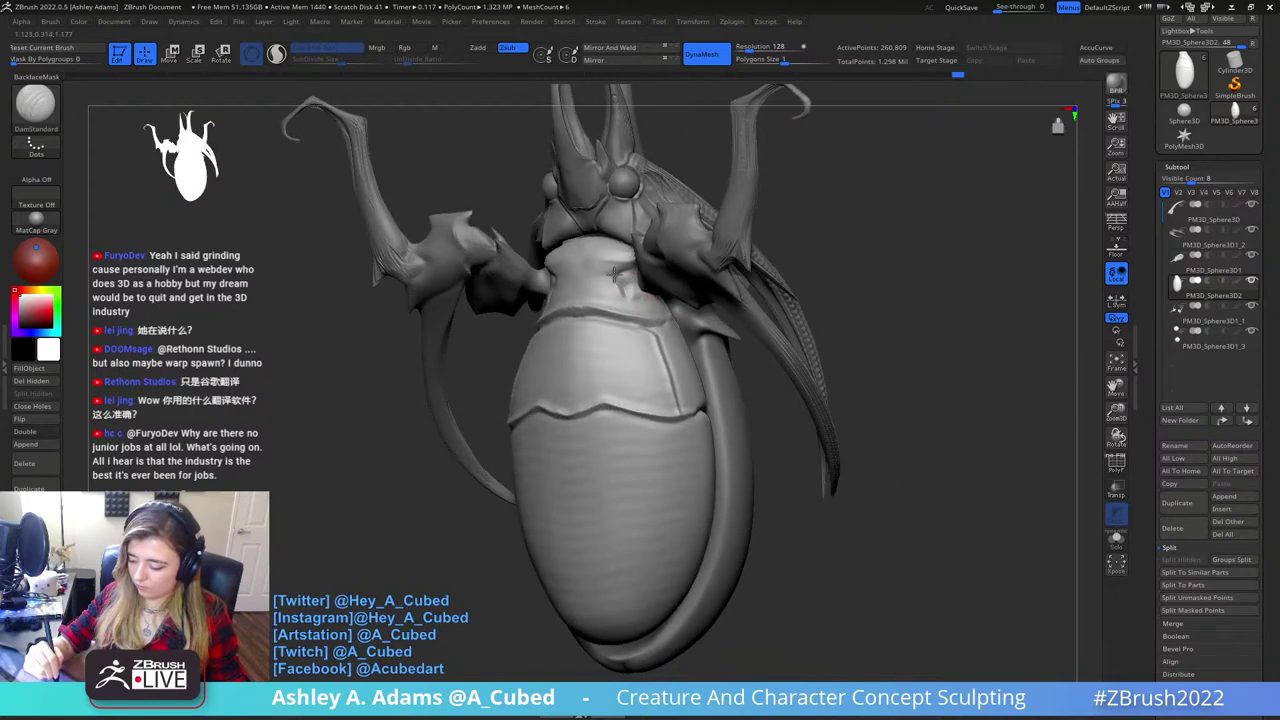
# - Extend the belly's neck notches into side seams running down to the first crosswise groove
pyautogui.moveTo(621, 279); pyautogui.dragTo(622, 272, button='right')
pyautogui.moveTo(624, 286)
pyautogui.mouseDown()
pyautogui.moveTo(658, 325)
pyautogui.moveTo(618, 284)
pyautogui.moveTo(626, 262)
pyautogui.mouseUp()
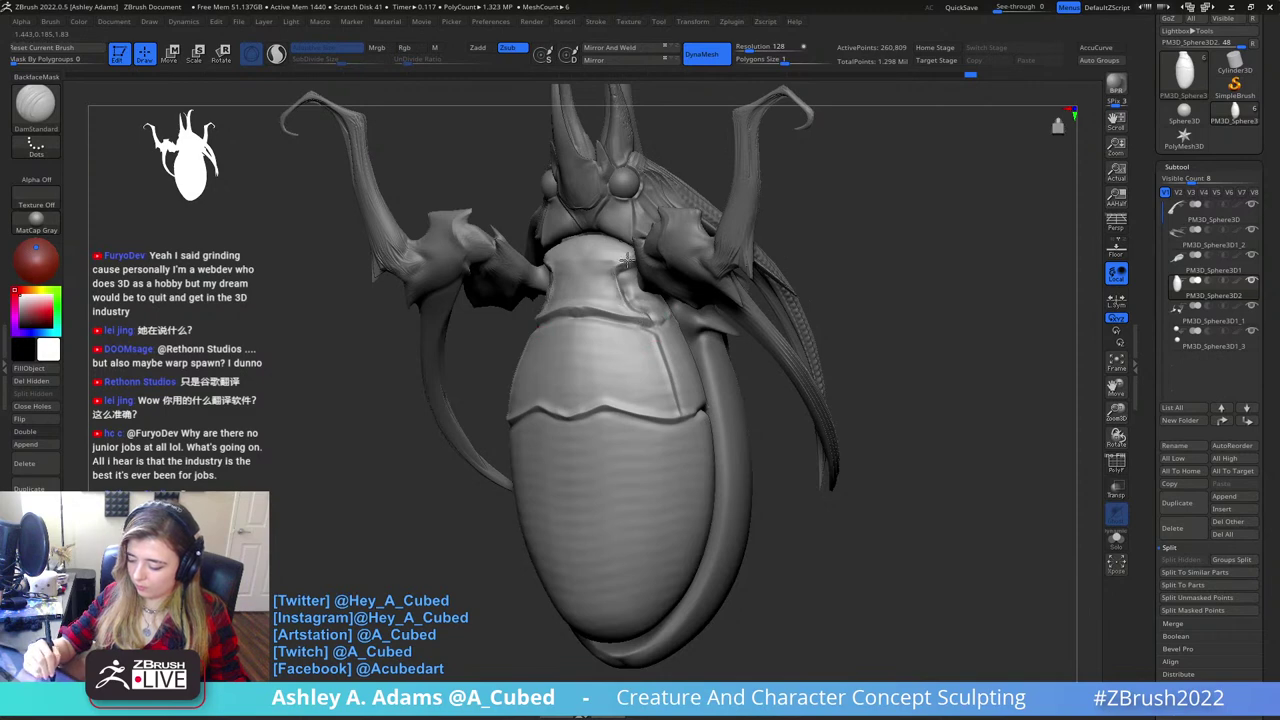
pyautogui.moveTo(626, 262)
pyautogui.mouseDown(button='right')
pyautogui.moveTo(585, 245)
pyautogui.moveTo(592, 256)
pyautogui.moveTo(527, 134)
pyautogui.mouseUp(button='right')
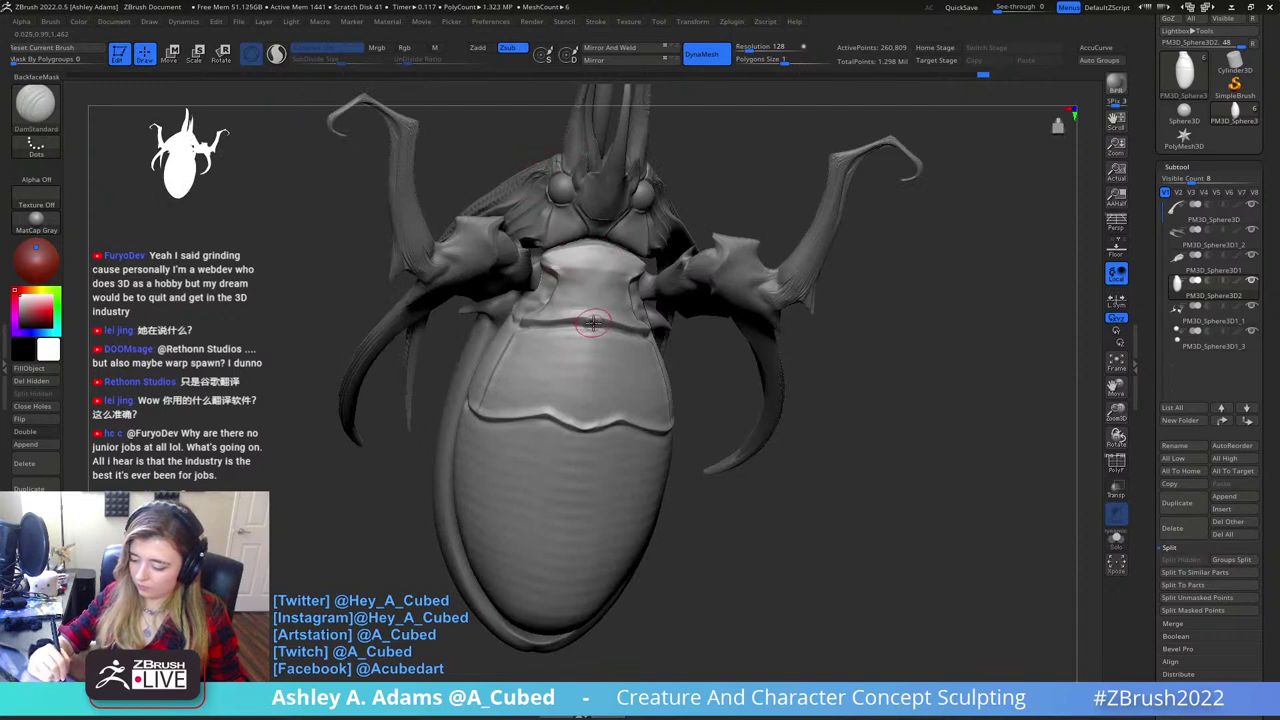
# - Carve a centre seam down the first two belly plates and deepen its front section
pyautogui.moveTo(596, 262)
pyautogui.mouseDown()
pyautogui.moveTo(598, 246)
pyautogui.moveTo(605, 335)
pyautogui.moveTo(586, 428)
pyautogui.moveTo(593, 325)
pyautogui.mouseUp()
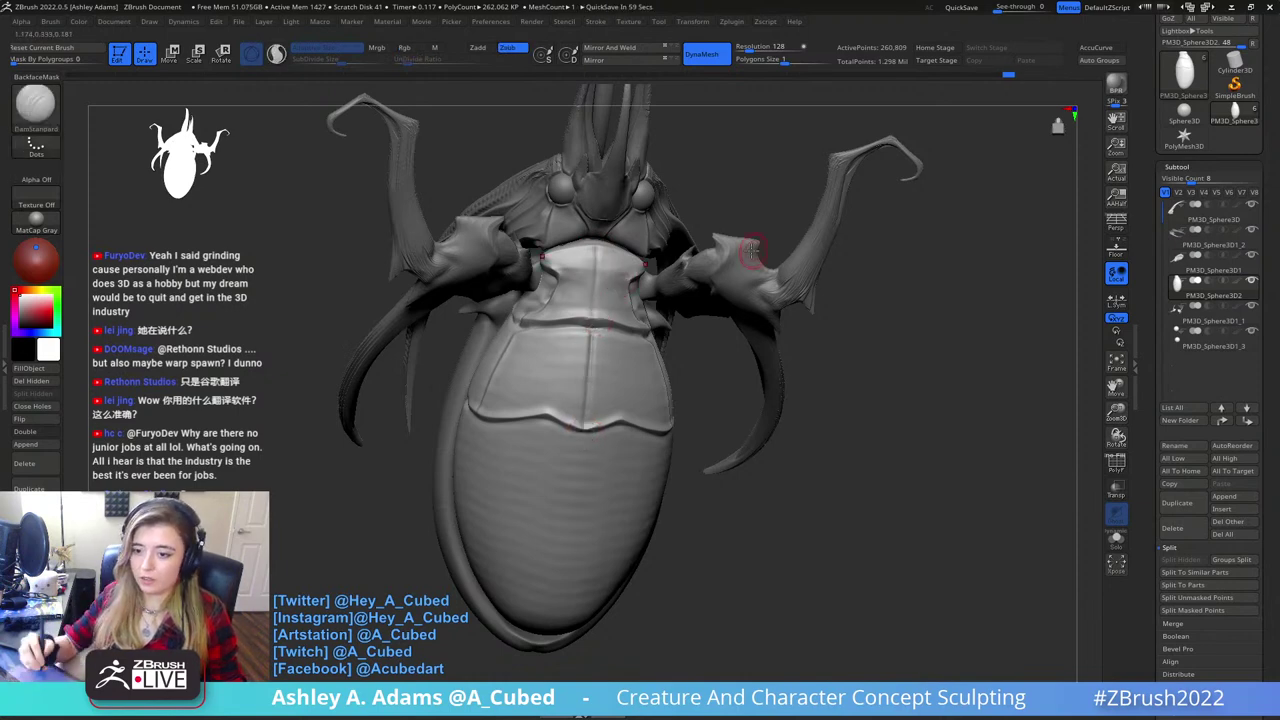
pyautogui.moveTo(749, 252); pyautogui.dragTo(716, 256)
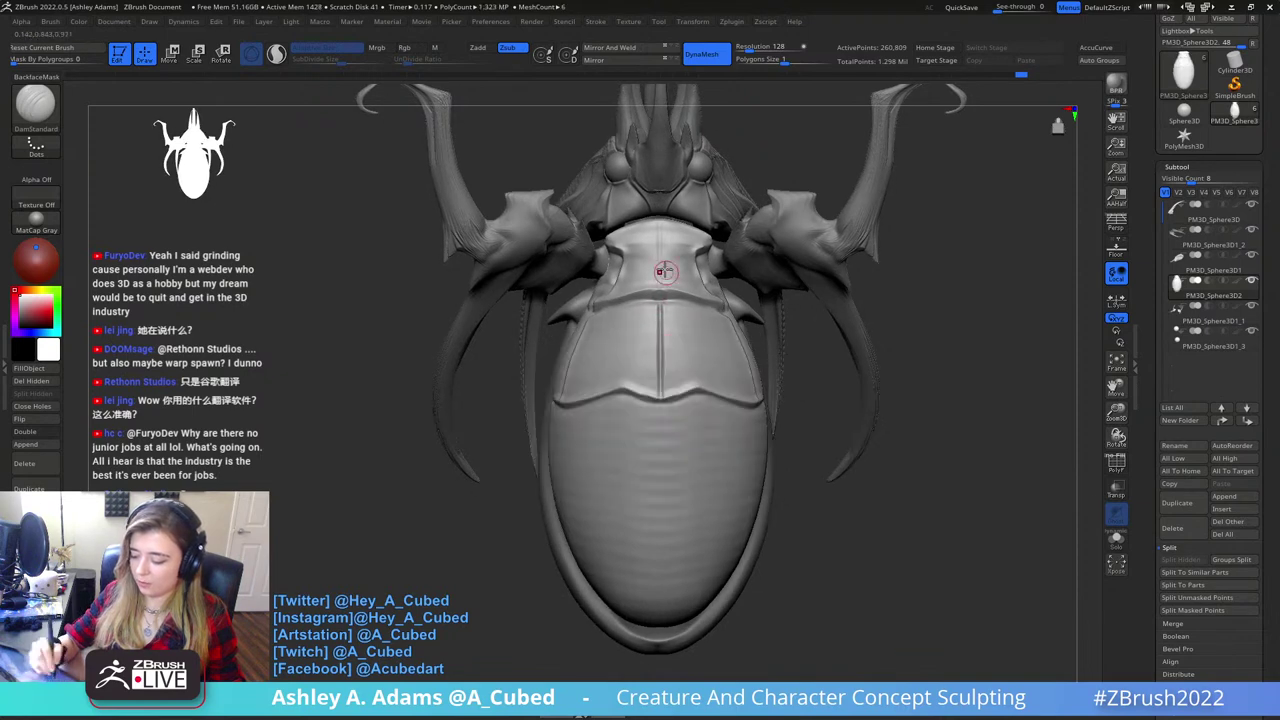
pyautogui.moveTo(661, 290); pyautogui.dragTo(656, 212)
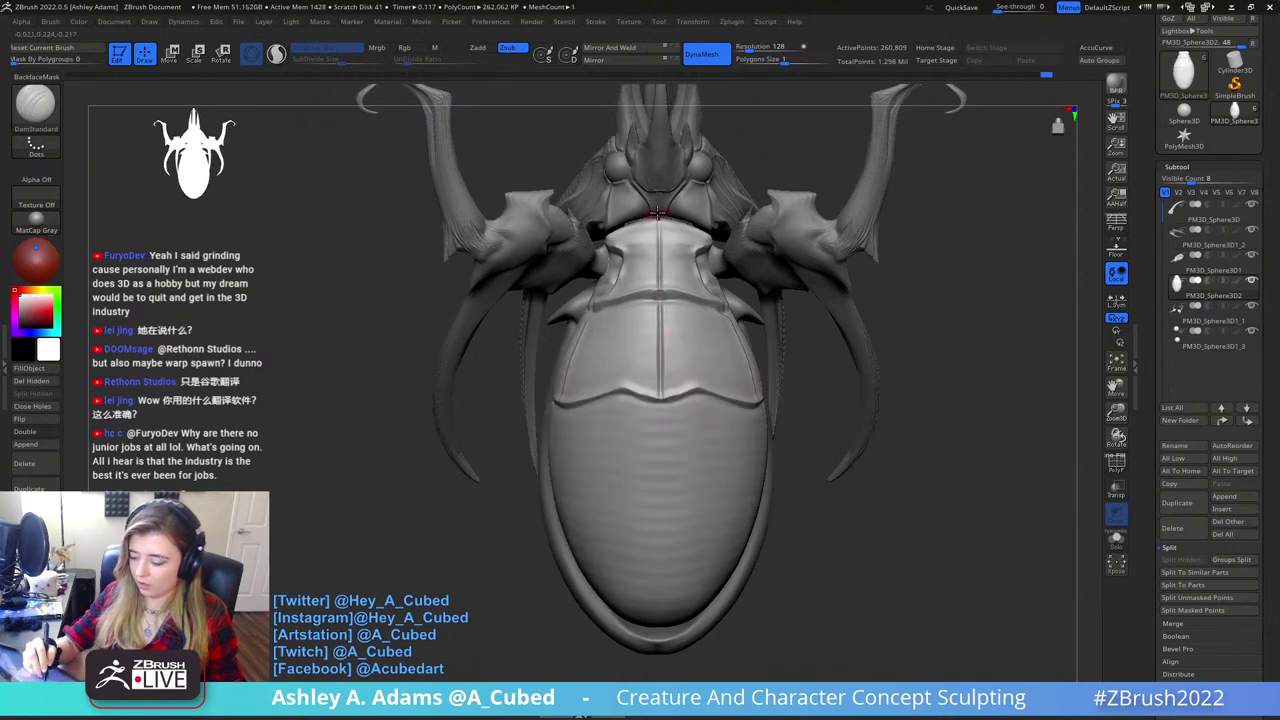
pyautogui.moveTo(662, 306); pyautogui.dragTo(660, 222)
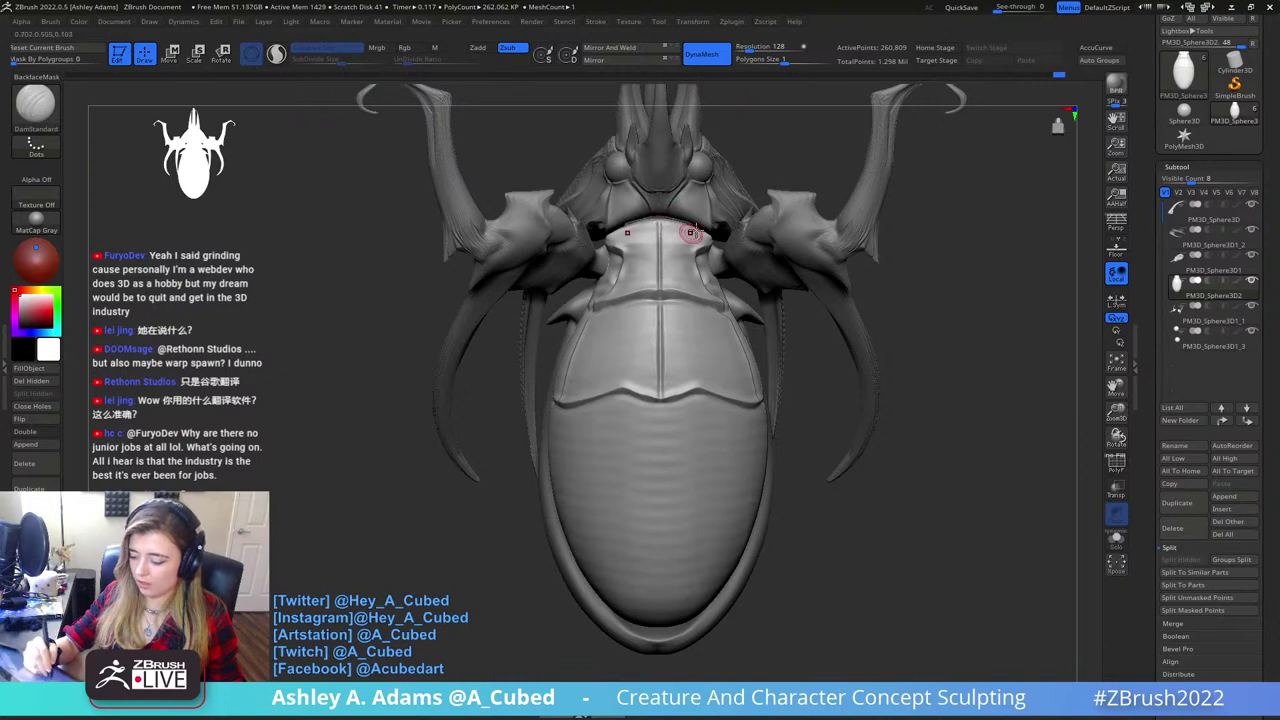
# - Deepen the first crosswise belly groove from the centre seam out to the side
pyautogui.moveTo(691, 234); pyautogui.dragTo(699, 240, button='right')
pyautogui.moveTo(655, 295); pyautogui.dragTo(727, 314)
pyautogui.moveTo(714, 306); pyautogui.dragTo(670, 312, button='right')
pyautogui.moveTo(627, 276); pyautogui.dragTo(656, 301, button='right')
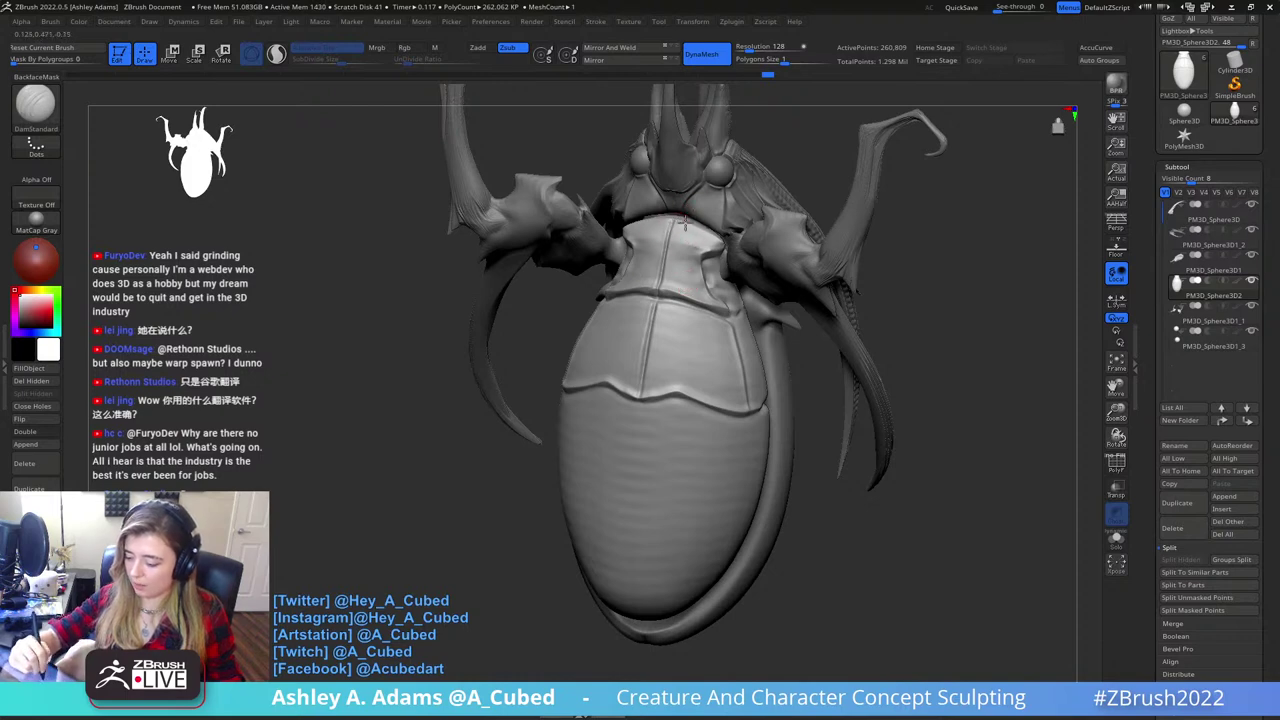
# - Deepen the outer ends of both crosswise belly grooves and retrace the wavy groove to the shell rim
pyautogui.moveTo(704, 238)
pyautogui.mouseDown(button='right')
pyautogui.moveTo(723, 236)
pyautogui.moveTo(696, 284)
pyautogui.moveTo(732, 272)
pyautogui.moveTo(714, 301)
pyautogui.moveTo(733, 317)
pyautogui.mouseUp(button='right')
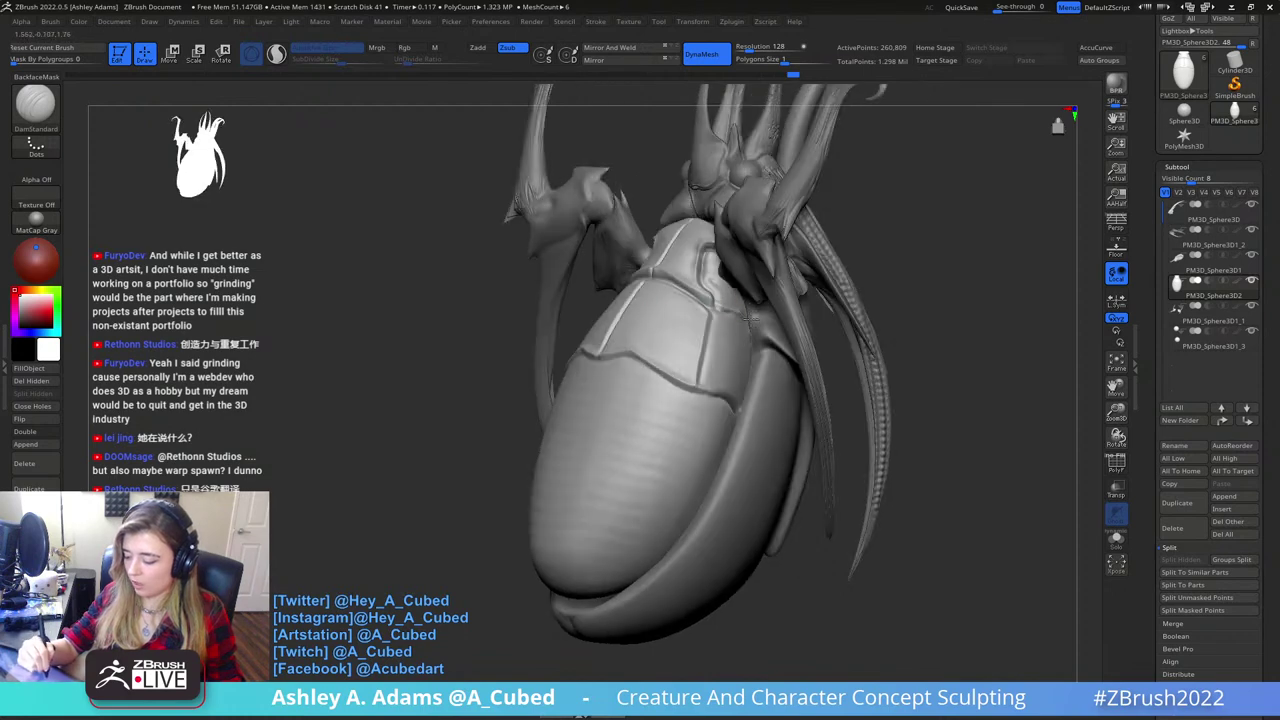
pyautogui.moveTo(724, 308); pyautogui.dragTo(752, 322)
pyautogui.moveTo(703, 387); pyautogui.dragTo(741, 407)
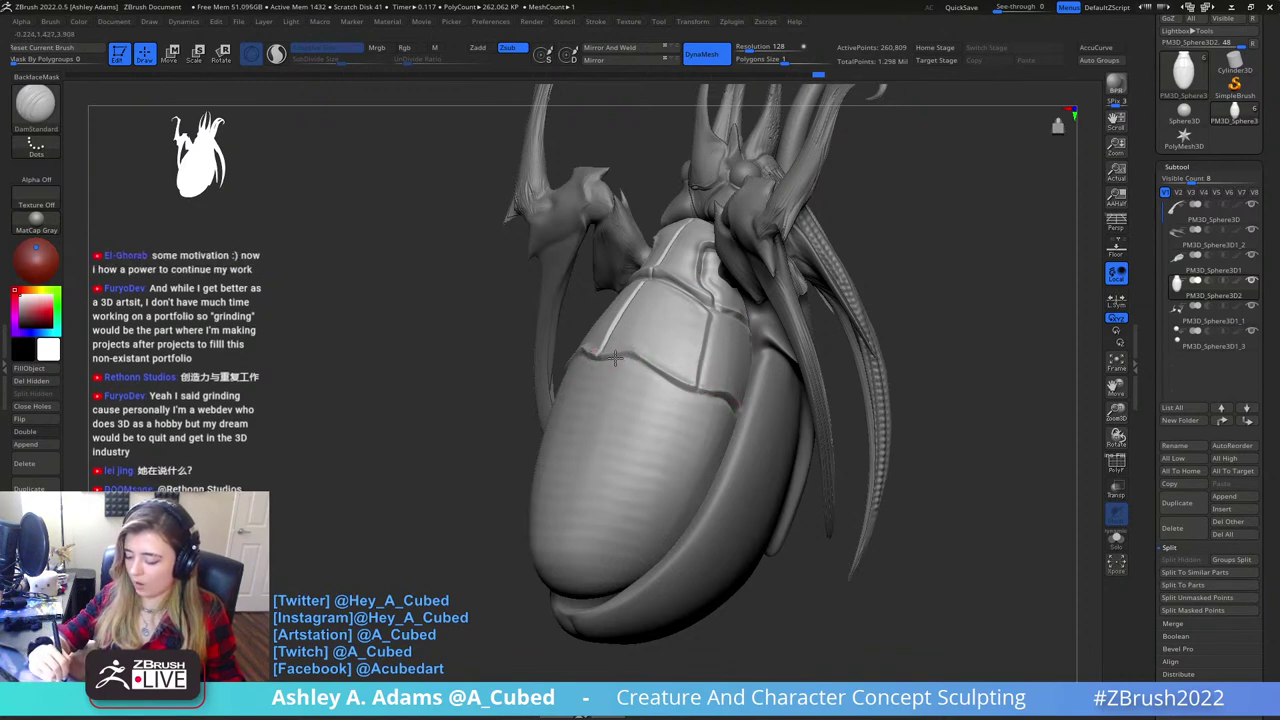
pyautogui.moveTo(632, 360); pyautogui.dragTo(740, 418)
pyautogui.moveTo(674, 349)
pyautogui.mouseDown(button='right')
pyautogui.moveTo(750, 320)
pyautogui.moveTo(748, 331)
pyautogui.mouseUp(button='right')
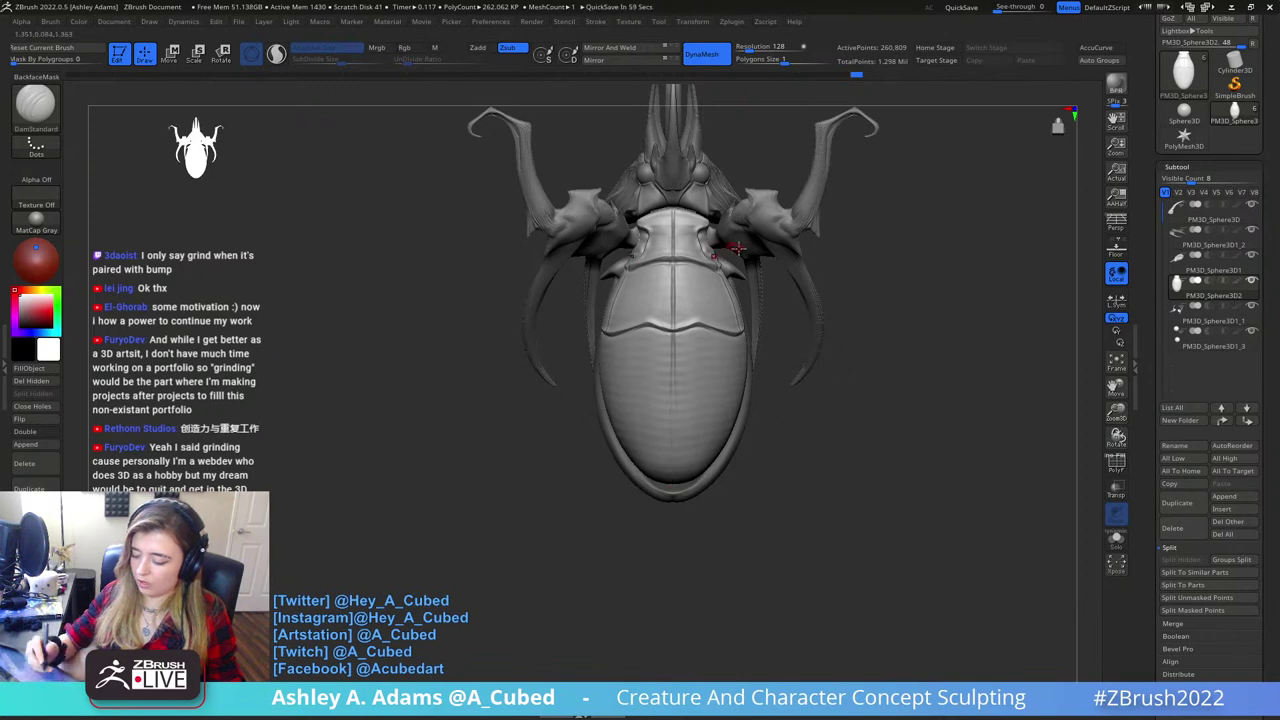
# - Carve four crosswise grooves across the lower belly behind the wavy groove, running from the centre seam to the sides
pyautogui.keyDown('ctrl'); pyautogui.moveTo(736, 252); pyautogui.dragTo(757, 317, button='right'); pyautogui.keyUp('ctrl')
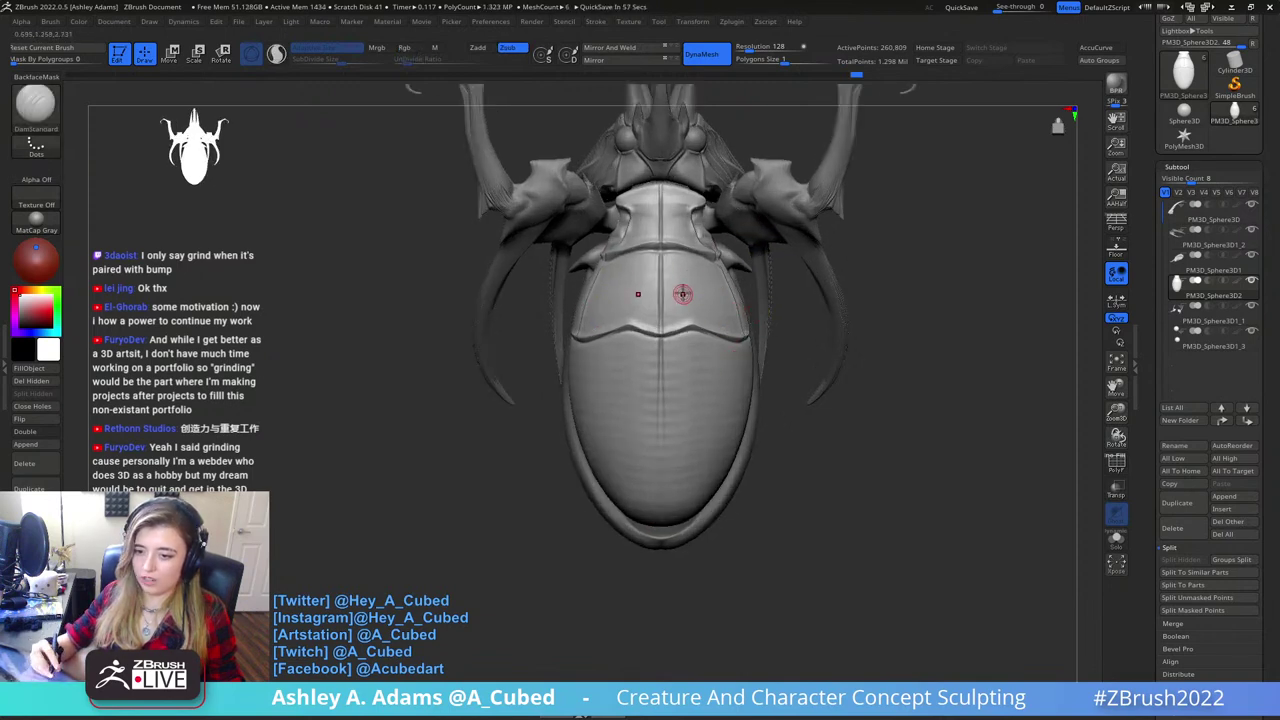
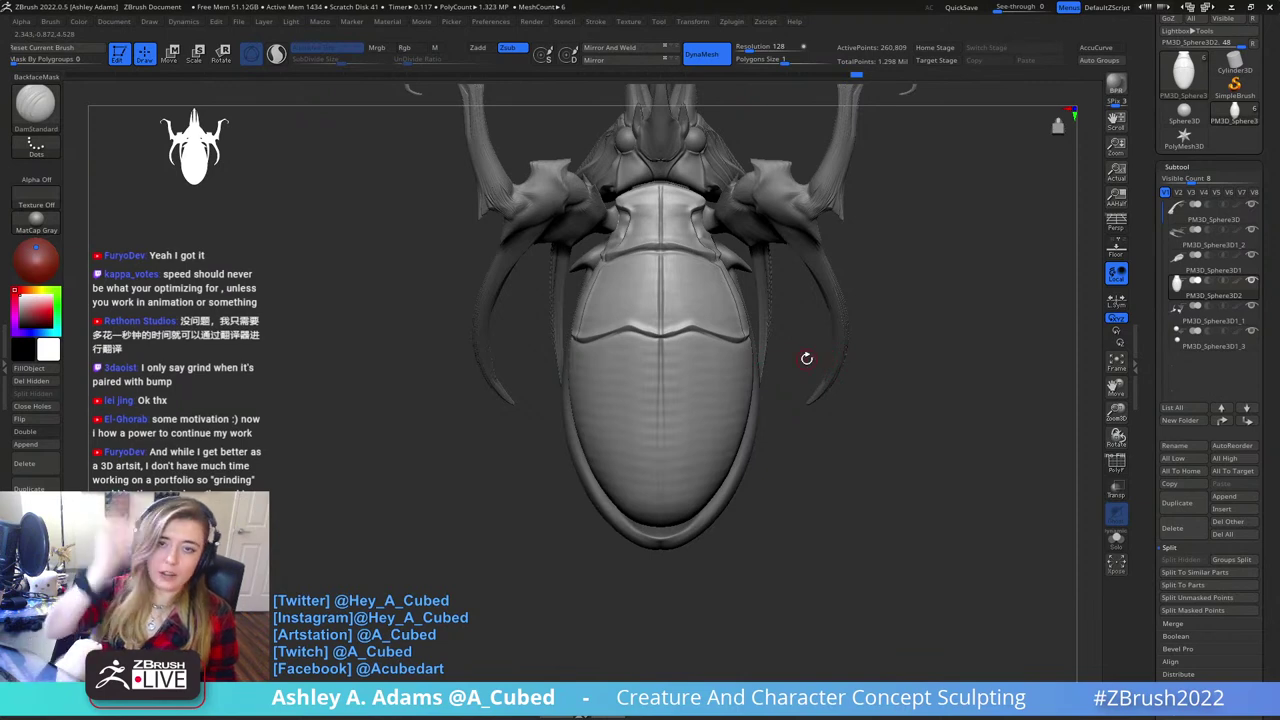
pyautogui.press('ctrl')
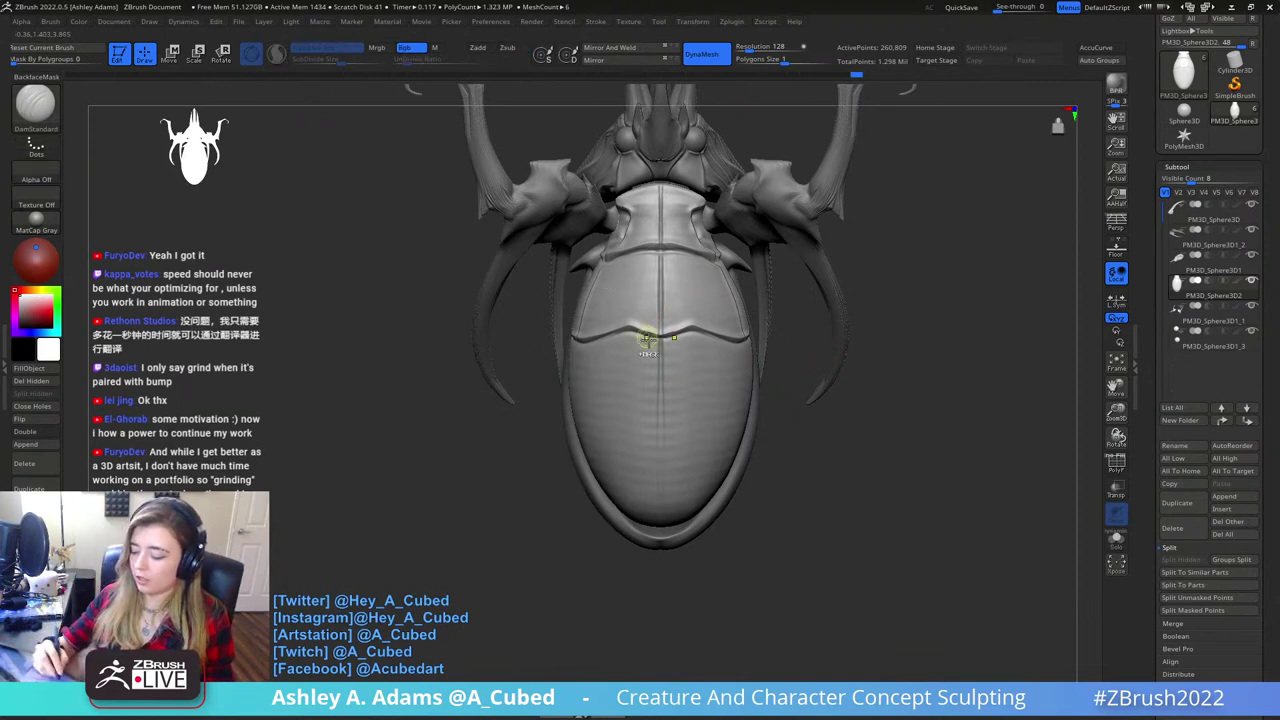
pyautogui.keyDown('ctrl'); pyautogui.moveTo(648, 340); pyautogui.dragTo(660, 362, button='right'); pyautogui.keyUp('ctrl')
pyautogui.moveTo(660, 362)
pyautogui.mouseDown(button='right')
pyautogui.moveTo(689, 354)
pyautogui.moveTo(682, 342)
pyautogui.mouseUp(button='right')
pyautogui.moveTo(663, 397); pyautogui.dragTo(745, 398)
pyautogui.hotkey('ctrl', 'z')
pyautogui.moveTo(748, 352)
pyautogui.mouseDown(button='right')
pyautogui.moveTo(723, 346)
pyautogui.moveTo(680, 400)
pyautogui.mouseUp(button='right')
pyautogui.moveTo(680, 400); pyautogui.dragTo(795, 410)
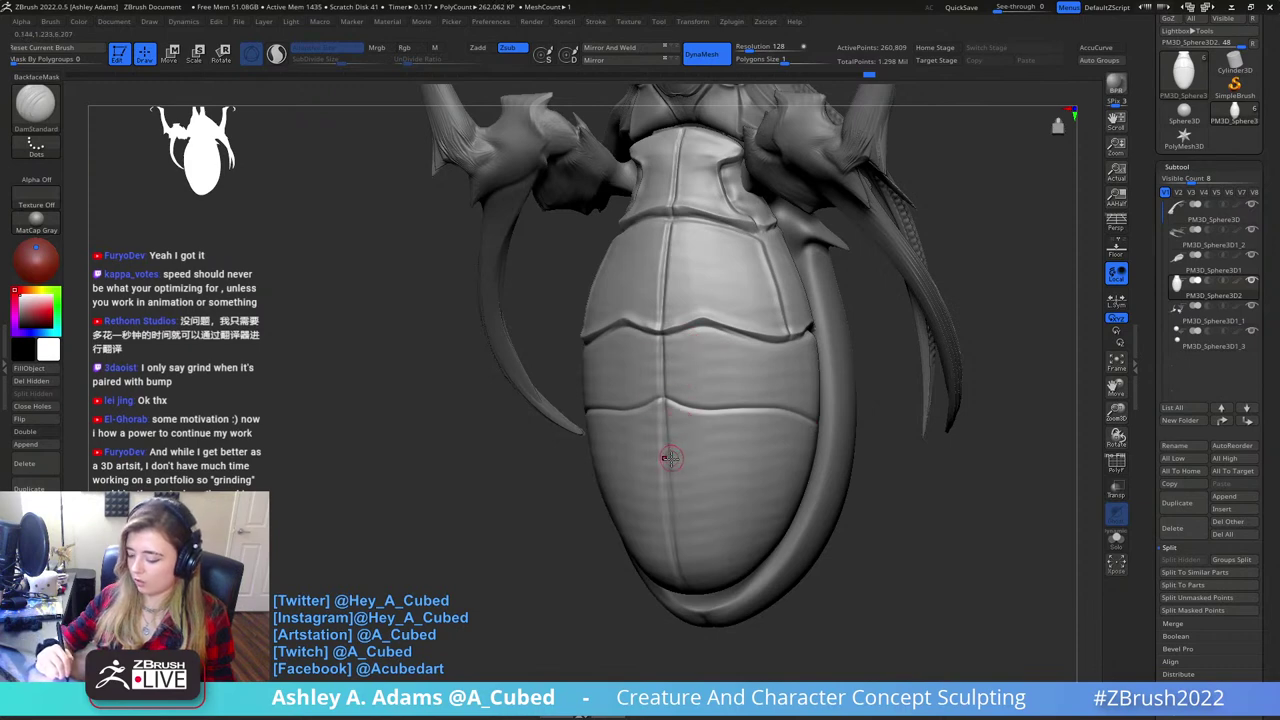
pyautogui.moveTo(670, 458); pyautogui.dragTo(808, 488)
pyautogui.moveTo(752, 449); pyautogui.dragTo(634, 440, button='right')
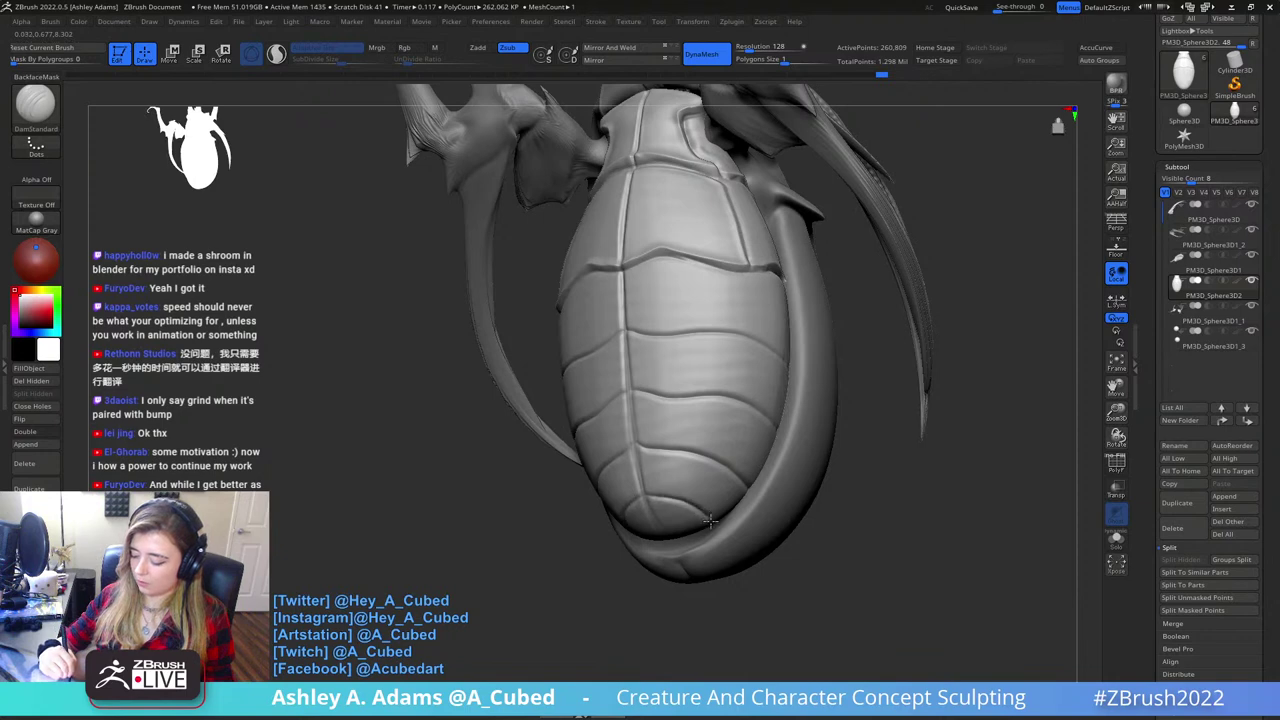
# - Deepen the new crosswise grooves on the lower belly from the centre seam out to the shell rim
pyautogui.moveTo(701, 491)
pyautogui.mouseDown(button='right')
pyautogui.moveTo(812, 384)
pyautogui.moveTo(777, 357)
pyautogui.mouseUp(button='right')
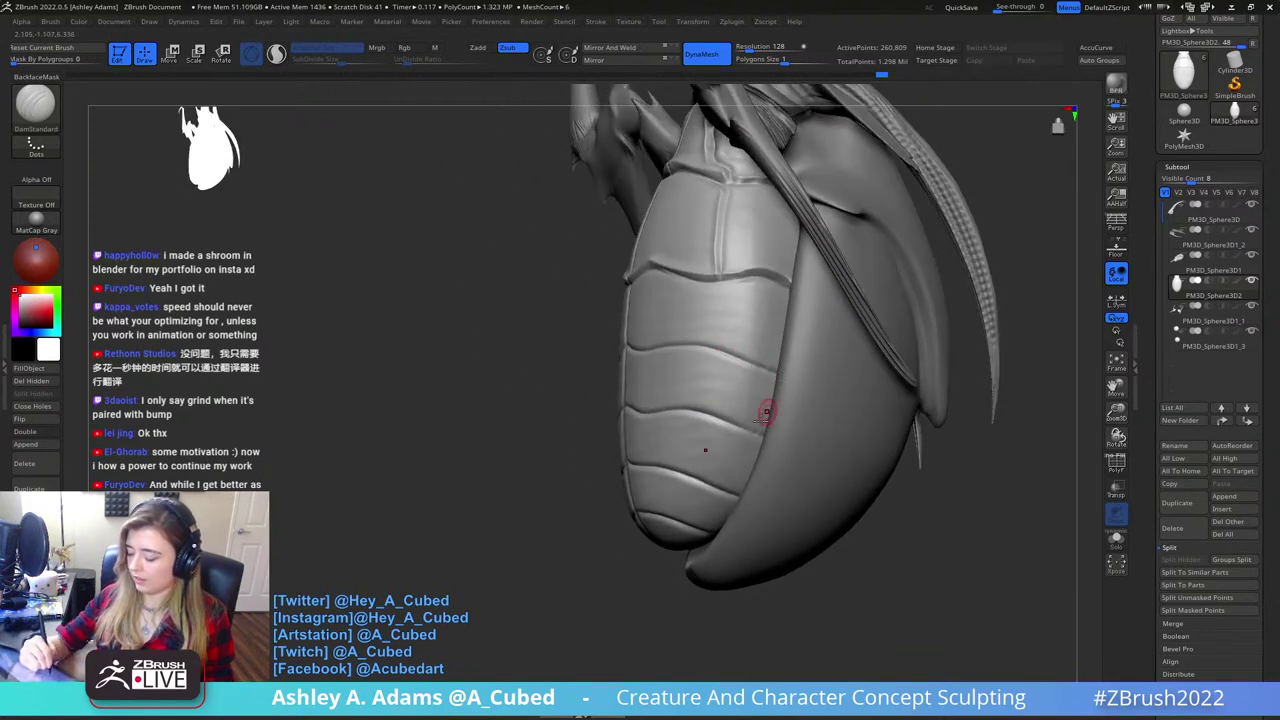
pyautogui.moveTo(763, 437); pyautogui.dragTo(749, 337, button='right')
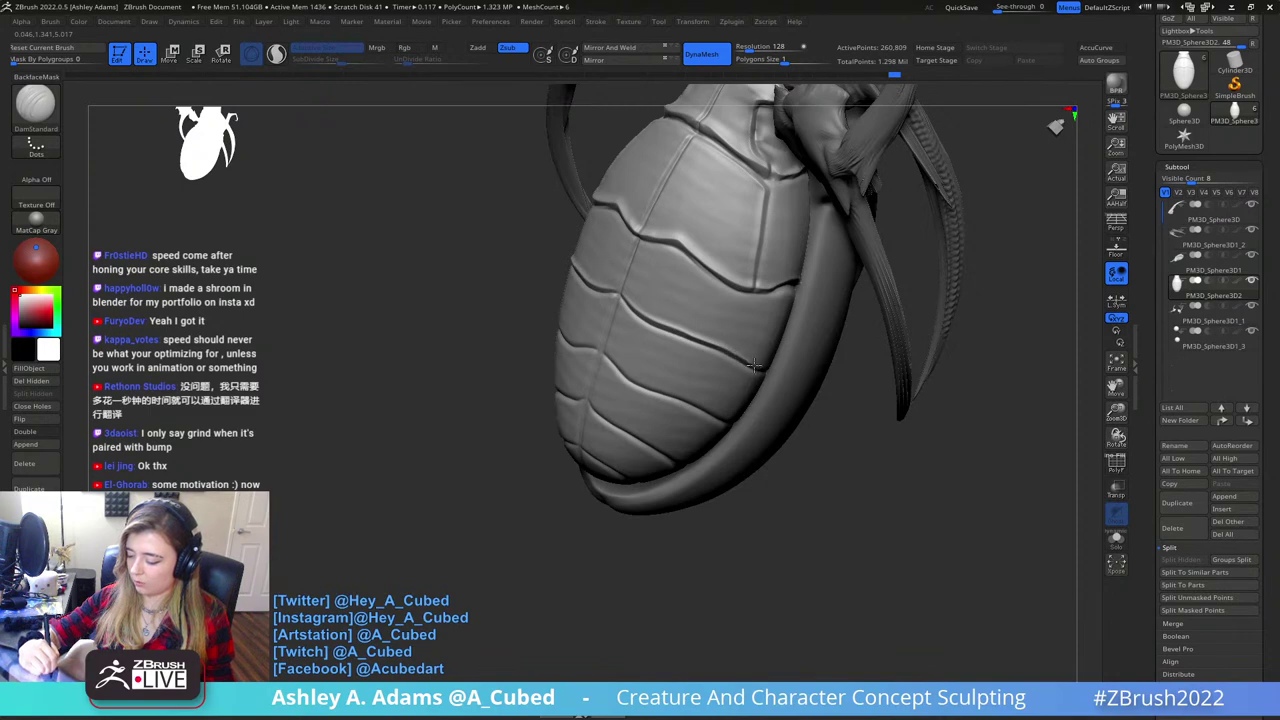
pyautogui.moveTo(749, 360); pyautogui.dragTo(723, 297, button='right')
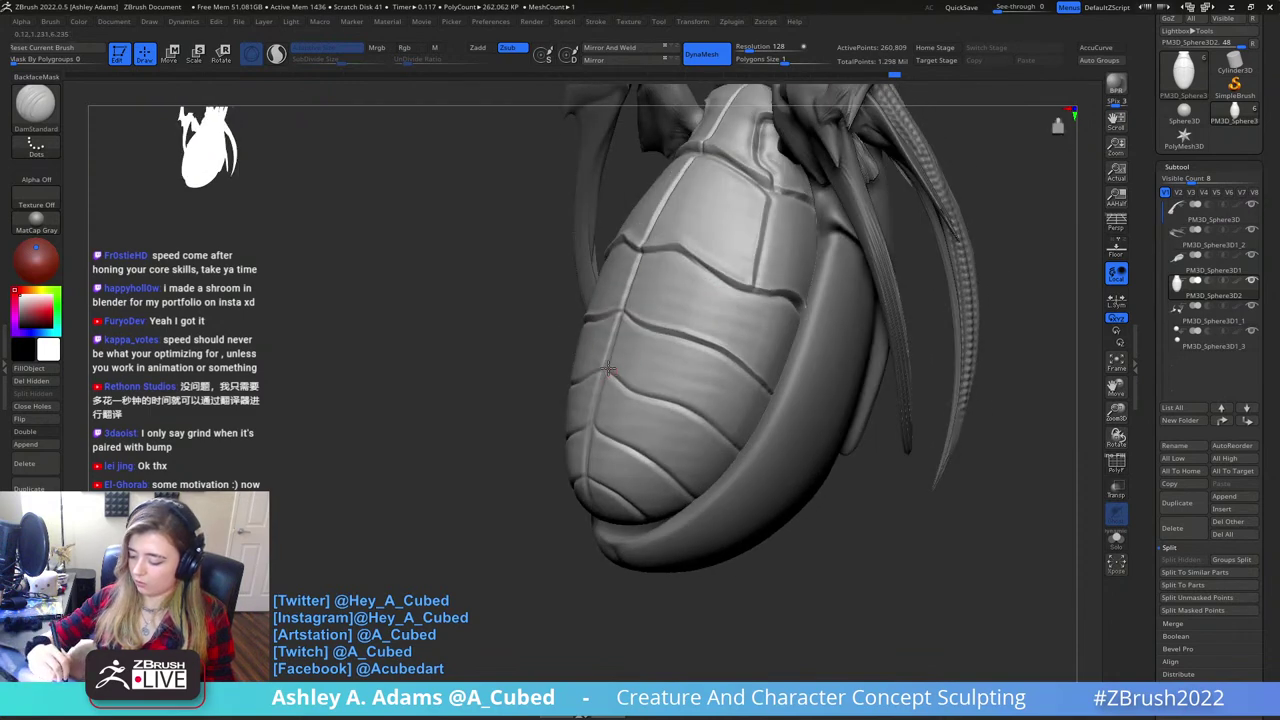
pyautogui.moveTo(608, 368); pyautogui.dragTo(722, 428)
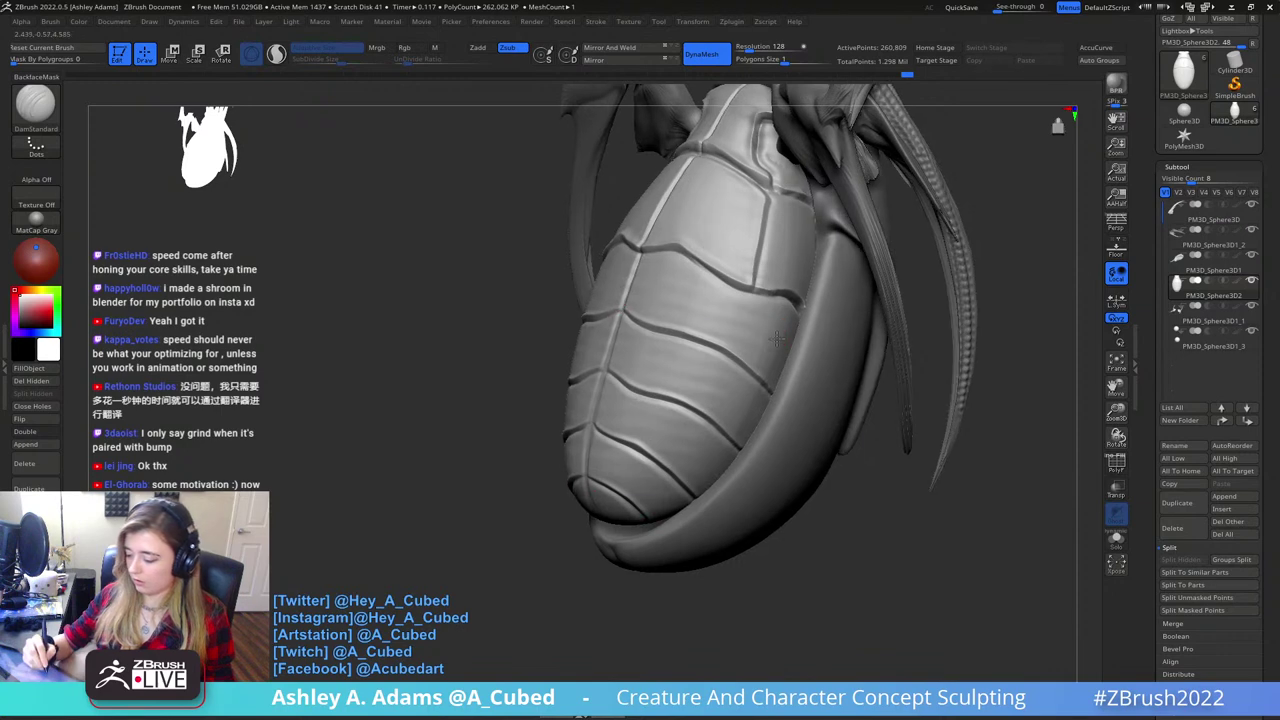
# - Mask the lower belly plates behind the wavy groove with a lasso mask
pyautogui.keyDown('ctrl'); pyautogui.moveTo(766, 440); pyautogui.dragTo(758, 392, button='right'); pyautogui.keyUp('ctrl')
pyautogui.moveTo(758, 392); pyautogui.dragTo(756, 362, button='right')
pyautogui.press('space')
pyautogui.click(730, 363)
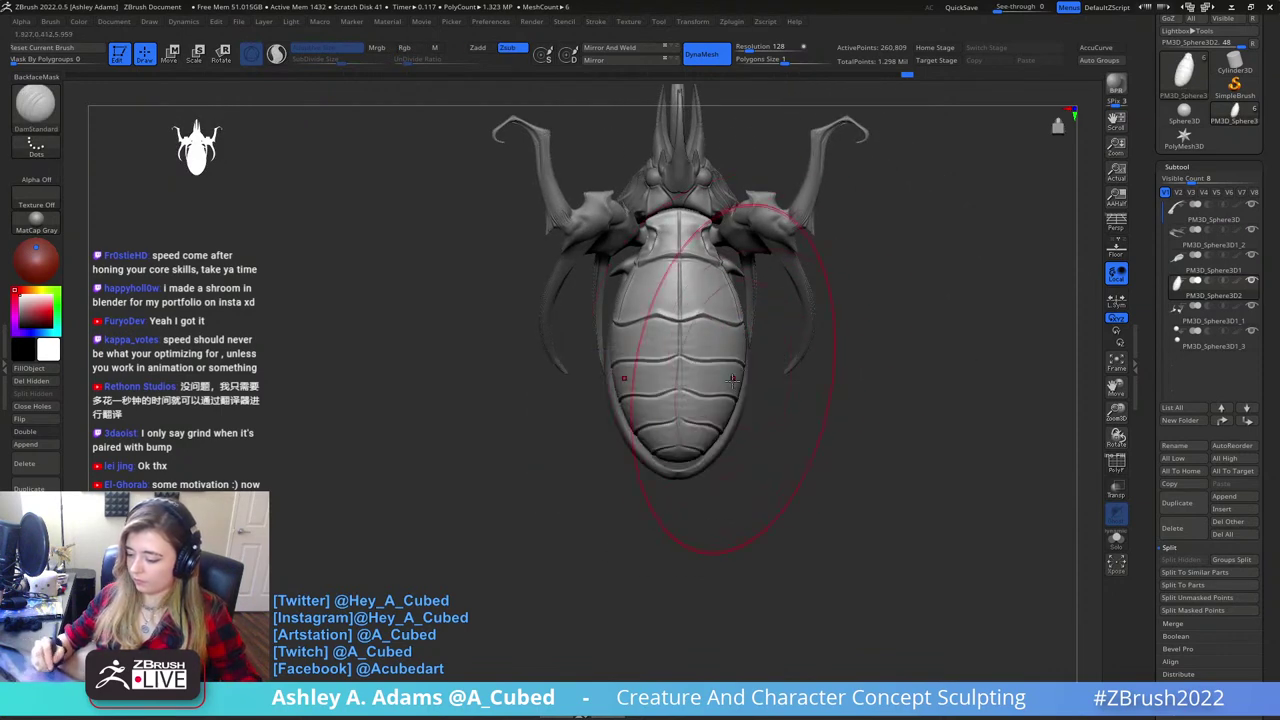
pyautogui.press('space')
pyautogui.click(717, 347)
pyautogui.press('b')
pyautogui.press('s')
pyautogui.press('h')
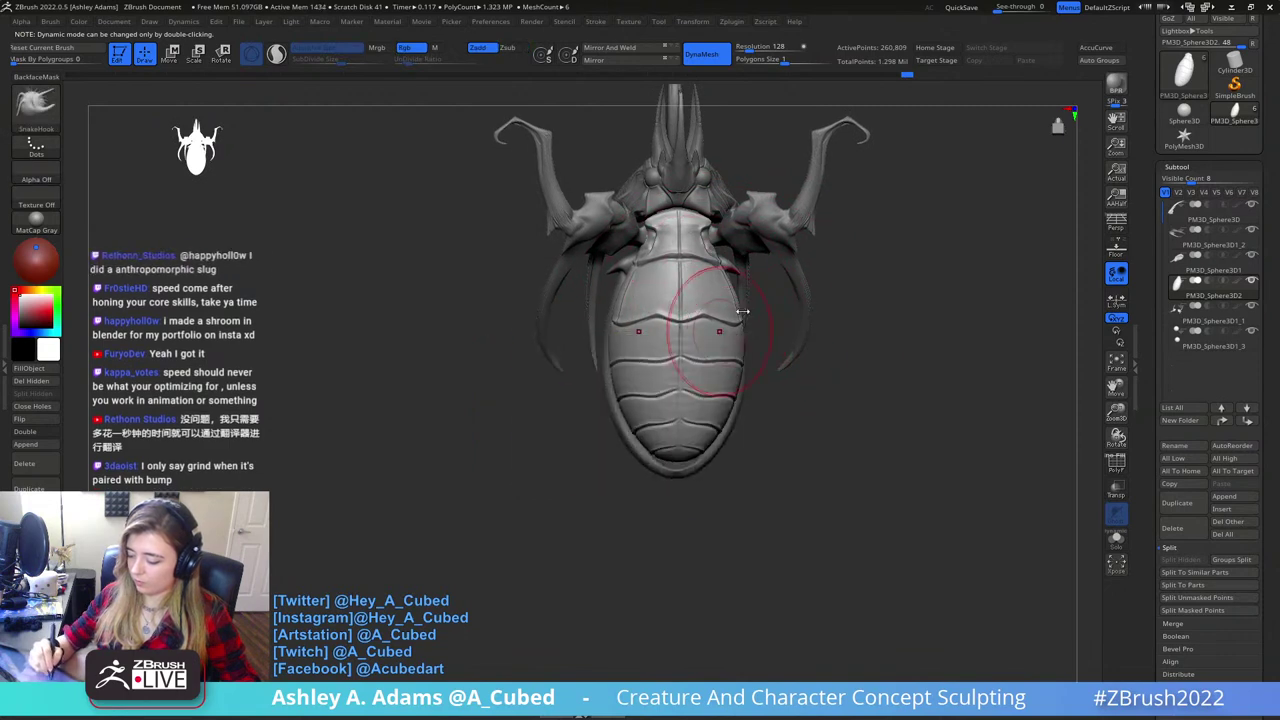
pyautogui.moveTo(686, 336)
pyautogui.mouseDown(button='right')
pyautogui.moveTo(758, 325)
pyautogui.moveTo(766, 336)
pyautogui.mouseUp(button='right')
pyautogui.press('space')
pyautogui.moveTo(766, 336)
pyautogui.keyDown('ctrl'); pyautogui.mouseDown()
pyautogui.moveTo(651, 563)
pyautogui.moveTo(740, 325)
pyautogui.moveTo(630, 322)
pyautogui.moveTo(615, 420)
pyautogui.mouseUp(); pyautogui.keyUp('ctrl')
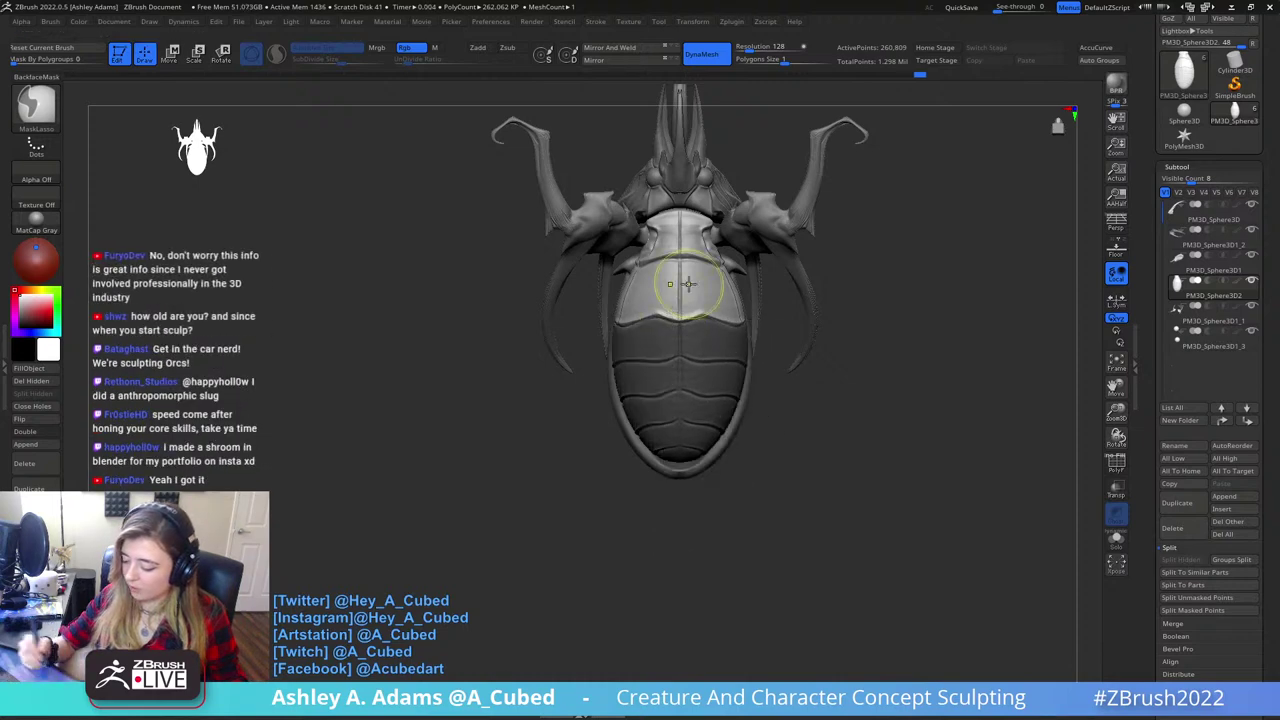
pyautogui.press('space')
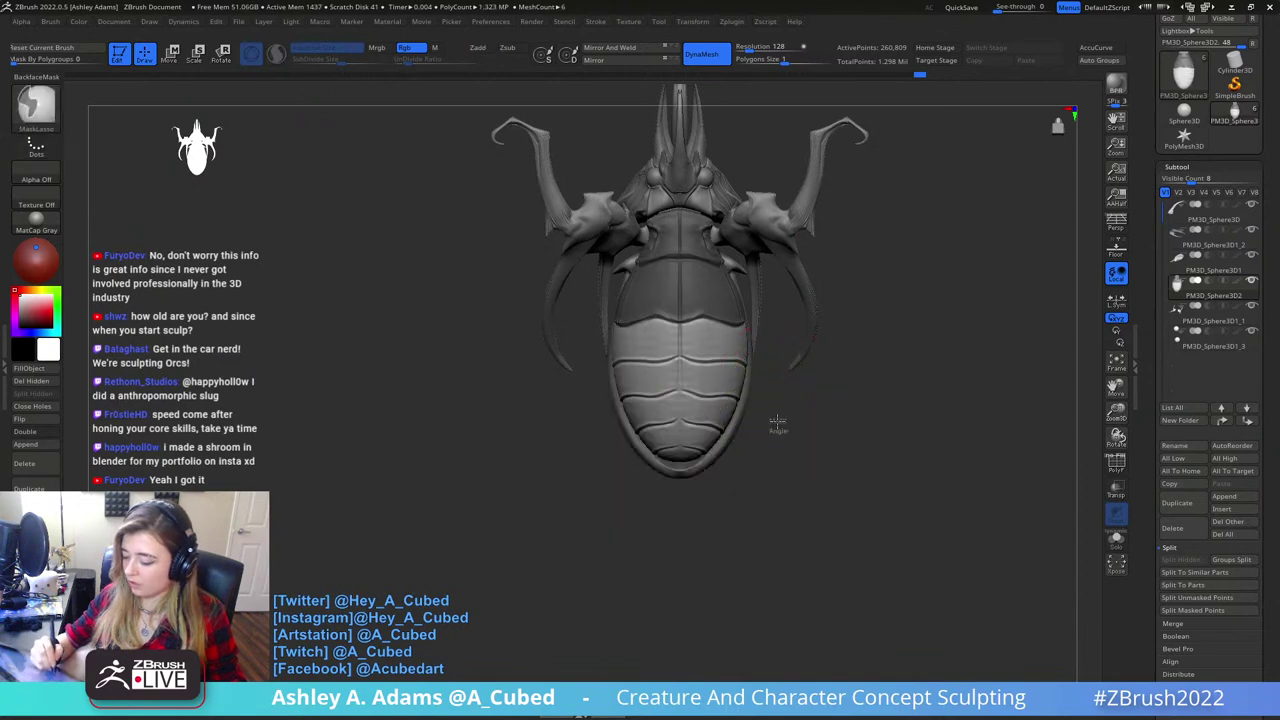
# - Pull the side edges of the unmasked upper belly plates outward with the SnakeHook brush
pyautogui.press('b')
pyautogui.press('s')
pyautogui.press('h')
pyautogui.moveTo(720, 265)
pyautogui.mouseDown()
pyautogui.moveTo(748, 305)
pyautogui.moveTo(736, 264)
pyautogui.mouseUp()
pyautogui.moveTo(728, 257); pyautogui.dragTo(732, 254, button='right')
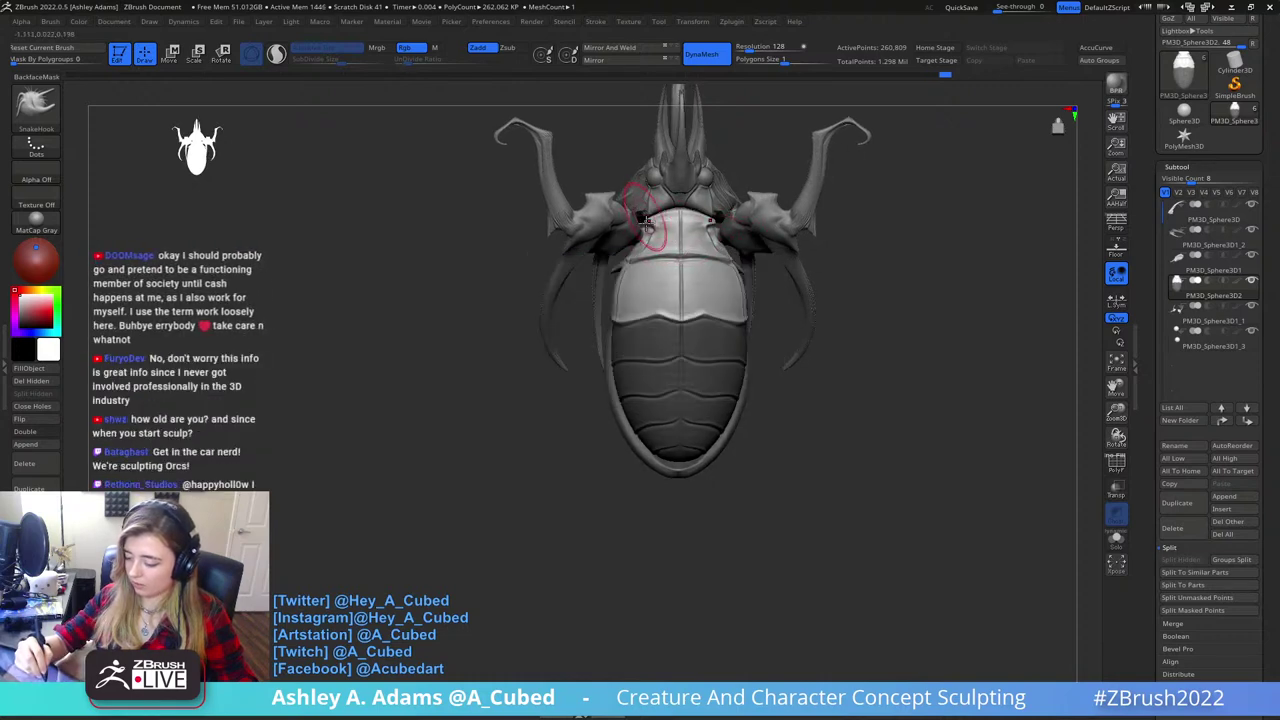
pyautogui.press('space')
pyautogui.keyDown('shift'); pyautogui.moveTo(742, 256); pyautogui.dragTo(734, 251, button='right'); pyautogui.keyUp('shift')
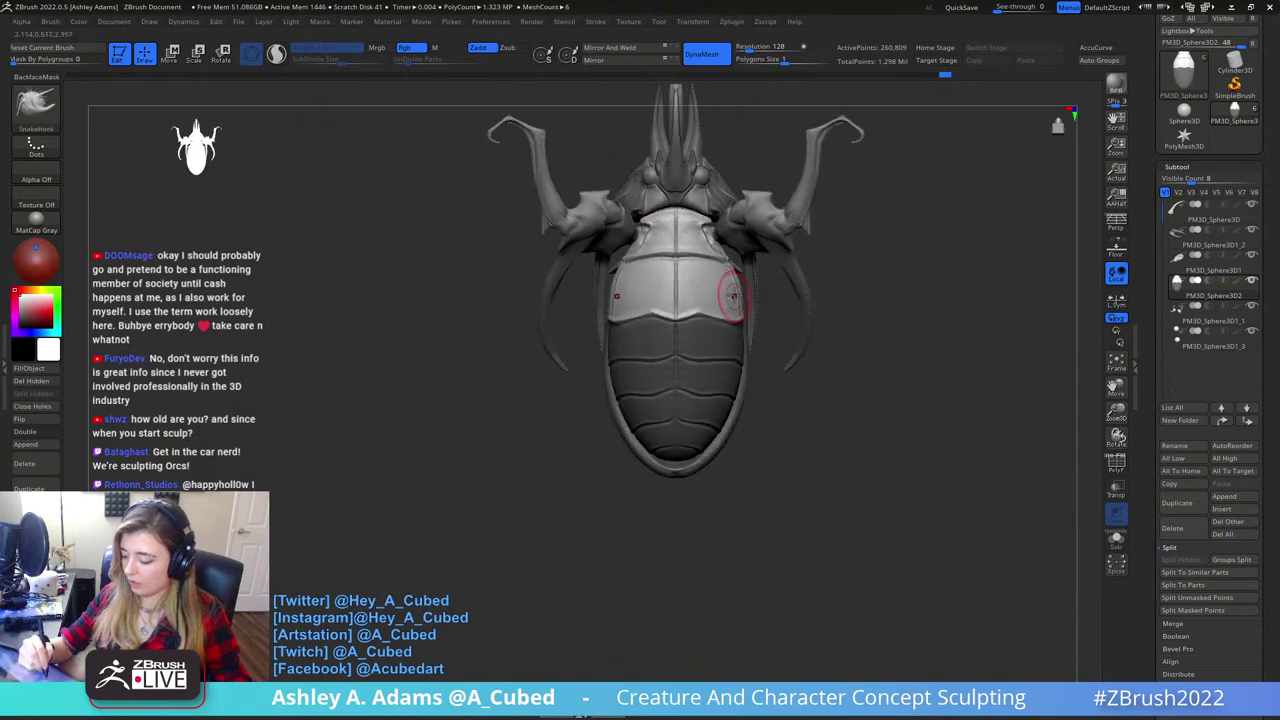
# - Invert the mask and widen the lower belly plates sideways by scaling them along the horizontal axis
pyautogui.keyDown('ctrl'); pyautogui.click(791, 403); pyautogui.keyUp('ctrl')
pyautogui.press('space')
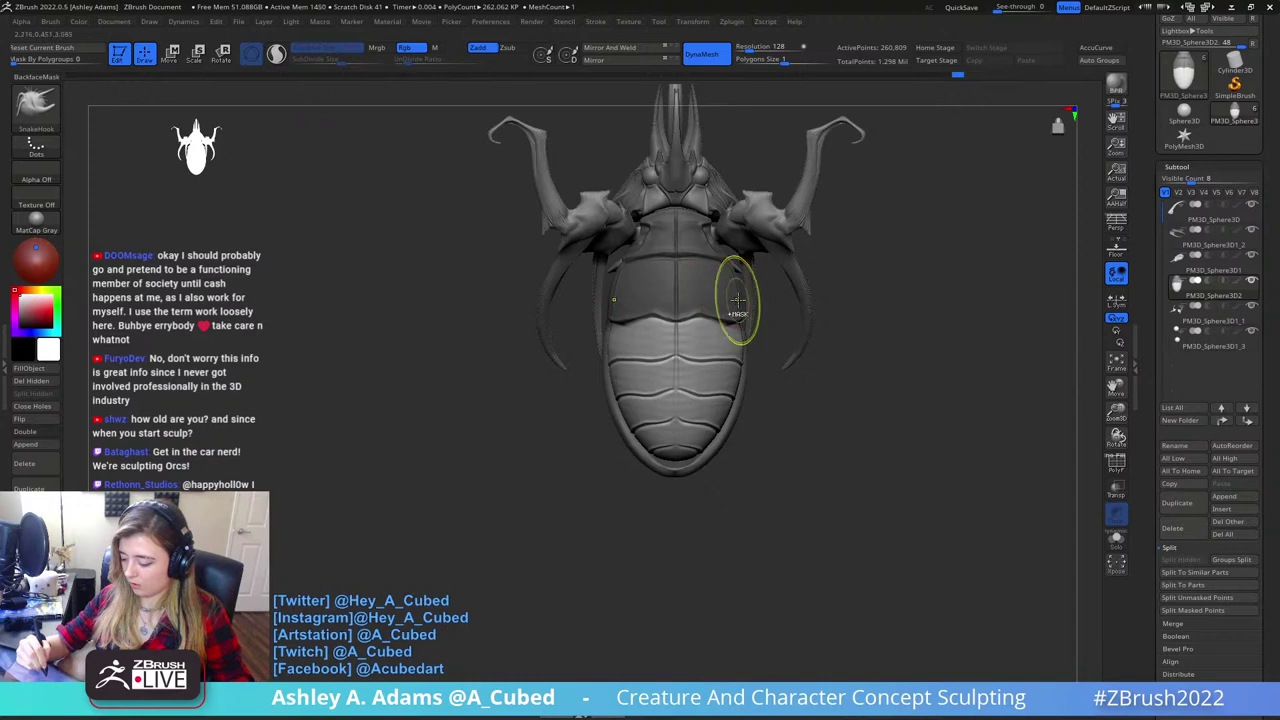
pyautogui.moveTo(738, 304)
pyautogui.mouseDown(button='right')
pyautogui.moveTo(760, 303)
pyautogui.moveTo(738, 297)
pyautogui.mouseUp(button='right')
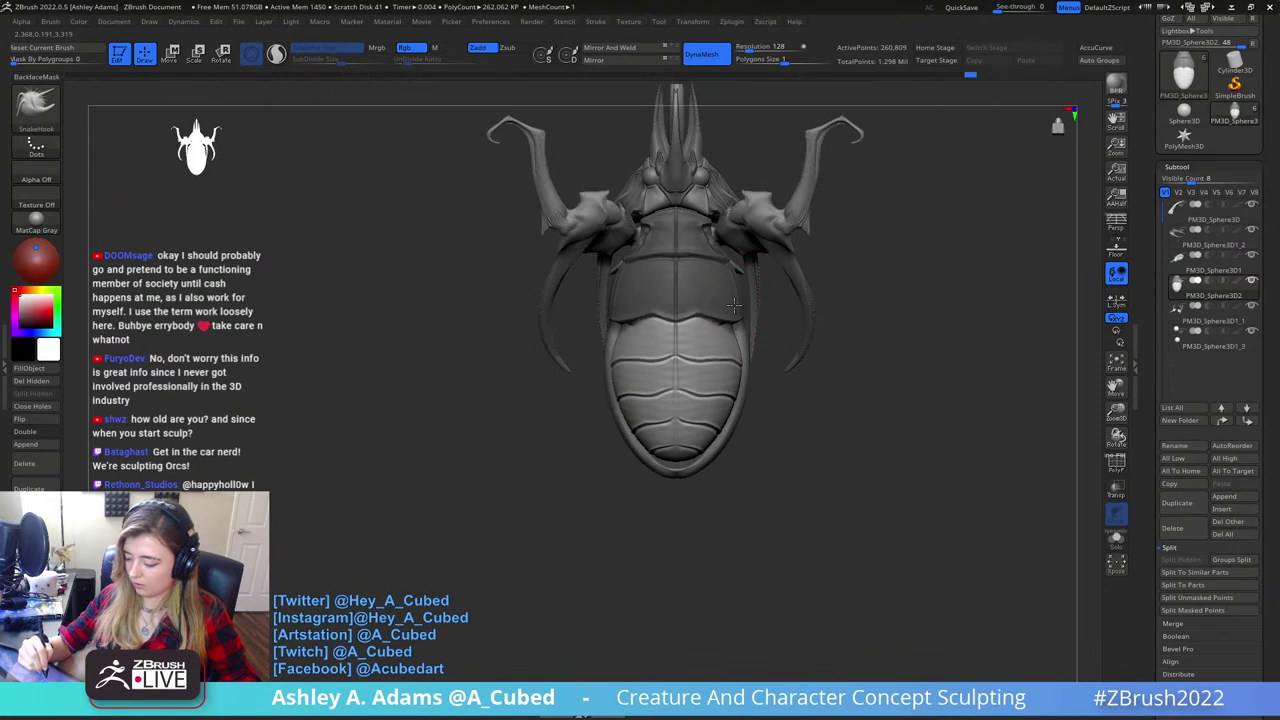
pyautogui.press('space')
pyautogui.moveTo(724, 437); pyautogui.dragTo(734, 415)
pyautogui.press('space')
pyautogui.press('w')
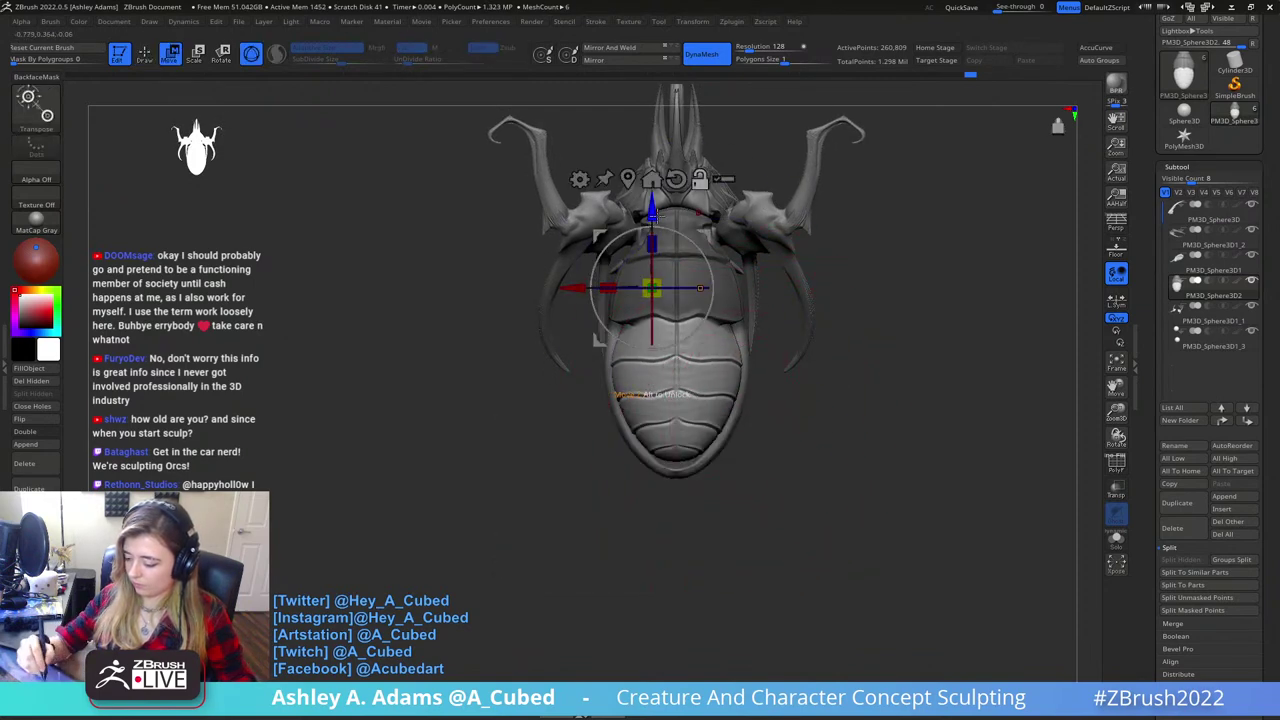
pyautogui.keyDown('alt'); pyautogui.moveTo(745, 238); pyautogui.dragTo(762, 279); pyautogui.keyUp('alt')
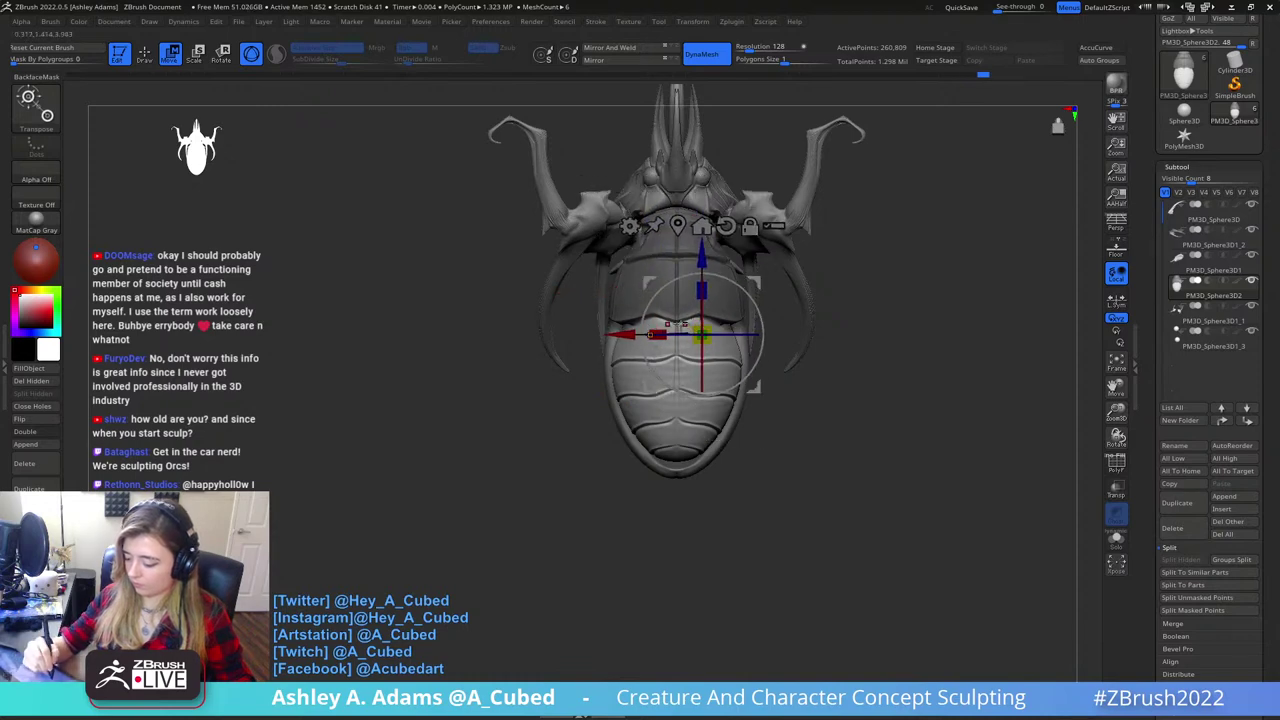
pyautogui.moveTo(661, 334); pyautogui.dragTo(657, 332)
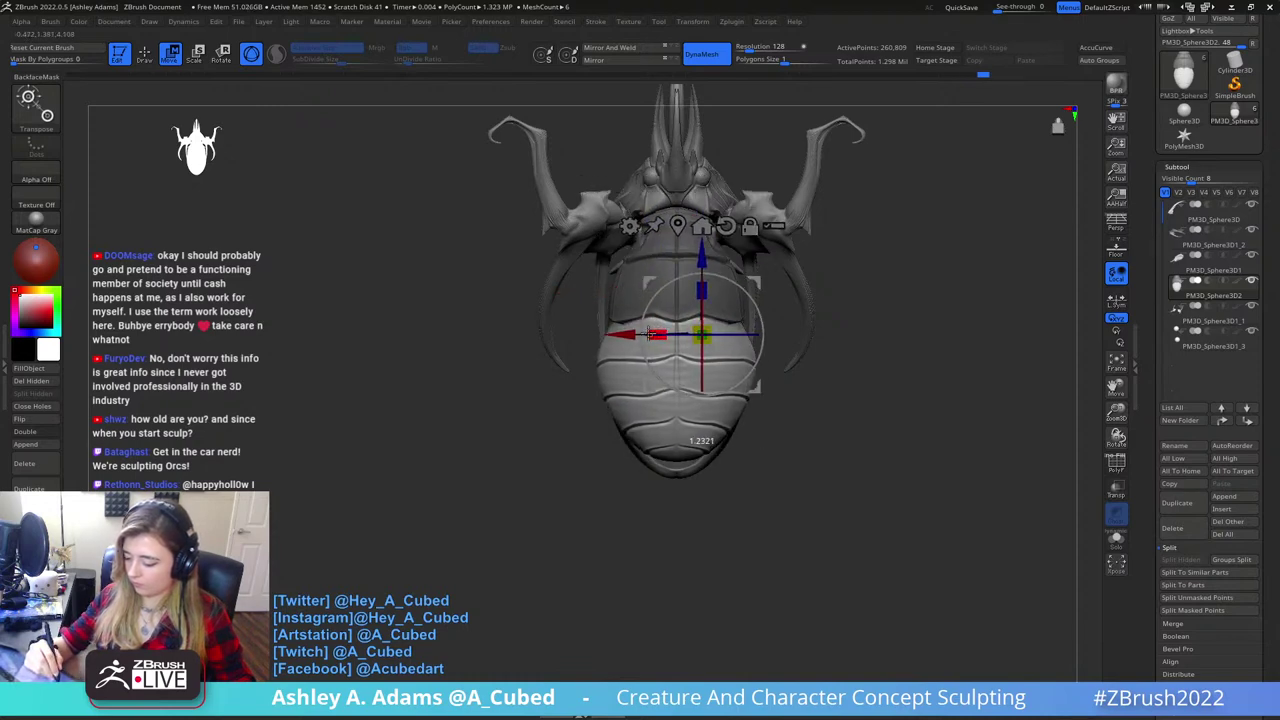
pyautogui.press('q')
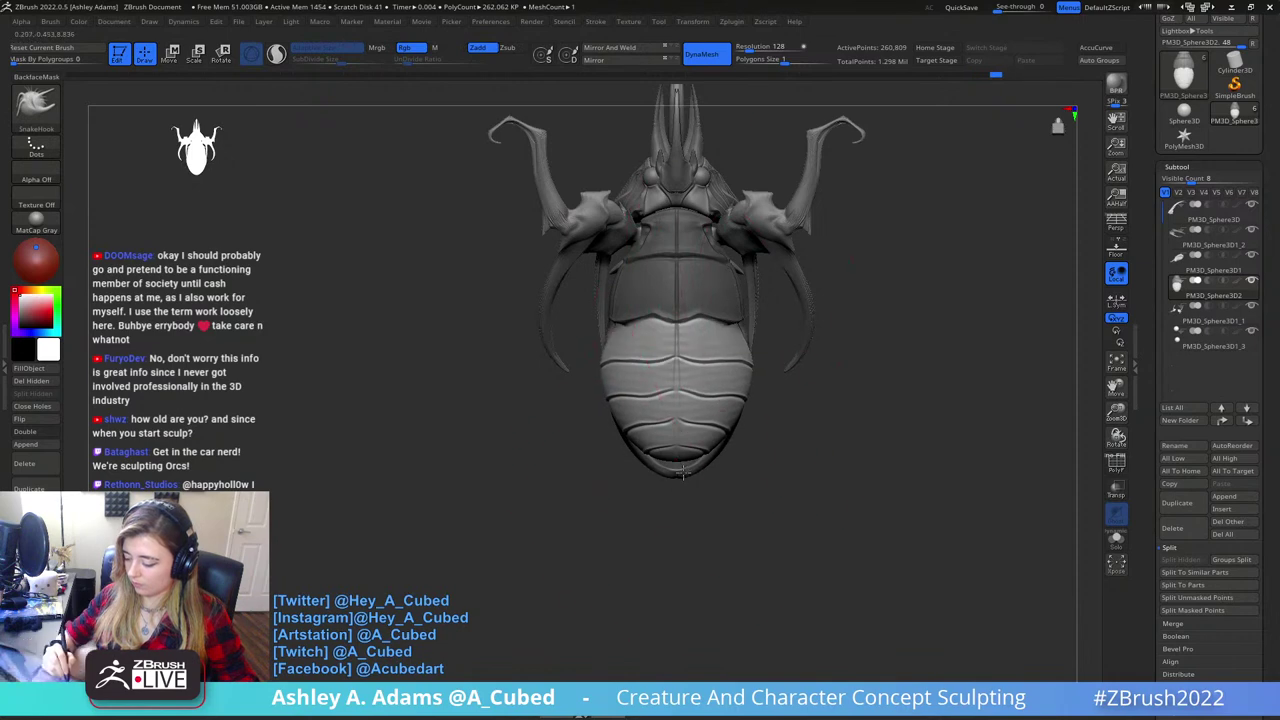
# - Select the shell and pull its front side edges toward the head with the SnakeHook brush
pyautogui.moveTo(730, 440); pyautogui.dragTo(791, 417)
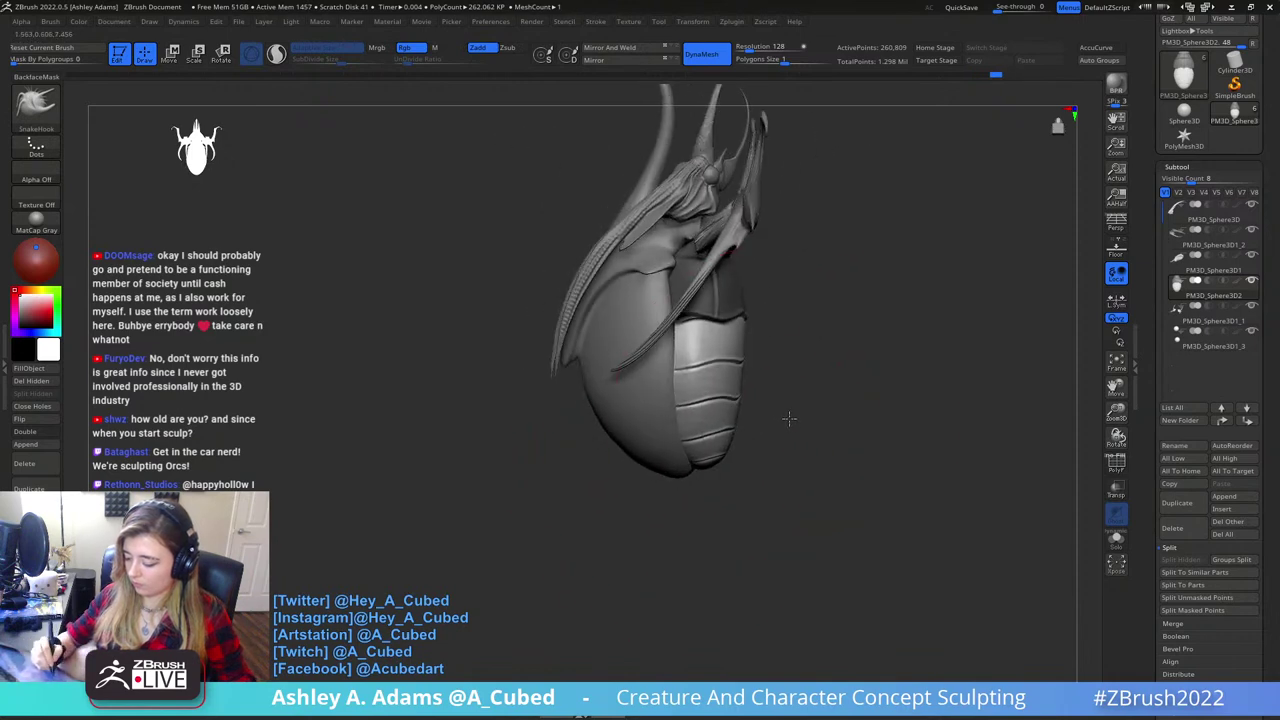
pyautogui.keyDown('alt'); pyautogui.click(666, 448); pyautogui.keyUp('alt')
pyautogui.moveTo(712, 446); pyautogui.dragTo(744, 420)
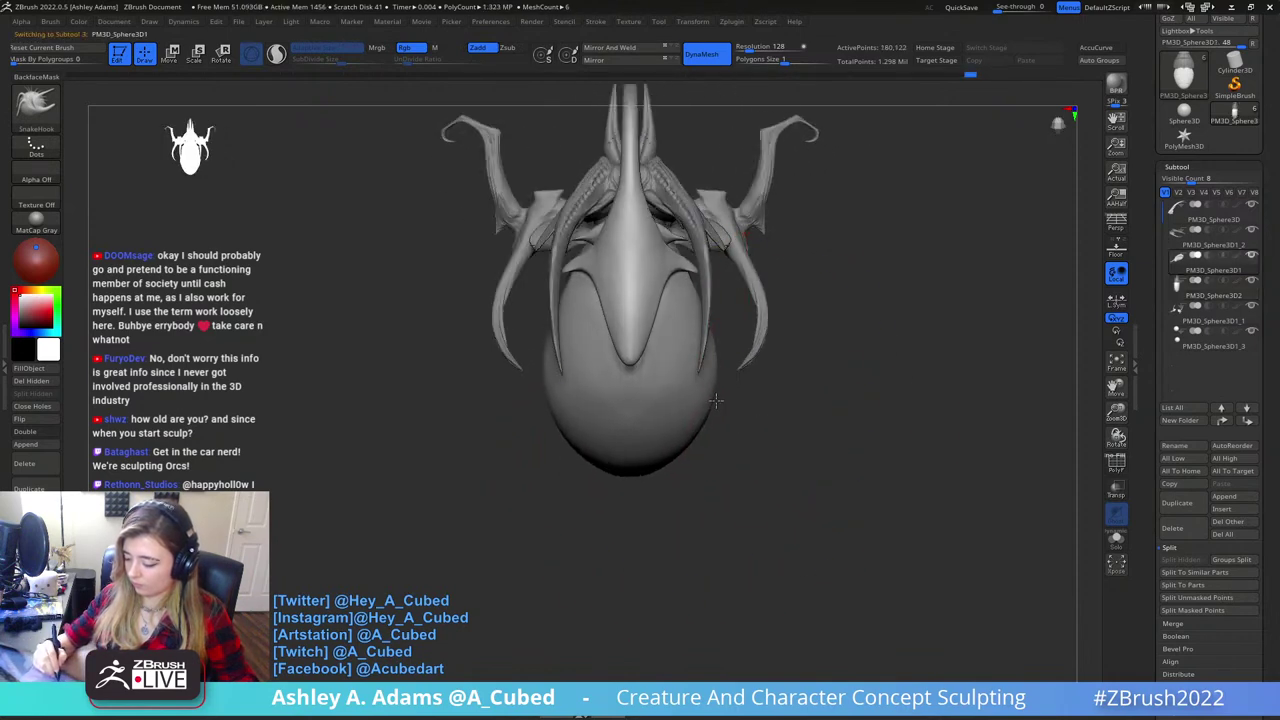
pyautogui.press('space')
pyautogui.moveTo(684, 280)
pyautogui.mouseDown()
pyautogui.moveTo(698, 262)
pyautogui.moveTo(682, 218)
pyautogui.mouseUp()
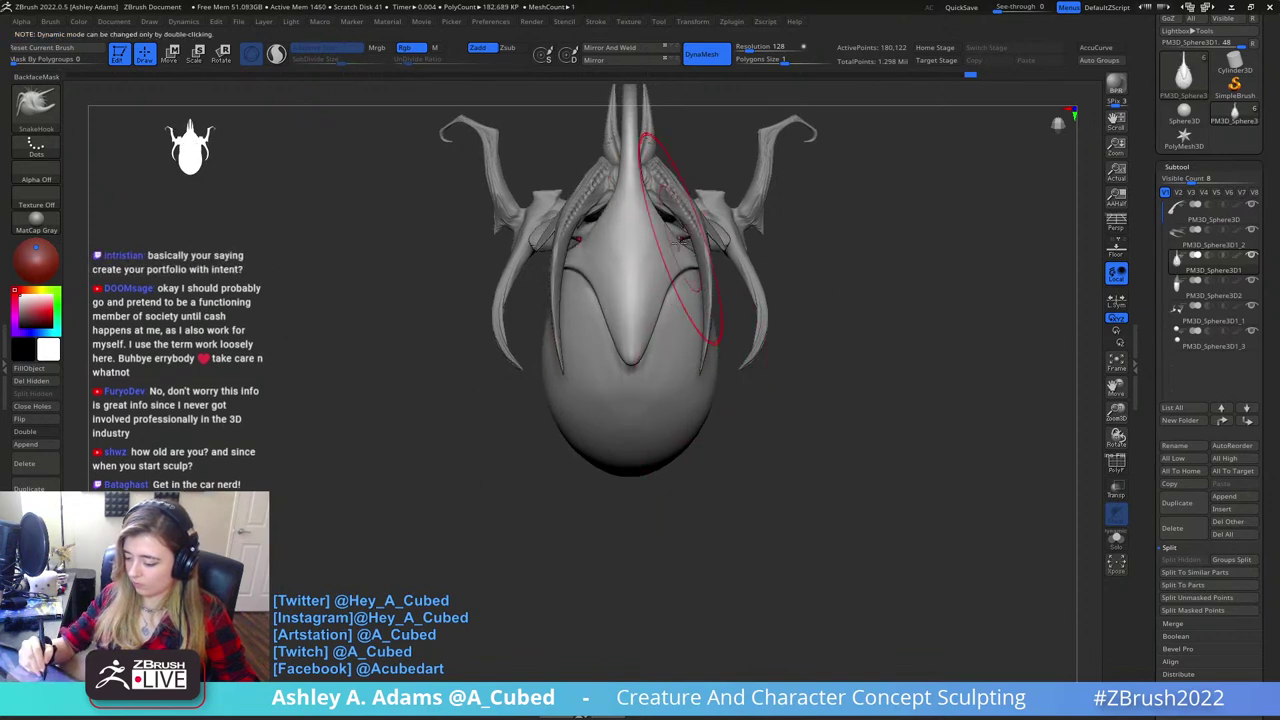
pyautogui.rightClick(678, 320)
pyautogui.moveTo(676, 322)
pyautogui.mouseDown()
pyautogui.moveTo(669, 220)
pyautogui.moveTo(763, 380)
pyautogui.moveTo(765, 416)
pyautogui.moveTo(803, 429)
pyautogui.mouseUp()
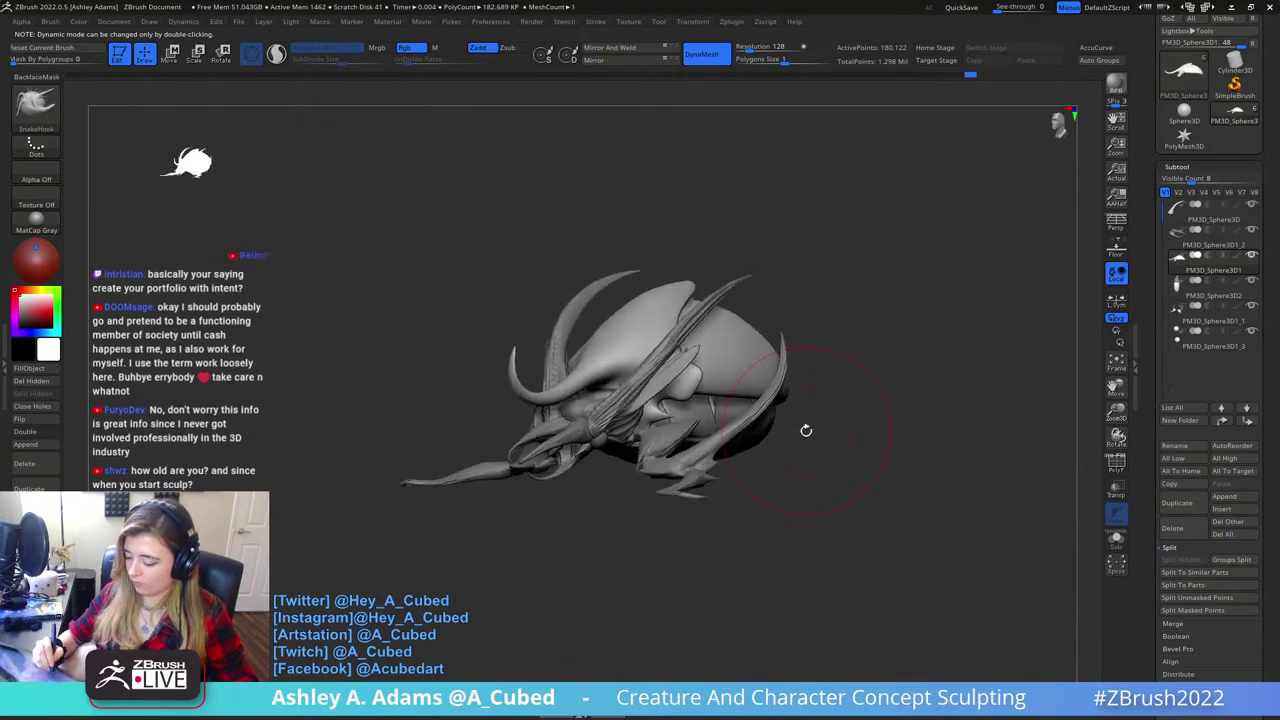
pyautogui.press('space')
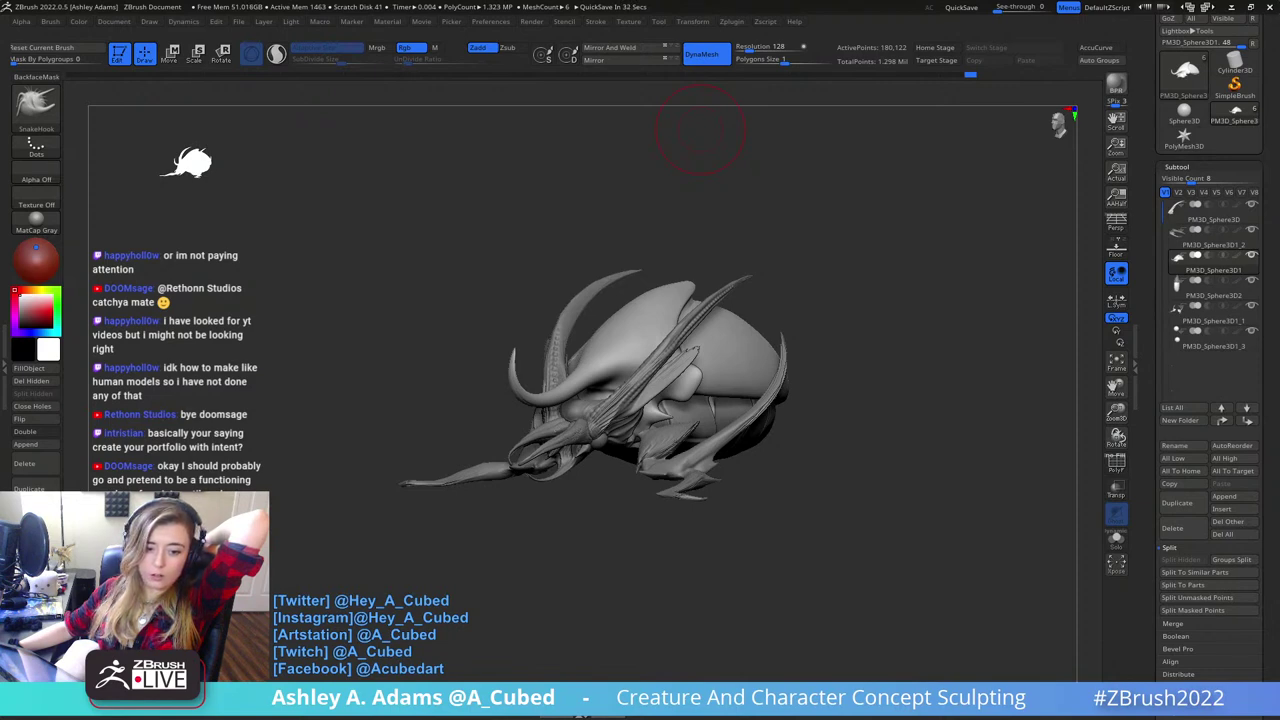
# - Switch to the image viewer and bring up the green creature and one-eyed tentacled creature renders, enlarging the latter's window
pyautogui.hotkey('alt', 'Tab')
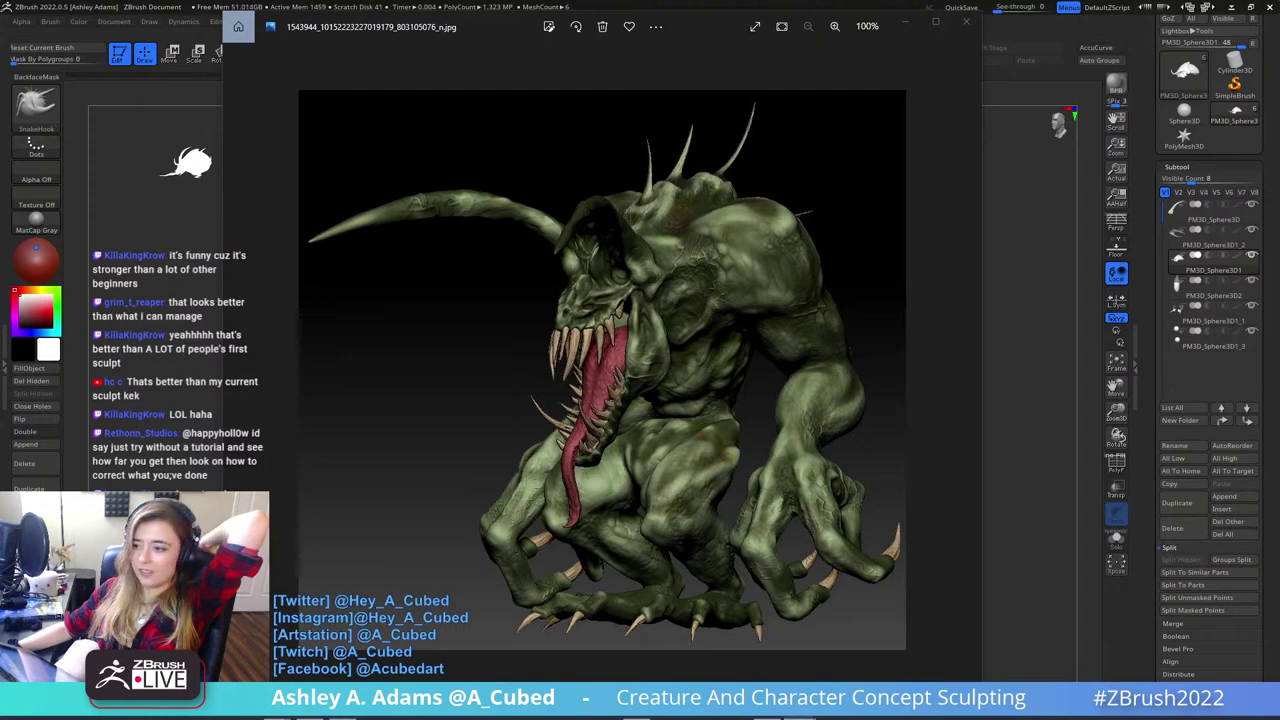
pyautogui.moveTo(1279, 246); pyautogui.dragTo(704, 171)
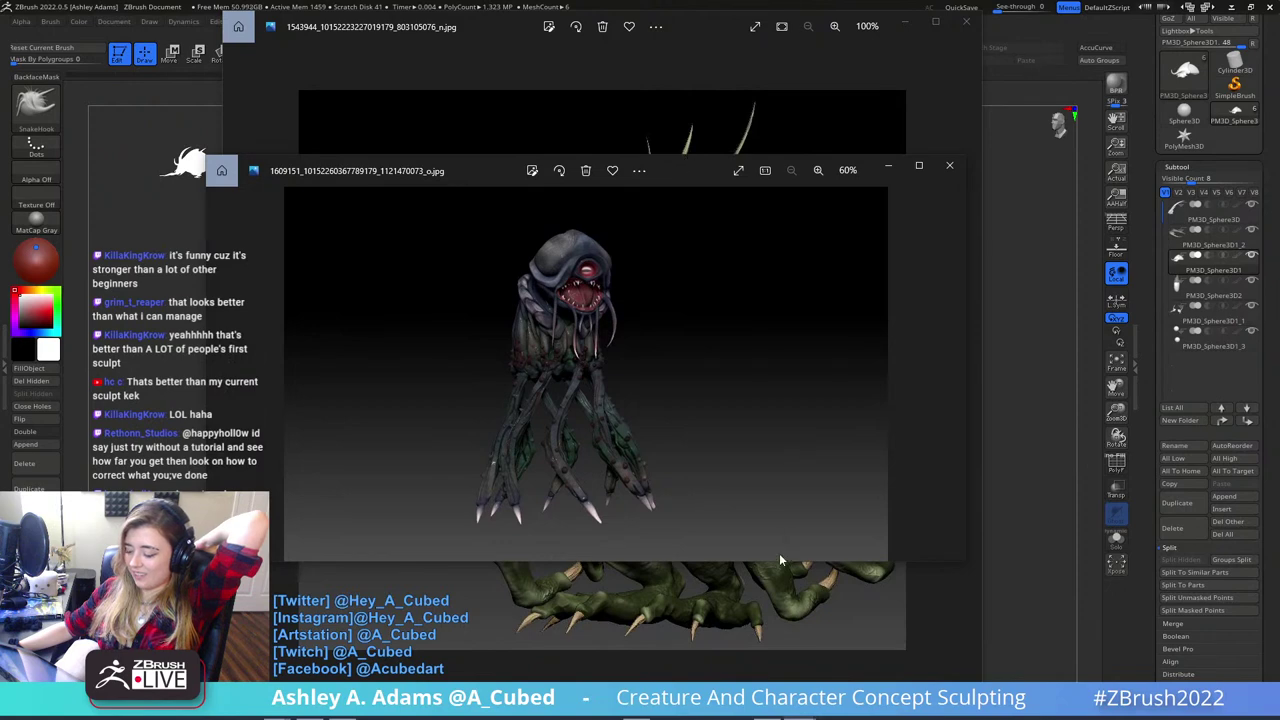
pyautogui.moveTo(779, 565); pyautogui.dragTo(779, 680)
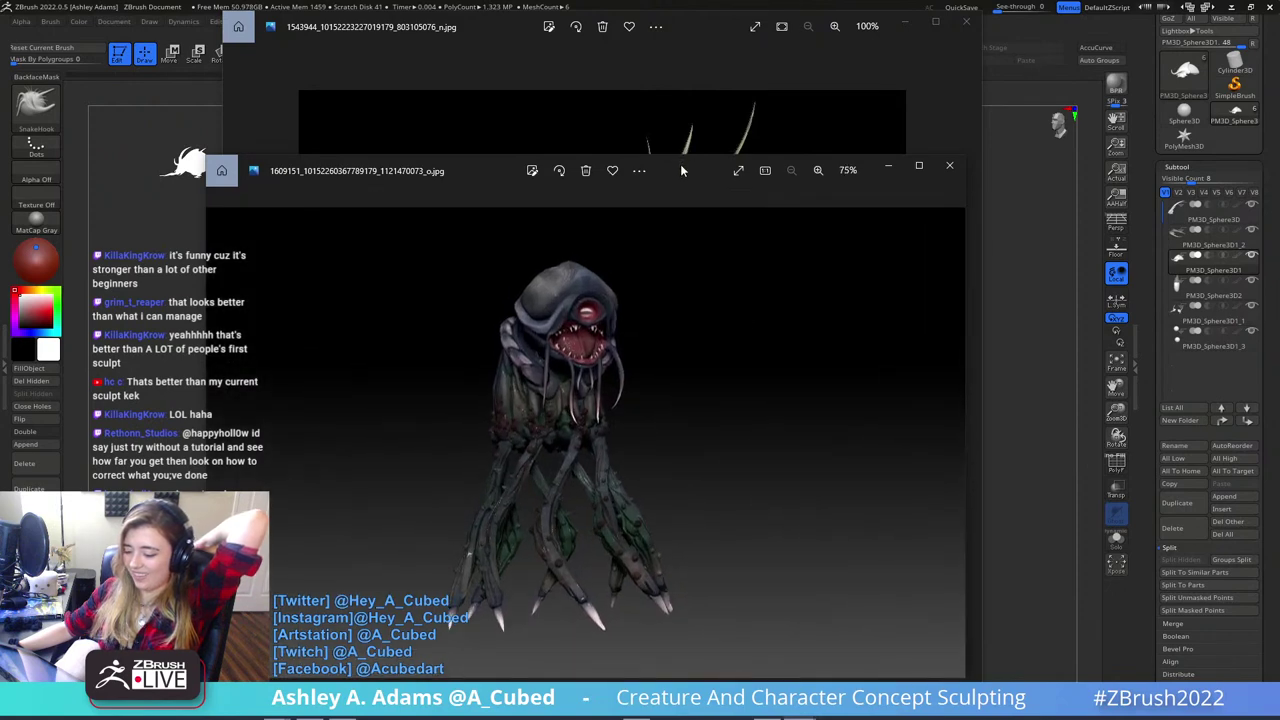
pyautogui.moveTo(680, 170); pyautogui.dragTo(725, 100)
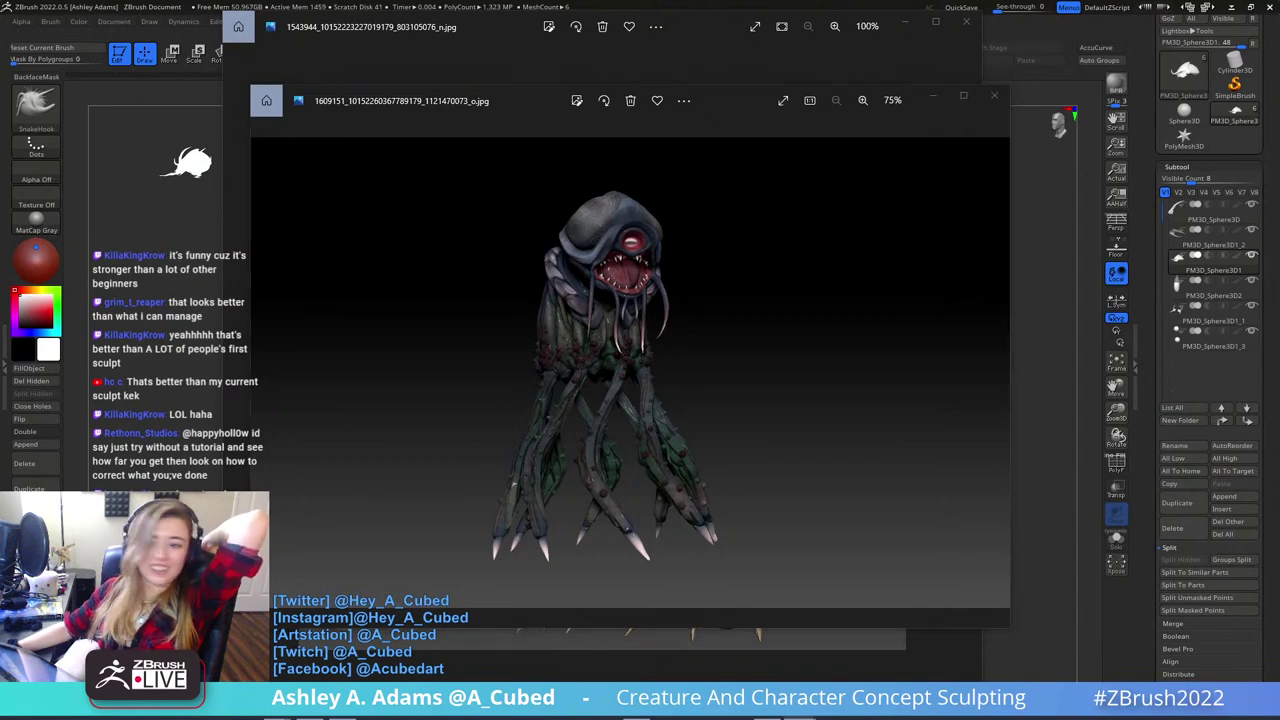
# - Bring the round red creature and the armoured, caped creature images into view and enlarge both windows
pyautogui.moveTo(951, 346)
pyautogui.mouseDown()
pyautogui.moveTo(705, 101)
pyautogui.moveTo(737, 100)
pyautogui.mouseUp()
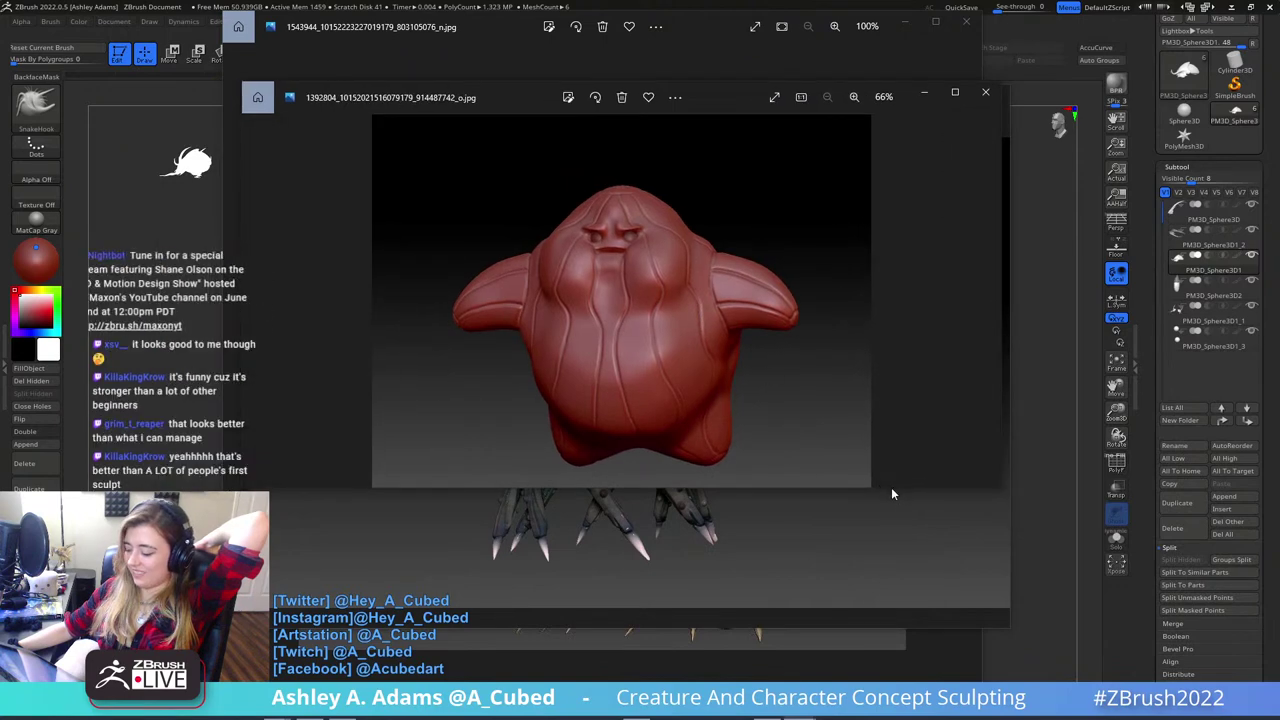
pyautogui.moveTo(889, 487); pyautogui.dragTo(873, 612)
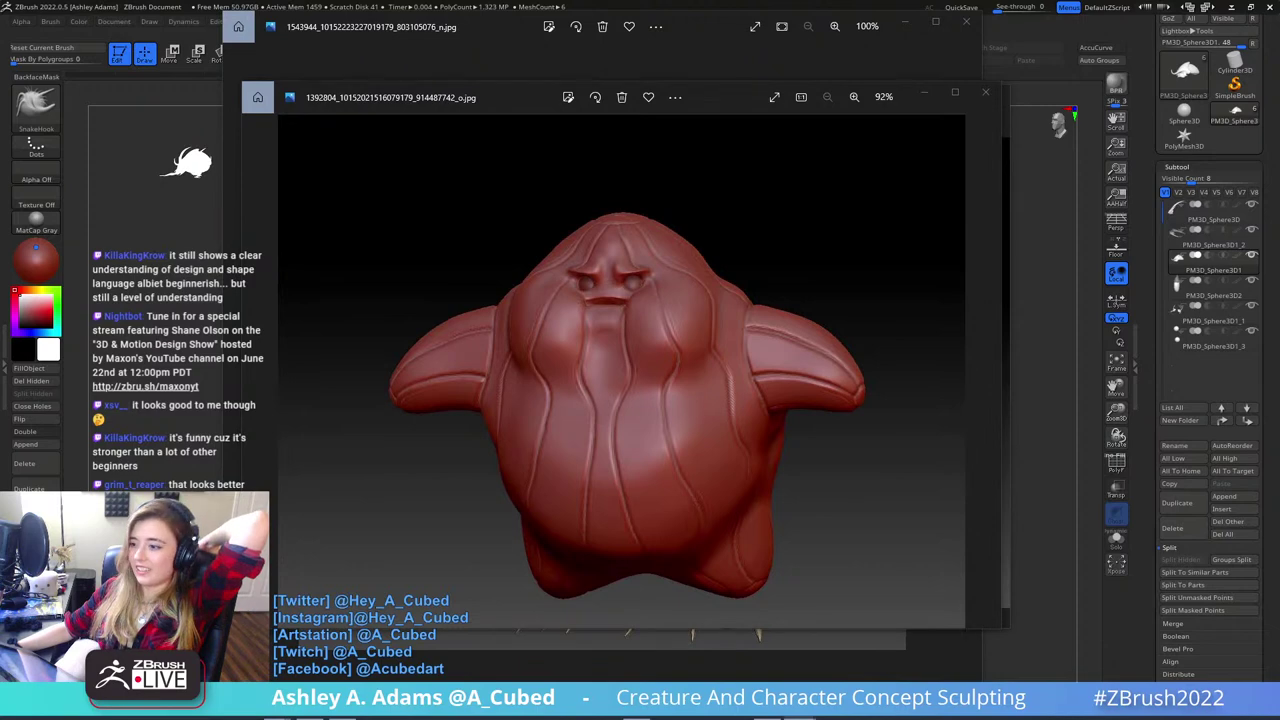
pyautogui.moveTo(1279, 30); pyautogui.dragTo(786, 229)
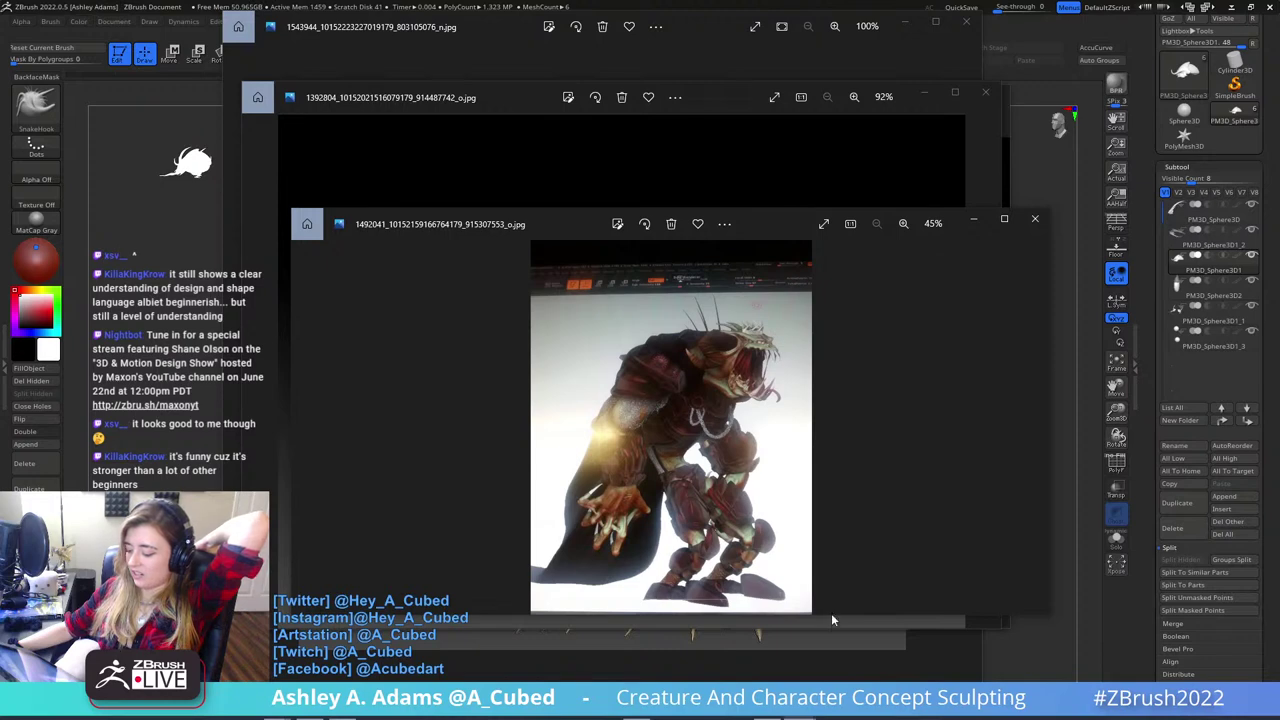
pyautogui.moveTo(768, 214); pyautogui.dragTo(675, 18)
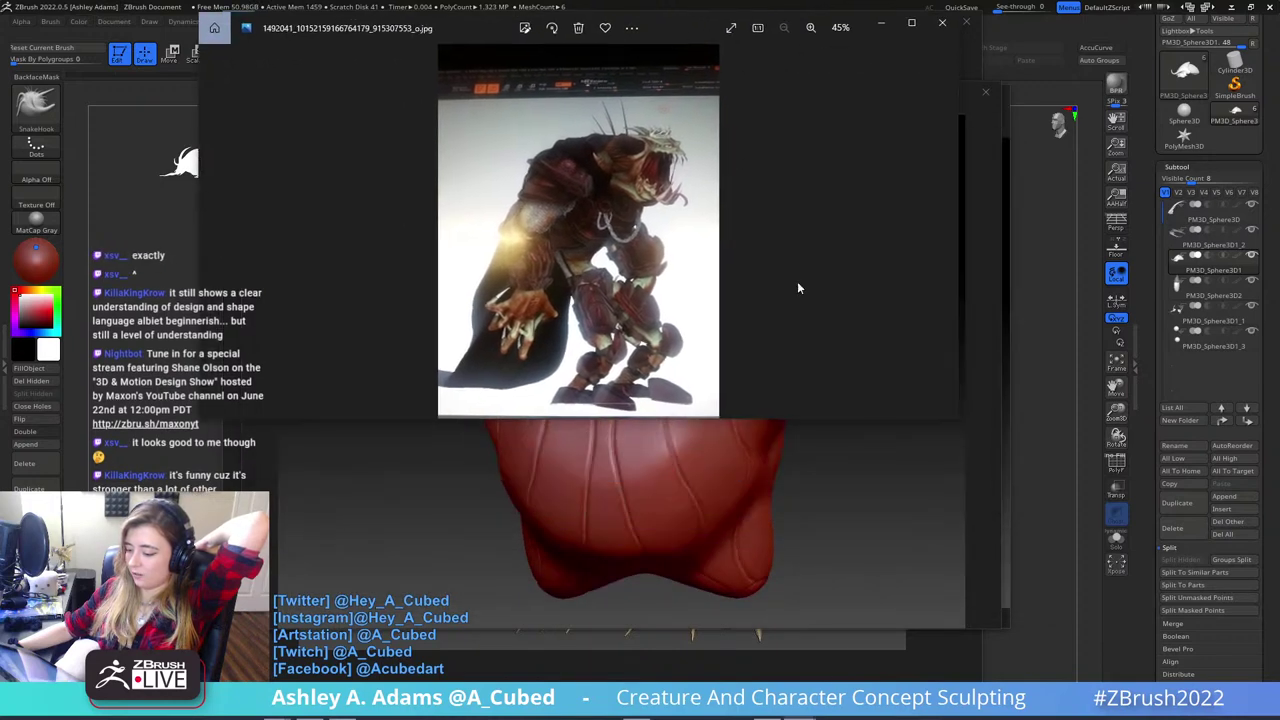
pyautogui.moveTo(860, 423); pyautogui.dragTo(961, 678)
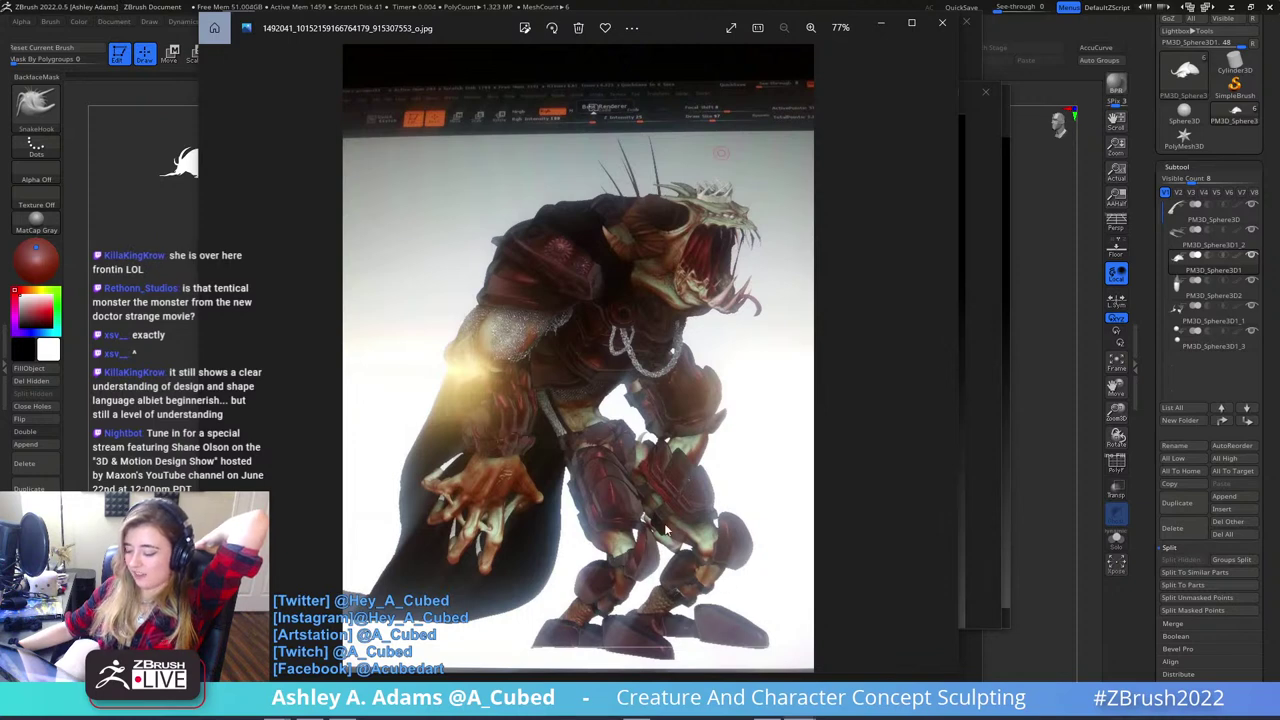
# - Close all the open creature image windows and return to ZBrush
pyautogui.click(943, 22)
pyautogui.click(994, 95)
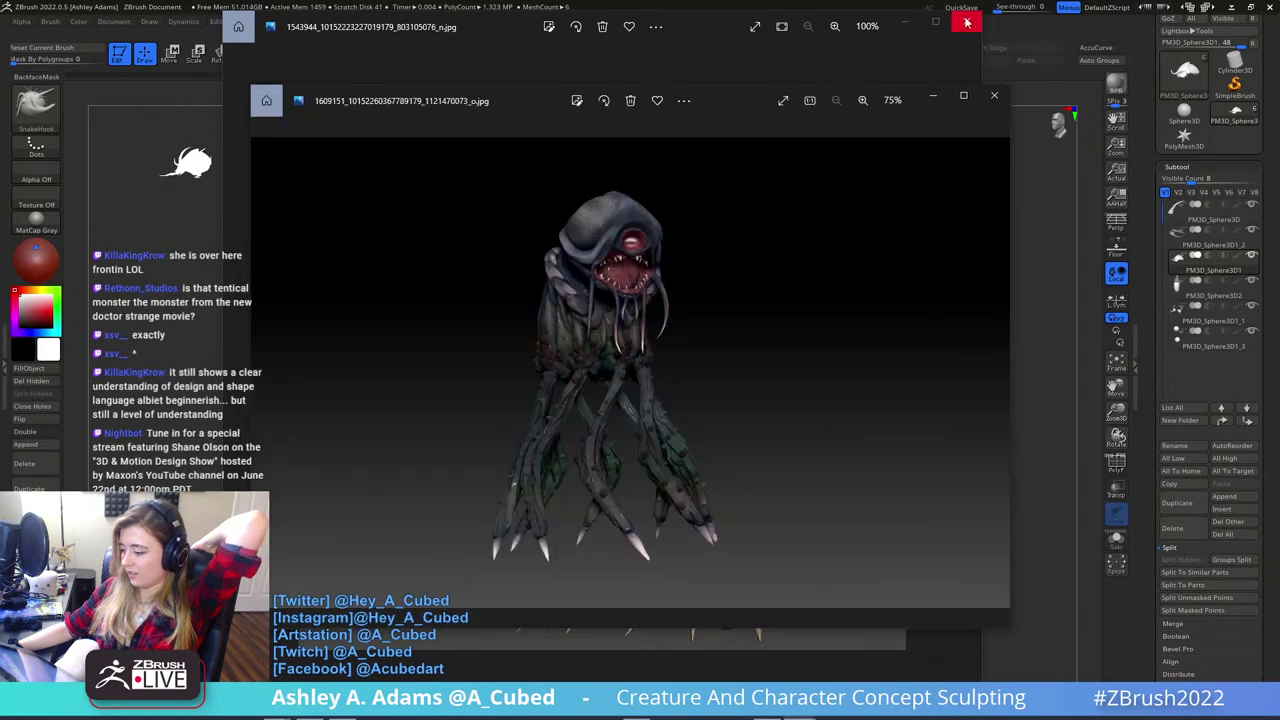
pyautogui.click(994, 95)
pyautogui.click(967, 25)
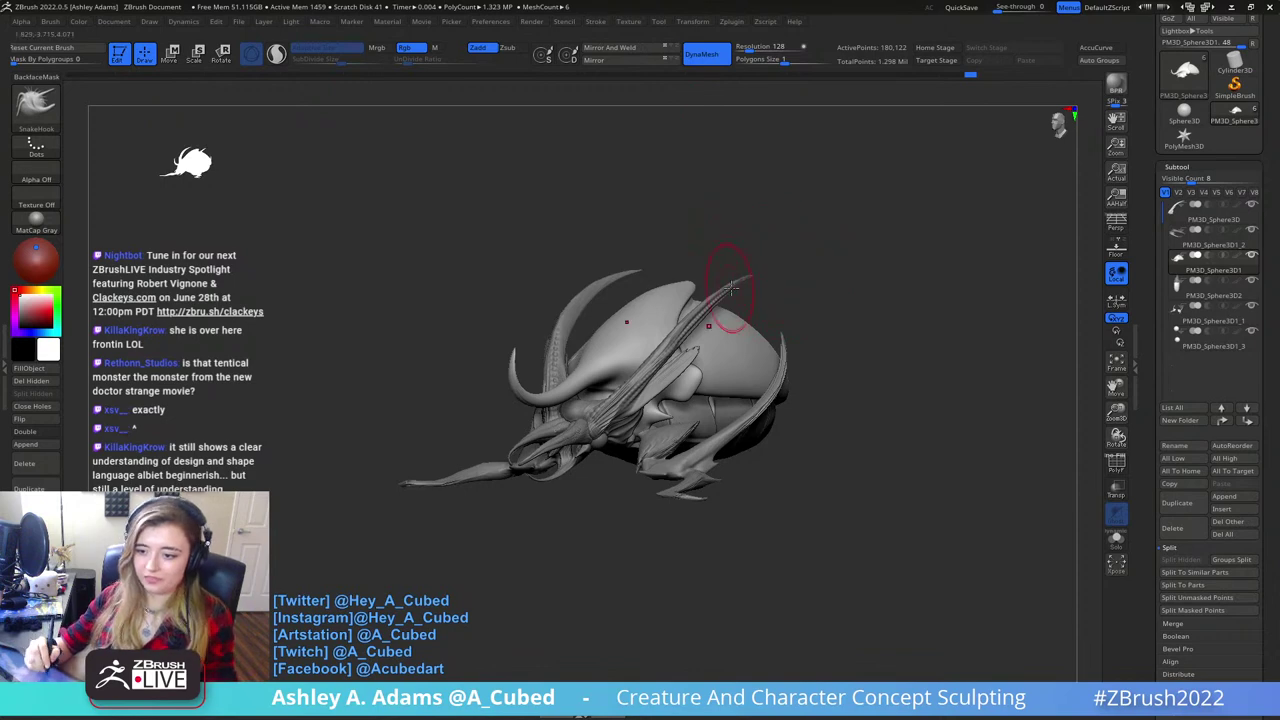
# - Select the front legs subtool and build up the upper leg joint with the ClayBuildup brush
pyautogui.moveTo(735, 322)
pyautogui.mouseDown(button='right')
pyautogui.moveTo(783, 338)
pyautogui.moveTo(744, 314)
pyautogui.moveTo(699, 325)
pyautogui.mouseUp(button='right')
pyautogui.keyDown('ctrl'); pyautogui.moveTo(699, 325); pyautogui.dragTo(699, 445, button='right'); pyautogui.keyUp('ctrl')
pyautogui.rightClick(643, 358)
pyautogui.keyDown('alt'); pyautogui.moveTo(660, 350); pyautogui.dragTo(814, 277, button='right'); pyautogui.keyUp('alt')
pyautogui.keyDown('alt'); pyautogui.click(680, 340); pyautogui.keyUp('alt')
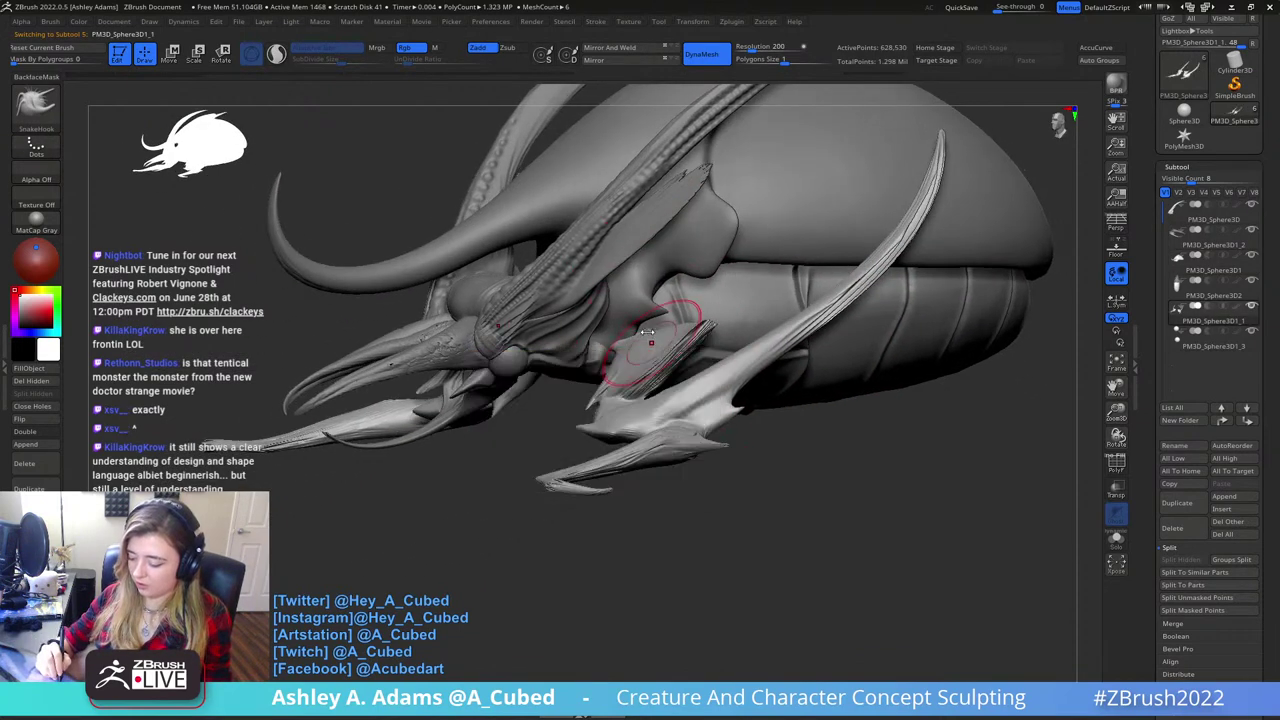
pyautogui.moveTo(647, 332)
pyautogui.mouseDown(button='right')
pyautogui.moveTo(680, 314)
pyautogui.moveTo(694, 417)
pyautogui.mouseUp(button='right')
pyautogui.rightClick(648, 415)
pyautogui.press('b')
pyautogui.press('c')
pyautogui.press('b')
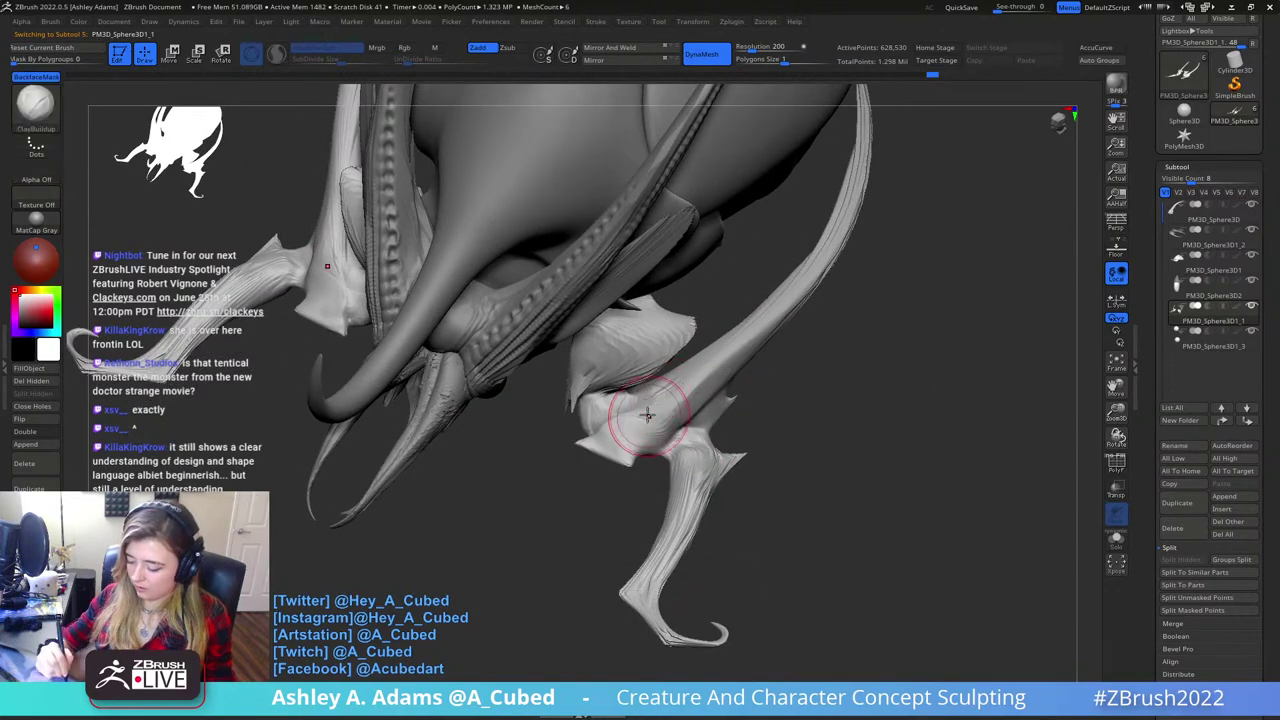
pyautogui.moveTo(648, 415); pyautogui.dragTo(652, 402)
pyautogui.moveTo(706, 363); pyautogui.dragTo(690, 385, button='right')
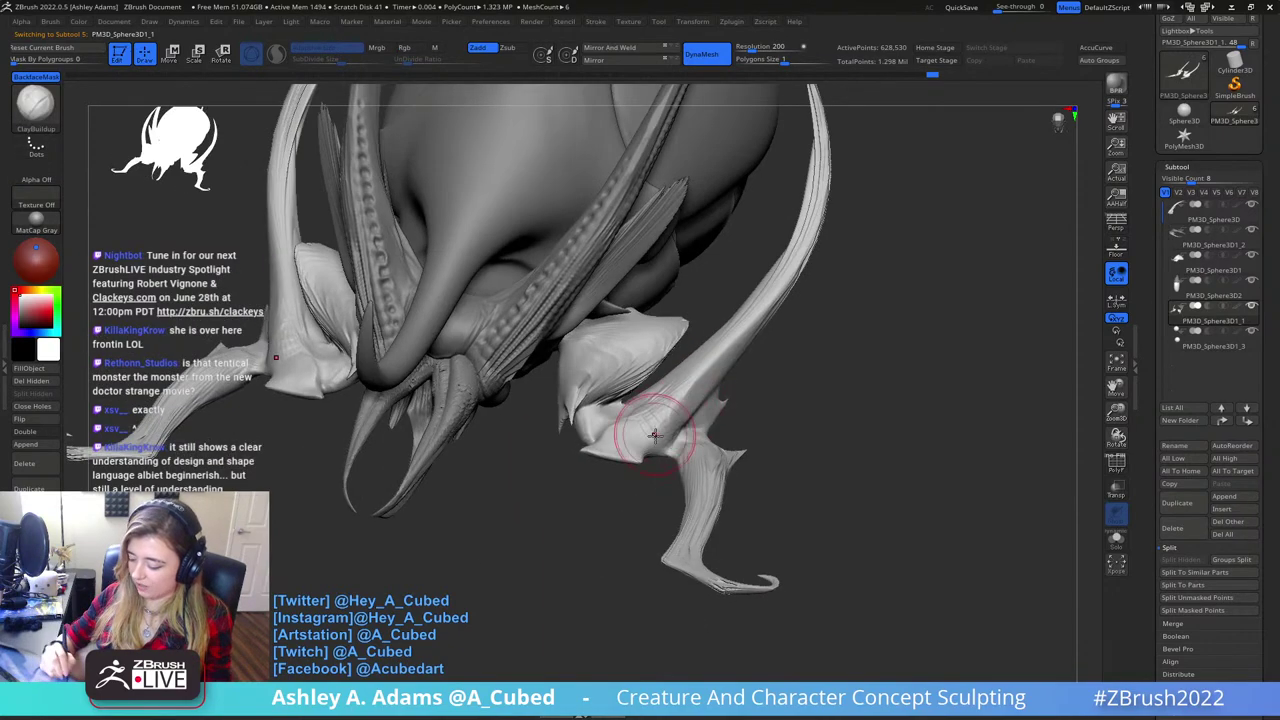
pyautogui.moveTo(653, 434); pyautogui.dragTo(623, 345, button='right')
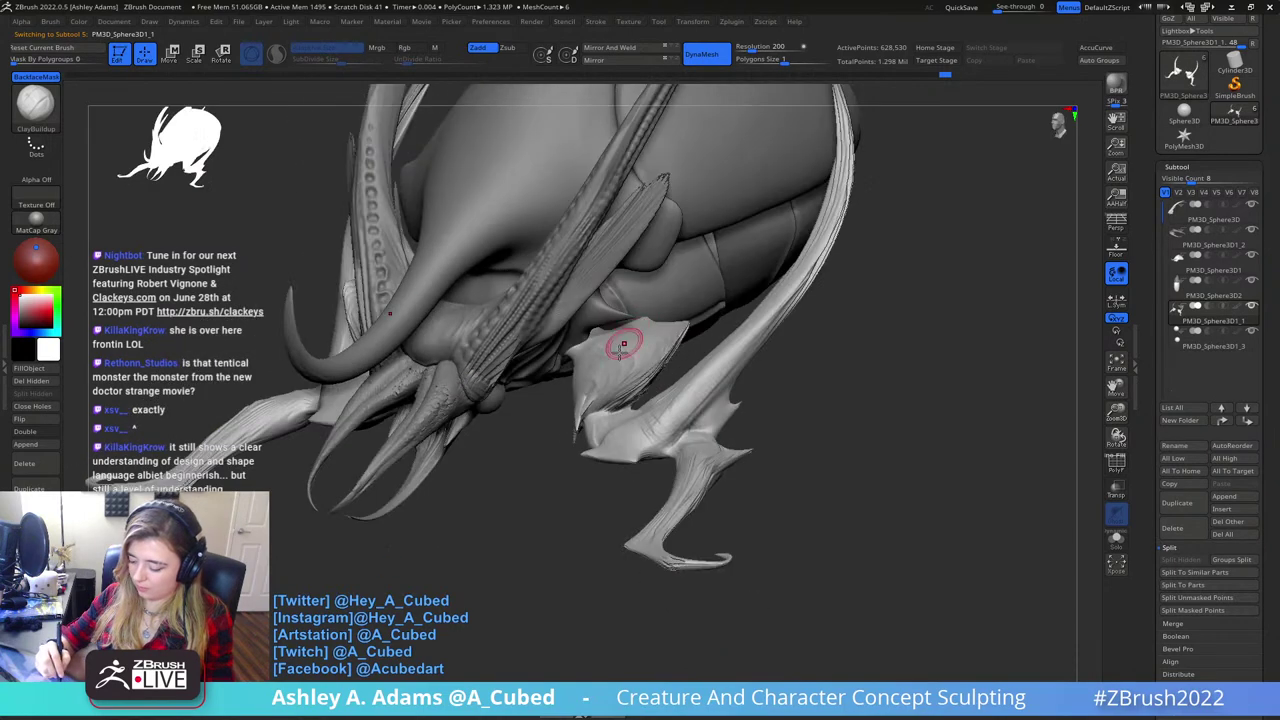
pyautogui.moveTo(545, 345); pyautogui.dragTo(597, 445, button='right')
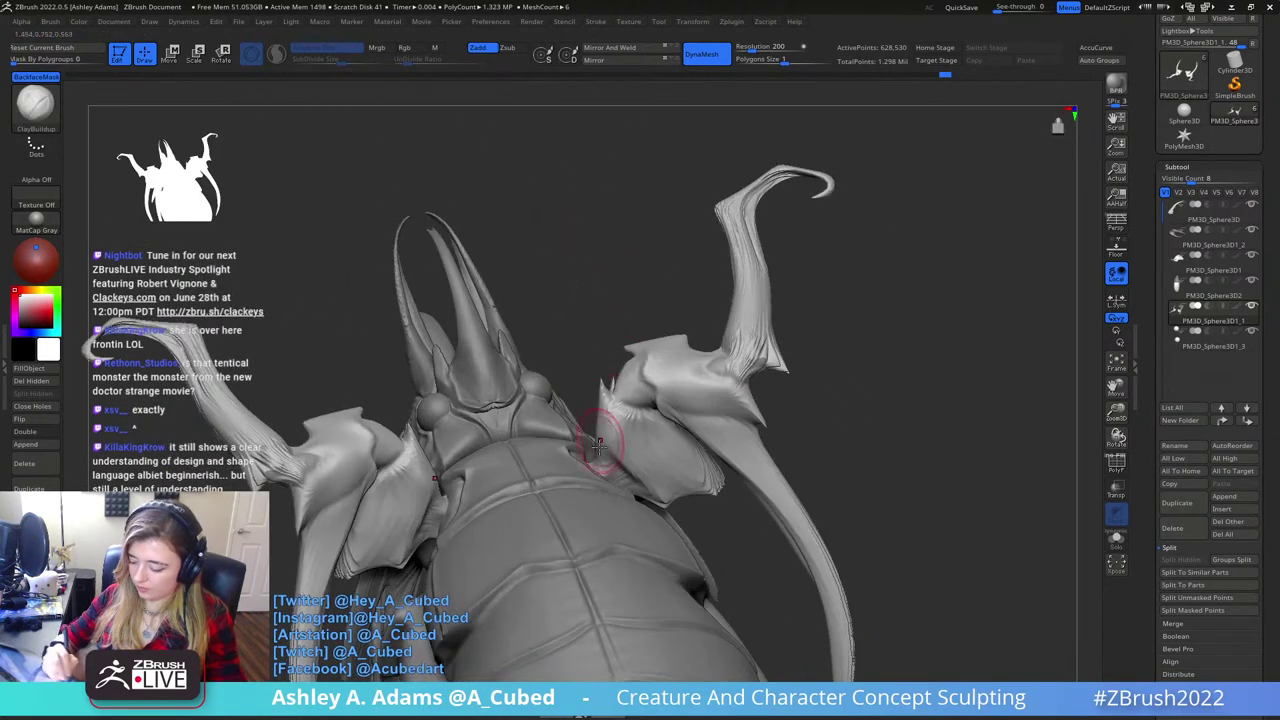
# - Pull the inner base and spike of the front legs' shoulder plates toward the body with the SnakeHook brush
pyautogui.press('b')
pyautogui.press('s')
pyautogui.press('h')
pyautogui.moveTo(606, 444); pyautogui.dragTo(592, 456)
pyautogui.moveTo(606, 449)
pyautogui.mouseDown(button='right')
pyautogui.moveTo(565, 462)
pyautogui.moveTo(616, 491)
pyautogui.moveTo(593, 430)
pyautogui.moveTo(636, 460)
pyautogui.mouseUp(button='right')
pyautogui.moveTo(612, 462); pyautogui.dragTo(620, 475)
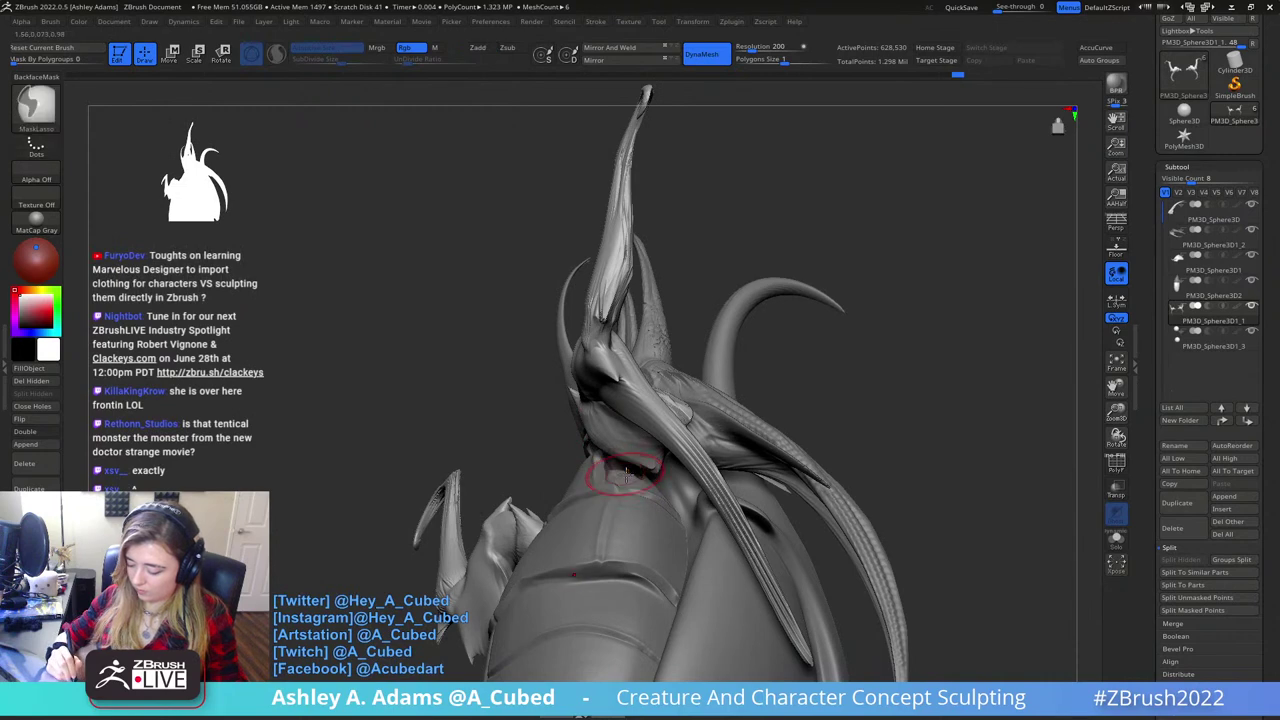
pyautogui.moveTo(626, 474)
pyautogui.mouseDown(button='right')
pyautogui.moveTo(578, 440)
pyautogui.moveTo(584, 415)
pyautogui.mouseUp(button='right')
pyautogui.press('space')
pyautogui.moveTo(584, 437); pyautogui.dragTo(591, 394)
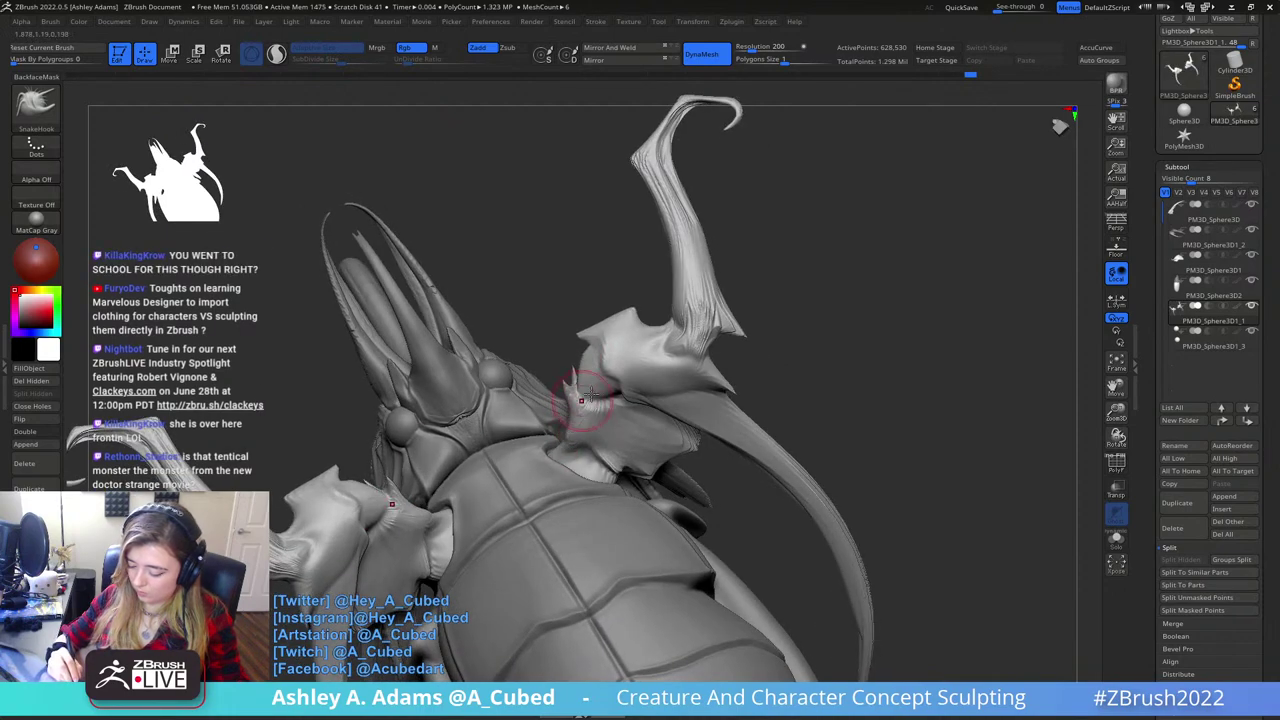
pyautogui.moveTo(591, 397); pyautogui.dragTo(623, 466, button='right')
# - Carve crease lines into the front legs' shoulder and joint area with the DamStandard brush
pyautogui.press('b')
pyautogui.press('d')
pyautogui.press('s')
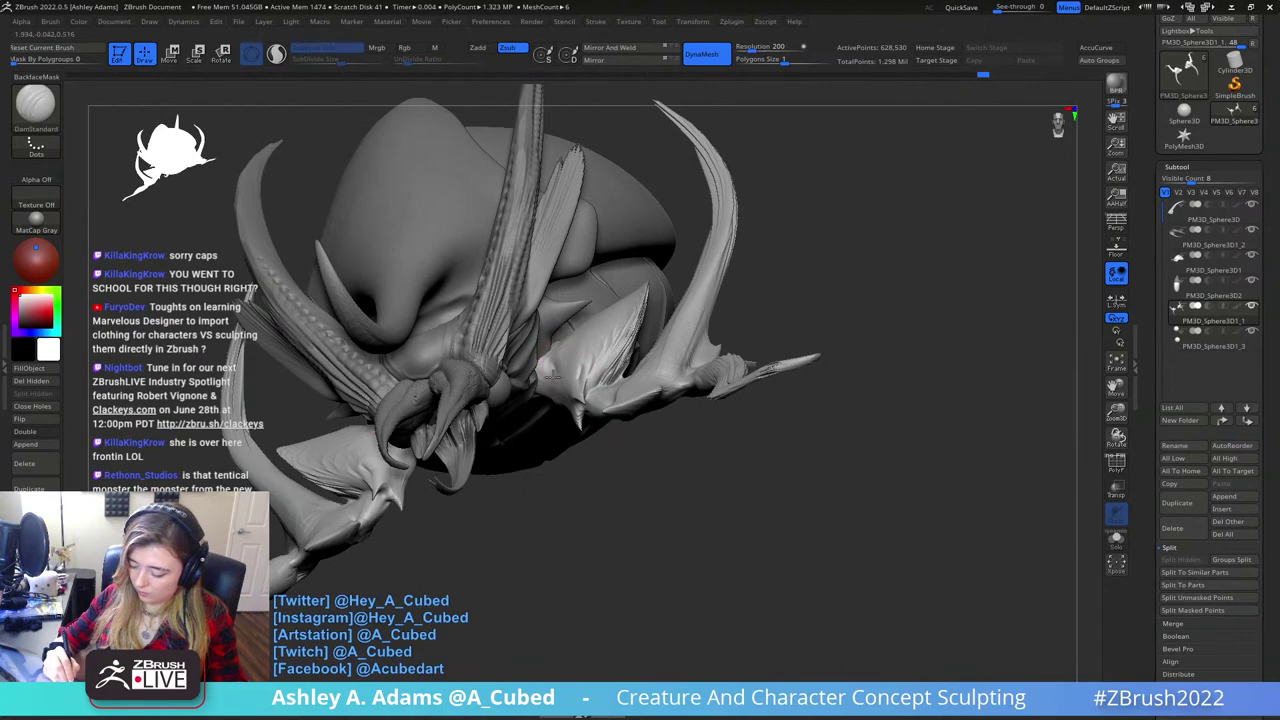
pyautogui.moveTo(551, 375); pyautogui.dragTo(556, 368, button='right')
pyautogui.moveTo(598, 305); pyautogui.dragTo(734, 366, button='right')
pyautogui.press('space')
pyautogui.moveTo(752, 228); pyautogui.dragTo(738, 146)
pyautogui.press('space')
pyautogui.moveTo(840, 400)
pyautogui.mouseDown(button='right')
pyautogui.moveTo(739, 385)
pyautogui.moveTo(634, 420)
pyautogui.moveTo(843, 366)
pyautogui.mouseUp(button='right')
# - Raise wrinkled folds along the lower front leg segment with the Inflat brush and smooth them toward the claw
pyautogui.press('b')
pyautogui.press('i')
pyautogui.press('n')
pyautogui.moveTo(712, 378)
pyautogui.mouseDown()
pyautogui.moveTo(846, 364)
pyautogui.moveTo(736, 379)
pyautogui.moveTo(862, 374)
pyautogui.moveTo(838, 369)
pyautogui.mouseUp()
pyautogui.hotkey('ctrl', 'z')
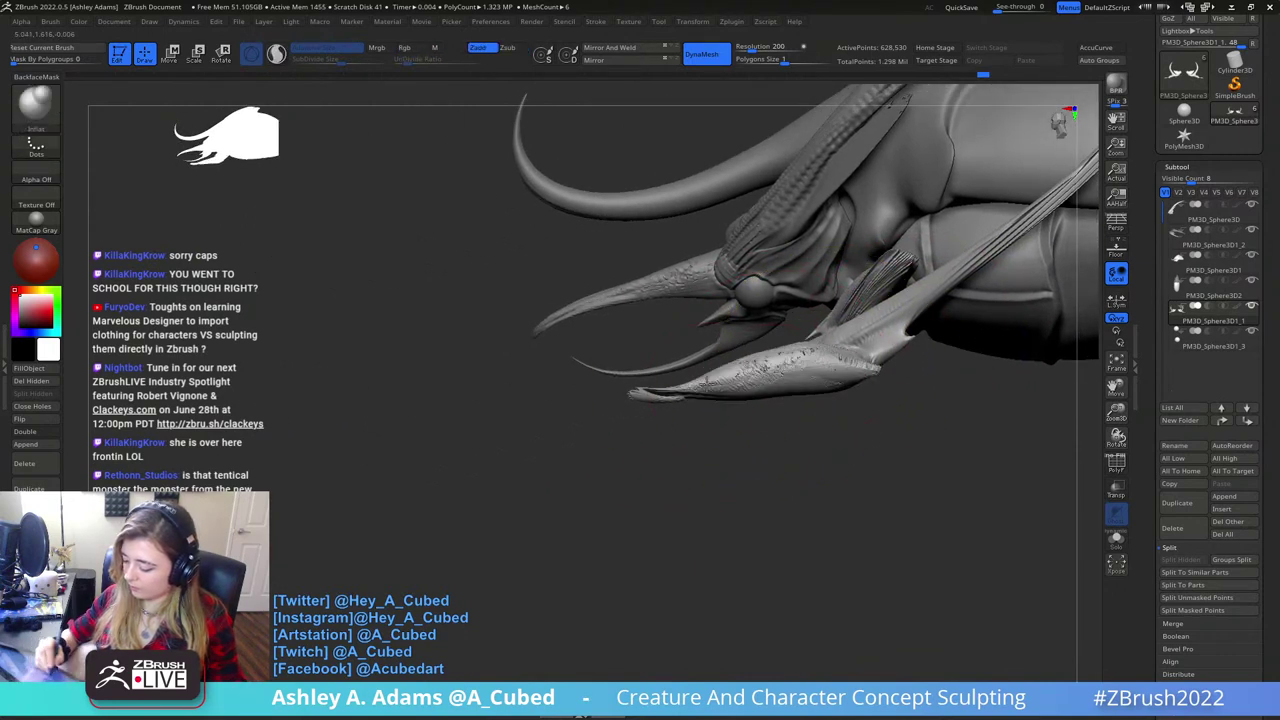
pyautogui.moveTo(664, 391); pyautogui.dragTo(857, 382)
pyautogui.keyDown('alt'); pyautogui.moveTo(857, 386); pyautogui.dragTo(794, 408, button='right'); pyautogui.keyUp('alt')
pyautogui.keyDown('shift'); pyautogui.moveTo(712, 413); pyautogui.dragTo(634, 409); pyautogui.keyUp('shift')
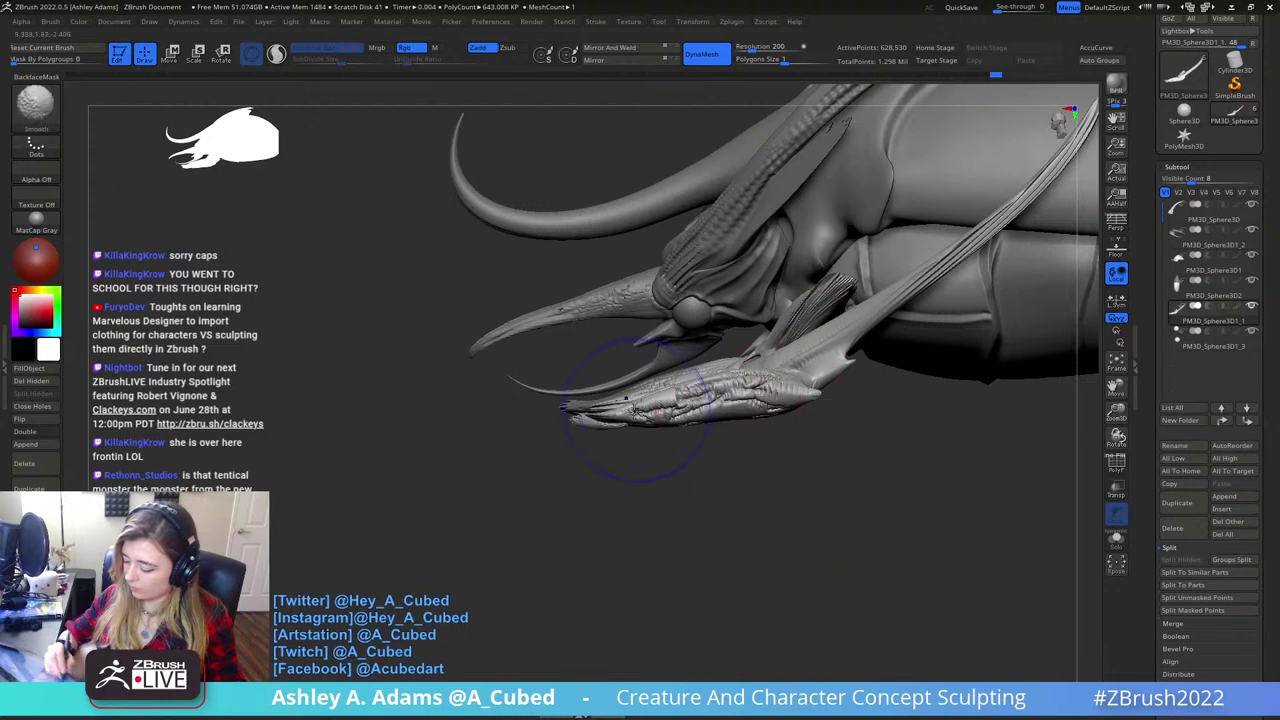
# - Carve grooves between the raised folds from the ankle up to the knee with the DamStandard brush
pyautogui.moveTo(690, 440)
pyautogui.mouseDown(button='right')
pyautogui.moveTo(803, 477)
pyautogui.moveTo(733, 509)
pyautogui.moveTo(760, 449)
pyautogui.moveTo(700, 472)
pyautogui.mouseUp(button='right')
pyautogui.moveTo(742, 402); pyautogui.dragTo(732, 368)
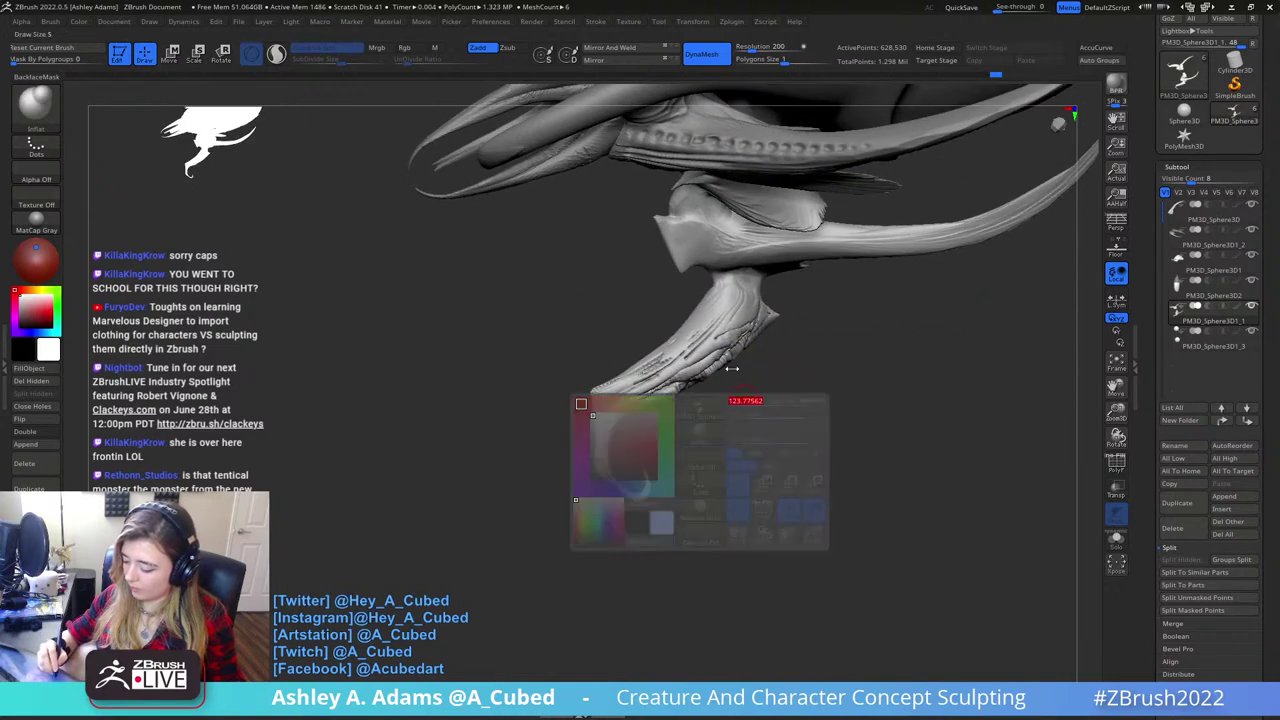
pyautogui.press('b')
pyautogui.press('d')
pyautogui.press('s')
pyautogui.moveTo(636, 387)
pyautogui.mouseDown()
pyautogui.moveTo(737, 314)
pyautogui.moveTo(735, 290)
pyautogui.mouseUp()
pyautogui.moveTo(636, 381)
pyautogui.mouseDown(button='right')
pyautogui.moveTo(663, 349)
pyautogui.moveTo(686, 449)
pyautogui.moveTo(677, 352)
pyautogui.moveTo(665, 352)
pyautogui.mouseUp(button='right')
# - Flatten the upper face of the lower front leg segment with the hPolish brush
pyautogui.press('b')
pyautogui.press('c')
pyautogui.press('b')
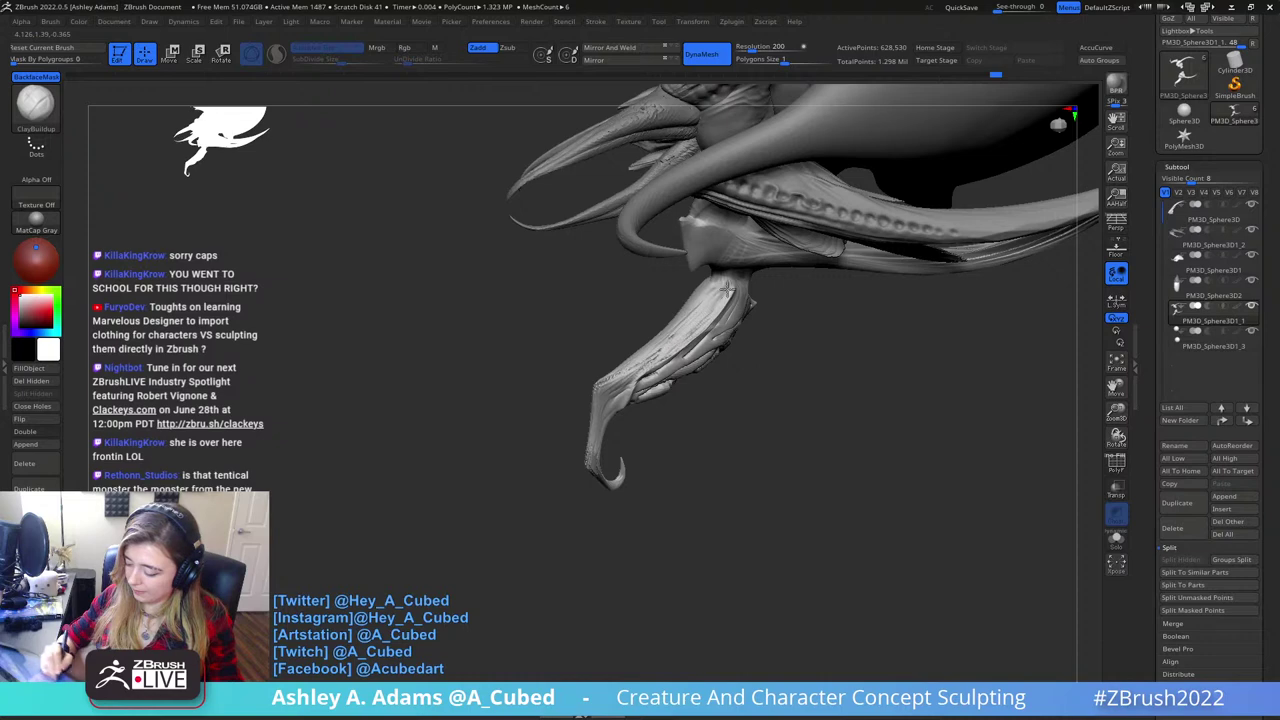
pyautogui.press('b')
pyautogui.press('h')
pyautogui.press('p')
pyautogui.moveTo(727, 288)
pyautogui.mouseDown()
pyautogui.moveTo(634, 368)
pyautogui.moveTo(732, 280)
pyautogui.moveTo(687, 335)
pyautogui.mouseUp()
pyautogui.moveTo(696, 320); pyautogui.dragTo(738, 225, button='right')
# - Carve a long crease down the lower front leg from the knee to the ankle with the DamStandard brush
pyautogui.press('b')
pyautogui.press('d')
pyautogui.press('s')
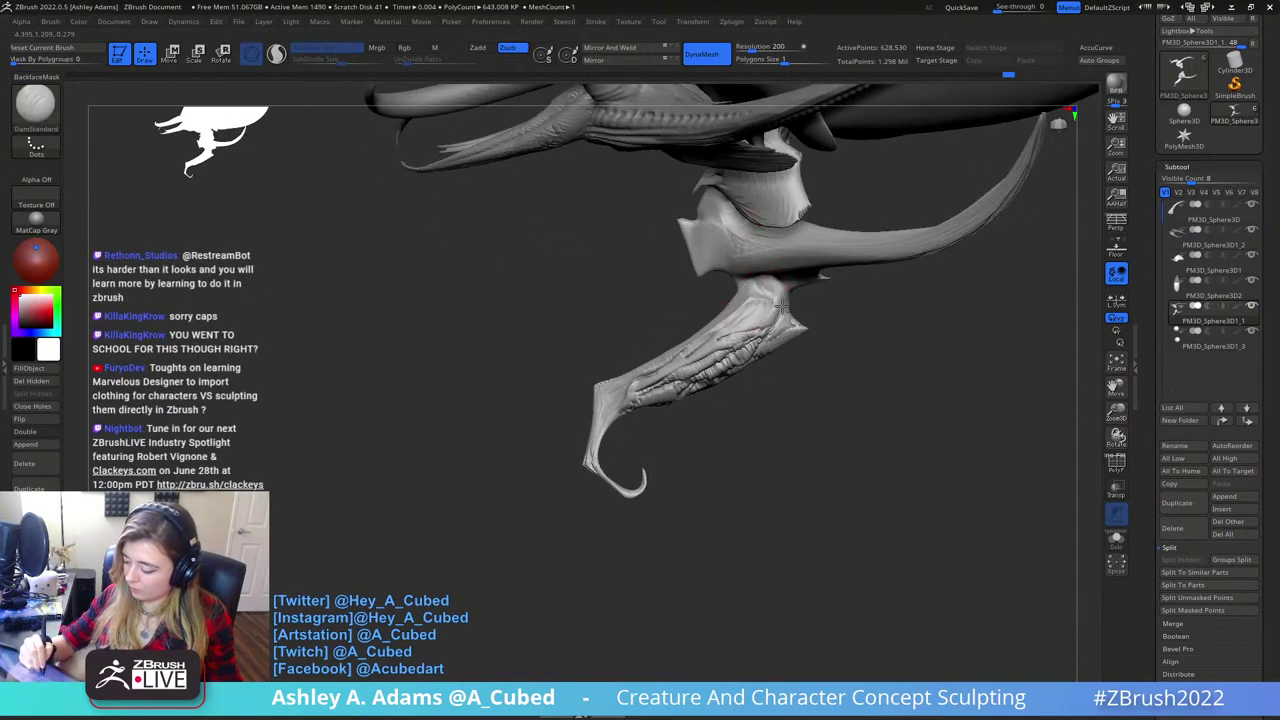
pyautogui.moveTo(782, 290); pyautogui.dragTo(786, 298, button='right')
pyautogui.moveTo(788, 302); pyautogui.dragTo(628, 387)
pyautogui.moveTo(640, 375); pyautogui.dragTo(692, 282, button='right')
pyautogui.moveTo(767, 311); pyautogui.dragTo(689, 241, button='right')
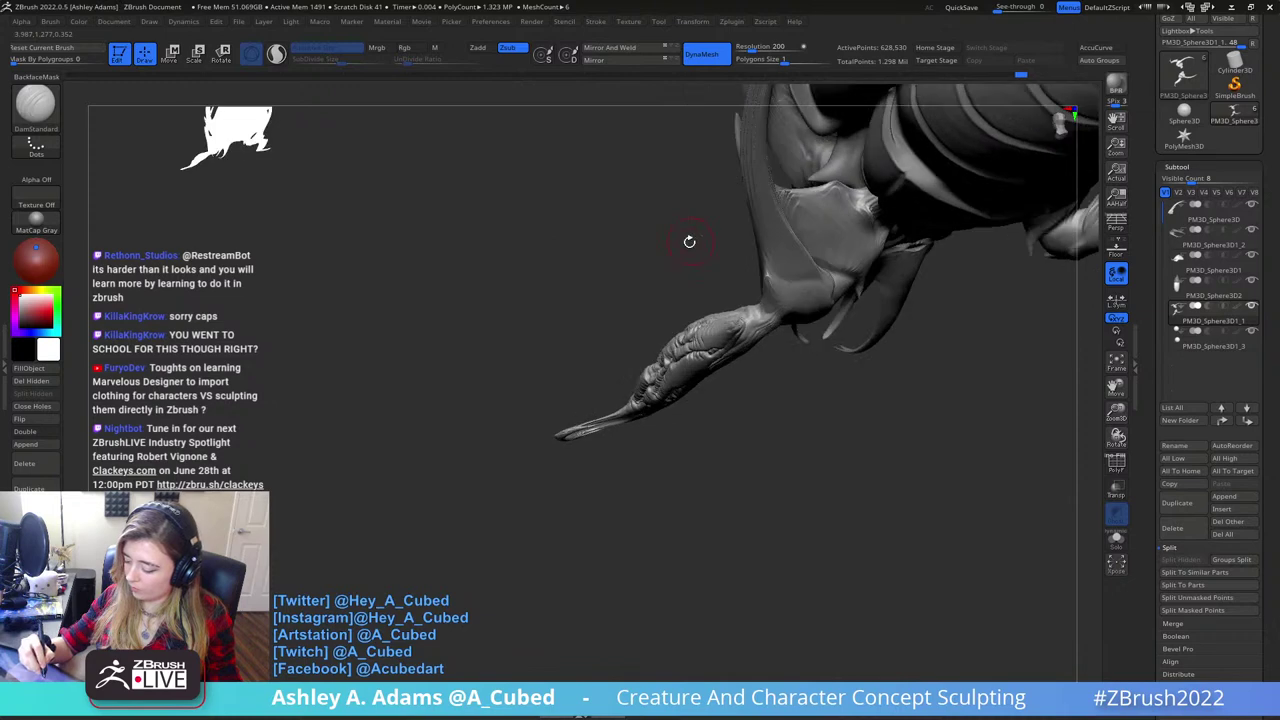
# - Carve creases along the underside of the lower front leg and smooth the area near the ankle
pyautogui.moveTo(746, 320); pyautogui.dragTo(711, 172, button='right')
pyautogui.moveTo(750, 324); pyautogui.dragTo(652, 493)
pyautogui.moveTo(700, 300); pyautogui.dragTo(686, 404, button='right')
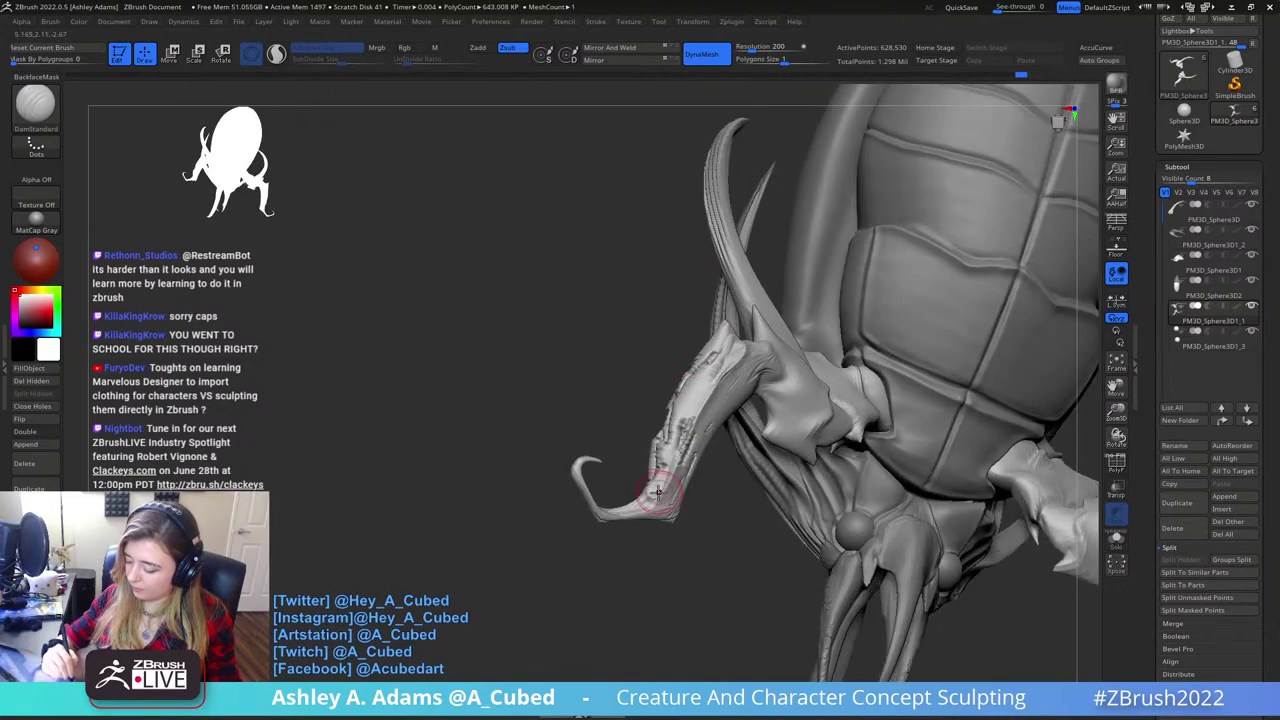
pyautogui.moveTo(648, 490); pyautogui.dragTo(664, 501)
pyautogui.moveTo(684, 450); pyautogui.dragTo(668, 484)
pyautogui.moveTo(668, 484); pyautogui.dragTo(672, 400, button='right')
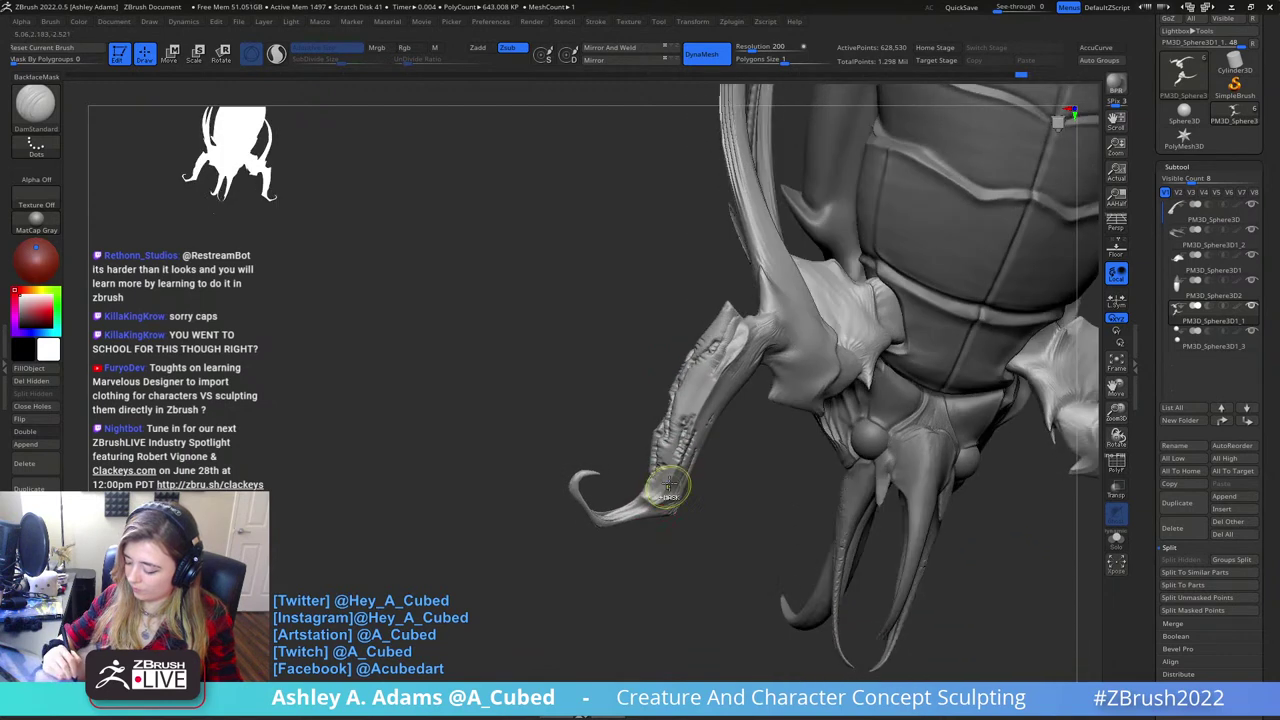
pyautogui.moveTo(664, 478)
pyautogui.keyDown('shift'); pyautogui.mouseDown()
pyautogui.moveTo(650, 488)
pyautogui.moveTo(672, 462)
pyautogui.mouseUp(); pyautogui.keyUp('shift')
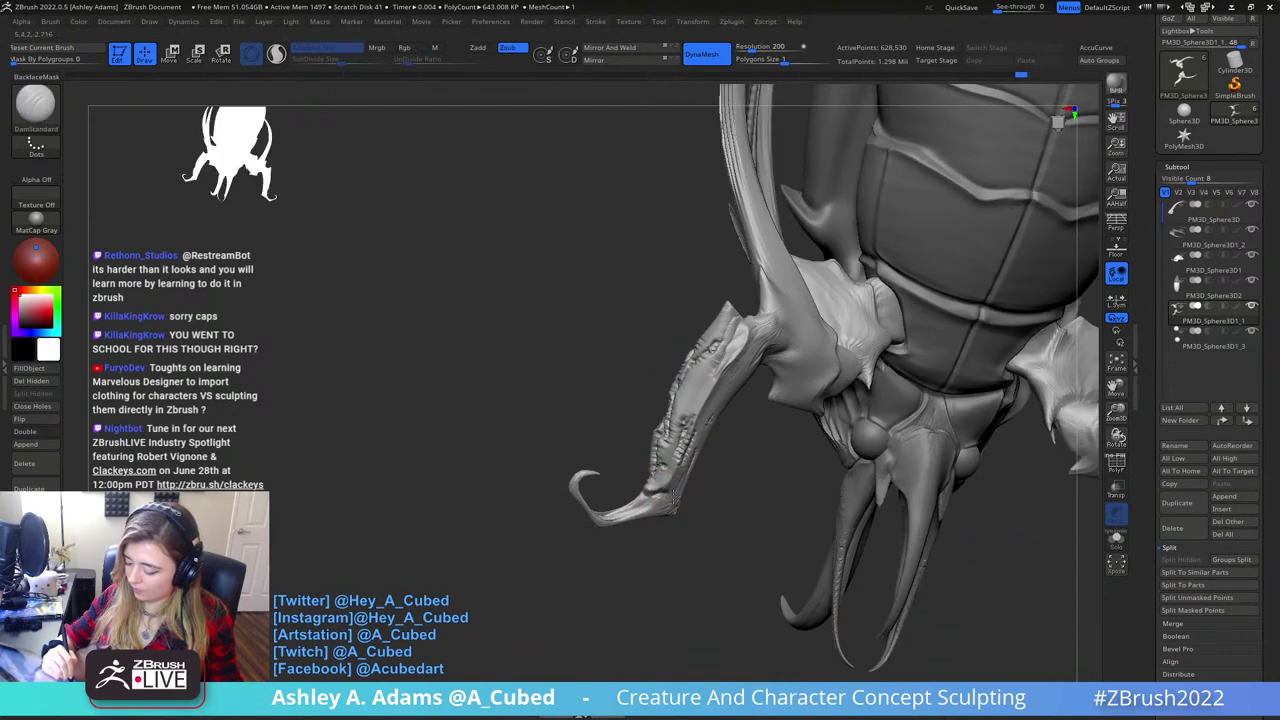
pyautogui.moveTo(663, 509)
pyautogui.mouseDown(button='right')
pyautogui.moveTo(645, 505)
pyautogui.moveTo(655, 550)
pyautogui.moveTo(632, 470)
pyautogui.moveTo(605, 440)
pyautogui.mouseUp(button='right')
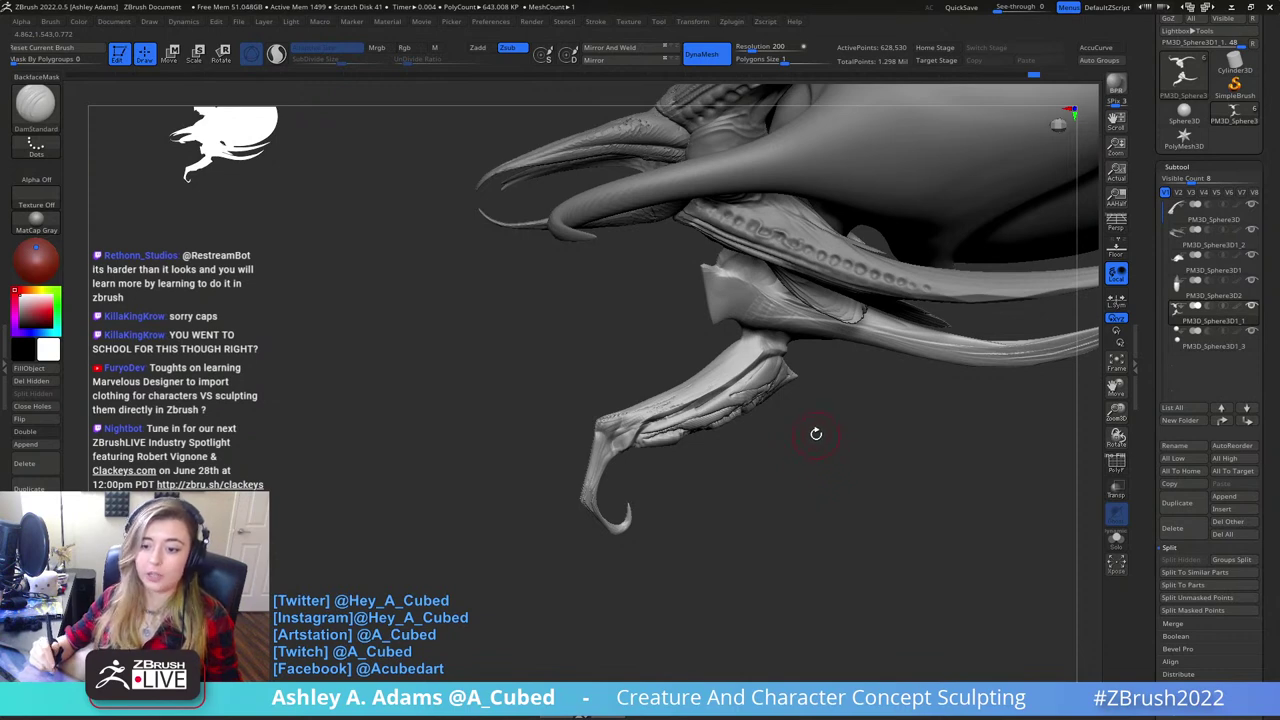
# - Deepen the creases around the lower front leg segment and its knee joint with the DamStandard brush
pyautogui.moveTo(816, 433); pyautogui.dragTo(781, 467)
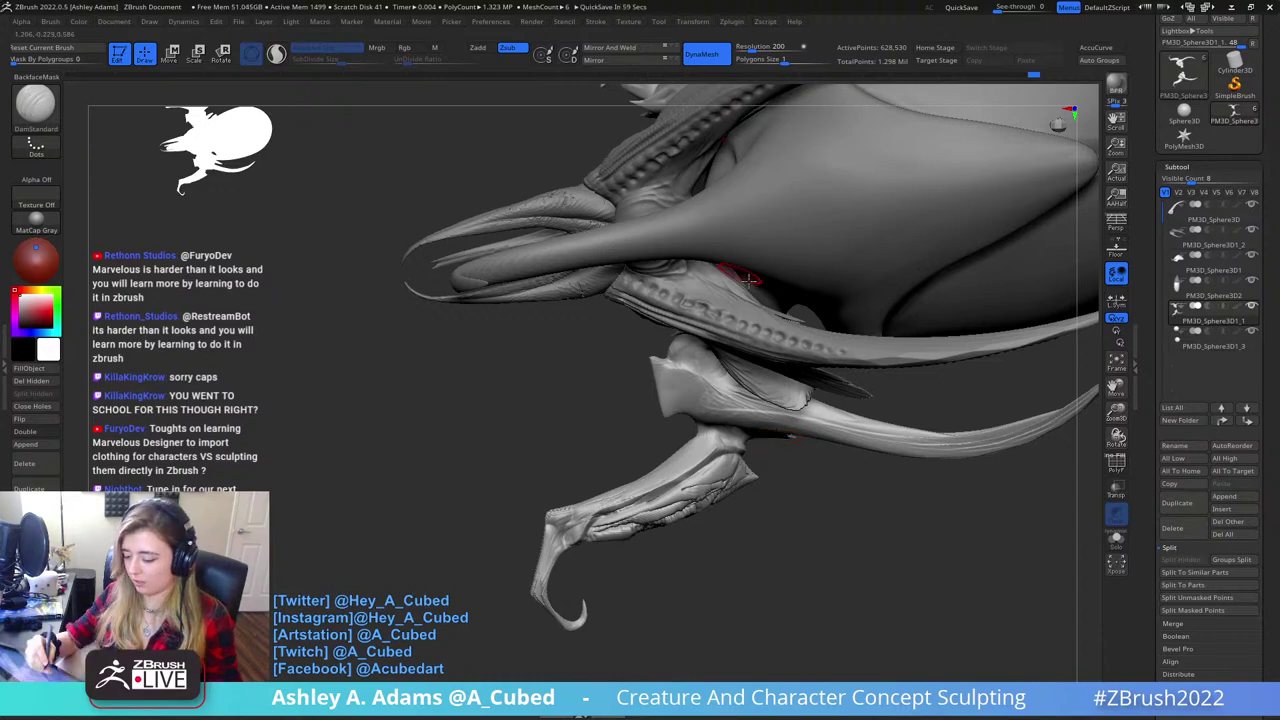
pyautogui.moveTo(803, 342); pyautogui.dragTo(786, 289, button='right')
pyautogui.moveTo(773, 452)
pyautogui.mouseDown(button='right')
pyautogui.moveTo(728, 361)
pyautogui.moveTo(733, 397)
pyautogui.mouseUp(button='right')
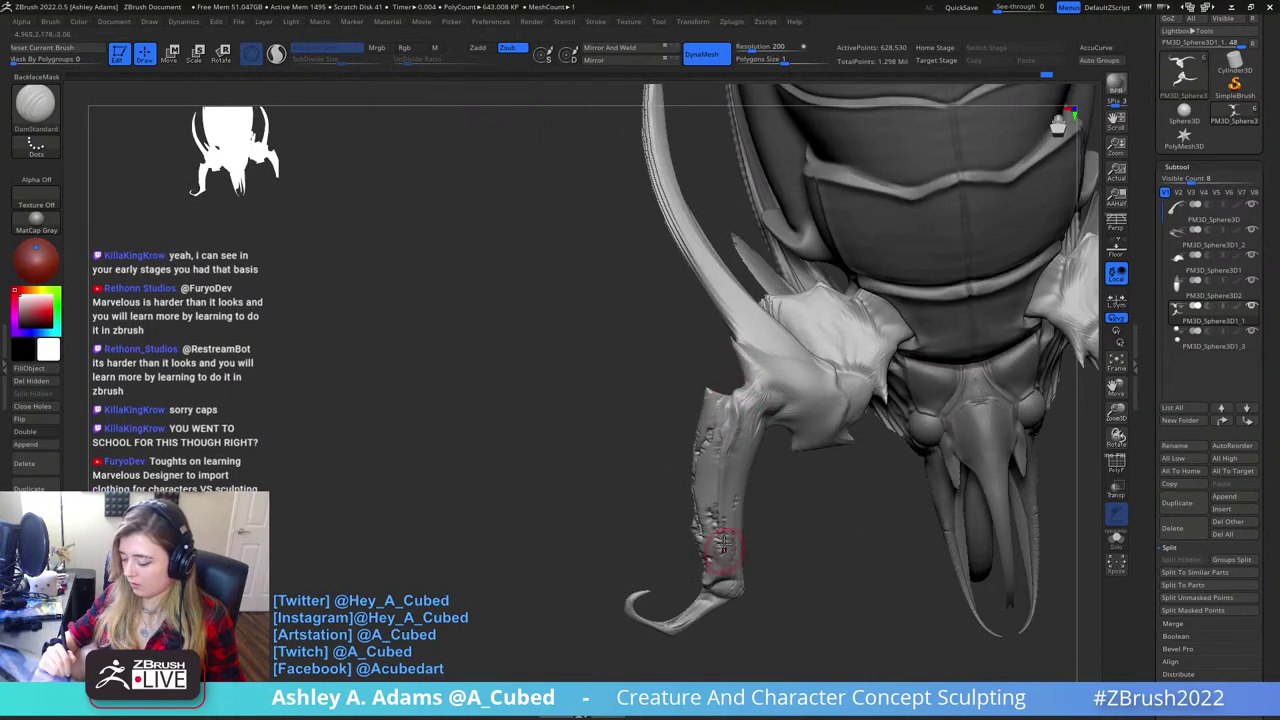
pyautogui.moveTo(728, 435); pyautogui.dragTo(857, 371, button='right')
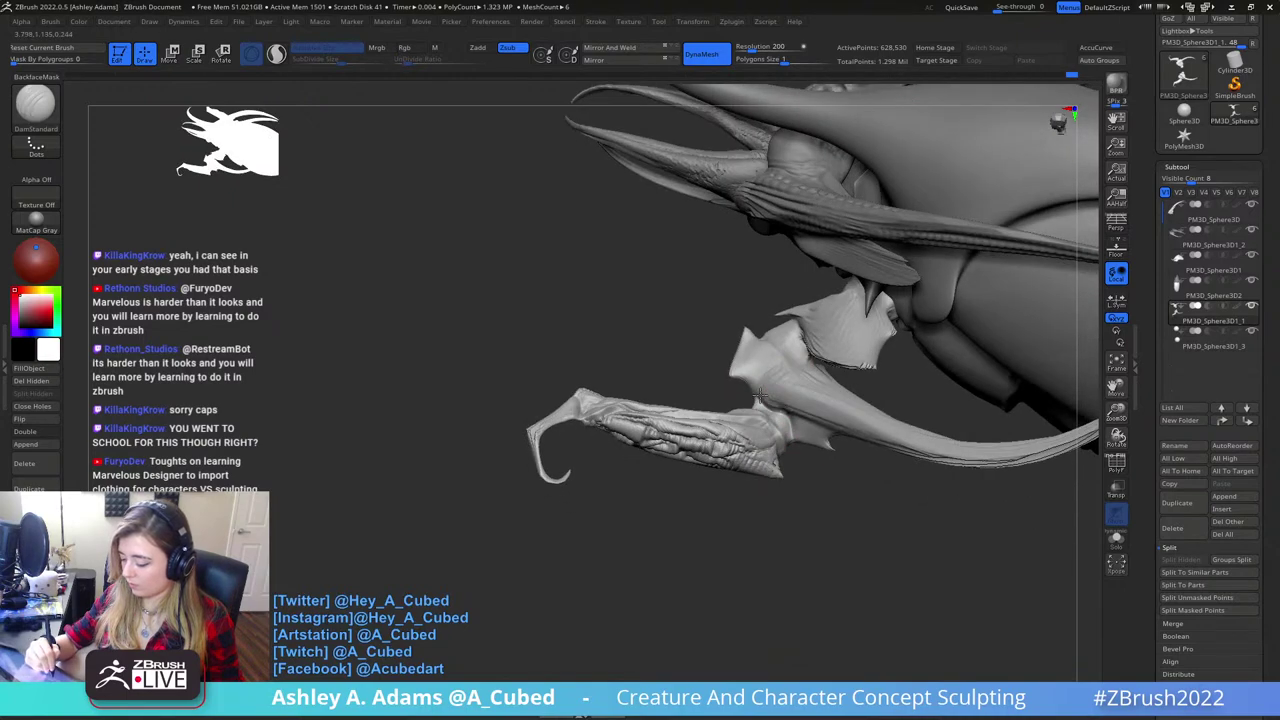
pyautogui.moveTo(755, 370); pyautogui.dragTo(616, 360, button='right')
pyautogui.moveTo(651, 429); pyautogui.dragTo(628, 376, button='right')
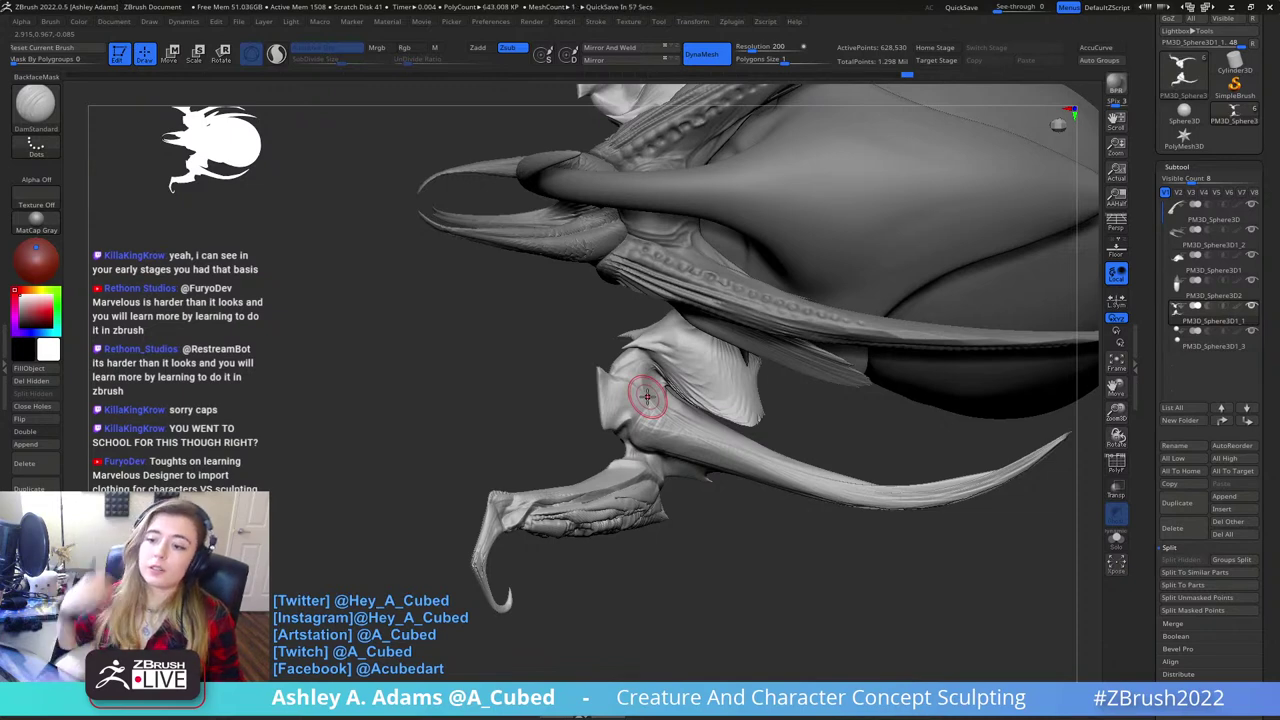
pyautogui.moveTo(708, 419); pyautogui.dragTo(750, 402, button='right')
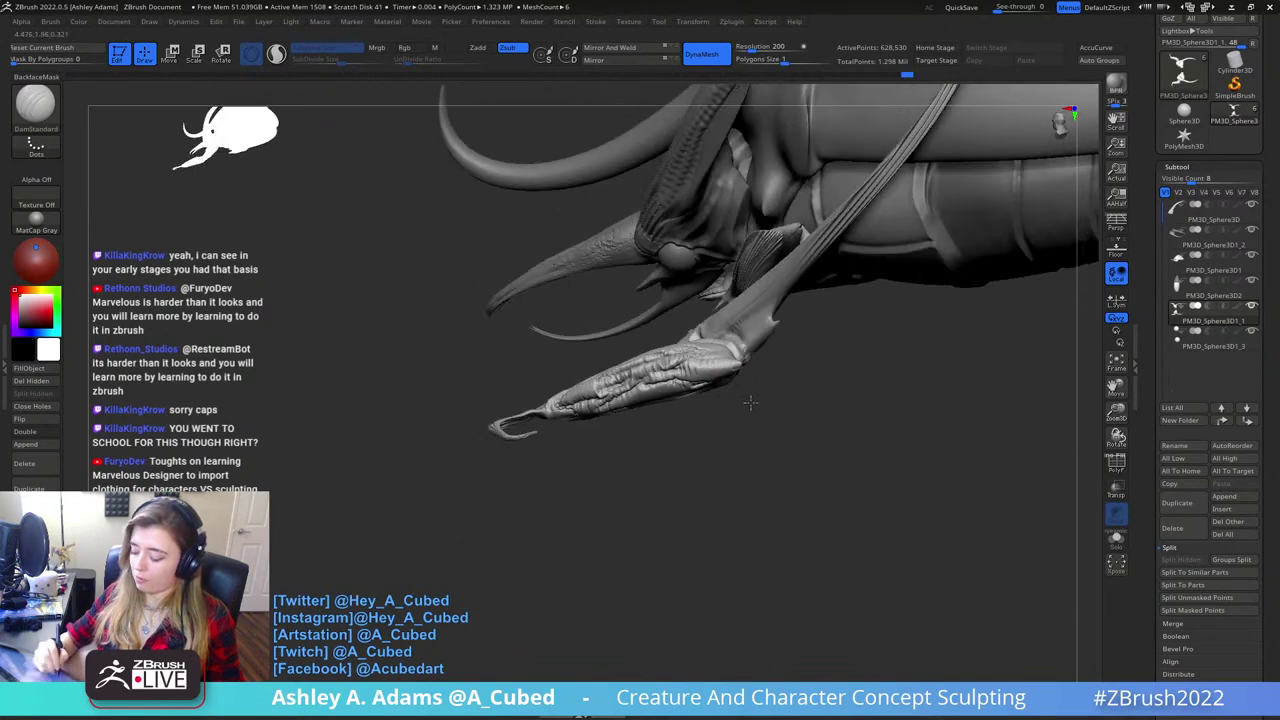
# - Swell the folds on the lower front leg with the Inflat brush
pyautogui.moveTo(750, 402)
pyautogui.mouseDown()
pyautogui.moveTo(654, 357)
pyautogui.moveTo(735, 445)
pyautogui.moveTo(709, 440)
pyautogui.moveTo(688, 455)
pyautogui.moveTo(706, 311)
pyautogui.mouseUp()
pyautogui.press('b')
pyautogui.press('i')
pyautogui.press('n')
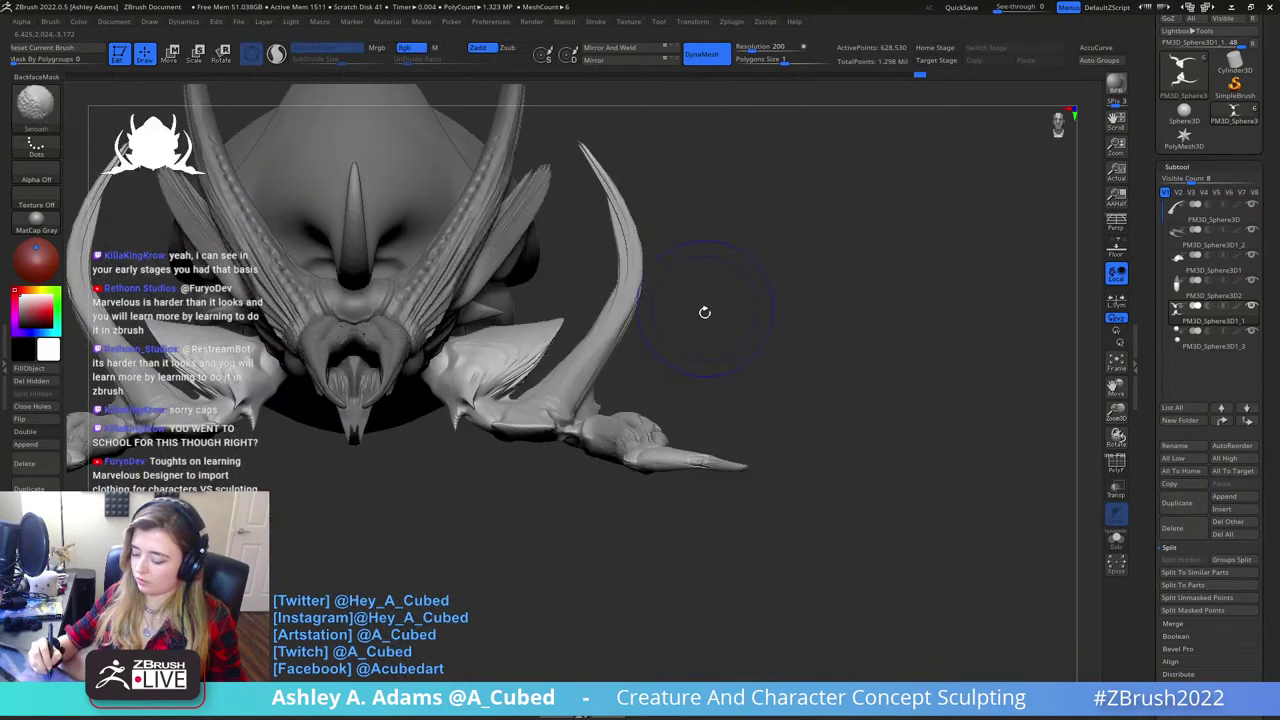
# - Reshape the front leg's hooked claw and its base with the SnakeHook brush, working from the front and side
pyautogui.press('b')
pyautogui.press('s')
pyautogui.press('h')
pyautogui.moveTo(650, 466)
pyautogui.mouseDown()
pyautogui.moveTo(659, 452)
pyautogui.moveTo(703, 466)
pyautogui.mouseUp()
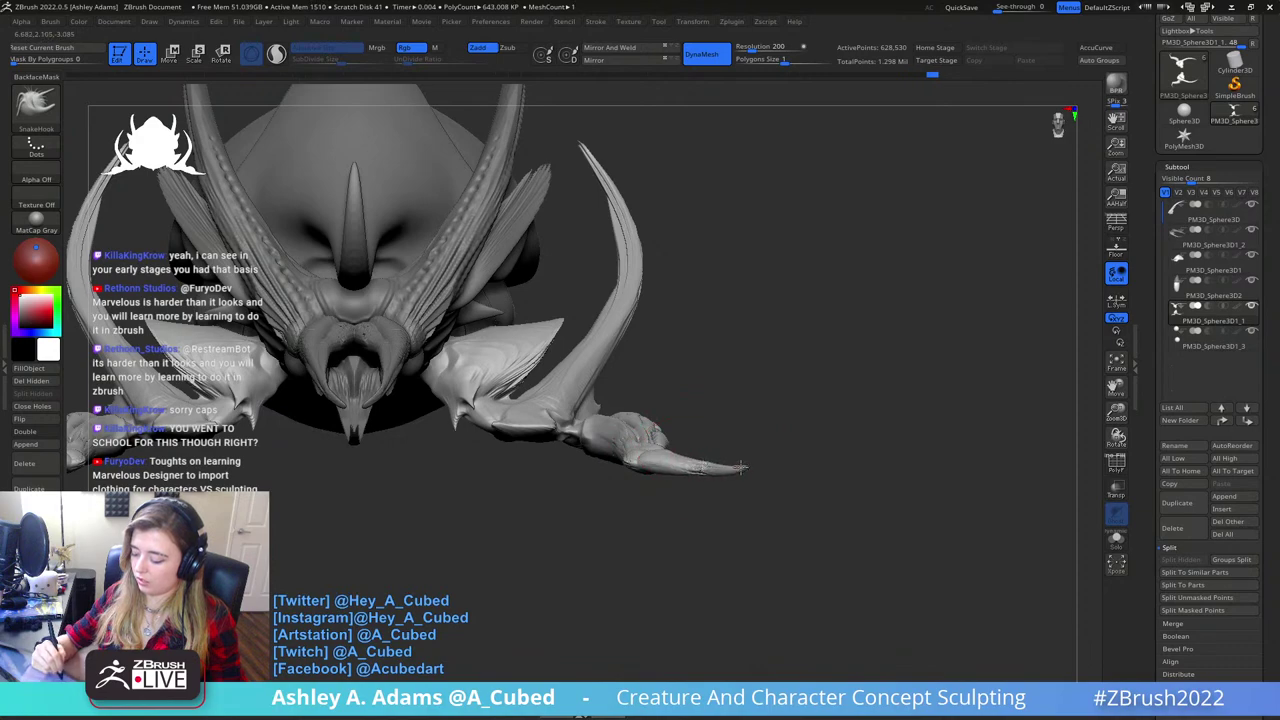
pyautogui.moveTo(880, 500); pyautogui.dragTo(710, 500)
pyautogui.moveTo(765, 464)
pyautogui.mouseDown()
pyautogui.moveTo(750, 470)
pyautogui.moveTo(769, 475)
pyautogui.mouseUp()
pyautogui.press('space')
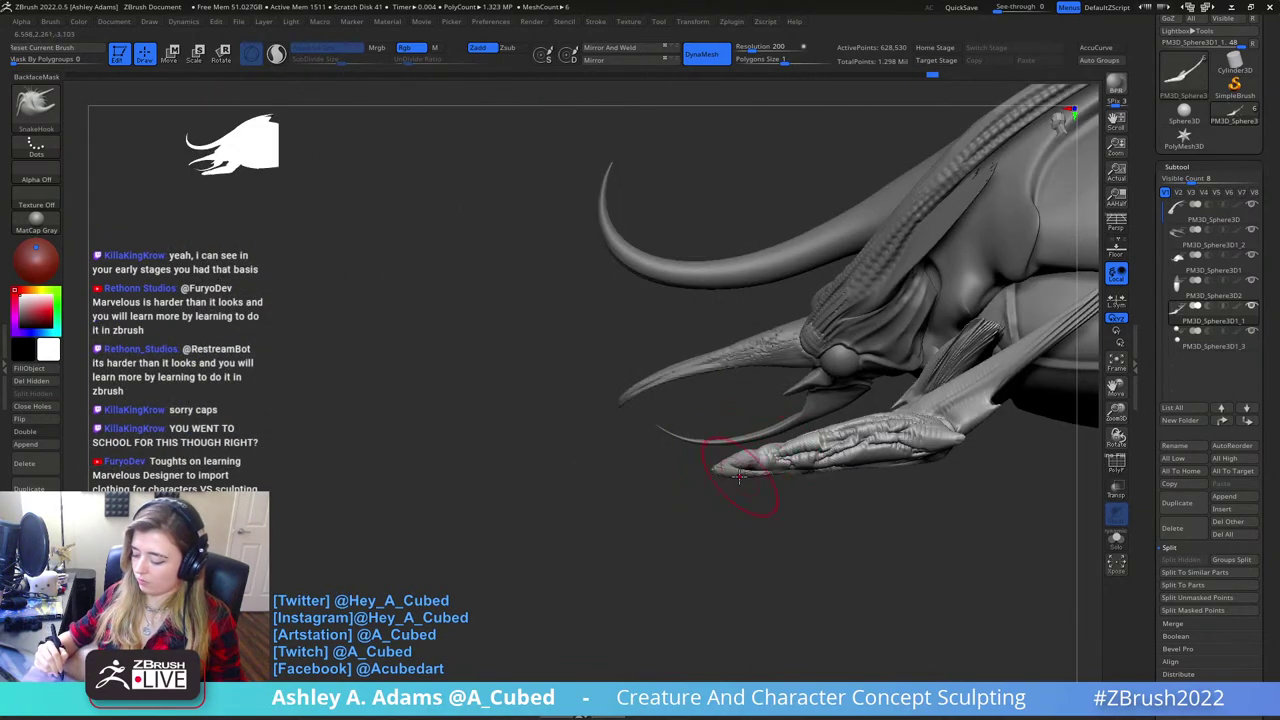
pyautogui.moveTo(738, 476); pyautogui.dragTo(823, 457, button='right')
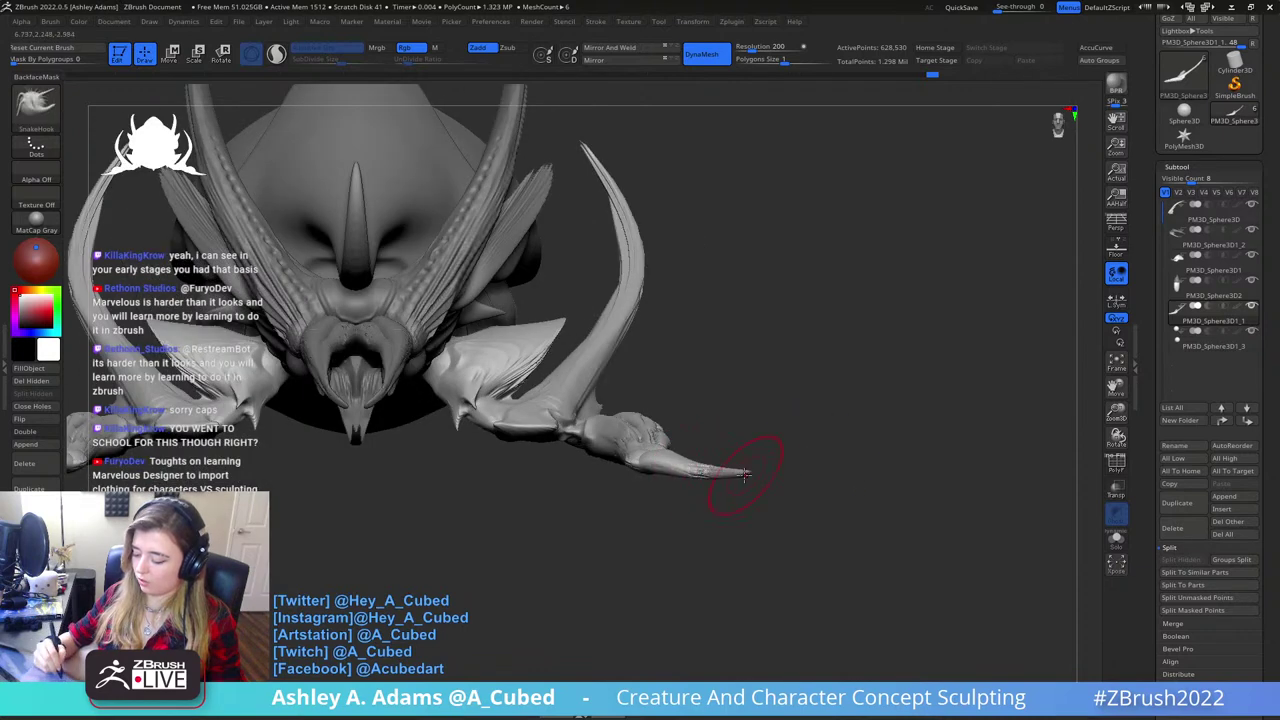
pyautogui.moveTo(649, 470); pyautogui.dragTo(646, 456)
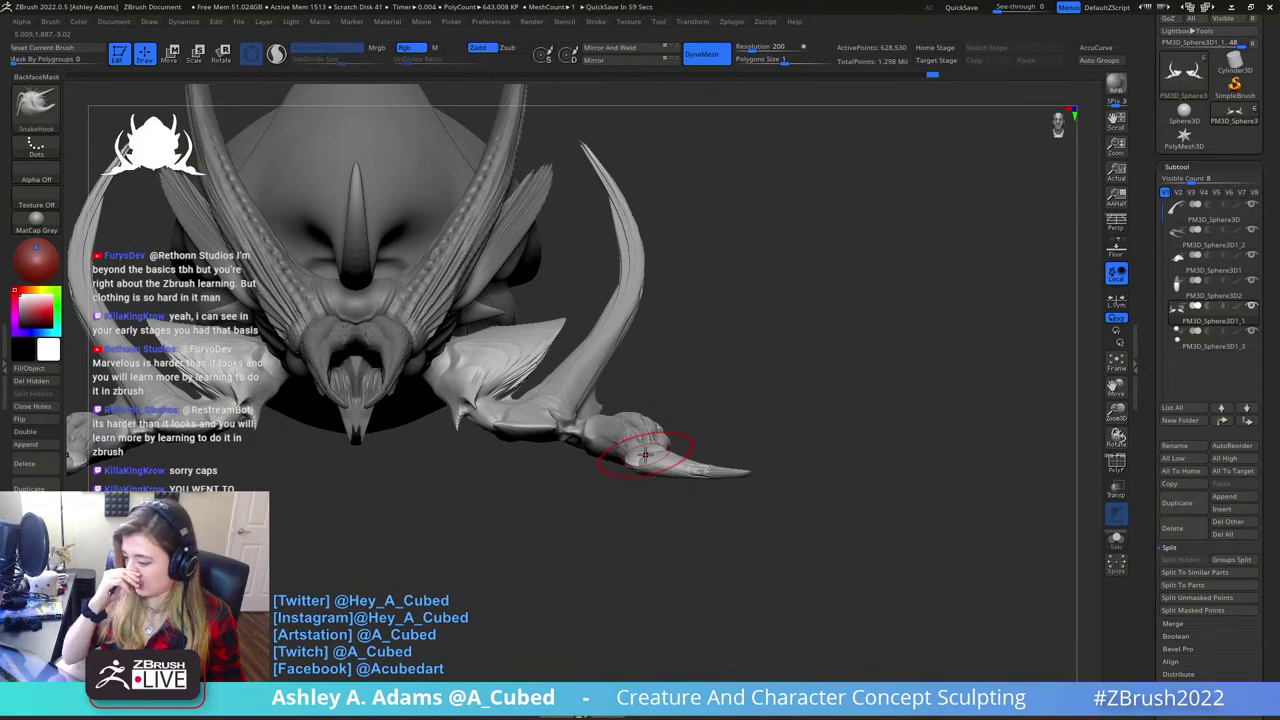
# - Adjust the side profile of the lower front leg segment with the SnakeHook brush
pyautogui.moveTo(837, 259); pyautogui.dragTo(771, 294, button='right')
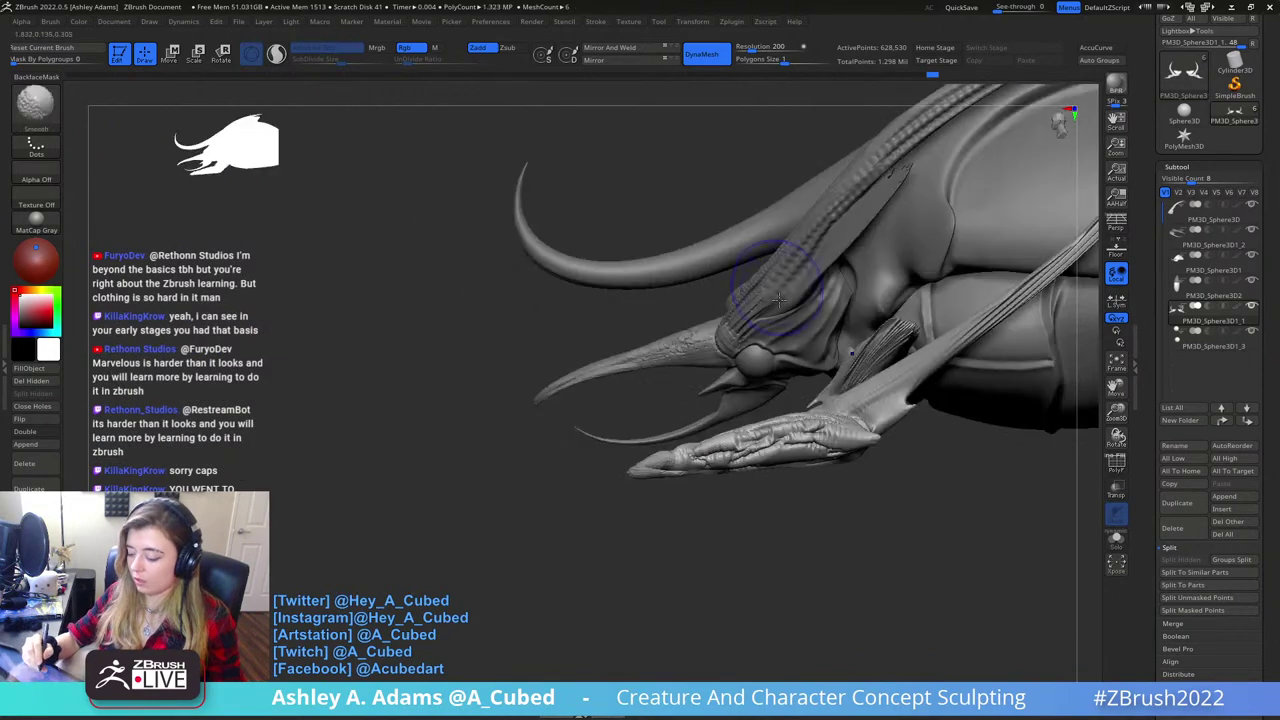
pyautogui.moveTo(828, 385); pyautogui.dragTo(785, 400, button='right')
pyautogui.press('space')
pyautogui.moveTo(703, 454); pyautogui.dragTo(700, 444)
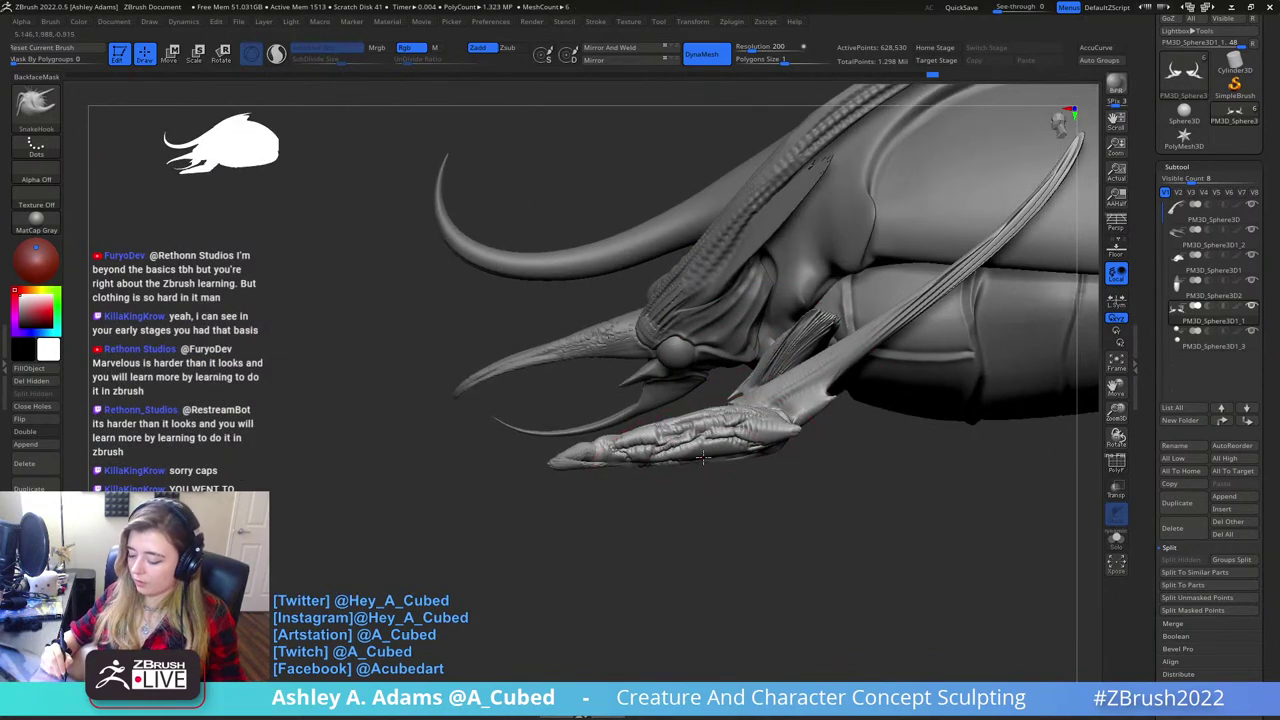
pyautogui.moveTo(784, 440)
pyautogui.mouseDown()
pyautogui.moveTo(779, 451)
pyautogui.moveTo(711, 434)
pyautogui.mouseUp()
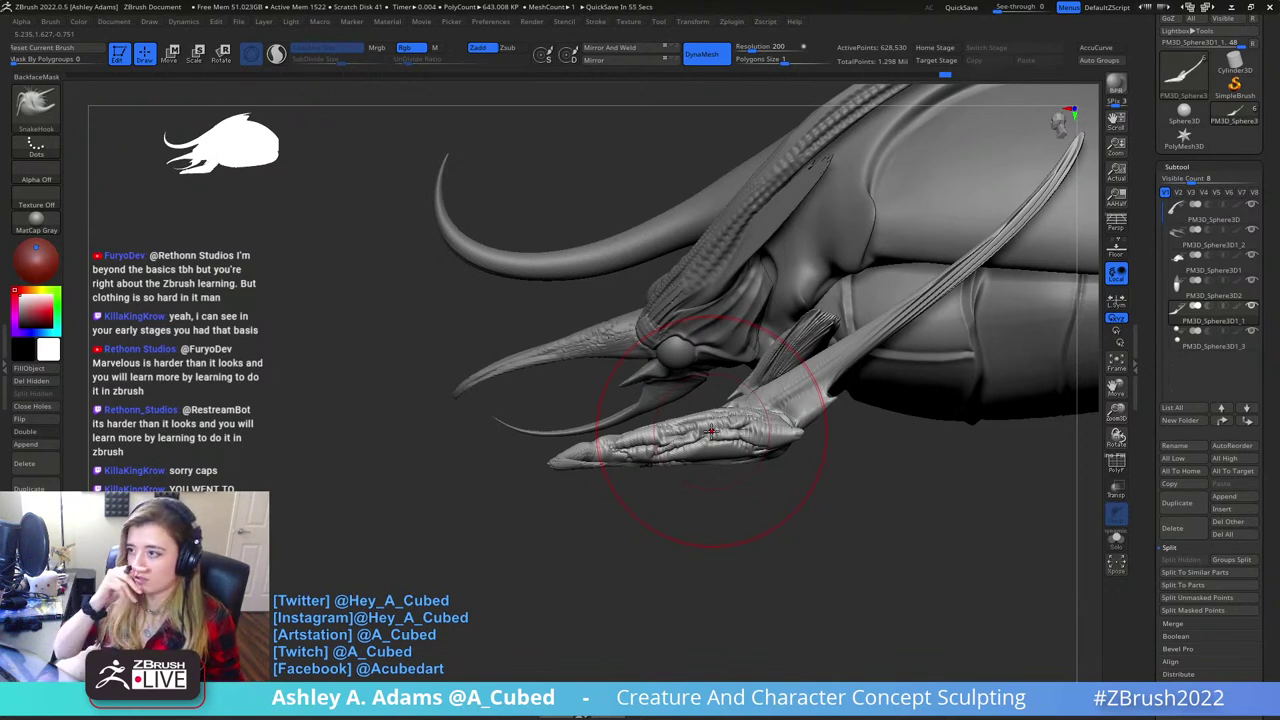
# - Bulge the outer edge of the lower front leg segment with the SnakeHook brush, working from above
pyautogui.moveTo(785, 343)
pyautogui.mouseDown(button='right')
pyautogui.moveTo(772, 420)
pyautogui.moveTo(696, 390)
pyautogui.moveTo(690, 335)
pyautogui.moveTo(690, 480)
pyautogui.moveTo(668, 556)
pyautogui.mouseUp(button='right')
pyautogui.press('space')
pyautogui.moveTo(732, 487); pyautogui.dragTo(739, 487)
pyautogui.moveTo(739, 490)
pyautogui.keyDown('shift'); pyautogui.mouseDown(button='right')
pyautogui.moveTo(714, 496)
pyautogui.moveTo(745, 405)
pyautogui.mouseUp(button='right'); pyautogui.keyUp('shift')
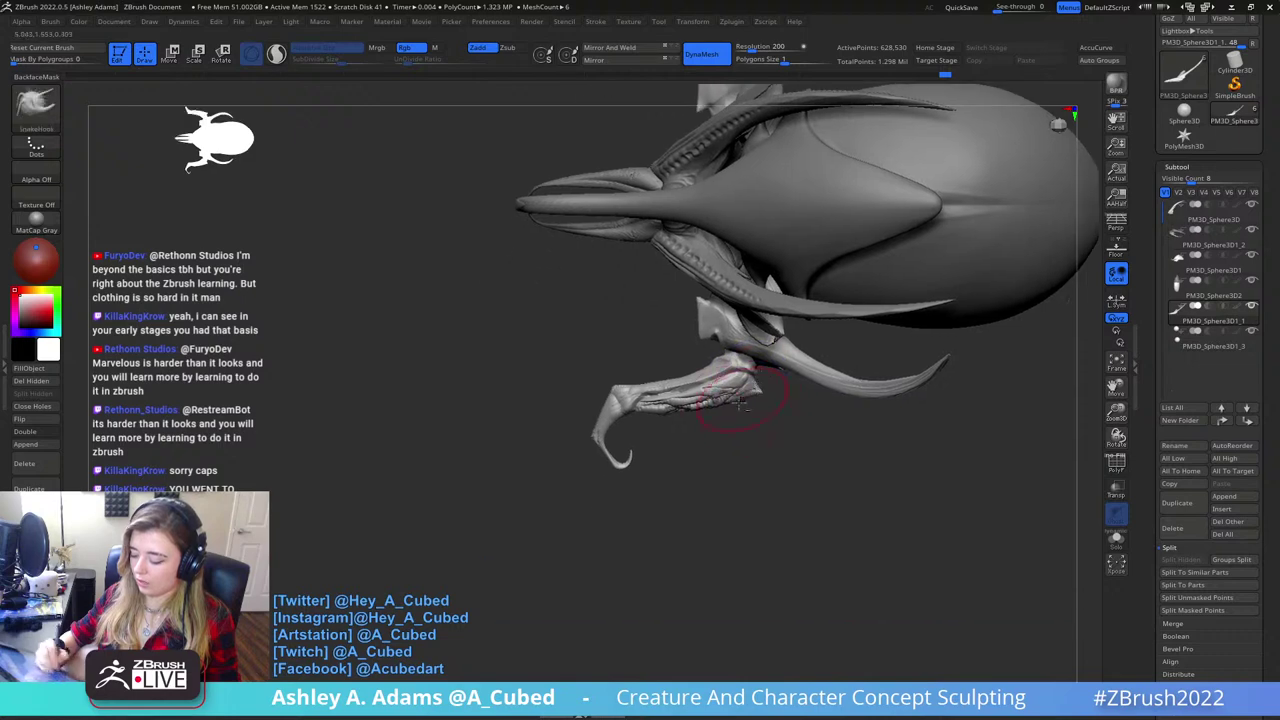
pyautogui.press('space')
pyautogui.moveTo(742, 406); pyautogui.dragTo(711, 408)
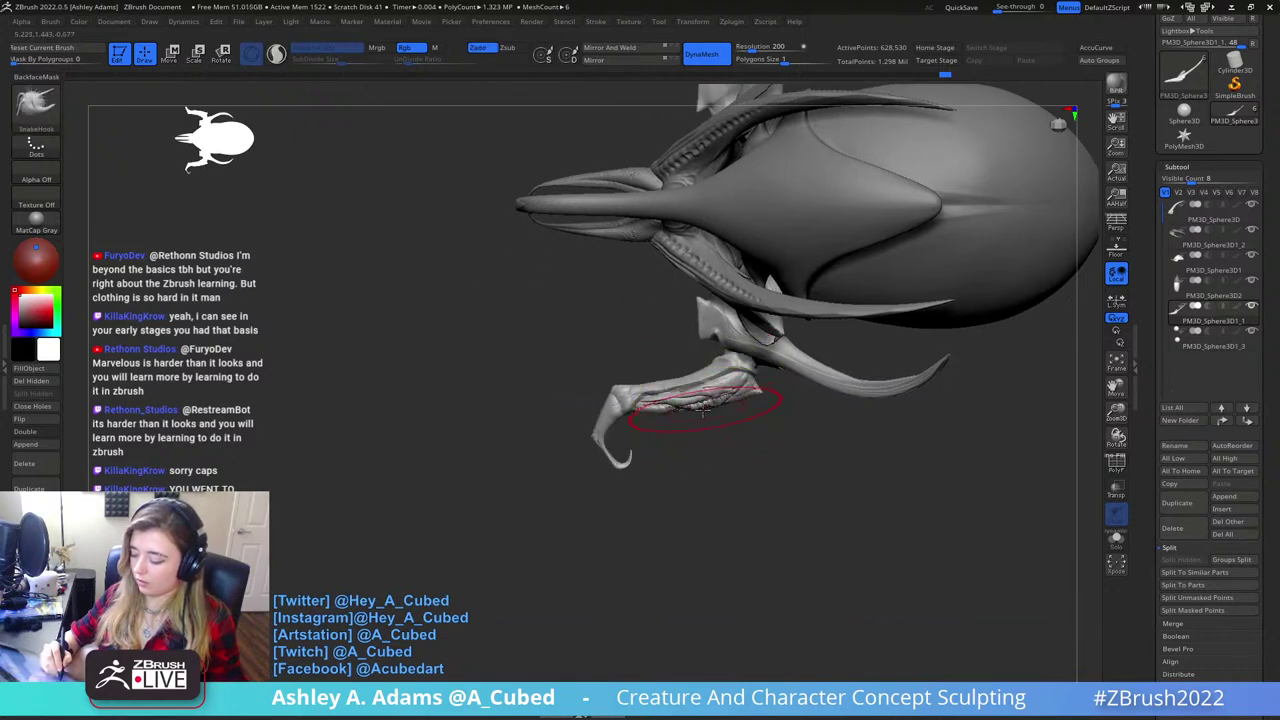
pyautogui.press('space')
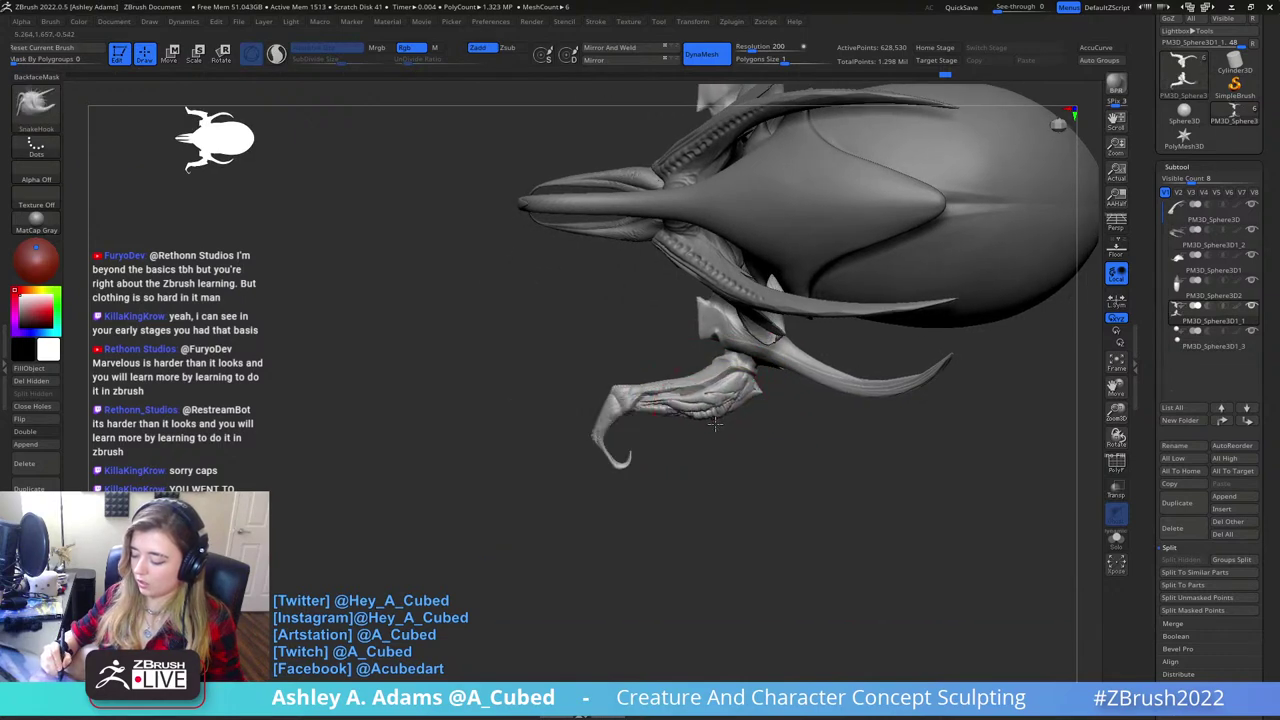
pyautogui.moveTo(697, 424)
pyautogui.mouseDown()
pyautogui.moveTo(680, 422)
pyautogui.moveTo(752, 398)
pyautogui.mouseUp()
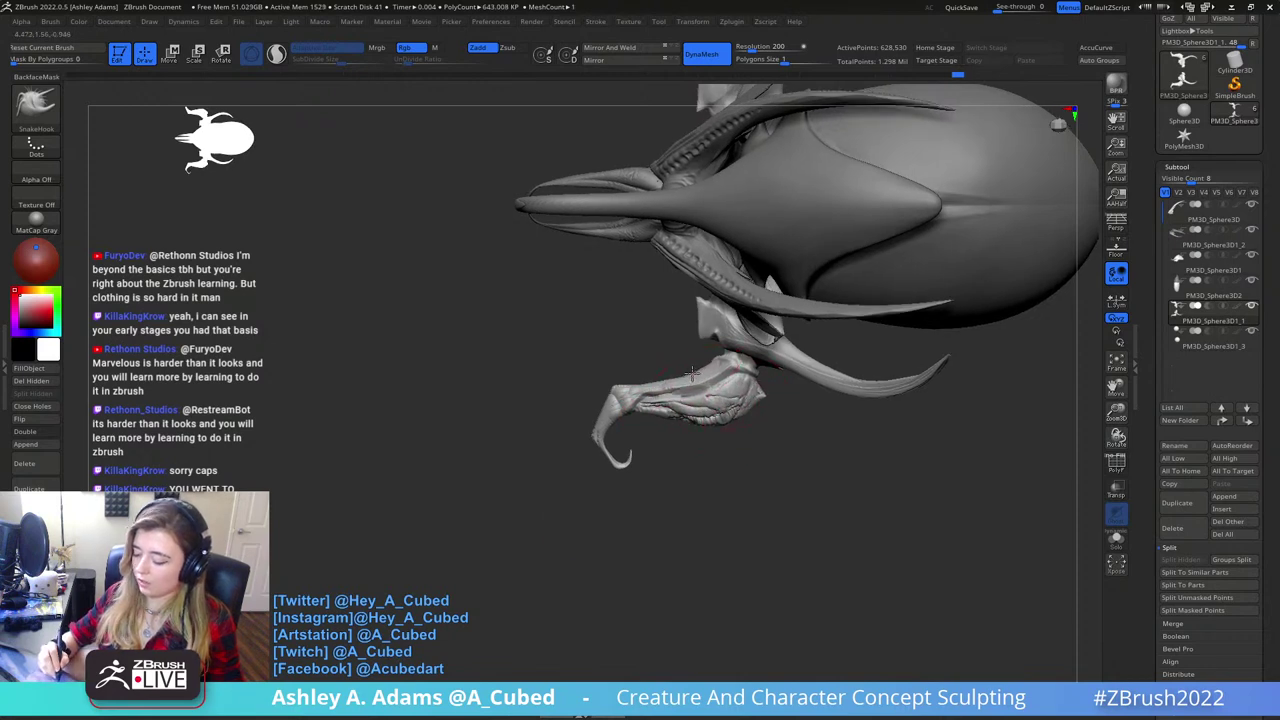
pyautogui.press('space')
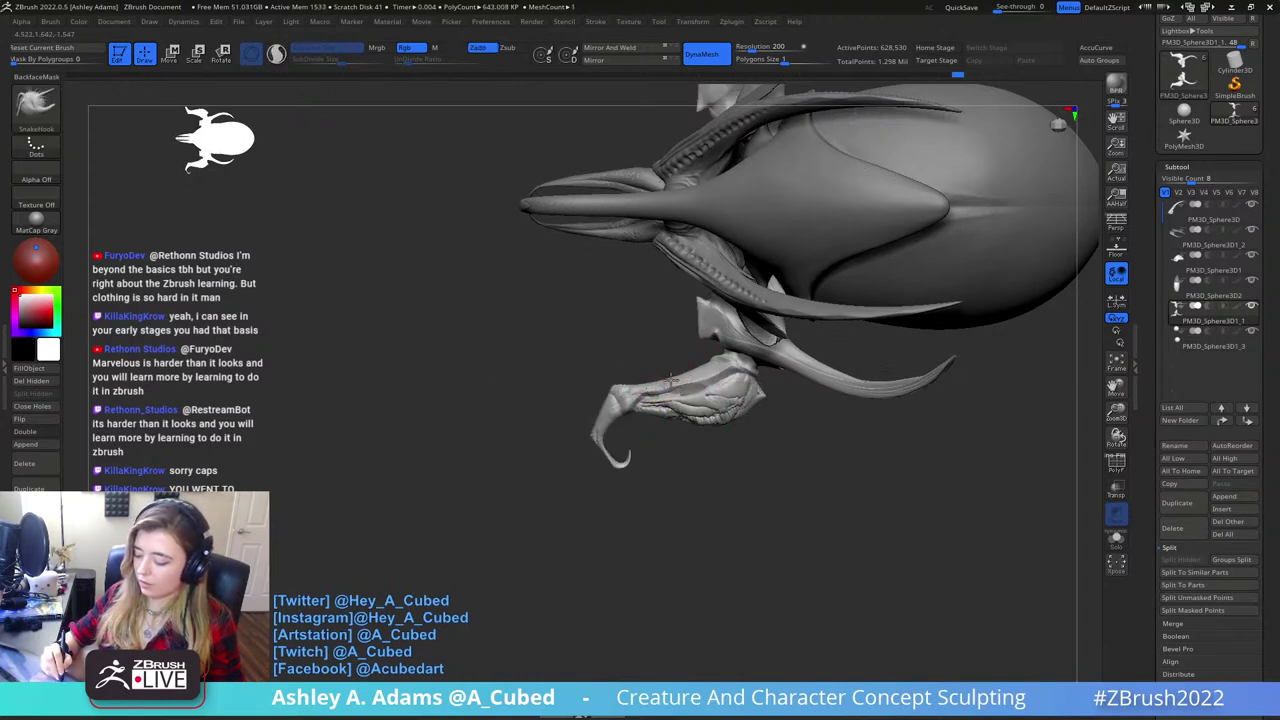
# - Refine the lower front leg's contour and the base of its hooked claw from above with the SnakeHook brush
pyautogui.moveTo(718, 362)
pyautogui.mouseDown(button='right')
pyautogui.moveTo(724, 384)
pyautogui.moveTo(732, 364)
pyautogui.mouseUp(button='right')
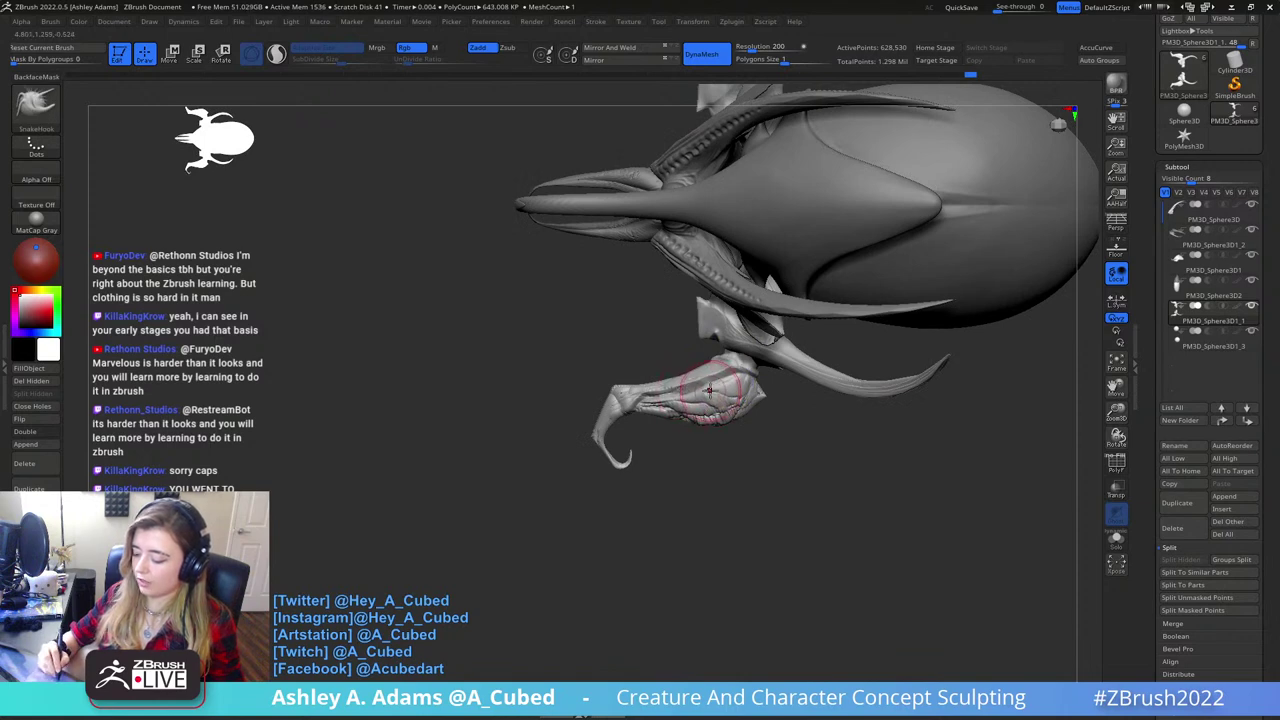
pyautogui.rightClick(748, 378)
pyautogui.keyDown('alt'); pyautogui.moveTo(646, 347); pyautogui.dragTo(684, 386, button='right'); pyautogui.keyUp('alt')
pyautogui.rightClick(606, 492)
pyautogui.moveTo(664, 447); pyautogui.dragTo(652, 436)
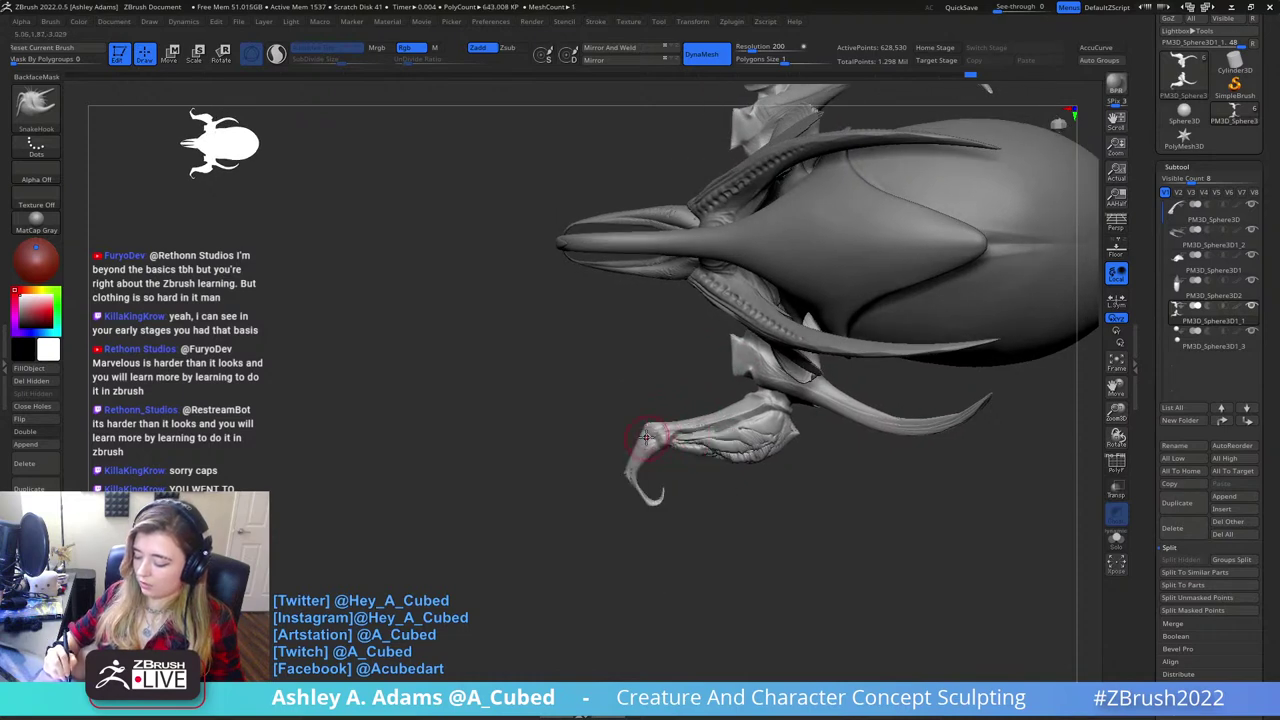
# - Carve a crease where the front leg attaches to the underside of the body with the DamStandard brush
pyautogui.moveTo(655, 438); pyautogui.dragTo(723, 437, button='right')
pyautogui.press('b')
pyautogui.press('d')
pyautogui.press('s')
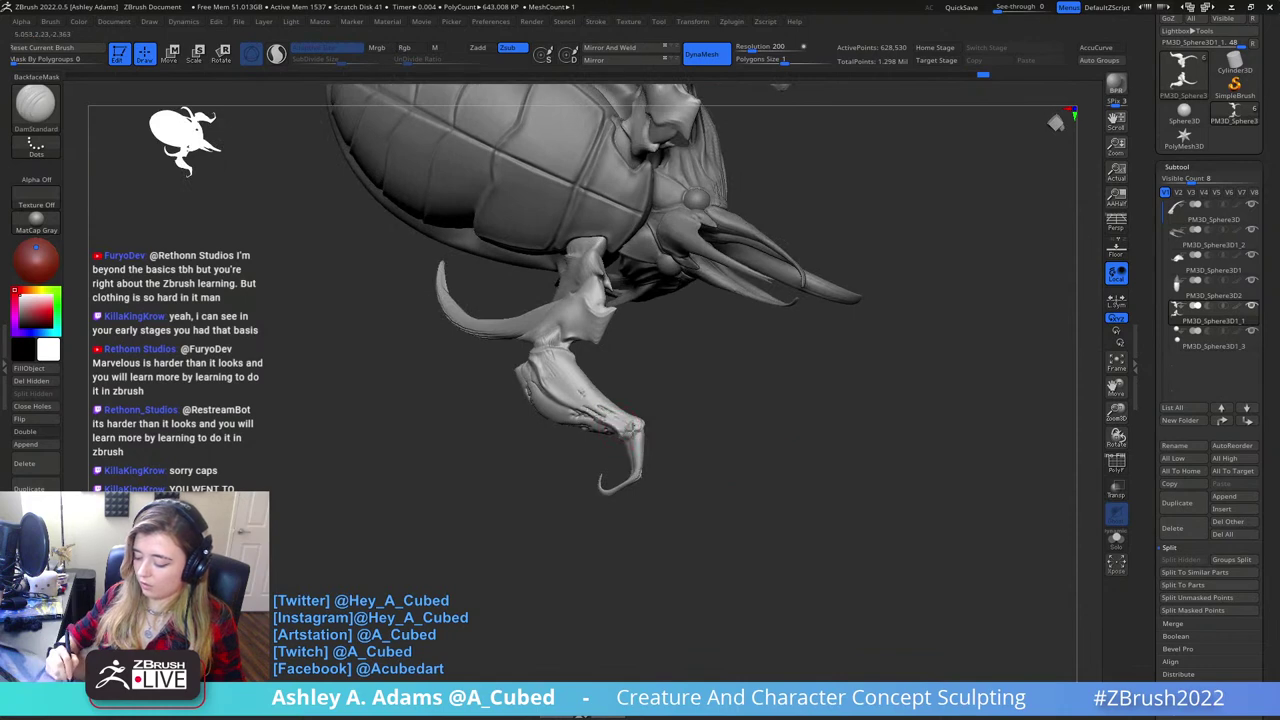
pyautogui.moveTo(625, 428)
pyautogui.mouseDown(button='right')
pyautogui.moveTo(645, 440)
pyautogui.moveTo(662, 377)
pyautogui.moveTo(610, 385)
pyautogui.moveTo(525, 368)
pyautogui.moveTo(597, 366)
pyautogui.moveTo(584, 362)
pyautogui.moveTo(654, 404)
pyautogui.moveTo(600, 368)
pyautogui.moveTo(570, 390)
pyautogui.moveTo(585, 375)
pyautogui.moveTo(593, 413)
pyautogui.moveTo(556, 398)
pyautogui.moveTo(572, 396)
pyautogui.moveTo(522, 379)
pyautogui.moveTo(550, 352)
pyautogui.moveTo(551, 317)
pyautogui.moveTo(511, 338)
pyautogui.moveTo(535, 333)
pyautogui.moveTo(491, 301)
pyautogui.moveTo(523, 340)
pyautogui.moveTo(497, 291)
pyautogui.mouseUp(button='right')
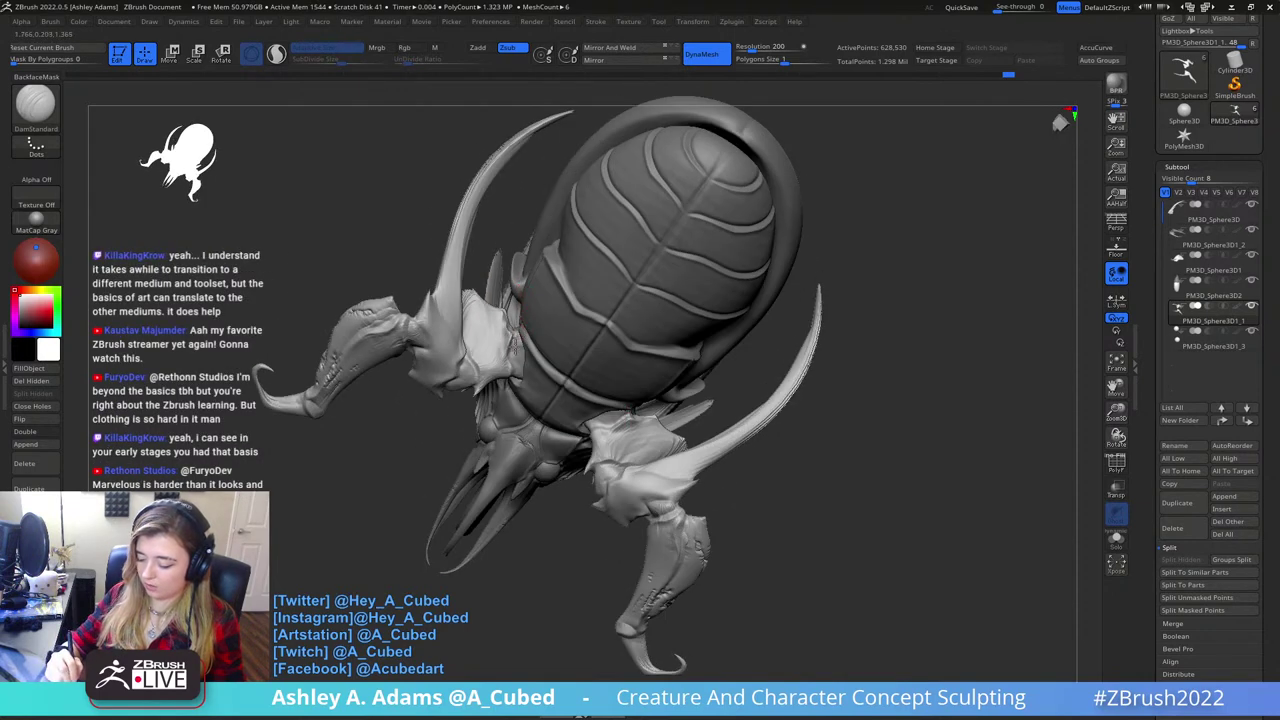
pyautogui.moveTo(521, 335); pyautogui.dragTo(516, 370)
# - Build up volume at the front leg's attachment to the body with the ClayBuildup brush
pyautogui.moveTo(516, 365)
pyautogui.mouseDown(button='right')
pyautogui.moveTo(517, 306)
pyautogui.moveTo(527, 364)
pyautogui.mouseUp(button='right')
pyautogui.press('b')
pyautogui.press('c')
pyautogui.press('b')
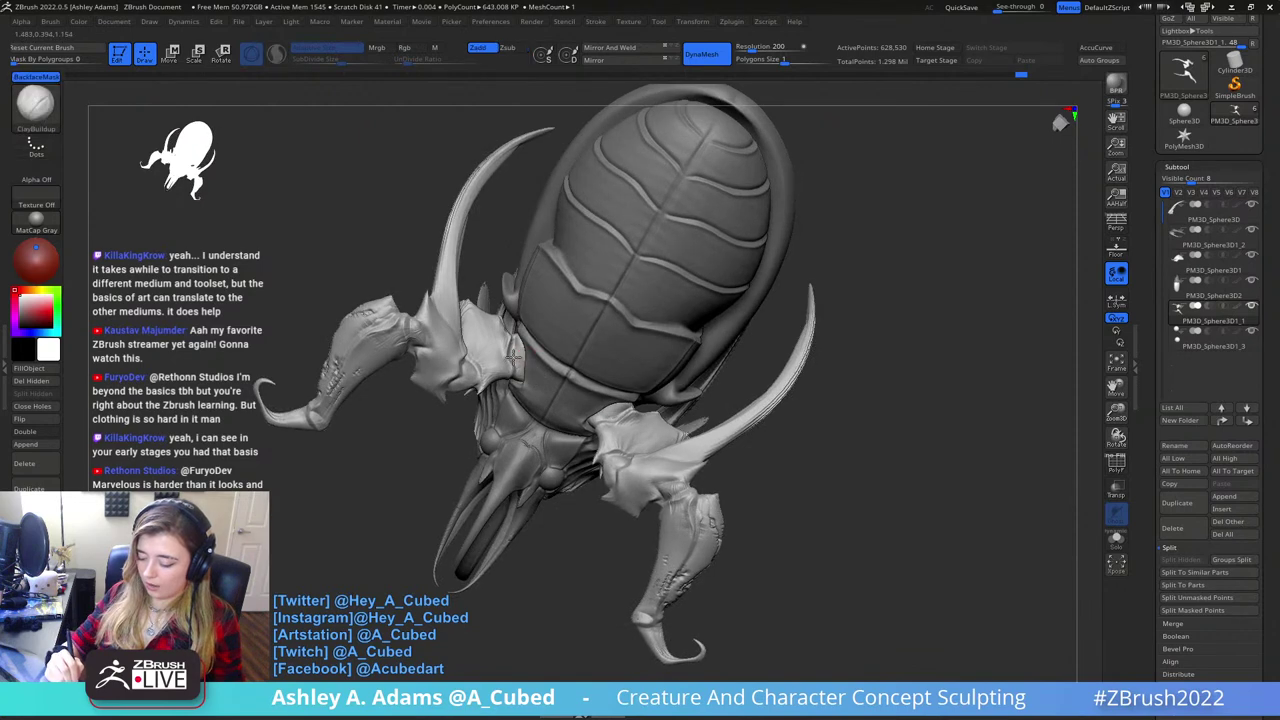
pyautogui.moveTo(522, 352); pyautogui.dragTo(520, 372)
# - Swell the inner base of the upper front leg segment beside the head with the Inflat brush
pyautogui.moveTo(500, 356)
pyautogui.mouseDown(button='right')
pyautogui.moveTo(525, 352)
pyautogui.moveTo(516, 343)
pyautogui.moveTo(522, 360)
pyautogui.moveTo(528, 343)
pyautogui.moveTo(575, 322)
pyautogui.mouseUp(button='right')
pyautogui.moveTo(632, 234)
pyautogui.mouseDown(button='right')
pyautogui.moveTo(534, 197)
pyautogui.moveTo(580, 353)
pyautogui.mouseUp(button='right')
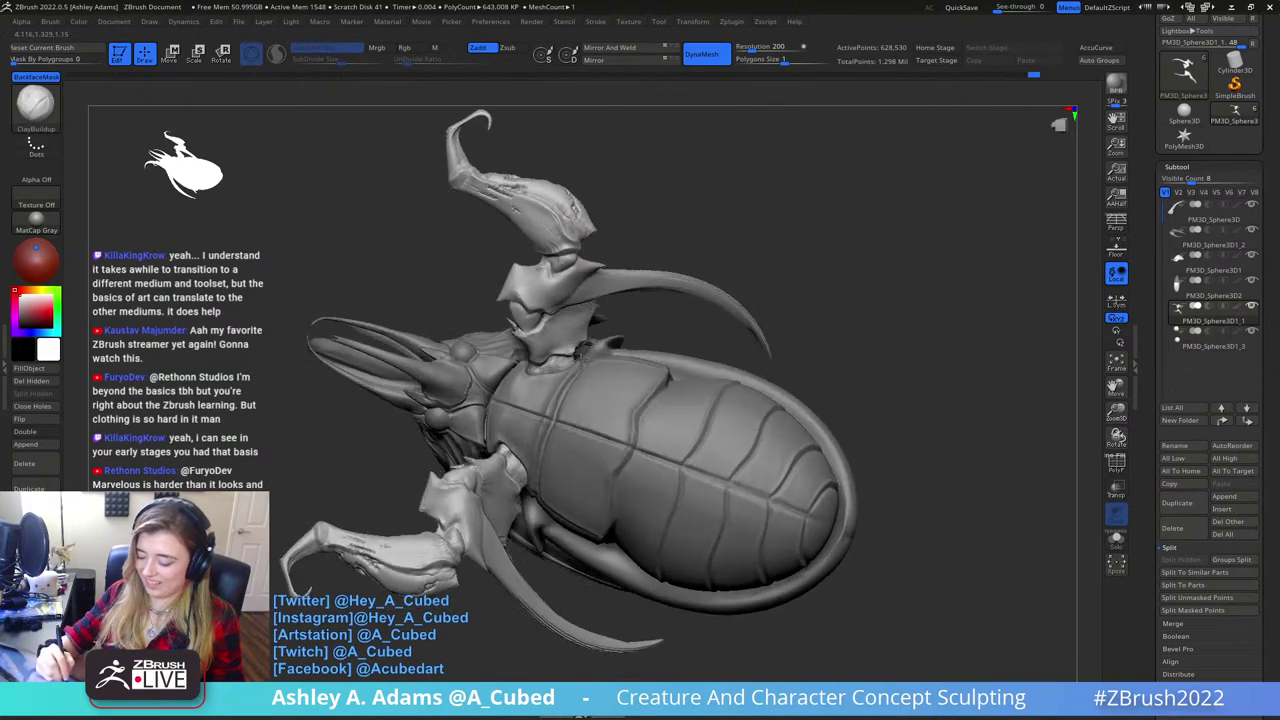
pyautogui.moveTo(643, 271)
pyautogui.mouseDown(button='right')
pyautogui.moveTo(594, 337)
pyautogui.moveTo(618, 302)
pyautogui.moveTo(605, 270)
pyautogui.moveTo(556, 338)
pyautogui.mouseUp(button='right')
pyautogui.press('b')
pyautogui.press('s')
pyautogui.press('h')
pyautogui.press('b')
pyautogui.press('i')
pyautogui.press('n')
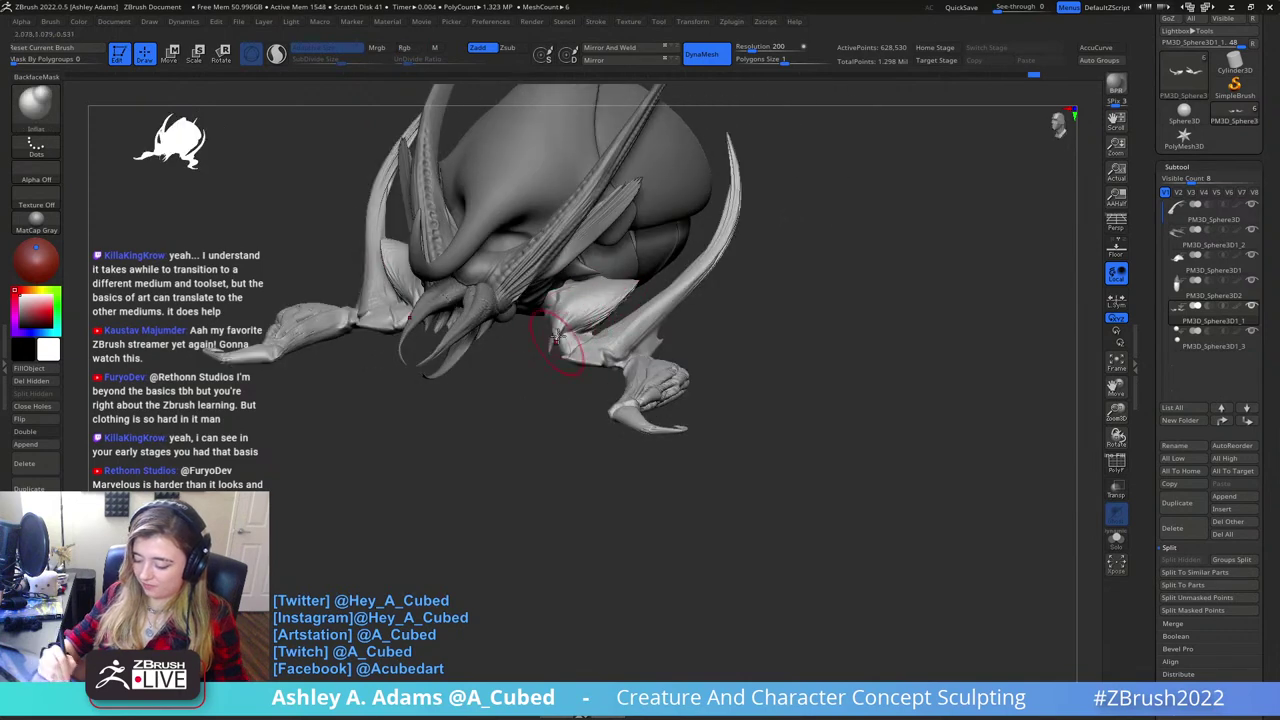
pyautogui.moveTo(556, 338); pyautogui.dragTo(553, 346)
# - Reshape the rounded base of the upper front leg segment with the SnakeHook brush and smooth it
pyautogui.moveTo(566, 325)
pyautogui.mouseDown(button='right')
pyautogui.moveTo(559, 392)
pyautogui.moveTo(571, 343)
pyautogui.mouseUp(button='right')
pyautogui.press('b')
pyautogui.press('s')
pyautogui.press('h')
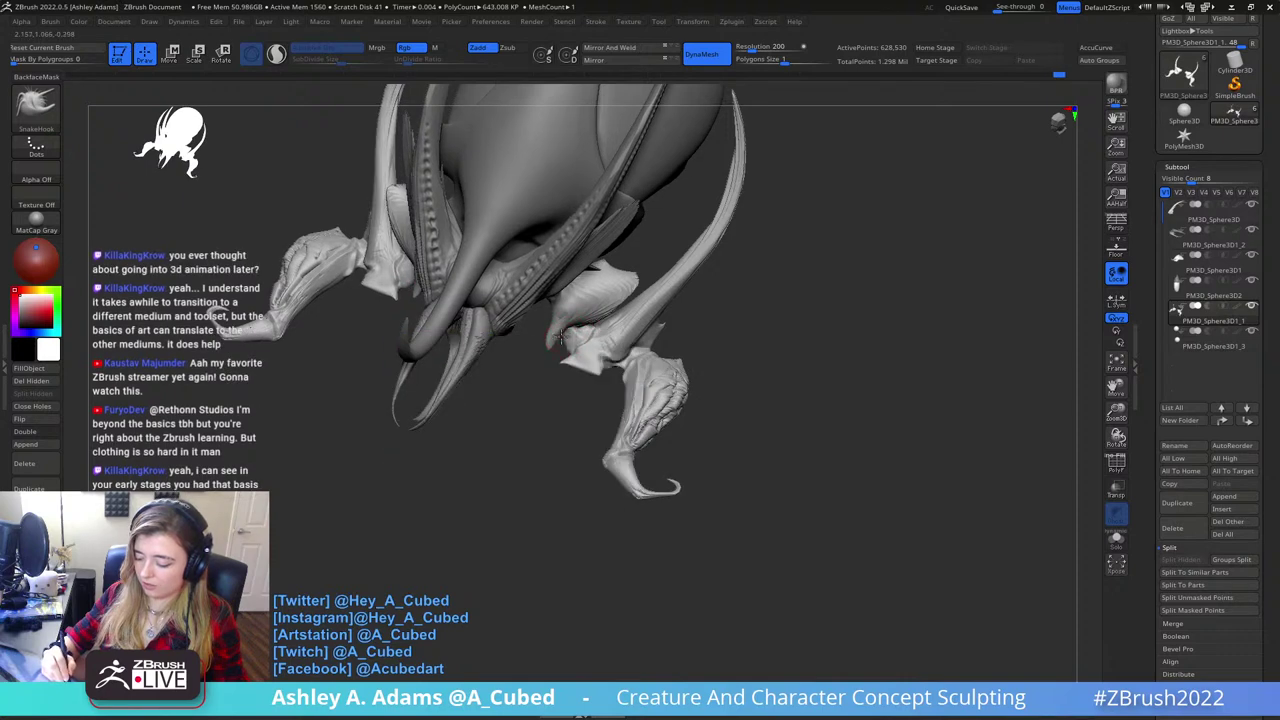
pyautogui.press('shift')
# - Pull the pointed tip of the upper front leg plate up and outward from the front view
pyautogui.moveTo(558, 323)
pyautogui.mouseDown(button='right')
pyautogui.moveTo(571, 306)
pyautogui.moveTo(548, 325)
pyautogui.mouseUp(button='right')
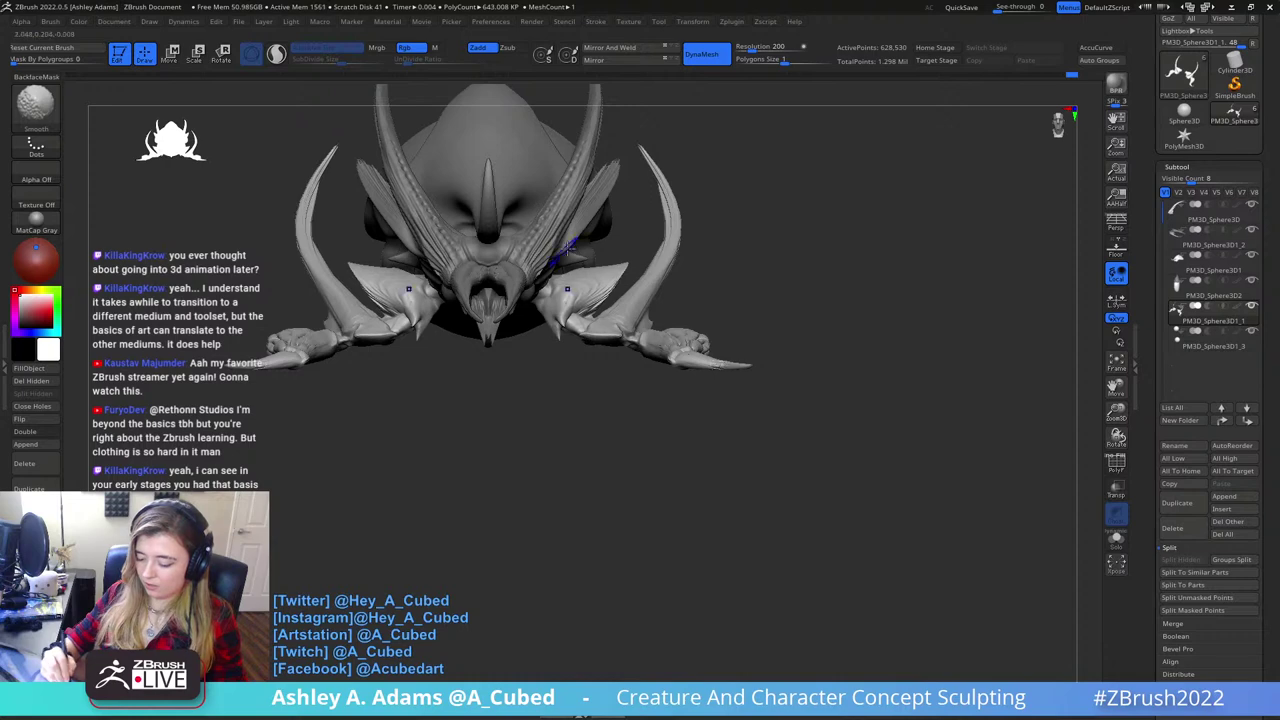
pyautogui.press('space')
pyautogui.moveTo(625, 266); pyautogui.dragTo(635, 243)
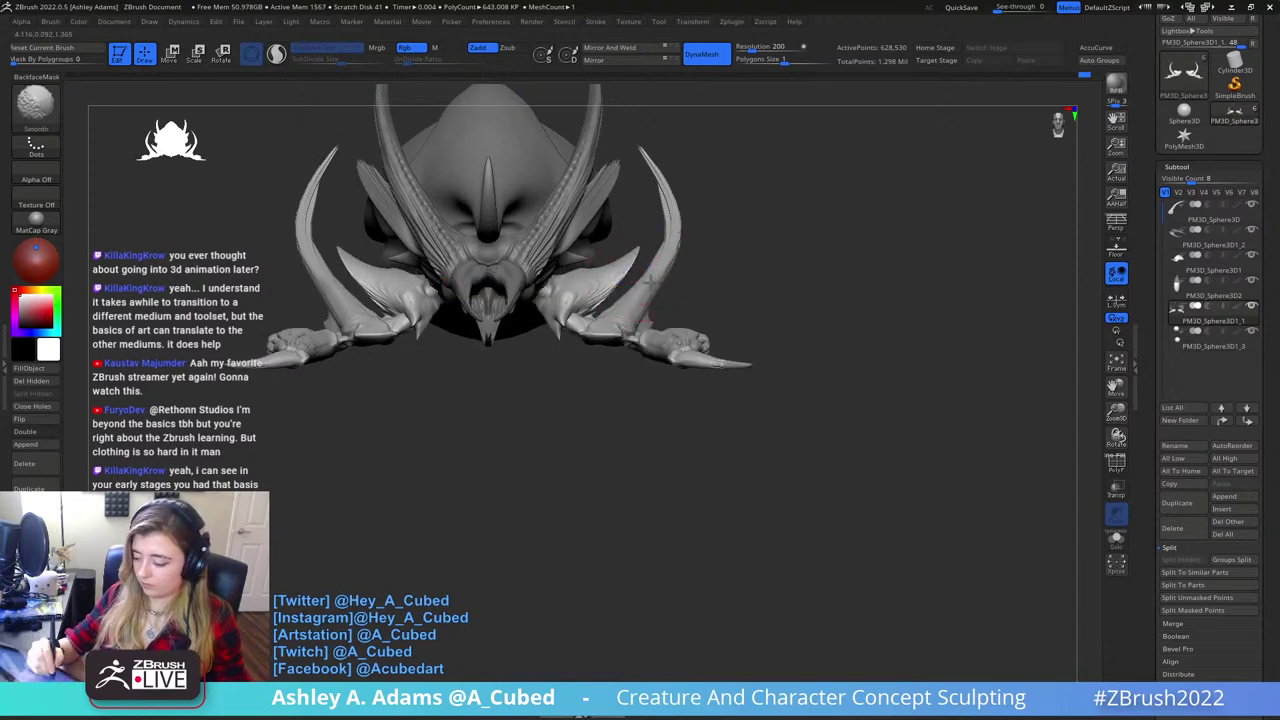
# - Adjust the brush size and extend the upper front leg plate's tip with the SnakeHook brush from the side and front
pyautogui.moveTo(662, 242); pyautogui.dragTo(674, 276, button='right')
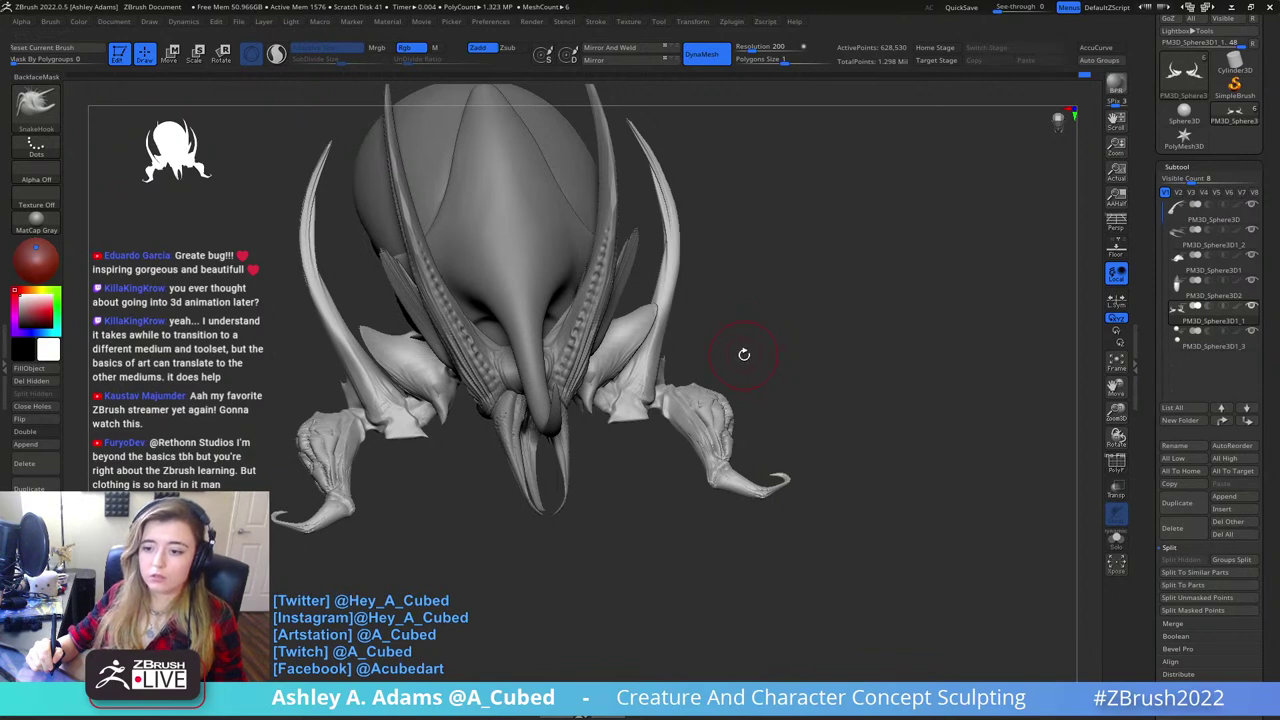
pyautogui.moveTo(757, 311)
pyautogui.mouseDown()
pyautogui.moveTo(751, 280)
pyautogui.moveTo(706, 293)
pyautogui.moveTo(757, 385)
pyautogui.moveTo(688, 398)
pyautogui.mouseUp()
pyautogui.press('space')
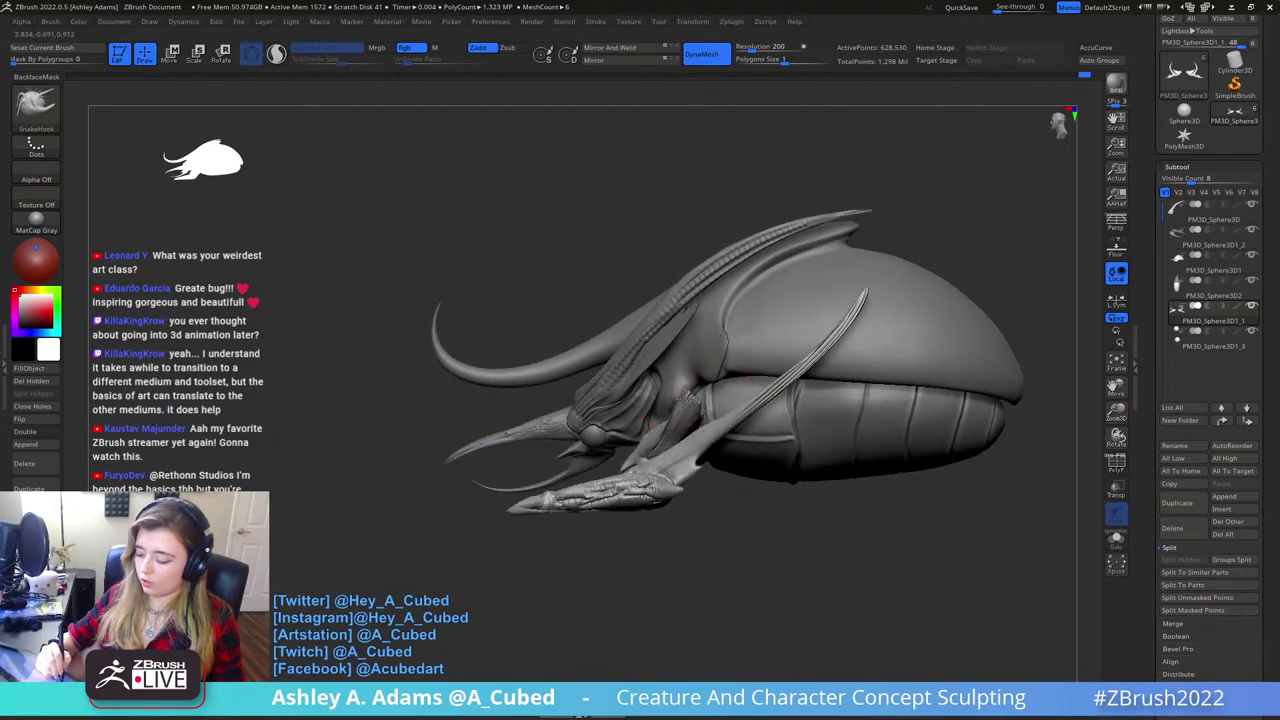
pyautogui.rightClick(687, 398)
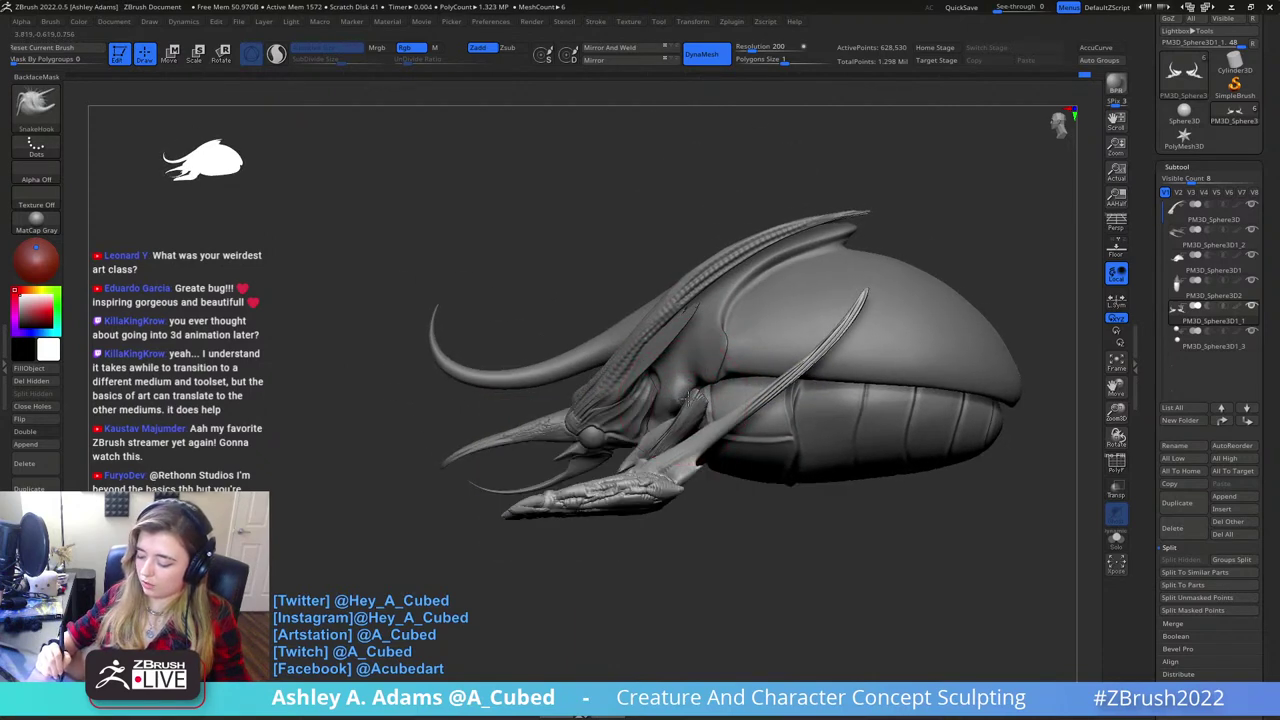
pyautogui.rightClick(680, 394)
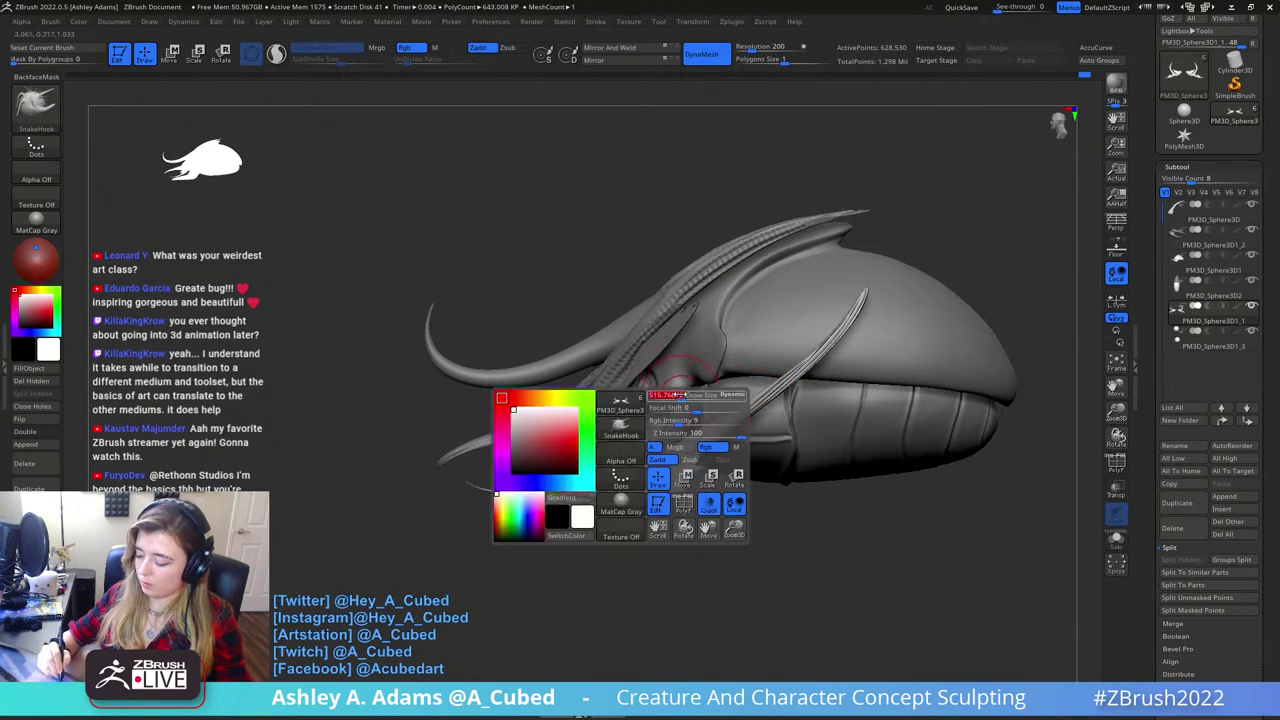
pyautogui.moveTo(680, 394); pyautogui.dragTo(684, 394)
pyautogui.rightClick(683, 394)
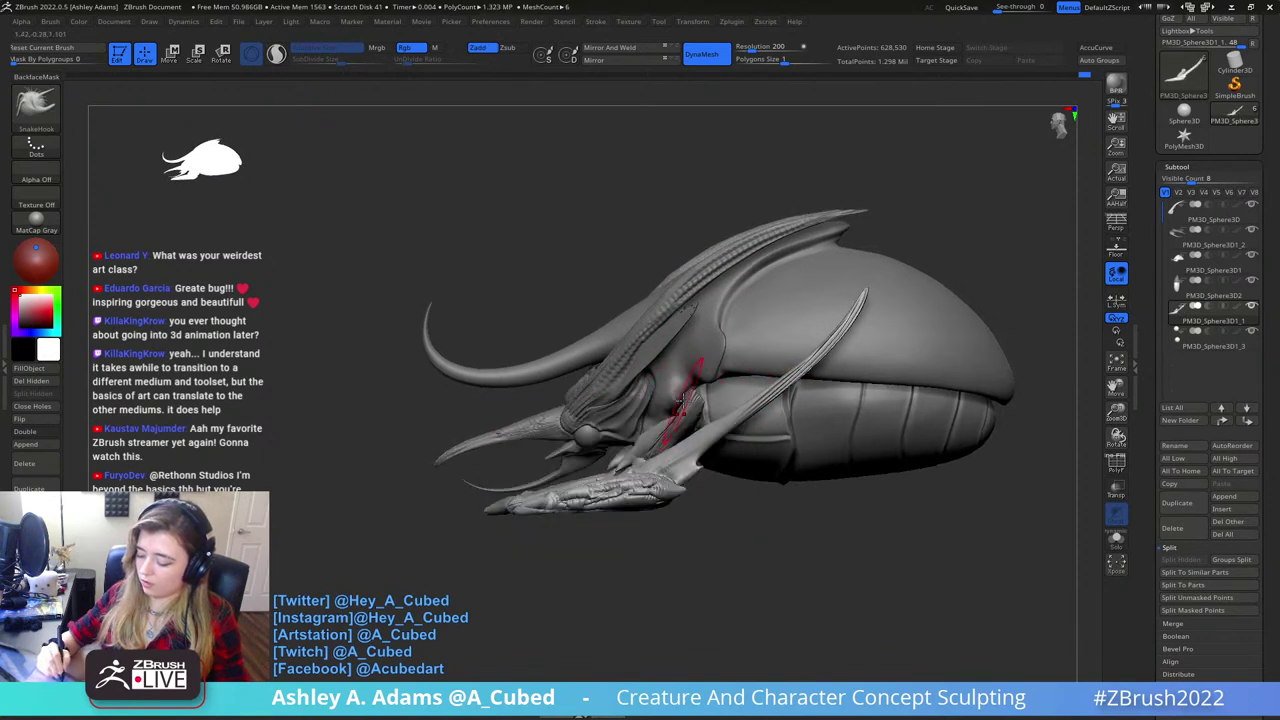
pyautogui.moveTo(682, 400); pyautogui.dragTo(842, 430, button='right')
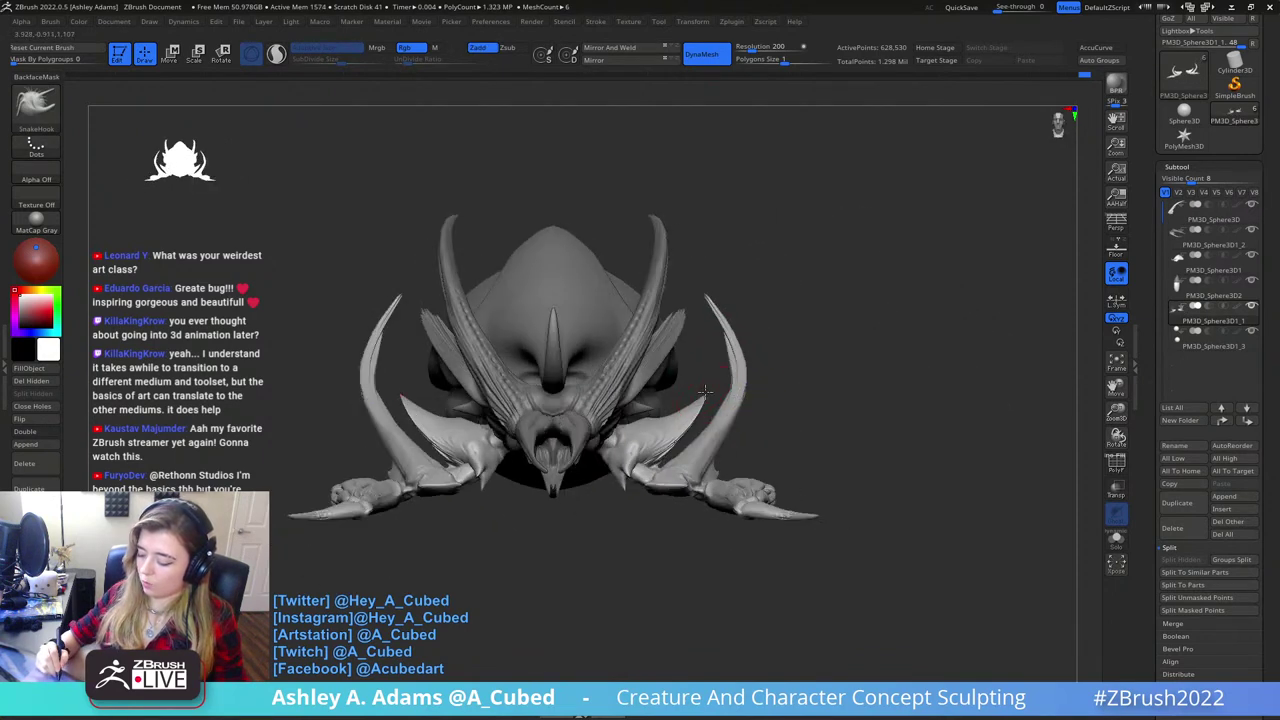
pyautogui.moveTo(705, 392)
pyautogui.mouseDown()
pyautogui.moveTo(711, 382)
pyautogui.moveTo(706, 397)
pyautogui.mouseUp()
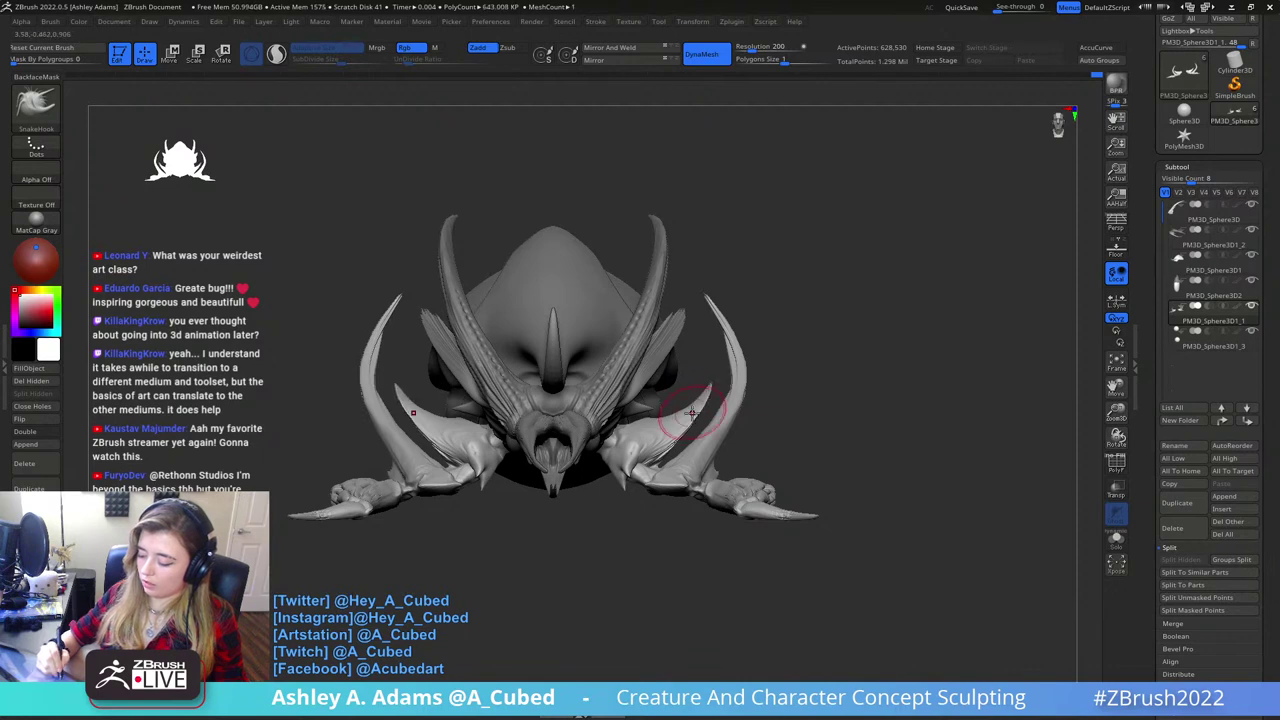
# - Refine the side profile of the upper front leg plate behind the head with the SnakeHook brush
pyautogui.keyDown('shift'); pyautogui.moveTo(883, 317); pyautogui.dragTo(834, 331); pyautogui.keyUp('shift')
pyautogui.rightClick(699, 390)
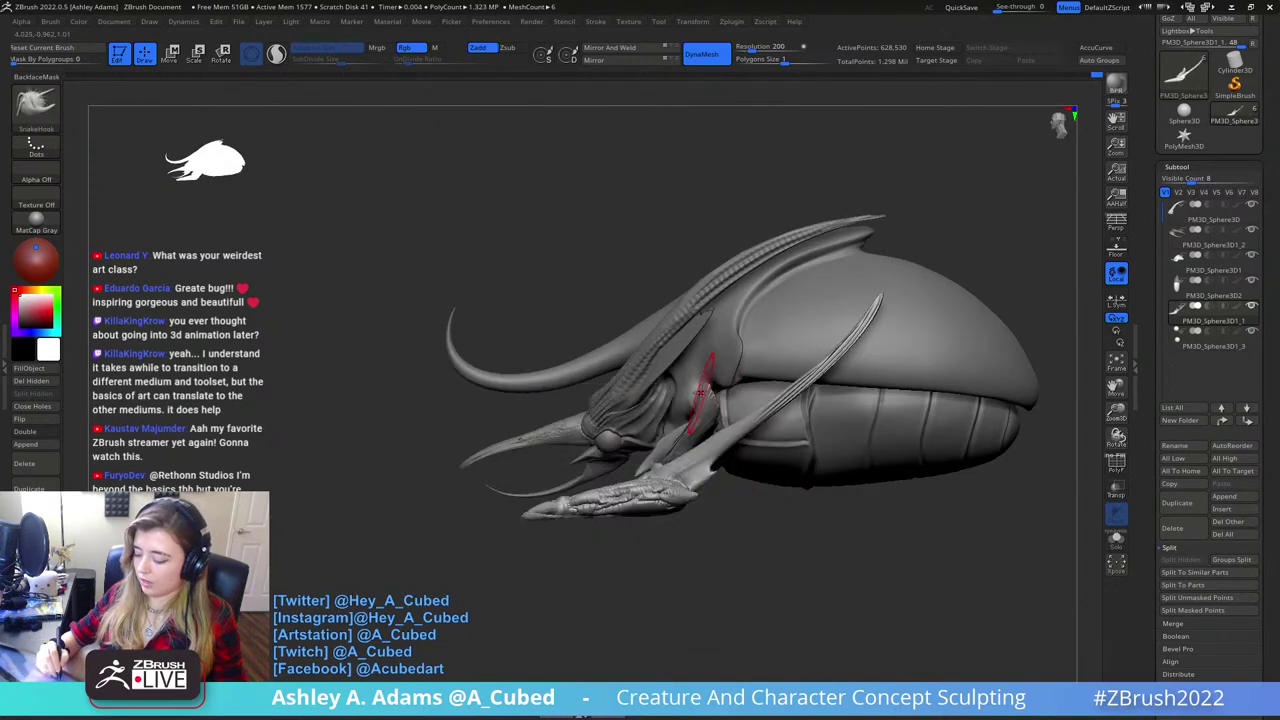
pyautogui.rightClick(630, 497)
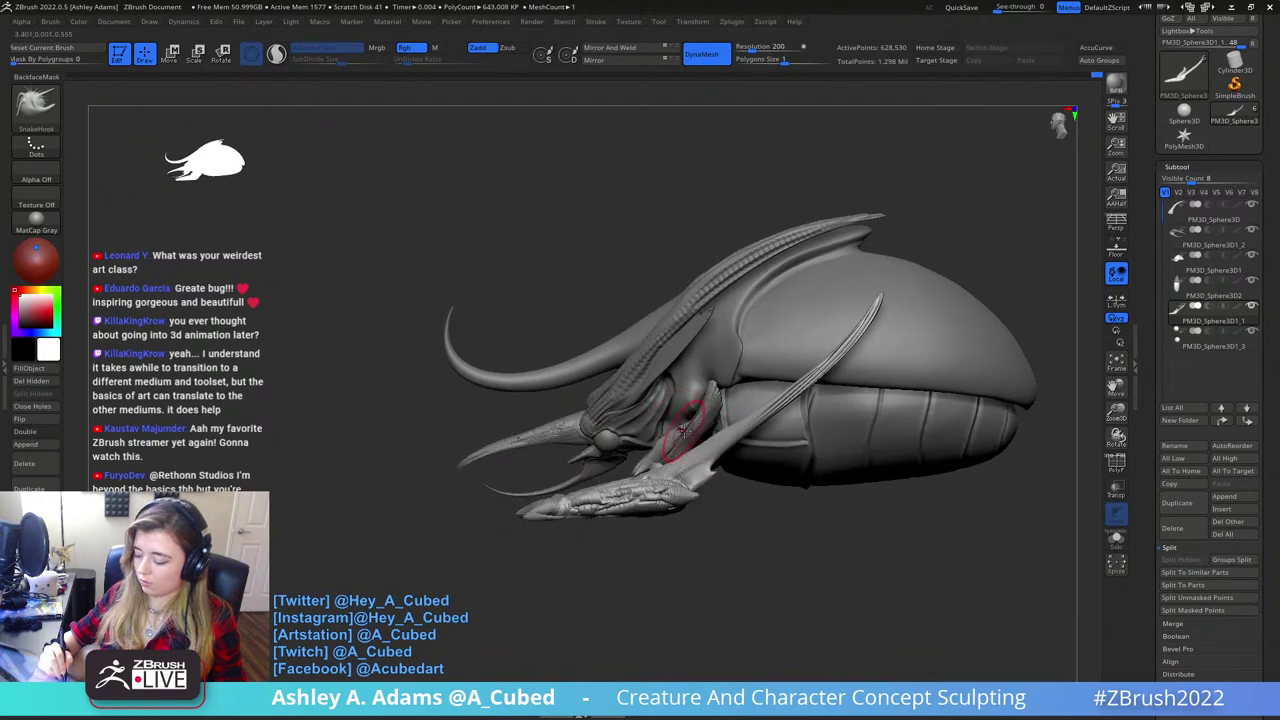
pyautogui.rightClick(648, 480)
pyautogui.moveTo(704, 420); pyautogui.dragTo(712, 432)
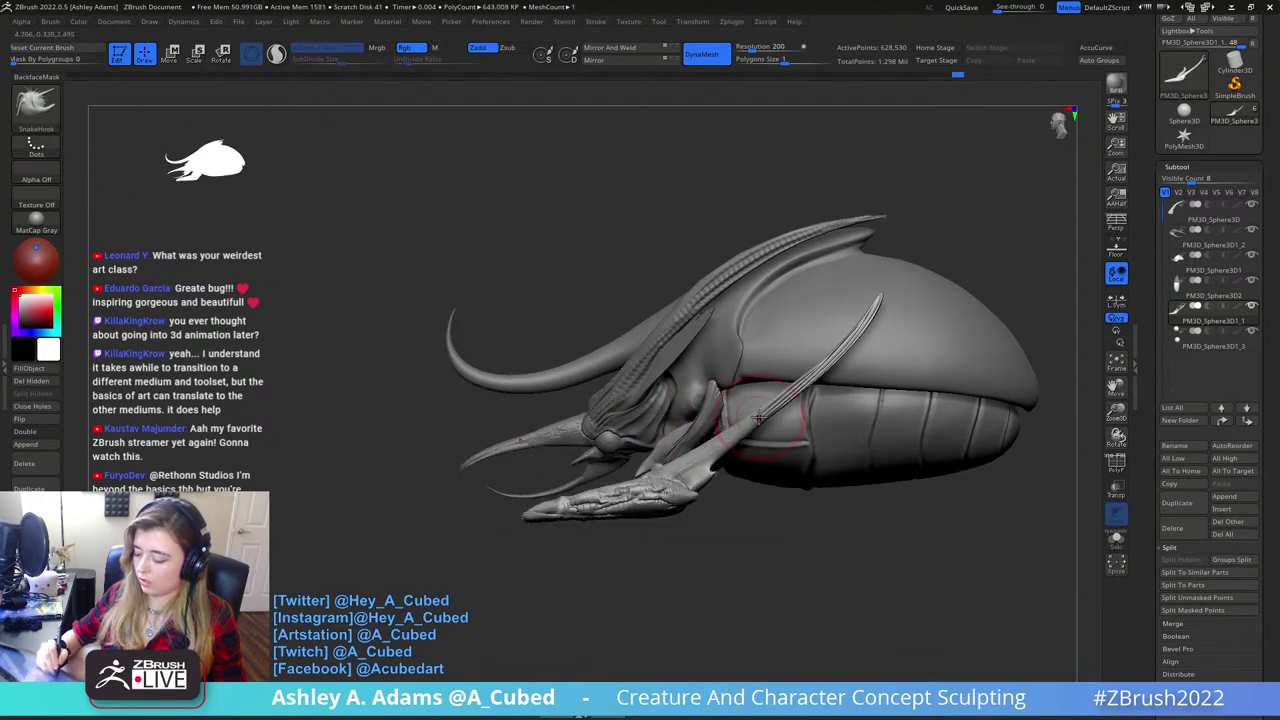
# - Examine the overall silhouette of the front legs, horns and shell from the front and three-quarter views
pyautogui.moveTo(765, 411)
pyautogui.keyDown('shift'); pyautogui.mouseDown()
pyautogui.moveTo(857, 320)
pyautogui.moveTo(818, 375)
pyautogui.mouseUp(); pyautogui.keyUp('shift')
pyautogui.moveTo(818, 378)
pyautogui.mouseDown(button='right')
pyautogui.moveTo(877, 386)
pyautogui.moveTo(795, 468)
pyautogui.mouseUp(button='right')
pyautogui.rightClick(795, 468)
pyautogui.moveTo(854, 399); pyautogui.dragTo(846, 387)
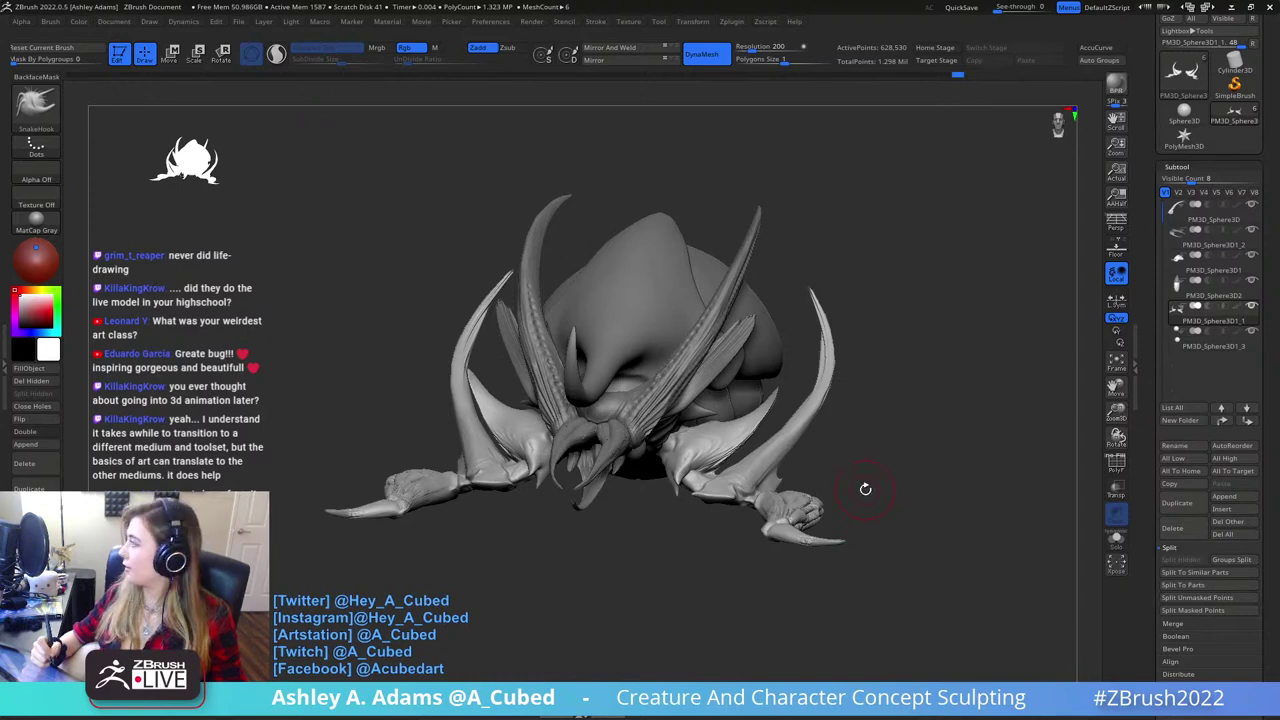
pyautogui.moveTo(865, 489); pyautogui.dragTo(770, 410)
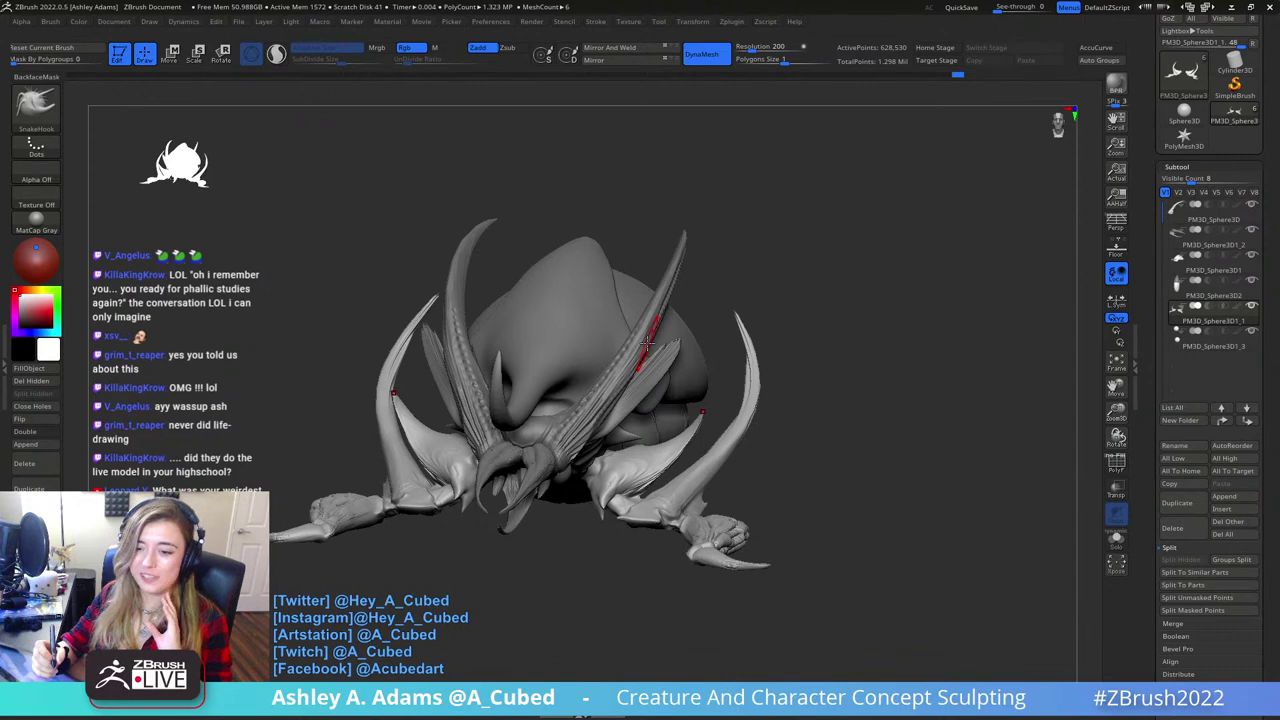
pyautogui.moveTo(729, 224)
pyautogui.mouseDown()
pyautogui.moveTo(700, 230)
pyautogui.moveTo(729, 216)
pyautogui.mouseUp()
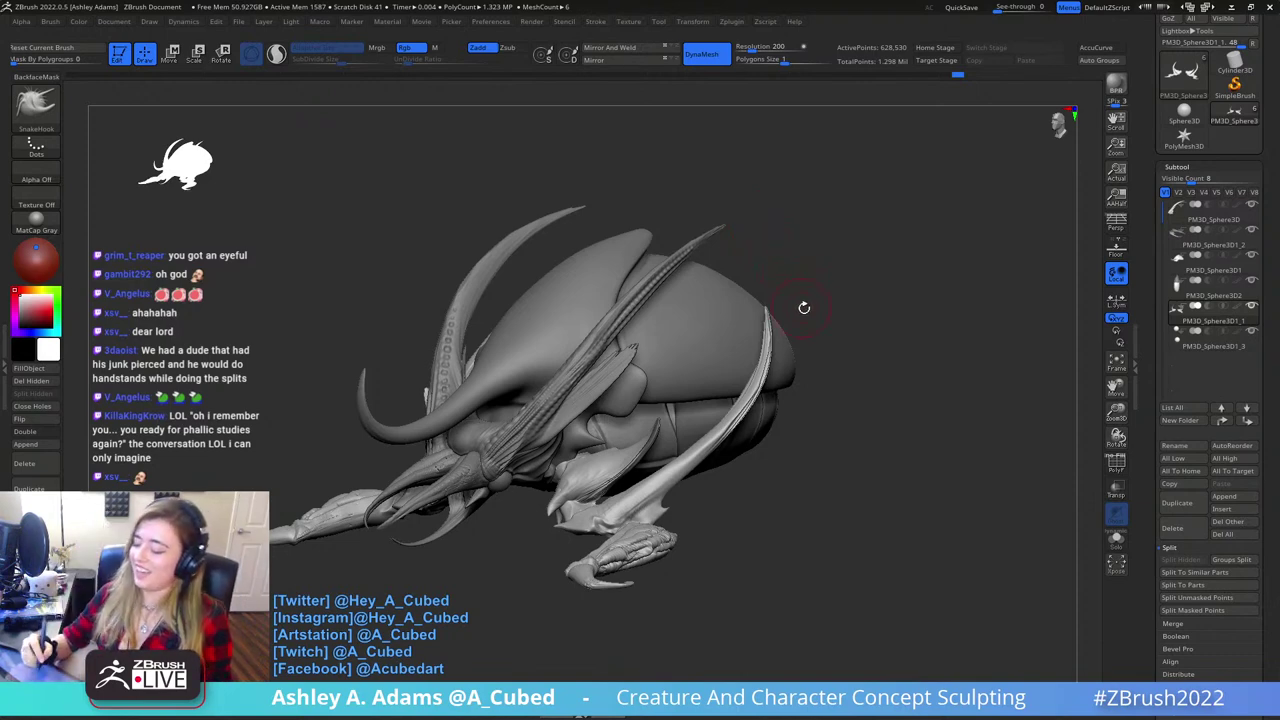
# - Reshape the long curved spine on the front leg with an enlarged SnakeHook brush from the front and side
pyautogui.moveTo(820, 294)
pyautogui.keyDown('shift'); pyautogui.mouseDown()
pyautogui.moveTo(799, 331)
pyautogui.moveTo(819, 262)
pyautogui.moveTo(801, 286)
pyautogui.mouseUp(); pyautogui.keyUp('shift')
pyautogui.press('space')
pyautogui.press('space')
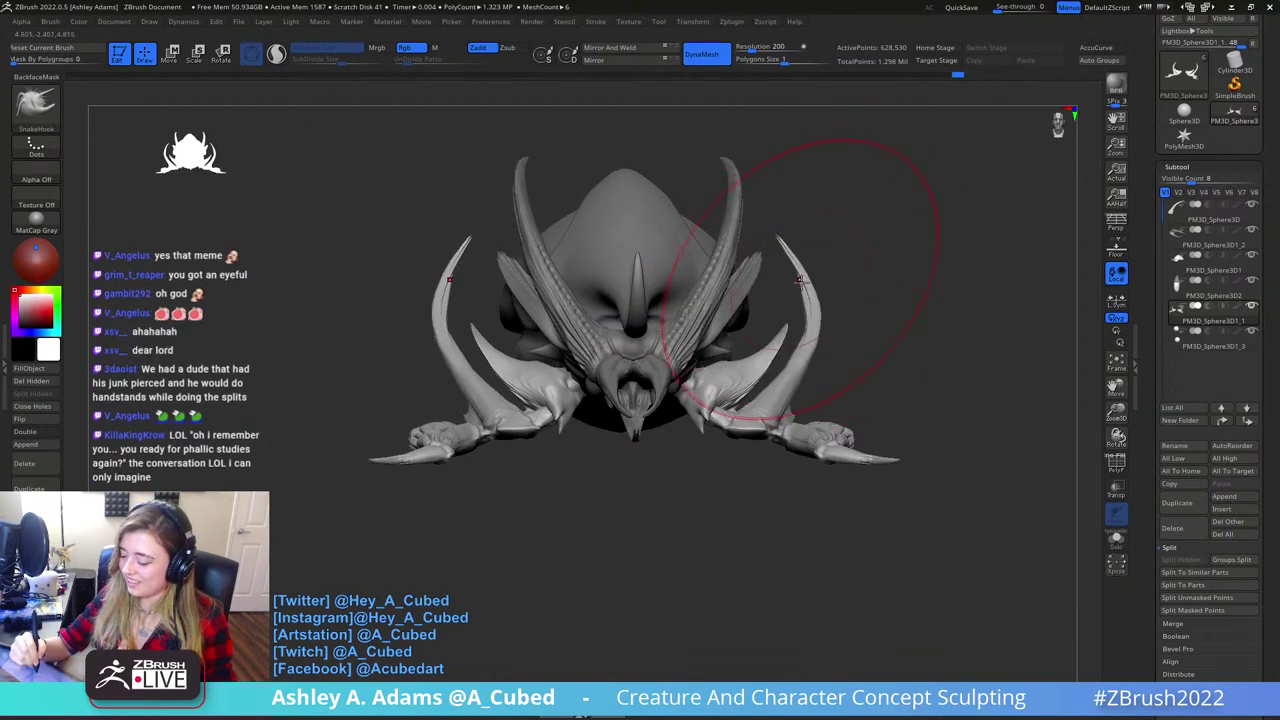
pyautogui.moveTo(797, 284); pyautogui.dragTo(808, 289, button='right')
pyautogui.moveTo(808, 289)
pyautogui.mouseDown()
pyautogui.moveTo(829, 271)
pyautogui.moveTo(799, 254)
pyautogui.mouseUp()
pyautogui.moveTo(851, 257)
pyautogui.mouseDown(button='right')
pyautogui.moveTo(867, 243)
pyautogui.moveTo(817, 249)
pyautogui.mouseUp(button='right')
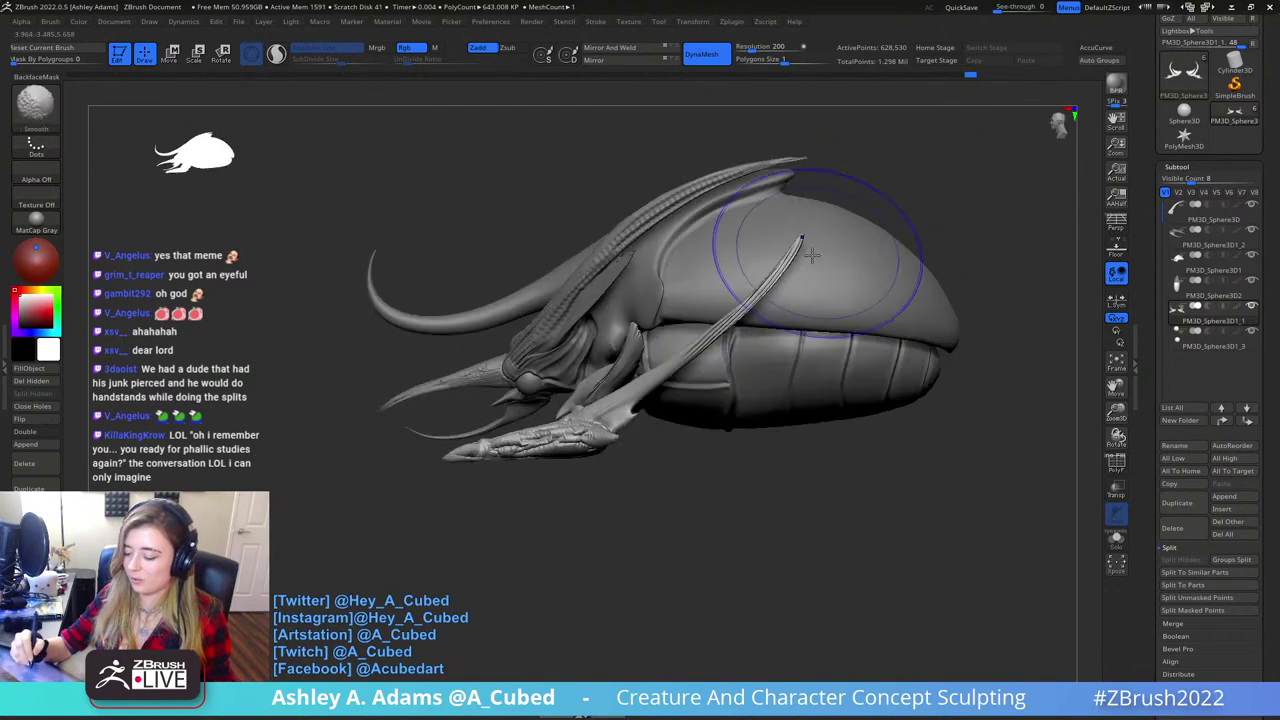
pyautogui.moveTo(739, 306); pyautogui.dragTo(806, 312, button='right')
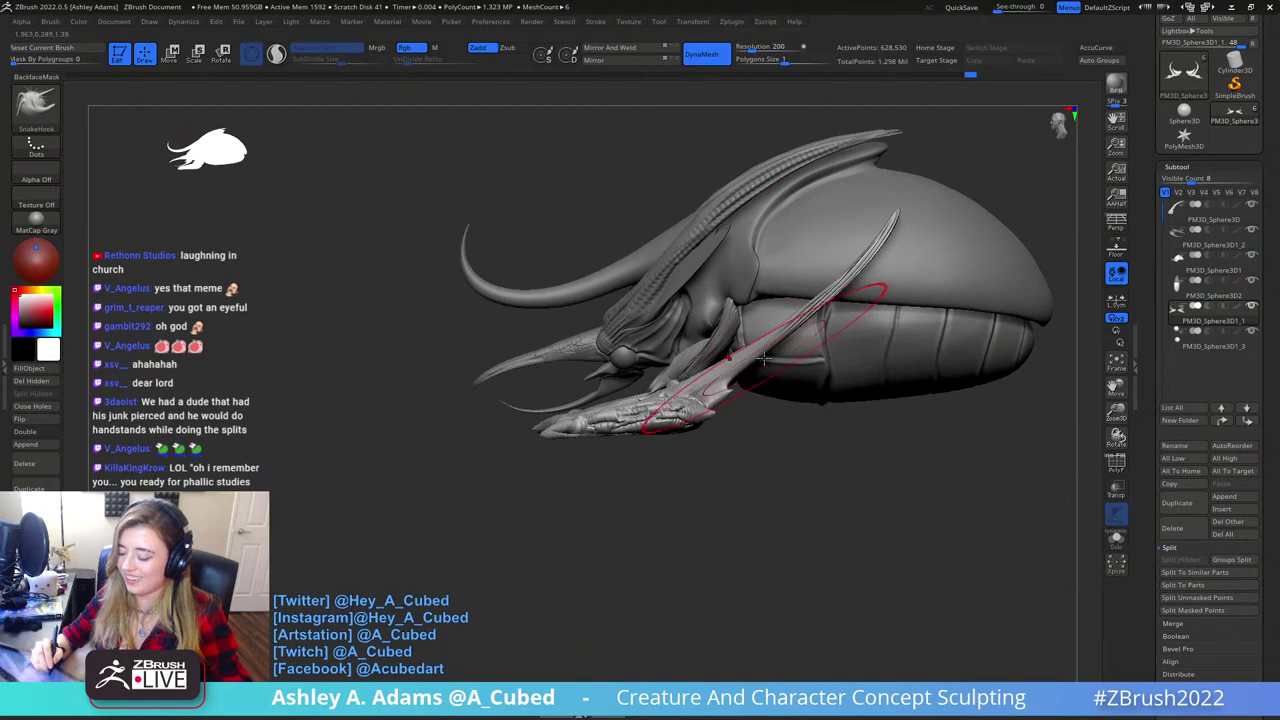
pyautogui.moveTo(757, 346); pyautogui.dragTo(742, 311, button='right')
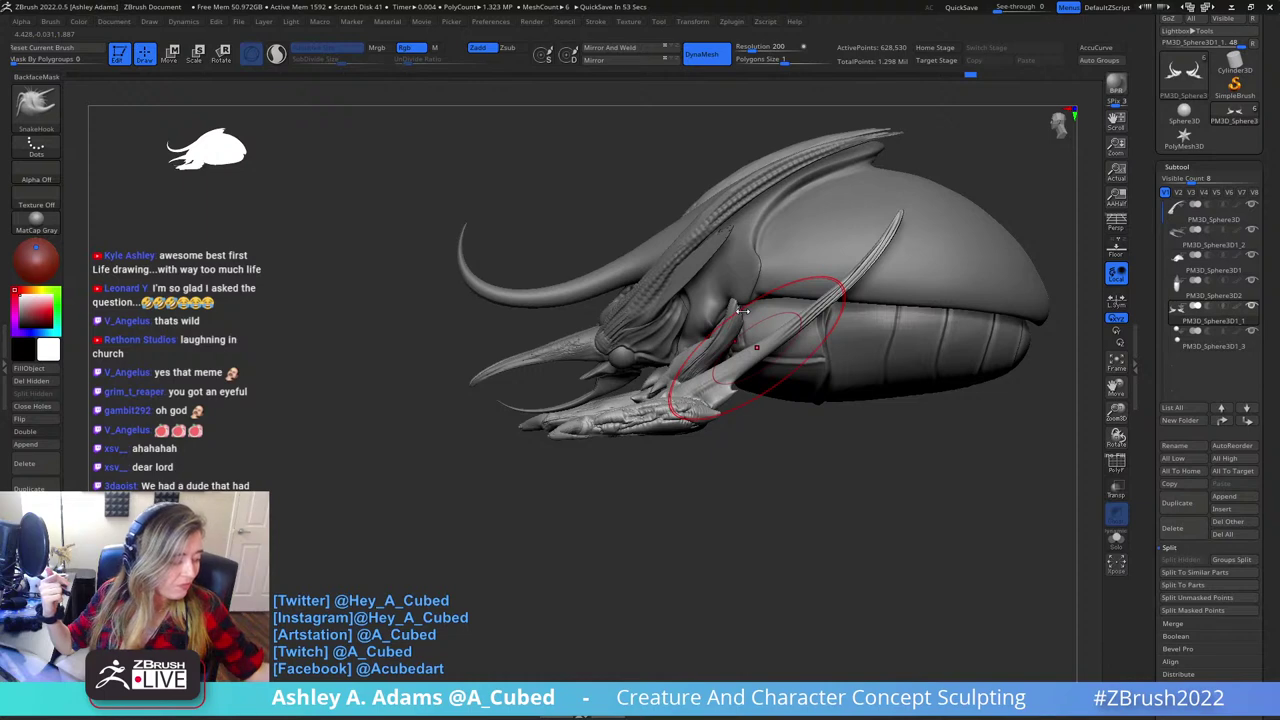
# - Make the head mesh PM3D_Sphere3D the active subtool and bring the area around the eye into close view
pyautogui.moveTo(805, 238)
pyautogui.mouseDown(button='right')
pyautogui.moveTo(770, 248)
pyautogui.moveTo(786, 230)
pyautogui.moveTo(755, 327)
pyautogui.mouseUp(button='right')
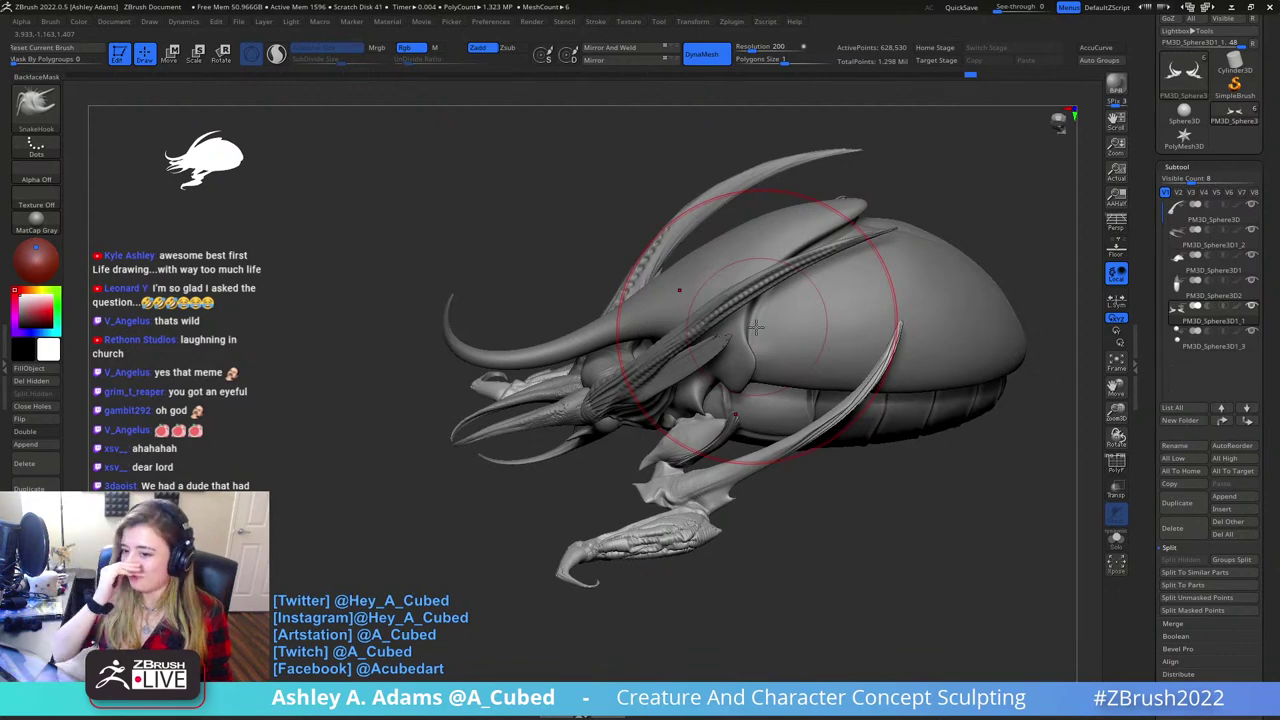
pyautogui.moveTo(755, 327); pyautogui.dragTo(728, 245, button='right')
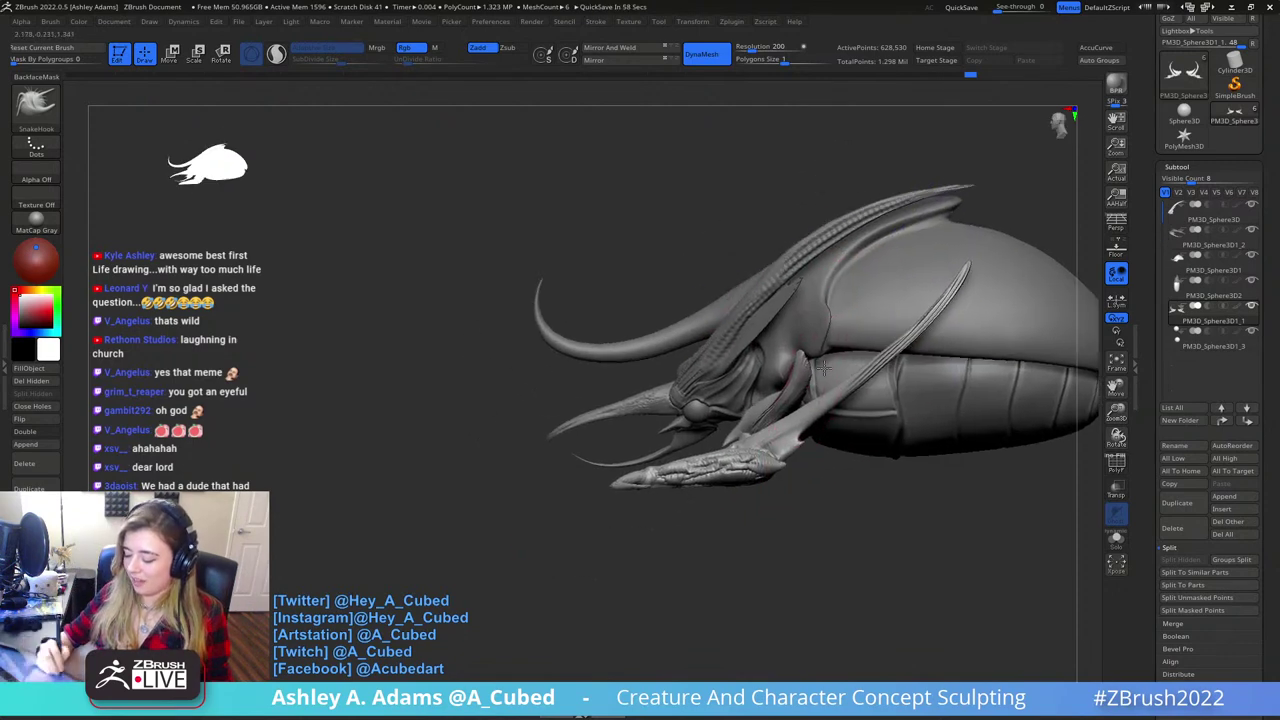
pyautogui.keyDown('alt'); pyautogui.moveTo(694, 428); pyautogui.dragTo(785, 380, button='right'); pyautogui.keyUp('alt')
pyautogui.rightClick(785, 380)
pyautogui.moveTo(699, 358); pyautogui.dragTo(828, 385, button='right')
pyautogui.keyDown('ctrl'); pyautogui.moveTo(828, 385); pyautogui.dragTo(822, 470, button='right'); pyautogui.keyUp('ctrl')
pyautogui.moveTo(822, 400); pyautogui.dragTo(714, 396, button='right')
pyautogui.keyDown('alt'); pyautogui.click(688, 370); pyautogui.keyUp('alt')
pyautogui.rightClick(688, 370)
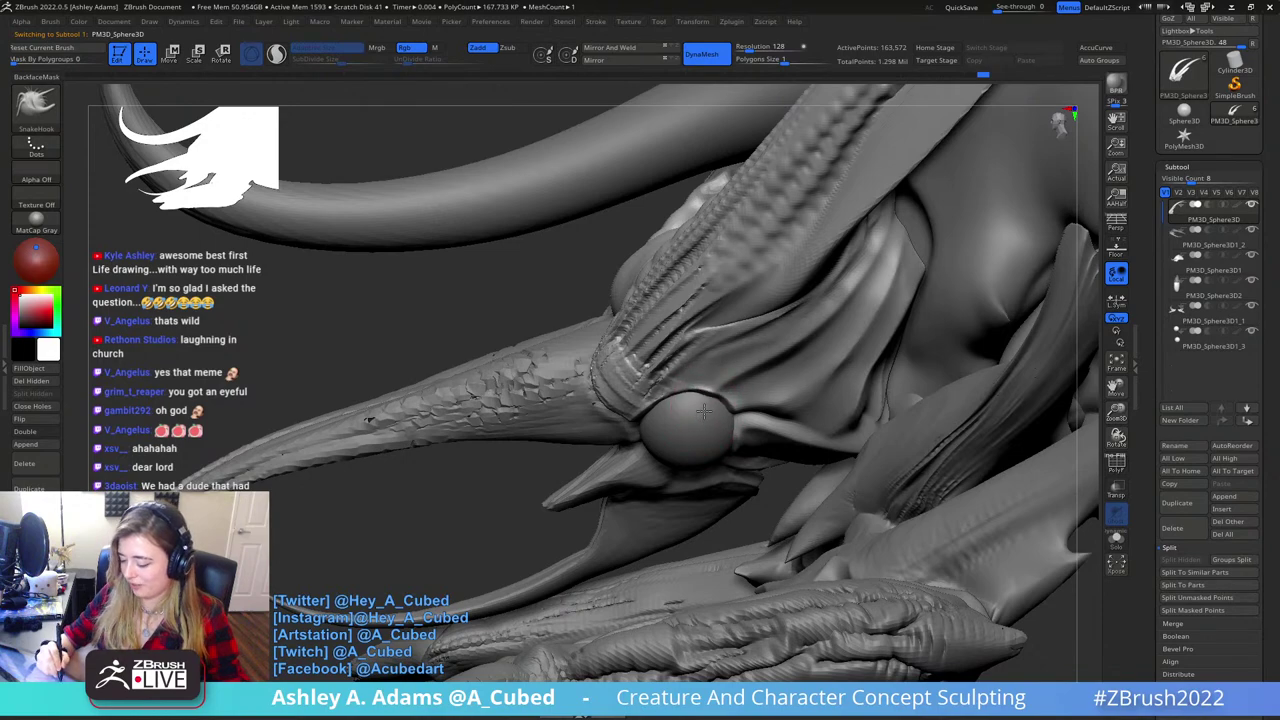
# - Make the mandible mesh PM3D_Sphere3D1_2 the active subtool with the whole front of the creature in view
pyautogui.moveTo(704, 415)
pyautogui.mouseDown(button='right')
pyautogui.moveTo(700, 391)
pyautogui.moveTo(722, 374)
pyautogui.moveTo(684, 464)
pyautogui.mouseUp(button='right')
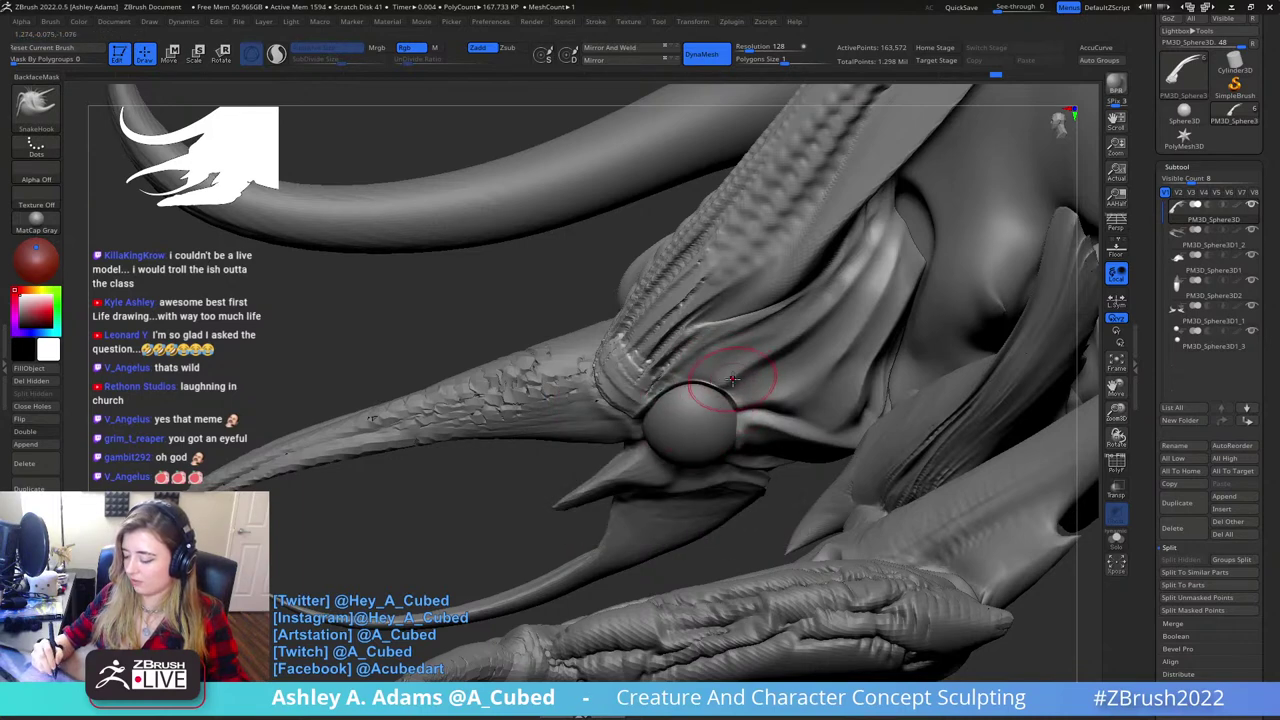
pyautogui.press('space')
pyautogui.moveTo(732, 380)
pyautogui.mouseDown(button='right')
pyautogui.moveTo(767, 400)
pyautogui.moveTo(700, 272)
pyautogui.mouseUp(button='right')
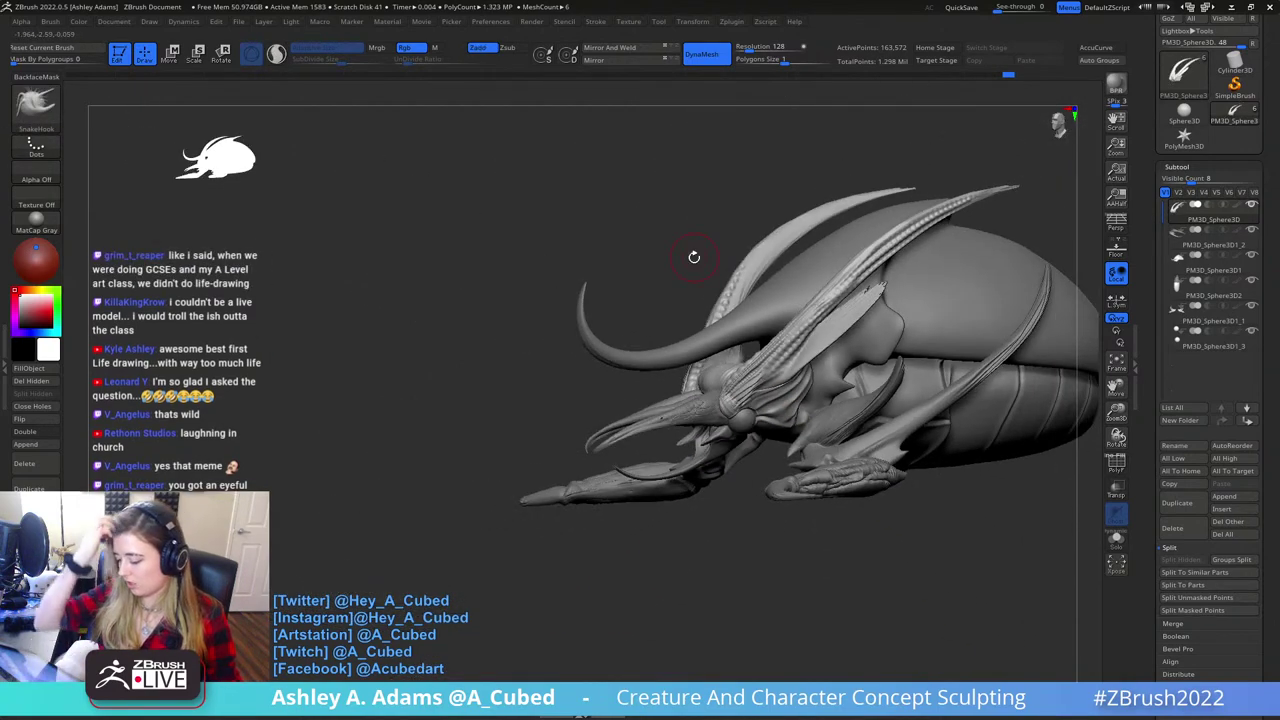
pyautogui.moveTo(920, 291)
pyautogui.mouseDown(button='right')
pyautogui.moveTo(731, 291)
pyautogui.moveTo(728, 303)
pyautogui.mouseUp(button='right')
pyautogui.press('space')
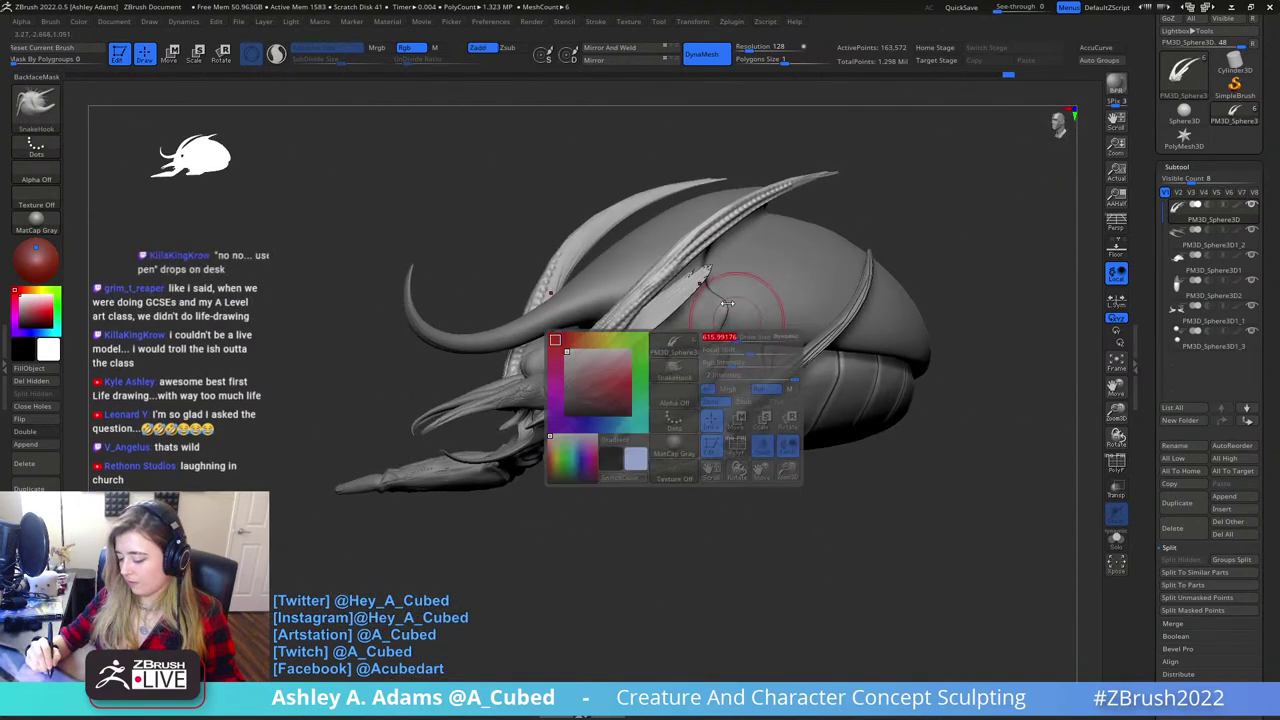
pyautogui.keyDown('alt'); pyautogui.moveTo(550, 358); pyautogui.dragTo(725, 341, button='right'); pyautogui.keyUp('alt')
pyautogui.keyDown('alt'); pyautogui.click(718, 396); pyautogui.keyUp('alt')
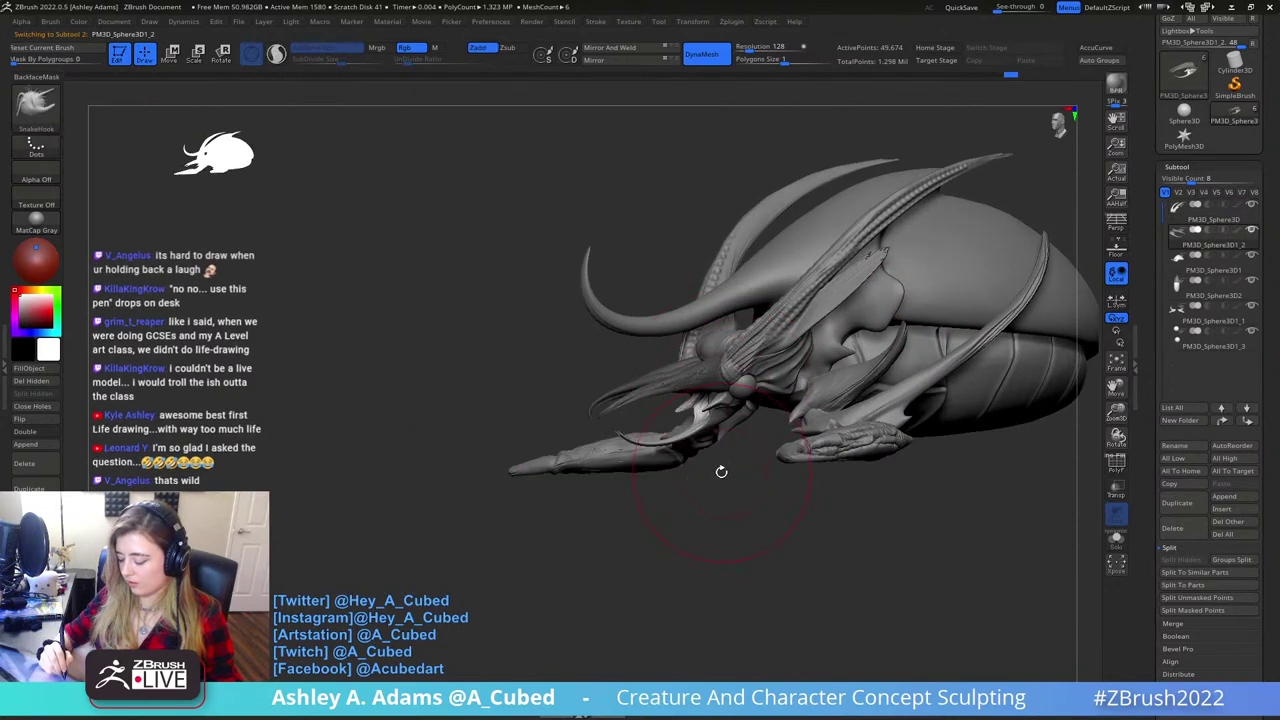
# - Bow the pair of large mandibles outward with the SnakeHook brush, checking their curve from above, front and side
pyautogui.moveTo(721, 471)
pyautogui.mouseDown(button='right')
pyautogui.moveTo(690, 460)
pyautogui.moveTo(720, 458)
pyautogui.mouseUp(button='right')
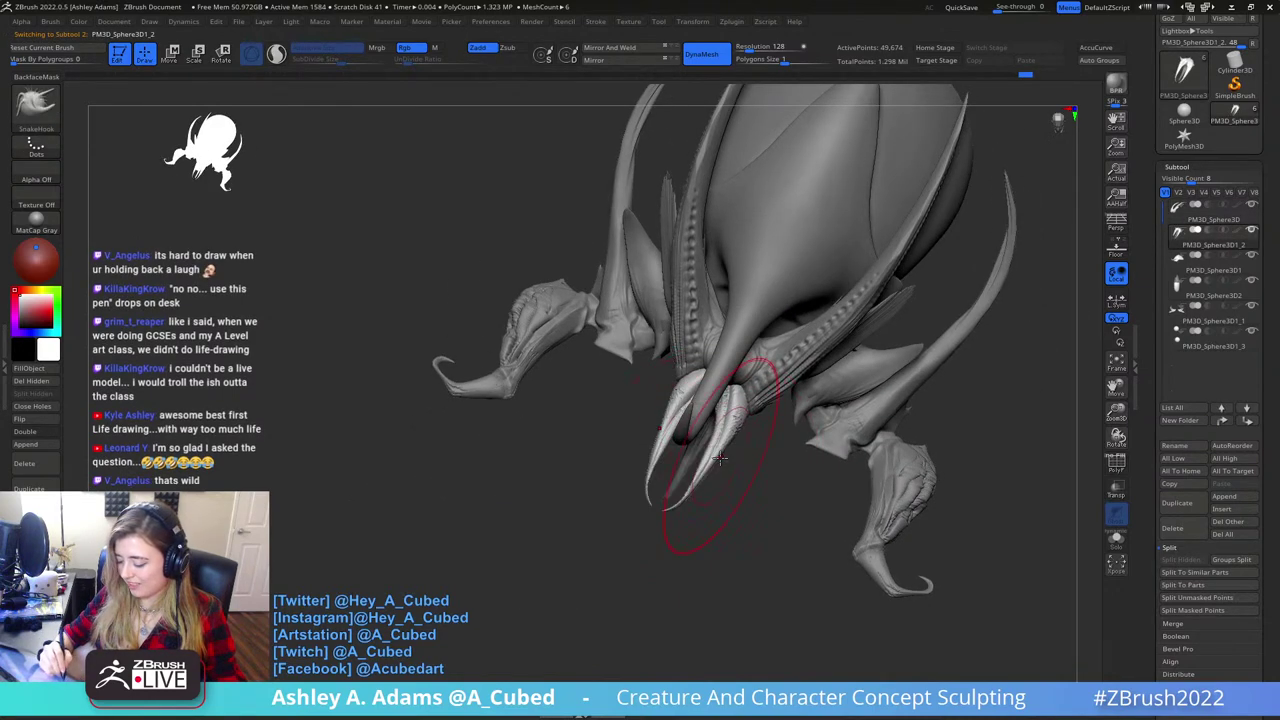
pyautogui.press('space')
pyautogui.moveTo(720, 458)
pyautogui.mouseDown()
pyautogui.moveTo(702, 458)
pyautogui.moveTo(728, 455)
pyautogui.moveTo(715, 482)
pyautogui.moveTo(738, 458)
pyautogui.mouseUp()
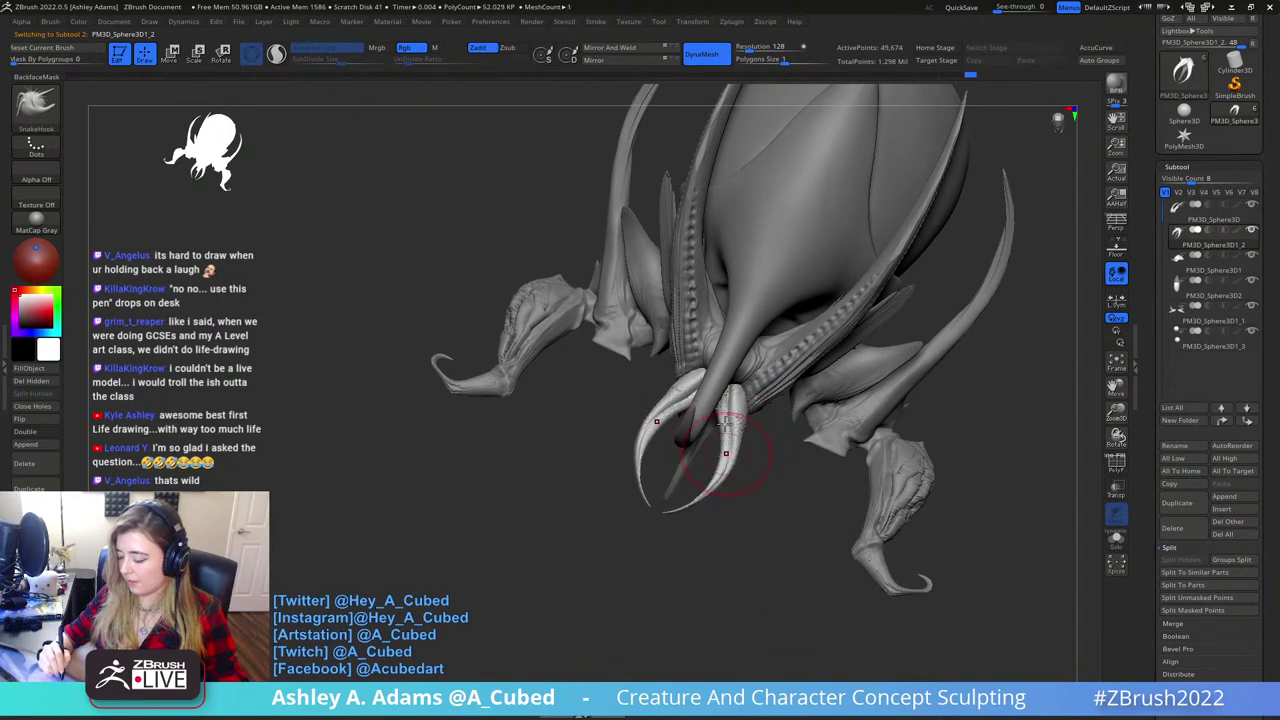
pyautogui.moveTo(726, 453); pyautogui.dragTo(745, 465, button='right')
pyautogui.press('space')
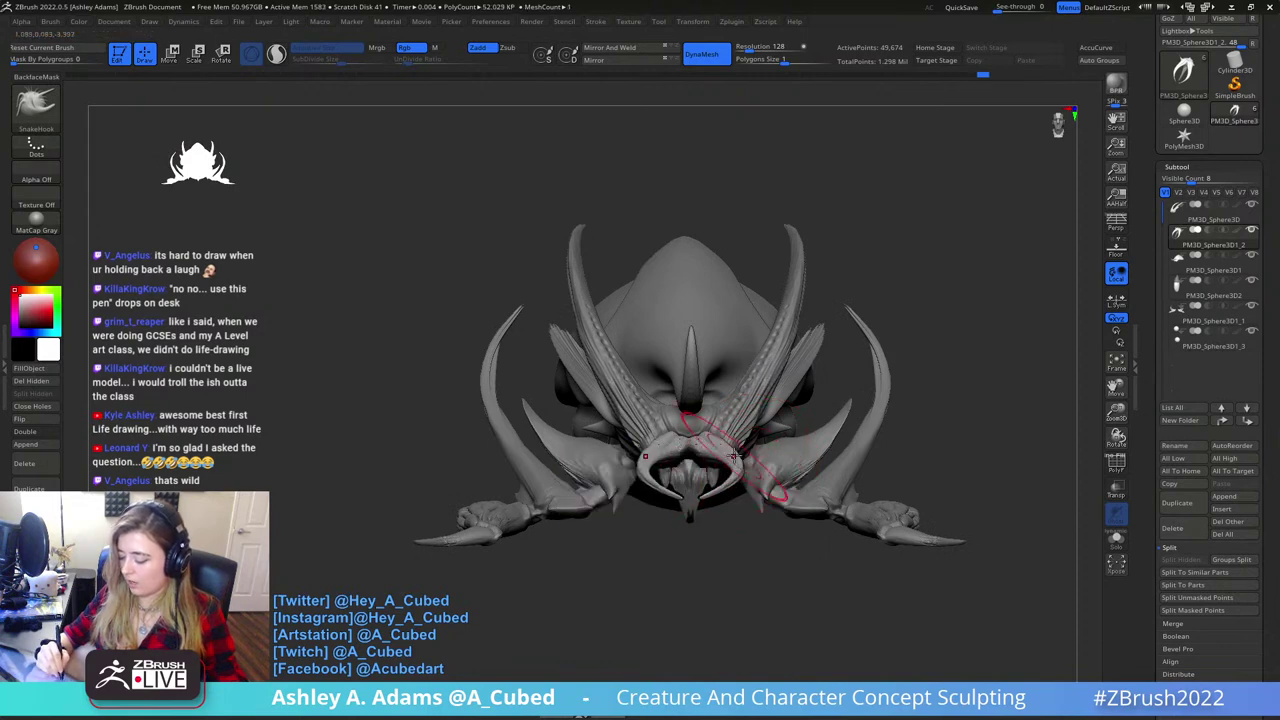
pyautogui.moveTo(734, 456); pyautogui.dragTo(788, 458, button='right')
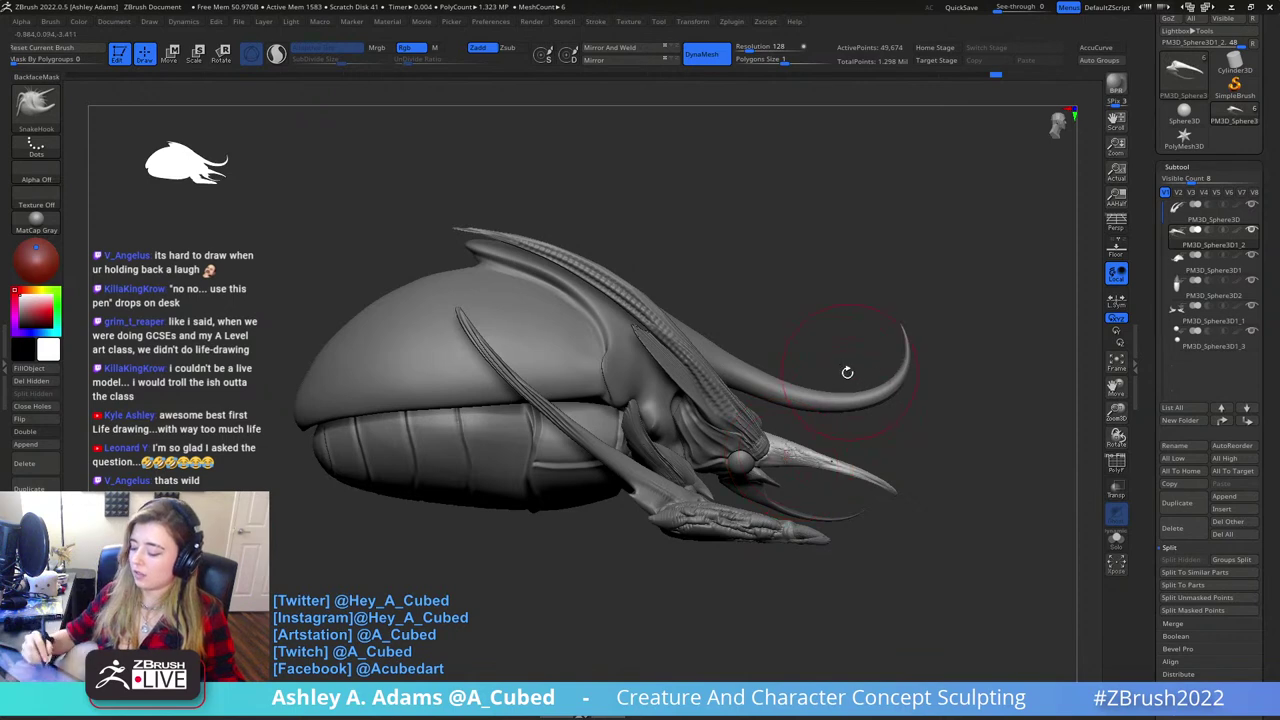
# - Thicken the large upper mandibles and the thin lower ones along their length with the Inflat brush
pyautogui.press('b')
pyautogui.press('i')
pyautogui.press('n')
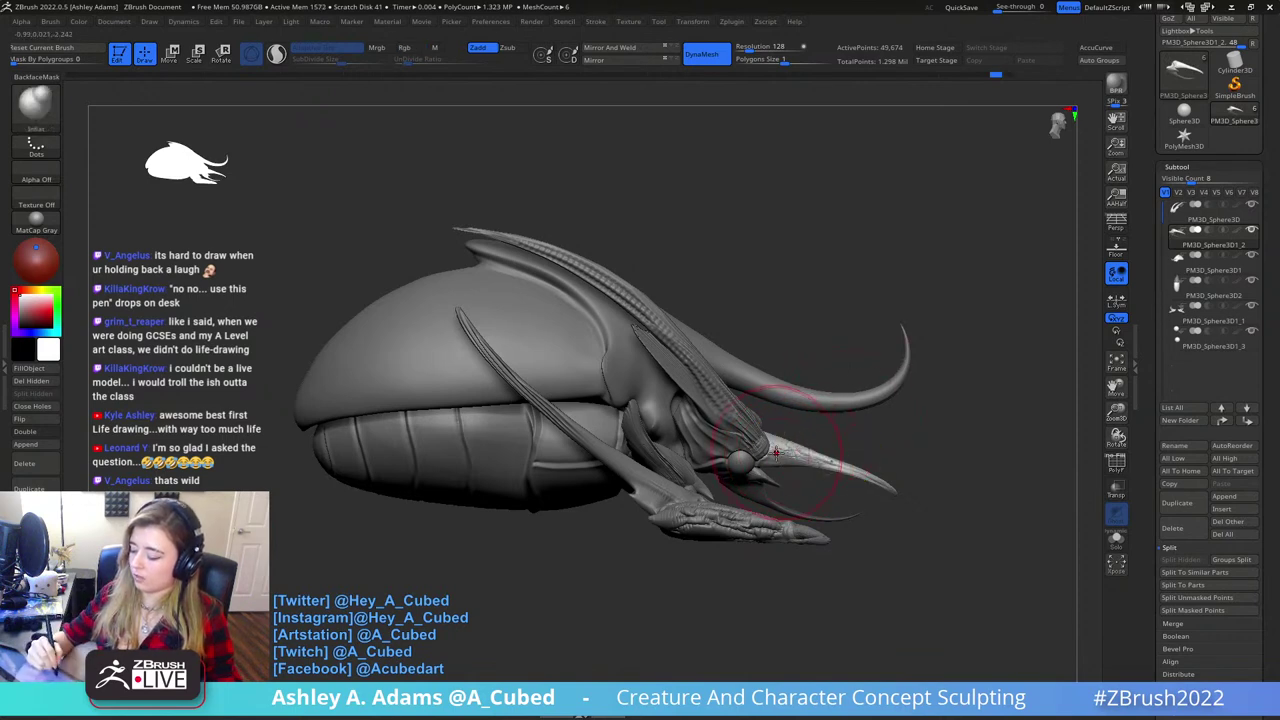
pyautogui.moveTo(902, 420); pyautogui.dragTo(731, 413)
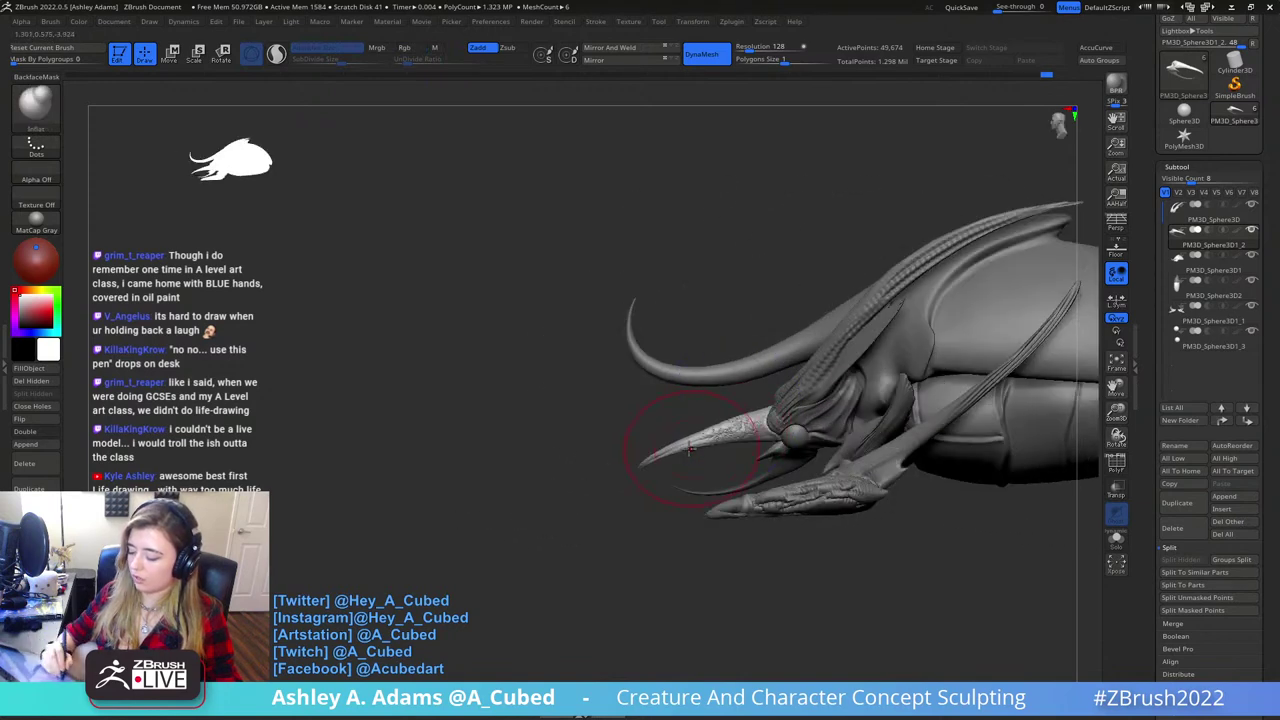
pyautogui.moveTo(662, 458); pyautogui.dragTo(785, 433)
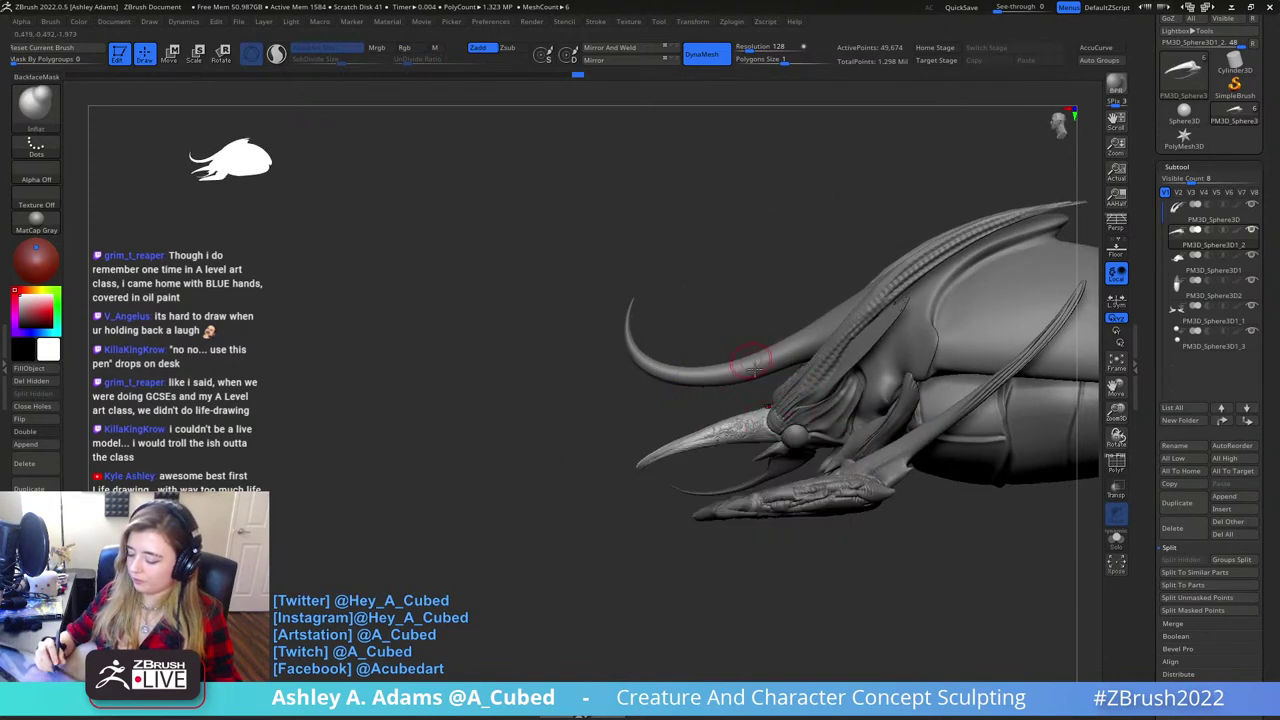
pyautogui.keyDown('ctrl'); pyautogui.click(735, 535); pyautogui.keyUp('ctrl')
pyautogui.moveTo(645, 592); pyautogui.dragTo(677, 604)
pyautogui.moveTo(688, 491); pyautogui.dragTo(768, 483)
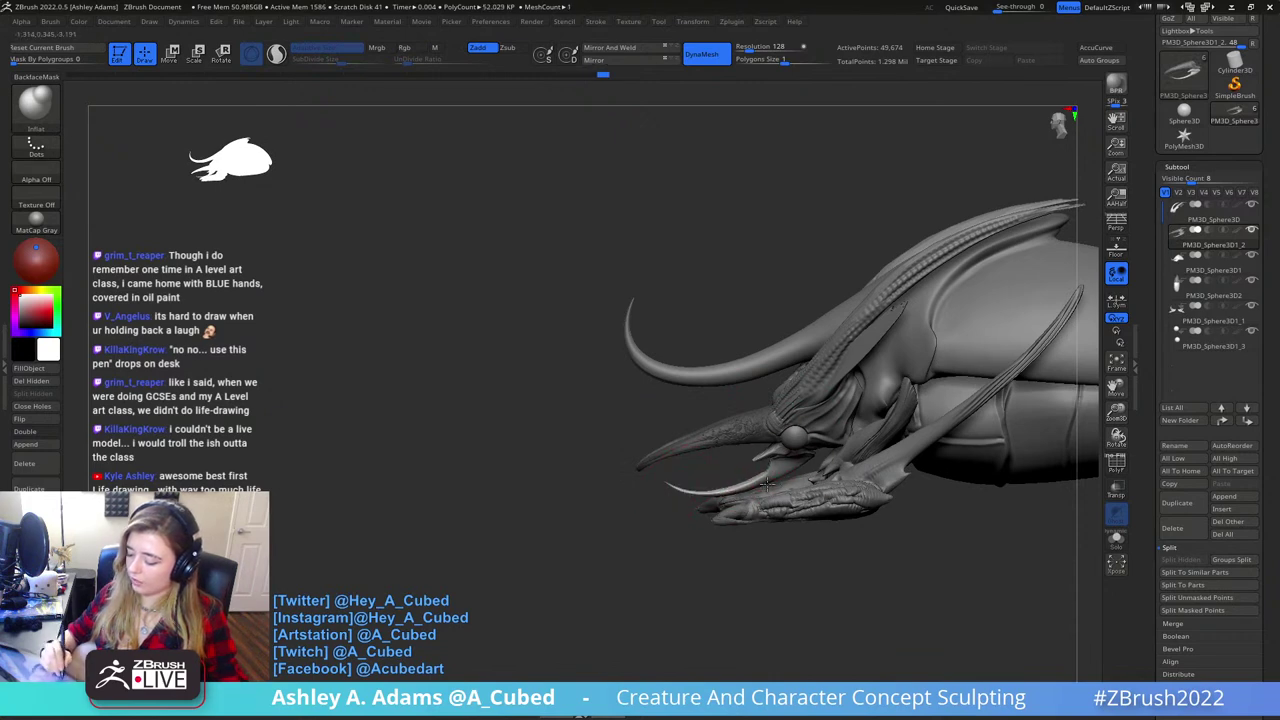
# - Adjust the form of the large upper mandibles in a close three-quarter view with the SnakeHook brush
pyautogui.moveTo(818, 481)
pyautogui.mouseDown(button='right')
pyautogui.moveTo(846, 452)
pyautogui.moveTo(740, 460)
pyautogui.mouseUp(button='right')
pyautogui.press('space')
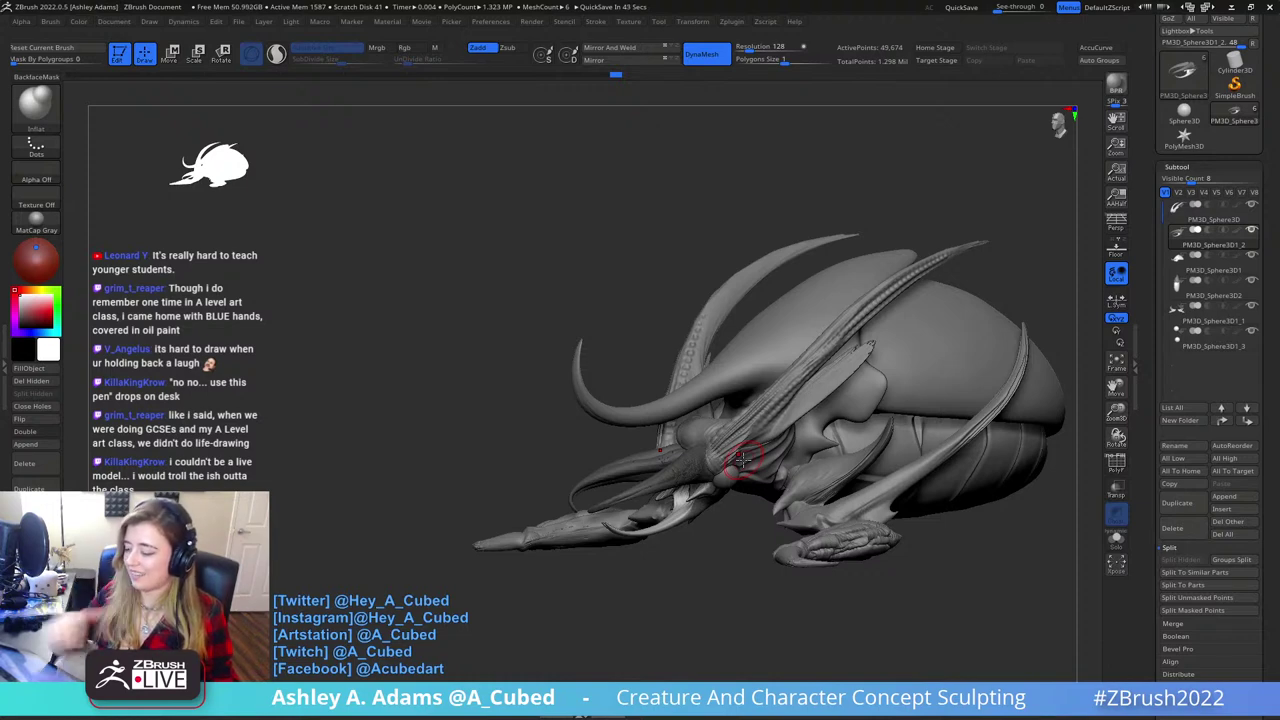
pyautogui.moveTo(1008, 271); pyautogui.dragTo(880, 226)
pyautogui.moveTo(533, 397)
pyautogui.mouseDown()
pyautogui.moveTo(651, 411)
pyautogui.moveTo(704, 545)
pyautogui.mouseUp()
pyautogui.keyDown('ctrl'); pyautogui.click(704, 572); pyautogui.keyUp('ctrl')
pyautogui.press('b')
pyautogui.press('s')
pyautogui.press('h')
pyautogui.moveTo(603, 407); pyautogui.dragTo(662, 393)
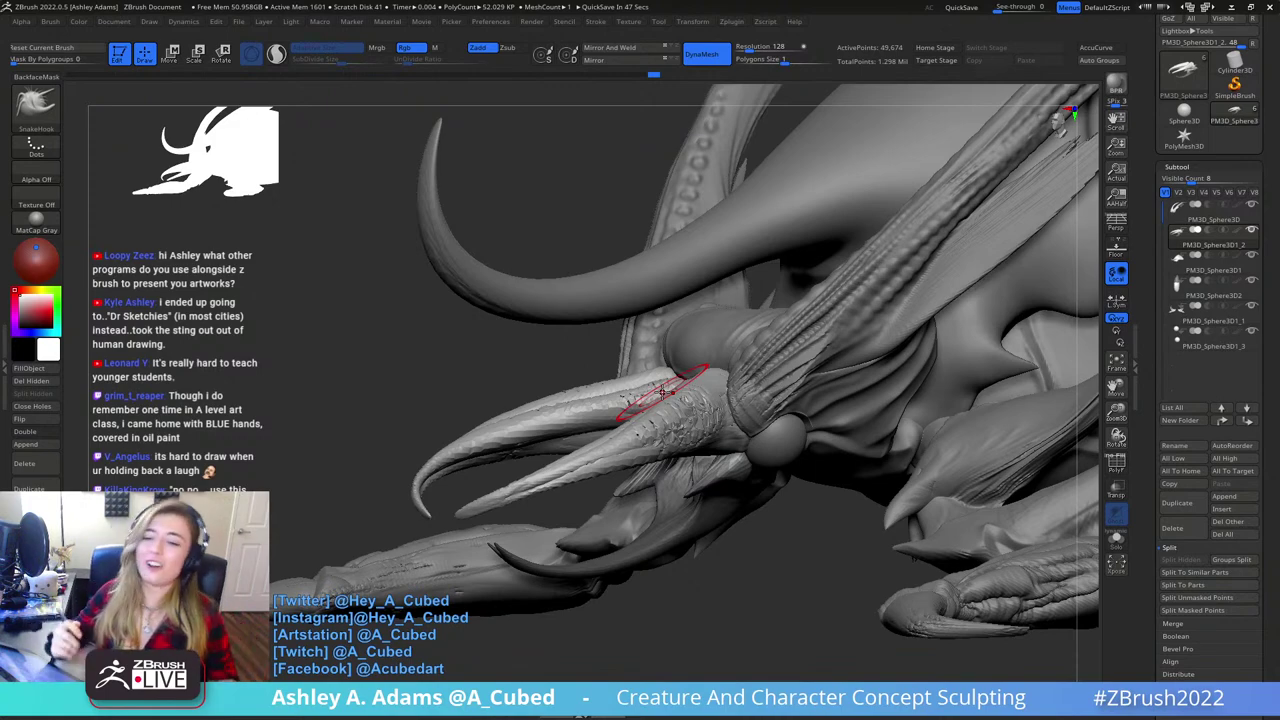
# - Activate the head mesh PM3D_Sphere3D and inflate the head surface between the beaded side horns and the central horn
pyautogui.keyDown('ctrl'); pyautogui.moveTo(794, 371); pyautogui.dragTo(622, 234, button='right'); pyautogui.keyUp('ctrl')
pyautogui.moveTo(877, 286); pyautogui.dragTo(818, 272, button='right')
pyautogui.moveTo(490, 315)
pyautogui.mouseDown(button='right')
pyautogui.moveTo(591, 380)
pyautogui.moveTo(568, 390)
pyautogui.moveTo(560, 425)
pyautogui.moveTo(572, 411)
pyautogui.moveTo(572, 446)
pyautogui.mouseUp(button='right')
pyautogui.keyDown('alt'); pyautogui.click(568, 390); pyautogui.keyUp('alt')
pyautogui.press('b')
pyautogui.press('i')
pyautogui.press('n')
pyautogui.moveTo(510, 420)
pyautogui.mouseDown(button='right')
pyautogui.moveTo(566, 403)
pyautogui.moveTo(523, 406)
pyautogui.moveTo(540, 388)
pyautogui.mouseUp(button='right')
pyautogui.moveTo(538, 388); pyautogui.dragTo(541, 402)
pyautogui.moveTo(541, 402); pyautogui.dragTo(524, 384, button='right')
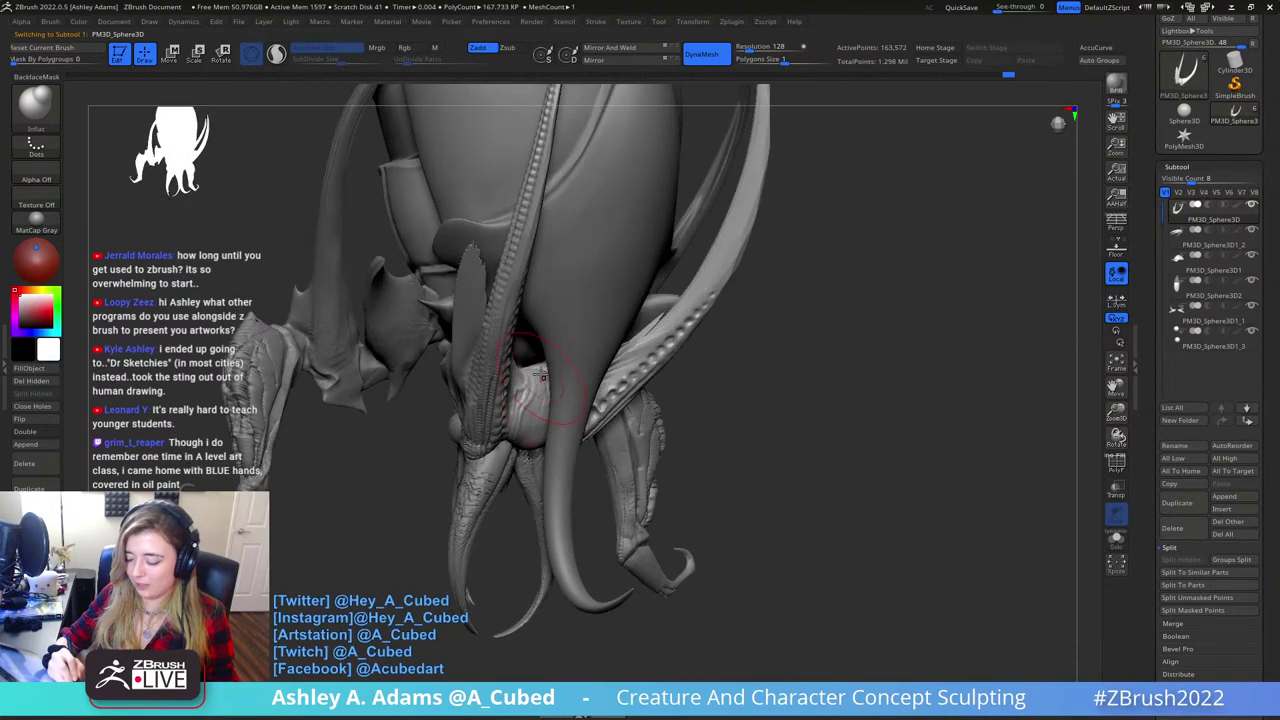
pyautogui.moveTo(528, 384); pyautogui.dragTo(530, 378)
pyautogui.moveTo(532, 384); pyautogui.dragTo(522, 319, button='right')
pyautogui.moveTo(522, 318); pyautogui.dragTo(560, 395)
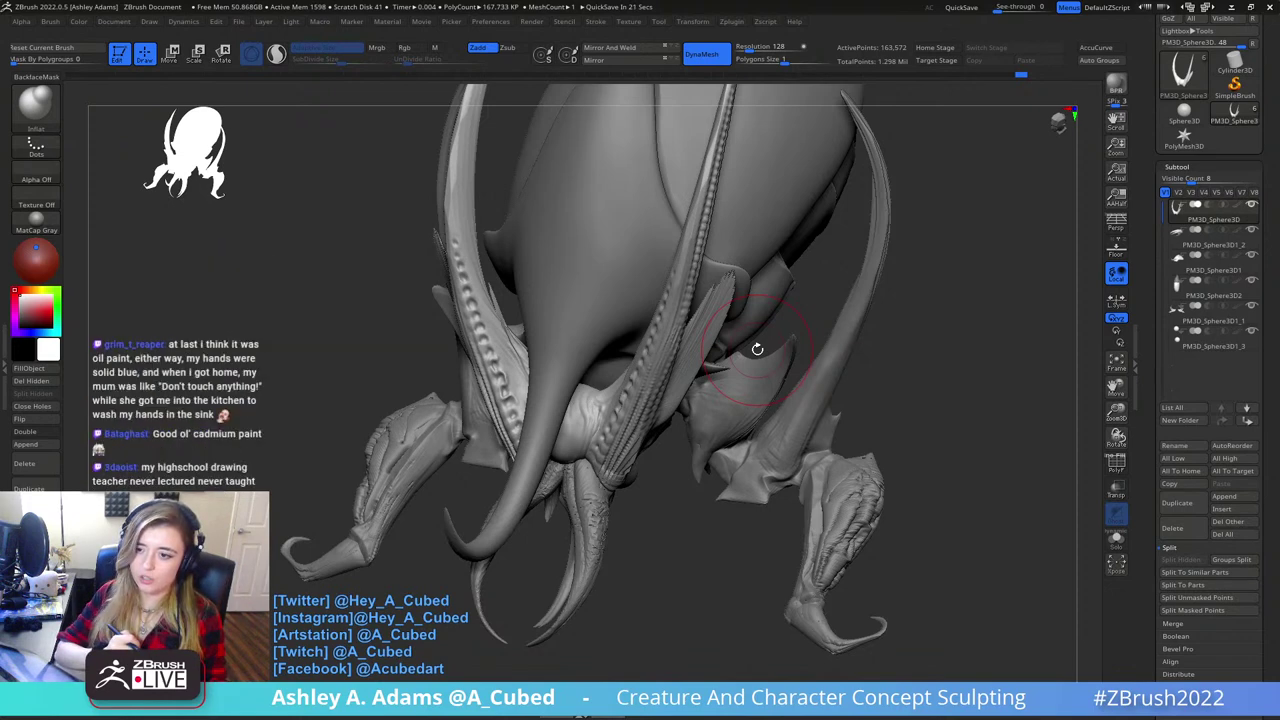
# - Activate the leg mesh PM3D_Sphere3D1_1 and carve a crease into the upper front leg plate with the DamStandard brush
pyautogui.moveTo(757, 349); pyautogui.dragTo(768, 375)
pyautogui.keyDown('alt'); pyautogui.click(708, 457); pyautogui.keyUp('alt')
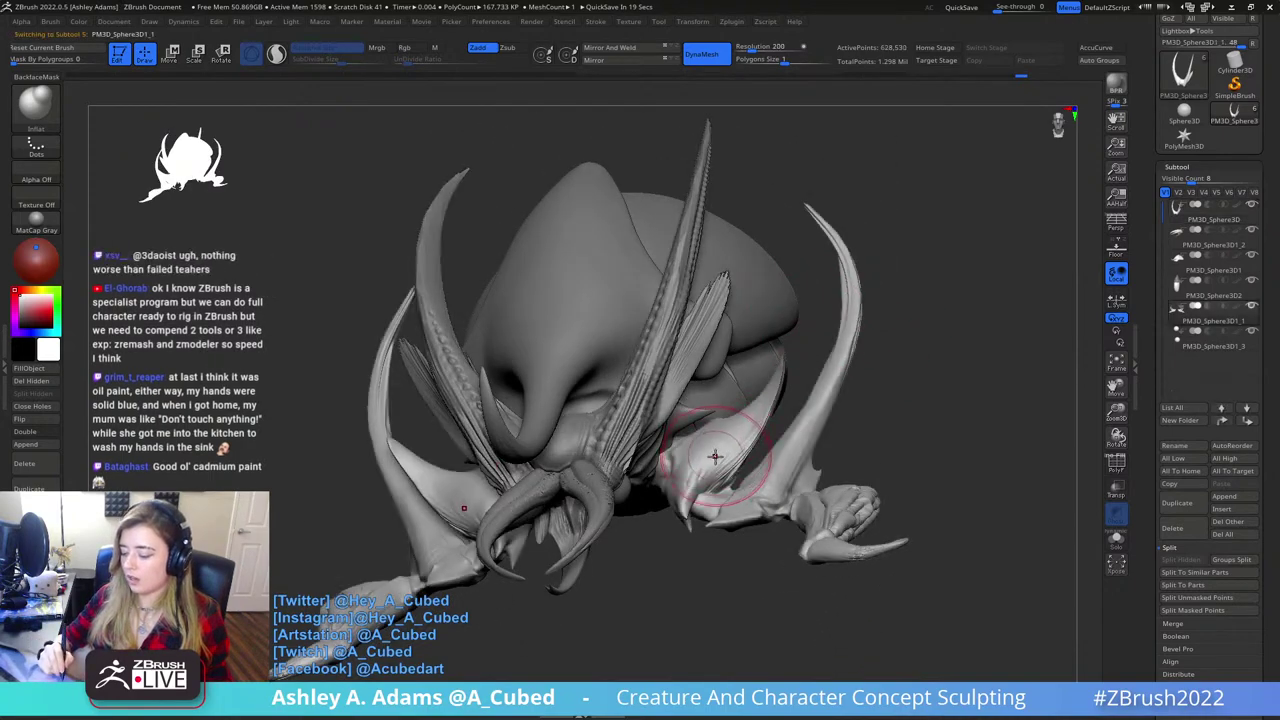
pyautogui.moveTo(708, 457); pyautogui.dragTo(775, 405, button='right')
pyautogui.keyDown('alt'); pyautogui.click(780, 377); pyautogui.keyUp('alt')
pyautogui.press('space')
pyautogui.press('b')
pyautogui.press('d')
pyautogui.press('s')
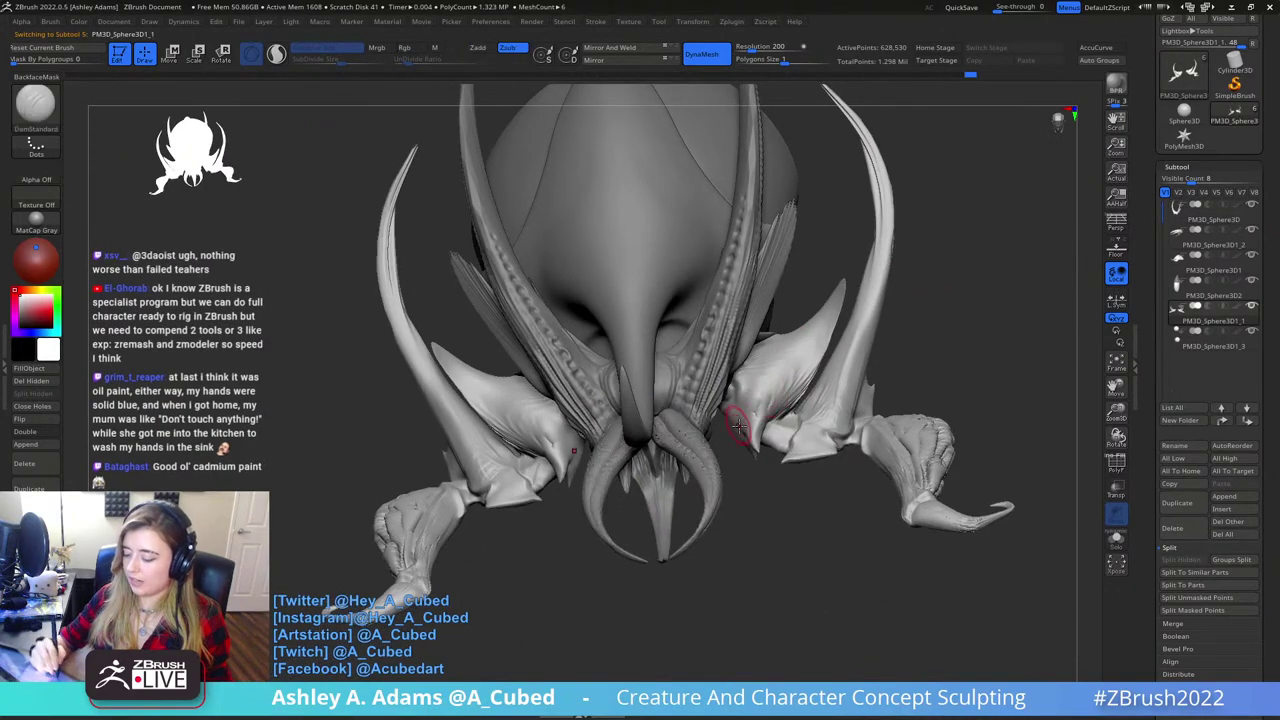
pyautogui.moveTo(734, 412); pyautogui.dragTo(768, 403)
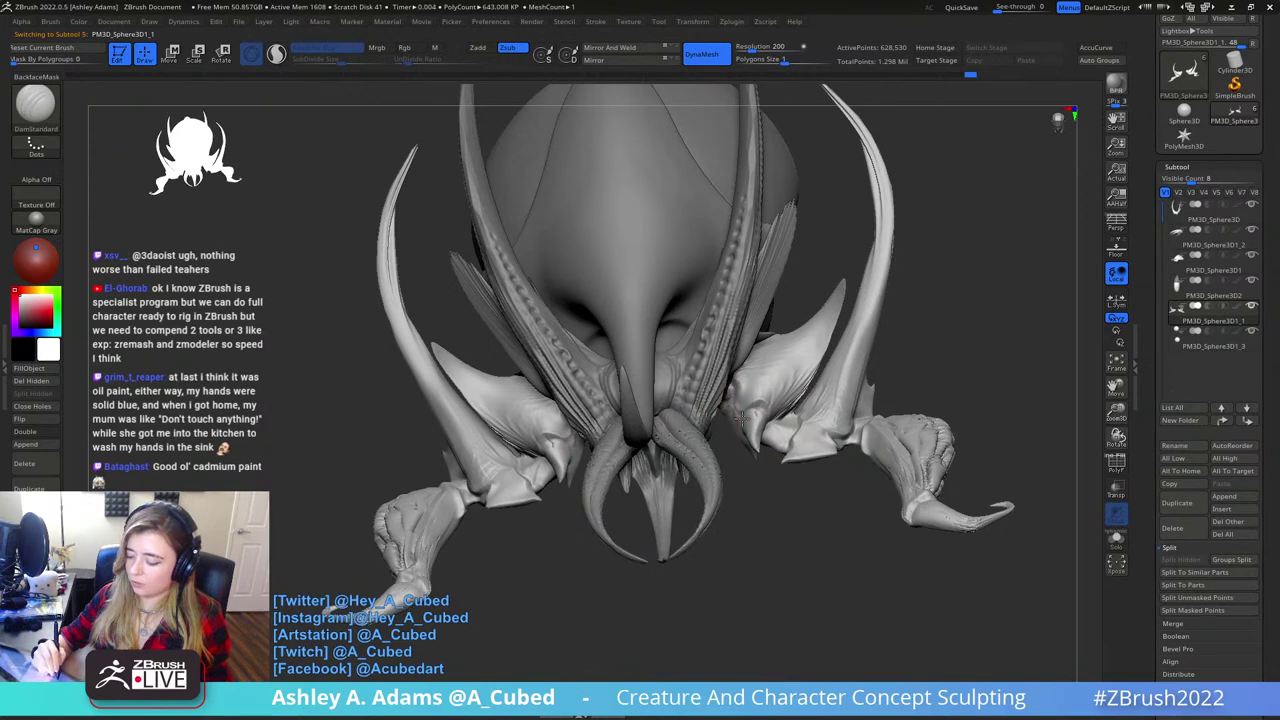
# - Build up the joint behind the upper front leg plate from the underside with the ClayBuildup brush
pyautogui.moveTo(729, 407)
pyautogui.mouseDown(button='right')
pyautogui.moveTo(740, 430)
pyautogui.moveTo(774, 444)
pyautogui.moveTo(742, 441)
pyautogui.moveTo(772, 400)
pyautogui.moveTo(730, 418)
pyautogui.moveTo(766, 446)
pyautogui.moveTo(748, 428)
pyautogui.moveTo(766, 412)
pyautogui.moveTo(747, 310)
pyautogui.mouseUp(button='right')
pyautogui.press('b')
pyautogui.press('c')
pyautogui.press('b')
pyautogui.press('b')
pyautogui.press('d')
pyautogui.press('s')
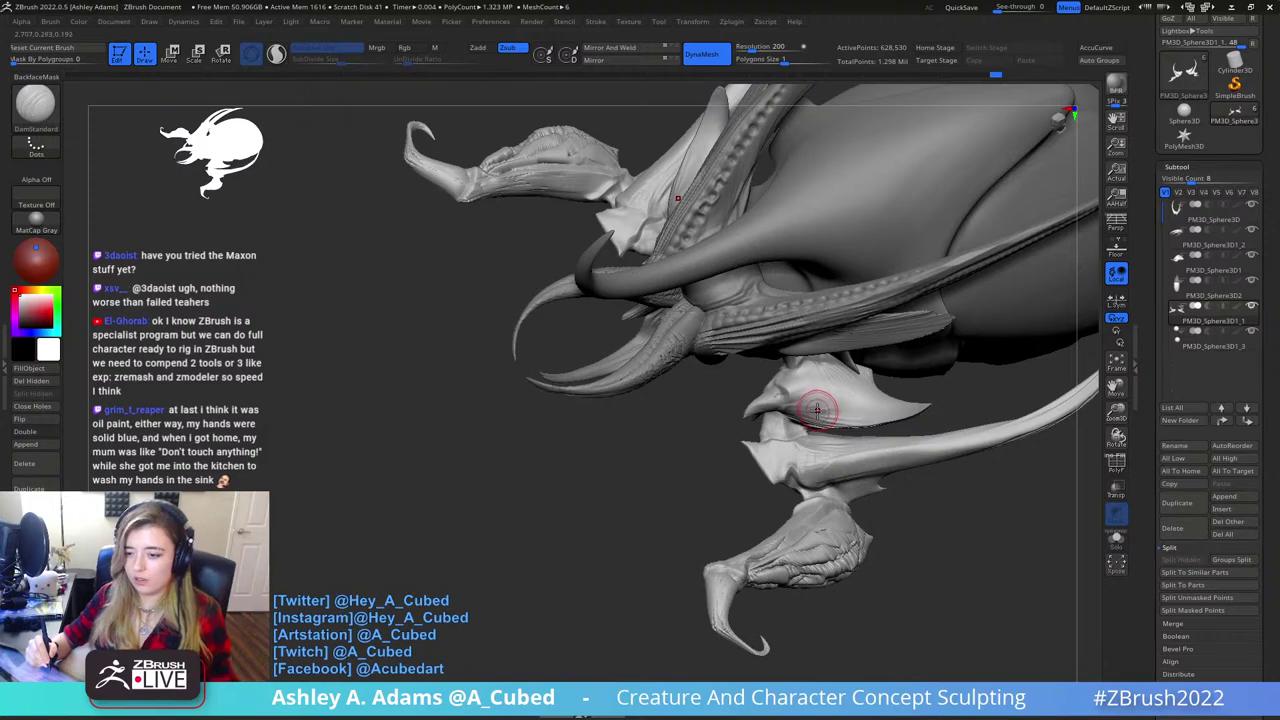
pyautogui.moveTo(818, 408)
pyautogui.mouseDown(button='right')
pyautogui.moveTo(720, 393)
pyautogui.moveTo(785, 413)
pyautogui.mouseUp(button='right')
pyautogui.press('b')
pyautogui.press('c')
pyautogui.press('b')
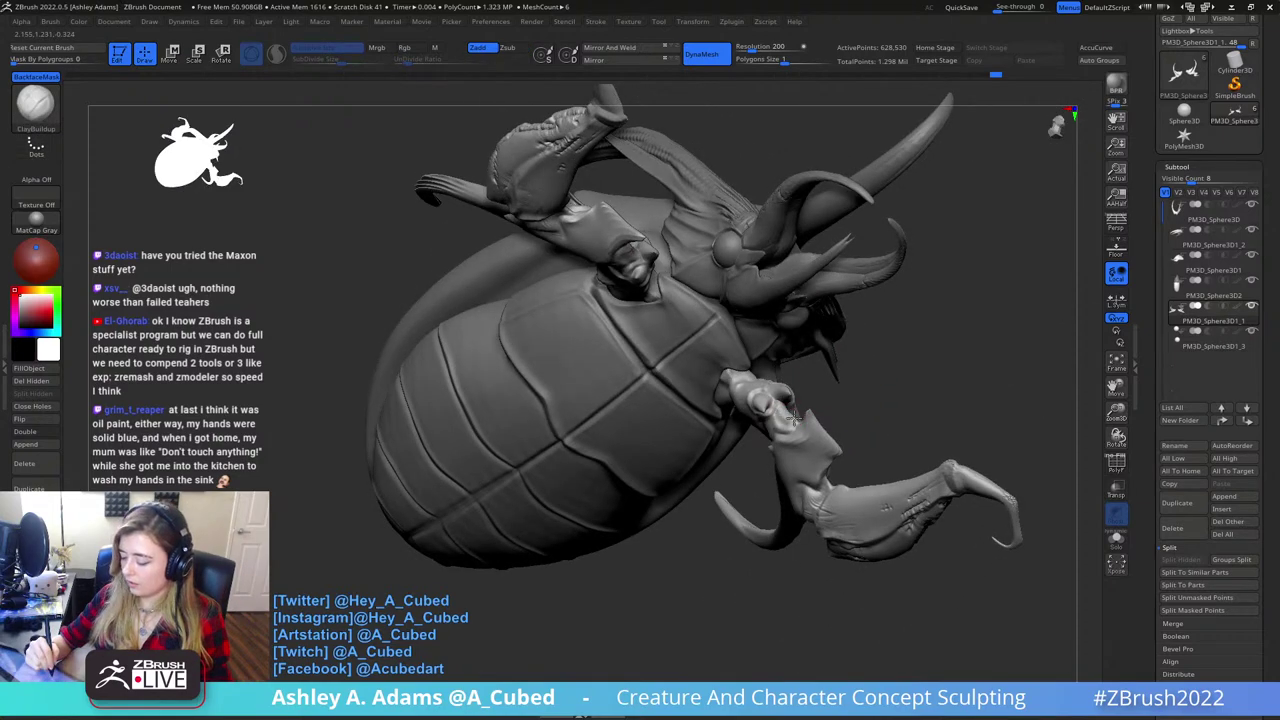
pyautogui.moveTo(788, 427); pyautogui.dragTo(787, 405)
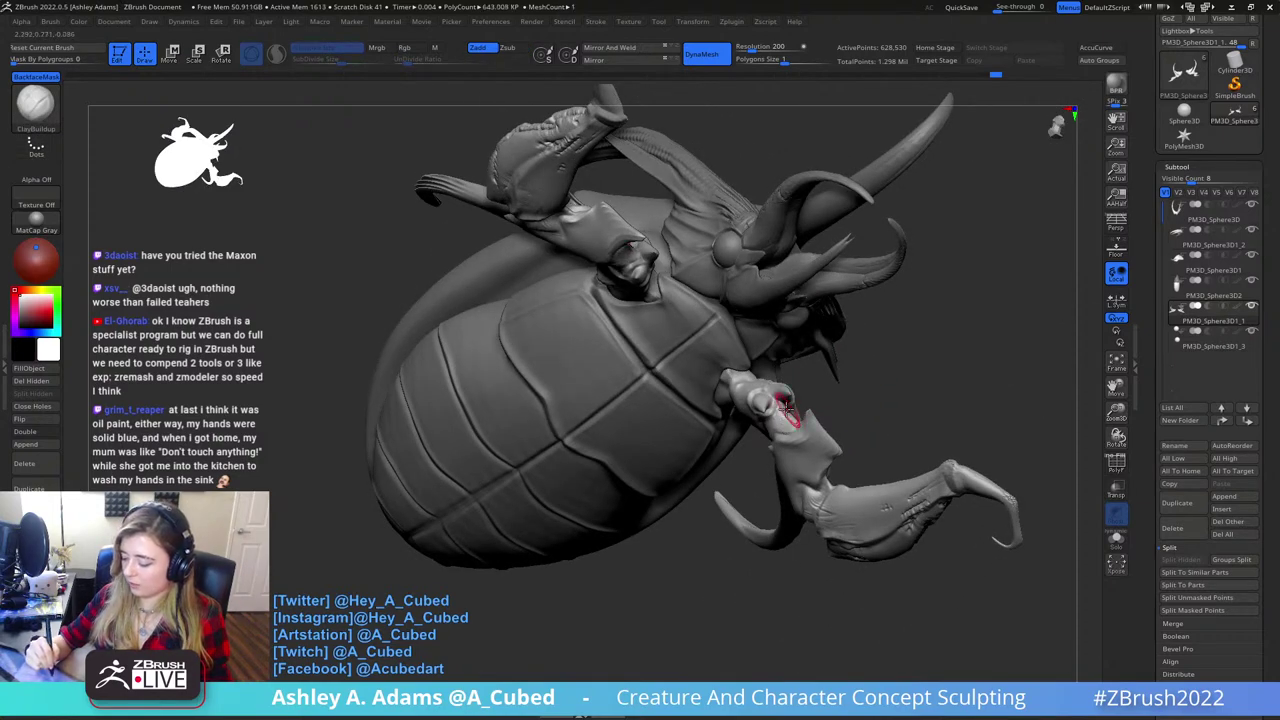
# - Carve a crease near the base of the front leg's long curved spine with a resized DamStandard brush
pyautogui.moveTo(790, 420)
pyautogui.mouseDown(button='right')
pyautogui.moveTo(757, 428)
pyautogui.moveTo(802, 435)
pyautogui.moveTo(752, 412)
pyautogui.mouseUp(button='right')
pyautogui.moveTo(737, 363)
pyautogui.mouseDown(button='right')
pyautogui.moveTo(768, 559)
pyautogui.moveTo(786, 371)
pyautogui.moveTo(874, 328)
pyautogui.moveTo(794, 251)
pyautogui.mouseUp(button='right')
pyautogui.press('b')
pyautogui.press('d')
pyautogui.press('s')
pyautogui.press('space')
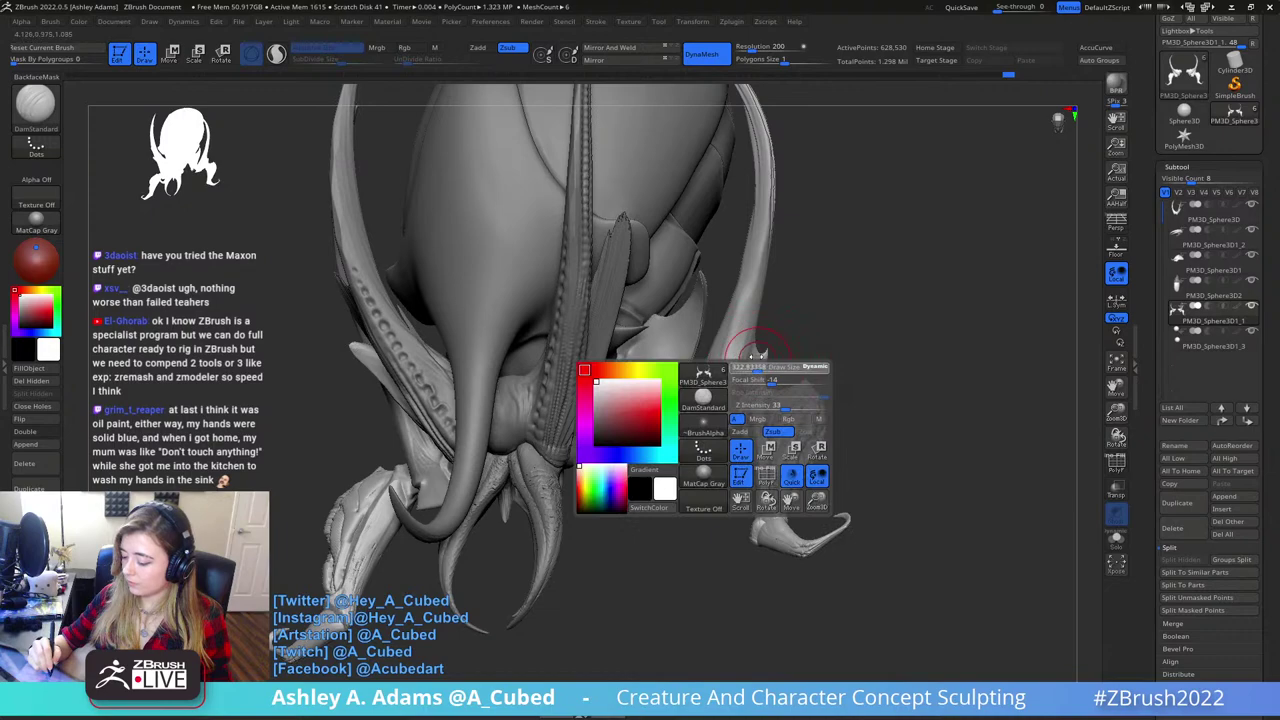
pyautogui.moveTo(757, 357); pyautogui.dragTo(757, 386, button='right')
pyautogui.moveTo(757, 386); pyautogui.dragTo(741, 404)
# - Inflate the base of the front leg's long curved spine with the Inflat brush in a close front view
pyautogui.moveTo(768, 364)
pyautogui.mouseDown(button='right')
pyautogui.moveTo(692, 453)
pyautogui.moveTo(757, 363)
pyautogui.moveTo(831, 396)
pyautogui.moveTo(814, 344)
pyautogui.moveTo(831, 343)
pyautogui.moveTo(824, 284)
pyautogui.mouseUp(button='right')
pyautogui.press('b')
pyautogui.press('c')
pyautogui.press('b')
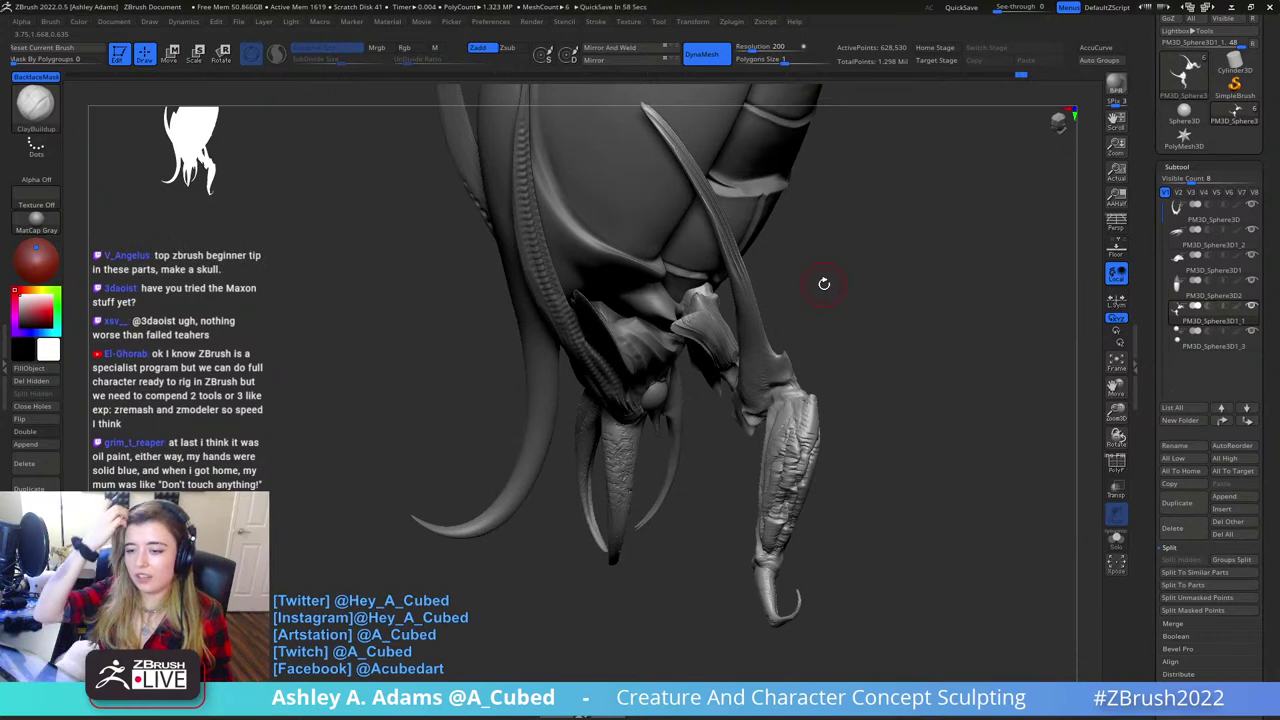
pyautogui.moveTo(823, 283); pyautogui.dragTo(829, 337, button='right')
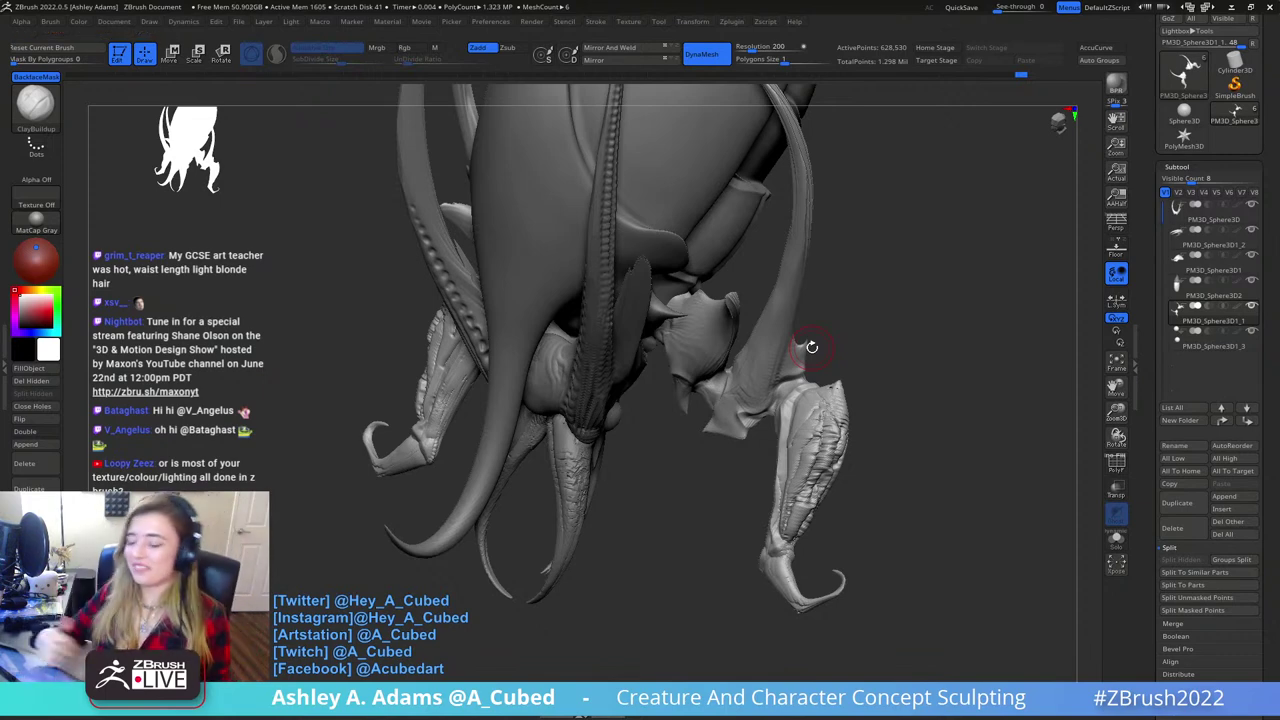
pyautogui.moveTo(700, 480); pyautogui.dragTo(800, 455)
pyautogui.keyDown('alt'); pyautogui.moveTo(720, 440); pyautogui.dragTo(690, 470); pyautogui.keyUp('alt')
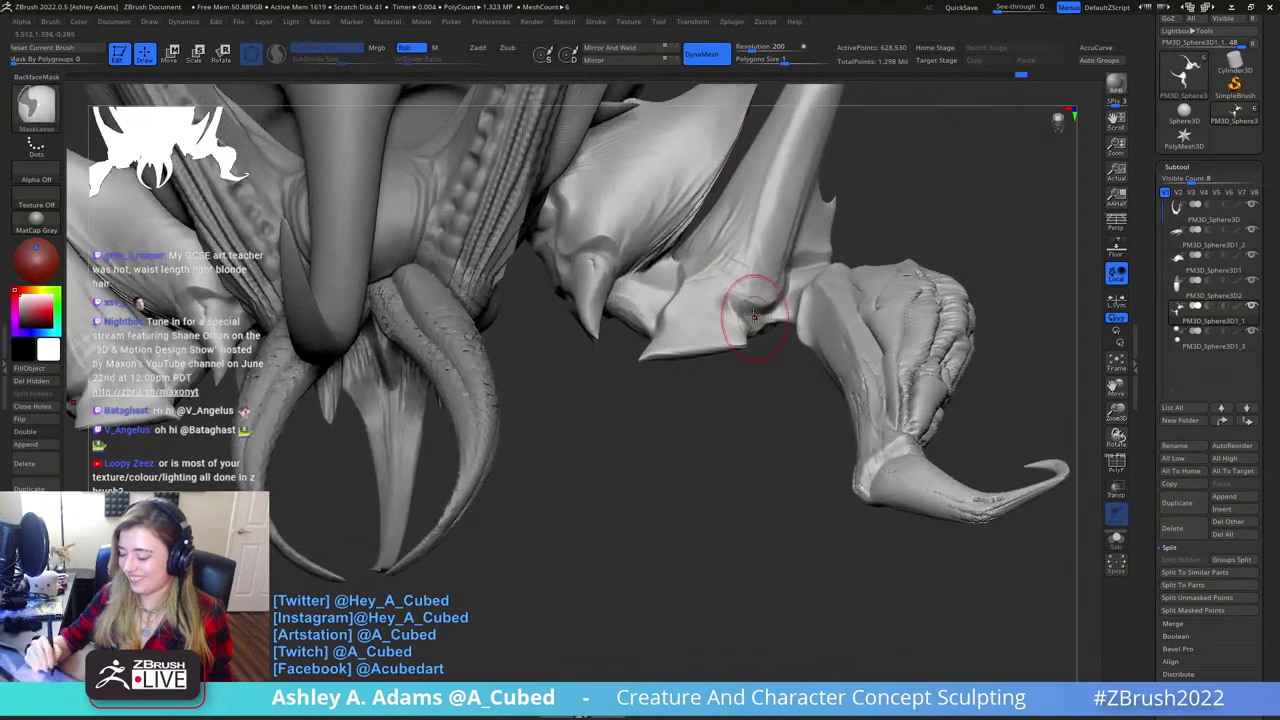
pyautogui.moveTo(775, 287); pyautogui.dragTo(725, 343, button='right')
pyautogui.press('b')
pyautogui.press('i')
pyautogui.press('n')
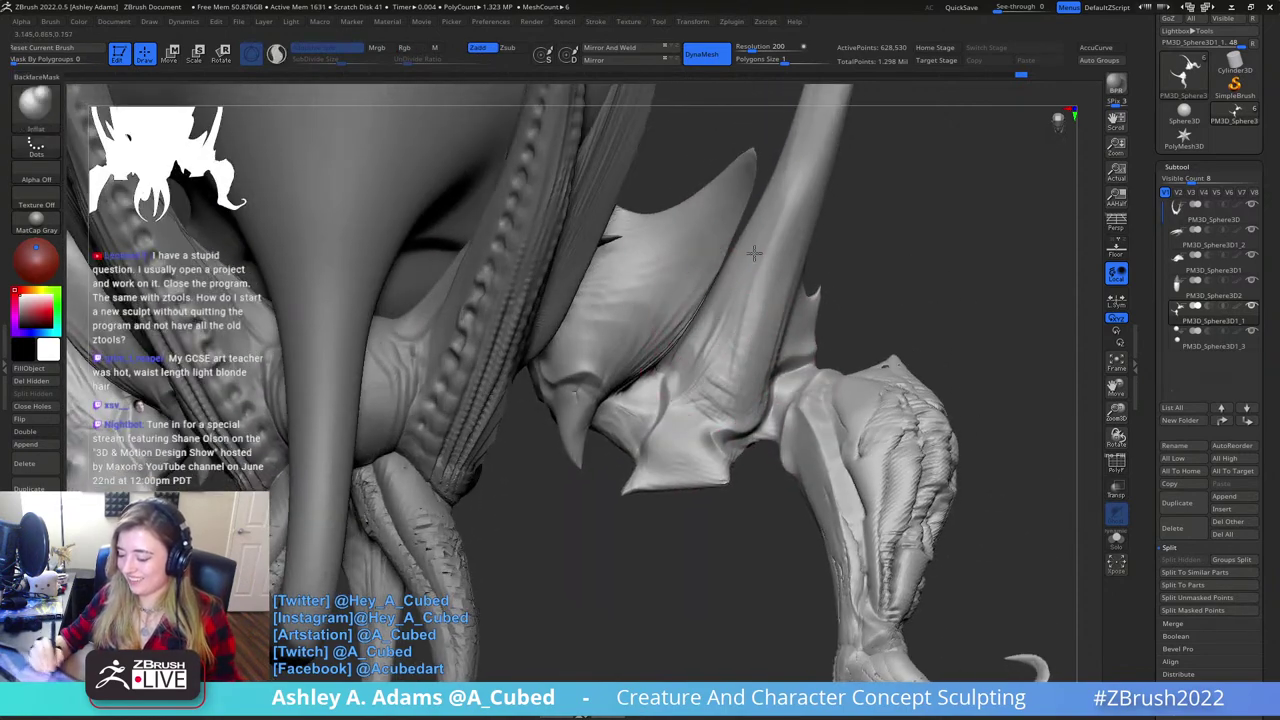
pyautogui.moveTo(710, 344)
pyautogui.mouseDown()
pyautogui.moveTo(738, 350)
pyautogui.moveTo(748, 414)
pyautogui.mouseUp()
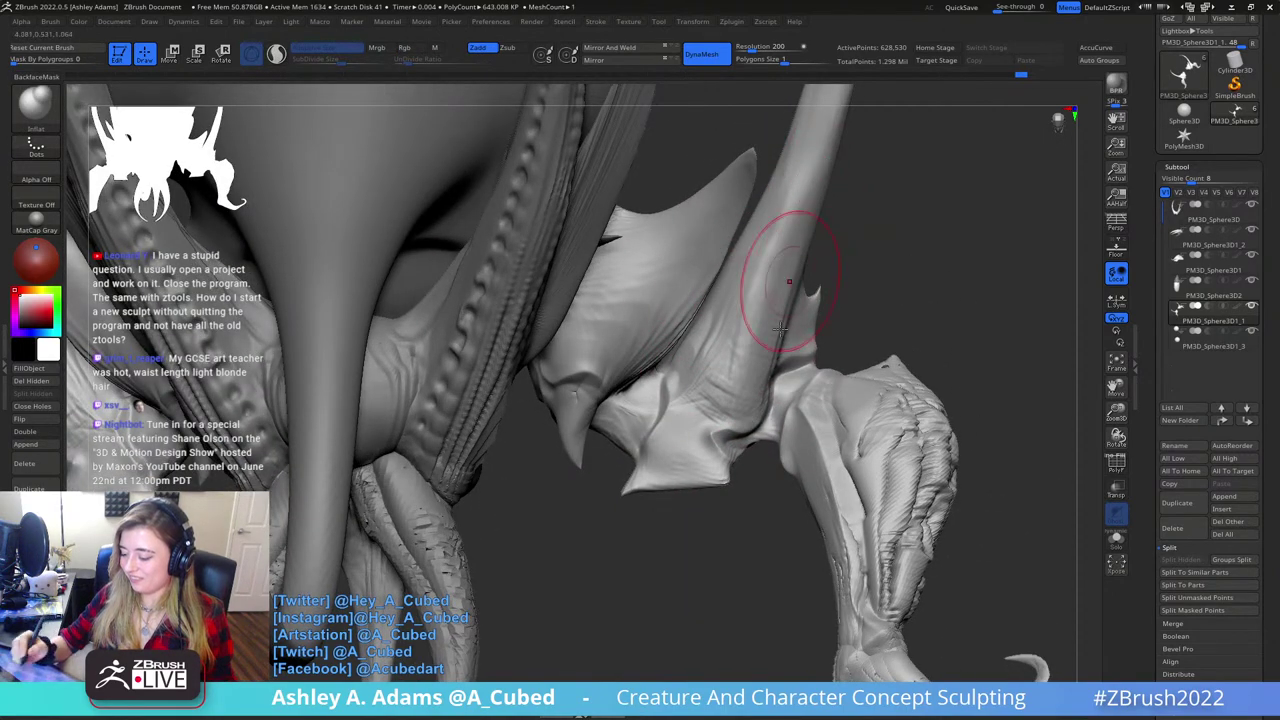
# - Undo the last brush strokes on the front leg's long curved spine
pyautogui.keyDown('ctrl'); pyautogui.moveTo(789, 283); pyautogui.dragTo(768, 336, button='right'); pyautogui.keyUp('ctrl')
pyautogui.hotkey('ctrl', 'z')
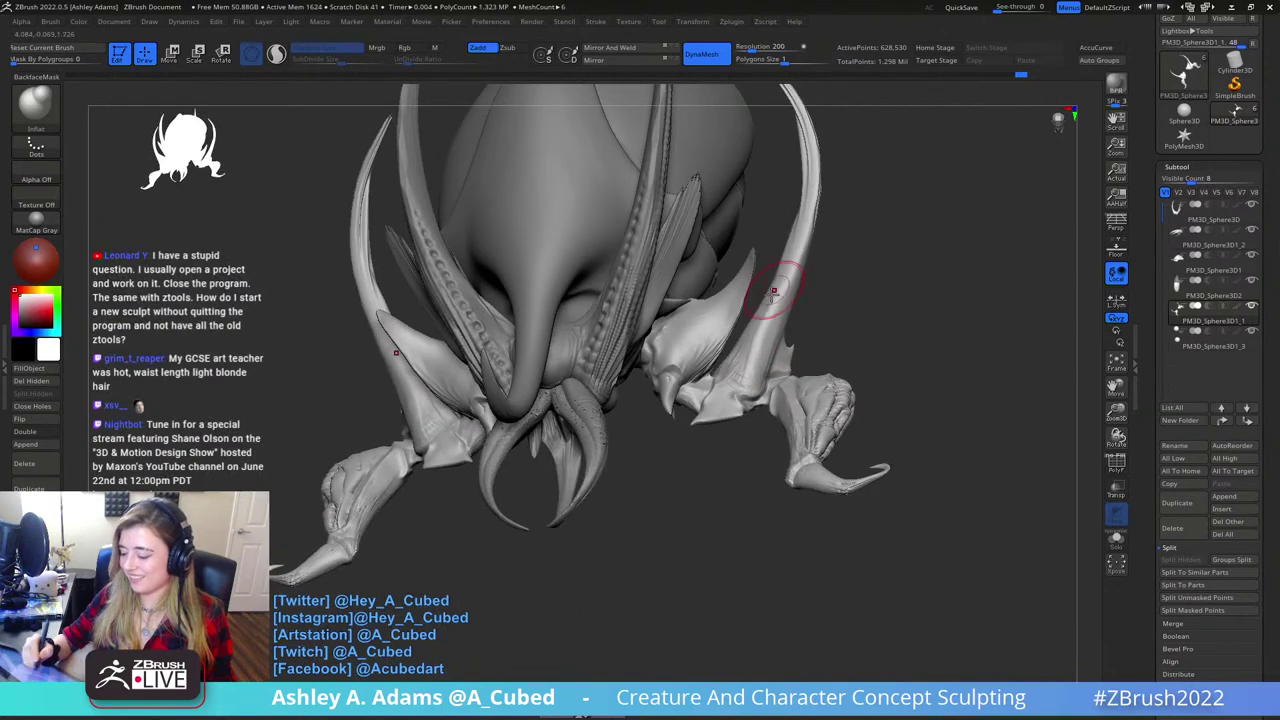
pyautogui.hotkey('ctrl', 'z')
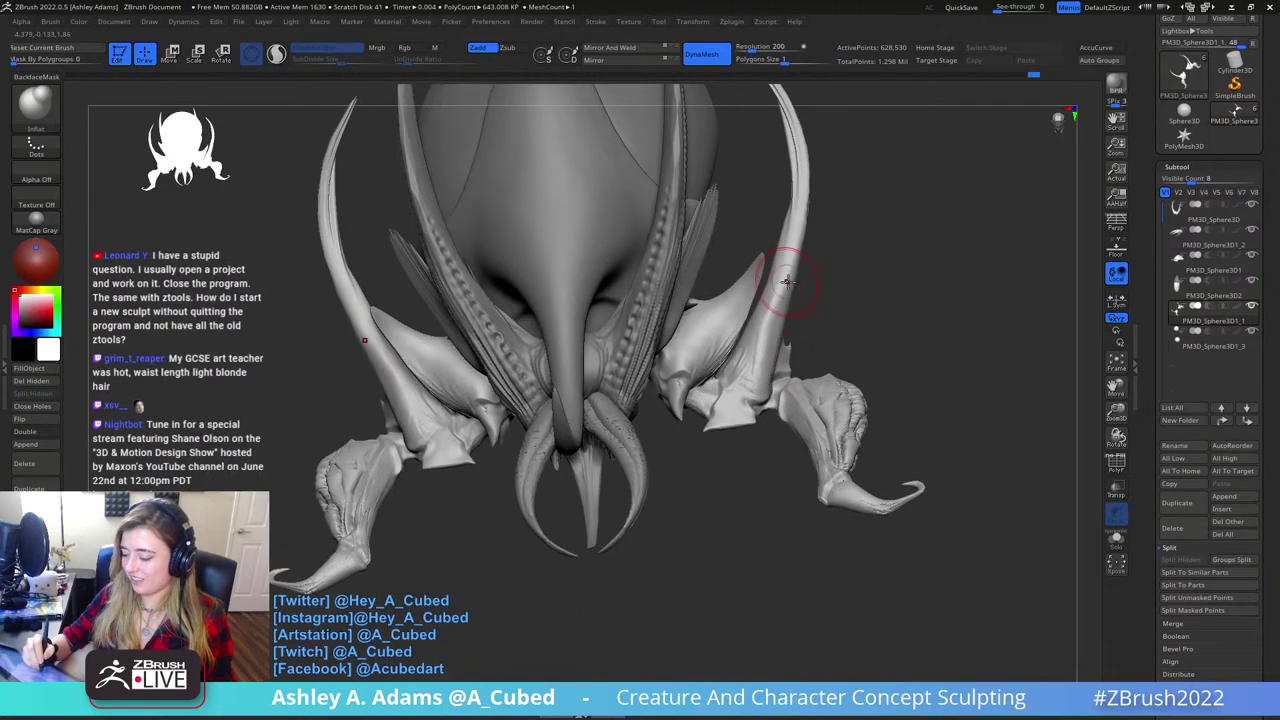
pyautogui.hotkey('ctrl', 'z')
pyautogui.hotkey('ctrl', 'z')
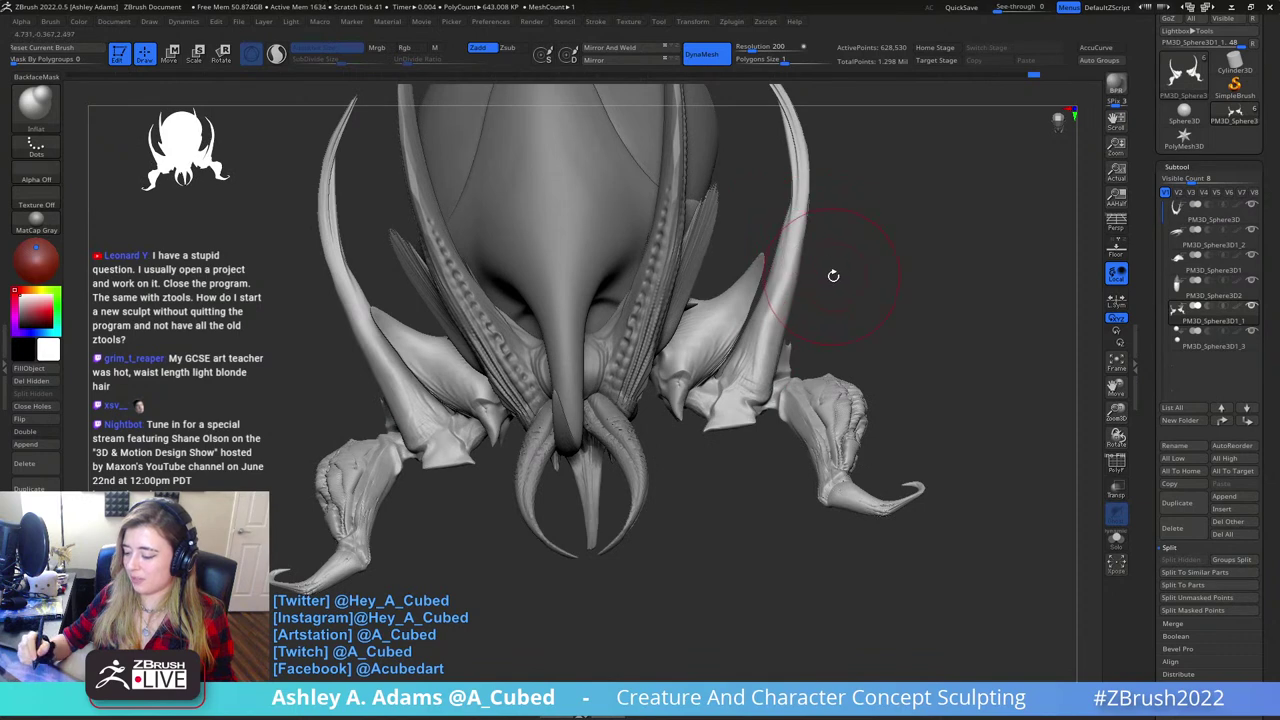
# - Build up and smooth the front leg's long curved spine with the ClayBuildup and Smooth brushes
pyautogui.moveTo(870, 230); pyautogui.dragTo(770, 210, button='right')
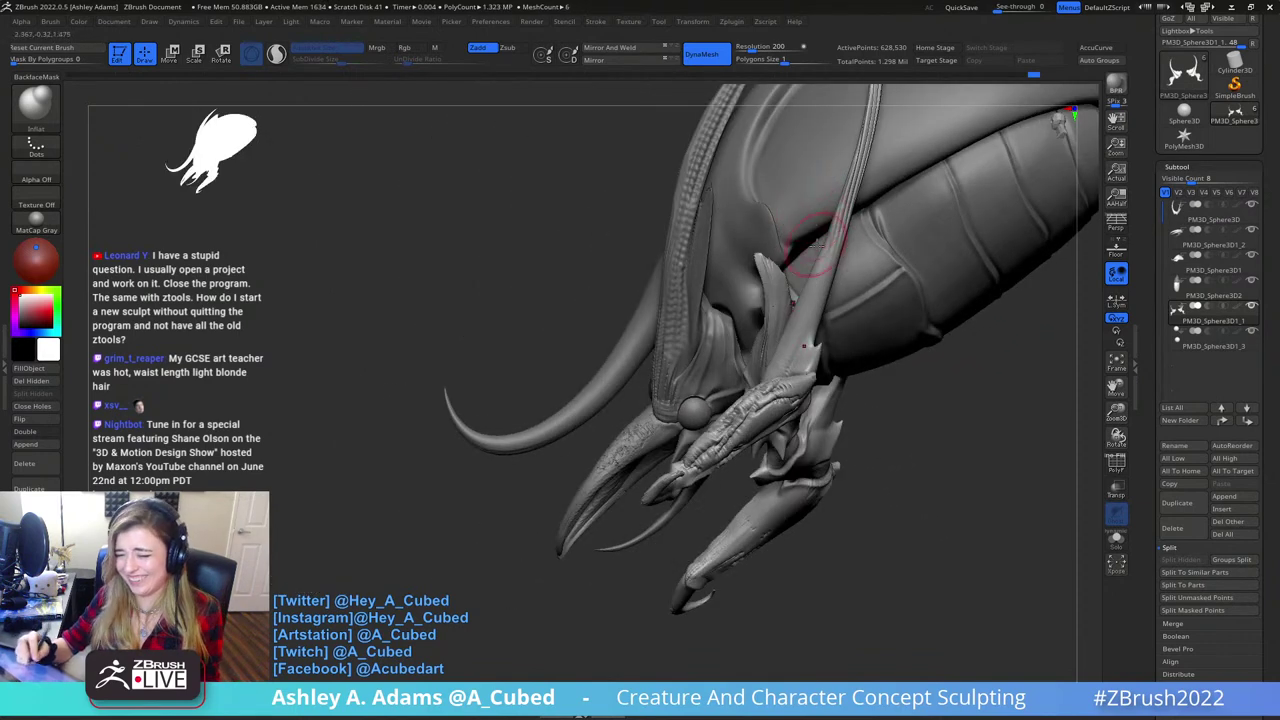
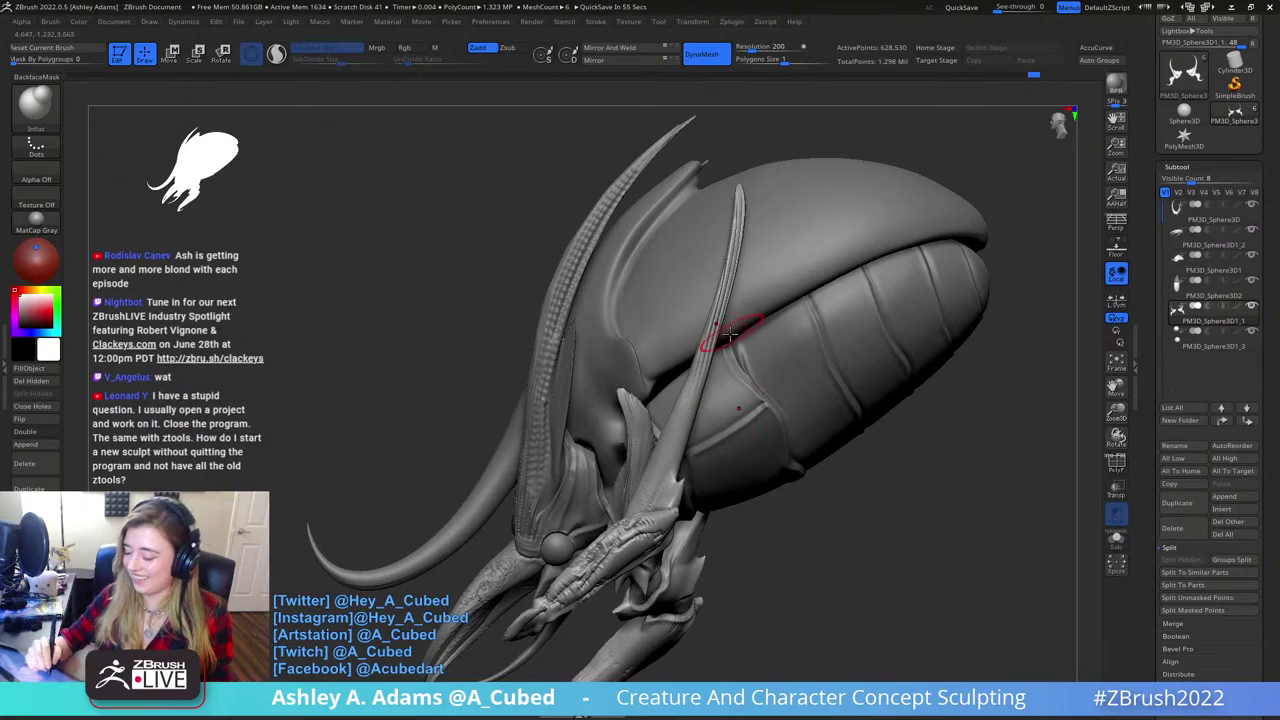
pyautogui.moveTo(708, 343)
pyautogui.mouseDown(button='right')
pyautogui.moveTo(704, 375)
pyautogui.moveTo(734, 364)
pyautogui.moveTo(765, 385)
pyautogui.mouseUp(button='right')
pyautogui.rightClick(690, 425)
pyautogui.moveTo(690, 425)
pyautogui.mouseDown(button='right')
pyautogui.moveTo(720, 361)
pyautogui.moveTo(676, 425)
pyautogui.moveTo(760, 349)
pyautogui.moveTo(720, 361)
pyautogui.moveTo(800, 375)
pyautogui.mouseUp(button='right')
pyautogui.rightClick(676, 425)
pyautogui.press('b')
pyautogui.press('c')
pyautogui.press('b')
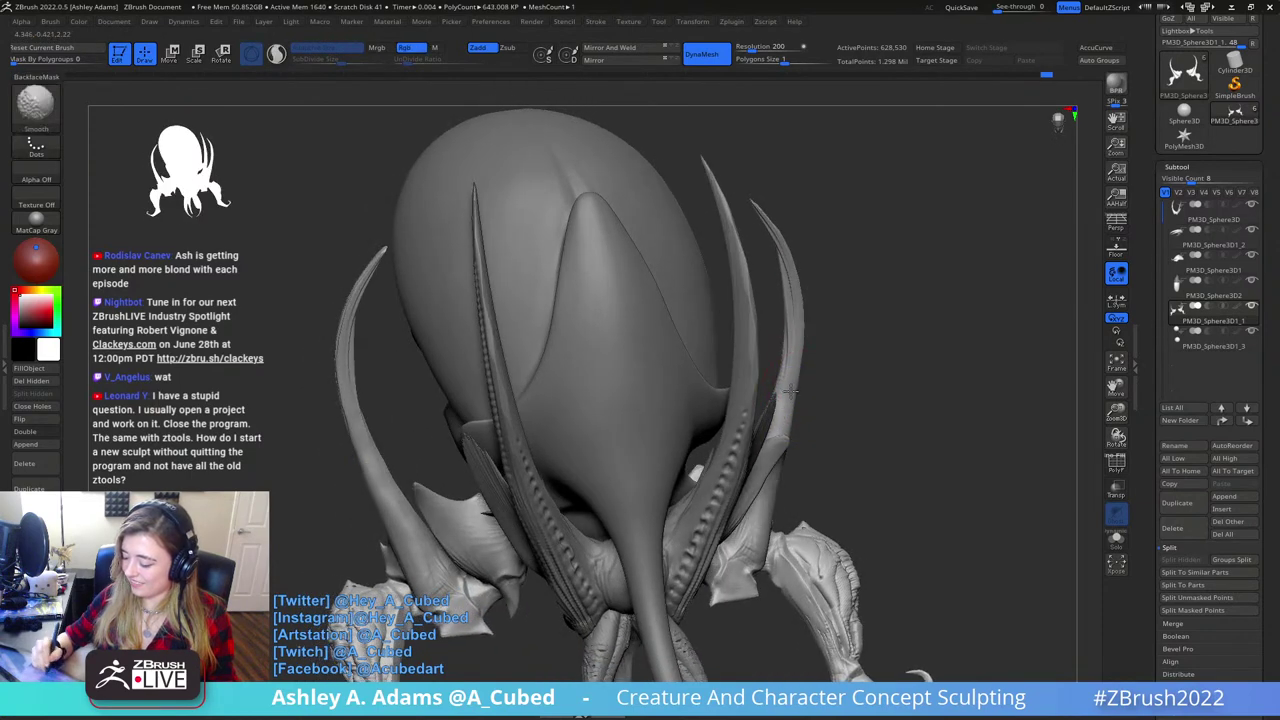
pyautogui.moveTo(843, 336)
pyautogui.mouseDown(button='right')
pyautogui.moveTo(874, 340)
pyautogui.moveTo(846, 345)
pyautogui.mouseUp(button='right')
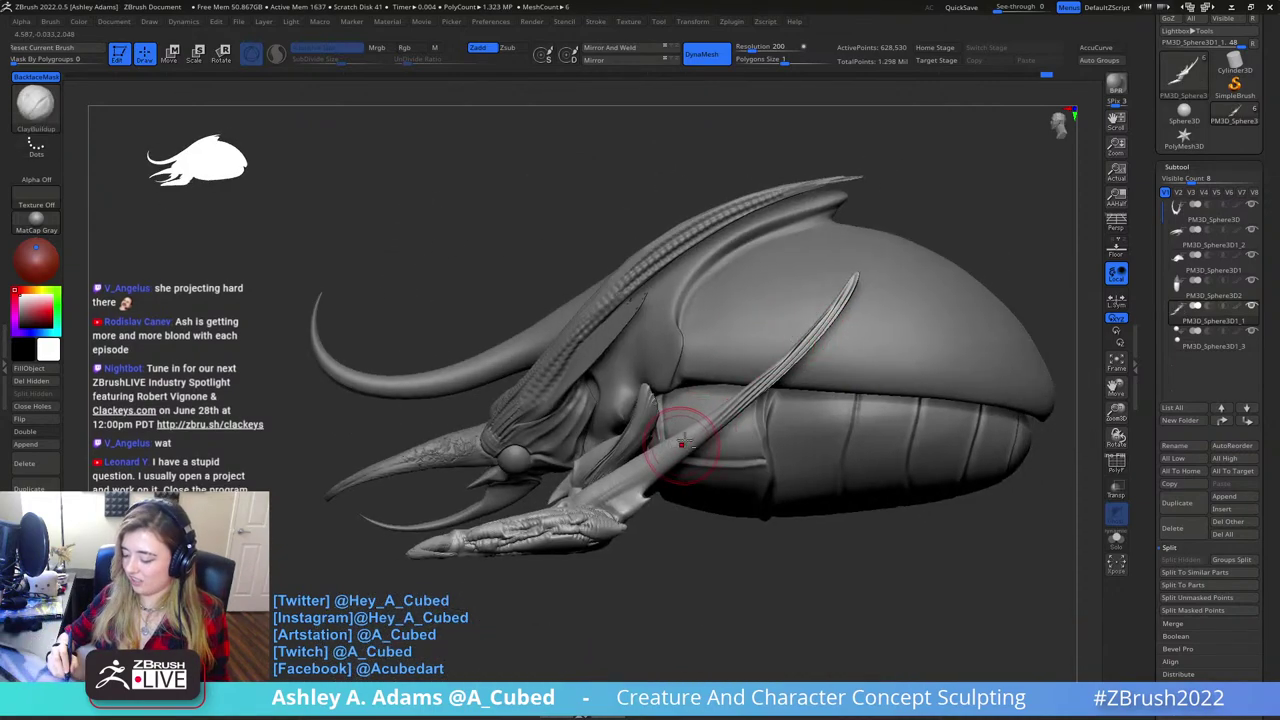
# - Inflate the lower part of the front leg's long curved spine with the Inflat brush from the side
pyautogui.moveTo(690, 438)
pyautogui.keyDown('alt'); pyautogui.mouseDown(button='right')
pyautogui.moveTo(815, 380)
pyautogui.moveTo(757, 400)
pyautogui.mouseUp(button='right'); pyautogui.keyUp('alt')
pyautogui.press('b')
pyautogui.press('i')
pyautogui.press('n')
pyautogui.rightClick(716, 465)
pyautogui.moveTo(716, 465); pyautogui.dragTo(775, 515, button='right')
pyautogui.keyDown('alt'); pyautogui.moveTo(775, 515); pyautogui.dragTo(731, 396, button='right'); pyautogui.keyUp('alt')
# - Carve a crease up the inner face of the lower front leg segment toward its joint with the DamStandard brush
pyautogui.press('b')
pyautogui.press('d')
pyautogui.press('s')
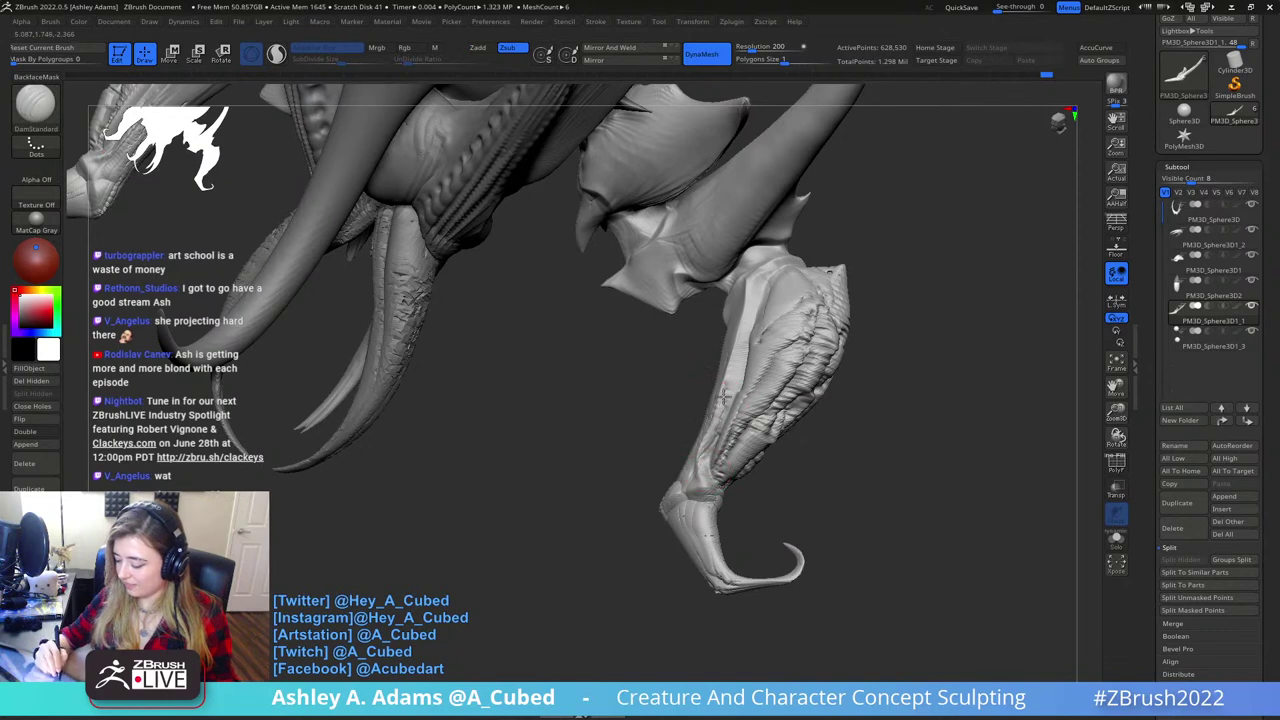
pyautogui.moveTo(742, 338); pyautogui.dragTo(766, 268)
pyautogui.moveTo(770, 262)
pyautogui.mouseDown(button='right')
pyautogui.moveTo(779, 283)
pyautogui.moveTo(766, 277)
pyautogui.mouseUp(button='right')
# - Build up the inner face of the lower front leg segment with ClayBuildup and flatten it with the hPolish brush
pyautogui.press('b')
pyautogui.press('c')
pyautogui.press('b')
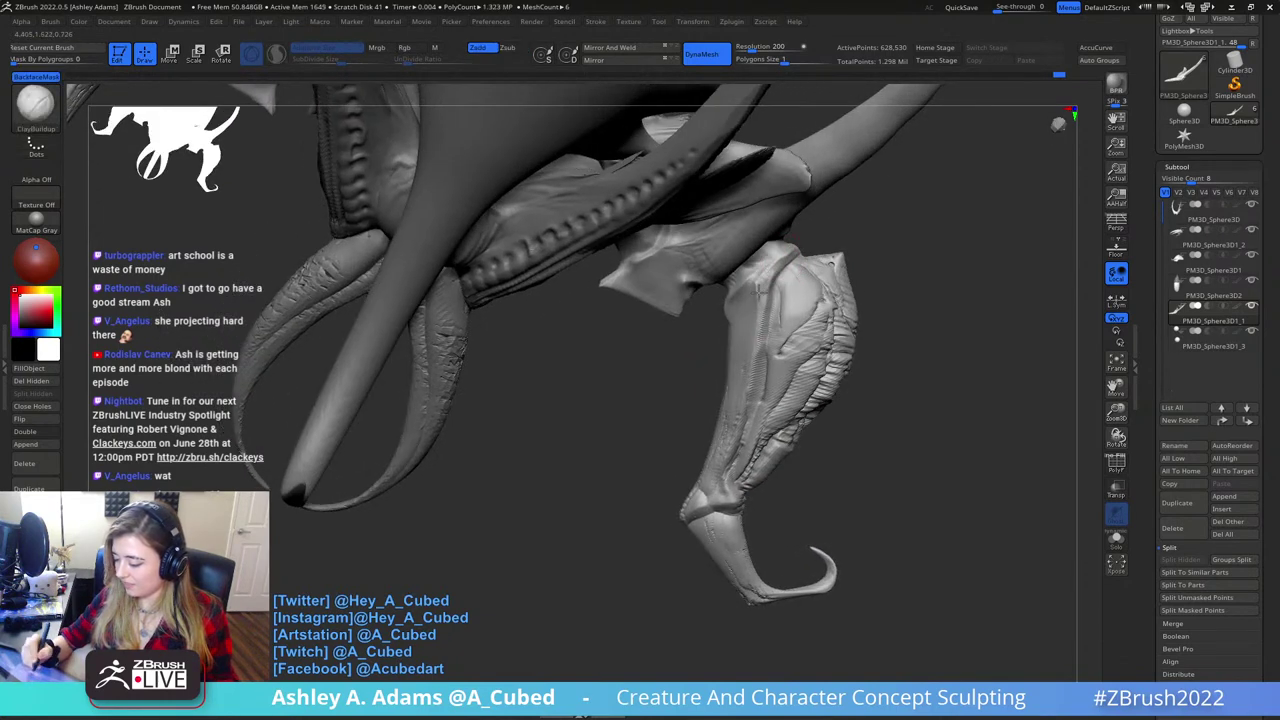
pyautogui.press('b')
pyautogui.press('h')
pyautogui.press('p')
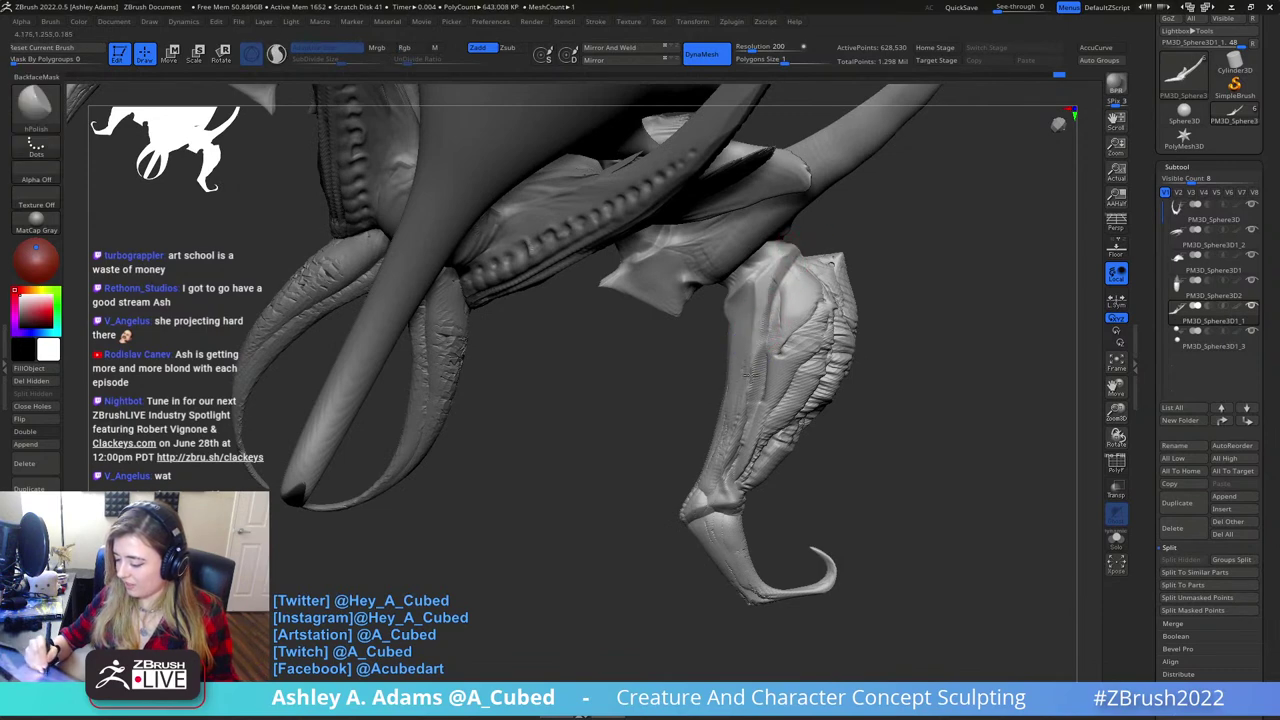
pyautogui.moveTo(753, 365); pyautogui.dragTo(800, 280, button='right')
# - Carve a long groove down the lower front leg segment from its upper joint to the ankle with the DamStandard brush
pyautogui.press('b')
pyautogui.press('d')
pyautogui.press('s')
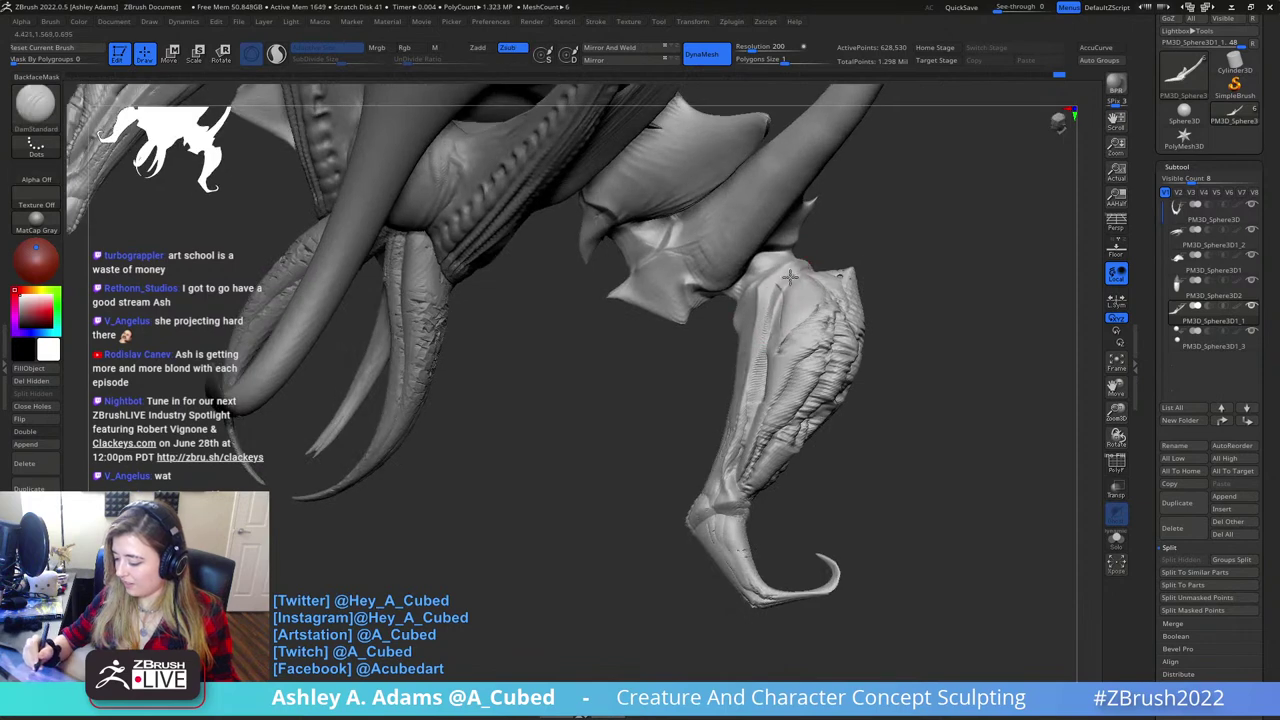
pyautogui.moveTo(768, 316); pyautogui.dragTo(723, 487)
pyautogui.moveTo(722, 488); pyautogui.dragTo(738, 474, button='right')
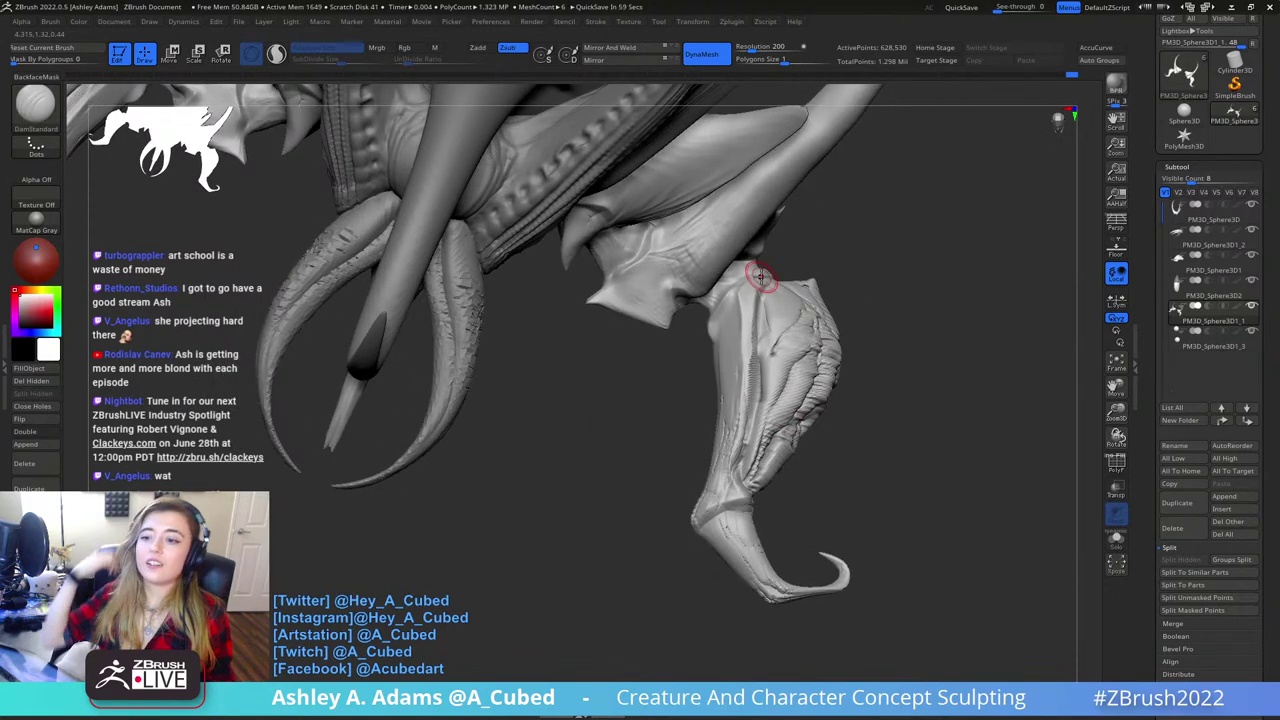
pyautogui.moveTo(810, 340)
pyautogui.mouseDown(button='right')
pyautogui.moveTo(828, 352)
pyautogui.moveTo(790, 375)
pyautogui.mouseUp(button='right')
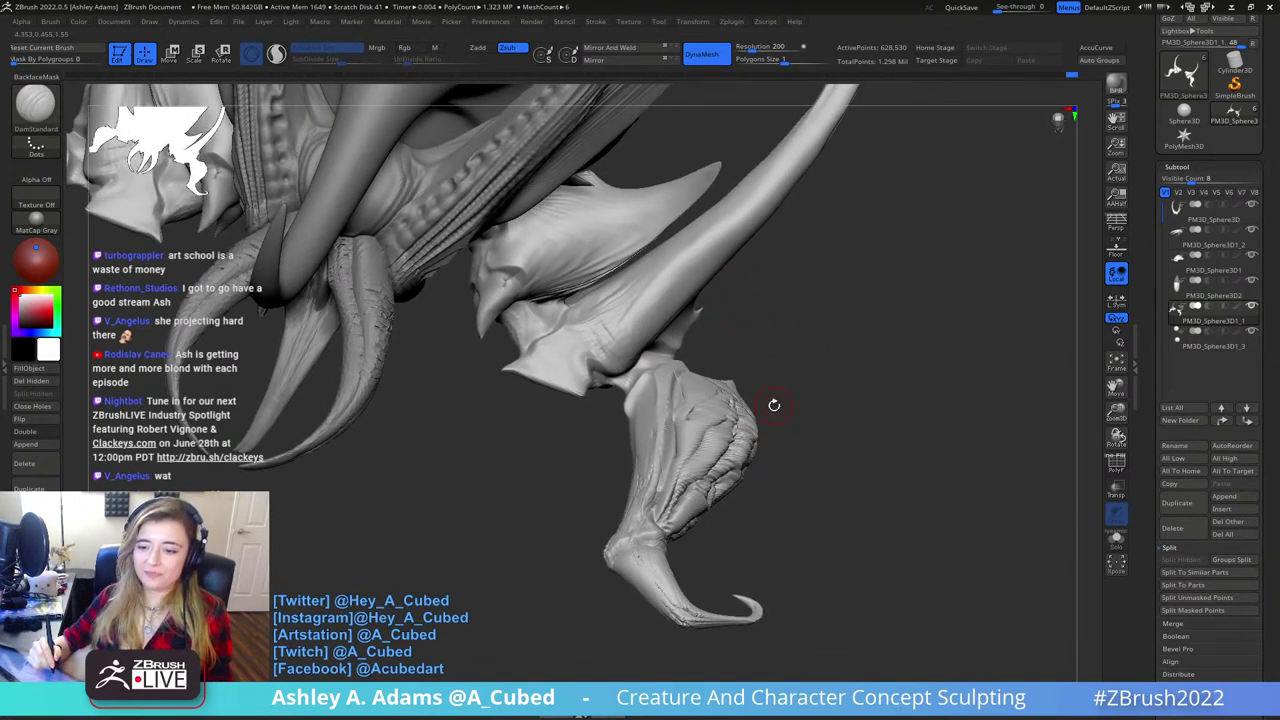
# - Add volume to the upper inner face of the lower front leg segment with ClayBuildup and smooth the surface
pyautogui.moveTo(760, 372)
pyautogui.mouseDown(button='right')
pyautogui.moveTo(750, 415)
pyautogui.moveTo(722, 418)
pyautogui.mouseUp(button='right')
pyautogui.press('b')
pyautogui.press('c')
pyautogui.press('b')
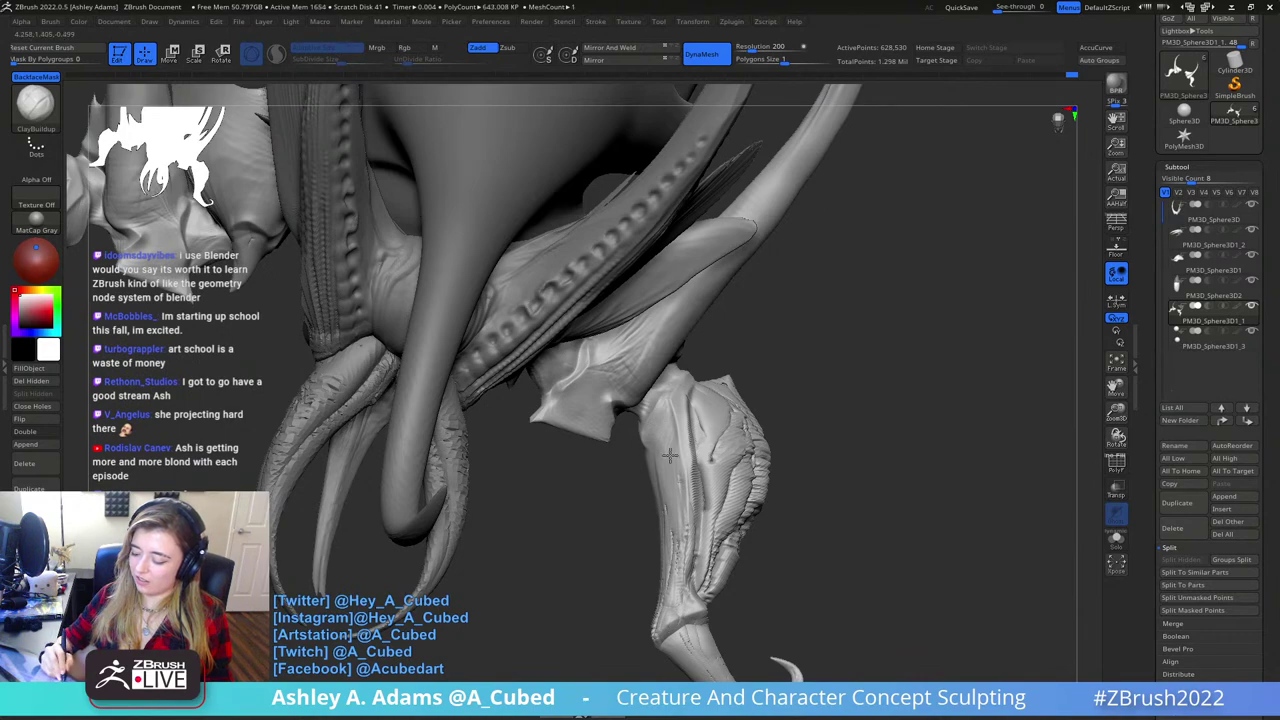
pyautogui.moveTo(666, 404)
pyautogui.mouseDown(button='right')
pyautogui.moveTo(665, 436)
pyautogui.moveTo(668, 424)
pyautogui.mouseUp(button='right')
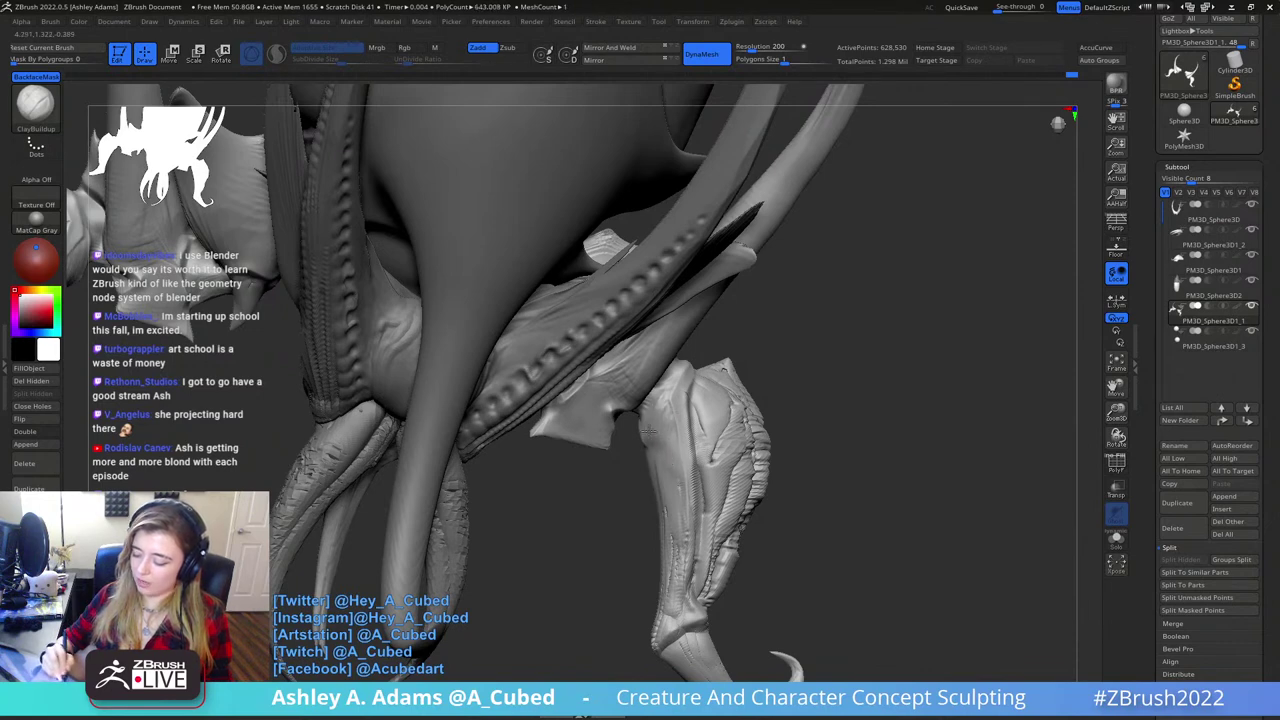
pyautogui.keyDown('shift'); pyautogui.moveTo(671, 474); pyautogui.dragTo(674, 410); pyautogui.keyUp('shift')
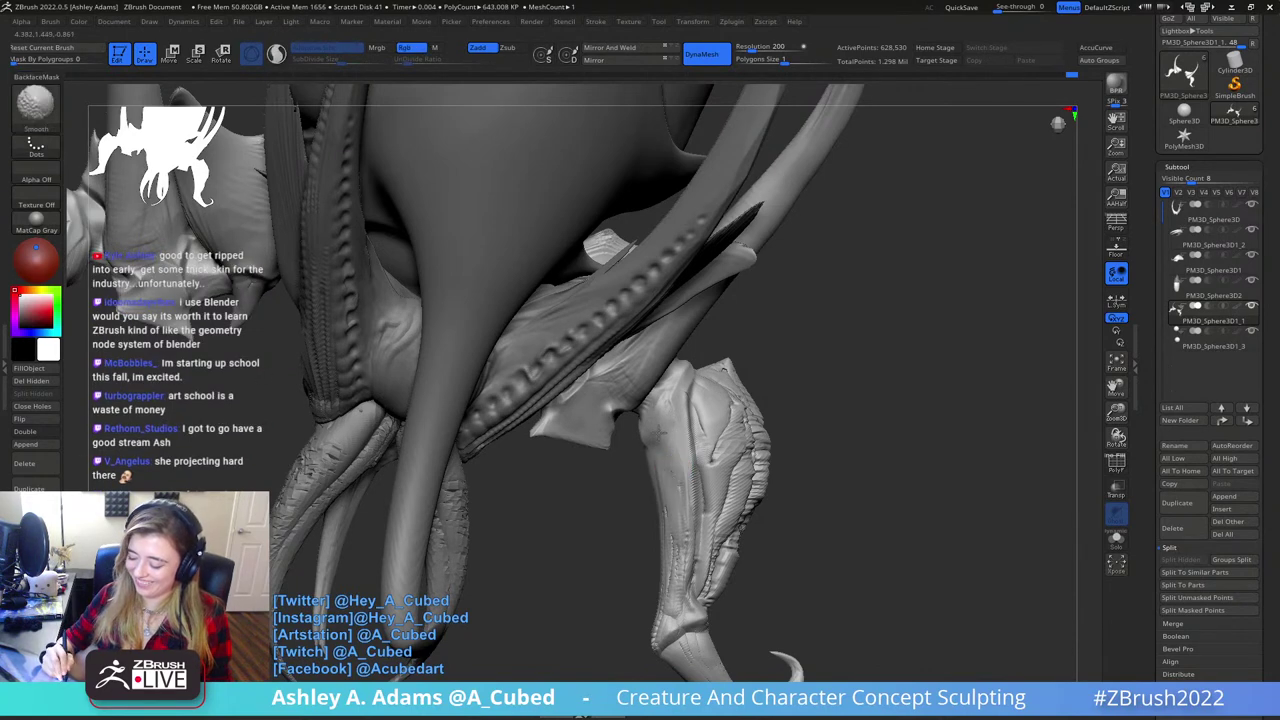
# - Adjust the DamStandard brush's focal shift and draw size and carve creases in the upper inner face of the lower front leg segment
pyautogui.moveTo(675, 392)
pyautogui.mouseDown(button='right')
pyautogui.moveTo(688, 352)
pyautogui.moveTo(658, 420)
pyautogui.mouseUp(button='right')
pyautogui.press('b')
pyautogui.press('d')
pyautogui.press('s')
pyautogui.press('space')
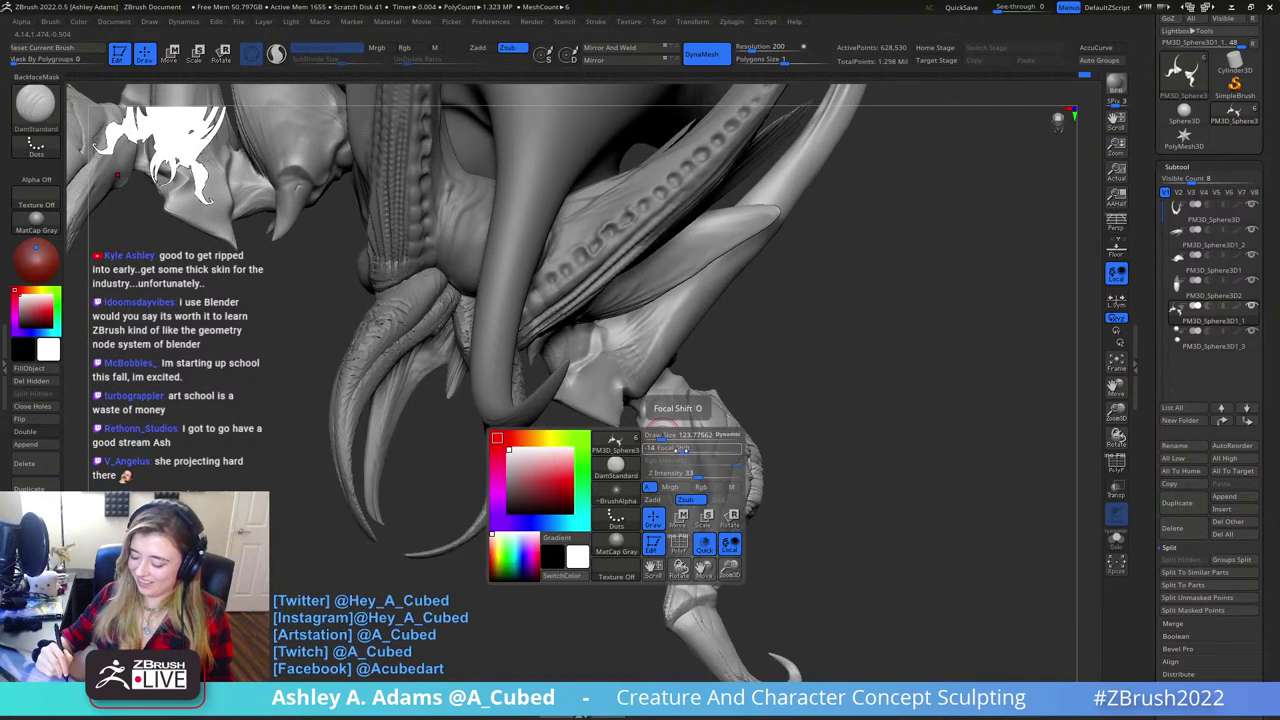
pyautogui.moveTo(681, 449); pyautogui.dragTo(670, 448)
pyautogui.moveTo(651, 443); pyautogui.dragTo(660, 438, button='right')
pyautogui.press('space')
pyautogui.moveTo(687, 438); pyautogui.dragTo(657, 439)
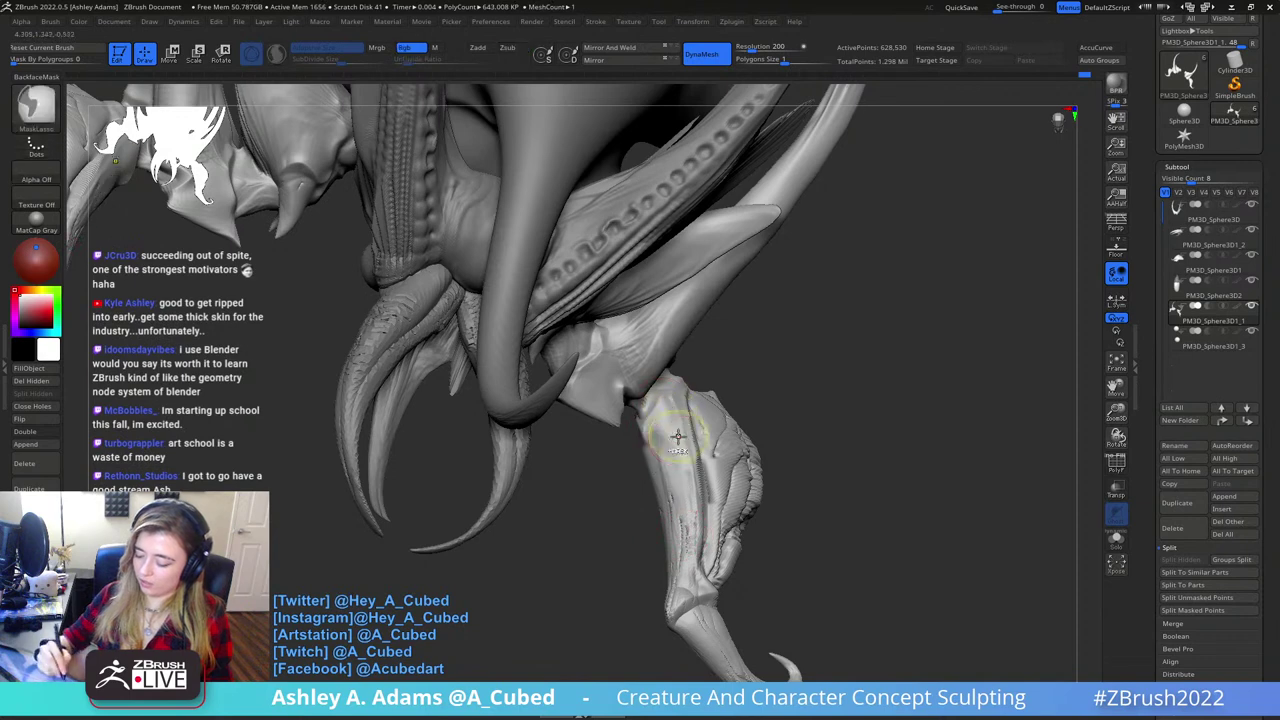
pyautogui.moveTo(677, 429); pyautogui.dragTo(700, 478, button='right')
pyautogui.press('space')
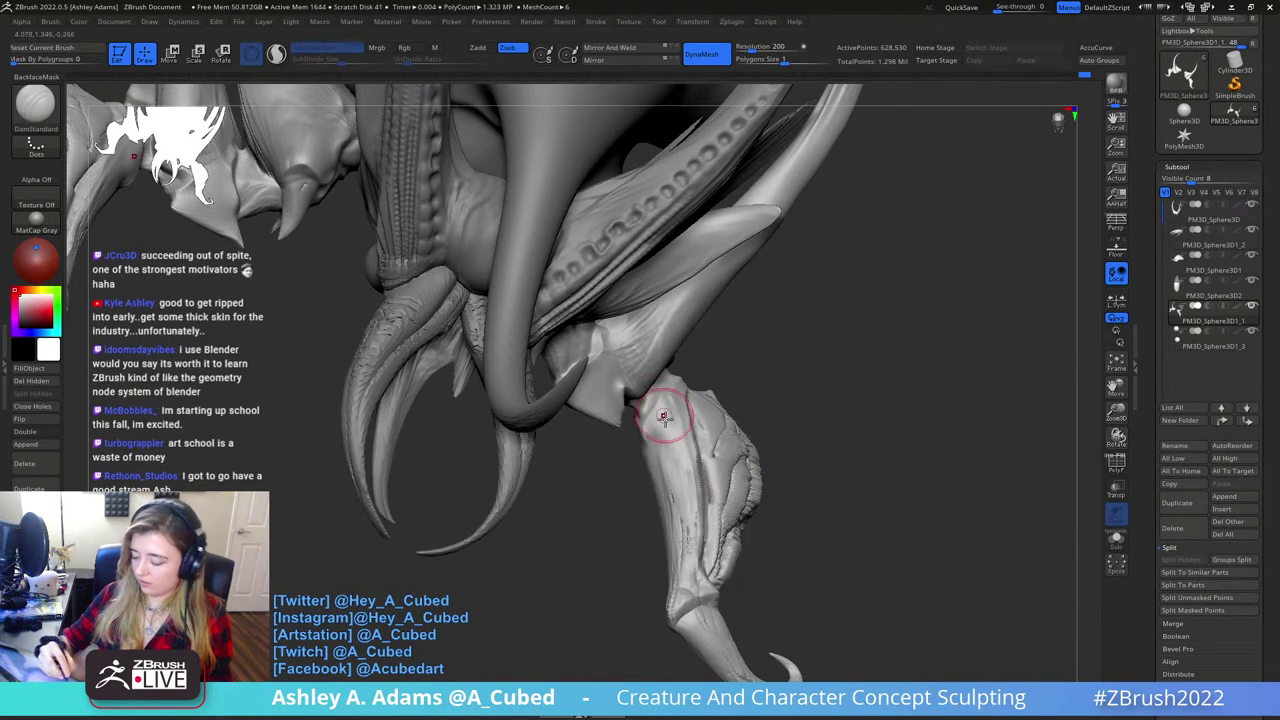
pyautogui.moveTo(683, 564); pyautogui.dragTo(634, 432, button='right')
pyautogui.rightClick(630, 506)
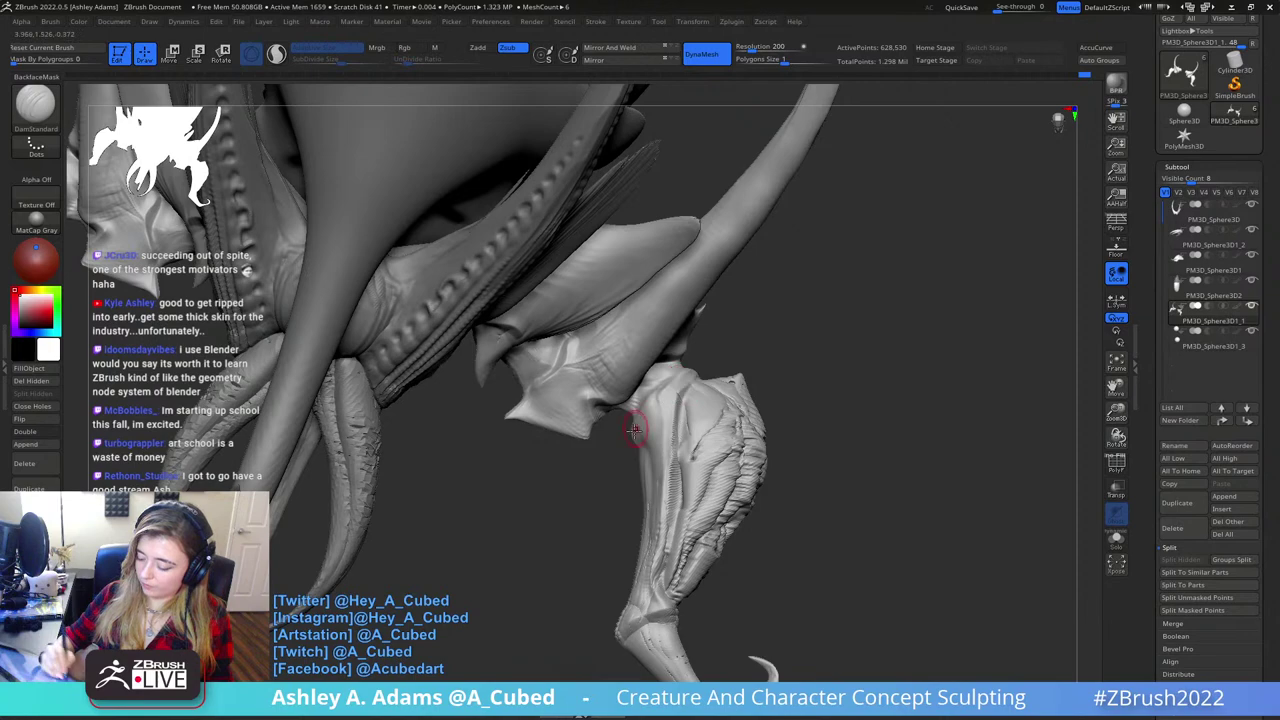
# - Build up the outer and back sides of the lower front leg segment's upper end with ClayBuildup and smooth the strokes
pyautogui.moveTo(718, 342); pyautogui.dragTo(752, 280, button='right')
pyautogui.moveTo(813, 322); pyautogui.dragTo(742, 329, button='right')
pyautogui.moveTo(634, 340)
pyautogui.mouseDown(button='right')
pyautogui.moveTo(651, 406)
pyautogui.moveTo(640, 390)
pyautogui.moveTo(560, 385)
pyautogui.mouseUp(button='right')
pyautogui.press('b')
pyautogui.press('c')
pyautogui.press('b')
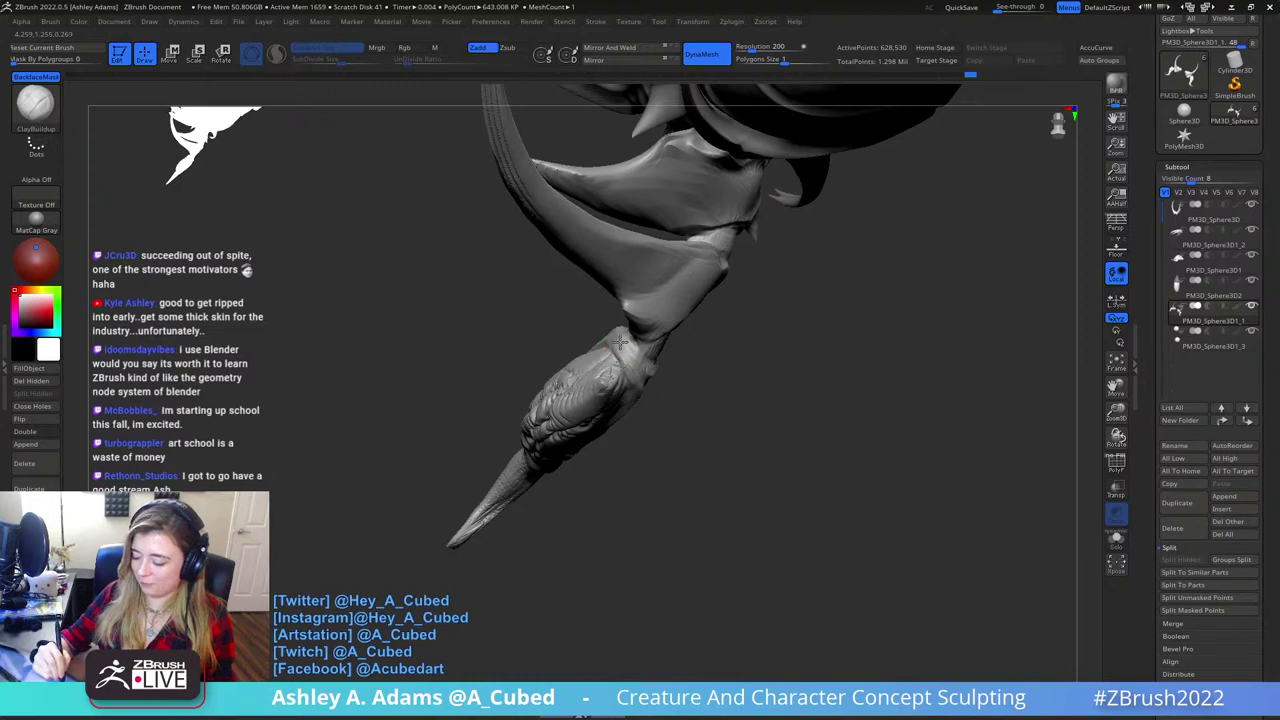
pyautogui.moveTo(620, 344); pyautogui.dragTo(591, 360, button='right')
pyautogui.press('shift')
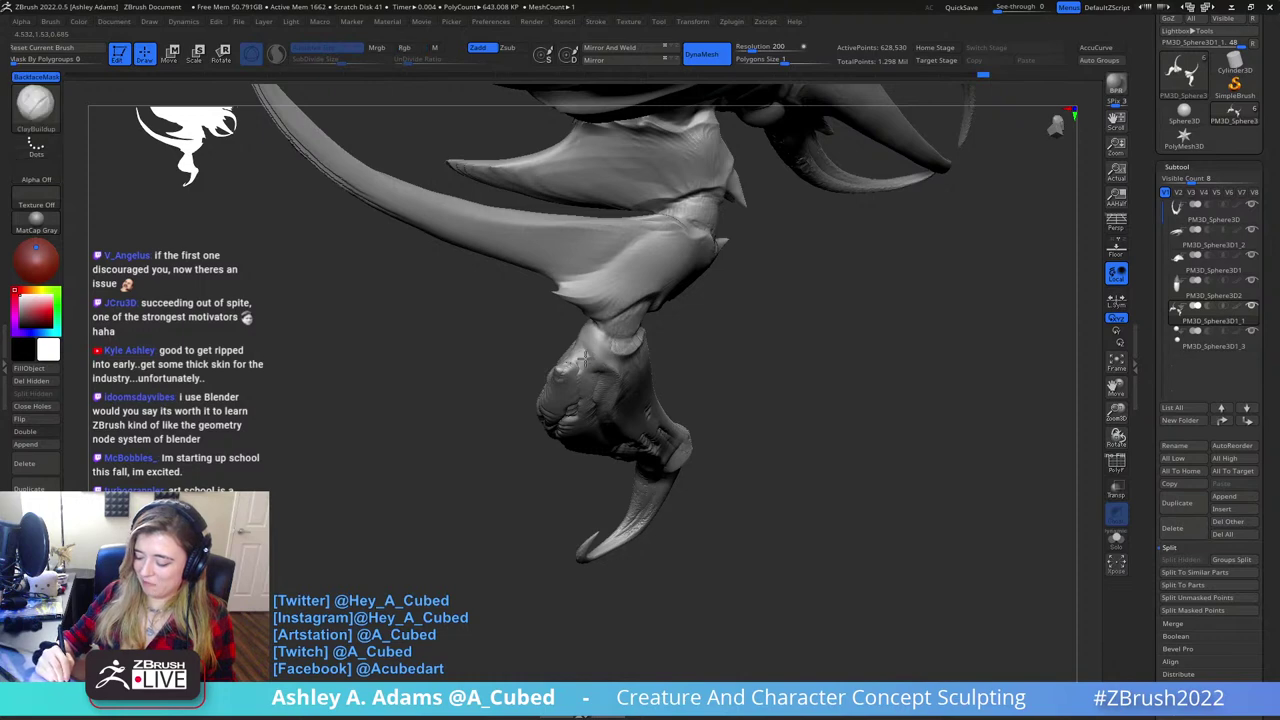
pyautogui.moveTo(603, 361); pyautogui.dragTo(561, 323, button='right')
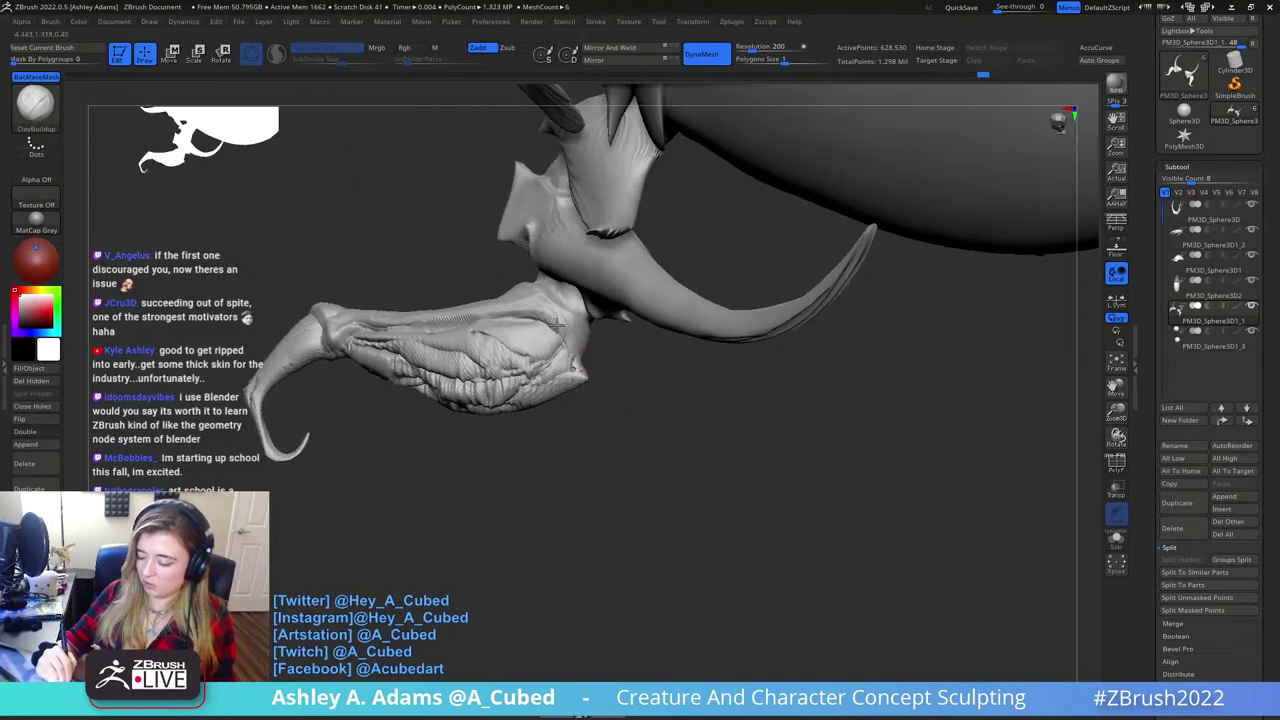
pyautogui.press('shift')
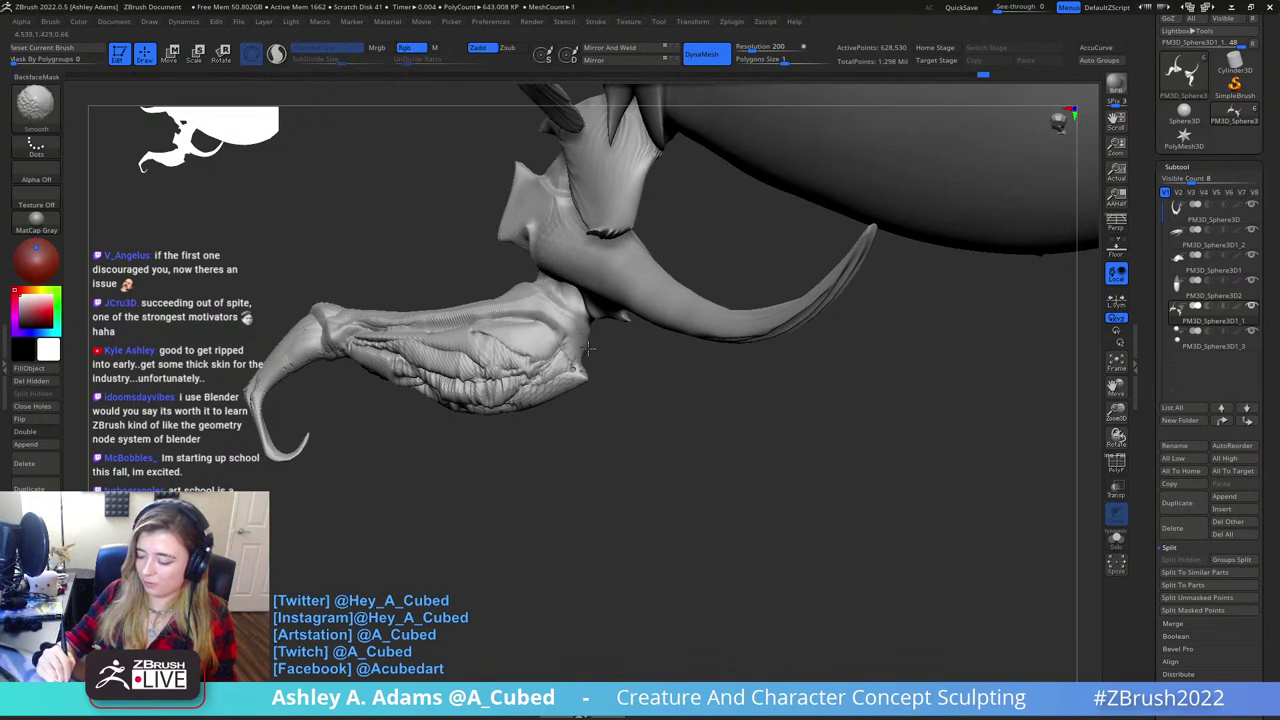
pyautogui.moveTo(590, 347)
pyautogui.mouseDown(button='right')
pyautogui.moveTo(571, 337)
pyautogui.moveTo(575, 358)
pyautogui.mouseUp(button='right')
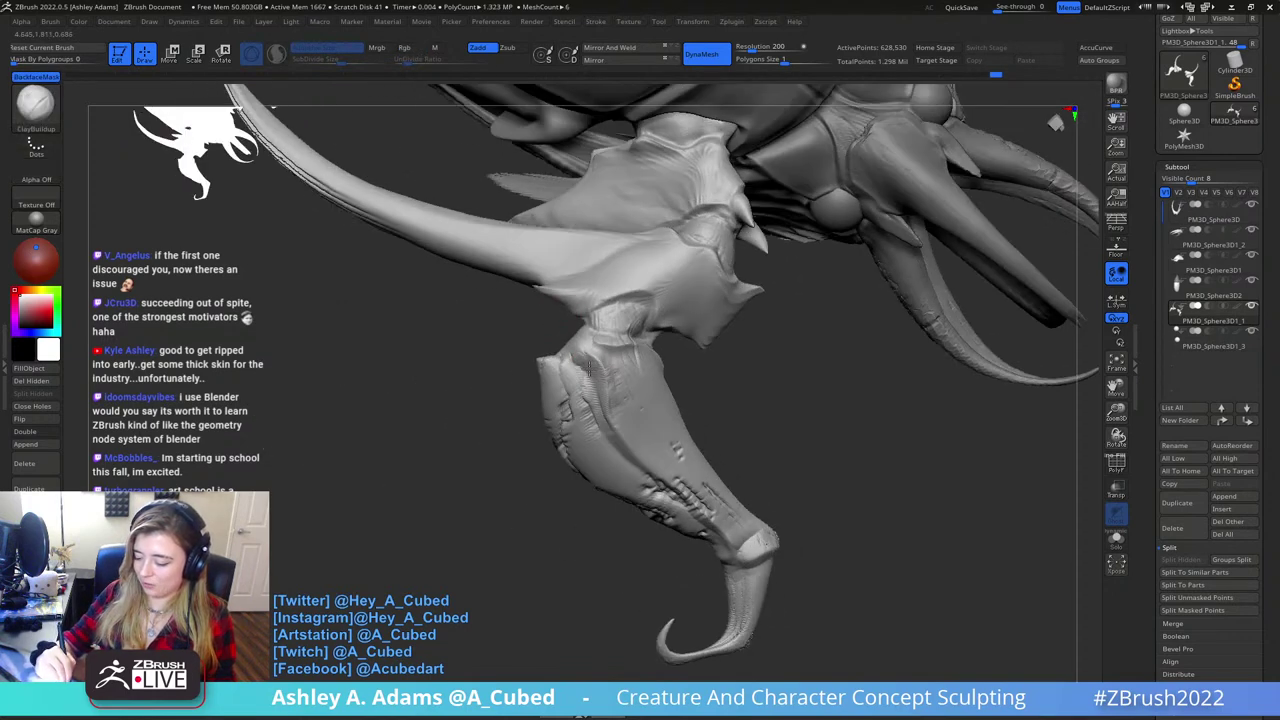
pyautogui.press('shift')
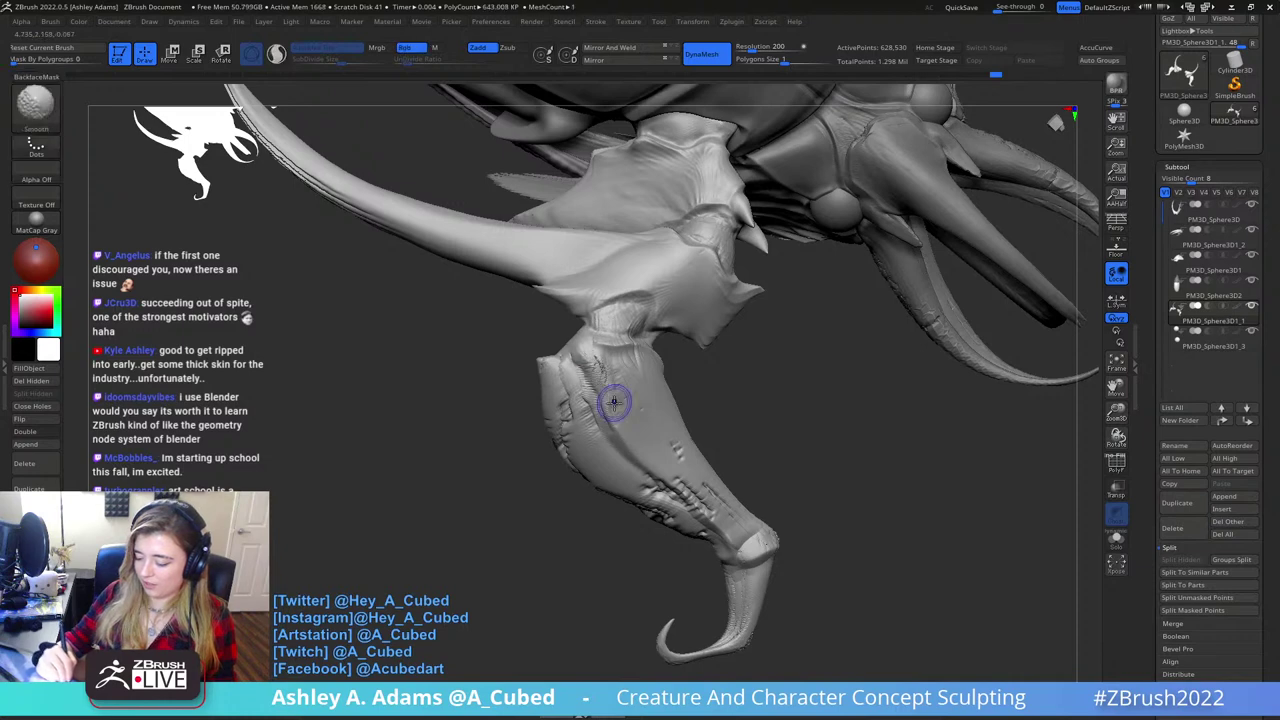
# - Carve a crease at the upper back end of the lower front leg segment with a resized DamStandard brush
pyautogui.press('alt')
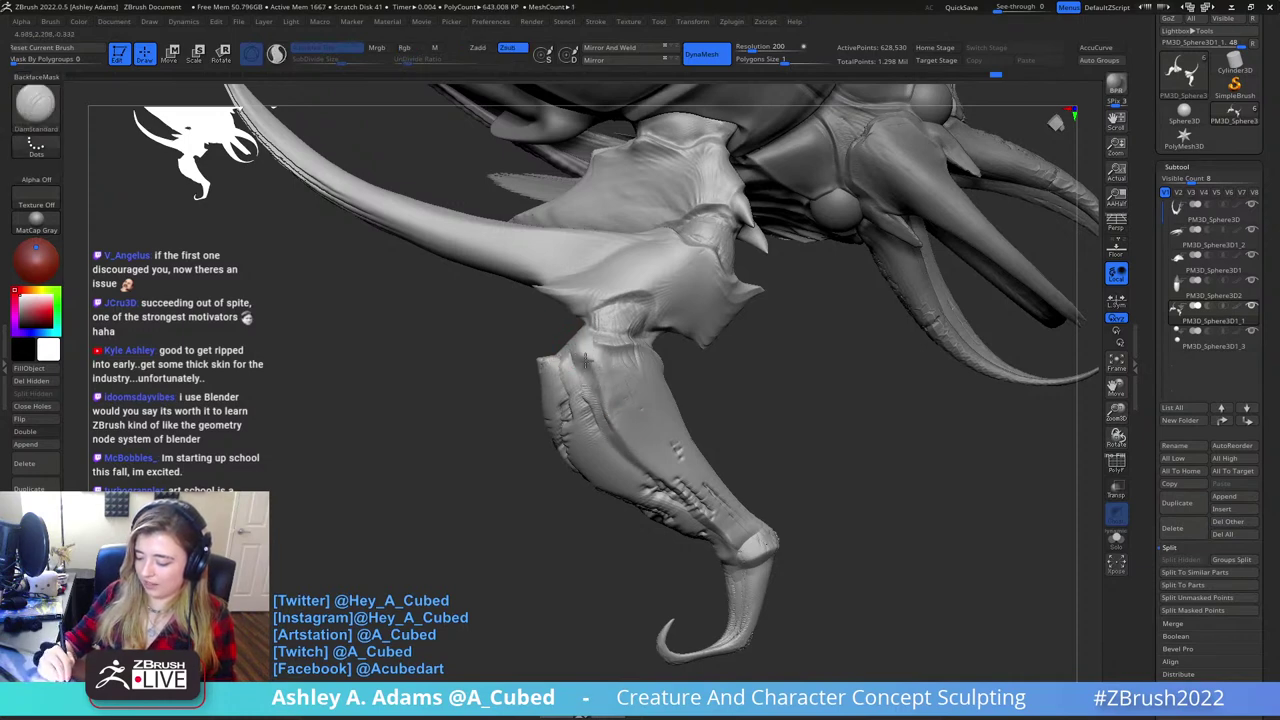
pyautogui.moveTo(600, 390); pyautogui.dragTo(570, 352, button='right')
pyautogui.press('space')
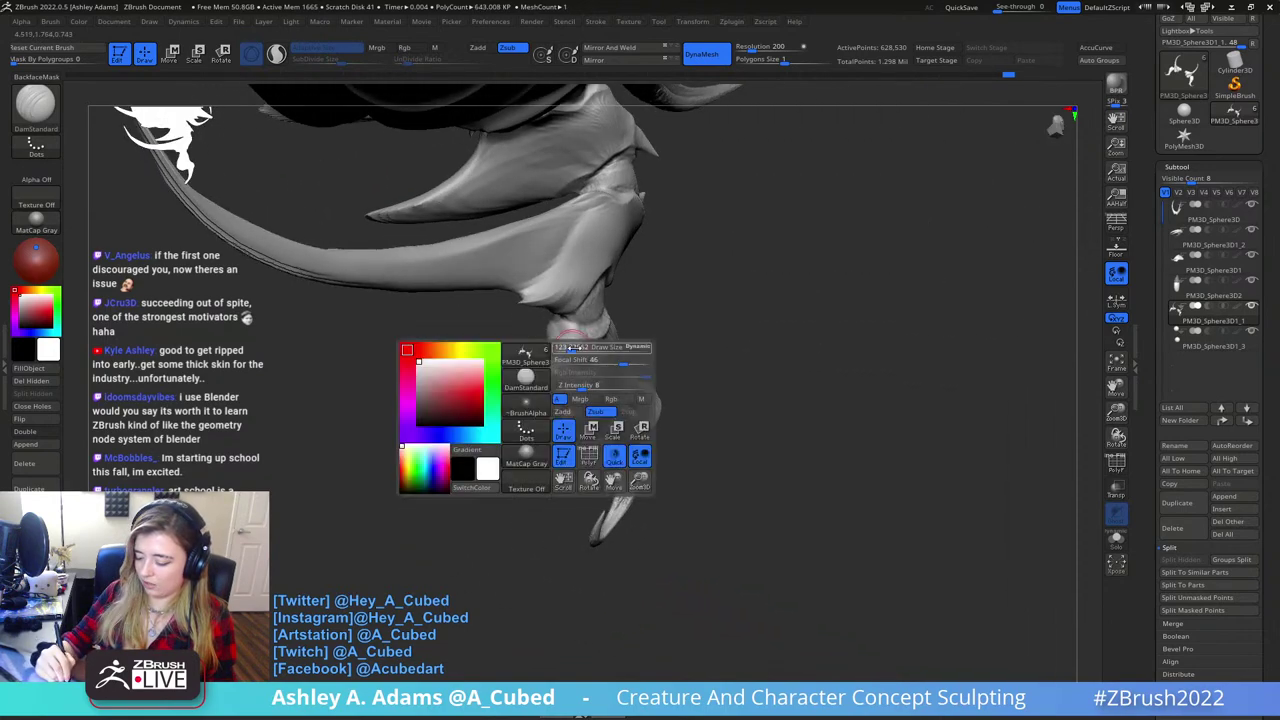
pyautogui.moveTo(540, 322); pyautogui.dragTo(546, 348)
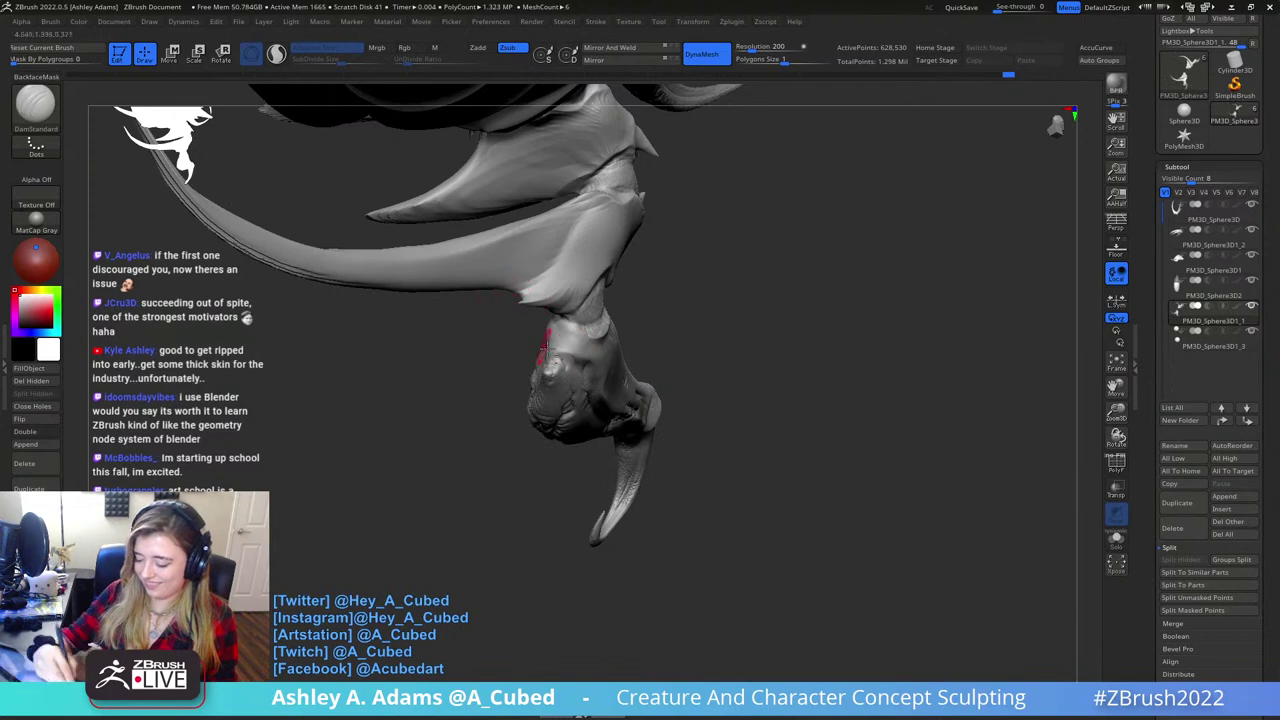
# - Reshape the joint between the long-spined plate and the lower front leg segment with the SnakeHook brush
pyautogui.moveTo(525, 292); pyautogui.dragTo(655, 378, button='right')
pyautogui.press('b')
pyautogui.press('s')
pyautogui.press('h')
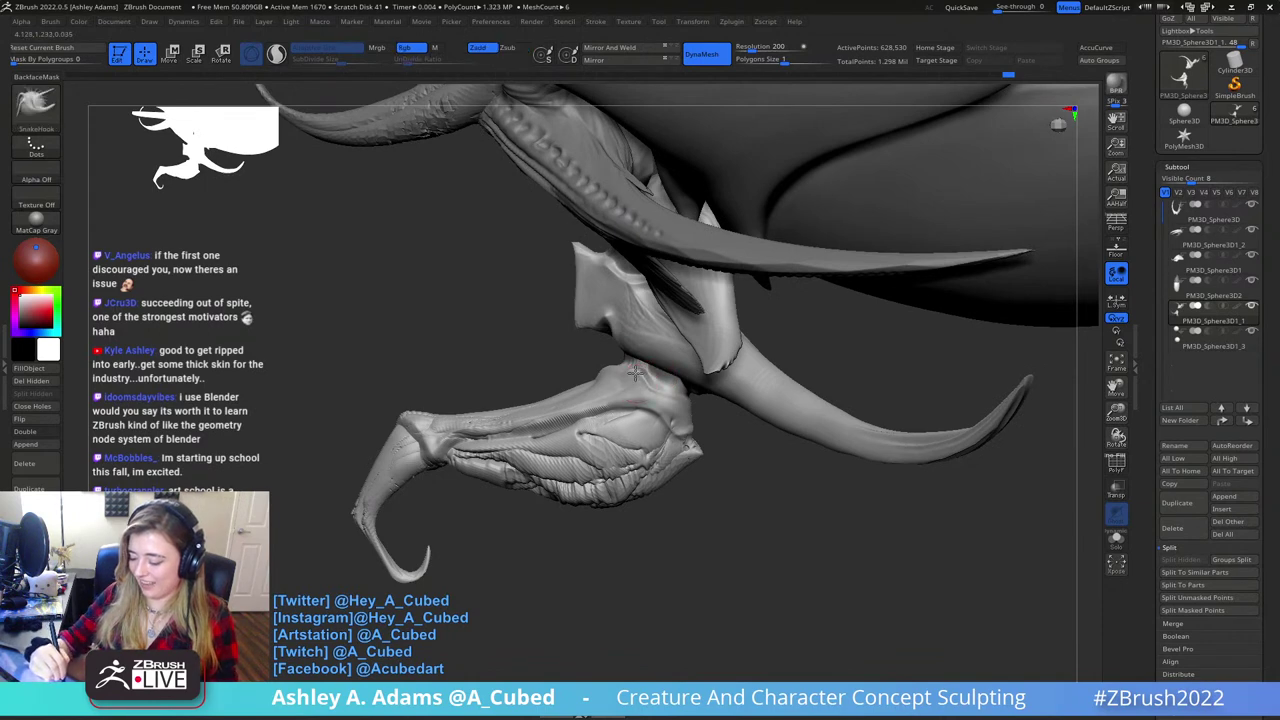
pyautogui.moveTo(593, 301); pyautogui.dragTo(646, 340, button='right')
pyautogui.moveTo(634, 374); pyautogui.dragTo(660, 367)
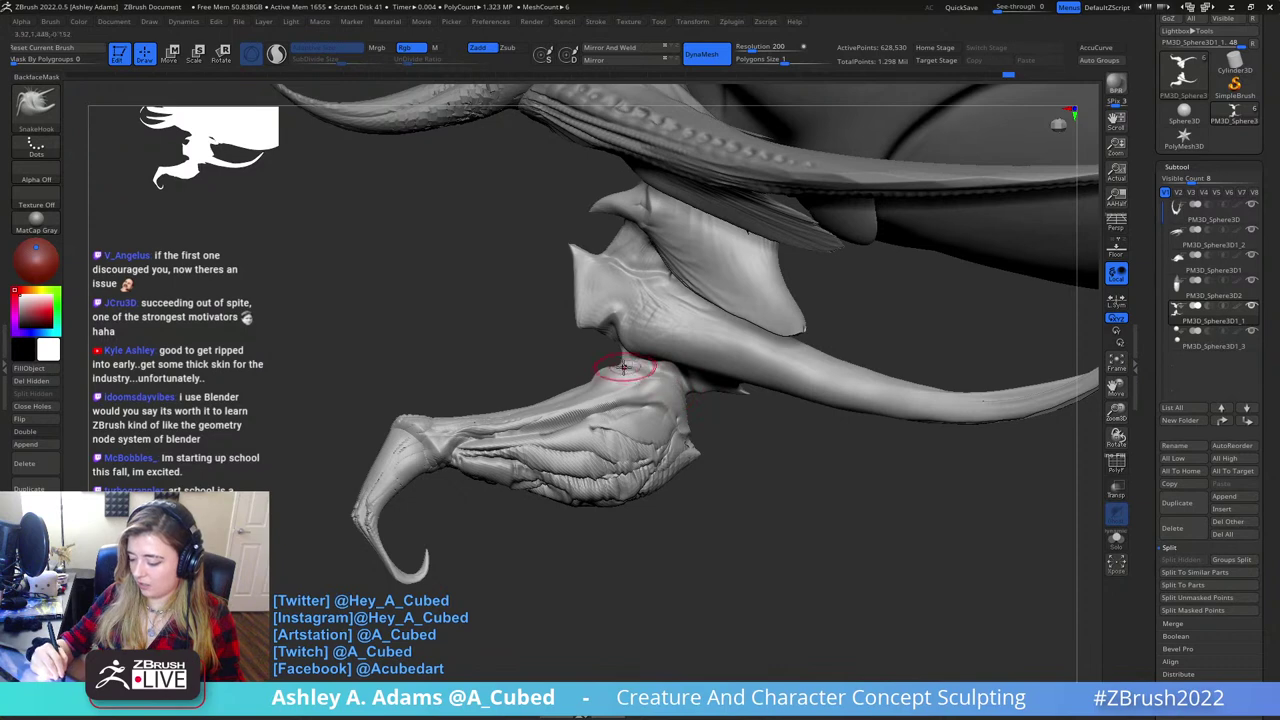
pyautogui.moveTo(644, 350); pyautogui.dragTo(647, 338)
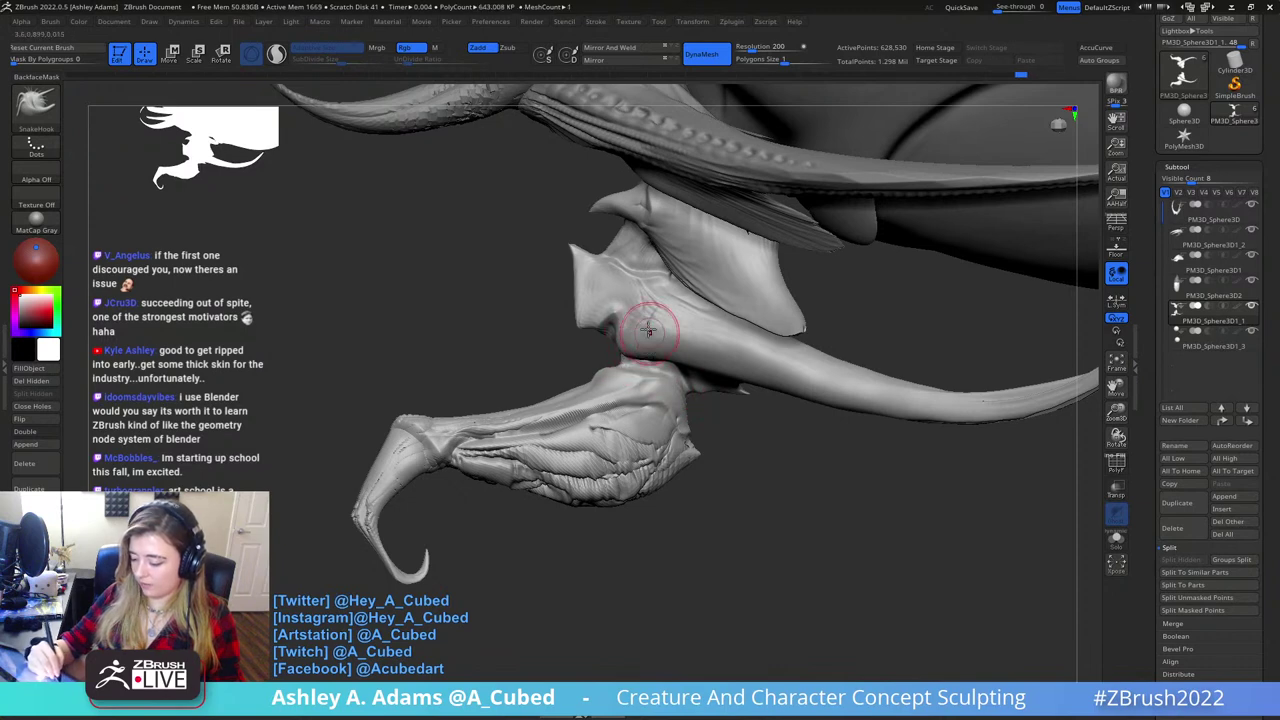
pyautogui.moveTo(648, 329); pyautogui.dragTo(643, 320, button='right')
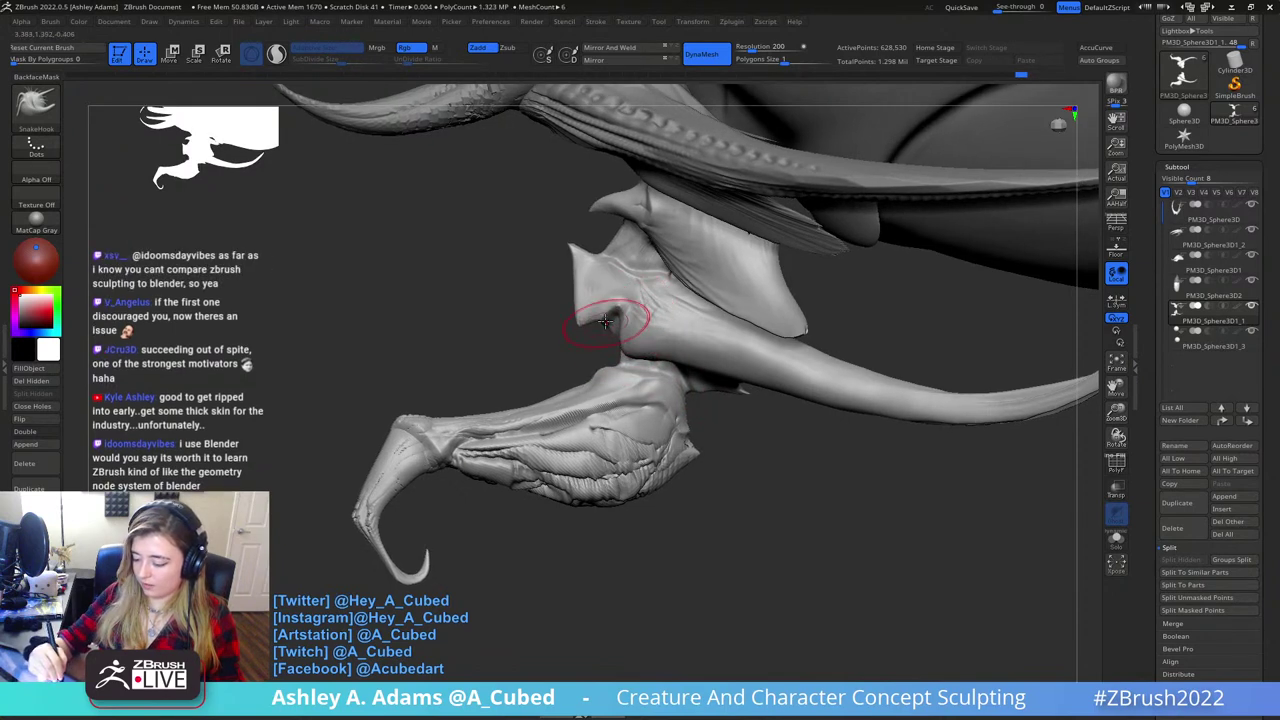
# - Build up the front face of the lower front leg segment above the ankle with ClayBuildup and smooth it
pyautogui.moveTo(622, 292)
pyautogui.keyDown('ctrl'); pyautogui.mouseDown(button='right')
pyautogui.moveTo(666, 311)
pyautogui.moveTo(647, 312)
pyautogui.moveTo(643, 371)
pyautogui.moveTo(588, 434)
pyautogui.moveTo(680, 546)
pyautogui.moveTo(648, 381)
pyautogui.mouseUp(button='right'); pyautogui.keyUp('ctrl')
pyautogui.press('b')
pyautogui.press('c')
pyautogui.press('b')
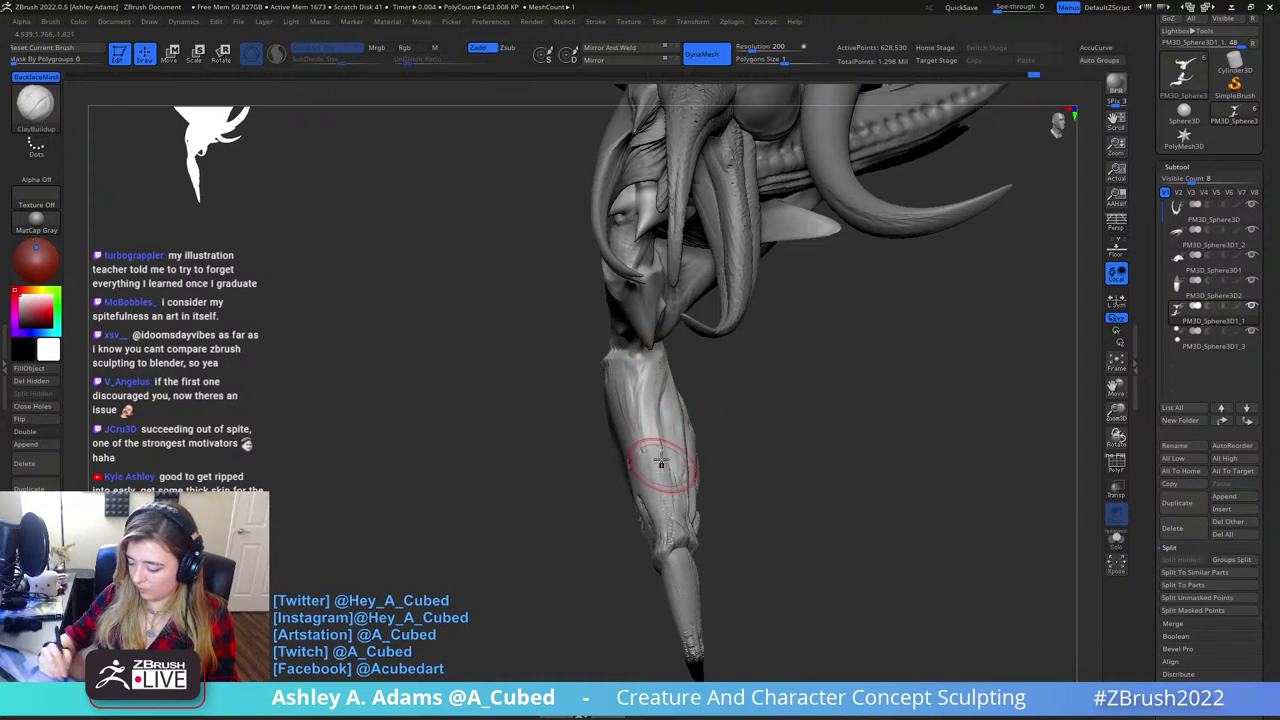
pyautogui.moveTo(643, 437); pyautogui.dragTo(666, 488)
pyautogui.keyDown('shift'); pyautogui.moveTo(660, 478); pyautogui.dragTo(651, 447); pyautogui.keyUp('shift')
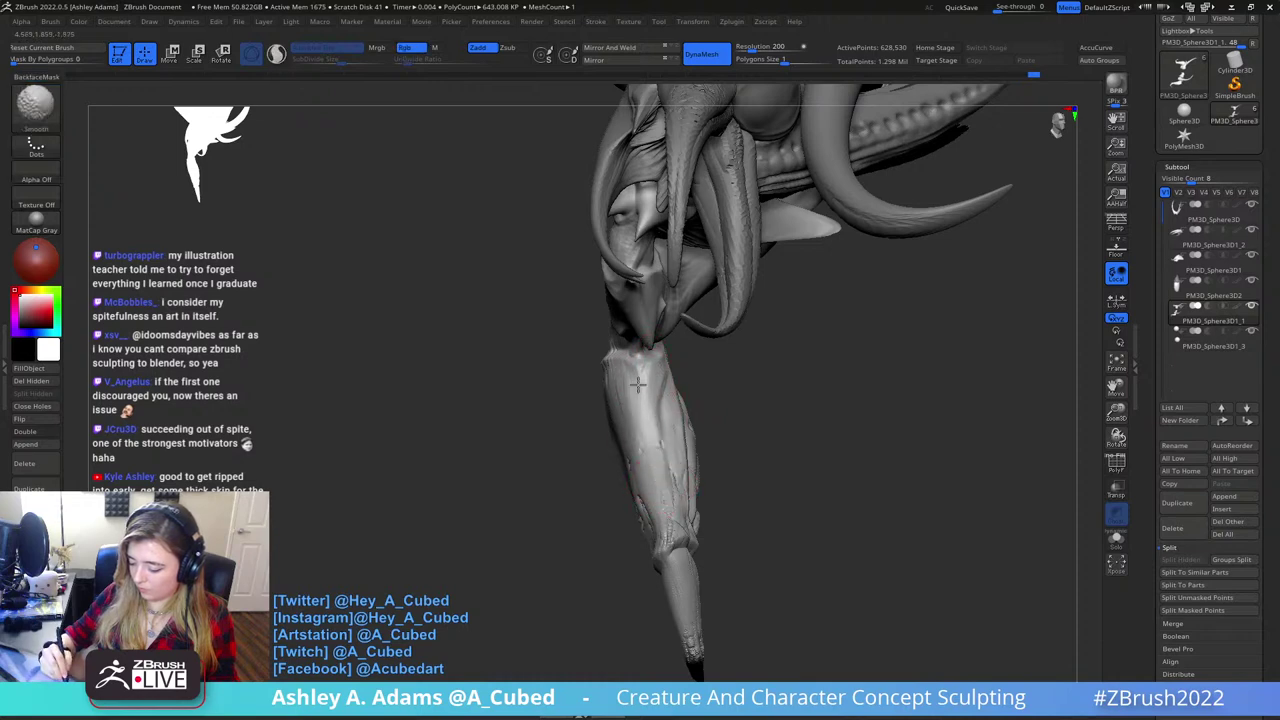
# - Refine the creases along the inner edge of the lower front leg segment with the DamStandard brush
pyautogui.moveTo(638, 385); pyautogui.dragTo(606, 456, button='right')
pyautogui.press('b')
pyautogui.press('d')
pyautogui.press('s')
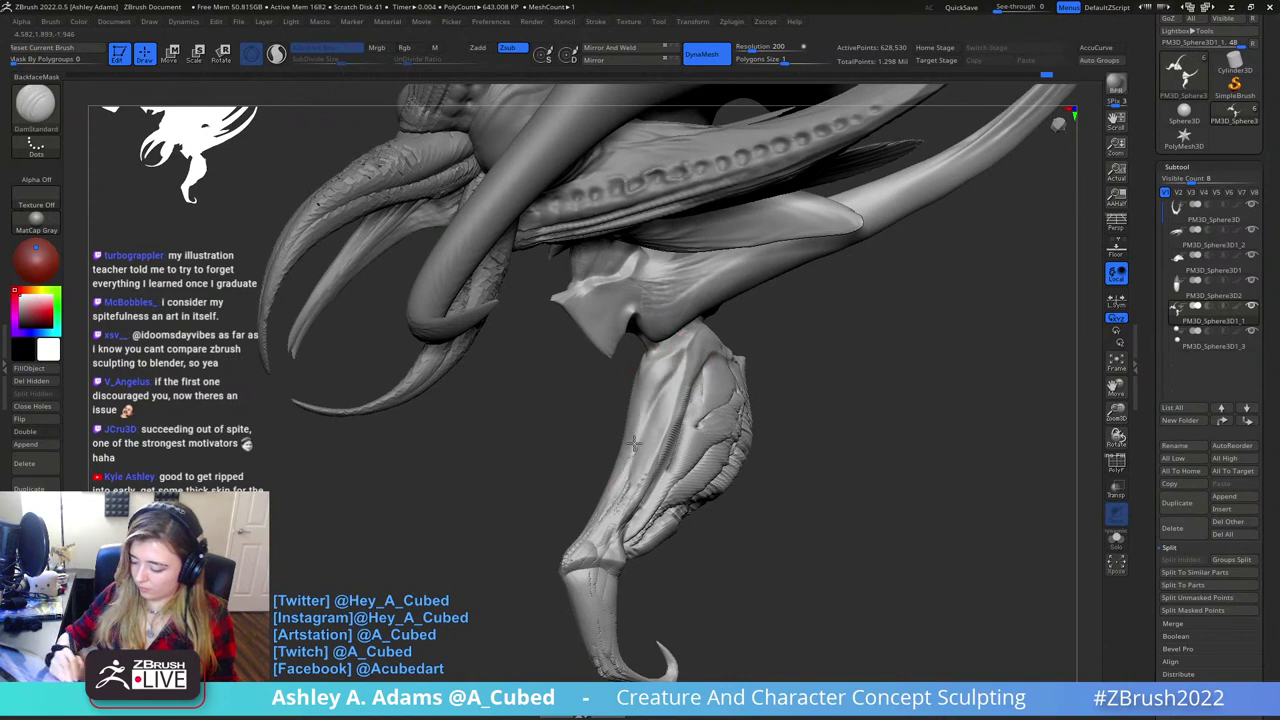
pyautogui.moveTo(660, 362)
pyautogui.mouseDown(button='right')
pyautogui.moveTo(737, 408)
pyautogui.moveTo(596, 356)
pyautogui.mouseUp(button='right')
pyautogui.moveTo(596, 356)
pyautogui.mouseDown()
pyautogui.moveTo(736, 548)
pyautogui.moveTo(598, 360)
pyautogui.mouseUp()
pyautogui.moveTo(597, 360)
pyautogui.mouseDown(button='right')
pyautogui.moveTo(586, 277)
pyautogui.moveTo(646, 417)
pyautogui.moveTo(652, 493)
pyautogui.moveTo(722, 352)
pyautogui.mouseUp(button='right')
# - Resize the brush and reshape the heel of the front leg's hooked foot with the SnakeHook brush
pyautogui.moveTo(671, 400)
pyautogui.keyDown('ctrl'); pyautogui.mouseDown(button='right')
pyautogui.moveTo(646, 397)
pyautogui.moveTo(857, 330)
pyautogui.mouseUp(button='right'); pyautogui.keyUp('ctrl')
pyautogui.press('space')
pyautogui.moveTo(781, 361); pyautogui.dragTo(764, 362)
pyautogui.press('b')
pyautogui.press('s')
pyautogui.press('h')
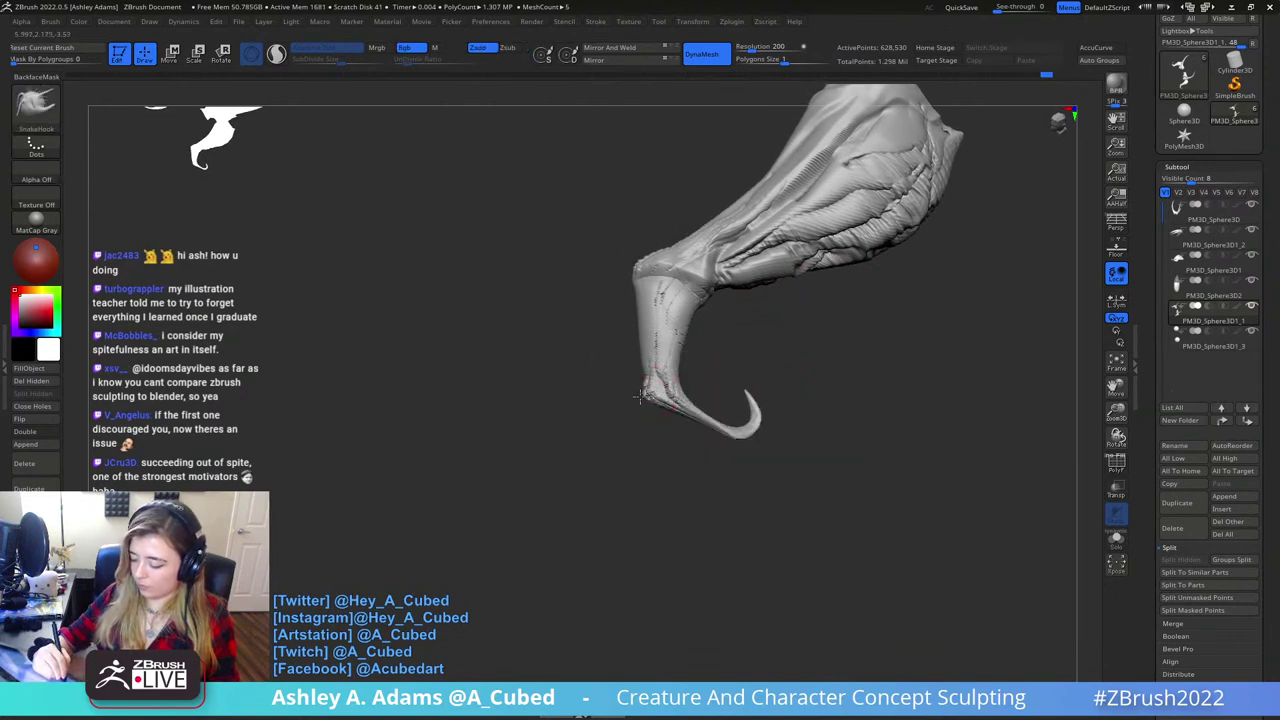
pyautogui.moveTo(656, 391); pyautogui.dragTo(666, 378)
pyautogui.moveTo(665, 375); pyautogui.dragTo(689, 285, button='right')
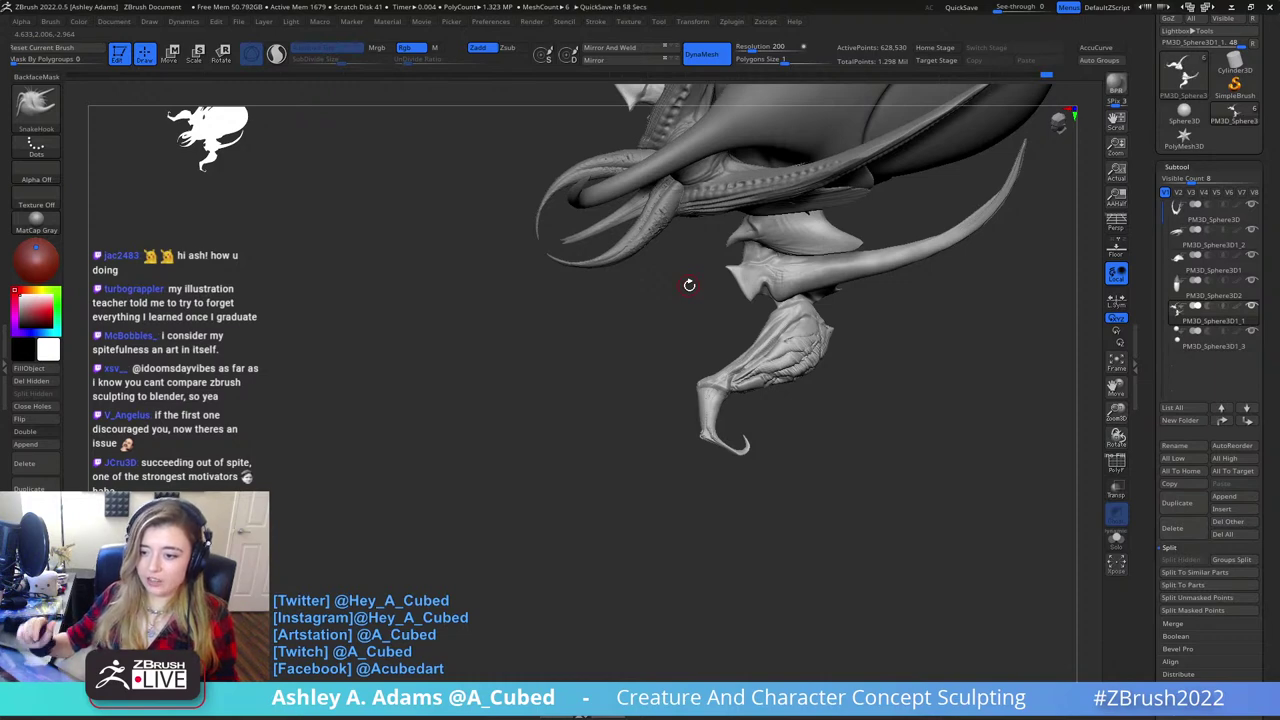
# - Duplicate the front leg subtool, then move and rotate the copy behind the original to form a second pair of legs
pyautogui.keyDown('alt'); pyautogui.moveTo(918, 250); pyautogui.dragTo(752, 246, button='right'); pyautogui.keyUp('alt')
pyautogui.press('w')
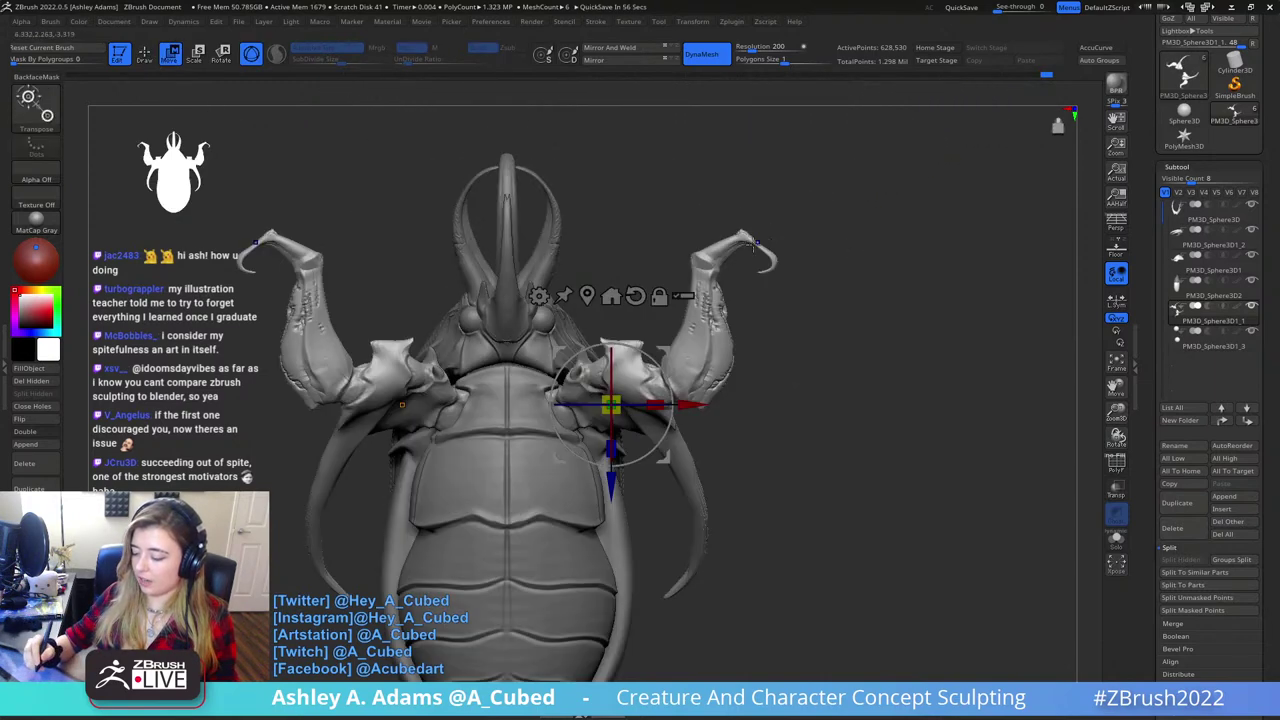
pyautogui.keyDown('alt'); pyautogui.click(637, 296); pyautogui.keyUp('alt')
pyautogui.keyDown('alt'); pyautogui.moveTo(640, 292); pyautogui.dragTo(740, 249, button='right'); pyautogui.keyUp('alt')
pyautogui.keyDown('alt'); pyautogui.moveTo(768, 308); pyautogui.dragTo(718, 310); pyautogui.keyUp('alt')
pyautogui.keyDown('ctrl'); pyautogui.moveTo(714, 417); pyautogui.dragTo(709, 260, button='right'); pyautogui.keyUp('ctrl')
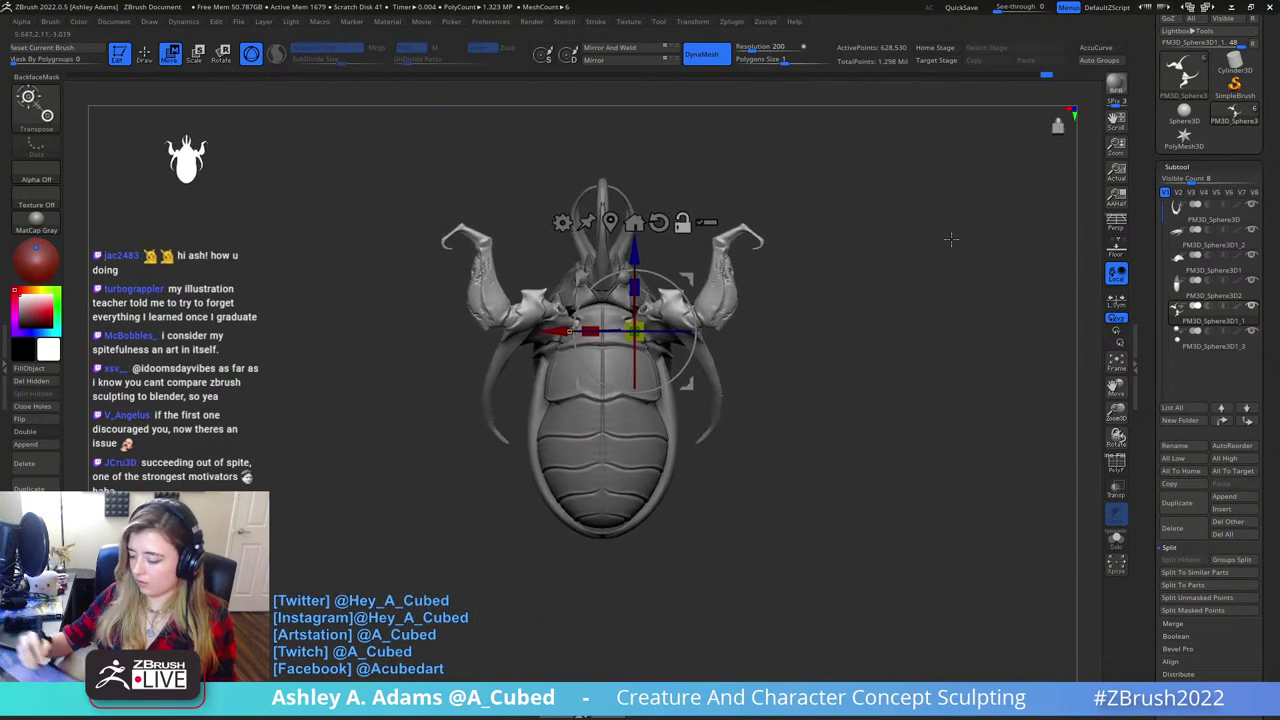
pyautogui.click(1191, 511)
pyautogui.moveTo(685, 277); pyautogui.dragTo(683, 349)
pyautogui.moveTo(662, 352); pyautogui.dragTo(722, 374)
pyautogui.moveTo(704, 320); pyautogui.dragTo(699, 316)
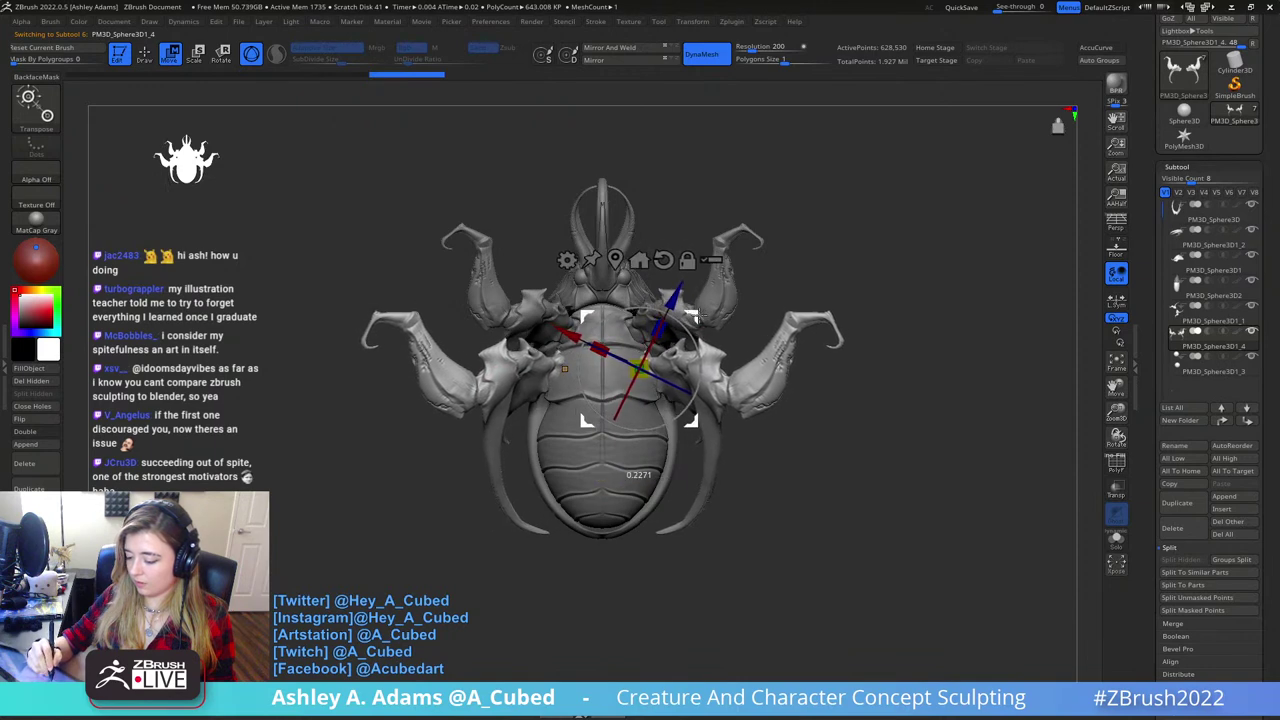
# - Realign the gizmo on the duplicated leg pair and tilt the legs in the front view
pyautogui.keyDown('alt'); pyautogui.click(665, 255); pyautogui.keyUp('alt')
pyautogui.moveTo(812, 180); pyautogui.dragTo(771, 335)
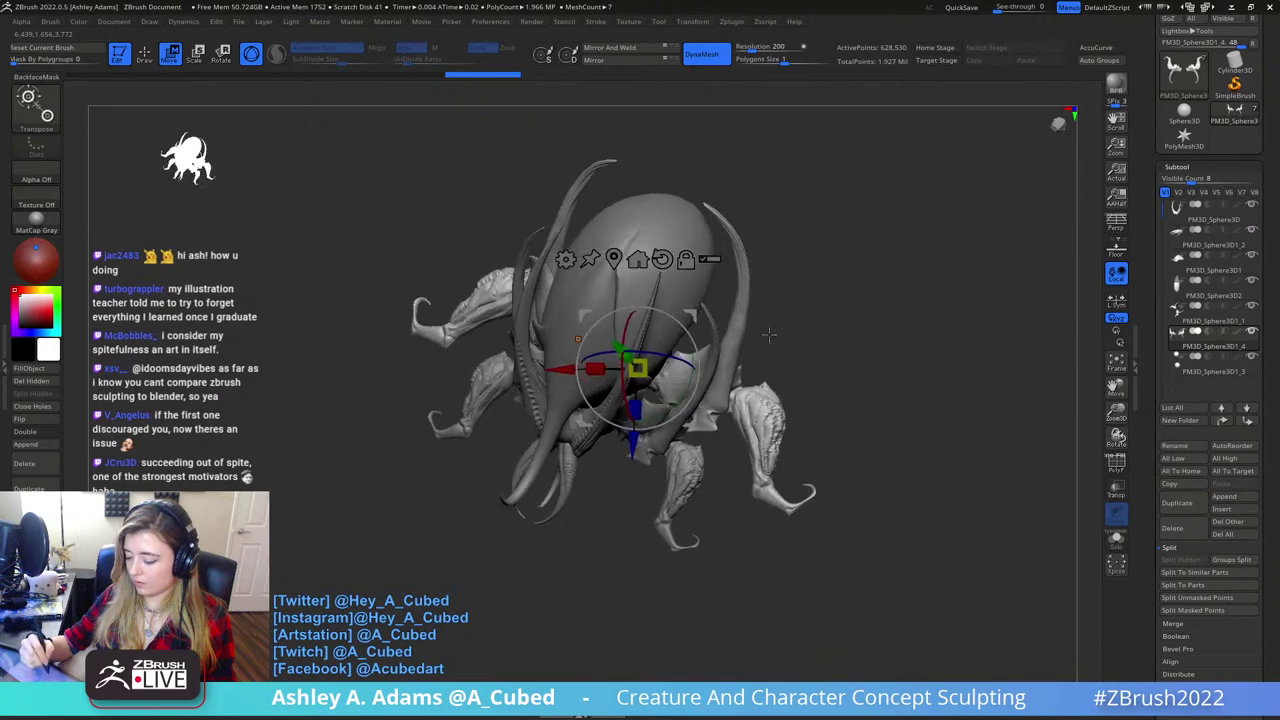
pyautogui.rightClick(771, 336)
pyautogui.moveTo(776, 470); pyautogui.dragTo(732, 245)
pyautogui.moveTo(705, 296); pyautogui.dragTo(731, 337)
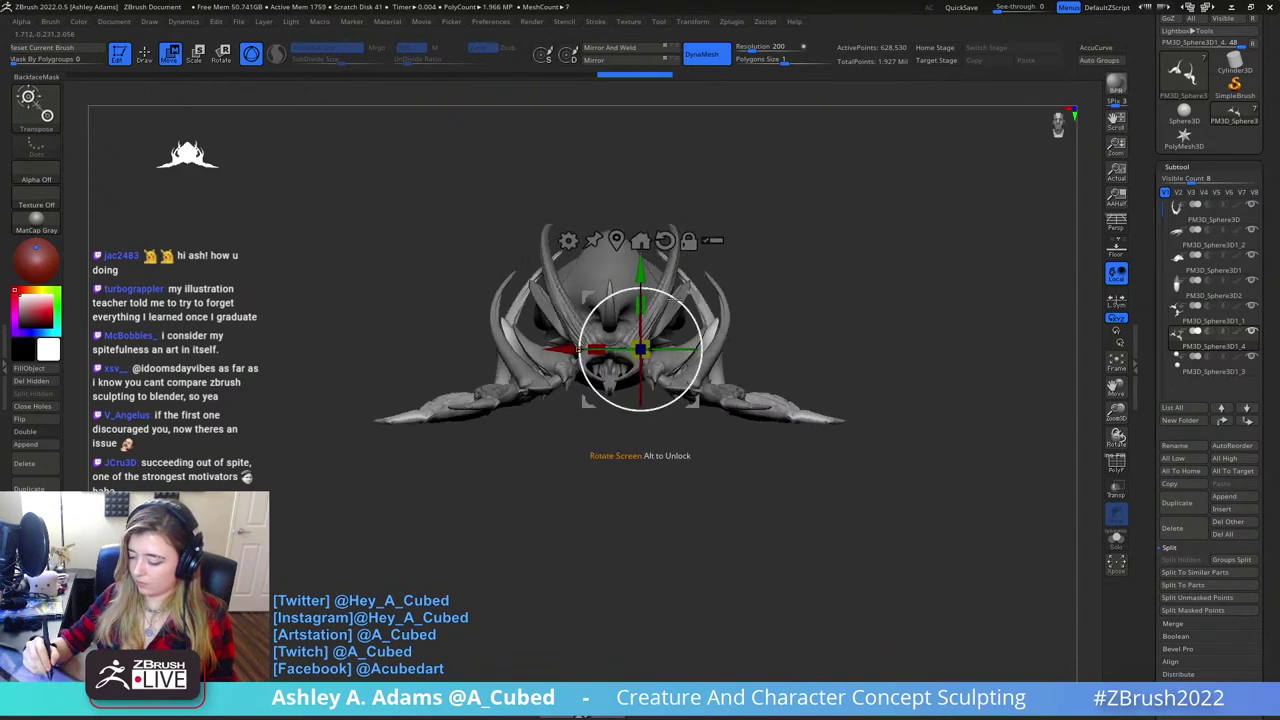
pyautogui.moveTo(679, 297); pyautogui.dragTo(708, 258)
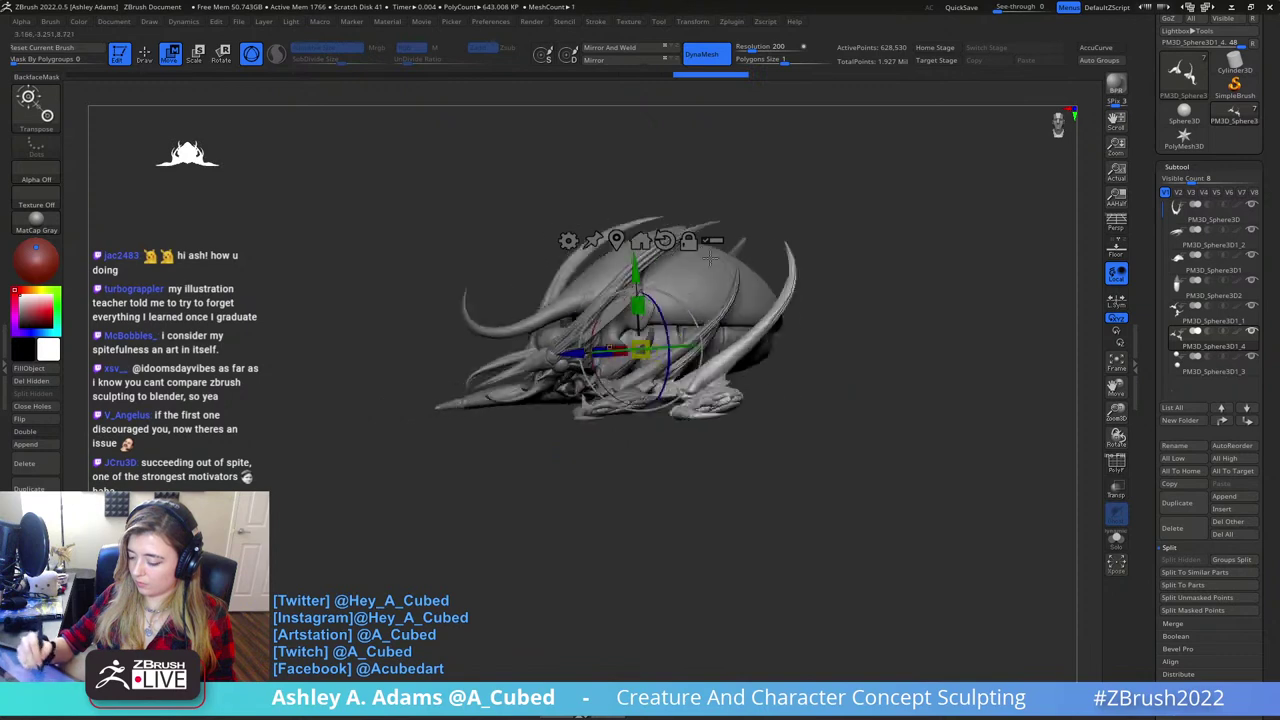
pyautogui.moveTo(709, 258); pyautogui.dragTo(776, 226, button='right')
# - Isolate the duplicated leg pair in Solo mode and view it from below
pyautogui.press('q')
pyautogui.rightClick(758, 316)
pyautogui.moveTo(758, 316); pyautogui.dragTo(754, 422, button='right')
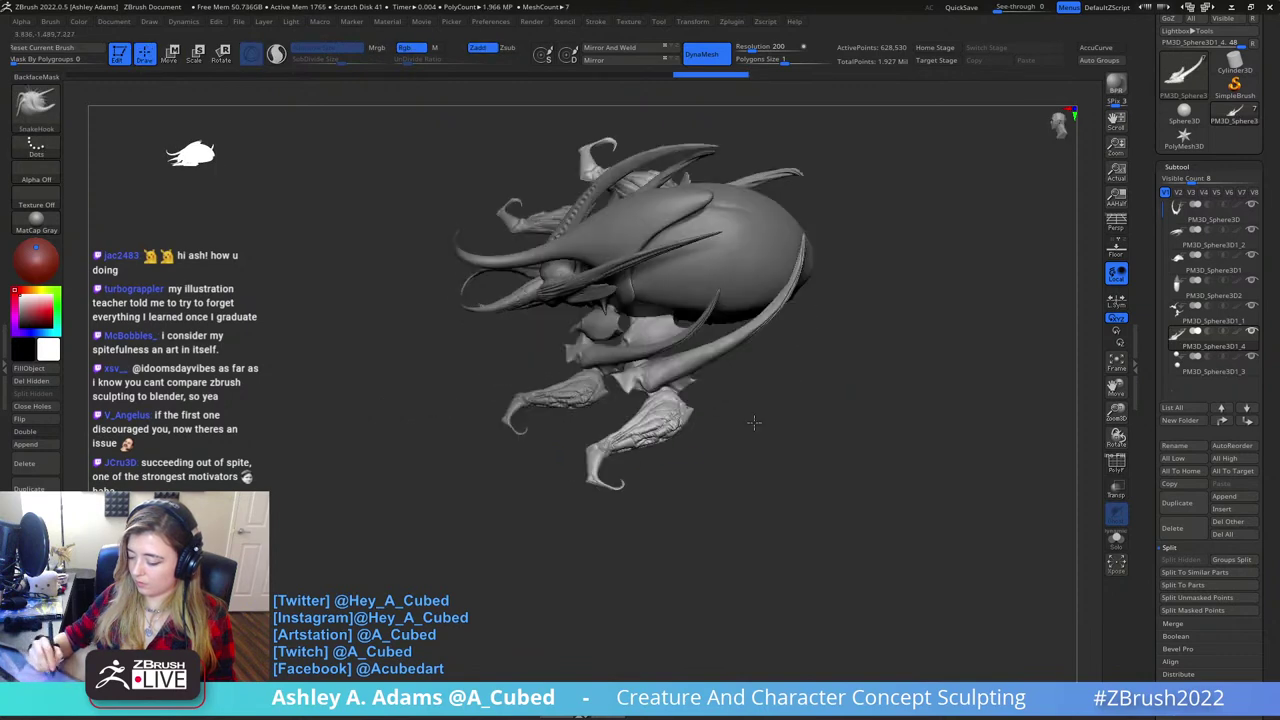
pyautogui.moveTo(754, 422); pyautogui.dragTo(746, 451)
pyautogui.moveTo(815, 340); pyautogui.dragTo(784, 401)
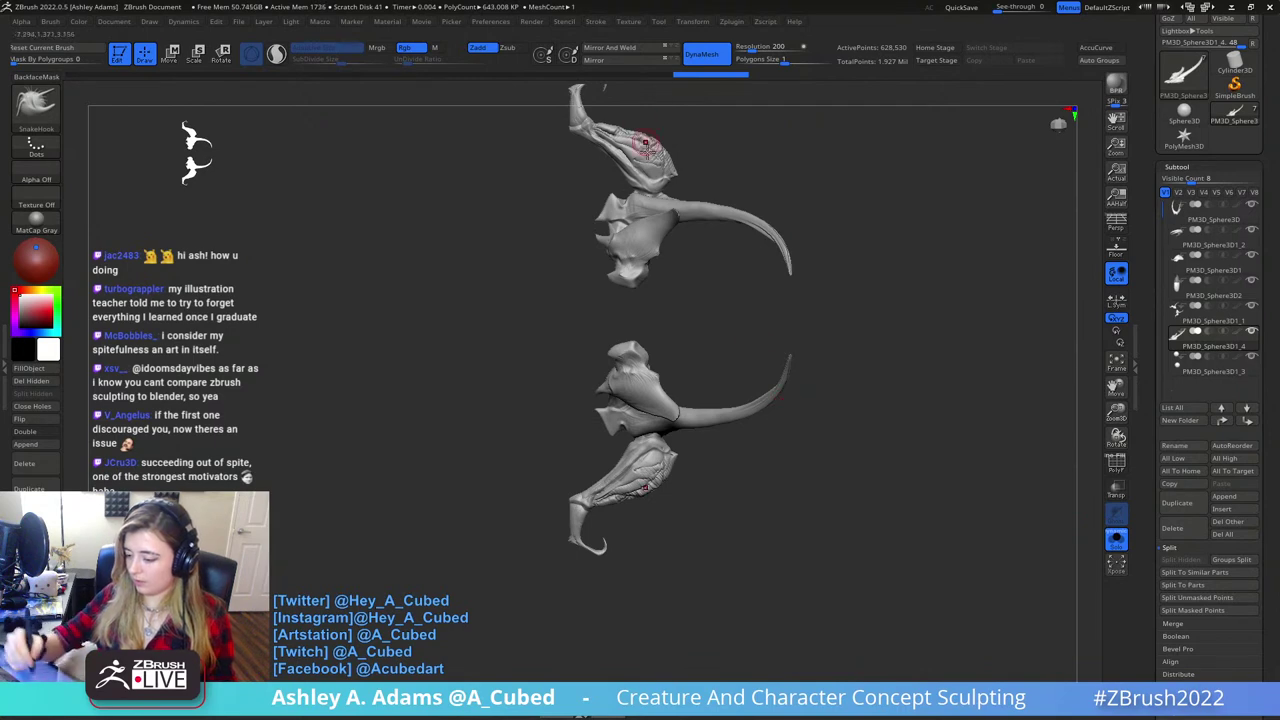
pyautogui.press('w')
pyautogui.moveTo(625, 263); pyautogui.dragTo(648, 8)
pyautogui.hotkey('ctrl', 'z')
pyautogui.hotkey('ctrl', 'z')
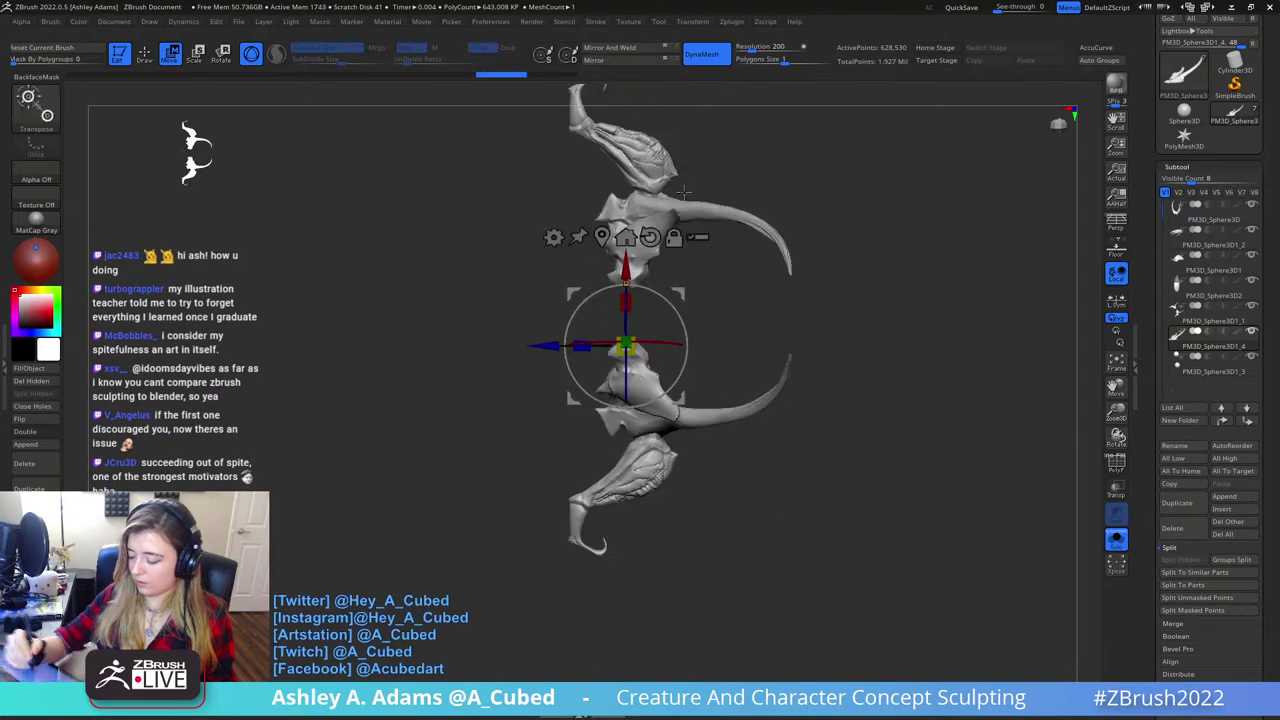
pyautogui.moveTo(680, 373)
pyautogui.mouseDown()
pyautogui.moveTo(682, 322)
pyautogui.moveTo(668, 352)
pyautogui.mouseUp()
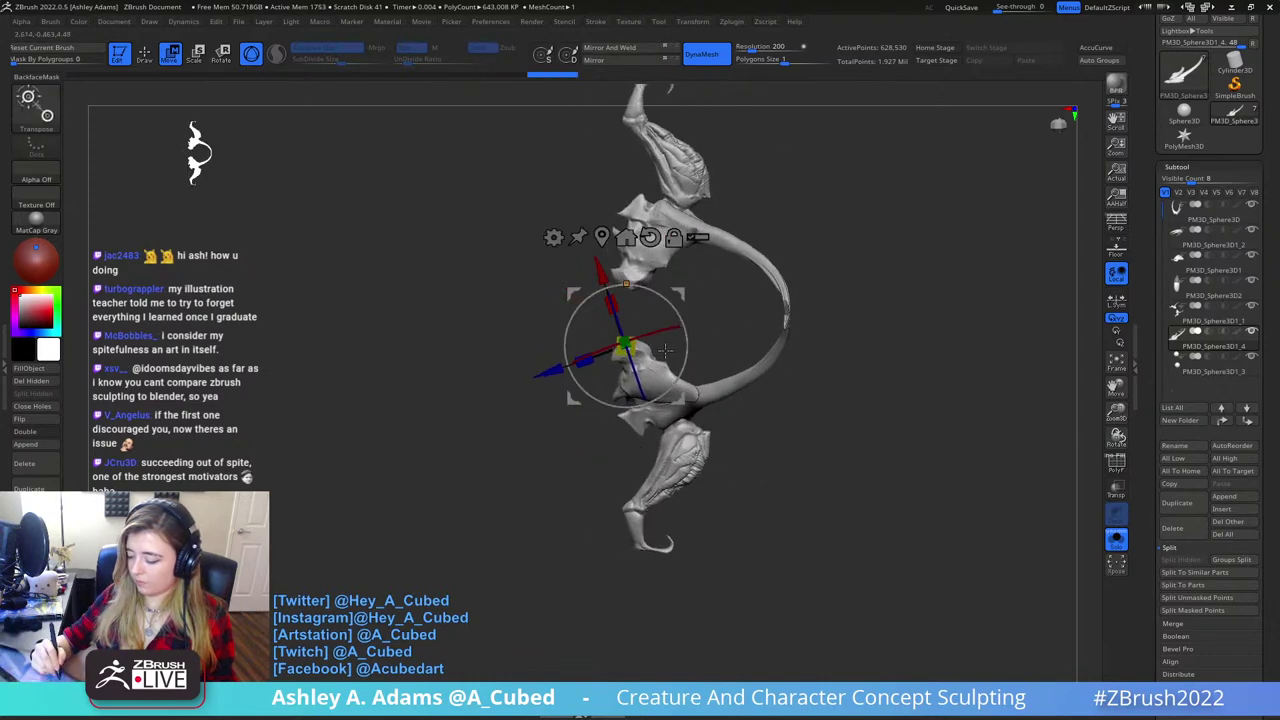
pyautogui.hotkey('ctrl', 'z')
pyautogui.hotkey('ctrl', 'z')
# - Move the isolated left and right legs apart, realign the gizmo and rotate the legs to point backward
pyautogui.moveTo(619, 395); pyautogui.dragTo(621, 129)
pyautogui.moveTo(630, 267); pyautogui.dragTo(671, 188)
pyautogui.moveTo(611, 288); pyautogui.dragTo(611, 325)
pyautogui.moveTo(690, 410); pyautogui.dragTo(755, 257)
pyautogui.keyDown('alt'); pyautogui.click(636, 137); pyautogui.keyUp('alt')
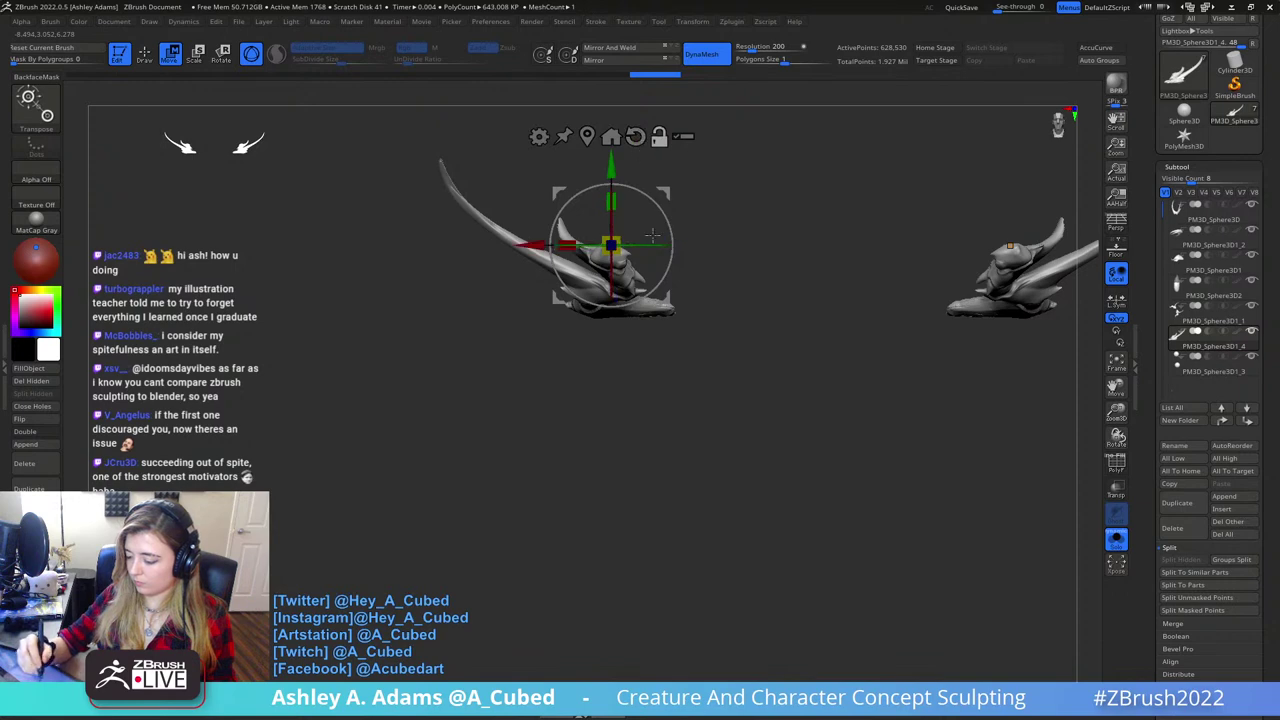
pyautogui.moveTo(652, 244); pyautogui.dragTo(684, 245)
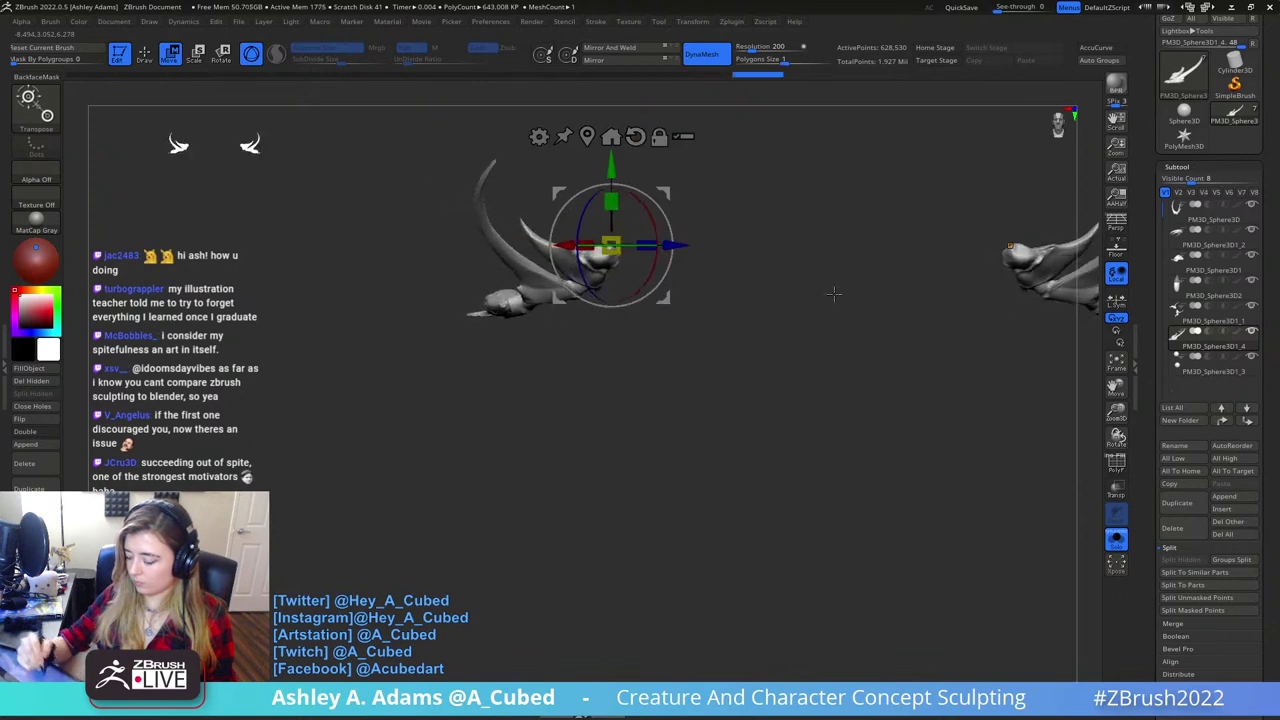
# - Show the whole creature again and reposition the duplicated legs against the sides of the body behind the front legs
pyautogui.click(1121, 542)
pyautogui.press('f')
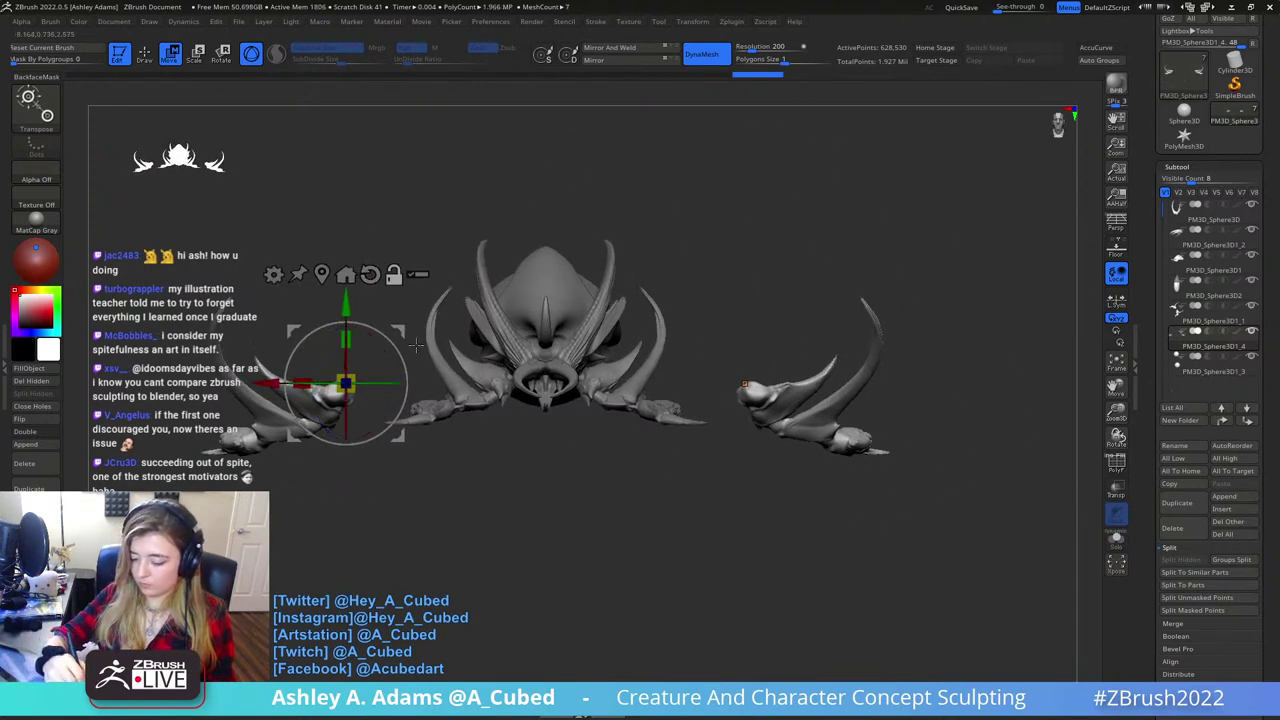
pyautogui.moveTo(358, 330); pyautogui.dragTo(503, 331)
pyautogui.moveTo(490, 418); pyautogui.dragTo(490, 432)
pyautogui.moveTo(490, 304); pyautogui.dragTo(490, 283)
pyautogui.keyDown('shift'); pyautogui.moveTo(671, 214); pyautogui.dragTo(667, 130); pyautogui.keyUp('shift')
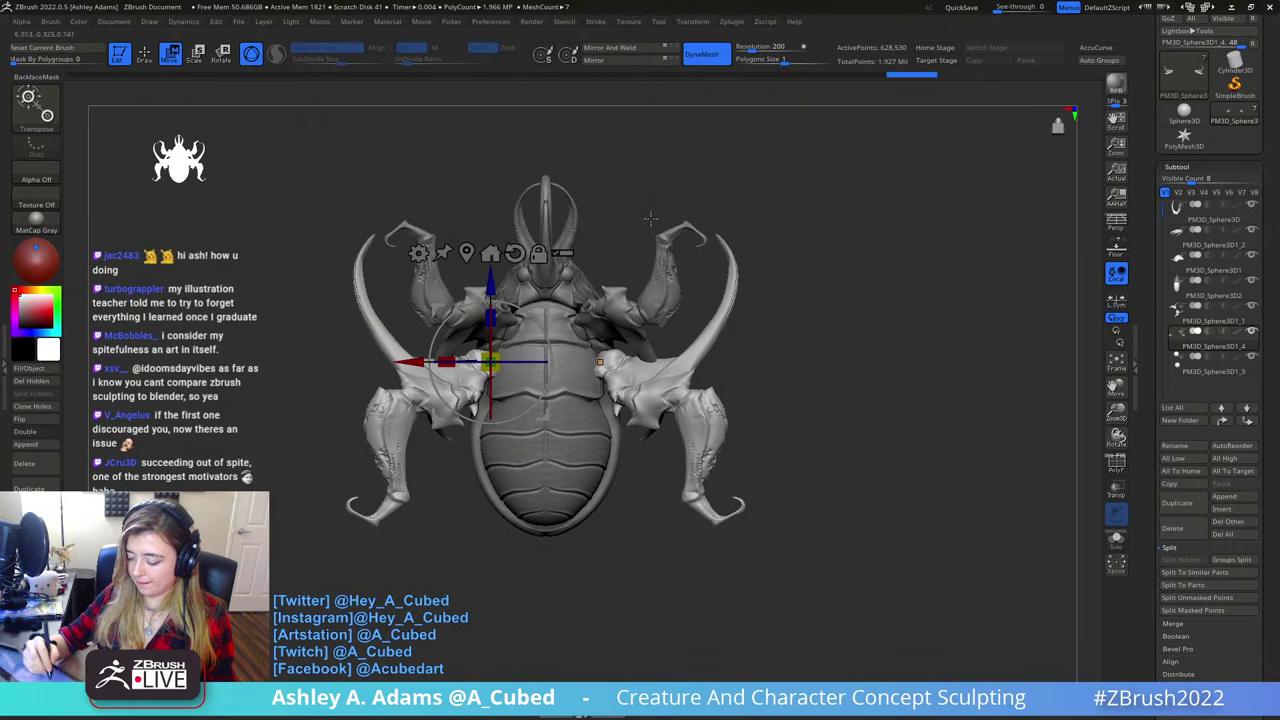
# - Hide the long curved spine on the second leg pair with the SelectLasso brush
pyautogui.moveTo(652, 218)
pyautogui.mouseDown()
pyautogui.moveTo(715, 226)
pyautogui.moveTo(691, 294)
pyautogui.mouseUp()
pyautogui.rightClick(722, 297)
pyautogui.press('q')
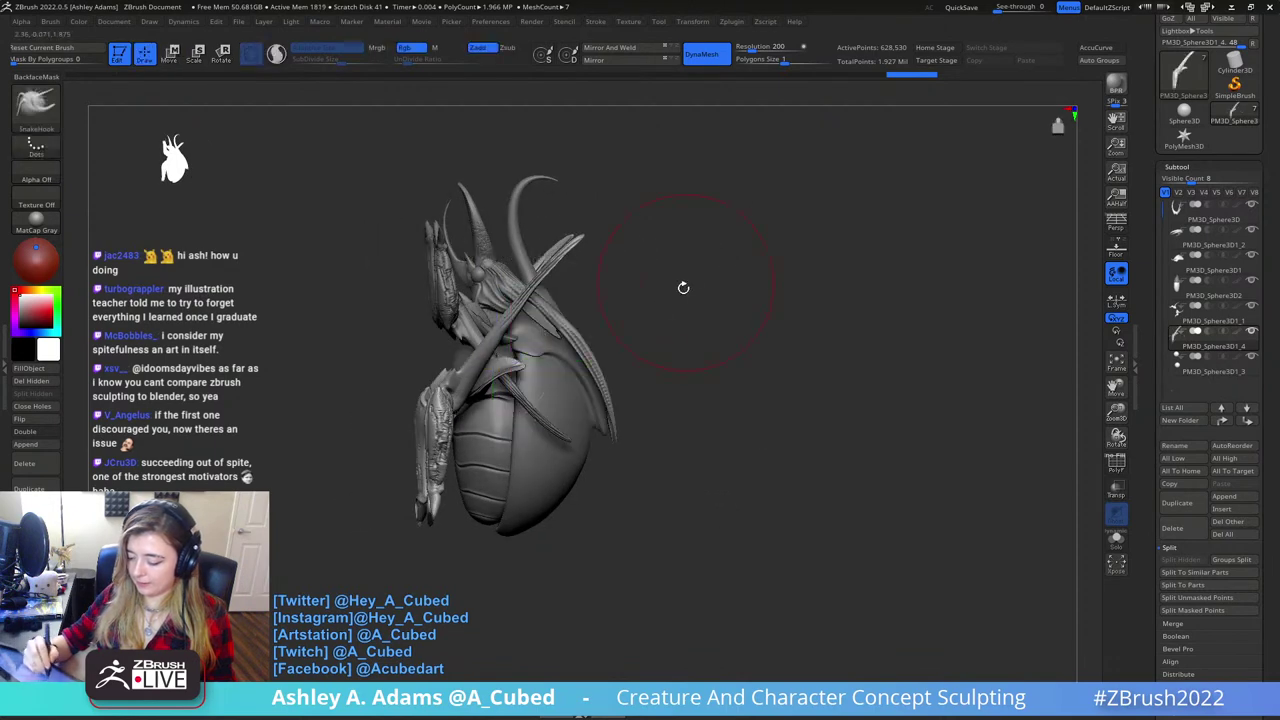
pyautogui.keyDown('alt'); pyautogui.moveTo(608, 337); pyautogui.dragTo(755, 347); pyautogui.keyUp('alt')
pyautogui.rightClick(712, 340)
pyautogui.rightClick(690, 368)
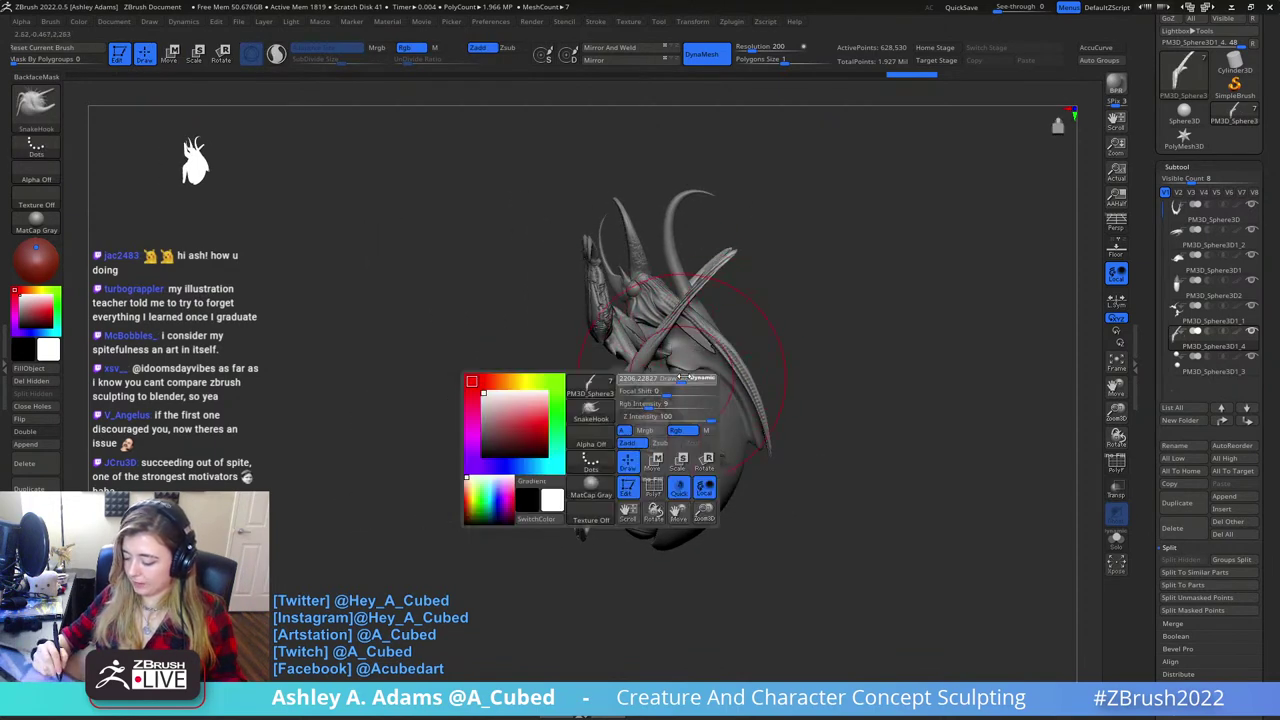
pyautogui.moveTo(690, 366); pyautogui.dragTo(737, 318, button='right')
pyautogui.moveTo(737, 318)
pyautogui.mouseDown()
pyautogui.moveTo(809, 331)
pyautogui.moveTo(815, 349)
pyautogui.mouseUp()
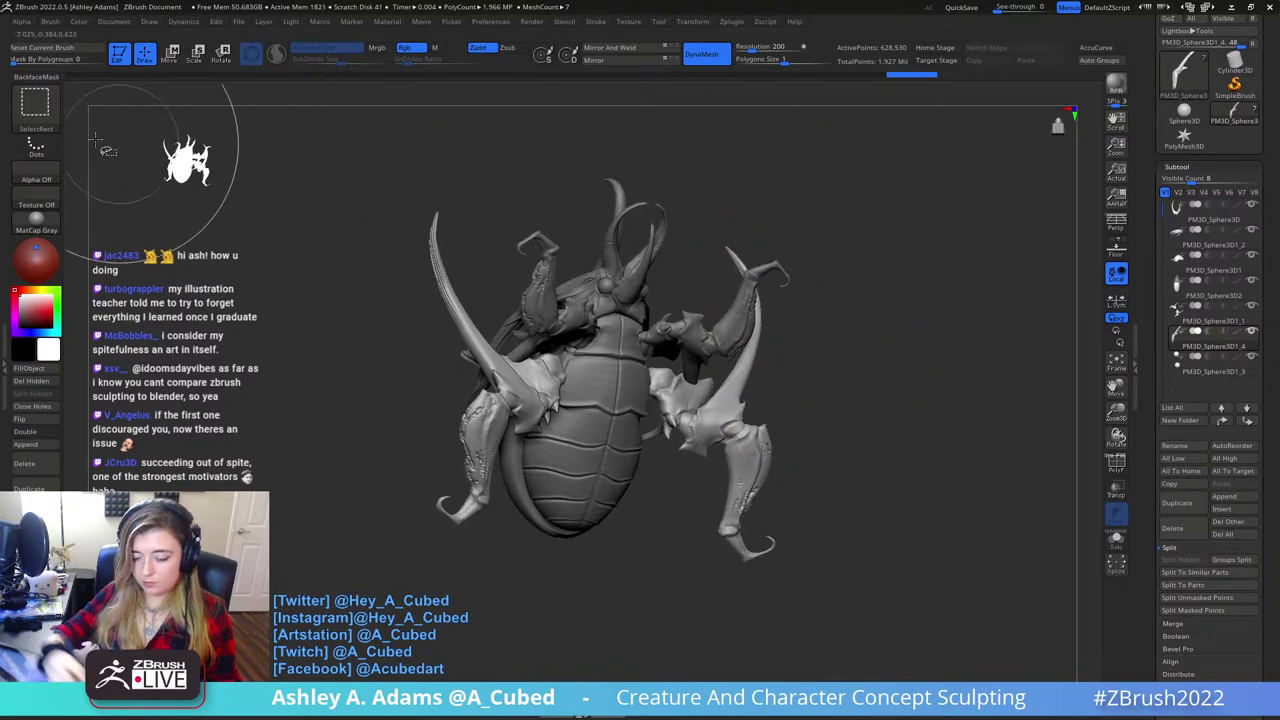
pyautogui.keyDown('ctrl'); pyautogui.keyDown('shift'); pyautogui.click(42, 112); pyautogui.keyUp('shift'); pyautogui.keyUp('ctrl')
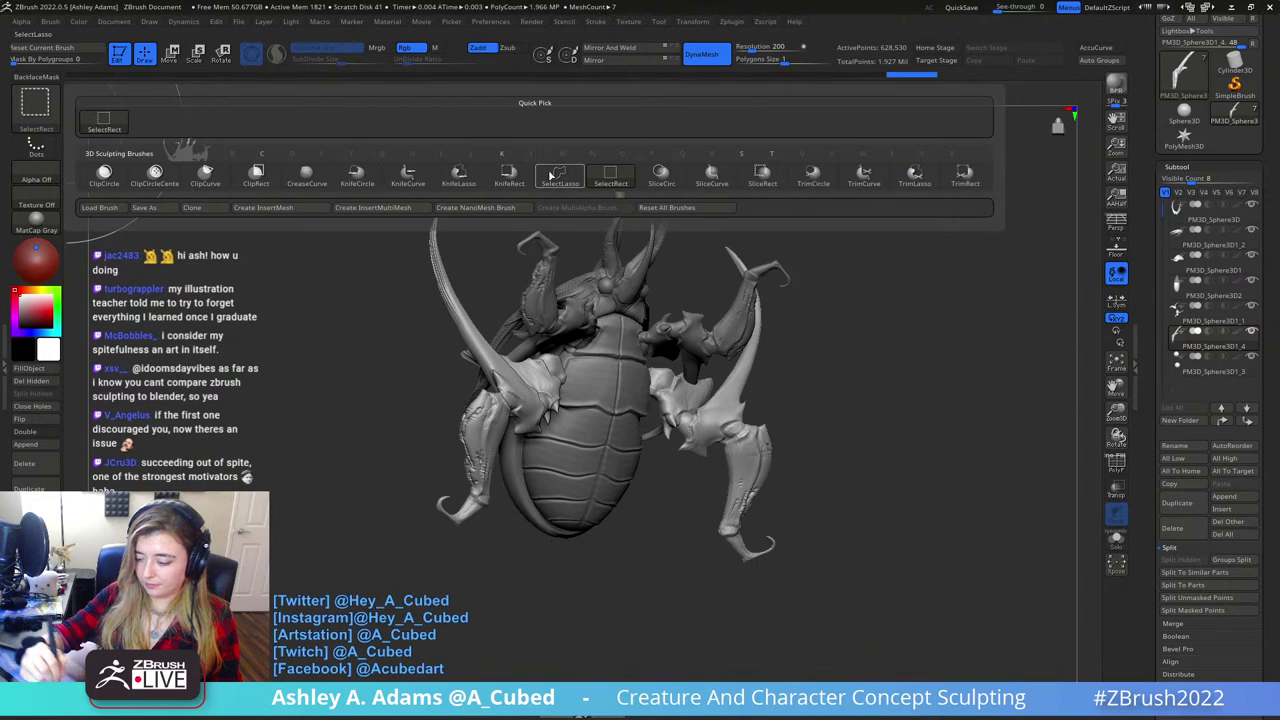
pyautogui.keyDown('ctrl'); pyautogui.keyDown('shift'); pyautogui.click(555, 175); pyautogui.keyUp('shift'); pyautogui.keyUp('ctrl')
pyautogui.moveTo(742, 285)
pyautogui.keyDown('ctrl'); pyautogui.keyDown('shift'); pyautogui.mouseDown()
pyautogui.moveTo(800, 180)
pyautogui.moveTo(848, 352)
pyautogui.mouseUp(); pyautogui.keyUp('shift'); pyautogui.keyUp('ctrl')
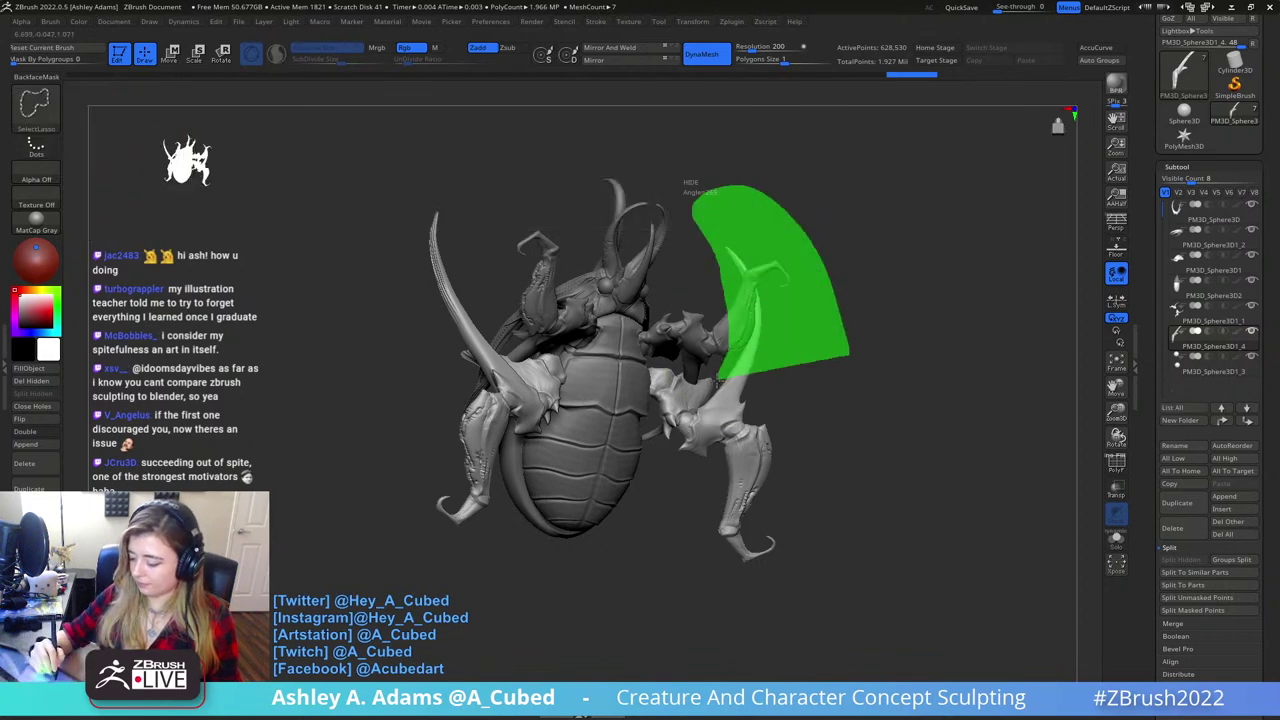
pyautogui.keyDown('ctrl'); pyautogui.keyDown('alt'); pyautogui.keyDown('shift'); pyautogui.moveTo(711, 397); pyautogui.dragTo(802, 356); pyautogui.keyUp('shift'); pyautogui.keyUp('alt'); pyautogui.keyUp('ctrl')
# - Hide the leftover spine base, delete the hidden geometry and close the holes on the second leg pair
pyautogui.moveTo(770, 362); pyautogui.dragTo(825, 352)
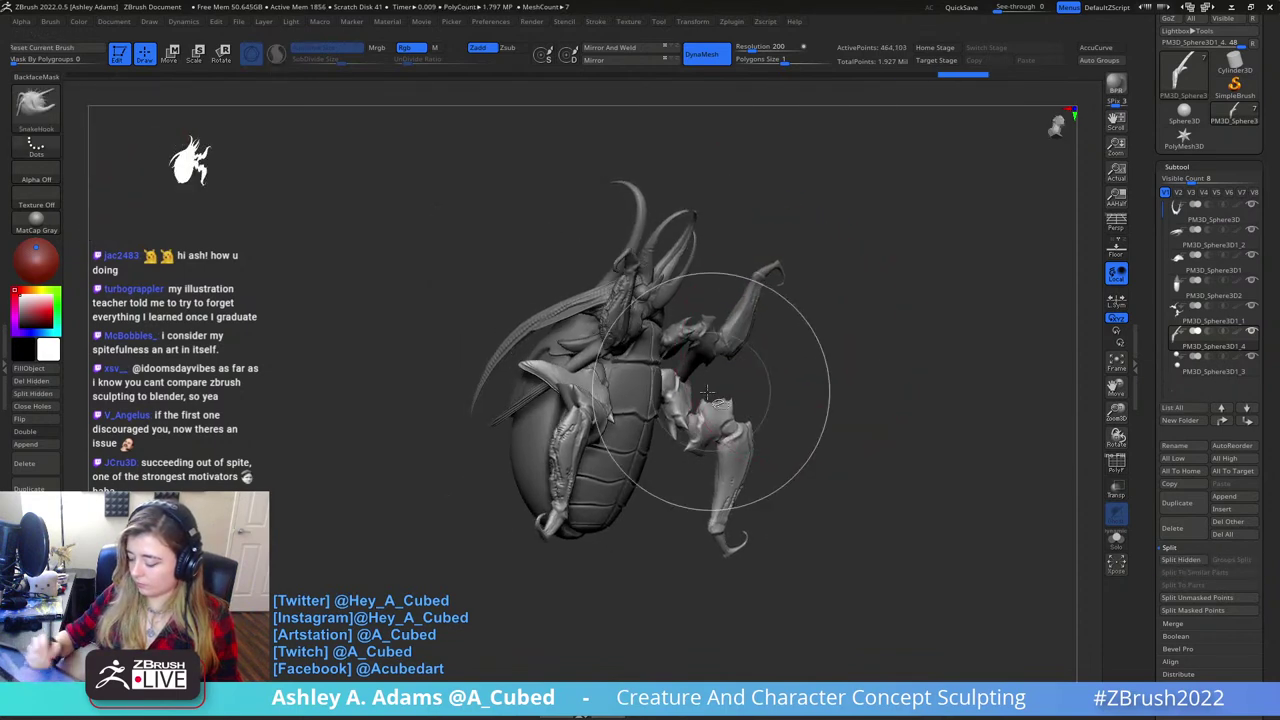
pyautogui.moveTo(697, 388)
pyautogui.keyDown('ctrl'); pyautogui.keyDown('shift'); pyautogui.mouseDown()
pyautogui.moveTo(697, 400)
pyautogui.moveTo(738, 388)
pyautogui.mouseUp(); pyautogui.keyUp('shift'); pyautogui.keyUp('ctrl')
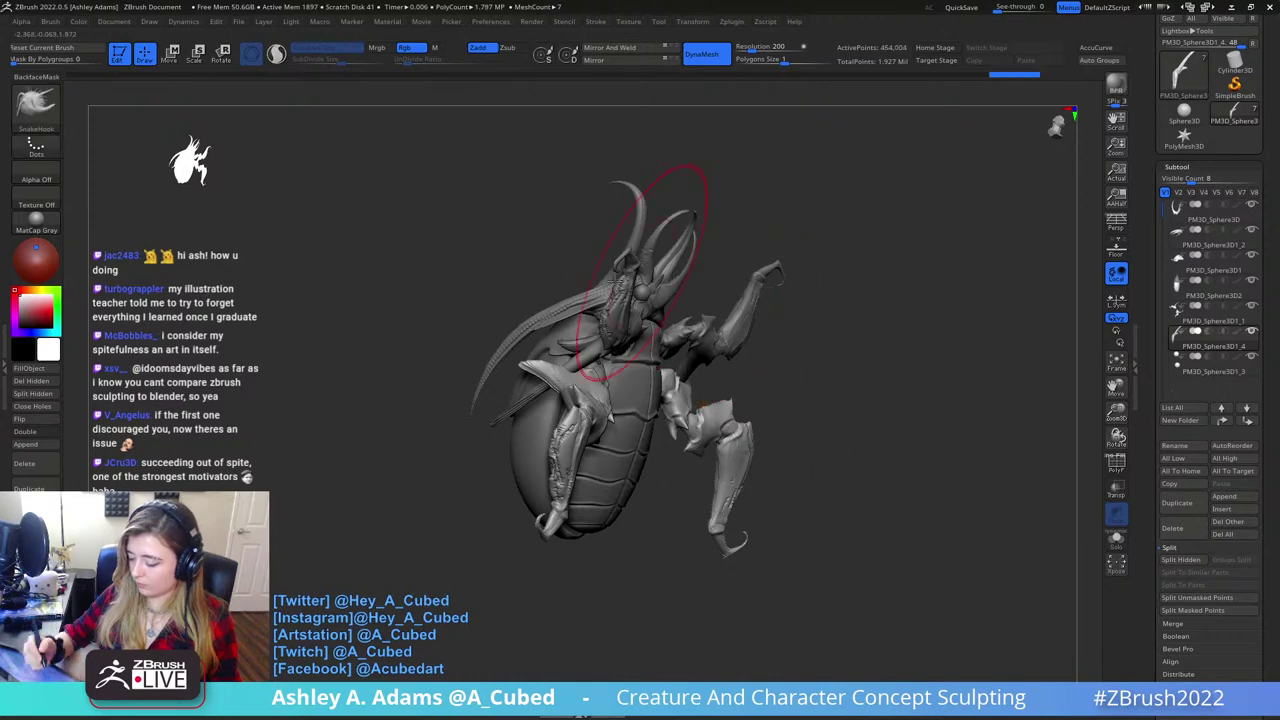
pyautogui.click(42, 383)
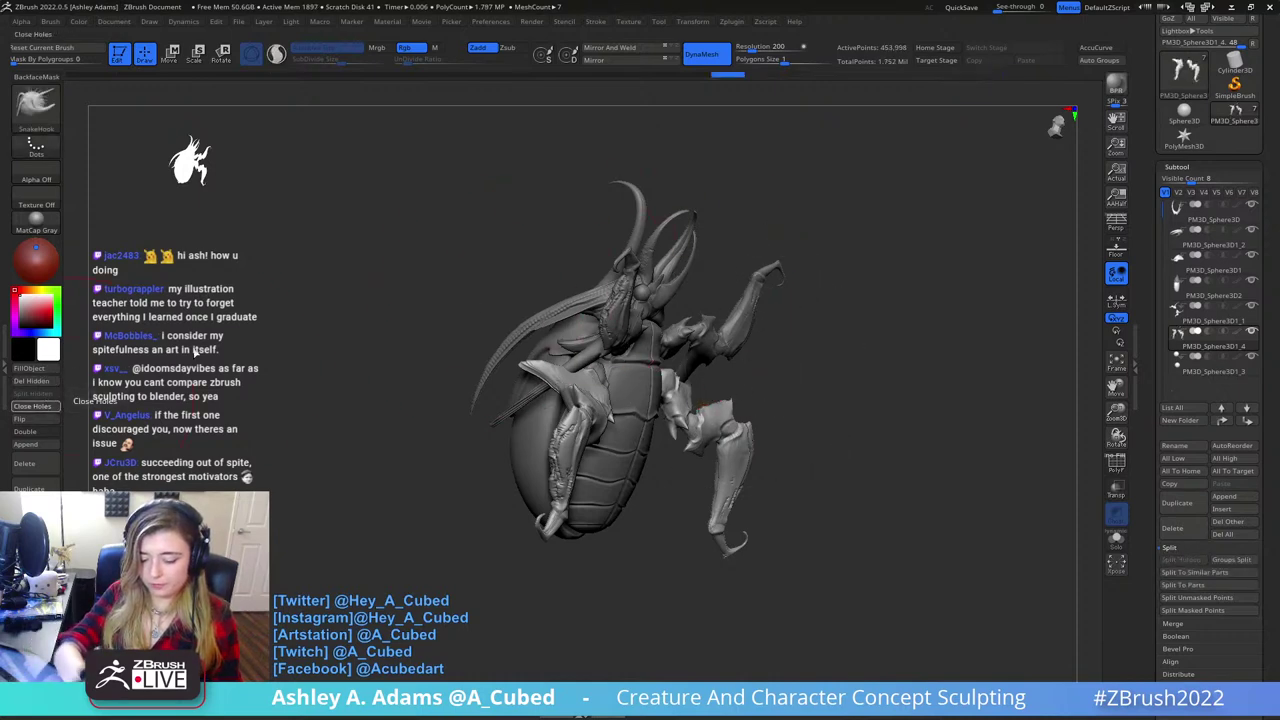
# - Enlarge the brush and reshape the second leg pair with SnakeHook, extending the feet backward and pulling the upper plate into a point
pyautogui.moveTo(783, 412)
pyautogui.mouseDown()
pyautogui.moveTo(810, 296)
pyautogui.moveTo(808, 331)
pyautogui.moveTo(702, 345)
pyautogui.moveTo(692, 368)
pyautogui.mouseUp()
pyautogui.press('space')
pyautogui.moveTo(840, 355); pyautogui.dragTo(915, 348)
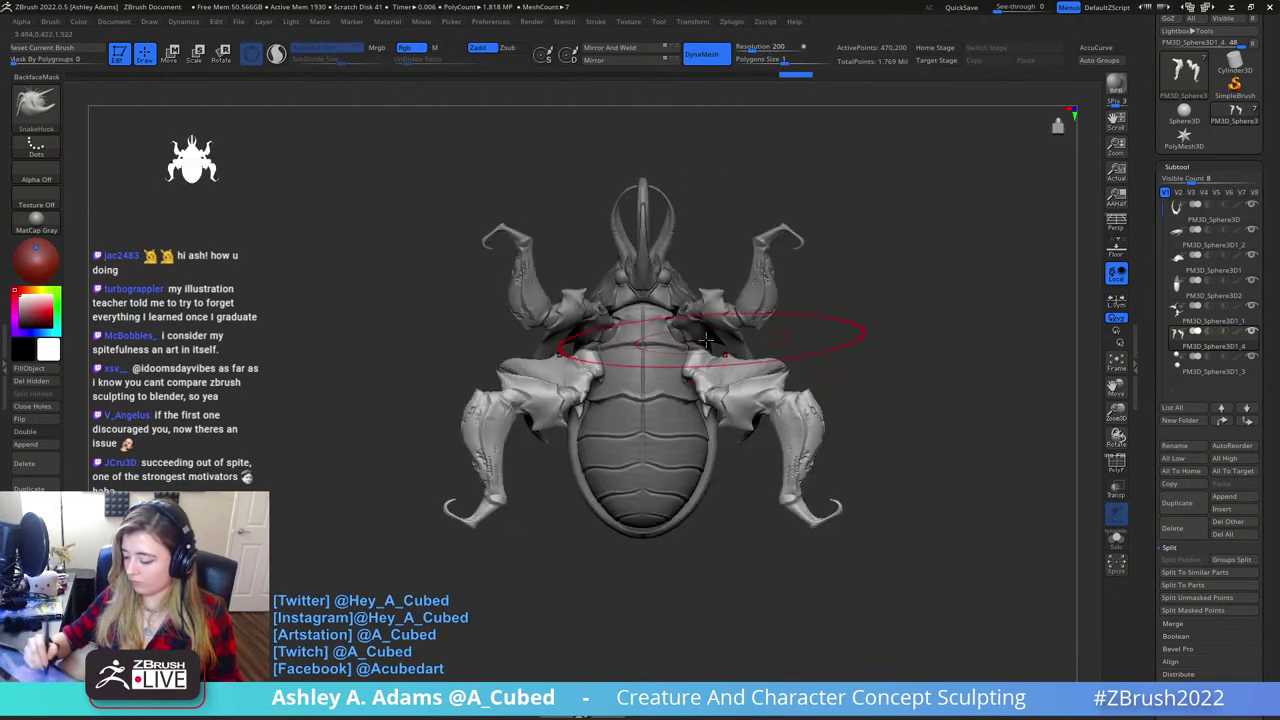
pyautogui.moveTo(709, 337)
pyautogui.mouseDown()
pyautogui.moveTo(684, 350)
pyautogui.moveTo(690, 366)
pyautogui.mouseUp()
pyautogui.moveTo(803, 358); pyautogui.dragTo(826, 371, button='right')
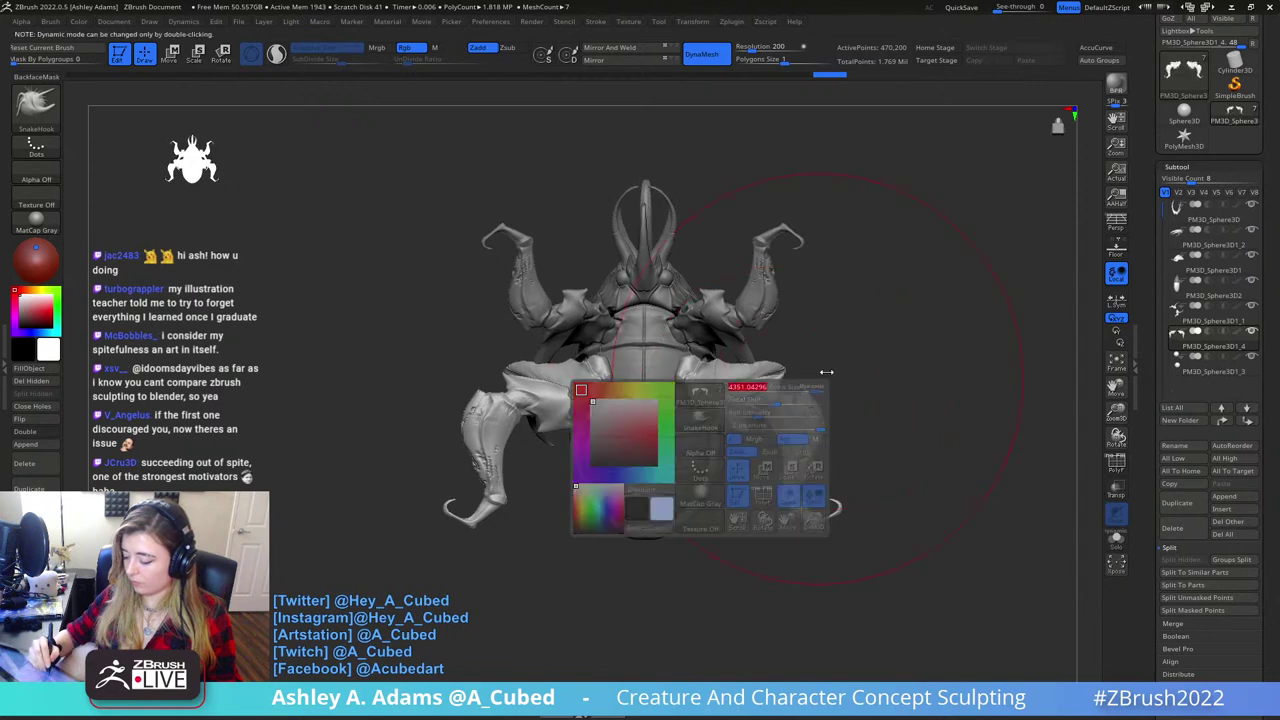
pyautogui.moveTo(823, 520); pyautogui.dragTo(820, 565)
pyautogui.moveTo(729, 556); pyautogui.dragTo(729, 547, button='right')
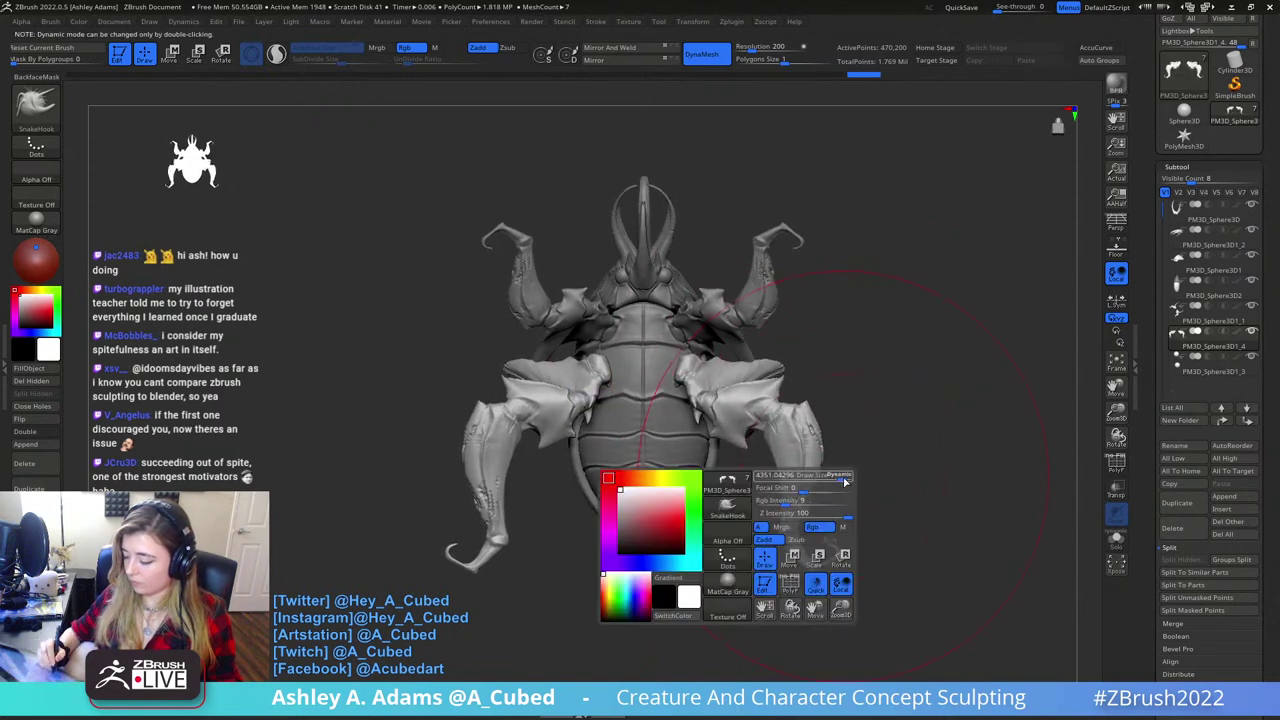
pyautogui.moveTo(798, 412); pyautogui.dragTo(818, 402)
pyautogui.moveTo(844, 347)
pyautogui.mouseDown()
pyautogui.moveTo(755, 358)
pyautogui.moveTo(838, 344)
pyautogui.mouseUp()
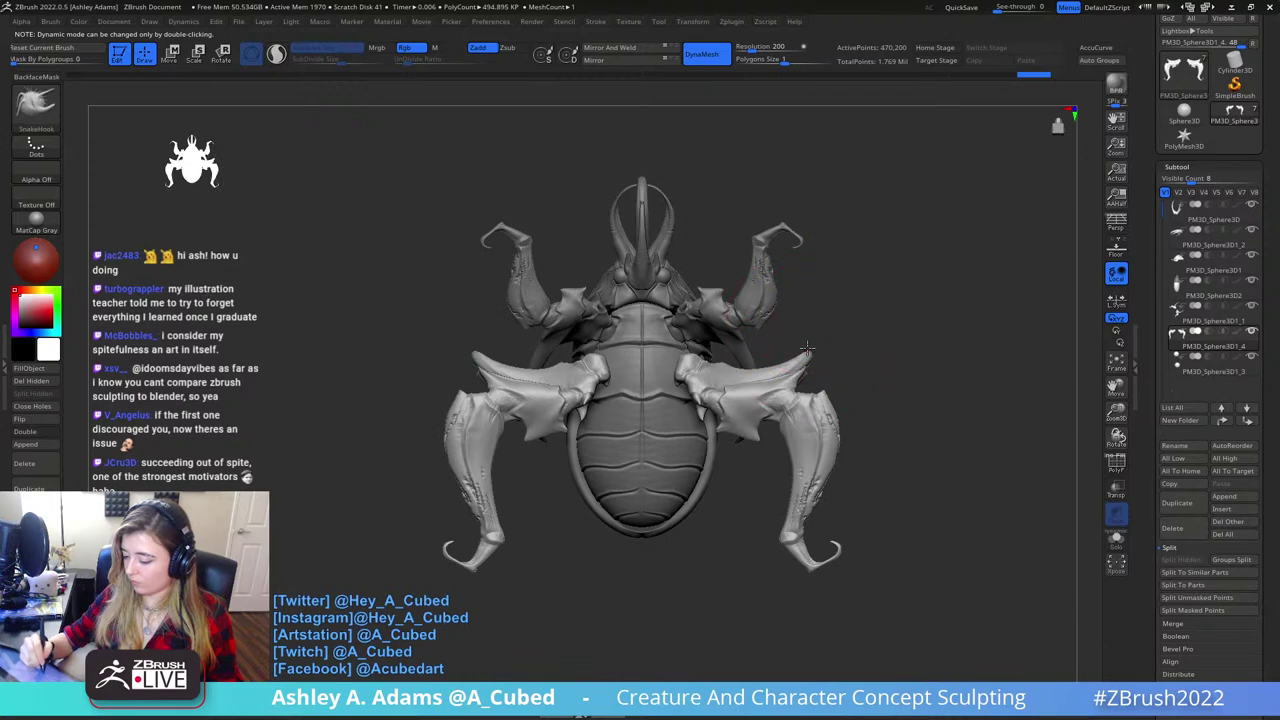
# - Select the front leg subtool and reshape its lower segments and hooked feet with a resized SnakeHook brush
pyautogui.keyDown('alt'); pyautogui.click(762, 282); pyautogui.keyUp('alt')
pyautogui.press('space')
pyautogui.moveTo(762, 281); pyautogui.dragTo(778, 281)
pyautogui.moveTo(780, 228); pyautogui.dragTo(762, 206)
pyautogui.moveTo(755, 250); pyautogui.dragTo(782, 305)
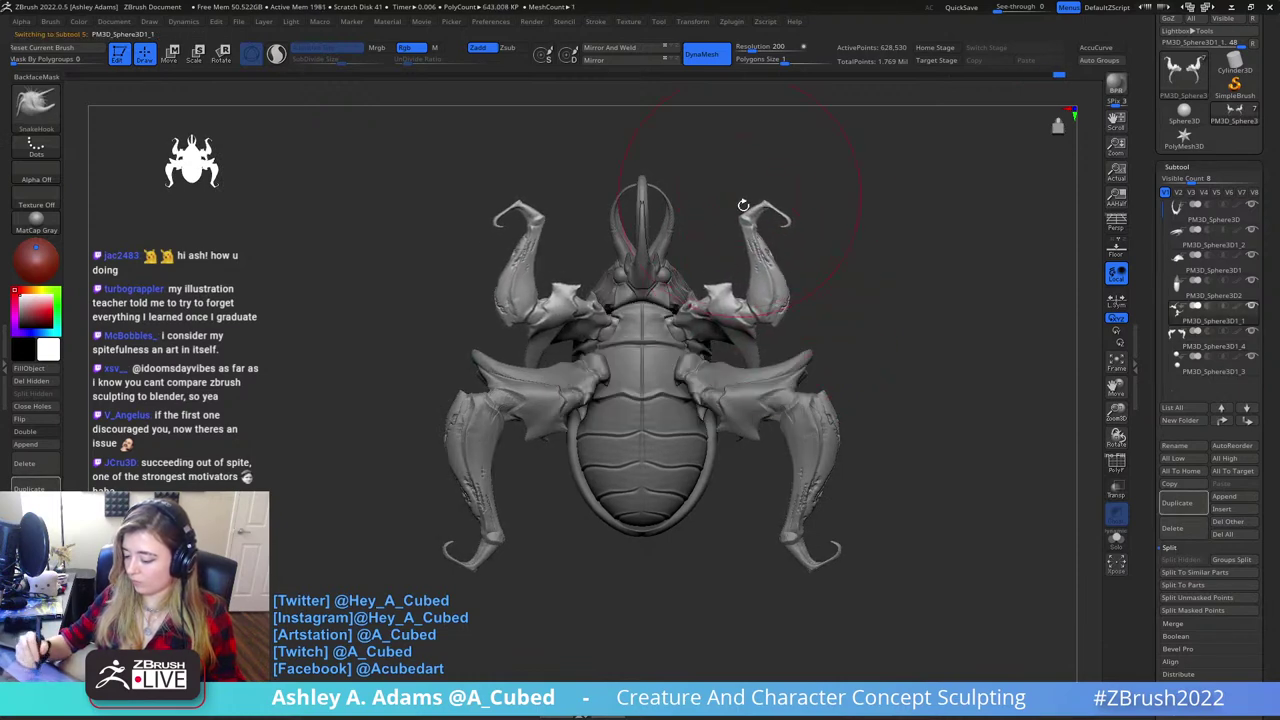
# - Select the second leg pair, reduce the brush size and adjust the joints where the legs meet the body with SnakeHook
pyautogui.keyDown('alt'); pyautogui.click(804, 411); pyautogui.keyUp('alt')
pyautogui.press('space')
pyautogui.moveTo(772, 425); pyautogui.dragTo(784, 425)
pyautogui.press('space')
pyautogui.moveTo(690, 385); pyautogui.dragTo(664, 385)
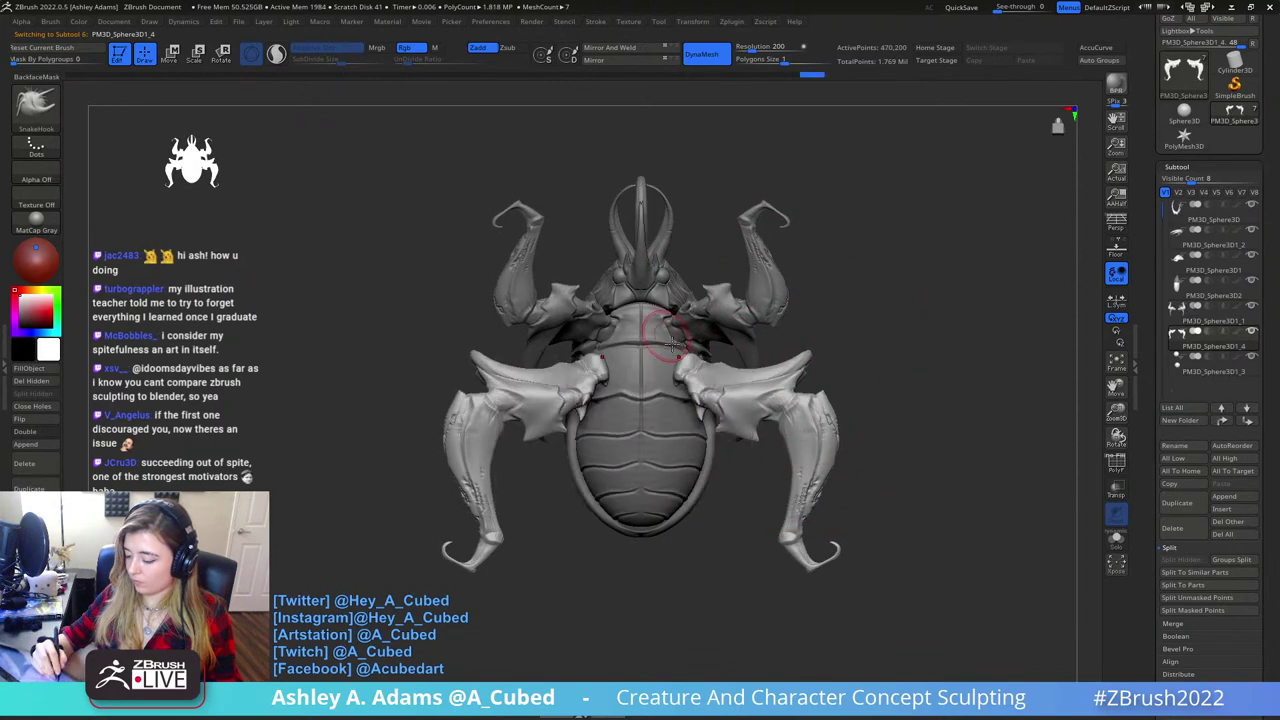
pyautogui.moveTo(665, 336)
pyautogui.mouseDown(button='right')
pyautogui.moveTo(677, 371)
pyautogui.moveTo(673, 345)
pyautogui.mouseUp(button='right')
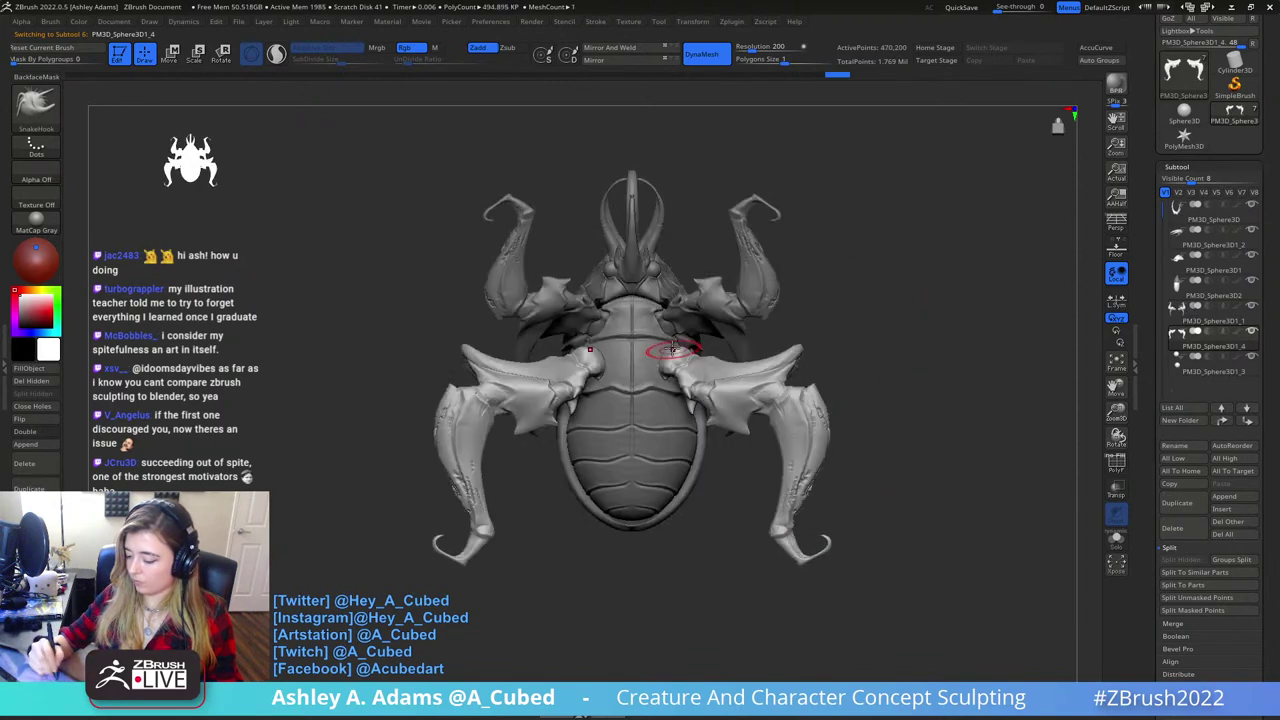
pyautogui.moveTo(697, 340); pyautogui.dragTo(691, 314)
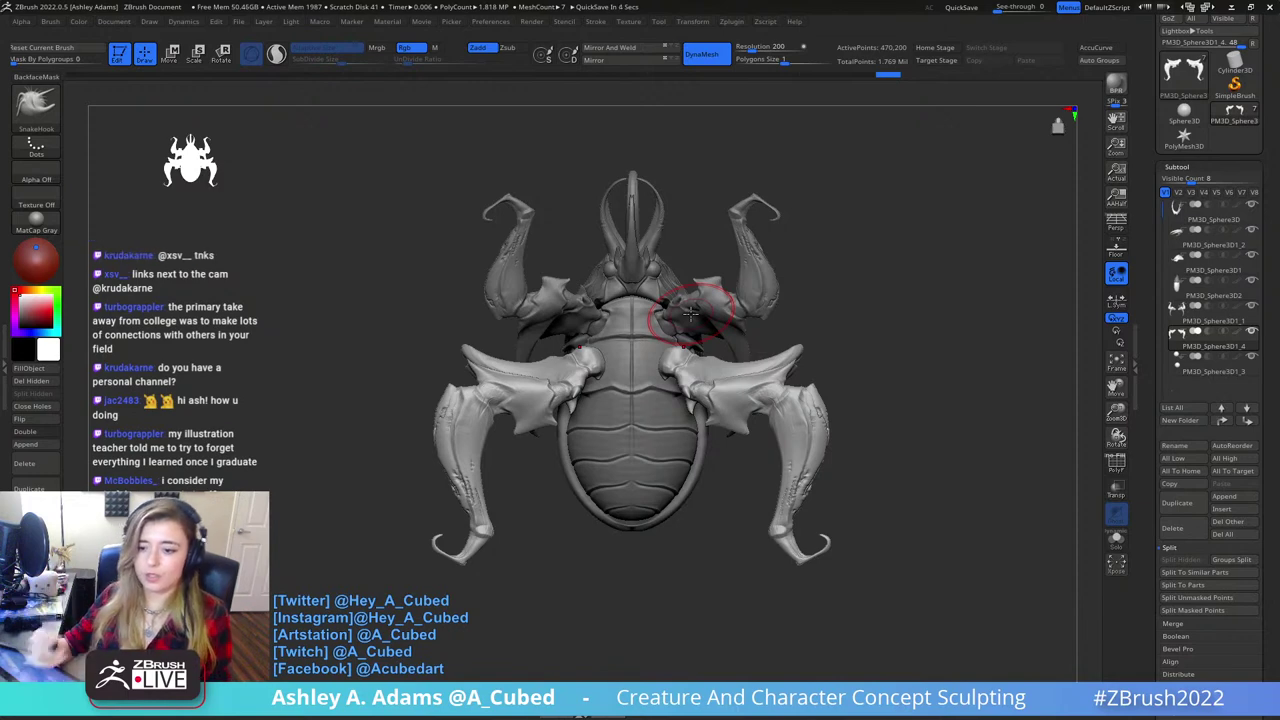
# - Resize the SnakeHook brush and adjust the shape of the second leg pair in the front view
pyautogui.moveTo(798, 293); pyautogui.dragTo(814, 371)
pyautogui.rightClick(812, 385)
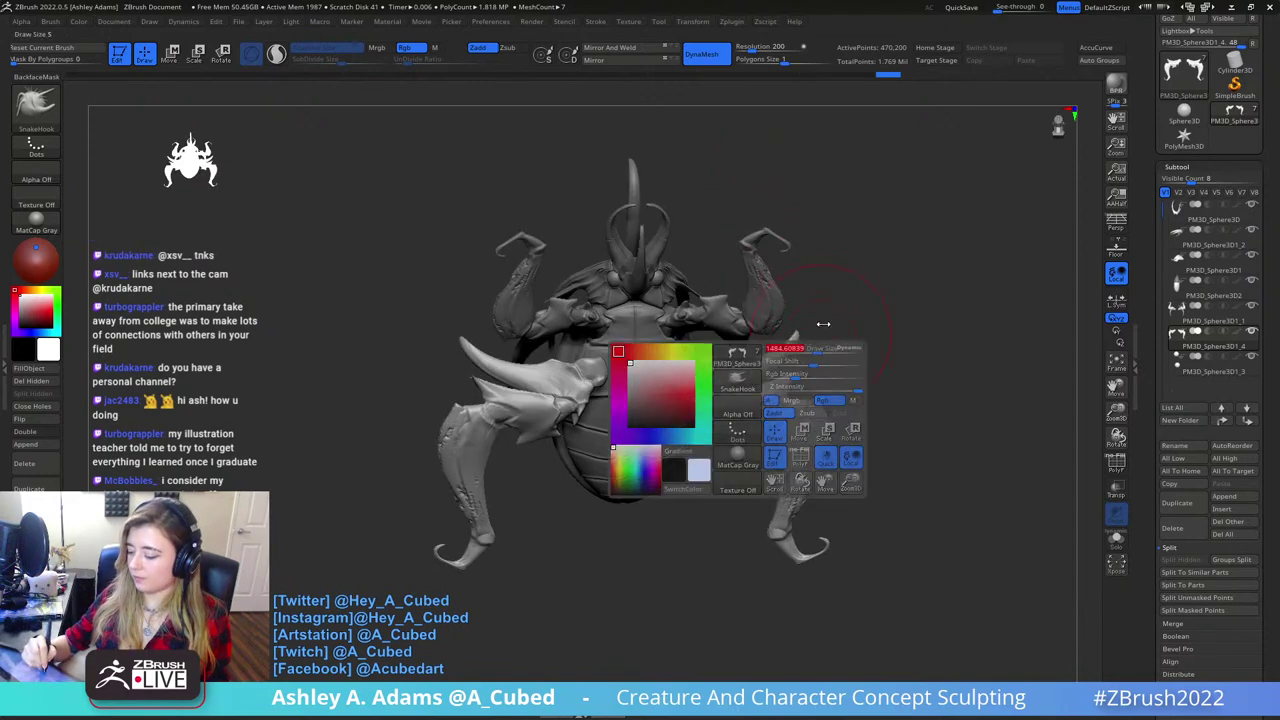
pyautogui.moveTo(823, 323); pyautogui.dragTo(811, 405)
pyautogui.press('space')
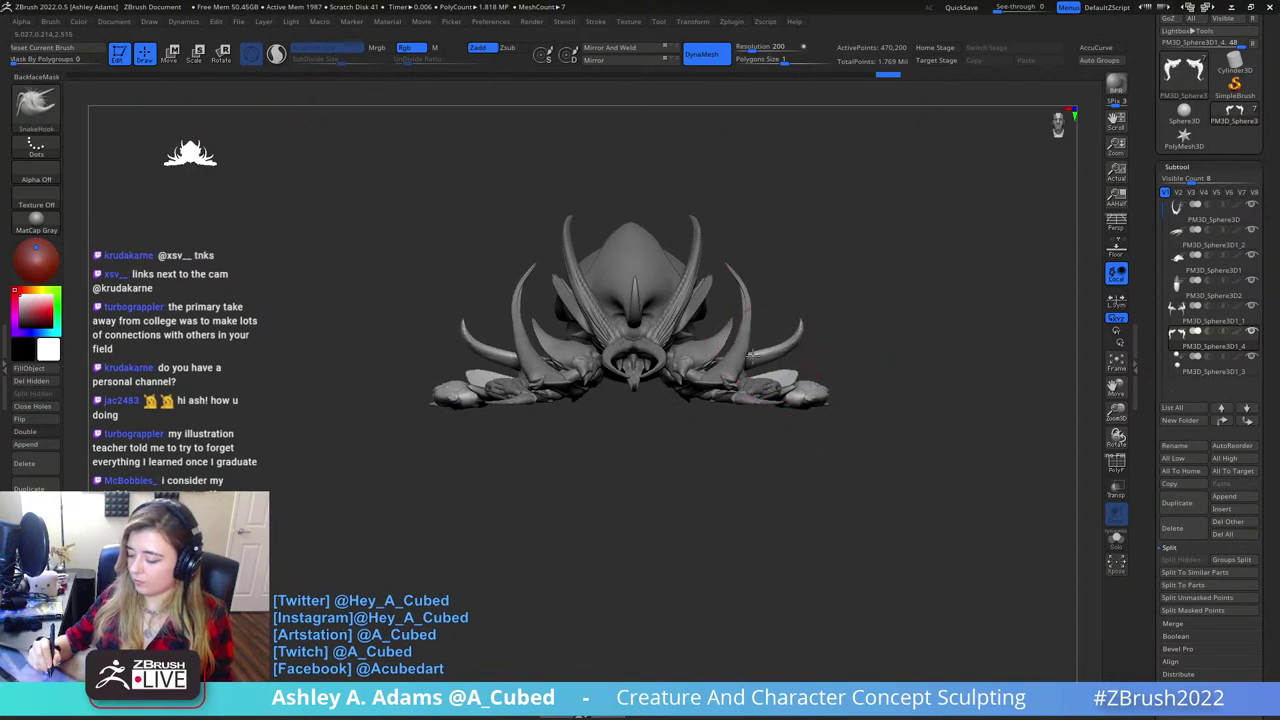
pyautogui.moveTo(768, 341); pyautogui.dragTo(772, 336)
pyautogui.moveTo(738, 382); pyautogui.dragTo(750, 384, button='right')
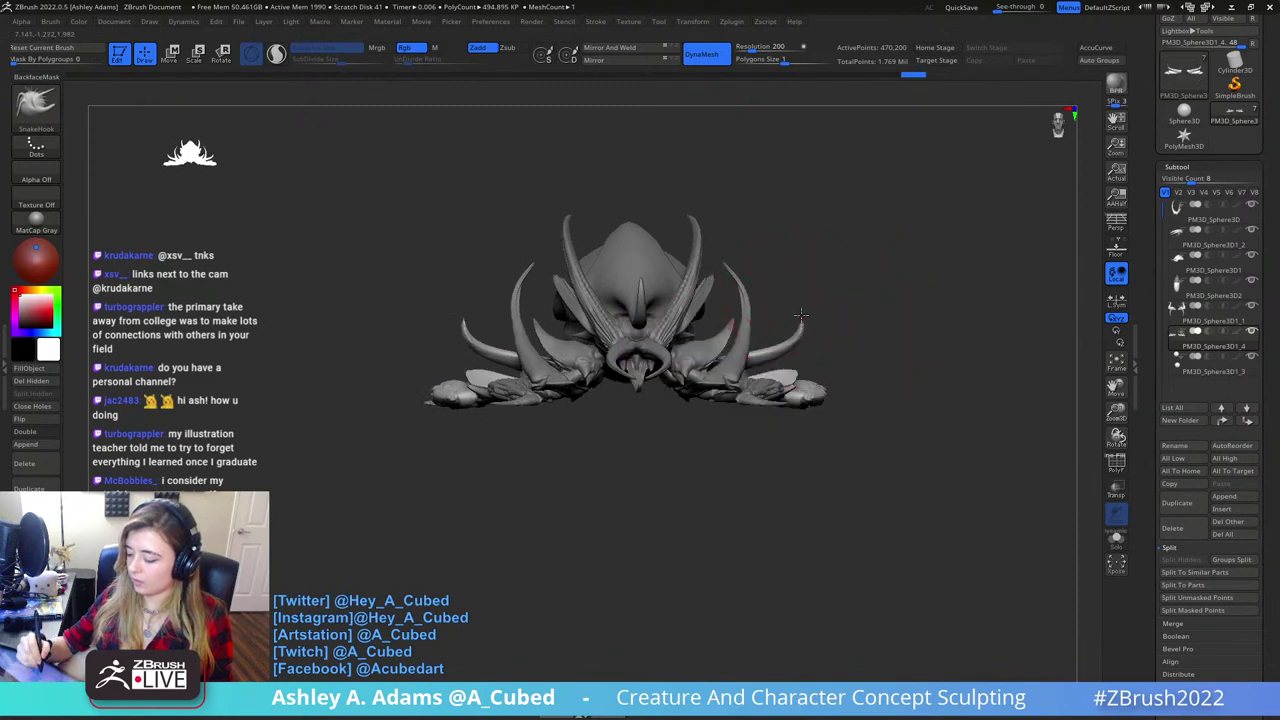
# - Mask the second leg pair with a lasso mask, leaving only its curved upper spikes unmasked
pyautogui.moveTo(791, 317); pyautogui.dragTo(777, 320)
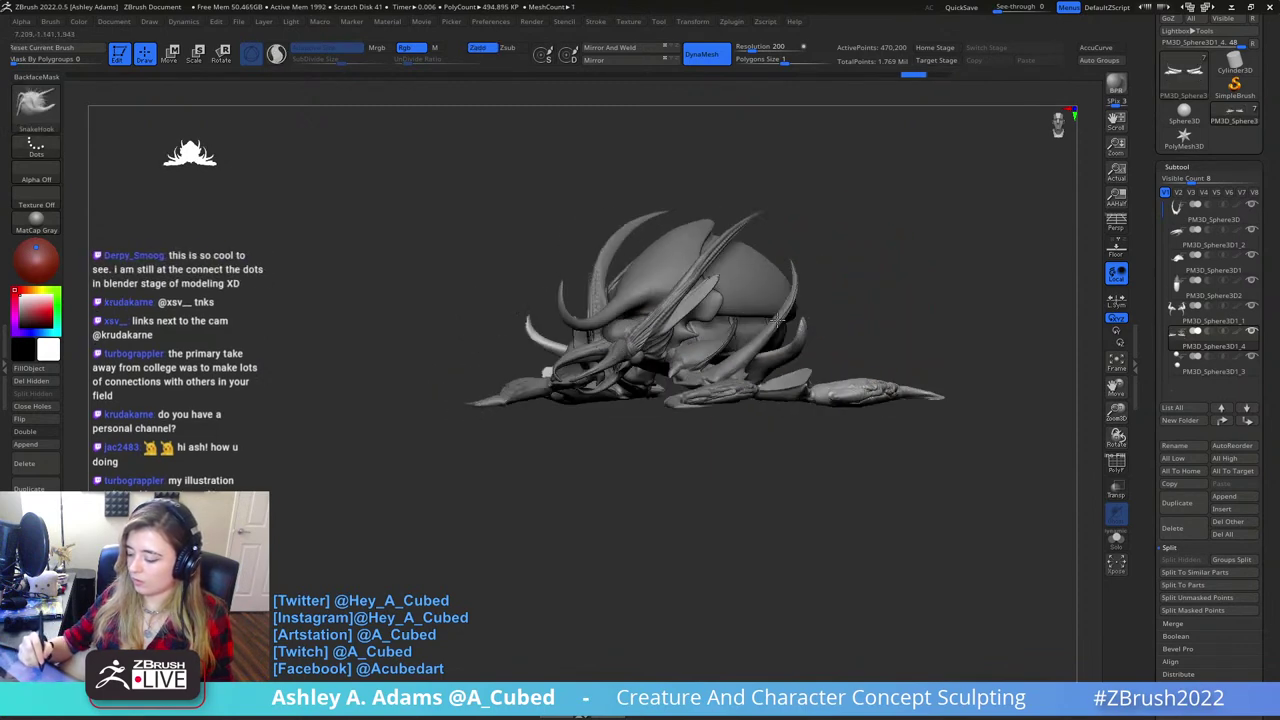
pyautogui.moveTo(777, 320); pyautogui.dragTo(880, 316, button='right')
pyautogui.moveTo(826, 211)
pyautogui.keyDown('ctrl'); pyautogui.mouseDown()
pyautogui.moveTo(806, 214)
pyautogui.moveTo(695, 360)
pyautogui.mouseUp(); pyautogui.keyUp('ctrl')
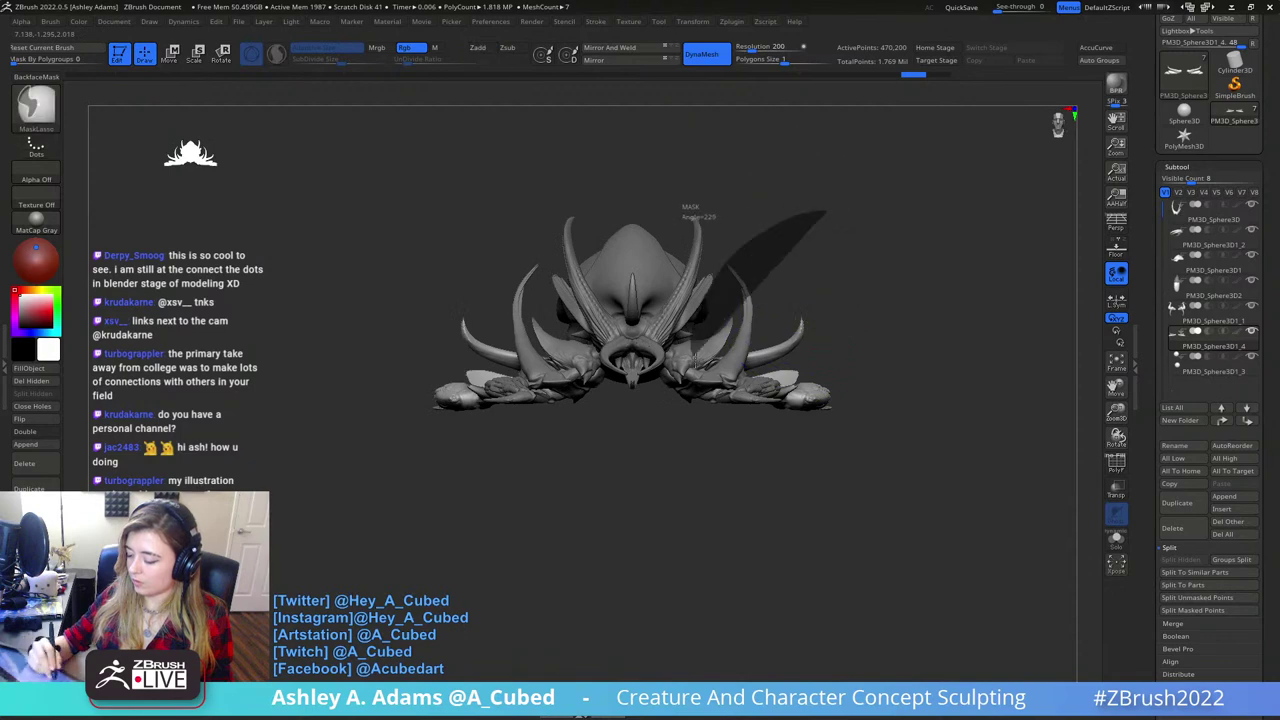
pyautogui.moveTo(714, 290)
pyautogui.keyDown('ctrl'); pyautogui.mouseDown()
pyautogui.moveTo(745, 370)
pyautogui.moveTo(860, 230)
pyautogui.moveTo(840, 220)
pyautogui.mouseUp(); pyautogui.keyUp('ctrl')
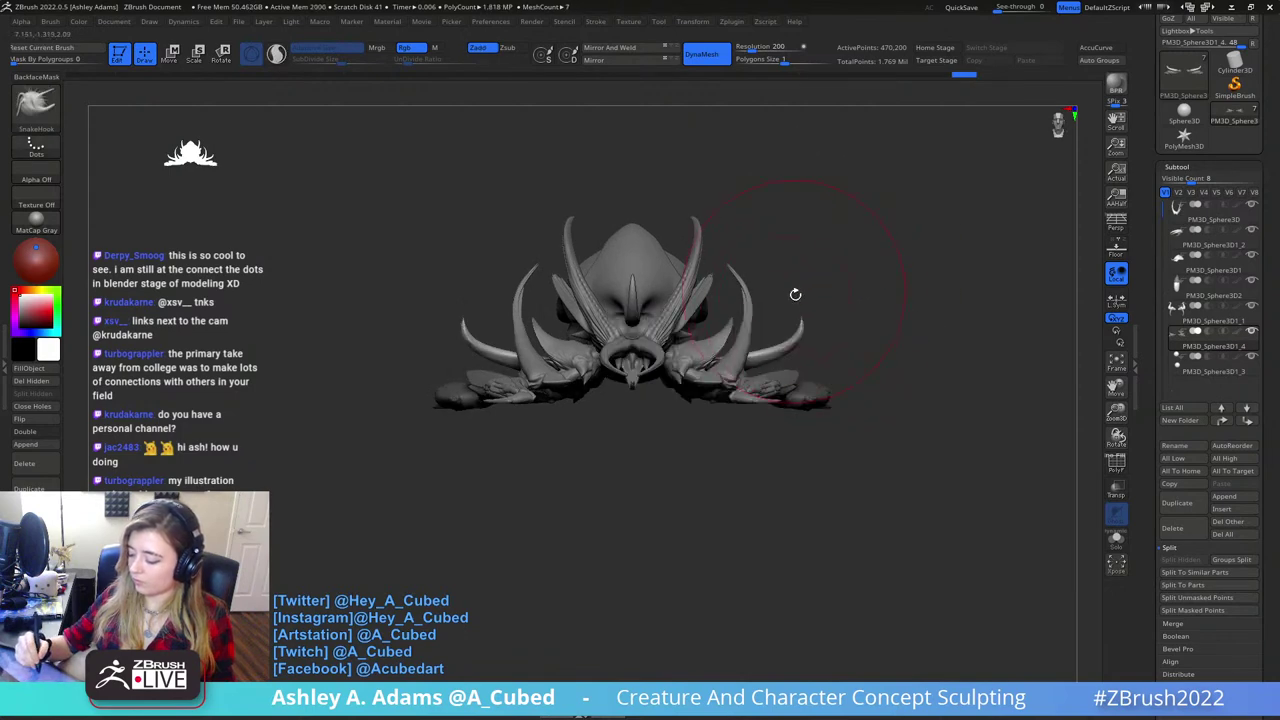
# - Bend the unmasked spikes of the second leg pair upward and inward with SnakeHook, adjusting their curve in the front and side views
pyautogui.moveTo(801, 328); pyautogui.dragTo(787, 295)
pyautogui.moveTo(788, 295); pyautogui.dragTo(806, 297, button='right')
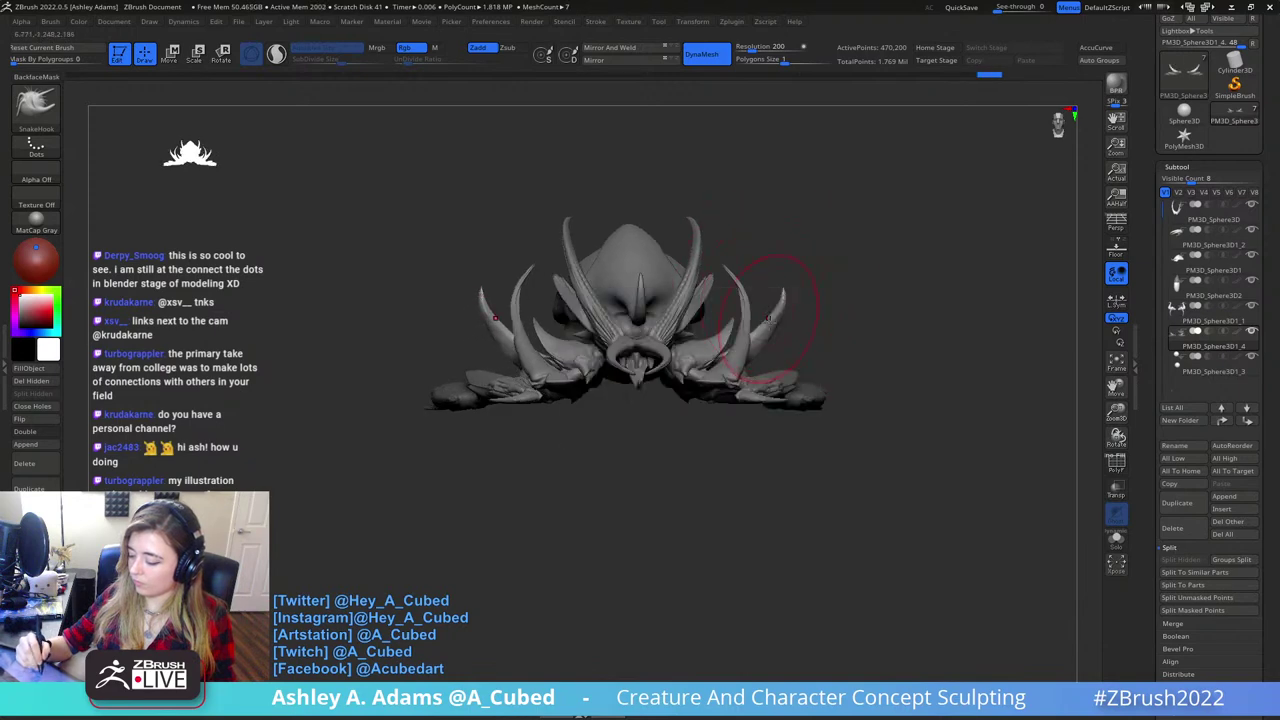
pyautogui.moveTo(768, 316); pyautogui.dragTo(773, 333)
pyautogui.moveTo(860, 222); pyautogui.dragTo(831, 219)
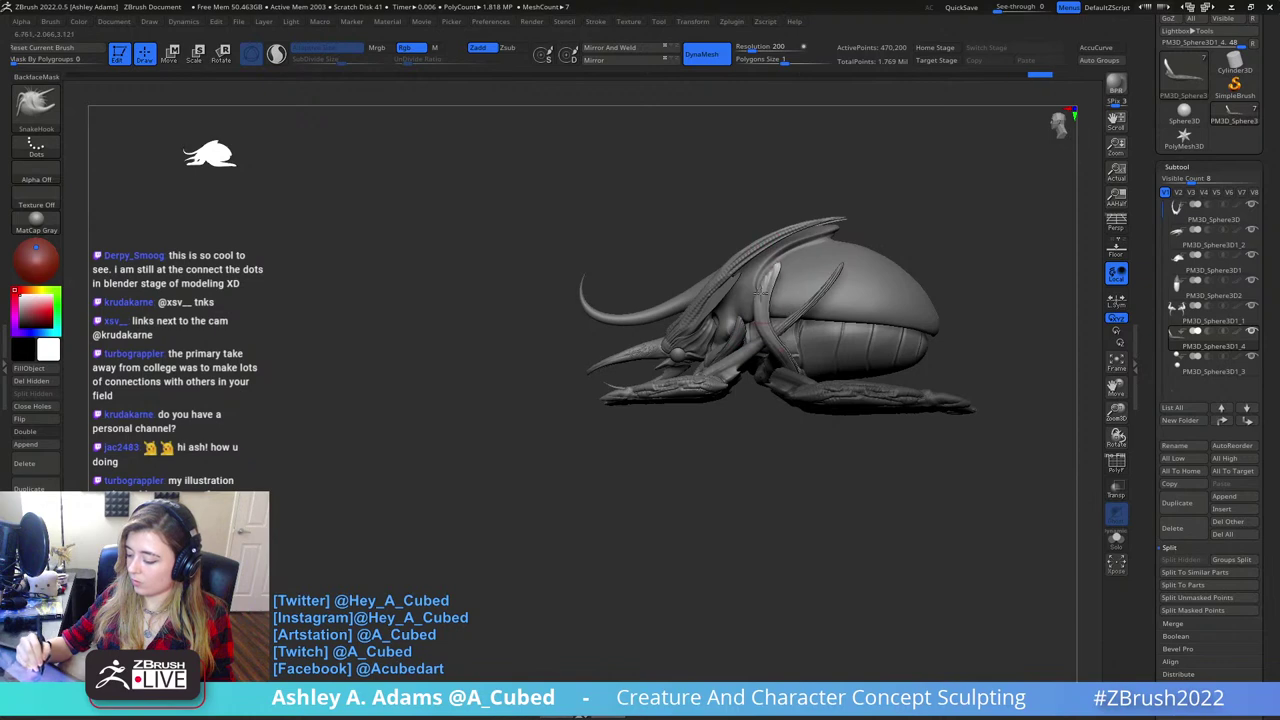
pyautogui.moveTo(759, 291); pyautogui.dragTo(775, 344)
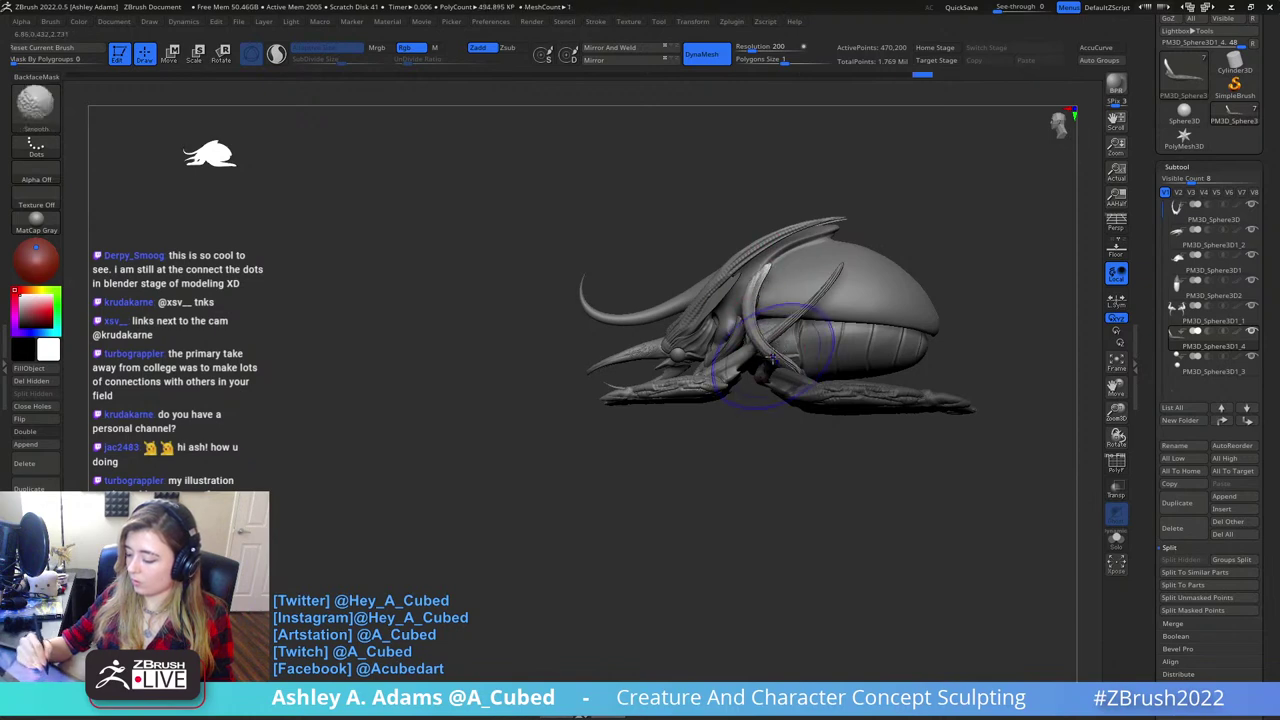
pyautogui.press('space')
pyautogui.moveTo(850, 260); pyautogui.dragTo(815, 267)
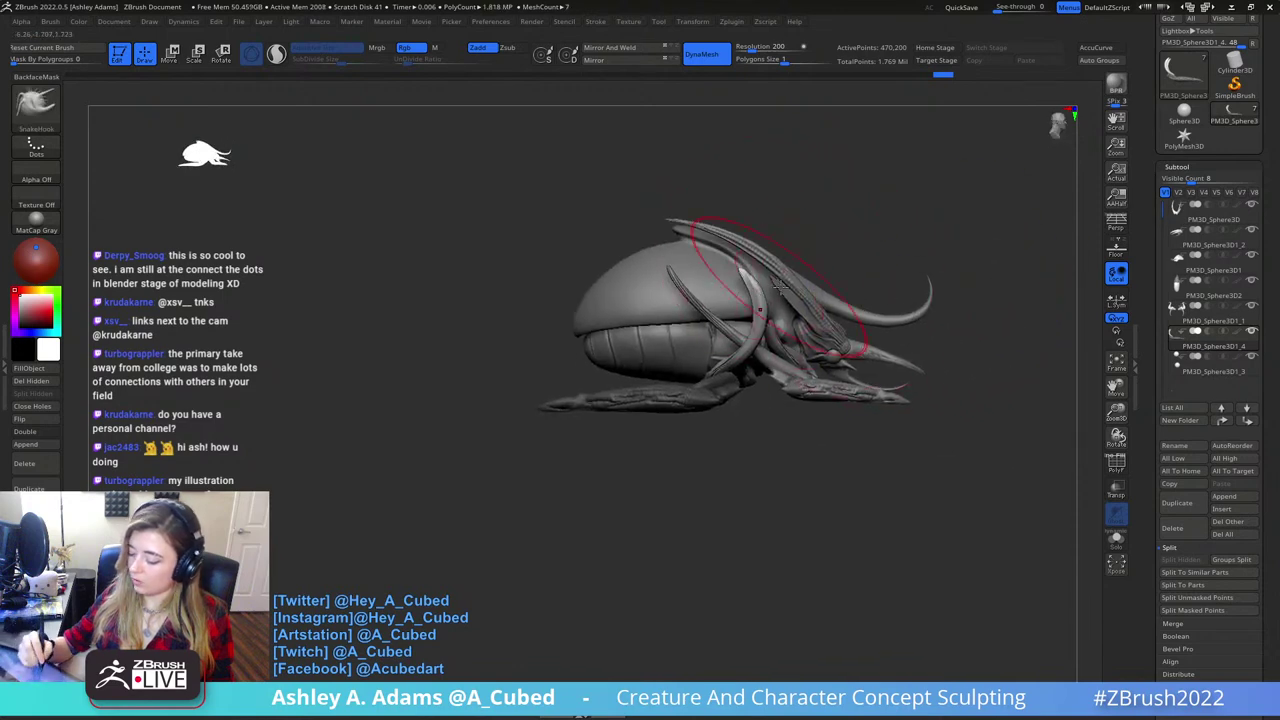
# - Refine the mask around the second leg pair's spikes and rotate the spikes backward with the transform gizmo
pyautogui.press('ctrl')
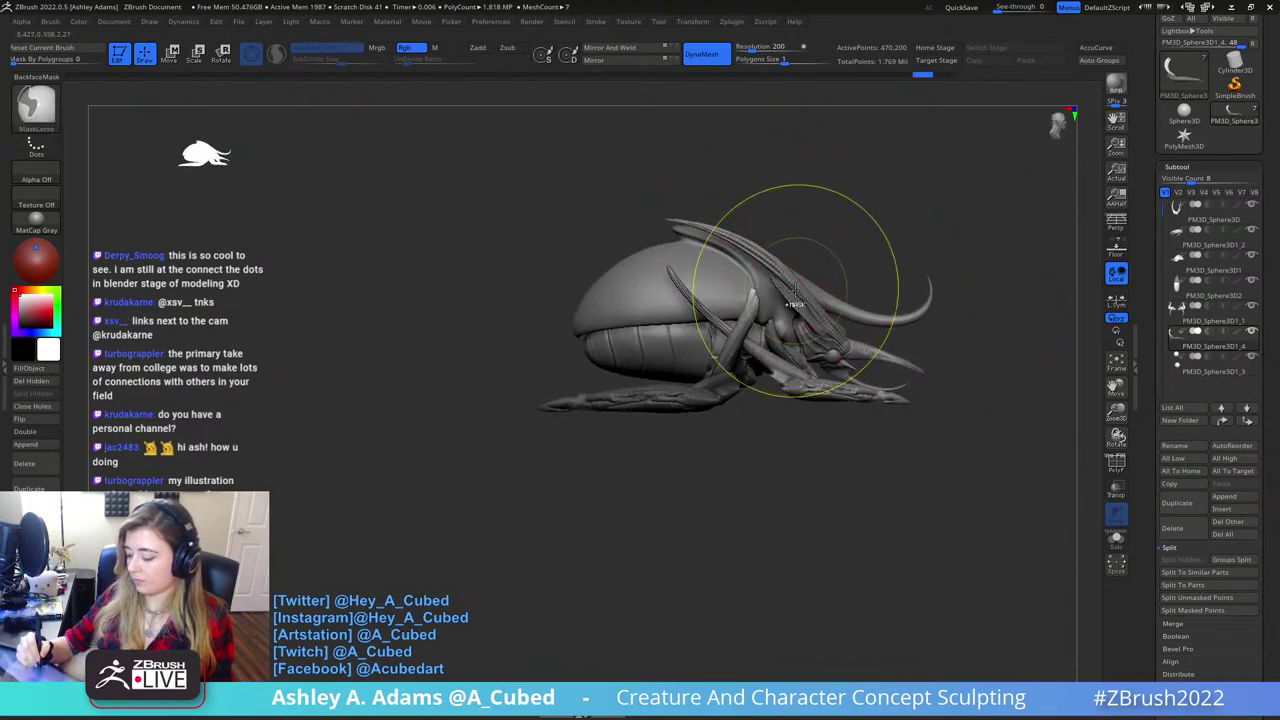
pyautogui.hotkey('ctrl', 'i')
pyautogui.moveTo(794, 293); pyautogui.dragTo(779, 427, button='right')
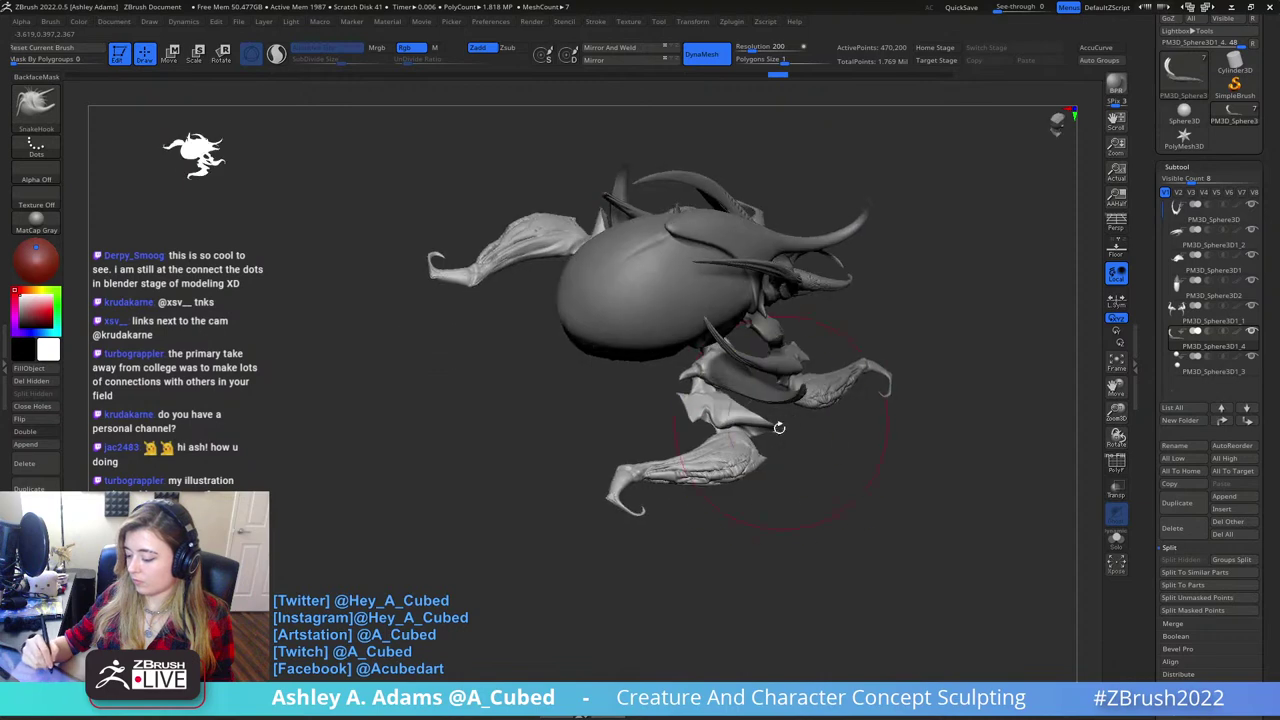
pyautogui.keyDown('ctrl'); pyautogui.click(815, 491); pyautogui.keyUp('ctrl')
pyautogui.moveTo(818, 375); pyautogui.dragTo(822, 450, button='right')
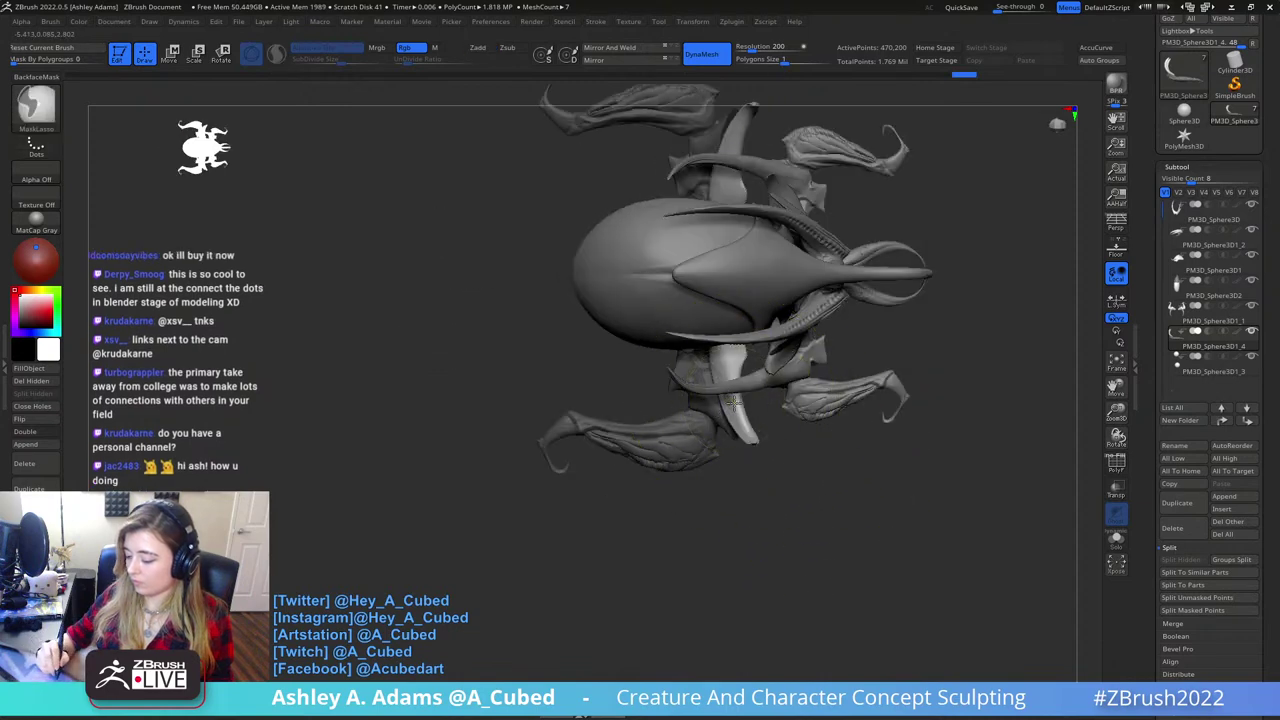
pyautogui.press('w')
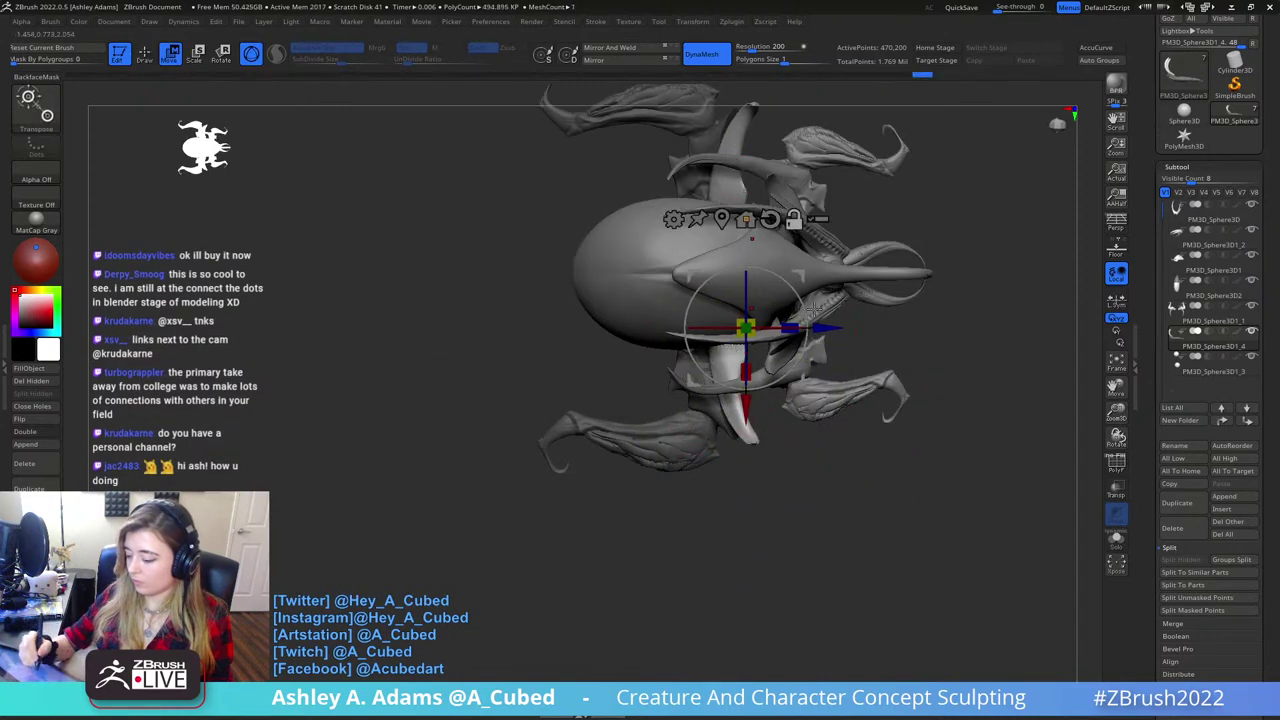
pyautogui.moveTo(813, 312); pyautogui.dragTo(687, 388)
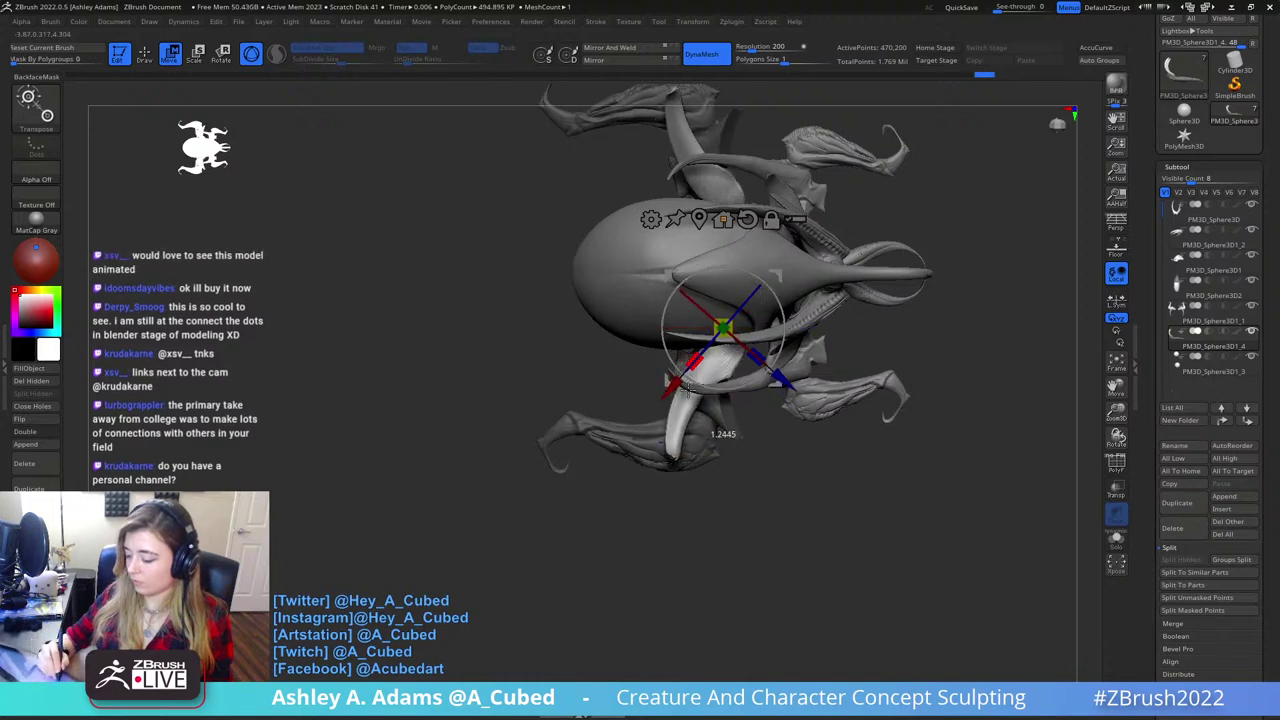
# - Stretch the second leg pair's spikes backward along the abdomen with a resized SnakeHook brush and smooth them
pyautogui.press('q')
pyautogui.moveTo(794, 443); pyautogui.dragTo(789, 317)
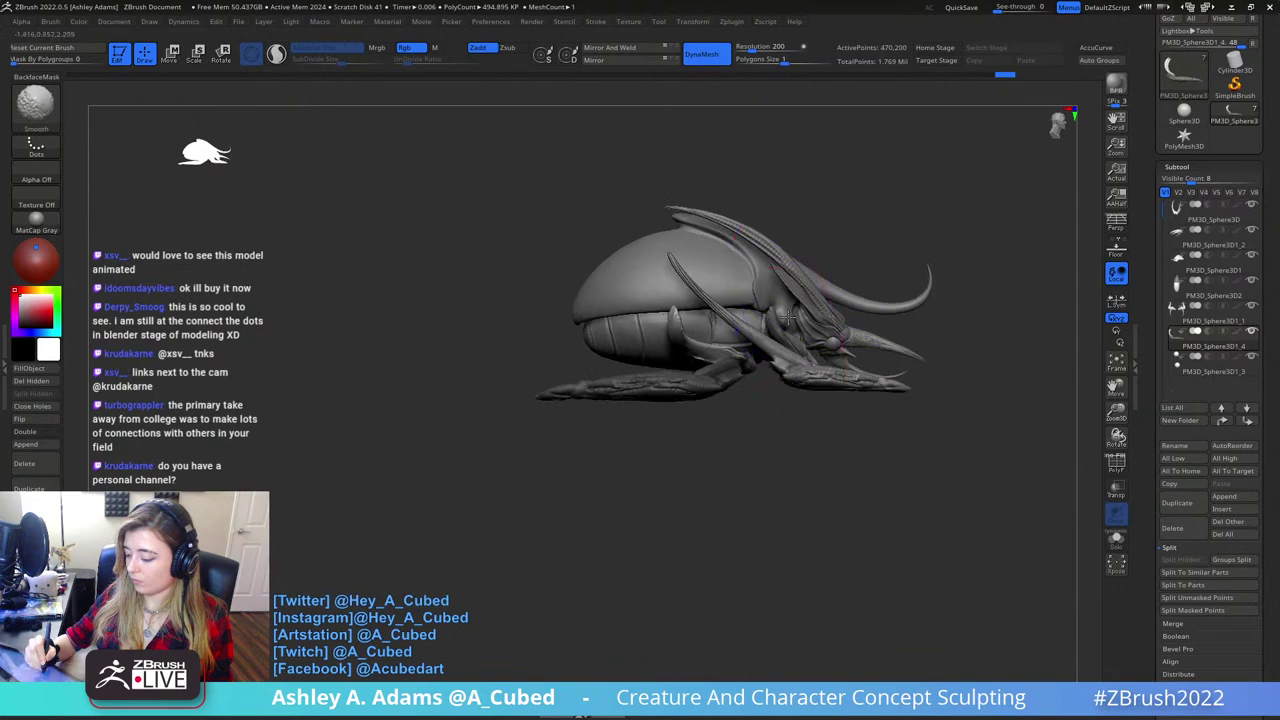
pyautogui.press('space')
pyautogui.press('space')
pyautogui.click(683, 312)
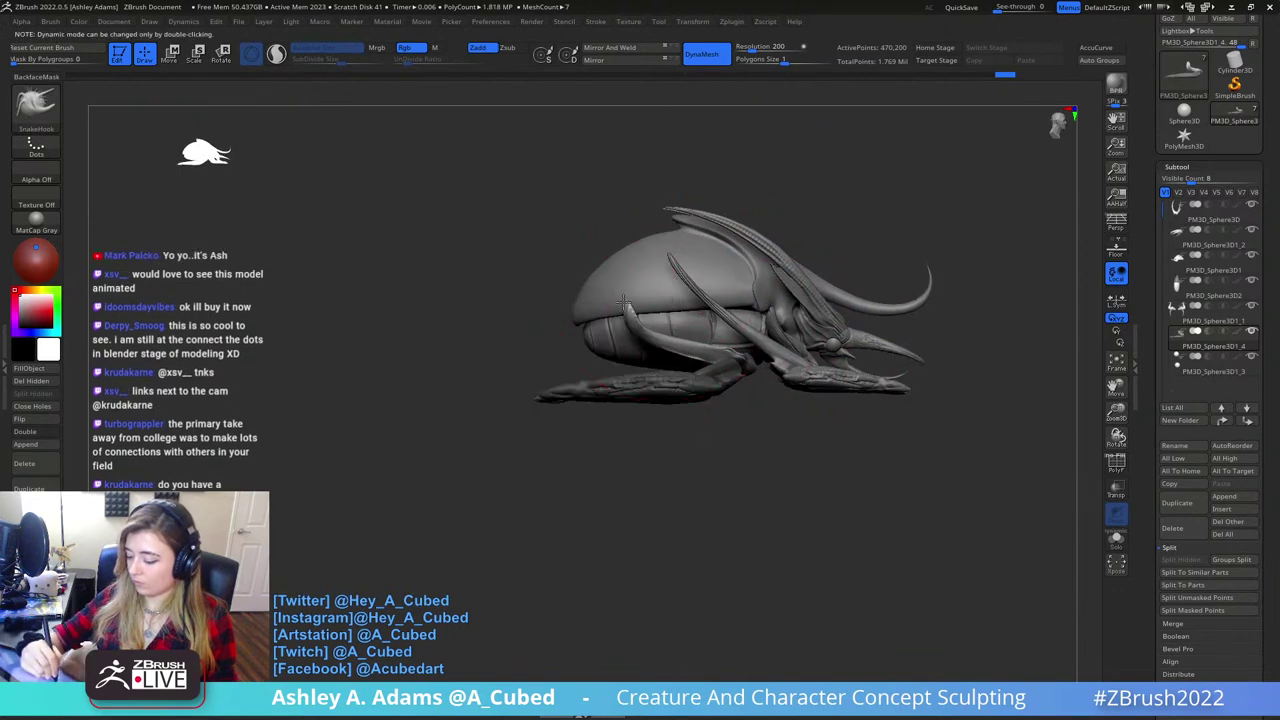
pyautogui.moveTo(622, 301); pyautogui.dragTo(647, 341)
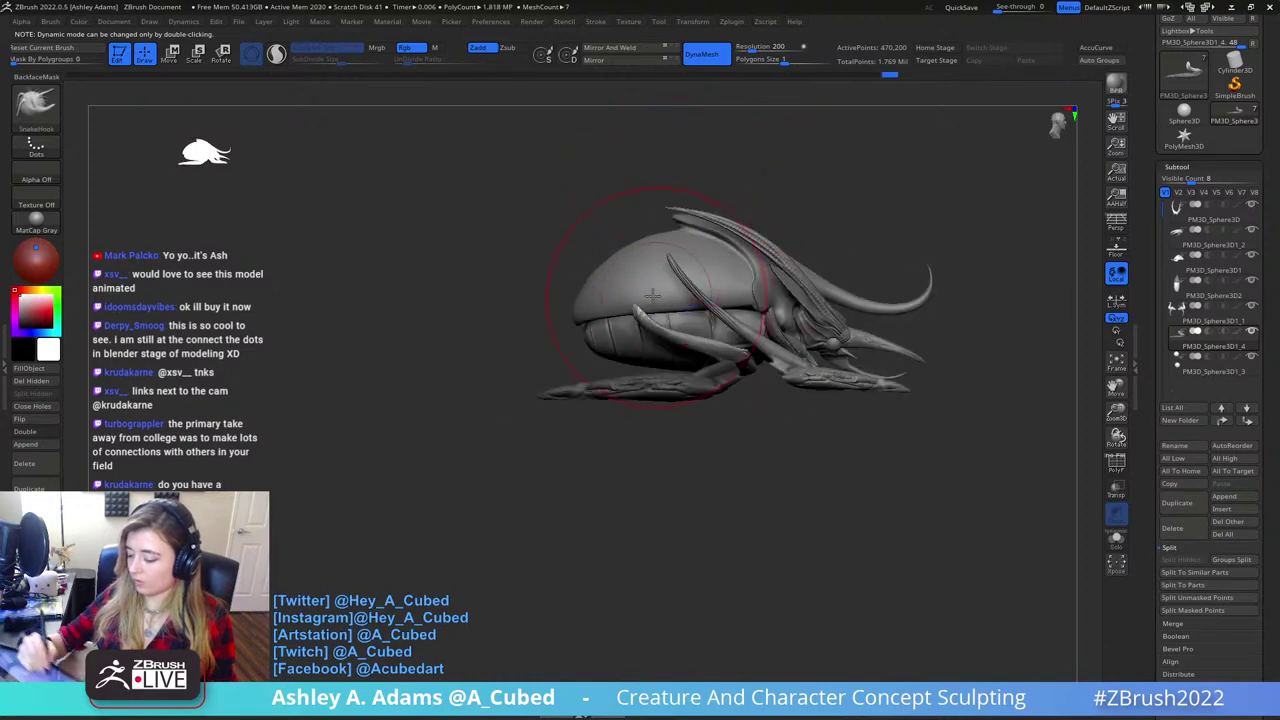
pyautogui.press('space')
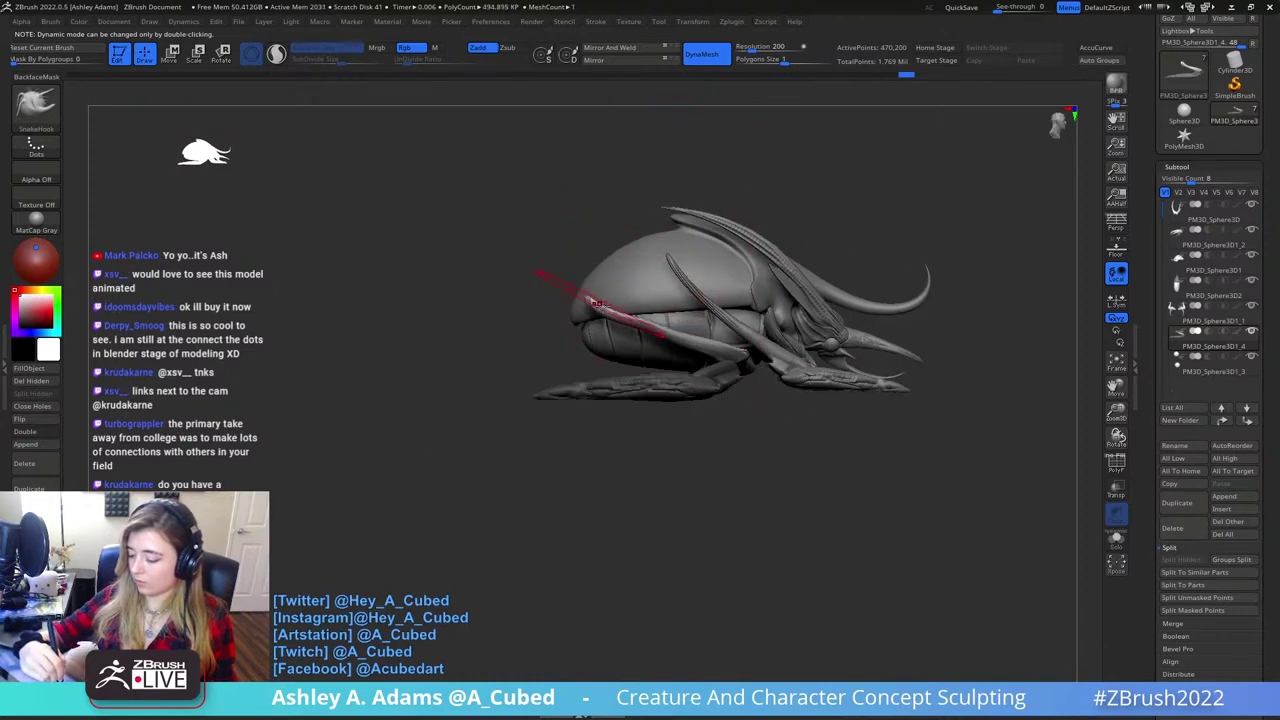
pyautogui.keyDown('shift'); pyautogui.moveTo(695, 341); pyautogui.dragTo(587, 297); pyautogui.keyUp('shift')
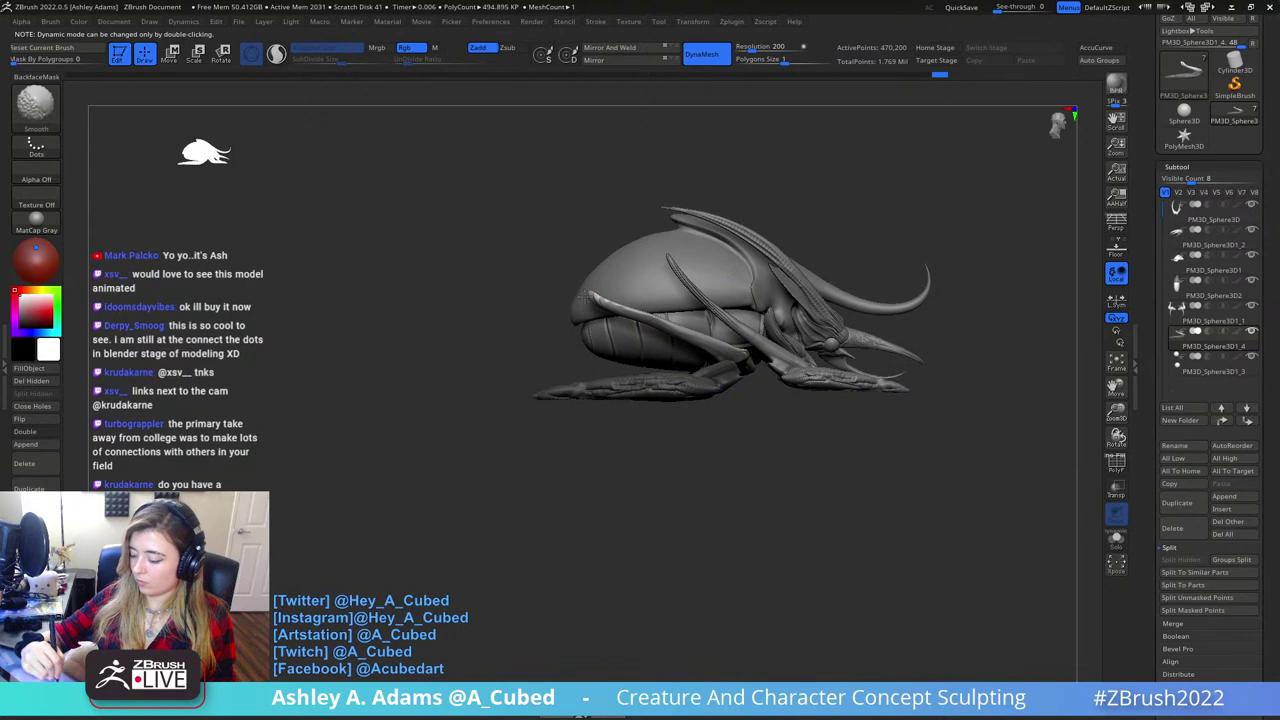
# - Curve the rear spikes' tips upward with SnakeHook in the front view and smooth them
pyautogui.moveTo(965, 196); pyautogui.dragTo(757, 204)
pyautogui.keyDown('alt'); pyautogui.moveTo(978, 255); pyautogui.dragTo(786, 265); pyautogui.keyUp('alt')
pyautogui.press('space')
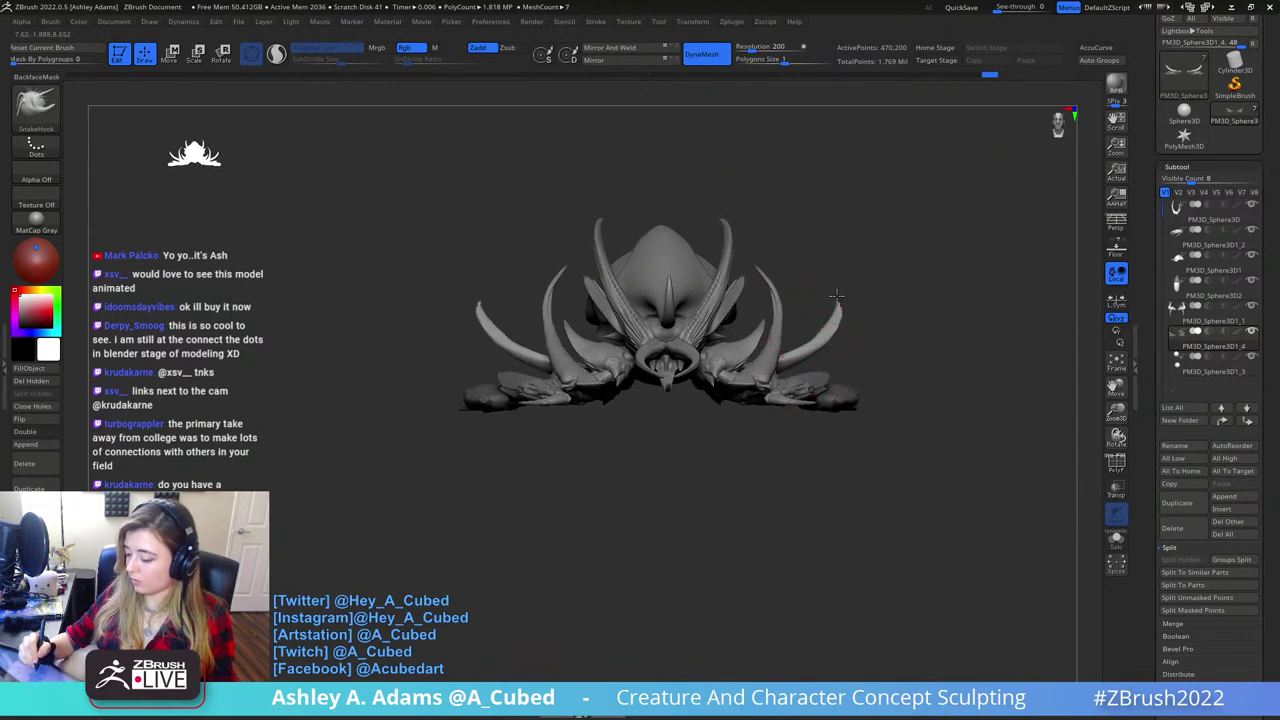
pyautogui.moveTo(838, 318); pyautogui.dragTo(833, 317)
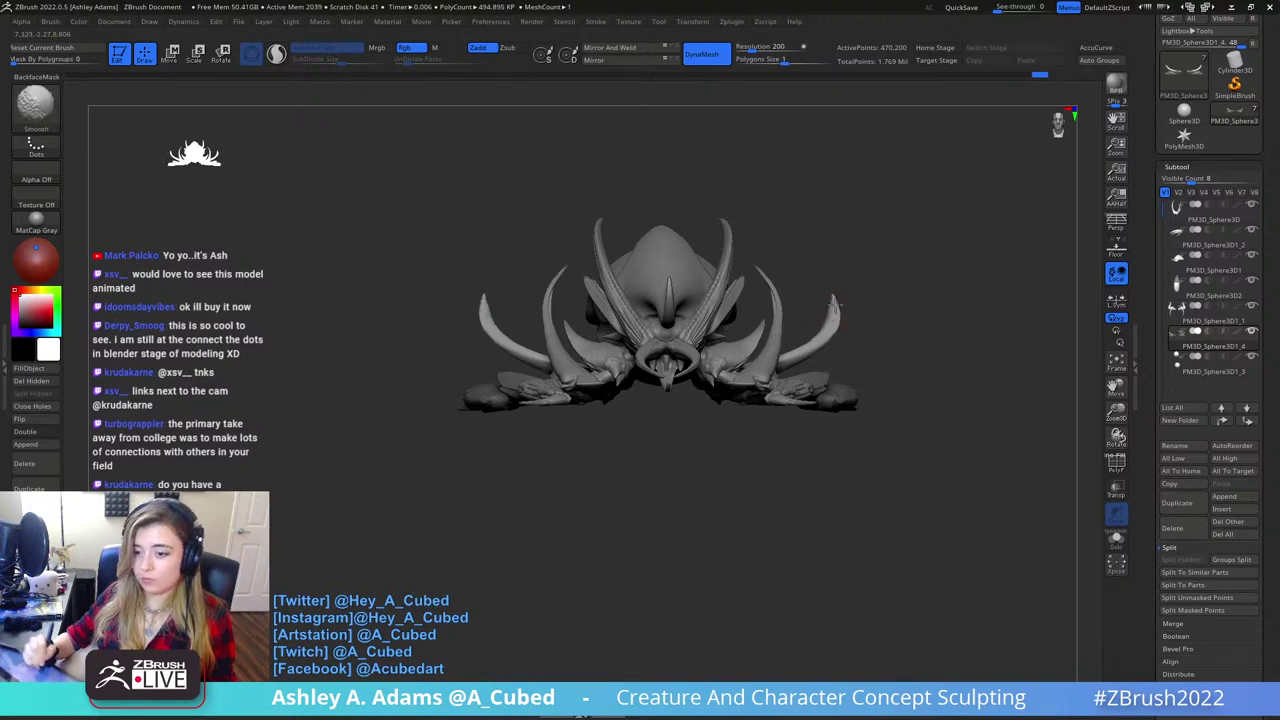
pyautogui.moveTo(843, 286)
pyautogui.mouseDown()
pyautogui.moveTo(857, 185)
pyautogui.moveTo(830, 307)
pyautogui.mouseUp()
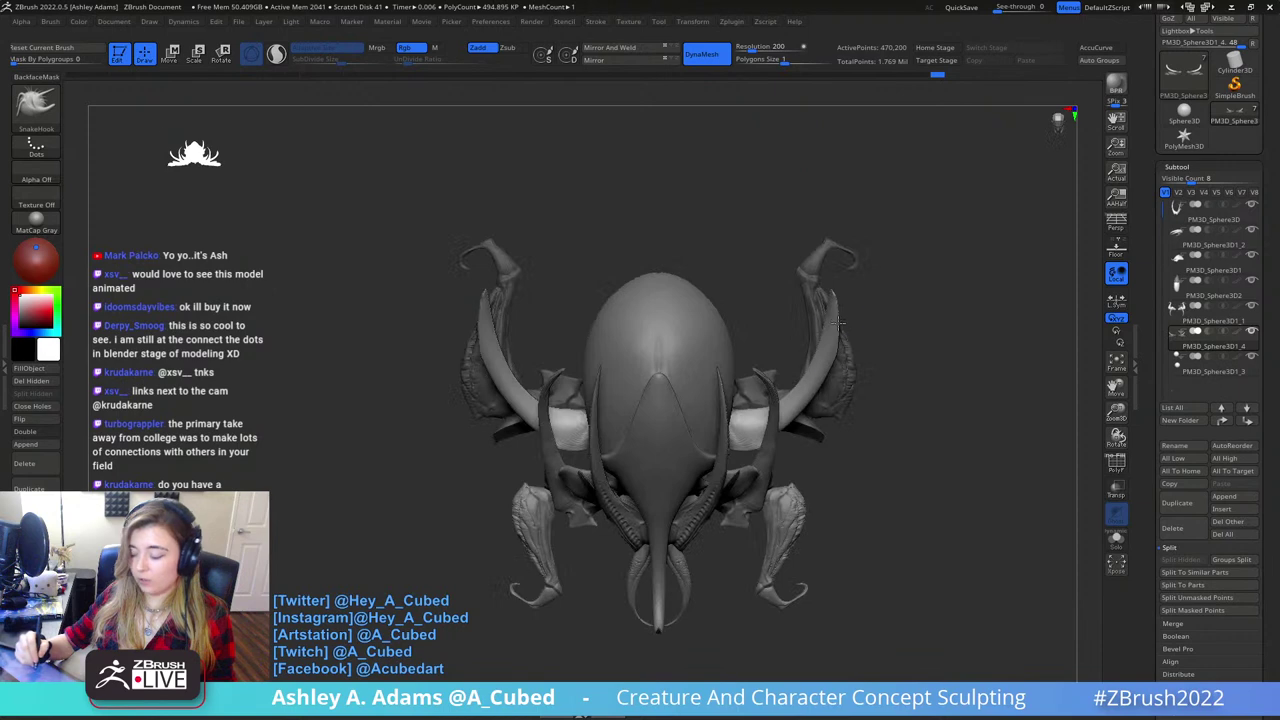
# - Adjust the sweep of the rear spikes from above with SnakeHook and Smooth so they curve along the legs
pyautogui.press('shift')
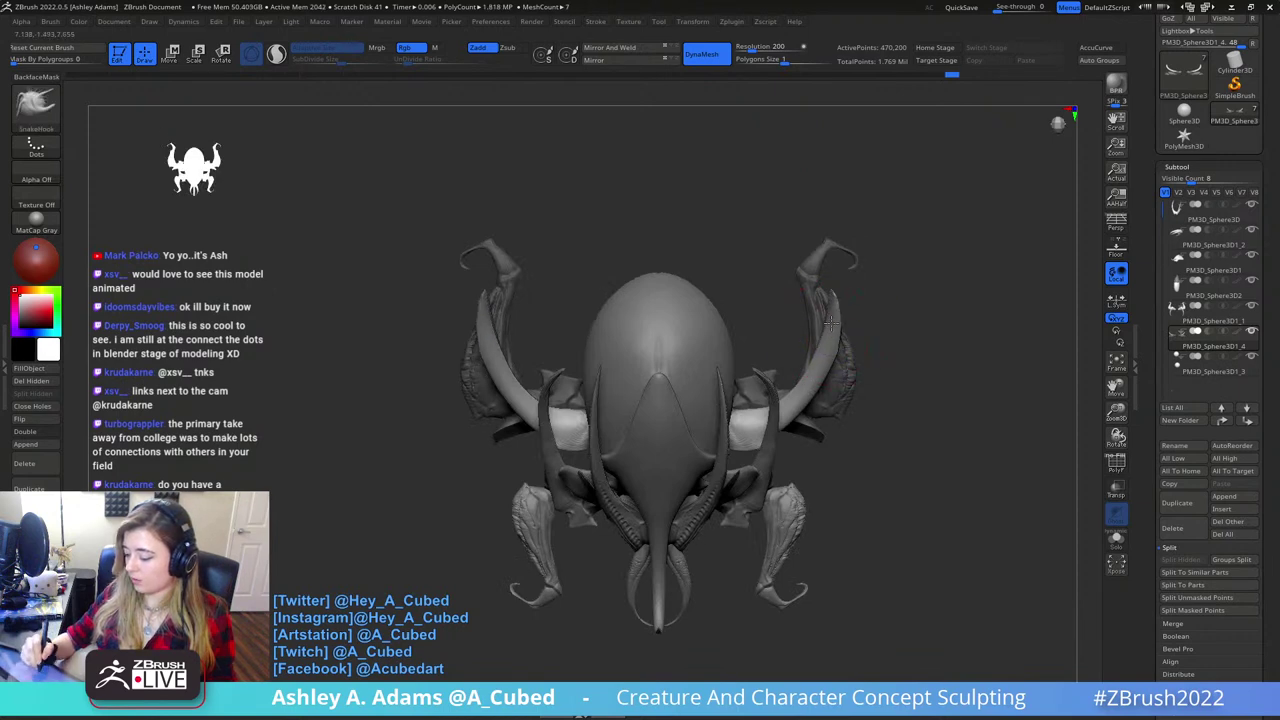
pyautogui.moveTo(815, 381); pyautogui.dragTo(808, 393)
pyautogui.rightClick(829, 347)
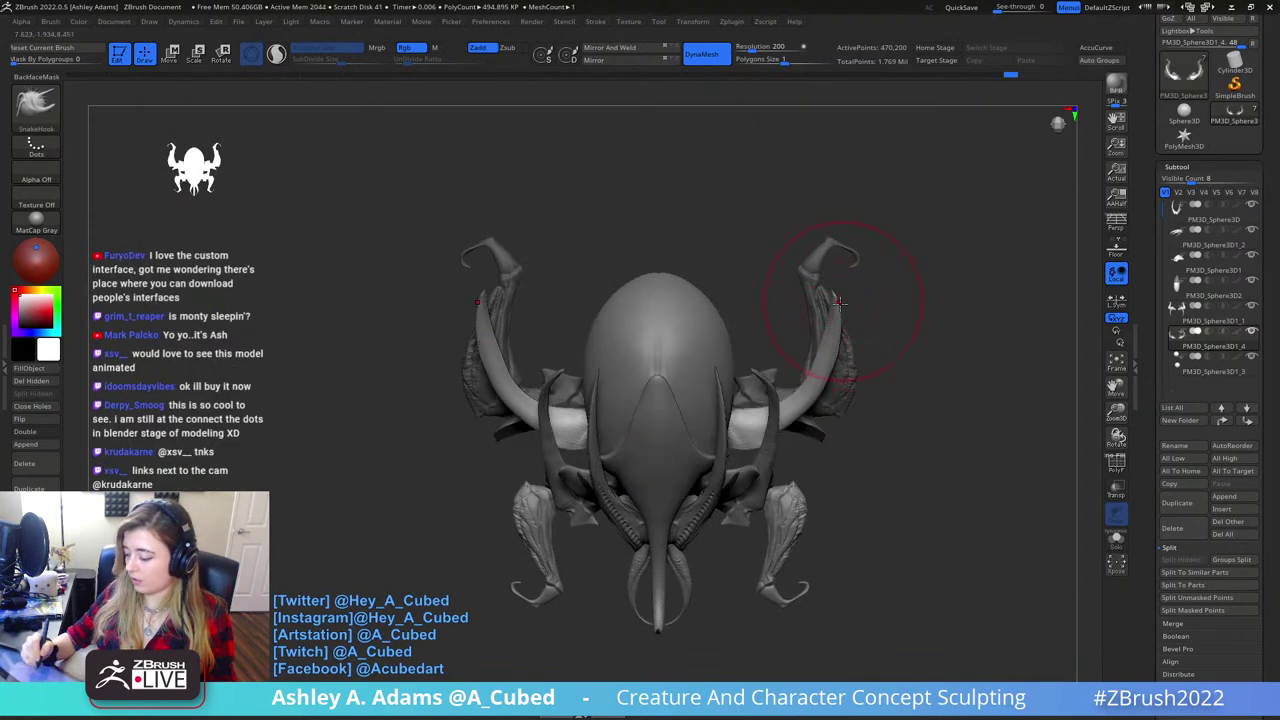
pyautogui.rightClick(834, 303)
pyautogui.moveTo(837, 303); pyautogui.dragTo(799, 410)
pyautogui.press('shift')
pyautogui.keyDown('shift'); pyautogui.moveTo(829, 443); pyautogui.dragTo(840, 291, button='right'); pyautogui.keyUp('shift')
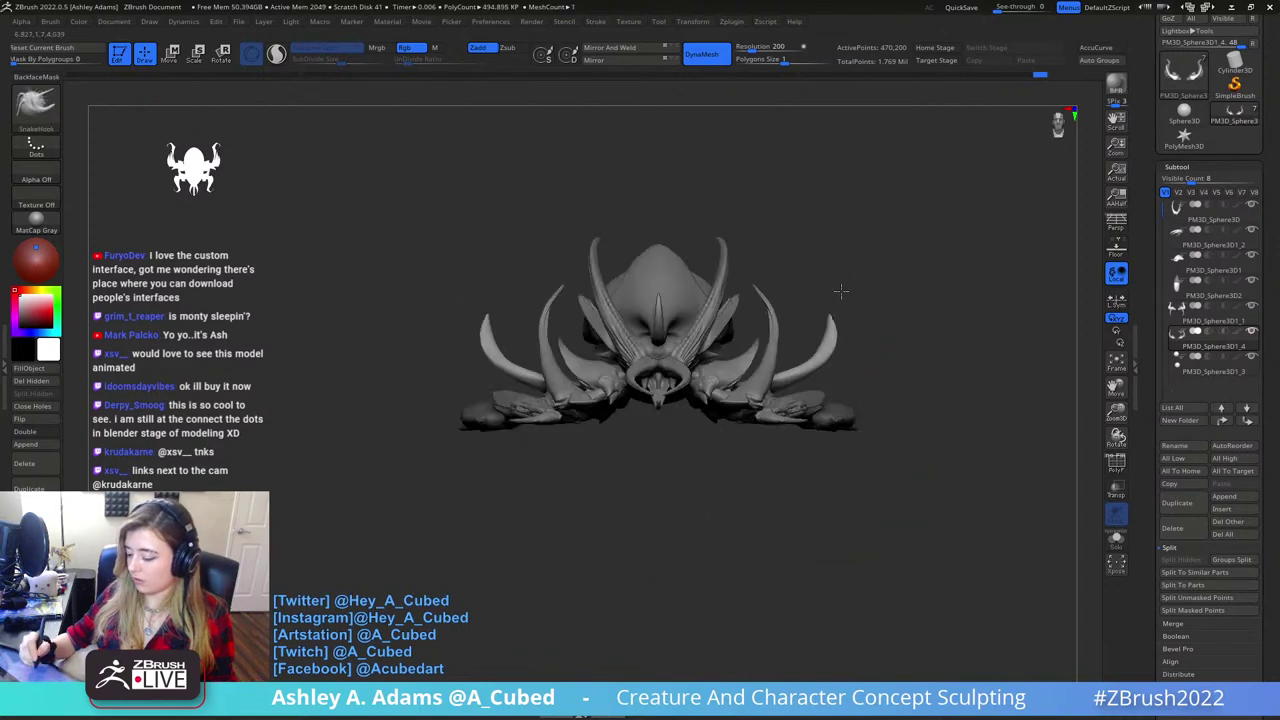
# - Refine the rear spikes' profile against the abdomen in the side view with a resized SnakeHook brush
pyautogui.rightClick(843, 349)
pyautogui.moveTo(912, 237)
pyautogui.mouseDown(button='right')
pyautogui.moveTo(917, 283)
pyautogui.moveTo(760, 345)
pyautogui.mouseUp(button='right')
pyautogui.moveTo(760, 336); pyautogui.dragTo(655, 398)
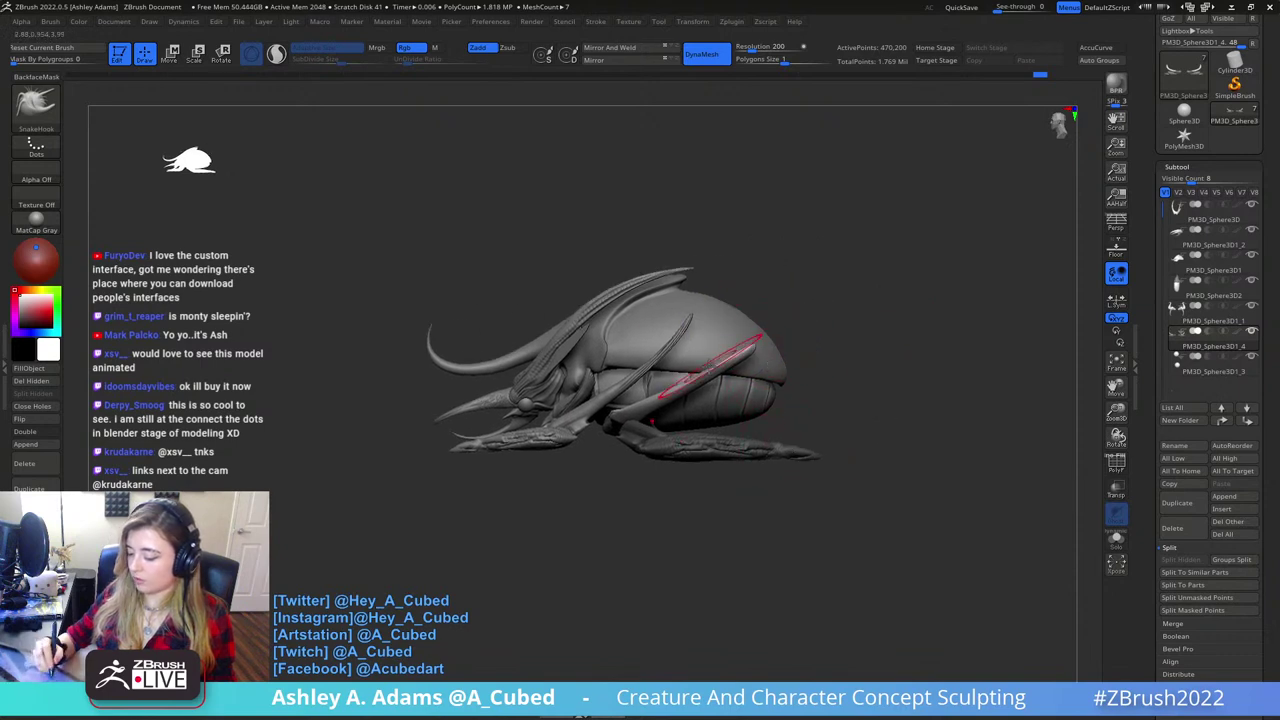
pyautogui.press('space')
pyautogui.click(736, 348)
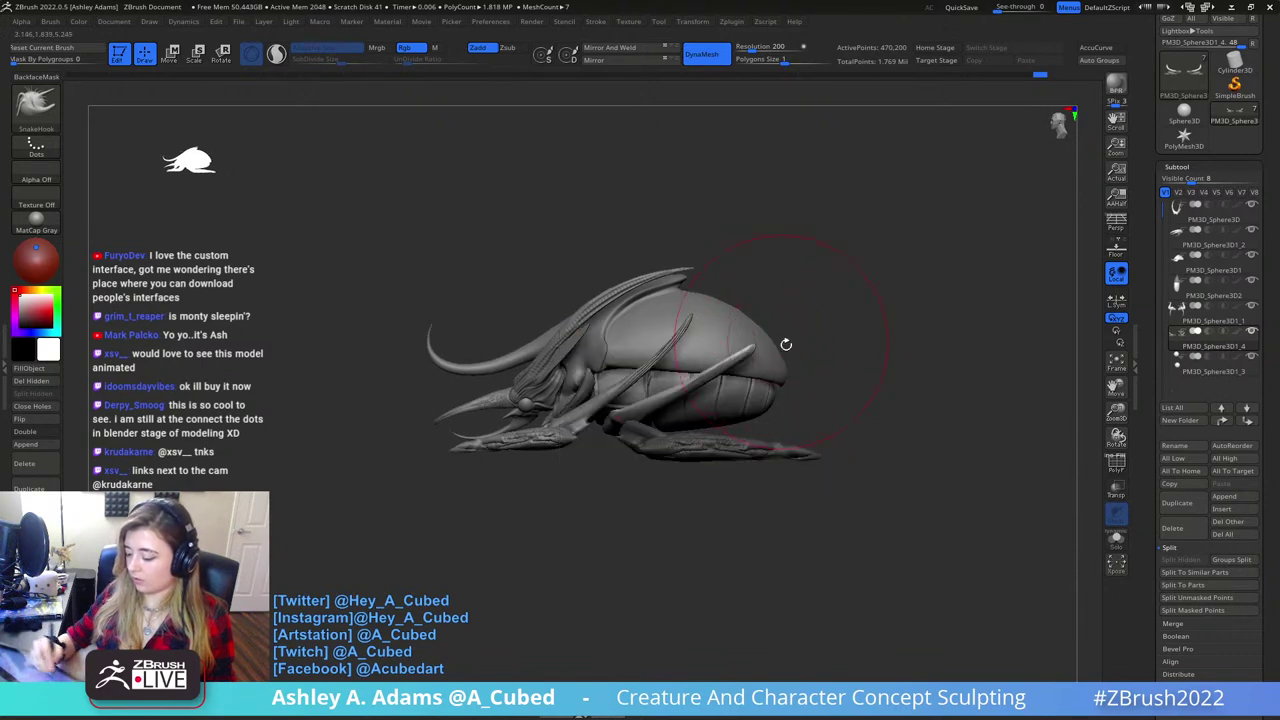
# - Select the subtool with the long head horns and lasso-mask it to isolate the horns from their base
pyautogui.keyDown('alt'); pyautogui.click(658, 276); pyautogui.keyUp('alt')
pyautogui.moveTo(686, 272)
pyautogui.mouseDown(button='right')
pyautogui.moveTo(760, 357)
pyautogui.moveTo(749, 317)
pyautogui.mouseUp(button='right')
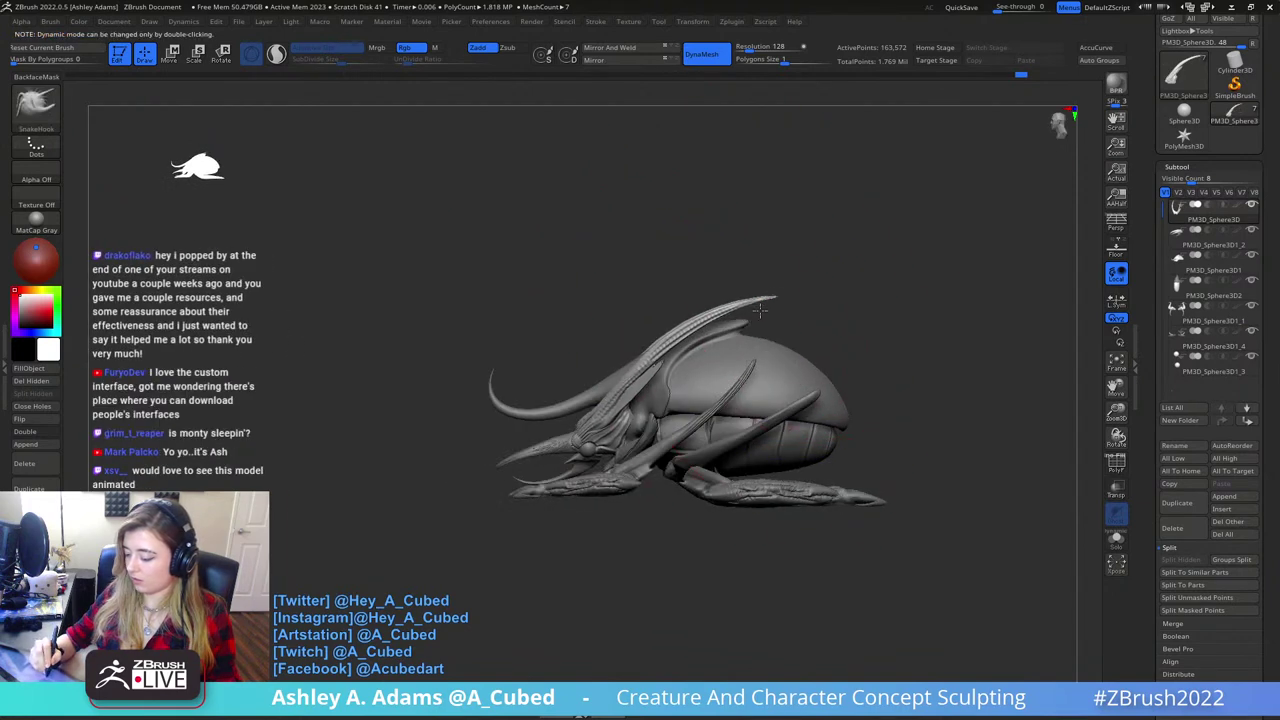
pyautogui.press('space')
pyautogui.moveTo(750, 369); pyautogui.dragTo(773, 332, button='right')
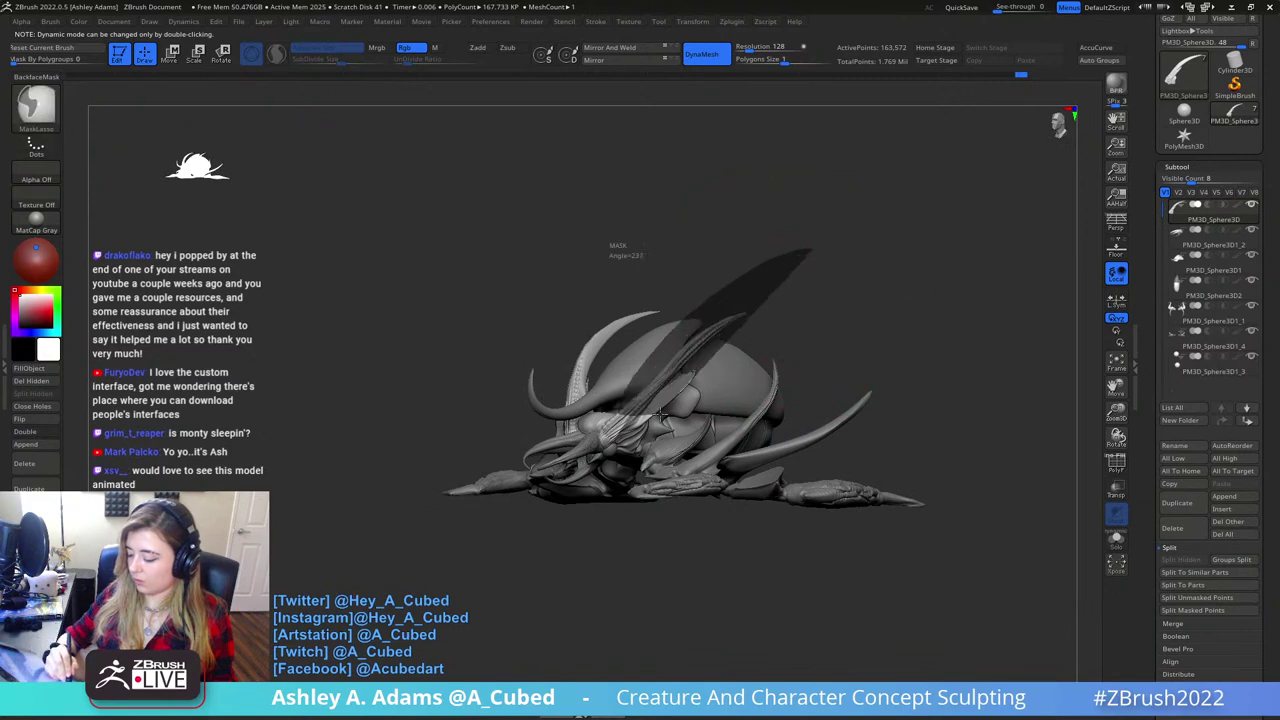
pyautogui.keyDown('ctrl'); pyautogui.moveTo(660, 414); pyautogui.dragTo(872, 318); pyautogui.keyUp('ctrl')
pyautogui.moveTo(929, 263); pyautogui.dragTo(899, 285, button='right')
pyautogui.keyDown('ctrl'); pyautogui.click(898, 285); pyautogui.keyUp('ctrl')
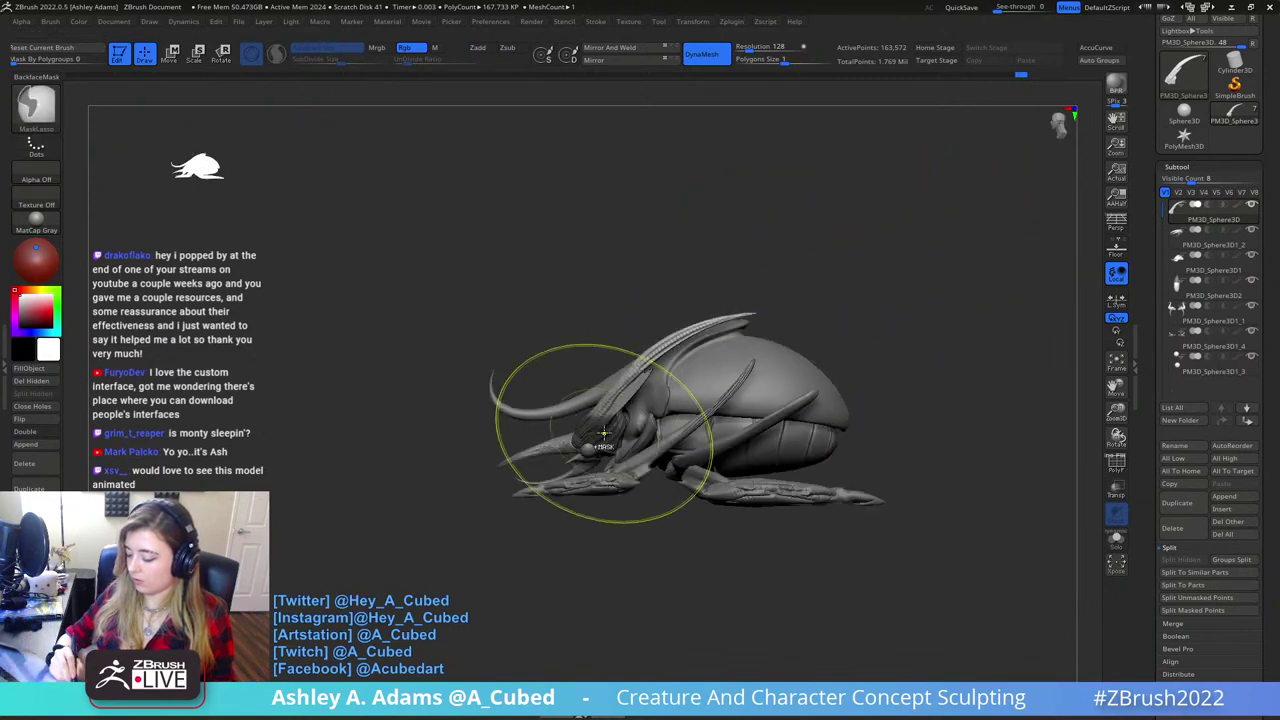
# - Reorient the transform gizmo at the base of the head horns and raise the horns upward away from the shell
pyautogui.rightClick(600, 430)
pyautogui.press('w')
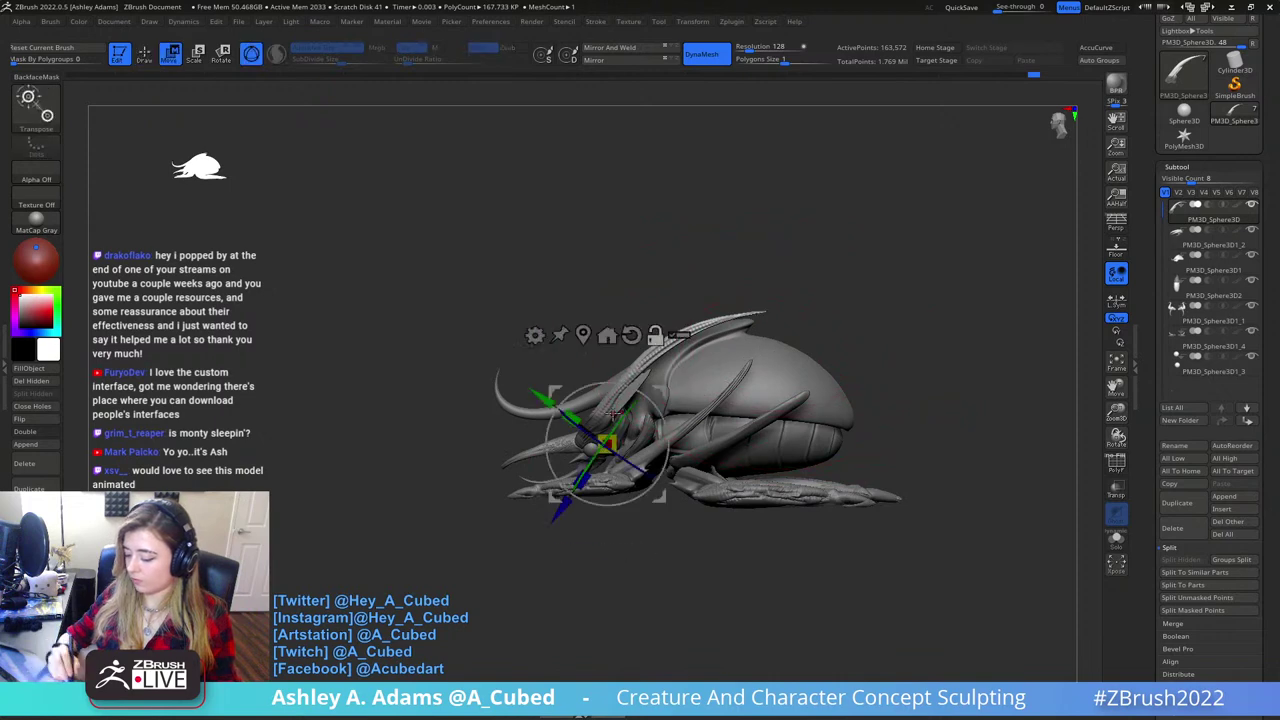
pyautogui.click(631, 336)
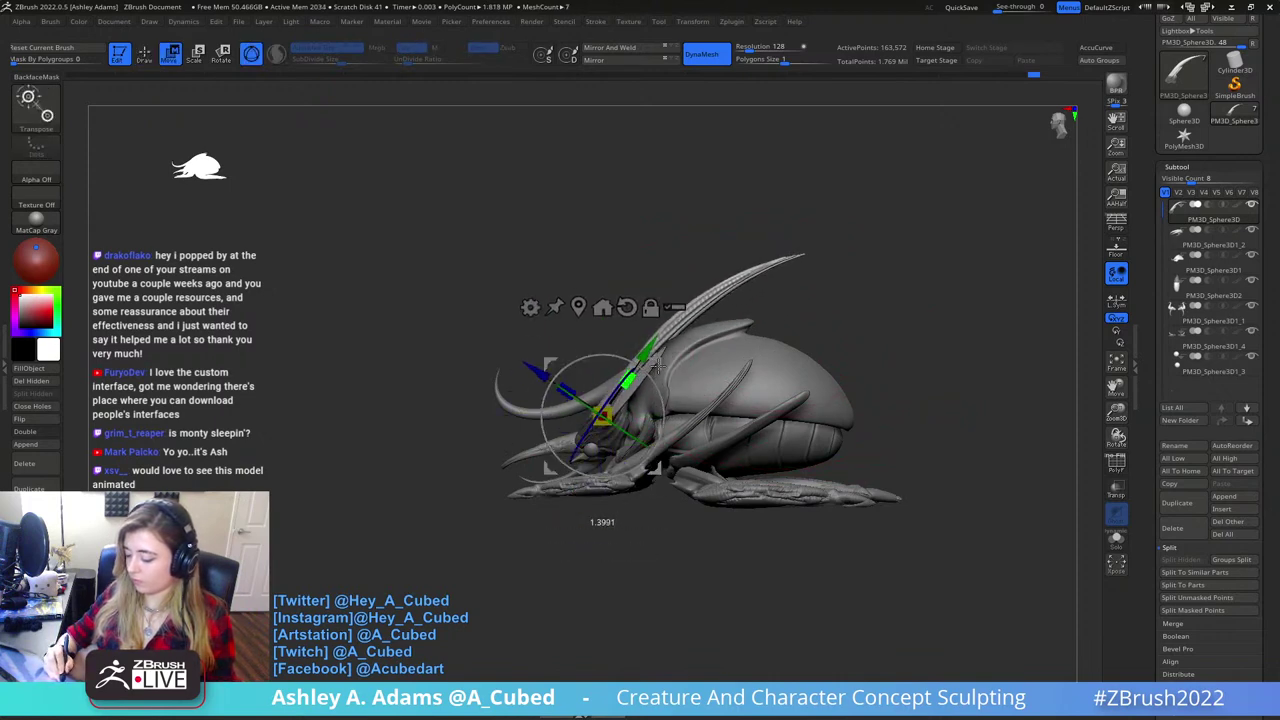
pyautogui.press('q')
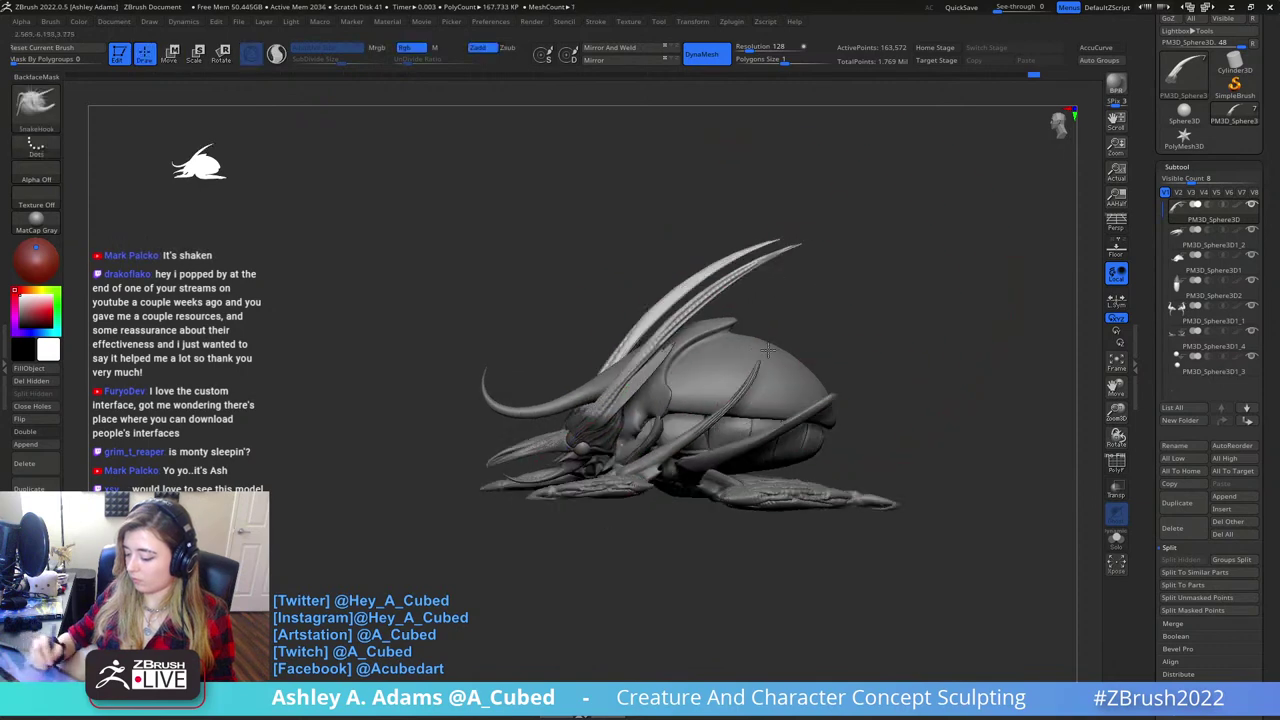
# - Bow the long head horns outward in the front view with SnakeHook, reducing the brush size for their lower parts
pyautogui.moveTo(767, 349); pyautogui.dragTo(734, 307, button='right')
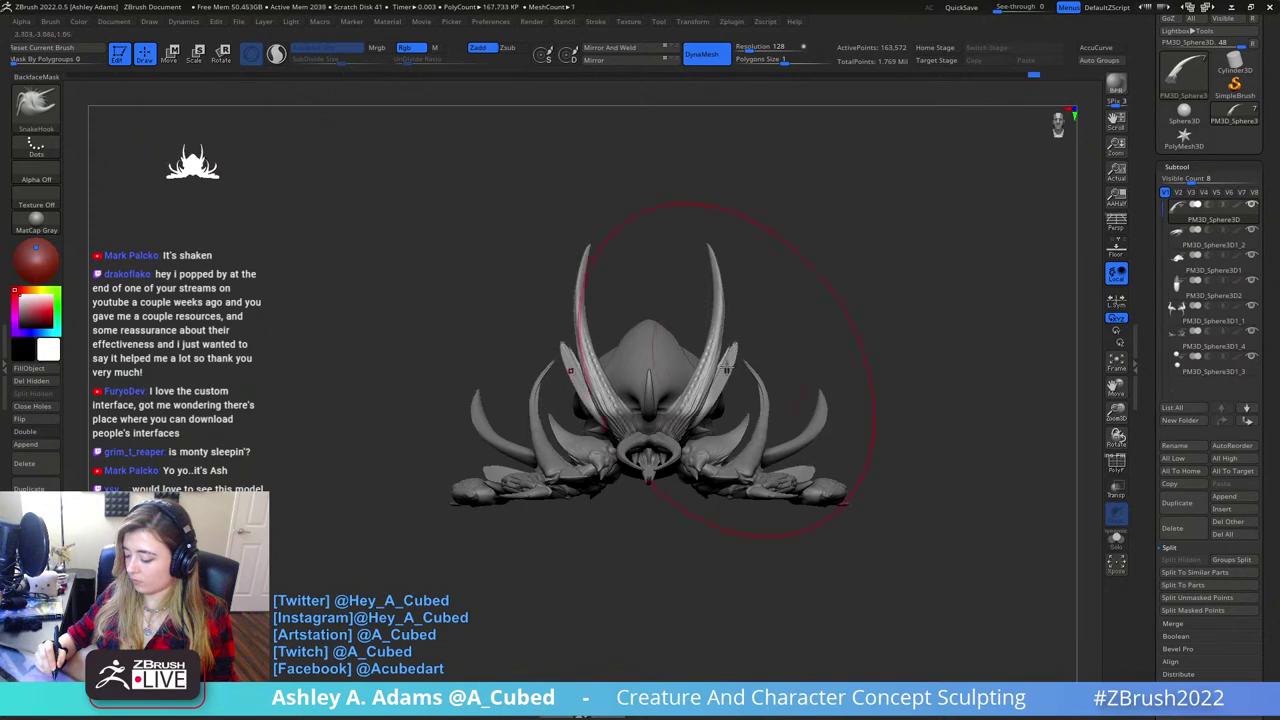
pyautogui.moveTo(721, 293); pyautogui.dragTo(729, 291, button='right')
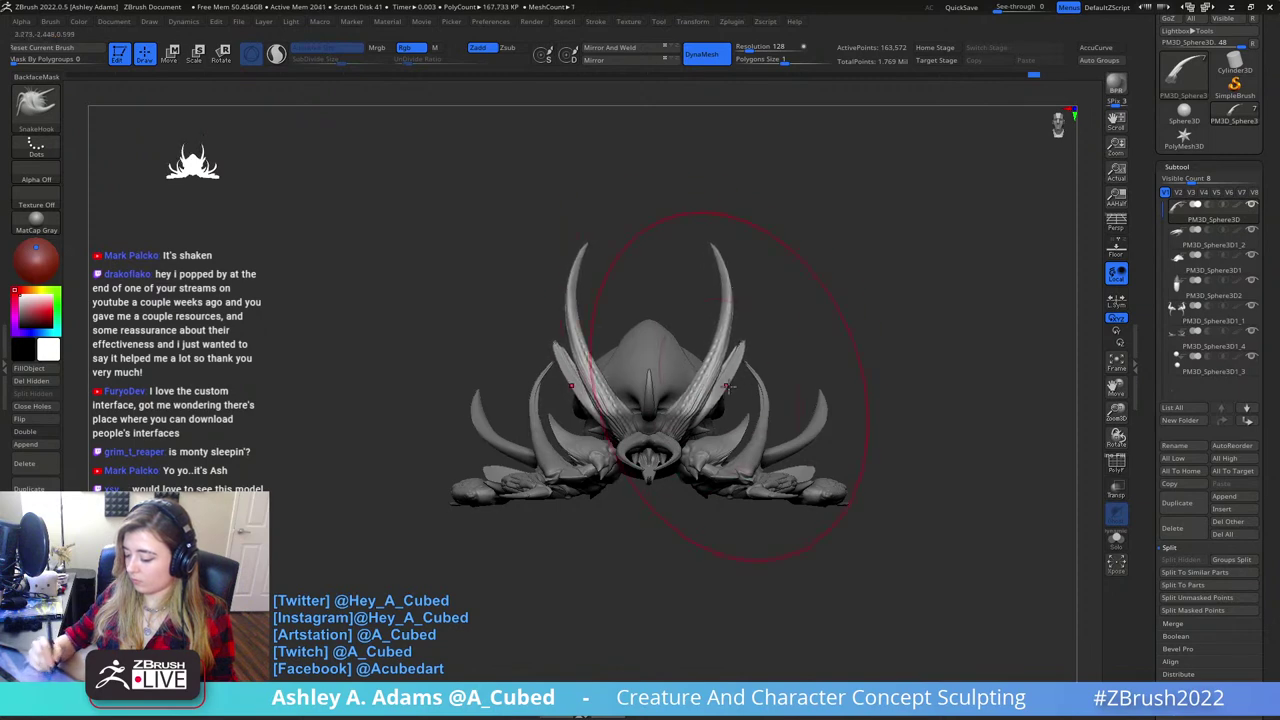
pyautogui.moveTo(727, 386); pyautogui.dragTo(733, 390, button='right')
pyautogui.press('[')
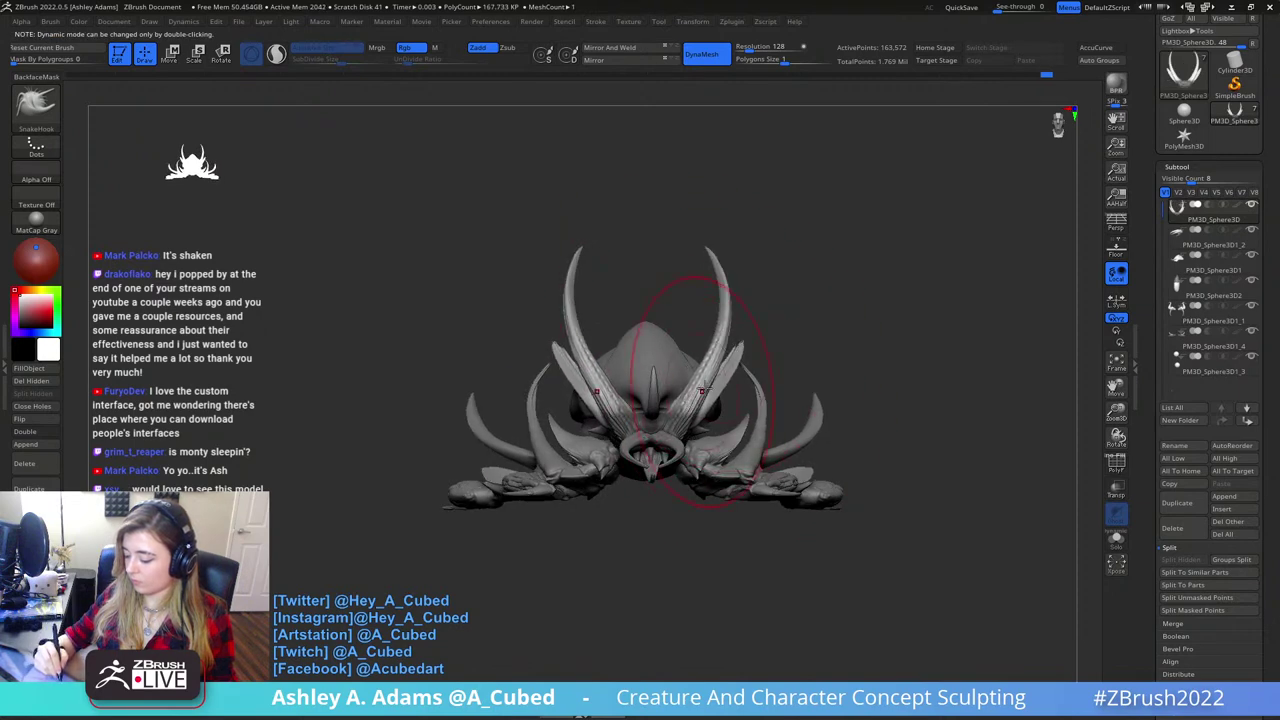
pyautogui.hotkey('ctrl', 'z')
pyautogui.moveTo(694, 388); pyautogui.dragTo(711, 397)
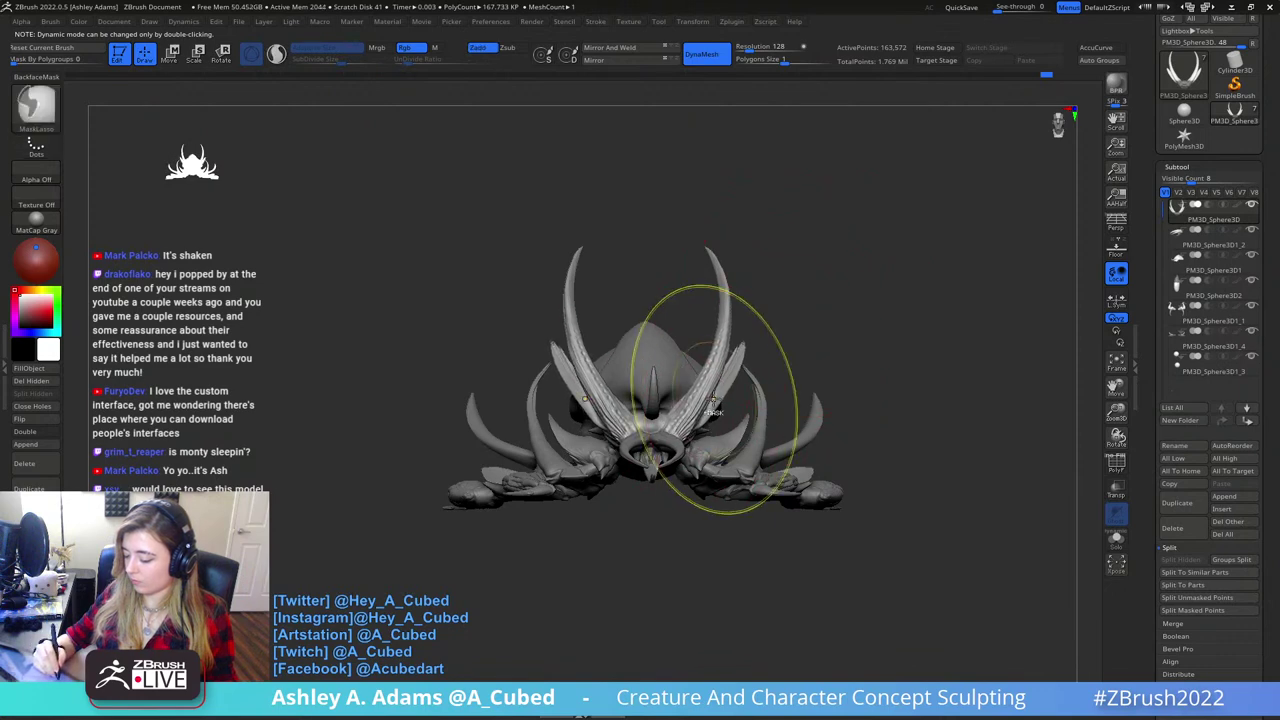
# - Undo the last pull, then push the middle and upper curves of the long head horns outward using a resized SnakeHook brush
pyautogui.press('space')
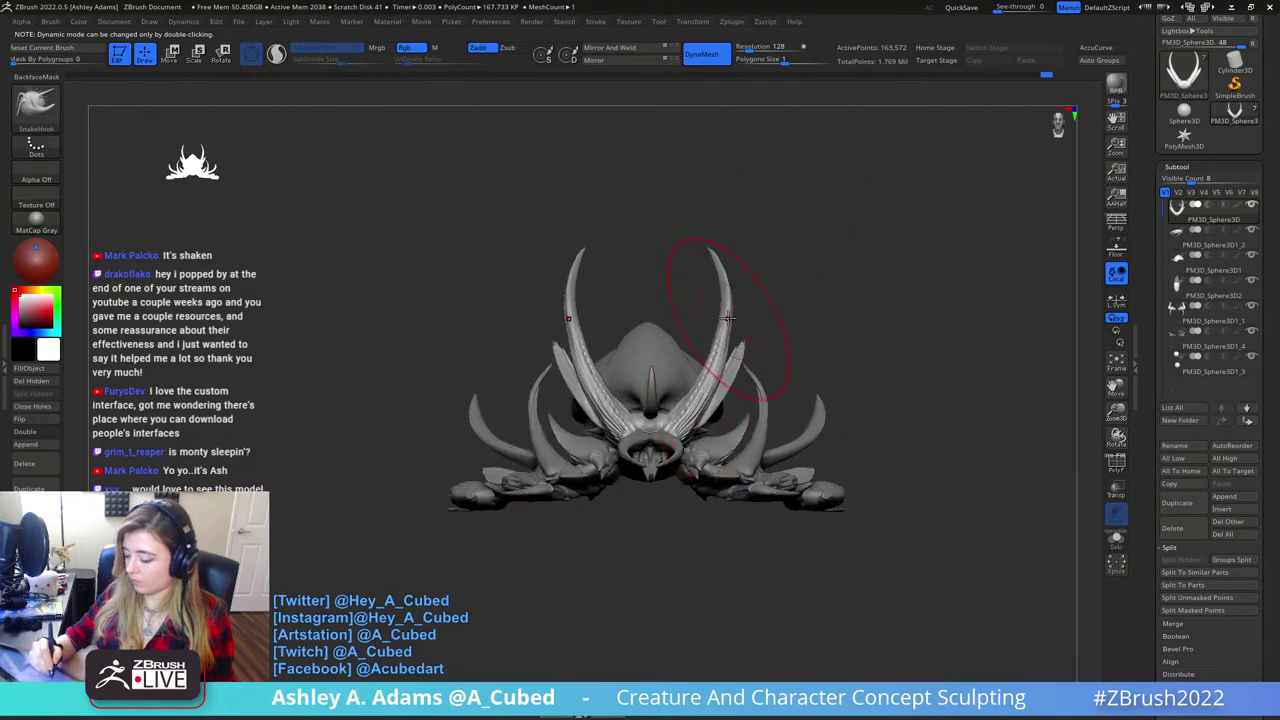
pyautogui.hotkey('ctrl', 'z')
pyautogui.press('space')
pyautogui.moveTo(723, 349); pyautogui.dragTo(732, 355)
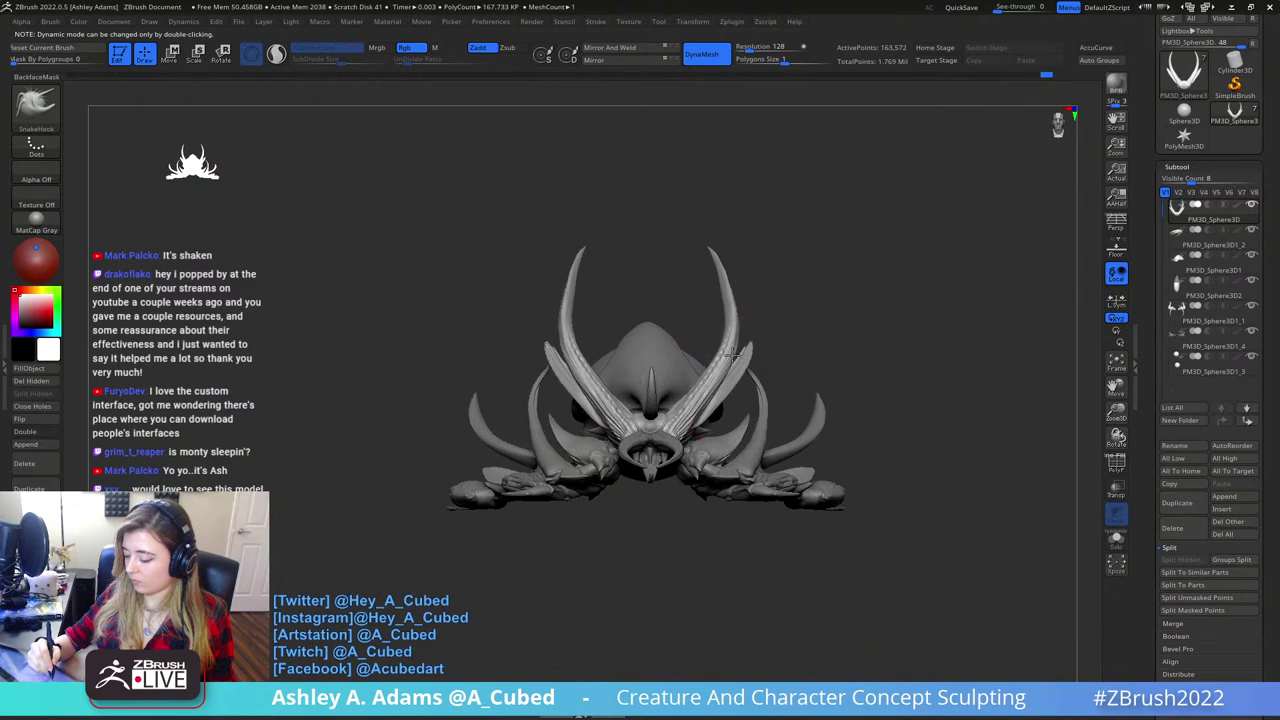
pyautogui.press('space')
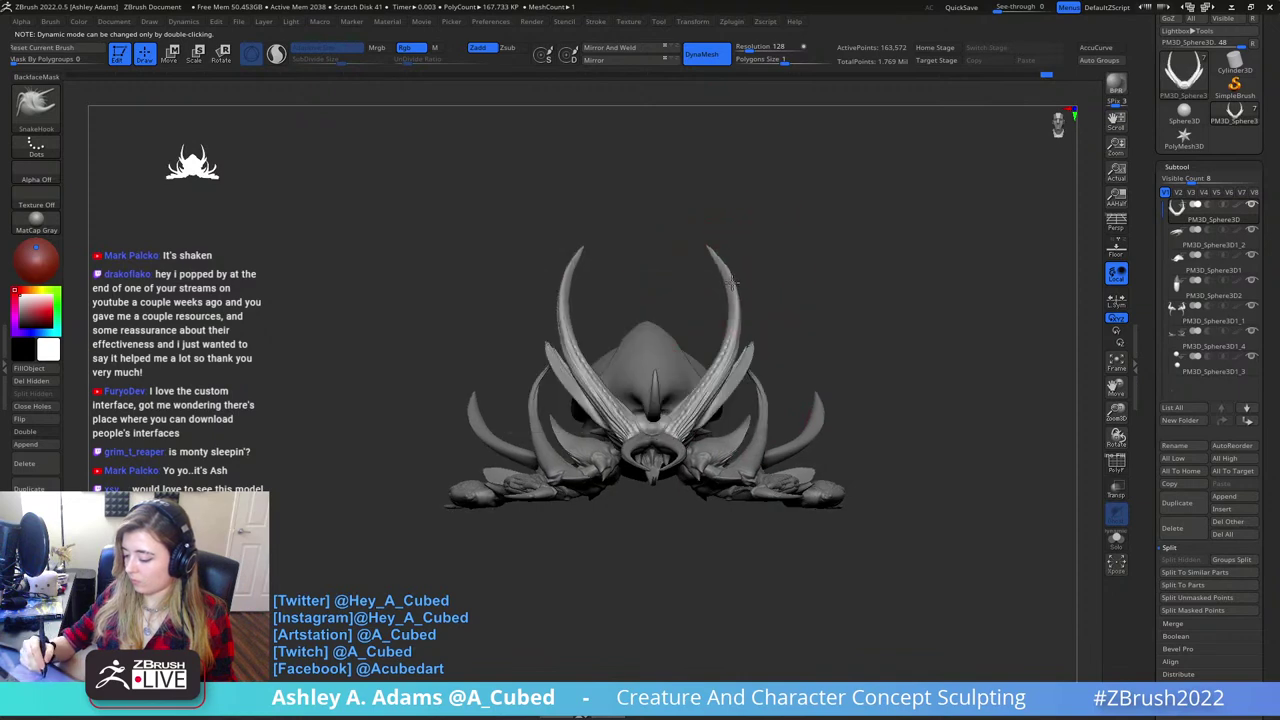
pyautogui.moveTo(731, 262); pyautogui.dragTo(771, 320, button='right')
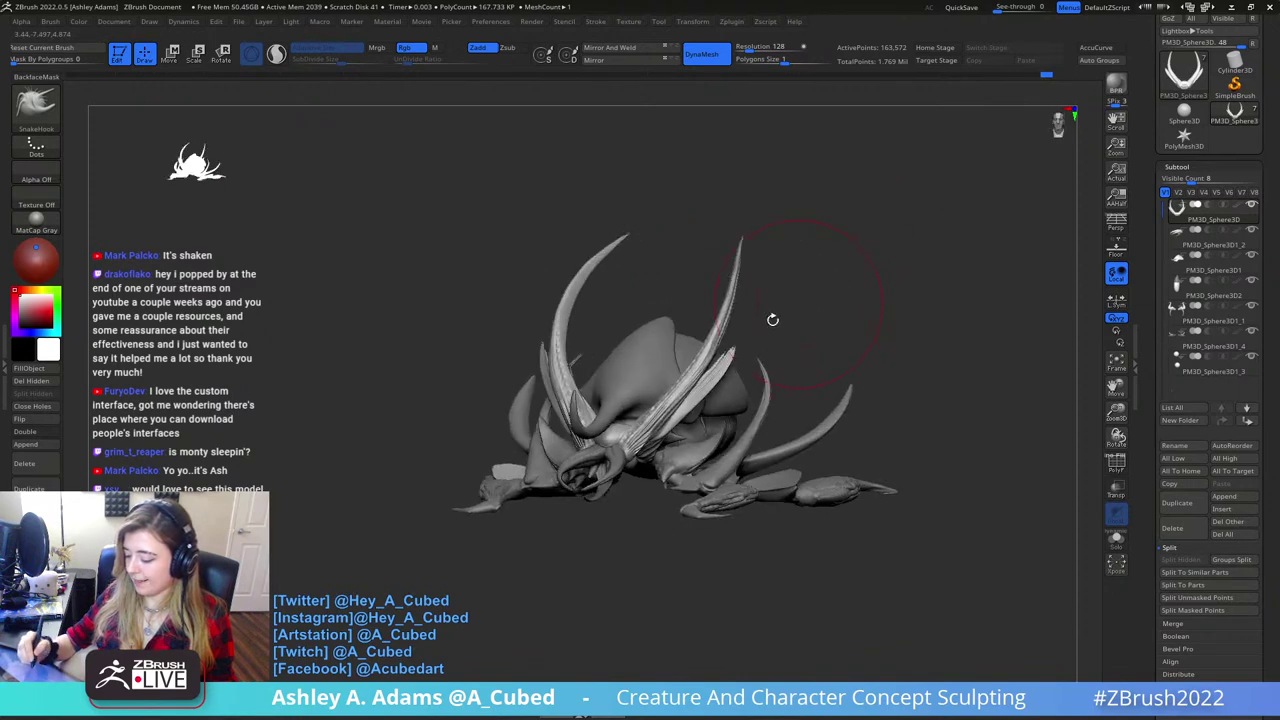
# - Select the shell subtool and mask its body with the MaskPen brush, leaving the curved front horn unmasked
pyautogui.keyDown('alt'); pyautogui.click(645, 374); pyautogui.keyUp('alt')
pyautogui.moveTo(645, 374); pyautogui.dragTo(740, 375, button='right')
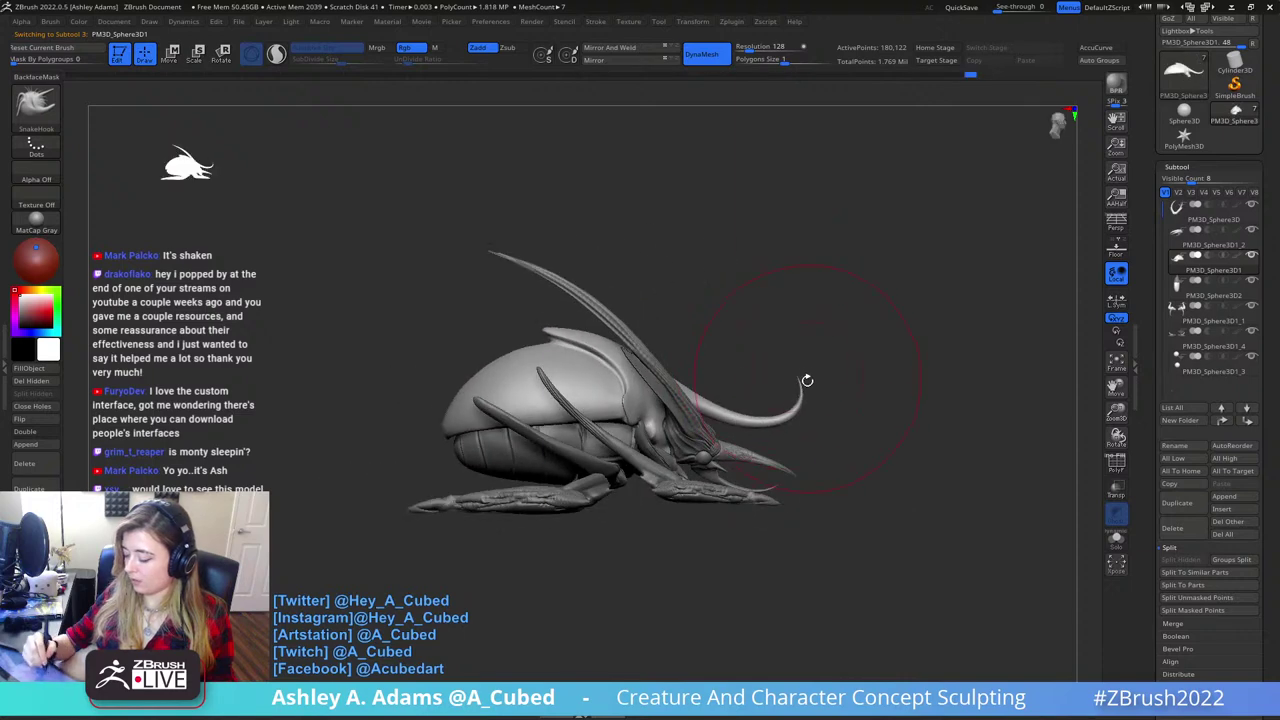
pyautogui.press('b')
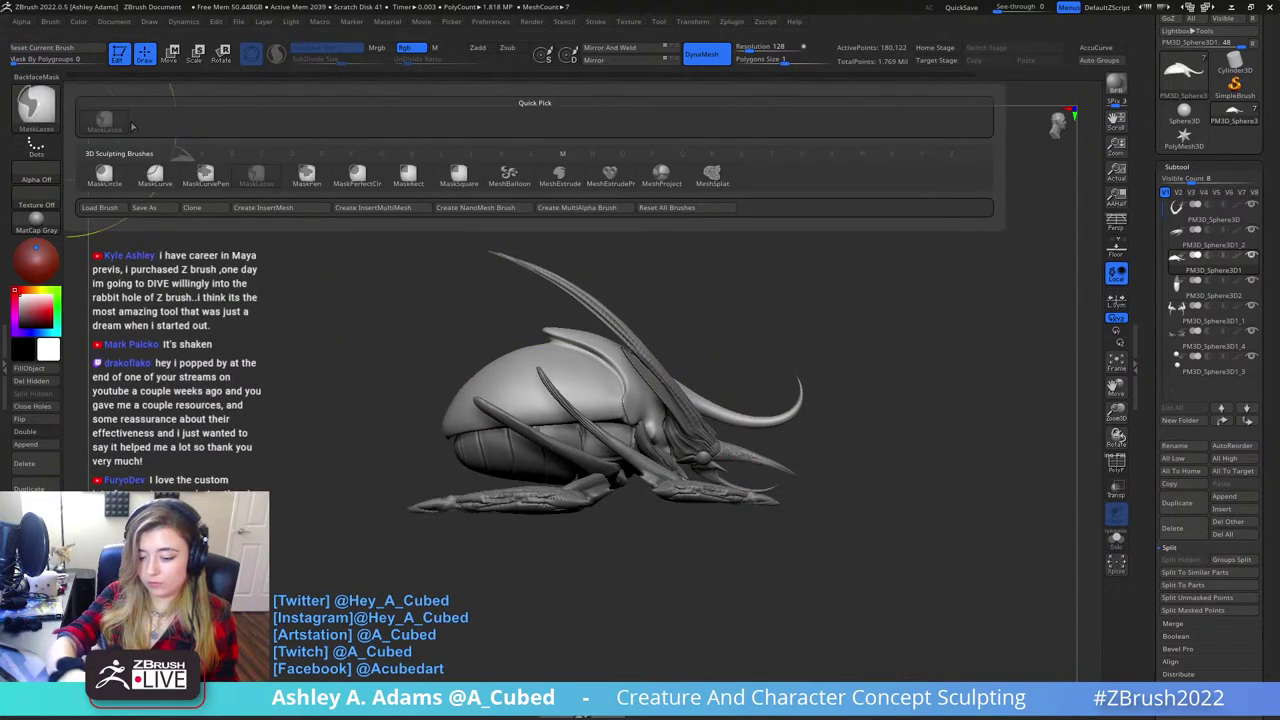
pyautogui.press('s')
pyautogui.press('h')
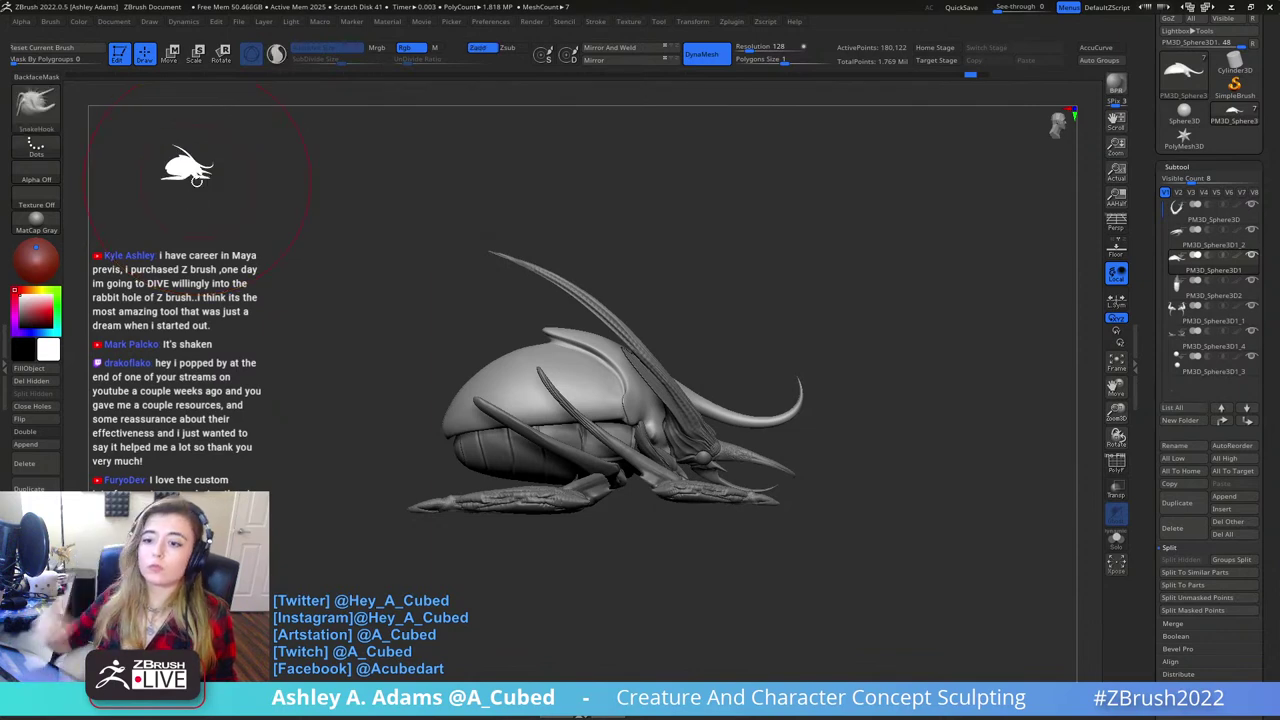
pyautogui.press('space')
pyautogui.moveTo(846, 319)
pyautogui.mouseDown()
pyautogui.moveTo(829, 320)
pyautogui.moveTo(865, 332)
pyautogui.mouseUp()
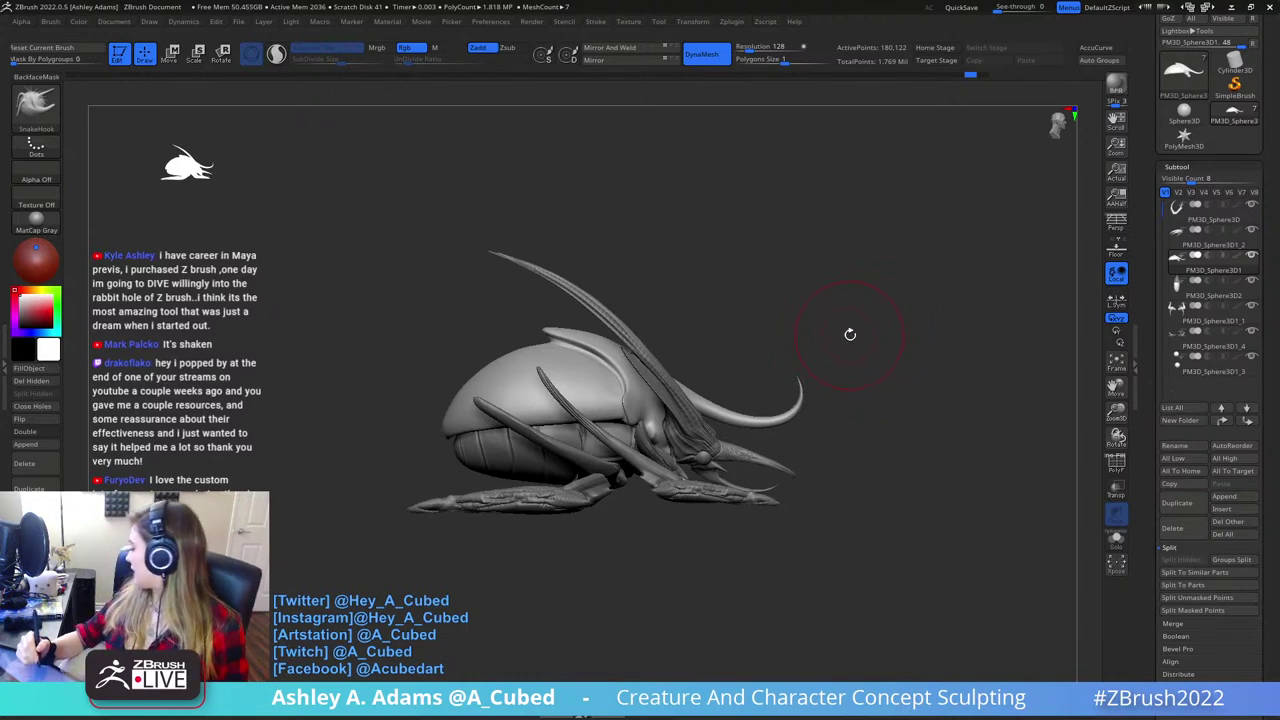
pyautogui.press('ctrl')
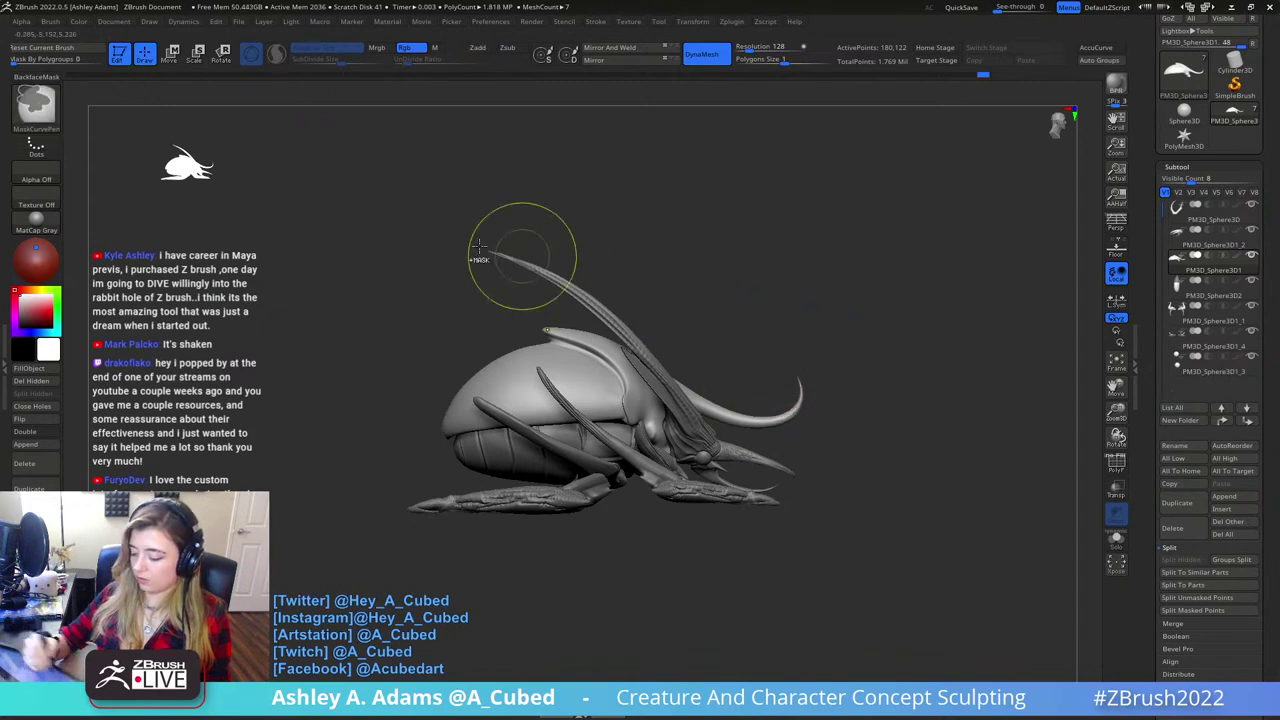
pyautogui.press('b')
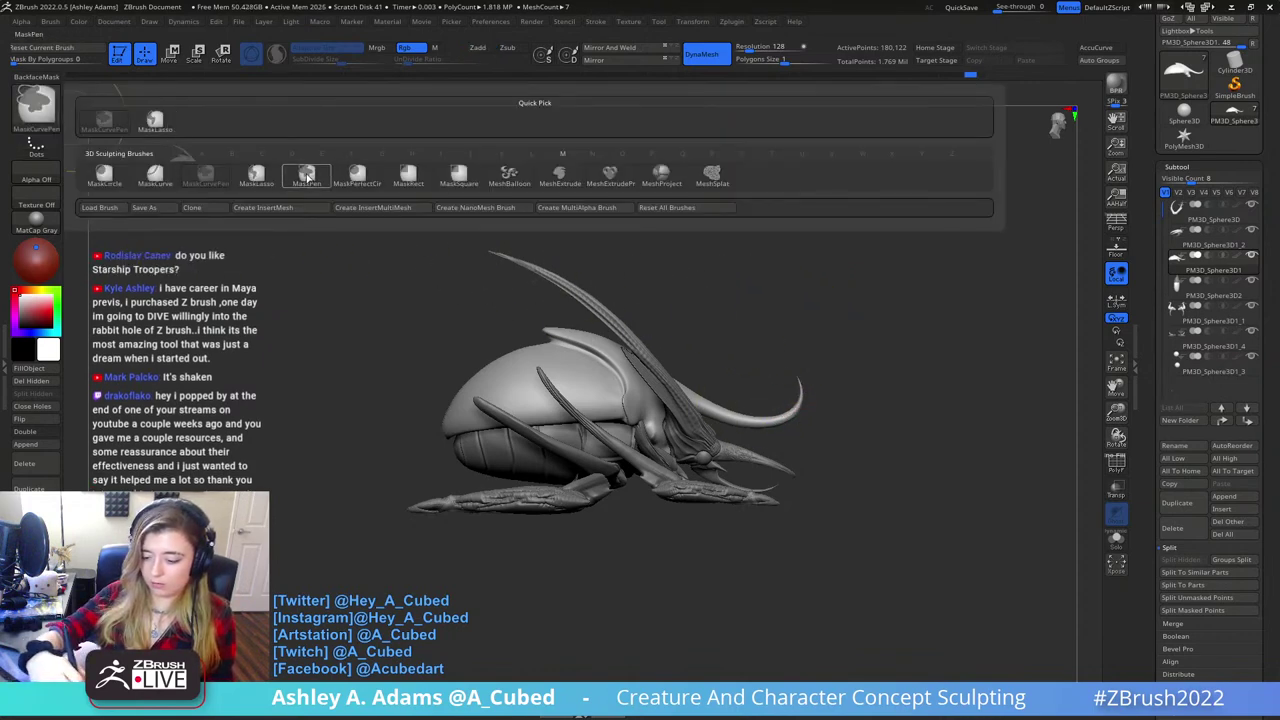
pyautogui.click(306, 175)
pyautogui.moveTo(707, 403)
pyautogui.keyDown('ctrl'); pyautogui.mouseDown()
pyautogui.moveTo(795, 388)
pyautogui.moveTo(761, 332)
pyautogui.moveTo(728, 380)
pyautogui.mouseUp(); pyautogui.keyUp('ctrl')
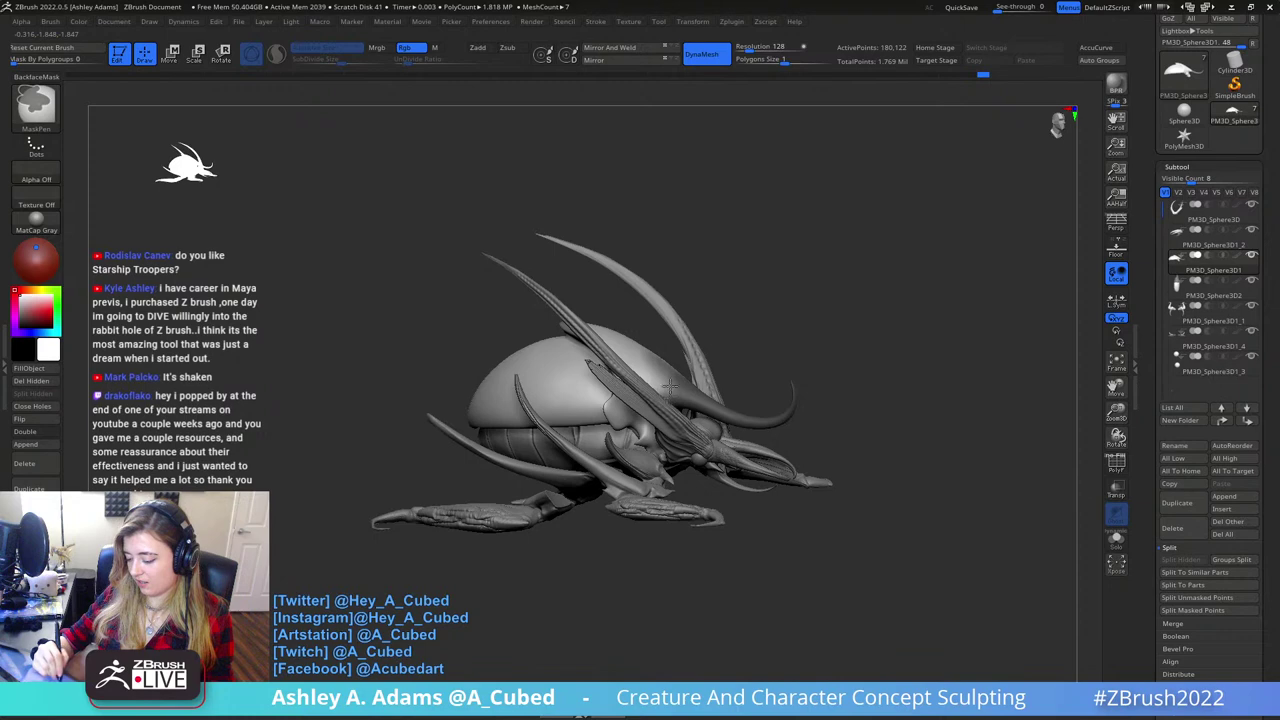
pyautogui.moveTo(696, 304); pyautogui.dragTo(769, 338)
# - Place the transform gizmo at the base of the curved front horn and enlarge the horn so it reaches farther forward
pyautogui.press('w')
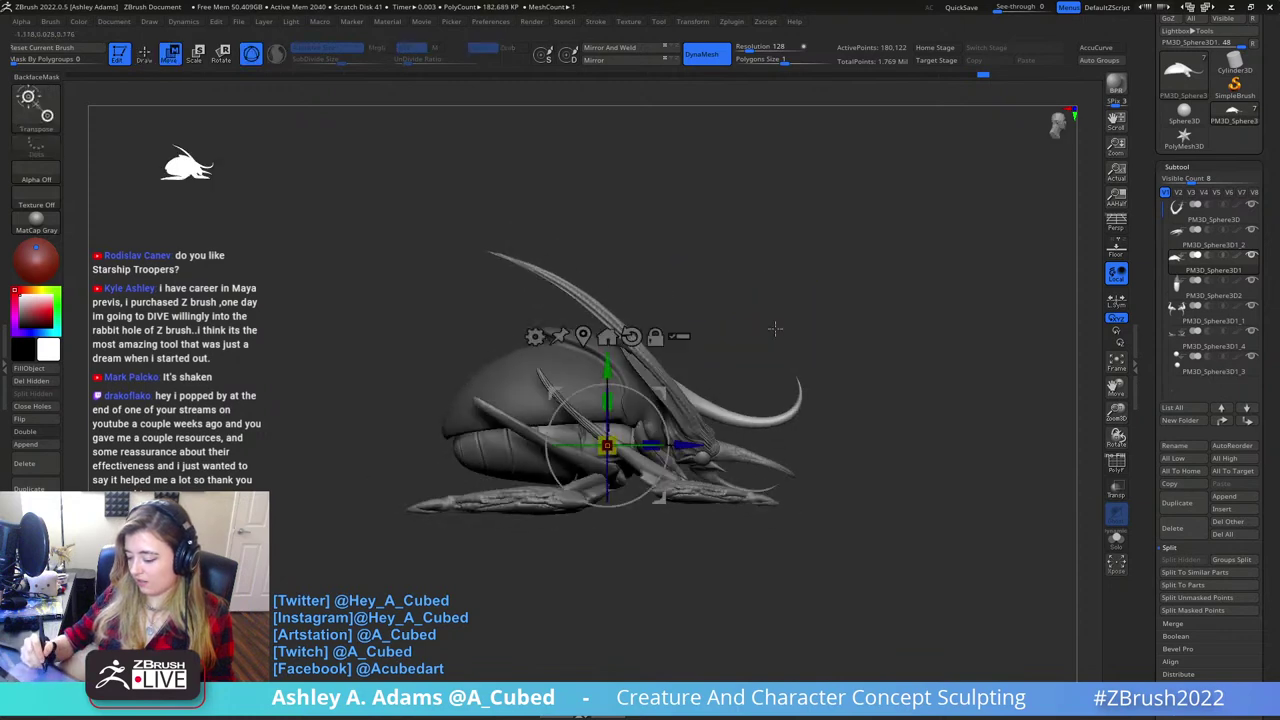
pyautogui.keyDown('alt'); pyautogui.click(660, 392); pyautogui.keyUp('alt')
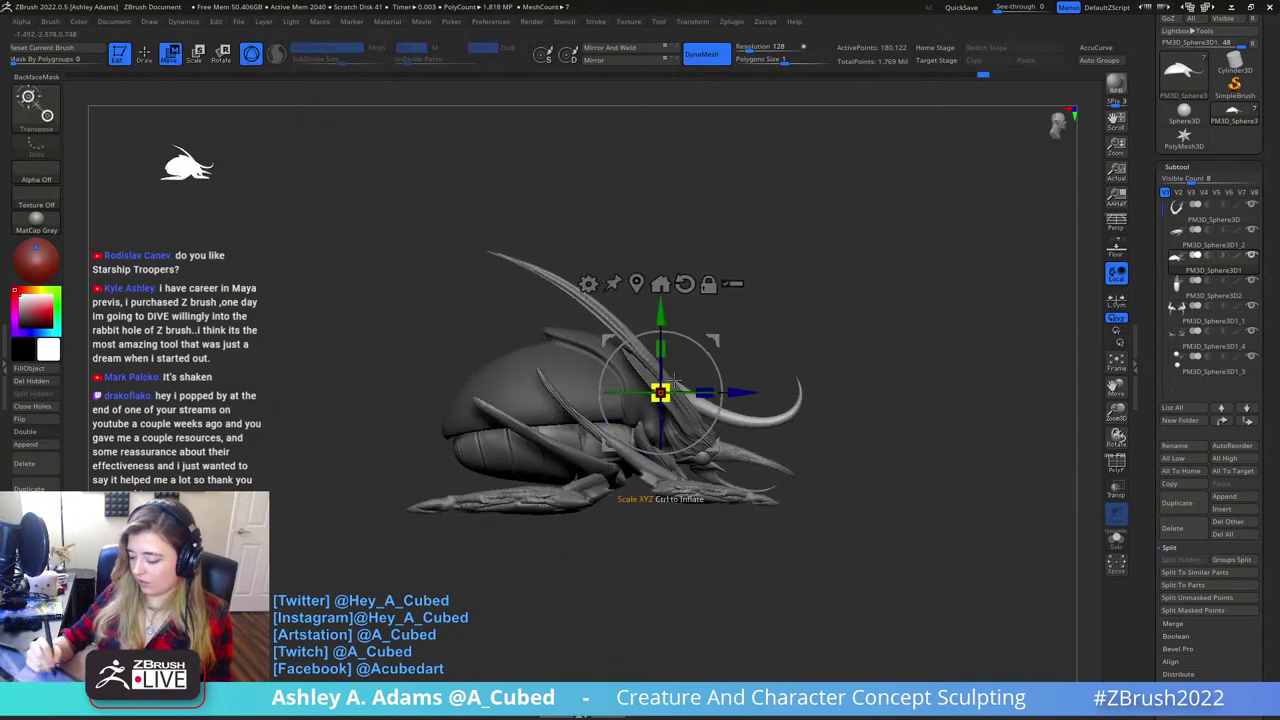
pyautogui.moveTo(663, 391); pyautogui.dragTo(684, 372)
pyautogui.moveTo(866, 318); pyautogui.dragTo(812, 354)
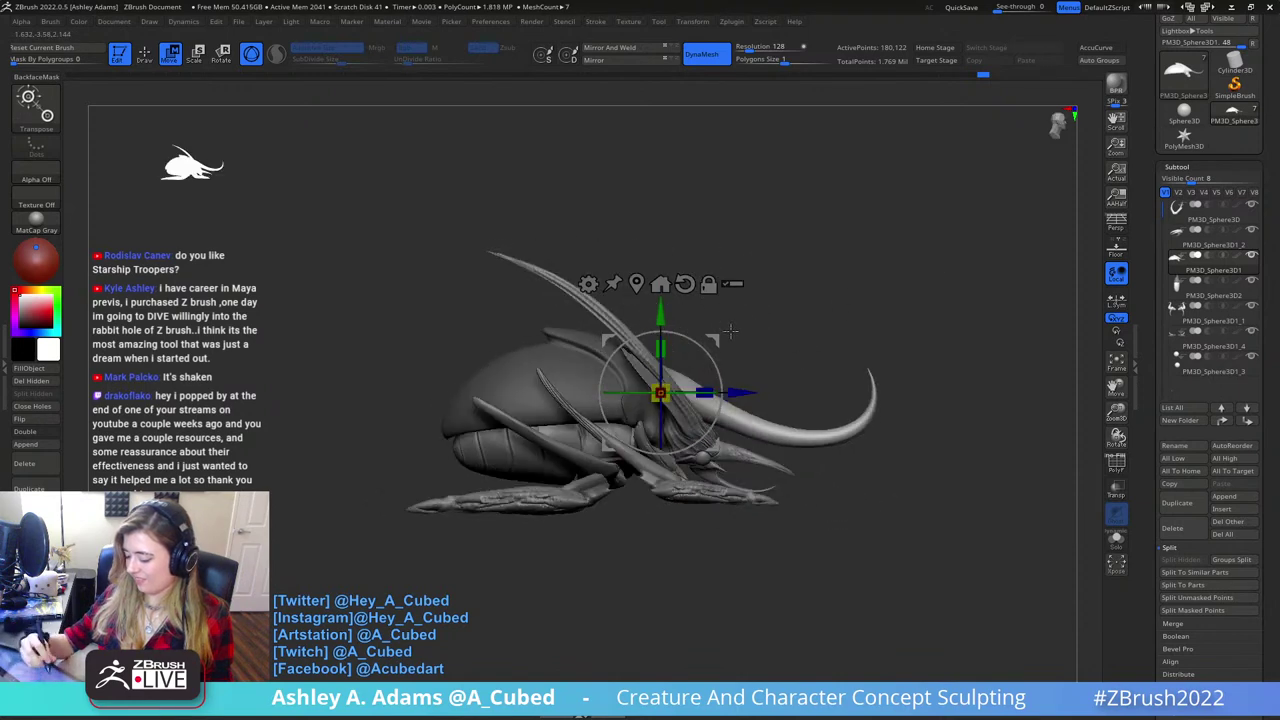
pyautogui.moveTo(704, 350); pyautogui.dragTo(710, 355)
pyautogui.moveTo(850, 312); pyautogui.dragTo(673, 308)
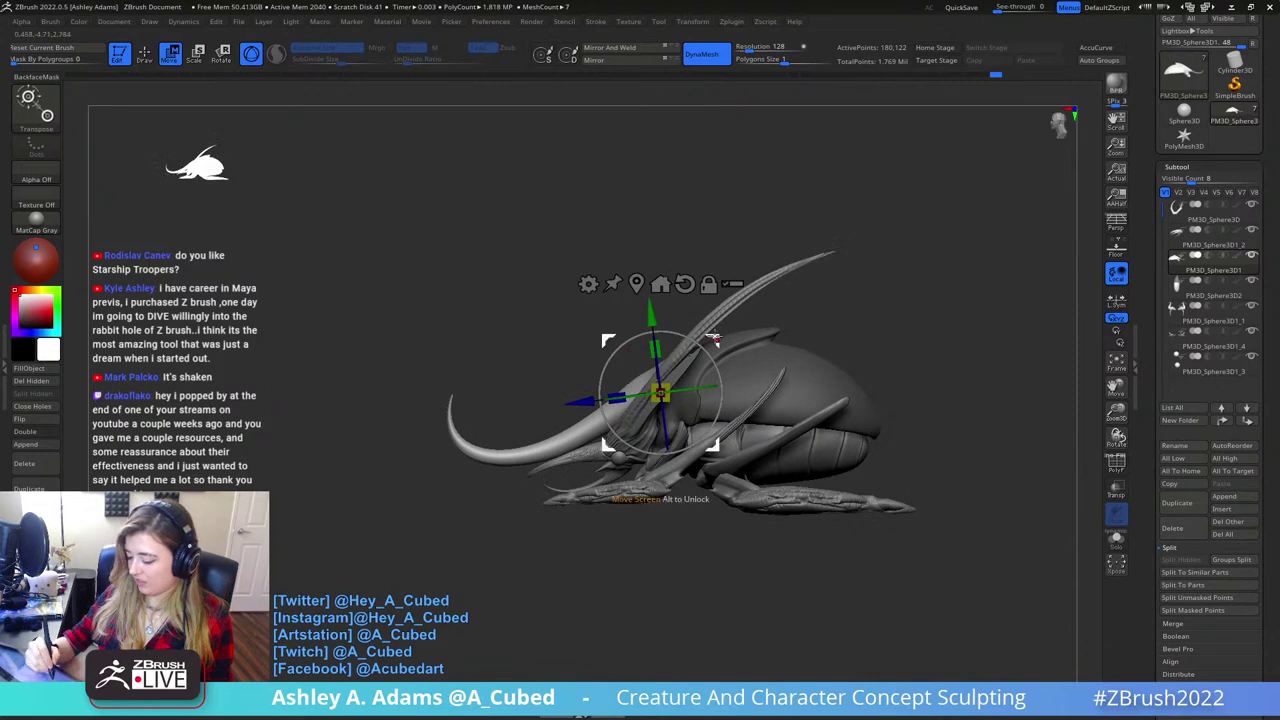
# - Select the head subtool and pull the mandible tips forward in the side view with a resized SnakeHook brush
pyautogui.press('q')
pyautogui.press('space')
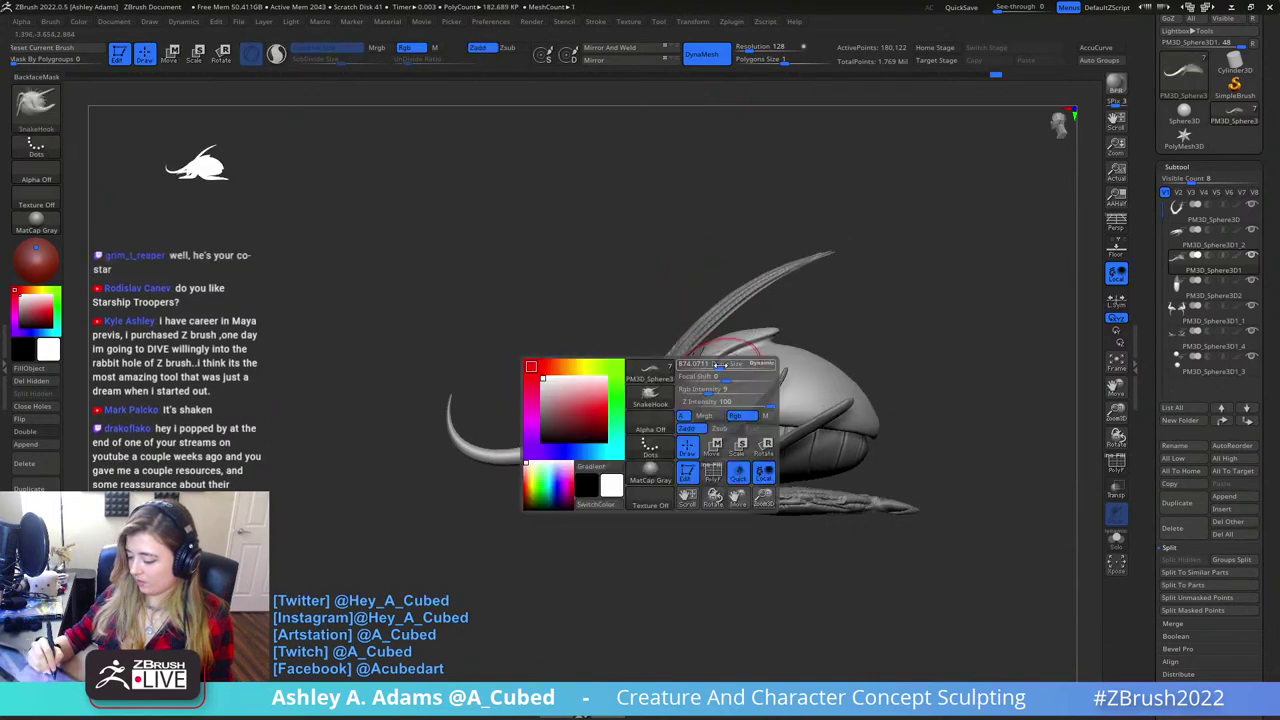
pyautogui.keyDown('alt'); pyautogui.moveTo(717, 294); pyautogui.dragTo(829, 221); pyautogui.keyUp('alt')
pyautogui.keyDown('alt'); pyautogui.click(694, 376); pyautogui.keyUp('alt')
pyautogui.press('space')
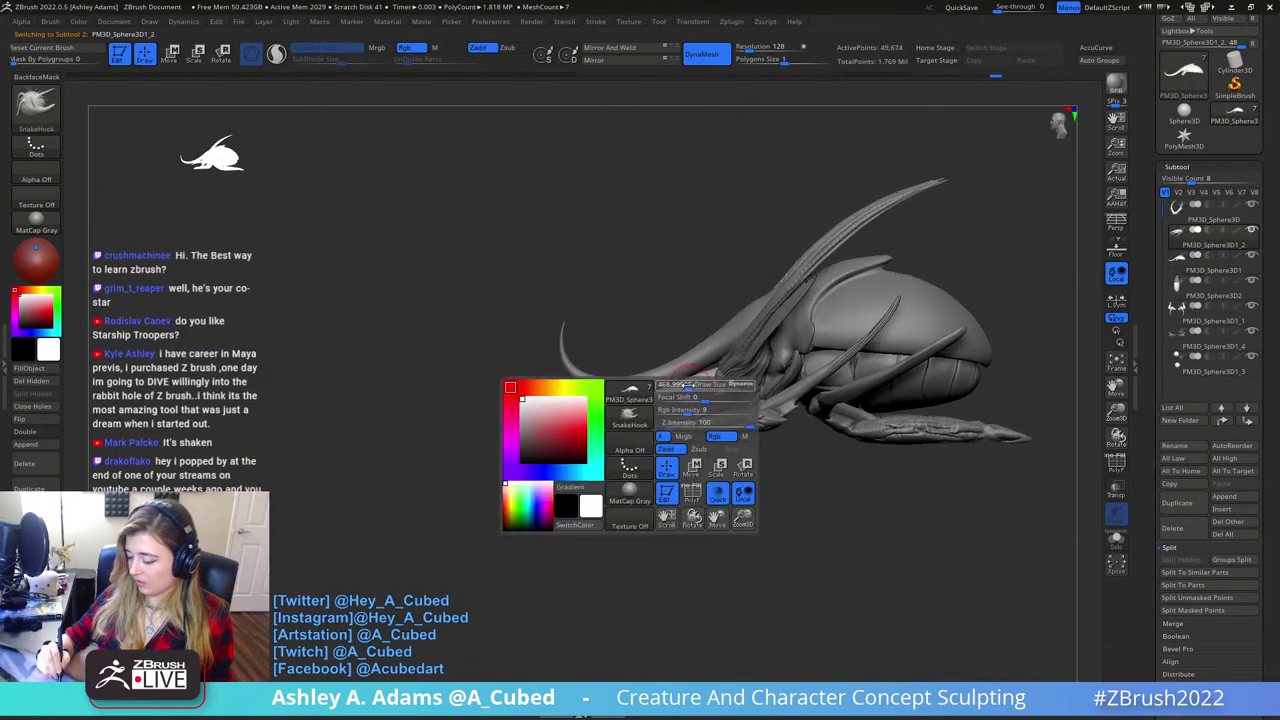
pyautogui.moveTo(687, 385); pyautogui.dragTo(693, 385)
pyautogui.moveTo(690, 475)
pyautogui.mouseDown()
pyautogui.moveTo(738, 480)
pyautogui.moveTo(695, 470)
pyautogui.mouseUp()
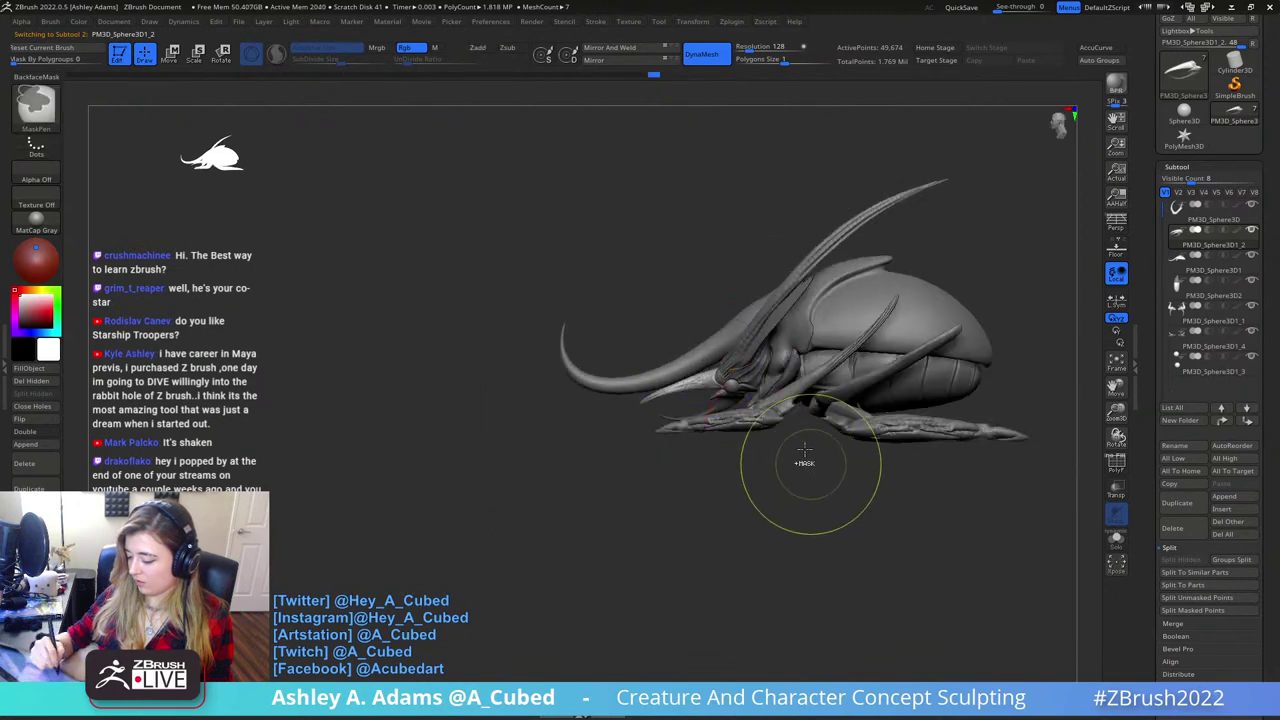
pyautogui.press('b')
pyautogui.press('s')
pyautogui.press('h')
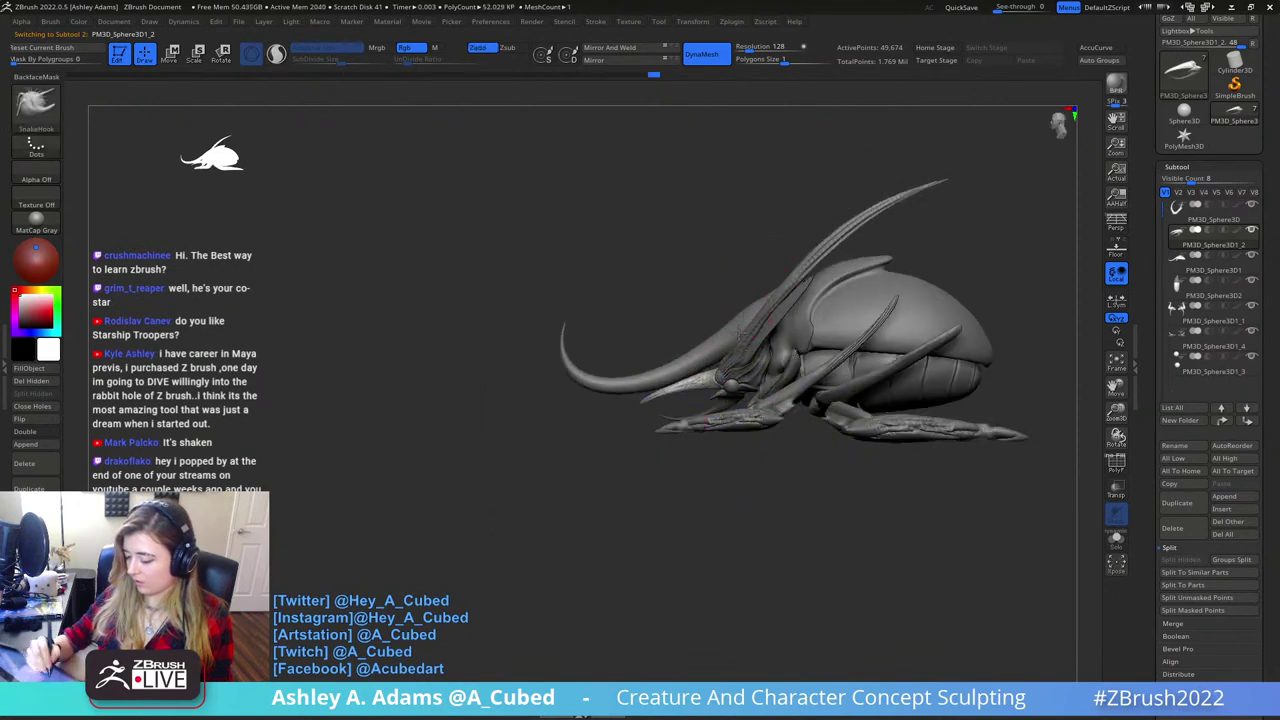
pyautogui.moveTo(657, 394); pyautogui.dragTo(647, 397)
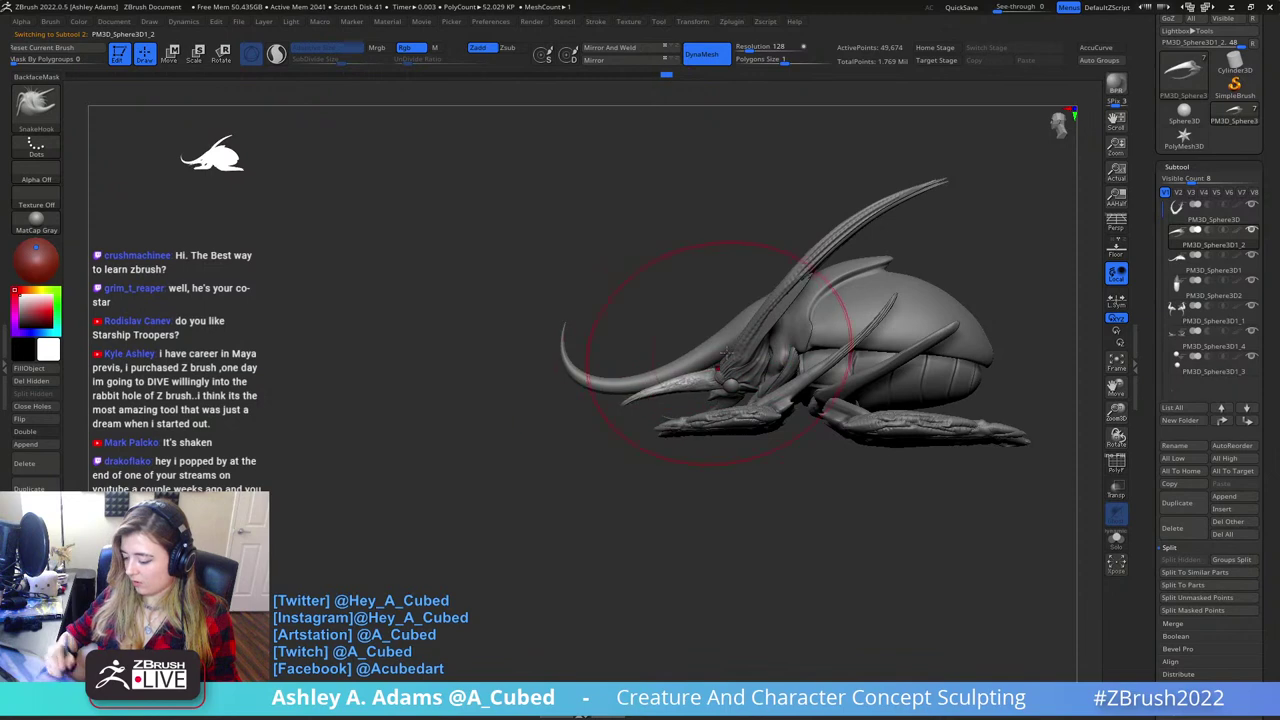
pyautogui.moveTo(719, 368); pyautogui.dragTo(746, 364)
# - Reorient the transform gizmo at the base of the mandible in the top view and spread the mandibles farther apart
pyautogui.keyDown('shift'); pyautogui.moveTo(745, 364); pyautogui.dragTo(830, 368, button='right'); pyautogui.keyUp('shift')
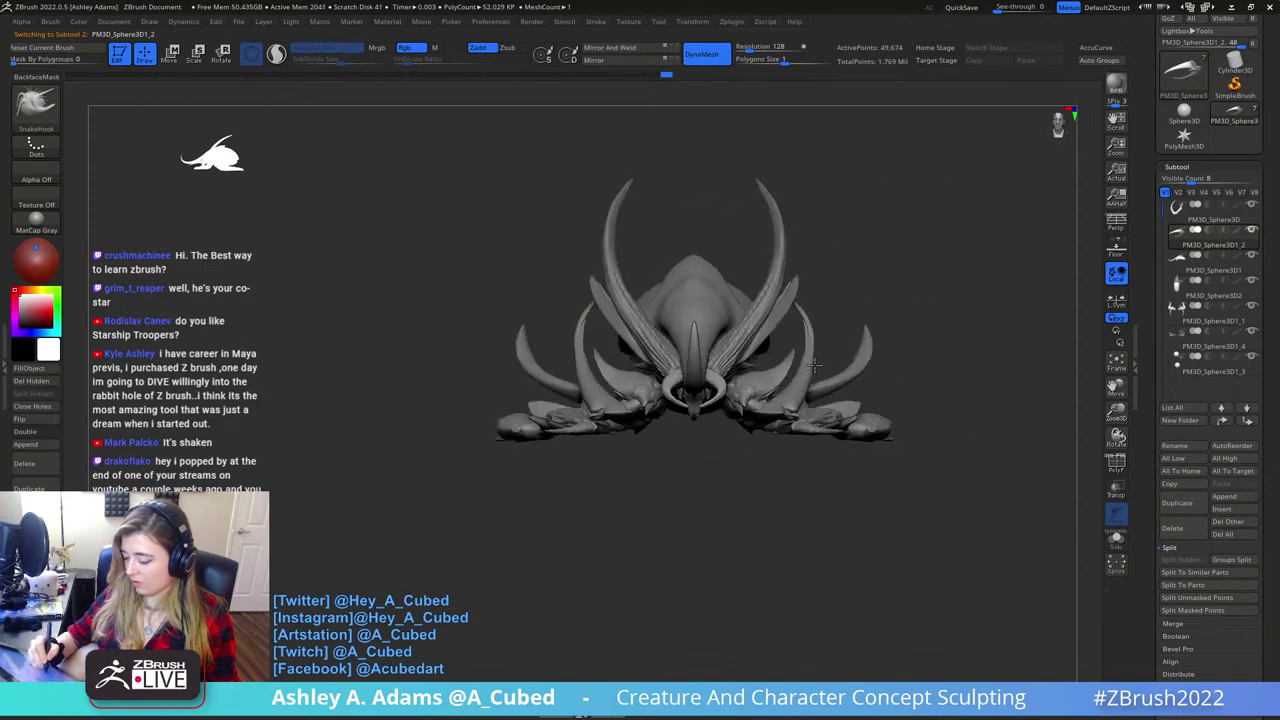
pyautogui.moveTo(722, 376); pyautogui.dragTo(730, 482, button='right')
pyautogui.press('w')
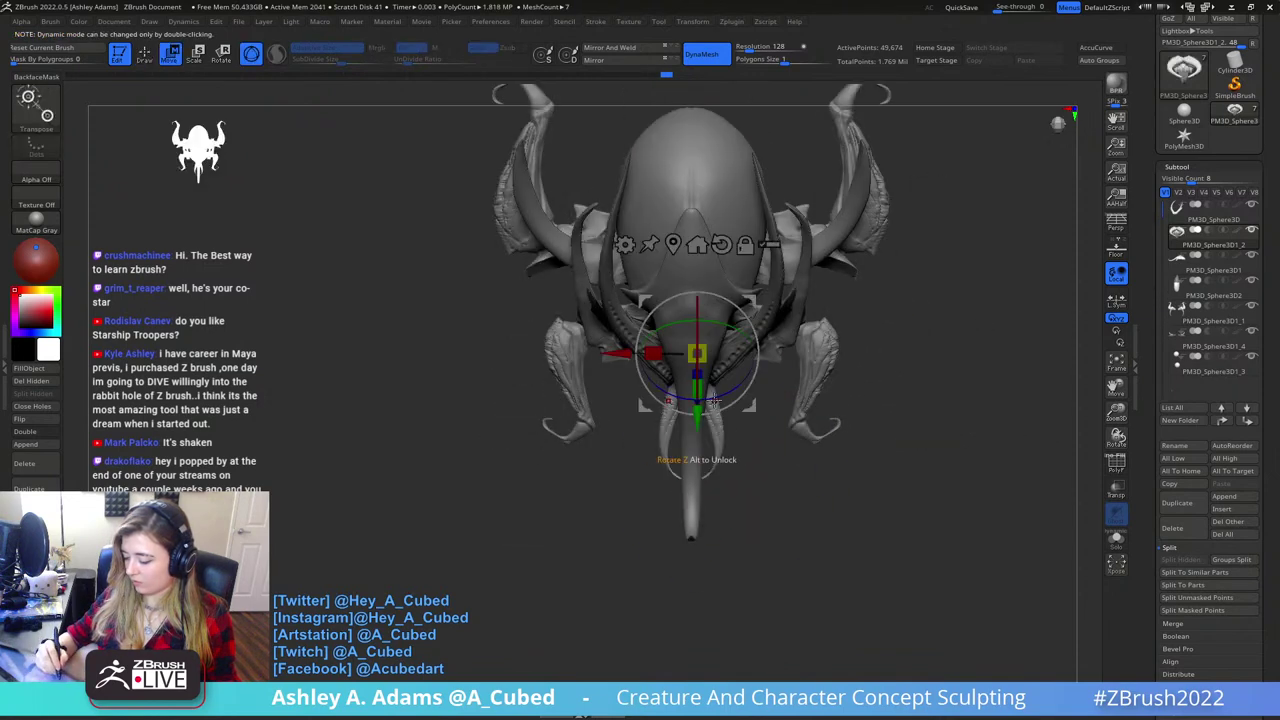
pyautogui.keyDown('alt'); pyautogui.click(720, 244); pyautogui.keyUp('alt')
pyautogui.keyDown('alt'); pyautogui.moveTo(752, 300); pyautogui.dragTo(766, 348); pyautogui.keyUp('alt')
pyautogui.moveTo(769, 378); pyautogui.dragTo(786, 346)
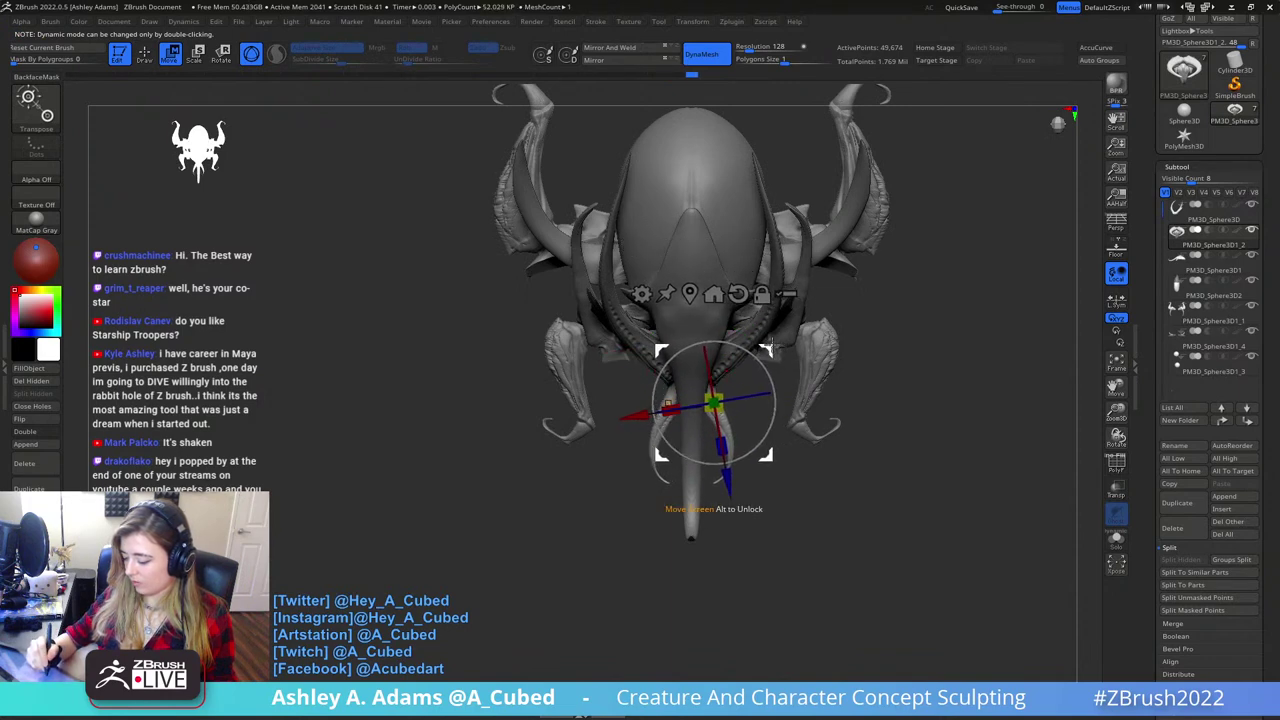
pyautogui.press('q')
pyautogui.moveTo(750, 468); pyautogui.dragTo(789, 400)
# - Adjust the placement of the mandibles below the front horn with the transform gizmo in the side view
pyautogui.press('space')
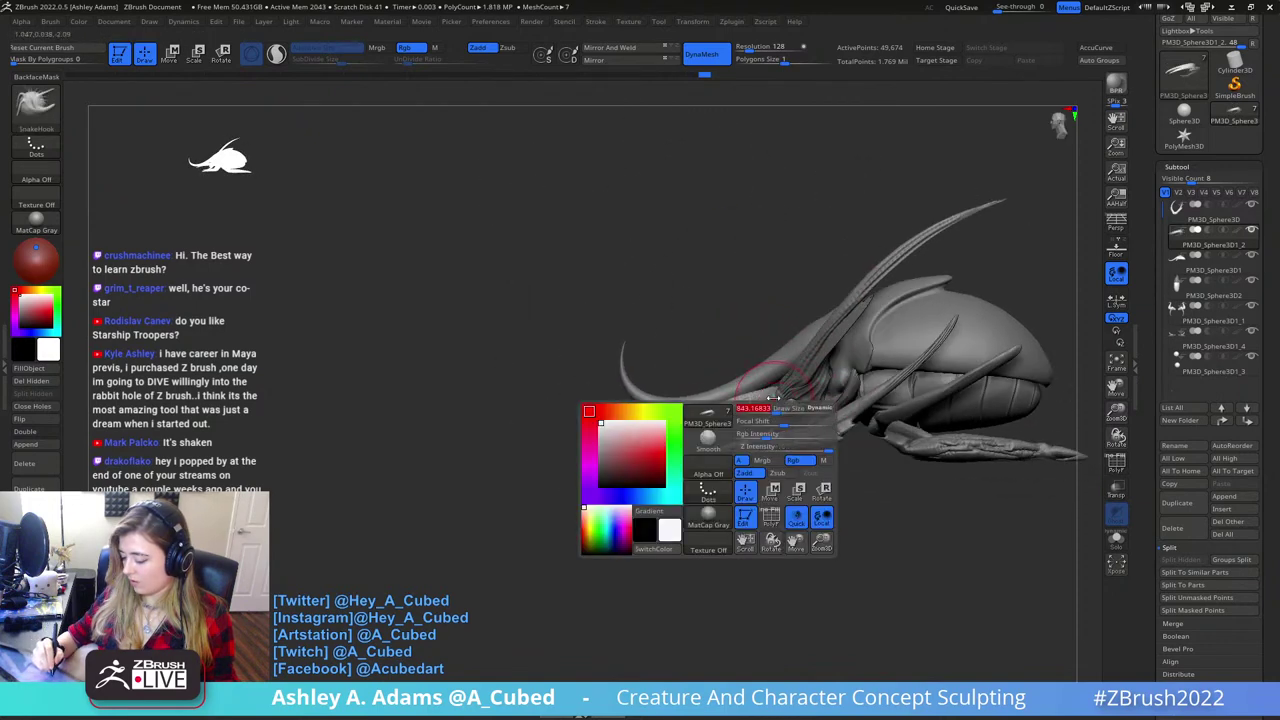
pyautogui.press('w')
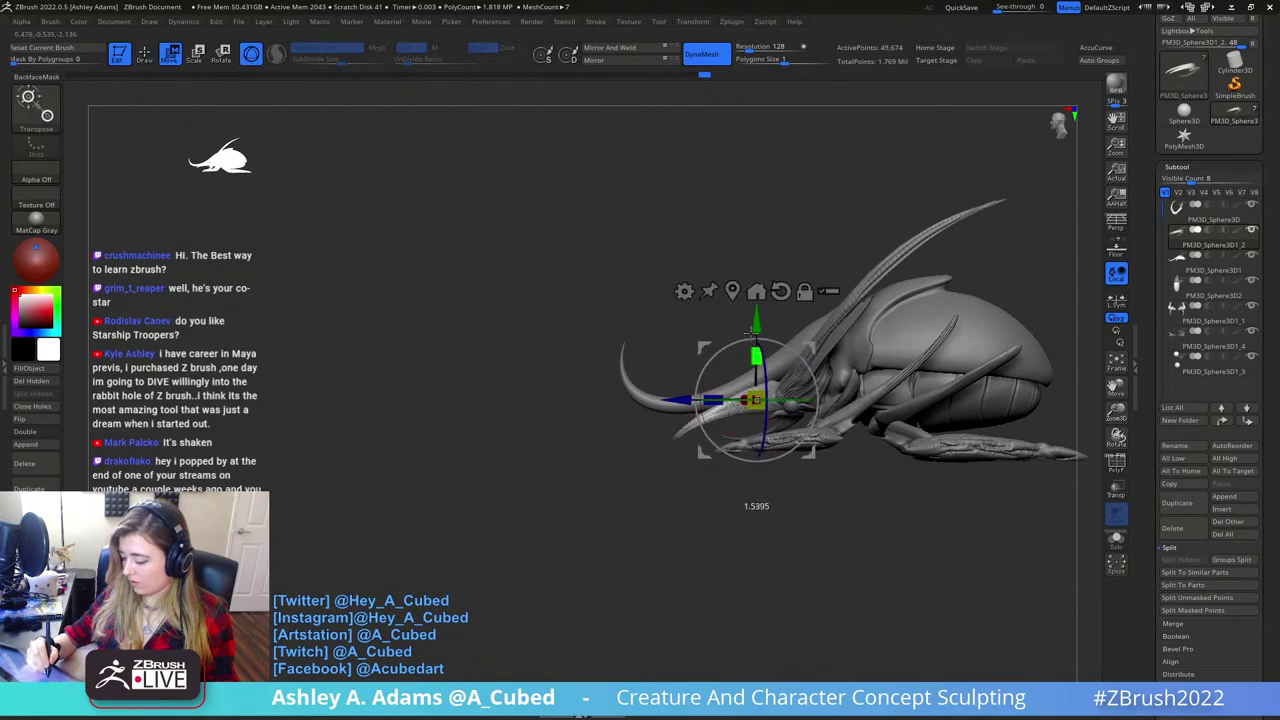
pyautogui.moveTo(755, 321); pyautogui.dragTo(838, 350)
pyautogui.press('q')
pyautogui.press('shift')
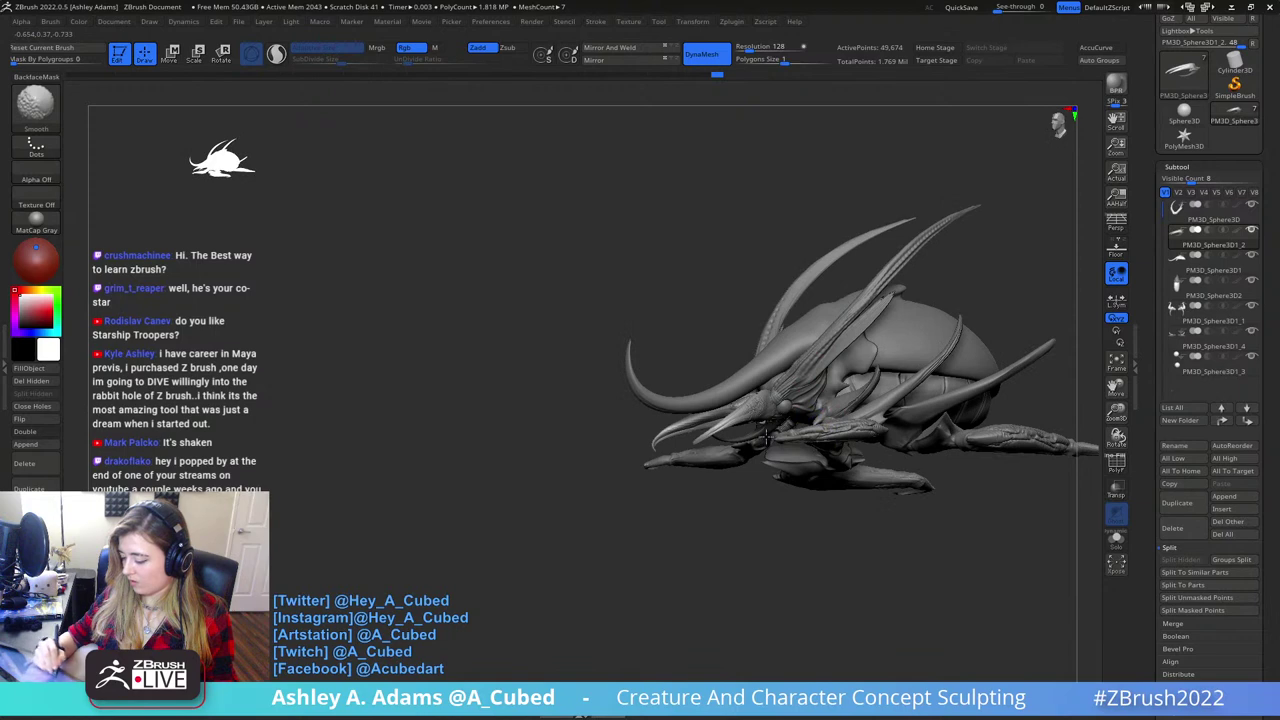
pyautogui.keyDown('shift'); pyautogui.moveTo(850, 337); pyautogui.dragTo(781, 411, button='right'); pyautogui.keyUp('shift')
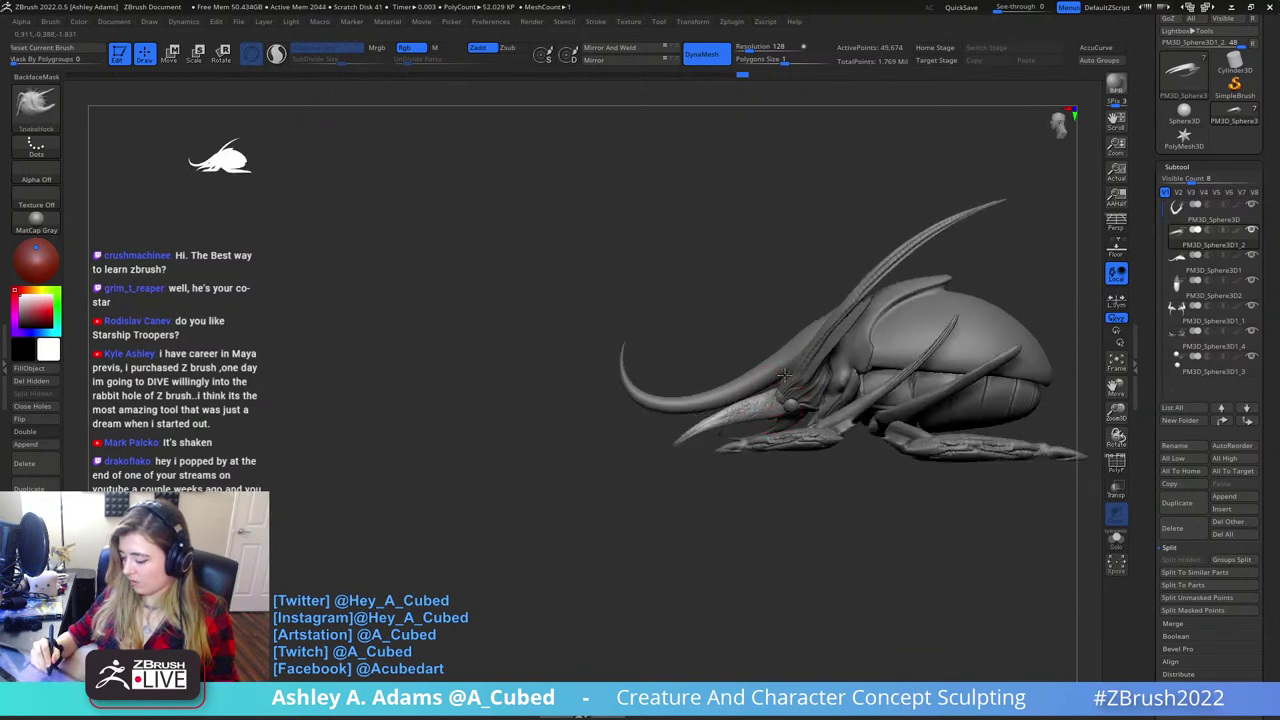
pyautogui.moveTo(787, 373)
pyautogui.mouseDown()
pyautogui.moveTo(866, 343)
pyautogui.moveTo(884, 396)
pyautogui.moveTo(900, 370)
pyautogui.mouseUp()
pyautogui.press('w')
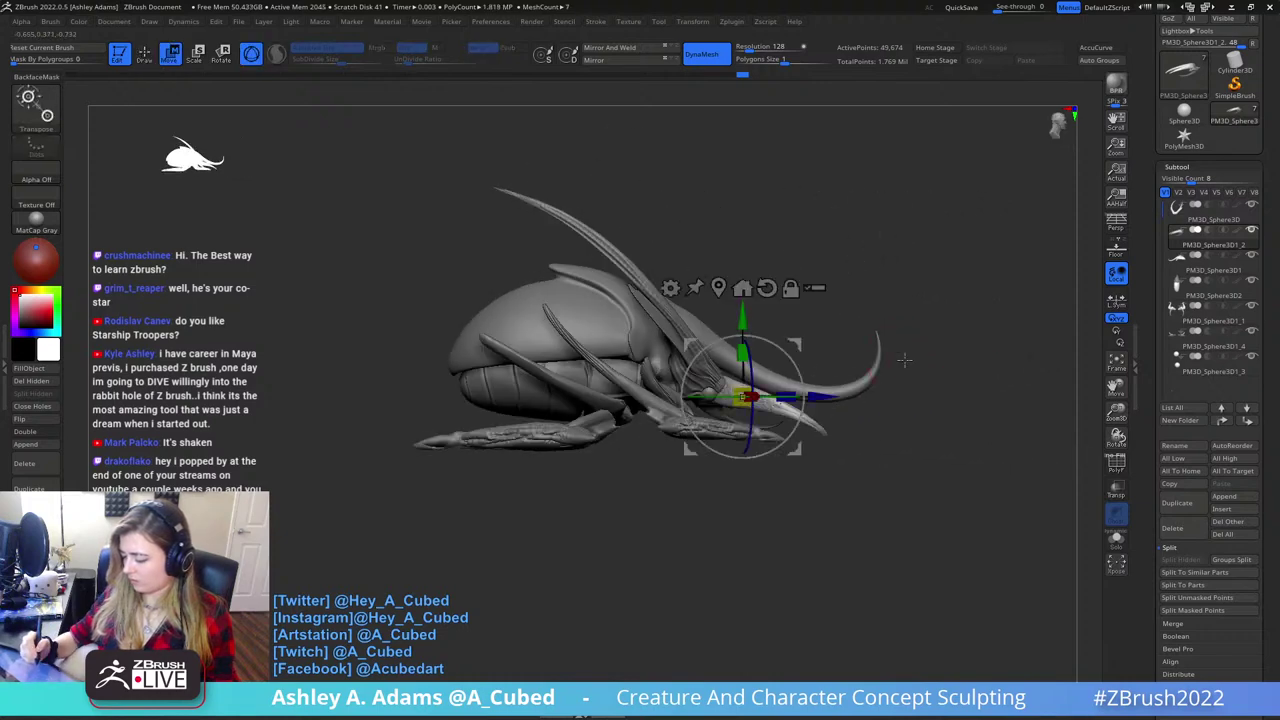
pyautogui.press('q')
# - Curve the mandibles up toward the front horn in the side view, resizing the SnakeHook brush
pyautogui.press('space')
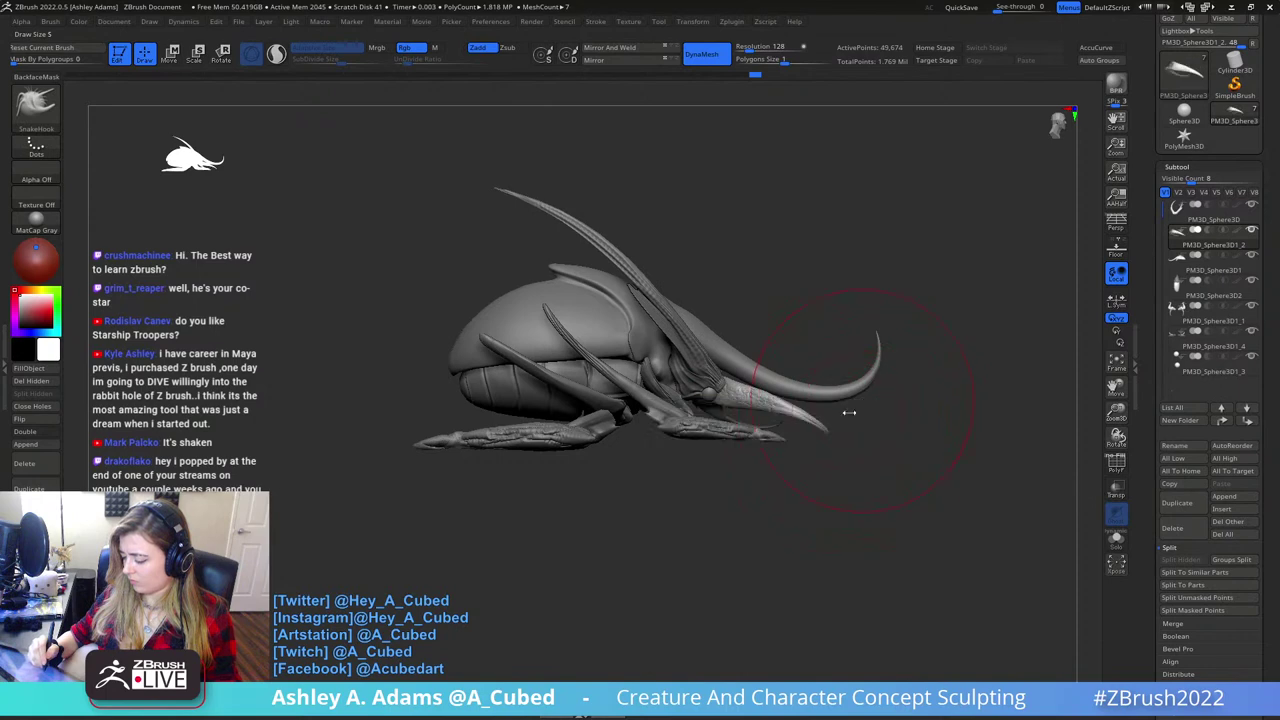
pyautogui.press('space')
pyautogui.moveTo(850, 393); pyautogui.dragTo(776, 390)
pyautogui.moveTo(945, 322); pyautogui.dragTo(735, 296)
pyautogui.press('space')
# - Invert the head's mask to protect the mandibles and rework the thin lower spike with SnakeHook, undoing the last change
pyautogui.keyDown('ctrl'); pyautogui.click(769, 478); pyautogui.keyUp('ctrl')
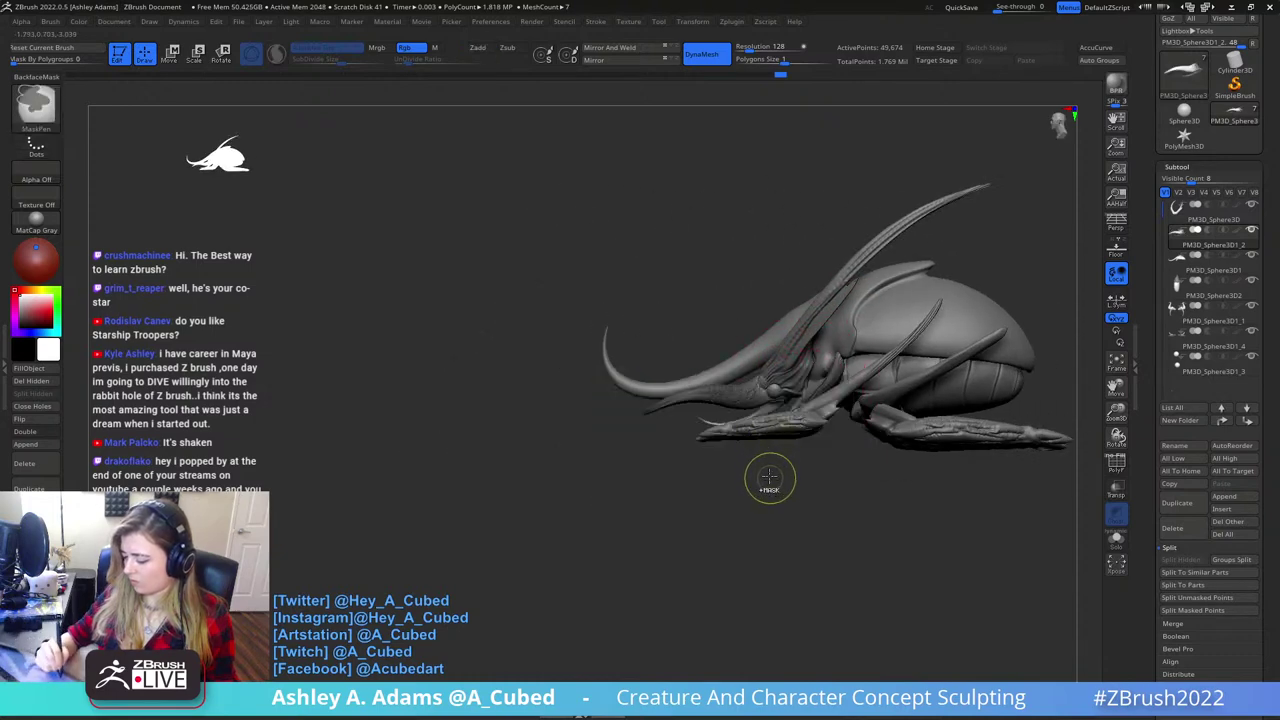
pyautogui.keyDown('ctrl'); pyautogui.click(791, 386); pyautogui.keyUp('ctrl')
pyautogui.moveTo(735, 475); pyautogui.dragTo(702, 490)
pyautogui.press('space')
pyautogui.moveTo(757, 437); pyautogui.dragTo(775, 437)
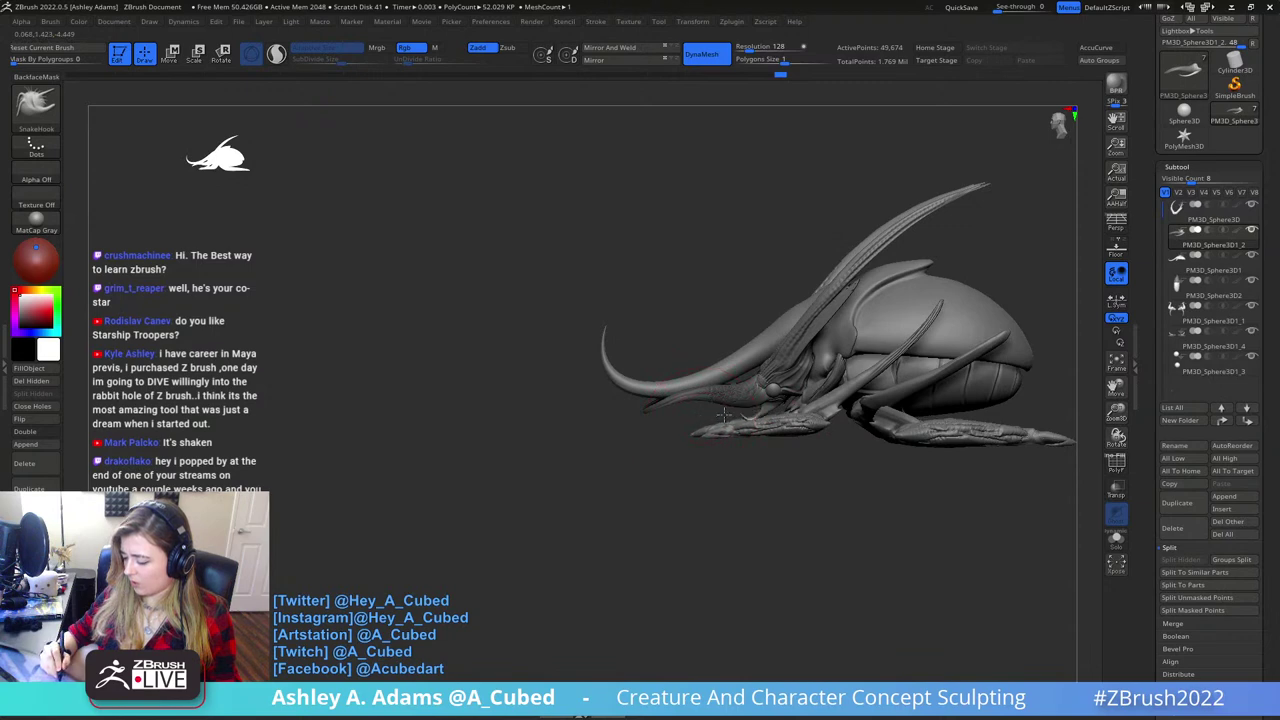
pyautogui.moveTo(727, 418)
pyautogui.mouseDown()
pyautogui.moveTo(729, 405)
pyautogui.moveTo(955, 372)
pyautogui.moveTo(882, 386)
pyautogui.mouseUp()
pyautogui.hotkey('ctrl', 'z')
pyautogui.press('space')
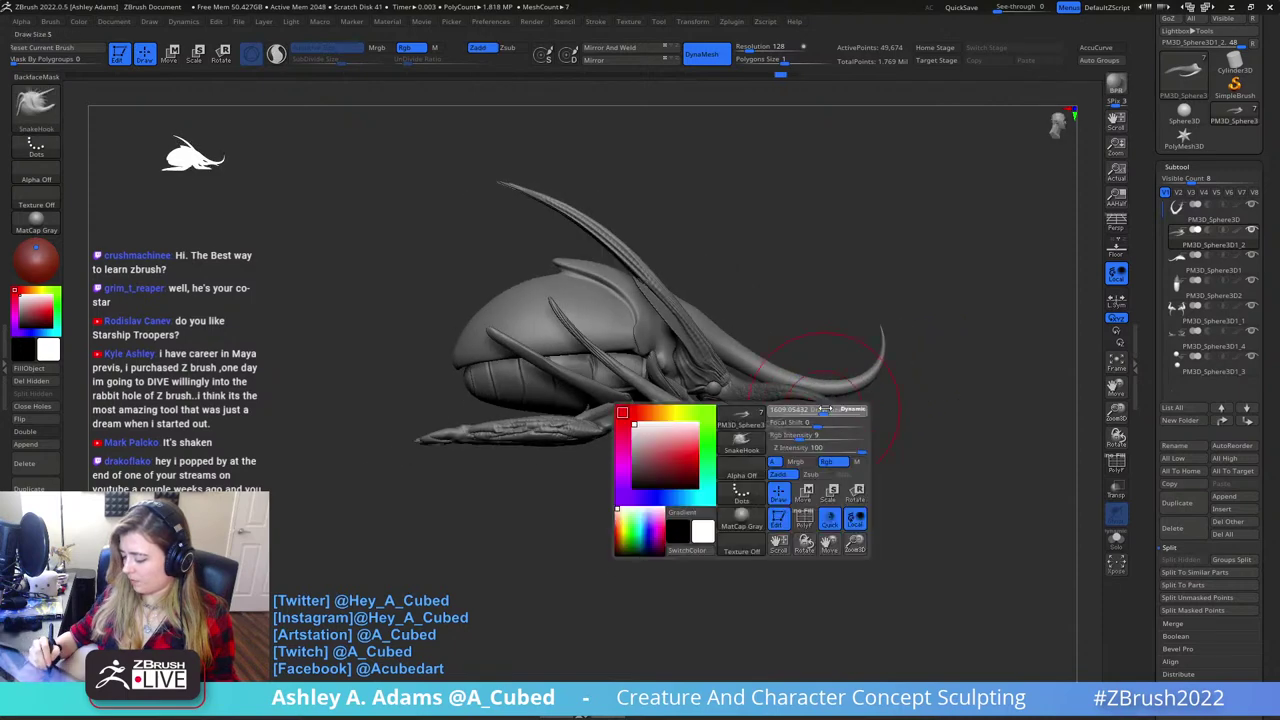
pyautogui.press('space')
# - Isolate the mandible piece with Solo mode and smooth the thin lower spike from below
pyautogui.click(1117, 540)
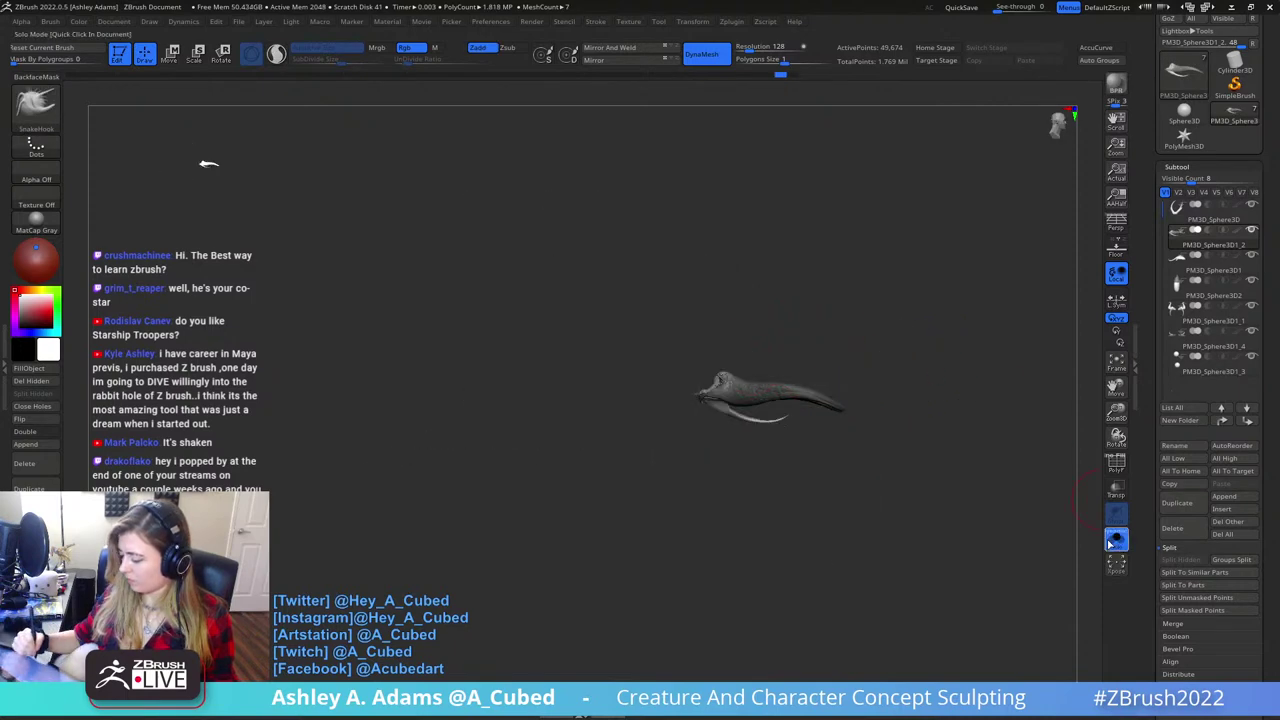
pyautogui.keyDown('ctrl'); pyautogui.moveTo(840, 400); pyautogui.dragTo(817, 494, button='right'); pyautogui.keyUp('ctrl')
pyautogui.moveTo(817, 494)
pyautogui.mouseDown()
pyautogui.moveTo(808, 335)
pyautogui.moveTo(794, 371)
pyautogui.moveTo(812, 362)
pyautogui.mouseUp()
pyautogui.press('shift')
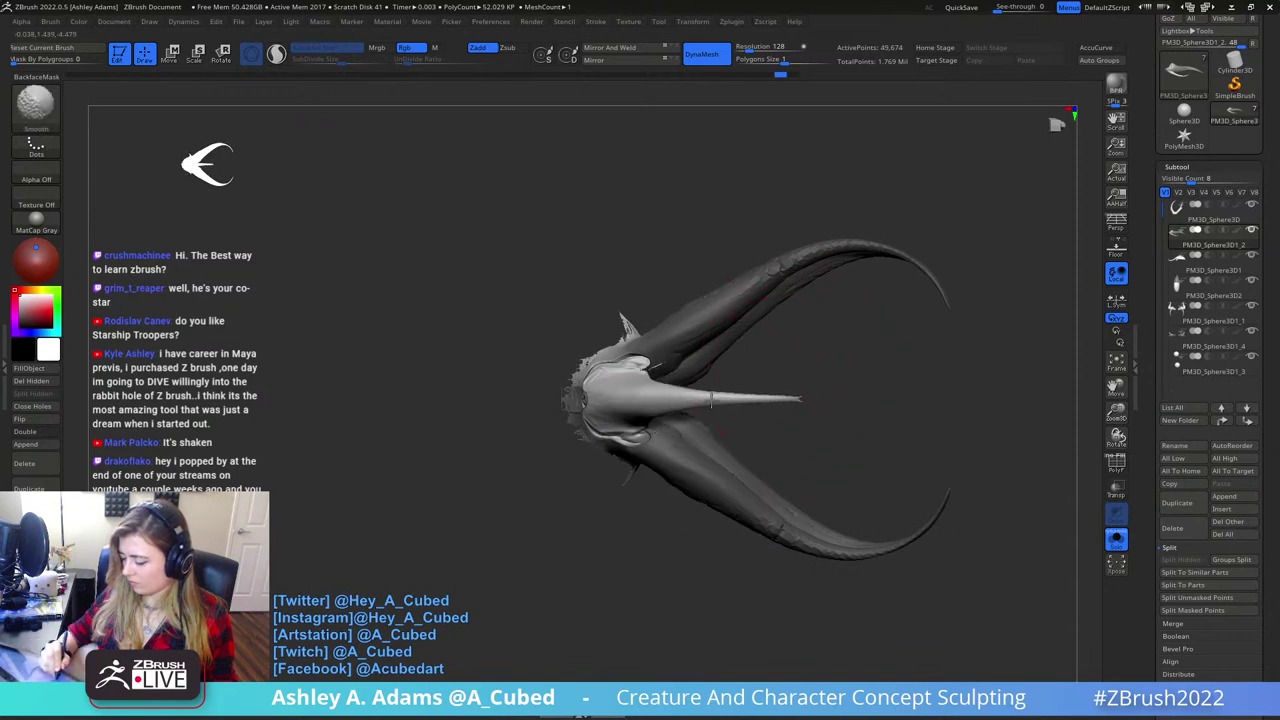
# - Reshape the thin lower spike with SnakeHook from several angles and smooth its curve
pyautogui.moveTo(688, 404); pyautogui.dragTo(626, 464, button='right')
pyautogui.rightClick(626, 464)
pyautogui.moveTo(640, 420); pyautogui.dragTo(668, 382, button='right')
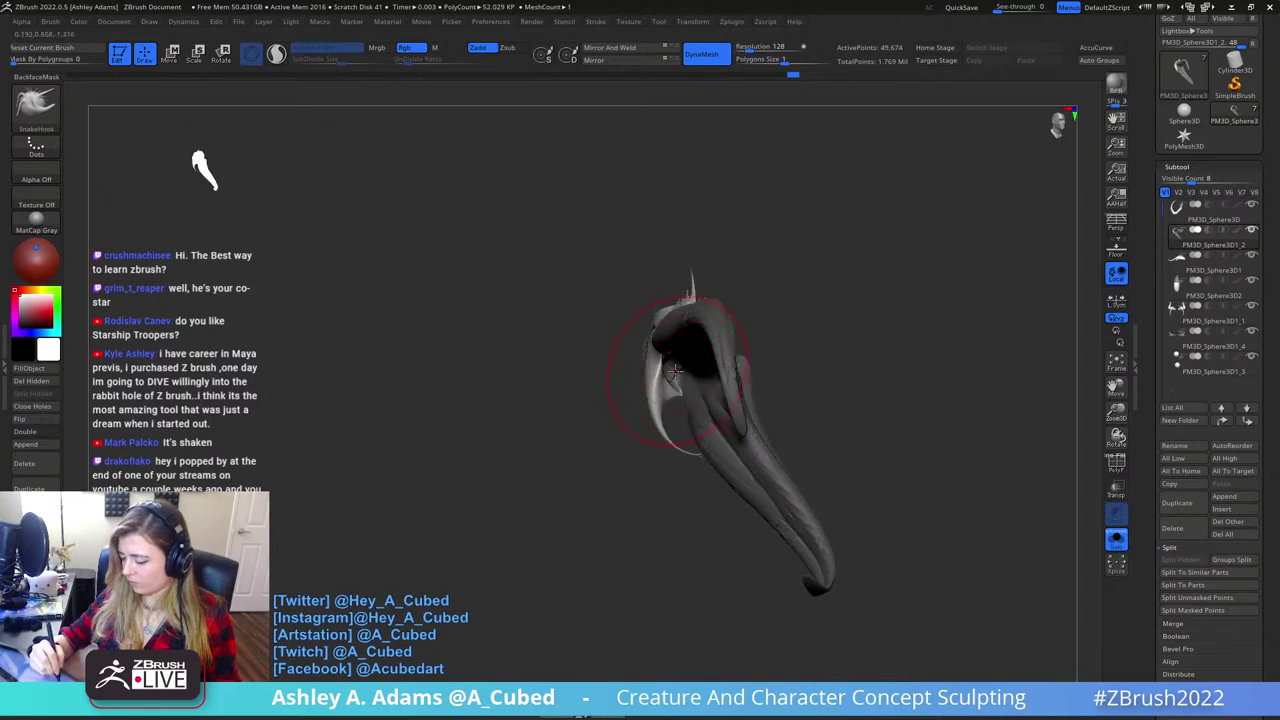
pyautogui.moveTo(655, 384); pyautogui.dragTo(670, 370)
pyautogui.moveTo(679, 354); pyautogui.dragTo(697, 390, button='right')
pyautogui.press('shift')
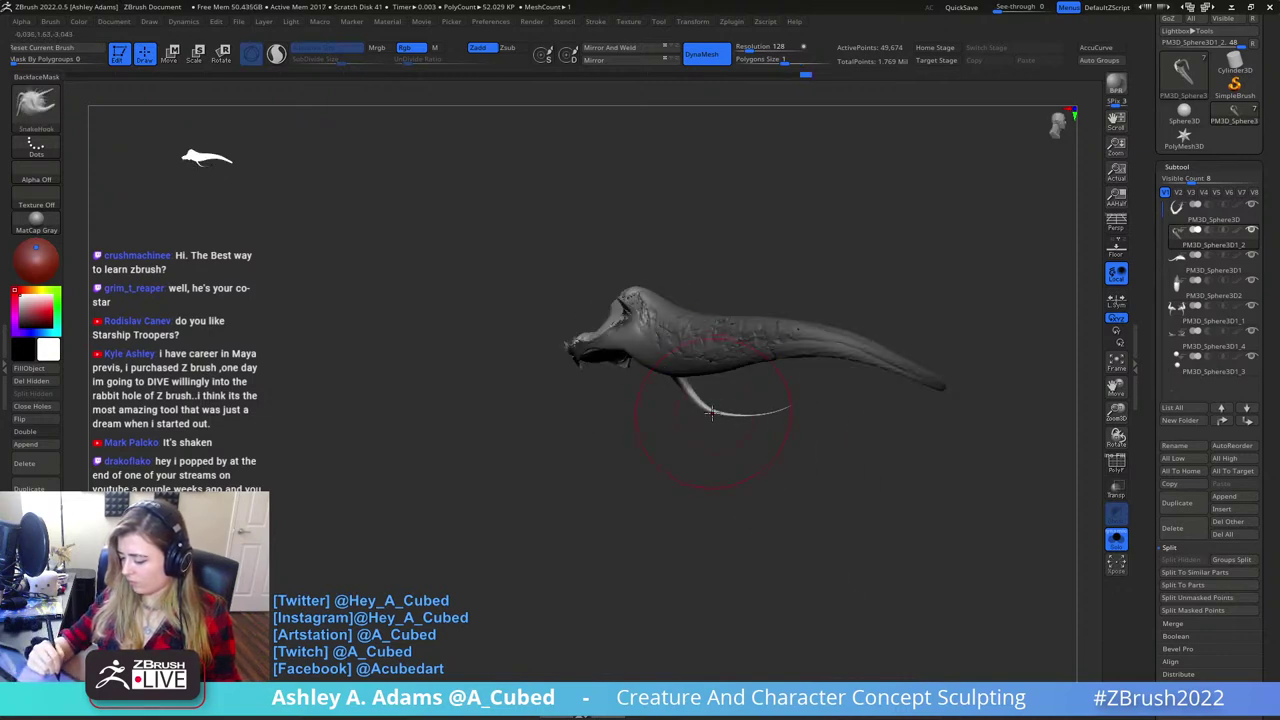
pyautogui.moveTo(803, 278); pyautogui.dragTo(746, 258)
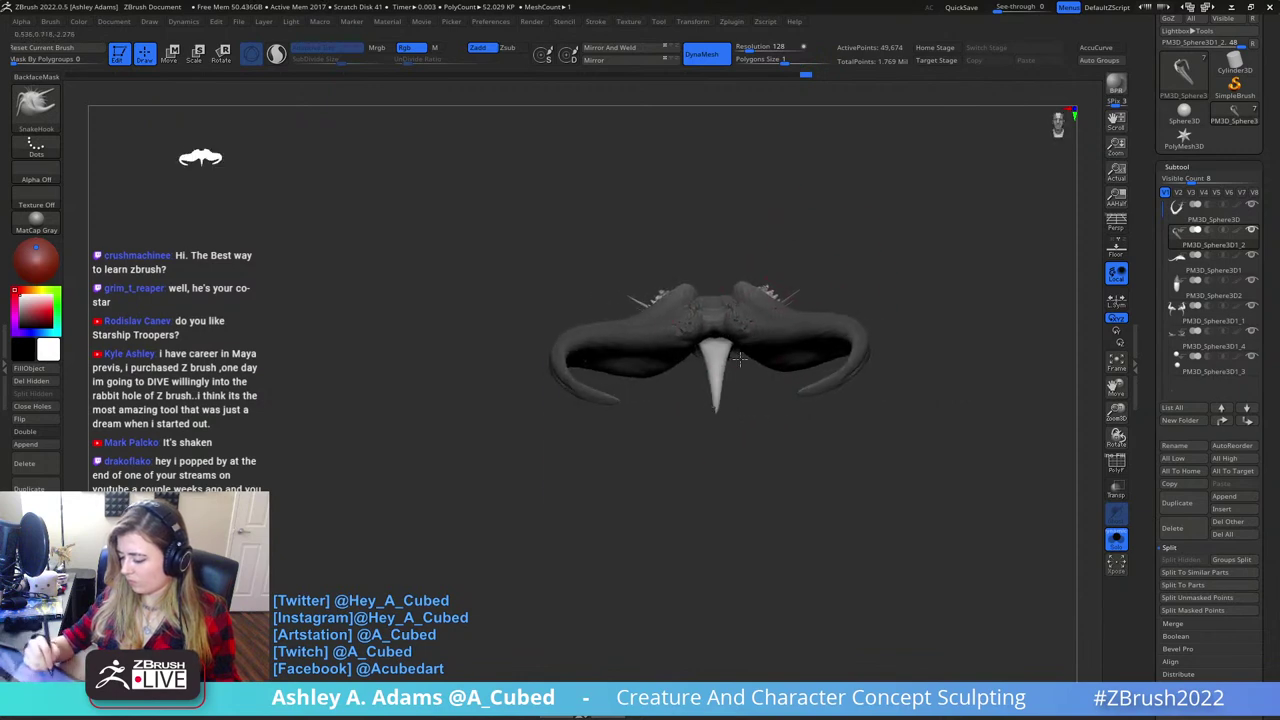
# - Thicken the lower spike in the front view with the Inflat brush and smooth its surface
pyautogui.press('b')
pyautogui.press('i')
pyautogui.press('n')
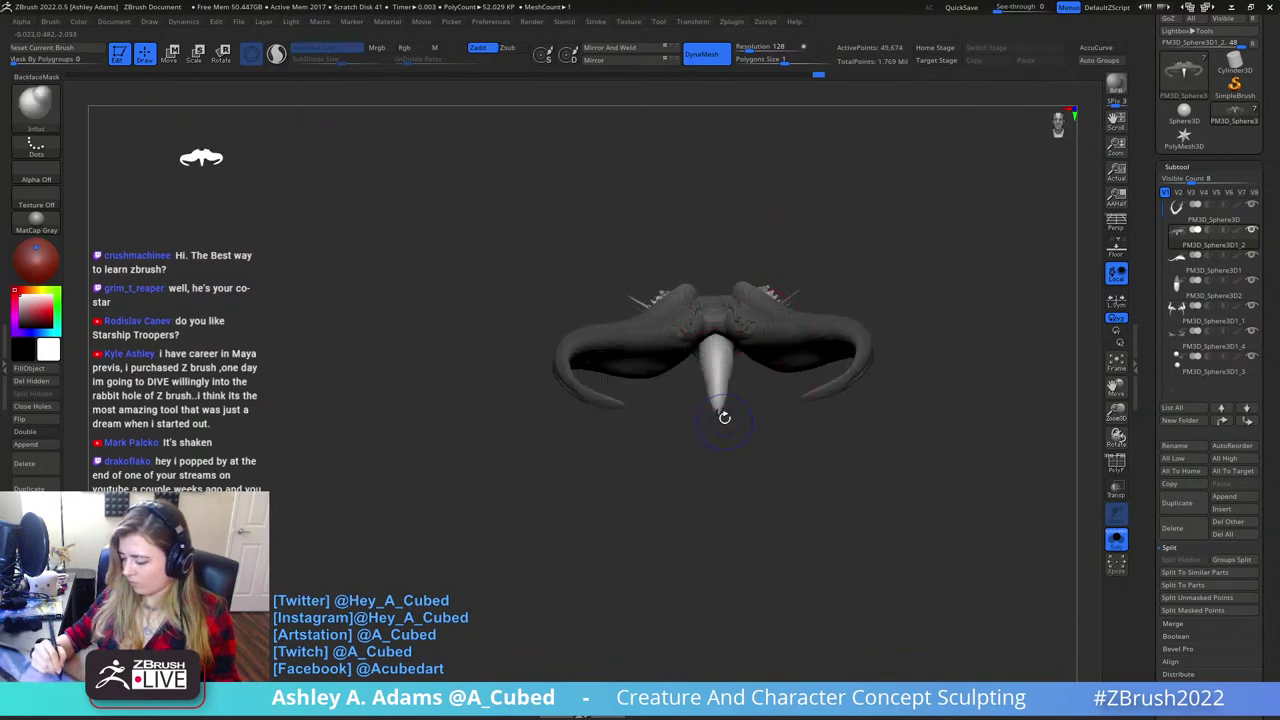
pyautogui.press('shift')
# - Build up the base of the lower spike with ClayBuildup and smooth the spike along its length
pyautogui.press('b')
pyautogui.press('c')
pyautogui.press('b')
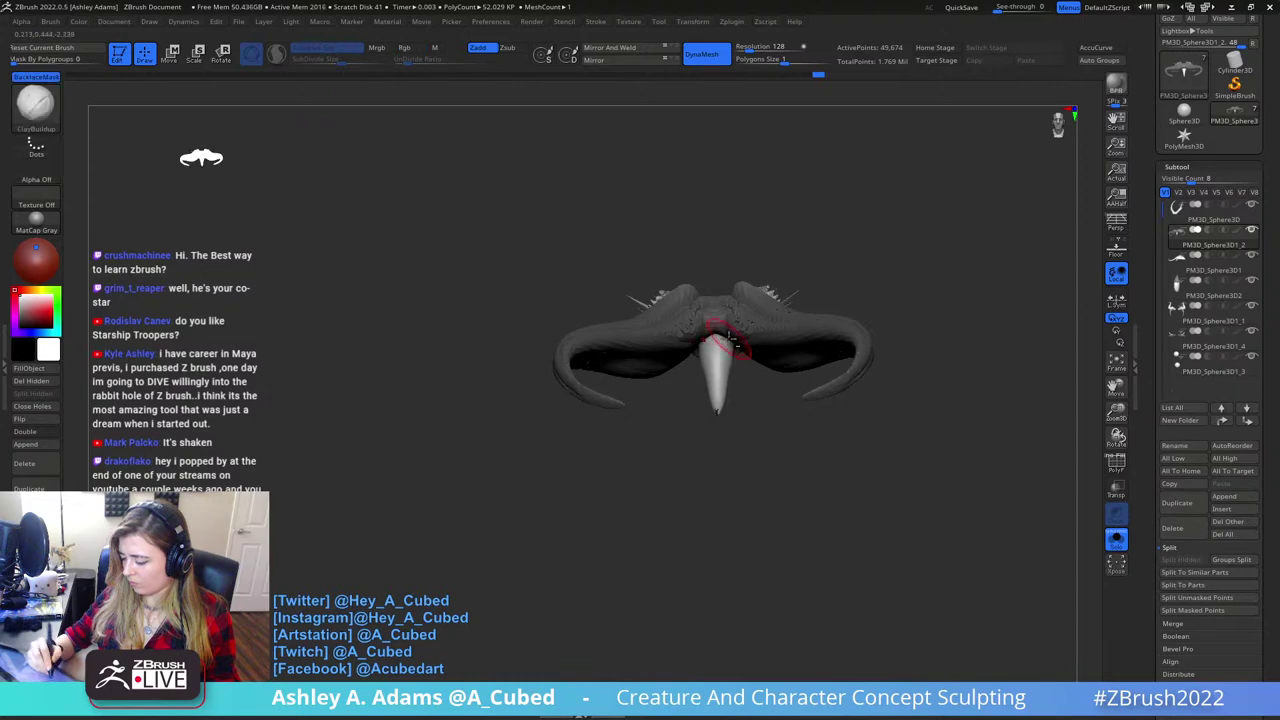
pyautogui.moveTo(720, 408); pyautogui.dragTo(730, 470)
pyautogui.press('b')
pyautogui.press('d')
pyautogui.press('s')
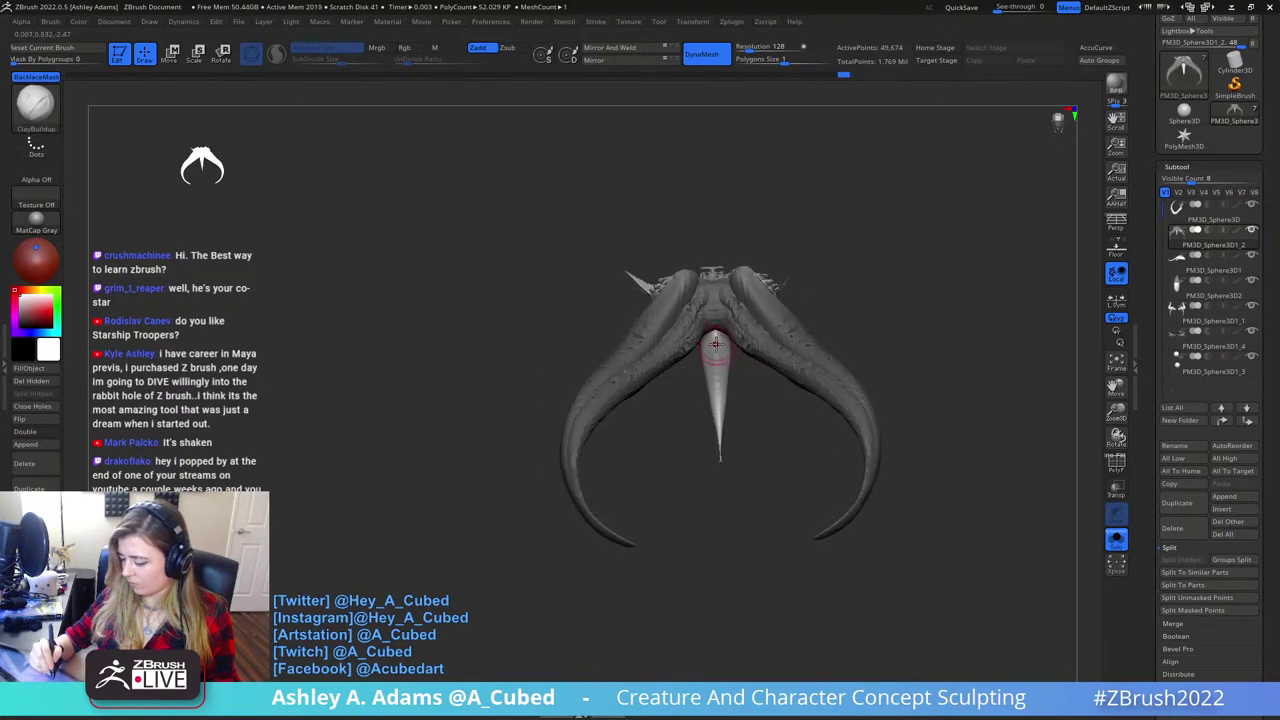
pyautogui.moveTo(715, 334); pyautogui.dragTo(715, 380)
pyautogui.press('shift')
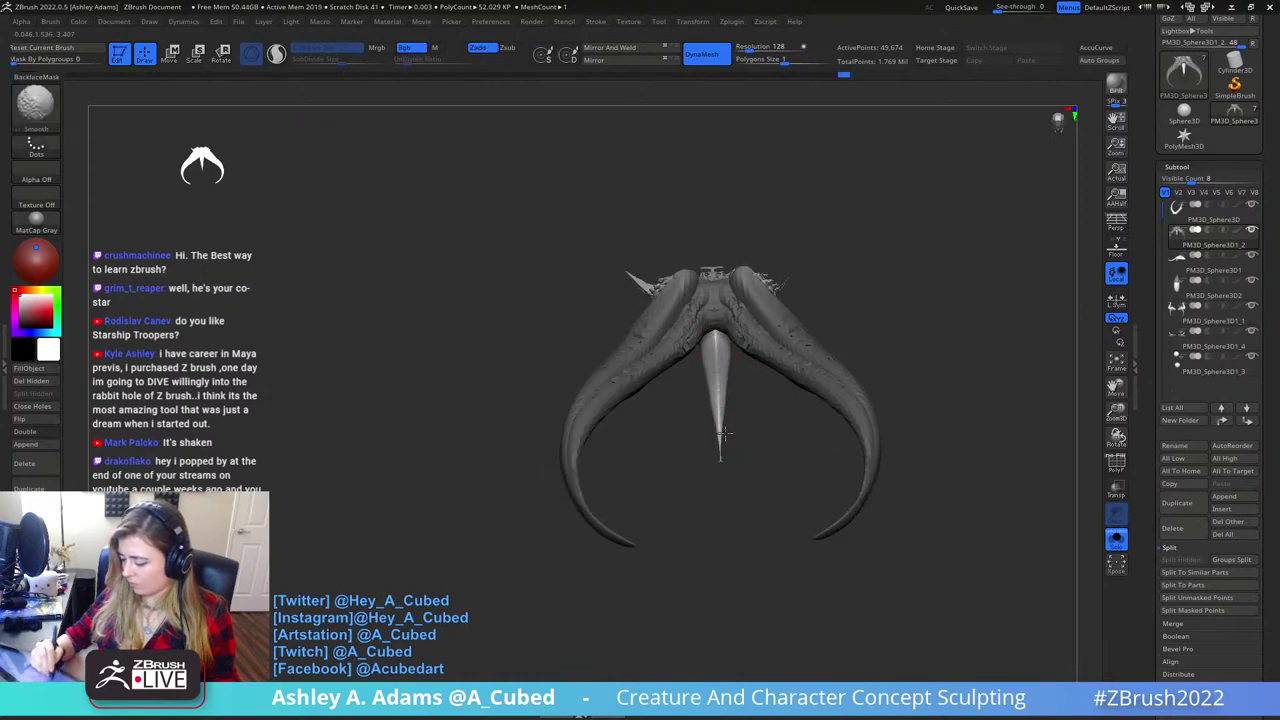
# - Inflate the thin tip of the lower spike and smooth it into the shaft
pyautogui.moveTo(720, 465)
pyautogui.mouseDown(button='right')
pyautogui.moveTo(737, 322)
pyautogui.moveTo(829, 257)
pyautogui.moveTo(825, 310)
pyautogui.moveTo(846, 257)
pyautogui.moveTo(852, 278)
pyautogui.moveTo(792, 345)
pyautogui.mouseUp(button='right')
pyautogui.press('ctrl')
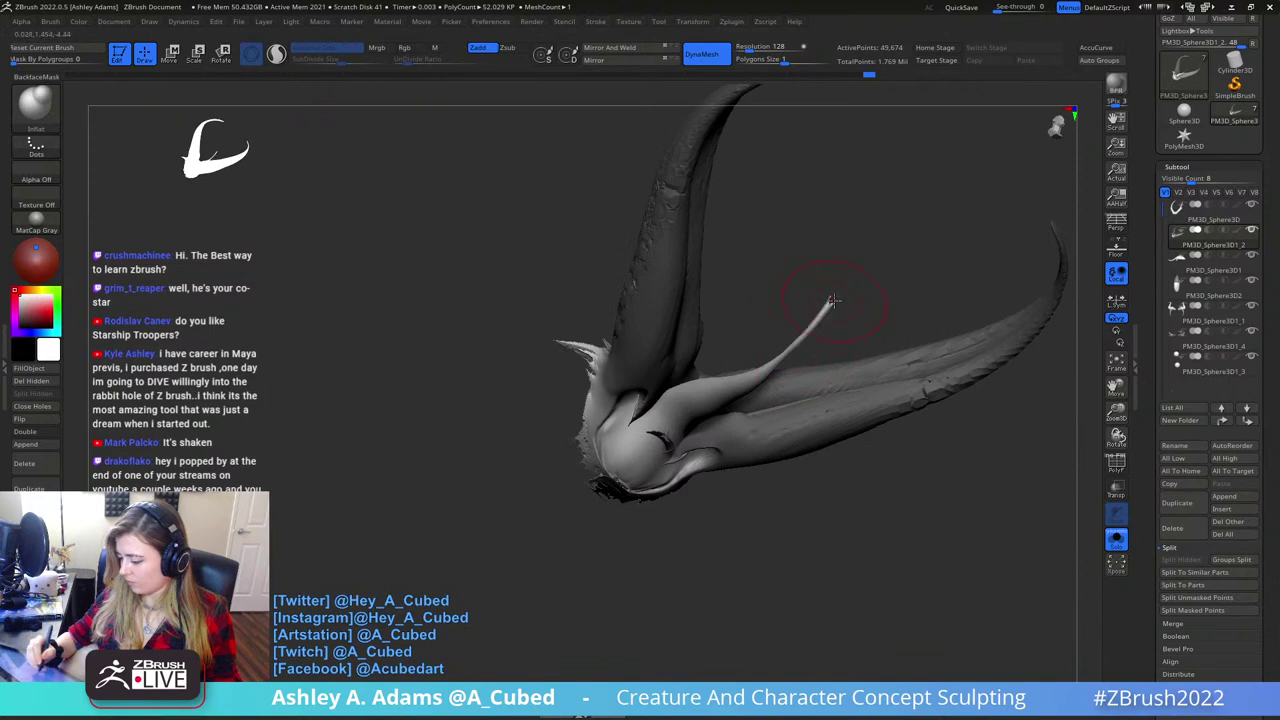
pyautogui.press('shift')
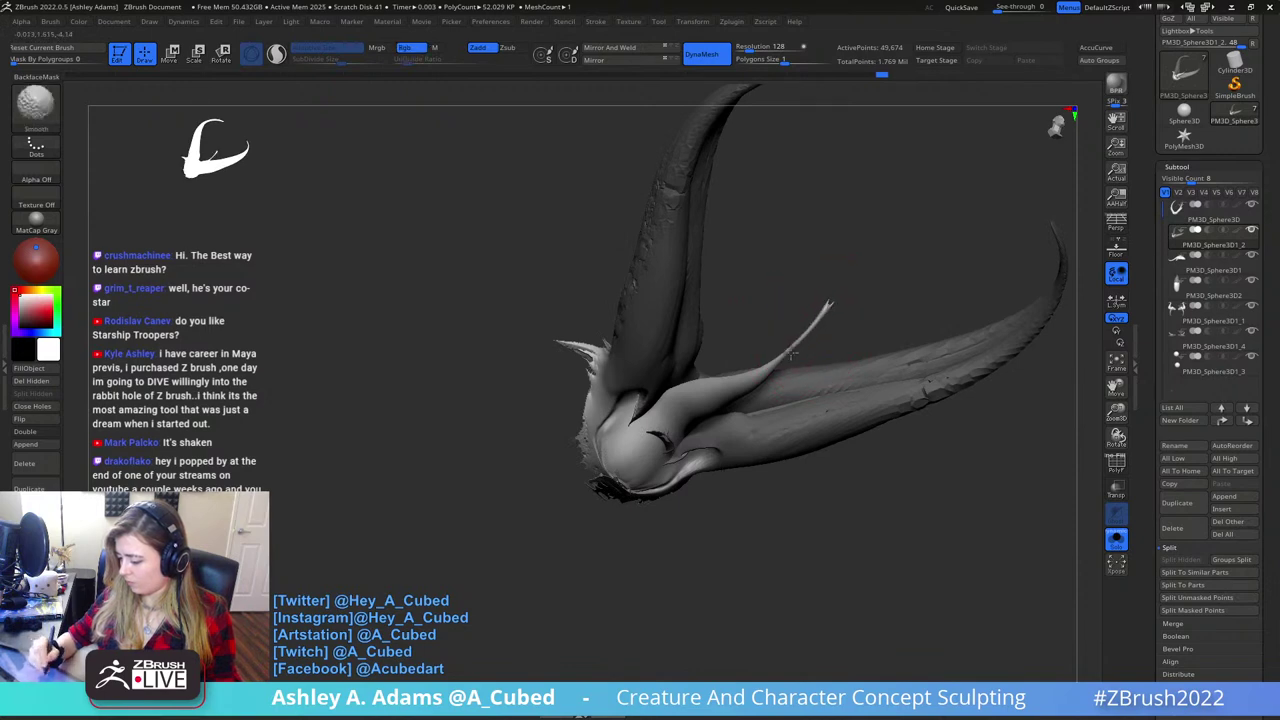
pyautogui.moveTo(843, 297)
pyautogui.mouseDown(button='right')
pyautogui.moveTo(871, 280)
pyautogui.moveTo(829, 311)
pyautogui.moveTo(836, 296)
pyautogui.mouseUp(button='right')
# - Pull the tip of the lower spike into shape with SnakeHook, adjusting the brush size
pyautogui.press('b')
pyautogui.press('s')
pyautogui.press('h')
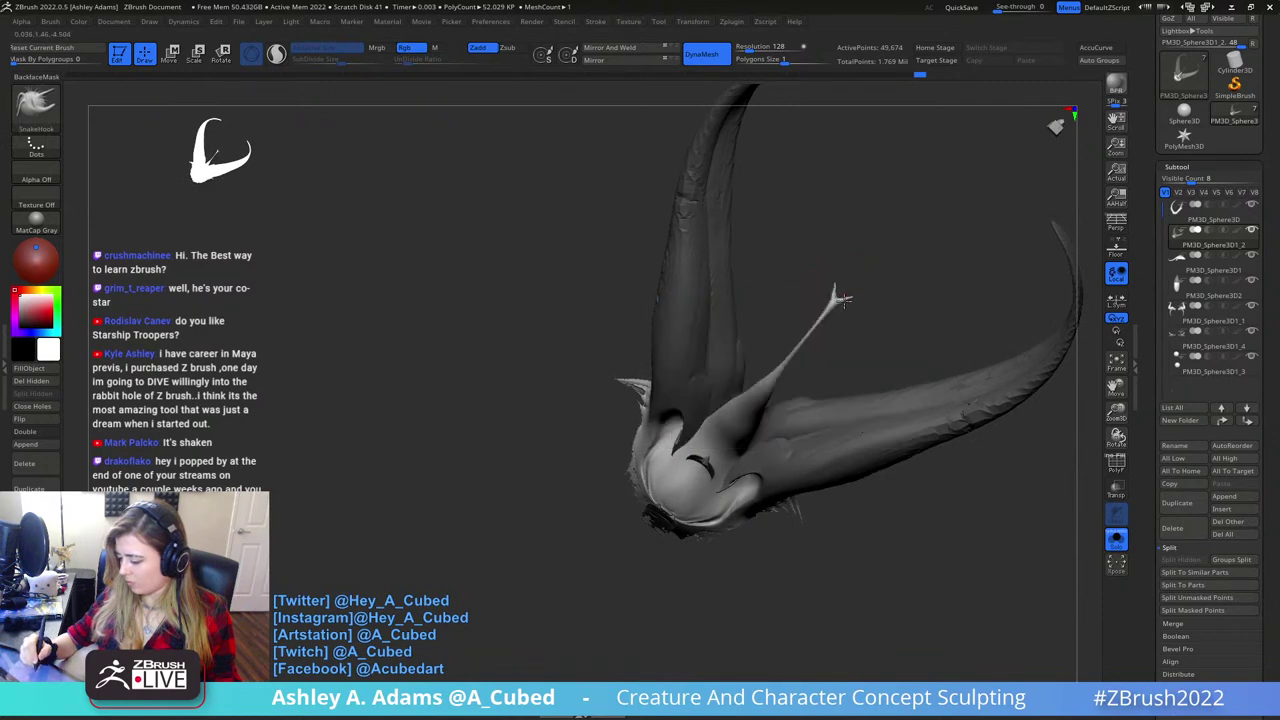
pyautogui.moveTo(841, 303); pyautogui.dragTo(814, 400, button='right')
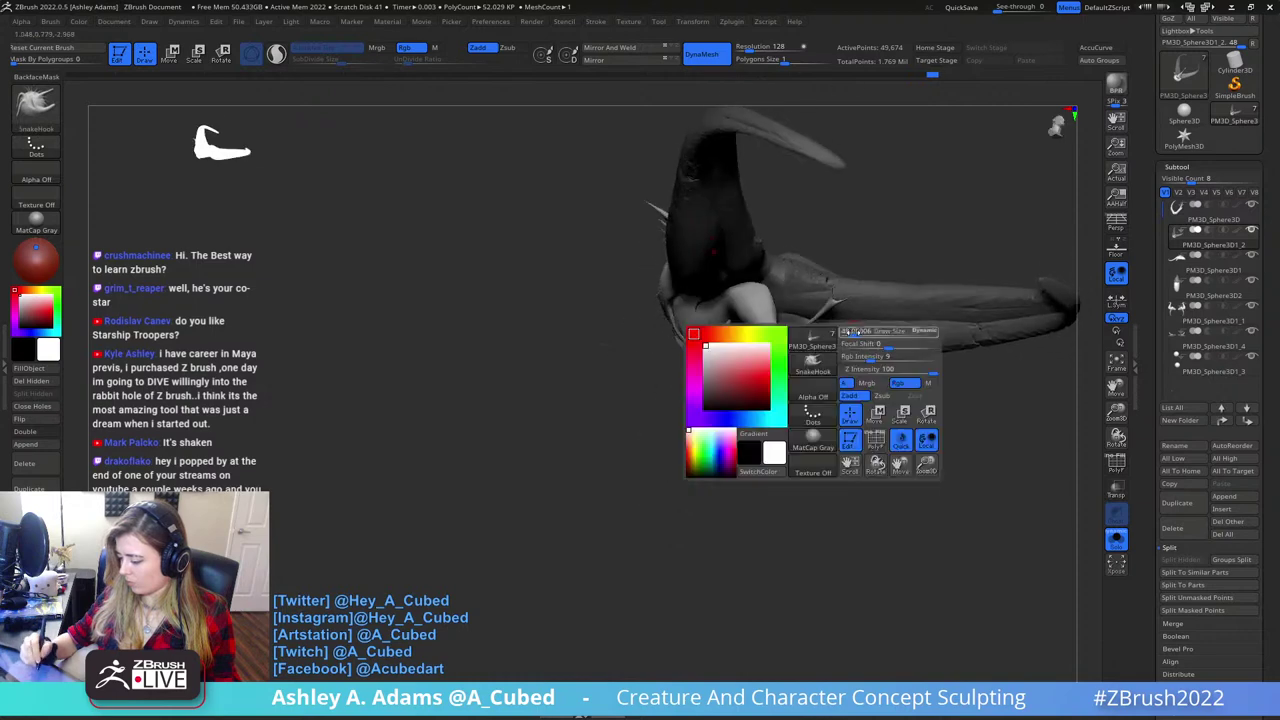
pyautogui.moveTo(829, 286); pyautogui.dragTo(887, 348, button='right')
# - Inflate the lower spike near its base in the side view to give it more volume
pyautogui.moveTo(923, 320); pyautogui.dragTo(886, 357, button='right')
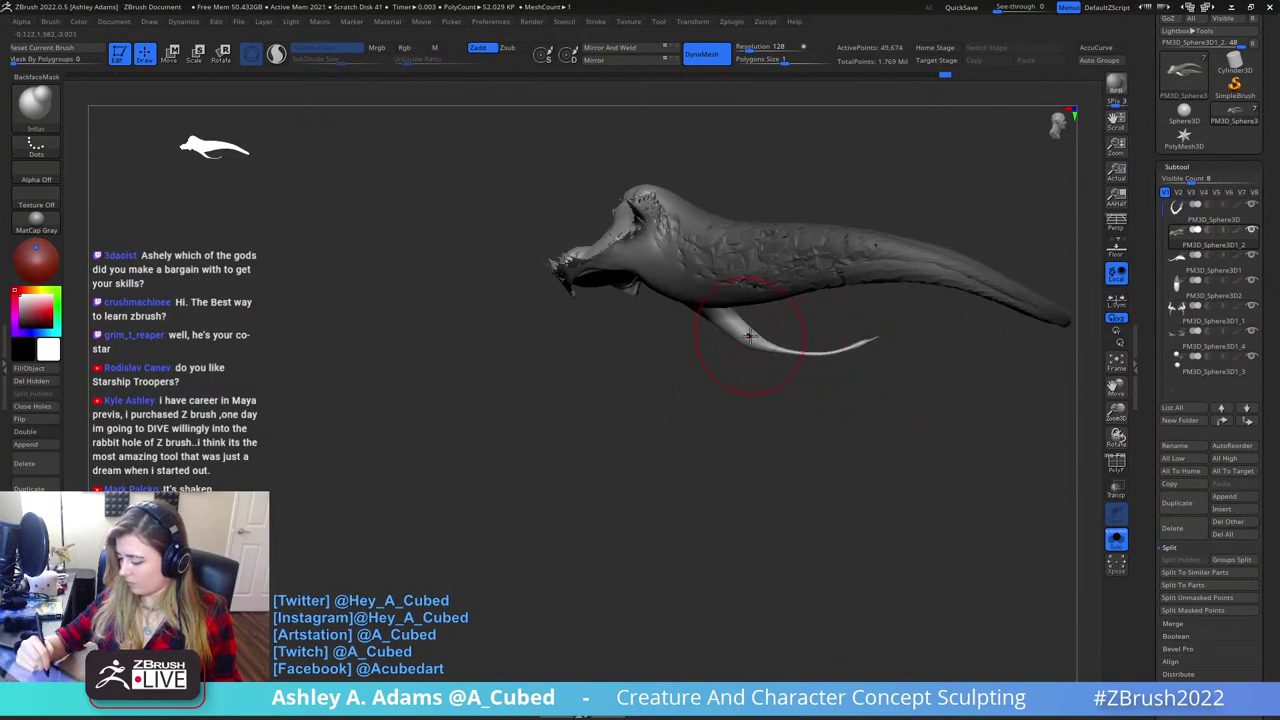
pyautogui.moveTo(735, 400); pyautogui.dragTo(712, 414, button='right')
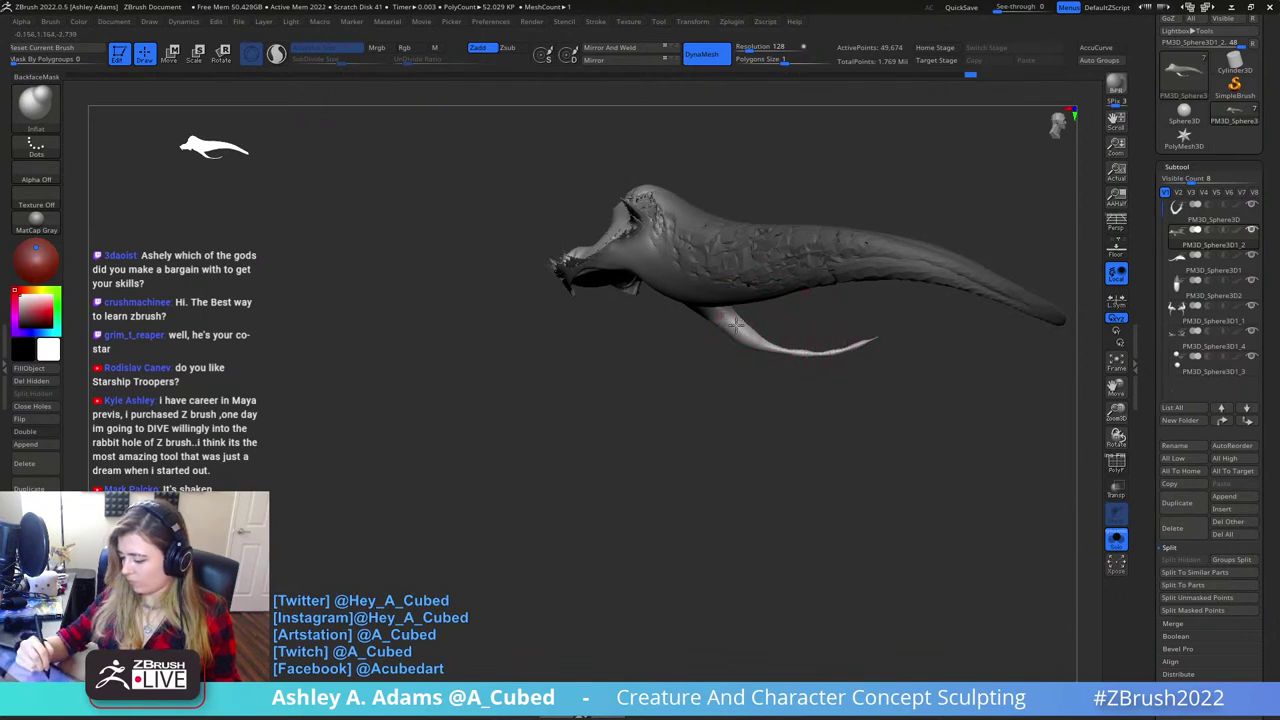
pyautogui.moveTo(735, 325)
pyautogui.mouseDown(button='right')
pyautogui.moveTo(745, 330)
pyautogui.moveTo(722, 266)
pyautogui.moveTo(775, 335)
pyautogui.moveTo(766, 291)
pyautogui.moveTo(702, 392)
pyautogui.moveTo(690, 345)
pyautogui.mouseUp(button='right')
# - Invert the mask to protect the lower spike and carve the area around its base with DamStandard
pyautogui.press('b')
pyautogui.press('d')
pyautogui.press('s')
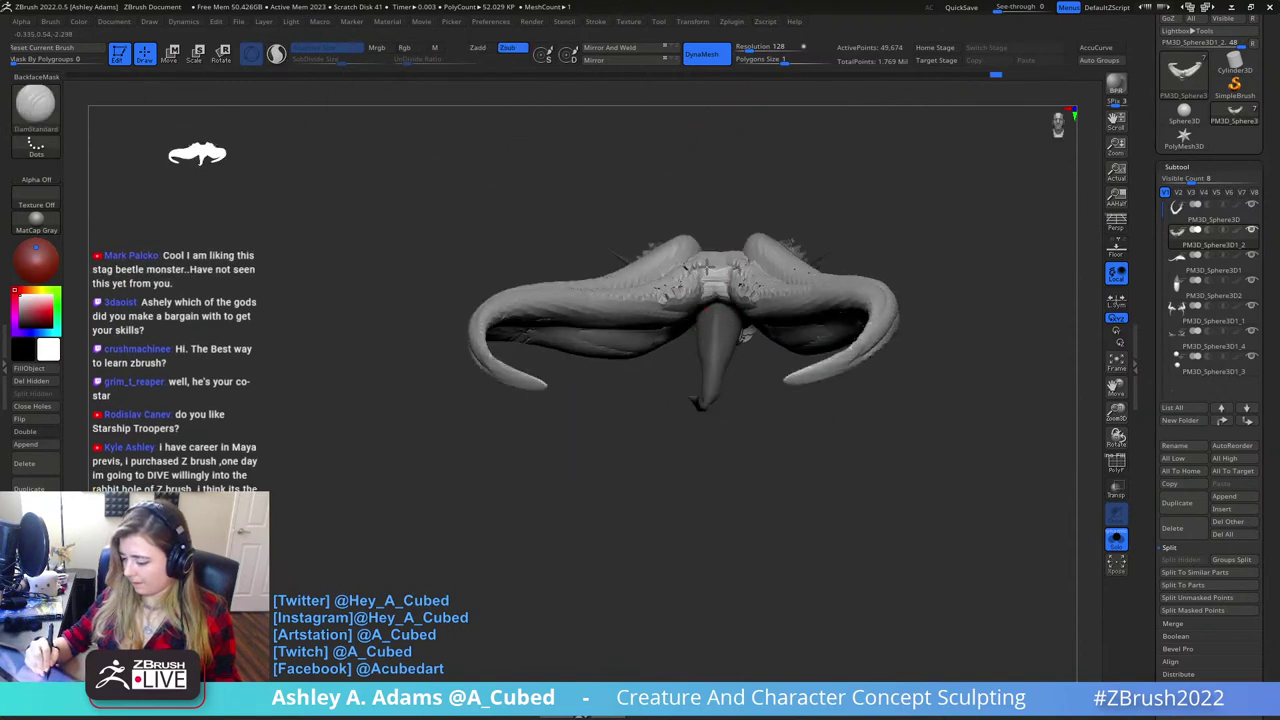
pyautogui.moveTo(718, 264)
pyautogui.mouseDown(button='right')
pyautogui.moveTo(700, 367)
pyautogui.moveTo(716, 330)
pyautogui.mouseUp(button='right')
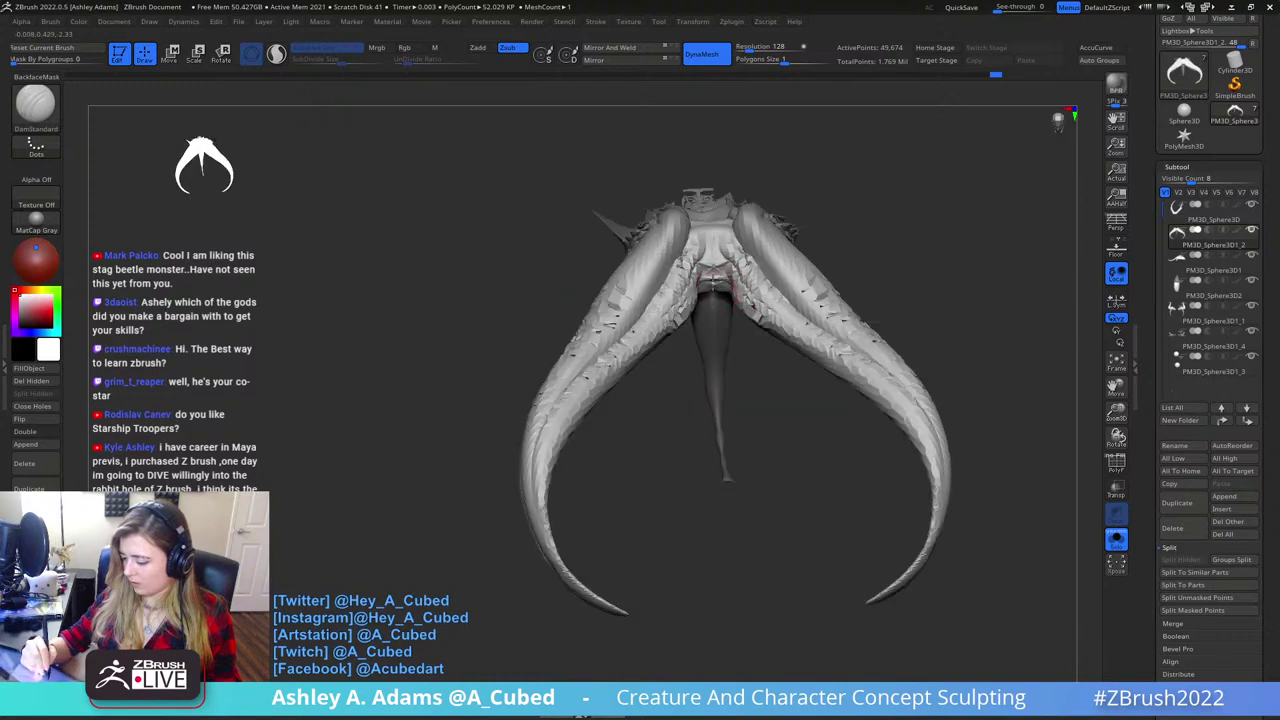
# - Carve a crease at the mandibles' inner base, then mask the central spike and split the masked points into a separate subtool
pyautogui.moveTo(714, 283)
pyautogui.mouseDown()
pyautogui.moveTo(715, 240)
pyautogui.moveTo(736, 264)
pyautogui.mouseUp()
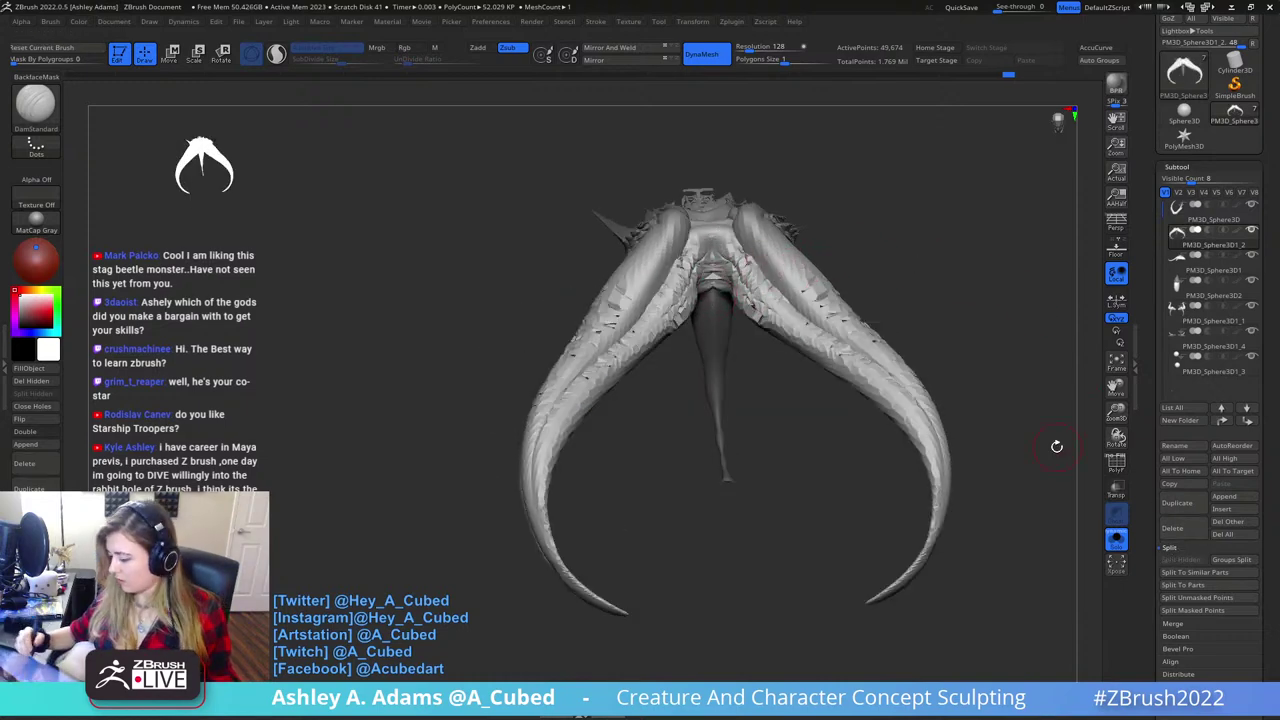
pyautogui.moveTo(1002, 409)
pyautogui.mouseDown(button='right')
pyautogui.moveTo(931, 471)
pyautogui.moveTo(811, 303)
pyautogui.mouseUp(button='right')
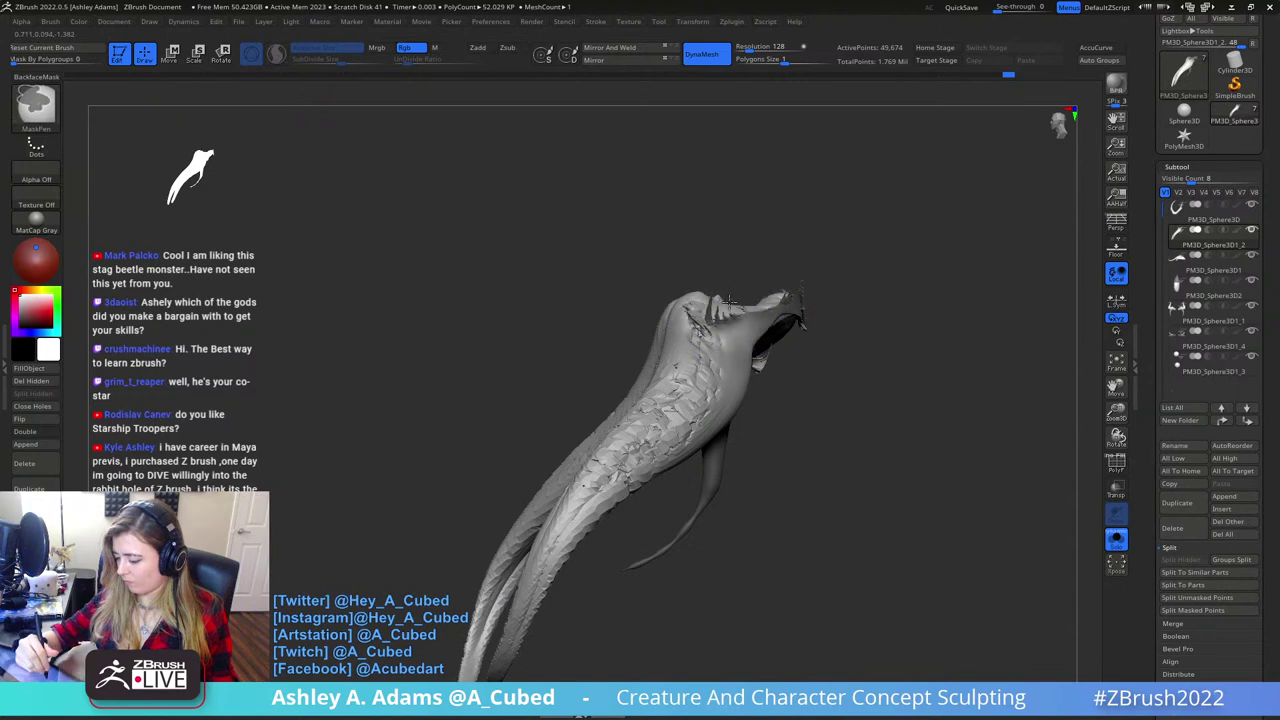
pyautogui.moveTo(671, 399)
pyautogui.mouseDown(button='right')
pyautogui.moveTo(737, 266)
pyautogui.moveTo(798, 288)
pyautogui.mouseUp(button='right')
pyautogui.moveTo(798, 288); pyautogui.dragTo(790, 315)
pyautogui.moveTo(790, 315); pyautogui.dragTo(742, 430, button='right')
pyautogui.rightClick(742, 430)
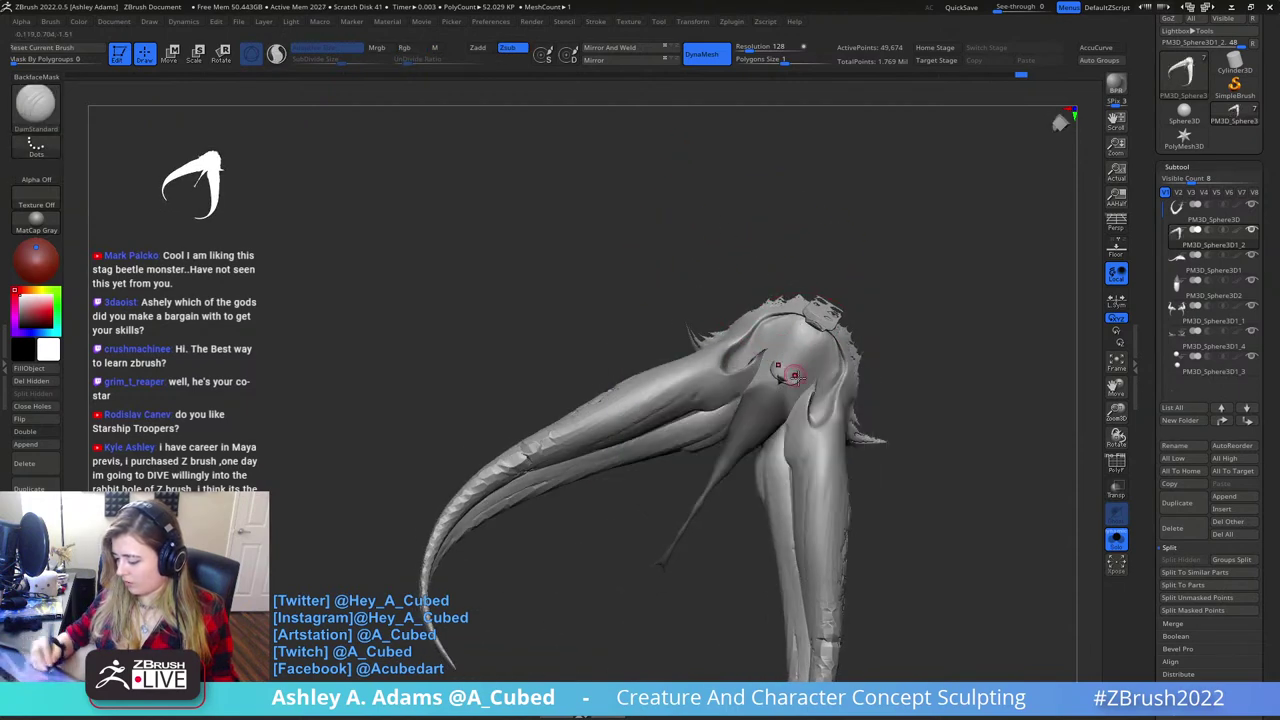
pyautogui.moveTo(794, 376); pyautogui.dragTo(750, 409, button='right')
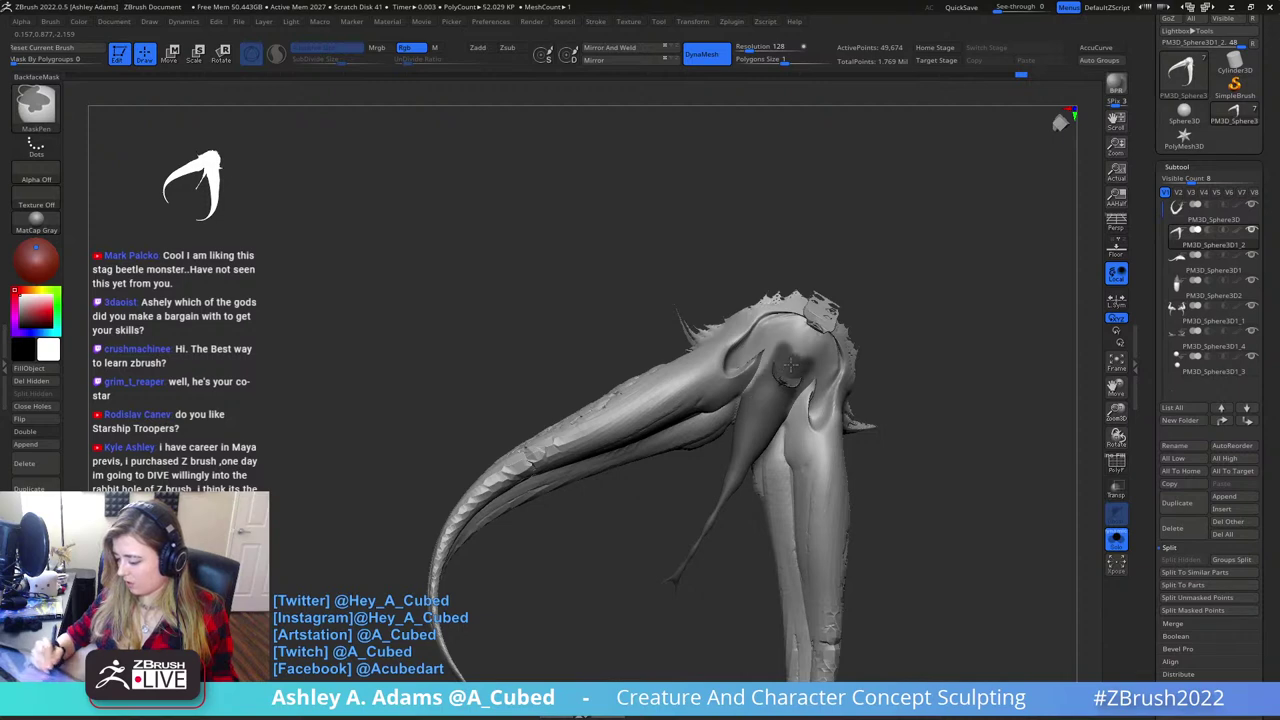
pyautogui.moveTo(802, 370); pyautogui.dragTo(783, 354, button='right')
pyautogui.keyDown('ctrl'); pyautogui.moveTo(783, 354); pyautogui.dragTo(742, 420); pyautogui.keyUp('ctrl')
pyautogui.moveTo(742, 420); pyautogui.dragTo(786, 306, button='right')
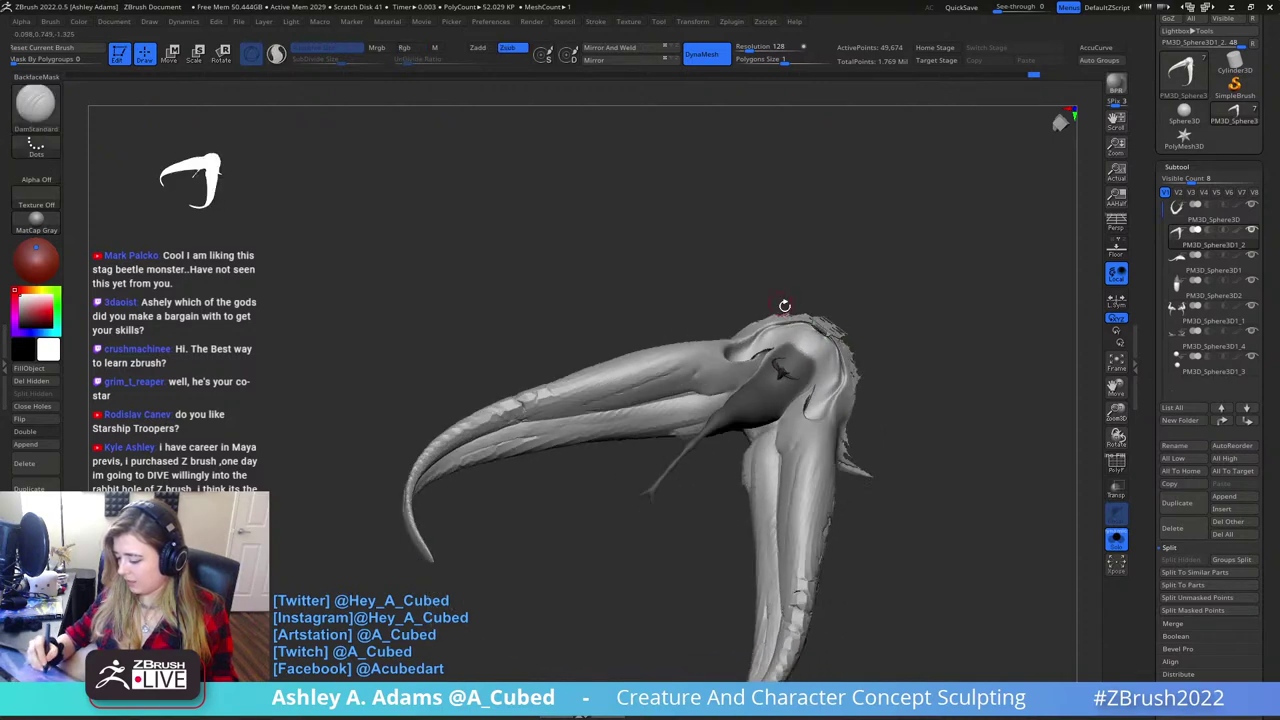
pyautogui.moveTo(844, 342)
pyautogui.mouseDown(button='right')
pyautogui.moveTo(824, 517)
pyautogui.moveTo(860, 488)
pyautogui.moveTo(860, 434)
pyautogui.mouseUp(button='right')
pyautogui.rightClick(860, 434)
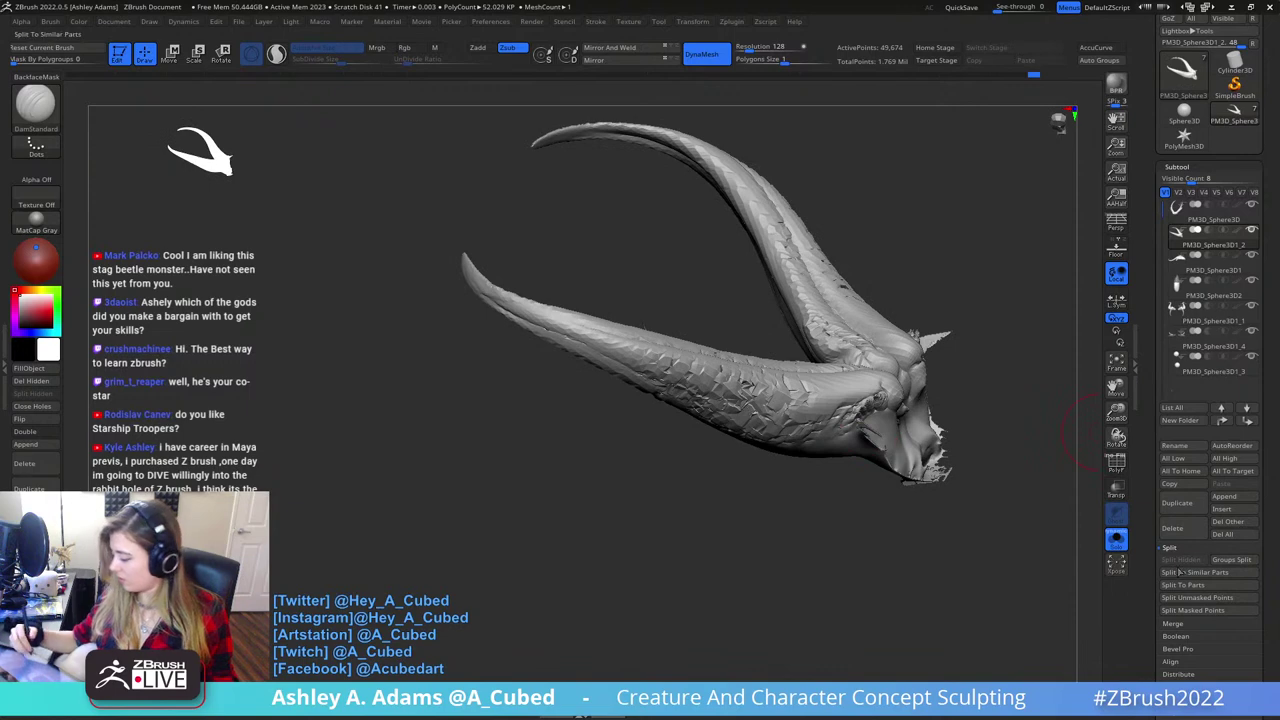
pyautogui.click(1195, 610)
pyautogui.moveTo(1010, 580); pyautogui.dragTo(743, 237, button='right')
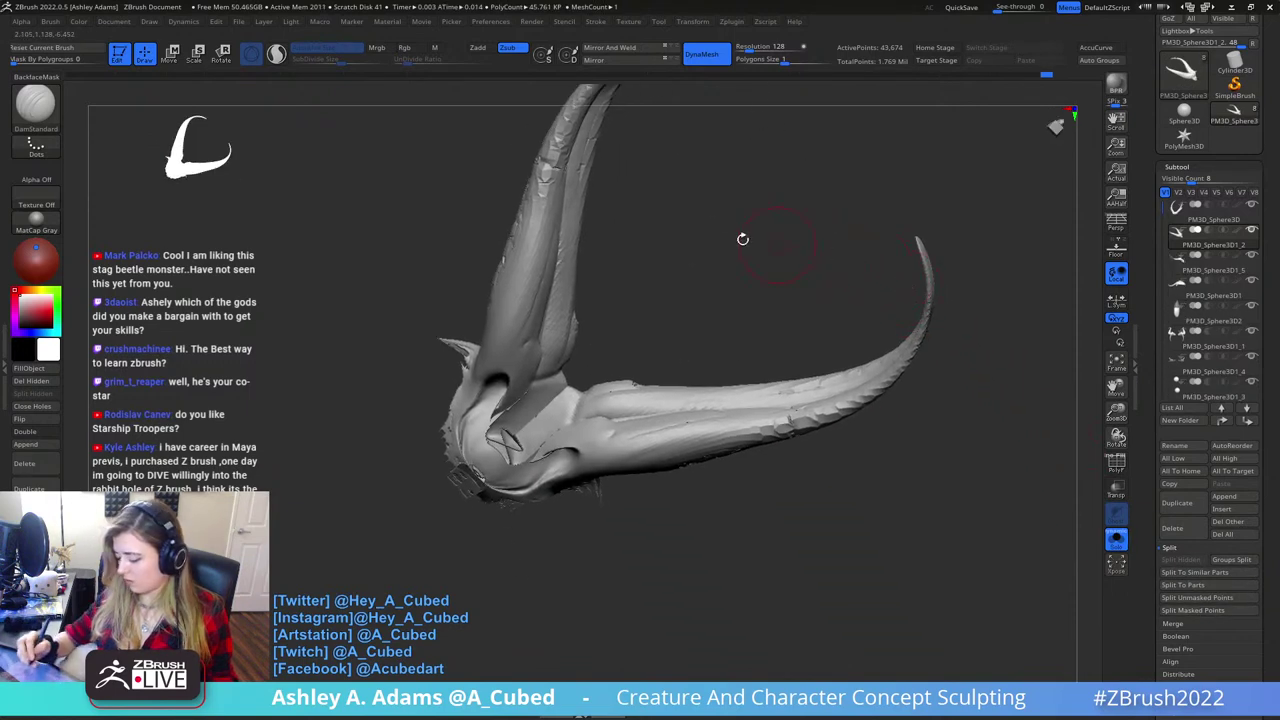
# - Remesh the remaining mandible piece with DynaMesh at a resolution of 240
pyautogui.keyDown('ctrl'); pyautogui.moveTo(735, 138); pyautogui.dragTo(801, 285); pyautogui.keyUp('ctrl')
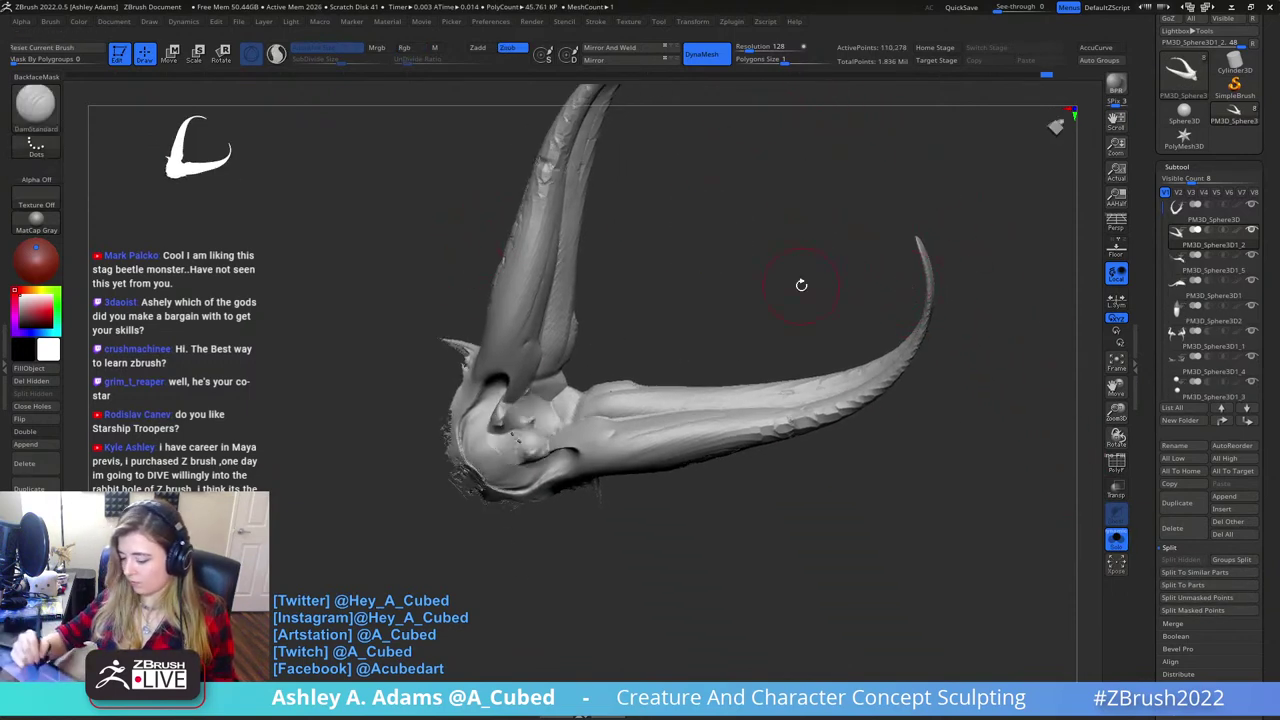
pyautogui.hotkey('ctrl', 'z')
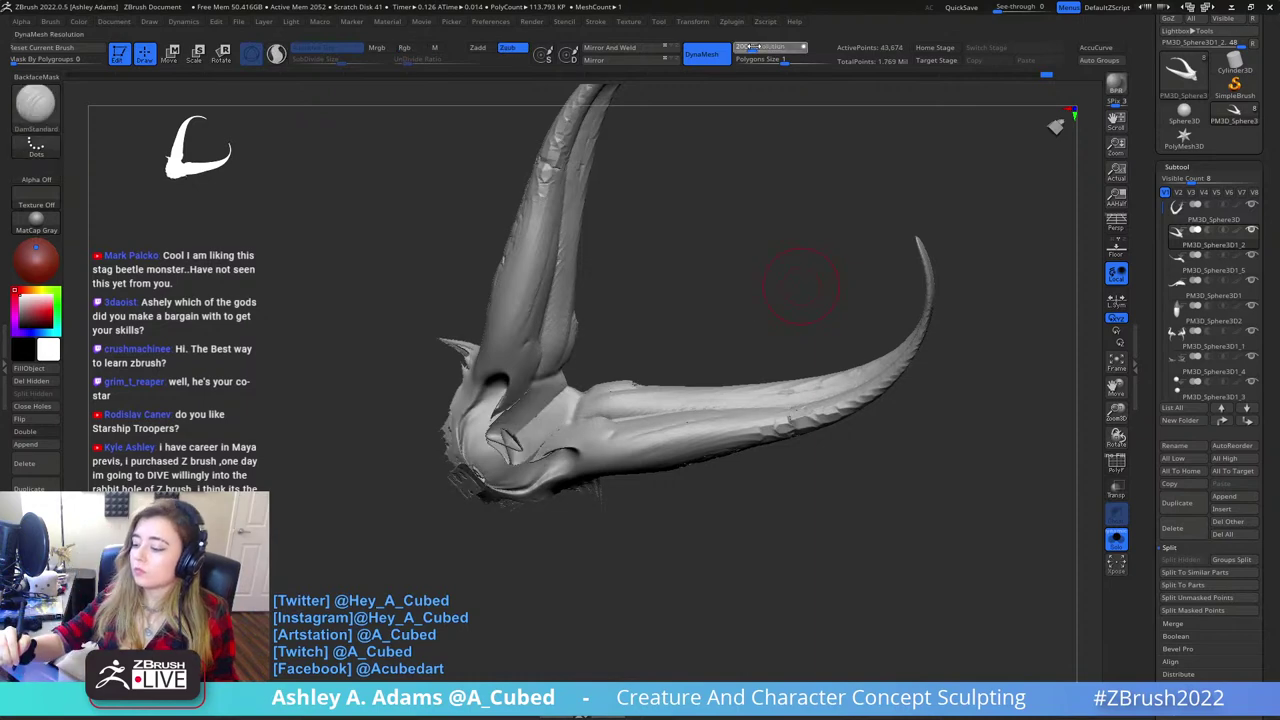
pyautogui.keyDown('ctrl'); pyautogui.moveTo(742, 268); pyautogui.dragTo(852, 243); pyautogui.keyUp('ctrl')
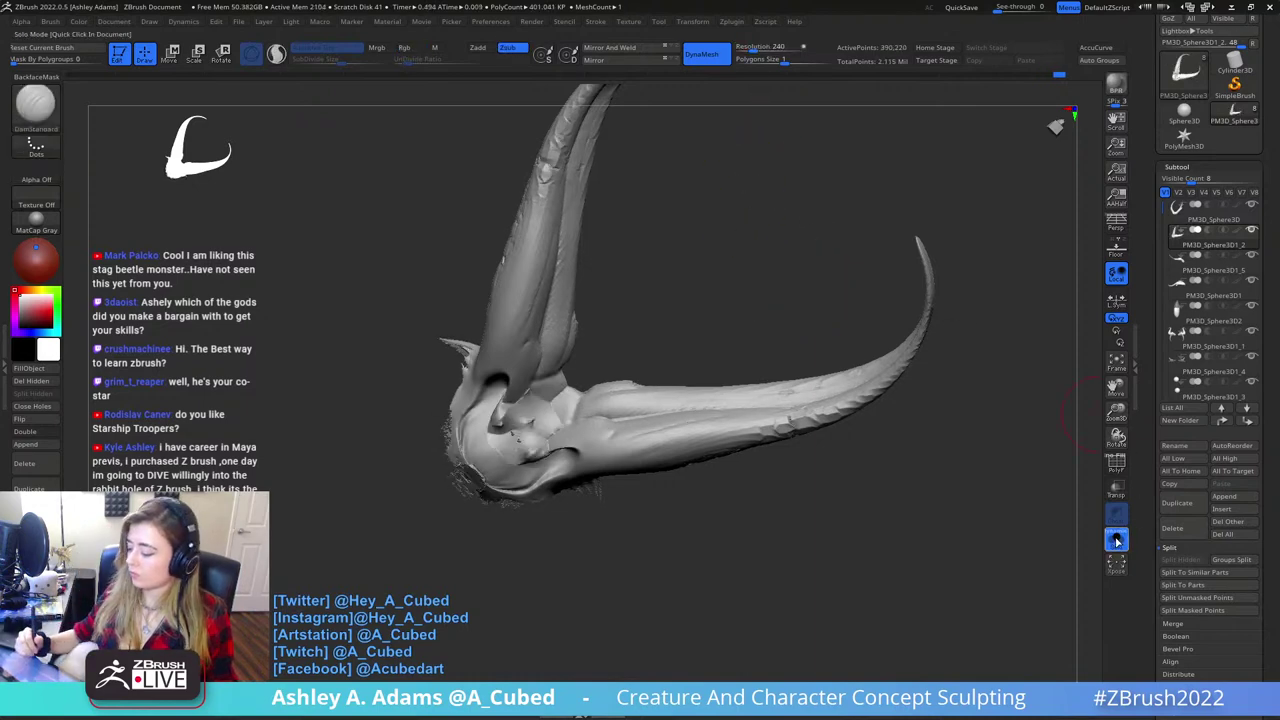
# - Show the whole creature again and select the split-off central spike
pyautogui.click(1118, 541)
pyautogui.keyDown('alt'); pyautogui.moveTo(604, 402); pyautogui.dragTo(703, 400, button='right'); pyautogui.keyUp('alt')
pyautogui.keyDown('alt'); pyautogui.click(712, 362); pyautogui.keyUp('alt')
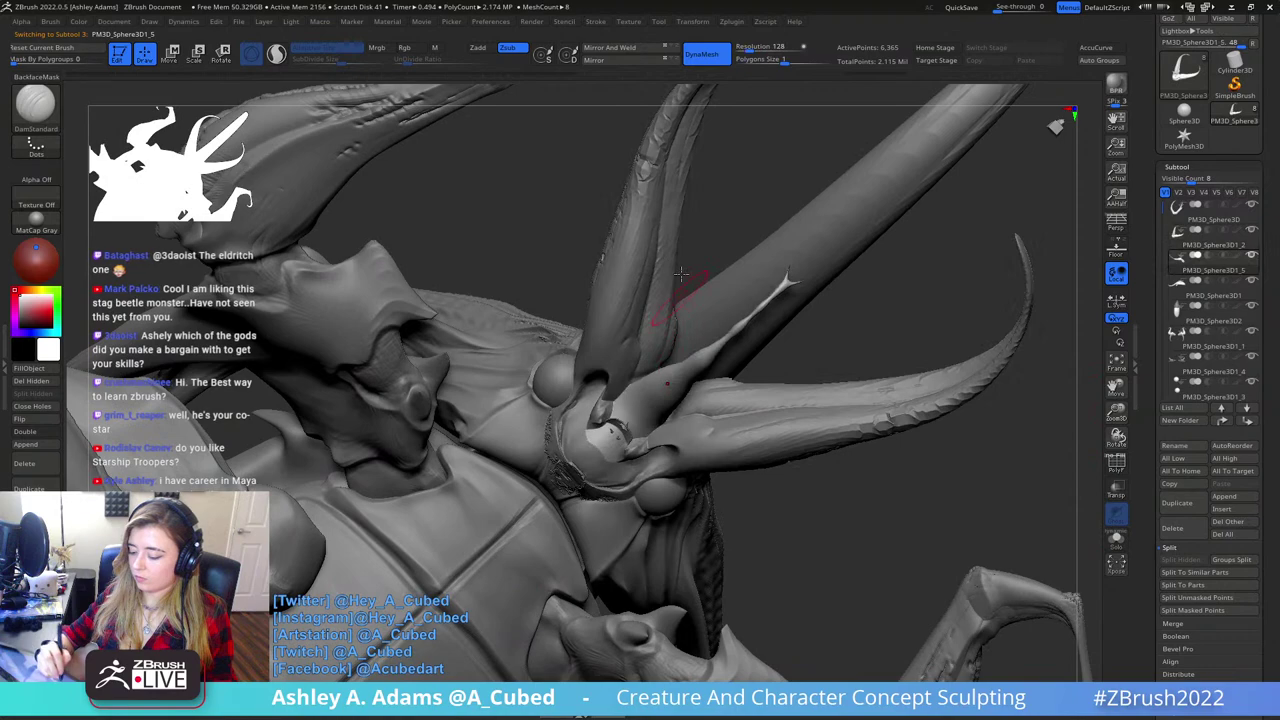
pyautogui.moveTo(790, 236); pyautogui.dragTo(762, 326, button='right')
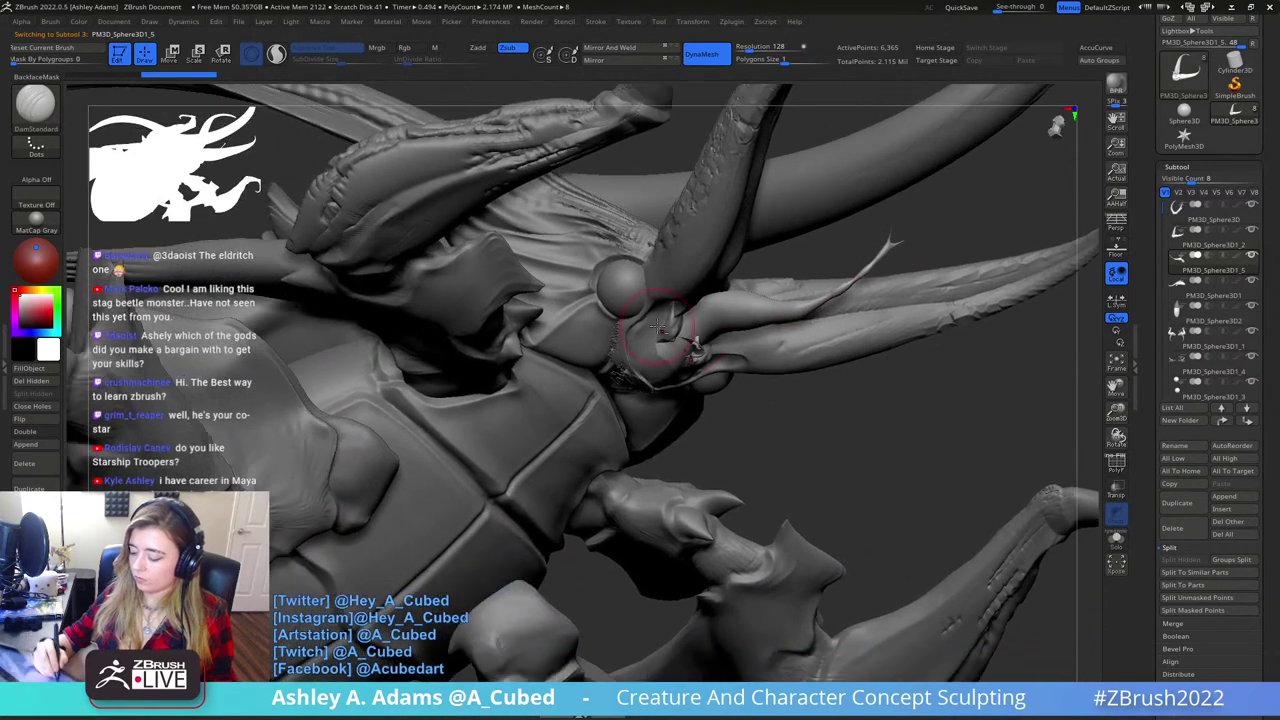
# - Make the mandible piece active and pull its ragged base edge onto the head with the SnakeHook brush
pyautogui.keyDown('alt'); pyautogui.click(690, 289); pyautogui.keyUp('alt')
pyautogui.press('b')
pyautogui.press('c')
pyautogui.press('b')
pyautogui.moveTo(690, 289)
pyautogui.mouseDown(button='right')
pyautogui.moveTo(690, 324)
pyautogui.moveTo(718, 322)
pyautogui.mouseUp(button='right')
pyautogui.press('b')
pyautogui.press('s')
pyautogui.press('h')
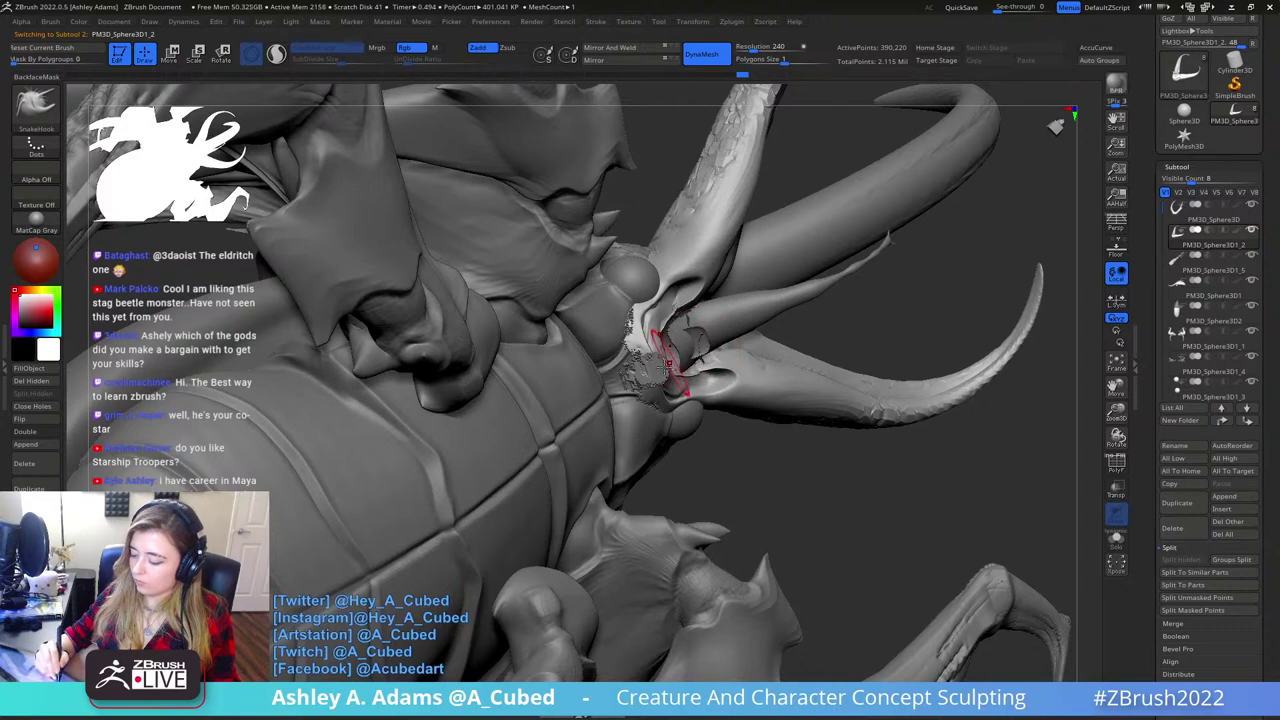
pyautogui.moveTo(643, 357); pyautogui.dragTo(617, 390, button='right')
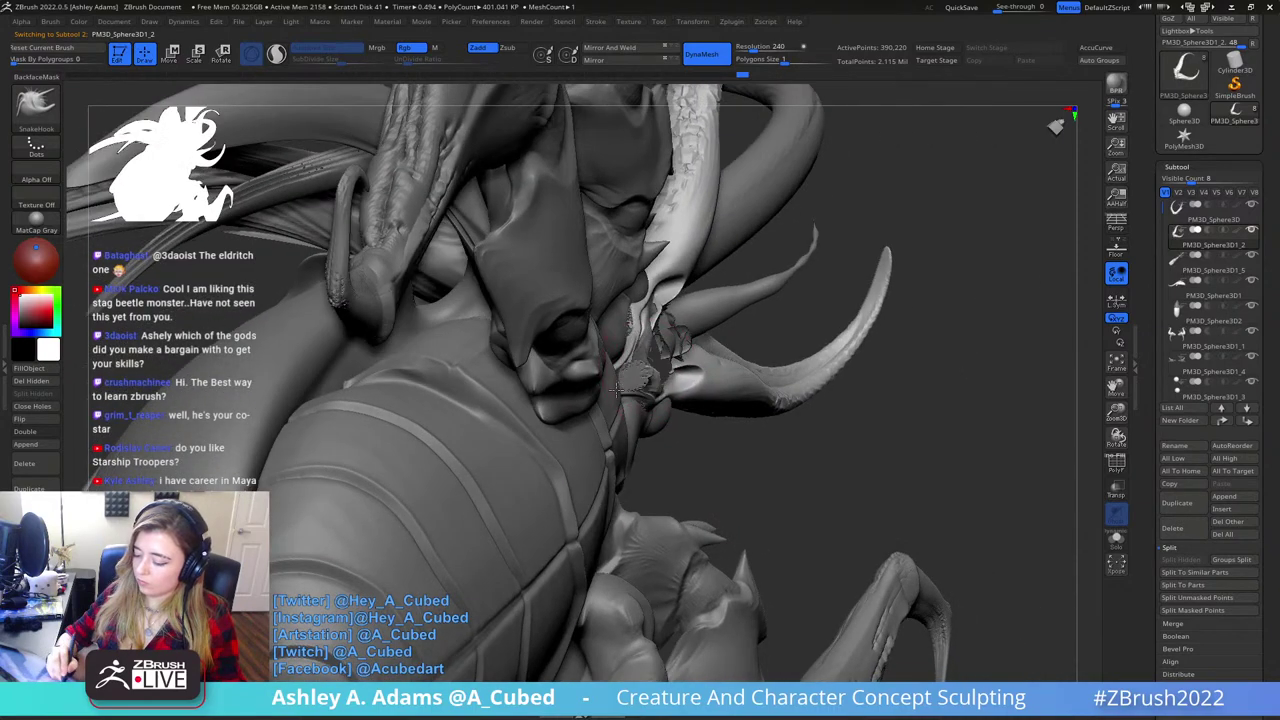
pyautogui.moveTo(622, 332); pyautogui.dragTo(648, 322, button='right')
pyautogui.rightClick(645, 330)
pyautogui.moveTo(705, 280)
pyautogui.mouseDown(button='right')
pyautogui.moveTo(731, 275)
pyautogui.moveTo(694, 358)
pyautogui.mouseUp(button='right')
# - Build up and smooth the mandible base around the mouth with ClayBuildup, and switch to hPolish to refine it
pyautogui.press('b')
pyautogui.press('c')
pyautogui.press('b')
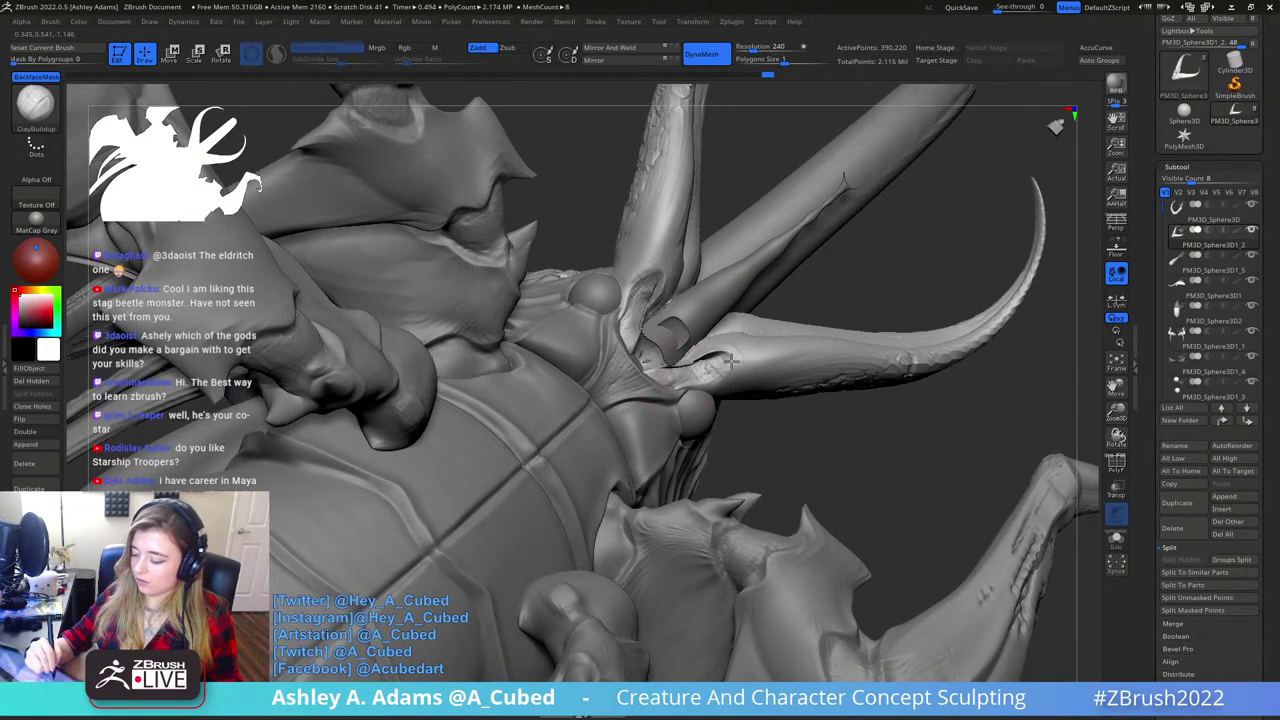
pyautogui.keyDown('shift'); pyautogui.moveTo(731, 361); pyautogui.dragTo(670, 367); pyautogui.keyUp('shift')
pyautogui.moveTo(674, 378); pyautogui.dragTo(712, 400, button='right')
pyautogui.press('b')
pyautogui.press('h')
pyautogui.press('p')
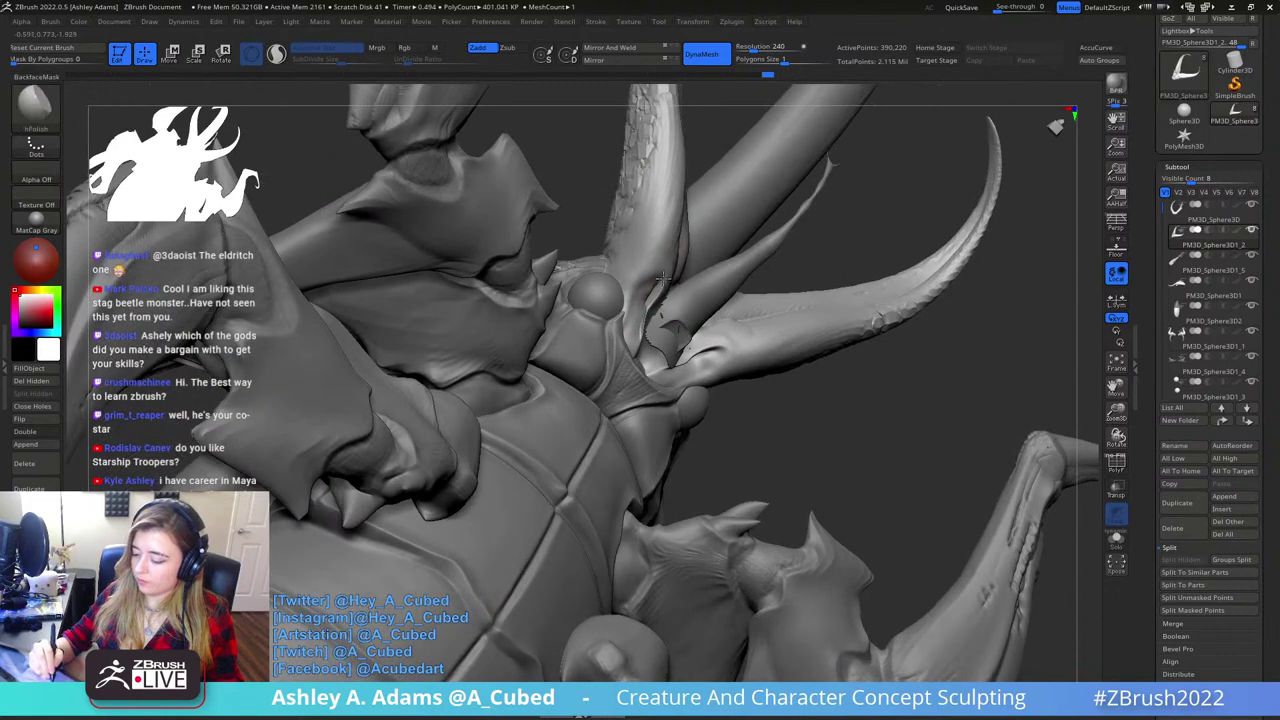
# - Add volume to both mandible roots above the mouth with ClayBuildup and smooth the transition
pyautogui.press('b')
pyautogui.press('c')
pyautogui.press('b')
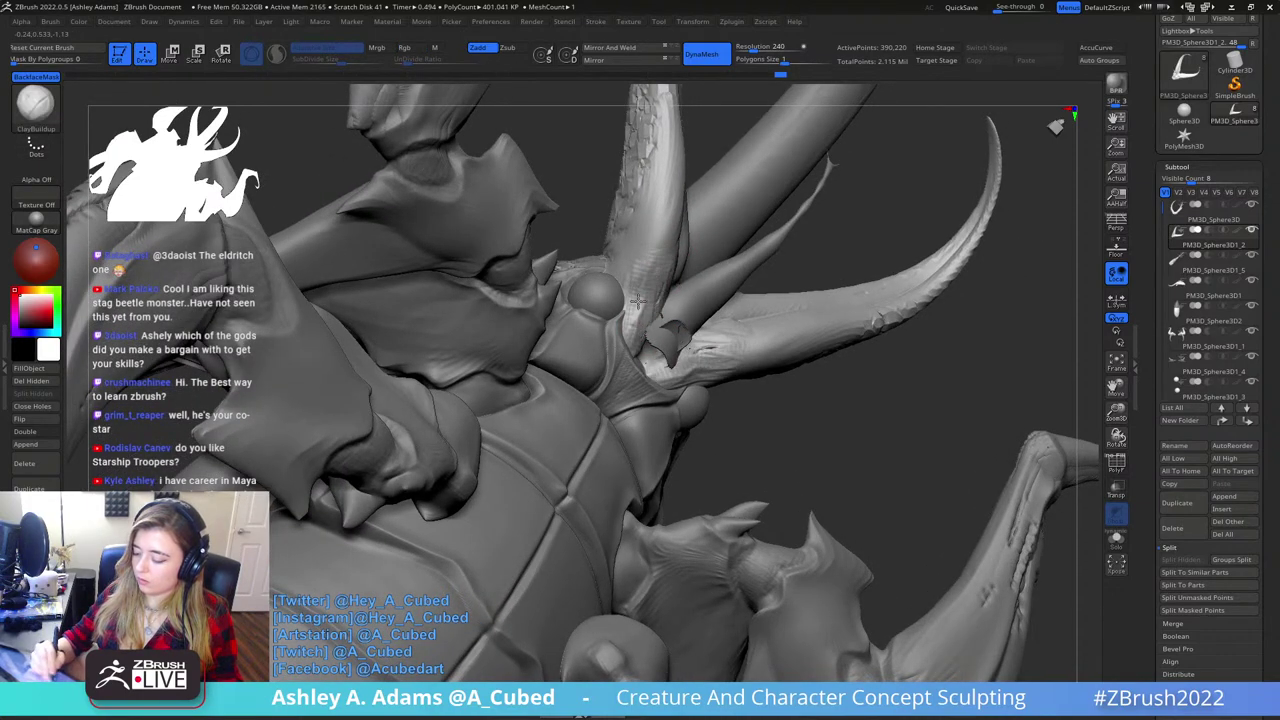
pyautogui.moveTo(663, 272)
pyautogui.keyDown('shift'); pyautogui.mouseDown()
pyautogui.moveTo(627, 315)
pyautogui.moveTo(643, 366)
pyautogui.moveTo(660, 354)
pyautogui.mouseUp(); pyautogui.keyUp('shift')
pyautogui.moveTo(660, 354); pyautogui.dragTo(718, 300, button='right')
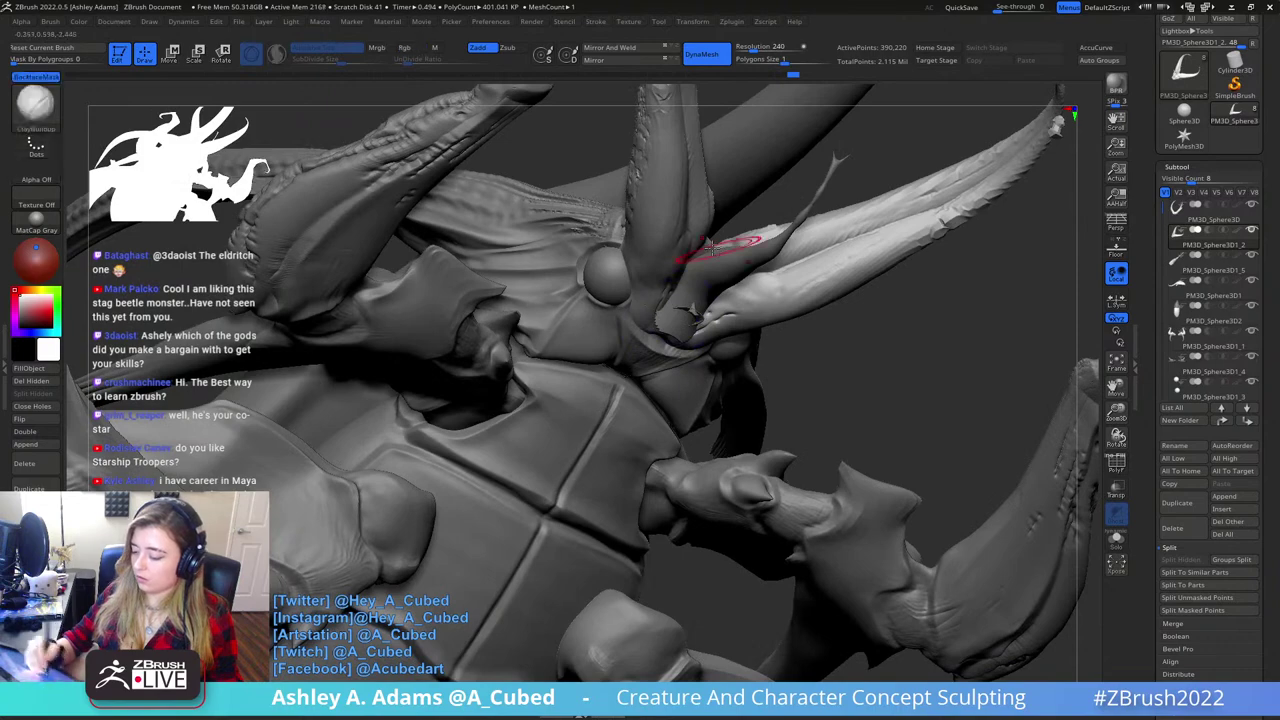
# - Adjust the shape of the mandible base between the eyes with the SnakeHook brush
pyautogui.moveTo(714, 251); pyautogui.dragTo(629, 278, button='right')
pyautogui.moveTo(752, 290); pyautogui.dragTo(702, 334, button='right')
pyautogui.press('b')
pyautogui.press('s')
pyautogui.press('h')
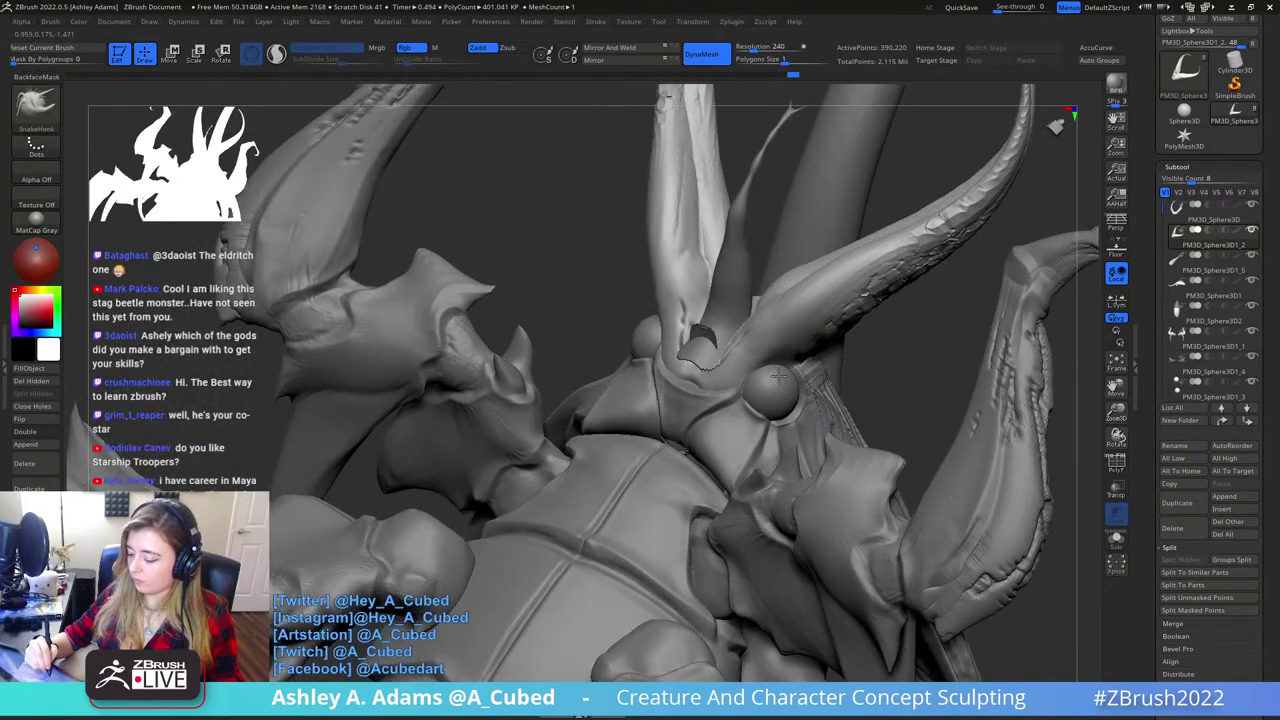
pyautogui.moveTo(776, 378)
pyautogui.mouseDown(button='right')
pyautogui.moveTo(790, 339)
pyautogui.moveTo(743, 328)
pyautogui.moveTo(774, 300)
pyautogui.moveTo(728, 286)
pyautogui.moveTo(769, 363)
pyautogui.moveTo(723, 429)
pyautogui.moveTo(704, 396)
pyautogui.mouseUp(button='right')
# - Carve creases into the mandible roots and along their inner faces with an adjusted DamStandard brush
pyautogui.press('b')
pyautogui.press('d')
pyautogui.press('s')
pyautogui.rightClick(704, 396)
pyautogui.click(742, 326)
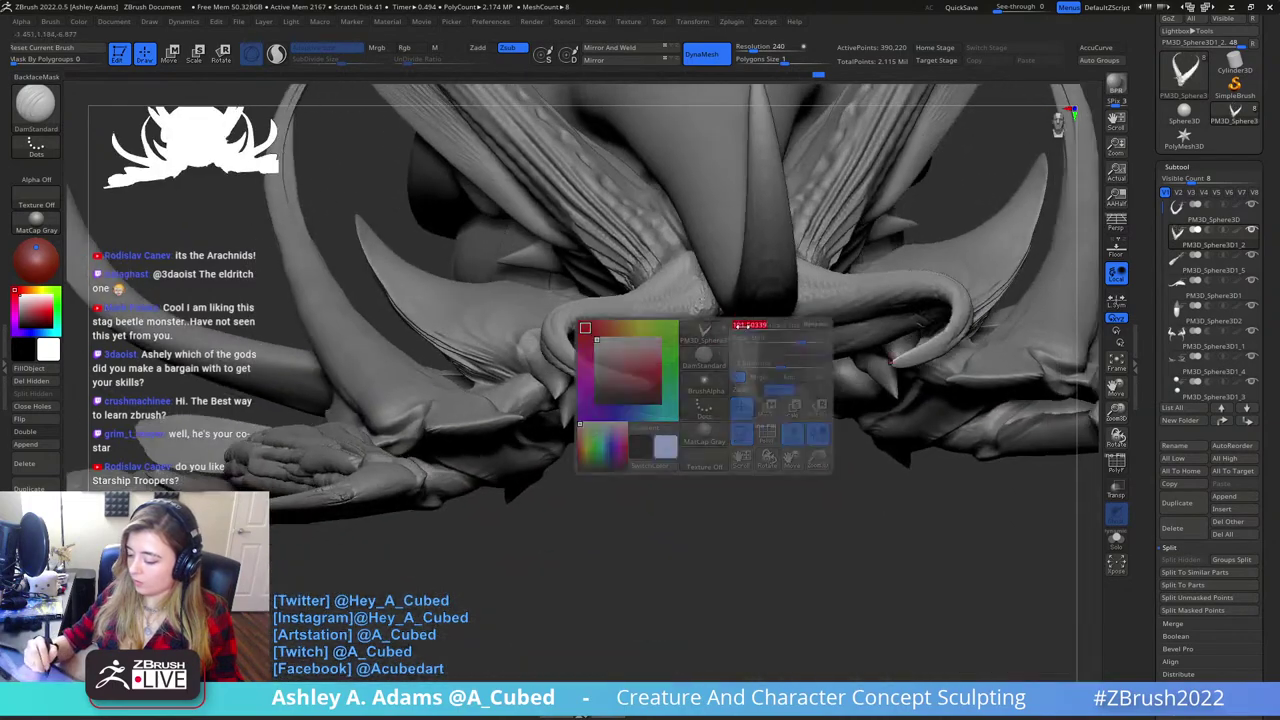
pyautogui.moveTo(742, 326)
pyautogui.mouseDown(button='right')
pyautogui.moveTo(735, 290)
pyautogui.moveTo(703, 334)
pyautogui.mouseUp(button='right')
pyautogui.moveTo(620, 187); pyautogui.dragTo(648, 210)
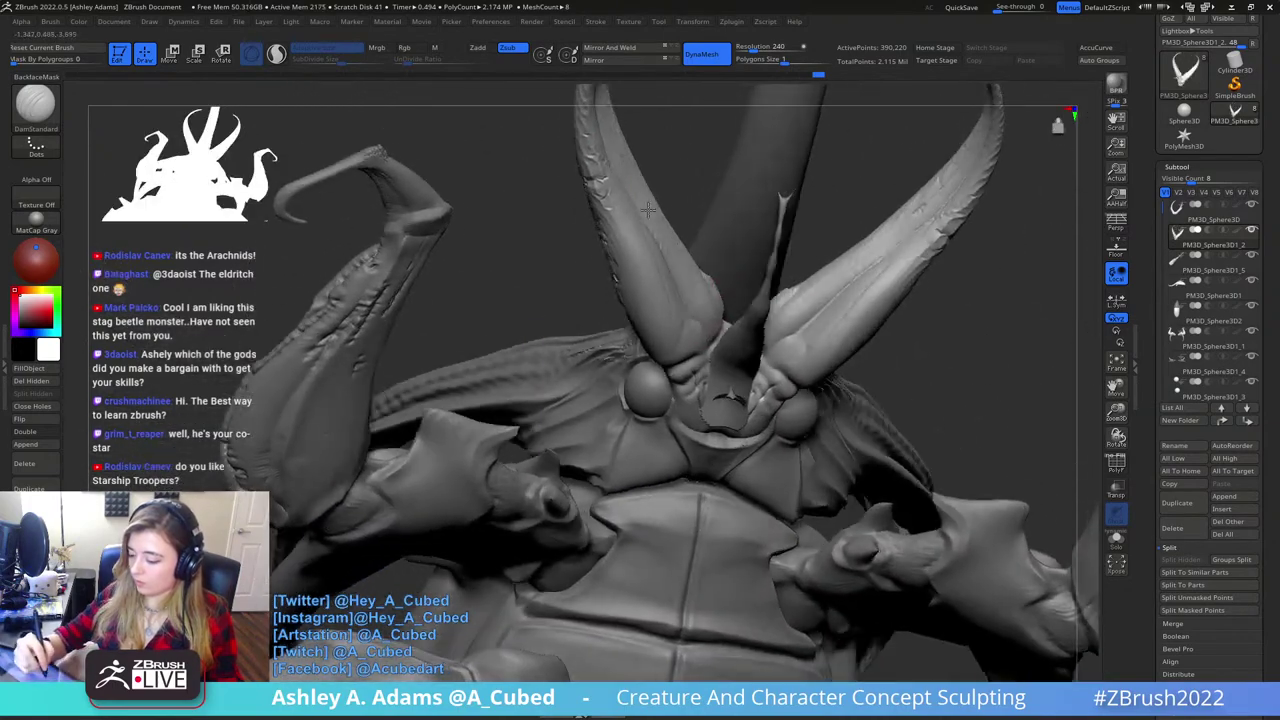
# - Mask a long strip on the mandibles' front faces, invert the mask and pull the unmasked area into fuller panels with SnakeHook
pyautogui.moveTo(648, 210); pyautogui.dragTo(650, 322, button='right')
pyautogui.rightClick(620, 262)
pyautogui.moveTo(620, 262); pyautogui.dragTo(612, 196, button='right')
pyautogui.keyDown('ctrl'); pyautogui.moveTo(603, 134); pyautogui.dragTo(608, 257); pyautogui.keyUp('ctrl')
pyautogui.keyDown('ctrl'); pyautogui.moveTo(643, 340); pyautogui.dragTo(692, 424); pyautogui.keyUp('ctrl')
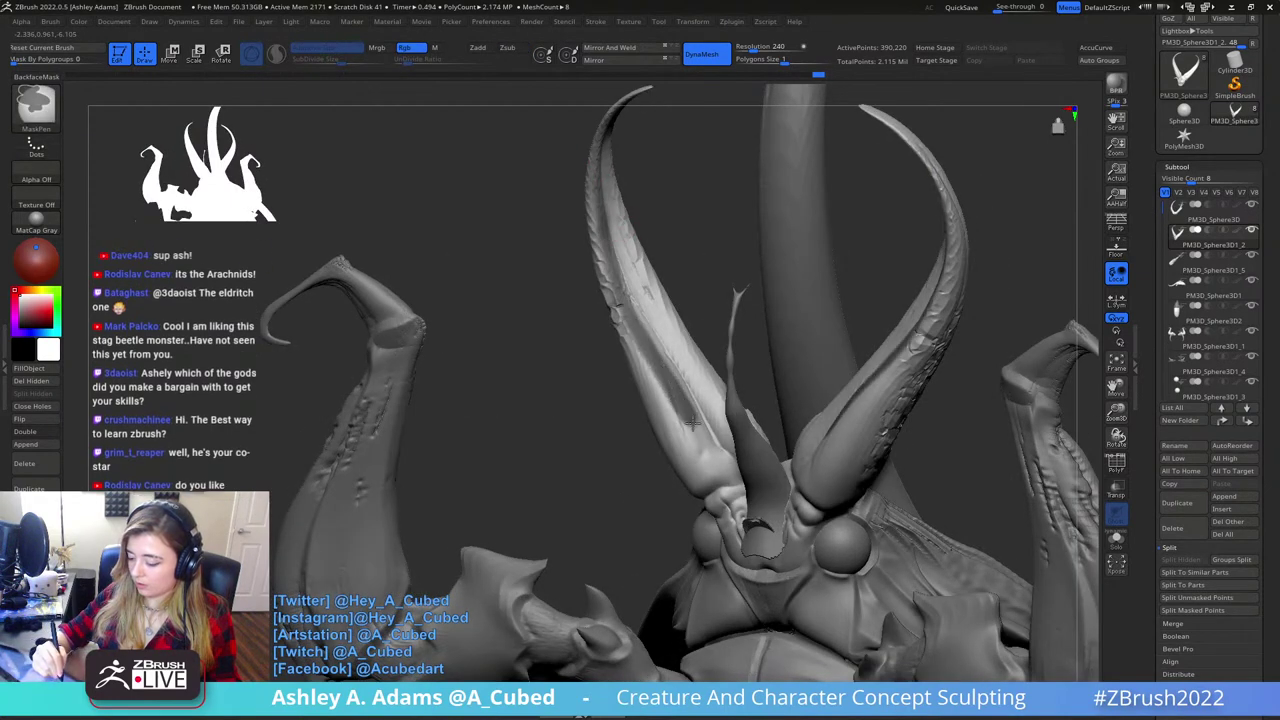
pyautogui.keyDown('ctrl'); pyautogui.click(623, 411); pyautogui.keyUp('ctrl')
pyautogui.moveTo(630, 308); pyautogui.dragTo(692, 326, button='right')
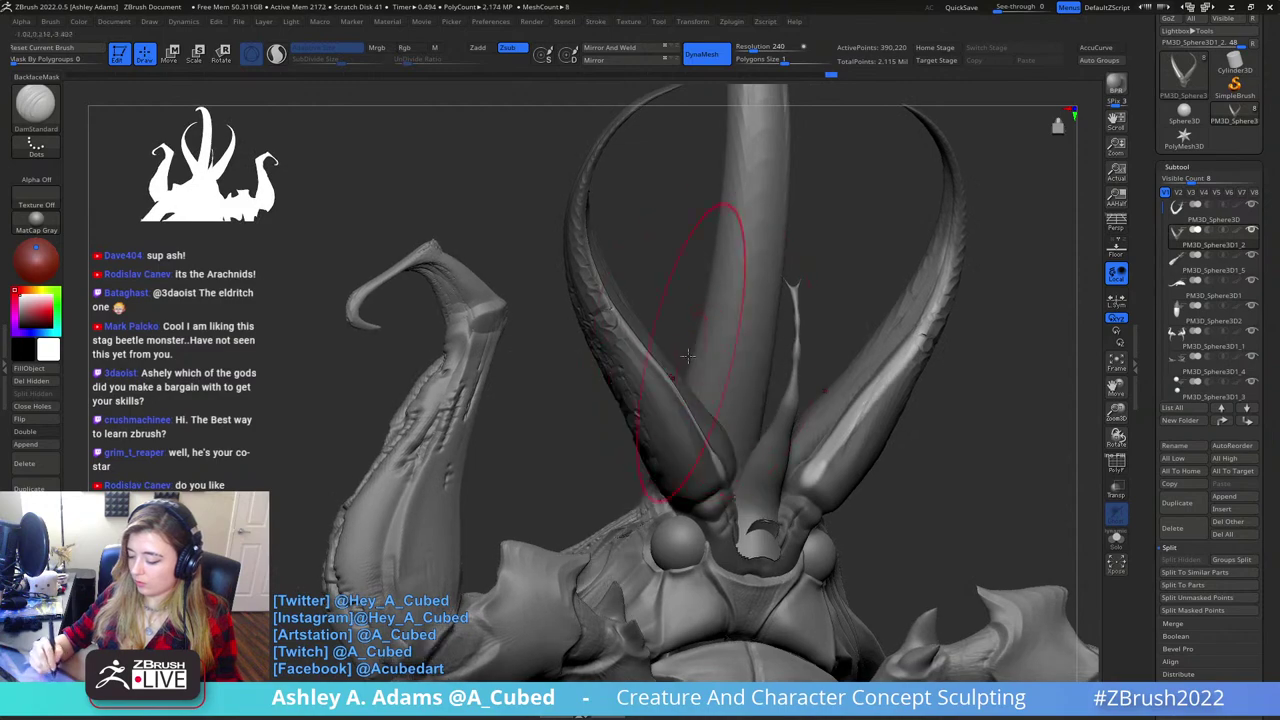
pyautogui.press('b')
pyautogui.press('s')
pyautogui.press('h')
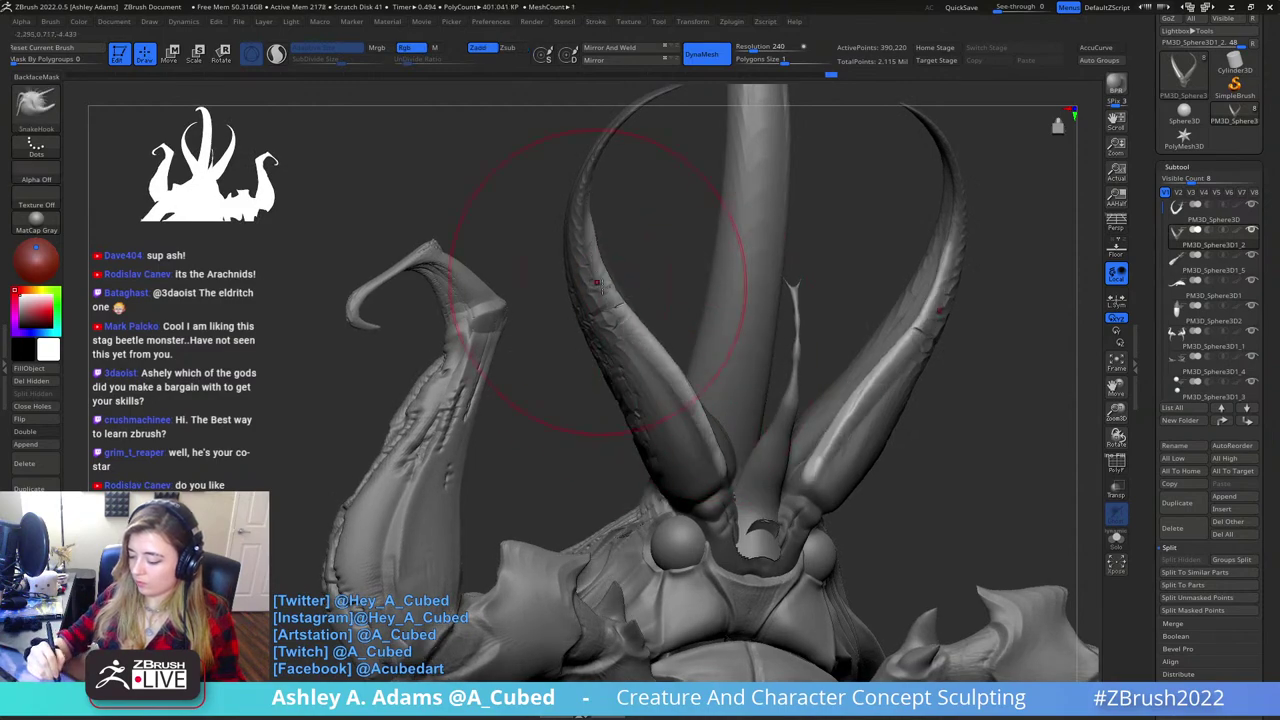
pyautogui.moveTo(757, 229)
pyautogui.mouseDown(button='right')
pyautogui.moveTo(846, 360)
pyautogui.moveTo(830, 345)
pyautogui.moveTo(813, 364)
pyautogui.moveTo(826, 330)
pyautogui.moveTo(895, 327)
pyautogui.moveTo(826, 97)
pyautogui.moveTo(840, 251)
pyautogui.moveTo(926, 409)
pyautogui.mouseUp(button='right')
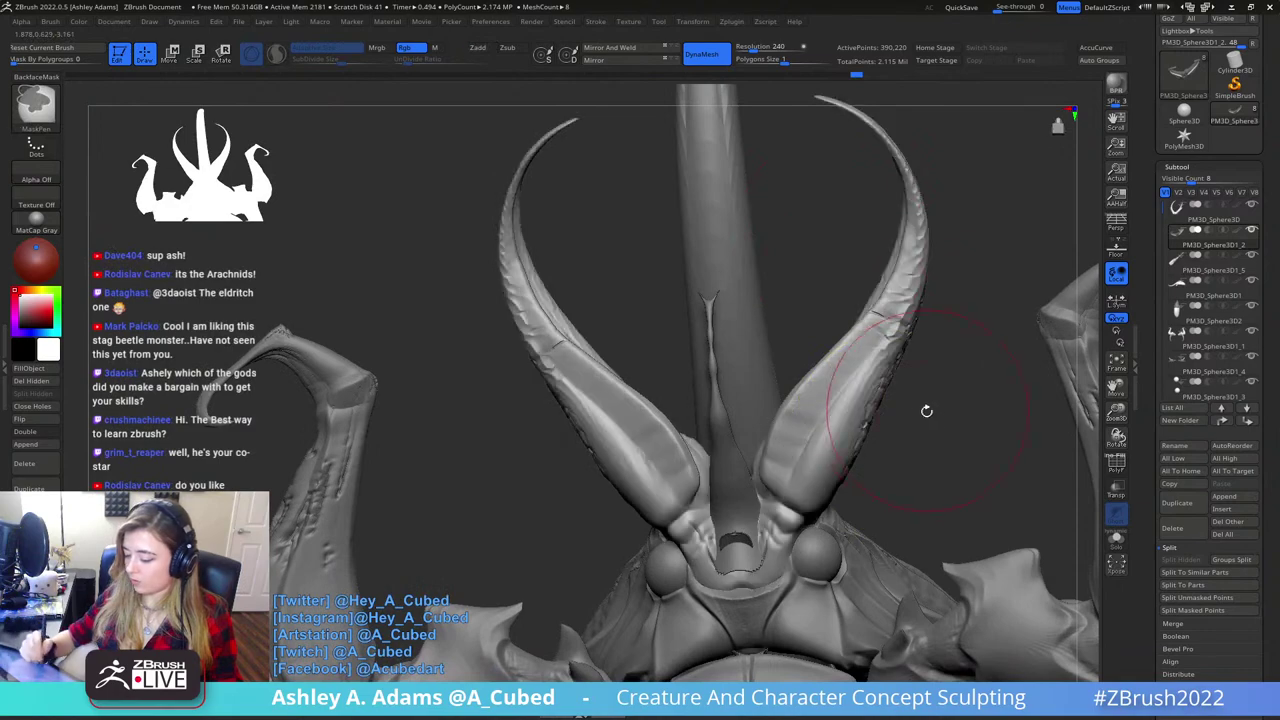
# - Reduce the brush size for detail work along the mandibles' inner edges
pyautogui.press('space')
pyautogui.moveTo(922, 415); pyautogui.dragTo(871, 362)
pyautogui.moveTo(868, 358); pyautogui.dragTo(724, 320, button='right')
pyautogui.press('space')
pyautogui.moveTo(724, 321); pyautogui.dragTo(640, 265)
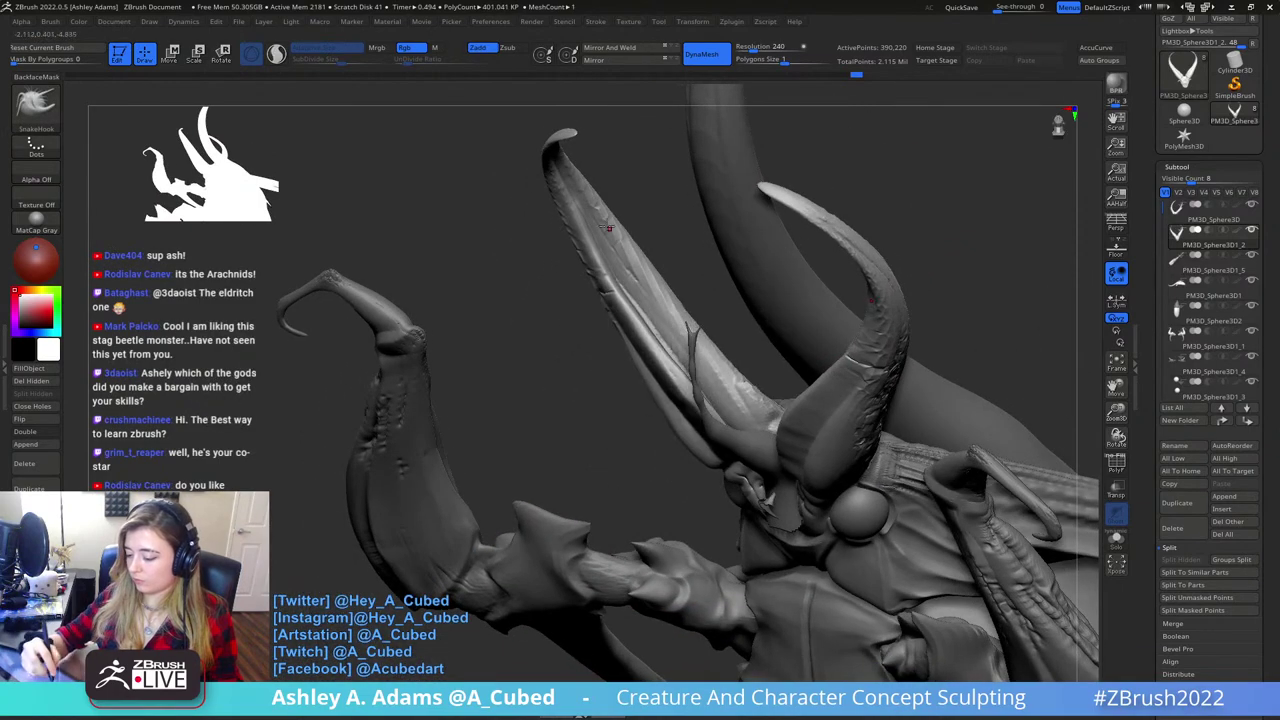
pyautogui.moveTo(606, 230)
pyautogui.mouseDown(button='right')
pyautogui.moveTo(672, 238)
pyautogui.moveTo(566, 286)
pyautogui.mouseUp(button='right')
pyautogui.press('space')
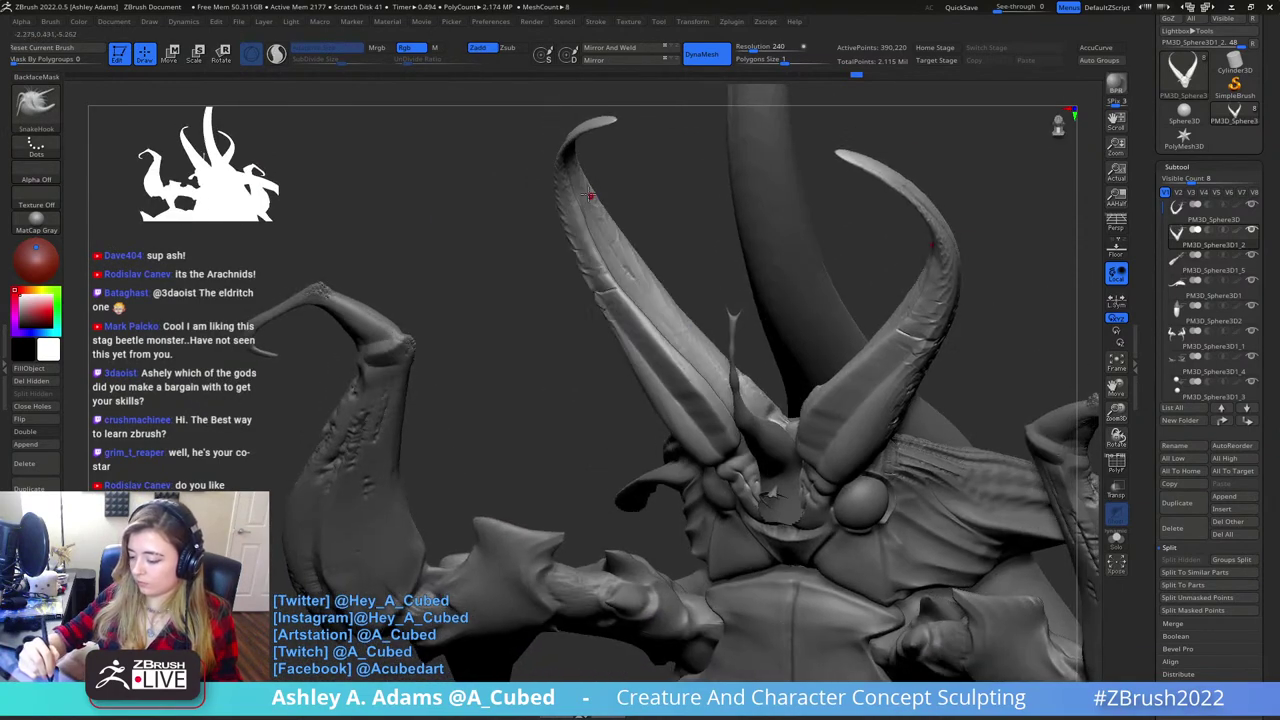
# - Isolate the mandibles, mask a strip along their inner edges, invert the mask, pull the strips out into blades with SnakeHook and clear the mask
pyautogui.keyDown('ctrl'); pyautogui.moveTo(596, 211); pyautogui.dragTo(697, 342); pyautogui.keyUp('ctrl')
pyautogui.hotkey('ctrl', 'z')
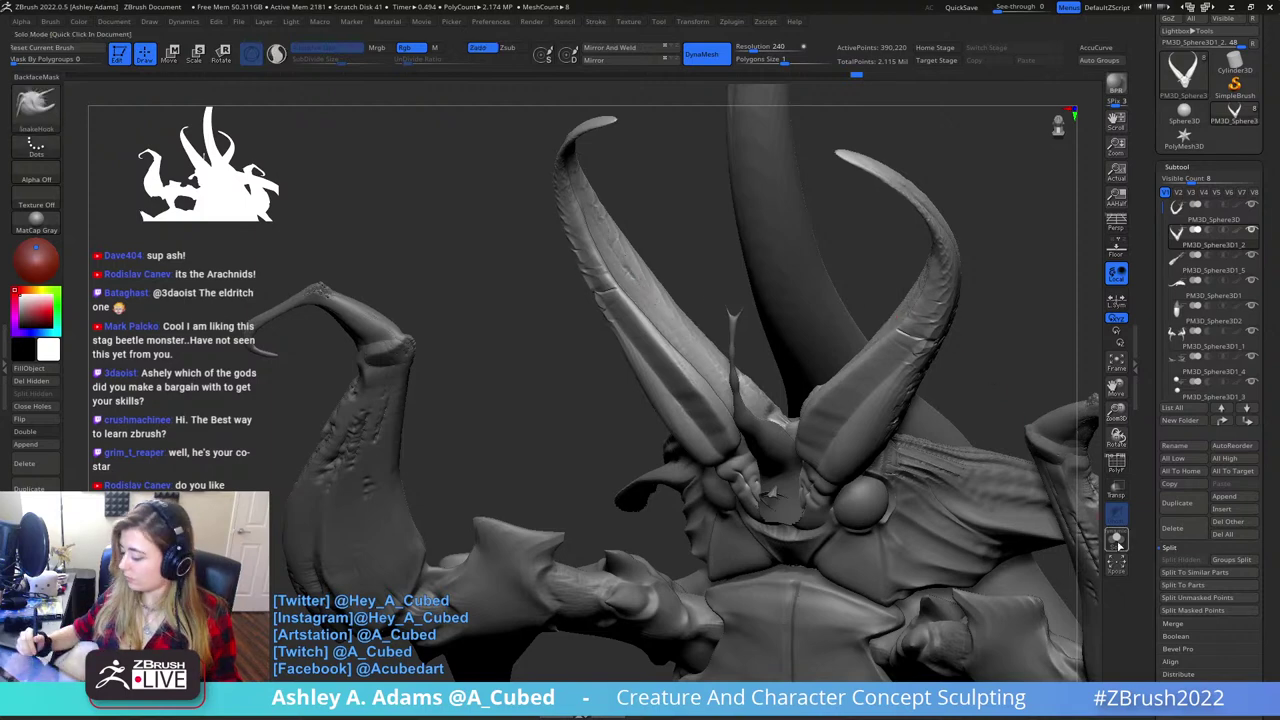
pyautogui.click(1116, 539)
pyautogui.rightClick(710, 328)
pyautogui.moveTo(714, 329); pyautogui.dragTo(677, 303, button='right')
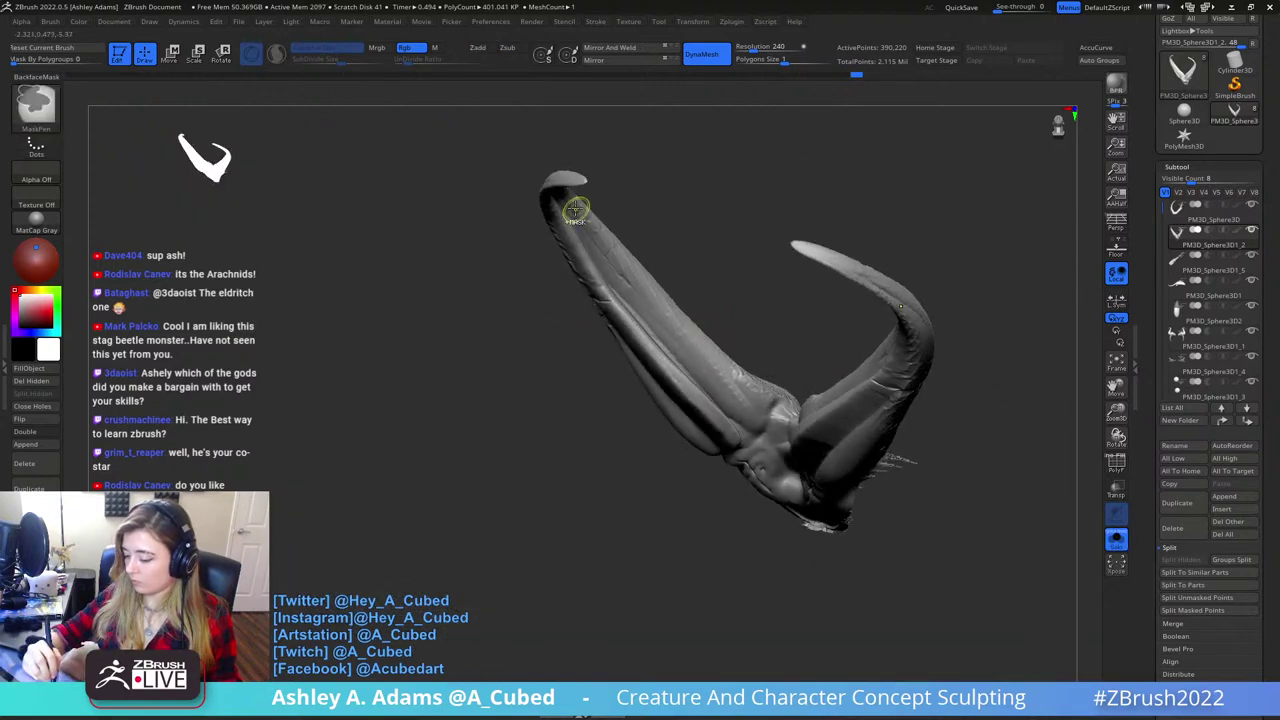
pyautogui.keyDown('ctrl'); pyautogui.moveTo(574, 206); pyautogui.dragTo(765, 428); pyautogui.keyUp('ctrl')
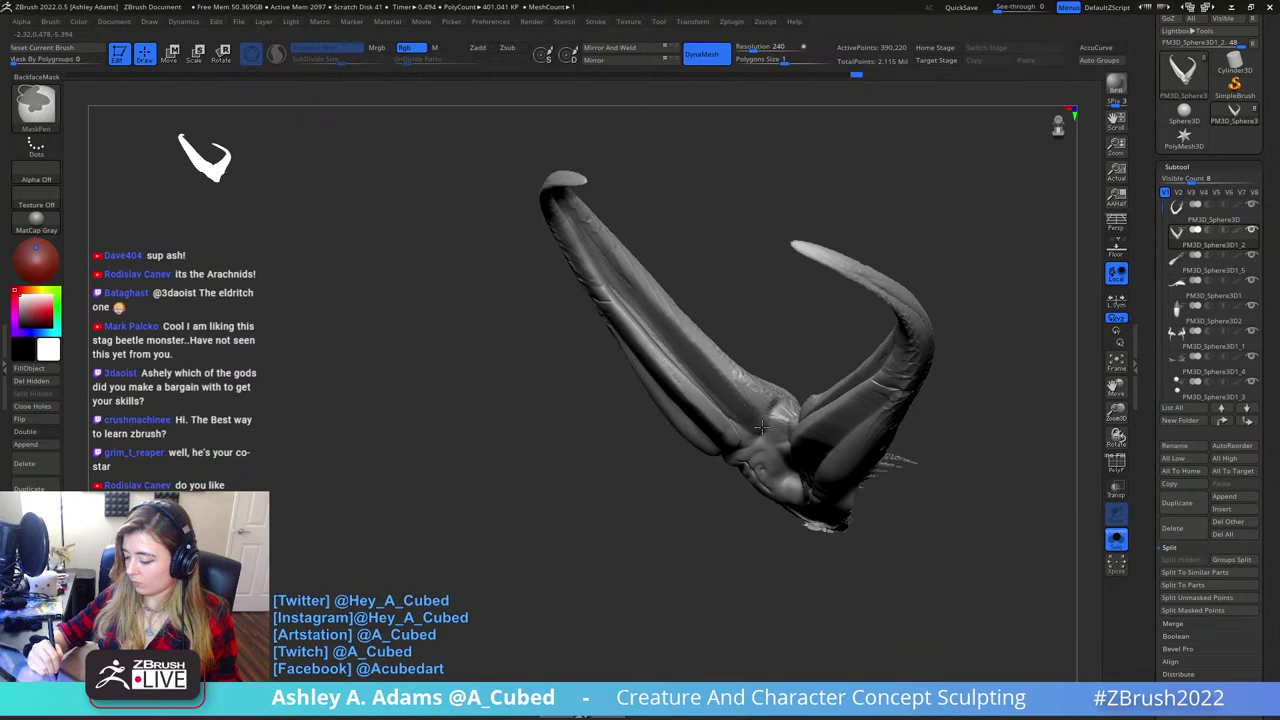
pyautogui.keyDown('ctrl'); pyautogui.click(740, 310); pyautogui.keyUp('ctrl')
pyautogui.rightClick(692, 392)
pyautogui.moveTo(692, 392); pyautogui.dragTo(620, 445, button='right')
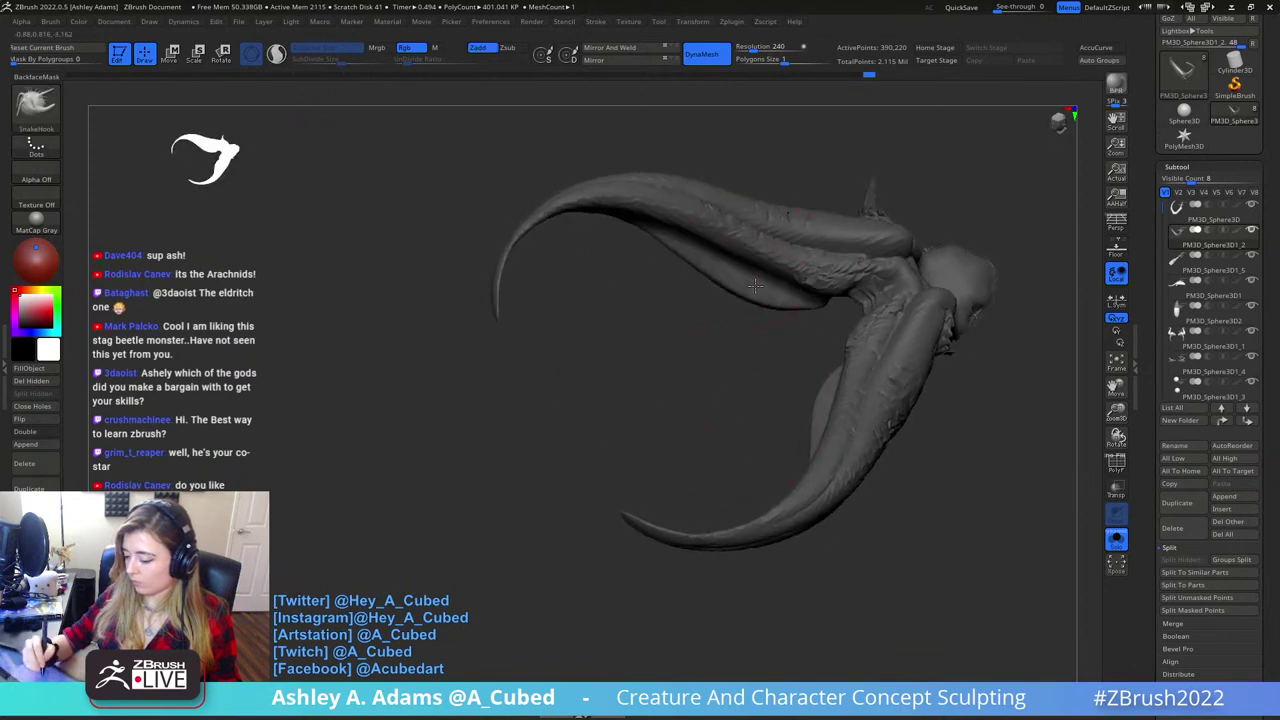
pyautogui.rightClick(693, 355)
pyautogui.moveTo(778, 242); pyautogui.dragTo(743, 266, button='right')
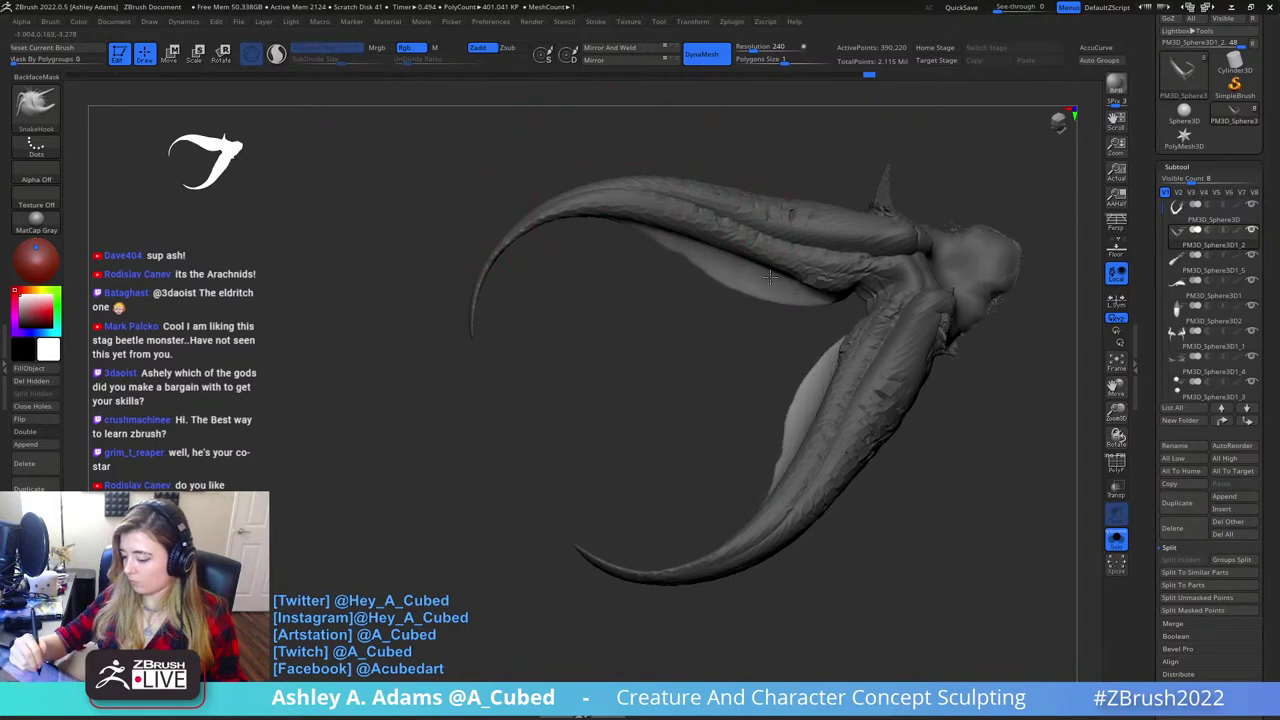
pyautogui.moveTo(790, 250); pyautogui.dragTo(801, 239, button='right')
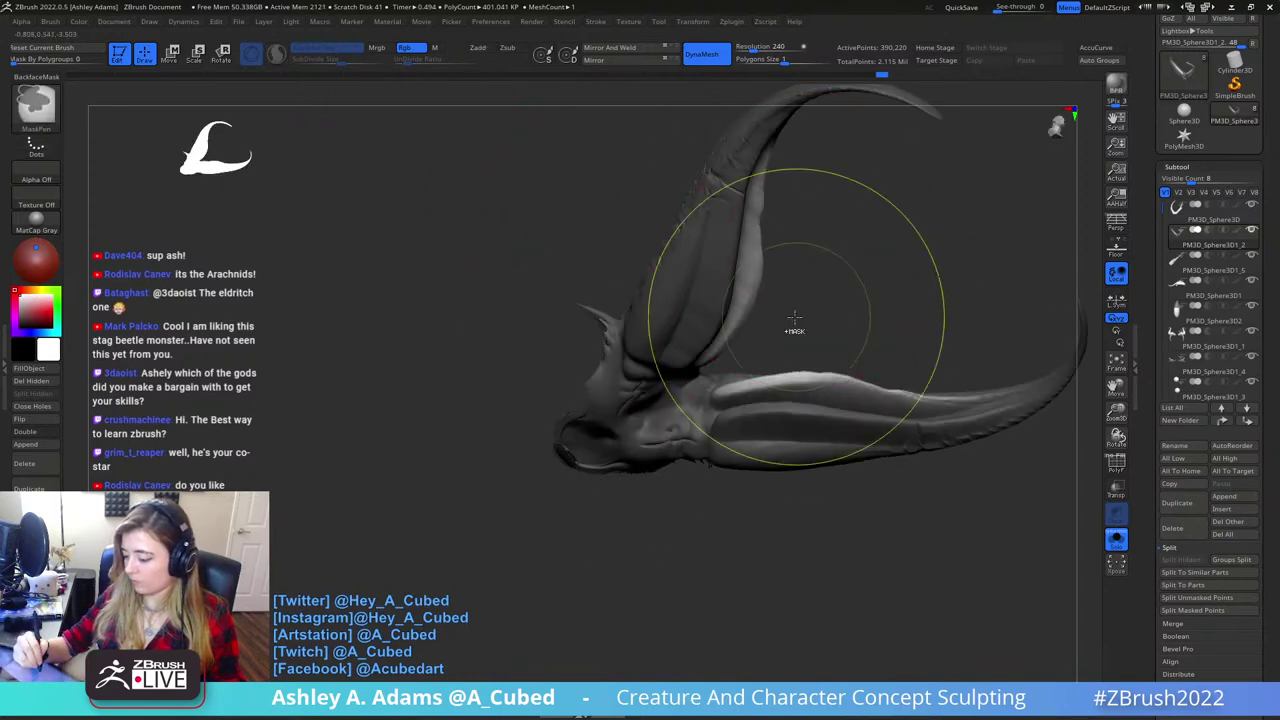
pyautogui.keyDown('ctrl'); pyautogui.moveTo(797, 317); pyautogui.dragTo(830, 280); pyautogui.keyUp('ctrl')
# - Undo the trial mask stroke and paint rows of fine mask ticks along the edges of the mandibles' inner blades
pyautogui.rightClick(763, 284)
pyautogui.moveTo(763, 284)
pyautogui.mouseDown(button='right')
pyautogui.moveTo(763, 265)
pyautogui.moveTo(720, 370)
pyautogui.moveTo(735, 350)
pyautogui.moveTo(731, 317)
pyautogui.moveTo(711, 440)
pyautogui.mouseUp(button='right')
pyautogui.rightClick(720, 370)
pyautogui.press('ctrl')
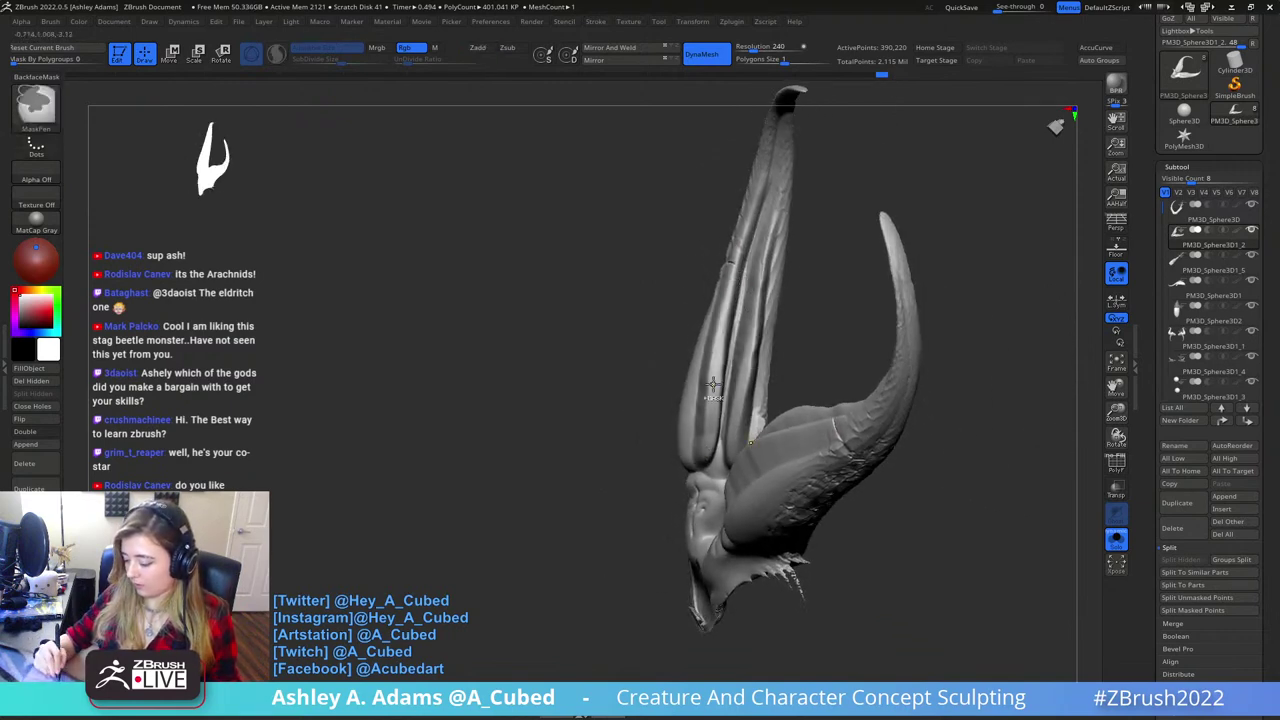
pyautogui.press('space')
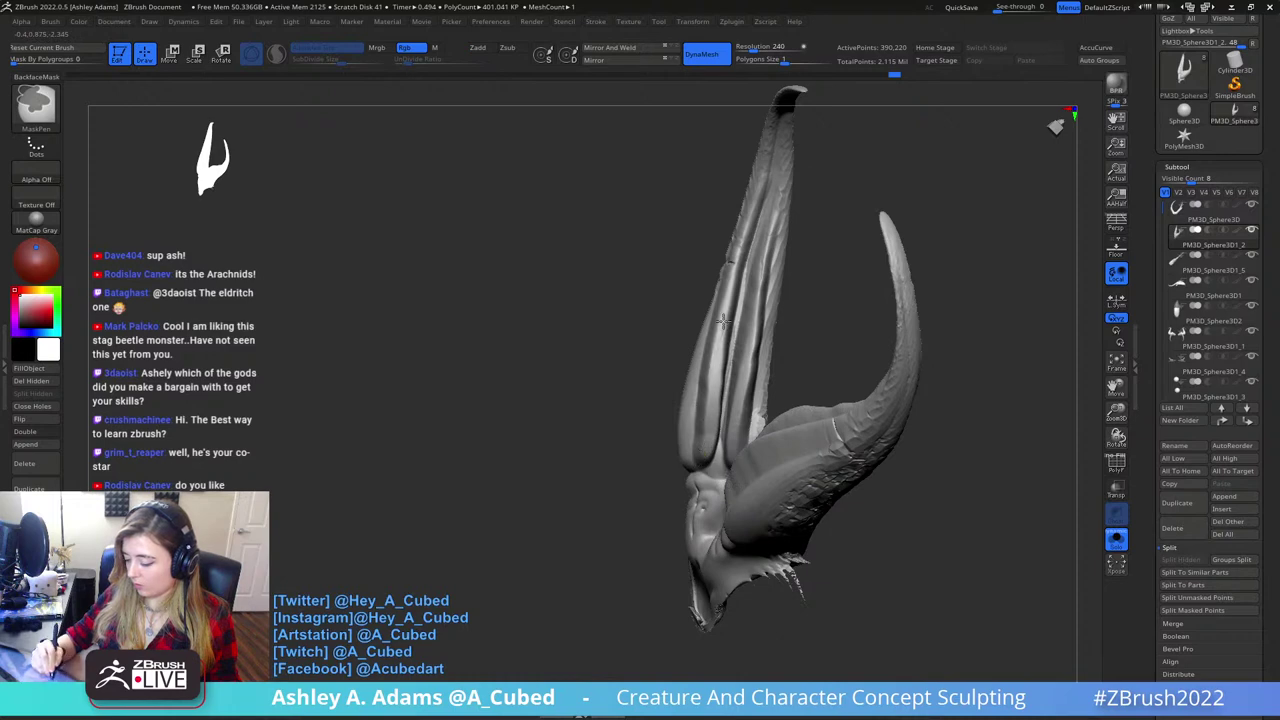
pyautogui.hotkey('ctrl', 'z')
pyautogui.moveTo(700, 438); pyautogui.dragTo(686, 445, button='right')
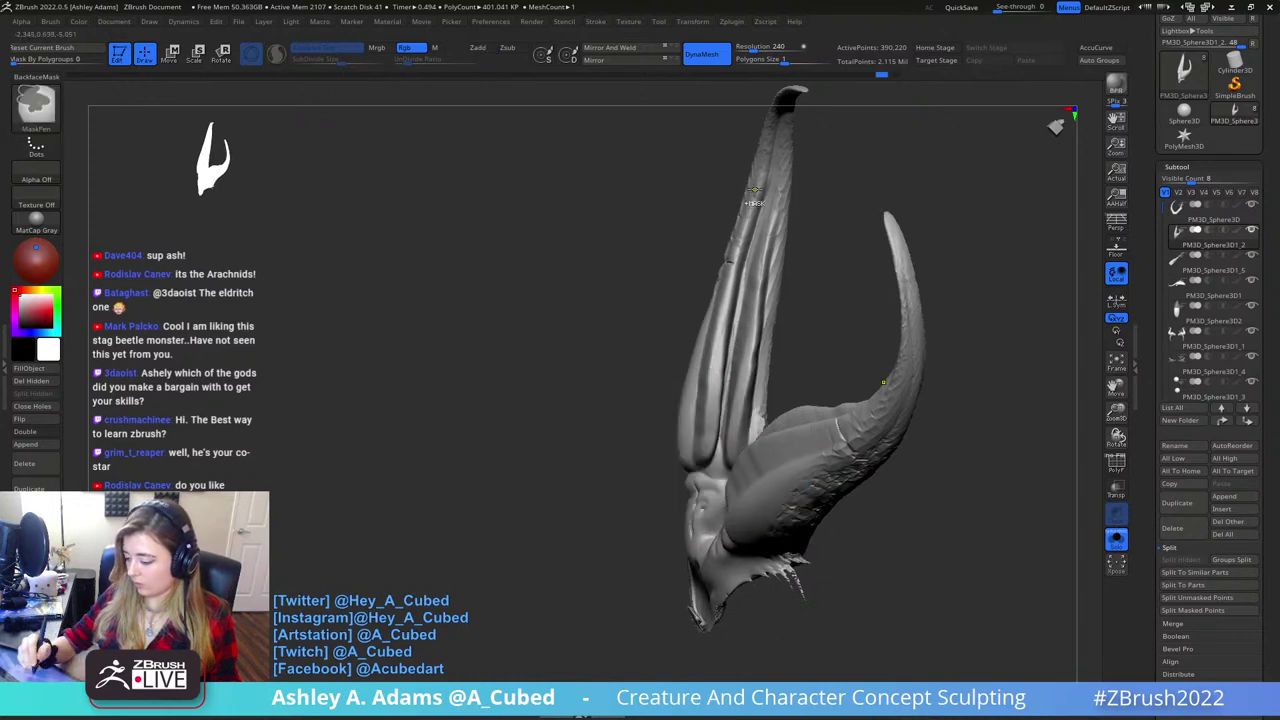
pyautogui.keyDown('ctrl'); pyautogui.moveTo(714, 399); pyautogui.dragTo(712, 440); pyautogui.keyUp('ctrl')
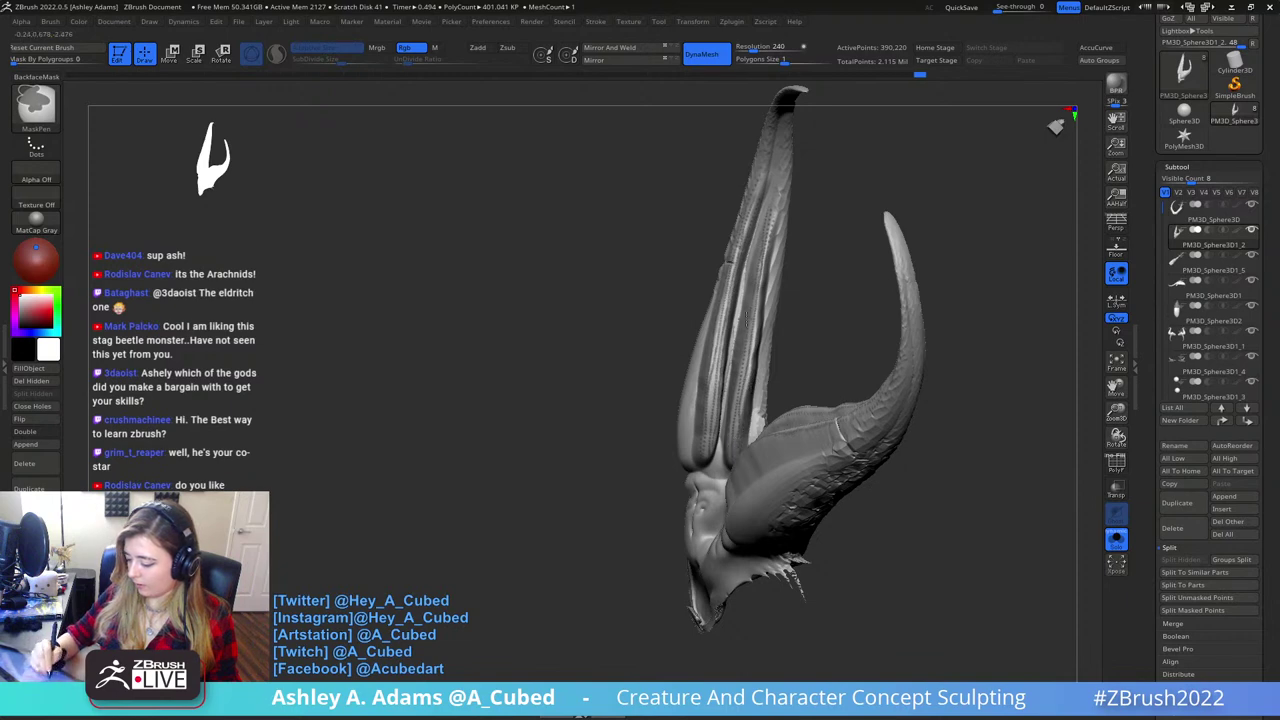
pyautogui.moveTo(759, 245)
pyautogui.mouseDown()
pyautogui.moveTo(823, 251)
pyautogui.moveTo(857, 223)
pyautogui.moveTo(817, 239)
pyautogui.moveTo(770, 337)
pyautogui.moveTo(715, 345)
pyautogui.mouseUp()
# - Extend the rows of mask ticks along both inner blades, covering their roots and upper sections
pyautogui.keyDown('ctrl'); pyautogui.moveTo(712, 330); pyautogui.dragTo(704, 240, button='right'); pyautogui.keyUp('ctrl')
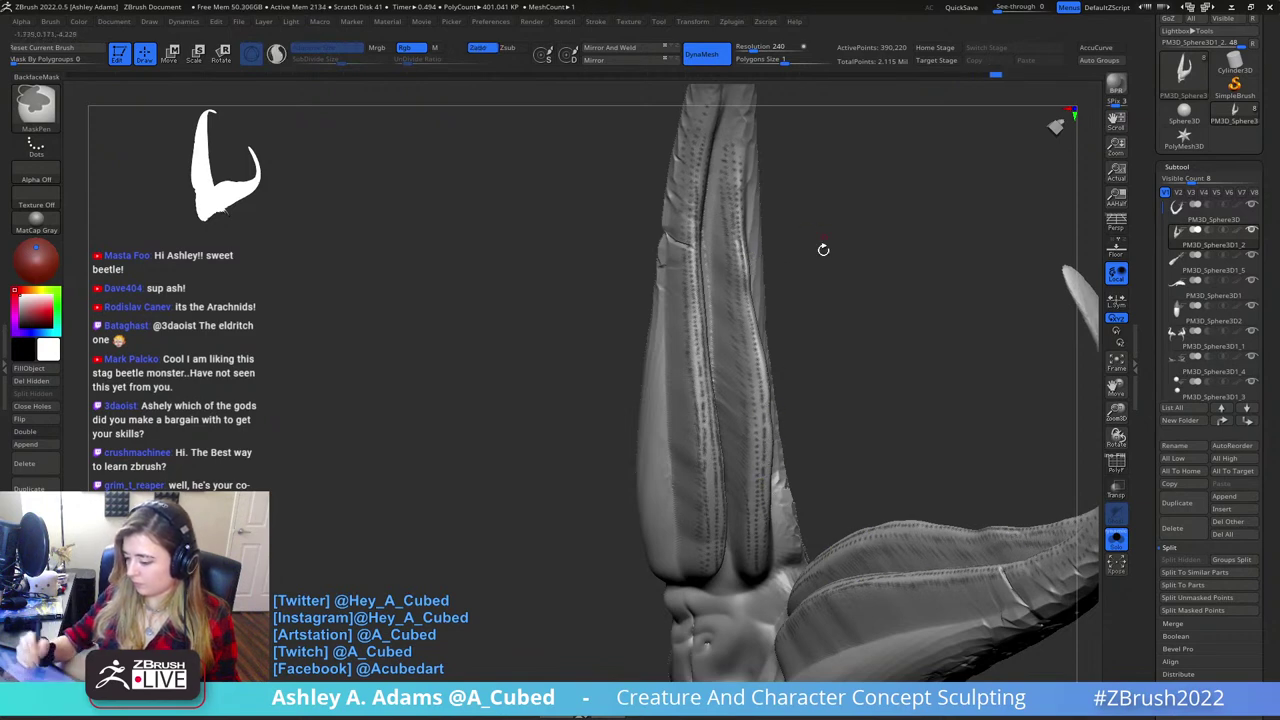
pyautogui.moveTo(823, 249); pyautogui.dragTo(795, 325)
pyautogui.keyDown('ctrl'); pyautogui.moveTo(795, 325); pyautogui.dragTo(771, 337, button='right'); pyautogui.keyUp('ctrl')
pyautogui.moveTo(771, 337); pyautogui.dragTo(750, 312)
pyautogui.moveTo(733, 288); pyautogui.dragTo(737, 300, button='right')
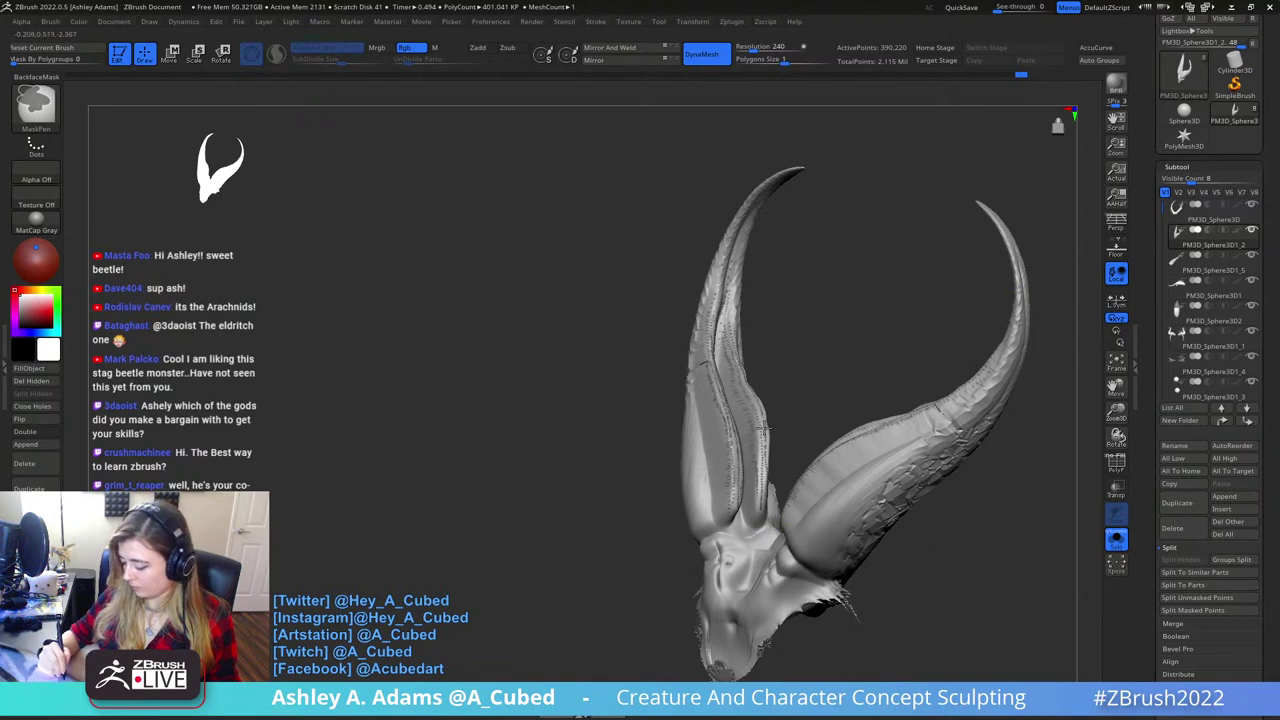
pyautogui.moveTo(723, 412)
pyautogui.mouseDown(button='right')
pyautogui.moveTo(770, 412)
pyautogui.moveTo(829, 363)
pyautogui.moveTo(783, 245)
pyautogui.mouseUp(button='right')
# - Invert the tick mask and pull the unmasked slivers out into hair-like bristles with SnakeHook
pyautogui.keyDown('ctrl'); pyautogui.click(820, 408); pyautogui.keyUp('ctrl')
pyautogui.rightClick(816, 405)
pyautogui.moveTo(754, 388); pyautogui.dragTo(768, 383)
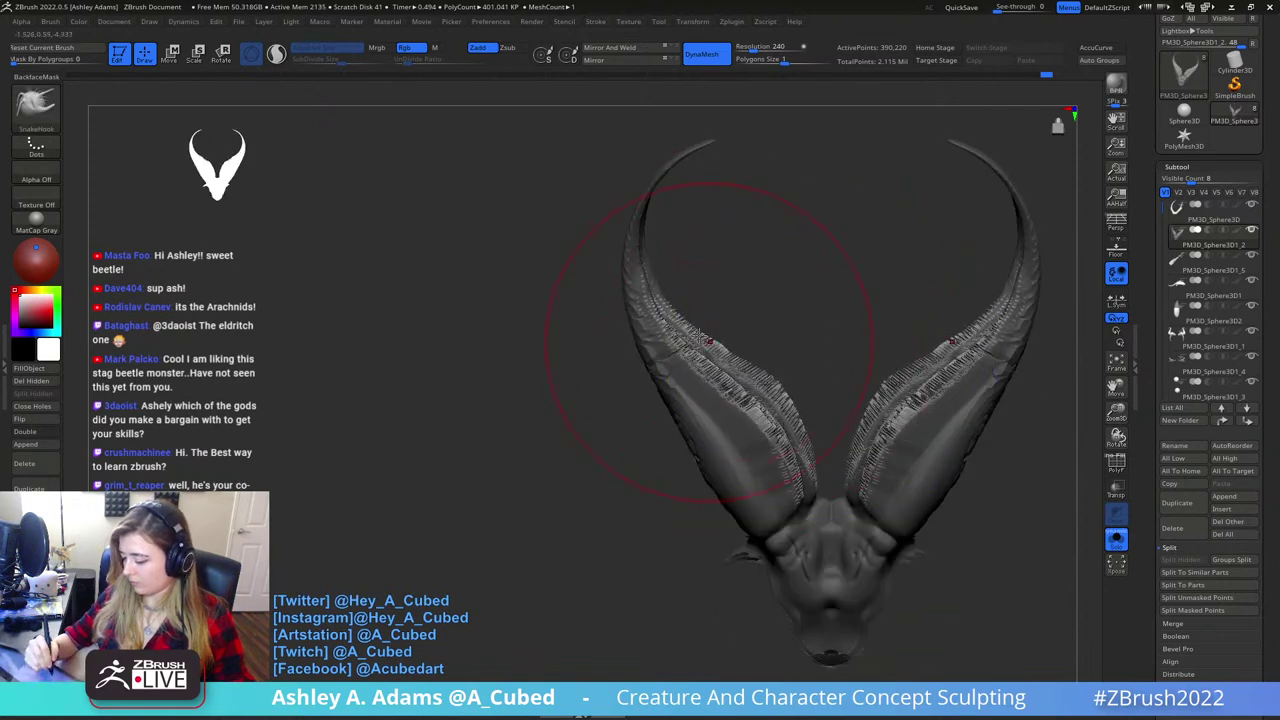
pyautogui.moveTo(697, 338); pyautogui.dragTo(710, 324)
pyautogui.keyDown('alt'); pyautogui.moveTo(768, 342); pyautogui.dragTo(728, 298, button='right'); pyautogui.keyUp('alt')
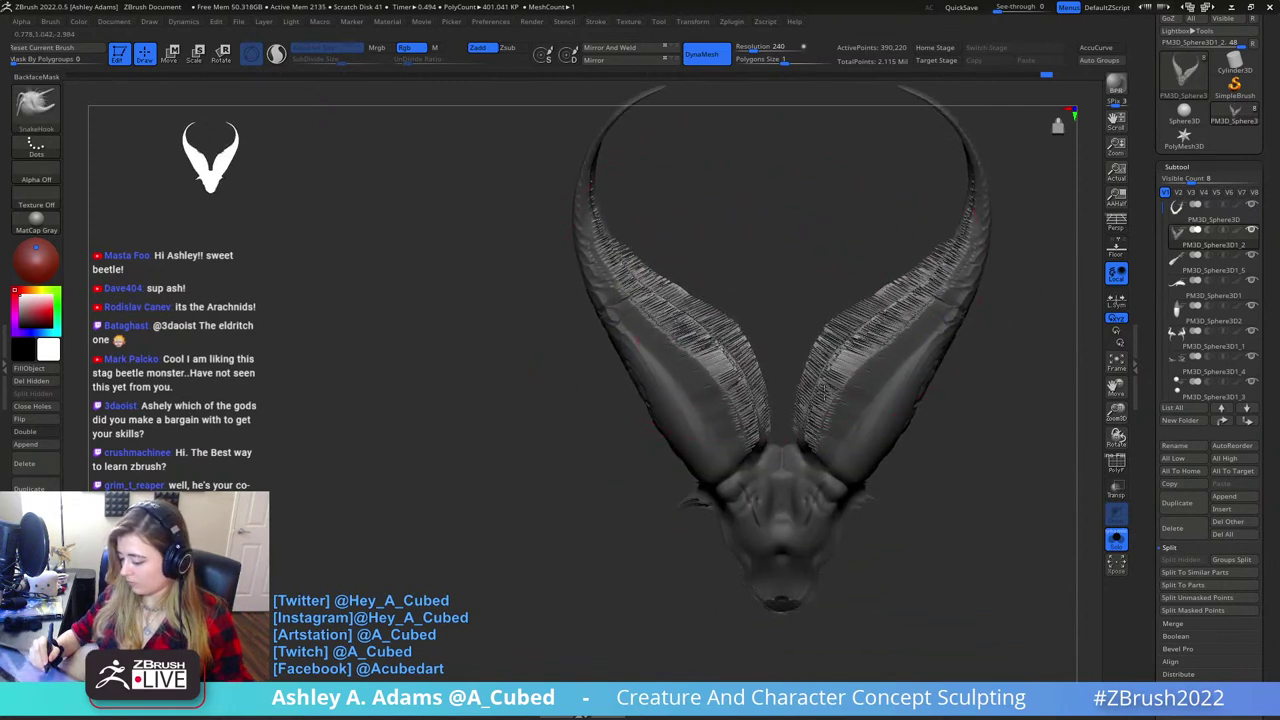
# - Lengthen and redirect the bristles on both blade rows with SnakeHook, working from underneath and along the sides
pyautogui.moveTo(832, 320); pyautogui.dragTo(847, 395, button='right')
pyautogui.moveTo(848, 387); pyautogui.dragTo(872, 370)
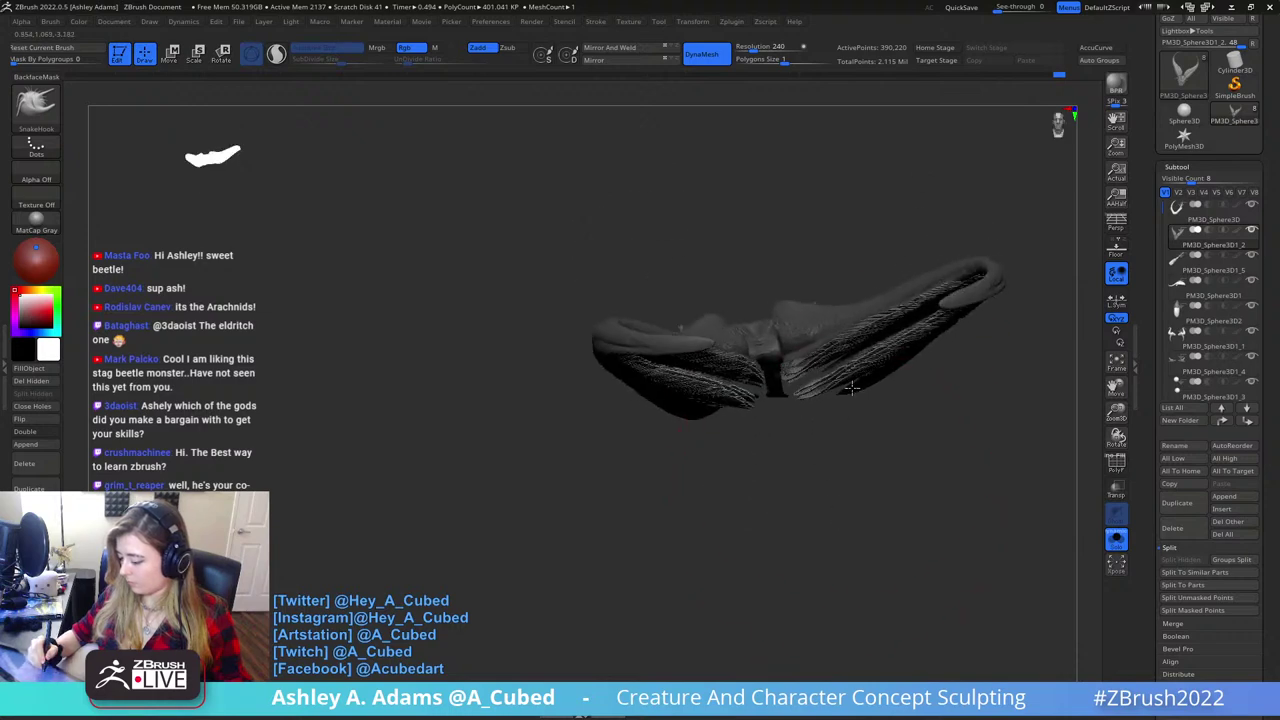
pyautogui.moveTo(797, 446); pyautogui.dragTo(795, 438, button='right')
pyautogui.moveTo(858, 380); pyautogui.dragTo(898, 382)
pyautogui.moveTo(843, 351); pyautogui.dragTo(806, 330, button='right')
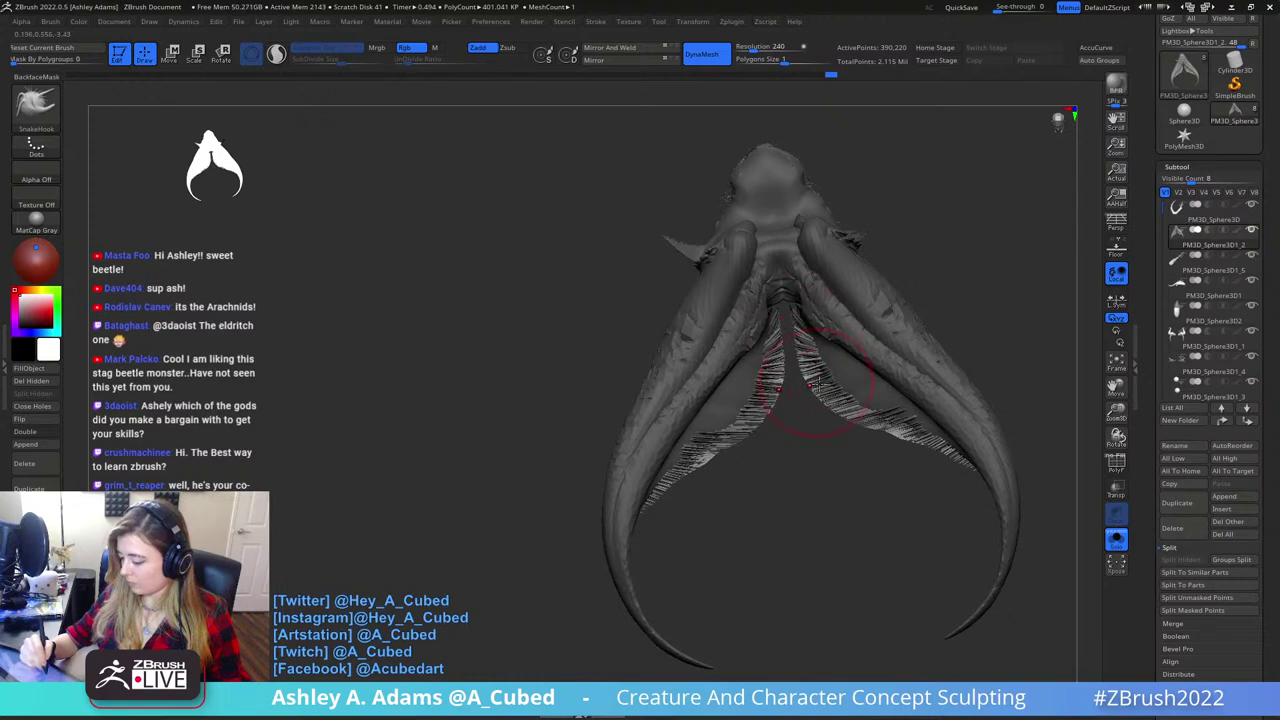
pyautogui.moveTo(899, 418); pyautogui.dragTo(866, 412)
pyautogui.moveTo(840, 410)
pyautogui.mouseDown(button='right')
pyautogui.moveTo(909, 323)
pyautogui.moveTo(946, 380)
pyautogui.mouseUp(button='right')
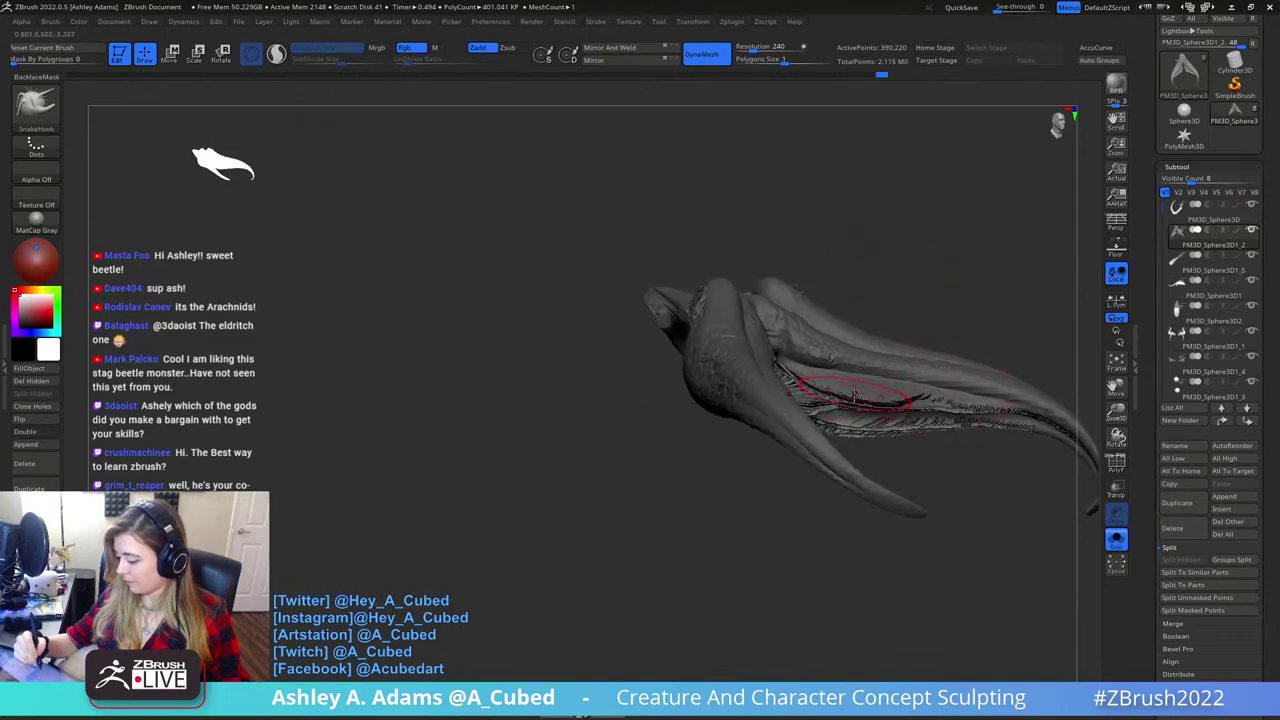
pyautogui.moveTo(885, 388); pyautogui.dragTo(882, 401)
pyautogui.moveTo(882, 401)
pyautogui.mouseDown(button='right')
pyautogui.moveTo(823, 243)
pyautogui.moveTo(822, 433)
pyautogui.moveTo(848, 437)
pyautogui.mouseUp(button='right')
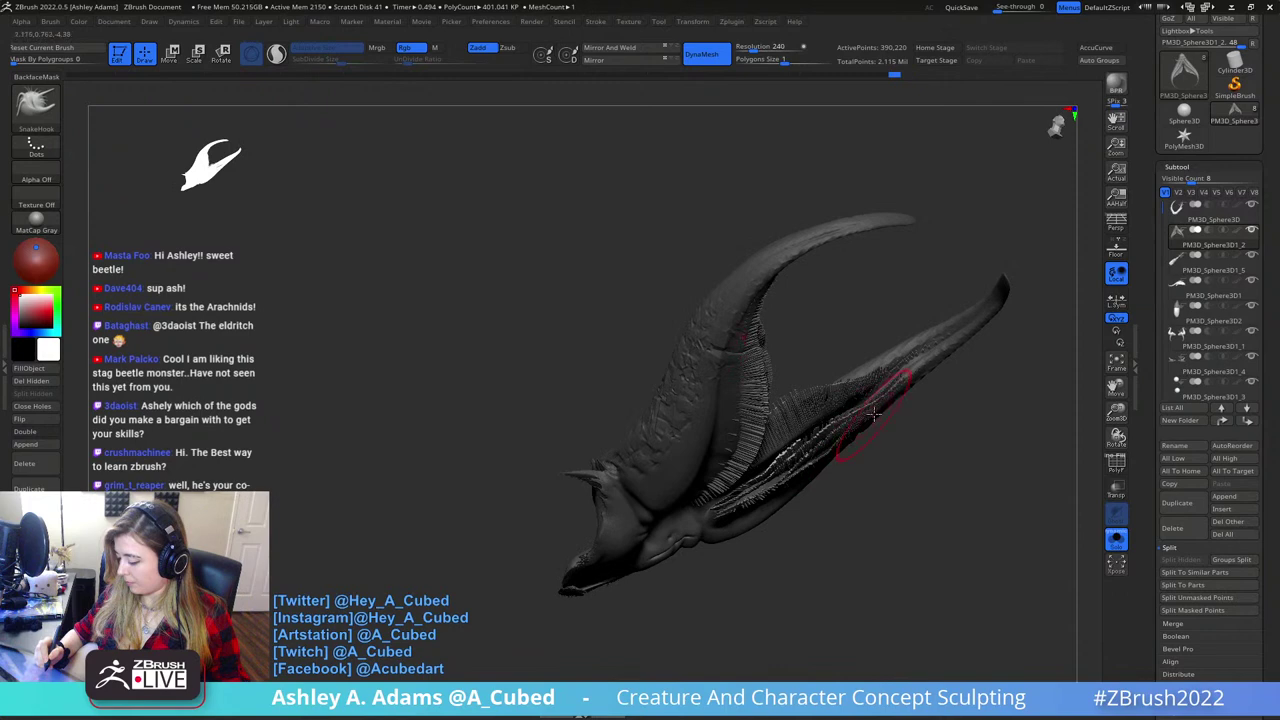
# - Pull thin curved bristles out of the mandibles' inner edges near the tips
pyautogui.moveTo(903, 390); pyautogui.dragTo(862, 435, button='right')
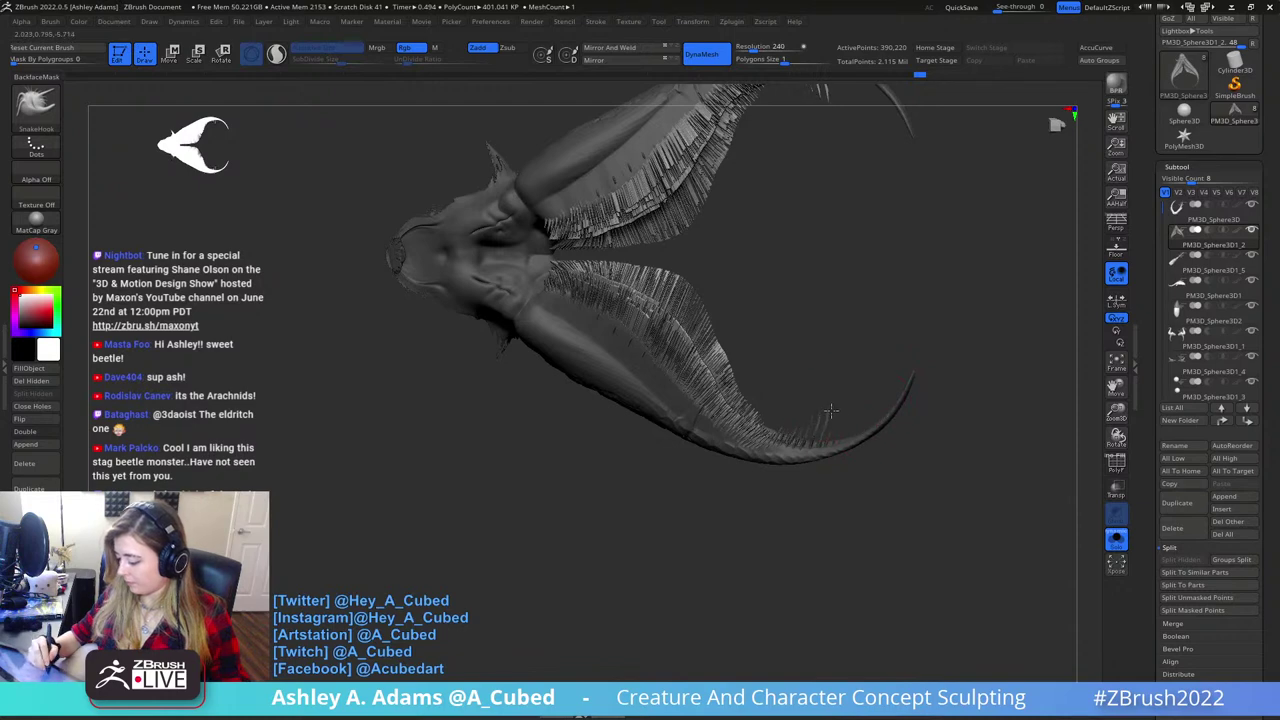
pyautogui.moveTo(831, 410); pyautogui.dragTo(830, 400)
pyautogui.moveTo(768, 442); pyautogui.dragTo(775, 420)
pyautogui.moveTo(820, 382); pyautogui.dragTo(826, 408, button='right')
pyautogui.moveTo(822, 432); pyautogui.dragTo(830, 406)
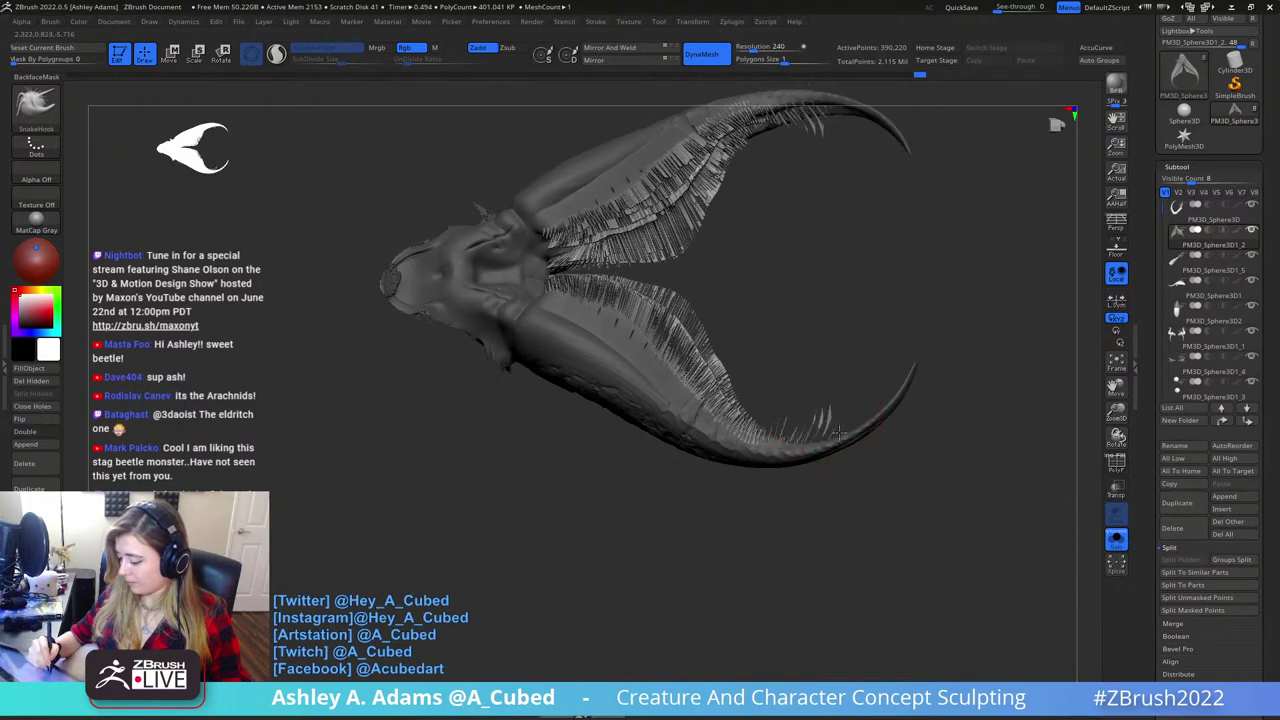
pyautogui.moveTo(787, 432); pyautogui.dragTo(796, 477)
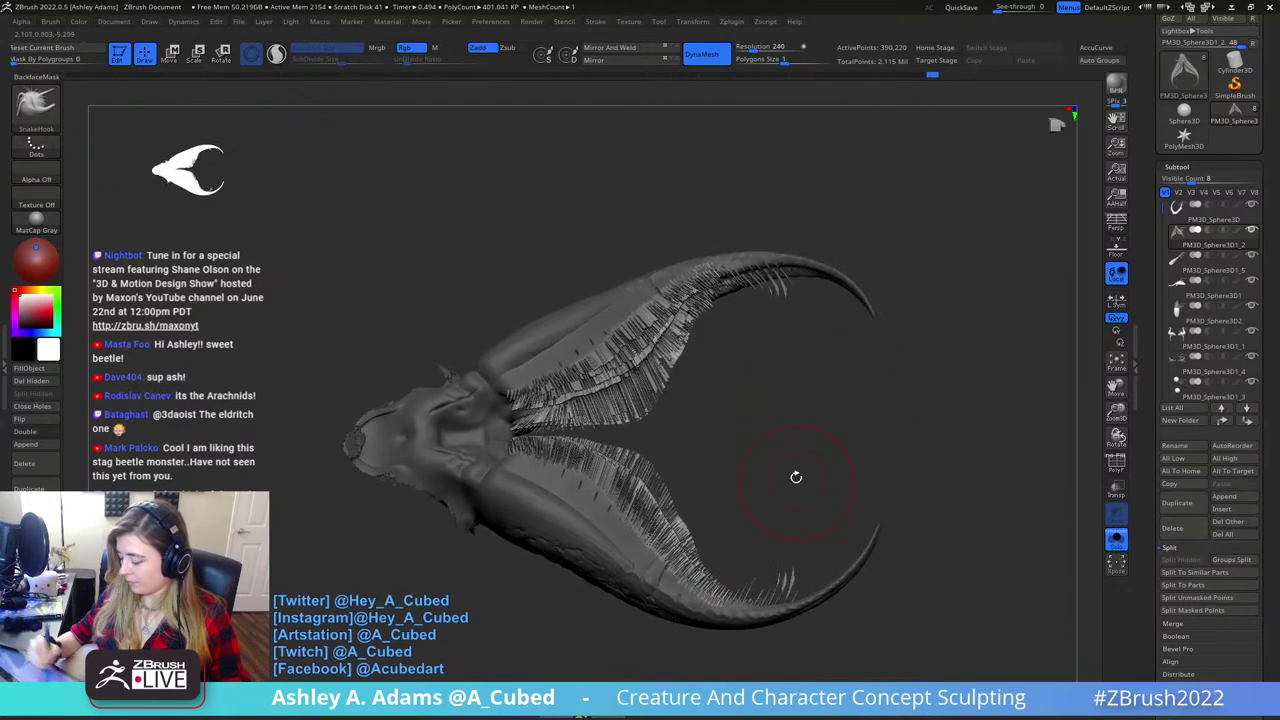
# - Draw out the bristles along the middle of the mandibles into a longer, uneven fringe
pyautogui.moveTo(718, 310)
pyautogui.mouseDown()
pyautogui.moveTo(717, 338)
pyautogui.moveTo(682, 390)
pyautogui.moveTo(692, 344)
pyautogui.moveTo(690, 361)
pyautogui.mouseUp()
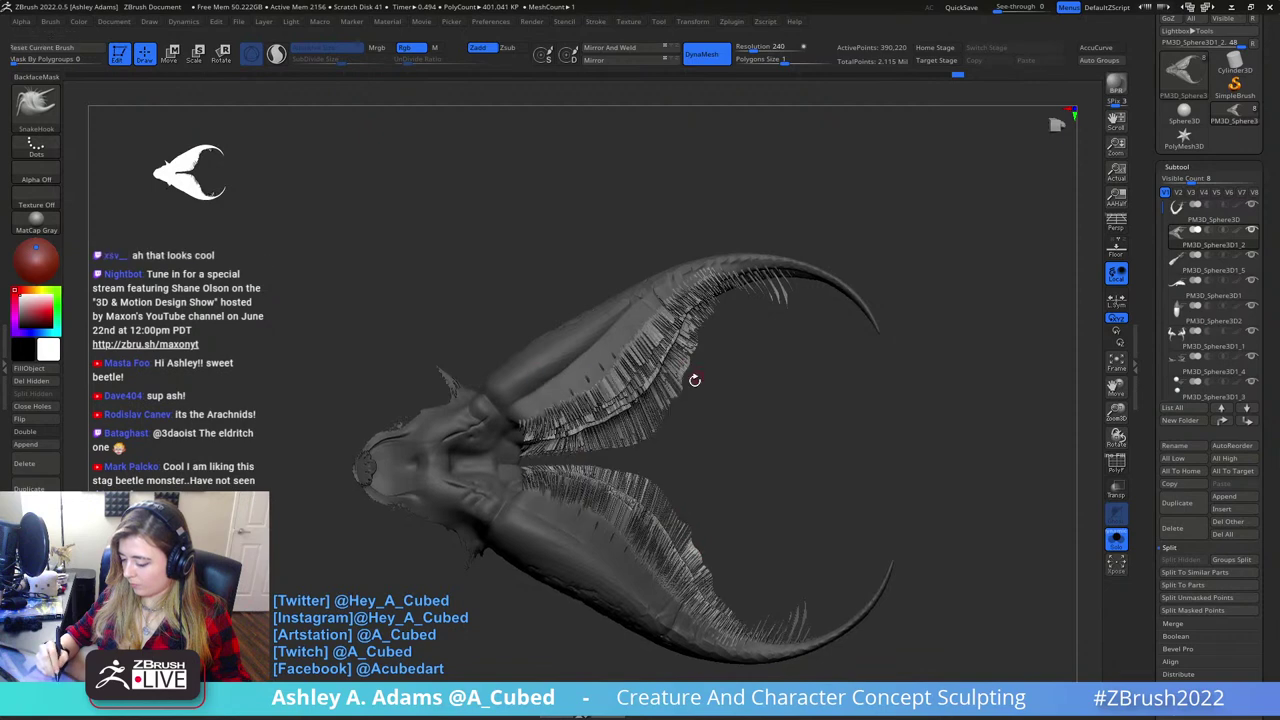
pyautogui.moveTo(658, 370); pyautogui.dragTo(668, 387, button='right')
pyautogui.moveTo(668, 387)
pyautogui.mouseDown()
pyautogui.moveTo(655, 370)
pyautogui.moveTo(633, 403)
pyautogui.moveTo(654, 360)
pyautogui.moveTo(712, 415)
pyautogui.moveTo(703, 517)
pyautogui.moveTo(692, 459)
pyautogui.moveTo(757, 430)
pyautogui.moveTo(730, 438)
pyautogui.moveTo(752, 428)
pyautogui.moveTo(741, 411)
pyautogui.moveTo(680, 432)
pyautogui.mouseUp()
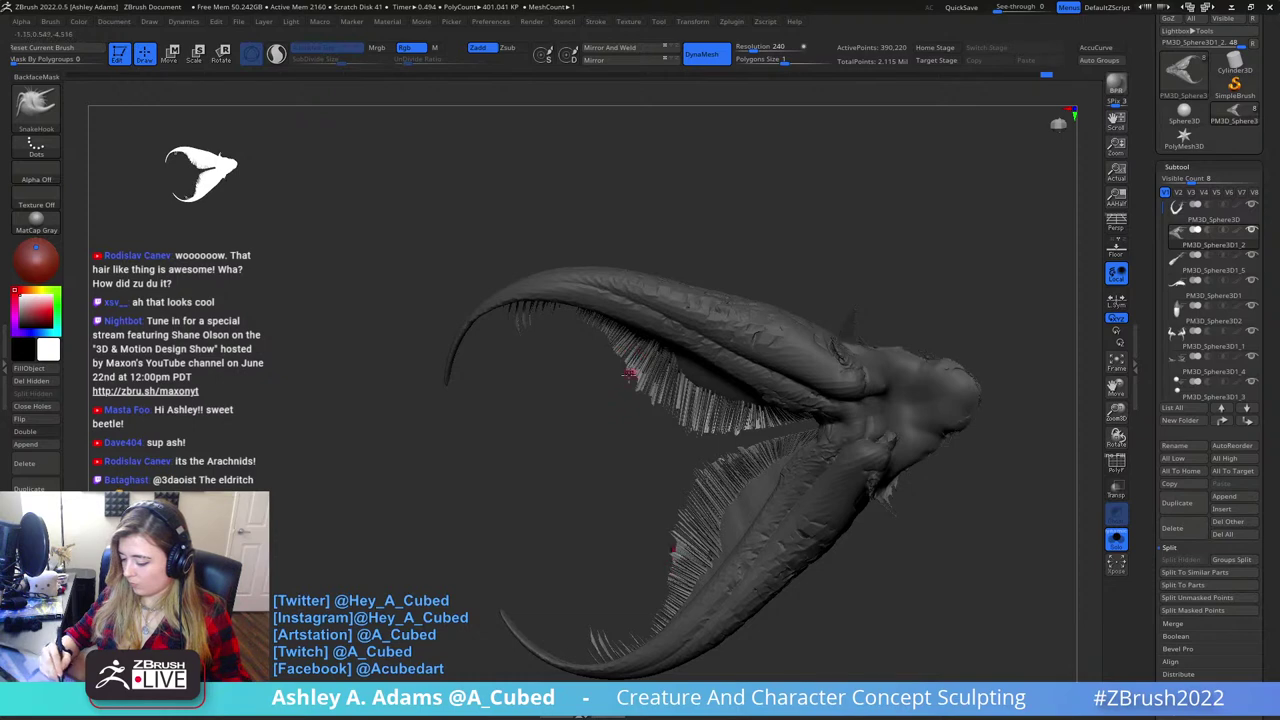
pyautogui.moveTo(629, 374); pyautogui.dragTo(737, 386)
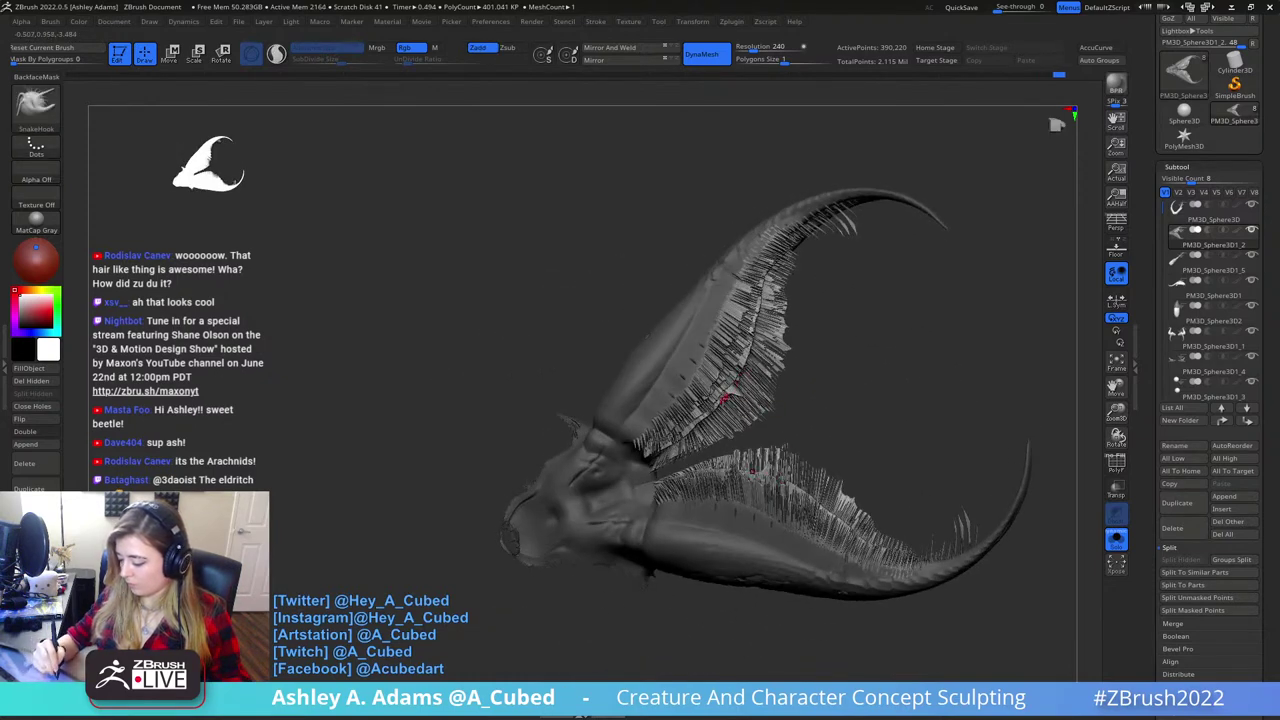
# - Enable AccuCurve for SnakeHook, refine the bristles with it and clear the mask
pyautogui.click(1096, 47)
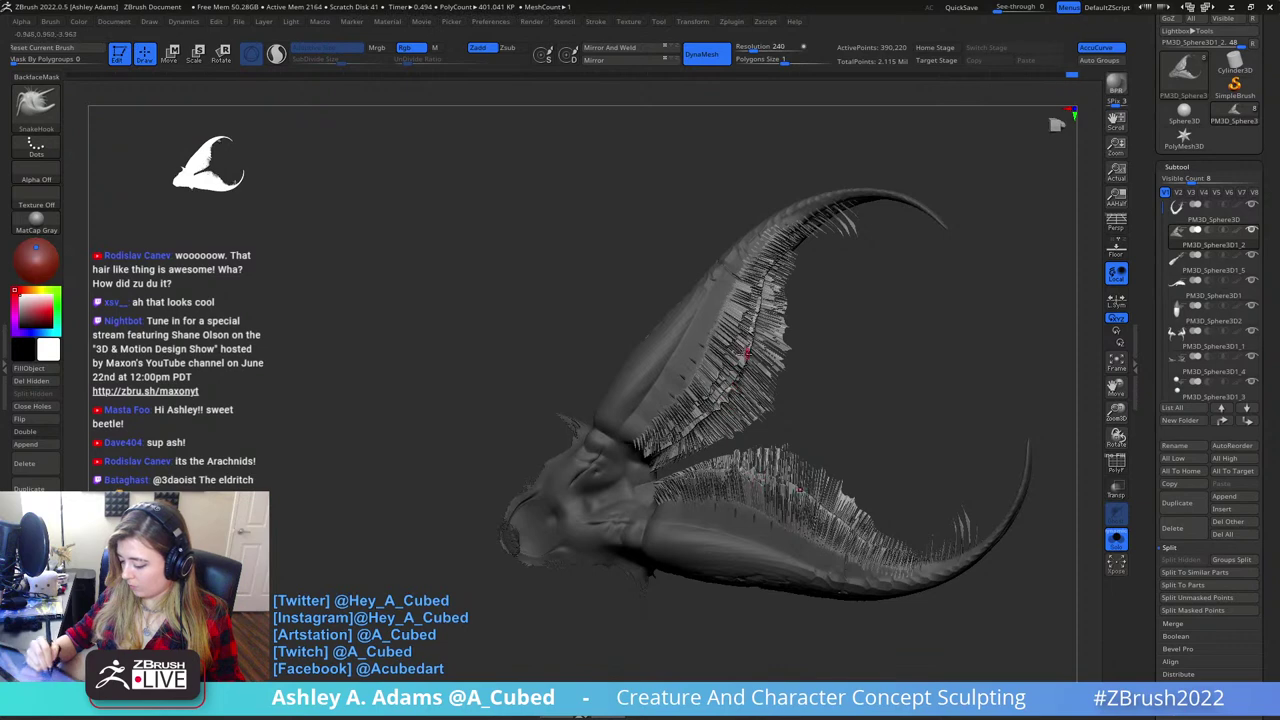
pyautogui.moveTo(746, 356)
pyautogui.mouseDown()
pyautogui.moveTo(758, 335)
pyautogui.moveTo(790, 326)
pyautogui.moveTo(797, 343)
pyautogui.moveTo(748, 266)
pyautogui.mouseUp()
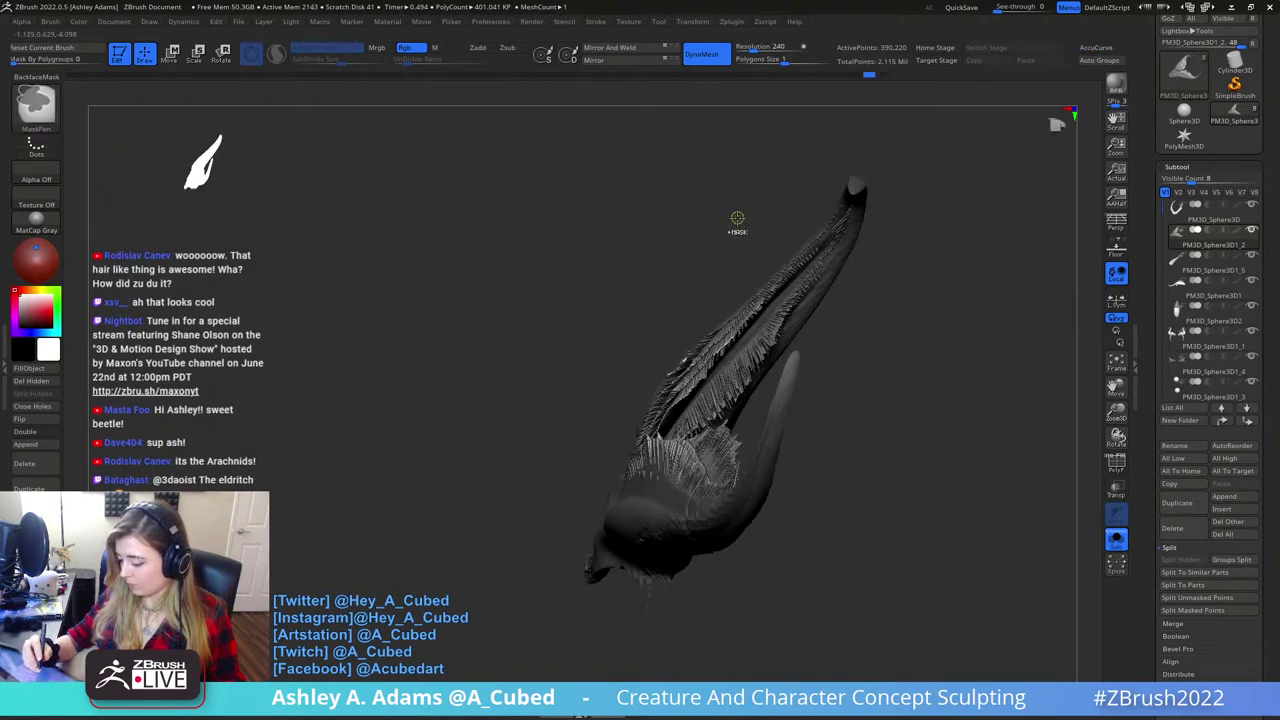
pyautogui.moveTo(832, 350)
pyautogui.mouseDown(button='right')
pyautogui.moveTo(877, 405)
pyautogui.moveTo(862, 424)
pyautogui.moveTo(786, 441)
pyautogui.moveTo(815, 465)
pyautogui.moveTo(845, 445)
pyautogui.moveTo(860, 410)
pyautogui.mouseUp(button='right')
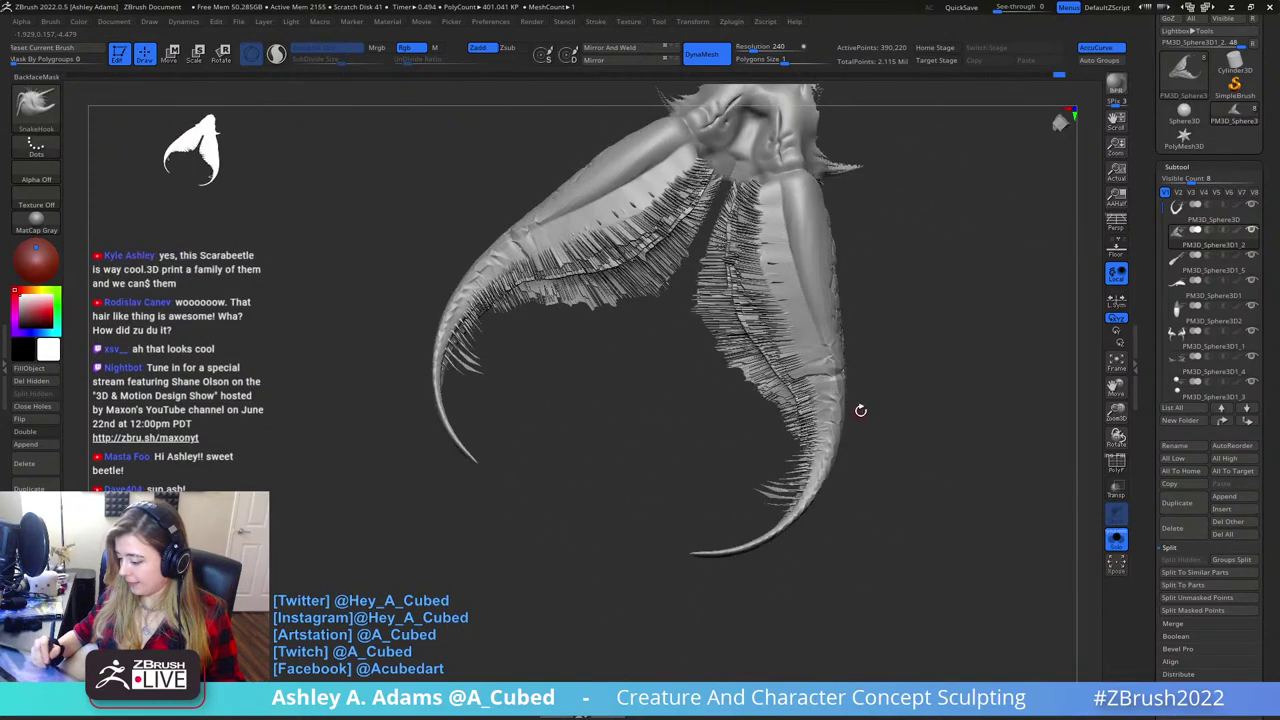
# - Turn off the isolation of the mandibles to show the whole creature
pyautogui.click(1117, 539)
pyautogui.keyDown('ctrl'); pyautogui.moveTo(1008, 540); pyautogui.dragTo(866, 350, button='right'); pyautogui.keyUp('ctrl')
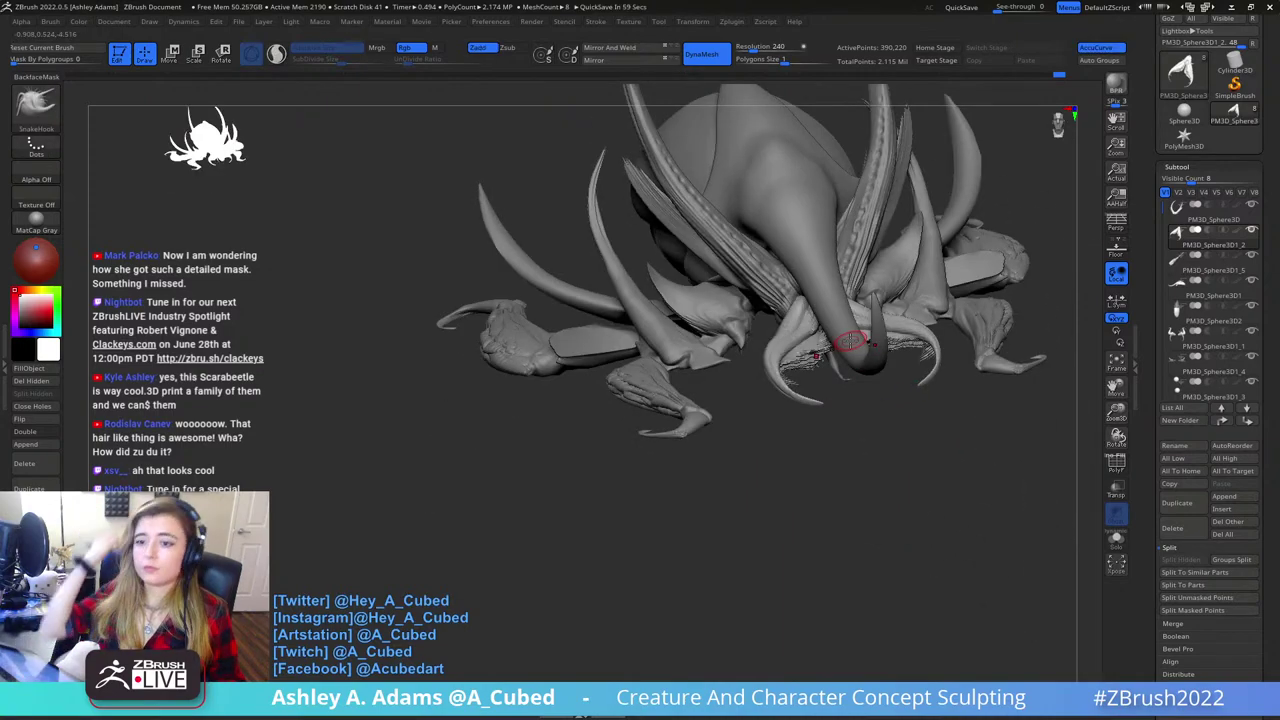
pyautogui.moveTo(820, 234)
pyautogui.keyDown('ctrl'); pyautogui.mouseDown(button='right')
pyautogui.moveTo(832, 314)
pyautogui.moveTo(833, 302)
pyautogui.moveTo(789, 378)
pyautogui.moveTo(830, 350)
pyautogui.moveTo(792, 331)
pyautogui.moveTo(782, 269)
pyautogui.moveTo(768, 330)
pyautogui.moveTo(808, 330)
pyautogui.moveTo(785, 318)
pyautogui.moveTo(795, 340)
pyautogui.mouseUp(button='right'); pyautogui.keyUp('ctrl')
# - Refine the mandible's outer root where it meets the head with ClayBuildup and DamStandard
pyautogui.press('b')
pyautogui.press('d')
pyautogui.press('s')
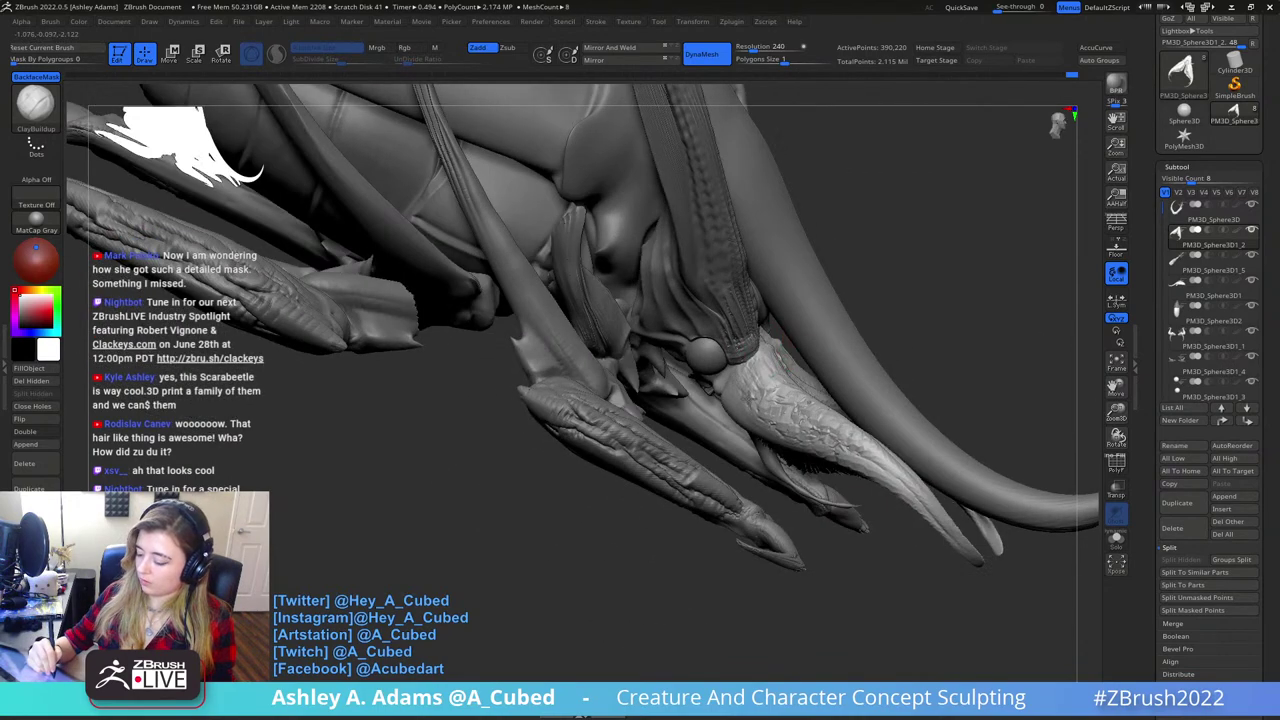
pyautogui.moveTo(748, 405); pyautogui.dragTo(778, 375)
pyautogui.press('b')
pyautogui.press('d')
pyautogui.press('s')
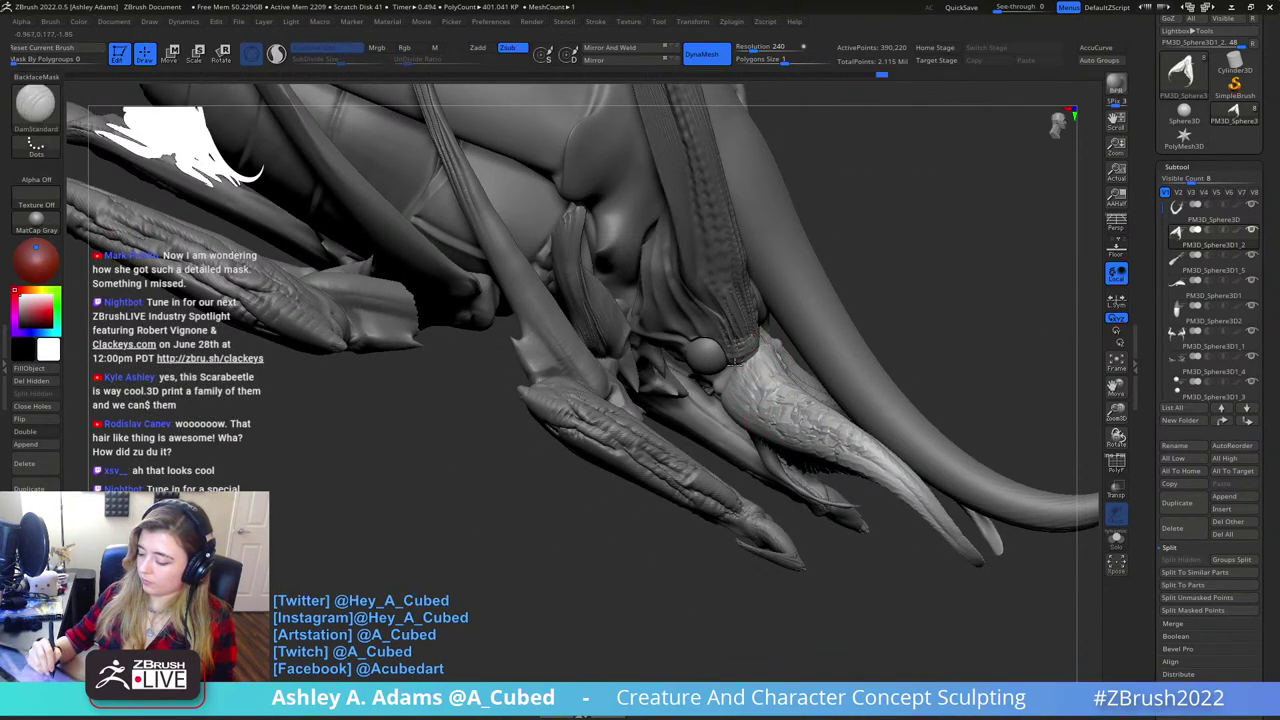
# - Select the central spike between the mandibles and reshape its base with SnakeHook
pyautogui.moveTo(762, 343); pyautogui.dragTo(768, 327, button='right')
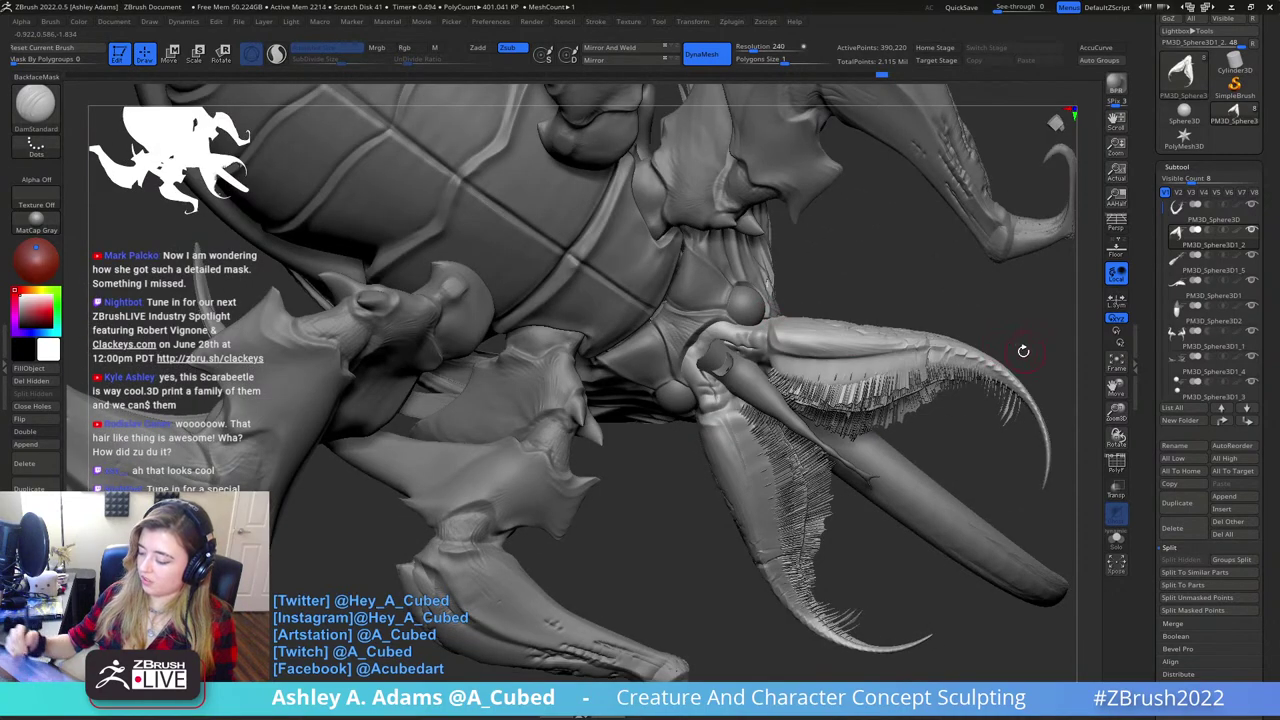
pyautogui.keyDown('alt'); pyautogui.moveTo(985, 322); pyautogui.dragTo(849, 346); pyautogui.keyUp('alt')
pyautogui.moveTo(668, 348); pyautogui.dragTo(624, 422, button='right')
pyautogui.keyDown('alt'); pyautogui.click(600, 404); pyautogui.keyUp('alt')
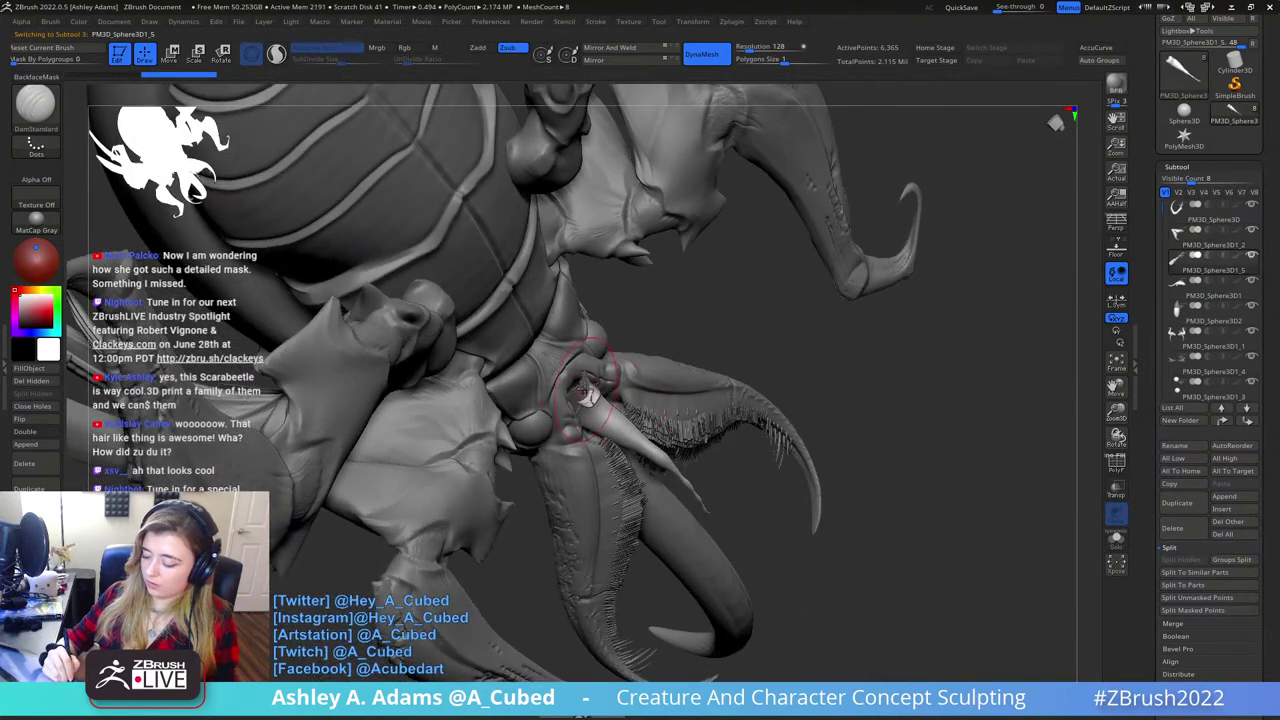
pyautogui.press('b')
pyautogui.press('i')
pyautogui.press('n')
pyautogui.press('b')
pyautogui.press('s')
pyautogui.press('h')
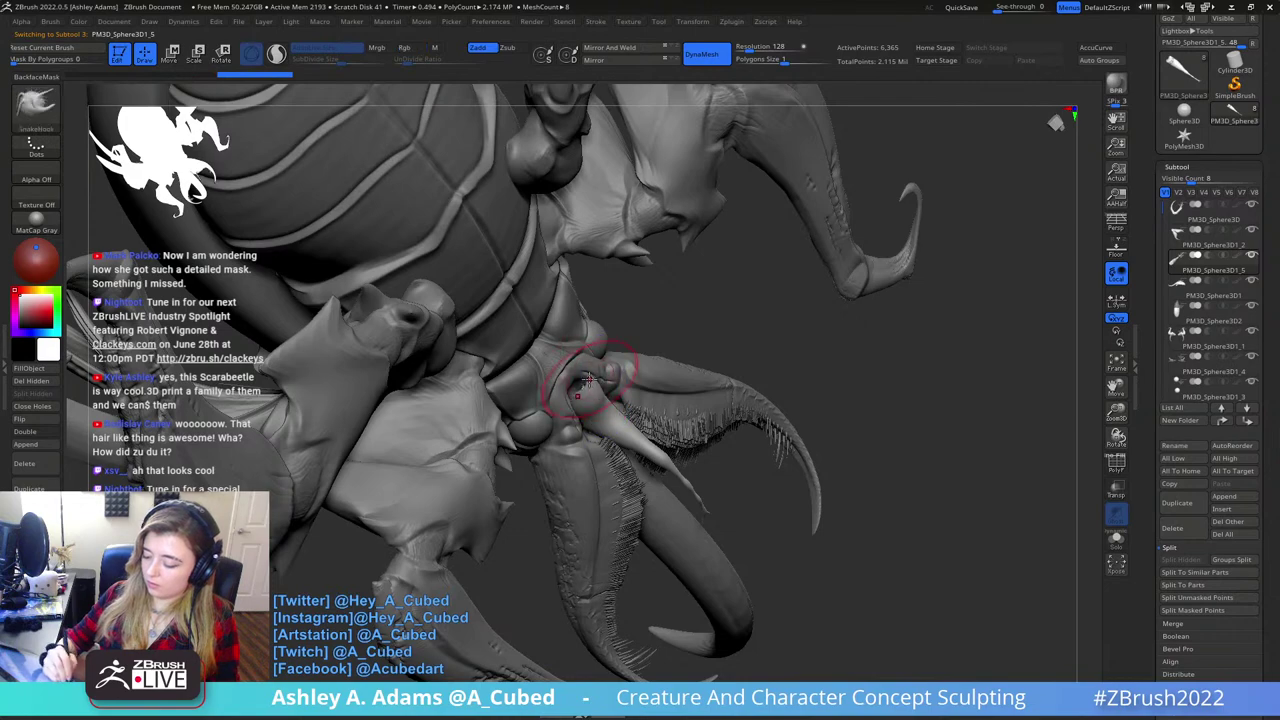
pyautogui.moveTo(586, 372)
pyautogui.mouseDown(button='right')
pyautogui.moveTo(578, 345)
pyautogui.moveTo(609, 375)
pyautogui.moveTo(618, 363)
pyautogui.moveTo(562, 370)
pyautogui.mouseUp(button='right')
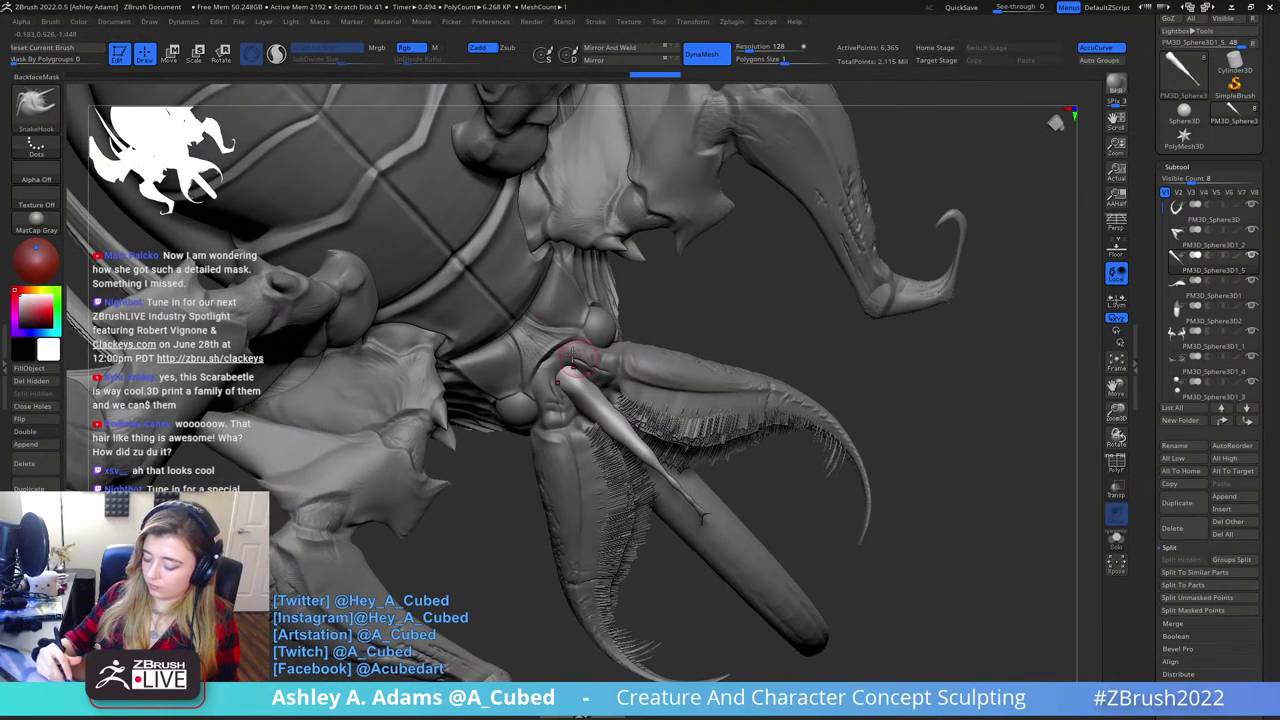
# - Work the base of the central spike with DamStandard and ClayBuildup strokes, and smooth it
pyautogui.press('b')
pyautogui.press('d')
pyautogui.press('s')
pyautogui.moveTo(562, 370); pyautogui.dragTo(638, 453)
pyautogui.press('b')
pyautogui.press('c')
pyautogui.press('b')
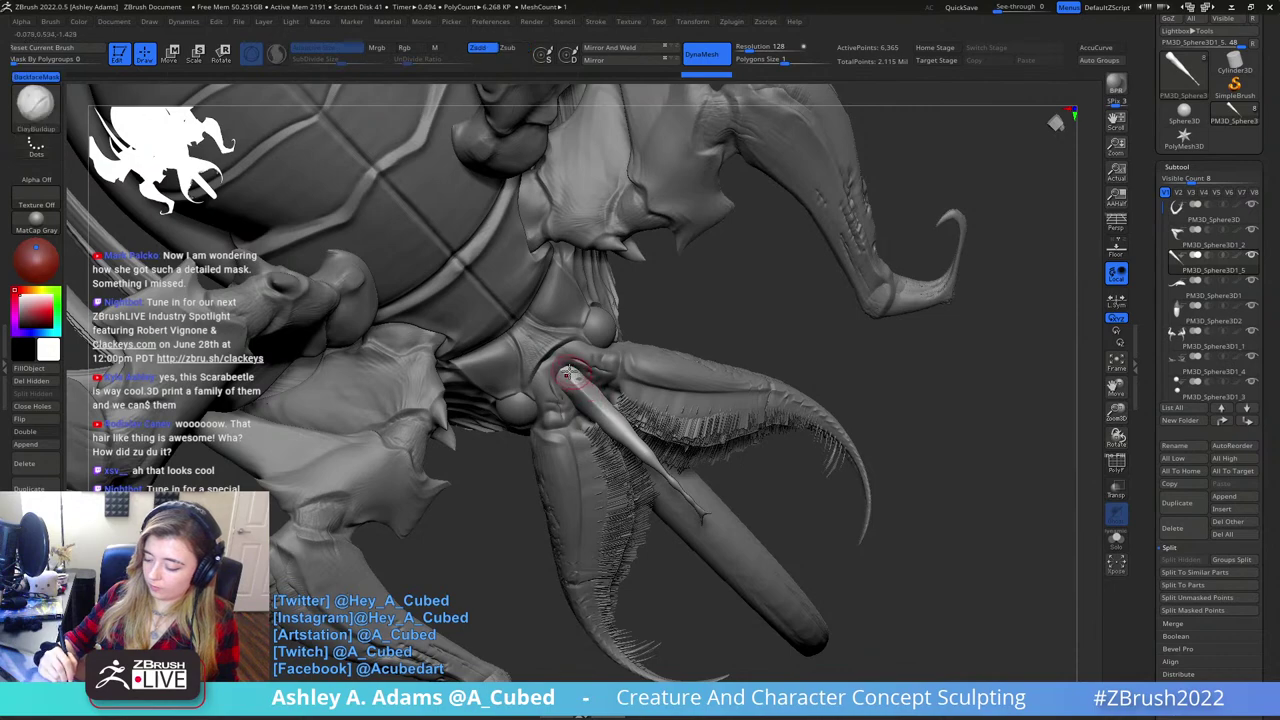
pyautogui.moveTo(607, 408); pyautogui.dragTo(570, 372)
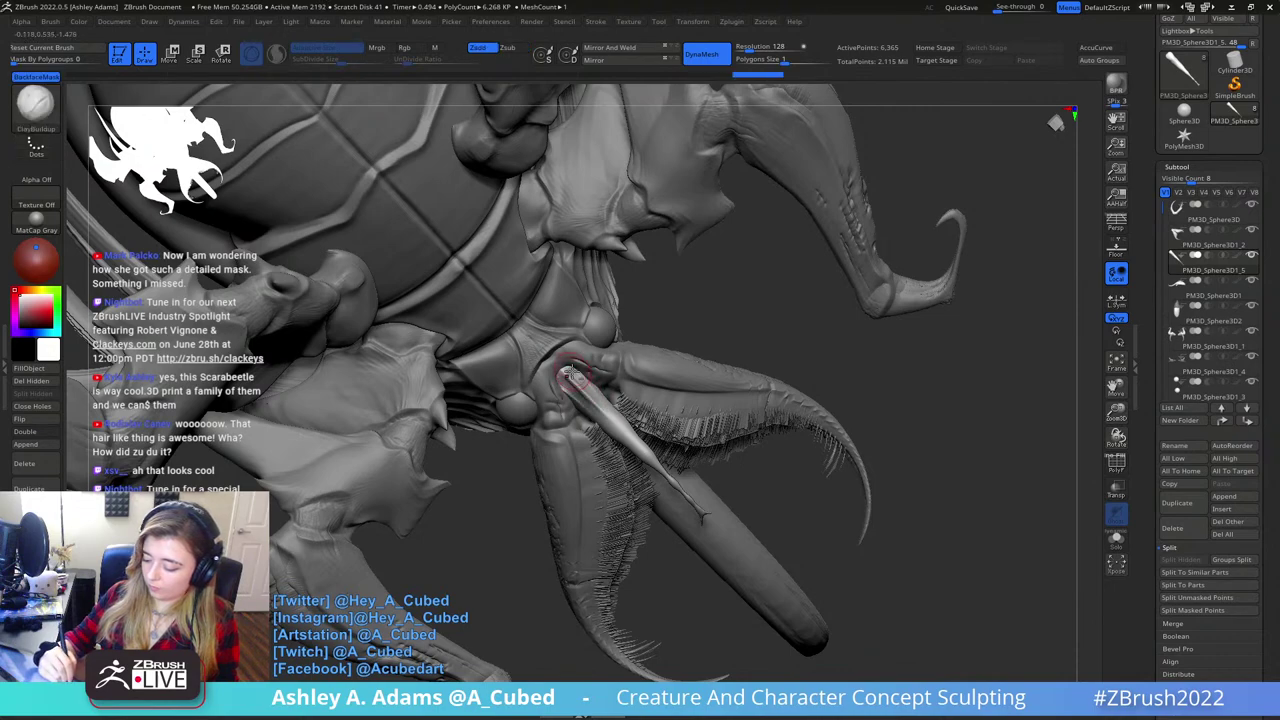
pyautogui.keyDown('shift'); pyautogui.moveTo(617, 422); pyautogui.dragTo(580, 380); pyautogui.keyUp('shift')
# - Pull the base of the central spike into a narrower root between the mandibles with SnakeHook
pyautogui.moveTo(640, 400); pyautogui.dragTo(570, 390, button='right')
pyautogui.press('b')
pyautogui.press('s')
pyautogui.press('h')
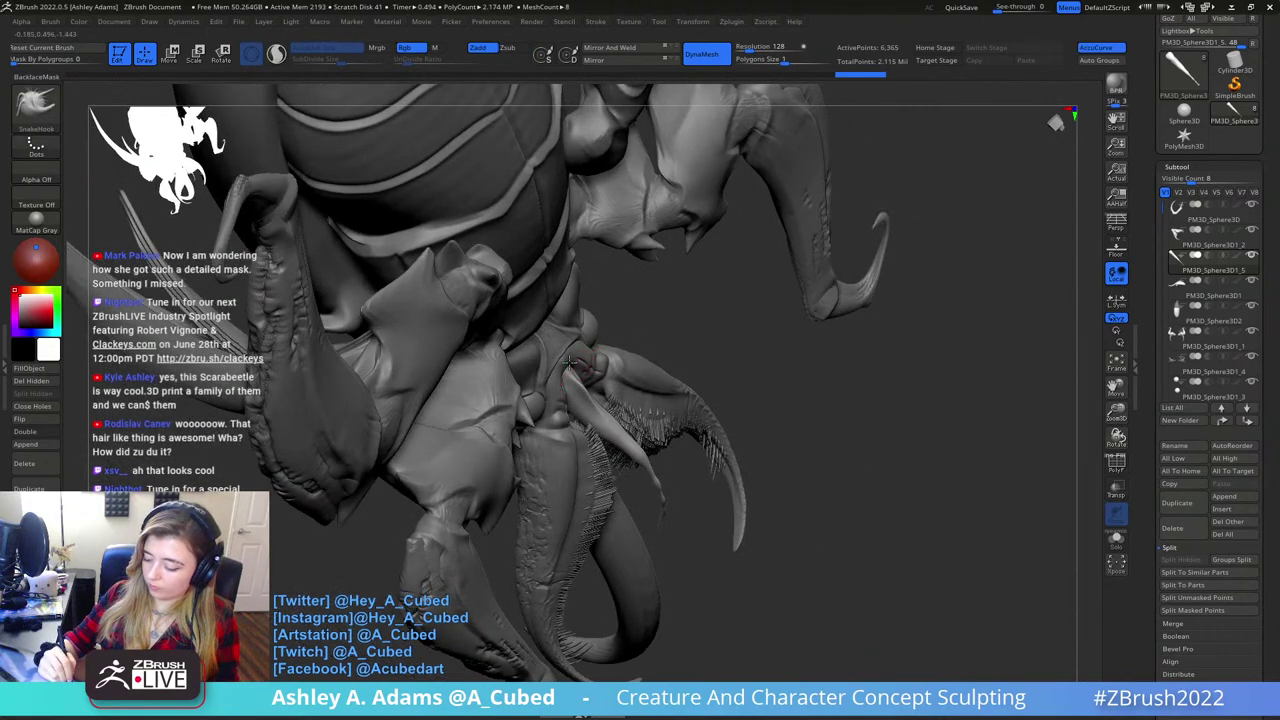
pyautogui.moveTo(582, 386); pyautogui.dragTo(571, 373)
pyautogui.moveTo(575, 430); pyautogui.dragTo(575, 374, button='right')
pyautogui.moveTo(579, 384); pyautogui.dragTo(571, 373)
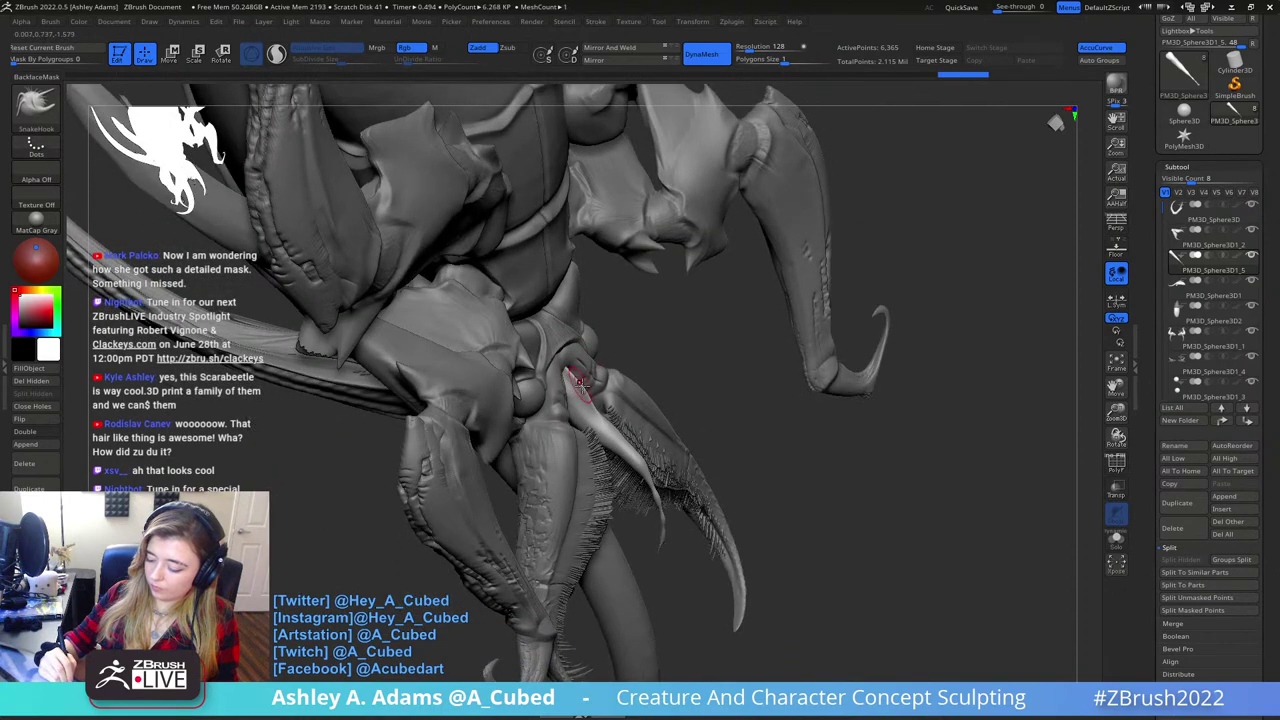
pyautogui.press('shift')
pyautogui.moveTo(617, 430); pyautogui.dragTo(577, 345, button='right')
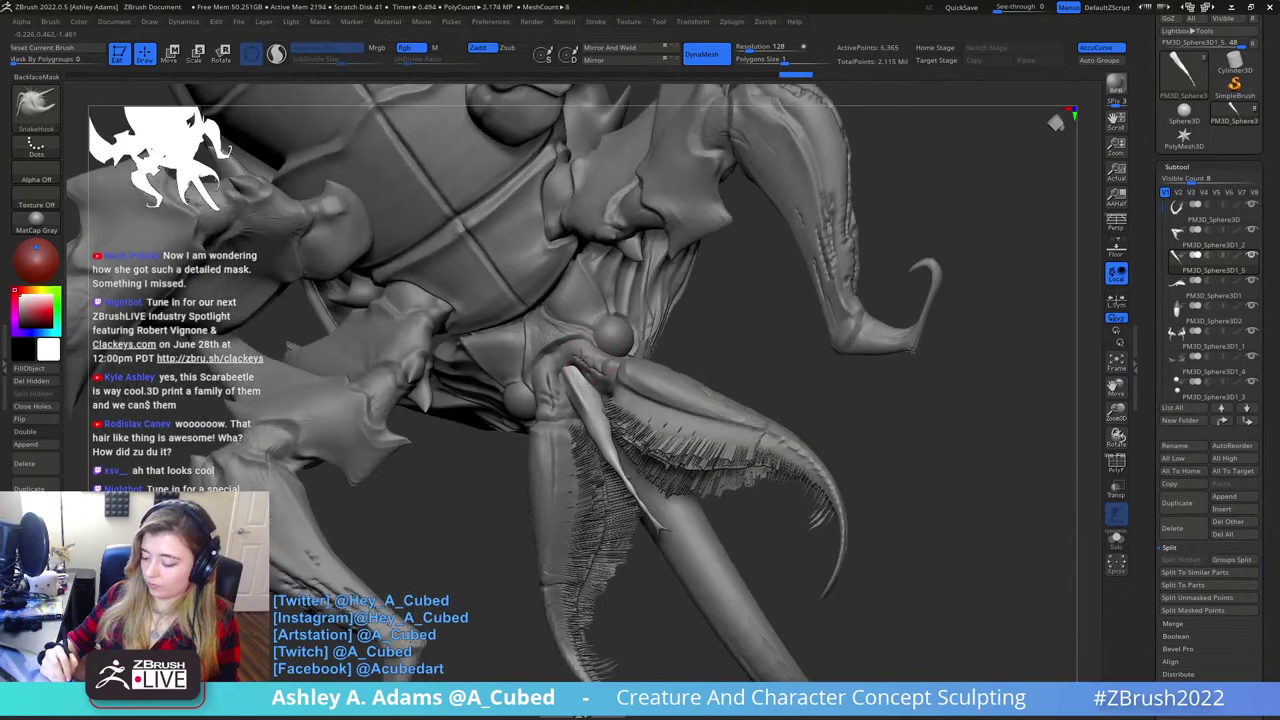
# - Select the mandibles and smooth the rough detail on their outer surface near the base
pyautogui.keyDown('alt'); pyautogui.click(566, 385); pyautogui.keyUp('alt')
pyautogui.rightClick(536, 426)
pyautogui.moveTo(520, 265); pyautogui.dragTo(541, 317, button='right')
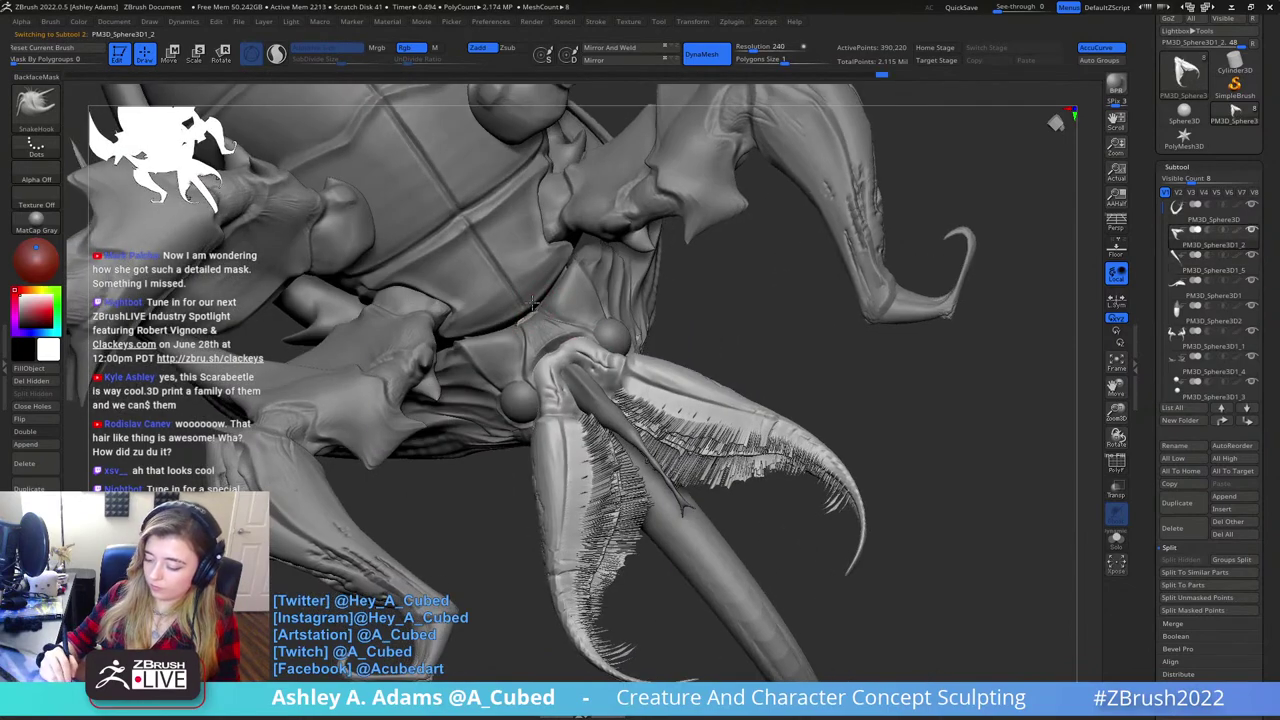
pyautogui.moveTo(632, 358)
pyautogui.keyDown('ctrl'); pyautogui.mouseDown(button='right')
pyautogui.moveTo(631, 312)
pyautogui.moveTo(657, 330)
pyautogui.moveTo(651, 304)
pyautogui.moveTo(628, 349)
pyautogui.mouseUp(button='right'); pyautogui.keyUp('ctrl')
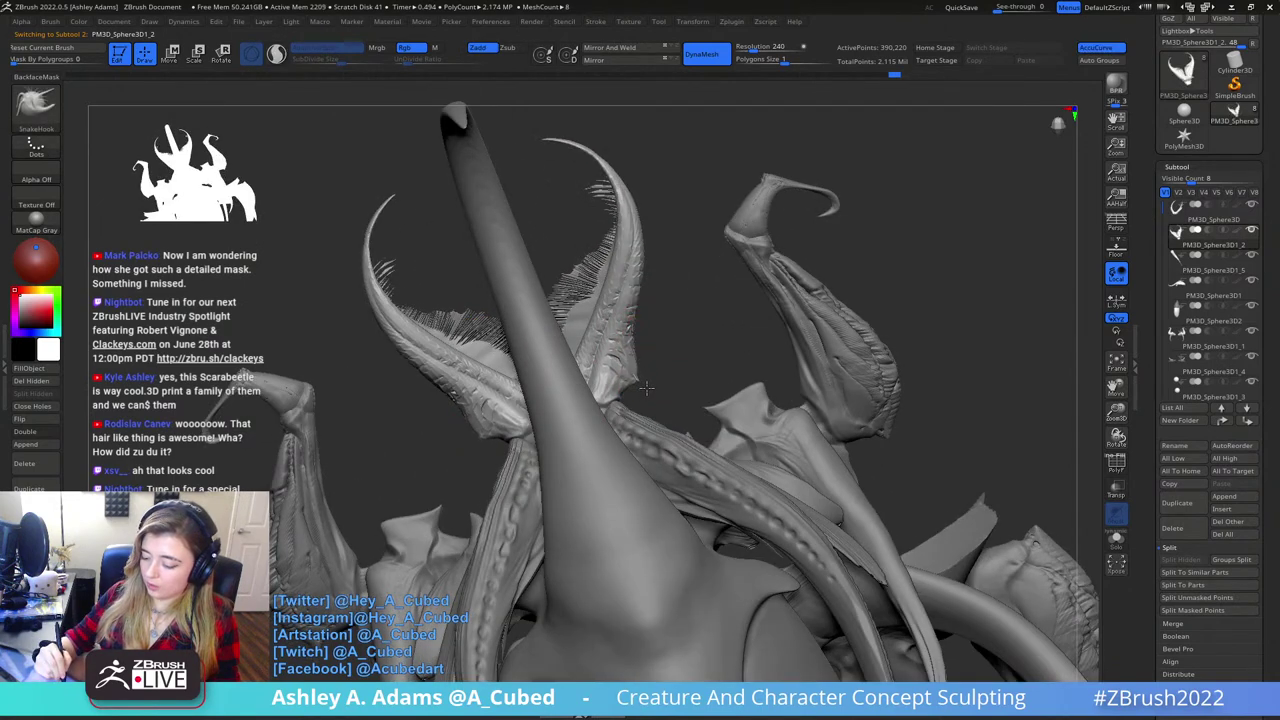
pyautogui.press('shift')
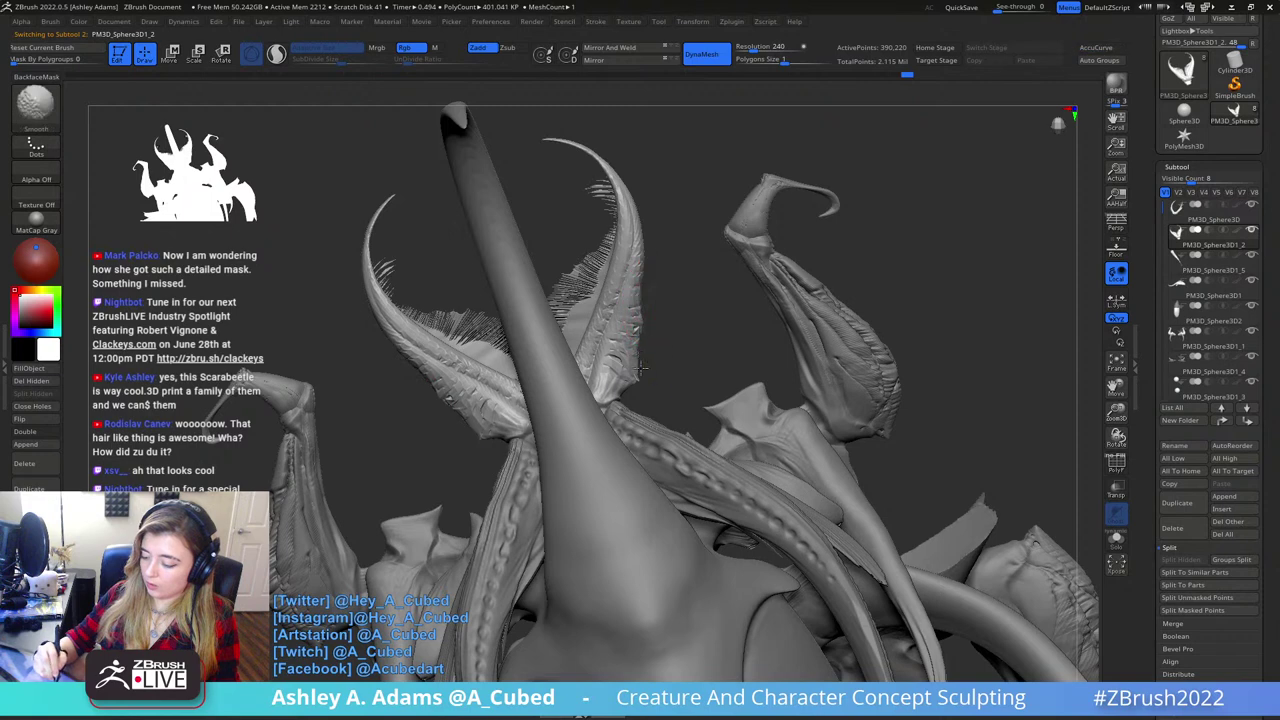
# - Rework the mandibles' outer surface into a cleaner form with Inflat and ClayBuildup, smoothing between strokes
pyautogui.press('b')
pyautogui.press('h')
pyautogui.press('p')
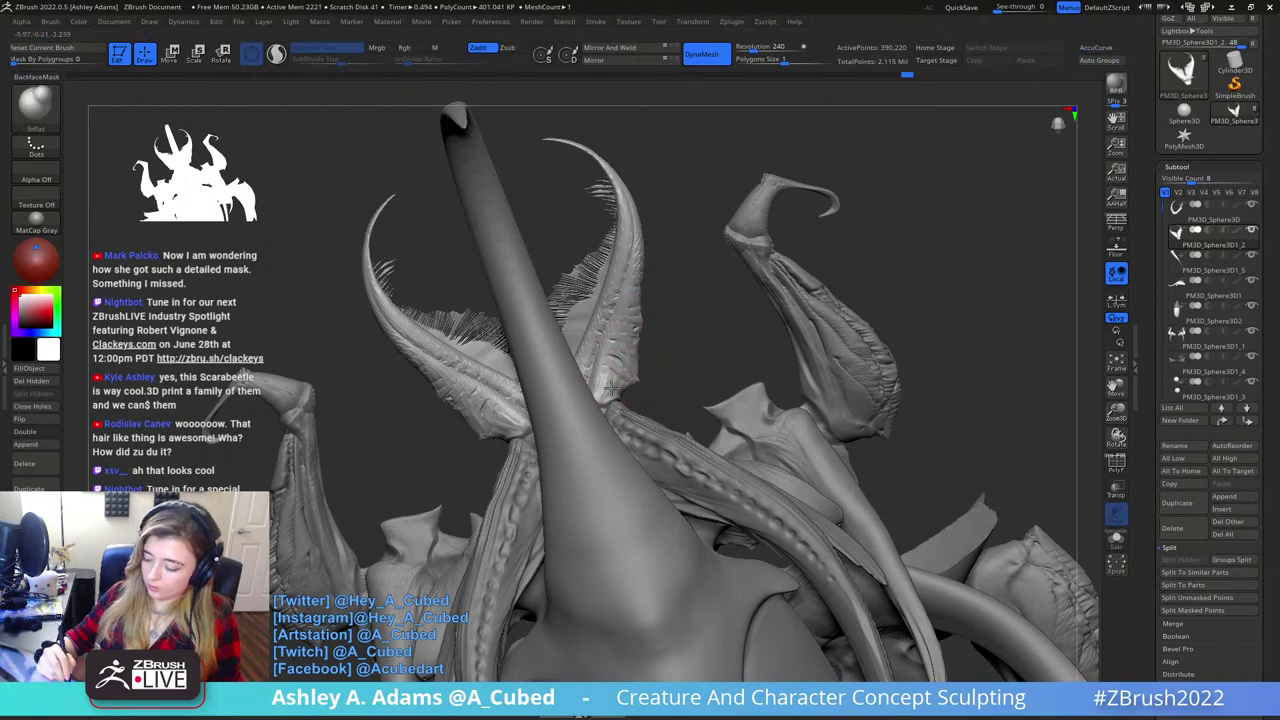
pyautogui.press('shift')
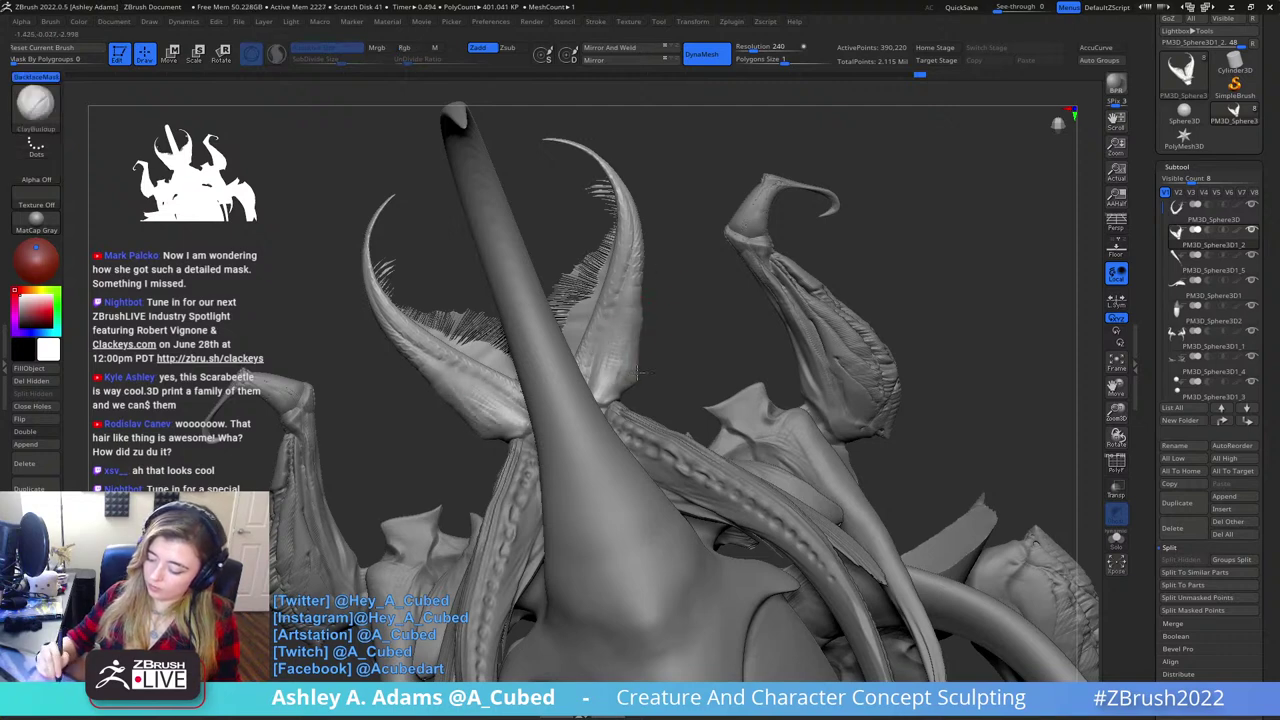
pyautogui.press('shift')
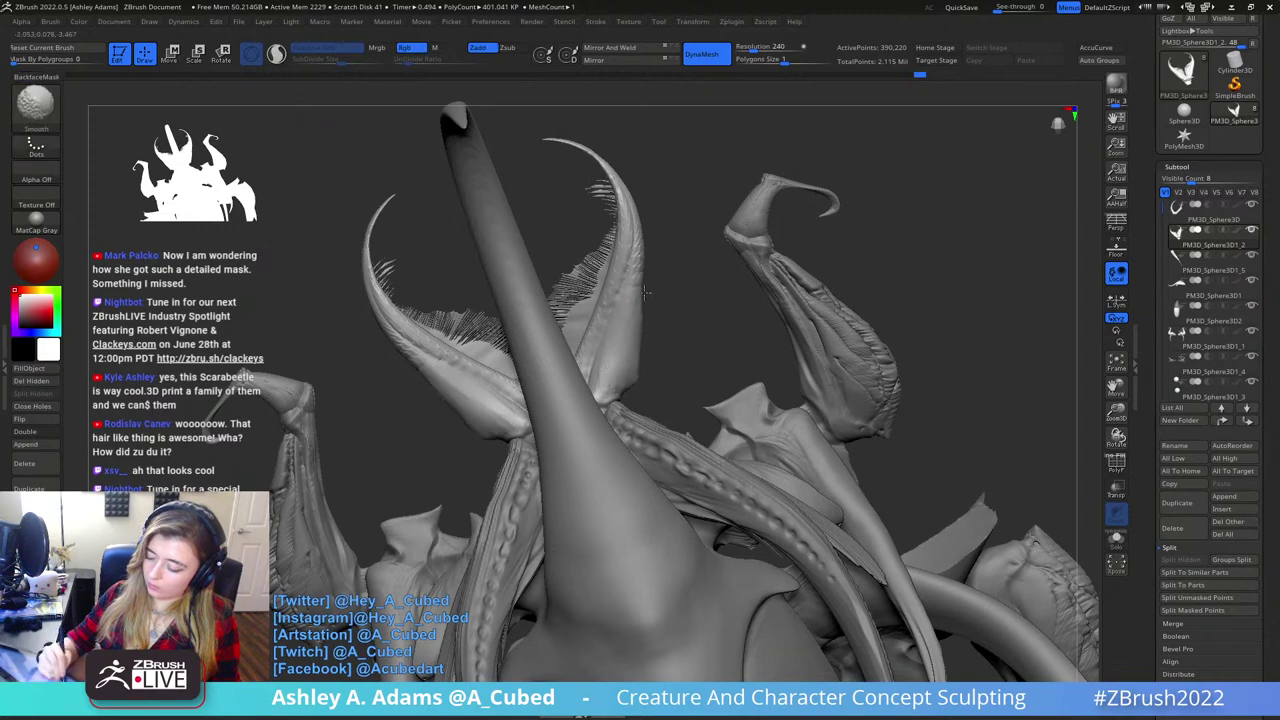
pyautogui.moveTo(646, 292)
pyautogui.mouseDown()
pyautogui.moveTo(771, 298)
pyautogui.moveTo(671, 334)
pyautogui.mouseUp()
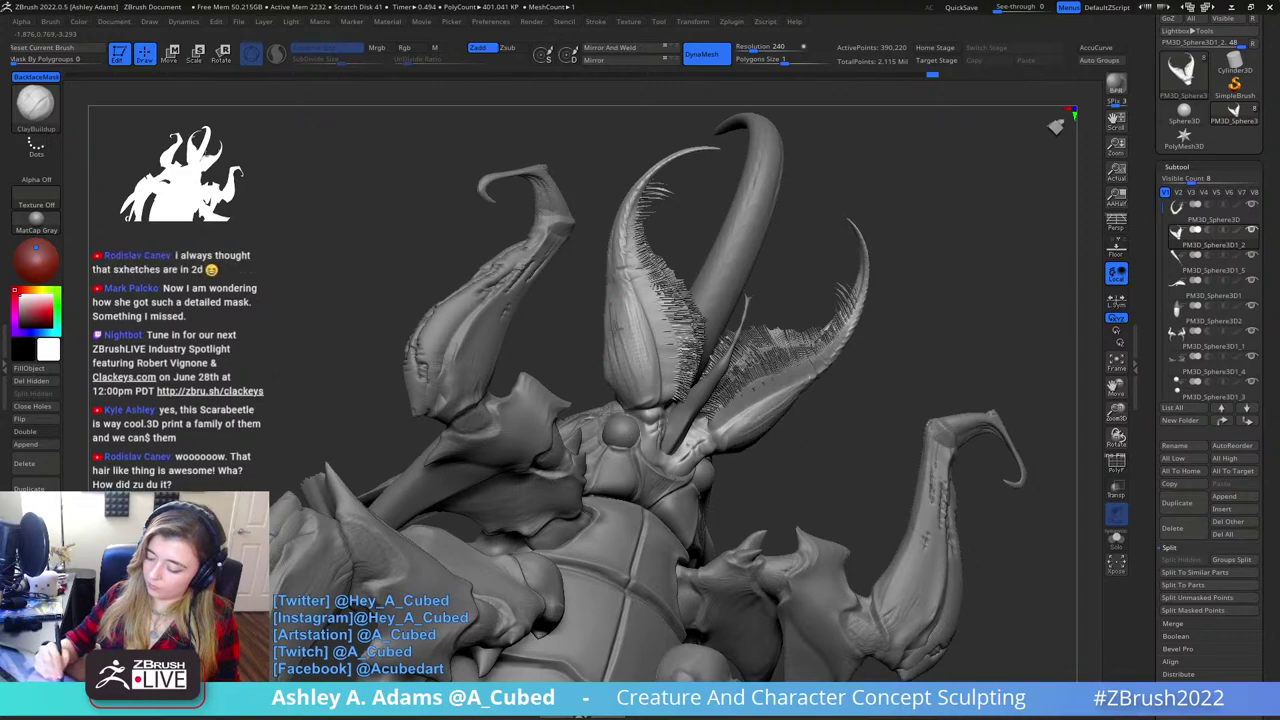
pyautogui.press('shift')
pyautogui.moveTo(616, 315); pyautogui.dragTo(760, 312, button='right')
pyautogui.press('shift')
pyautogui.moveTo(627, 349)
pyautogui.keyDown('ctrl'); pyautogui.mouseDown(button='right')
pyautogui.moveTo(672, 280)
pyautogui.moveTo(699, 280)
pyautogui.moveTo(703, 355)
pyautogui.moveTo(691, 366)
pyautogui.mouseUp(button='right'); pyautogui.keyUp('ctrl')
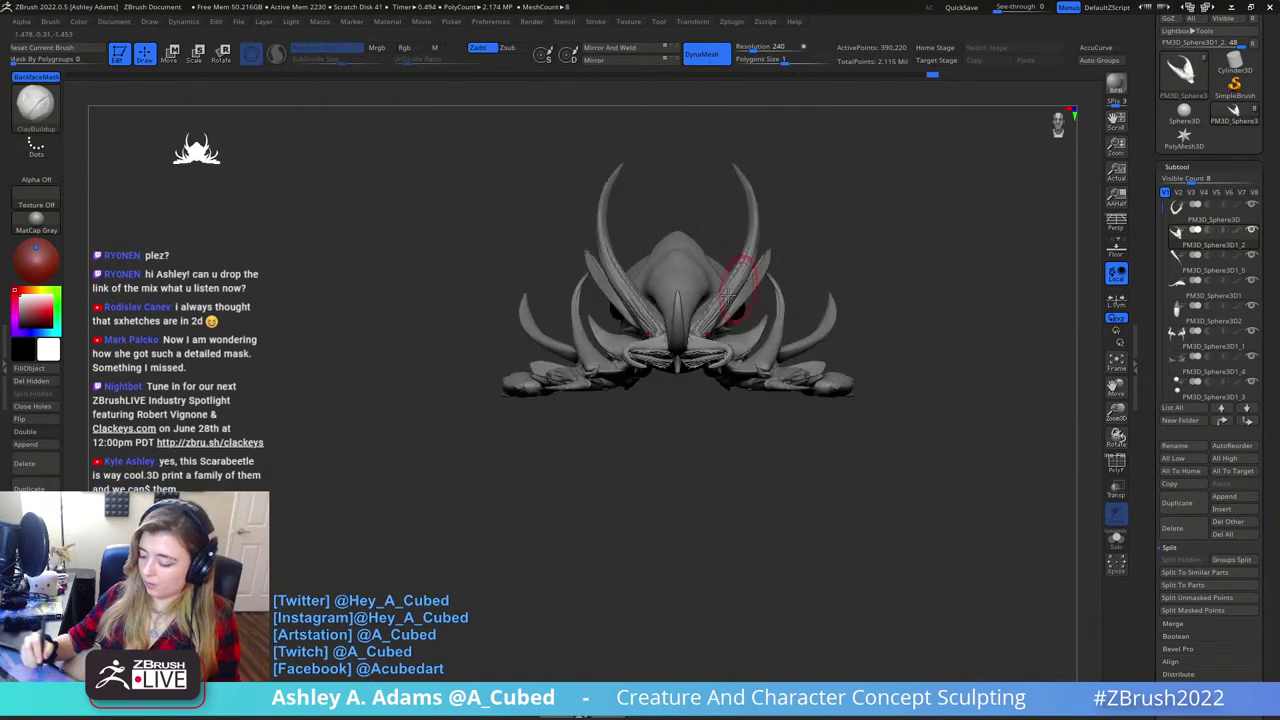
# - Make the head and horn piece the active subtool and adjust the brush's draw size for work on the head's underside
pyautogui.moveTo(737, 286)
pyautogui.keyDown('ctrl'); pyautogui.mouseDown(button='right')
pyautogui.moveTo(686, 316)
pyautogui.moveTo(734, 354)
pyautogui.moveTo(731, 320)
pyautogui.moveTo(786, 343)
pyautogui.mouseUp(button='right'); pyautogui.keyUp('ctrl')
pyautogui.keyDown('alt'); pyautogui.click(696, 322); pyautogui.keyUp('alt')
pyautogui.press('space')
pyautogui.moveTo(660, 349); pyautogui.dragTo(636, 342)
pyautogui.moveTo(555, 356); pyautogui.dragTo(490, 356, button='right')
pyautogui.press('space')
pyautogui.moveTo(476, 356); pyautogui.dragTo(457, 355)
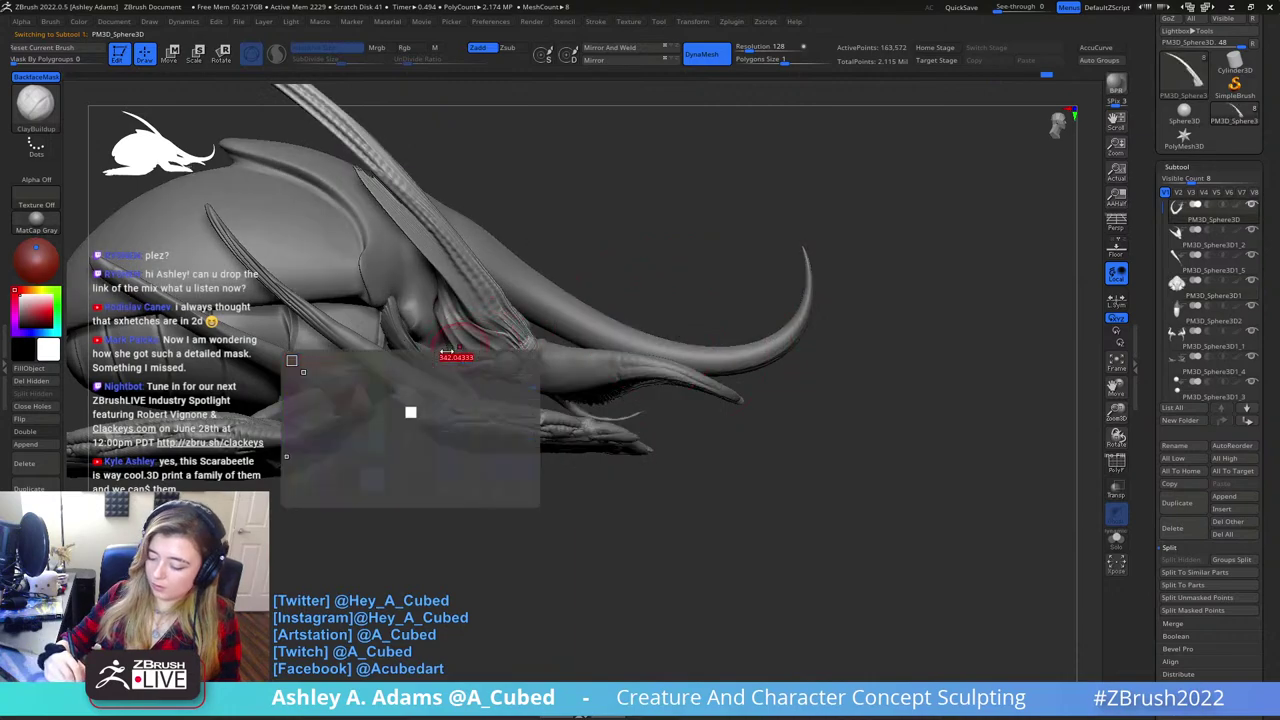
pyautogui.moveTo(457, 355); pyautogui.dragTo(494, 206, button='right')
pyautogui.keyDown('alt'); pyautogui.click(478, 381); pyautogui.keyUp('alt')
pyautogui.moveTo(431, 333); pyautogui.dragTo(471, 341, button='right')
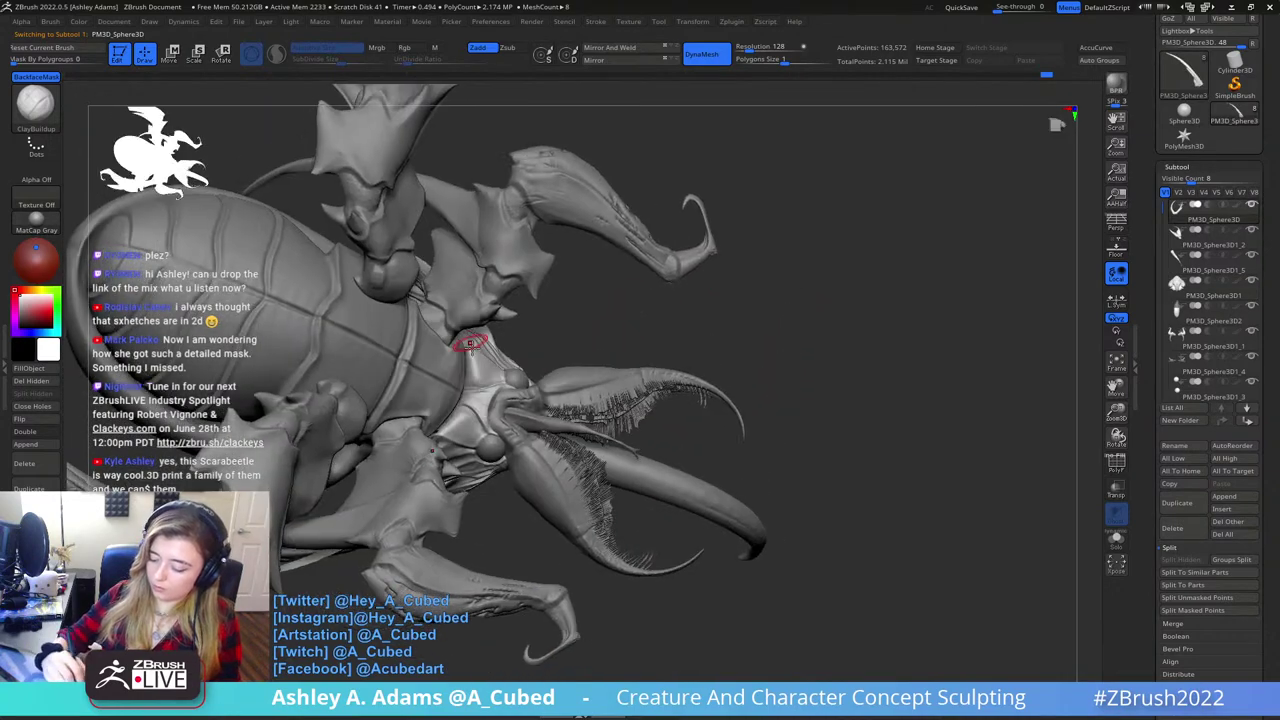
# - Mask the small side plates on the head's underside behind the mandibles with a smaller brush, and invert the mask
pyautogui.moveTo(472, 348)
pyautogui.keyDown('ctrl'); pyautogui.mouseDown()
pyautogui.moveTo(474, 374)
pyautogui.moveTo(491, 375)
pyautogui.mouseUp(); pyautogui.keyUp('ctrl')
pyautogui.moveTo(491, 375); pyautogui.dragTo(482, 368, button='right')
pyautogui.press('space')
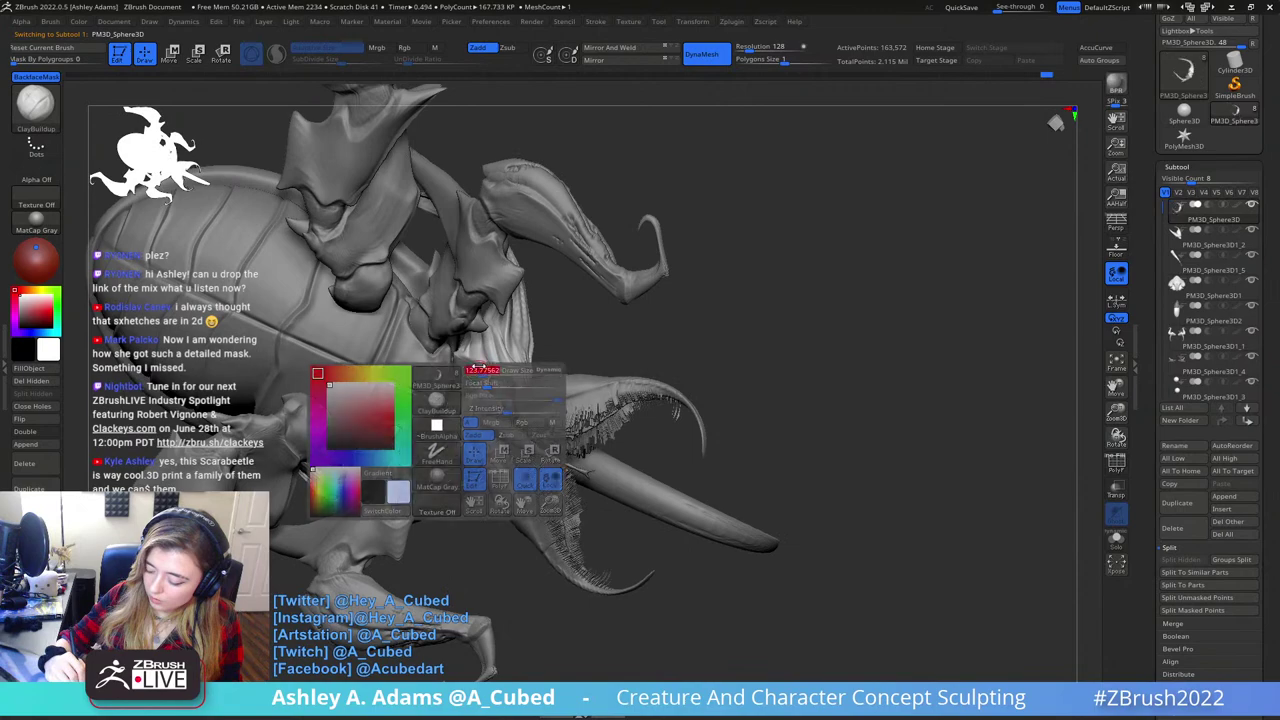
pyautogui.moveTo(482, 368); pyautogui.dragTo(474, 370)
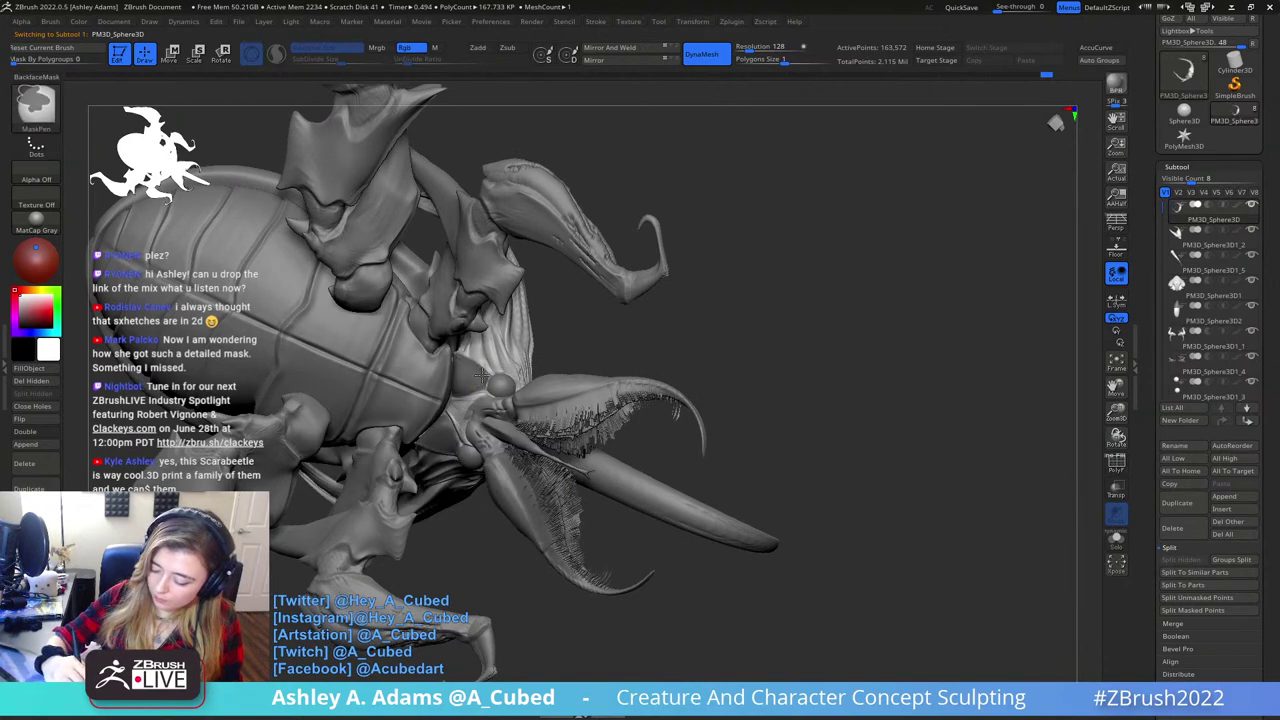
pyautogui.moveTo(481, 374); pyautogui.dragTo(465, 360, button='right')
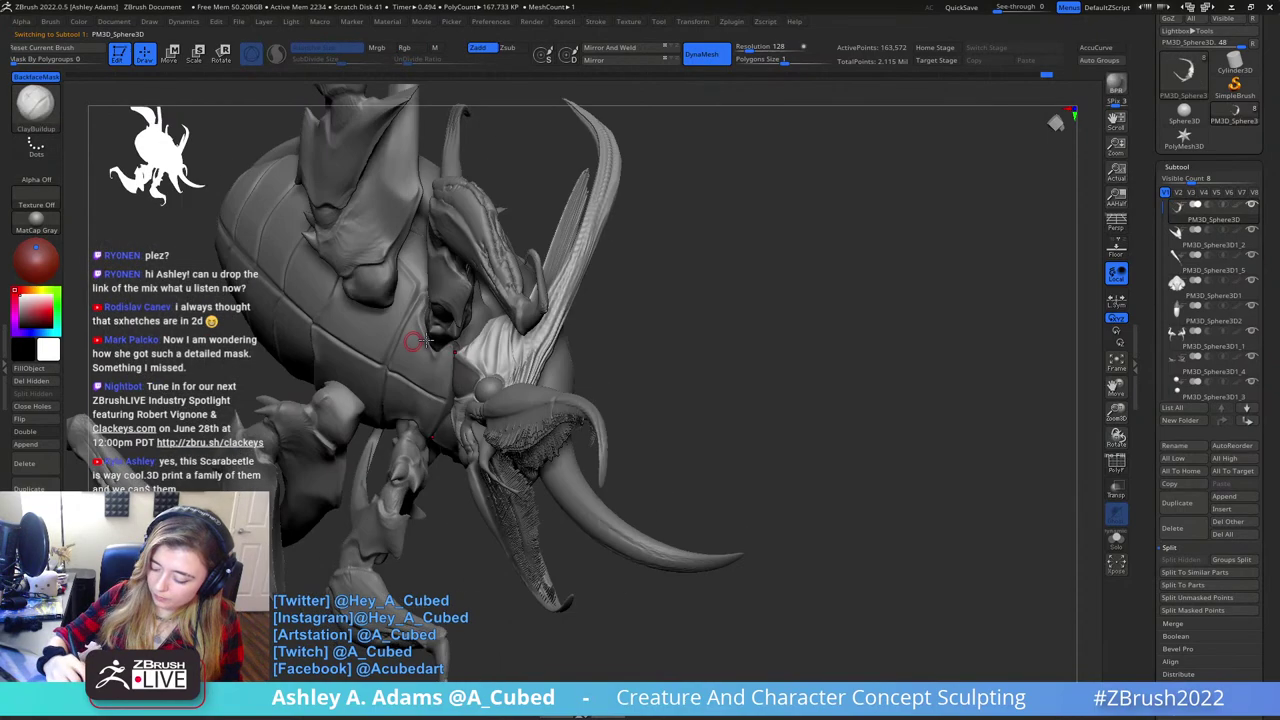
pyautogui.keyDown('ctrl'); pyautogui.click(677, 335); pyautogui.keyUp('ctrl')
pyautogui.moveTo(677, 335)
pyautogui.keyDown('shift'); pyautogui.mouseDown(button='right')
pyautogui.moveTo(645, 400)
pyautogui.moveTo(600, 360)
pyautogui.moveTo(692, 403)
pyautogui.mouseUp(button='right'); pyautogui.keyUp('shift')
# - Reshape the unmasked plates behind the mandible roots with SnakeHook and smooth their front edges
pyautogui.press('b')
pyautogui.press('s')
pyautogui.press('h')
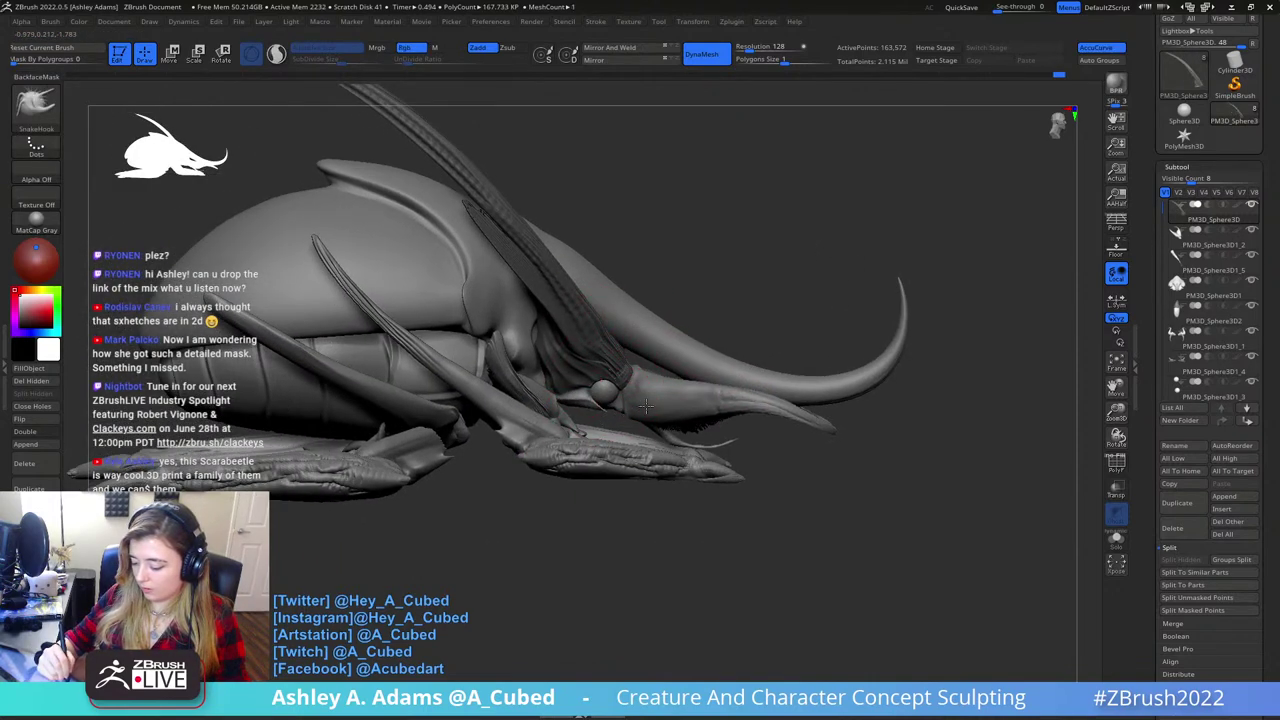
pyautogui.keyDown('shift'); pyautogui.moveTo(607, 393); pyautogui.dragTo(592, 397, button='right'); pyautogui.keyUp('shift')
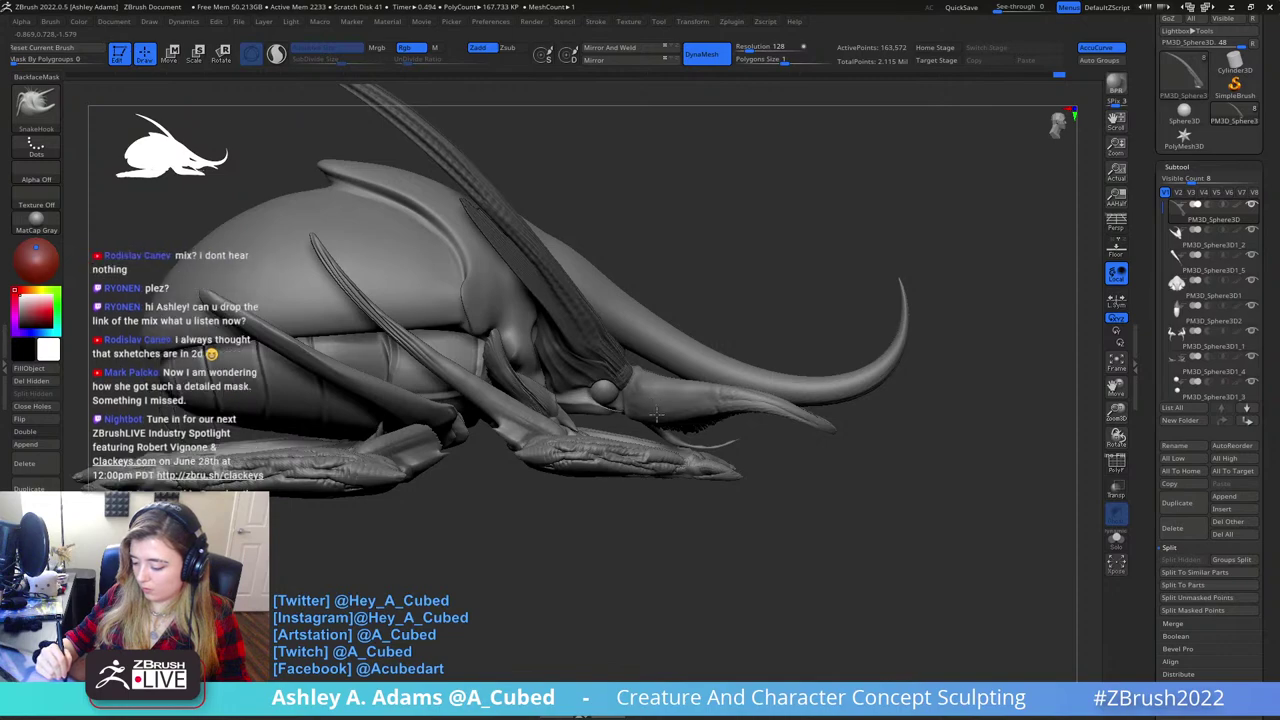
pyautogui.keyDown('shift'); pyautogui.moveTo(645, 366); pyautogui.dragTo(651, 289, button='right'); pyautogui.keyUp('shift')
pyautogui.rightClick(578, 432)
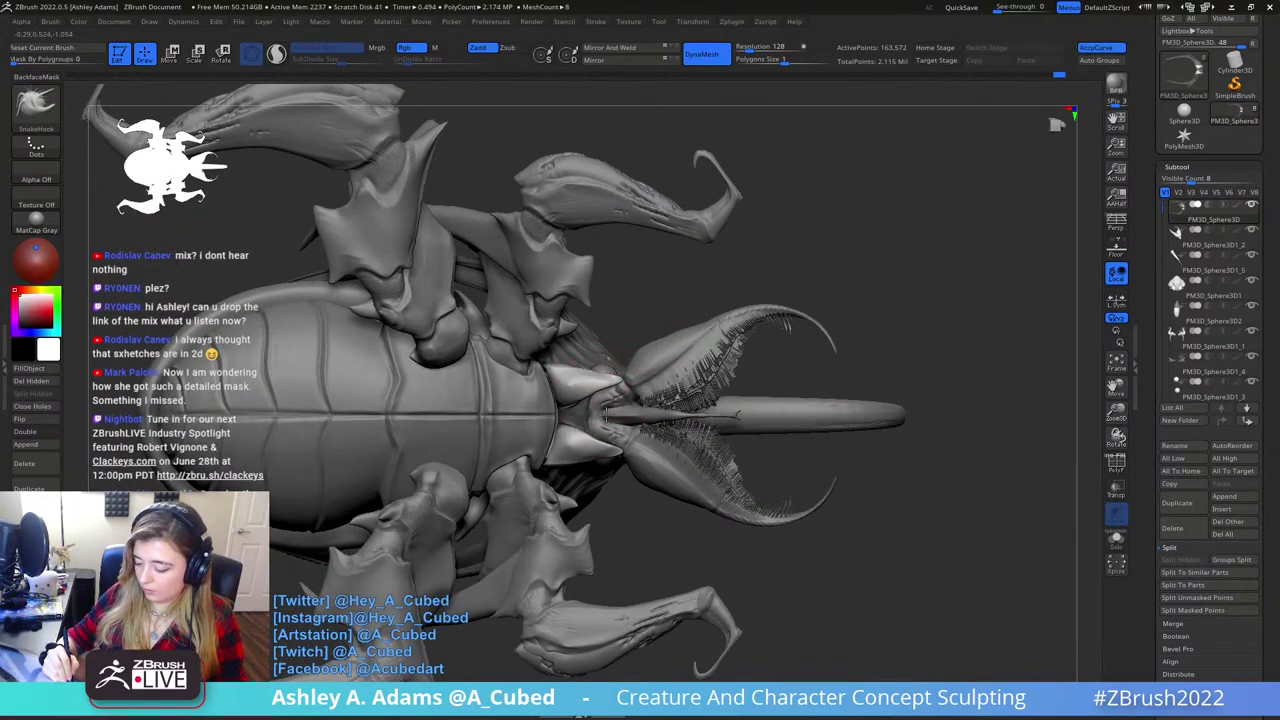
pyautogui.moveTo(599, 382)
pyautogui.mouseDown()
pyautogui.moveTo(598, 369)
pyautogui.moveTo(566, 367)
pyautogui.mouseUp()
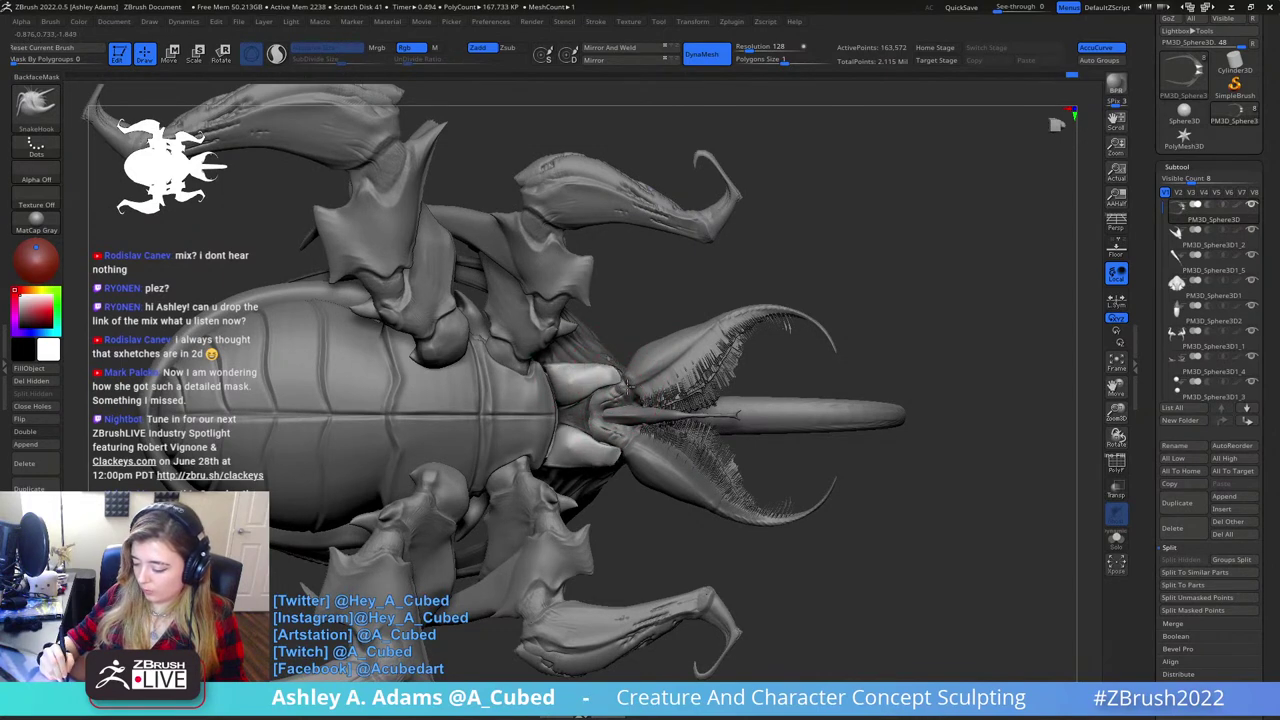
pyautogui.moveTo(562, 453); pyautogui.dragTo(571, 454, button='right')
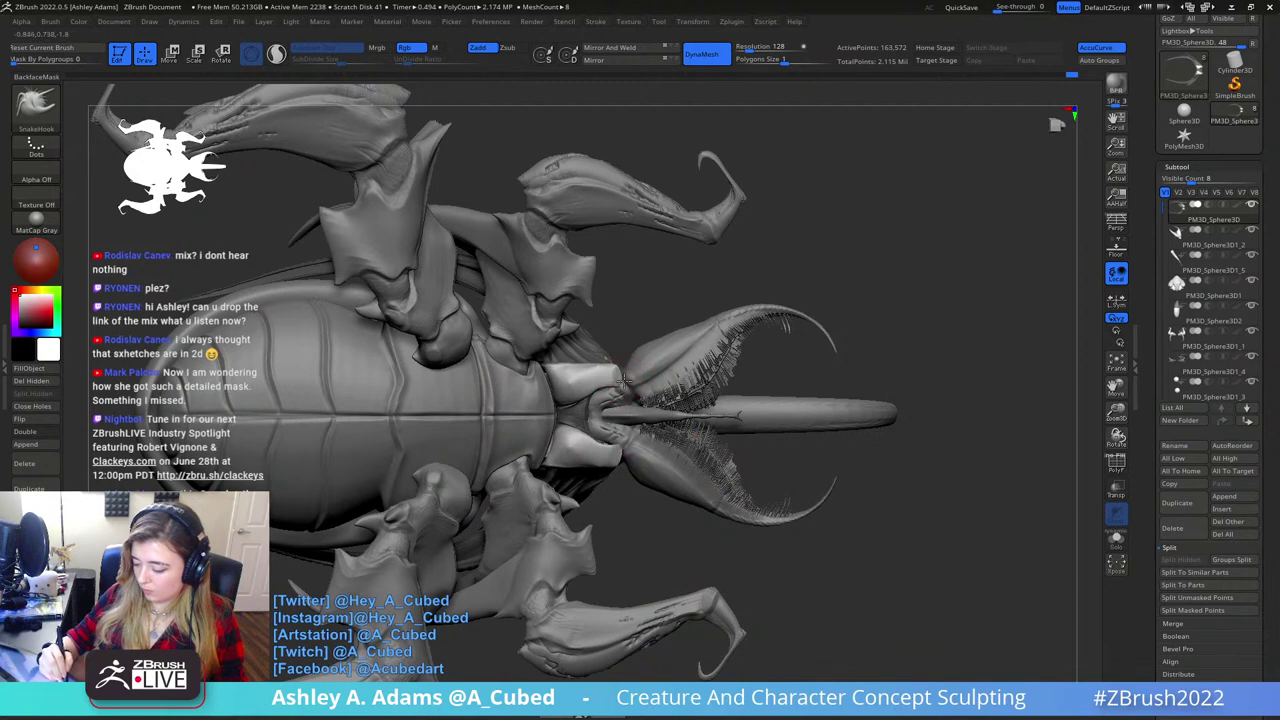
pyautogui.moveTo(618, 381); pyautogui.dragTo(613, 372)
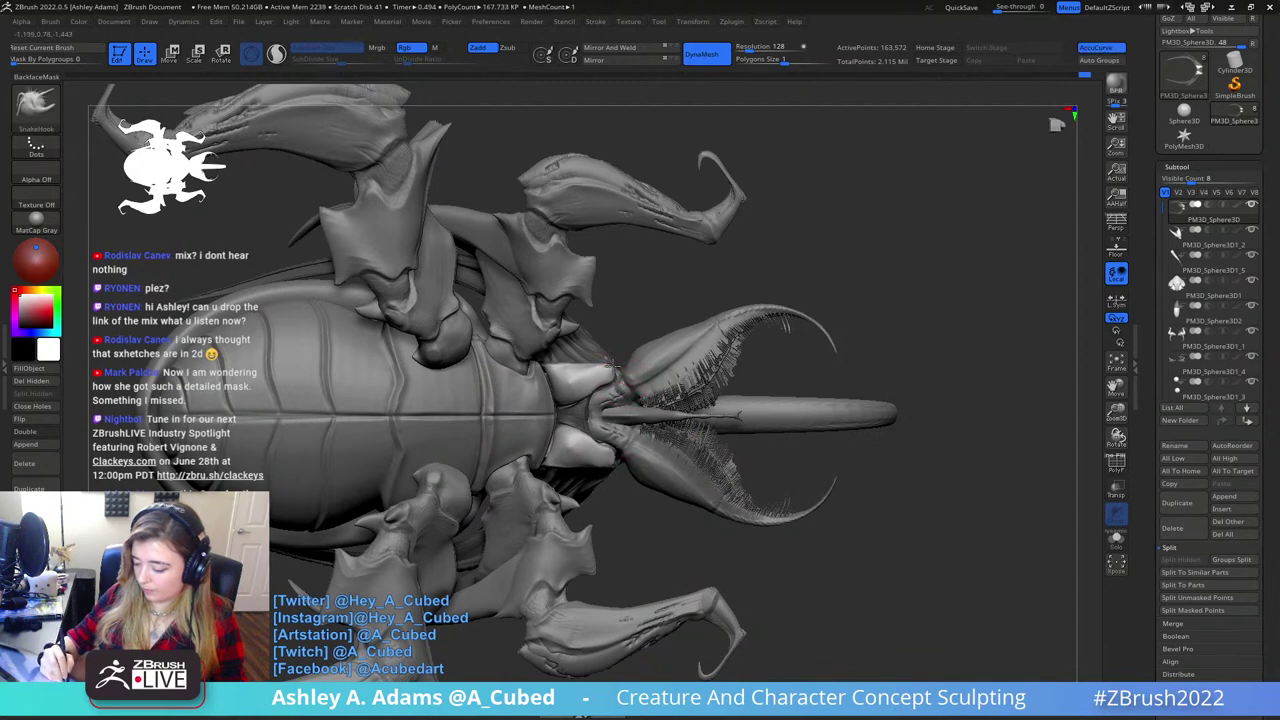
pyautogui.keyDown('shift'); pyautogui.moveTo(600, 384); pyautogui.dragTo(598, 384); pyautogui.keyUp('shift')
# - Polish the head plates with hPolish and pull their side profile into shape with SnakeHook
pyautogui.press('b')
pyautogui.press('h')
pyautogui.press('p')
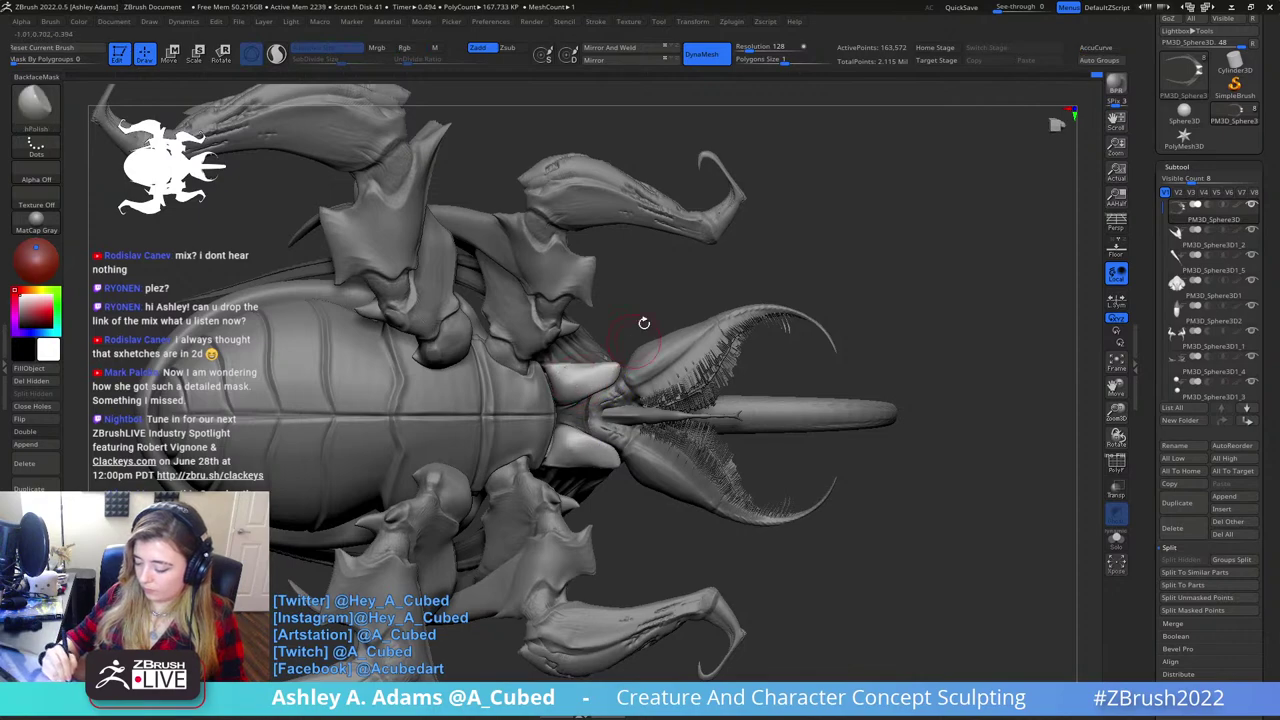
pyautogui.moveTo(644, 323); pyautogui.dragTo(638, 440, button='right')
pyautogui.press('b')
pyautogui.press('s')
pyautogui.press('h')
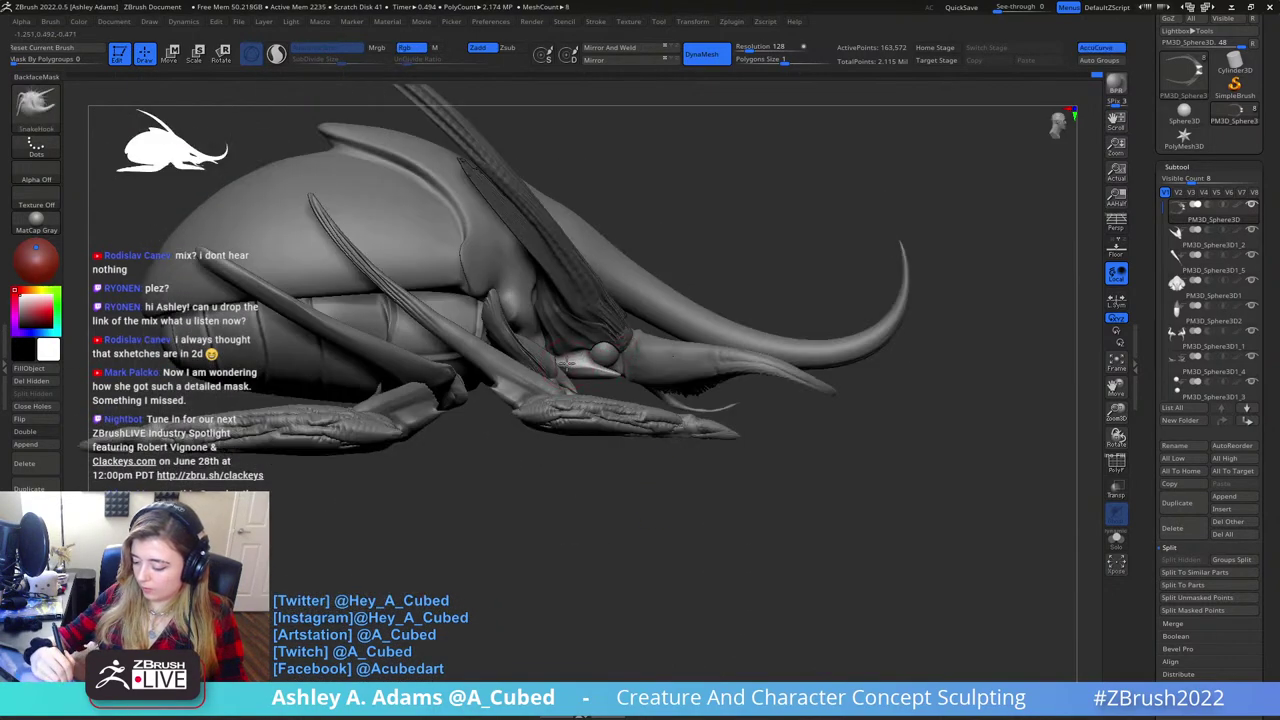
pyautogui.moveTo(567, 363); pyautogui.dragTo(572, 358)
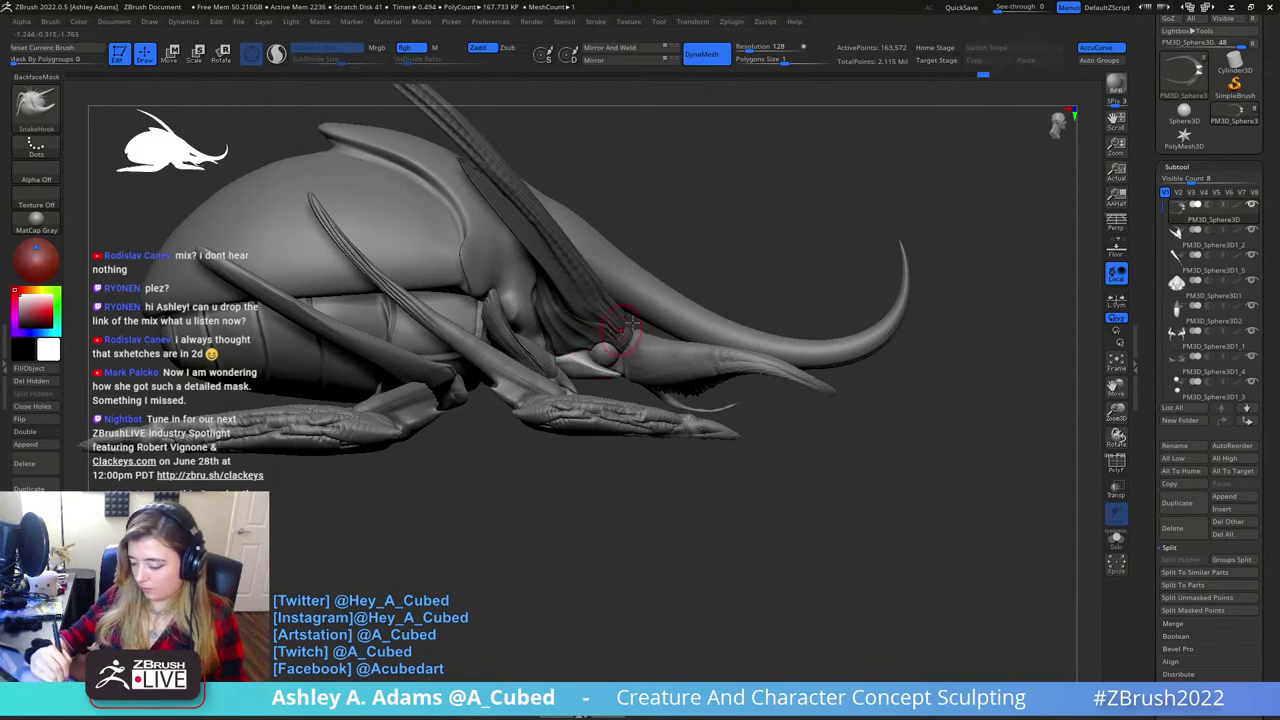
# - Clear the mask and pull jagged spikes out of the horn bases beside the eyes with SnakeHook
pyautogui.keyDown('ctrl'); pyautogui.moveTo(632, 323); pyautogui.dragTo(600, 263, button='right'); pyautogui.keyUp('ctrl')
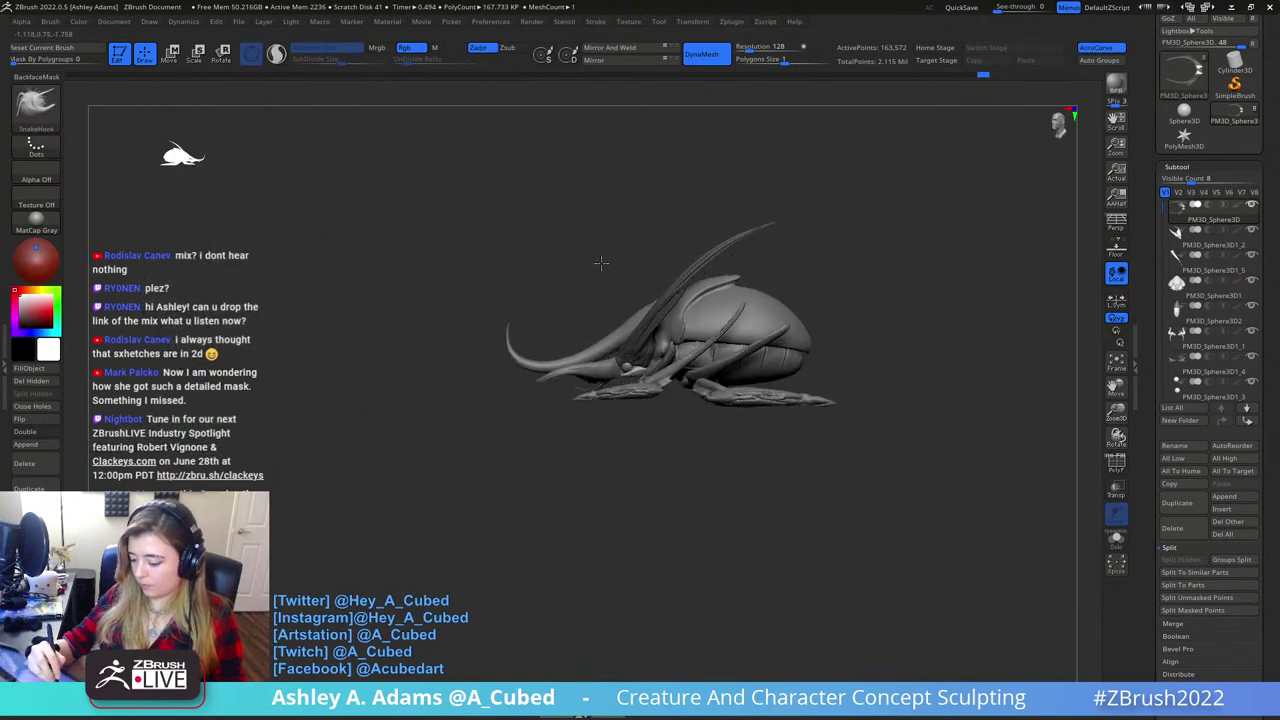
pyautogui.keyDown('ctrl'); pyautogui.click(681, 475); pyautogui.keyUp('ctrl')
pyautogui.keyDown('ctrl'); pyautogui.moveTo(764, 428); pyautogui.dragTo(508, 584); pyautogui.keyUp('ctrl')
pyautogui.moveTo(600, 280)
pyautogui.keyDown('ctrl'); pyautogui.mouseDown(button='right')
pyautogui.moveTo(608, 366)
pyautogui.moveTo(625, 252)
pyautogui.mouseUp(button='right'); pyautogui.keyUp('ctrl')
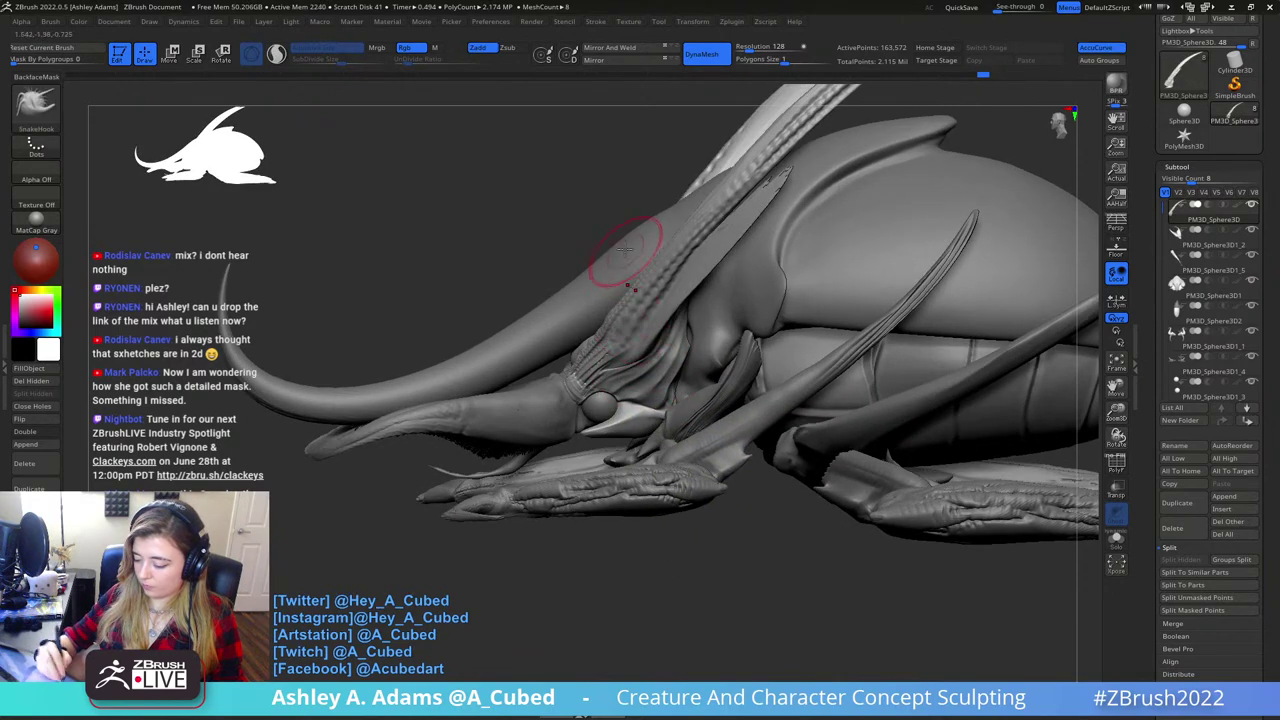
pyautogui.moveTo(661, 346); pyautogui.dragTo(655, 380)
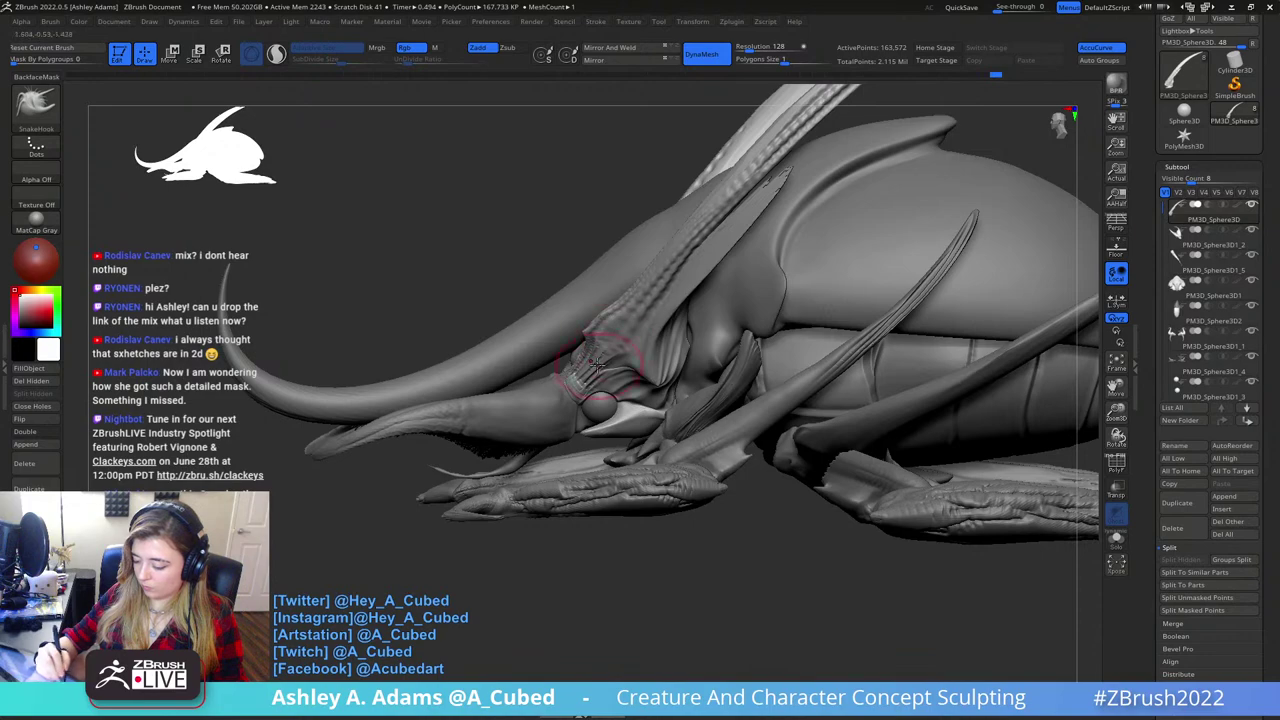
pyautogui.moveTo(620, 358)
pyautogui.mouseDown(button='right')
pyautogui.moveTo(610, 334)
pyautogui.moveTo(660, 373)
pyautogui.moveTo(700, 376)
pyautogui.mouseUp(button='right')
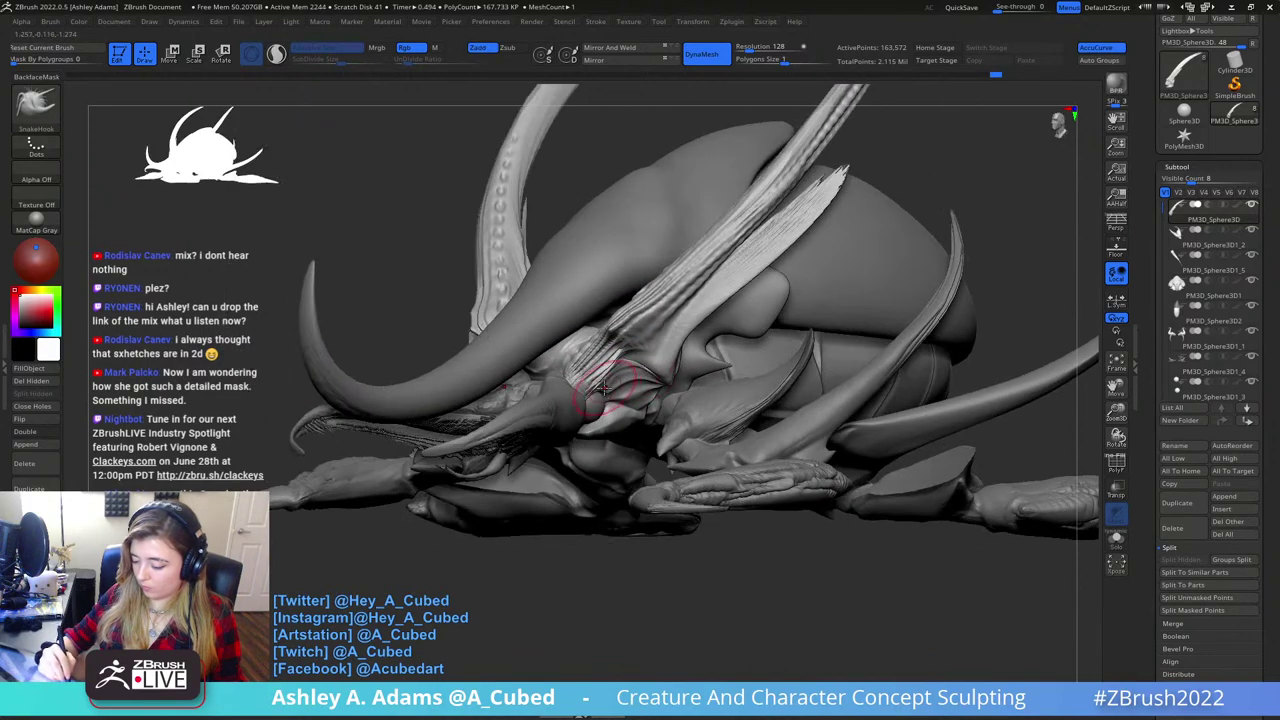
pyautogui.moveTo(604, 382); pyautogui.dragTo(575, 285, button='right')
pyautogui.moveTo(575, 285)
pyautogui.mouseDown(button='right')
pyautogui.moveTo(780, 323)
pyautogui.moveTo(698, 381)
pyautogui.mouseUp(button='right')
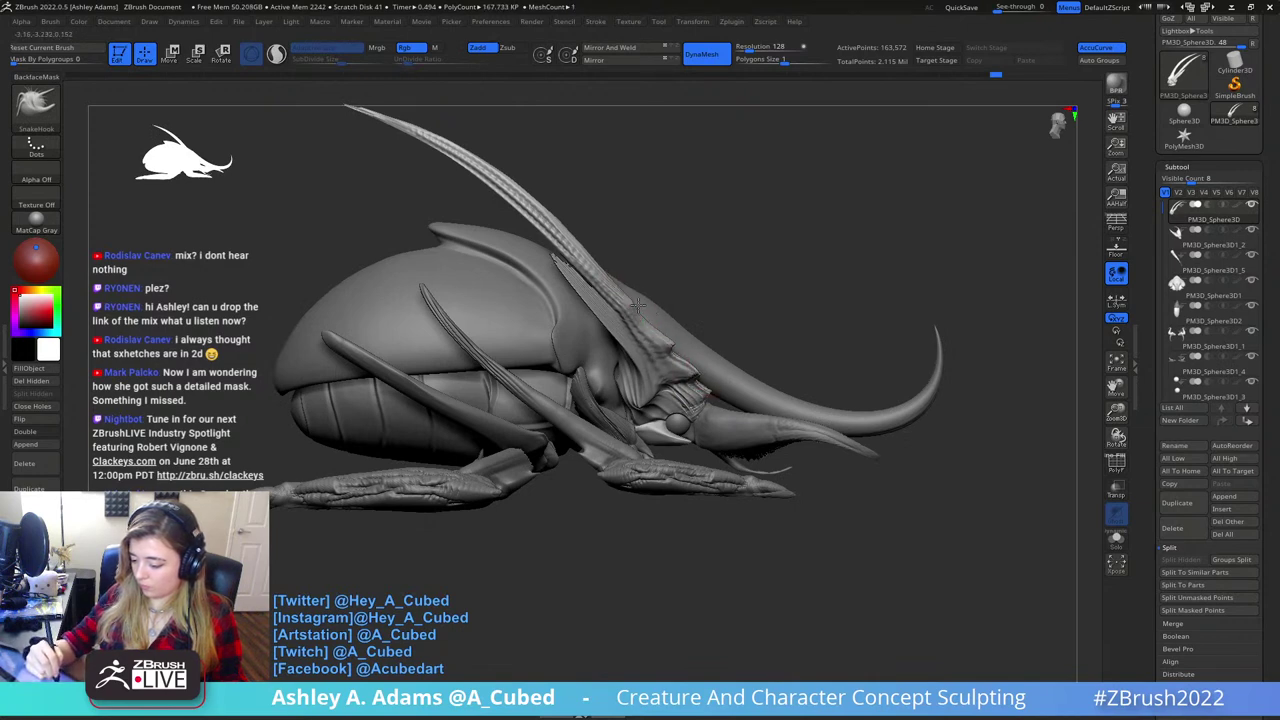
# - Select the DamStandard brush and review the head and horns from the front
pyautogui.keyDown('ctrl'); pyautogui.moveTo(642, 303); pyautogui.dragTo(737, 306, button='right'); pyautogui.keyUp('ctrl')
pyautogui.moveTo(900, 300); pyautogui.dragTo(726, 270, button='right')
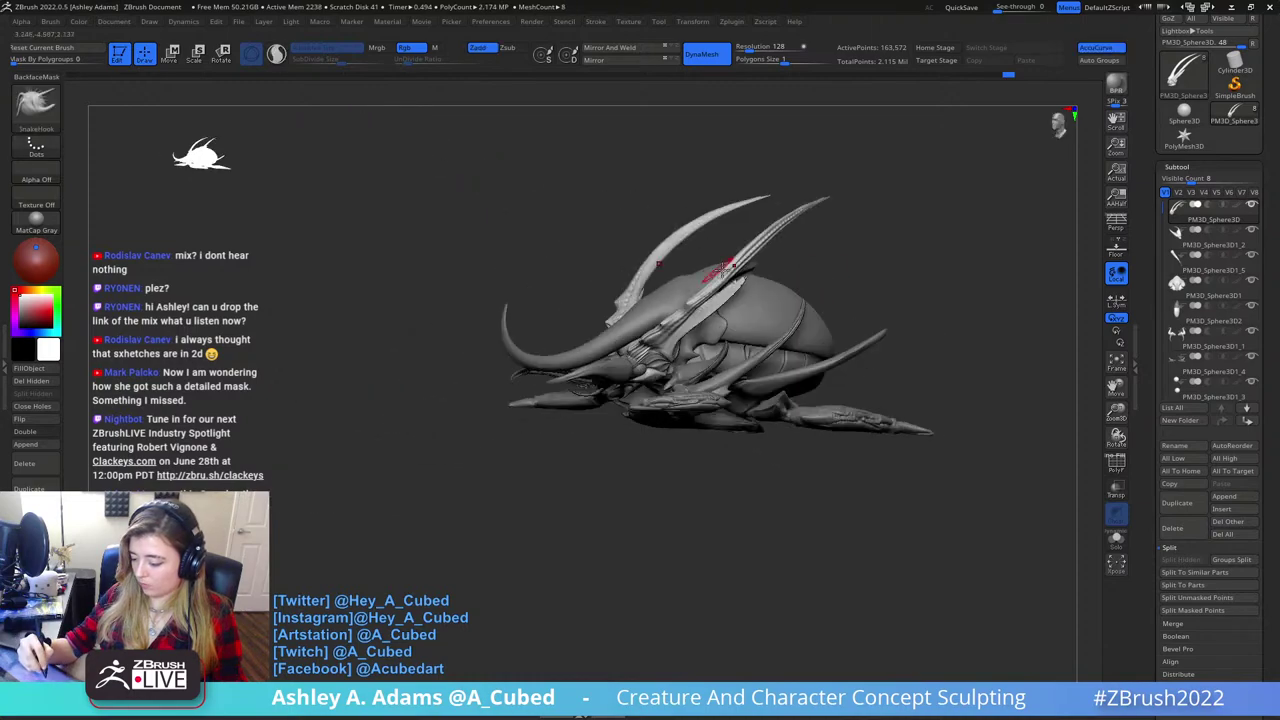
pyautogui.press('space')
pyautogui.press('b')
pyautogui.press('d')
pyautogui.press('s')
pyautogui.moveTo(726, 330)
pyautogui.keyDown('ctrl'); pyautogui.mouseDown(button='right')
pyautogui.moveTo(690, 330)
pyautogui.moveTo(720, 300)
pyautogui.moveTo(650, 328)
pyautogui.moveTo(693, 278)
pyautogui.moveTo(735, 325)
pyautogui.moveTo(688, 395)
pyautogui.moveTo(655, 385)
pyautogui.moveTo(702, 298)
pyautogui.moveTo(717, 358)
pyautogui.mouseUp(button='right'); pyautogui.keyUp('ctrl')
pyautogui.rightClick(655, 355)
pyautogui.rightClick(640, 380)
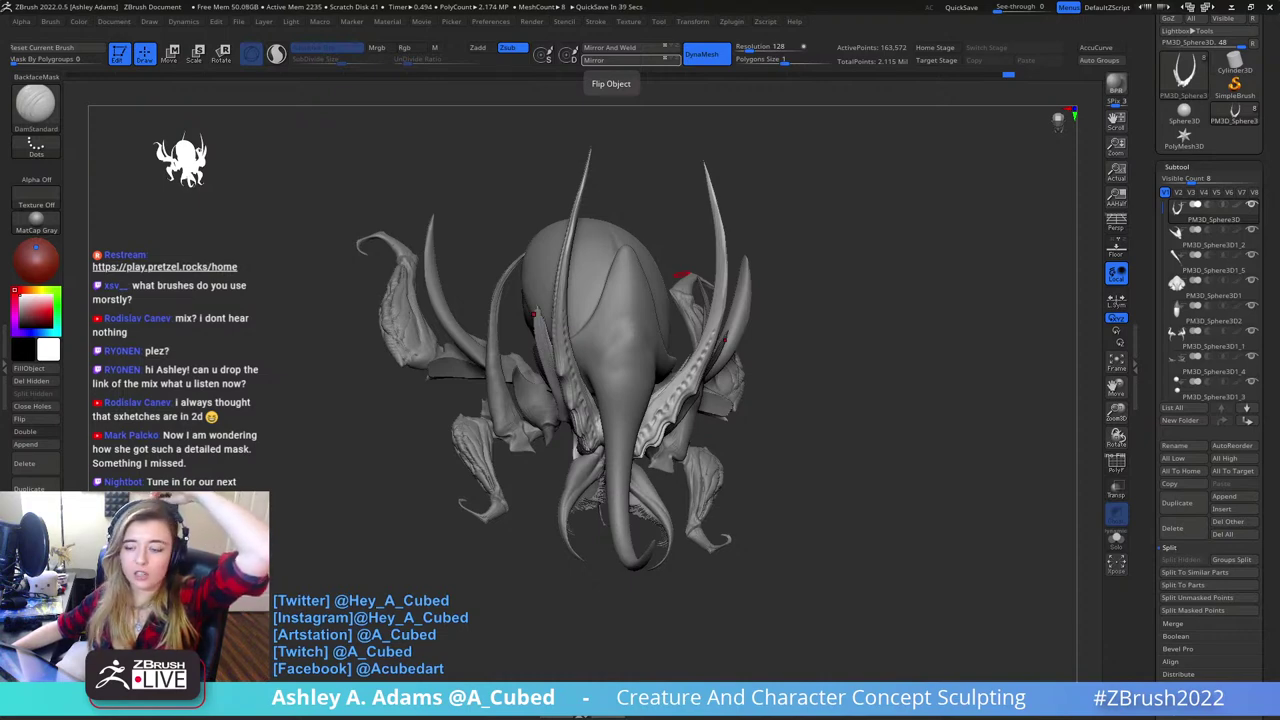
pyautogui.click(612, 60)
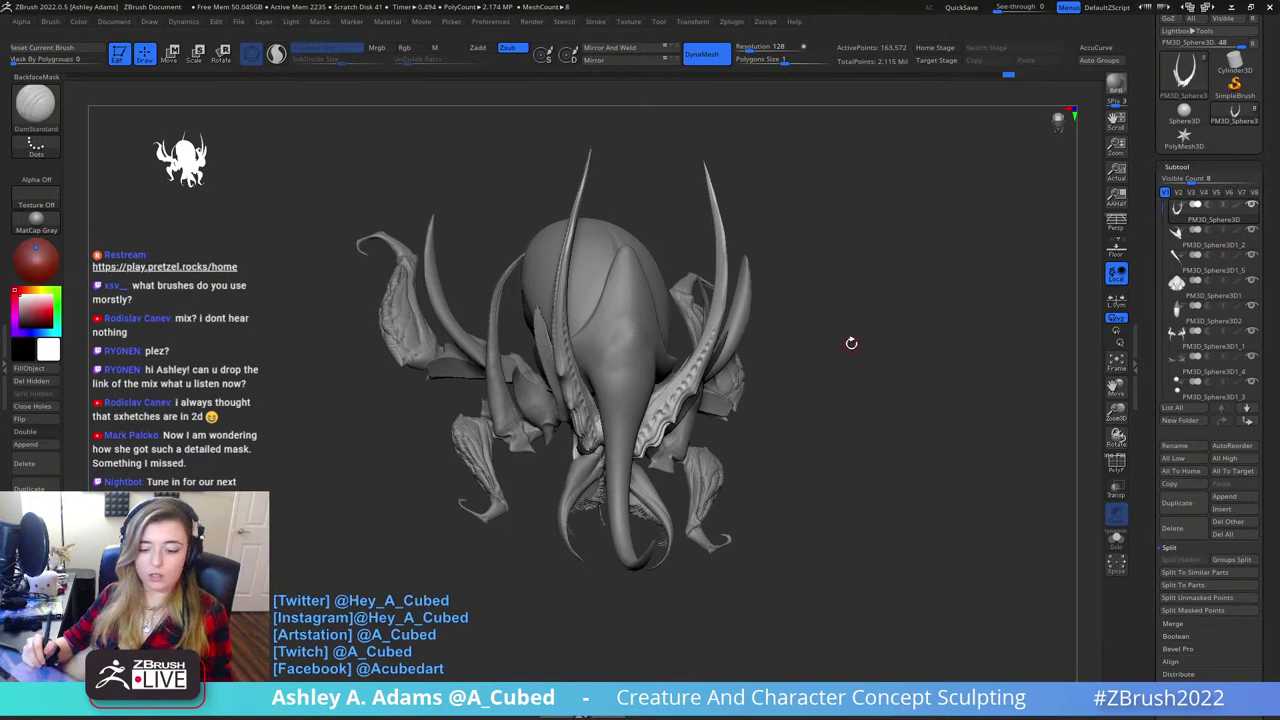
pyautogui.moveTo(851, 343); pyautogui.dragTo(840, 341)
# - Show the most-used brushes by switching through ClayBuildup, hPolish, SnakeHook, Inflat, Pinch and MAHcut Mech A
pyautogui.press('b')
pyautogui.press('c')
pyautogui.press('b')
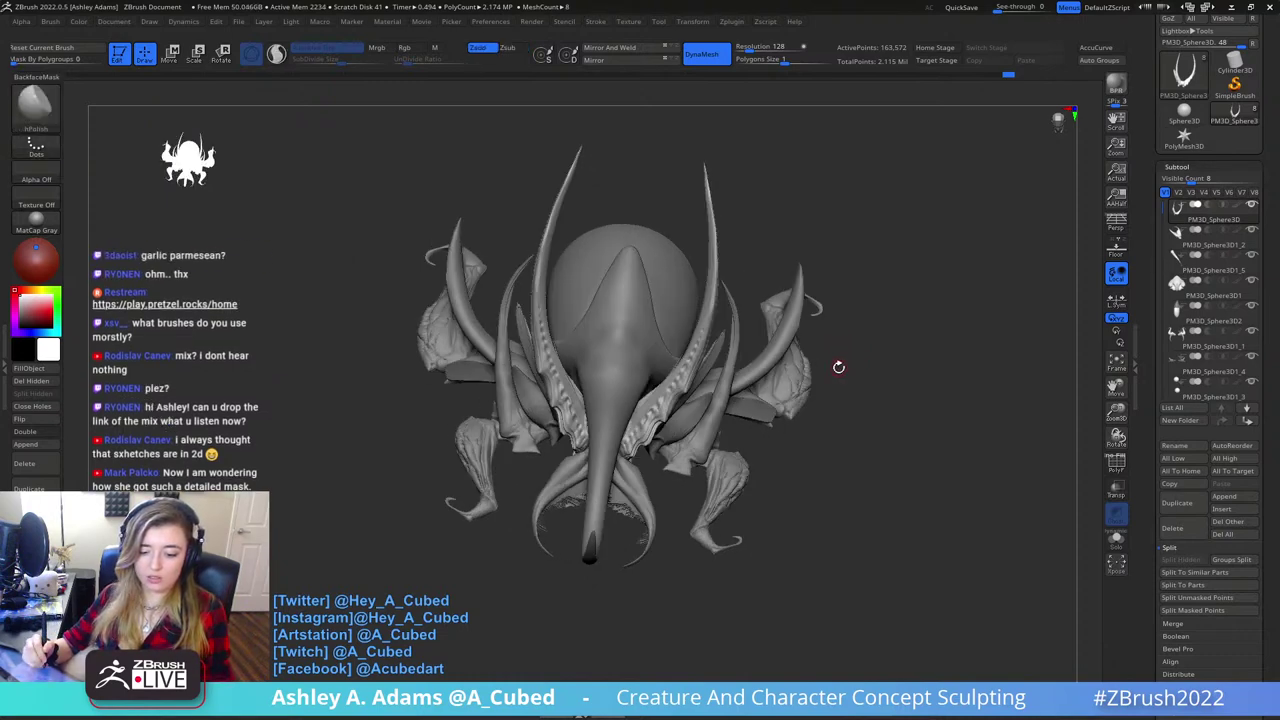
pyautogui.press('b')
pyautogui.press('s')
pyautogui.press('h')
pyautogui.press('b')
pyautogui.press('i')
pyautogui.press('n')
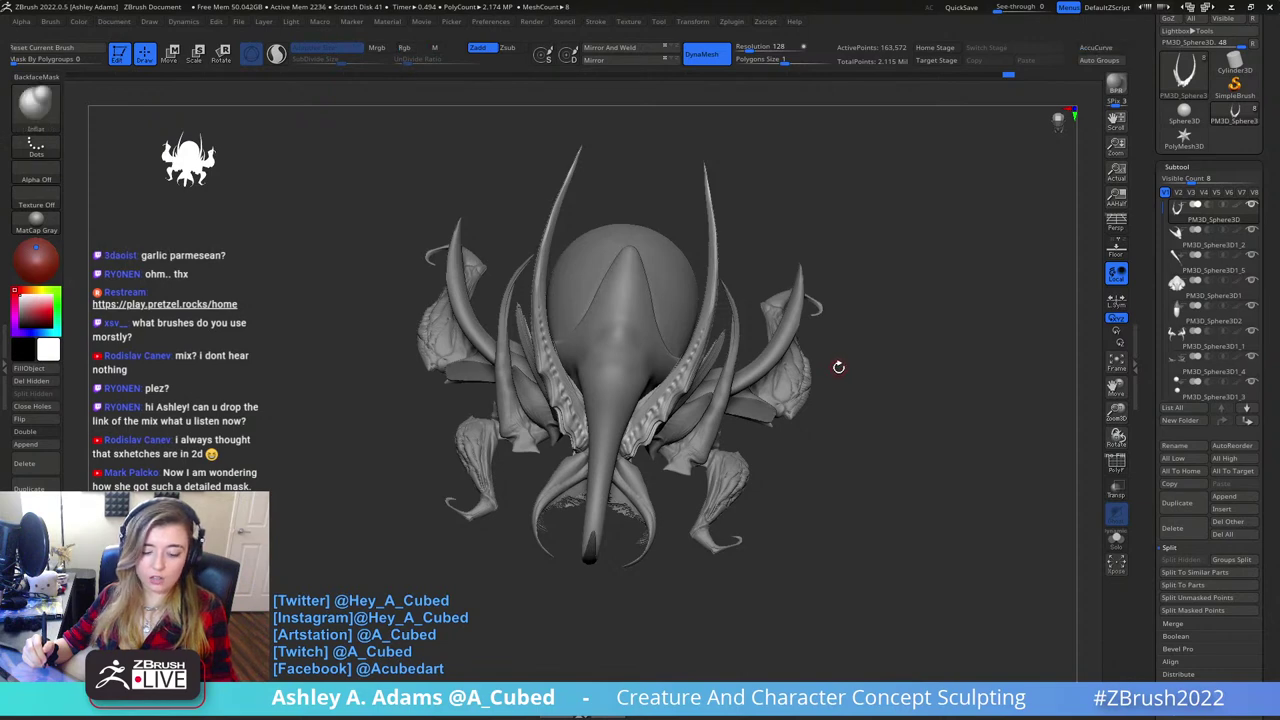
pyautogui.press('b')
pyautogui.press('p')
pyautogui.press('i')
pyautogui.press('b')
pyautogui.press('m')
pyautogui.press('a')
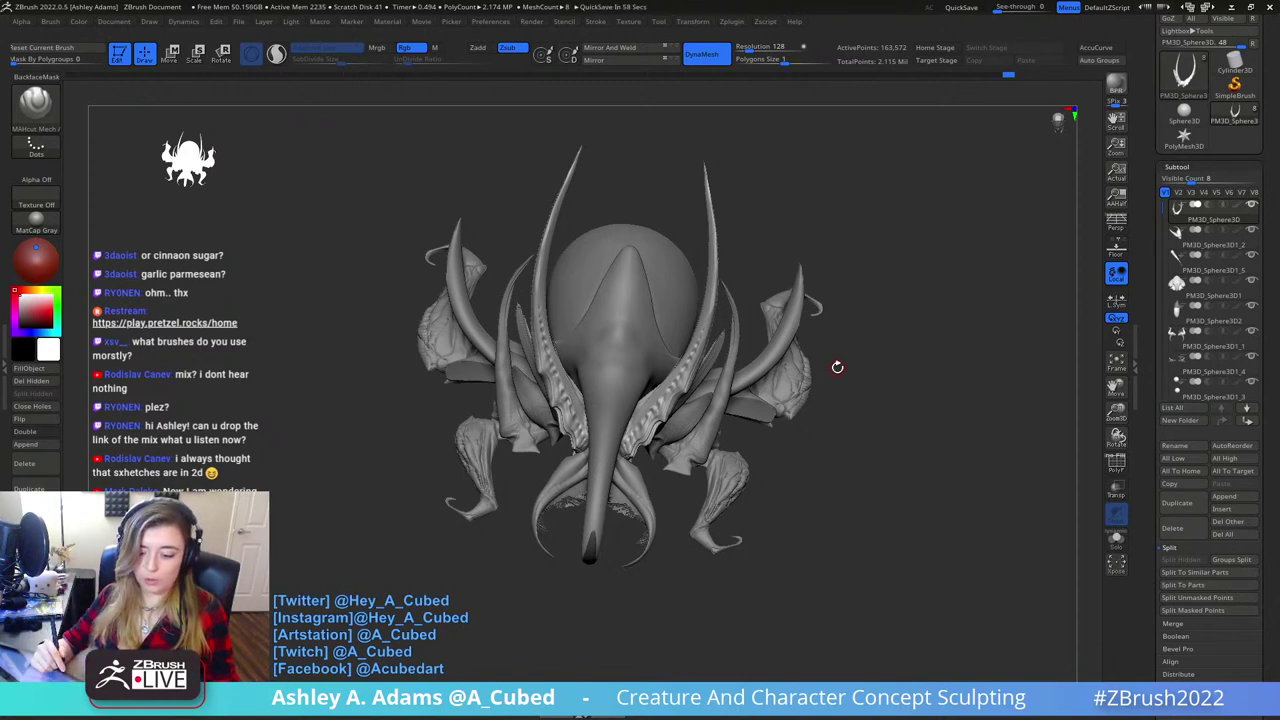
# - Switch to SnakeHook, check the horns from the side and above, and make the central head-and-shell subtool active
pyautogui.press('2')
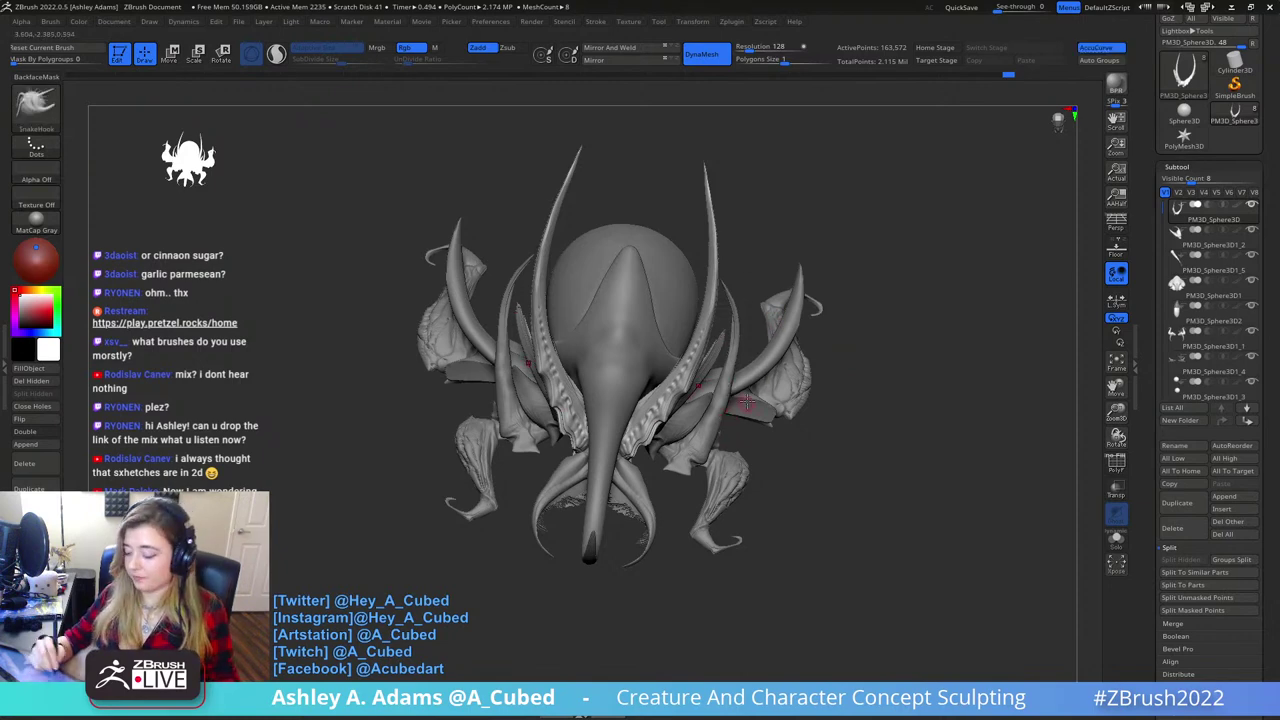
pyautogui.keyDown('shift'); pyautogui.moveTo(774, 349); pyautogui.dragTo(972, 352); pyautogui.keyUp('shift')
pyautogui.press('3')
pyautogui.press('s')
pyautogui.moveTo(779, 346); pyautogui.dragTo(839, 292, button='right')
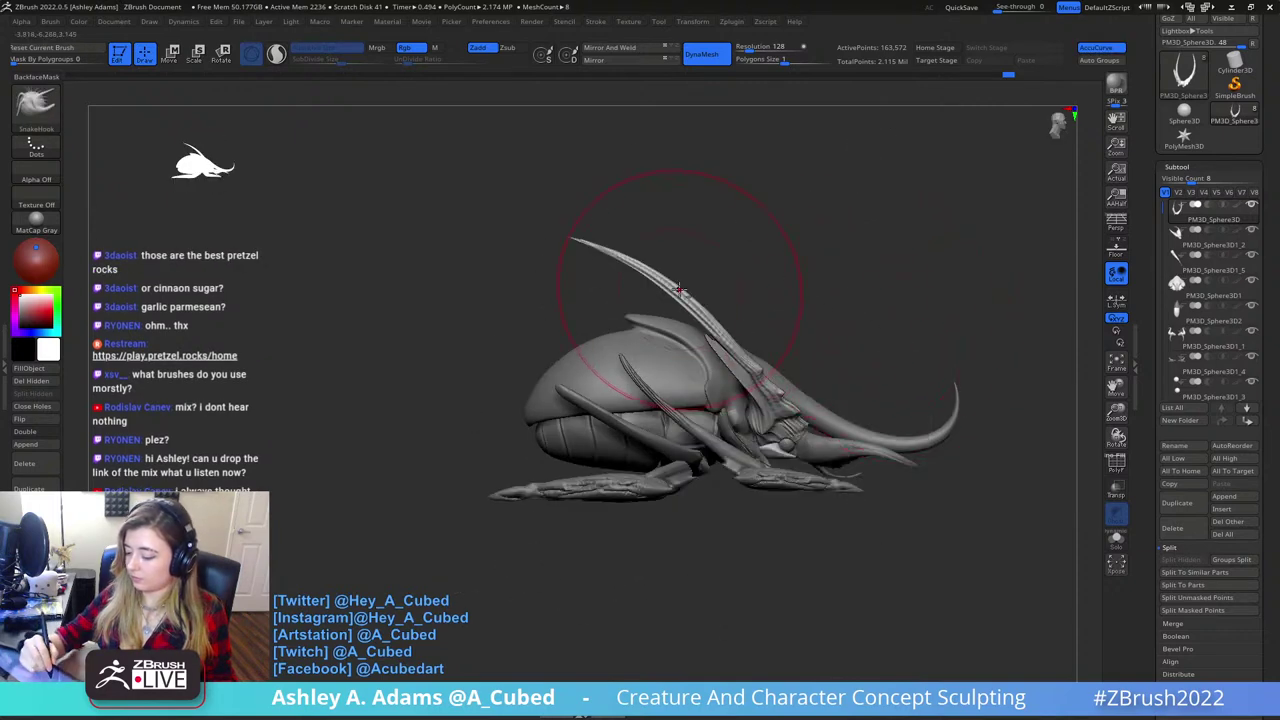
pyautogui.press('space')
pyautogui.moveTo(586, 214); pyautogui.dragTo(553, 232, button='right')
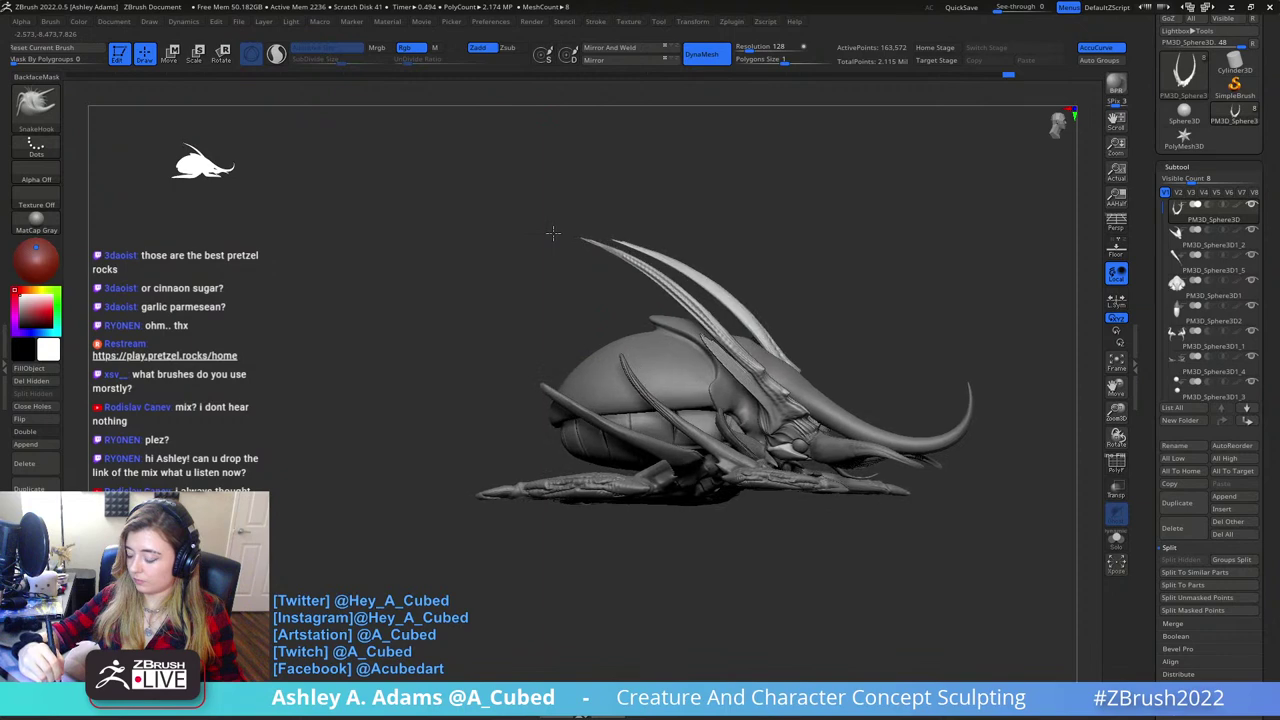
pyautogui.moveTo(826, 231); pyautogui.dragTo(640, 250)
pyautogui.moveTo(826, 296)
pyautogui.mouseDown()
pyautogui.moveTo(800, 306)
pyautogui.moveTo(798, 421)
pyautogui.mouseUp()
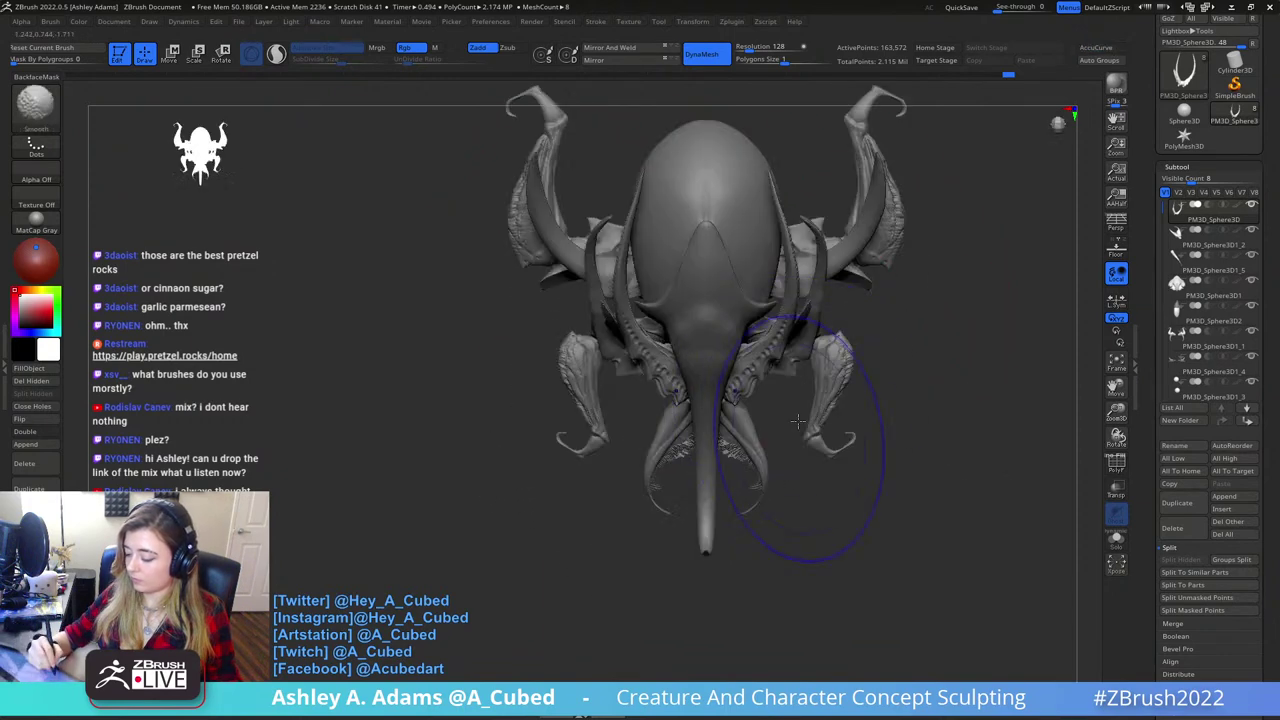
pyautogui.keyDown('alt'); pyautogui.moveTo(798, 421); pyautogui.dragTo(794, 556, button='right'); pyautogui.keyUp('alt')
pyautogui.keyDown('alt'); pyautogui.click(729, 343); pyautogui.keyUp('alt')
pyautogui.moveTo(729, 343)
pyautogui.mouseDown(button='right')
pyautogui.moveTo(724, 310)
pyautogui.moveTo(716, 378)
pyautogui.moveTo(708, 289)
pyautogui.mouseUp(button='right')
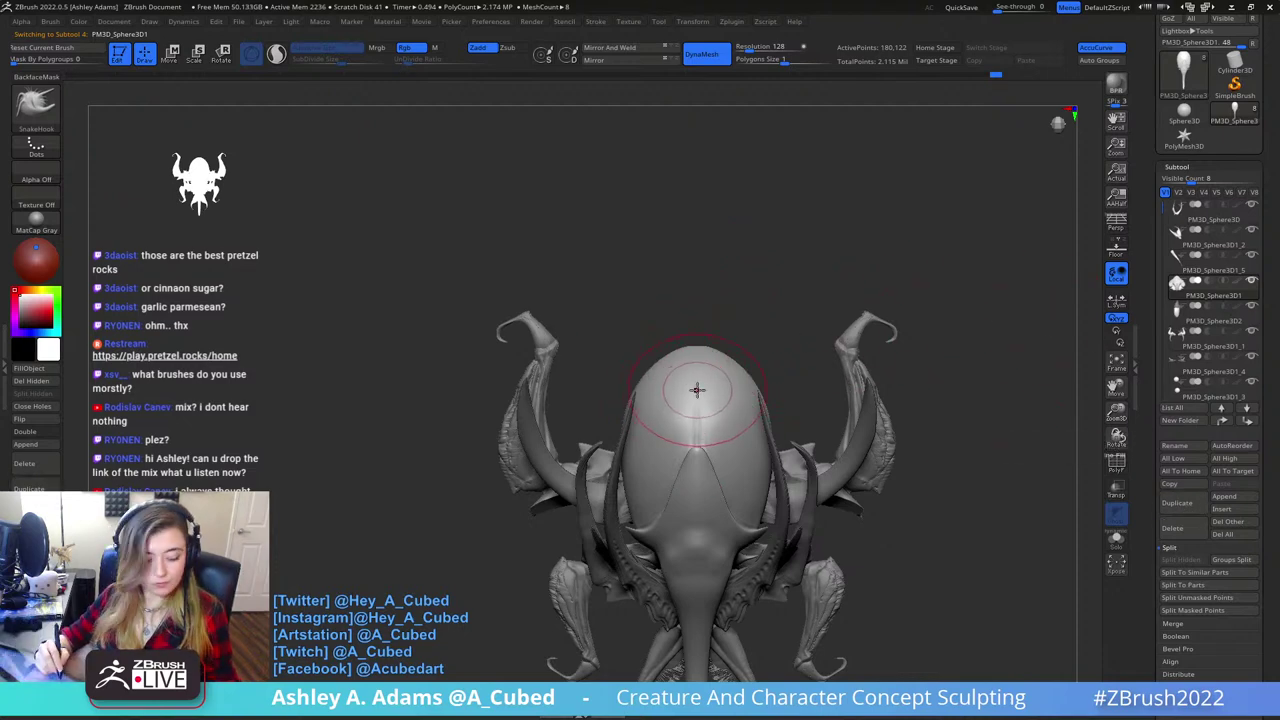
pyautogui.moveTo(571, 260)
pyautogui.keyDown('ctrl'); pyautogui.keyDown('shift'); pyautogui.mouseDown()
pyautogui.moveTo(640, 402)
pyautogui.moveTo(677, 558)
pyautogui.mouseUp(); pyautogui.keyUp('shift'); pyautogui.keyUp('ctrl')
pyautogui.hotkey('ctrl', 'z')
pyautogui.keyDown('ctrl'); pyautogui.keyDown('shift'); pyautogui.click(36, 106); pyautogui.keyUp('shift'); pyautogui.keyUp('ctrl')
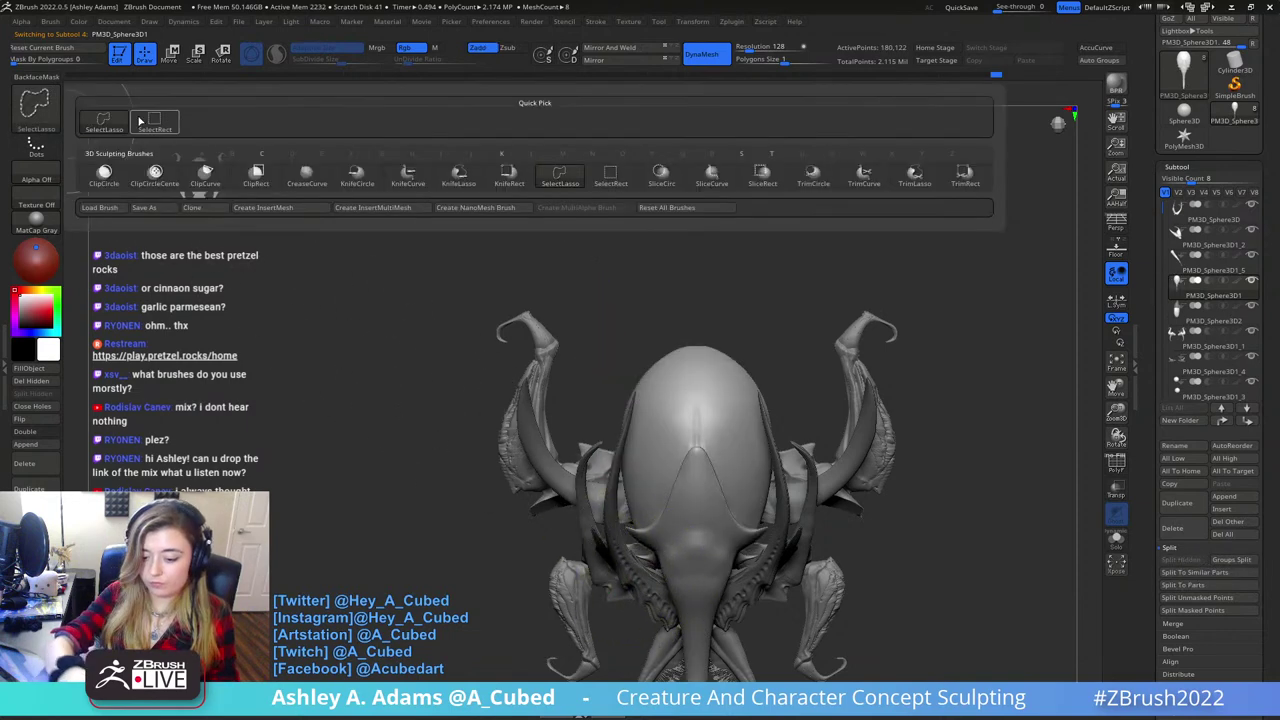
pyautogui.keyDown('ctrl'); pyautogui.keyDown('shift'); pyautogui.click(156, 123); pyautogui.keyUp('shift'); pyautogui.keyUp('ctrl')
pyautogui.keyDown('ctrl'); pyautogui.keyDown('alt'); pyautogui.keyDown('shift'); pyautogui.moveTo(488, 630); pyautogui.dragTo(706, 236); pyautogui.keyUp('shift'); pyautogui.keyUp('alt'); pyautogui.keyUp('ctrl')
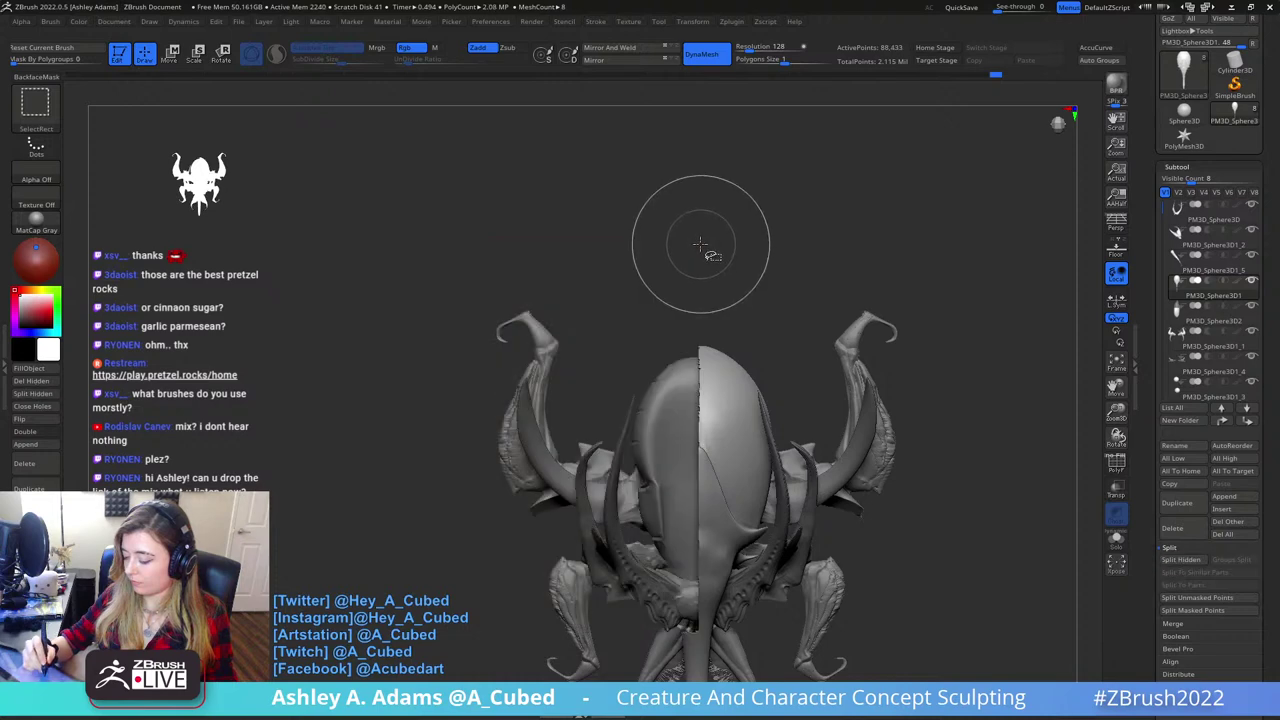
pyautogui.keyDown('ctrl'); pyautogui.keyDown('shift'); pyautogui.click(692, 265); pyautogui.keyUp('shift'); pyautogui.keyUp('ctrl')
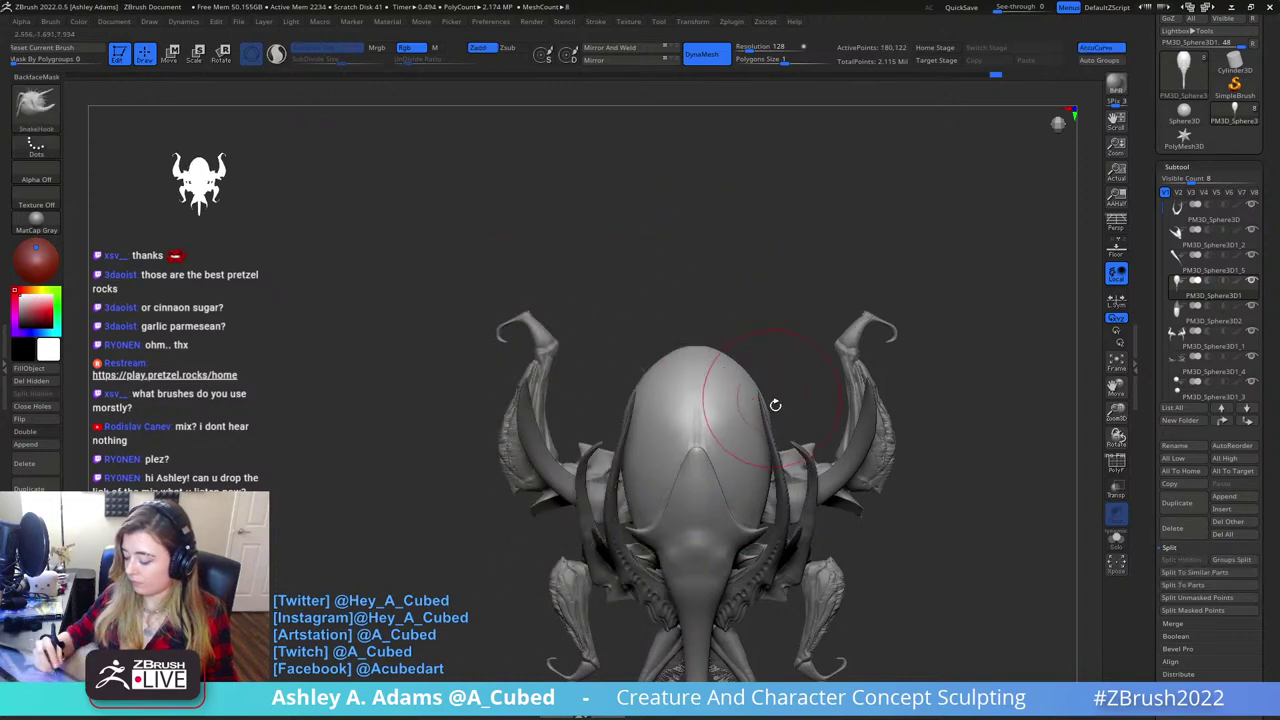
pyautogui.press('space')
pyautogui.keyDown('ctrl'); pyautogui.keyDown('shift'); pyautogui.click(36, 106); pyautogui.keyUp('shift'); pyautogui.keyUp('ctrl')
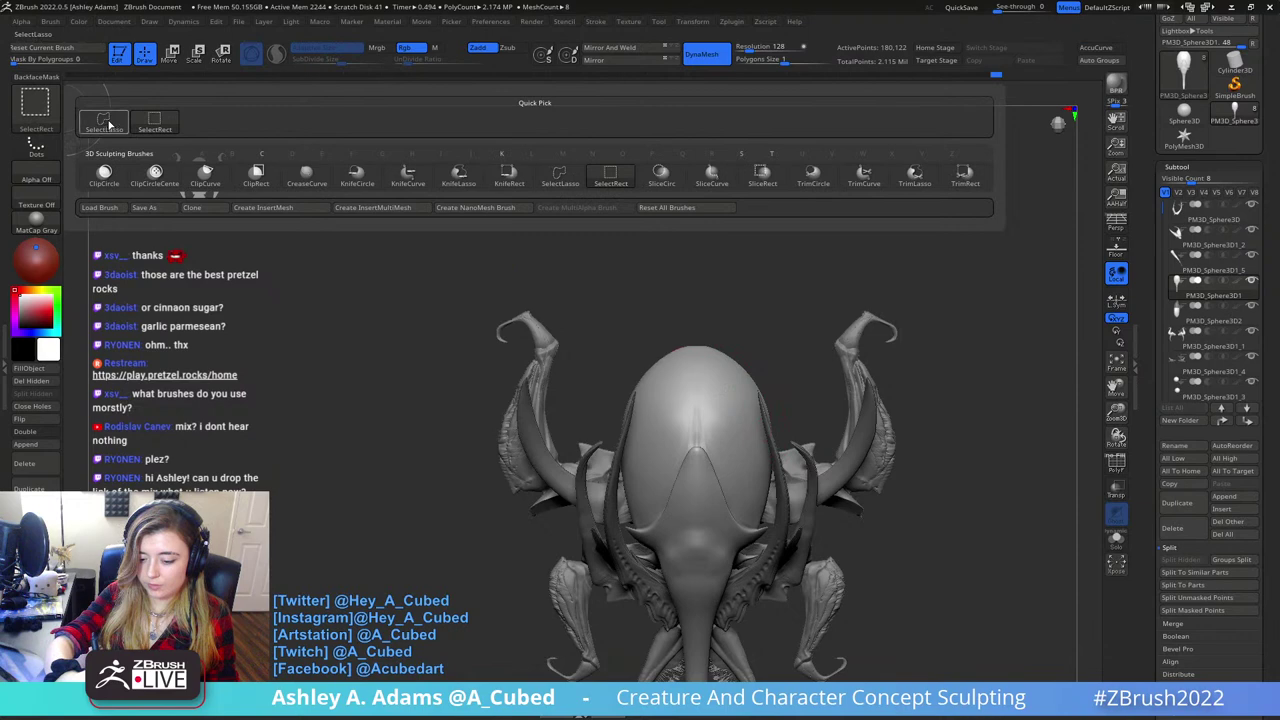
pyautogui.keyDown('ctrl'); pyautogui.keyDown('shift'); pyautogui.click(106, 122); pyautogui.keyUp('shift'); pyautogui.keyUp('ctrl')
# - Solo the head-and-shell piece, separate the domed back shell from the head with SelectLasso in side view, and split it into its own subtool
pyautogui.moveTo(700, 423)
pyautogui.mouseDown(button='right')
pyautogui.moveTo(704, 610)
pyautogui.moveTo(755, 485)
pyautogui.moveTo(754, 578)
pyautogui.mouseUp(button='right')
pyautogui.click(1117, 544)
pyautogui.keyDown('ctrl'); pyautogui.moveTo(715, 648); pyautogui.dragTo(758, 470); pyautogui.keyUp('ctrl')
pyautogui.moveTo(701, 614)
pyautogui.keyDown('ctrl'); pyautogui.keyDown('shift'); pyautogui.mouseDown()
pyautogui.moveTo(749, 489)
pyautogui.moveTo(740, 462)
pyautogui.moveTo(702, 452)
pyautogui.moveTo(682, 403)
pyautogui.mouseUp(); pyautogui.keyUp('shift'); pyautogui.keyUp('ctrl')
pyautogui.keyDown('ctrl'); pyautogui.keyDown('shift'); pyautogui.click(796, 354); pyautogui.keyUp('shift'); pyautogui.keyUp('ctrl')
pyautogui.moveTo(793, 353)
pyautogui.mouseDown(button='right')
pyautogui.moveTo(754, 414)
pyautogui.moveTo(771, 352)
pyautogui.moveTo(785, 368)
pyautogui.moveTo(770, 390)
pyautogui.moveTo(720, 423)
pyautogui.mouseUp(button='right')
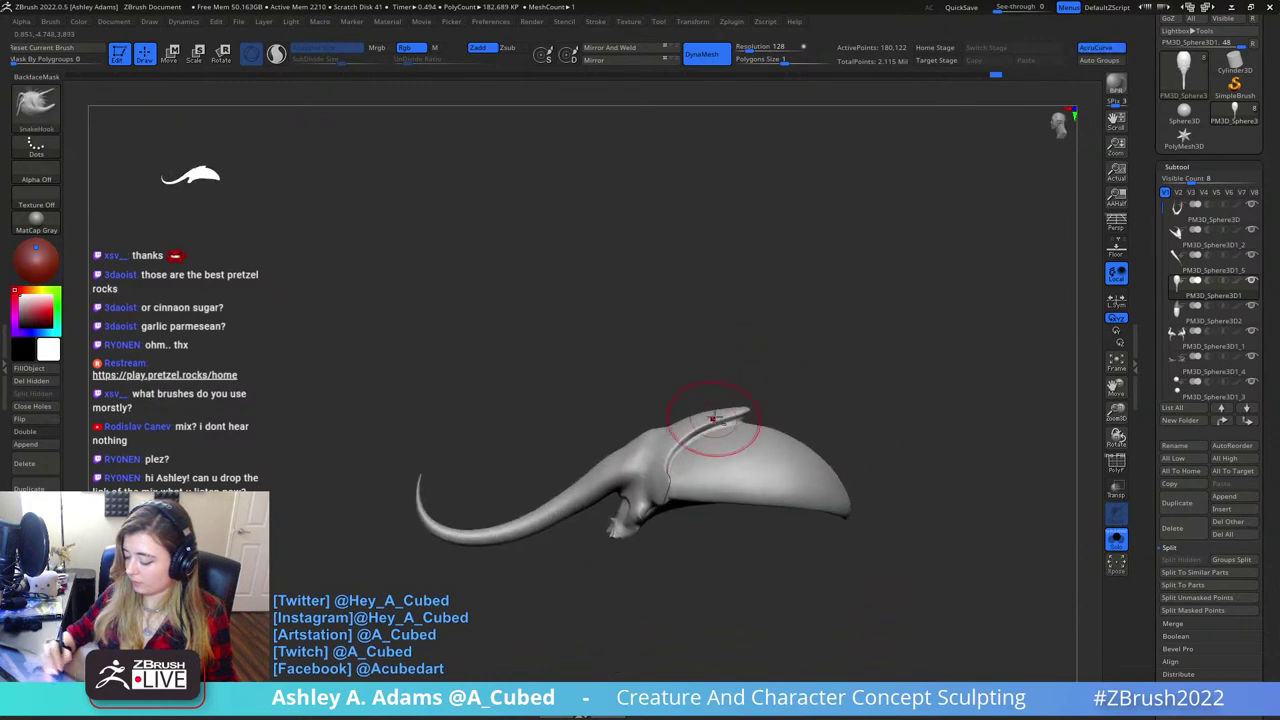
pyautogui.keyDown('ctrl'); pyautogui.moveTo(780, 360); pyautogui.dragTo(550, 548); pyautogui.keyUp('ctrl')
pyautogui.moveTo(696, 540); pyautogui.dragTo(690, 318, button='right')
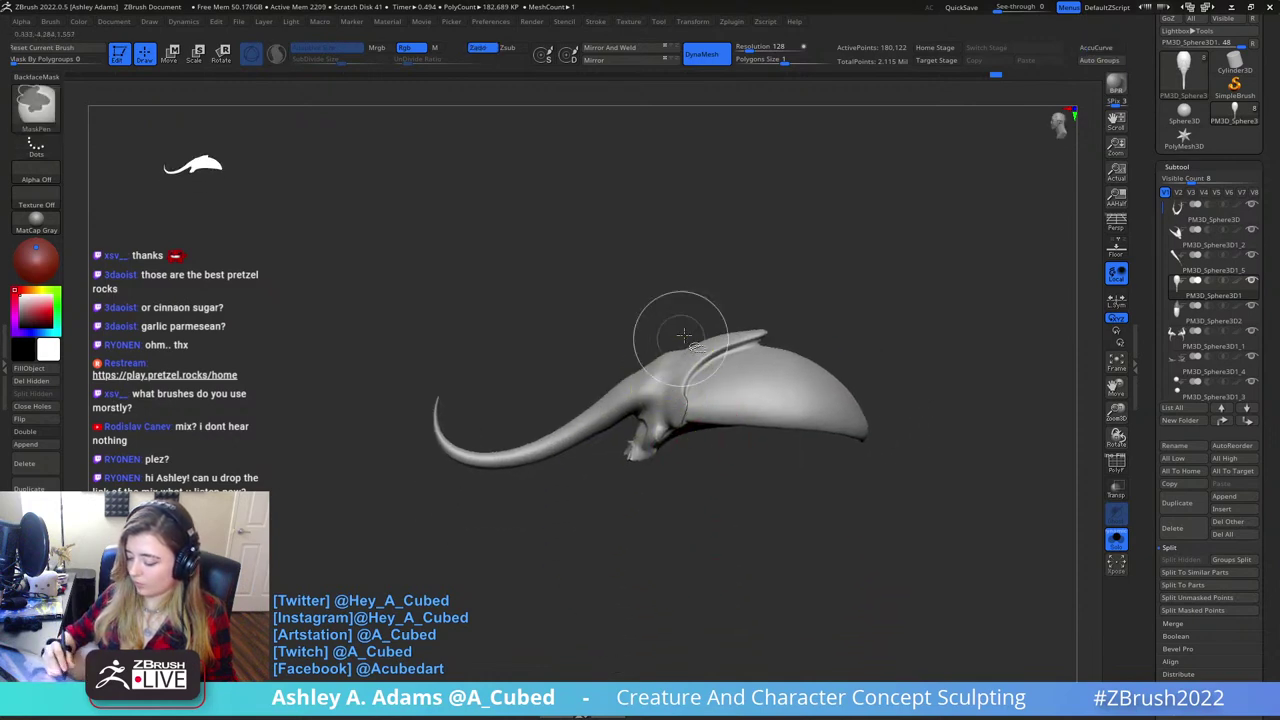
pyautogui.moveTo(805, 280)
pyautogui.keyDown('ctrl'); pyautogui.keyDown('shift'); pyautogui.mouseDown()
pyautogui.moveTo(614, 278)
pyautogui.moveTo(680, 510)
pyautogui.moveTo(686, 430)
pyautogui.mouseUp(); pyautogui.keyUp('shift'); pyautogui.keyUp('ctrl')
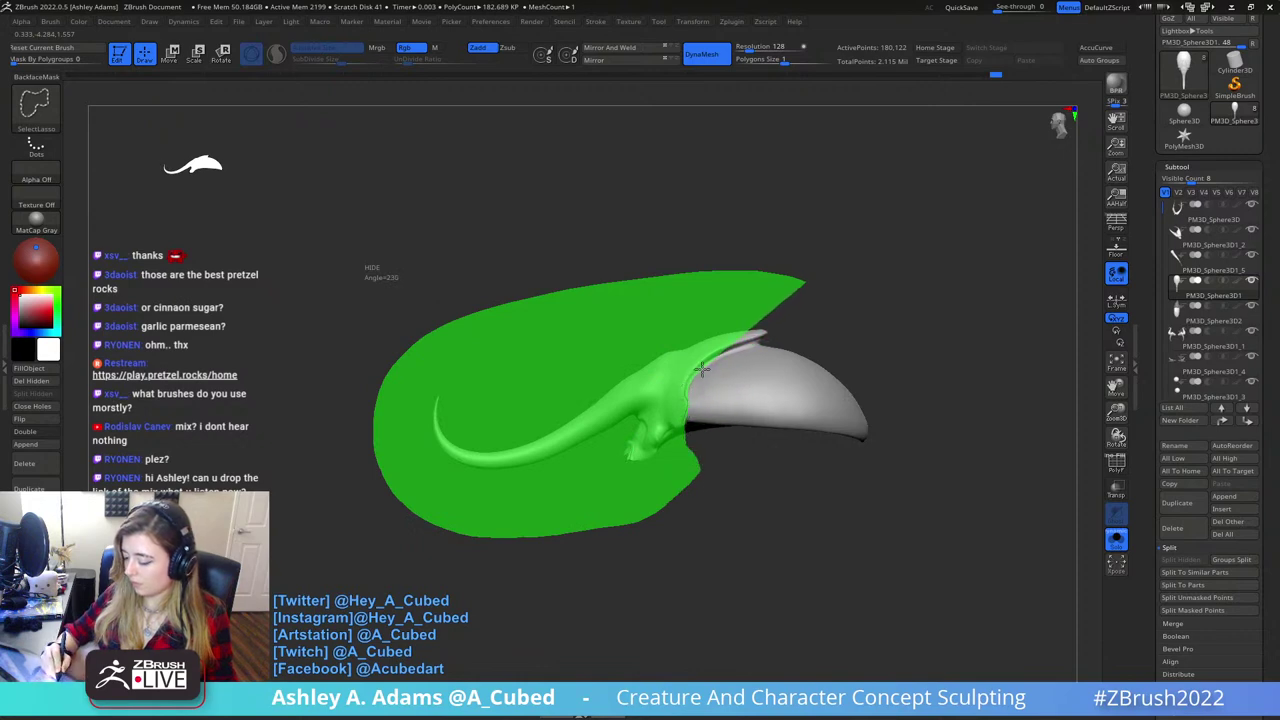
pyautogui.keyDown('ctrl'); pyautogui.keyDown('shift'); pyautogui.moveTo(757, 345); pyautogui.dragTo(806, 282); pyautogui.keyUp('shift'); pyautogui.keyUp('ctrl')
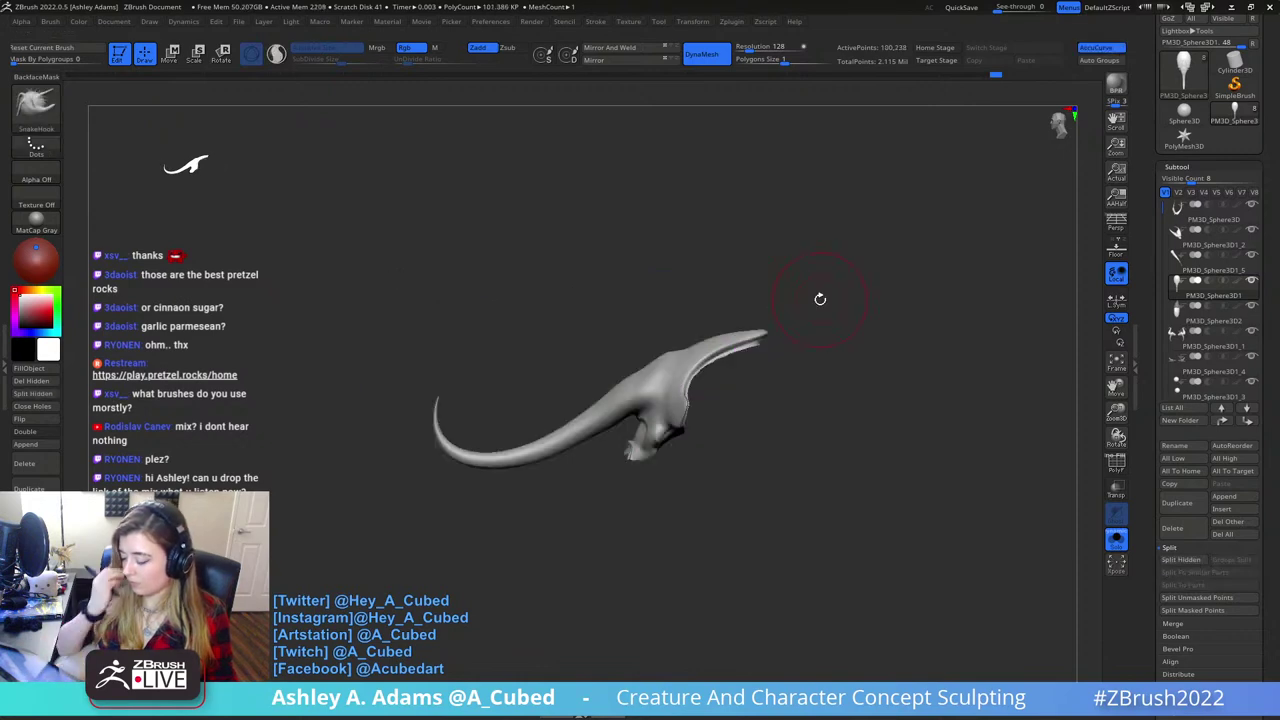
pyautogui.click(1181, 559)
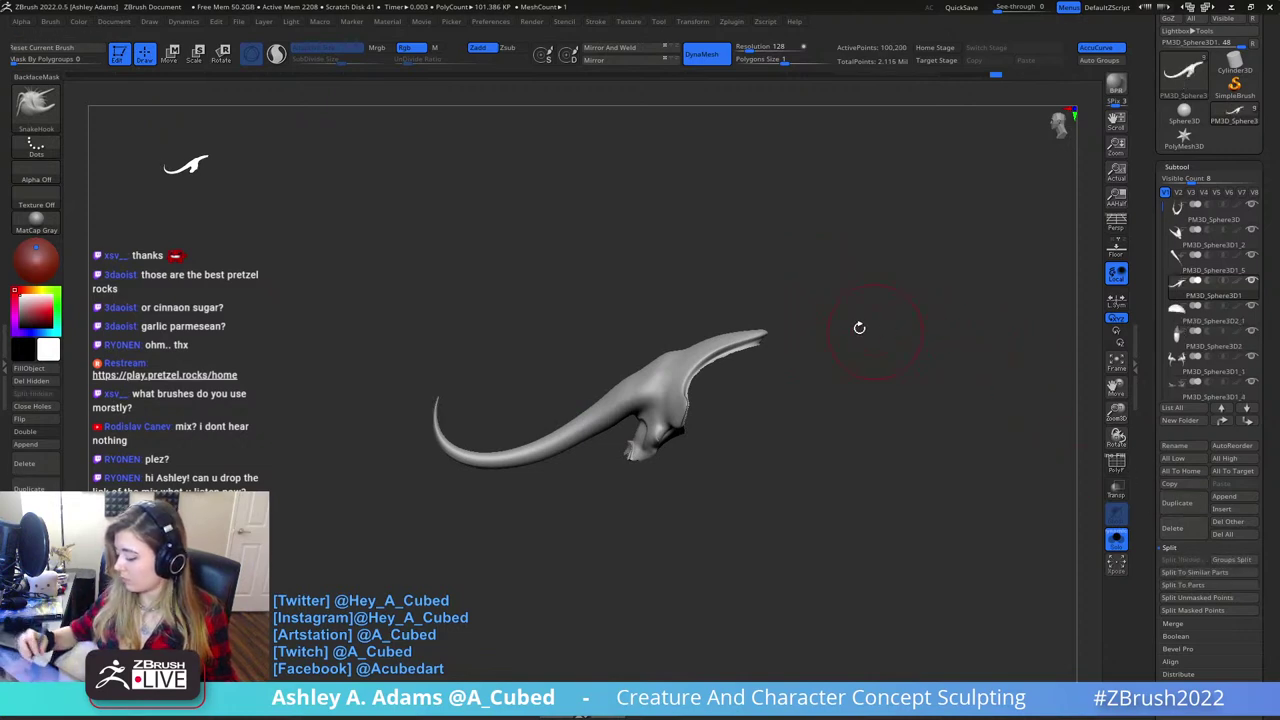
# - Show the whole creature, activate the separated back shell, mask one half along the centre line and make it a polygroup
pyautogui.click(1116, 547)
pyautogui.keyDown('alt'); pyautogui.click(795, 370); pyautogui.keyUp('alt')
pyautogui.moveTo(795, 370)
pyautogui.mouseDown(button='right')
pyautogui.moveTo(828, 380)
pyautogui.moveTo(797, 371)
pyautogui.mouseUp(button='right')
pyautogui.moveTo(797, 371); pyautogui.dragTo(766, 414)
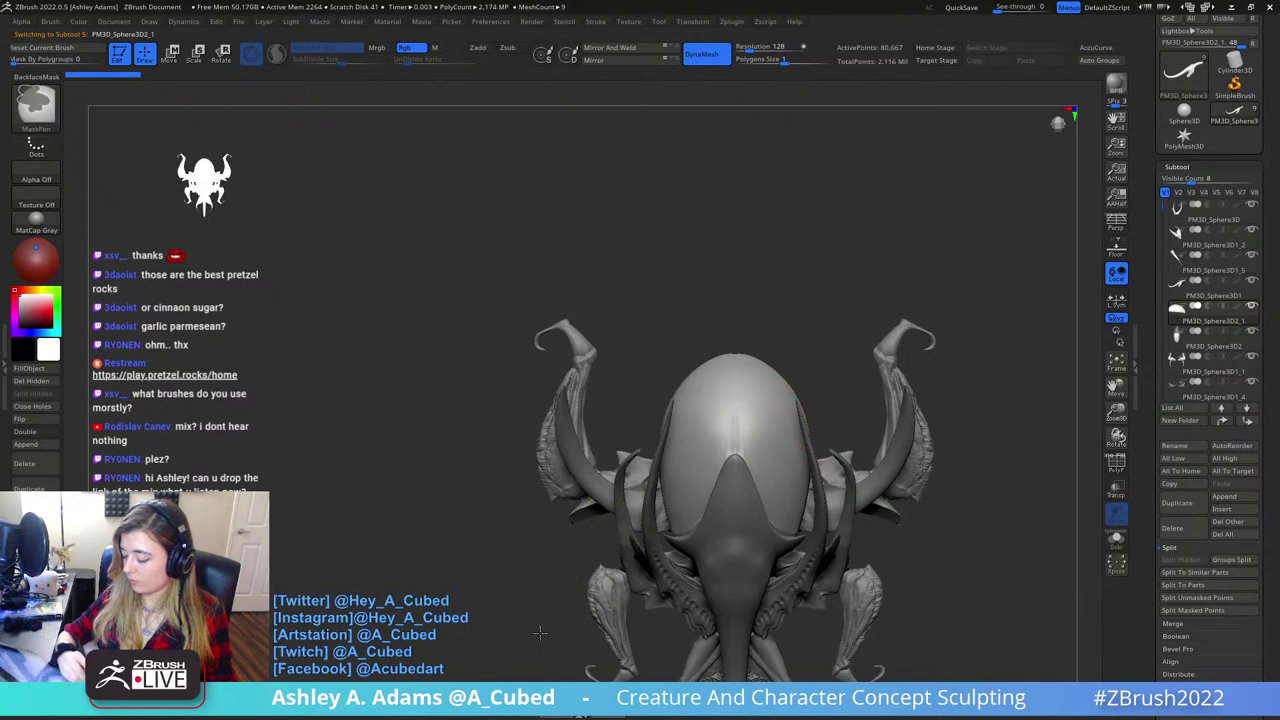
pyautogui.keyDown('ctrl'); pyautogui.moveTo(540, 636); pyautogui.dragTo(738, 295); pyautogui.keyUp('ctrl')
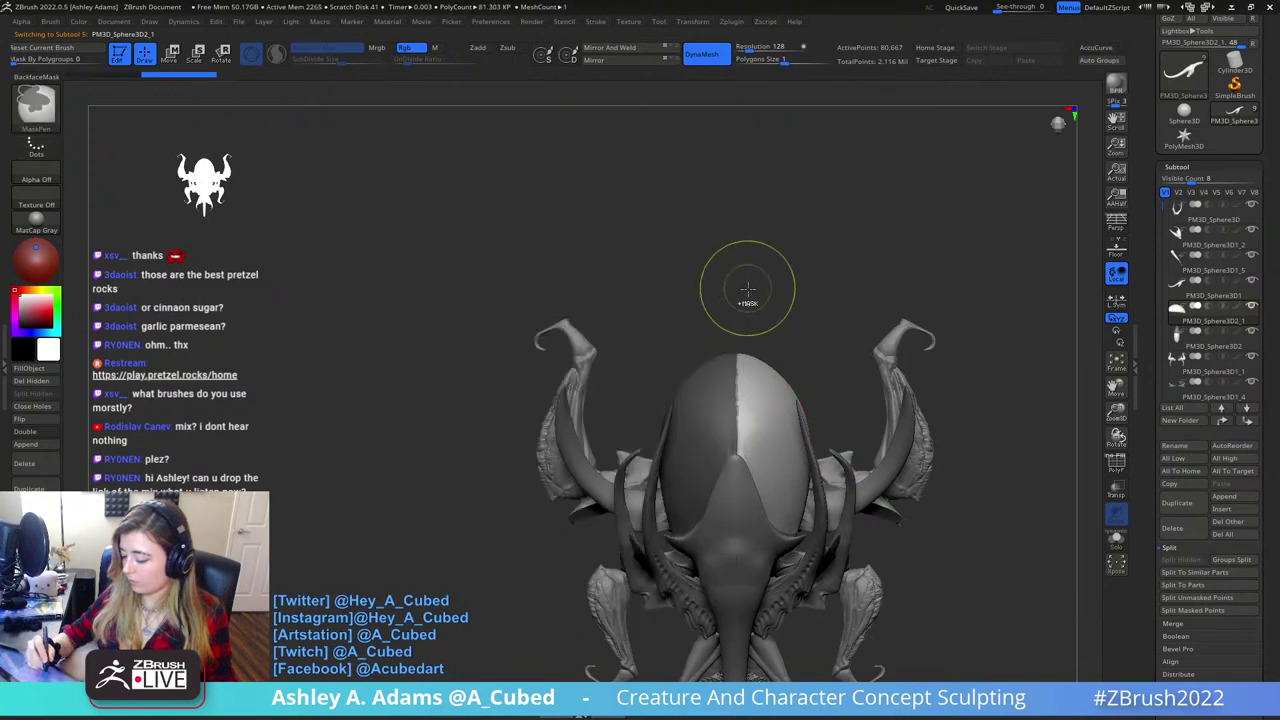
pyautogui.hotkey('ctrl', 'w')
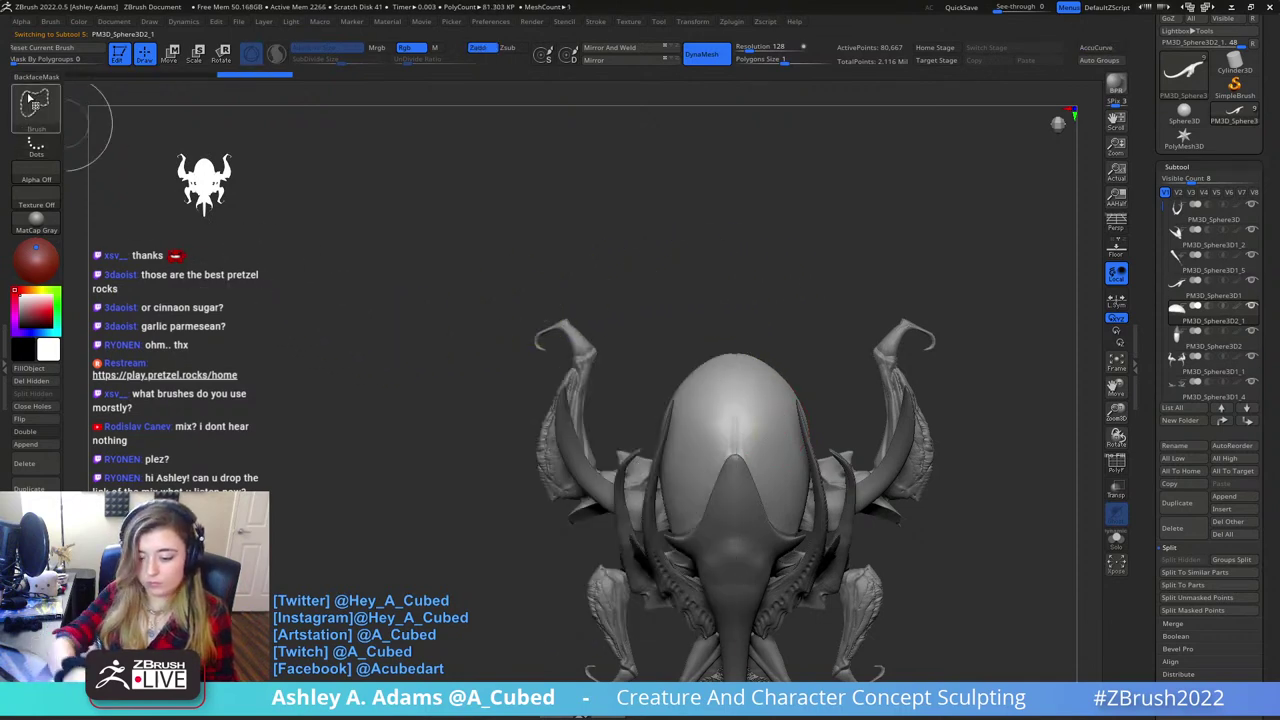
# - Hide one half of the back shell with SelectRect, delete the hidden half and close the holes in the remaining one
pyautogui.keyDown('ctrl'); pyautogui.keyDown('shift'); pyautogui.click(35, 100); pyautogui.keyUp('shift'); pyautogui.keyUp('ctrl')
pyautogui.click(156, 121)
pyautogui.keyDown('ctrl'); pyautogui.keyDown('shift'); pyautogui.moveTo(524, 630); pyautogui.dragTo(738, 262); pyautogui.keyUp('shift'); pyautogui.keyUp('ctrl')
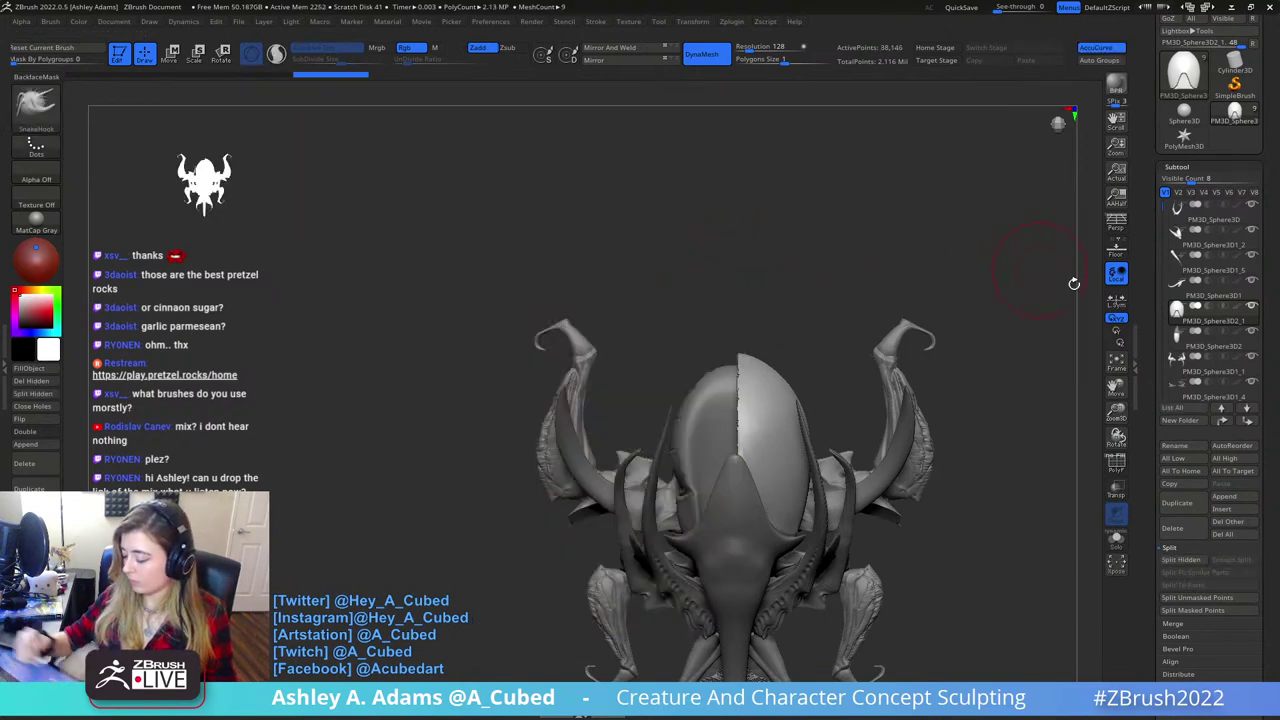
pyautogui.click(31, 381)
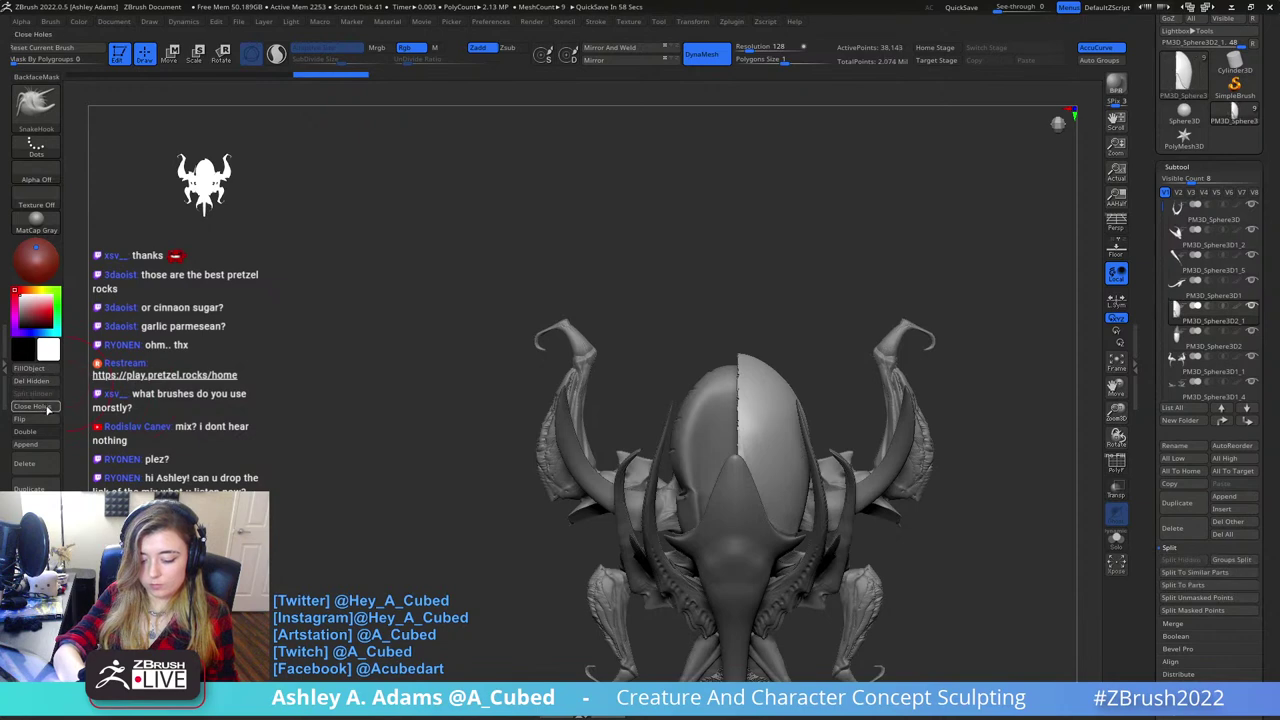
pyautogui.moveTo(751, 377); pyautogui.dragTo(743, 409, button='right')
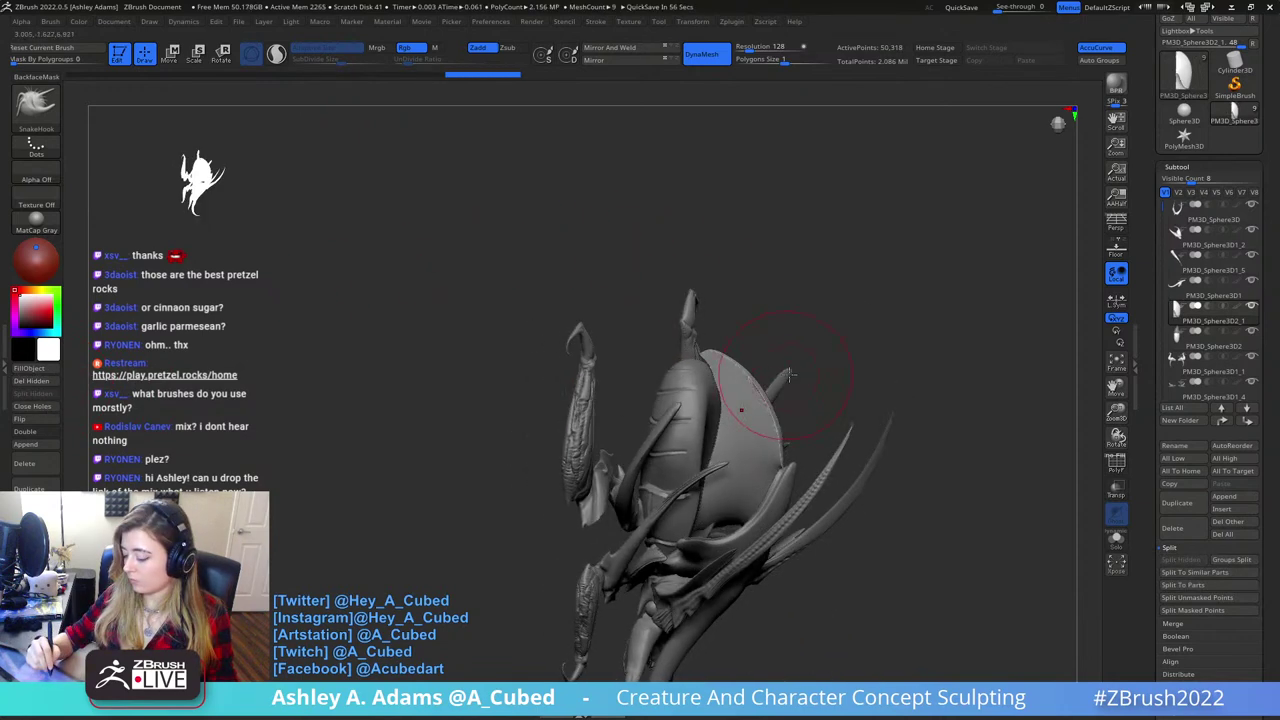
# - Solo the half shell, build up its inner face with ClayBuildup and smooth the strokes
pyautogui.click(1117, 538)
pyautogui.moveTo(835, 402)
pyautogui.mouseDown(button='right')
pyautogui.moveTo(794, 414)
pyautogui.moveTo(806, 394)
pyautogui.mouseUp(button='right')
pyautogui.rightClick(766, 417)
pyautogui.press('b')
pyautogui.press('c')
pyautogui.press('b')
pyautogui.moveTo(743, 309)
pyautogui.mouseDown()
pyautogui.moveTo(745, 443)
pyautogui.moveTo(748, 360)
pyautogui.mouseUp()
pyautogui.moveTo(742, 324); pyautogui.dragTo(729, 263, button='right')
pyautogui.moveTo(750, 370); pyautogui.dragTo(749, 374)
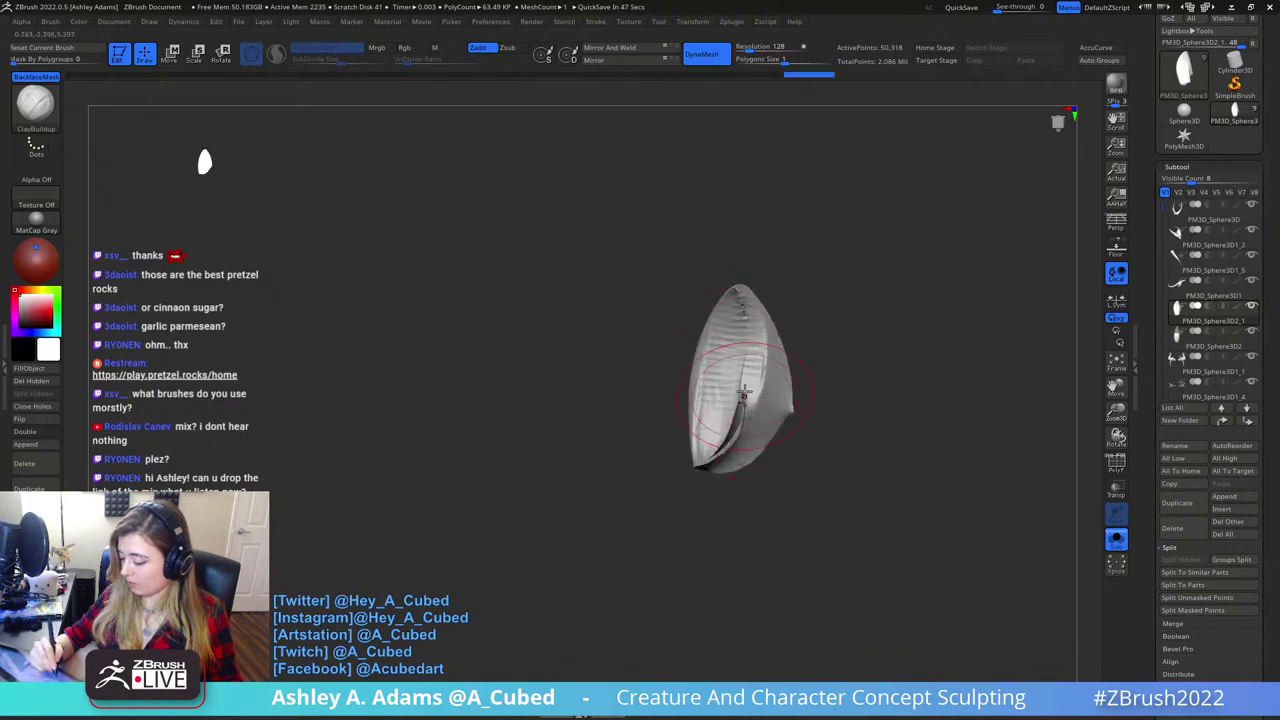
pyautogui.keyDown('shift'); pyautogui.moveTo(757, 375); pyautogui.dragTo(760, 371); pyautogui.keyUp('shift')
# - Hide the excess portion on the half shell's inner side, delete it and close the resulting hole
pyautogui.moveTo(781, 430); pyautogui.dragTo(813, 427, button='right')
pyautogui.moveTo(820, 510)
pyautogui.keyDown('ctrl'); pyautogui.keyDown('shift'); pyautogui.mouseDown()
pyautogui.moveTo(800, 465)
pyautogui.moveTo(800, 400)
pyautogui.mouseUp(); pyautogui.keyUp('shift'); pyautogui.keyUp('ctrl')
pyautogui.click(44, 394)
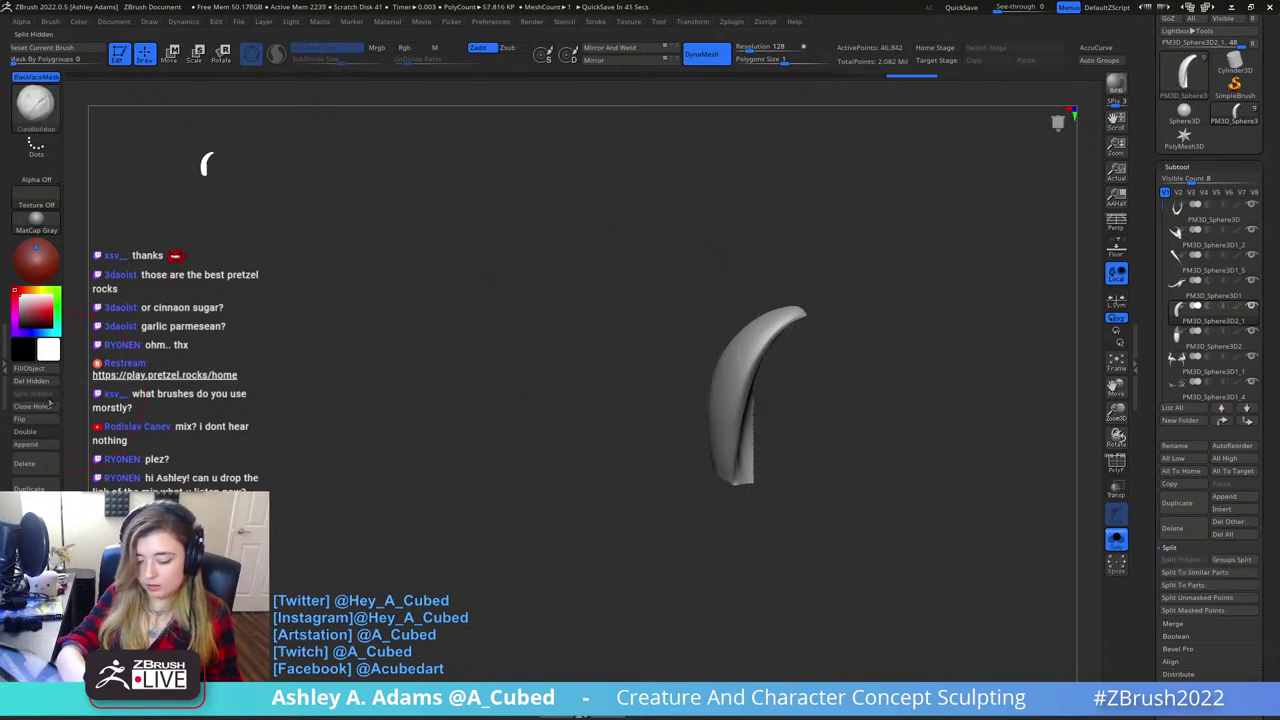
# - Smooth the closed inner face of the half shell and flatten it with hPolish
pyautogui.moveTo(806, 388); pyautogui.dragTo(768, 396, button='right')
pyautogui.keyDown('shift'); pyautogui.moveTo(766, 402); pyautogui.dragTo(769, 436); pyautogui.keyUp('shift')
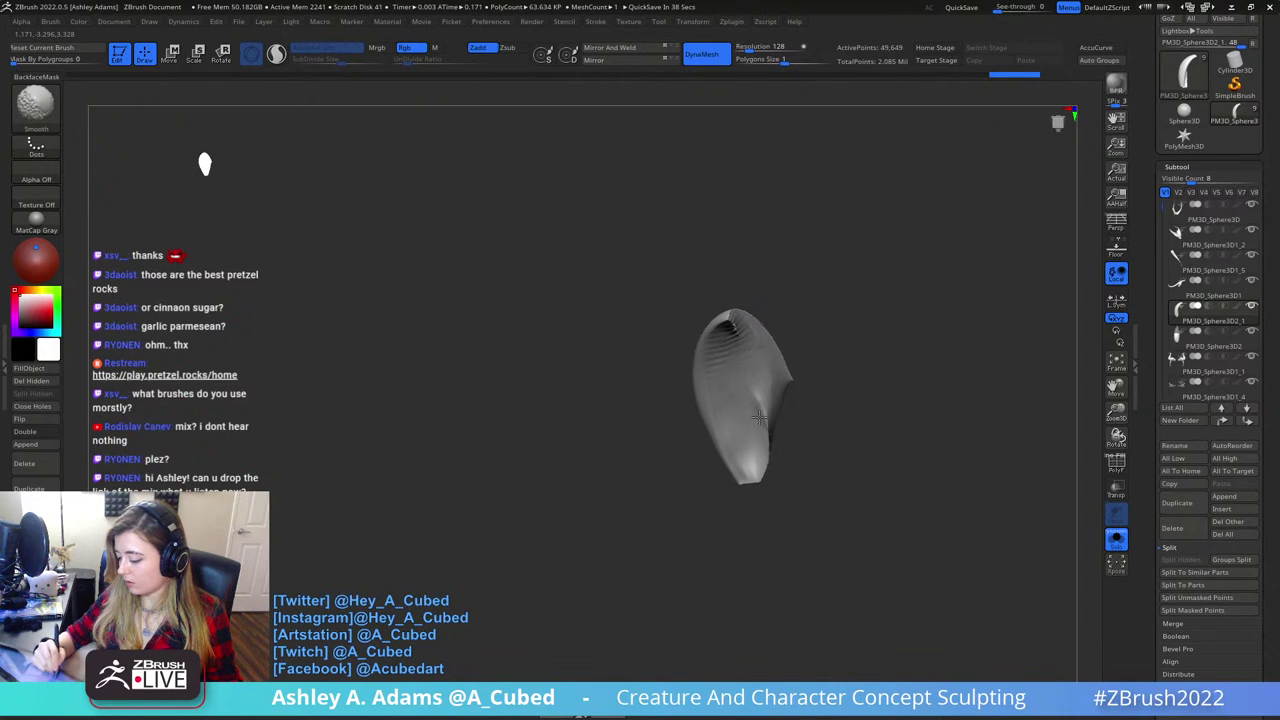
pyautogui.moveTo(760, 418); pyautogui.dragTo(764, 457, button='right')
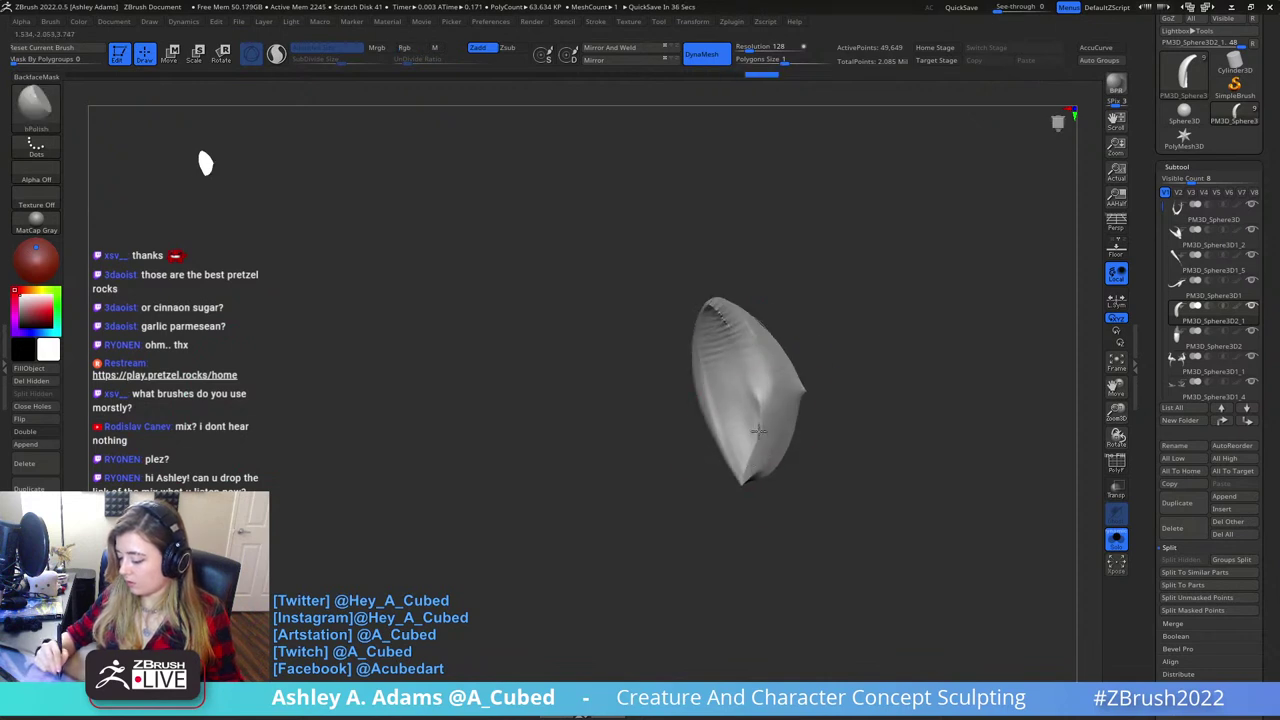
pyautogui.moveTo(750, 365); pyautogui.dragTo(754, 388)
pyautogui.rightClick(757, 360)
pyautogui.moveTo(757, 360); pyautogui.dragTo(745, 335, button='right')
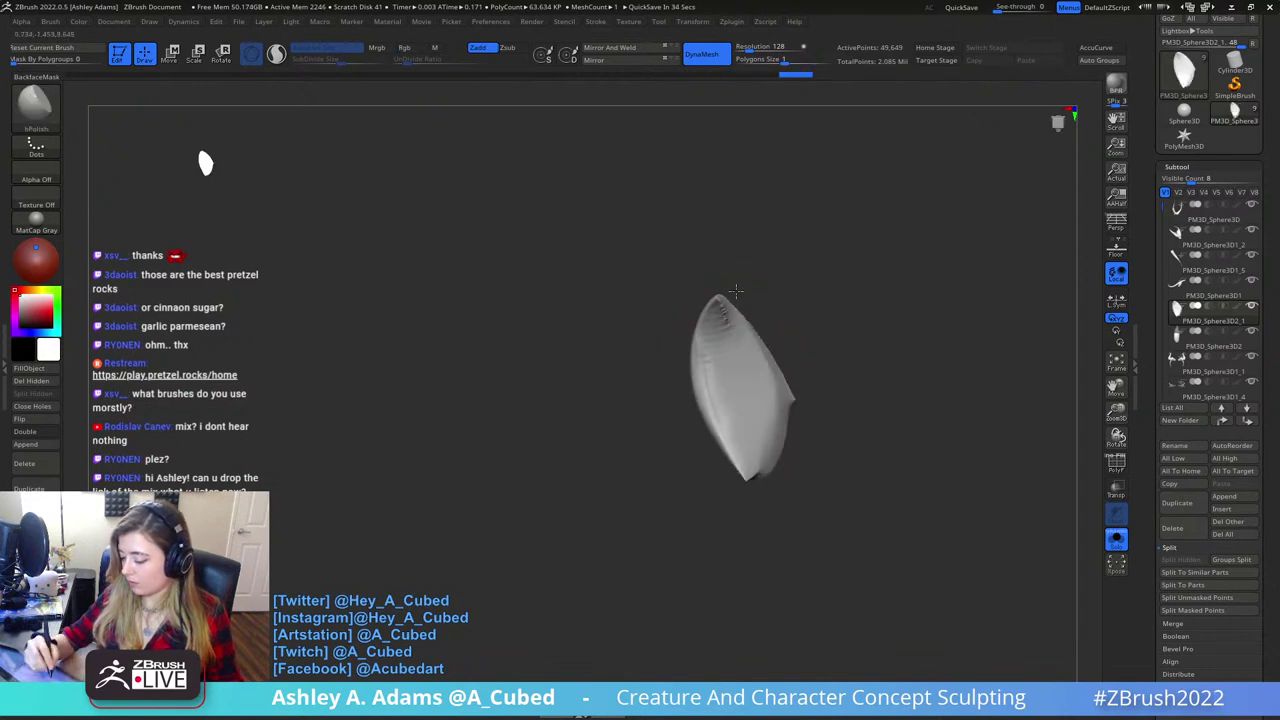
pyautogui.moveTo(732, 292); pyautogui.dragTo(728, 312, button='right')
# - Sculpt the half shell's inner face with ClayBuildup, smooth it, and remesh the piece with DynaMesh
pyautogui.press('b')
pyautogui.press('c')
pyautogui.press('b')
pyautogui.keyDown('shift'); pyautogui.moveTo(723, 311); pyautogui.dragTo(722, 345); pyautogui.keyUp('shift')
pyautogui.moveTo(728, 350); pyautogui.dragTo(750, 375, button='right')
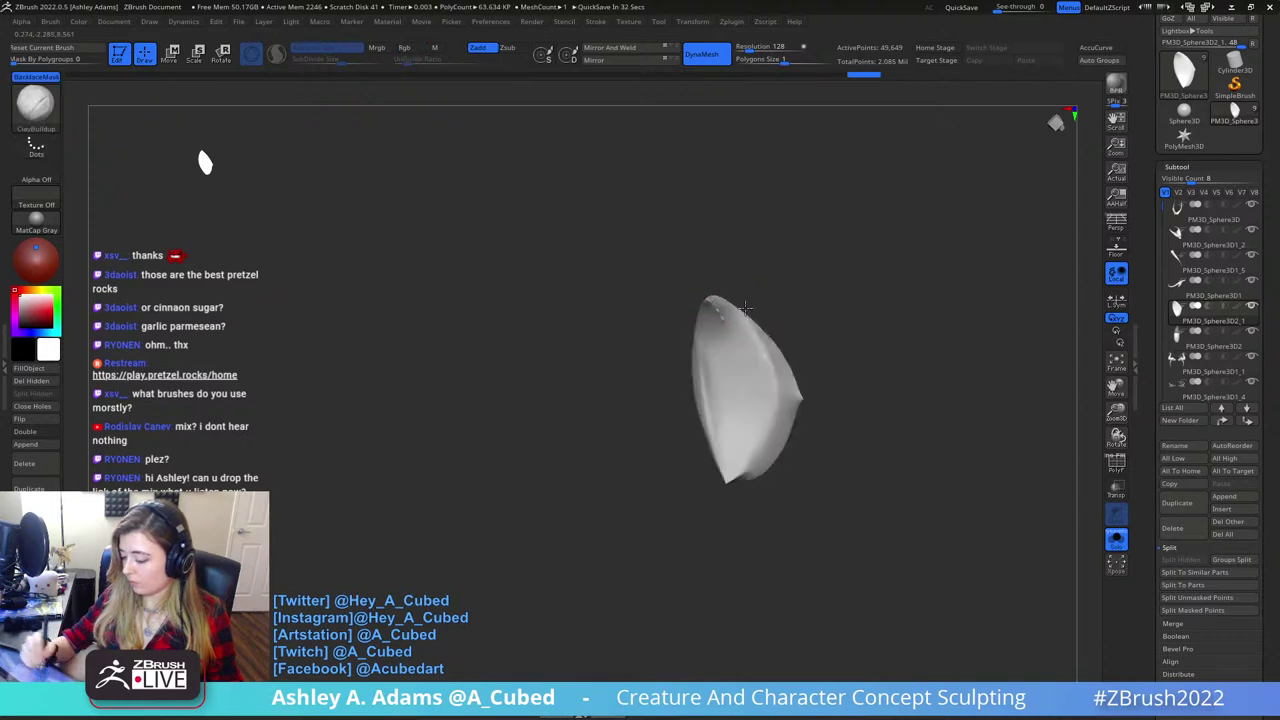
pyautogui.keyDown('shift'); pyautogui.moveTo(745, 380); pyautogui.dragTo(757, 414); pyautogui.keyUp('shift')
pyautogui.moveTo(800, 290)
pyautogui.mouseDown(button='right')
pyautogui.moveTo(780, 267)
pyautogui.moveTo(728, 378)
pyautogui.mouseUp(button='right')
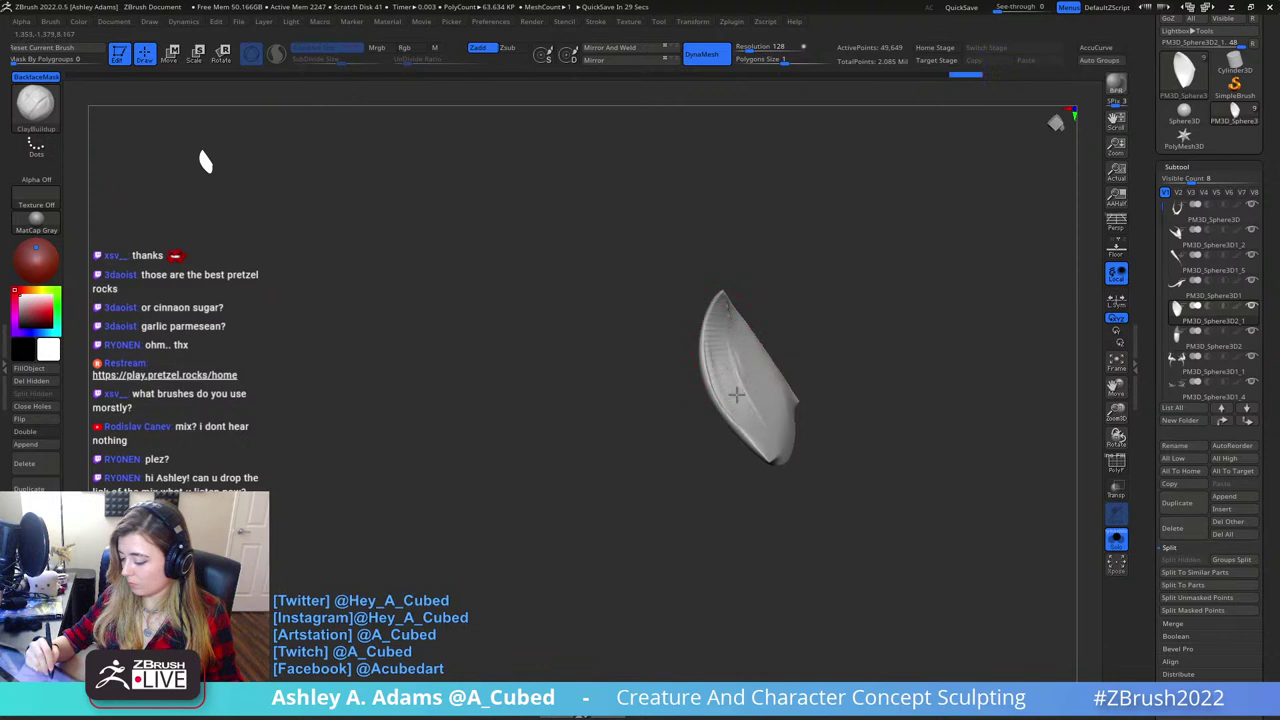
pyautogui.moveTo(773, 399)
pyautogui.keyDown('shift'); pyautogui.mouseDown()
pyautogui.moveTo(759, 366)
pyautogui.moveTo(776, 405)
pyautogui.mouseUp(); pyautogui.keyUp('shift')
pyautogui.keyDown('ctrl'); pyautogui.moveTo(808, 357); pyautogui.dragTo(834, 316); pyautogui.keyUp('ctrl')
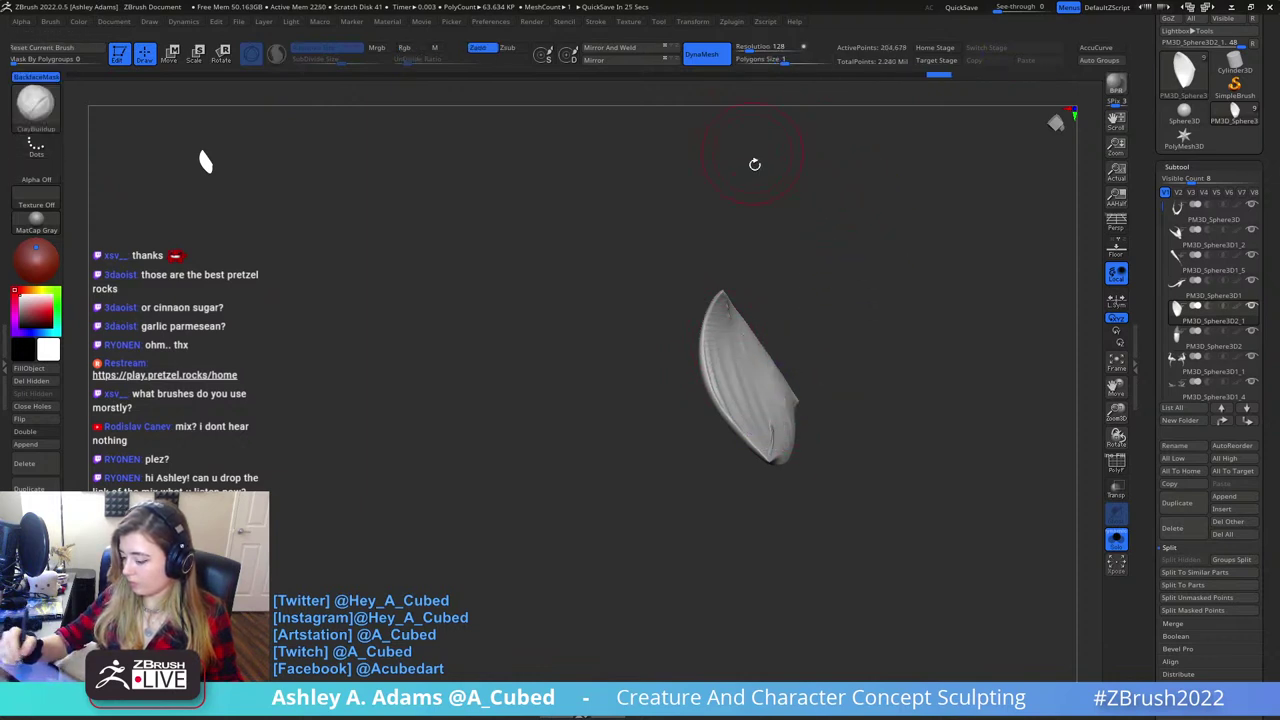
# - Show the whole creature from above and apply Mirror And Weld to the half shell to form a pair of wing cases
pyautogui.moveTo(776, 262); pyautogui.dragTo(797, 441, button='right')
pyautogui.moveTo(796, 440); pyautogui.dragTo(914, 455)
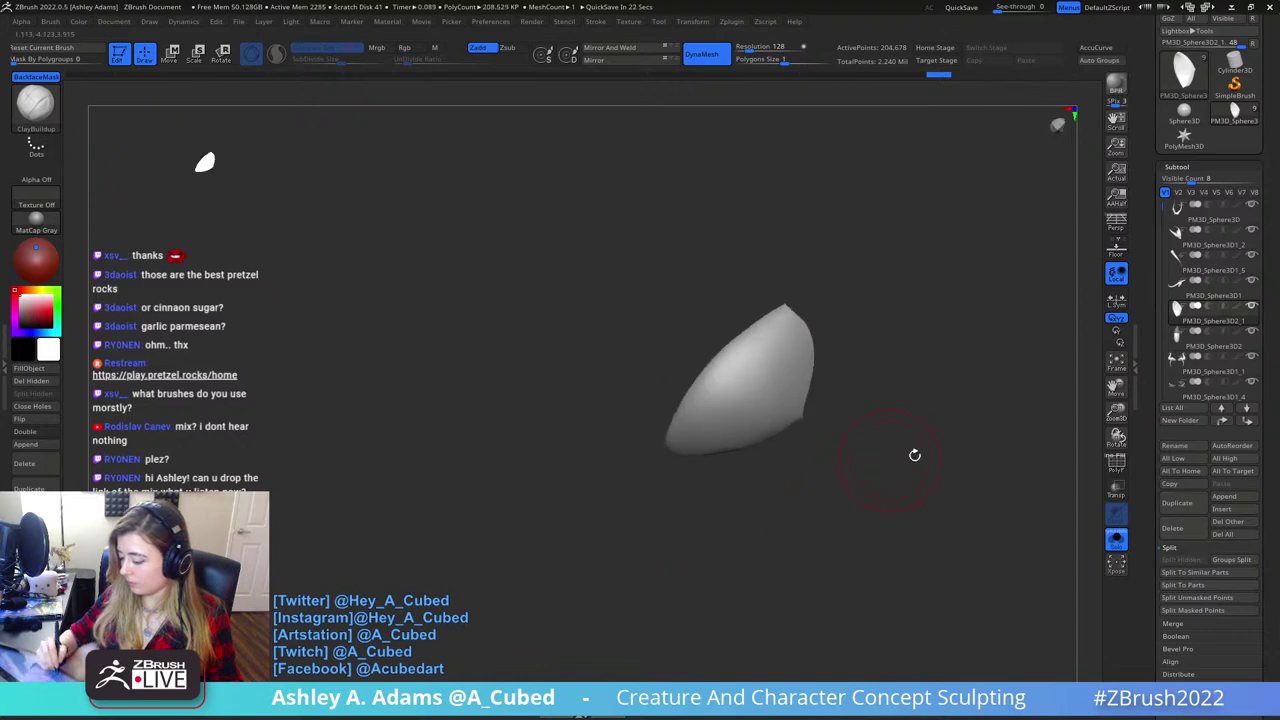
pyautogui.click(1120, 541)
pyautogui.rightClick(742, 428)
pyautogui.moveTo(820, 400)
pyautogui.mouseDown(button='right')
pyautogui.moveTo(742, 428)
pyautogui.moveTo(815, 385)
pyautogui.moveTo(839, 355)
pyautogui.moveTo(843, 316)
pyautogui.moveTo(812, 352)
pyautogui.moveTo(750, 254)
pyautogui.moveTo(850, 325)
pyautogui.moveTo(806, 362)
pyautogui.mouseUp(button='right')
pyautogui.press('b')
pyautogui.press('s')
pyautogui.press('h')
pyautogui.press('w')
pyautogui.press('q')
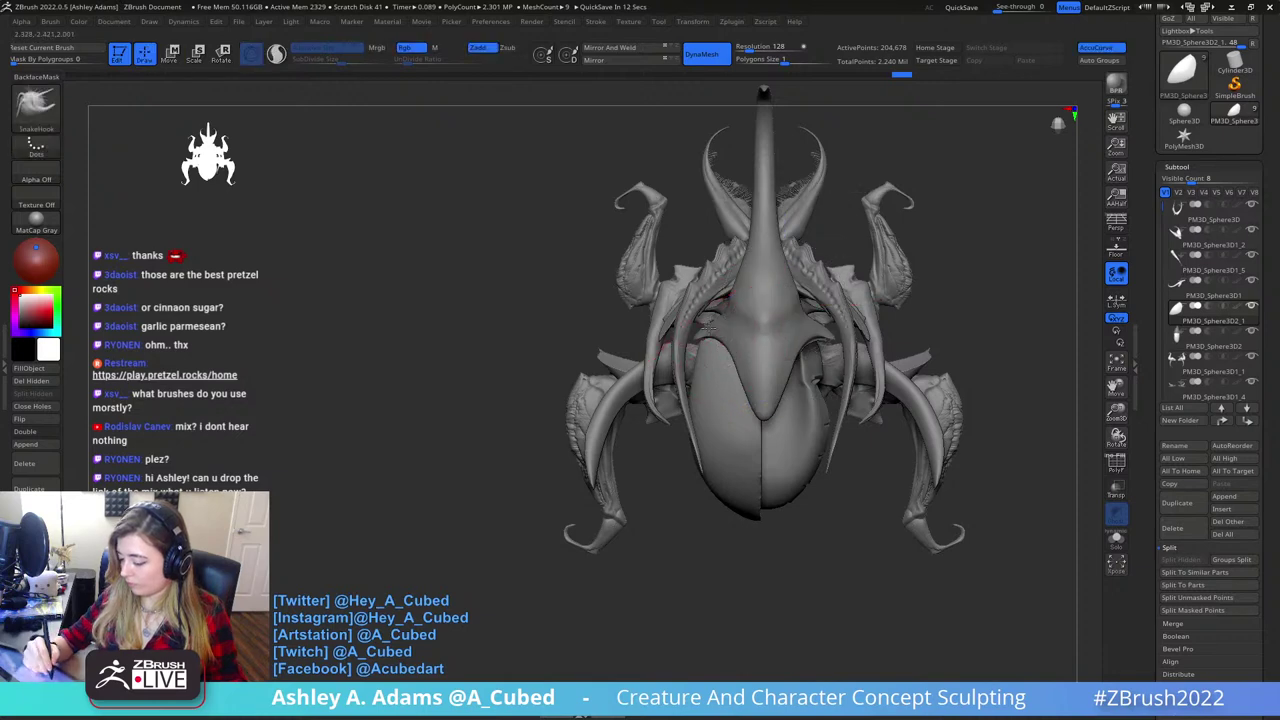
pyautogui.press('w')
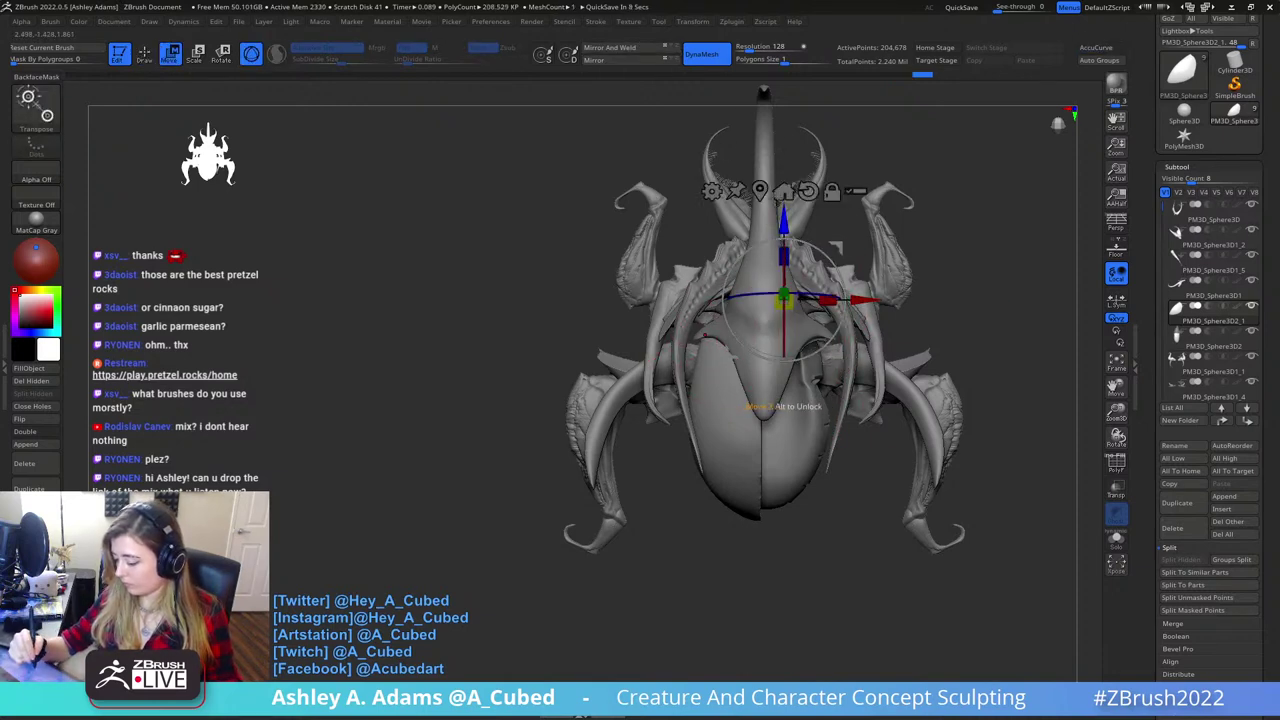
pyautogui.click(642, 49)
pyautogui.rightClick(700, 219)
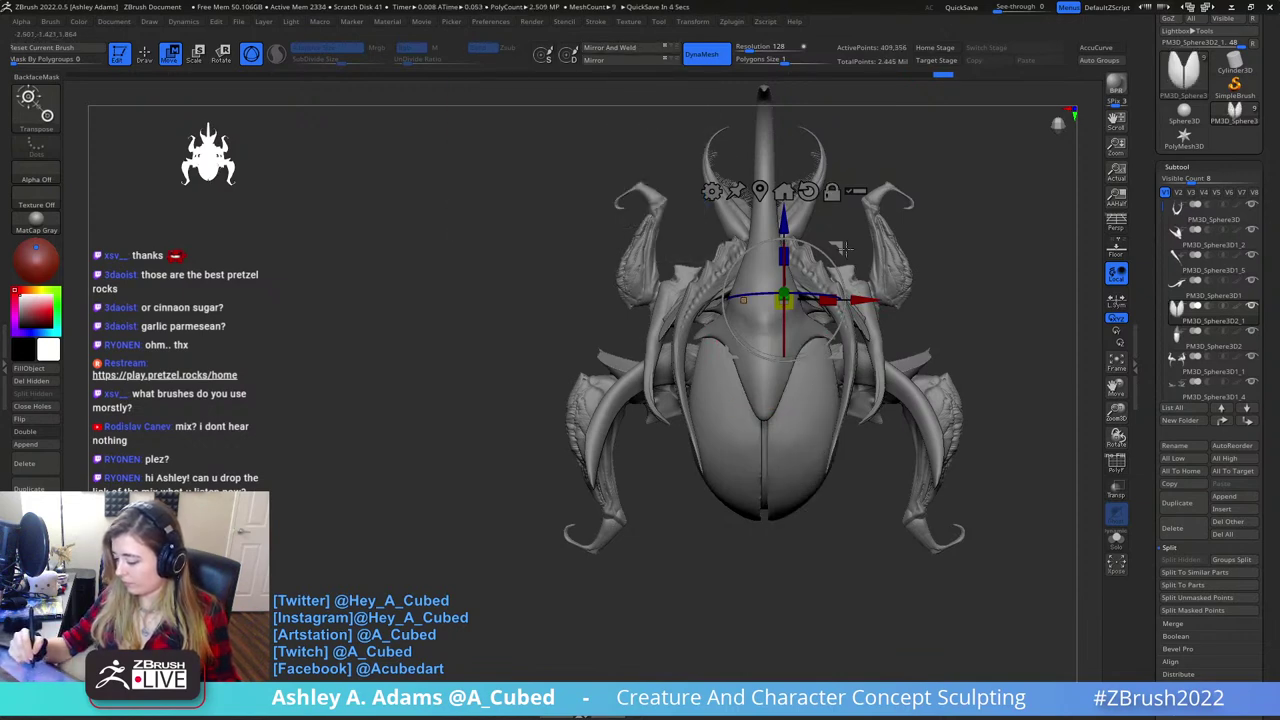
# - Reposition the gizmo near the roots of the wing cases and rotate the pair outward to open them over the abdomen
pyautogui.click(832, 192)
pyautogui.click(808, 192)
pyautogui.moveTo(836, 252); pyautogui.dragTo(856, 224)
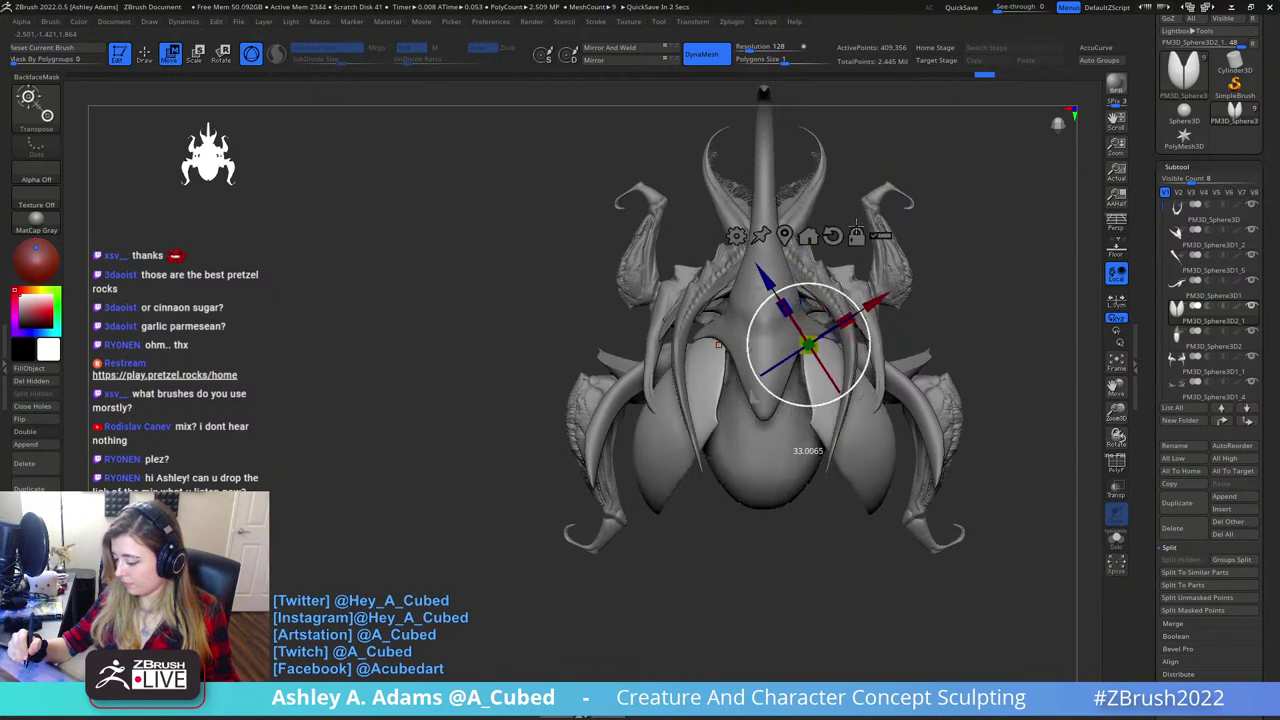
pyautogui.hotkey('ctrl', 'z')
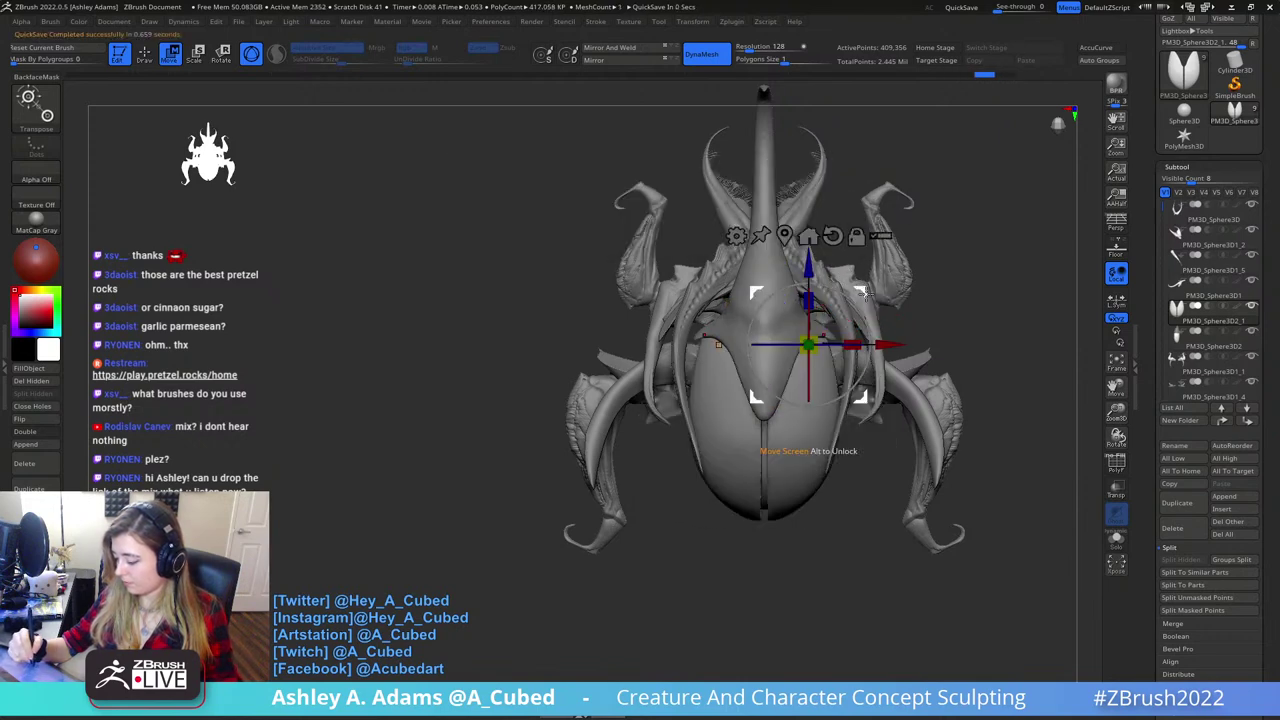
pyautogui.moveTo(866, 292); pyautogui.dragTo(859, 258)
pyautogui.moveTo(866, 370); pyautogui.dragTo(835, 240, button='right')
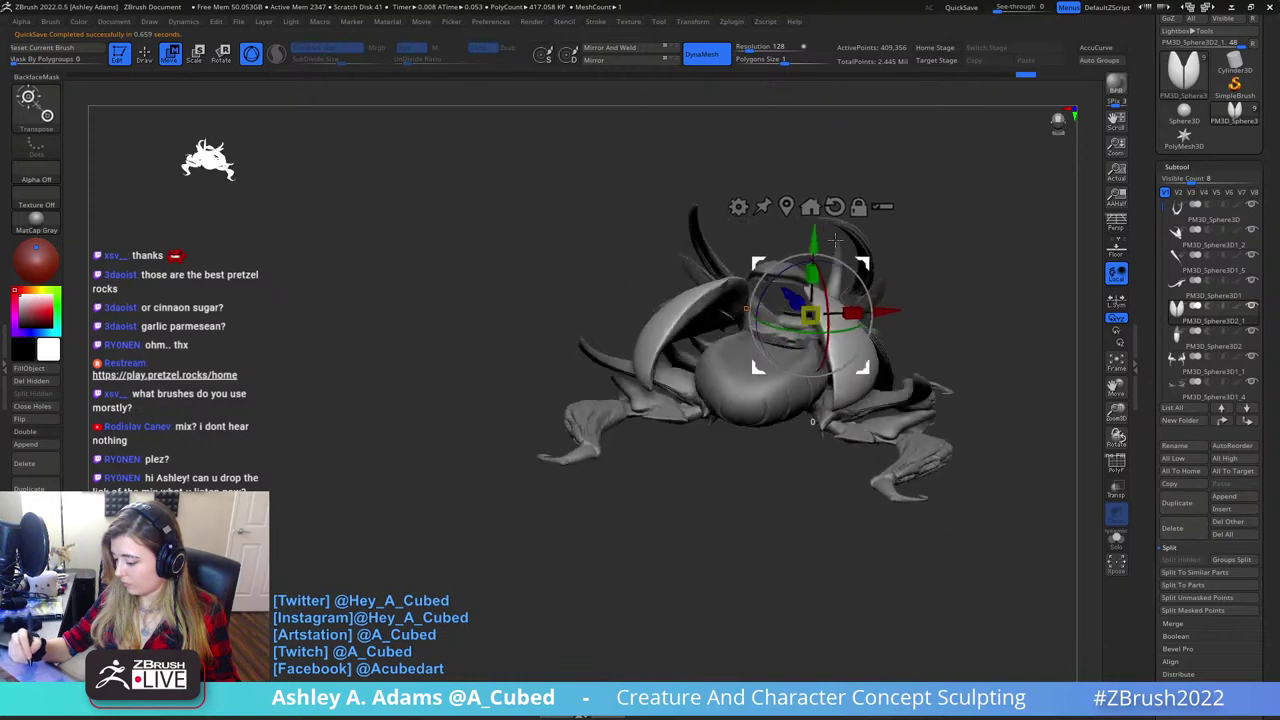
# - Adjust the rotation of the opened wing cases with the gizmo and clear the mask
pyautogui.moveTo(835, 240); pyautogui.dragTo(876, 336)
pyautogui.moveTo(878, 337); pyautogui.dragTo(872, 326)
pyautogui.moveTo(866, 332); pyautogui.dragTo(990, 330, button='right')
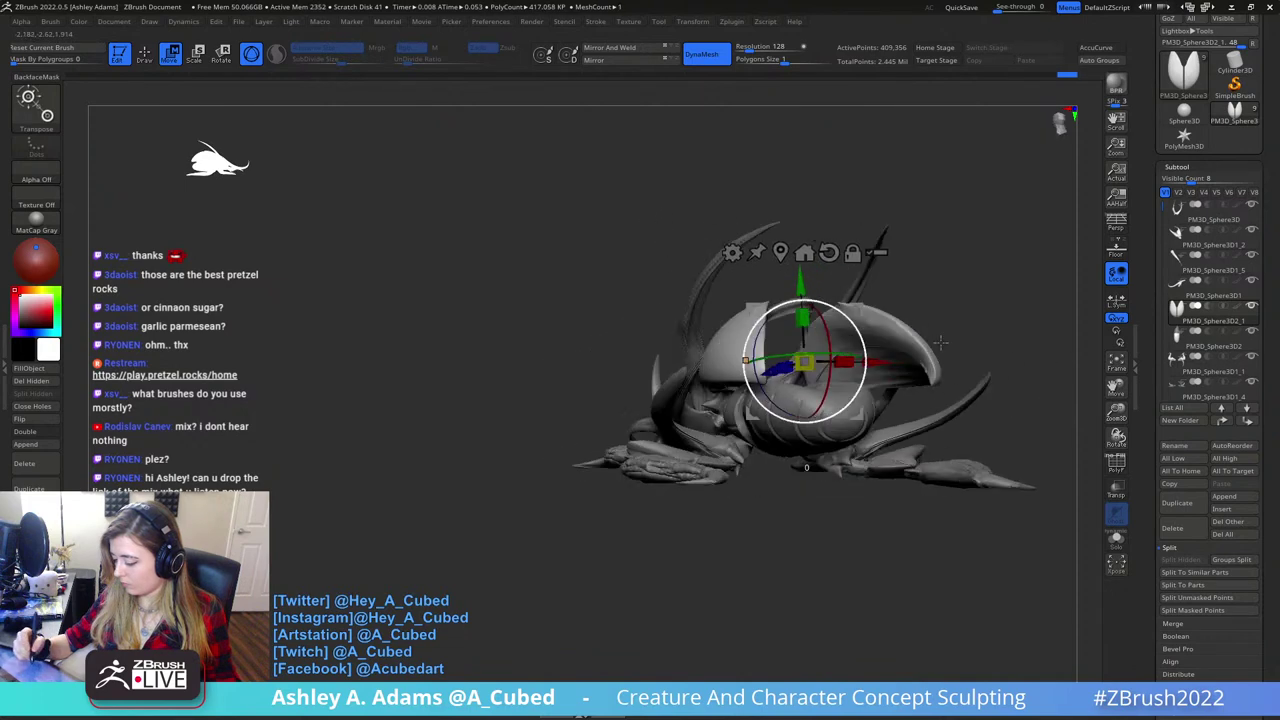
pyautogui.keyDown('ctrl'); pyautogui.moveTo(930, 225); pyautogui.dragTo(913, 252); pyautogui.keyUp('ctrl')
pyautogui.moveTo(913, 252)
pyautogui.mouseDown(button='right')
pyautogui.moveTo(872, 385)
pyautogui.moveTo(851, 408)
pyautogui.moveTo(805, 400)
pyautogui.mouseUp(button='right')
# - Adjust the brush size and flatten the closed wing cases along their upper surface with hPolish
pyautogui.press('q')
pyautogui.press('space')
pyautogui.moveTo(803, 401); pyautogui.dragTo(804, 436)
pyautogui.press('b')
pyautogui.press('h')
pyautogui.press('p')
pyautogui.moveTo(810, 510); pyautogui.dragTo(800, 428, button='right')
pyautogui.moveTo(801, 428); pyautogui.dragTo(825, 488)
pyautogui.moveTo(825, 488); pyautogui.dragTo(803, 480, button='right')
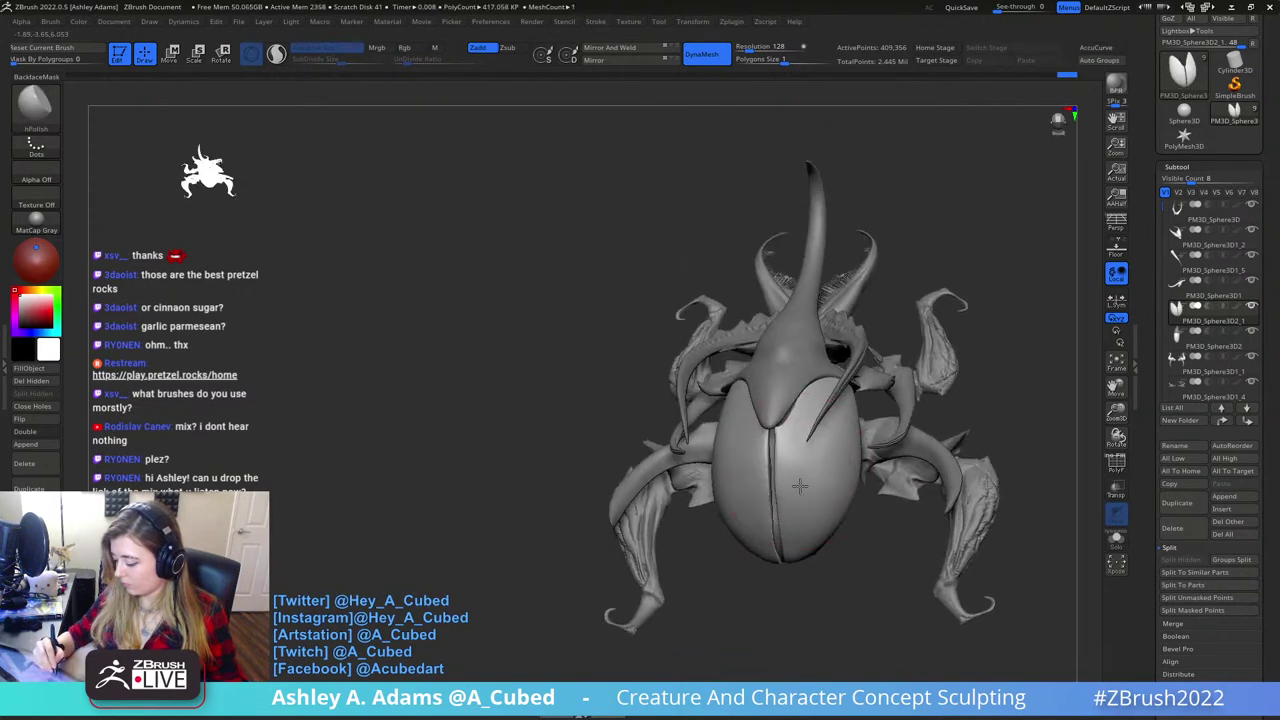
pyautogui.moveTo(750, 478); pyautogui.dragTo(750, 392)
pyautogui.moveTo(768, 412); pyautogui.dragTo(757, 409, button='right')
pyautogui.press('space')
pyautogui.moveTo(757, 409); pyautogui.dragTo(762, 409)
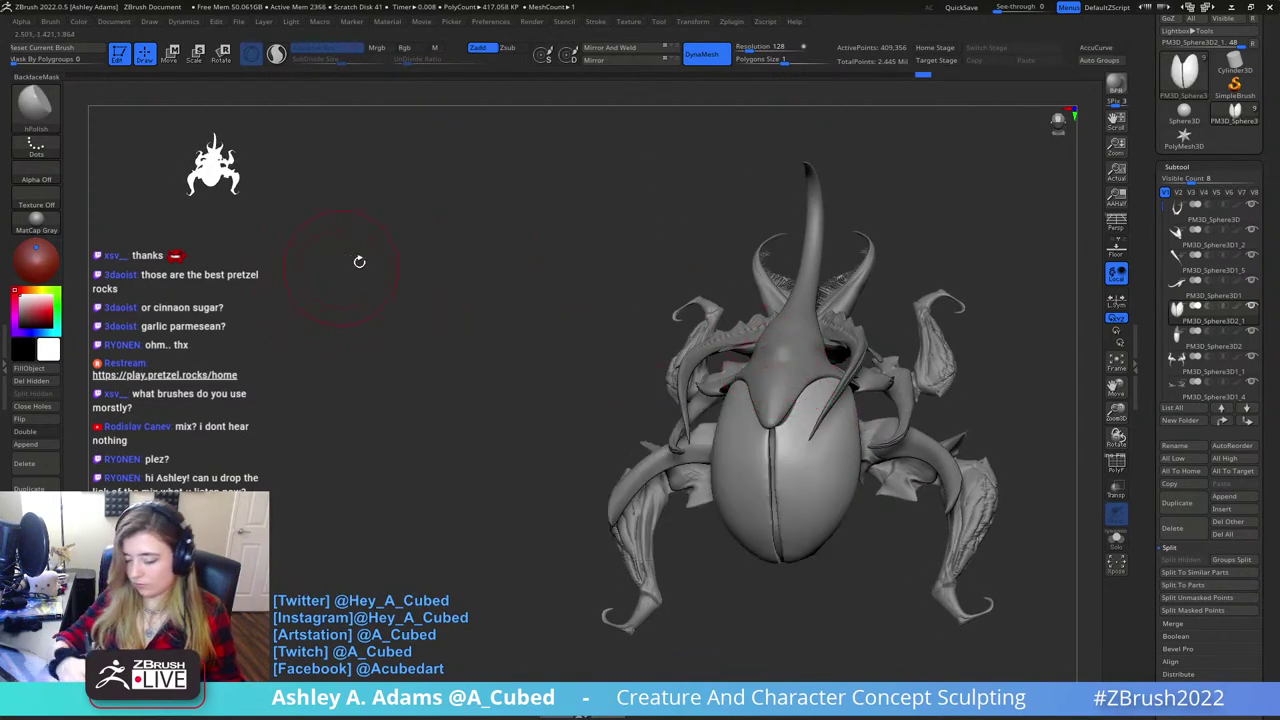
# - Save the creature as a tool file
pyautogui.moveTo(798, 344); pyautogui.dragTo(852, 396, button='right')
pyautogui.moveTo(852, 396)
pyautogui.keyDown('ctrl'); pyautogui.mouseDown(button='right')
pyautogui.moveTo(888, 354)
pyautogui.moveTo(908, 361)
pyautogui.moveTo(812, 350)
pyautogui.mouseUp(button='right'); pyautogui.keyUp('ctrl')
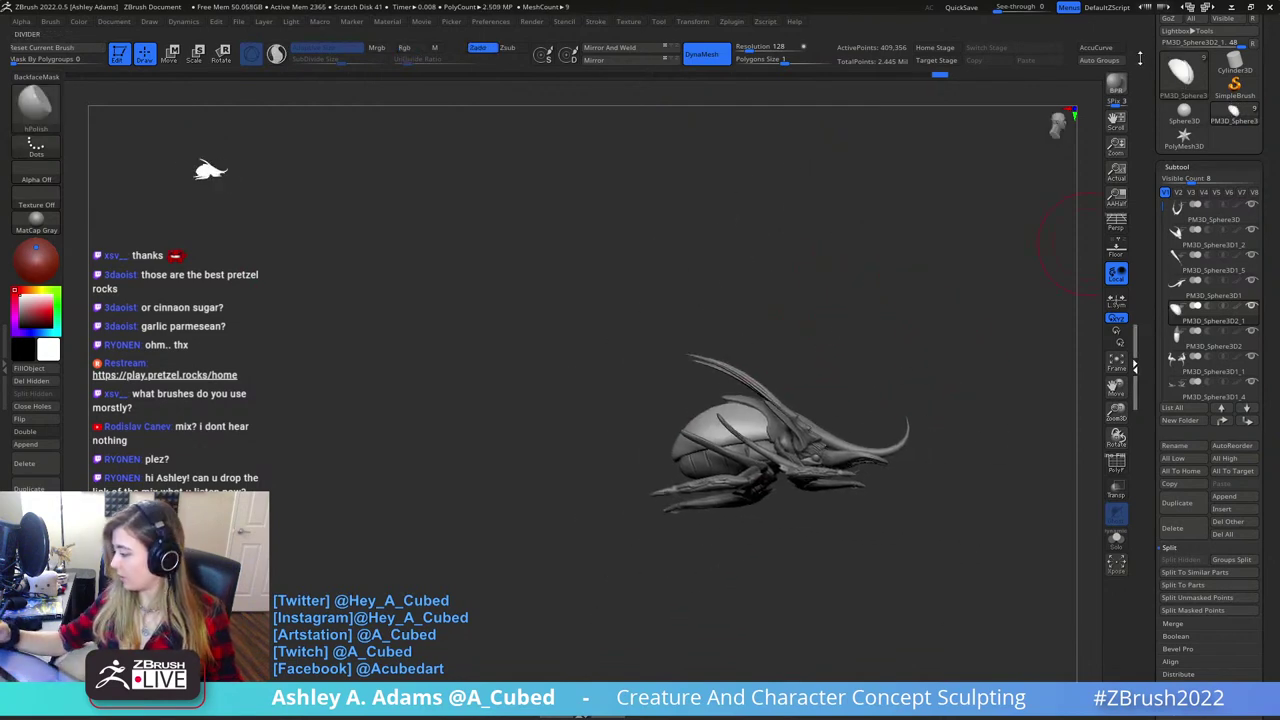
pyautogui.moveTo(1148, 38); pyautogui.dragTo(1149, 120)
pyautogui.click(1224, 42)
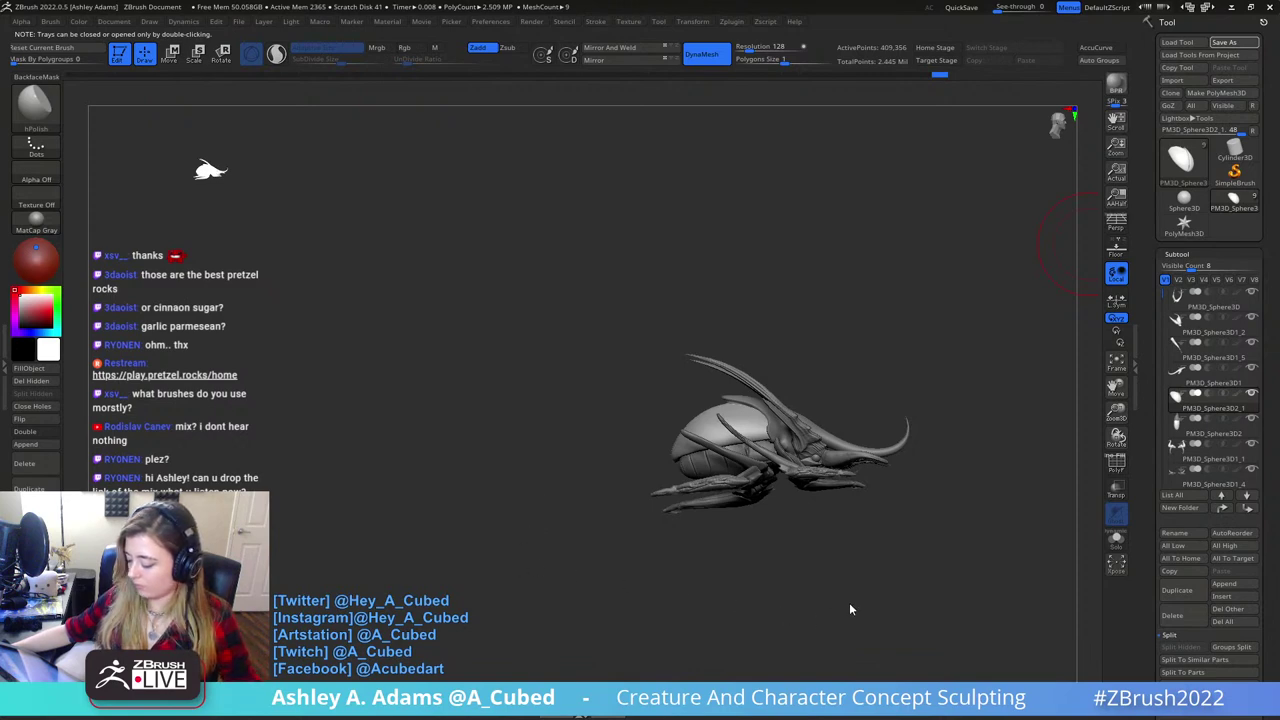
# - Frame the creature from the front and stamp a snapshot of that view onto the canvas
pyautogui.moveTo(988, 381); pyautogui.dragTo(790, 400)
pyautogui.keyDown('ctrl'); pyautogui.moveTo(789, 402); pyautogui.dragTo(729, 463, button='right'); pyautogui.keyUp('ctrl')
pyautogui.keyDown('ctrl'); pyautogui.moveTo(738, 392); pyautogui.dragTo(743, 423, button='right'); pyautogui.keyUp('ctrl')
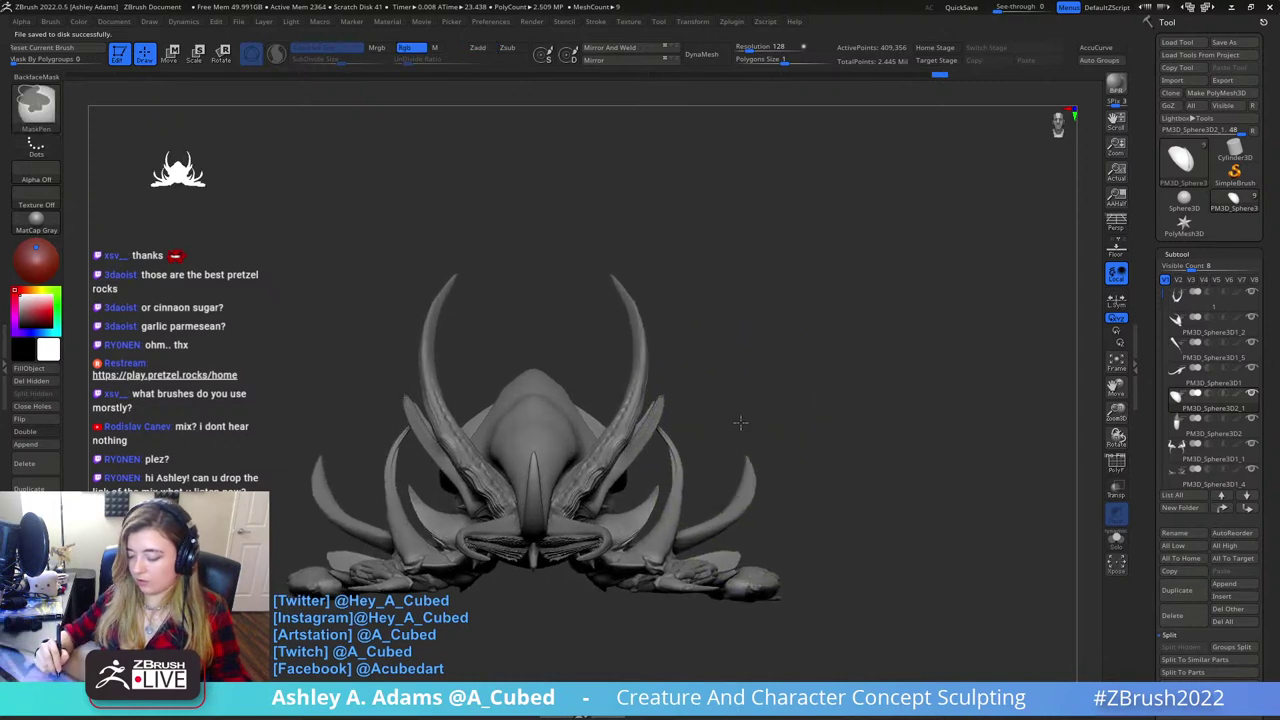
pyautogui.moveTo(758, 367)
pyautogui.keyDown('alt'); pyautogui.mouseDown()
pyautogui.moveTo(819, 354)
pyautogui.moveTo(763, 357)
pyautogui.mouseUp(); pyautogui.keyUp('alt')
pyautogui.press('w')
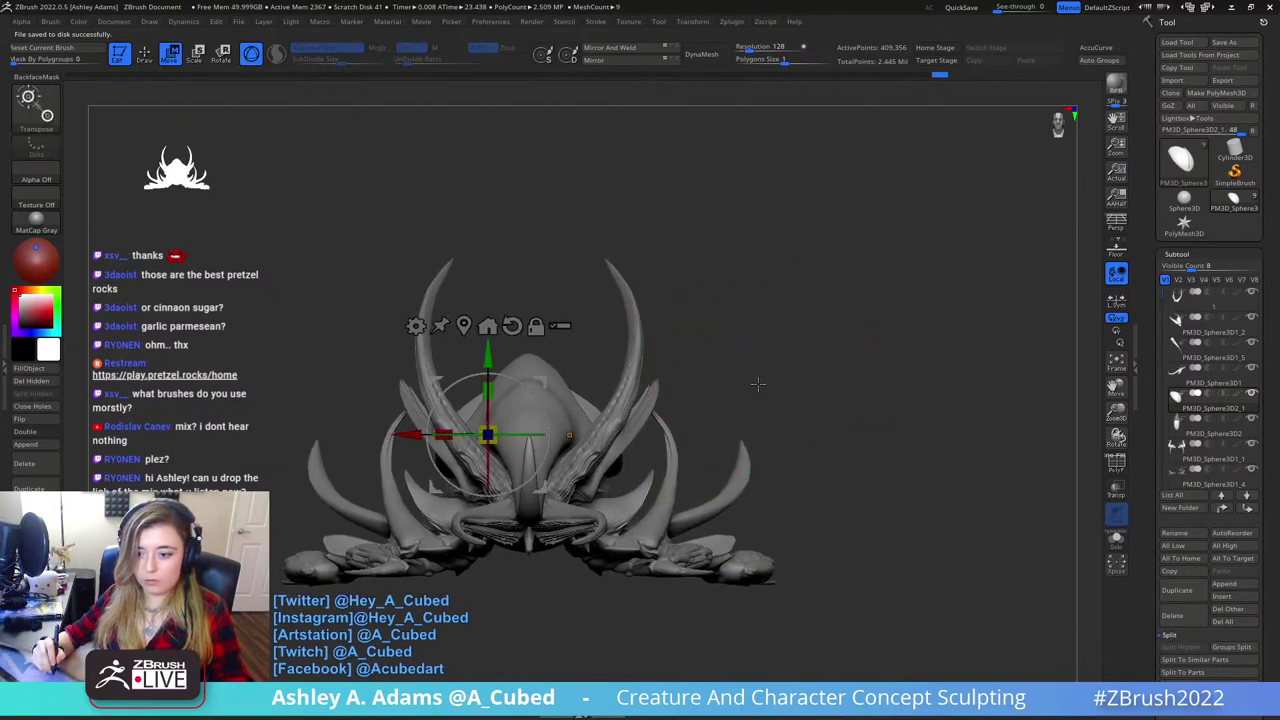
pyautogui.press('q')
pyautogui.hotkey('shift', 's')
# - Stamp a snapshot of the creature's underside beside the front view and place a smaller top view beneath it
pyautogui.keyDown('alt'); pyautogui.moveTo(769, 401); pyautogui.dragTo(1010, 262); pyautogui.keyUp('alt')
pyautogui.moveTo(929, 345)
pyautogui.mouseDown()
pyautogui.moveTo(880, 290)
pyautogui.moveTo(937, 283)
pyautogui.moveTo(920, 226)
pyautogui.moveTo(930, 238)
pyautogui.mouseUp()
pyautogui.hotkey('shift', 's')
pyautogui.keyDown('alt'); pyautogui.moveTo(958, 309); pyautogui.dragTo(800, 313); pyautogui.keyUp('alt')
pyautogui.moveTo(800, 311)
pyautogui.keyDown('alt'); pyautogui.mouseDown(button='right')
pyautogui.moveTo(974, 468)
pyautogui.moveTo(943, 342)
pyautogui.moveTo(959, 431)
pyautogui.mouseUp(button='right'); pyautogui.keyUp('alt')
pyautogui.click(527, 133)
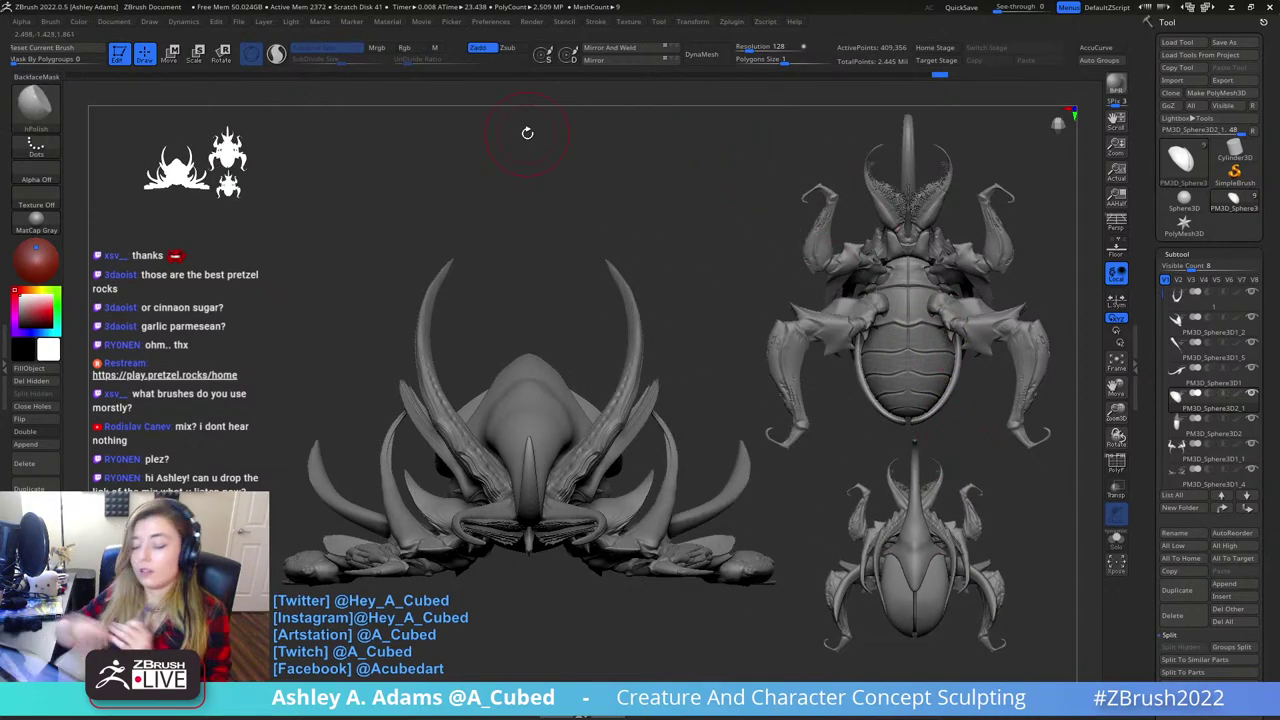
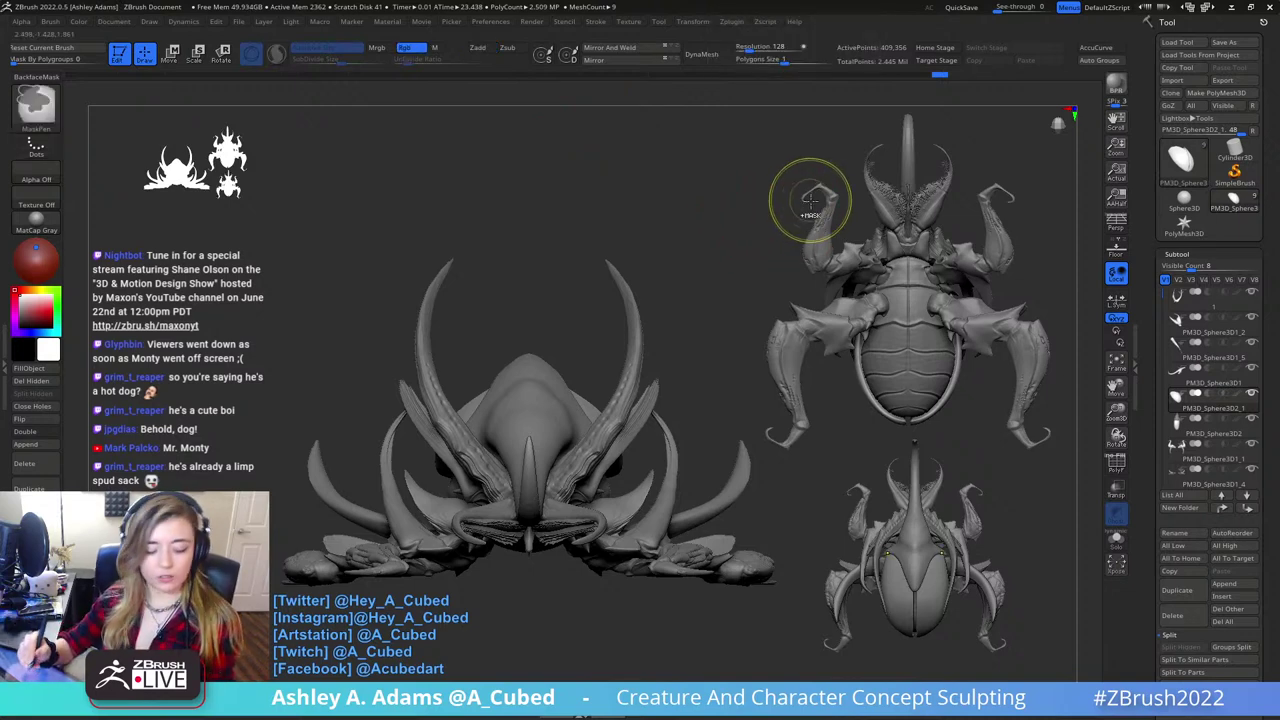
# - Clear the snapshots from the canvas and make the horned head shell the active subtool
pyautogui.hotkey('ctrl', 'n')
pyautogui.keyDown('alt'); pyautogui.moveTo(953, 335); pyautogui.dragTo(677, 232); pyautogui.keyUp('alt')
pyautogui.moveTo(677, 234)
pyautogui.keyDown('ctrl'); pyautogui.mouseDown(button='right')
pyautogui.moveTo(714, 471)
pyautogui.moveTo(697, 393)
pyautogui.moveTo(705, 360)
pyautogui.moveTo(642, 391)
pyautogui.moveTo(643, 413)
pyautogui.moveTo(662, 386)
pyautogui.mouseUp(button='right'); pyautogui.keyUp('ctrl')
pyautogui.keyDown('alt'); pyautogui.click(642, 391); pyautogui.keyUp('alt')
# - Smooth the long horn near its tip and switch to the SnakeHook brush
pyautogui.press('b')
pyautogui.press('i')
pyautogui.press('n')
pyautogui.moveTo(611, 290)
pyautogui.keyDown('shift'); pyautogui.mouseDown()
pyautogui.moveTo(646, 403)
pyautogui.moveTo(622, 310)
pyautogui.mouseUp(); pyautogui.keyUp('shift')
pyautogui.moveTo(651, 242)
pyautogui.mouseDown(button='right')
pyautogui.moveTo(643, 197)
pyautogui.moveTo(628, 282)
pyautogui.mouseUp(button='right')
pyautogui.press('b')
pyautogui.press('s')
pyautogui.press('h')
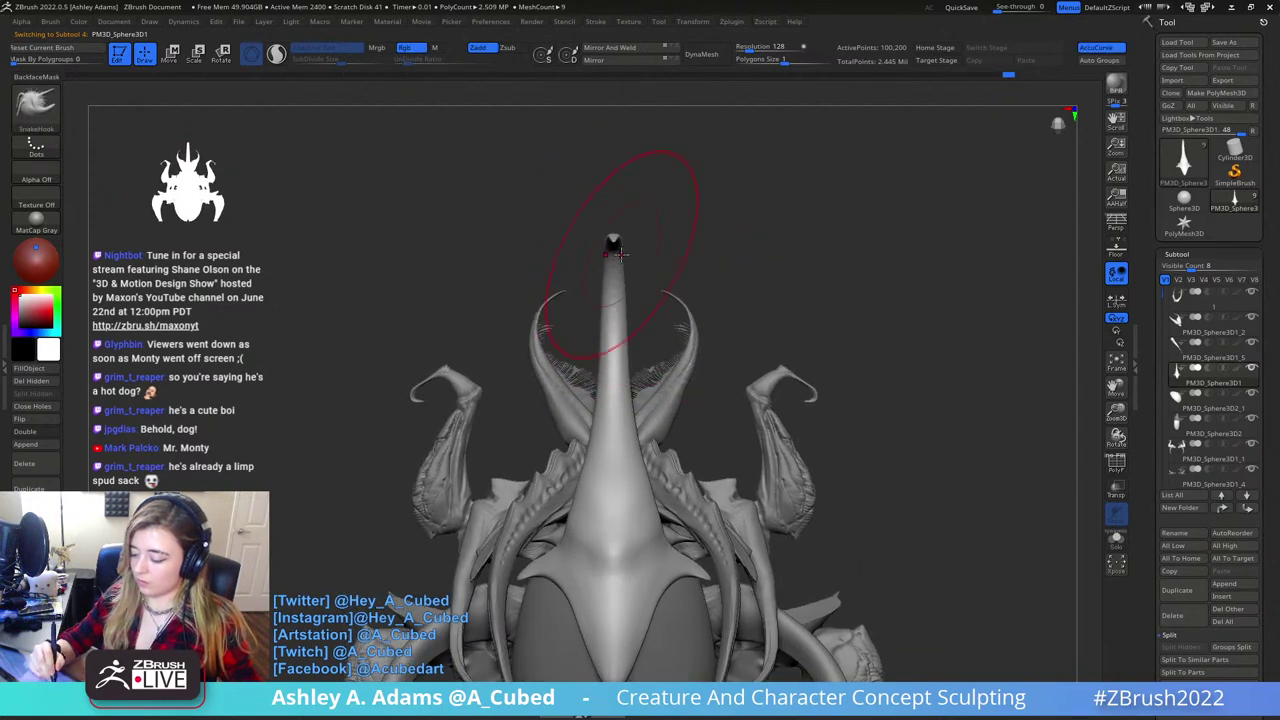
pyautogui.press('f')
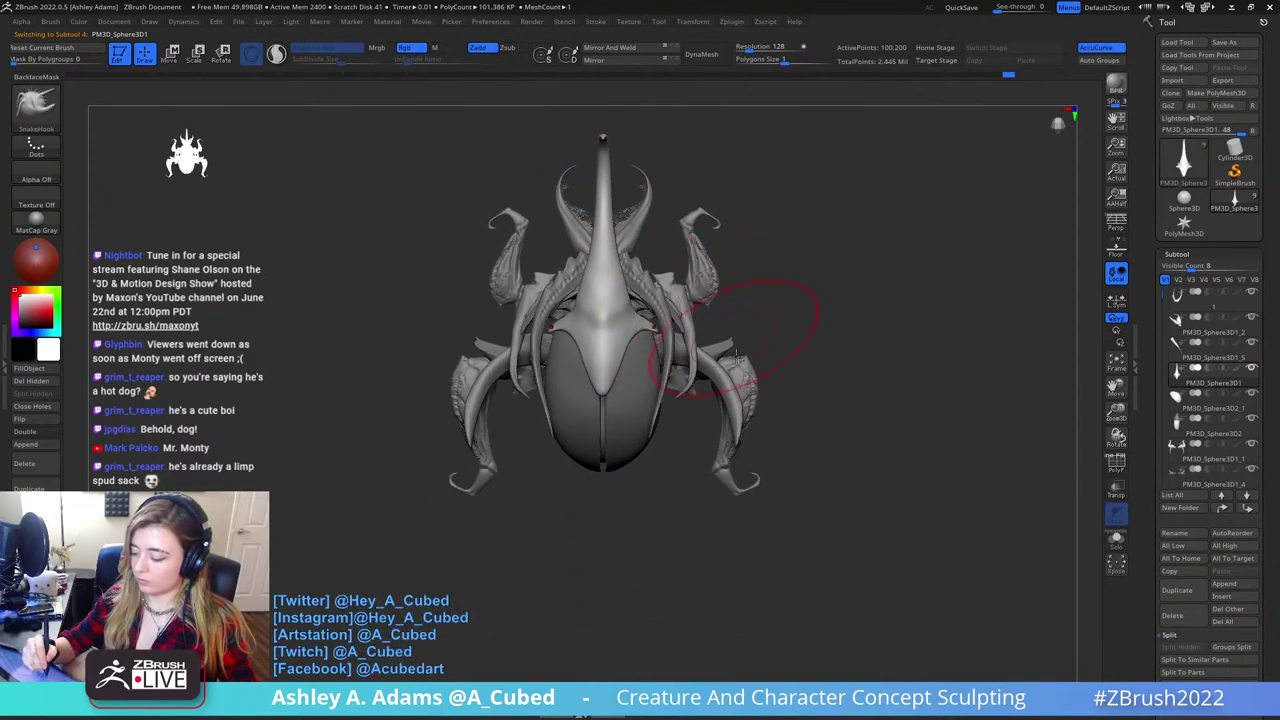
# - Select the rear legs from below and duplicate them within their subtool, moving the copy back along the abdomen
pyautogui.keyDown('alt'); pyautogui.click(737, 357); pyautogui.keyUp('alt')
pyautogui.moveTo(740, 357)
pyautogui.mouseDown(button='right')
pyautogui.moveTo(743, 223)
pyautogui.moveTo(828, 356)
pyautogui.moveTo(820, 366)
pyautogui.moveTo(749, 286)
pyautogui.moveTo(742, 314)
pyautogui.moveTo(706, 323)
pyautogui.moveTo(722, 208)
pyautogui.moveTo(743, 177)
pyautogui.mouseUp(button='right')
pyautogui.press('w')
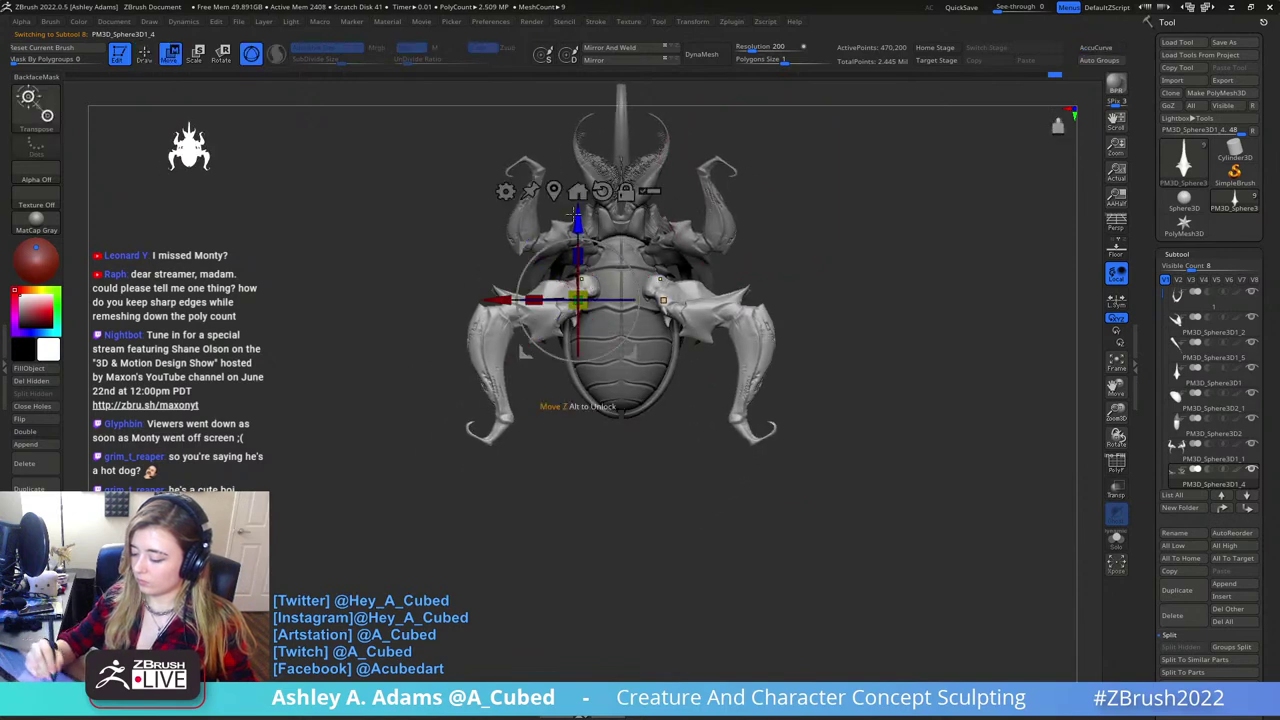
pyautogui.moveTo(575, 212); pyautogui.dragTo(588, 248)
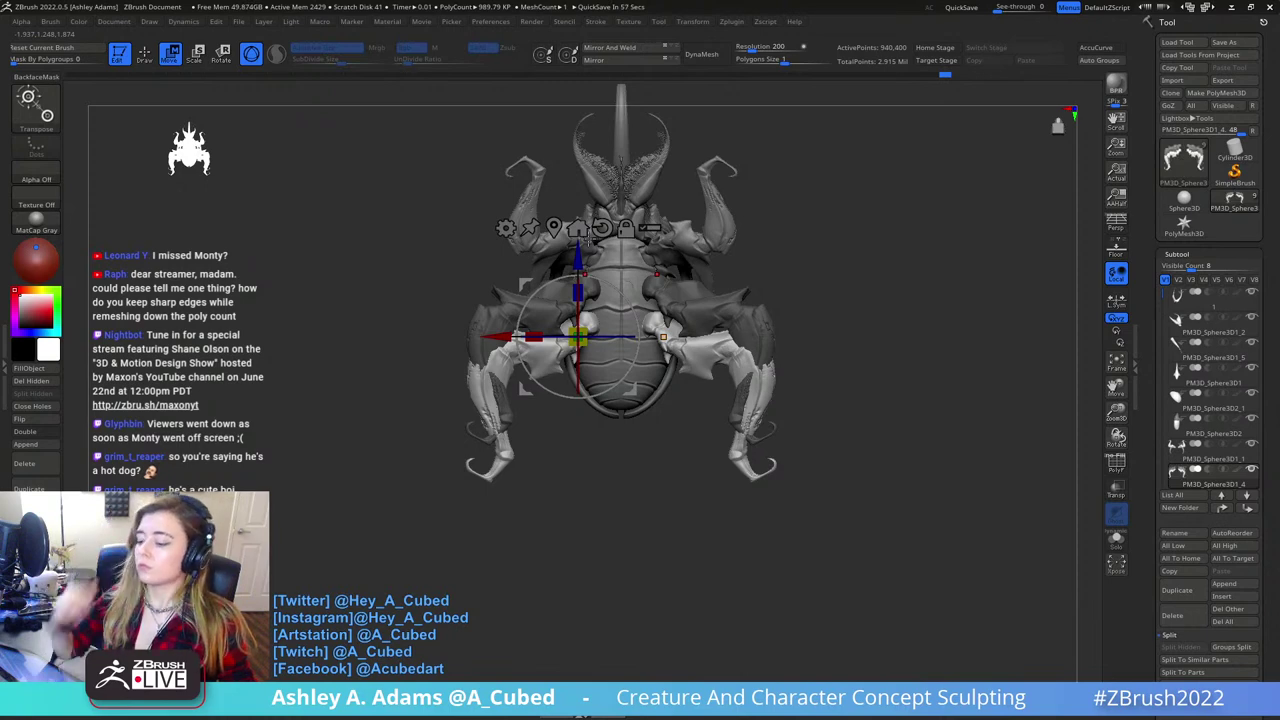
# - Select the segmented body and adjust its side between the leg roots with SnakeHook
pyautogui.press('q')
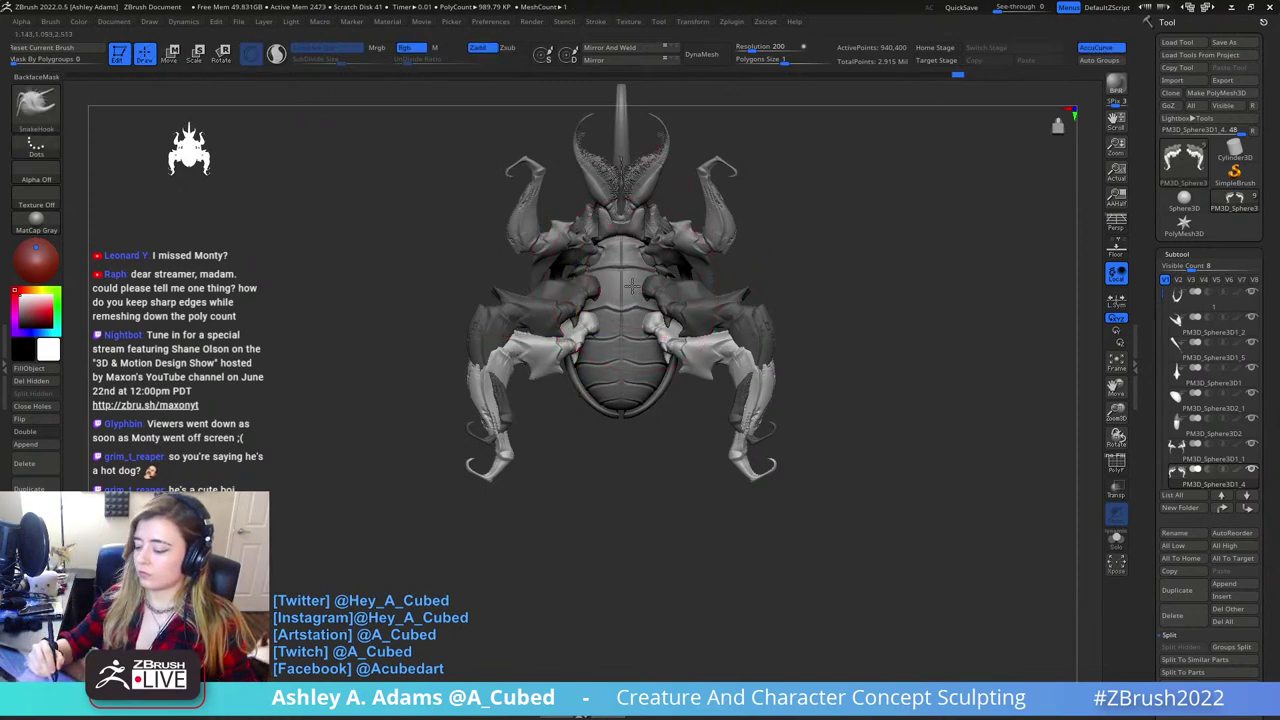
pyautogui.keyDown('alt'); pyautogui.click(635, 287); pyautogui.keyUp('alt')
pyautogui.press('space')
pyautogui.moveTo(608, 290); pyautogui.dragTo(588, 290)
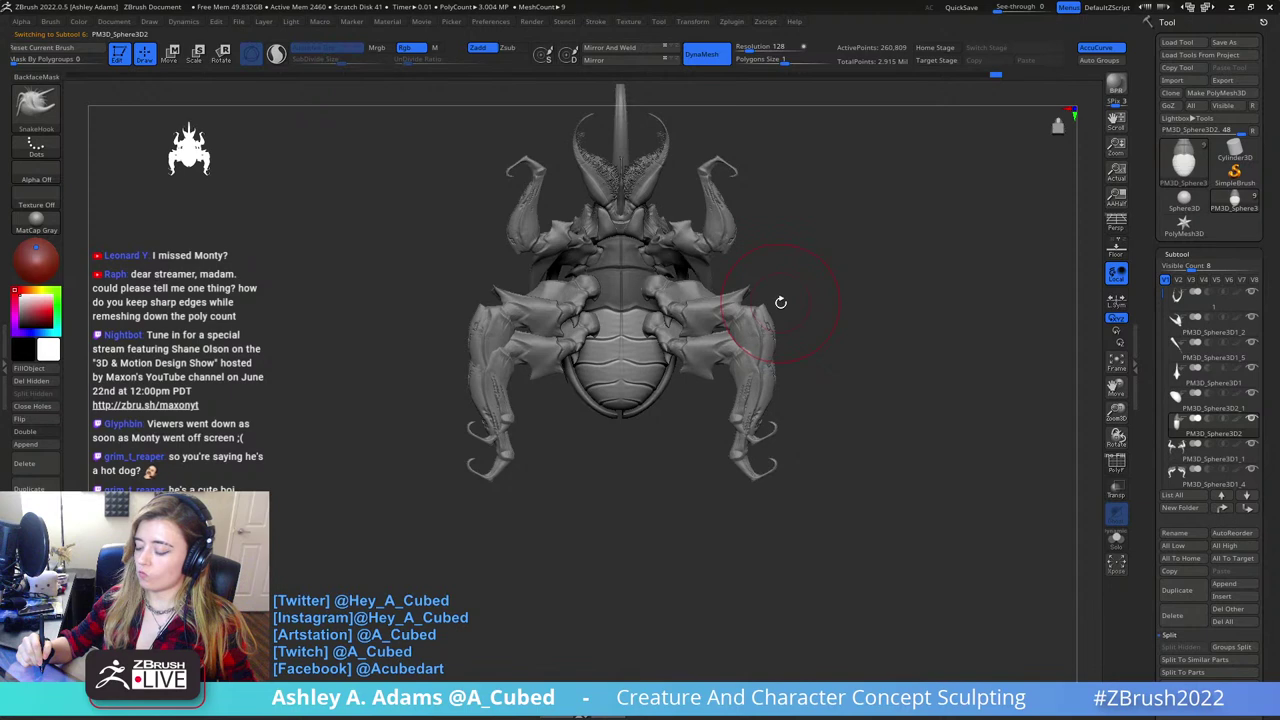
pyautogui.moveTo(780, 298)
pyautogui.mouseDown()
pyautogui.moveTo(820, 346)
pyautogui.moveTo(773, 293)
pyautogui.mouseUp()
pyautogui.press('w')
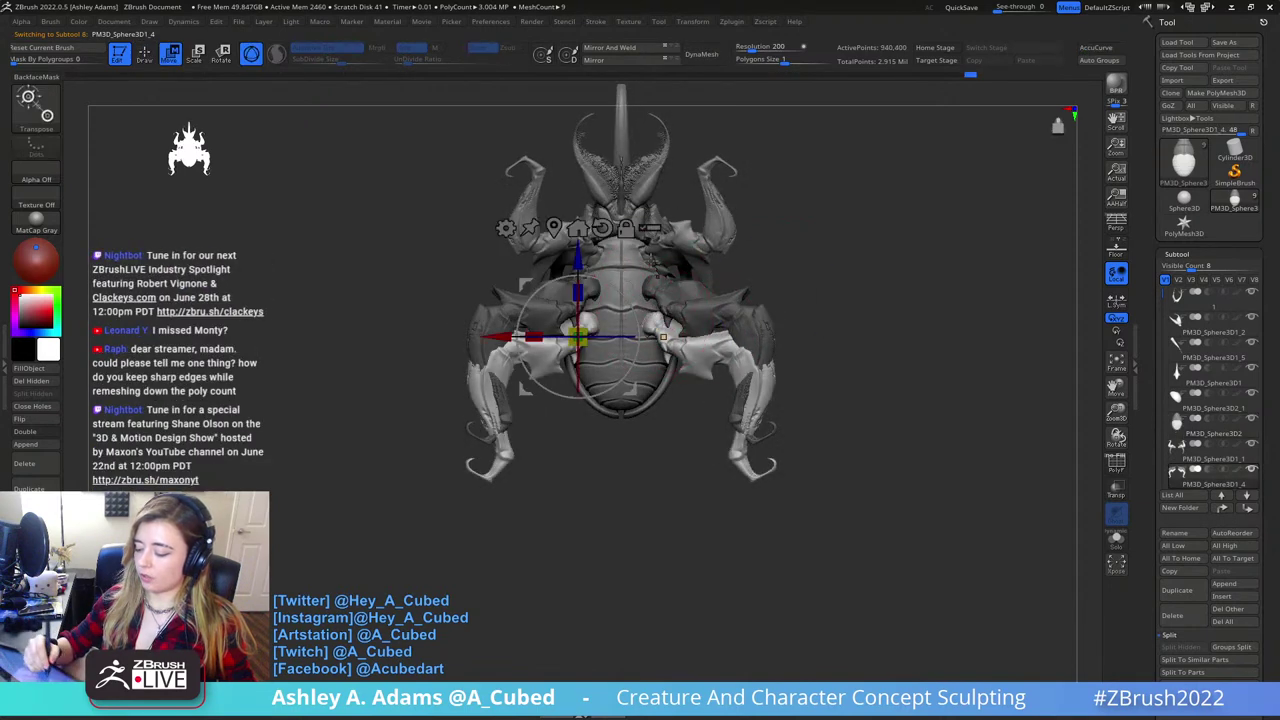
# - Rotate the duplicated legs to point backward, reset the gizmo orientation, and position them as a third pair beside the abdomen
pyautogui.keyDown('alt'); pyautogui.moveTo(629, 285); pyautogui.dragTo(718, 325); pyautogui.keyUp('alt')
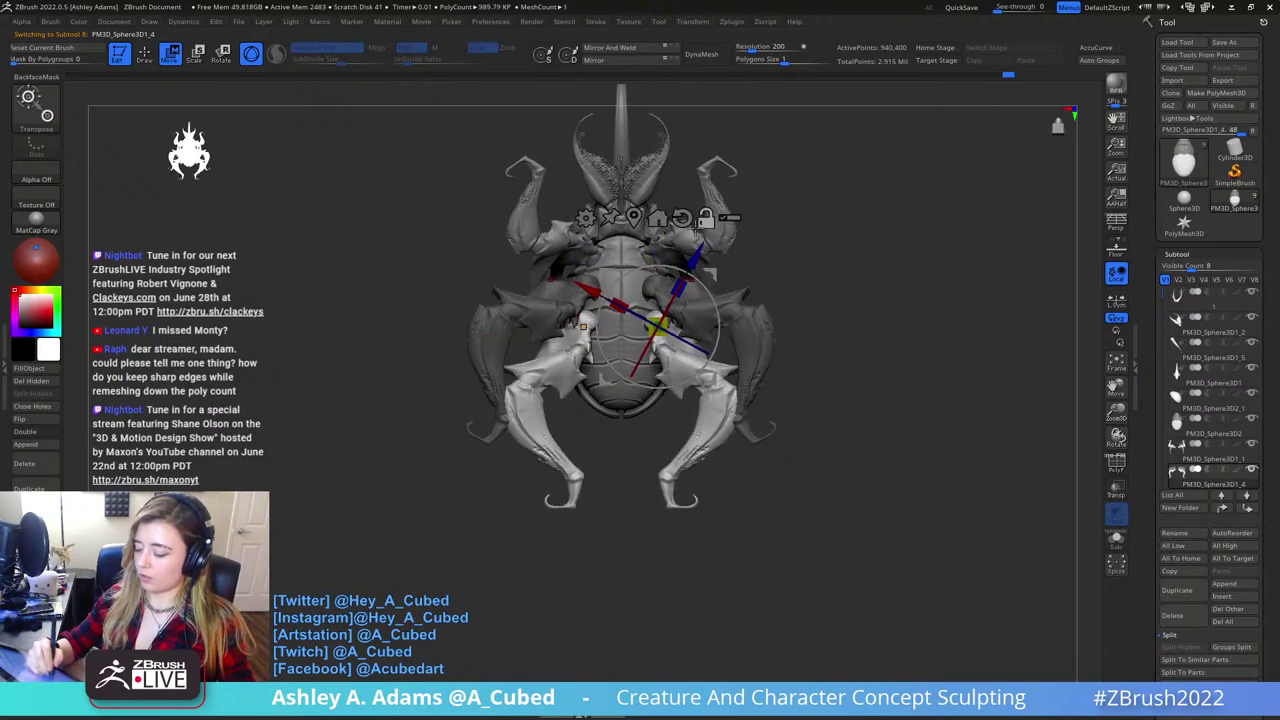
pyautogui.keyDown('alt'); pyautogui.click(682, 218); pyautogui.keyUp('alt')
pyautogui.moveTo(658, 283)
pyautogui.mouseDown()
pyautogui.moveTo(658, 248)
pyautogui.moveTo(658, 262)
pyautogui.mouseUp()
pyautogui.moveTo(614, 341); pyautogui.dragTo(640, 331)
pyautogui.moveTo(658, 262); pyautogui.dragTo(658, 255)
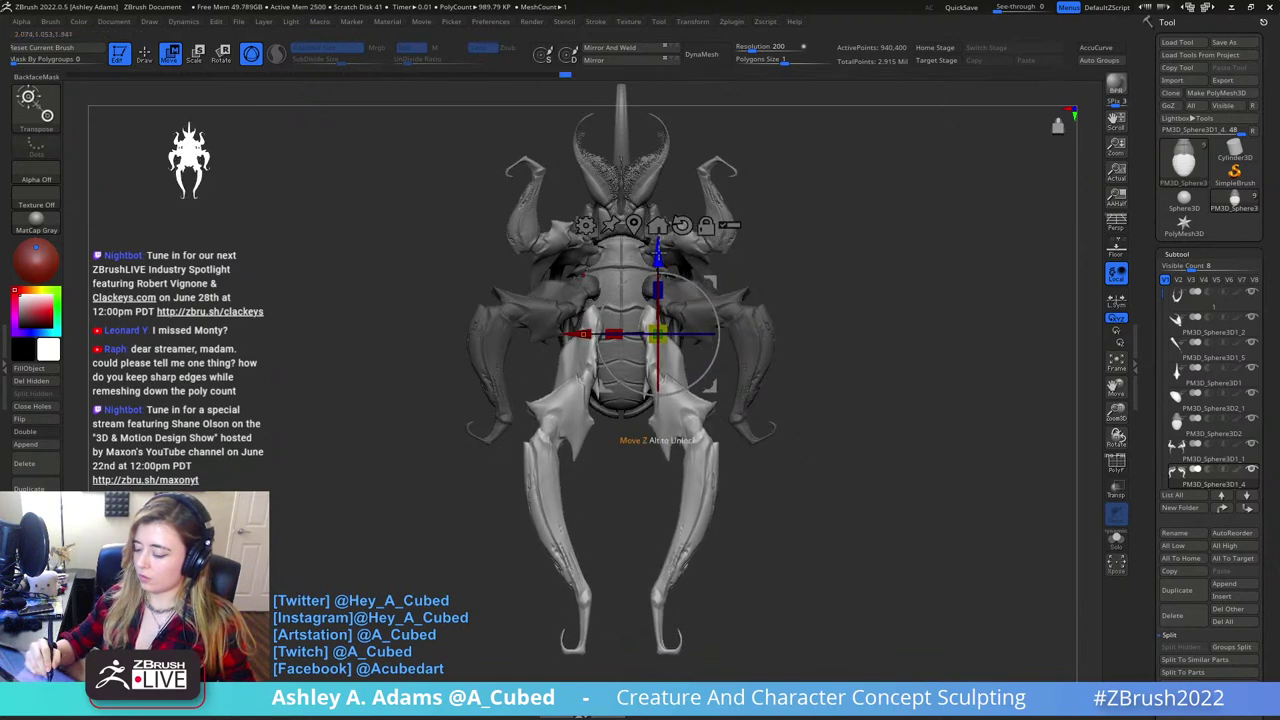
# - Fine-tune the placement of the backward-pointing leg pair and check it from above and below
pyautogui.moveTo(665, 245); pyautogui.dragTo(683, 317, button='right')
pyautogui.moveTo(683, 315)
pyautogui.mouseDown()
pyautogui.moveTo(802, 286)
pyautogui.moveTo(837, 231)
pyautogui.moveTo(763, 275)
pyautogui.moveTo(762, 310)
pyautogui.moveTo(700, 340)
pyautogui.mouseUp()
pyautogui.press('q')
pyautogui.press('space')
pyautogui.press('w')
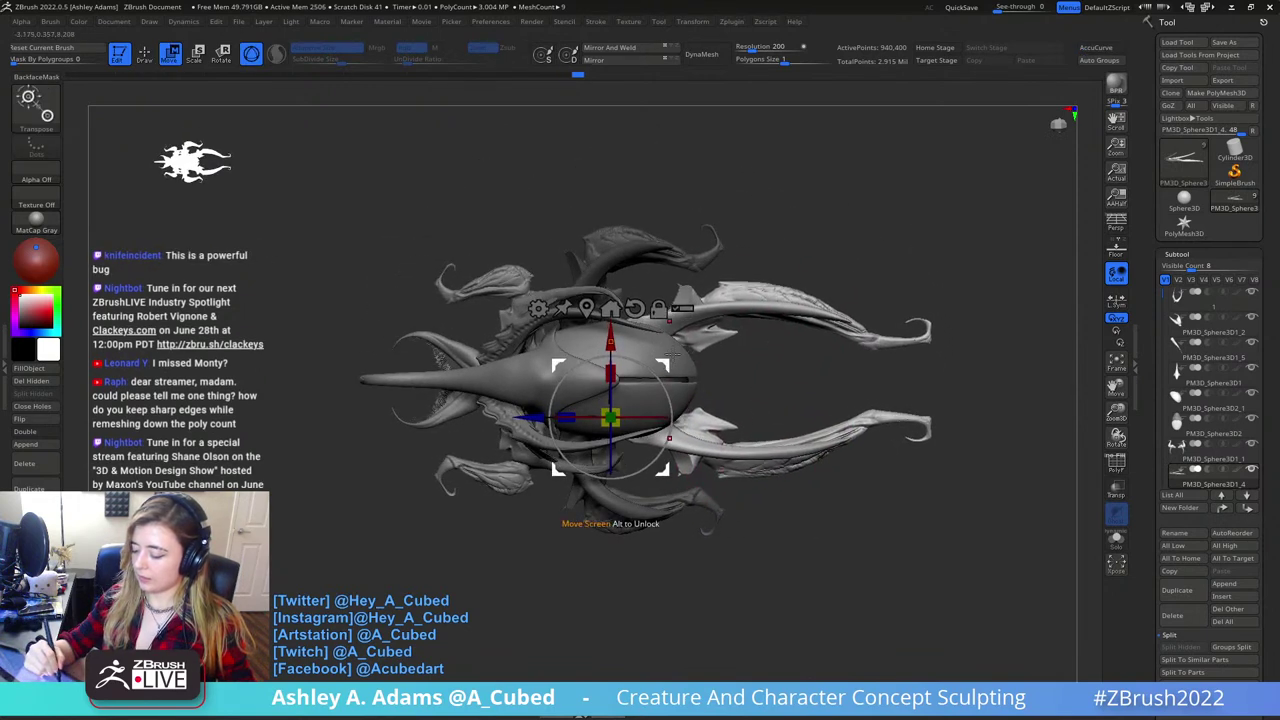
pyautogui.press('q')
pyautogui.moveTo(809, 330); pyautogui.dragTo(776, 313)
pyautogui.moveTo(686, 380); pyautogui.dragTo(822, 472)
# - Resize the SnakeHook brush, select the front legs, and bend them down toward the ground
pyautogui.rightClick(808, 303)
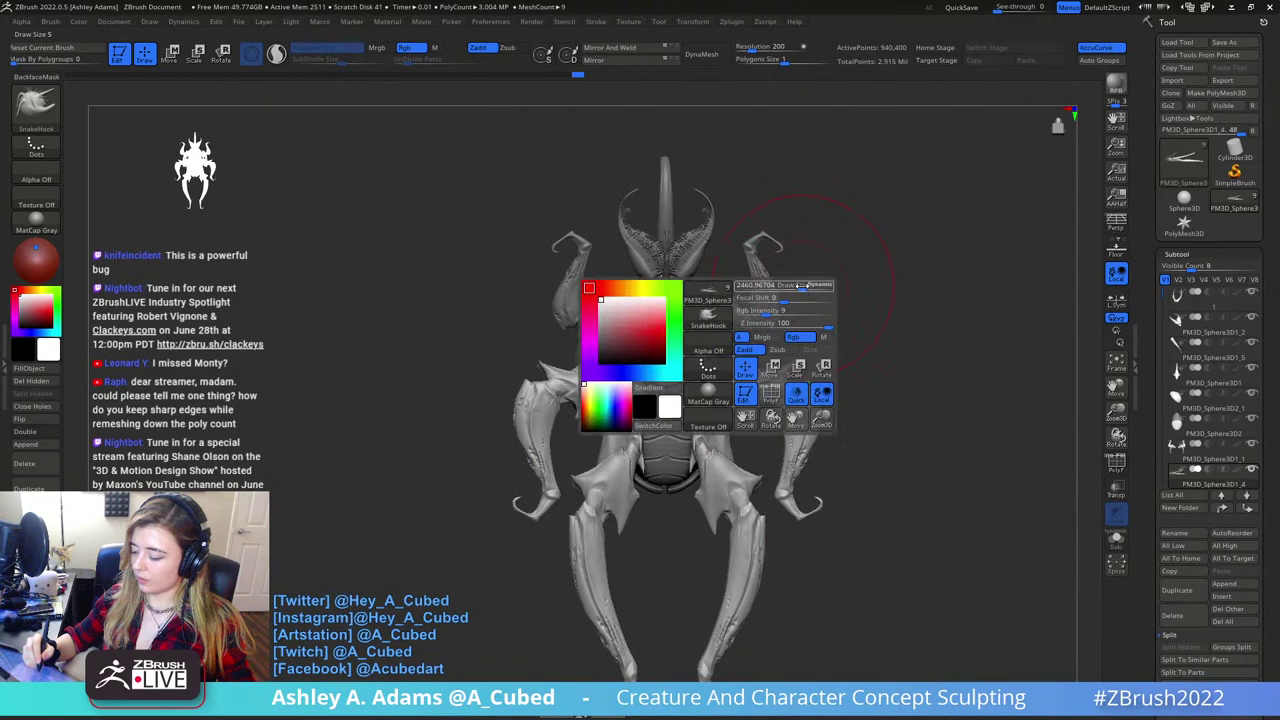
pyautogui.moveTo(820, 290); pyautogui.dragTo(802, 412)
pyautogui.keyDown('alt'); pyautogui.click(808, 427); pyautogui.keyUp('alt')
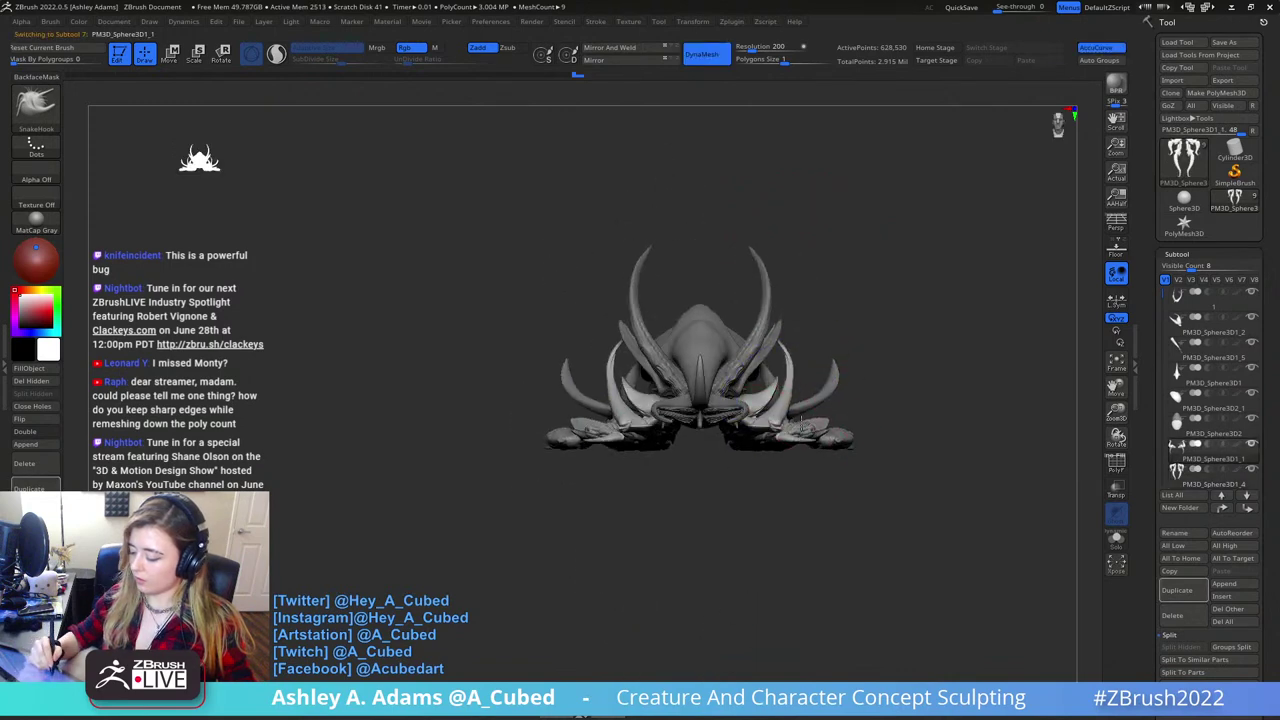
pyautogui.press('space')
pyautogui.moveTo(813, 422); pyautogui.dragTo(772, 323)
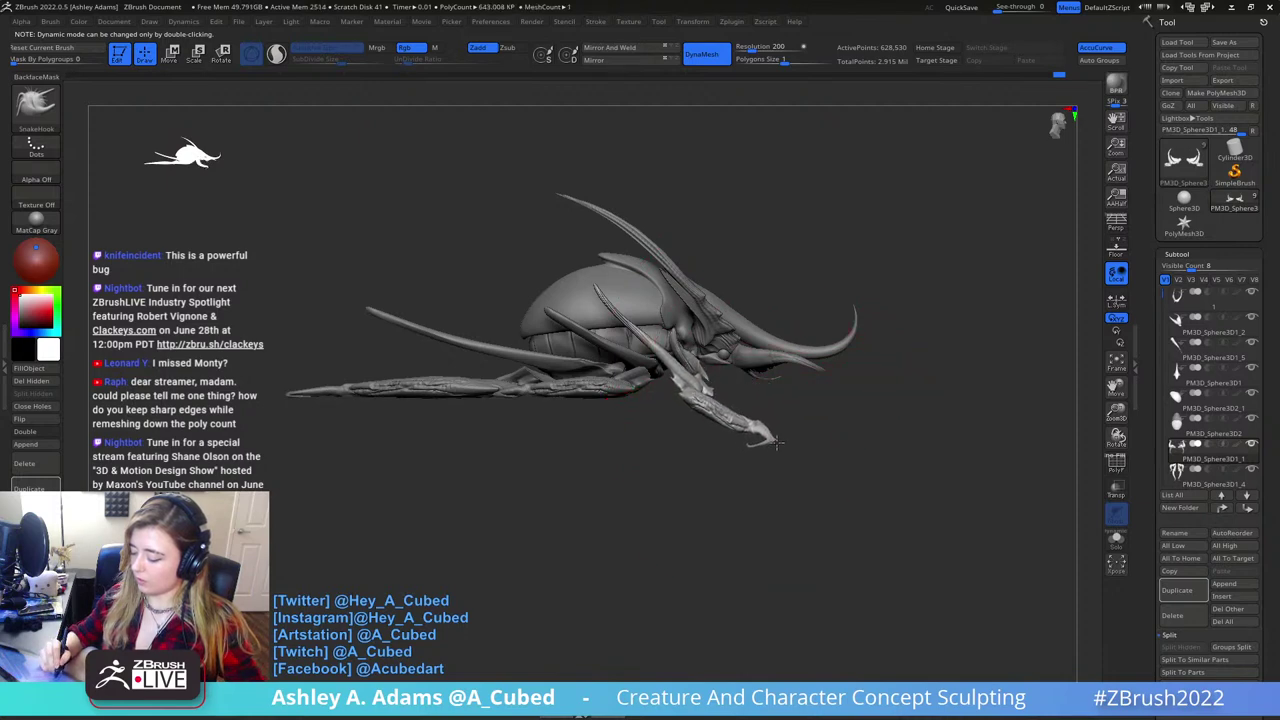
# - Reshape the front feet and upper front legs in side view with SnakeHook at different brush sizes
pyautogui.keyDown('shift'); pyautogui.moveTo(776, 443); pyautogui.dragTo(780, 446); pyautogui.keyUp('shift')
pyautogui.press('space')
pyautogui.moveTo(701, 399); pyautogui.dragTo(710, 393)
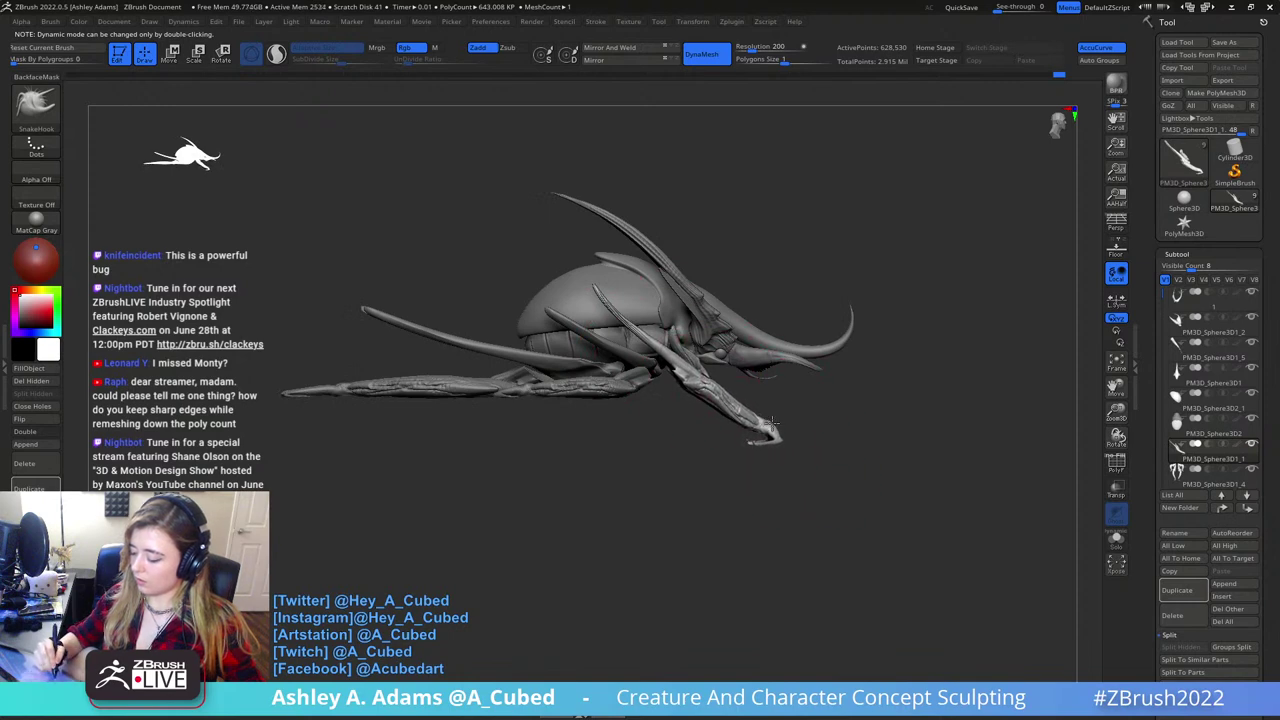
pyautogui.press('space')
pyautogui.moveTo(750, 443); pyautogui.dragTo(797, 429)
# - Select the rear leg subtool and try to pull the legs down with SnakeHook at Draw Size 5000
pyautogui.keyDown('alt'); pyautogui.click(622, 386); pyautogui.keyUp('alt')
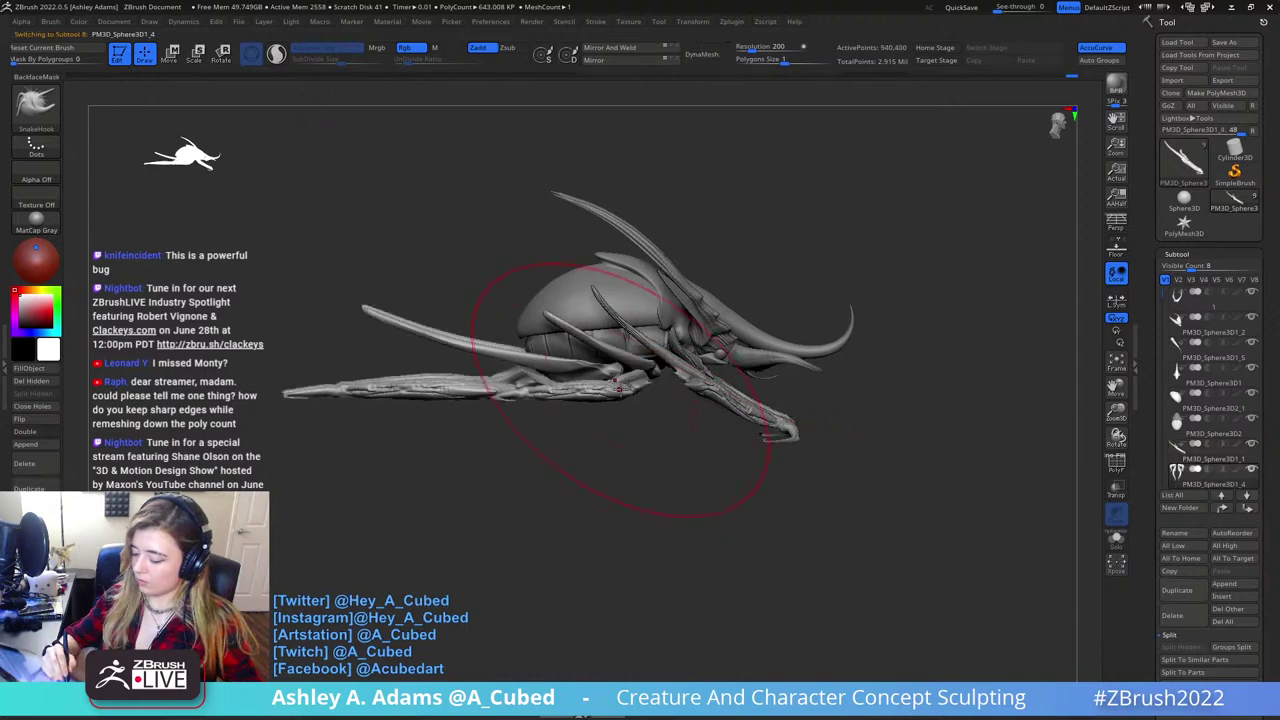
pyautogui.moveTo(514, 395); pyautogui.dragTo(487, 450, button='right')
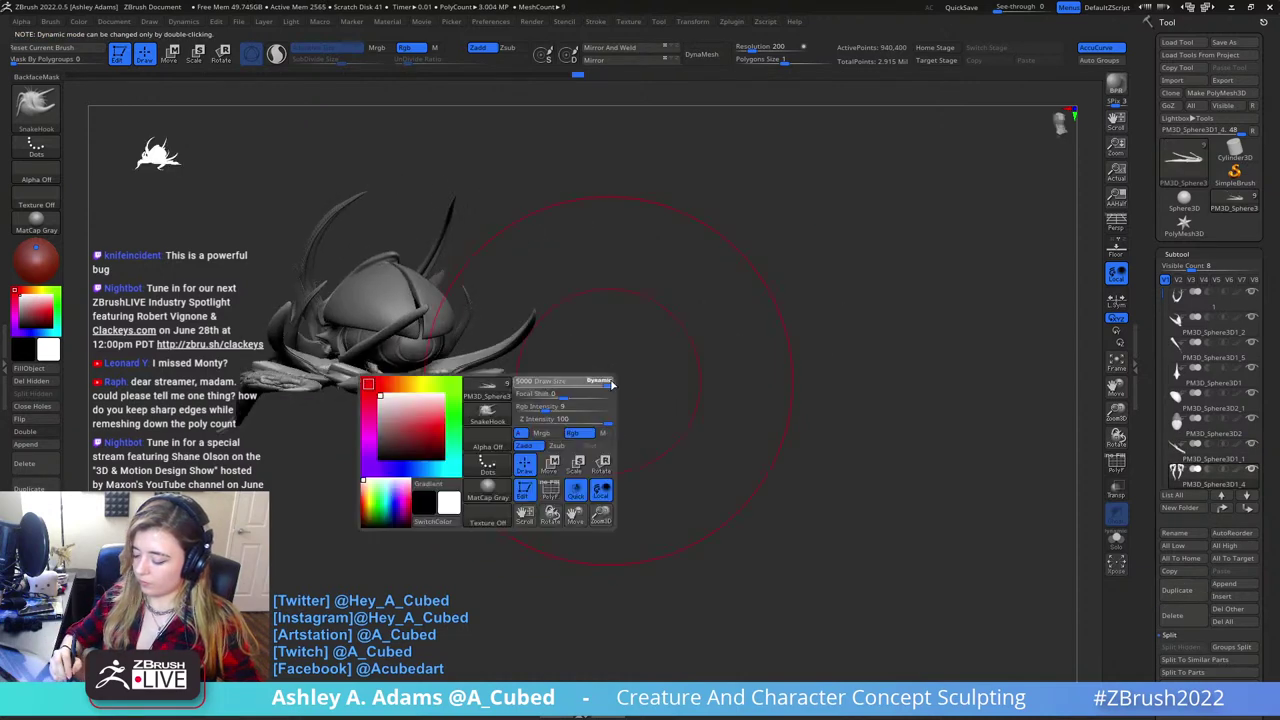
pyautogui.moveTo(686, 373)
pyautogui.mouseDown(button='right')
pyautogui.moveTo(740, 430)
pyautogui.moveTo(618, 375)
pyautogui.moveTo(702, 346)
pyautogui.mouseUp(button='right')
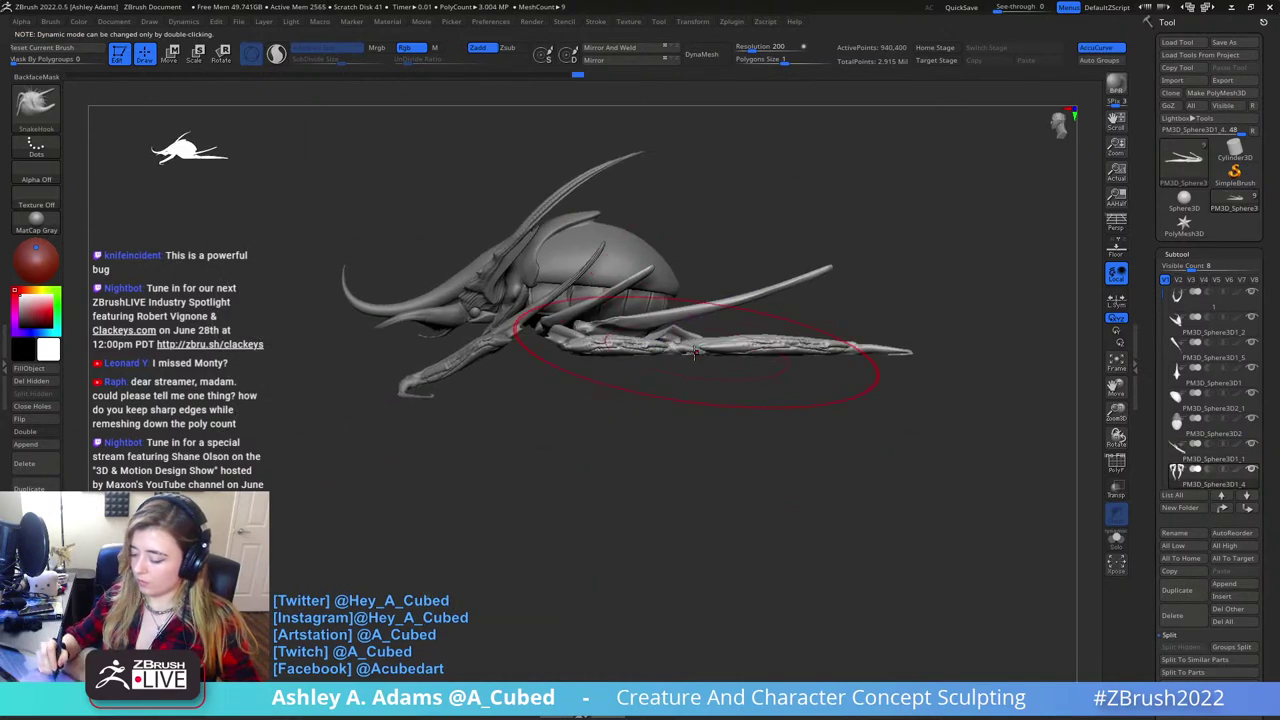
pyautogui.moveTo(700, 348); pyautogui.dragTo(691, 421)
pyautogui.keyDown('shift'); pyautogui.moveTo(694, 408); pyautogui.dragTo(766, 189); pyautogui.keyUp('shift')
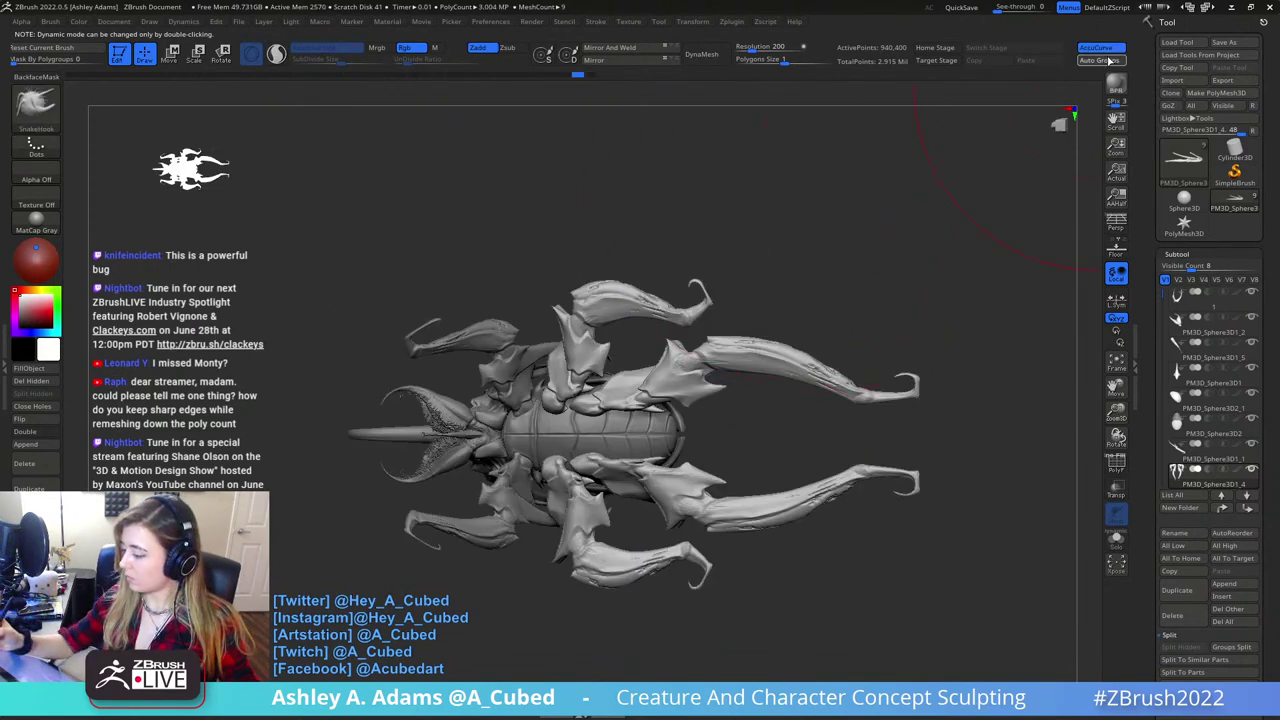
# - Assign Auto Groups to the leg subtool, hide the duplicated hindmost pair, and delete the hidden geometry
pyautogui.click(1108, 61)
pyautogui.keyDown('ctrl'); pyautogui.keyDown('shift'); pyautogui.click(757, 356); pyautogui.keyUp('shift'); pyautogui.keyUp('ctrl')
pyautogui.keyDown('ctrl'); pyautogui.keyDown('shift'); pyautogui.click(760, 355); pyautogui.keyUp('shift'); pyautogui.keyUp('ctrl')
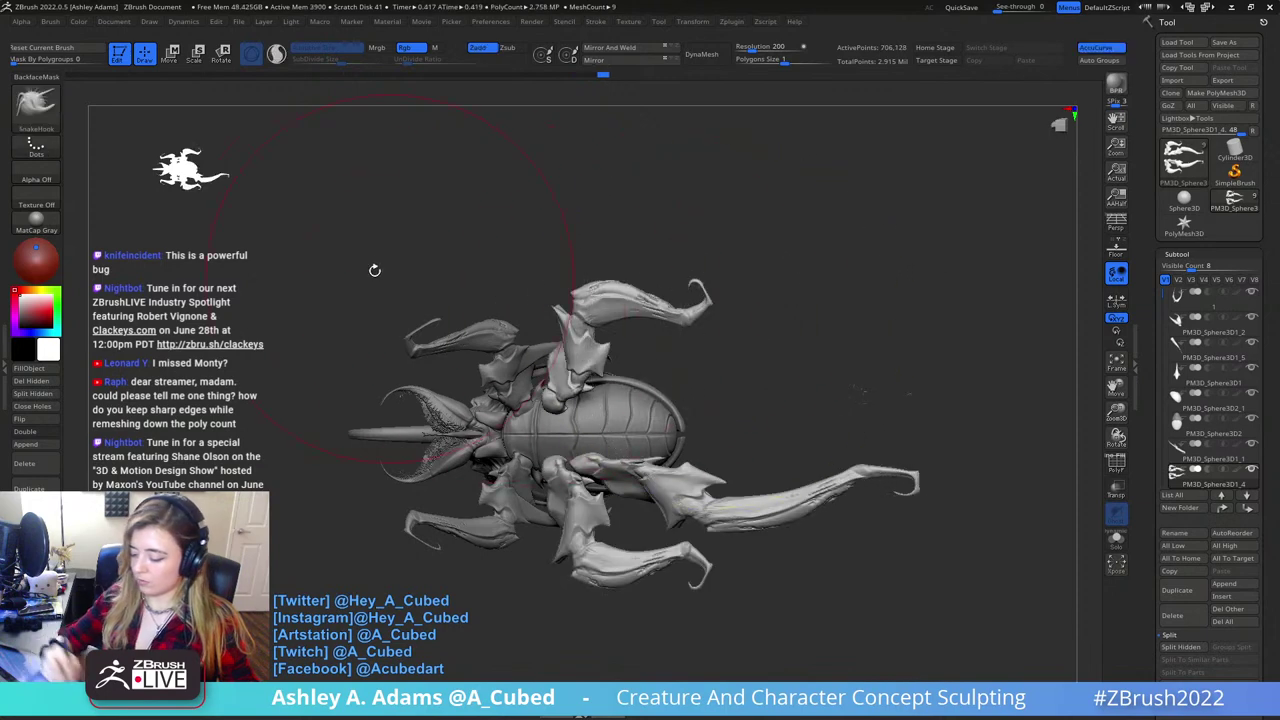
pyautogui.keyDown('ctrl'); pyautogui.keyDown('shift'); pyautogui.click(677, 495); pyautogui.keyUp('shift'); pyautogui.keyUp('ctrl')
pyautogui.click(45, 380)
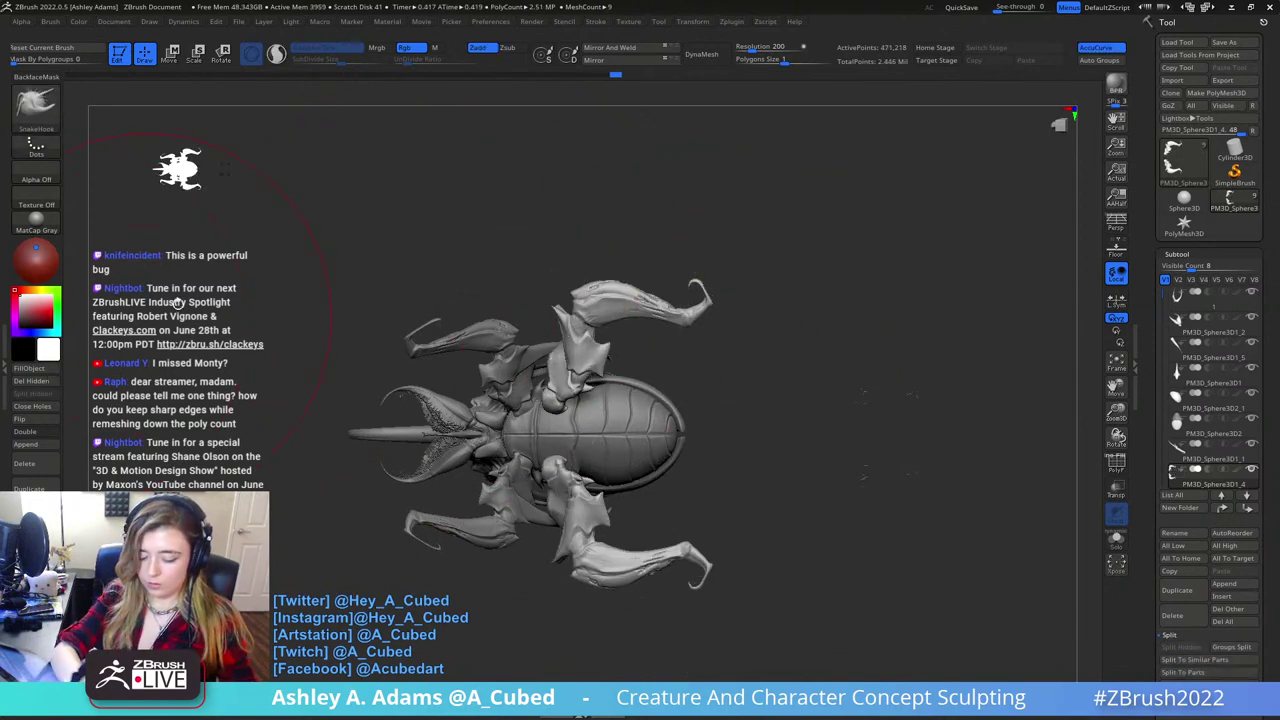
# - Bend the remaining rear legs down toward the ground in side view with SnakeHook
pyautogui.moveTo(603, 199); pyautogui.dragTo(665, 350)
pyautogui.press('space')
pyautogui.click(717, 409)
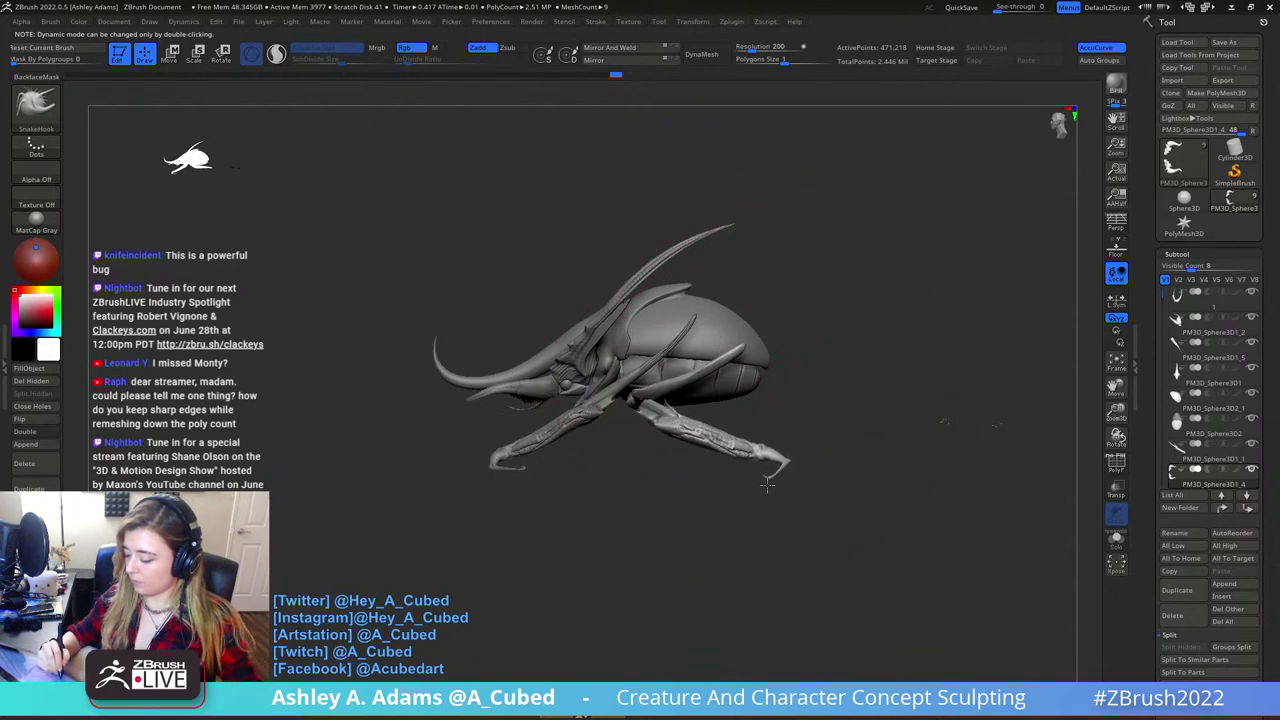
pyautogui.moveTo(817, 490); pyautogui.dragTo(660, 462)
# - Adjust the rear legs' feet and stance from behind and at an angle with SnakeHook
pyautogui.keyDown('alt'); pyautogui.moveTo(874, 402); pyautogui.dragTo(766, 400); pyautogui.keyUp('alt')
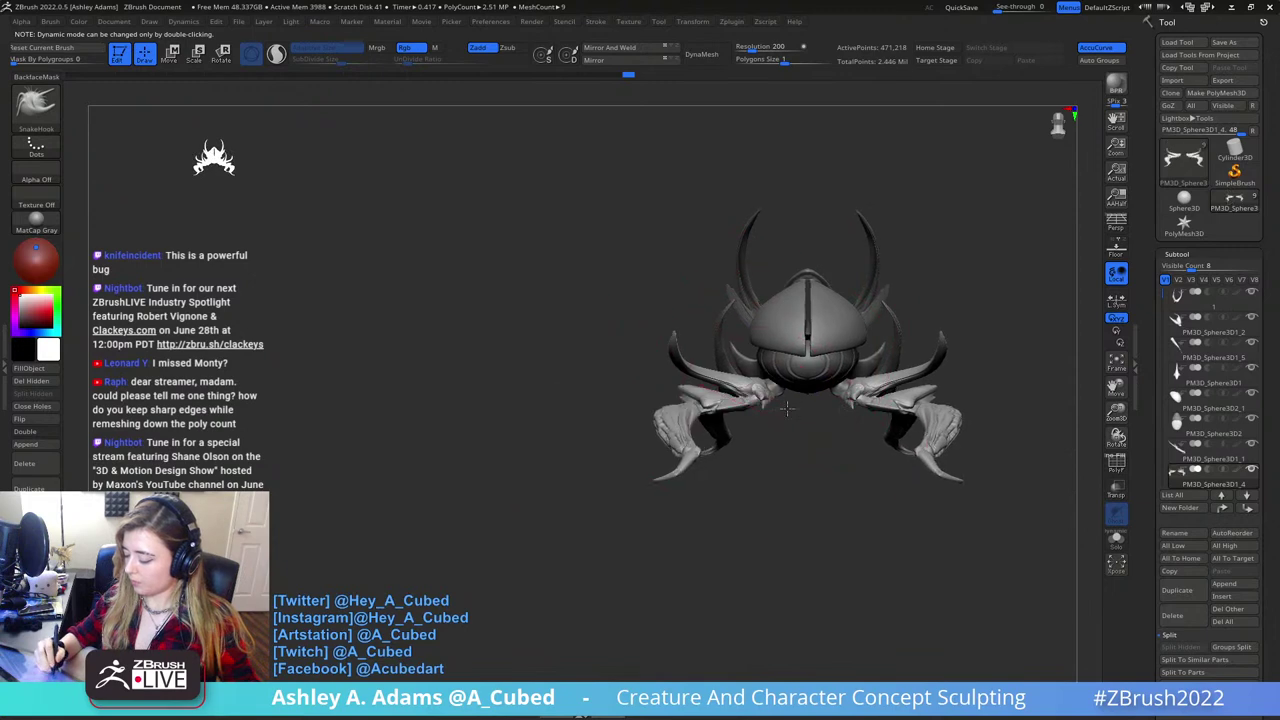
pyautogui.moveTo(704, 450)
pyautogui.mouseDown()
pyautogui.moveTo(697, 478)
pyautogui.moveTo(683, 458)
pyautogui.mouseUp()
pyautogui.moveTo(922, 356)
pyautogui.keyDown('alt'); pyautogui.mouseDown(button='right')
pyautogui.moveTo(772, 364)
pyautogui.moveTo(900, 397)
pyautogui.mouseUp(button='right'); pyautogui.keyUp('alt')
pyautogui.rightClick(765, 372)
pyautogui.rightClick(735, 385)
pyautogui.moveTo(835, 396)
pyautogui.mouseDown()
pyautogui.moveTo(737, 415)
pyautogui.moveTo(810, 412)
pyautogui.mouseUp()
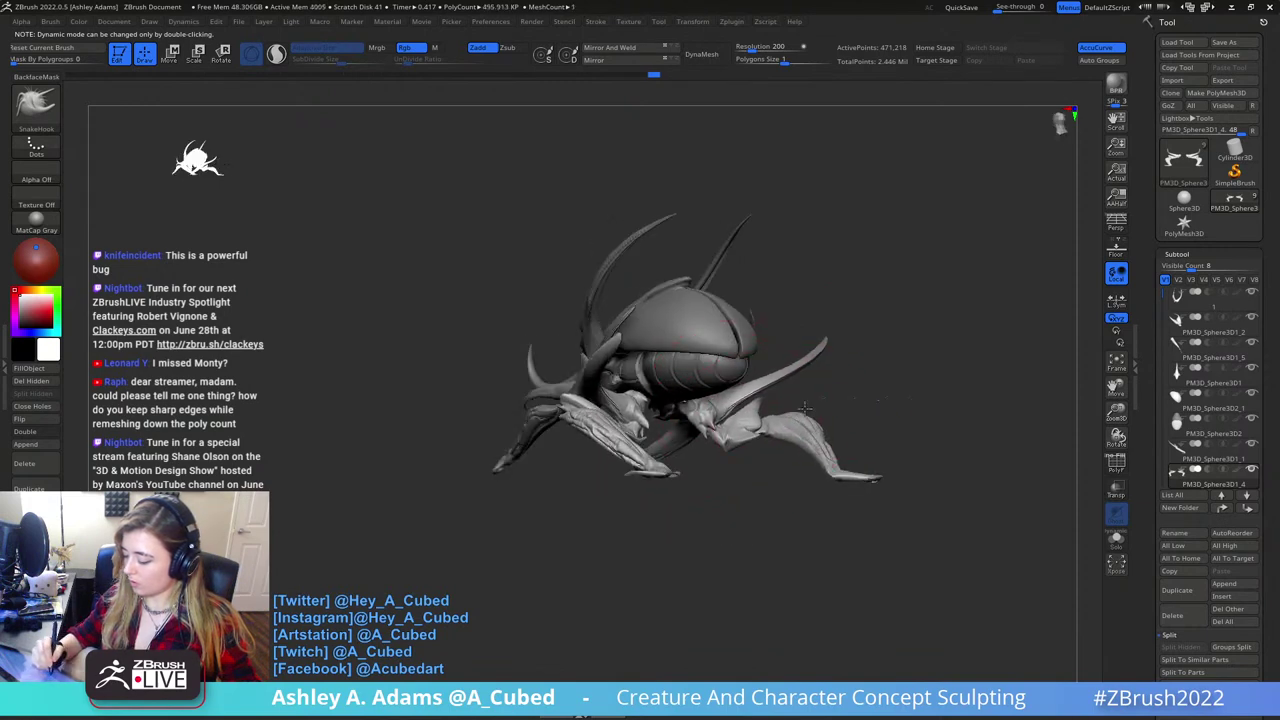
# - Hide and delete the stray fragments floating behind the body
pyautogui.moveTo(927, 344); pyautogui.dragTo(776, 320, button='right')
pyautogui.moveTo(331, 343)
pyautogui.keyDown('ctrl'); pyautogui.keyDown('shift'); pyautogui.mouseDown()
pyautogui.moveTo(490, 375)
pyautogui.moveTo(543, 451)
pyautogui.mouseUp(); pyautogui.keyUp('shift'); pyautogui.keyUp('ctrl')
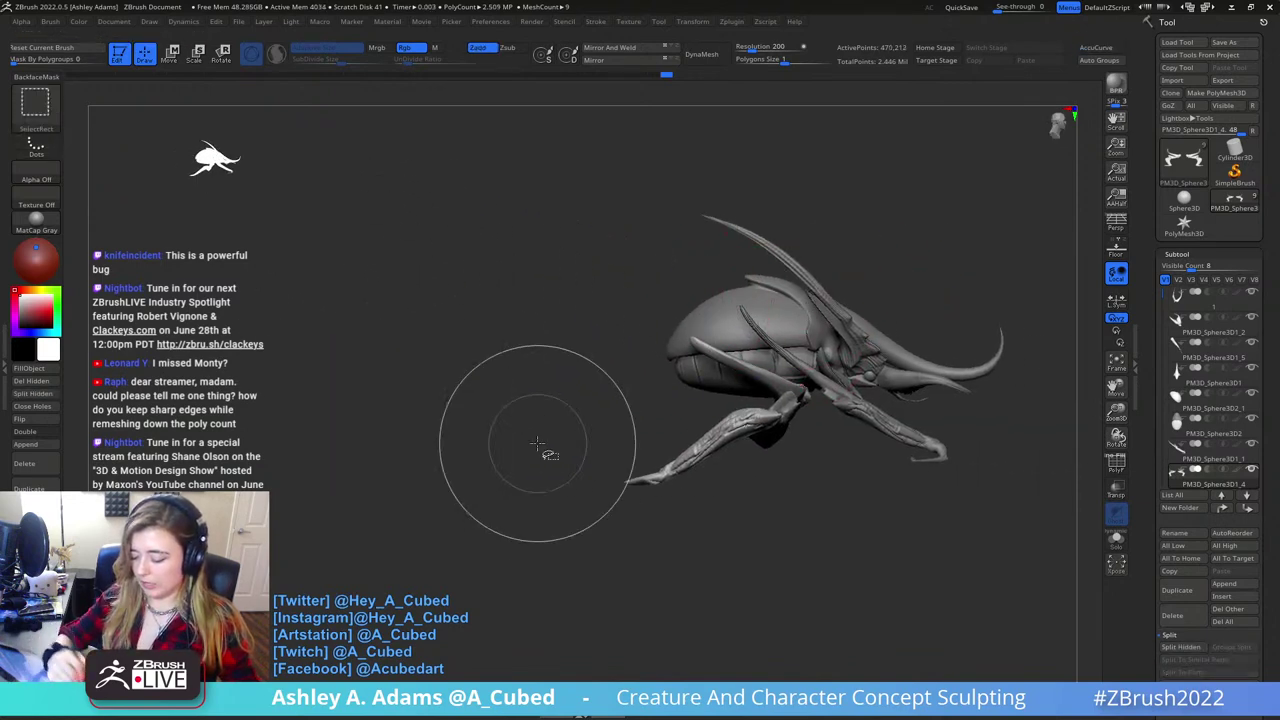
pyautogui.keyDown('alt'); pyautogui.moveTo(785, 436); pyautogui.dragTo(655, 405, button='right'); pyautogui.keyUp('alt')
# - Resize the SnakeHook brush and isolate the rear legs in Solo mode
pyautogui.rightClick(655, 405)
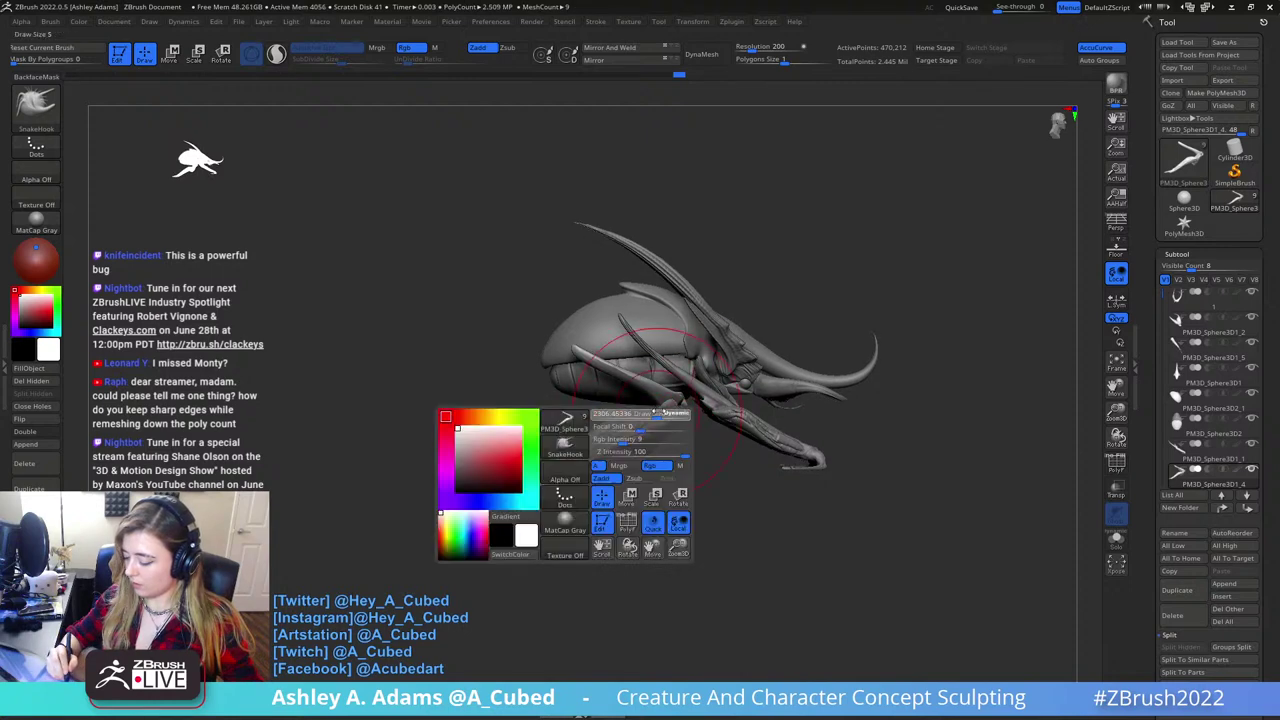
pyautogui.moveTo(1060, 470); pyautogui.dragTo(1083, 487, button='right')
pyautogui.click(1116, 540)
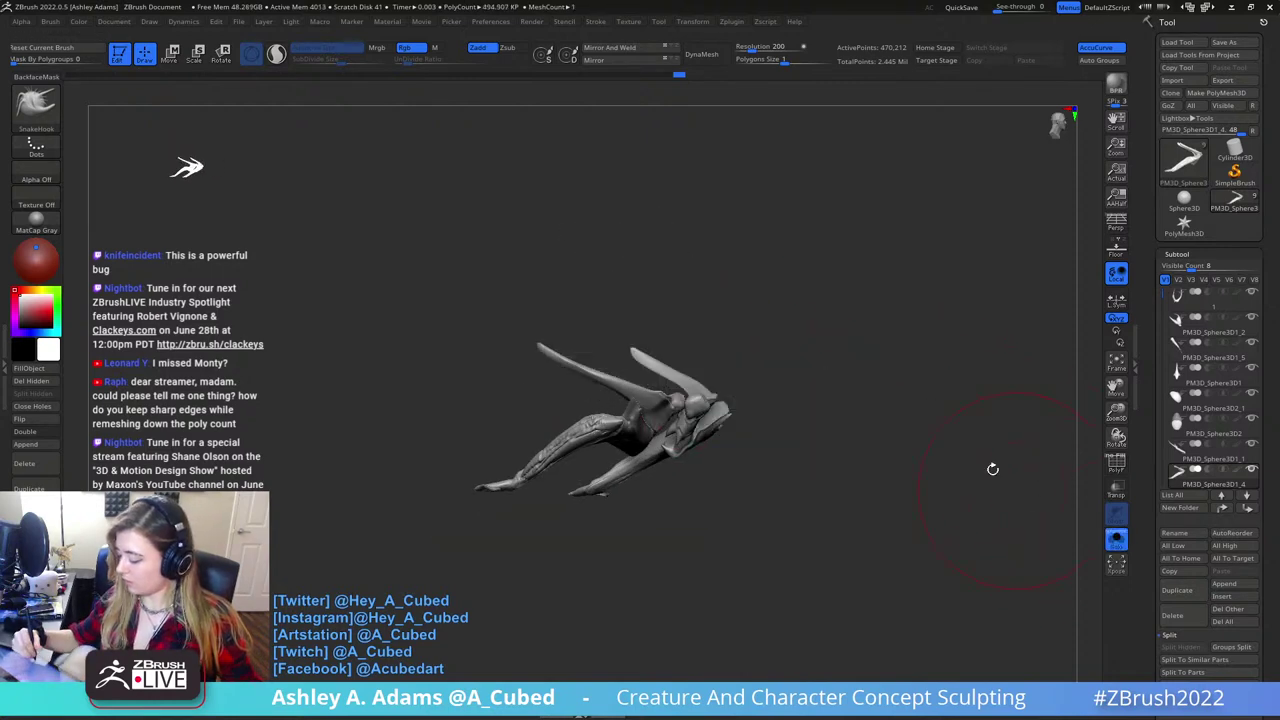
# - Lasso-hide the long upper spikes on the rear legs, delete the hidden geometry and close the holes
pyautogui.moveTo(991, 469); pyautogui.dragTo(798, 368)
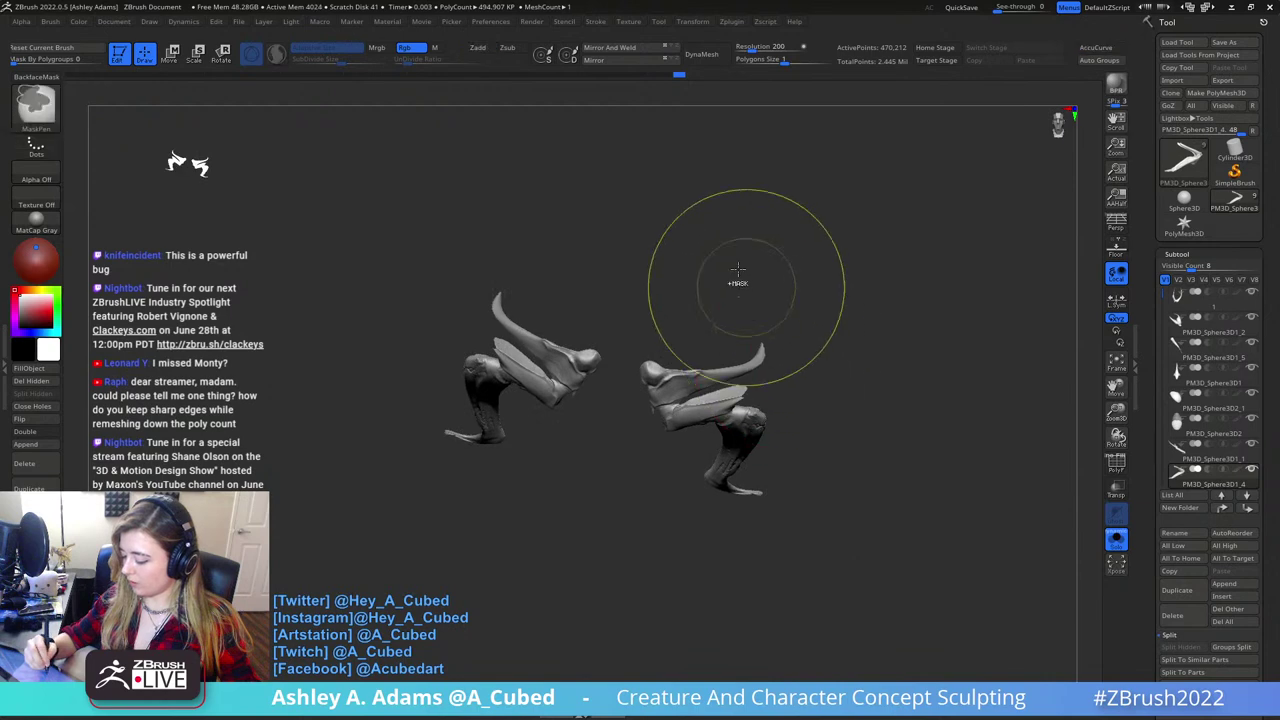
pyautogui.keyDown('ctrl'); pyautogui.keyDown('shift'); pyautogui.click(33, 101); pyautogui.keyUp('shift'); pyautogui.keyUp('ctrl')
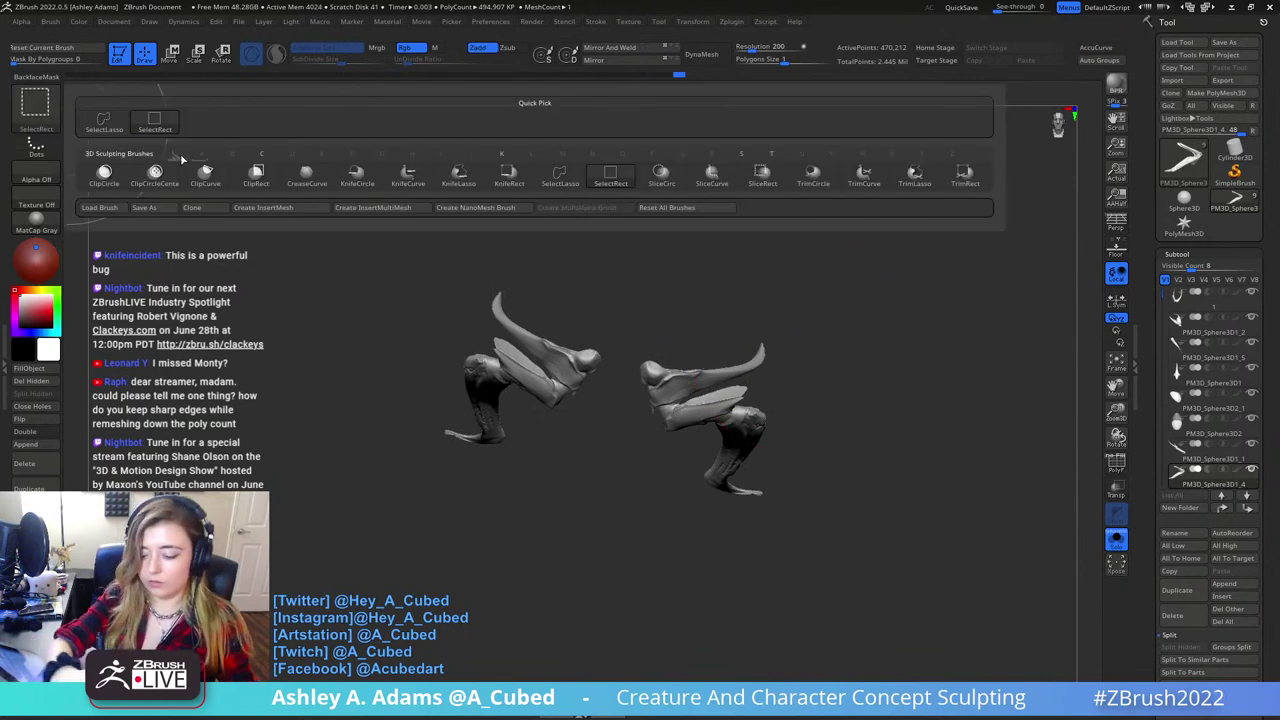
pyautogui.click(104, 121)
pyautogui.keyDown('ctrl'); pyautogui.keyDown('shift'); pyautogui.moveTo(787, 305); pyautogui.dragTo(705, 322); pyautogui.keyUp('shift'); pyautogui.keyUp('ctrl')
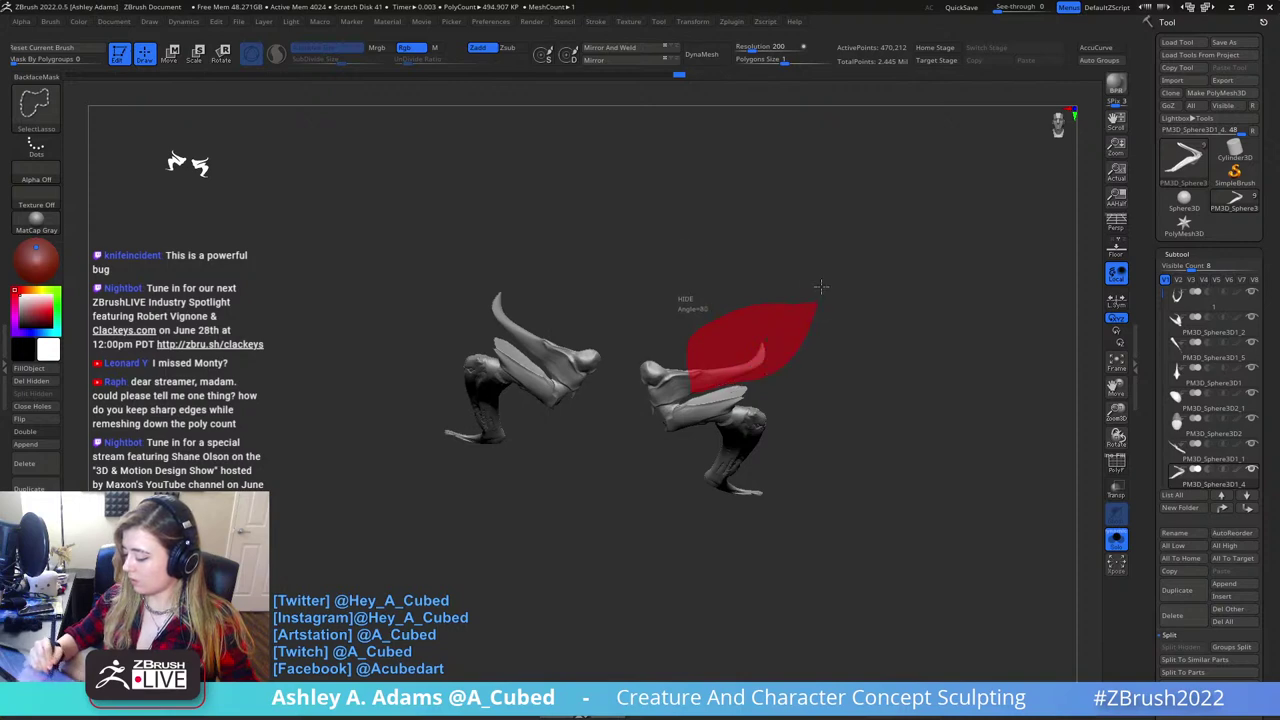
pyautogui.keyDown('ctrl'); pyautogui.keyDown('alt'); pyautogui.keyDown('shift'); pyautogui.moveTo(820, 287); pyautogui.dragTo(818, 292); pyautogui.keyUp('shift'); pyautogui.keyUp('alt'); pyautogui.keyUp('ctrl')
pyautogui.click(46, 394)
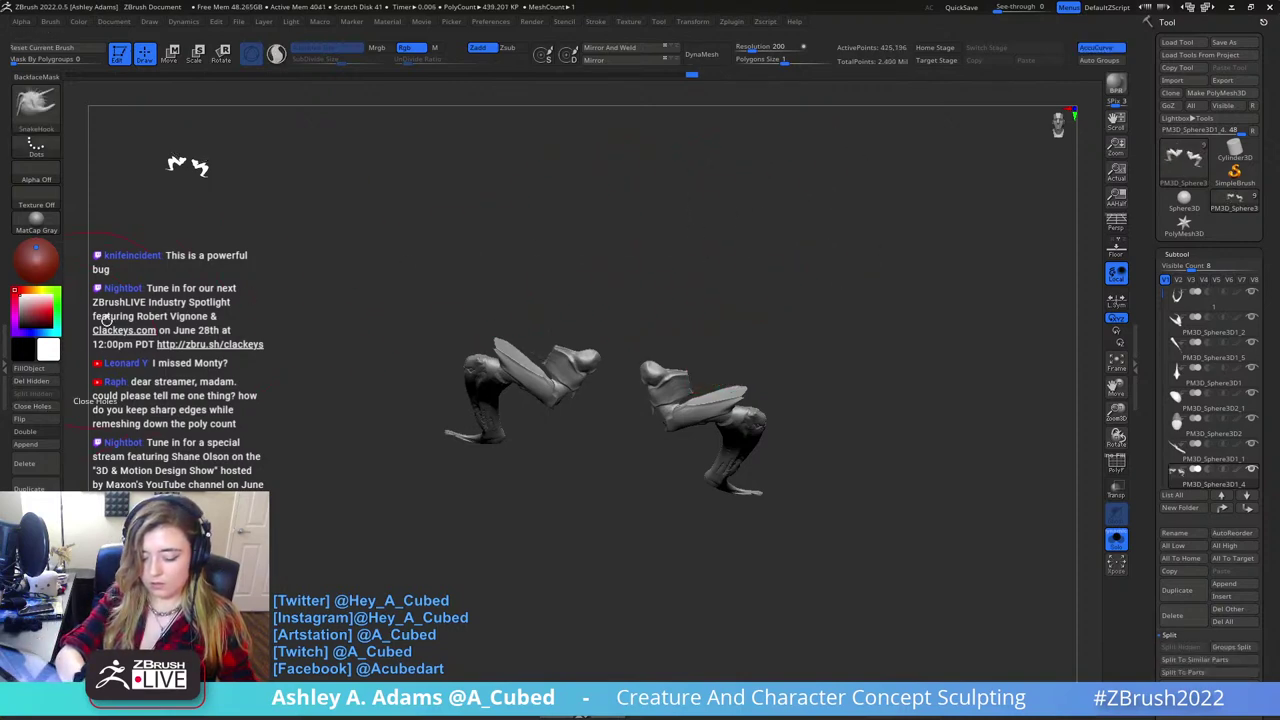
# - Pull the cut upper segments of the rear legs into tapered points with SnakeHook
pyautogui.moveTo(735, 325); pyautogui.dragTo(729, 357)
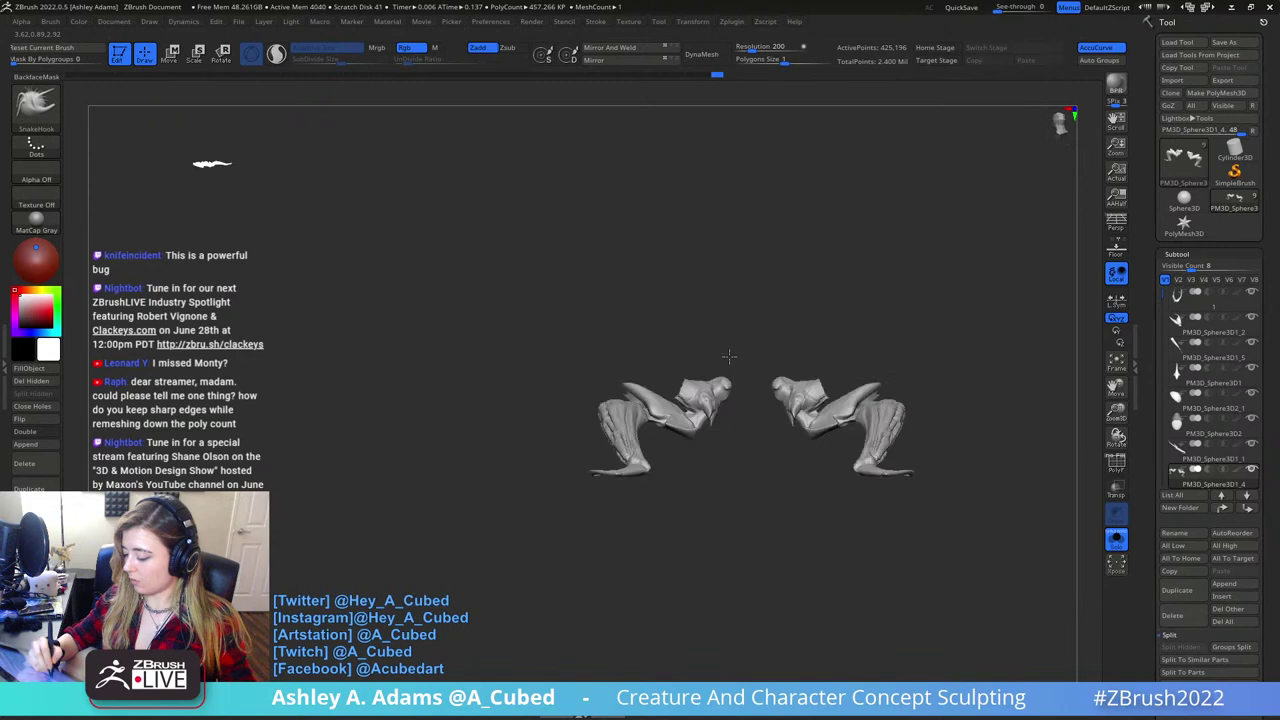
pyautogui.moveTo(729, 357); pyautogui.dragTo(652, 405, button='right')
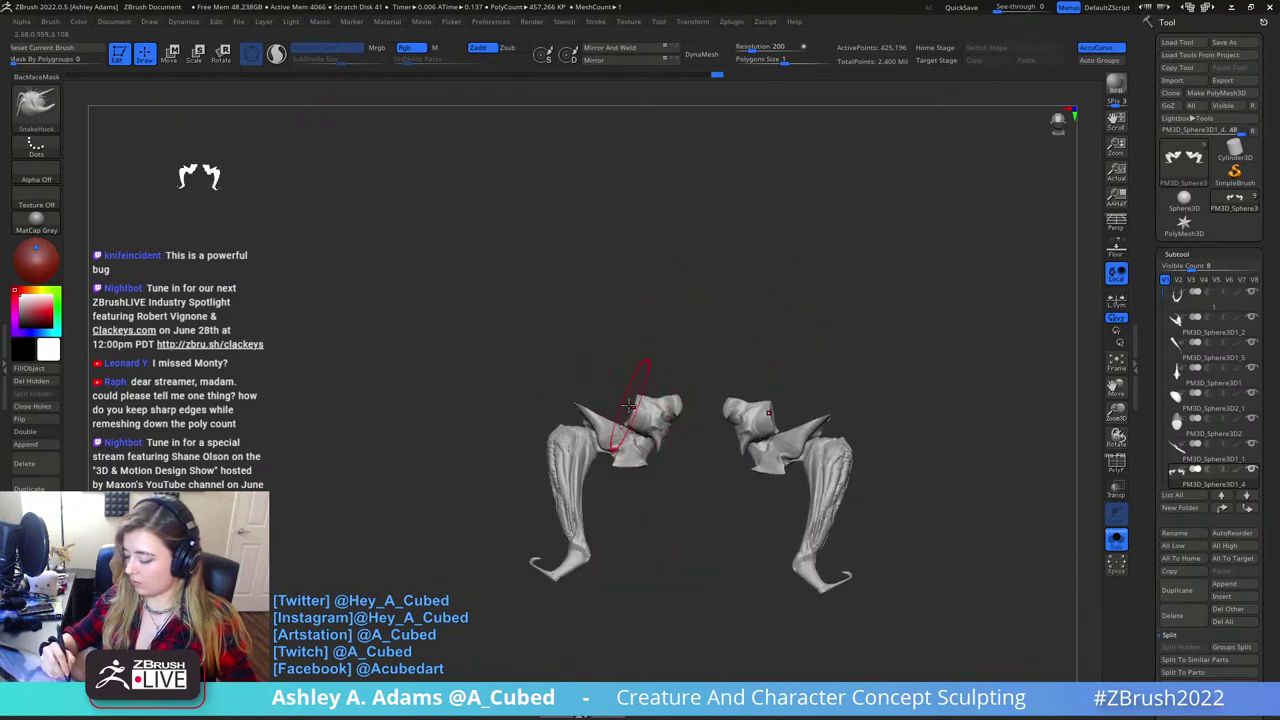
pyautogui.moveTo(628, 422); pyautogui.dragTo(606, 408)
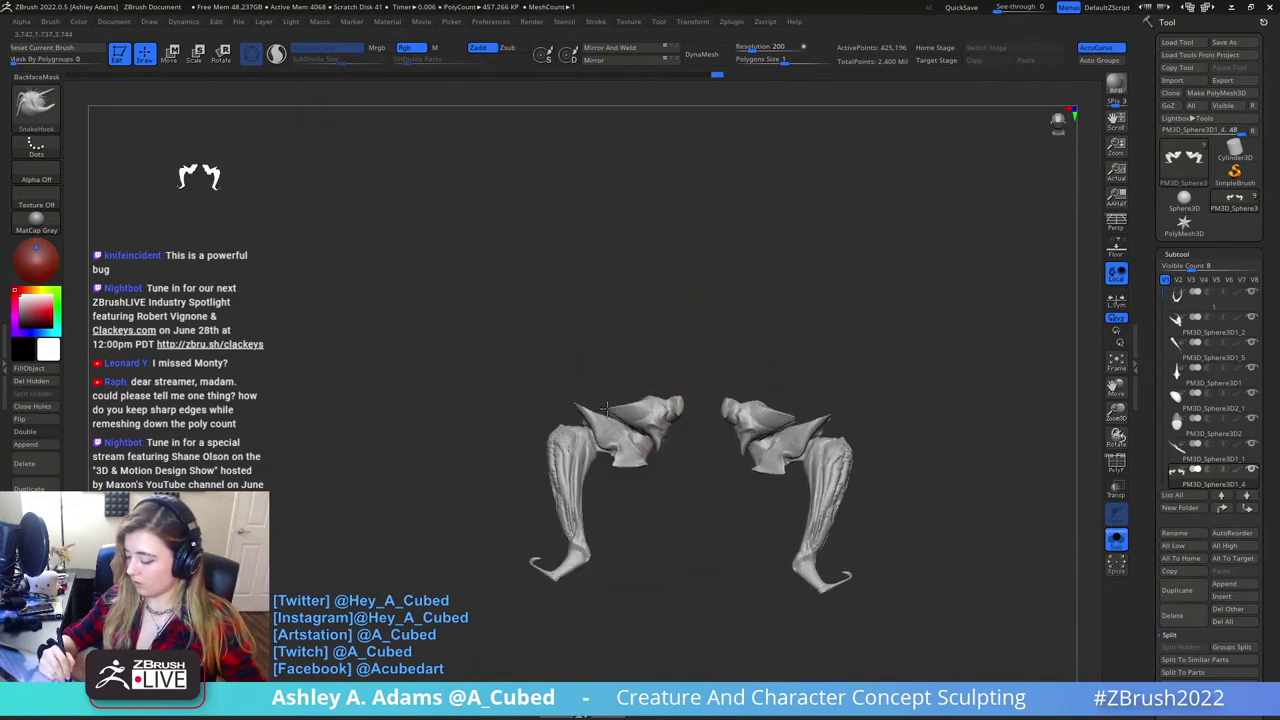
pyautogui.moveTo(678, 388); pyautogui.dragTo(843, 443)
pyautogui.moveTo(748, 538)
pyautogui.mouseDown(button='right')
pyautogui.moveTo(730, 544)
pyautogui.moveTo(738, 535)
pyautogui.mouseUp(button='right')
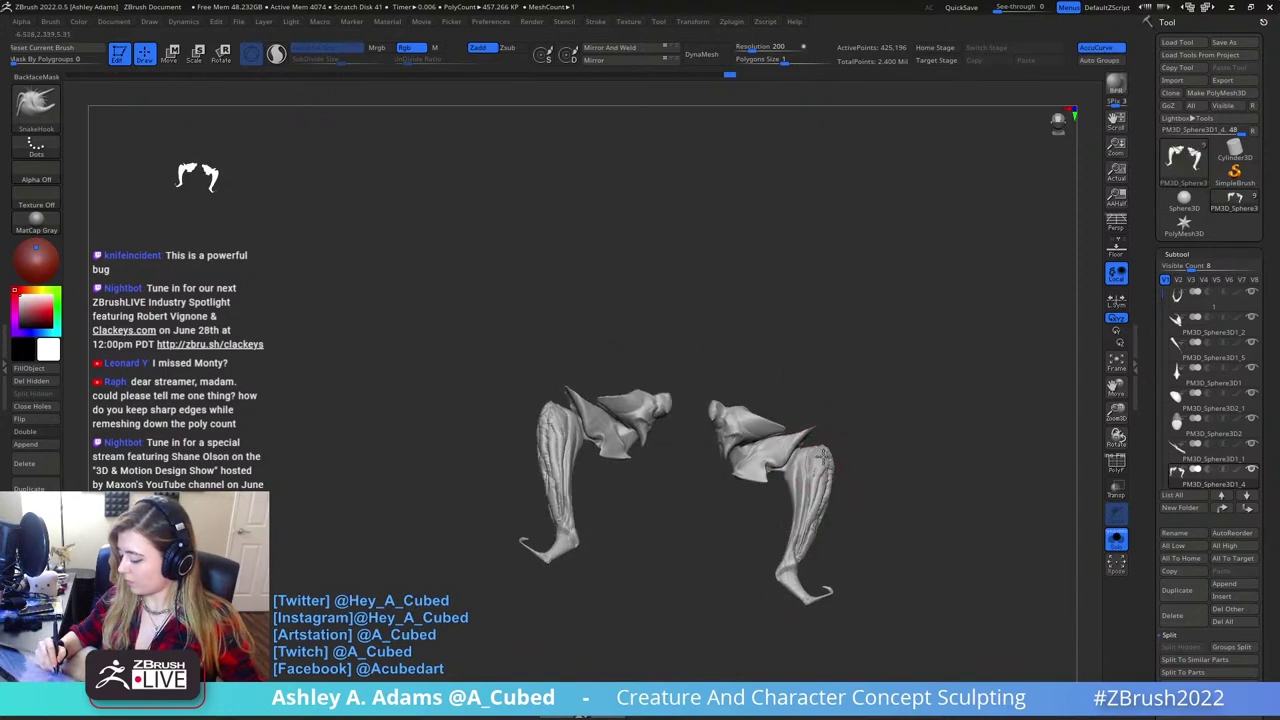
# - Mask the knee area of the rear legs with MaskPen and invert the mask to isolate it
pyautogui.moveTo(812, 458)
pyautogui.keyDown('ctrl'); pyautogui.mouseDown()
pyautogui.moveTo(816, 498)
pyautogui.moveTo(872, 468)
pyautogui.moveTo(785, 481)
pyautogui.moveTo(826, 440)
pyautogui.mouseUp(); pyautogui.keyUp('ctrl')
pyautogui.keyDown('ctrl'); pyautogui.click(858, 466); pyautogui.keyUp('ctrl')
pyautogui.keyDown('shift'); pyautogui.moveTo(826, 440); pyautogui.dragTo(842, 415, button='right'); pyautogui.keyUp('shift')
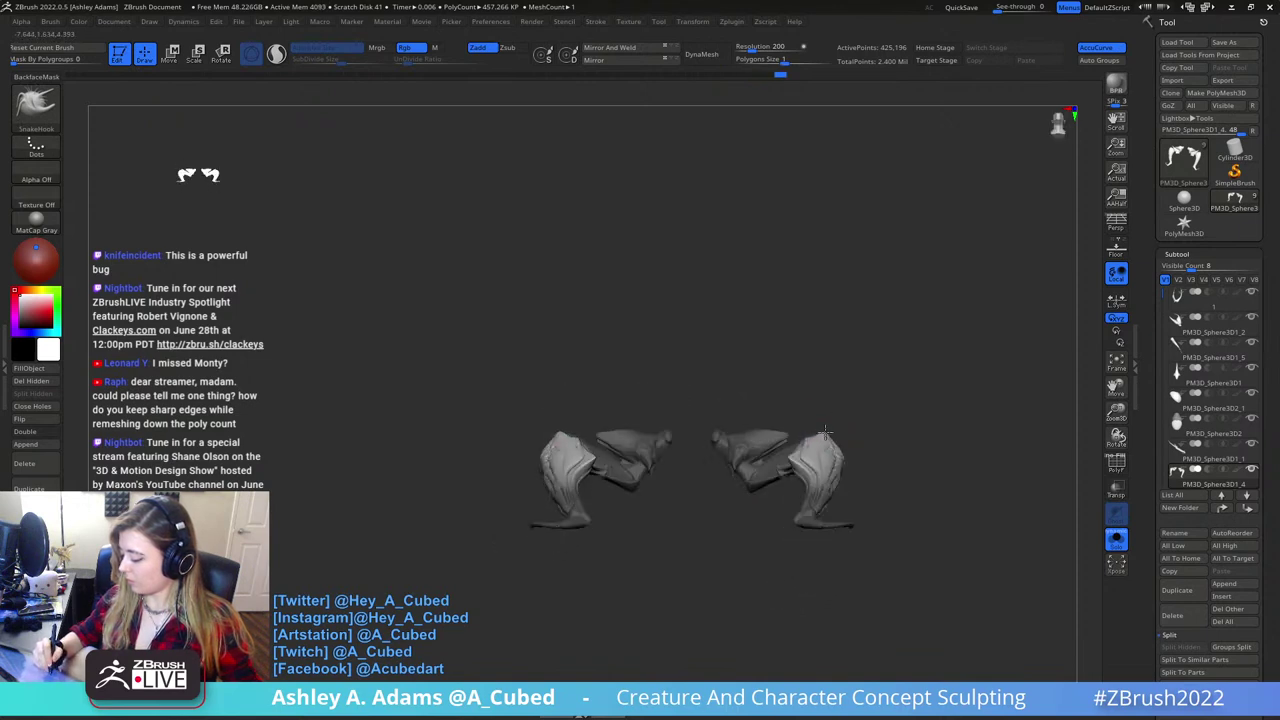
pyautogui.moveTo(810, 427)
pyautogui.mouseDown()
pyautogui.moveTo(871, 434)
pyautogui.moveTo(743, 394)
pyautogui.moveTo(713, 343)
pyautogui.moveTo(700, 346)
pyautogui.moveTo(734, 380)
pyautogui.mouseUp()
pyautogui.rightClick(624, 438)
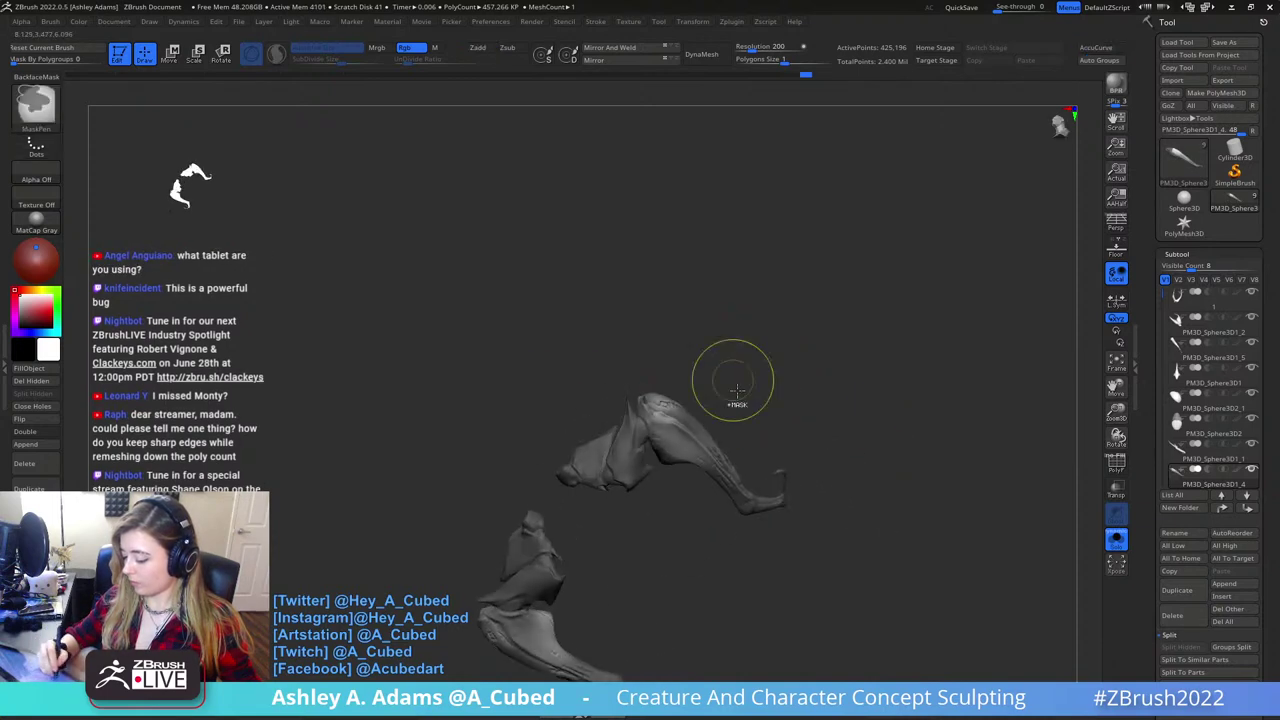
pyautogui.keyDown('ctrl'); pyautogui.moveTo(651, 412); pyautogui.dragTo(673, 439); pyautogui.keyUp('ctrl')
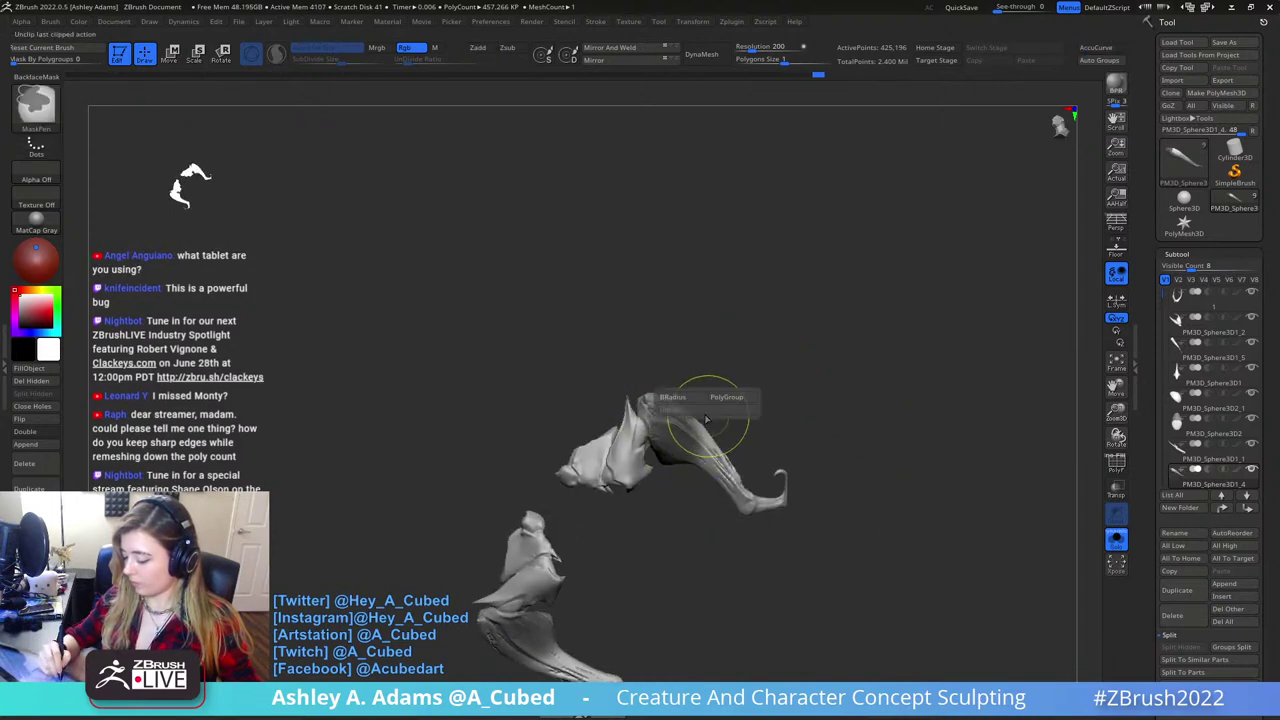
pyautogui.moveTo(725, 319)
pyautogui.mouseDown()
pyautogui.moveTo(764, 299)
pyautogui.moveTo(694, 300)
pyautogui.moveTo(694, 360)
pyautogui.moveTo(747, 290)
pyautogui.mouseUp()
pyautogui.keyDown('ctrl'); pyautogui.click(747, 290); pyautogui.keyUp('ctrl')
# - Reshape the isolated knees and upper shins of the rear legs with SnakeHook and clear the mask
pyautogui.rightClick(637, 392)
pyautogui.moveTo(691, 410); pyautogui.dragTo(692, 336)
pyautogui.moveTo(700, 334); pyautogui.dragTo(685, 349)
pyautogui.moveTo(746, 308)
pyautogui.mouseDown()
pyautogui.moveTo(684, 314)
pyautogui.moveTo(735, 318)
pyautogui.moveTo(711, 309)
pyautogui.moveTo(657, 334)
pyautogui.mouseUp()
pyautogui.moveTo(740, 303)
pyautogui.mouseDown()
pyautogui.moveTo(717, 294)
pyautogui.moveTo(738, 360)
pyautogui.mouseUp()
pyautogui.keyDown('ctrl'); pyautogui.moveTo(713, 430); pyautogui.dragTo(752, 424); pyautogui.keyUp('ctrl')
pyautogui.press('space')
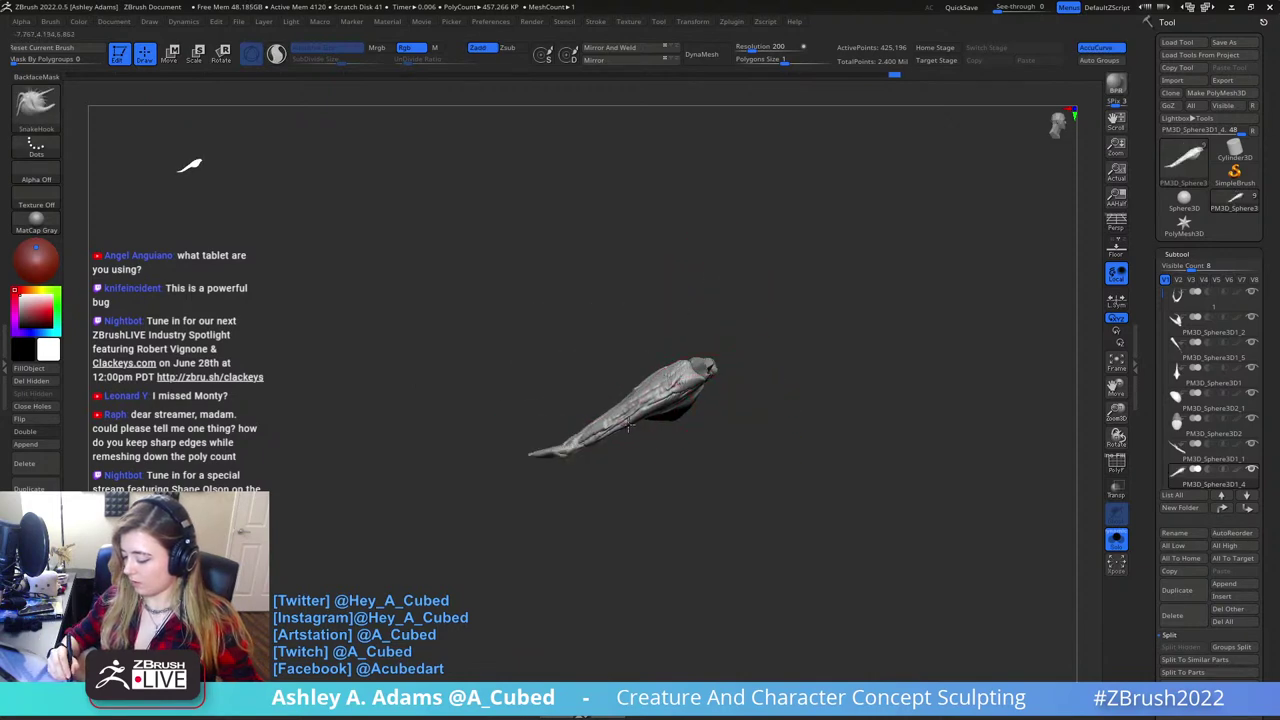
# - Pull the underside of the rear shins, then mask the lower shins and invert the mask
pyautogui.moveTo(629, 426); pyautogui.dragTo(609, 423)
pyautogui.moveTo(645, 485); pyautogui.dragTo(617, 457)
pyautogui.moveTo(577, 408)
pyautogui.keyDown('ctrl'); pyautogui.mouseDown()
pyautogui.moveTo(594, 421)
pyautogui.moveTo(581, 414)
pyautogui.mouseUp(); pyautogui.keyUp('ctrl')
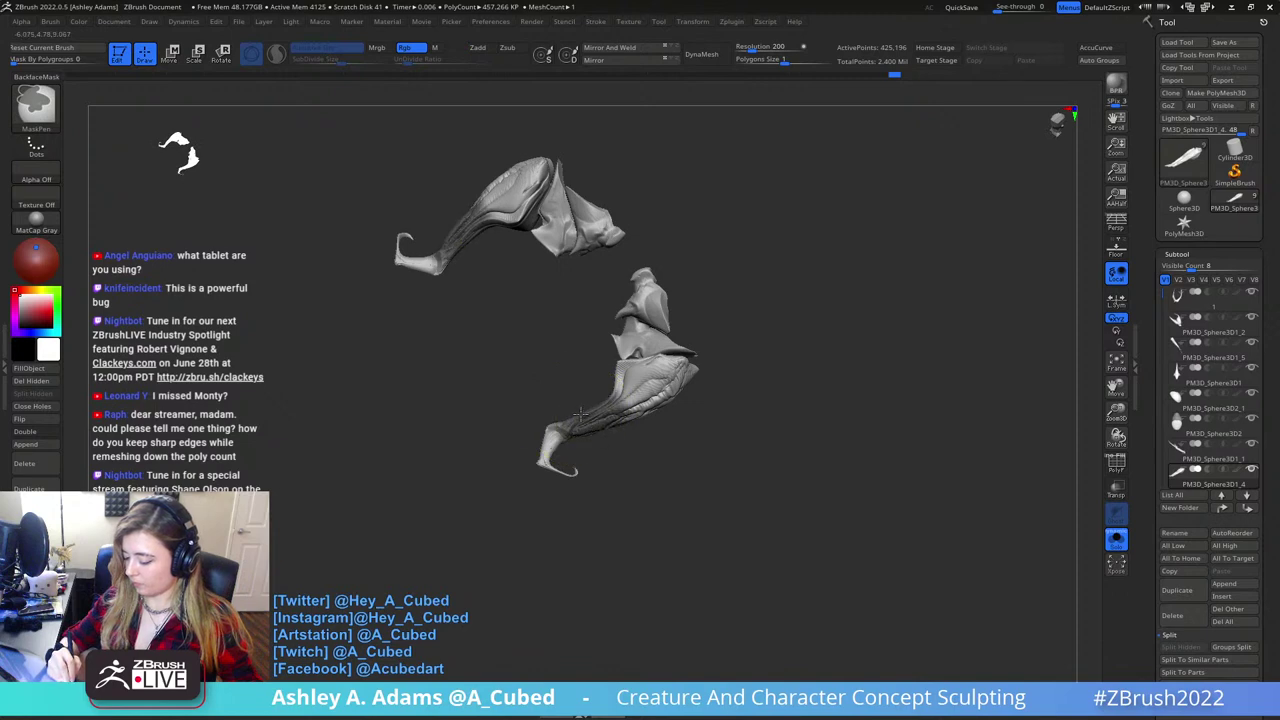
pyautogui.keyDown('ctrl'); pyautogui.click(692, 437); pyautogui.keyUp('ctrl')
pyautogui.press('space')
pyautogui.moveTo(668, 470)
pyautogui.mouseDown()
pyautogui.moveTo(735, 430)
pyautogui.moveTo(674, 323)
pyautogui.moveTo(731, 417)
pyautogui.mouseUp()
# - Resize the SnakeHook brush and narrow the isolated lower shins of the rear legs above the feet
pyautogui.press('space')
pyautogui.press('ctrl')
pyautogui.press('space')
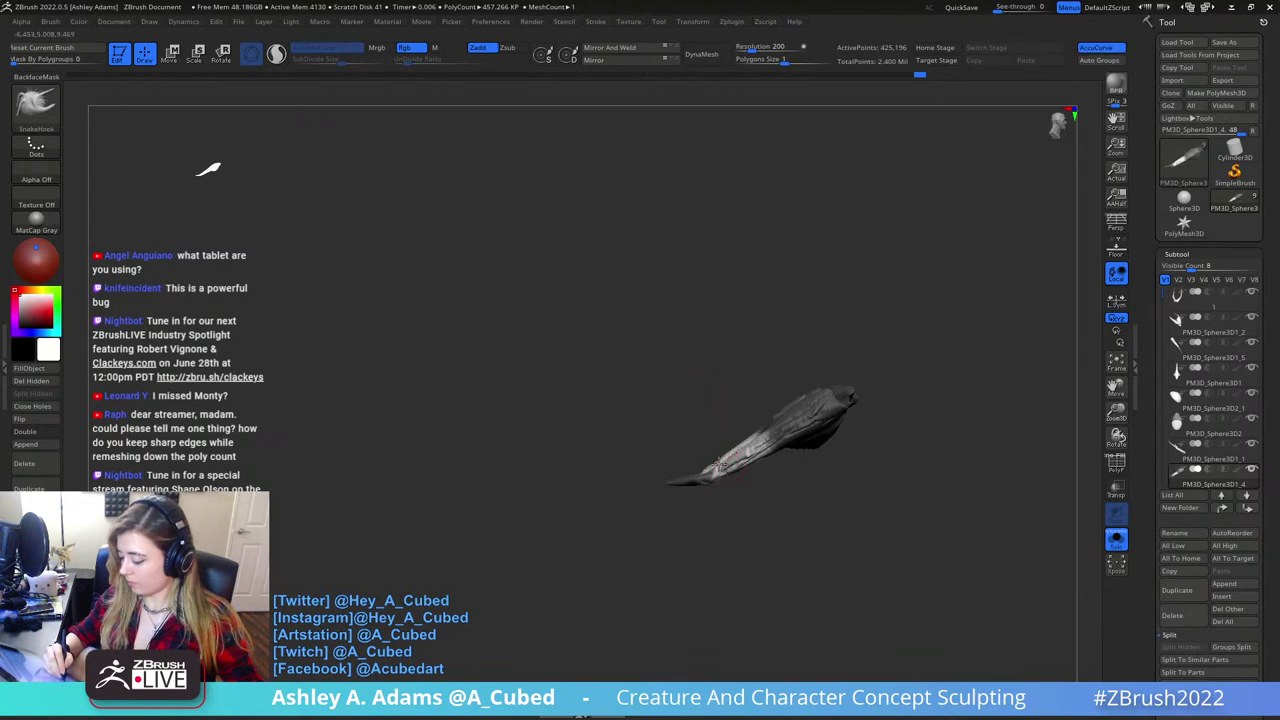
pyautogui.press('space')
pyautogui.moveTo(709, 466)
pyautogui.keyDown('shift'); pyautogui.mouseDown()
pyautogui.moveTo(720, 462)
pyautogui.moveTo(722, 487)
pyautogui.mouseUp(); pyautogui.keyUp('shift')
pyautogui.press('space')
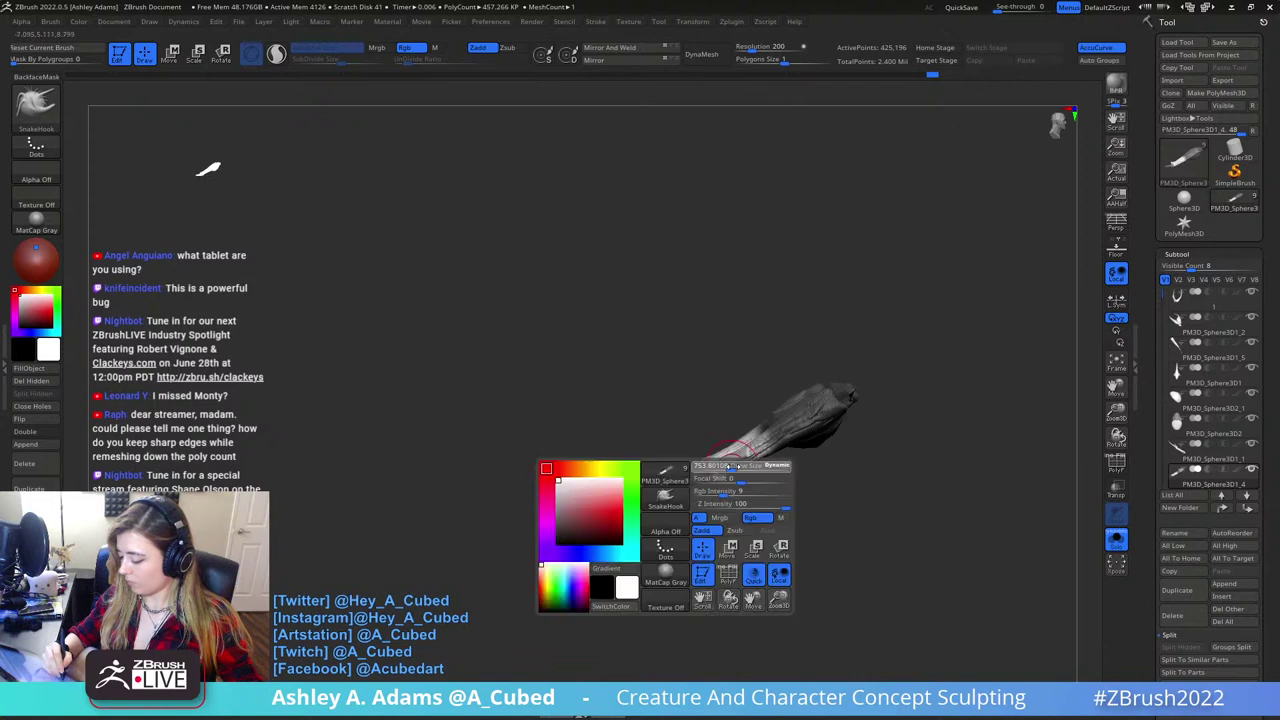
pyautogui.moveTo(665, 537)
pyautogui.mouseDown()
pyautogui.moveTo(829, 443)
pyautogui.moveTo(837, 469)
pyautogui.moveTo(750, 420)
pyautogui.moveTo(751, 357)
pyautogui.moveTo(796, 271)
pyautogui.mouseUp()
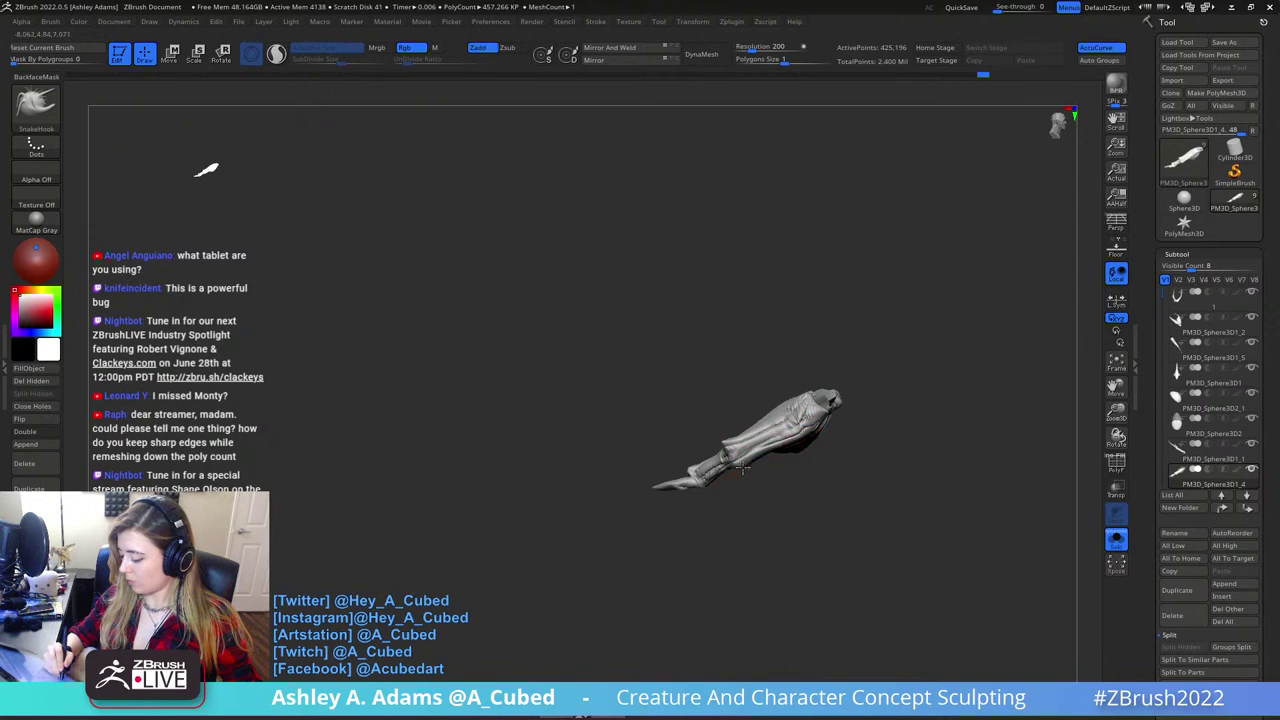
# - Refine the contour where the rear shins narrow toward the ankles with short SnakeHook strokes
pyautogui.rightClick(737, 466)
pyautogui.moveTo(737, 466)
pyautogui.mouseDown(button='right')
pyautogui.moveTo(814, 451)
pyautogui.moveTo(743, 481)
pyautogui.mouseUp(button='right')
pyautogui.rightClick(743, 481)
pyautogui.moveTo(726, 470); pyautogui.dragTo(730, 475)
pyautogui.moveTo(730, 475)
pyautogui.mouseDown(button='right')
pyautogui.moveTo(766, 480)
pyautogui.moveTo(762, 490)
pyautogui.mouseUp(button='right')
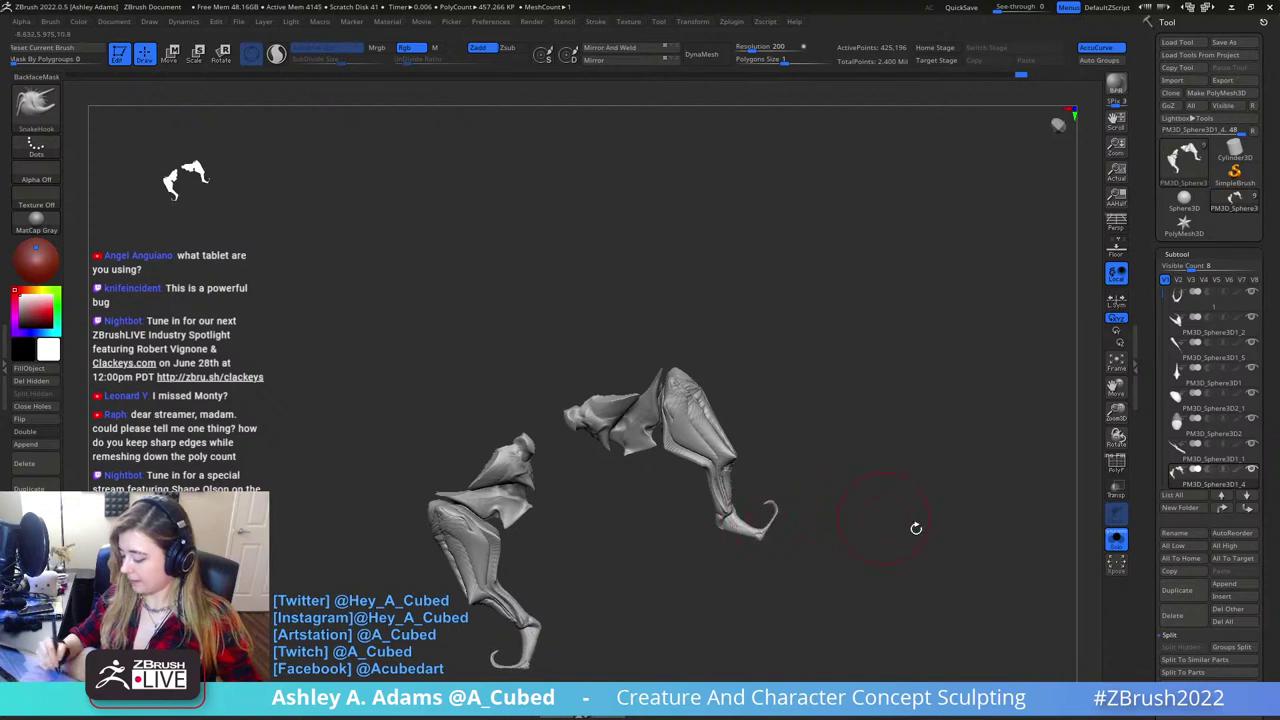
# - Leave Solo mode to show the whole creature and resize the SnakeHook brush
pyautogui.click(1117, 540)
pyautogui.moveTo(789, 491); pyautogui.dragTo(820, 349)
pyautogui.press('space')
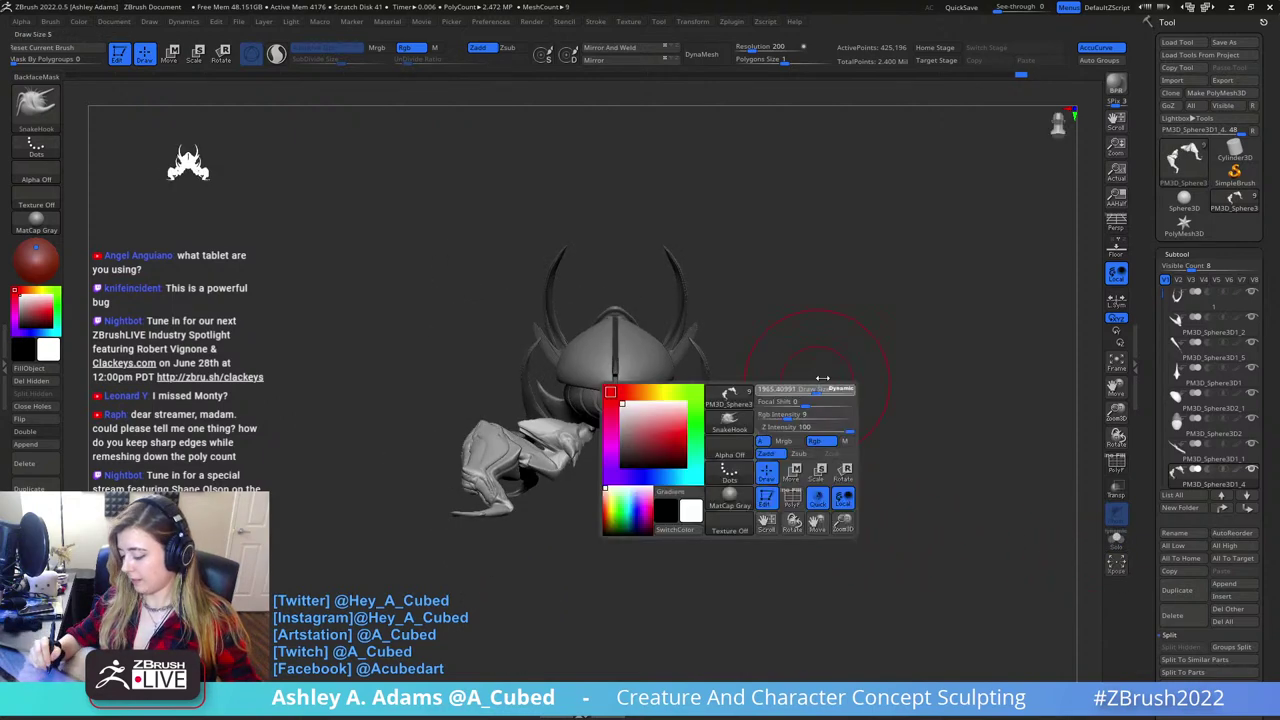
pyautogui.moveTo(749, 418)
pyautogui.mouseDown()
pyautogui.moveTo(750, 388)
pyautogui.moveTo(810, 385)
pyautogui.moveTo(843, 323)
pyautogui.mouseUp()
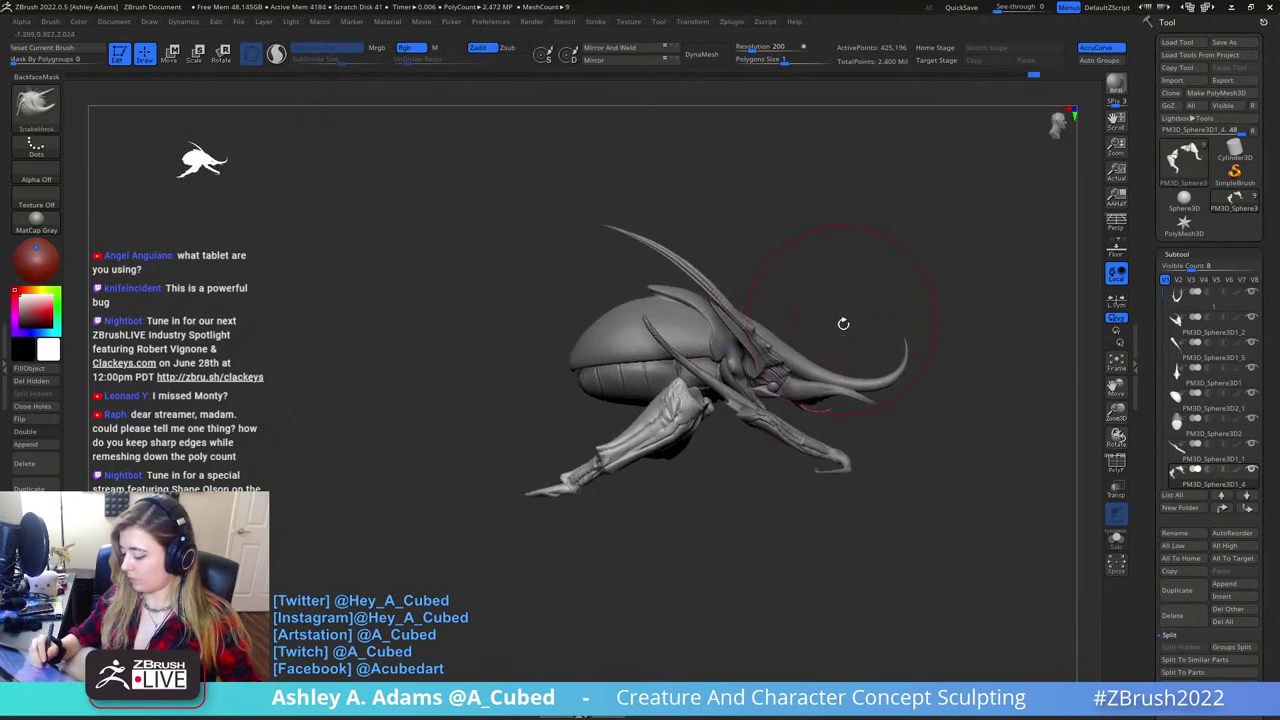
# - Stretch the wing cases and abdomen backward together using the Gizmo with Transpose All Selected Subtools
pyautogui.keyDown('alt'); pyautogui.click(733, 304); pyautogui.keyUp('alt')
pyautogui.keyDown('alt'); pyautogui.moveTo(733, 296); pyautogui.dragTo(749, 350, button='right'); pyautogui.keyUp('alt')
pyautogui.keyDown('alt'); pyautogui.click(717, 381); pyautogui.keyUp('alt')
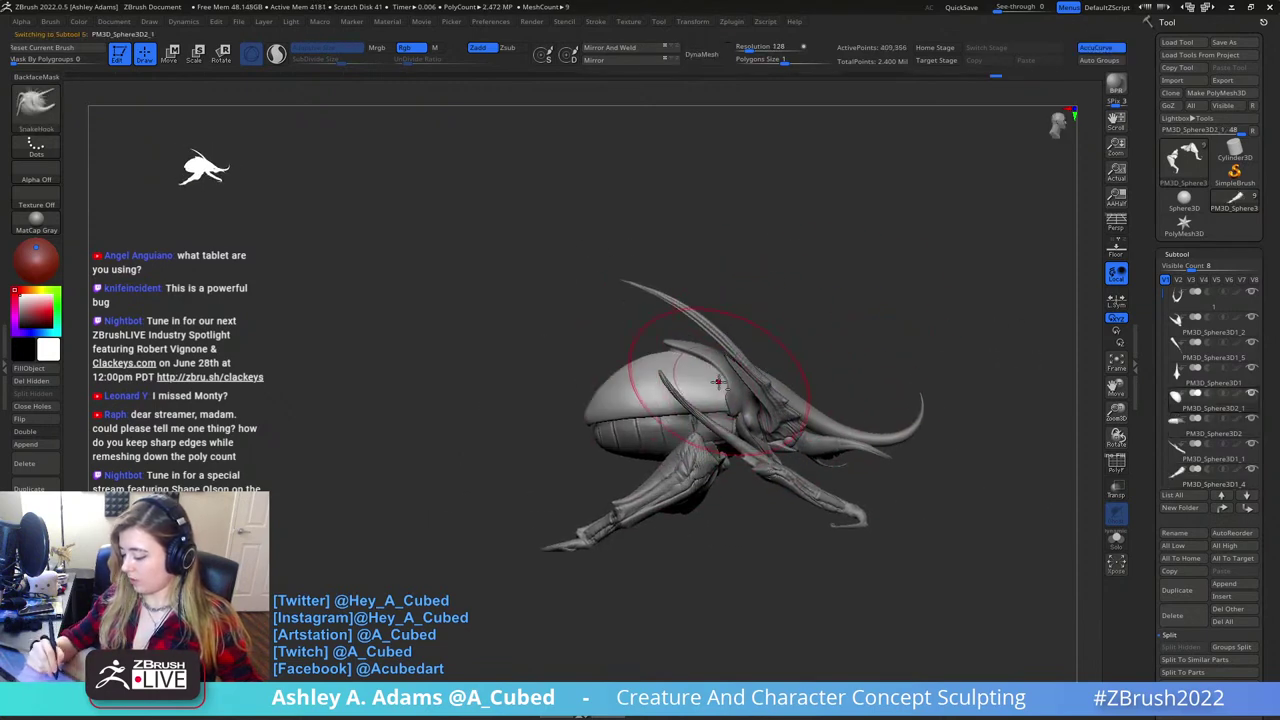
pyautogui.press('w')
pyautogui.keyDown('alt'); pyautogui.click(657, 435); pyautogui.keyUp('alt')
pyautogui.press('q')
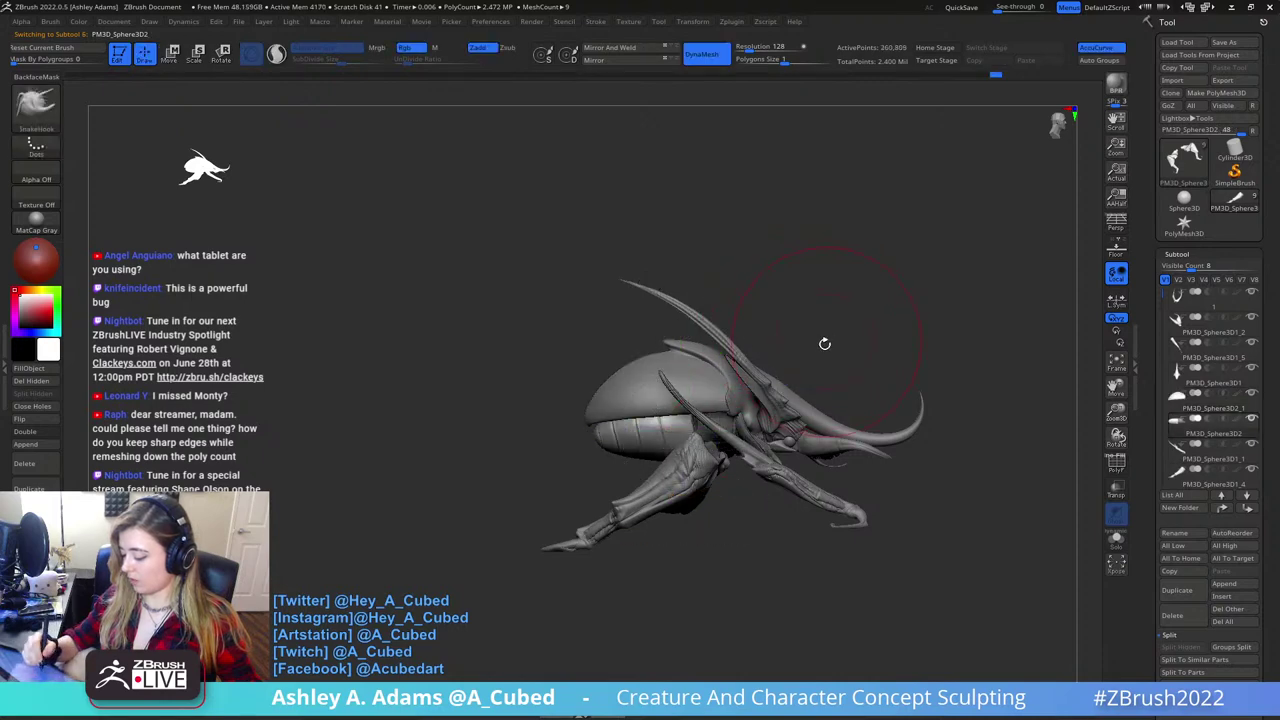
pyautogui.press('w')
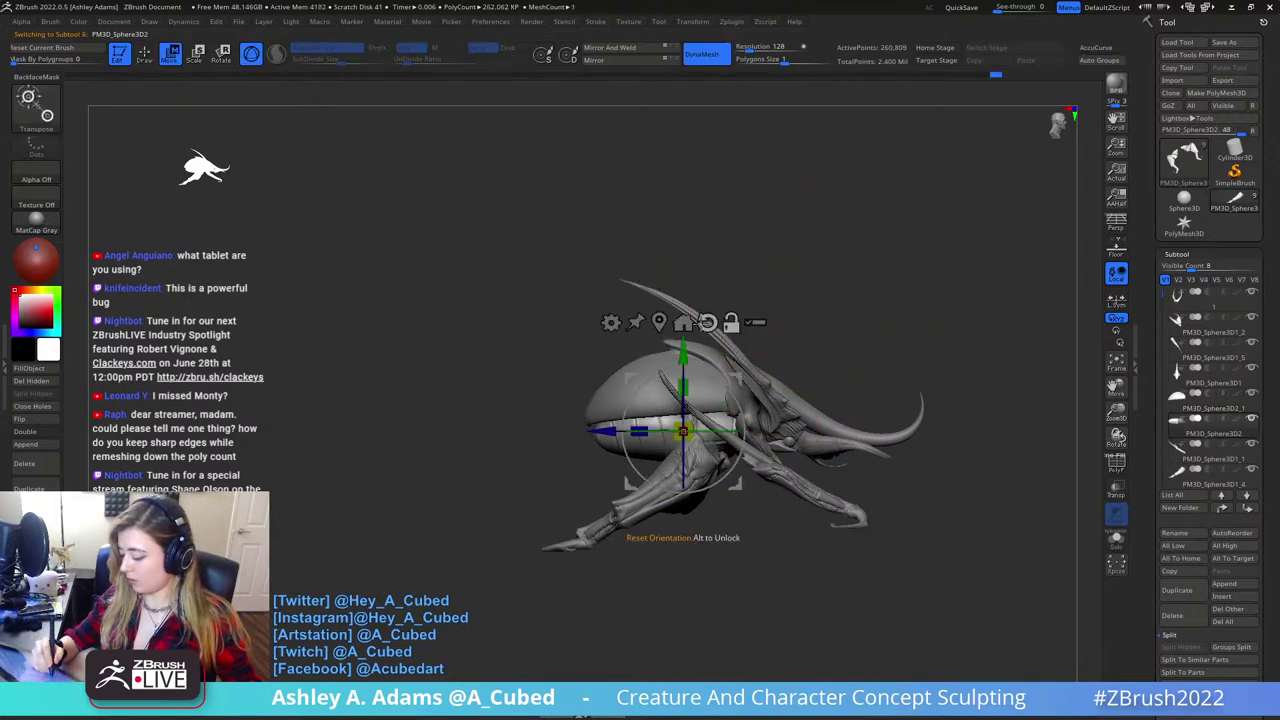
pyautogui.keyDown('alt'); pyautogui.moveTo(765, 433); pyautogui.dragTo(822, 434); pyautogui.keyUp('alt')
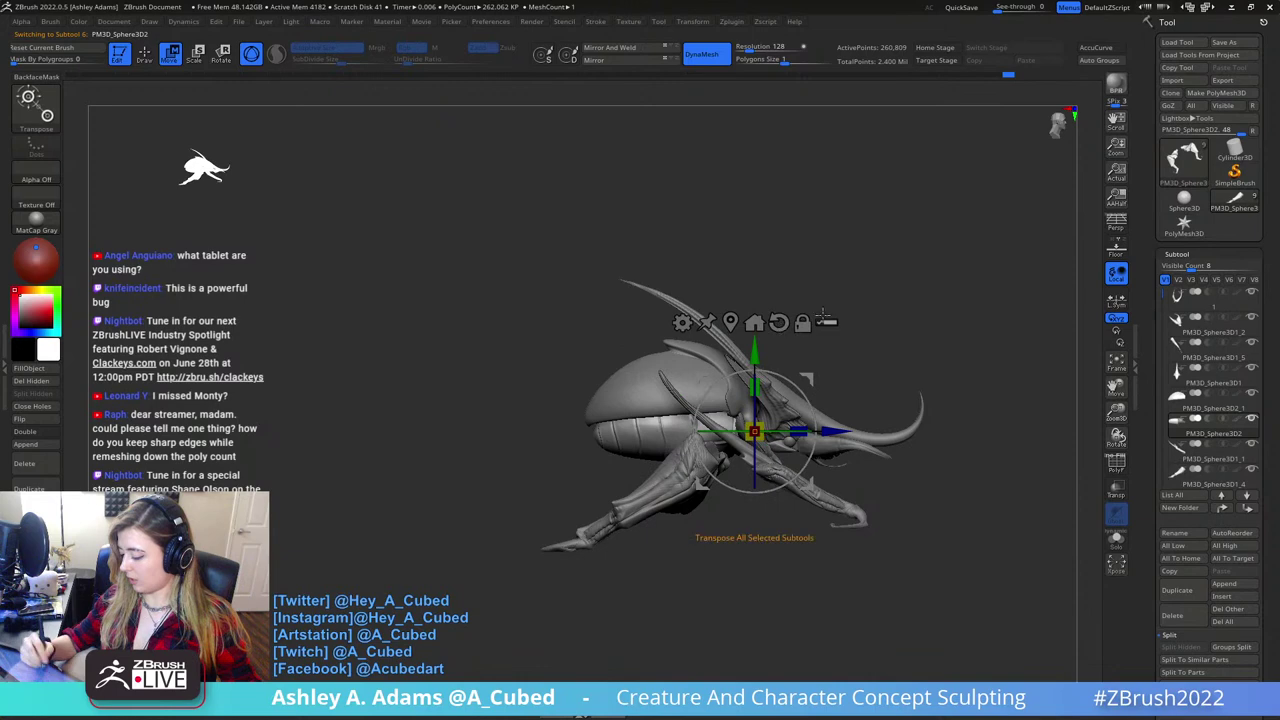
pyautogui.keyDown('ctrl'); pyautogui.keyDown('shift'); pyautogui.moveTo(867, 353); pyautogui.dragTo(874, 314); pyautogui.keyUp('shift'); pyautogui.keyUp('ctrl')
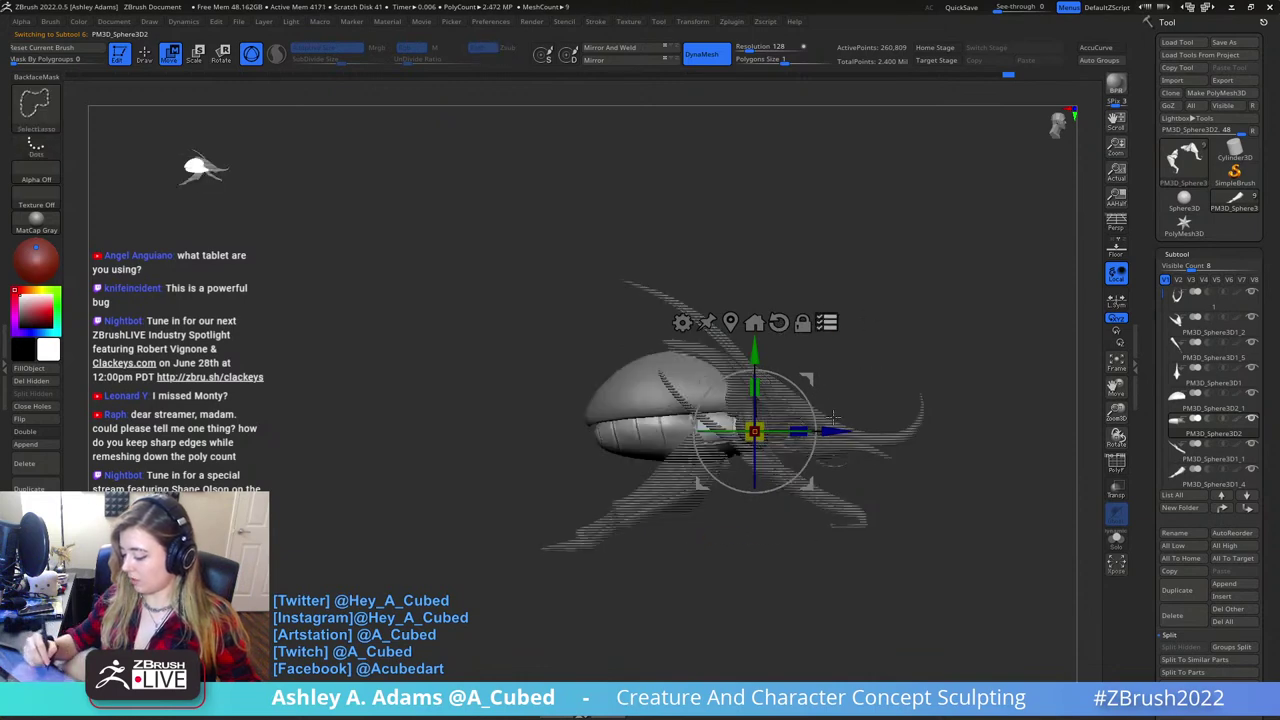
pyautogui.moveTo(819, 428)
pyautogui.mouseDown()
pyautogui.moveTo(847, 412)
pyautogui.moveTo(854, 430)
pyautogui.mouseUp()
pyautogui.press('q')
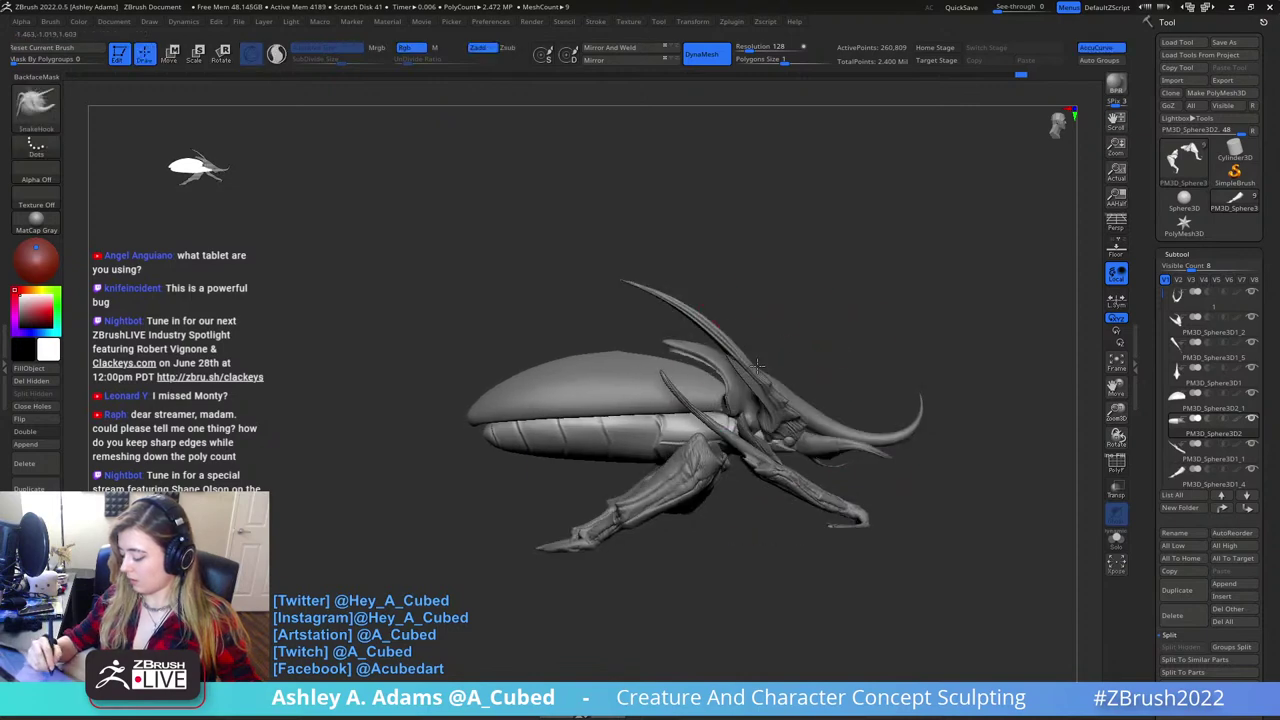
# - Select the wing cases and duplicate them within their subtool, offsetting the copy slightly toward the head with the Gizmo
pyautogui.keyDown('alt'); pyautogui.click(757, 366); pyautogui.keyUp('alt')
pyautogui.moveTo(694, 332); pyautogui.dragTo(688, 500, button='right')
pyautogui.keyDown('alt'); pyautogui.click(690, 378); pyautogui.keyUp('alt')
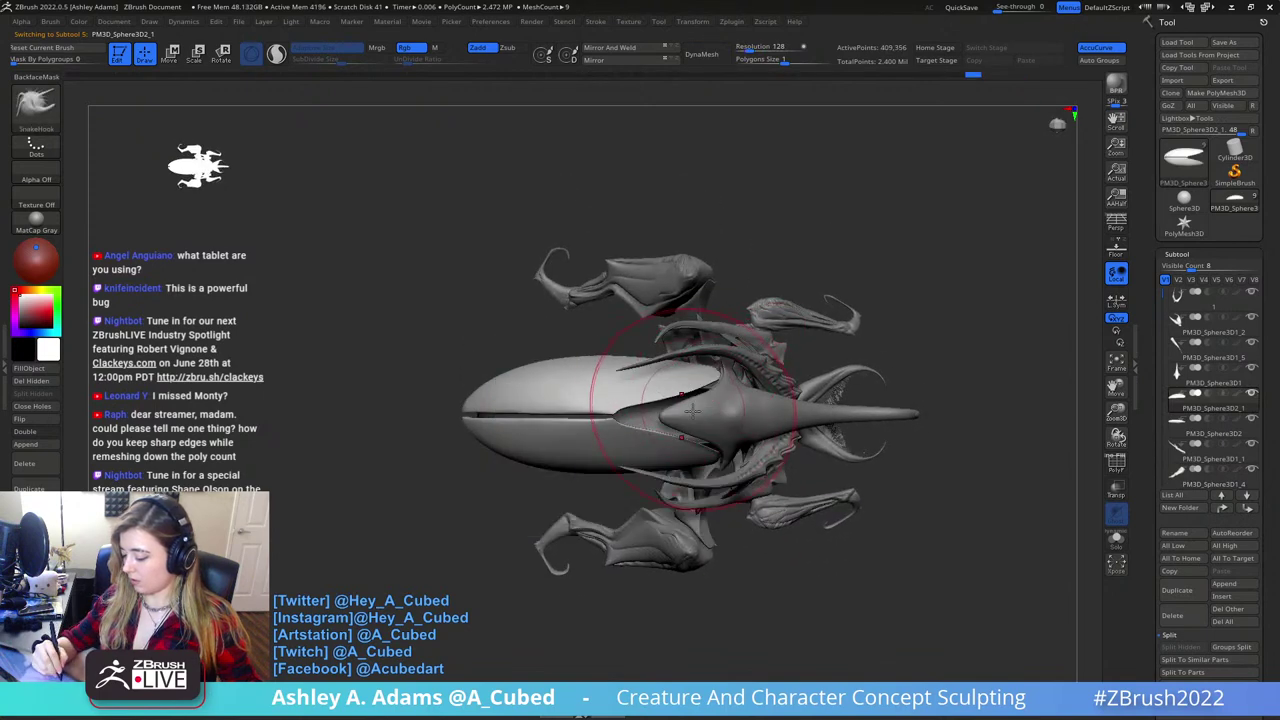
pyautogui.moveTo(693, 380)
pyautogui.mouseDown(button='right')
pyautogui.moveTo(697, 428)
pyautogui.moveTo(704, 368)
pyautogui.mouseUp(button='right')
pyautogui.keyDown('alt'); pyautogui.click(706, 390); pyautogui.keyUp('alt')
pyautogui.keyDown('alt'); pyautogui.click(682, 367); pyautogui.keyUp('alt')
pyautogui.press('w')
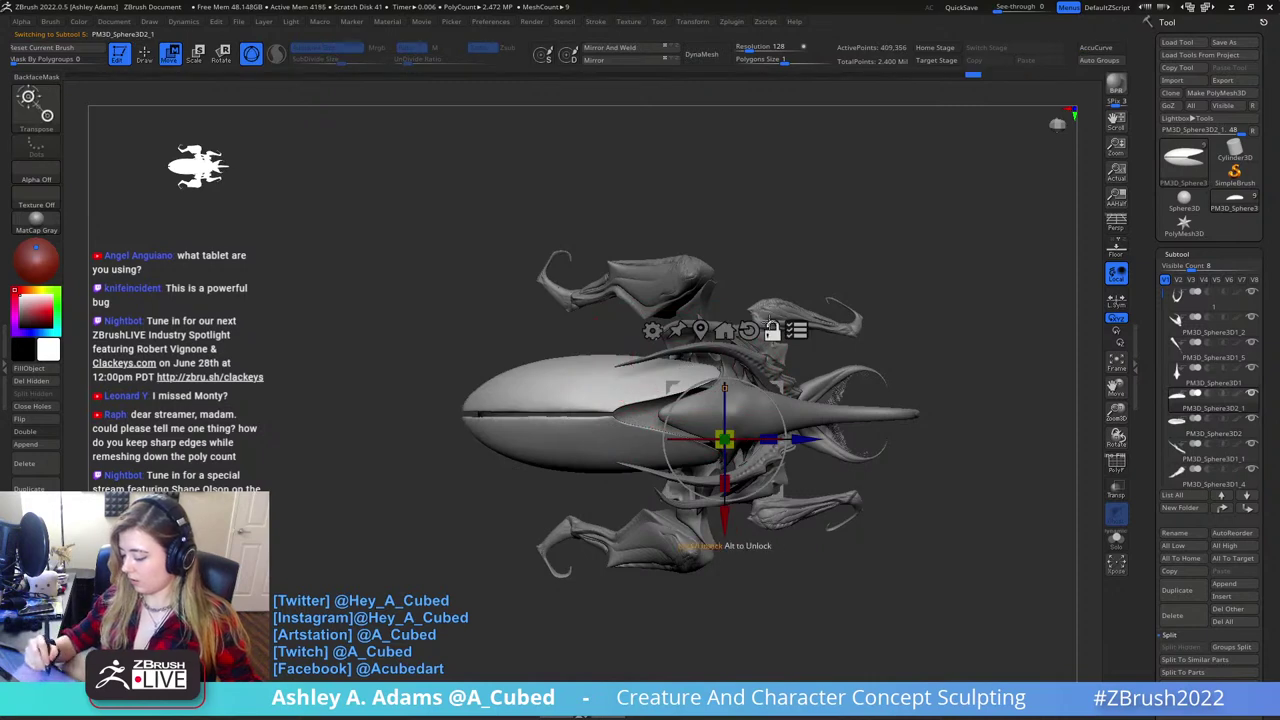
pyautogui.keyDown('ctrl'); pyautogui.moveTo(804, 440); pyautogui.dragTo(836, 438); pyautogui.keyUp('ctrl')
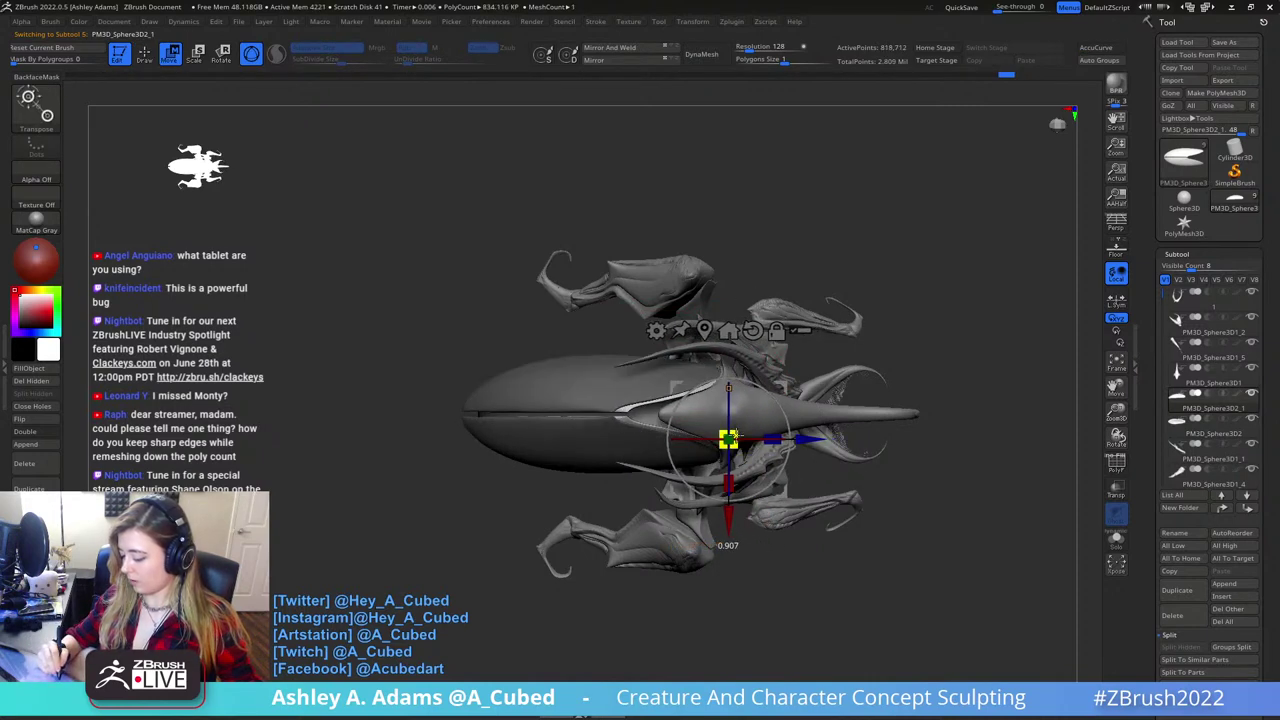
pyautogui.press('q')
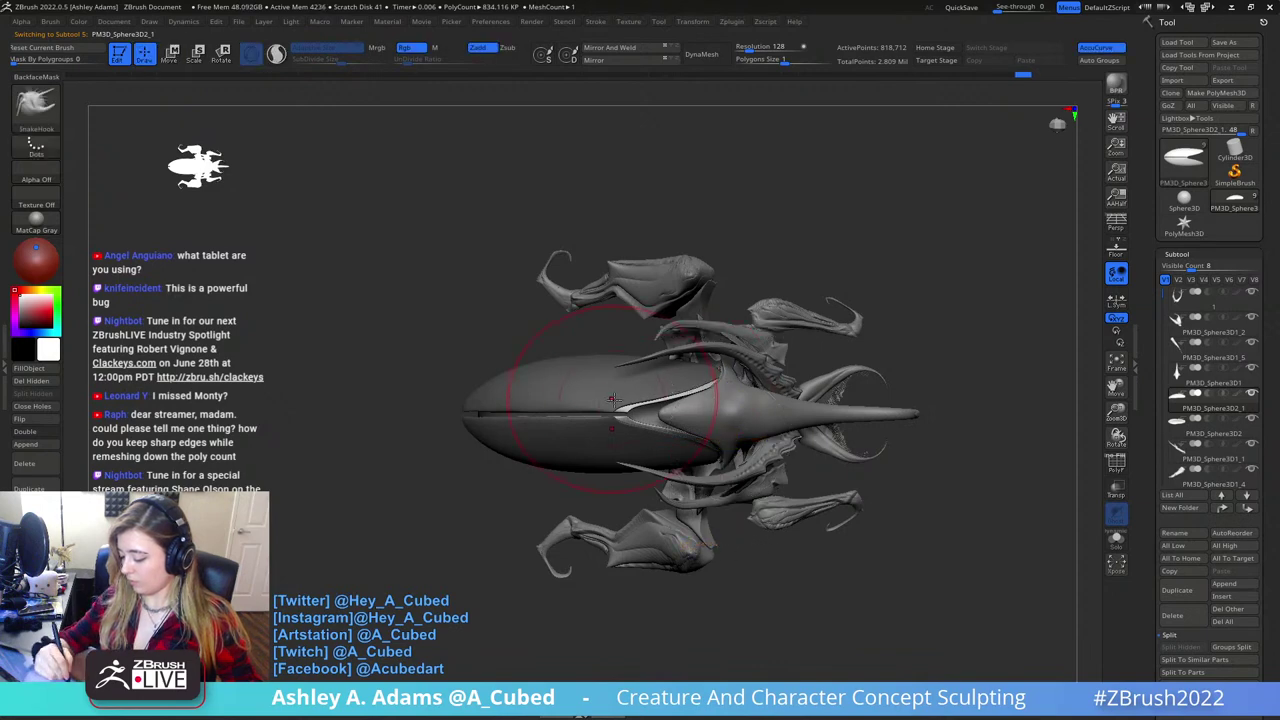
# - Swing the wing cases open from their front hinges with the Gizmo, lifting and spreading them away from the abdomen
pyautogui.moveTo(705, 333)
pyautogui.mouseDown(button='right')
pyautogui.moveTo(721, 348)
pyautogui.moveTo(676, 368)
pyautogui.moveTo(715, 345)
pyautogui.moveTo(691, 329)
pyautogui.moveTo(728, 288)
pyautogui.moveTo(703, 330)
pyautogui.moveTo(731, 315)
pyautogui.moveTo(664, 307)
pyautogui.moveTo(664, 361)
pyautogui.moveTo(783, 347)
pyautogui.moveTo(771, 429)
pyautogui.moveTo(749, 214)
pyautogui.moveTo(800, 500)
pyautogui.moveTo(803, 357)
pyautogui.moveTo(764, 395)
pyautogui.mouseUp(button='right')
pyautogui.rightClick(691, 329)
pyautogui.click(691, 329)
pyautogui.press('w')
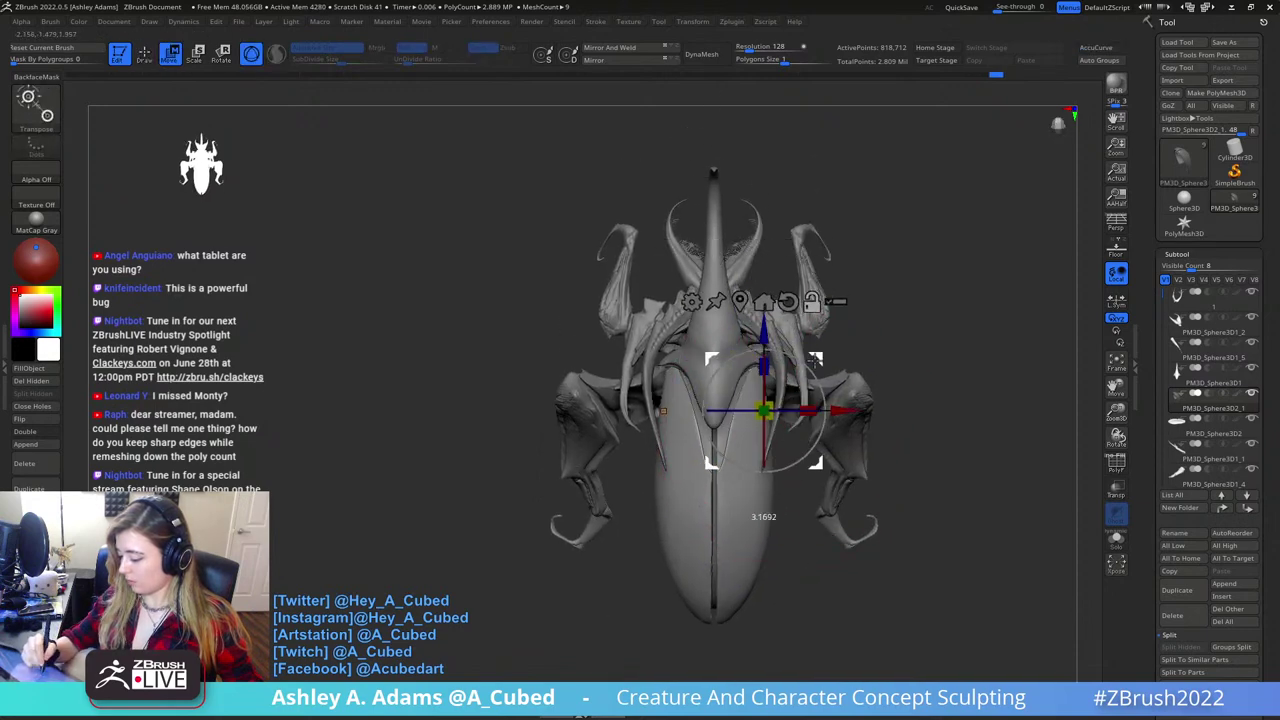
pyautogui.moveTo(791, 379)
pyautogui.mouseDown()
pyautogui.moveTo(854, 312)
pyautogui.moveTo(845, 336)
pyautogui.mouseUp()
pyautogui.hotkey('ctrl', 'z')
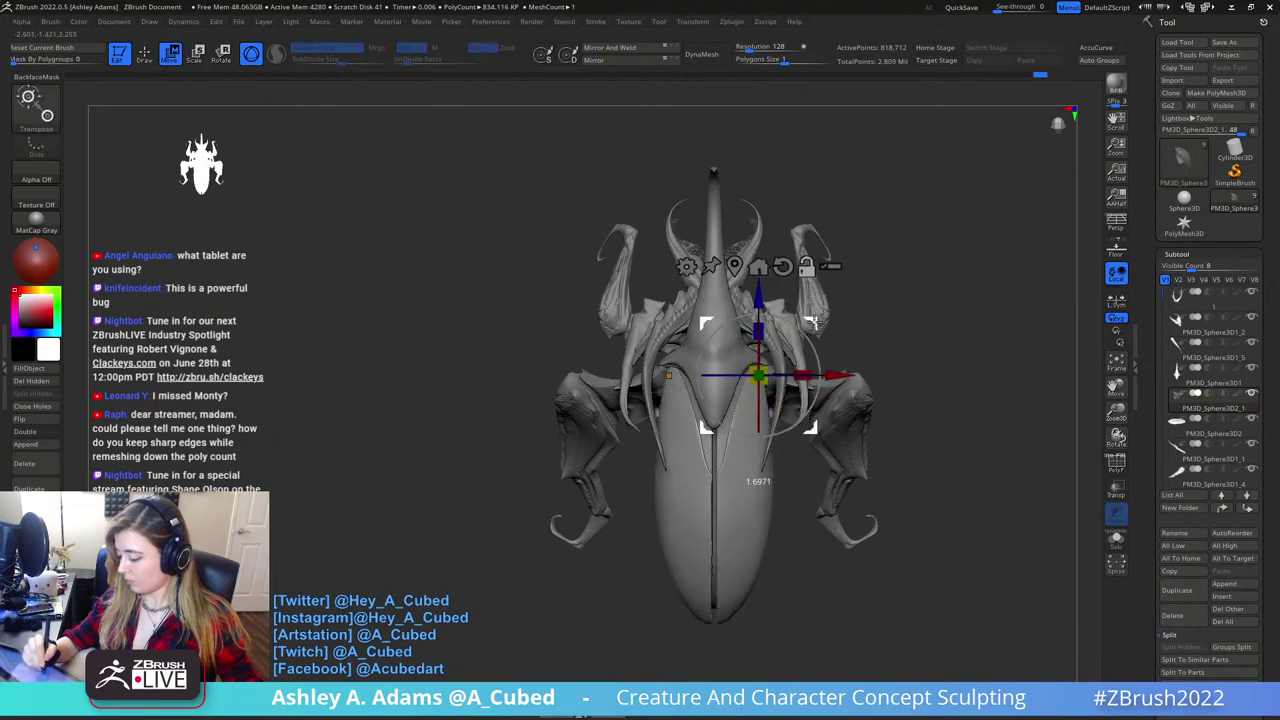
pyautogui.moveTo(804, 380); pyautogui.dragTo(812, 332)
pyautogui.keyDown('shift'); pyautogui.moveTo(812, 332); pyautogui.dragTo(813, 296, button='right'); pyautogui.keyUp('shift')
pyautogui.moveTo(770, 366); pyautogui.dragTo(776, 333)
pyautogui.moveTo(776, 333); pyautogui.dragTo(833, 336, button='right')
pyautogui.moveTo(776, 398)
pyautogui.mouseDown()
pyautogui.moveTo(800, 423)
pyautogui.moveTo(784, 428)
pyautogui.mouseUp()
pyautogui.press('q')
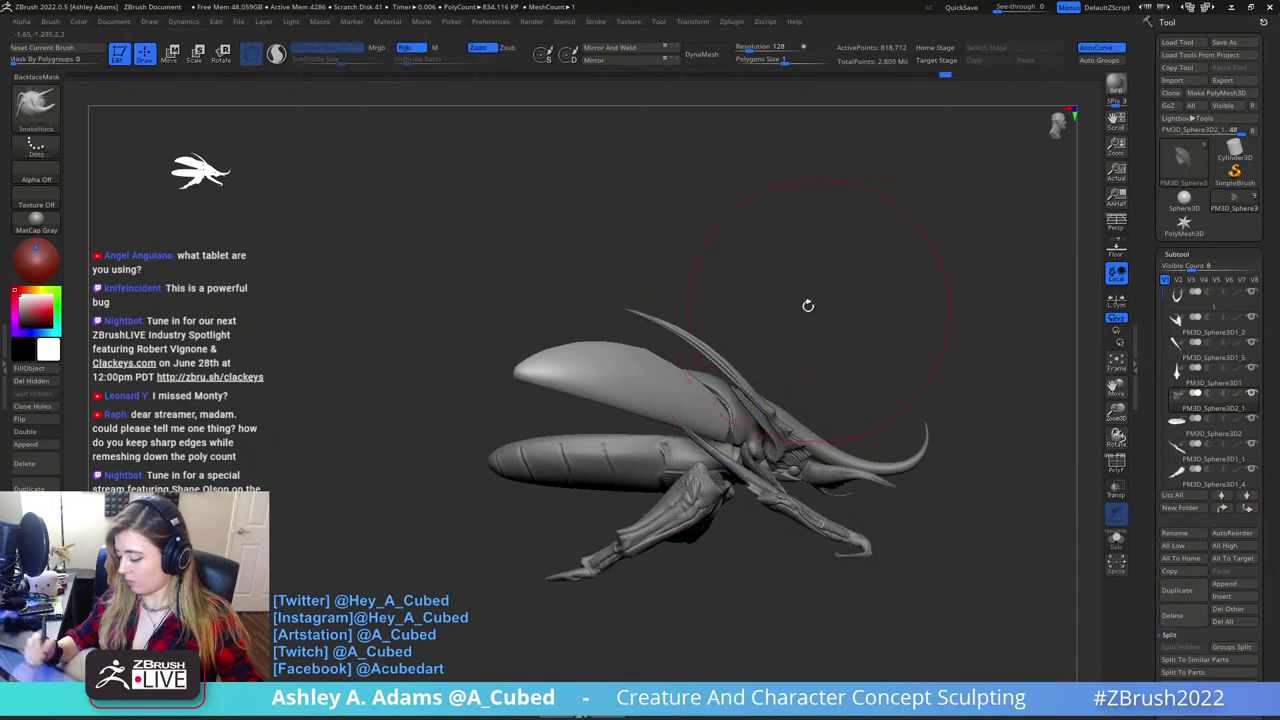
# - Select the abdomen beneath the opened wing cases and adjust the brush's draw size
pyautogui.moveTo(873, 315); pyautogui.dragTo(775, 314, button='right')
pyautogui.moveTo(985, 312)
pyautogui.mouseDown(button='right')
pyautogui.moveTo(831, 322)
pyautogui.moveTo(748, 345)
pyautogui.moveTo(757, 425)
pyautogui.mouseUp(button='right')
pyautogui.keyDown('alt'); pyautogui.click(694, 508); pyautogui.keyUp('alt')
pyautogui.moveTo(694, 508); pyautogui.dragTo(699, 471, button='right')
pyautogui.press('space')
pyautogui.moveTo(699, 471); pyautogui.dragTo(686, 473)
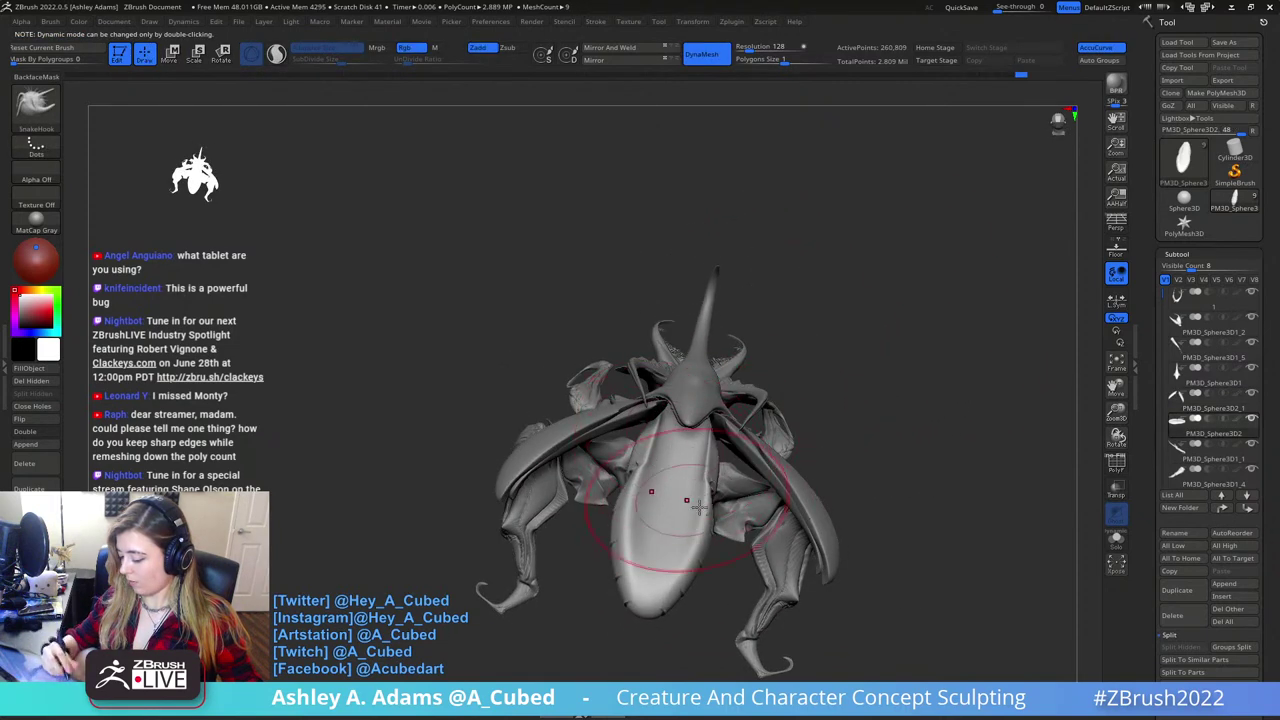
pyautogui.moveTo(686, 495)
pyautogui.mouseDown(button='right')
pyautogui.moveTo(668, 350)
pyautogui.moveTo(690, 325)
pyautogui.mouseUp(button='right')
pyautogui.press('space')
pyautogui.moveTo(690, 325); pyautogui.dragTo(671, 325)
pyautogui.moveTo(671, 325); pyautogui.dragTo(682, 349, button='right')
pyautogui.press('space')
pyautogui.moveTo(682, 349)
pyautogui.mouseDown()
pyautogui.moveTo(663, 373)
pyautogui.moveTo(710, 395)
pyautogui.mouseUp()
# - Switch to the ClayBuildup brush for sculpting the top of the abdomen
pyautogui.press('b')
pyautogui.press('c')
pyautogui.press('b')
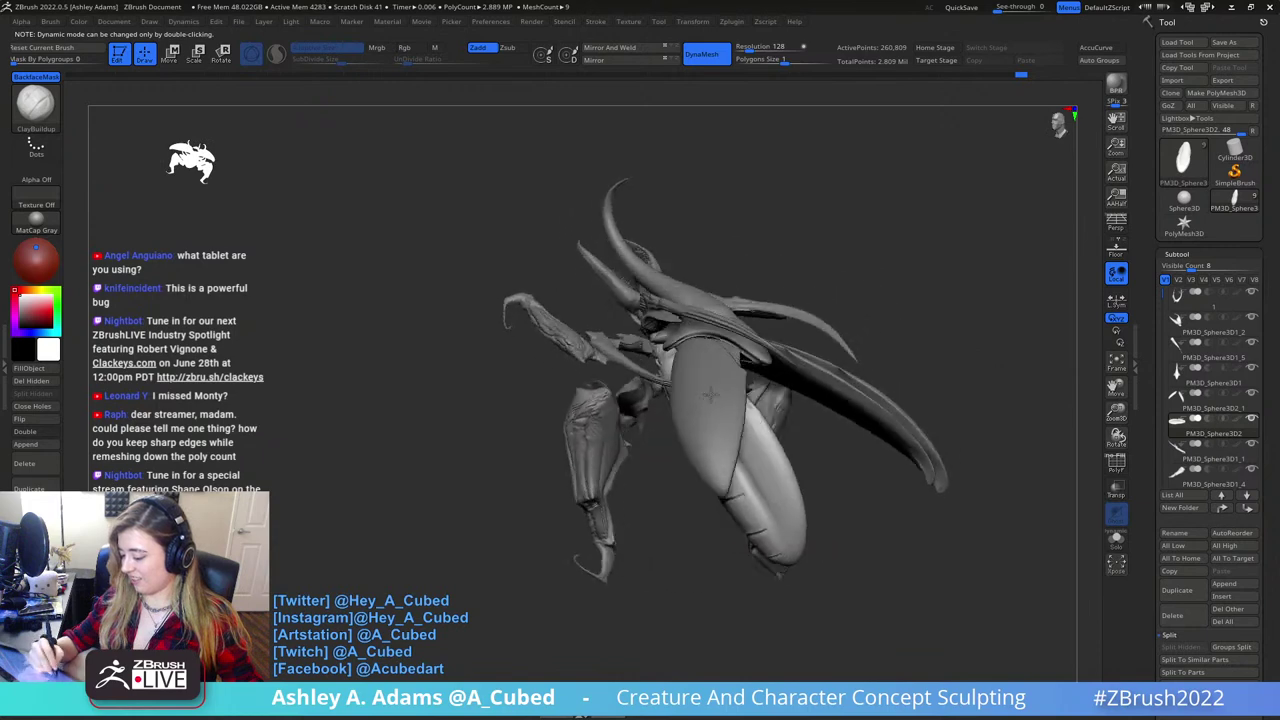
pyautogui.moveTo(710, 395); pyautogui.dragTo(714, 459, button='right')
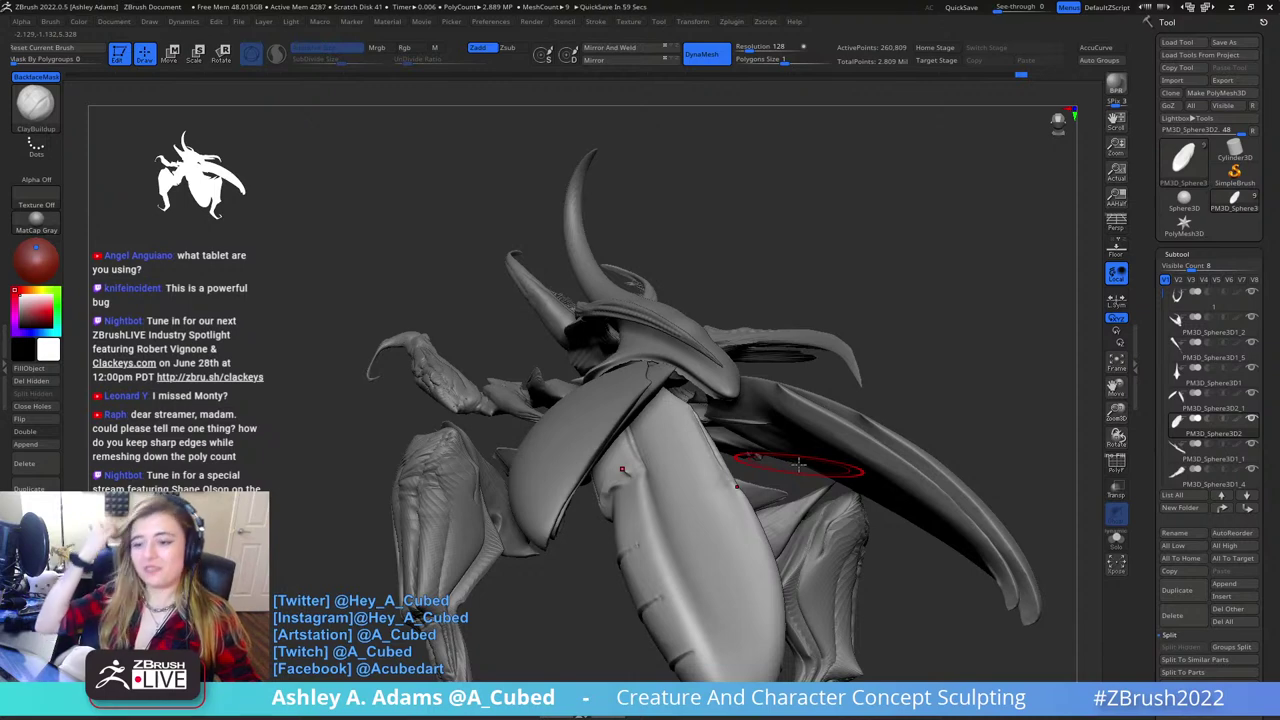
# - Build up the top and flanks of the abdomen with ClayBuildup strokes, smoothing the surface near the thorax
pyautogui.moveTo(738, 428); pyautogui.dragTo(663, 354, button='right')
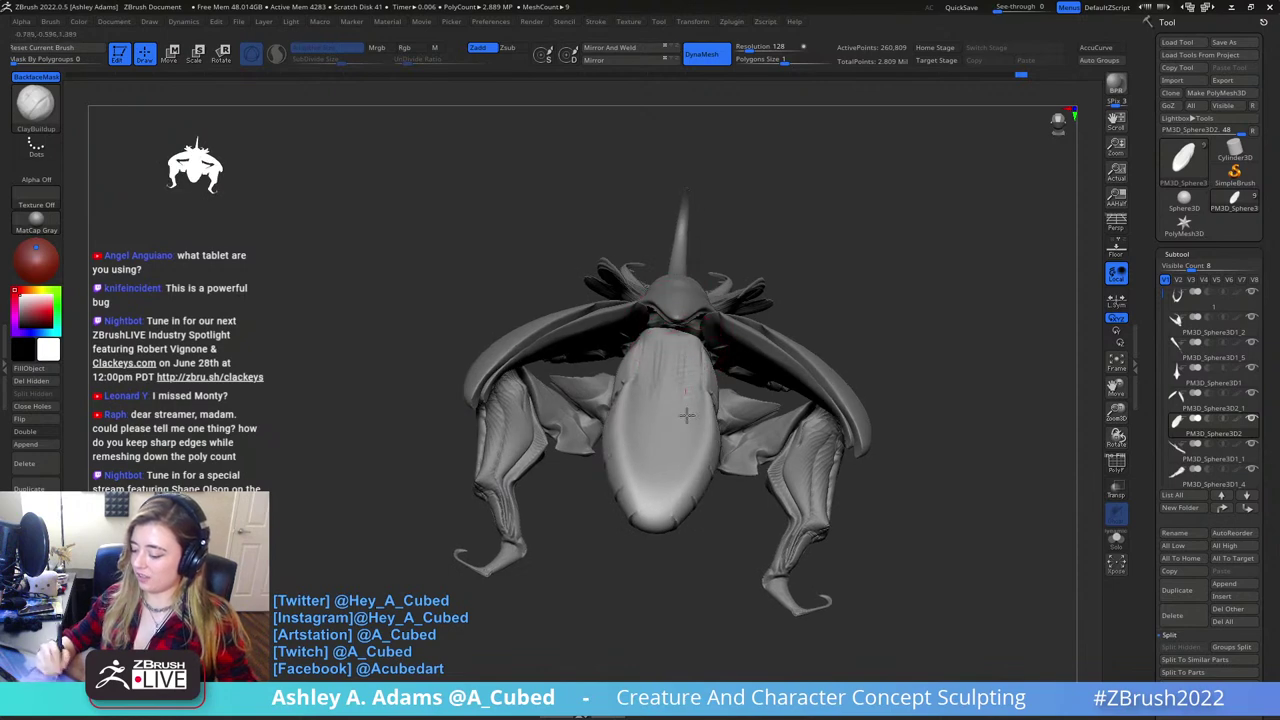
pyautogui.moveTo(686, 414); pyautogui.dragTo(640, 382, button='right')
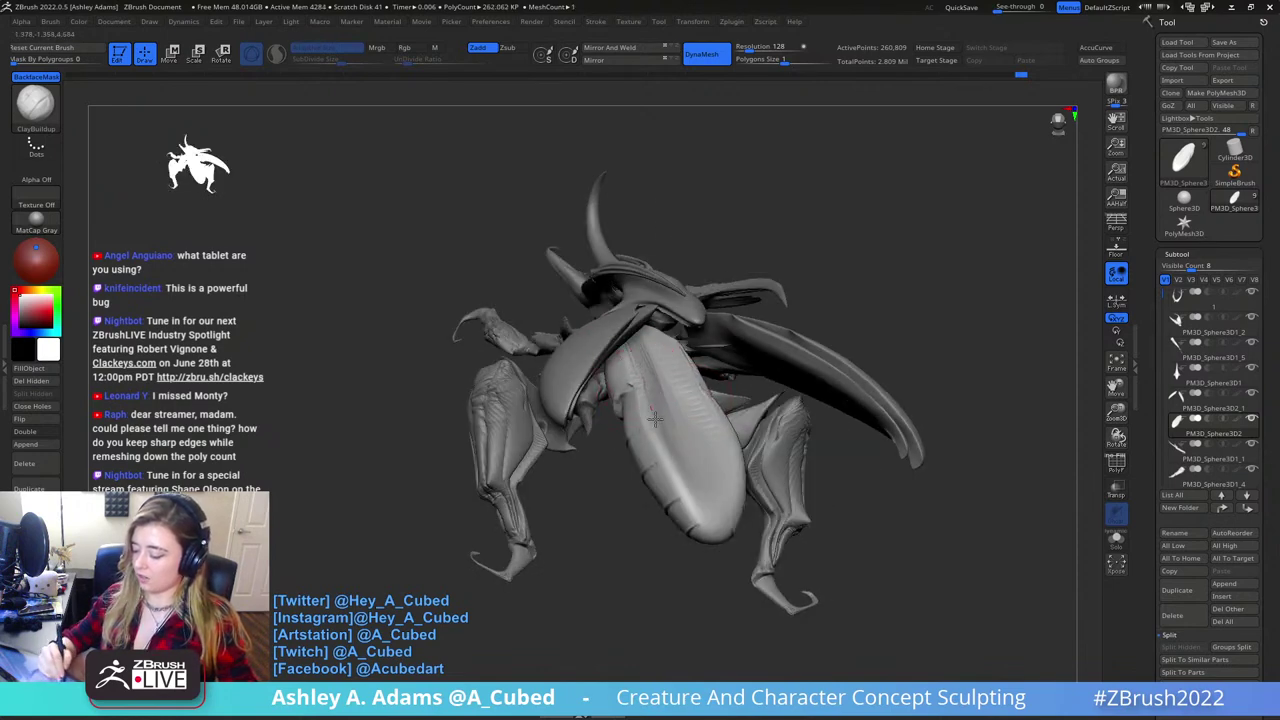
pyautogui.moveTo(637, 397)
pyautogui.mouseDown()
pyautogui.moveTo(705, 521)
pyautogui.moveTo(664, 410)
pyautogui.moveTo(699, 513)
pyautogui.moveTo(703, 470)
pyautogui.mouseUp()
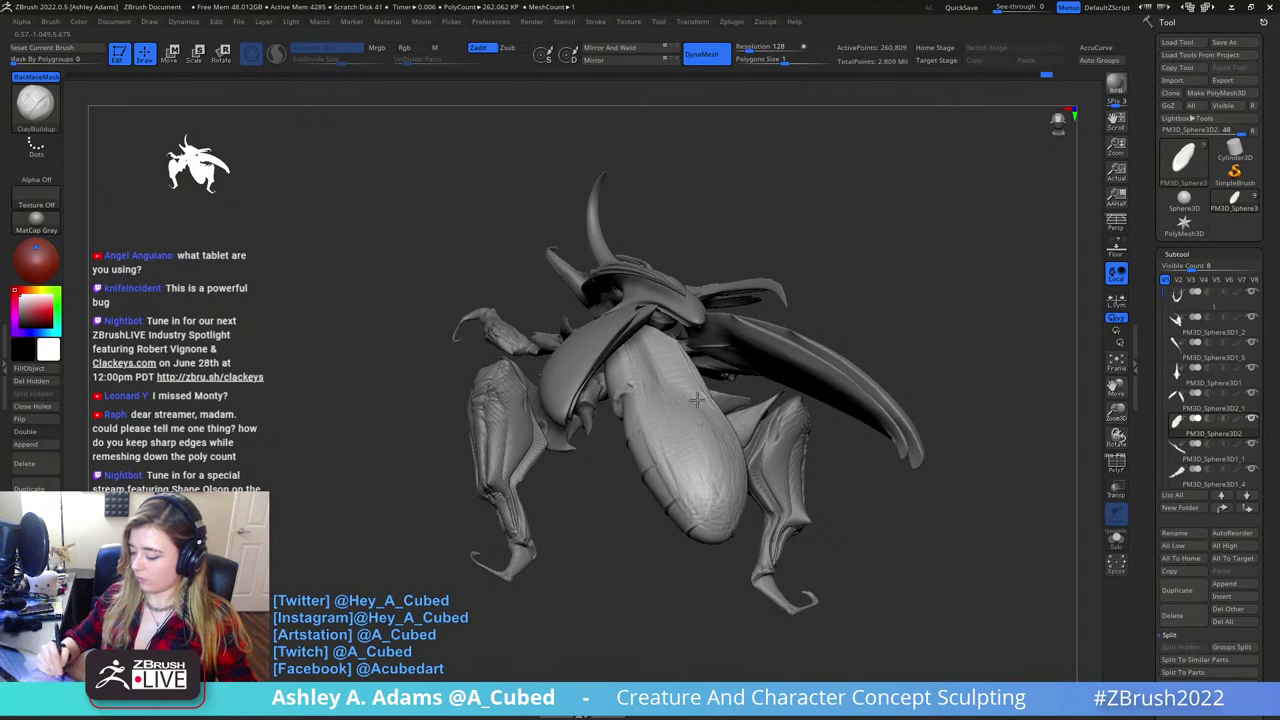
pyautogui.moveTo(730, 408); pyautogui.dragTo(632, 436, button='right')
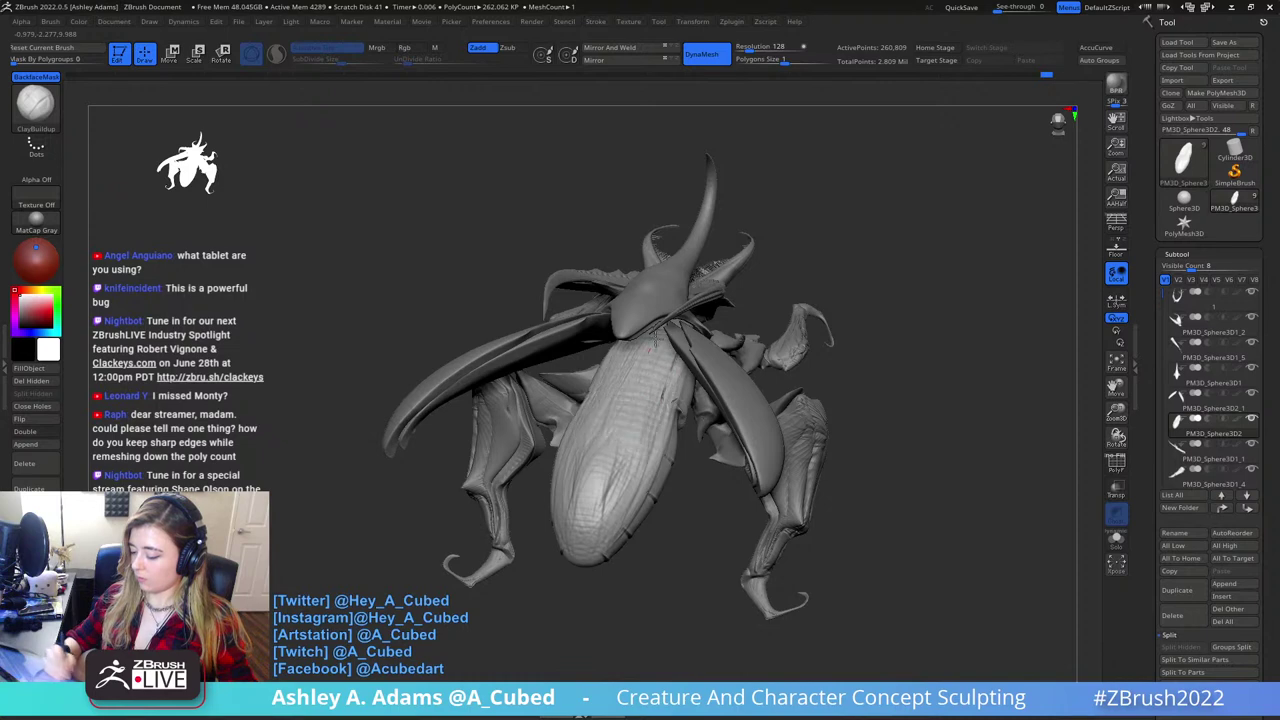
pyautogui.moveTo(666, 384); pyautogui.dragTo(652, 366, button='right')
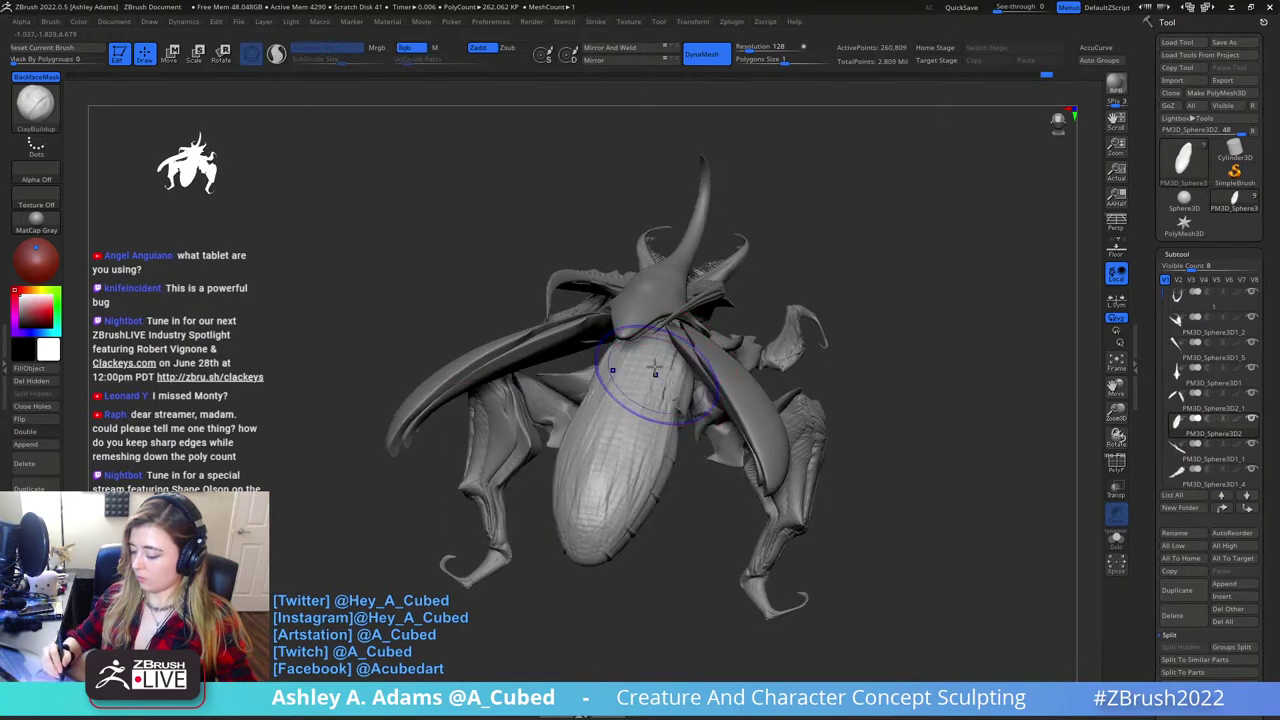
pyautogui.keyDown('shift'); pyautogui.moveTo(651, 365); pyautogui.dragTo(626, 428); pyautogui.keyUp('shift')
pyautogui.moveTo(598, 505)
pyautogui.mouseDown(button='right')
pyautogui.moveTo(582, 366)
pyautogui.moveTo(728, 410)
pyautogui.mouseUp(button='right')
# - Swell the front of the abdomen's upper surface with the Inflat brush
pyautogui.press('b')
pyautogui.press('i')
pyautogui.press('n')
pyautogui.moveTo(602, 362); pyautogui.dragTo(617, 371)
pyautogui.moveTo(617, 340)
pyautogui.mouseDown(button='right')
pyautogui.moveTo(599, 314)
pyautogui.moveTo(690, 340)
pyautogui.mouseUp(button='right')
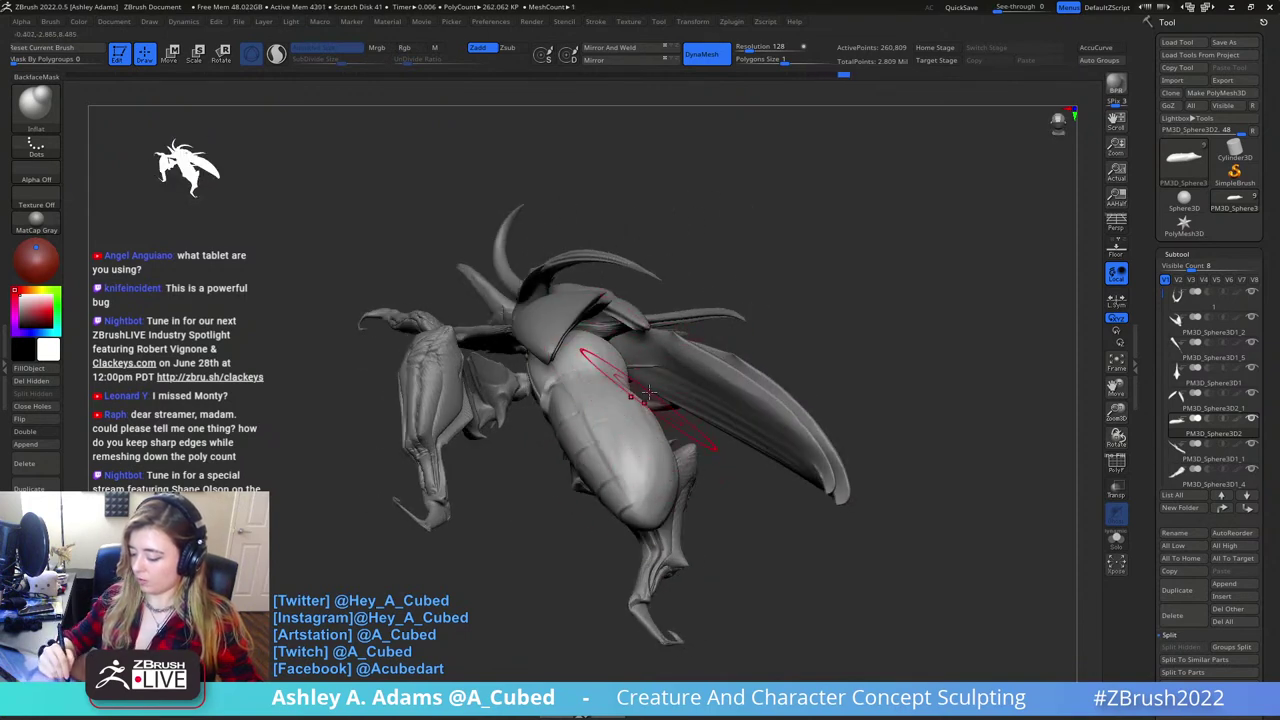
# - Pull the sides and front of the abdomen into a fuller, rounder shape with the SnakeHook brush
pyautogui.moveTo(648, 393); pyautogui.dragTo(600, 335, button='right')
pyautogui.press('b')
pyautogui.press('s')
pyautogui.press('h')
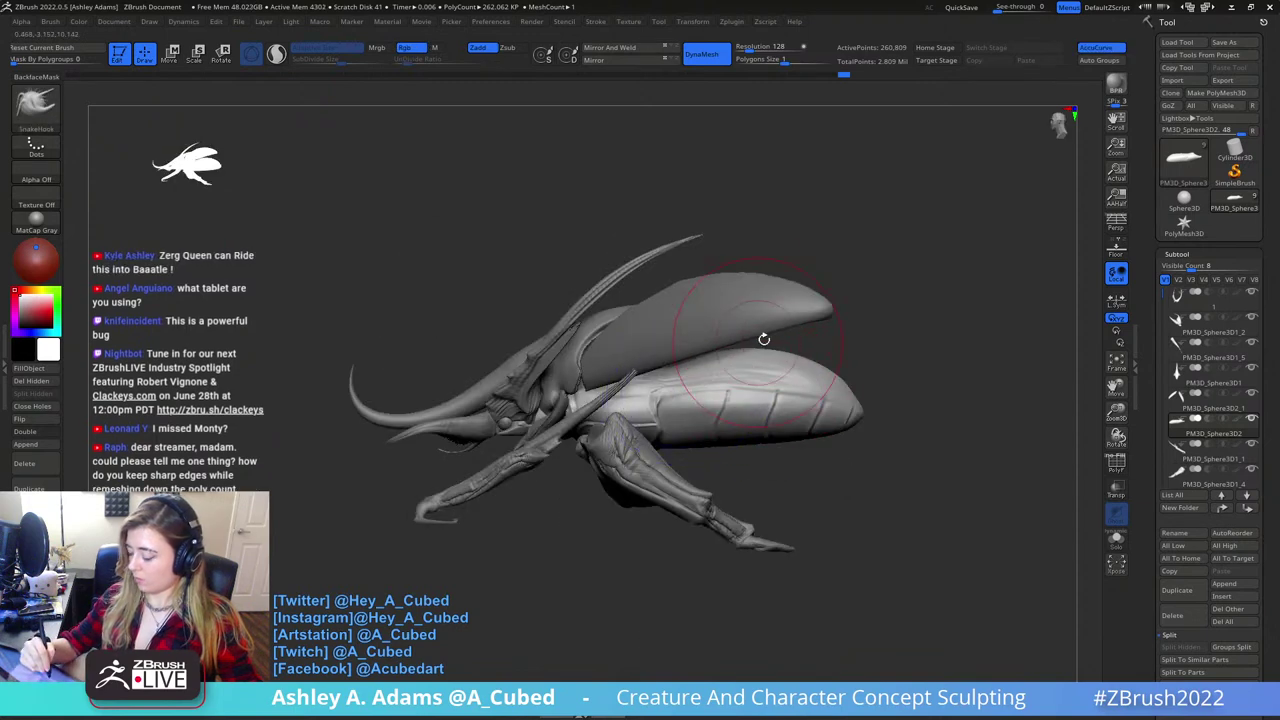
pyautogui.moveTo(764, 339); pyautogui.dragTo(732, 405, button='right')
pyautogui.moveTo(946, 209)
pyautogui.mouseDown(button='right')
pyautogui.moveTo(800, 238)
pyautogui.moveTo(729, 214)
pyautogui.moveTo(600, 230)
pyautogui.moveTo(670, 268)
pyautogui.moveTo(628, 353)
pyautogui.mouseUp(button='right')
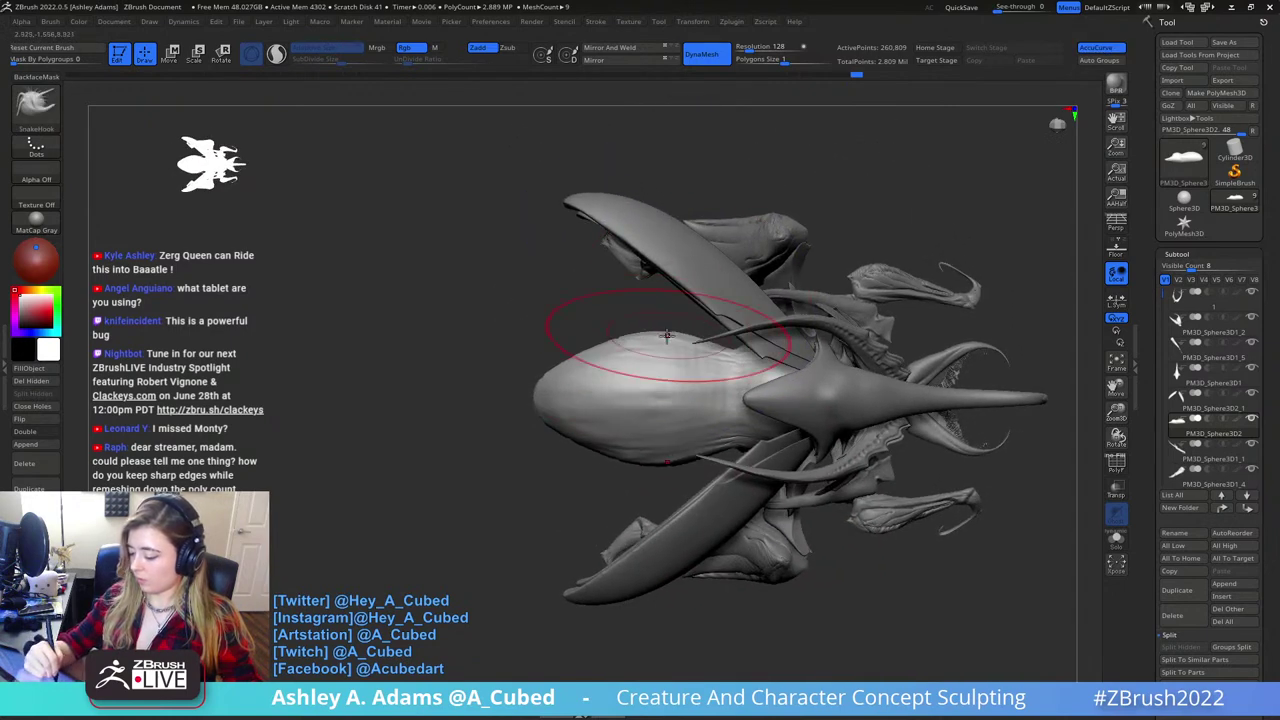
pyautogui.moveTo(783, 337); pyautogui.dragTo(700, 337, button='right')
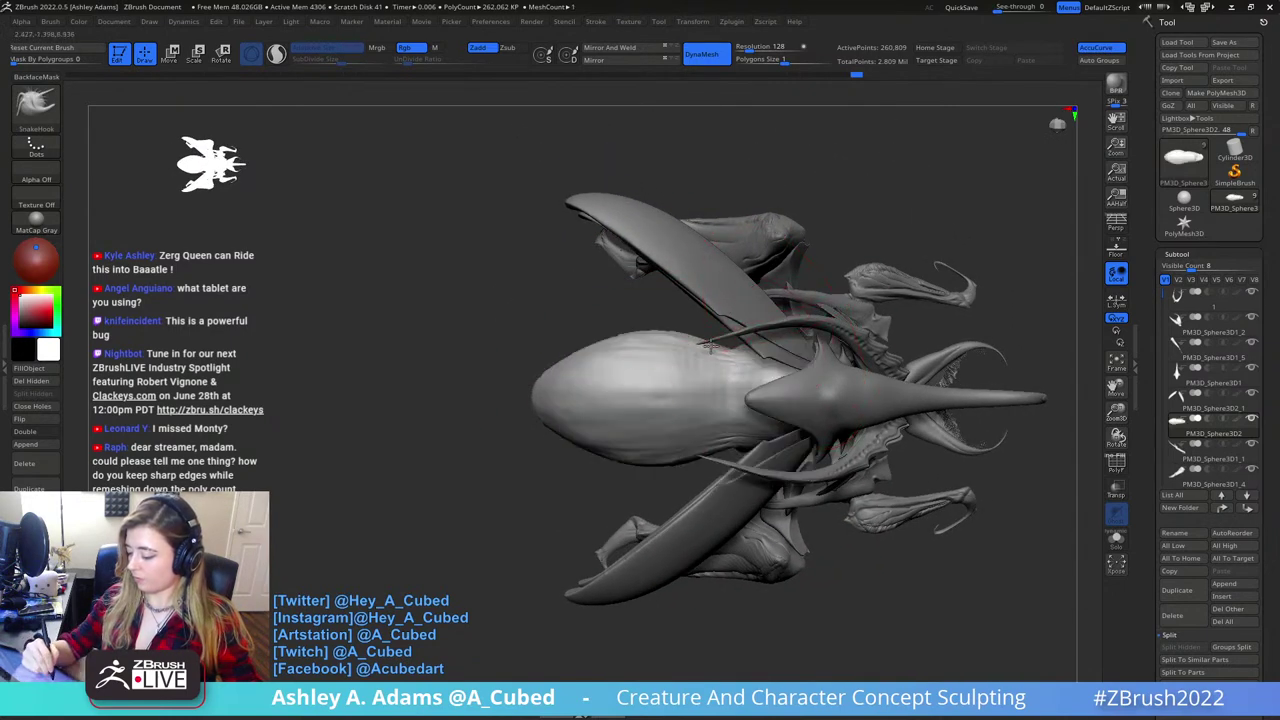
# - Nudge the abdomen's front end and the parts around the front leg bases into place from the underside with SnakeHook
pyautogui.moveTo(770, 360)
pyautogui.mouseDown(button='right')
pyautogui.moveTo(651, 343)
pyautogui.moveTo(775, 372)
pyautogui.mouseUp(button='right')
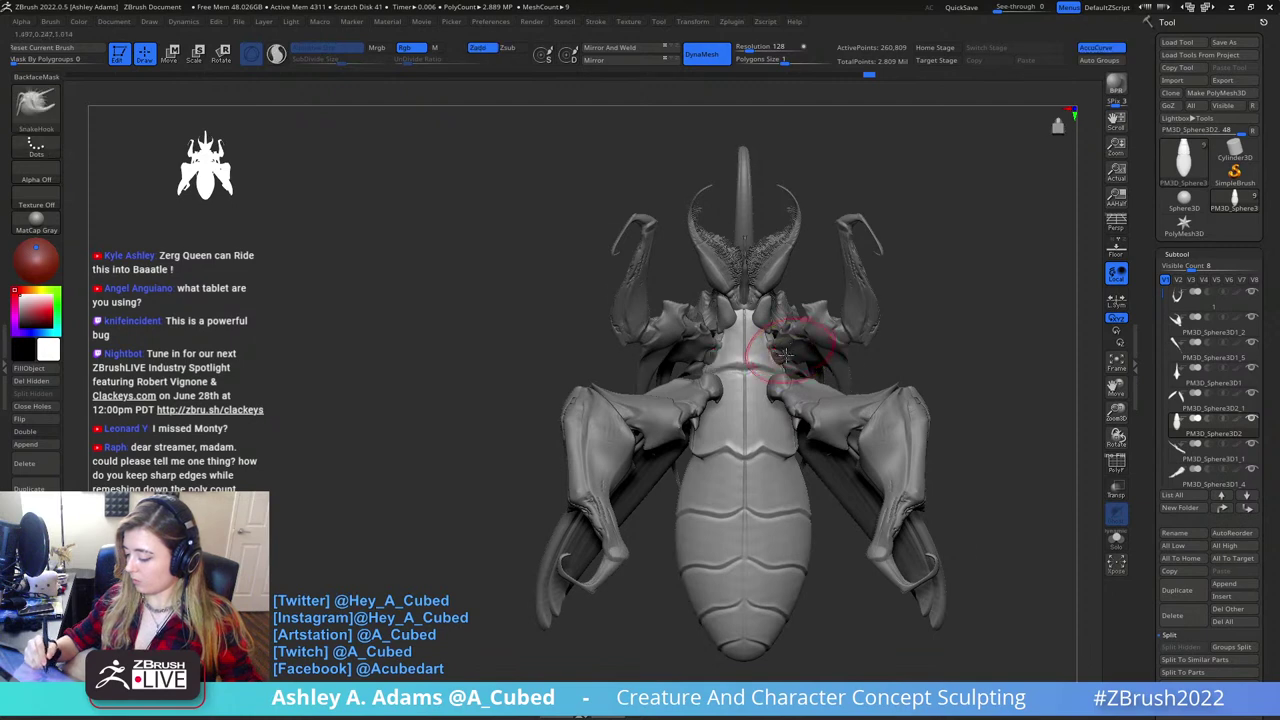
pyautogui.moveTo(786, 355)
pyautogui.mouseDown(button='right')
pyautogui.moveTo(770, 380)
pyautogui.moveTo(741, 358)
pyautogui.moveTo(777, 342)
pyautogui.mouseUp(button='right')
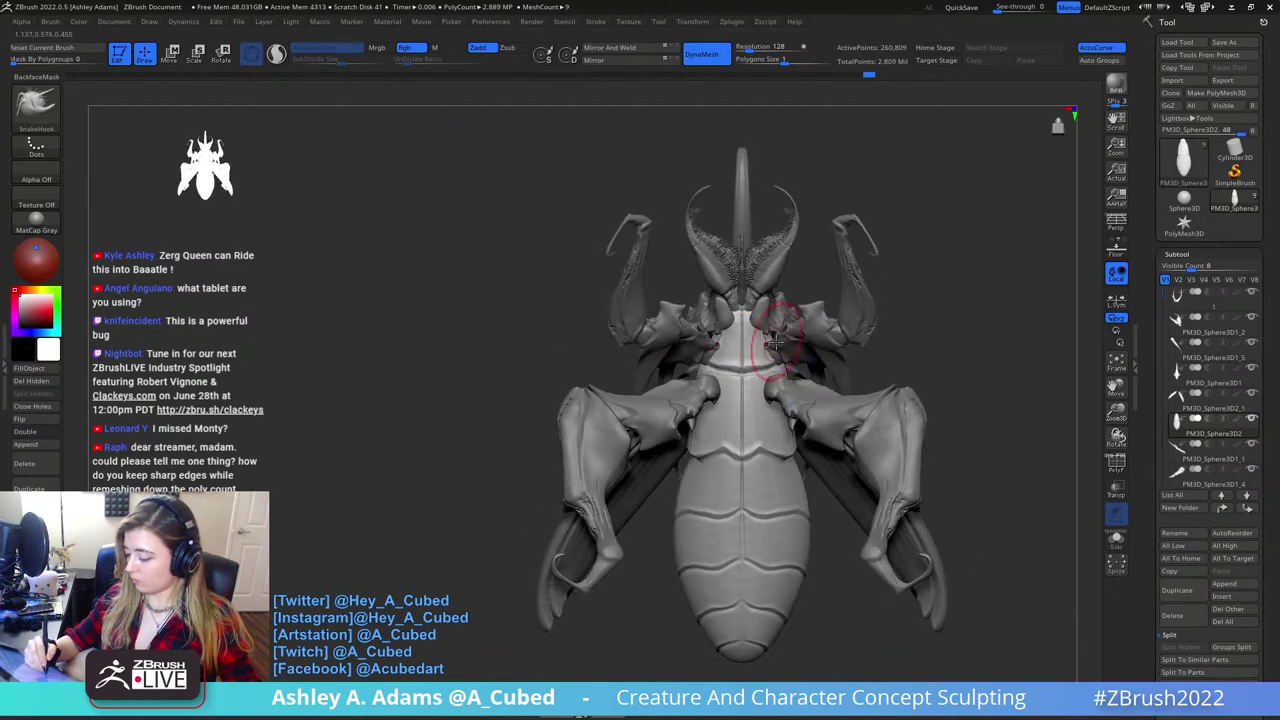
pyautogui.keyDown('alt'); pyautogui.click(759, 330); pyautogui.keyUp('alt')
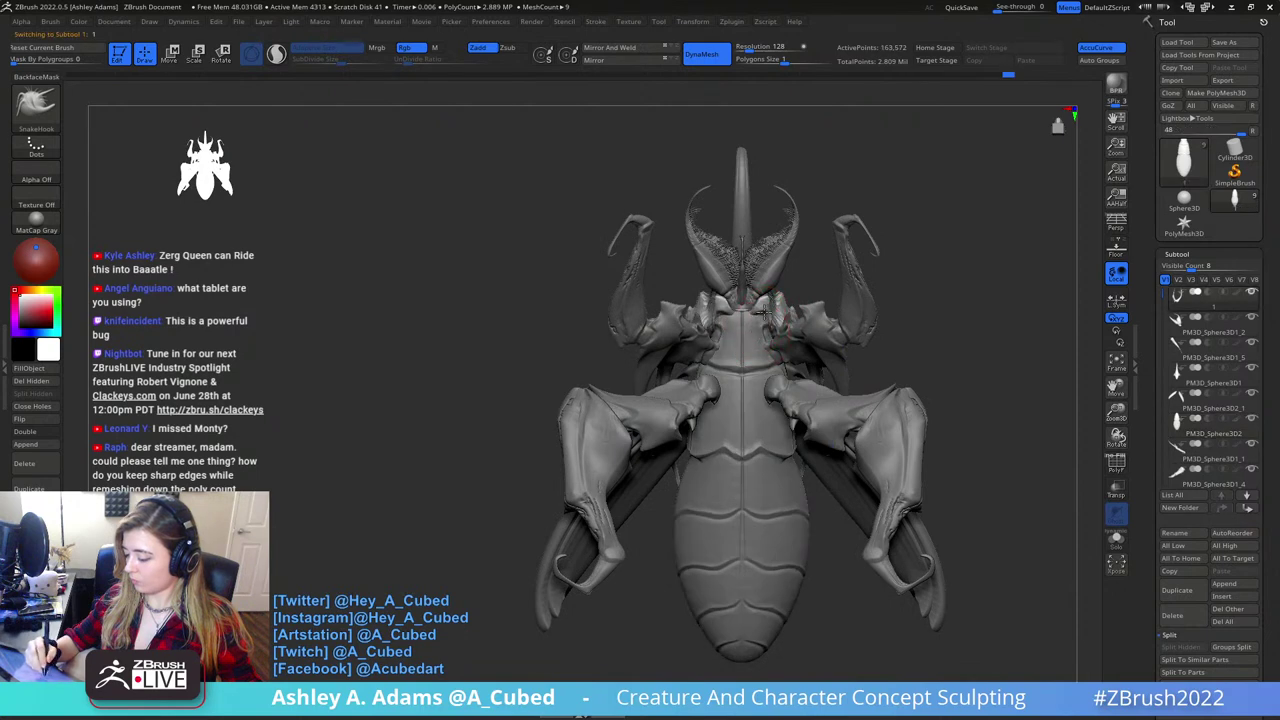
pyautogui.moveTo(764, 316)
pyautogui.mouseDown(button='right')
pyautogui.moveTo(843, 352)
pyautogui.moveTo(757, 335)
pyautogui.mouseUp(button='right')
pyautogui.keyDown('alt'); pyautogui.click(760, 335); pyautogui.keyUp('alt')
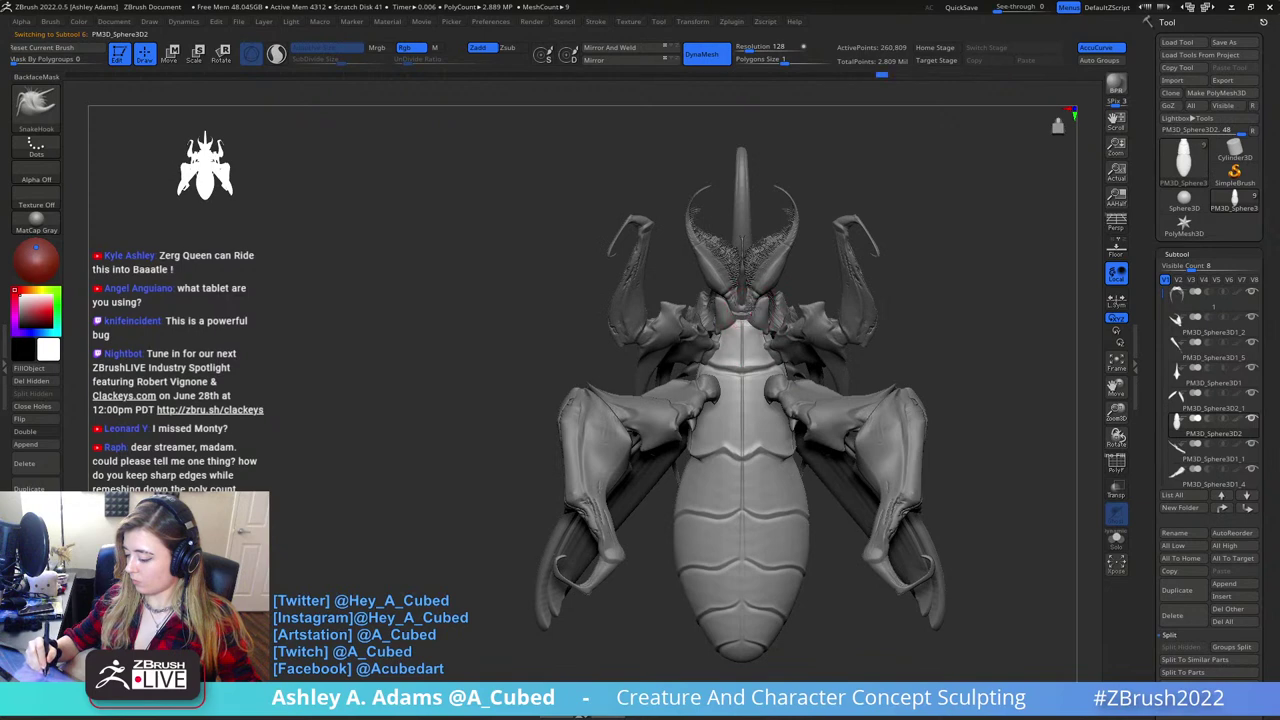
pyautogui.keyDown('alt'); pyautogui.click(775, 335); pyautogui.keyUp('alt')
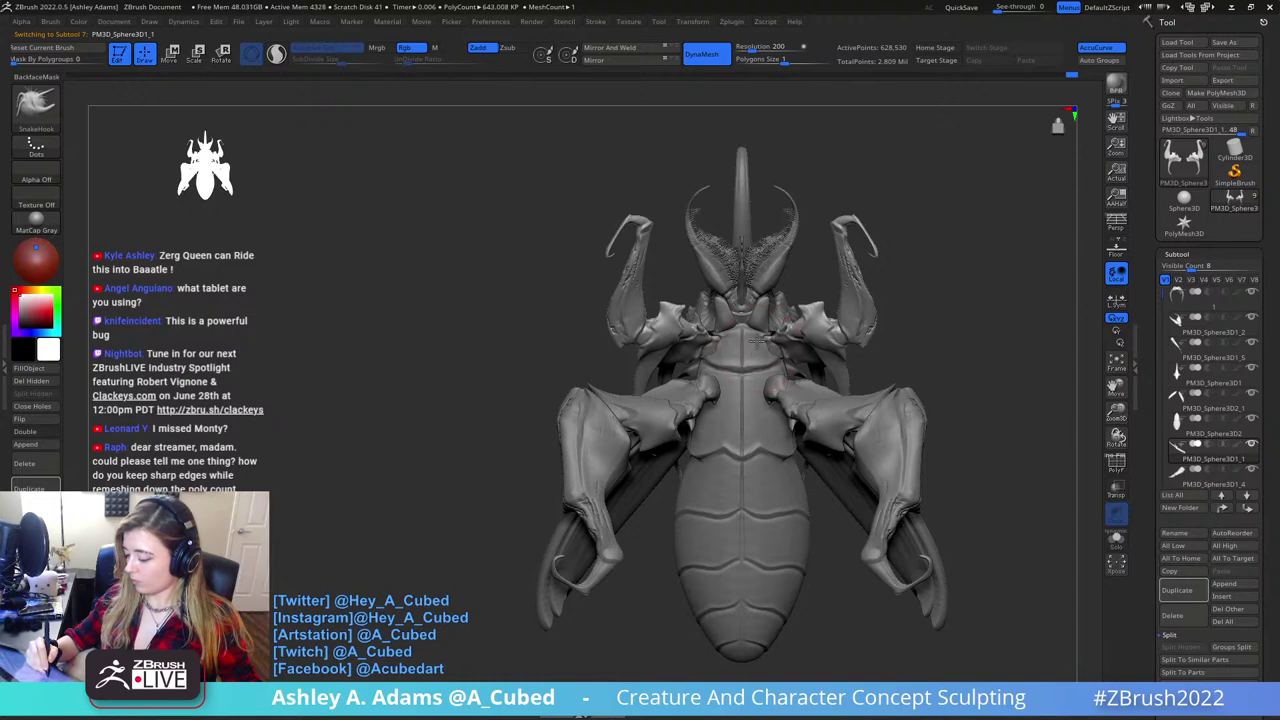
# - Adjust the rear leg bases and the adjoining abdomen waist from the underside with a resized SnakeHook brush
pyautogui.keyDown('alt'); pyautogui.click(763, 364); pyautogui.keyUp('alt')
pyautogui.rightClick(765, 364)
pyautogui.moveTo(765, 364)
pyautogui.mouseDown(button='right')
pyautogui.moveTo(785, 358)
pyautogui.moveTo(780, 372)
pyautogui.mouseUp(button='right')
pyautogui.keyDown('alt'); pyautogui.click(770, 389); pyautogui.keyUp('alt')
pyautogui.rightClick(769, 389)
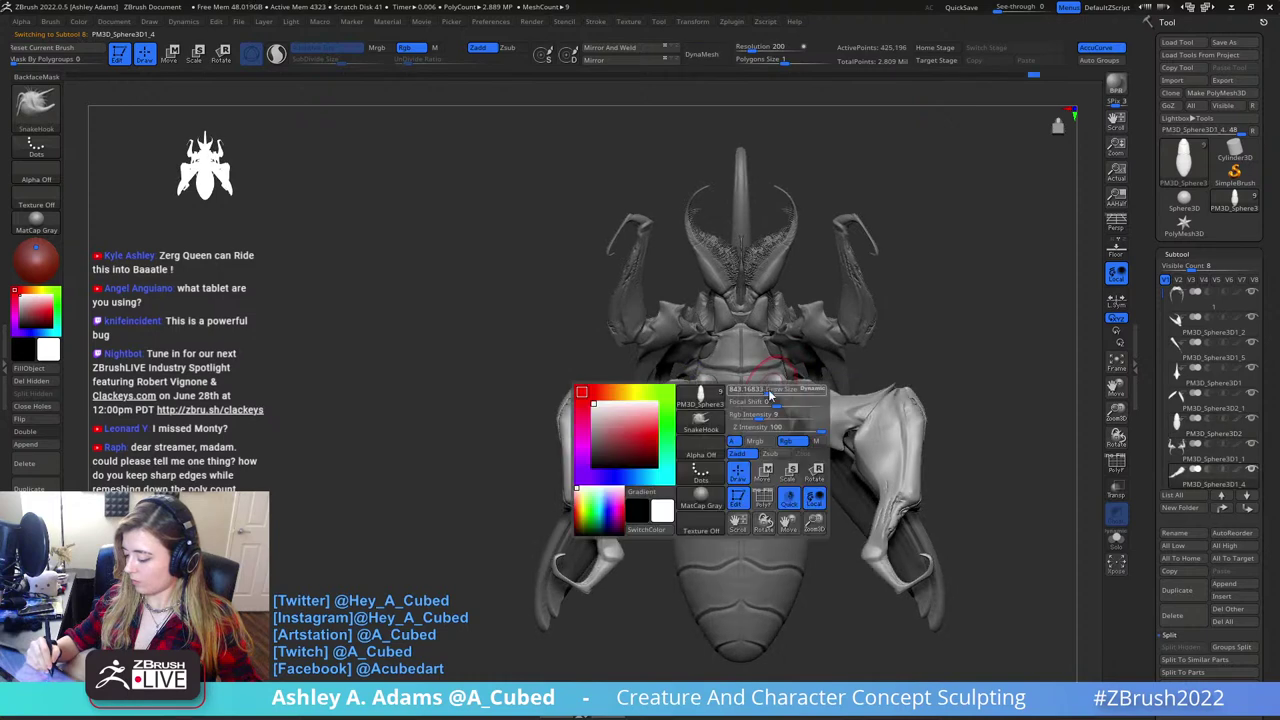
pyautogui.keyDown('alt'); pyautogui.click(758, 430); pyautogui.keyUp('alt')
pyautogui.press('space')
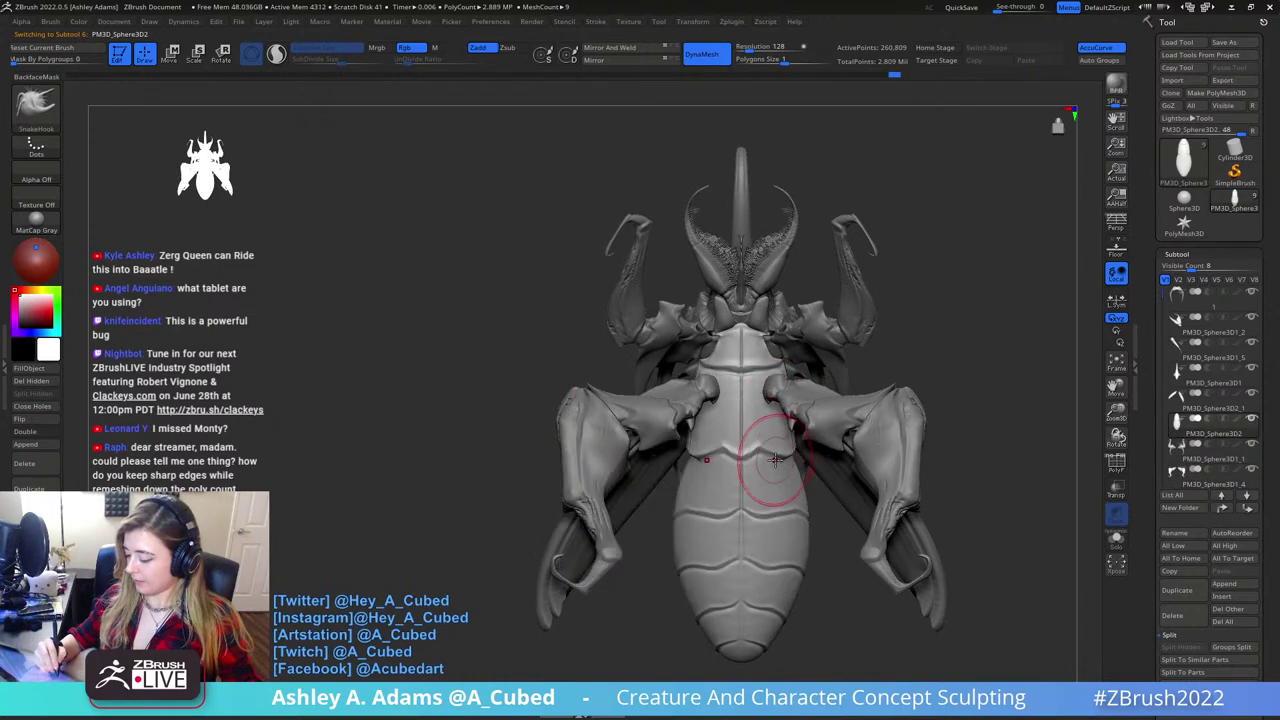
pyautogui.press('space')
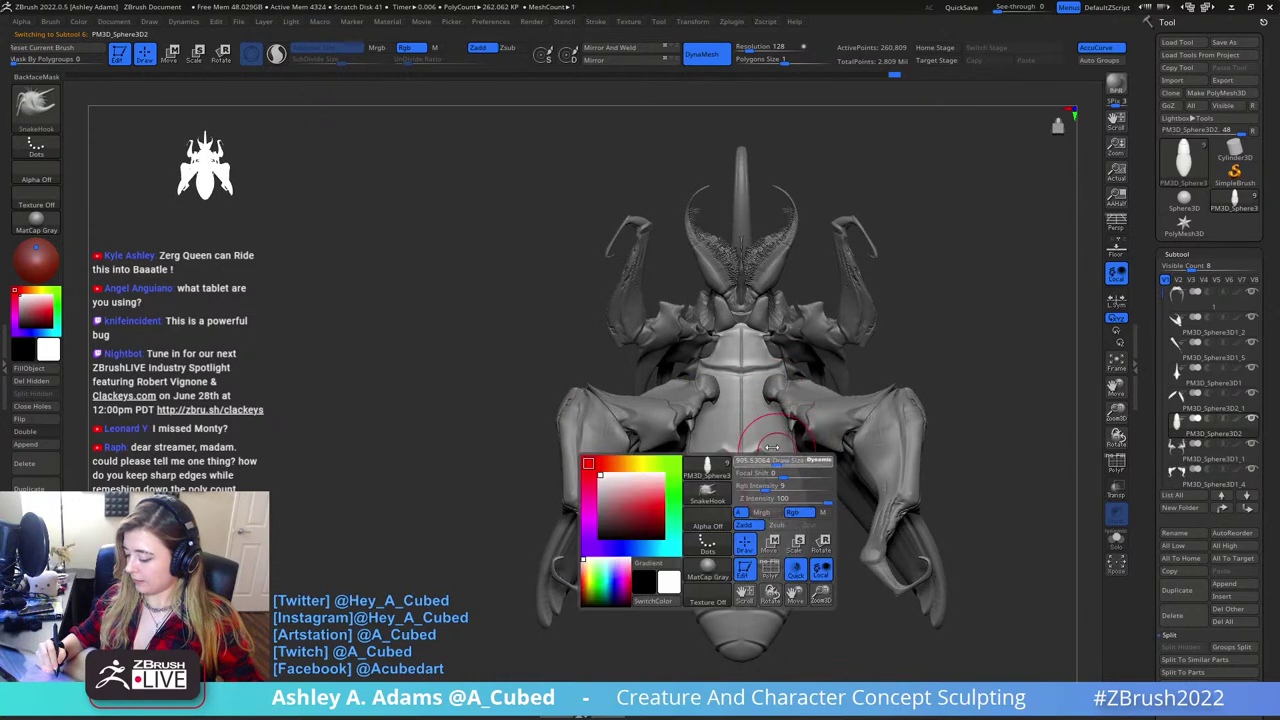
# - Duplicate the rear legs as a new subtool and shift the copy toward the tail with the Gizmo
pyautogui.keyDown('alt'); pyautogui.click(802, 408); pyautogui.keyUp('alt')
pyautogui.keyDown('ctrl'); pyautogui.moveTo(903, 465); pyautogui.dragTo(923, 298, button='right'); pyautogui.keyUp('ctrl')
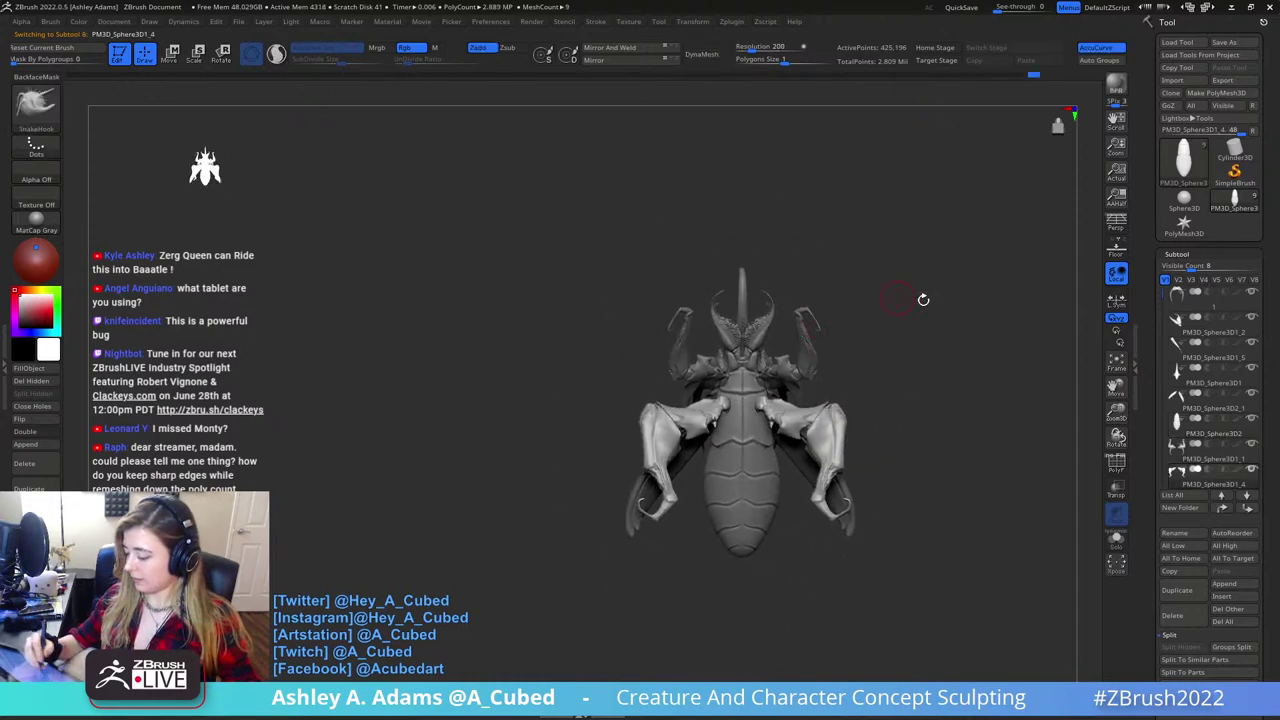
pyautogui.click(1177, 589)
pyautogui.press('w')
pyautogui.moveTo(766, 353); pyautogui.dragTo(766, 377)
pyautogui.moveTo(660, 440); pyautogui.dragTo(737, 397, button='right')
pyautogui.keyDown('shift'); pyautogui.moveTo(748, 323); pyautogui.dragTo(665, 335, button='right'); pyautogui.keyUp('shift')
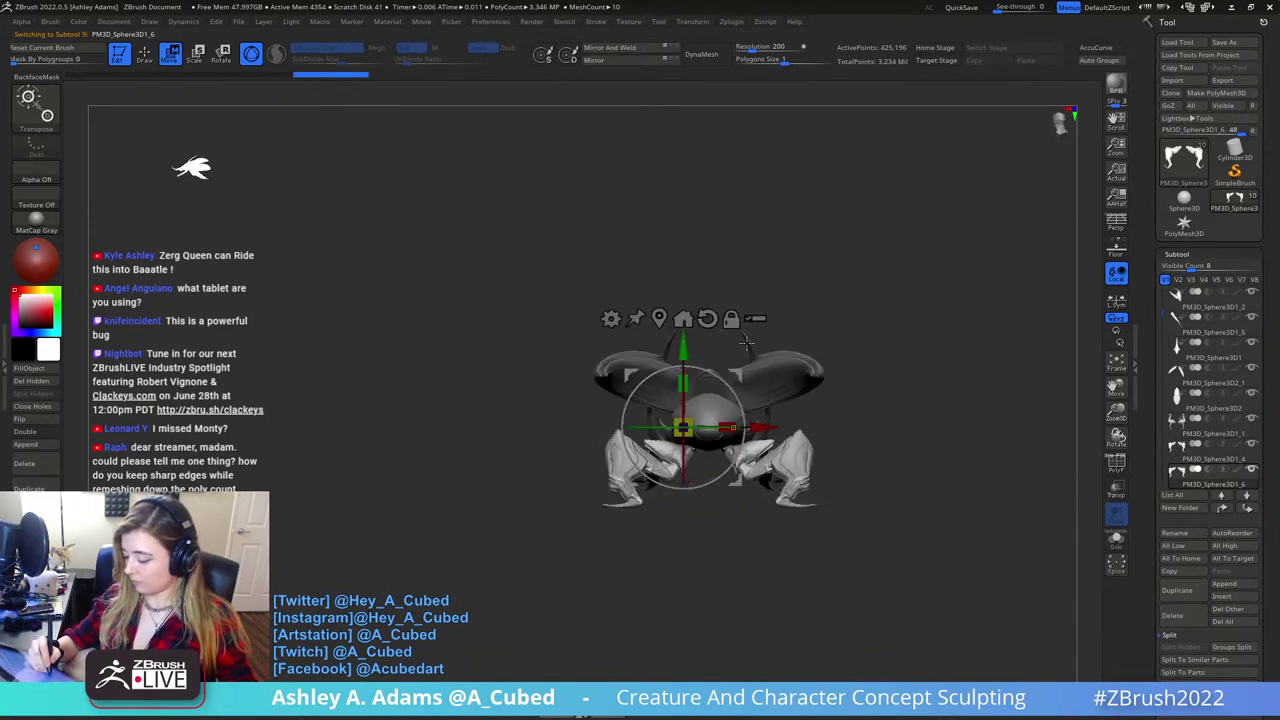
pyautogui.moveTo(718, 428)
pyautogui.mouseDown()
pyautogui.moveTo(742, 427)
pyautogui.moveTo(730, 425)
pyautogui.mouseUp()
pyautogui.keyDown('shift'); pyautogui.moveTo(790, 341); pyautogui.dragTo(791, 163, button='right'); pyautogui.keyUp('shift')
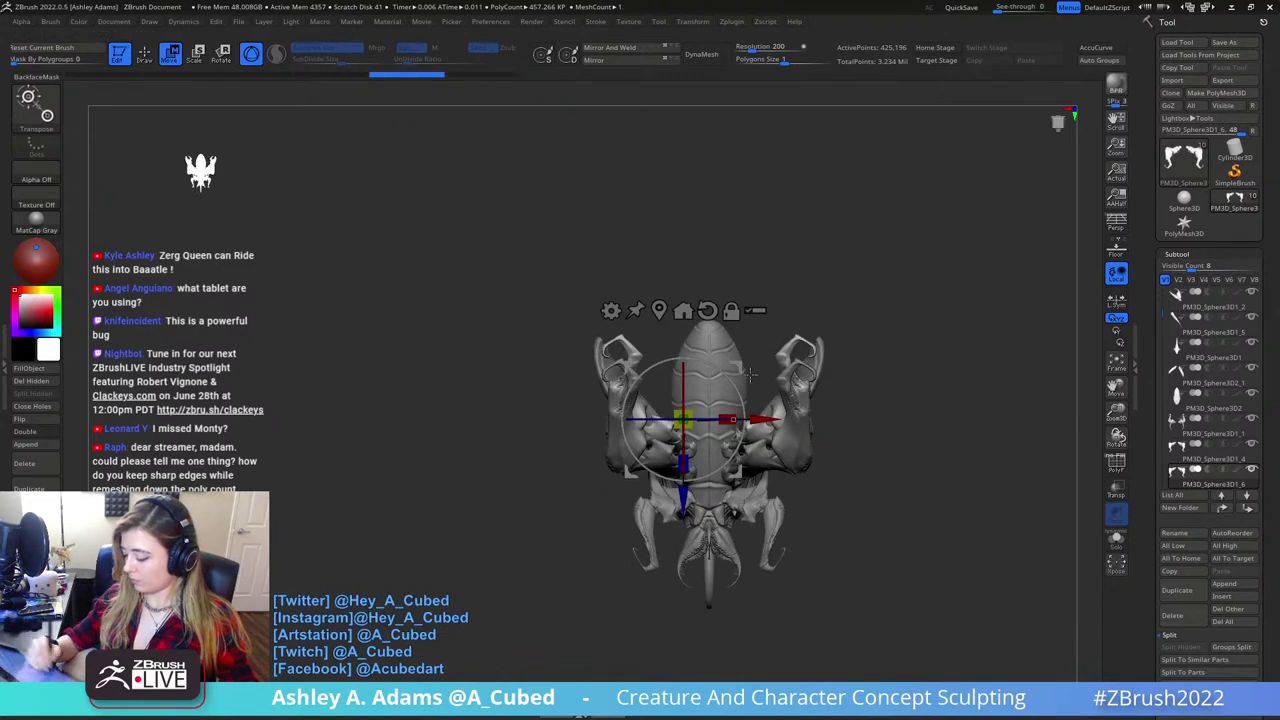
# - Reposition the Gizmo on the duplicated legs and swing them backward so they reach past the abdomen
pyautogui.click(731, 311)
pyautogui.moveTo(736, 367); pyautogui.dragTo(770, 402)
pyautogui.keyDown('alt'); pyautogui.click(757, 343); pyautogui.keyUp('alt')
pyautogui.moveTo(732, 498); pyautogui.dragTo(748, 566)
# - Return to the SnakeHook brush, adjust its draw size on the new leg pair and select the abdomen
pyautogui.moveTo(797, 434)
pyautogui.mouseDown(button='right')
pyautogui.moveTo(804, 533)
pyautogui.moveTo(849, 449)
pyautogui.moveTo(1031, 366)
pyautogui.moveTo(811, 389)
pyautogui.mouseUp(button='right')
pyautogui.press('q')
pyautogui.press('space')
pyautogui.moveTo(819, 332); pyautogui.dragTo(843, 323)
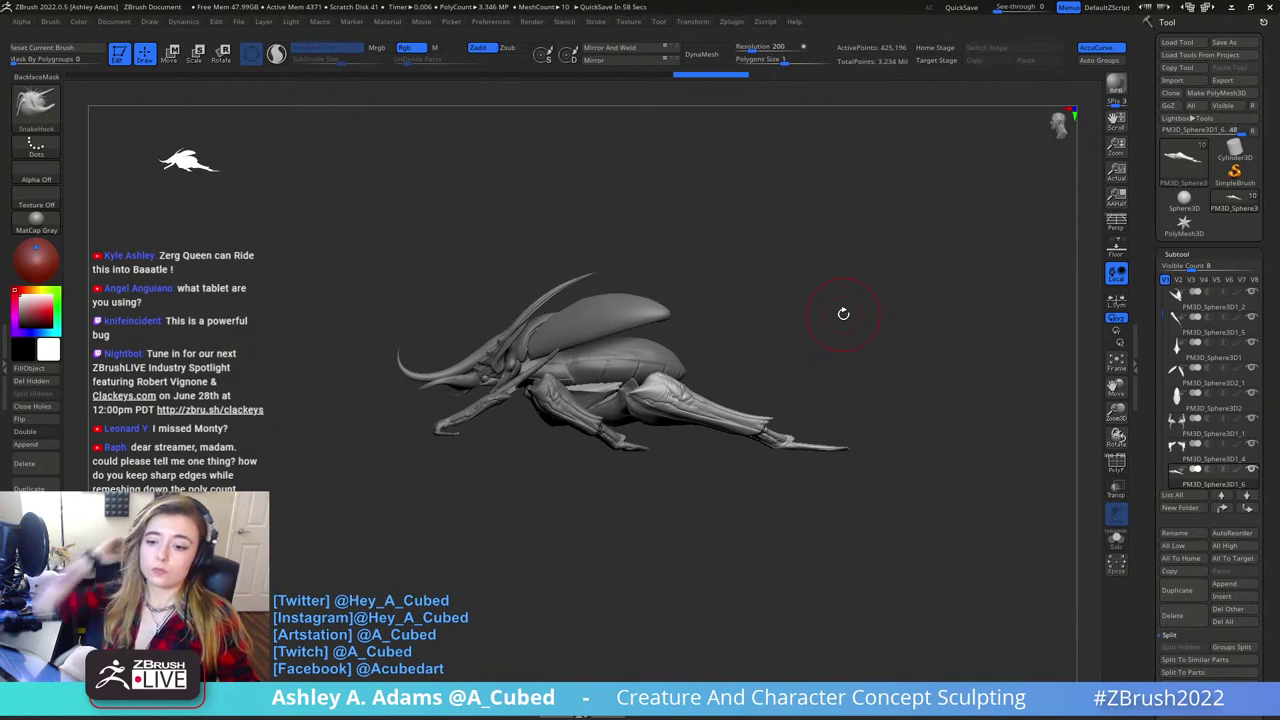
pyautogui.moveTo(773, 275); pyautogui.dragTo(787, 338, button='right')
pyautogui.press('space')
pyautogui.moveTo(787, 338); pyautogui.dragTo(808, 332)
pyautogui.keyDown('alt'); pyautogui.moveTo(797, 308); pyautogui.dragTo(800, 383, button='right'); pyautogui.keyUp('alt')
pyautogui.keyDown('alt'); pyautogui.click(668, 330); pyautogui.keyUp('alt')
pyautogui.press('space')
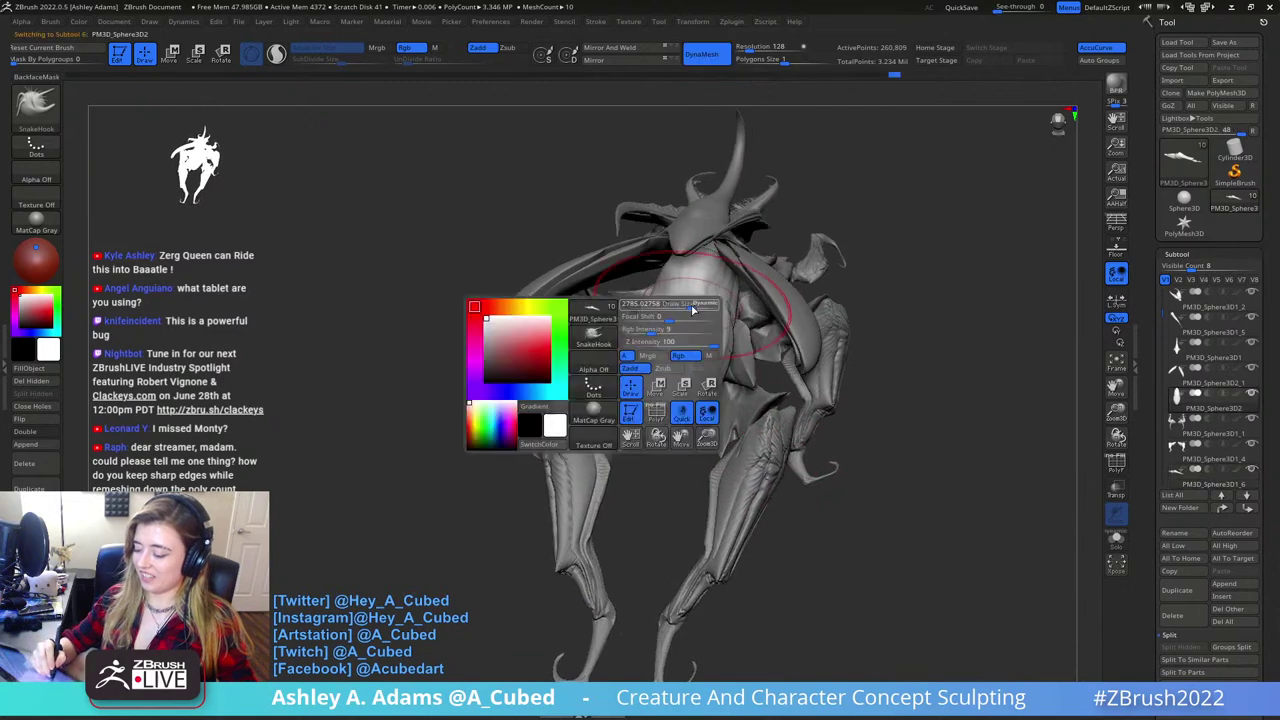
pyautogui.moveTo(668, 305)
pyautogui.mouseDown(button='right')
pyautogui.moveTo(735, 258)
pyautogui.moveTo(671, 262)
pyautogui.moveTo(743, 325)
pyautogui.moveTo(734, 420)
pyautogui.mouseUp(button='right')
# - Select the wing cases and undo their opening so they close over the abdomen
pyautogui.keyDown('alt'); pyautogui.click(671, 239); pyautogui.keyUp('alt')
pyautogui.keyDown('alt'); pyautogui.click(741, 268); pyautogui.keyUp('alt')
pyautogui.press('w')
pyautogui.hotkey('ctrl', 'z')
pyautogui.hotkey('ctrl', 'z')
pyautogui.hotkey('ctrl', 'z')
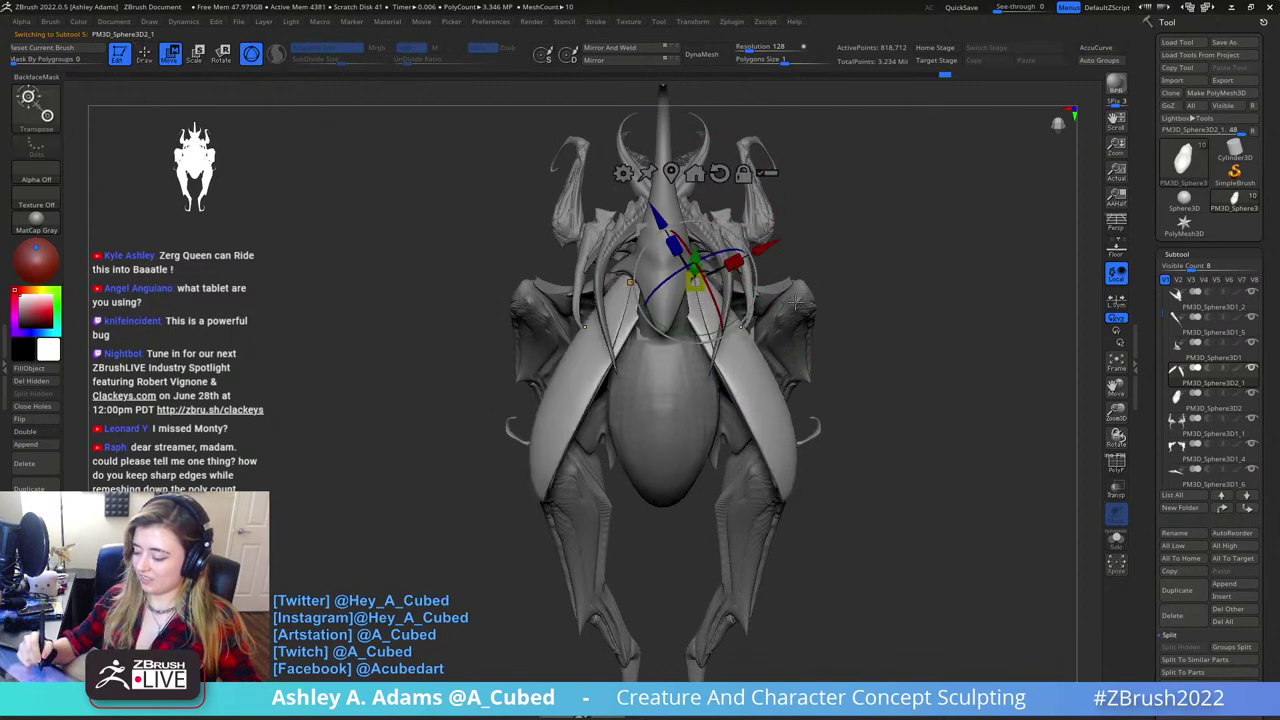
pyautogui.hotkey('ctrl', 'z')
pyautogui.press('q')
# - Widen the closed wing cases around their middle with a large SnakeHook brush
pyautogui.keyDown('alt'); pyautogui.moveTo(760, 265); pyautogui.dragTo(757, 349, button='right'); pyautogui.keyUp('alt')
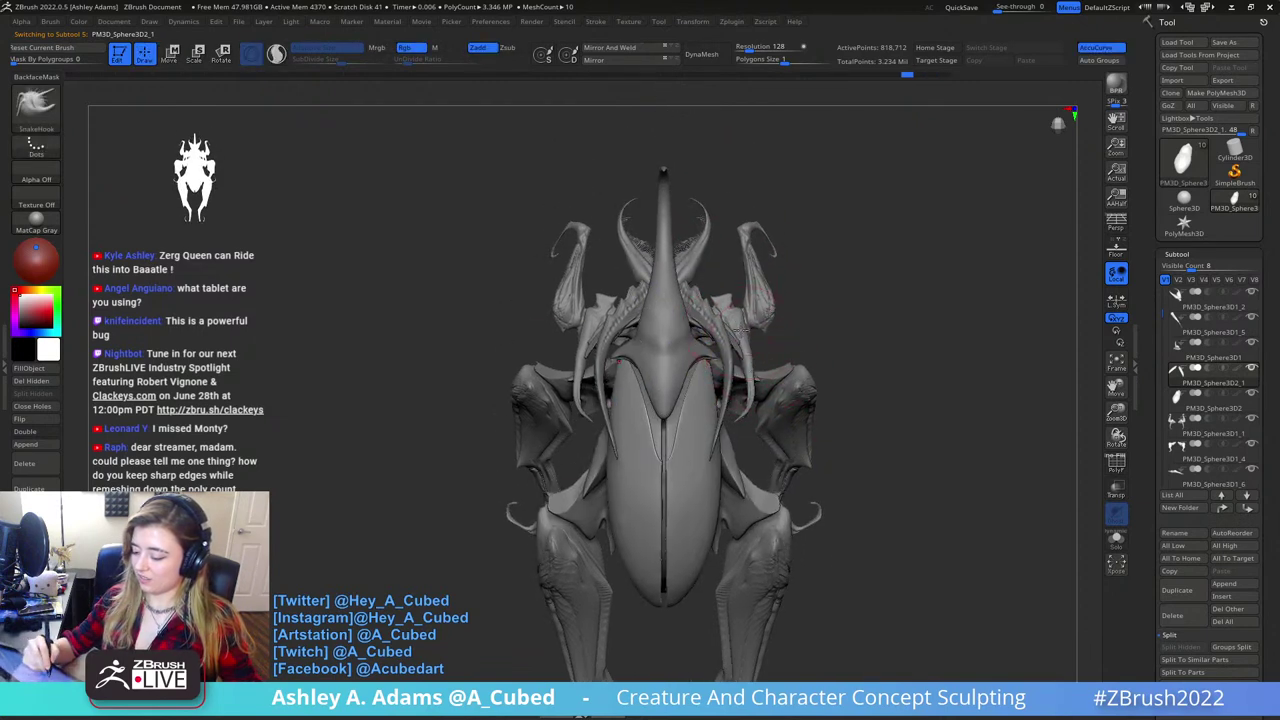
pyautogui.press('space')
pyautogui.press('space')
pyautogui.hotkey('ctrl', 'z')
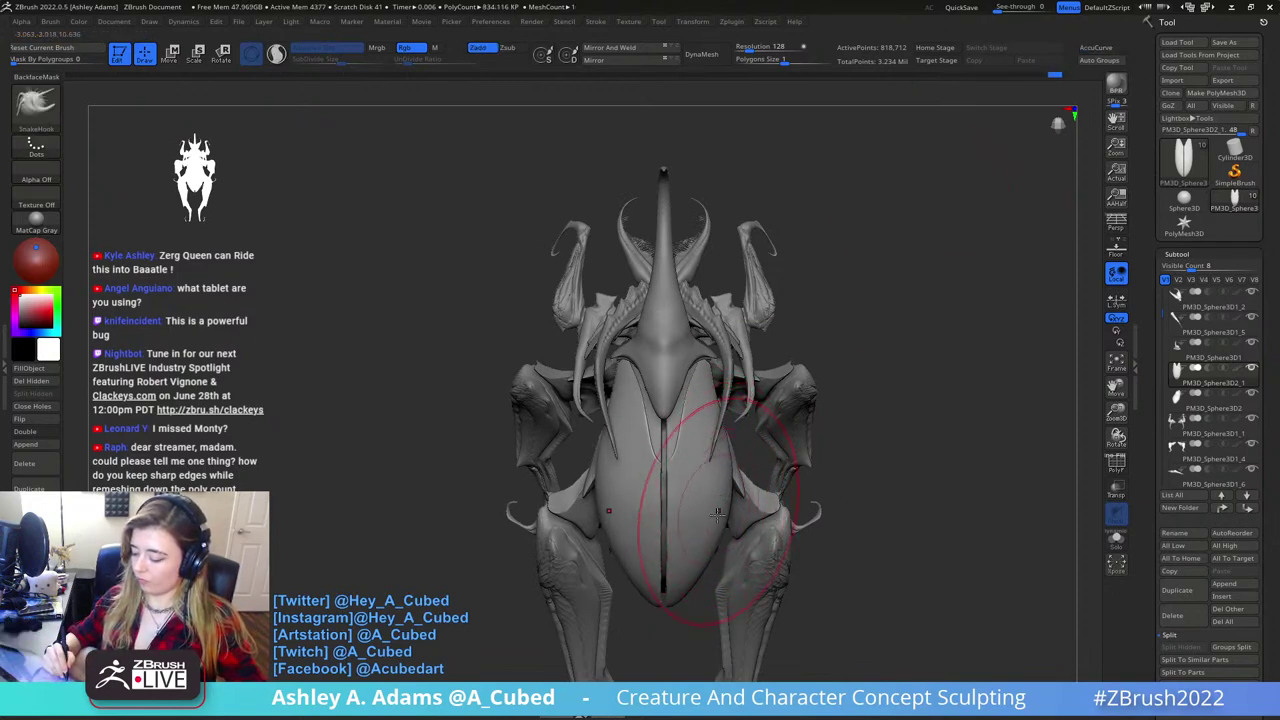
# - Select the horned thorax plate and reshape the base of its central horn with a resized SnakeHook brush
pyautogui.press('space')
pyautogui.keyDown('alt'); pyautogui.click(664, 229); pyautogui.keyUp('alt')
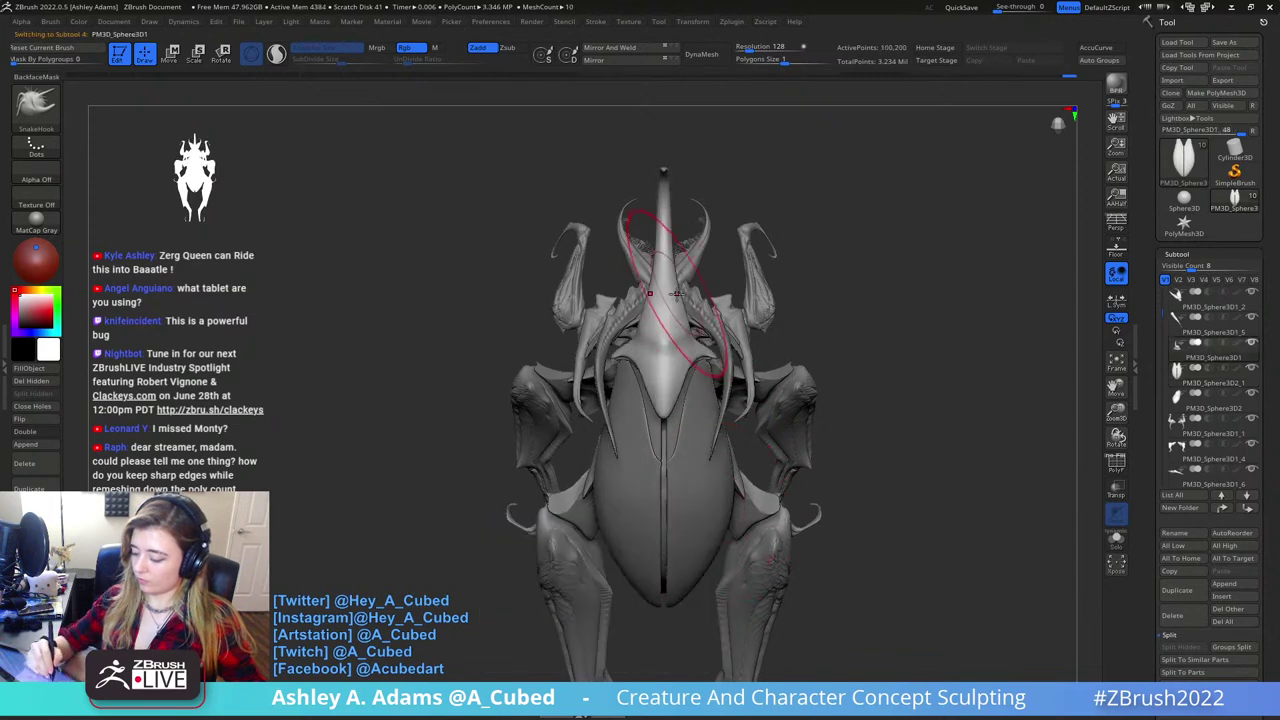
pyautogui.press('space')
pyautogui.moveTo(686, 300); pyautogui.dragTo(660, 277)
# - Select the mandibles and pull them outward into a broader spread with SnakeHook
pyautogui.keyDown('alt'); pyautogui.click(697, 247); pyautogui.keyUp('alt')
pyautogui.moveTo(712, 178)
pyautogui.keyDown('alt'); pyautogui.mouseDown()
pyautogui.moveTo(706, 286)
pyautogui.moveTo(692, 289)
pyautogui.moveTo(709, 302)
pyautogui.moveTo(691, 275)
pyautogui.moveTo(720, 328)
pyautogui.mouseUp(); pyautogui.keyUp('alt')
pyautogui.press('space')
pyautogui.press('space')
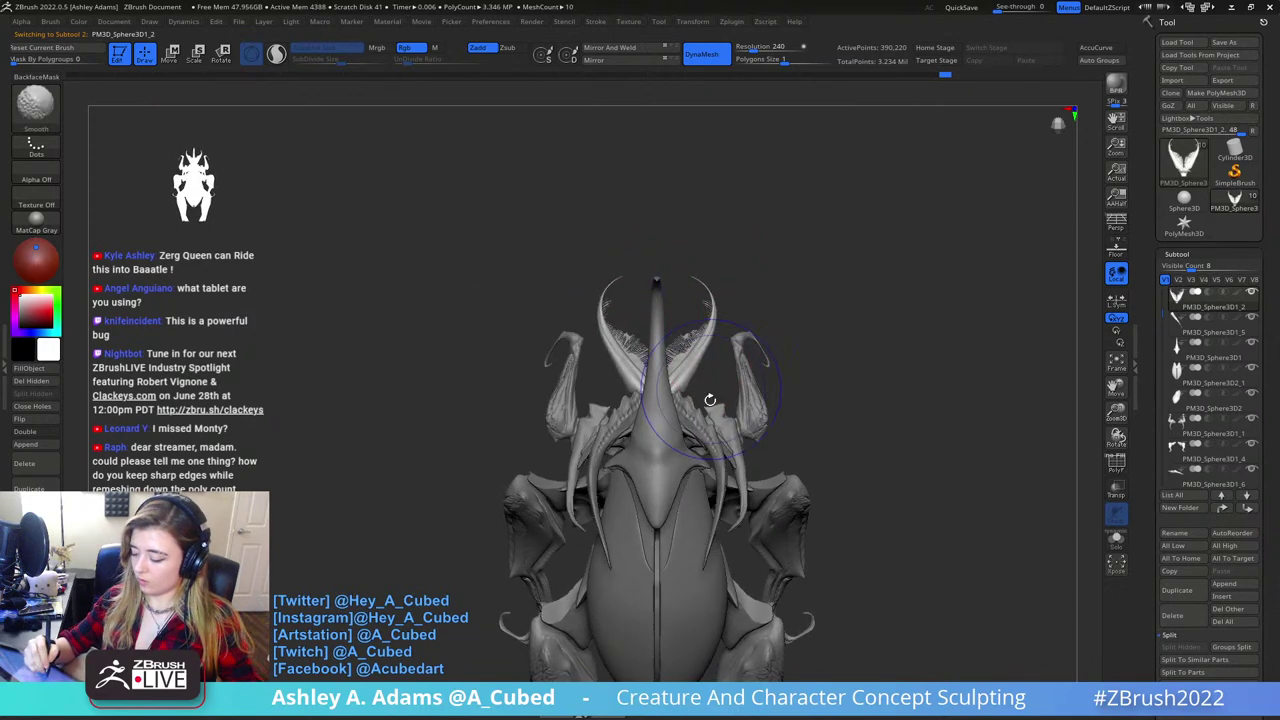
# - Select the curved antennae and adjust the SnakeHook brush's draw size against the whole body
pyautogui.keyDown('alt'); pyautogui.click(709, 406); pyautogui.keyUp('alt')
pyautogui.keyDown('ctrl'); pyautogui.moveTo(716, 420); pyautogui.dragTo(738, 365, button='right'); pyautogui.keyUp('ctrl')
pyautogui.press('space')
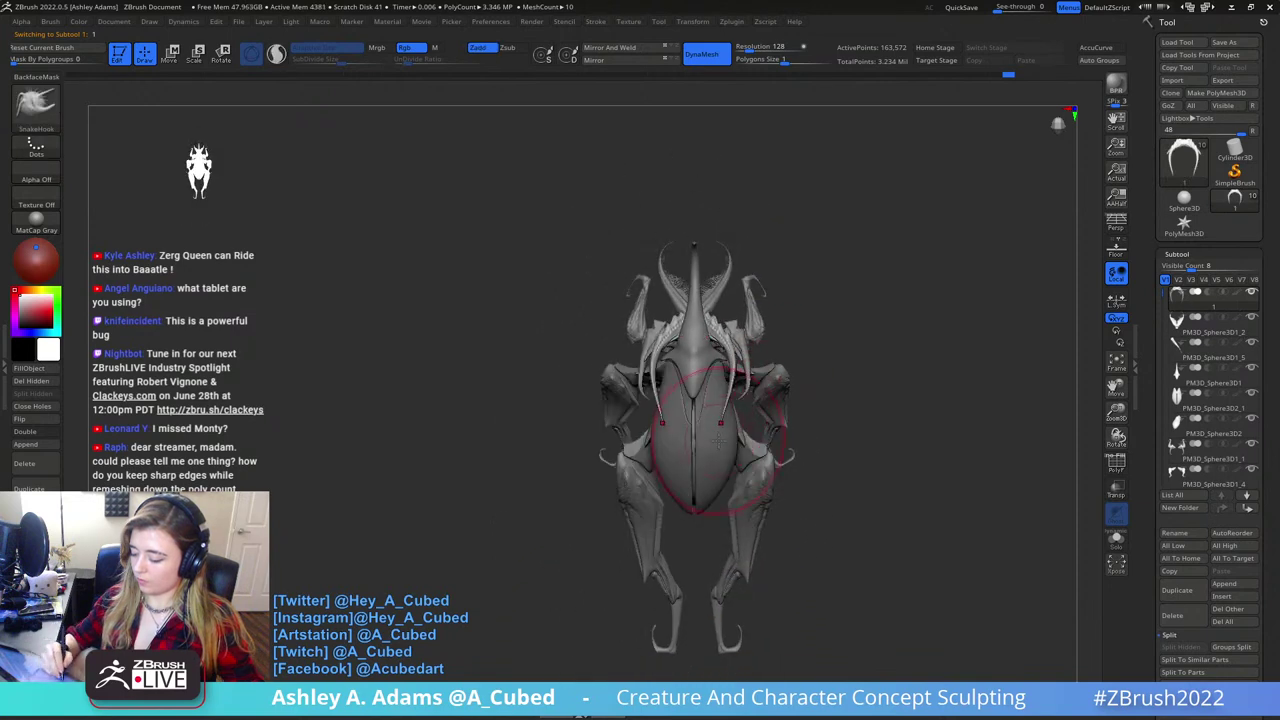
pyautogui.keyDown('shift'); pyautogui.moveTo(735, 433); pyautogui.dragTo(732, 440, button='right'); pyautogui.keyUp('shift')
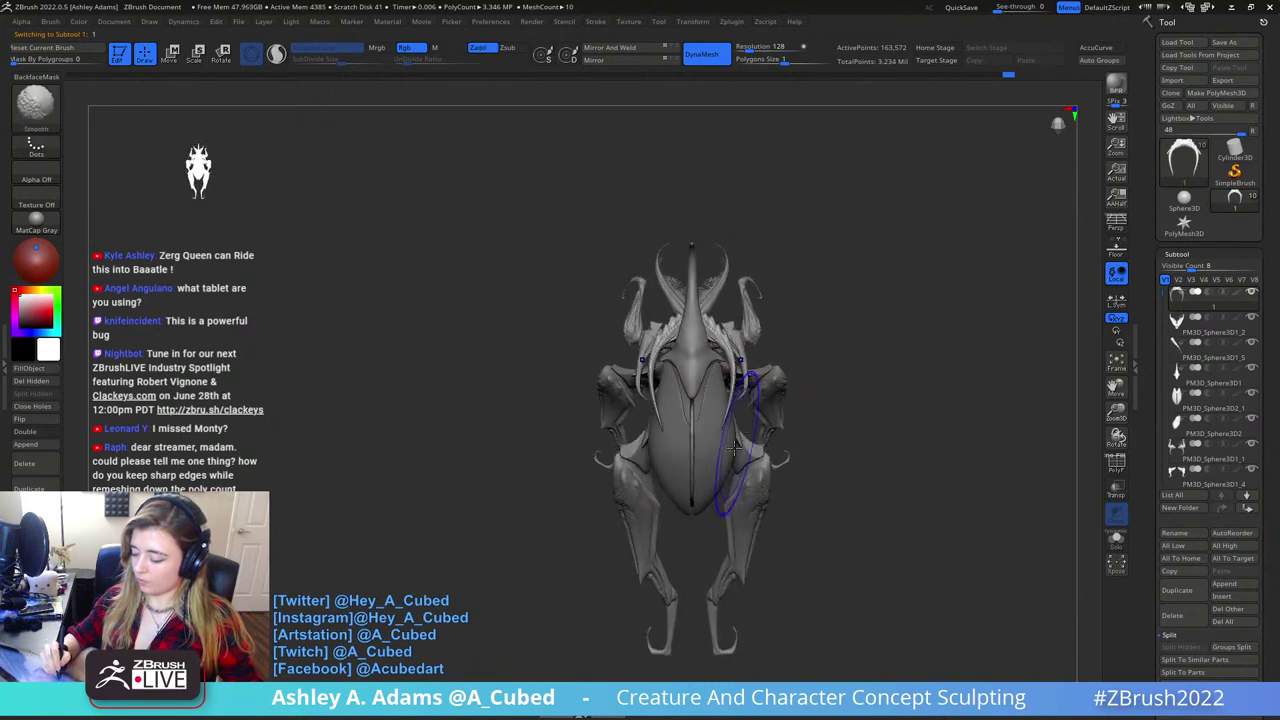
pyautogui.press('space')
pyautogui.click(720, 471)
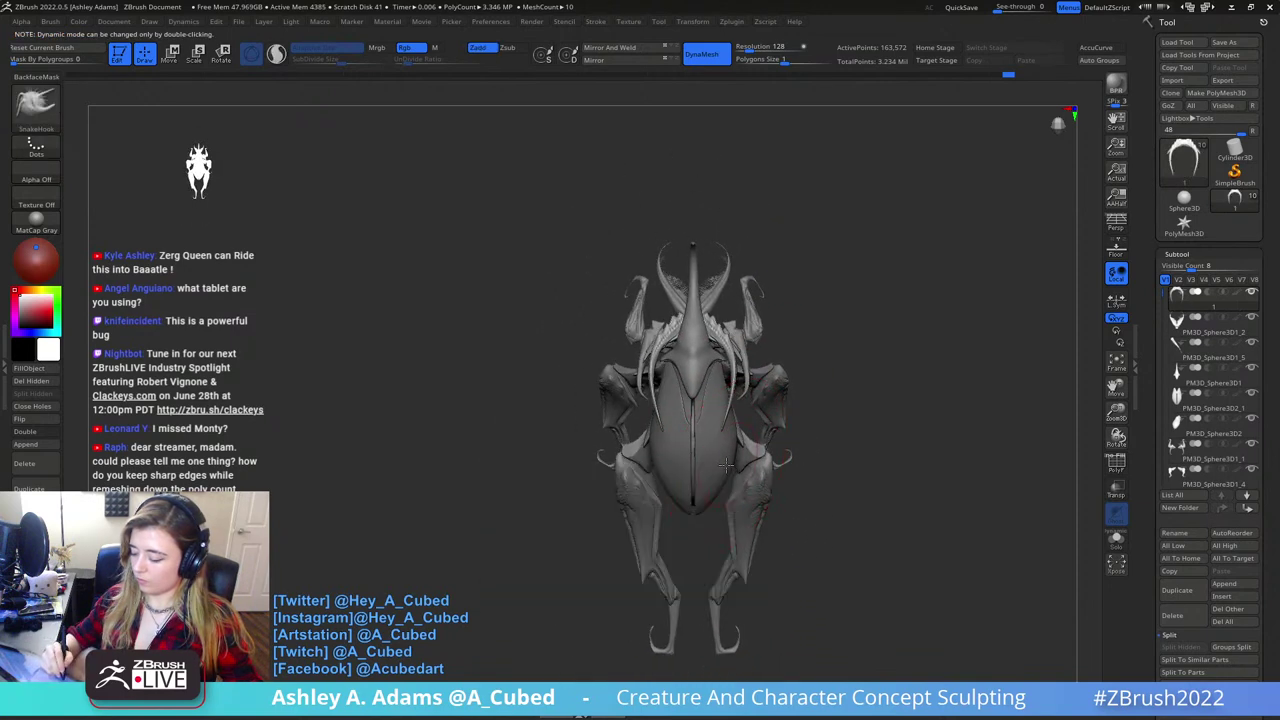
pyautogui.press('space')
# - Select the front legs and enlarge the SnakeHook draw size for reshaping them
pyautogui.keyDown('alt'); pyautogui.click(746, 381); pyautogui.keyUp('alt')
pyautogui.press('space')
pyautogui.press('space')
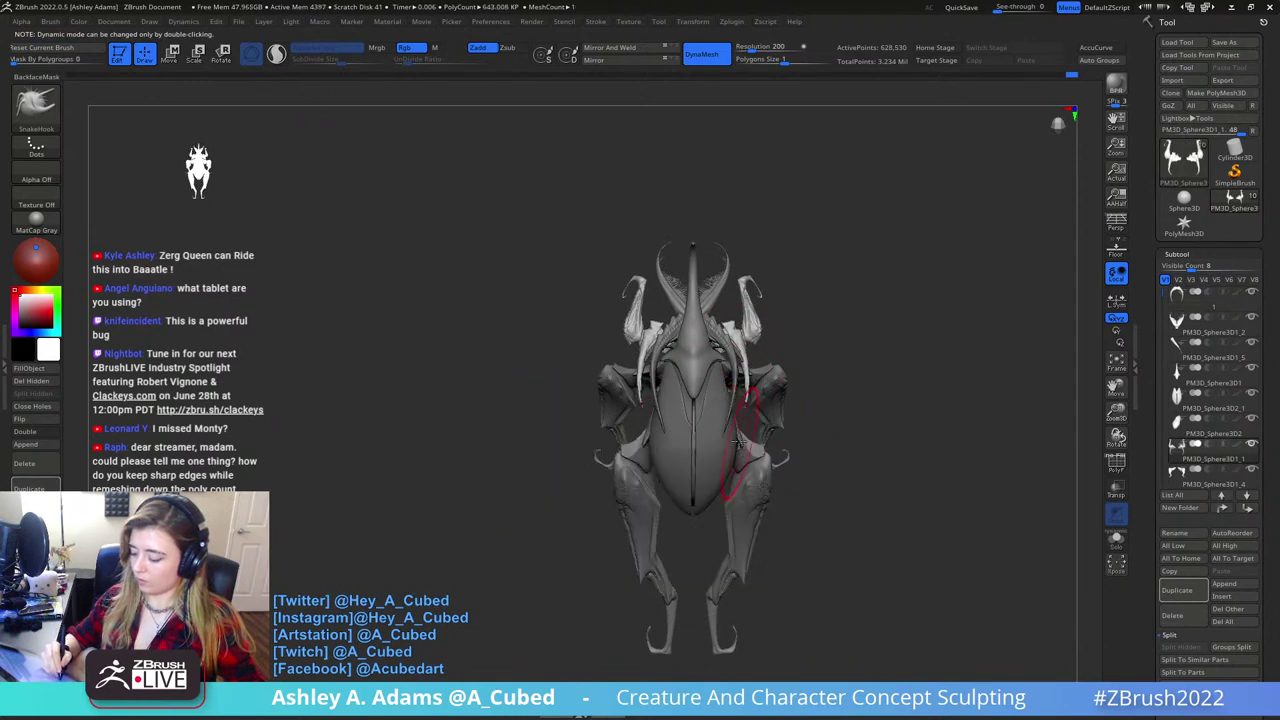
pyautogui.moveTo(763, 294)
pyautogui.mouseDown()
pyautogui.moveTo(786, 283)
pyautogui.moveTo(770, 301)
pyautogui.mouseUp()
pyautogui.rightClick(773, 303)
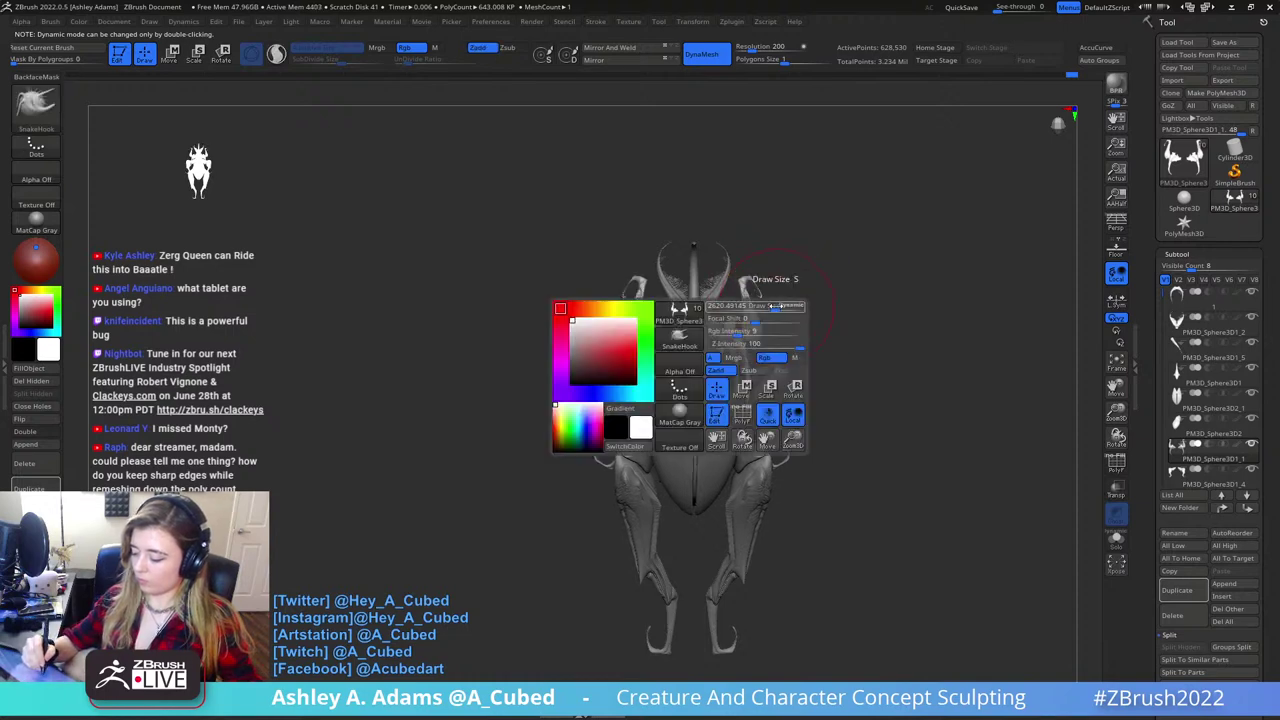
pyautogui.moveTo(773, 303)
pyautogui.keyDown('ctrl'); pyautogui.mouseDown(button='right')
pyautogui.moveTo(786, 331)
pyautogui.moveTo(799, 275)
pyautogui.mouseUp(button='right'); pyautogui.keyUp('ctrl')
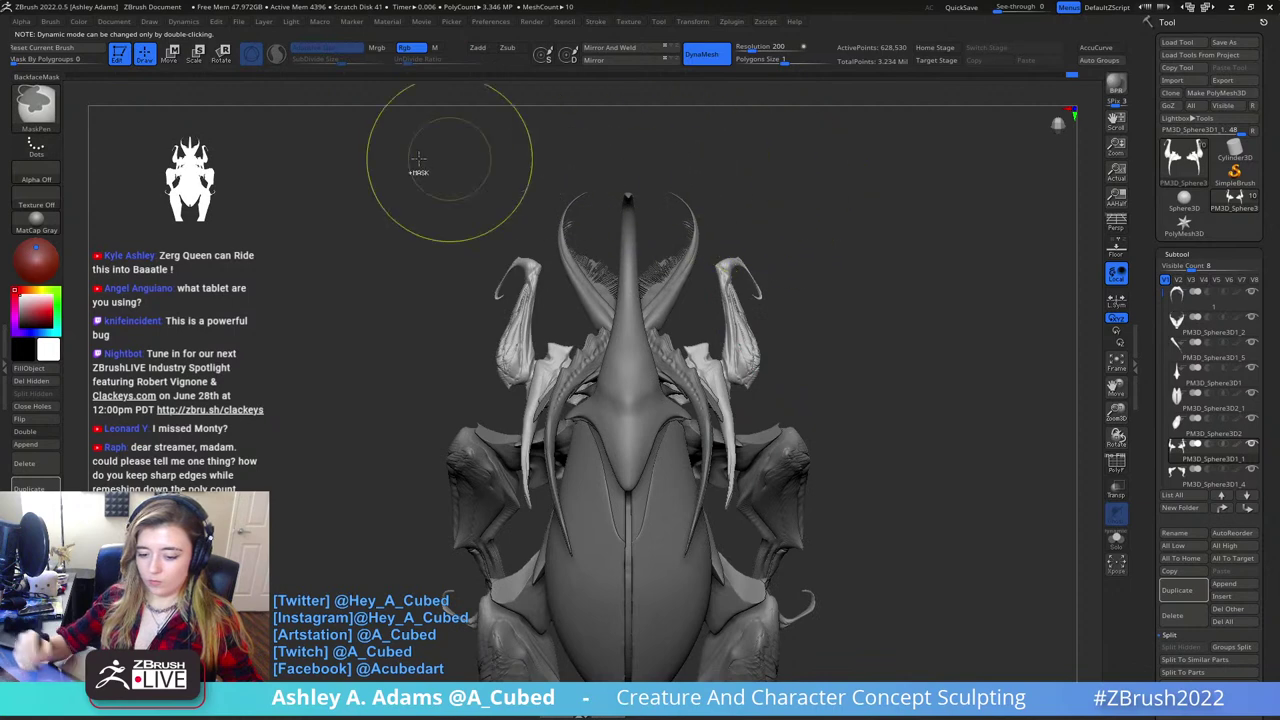
# - Set the masking brush to MaskLasso for masking the front legs
pyautogui.keyDown('ctrl'); pyautogui.click(50, 110); pyautogui.keyUp('ctrl')
pyautogui.keyDown('ctrl'); pyautogui.click(150, 124); pyautogui.keyUp('ctrl')
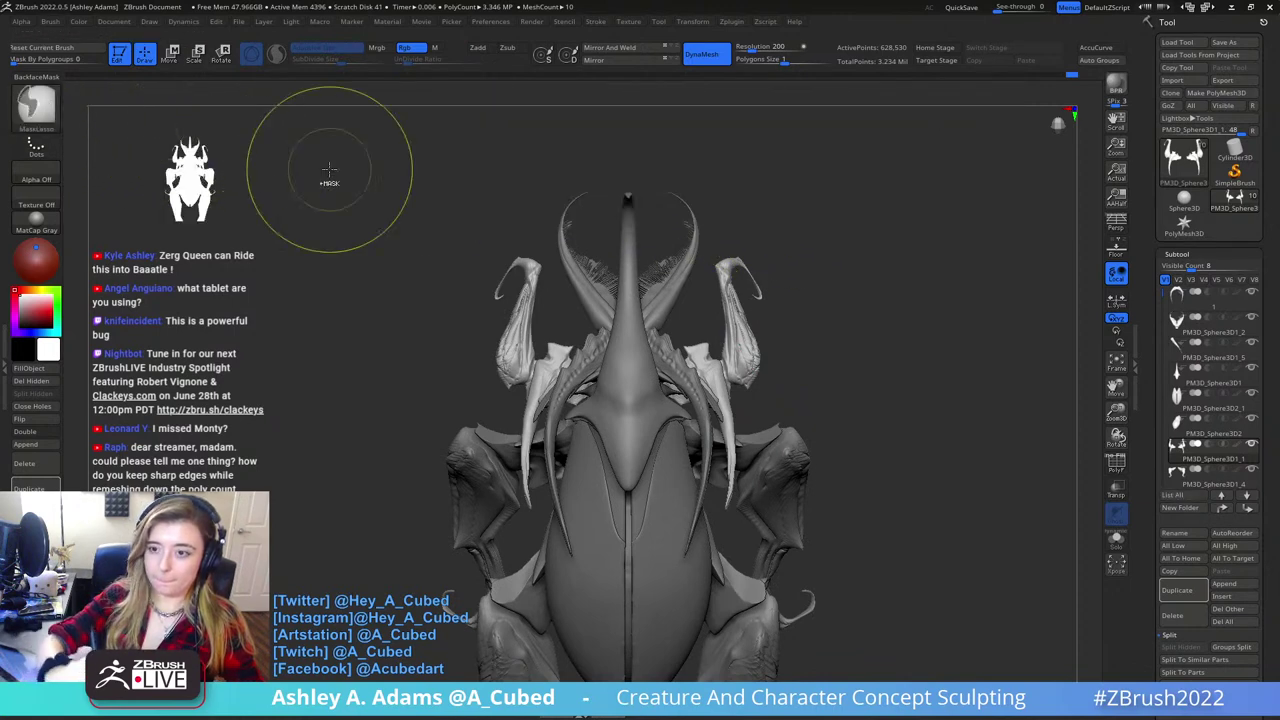
pyautogui.moveTo(771, 243); pyautogui.dragTo(772, 285, button='right')
pyautogui.moveTo(771, 285); pyautogui.dragTo(734, 264)
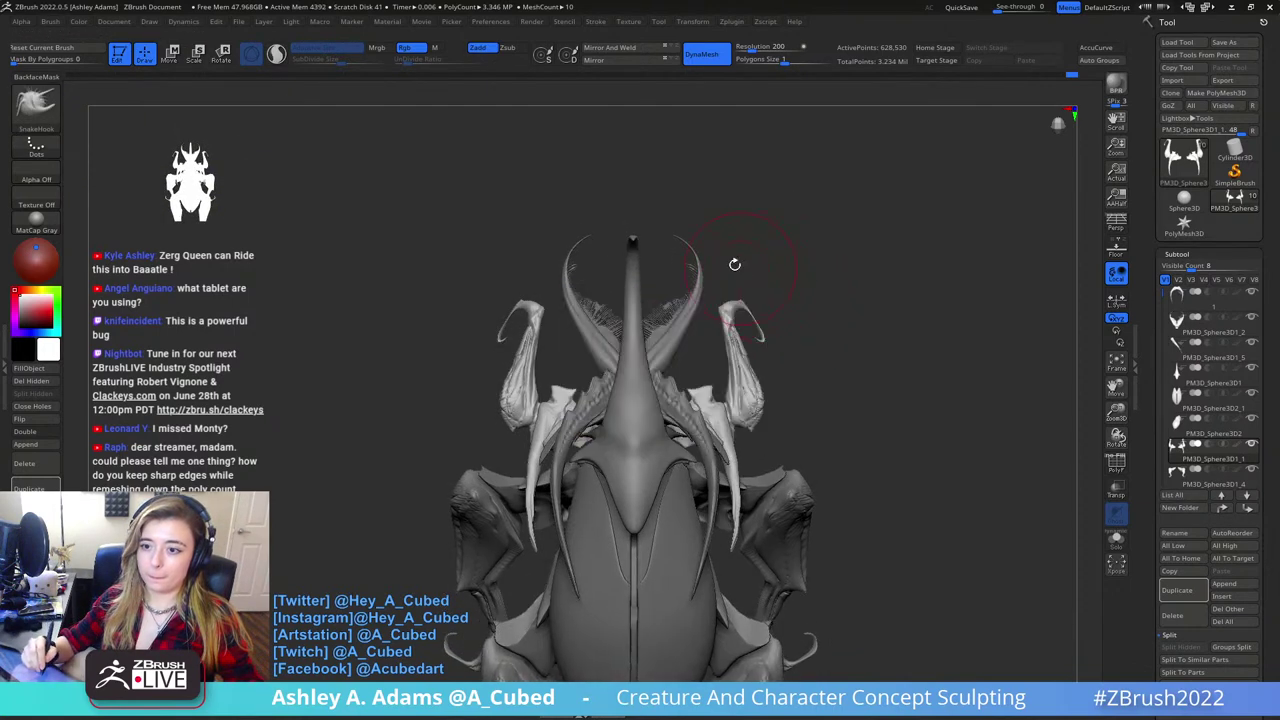
# - Enlarge the SnakeHook draw size and pull the front legs' hooked feet outward
pyautogui.moveTo(785, 301); pyautogui.dragTo(777, 294)
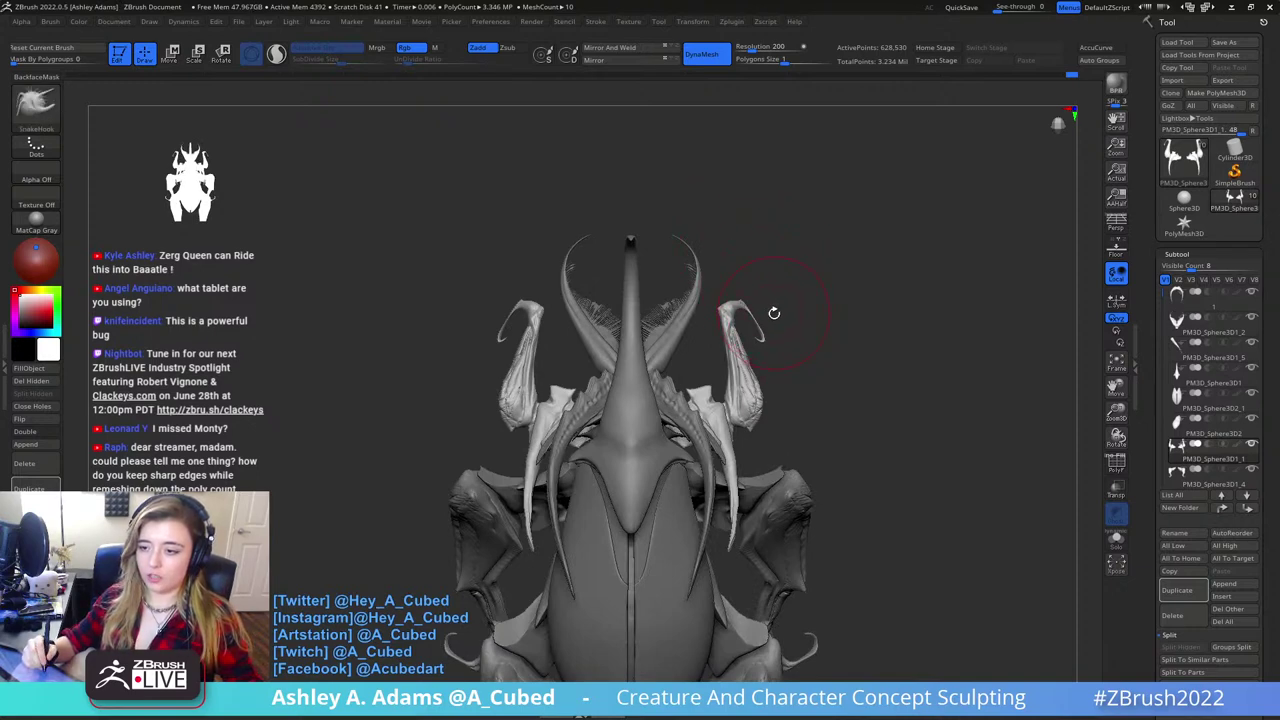
pyautogui.moveTo(822, 262)
pyautogui.mouseDown()
pyautogui.moveTo(791, 280)
pyautogui.moveTo(727, 262)
pyautogui.moveTo(720, 305)
pyautogui.moveTo(795, 352)
pyautogui.moveTo(797, 334)
pyautogui.mouseUp()
pyautogui.press('space')
pyautogui.moveTo(780, 328); pyautogui.dragTo(786, 328, button='right')
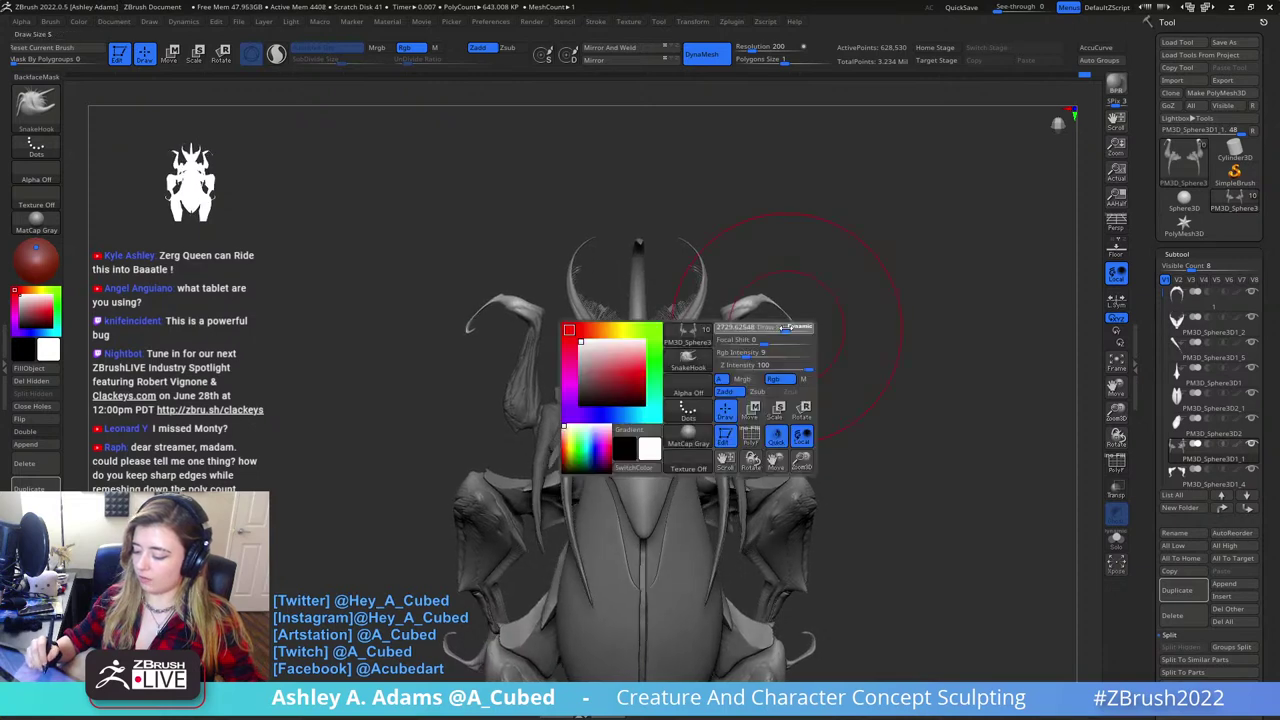
pyautogui.moveTo(755, 300); pyautogui.dragTo(743, 302)
# - Thicken the front legs' hooked feet with the Inflat brush, undoing the first stroke and readjusting the draw size
pyautogui.moveTo(761, 273); pyautogui.dragTo(751, 258, button='right')
pyautogui.press('b')
pyautogui.press('i')
pyautogui.press('n')
pyautogui.moveTo(760, 303)
pyautogui.mouseDown()
pyautogui.moveTo(795, 331)
pyautogui.moveTo(770, 299)
pyautogui.mouseUp()
pyautogui.hotkey('ctrl', 'z')
pyautogui.press('space')
pyautogui.moveTo(754, 295); pyautogui.dragTo(791, 325)
pyautogui.moveTo(791, 300); pyautogui.dragTo(798, 301, button='right')
pyautogui.moveTo(784, 313)
pyautogui.mouseDown()
pyautogui.moveTo(796, 324)
pyautogui.moveTo(868, 290)
pyautogui.moveTo(950, 275)
pyautogui.moveTo(868, 265)
pyautogui.moveTo(784, 292)
pyautogui.mouseUp()
pyautogui.moveTo(757, 283); pyautogui.dragTo(752, 278, button='right')
# - Return to SnakeHook and pull the front legs' ankle joints into sharper points
pyautogui.press('b')
pyautogui.press('s')
pyautogui.press('h')
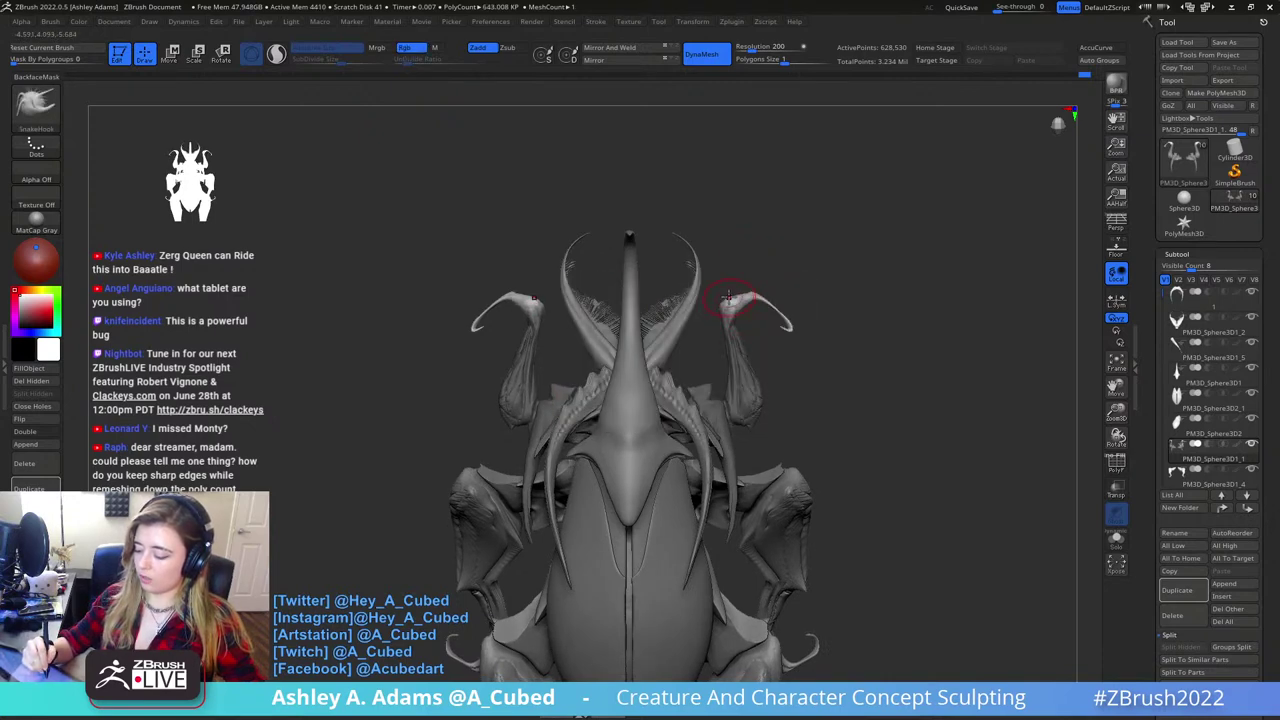
pyautogui.moveTo(732, 312)
pyautogui.mouseDown(button='right')
pyautogui.moveTo(692, 386)
pyautogui.moveTo(680, 374)
pyautogui.moveTo(728, 320)
pyautogui.mouseUp(button='right')
pyautogui.rightClick(680, 374)
pyautogui.moveTo(730, 306); pyautogui.dragTo(748, 222)
pyautogui.press('space')
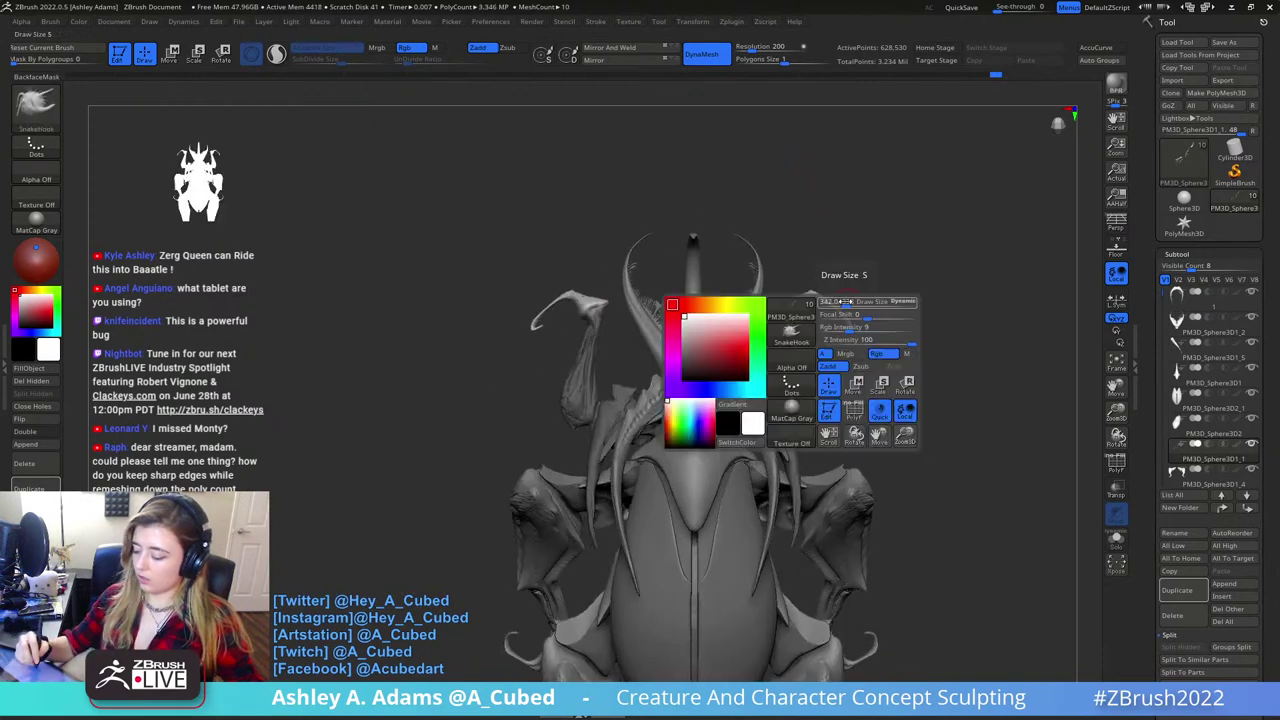
pyautogui.keyDown('alt'); pyautogui.moveTo(844, 310); pyautogui.dragTo(797, 258); pyautogui.keyUp('alt')
pyautogui.keyDown('ctrl'); pyautogui.moveTo(796, 321); pyautogui.dragTo(822, 342); pyautogui.keyUp('ctrl')
pyautogui.press('space')
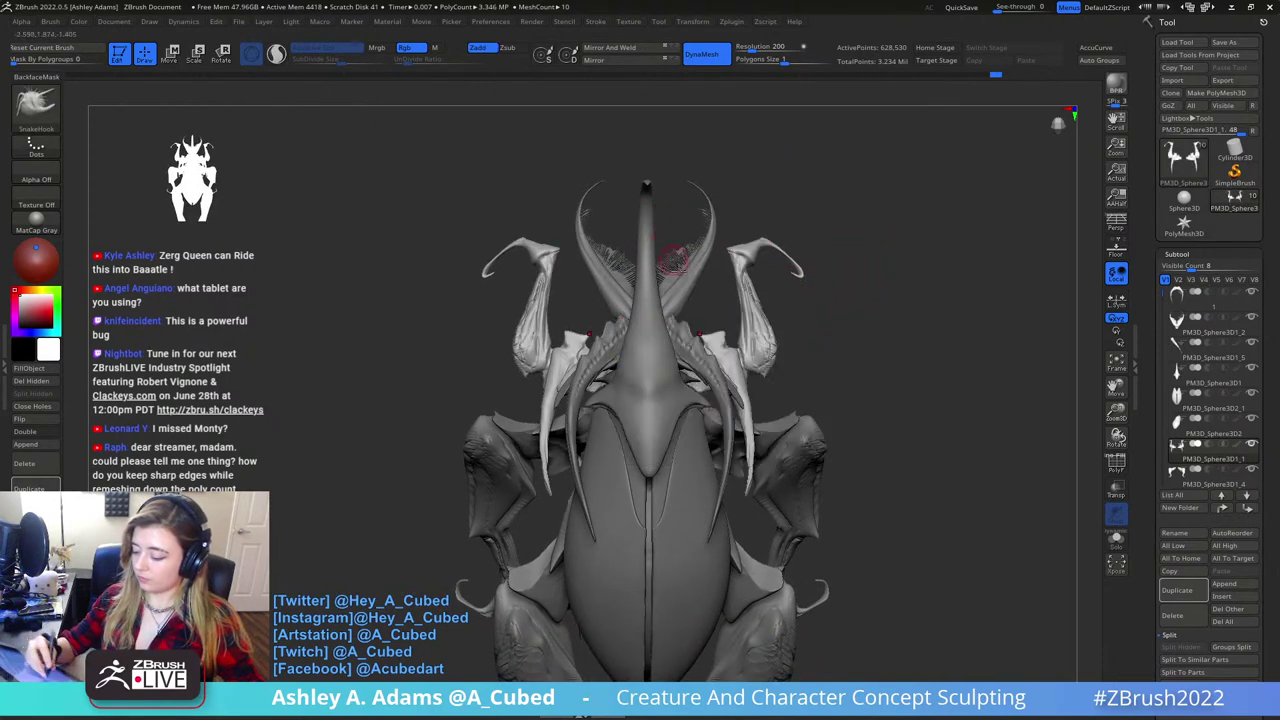
# - Select the middle legs and the hind legs in turn and nudge their outer contours with SnakeHook
pyautogui.keyDown('alt'); pyautogui.click(676, 296); pyautogui.keyUp('alt')
pyautogui.press('space')
pyautogui.keyDown('ctrl'); pyautogui.moveTo(676, 296); pyautogui.dragTo(694, 334, button='right'); pyautogui.keyUp('ctrl')
pyautogui.keyDown('alt'); pyautogui.moveTo(694, 323); pyautogui.dragTo(670, 275, button='right'); pyautogui.keyUp('alt')
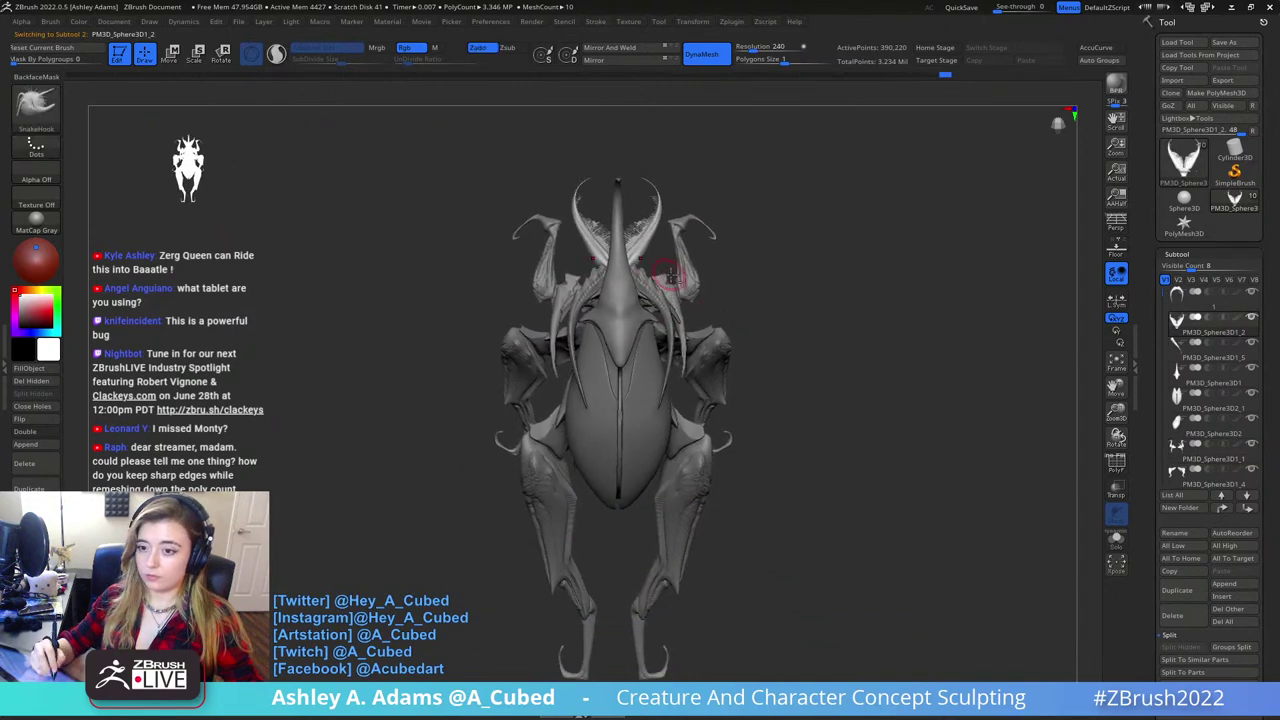
pyautogui.keyDown('shift'); pyautogui.moveTo(734, 351); pyautogui.dragTo(735, 335, button='right'); pyautogui.keyUp('shift')
pyautogui.keyDown('alt'); pyautogui.click(727, 355); pyautogui.keyUp('alt')
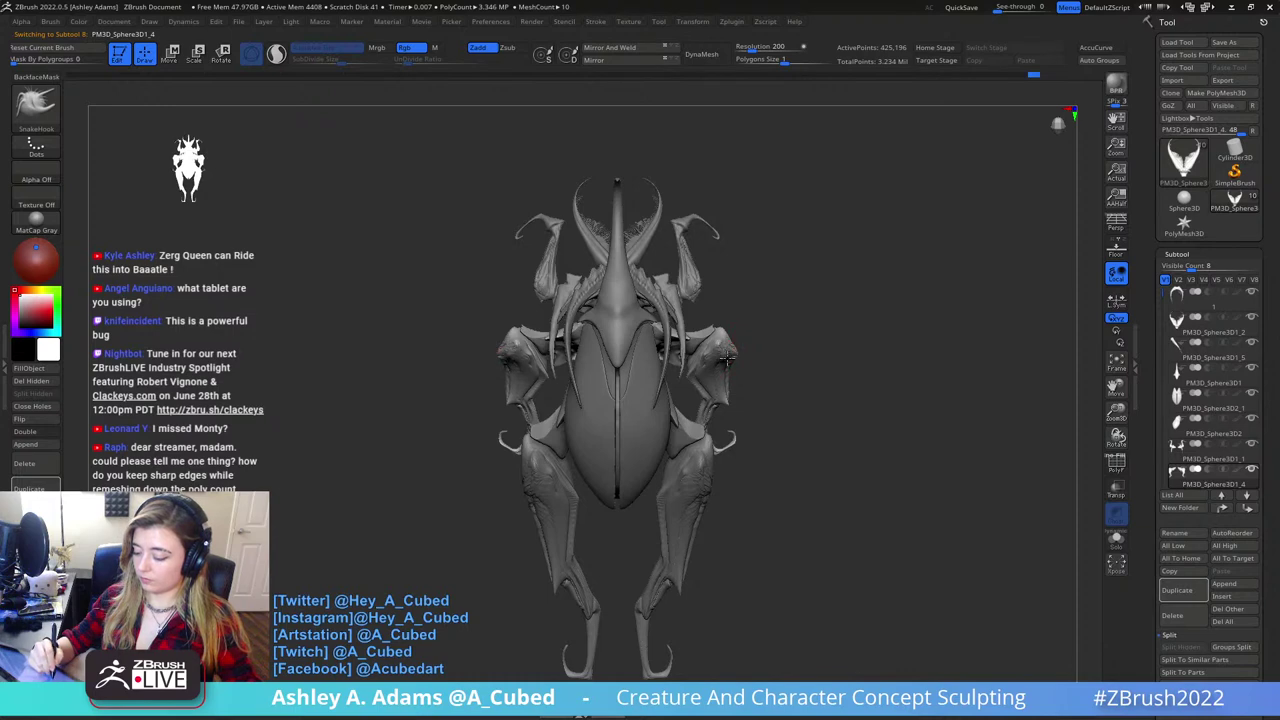
pyautogui.moveTo(745, 376); pyautogui.dragTo(720, 397)
pyautogui.keyDown('alt'); pyautogui.click(706, 405); pyautogui.keyUp('alt')
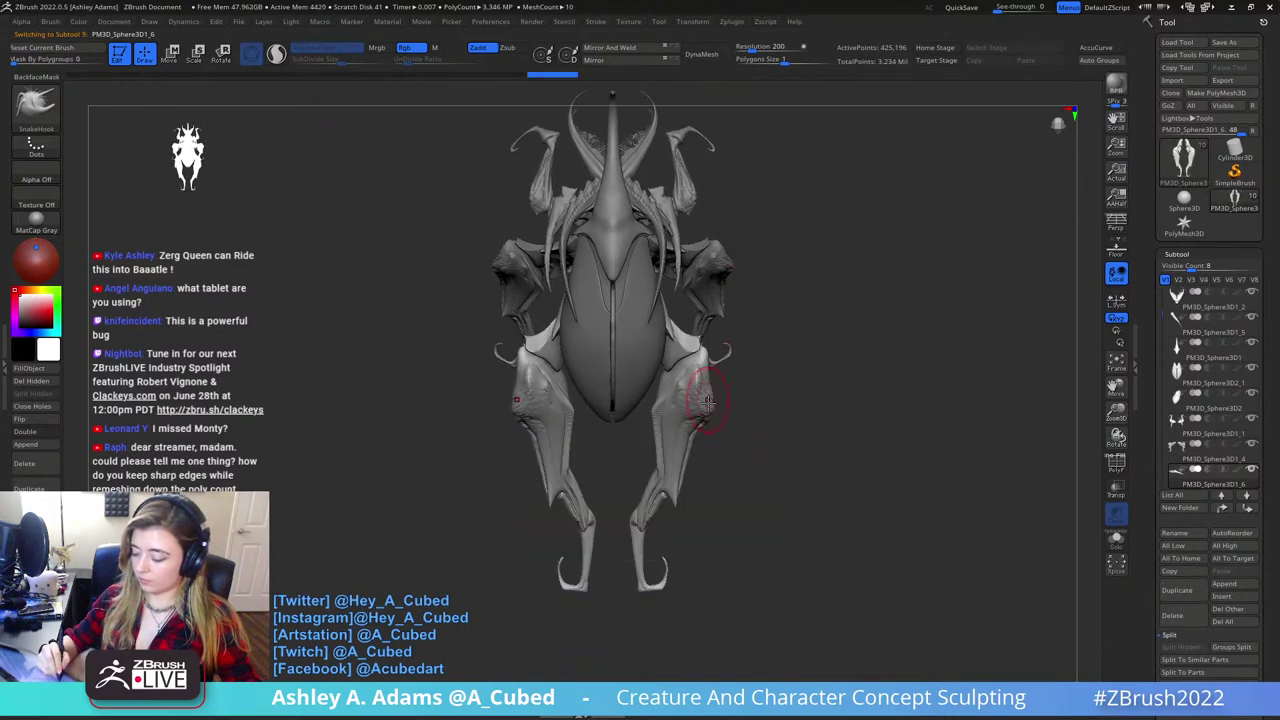
pyautogui.press('space')
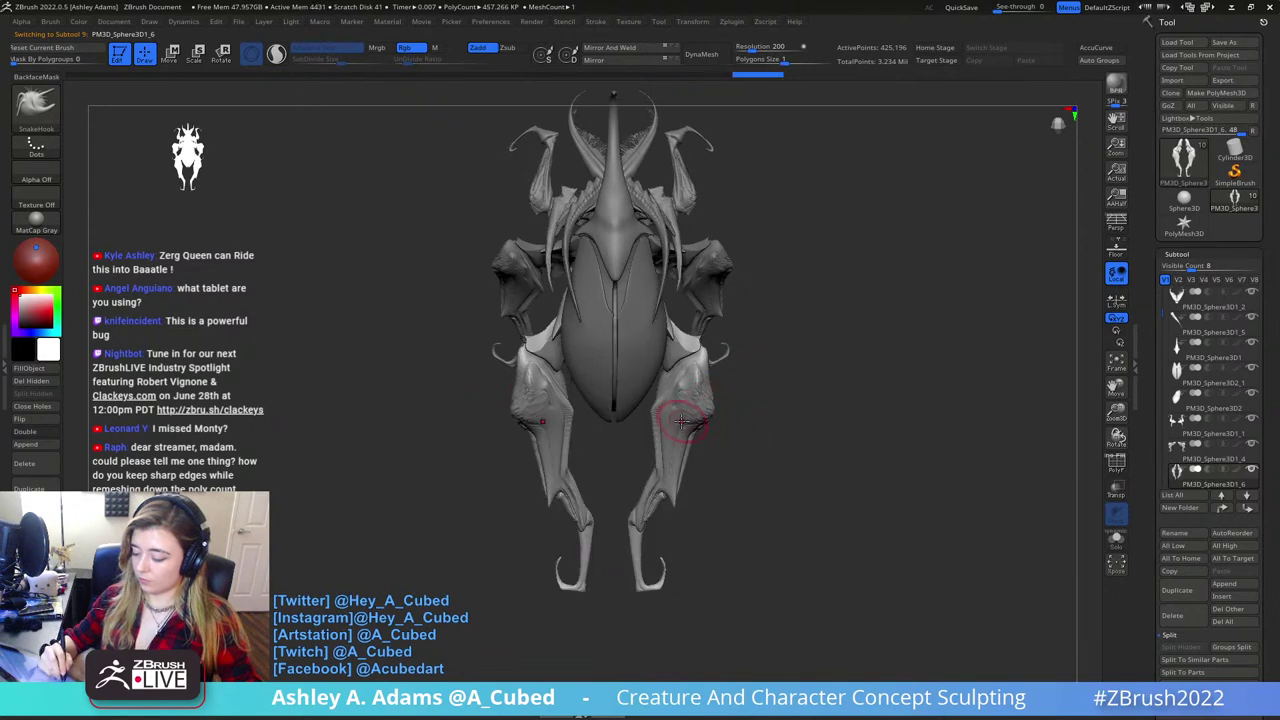
pyautogui.rightClick(640, 466)
pyautogui.keyDown('alt'); pyautogui.moveTo(640, 466); pyautogui.dragTo(645, 553, button='right'); pyautogui.keyUp('alt')
# - Select the curved antennae, place the gizmo at their bases and scale them up to reach well along the body
pyautogui.keyDown('alt'); pyautogui.click(672, 330); pyautogui.keyUp('alt')
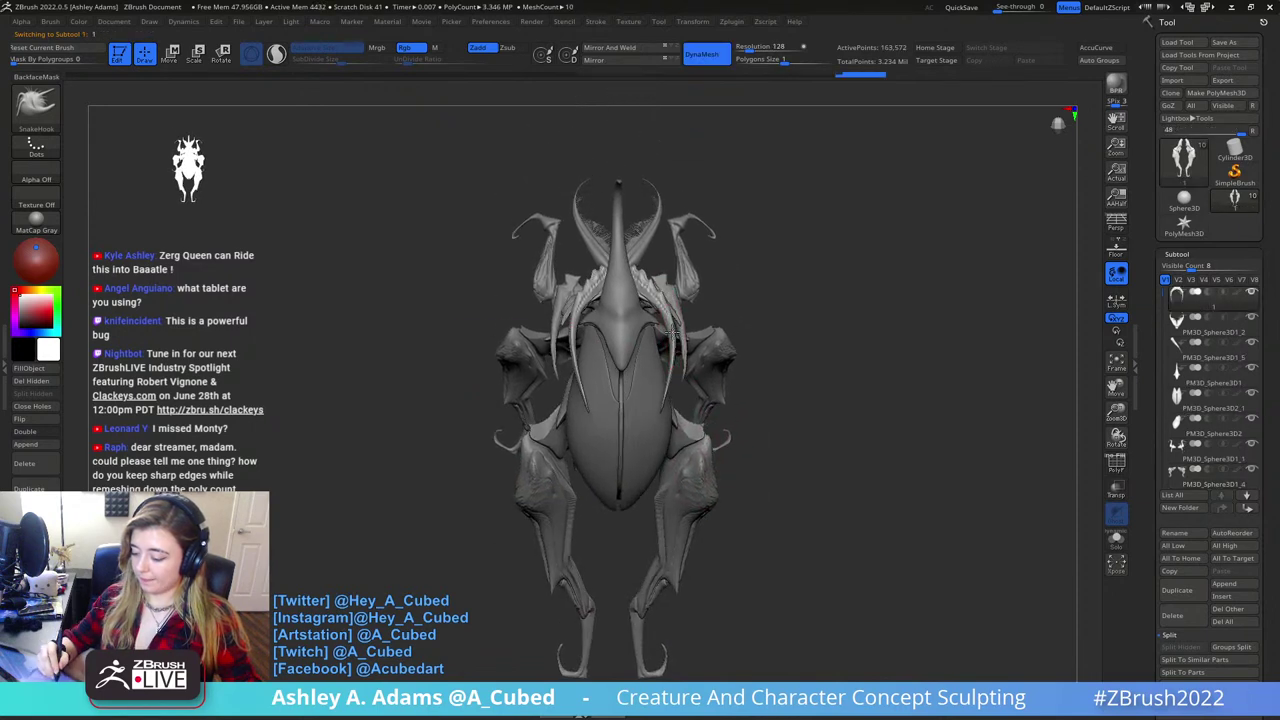
pyautogui.moveTo(673, 333); pyautogui.dragTo(765, 382, button='right')
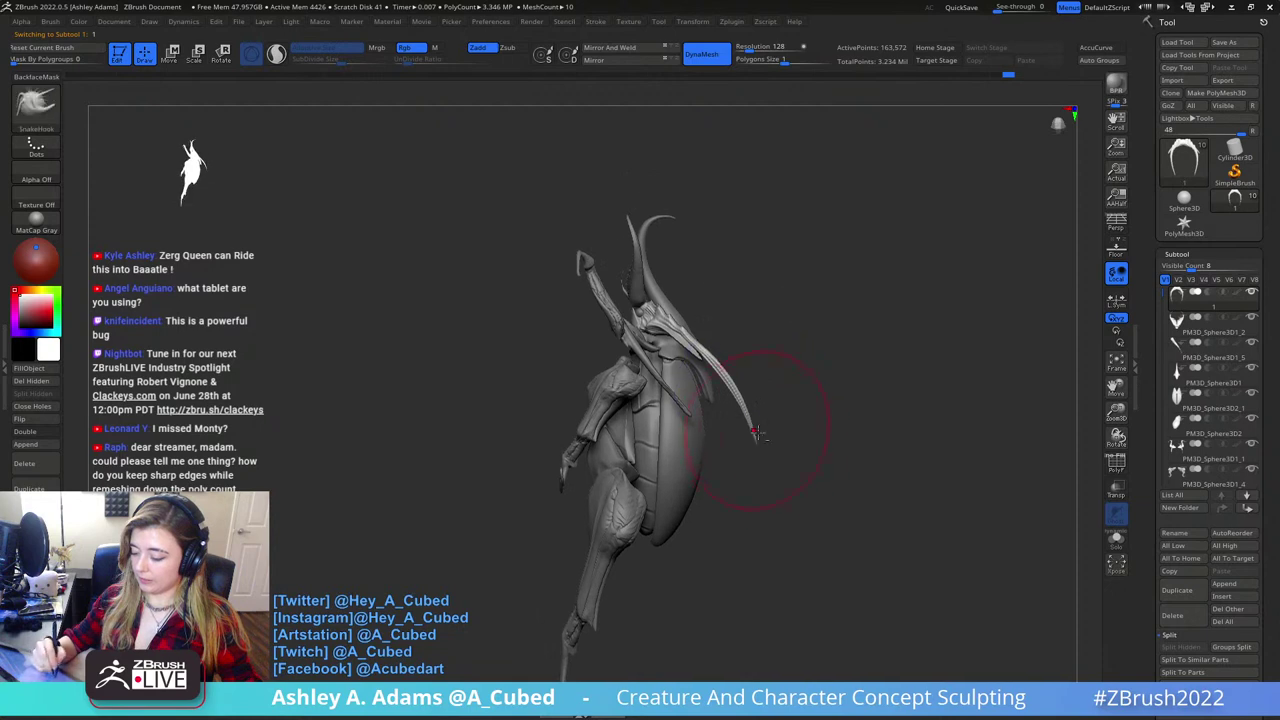
pyautogui.moveTo(757, 433)
pyautogui.keyDown('ctrl'); pyautogui.mouseDown()
pyautogui.moveTo(830, 530)
pyautogui.moveTo(672, 297)
pyautogui.moveTo(690, 385)
pyautogui.mouseUp(); pyautogui.keyUp('ctrl')
pyautogui.keyDown('ctrl'); pyautogui.click(843, 400); pyautogui.keyUp('ctrl')
pyautogui.keyDown('shift'); pyautogui.moveTo(843, 394); pyautogui.dragTo(765, 388, button='right'); pyautogui.keyUp('shift')
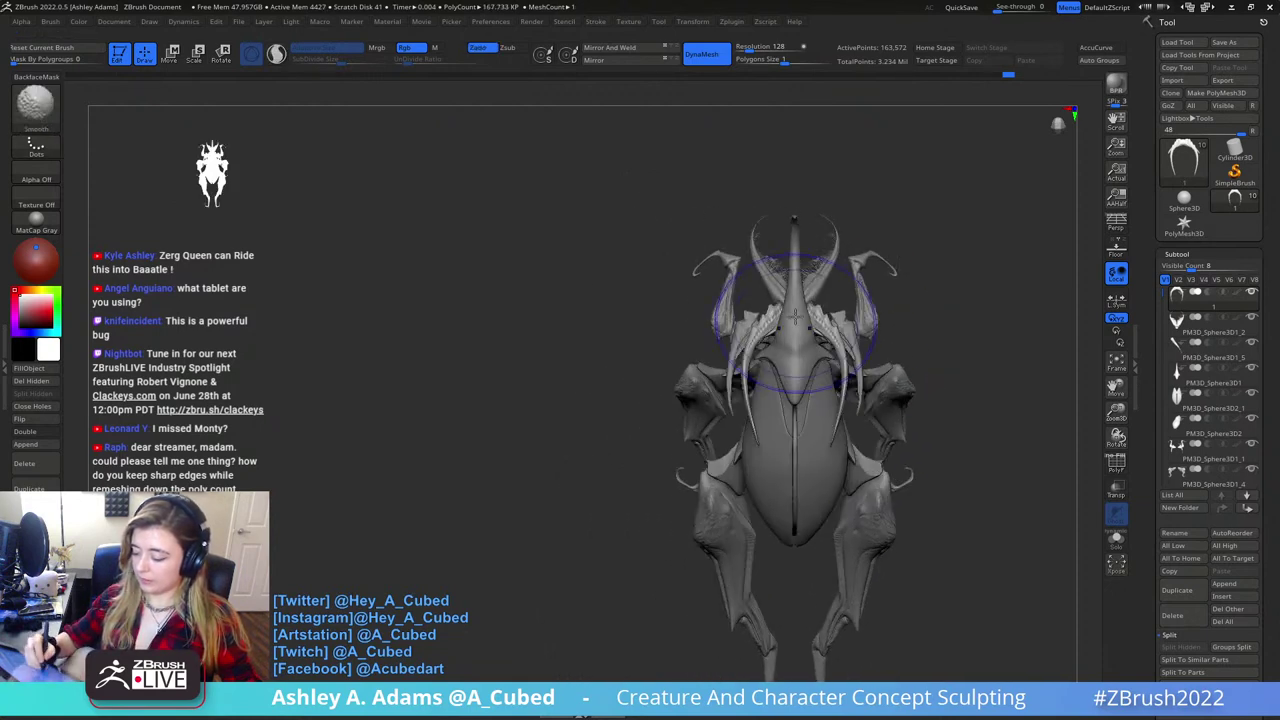
pyautogui.press('w')
pyautogui.keyDown('alt'); pyautogui.click(815, 210); pyautogui.keyUp('alt')
pyautogui.keyDown('alt'); pyautogui.moveTo(846, 267); pyautogui.dragTo(880, 268); pyautogui.keyUp('alt')
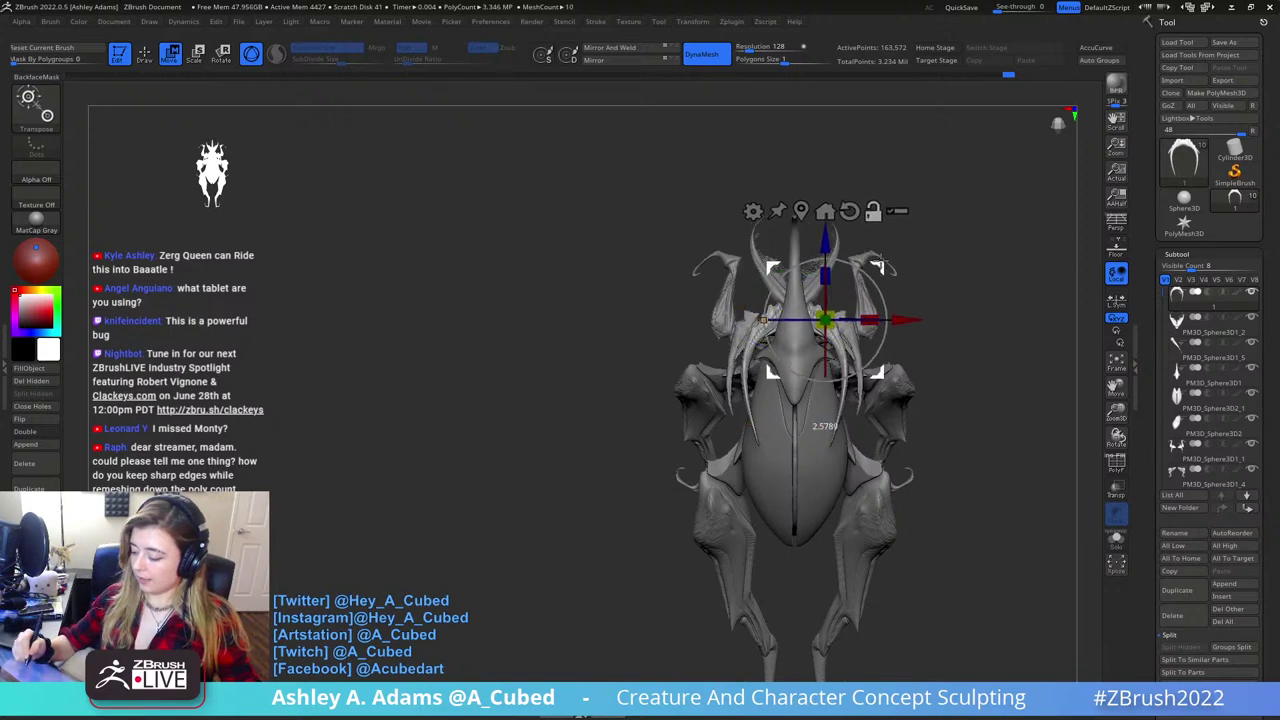
pyautogui.moveTo(834, 311); pyautogui.dragTo(838, 298)
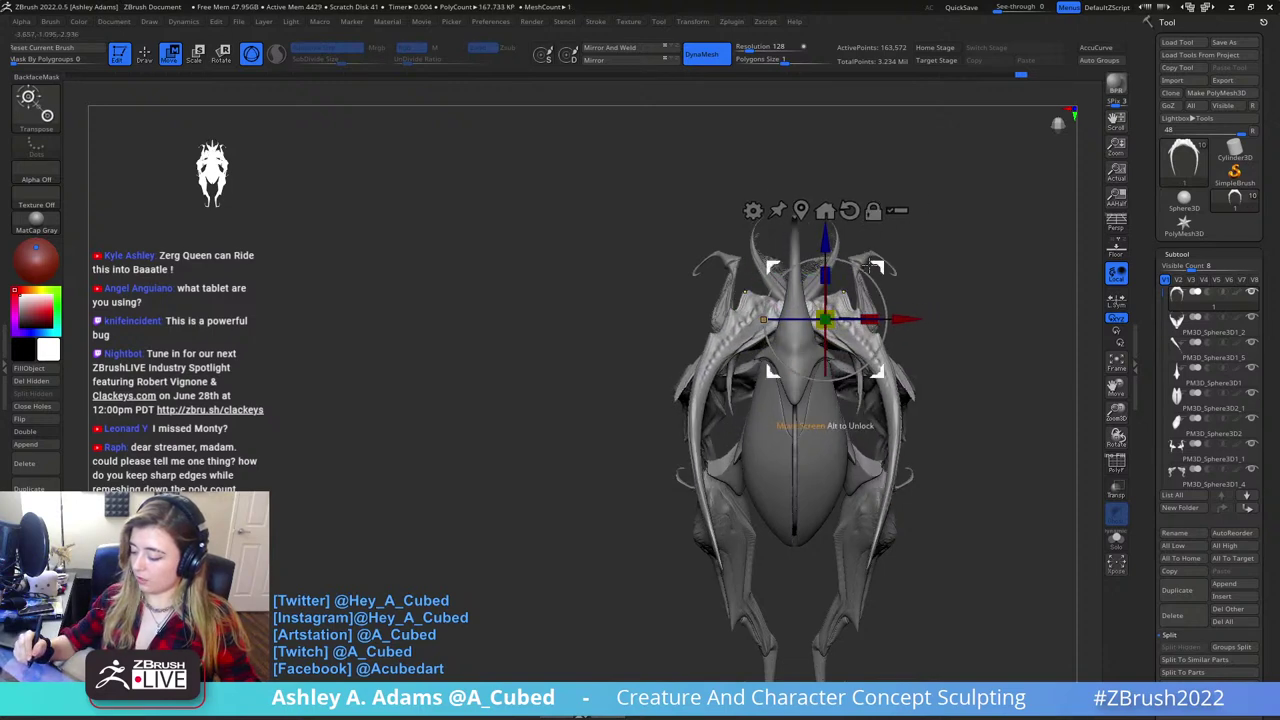
# - Move and rotate the enlarged antennae with the gizmo so they sweep up and back above the wing cases
pyautogui.moveTo(822, 314)
pyautogui.mouseDown(button='right')
pyautogui.moveTo(853, 322)
pyautogui.moveTo(818, 320)
pyautogui.mouseUp(button='right')
pyautogui.moveTo(829, 315); pyautogui.dragTo(850, 348)
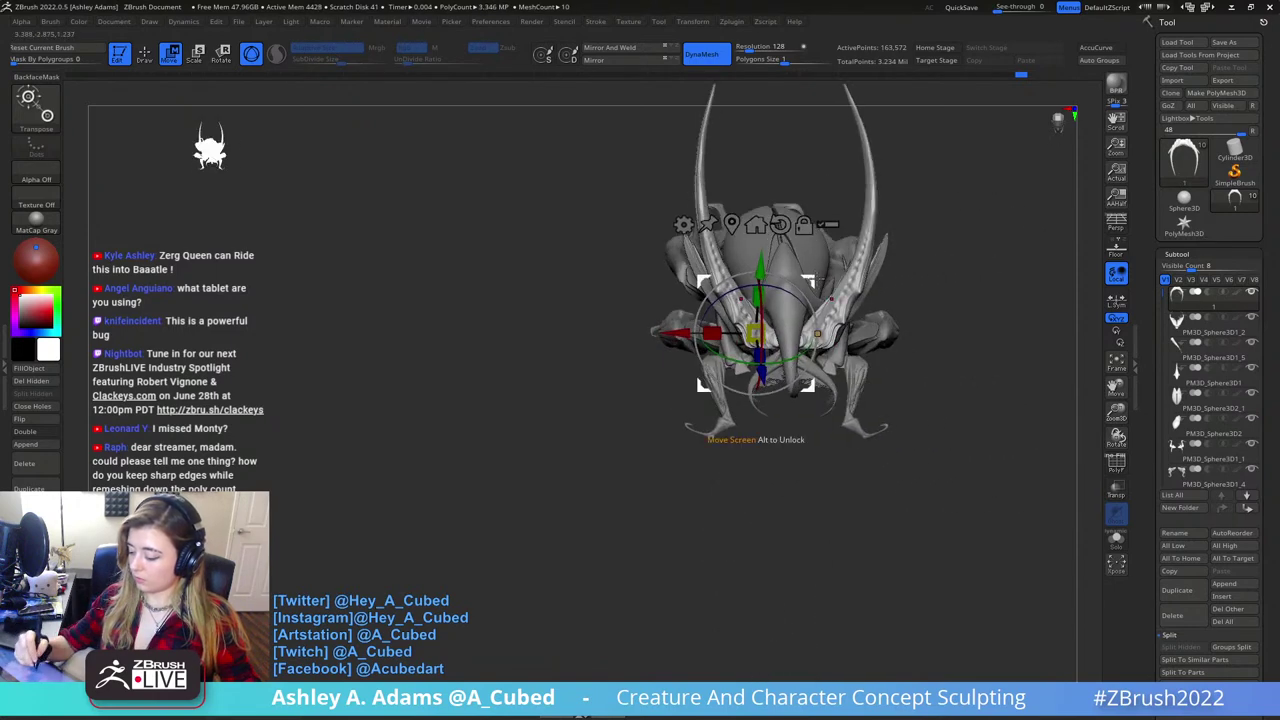
pyautogui.moveTo(816, 278)
pyautogui.mouseDown()
pyautogui.moveTo(799, 273)
pyautogui.moveTo(806, 260)
pyautogui.mouseUp()
pyautogui.press('q')
pyautogui.moveTo(826, 254); pyautogui.dragTo(862, 260, button='right')
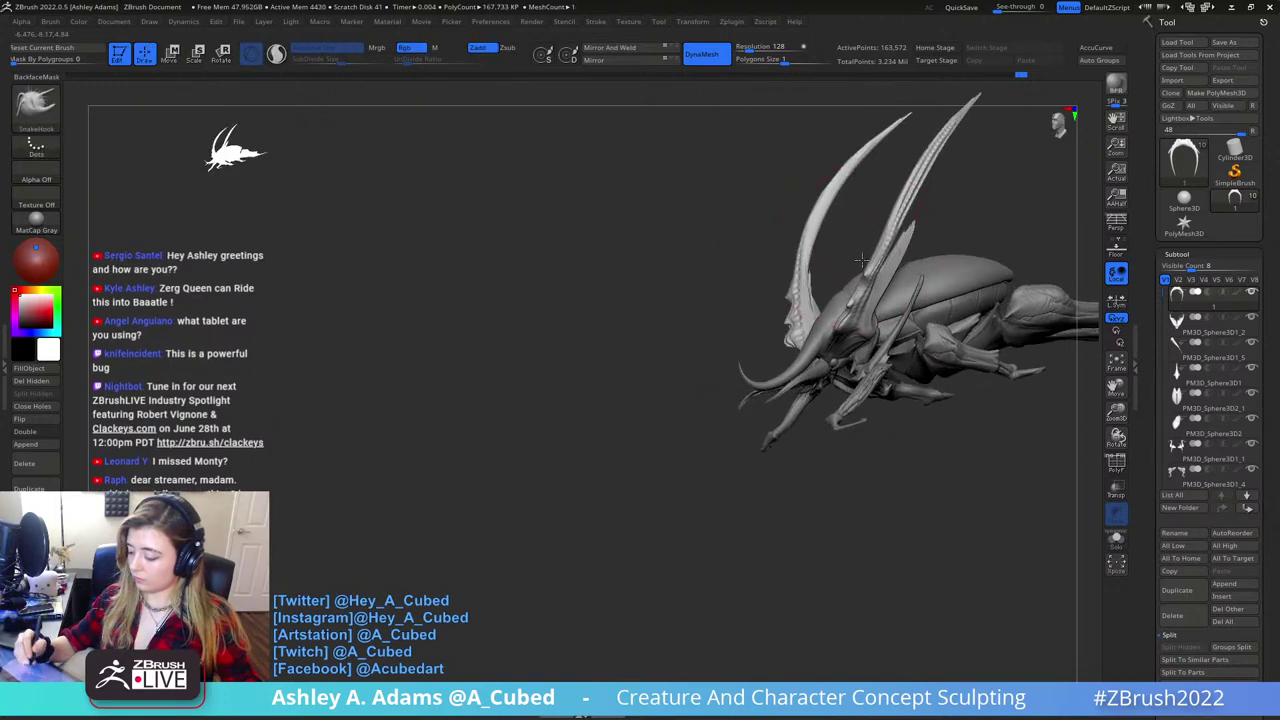
pyautogui.moveTo(861, 259)
pyautogui.mouseDown()
pyautogui.moveTo(775, 384)
pyautogui.moveTo(747, 397)
pyautogui.mouseUp()
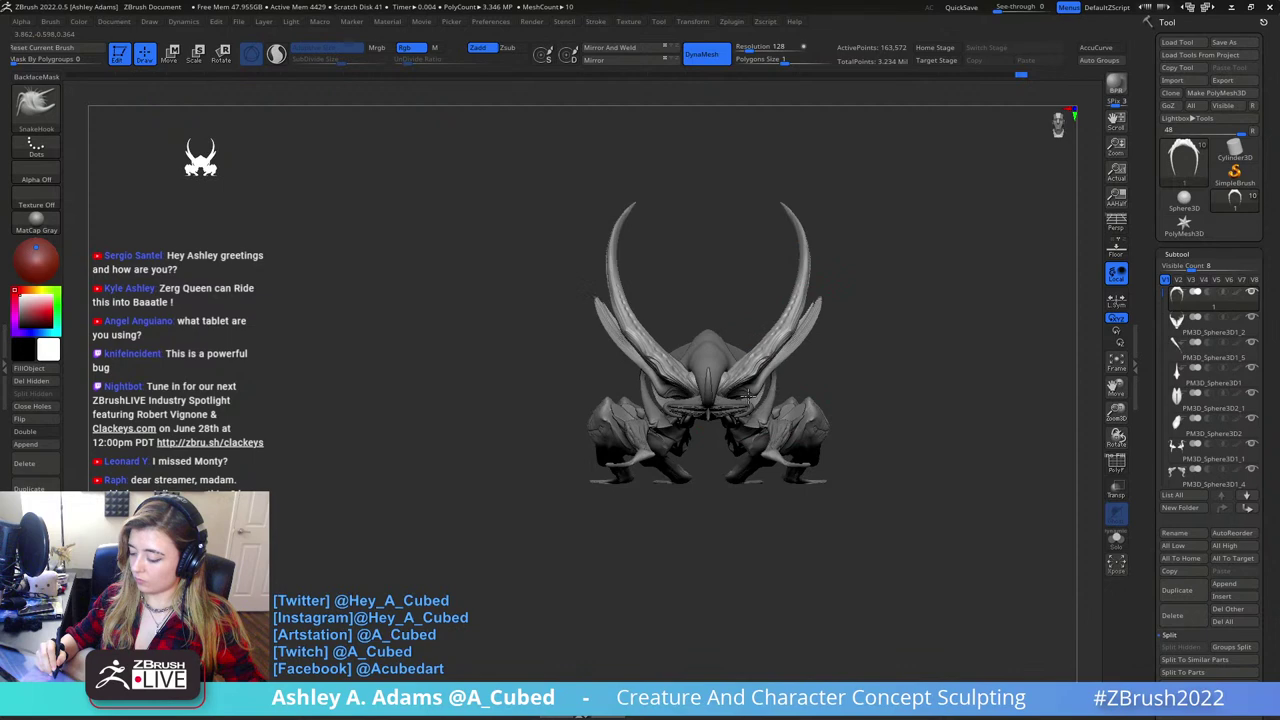
pyautogui.hotkey('ctrl', 'z')
pyautogui.moveTo(786, 347)
pyautogui.mouseDown()
pyautogui.moveTo(804, 337)
pyautogui.moveTo(871, 366)
pyautogui.moveTo(861, 290)
pyautogui.mouseUp()
pyautogui.press('w')
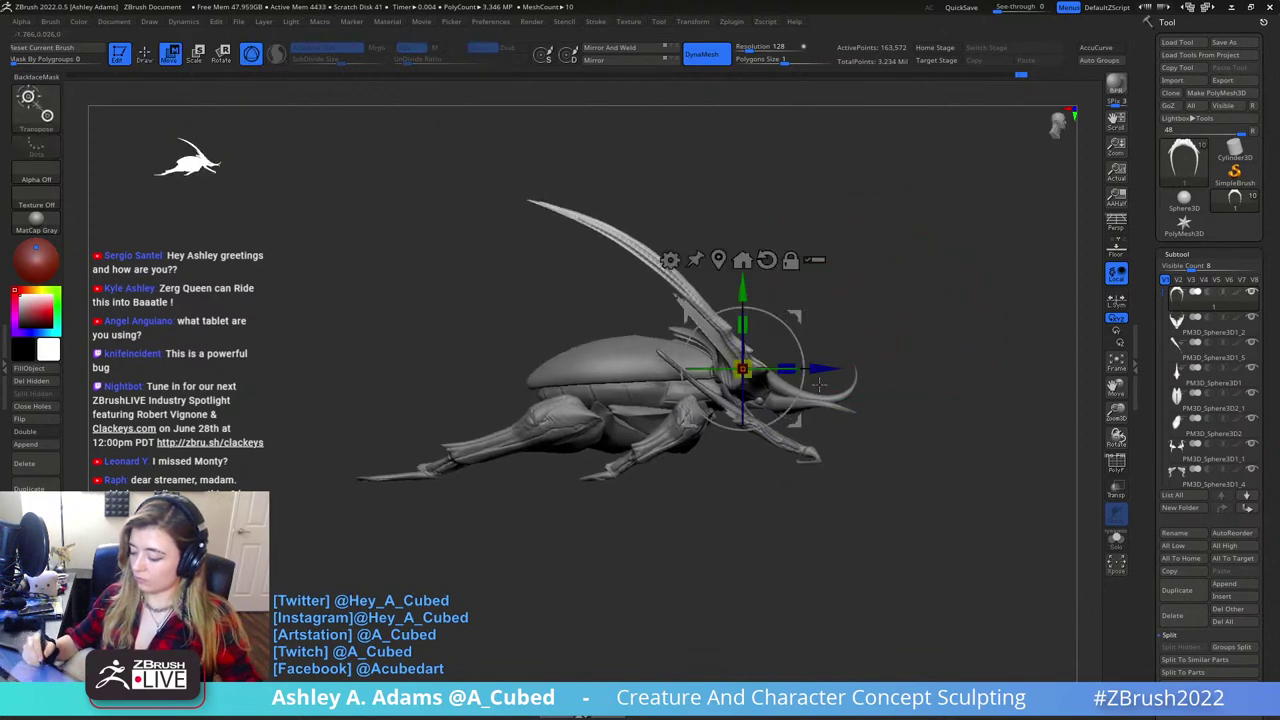
pyautogui.moveTo(786, 338)
pyautogui.mouseDown()
pyautogui.moveTo(806, 408)
pyautogui.moveTo(816, 395)
pyautogui.mouseUp()
# - Examine the raised antennae against the head from several sides with SnakeHook ready, and undo the last change
pyautogui.press('q')
pyautogui.press('space')
pyautogui.click(649, 218)
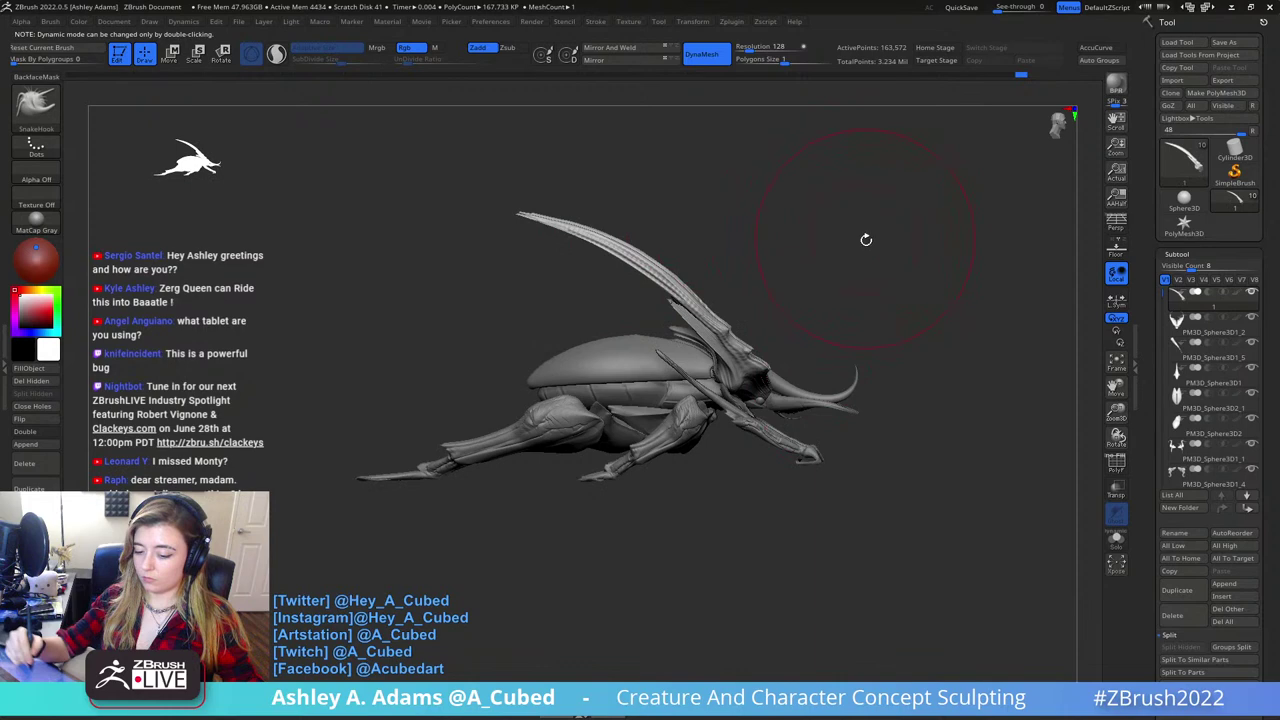
pyautogui.moveTo(866, 238)
pyautogui.mouseDown()
pyautogui.moveTo(727, 250)
pyautogui.moveTo(731, 238)
pyautogui.mouseUp()
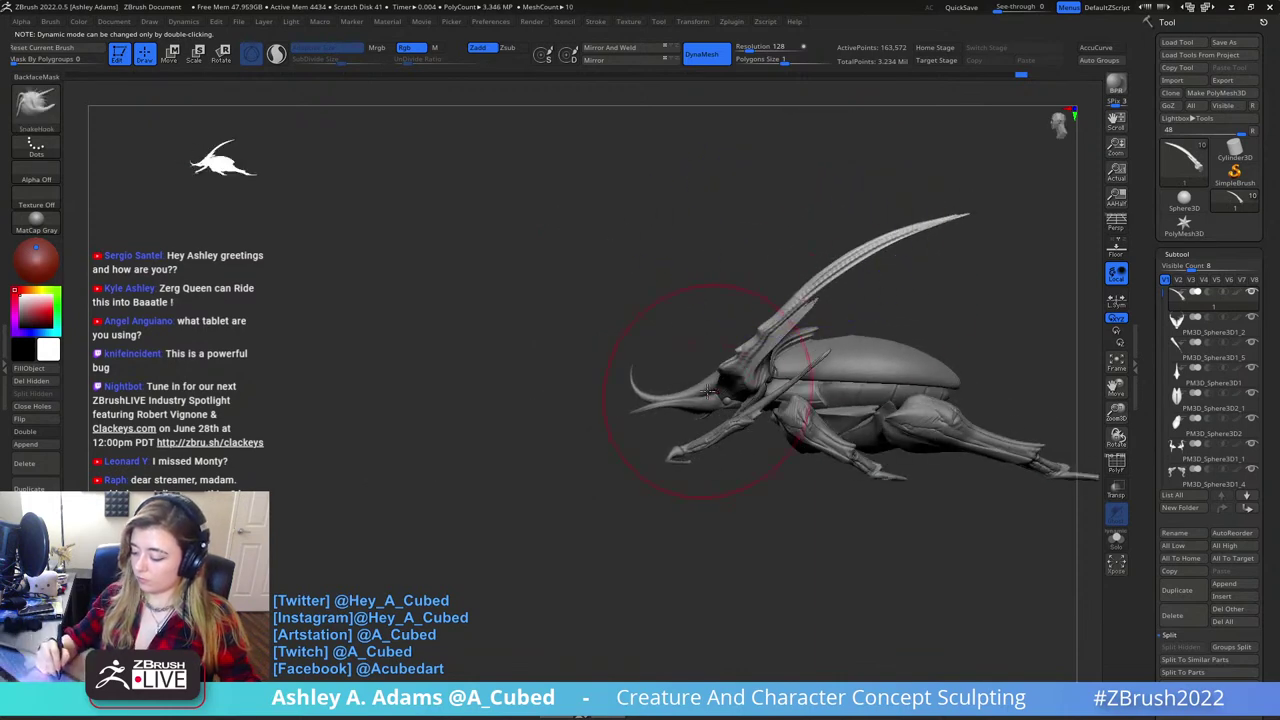
pyautogui.moveTo(592, 438); pyautogui.dragTo(770, 372)
pyautogui.keyDown('alt'); pyautogui.click(729, 366); pyautogui.keyUp('alt')
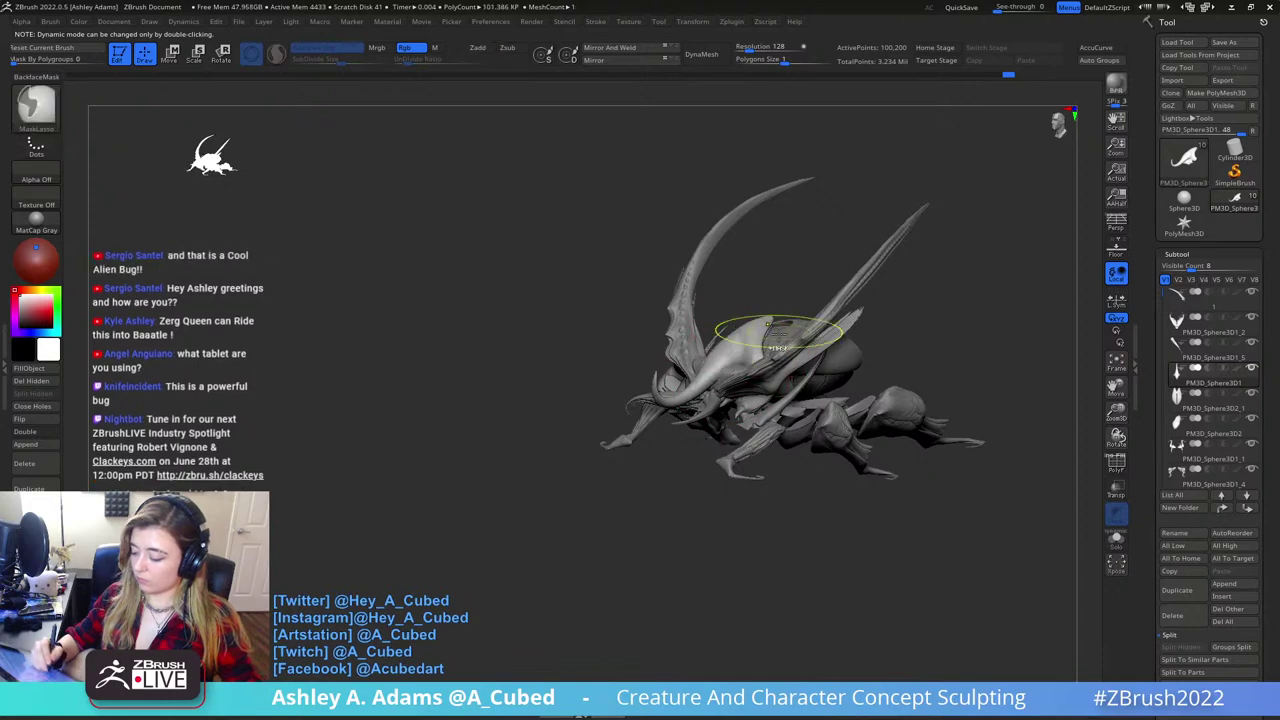
pyautogui.keyDown('alt'); pyautogui.click(800, 375); pyautogui.keyUp('alt')
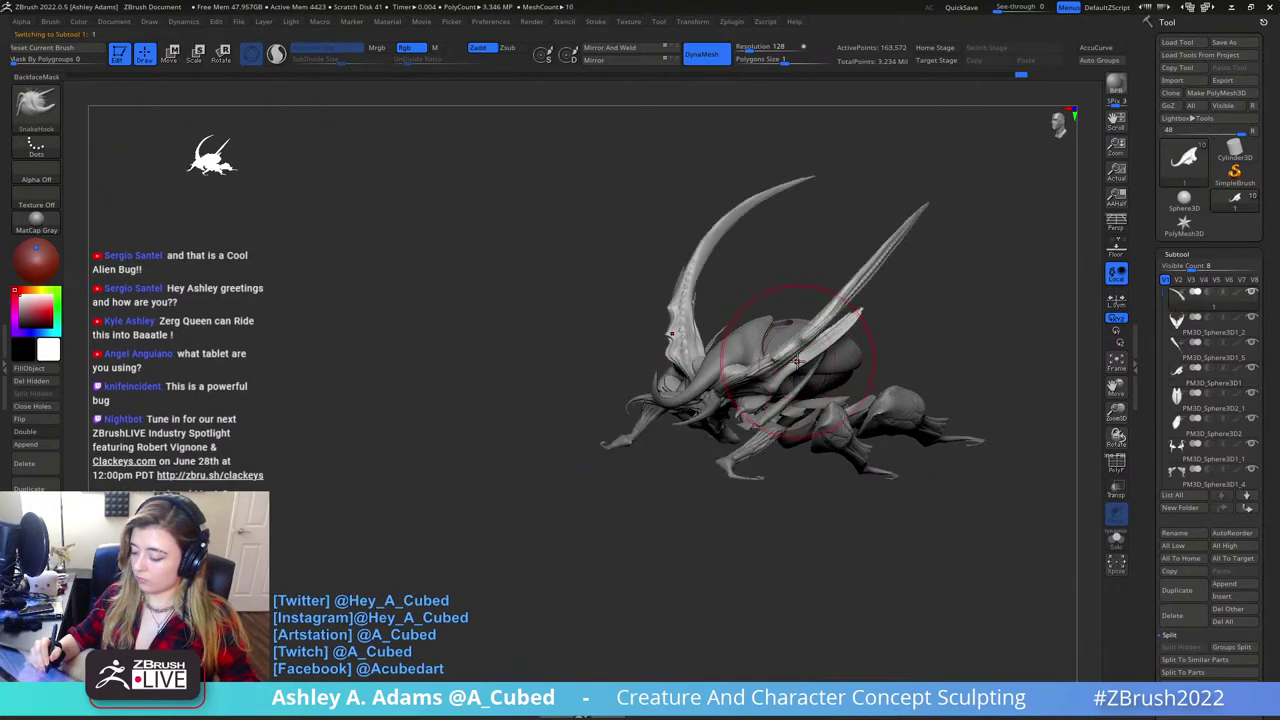
pyautogui.hotkey('ctrl', 'z')
# - Reposition the antennae on the head with the gizmo and rotate them to stand more upright
pyautogui.moveTo(800, 356); pyautogui.dragTo(756, 500, button='right')
pyautogui.press('w')
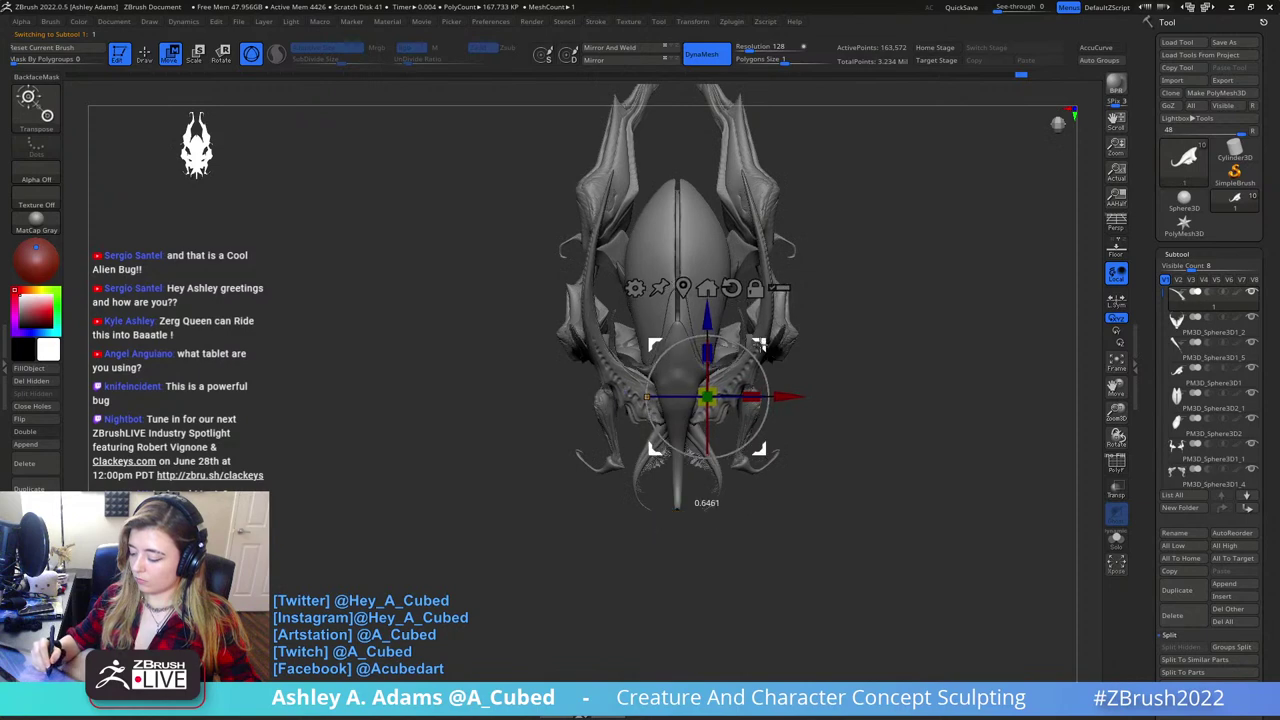
pyautogui.press('q')
pyautogui.rightClick(714, 428)
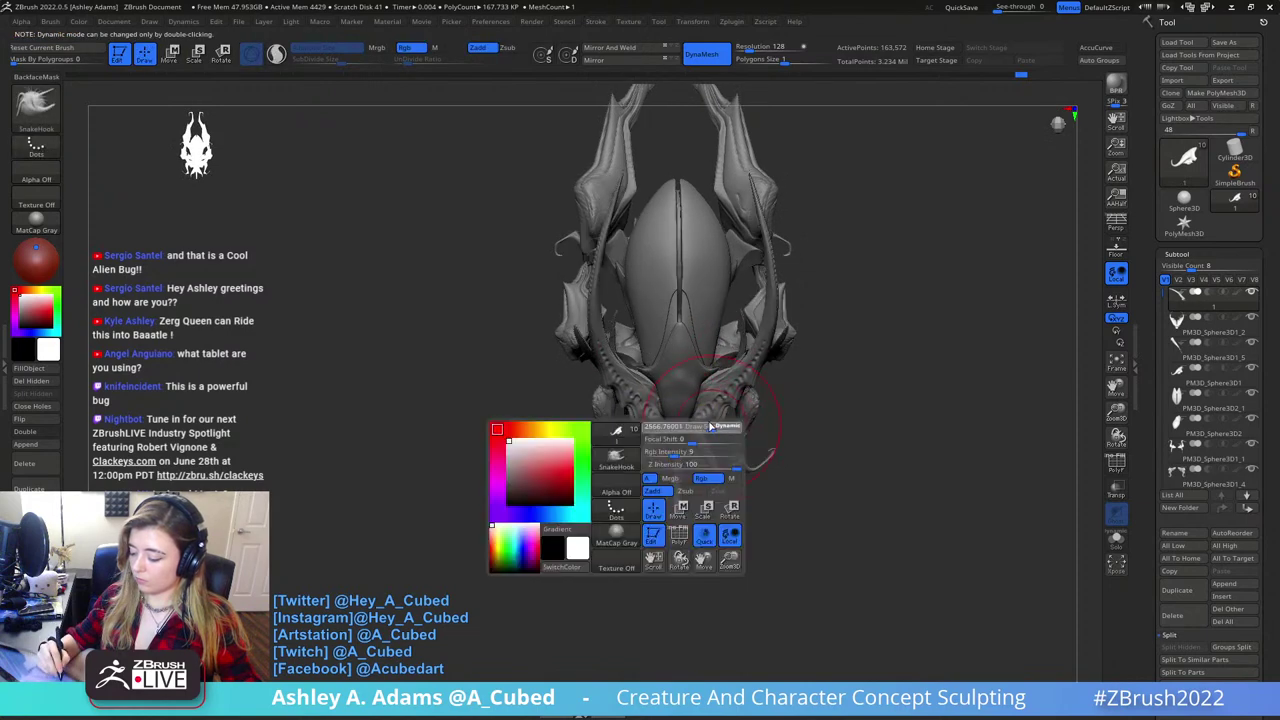
pyautogui.moveTo(714, 428); pyautogui.dragTo(773, 392, button='right')
pyautogui.press('w')
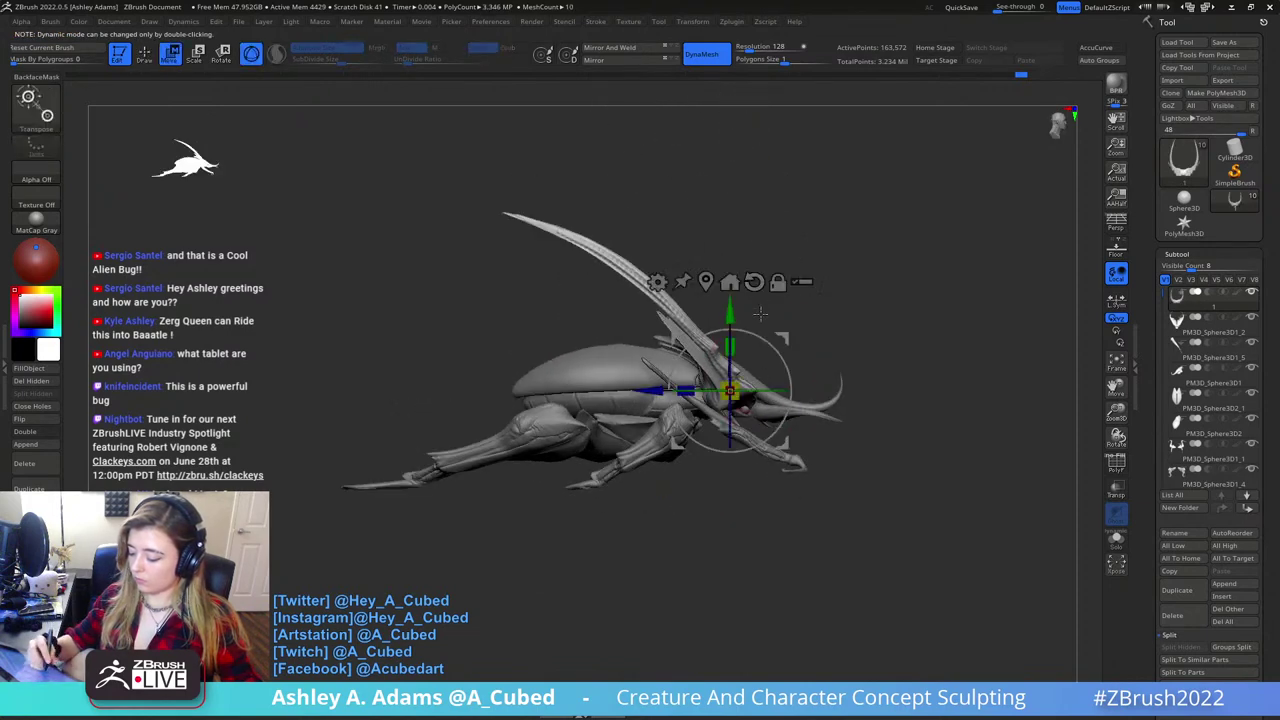
pyautogui.moveTo(784, 340); pyautogui.dragTo(794, 362)
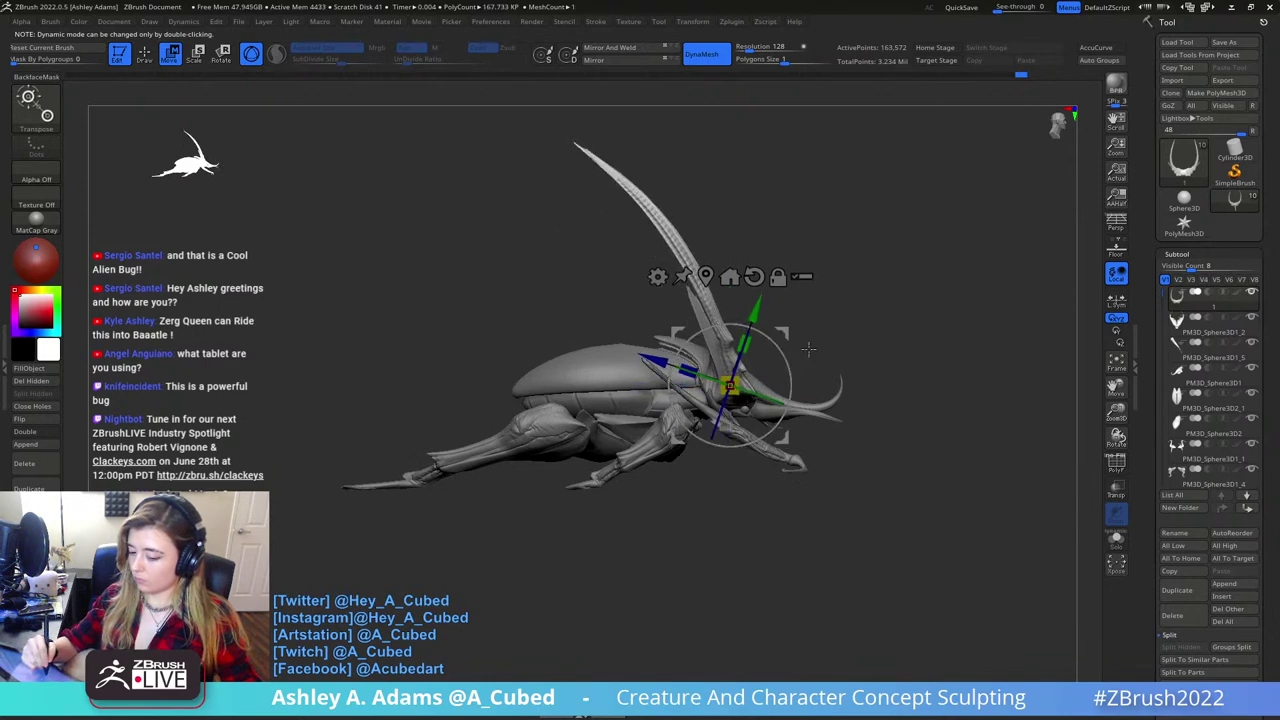
pyautogui.moveTo(924, 312); pyautogui.dragTo(801, 336)
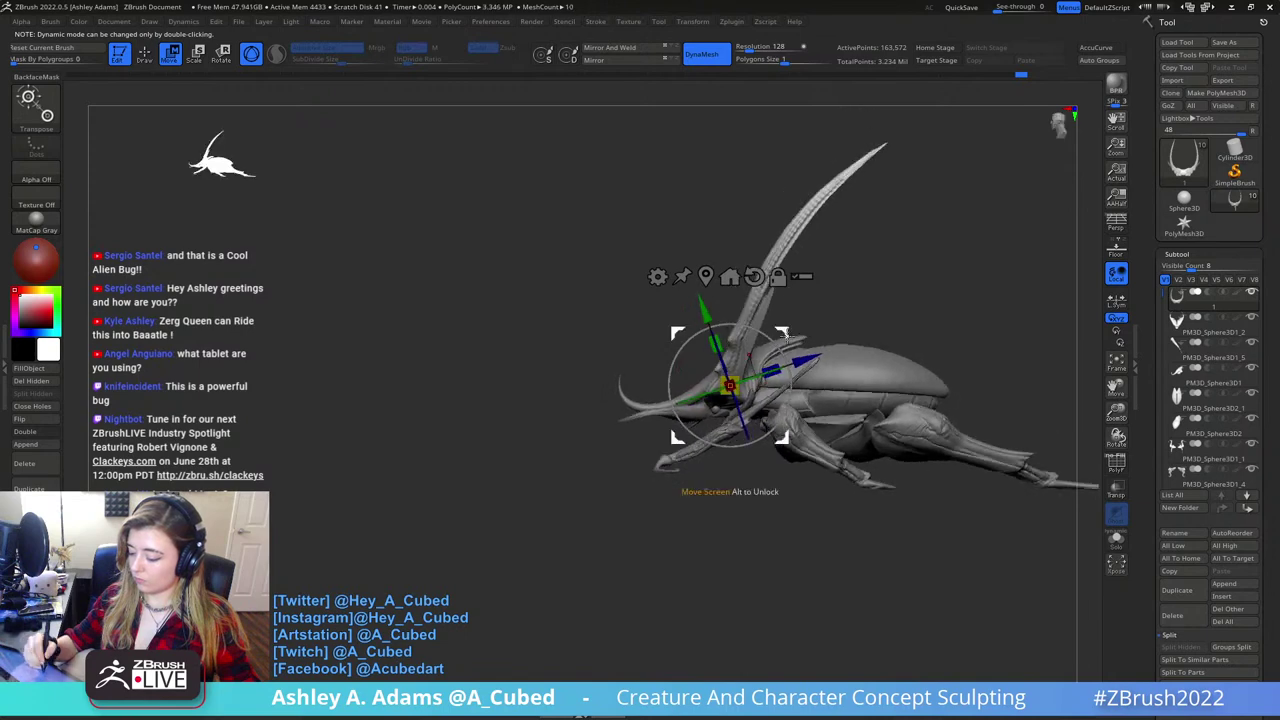
pyautogui.press('q')
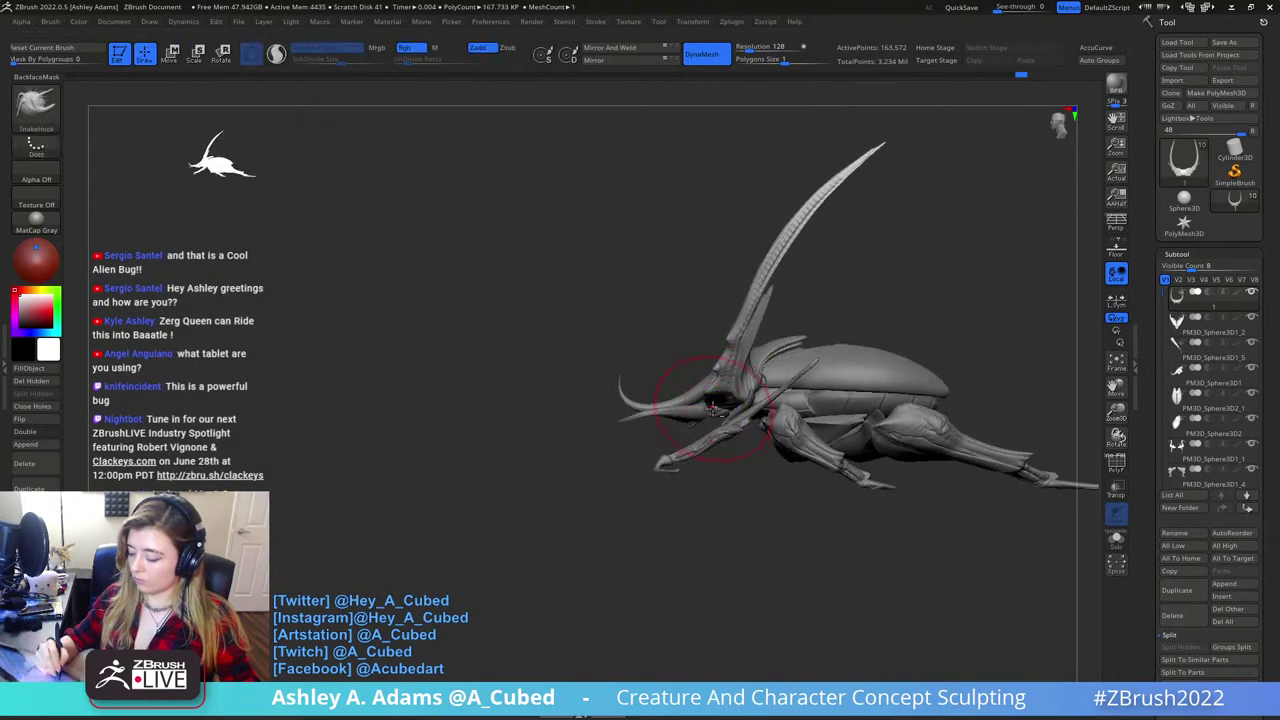
# - Reselect the antennae and pull their bases into the head around the eyes with a small SnakeHook brush
pyautogui.keyDown('alt'); pyautogui.click(712, 408); pyautogui.keyUp('alt')
pyautogui.keyDown('ctrl'); pyautogui.moveTo(714, 412); pyautogui.dragTo(765, 535, button='right'); pyautogui.keyUp('ctrl')
pyautogui.moveTo(765, 535); pyautogui.dragTo(783, 408, button='right')
pyautogui.keyDown('alt'); pyautogui.click(716, 412); pyautogui.keyUp('alt')
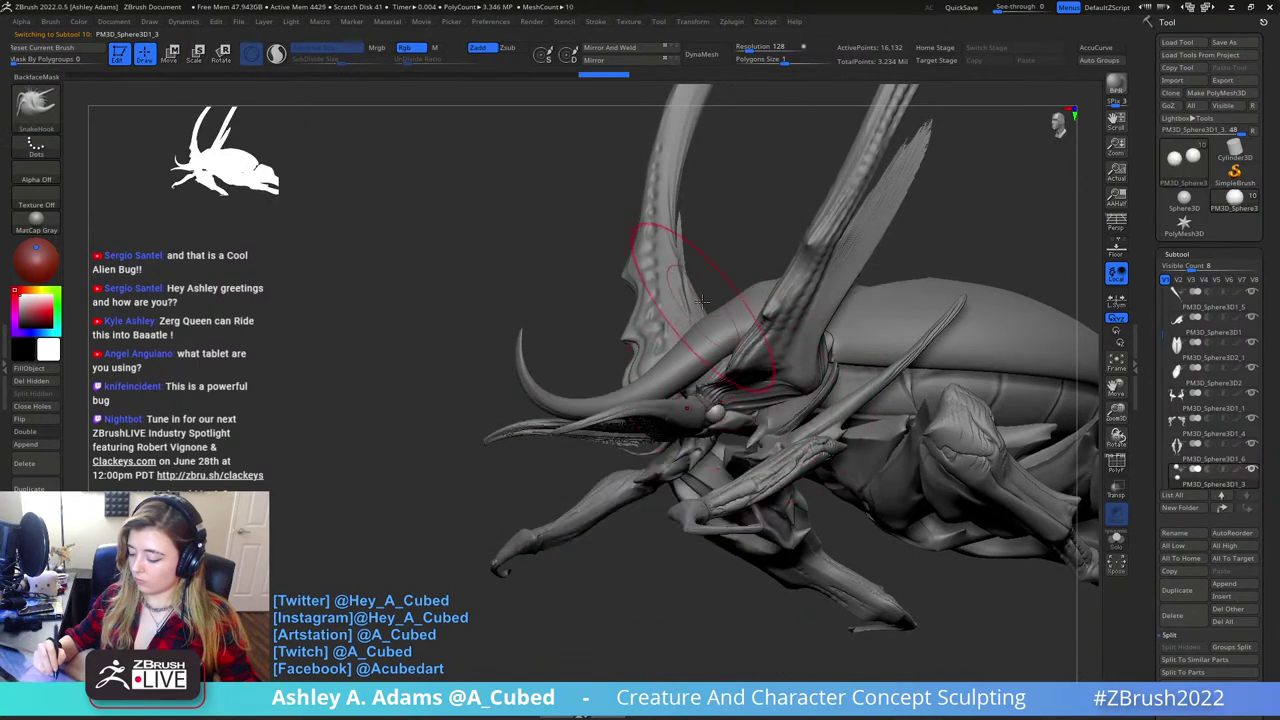
pyautogui.keyDown('alt'); pyautogui.click(752, 352); pyautogui.keyUp('alt')
pyautogui.moveTo(752, 352)
pyautogui.mouseDown(button='right')
pyautogui.moveTo(714, 400)
pyautogui.moveTo(722, 386)
pyautogui.moveTo(706, 372)
pyautogui.mouseUp(button='right')
pyautogui.press('space')
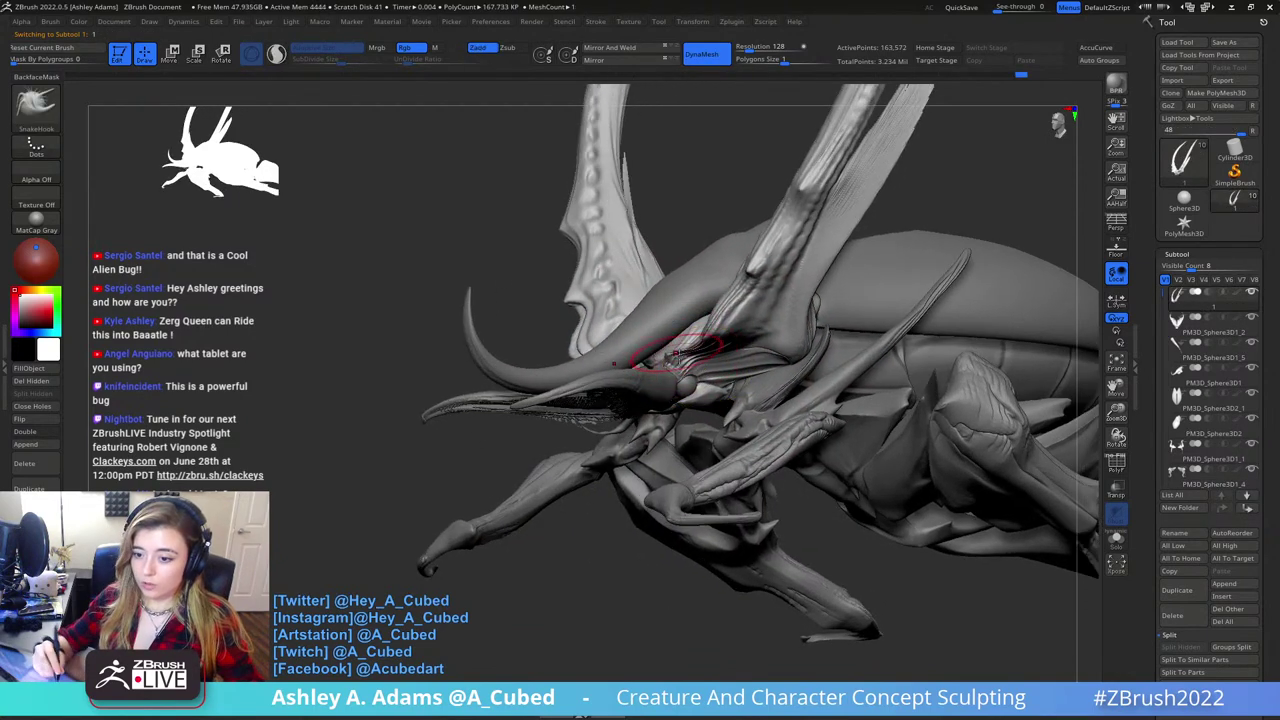
pyautogui.press('space')
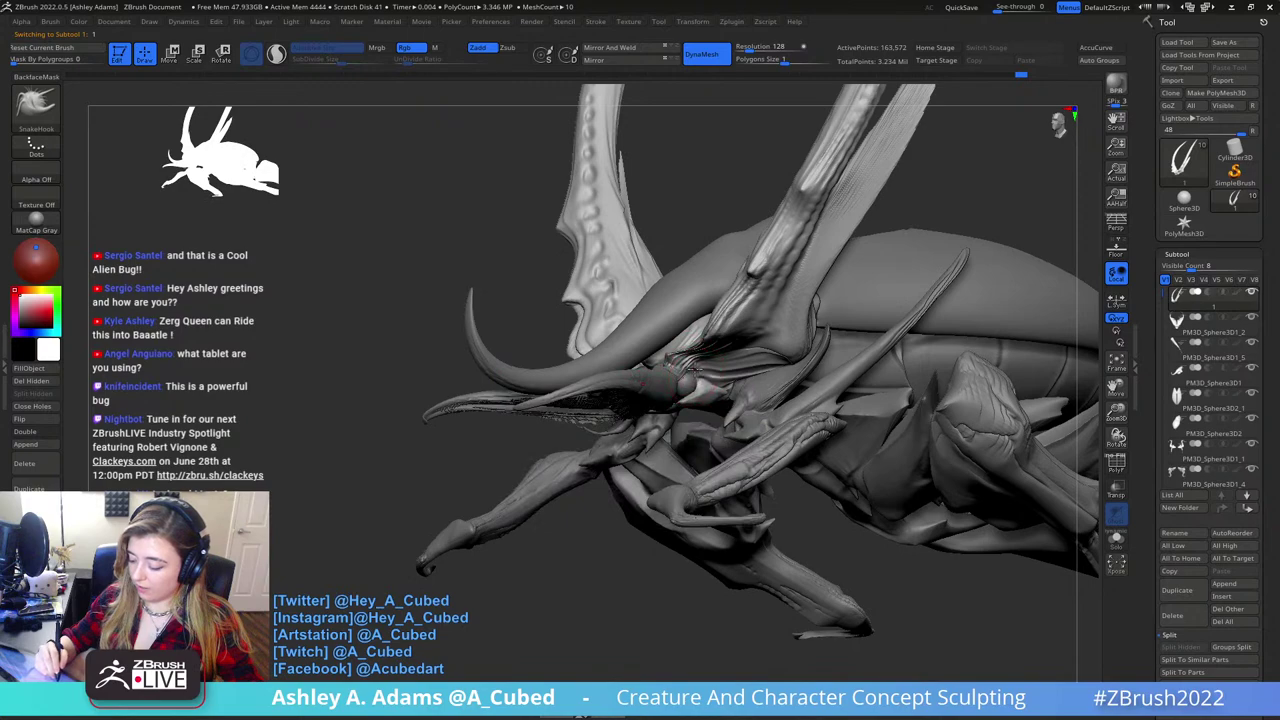
pyautogui.moveTo(694, 372); pyautogui.dragTo(689, 385)
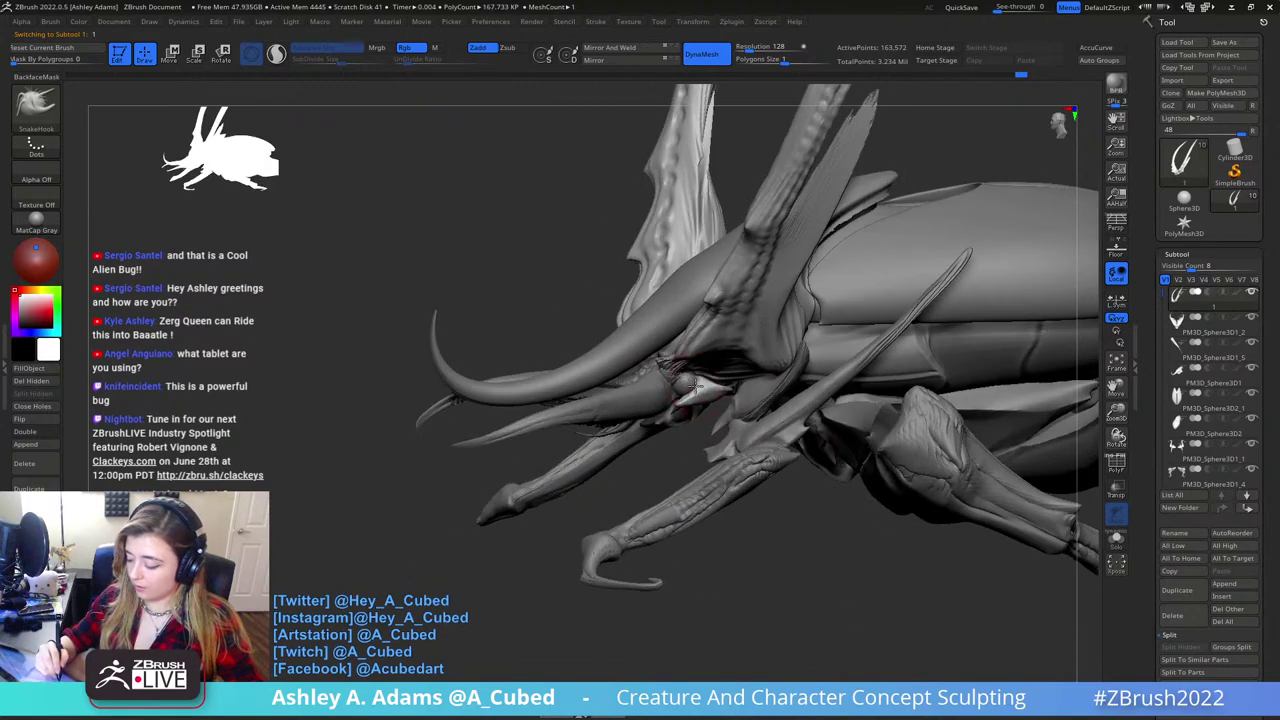
# - Select the eyes and rescale them slightly and uniformly with the gizmo
pyautogui.moveTo(700, 388); pyautogui.dragTo(686, 381, button='right')
pyautogui.keyDown('alt'); pyautogui.click(685, 381); pyautogui.keyUp('alt')
pyautogui.press('w')
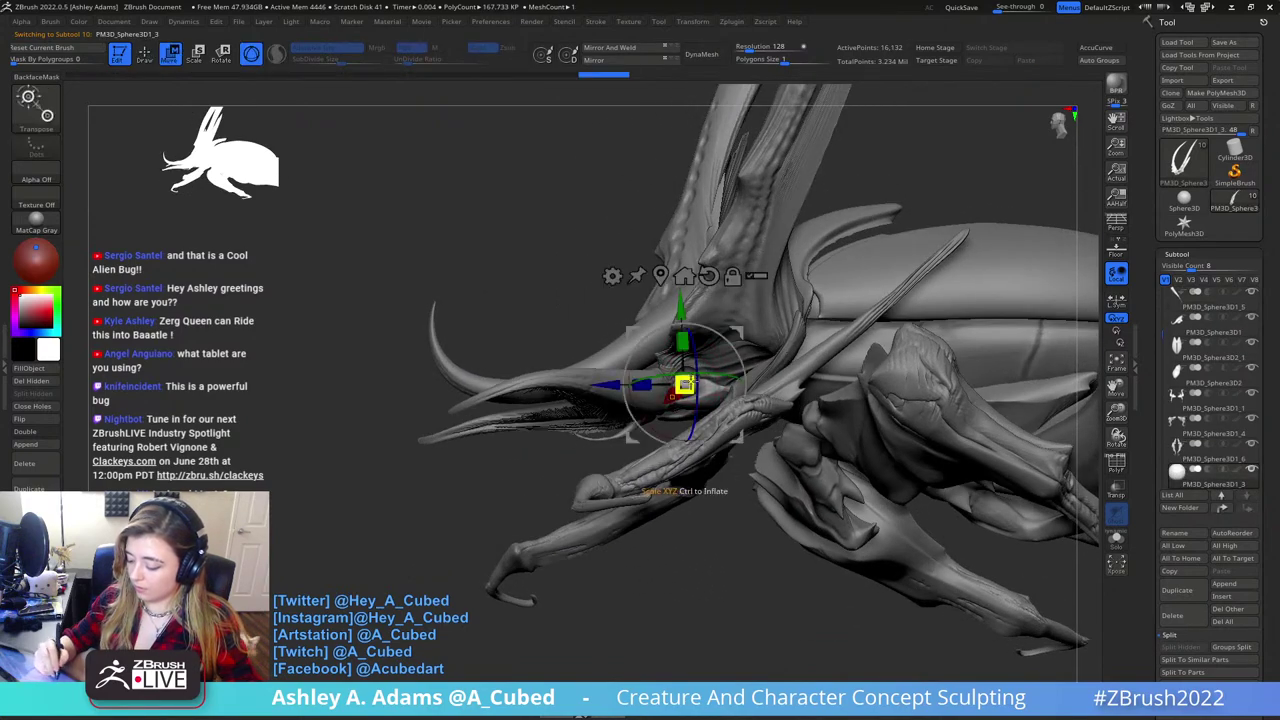
pyautogui.moveTo(697, 374); pyautogui.dragTo(698, 372)
pyautogui.press('q')
# - Select the antennae and adjust with SnakeHook where their bases meet the head
pyautogui.moveTo(735, 299)
pyautogui.mouseDown(button='right')
pyautogui.moveTo(750, 384)
pyautogui.moveTo(757, 376)
pyautogui.mouseUp(button='right')
pyautogui.rightClick(687, 378)
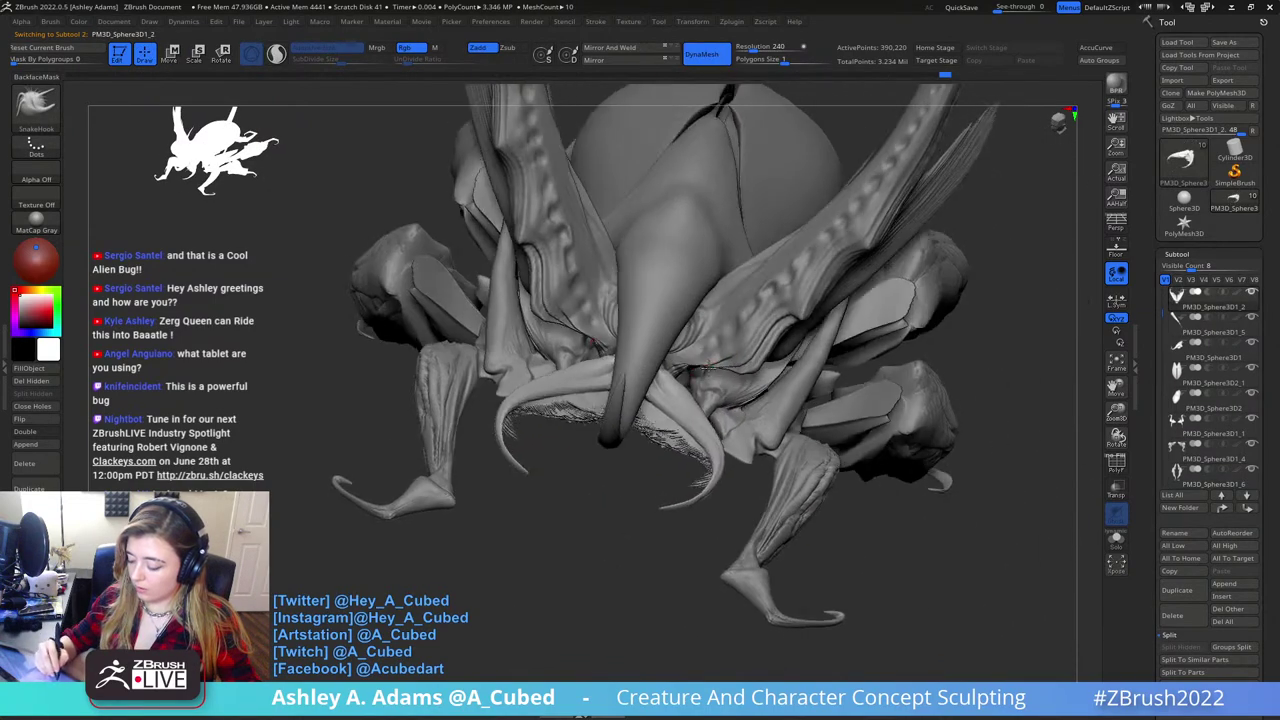
pyautogui.keyDown('alt'); pyautogui.click(701, 315); pyautogui.keyUp('alt')
pyautogui.moveTo(698, 315); pyautogui.dragTo(690, 345)
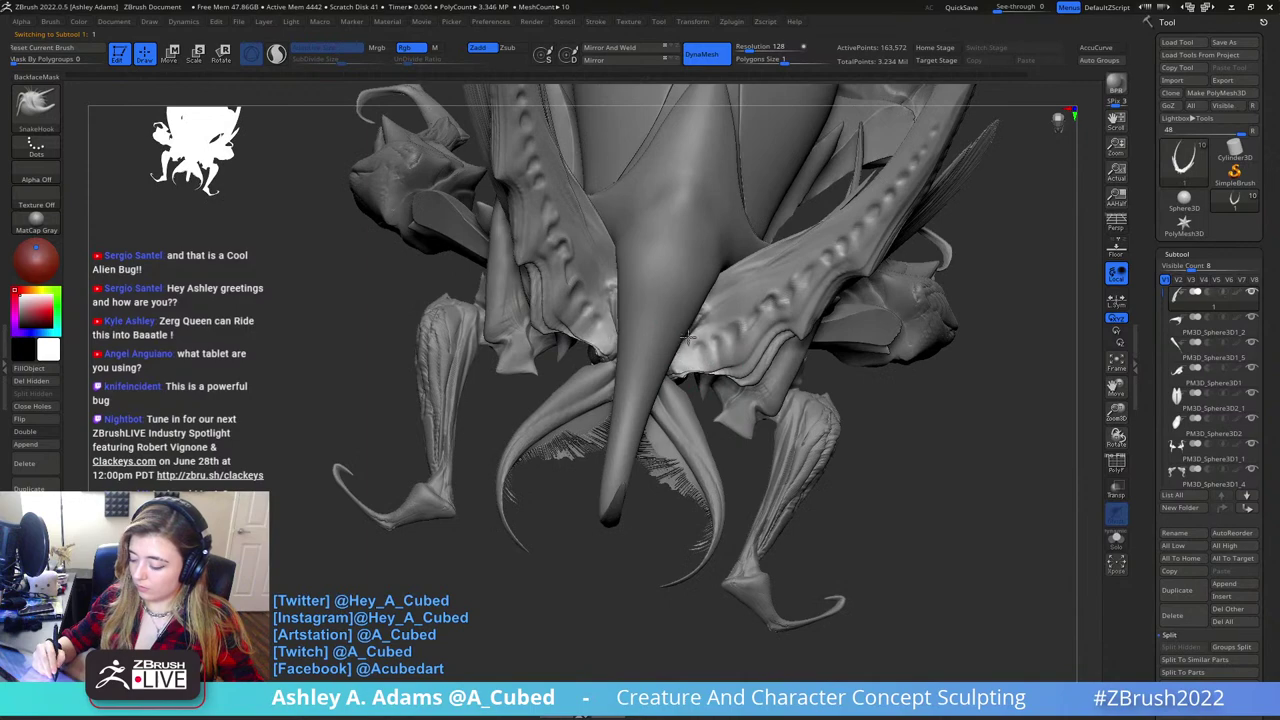
pyautogui.moveTo(634, 370)
pyautogui.mouseDown(button='right')
pyautogui.moveTo(605, 388)
pyautogui.moveTo(649, 349)
pyautogui.mouseUp(button='right')
pyautogui.rightClick(649, 349)
# - Select the head and reshape its crown between the antennae with a larger SnakeHook brush
pyautogui.keyDown('alt'); pyautogui.click(707, 266); pyautogui.keyUp('alt')
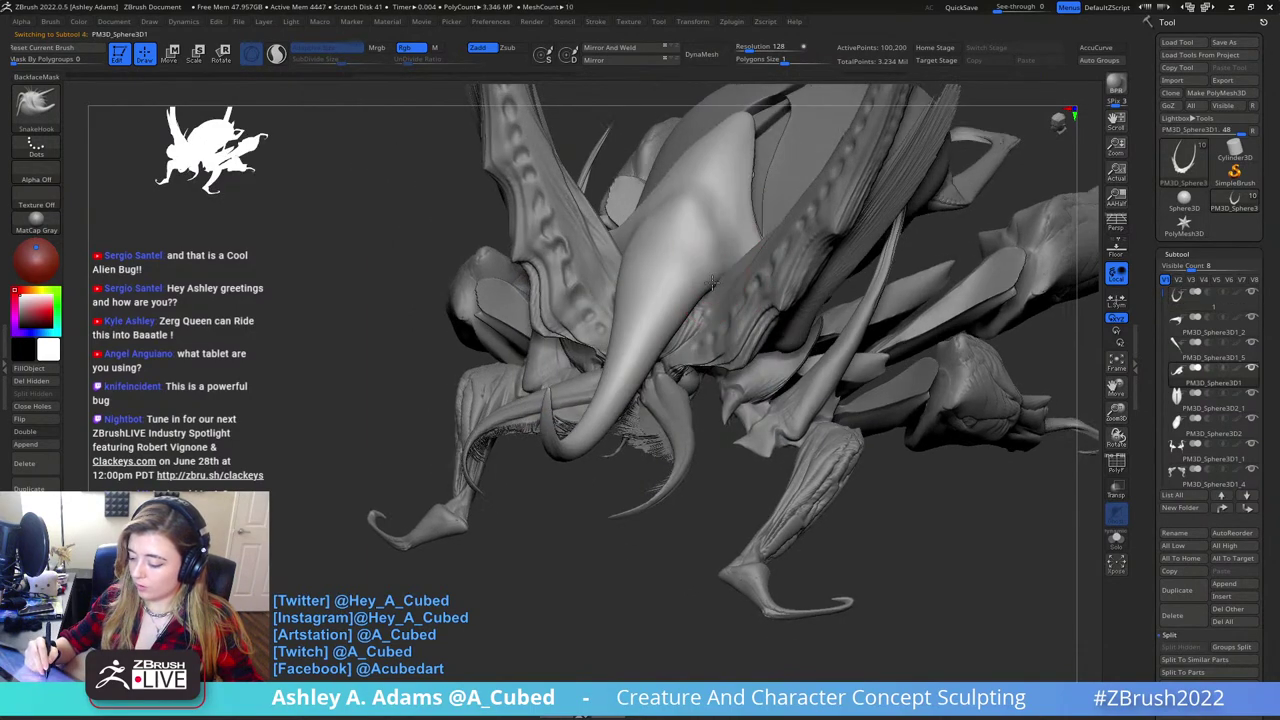
pyautogui.press('space')
pyautogui.moveTo(704, 285); pyautogui.dragTo(714, 286)
pyautogui.moveTo(714, 286)
pyautogui.mouseDown(button='right')
pyautogui.moveTo(900, 292)
pyautogui.moveTo(800, 292)
pyautogui.mouseUp(button='right')
pyautogui.press('space')
pyautogui.moveTo(704, 341); pyautogui.dragTo(722, 341)
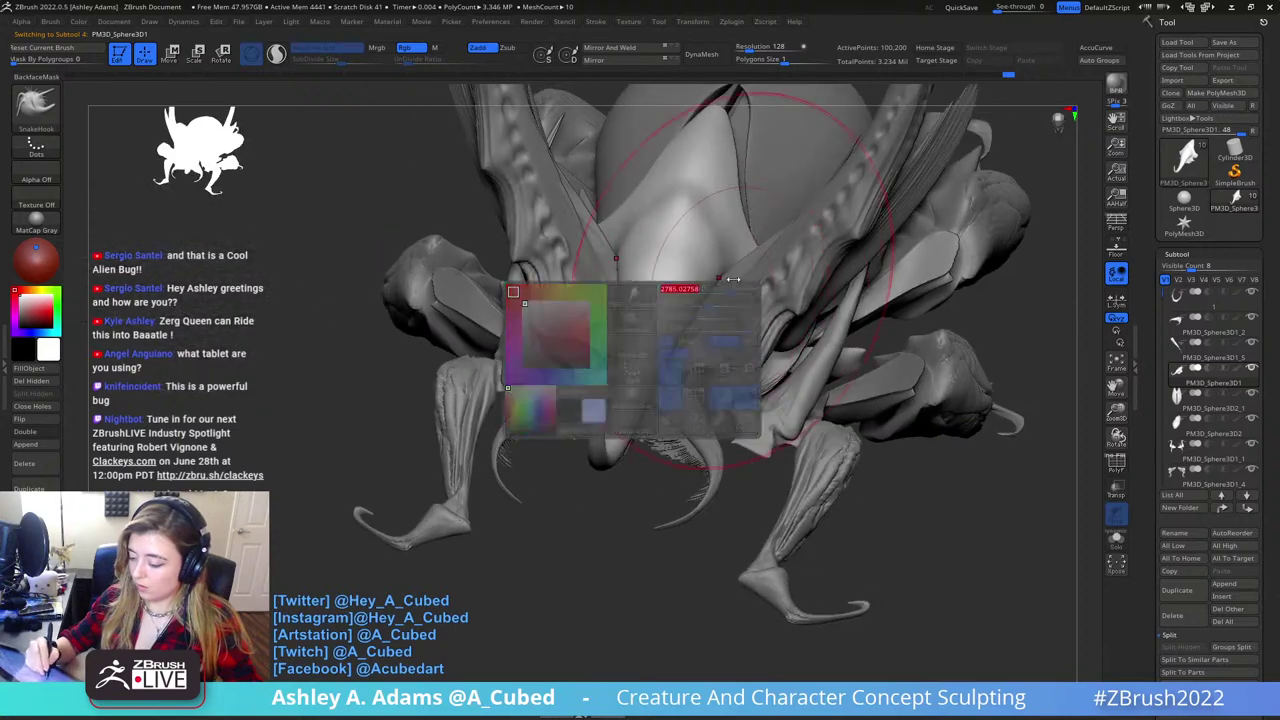
pyautogui.moveTo(722, 381)
pyautogui.keyDown('ctrl'); pyautogui.mouseDown(button='right')
pyautogui.moveTo(700, 349)
pyautogui.moveTo(735, 341)
pyautogui.mouseUp(button='right'); pyautogui.keyUp('ctrl')
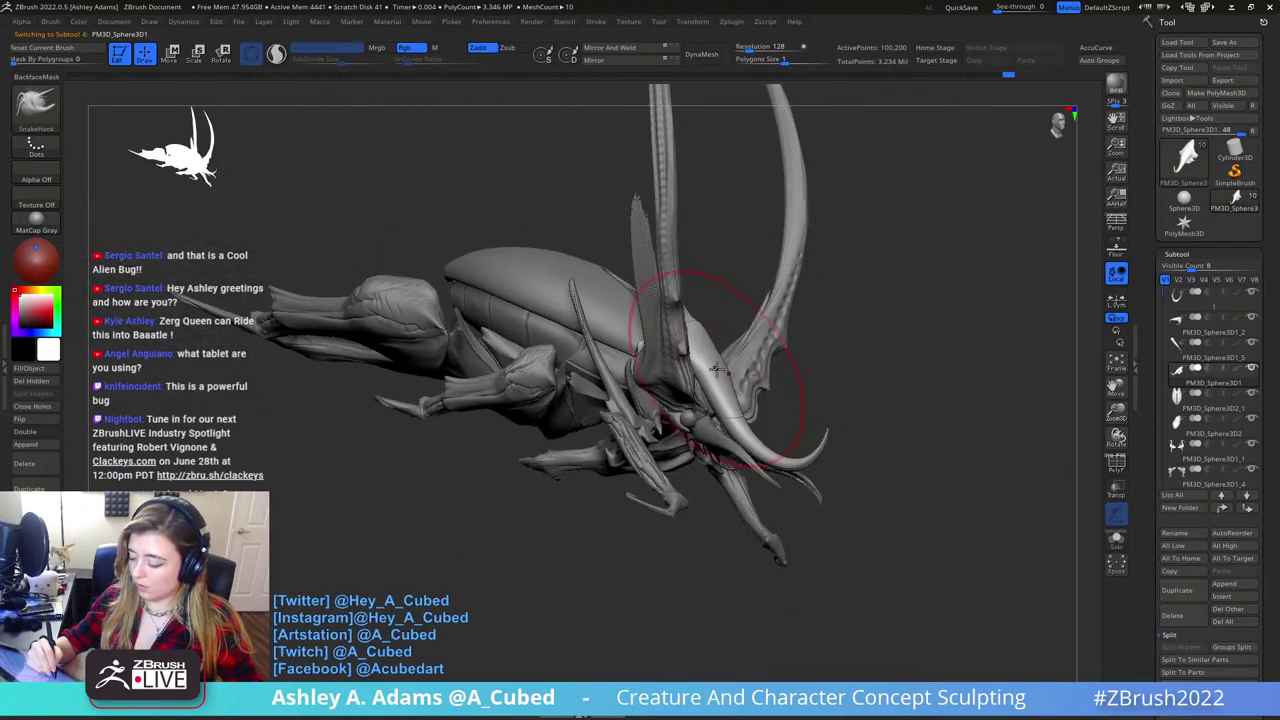
pyautogui.moveTo(717, 370); pyautogui.dragTo(724, 360)
pyautogui.moveTo(724, 360)
pyautogui.keyDown('shift'); pyautogui.mouseDown(button='right')
pyautogui.moveTo(751, 354)
pyautogui.moveTo(704, 340)
pyautogui.mouseUp(button='right'); pyautogui.keyUp('shift')
# - Thicken the head around the base of its central horn with the Inflat brush
pyautogui.press('b')
pyautogui.press('i')
pyautogui.press('n')
pyautogui.moveTo(686, 337); pyautogui.dragTo(714, 350)
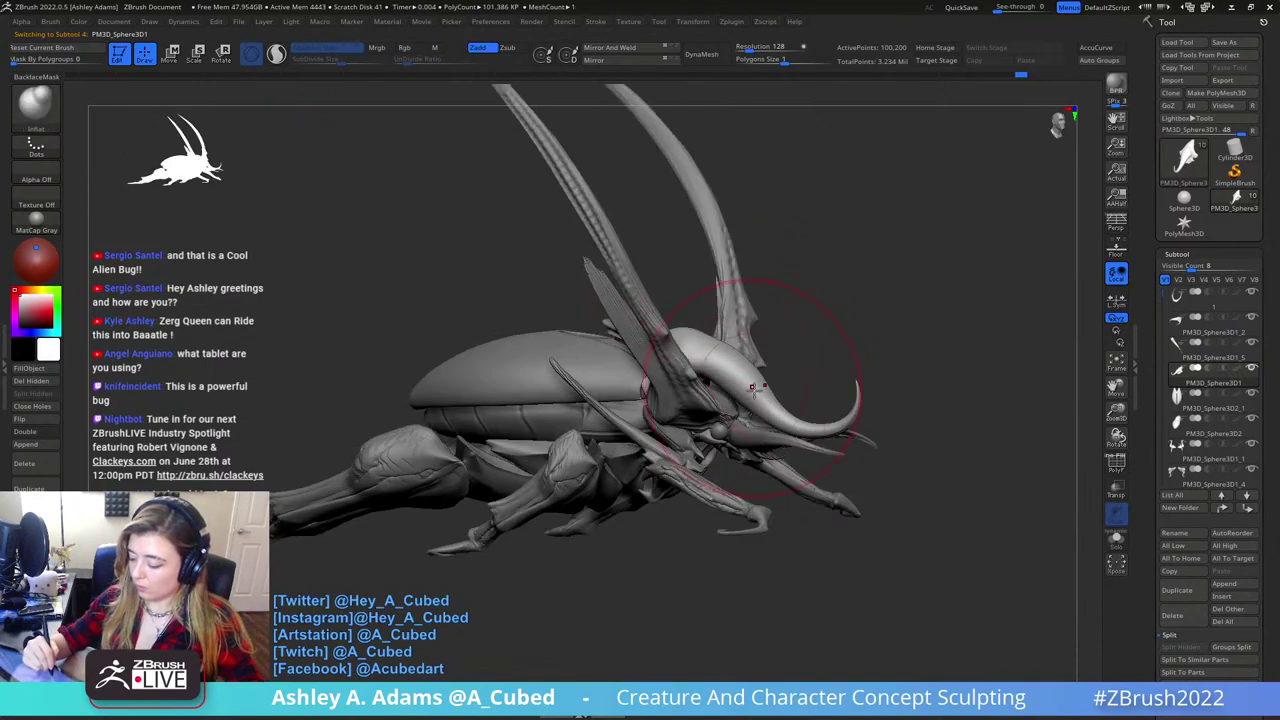
pyautogui.moveTo(753, 388)
pyautogui.mouseDown(button='right')
pyautogui.moveTo(806, 363)
pyautogui.moveTo(783, 414)
pyautogui.mouseUp(button='right')
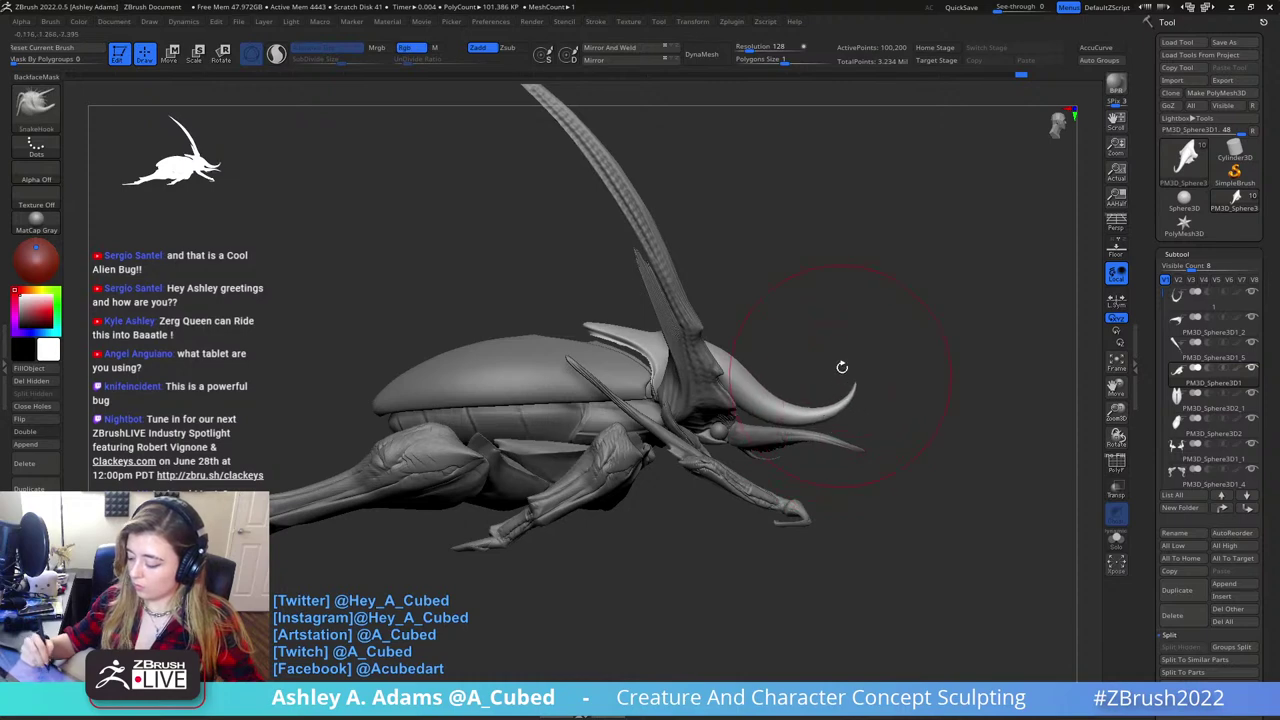
pyautogui.moveTo(842, 367); pyautogui.dragTo(748, 337, button='right')
pyautogui.keyDown('alt'); pyautogui.moveTo(885, 300); pyautogui.dragTo(600, 268, button='right'); pyautogui.keyUp('alt')
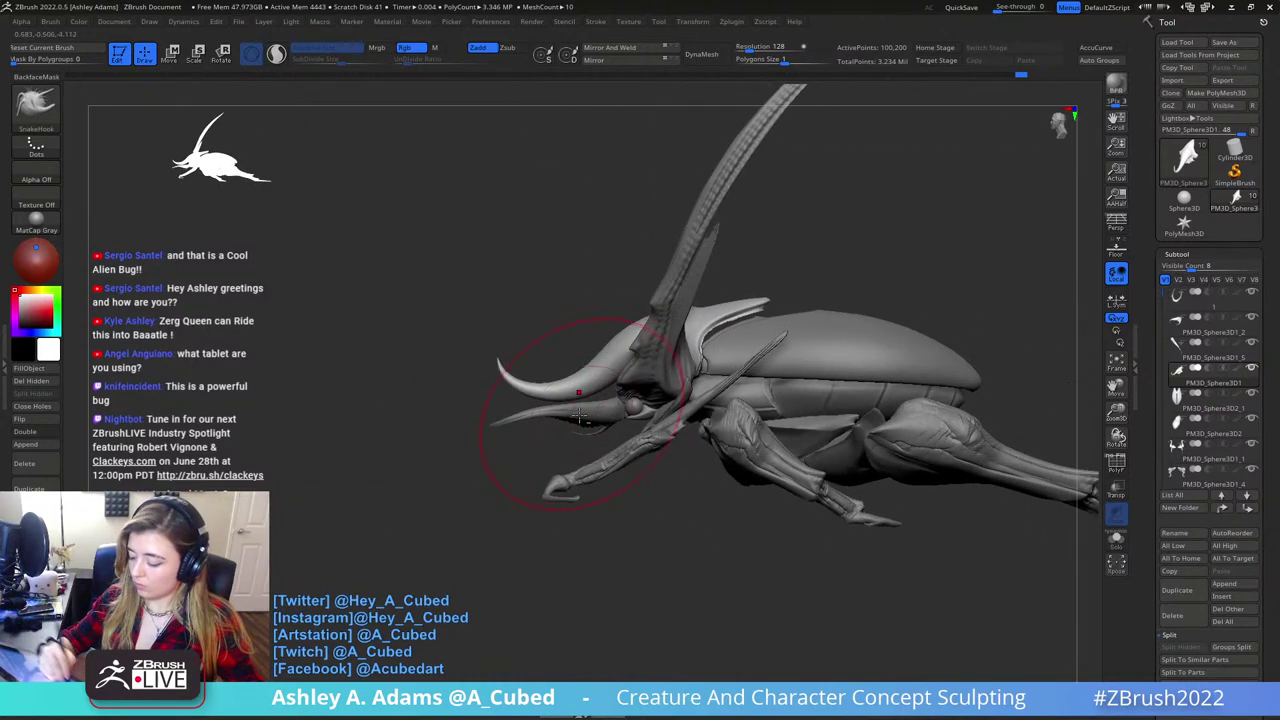
# - Select the mandibles and adjust the shape of their tips with Inflat and SnakeHook
pyautogui.keyDown('alt'); pyautogui.click(579, 416); pyautogui.keyUp('alt')
pyautogui.keyDown('alt'); pyautogui.moveTo(525, 428); pyautogui.dragTo(640, 366, button='right'); pyautogui.keyUp('alt')
pyautogui.press('b')
pyautogui.press('i')
pyautogui.press('n')
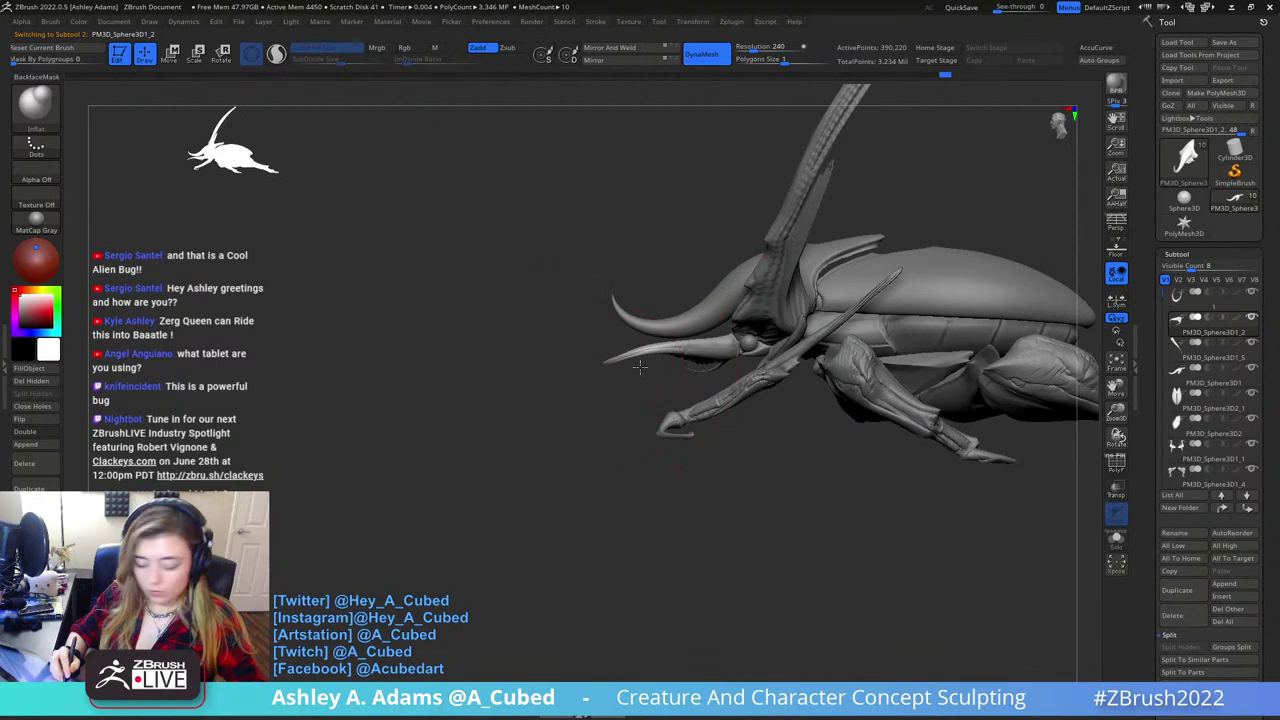
pyautogui.keyDown('alt'); pyautogui.click(640, 346); pyautogui.keyUp('alt')
pyautogui.moveTo(770, 317)
pyautogui.mouseDown(button='right')
pyautogui.moveTo(845, 325)
pyautogui.moveTo(835, 300)
pyautogui.moveTo(769, 318)
pyautogui.mouseUp(button='right')
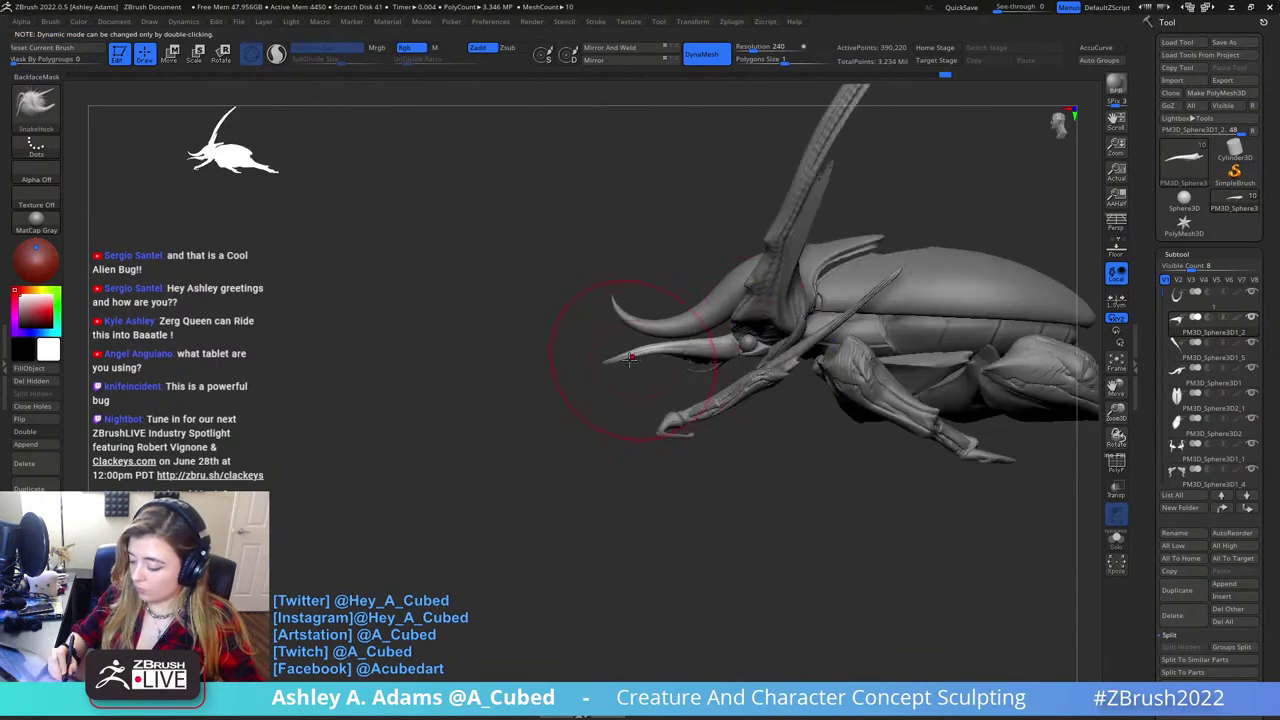
pyautogui.moveTo(614, 369); pyautogui.dragTo(612, 371)
# - Reselect the head and pull its rear crest back over the wing cases with SnakeHook
pyautogui.keyDown('alt'); pyautogui.moveTo(720, 491); pyautogui.dragTo(592, 527, button='right'); pyautogui.keyUp('alt')
pyautogui.keyDown('alt'); pyautogui.click(738, 276); pyautogui.keyUp('alt')
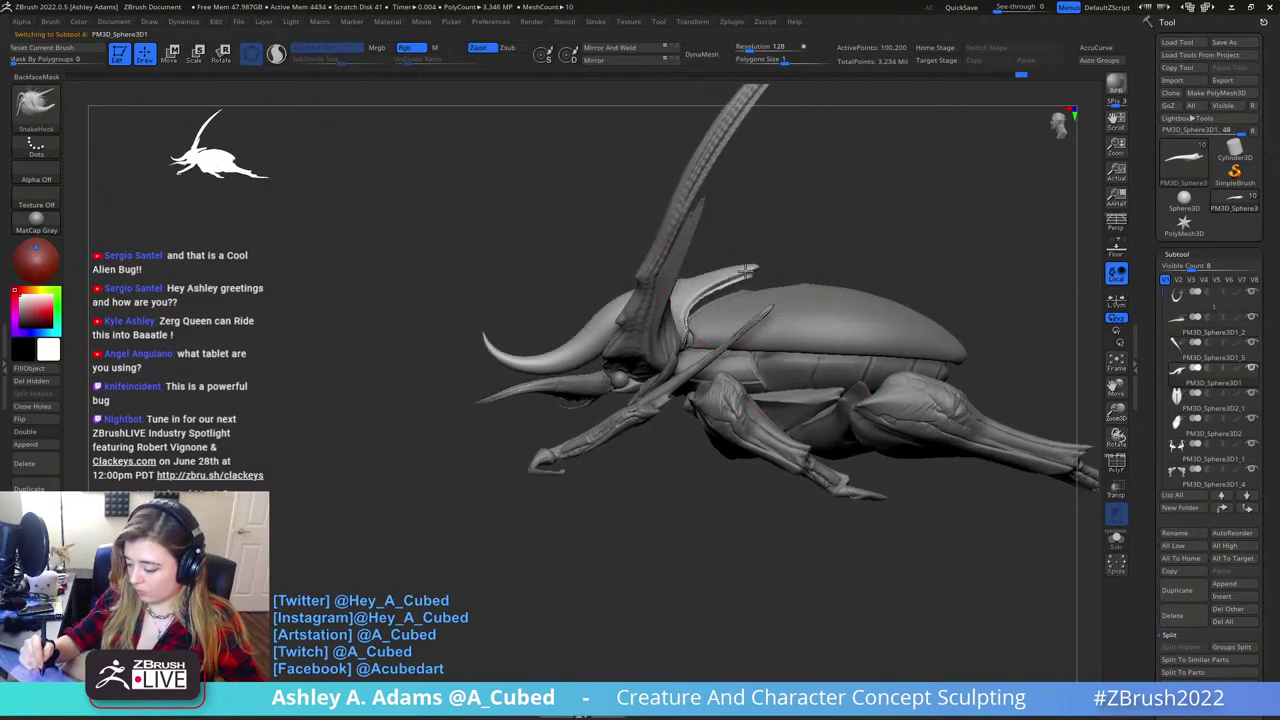
pyautogui.moveTo(770, 160)
pyautogui.mouseDown()
pyautogui.moveTo(838, 162)
pyautogui.moveTo(780, 154)
pyautogui.mouseUp()
pyautogui.moveTo(760, 263); pyautogui.dragTo(775, 260)
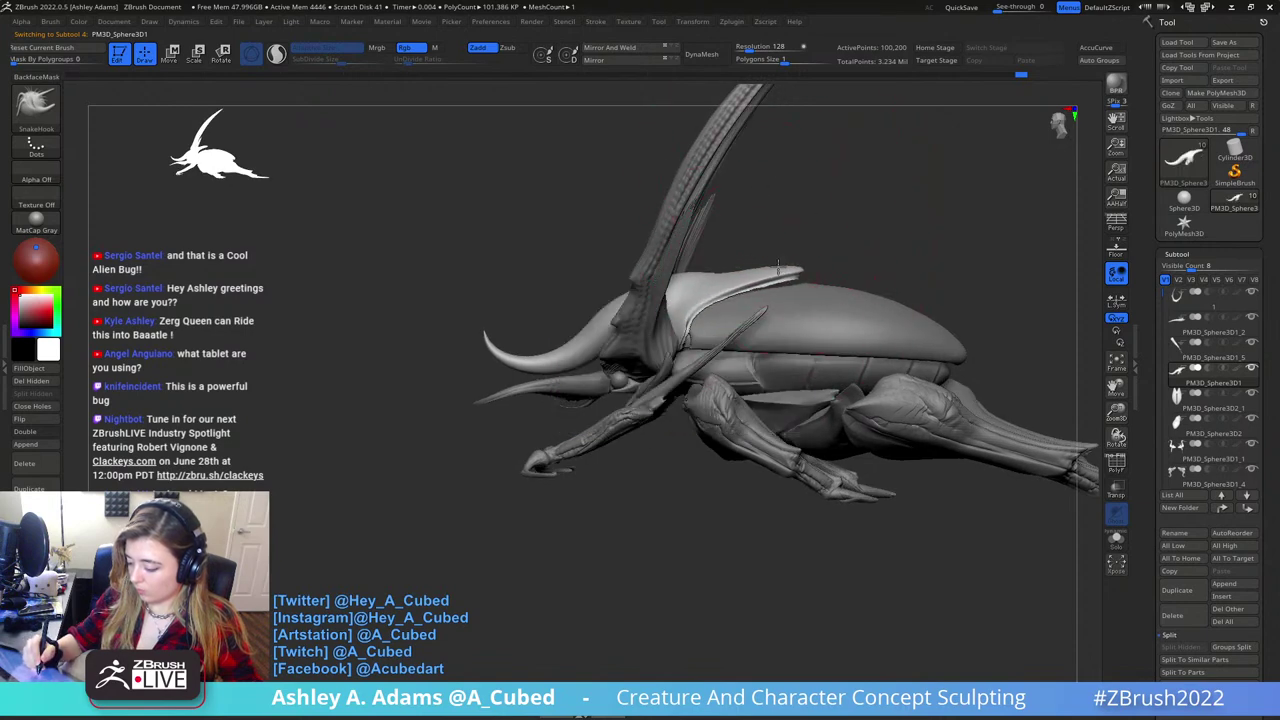
pyautogui.keyDown('alt'); pyautogui.moveTo(909, 289); pyautogui.dragTo(857, 282); pyautogui.keyUp('alt')
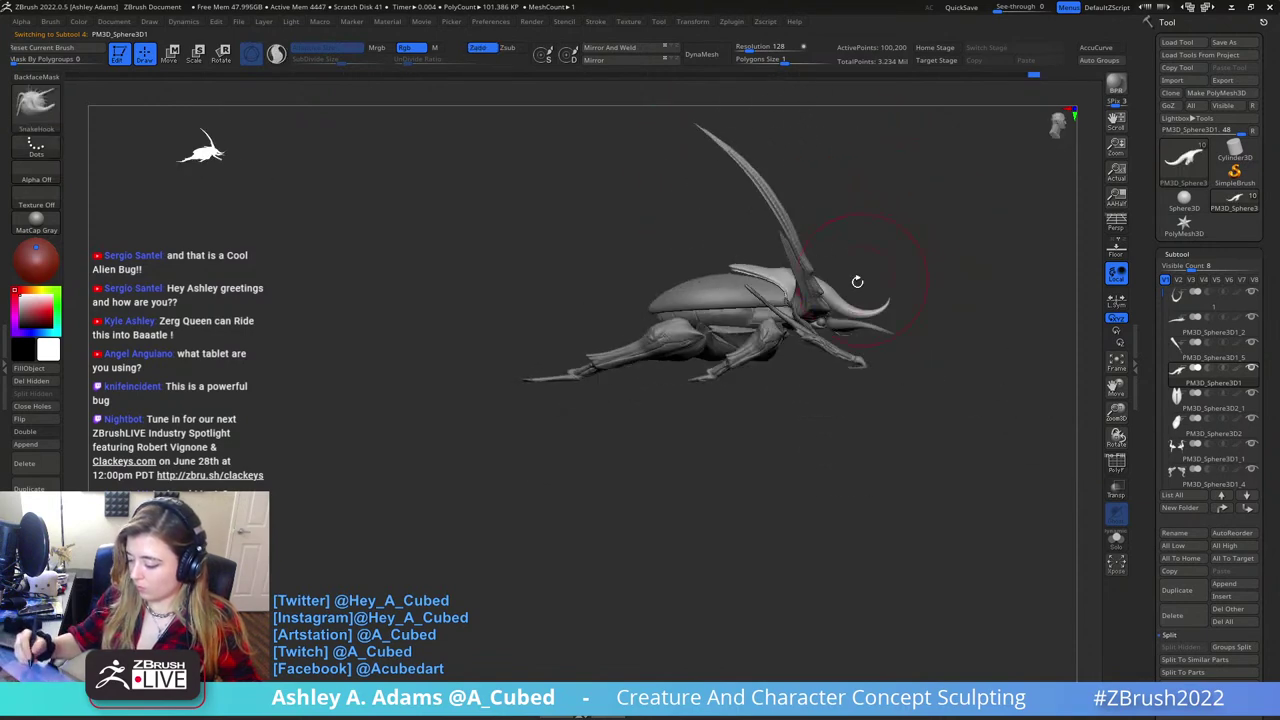
# - Refine the edge of the head's rear crest above the shell with SnakeHook strokes
pyautogui.keyDown('ctrl'); pyautogui.moveTo(857, 282); pyautogui.dragTo(800, 383, button='right'); pyautogui.keyUp('ctrl')
pyautogui.rightClick(725, 370)
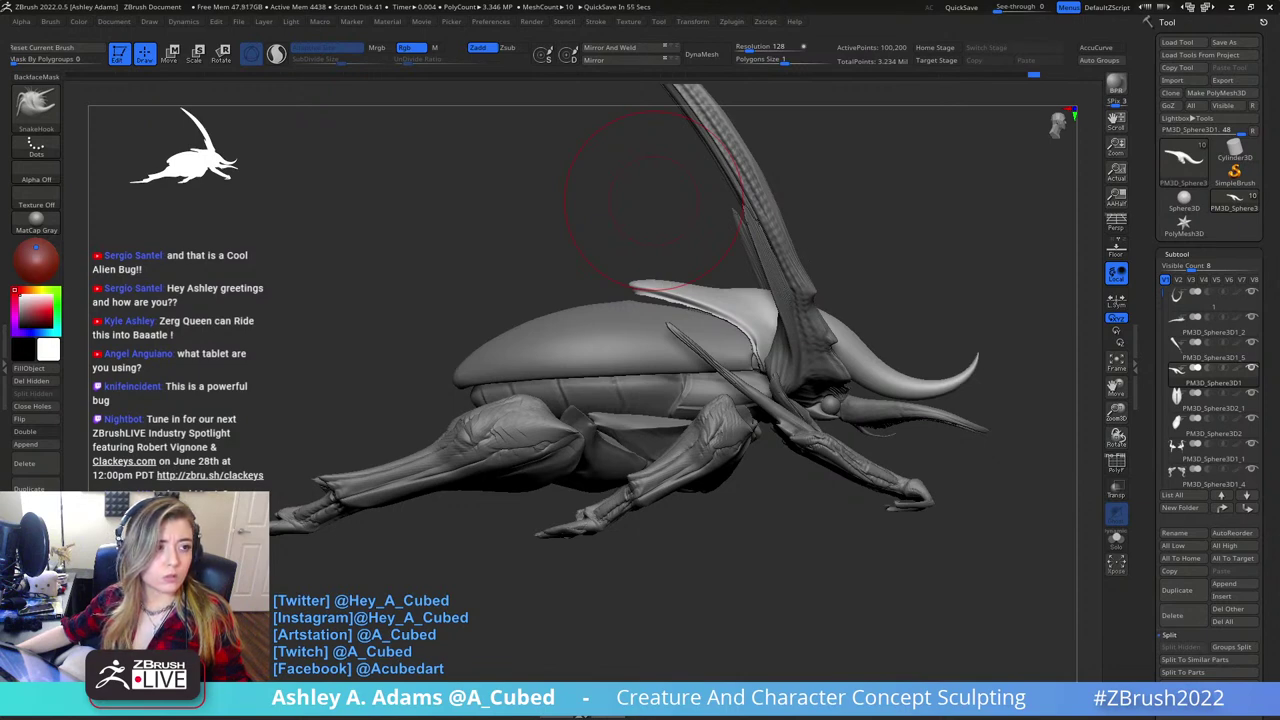
pyautogui.moveTo(576, 208); pyautogui.dragTo(740, 305)
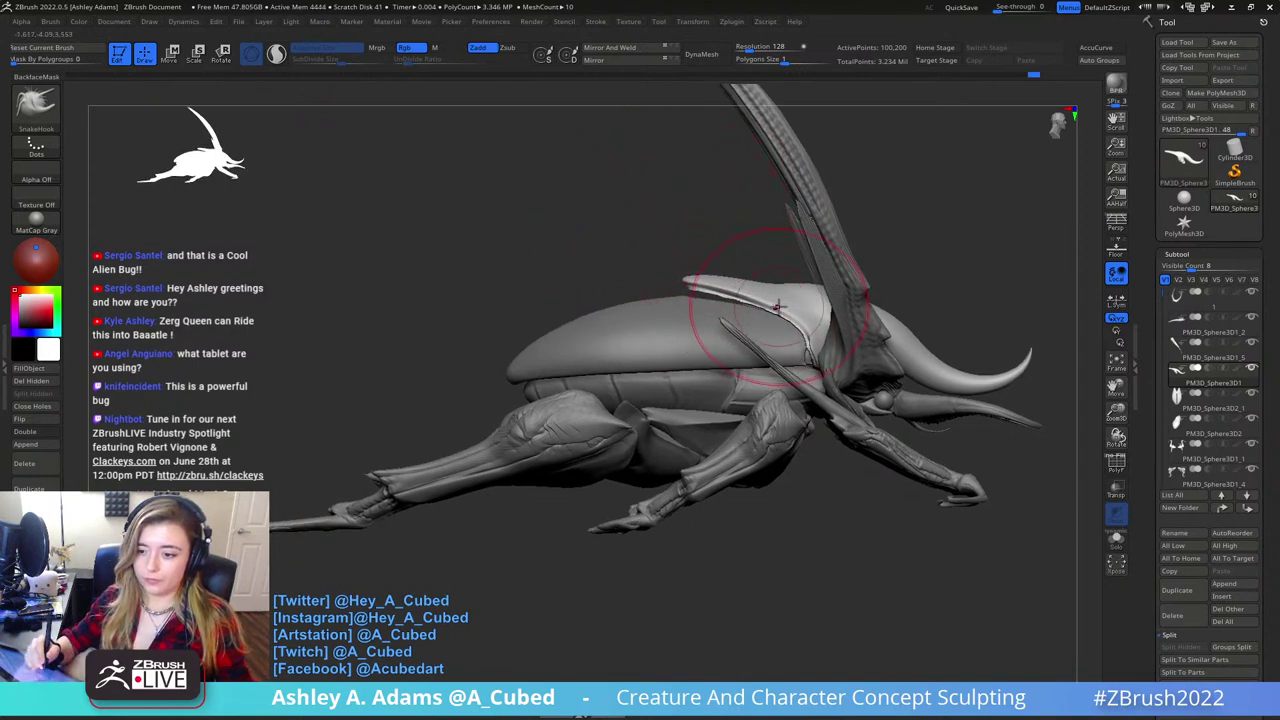
pyautogui.moveTo(799, 328); pyautogui.dragTo(809, 334)
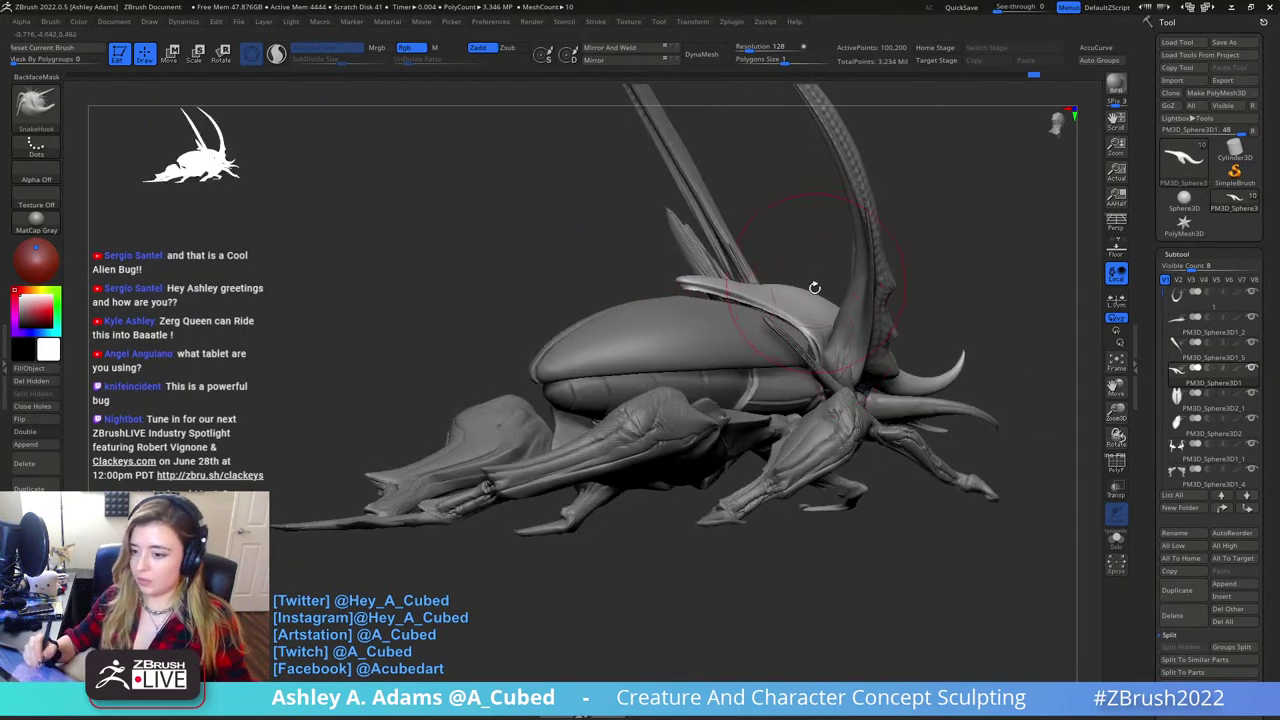
pyautogui.moveTo(814, 287)
pyautogui.mouseDown()
pyautogui.moveTo(800, 345)
pyautogui.moveTo(700, 271)
pyautogui.moveTo(714, 400)
pyautogui.moveTo(813, 383)
pyautogui.moveTo(800, 383)
pyautogui.moveTo(866, 317)
pyautogui.moveTo(886, 360)
pyautogui.moveTo(738, 345)
pyautogui.mouseUp()
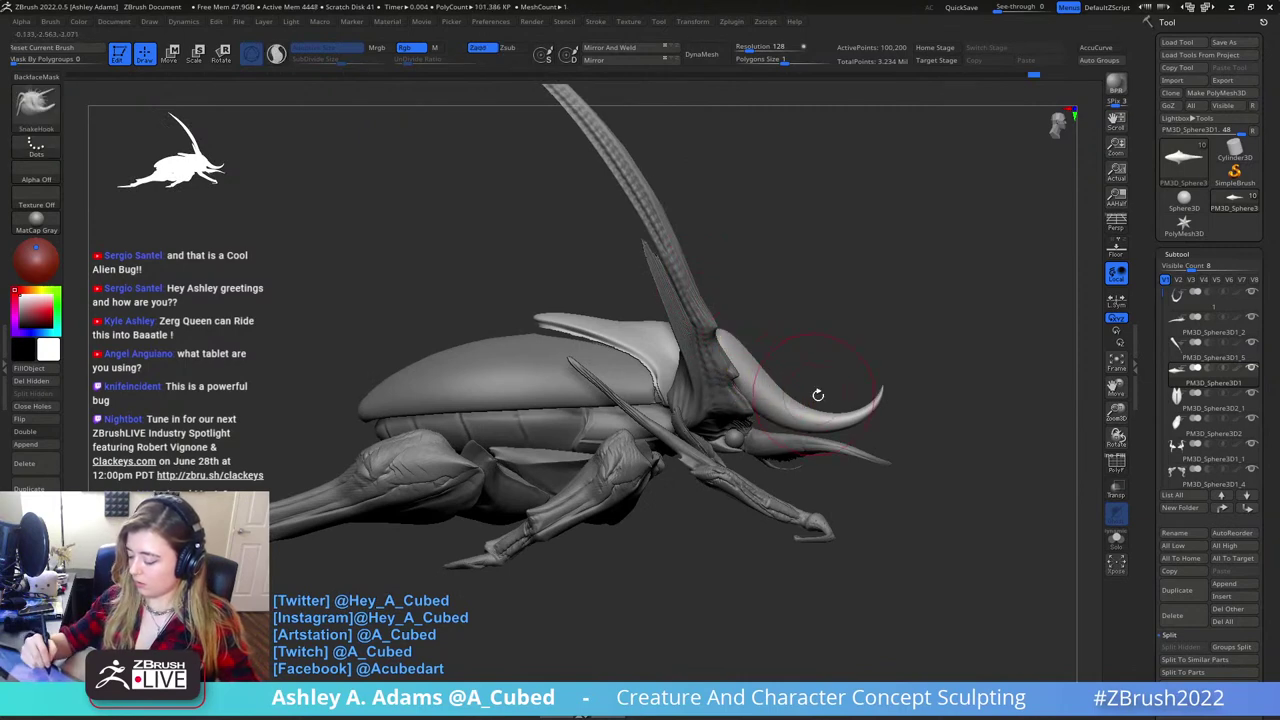
# - Pull the tip of the central head horn forward and upward with SnakeHook
pyautogui.moveTo(817, 394); pyautogui.dragTo(870, 396, button='right')
pyautogui.moveTo(869, 395); pyautogui.dragTo(877, 390)
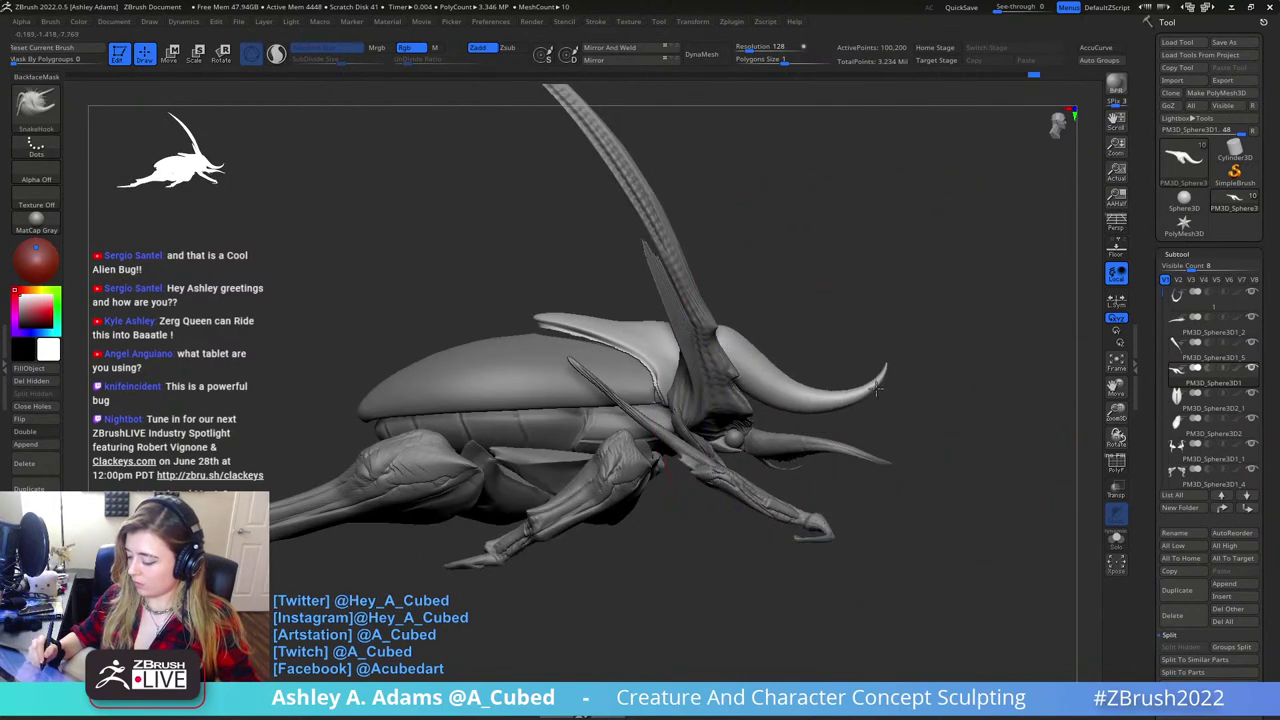
pyautogui.moveTo(878, 414)
pyautogui.keyDown('ctrl'); pyautogui.mouseDown(button='right')
pyautogui.moveTo(851, 340)
pyautogui.moveTo(868, 296)
pyautogui.mouseUp(button='right'); pyautogui.keyUp('ctrl')
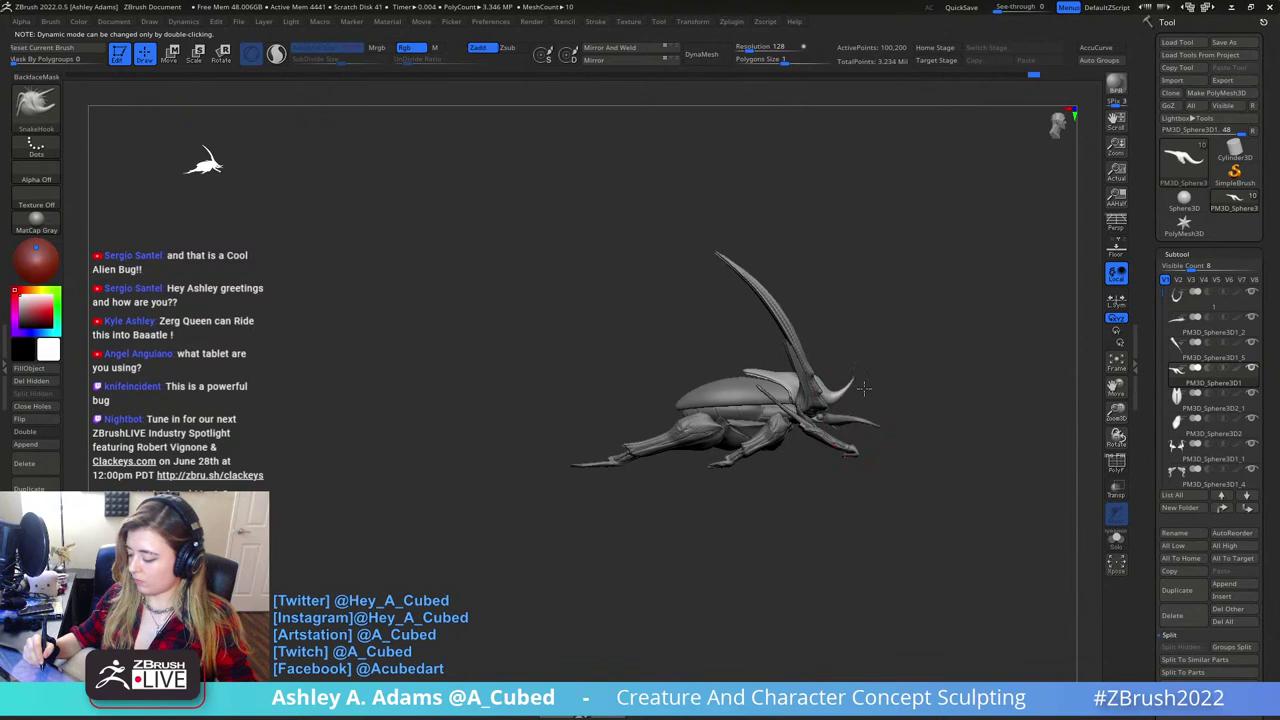
# - Try to stretch the central head horn far forward with SnakeHook, and undo the change
pyautogui.moveTo(899, 366); pyautogui.dragTo(733, 346)
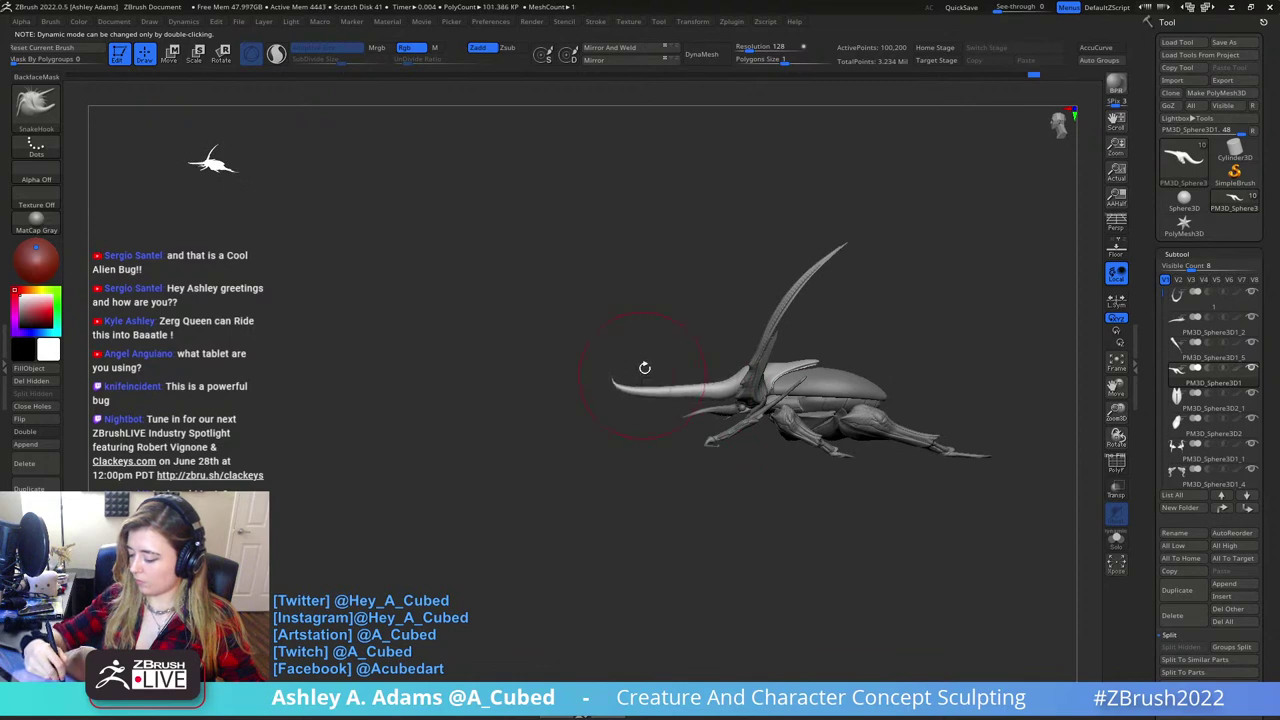
pyautogui.moveTo(645, 368); pyautogui.dragTo(792, 262)
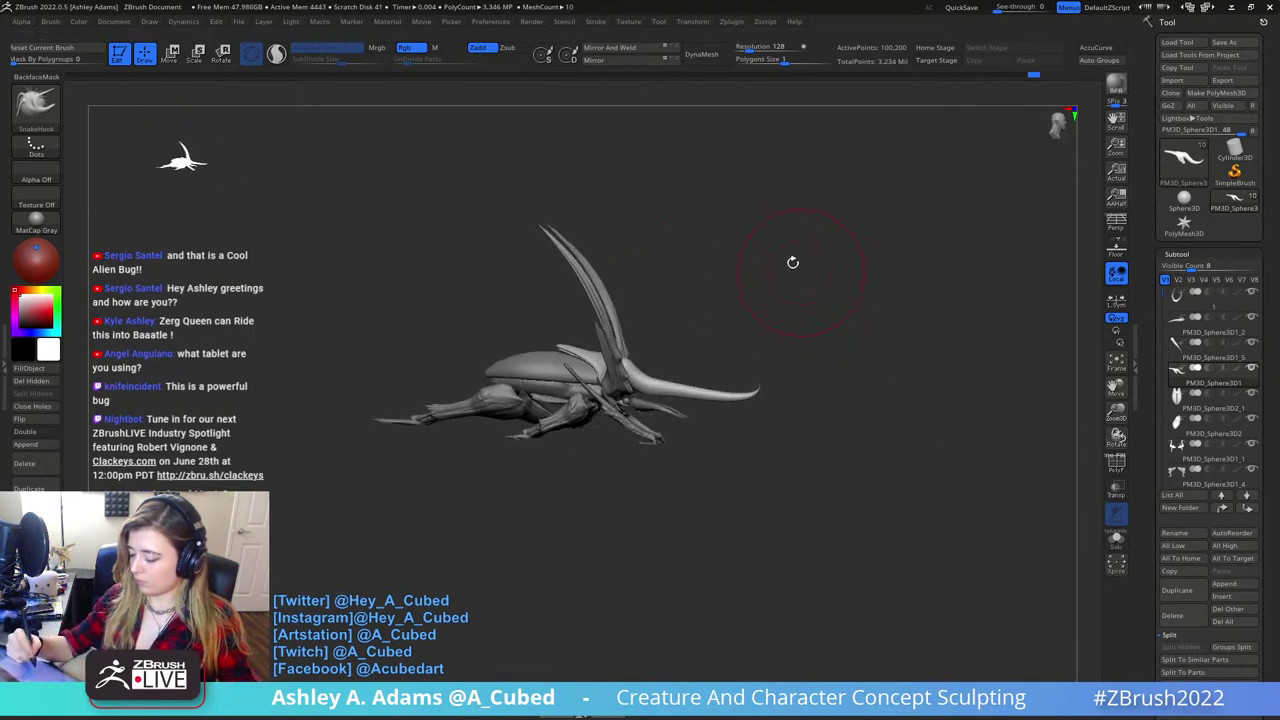
pyautogui.moveTo(716, 320); pyautogui.dragTo(686, 385)
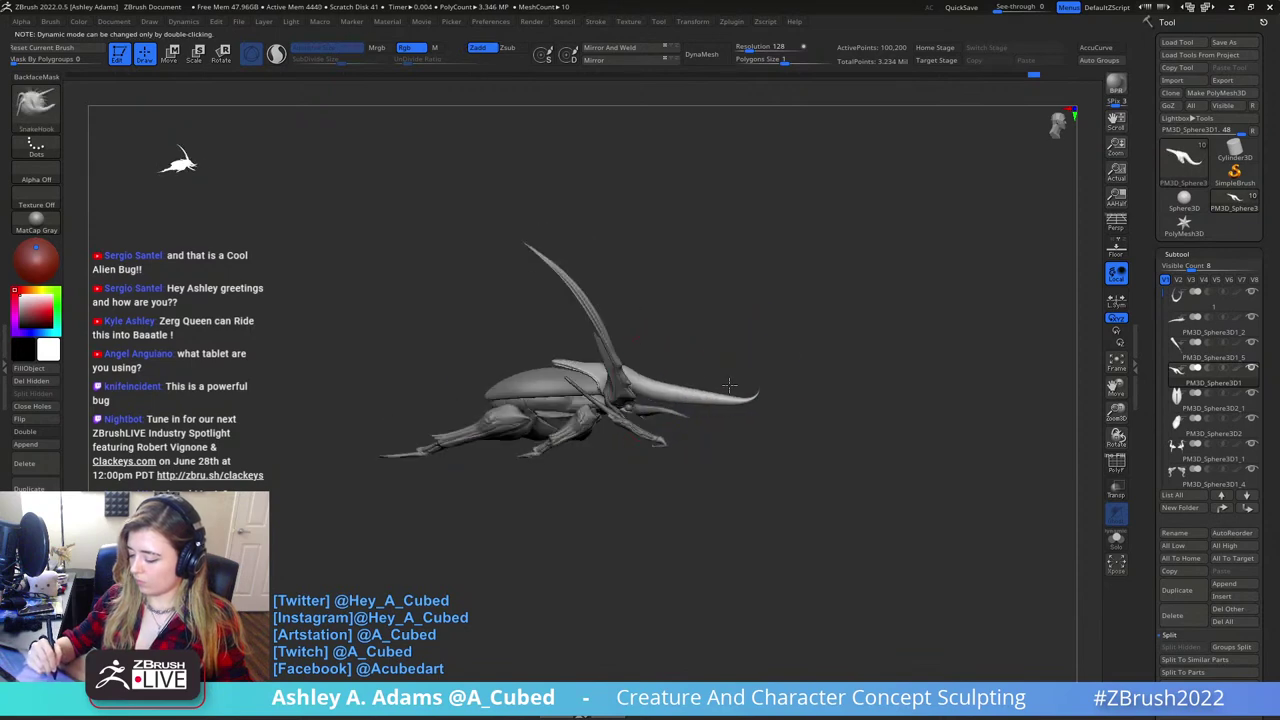
pyautogui.hotkey('ctrl', 'z')
# - Switch the masking brush to MaskPen and mask the rear of the head, leaving the central horn unmasked
pyautogui.press('space')
pyautogui.moveTo(706, 378); pyautogui.dragTo(680, 369)
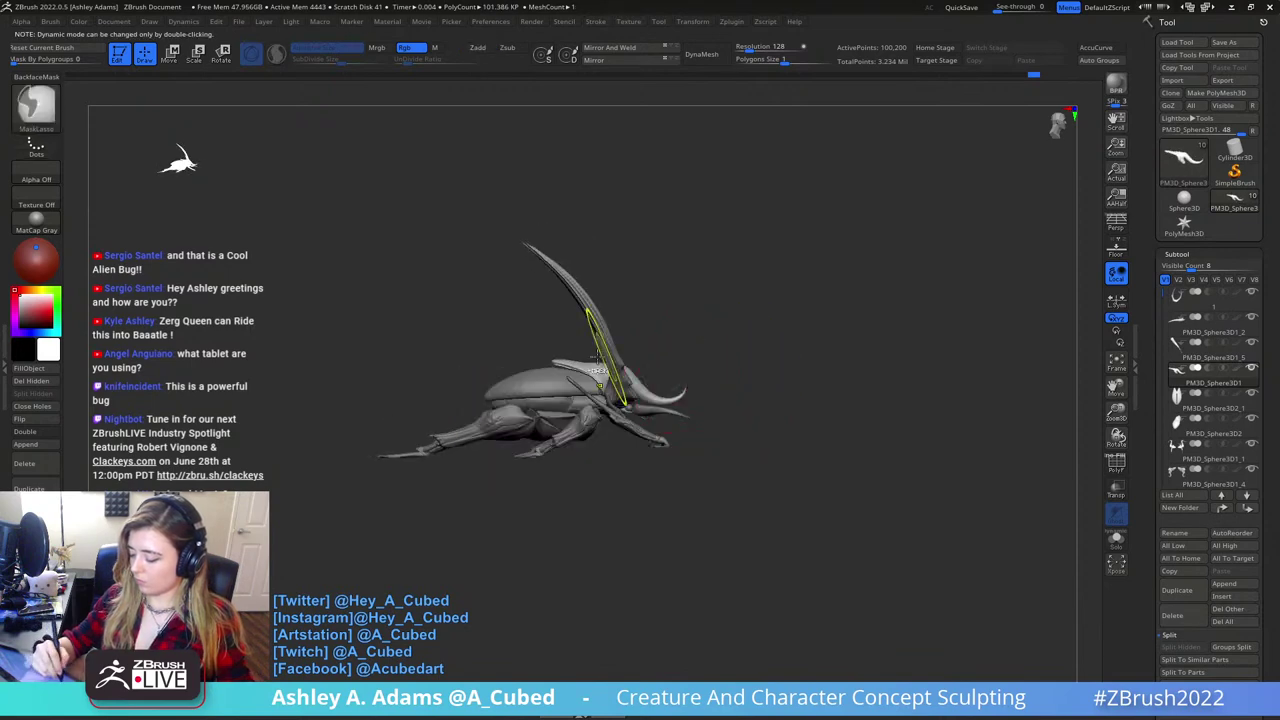
pyautogui.keyDown('ctrl'); pyautogui.click(37, 106); pyautogui.keyUp('ctrl')
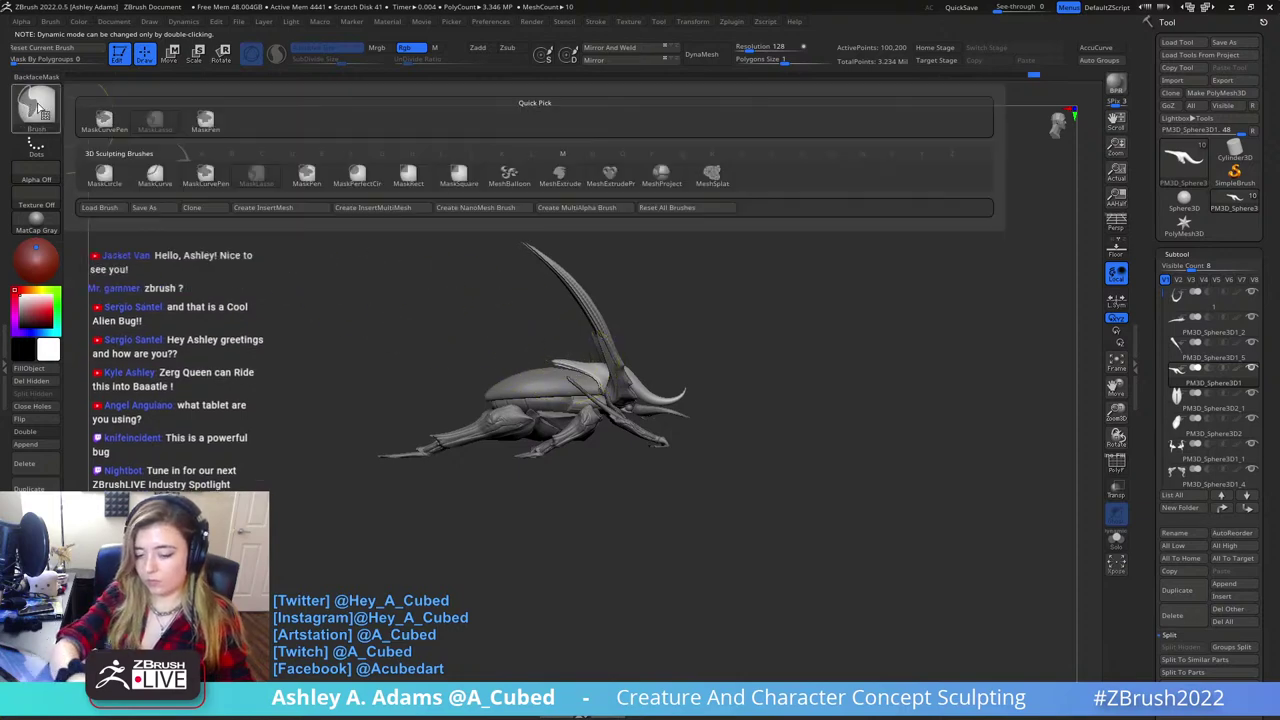
pyautogui.click(205, 123)
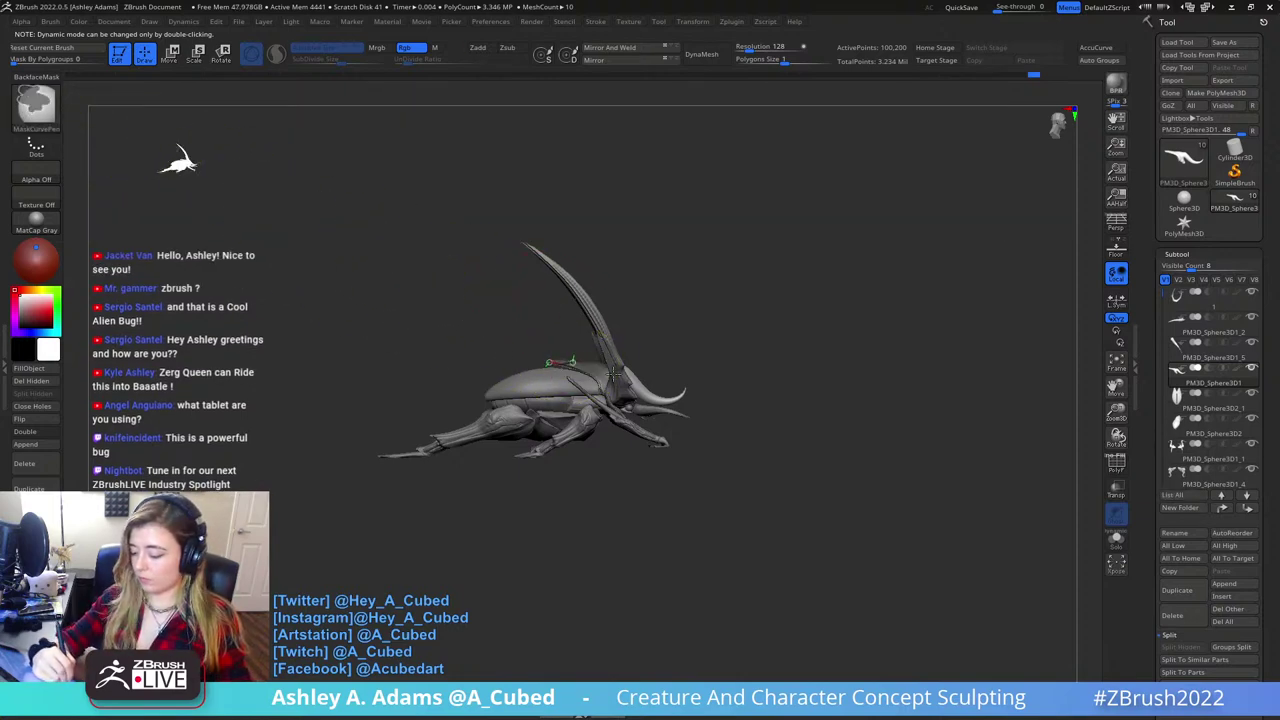
pyautogui.click(35, 100)
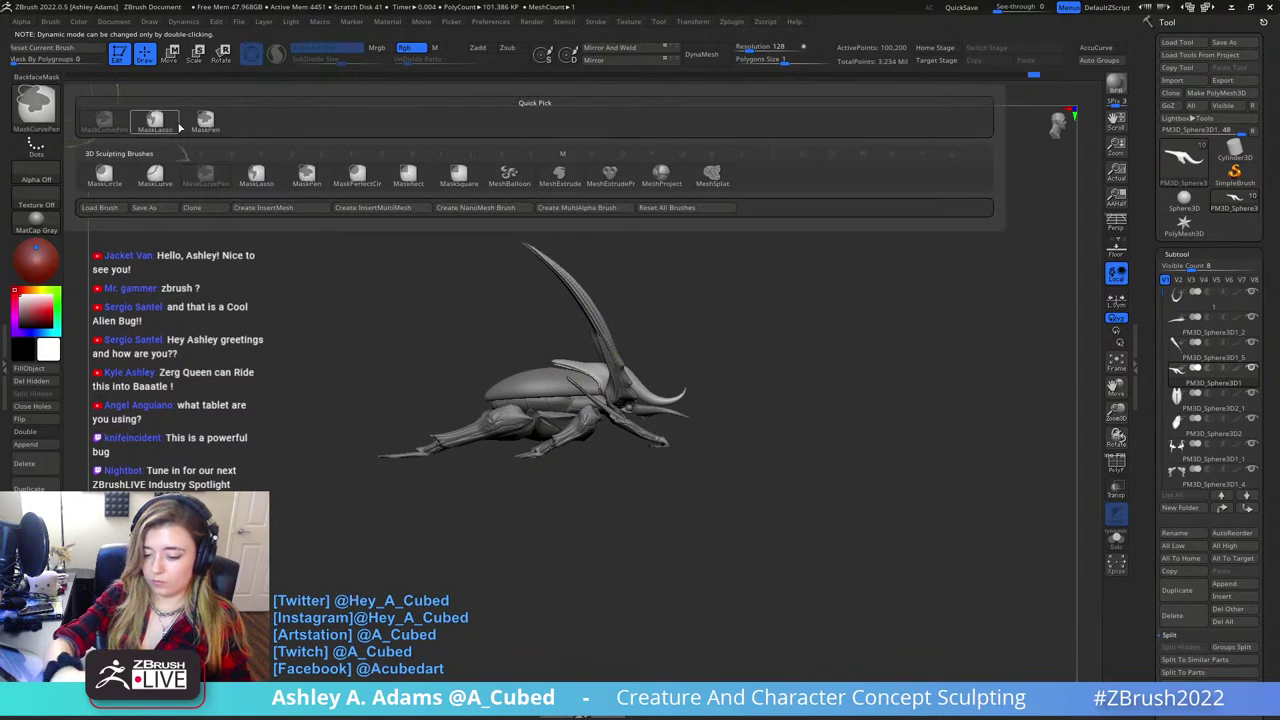
pyautogui.click(178, 125)
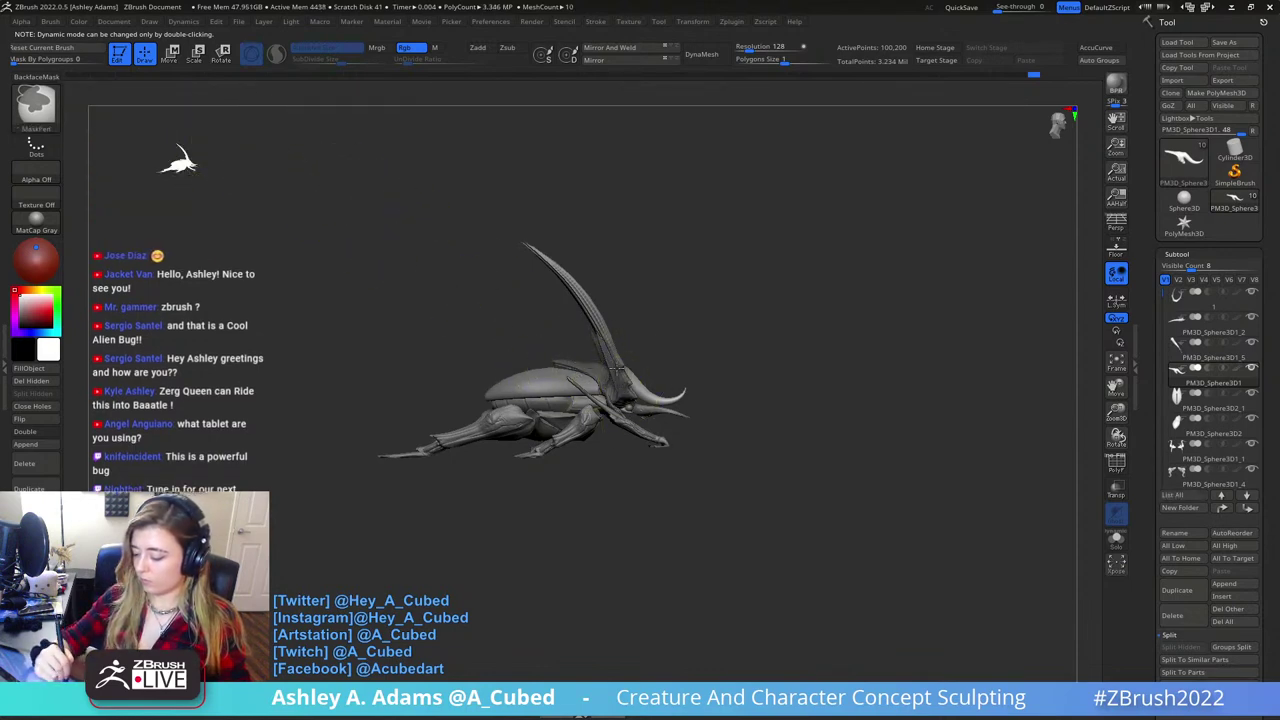
# - Extend the unmasked head horn forward with the gizmo, and undo a sideways widening of it
pyautogui.press('w')
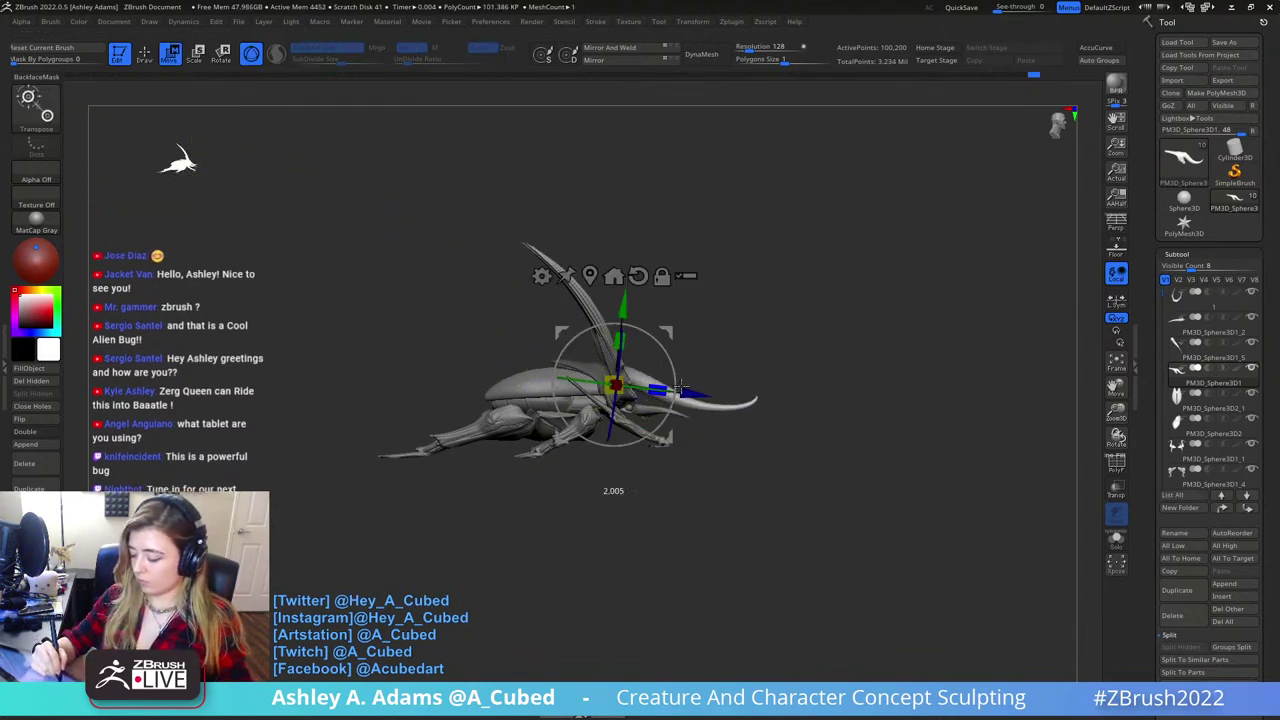
pyautogui.press('q')
pyautogui.moveTo(866, 312)
pyautogui.mouseDown()
pyautogui.moveTo(740, 306)
pyautogui.moveTo(774, 326)
pyautogui.moveTo(721, 402)
pyautogui.mouseUp()
pyautogui.press('w')
pyautogui.moveTo(562, 375); pyautogui.dragTo(530, 370)
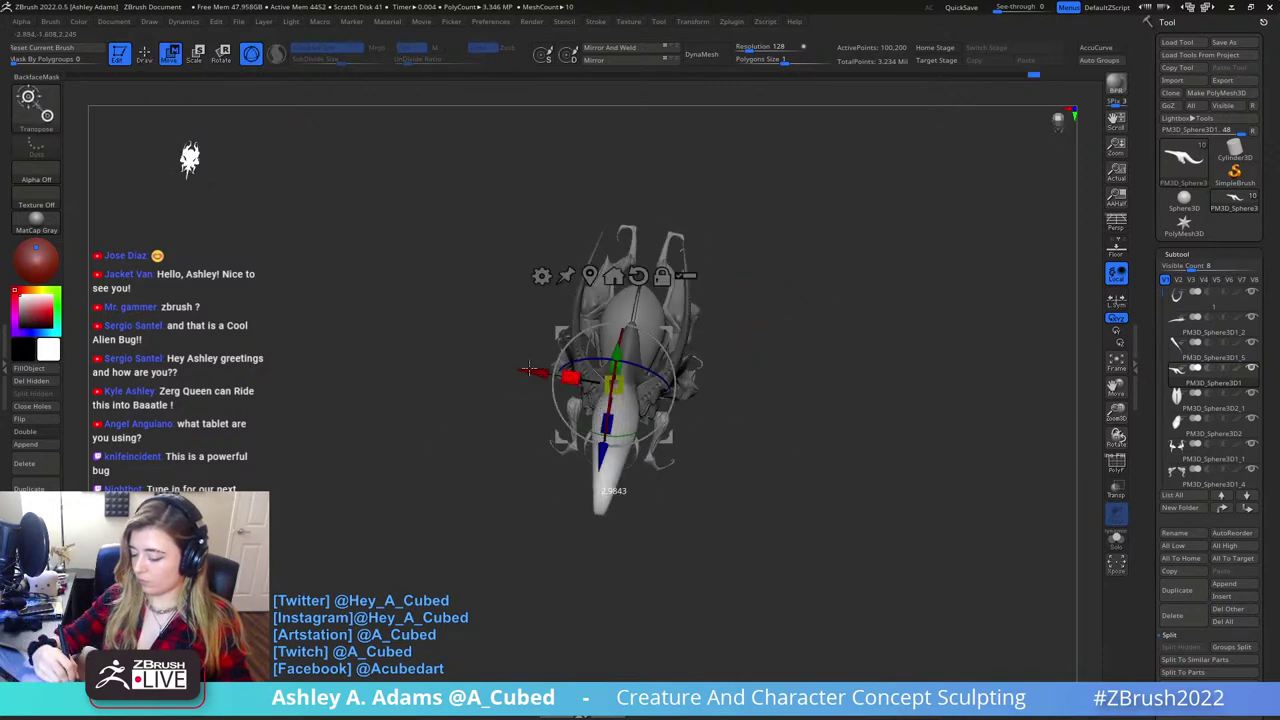
pyautogui.hotkey('ctrl', 'z')
# - Reshape the lengthened head horn with SnakeHook strokes around its base
pyautogui.press('q')
pyautogui.press('space')
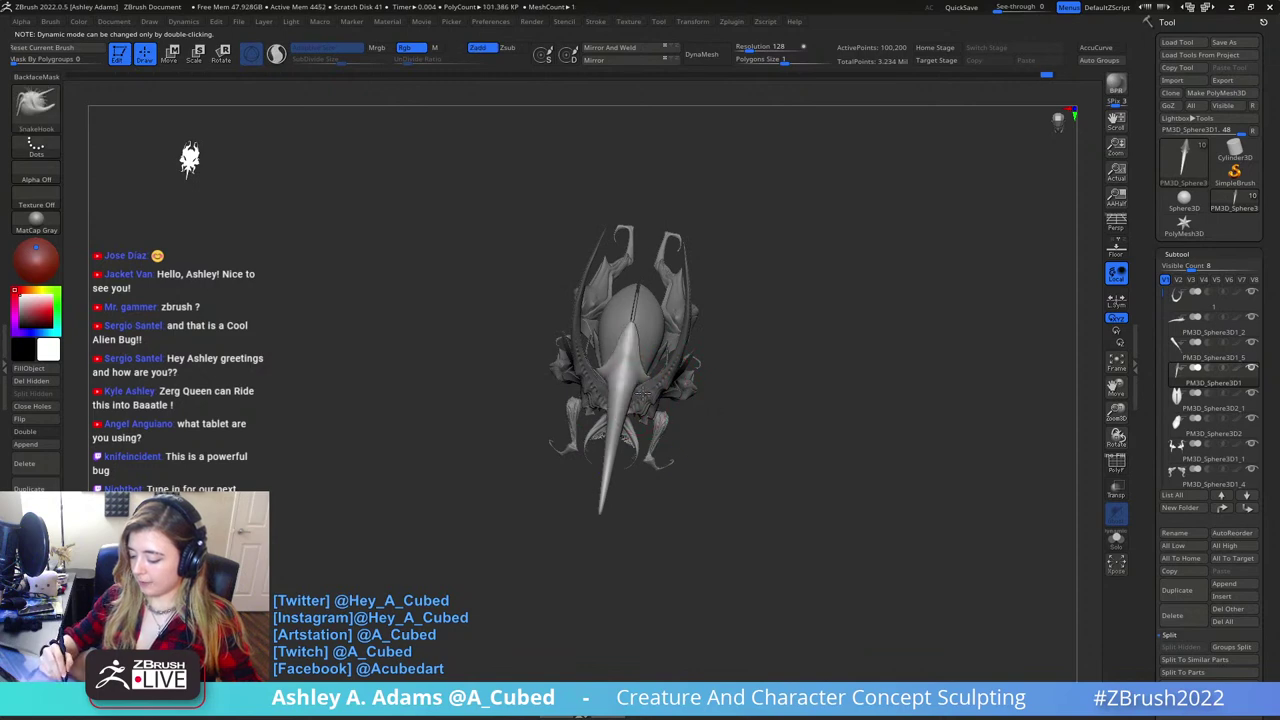
pyautogui.moveTo(644, 393); pyautogui.dragTo(651, 337, button='right')
pyautogui.moveTo(636, 402); pyautogui.dragTo(632, 420)
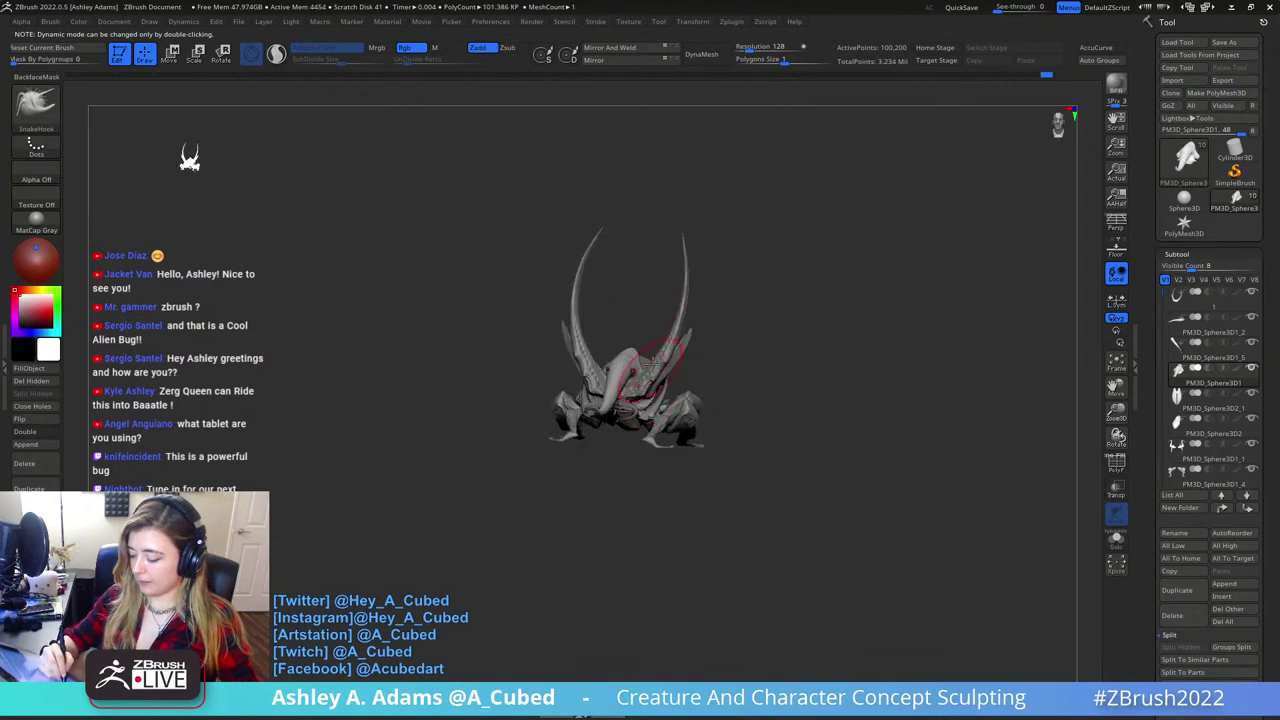
pyautogui.moveTo(643, 340); pyautogui.dragTo(626, 394, button='right')
# - Build up the base of the long head horn with ClayBuildup and smooth its transition into the head
pyautogui.press('b')
pyautogui.press('c')
pyautogui.press('b')
pyautogui.moveTo(618, 322); pyautogui.dragTo(624, 369)
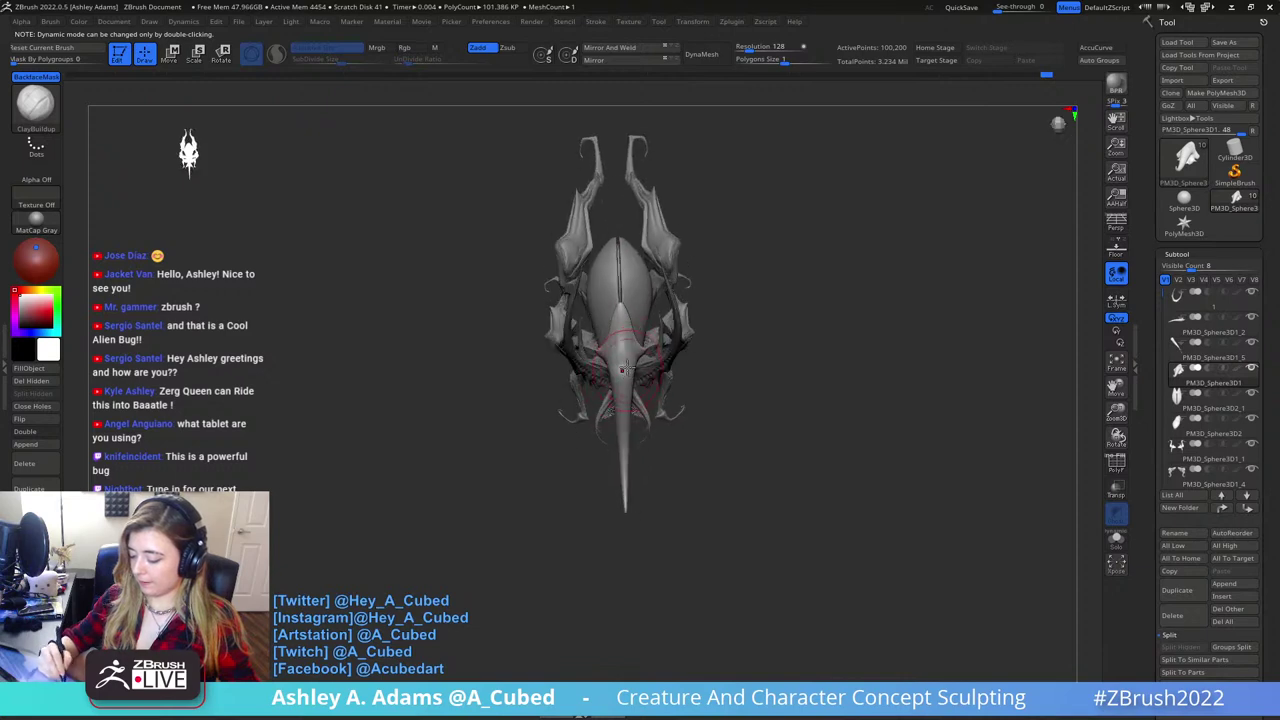
pyautogui.moveTo(629, 358); pyautogui.dragTo(624, 347, button='right')
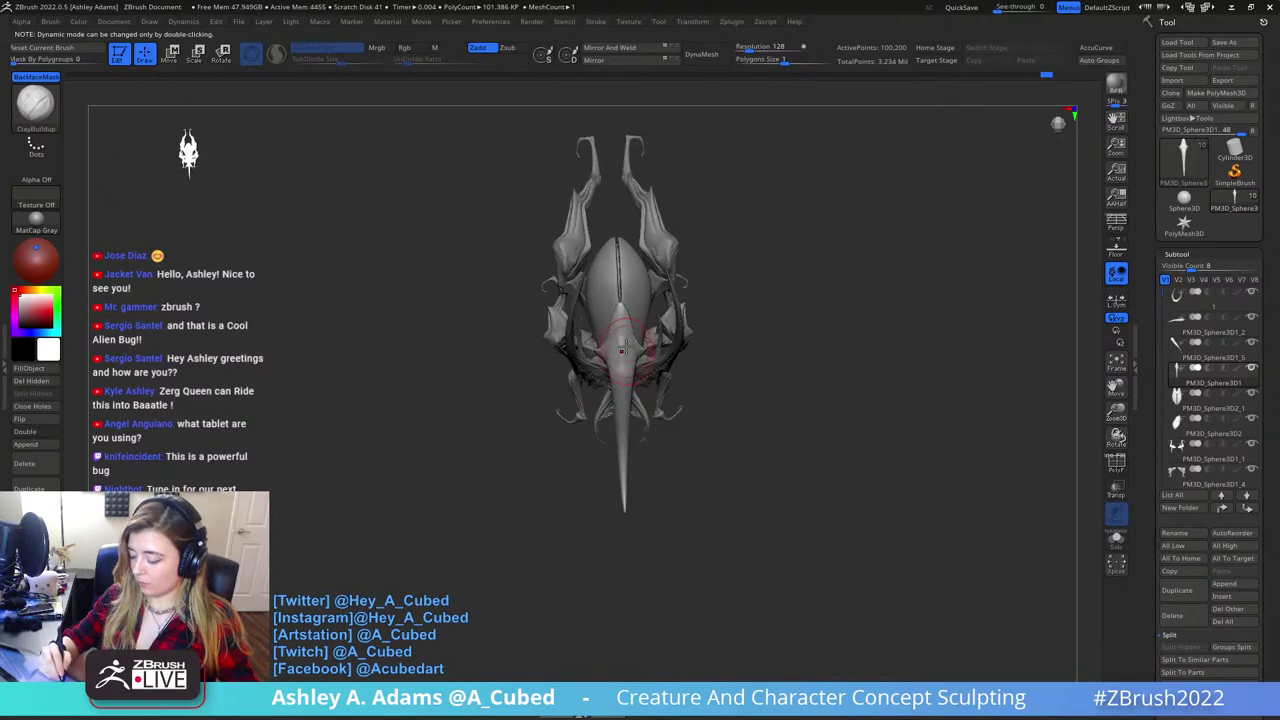
pyautogui.press('shift')
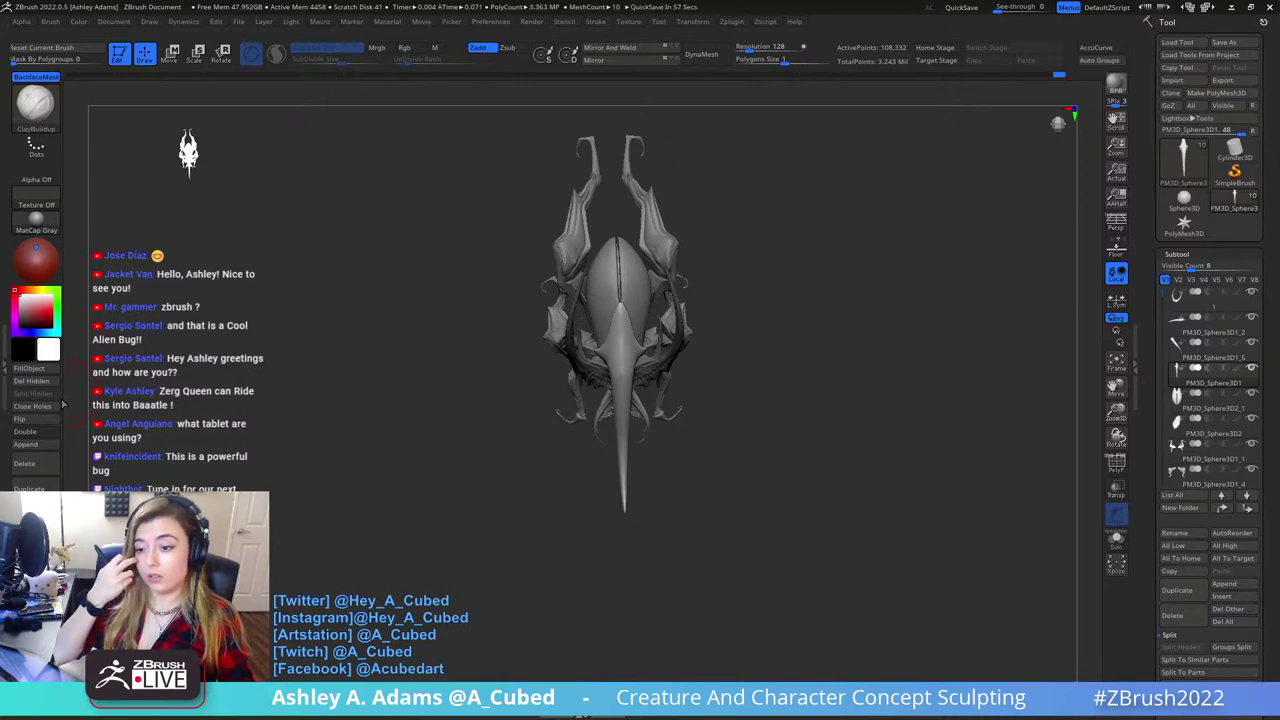
pyautogui.moveTo(656, 355)
pyautogui.mouseDown(button='right')
pyautogui.moveTo(674, 297)
pyautogui.moveTo(726, 430)
pyautogui.moveTo(692, 395)
pyautogui.moveTo(661, 389)
pyautogui.moveTo(797, 386)
pyautogui.mouseUp(button='right')
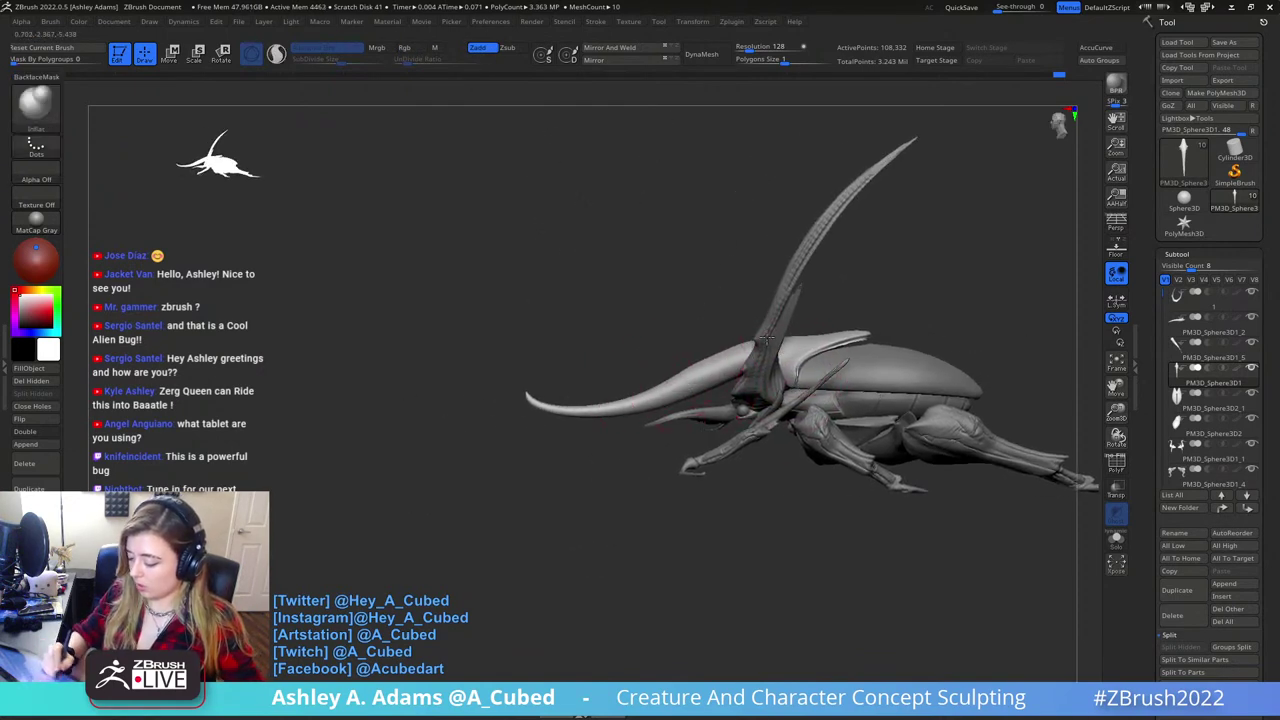
# - Pull the rear spike of the thorax shell further back with SnakeHook and smooth its surface
pyautogui.moveTo(847, 334); pyautogui.dragTo(846, 337, button='right')
pyautogui.press('b')
pyautogui.press('s')
pyautogui.press('h')
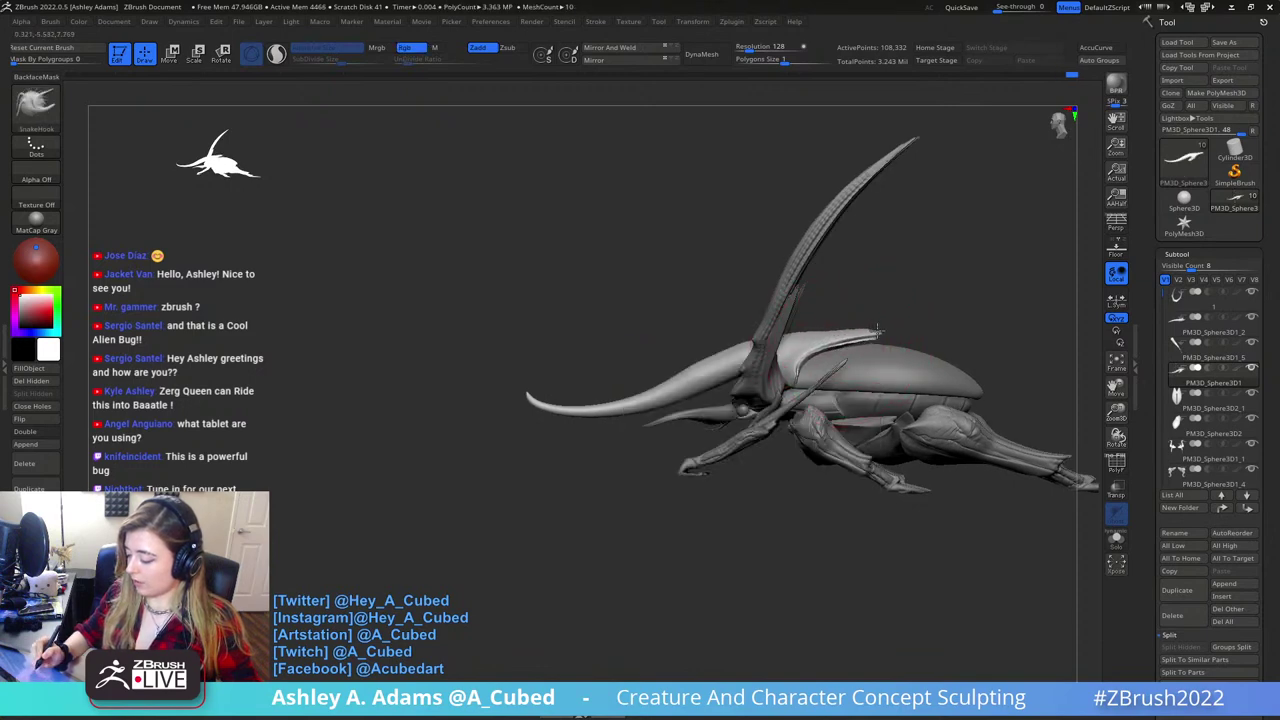
pyautogui.keyDown('shift'); pyautogui.moveTo(871, 355); pyautogui.dragTo(858, 364); pyautogui.keyUp('shift')
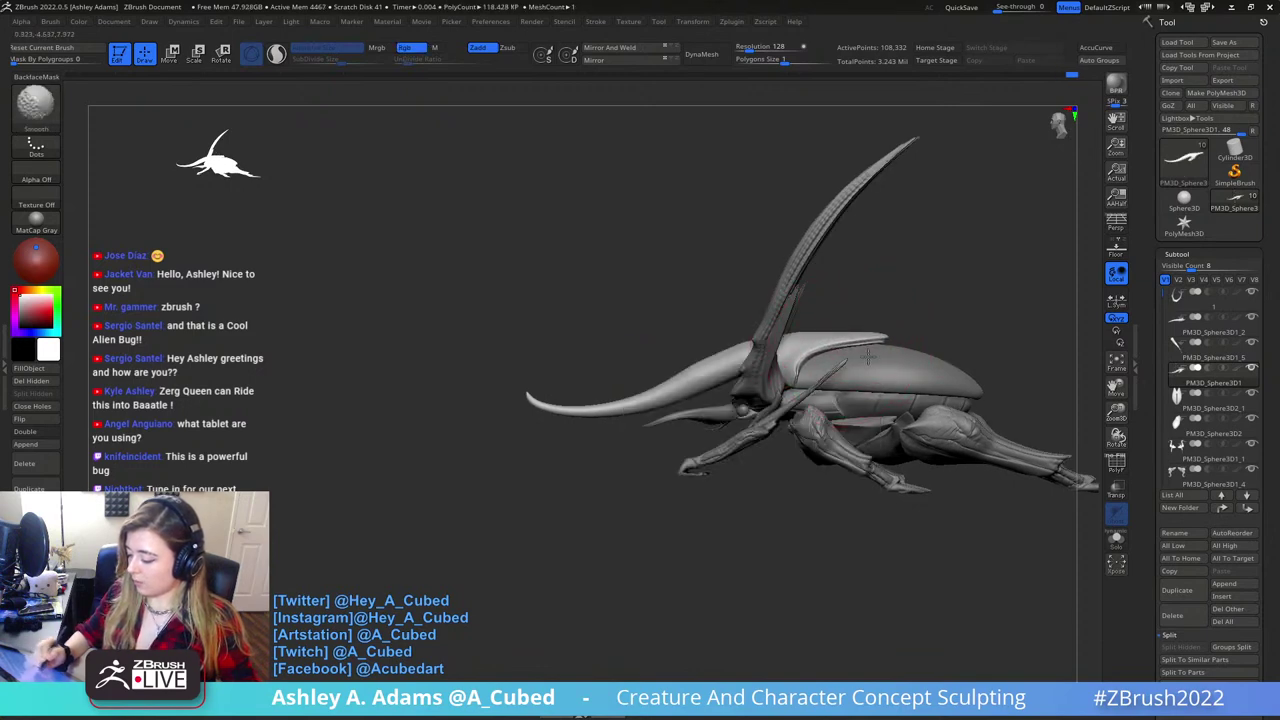
pyautogui.moveTo(835, 367)
pyautogui.mouseDown(button='right')
pyautogui.moveTo(848, 350)
pyautogui.moveTo(852, 362)
pyautogui.moveTo(798, 382)
pyautogui.moveTo(804, 397)
pyautogui.mouseUp(button='right')
pyautogui.moveTo(801, 393); pyautogui.dragTo(802, 396)
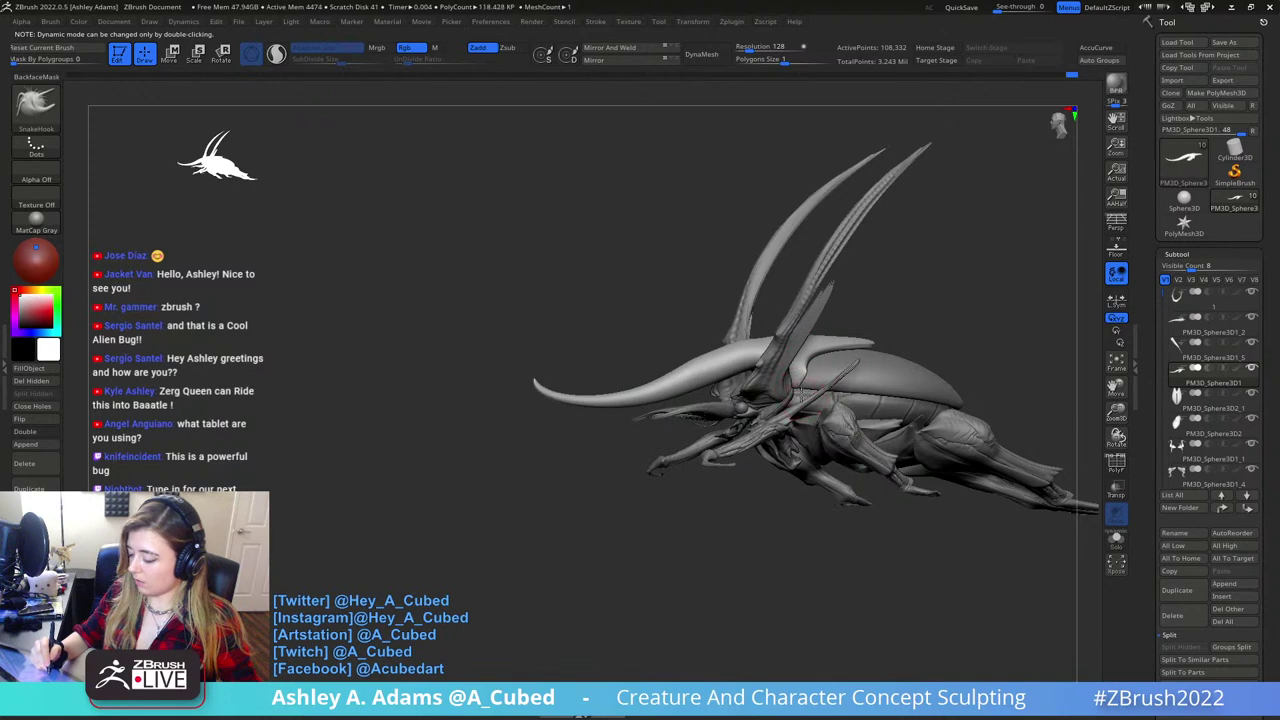
pyautogui.moveTo(801, 369); pyautogui.dragTo(828, 343, button='right')
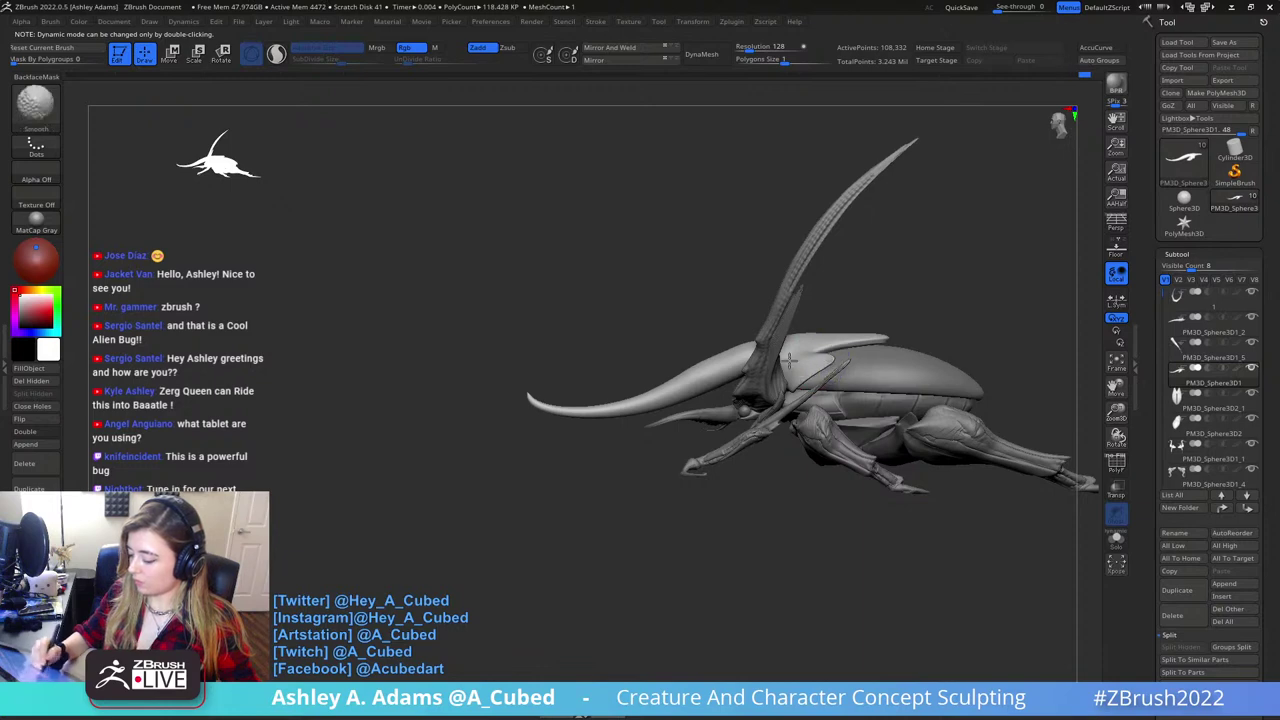
pyautogui.rightClick(836, 329)
pyautogui.moveTo(702, 381); pyautogui.dragTo(847, 390, button='right')
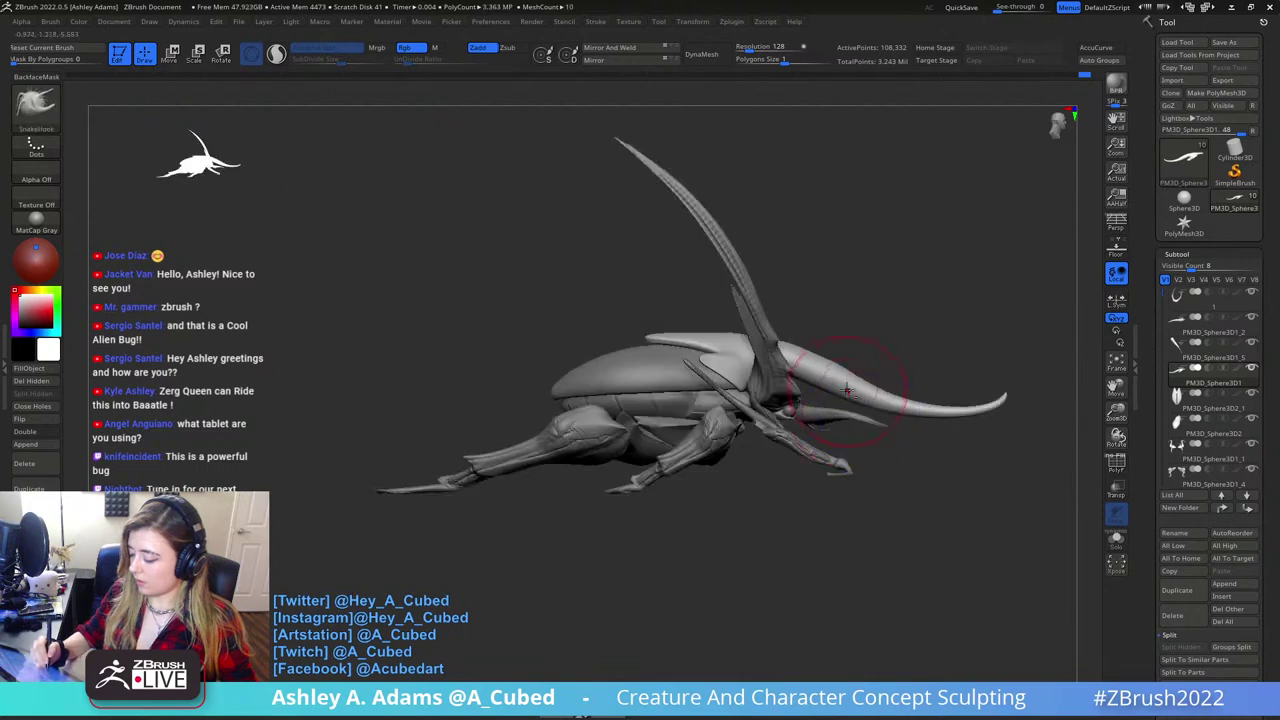
# - Mask the shell with MaskLasso, leaving the long central horn unmasked, and swing the horn upright with the gizmo
pyautogui.keyDown('ctrl'); pyautogui.moveTo(1012, 525); pyautogui.dragTo(760, 218); pyautogui.keyUp('ctrl')
pyautogui.moveTo(981, 250); pyautogui.dragTo(975, 250, button='right')
pyautogui.hotkey('ctrl', 'b')
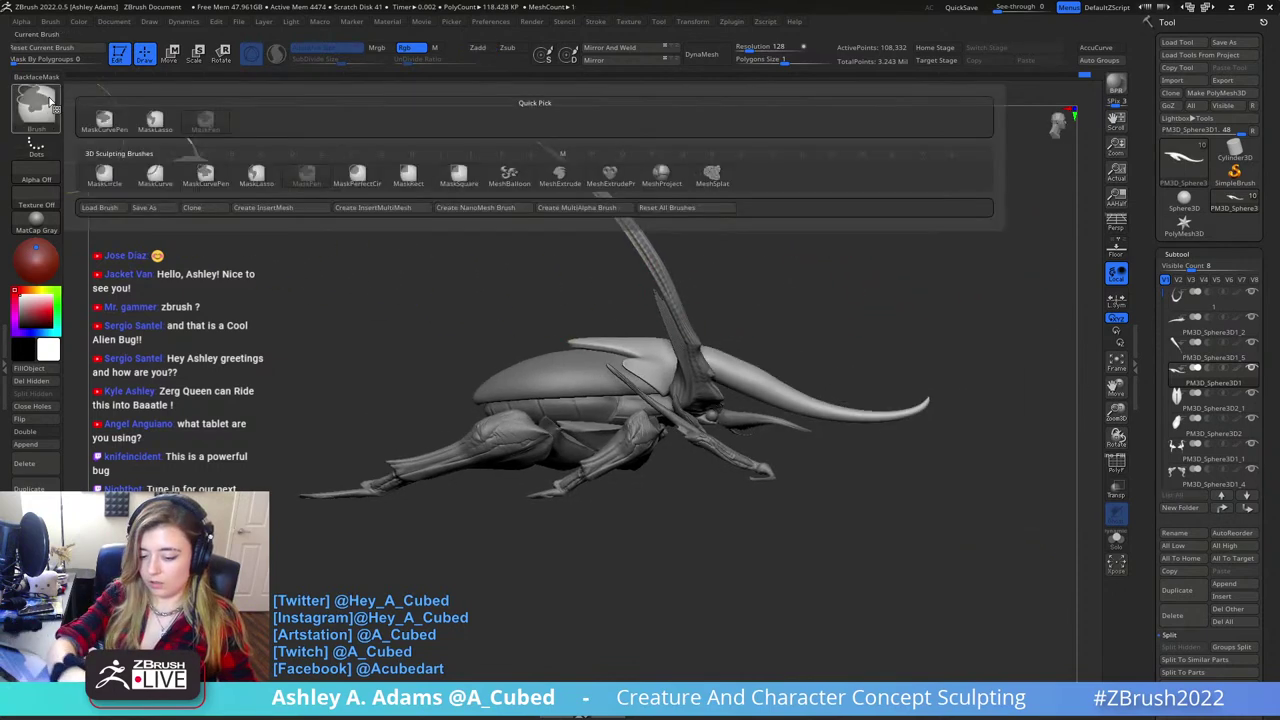
pyautogui.keyDown('ctrl'); pyautogui.click(155, 124); pyautogui.keyUp('ctrl')
pyautogui.moveTo(896, 285)
pyautogui.keyDown('ctrl'); pyautogui.mouseDown()
pyautogui.moveTo(664, 264)
pyautogui.moveTo(790, 438)
pyautogui.moveTo(1005, 283)
pyautogui.mouseUp(); pyautogui.keyUp('ctrl')
pyautogui.keyDown('alt'); pyautogui.click(826, 413); pyautogui.keyUp('alt')
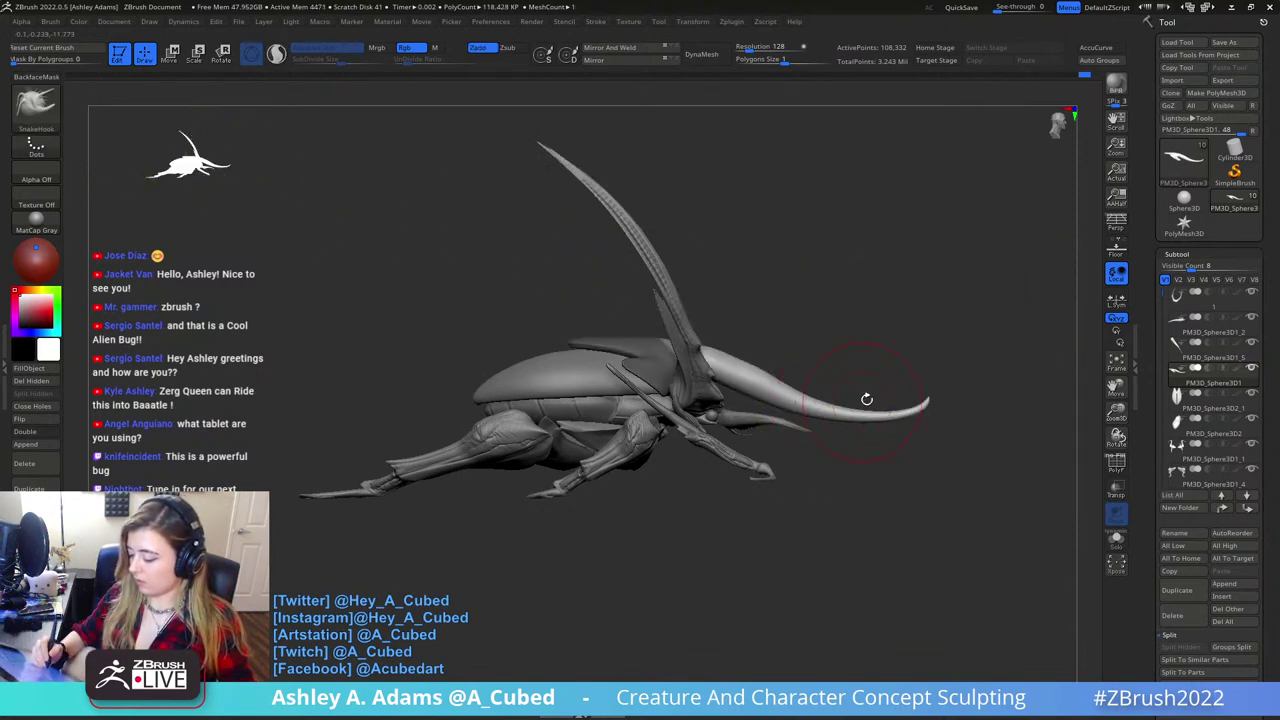
pyautogui.press('w')
pyautogui.moveTo(729, 421)
pyautogui.mouseDown()
pyautogui.moveTo(669, 345)
pyautogui.moveTo(707, 351)
pyautogui.moveTo(768, 316)
pyautogui.moveTo(745, 294)
pyautogui.mouseUp()
pyautogui.press('q')
pyautogui.moveTo(932, 328)
pyautogui.mouseDown()
pyautogui.moveTo(856, 317)
pyautogui.moveTo(828, 370)
pyautogui.moveTo(789, 369)
pyautogui.mouseUp()
# - Bend the upright central horn into a forward-bulging S-curve using SnakeHook at Draw Size 5000
pyautogui.press('space')
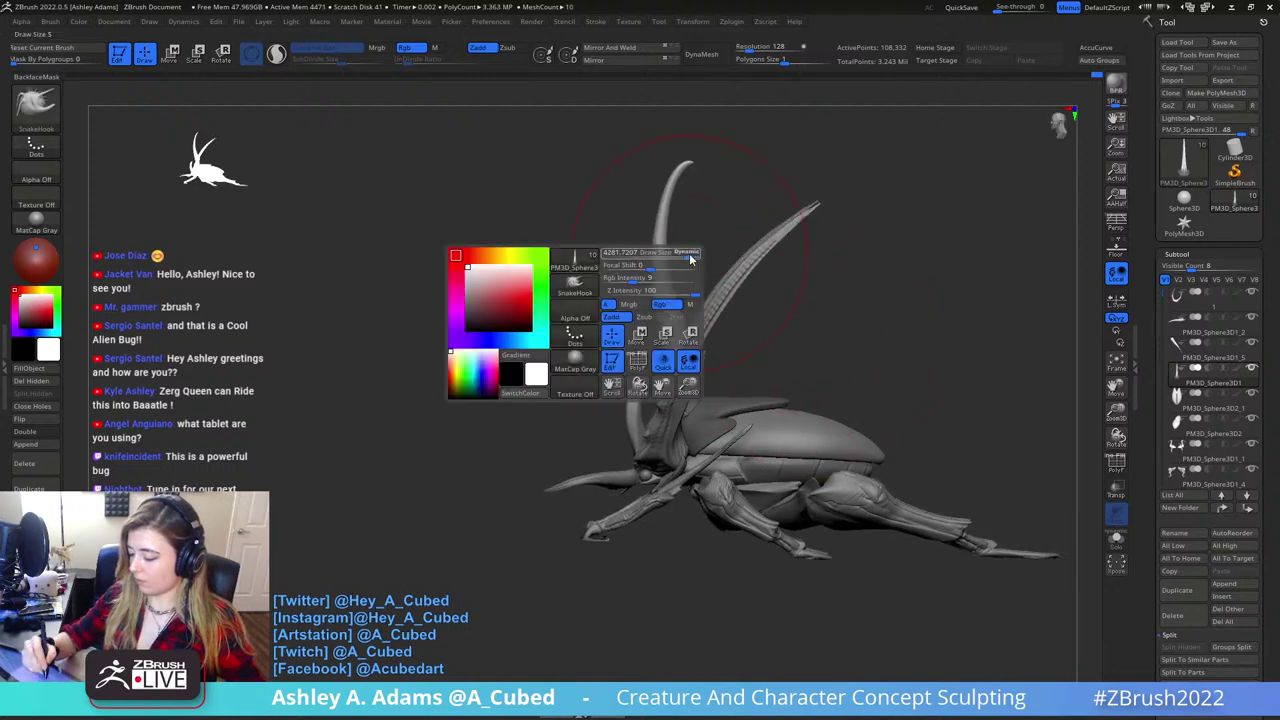
pyautogui.click(690, 257)
pyautogui.moveTo(664, 221); pyautogui.dragTo(622, 226)
pyautogui.keyDown('alt'); pyautogui.moveTo(711, 257); pyautogui.dragTo(754, 282); pyautogui.keyUp('alt')
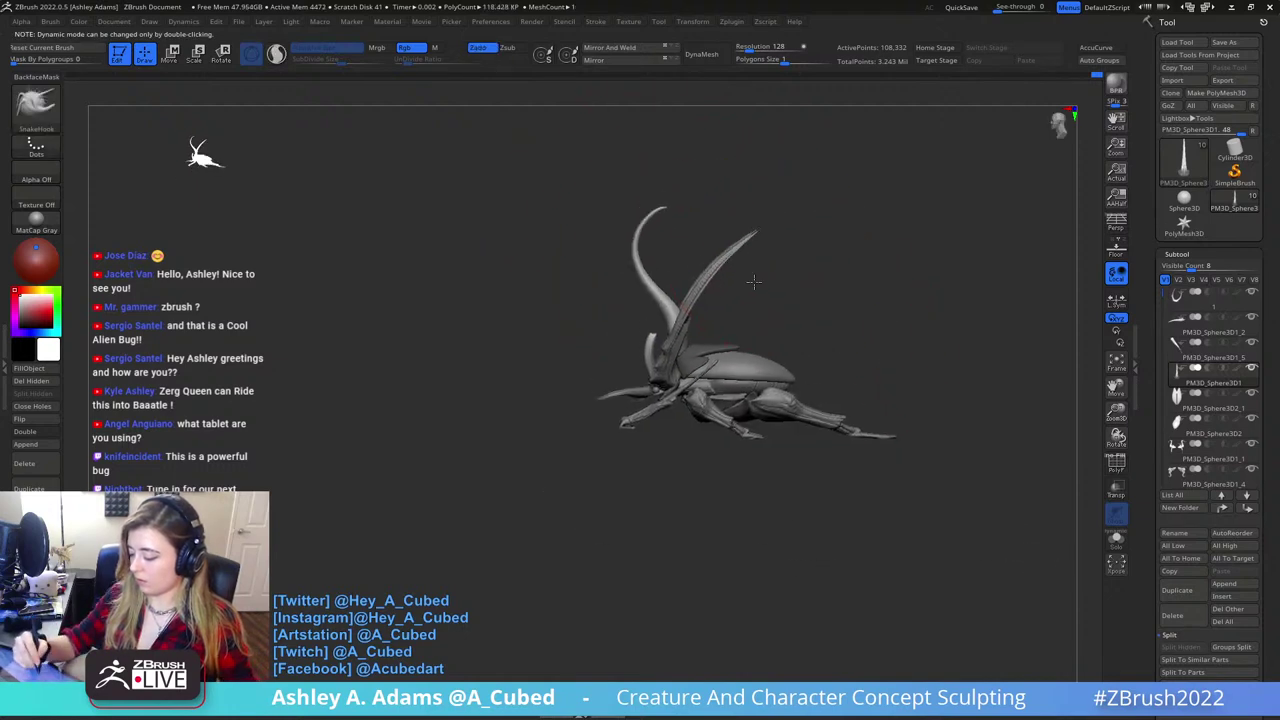
pyautogui.keyDown('alt'); pyautogui.moveTo(754, 282); pyautogui.dragTo(762, 310, button='right'); pyautogui.keyUp('alt')
pyautogui.hotkey('ctrl', 'z')
pyautogui.keyDown('ctrl'); pyautogui.moveTo(694, 263); pyautogui.dragTo(697, 293, button='right'); pyautogui.keyUp('ctrl')
pyautogui.press('space')
pyautogui.press('space')
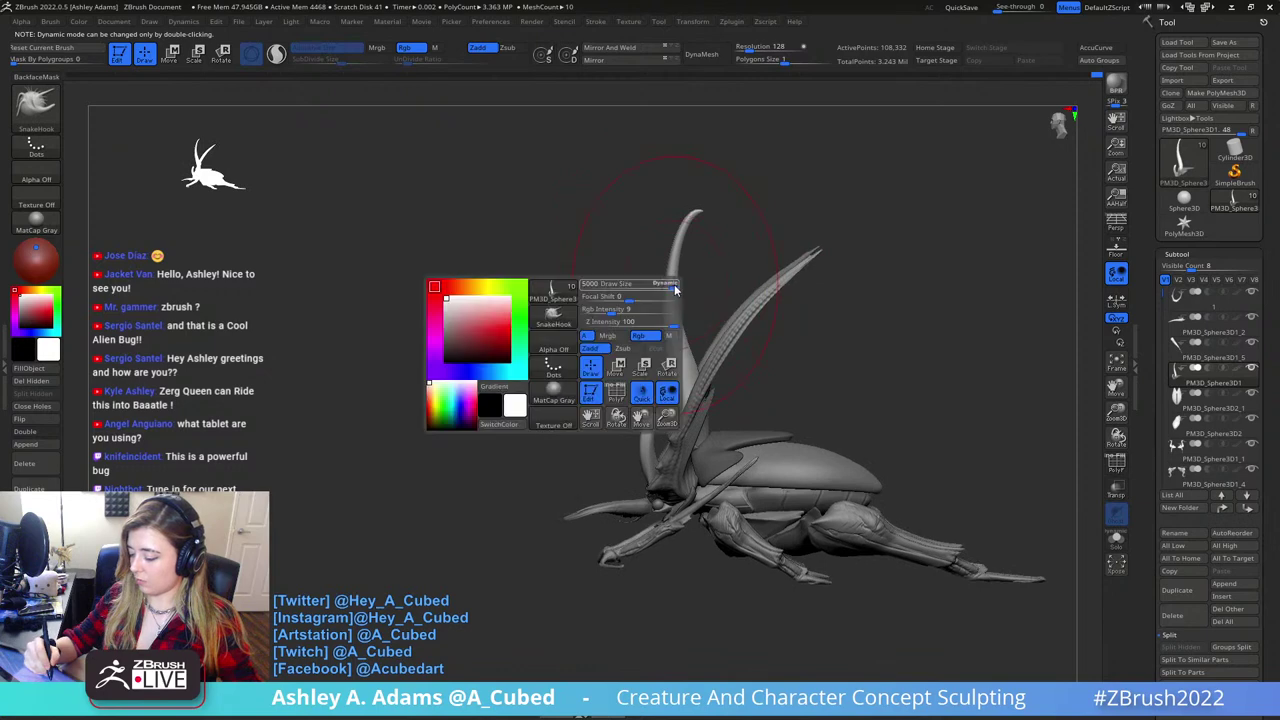
pyautogui.click(675, 289)
pyautogui.moveTo(673, 272)
pyautogui.mouseDown()
pyautogui.moveTo(640, 258)
pyautogui.moveTo(652, 250)
pyautogui.mouseUp()
pyautogui.moveTo(666, 336); pyautogui.dragTo(734, 423)
# - Isolate the short front horn with a lasso mask, widen it into a broad blade with SnakeHook, and clear the mask
pyautogui.press('space')
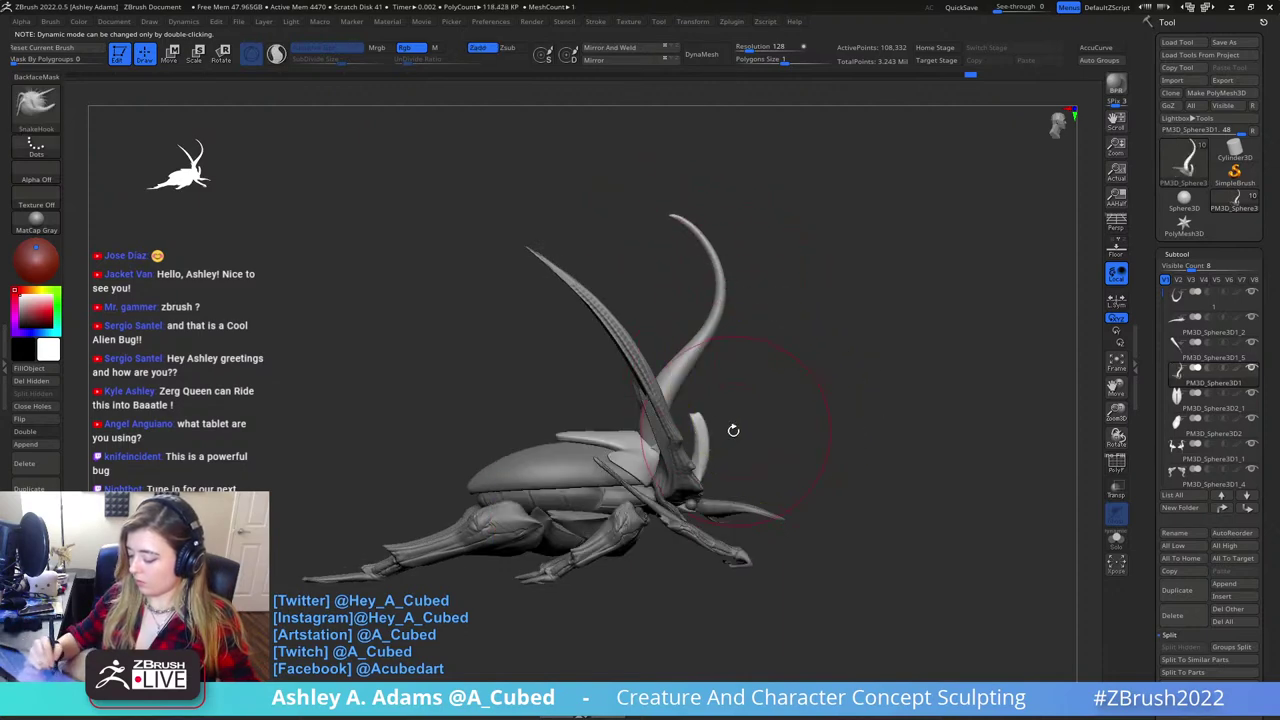
pyautogui.press('space')
pyautogui.press('space')
pyautogui.moveTo(732, 400)
pyautogui.mouseDown()
pyautogui.moveTo(723, 386)
pyautogui.moveTo(726, 397)
pyautogui.mouseUp()
pyautogui.keyDown('alt'); pyautogui.moveTo(726, 397); pyautogui.dragTo(723, 343); pyautogui.keyUp('alt')
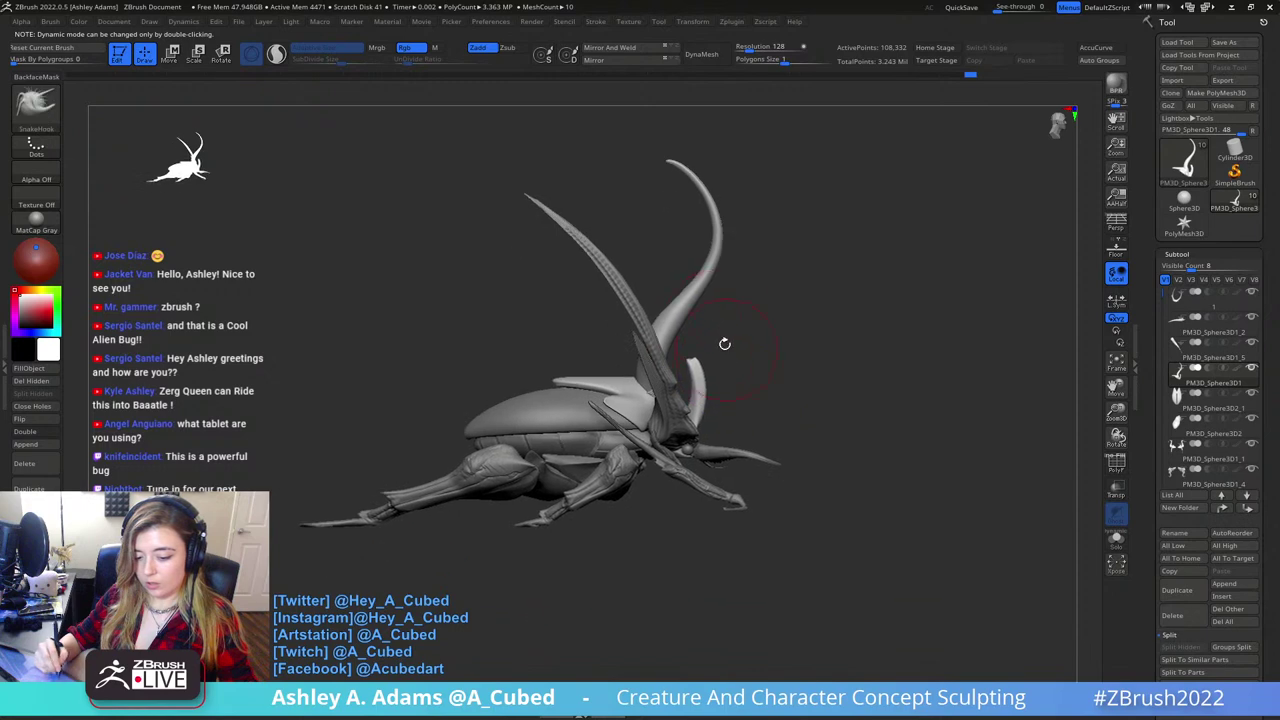
pyautogui.keyDown('ctrl'); pyautogui.moveTo(750, 386); pyautogui.dragTo(700, 341); pyautogui.keyUp('ctrl')
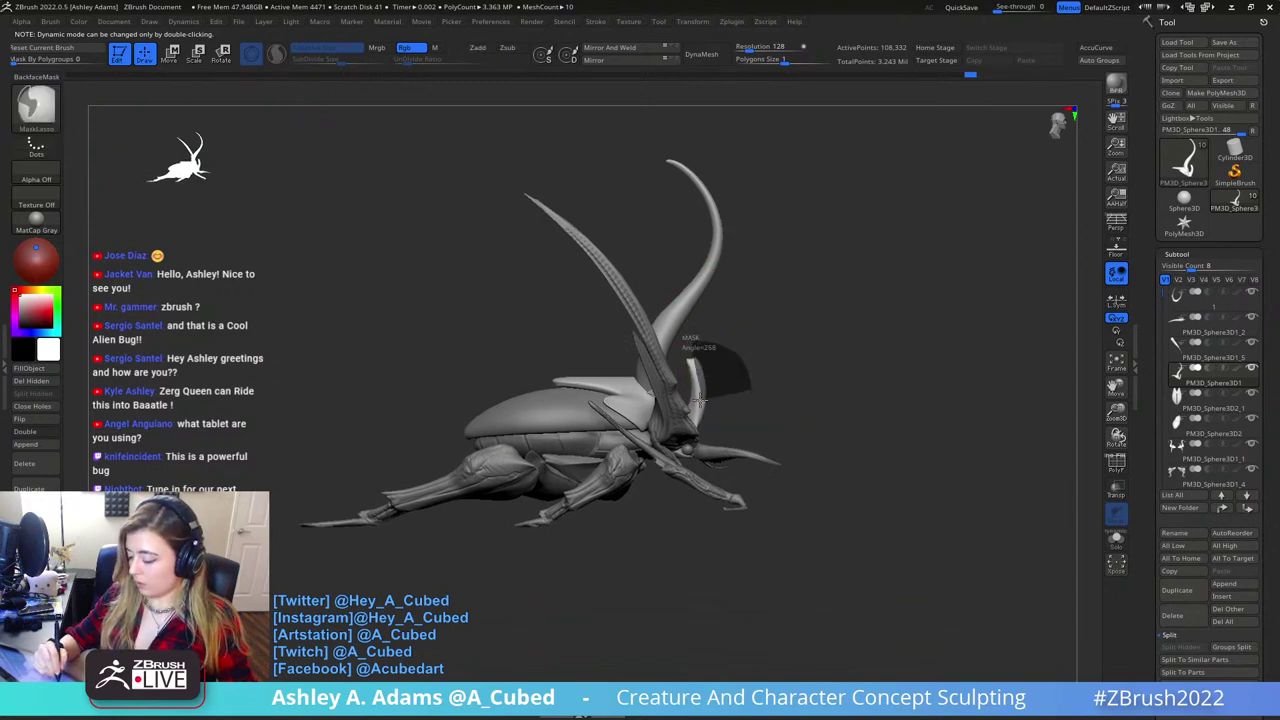
pyautogui.keyDown('ctrl'); pyautogui.moveTo(688, 448); pyautogui.dragTo(694, 442); pyautogui.keyUp('ctrl')
pyautogui.keyDown('ctrl'); pyautogui.click(756, 402); pyautogui.keyUp('ctrl')
pyautogui.press('space')
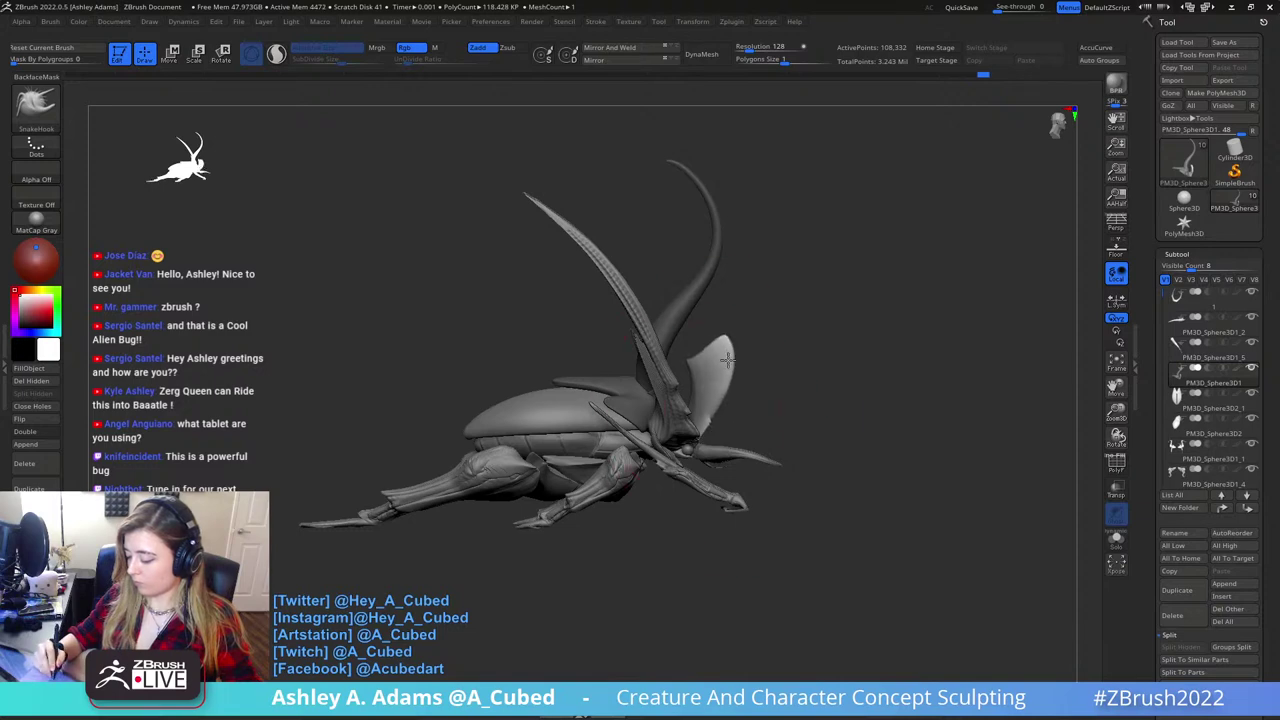
pyautogui.moveTo(892, 288); pyautogui.dragTo(760, 246)
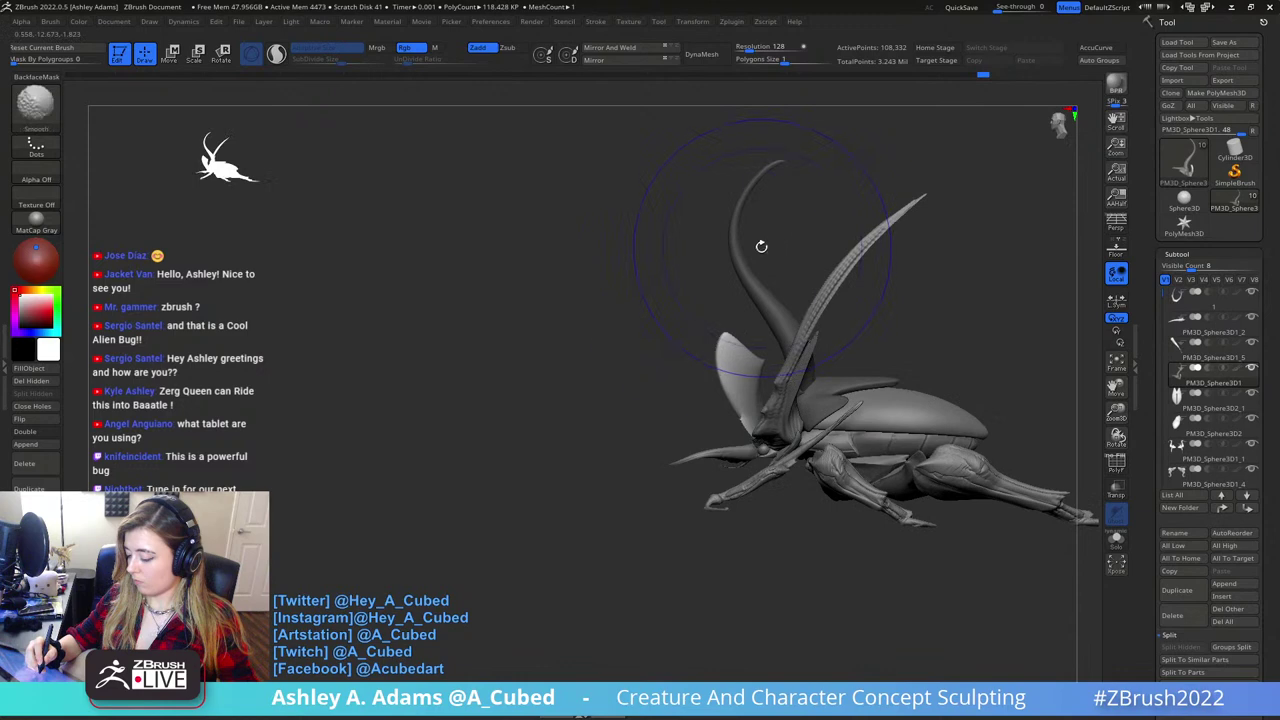
pyautogui.press('space')
pyautogui.moveTo(787, 411); pyautogui.dragTo(760, 411)
pyautogui.moveTo(804, 212)
pyautogui.keyDown('alt'); pyautogui.mouseDown()
pyautogui.moveTo(739, 347)
pyautogui.moveTo(700, 309)
pyautogui.mouseUp(); pyautogui.keyUp('alt')
# - Lasso-mask the area along the rear edge of the central horn and its base, and invert the mask
pyautogui.press('space')
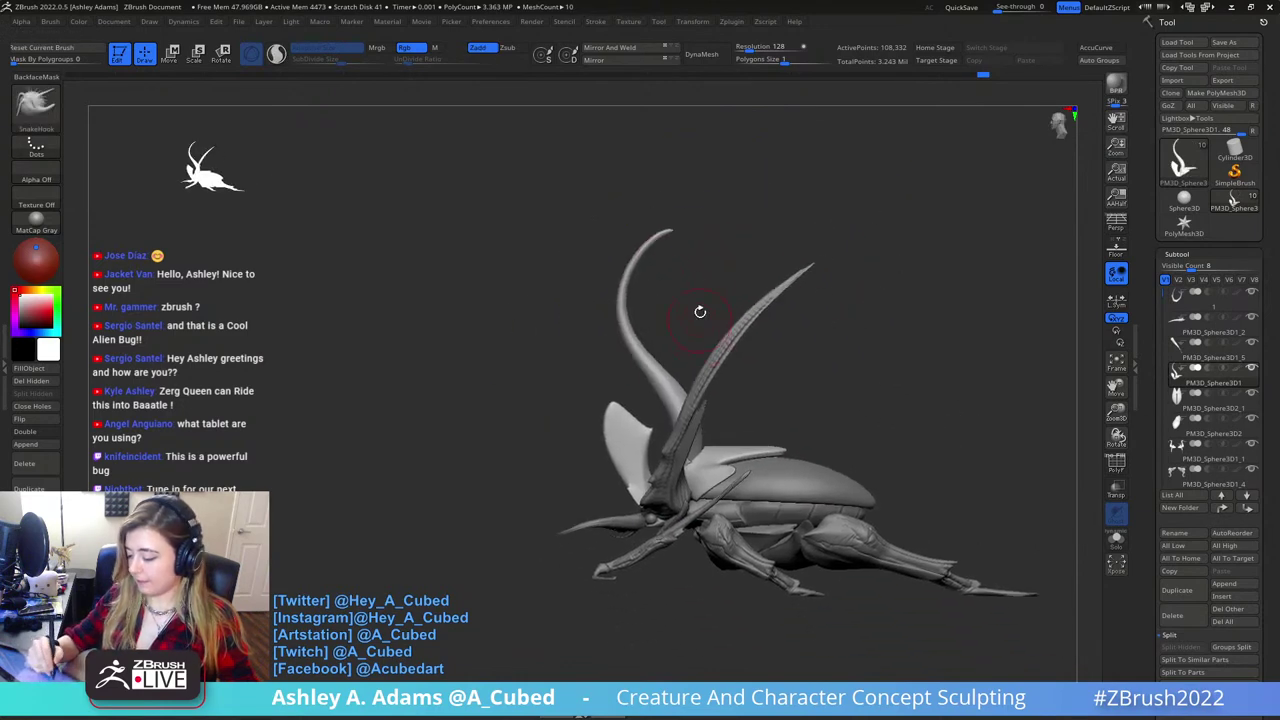
pyautogui.press('ctrl')
pyautogui.moveTo(708, 230)
pyautogui.keyDown('ctrl'); pyautogui.mouseDown()
pyautogui.moveTo(628, 234)
pyautogui.moveTo(680, 398)
pyautogui.mouseUp(); pyautogui.keyUp('ctrl')
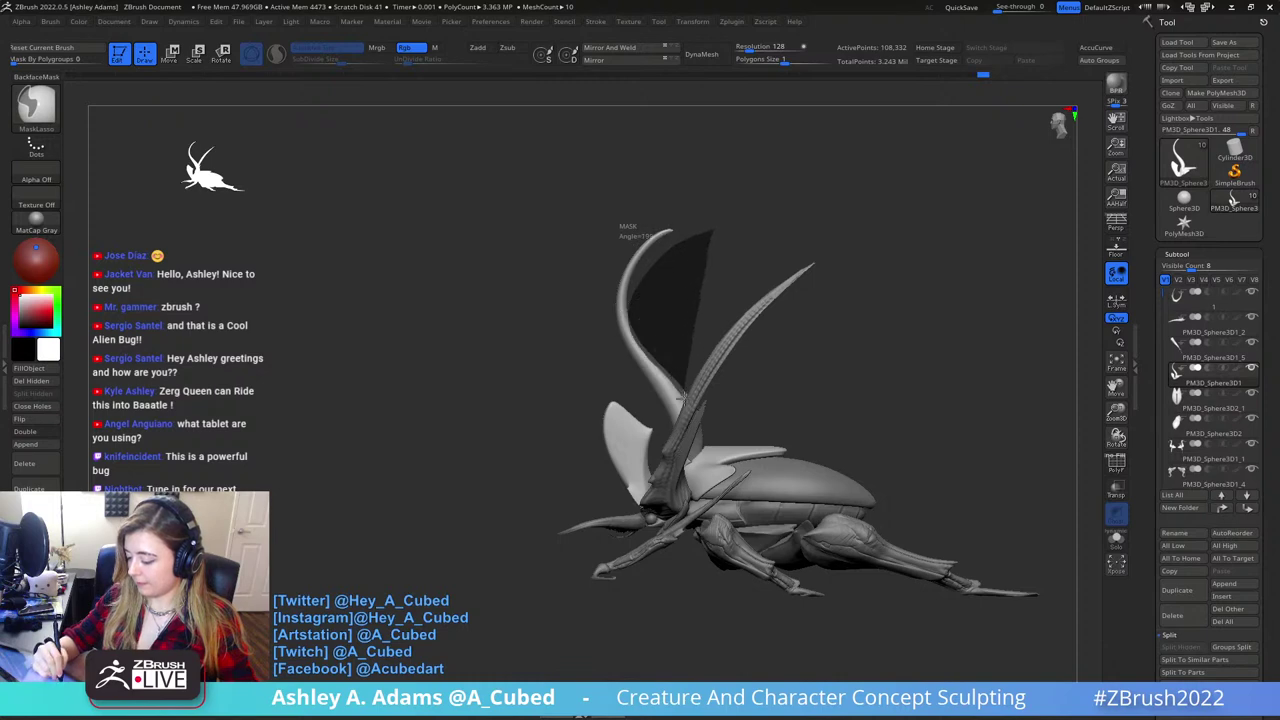
pyautogui.keyDown('ctrl'); pyautogui.moveTo(698, 443); pyautogui.dragTo(770, 440); pyautogui.keyUp('ctrl')
pyautogui.keyDown('ctrl'); pyautogui.click(813, 392); pyautogui.keyUp('ctrl')
pyautogui.press('space')
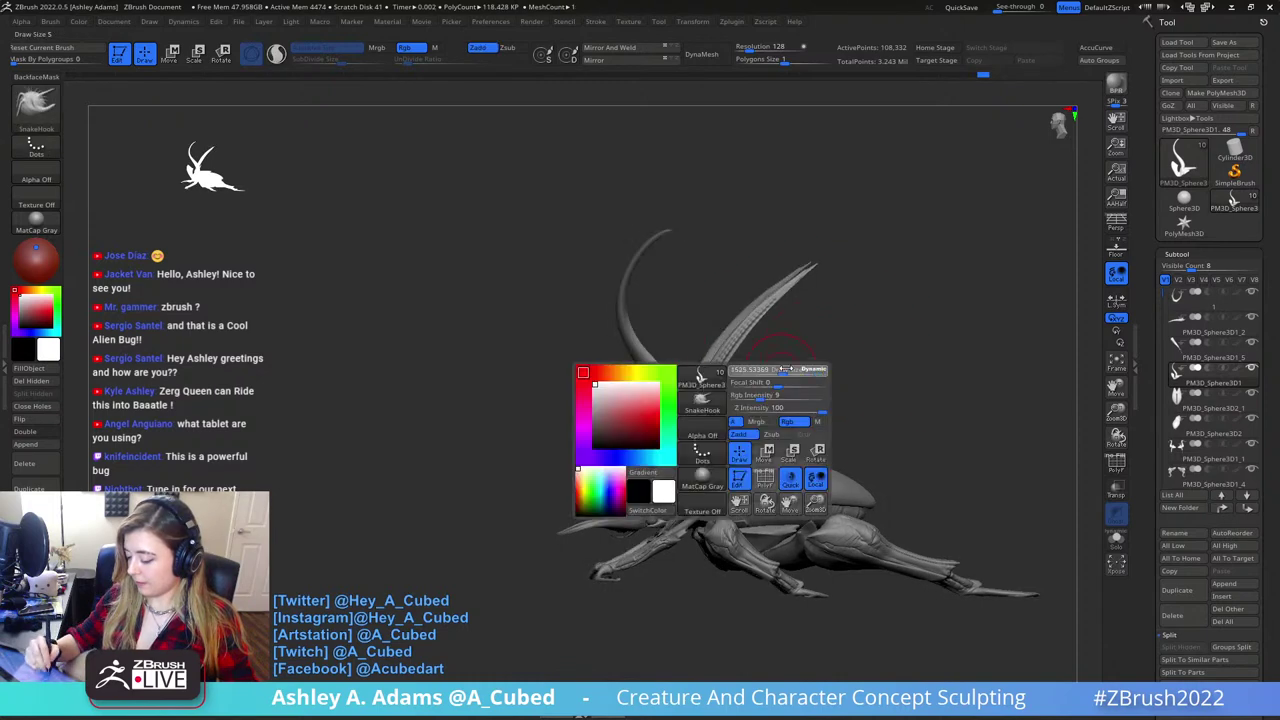
# - Pull a raised hump out of the rear of the central horn's base with SnakeHook, redoing the first stroke, and clear the mask
pyautogui.moveTo(800, 371); pyautogui.dragTo(766, 386)
pyautogui.moveTo(703, 430); pyautogui.dragTo(716, 447)
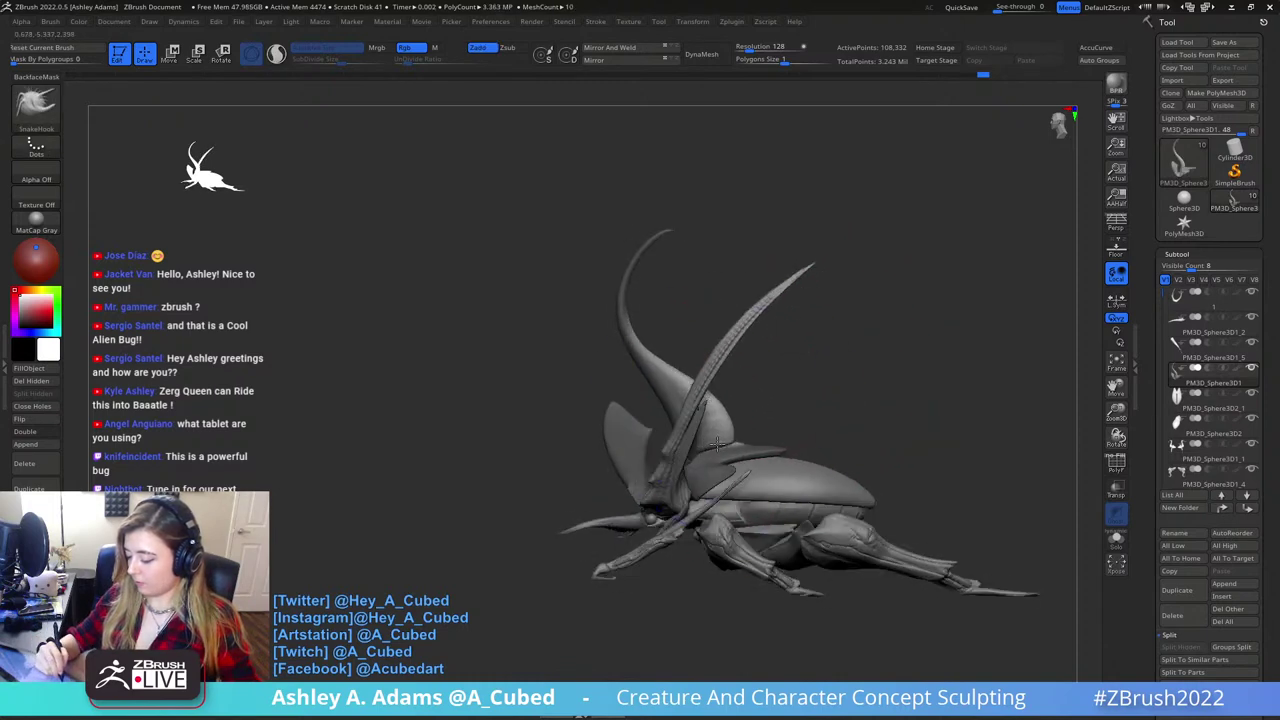
pyautogui.keyDown('alt'); pyautogui.moveTo(826, 417); pyautogui.dragTo(809, 366); pyautogui.keyUp('alt')
pyautogui.hotkey('ctrl', 'z')
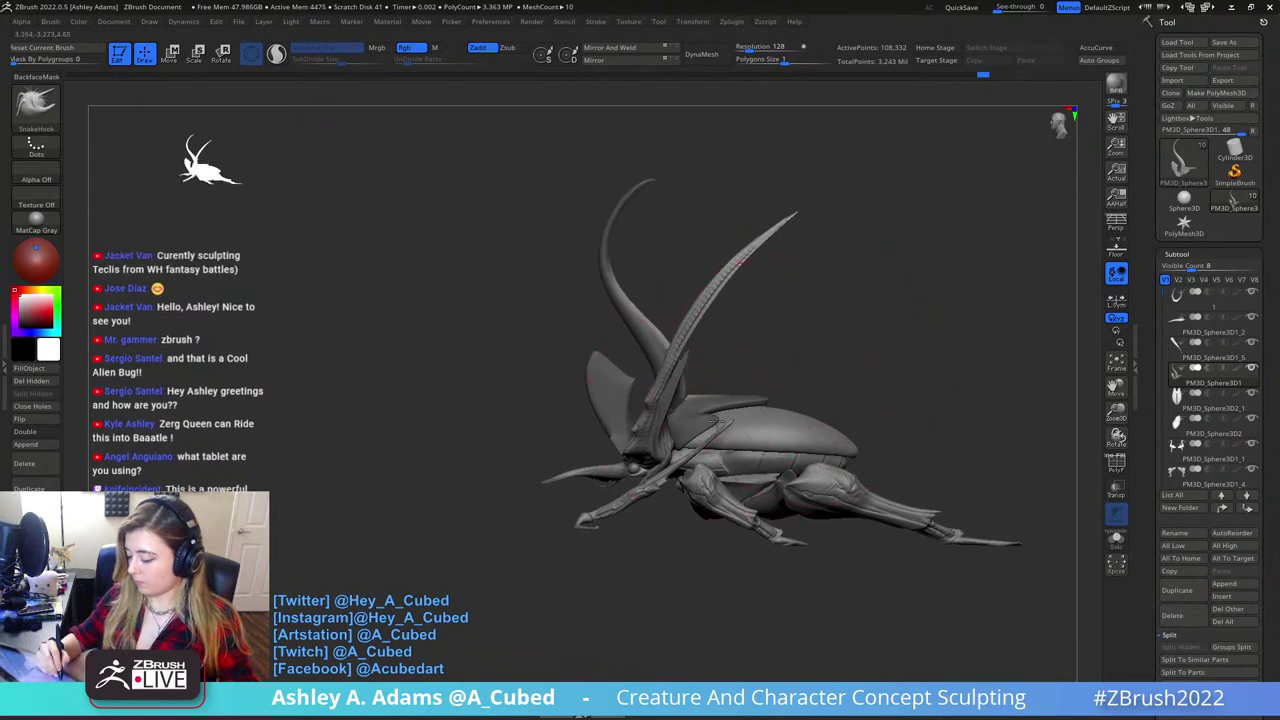
pyautogui.keyDown('ctrl'); pyautogui.click(840, 356); pyautogui.keyUp('ctrl')
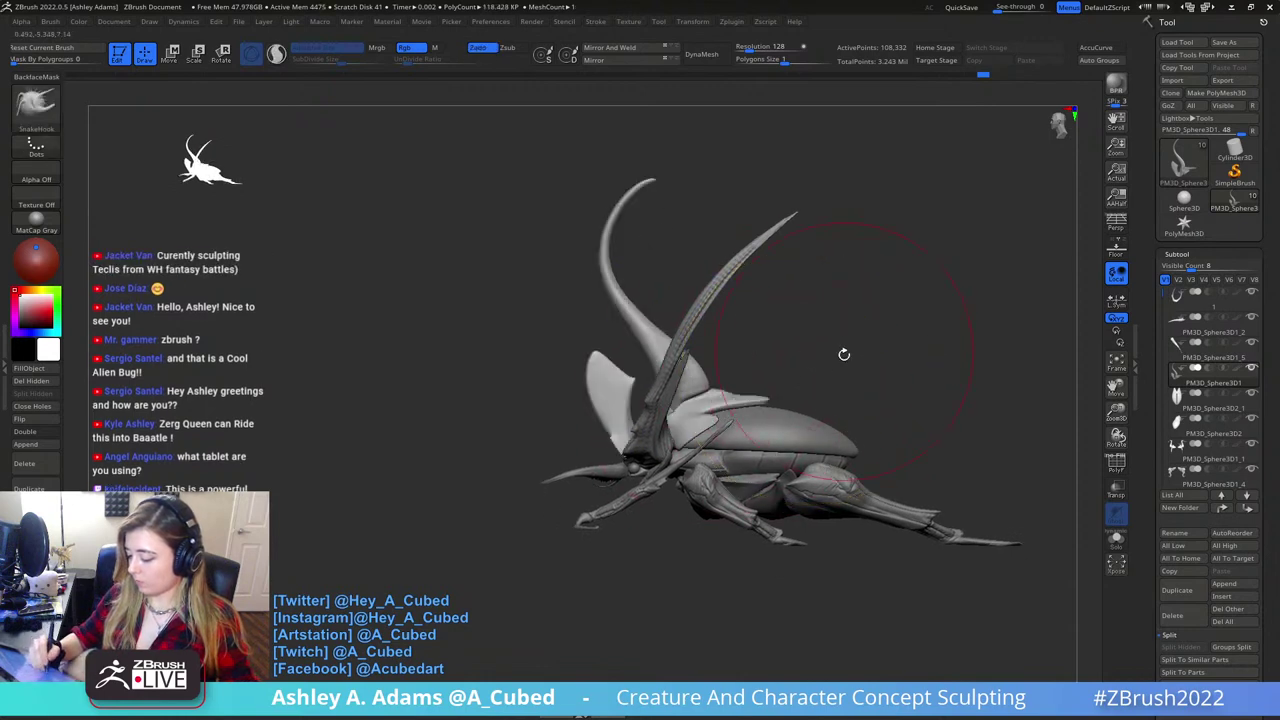
pyautogui.press('space')
pyautogui.moveTo(790, 345)
pyautogui.mouseDown()
pyautogui.moveTo(837, 405)
pyautogui.moveTo(767, 284)
pyautogui.mouseUp()
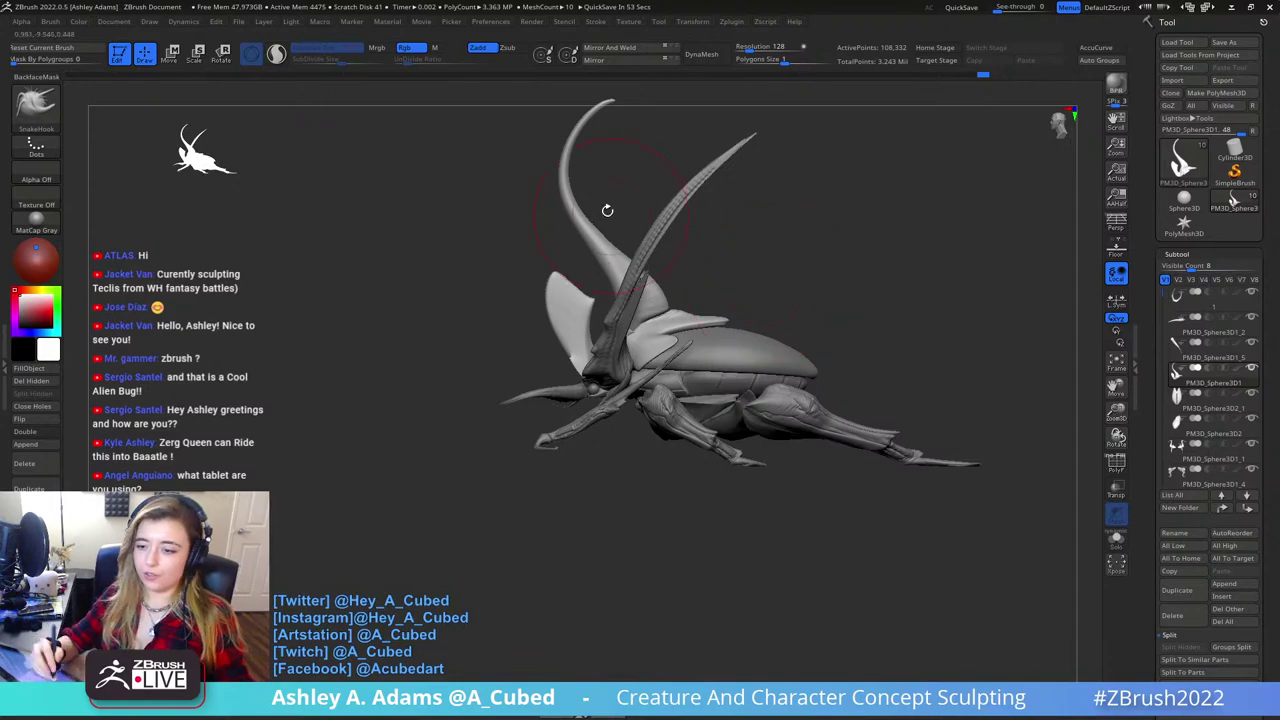
# - Build up the base of the central horn with ClayBuildup and smooth its transition into the thorax shell
pyautogui.moveTo(630, 333)
pyautogui.keyDown('alt'); pyautogui.mouseDown(button='right')
pyautogui.moveTo(789, 352)
pyautogui.moveTo(642, 344)
pyautogui.moveTo(607, 395)
pyautogui.mouseUp(button='right'); pyautogui.keyUp('alt')
pyautogui.rightClick(702, 362)
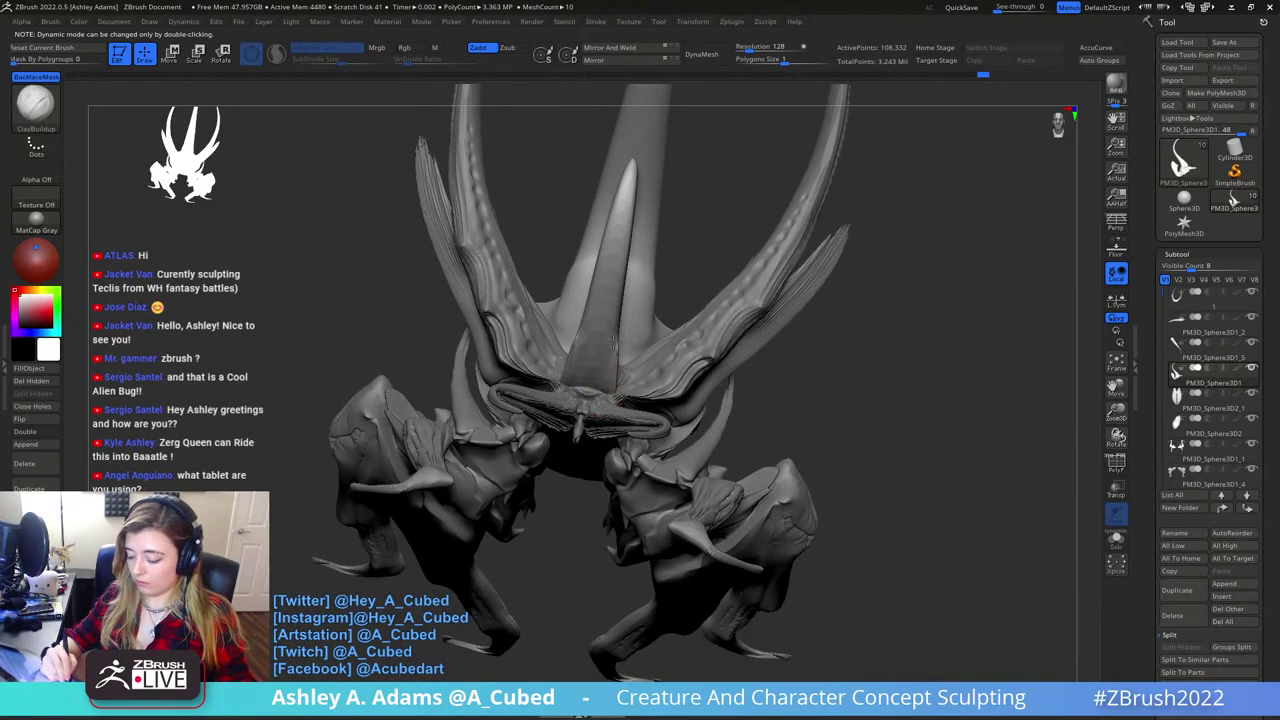
pyautogui.moveTo(613, 339)
pyautogui.mouseDown(button='right')
pyautogui.moveTo(586, 382)
pyautogui.moveTo(596, 390)
pyautogui.moveTo(572, 400)
pyautogui.moveTo(608, 350)
pyautogui.moveTo(590, 338)
pyautogui.moveTo(613, 330)
pyautogui.moveTo(640, 251)
pyautogui.moveTo(680, 329)
pyautogui.moveTo(655, 388)
pyautogui.moveTo(643, 357)
pyautogui.mouseUp(button='right')
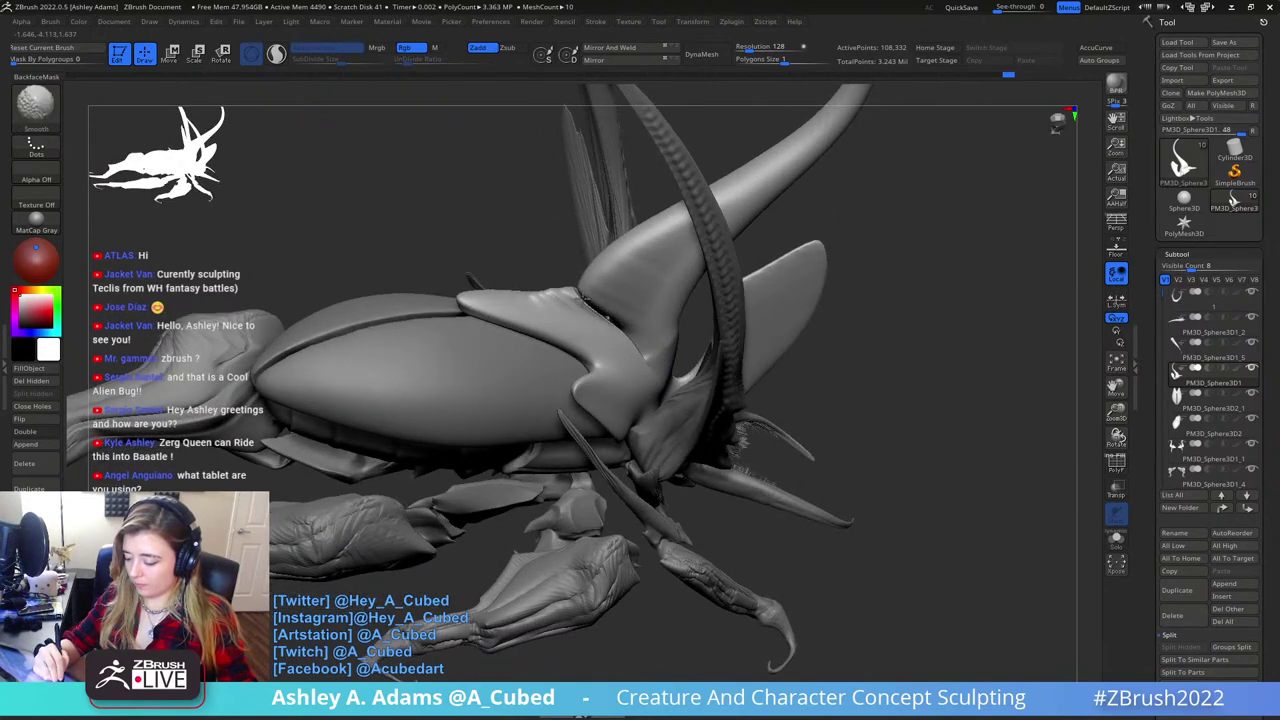
pyautogui.moveTo(585, 297); pyautogui.dragTo(642, 328, button='right')
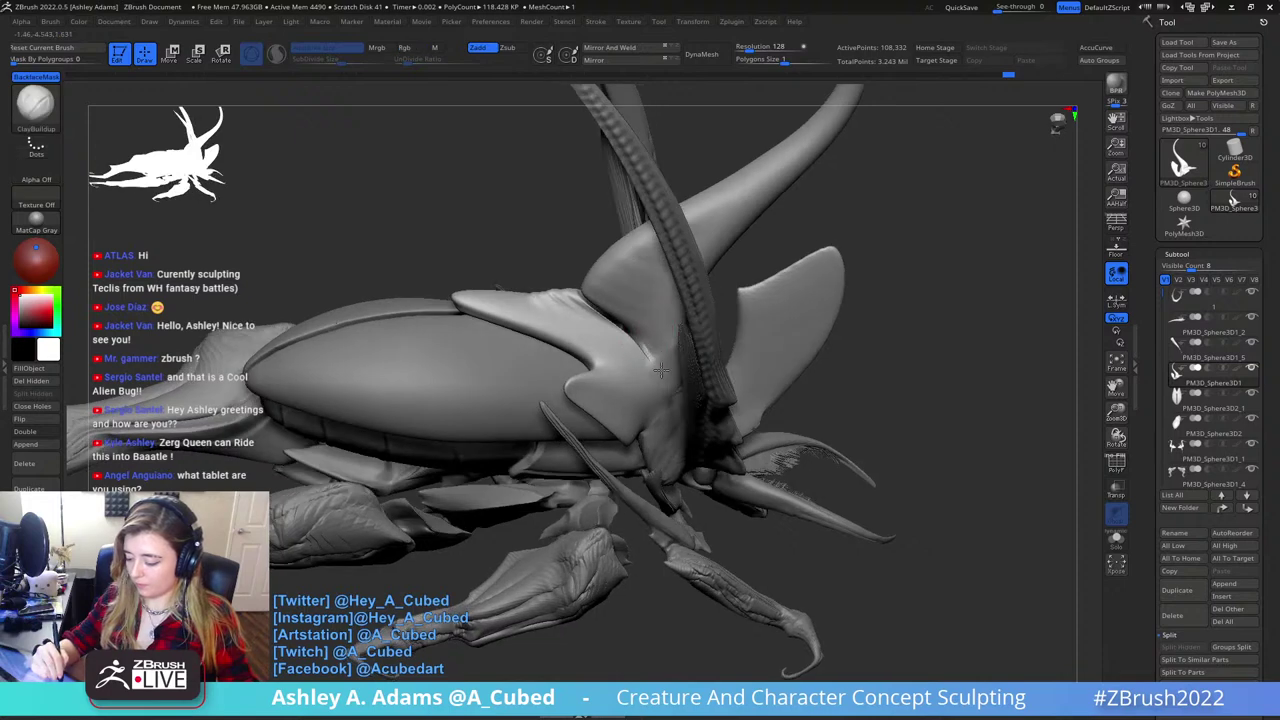
pyautogui.press('shift')
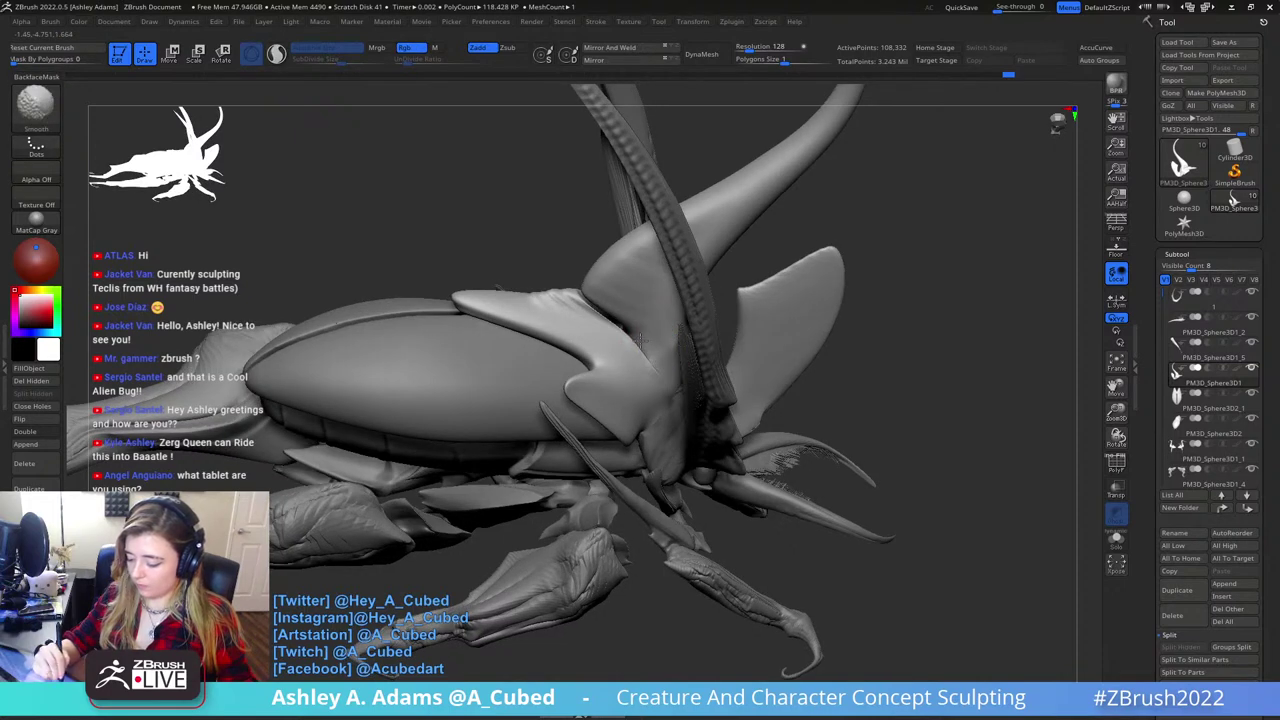
# - Define the crease between the central horn's hump and the thorax shell with the Inflat and DamStandard brushes
pyautogui.moveTo(664, 375)
pyautogui.mouseDown(button='right')
pyautogui.moveTo(652, 286)
pyautogui.moveTo(629, 300)
pyautogui.moveTo(614, 257)
pyautogui.moveTo(565, 229)
pyautogui.moveTo(610, 222)
pyautogui.moveTo(612, 248)
pyautogui.mouseUp(button='right')
pyautogui.press('b')
pyautogui.press('i')
pyautogui.press('n')
pyautogui.press('b')
pyautogui.press('d')
pyautogui.press('s')
pyautogui.rightClick(640, 254)
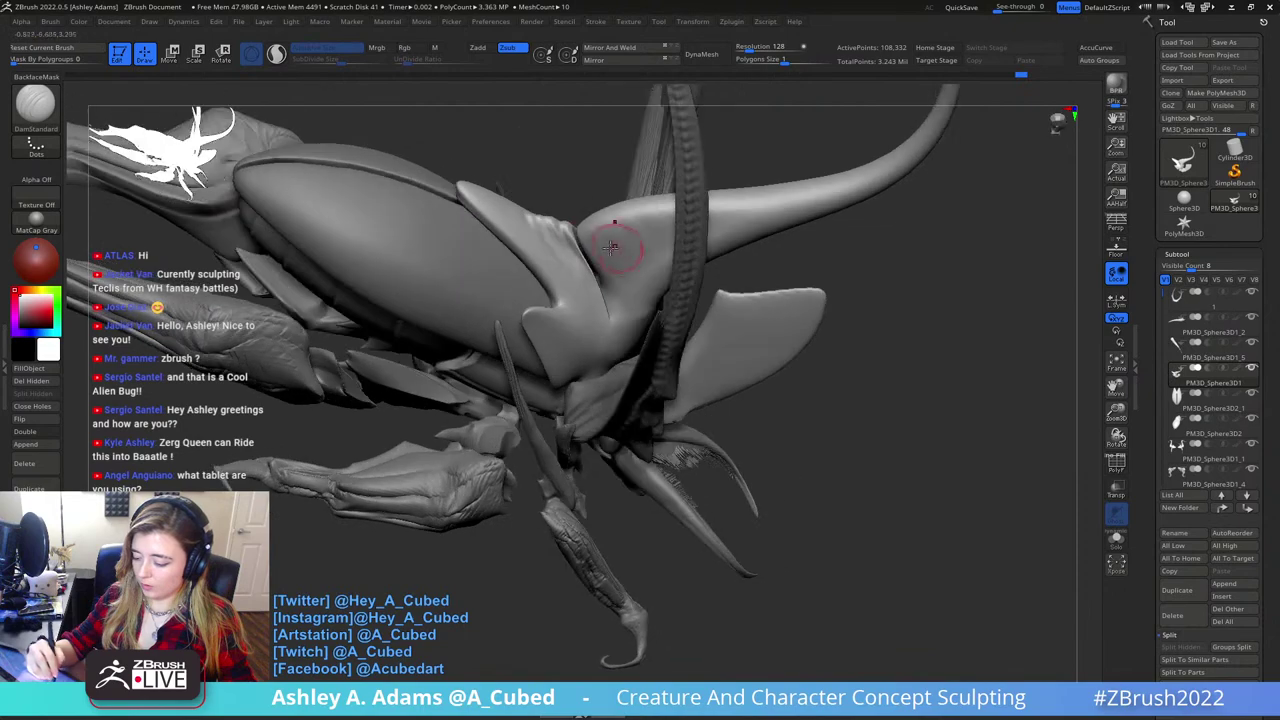
pyautogui.moveTo(598, 295)
pyautogui.mouseDown(button='right')
pyautogui.moveTo(557, 257)
pyautogui.moveTo(579, 237)
pyautogui.mouseUp(button='right')
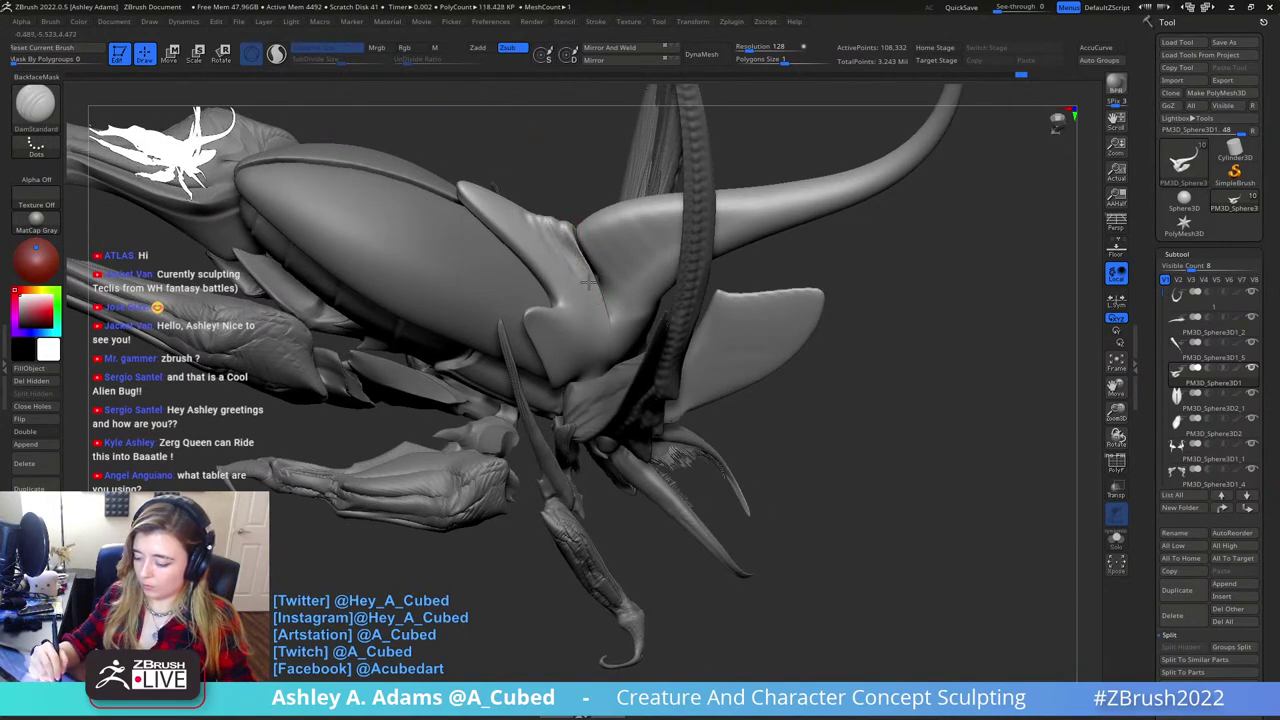
pyautogui.moveTo(590, 282)
pyautogui.mouseDown(button='right')
pyautogui.moveTo(563, 248)
pyautogui.moveTo(594, 277)
pyautogui.moveTo(579, 328)
pyautogui.mouseUp(button='right')
pyautogui.moveTo(575, 226)
pyautogui.keyDown('ctrl'); pyautogui.mouseDown(button='right')
pyautogui.moveTo(578, 214)
pyautogui.moveTo(626, 257)
pyautogui.moveTo(707, 282)
pyautogui.mouseUp(button='right'); pyautogui.keyUp('ctrl')
pyautogui.rightClick(576, 373)
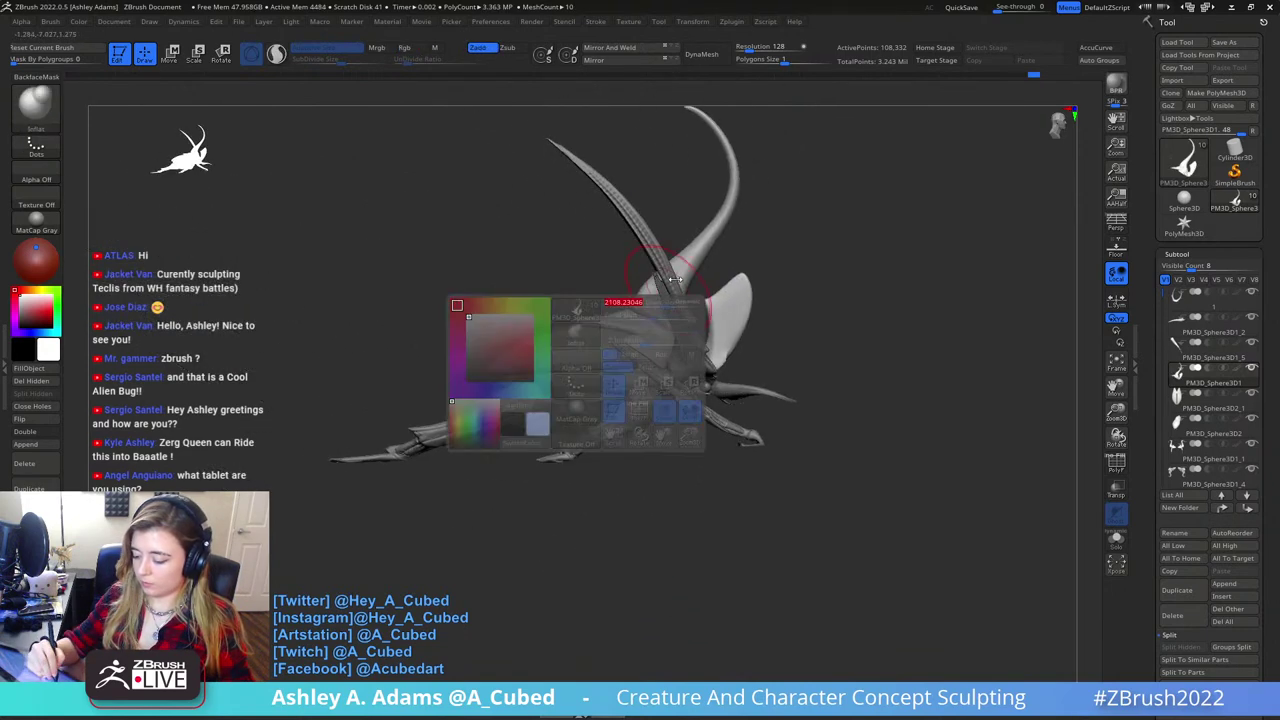
# - Switch to the SnakeHook brush and make the ribbed antennae horns the active subtool
pyautogui.rightClick(646, 303)
pyautogui.keyDown('alt'); pyautogui.moveTo(767, 220); pyautogui.dragTo(743, 337, button='right'); pyautogui.keyUp('alt')
pyautogui.rightClick(706, 262)
pyautogui.click(706, 271)
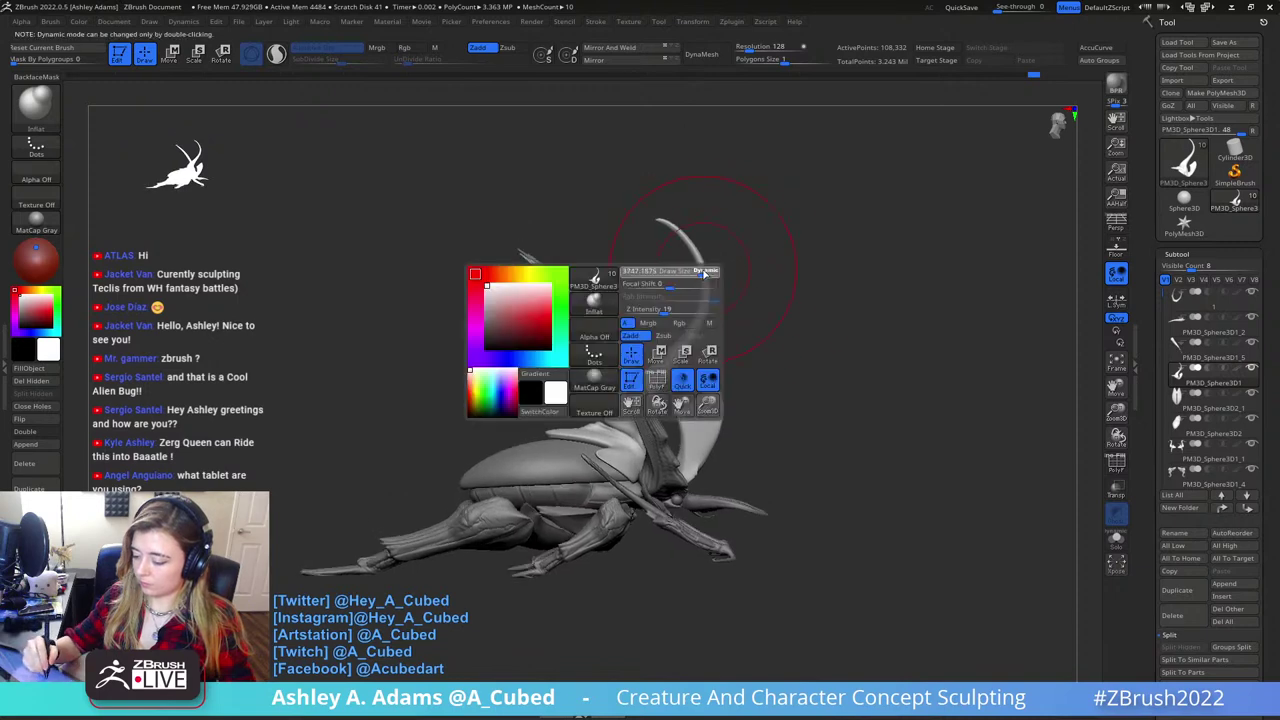
pyautogui.press('b')
pyautogui.press('s')
pyautogui.press('h')
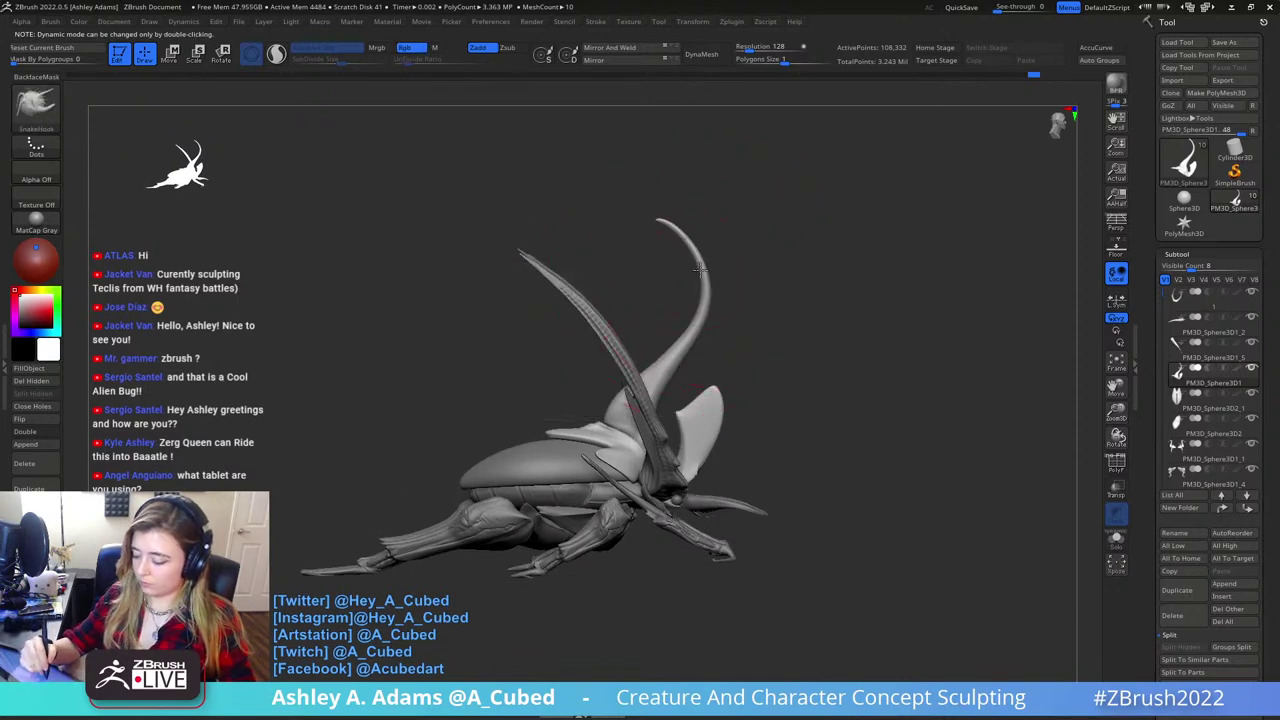
pyautogui.keyDown('alt'); pyautogui.click(610, 343); pyautogui.keyUp('alt')
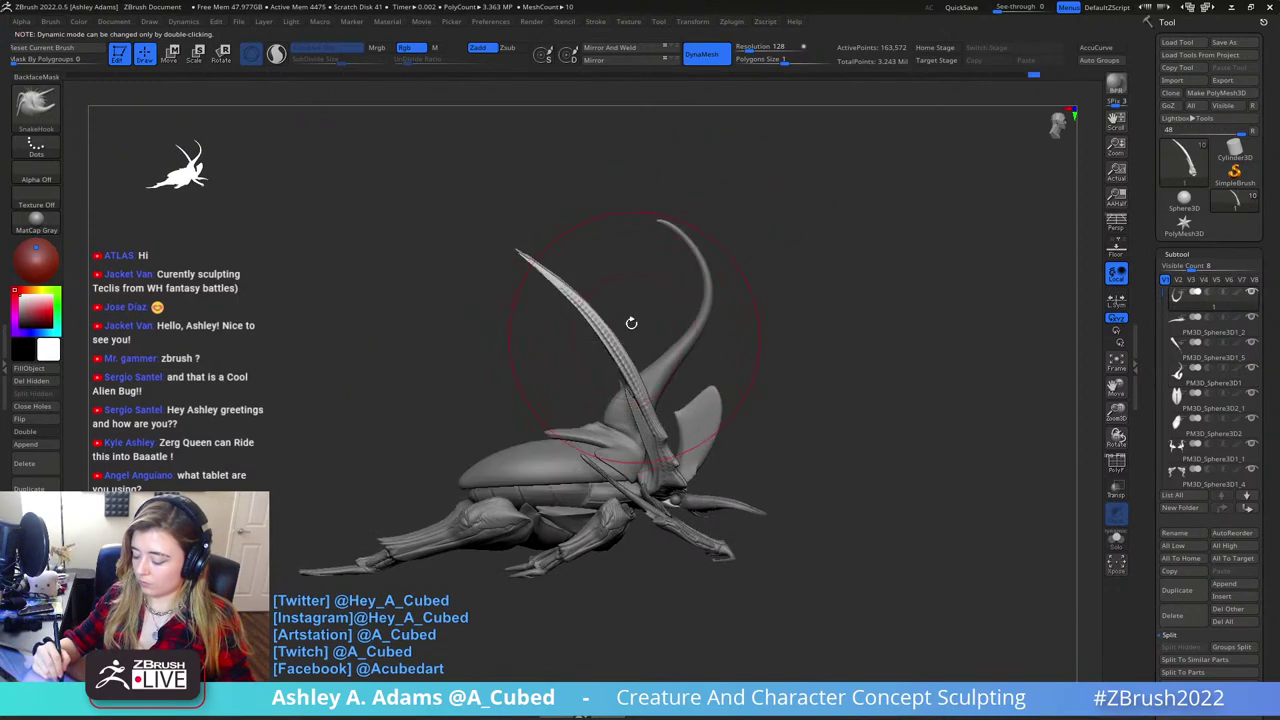
# - Try to reshape the curve of the ribbed antennae horns with large SnakeHook strokes, and undo the last stroke
pyautogui.press('space')
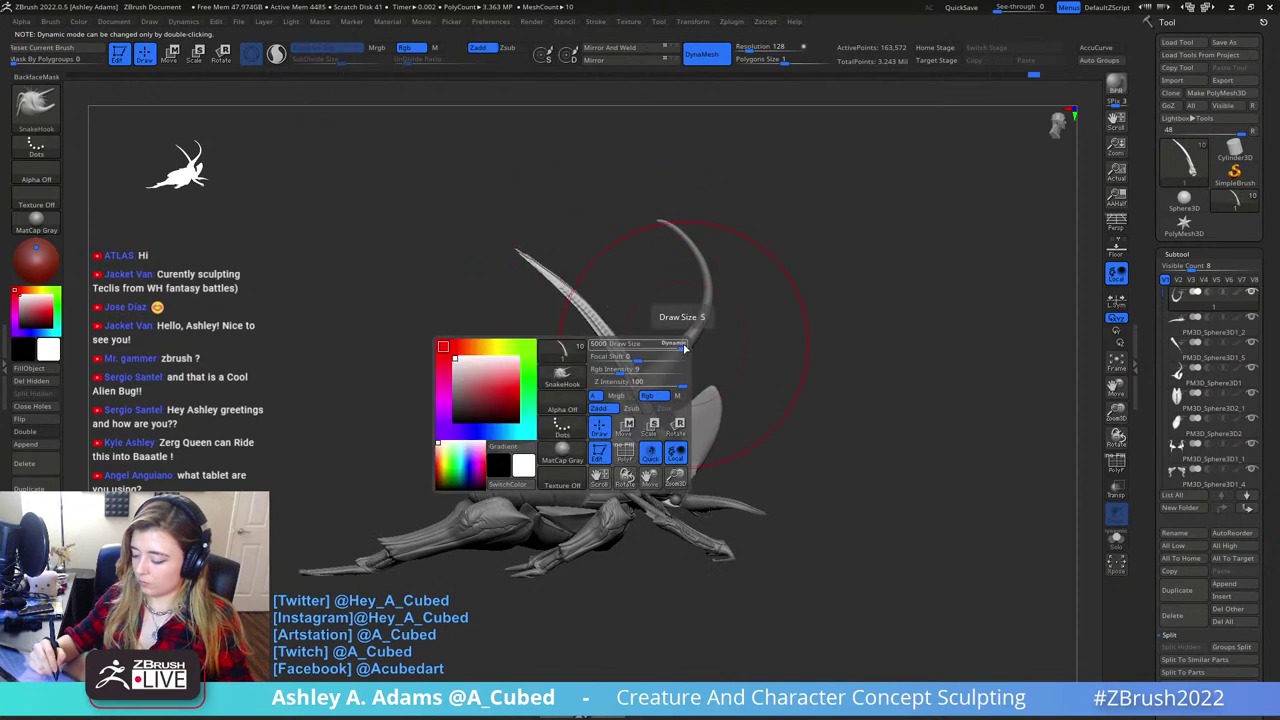
pyautogui.moveTo(632, 296); pyautogui.dragTo(630, 299)
pyautogui.press('space')
pyautogui.moveTo(630, 300)
pyautogui.mouseDown()
pyautogui.moveTo(554, 302)
pyautogui.moveTo(606, 289)
pyautogui.moveTo(594, 193)
pyautogui.mouseUp()
pyautogui.moveTo(633, 241)
pyautogui.mouseDown()
pyautogui.moveTo(639, 267)
pyautogui.moveTo(649, 263)
pyautogui.moveTo(630, 249)
pyautogui.mouseUp()
pyautogui.press('space')
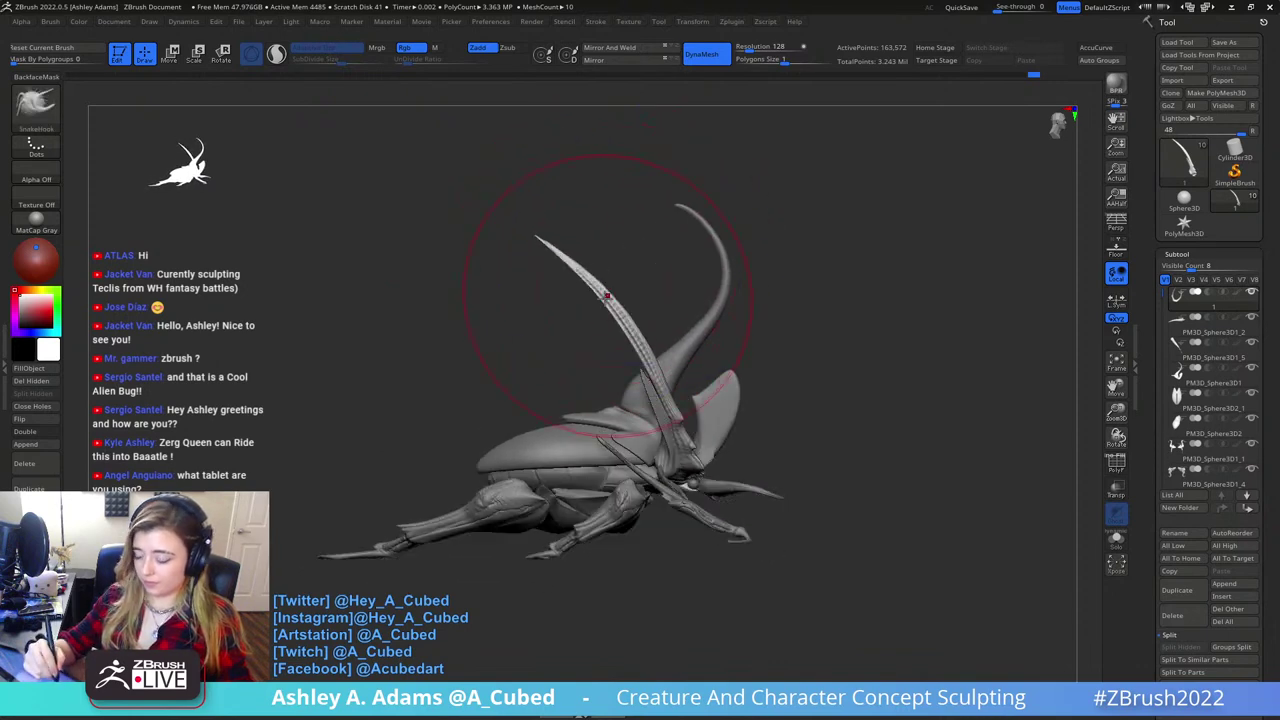
pyautogui.moveTo(607, 296); pyautogui.dragTo(626, 264)
pyautogui.hotkey('ctrl', 'z')
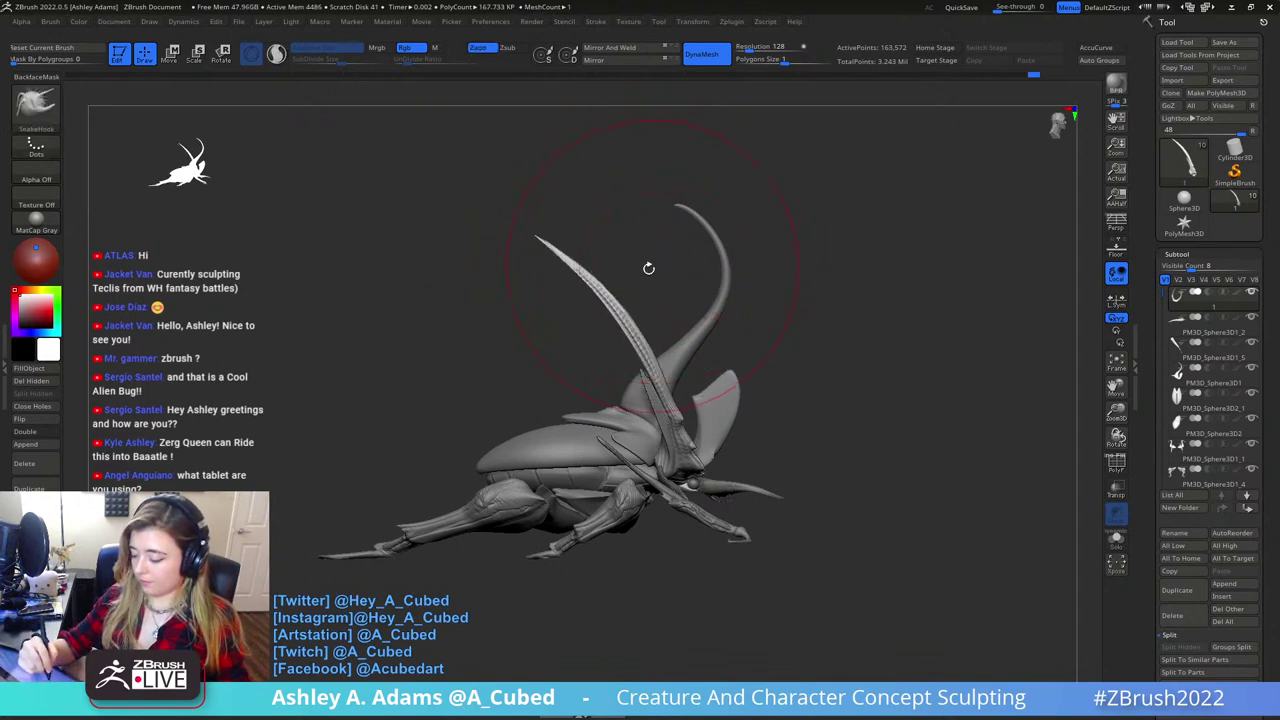
# - Shorten the ribbed antennae horns and bend them into a forward, upward curve with large SnakeHook strokes
pyautogui.moveTo(537, 238)
pyautogui.mouseDown()
pyautogui.moveTo(582, 291)
pyautogui.moveTo(594, 349)
pyautogui.mouseUp()
pyautogui.moveTo(897, 286)
pyautogui.mouseDown()
pyautogui.moveTo(710, 306)
pyautogui.moveTo(894, 297)
pyautogui.mouseUp()
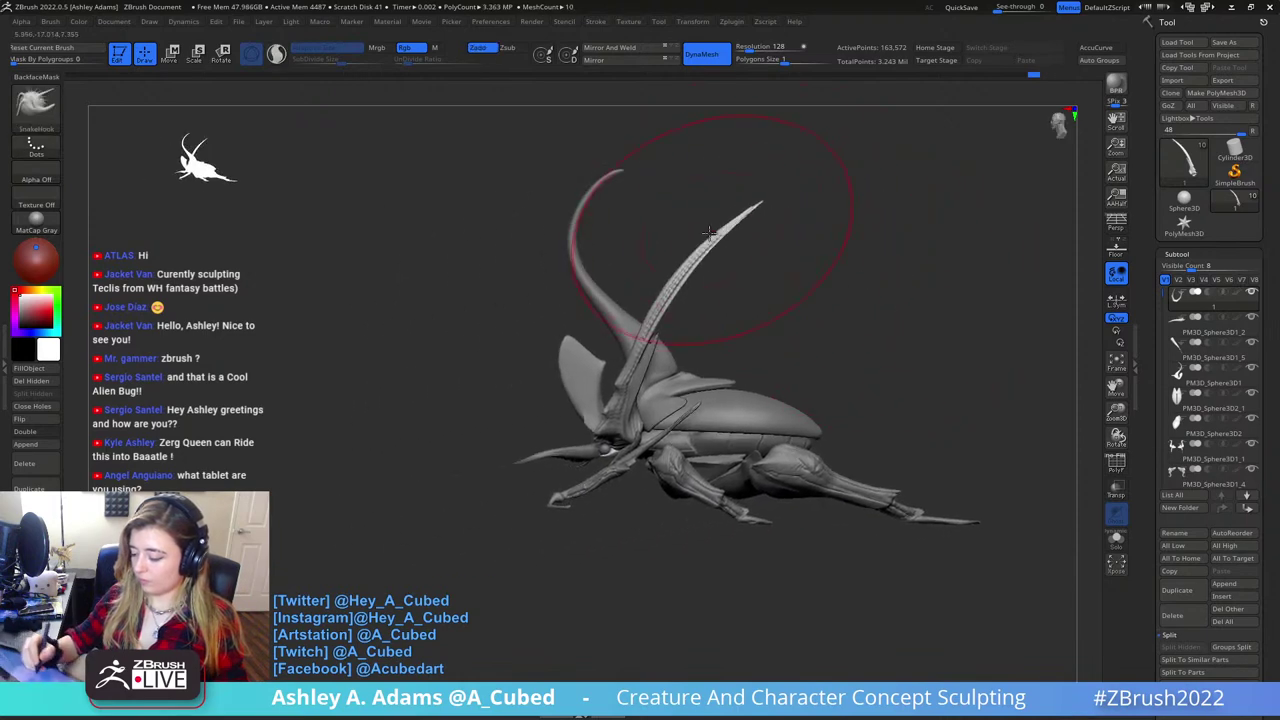
pyautogui.moveTo(708, 232); pyautogui.dragTo(636, 232)
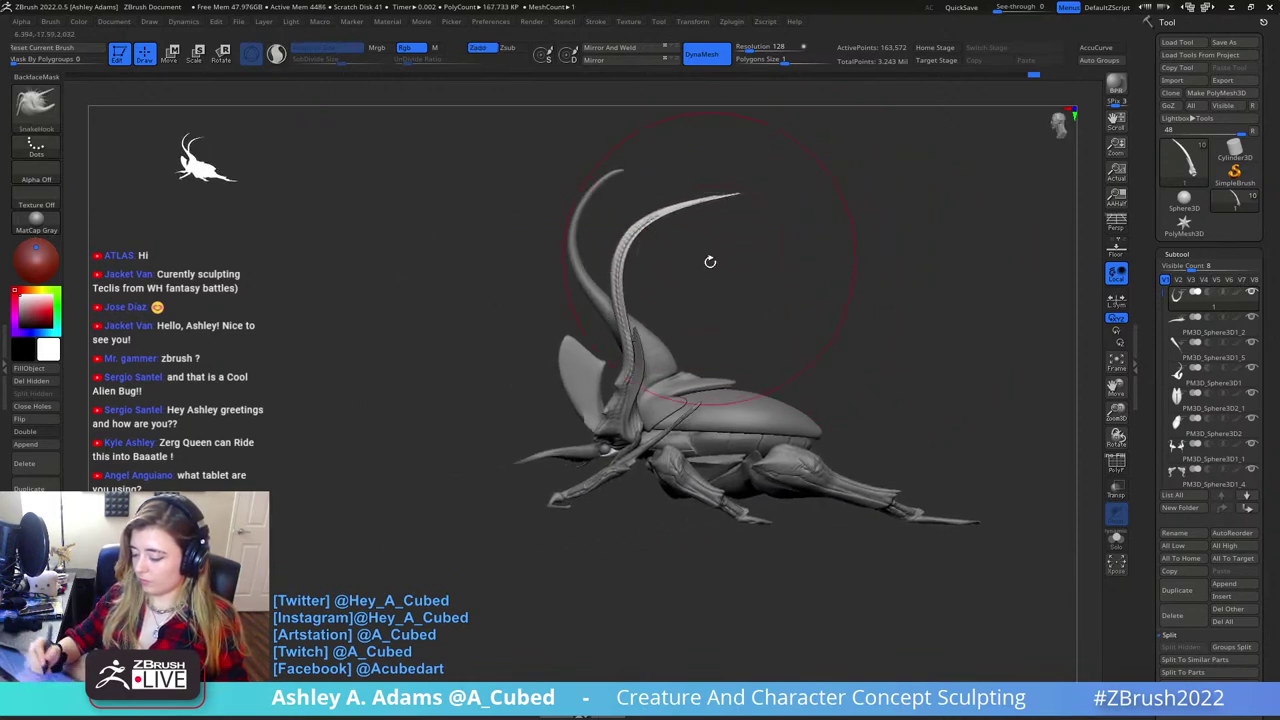
pyautogui.moveTo(710, 262); pyautogui.dragTo(740, 270)
pyautogui.moveTo(763, 202); pyautogui.dragTo(742, 226)
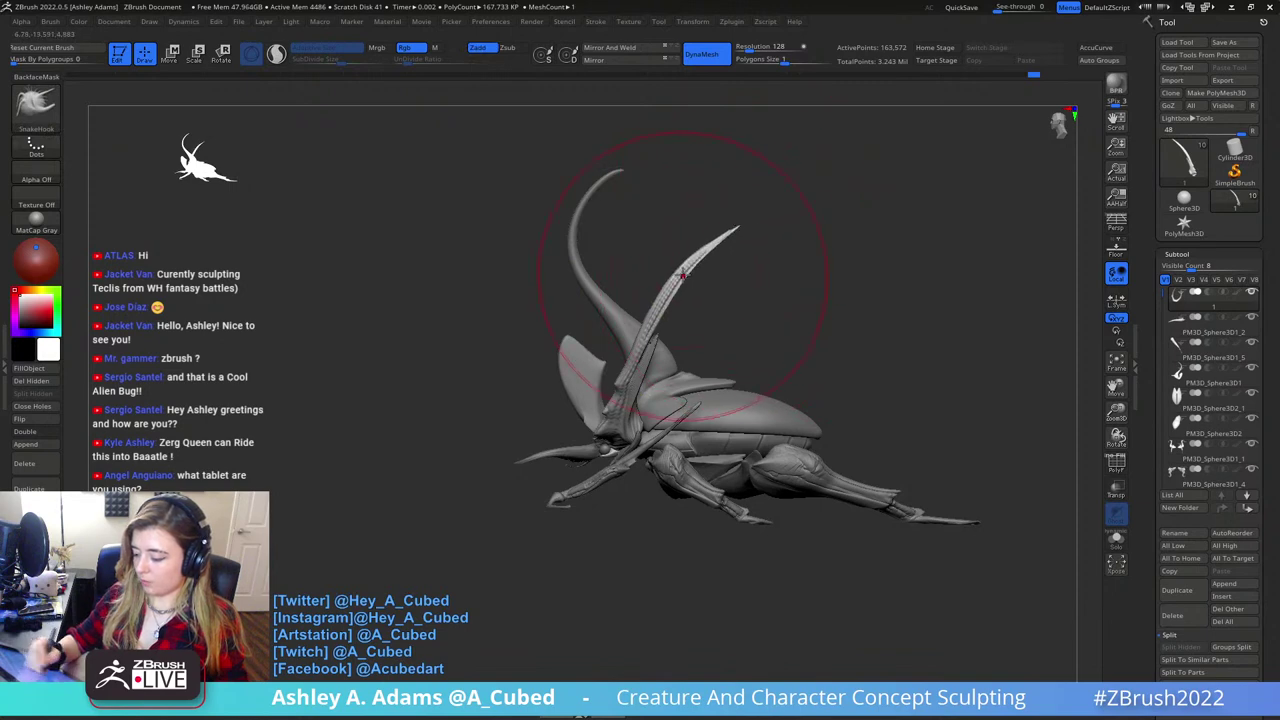
pyautogui.moveTo(683, 276); pyautogui.dragTo(678, 286)
pyautogui.moveTo(732, 237)
pyautogui.mouseDown()
pyautogui.moveTo(711, 256)
pyautogui.moveTo(763, 272)
pyautogui.moveTo(731, 289)
pyautogui.moveTo(778, 302)
pyautogui.moveTo(798, 343)
pyautogui.moveTo(925, 357)
pyautogui.moveTo(843, 355)
pyautogui.moveTo(779, 295)
pyautogui.mouseUp()
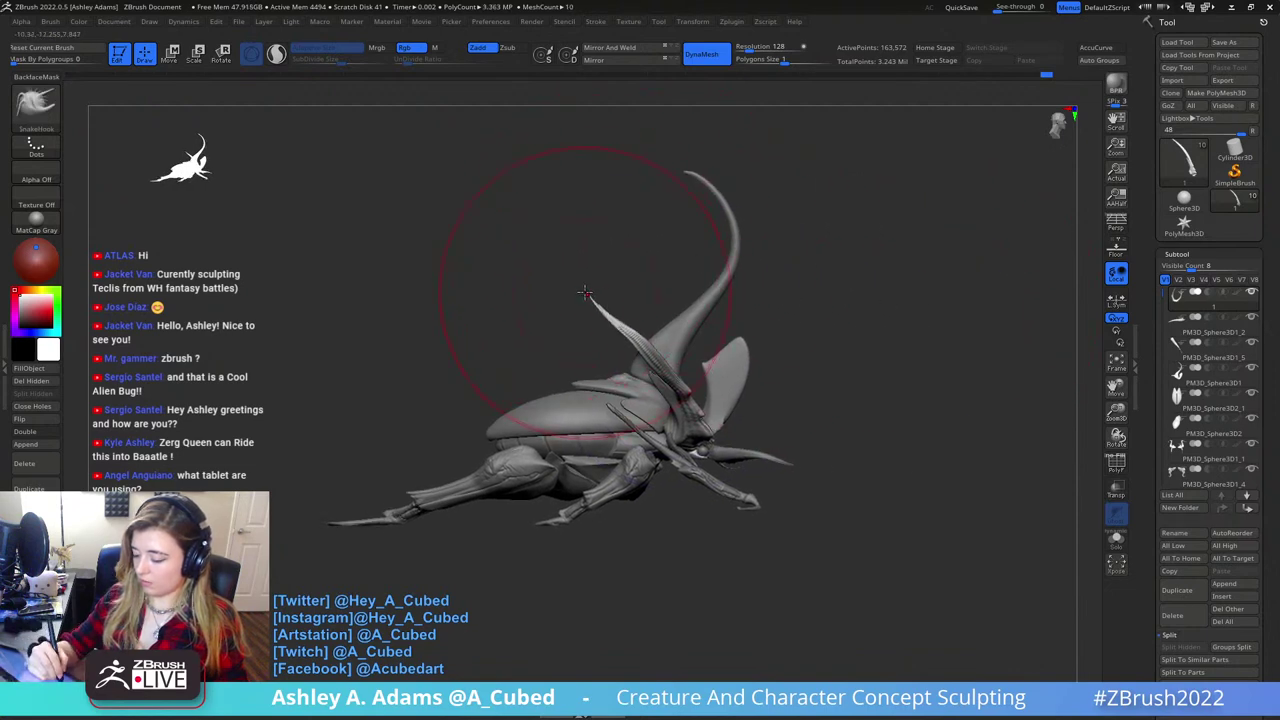
pyautogui.moveTo(585, 285)
pyautogui.mouseDown()
pyautogui.moveTo(552, 275)
pyautogui.moveTo(592, 266)
pyautogui.mouseUp()
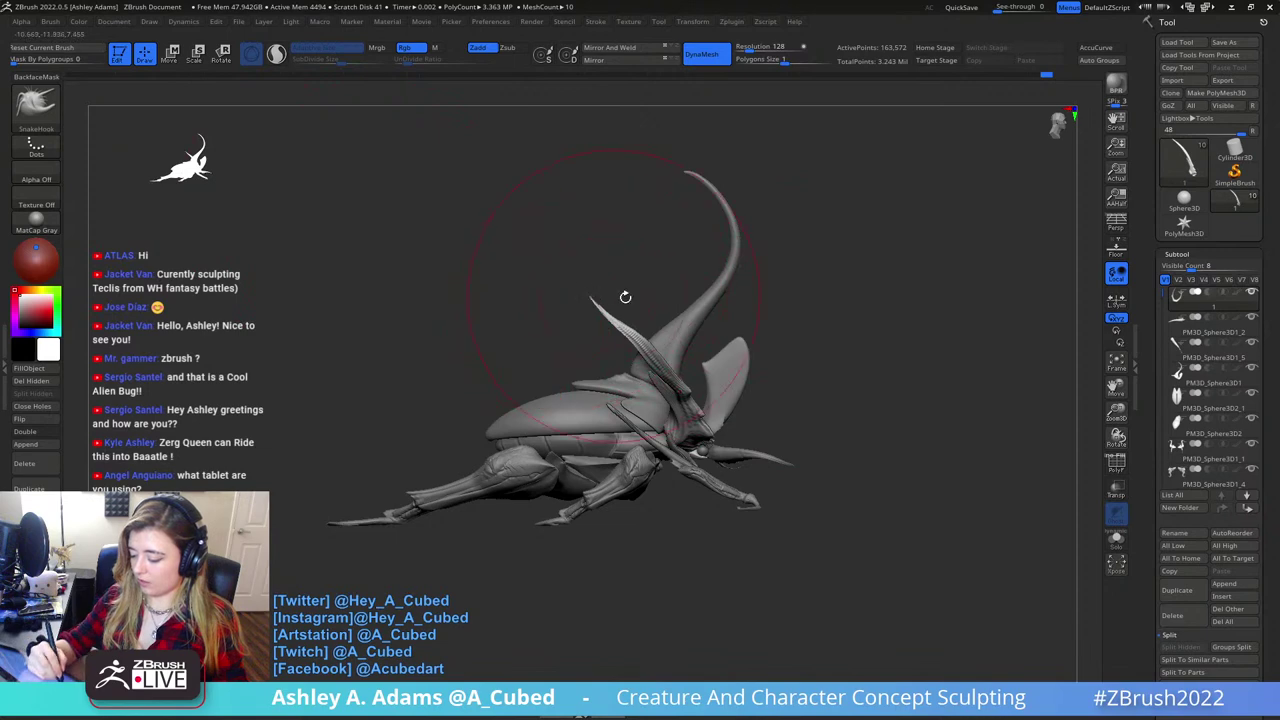
pyautogui.moveTo(592, 297); pyautogui.dragTo(757, 263)
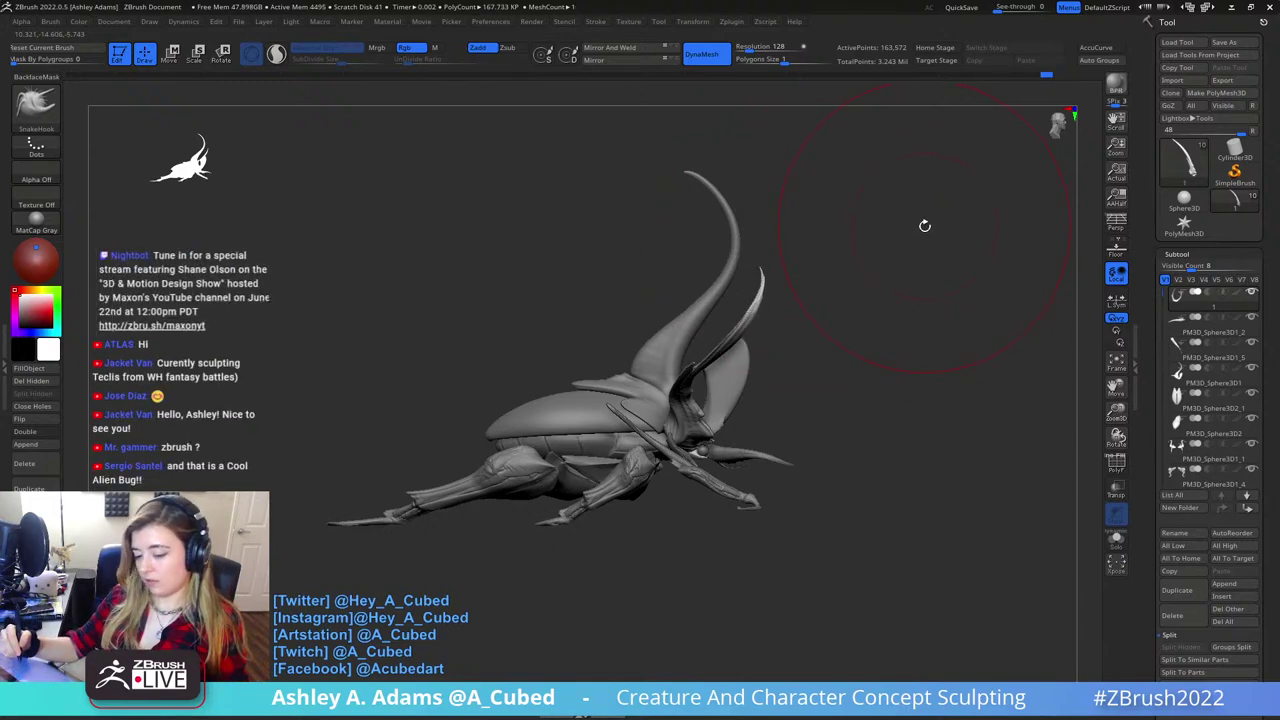
# - Refine the upper curve and tips of the antennae horns with SnakeHook, and undo the stray stroke
pyautogui.keyDown('shift'); pyautogui.moveTo(903, 194); pyautogui.dragTo(854, 231); pyautogui.keyUp('shift')
pyautogui.keyDown('alt'); pyautogui.moveTo(663, 325); pyautogui.dragTo(886, 273); pyautogui.keyUp('alt')
pyautogui.press('space')
pyautogui.moveTo(724, 280)
pyautogui.mouseDown()
pyautogui.moveTo(710, 283)
pyautogui.moveTo(732, 305)
pyautogui.moveTo(723, 313)
pyautogui.mouseUp()
pyautogui.press('space')
pyautogui.moveTo(663, 271); pyautogui.dragTo(645, 281)
pyautogui.moveTo(752, 207); pyautogui.dragTo(777, 207)
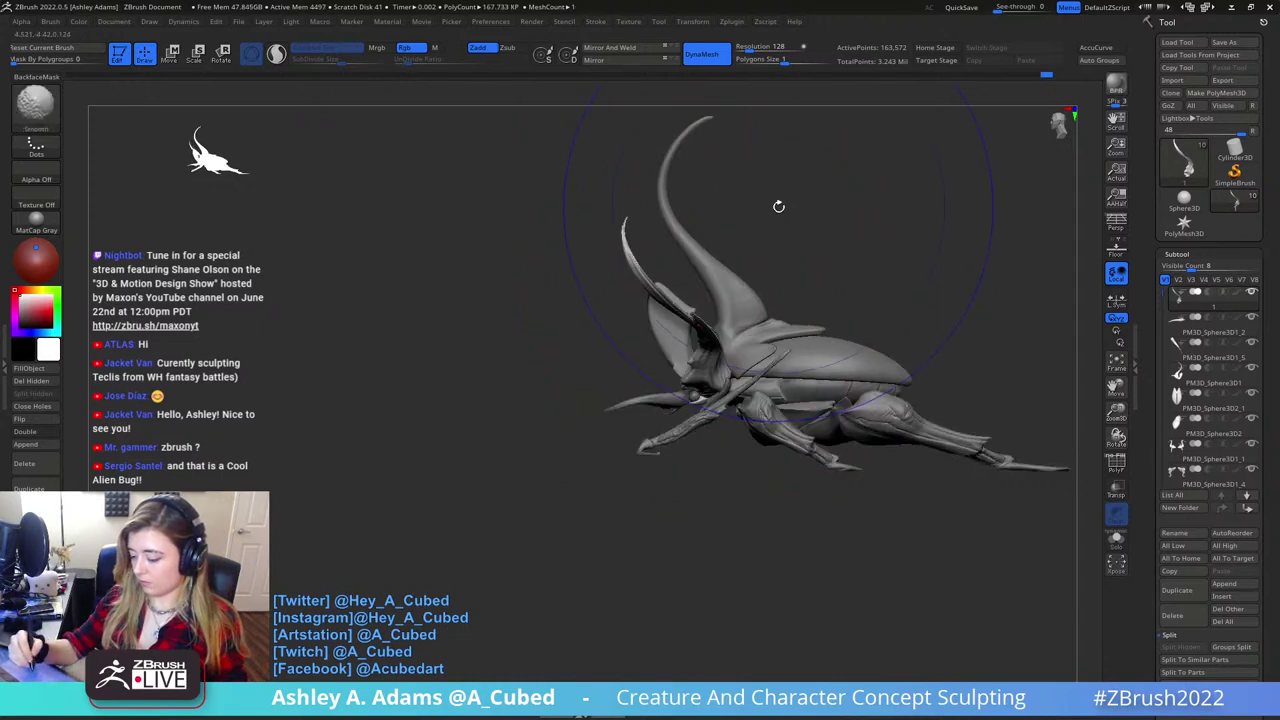
pyautogui.hotkey('ctrl', 'z')
pyautogui.moveTo(634, 212); pyautogui.dragTo(632, 232)
pyautogui.moveTo(787, 277); pyautogui.dragTo(862, 294)
pyautogui.moveTo(664, 305); pyautogui.dragTo(783, 271)
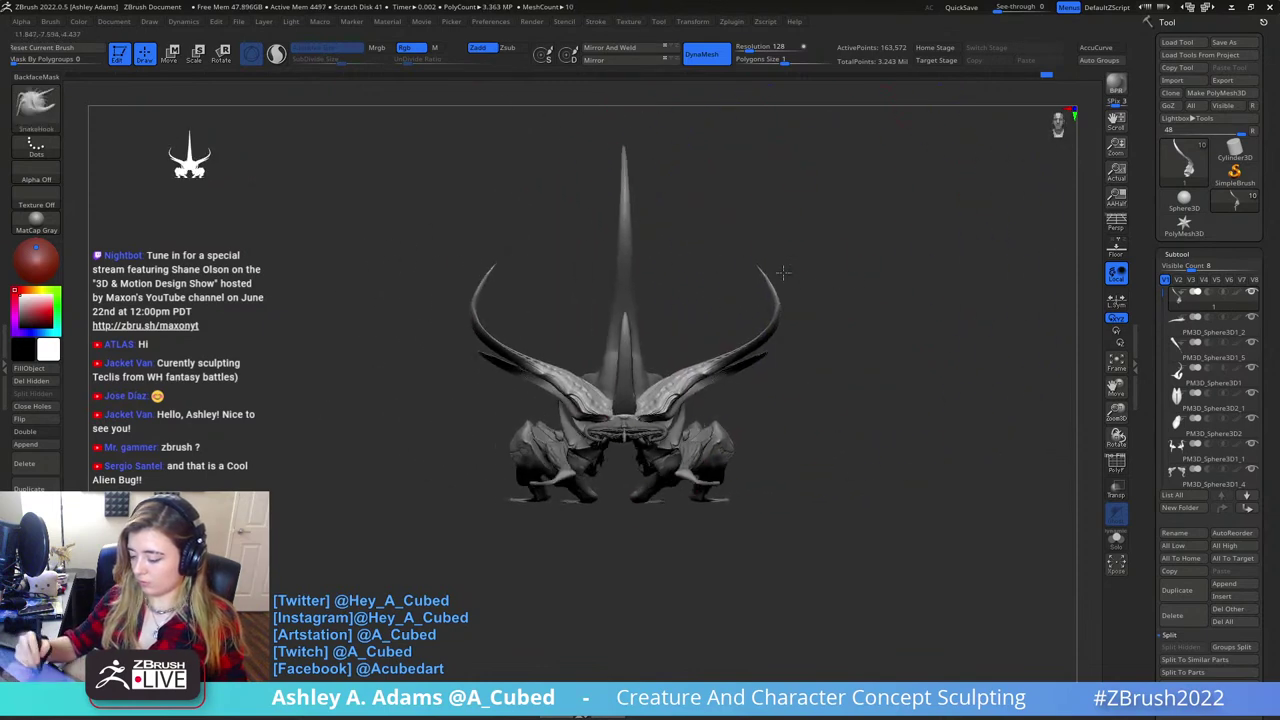
# - Make the central horn and thorax shell the active subtool and adjust the horn's S-curve and base with SnakeHook
pyautogui.moveTo(711, 194)
pyautogui.mouseDown()
pyautogui.moveTo(776, 276)
pyautogui.moveTo(843, 271)
pyautogui.moveTo(797, 237)
pyautogui.moveTo(704, 249)
pyautogui.mouseUp()
pyautogui.press('space')
pyautogui.keyDown('alt'); pyautogui.click(693, 240); pyautogui.keyUp('alt')
pyautogui.press('space')
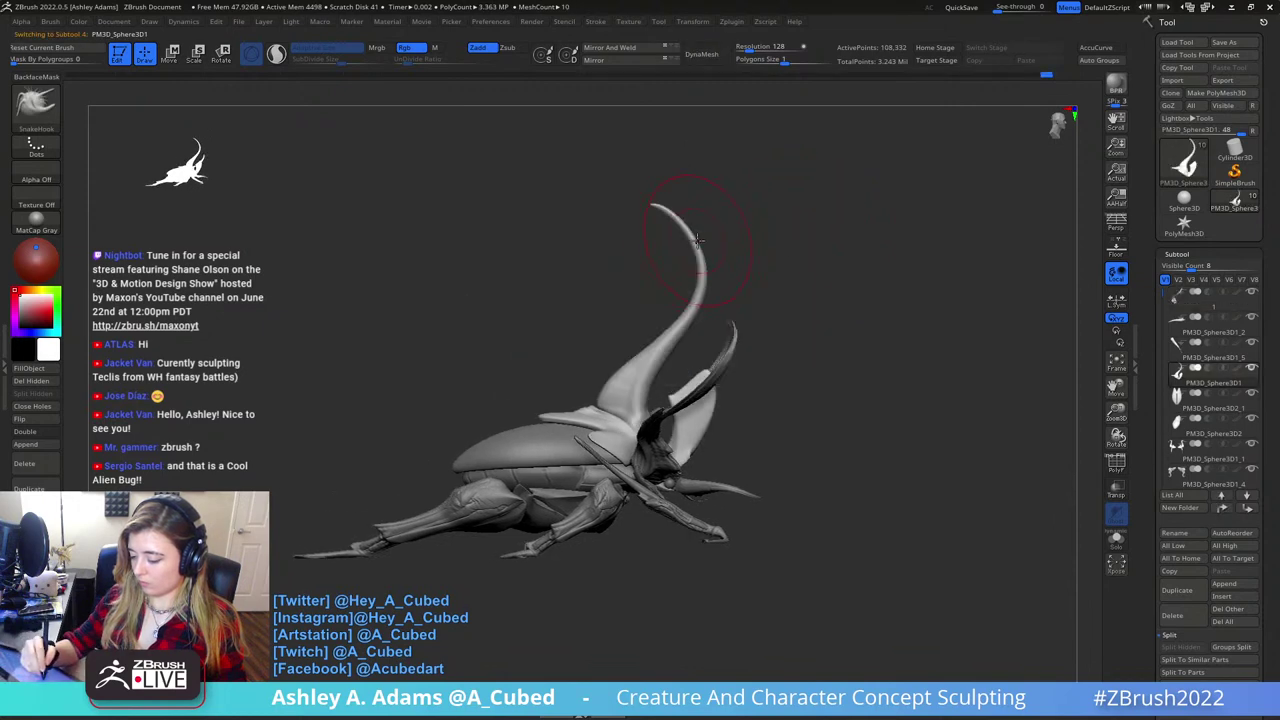
pyautogui.press('space')
pyautogui.press('space')
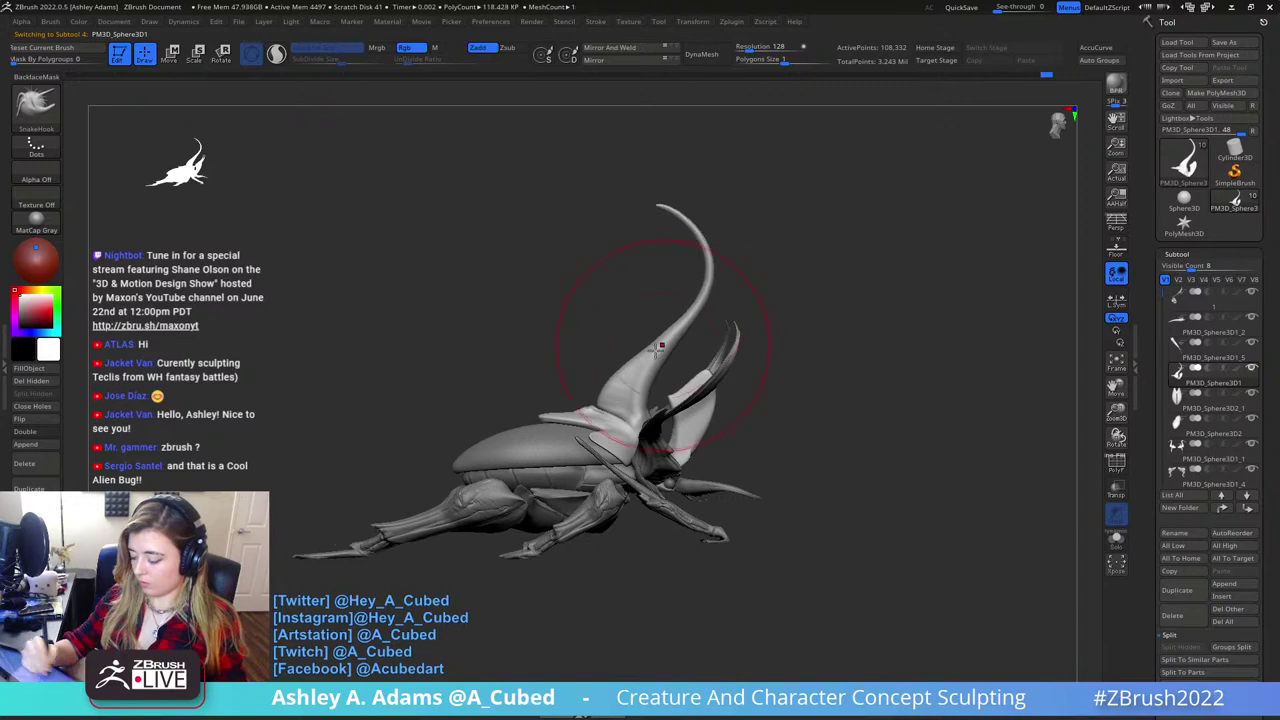
pyautogui.moveTo(620, 362); pyautogui.dragTo(616, 359)
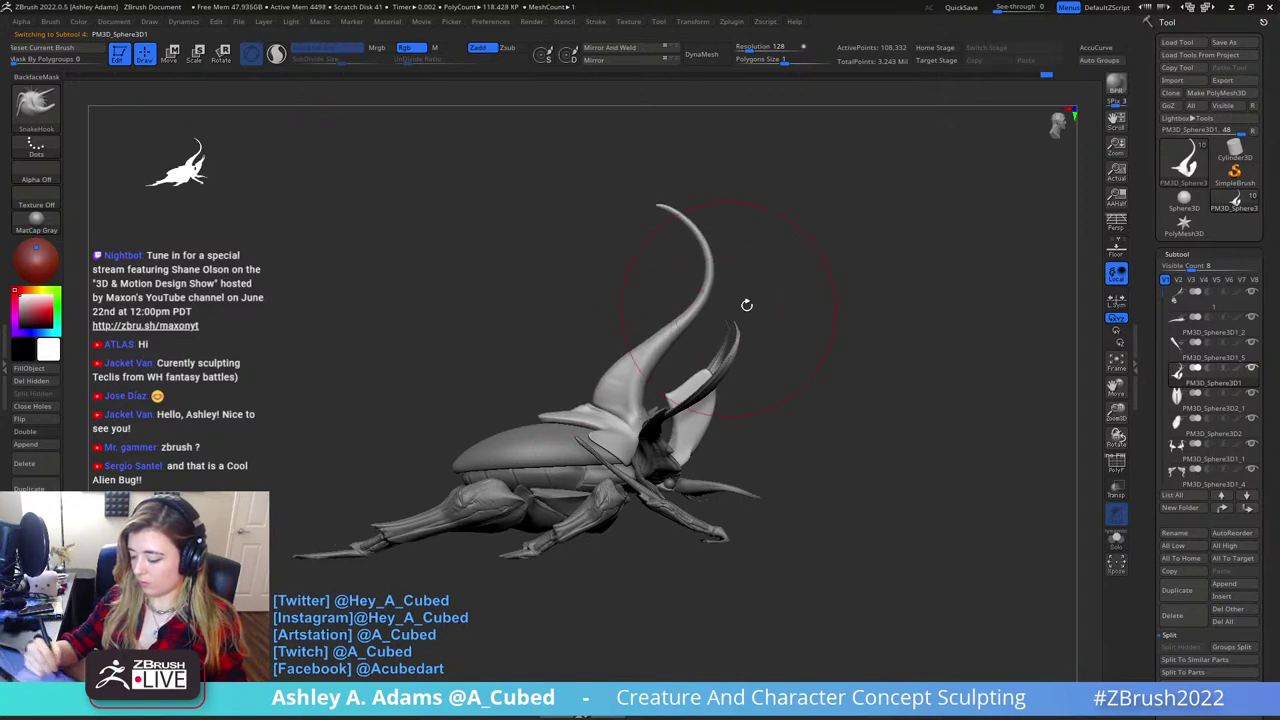
pyautogui.moveTo(746, 304); pyautogui.dragTo(770, 275)
# - Make the ribbed antennae horns active again and nudge their forward curve with SnakeHook
pyautogui.keyDown('alt'); pyautogui.click(670, 451); pyautogui.keyUp('alt')
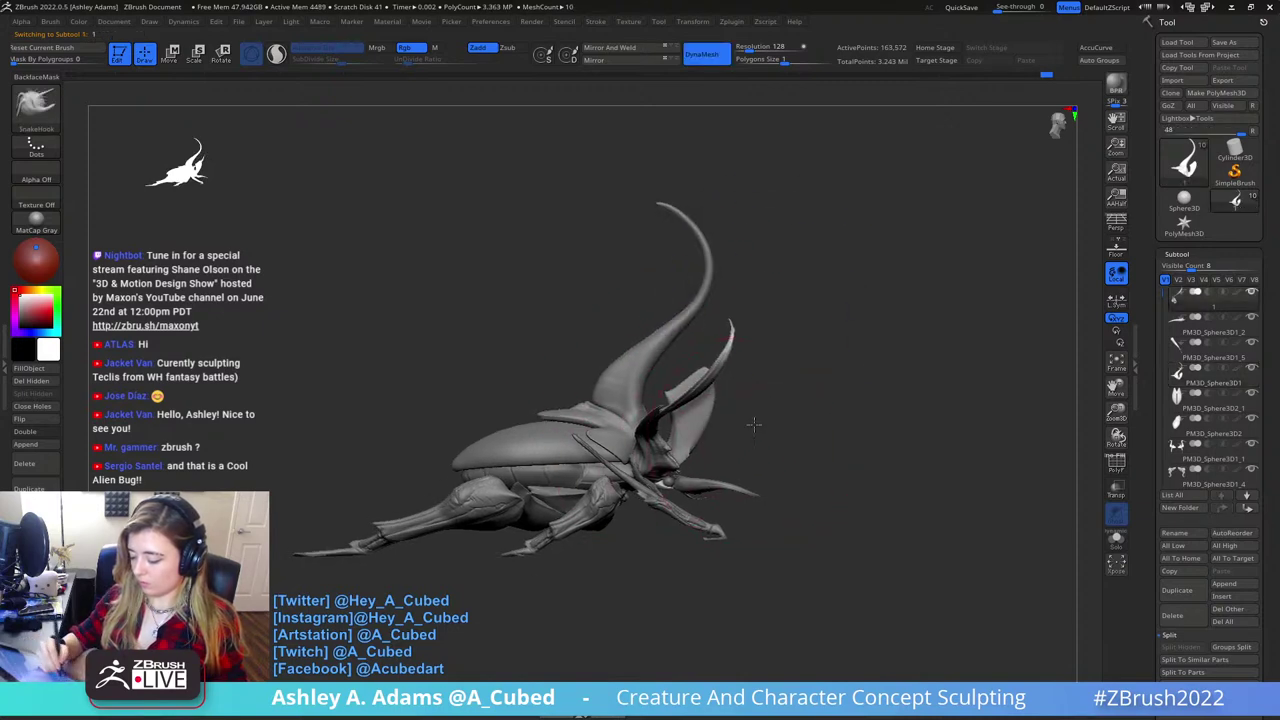
pyautogui.keyDown('alt'); pyautogui.moveTo(743, 428); pyautogui.dragTo(735, 366); pyautogui.keyUp('alt')
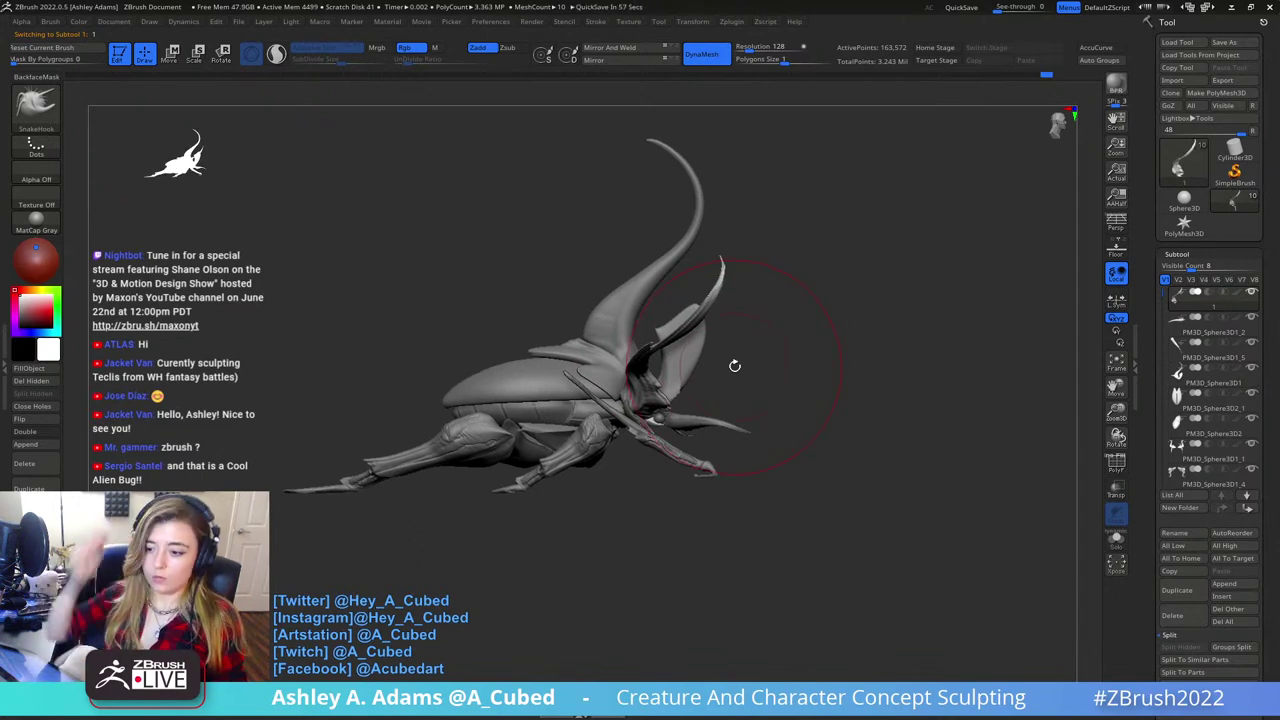
pyautogui.press('space')
pyautogui.moveTo(702, 342); pyautogui.dragTo(690, 343)
# - Make the wing covers the active subtool and place the transform gizmo's pivot at their front hinge
pyautogui.keyDown('alt'); pyautogui.click(530, 372); pyautogui.keyUp('alt')
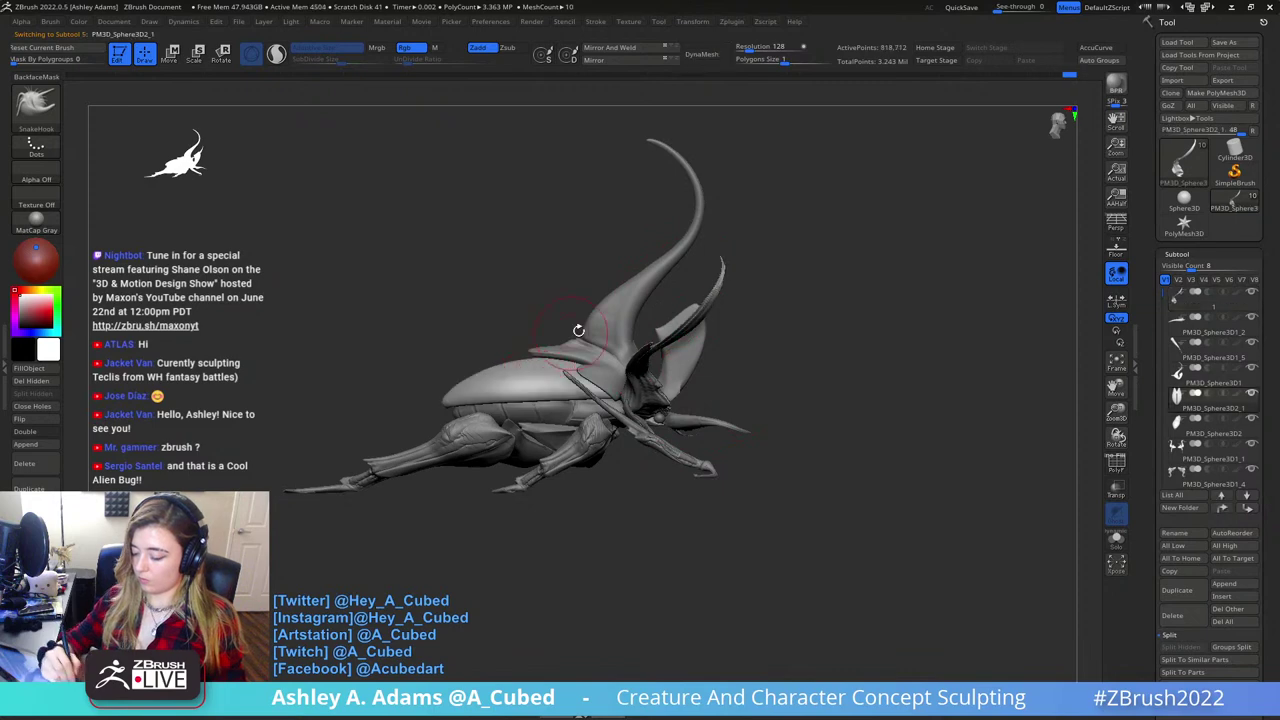
pyautogui.moveTo(577, 329); pyautogui.dragTo(616, 465)
pyautogui.moveTo(616, 465); pyautogui.dragTo(625, 510, button='right')
pyautogui.press('w')
pyautogui.keyDown('shift'); pyautogui.moveTo(650, 290); pyautogui.dragTo(687, 345, button='right'); pyautogui.keyUp('shift')
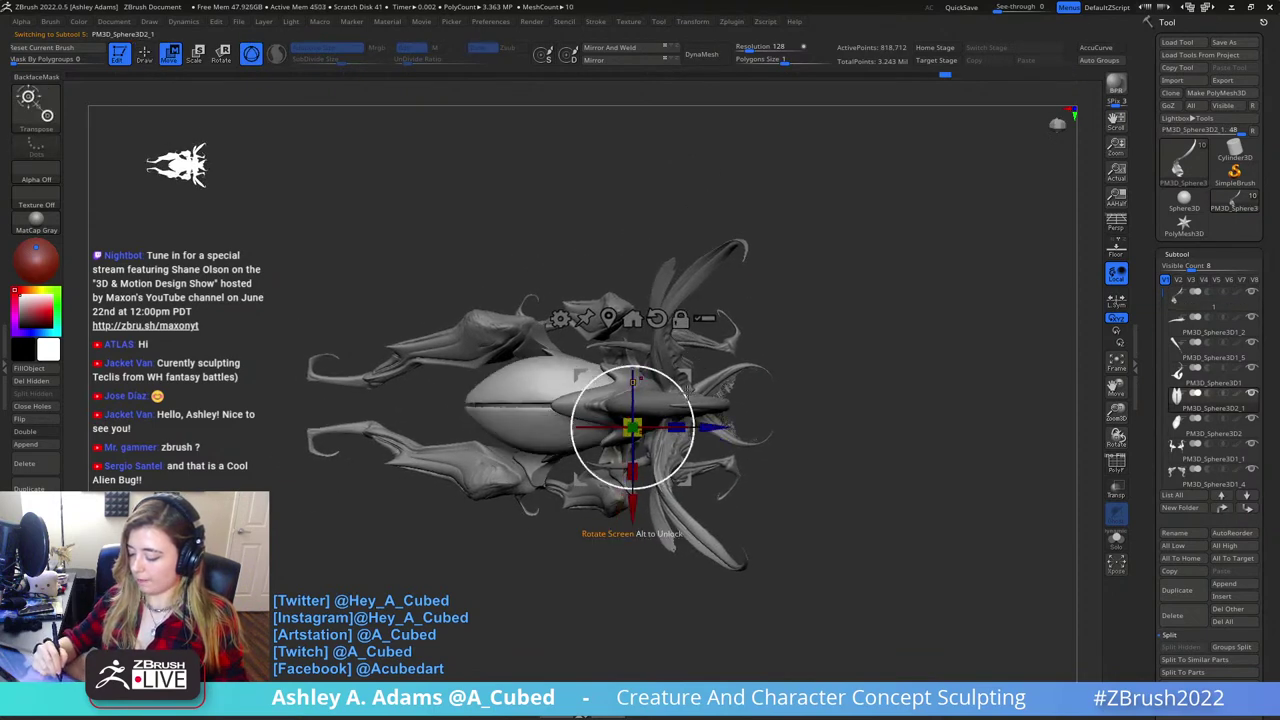
pyautogui.moveTo(684, 376)
pyautogui.keyDown('alt'); pyautogui.mouseDown()
pyautogui.moveTo(658, 335)
pyautogui.moveTo(678, 388)
pyautogui.moveTo(641, 386)
pyautogui.moveTo(690, 382)
pyautogui.mouseUp(); pyautogui.keyUp('alt')
# - Try to shift the wing covers sideways with the transform gizmo, and undo the changes
pyautogui.moveTo(605, 472); pyautogui.dragTo(605, 464)
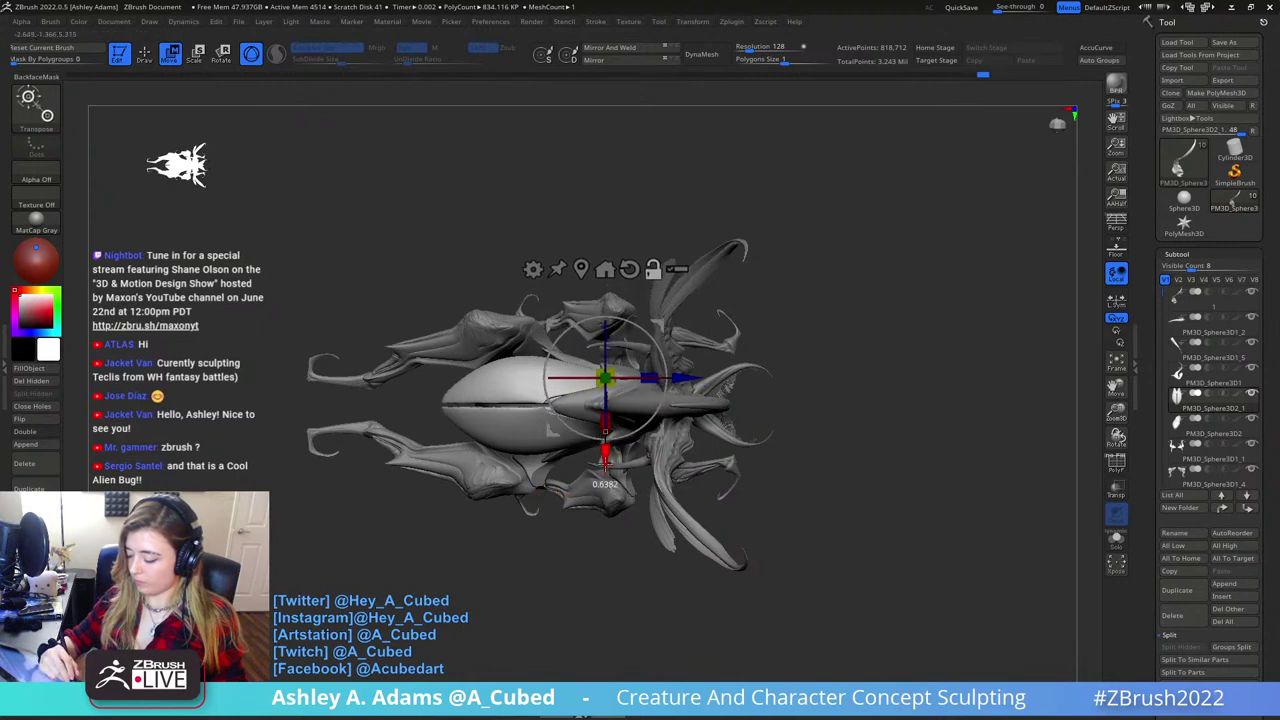
pyautogui.moveTo(668, 342); pyautogui.dragTo(679, 370)
pyautogui.moveTo(750, 490)
pyautogui.mouseDown()
pyautogui.moveTo(677, 186)
pyautogui.moveTo(689, 198)
pyautogui.moveTo(676, 229)
pyautogui.moveTo(680, 302)
pyautogui.moveTo(605, 284)
pyautogui.moveTo(606, 296)
pyautogui.moveTo(637, 292)
pyautogui.moveTo(673, 316)
pyautogui.moveTo(615, 296)
pyautogui.mouseUp()
pyautogui.hotkey('ctrl', 'z')
pyautogui.hotkey('ctrl', 'z')
pyautogui.hotkey('ctrl', 'z')
# - Rotate the wing covers apart about their front hinge with the transform gizmo, undoing the unwanted rotations
pyautogui.moveTo(682, 376)
pyautogui.mouseDown()
pyautogui.moveTo(660, 374)
pyautogui.moveTo(685, 377)
pyautogui.mouseUp()
pyautogui.keyDown('shift'); pyautogui.moveTo(671, 312); pyautogui.dragTo(669, 422); pyautogui.keyUp('shift')
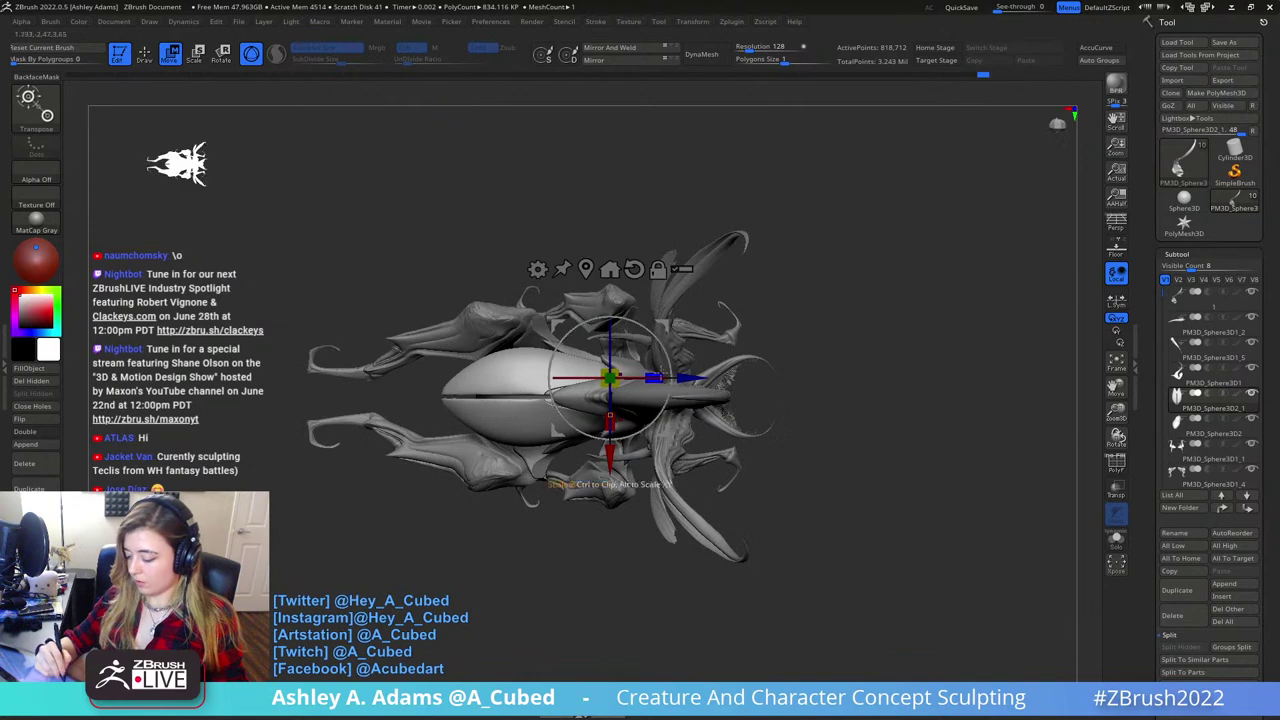
pyautogui.moveTo(668, 358); pyautogui.dragTo(685, 382)
pyautogui.moveTo(690, 338); pyautogui.dragTo(696, 186)
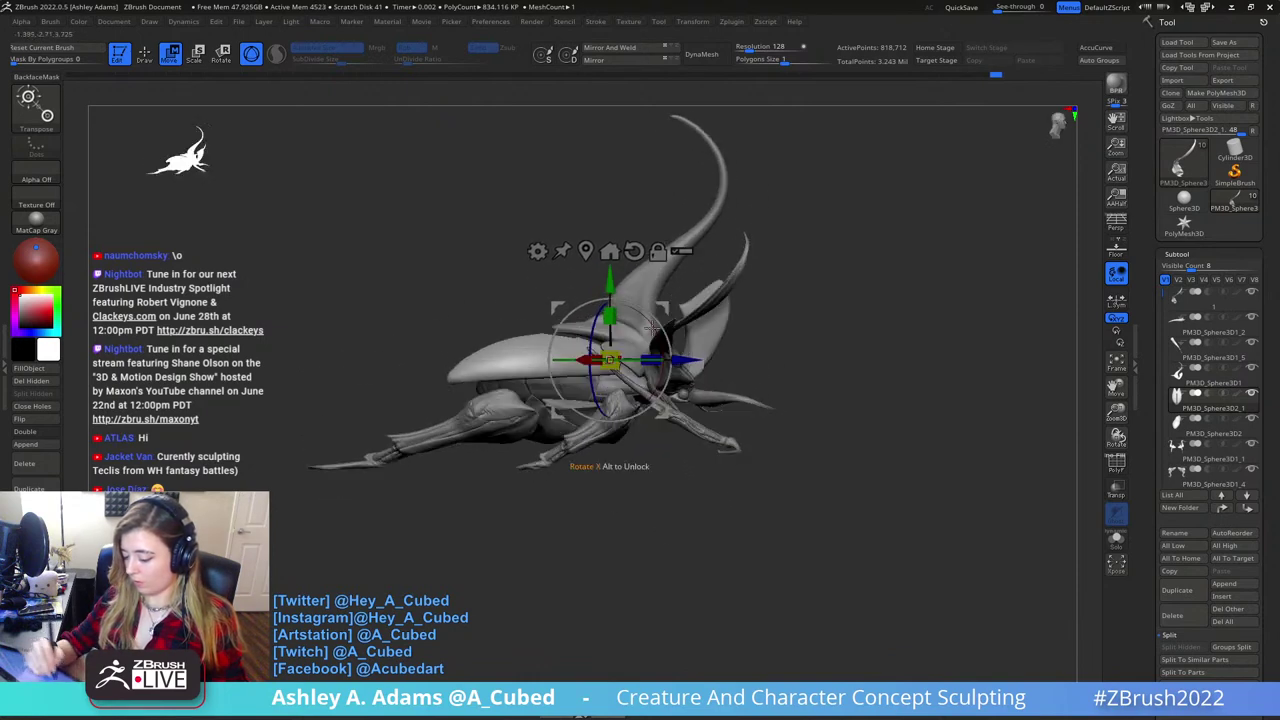
pyautogui.click(634, 254)
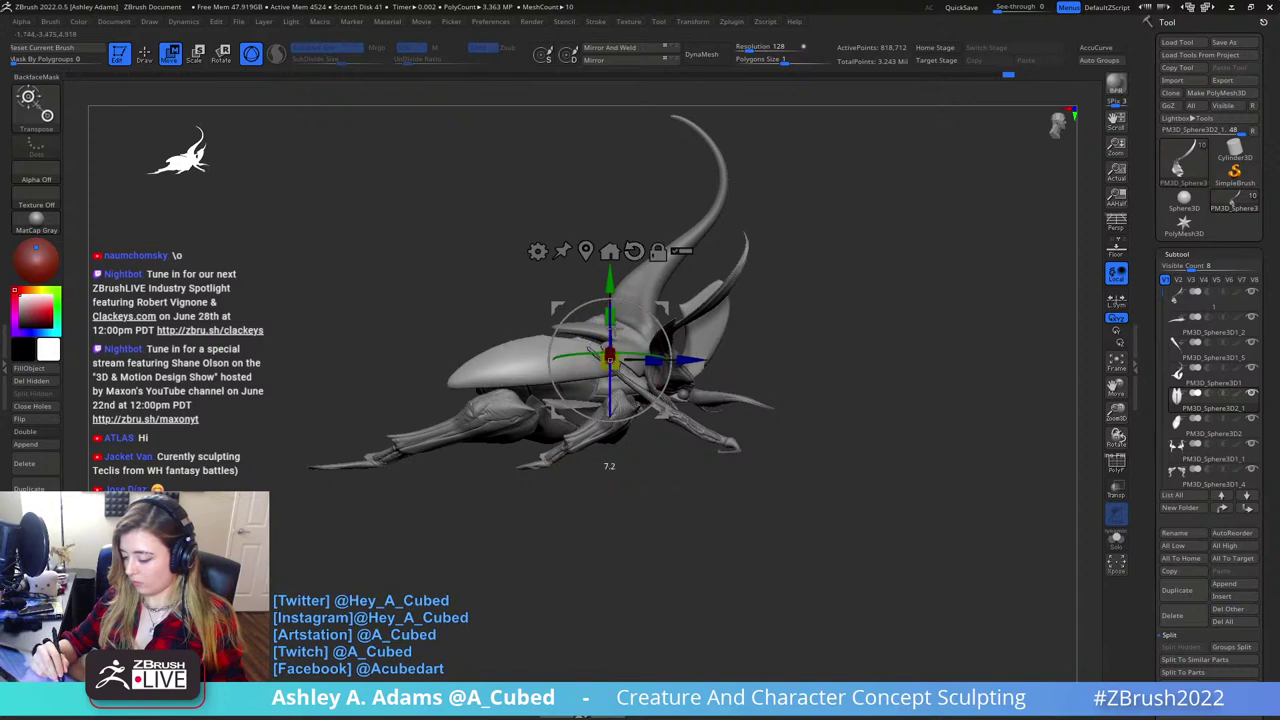
pyautogui.moveTo(611, 329); pyautogui.dragTo(611, 348)
pyautogui.moveTo(658, 313); pyautogui.dragTo(605, 331)
pyautogui.hotkey('ctrl', 'z')
pyautogui.hotkey('ctrl', 'z')
pyautogui.hotkey('ctrl', 'z')
pyautogui.click(597, 363)
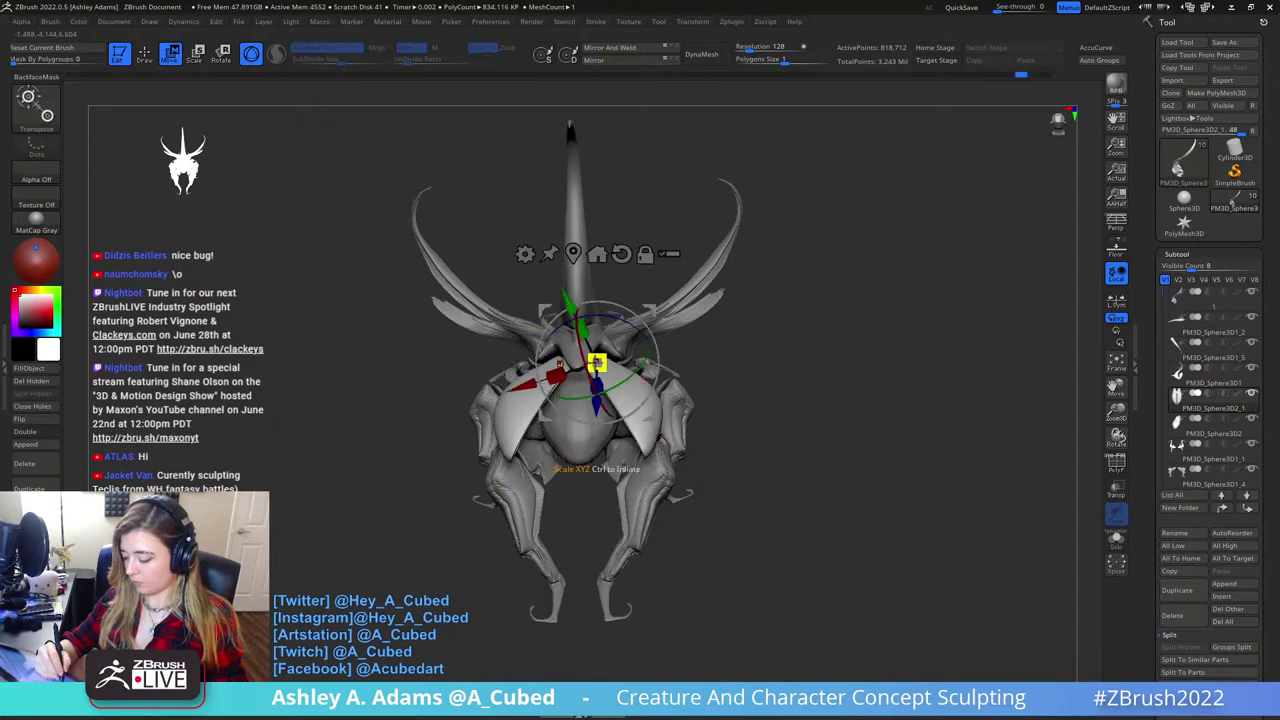
# - Lift the wing covers off the abdomen and rotate them into a flared, open pose
pyautogui.moveTo(635, 321); pyautogui.dragTo(609, 300)
pyautogui.moveTo(636, 300); pyautogui.dragTo(632, 254, button='right')
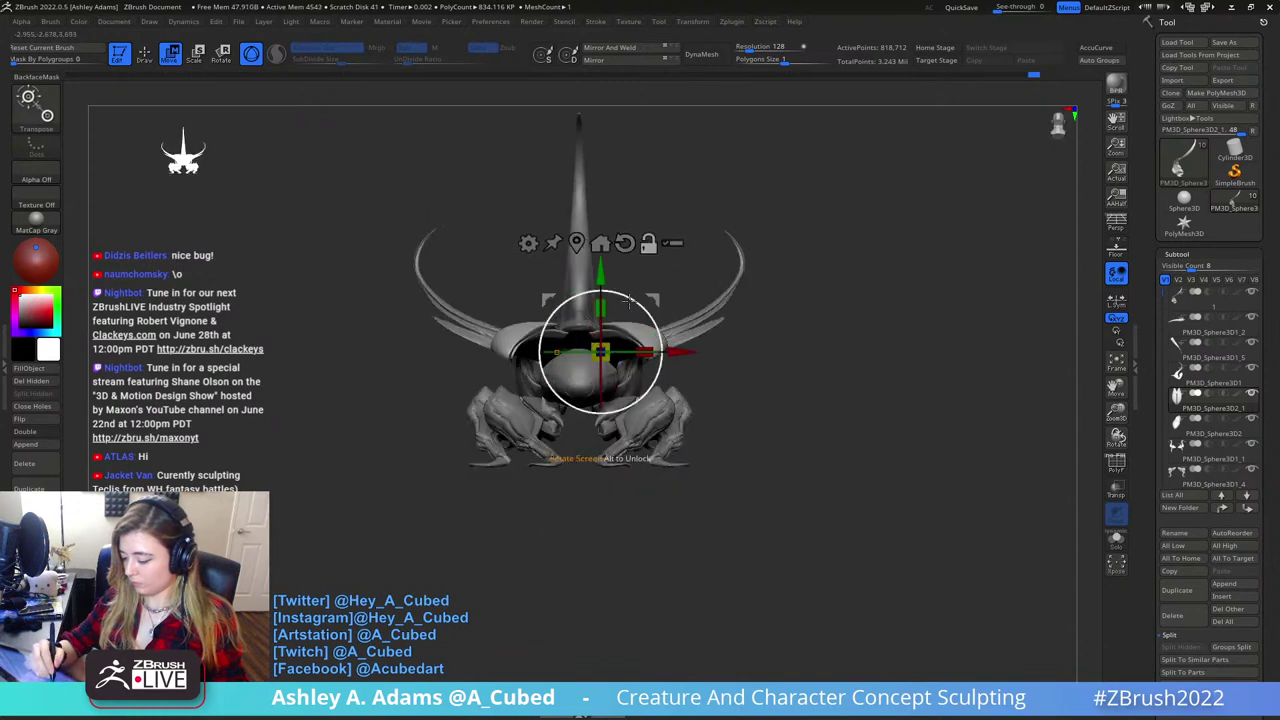
pyautogui.moveTo(629, 301); pyautogui.dragTo(603, 270)
pyautogui.moveTo(592, 345); pyautogui.dragTo(640, 410, button='right')
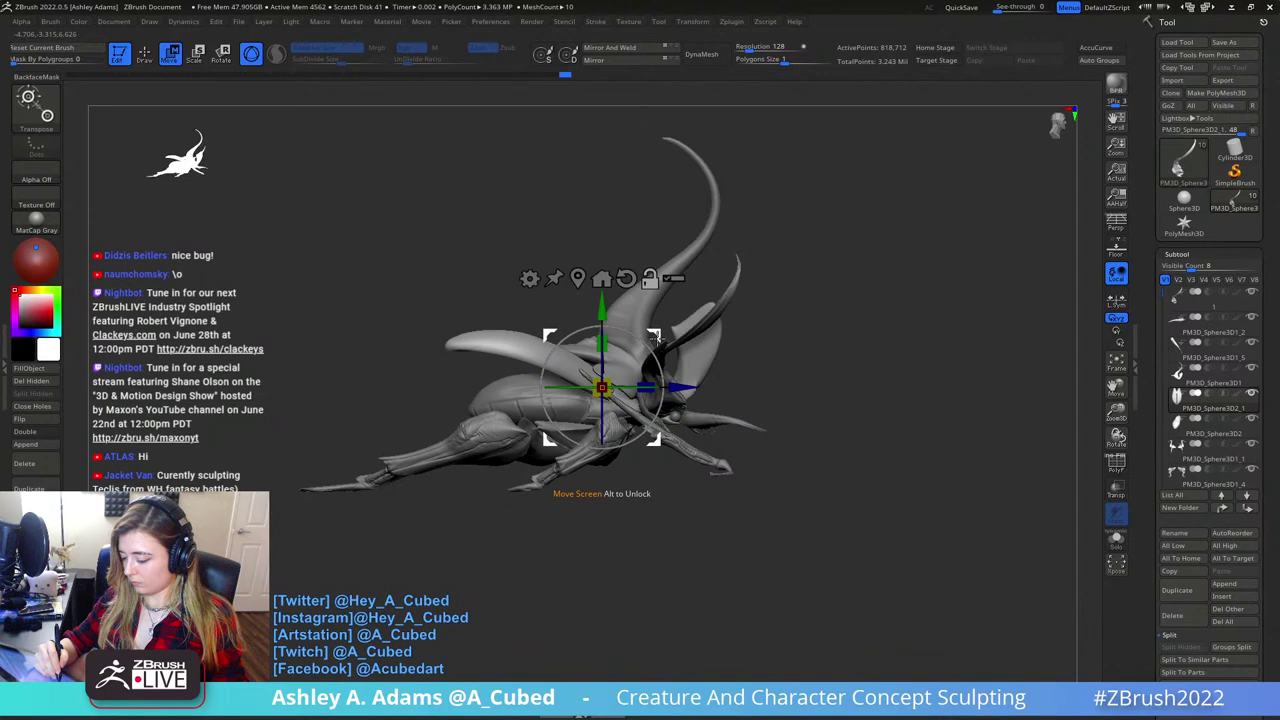
pyautogui.moveTo(661, 408); pyautogui.dragTo(668, 418)
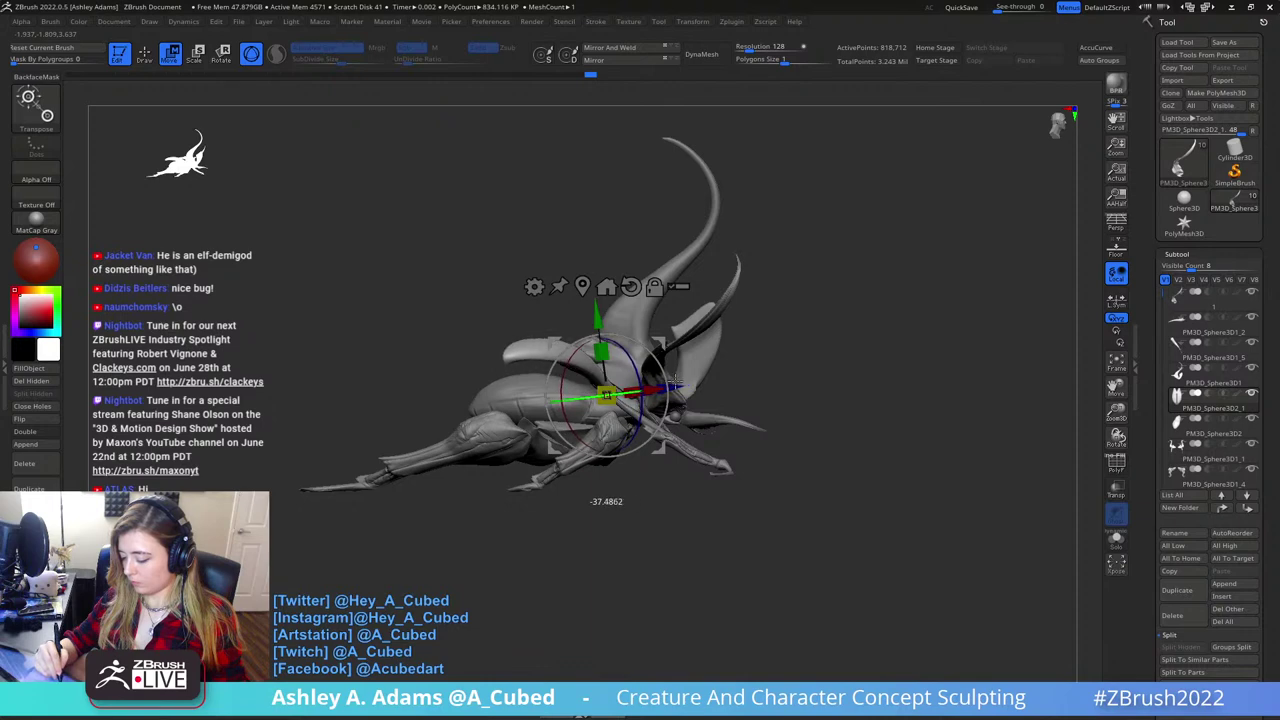
pyautogui.press('q')
pyautogui.moveTo(672, 387)
pyautogui.mouseDown(button='right')
pyautogui.moveTo(628, 404)
pyautogui.moveTo(640, 401)
pyautogui.mouseUp(button='right')
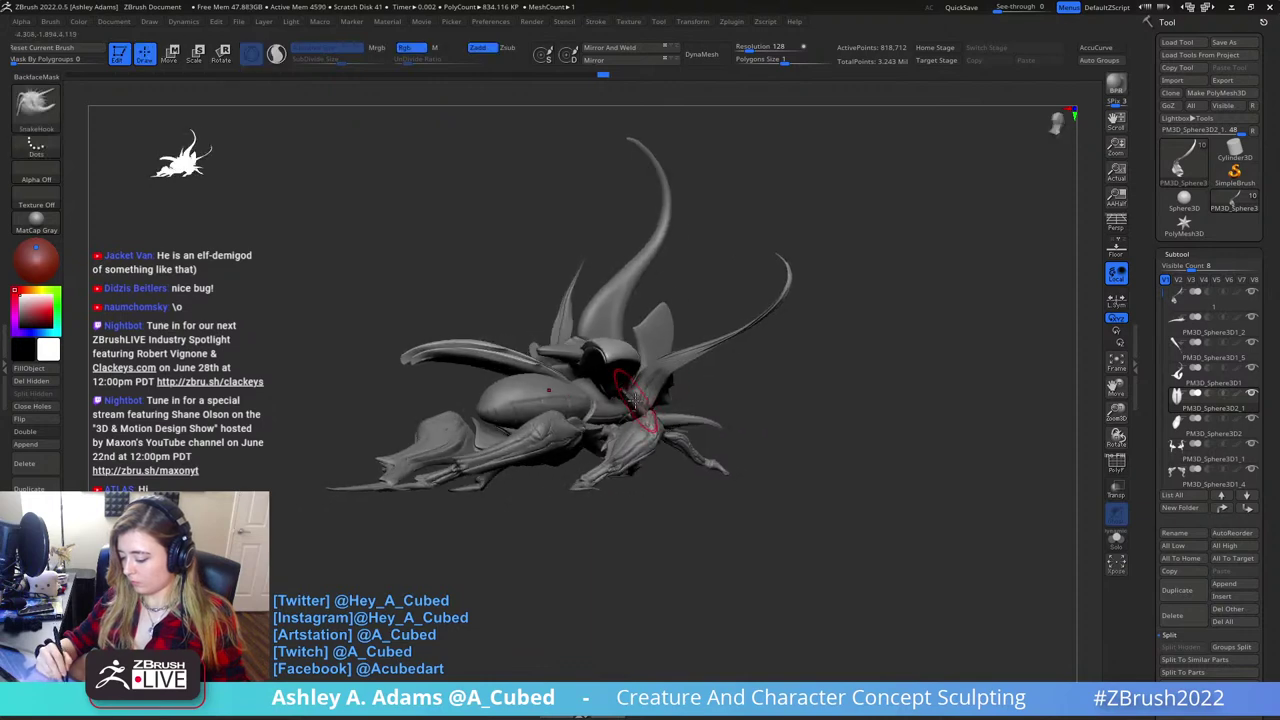
# - Make the front legs the active subtool and adjust their shape with SnakeHook strokes
pyautogui.press('space')
pyautogui.moveTo(634, 401); pyautogui.dragTo(642, 398)
pyautogui.keyDown('alt'); pyautogui.click(643, 408); pyautogui.keyUp('alt')
pyautogui.moveTo(645, 398); pyautogui.dragTo(602, 381, button='right')
pyautogui.press('space')
pyautogui.moveTo(602, 381); pyautogui.dragTo(586, 358)
pyautogui.press('space')
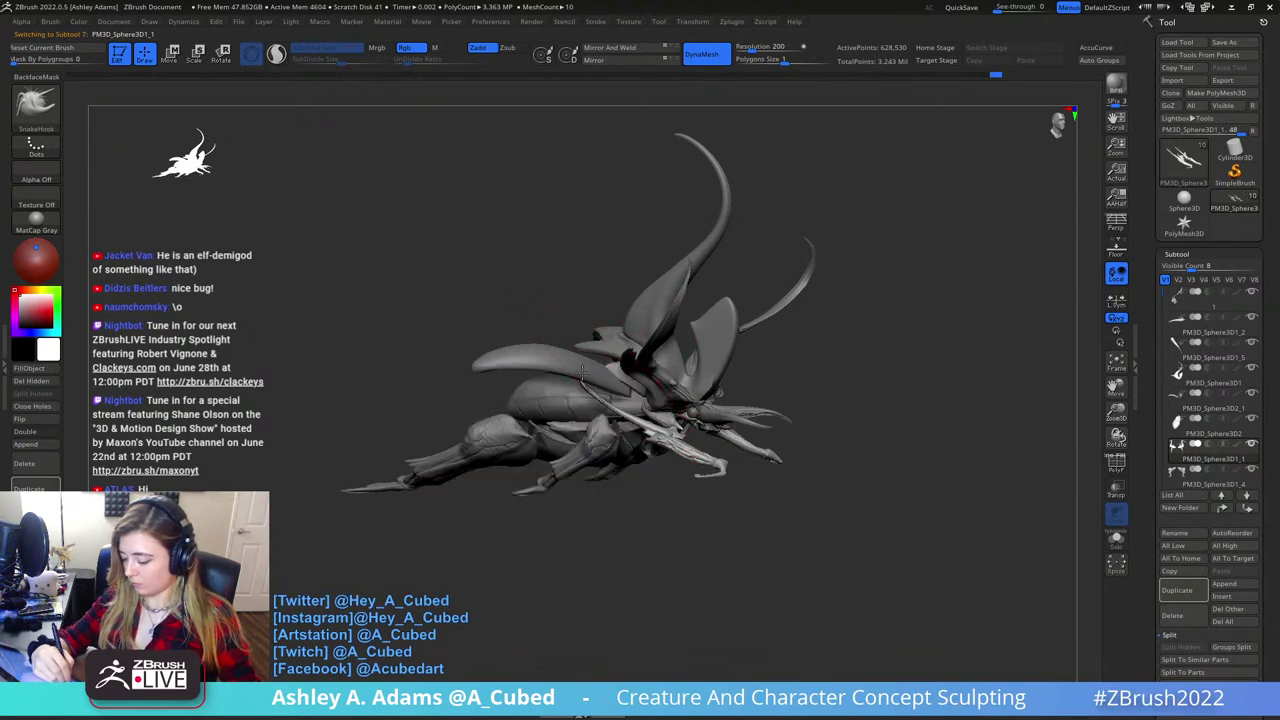
pyautogui.moveTo(575, 376); pyautogui.dragTo(580, 343, button='right')
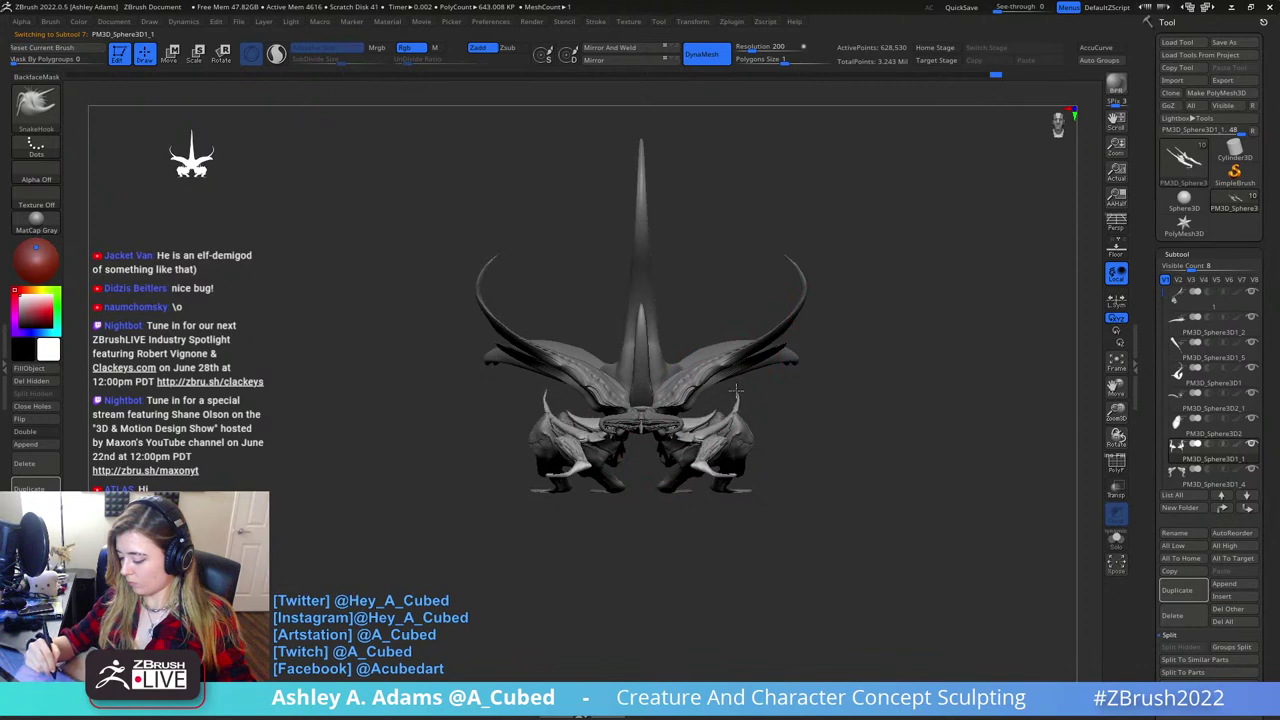
pyautogui.moveTo(736, 391)
pyautogui.mouseDown(button='right')
pyautogui.moveTo(700, 423)
pyautogui.moveTo(742, 431)
pyautogui.mouseUp(button='right')
pyautogui.press('space')
pyautogui.moveTo(740, 430); pyautogui.dragTo(702, 416)
pyautogui.moveTo(704, 420)
pyautogui.mouseDown(button='right')
pyautogui.moveTo(720, 440)
pyautogui.moveTo(793, 447)
pyautogui.moveTo(763, 274)
pyautogui.moveTo(795, 317)
pyautogui.mouseUp(button='right')
# - Append a Sphere3D as a new subtool and make it active
pyautogui.click(1224, 584)
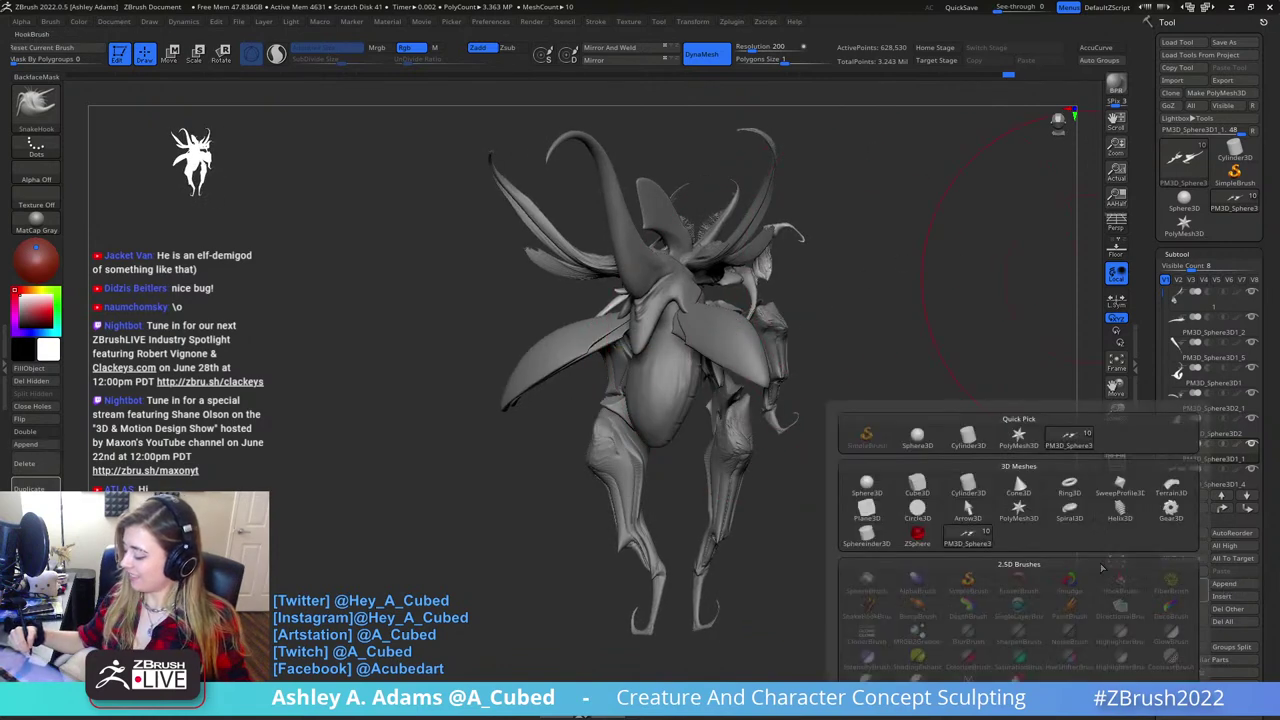
pyautogui.click(868, 487)
pyautogui.moveTo(932, 348); pyautogui.dragTo(904, 379, button='right')
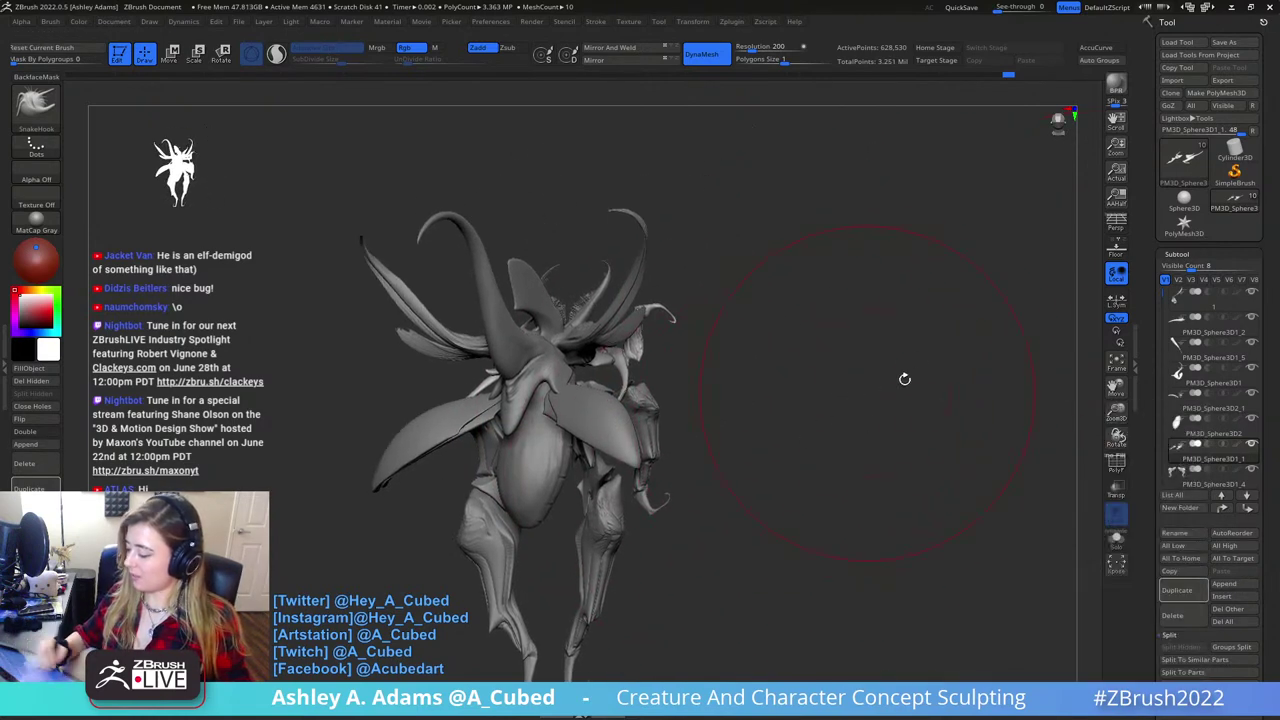
pyautogui.moveTo(1160, 293); pyautogui.dragTo(1158, 397)
pyautogui.click(1178, 406)
# - Move the new sphere above the beetle with the transform gizmo
pyautogui.keyDown('ctrl'); pyautogui.moveTo(868, 518); pyautogui.dragTo(836, 400, button='right'); pyautogui.keyUp('ctrl')
pyautogui.moveTo(836, 400); pyautogui.dragTo(790, 352, button='right')
pyautogui.press('w')
pyautogui.keyDown('shift'); pyautogui.moveTo(660, 397); pyautogui.dragTo(570, 392, button='right'); pyautogui.keyUp('shift')
pyautogui.moveTo(555, 338); pyautogui.dragTo(556, 225)
pyautogui.keyDown('ctrl'); pyautogui.moveTo(590, 250); pyautogui.dragTo(585, 310, button='right'); pyautogui.keyUp('ctrl')
pyautogui.keyDown('alt'); pyautogui.moveTo(556, 261); pyautogui.dragTo(735, 234); pyautogui.keyUp('alt')
pyautogui.moveTo(555, 245); pyautogui.dragTo(562, 432)
# - Stretch the sphere along the beetle's body length into a long ellipsoid
pyautogui.press('q')
pyautogui.moveTo(643, 171)
pyautogui.mouseDown(button='right')
pyautogui.moveTo(680, 323)
pyautogui.moveTo(663, 289)
pyautogui.moveTo(645, 308)
pyautogui.moveTo(722, 350)
pyautogui.mouseUp(button='right')
pyautogui.rightClick(670, 365)
pyautogui.keyDown('ctrl'); pyautogui.moveTo(722, 350); pyautogui.dragTo(654, 336, button='right'); pyautogui.keyUp('ctrl')
pyautogui.press('w')
pyautogui.moveTo(620, 332); pyautogui.dragTo(629, 264)
pyautogui.press('q')
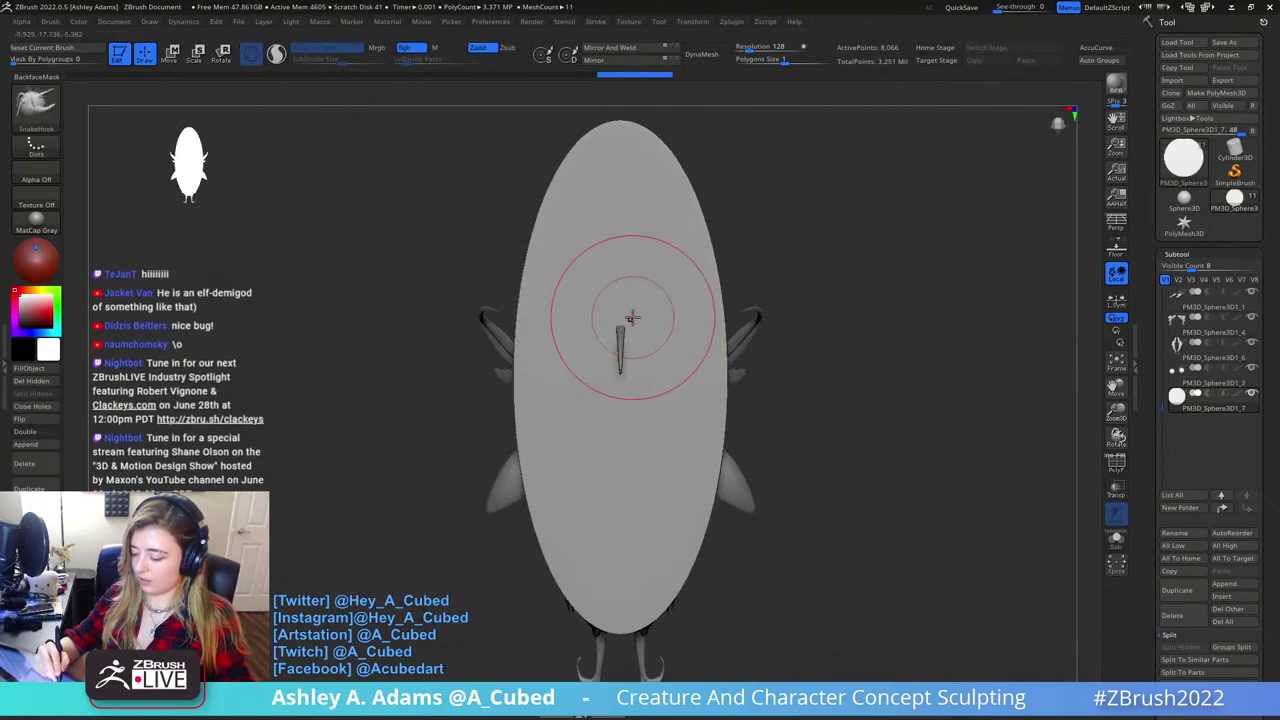
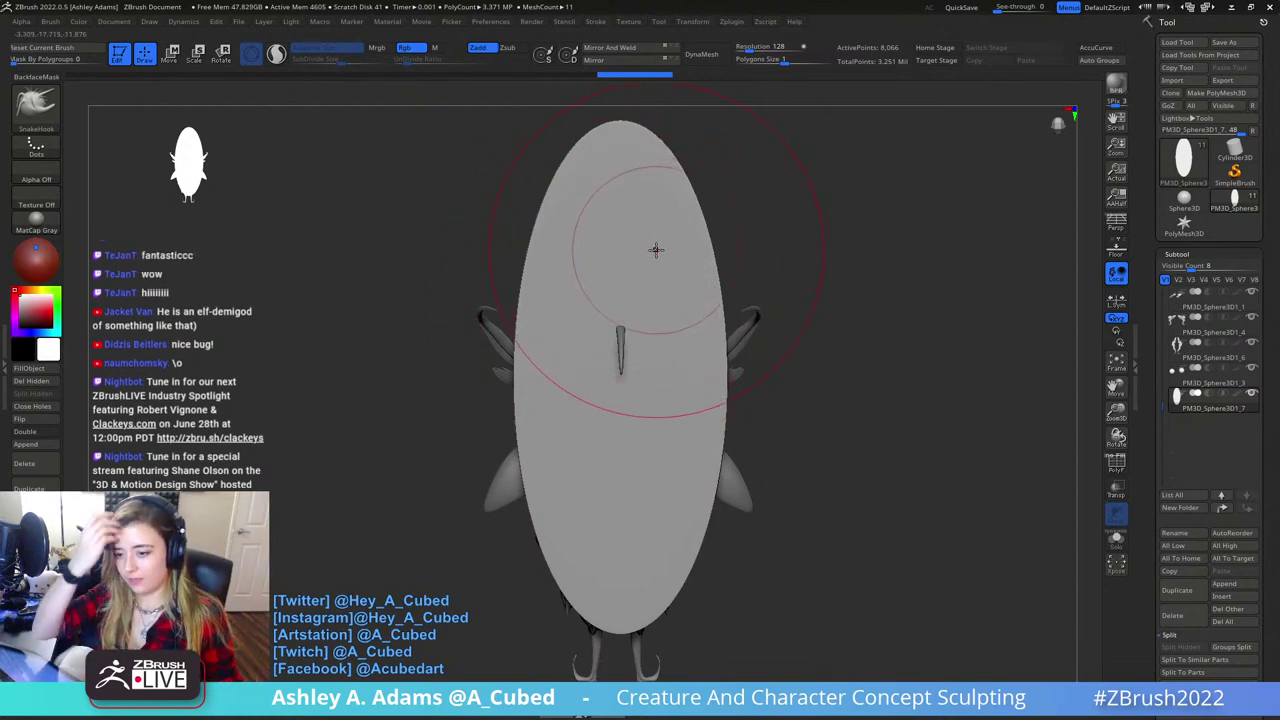
pyautogui.press('w')
pyautogui.moveTo(664, 329); pyautogui.dragTo(785, 340, button='right')
pyautogui.moveTo(734, 369); pyautogui.dragTo(814, 364)
pyautogui.moveTo(865, 350); pyautogui.dragTo(758, 338, button='right')
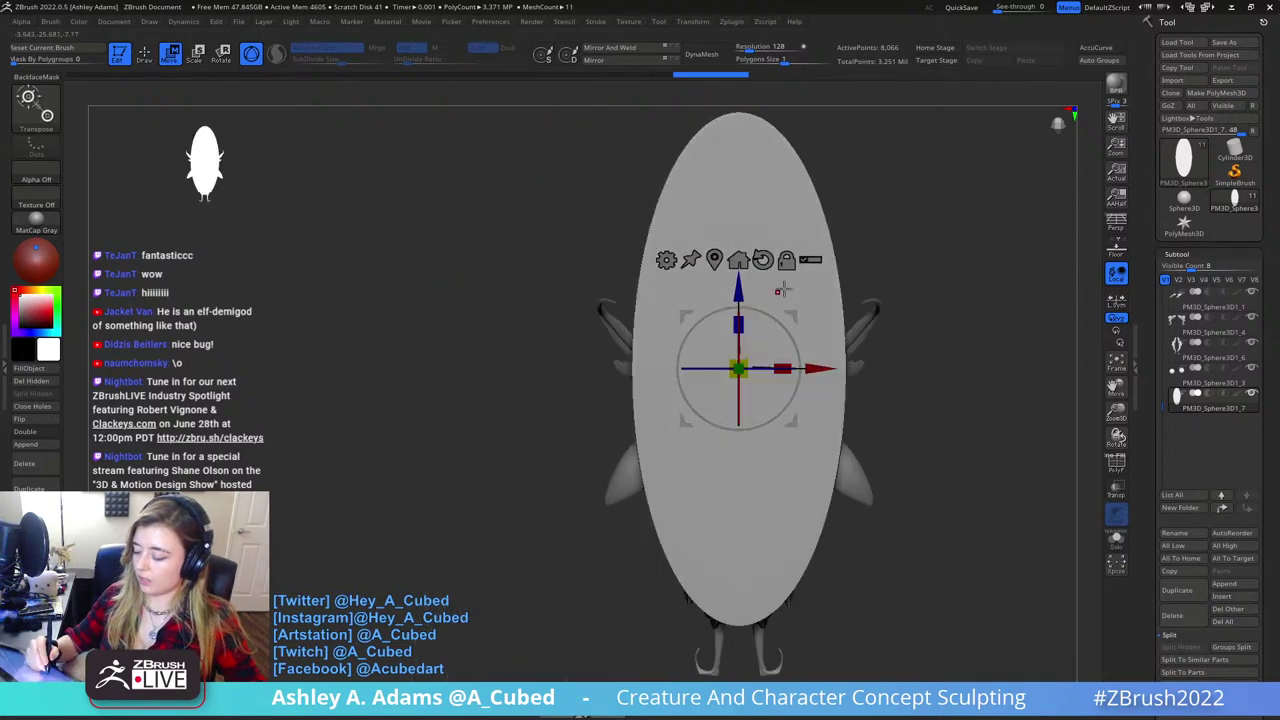
pyautogui.press('q')
pyautogui.keyDown('alt'); pyautogui.moveTo(790, 274); pyautogui.dragTo(706, 289, button='right'); pyautogui.keyUp('alt')
pyautogui.rightClick(680, 242)
pyautogui.moveTo(680, 242); pyautogui.dragTo(664, 238)
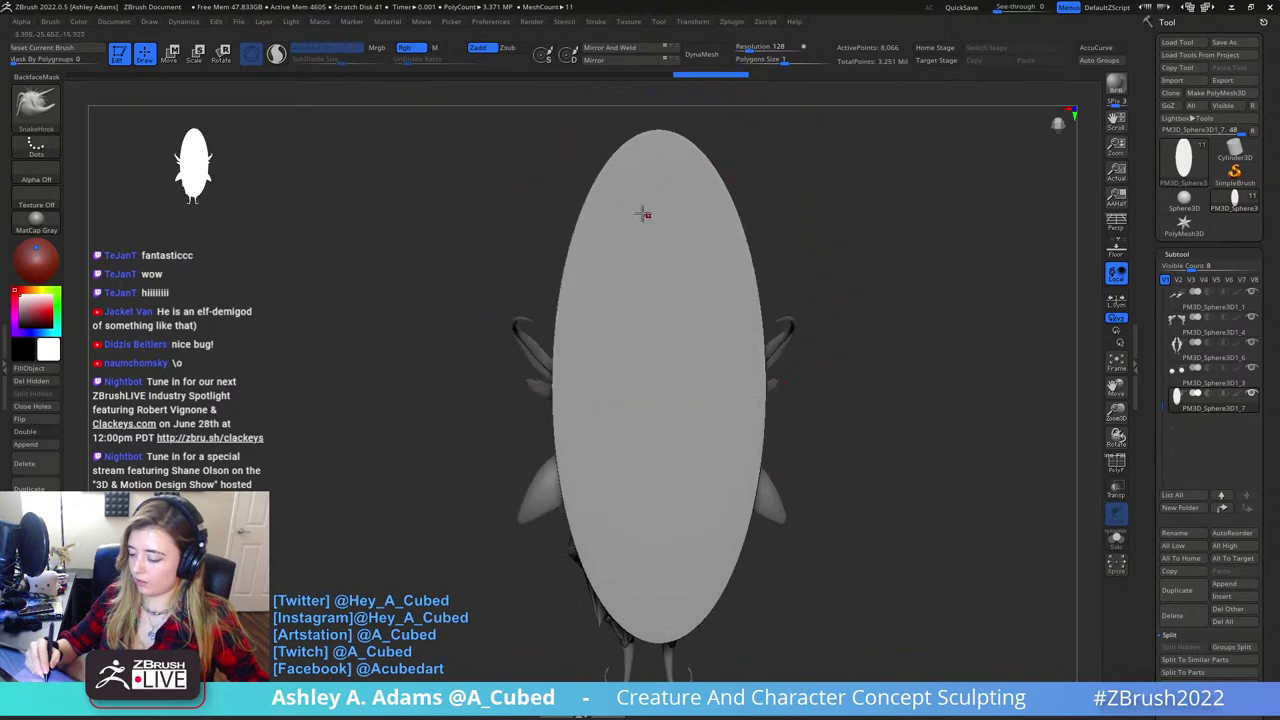
# - Raise the ellipsoid clear above the tip of the central horn with the transform gizmo
pyautogui.moveTo(614, 214); pyautogui.dragTo(628, 216, button='right')
pyautogui.moveTo(732, 345)
pyautogui.mouseDown(button='right')
pyautogui.moveTo(729, 226)
pyautogui.moveTo(726, 306)
pyautogui.moveTo(748, 241)
pyautogui.moveTo(691, 314)
pyautogui.moveTo(751, 331)
pyautogui.mouseUp(button='right')
pyautogui.press('w')
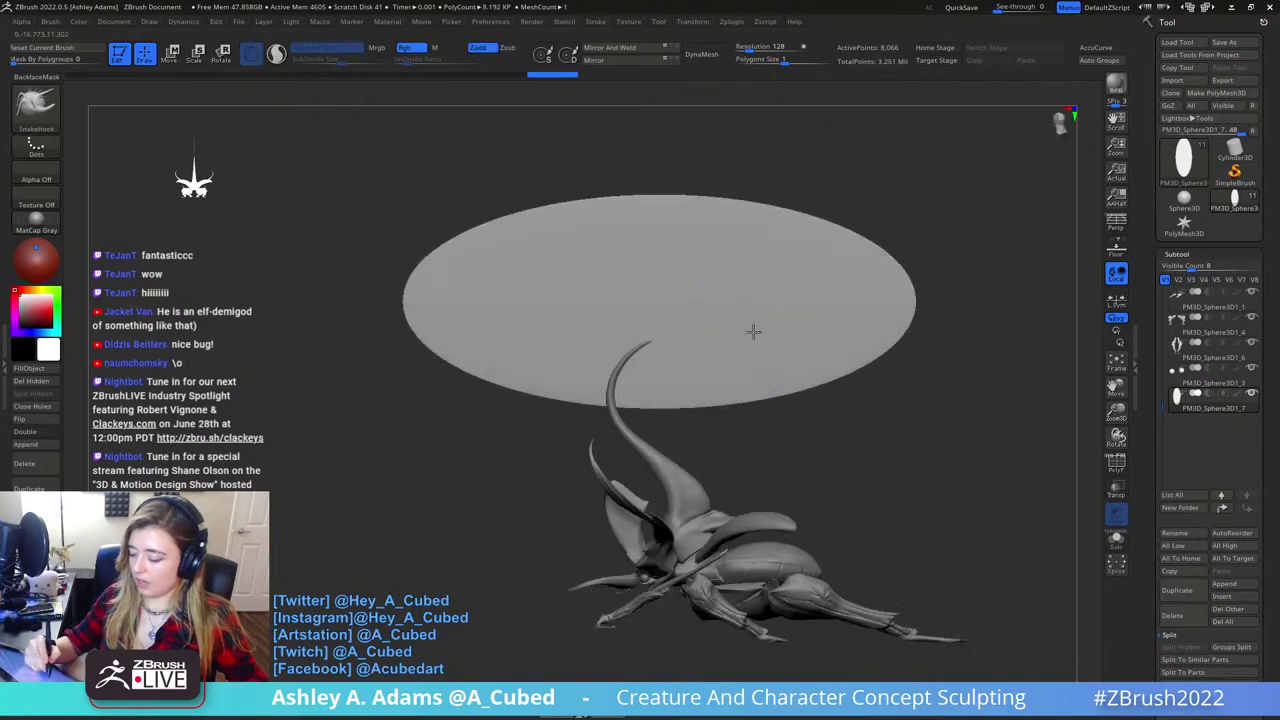
pyautogui.moveTo(664, 217); pyautogui.dragTo(663, 143)
pyautogui.moveTo(672, 254)
pyautogui.keyDown('alt'); pyautogui.mouseDown(button='right')
pyautogui.moveTo(685, 370)
pyautogui.moveTo(700, 325)
pyautogui.mouseUp(button='right'); pyautogui.keyUp('alt')
pyautogui.press('q')
pyautogui.keyDown('shift'); pyautogui.moveTo(778, 229); pyautogui.dragTo(754, 294, button='right'); pyautogui.keyUp('shift')
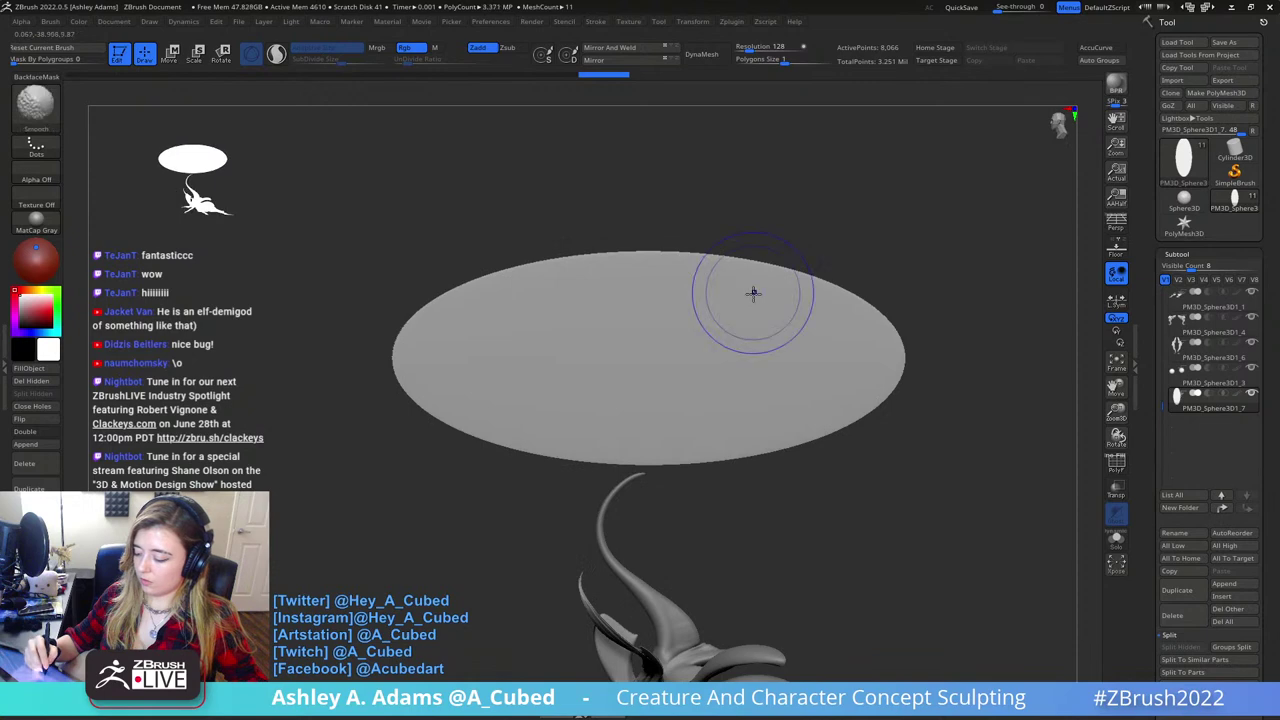
# - Flatten the ellipsoid sideways into a thin upright sheet above the beetle
pyautogui.moveTo(632, 295)
pyautogui.mouseDown(button='right')
pyautogui.moveTo(669, 366)
pyautogui.moveTo(652, 366)
pyautogui.mouseUp(button='right')
pyautogui.press('w')
pyautogui.moveTo(691, 351); pyautogui.dragTo(788, 362)
pyautogui.press('q')
pyautogui.moveTo(660, 340)
pyautogui.mouseDown(button='right')
pyautogui.moveTo(676, 357)
pyautogui.moveTo(657, 351)
pyautogui.moveTo(654, 380)
pyautogui.mouseUp(button='right')
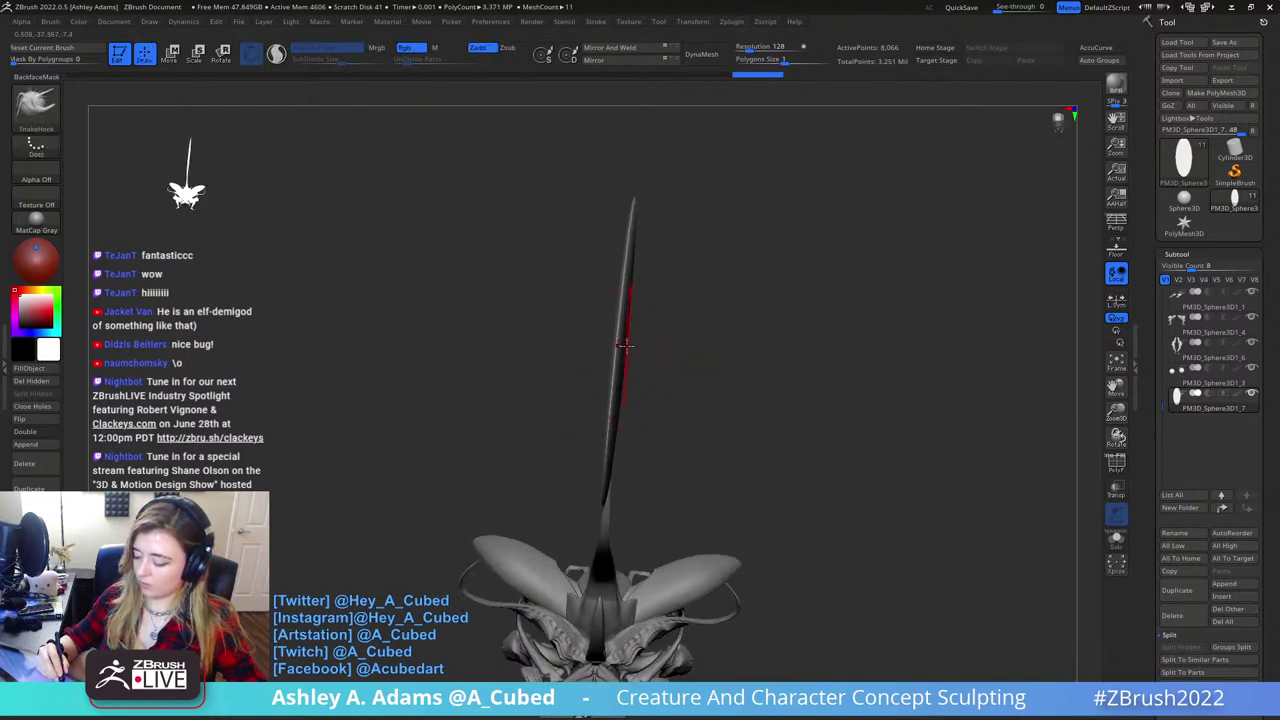
# - Try the ClayBuildup brush on the broad side of the flattened sphere above the beetle
pyautogui.moveTo(628, 338)
pyautogui.keyDown('ctrl'); pyautogui.mouseDown(button='right')
pyautogui.moveTo(646, 400)
pyautogui.moveTo(651, 340)
pyautogui.moveTo(647, 390)
pyautogui.mouseUp(button='right'); pyautogui.keyUp('ctrl')
pyautogui.press('b')
pyautogui.press('c')
pyautogui.press('b')
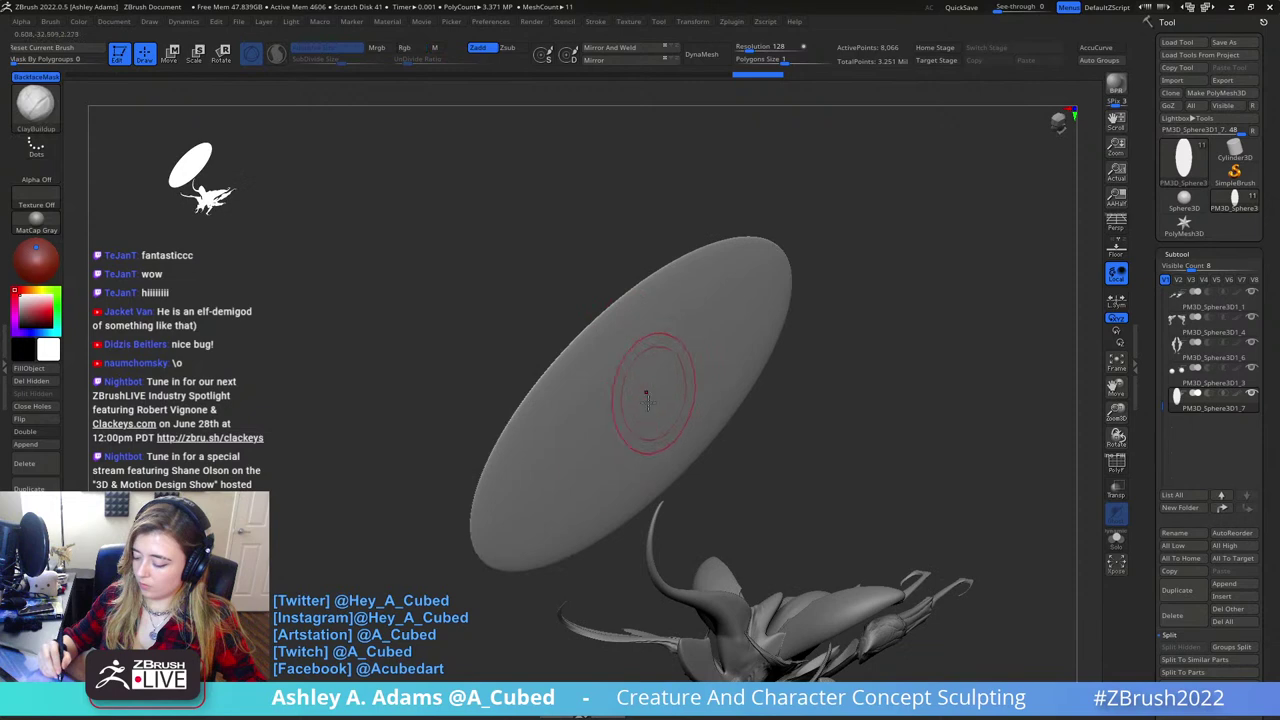
pyautogui.moveTo(617, 438)
pyautogui.mouseDown()
pyautogui.moveTo(664, 388)
pyautogui.moveTo(640, 415)
pyautogui.mouseUp()
pyautogui.moveTo(652, 400)
pyautogui.mouseDown(button='right')
pyautogui.moveTo(768, 382)
pyautogui.moveTo(755, 236)
pyautogui.mouseUp(button='right')
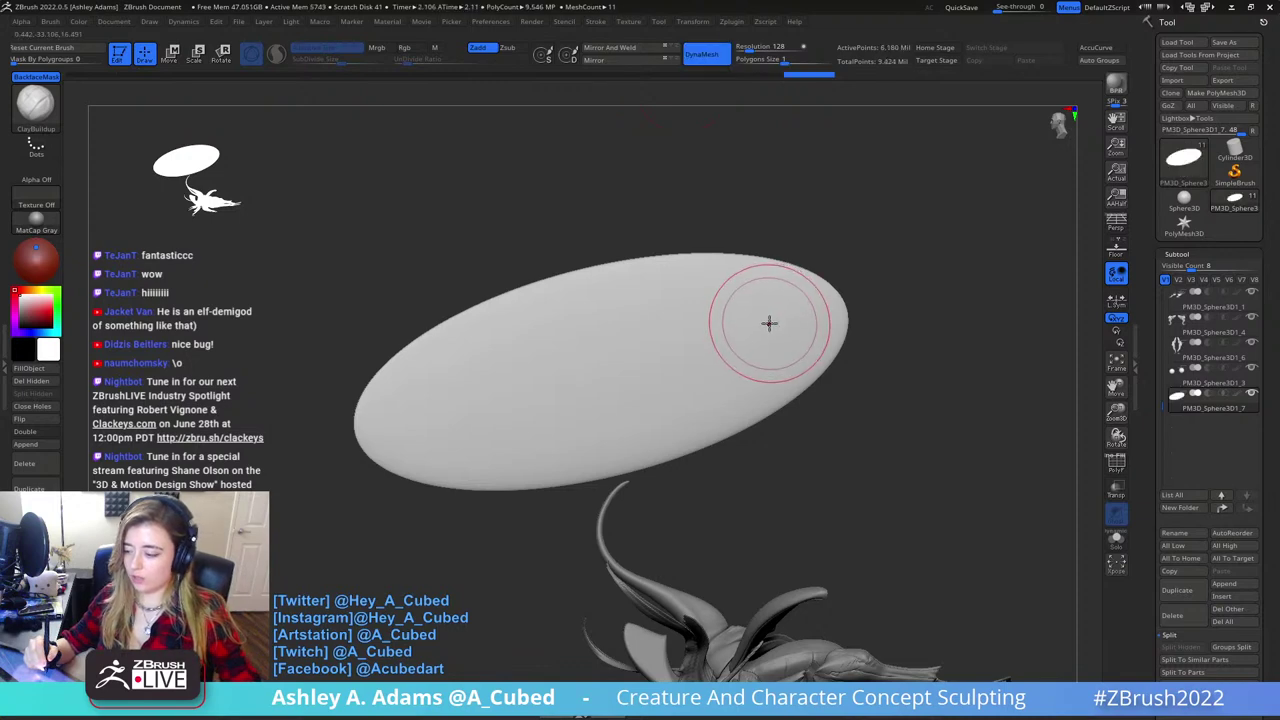
# - Undo the dense remesh and apply DynaMesh to the flattened sphere at resolution 32
pyautogui.hotkey('ctrl', 'z')
pyautogui.click(738, 48)
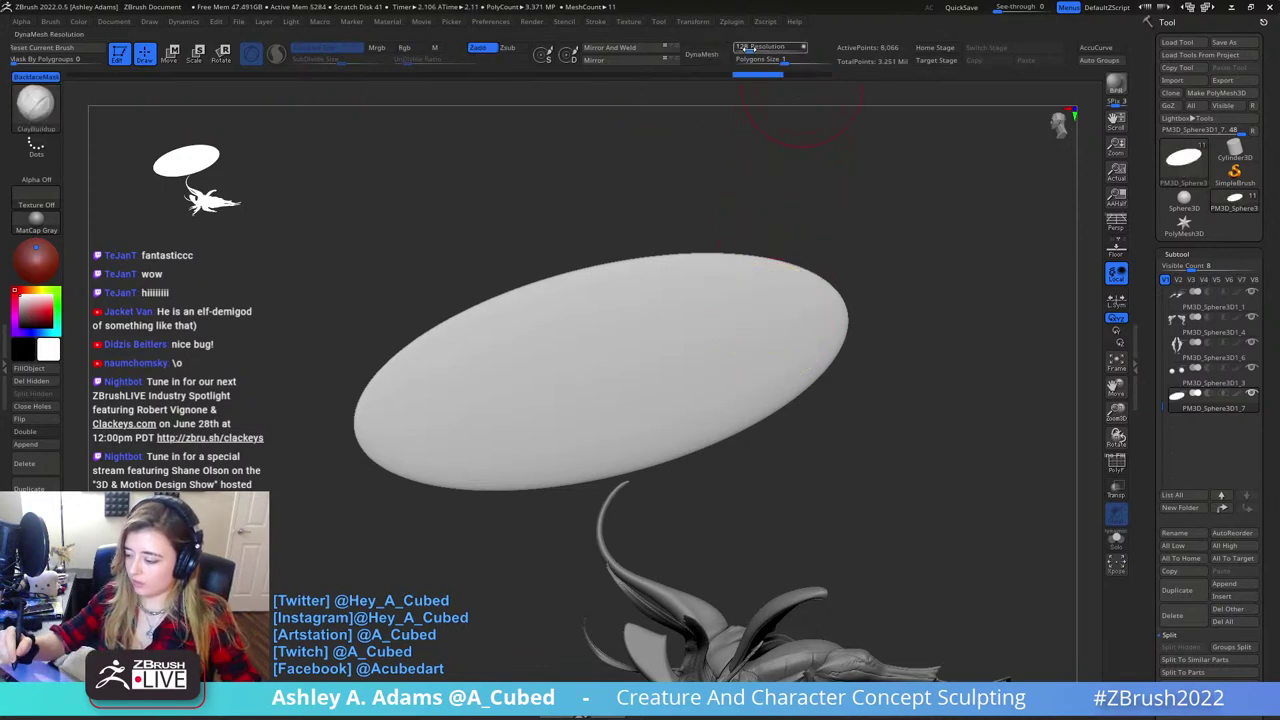
pyautogui.click(717, 65)
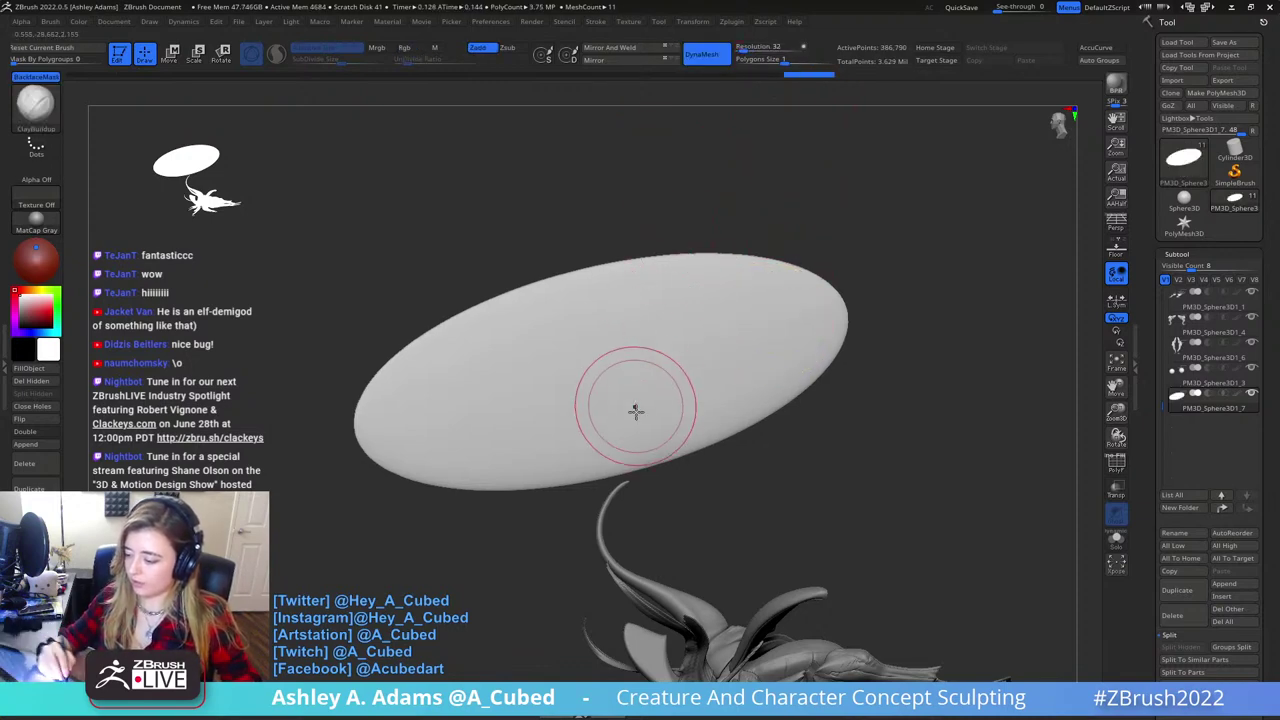
# - Shape the front end of the flattened ellipsoid into a narrow head with a downward-hooked snout using the SnakeHook brush
pyautogui.moveTo(635, 411)
pyautogui.mouseDown(button='right')
pyautogui.moveTo(640, 374)
pyautogui.moveTo(718, 371)
pyautogui.moveTo(706, 346)
pyautogui.mouseUp(button='right')
pyautogui.press(']')
pyautogui.press(']')
pyautogui.press(']')
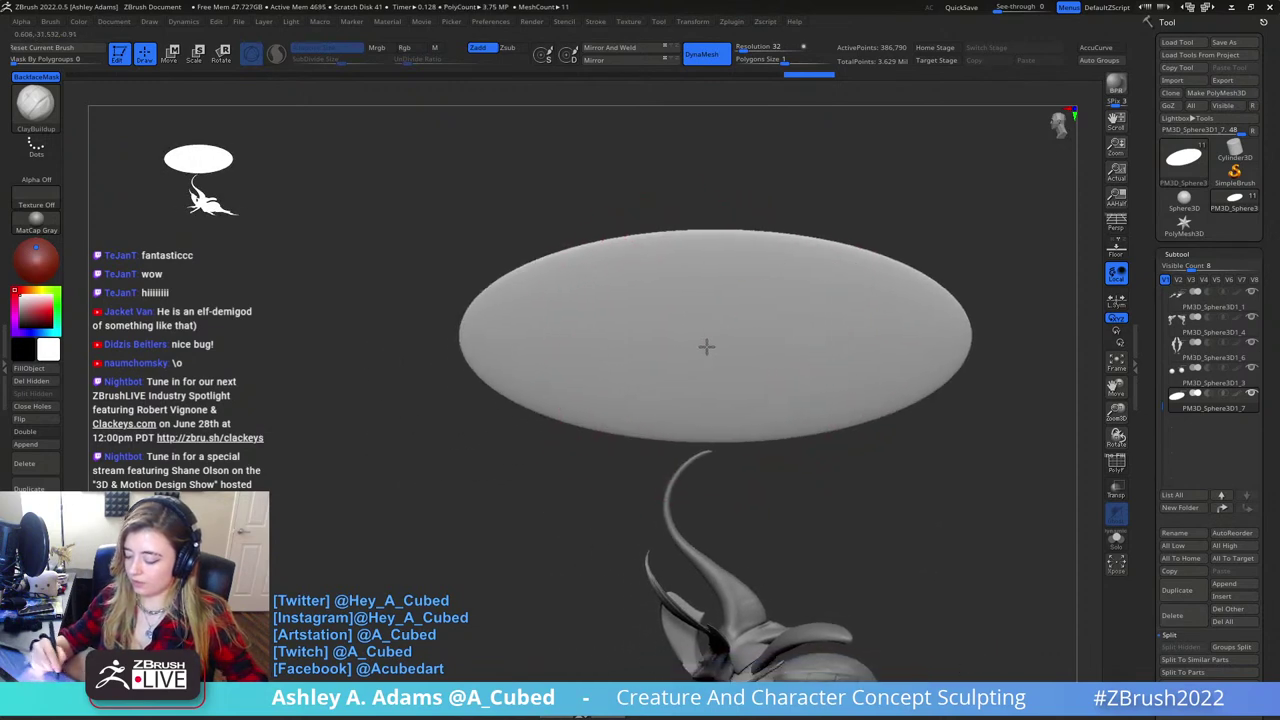
pyautogui.press('space')
pyautogui.moveTo(690, 368); pyautogui.dragTo(668, 368)
pyautogui.press('space')
pyautogui.click(581, 394)
pyautogui.press('b')
pyautogui.press('s')
pyautogui.press('h')
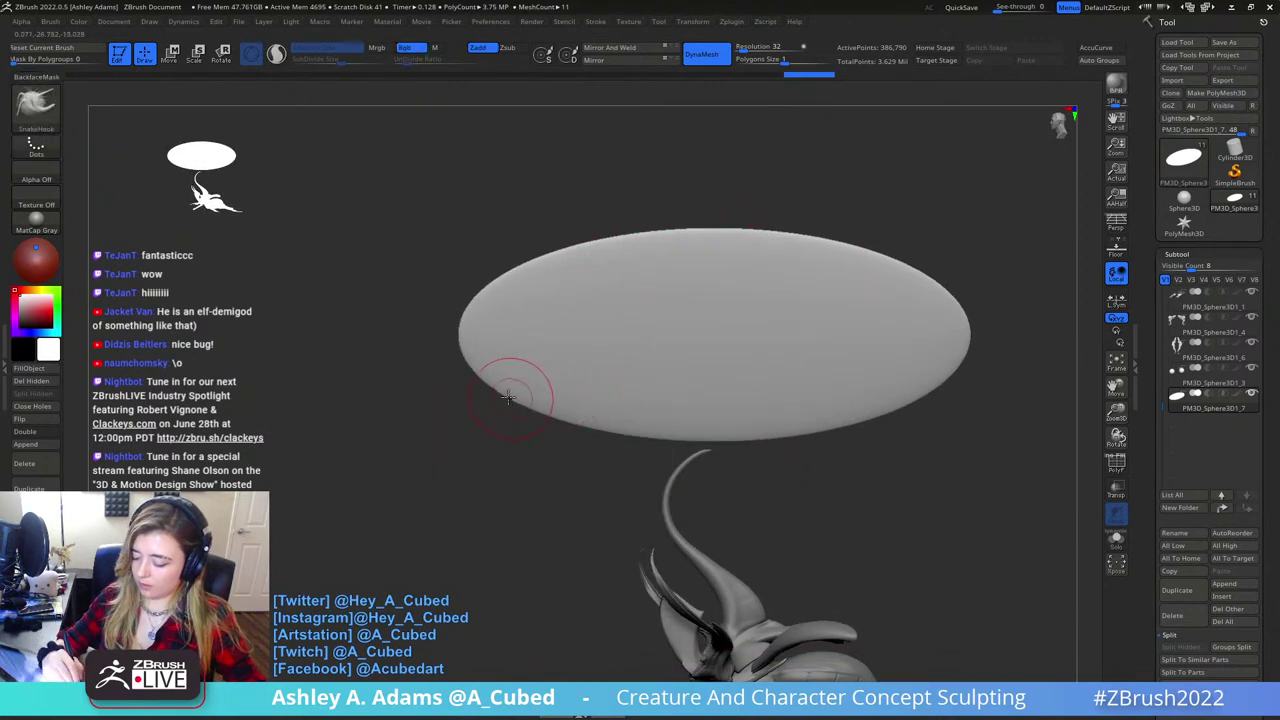
pyautogui.moveTo(500, 394); pyautogui.dragTo(506, 383)
pyautogui.moveTo(488, 281); pyautogui.dragTo(479, 267)
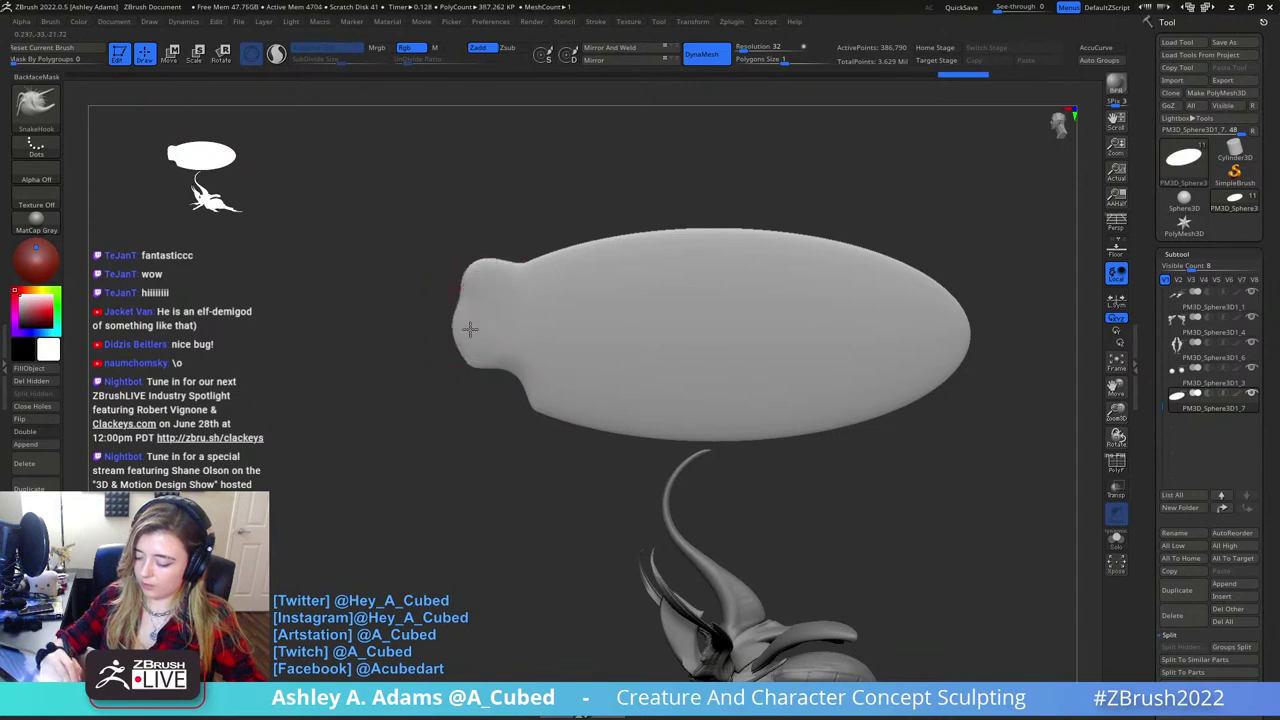
pyautogui.moveTo(471, 328)
pyautogui.mouseDown()
pyautogui.moveTo(457, 319)
pyautogui.moveTo(500, 337)
pyautogui.moveTo(522, 328)
pyautogui.mouseUp()
pyautogui.moveTo(528, 352); pyautogui.dragTo(537, 343)
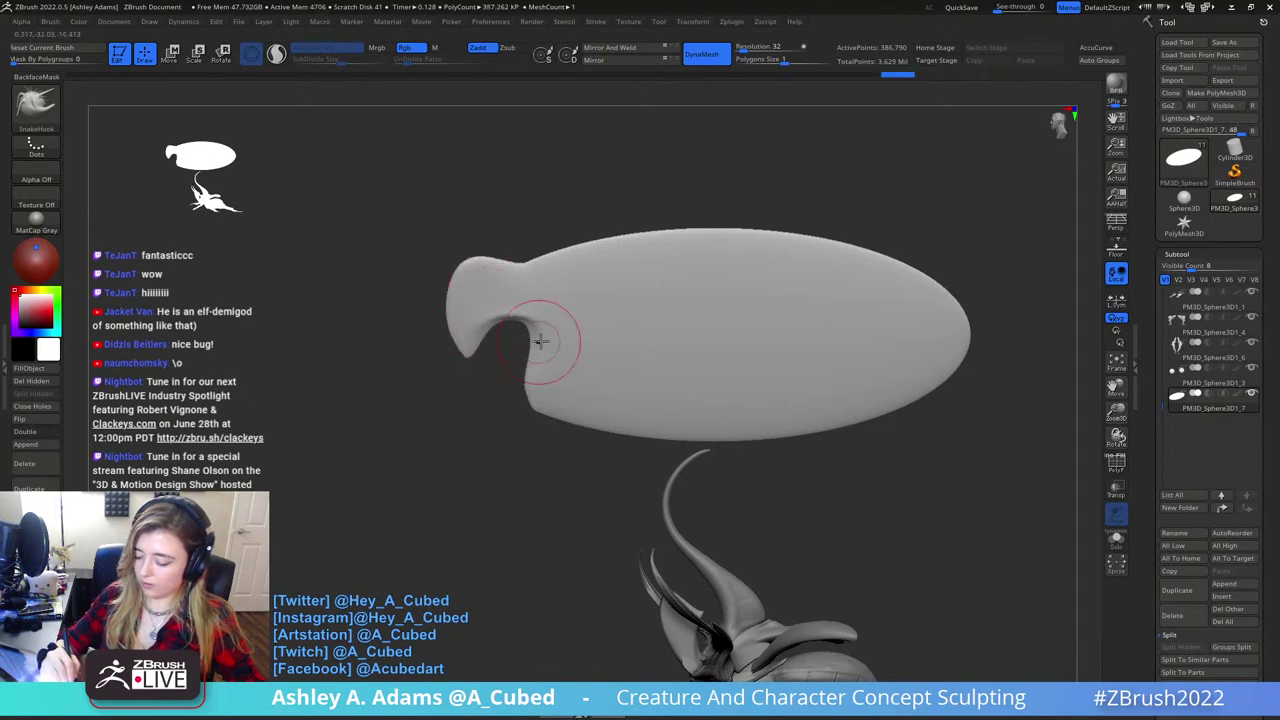
# - Puff up the side of the hooked head with the Inflate brush to give it rounded volume
pyautogui.press('b')
pyautogui.press('i')
pyautogui.press('n')
pyautogui.moveTo(470, 292); pyautogui.dragTo(503, 306)
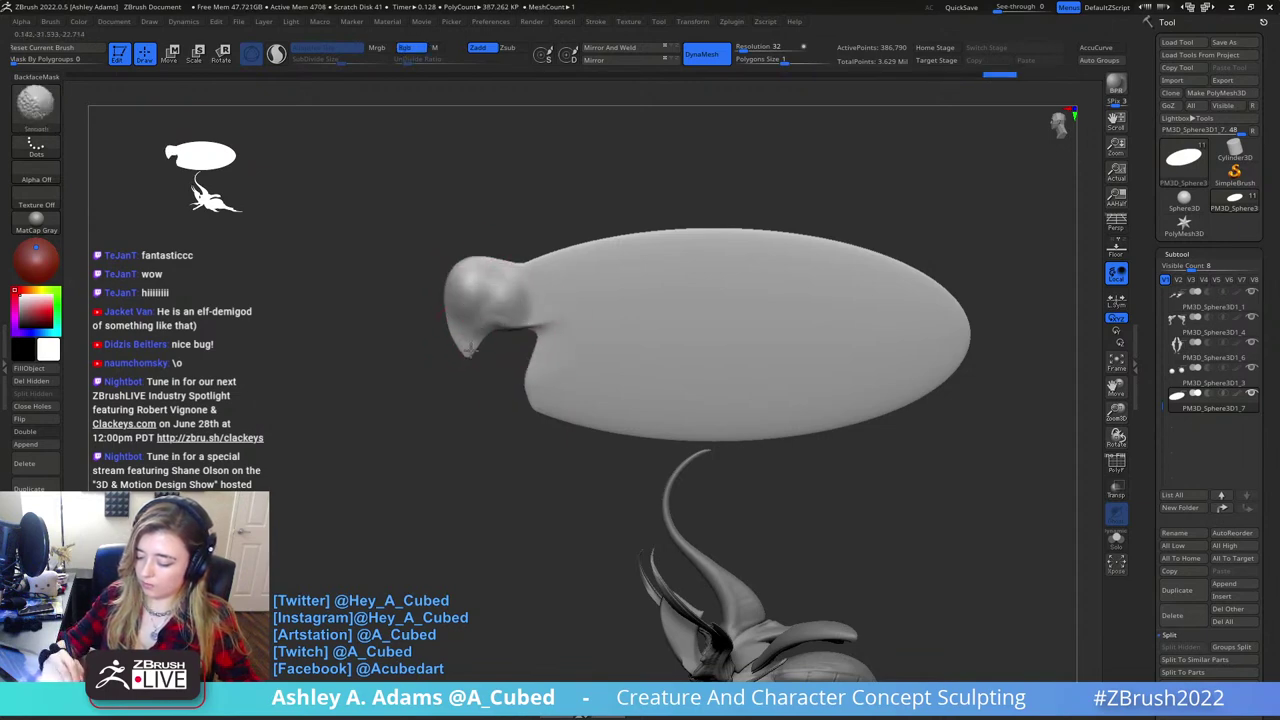
# - Build up clay forms on the snout of the small head with the ClayBuildup brush
pyautogui.press('b')
pyautogui.press('c')
pyautogui.press('b')
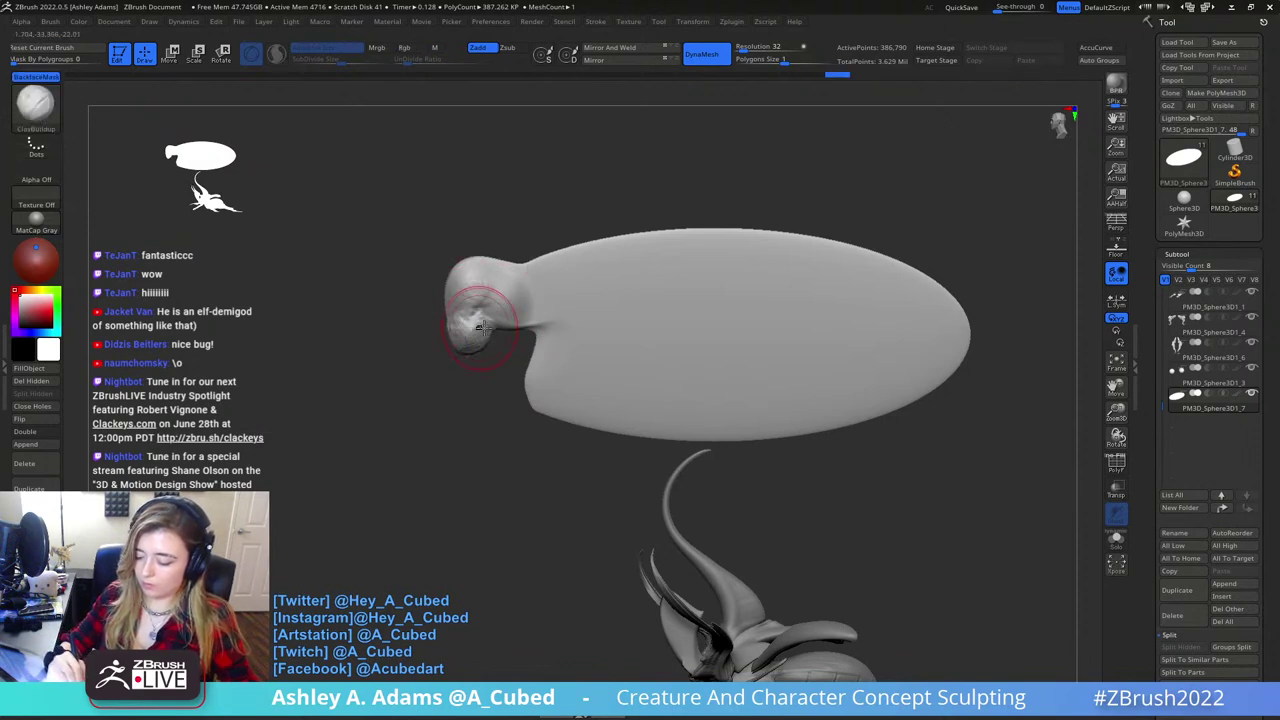
# - Smooth the knob at the narrow end and use SnakeHook to cut a notch behind it, leaving a thin hanging prong
pyautogui.moveTo(481, 328)
pyautogui.keyDown('shift'); pyautogui.mouseDown()
pyautogui.moveTo(470, 330)
pyautogui.moveTo(496, 306)
pyautogui.mouseUp(); pyautogui.keyUp('shift')
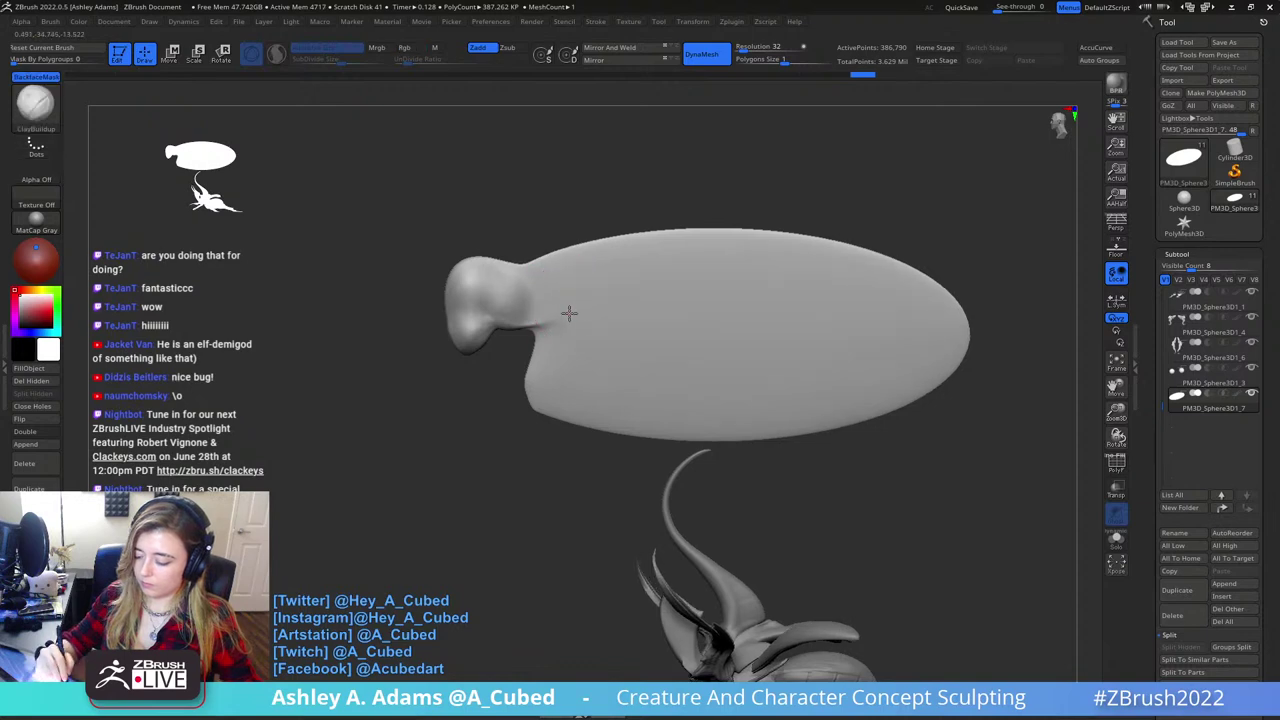
pyautogui.press('b')
pyautogui.press('s')
pyautogui.press('h')
pyautogui.moveTo(535, 385); pyautogui.dragTo(578, 373)
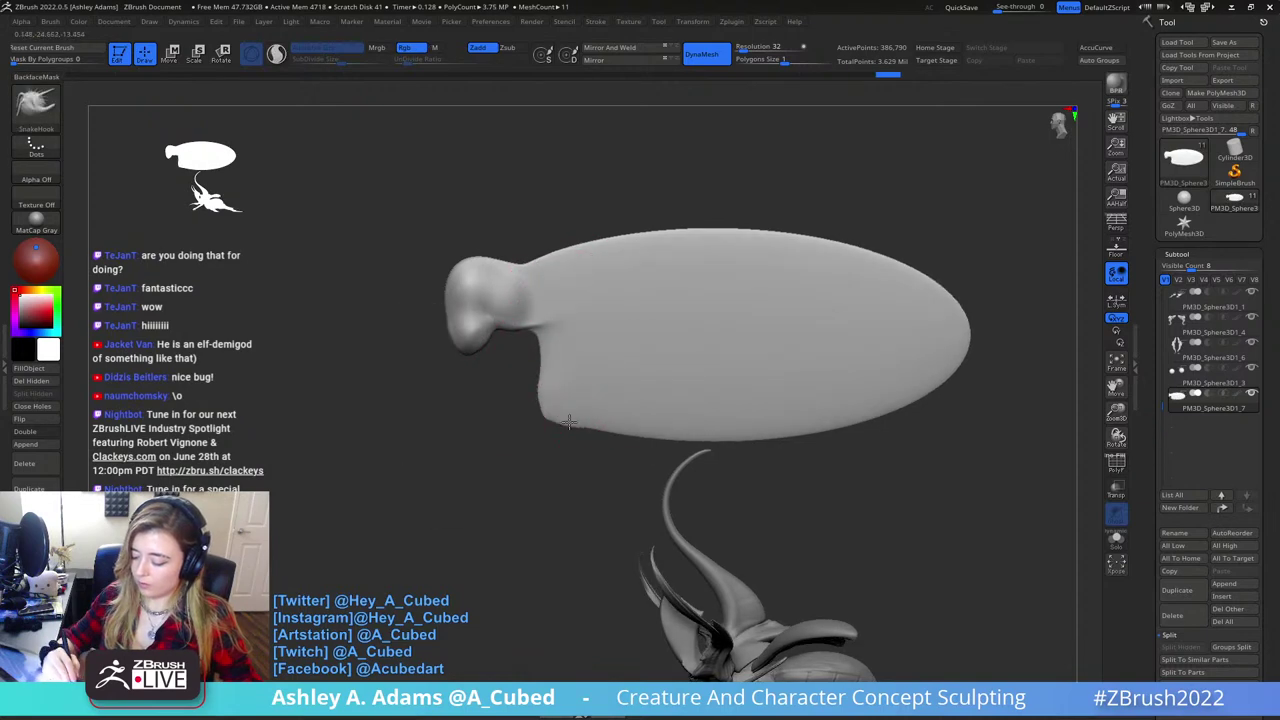
pyautogui.moveTo(569, 422); pyautogui.dragTo(564, 386)
pyautogui.moveTo(564, 386); pyautogui.dragTo(570, 400, button='right')
pyautogui.moveTo(570, 395); pyautogui.dragTo(565, 340)
pyautogui.moveTo(565, 340)
pyautogui.mouseDown(button='right')
pyautogui.moveTo(565, 360)
pyautogui.moveTo(565, 348)
pyautogui.mouseUp(button='right')
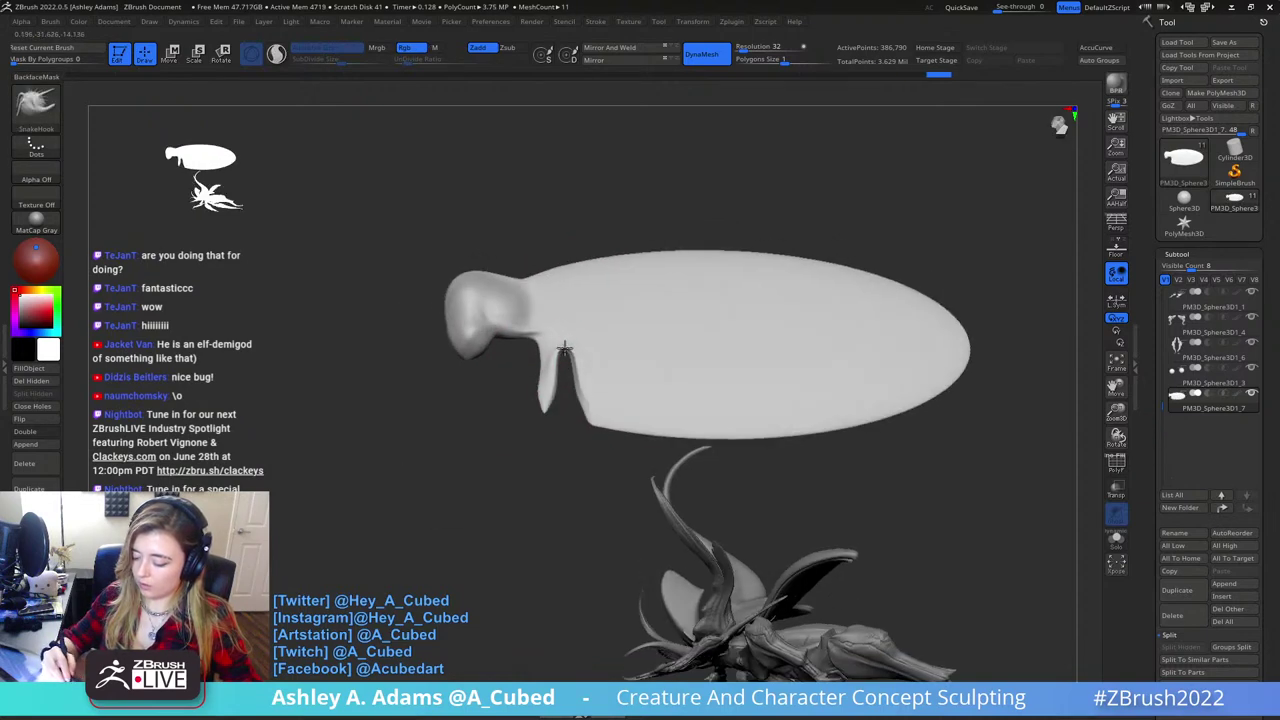
pyautogui.moveTo(565, 348); pyautogui.dragTo(564, 326)
pyautogui.moveTo(564, 326); pyautogui.dragTo(562, 318, button='right')
# - Refine and smooth the hanging prong with ClayBuildup, then deepen the notch behind it with SnakeHook
pyautogui.press('b')
pyautogui.press('c')
pyautogui.press('b')
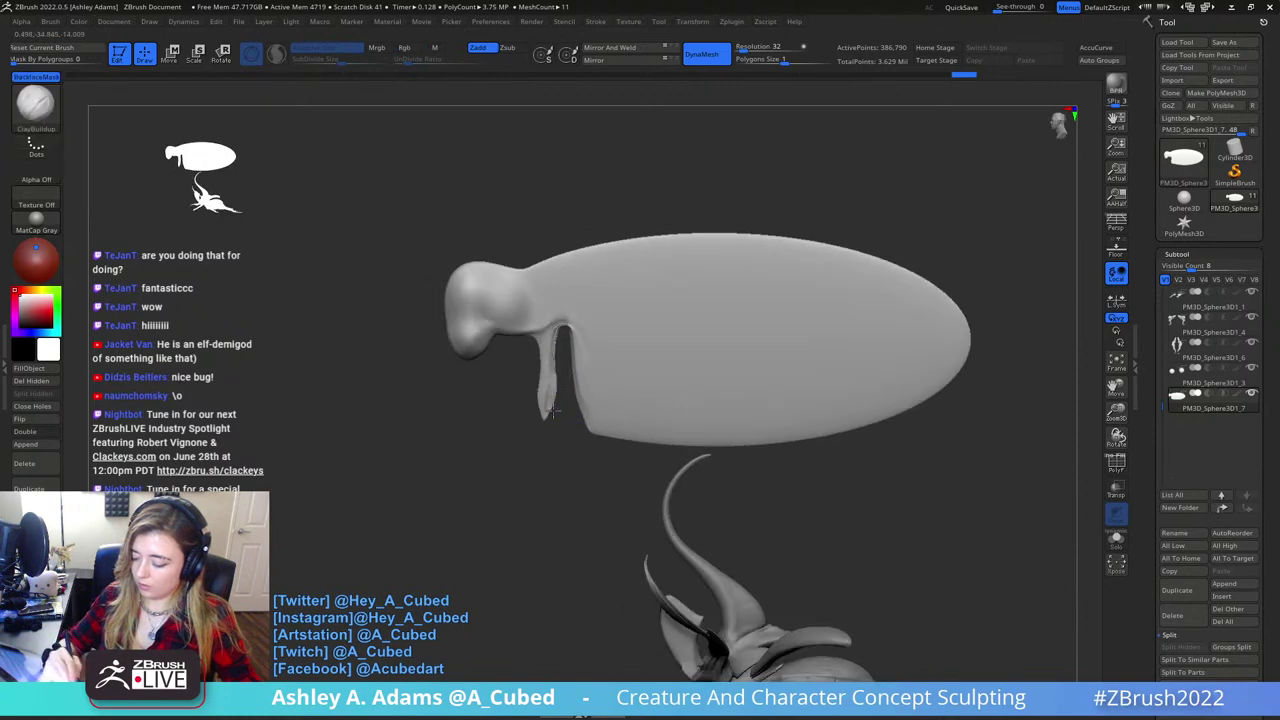
pyautogui.press('shift')
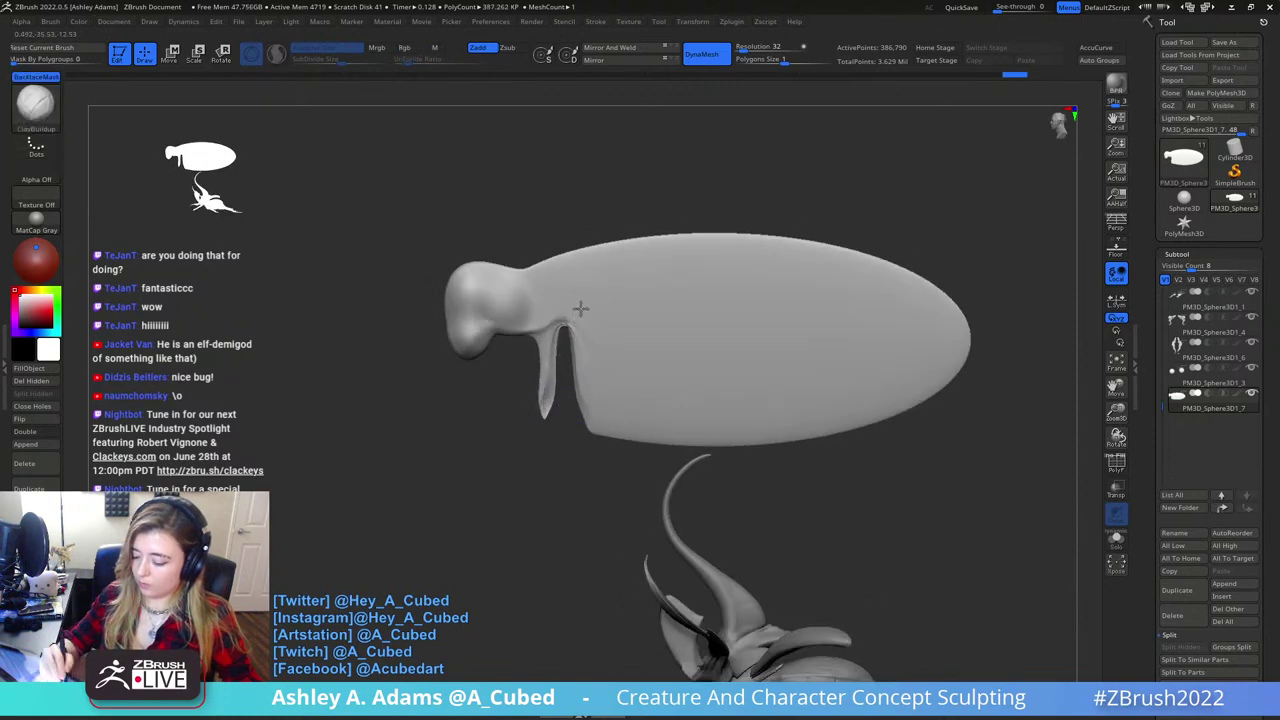
pyautogui.press('b')
pyautogui.press('s')
pyautogui.press('h')
pyautogui.moveTo(574, 315); pyautogui.dragTo(570, 310)
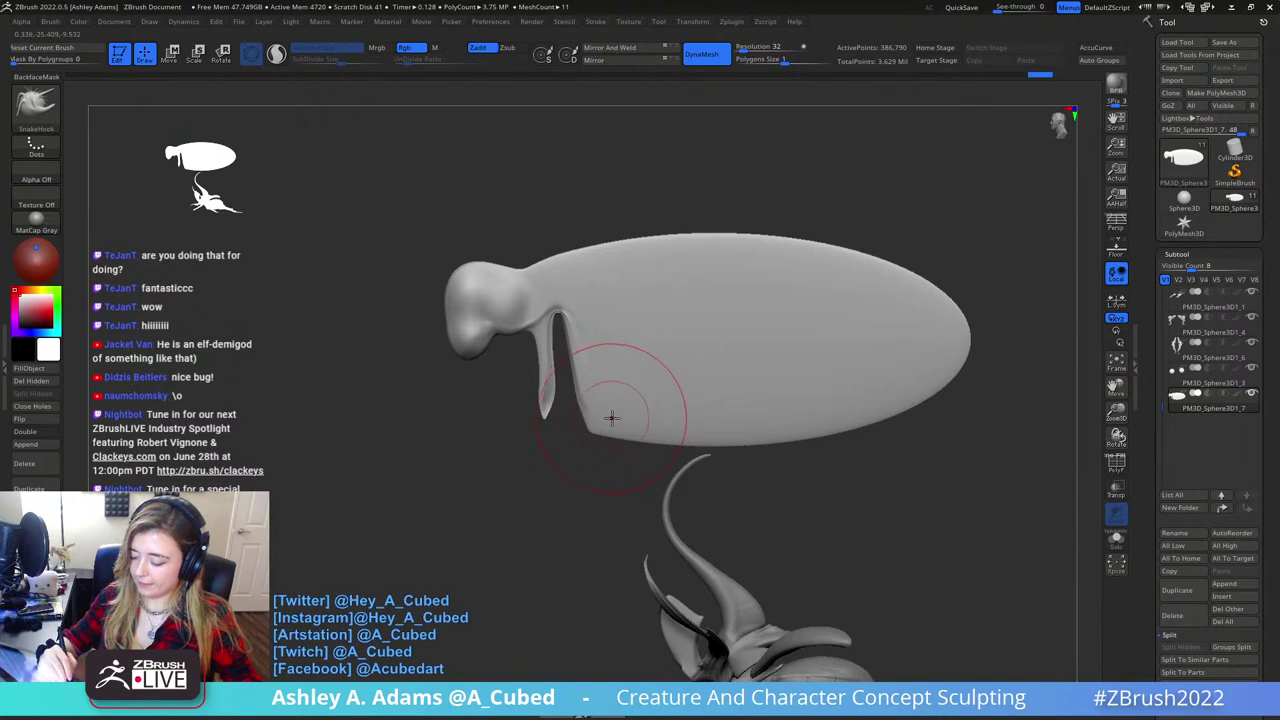
# - Pull the underside up and back with SnakeHook into a long concave curve ending in a small point, and smooth that edge
pyautogui.moveTo(608, 420)
pyautogui.mouseDown()
pyautogui.moveTo(617, 340)
pyautogui.moveTo(590, 308)
pyautogui.mouseUp()
pyautogui.moveTo(584, 399)
pyautogui.mouseDown()
pyautogui.moveTo(552, 390)
pyautogui.moveTo(594, 346)
pyautogui.mouseUp()
pyautogui.moveTo(687, 434)
pyautogui.mouseDown()
pyautogui.moveTo(702, 382)
pyautogui.moveTo(735, 368)
pyautogui.mouseUp()
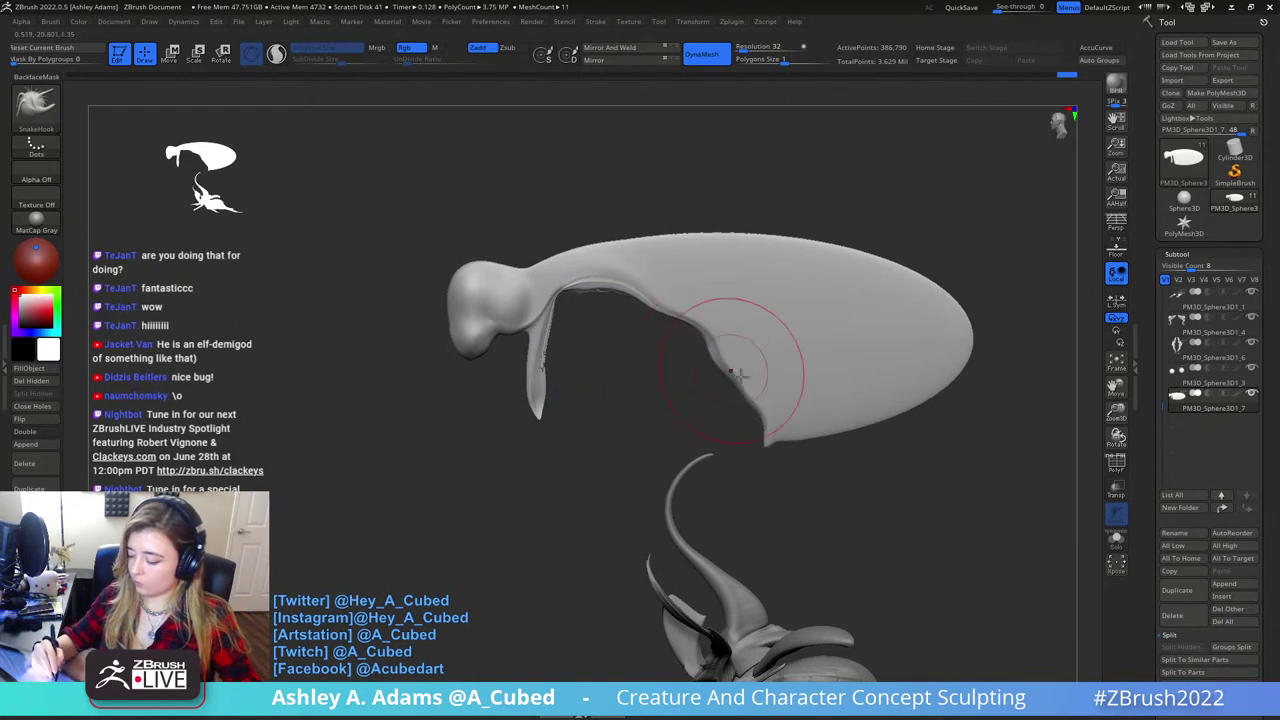
pyautogui.moveTo(766, 443); pyautogui.dragTo(802, 418)
pyautogui.keyDown('shift'); pyautogui.moveTo(788, 410); pyautogui.dragTo(774, 396); pyautogui.keyUp('shift')
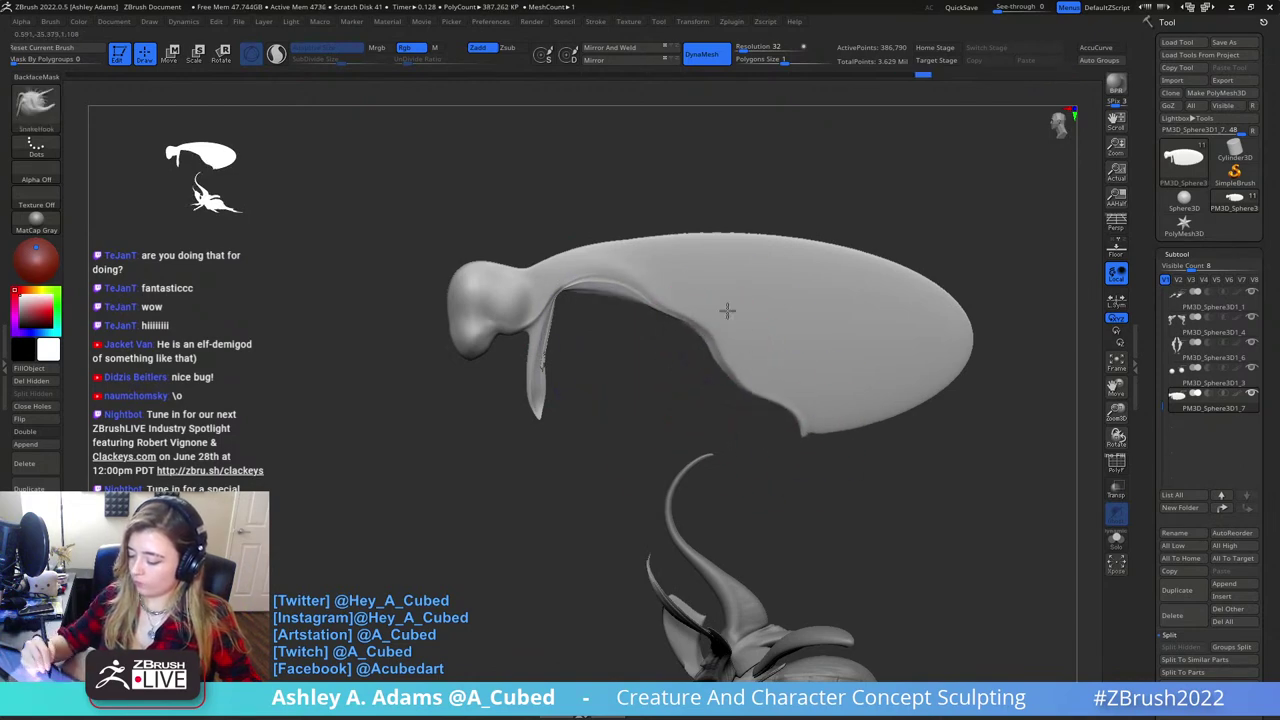
pyautogui.press('space')
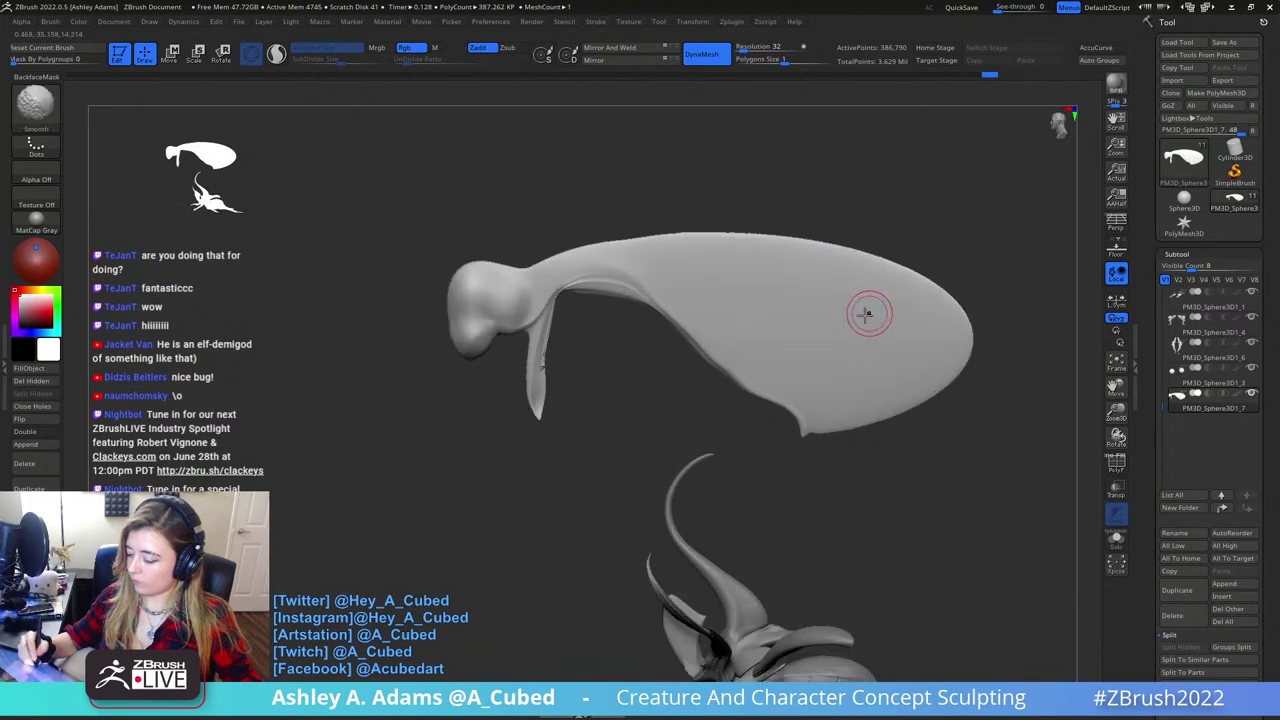
# - With a larger SnakeHook brush, stretch the broad rounded end outward and downward into a fuller, drooping lobe
pyautogui.keyDown('alt'); pyautogui.moveTo(866, 314); pyautogui.dragTo(800, 352, button='right'); pyautogui.keyUp('alt')
pyautogui.press('space')
pyautogui.moveTo(786, 442); pyautogui.dragTo(802, 442)
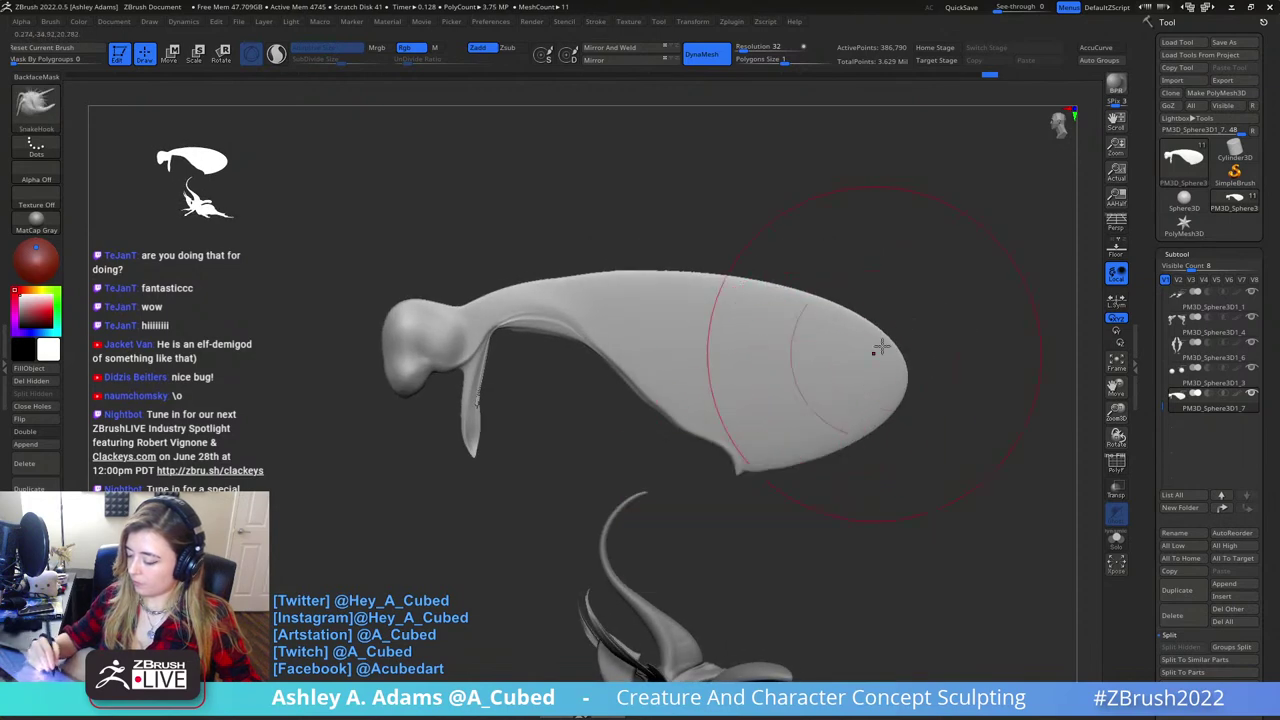
pyautogui.moveTo(878, 349); pyautogui.dragTo(934, 340)
pyautogui.moveTo(823, 298); pyautogui.dragTo(820, 281)
pyautogui.moveTo(897, 309); pyautogui.dragTo(926, 322)
pyautogui.moveTo(930, 390); pyautogui.dragTo(963, 424)
pyautogui.moveTo(868, 312); pyautogui.dragTo(881, 317)
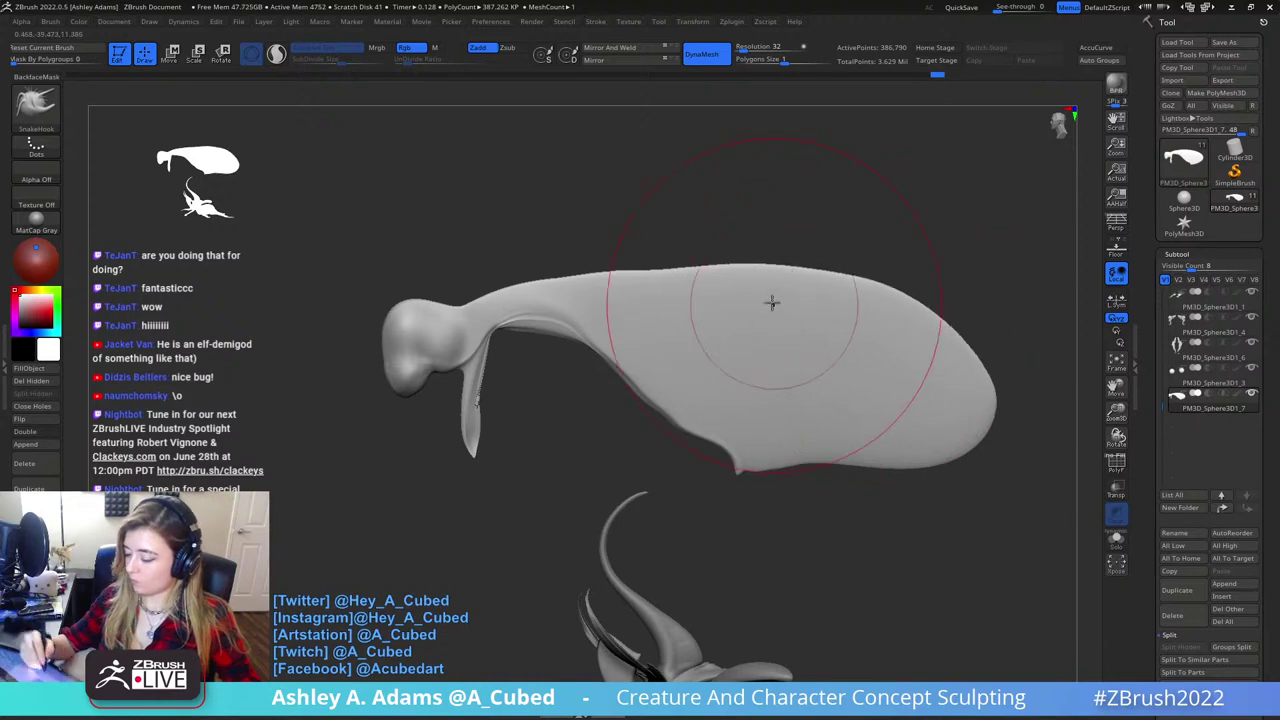
# - Smooth the neck behind the knob and raise a ridge along the whole upper edge with the Inflate brush
pyautogui.press('s')
pyautogui.moveTo(771, 303); pyautogui.dragTo(755, 303)
pyautogui.moveTo(452, 313)
pyautogui.keyDown('shift'); pyautogui.mouseDown()
pyautogui.moveTo(583, 292)
pyautogui.moveTo(455, 310)
pyautogui.moveTo(536, 284)
pyautogui.moveTo(508, 287)
pyautogui.mouseUp(); pyautogui.keyUp('shift')
pyautogui.press('s')
pyautogui.press('space')
pyautogui.press('b')
pyautogui.press('i')
pyautogui.press('n')
pyautogui.moveTo(408, 306)
pyautogui.mouseDown()
pyautogui.moveTo(600, 272)
pyautogui.moveTo(730, 265)
pyautogui.moveTo(876, 280)
pyautogui.mouseUp()
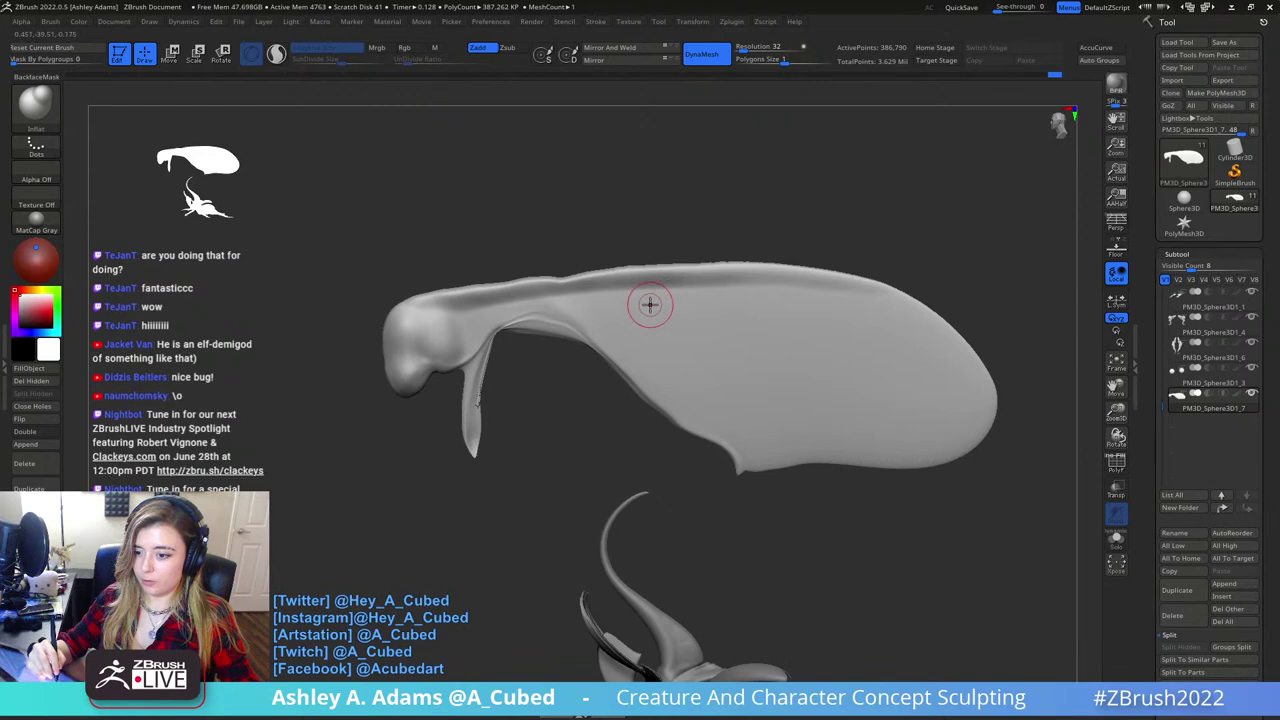
# - Fill the dip in the outer ridge near the neck with ClayBuildup and smooth it into the surrounding edge
pyautogui.moveTo(536, 240); pyautogui.dragTo(685, 180)
pyautogui.press('b')
pyautogui.press('c')
pyautogui.press('b')
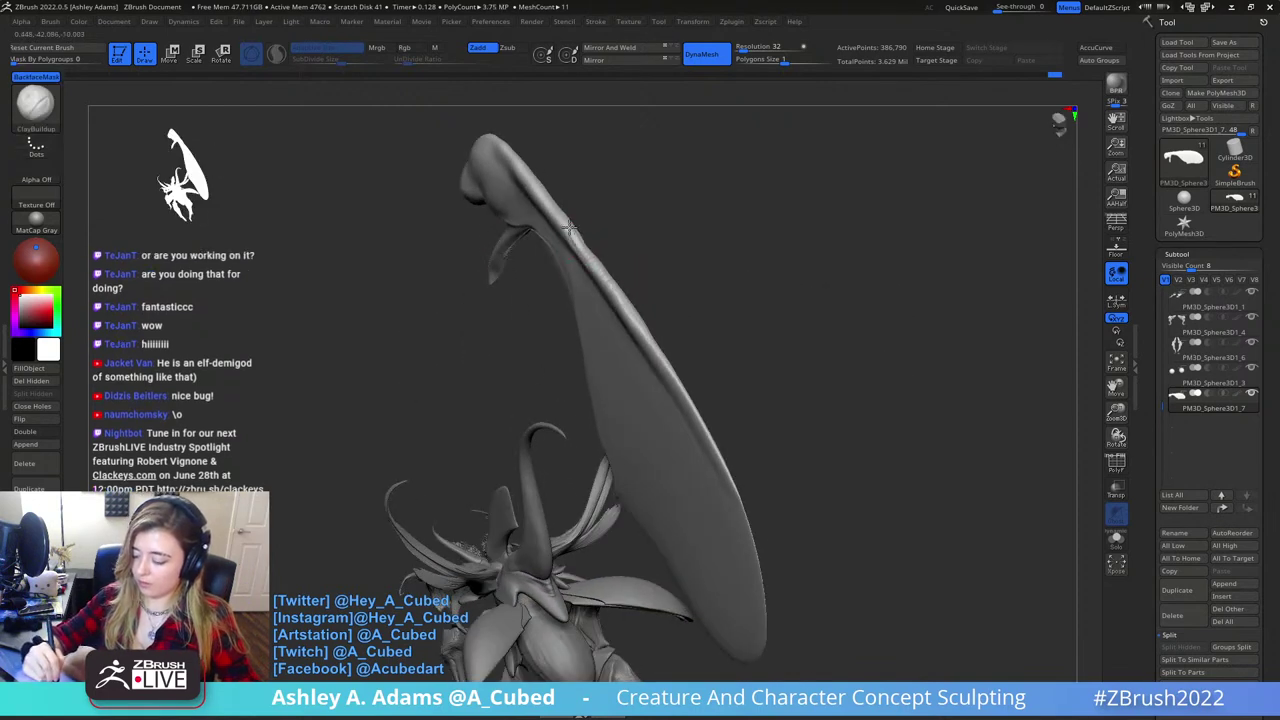
pyautogui.moveTo(530, 198); pyautogui.dragTo(534, 197, button='right')
pyautogui.moveTo(534, 197)
pyautogui.mouseDown()
pyautogui.moveTo(506, 171)
pyautogui.moveTo(584, 238)
pyautogui.mouseUp()
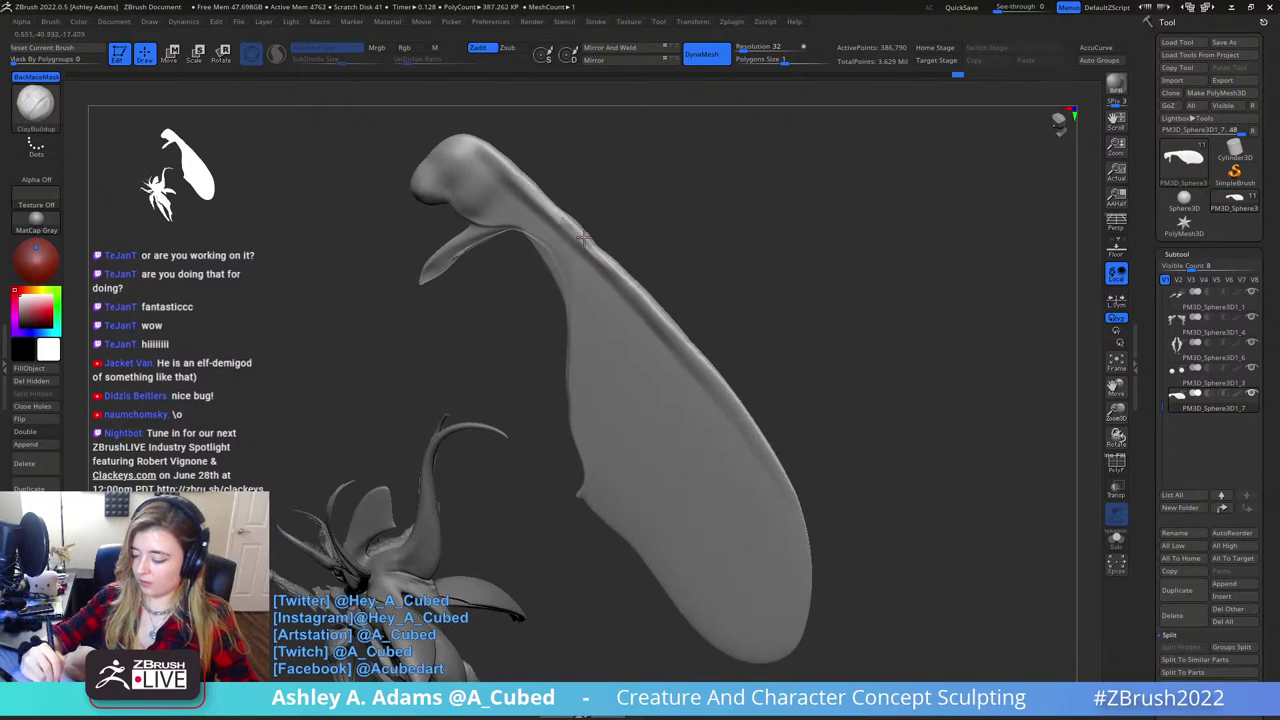
pyautogui.moveTo(581, 235); pyautogui.dragTo(598, 224, button='right')
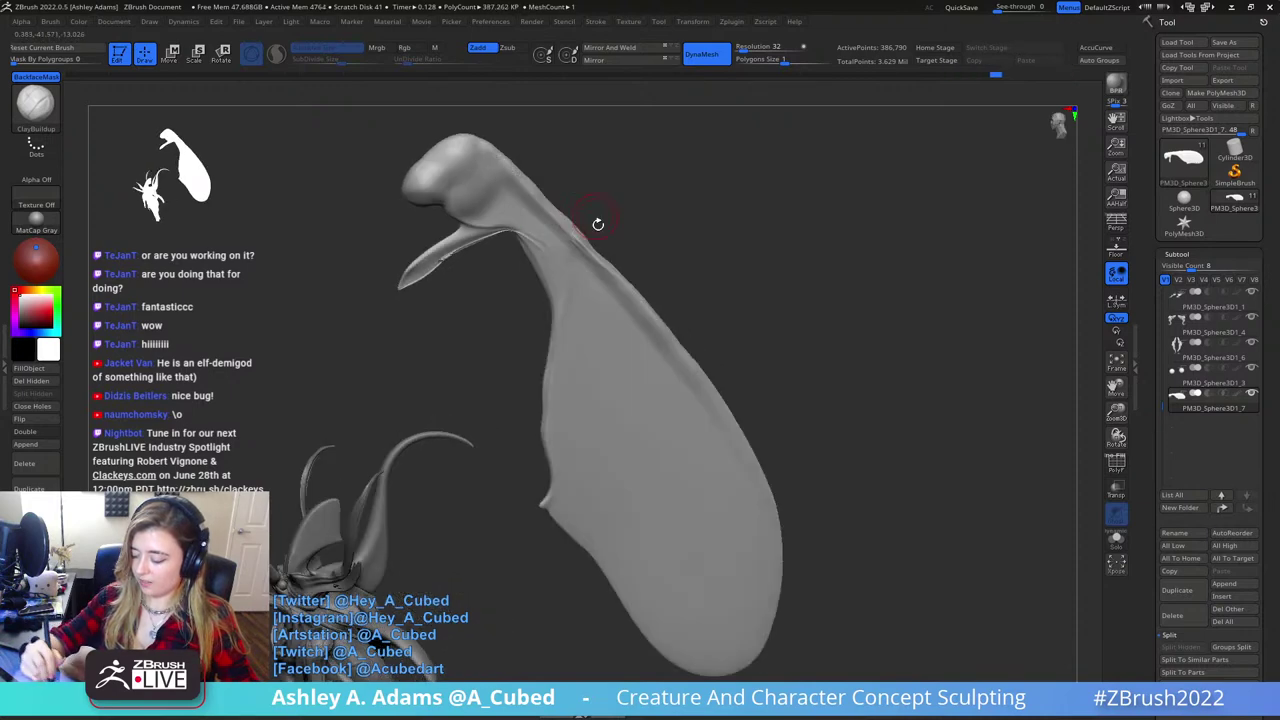
pyautogui.keyDown('shift'); pyautogui.moveTo(536, 203); pyautogui.dragTo(590, 257); pyautogui.keyUp('shift')
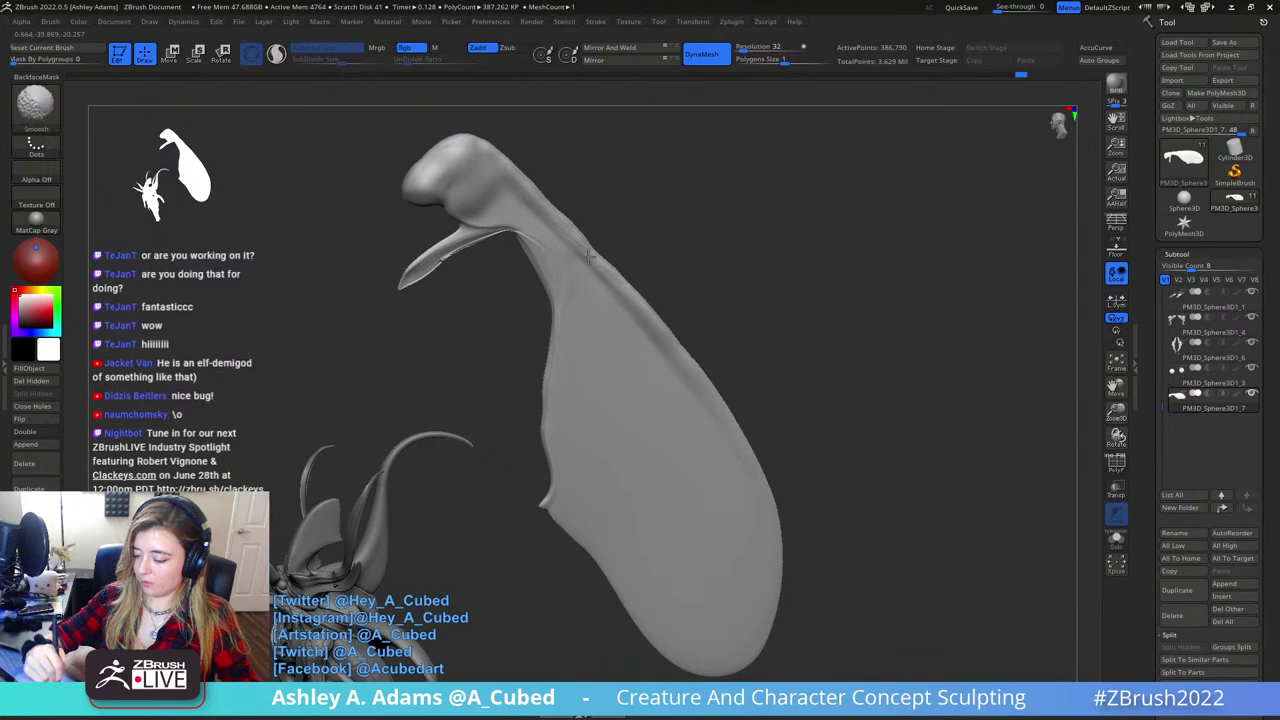
pyautogui.keyDown('shift'); pyautogui.moveTo(551, 214); pyautogui.dragTo(603, 276); pyautogui.keyUp('shift')
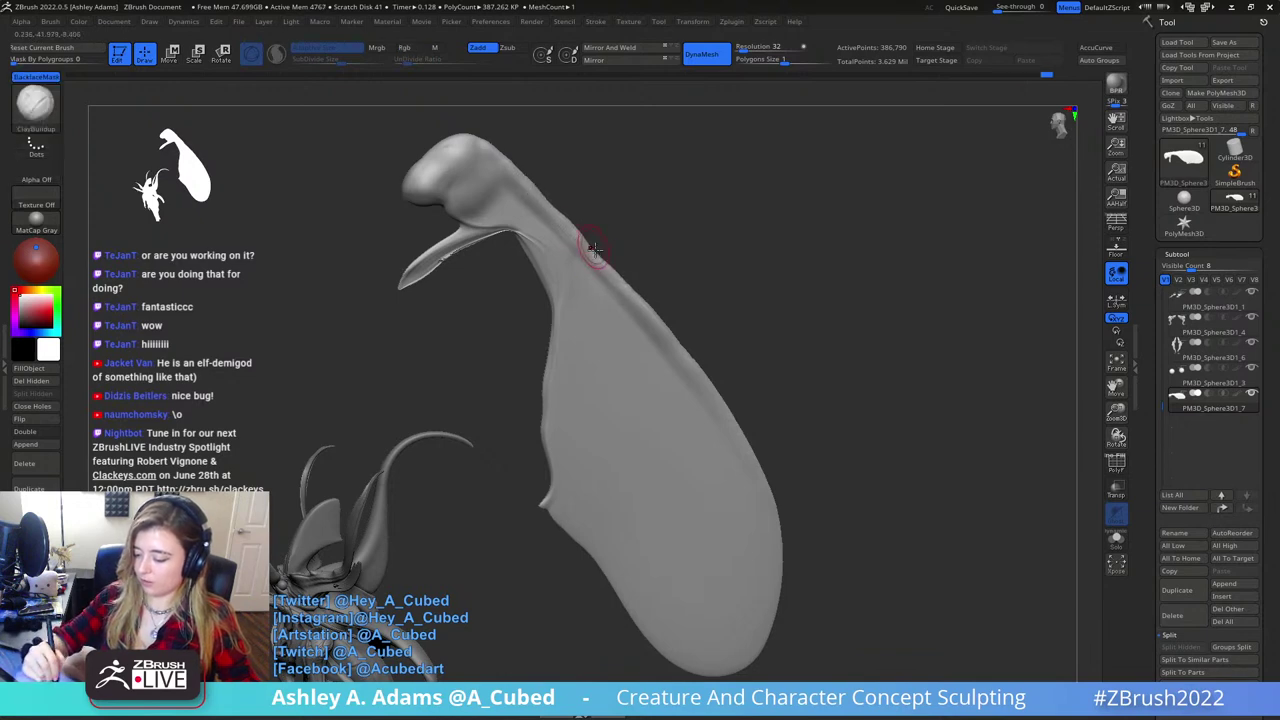
# - Even out the outer edge below the neck with SnakeHook and smooth the ridge along it
pyautogui.press('b')
pyautogui.press('s')
pyautogui.press('h')
pyautogui.moveTo(546, 203); pyautogui.dragTo(571, 229, button='right')
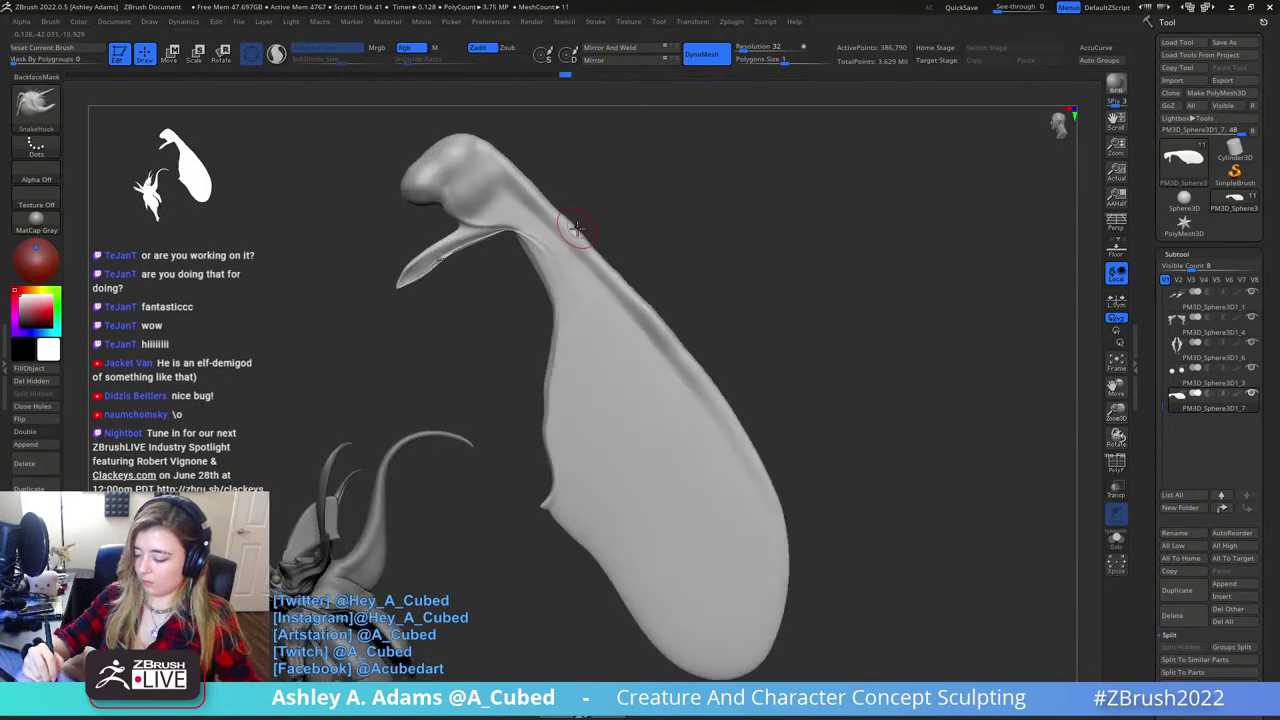
pyautogui.press('shift')
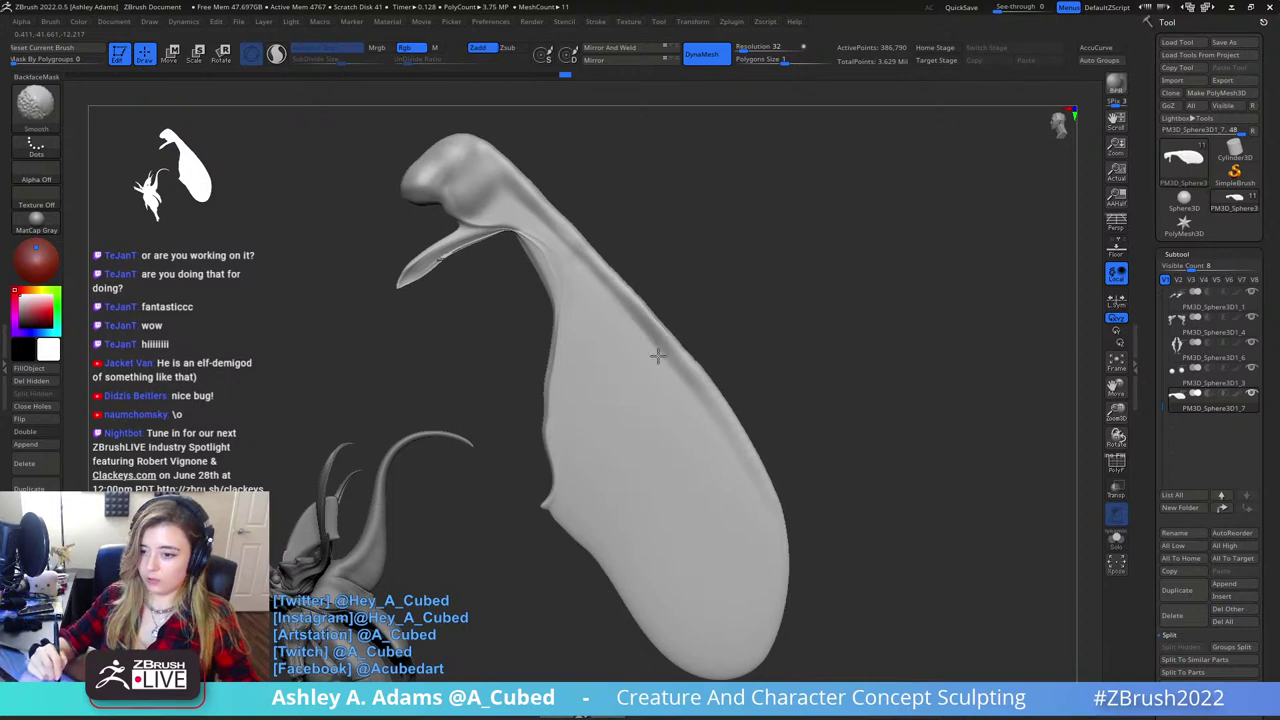
pyautogui.keyDown('shift'); pyautogui.moveTo(658, 356); pyautogui.dragTo(630, 332); pyautogui.keyUp('shift')
# - Pull the prong under the knob into a slimmer spike and smooth the inner edge from the neck down to the pointed corner
pyautogui.moveTo(628, 288)
pyautogui.mouseDown(button='right')
pyautogui.moveTo(598, 260)
pyautogui.moveTo(586, 268)
pyautogui.moveTo(640, 338)
pyautogui.mouseUp(button='right')
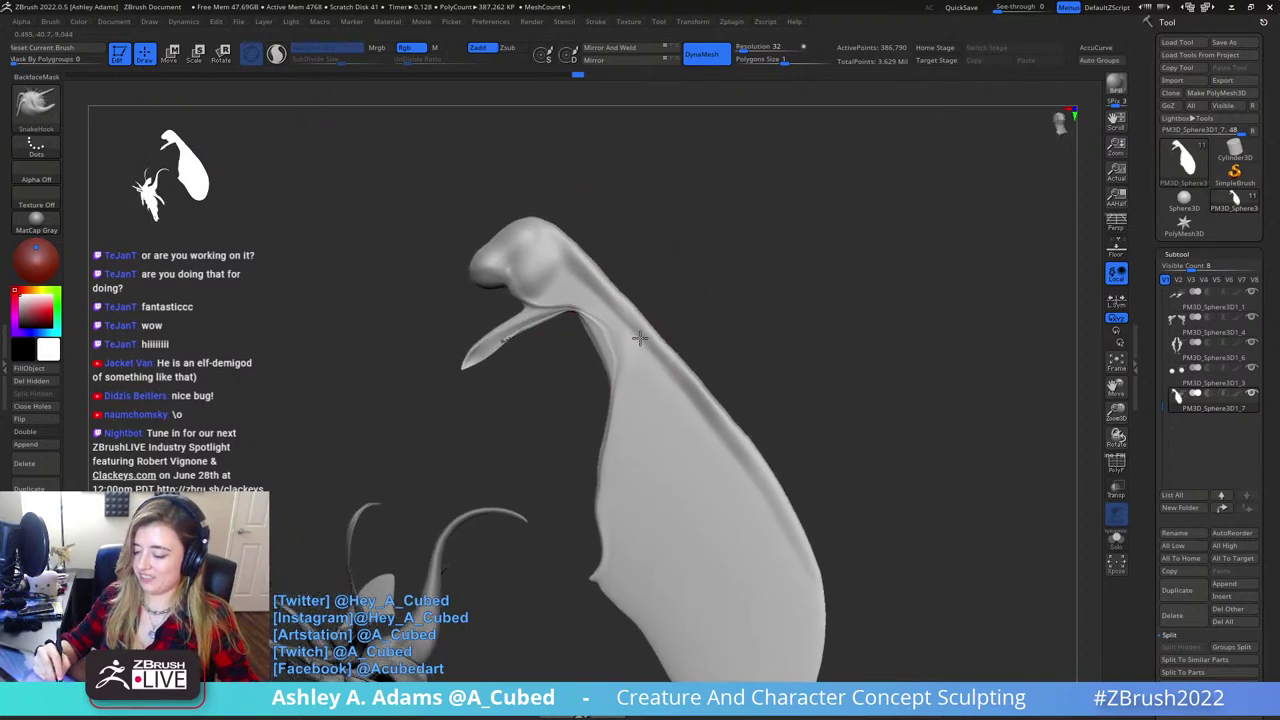
pyautogui.rightClick(581, 268)
pyautogui.moveTo(586, 272); pyautogui.dragTo(551, 306, button='right')
pyautogui.rightClick(551, 300)
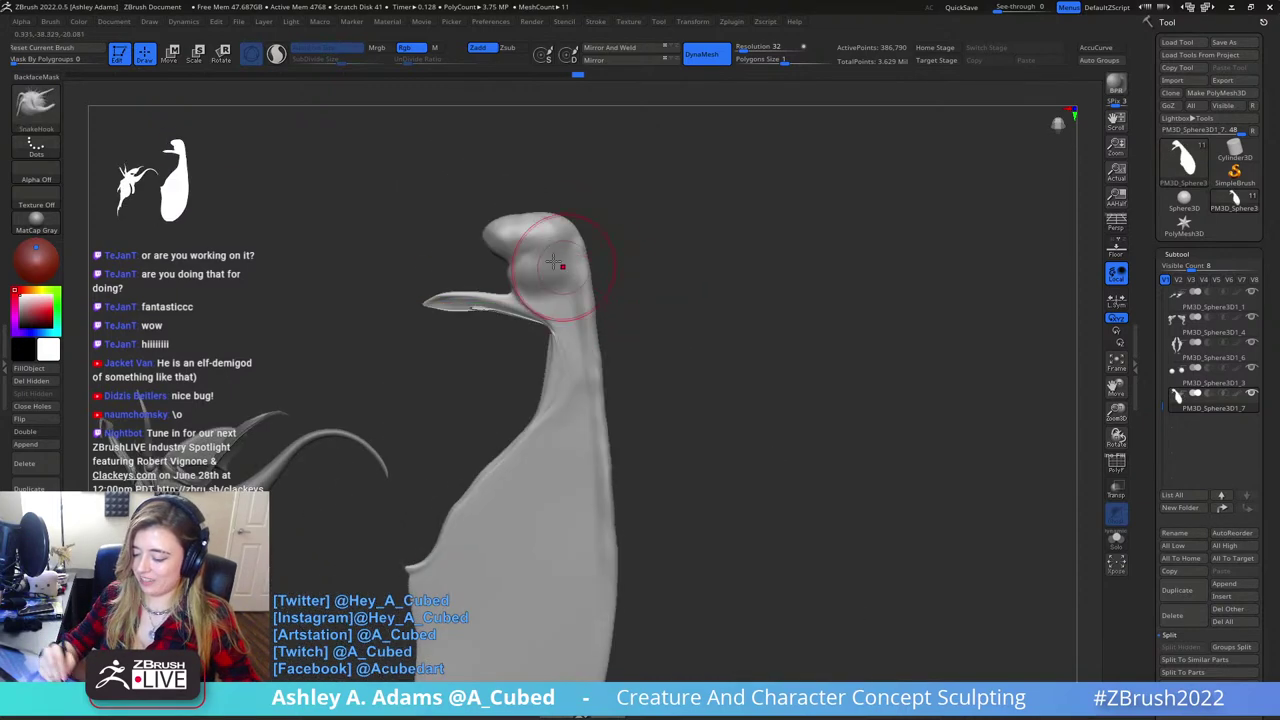
pyautogui.moveTo(465, 298)
pyautogui.mouseDown()
pyautogui.moveTo(455, 315)
pyautogui.moveTo(530, 302)
pyautogui.moveTo(435, 313)
pyautogui.mouseUp()
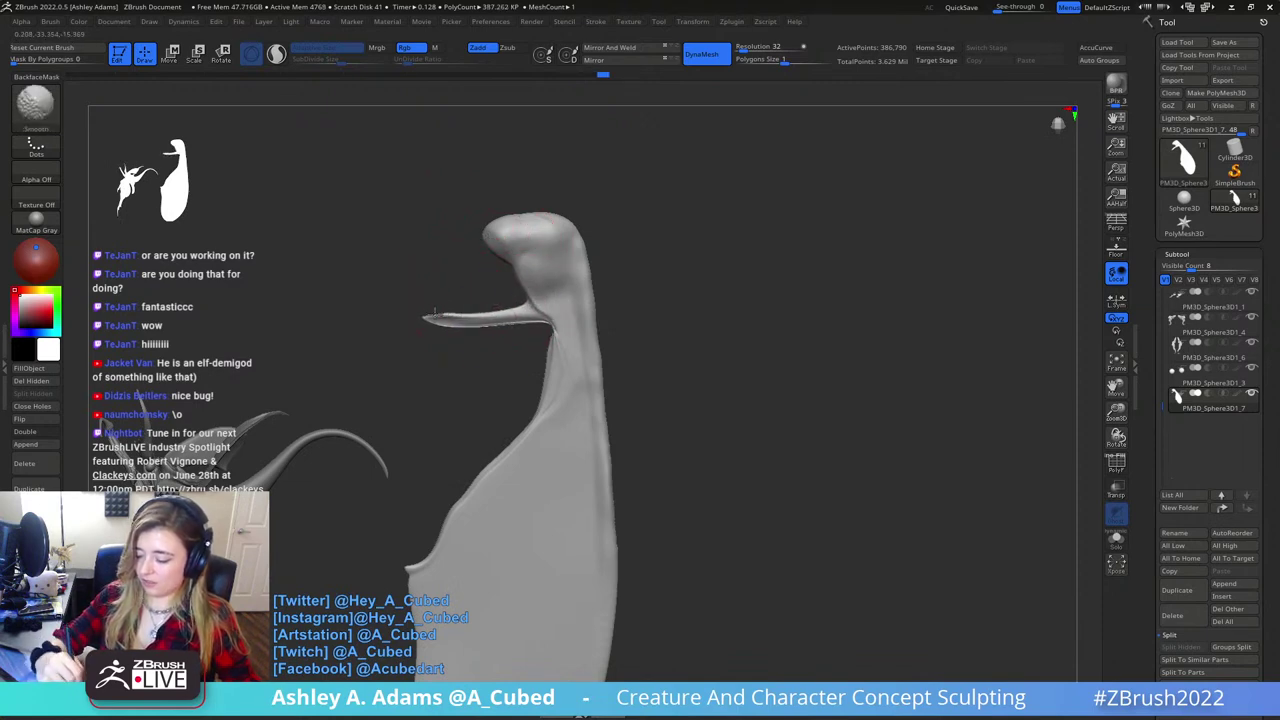
pyautogui.keyDown('shift'); pyautogui.moveTo(548, 373); pyautogui.dragTo(532, 424); pyautogui.keyUp('shift')
pyautogui.keyDown('alt'); pyautogui.moveTo(574, 374); pyautogui.dragTo(618, 270, button='right'); pyautogui.keyUp('alt')
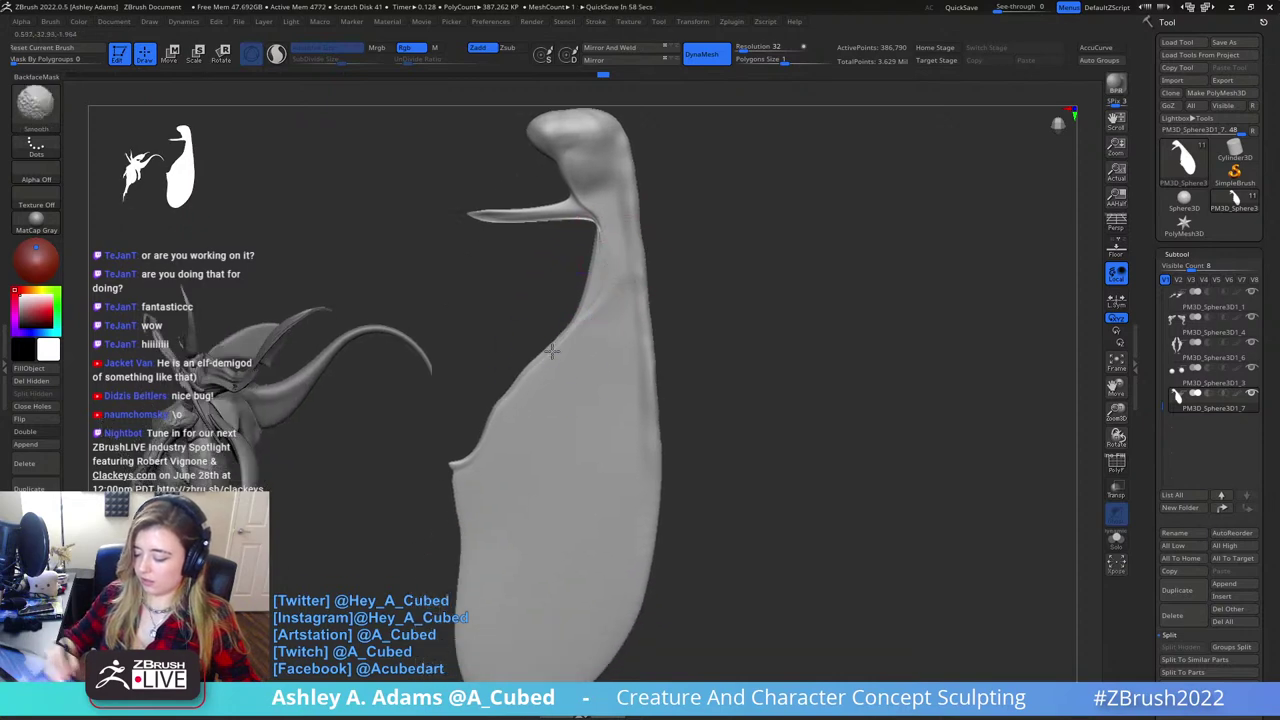
pyautogui.keyDown('shift'); pyautogui.moveTo(521, 388); pyautogui.dragTo(488, 456); pyautogui.keyUp('shift')
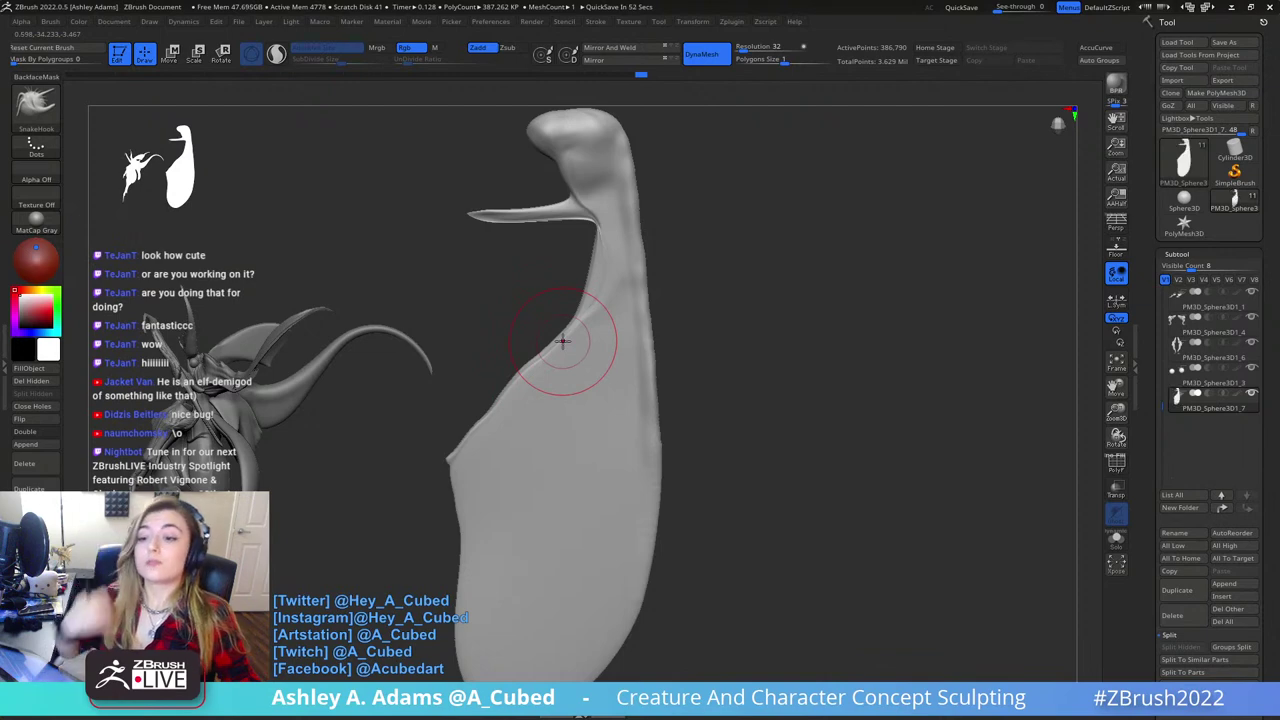
# - Remesh the reshaped form with DynaMesh
pyautogui.keyDown('alt'); pyautogui.moveTo(609, 401); pyautogui.dragTo(677, 291, button='right'); pyautogui.keyUp('alt')
pyautogui.press('space')
pyautogui.moveTo(603, 361); pyautogui.dragTo(621, 356)
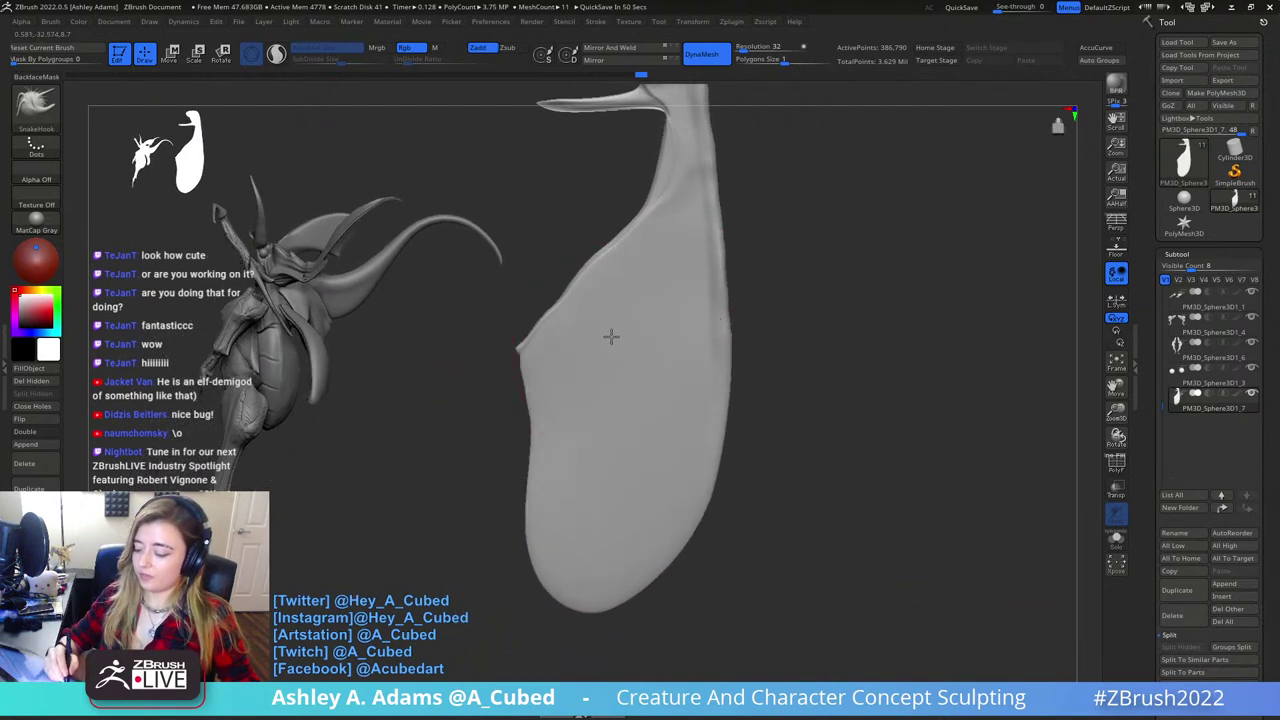
pyautogui.moveTo(611, 337)
pyautogui.mouseDown(button='right')
pyautogui.moveTo(623, 309)
pyautogui.moveTo(631, 331)
pyautogui.mouseUp(button='right')
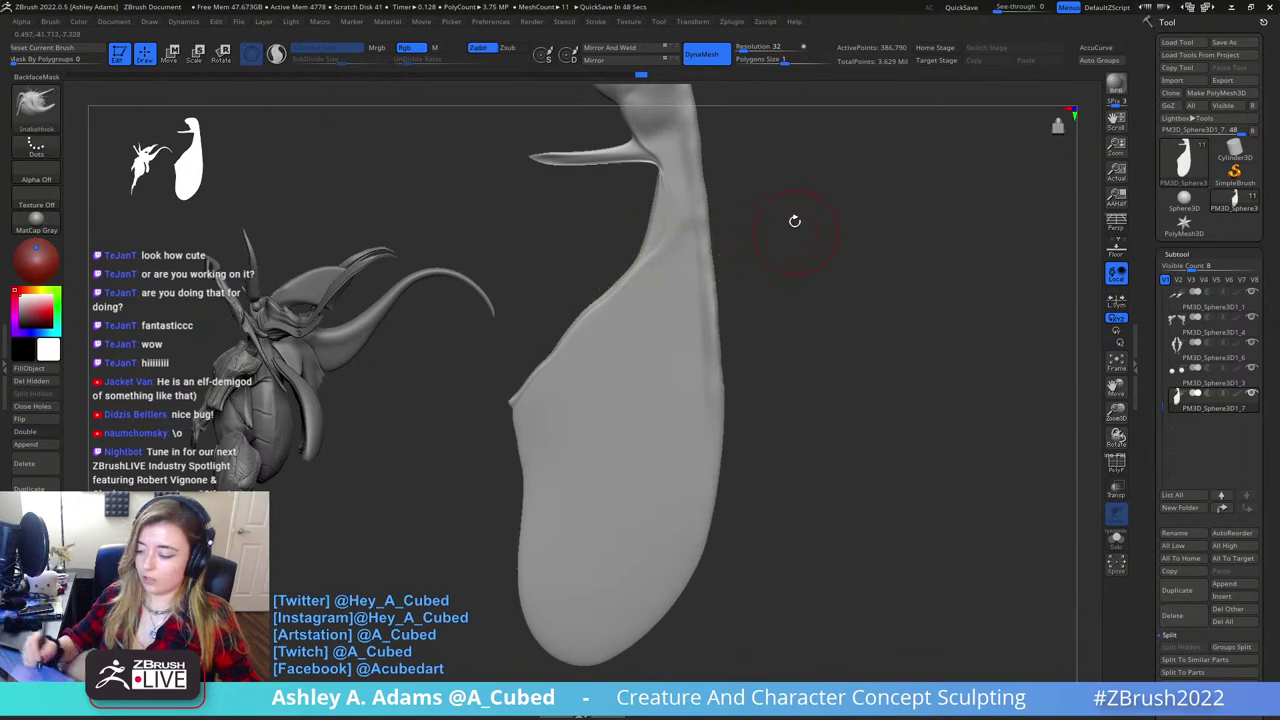
pyautogui.keyDown('ctrl'); pyautogui.moveTo(791, 312); pyautogui.dragTo(832, 285); pyautogui.keyUp('ctrl')
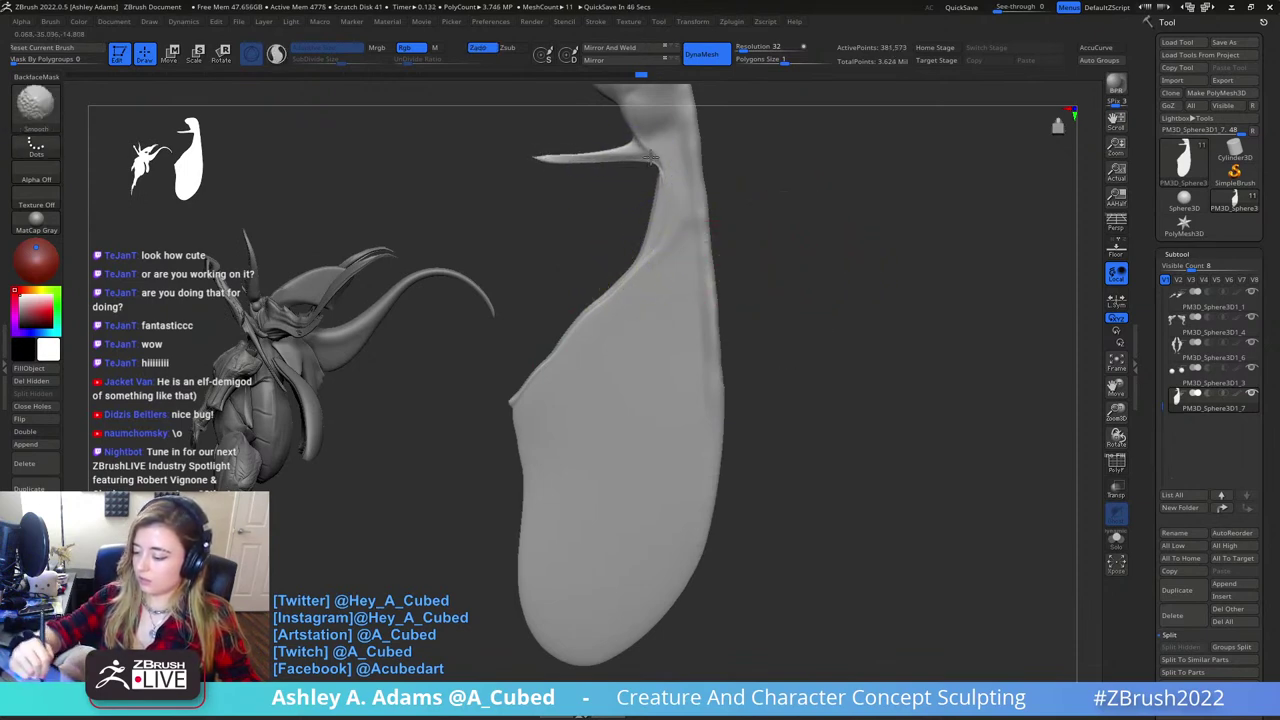
# - Lasso-mask a strip along the concave inner edge and pull the unmasked surface below it inward with SnakeHook
pyautogui.press('space')
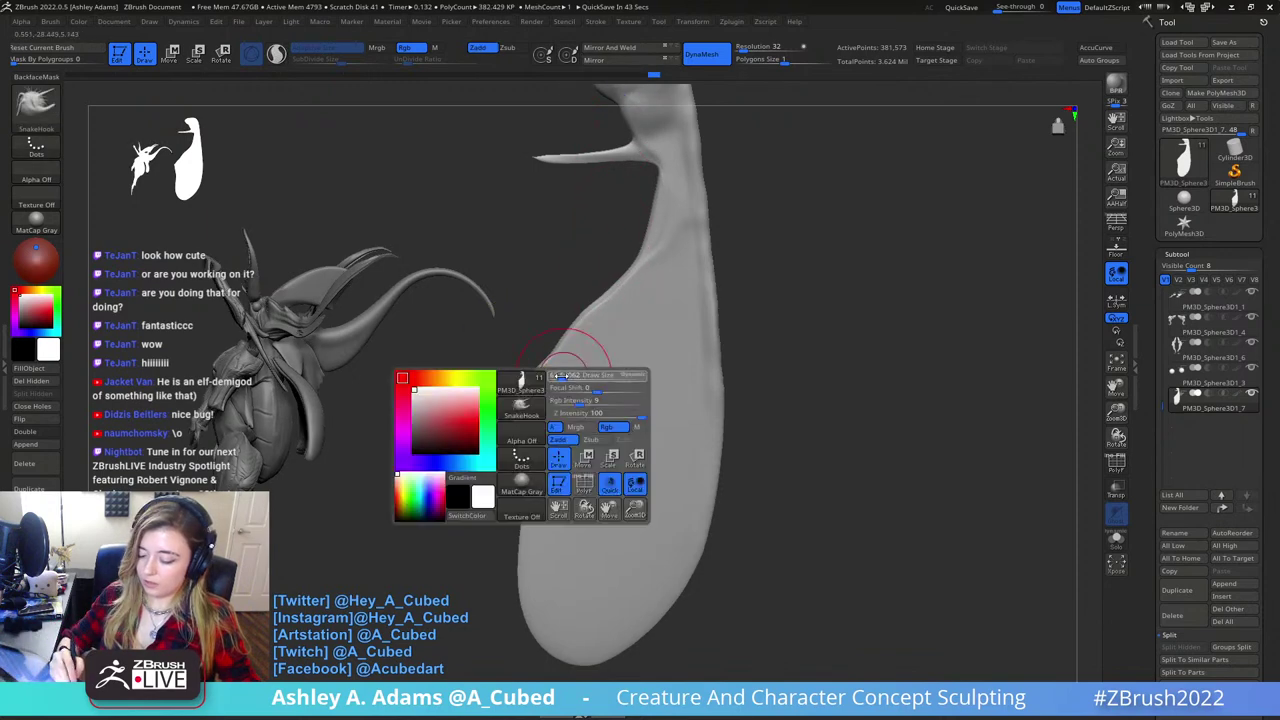
pyautogui.moveTo(560, 376); pyautogui.dragTo(694, 331)
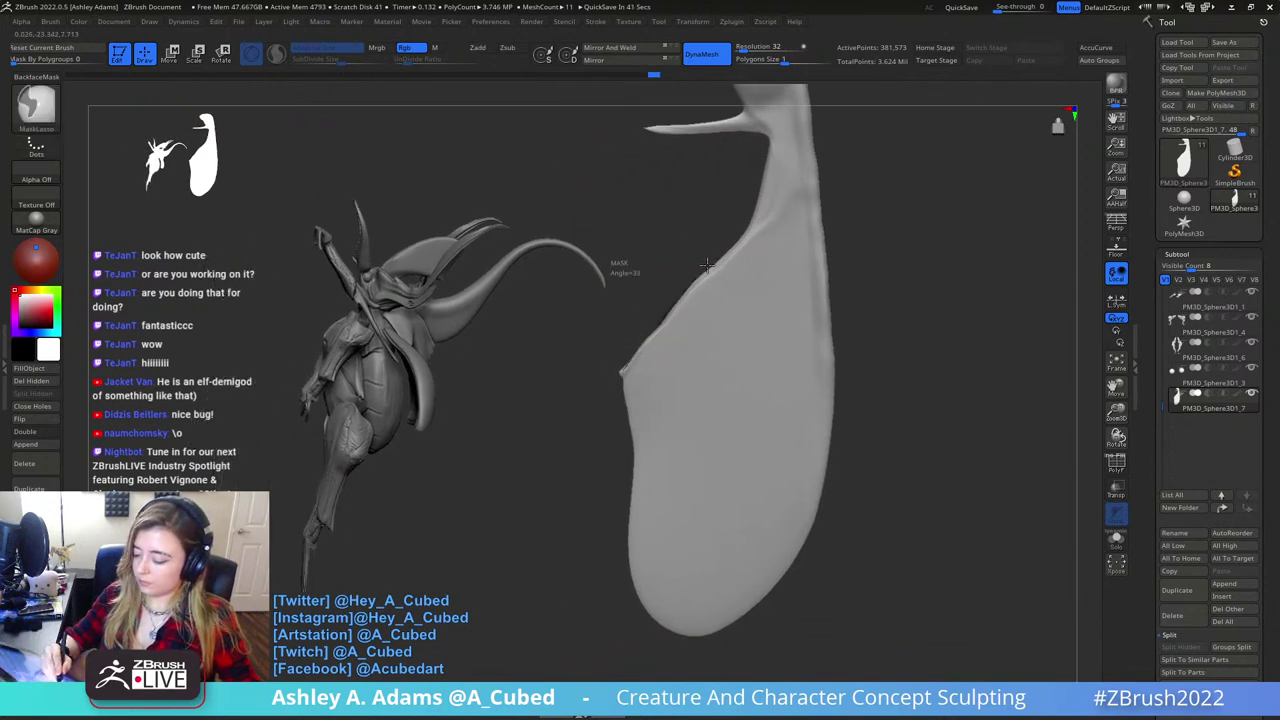
pyautogui.moveTo(748, 203)
pyautogui.keyDown('ctrl'); pyautogui.mouseDown()
pyautogui.moveTo(612, 380)
pyautogui.moveTo(757, 243)
pyautogui.moveTo(806, 172)
pyautogui.mouseUp(); pyautogui.keyUp('ctrl')
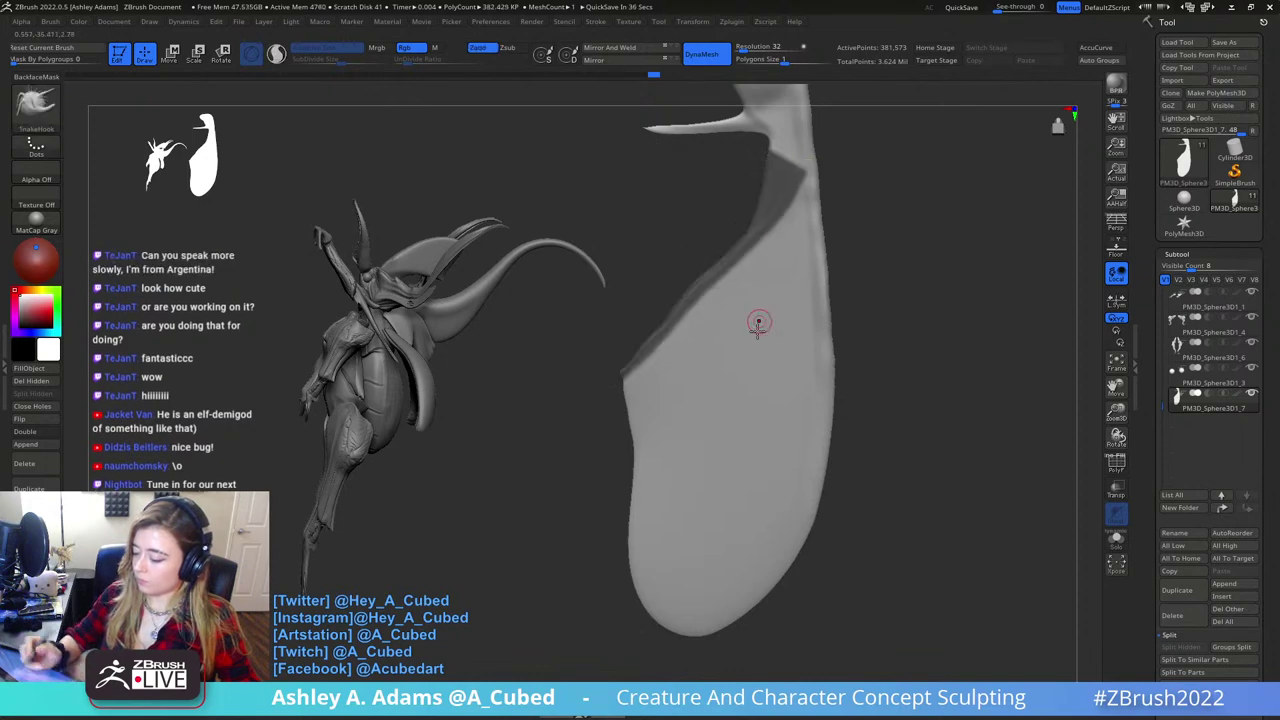
pyautogui.press('space')
pyautogui.press('space')
pyautogui.moveTo(702, 376)
pyautogui.mouseDown()
pyautogui.moveTo(682, 376)
pyautogui.moveTo(746, 383)
pyautogui.moveTo(757, 334)
pyautogui.mouseUp()
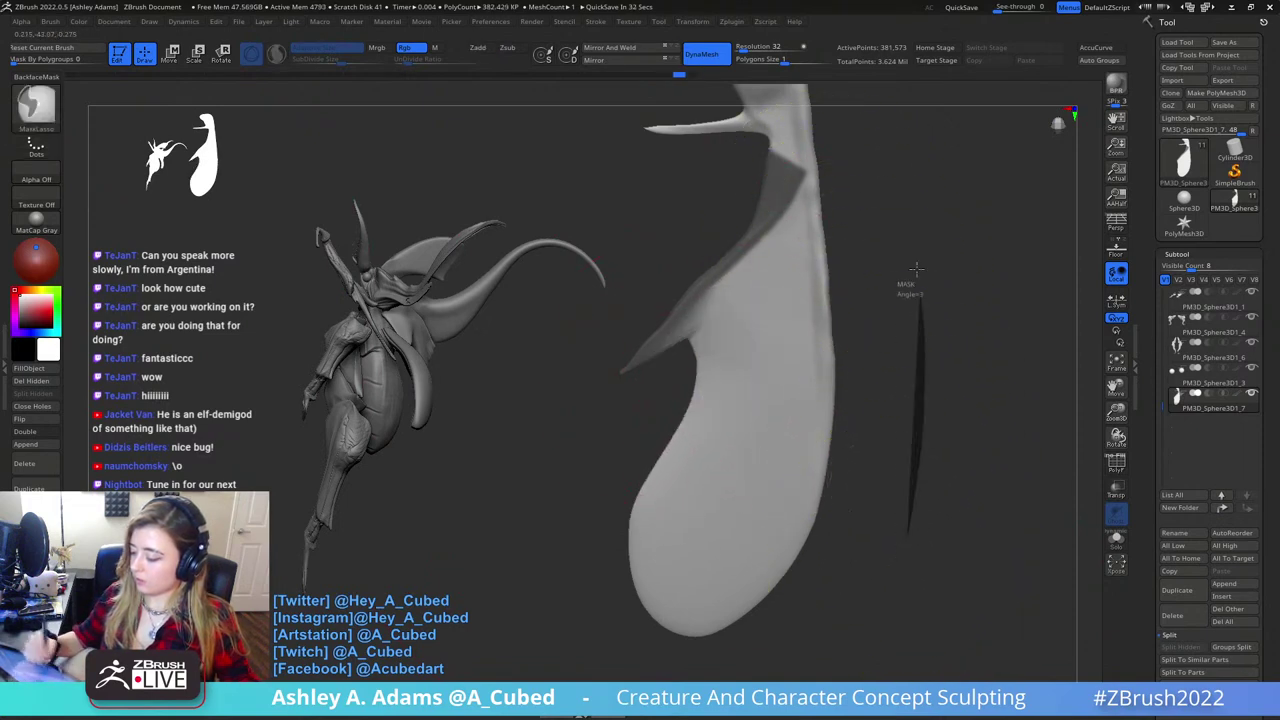
# - Mask a strip along the outer edge, then pull the unmasked middle back with SnakeHook and smooth it to separate a second long spike
pyautogui.moveTo(905, 545)
pyautogui.keyDown('ctrl'); pyautogui.mouseDown()
pyautogui.moveTo(795, 200)
pyautogui.moveTo(808, 440)
pyautogui.moveTo(776, 617)
pyautogui.moveTo(912, 612)
pyautogui.mouseUp(); pyautogui.keyUp('ctrl')
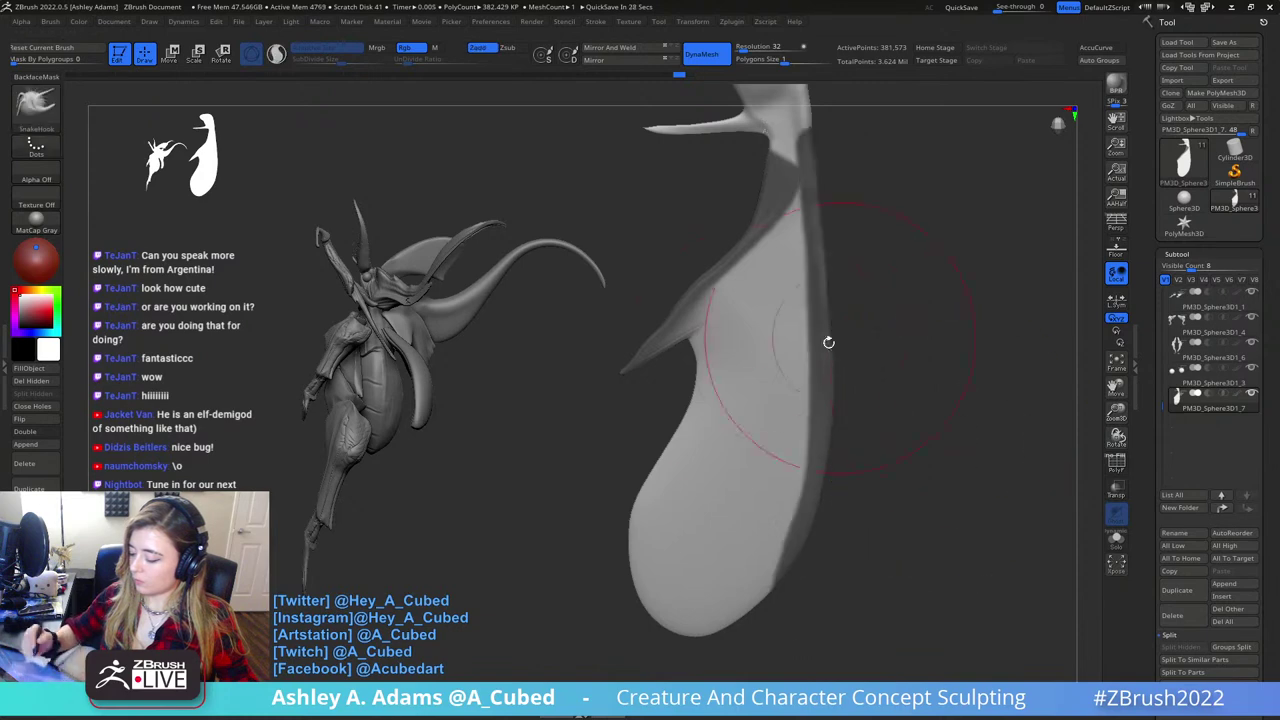
pyautogui.moveTo(706, 352)
pyautogui.mouseDown()
pyautogui.moveTo(786, 293)
pyautogui.moveTo(793, 269)
pyautogui.moveTo(812, 287)
pyautogui.moveTo(905, 300)
pyautogui.mouseUp()
pyautogui.moveTo(772, 293)
pyautogui.mouseDown()
pyautogui.moveTo(777, 245)
pyautogui.moveTo(812, 218)
pyautogui.mouseUp()
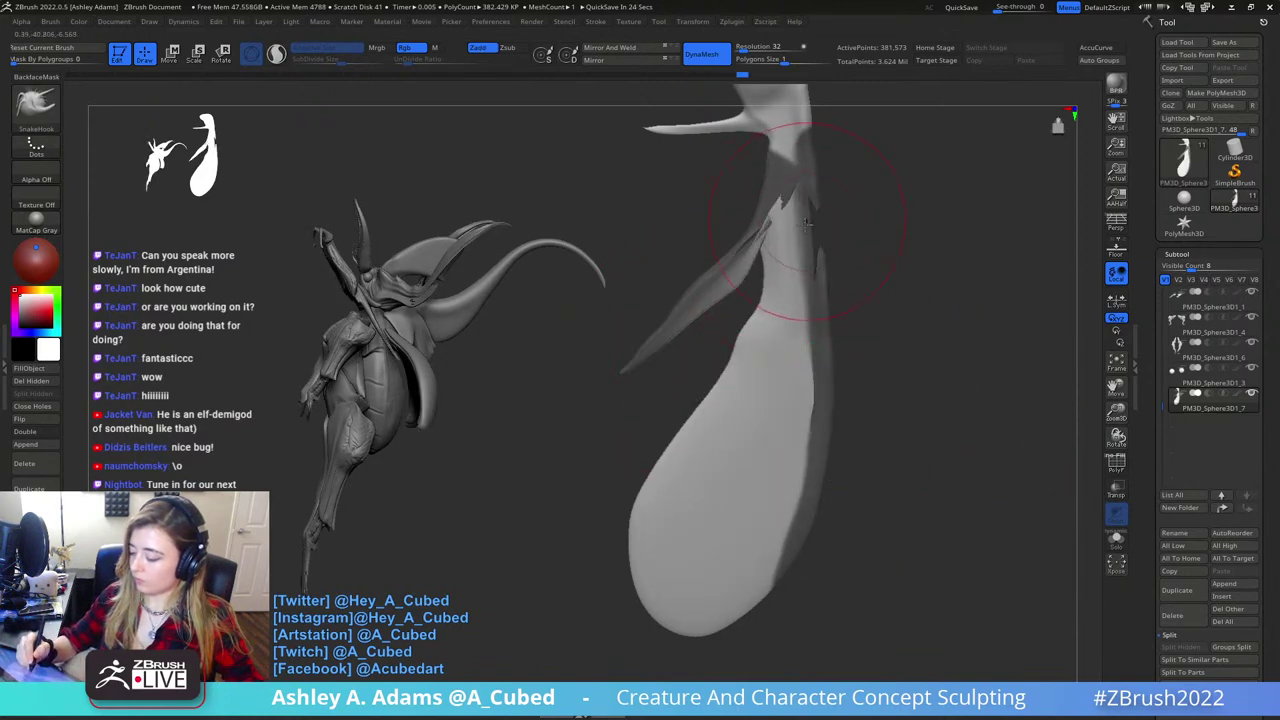
pyautogui.moveTo(766, 258); pyautogui.dragTo(811, 206)
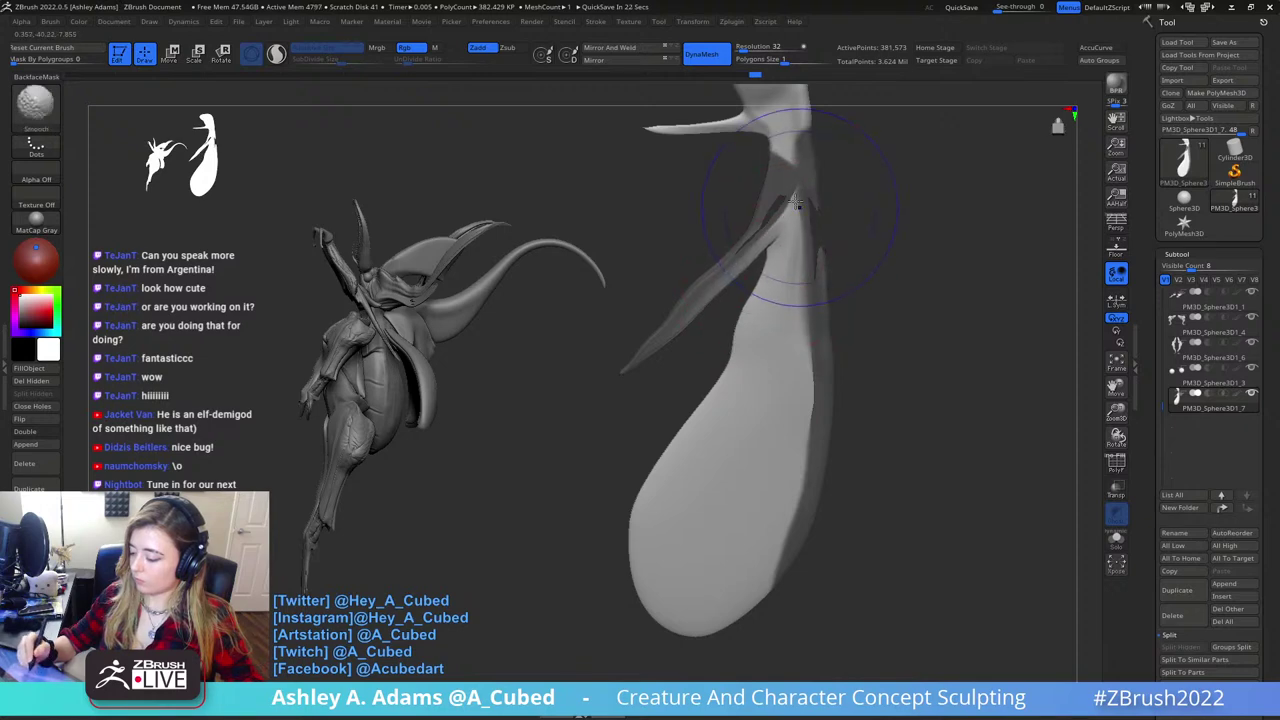
pyautogui.moveTo(800, 336)
pyautogui.keyDown('shift'); pyautogui.mouseDown()
pyautogui.moveTo(786, 333)
pyautogui.moveTo(788, 313)
pyautogui.mouseUp(); pyautogui.keyUp('shift')
pyautogui.moveTo(754, 330)
pyautogui.mouseDown()
pyautogui.moveTo(785, 303)
pyautogui.moveTo(777, 293)
pyautogui.mouseUp()
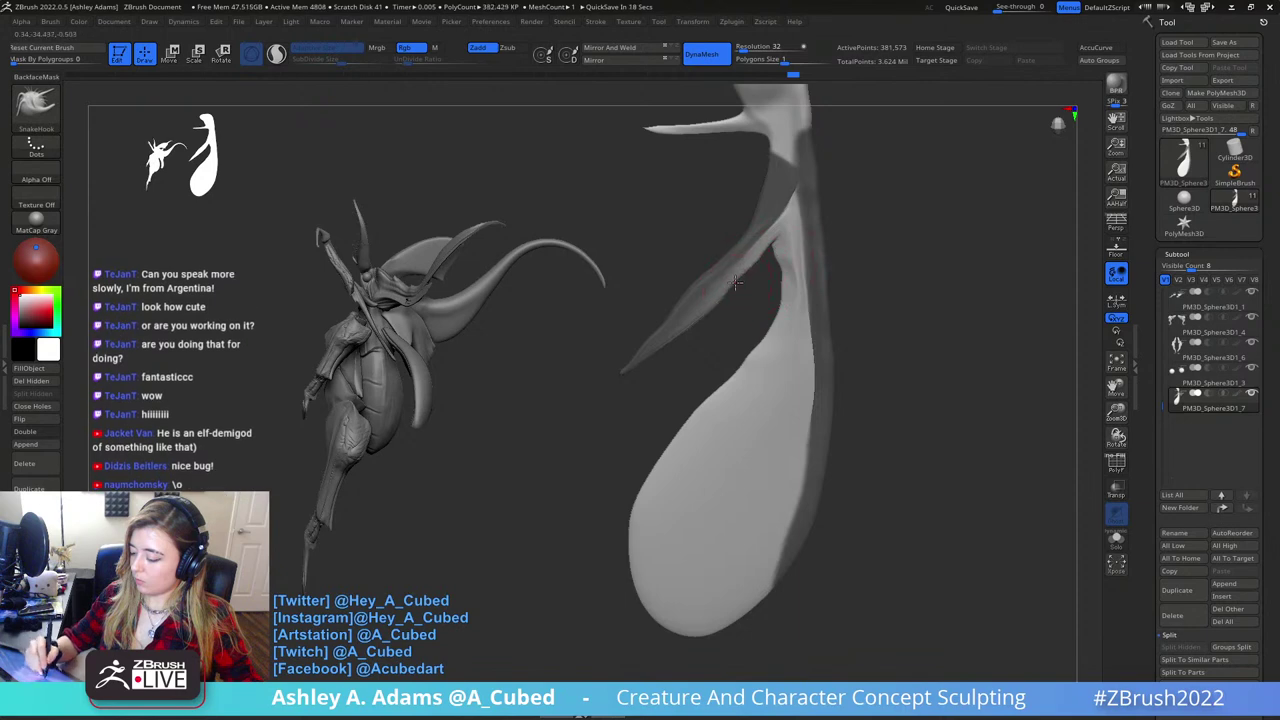
# - Smooth the second long spike and pull the broad lower lobe inward with SnakeHook into a narrower form
pyautogui.keyDown('shift'); pyautogui.moveTo(683, 326); pyautogui.dragTo(765, 247); pyautogui.keyUp('shift')
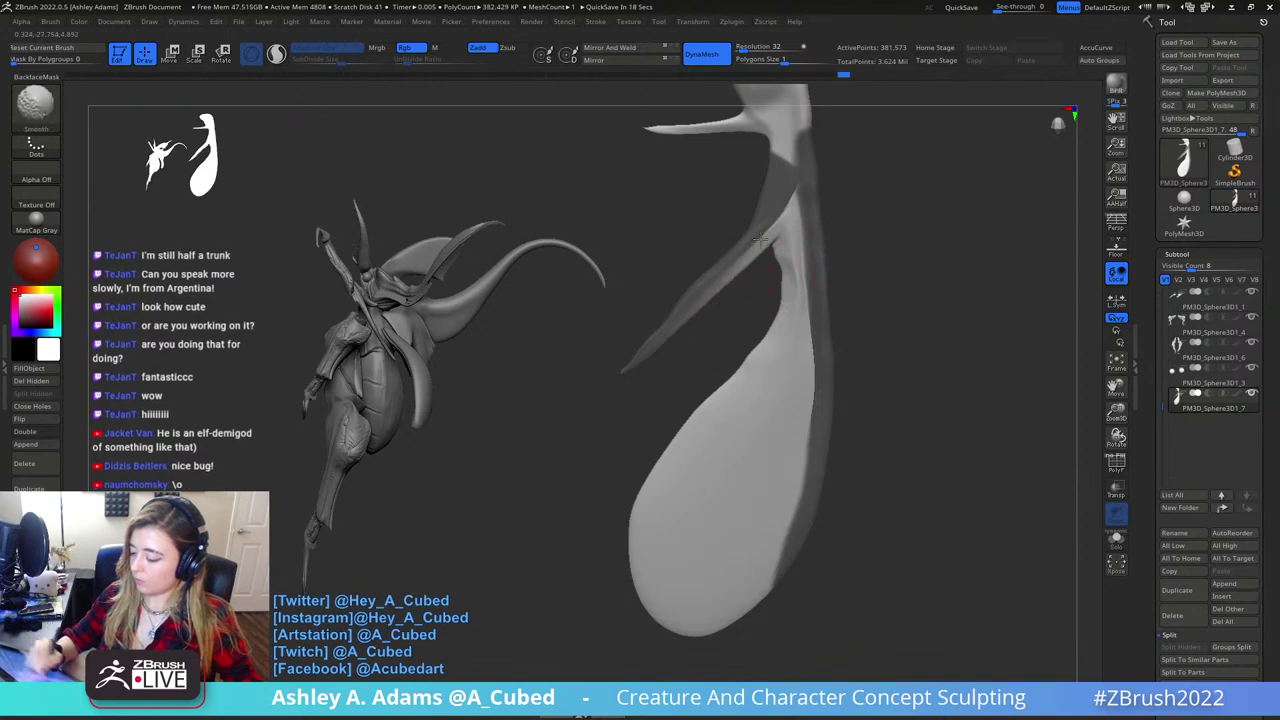
pyautogui.keyDown('alt'); pyautogui.moveTo(752, 383); pyautogui.dragTo(757, 346, button='right'); pyautogui.keyUp('alt')
pyautogui.moveTo(688, 388); pyautogui.dragTo(712, 405)
pyautogui.moveTo(667, 468)
pyautogui.mouseDown()
pyautogui.moveTo(681, 480)
pyautogui.moveTo(683, 526)
pyautogui.mouseUp()
pyautogui.moveTo(698, 448)
pyautogui.mouseDown()
pyautogui.moveTo(755, 399)
pyautogui.moveTo(812, 312)
pyautogui.mouseUp()
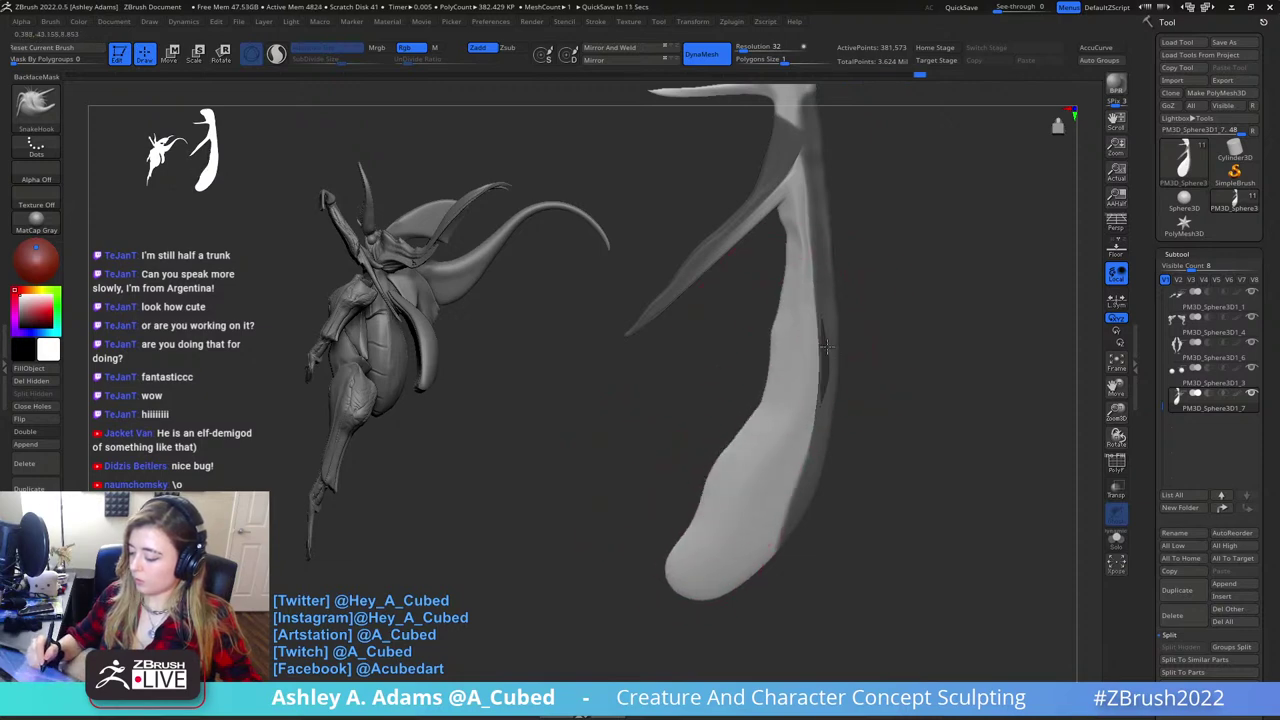
pyautogui.press('shift')
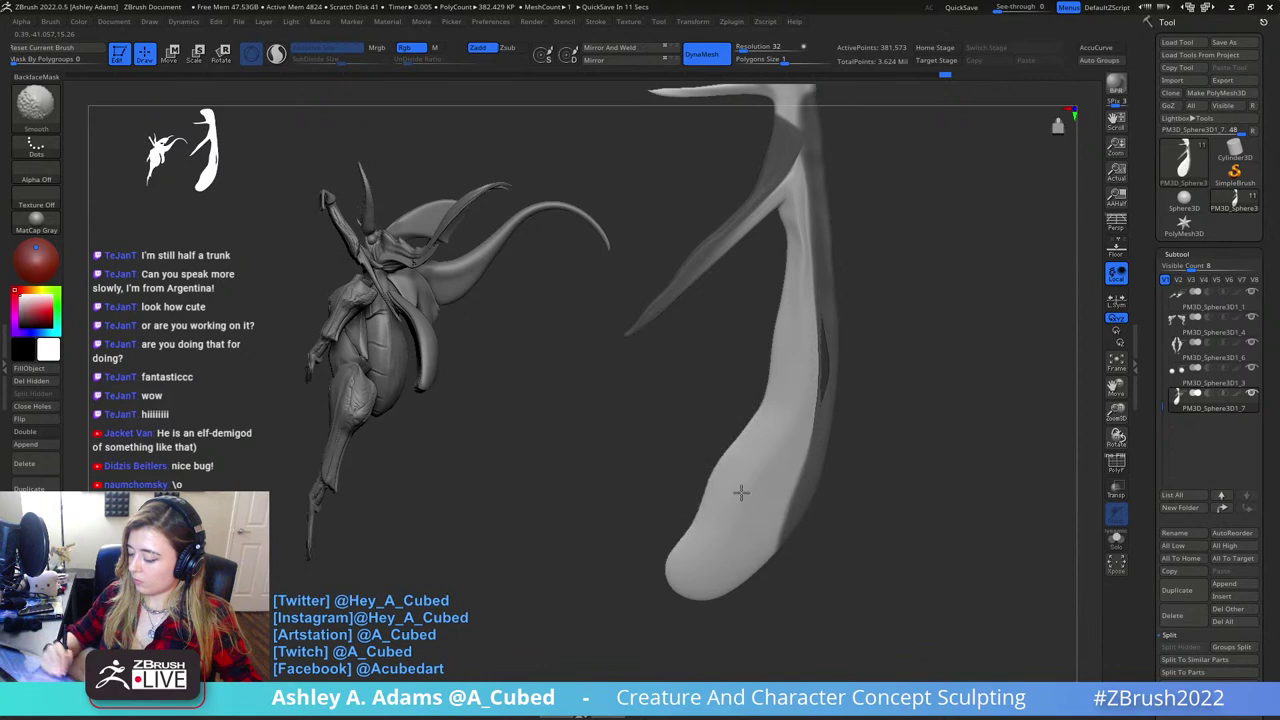
pyautogui.press('space')
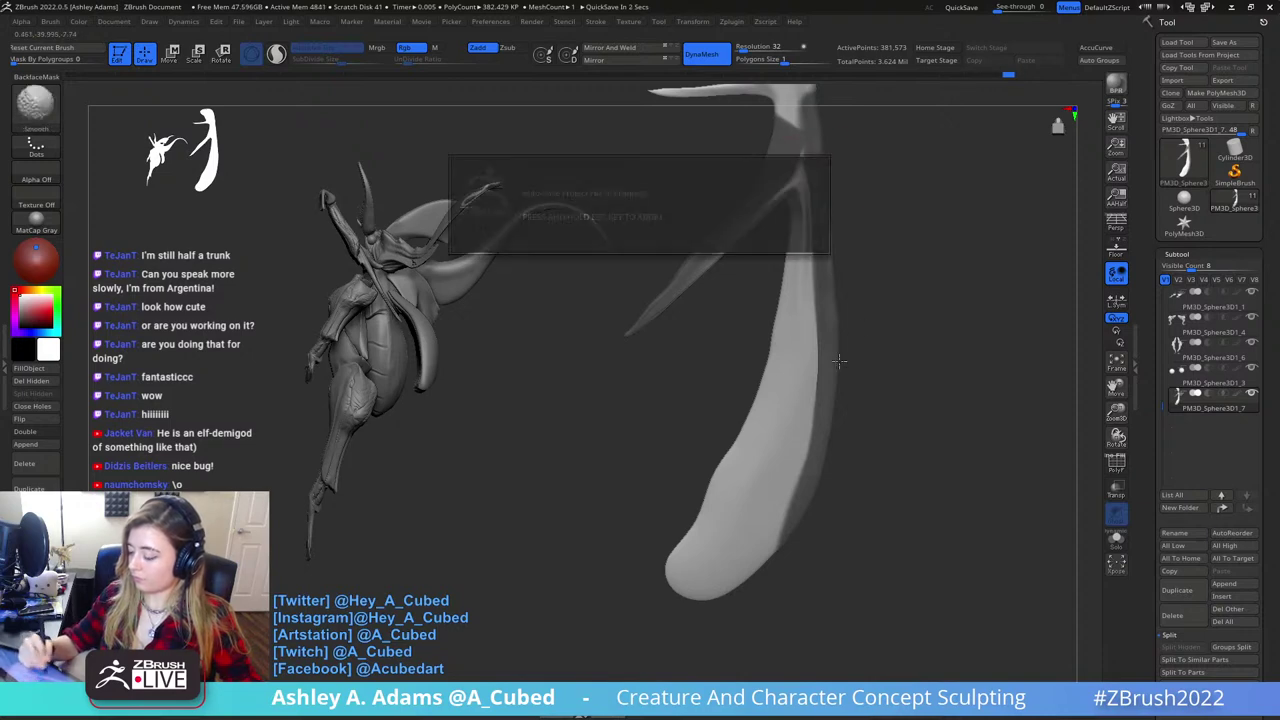
# - Clear the mask and smooth the narrowed lower lobe
pyautogui.moveTo(888, 225); pyautogui.dragTo(892, 309)
pyautogui.moveTo(831, 227); pyautogui.dragTo(843, 261)
pyautogui.keyDown('shift'); pyautogui.moveTo(770, 427); pyautogui.dragTo(765, 465); pyautogui.keyUp('shift')
pyautogui.keyDown('alt'); pyautogui.moveTo(793, 381); pyautogui.dragTo(731, 346, button='right'); pyautogui.keyUp('alt')
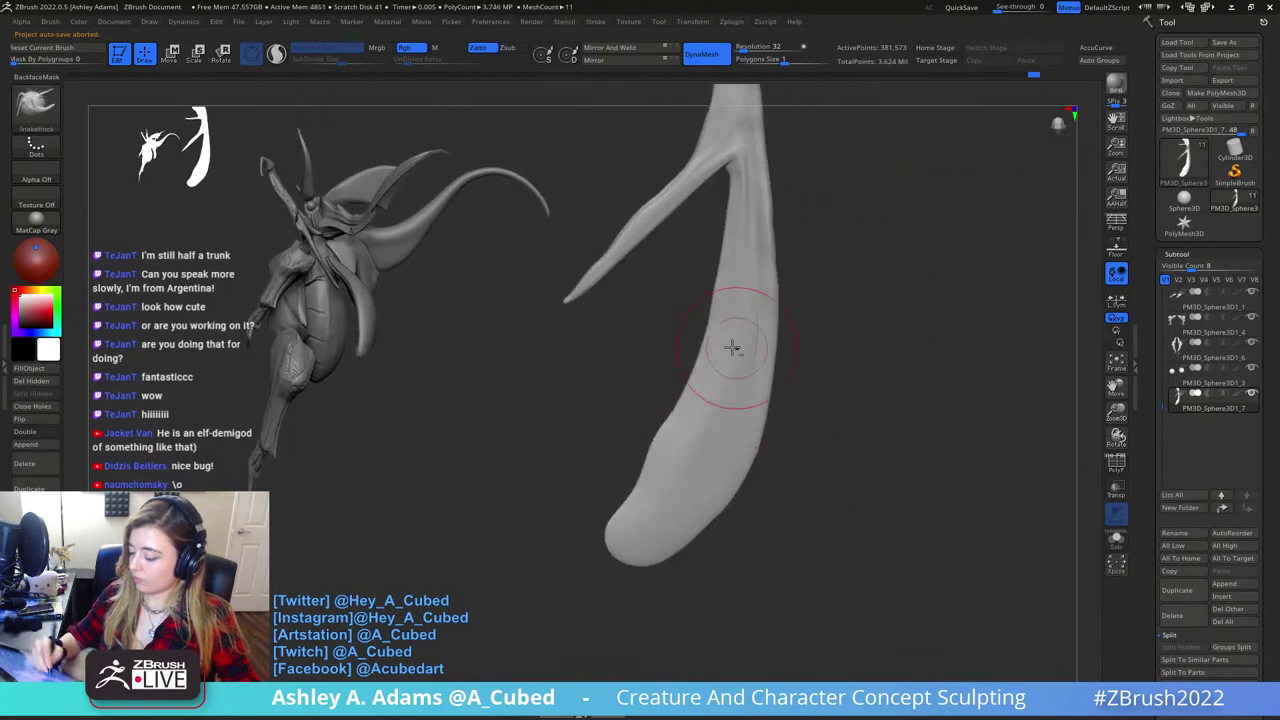
# - Mask strips along the inner and outer edges of the lower lobe, leaving the area between them unmasked
pyautogui.moveTo(580, 556)
pyautogui.keyDown('ctrl'); pyautogui.mouseDown()
pyautogui.moveTo(620, 512)
pyautogui.moveTo(710, 296)
pyautogui.moveTo(726, 220)
pyautogui.moveTo(568, 544)
pyautogui.moveTo(576, 562)
pyautogui.mouseUp(); pyautogui.keyUp('ctrl')
pyautogui.hotkey('ctrl', 'z')
pyautogui.moveTo(638, 471)
pyautogui.keyDown('ctrl'); pyautogui.mouseDown()
pyautogui.moveTo(668, 402)
pyautogui.moveTo(752, 288)
pyautogui.moveTo(714, 356)
pyautogui.mouseUp(); pyautogui.keyUp('ctrl')
pyautogui.moveTo(657, 455)
pyautogui.keyDown('ctrl'); pyautogui.mouseDown()
pyautogui.moveTo(590, 570)
pyautogui.moveTo(626, 514)
pyautogui.moveTo(660, 386)
pyautogui.moveTo(598, 528)
pyautogui.mouseUp(); pyautogui.keyUp('ctrl')
pyautogui.keyDown('ctrl'); pyautogui.click(677, 486); pyautogui.keyUp('ctrl')
pyautogui.moveTo(778, 515)
pyautogui.keyDown('ctrl'); pyautogui.mouseDown()
pyautogui.moveTo(770, 275)
pyautogui.moveTo(755, 300)
pyautogui.moveTo(728, 552)
pyautogui.moveTo(684, 500)
pyautogui.moveTo(748, 358)
pyautogui.mouseUp(); pyautogui.keyUp('ctrl')
# - Pull the unmasked middle of the lobe back with SnakeHook to split it into two prongs, and smooth the gap
pyautogui.press('space')
pyautogui.click(763, 430)
pyautogui.press('space')
pyautogui.click(757, 436)
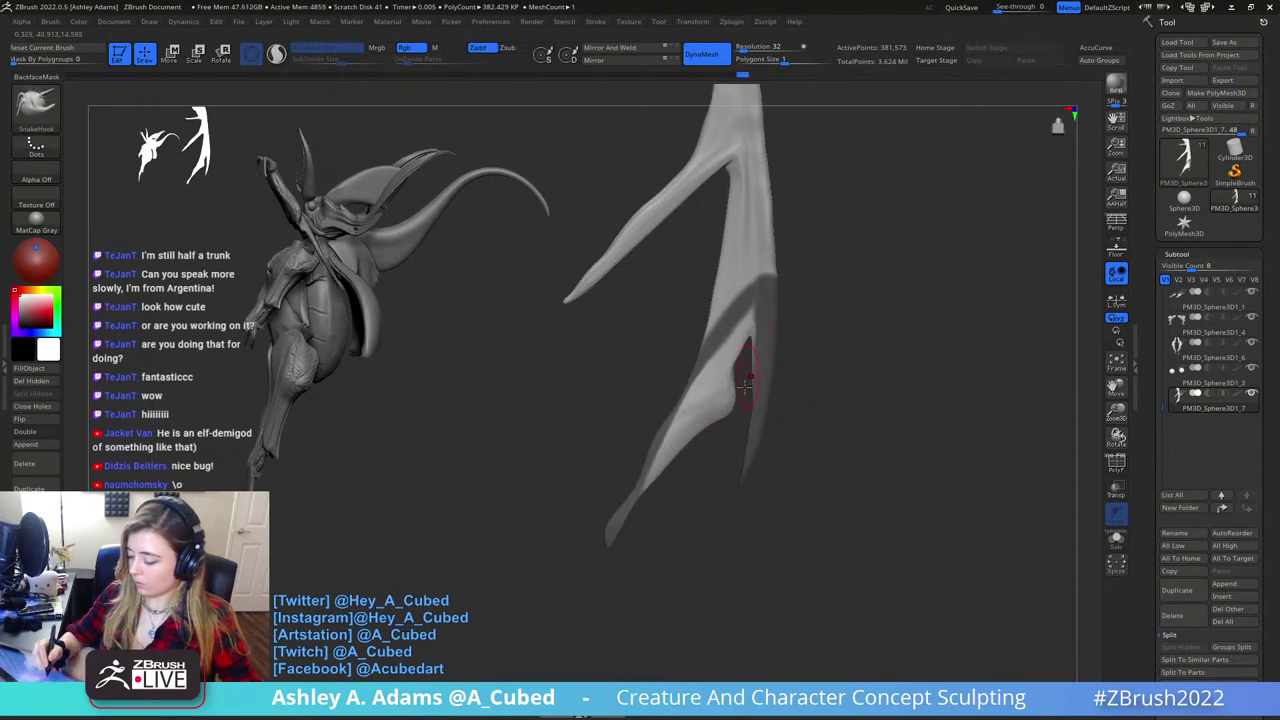
pyautogui.moveTo(725, 409); pyautogui.dragTo(706, 386)
pyautogui.moveTo(731, 388)
pyautogui.mouseDown()
pyautogui.moveTo(714, 368)
pyautogui.moveTo(708, 384)
pyautogui.mouseUp()
pyautogui.moveTo(708, 424)
pyautogui.mouseDown()
pyautogui.moveTo(692, 412)
pyautogui.moveTo(672, 442)
pyautogui.mouseUp()
pyautogui.moveTo(682, 456); pyautogui.dragTo(670, 455)
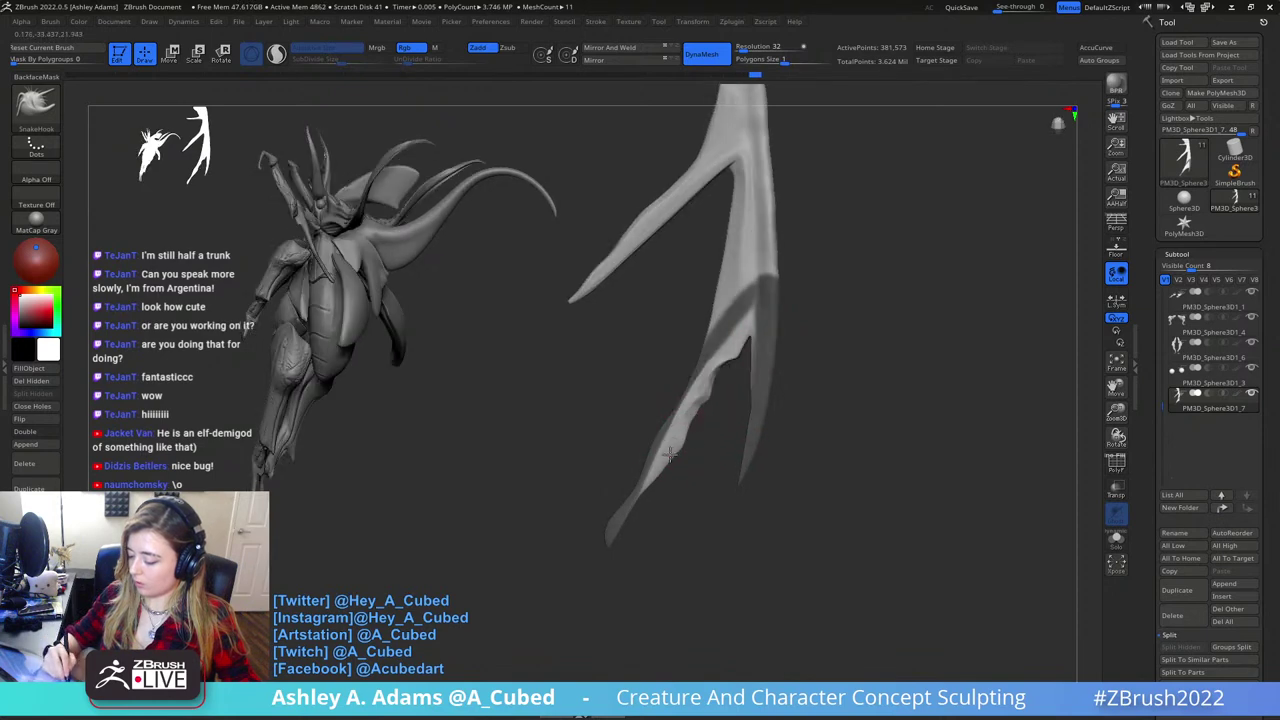
pyautogui.moveTo(745, 342); pyautogui.dragTo(753, 316)
pyautogui.moveTo(757, 320)
pyautogui.mouseDown(button='right')
pyautogui.moveTo(786, 329)
pyautogui.moveTo(748, 330)
pyautogui.moveTo(756, 340)
pyautogui.mouseUp(button='right')
pyautogui.keyDown('shift'); pyautogui.moveTo(750, 442); pyautogui.dragTo(746, 474); pyautogui.keyUp('shift')
# - Fill out the thin inner prong with the Inflate brush and smooth it along its length and at the fork
pyautogui.moveTo(758, 366); pyautogui.dragTo(815, 362, button='right')
pyautogui.press('space')
pyautogui.press('b')
pyautogui.press('i')
pyautogui.press('n')
pyautogui.moveTo(782, 387); pyautogui.dragTo(753, 415)
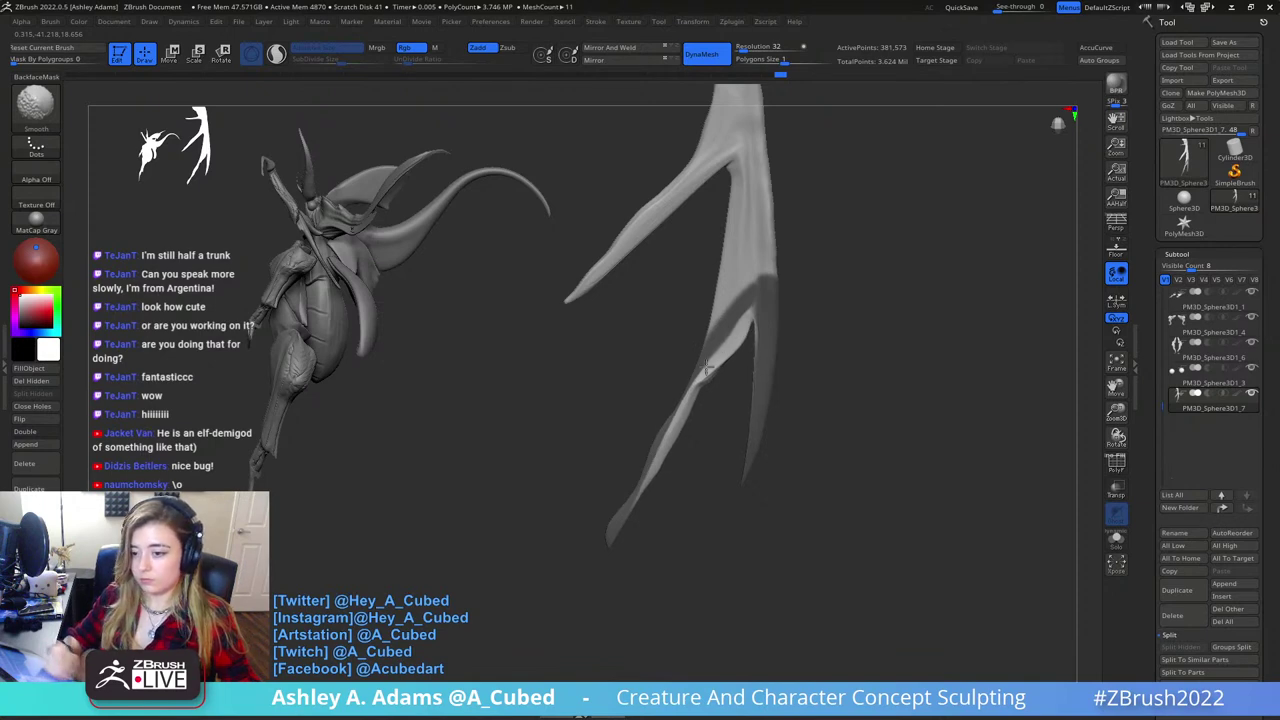
pyautogui.keyDown('shift'); pyautogui.moveTo(644, 460); pyautogui.dragTo(698, 388); pyautogui.keyUp('shift')
pyautogui.keyDown('alt'); pyautogui.moveTo(756, 312); pyautogui.dragTo(756, 366, button='right'); pyautogui.keyUp('alt')
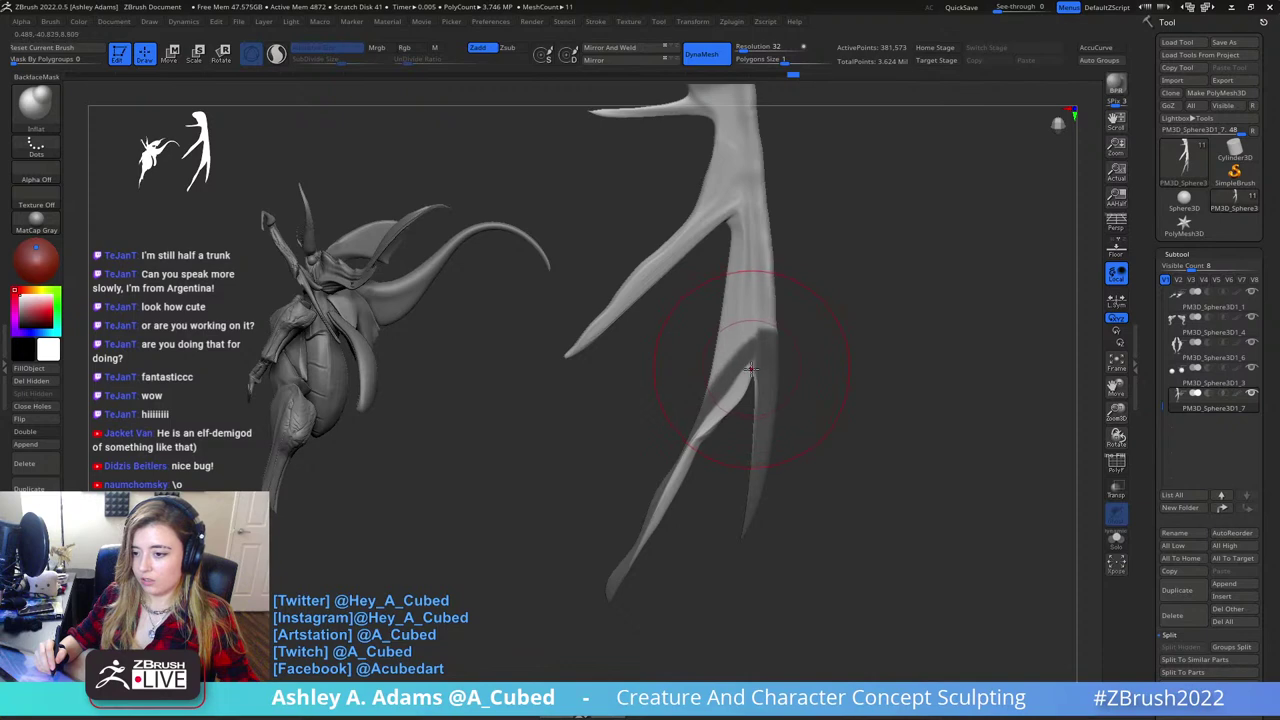
pyautogui.keyDown('shift'); pyautogui.moveTo(742, 370); pyautogui.dragTo(735, 405); pyautogui.keyUp('shift')
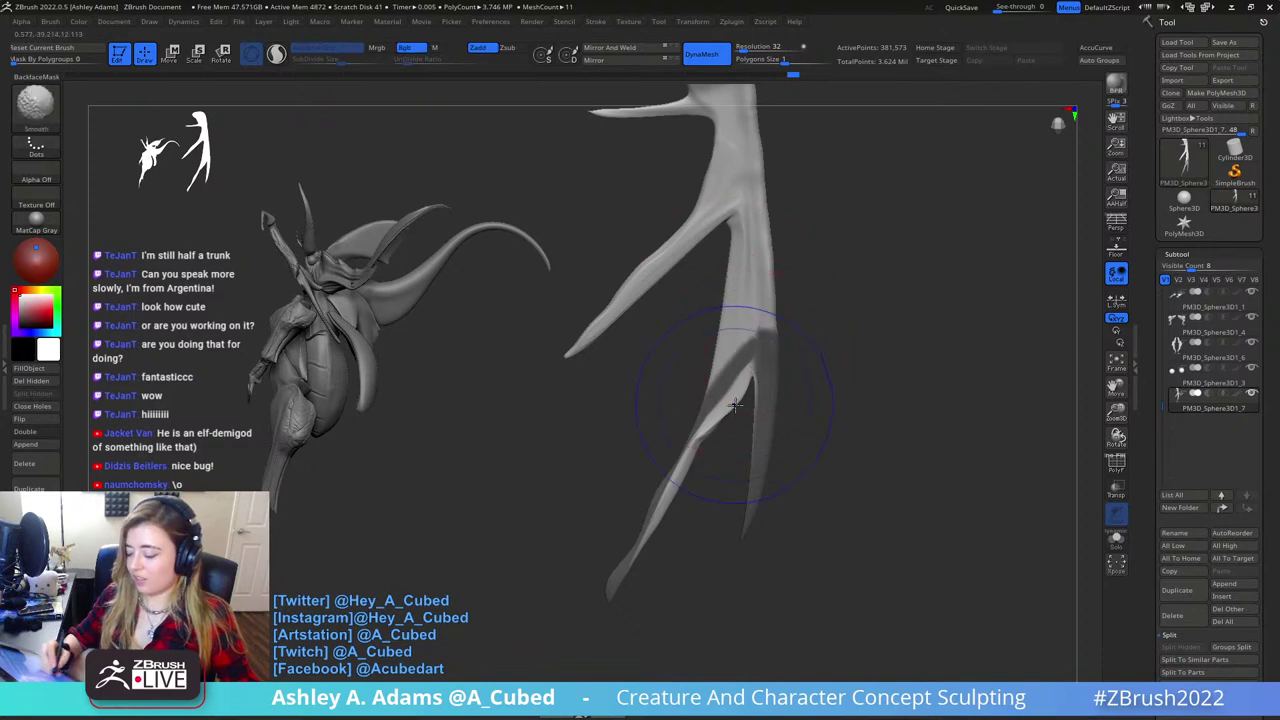
# - Clear the mask and blend the fork between the two end prongs with ClayBuildup and smoothing
pyautogui.rightClick(717, 440)
pyautogui.moveTo(717, 440); pyautogui.dragTo(745, 378, button='right')
pyautogui.press('b')
pyautogui.press('c')
pyautogui.press('b')
pyautogui.moveTo(700, 426)
pyautogui.mouseDown(button='right')
pyautogui.moveTo(747, 380)
pyautogui.moveTo(791, 366)
pyautogui.moveTo(808, 383)
pyautogui.moveTo(814, 309)
pyautogui.moveTo(755, 253)
pyautogui.moveTo(789, 297)
pyautogui.mouseUp(button='right')
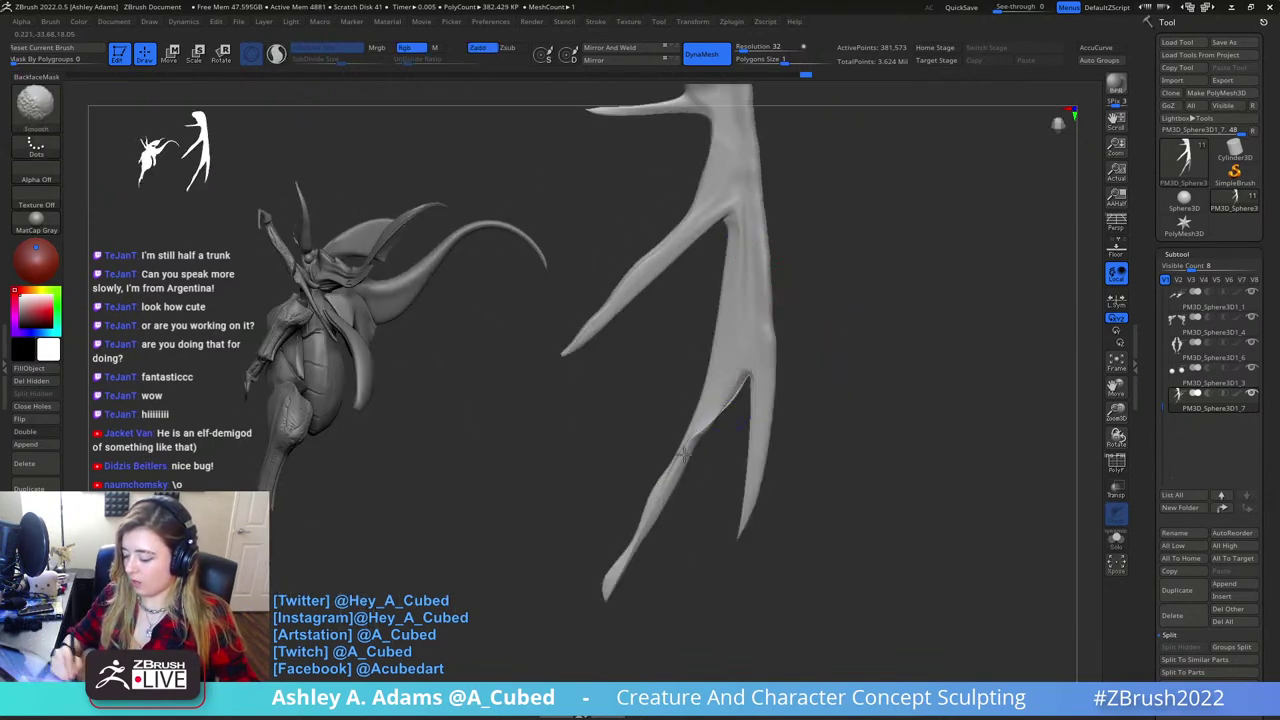
# - Draw the inner end prong's tip into a slim point with SnakeHook and smooth it
pyautogui.keyDown('alt'); pyautogui.moveTo(651, 513); pyautogui.dragTo(712, 388, button='right'); pyautogui.keyUp('alt')
pyautogui.press('b')
pyautogui.press('s')
pyautogui.press('h')
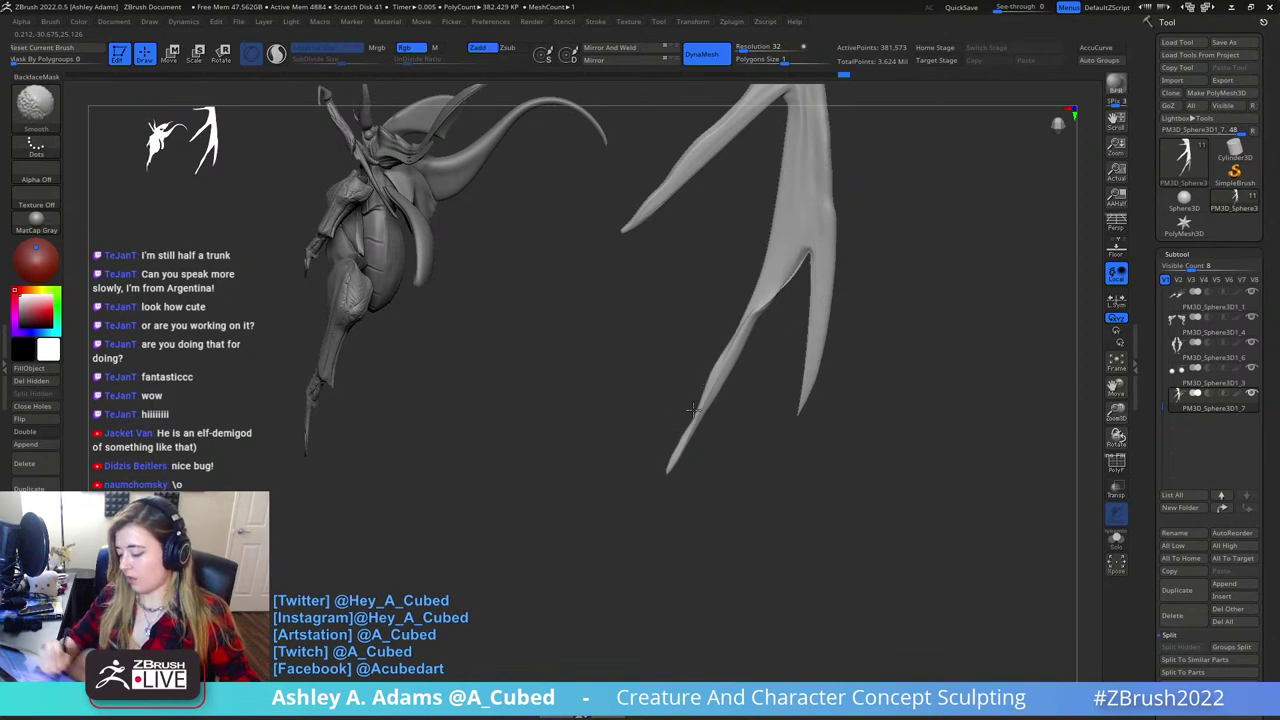
# - Remesh the branched appendage with DynaMesh and turn it to a side view for further SnakeHook shaping
pyautogui.keyDown('alt'); pyautogui.moveTo(812, 312); pyautogui.dragTo(793, 449, button='right'); pyautogui.keyUp('alt')
pyautogui.press('space')
pyautogui.moveTo(826, 407); pyautogui.dragTo(843, 407)
pyautogui.moveTo(843, 408)
pyautogui.keyDown('ctrl'); pyautogui.mouseDown(button='right')
pyautogui.moveTo(816, 308)
pyautogui.moveTo(856, 231)
pyautogui.moveTo(835, 404)
pyautogui.moveTo(691, 291)
pyautogui.moveTo(807, 356)
pyautogui.mouseUp(button='right'); pyautogui.keyUp('ctrl')
pyautogui.press('space')
pyautogui.moveTo(812, 357); pyautogui.dragTo(791, 347)
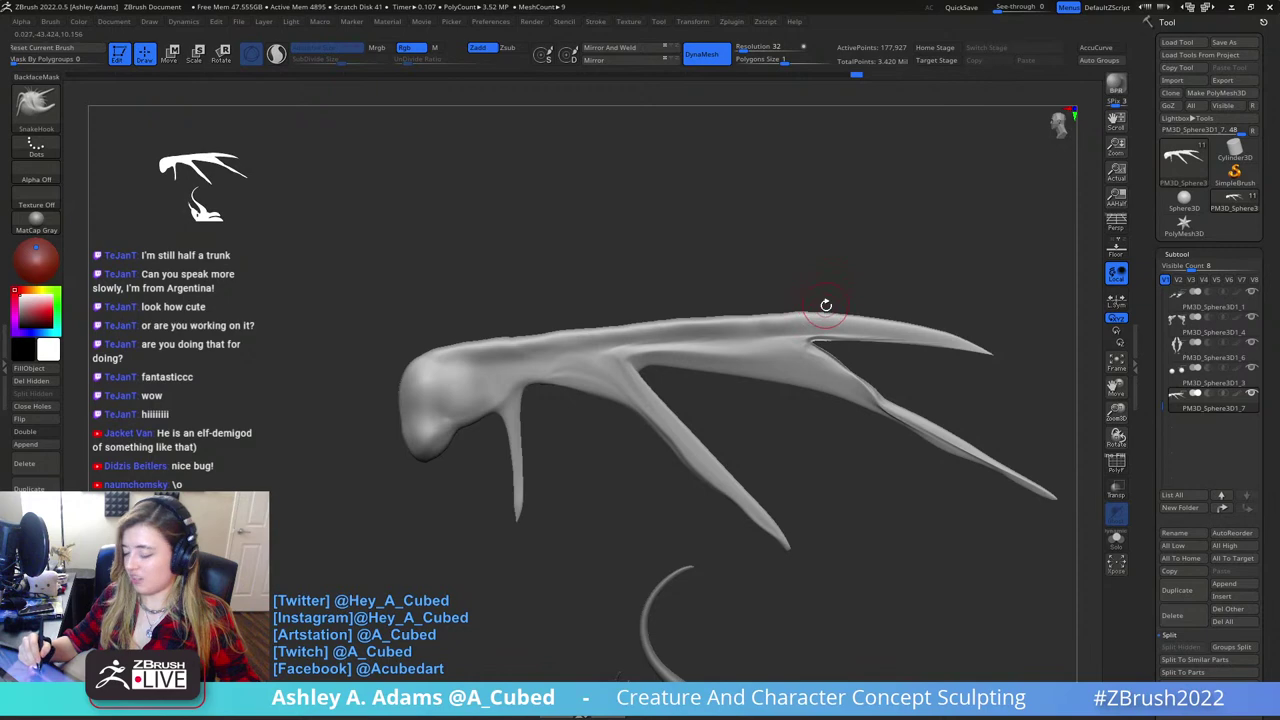
# - Refine the outer end prong with a resized SnakeHook brush and smooth the surfaces of the two end prongs
pyautogui.press('space')
pyautogui.moveTo(828, 305); pyautogui.dragTo(874, 281)
pyautogui.keyDown('alt'); pyautogui.moveTo(836, 288); pyautogui.dragTo(720, 281, button='right'); pyautogui.keyUp('alt')
pyautogui.keyDown('shift'); pyautogui.moveTo(712, 366); pyautogui.dragTo(876, 384); pyautogui.keyUp('shift')
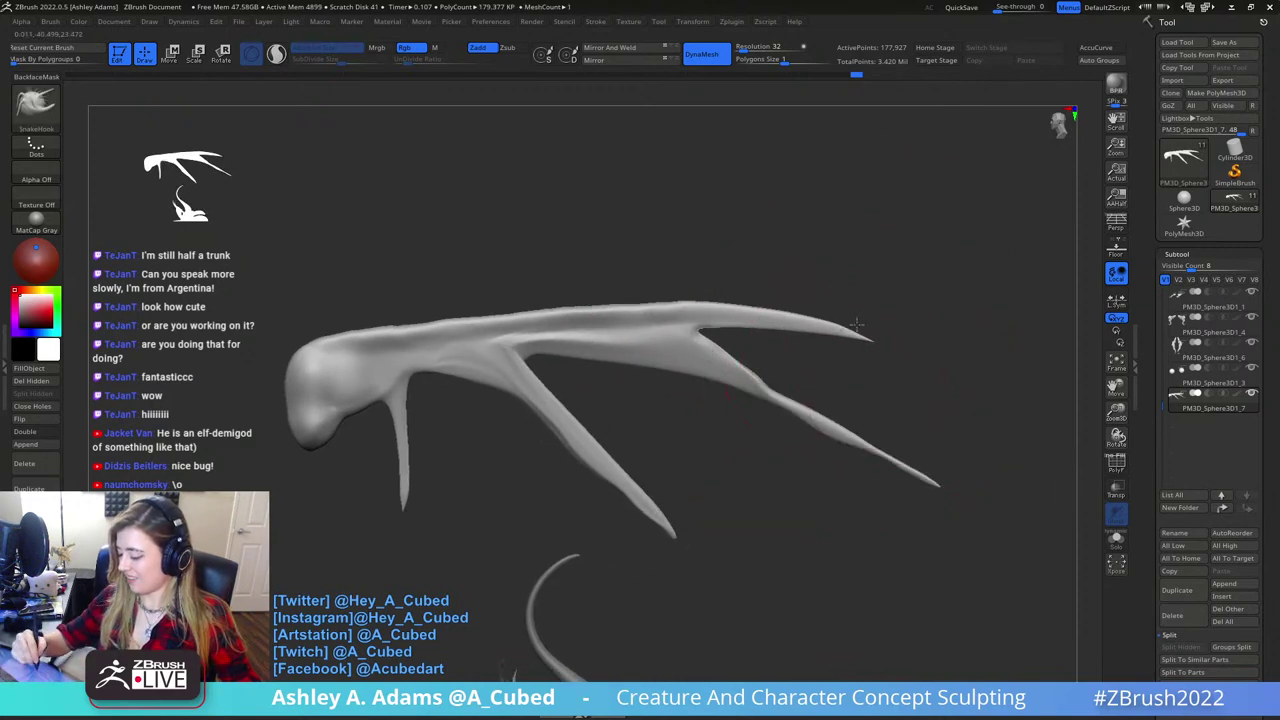
# - Resize the SnakeHook brush and smooth the arched edge between the short spike and the middle spike
pyautogui.press('space')
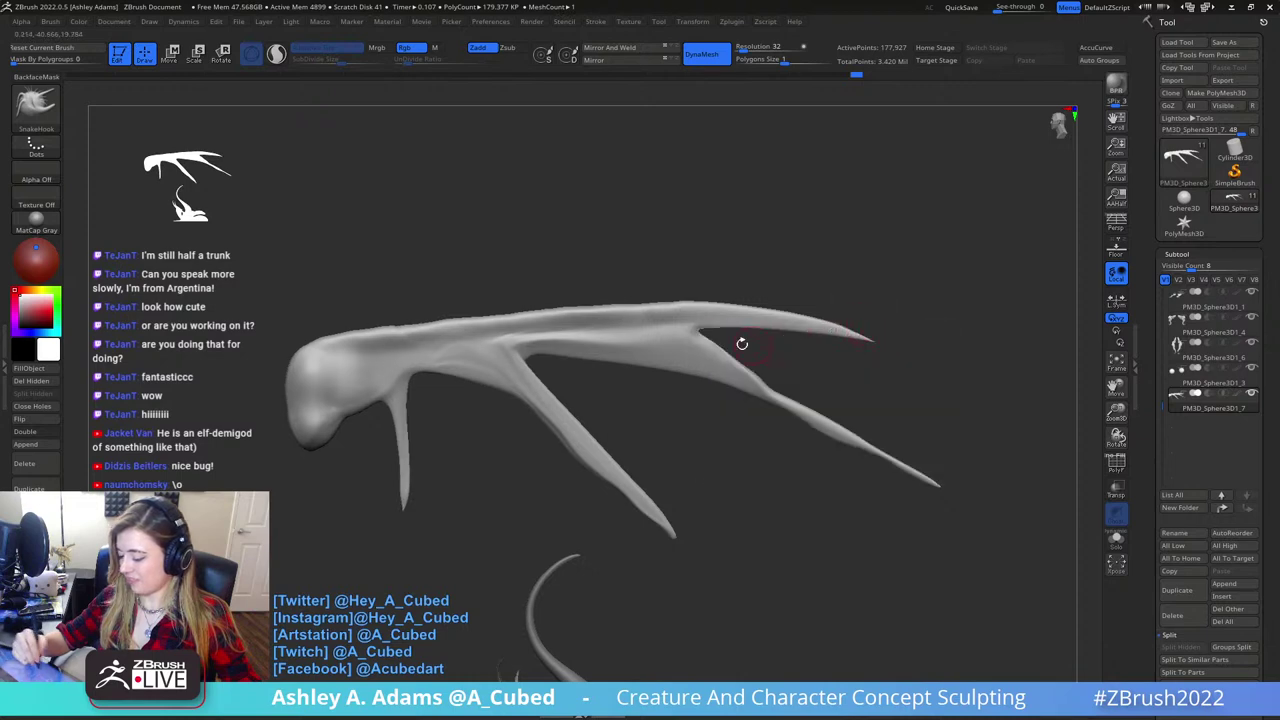
pyautogui.press('space')
pyautogui.moveTo(701, 348); pyautogui.dragTo(718, 348)
pyautogui.keyDown('alt'); pyautogui.moveTo(580, 326); pyautogui.dragTo(662, 321, button='right'); pyautogui.keyUp('alt')
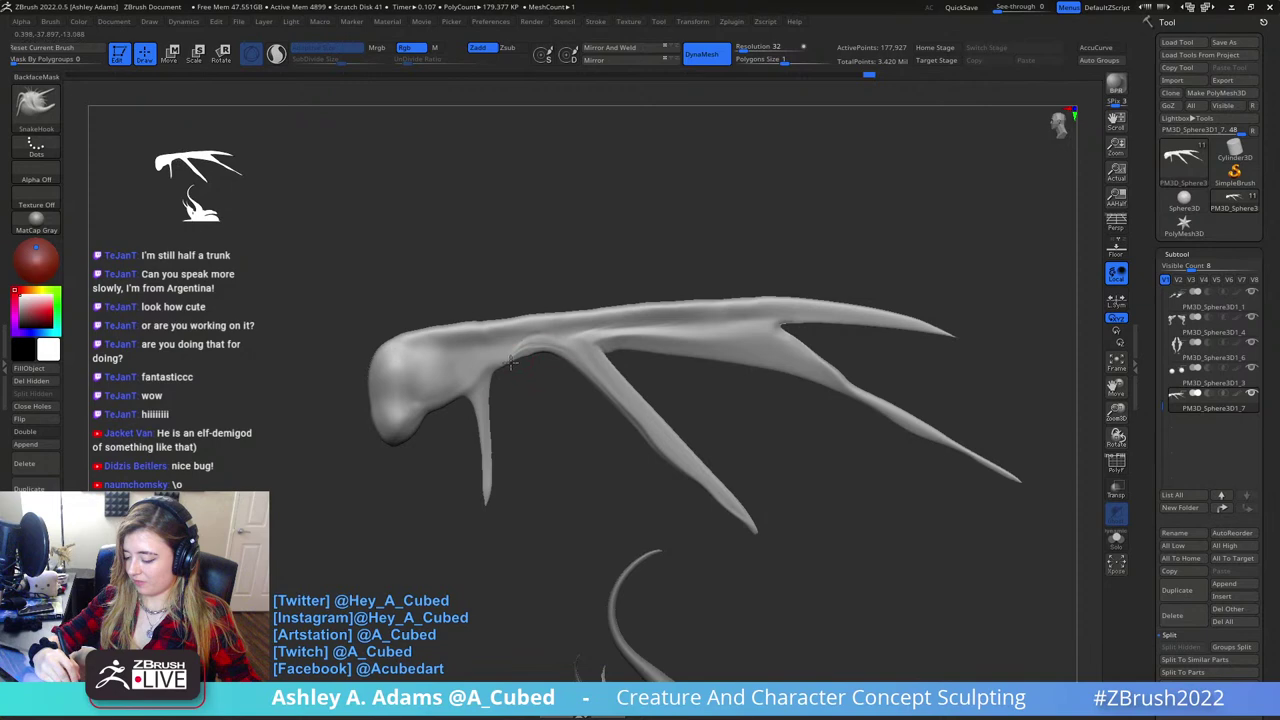
pyautogui.keyDown('shift'); pyautogui.moveTo(511, 363); pyautogui.dragTo(496, 348); pyautogui.keyUp('shift')
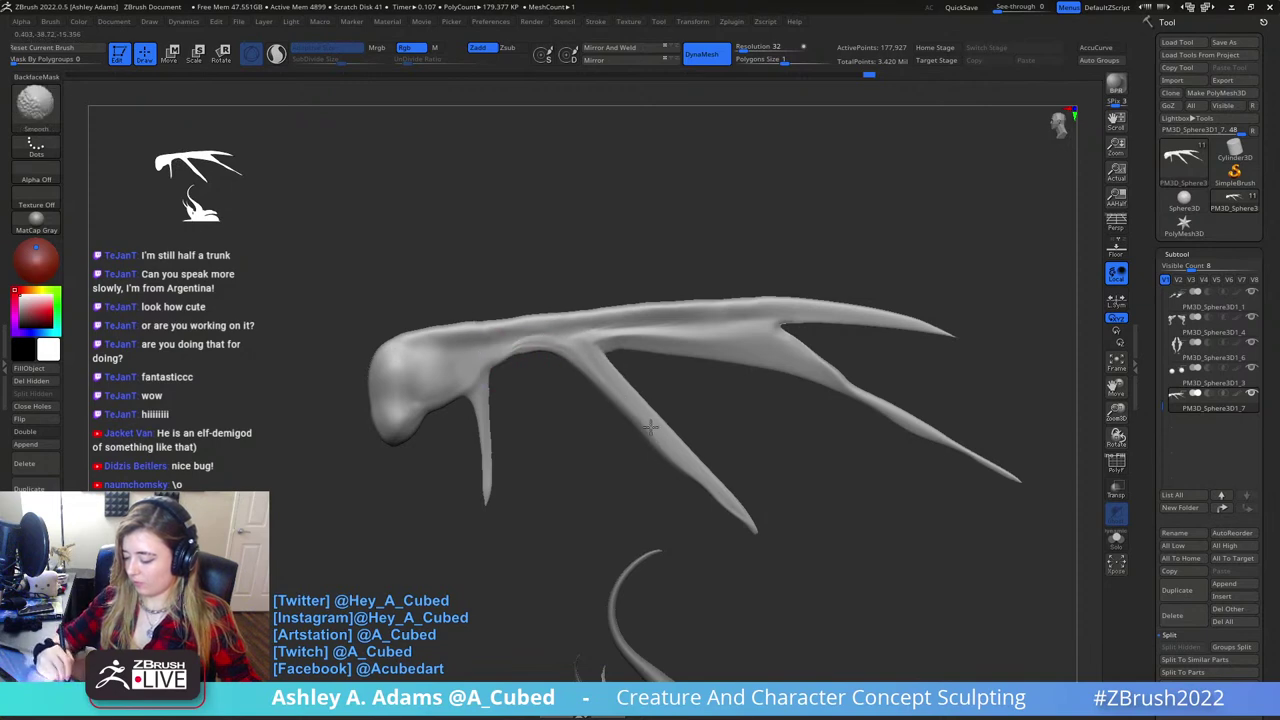
# - Build up the middle spike with ClayBuildup, undo the last stroke, and smooth the spike
pyautogui.moveTo(705, 426)
pyautogui.keyDown('alt'); pyautogui.mouseDown(button='right')
pyautogui.moveTo(771, 380)
pyautogui.moveTo(664, 342)
pyautogui.mouseUp(button='right'); pyautogui.keyUp('alt')
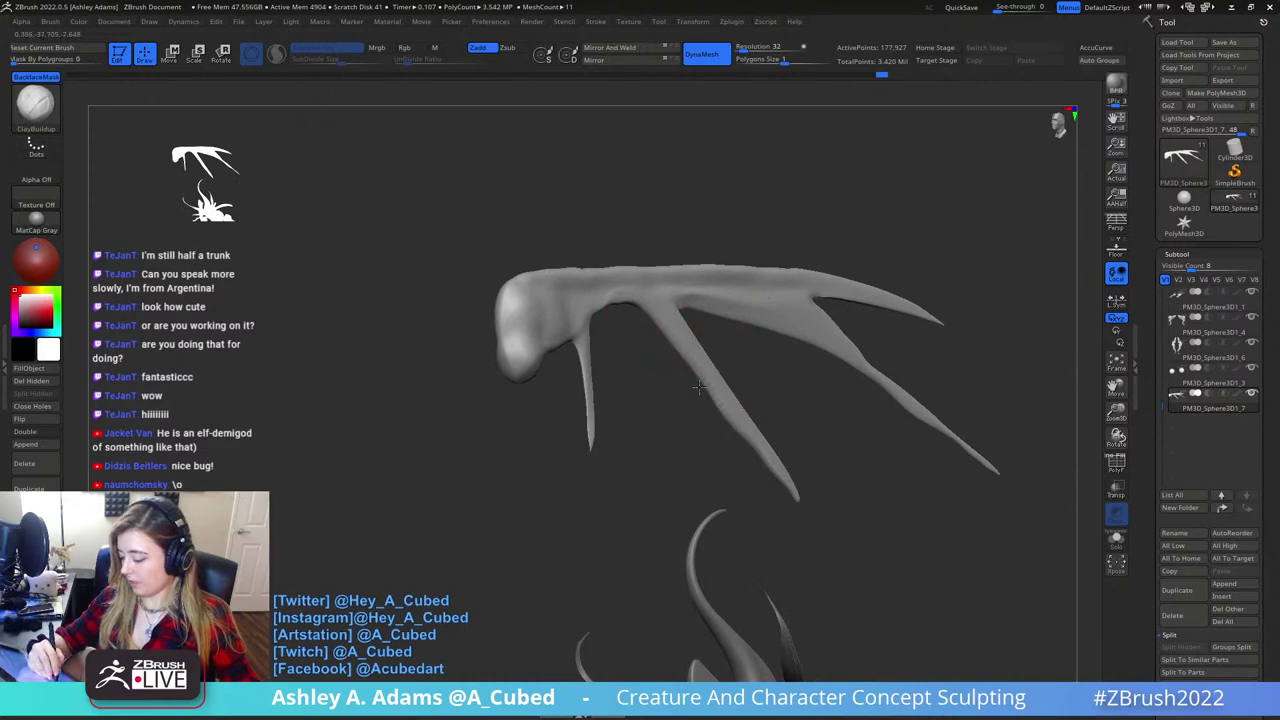
pyautogui.moveTo(699, 387)
pyautogui.mouseDown()
pyautogui.moveTo(729, 386)
pyautogui.moveTo(692, 351)
pyautogui.mouseUp()
pyautogui.hotkey('ctrl', 'z')
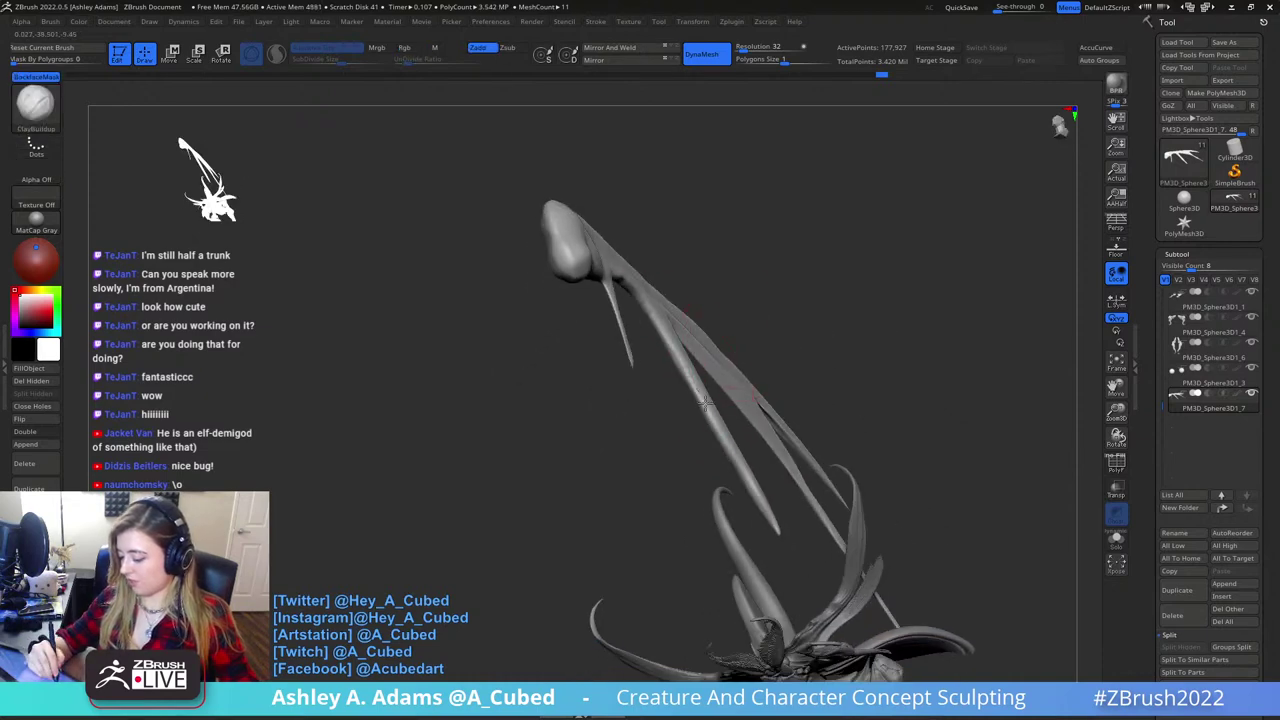
pyautogui.press('shift')
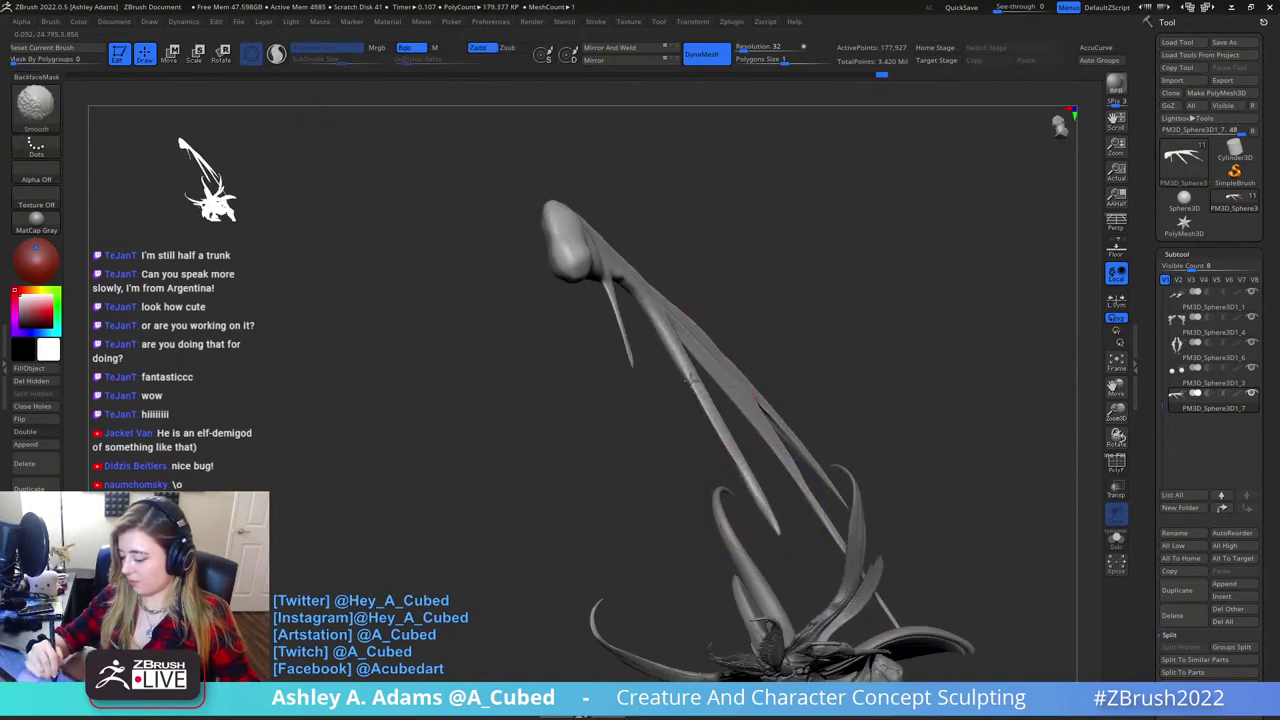
pyautogui.moveTo(731, 441); pyautogui.dragTo(766, 423, button='right')
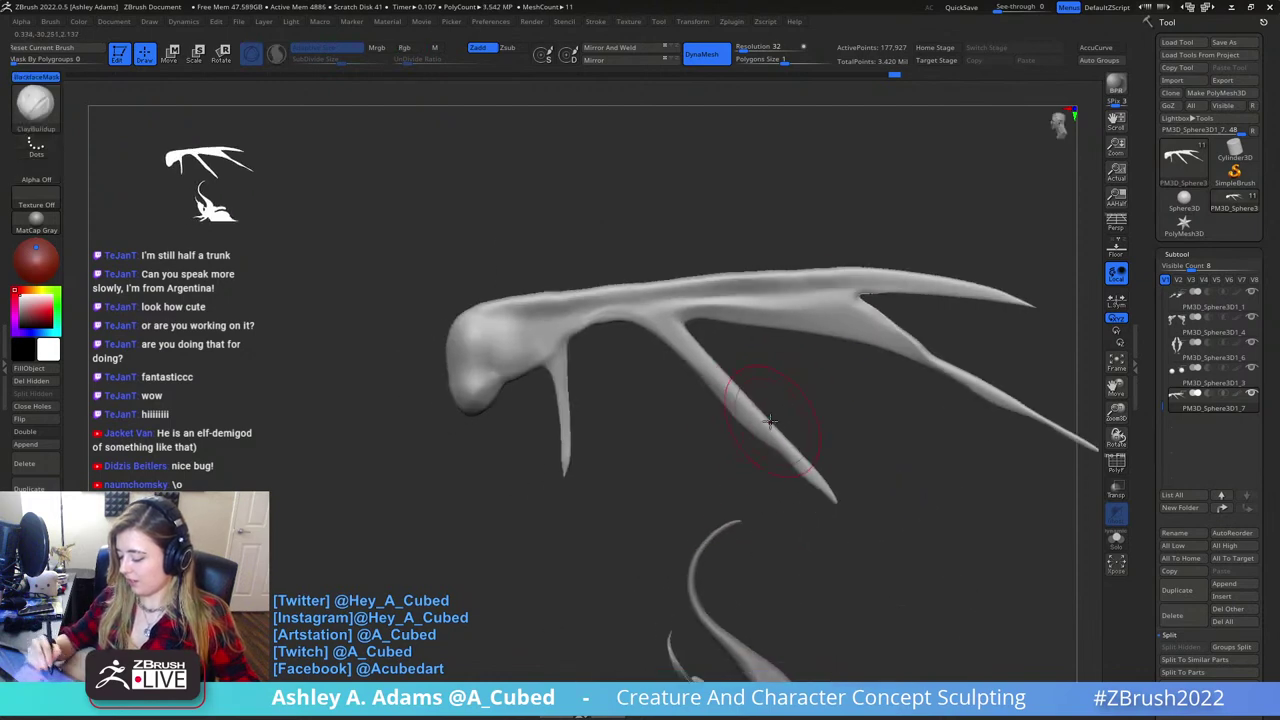
# - Slim the middle spike toward its tip with an inverted Inflate brush and smoothing
pyautogui.press('space')
pyautogui.moveTo(758, 413); pyautogui.dragTo(765, 413)
pyautogui.press('b')
pyautogui.press('i')
pyautogui.press('n')
pyautogui.moveTo(662, 325)
pyautogui.keyDown('alt'); pyautogui.mouseDown()
pyautogui.moveTo(830, 497)
pyautogui.moveTo(676, 328)
pyautogui.mouseUp(); pyautogui.keyUp('alt')
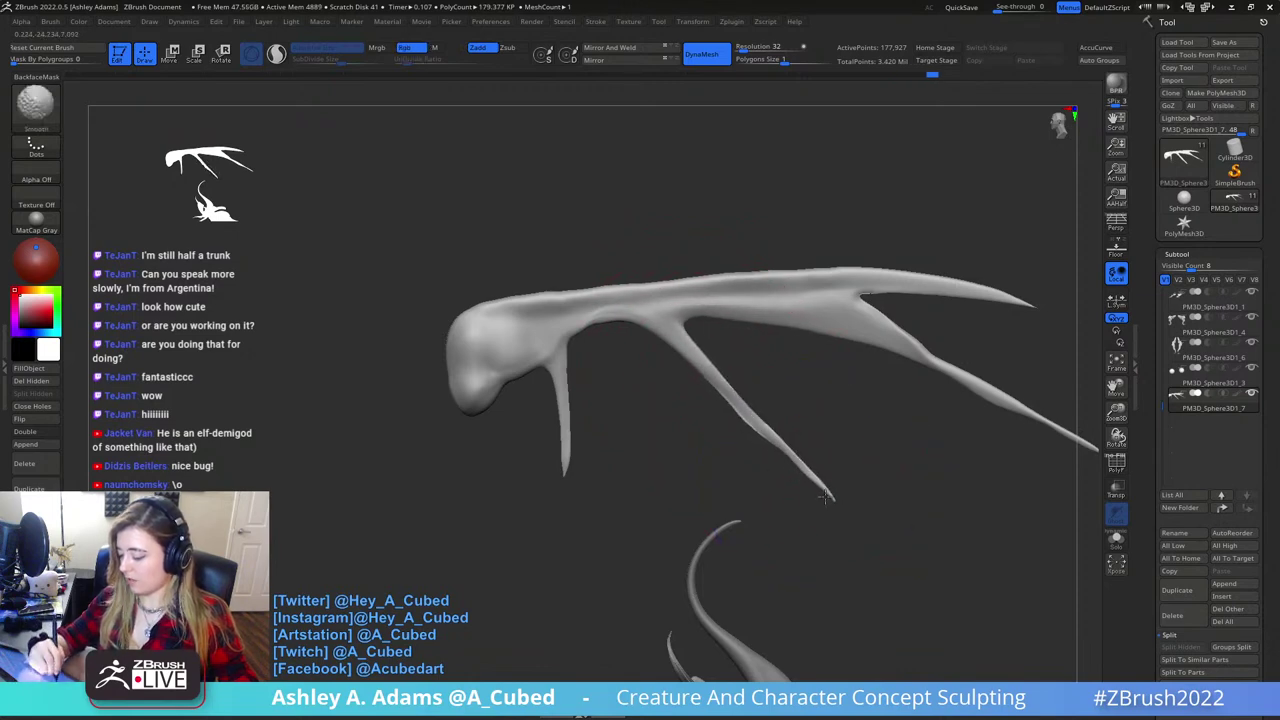
pyautogui.keyDown('alt'); pyautogui.moveTo(592, 354); pyautogui.dragTo(731, 346); pyautogui.keyUp('alt')
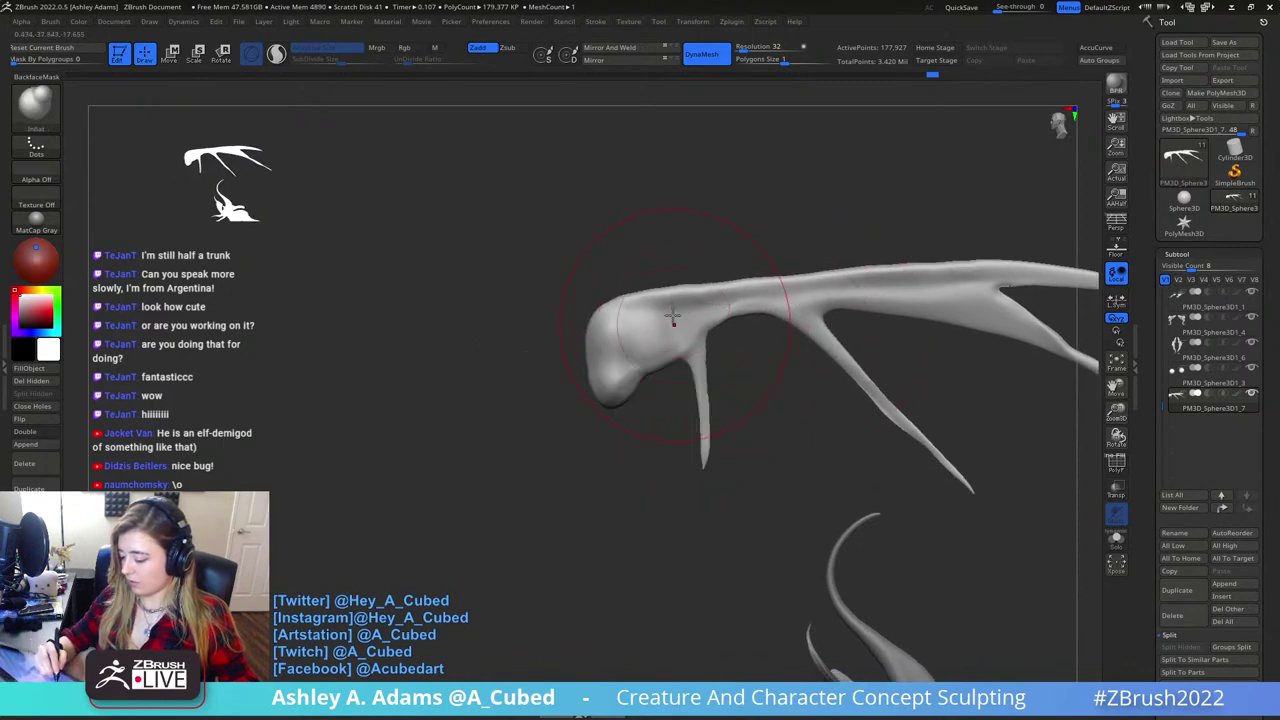
# - Inflate several rounded bulges on the knob and neck and smooth the base of the short spike
pyautogui.press('space')
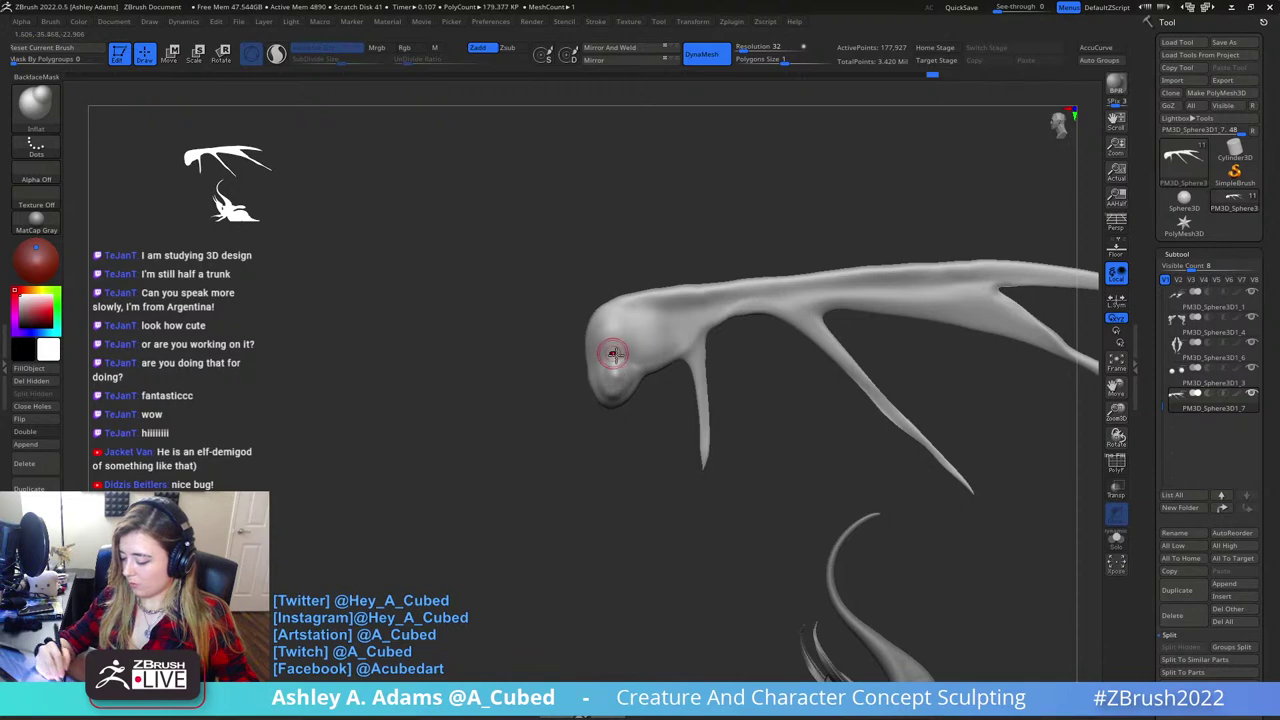
pyautogui.moveTo(613, 354)
pyautogui.mouseDown()
pyautogui.moveTo(602, 355)
pyautogui.moveTo(608, 313)
pyautogui.moveTo(623, 341)
pyautogui.moveTo(611, 328)
pyautogui.moveTo(649, 323)
pyautogui.moveTo(650, 345)
pyautogui.moveTo(650, 298)
pyautogui.moveTo(688, 315)
pyautogui.mouseUp()
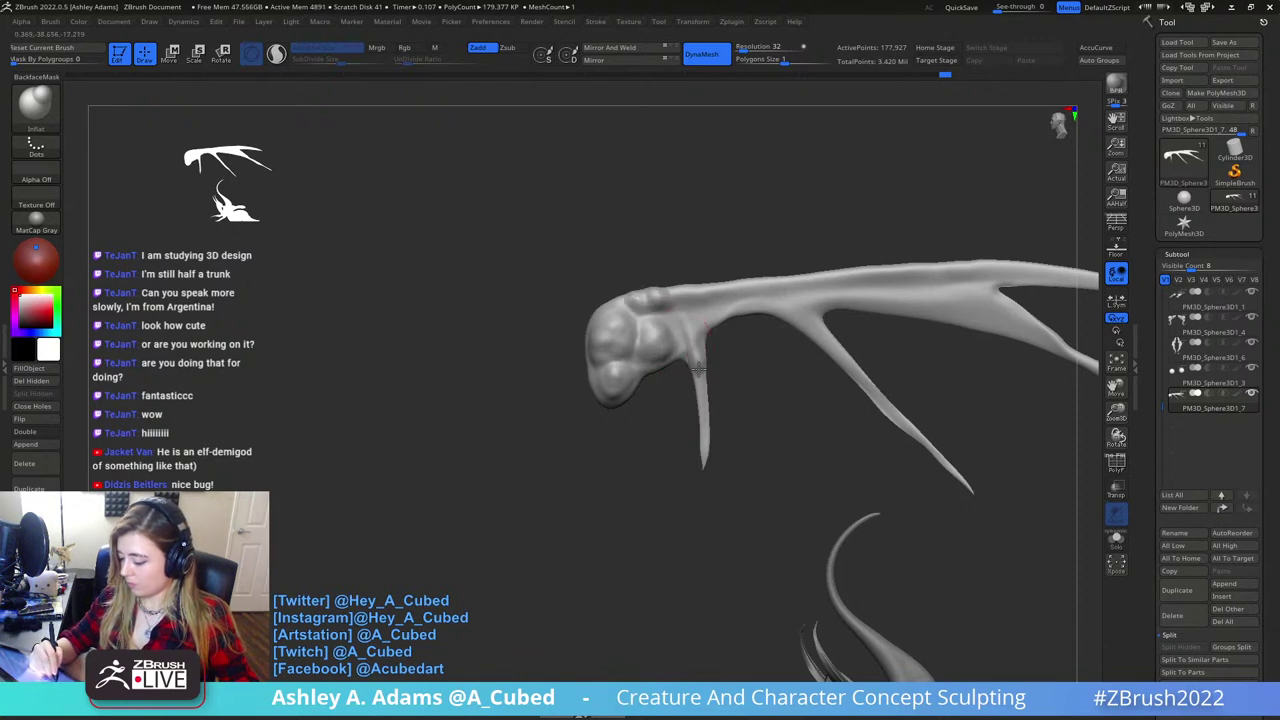
pyautogui.moveTo(698, 369)
pyautogui.mouseDown()
pyautogui.moveTo(706, 471)
pyautogui.moveTo(680, 317)
pyautogui.mouseUp()
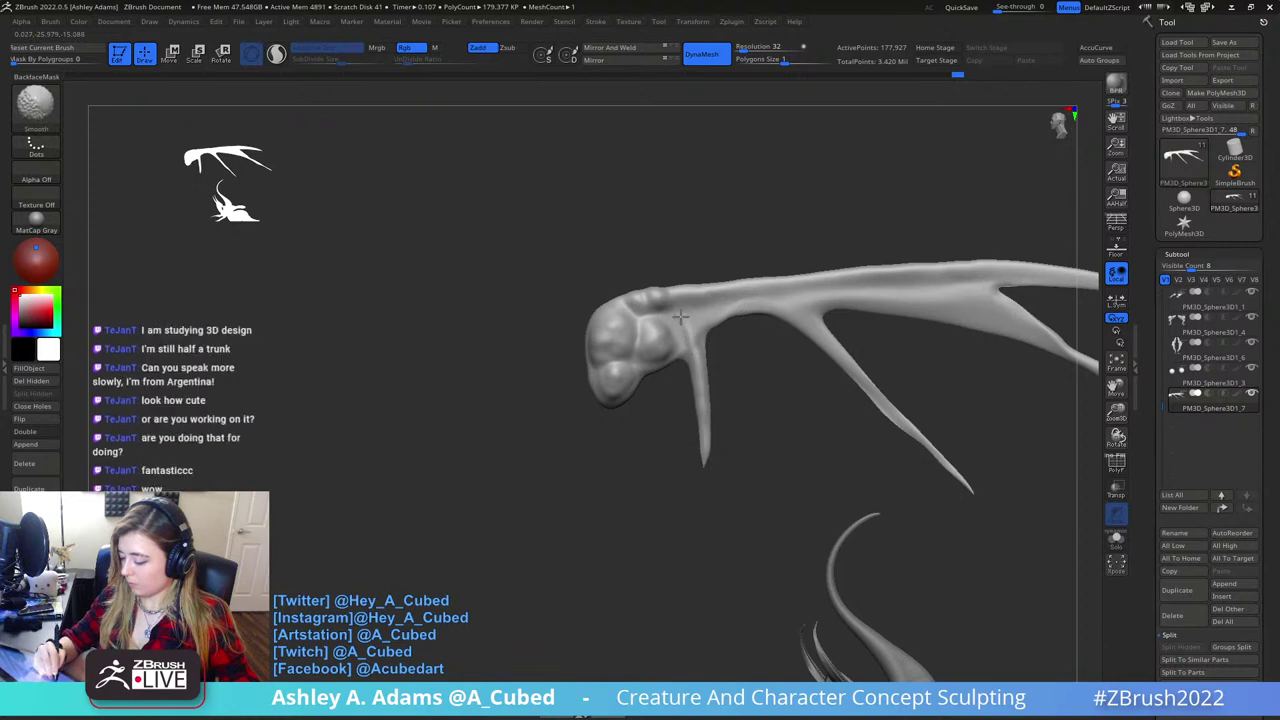
# - Pull the inner edge between the short spike and the middle spike upward with SnakeHook to thin the arm
pyautogui.keyDown('alt'); pyautogui.moveTo(717, 262); pyautogui.dragTo(639, 368); pyautogui.keyUp('alt')
pyautogui.moveTo(590, 402)
pyautogui.mouseDown()
pyautogui.moveTo(696, 399)
pyautogui.moveTo(656, 421)
pyautogui.mouseUp()
pyautogui.press('b')
pyautogui.press('c')
pyautogui.press('b')
pyautogui.press('space')
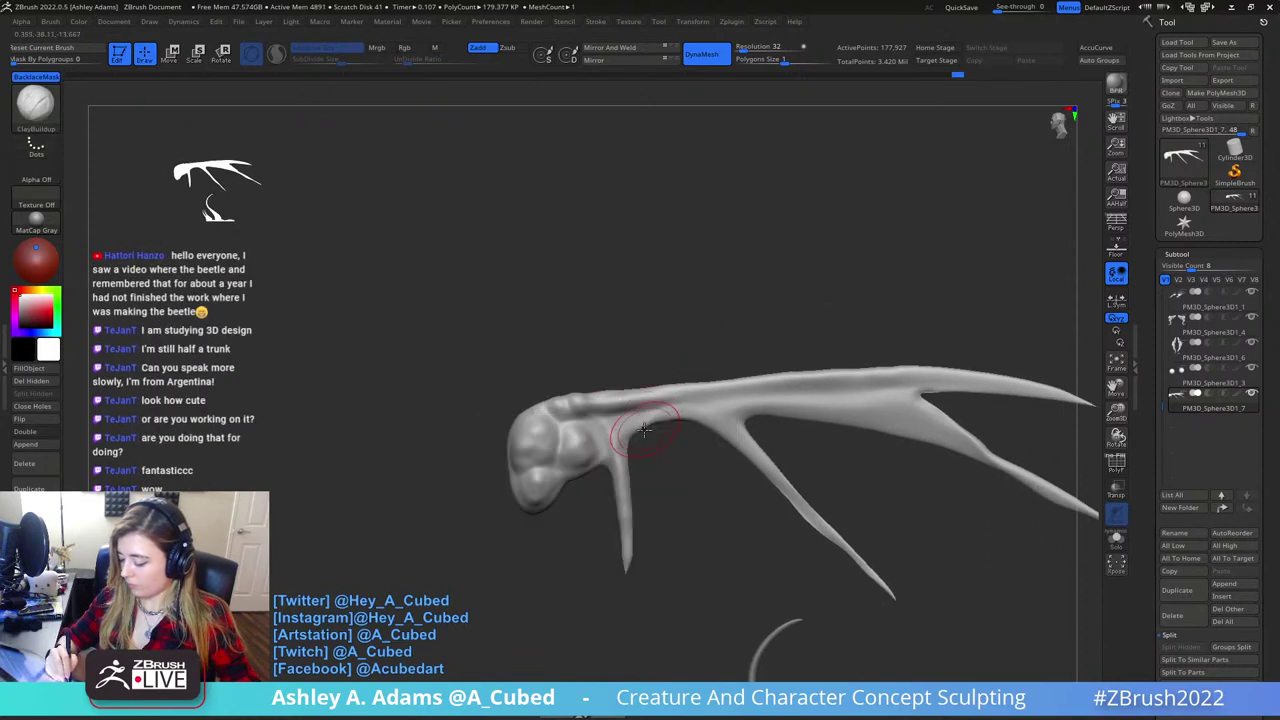
pyautogui.press('space')
pyautogui.press('b')
pyautogui.press('s')
pyautogui.press('h')
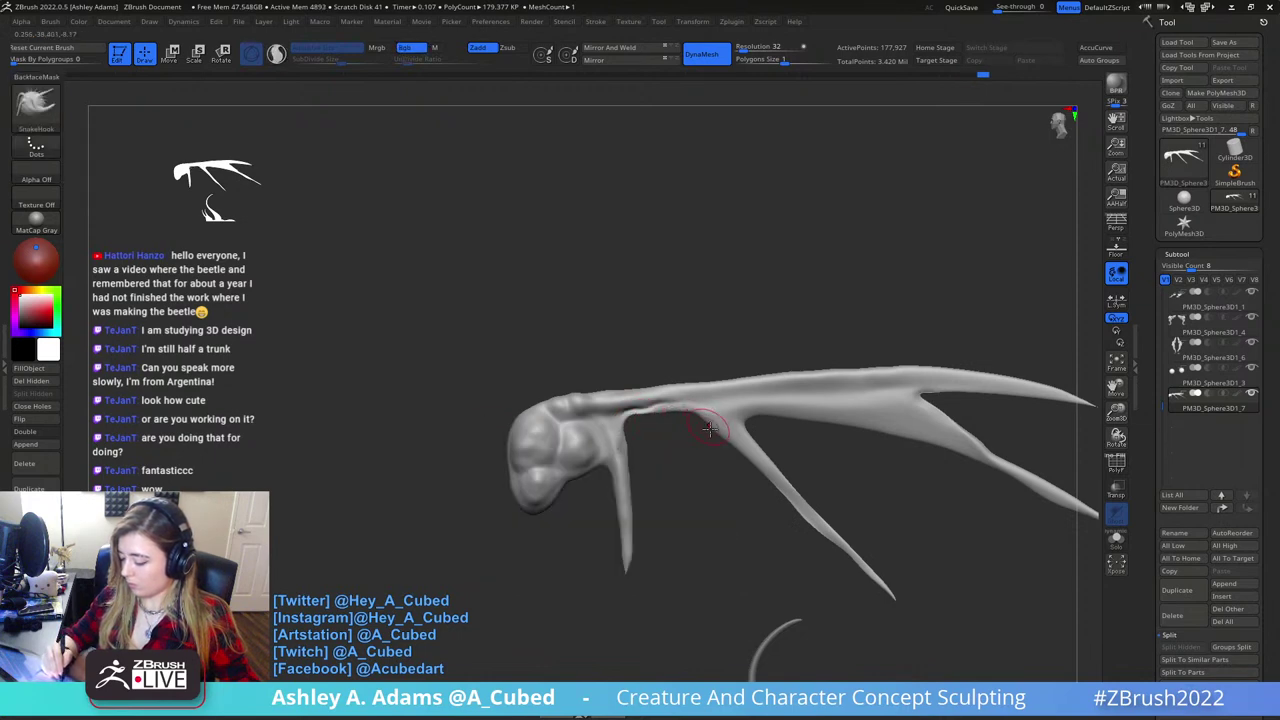
pyautogui.moveTo(709, 429); pyautogui.dragTo(715, 423)
# - Deepen the notch behind the middle spike with a resized SnakeHook brush and smooth the spike's base
pyautogui.press('space')
pyautogui.moveTo(629, 441); pyautogui.dragTo(641, 432)
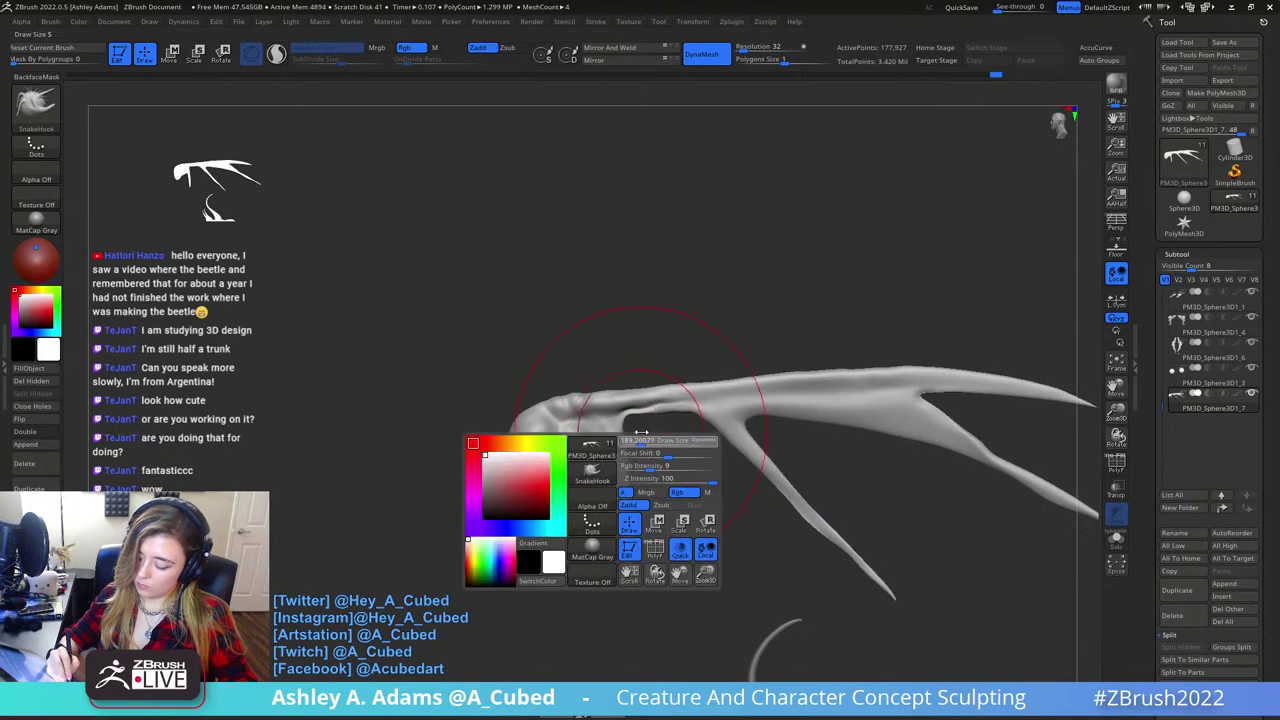
pyautogui.press('space')
pyautogui.moveTo(645, 522); pyautogui.dragTo(625, 521)
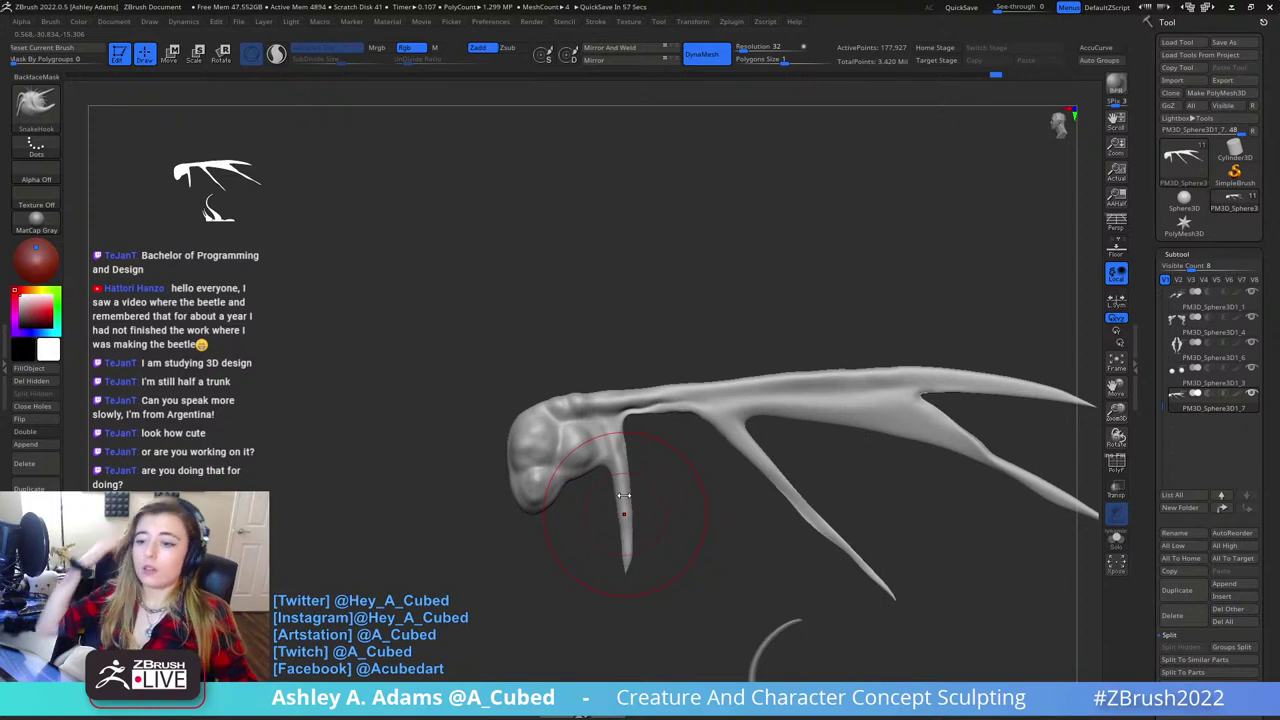
pyautogui.keyDown('alt'); pyautogui.moveTo(849, 343); pyautogui.dragTo(730, 321); pyautogui.keyUp('alt')
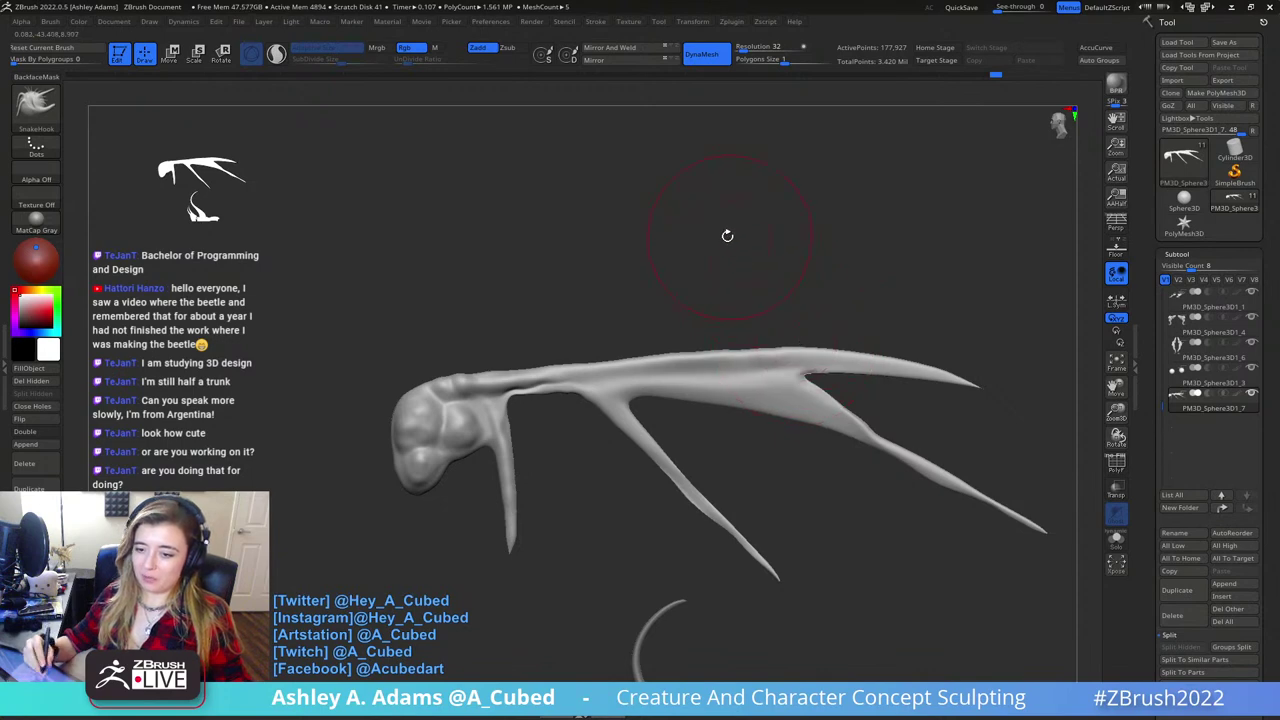
pyautogui.press('space')
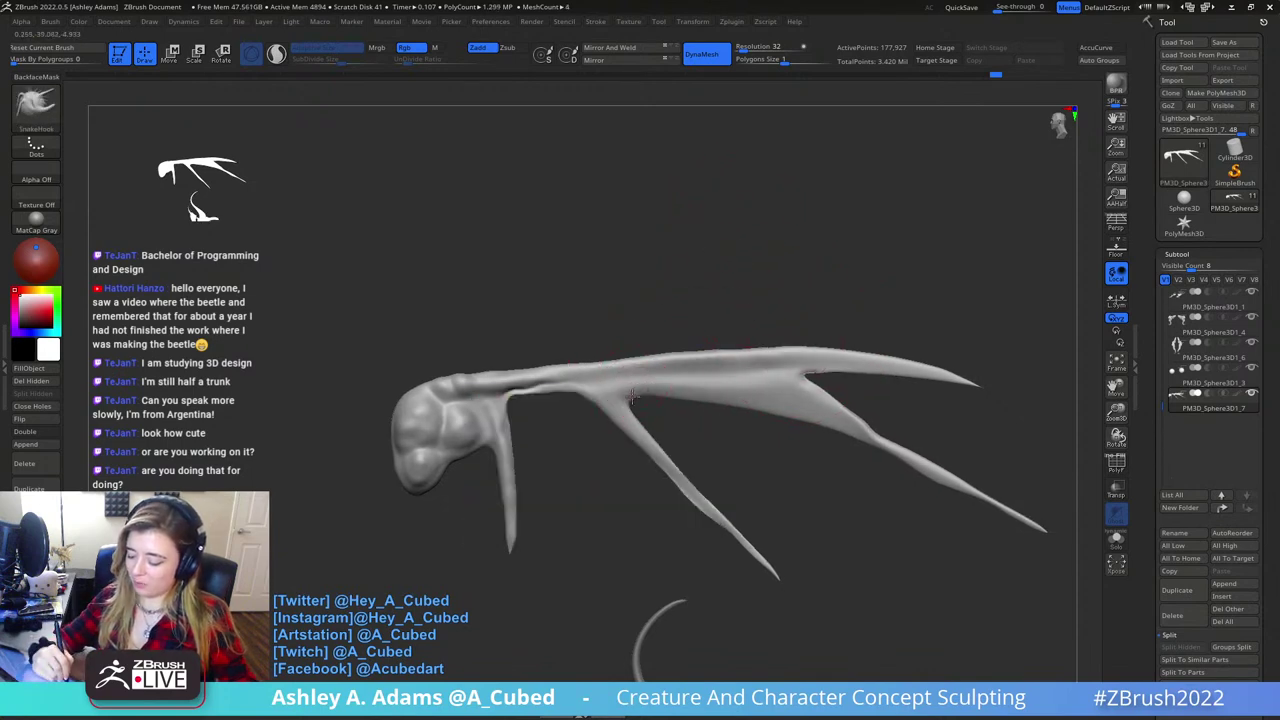
pyautogui.press('space')
pyautogui.press('space')
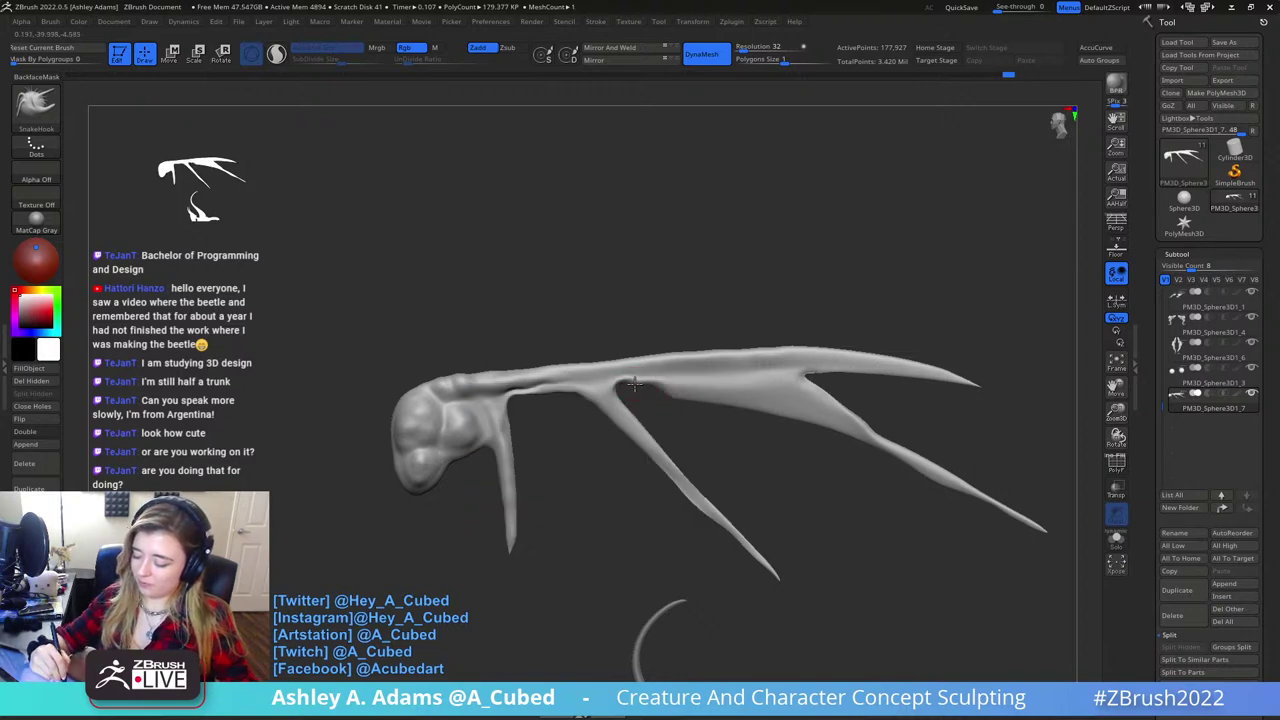
pyautogui.press('shift')
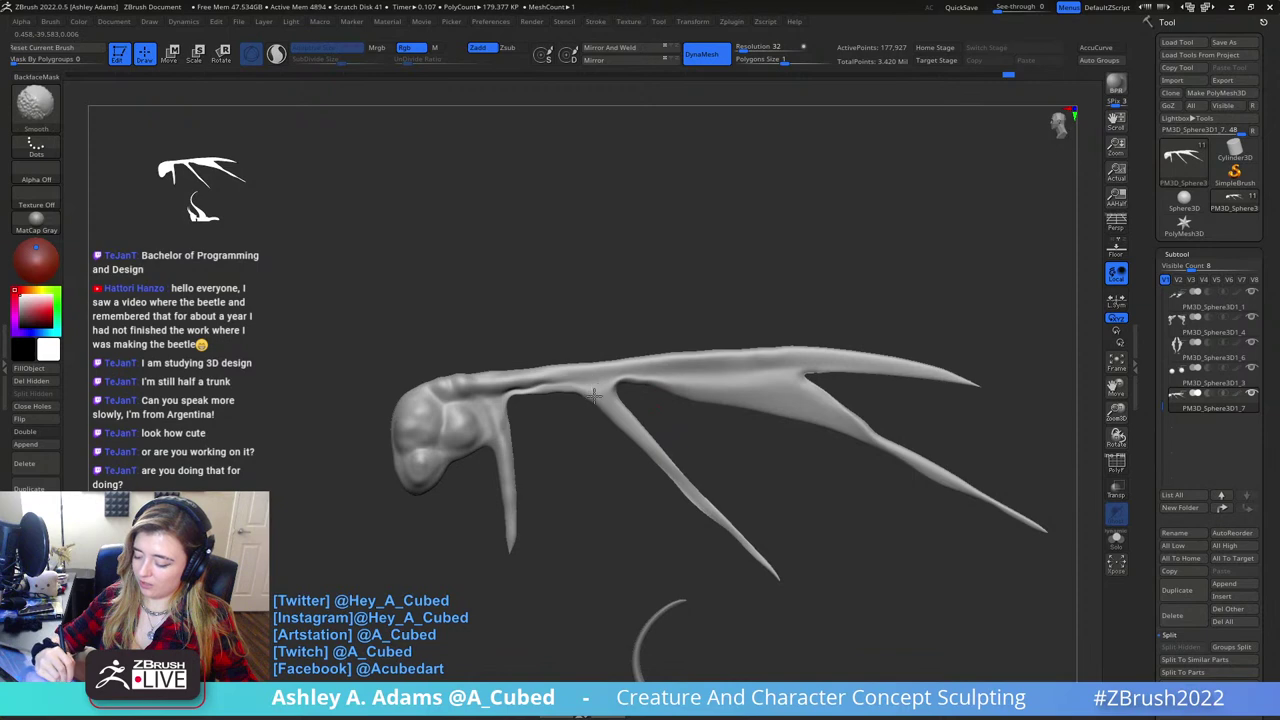
pyautogui.keyDown('shift'); pyautogui.moveTo(594, 396); pyautogui.dragTo(577, 390); pyautogui.keyUp('shift')
pyautogui.press('shift')
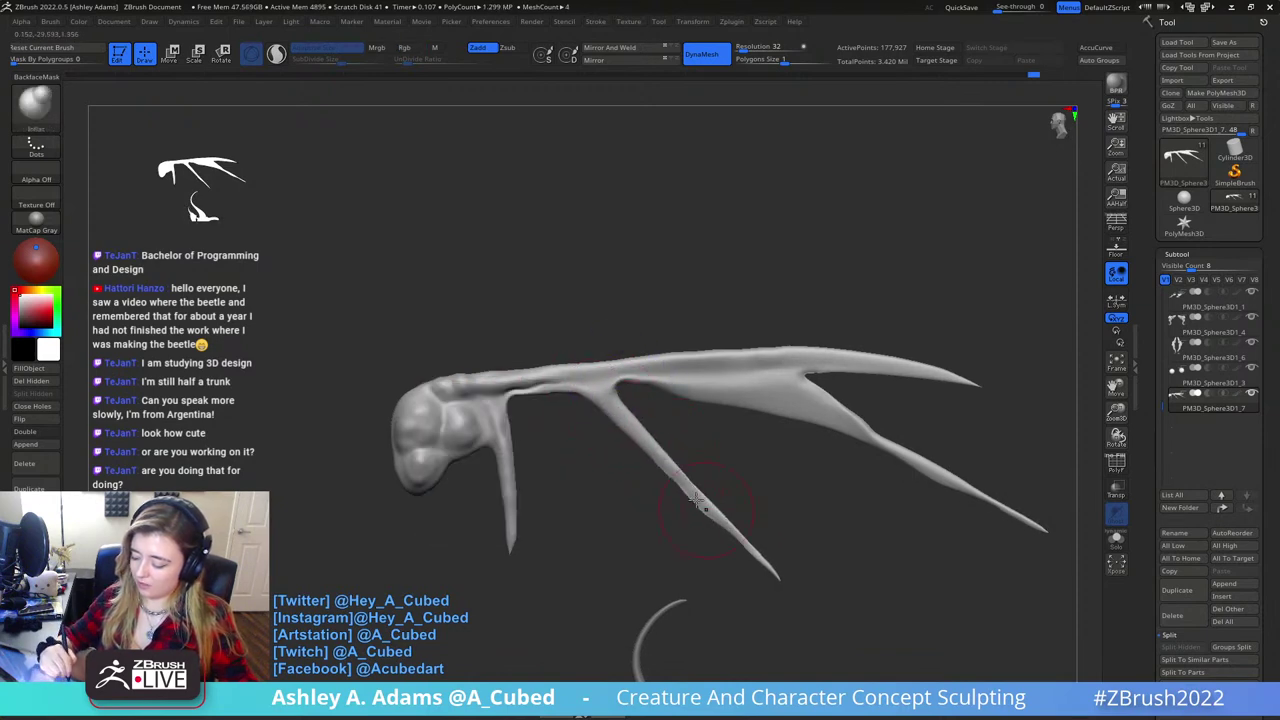
# - Refine the middle spike and its junction with the arm using the Inflate brush and smoothing
pyautogui.moveTo(680, 477); pyautogui.dragTo(718, 518)
pyautogui.press('shift')
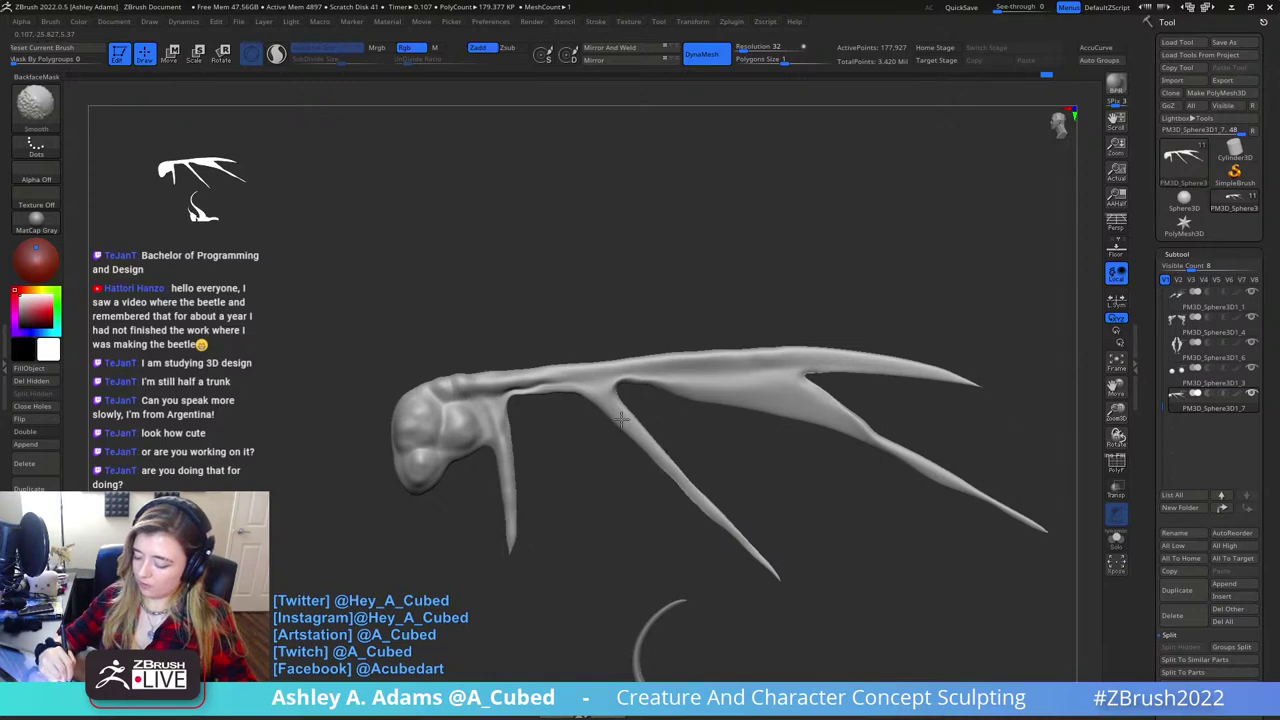
pyautogui.press('space')
pyautogui.press('space')
pyautogui.moveTo(576, 373); pyautogui.dragTo(604, 371)
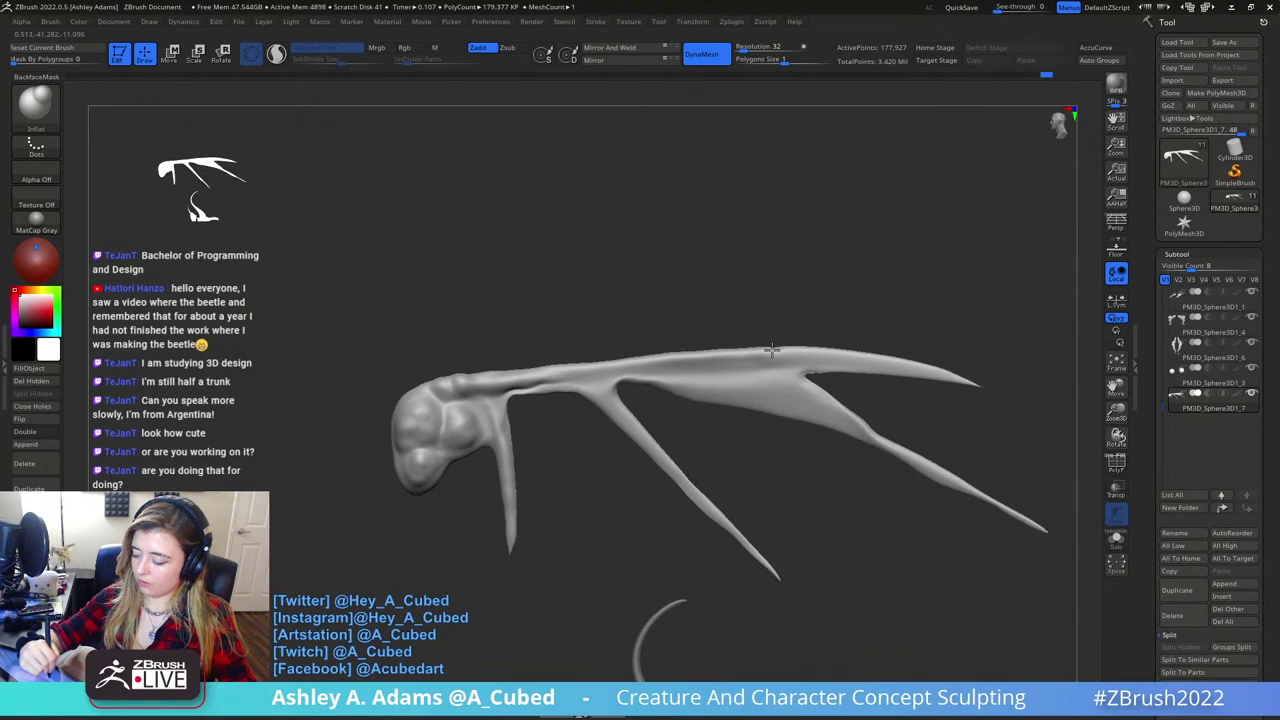
pyautogui.press('shift')
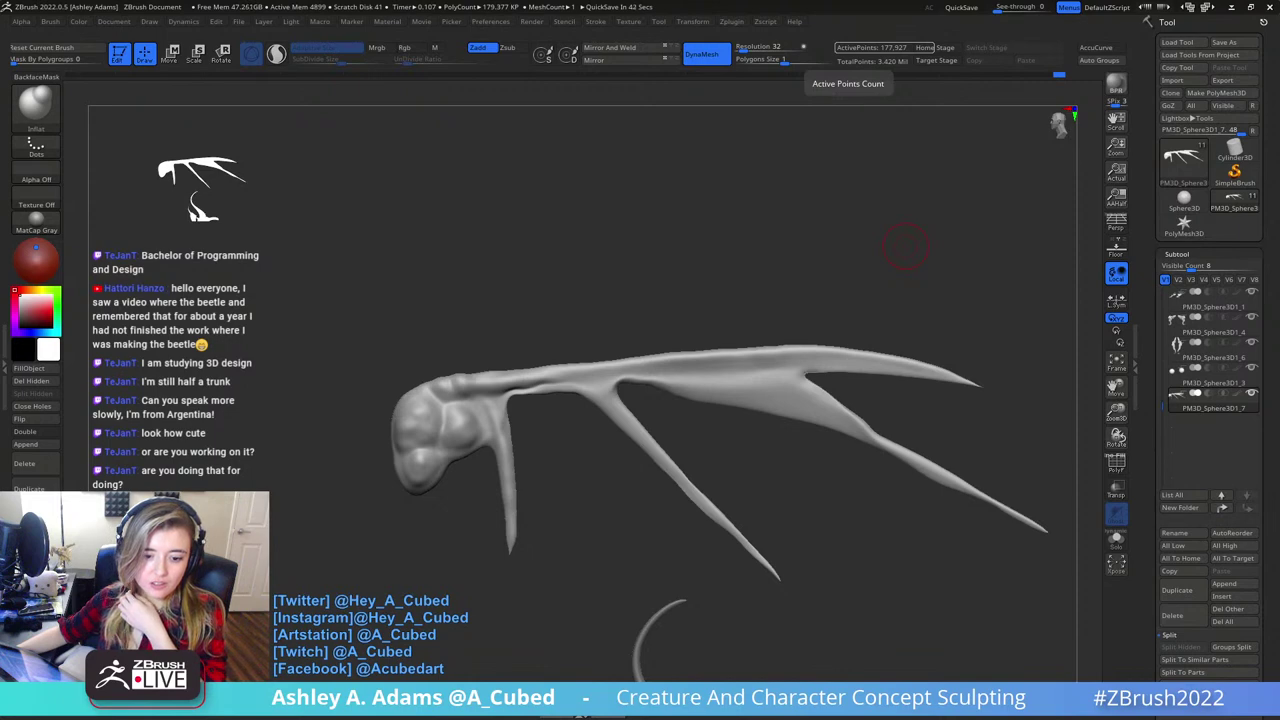
# - Switch to the browser, open the weevil poster's Twitter profile and examine the beetle macro photos in its media gallery
pyautogui.hotkey('alt', 'Tab')
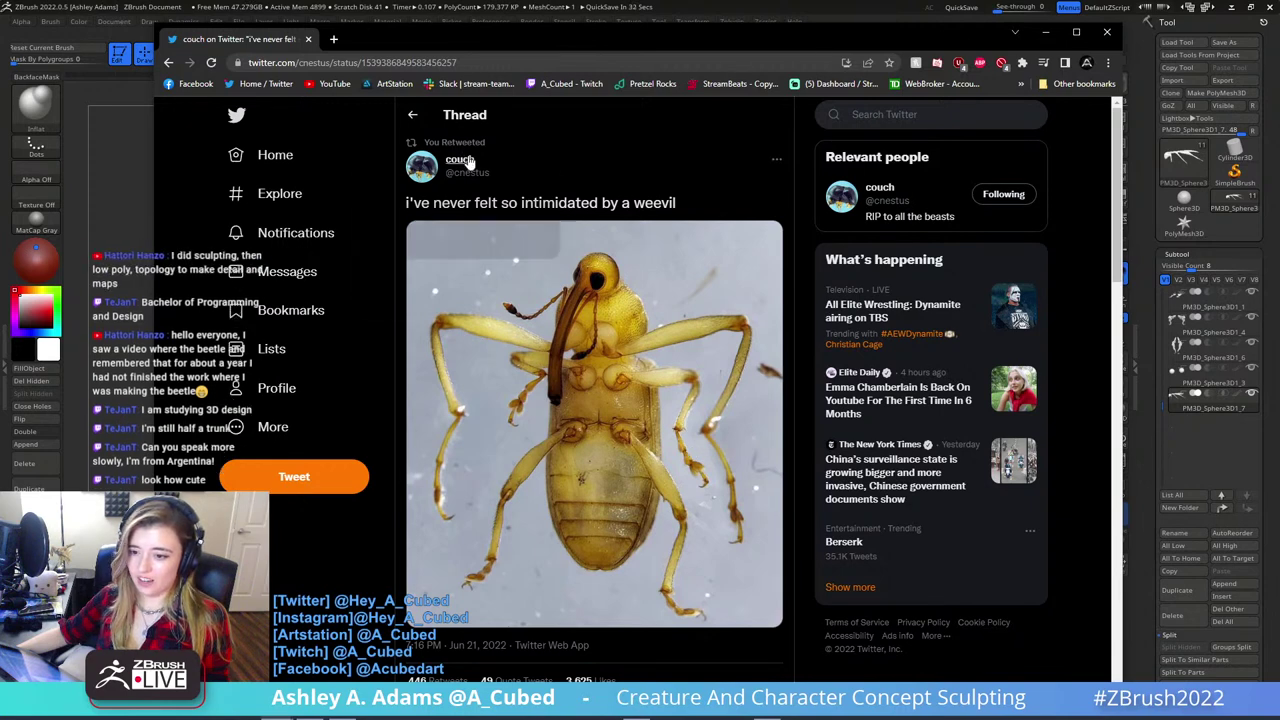
pyautogui.moveTo(473, 162)
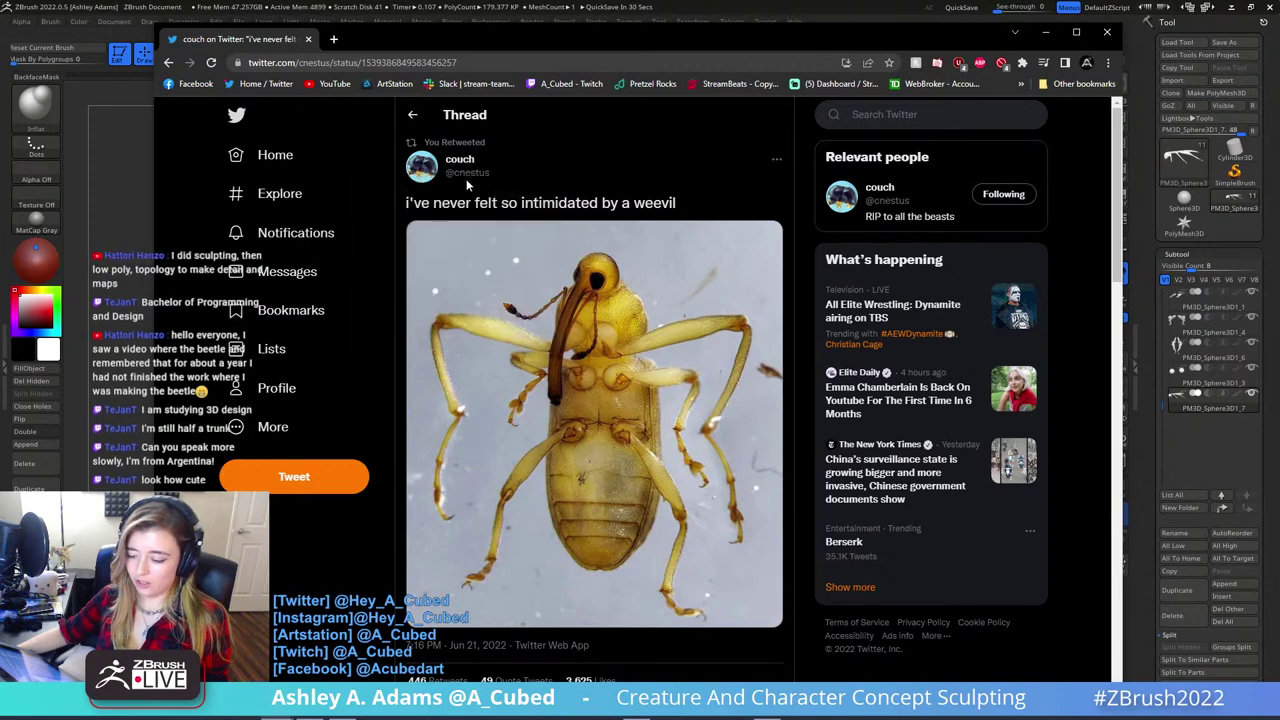
pyautogui.moveTo(470, 185)
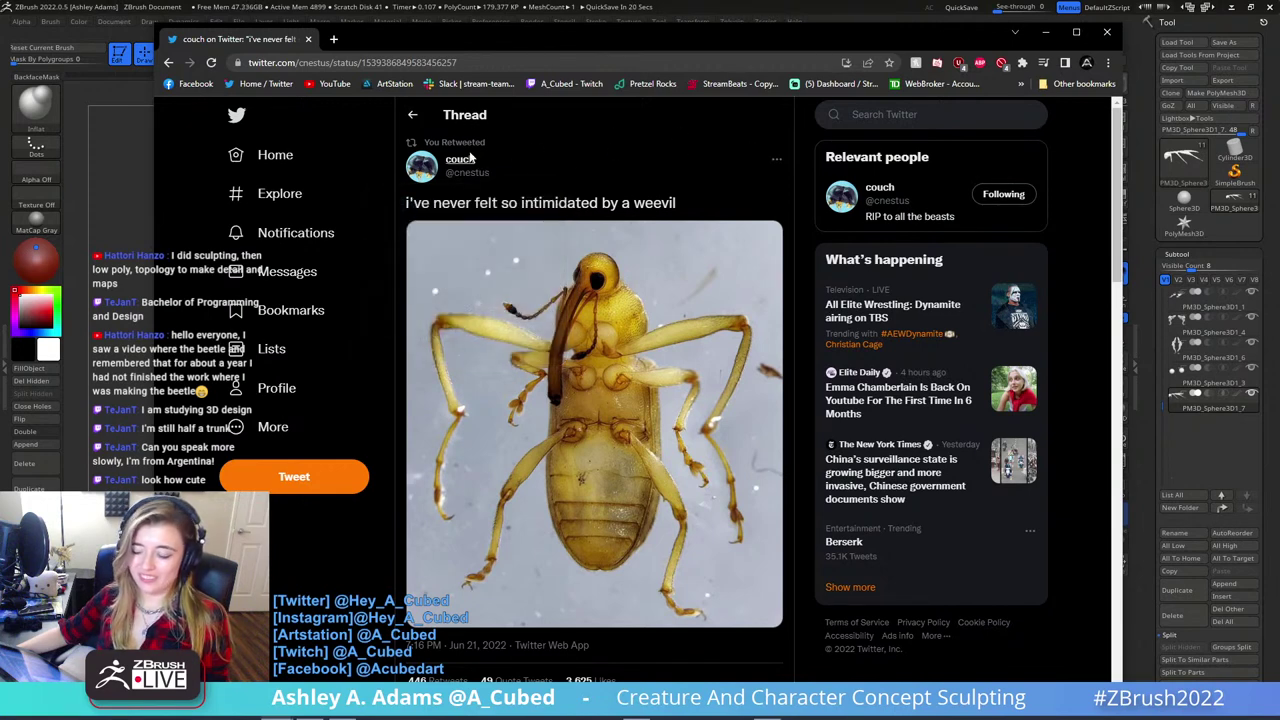
pyautogui.click(469, 157)
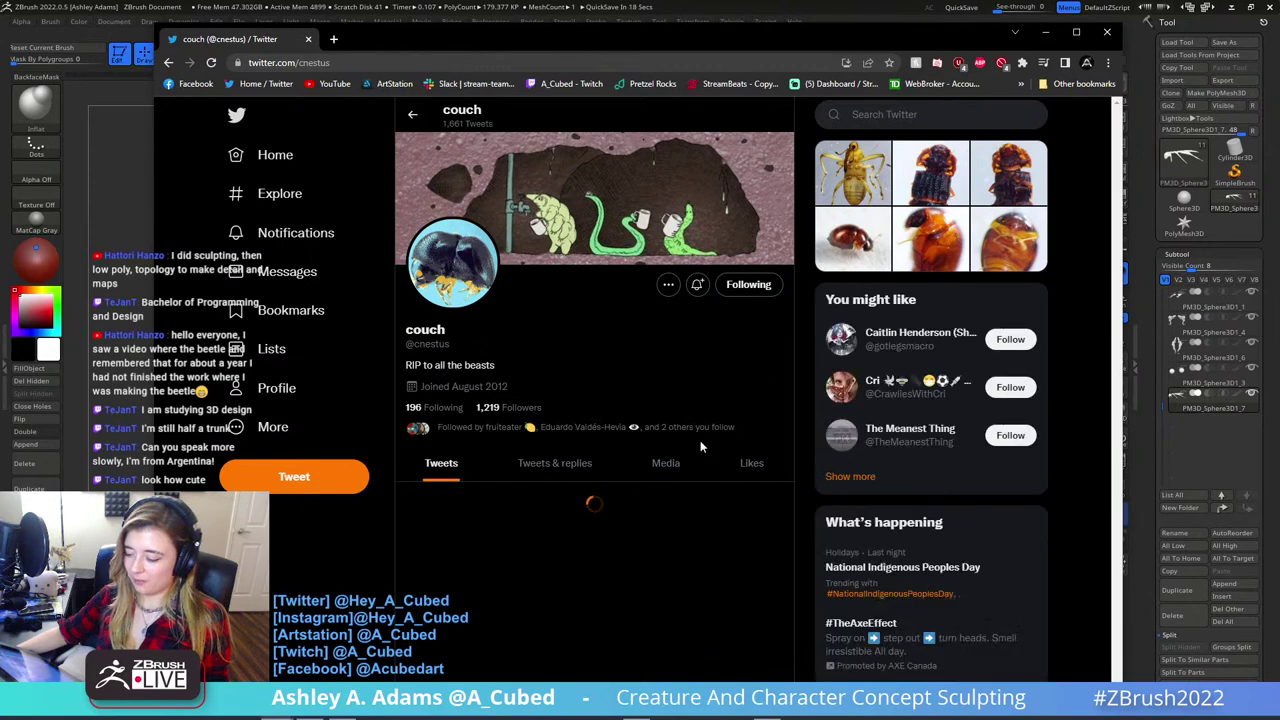
pyautogui.click(898, 187)
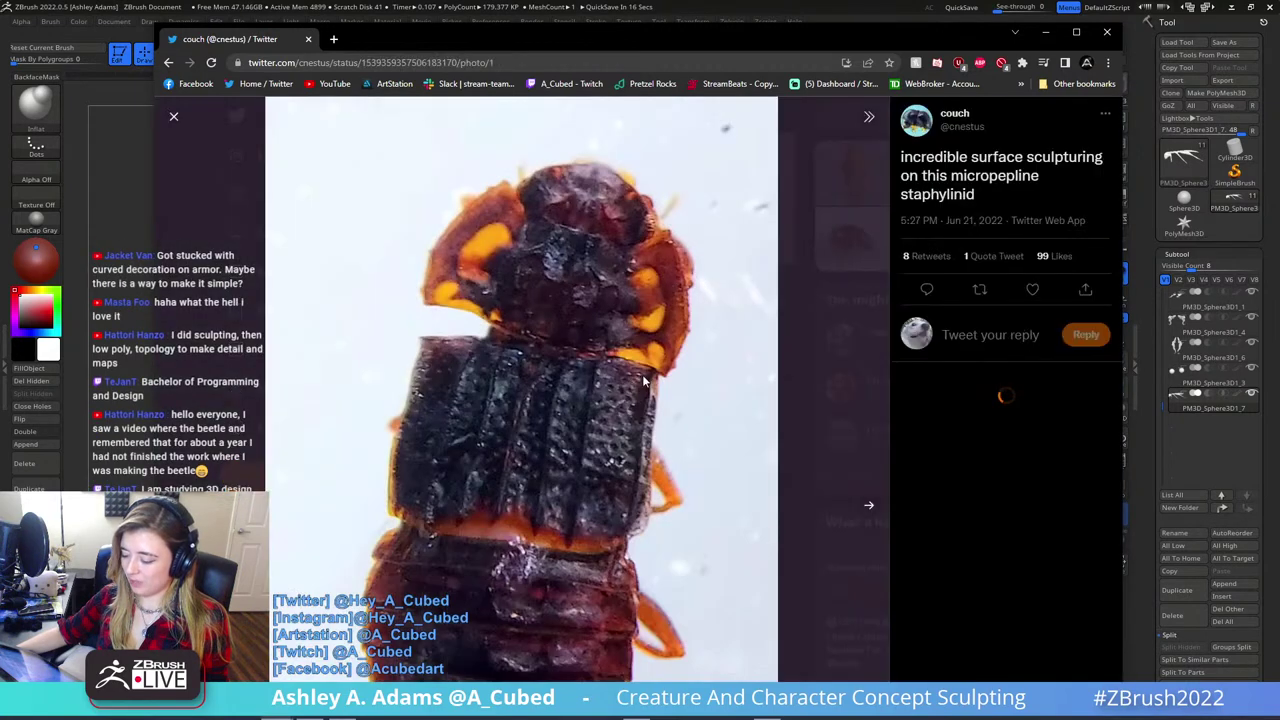
pyautogui.click(869, 505)
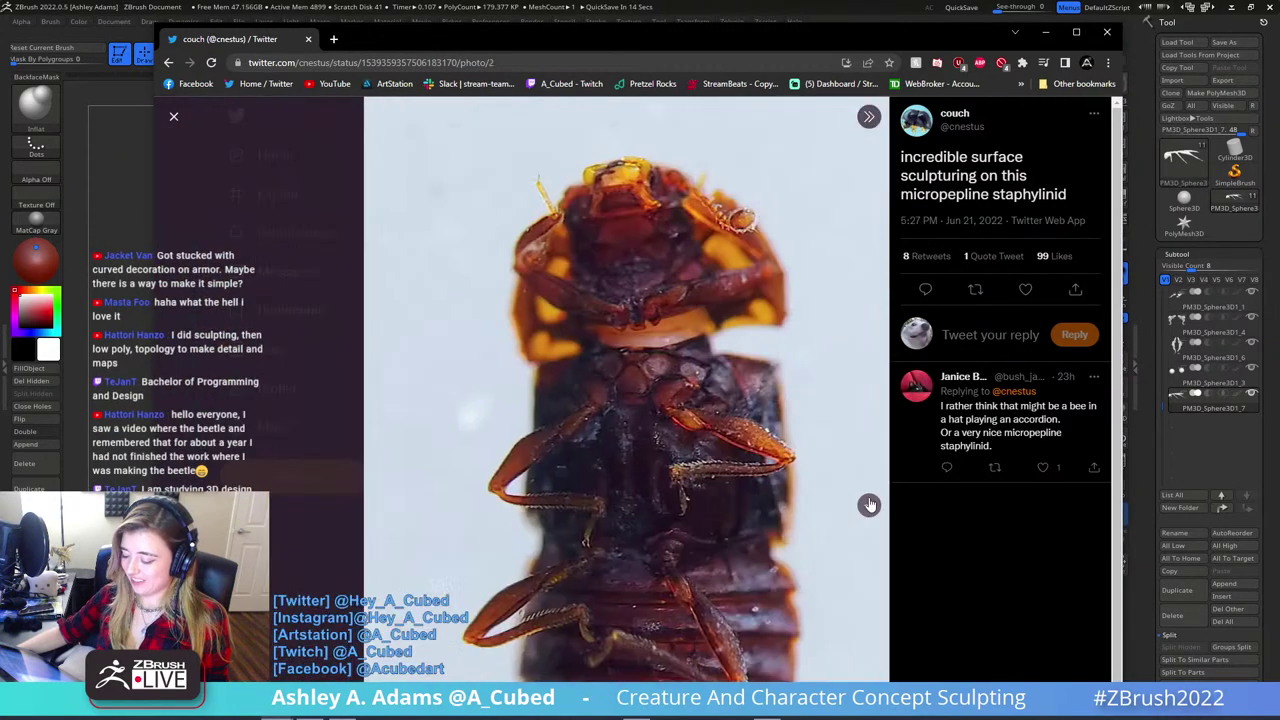
pyautogui.click(869, 508)
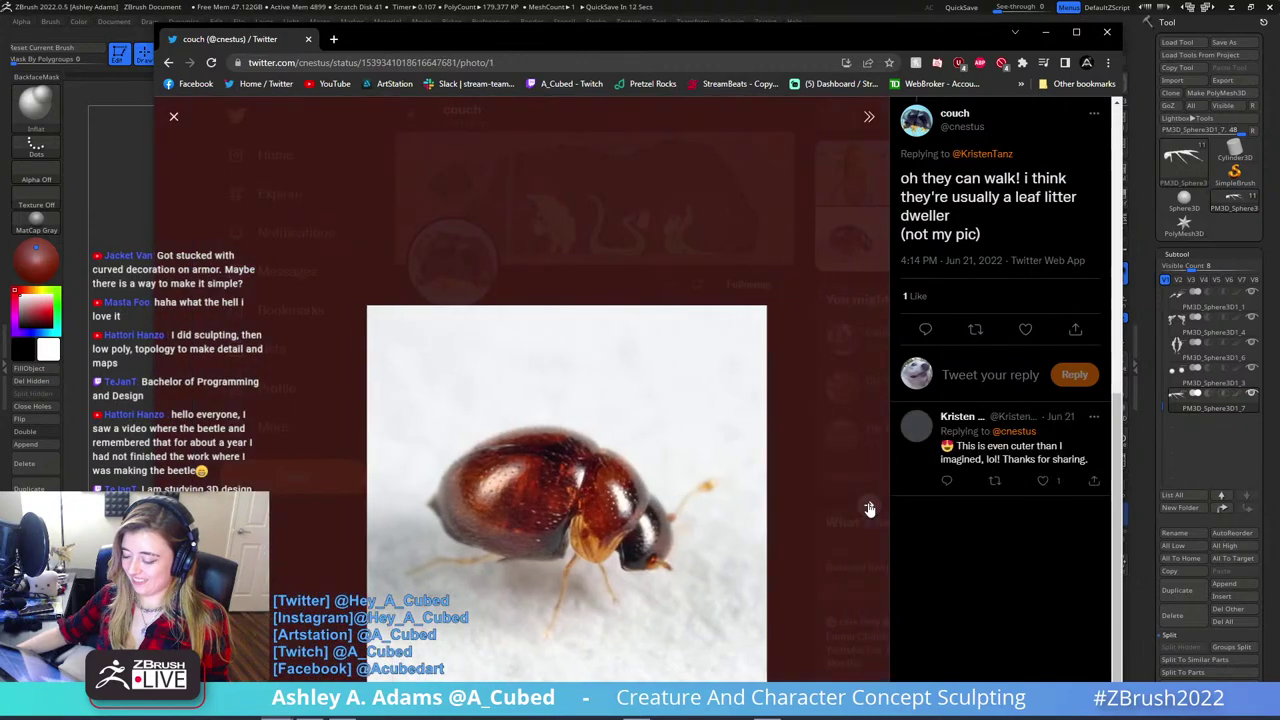
pyautogui.click(869, 508)
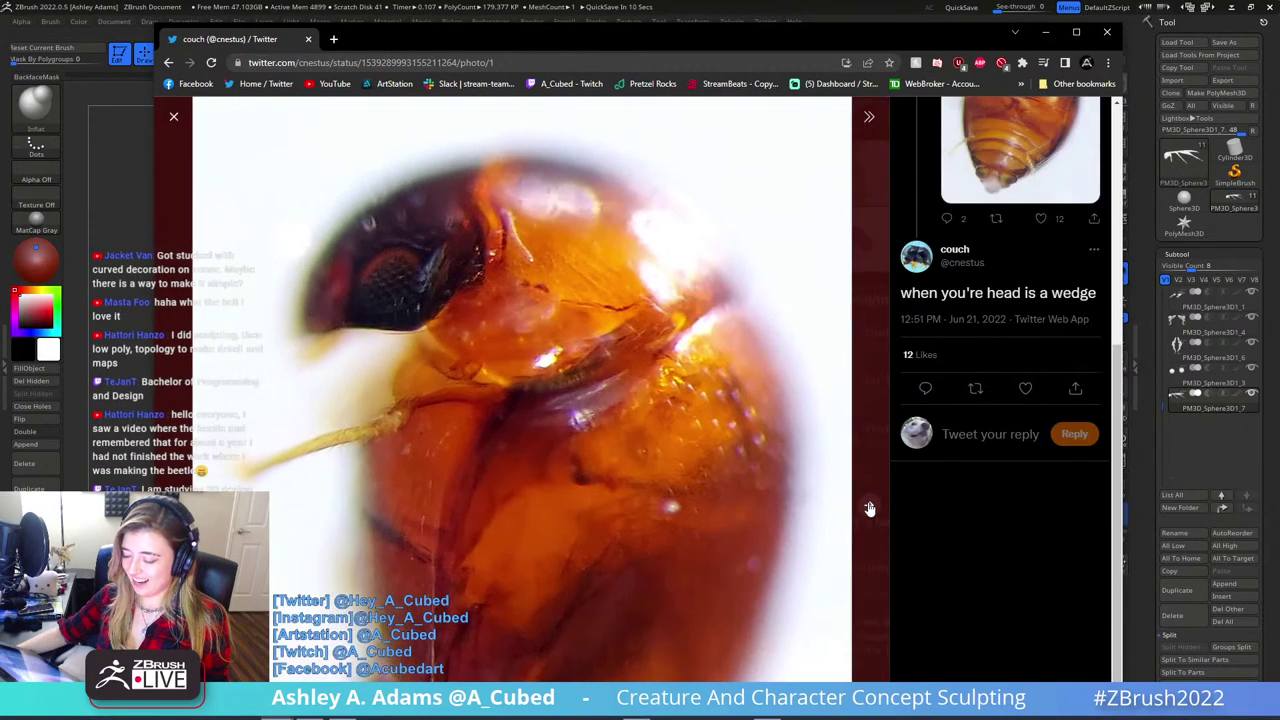
pyautogui.click(869, 508)
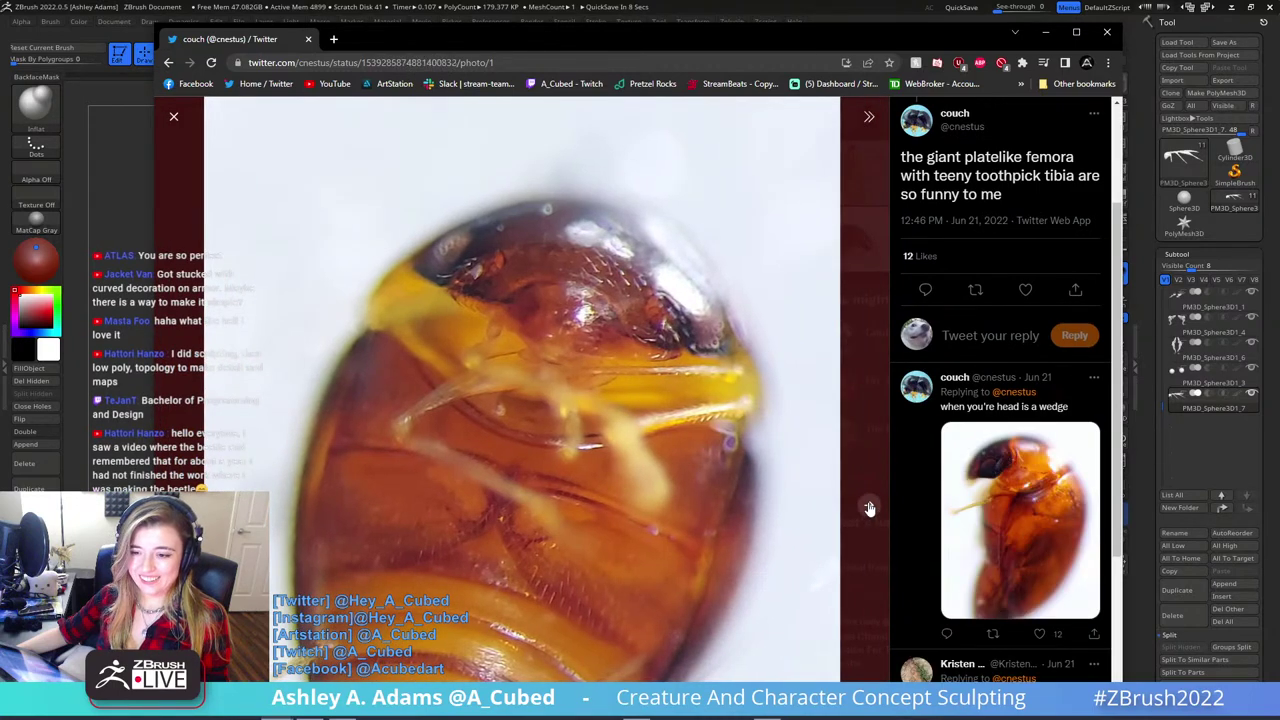
pyautogui.click(869, 508)
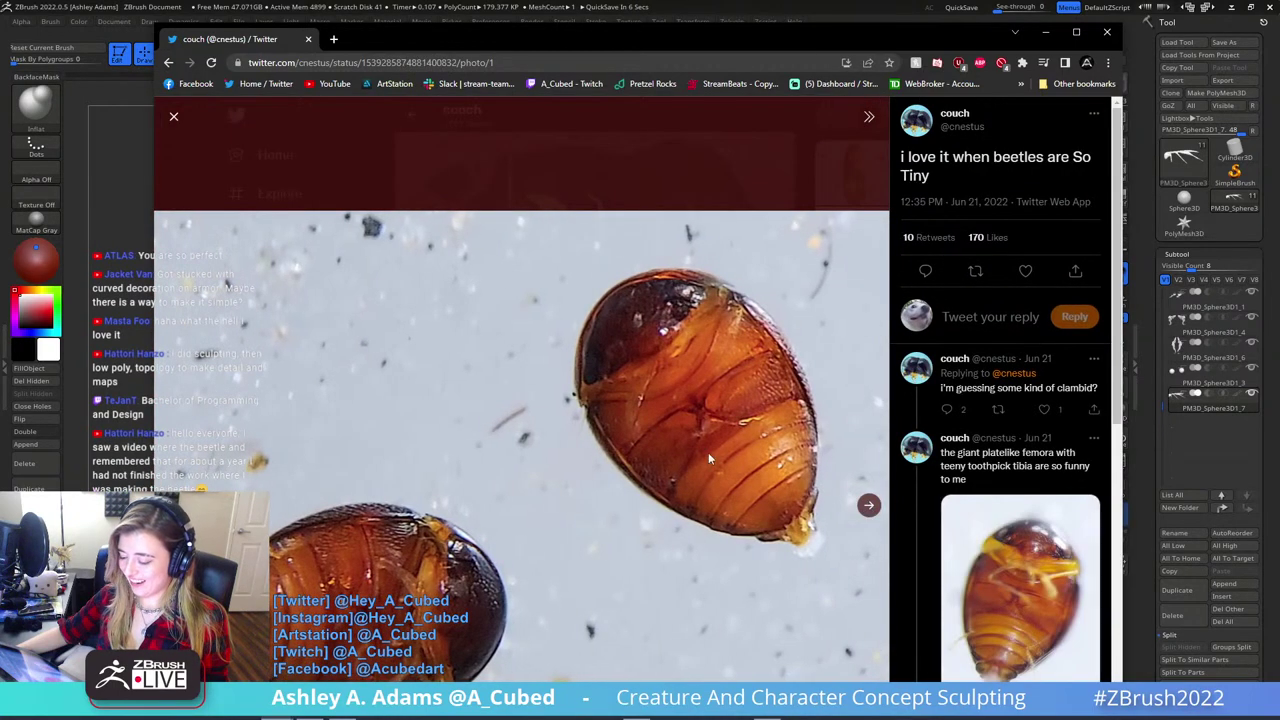
# - View the beetle photo captioned with giant platelike femora, reposition the browser window and close the photo
pyautogui.moveTo(649, 43); pyautogui.dragTo(652, 30)
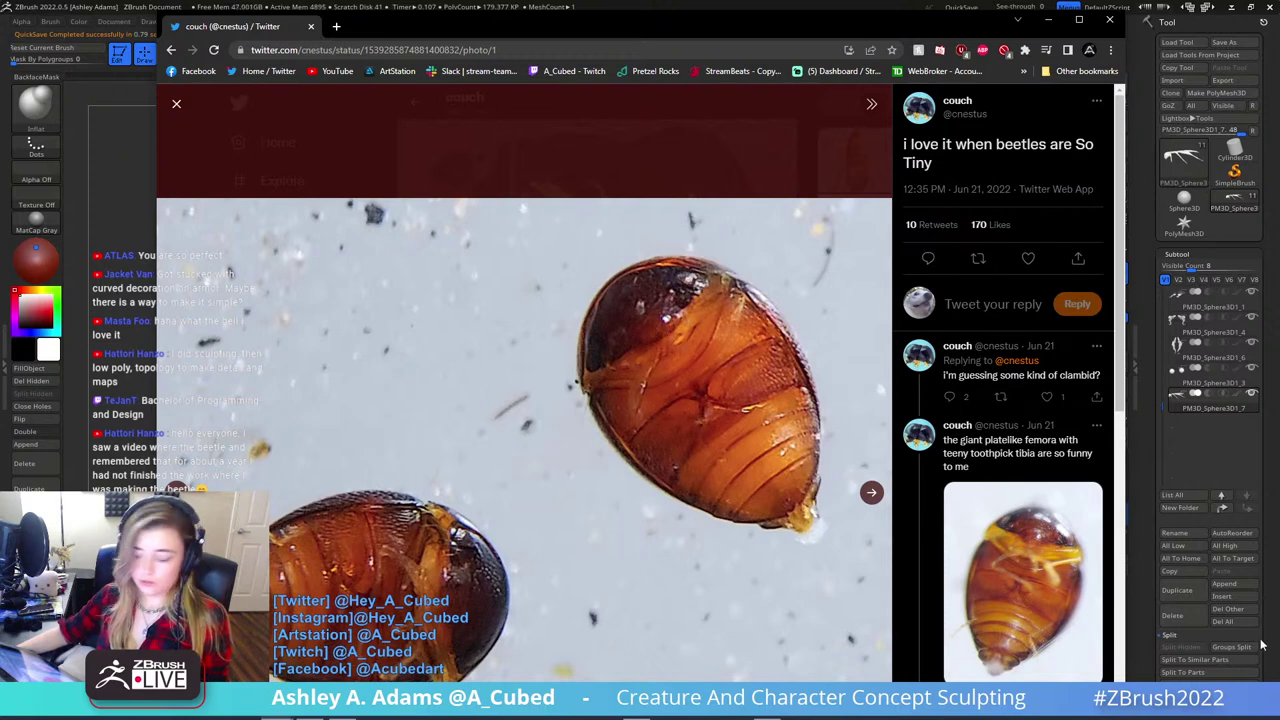
pyautogui.click(1022, 580)
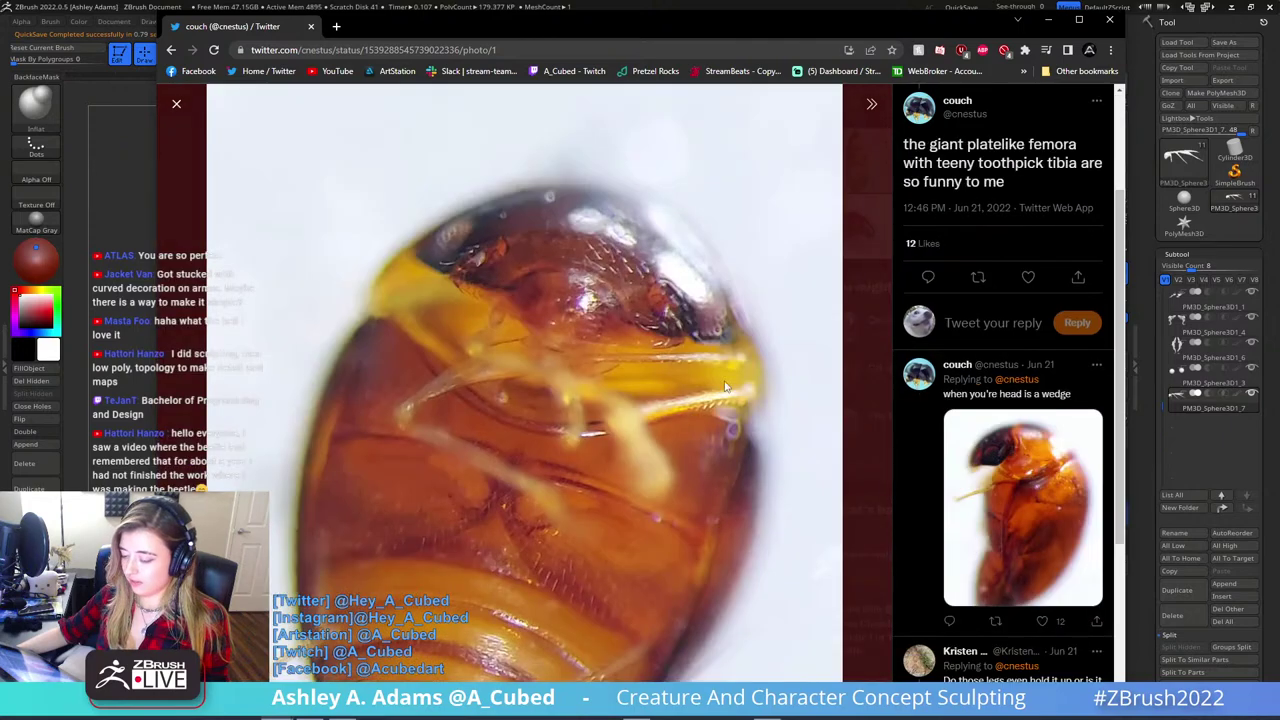
pyautogui.moveTo(898, 18); pyautogui.dragTo(835, 42)
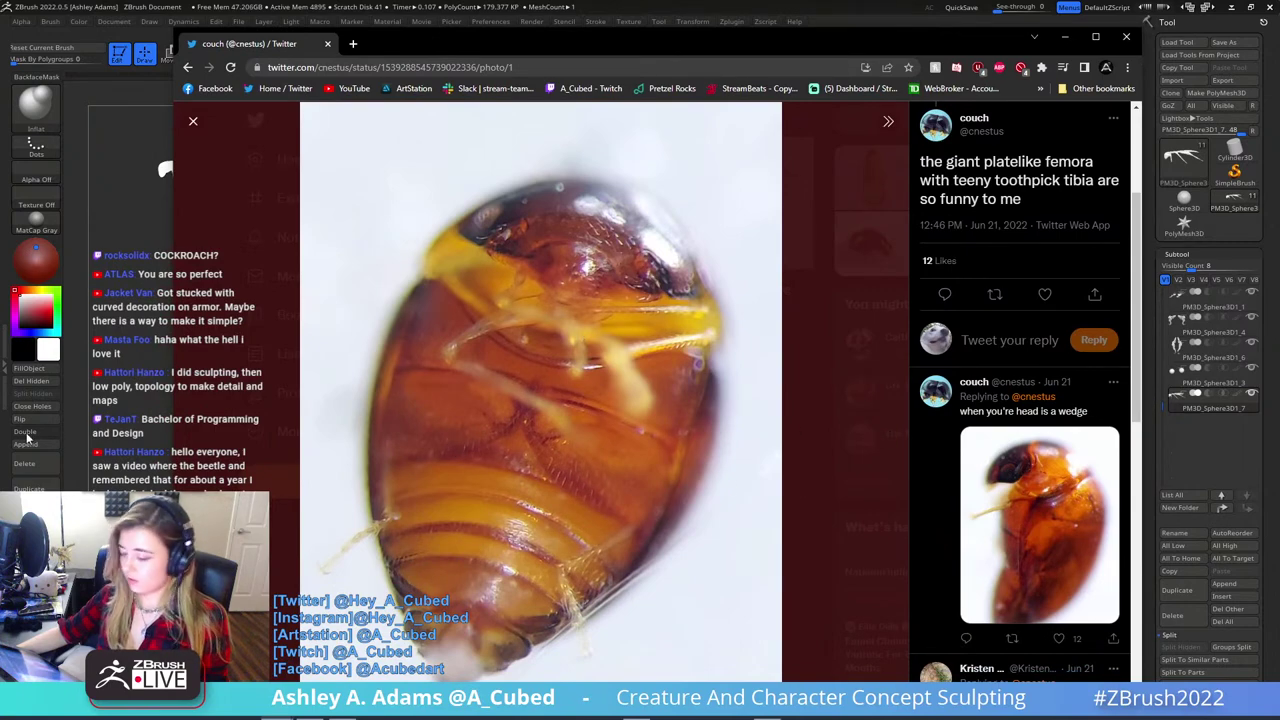
pyautogui.press('Escape')
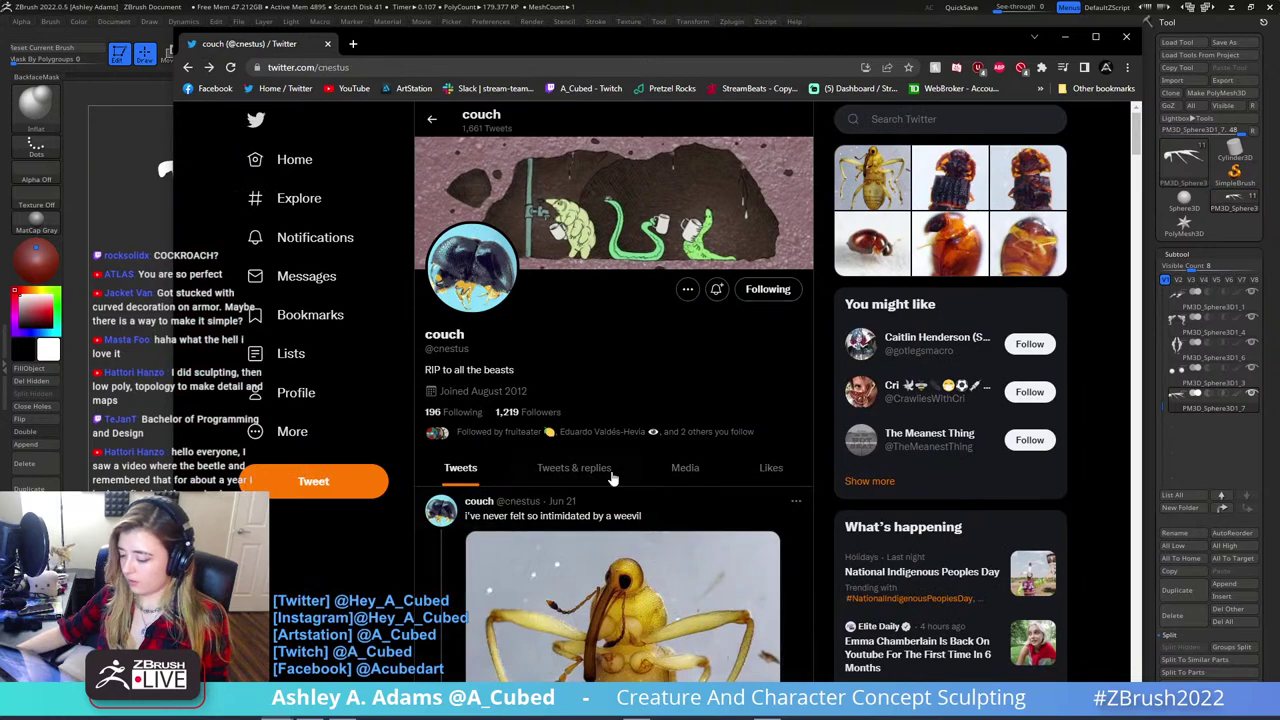
# - Browse the profile's media posts and view the "extend-o-bee" photo enlarged
pyautogui.click(684, 467)
pyautogui.scroll(-10, 705, 480)
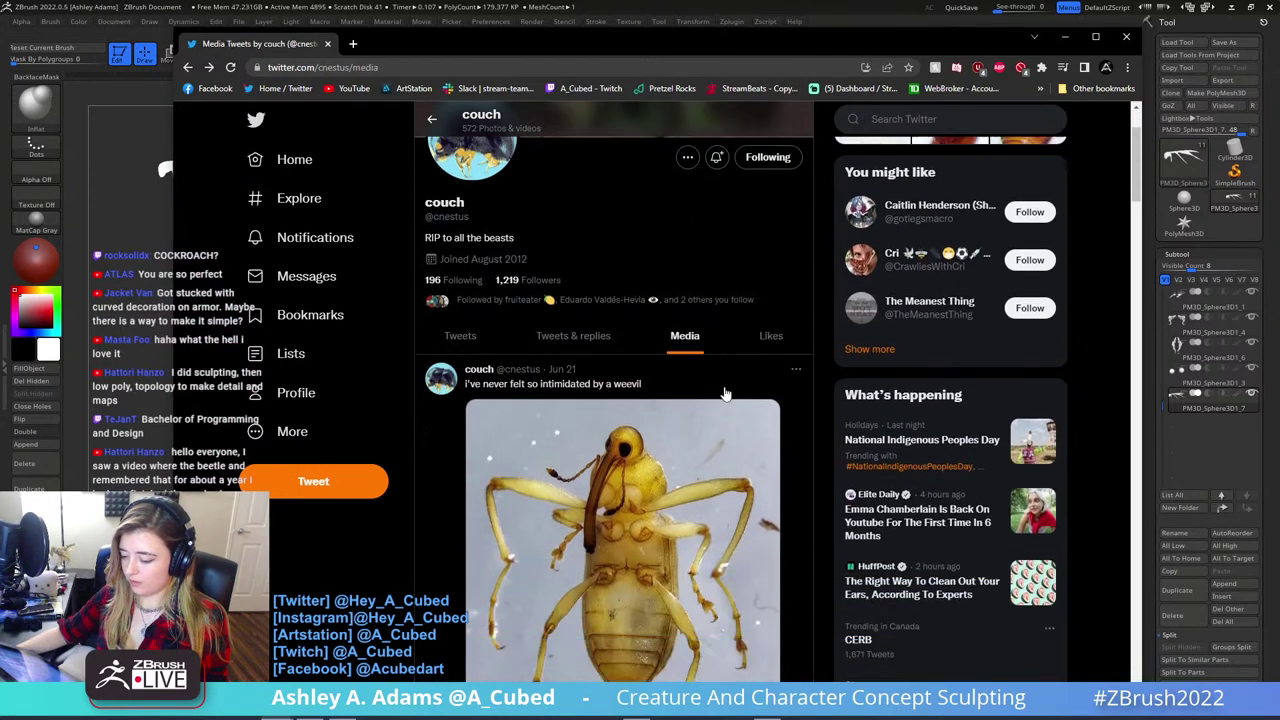
pyautogui.scroll(-10, 725, 507)
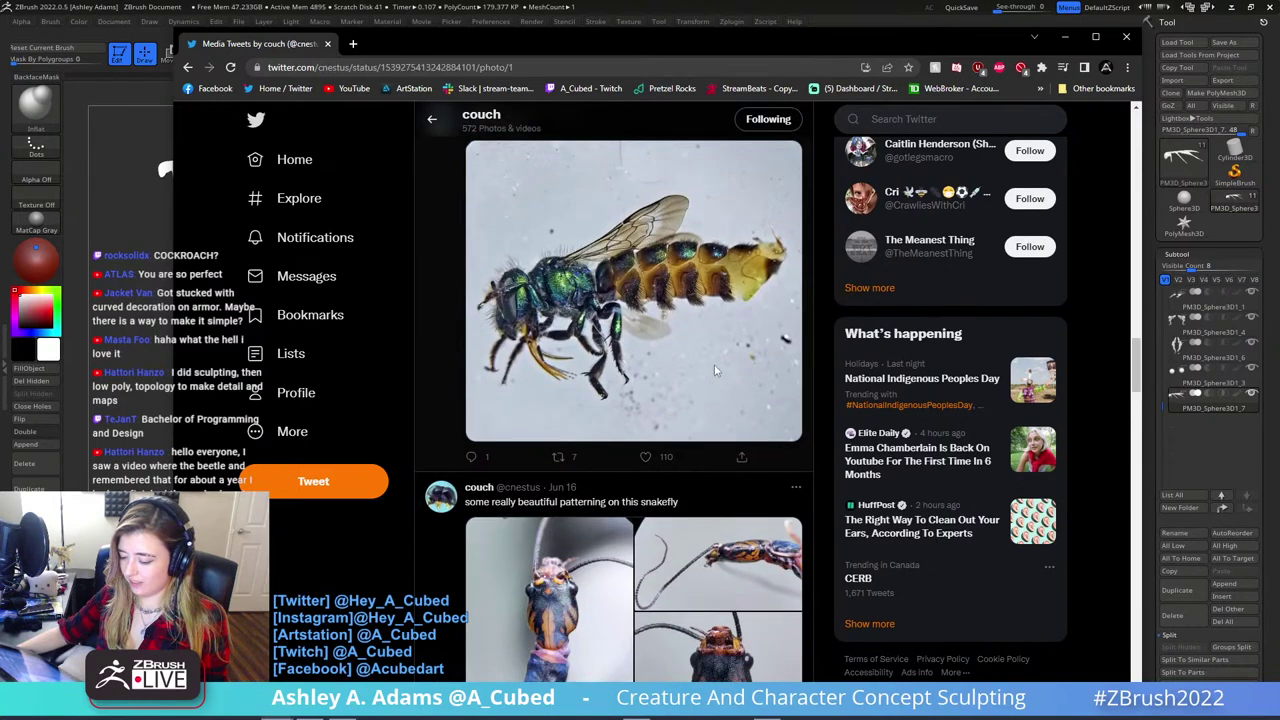
pyautogui.click(715, 372)
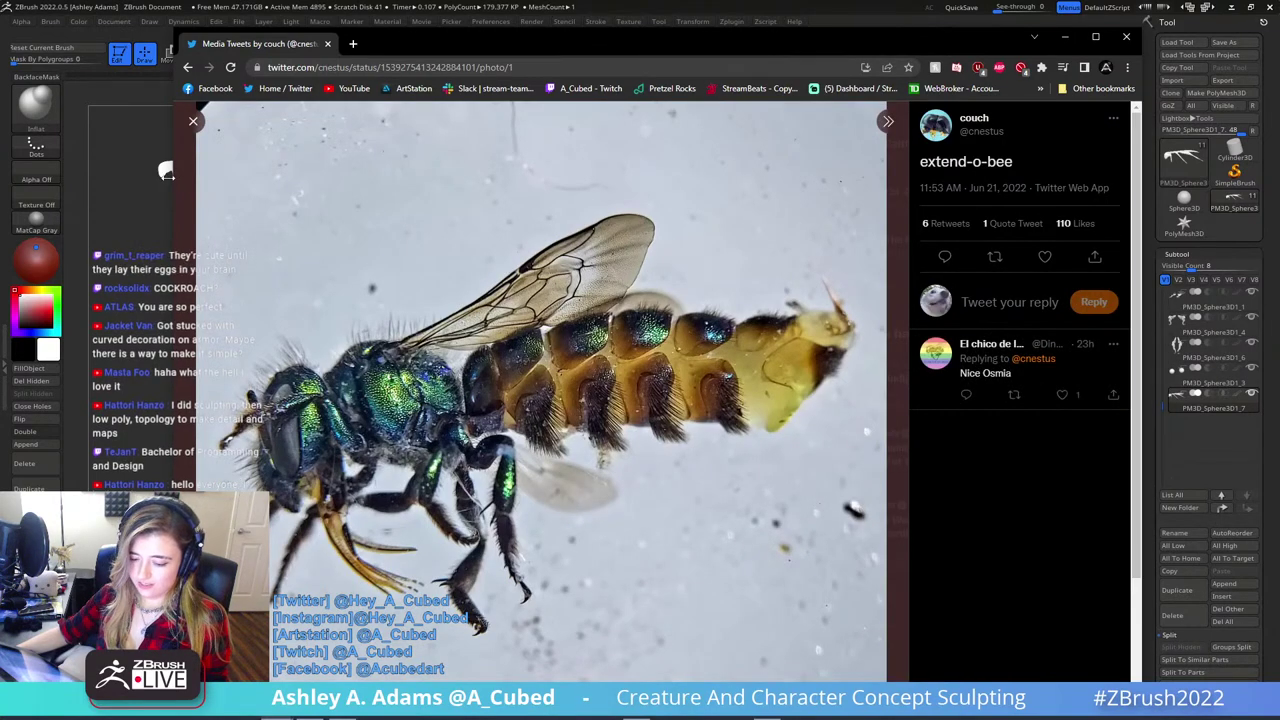
pyautogui.click(193, 122)
# - Examine the three enlarged snakefly photos for head shape and surface patterning
pyautogui.scroll(-4, 744, 353)
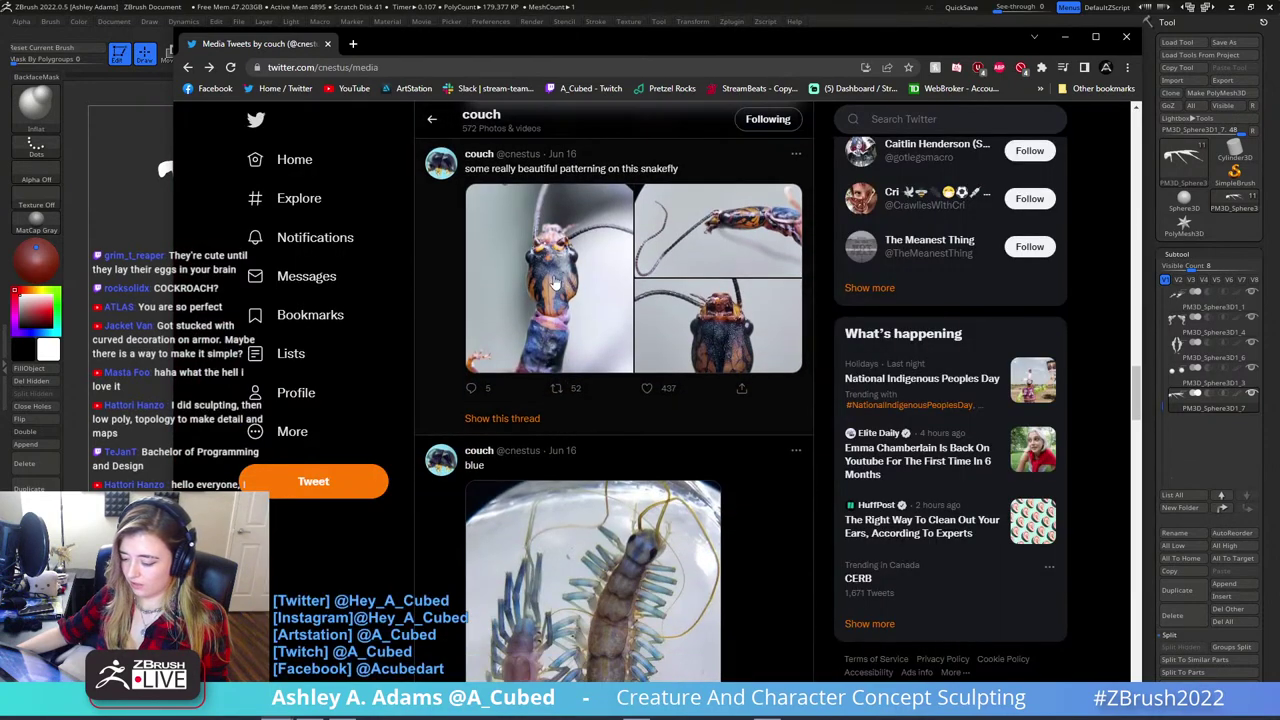
pyautogui.click(744, 353)
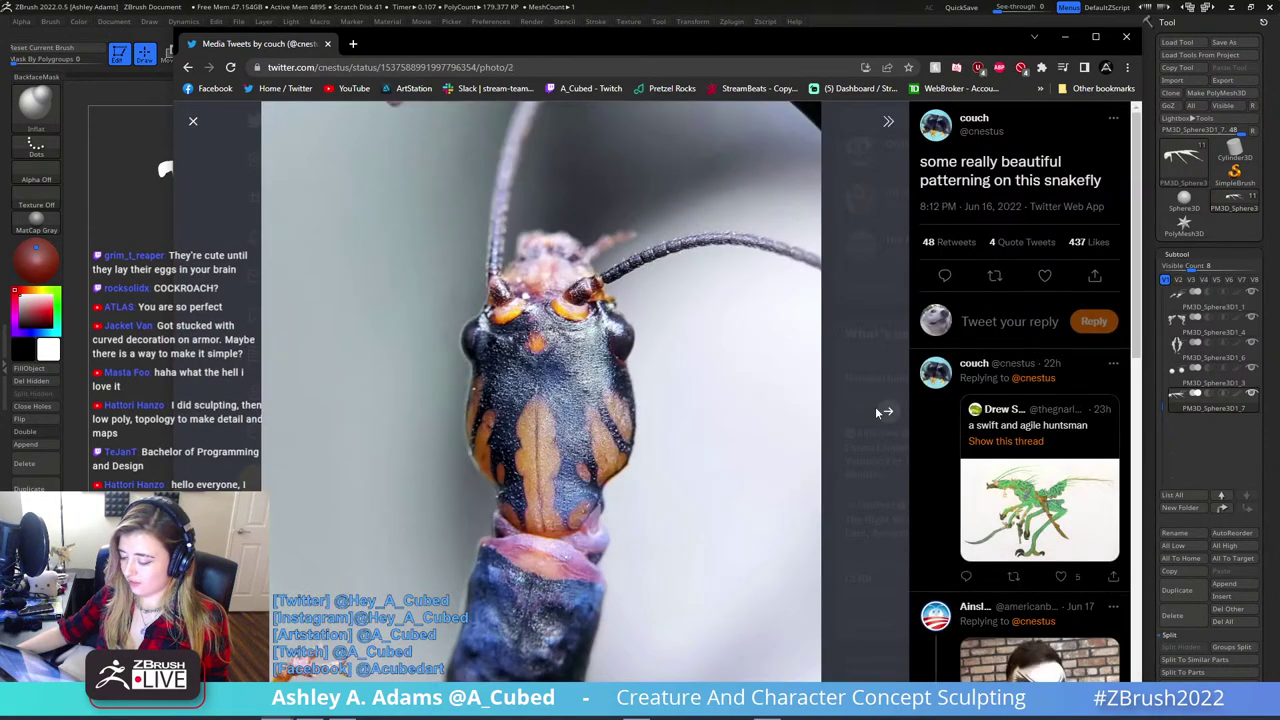
pyautogui.click(888, 411)
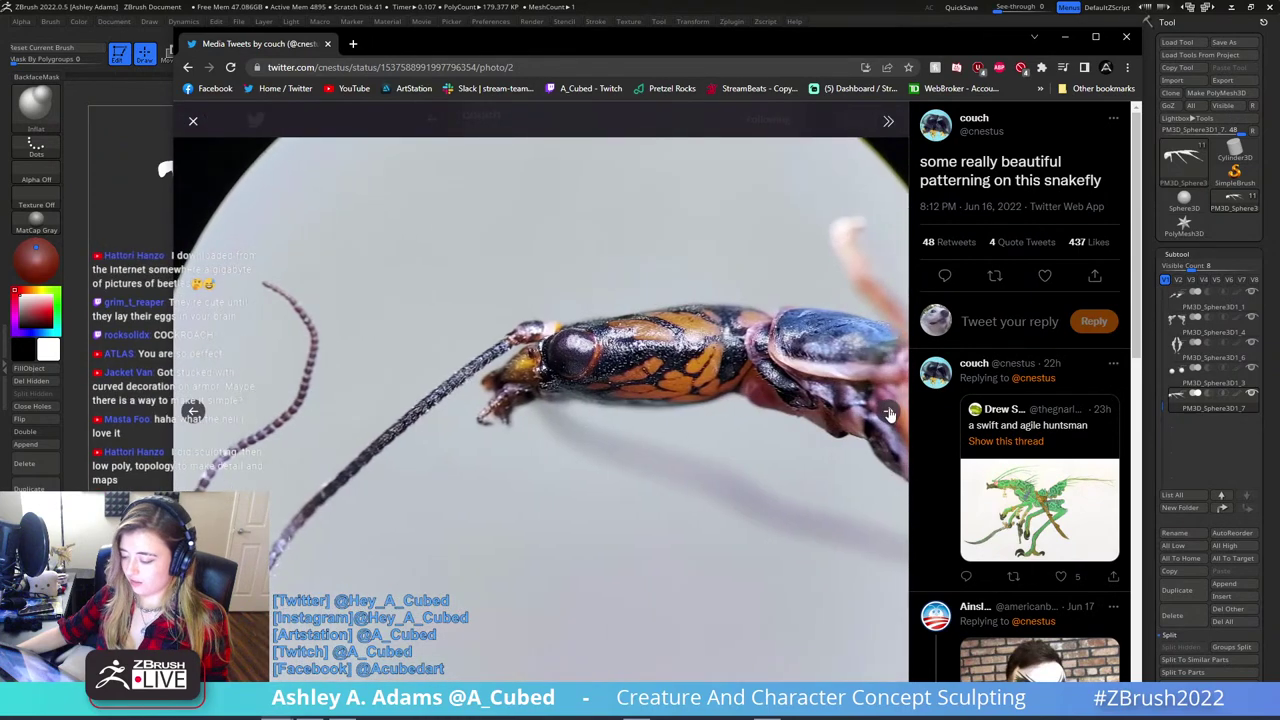
pyautogui.click(888, 412)
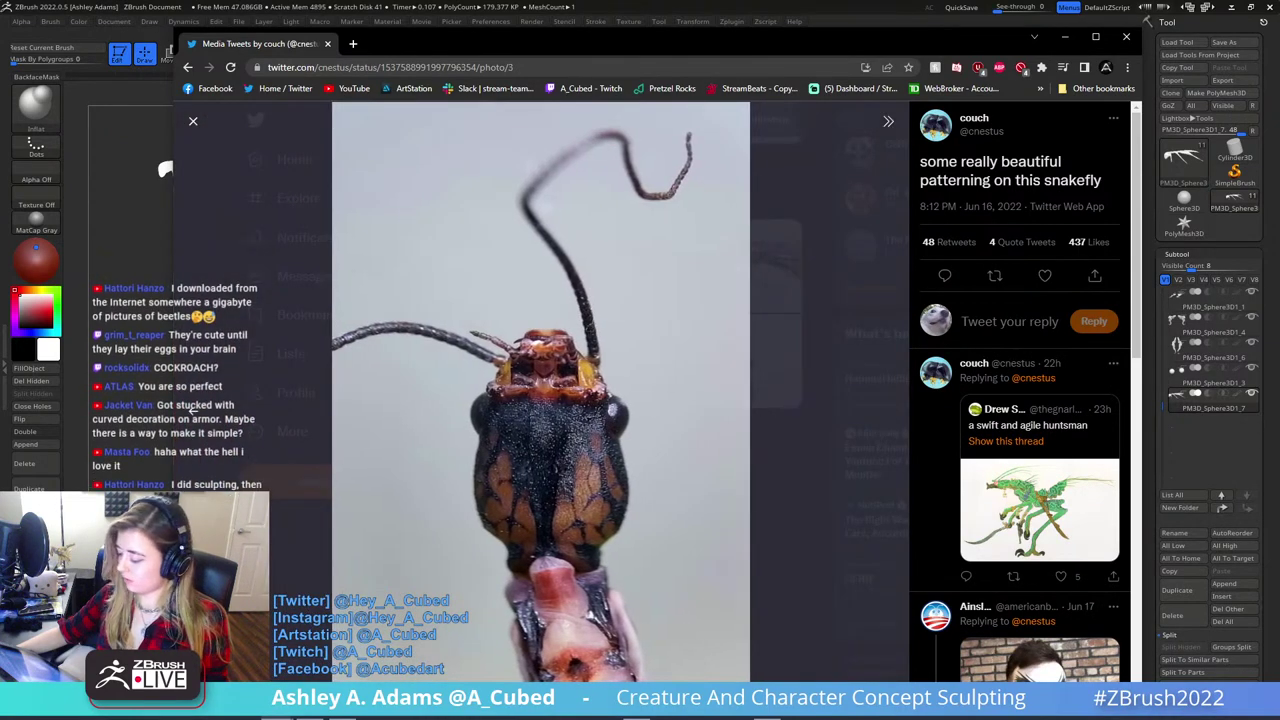
pyautogui.press('Escape')
# - Examine both enlarged photos in the "that's a lot of mites!!" post
pyautogui.scroll(-6, 615, 470)
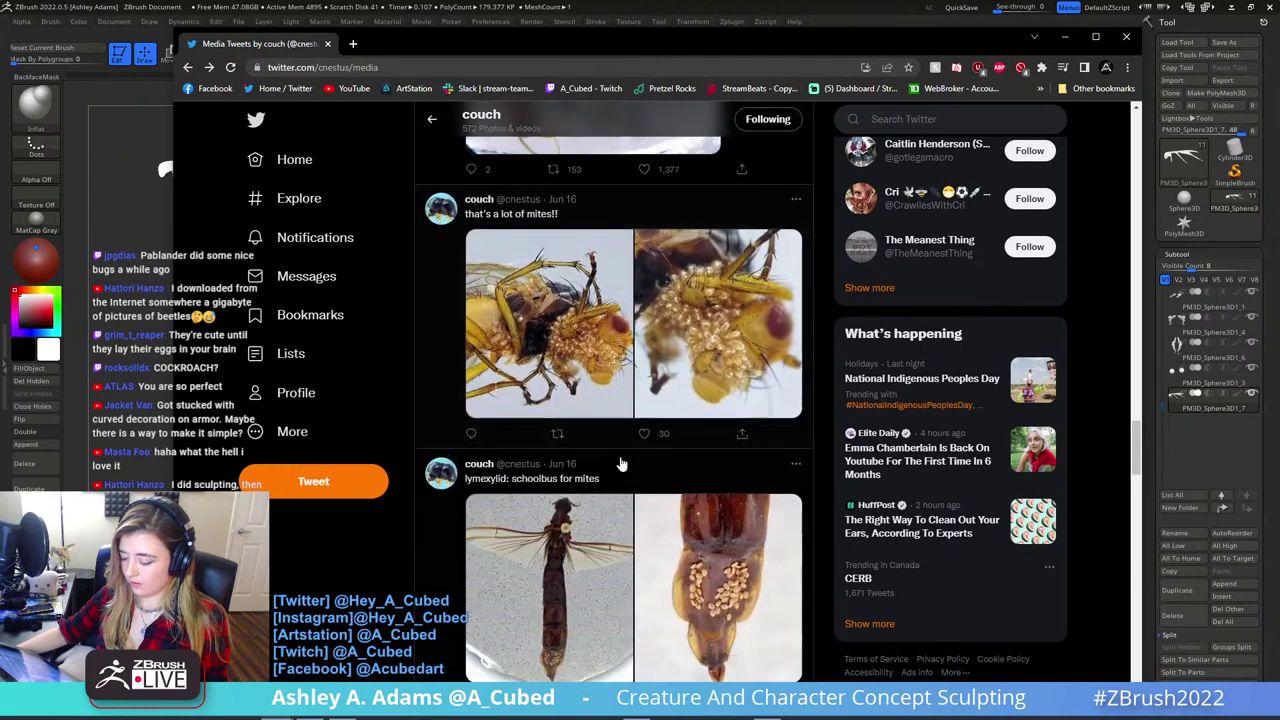
pyautogui.click(547, 335)
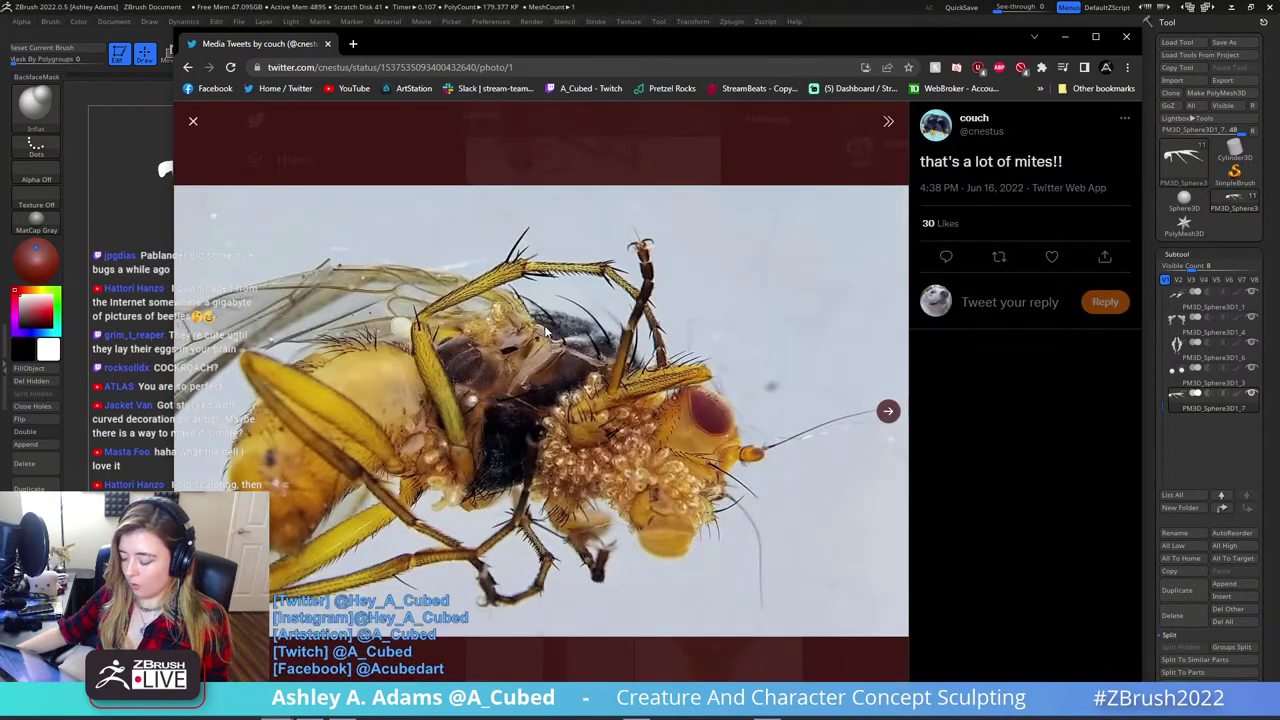
pyautogui.click(889, 411)
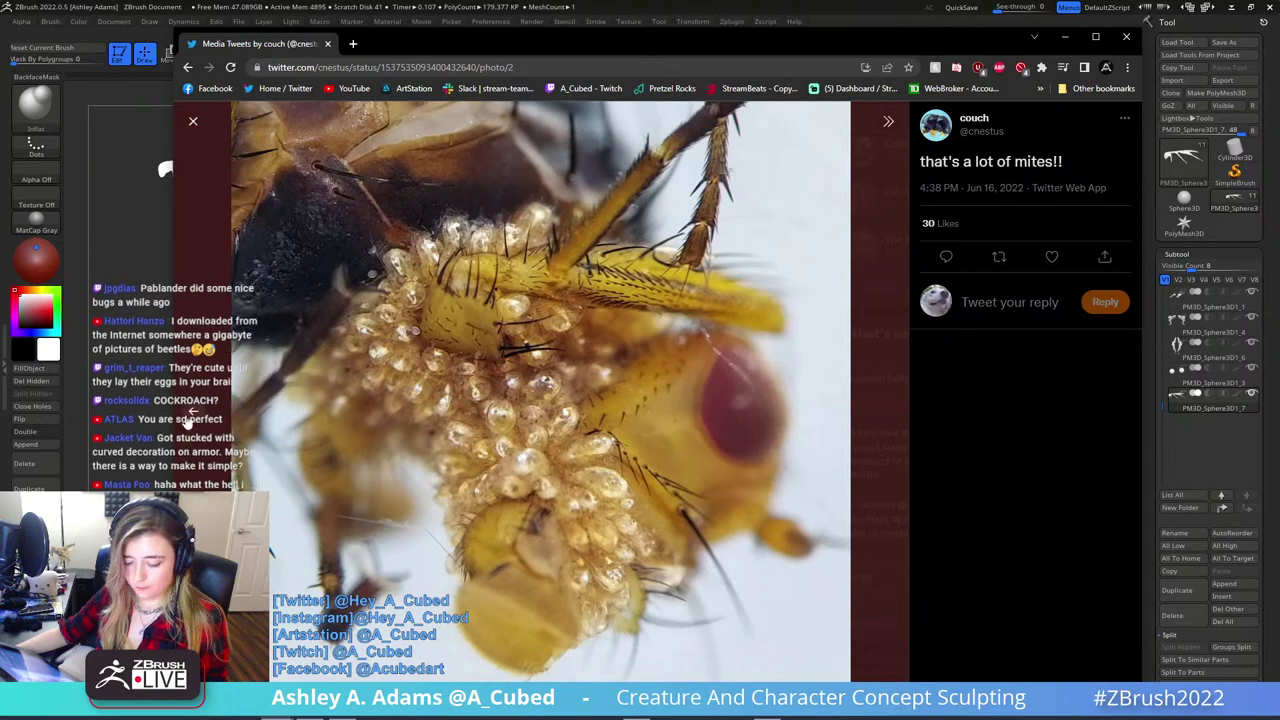
pyautogui.click(193, 411)
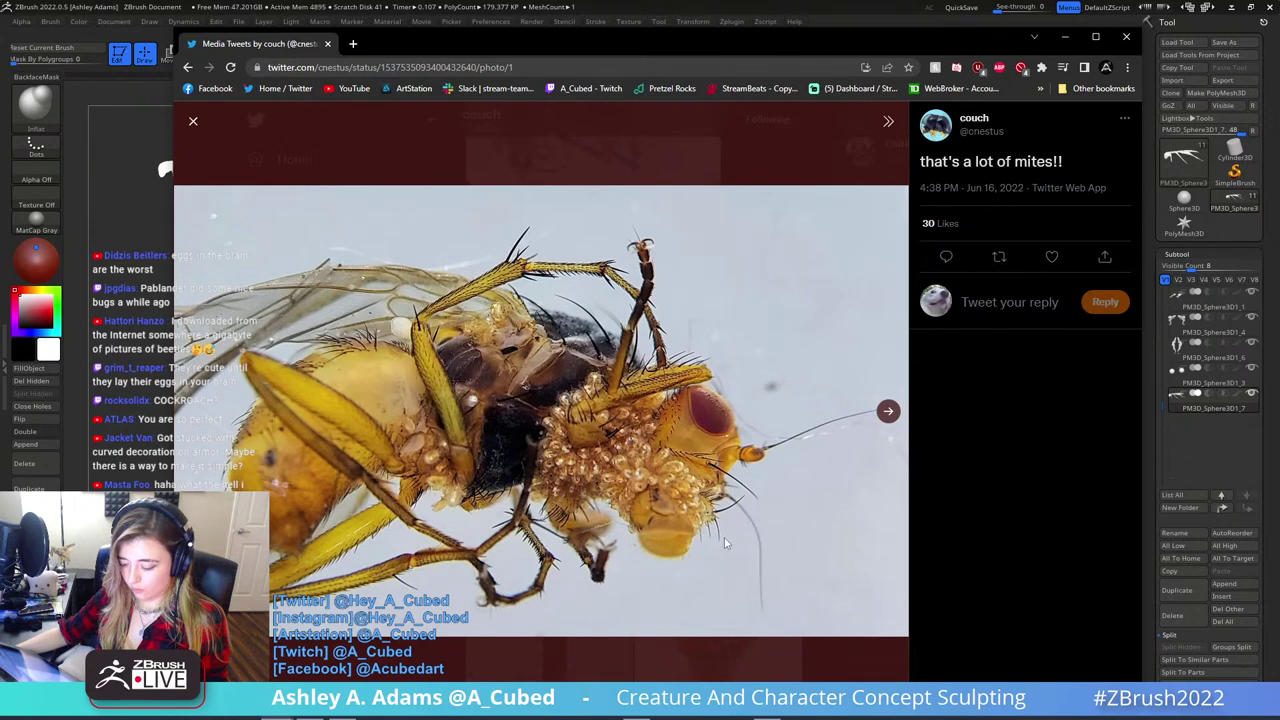
pyautogui.click(361, 150)
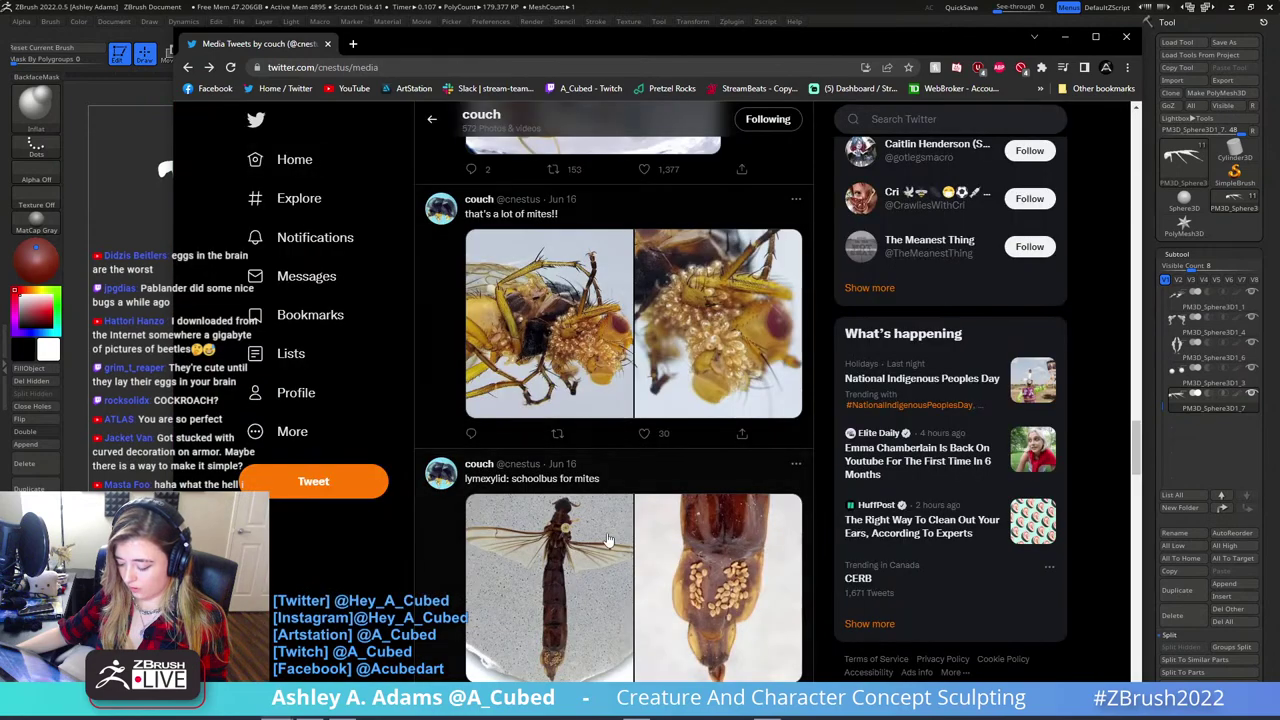
# - View both photos in the "lymexylid: schoolbus for mites" post and open the photo of the long-legged insect
pyautogui.scroll(-1, 697, 570)
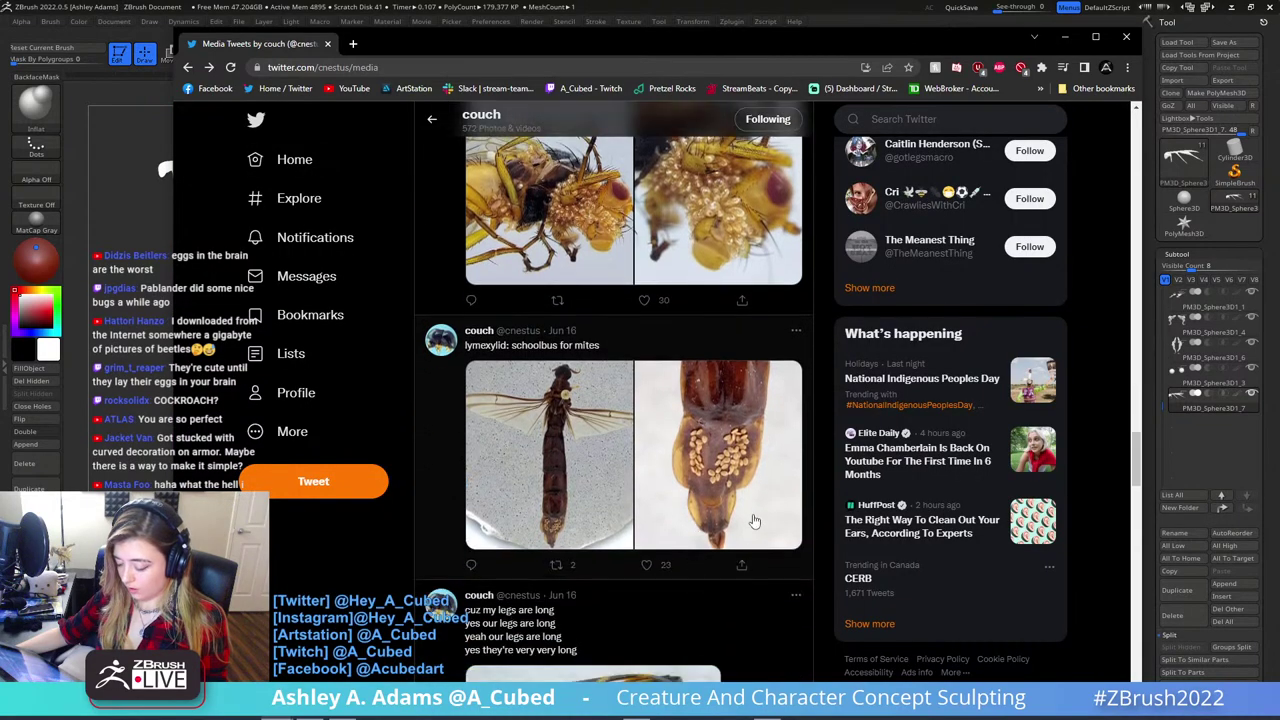
pyautogui.click(702, 456)
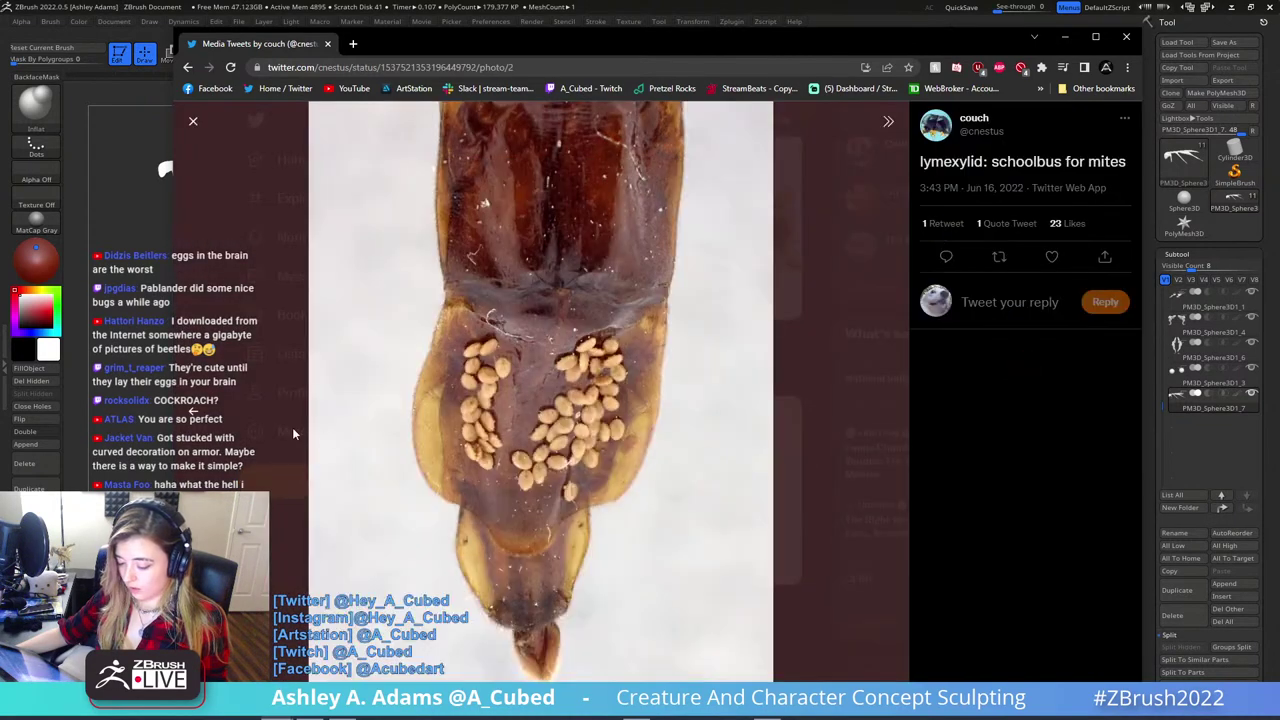
pyautogui.click(195, 418)
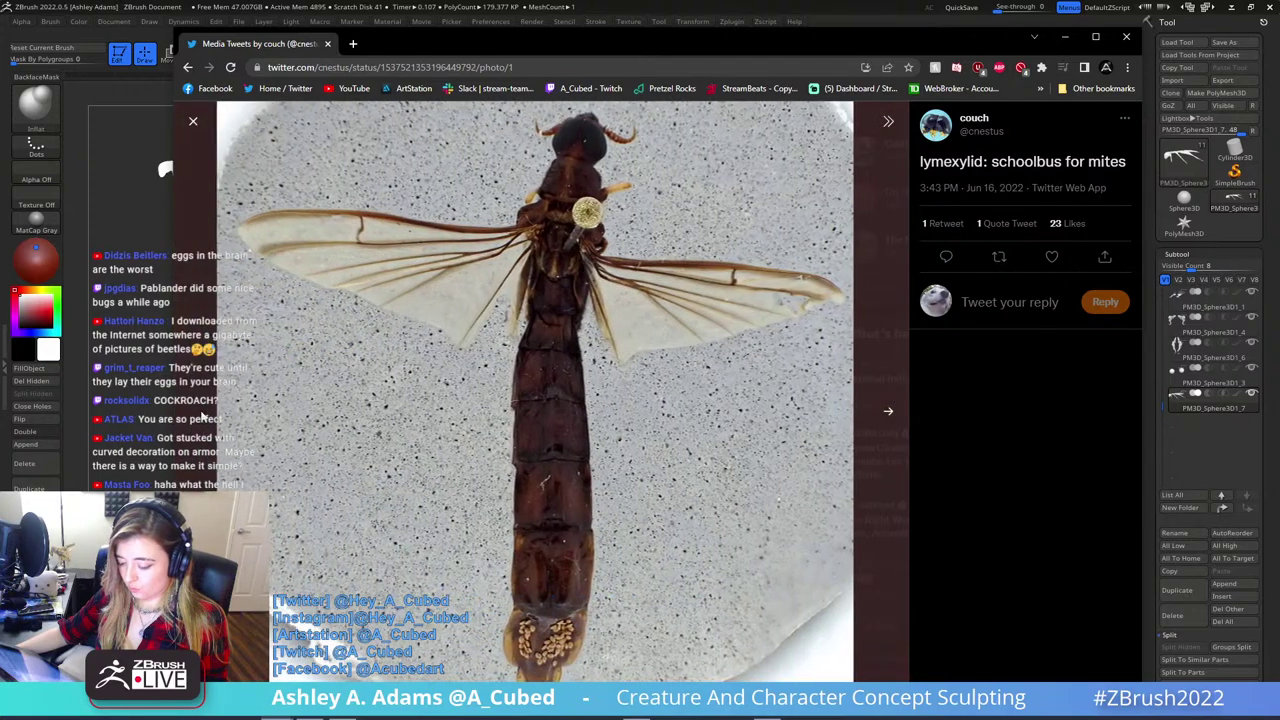
pyautogui.click(180, 432)
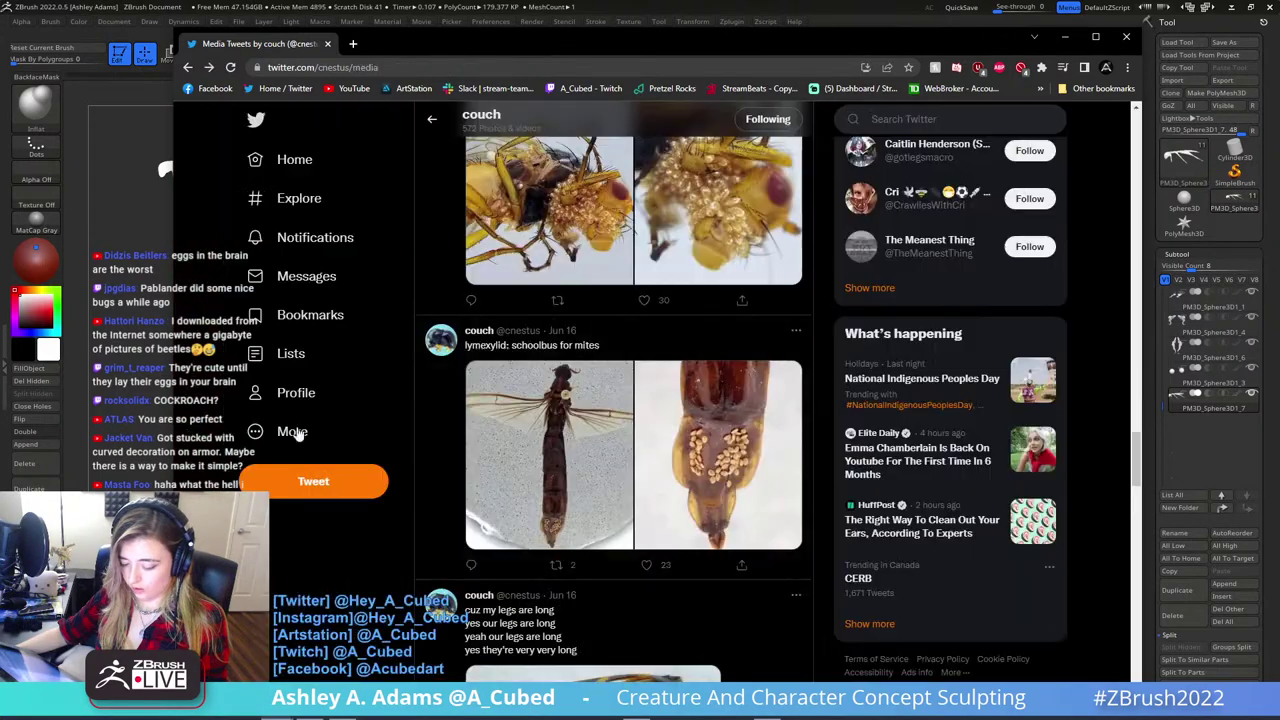
pyautogui.scroll(-1, 773, 476)
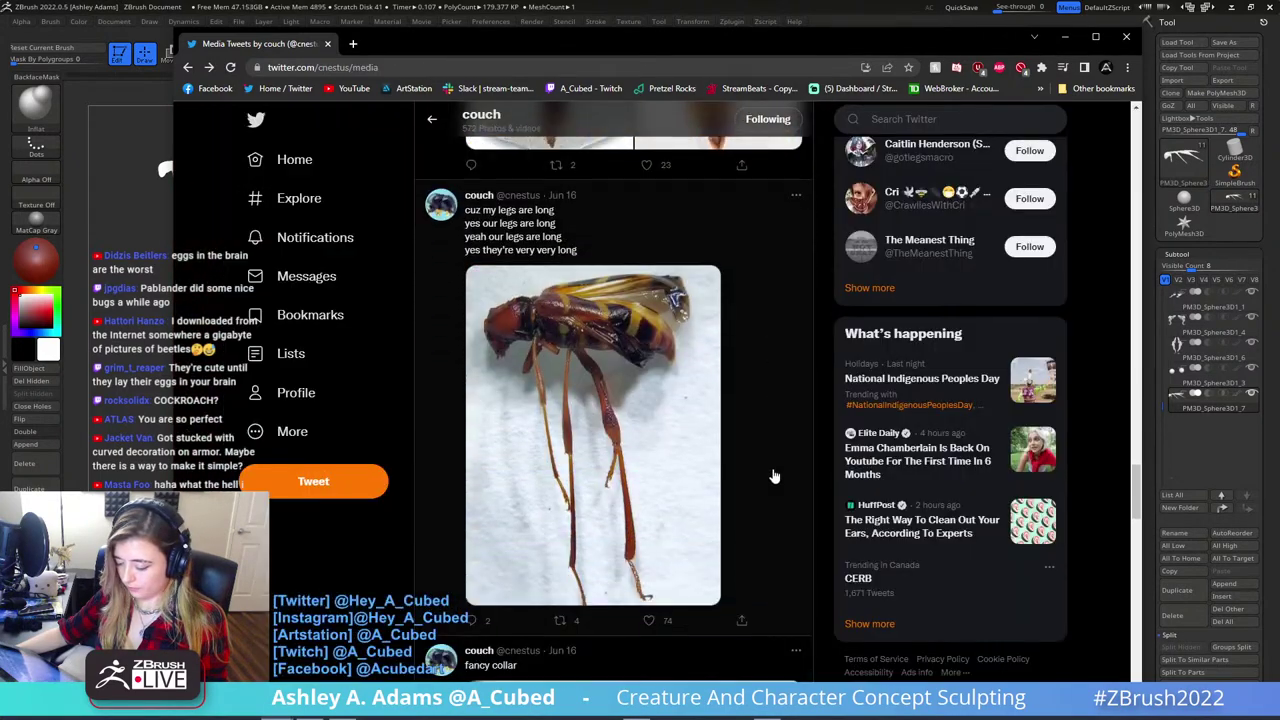
pyautogui.click(599, 444)
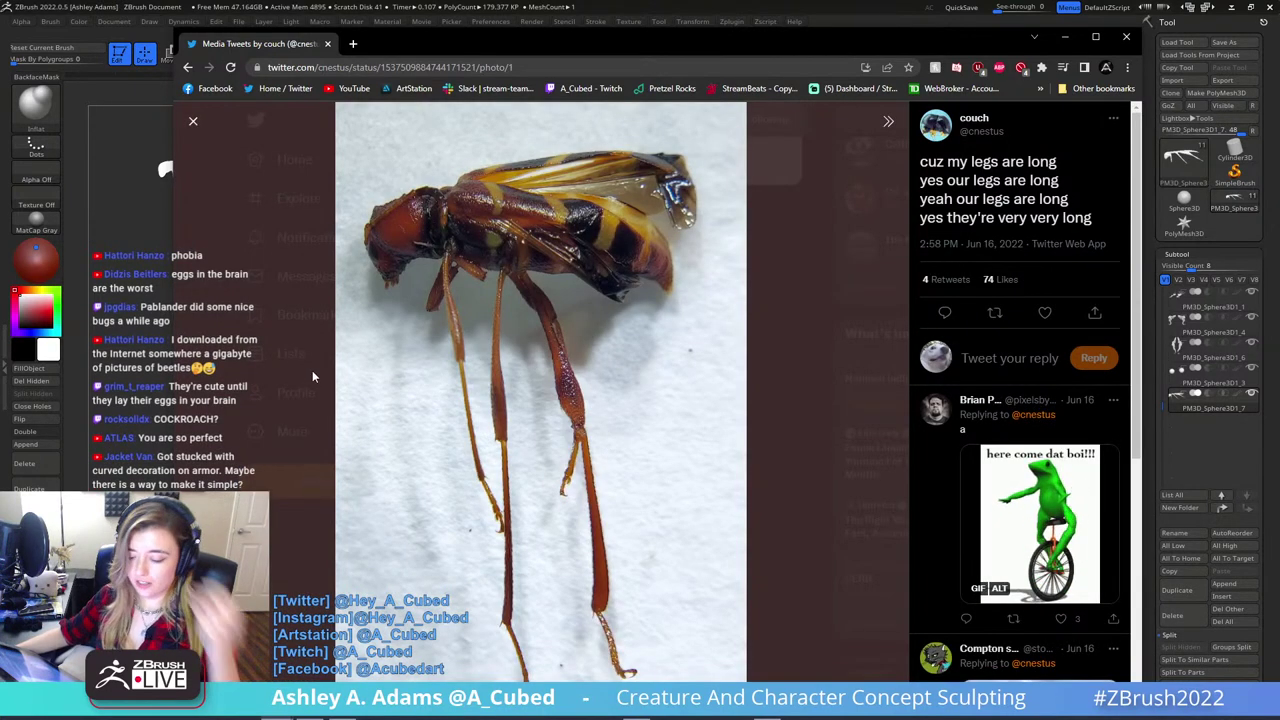
# - Close the insect photo page, return to ZBrush and smooth the appendage's middle spike into an even taper
pyautogui.click(330, 43)
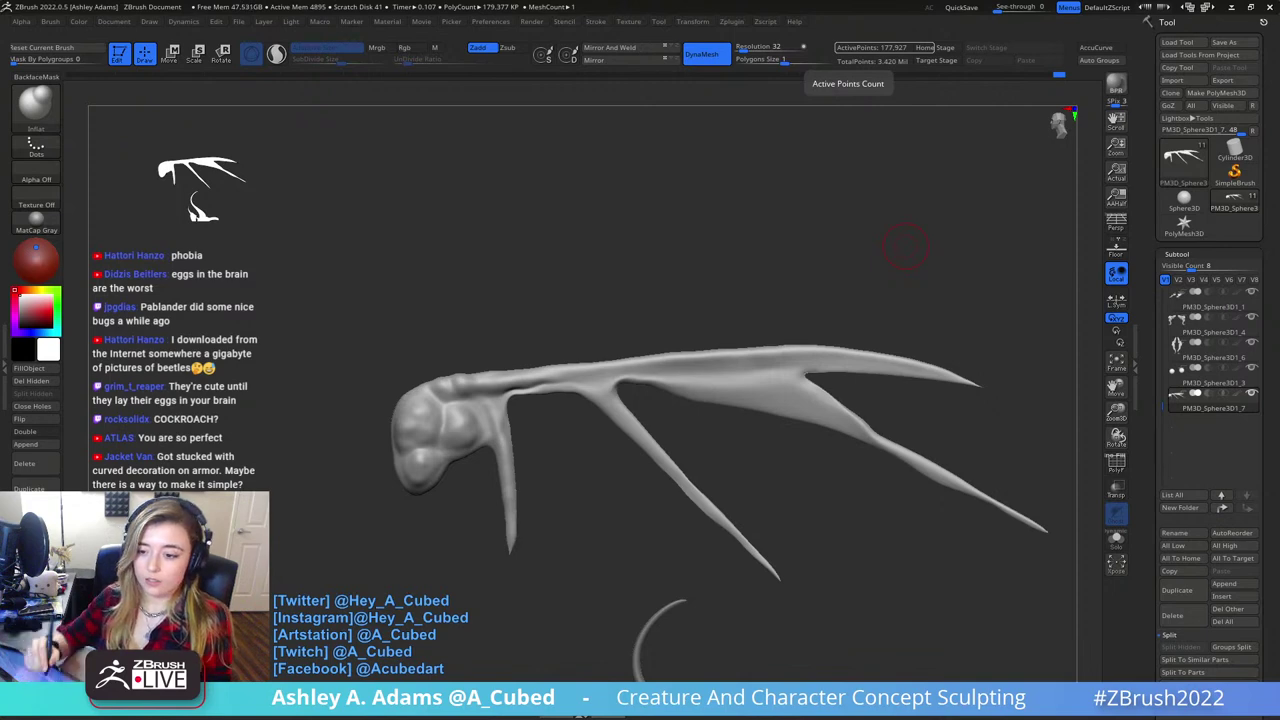
pyautogui.moveTo(697, 317)
pyautogui.keyDown('ctrl'); pyautogui.mouseDown(button='right')
pyautogui.moveTo(709, 374)
pyautogui.moveTo(698, 308)
pyautogui.mouseUp(button='right'); pyautogui.keyUp('ctrl')
pyautogui.press('s')
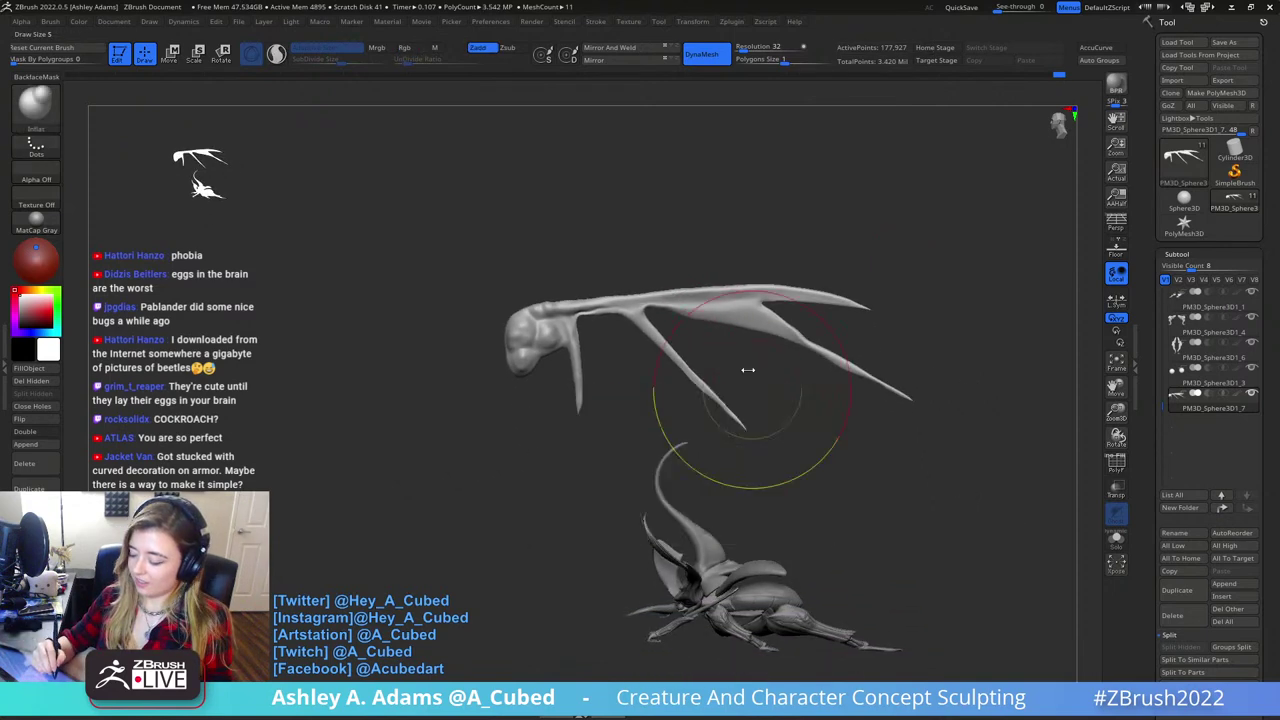
pyautogui.keyDown('alt'); pyautogui.moveTo(748, 370); pyautogui.dragTo(694, 397); pyautogui.keyUp('alt')
pyautogui.press('space')
pyautogui.press('space')
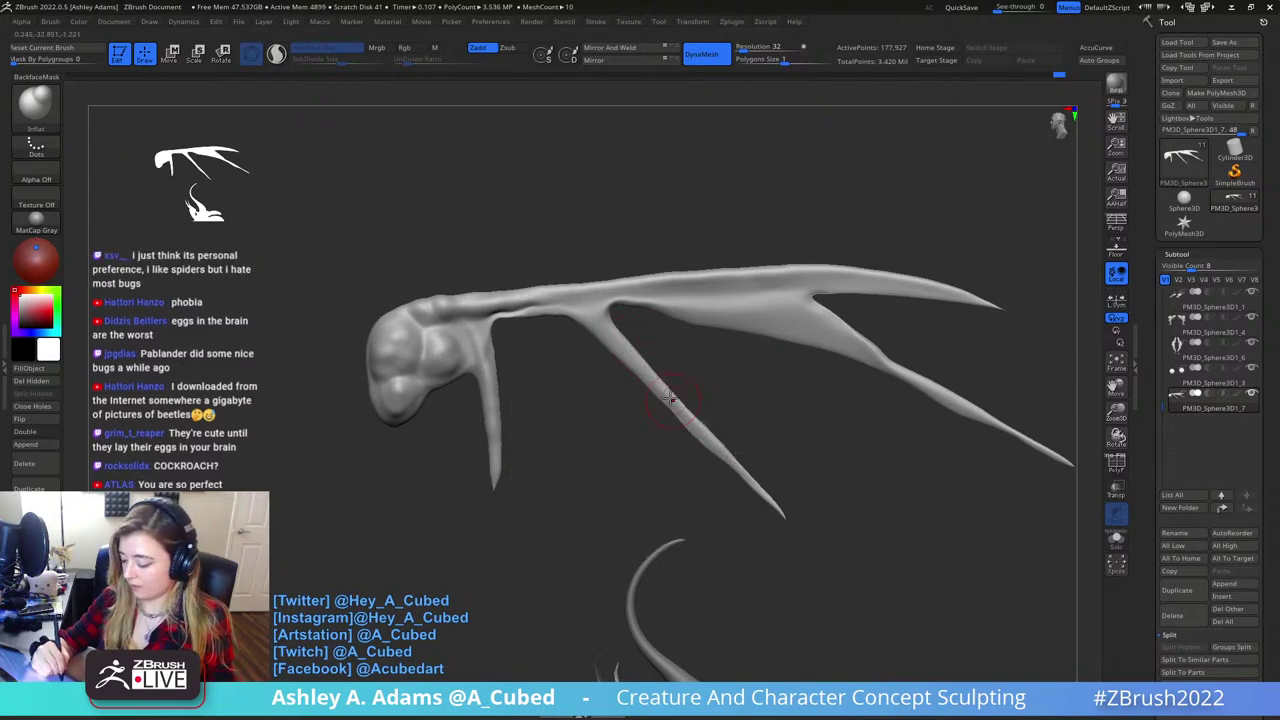
pyautogui.moveTo(671, 399)
pyautogui.mouseDown()
pyautogui.moveTo(766, 494)
pyautogui.moveTo(708, 441)
pyautogui.mouseUp()
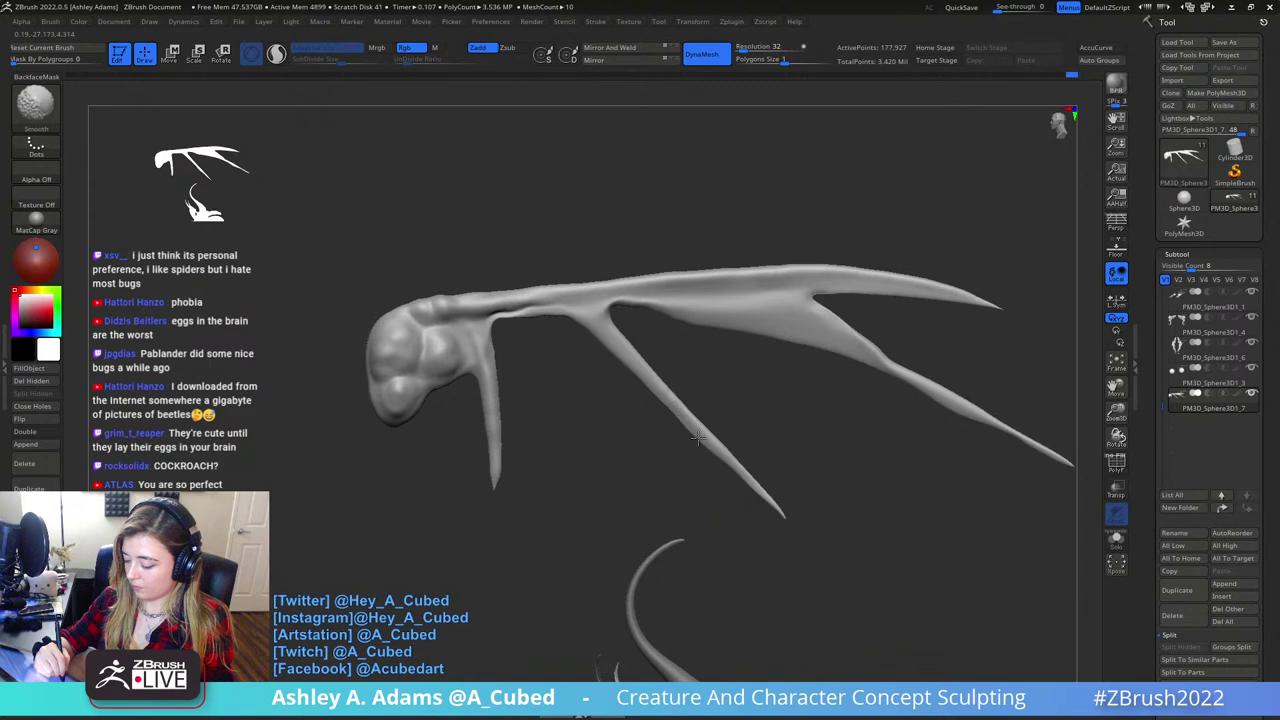
# - Inflate lengthwise ridges along the wide webbed section and a small swelling midway down the long lower end spike
pyautogui.moveTo(757, 250); pyautogui.dragTo(705, 262)
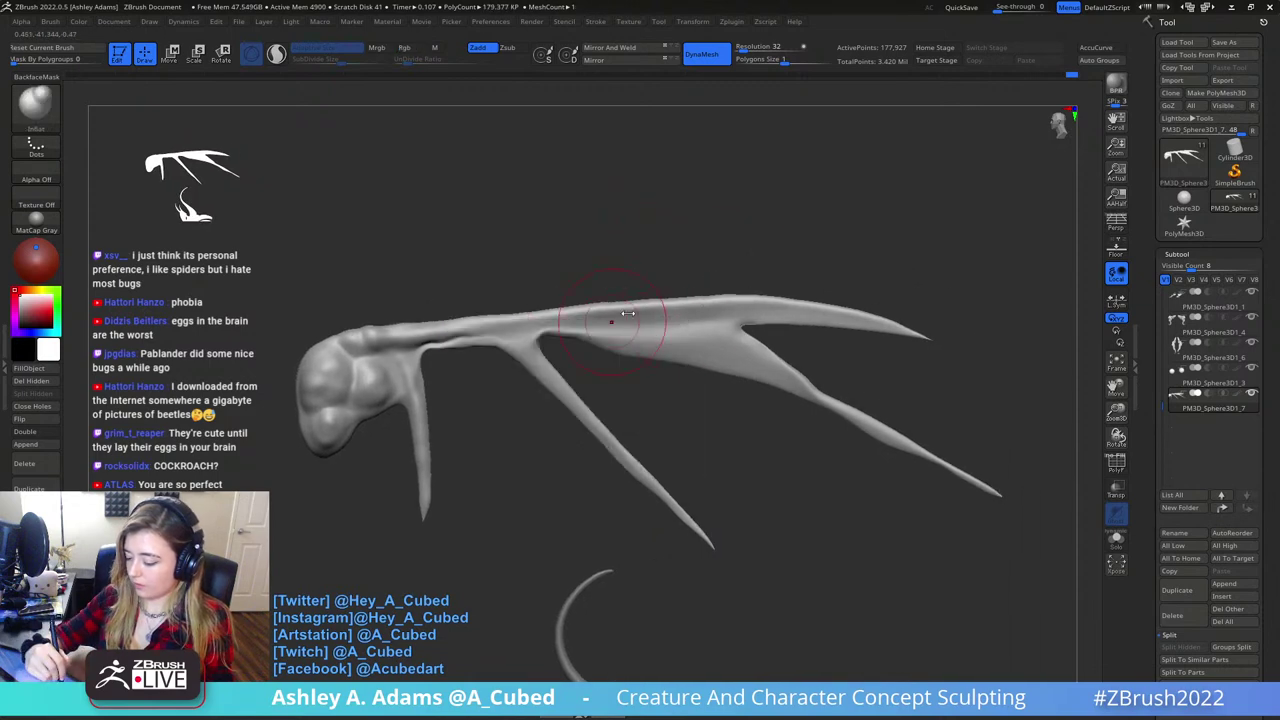
pyautogui.moveTo(615, 240); pyautogui.dragTo(655, 250)
pyautogui.moveTo(655, 305); pyautogui.dragTo(606, 306)
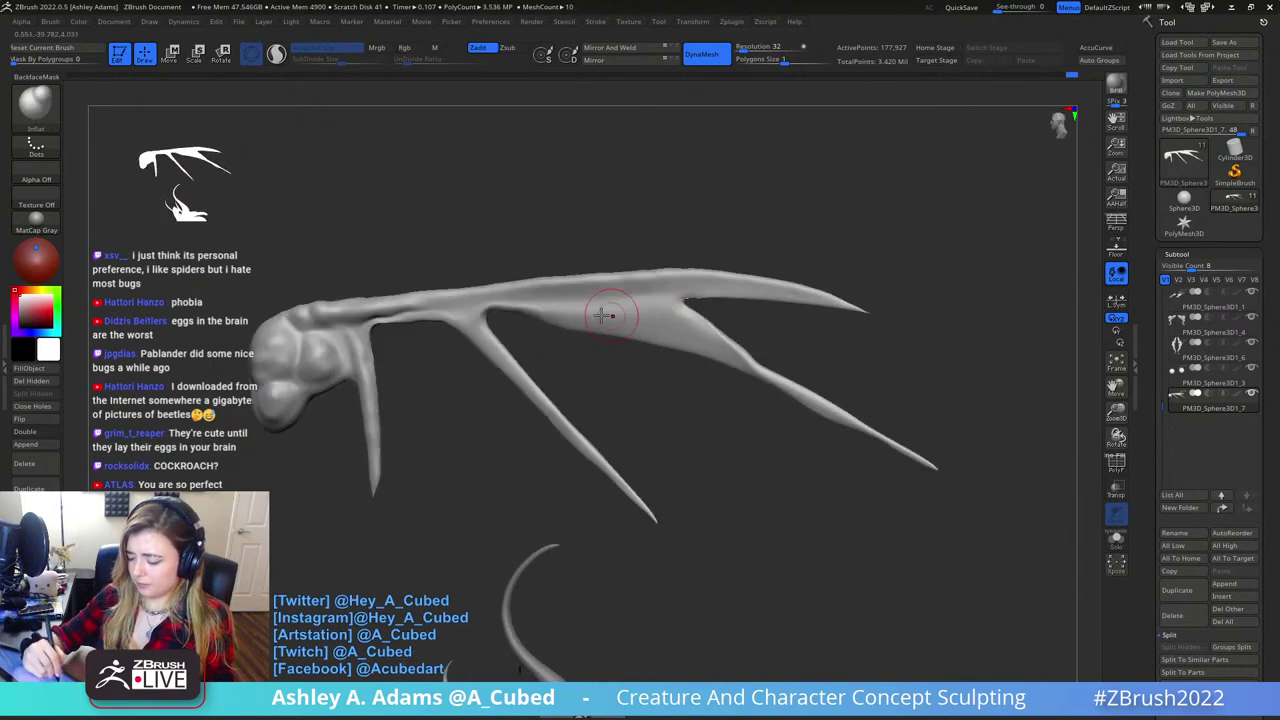
pyautogui.press('space')
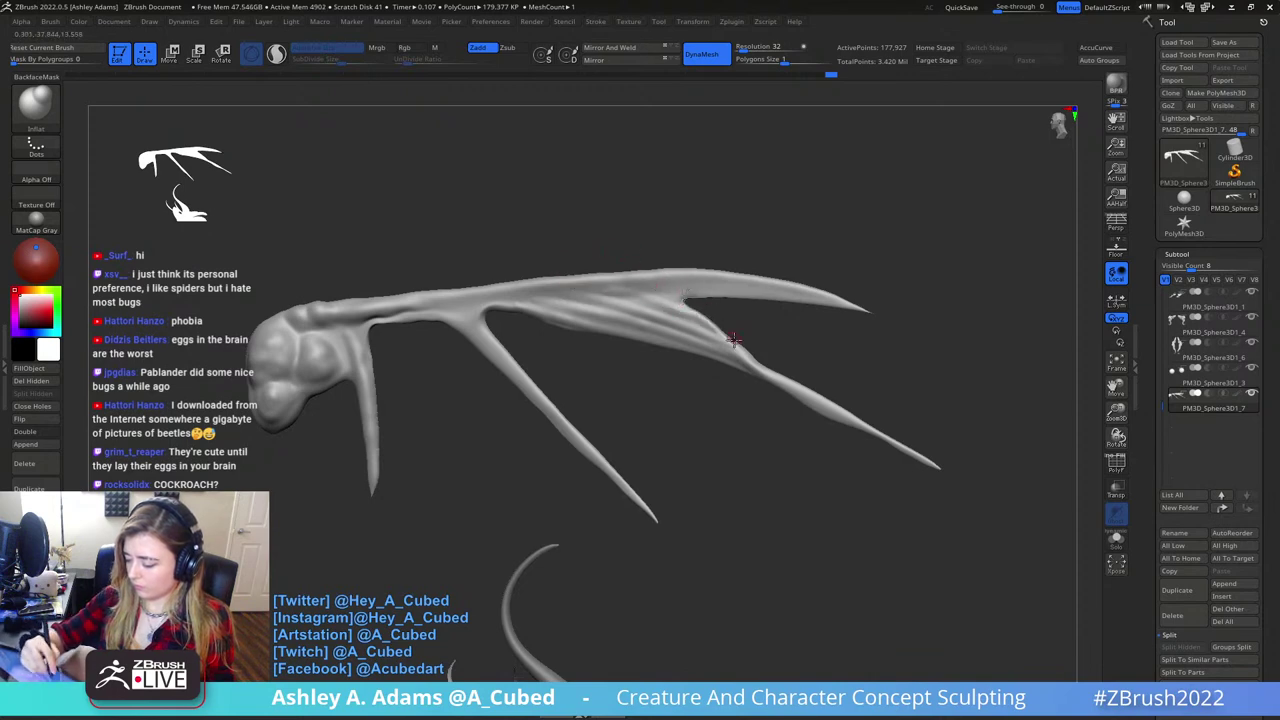
pyautogui.moveTo(733, 340); pyautogui.dragTo(746, 352, button='right')
pyautogui.moveTo(730, 340); pyautogui.dragTo(760, 368)
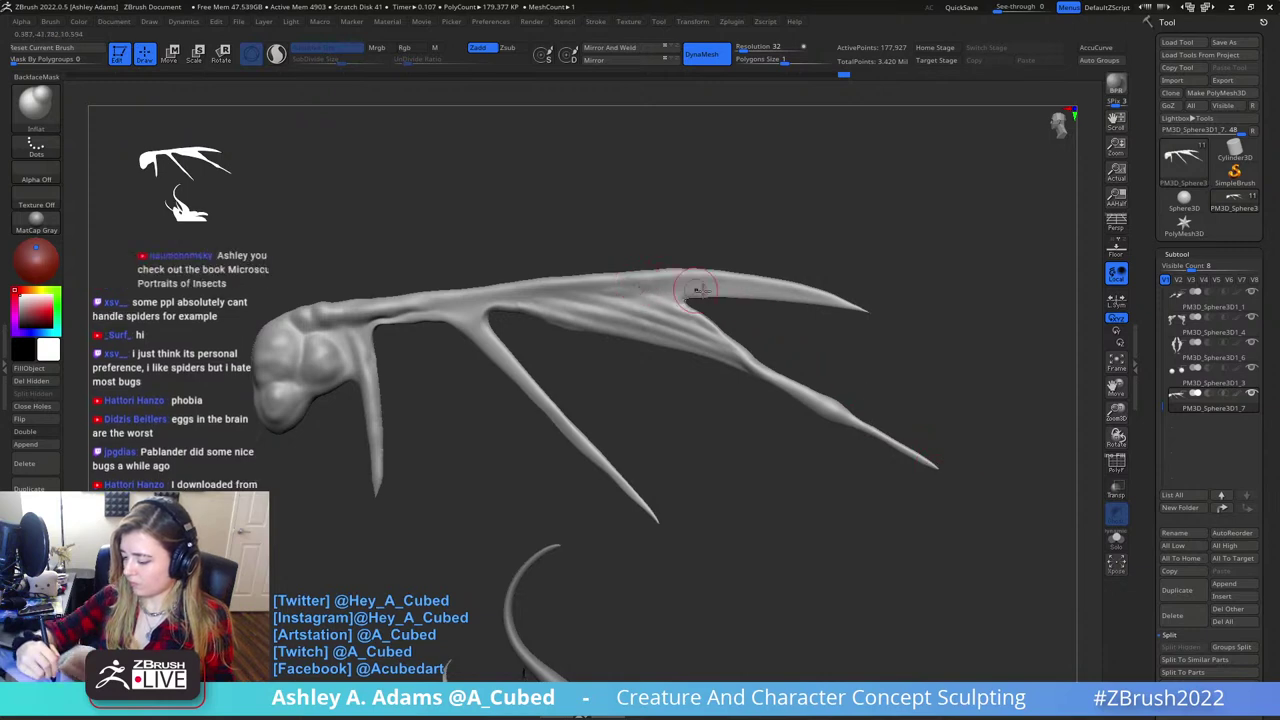
# - Deepen the notch between the two end spikes with the SnakeHook brush and smooth the fork
pyautogui.press('b')
pyautogui.press('s')
pyautogui.press('h')
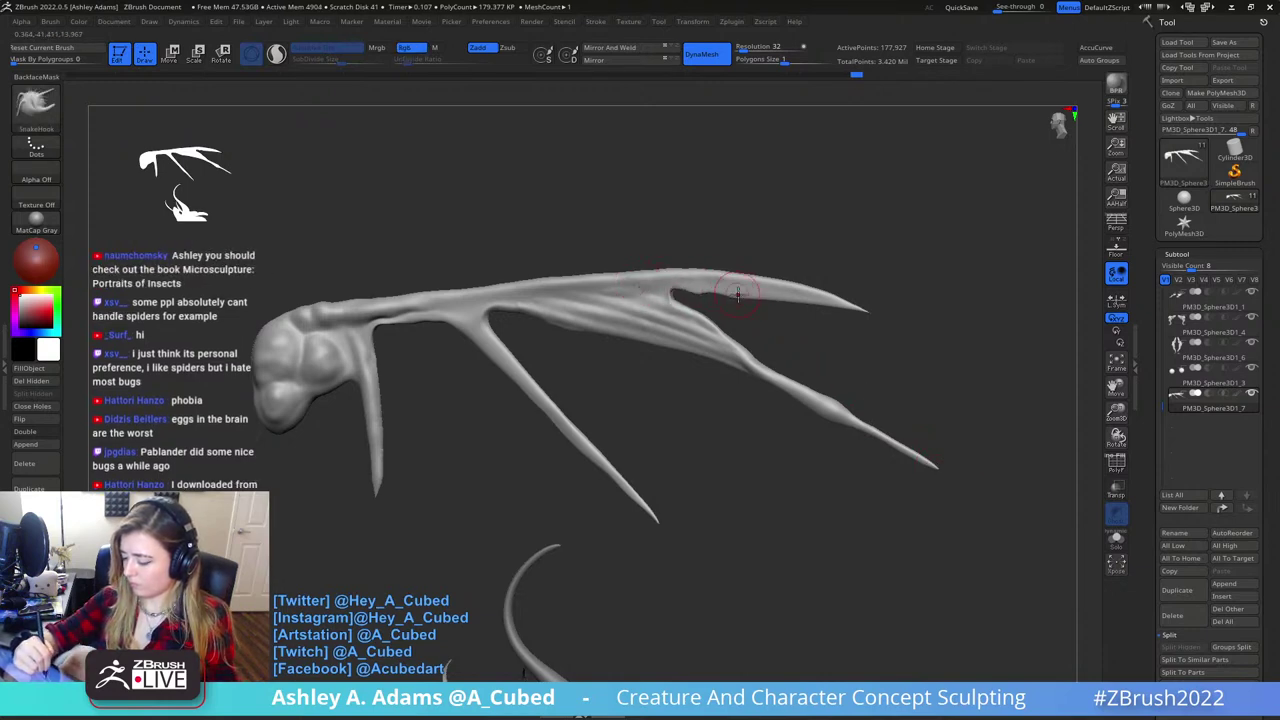
pyautogui.press('shift')
pyautogui.keyDown('shift'); pyautogui.moveTo(700, 290); pyautogui.dragTo(672, 291); pyautogui.keyUp('shift')
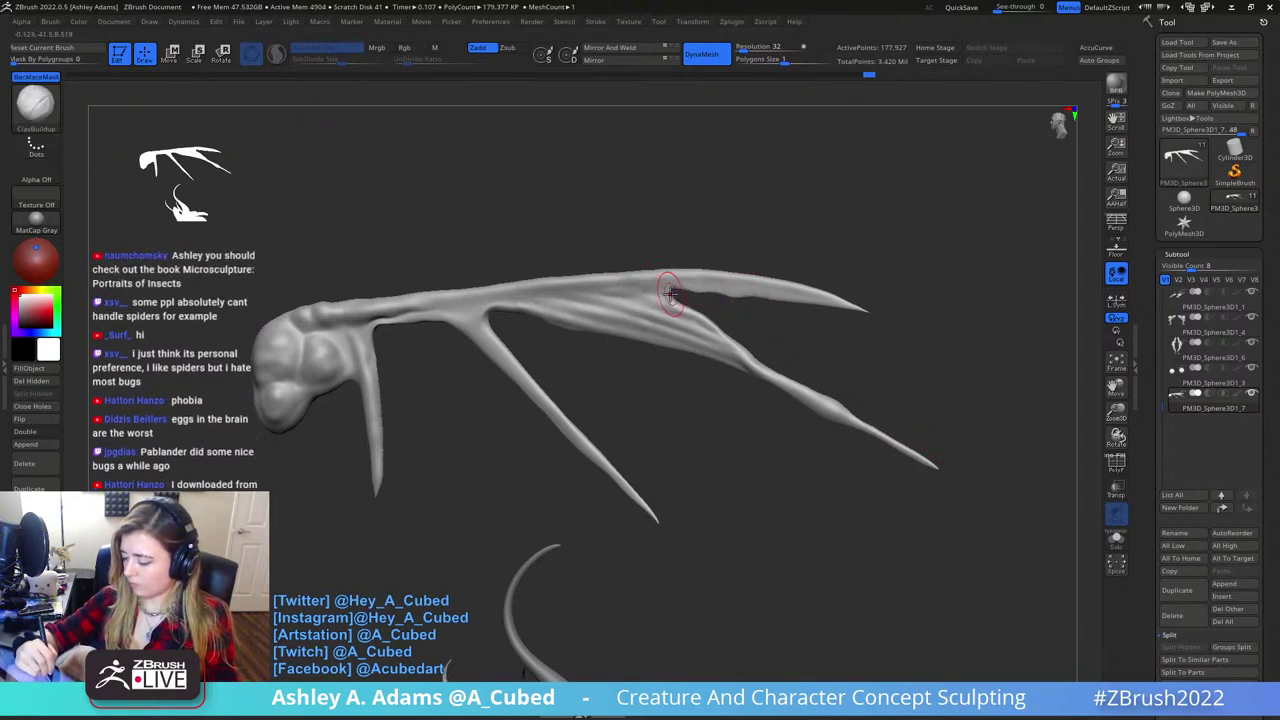
# - Build up clay ridges on the reverse side of the webbed section, near the fork of the two end spikes
pyautogui.moveTo(672, 185); pyautogui.dragTo(563, 174)
pyautogui.press('space')
pyautogui.moveTo(560, 284)
pyautogui.mouseDown()
pyautogui.moveTo(634, 286)
pyautogui.moveTo(606, 303)
pyautogui.mouseUp()
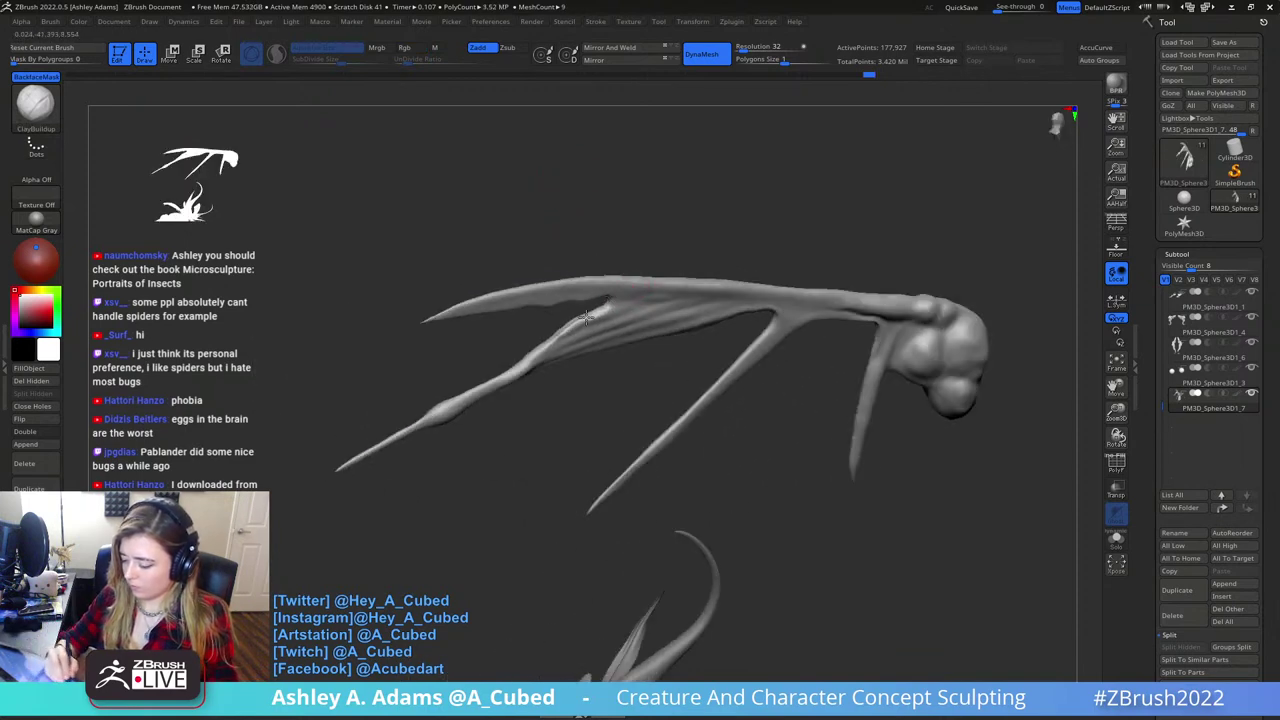
pyautogui.moveTo(566, 331)
pyautogui.mouseDown()
pyautogui.moveTo(732, 313)
pyautogui.moveTo(686, 323)
pyautogui.mouseUp()
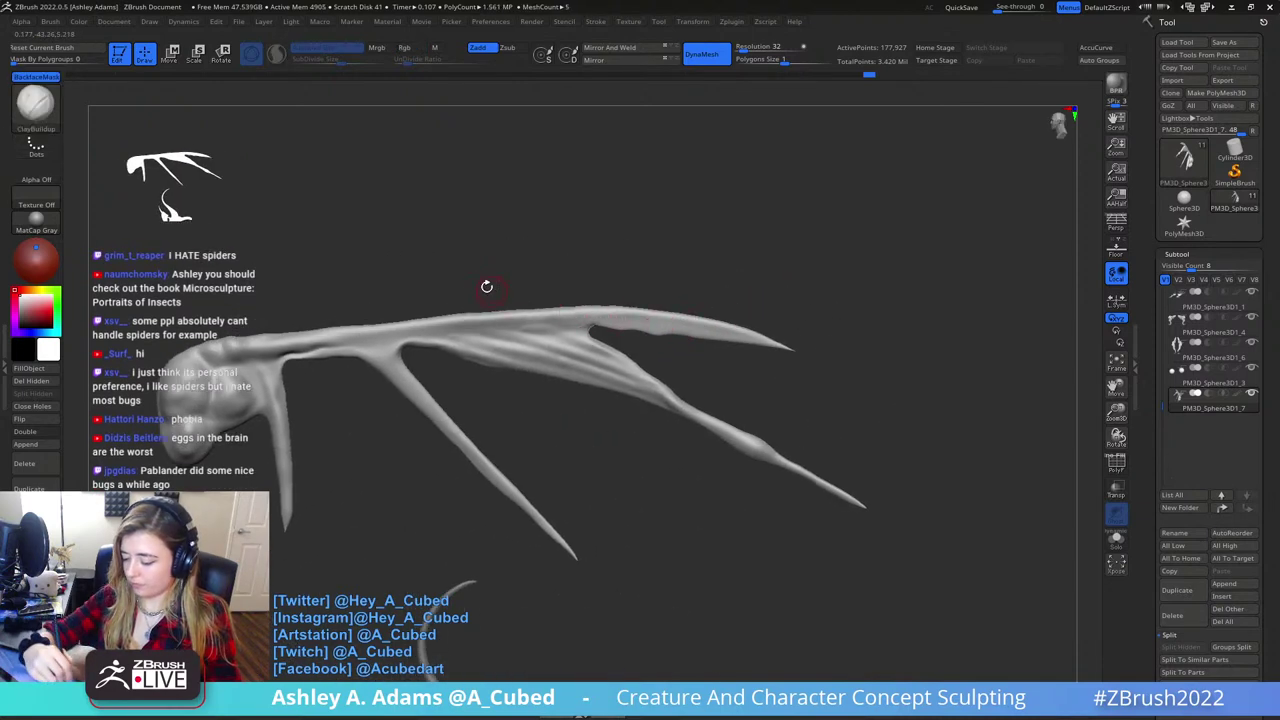
# - Add raised lengthwise ridges at the base of the upper end spike with the Inflate brush
pyautogui.press('b')
pyautogui.press('i')
pyautogui.press('n')
pyautogui.moveTo(522, 316); pyautogui.dragTo(652, 316)
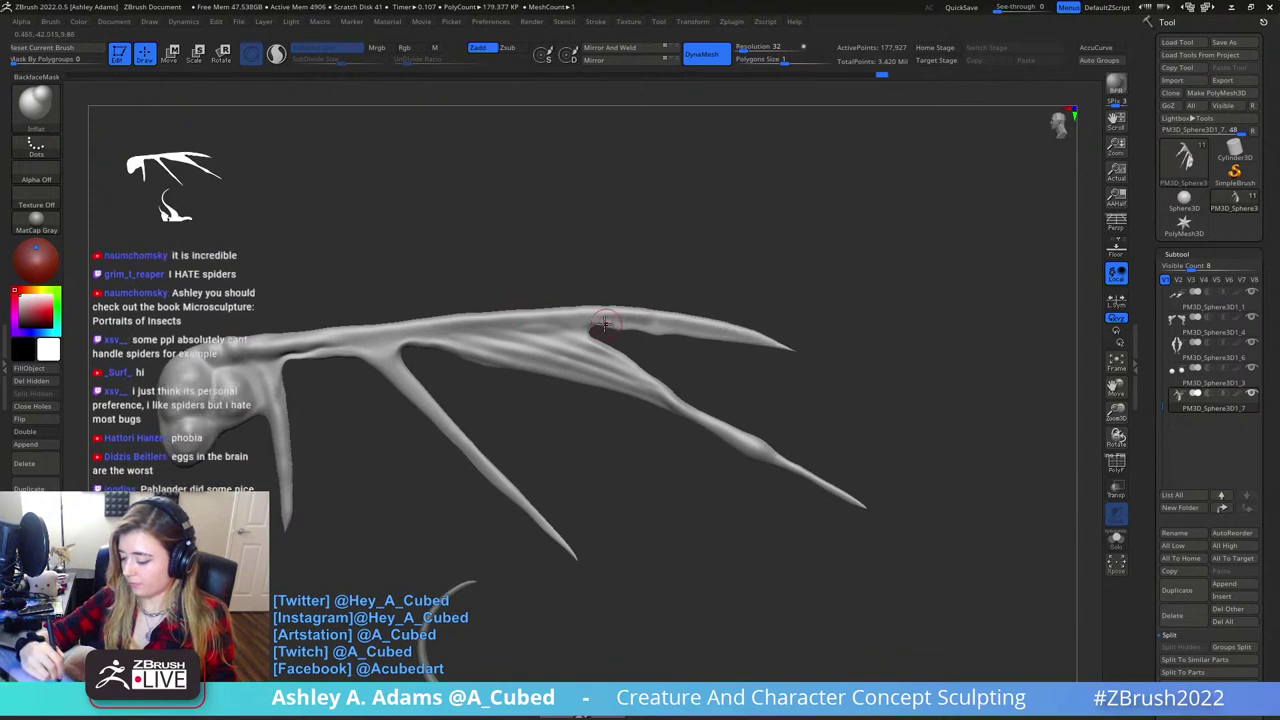
pyautogui.press('space')
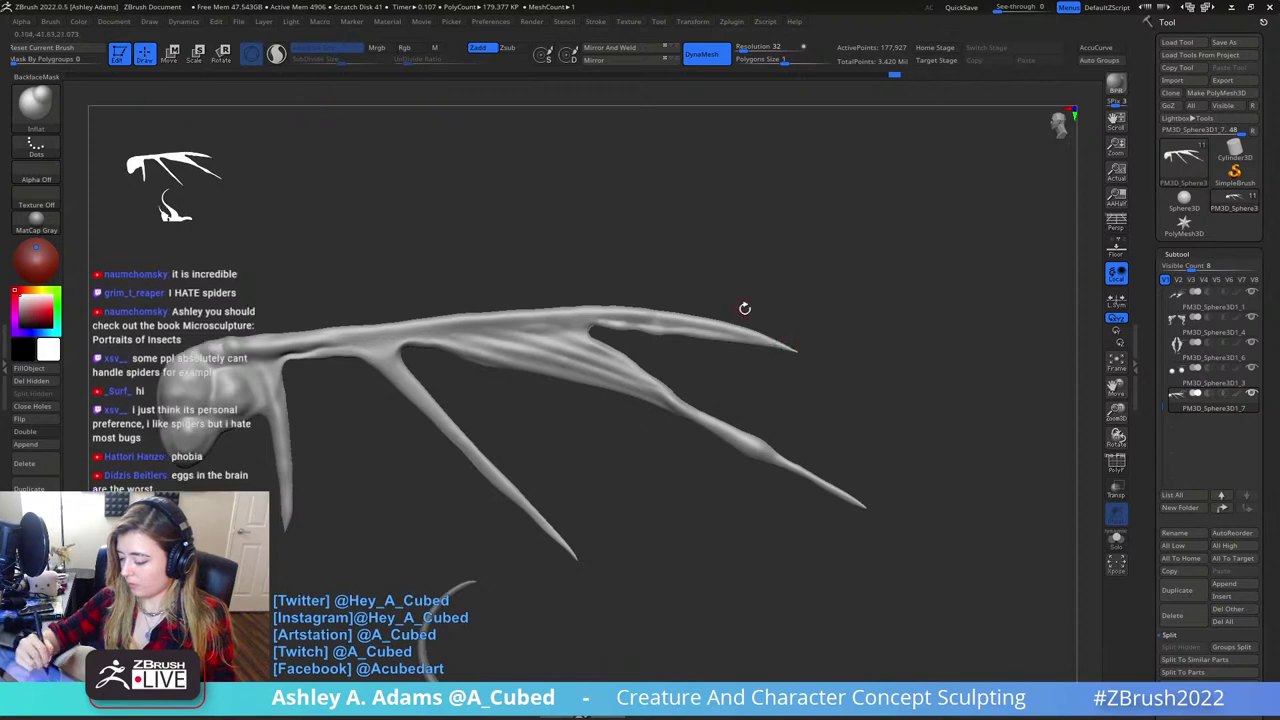
pyautogui.moveTo(841, 494); pyautogui.dragTo(737, 460)
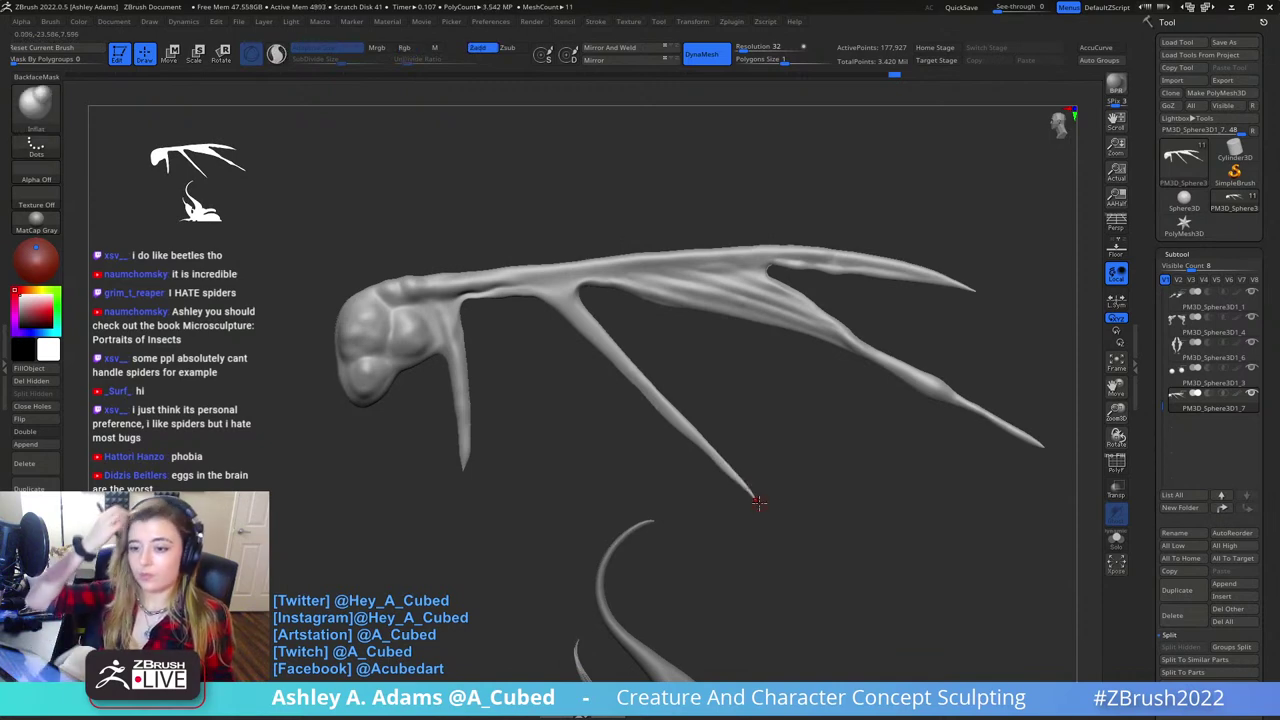
# - Inflate the joint where the middle spike branches off the arm and the adjoining ridge along the arm, smoothing as needed
pyautogui.press('space')
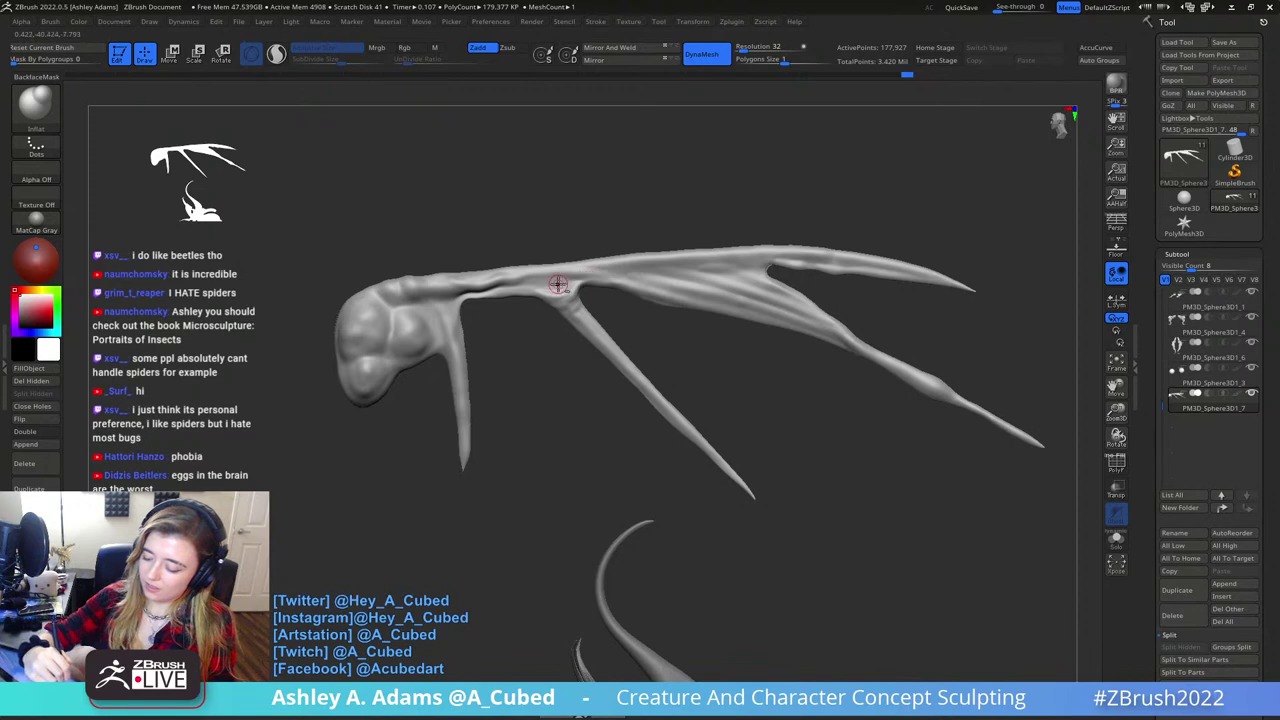
pyautogui.press('shift')
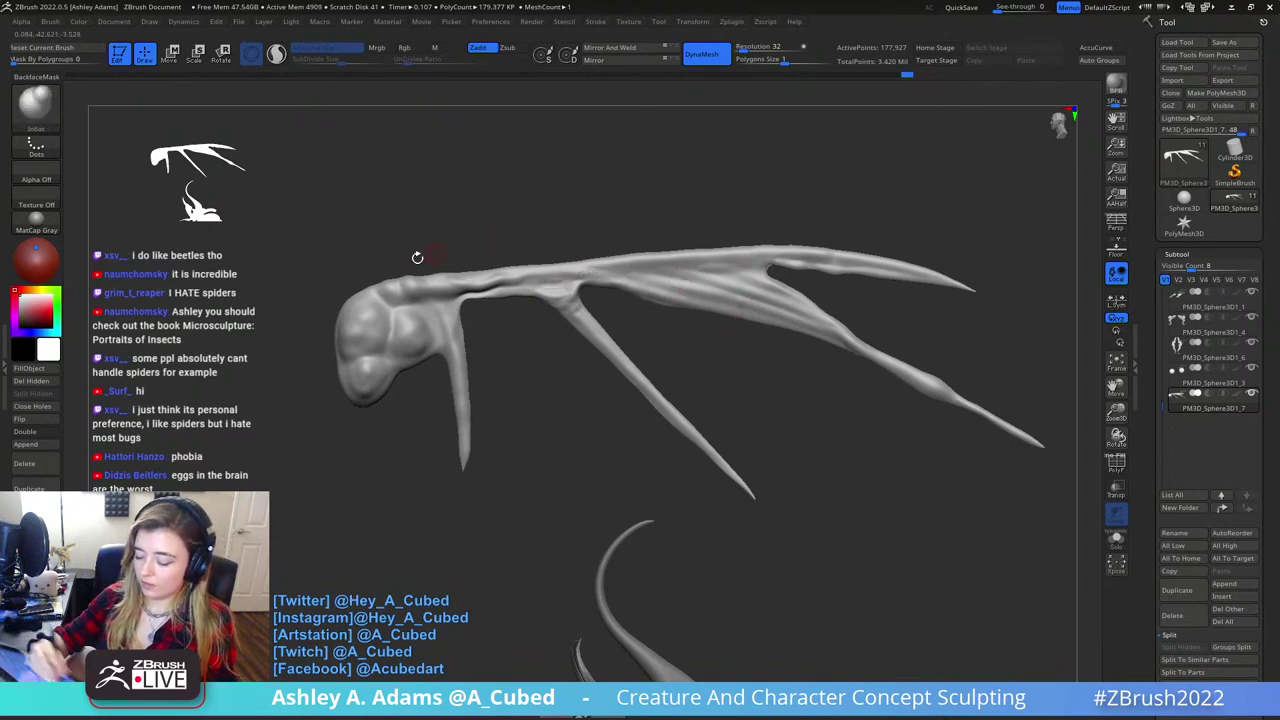
pyautogui.press('space')
pyautogui.moveTo(383, 266)
pyautogui.keyDown('alt'); pyautogui.mouseDown()
pyautogui.moveTo(556, 272)
pyautogui.moveTo(513, 323)
pyautogui.moveTo(514, 361)
pyautogui.moveTo(538, 358)
pyautogui.moveTo(513, 364)
pyautogui.moveTo(531, 287)
pyautogui.mouseUp(); pyautogui.keyUp('alt')
pyautogui.press('space')
# - Carve deeper creases between the knob's rounded lobes with the DamStandard brush
pyautogui.press('b')
pyautogui.press('d')
pyautogui.press('s')
pyautogui.hotkey('ctrl', 'z')
pyautogui.press('space')
pyautogui.moveTo(562, 367); pyautogui.dragTo(542, 366)
pyautogui.moveTo(536, 292); pyautogui.dragTo(542, 305, button='right')
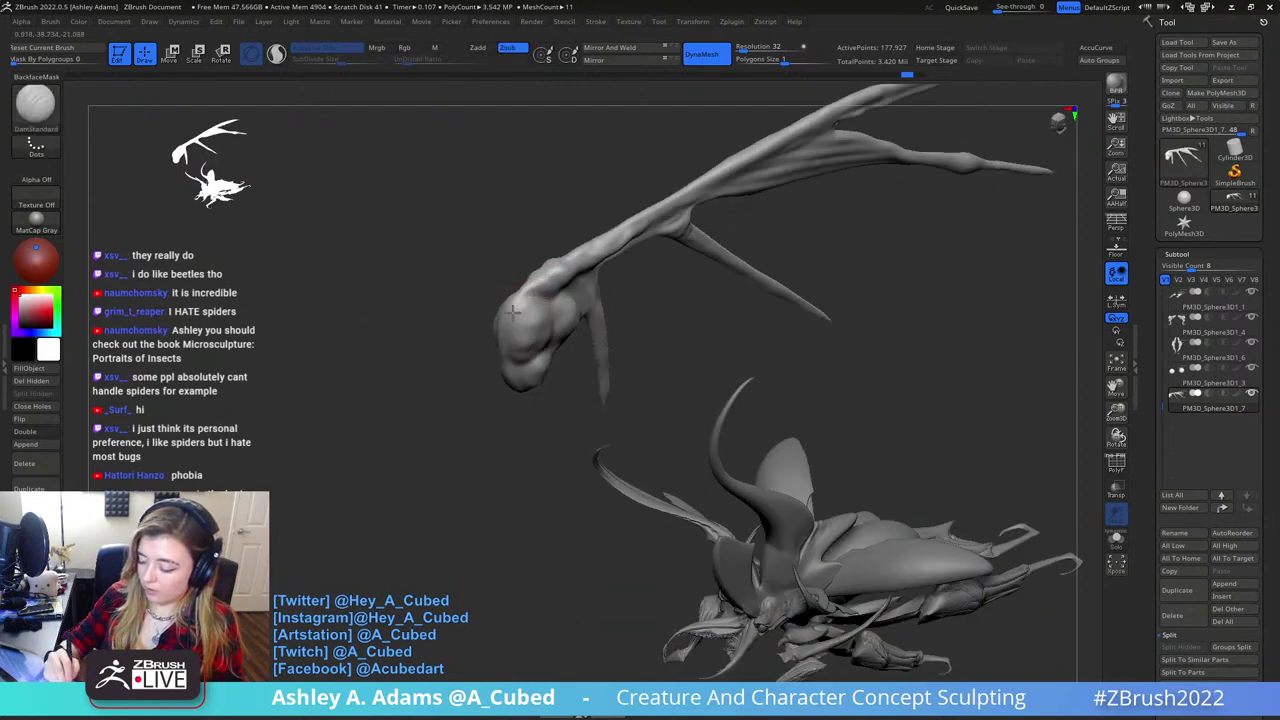
pyautogui.moveTo(522, 360); pyautogui.dragTo(538, 355, button='right')
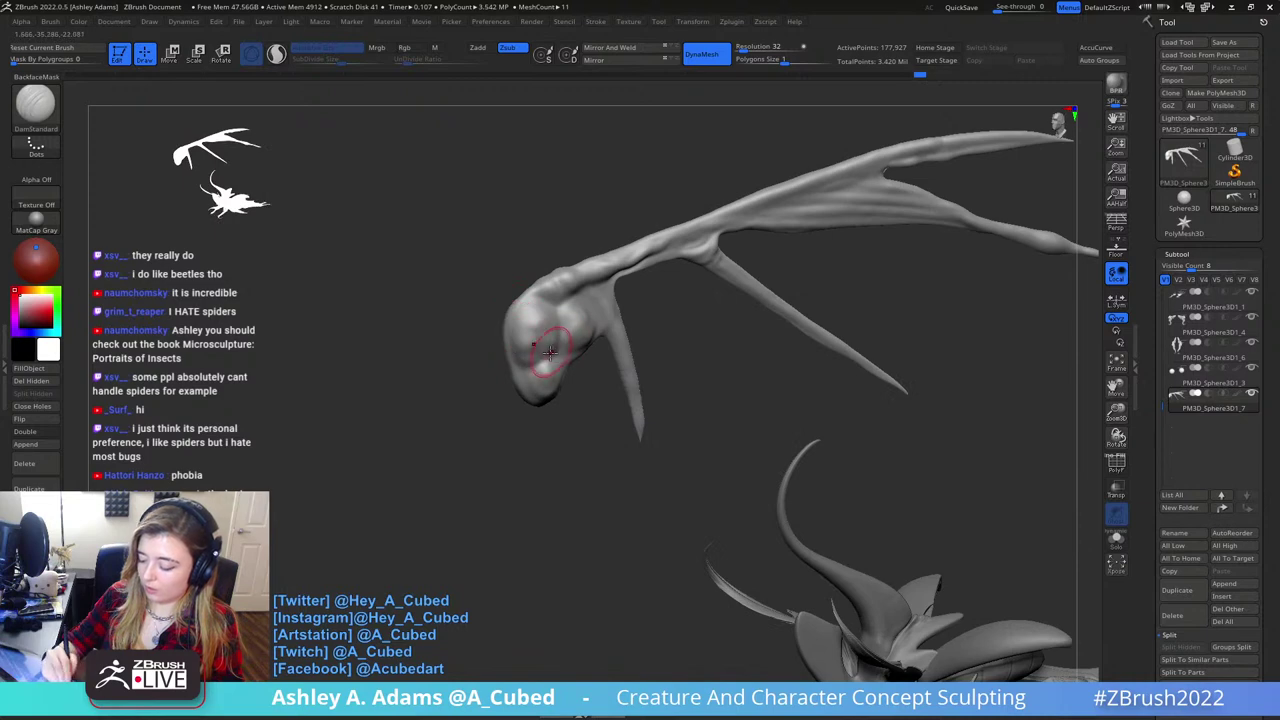
pyautogui.moveTo(547, 305); pyautogui.dragTo(577, 281, button='right')
pyautogui.moveTo(605, 340); pyautogui.dragTo(563, 191, button='right')
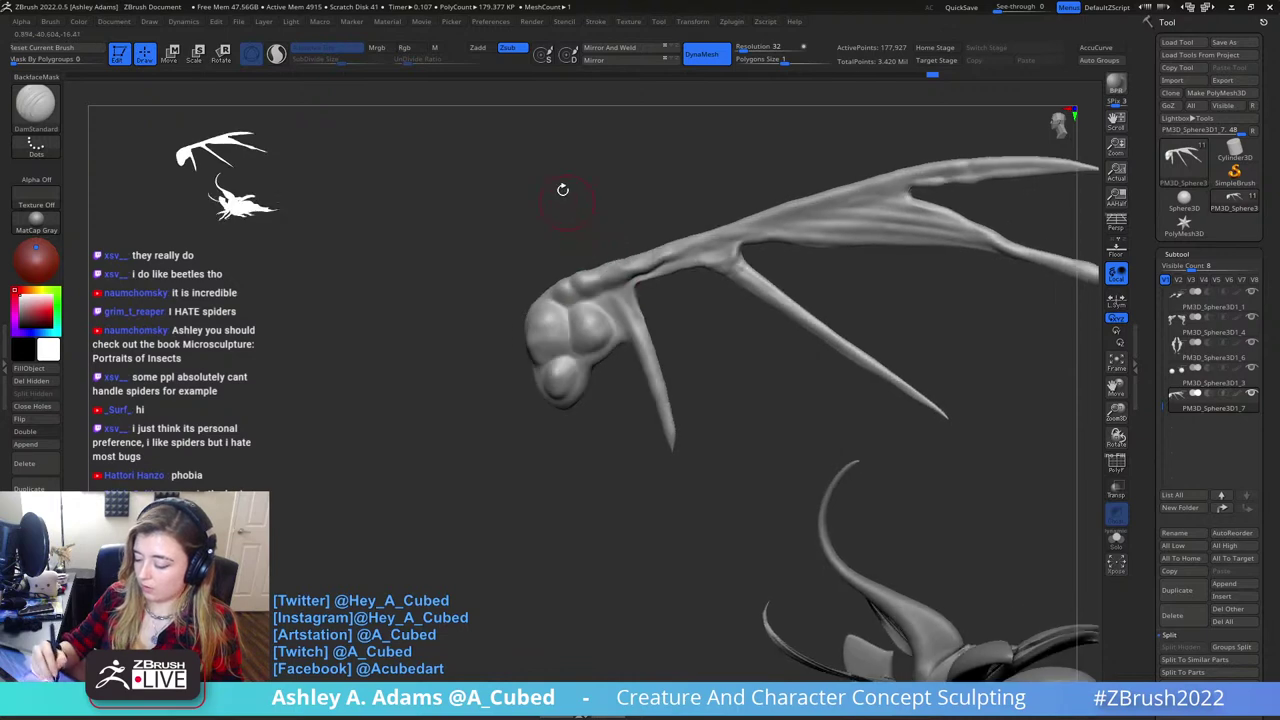
pyautogui.moveTo(604, 299); pyautogui.dragTo(556, 327, button='right')
# - Reshape the knob's front with the SnakeHook brush and build up its surface with ClayBuildup
pyautogui.press('b')
pyautogui.press('s')
pyautogui.press('h')
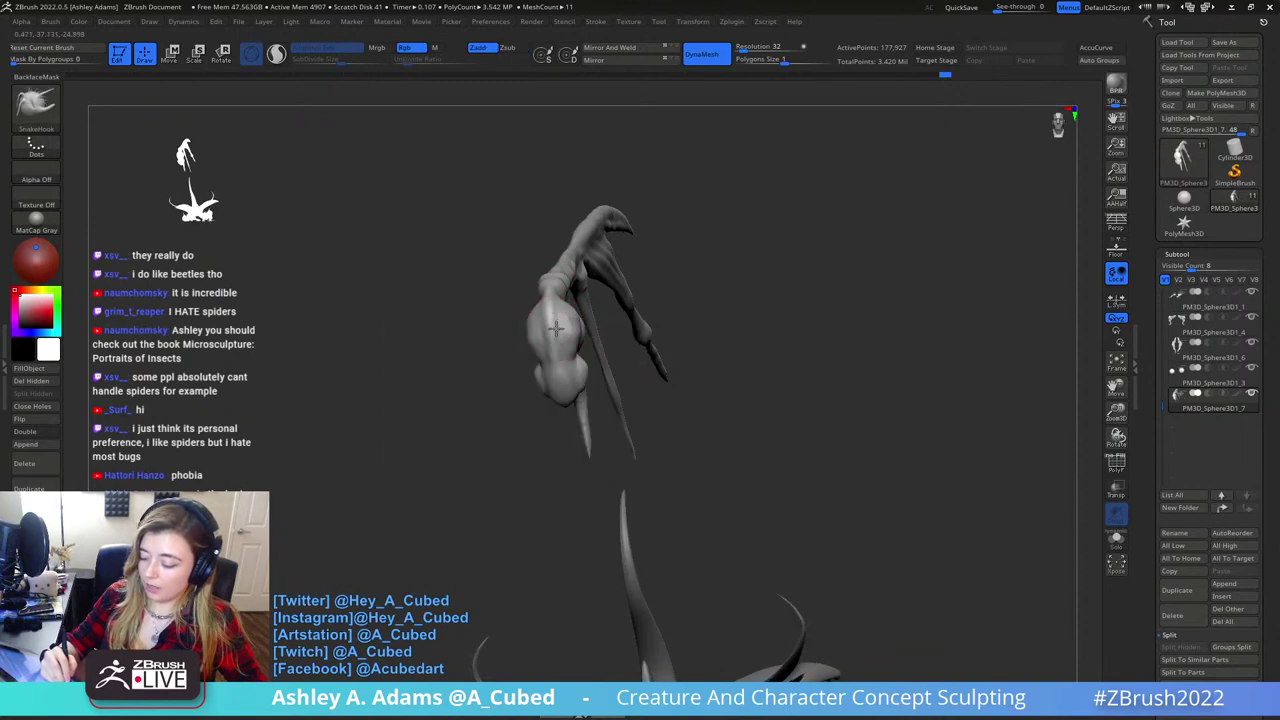
pyautogui.press('b')
pyautogui.press('c')
pyautogui.press('b')
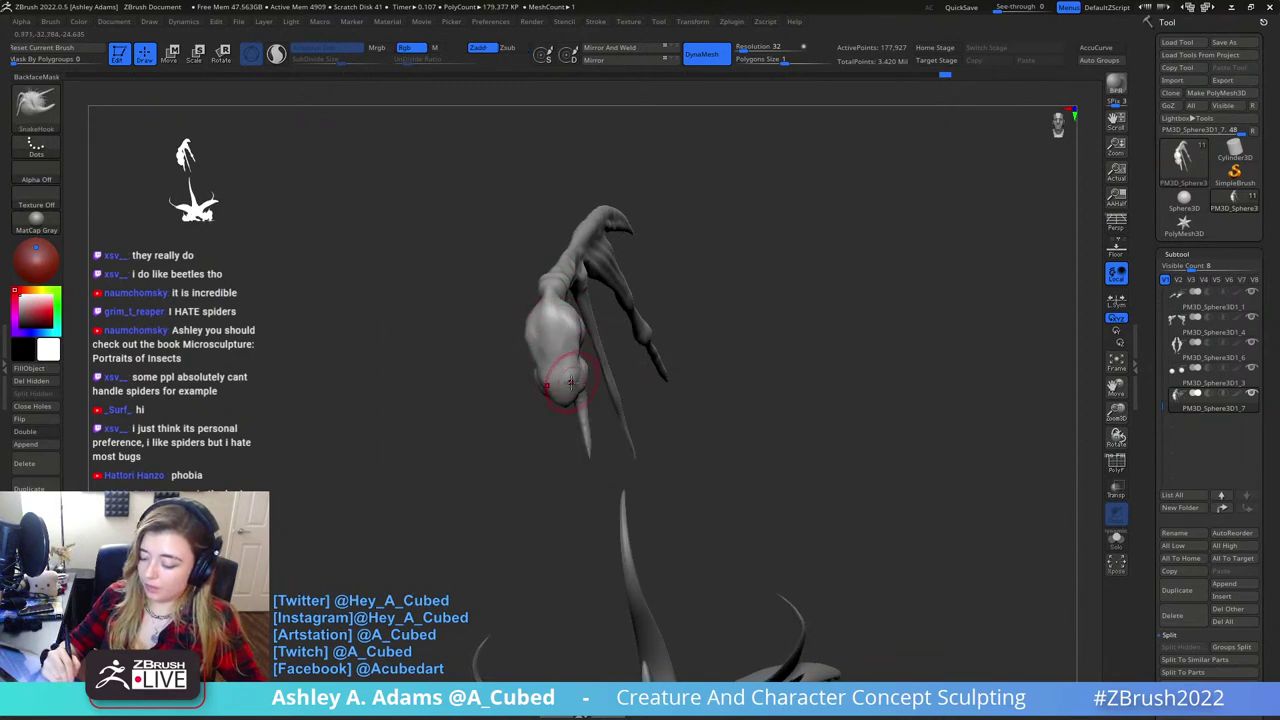
pyautogui.moveTo(551, 380); pyautogui.dragTo(553, 340, button='right')
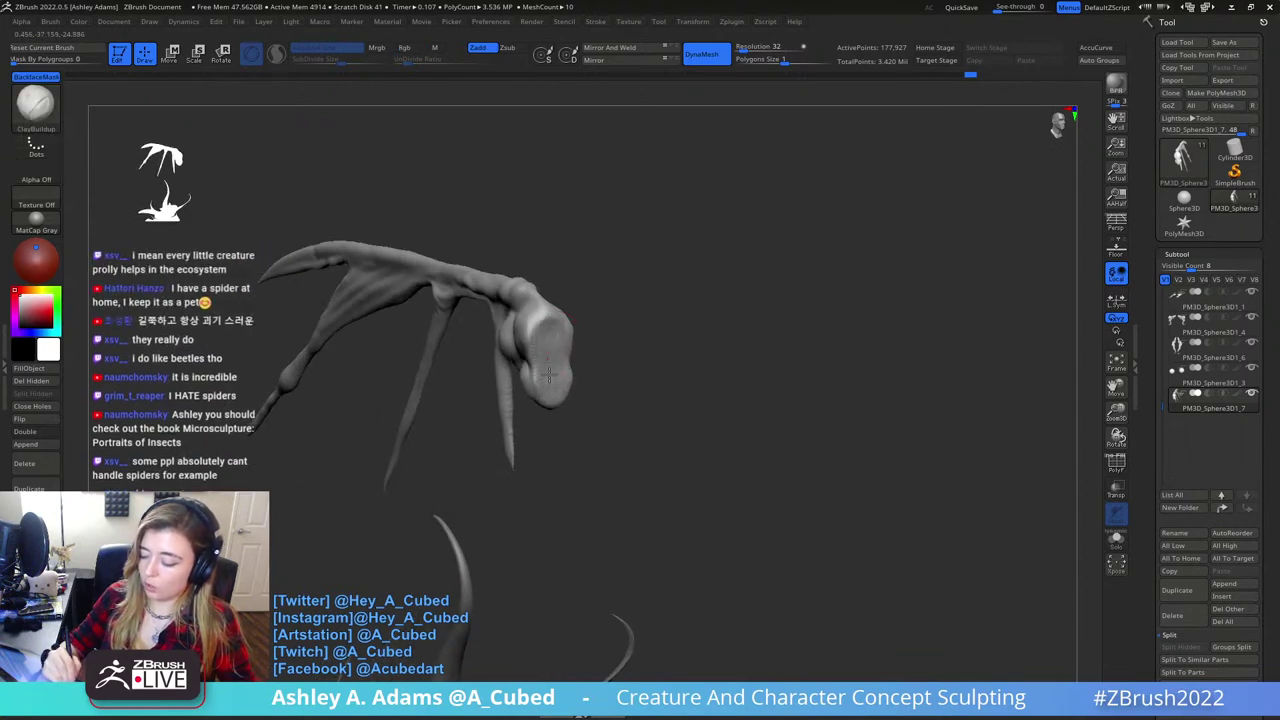
pyautogui.moveTo(569, 297)
pyautogui.mouseDown(button='right')
pyautogui.moveTo(509, 323)
pyautogui.moveTo(845, 331)
pyautogui.moveTo(805, 338)
pyautogui.mouseUp(button='right')
# - Pull the knob's upper and lower lobes into a more separated outline with the SnakeHook brush
pyautogui.moveTo(491, 309); pyautogui.dragTo(486, 309, button='right')
pyautogui.press('b')
pyautogui.press('s')
pyautogui.press('h')
pyautogui.moveTo(486, 309)
pyautogui.mouseDown()
pyautogui.moveTo(470, 313)
pyautogui.moveTo(478, 291)
pyautogui.mouseUp()
pyautogui.moveTo(486, 290); pyautogui.dragTo(482, 302, button='right')
pyautogui.moveTo(491, 306)
pyautogui.mouseDown()
pyautogui.moveTo(480, 328)
pyautogui.moveTo(480, 309)
pyautogui.moveTo(488, 365)
pyautogui.mouseUp()
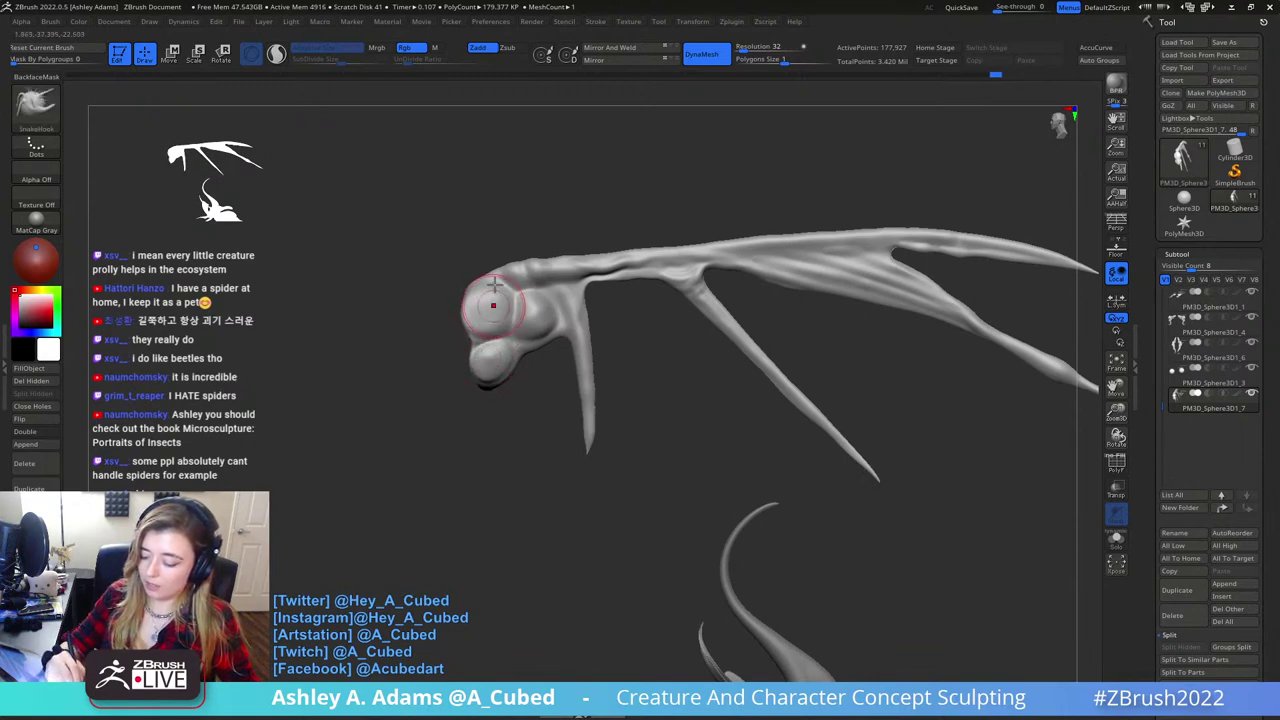
# - Fill out the knob's lobes with ClayBuildup and smooth them into rounded bulbs
pyautogui.keyDown('alt'); pyautogui.moveTo(491, 303); pyautogui.dragTo(499, 378, button='right'); pyautogui.keyUp('alt')
pyautogui.press('b')
pyautogui.press('c')
pyautogui.press('b')
pyautogui.keyDown('alt'); pyautogui.moveTo(497, 410); pyautogui.dragTo(528, 386); pyautogui.keyUp('alt')
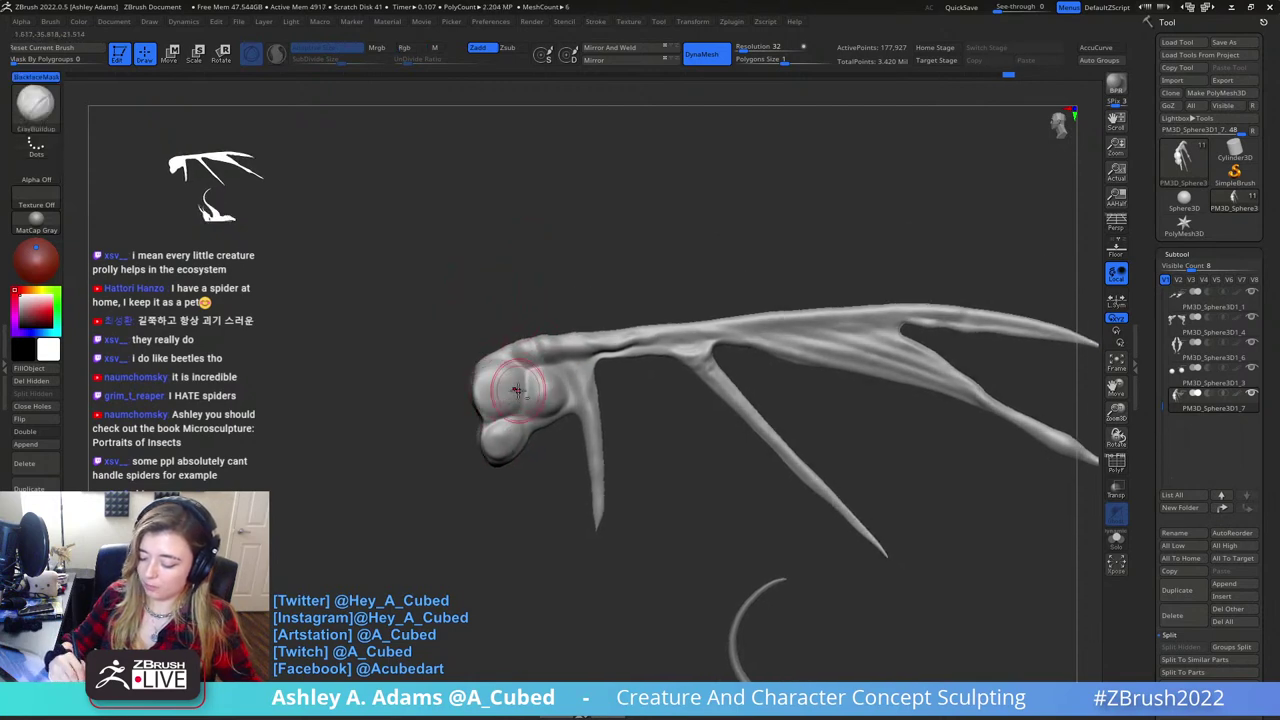
pyautogui.keyDown('alt'); pyautogui.moveTo(491, 380); pyautogui.dragTo(494, 383, button='right'); pyautogui.keyUp('alt')
pyautogui.keyDown('shift'); pyautogui.moveTo(494, 383); pyautogui.dragTo(493, 443); pyautogui.keyUp('shift')
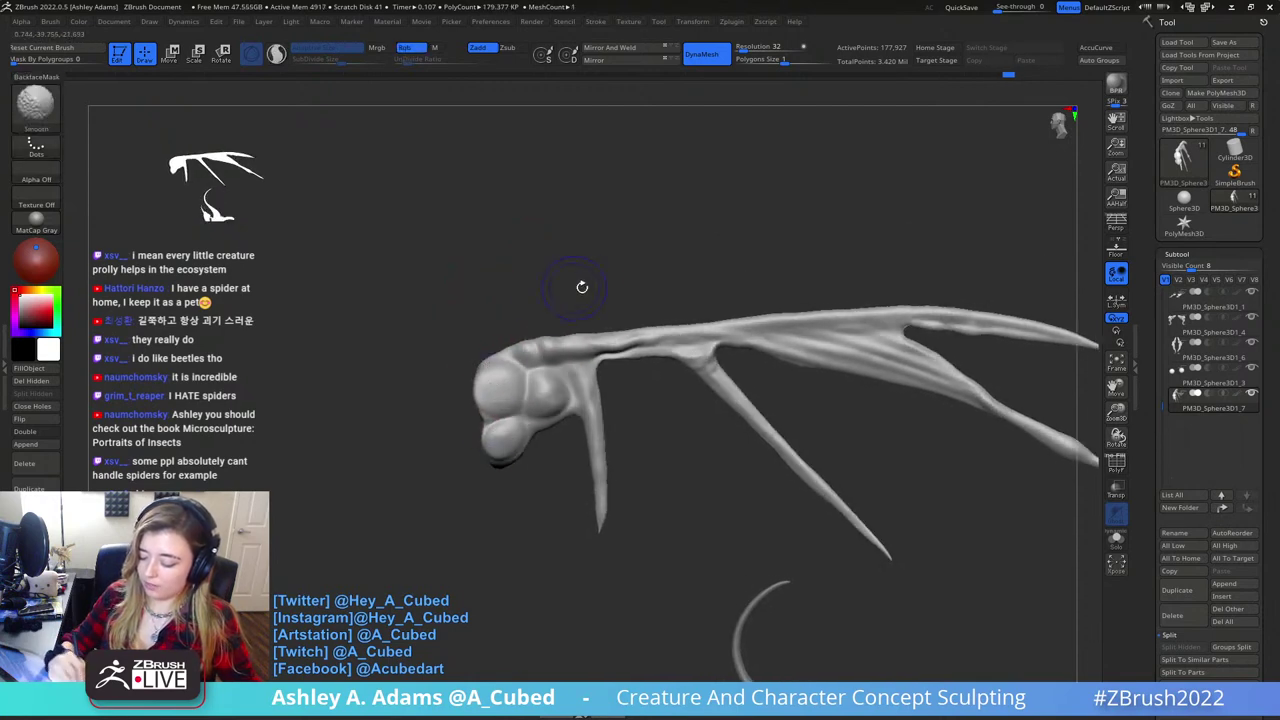
# - Build up the arm's base behind the knob with ClayBuildup and cut creases around the short spike's root with DamStandard
pyautogui.moveTo(582, 287)
pyautogui.mouseDown()
pyautogui.moveTo(505, 355)
pyautogui.moveTo(468, 362)
pyautogui.mouseUp()
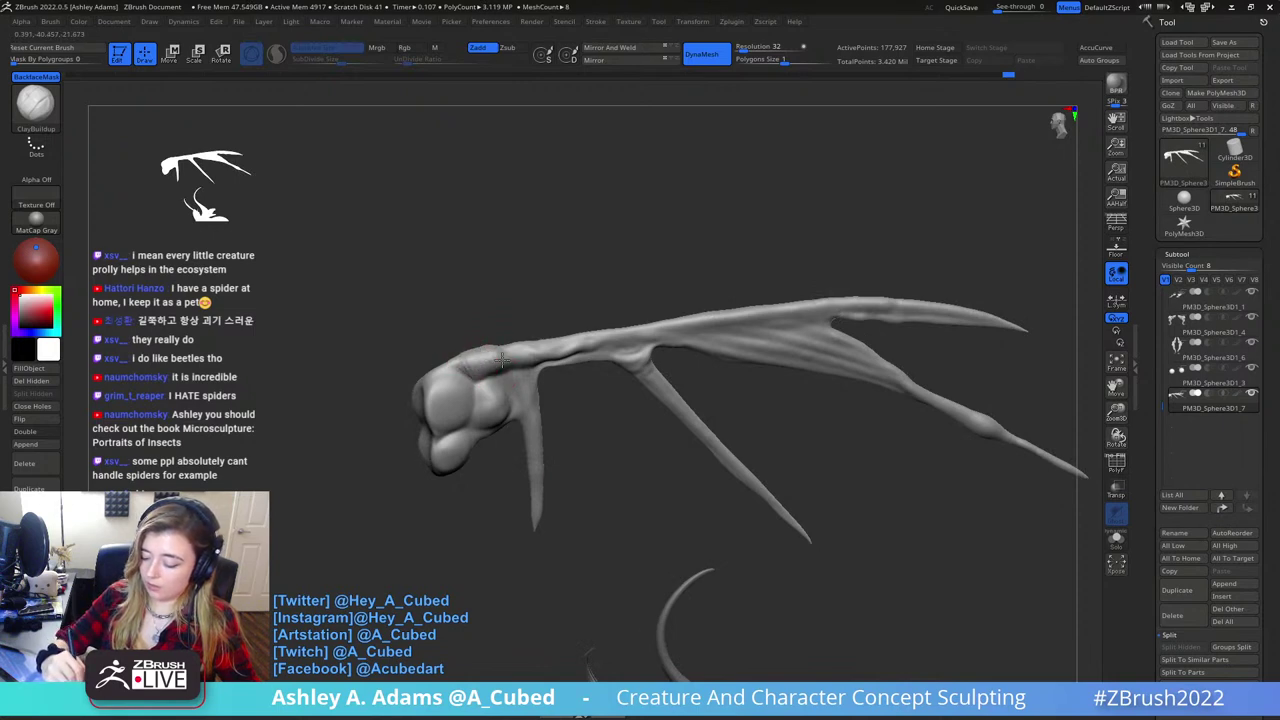
pyautogui.moveTo(502, 360); pyautogui.dragTo(489, 356, button='right')
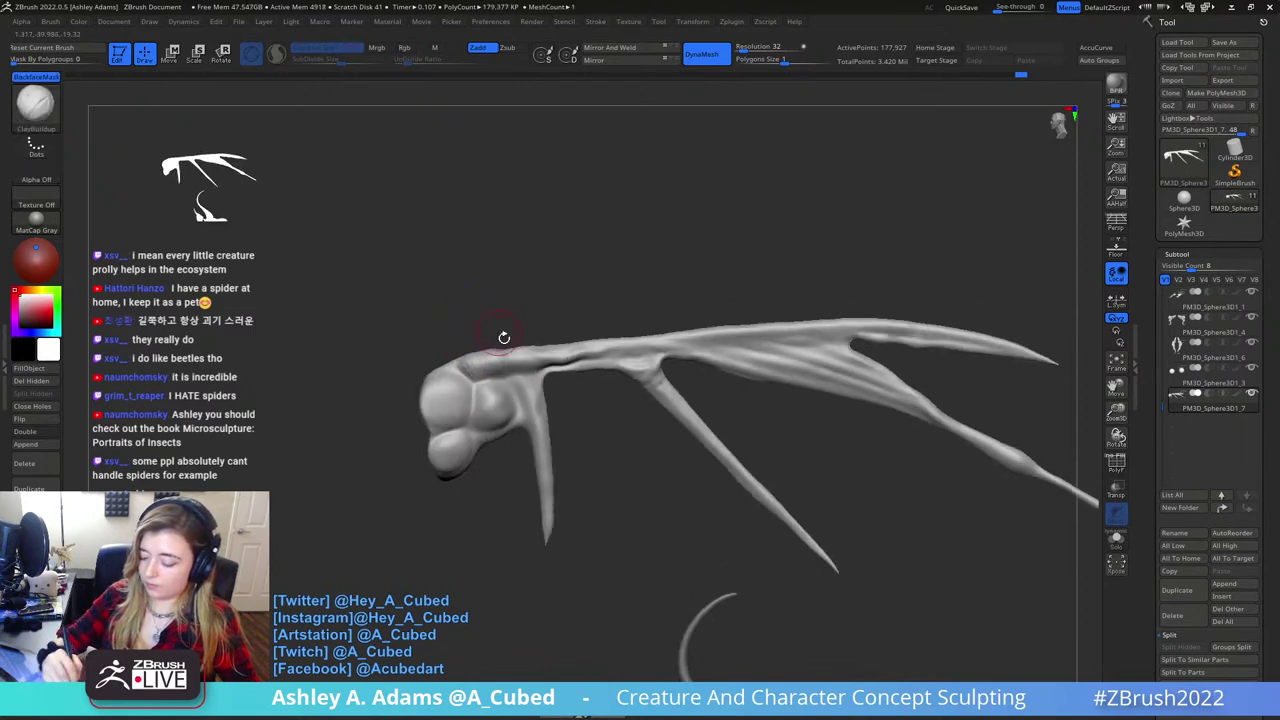
pyautogui.press('b')
pyautogui.press('d')
pyautogui.press('s')
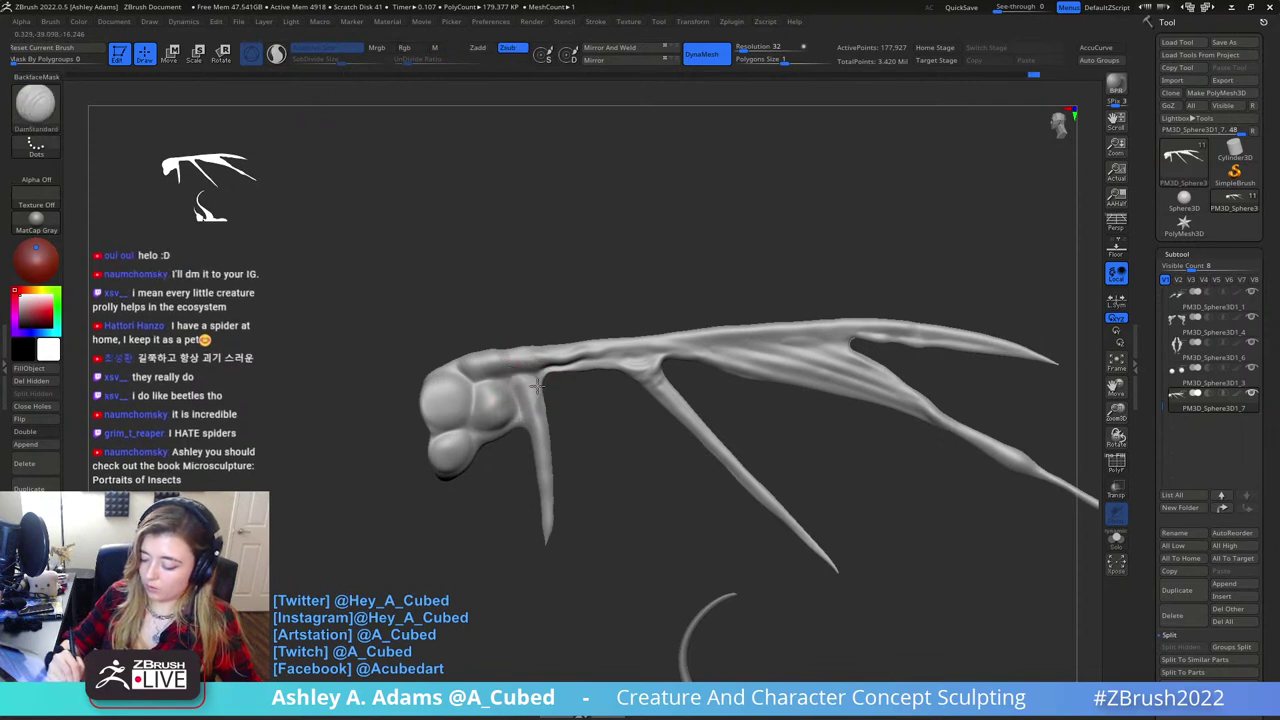
pyautogui.keyDown('ctrl'); pyautogui.moveTo(615, 371); pyautogui.dragTo(617, 331, button='right'); pyautogui.keyUp('ctrl')
pyautogui.moveTo(746, 303)
pyautogui.mouseDown()
pyautogui.moveTo(705, 327)
pyautogui.moveTo(513, 299)
pyautogui.mouseUp()
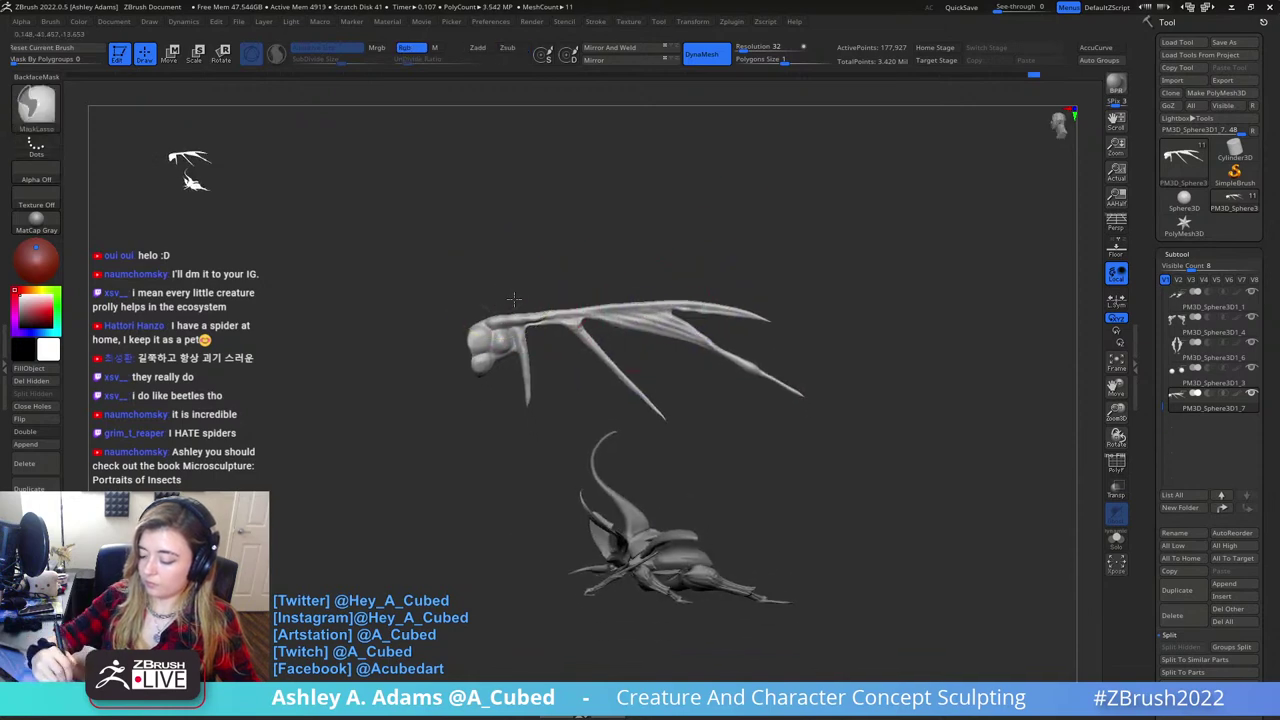
pyautogui.keyDown('ctrl'); pyautogui.moveTo(514, 299); pyautogui.dragTo(516, 345, button='right'); pyautogui.keyUp('ctrl')
pyautogui.moveTo(549, 300); pyautogui.dragTo(535, 292)
pyautogui.keyDown('ctrl'); pyautogui.moveTo(535, 292); pyautogui.dragTo(538, 310, button='right'); pyautogui.keyUp('ctrl')
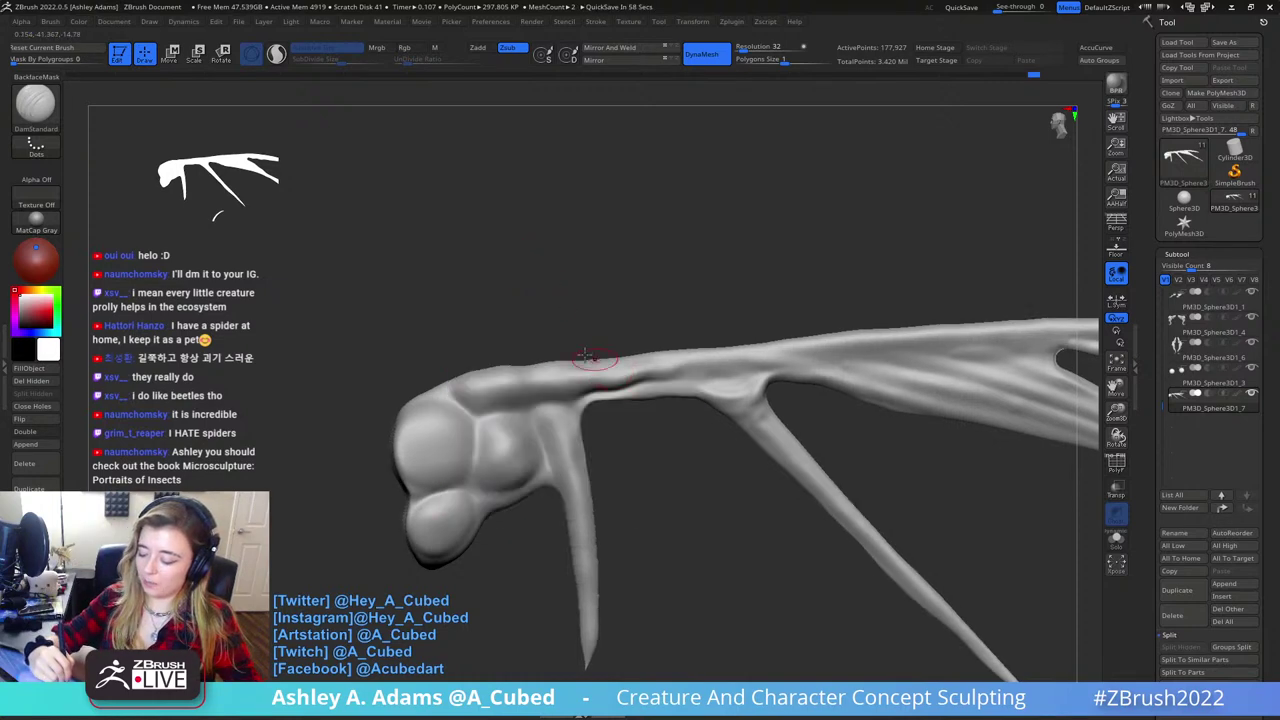
# - Thicken the thin arm section behind the short spike with the Inflat brush and smooth the arm's upper surface
pyautogui.press('b')
pyautogui.press('i')
pyautogui.press('n')
pyautogui.moveTo(604, 368)
pyautogui.mouseDown()
pyautogui.moveTo(626, 367)
pyautogui.moveTo(600, 380)
pyautogui.mouseUp()
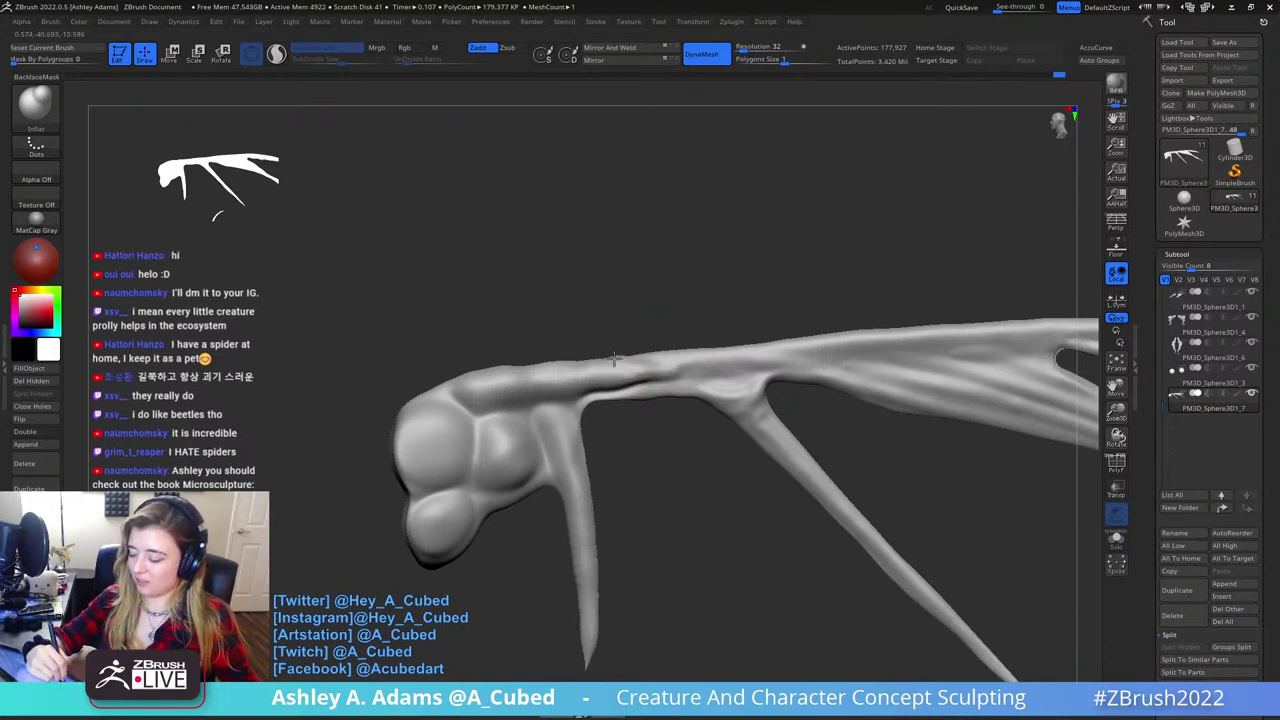
pyautogui.moveTo(658, 363)
pyautogui.mouseDown()
pyautogui.moveTo(677, 363)
pyautogui.moveTo(658, 364)
pyautogui.mouseUp()
pyautogui.hotkey('ctrl', 'z')
pyautogui.press('shift')
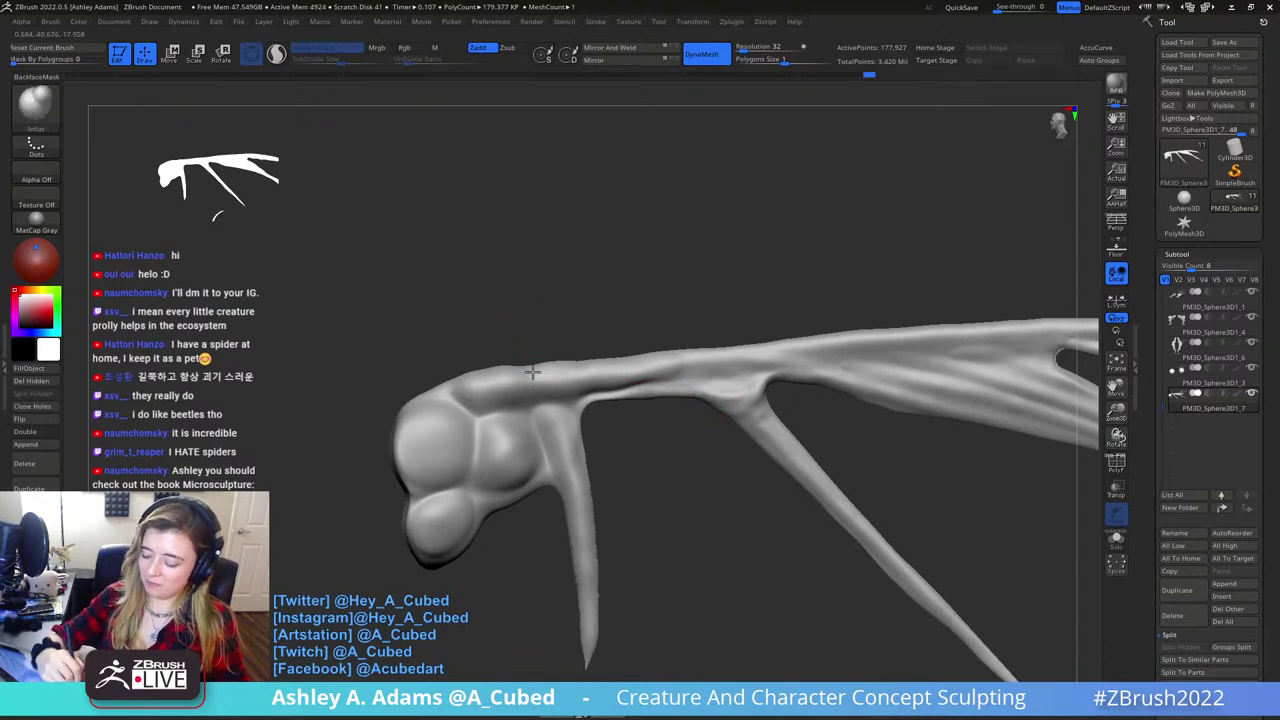
pyautogui.moveTo(543, 334); pyautogui.dragTo(535, 372)
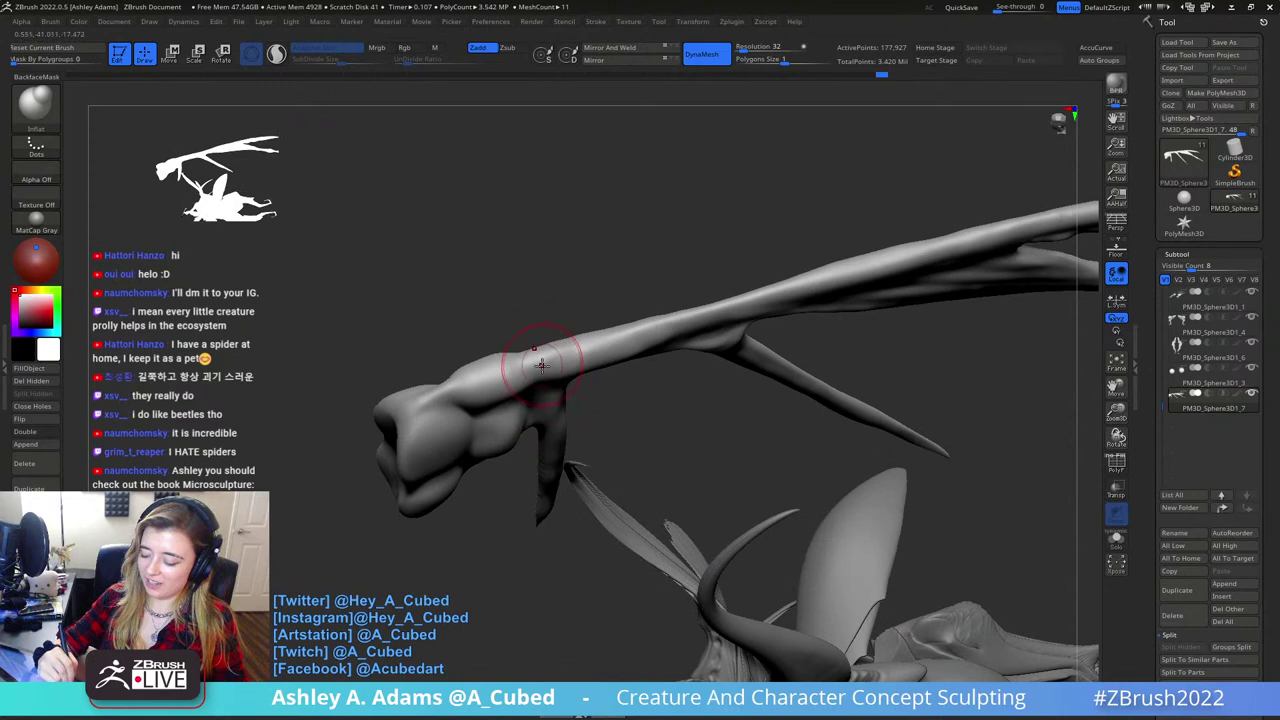
pyautogui.moveTo(537, 370); pyautogui.dragTo(571, 443, button='right')
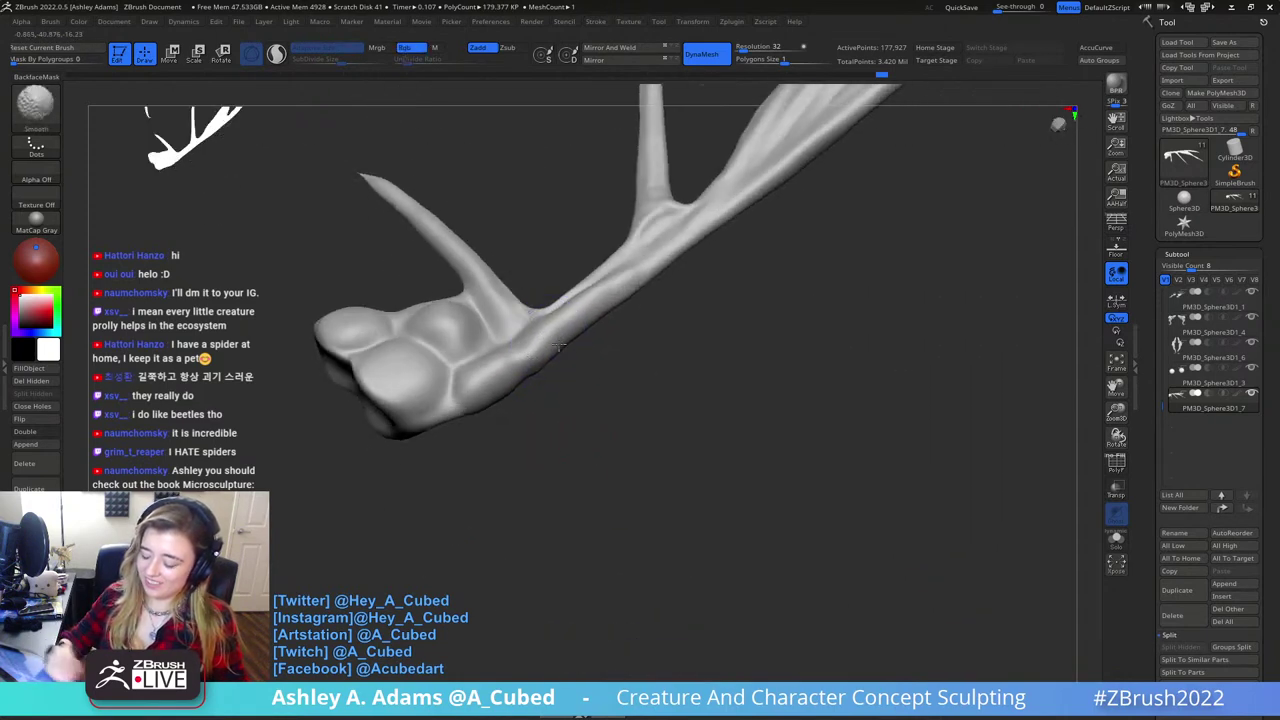
pyautogui.moveTo(493, 395); pyautogui.dragTo(626, 206, button='right')
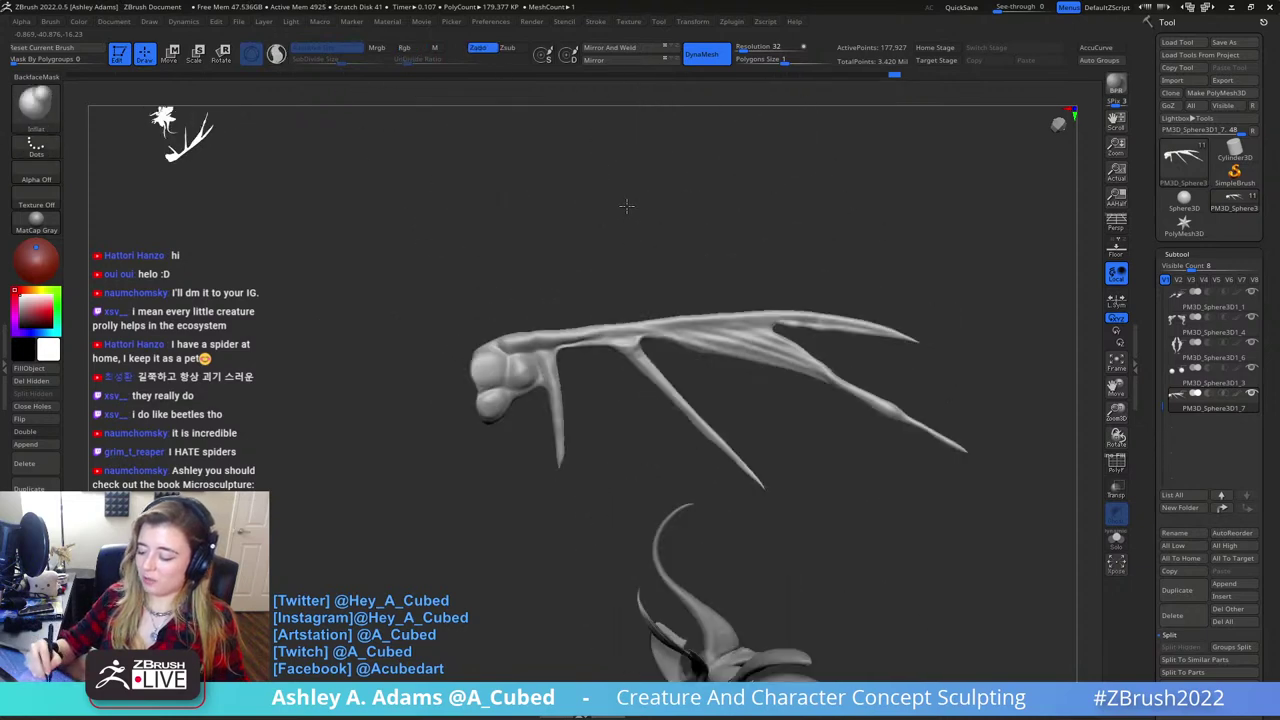
# - Build up the junction of the short spike and arm with ClayBuildup and smooth the transition along the arm
pyautogui.keyDown('ctrl'); pyautogui.moveTo(661, 323); pyautogui.dragTo(652, 434, button='right'); pyautogui.keyUp('ctrl')
pyautogui.press('space')
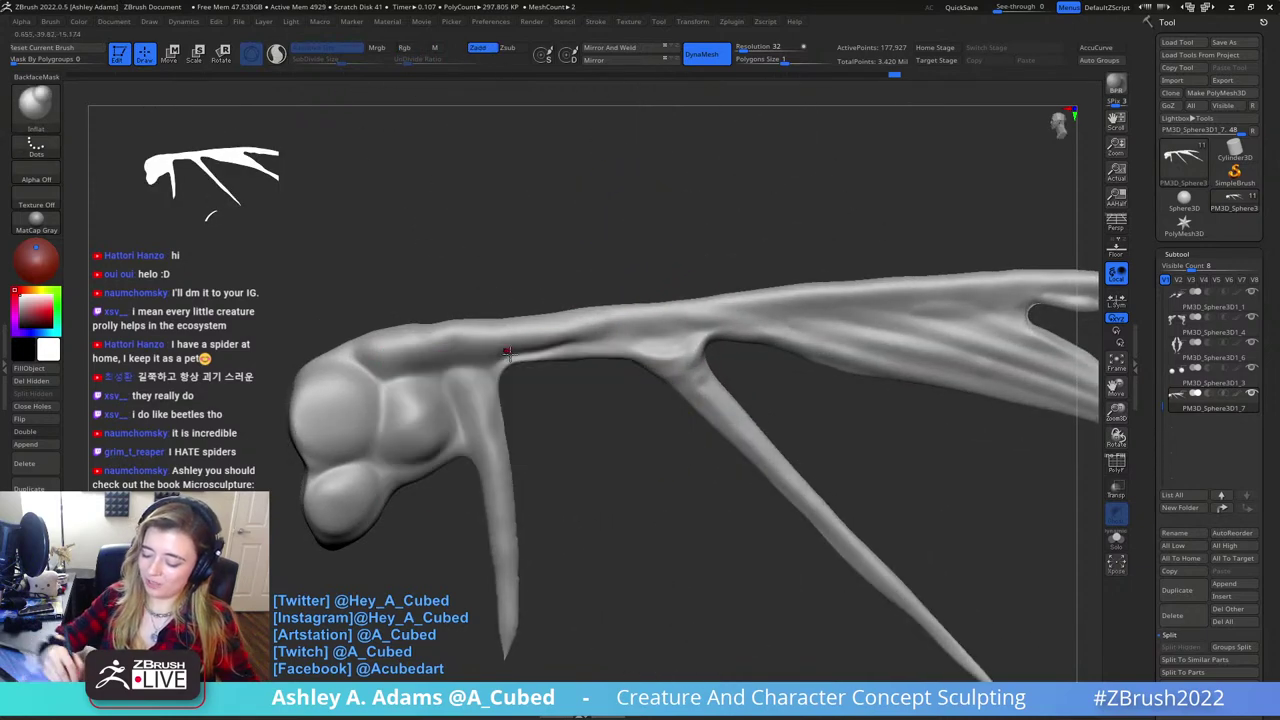
pyautogui.press('space')
pyautogui.moveTo(512, 361); pyautogui.dragTo(518, 361)
pyautogui.press('b')
pyautogui.press('c')
pyautogui.press('b')
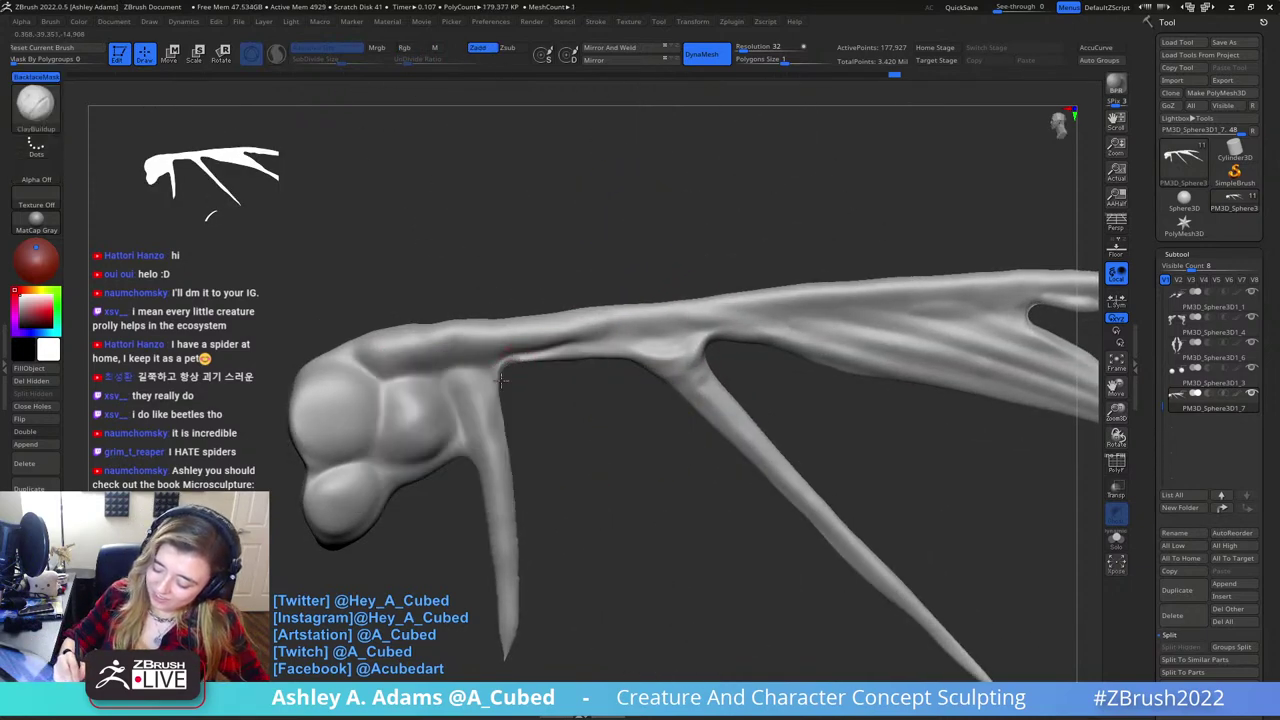
pyautogui.moveTo(506, 388); pyautogui.dragTo(529, 299, button='right')
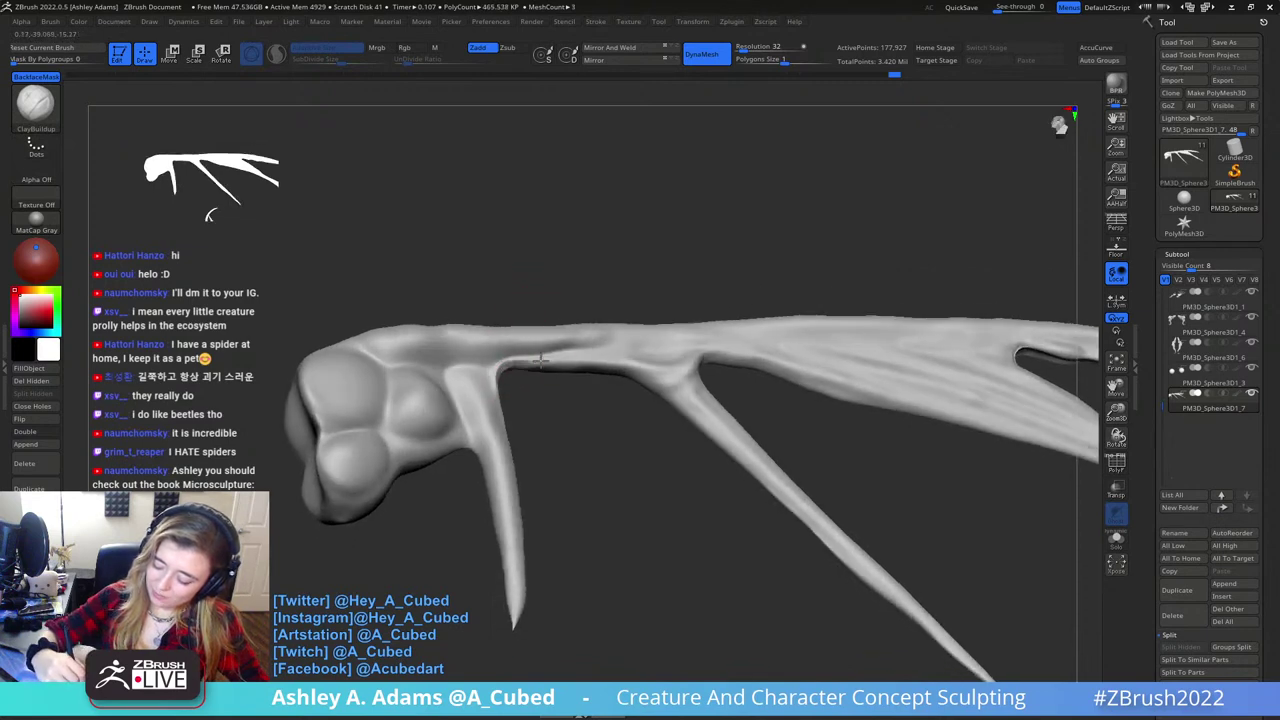
pyautogui.press('shift')
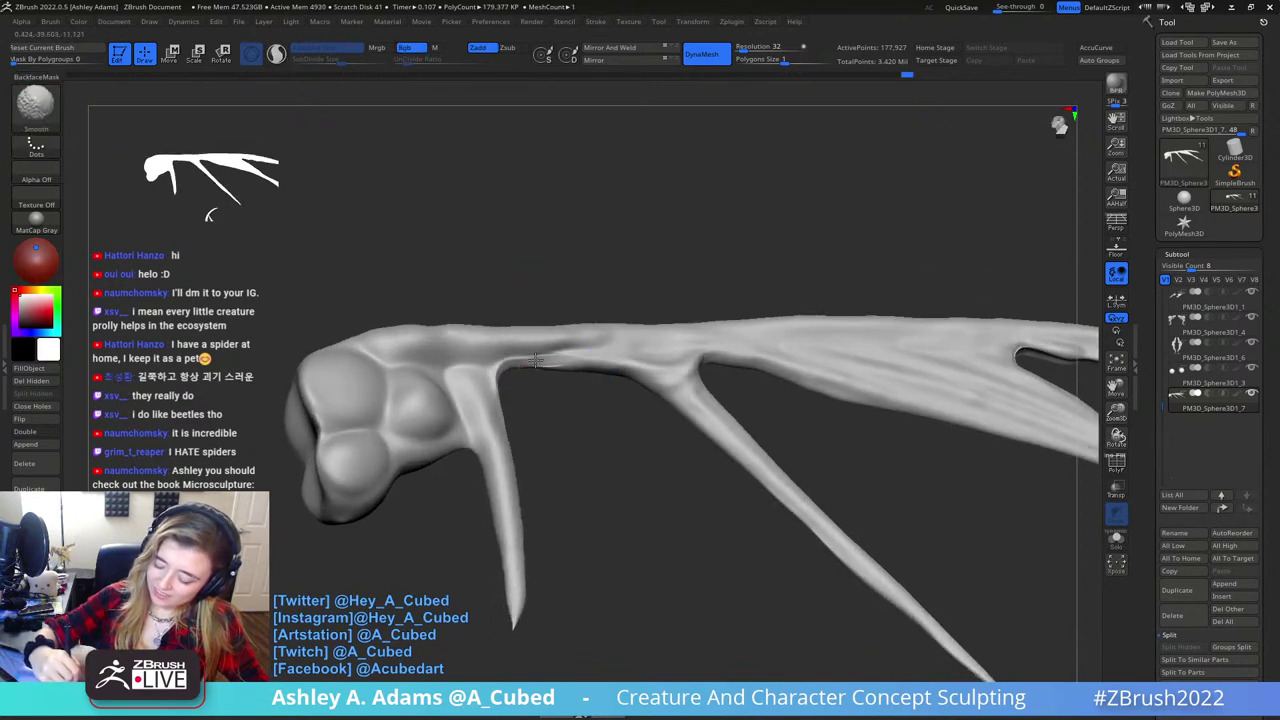
pyautogui.moveTo(506, 366)
pyautogui.mouseDown(button='right')
pyautogui.moveTo(443, 337)
pyautogui.moveTo(505, 393)
pyautogui.moveTo(489, 420)
pyautogui.moveTo(501, 377)
pyautogui.mouseUp(button='right')
pyautogui.press('shift')
pyautogui.keyDown('shift'); pyautogui.moveTo(553, 360); pyautogui.dragTo(600, 349); pyautogui.keyUp('shift')
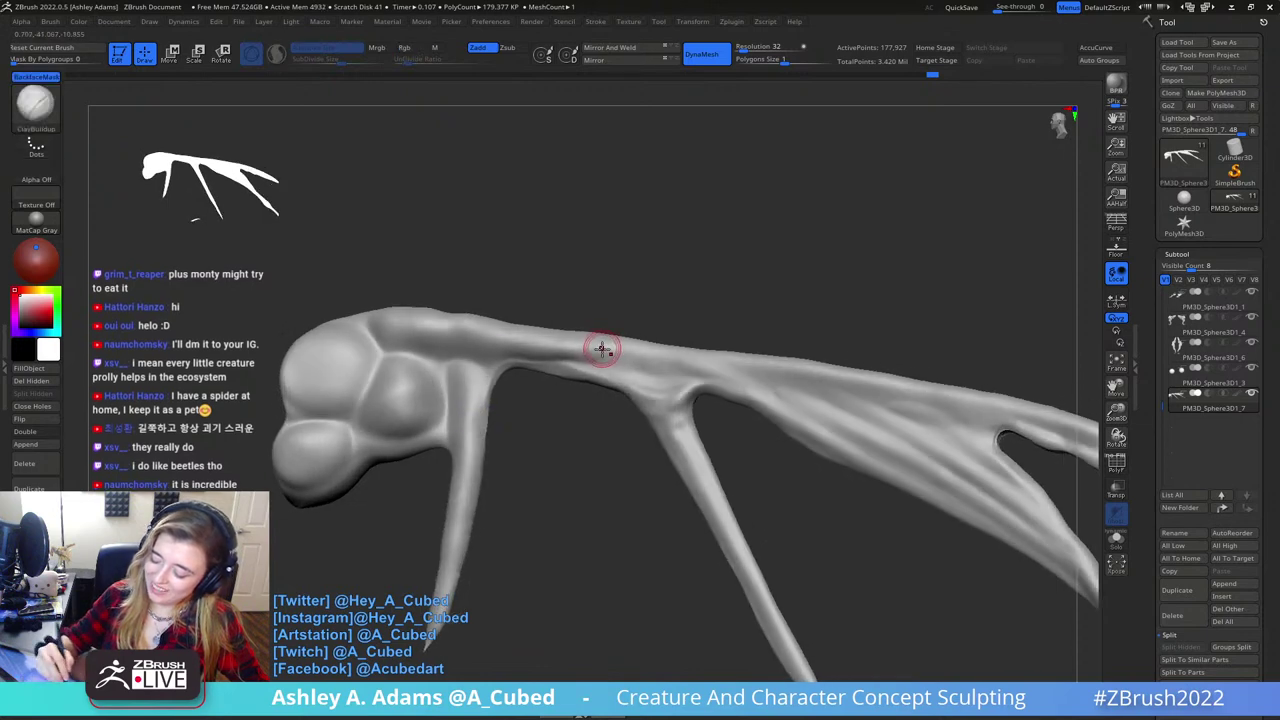
# - Fill out the arm between the short spike and the long middle spike with ClayBuildup and smooth its underside
pyautogui.moveTo(600, 349)
pyautogui.mouseDown(button='right')
pyautogui.moveTo(586, 363)
pyautogui.moveTo(563, 340)
pyautogui.mouseUp(button='right')
pyautogui.moveTo(563, 340)
pyautogui.mouseDown()
pyautogui.moveTo(590, 380)
pyautogui.moveTo(604, 373)
pyautogui.mouseUp()
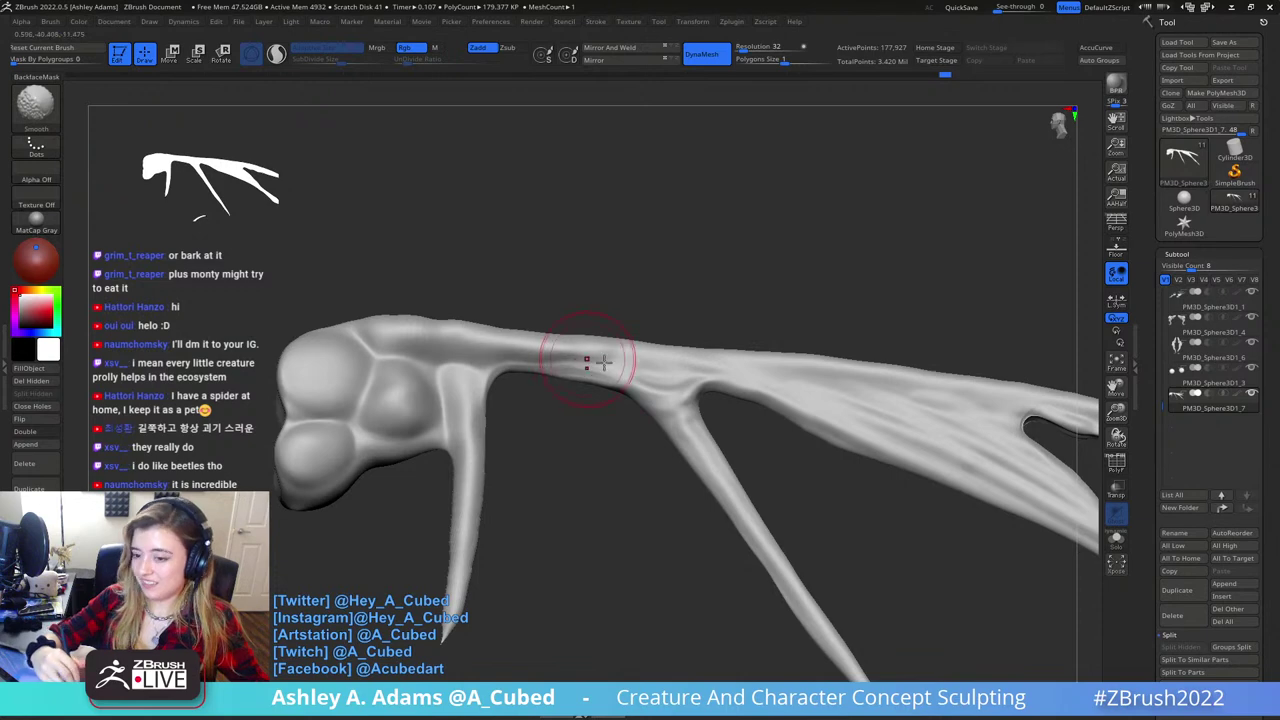
pyautogui.moveTo(597, 322)
pyautogui.mouseDown()
pyautogui.moveTo(657, 334)
pyautogui.moveTo(589, 298)
pyautogui.mouseUp()
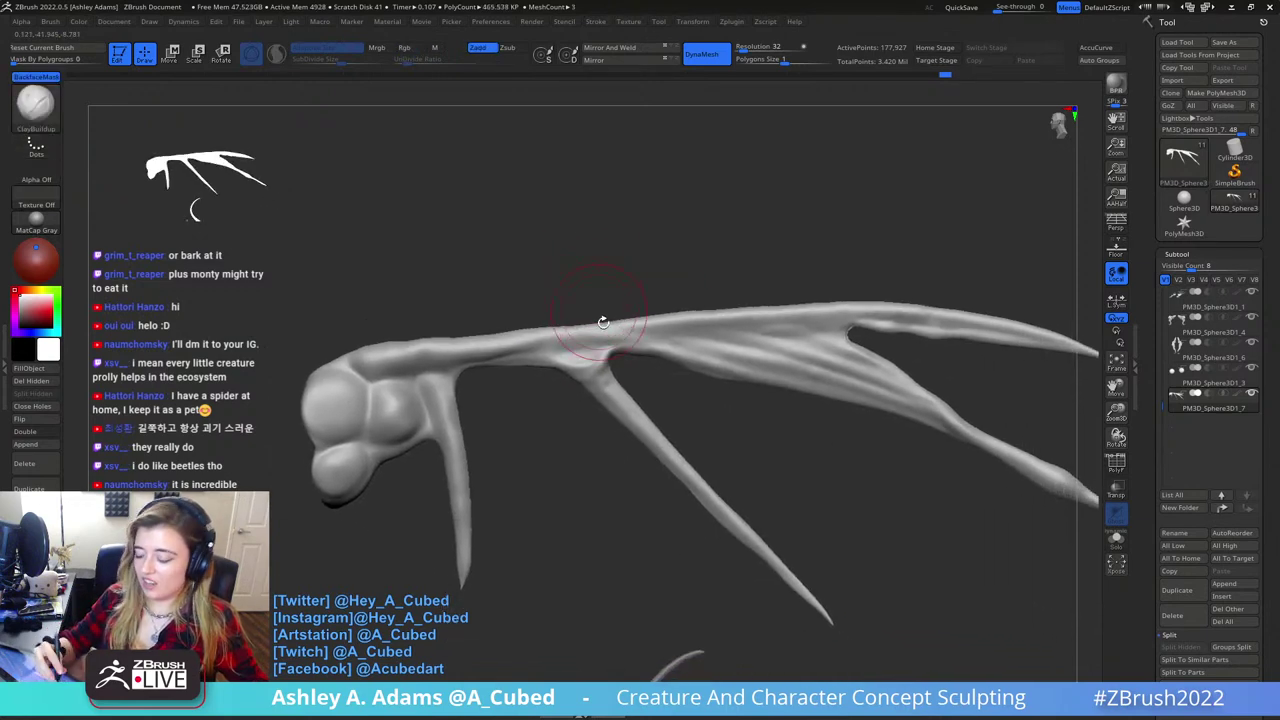
pyautogui.keyDown('ctrl'); pyautogui.moveTo(597, 346); pyautogui.dragTo(591, 371, button='right'); pyautogui.keyUp('ctrl')
pyautogui.press('space')
pyautogui.moveTo(547, 350); pyautogui.dragTo(509, 352)
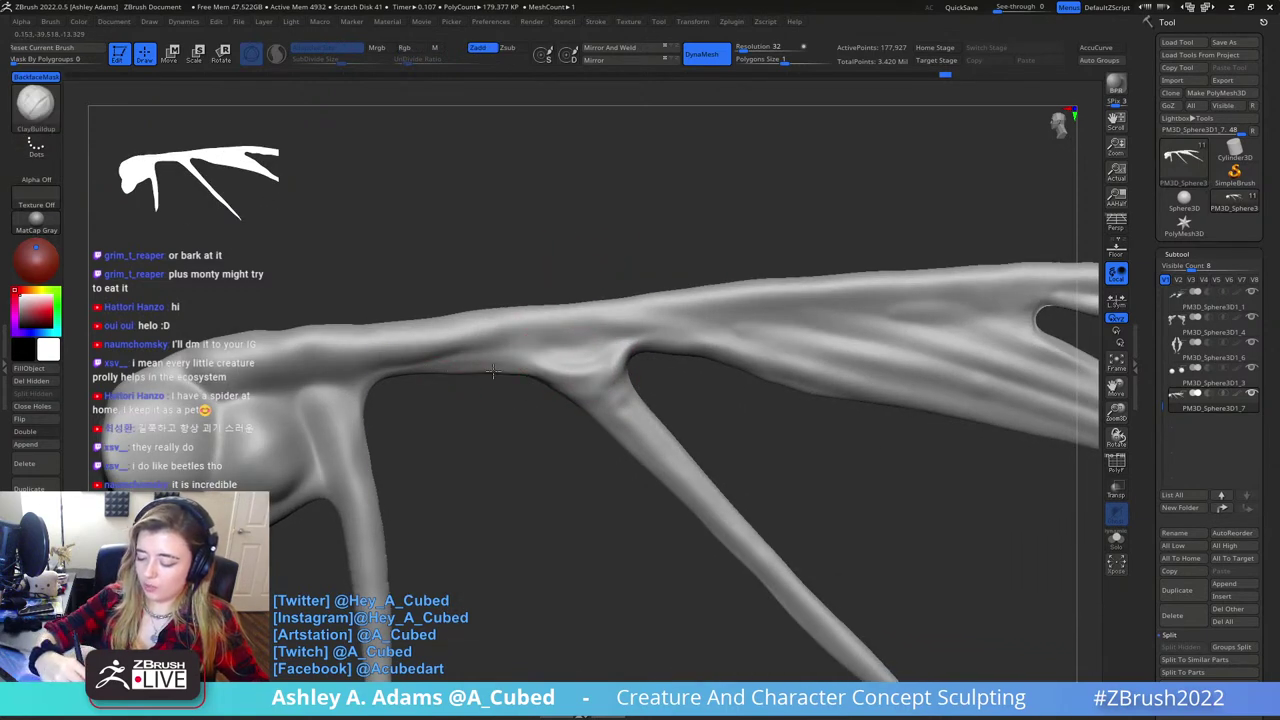
pyautogui.press('shift')
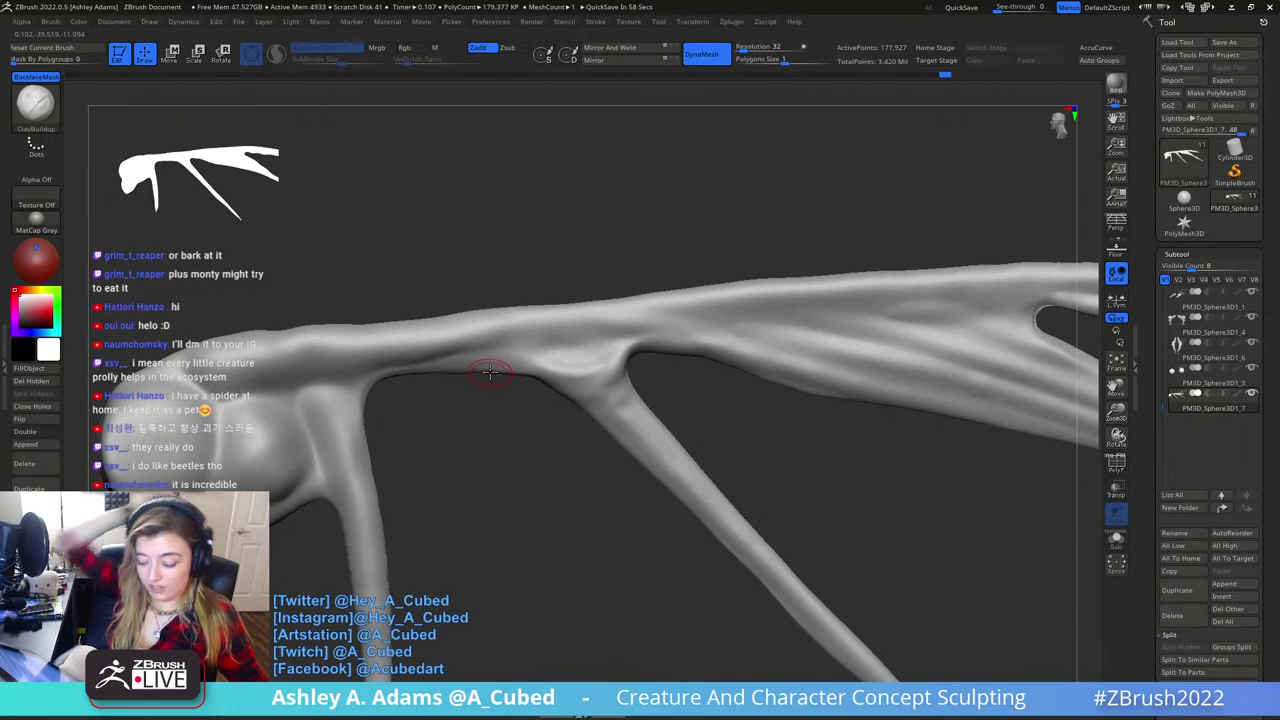
# - Slim the short spike into a sharper taper with the SnakeHook brush and smooth its length
pyautogui.moveTo(820, 429)
pyautogui.mouseDown()
pyautogui.moveTo(802, 448)
pyautogui.moveTo(797, 313)
pyautogui.mouseUp()
pyautogui.press('space')
pyautogui.click(805, 351)
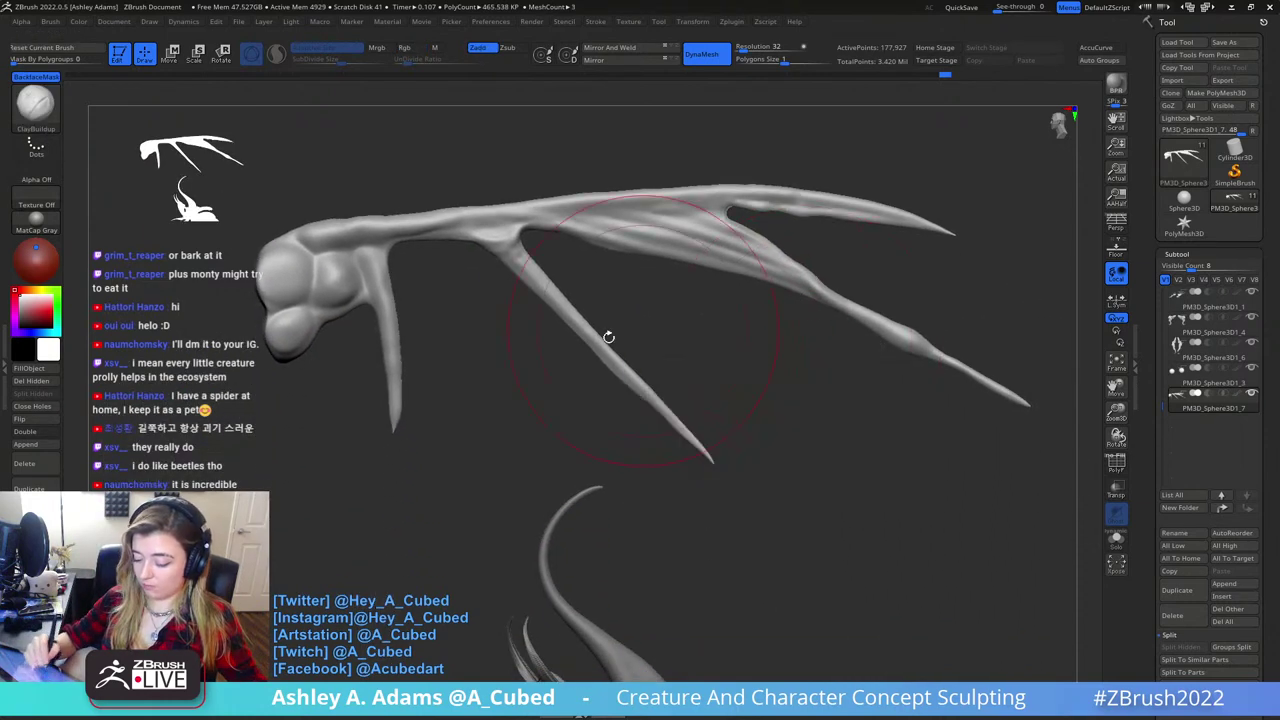
pyautogui.keyDown('alt'); pyautogui.moveTo(497, 339); pyautogui.dragTo(697, 366); pyautogui.keyUp('alt')
pyautogui.press('space')
pyautogui.moveTo(586, 388); pyautogui.dragTo(573, 388)
pyautogui.press('b')
pyautogui.press('s')
pyautogui.press('h')
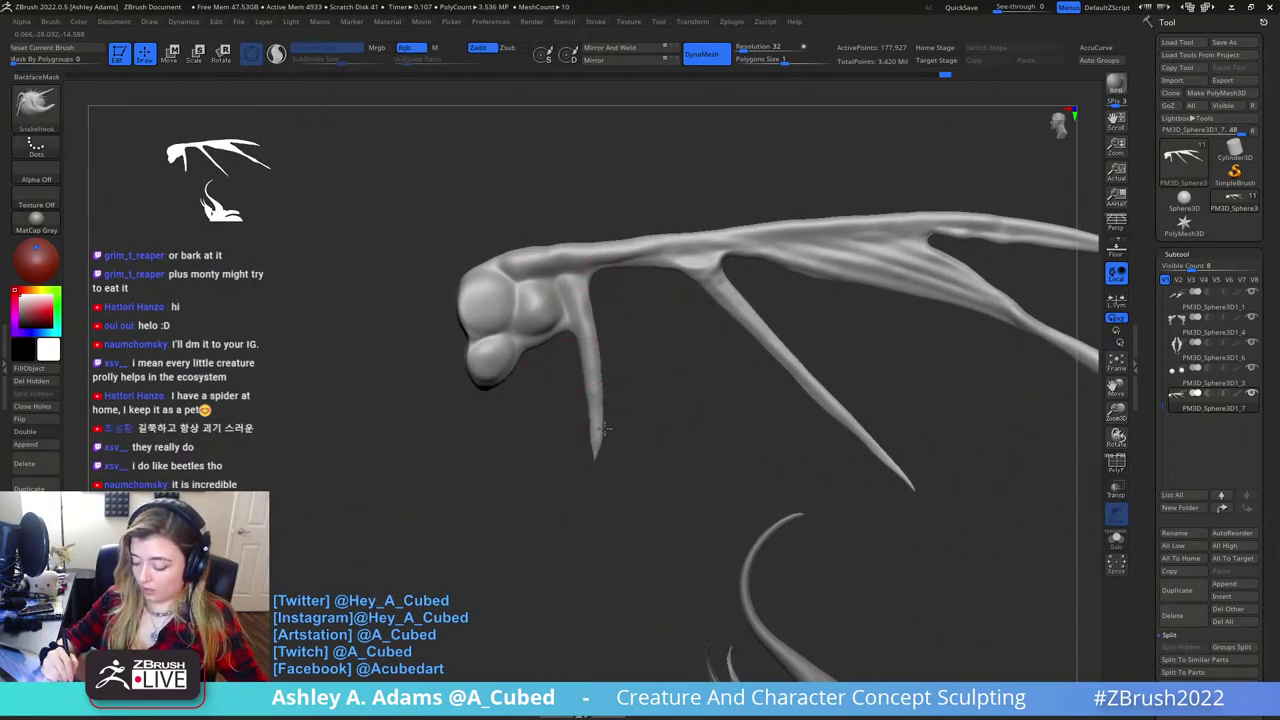
pyautogui.moveTo(606, 428); pyautogui.dragTo(597, 430)
pyautogui.moveTo(597, 374); pyautogui.dragTo(592, 335)
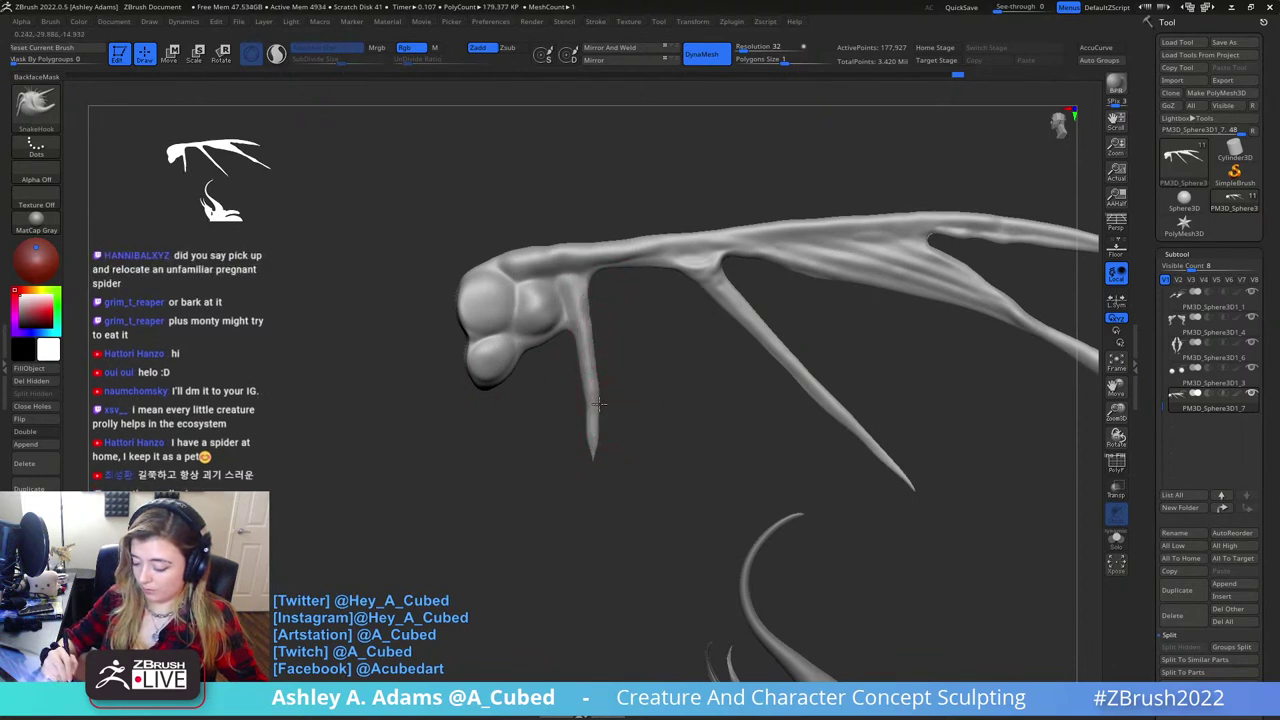
pyautogui.moveTo(592, 395)
pyautogui.keyDown('shift'); pyautogui.mouseDown()
pyautogui.moveTo(599, 438)
pyautogui.moveTo(651, 380)
pyautogui.moveTo(643, 354)
pyautogui.mouseUp(); pyautogui.keyUp('shift')
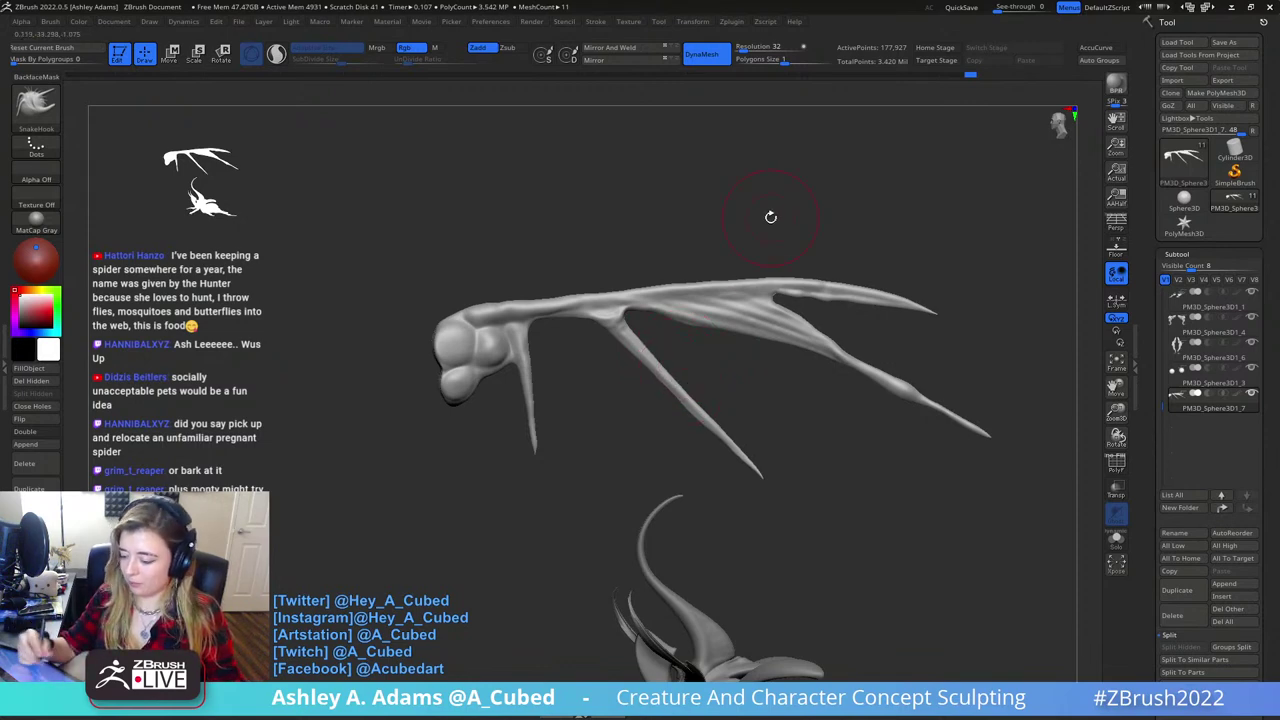
# - Reshape the notch between the two outer spikes with the SnakeHook brush and smooth its edge
pyautogui.keyDown('alt'); pyautogui.moveTo(778, 301); pyautogui.dragTo(682, 301, button='right'); pyautogui.keyUp('alt')
pyautogui.press('space')
pyautogui.press('space')
pyautogui.moveTo(666, 309); pyautogui.dragTo(671, 319)
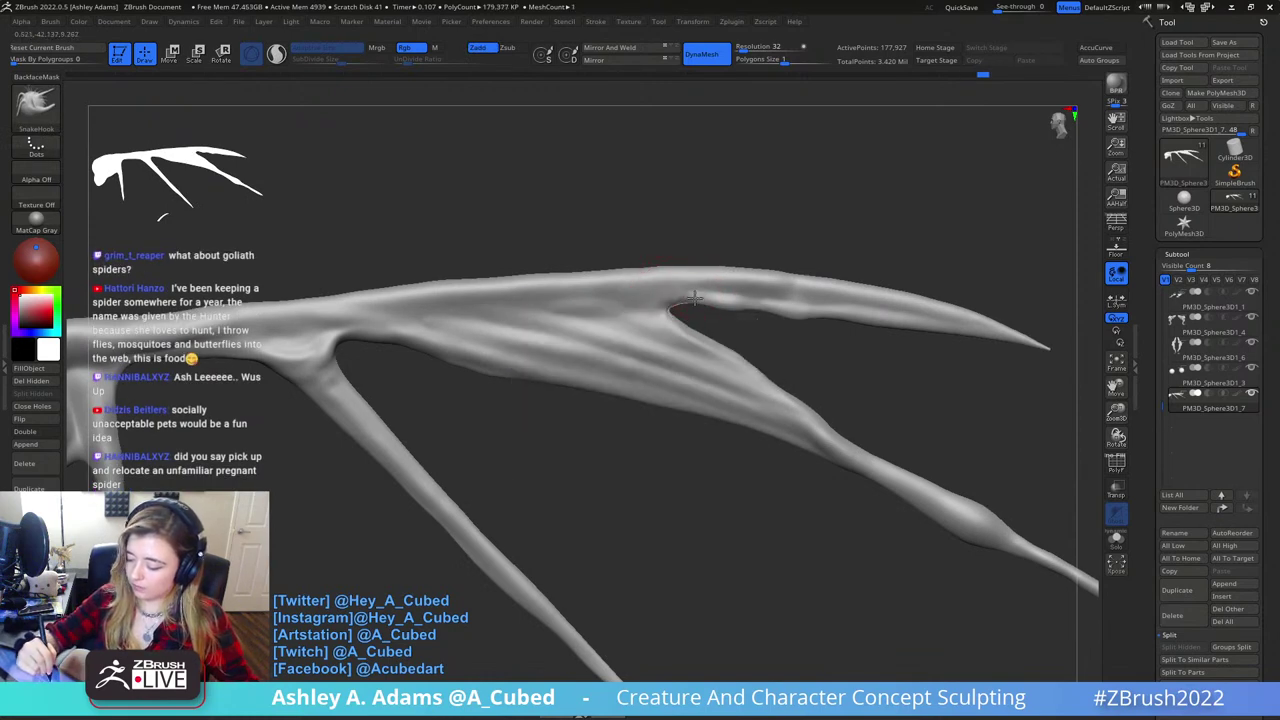
pyautogui.press('shift')
pyautogui.keyDown('ctrl'); pyautogui.moveTo(779, 407); pyautogui.dragTo(654, 388, button='right'); pyautogui.keyUp('ctrl')
pyautogui.press('space')
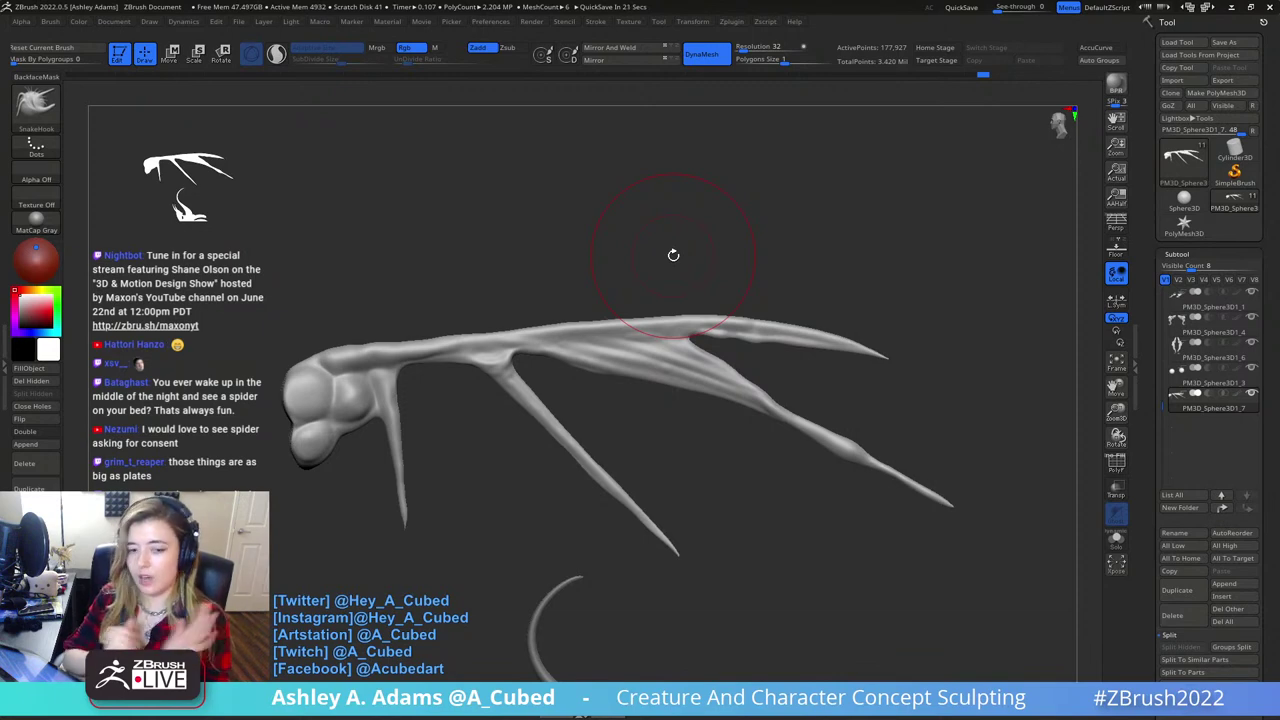
# - Append a Sphere3D subtool, select it and move it up to the appendage
pyautogui.keyDown('alt'); pyautogui.moveTo(732, 439); pyautogui.dragTo(707, 283); pyautogui.keyUp('alt')
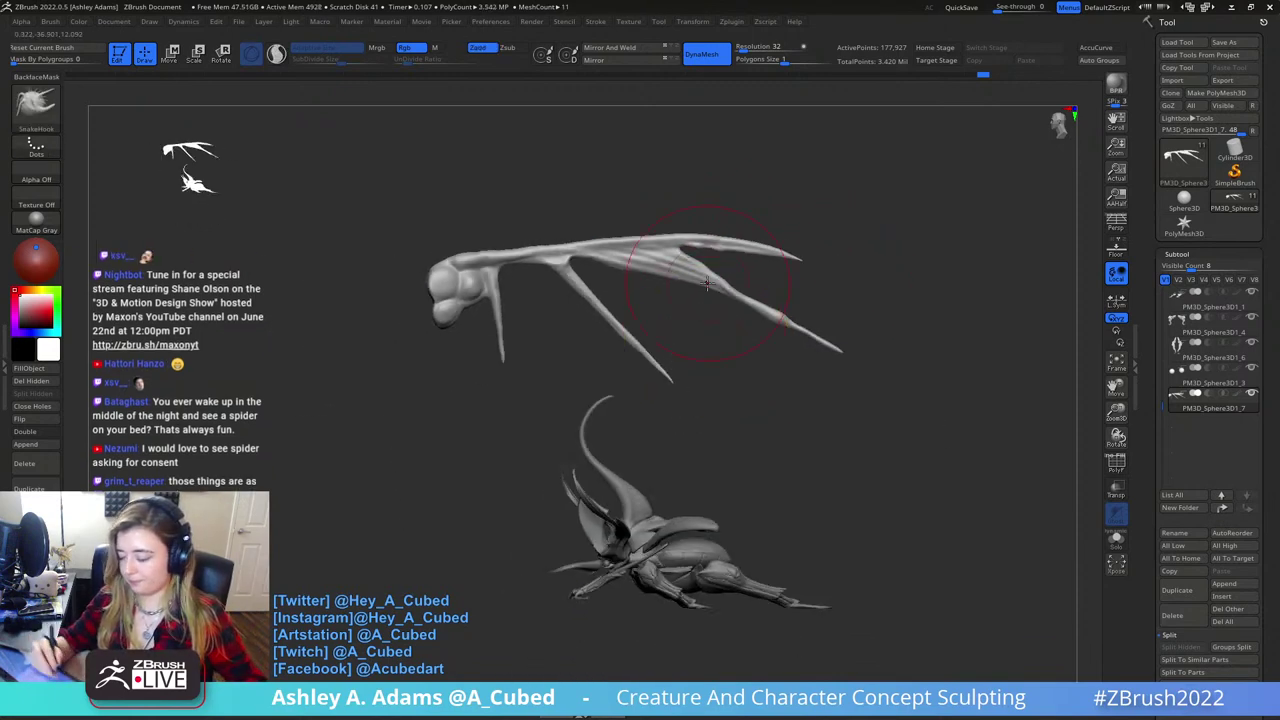
pyautogui.click(1240, 586)
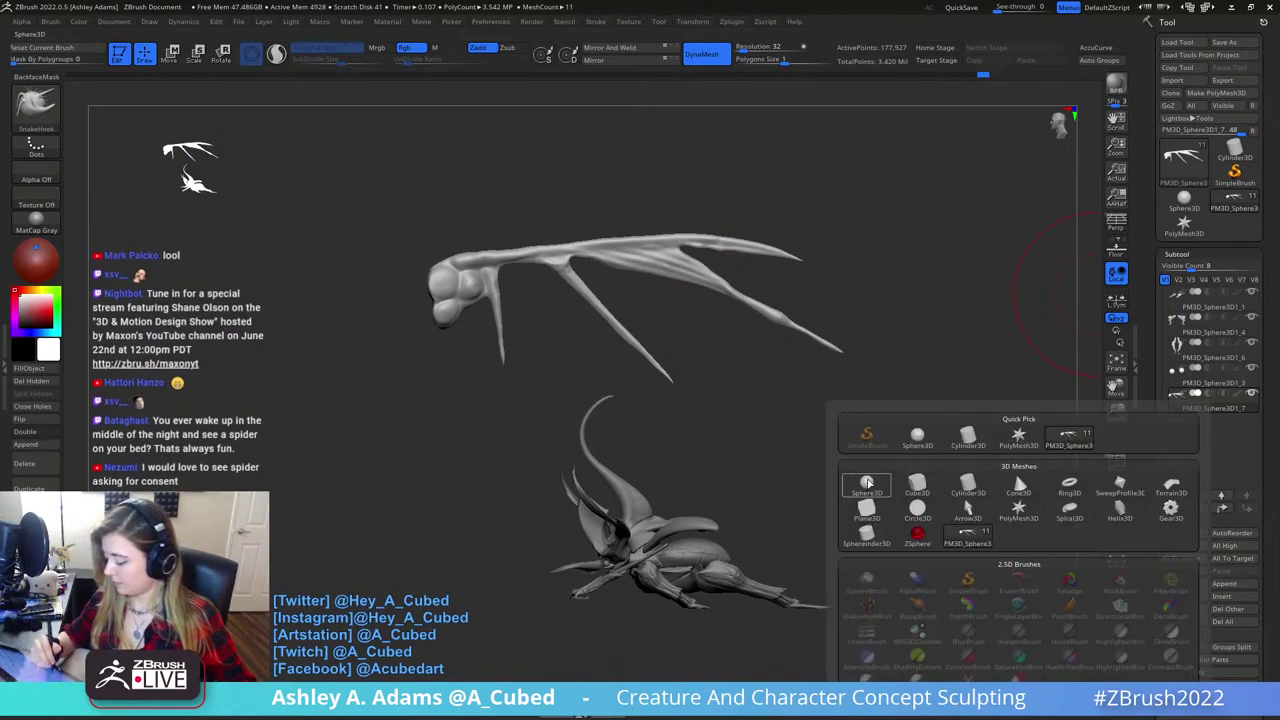
pyautogui.click(870, 485)
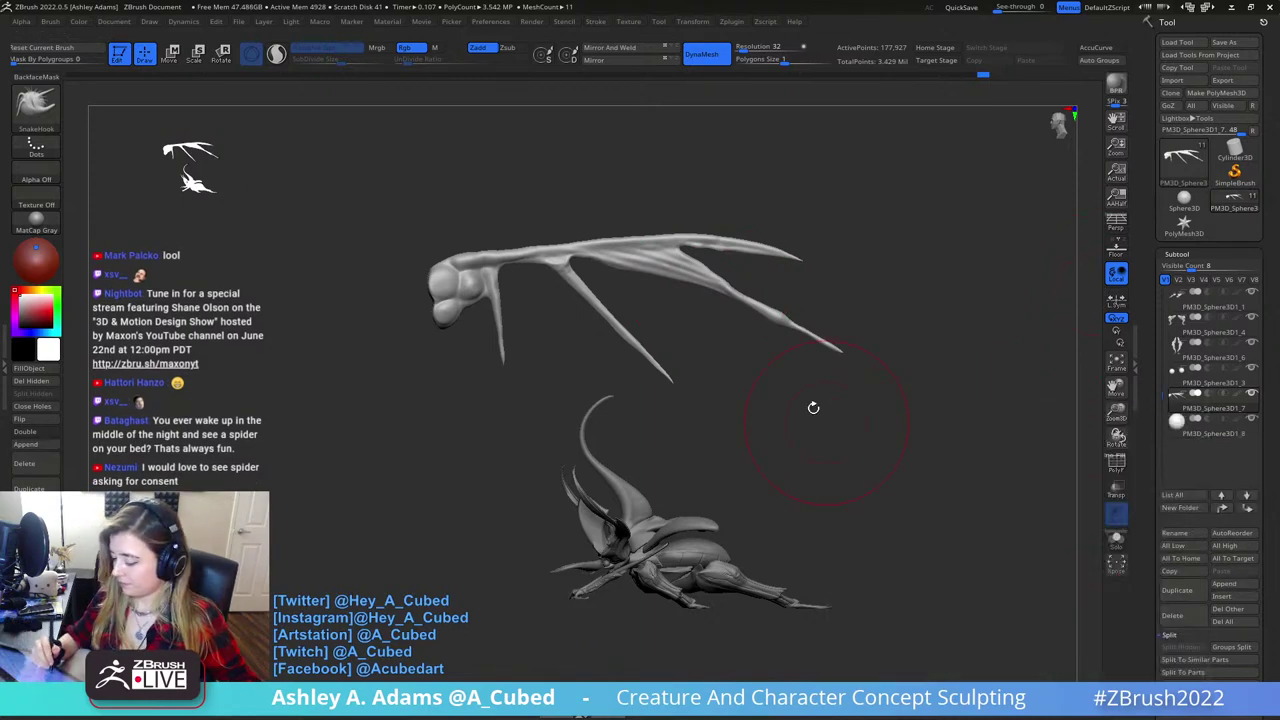
pyautogui.click(1203, 430)
pyautogui.press('w')
pyautogui.moveTo(617, 484); pyautogui.dragTo(617, 216)
# - Scale the sphere into a thin, elongated oval sheet aligned with the appendage's arm
pyautogui.moveTo(616, 294); pyautogui.dragTo(697, 178)
pyautogui.moveTo(764, 206); pyautogui.dragTo(850, 216)
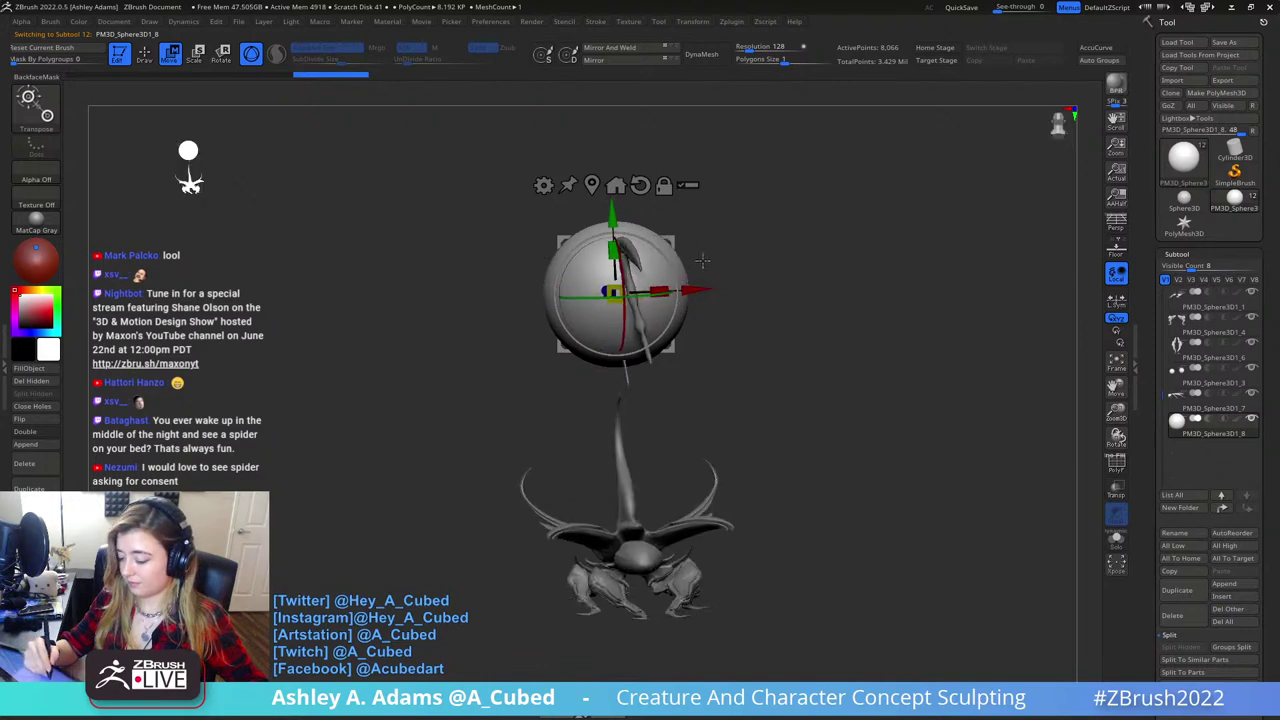
pyautogui.keyDown('shift'); pyautogui.moveTo(703, 260); pyautogui.dragTo(620, 293); pyautogui.keyUp('shift')
pyautogui.keyDown('ctrl'); pyautogui.moveTo(690, 283); pyautogui.dragTo(836, 309, button='right'); pyautogui.keyUp('ctrl')
pyautogui.moveTo(587, 295); pyautogui.dragTo(654, 291)
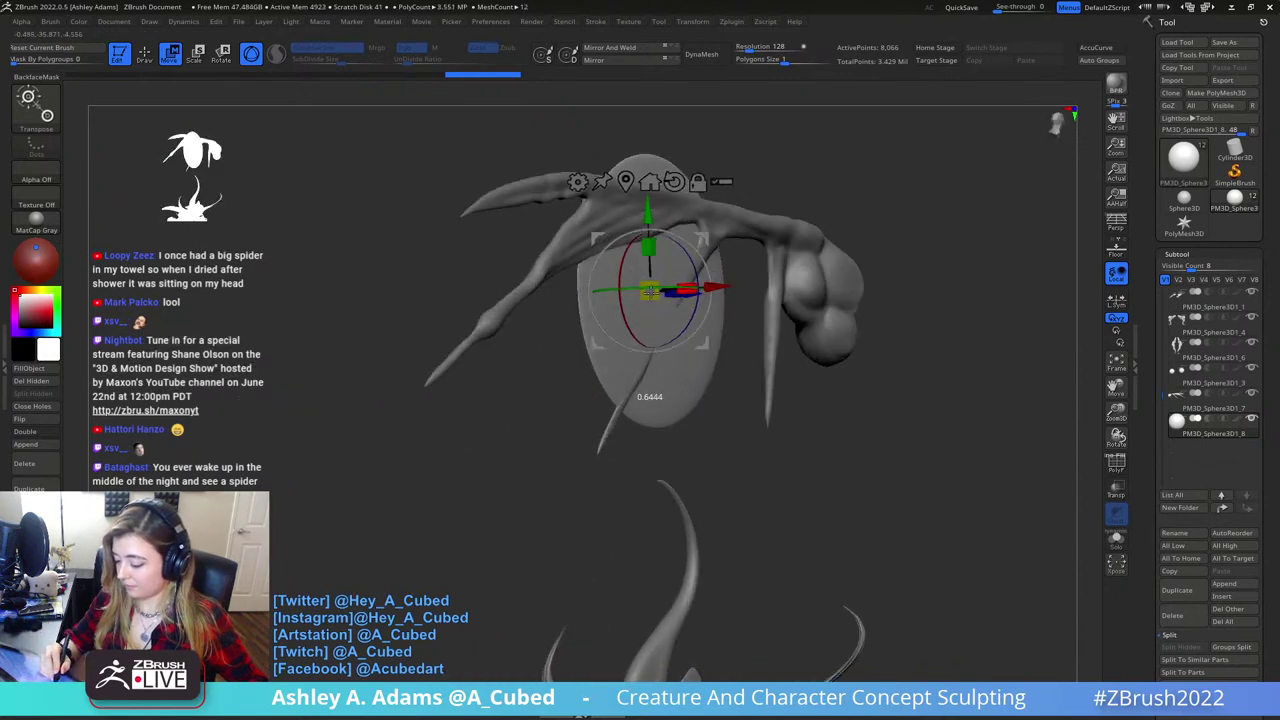
pyautogui.moveTo(654, 291); pyautogui.dragTo(671, 269, button='right')
pyautogui.moveTo(646, 291); pyautogui.dragTo(742, 275)
# - Push the oval sheet's upper edge down beneath the arm with the SnakeHook brush at a larger draw size
pyautogui.press('q')
pyautogui.moveTo(739, 373)
pyautogui.keyDown('ctrl'); pyautogui.mouseDown(button='right')
pyautogui.moveTo(754, 286)
pyautogui.moveTo(822, 321)
pyautogui.mouseUp(button='right'); pyautogui.keyUp('ctrl')
pyautogui.press('space')
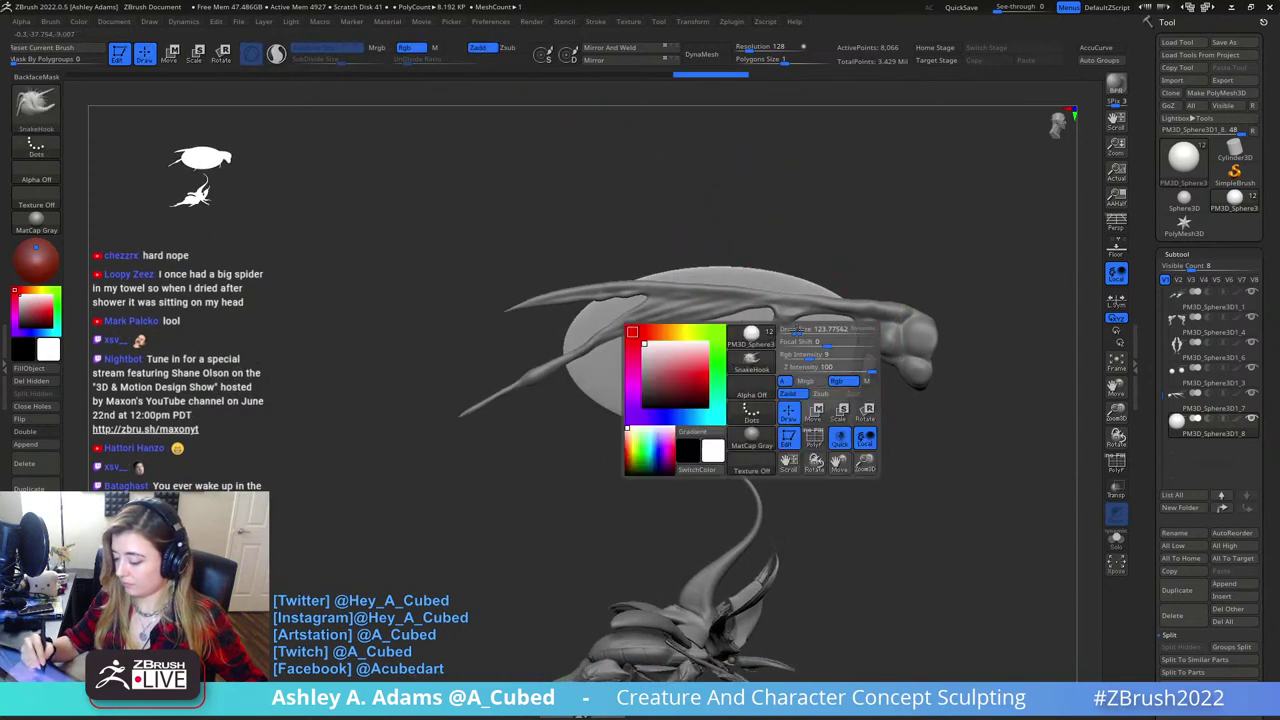
pyautogui.moveTo(797, 366); pyautogui.dragTo(838, 366)
pyautogui.moveTo(741, 285); pyautogui.dragTo(738, 312)
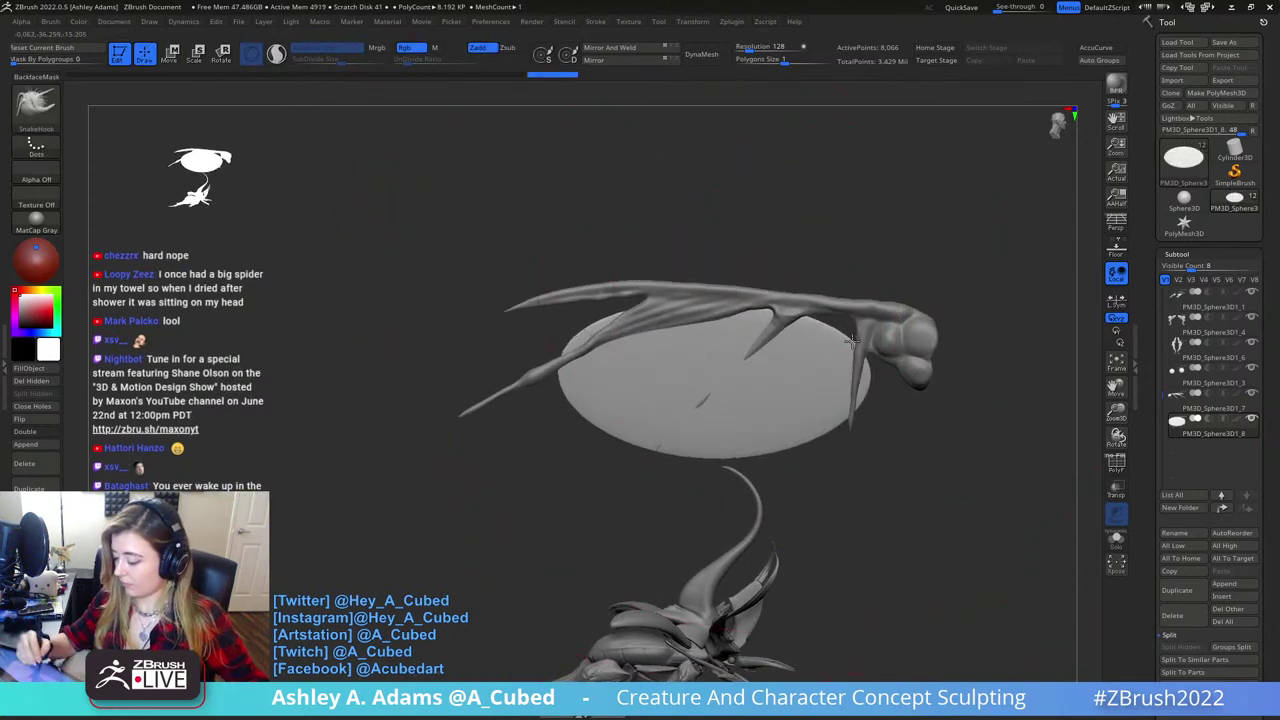
# - Pull the sheet's inner end toward the knob and shape its edge around the short spike with SnakeHook
pyautogui.press('space')
pyautogui.moveTo(862, 343); pyautogui.dragTo(839, 328)
pyautogui.moveTo(858, 382)
pyautogui.mouseDown()
pyautogui.moveTo(866, 357)
pyautogui.moveTo(902, 372)
pyautogui.moveTo(879, 374)
pyautogui.mouseUp()
pyautogui.press('space')
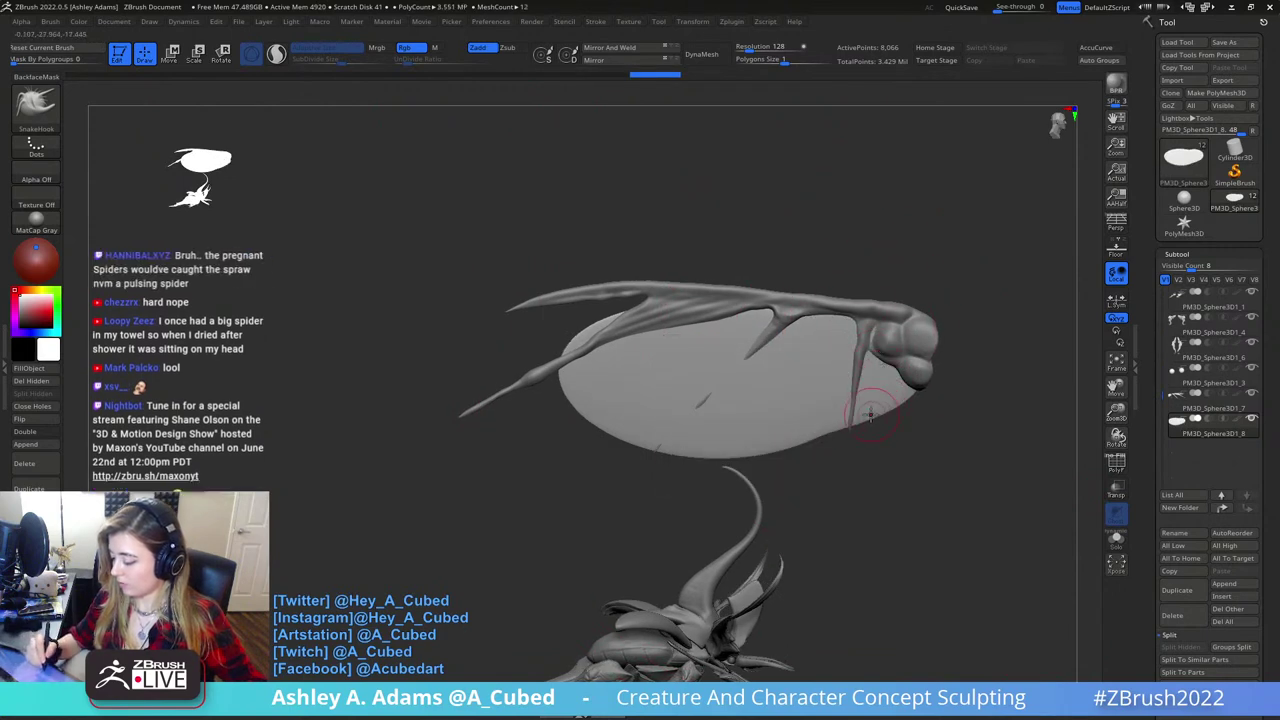
pyautogui.moveTo(858, 424); pyautogui.dragTo(846, 428)
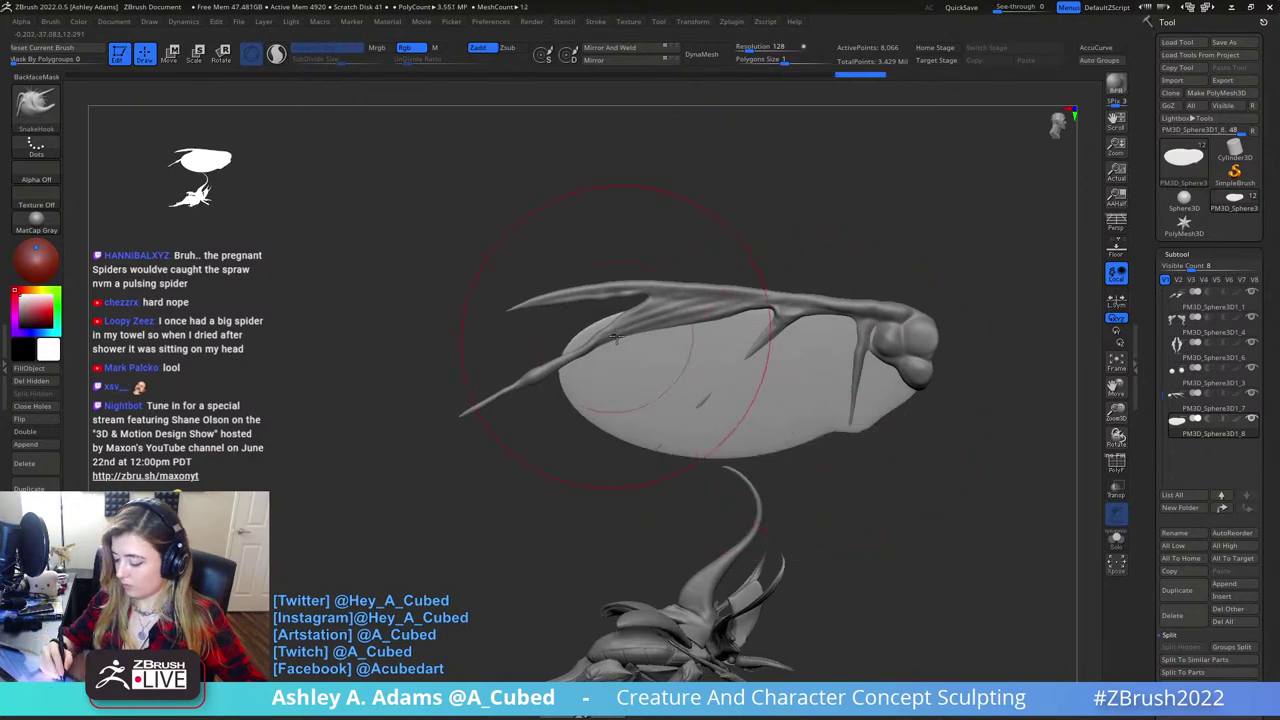
# - Stretch the sheet's far end outward beneath the two outer spikes into a broad rounded tip with SnakeHook
pyautogui.moveTo(620, 337); pyautogui.dragTo(558, 331)
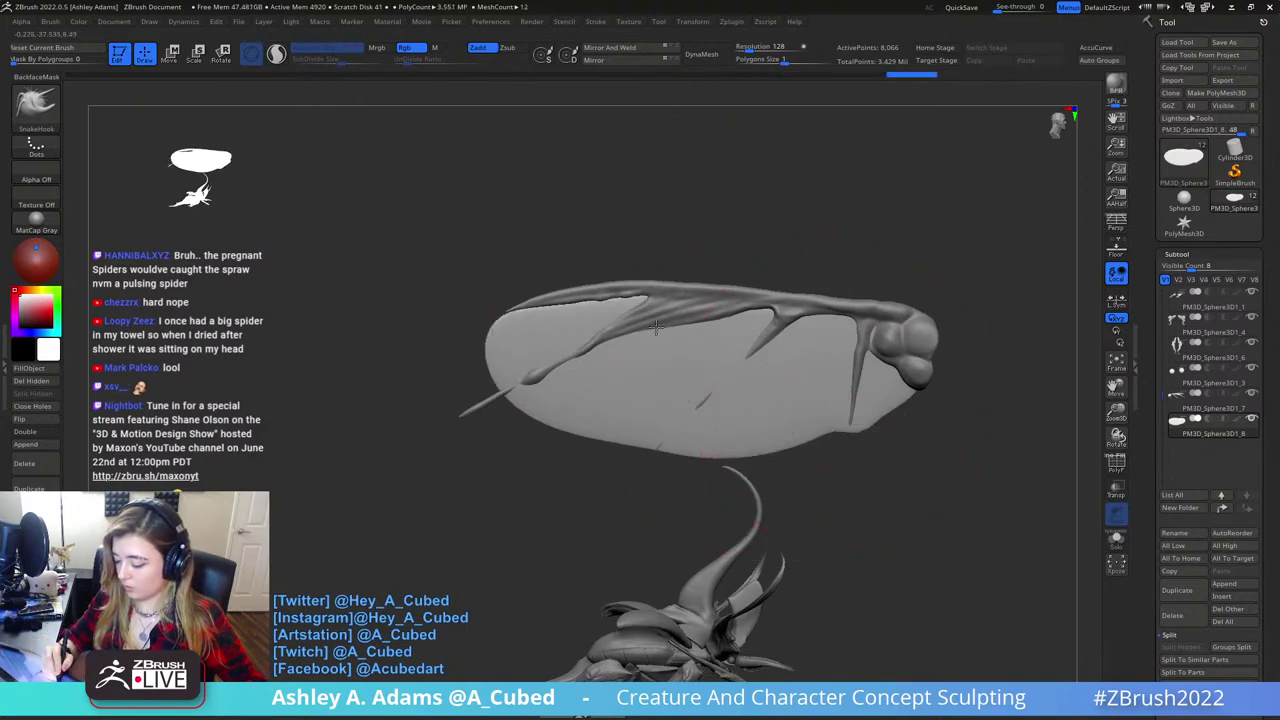
pyautogui.moveTo(531, 400); pyautogui.dragTo(517, 407)
pyautogui.press('space')
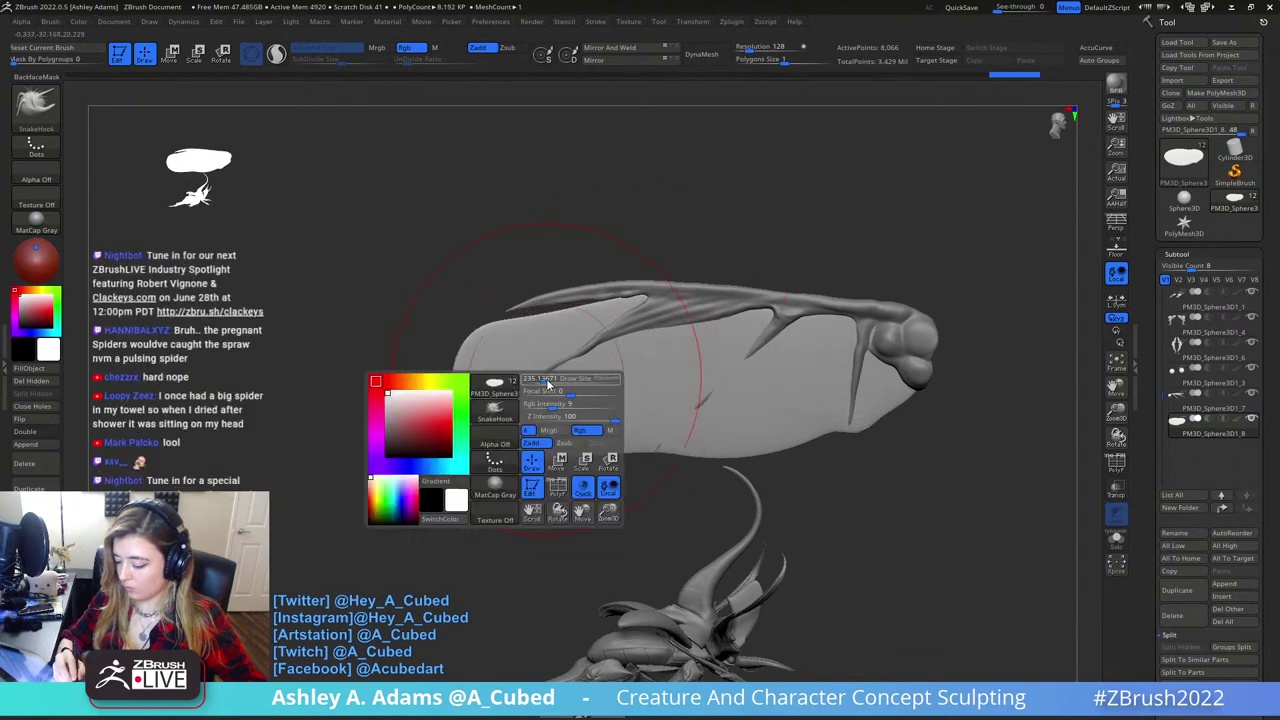
pyautogui.moveTo(531, 334); pyautogui.dragTo(546, 325)
pyautogui.moveTo(765, 415)
pyautogui.mouseDown(button='right')
pyautogui.moveTo(686, 422)
pyautogui.moveTo(772, 430)
pyautogui.mouseUp(button='right')
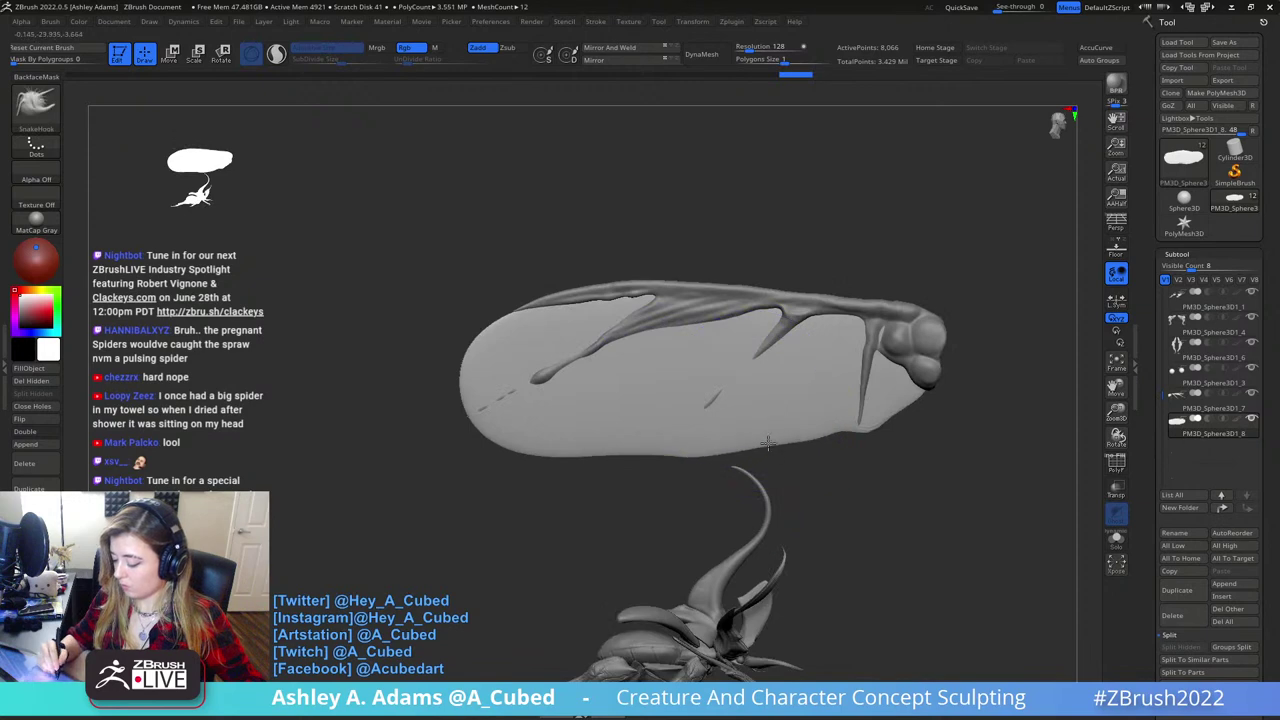
# - Curve the sheet's lower edge inward between the short and middle spikes and smooth its outline
pyautogui.press('space')
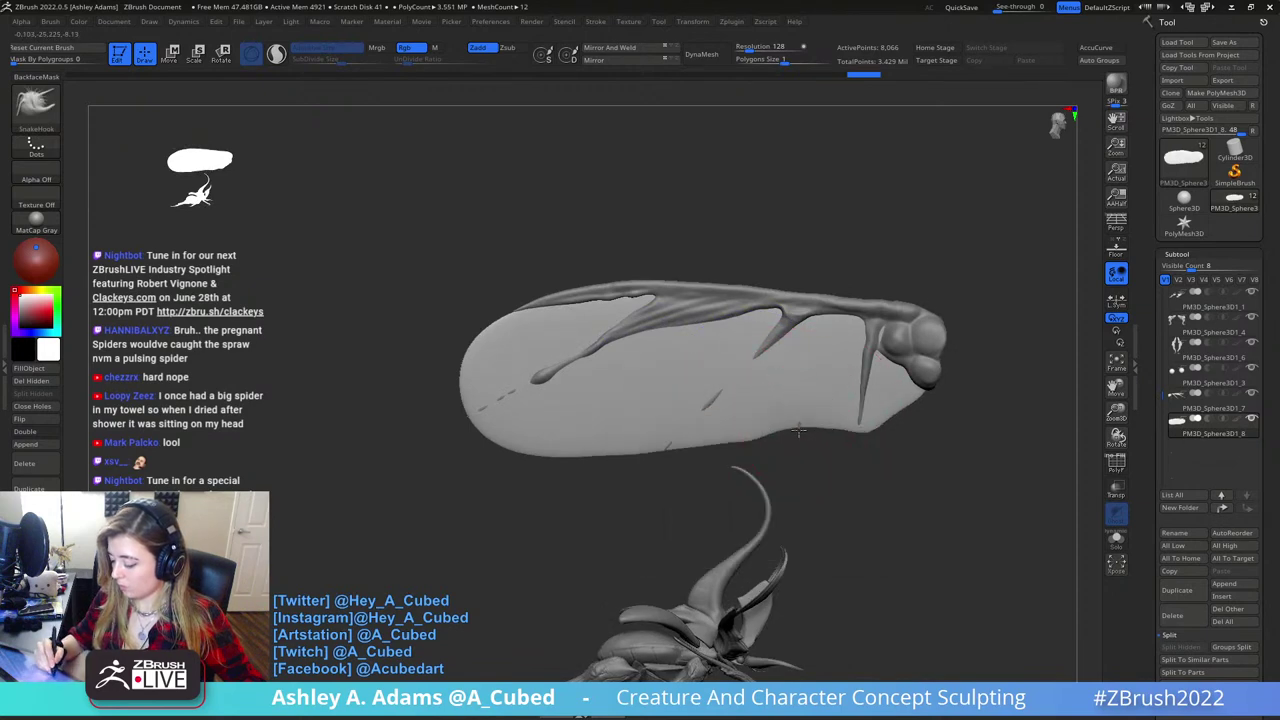
pyautogui.press('shift')
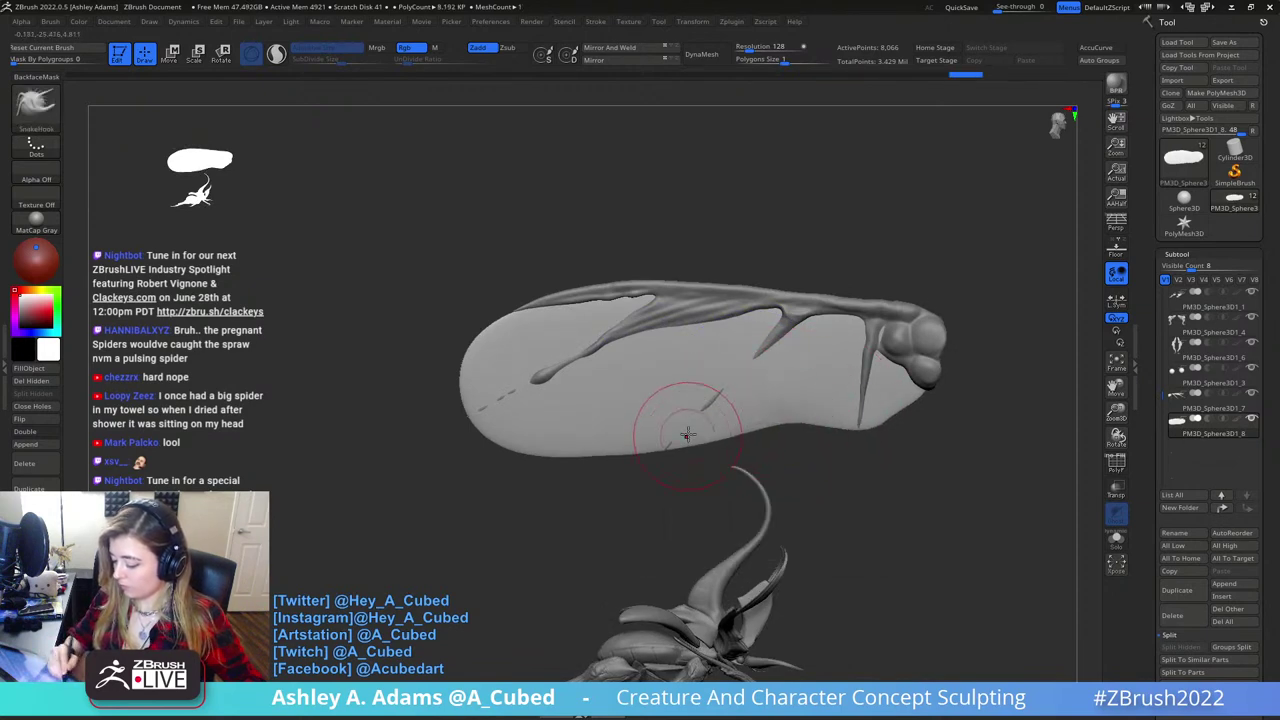
pyautogui.press(']')
pyautogui.moveTo(640, 413)
pyautogui.mouseDown()
pyautogui.moveTo(603, 426)
pyautogui.moveTo(756, 410)
pyautogui.moveTo(789, 377)
pyautogui.mouseUp()
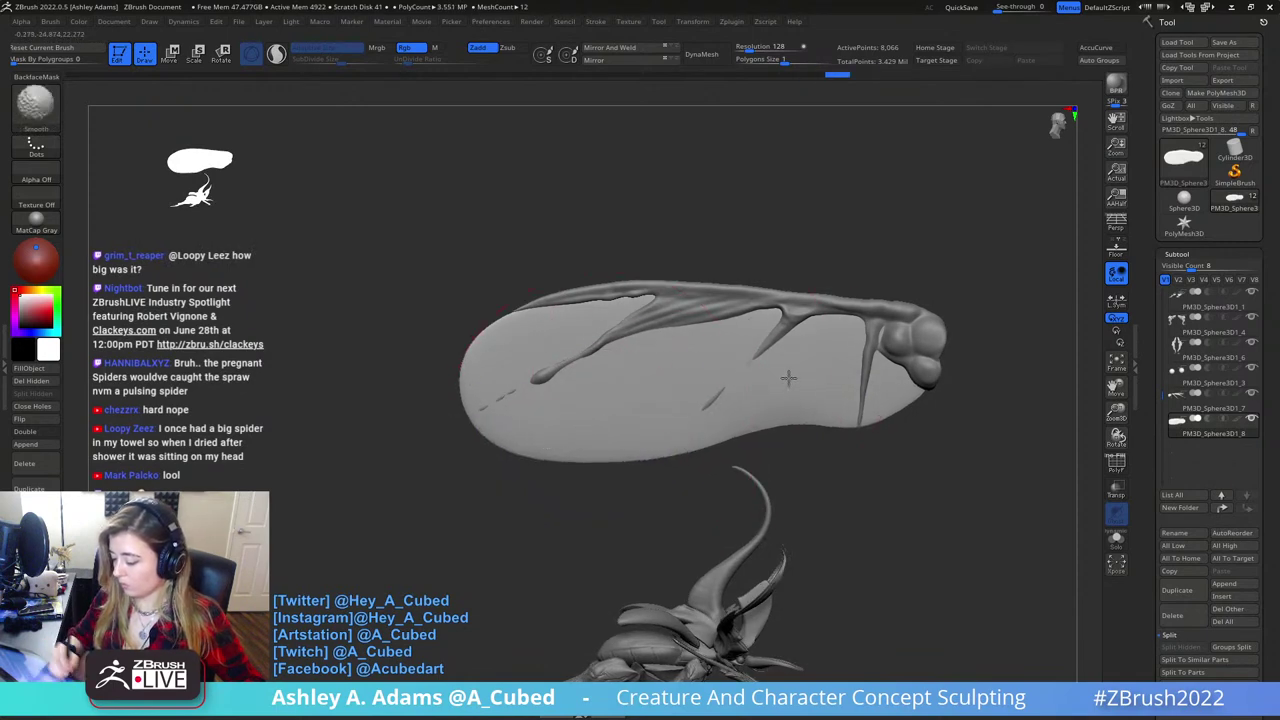
# - Thin the membrane with subtractive ClayBuildup strokes to expose the middle and outer spikes, and smooth its surface
pyautogui.moveTo(777, 333)
pyautogui.mouseDown()
pyautogui.moveTo(711, 393)
pyautogui.moveTo(728, 371)
pyautogui.mouseUp()
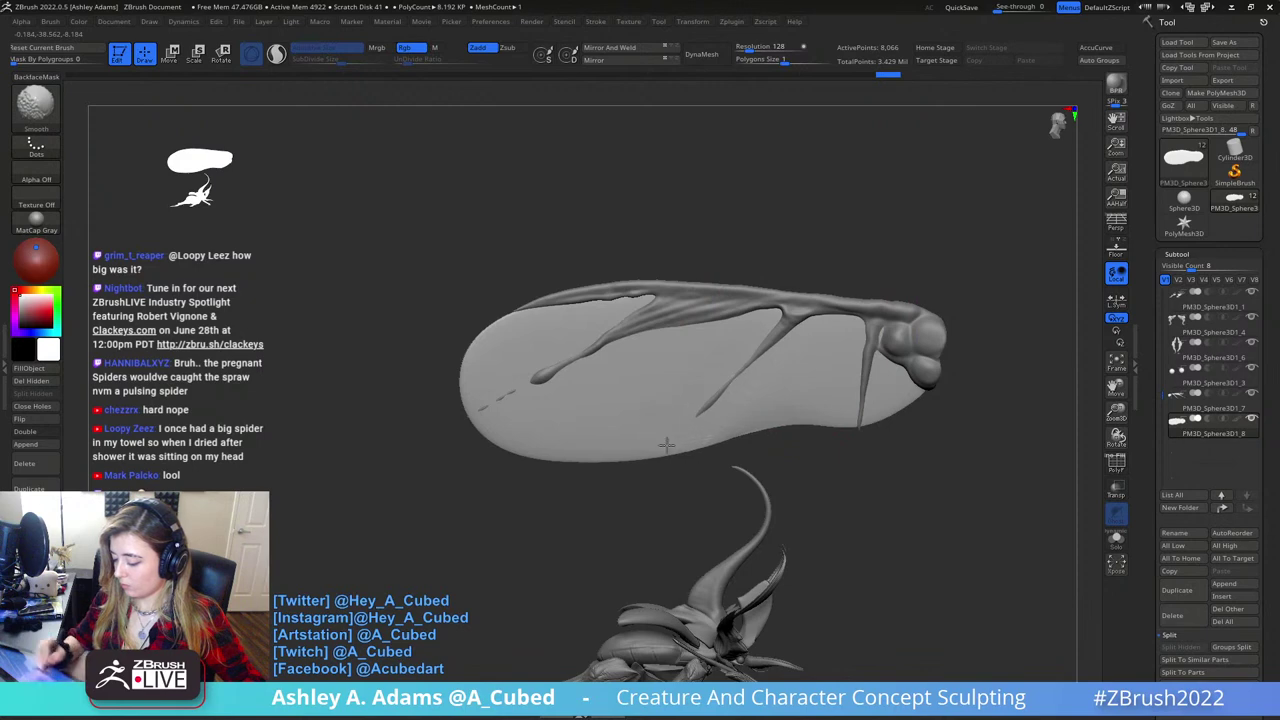
pyautogui.press('b')
pyautogui.press('c')
pyautogui.press('b')
pyautogui.moveTo(643, 384)
pyautogui.keyDown('alt'); pyautogui.mouseDown()
pyautogui.moveTo(671, 306)
pyautogui.moveTo(567, 315)
pyautogui.moveTo(523, 417)
pyautogui.moveTo(769, 353)
pyautogui.moveTo(727, 393)
pyautogui.mouseUp(); pyautogui.keyUp('alt')
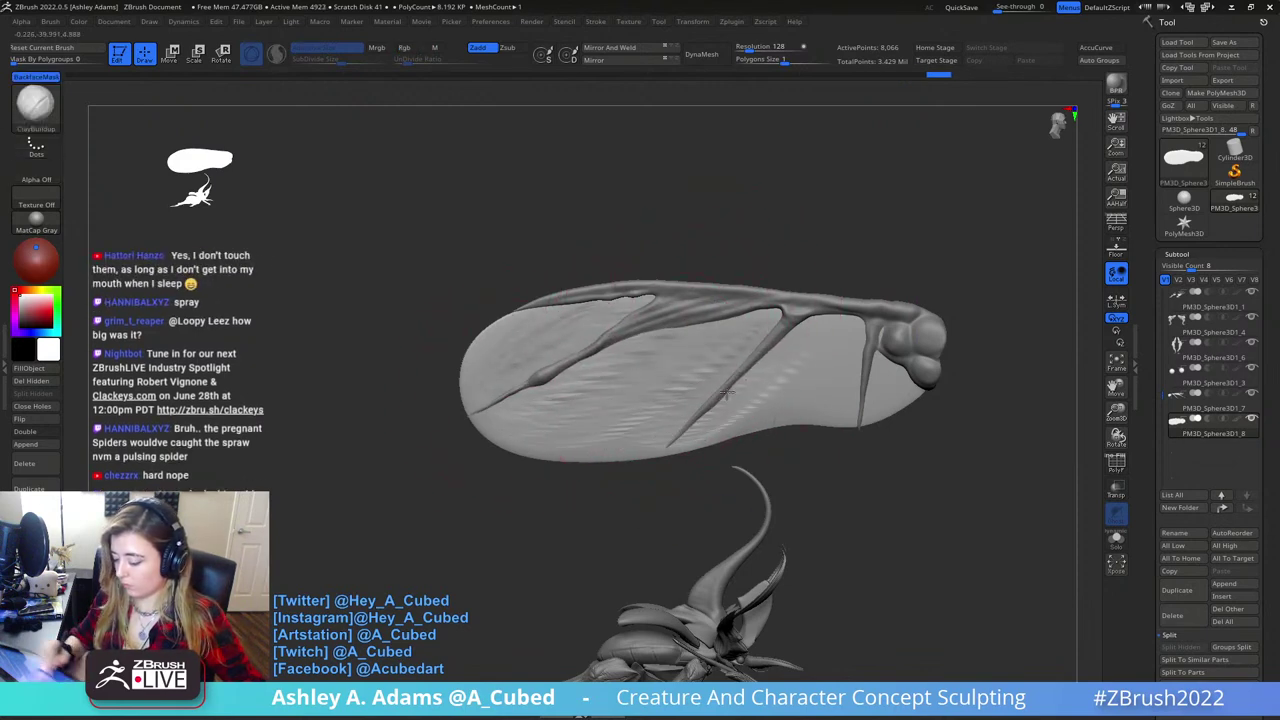
pyautogui.moveTo(870, 376)
pyautogui.keyDown('shift'); pyautogui.mouseDown()
pyautogui.moveTo(803, 363)
pyautogui.moveTo(550, 388)
pyautogui.moveTo(846, 352)
pyautogui.mouseUp(); pyautogui.keyUp('shift')
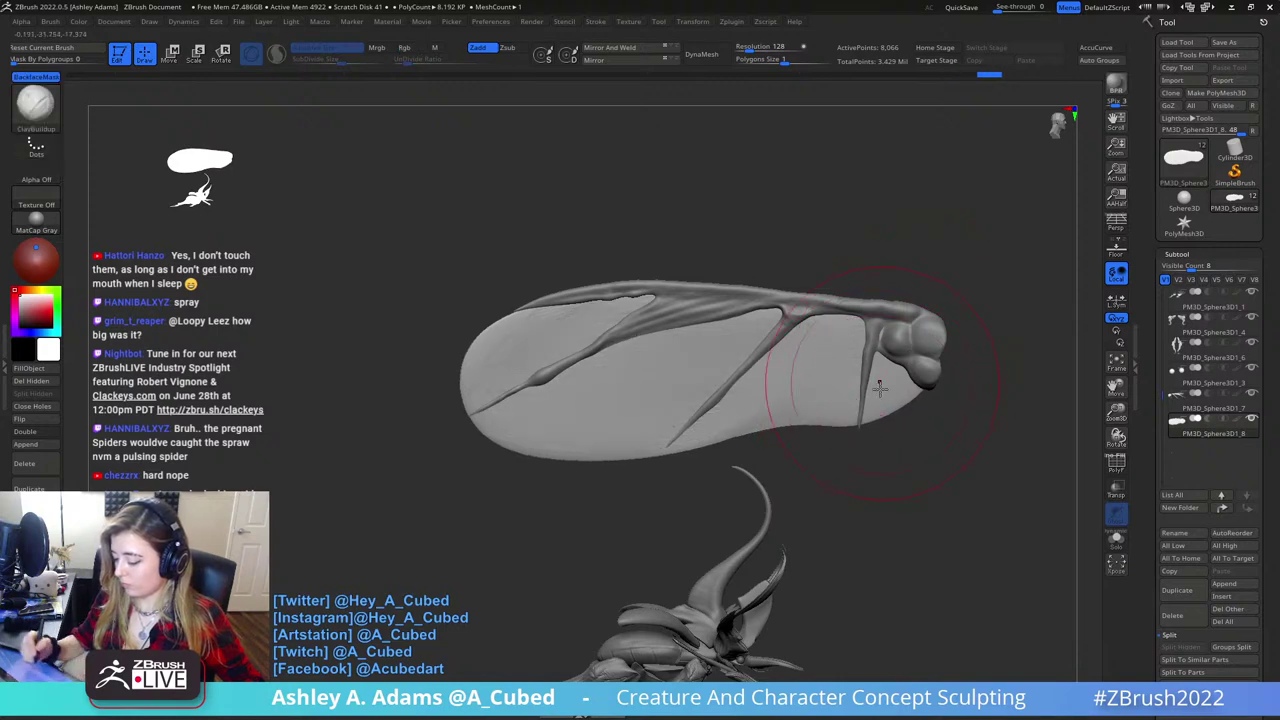
# - Adjust the membrane's edge at the short spike's tip and beneath the knob with the SnakeHook brush
pyautogui.press('b')
pyautogui.press('s')
pyautogui.press('h')
pyautogui.moveTo(871, 418); pyautogui.dragTo(874, 423)
pyautogui.moveTo(930, 384)
pyautogui.mouseDown()
pyautogui.moveTo(924, 367)
pyautogui.moveTo(877, 399)
pyautogui.moveTo(894, 396)
pyautogui.mouseUp()
# - From the wing's opposite side, push the membrane's rounded tip outward and fill out its lower edge beside the short spike with SnakeHook
pyautogui.moveTo(862, 396); pyautogui.dragTo(658, 390, button='right')
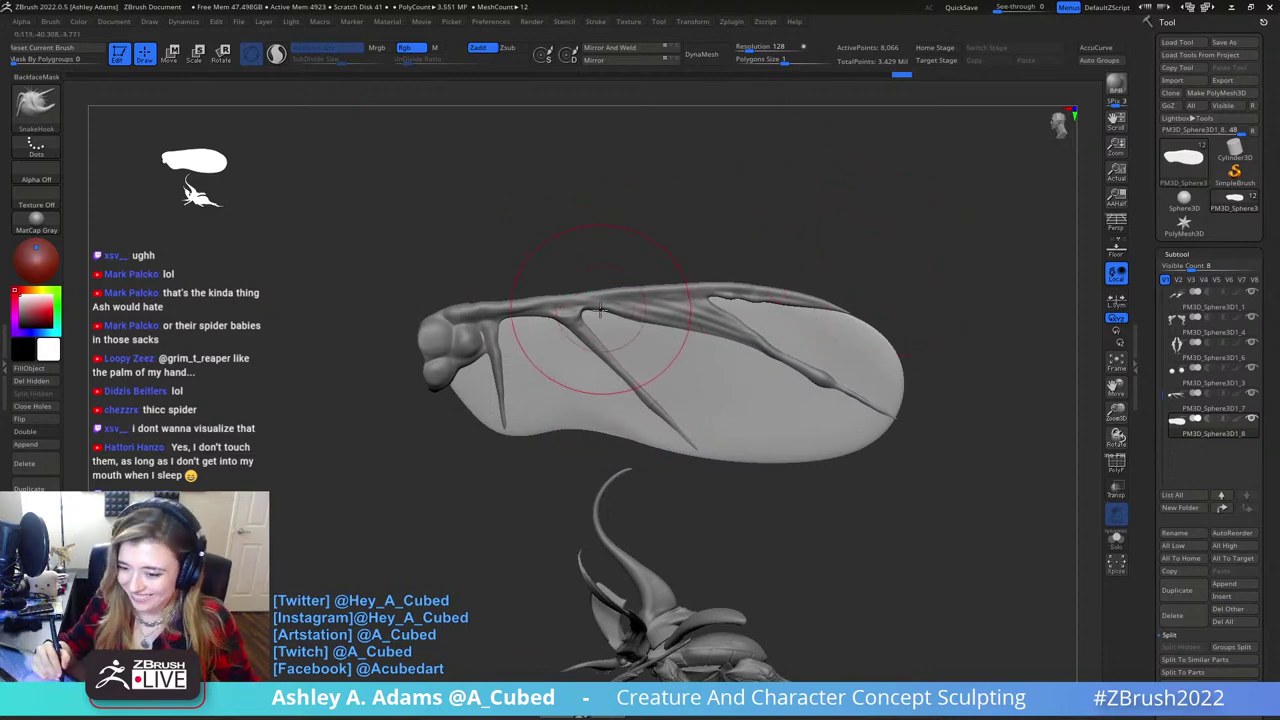
pyautogui.keyDown('alt'); pyautogui.moveTo(575, 320); pyautogui.dragTo(640, 267, button='right'); pyautogui.keyUp('alt')
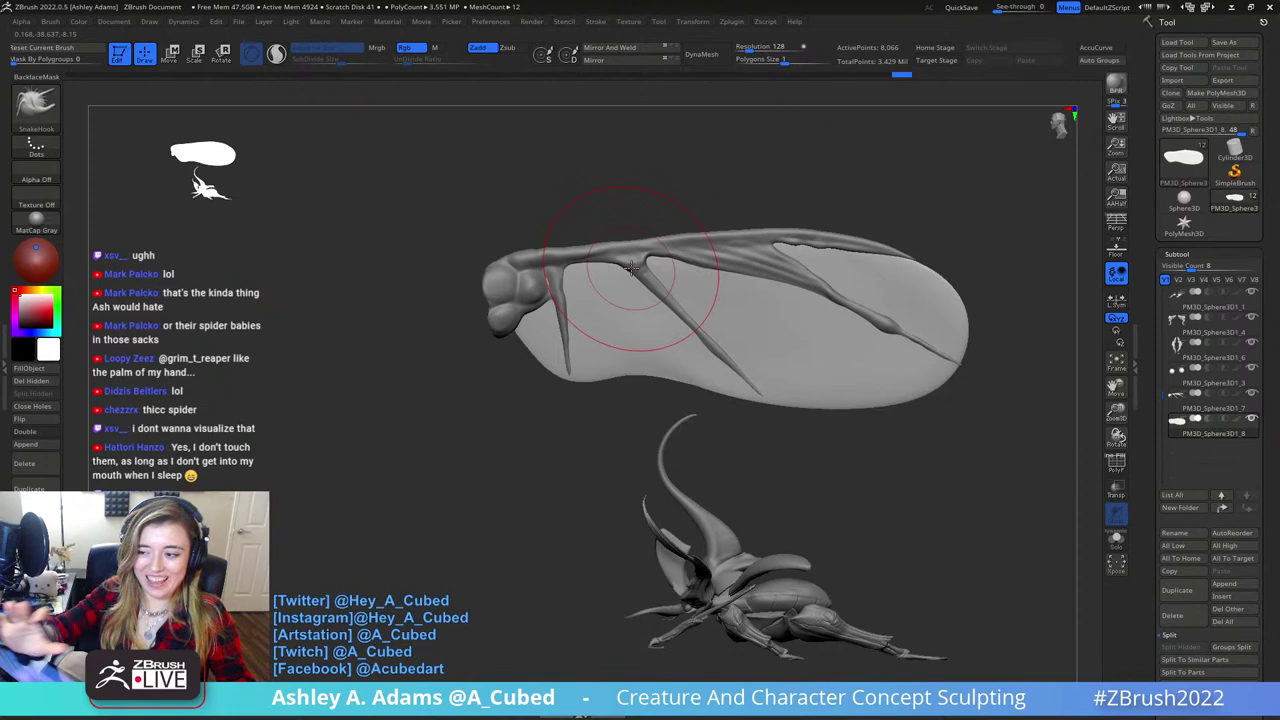
pyautogui.keyDown('alt'); pyautogui.moveTo(949, 262); pyautogui.dragTo(832, 251, button='right'); pyautogui.keyUp('alt')
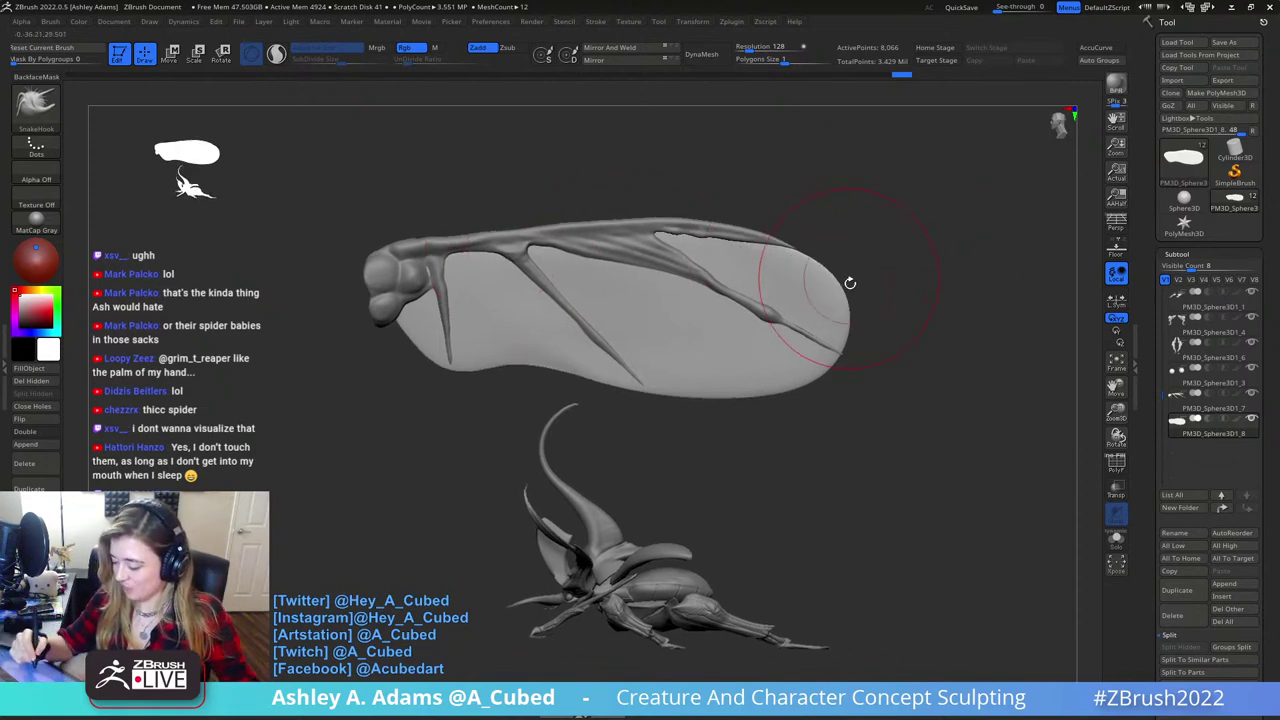
pyautogui.press('space')
pyautogui.moveTo(840, 291); pyautogui.dragTo(798, 265)
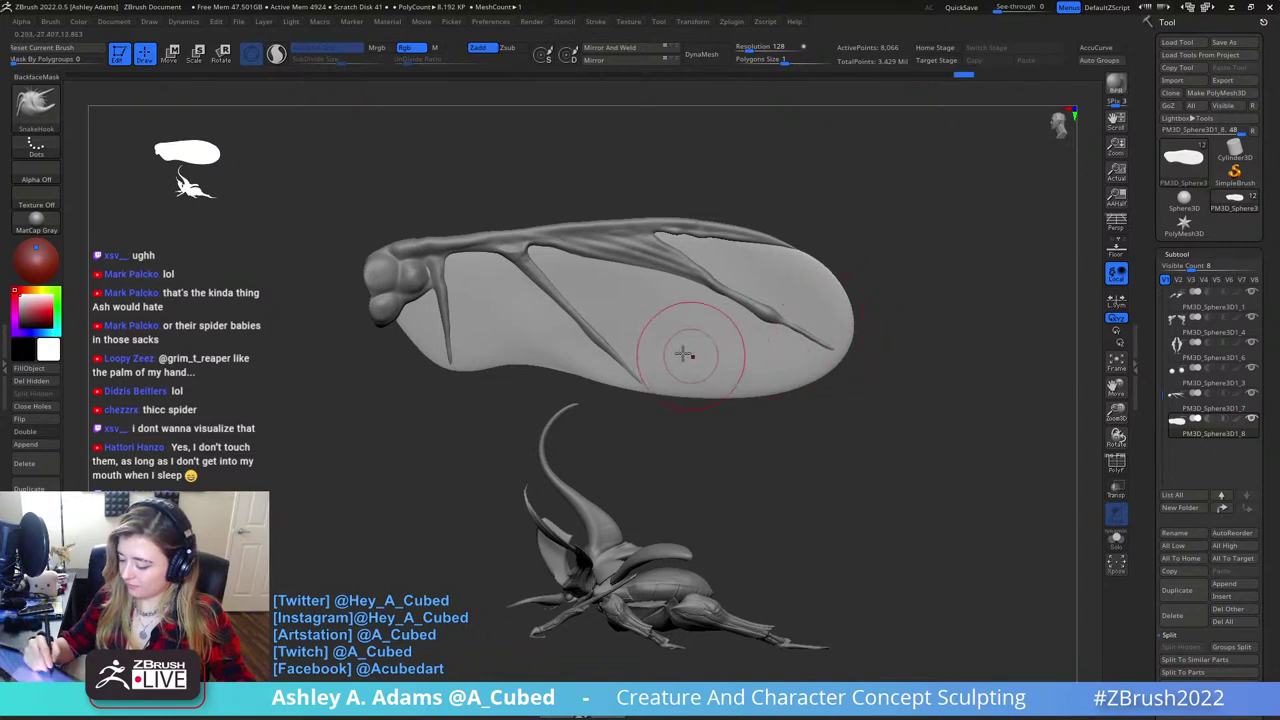
pyautogui.moveTo(601, 358); pyautogui.dragTo(560, 347)
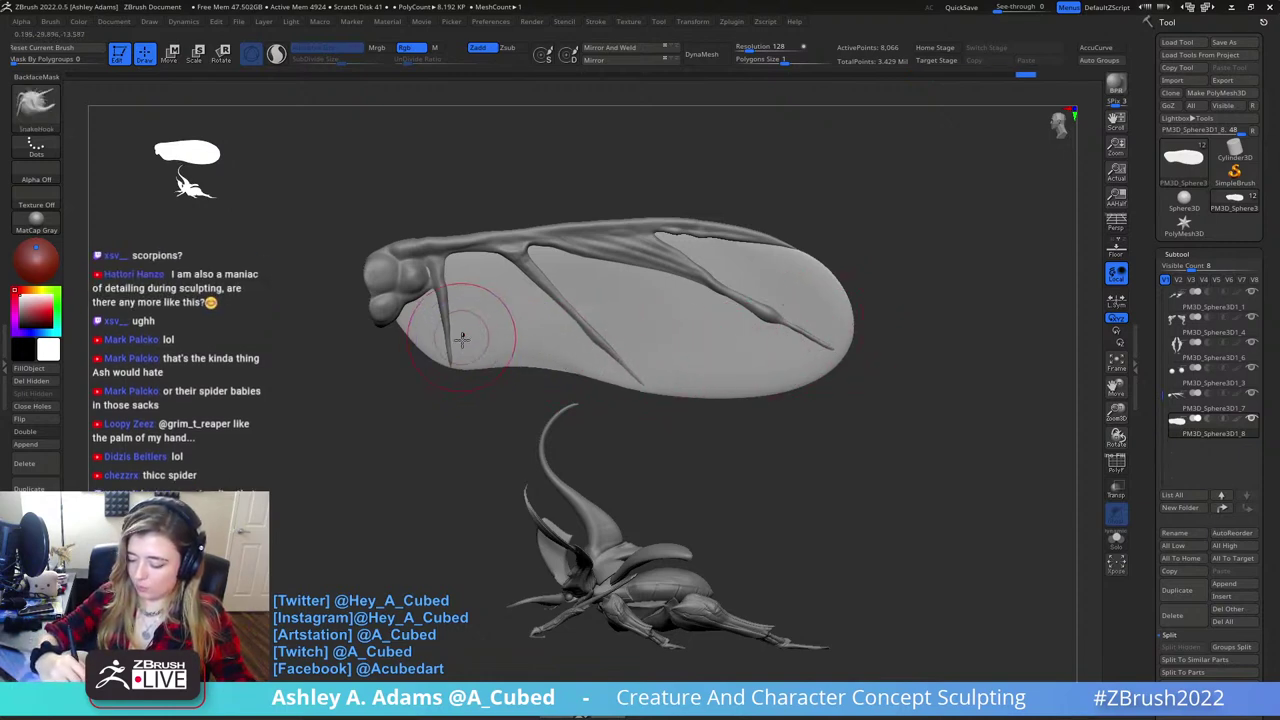
pyautogui.moveTo(458, 348); pyautogui.dragTo(459, 352)
pyautogui.moveTo(518, 334)
pyautogui.mouseDown()
pyautogui.moveTo(521, 347)
pyautogui.moveTo(487, 352)
pyautogui.moveTo(516, 346)
pyautogui.mouseUp()
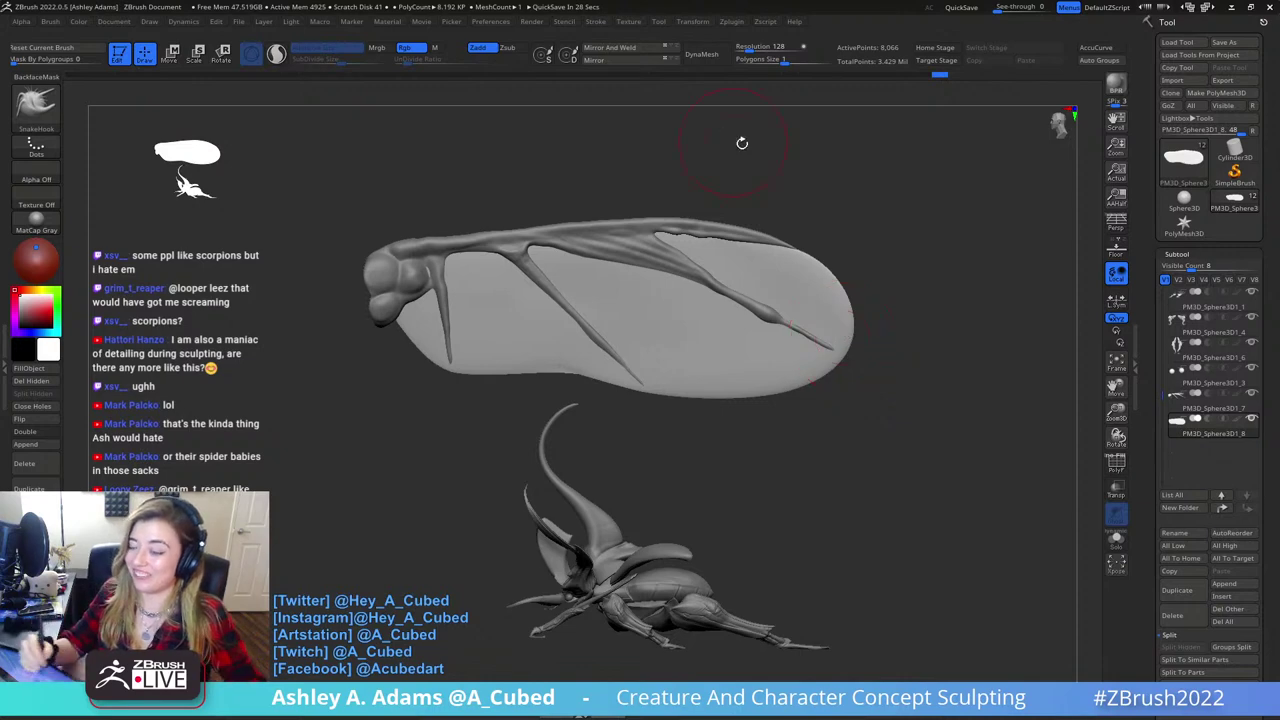
# - Switch to the wing-frame subtool, thicken the outer spike's thin end with the Inflate brush, and smooth its swelling
pyautogui.keyDown('alt'); pyautogui.moveTo(767, 270); pyautogui.dragTo(883, 306, button='right'); pyautogui.keyUp('alt')
pyautogui.keyDown('alt'); pyautogui.click(883, 344); pyautogui.keyUp('alt')
pyautogui.press('space')
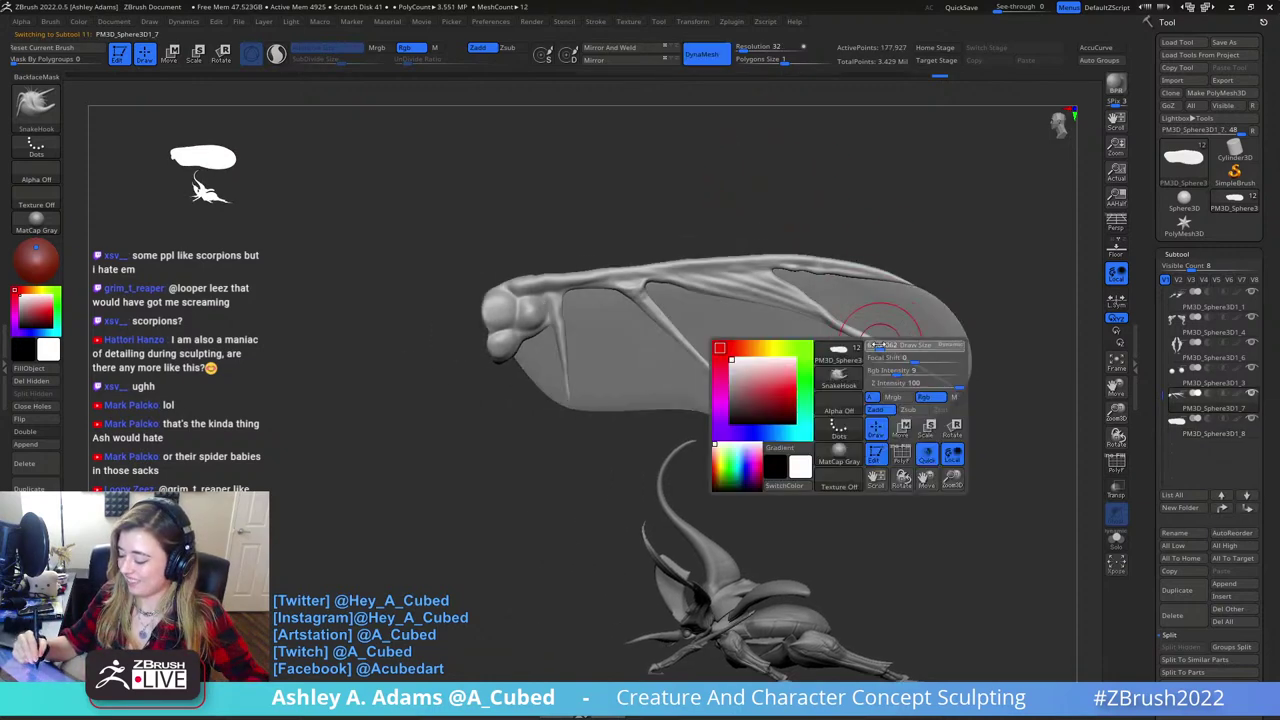
pyautogui.moveTo(878, 345); pyautogui.dragTo(872, 345)
pyautogui.moveTo(884, 322)
pyautogui.keyDown('alt'); pyautogui.mouseDown(button='right')
pyautogui.moveTo(806, 286)
pyautogui.moveTo(800, 306)
pyautogui.mouseUp(button='right'); pyautogui.keyUp('alt')
pyautogui.moveTo(800, 306)
pyautogui.keyDown('shift'); pyautogui.mouseDown()
pyautogui.moveTo(786, 310)
pyautogui.moveTo(820, 302)
pyautogui.mouseUp(); pyautogui.keyUp('shift')
pyautogui.press('space')
pyautogui.press('b')
pyautogui.press('i')
pyautogui.press('n')
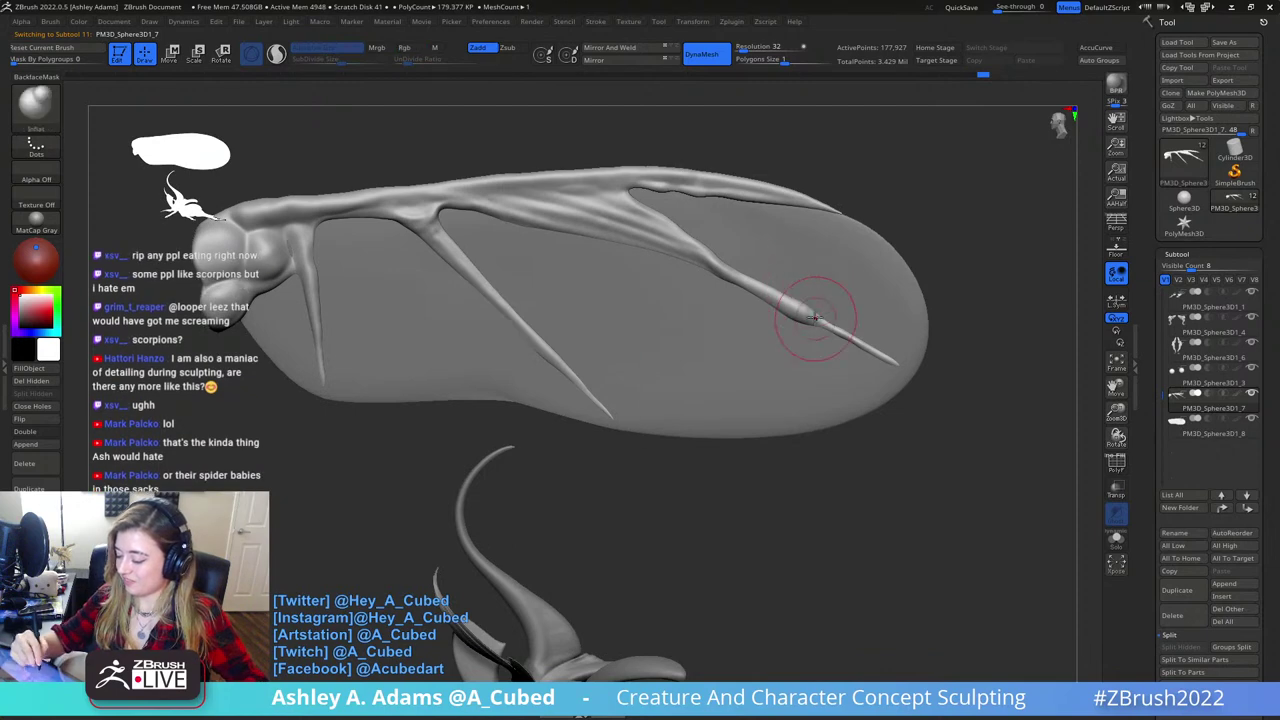
pyautogui.press('shift')
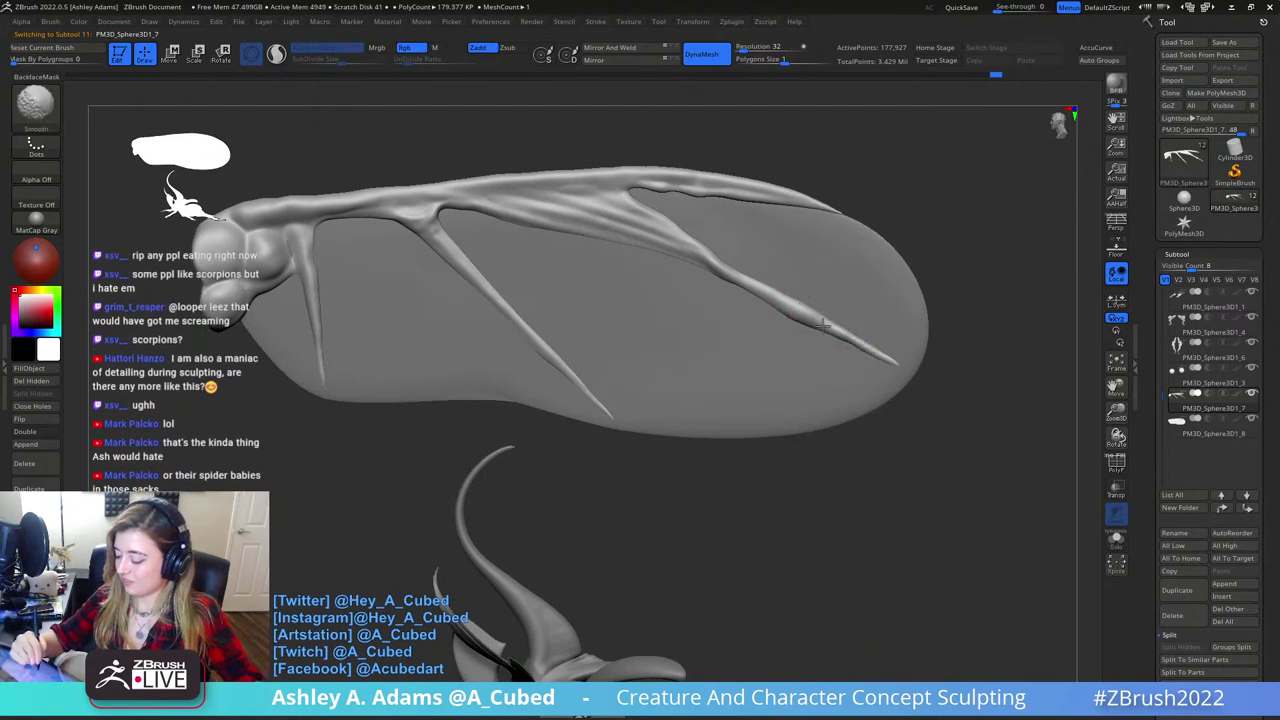
# - Carve a groove with the DamStandard brush where the outer spike narrows out of its webbed base
pyautogui.press('space')
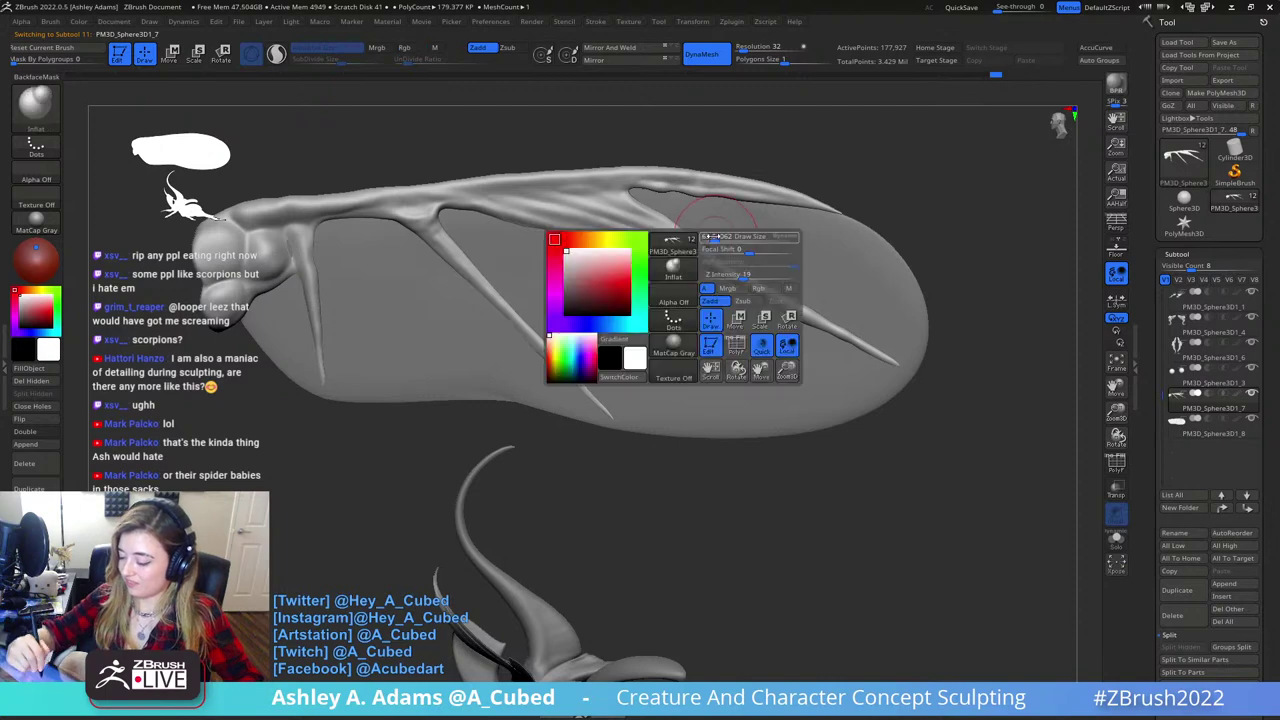
pyautogui.press('b')
pyautogui.press('d')
pyautogui.press('s')
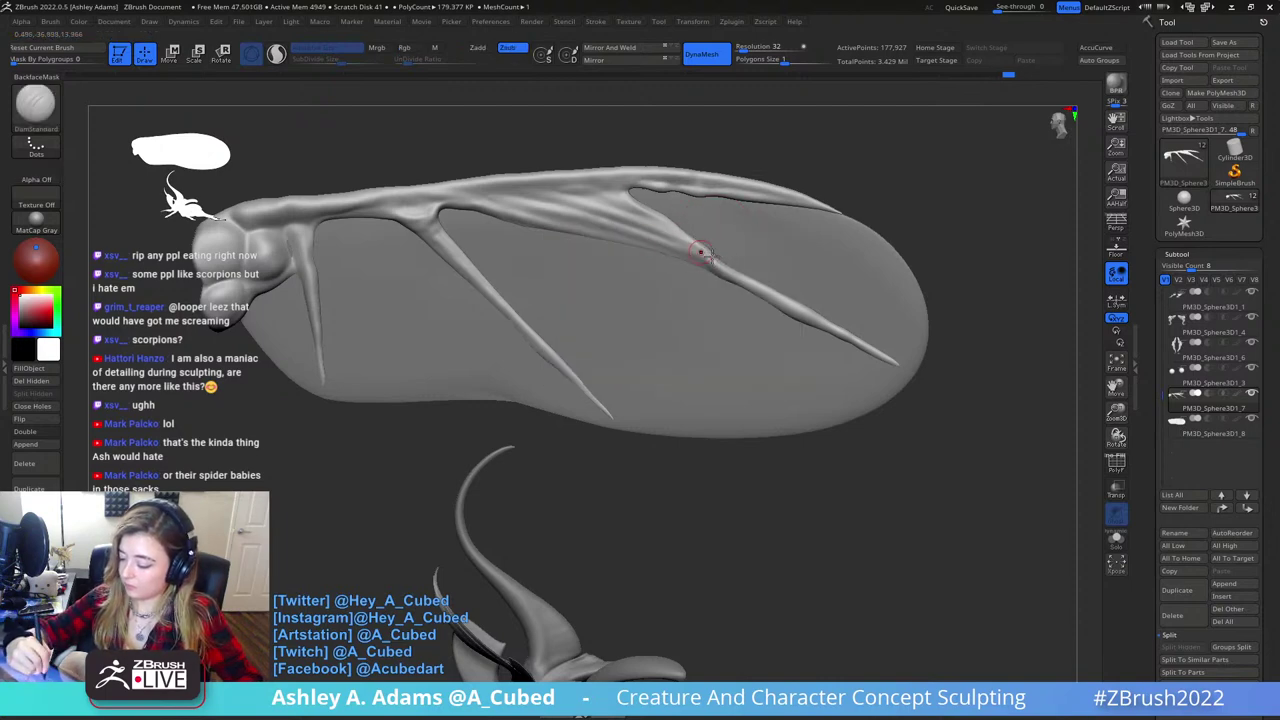
pyautogui.keyDown('alt'); pyautogui.moveTo(686, 202); pyautogui.dragTo(713, 257); pyautogui.keyUp('alt')
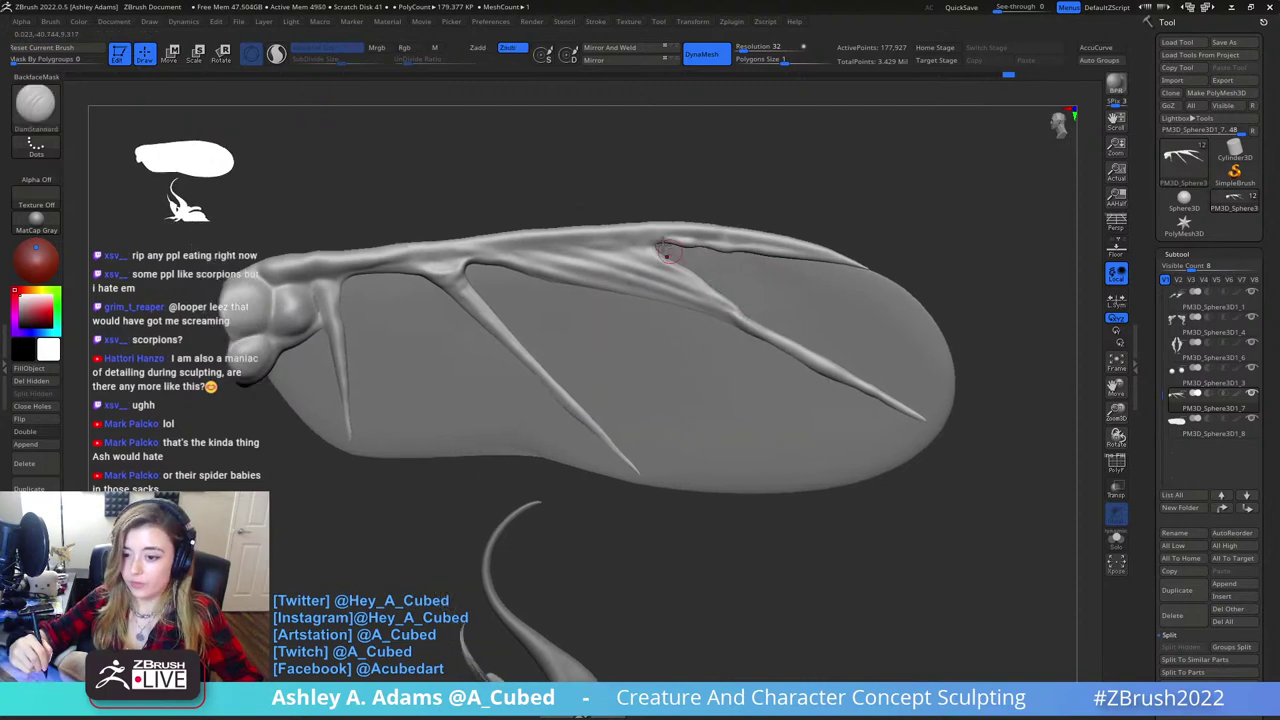
# - Pull jagged barbs from the upper edge of the outer spike's webbed base with SnakeHook and smooth them
pyautogui.press('b')
pyautogui.press('s')
pyautogui.press('h')
pyautogui.moveTo(720, 253); pyautogui.dragTo(680, 263, button='right')
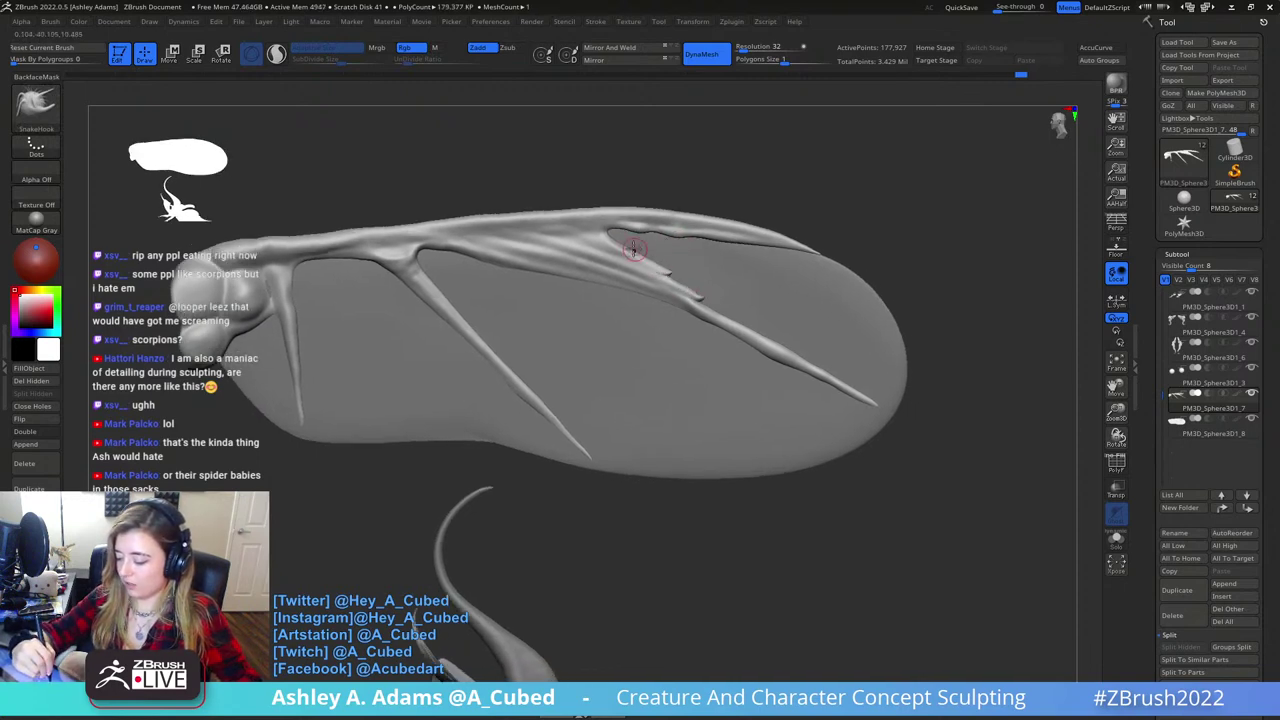
pyautogui.moveTo(626, 244)
pyautogui.mouseDown()
pyautogui.moveTo(701, 297)
pyautogui.moveTo(675, 297)
pyautogui.mouseUp()
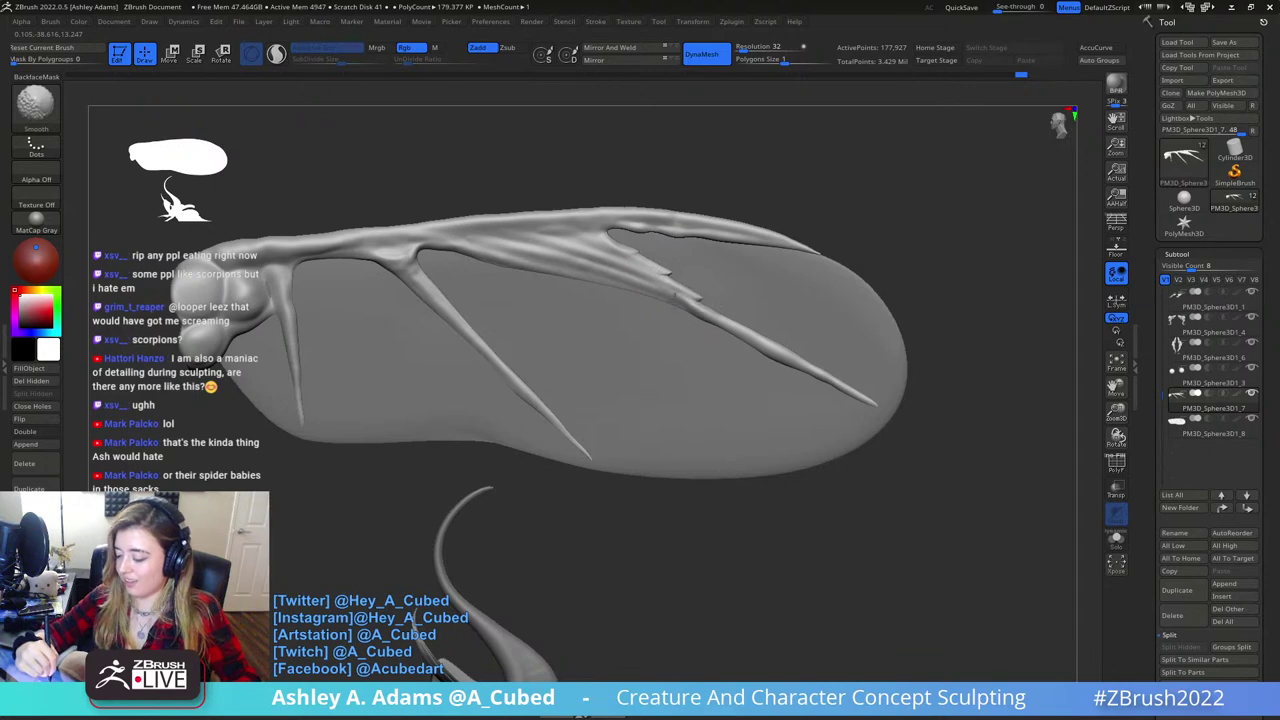
# - Crease the webbed base behind the jagged barbs with the DamStandard brush
pyautogui.press('b')
pyautogui.press('d')
pyautogui.press('s')
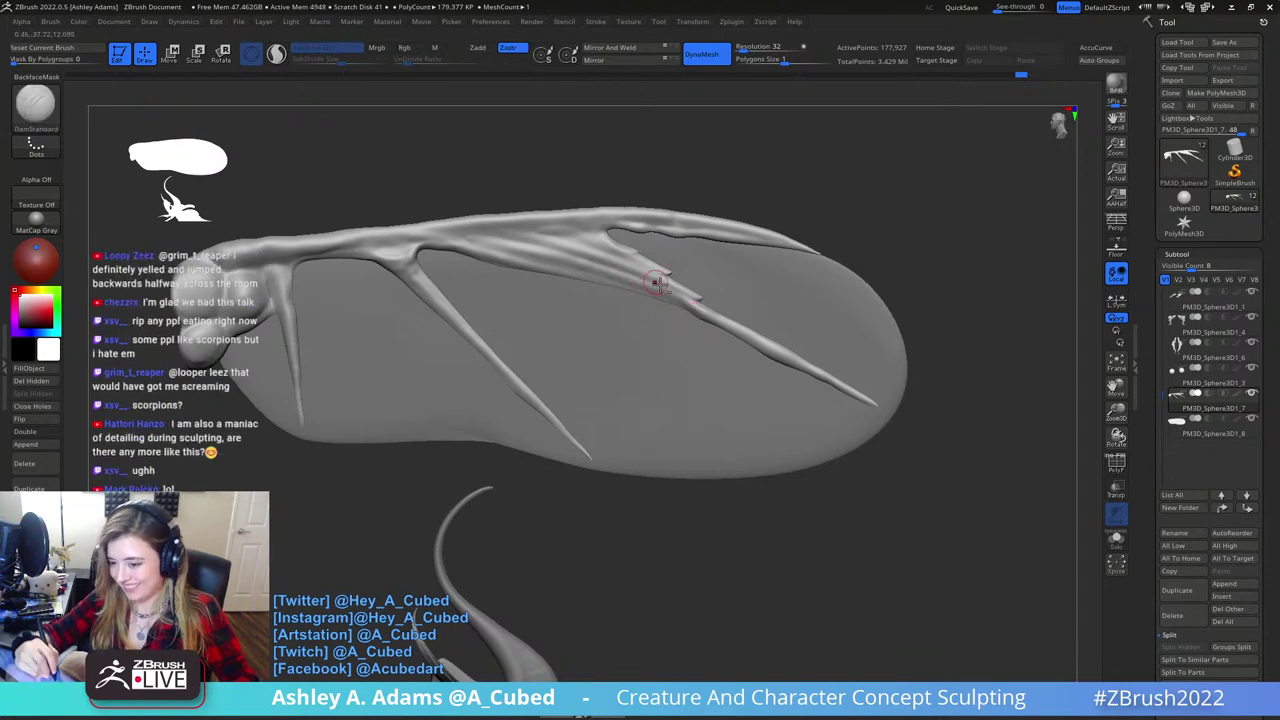
pyautogui.keyDown('alt'); pyautogui.moveTo(657, 284); pyautogui.dragTo(689, 270, button='right'); pyautogui.keyUp('alt')
pyautogui.moveTo(680, 286)
pyautogui.mouseDown()
pyautogui.moveTo(717, 304)
pyautogui.moveTo(690, 290)
pyautogui.mouseUp()
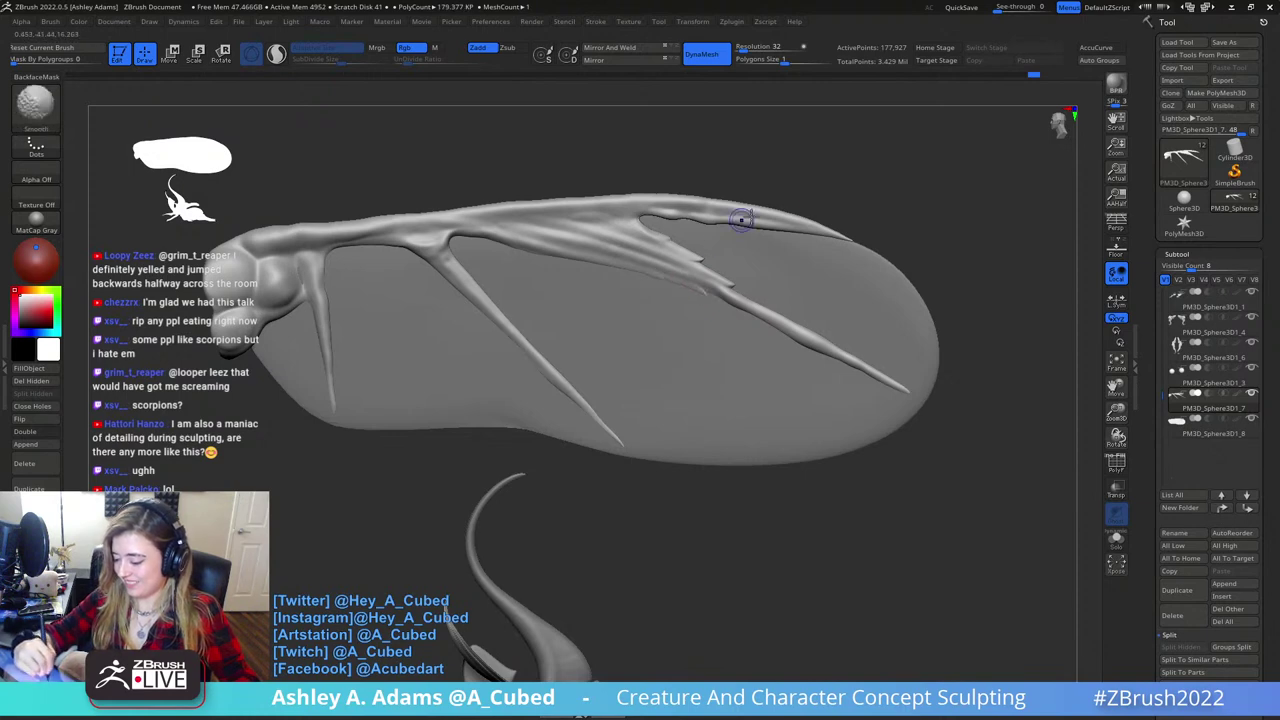
# - Pull a row of small barbs from the underside of the arm's outermost spike with SnakeHook and smooth their bases
pyautogui.keyDown('alt'); pyautogui.moveTo(741, 220); pyautogui.dragTo(712, 298, button='right'); pyautogui.keyUp('alt')
pyautogui.moveTo(637, 299); pyautogui.dragTo(656, 301)
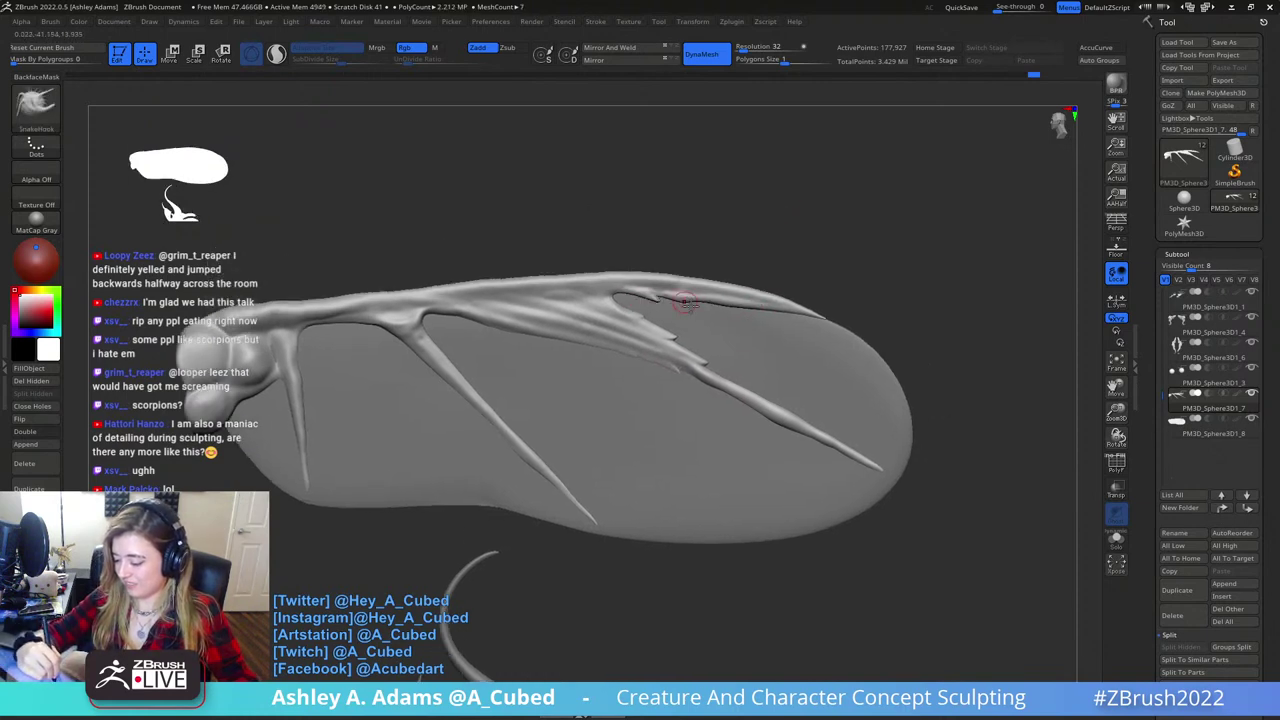
pyautogui.press('shift')
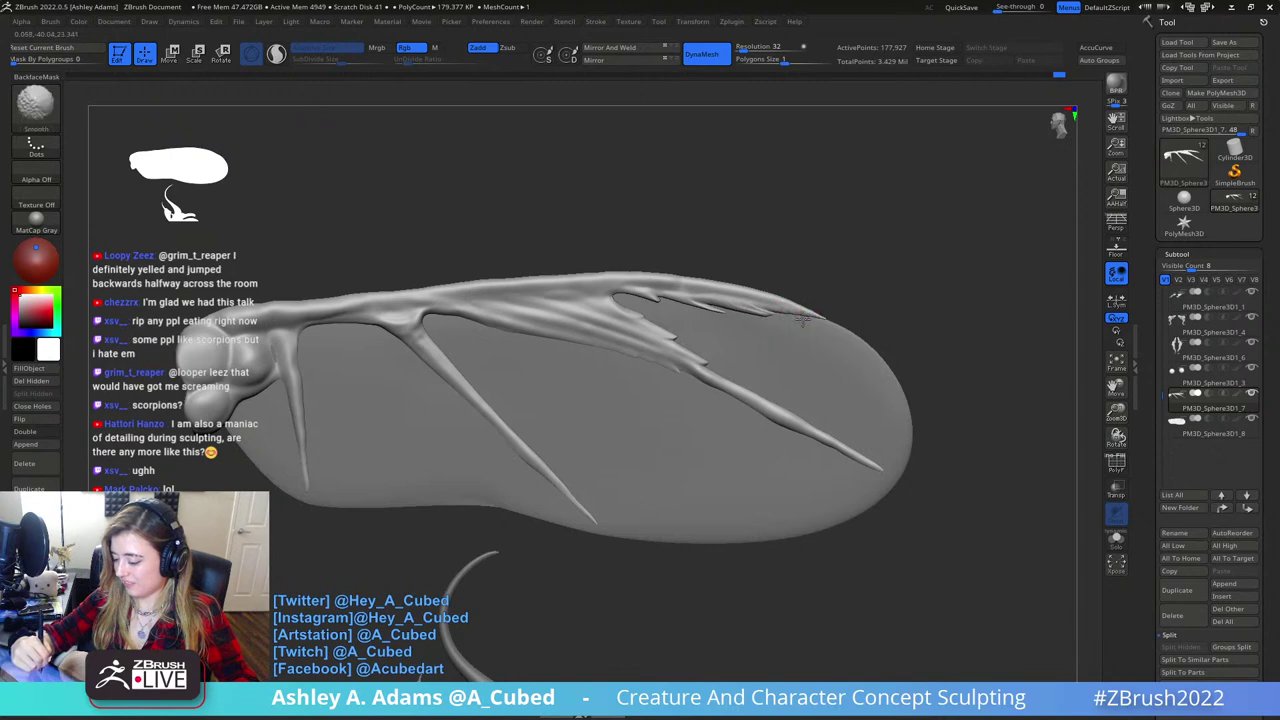
pyautogui.keyDown('shift'); pyautogui.moveTo(660, 297); pyautogui.dragTo(716, 308); pyautogui.keyUp('shift')
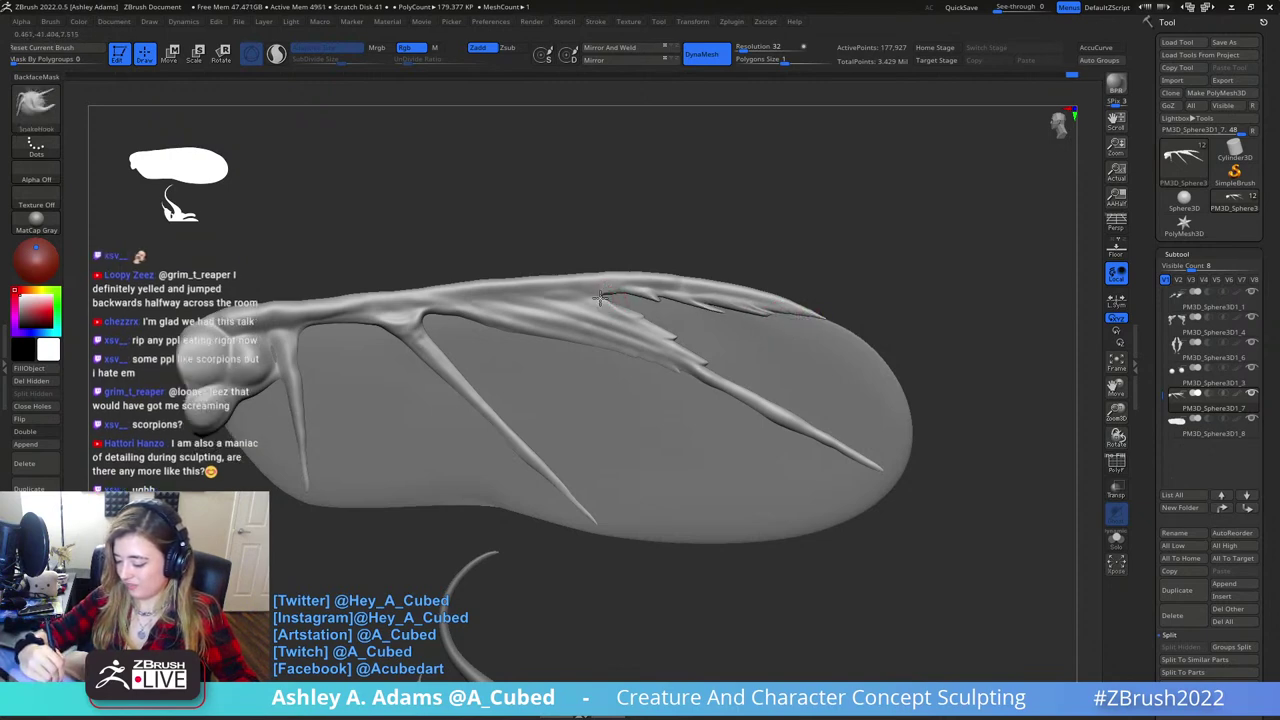
pyautogui.keyDown('shift'); pyautogui.moveTo(628, 299); pyautogui.dragTo(575, 288); pyautogui.keyUp('shift')
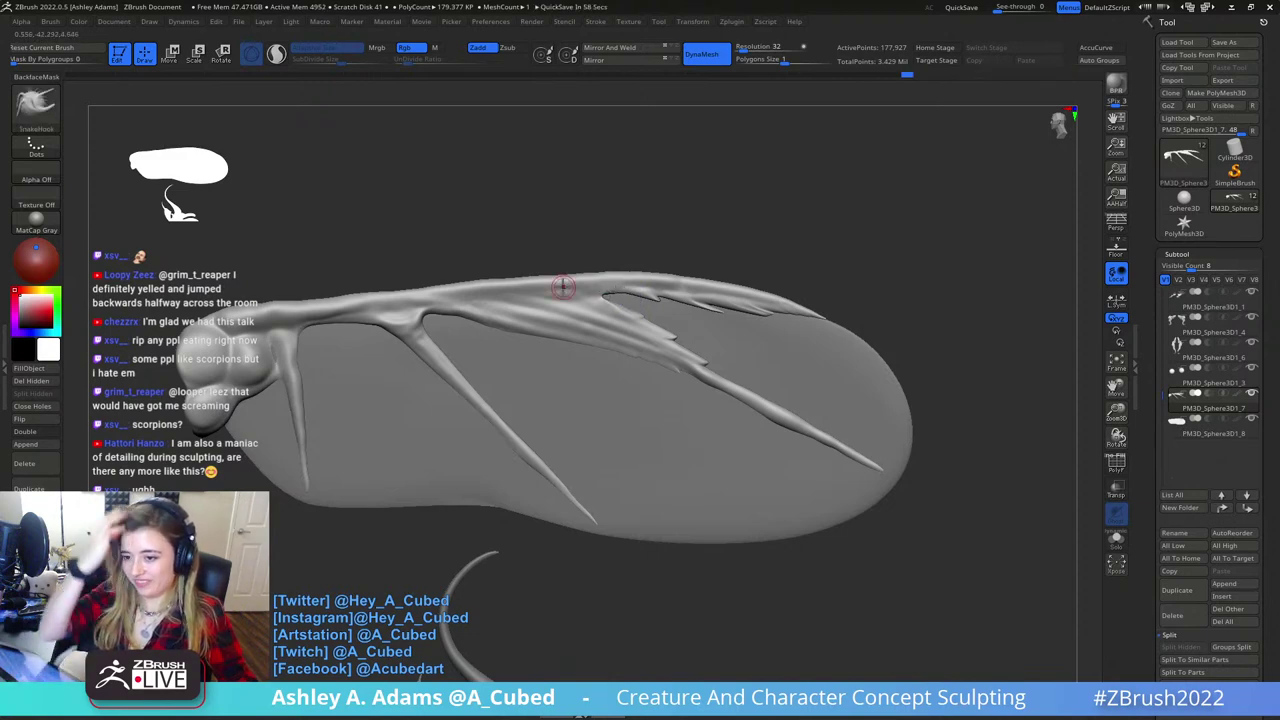
# - Build up the short spike beside the knob with the Inflate and ClayBuildup brushes and smooth it
pyautogui.keyDown('alt'); pyautogui.moveTo(720, 353); pyautogui.dragTo(737, 354); pyautogui.keyUp('alt')
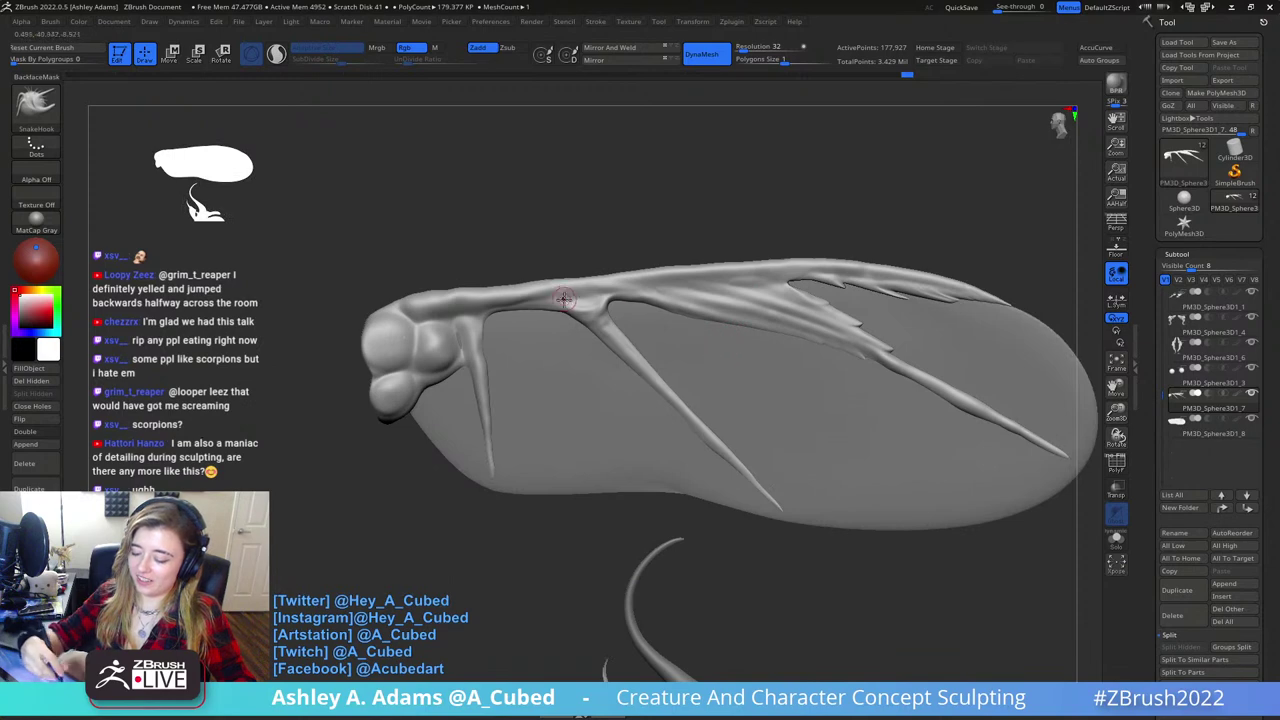
pyautogui.press('b')
pyautogui.press('i')
pyautogui.press('n')
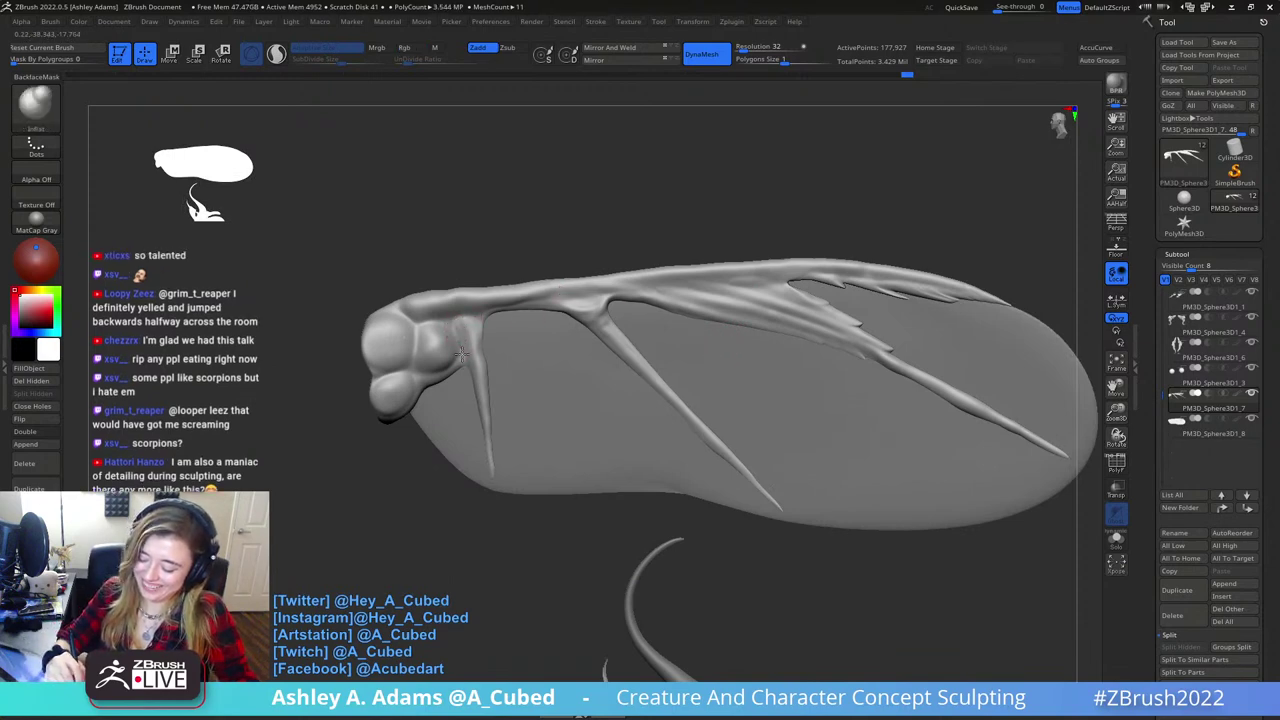
pyautogui.moveTo(476, 355); pyautogui.dragTo(477, 327)
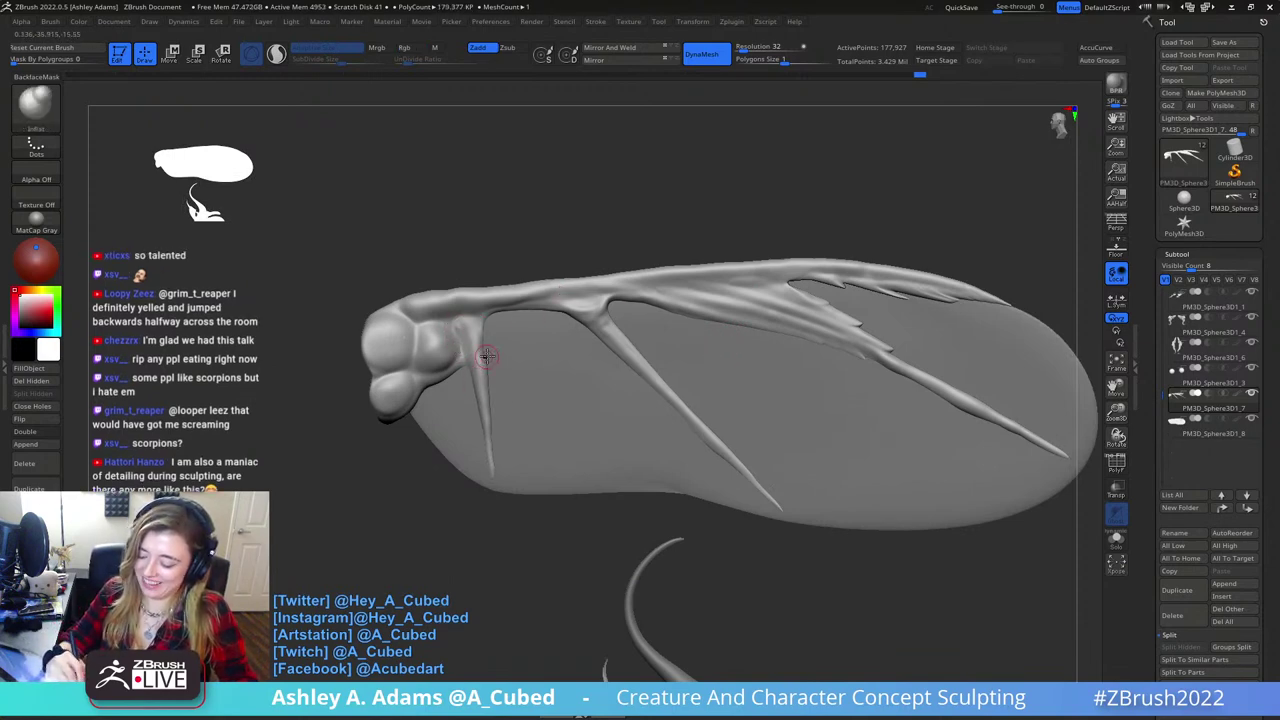
pyautogui.press('b')
pyautogui.press('c')
pyautogui.press('b')
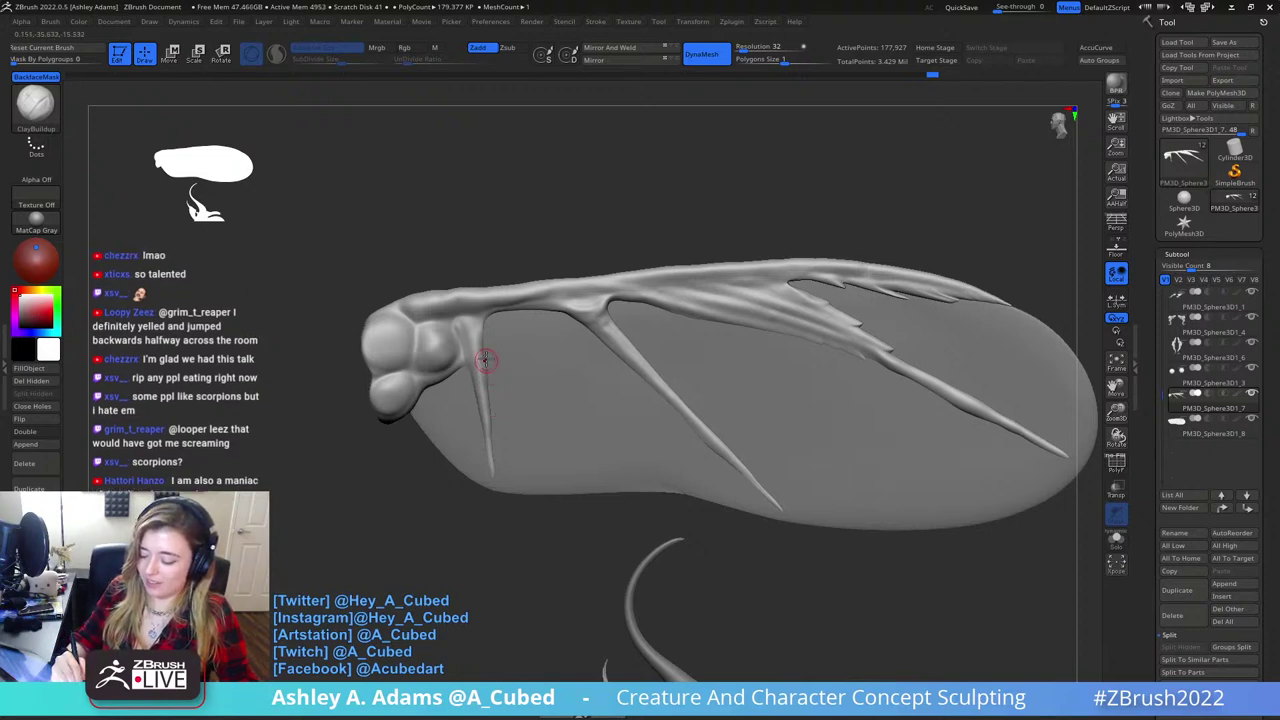
pyautogui.press('shift')
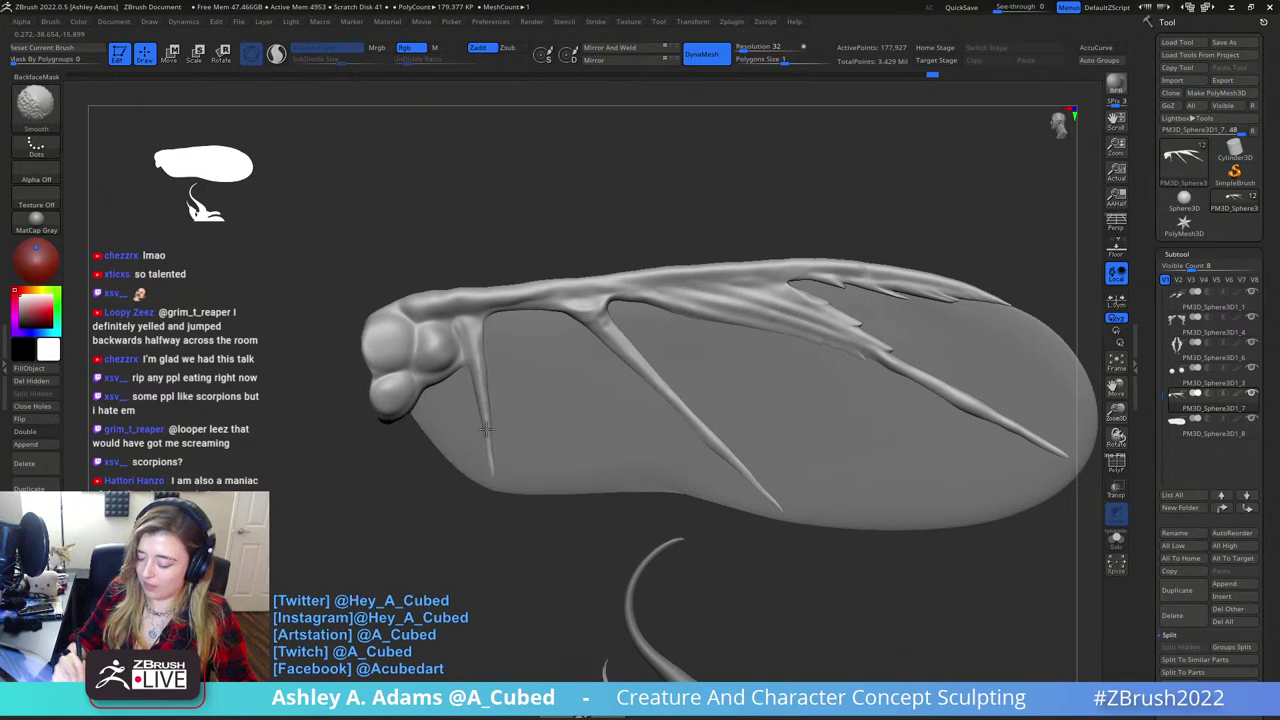
# - Extend the short spike's tip down to the membrane's lower edge with the SnakeHook brush
pyautogui.press('b')
pyautogui.press('s')
pyautogui.press('h')
pyautogui.moveTo(492, 472); pyautogui.dragTo(496, 487)
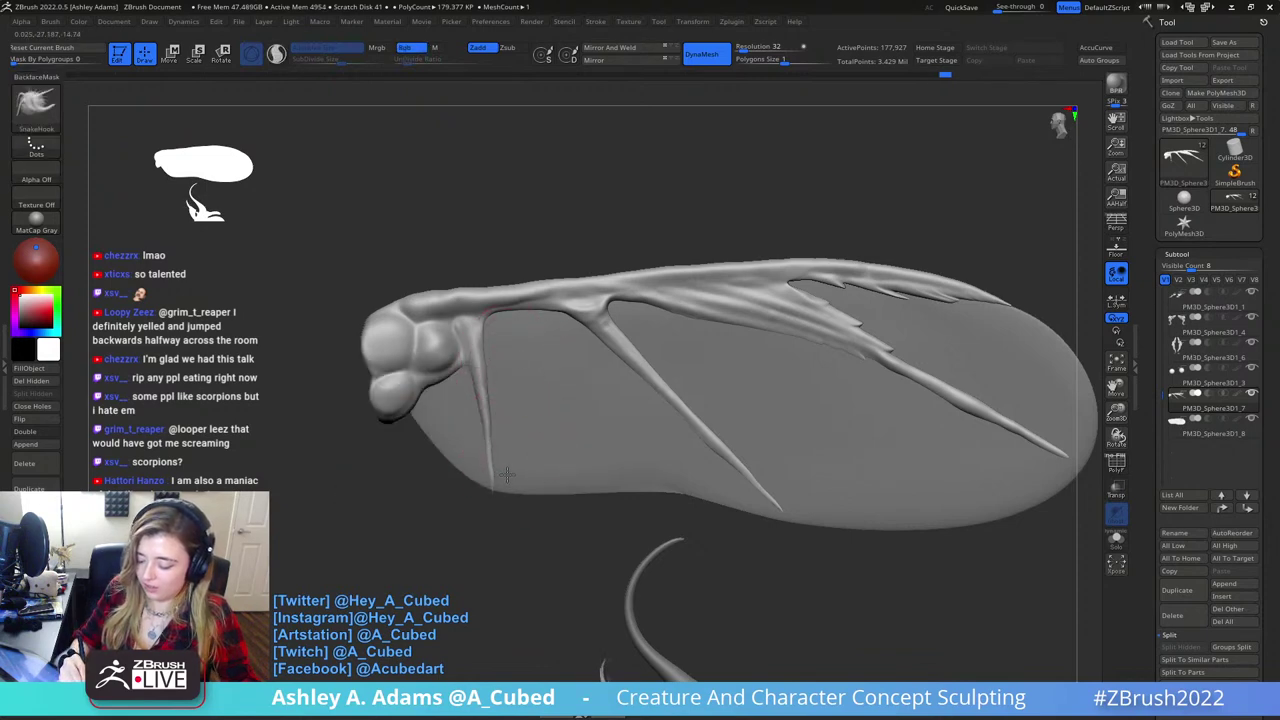
# - Make the membrane the active subtool
pyautogui.keyDown('alt'); pyautogui.click(529, 414); pyautogui.keyUp('alt')
pyautogui.press('space')
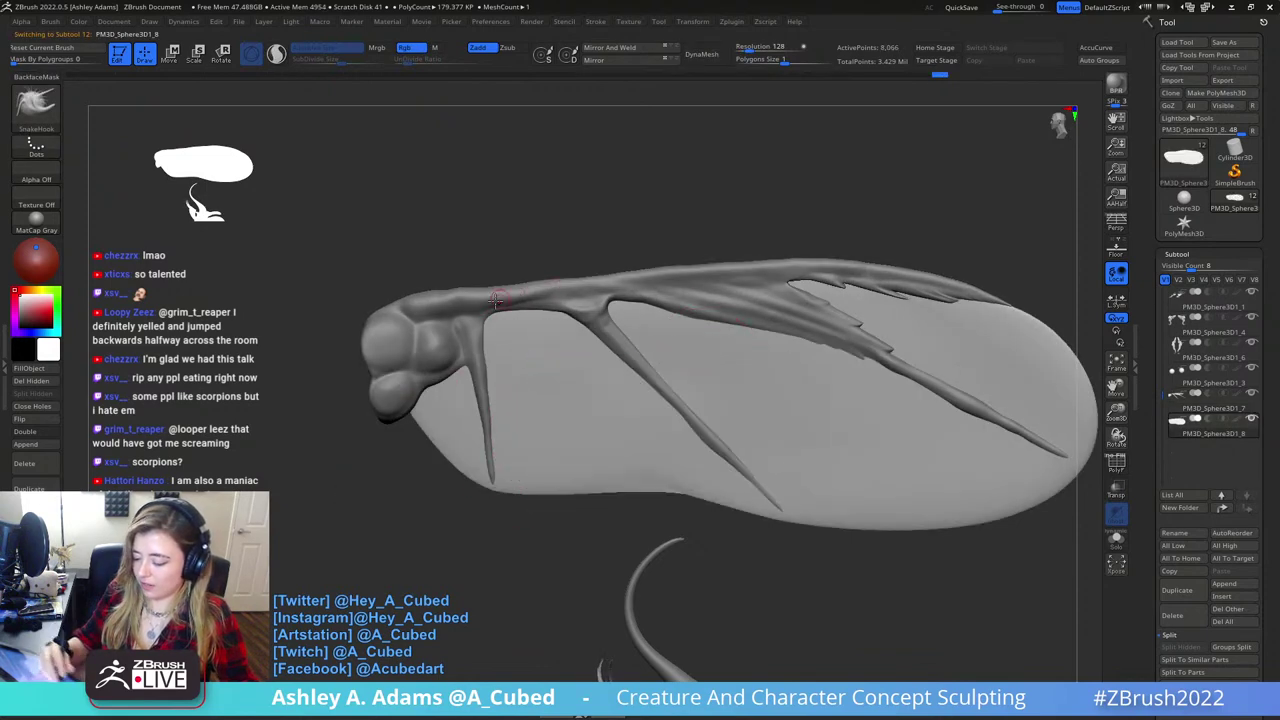
pyautogui.keyDown('alt'); pyautogui.moveTo(752, 369); pyautogui.dragTo(590, 350, button='right'); pyautogui.keyUp('alt')
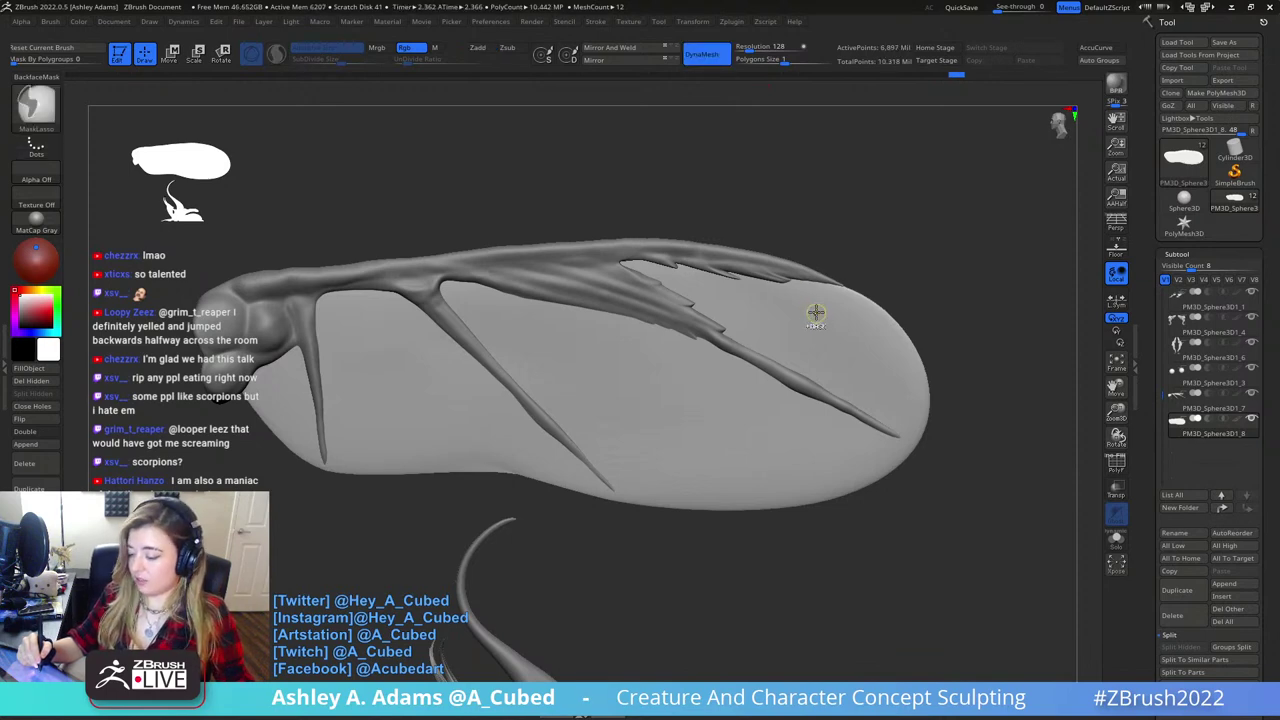
# - Undo the membrane's resolution 128 DynaMesh and try remeshing it at resolution 56
pyautogui.hotkey('ctrl', 'z')
pyautogui.moveTo(752, 46); pyautogui.dragTo(746, 46)
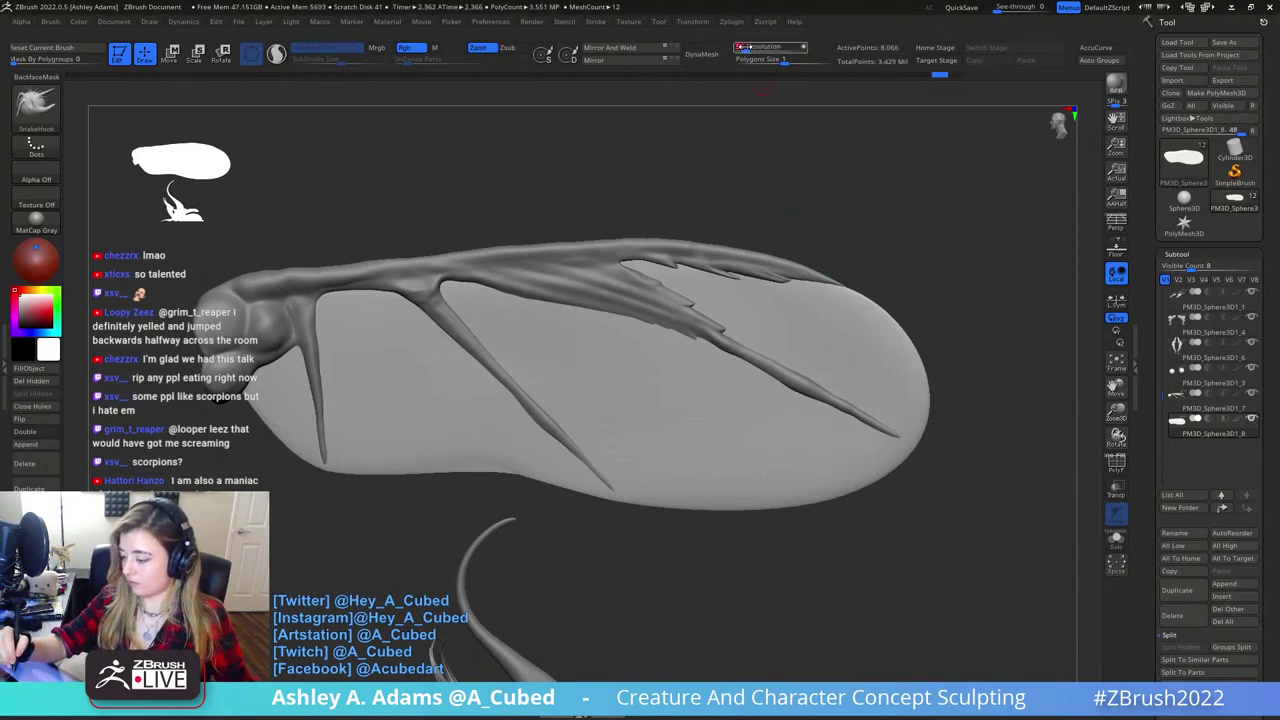
pyautogui.click(714, 58)
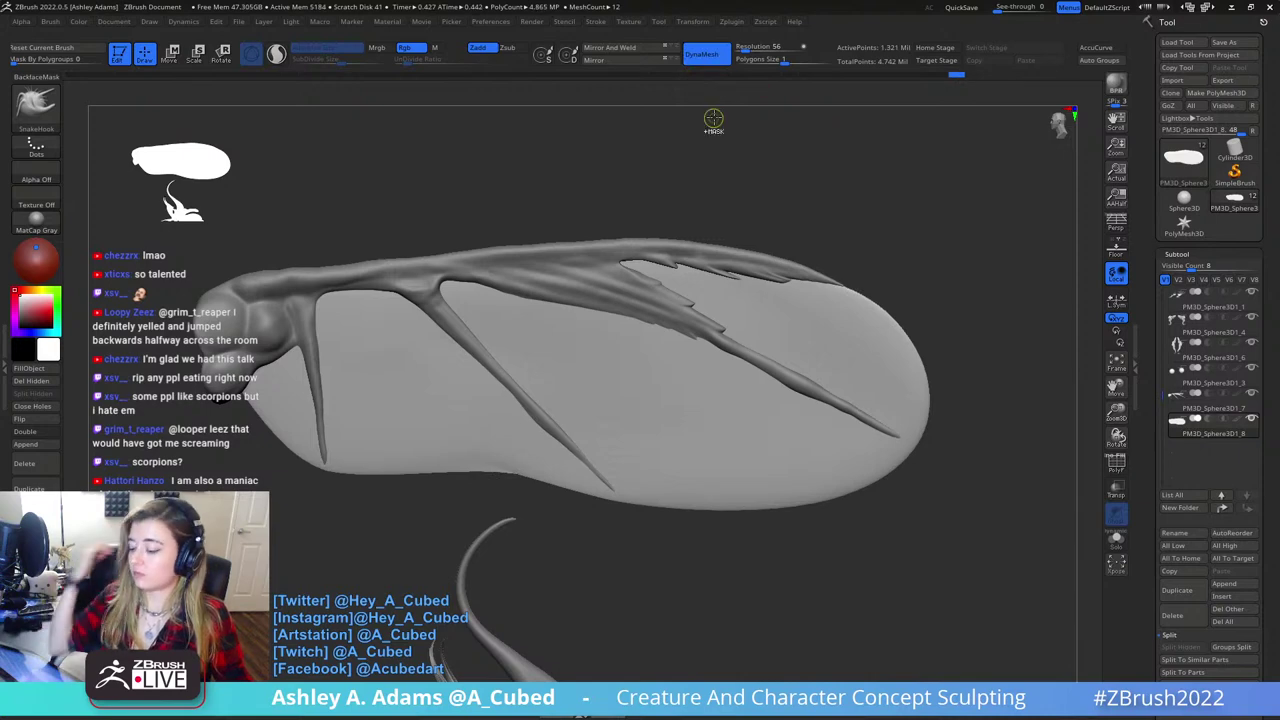
pyautogui.hotkey('ctrl', 'z')
# - Remesh the membrane with DynaMesh at resolution 32
pyautogui.click(750, 48)
pyautogui.write('32')
pyautogui.press('Return')
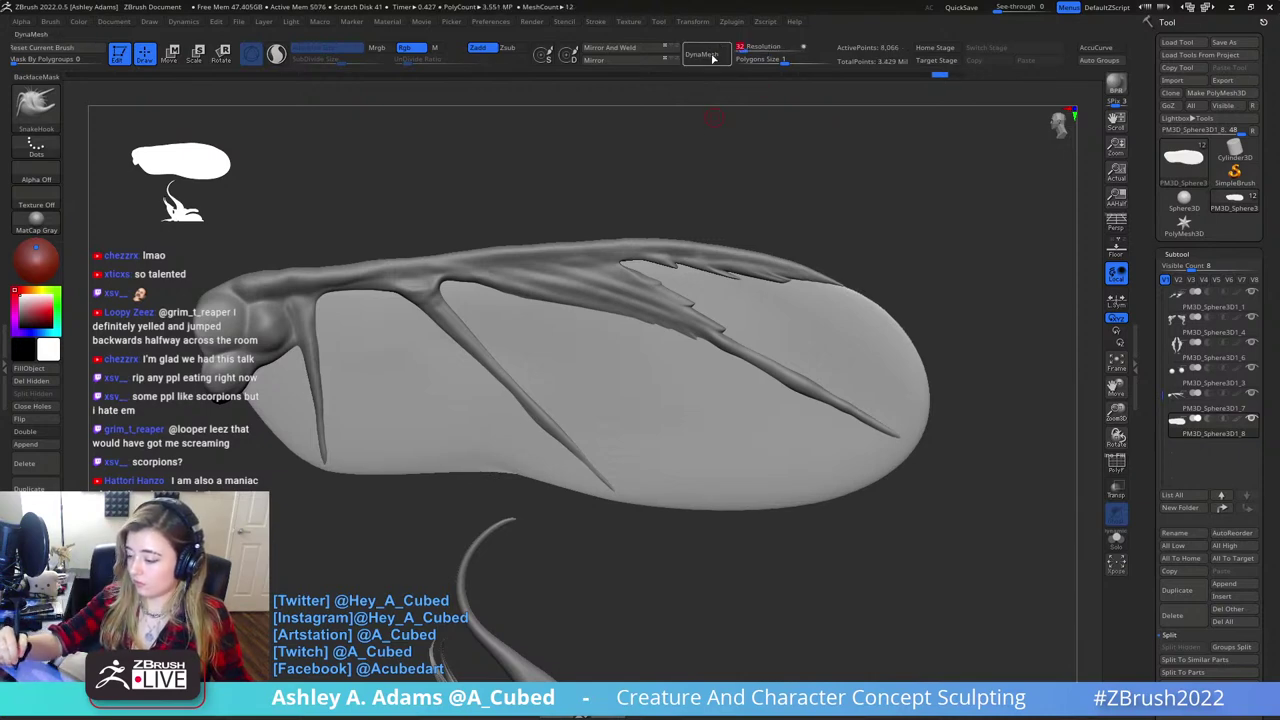
pyautogui.click(701, 54)
pyautogui.press('space')
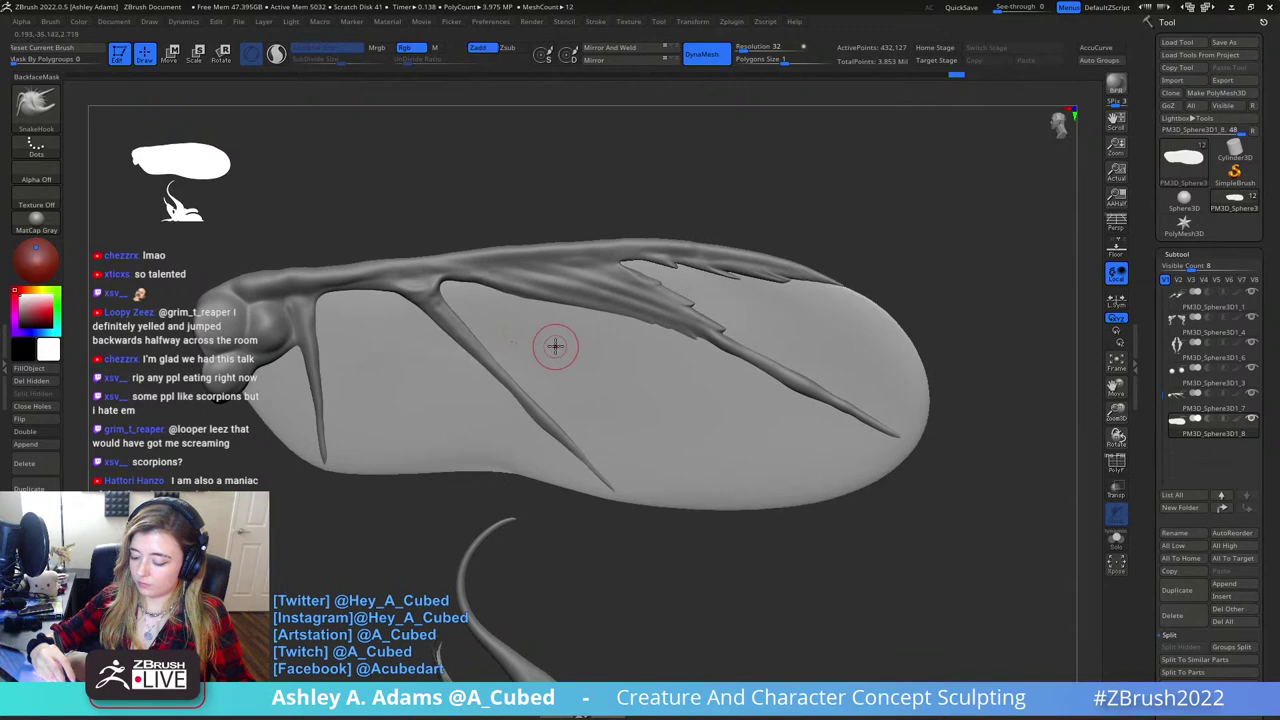
# - Try ClayBuildup strokes down the membrane beside the middle spike and undo them
pyautogui.press('b')
pyautogui.press('c')
pyautogui.press('b')
pyautogui.moveTo(449, 287); pyautogui.dragTo(605, 473)
pyautogui.moveTo(475, 326); pyautogui.dragTo(625, 480)
pyautogui.hotkey('ctrl', 'z')
pyautogui.hotkey('ctrl', 'z')
pyautogui.hotkey('ctrl', 'z')
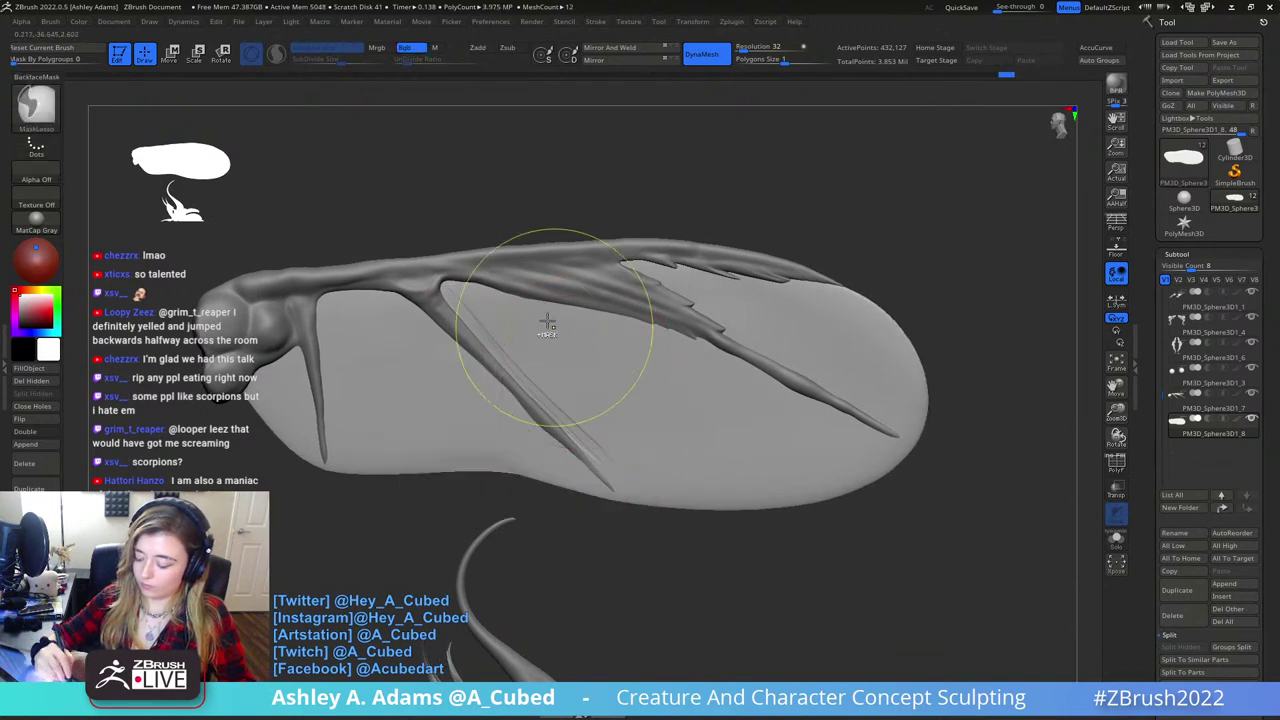
# - Sculpt fine parallel ridges across the membrane between the middle and outer spikes with a smaller ClayBuildup brush and Alpha 61
pyautogui.press('s')
pyautogui.moveTo(502, 300); pyautogui.dragTo(470, 299)
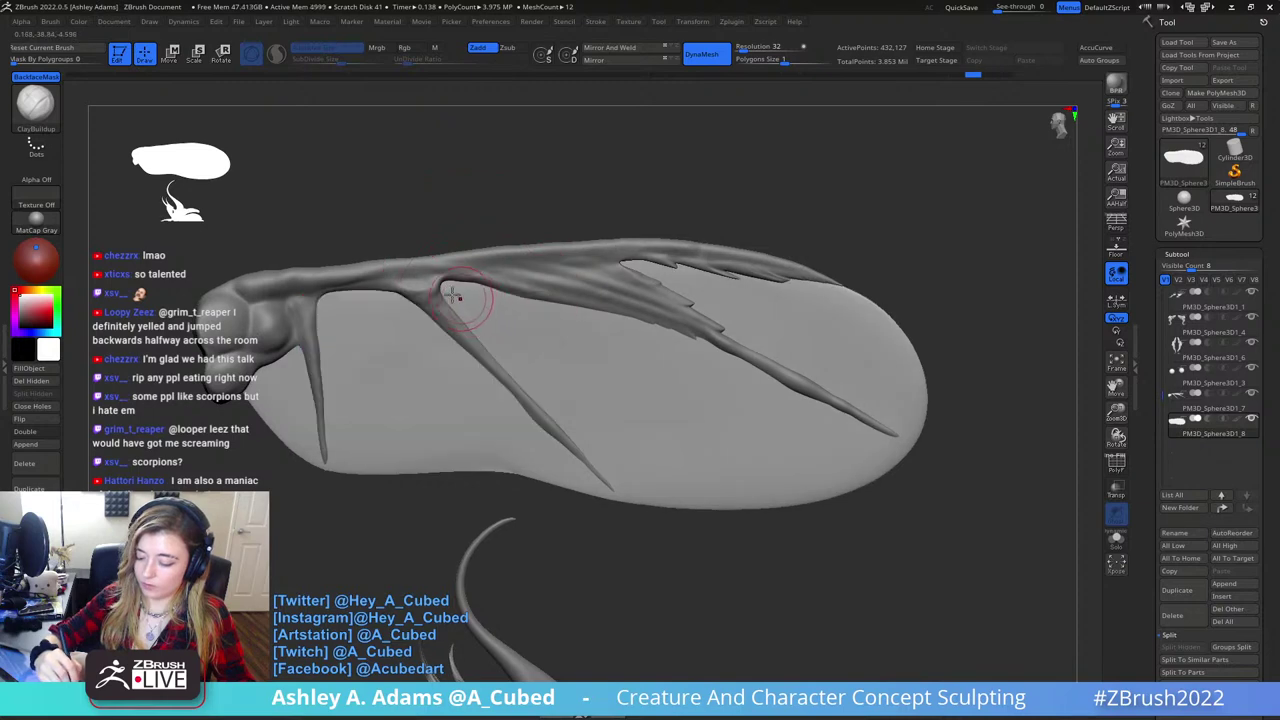
pyautogui.click(36, 166)
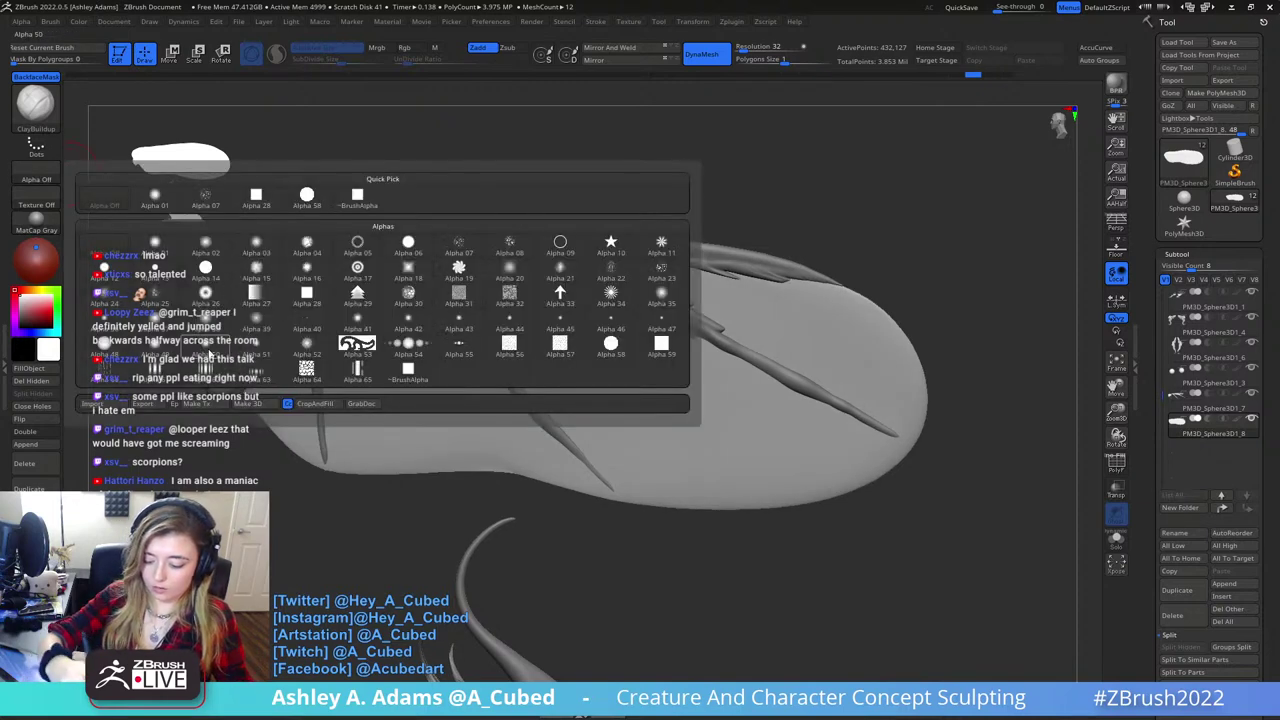
pyautogui.click(154, 370)
pyautogui.moveTo(441, 279)
pyautogui.mouseDown()
pyautogui.moveTo(600, 457)
pyautogui.moveTo(748, 520)
pyautogui.mouseUp()
pyautogui.moveTo(500, 298); pyautogui.dragTo(692, 496)
pyautogui.moveTo(535, 308); pyautogui.dragTo(750, 498)
pyautogui.moveTo(570, 322)
pyautogui.mouseDown()
pyautogui.moveTo(805, 490)
pyautogui.moveTo(860, 476)
pyautogui.mouseUp()
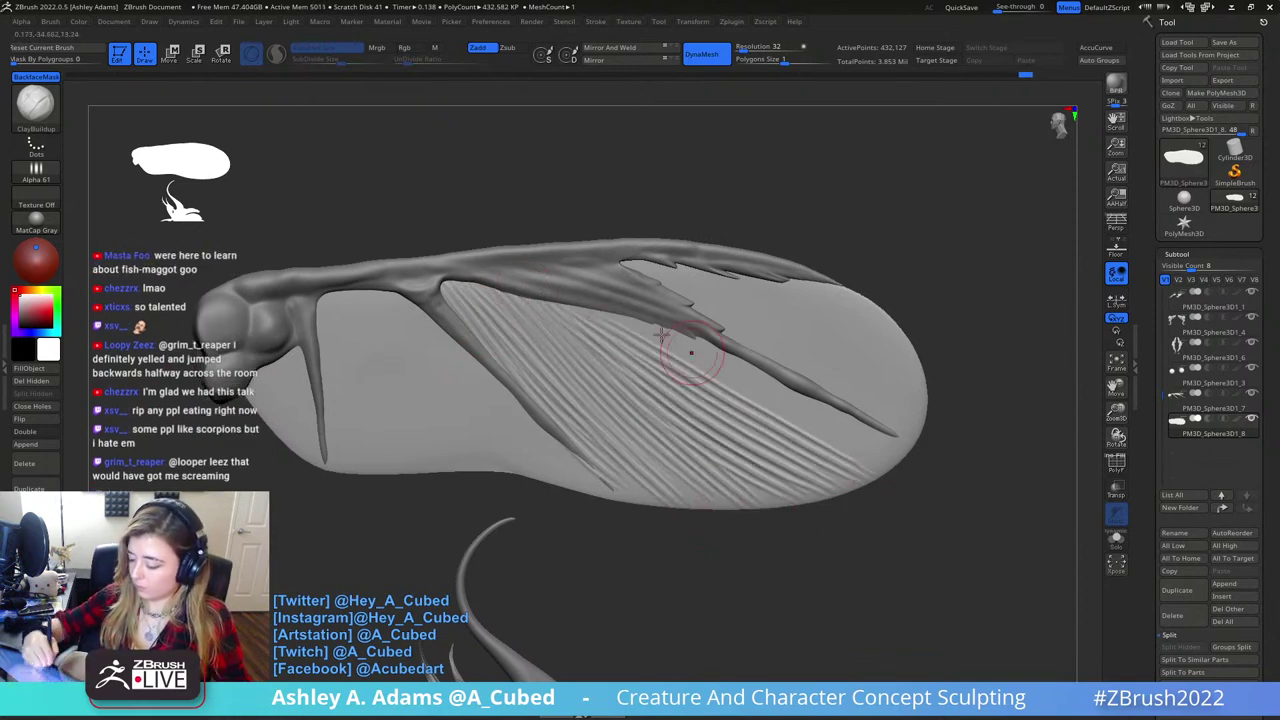
pyautogui.moveTo(640, 322); pyautogui.dragTo(905, 460)
# - Soften the ridges between the middle and outer spikes with the hPolish brush
pyautogui.press('b')
pyautogui.press('h')
pyautogui.press('p')
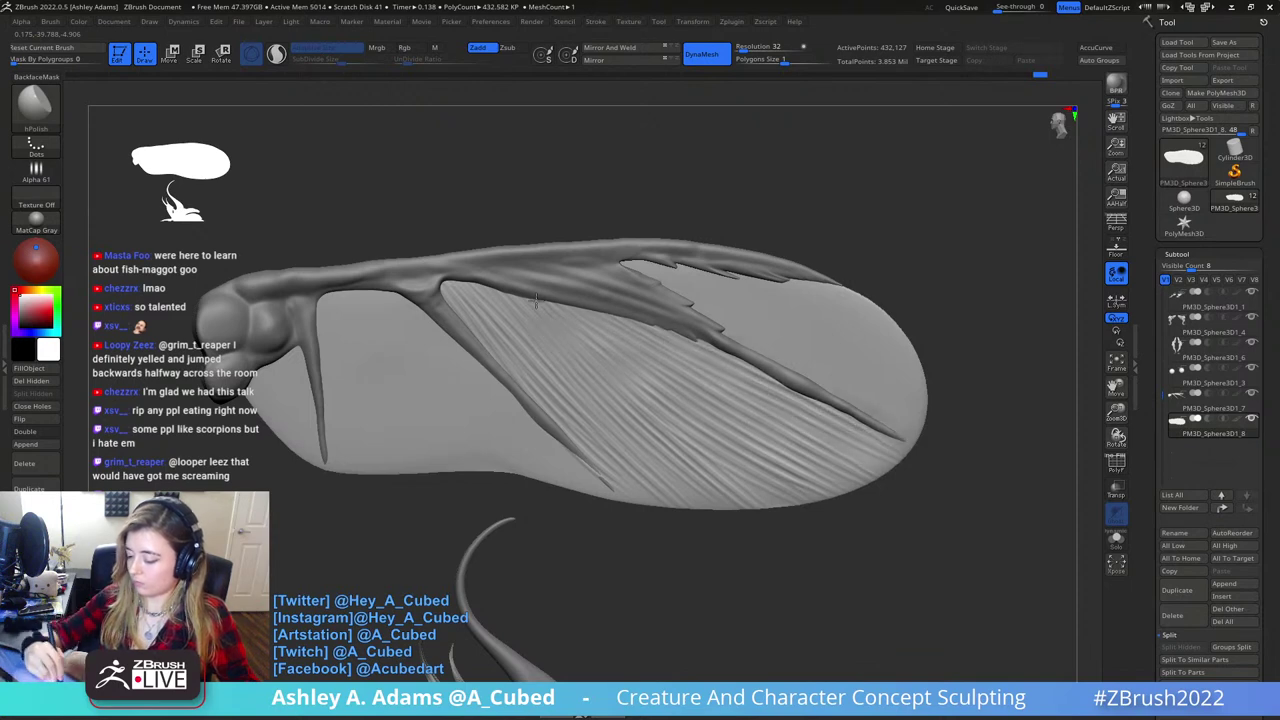
pyautogui.keyDown('alt'); pyautogui.moveTo(655, 378); pyautogui.dragTo(829, 366, button='right'); pyautogui.keyUp('alt')
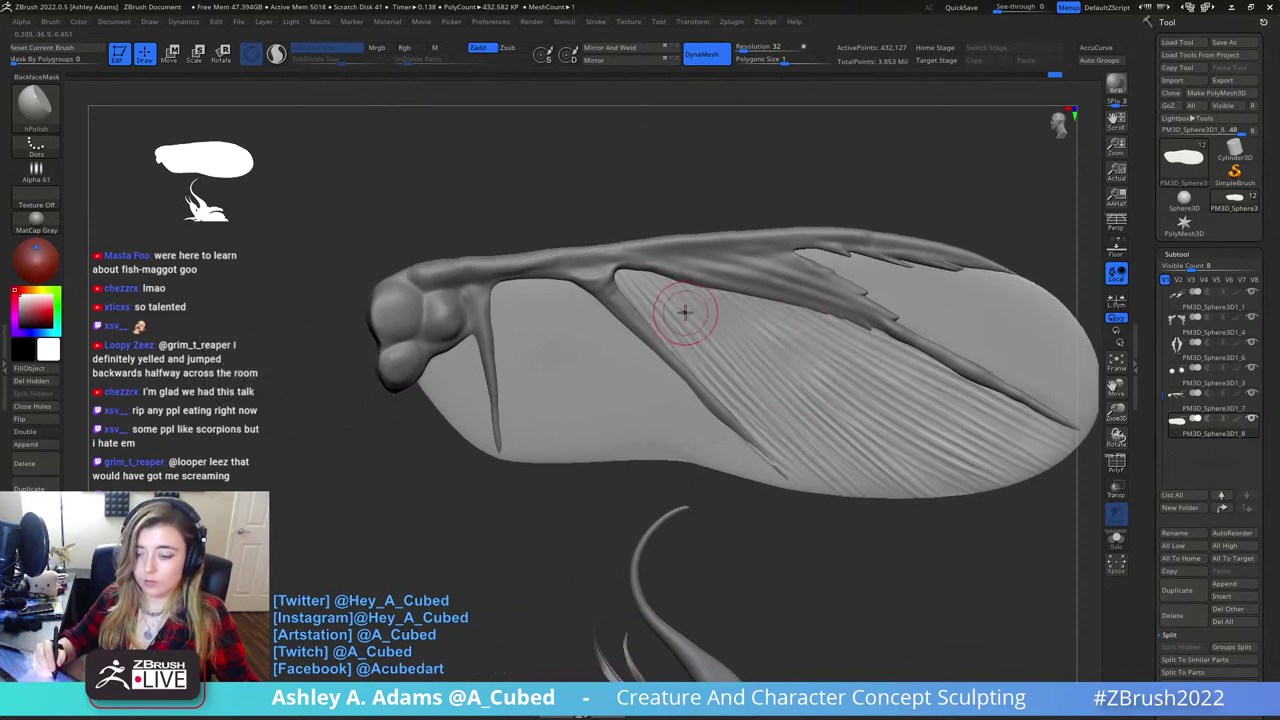
# - Sculpt ClayBuildup ridges with Alpha 61 running down the membrane beside the short spike
pyautogui.press('b')
pyautogui.press('c')
pyautogui.press('b')
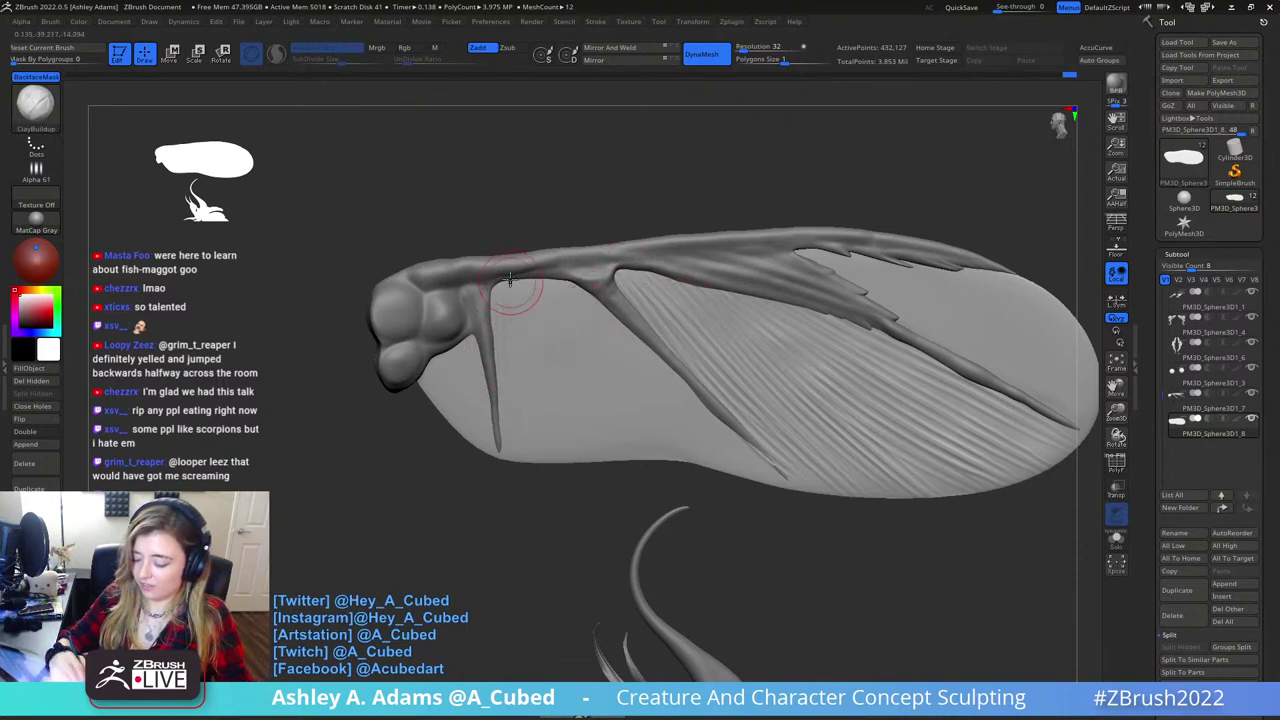
pyautogui.hotkey('ctrl', 'z')
pyautogui.hotkey('ctrl', 'z')
pyautogui.hotkey('ctrl', 'z')
pyautogui.hotkey('ctrl', 'z')
pyautogui.hotkey('ctrl', 'z')
pyautogui.hotkey('ctrl', 'z')
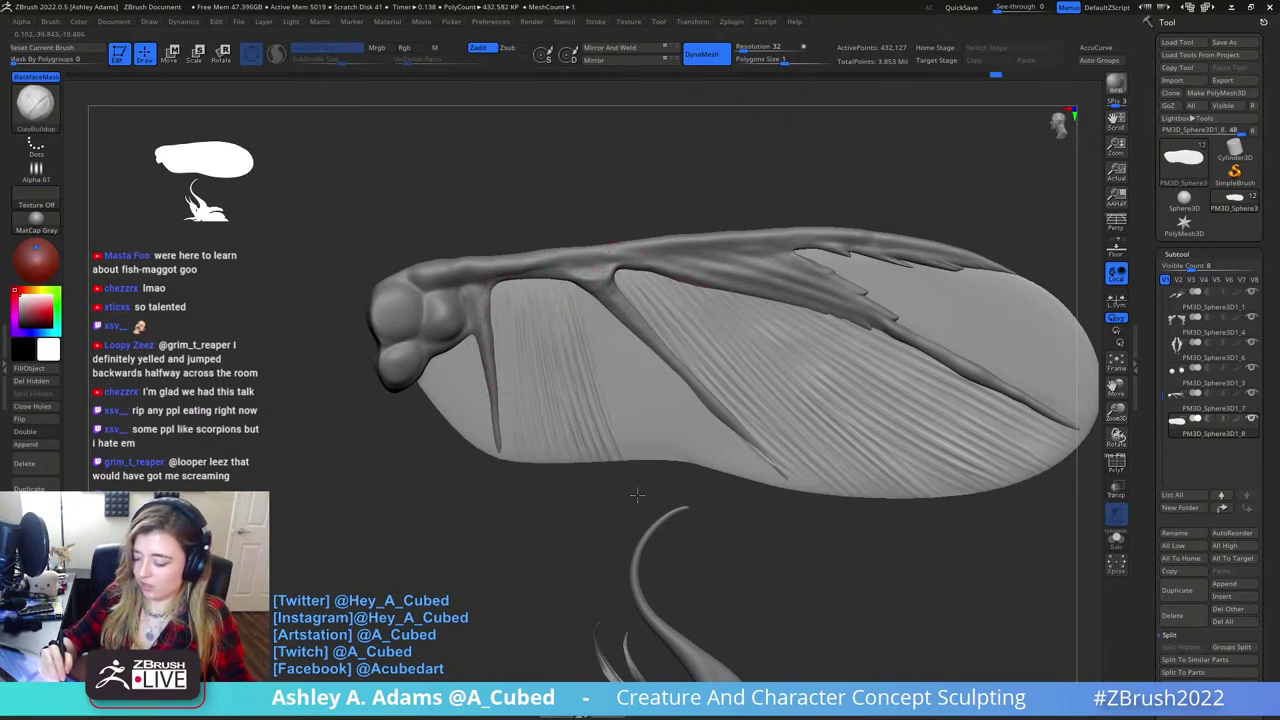
# - Fill the remaining membrane up to the middle spike and the small section below the knob with ridges
pyautogui.moveTo(604, 344)
pyautogui.mouseDown()
pyautogui.moveTo(677, 458)
pyautogui.moveTo(758, 474)
pyautogui.mouseUp()
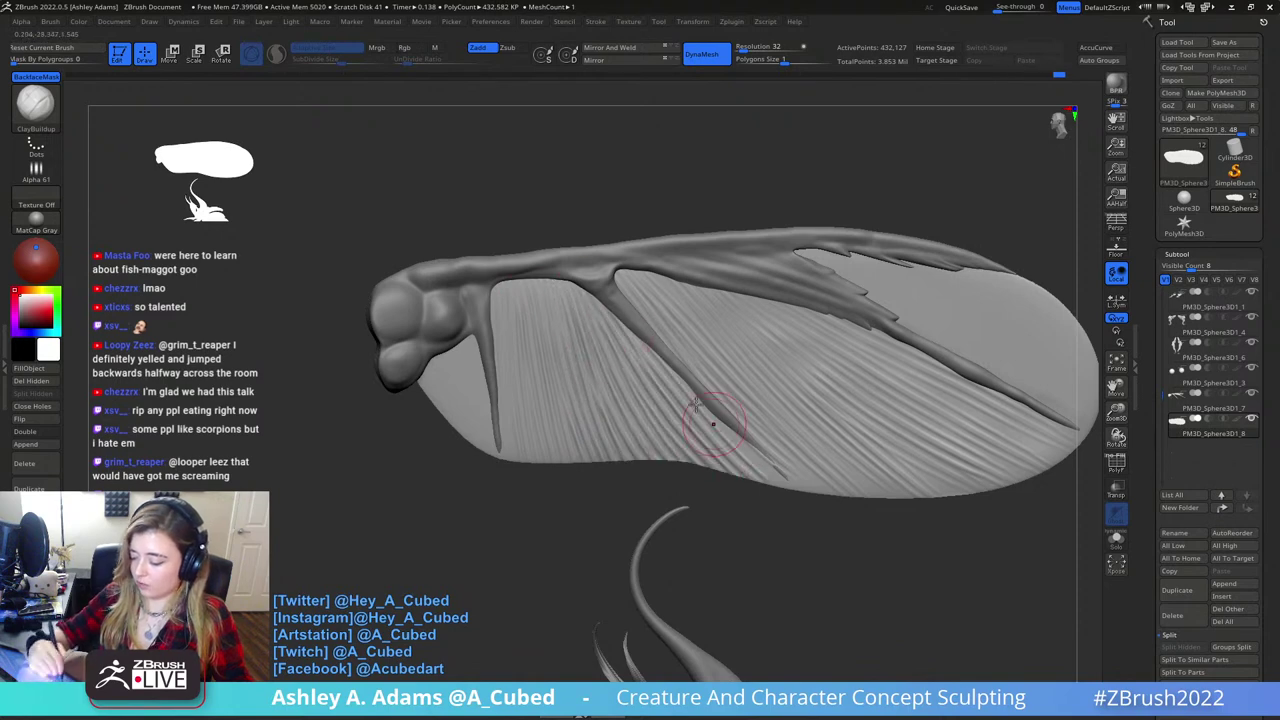
pyautogui.moveTo(667, 374); pyautogui.dragTo(790, 490)
pyautogui.moveTo(626, 336); pyautogui.dragTo(676, 362)
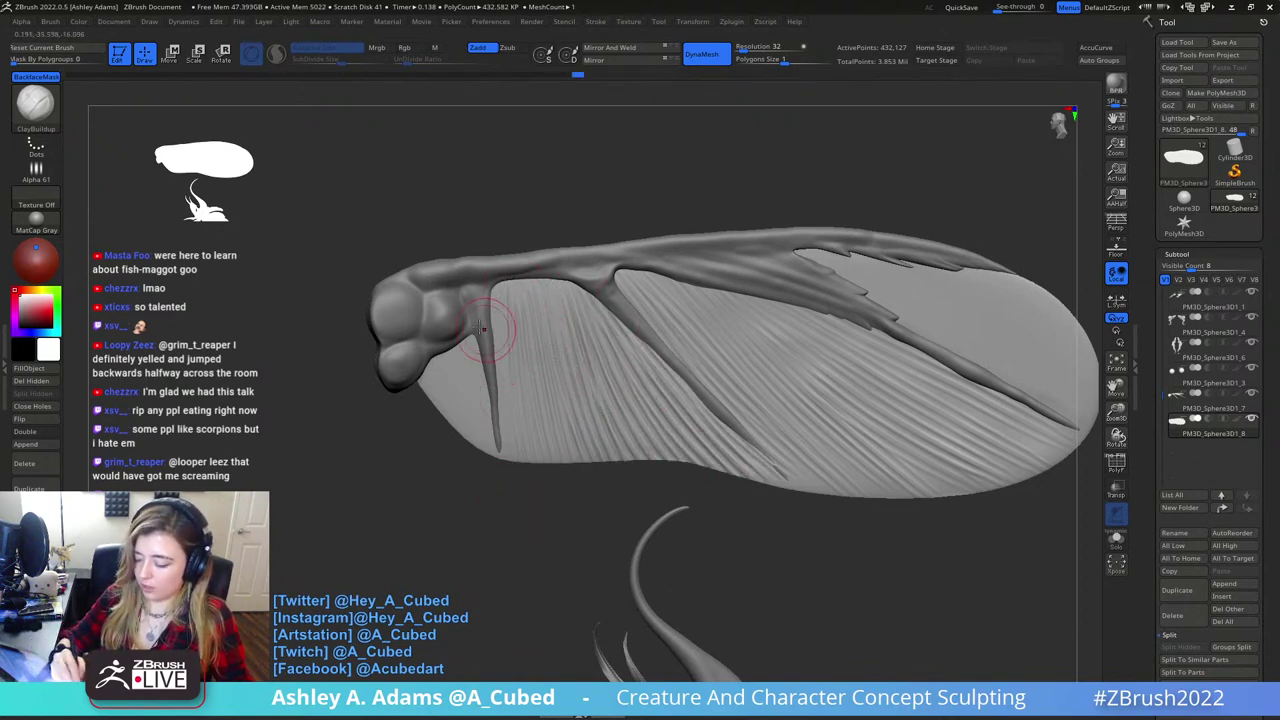
pyautogui.hotkey('ctrl', 'shift', 'z')
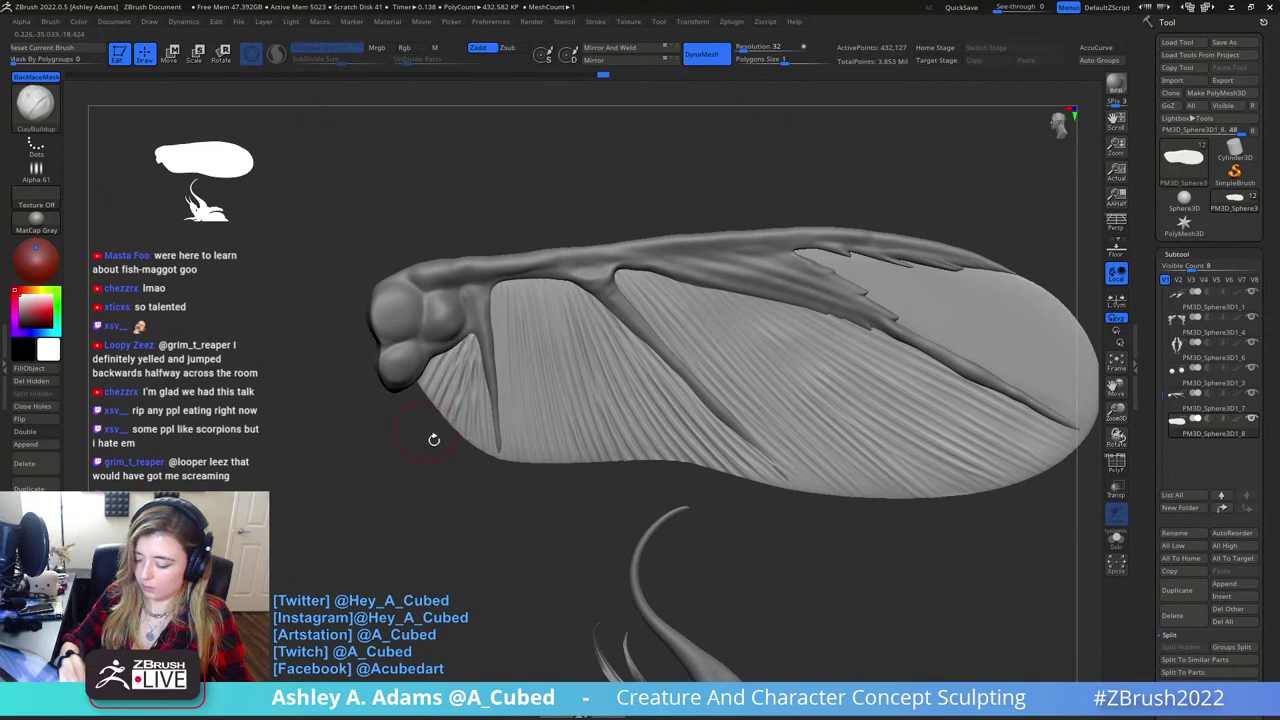
# - Sculpt ridges fanning across the membrane's outer tip, above the outer spike, with ClayBuildup and Alpha 61
pyautogui.moveTo(792, 290); pyautogui.dragTo(531, 288, button='right')
pyautogui.moveTo(478, 338); pyautogui.dragTo(742, 390)
pyautogui.moveTo(514, 354); pyautogui.dragTo(770, 424)
pyautogui.moveTo(548, 372)
pyautogui.mouseDown()
pyautogui.moveTo(765, 465)
pyautogui.moveTo(586, 386)
pyautogui.moveTo(771, 426)
pyautogui.moveTo(794, 484)
pyautogui.mouseUp()
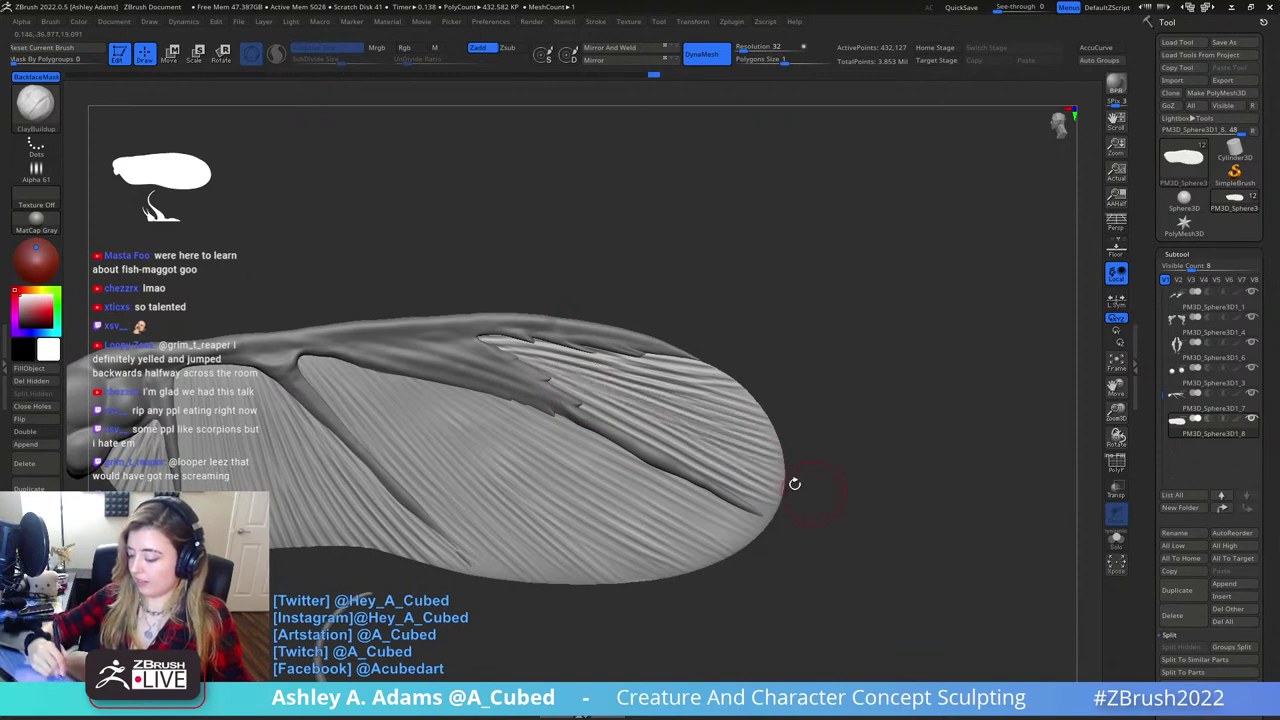
pyautogui.moveTo(545, 354); pyautogui.dragTo(740, 414)
pyautogui.moveTo(585, 384); pyautogui.dragTo(776, 462)
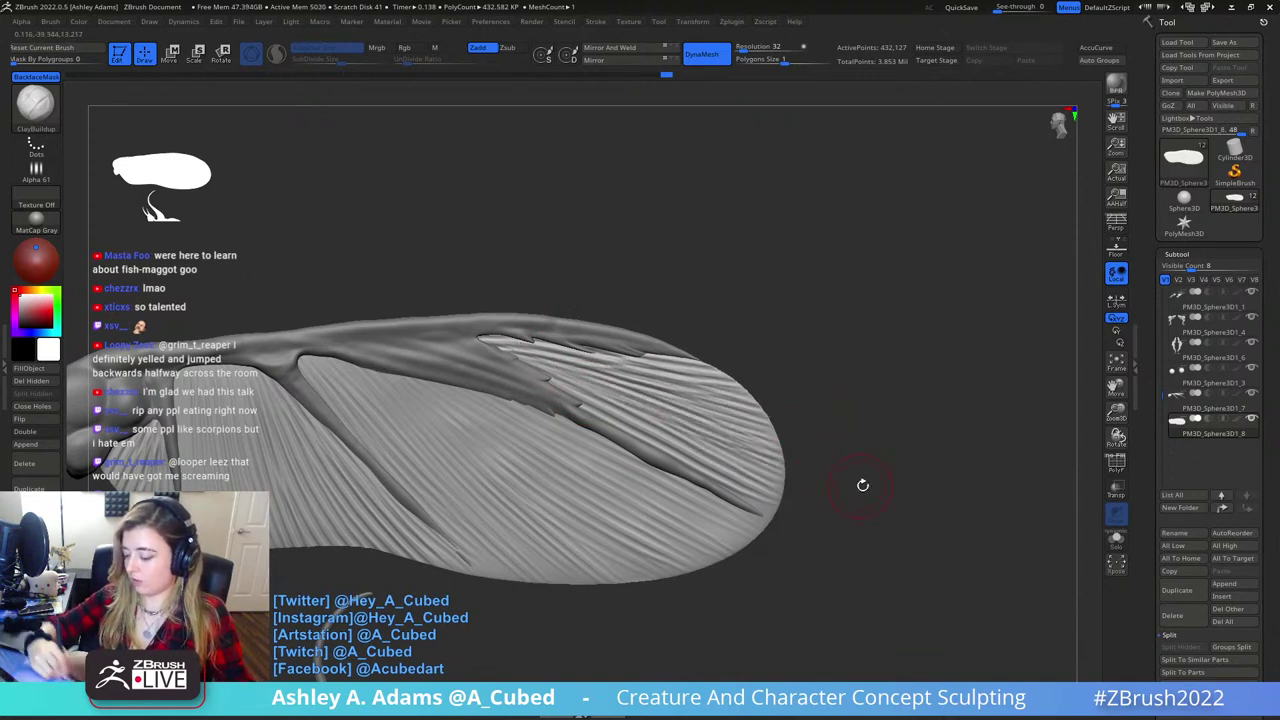
pyautogui.keyDown('alt'); pyautogui.moveTo(863, 484); pyautogui.dragTo(971, 484); pyautogui.keyUp('alt')
# - Soften the newly added membrane ridges with the hPolish brush and check the whole wing
pyautogui.press('b')
pyautogui.press('h')
pyautogui.press('p')
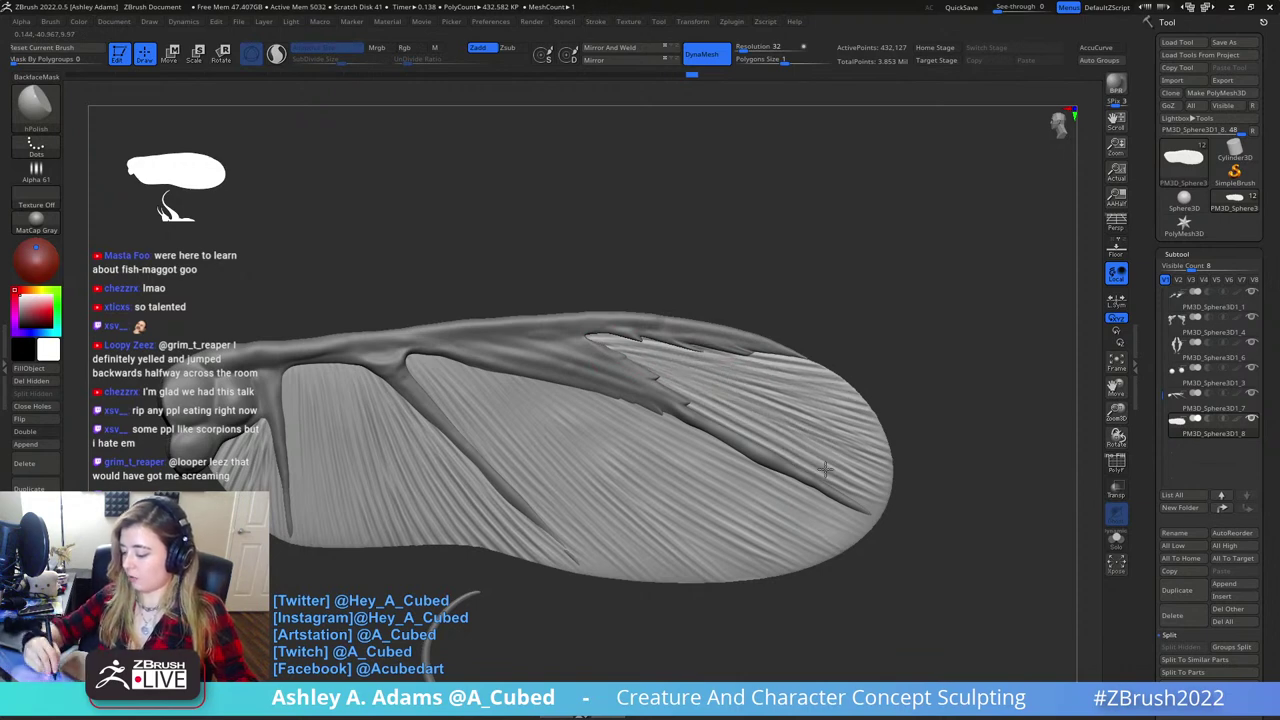
pyautogui.keyDown('alt'); pyautogui.moveTo(560, 430); pyautogui.dragTo(793, 403, button='right'); pyautogui.keyUp('alt')
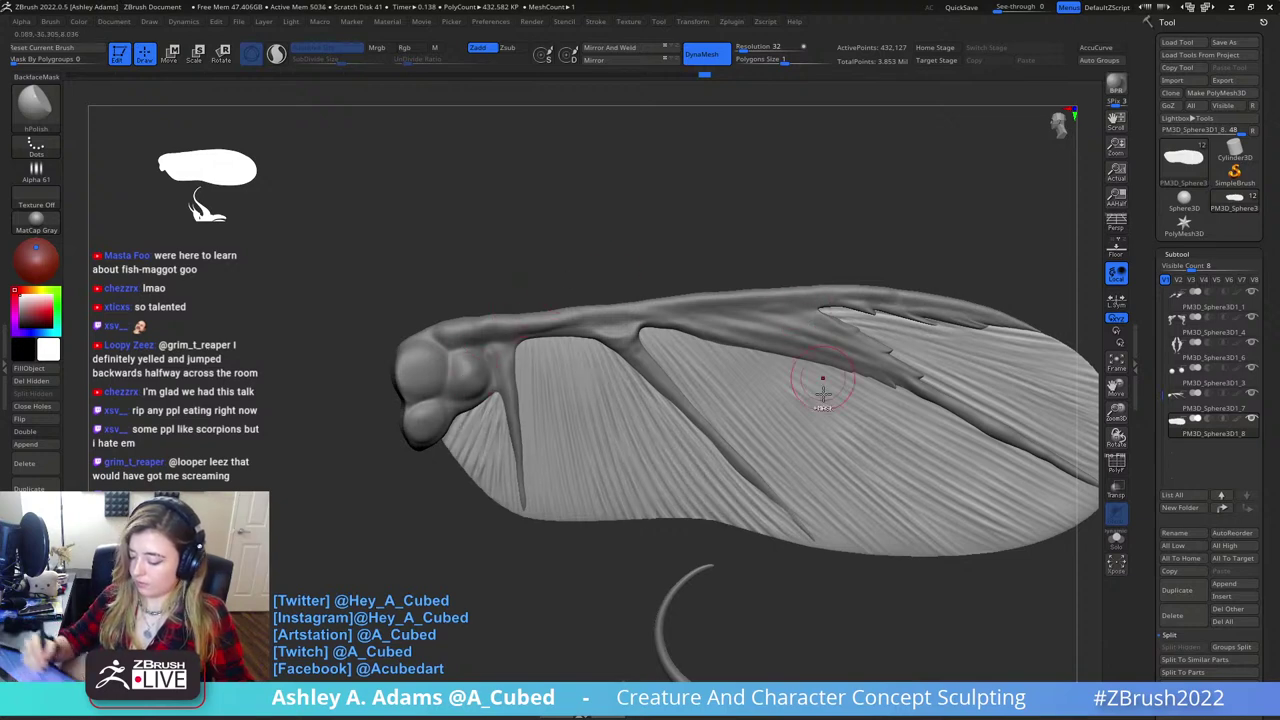
pyautogui.keyDown('ctrl'); pyautogui.moveTo(823, 383); pyautogui.dragTo(636, 326, button='right'); pyautogui.keyUp('ctrl')
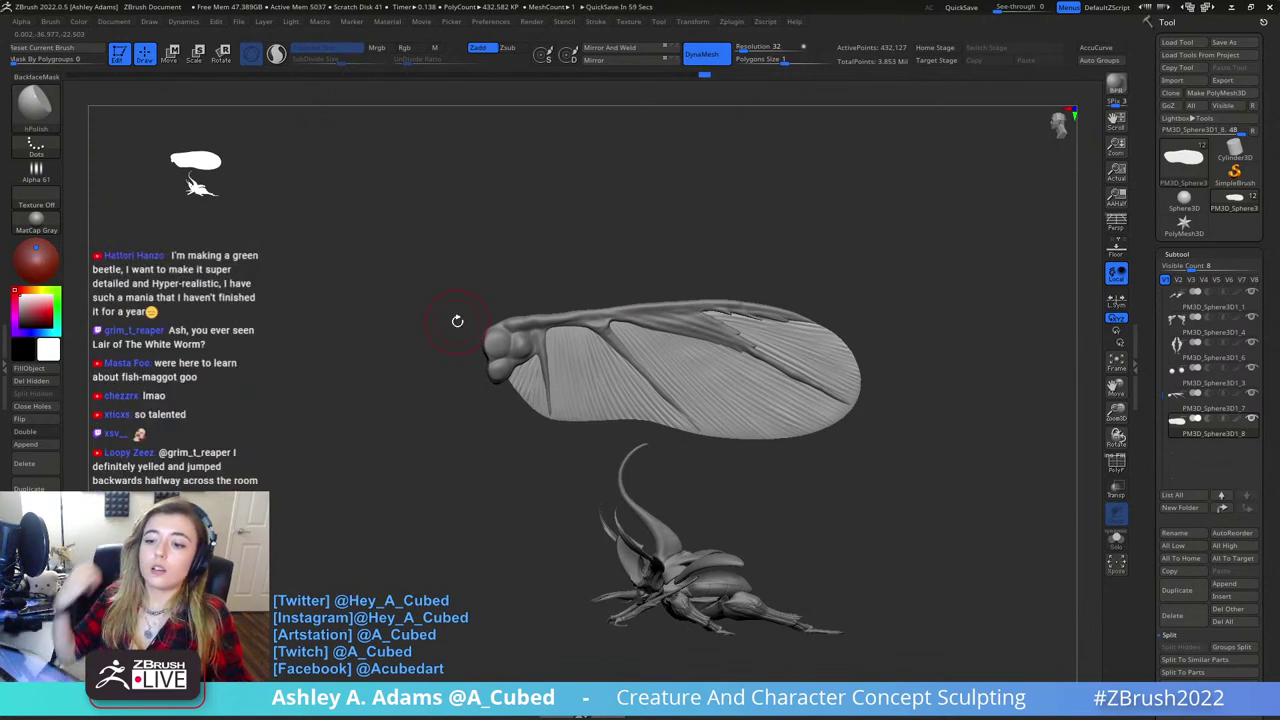
pyautogui.keyDown('ctrl'); pyautogui.moveTo(457, 320); pyautogui.dragTo(829, 400, button='right'); pyautogui.keyUp('ctrl')
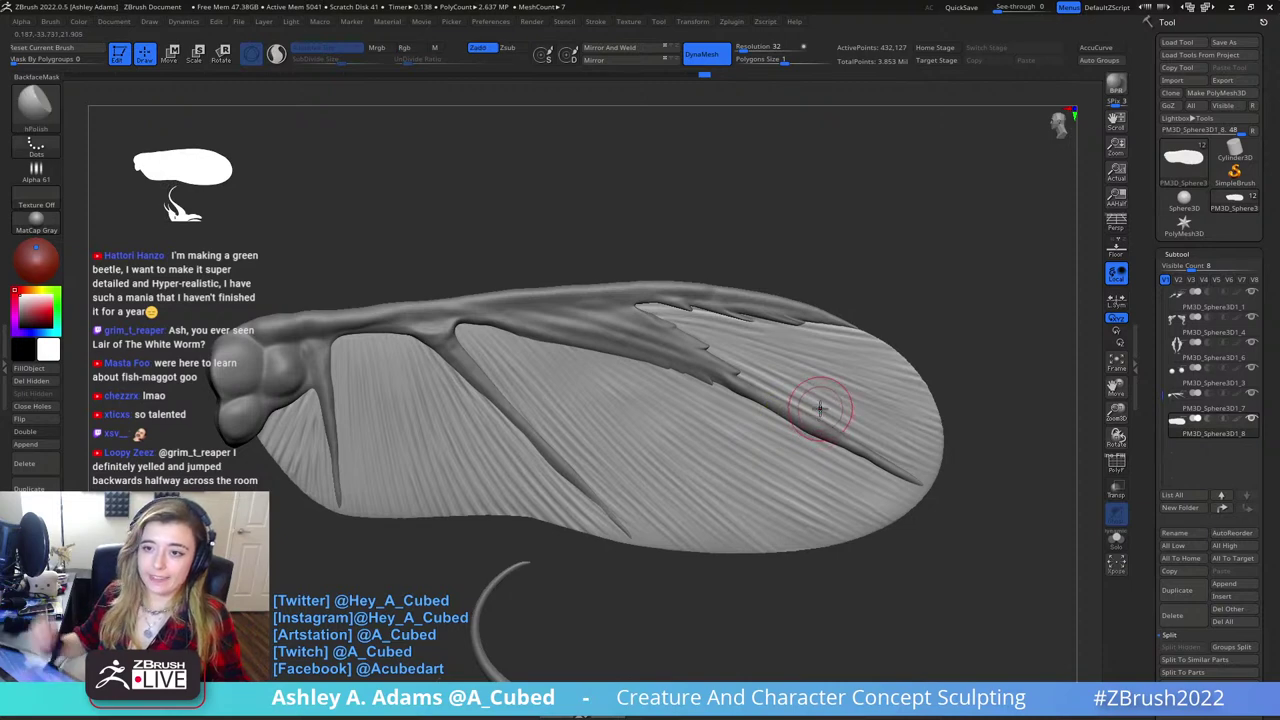
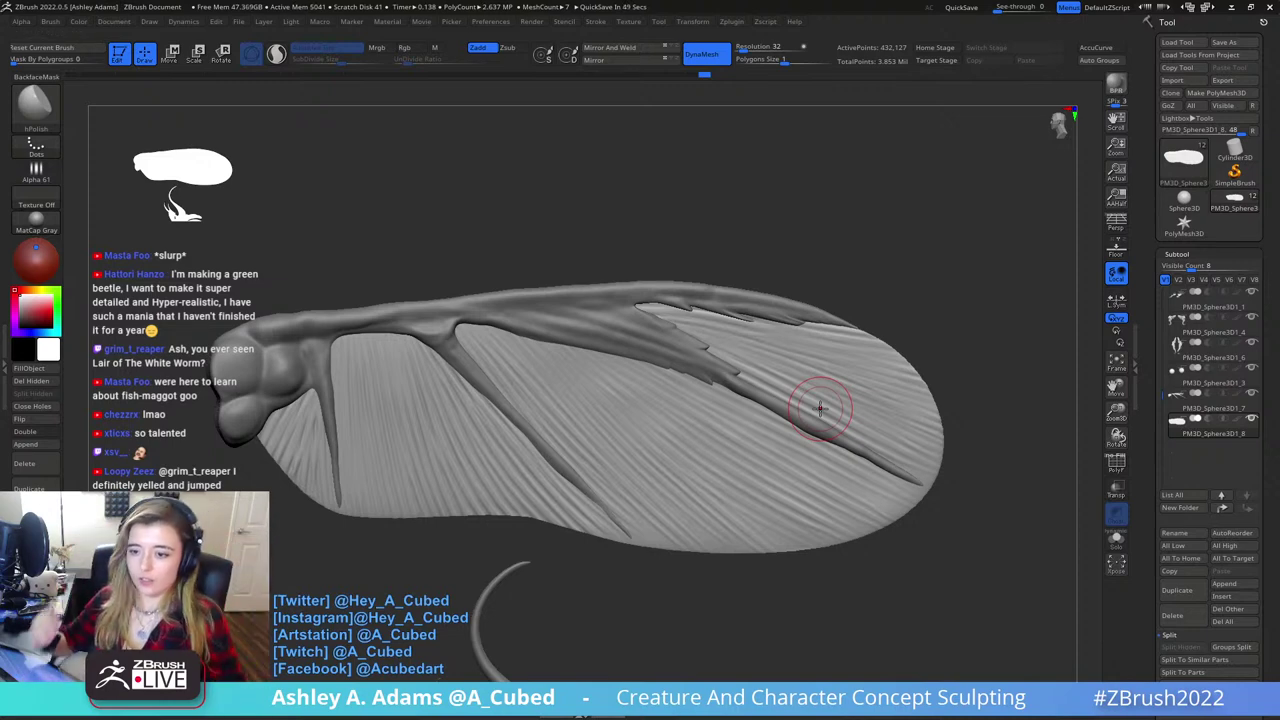
# - Pull the membrane's root edge outward below the knob with a large SnakeHook brush
pyautogui.keyDown('alt'); pyautogui.moveTo(918, 436); pyautogui.dragTo(890, 328, button='right'); pyautogui.keyUp('alt')
pyautogui.rightClick(873, 309)
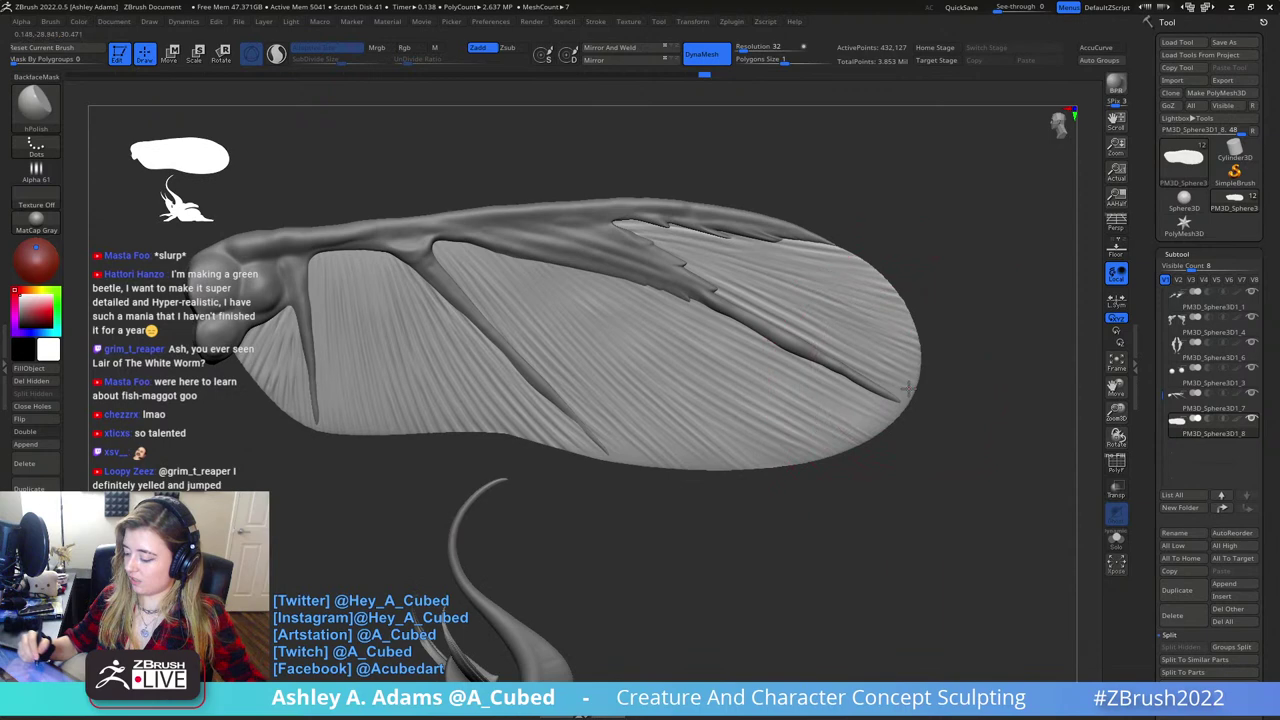
pyautogui.rightClick(874, 370)
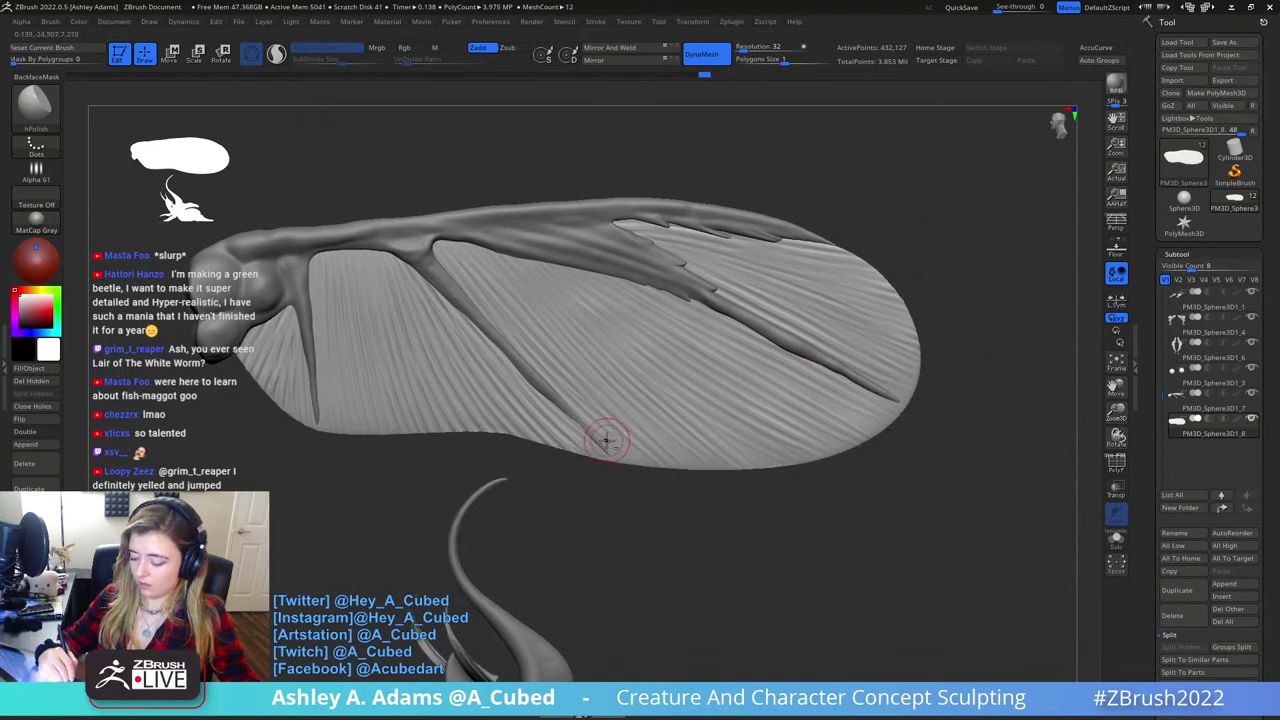
pyautogui.moveTo(603, 437); pyautogui.dragTo(500, 330, button='right')
pyautogui.press('space')
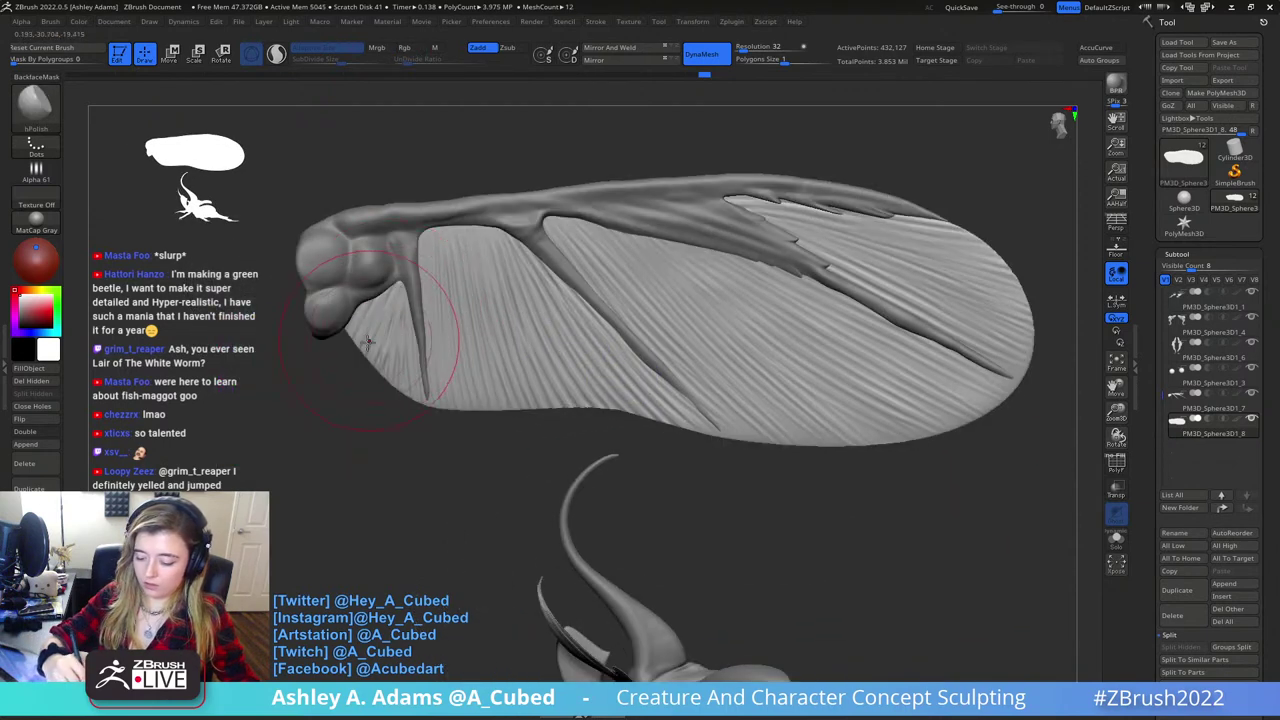
pyautogui.press('b')
pyautogui.press('s')
pyautogui.press('h')
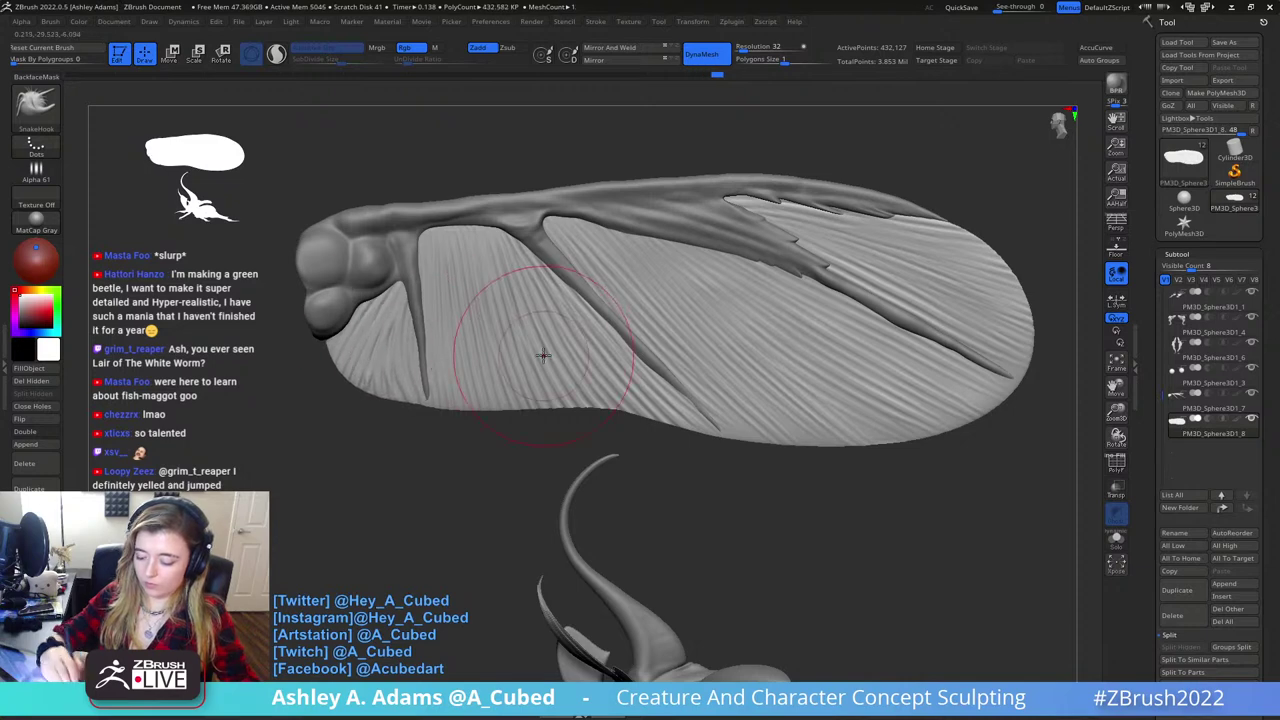
pyautogui.press('space')
# - Try to clip the membrane's lower edge with the ClipCurve brush
pyautogui.hotkey('ctrl', 'shift')
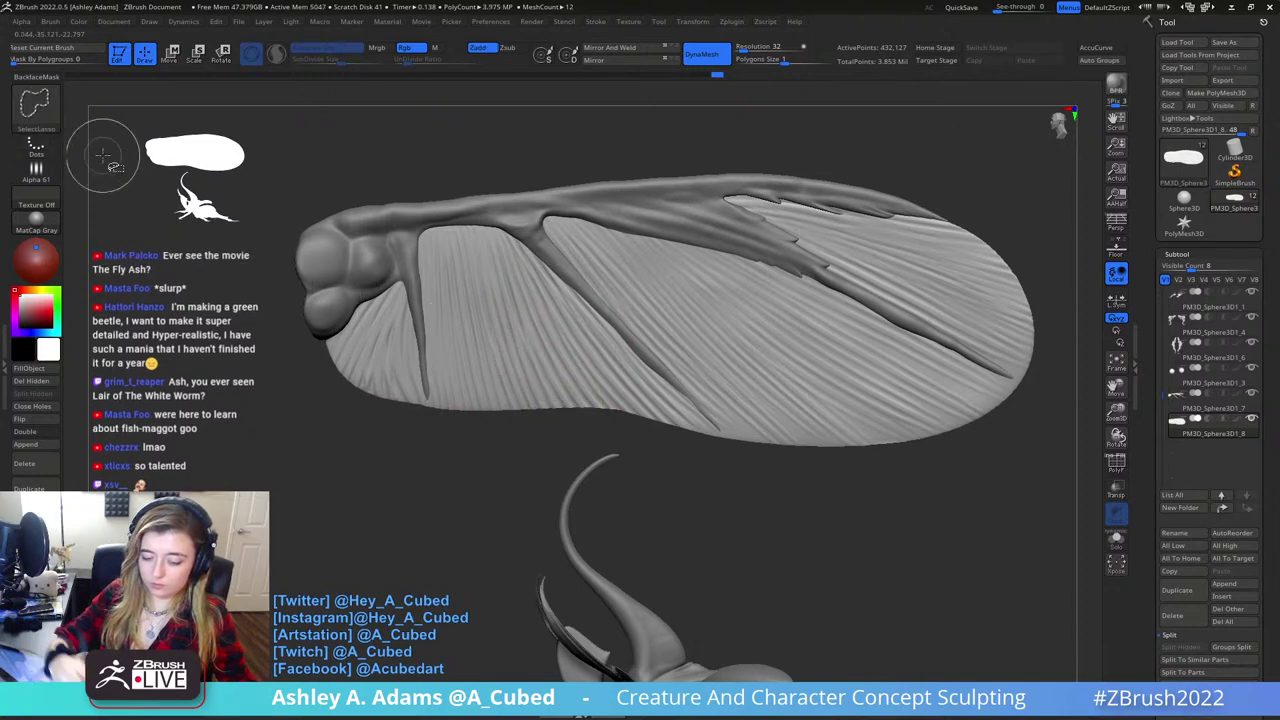
pyautogui.press('b')
pyautogui.click(207, 178)
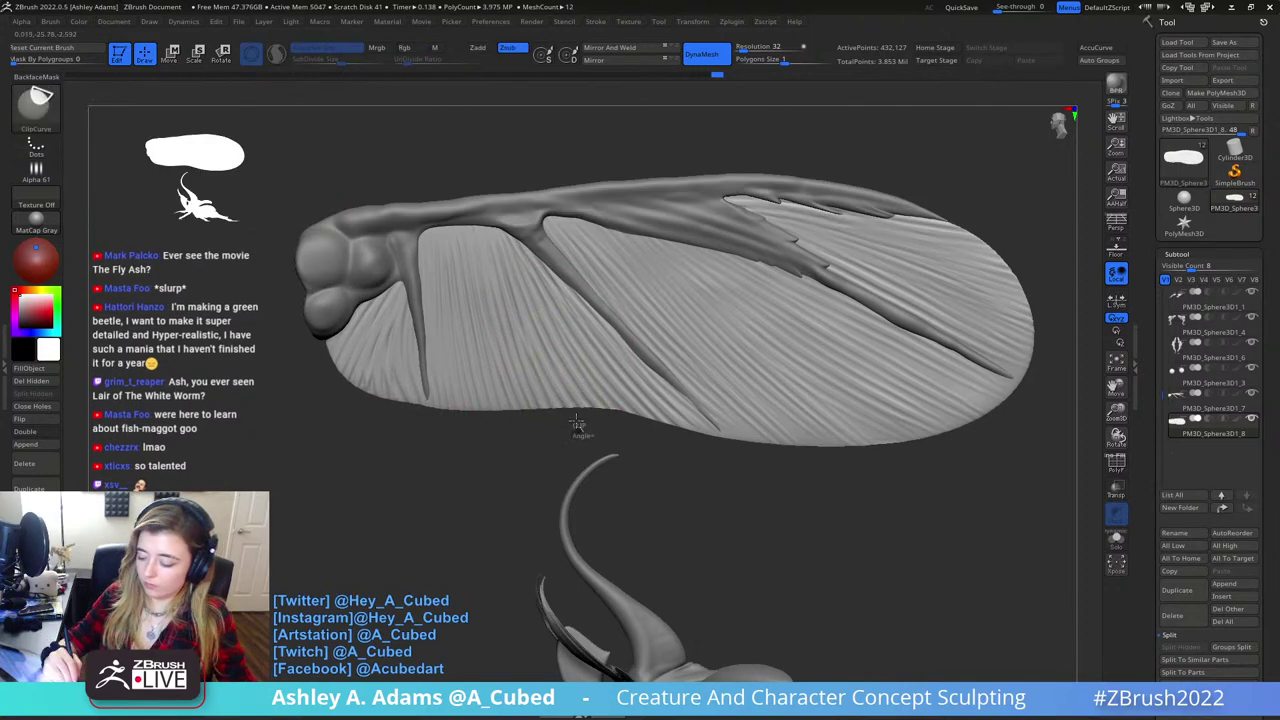
pyautogui.keyDown('alt'); pyautogui.moveTo(674, 434); pyautogui.dragTo(630, 434); pyautogui.keyUp('alt')
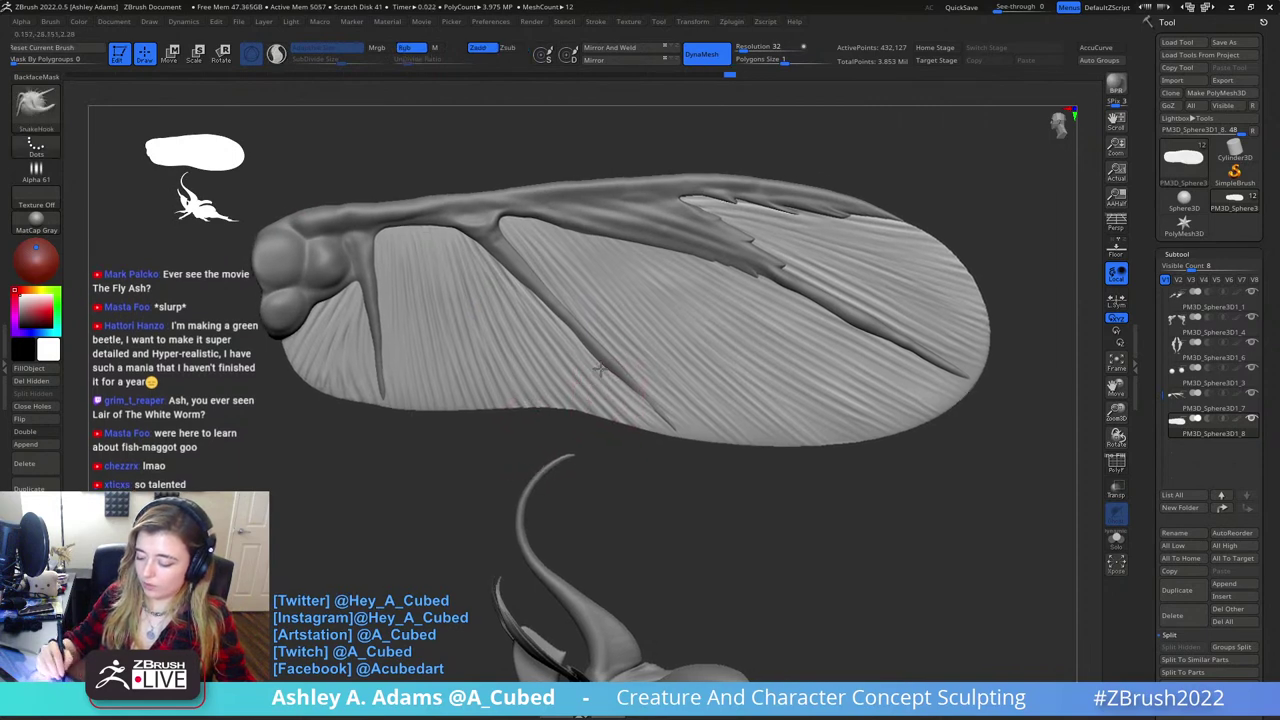
# - Select the KnifeCurve brush for cutting and save the tool to disk
pyautogui.keyDown('ctrl'); pyautogui.keyDown('shift'); pyautogui.click(42, 107); pyautogui.keyUp('shift'); pyautogui.keyUp('ctrl')
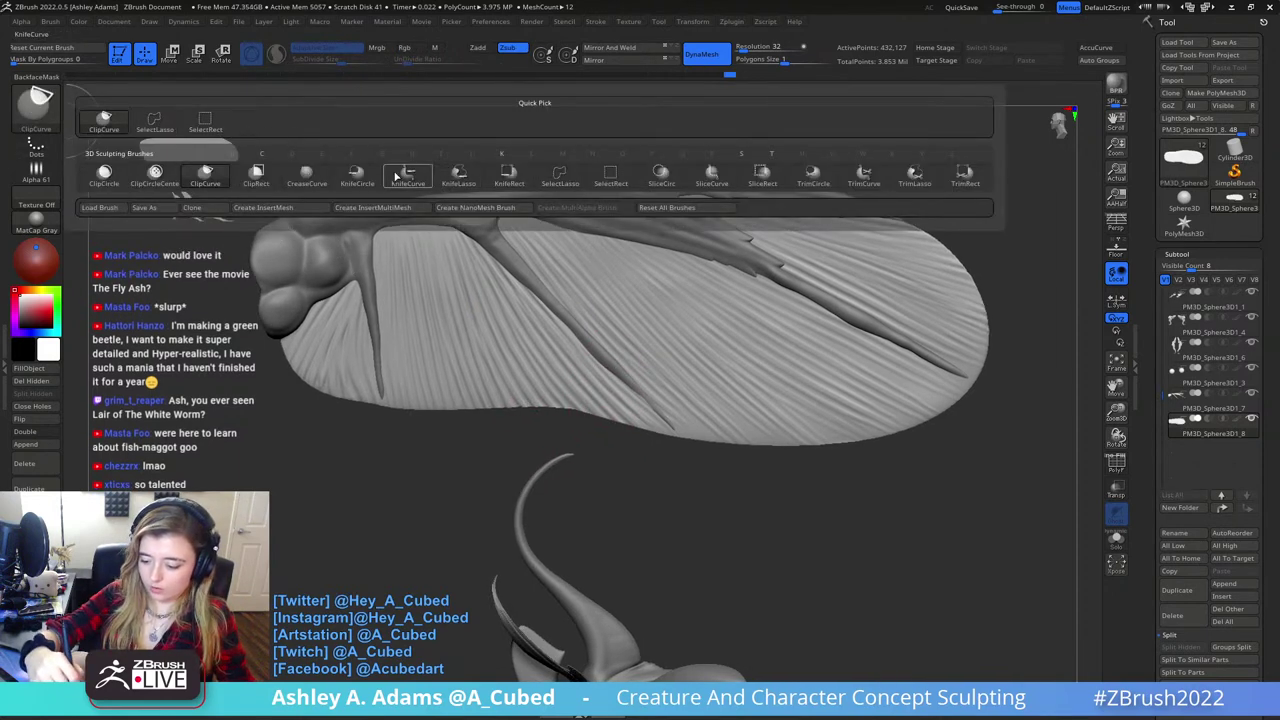
pyautogui.press('s')
pyautogui.press('h')
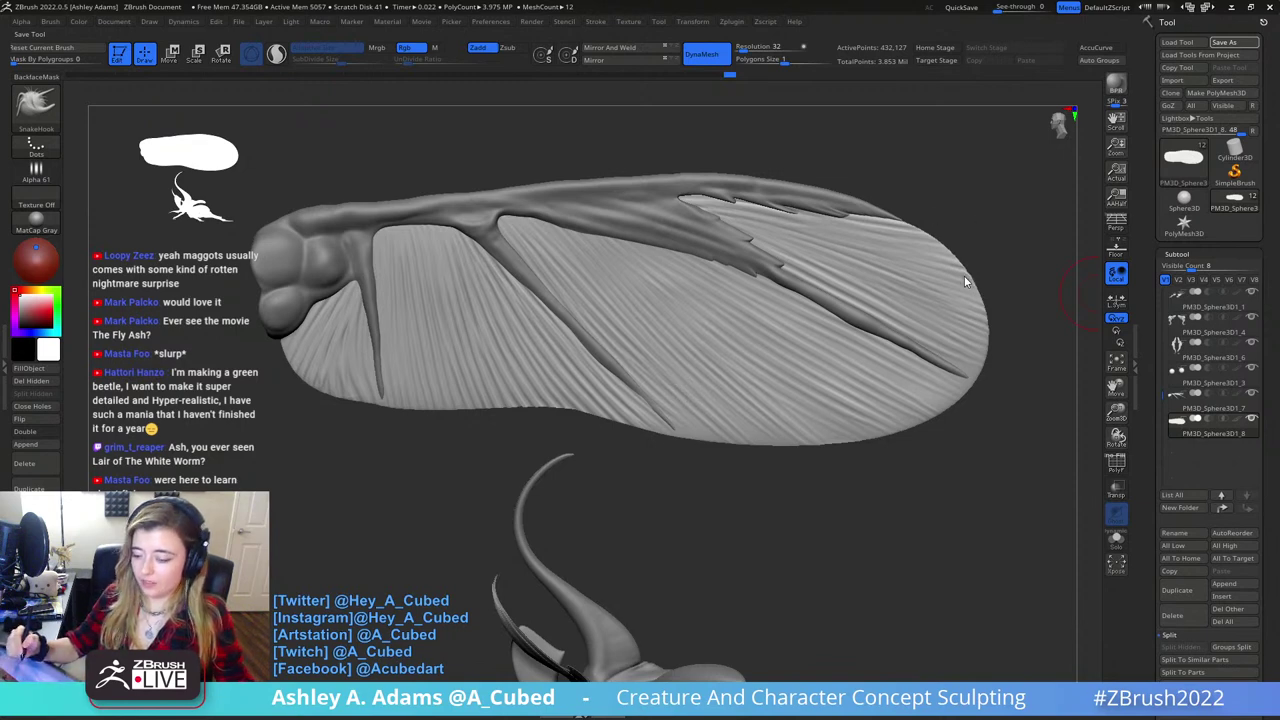
pyautogui.moveTo(964, 277); pyautogui.dragTo(750, 394, button='right')
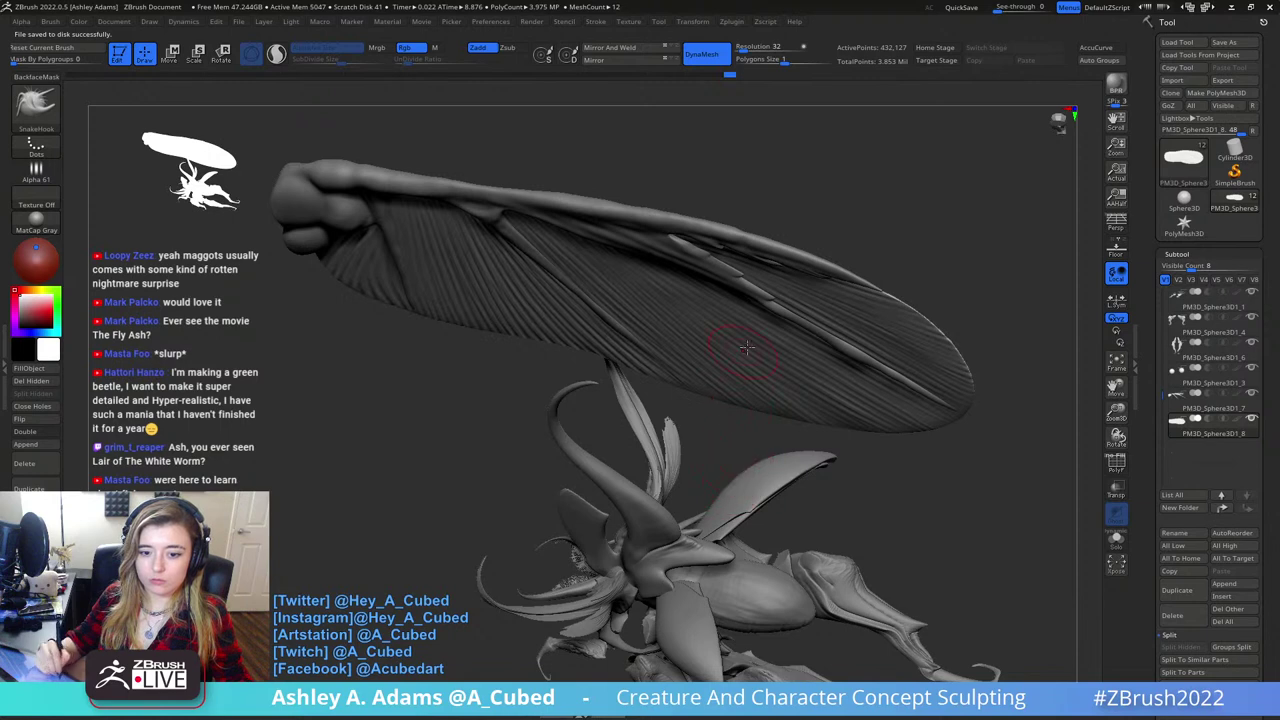
pyautogui.moveTo(739, 464); pyautogui.dragTo(830, 402, button='right')
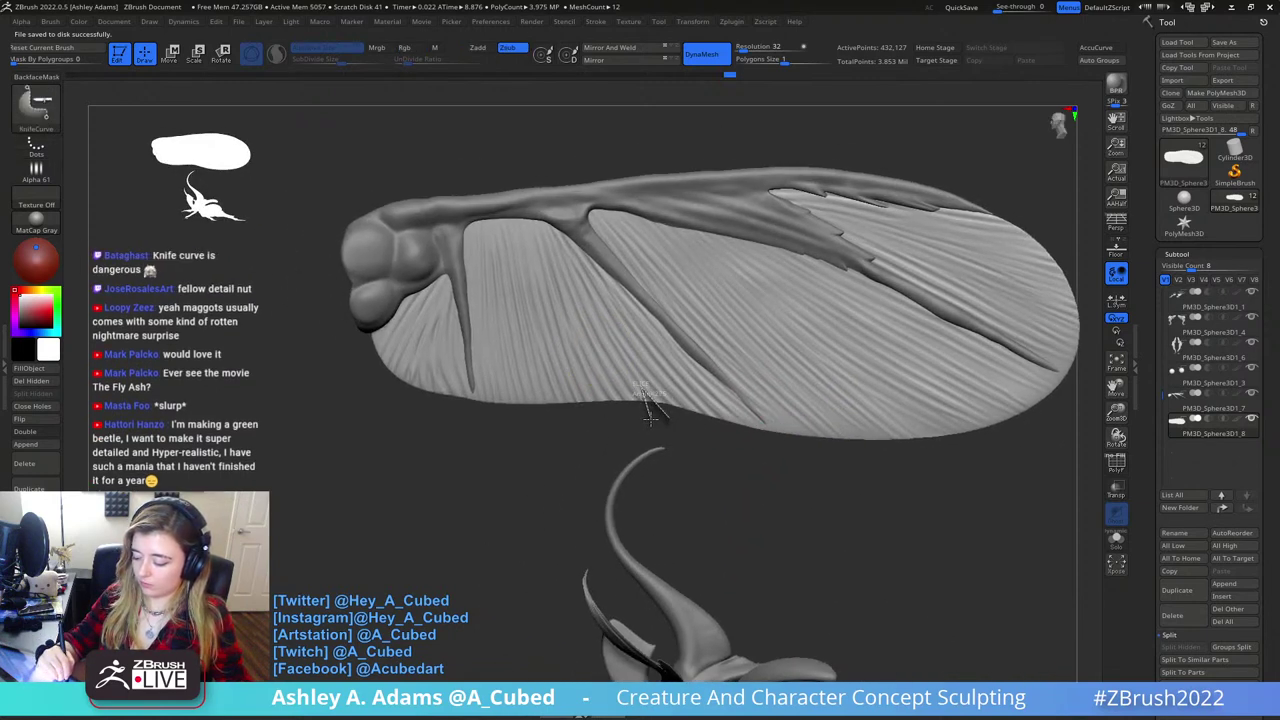
# - Cut small jagged notches into the membrane's lower edge and outer tip with the KnifeCurve brush
pyautogui.moveTo(649, 421)
pyautogui.keyDown('ctrl'); pyautogui.keyDown('shift'); pyautogui.mouseDown()
pyautogui.moveTo(593, 394)
pyautogui.moveTo(593, 424)
pyautogui.moveTo(592, 391)
pyautogui.mouseUp(); pyautogui.keyUp('shift'); pyautogui.keyUp('ctrl')
pyautogui.keyDown('alt'); pyautogui.moveTo(777, 306); pyautogui.dragTo(670, 294, button='right'); pyautogui.keyUp('alt')
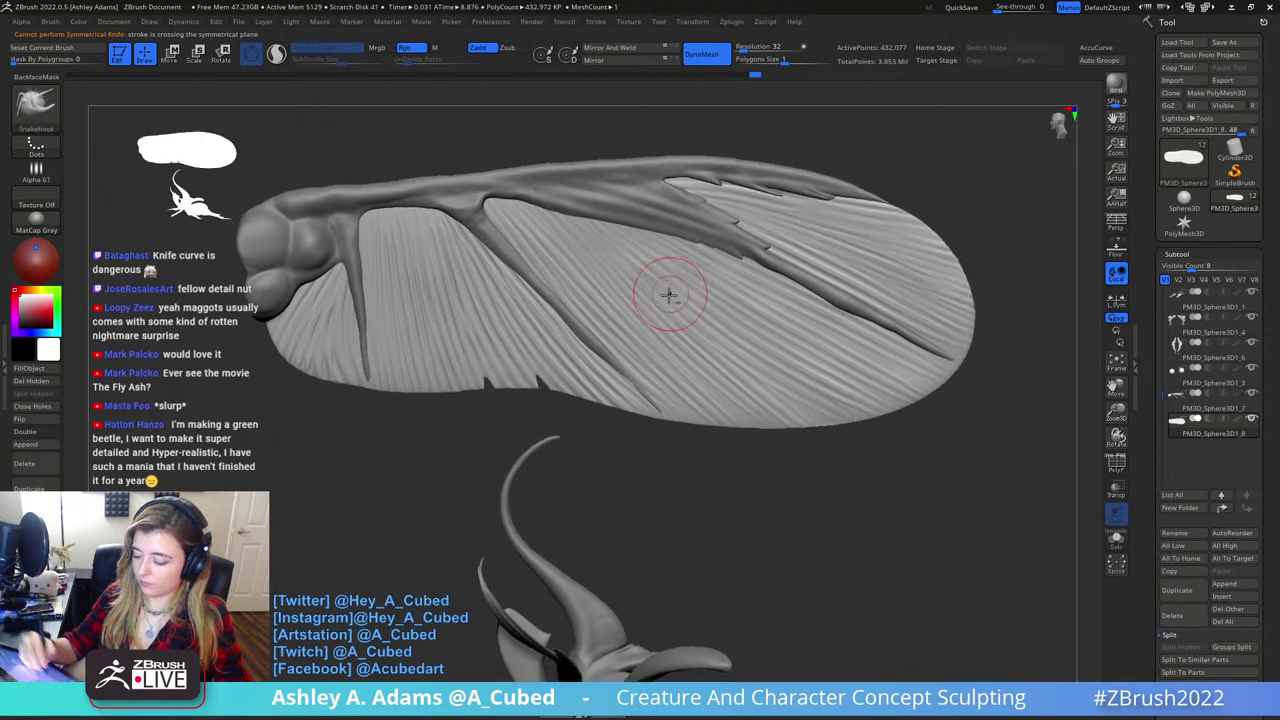
pyautogui.keyDown('ctrl'); pyautogui.keyDown('shift'); pyautogui.moveTo(801, 442); pyautogui.dragTo(765, 418); pyautogui.keyUp('shift'); pyautogui.keyUp('ctrl')
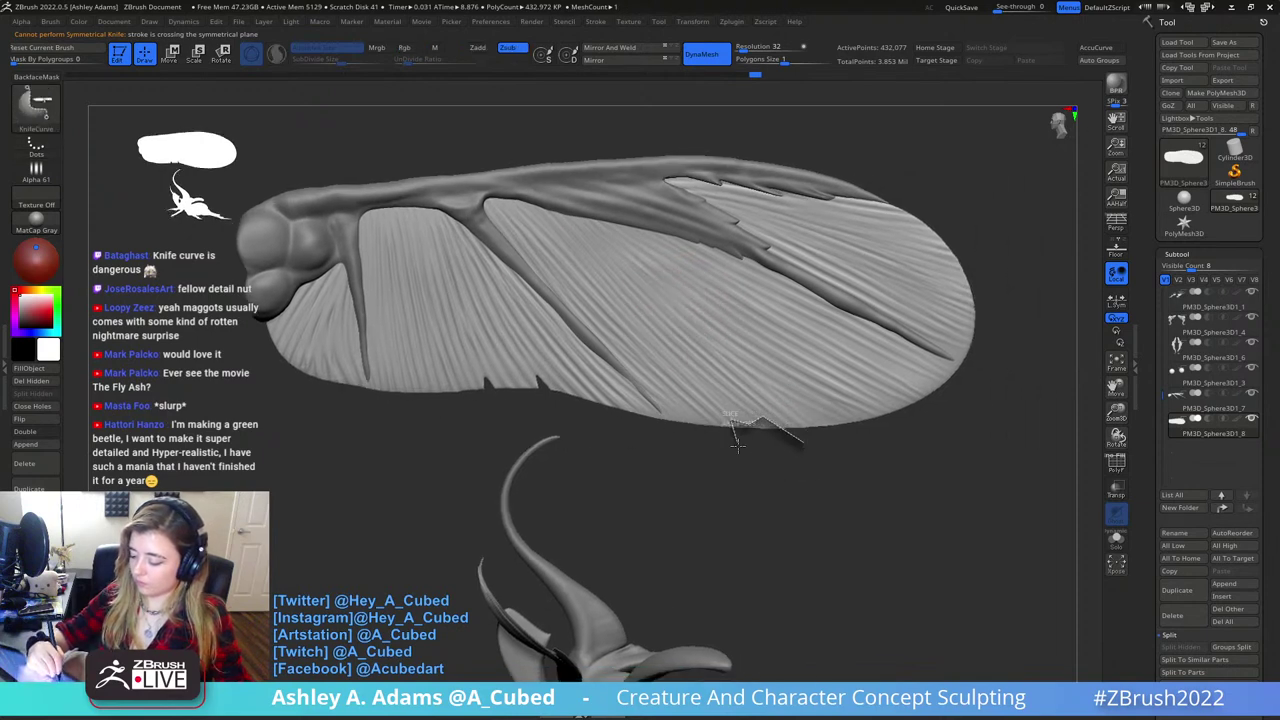
pyautogui.keyDown('ctrl'); pyautogui.keyDown('shift'); pyautogui.moveTo(738, 446); pyautogui.dragTo(738, 448); pyautogui.keyUp('shift'); pyautogui.keyUp('ctrl')
pyautogui.keyDown('alt'); pyautogui.moveTo(848, 333); pyautogui.dragTo(717, 330, button='right'); pyautogui.keyUp('alt')
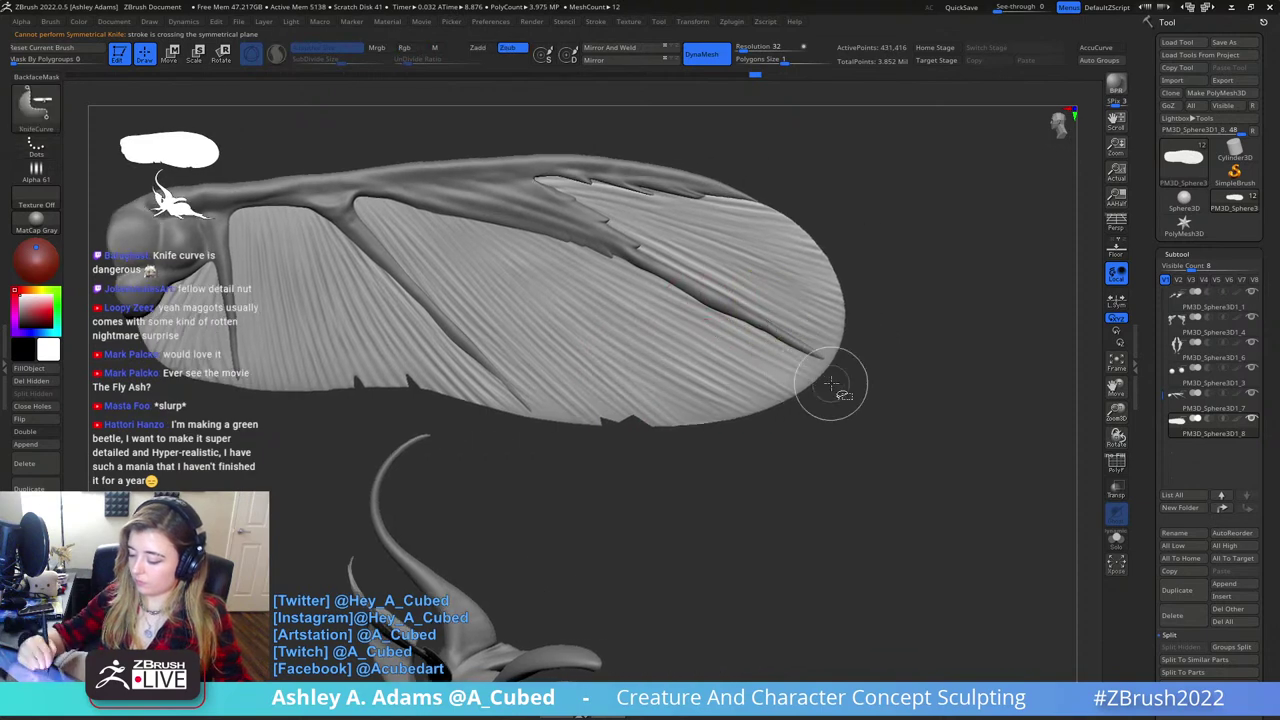
pyautogui.moveTo(831, 383)
pyautogui.keyDown('ctrl'); pyautogui.keyDown('shift'); pyautogui.mouseDown()
pyautogui.moveTo(799, 376)
pyautogui.moveTo(803, 402)
pyautogui.mouseUp(); pyautogui.keyUp('shift'); pyautogui.keyUp('ctrl')
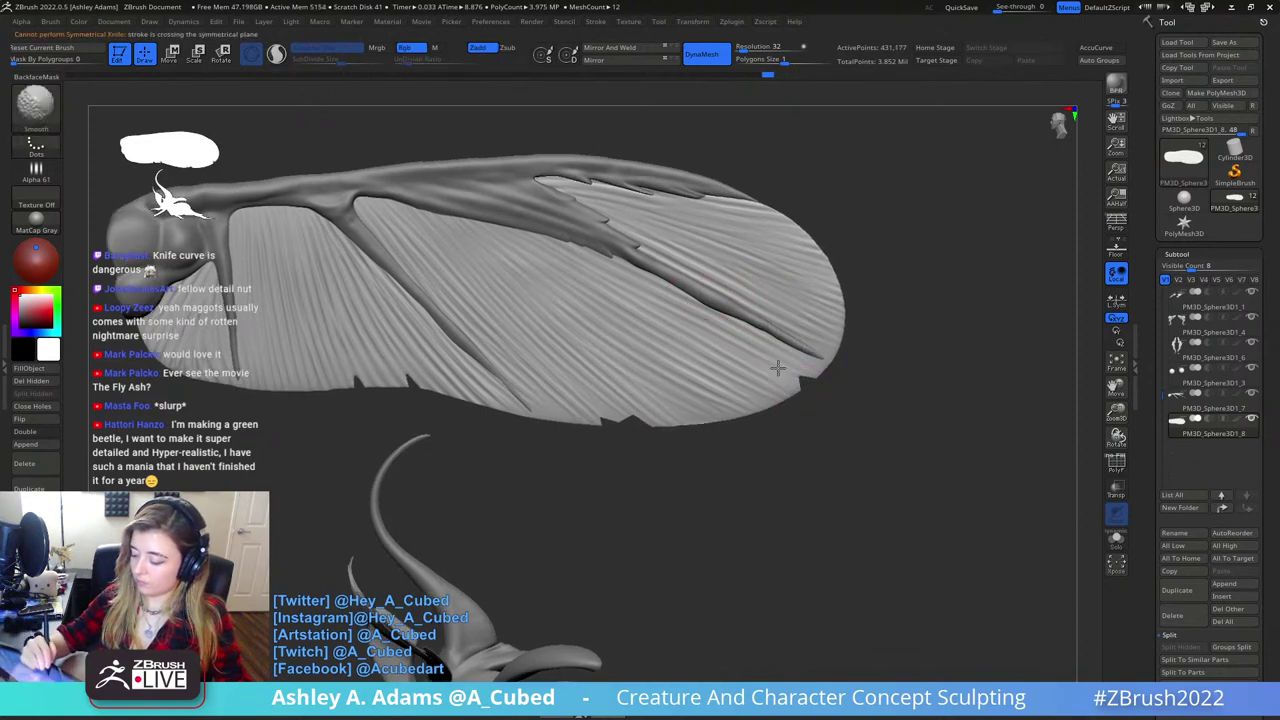
# - Select the SnakeHook brush and set a larger draw size for reshaping the whole wing
pyautogui.press('b')
pyautogui.press('s')
pyautogui.press('h')
pyautogui.press('space')
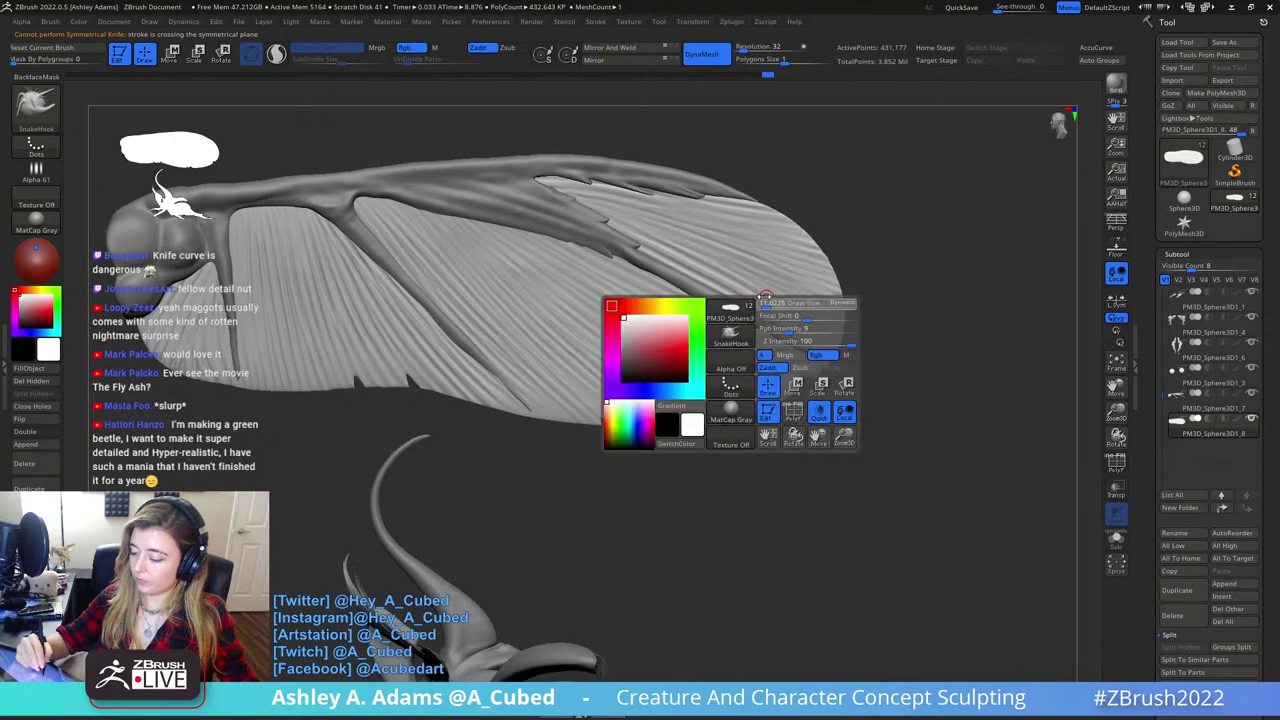
pyautogui.press('space')
pyautogui.keyDown('ctrl'); pyautogui.moveTo(793, 386); pyautogui.dragTo(785, 310, button='right'); pyautogui.keyUp('ctrl')
pyautogui.rightClick(789, 286)
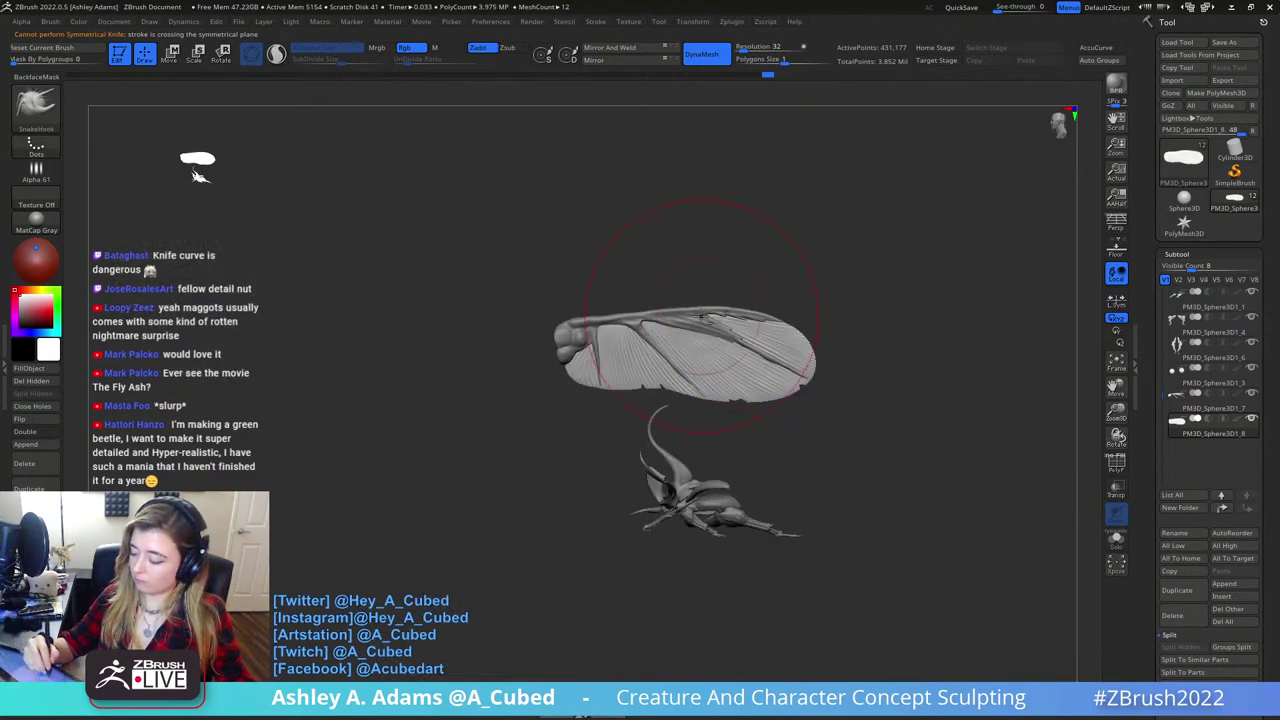
# - Select the wing's branching frame subtool and merge it down with the membrane subtool, accepting the non-undoable operation
pyautogui.keyDown('alt'); pyautogui.click(743, 305); pyautogui.keyUp('alt')
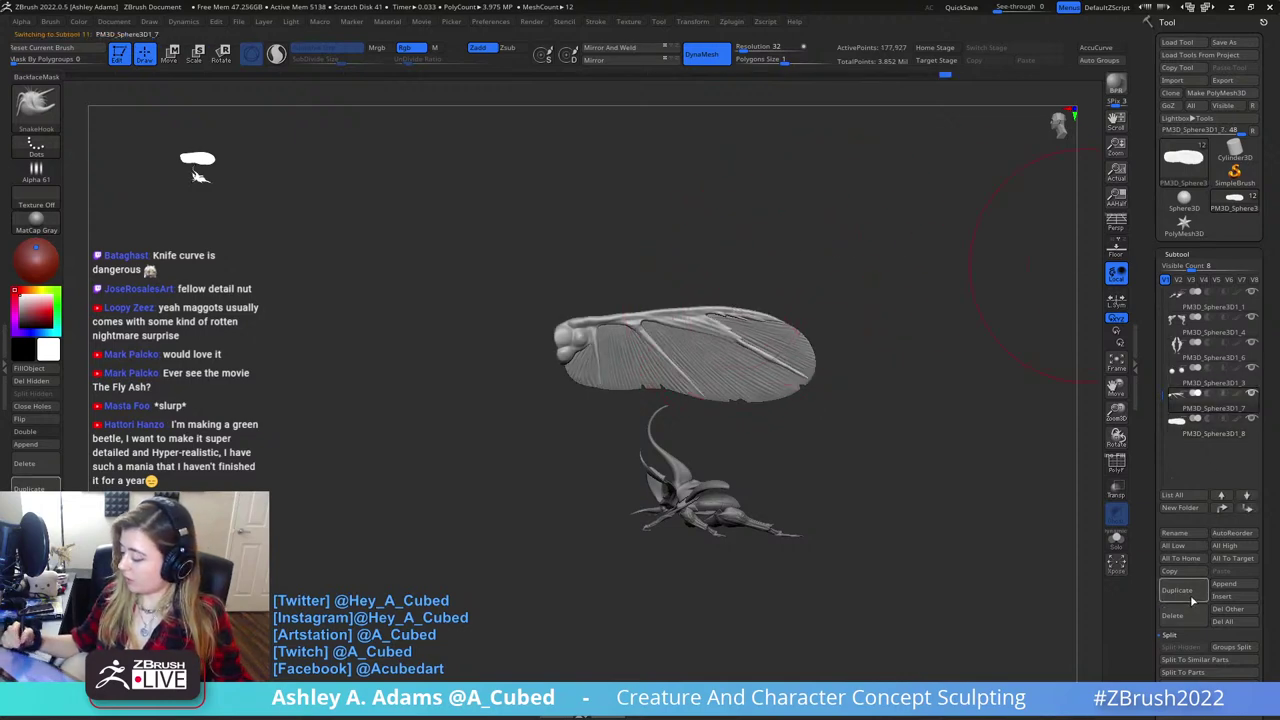
pyautogui.scroll(-3, 1167, 554)
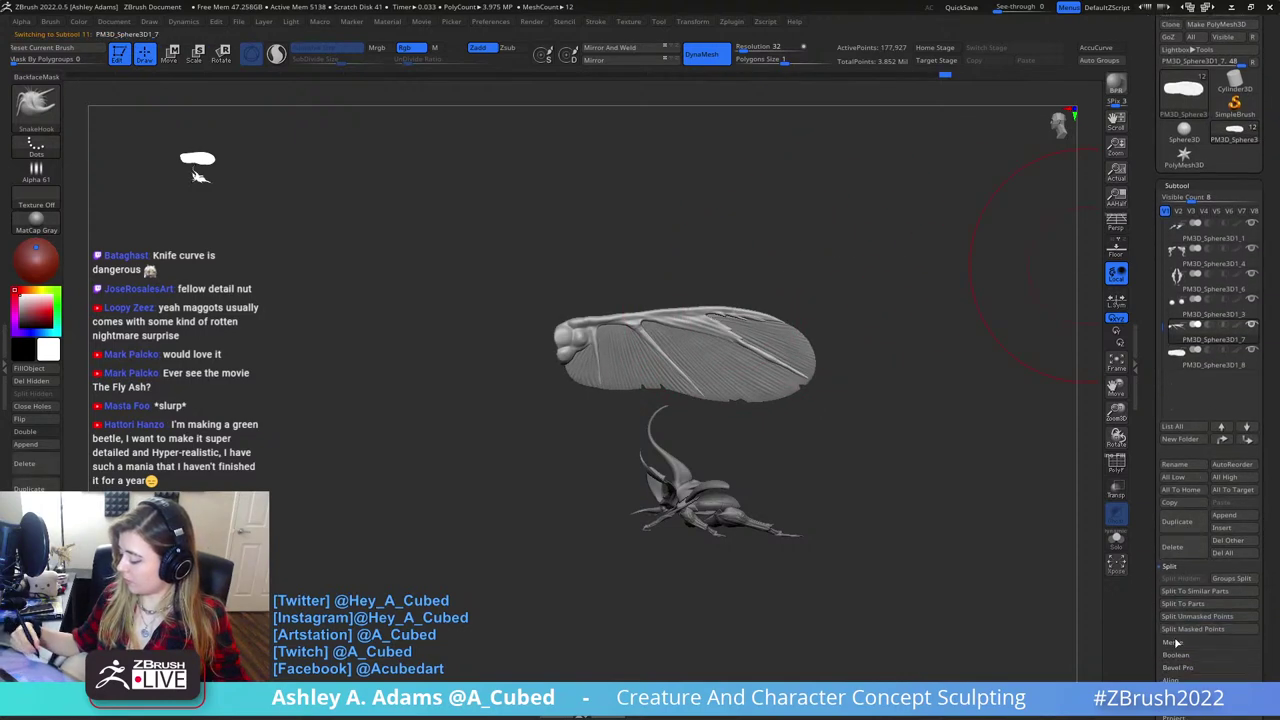
pyautogui.click(1174, 642)
pyautogui.click(1180, 591)
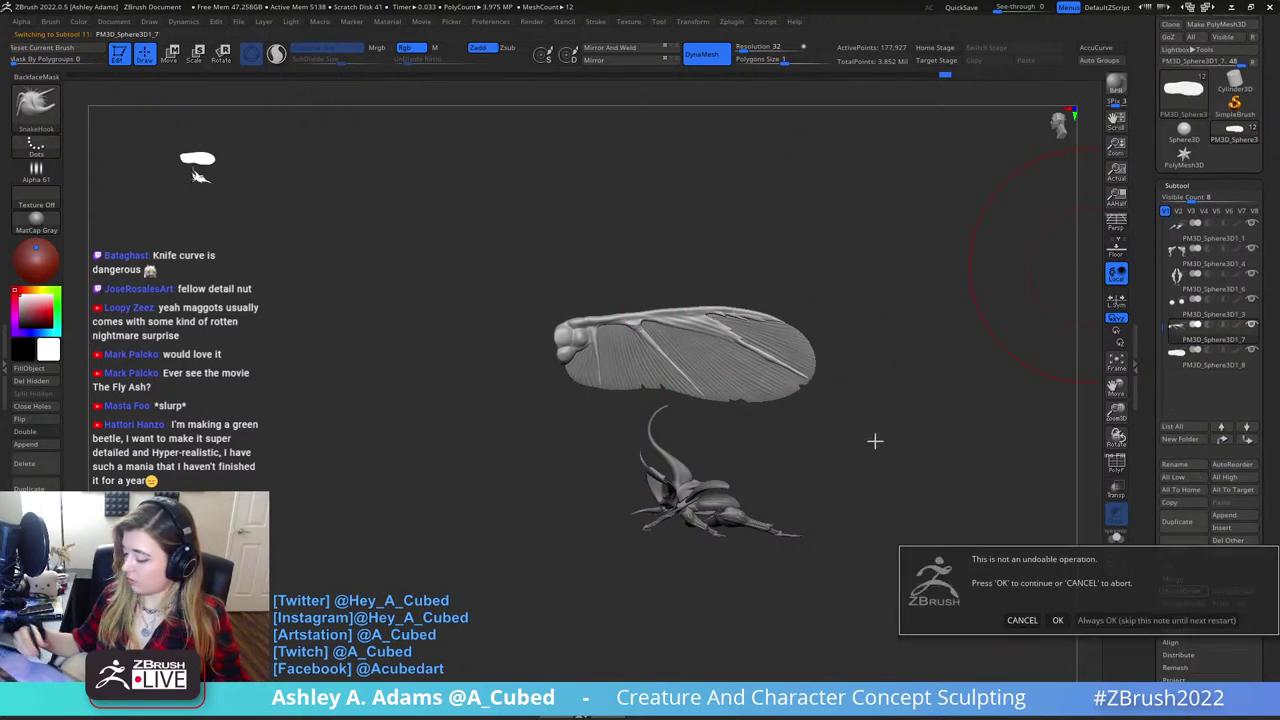
pyautogui.click(1053, 620)
# - Turn on AccuCurve for the SnakeHook brush and pull the wing's rounded outer end into an angular tip
pyautogui.keyDown('ctrl'); pyautogui.moveTo(723, 260); pyautogui.dragTo(780, 345, button='right'); pyautogui.keyUp('ctrl')
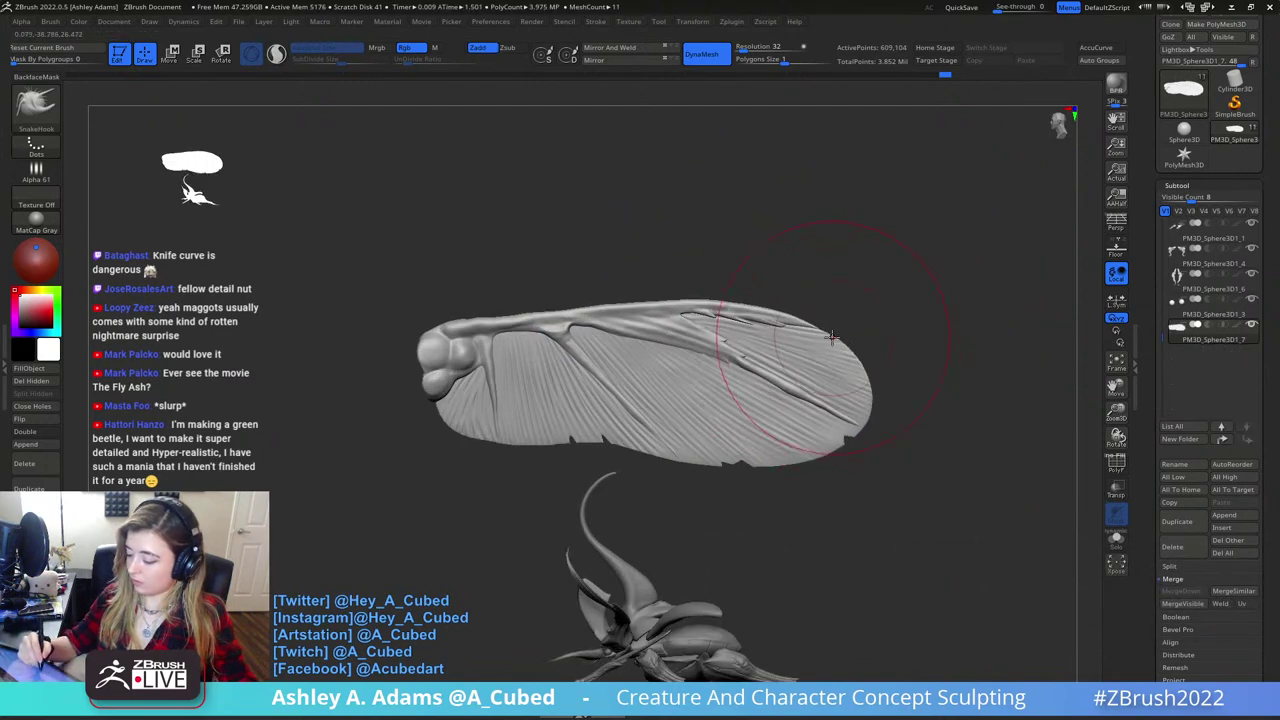
pyautogui.keyDown('alt'); pyautogui.moveTo(831, 303); pyautogui.dragTo(802, 245); pyautogui.keyUp('alt')
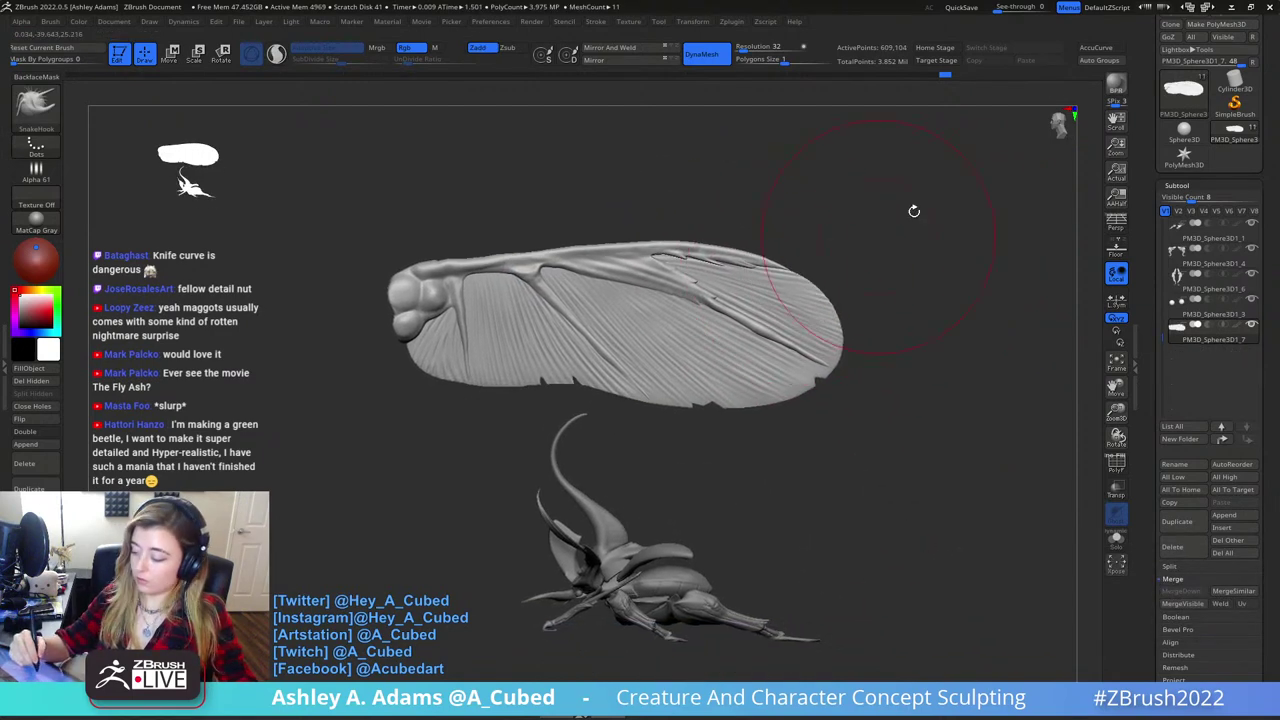
pyautogui.click(1118, 49)
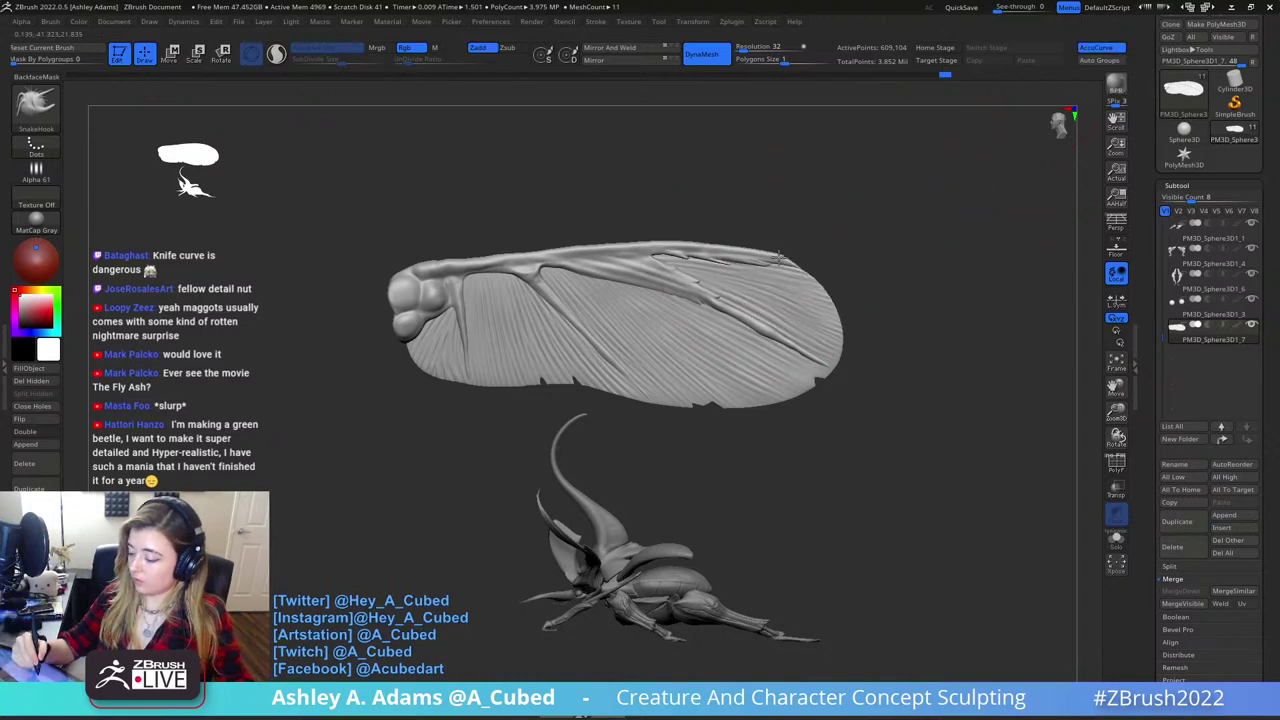
pyautogui.moveTo(788, 260); pyautogui.dragTo(868, 363)
pyautogui.press('space')
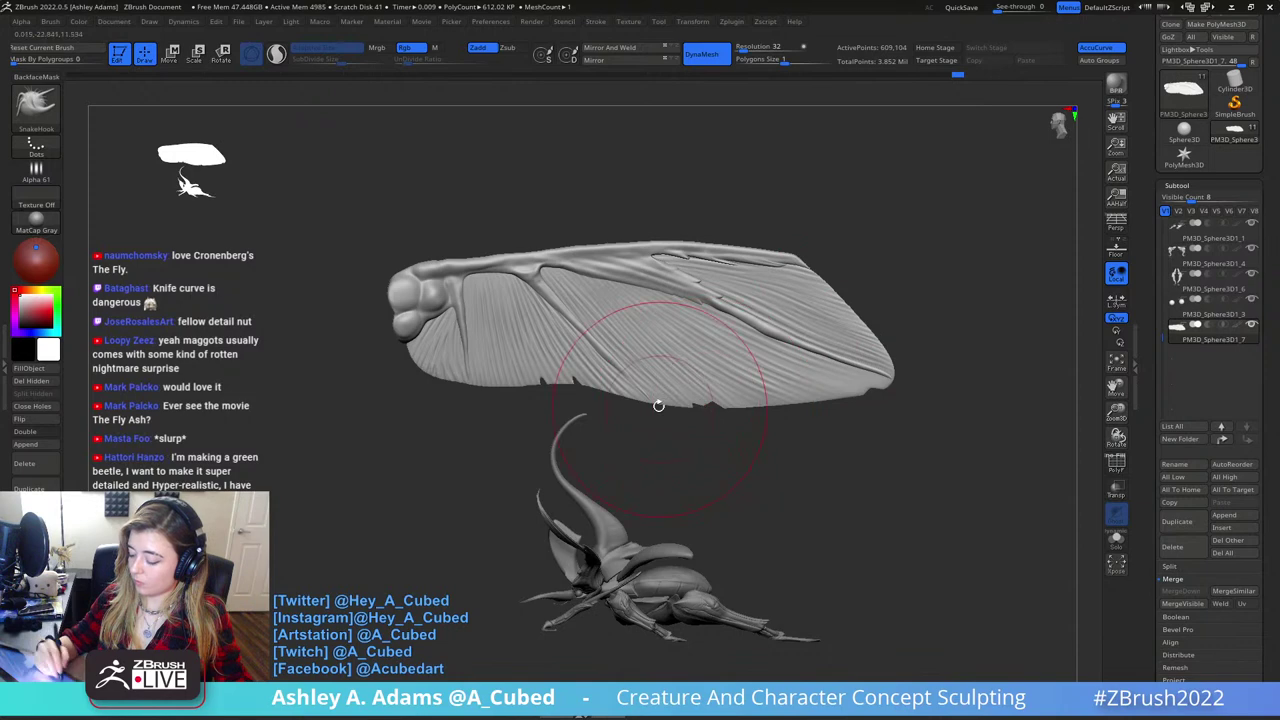
# - Pull the membrane's trailing edge outward near the root, with the wing standing vertically in view
pyautogui.moveTo(946, 296); pyautogui.dragTo(831, 444)
pyautogui.moveTo(830, 443); pyautogui.dragTo(845, 455, button='right')
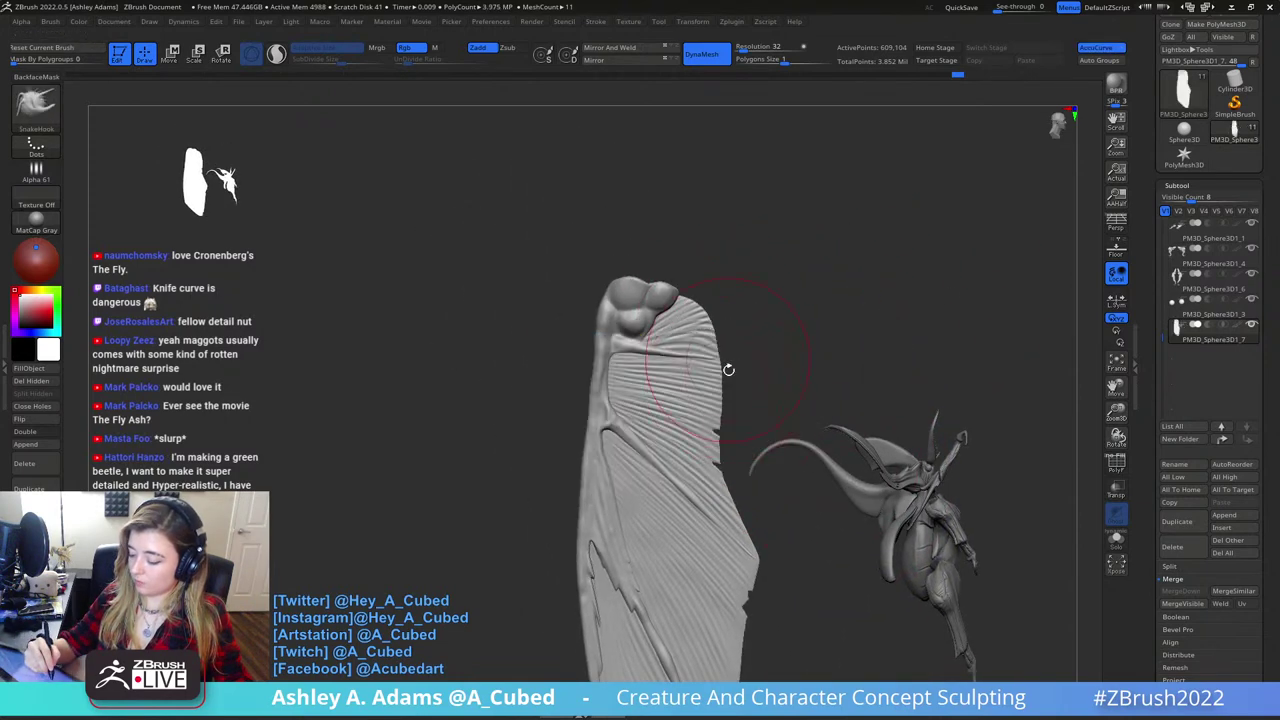
pyautogui.moveTo(722, 370); pyautogui.dragTo(728, 402)
pyautogui.keyDown('alt'); pyautogui.moveTo(692, 474); pyautogui.dragTo(691, 334, button='right'); pyautogui.keyUp('alt')
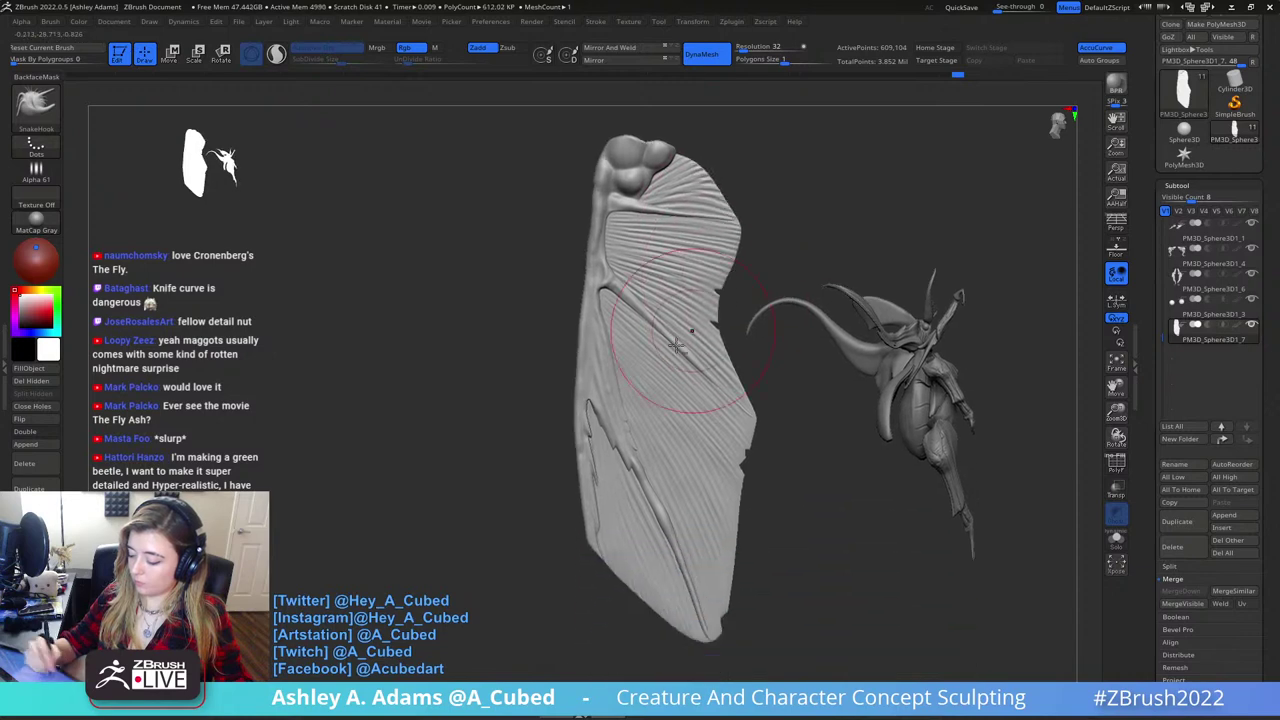
# - Pull an angular bend out of the wing's leading edge and stretch the lobed knob into a narrower root
pyautogui.moveTo(592, 368); pyautogui.dragTo(557, 377)
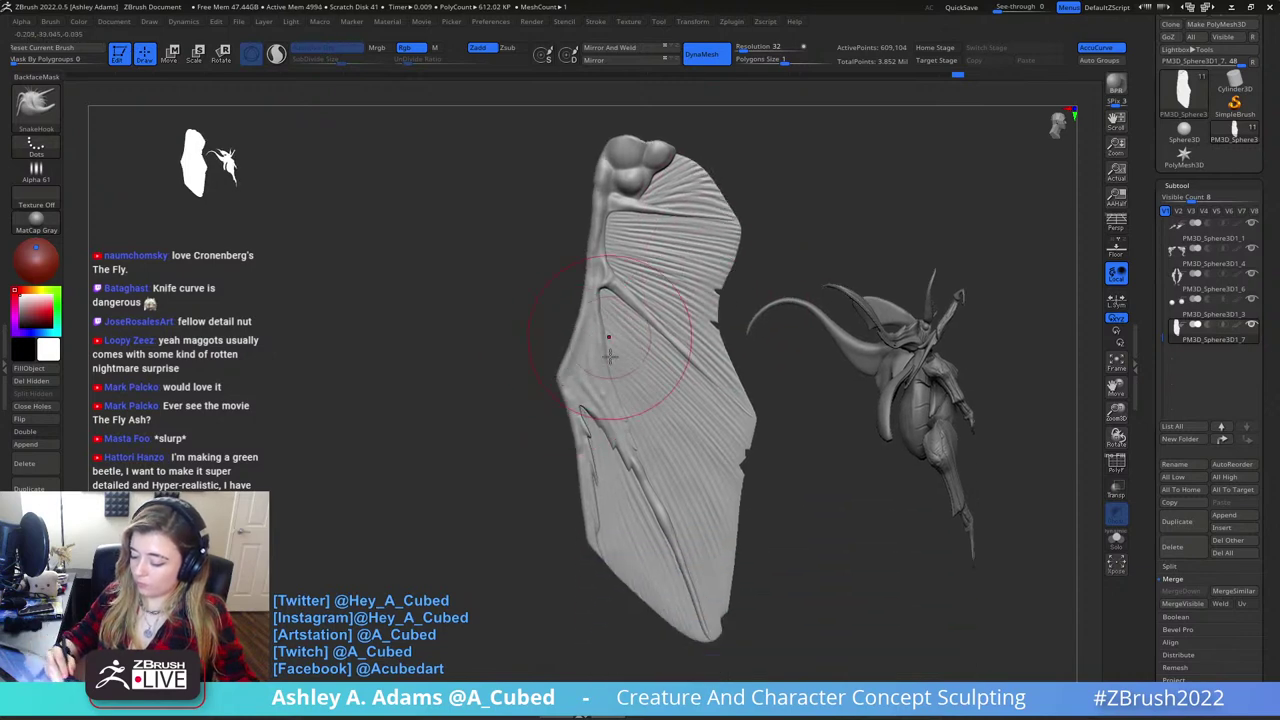
pyautogui.moveTo(593, 248); pyautogui.dragTo(582, 247)
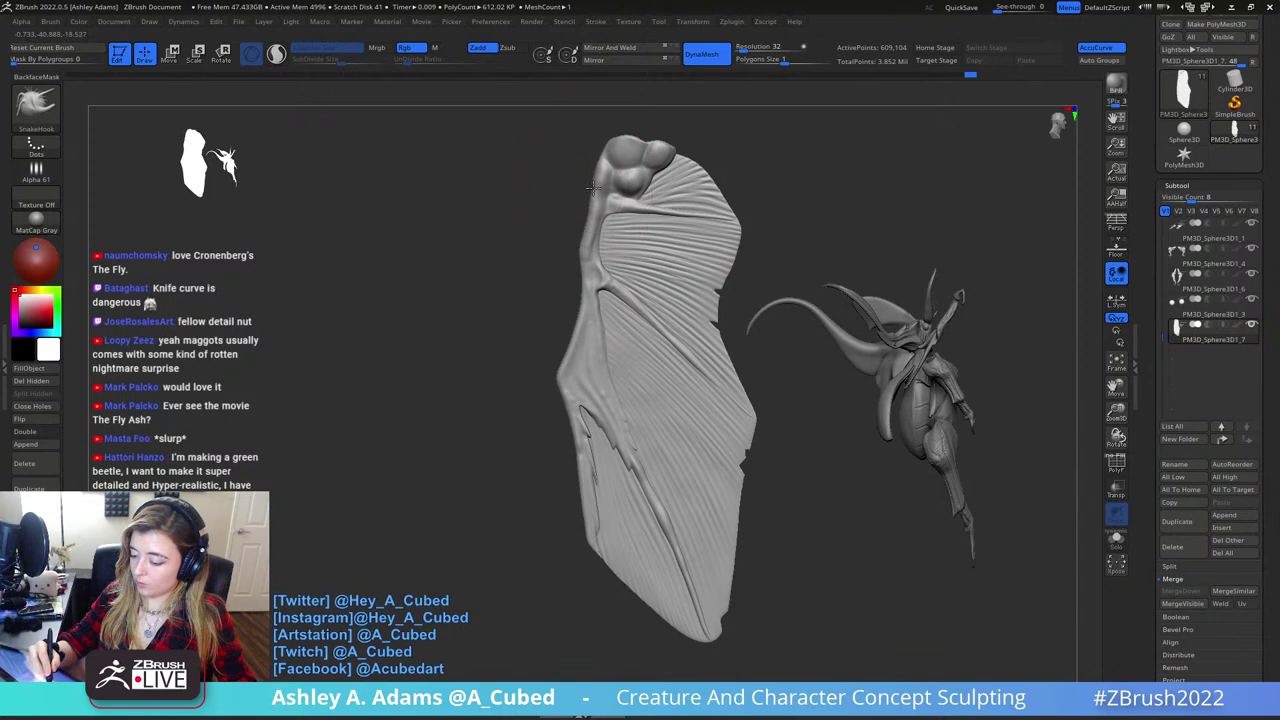
pyautogui.moveTo(594, 188)
pyautogui.mouseDown()
pyautogui.moveTo(643, 112)
pyautogui.moveTo(613, 163)
pyautogui.mouseUp()
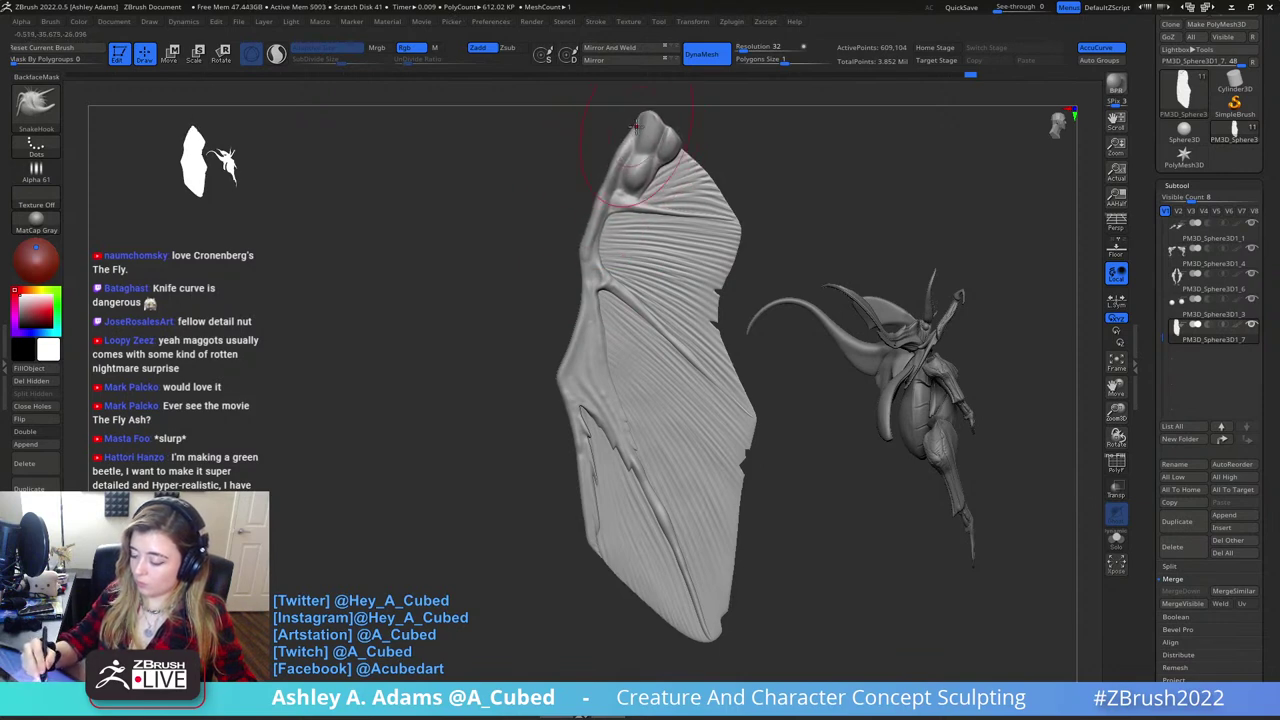
pyautogui.moveTo(646, 112); pyautogui.dragTo(639, 114)
# - Reshape the outer edge near the wing's tip with a smaller SnakeHook brush and stretch the tip to a point
pyautogui.press('space')
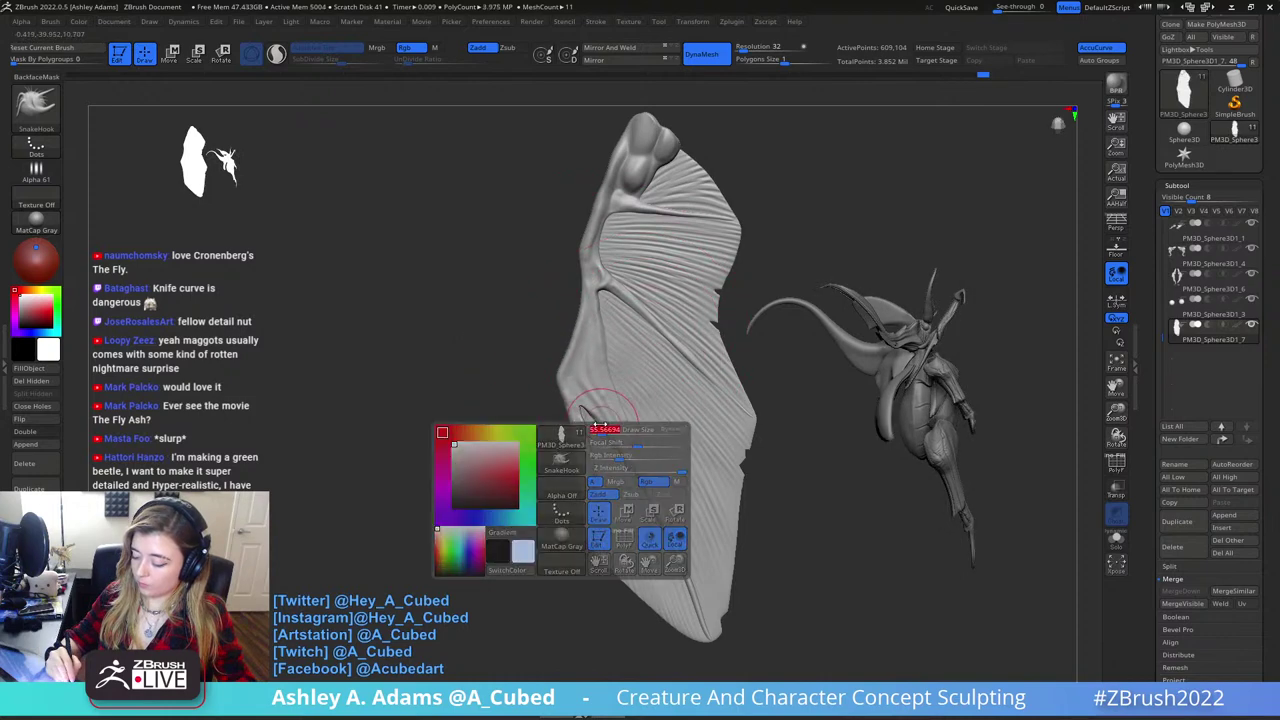
pyautogui.click(608, 430)
pyautogui.keyDown('alt'); pyautogui.moveTo(605, 558); pyautogui.dragTo(605, 484, button='right'); pyautogui.keyUp('alt')
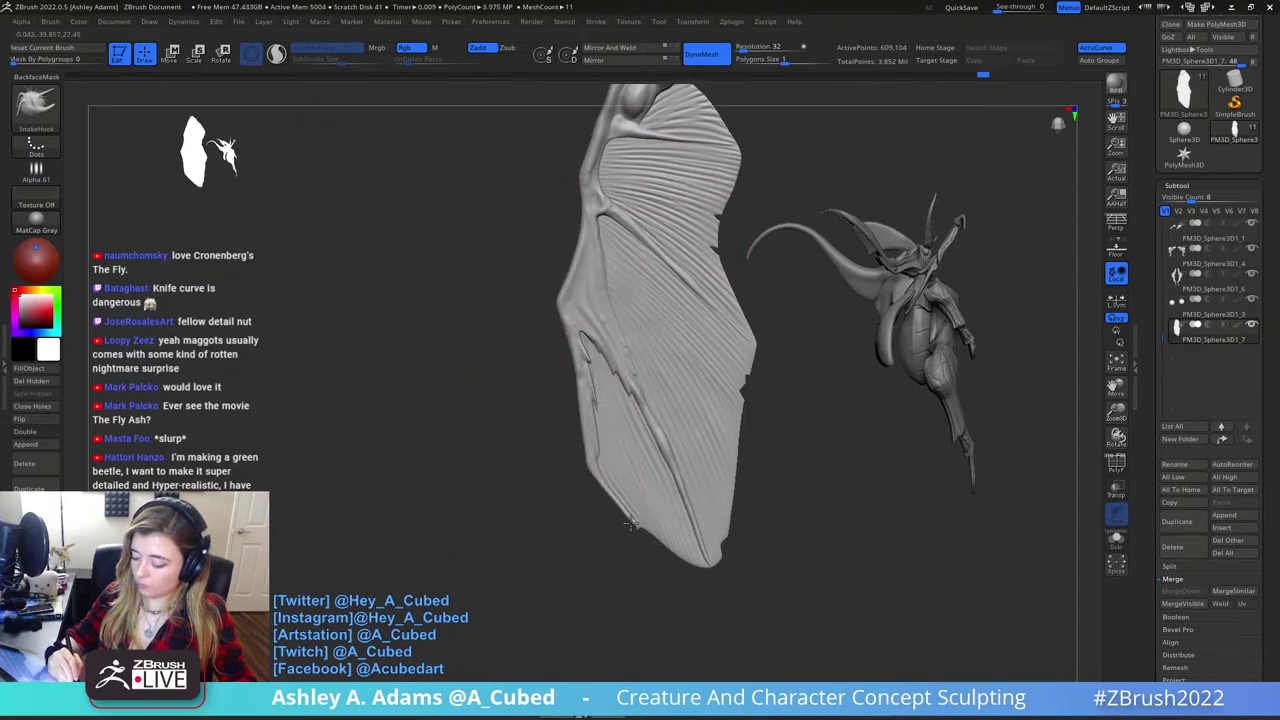
pyautogui.hotkey('ctrl', 'z')
pyautogui.moveTo(641, 540); pyautogui.dragTo(620, 509)
pyautogui.press('space')
pyautogui.click(620, 487)
pyautogui.moveTo(720, 563); pyautogui.dragTo(722, 587)
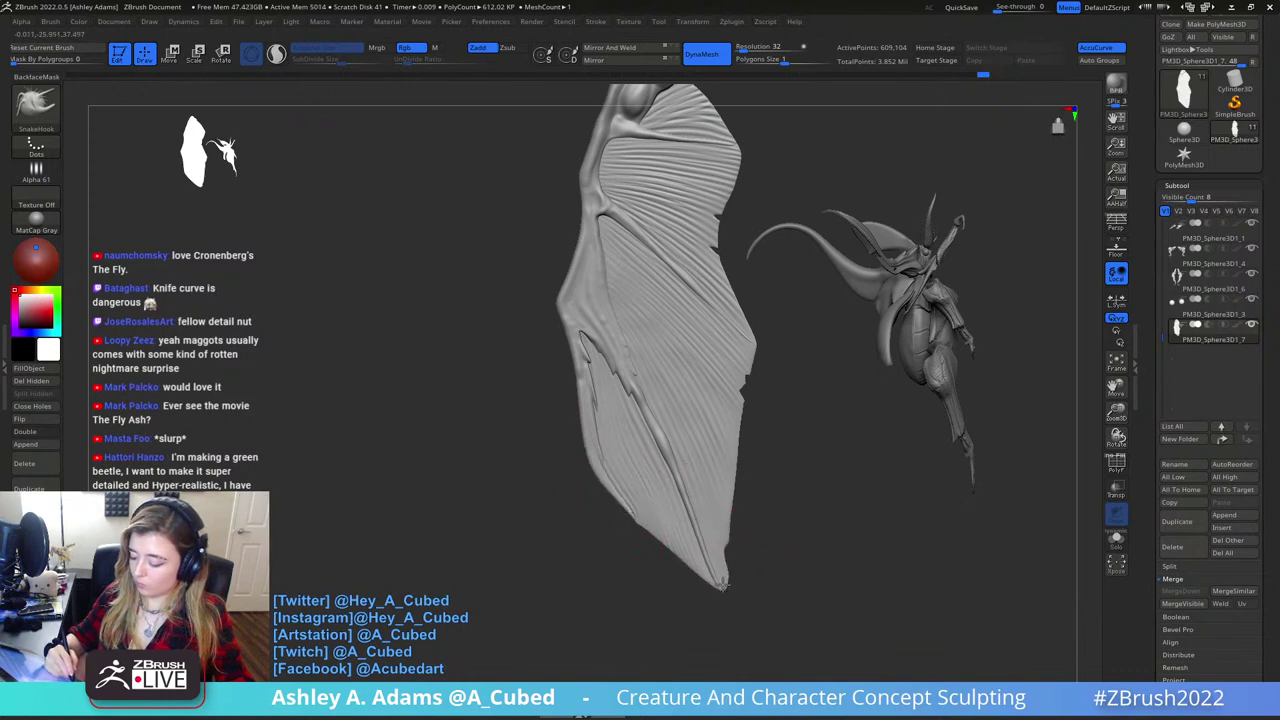
# - Reset the transform gizmo's orientation, place its pivot on the wing's root knob and duplicate the wing subtool
pyautogui.keyDown('ctrl'); pyautogui.moveTo(780, 569); pyautogui.dragTo(763, 468, button='right'); pyautogui.keyUp('ctrl')
pyautogui.press('w')
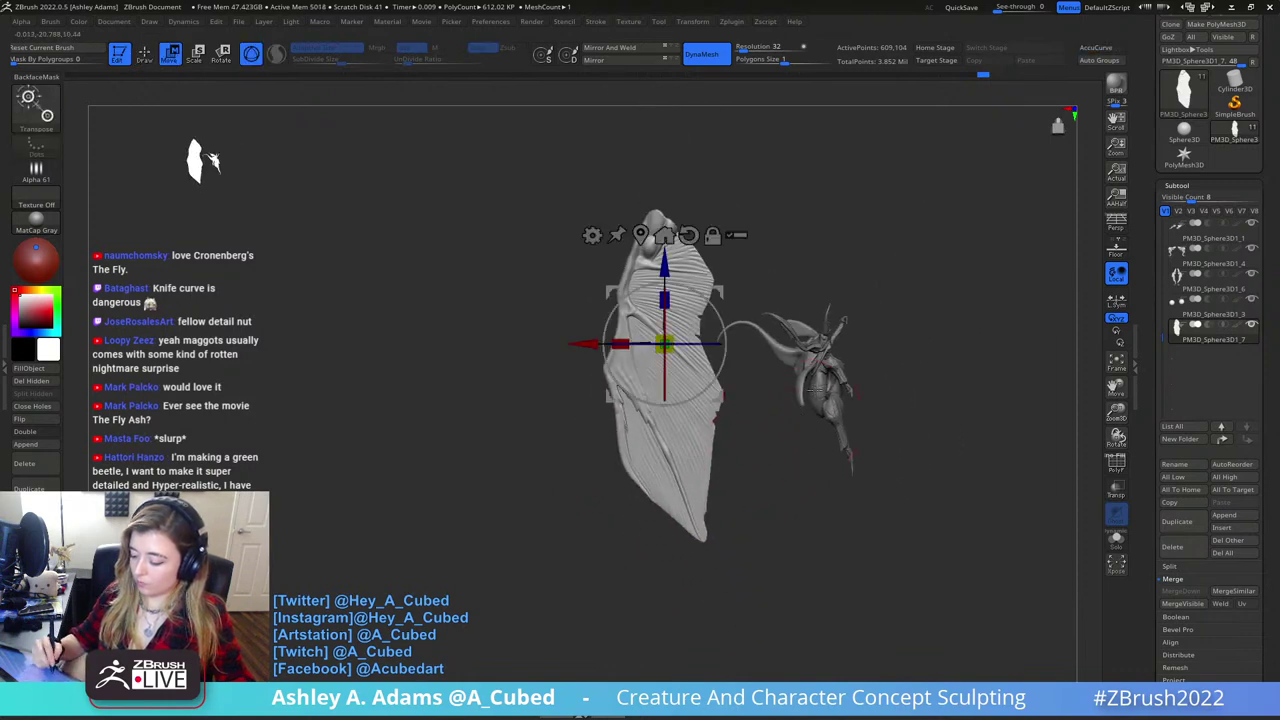
pyautogui.click(688, 234)
pyautogui.keyDown('alt'); pyautogui.moveTo(716, 292); pyautogui.dragTo(704, 176); pyautogui.keyUp('alt')
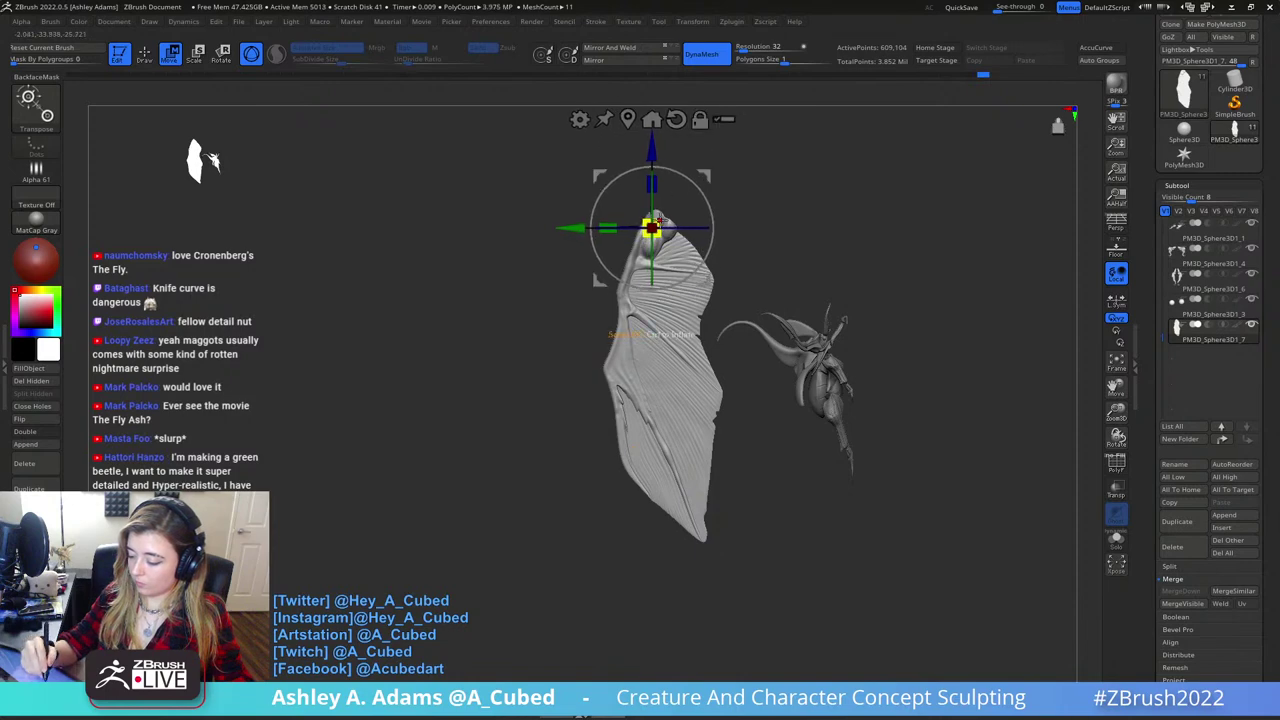
pyautogui.moveTo(660, 222); pyautogui.dragTo(745, 207, button='right')
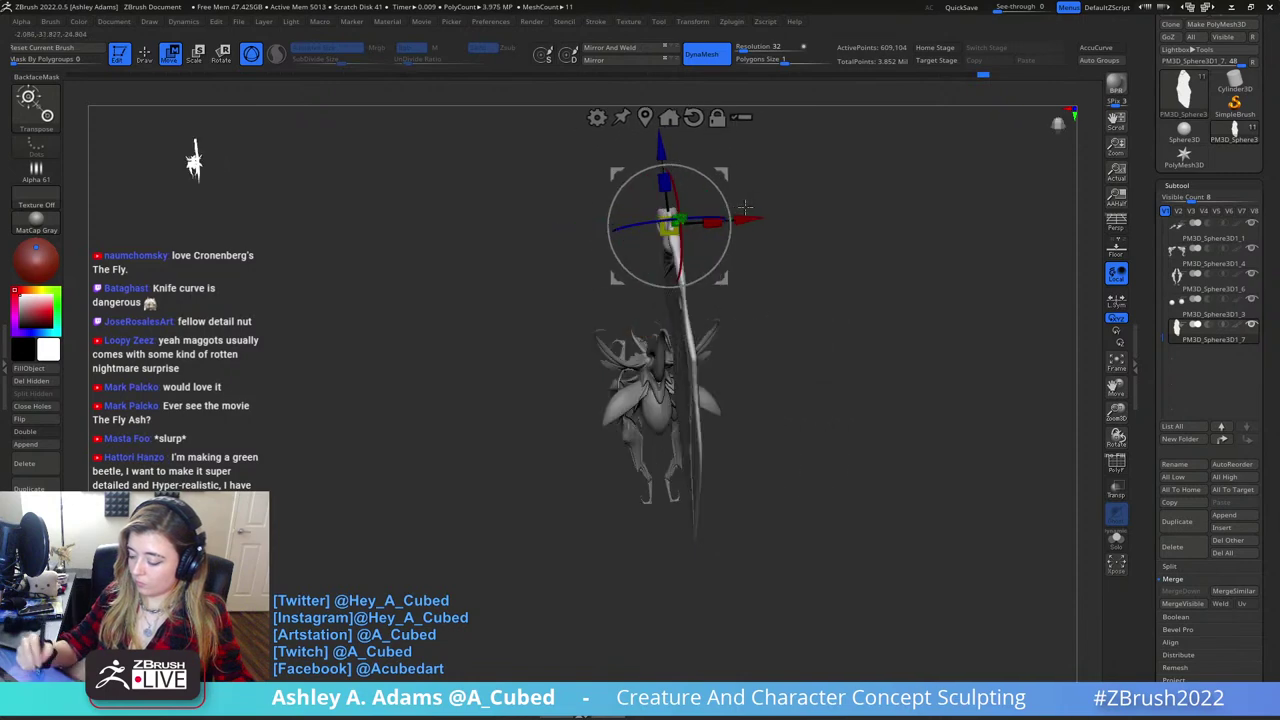
pyautogui.click(1193, 525)
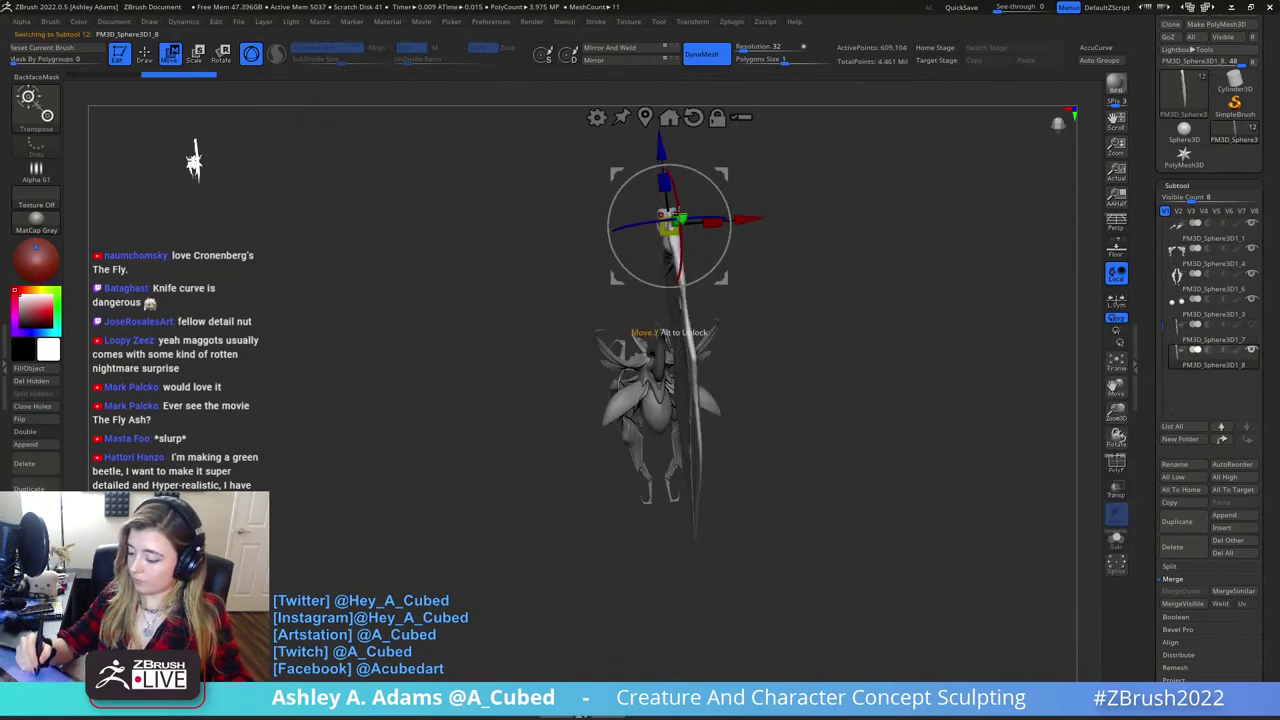
# - Scale down and turn the duplicated wing, and move its root onto the bug's upper back
pyautogui.moveTo(669, 259); pyautogui.dragTo(670, 288)
pyautogui.moveTo(702, 218); pyautogui.dragTo(630, 222)
pyautogui.hotkey('ctrl', 'z')
pyautogui.moveTo(721, 175); pyautogui.dragTo(683, 292)
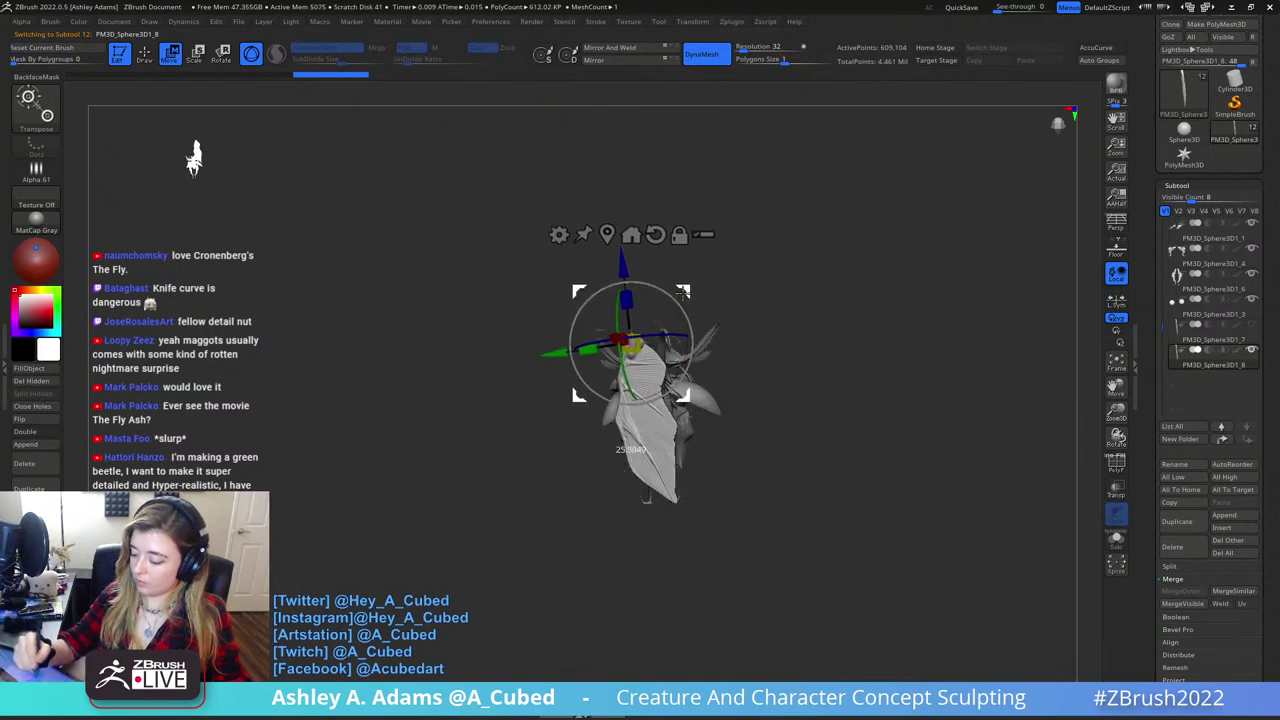
pyautogui.keyDown('ctrl'); pyautogui.moveTo(683, 292); pyautogui.dragTo(760, 390, button='right'); pyautogui.keyUp('ctrl')
pyautogui.moveTo(662, 300); pyautogui.dragTo(638, 376)
pyautogui.keyDown('alt'); pyautogui.moveTo(640, 385); pyautogui.dragTo(635, 280, button='right'); pyautogui.keyUp('alt')
pyautogui.moveTo(678, 194); pyautogui.dragTo(745, 240)
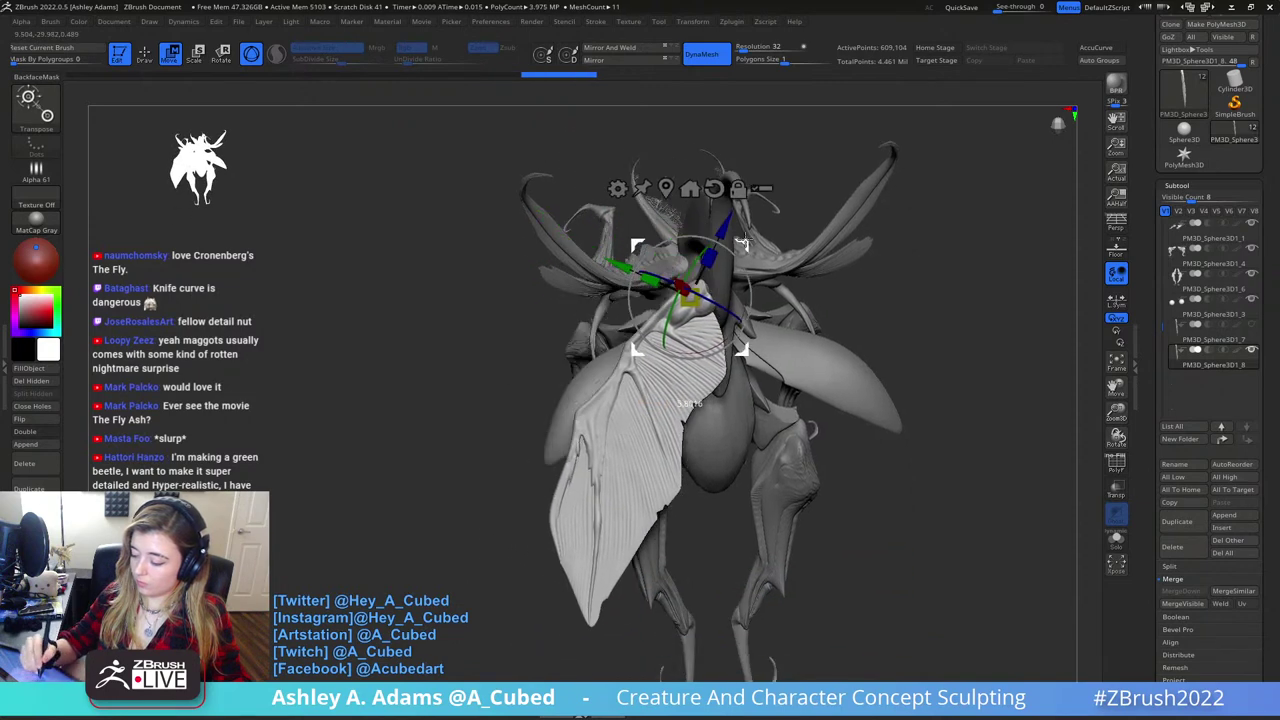
# - Swing the wing outward to one side of the body and adjust its root's position on the back
pyautogui.moveTo(745, 240); pyautogui.dragTo(808, 243, button='right')
pyautogui.moveTo(805, 277); pyautogui.dragTo(420, 347)
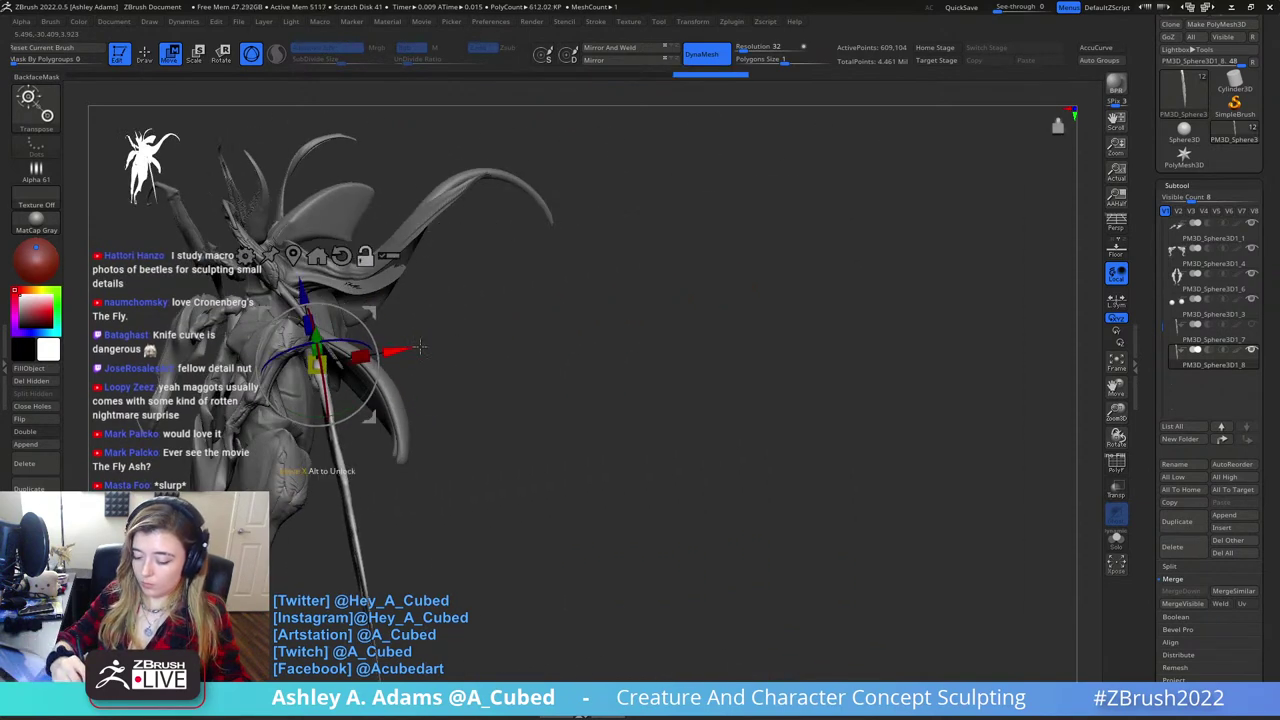
pyautogui.moveTo(615, 292); pyautogui.dragTo(545, 278, button='right')
pyautogui.moveTo(522, 228); pyautogui.dragTo(507, 200)
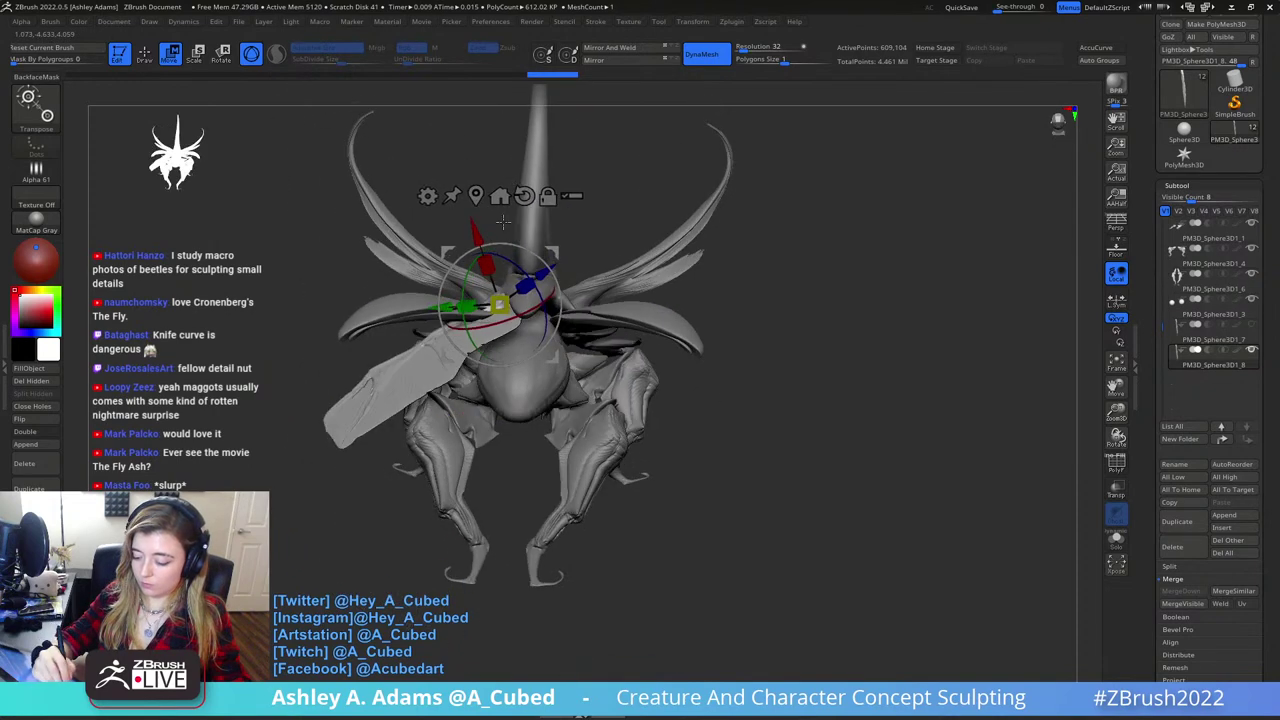
pyautogui.keyDown('alt'); pyautogui.click(524, 196); pyautogui.keyUp('alt')
pyautogui.moveTo(528, 259)
pyautogui.mouseDown()
pyautogui.moveTo(557, 253)
pyautogui.moveTo(546, 259)
pyautogui.mouseUp()
# - Realign the gizmo and fine-tune the wing's tilt and position so it emerges beneath the hard wing case
pyautogui.moveTo(548, 250); pyautogui.dragTo(602, 231, button='right')
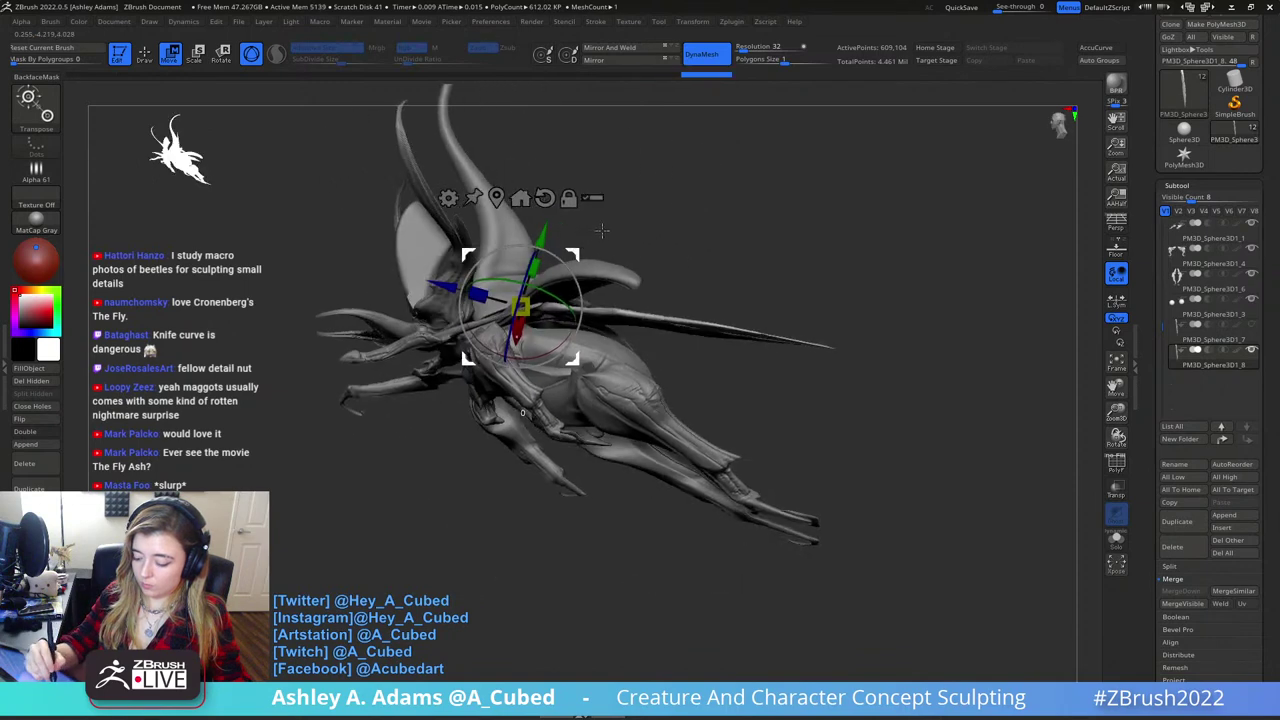
pyautogui.moveTo(602, 231)
pyautogui.mouseDown()
pyautogui.moveTo(588, 222)
pyautogui.moveTo(529, 308)
pyautogui.mouseUp()
pyautogui.keyDown('alt'); pyautogui.click(528, 213); pyautogui.keyUp('alt')
pyautogui.moveTo(523, 263); pyautogui.dragTo(535, 294)
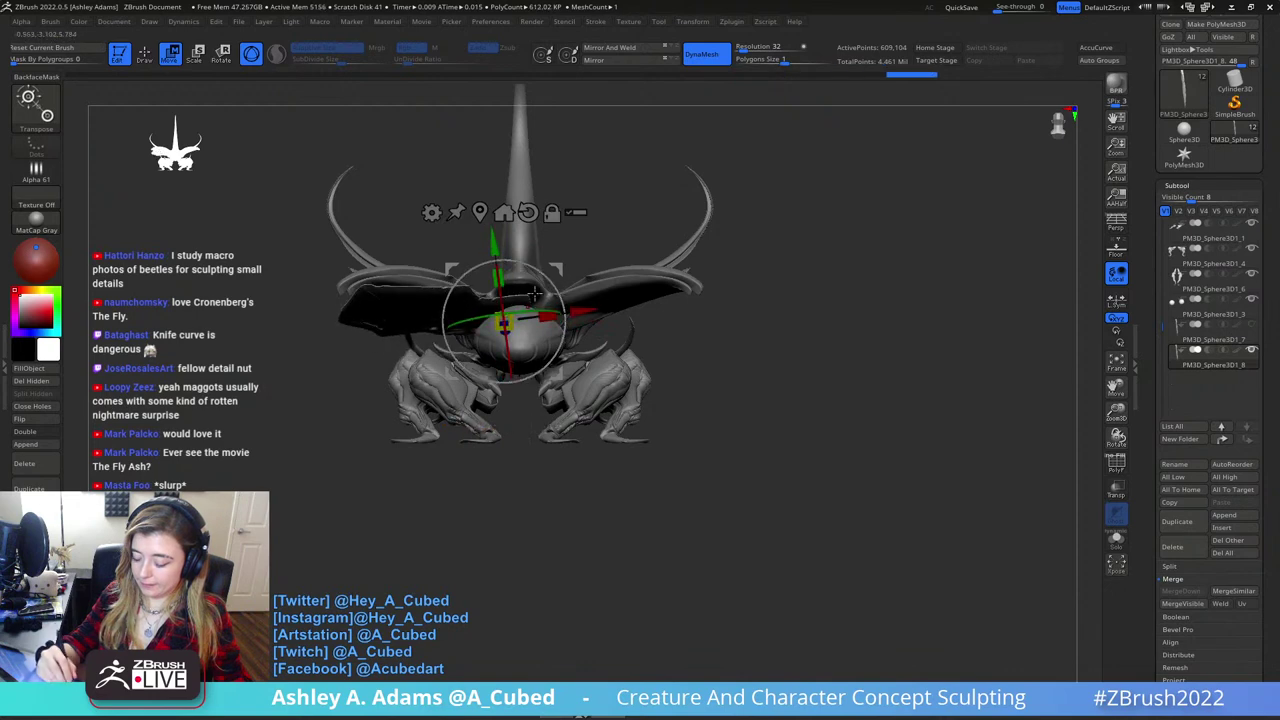
pyautogui.moveTo(535, 314); pyautogui.dragTo(551, 404, button='right')
pyautogui.moveTo(553, 360); pyautogui.dragTo(535, 356)
pyautogui.press('q')
pyautogui.moveTo(490, 415)
pyautogui.mouseDown(button='right')
pyautogui.moveTo(585, 272)
pyautogui.moveTo(540, 300)
pyautogui.moveTo(495, 285)
pyautogui.mouseUp(button='right')
pyautogui.rightClick(511, 337)
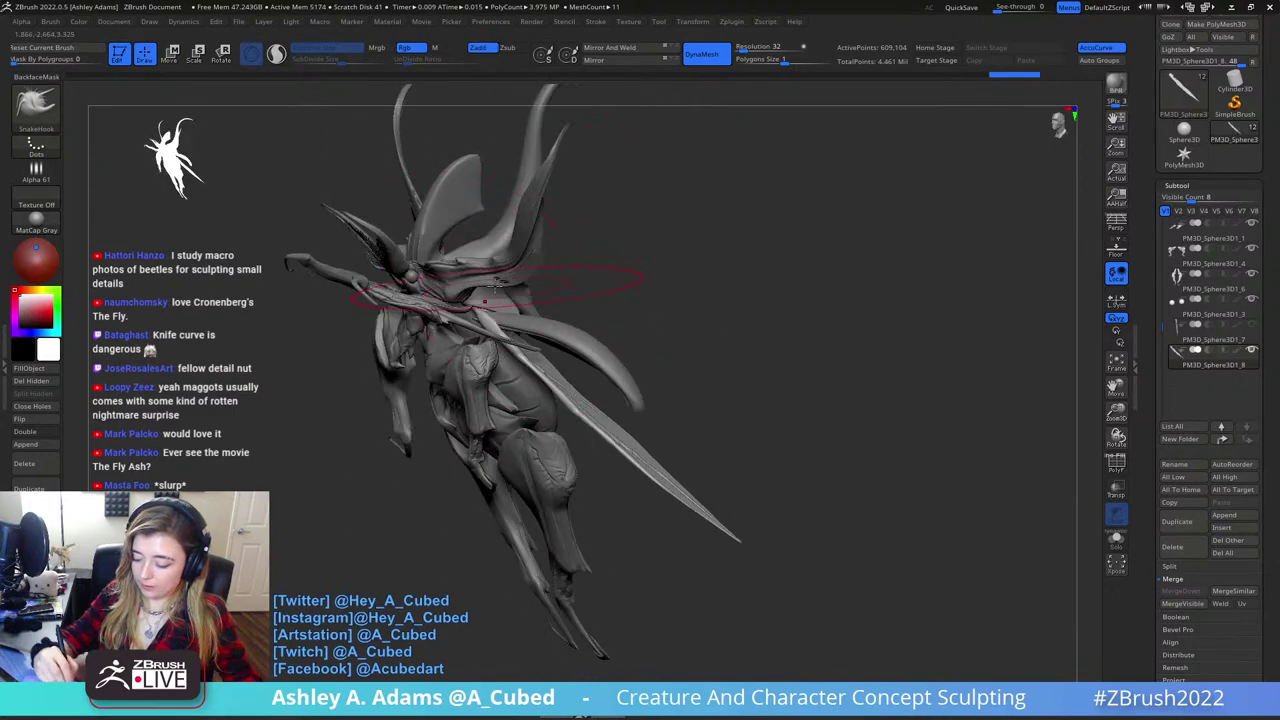
# - Select the hard wing case subtool and rotate it slightly about its pivot in side view
pyautogui.keyDown('alt'); pyautogui.click(490, 295); pyautogui.keyUp('alt')
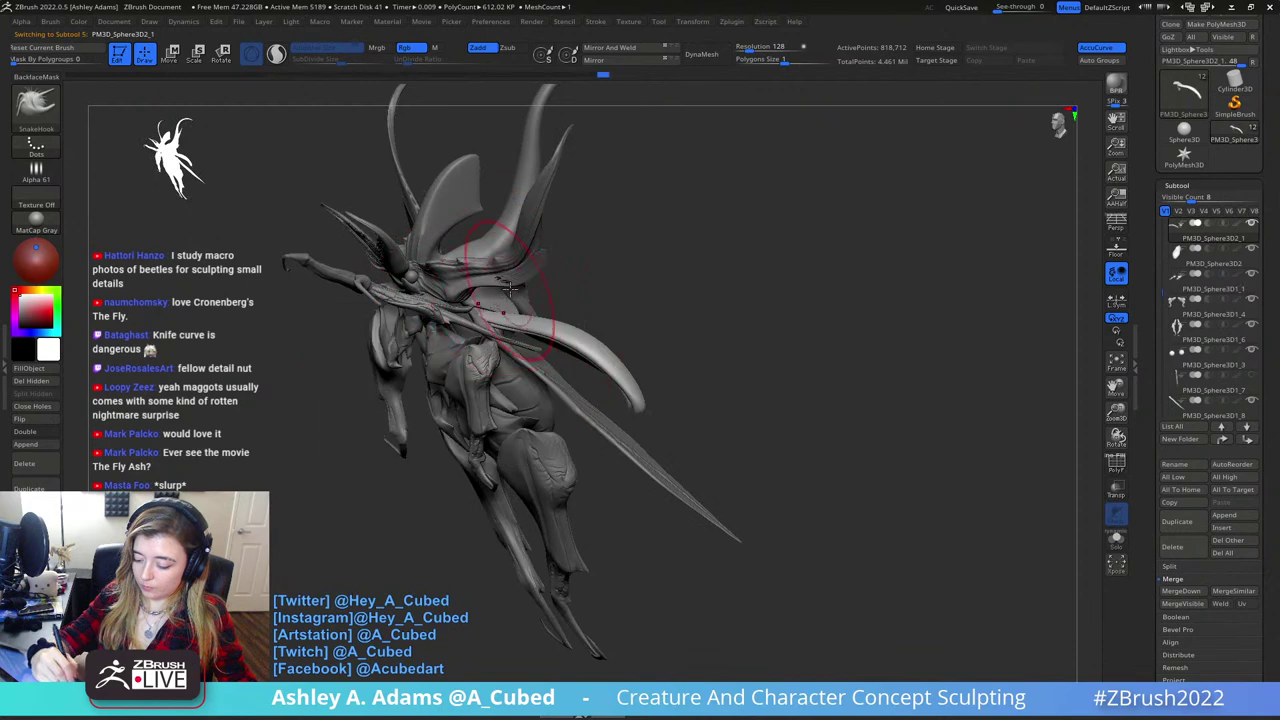
pyautogui.press('w')
pyautogui.moveTo(519, 305); pyautogui.dragTo(518, 317)
pyautogui.hotkey('ctrl', 'z')
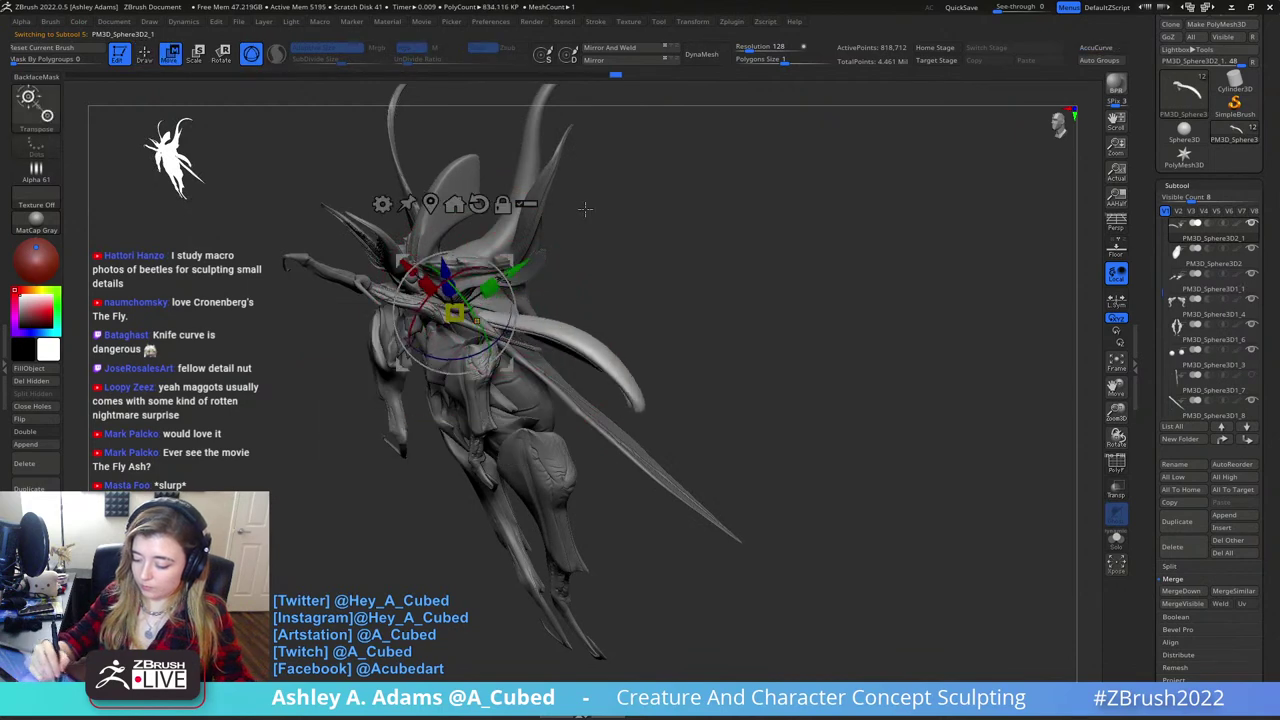
pyautogui.moveTo(586, 209); pyautogui.dragTo(509, 186, button='right')
pyautogui.moveTo(492, 298); pyautogui.dragTo(611, 296, button='right')
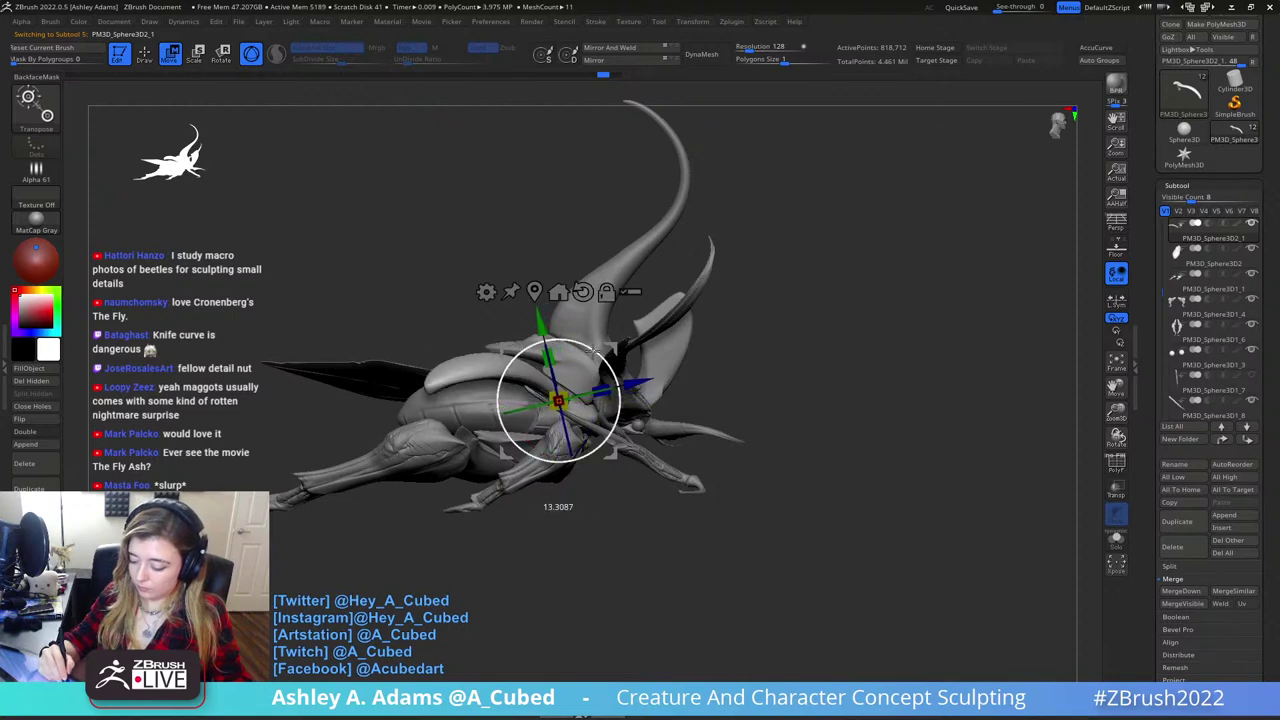
# - Switch to the SnakeHook brush and make the ragged insect wing the active subtool
pyautogui.press('b')
pyautogui.press('s')
pyautogui.press('h')
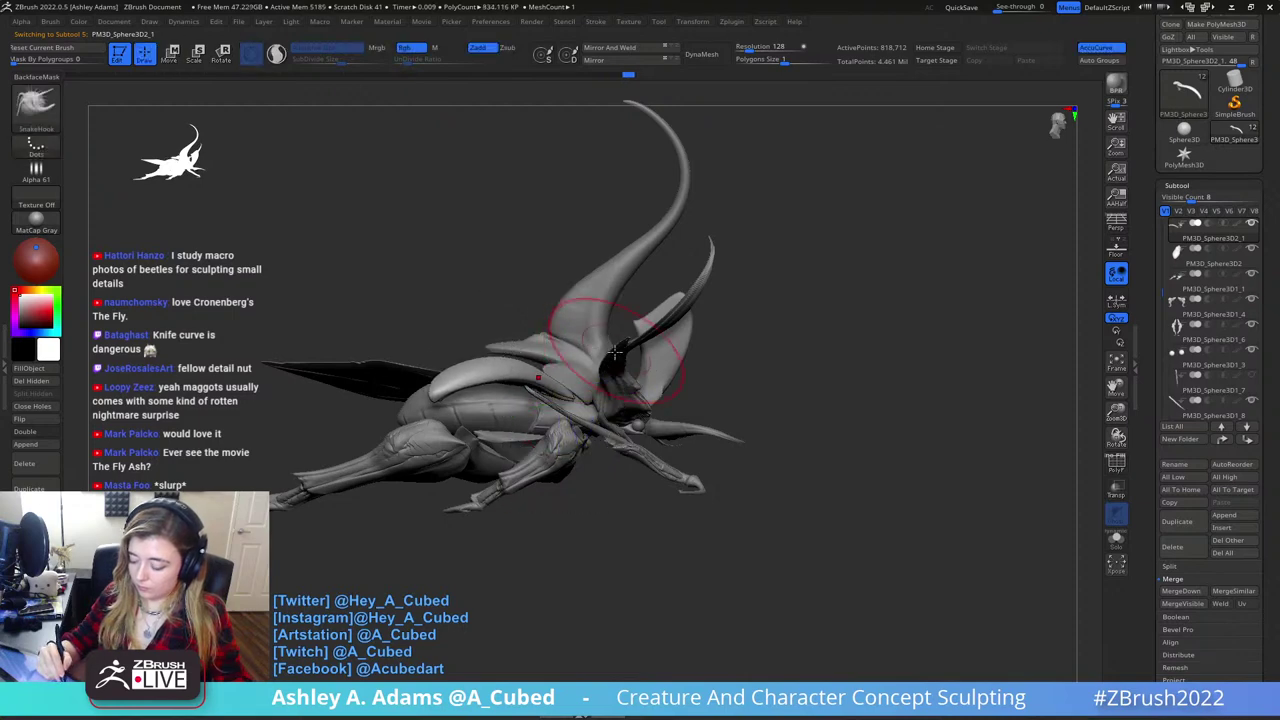
pyautogui.moveTo(615, 350); pyautogui.dragTo(732, 378)
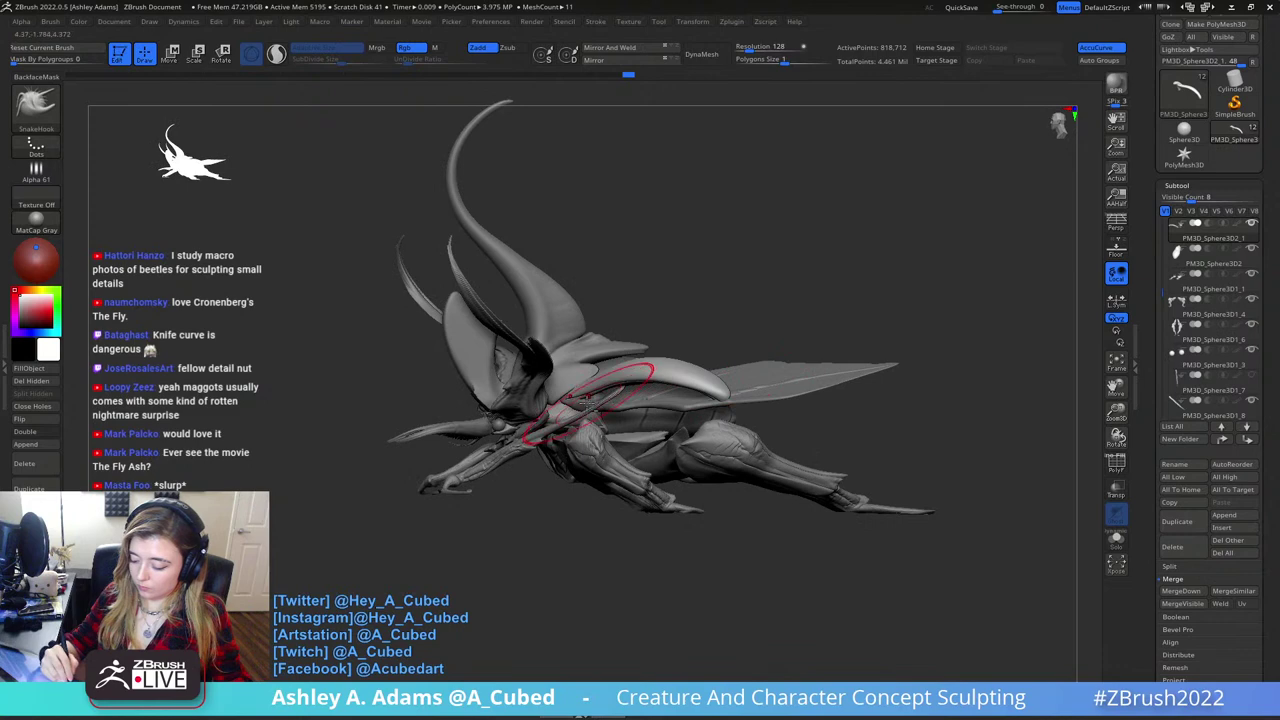
pyautogui.keyDown('alt'); pyautogui.click(570, 376); pyautogui.keyUp('alt')
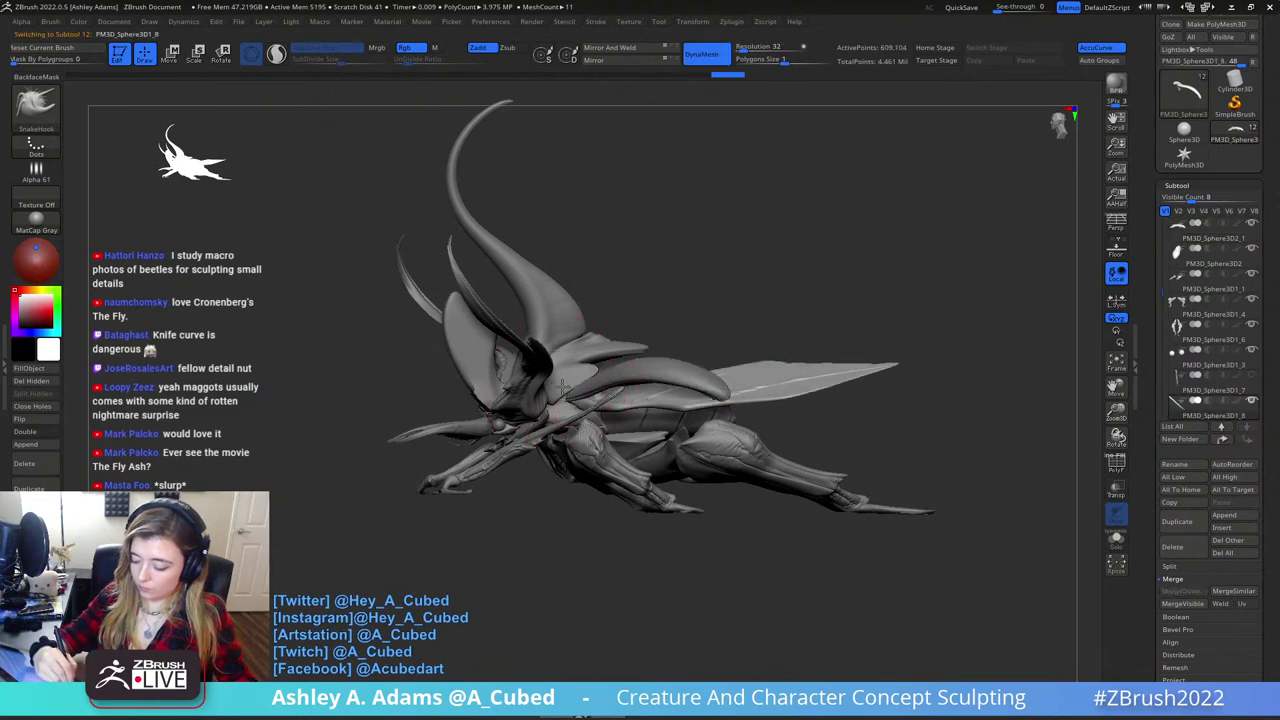
pyautogui.moveTo(597, 390)
pyautogui.mouseDown(button='right')
pyautogui.moveTo(627, 410)
pyautogui.moveTo(790, 355)
pyautogui.mouseUp(button='right')
# - Try to bend the outer part of the wing downward with an enlarged SnakeHook brush, and undo the strokes
pyautogui.press('space')
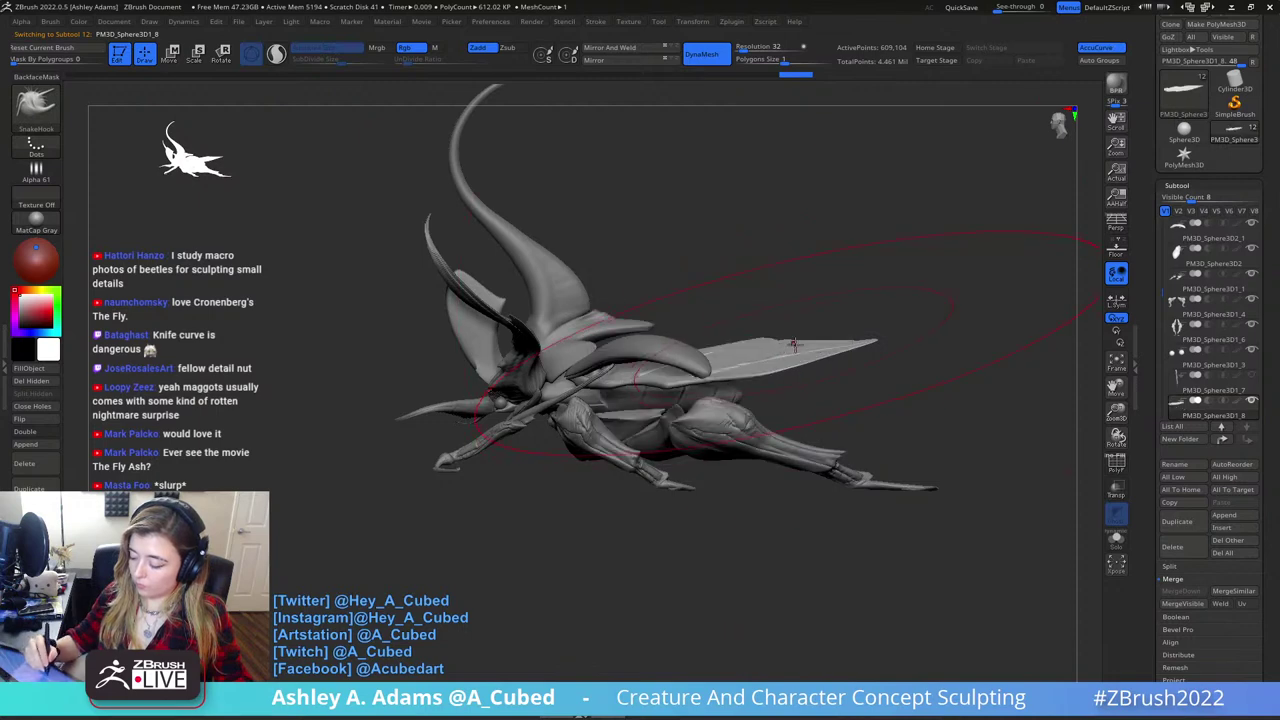
pyautogui.moveTo(790, 348)
pyautogui.mouseDown()
pyautogui.moveTo(794, 376)
pyautogui.moveTo(777, 386)
pyautogui.mouseUp()
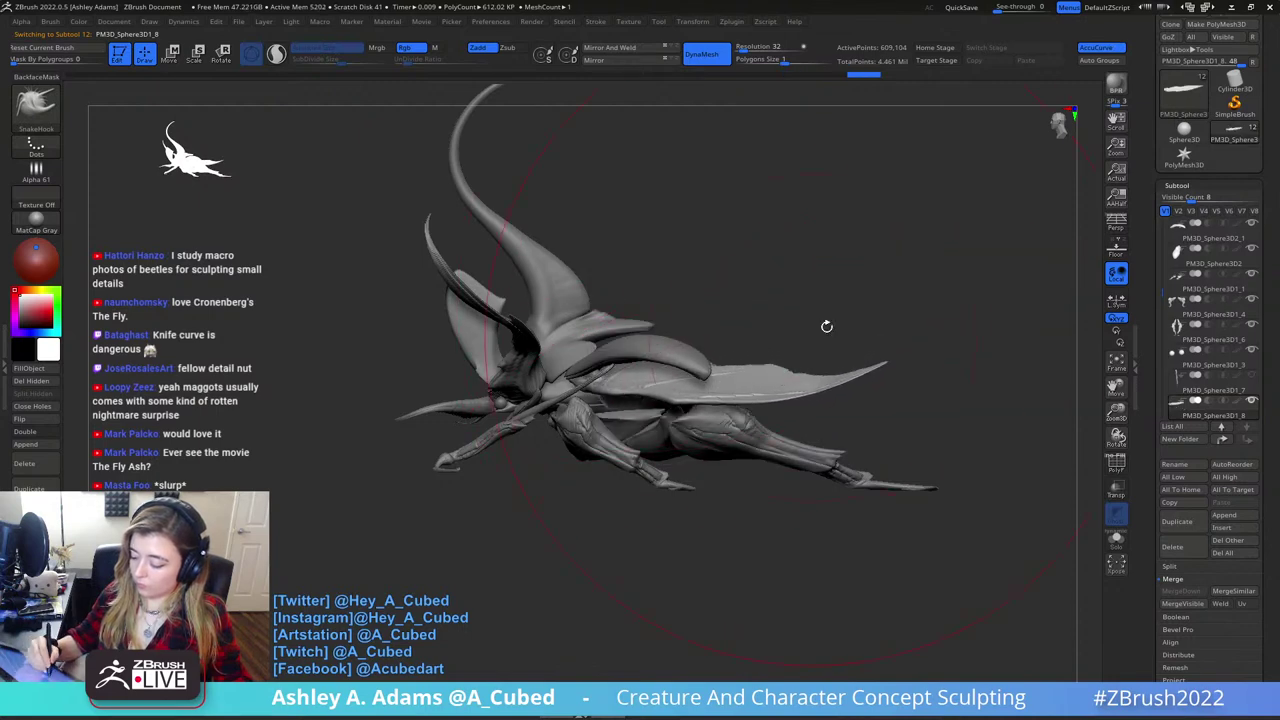
pyautogui.moveTo(826, 326); pyautogui.dragTo(779, 352, button='right')
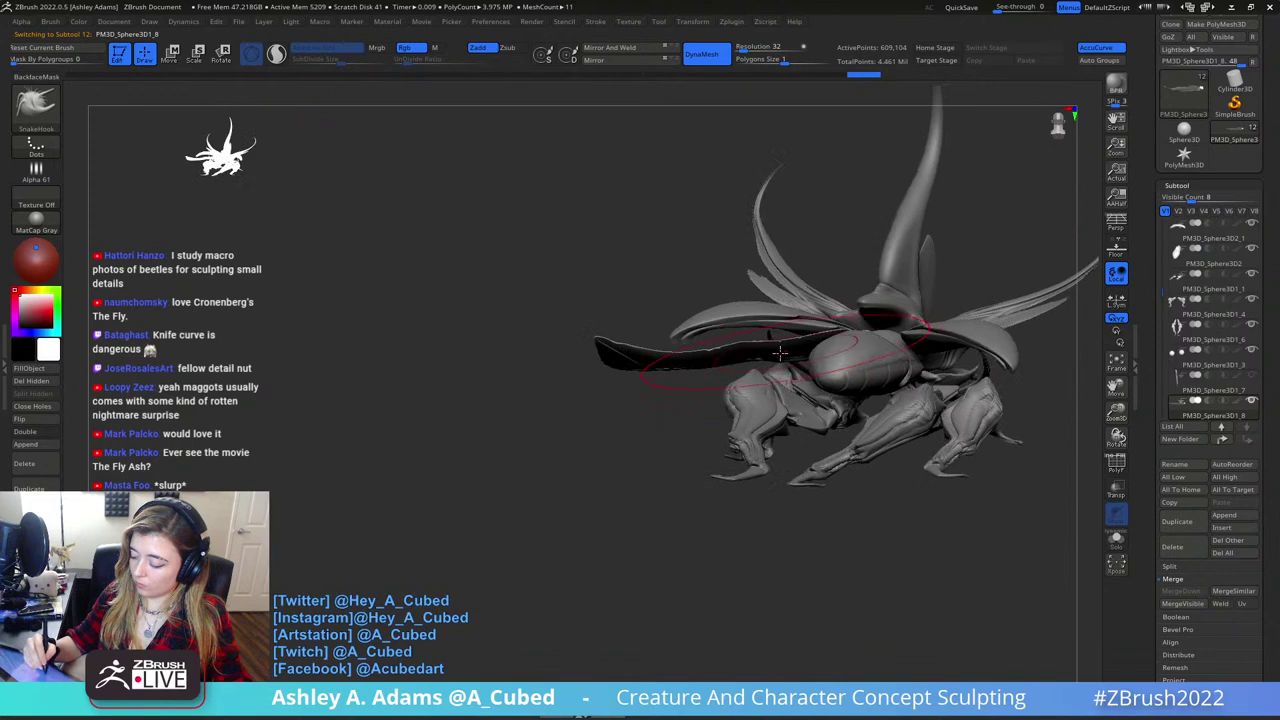
pyautogui.moveTo(721, 420); pyautogui.dragTo(726, 420, button='right')
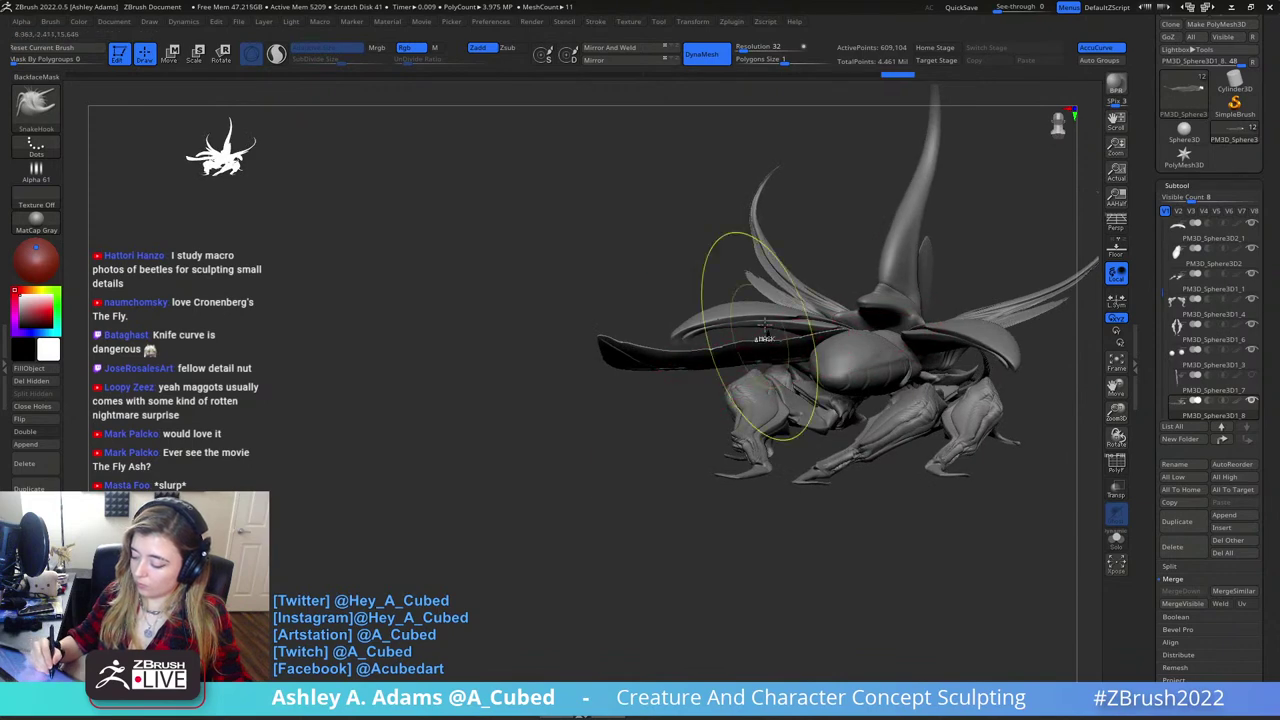
pyautogui.hotkey('ctrl', 'z')
pyautogui.hotkey('ctrl', 'z')
# - Resize the SnakeHook brush and reshape the wing's curve, outer edge and tip where it extends beyond the wing case
pyautogui.press('space')
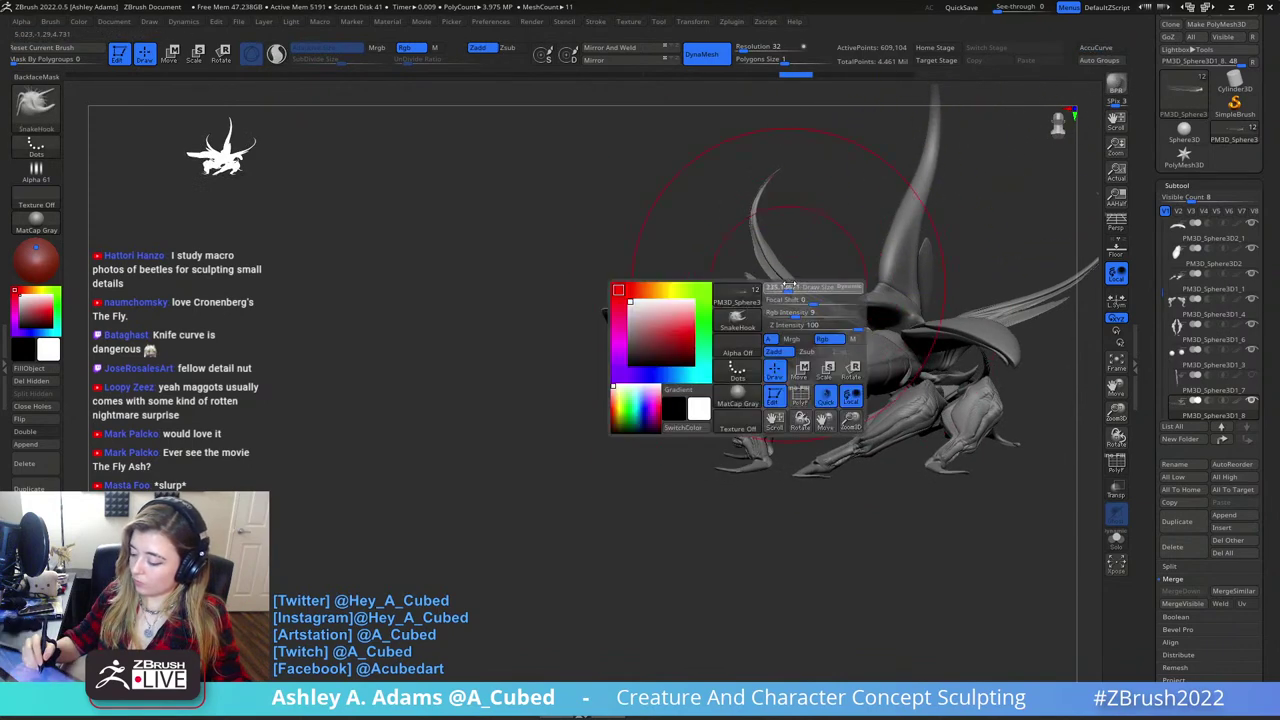
pyautogui.press('space')
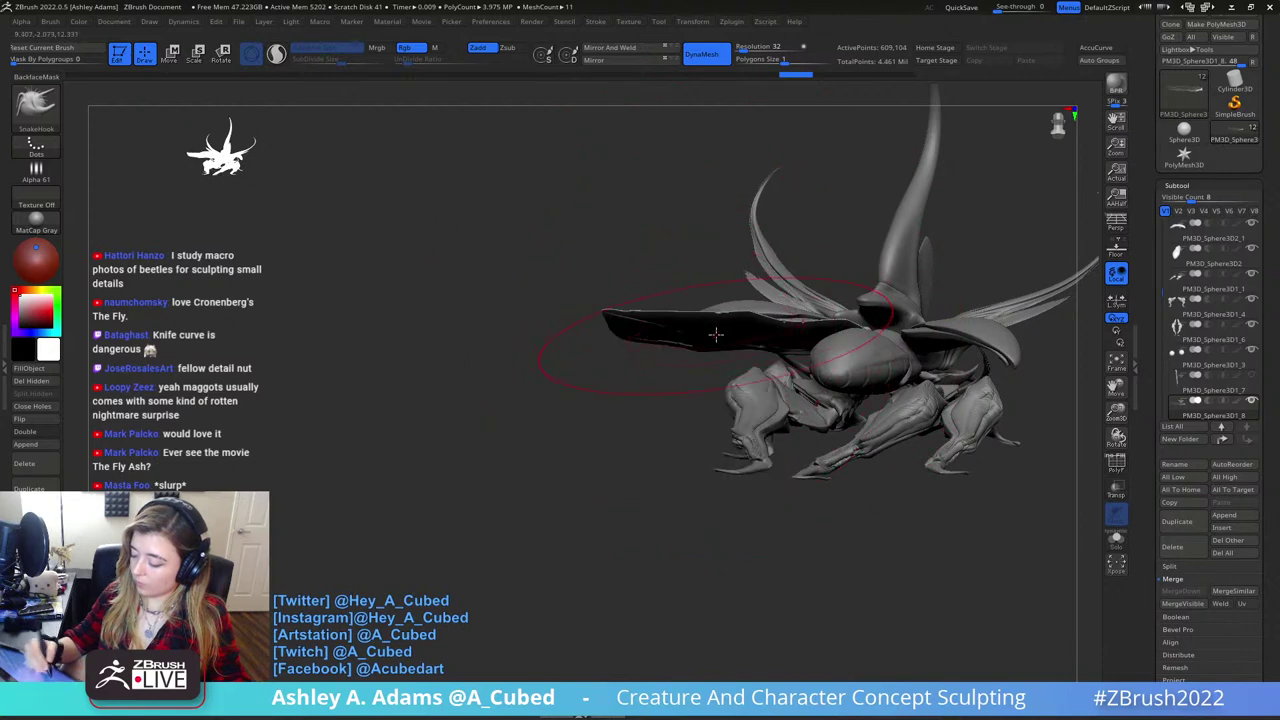
pyautogui.moveTo(714, 344); pyautogui.dragTo(790, 327, button='right')
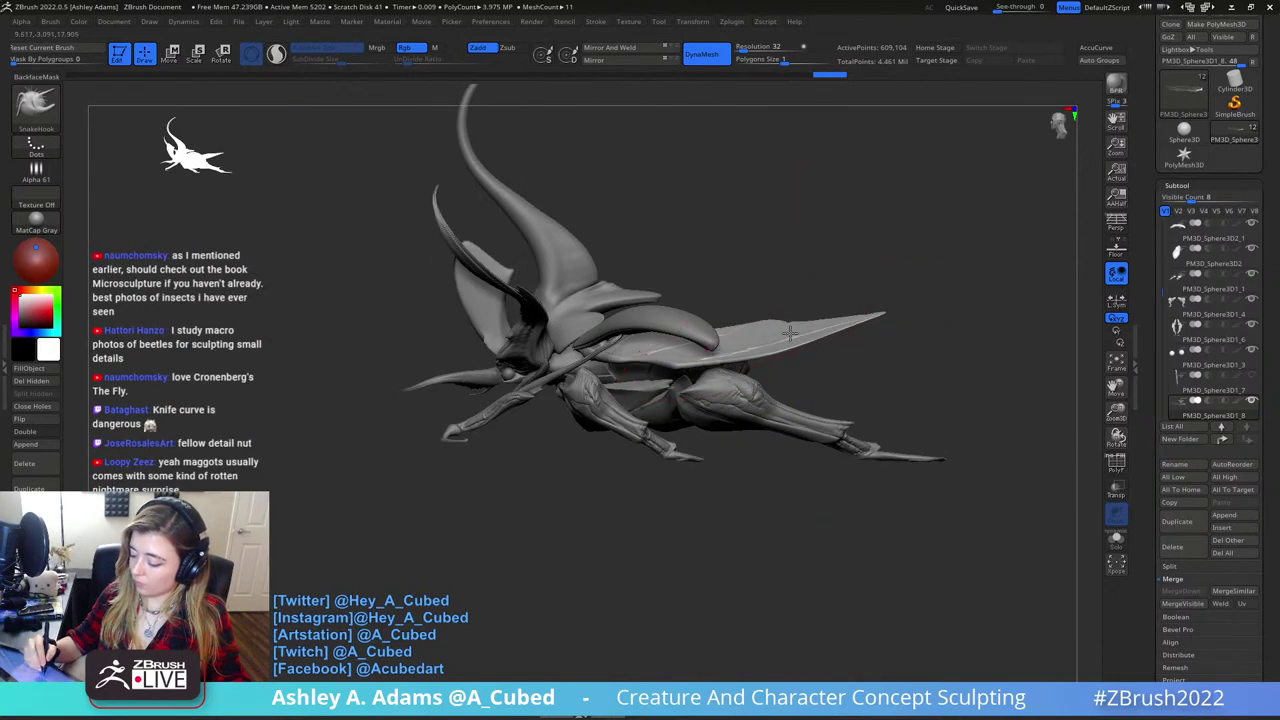
pyautogui.moveTo(868, 320)
pyautogui.mouseDown(button='right')
pyautogui.moveTo(863, 434)
pyautogui.moveTo(845, 438)
pyautogui.mouseUp(button='right')
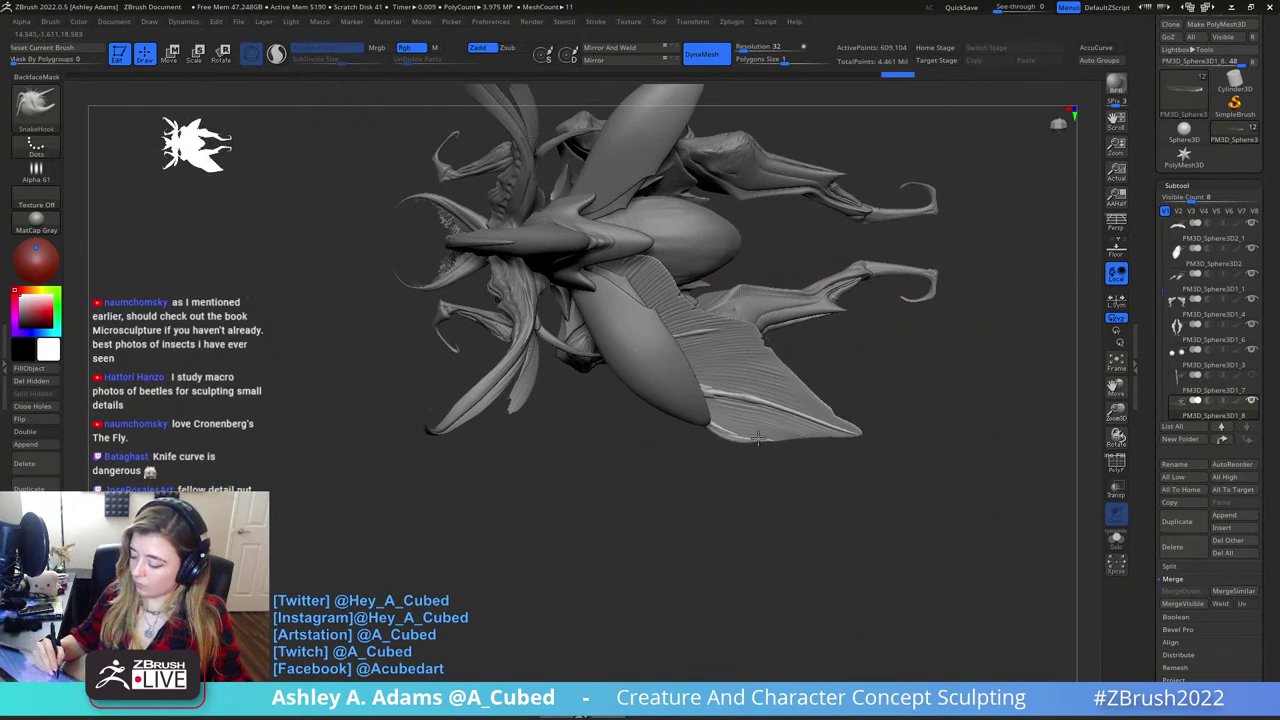
pyautogui.moveTo(820, 430); pyautogui.dragTo(817, 479, button='right')
pyautogui.moveTo(823, 510); pyautogui.dragTo(812, 505)
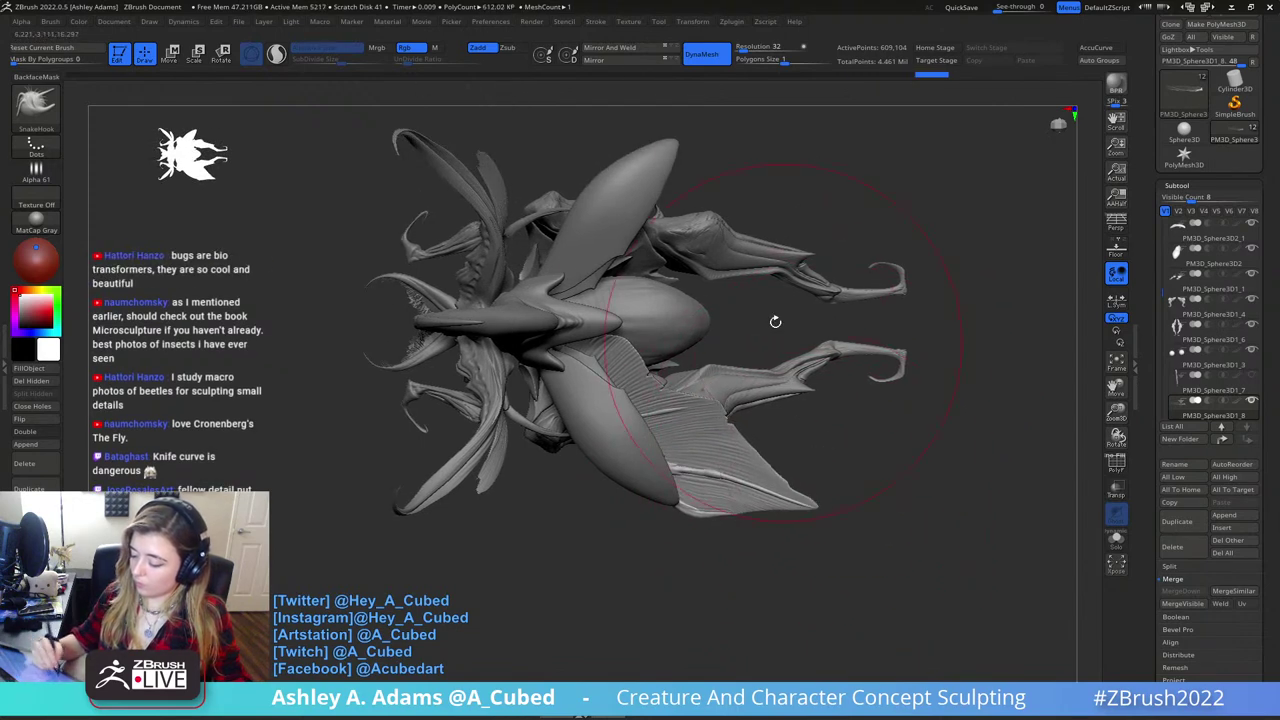
# - Mirror and weld the wing so a matching one sits on the opposite side of the body
pyautogui.click(638, 50)
pyautogui.rightClick(620, 171)
pyautogui.keyDown('alt'); pyautogui.moveTo(772, 238); pyautogui.dragTo(746, 344, button='right'); pyautogui.keyUp('alt')
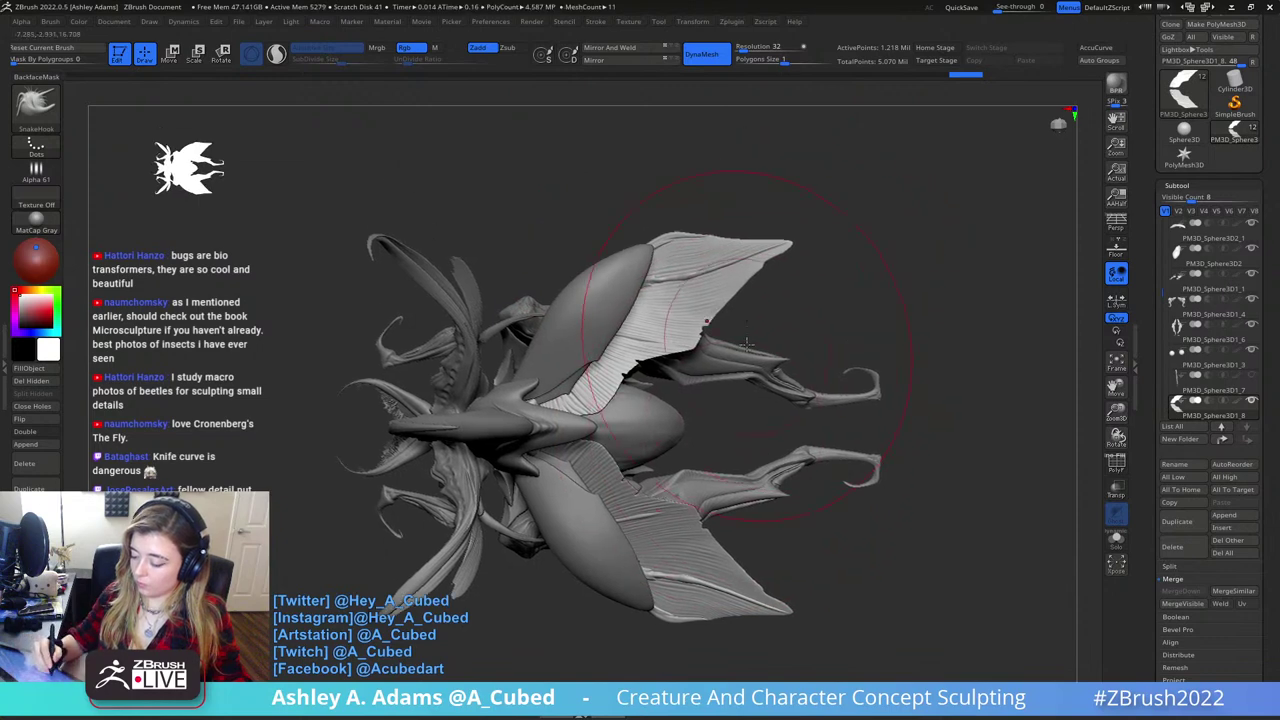
# - Pull the outer edges and tips of both wings inward, tightening their silhouette as seen from below
pyautogui.rightClick(729, 296)
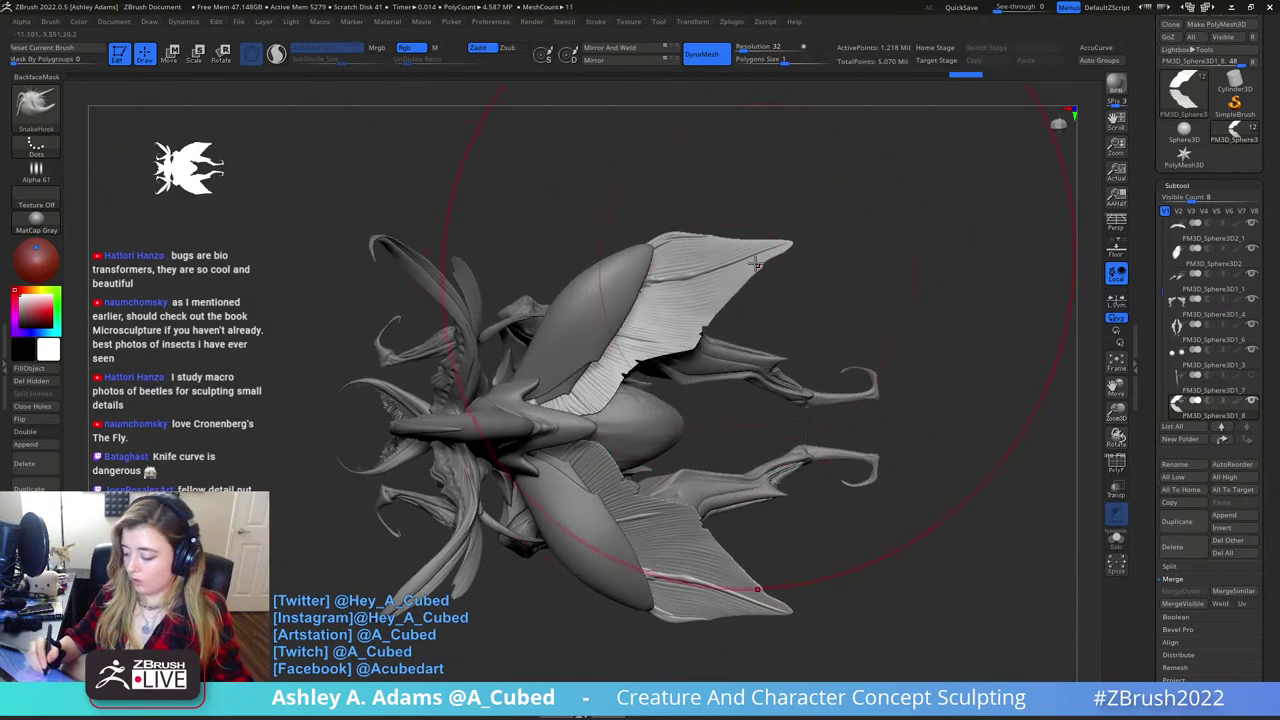
pyautogui.rightClick(730, 282)
pyautogui.moveTo(730, 282); pyautogui.dragTo(720, 282)
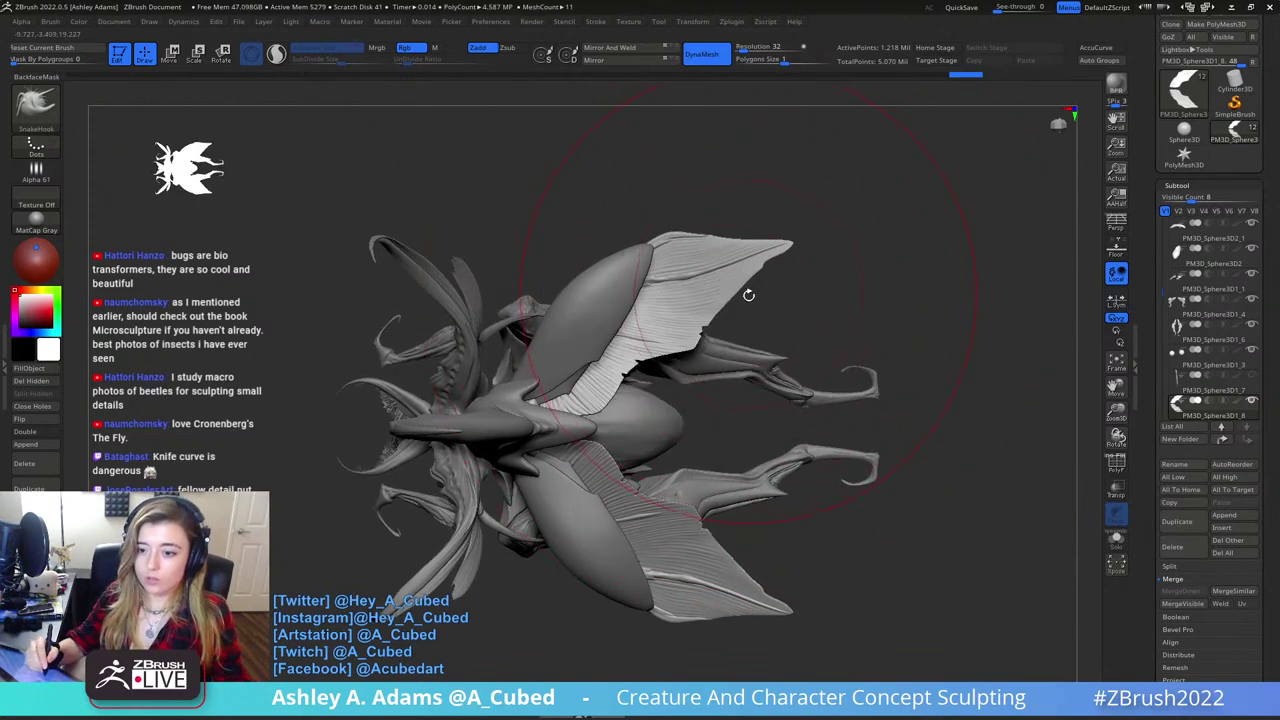
pyautogui.moveTo(742, 374)
pyautogui.mouseDown(button='right')
pyautogui.moveTo(800, 195)
pyautogui.moveTo(734, 261)
pyautogui.moveTo(625, 506)
pyautogui.moveTo(668, 462)
pyautogui.mouseUp(button='right')
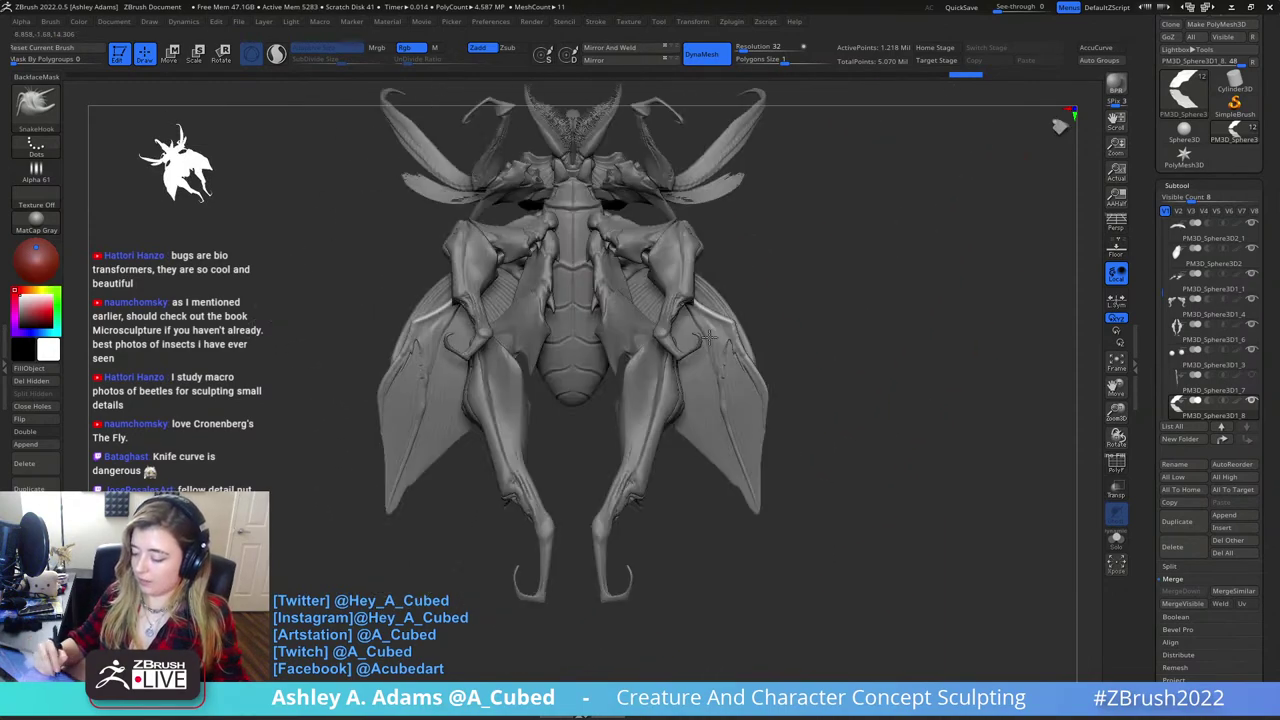
pyautogui.moveTo(713, 322); pyautogui.dragTo(708, 319)
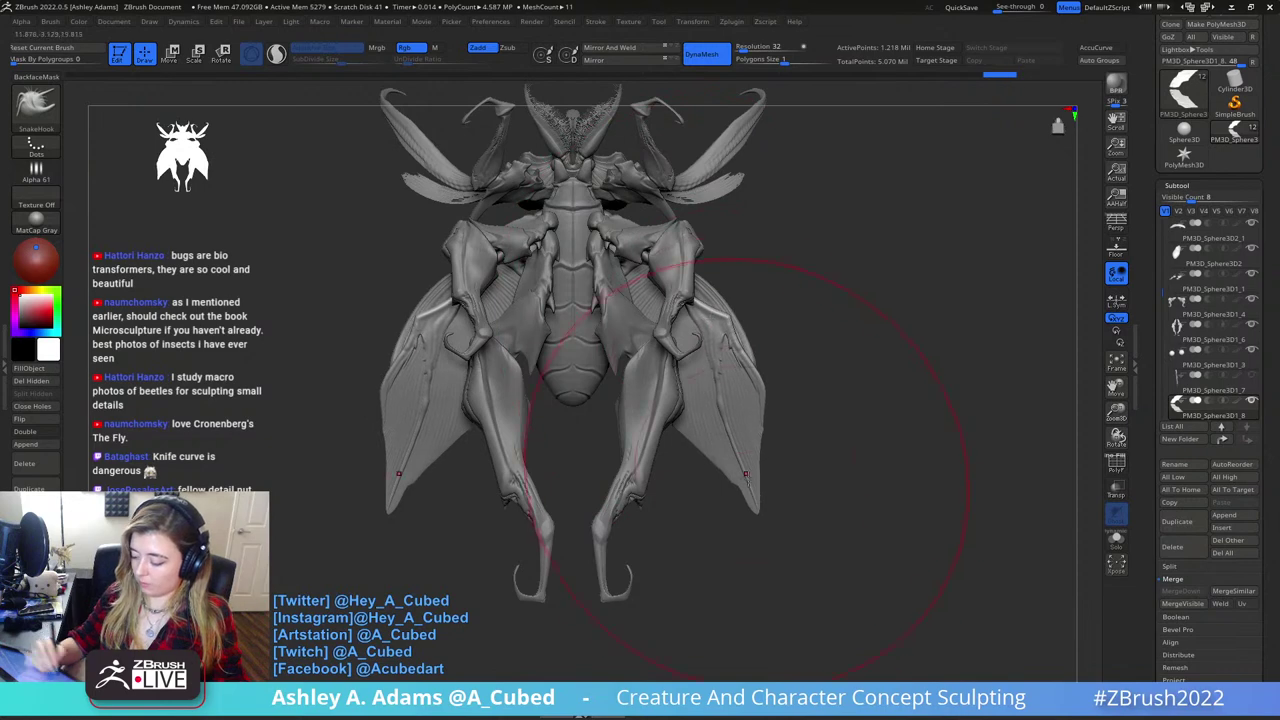
pyautogui.moveTo(745, 473); pyautogui.dragTo(743, 486)
pyautogui.moveTo(748, 440); pyautogui.dragTo(752, 480, button='right')
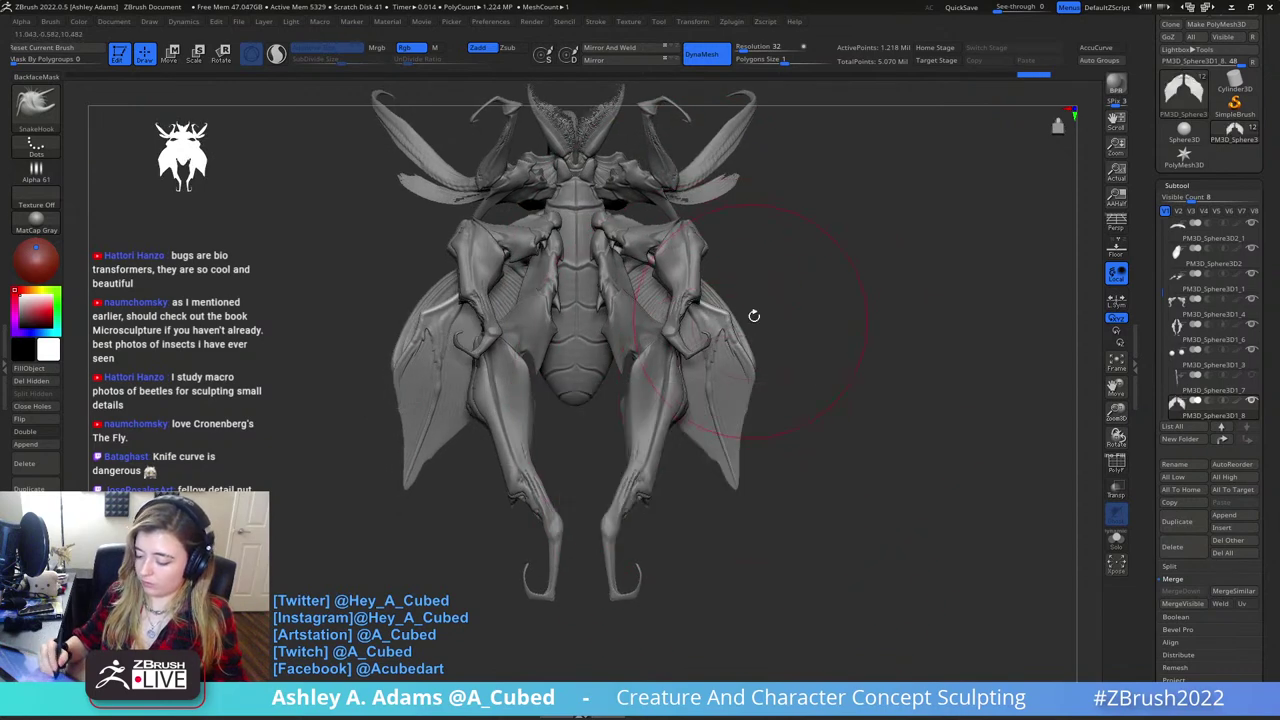
# - Refine the bend of the wing pair in side profile so the wings sweep back behind the wing cases
pyautogui.moveTo(754, 314)
pyautogui.mouseDown(button='right')
pyautogui.moveTo(692, 292)
pyautogui.moveTo(688, 268)
pyautogui.moveTo(642, 277)
pyautogui.mouseUp(button='right')
pyautogui.moveTo(728, 363)
pyautogui.mouseDown(button='right')
pyautogui.moveTo(671, 314)
pyautogui.moveTo(699, 330)
pyautogui.mouseUp(button='right')
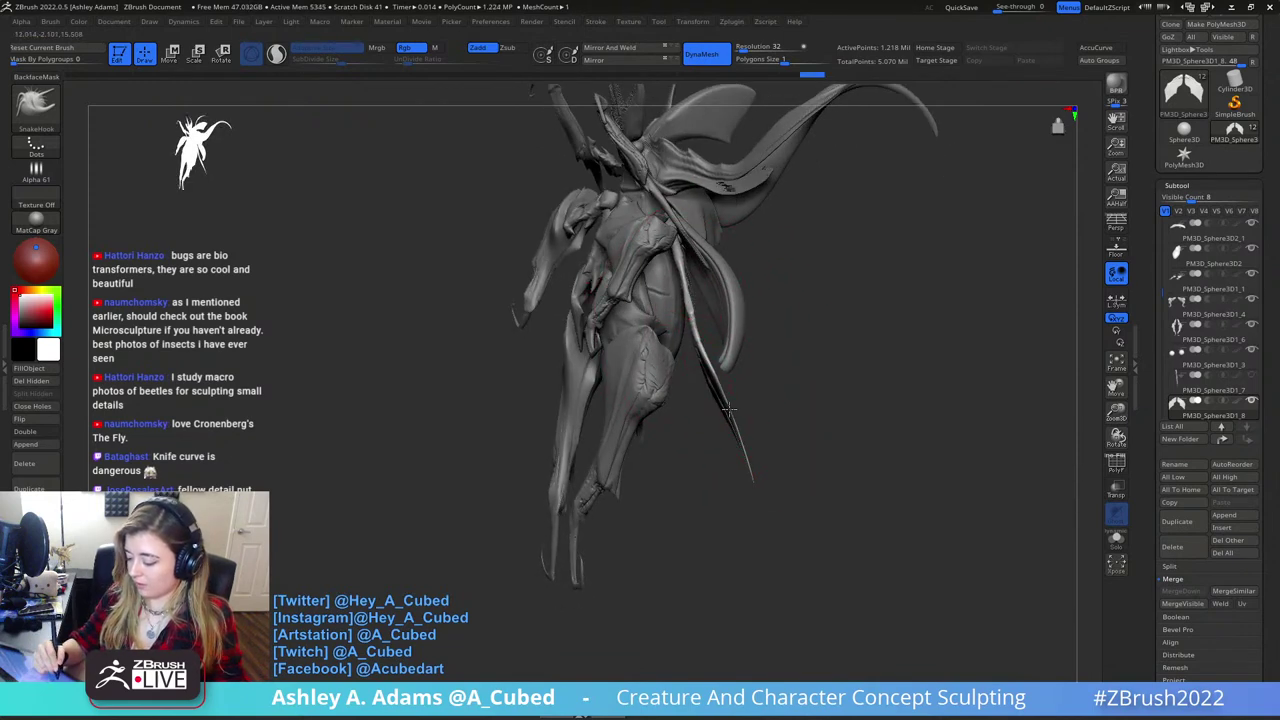
pyautogui.moveTo(724, 414)
pyautogui.mouseDown(button='right')
pyautogui.moveTo(766, 354)
pyautogui.moveTo(820, 380)
pyautogui.moveTo(906, 357)
pyautogui.moveTo(803, 333)
pyautogui.mouseUp(button='right')
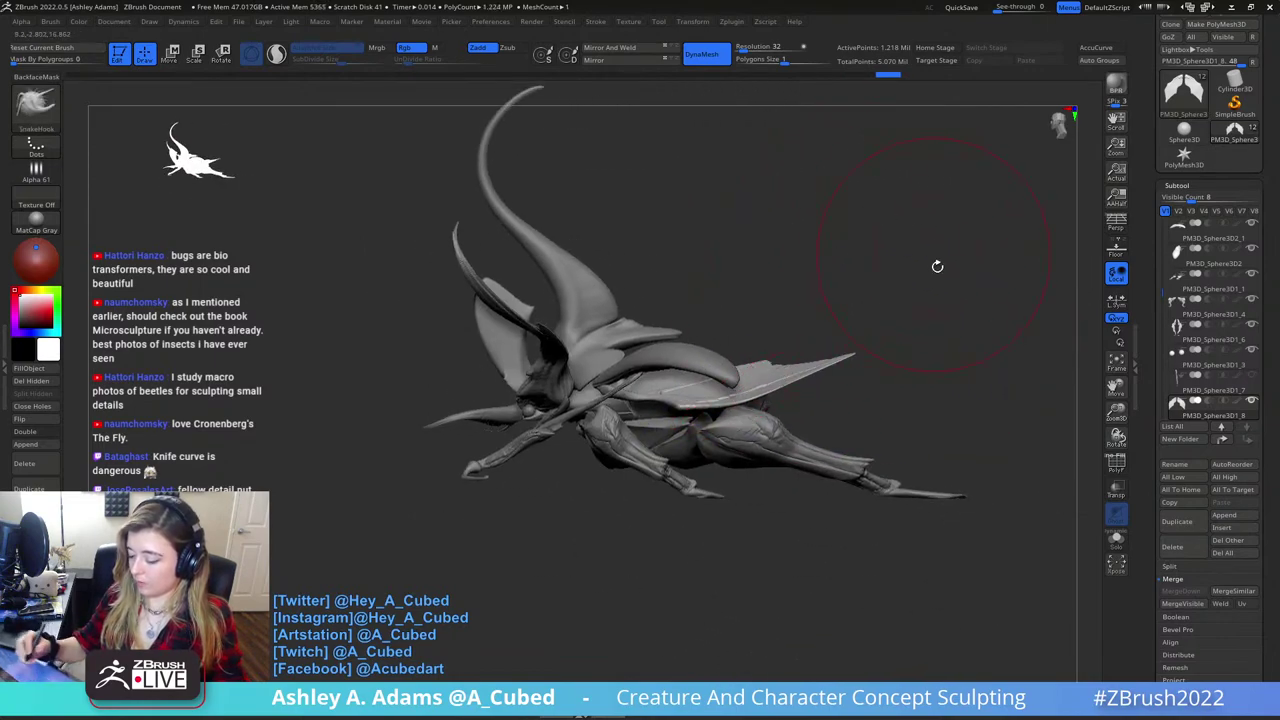
# - Select the hard wing cases and nudge their inner base toward the thorax with SnakeHook
pyautogui.moveTo(937, 266)
pyautogui.mouseDown(button='right')
pyautogui.moveTo(923, 283)
pyautogui.moveTo(960, 289)
pyautogui.moveTo(790, 421)
pyautogui.moveTo(788, 373)
pyautogui.moveTo(736, 278)
pyautogui.moveTo(752, 258)
pyautogui.mouseUp(button='right')
pyautogui.keyDown('alt'); pyautogui.click(738, 270); pyautogui.keyUp('alt')
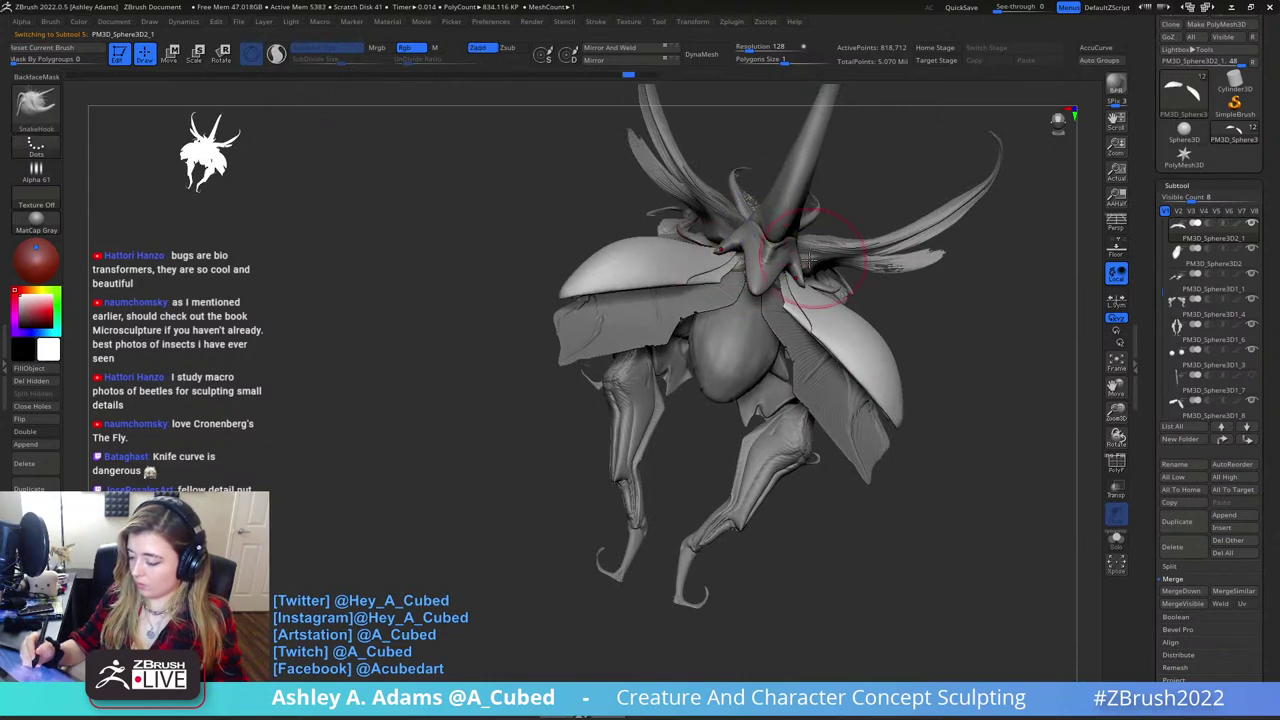
pyautogui.keyDown('alt'); pyautogui.click(770, 262); pyautogui.keyUp('alt')
pyautogui.moveTo(770, 262); pyautogui.dragTo(790, 286, button='right')
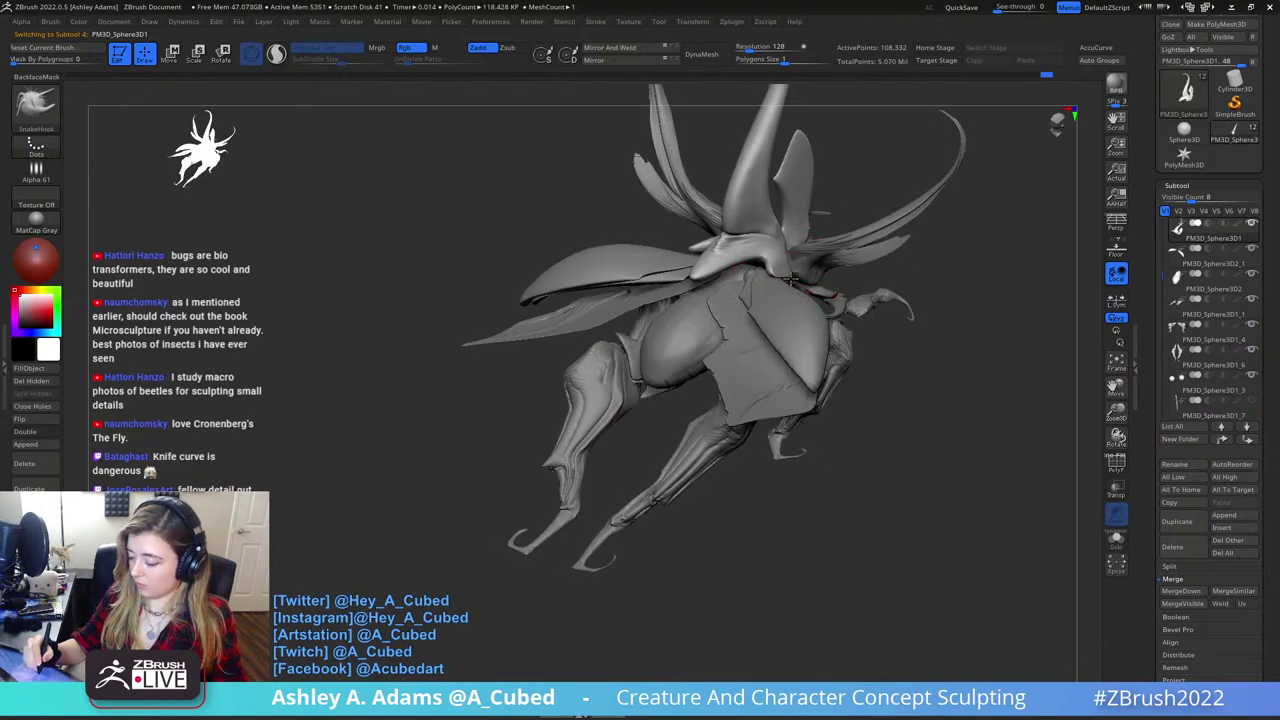
pyautogui.keyDown('alt'); pyautogui.click(775, 290); pyautogui.keyUp('alt')
pyautogui.moveTo(775, 290); pyautogui.dragTo(795, 293, button='right')
pyautogui.press('space')
pyautogui.moveTo(751, 275); pyautogui.dragTo(754, 274)
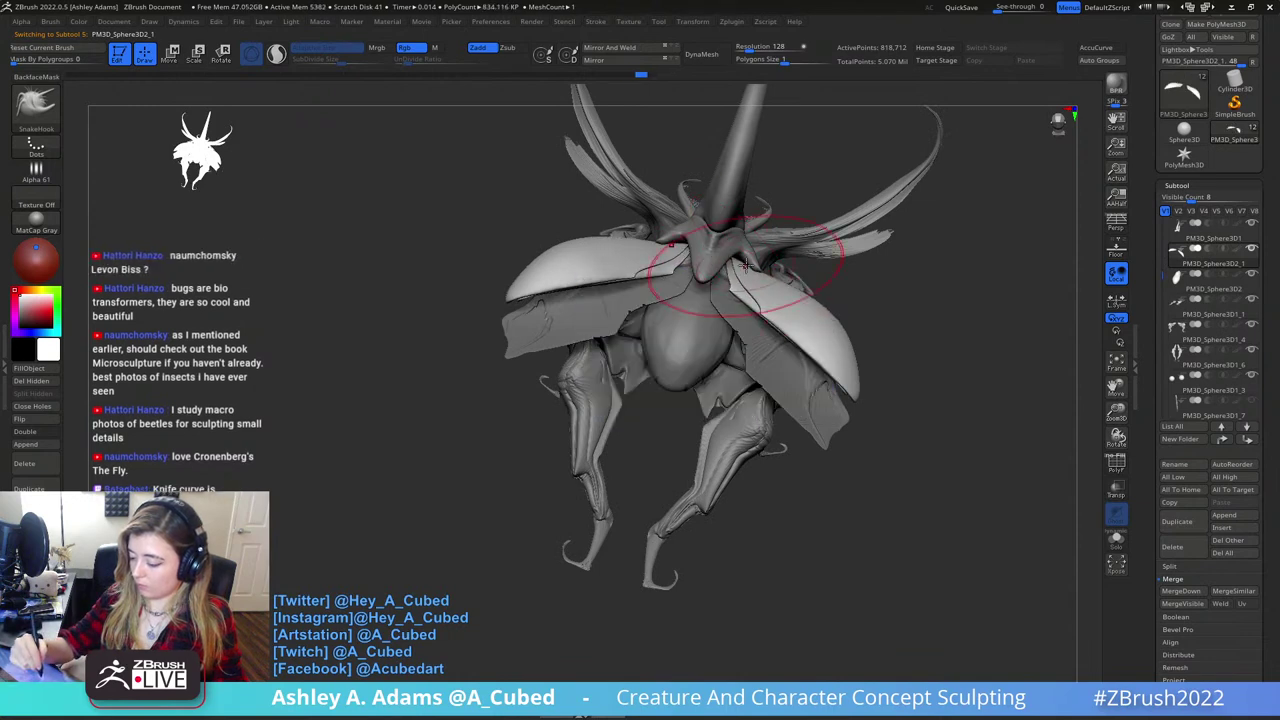
pyautogui.moveTo(745, 263); pyautogui.dragTo(780, 340, button='right')
# - Select the wing pair and pull its outer edges and tips into broader, more rounded shapes with a smaller SnakeHook brush
pyautogui.keyDown('alt'); pyautogui.click(772, 362); pyautogui.keyUp('alt')
pyautogui.press('space')
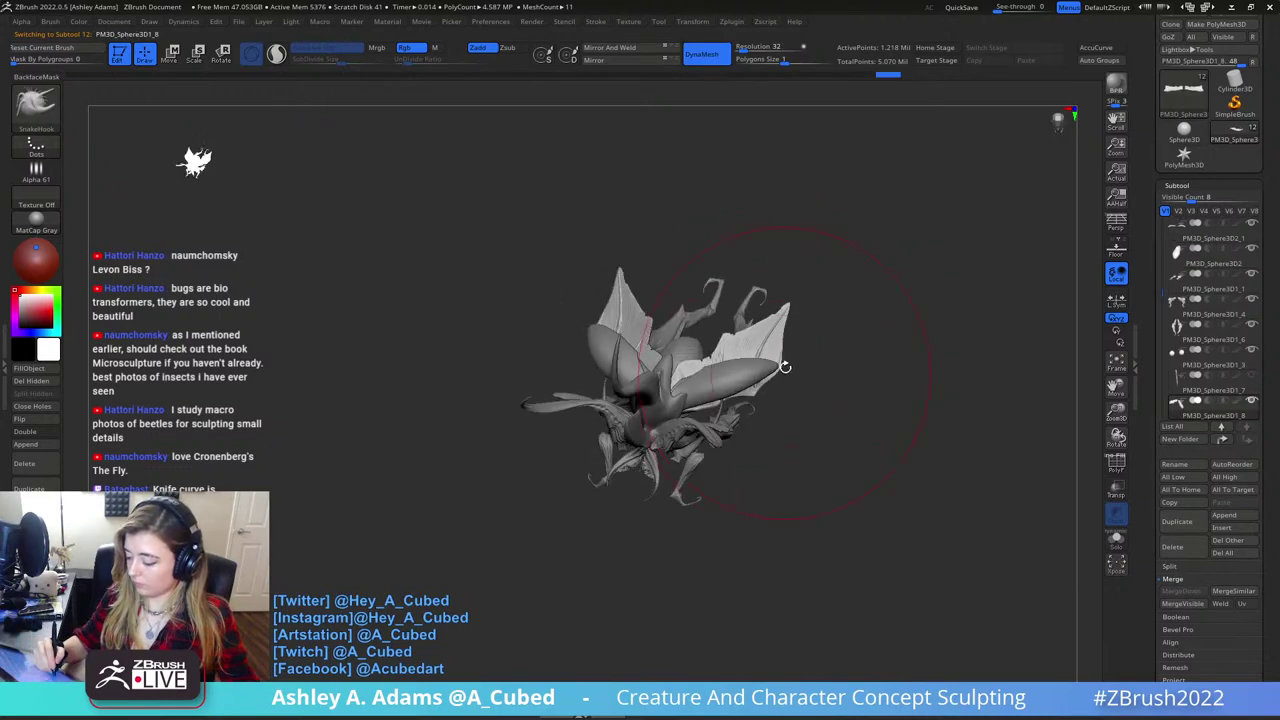
pyautogui.rightClick(781, 354)
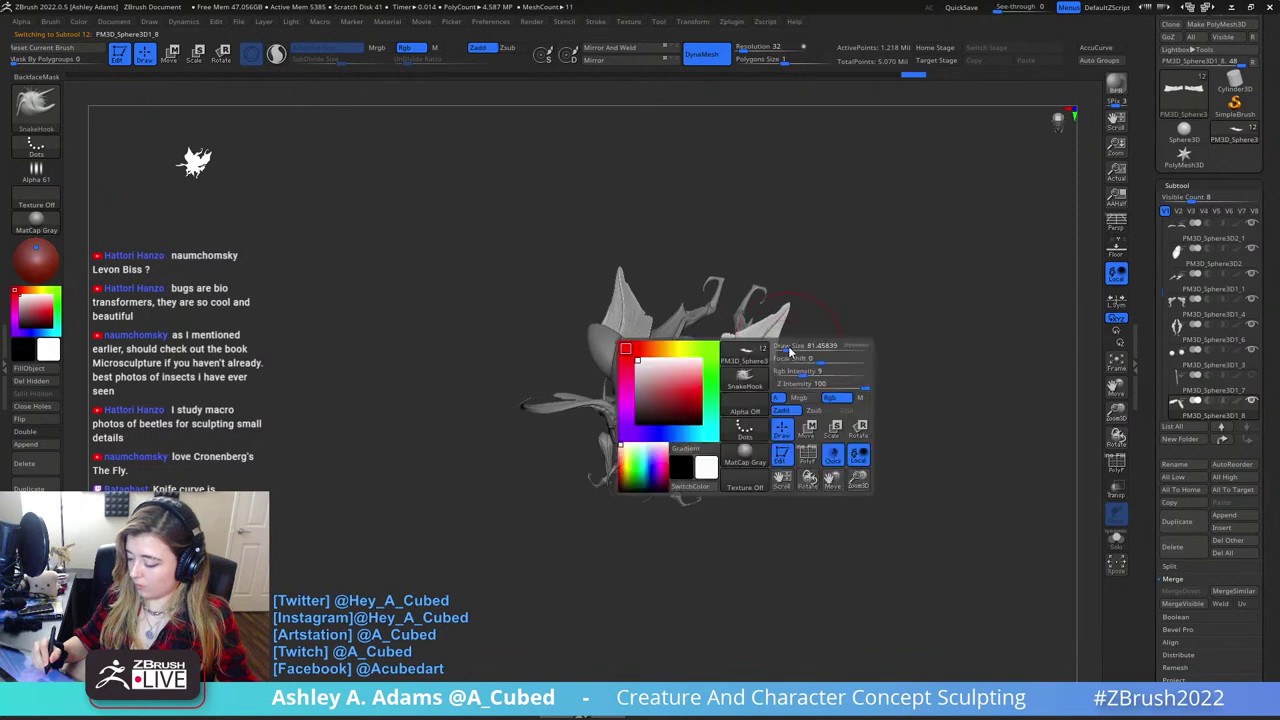
pyautogui.moveTo(781, 336)
pyautogui.mouseDown(button='right')
pyautogui.moveTo(791, 360)
pyautogui.moveTo(790, 332)
pyautogui.moveTo(778, 358)
pyautogui.mouseUp(button='right')
pyautogui.rightClick(782, 358)
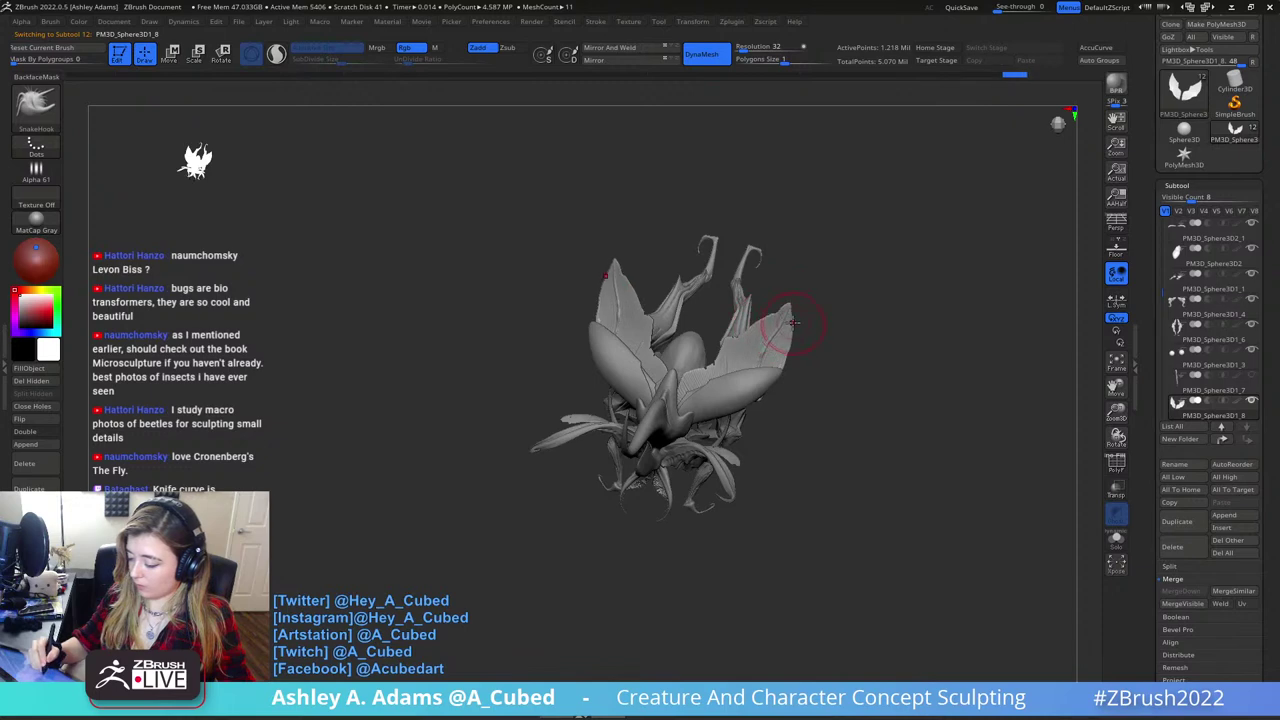
pyautogui.press('space')
pyautogui.moveTo(778, 316); pyautogui.dragTo(760, 380, button='right')
pyautogui.press('space')
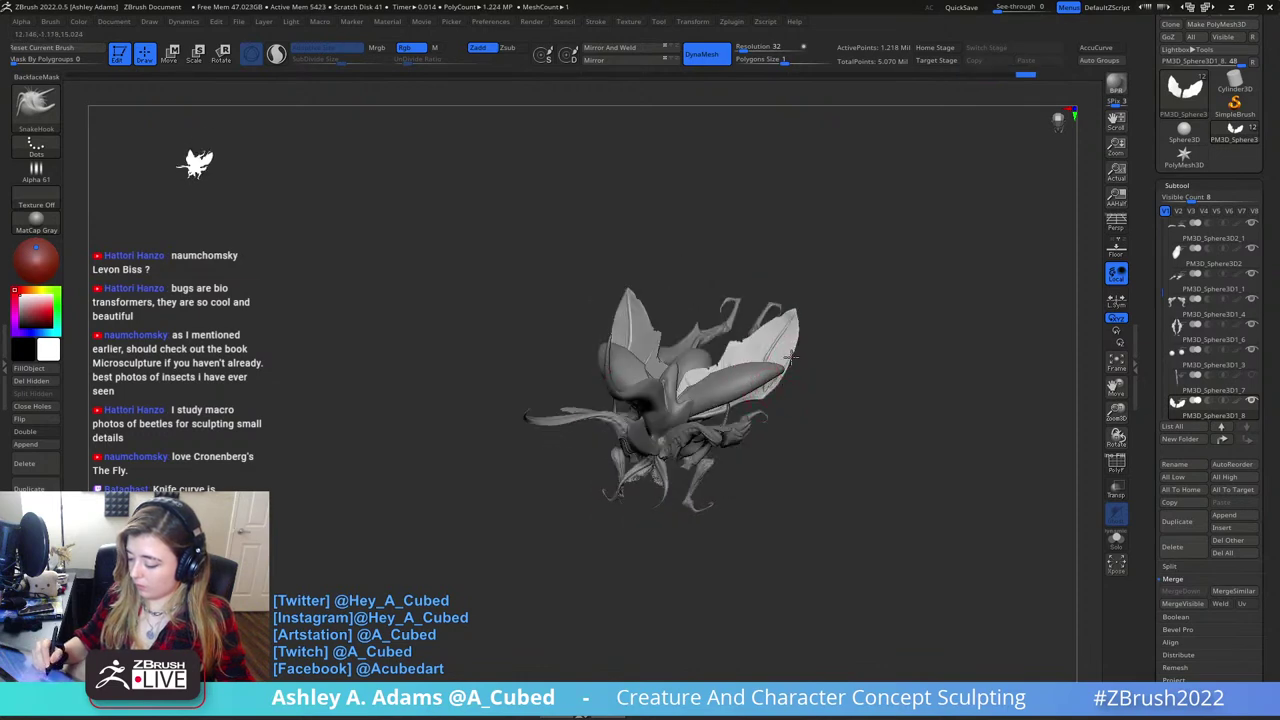
# - Smooth out the shape of the wings' outer blades and adjust their inner roots beside the abdomen
pyautogui.moveTo(790, 357); pyautogui.dragTo(697, 420, button='right')
pyautogui.rightClick(697, 420)
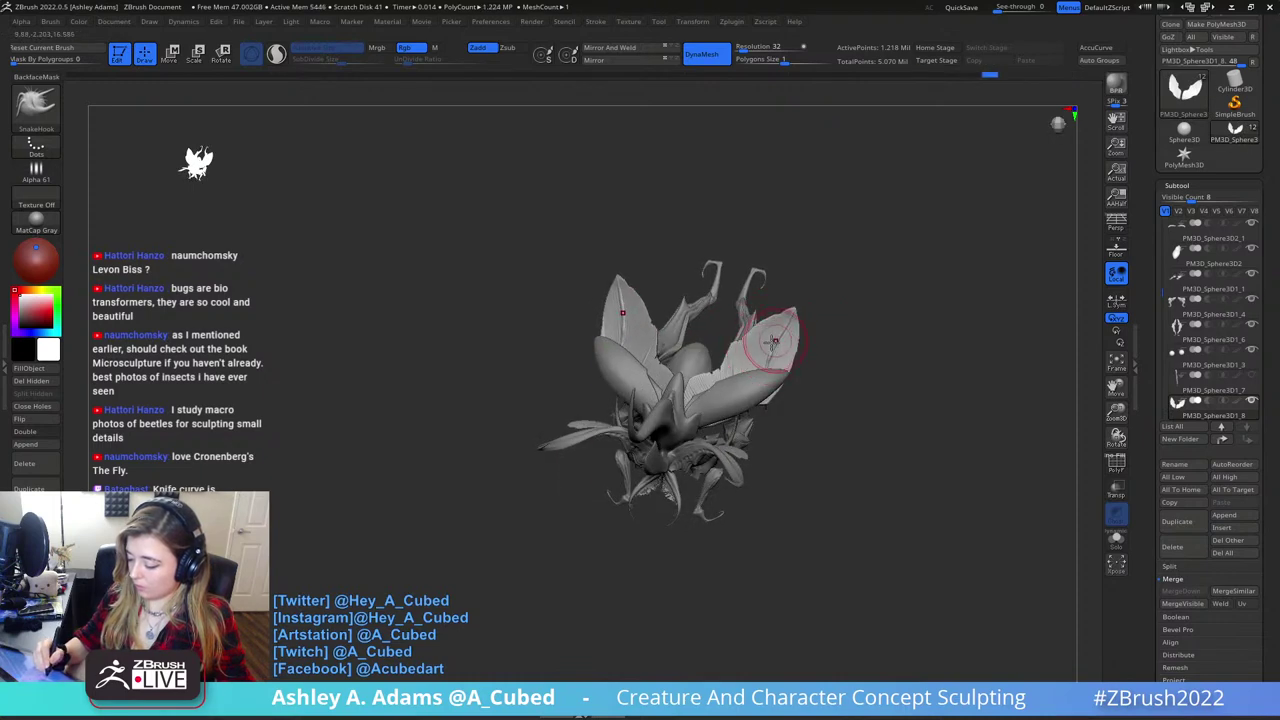
pyautogui.moveTo(712, 420); pyautogui.dragTo(697, 430, button='right')
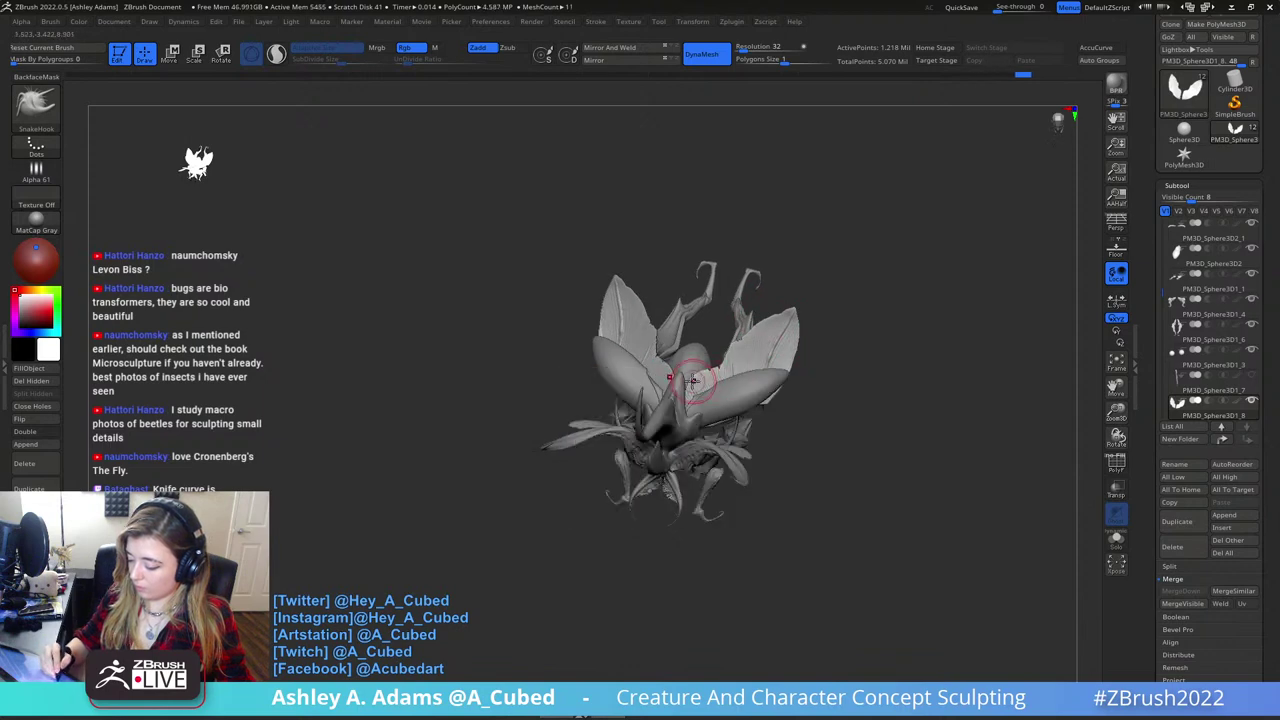
pyautogui.moveTo(692, 384); pyautogui.dragTo(732, 383, button='right')
pyautogui.rightClick(732, 428)
# - Adjust the wings' tilt and curvature from the side and rear with a resized SnakeHook brush
pyautogui.moveTo(788, 325); pyautogui.dragTo(828, 311, button='right')
pyautogui.moveTo(831, 256)
pyautogui.mouseDown(button='right')
pyautogui.moveTo(795, 318)
pyautogui.moveTo(790, 293)
pyautogui.mouseUp(button='right')
pyautogui.press('w')
pyautogui.press('q')
pyautogui.press('space')
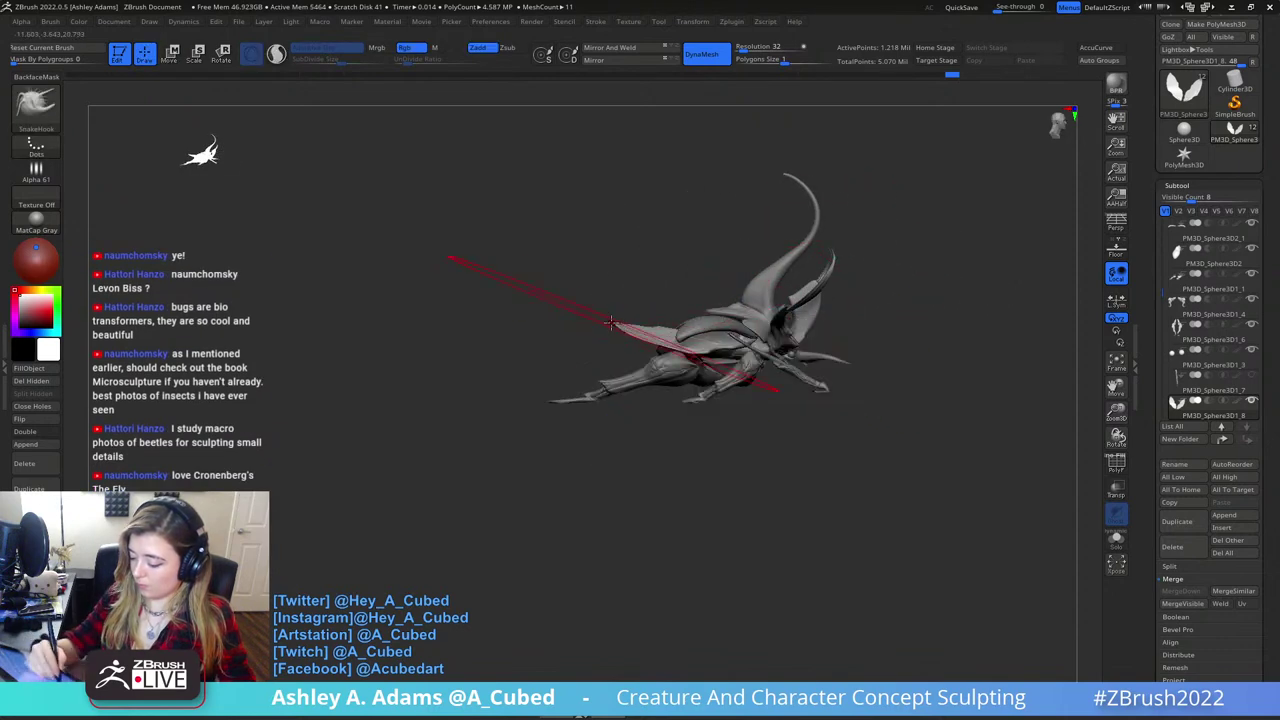
pyautogui.moveTo(698, 362)
pyautogui.mouseDown(button='right')
pyautogui.moveTo(757, 371)
pyautogui.moveTo(768, 388)
pyautogui.mouseUp(button='right')
pyautogui.press('space')
pyautogui.moveTo(743, 352); pyautogui.dragTo(754, 352)
pyautogui.moveTo(754, 345); pyautogui.dragTo(751, 317, button='right')
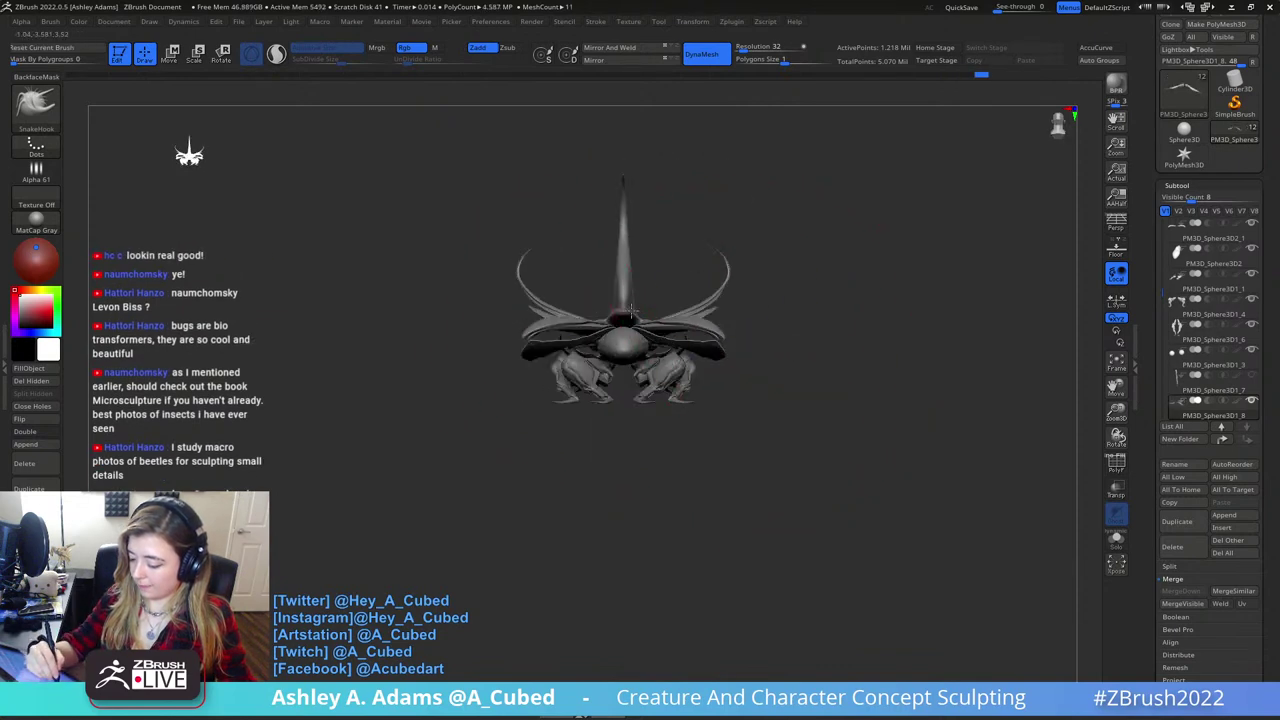
pyautogui.moveTo(632, 308); pyautogui.dragTo(693, 329, button='right')
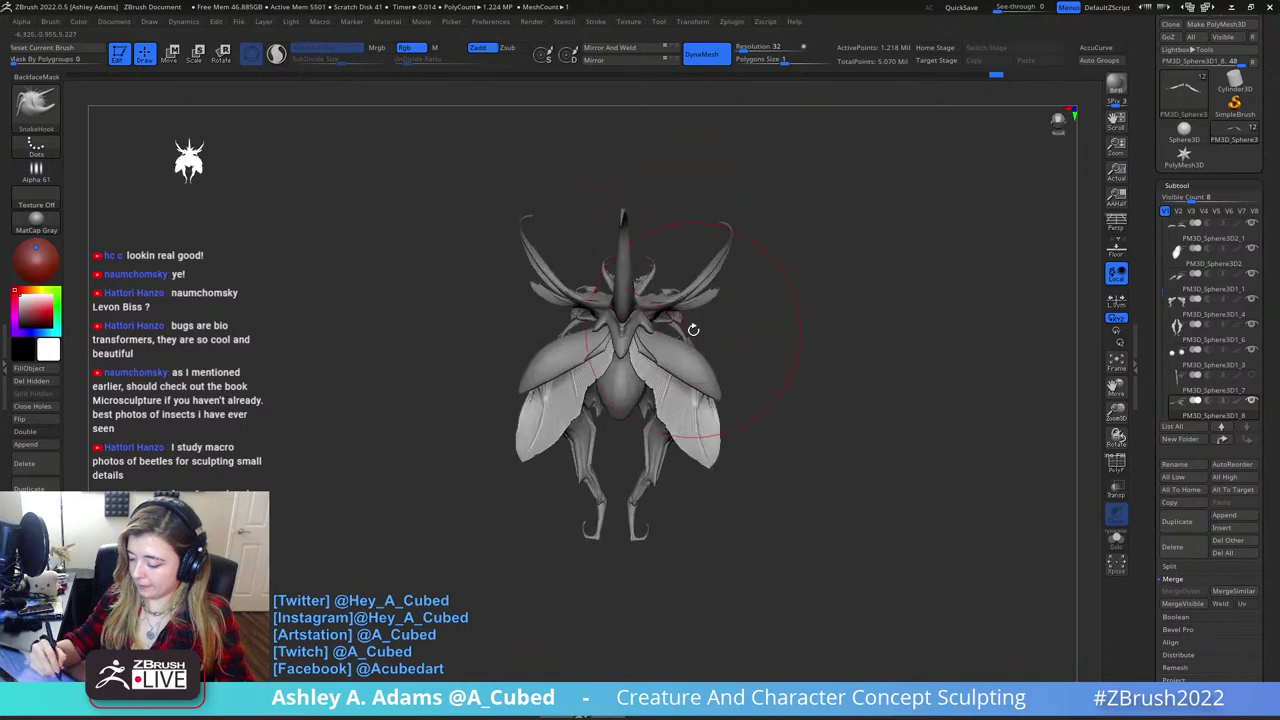
# - Duplicate the wing pair and rotate the copy slightly inward toward the abdomen
pyautogui.click(1185, 523)
pyautogui.press('w')
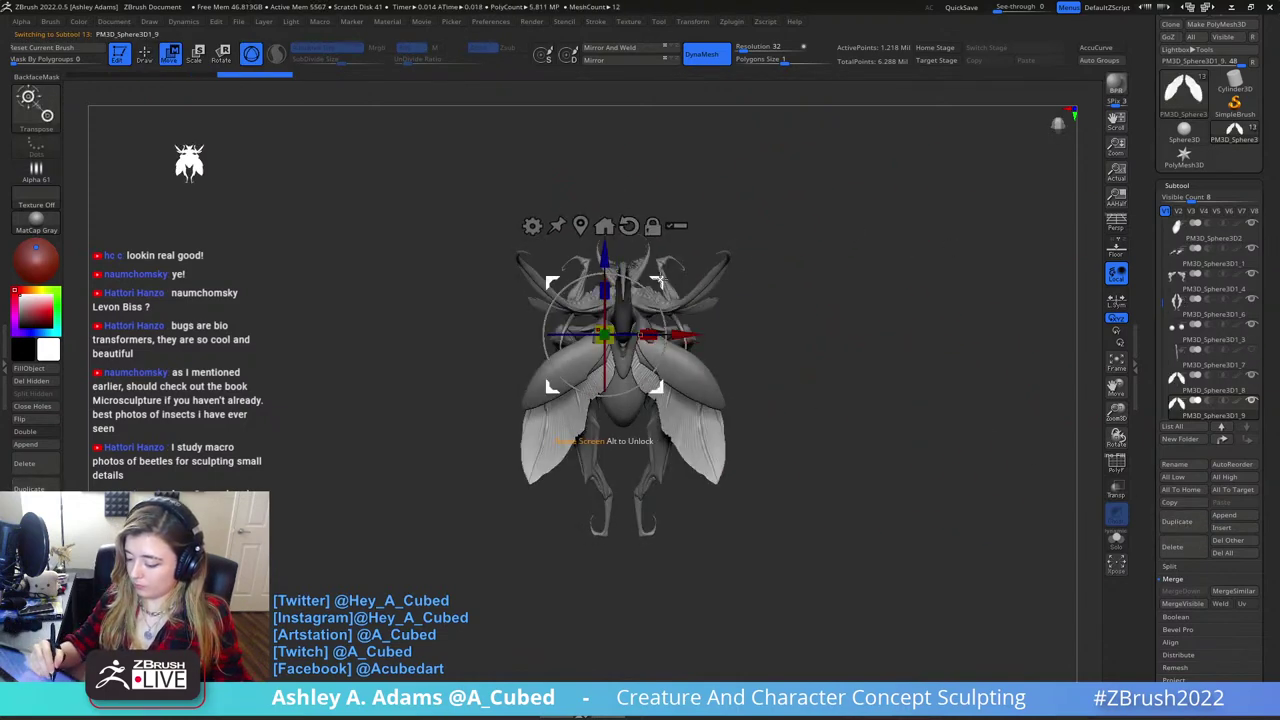
pyautogui.moveTo(618, 321); pyautogui.dragTo(655, 289)
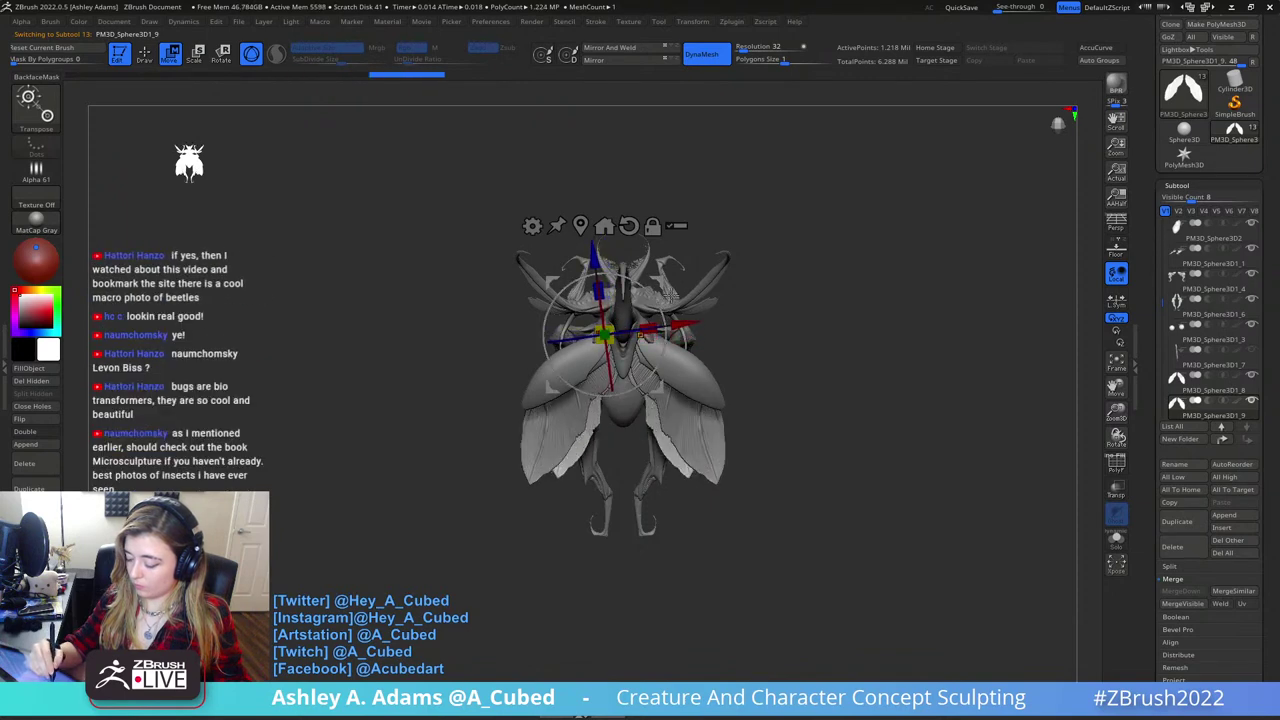
# - Reshape the duplicated wing pair's blades from behind with a resized SnakeHook brush
pyautogui.moveTo(670, 296)
pyautogui.mouseDown(button='right')
pyautogui.moveTo(671, 186)
pyautogui.moveTo(672, 230)
pyautogui.mouseUp(button='right')
pyautogui.press('q')
pyautogui.press('space')
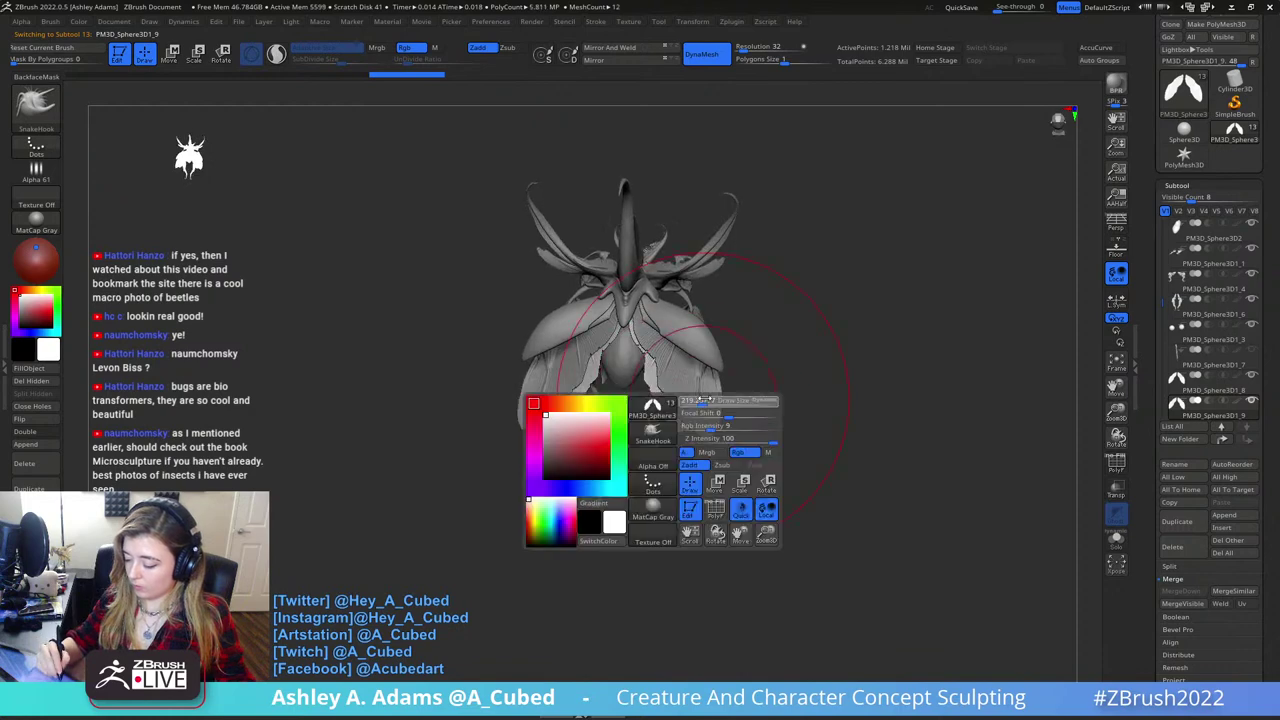
pyautogui.moveTo(705, 400)
pyautogui.mouseDown()
pyautogui.moveTo(697, 418)
pyautogui.moveTo(690, 313)
pyautogui.mouseUp()
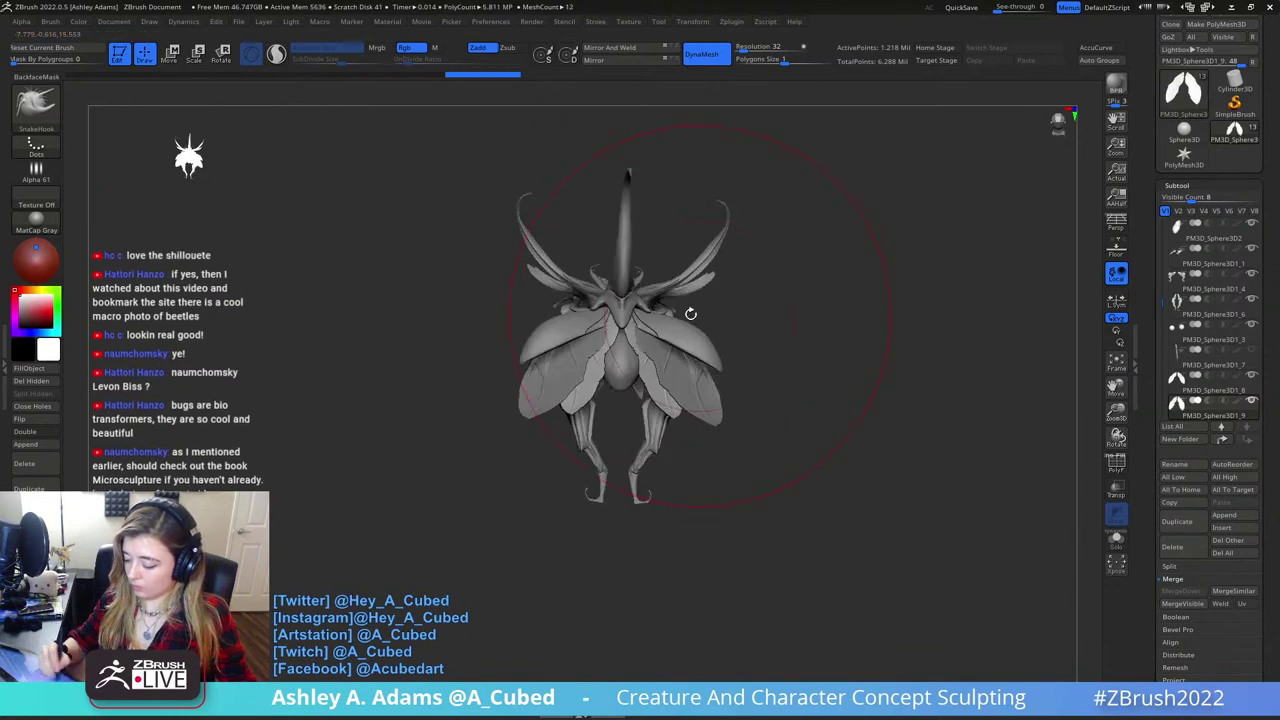
pyautogui.moveTo(690, 428); pyautogui.dragTo(698, 336)
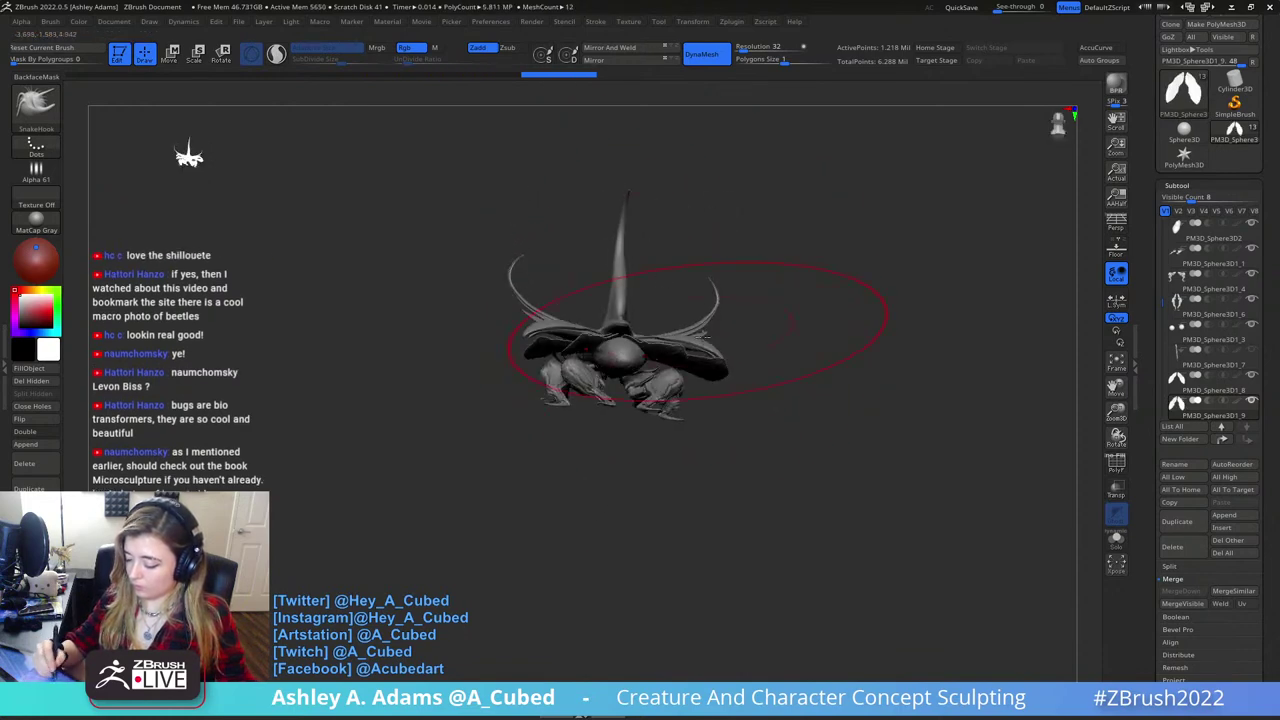
pyautogui.moveTo(620, 428); pyautogui.dragTo(710, 426)
pyautogui.press('space')
pyautogui.moveTo(762, 356)
pyautogui.mouseDown()
pyautogui.moveTo(752, 346)
pyautogui.moveTo(757, 442)
pyautogui.mouseUp()
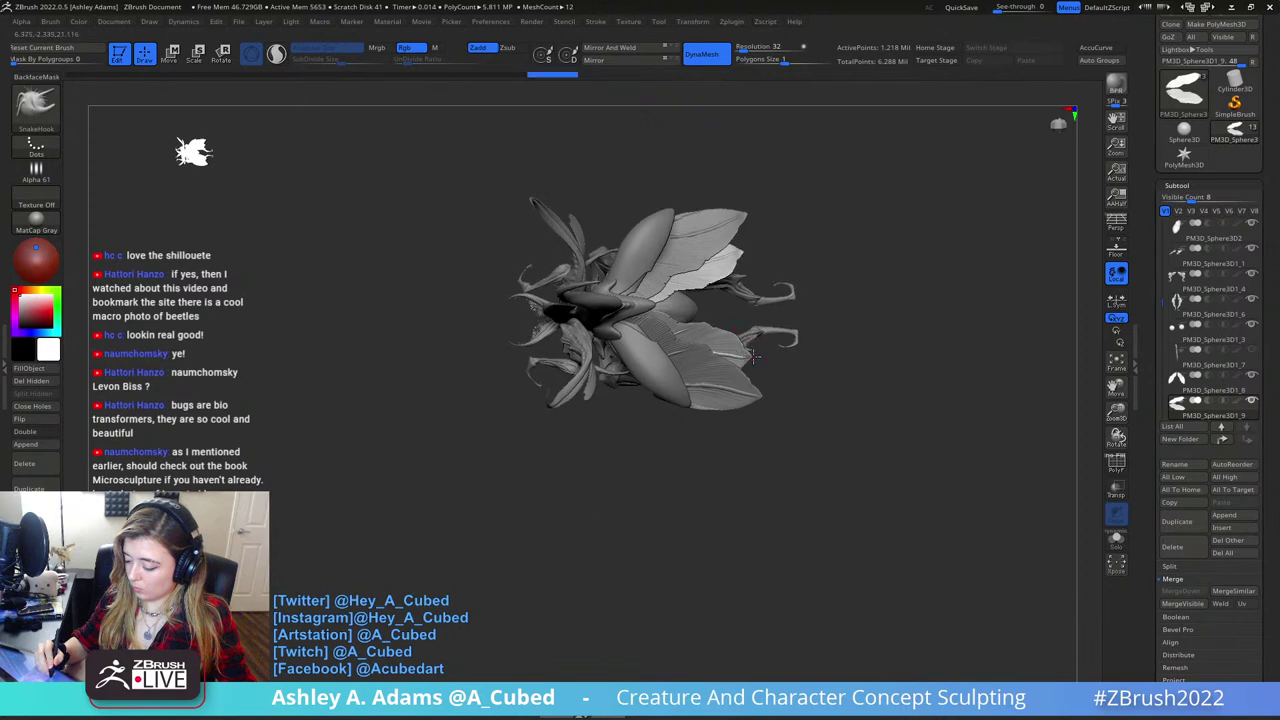
# - Pull in the duplicated wings' ragged inner edges and adjust their tilt beneath the outer pair using SnakeHook
pyautogui.moveTo(747, 345); pyautogui.dragTo(715, 340)
pyautogui.press('space')
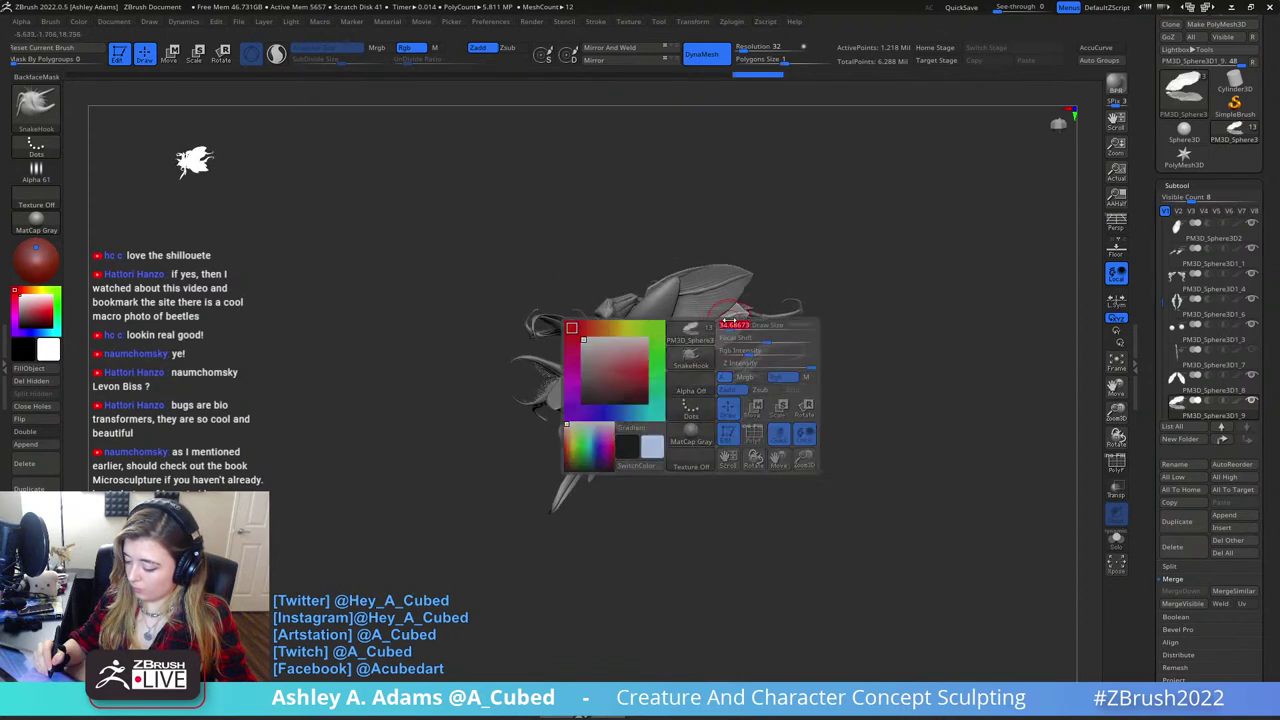
pyautogui.moveTo(735, 316)
pyautogui.mouseDown(button='right')
pyautogui.moveTo(763, 337)
pyautogui.moveTo(831, 294)
pyautogui.moveTo(784, 329)
pyautogui.mouseUp(button='right')
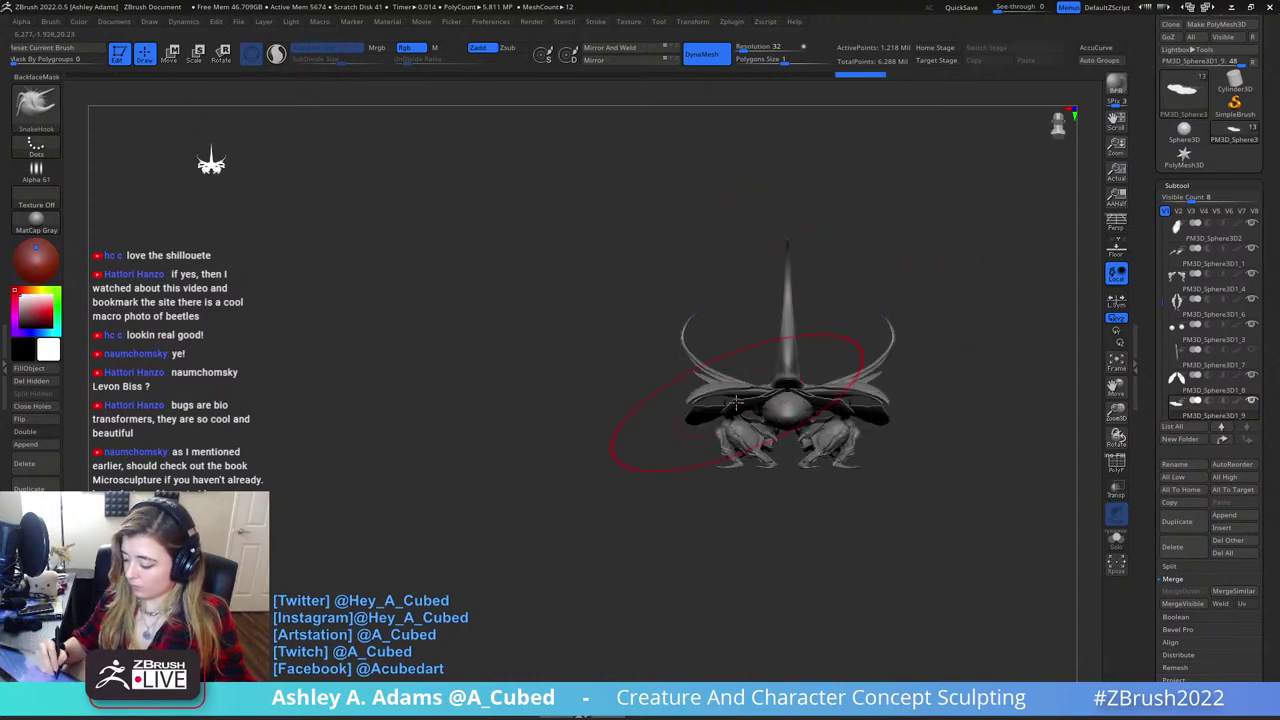
pyautogui.moveTo(735, 402); pyautogui.dragTo(729, 398)
pyautogui.moveTo(733, 403)
pyautogui.mouseDown(button='right')
pyautogui.moveTo(840, 385)
pyautogui.moveTo(840, 400)
pyautogui.moveTo(810, 375)
pyautogui.moveTo(776, 430)
pyautogui.moveTo(772, 512)
pyautogui.mouseUp(button='right')
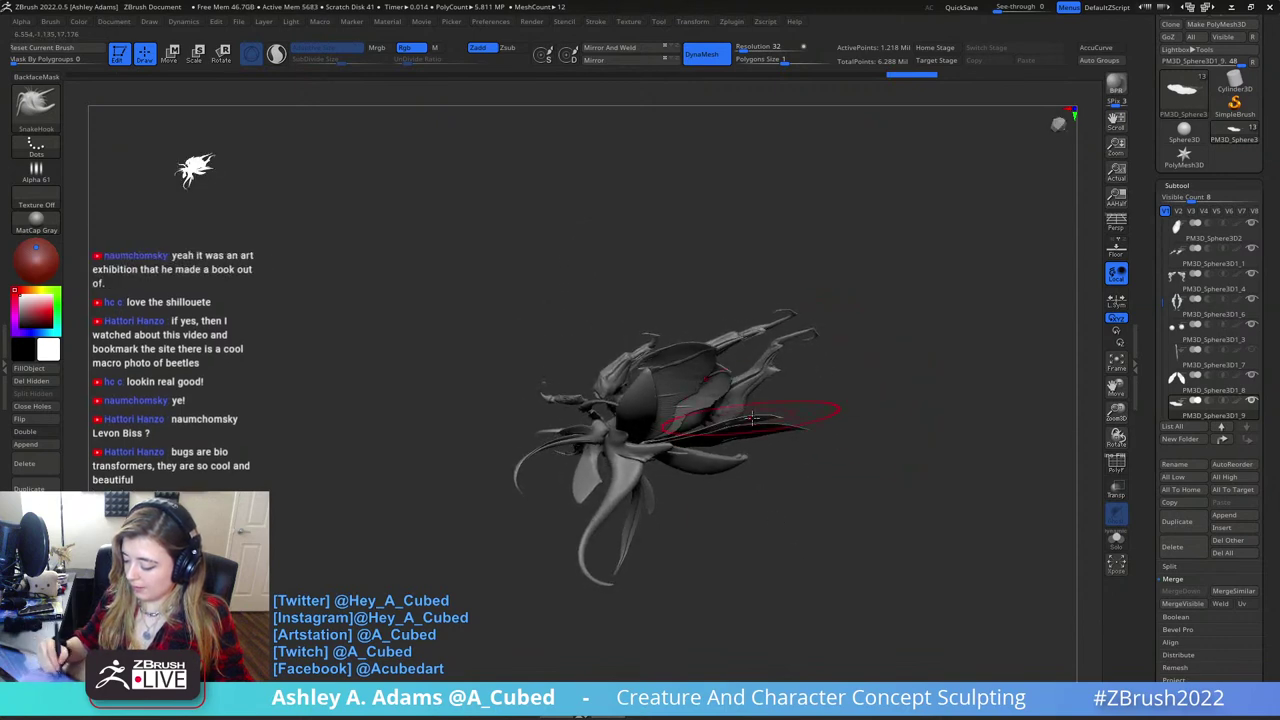
pyautogui.moveTo(745, 425); pyautogui.dragTo(780, 336)
# - Select the pair of hard wing cases and scale them up uniformly by about 1.11 over the wings
pyautogui.moveTo(804, 394); pyautogui.dragTo(778, 495, button='right')
pyautogui.keyDown('alt'); pyautogui.click(794, 474); pyautogui.keyUp('alt')
pyautogui.press('f')
pyautogui.press('w')
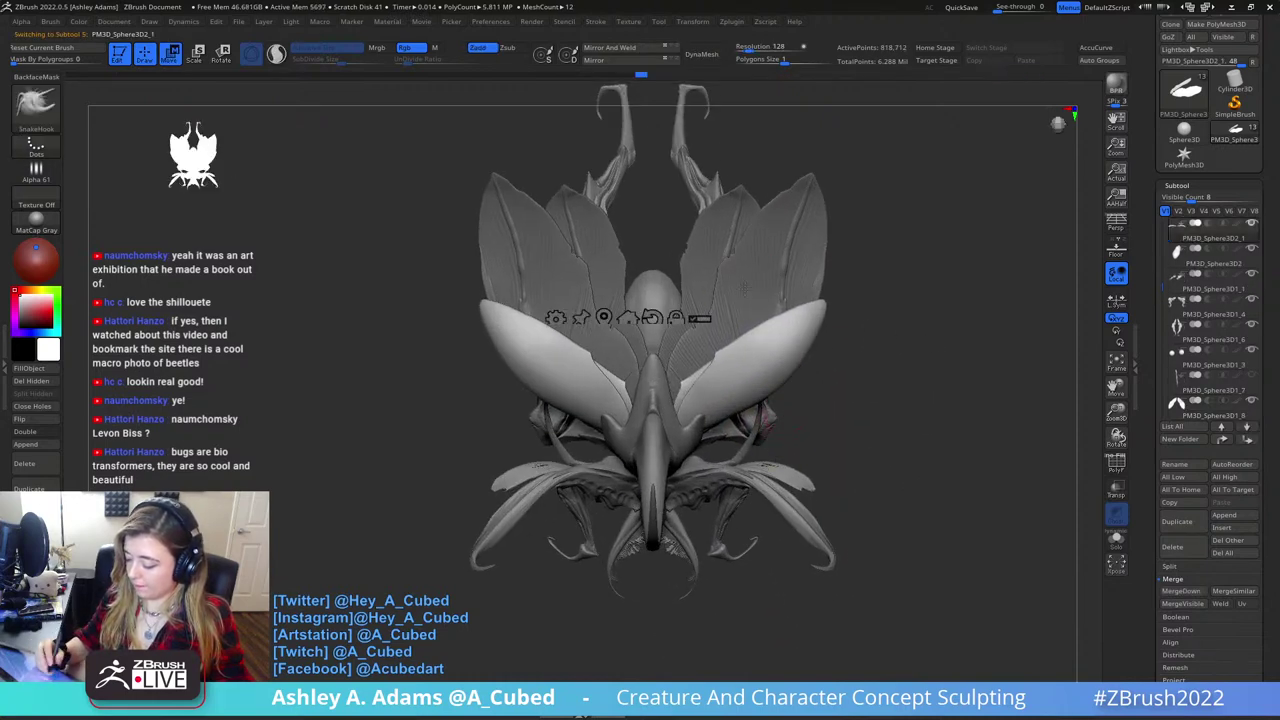
pyautogui.click(676, 428)
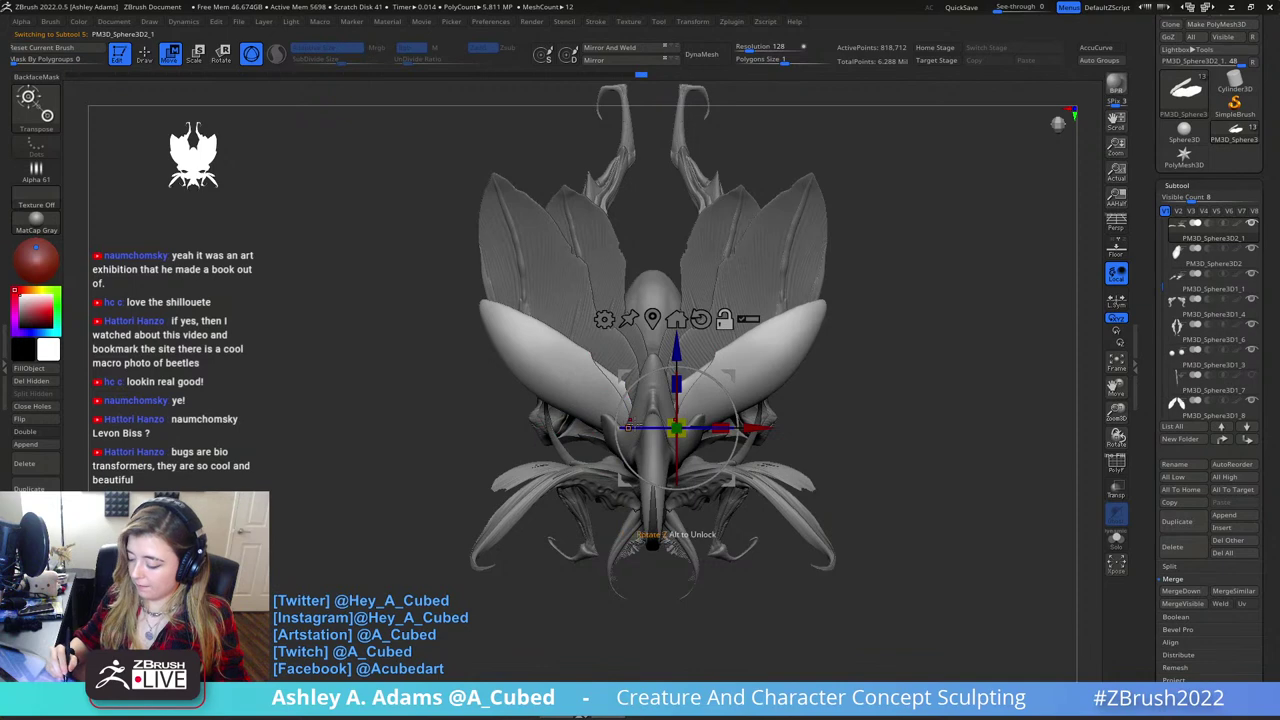
pyautogui.moveTo(684, 422); pyautogui.dragTo(696, 418)
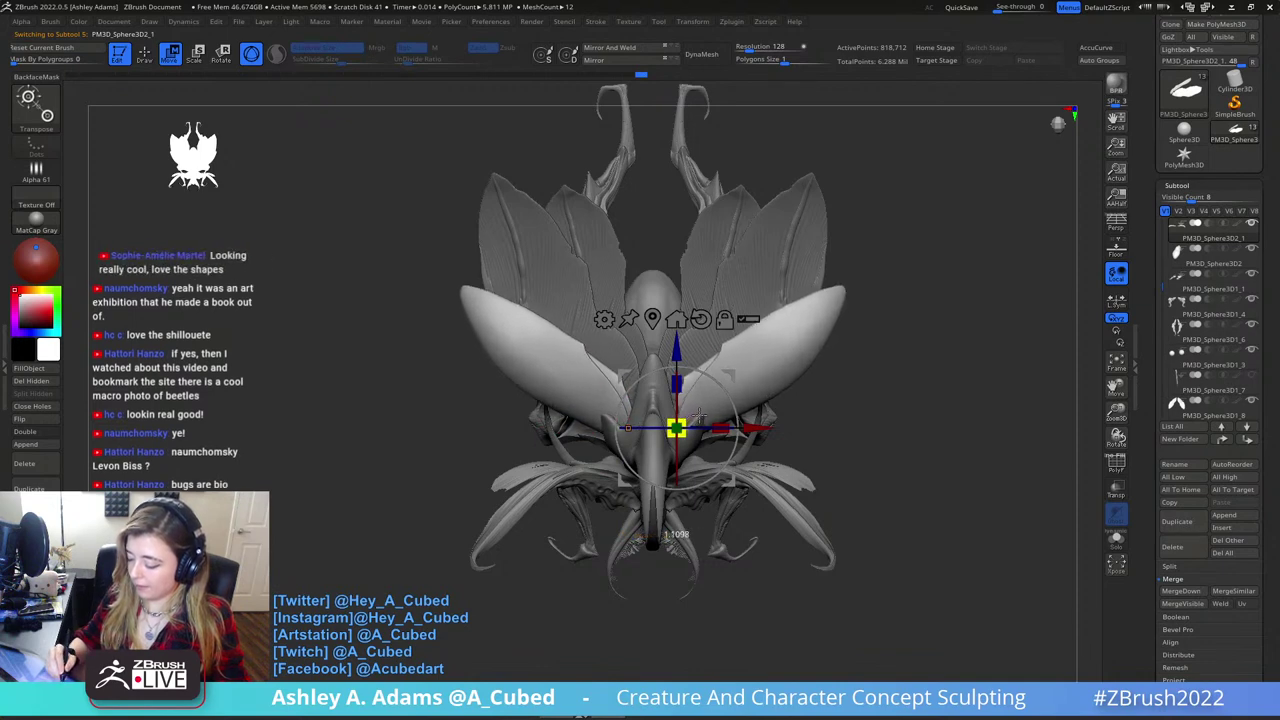
pyautogui.press('q')
pyautogui.moveTo(814, 423)
pyautogui.mouseDown()
pyautogui.moveTo(807, 305)
pyautogui.moveTo(785, 405)
pyautogui.moveTo(762, 434)
pyautogui.mouseUp()
pyautogui.press('space')
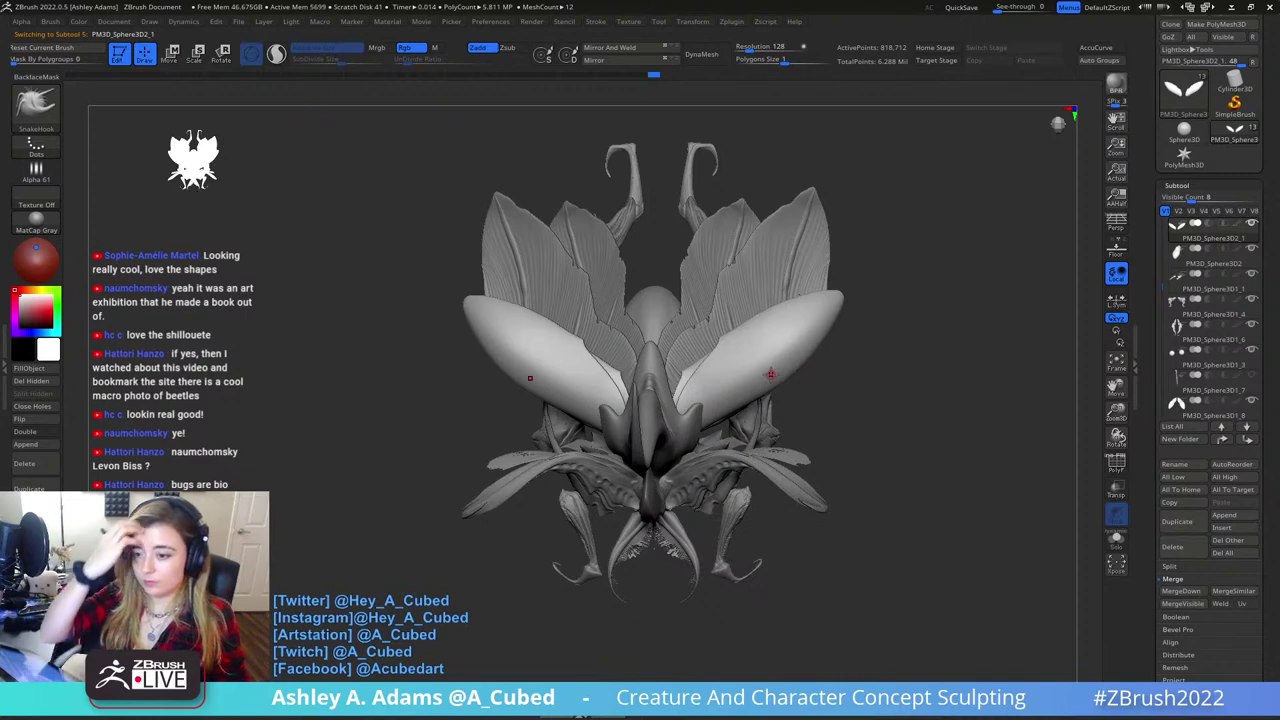
pyautogui.moveTo(803, 409); pyautogui.dragTo(851, 420)
pyautogui.press('space')
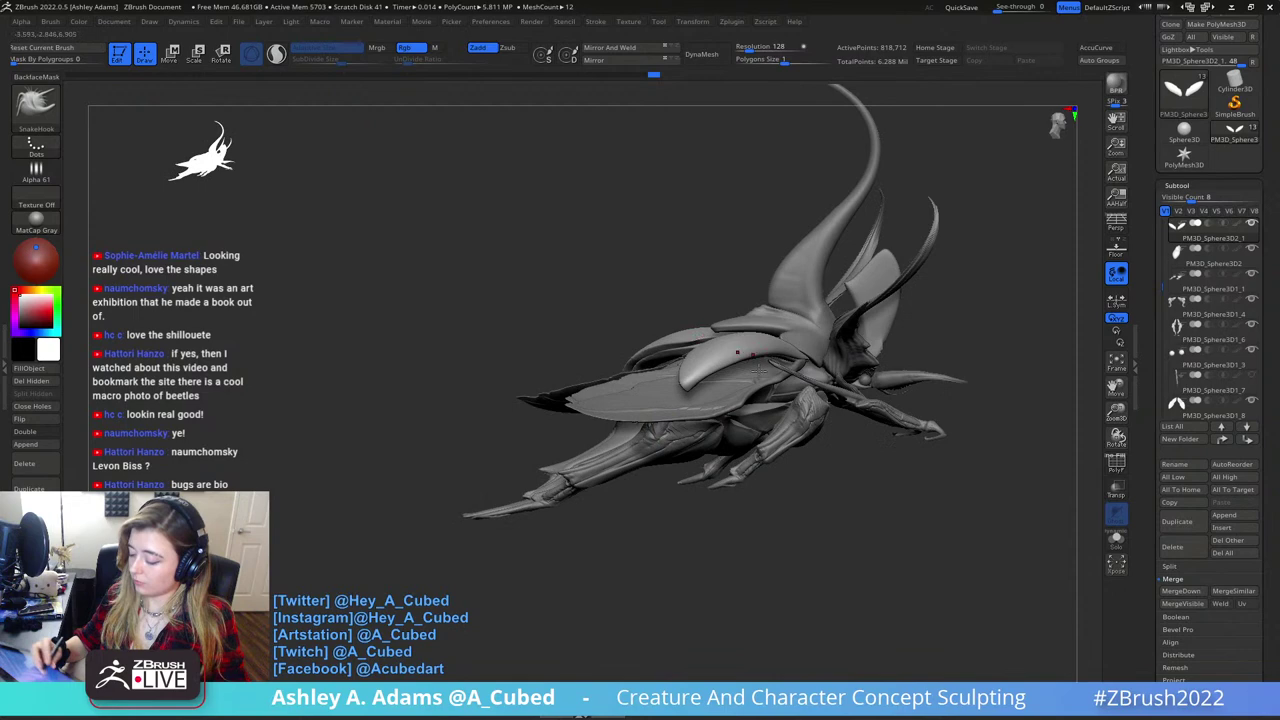
# - Select the creature's abdomen and isolate it from the other parts
pyautogui.moveTo(760, 375); pyautogui.dragTo(850, 372, button='right')
pyautogui.keyDown('alt'); pyautogui.click(672, 383); pyautogui.keyUp('alt')
pyautogui.moveTo(676, 350); pyautogui.dragTo(694, 415, button='right')
pyautogui.rightClick(694, 415)
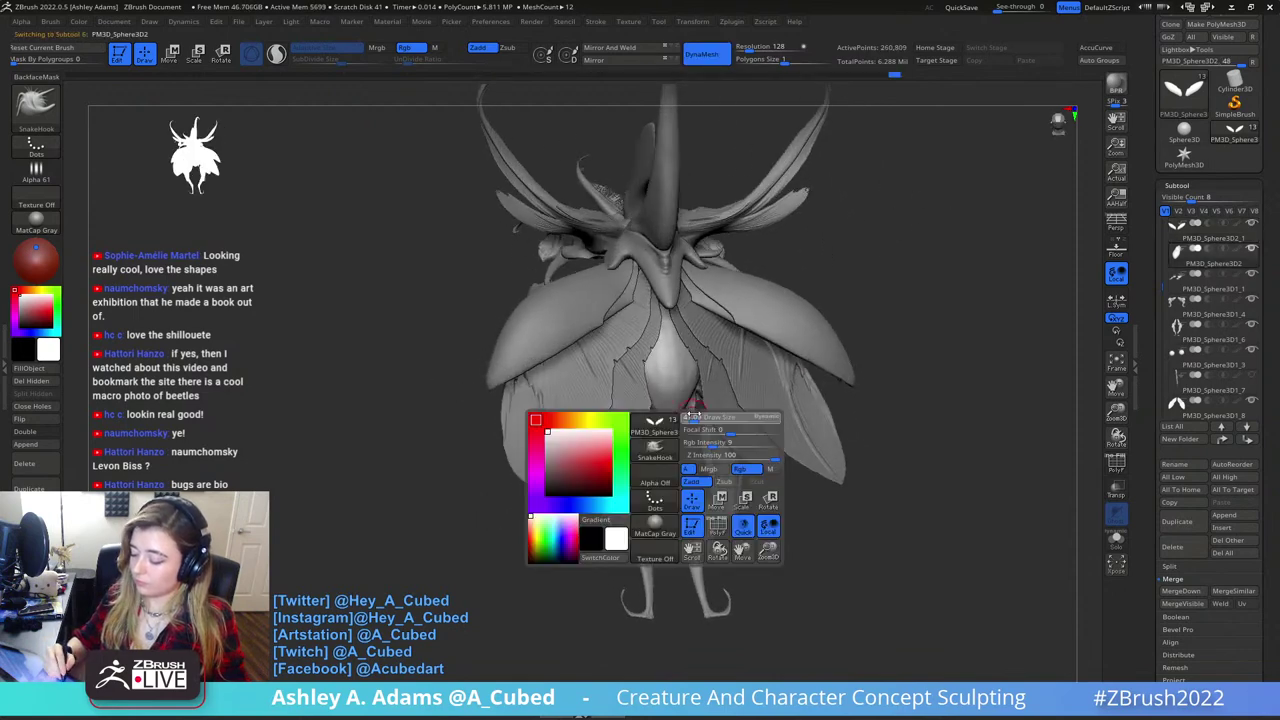
pyautogui.click(1117, 542)
pyautogui.keyDown('ctrl'); pyautogui.moveTo(755, 332); pyautogui.dragTo(738, 369, button='right'); pyautogui.keyUp('ctrl')
pyautogui.moveTo(762, 306)
pyautogui.mouseDown()
pyautogui.moveTo(743, 291)
pyautogui.moveTo(729, 360)
pyautogui.moveTo(680, 350)
pyautogui.moveTo(636, 314)
pyautogui.mouseUp()
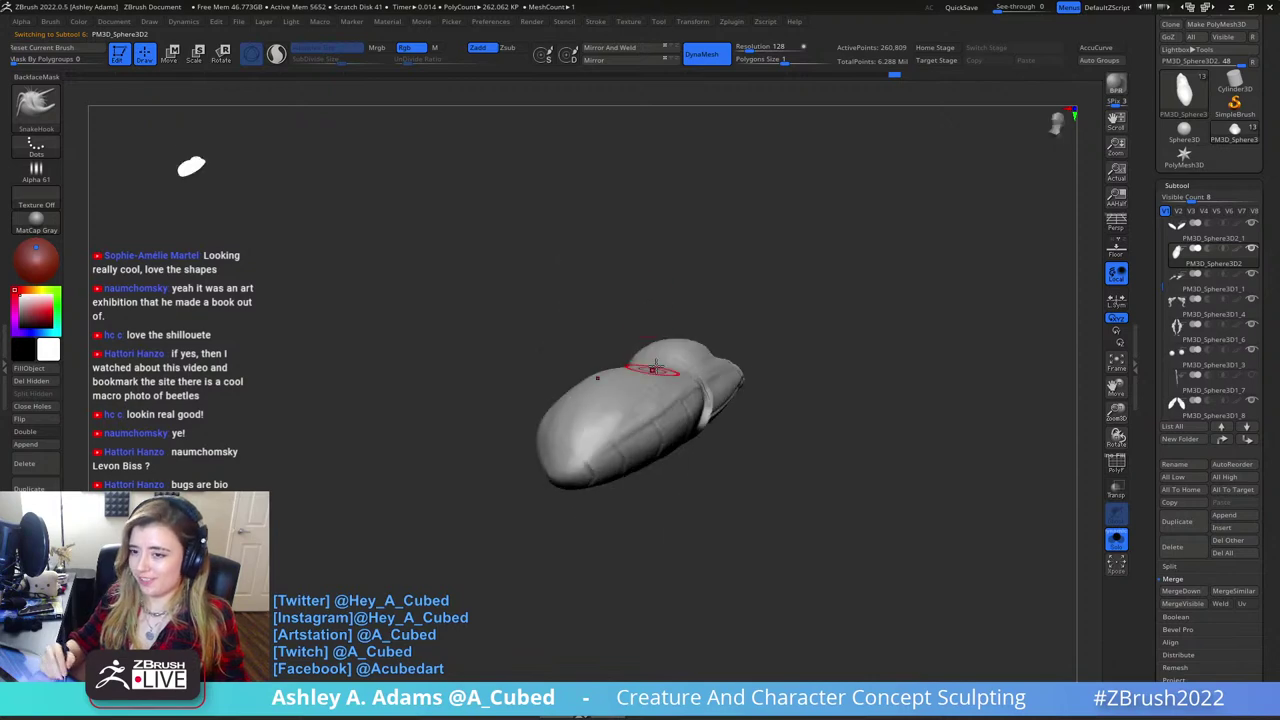
# - Switch to the DamStandard brush and carve a crease at the side notch between the body's front and rear sections
pyautogui.moveTo(658, 372)
pyautogui.mouseDown(button='right')
pyautogui.moveTo(628, 385)
pyautogui.moveTo(614, 490)
pyautogui.mouseUp(button='right')
pyautogui.rightClick(614, 502)
pyautogui.moveTo(731, 349); pyautogui.dragTo(709, 337, button='right')
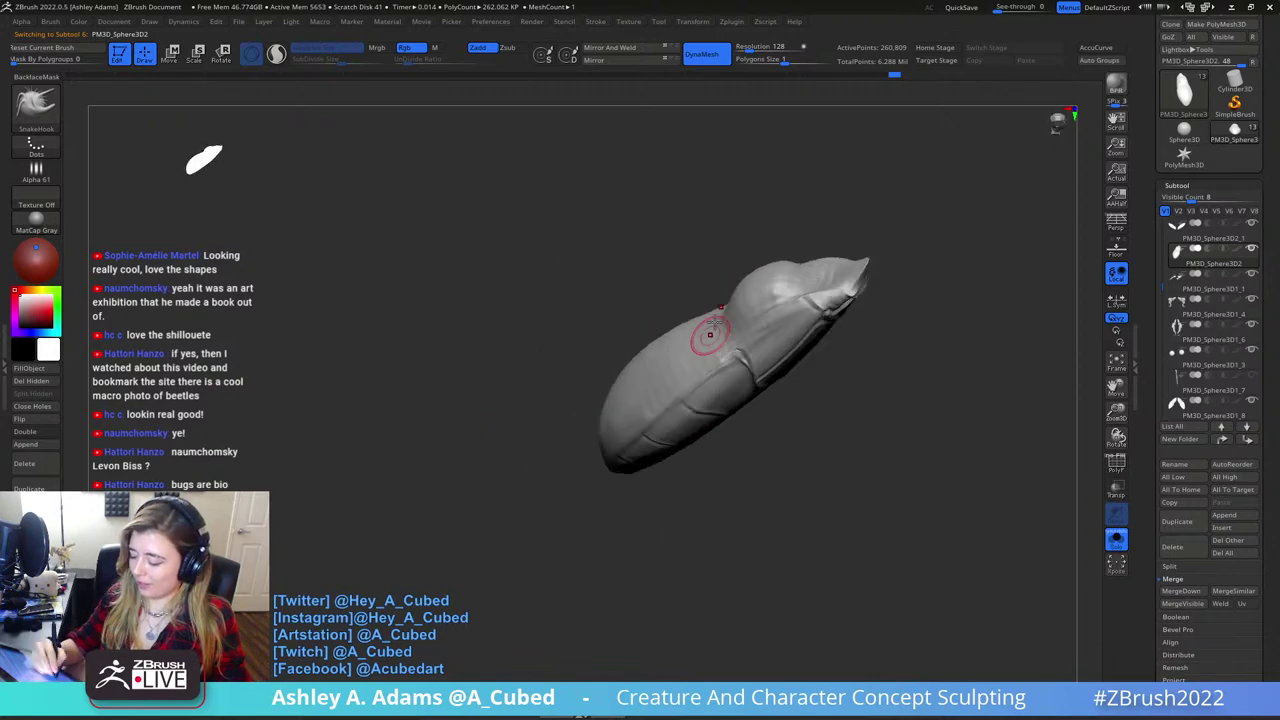
pyautogui.moveTo(701, 272); pyautogui.dragTo(710, 320, button='right')
pyautogui.press('b')
pyautogui.press('d')
pyautogui.press('s')
pyautogui.moveTo(751, 373); pyautogui.dragTo(734, 349)
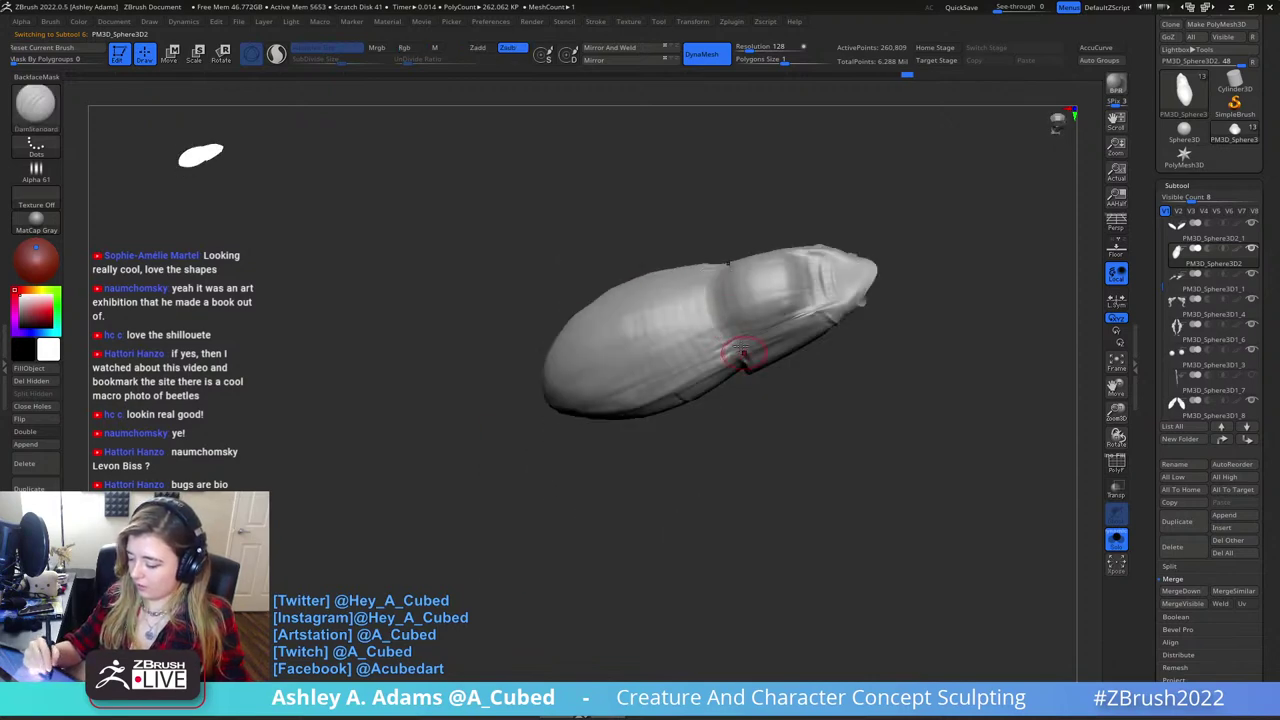
# - Deepen the waist crease between the rounded front section and the long rear section with a resized DamStandard brush
pyautogui.moveTo(732, 308)
pyautogui.mouseDown(button='right')
pyautogui.moveTo(775, 312)
pyautogui.moveTo(728, 330)
pyautogui.moveTo(692, 372)
pyautogui.mouseUp(button='right')
pyautogui.rightClick(690, 377)
pyautogui.moveTo(728, 302); pyautogui.dragTo(694, 291)
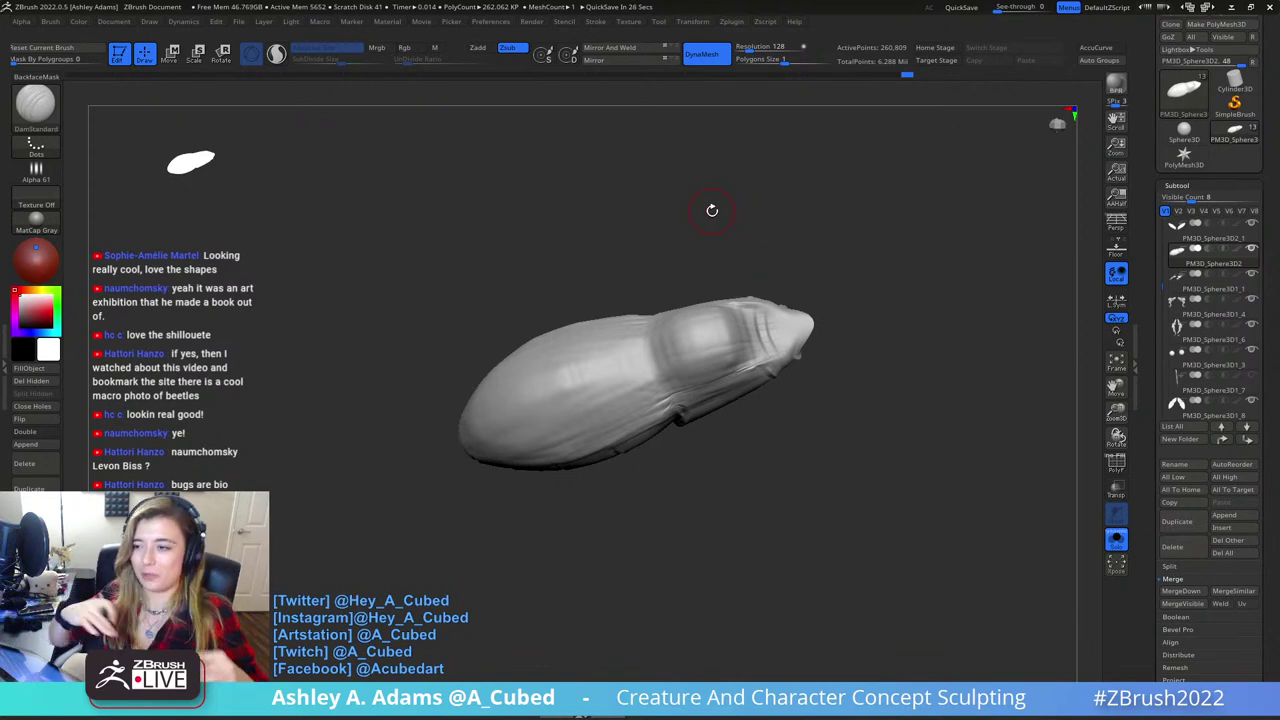
pyautogui.moveTo(712, 210)
pyautogui.mouseDown()
pyautogui.moveTo(750, 295)
pyautogui.moveTo(705, 328)
pyautogui.moveTo(732, 387)
pyautogui.moveTo(727, 404)
pyautogui.moveTo(716, 396)
pyautogui.mouseUp()
pyautogui.press('space')
pyautogui.moveTo(703, 363); pyautogui.dragTo(686, 412, button='right')
pyautogui.press('space')
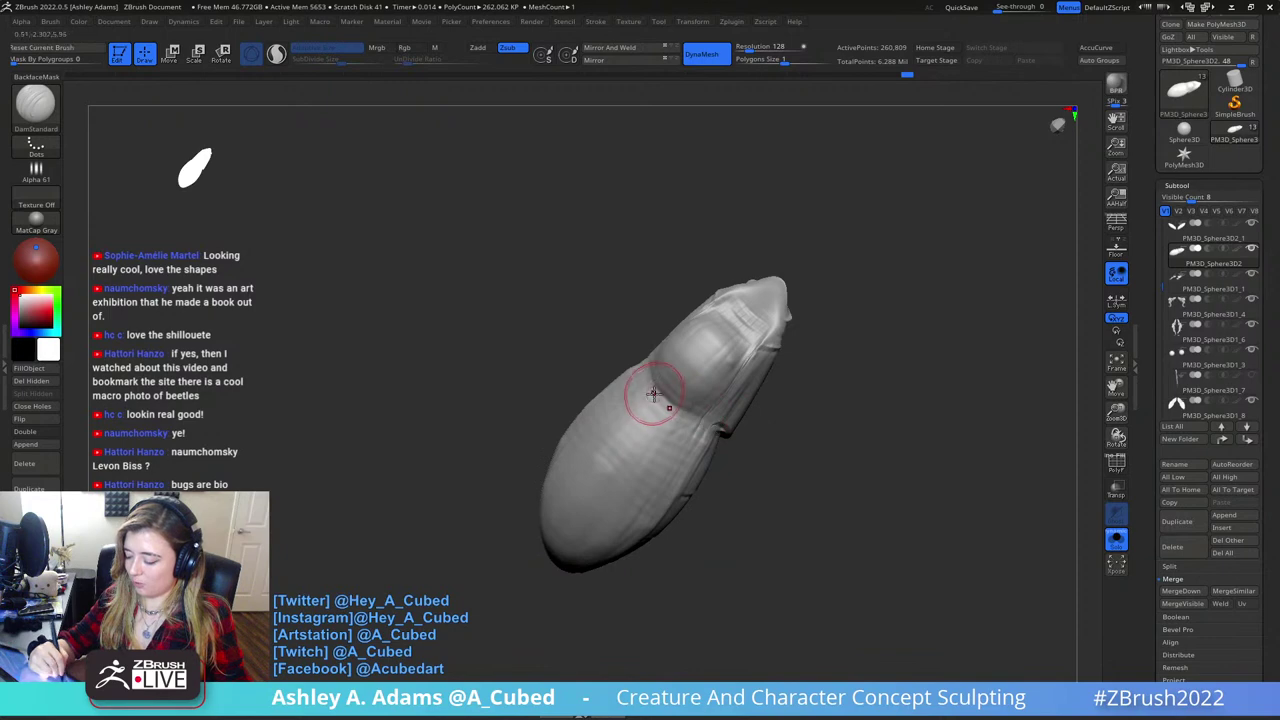
pyautogui.moveTo(688, 370); pyautogui.dragTo(660, 363, button='right')
pyautogui.moveTo(674, 401); pyautogui.dragTo(714, 426)
pyautogui.moveTo(701, 378); pyautogui.dragTo(650, 370)
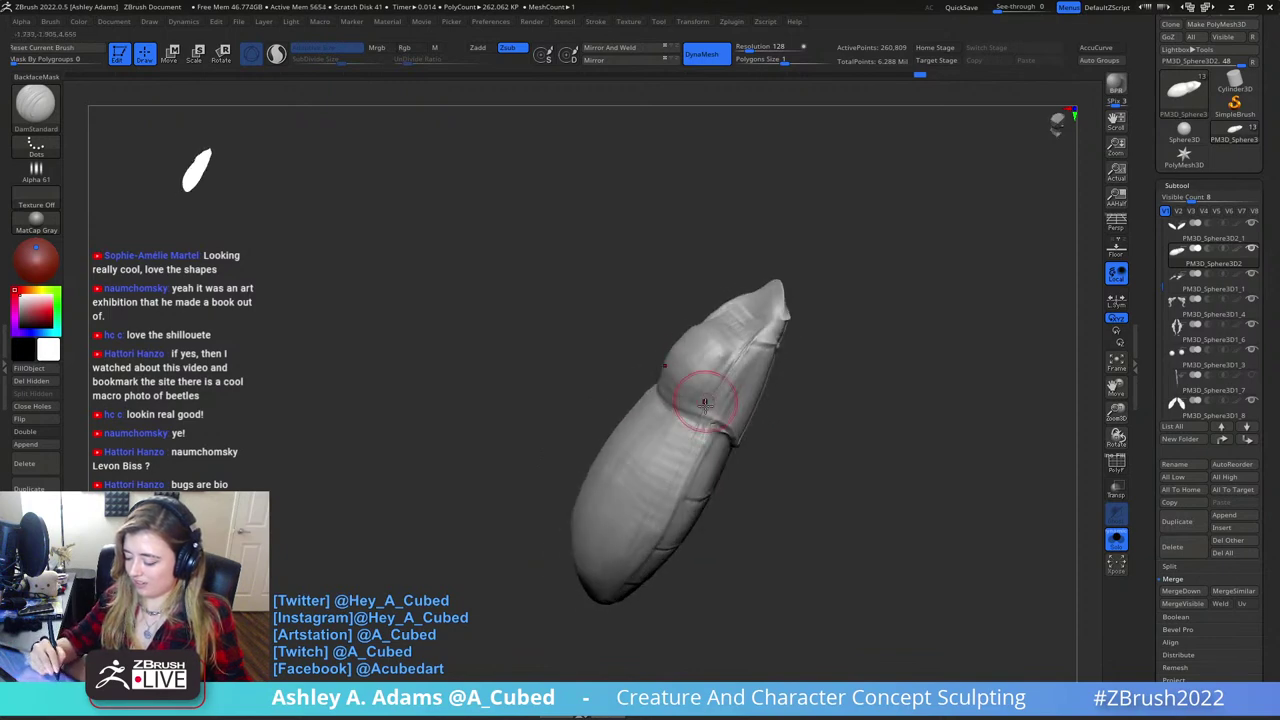
pyautogui.moveTo(608, 456); pyautogui.dragTo(682, 491)
pyautogui.keyDown('alt'); pyautogui.moveTo(628, 438); pyautogui.dragTo(613, 355, button='right'); pyautogui.keyUp('alt')
pyautogui.hotkey('ctrl', 'z')
pyautogui.hotkey('ctrl', 'z')
pyautogui.moveTo(752, 332); pyautogui.dragTo(697, 335, button='right')
pyautogui.hotkey('ctrl', 'z')
# - Carve a groove along the body's side, bordering the segmented underside plates, down to the rear tip
pyautogui.keyDown('alt'); pyautogui.moveTo(660, 282); pyautogui.dragTo(680, 372, button='right'); pyautogui.keyUp('alt')
pyautogui.moveTo(680, 373); pyautogui.dragTo(597, 558)
pyautogui.moveTo(596, 556); pyautogui.dragTo(618, 505, button='right')
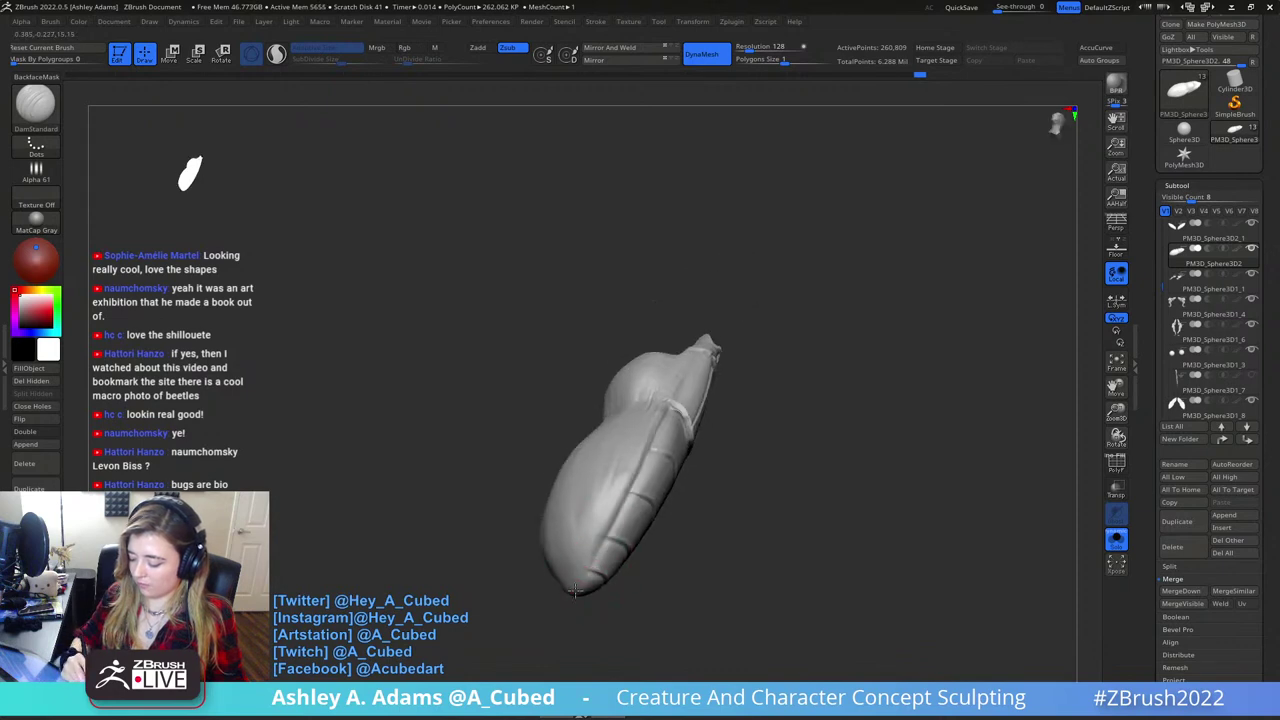
pyautogui.moveTo(654, 400); pyautogui.dragTo(693, 370, button='right')
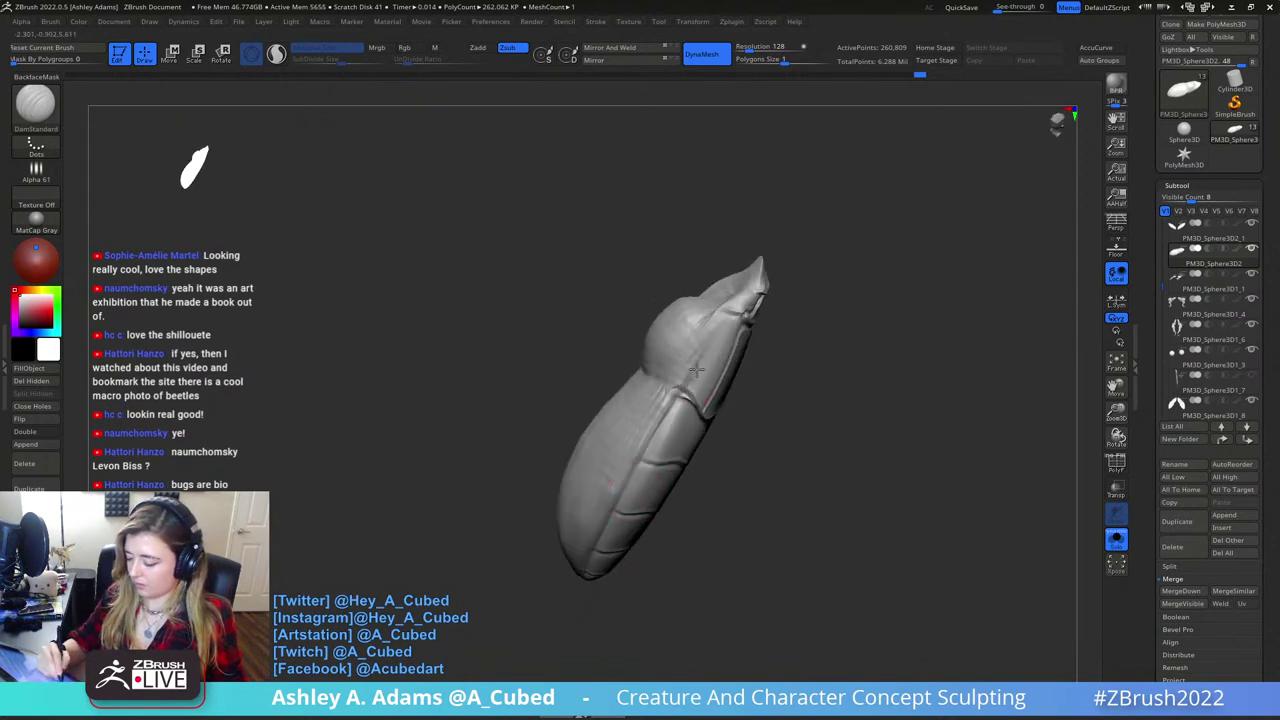
pyautogui.moveTo(745, 295); pyautogui.dragTo(713, 338, button='right')
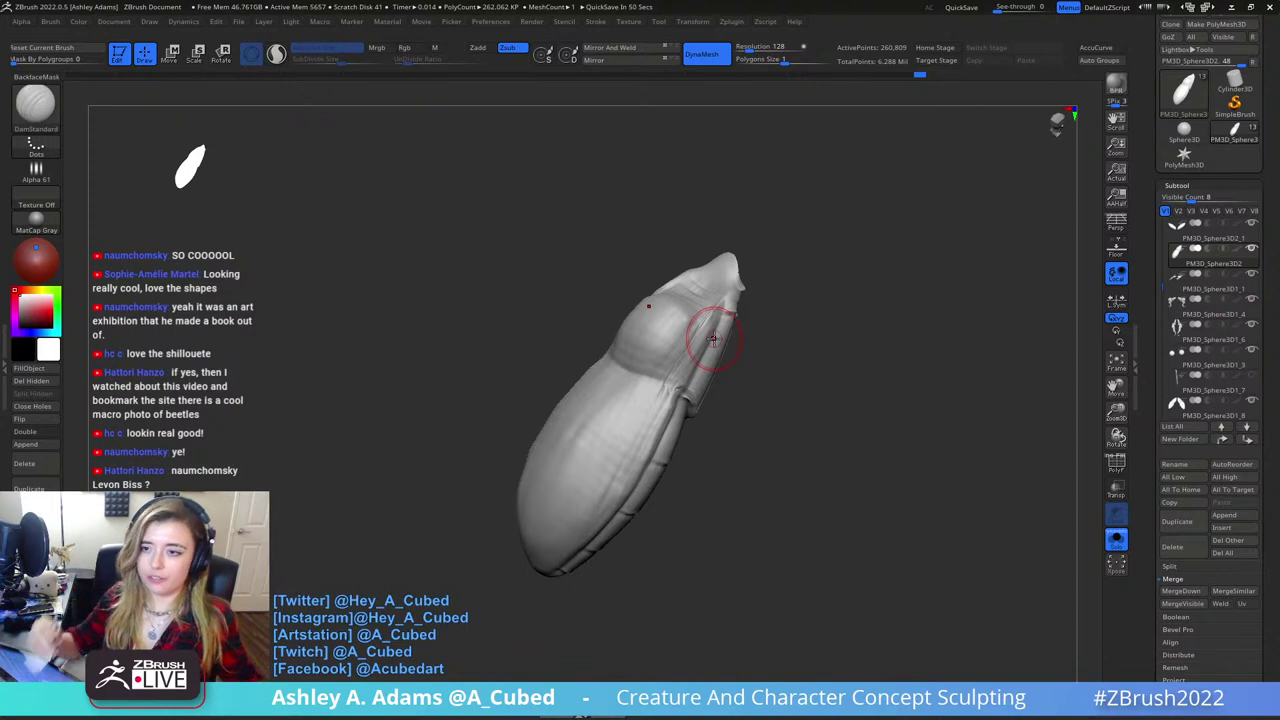
# - Bring back all the creature's parts and examine how the segmented underside sits between the legs and wing cases
pyautogui.moveTo(862, 304); pyautogui.dragTo(649, 285)
pyautogui.press('space')
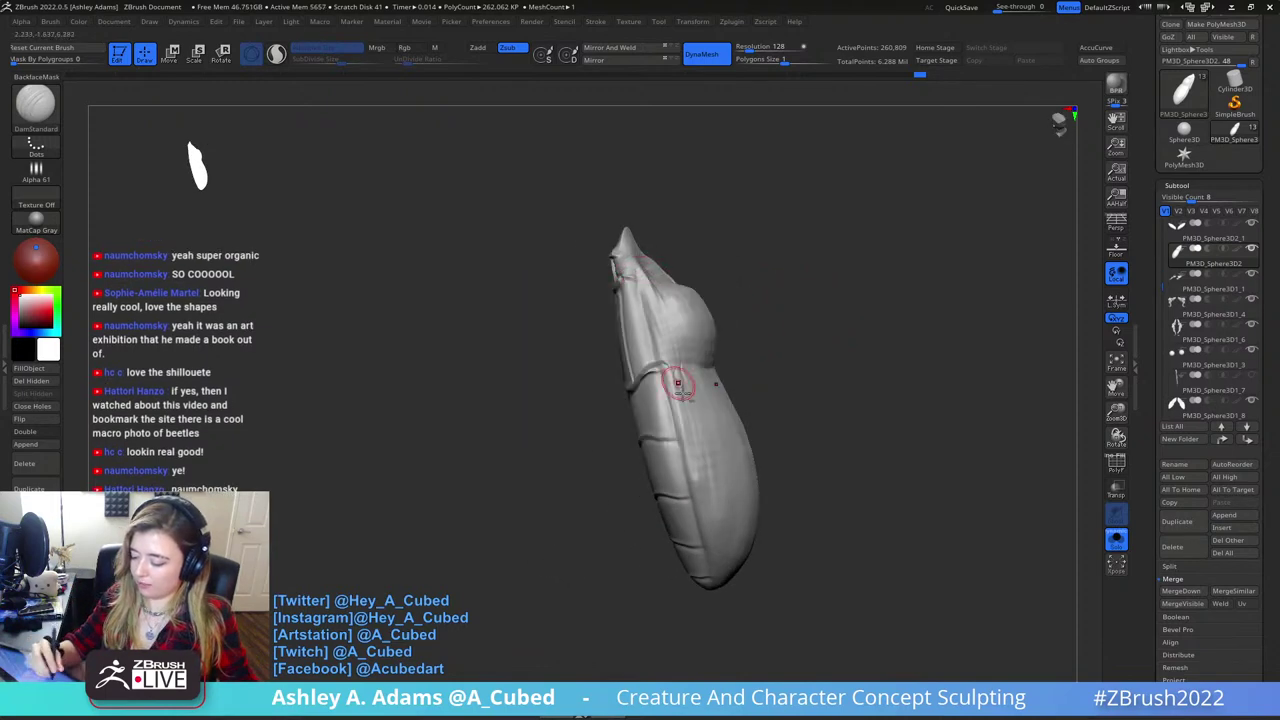
pyautogui.moveTo(677, 383); pyautogui.dragTo(714, 363)
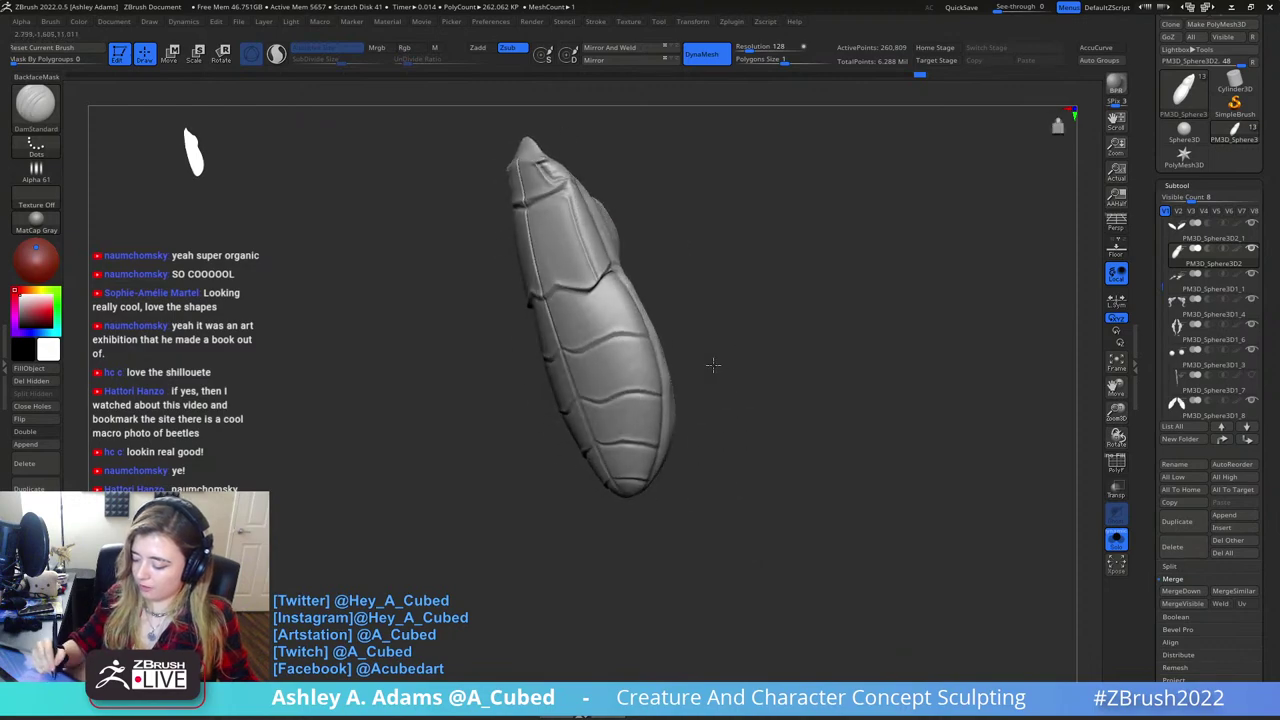
pyautogui.click(1125, 540)
pyautogui.moveTo(897, 400); pyautogui.dragTo(687, 338)
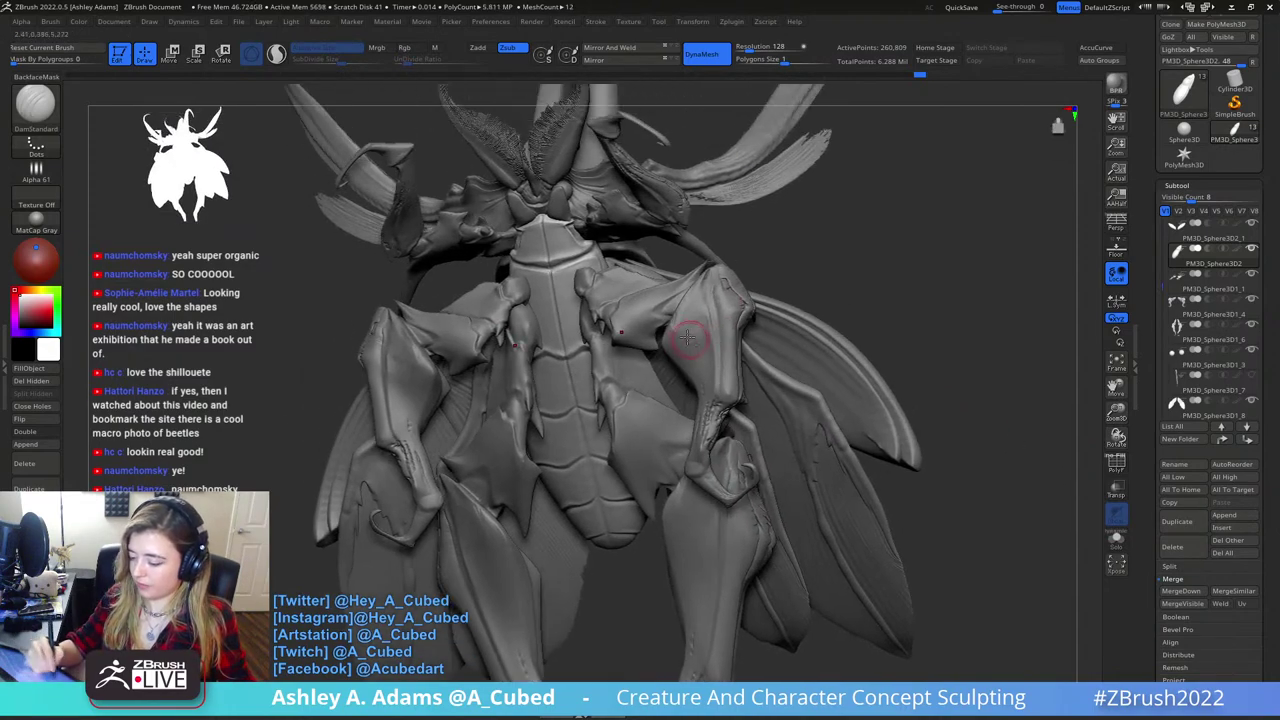
pyautogui.moveTo(687, 338); pyautogui.dragTo(632, 380, button='right')
pyautogui.rightClick(661, 338)
pyautogui.rightClick(632, 380)
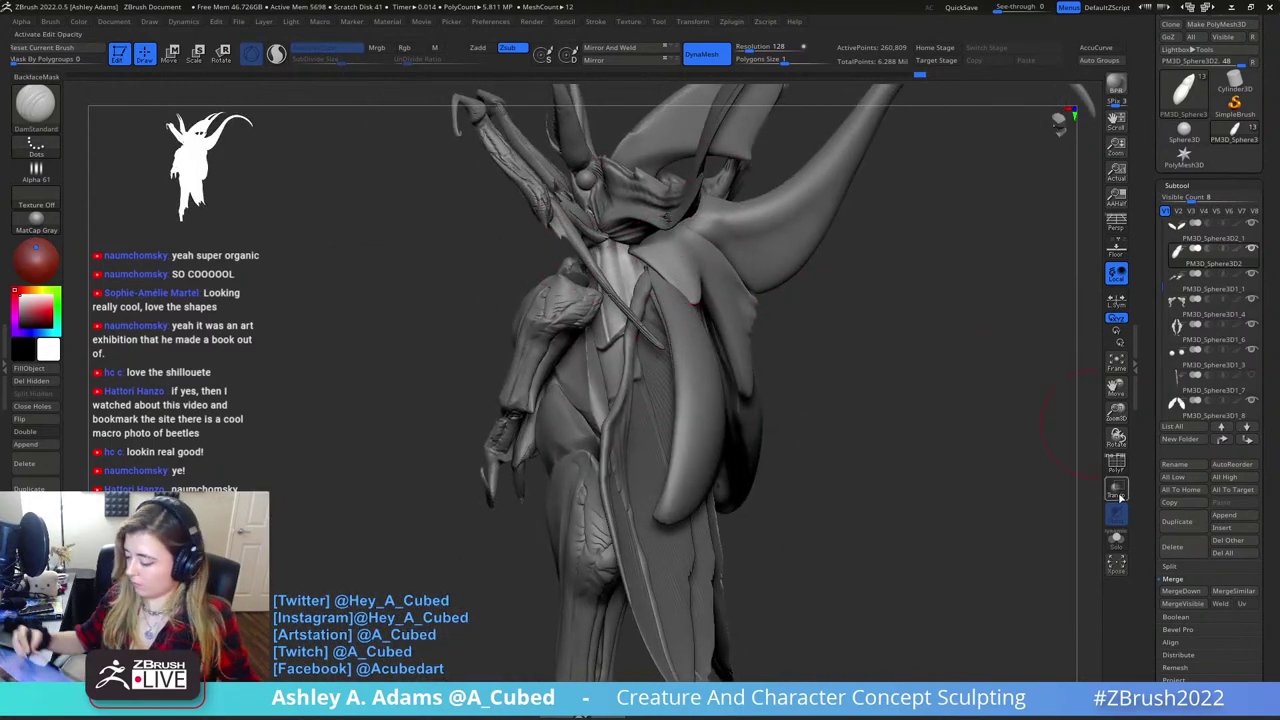
# - Isolate the abdomen again and try to mask a strip down its side
pyautogui.click(1117, 538)
pyautogui.press('space')
pyautogui.press('space')
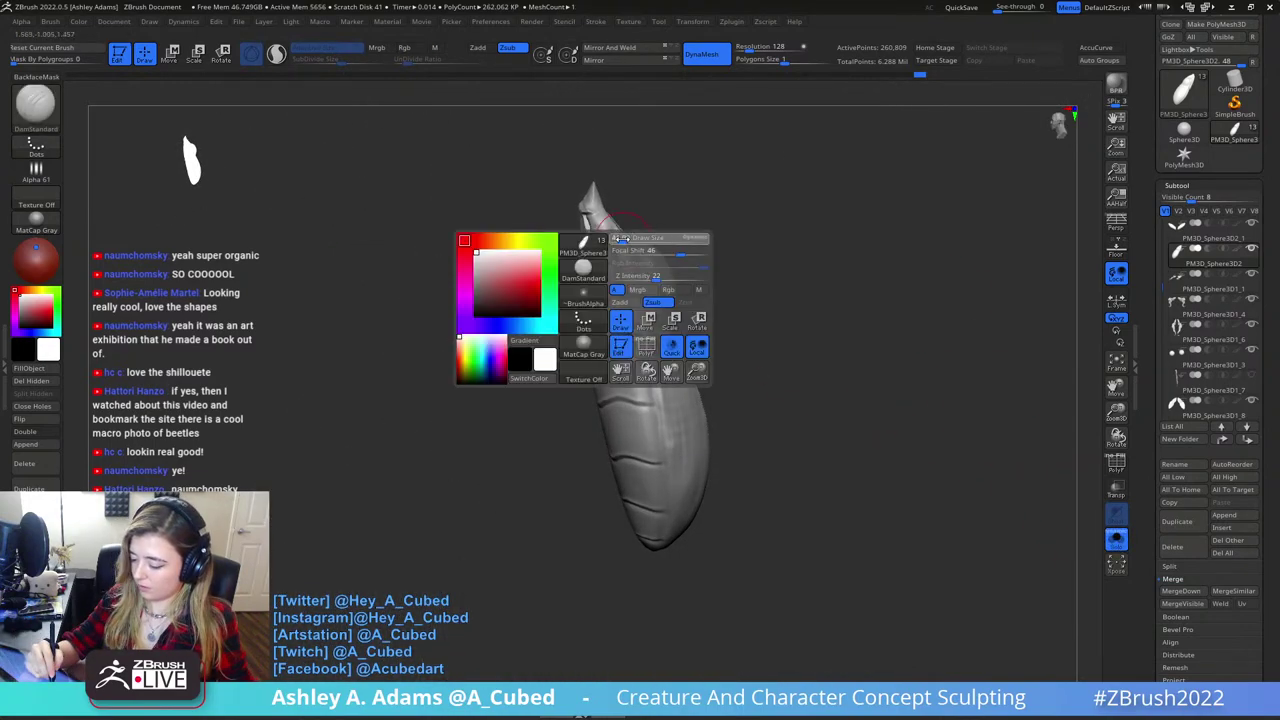
pyautogui.press('ctrl')
pyautogui.moveTo(652, 352)
pyautogui.keyDown('ctrl'); pyautogui.mouseDown()
pyautogui.moveTo(676, 510)
pyautogui.moveTo(660, 412)
pyautogui.mouseUp(); pyautogui.keyUp('ctrl')
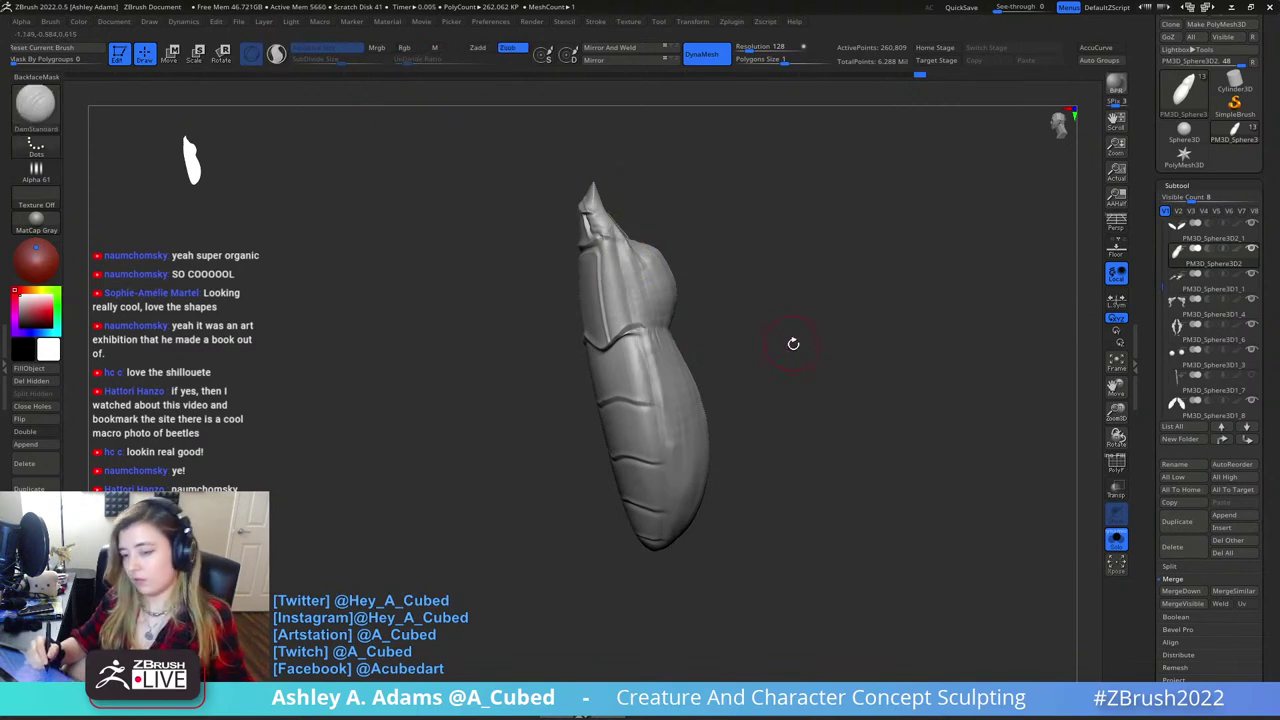
# - Switch the masking brush to MaskCurvePen and try to mask a line along the abdomen's side
pyautogui.moveTo(791, 343)
pyautogui.mouseDown()
pyautogui.moveTo(706, 360)
pyautogui.moveTo(703, 376)
pyautogui.moveTo(721, 385)
pyautogui.mouseUp()
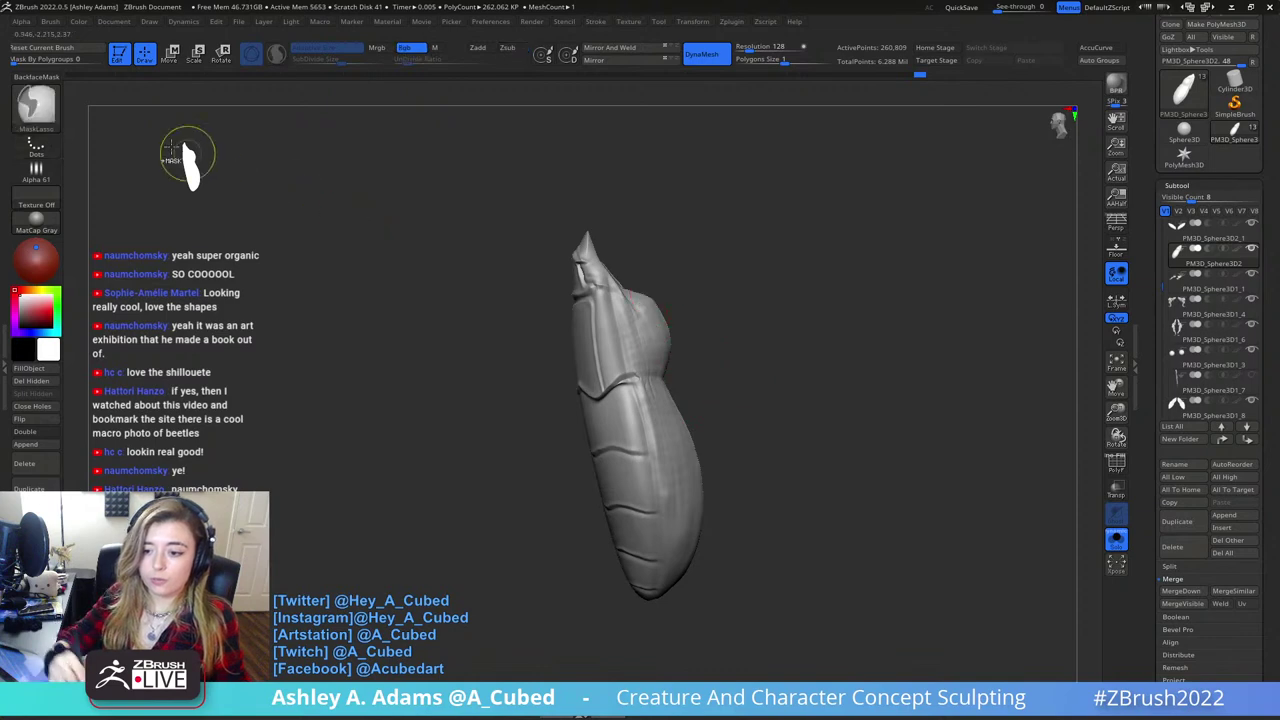
pyautogui.keyDown('ctrl'); pyautogui.click(46, 106); pyautogui.keyUp('ctrl')
pyautogui.keyDown('ctrl'); pyautogui.click(114, 124); pyautogui.keyUp('ctrl')
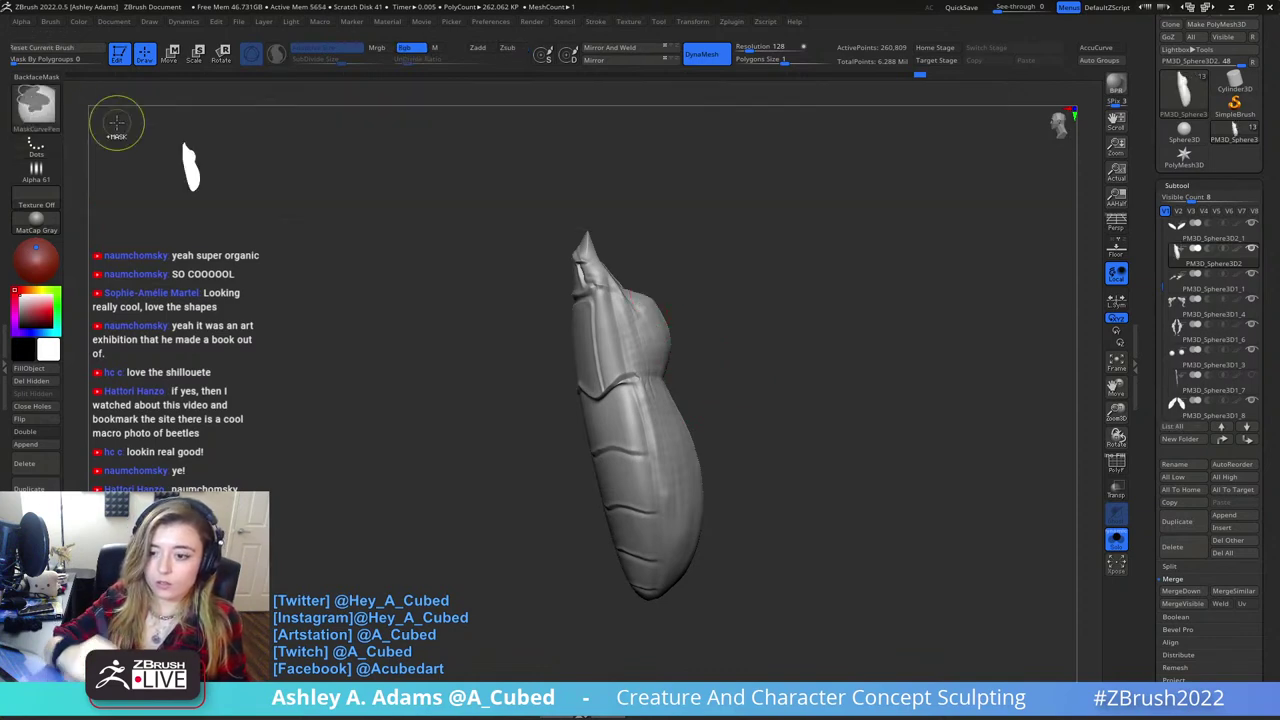
pyautogui.moveTo(700, 319); pyautogui.dragTo(680, 342)
pyautogui.rightClick(639, 376)
pyautogui.rightClick(606, 305)
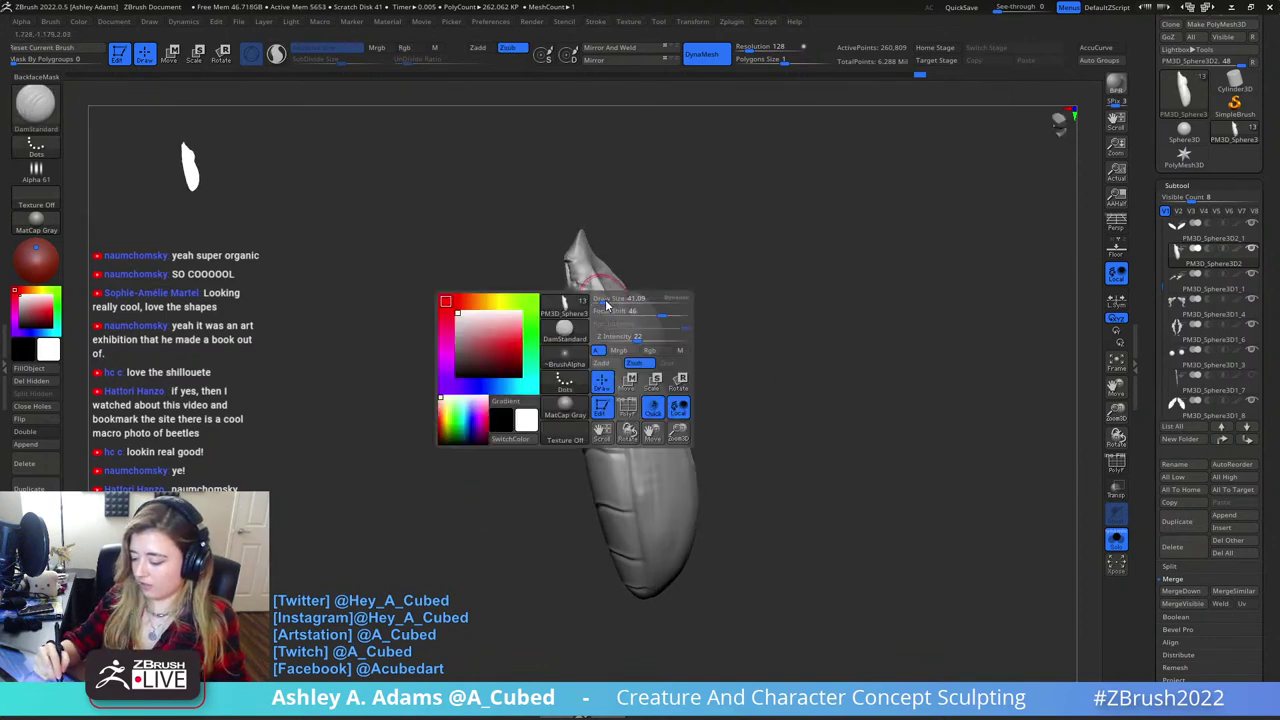
pyautogui.keyDown('ctrl'); pyautogui.moveTo(597, 286); pyautogui.dragTo(622, 402); pyautogui.keyUp('ctrl')
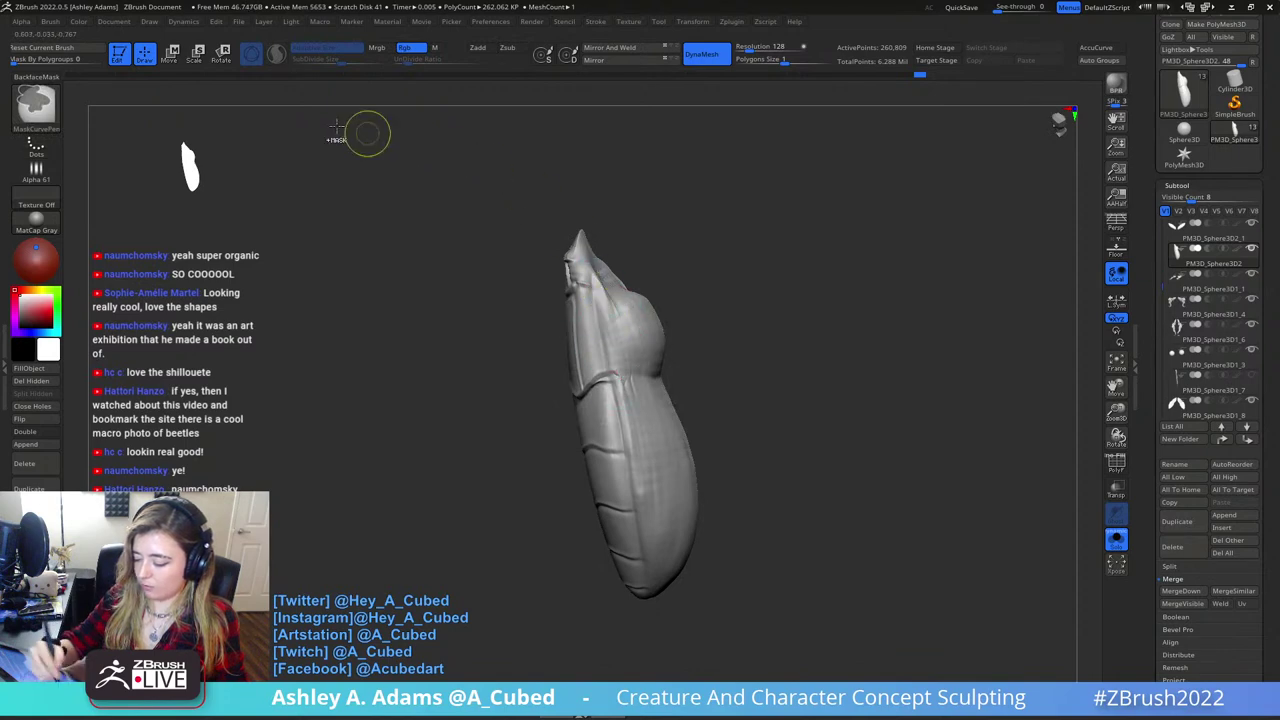
# - Switch the masking brush to MaskPen and paint a narrow mask strip along the body's side from front to rear tip
pyautogui.keyDown('ctrl'); pyautogui.click(44, 106); pyautogui.keyUp('ctrl')
pyautogui.keyDown('ctrl'); pyautogui.click(208, 123); pyautogui.keyUp('ctrl')
pyautogui.moveTo(466, 300); pyautogui.dragTo(473, 299)
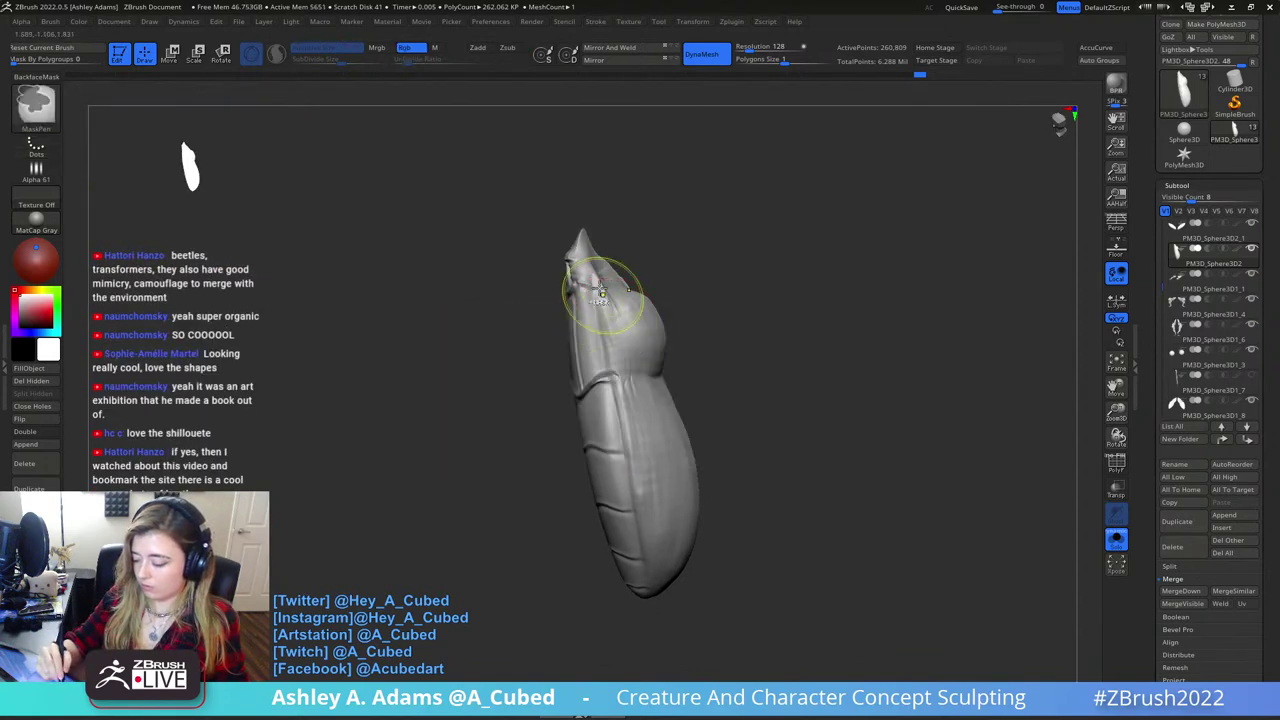
pyautogui.keyDown('ctrl'); pyautogui.moveTo(597, 284); pyautogui.dragTo(618, 402); pyautogui.keyUp('ctrl')
pyautogui.rightClick(586, 432)
pyautogui.hotkey('ctrl', 'z')
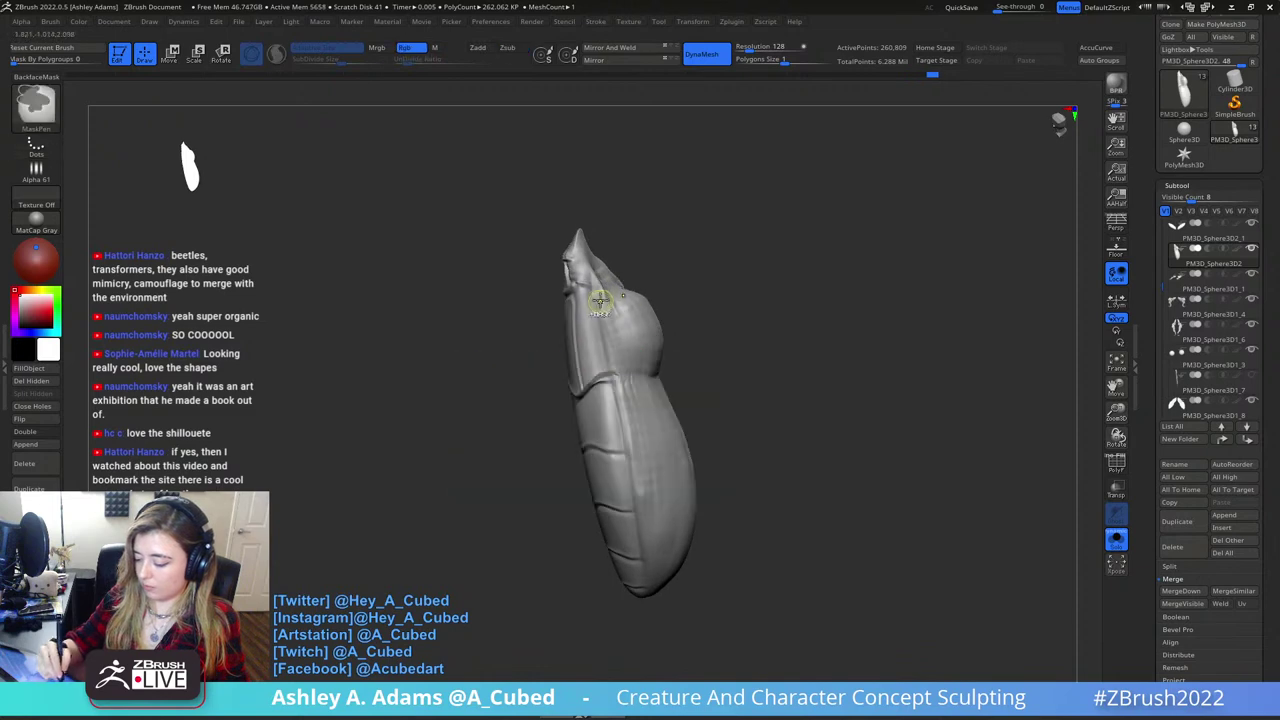
pyautogui.keyDown('ctrl'); pyautogui.moveTo(598, 287); pyautogui.dragTo(653, 612); pyautogui.keyUp('ctrl')
pyautogui.moveTo(653, 612); pyautogui.dragTo(661, 578, button='right')
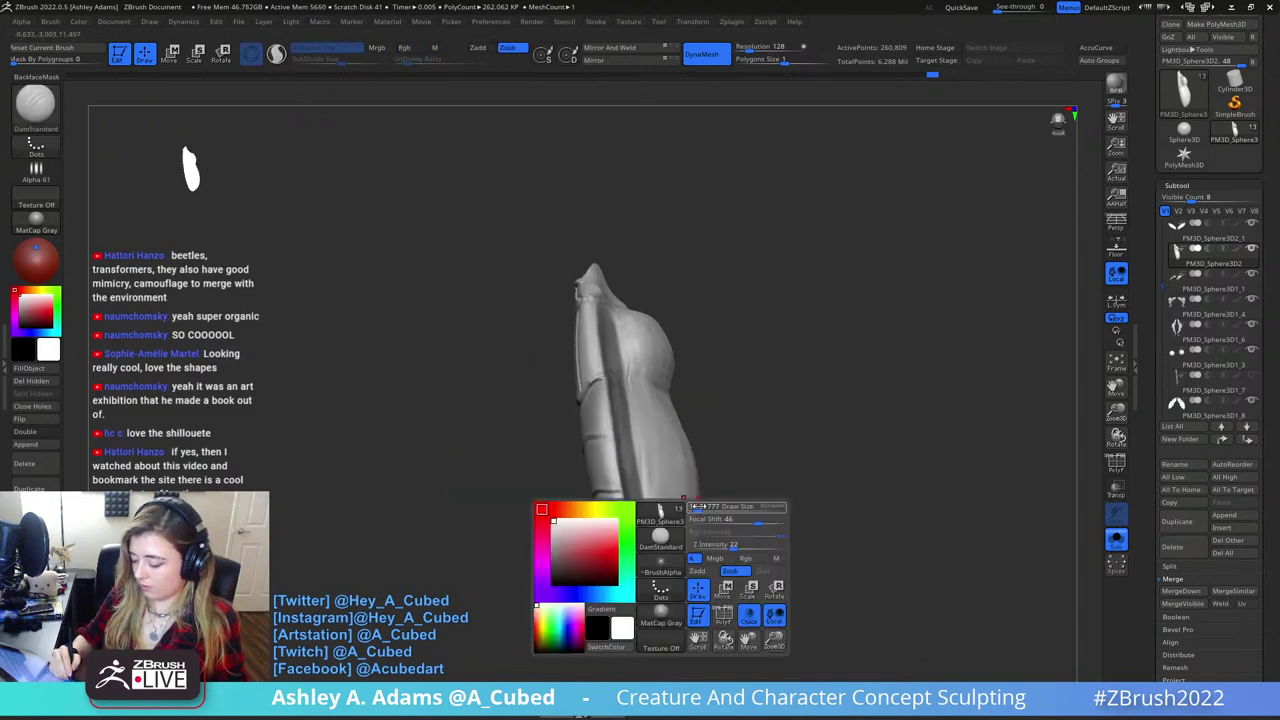
# - Invert the mask on the abdomen and invert it back to the side strip
pyautogui.moveTo(677, 526); pyautogui.dragTo(689, 511, button='right')
pyautogui.moveTo(689, 510); pyautogui.dragTo(677, 366)
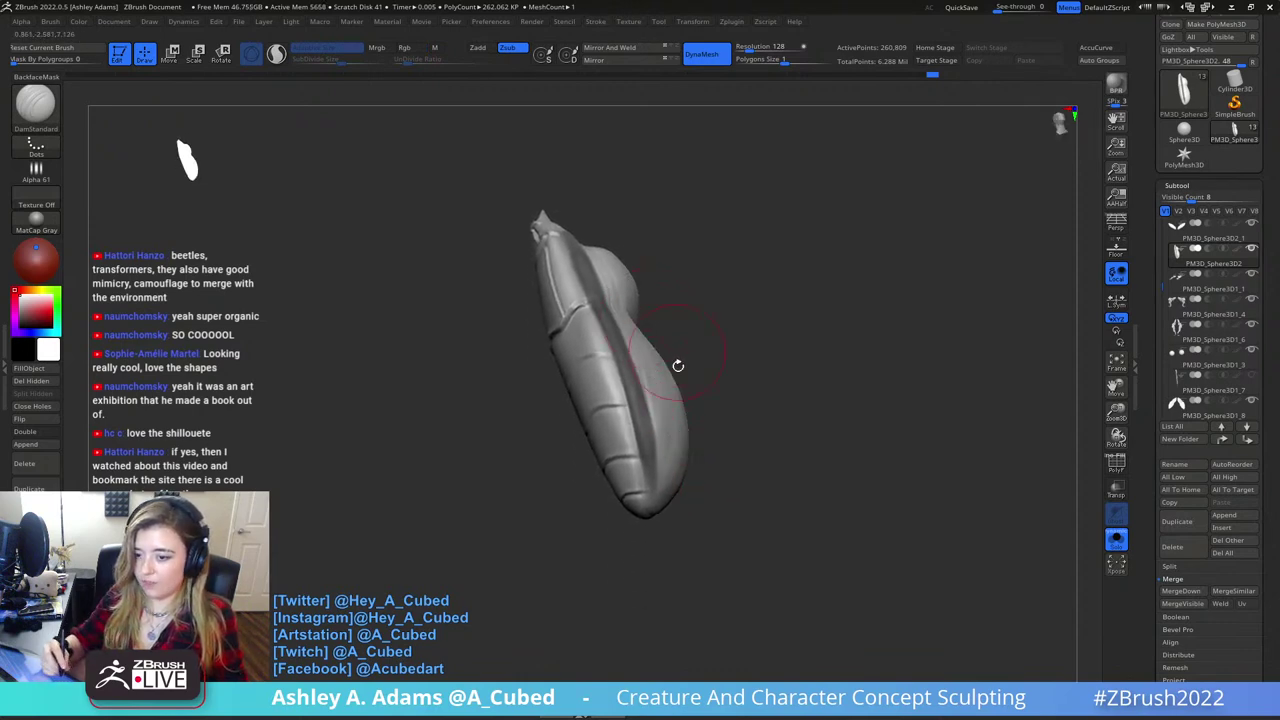
pyautogui.press('ctrl')
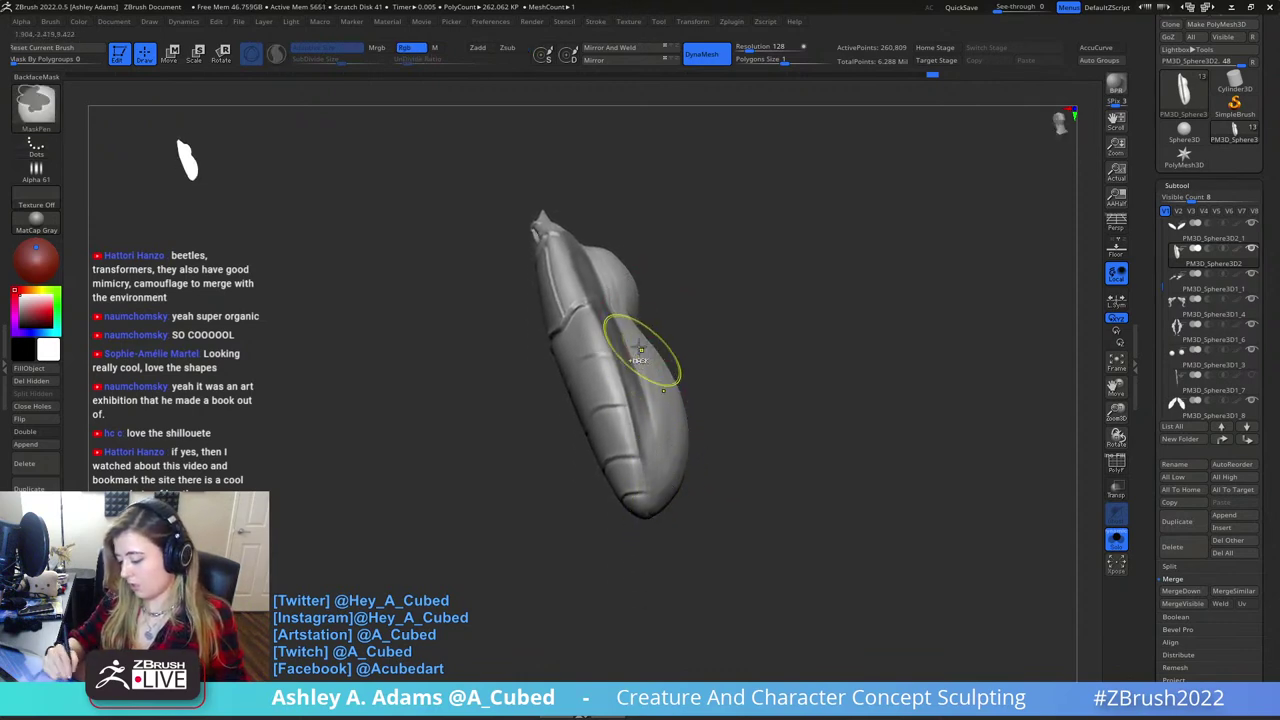
pyautogui.keyDown('alt'); pyautogui.moveTo(741, 297); pyautogui.dragTo(736, 382); pyautogui.keyUp('alt')
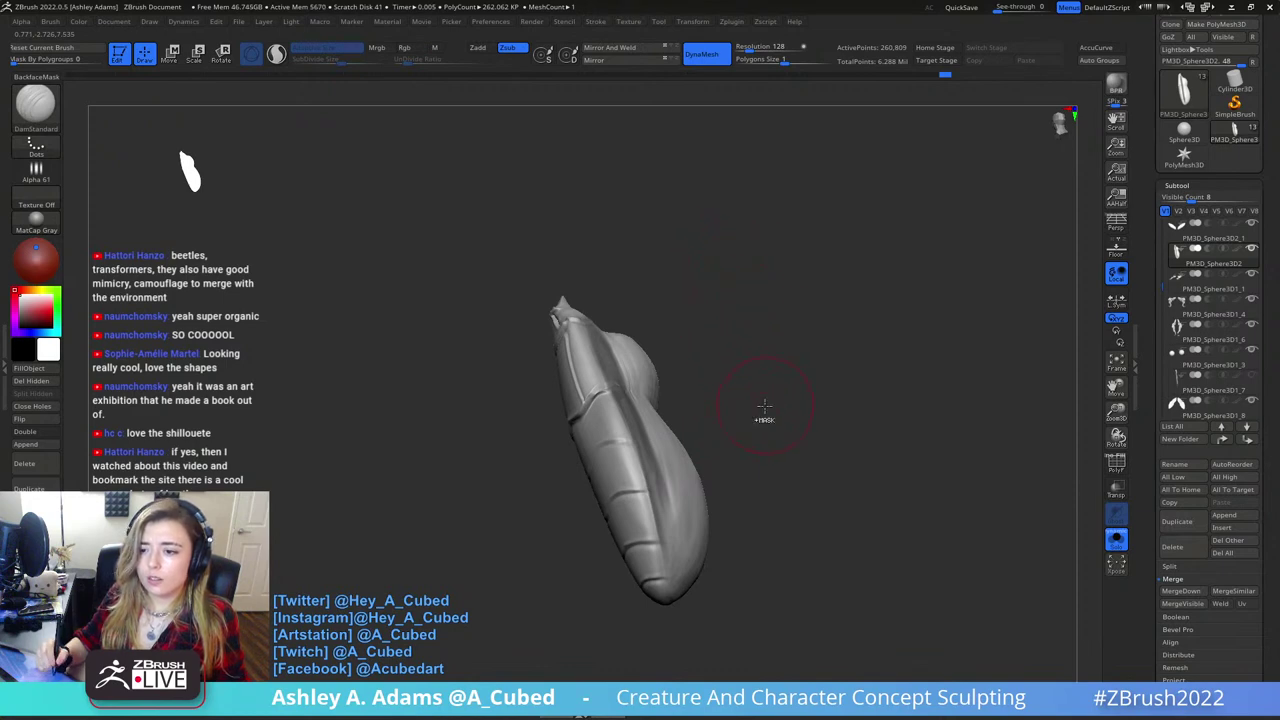
pyautogui.press('ctrl')
pyautogui.keyDown('ctrl'); pyautogui.click(765, 398); pyautogui.keyUp('ctrl')
pyautogui.moveTo(687, 410); pyautogui.dragTo(699, 402)
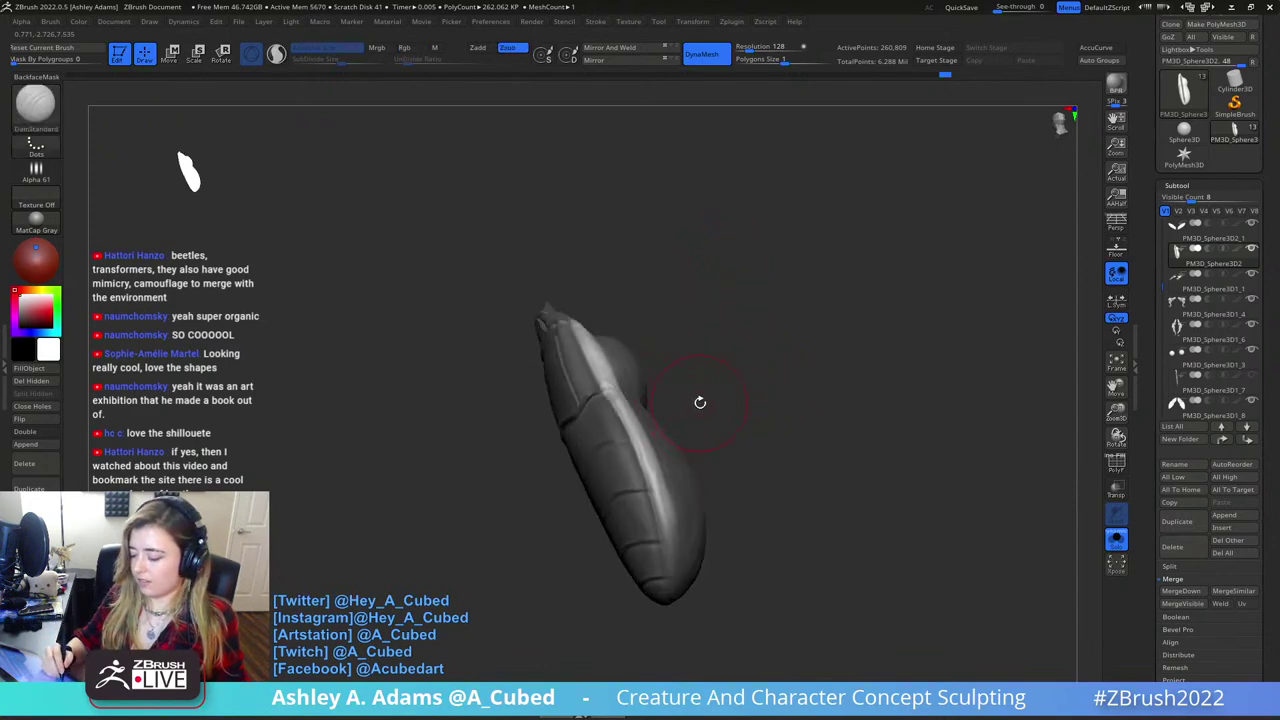
pyautogui.press('alt')
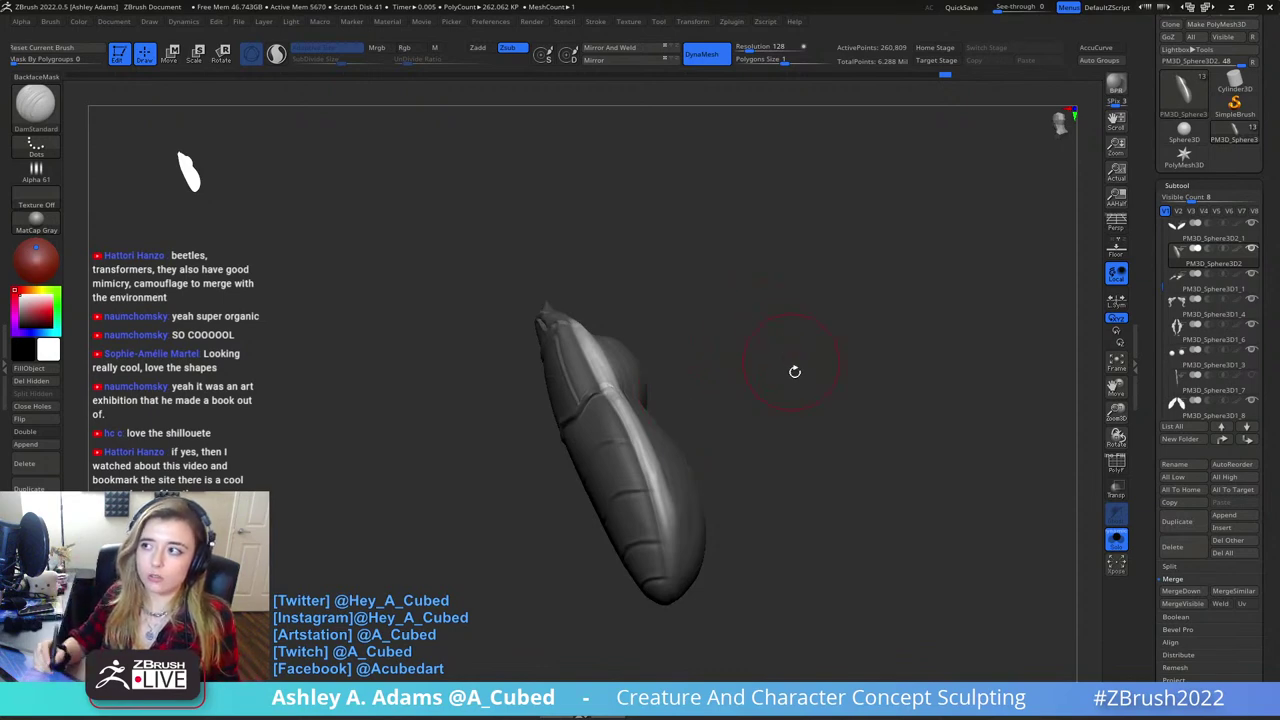
pyautogui.press('ctrl')
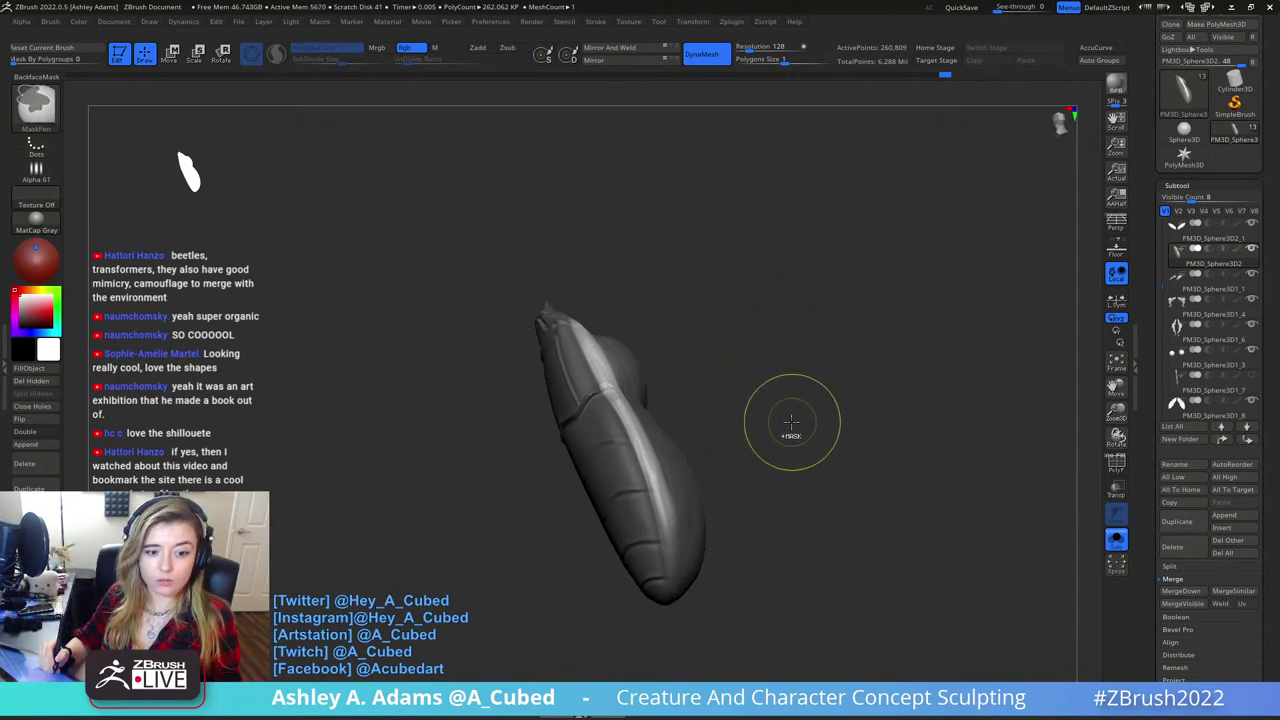
pyautogui.keyDown('ctrl'); pyautogui.click(815, 398); pyautogui.keyUp('ctrl')
# - Preview a FiberMesh growing from the masked strip along the abdomen's side
pyautogui.moveTo(1154, 492); pyautogui.dragTo(1157, 378)
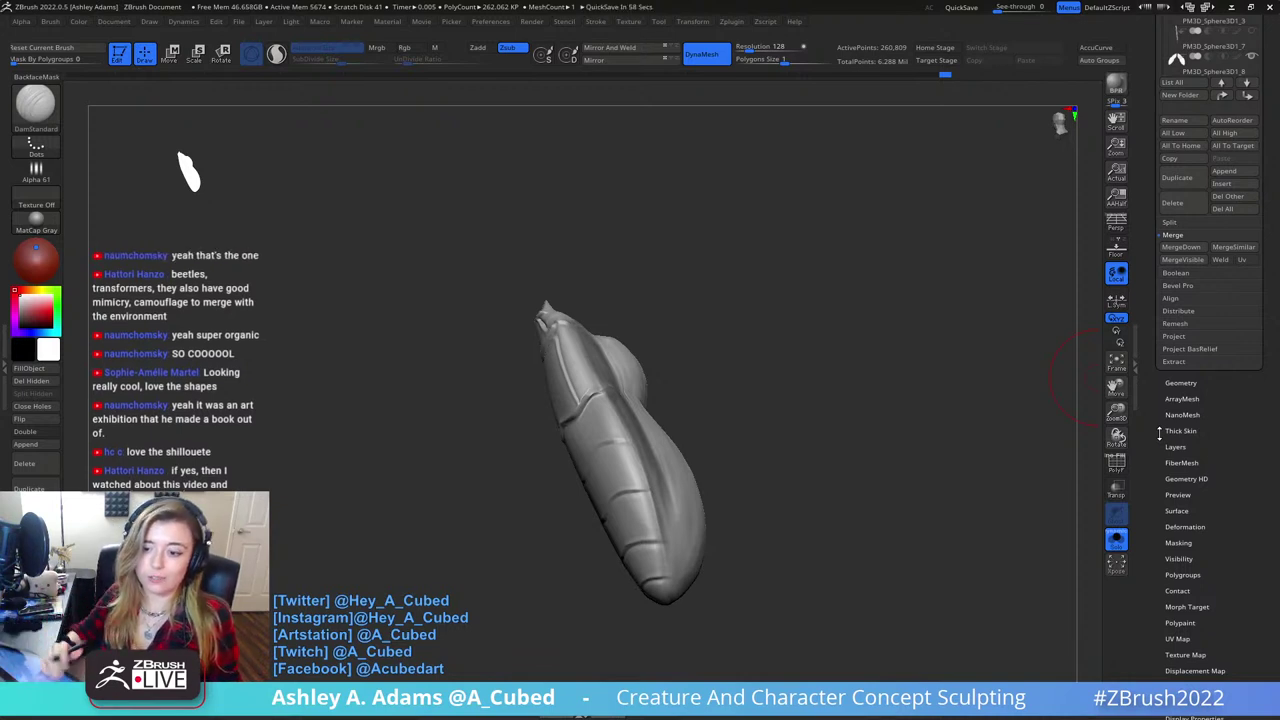
pyautogui.scroll(-1, 1155, 452)
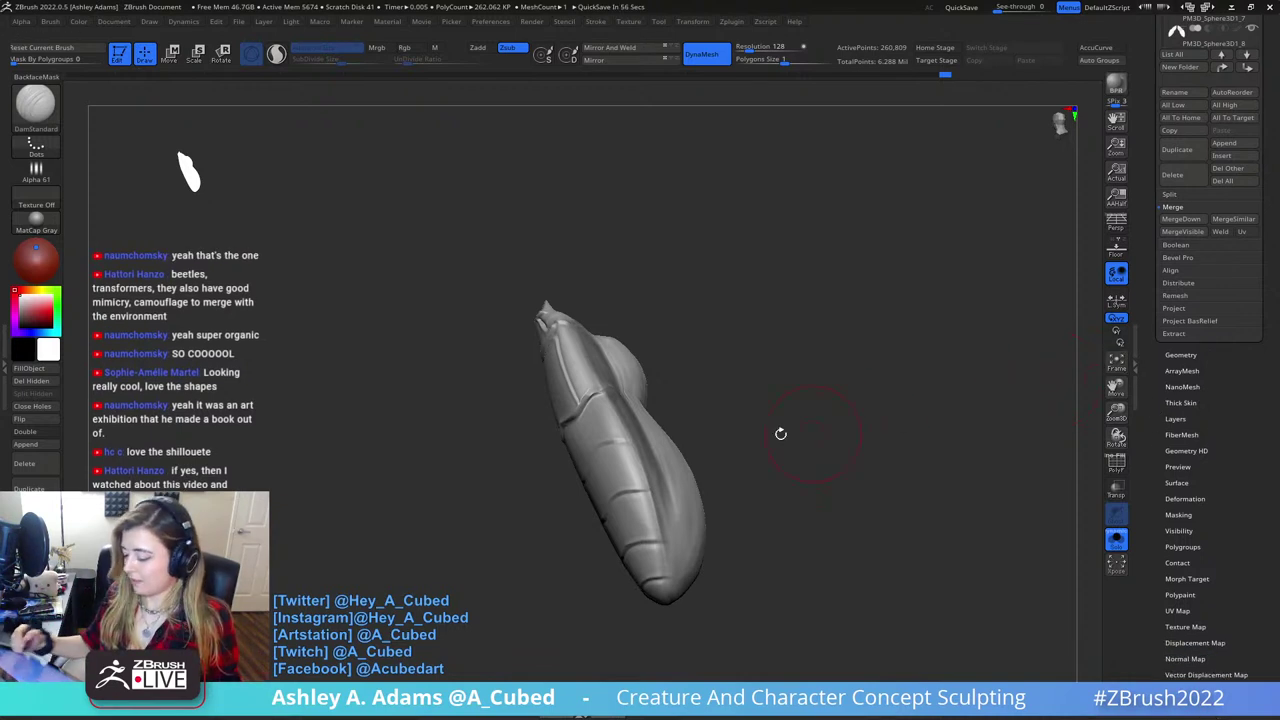
pyautogui.moveTo(780, 434); pyautogui.dragTo(772, 390)
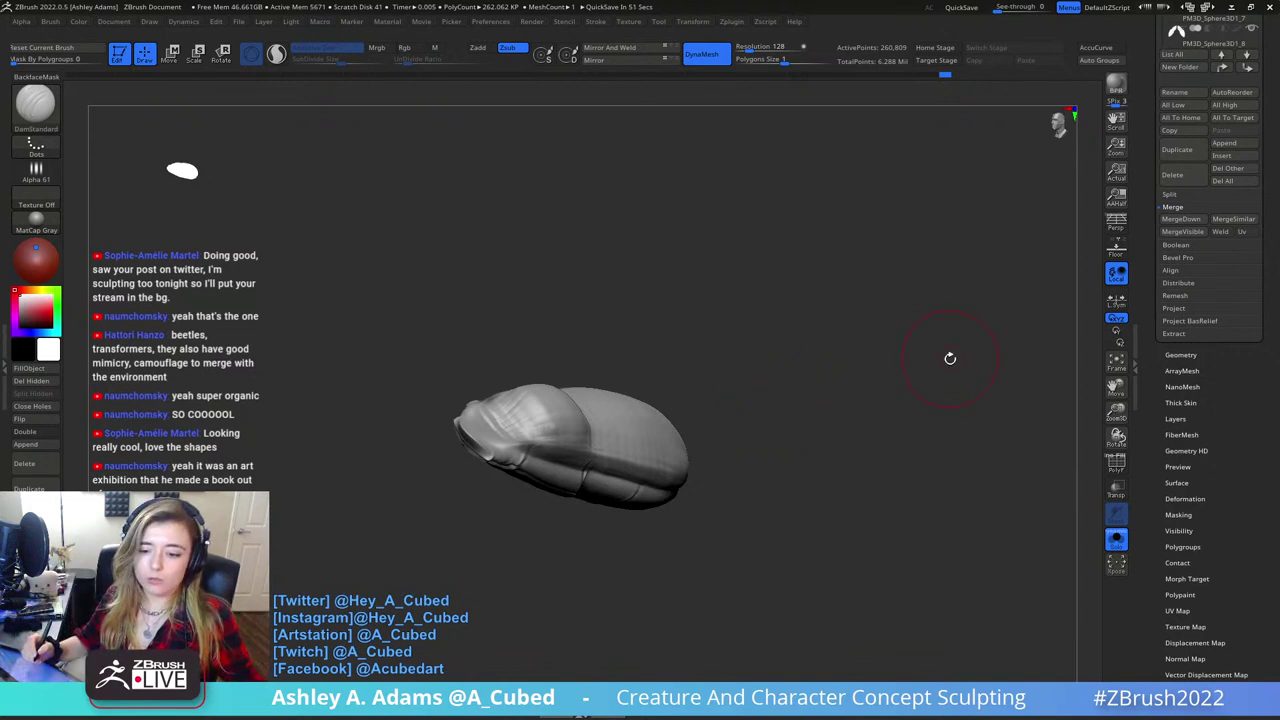
pyautogui.moveTo(950, 358)
pyautogui.mouseDown()
pyautogui.moveTo(962, 330)
pyautogui.moveTo(957, 364)
pyautogui.moveTo(946, 217)
pyautogui.mouseUp()
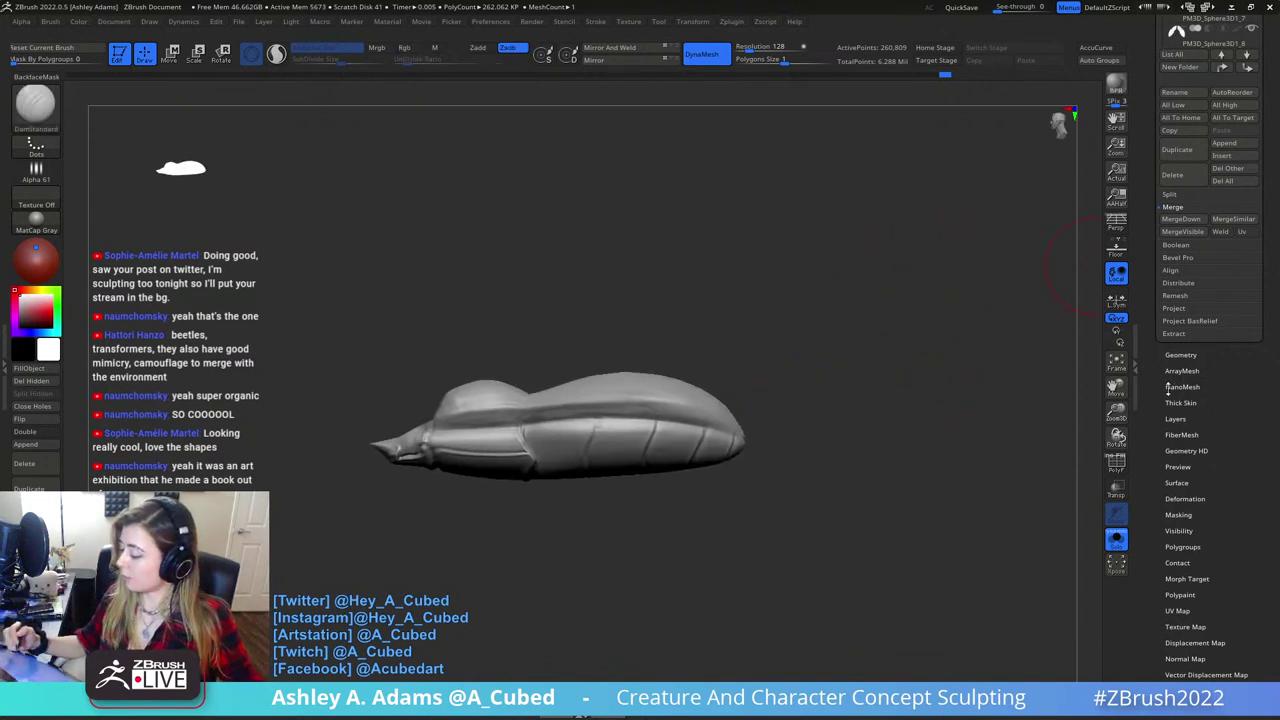
pyautogui.moveTo(1157, 451); pyautogui.dragTo(1180, 344)
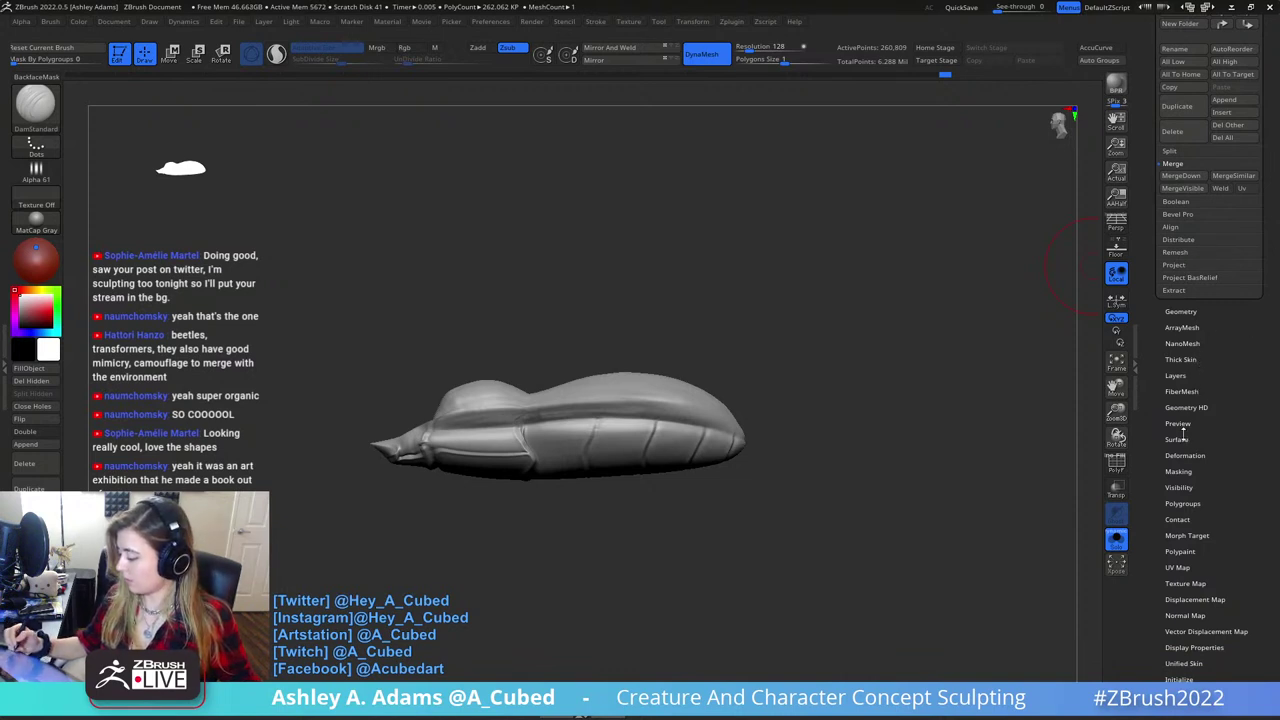
pyautogui.moveTo(1186, 505); pyautogui.dragTo(1178, 463)
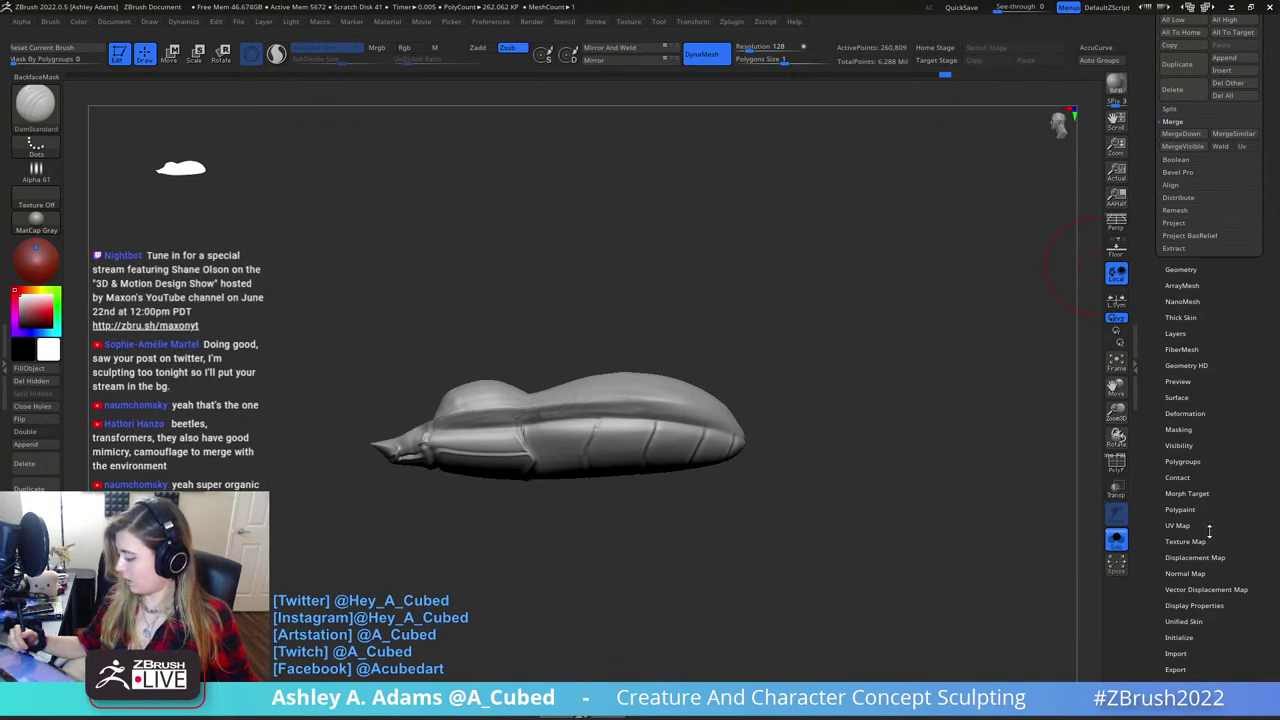
pyautogui.click(1183, 346)
pyautogui.click(1183, 156)
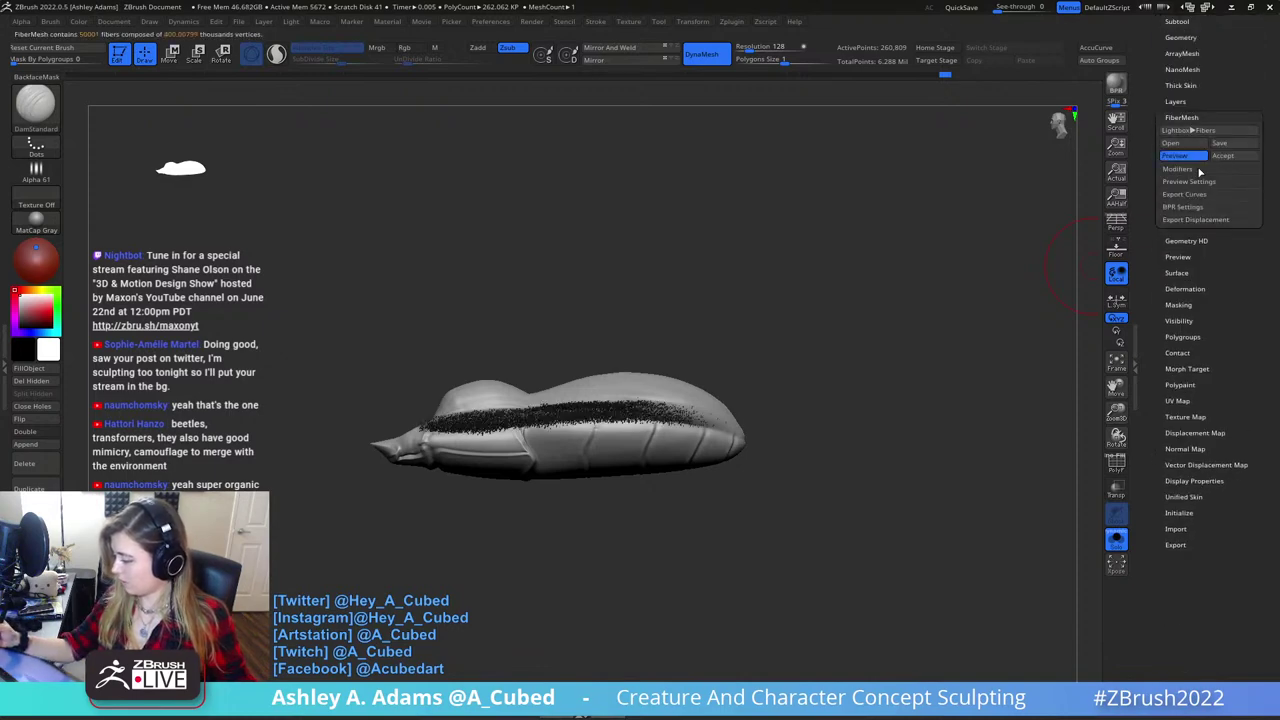
# - Set the fibers' MaxFibers to 100.11381 and make both their base and tip colors white
pyautogui.click(1184, 169)
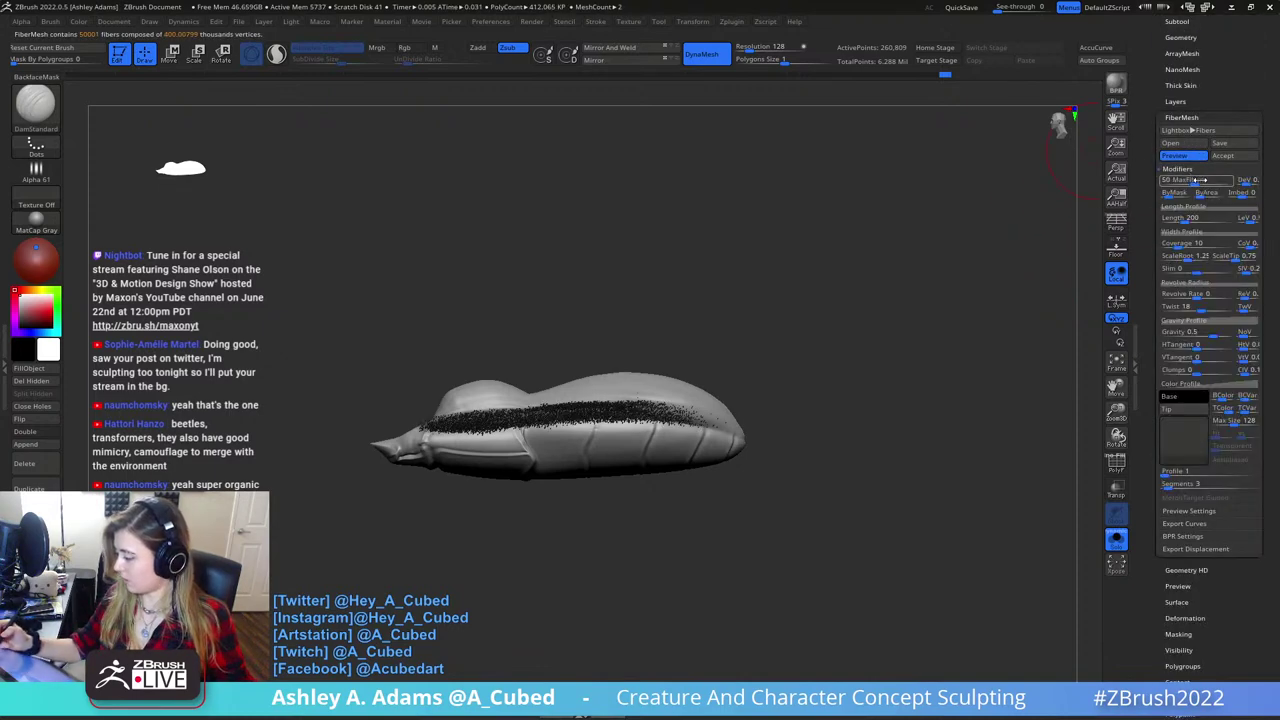
pyautogui.click(1203, 180)
pyautogui.click(1178, 396)
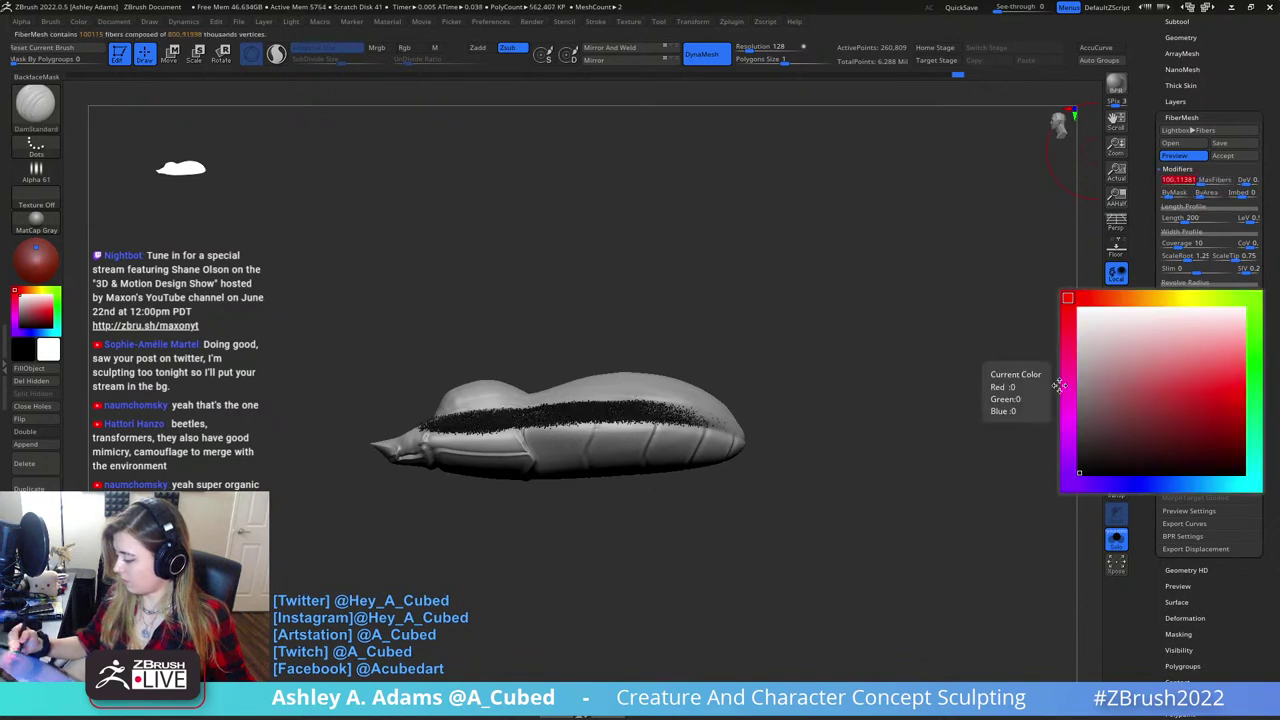
pyautogui.click(1086, 310)
pyautogui.click(1178, 411)
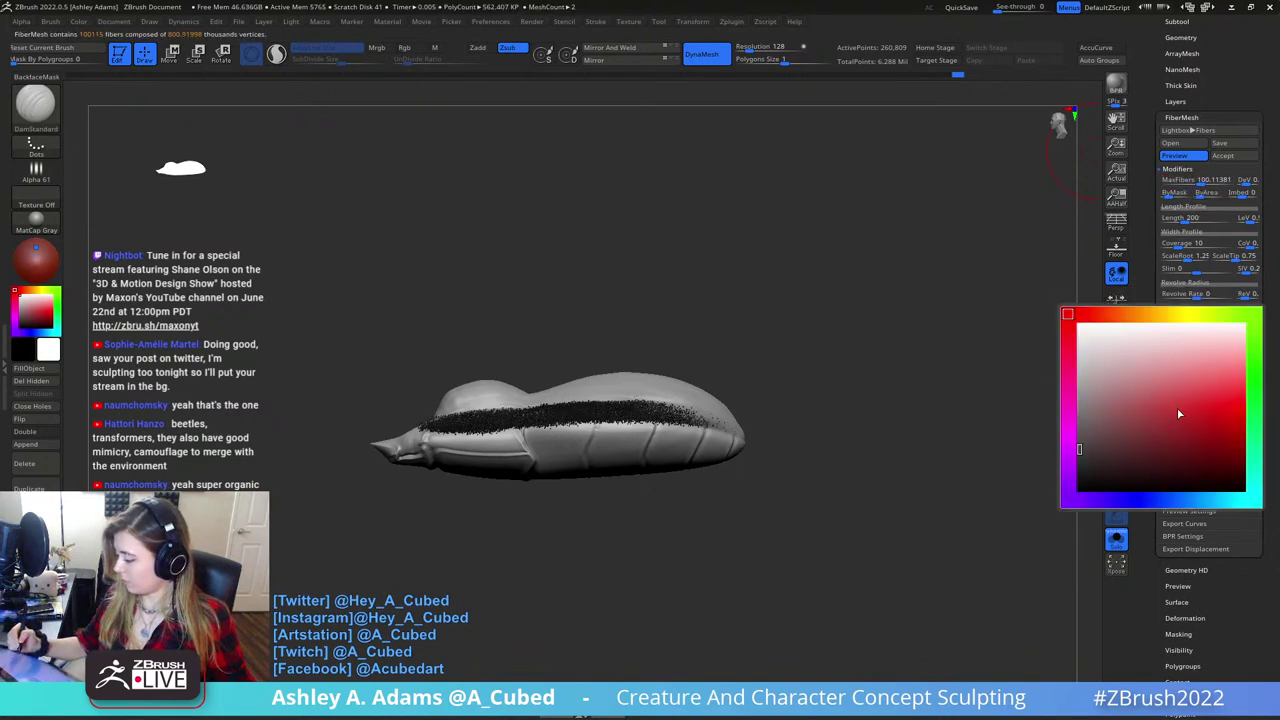
pyautogui.click(1077, 328)
# - Set the fibers' Coverage to 122.75041 and Length to 632.81317, and thin them to MaxFibers 4.60011
pyautogui.keyDown('ctrl'); pyautogui.moveTo(774, 361); pyautogui.dragTo(812, 306, button='right'); pyautogui.keyUp('ctrl')
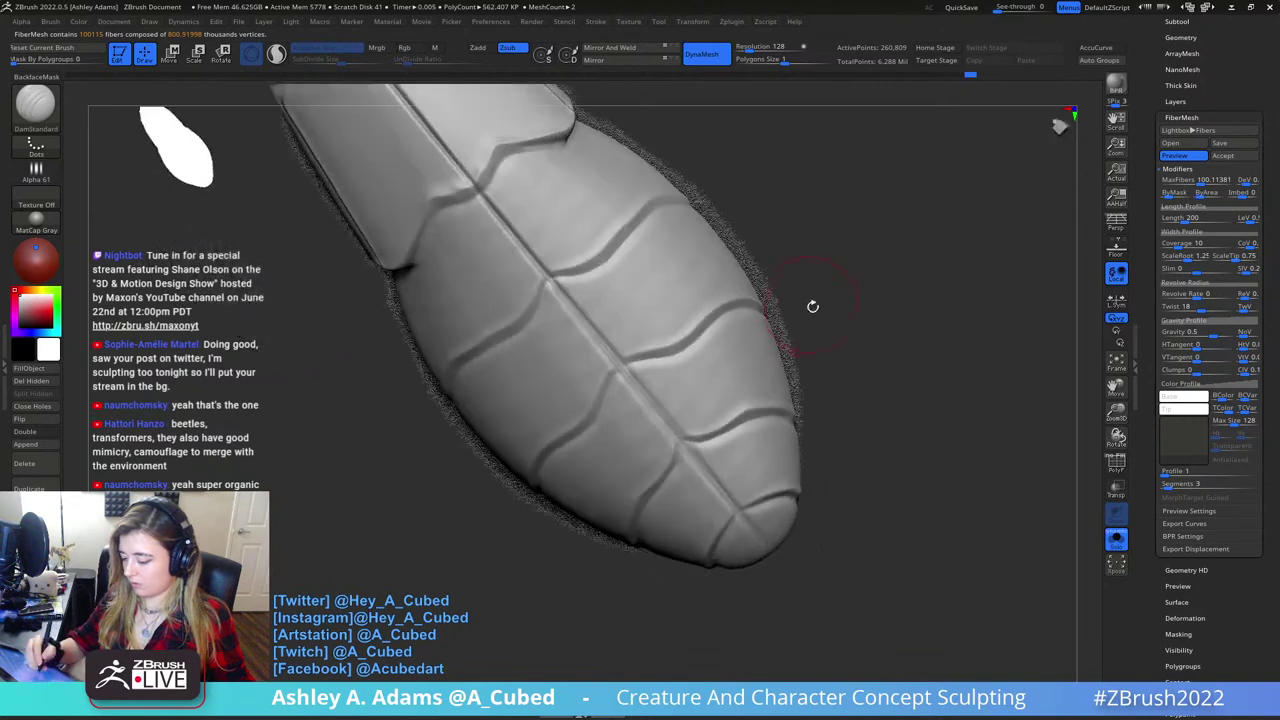
pyautogui.moveTo(812, 306); pyautogui.dragTo(763, 374)
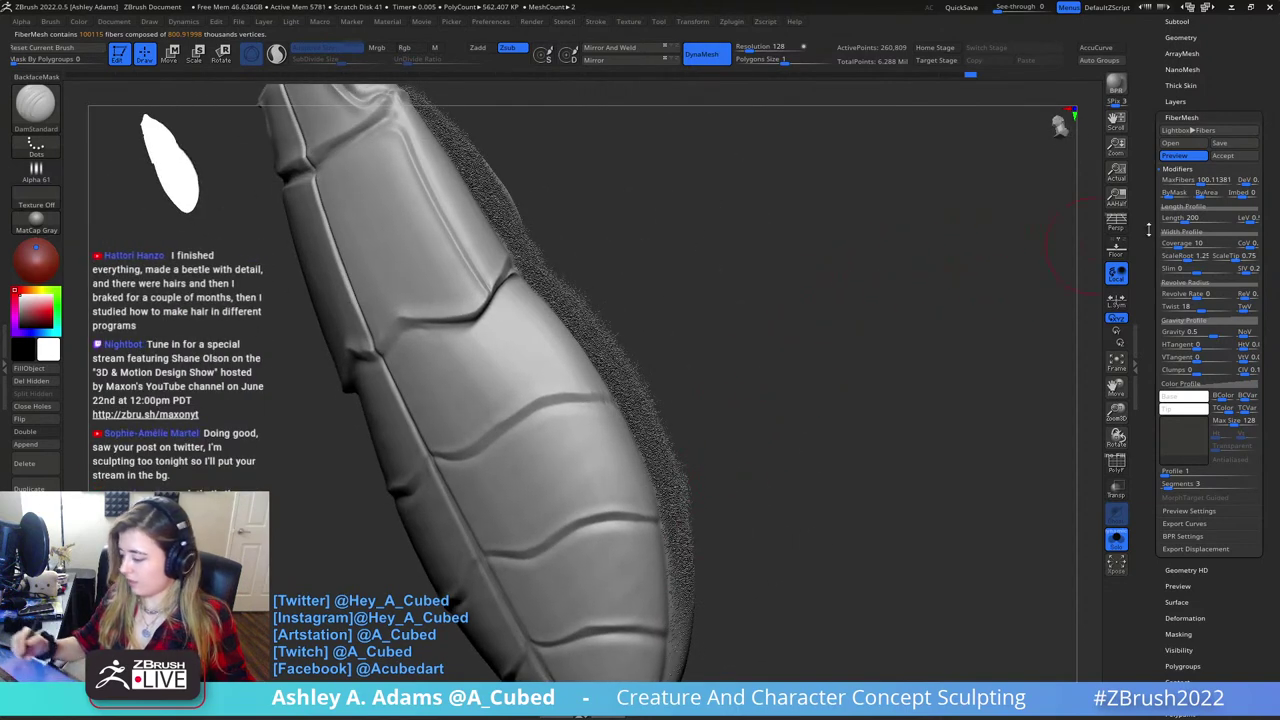
pyautogui.keyDown('alt'); pyautogui.moveTo(794, 240); pyautogui.dragTo(885, 340); pyautogui.keyUp('alt')
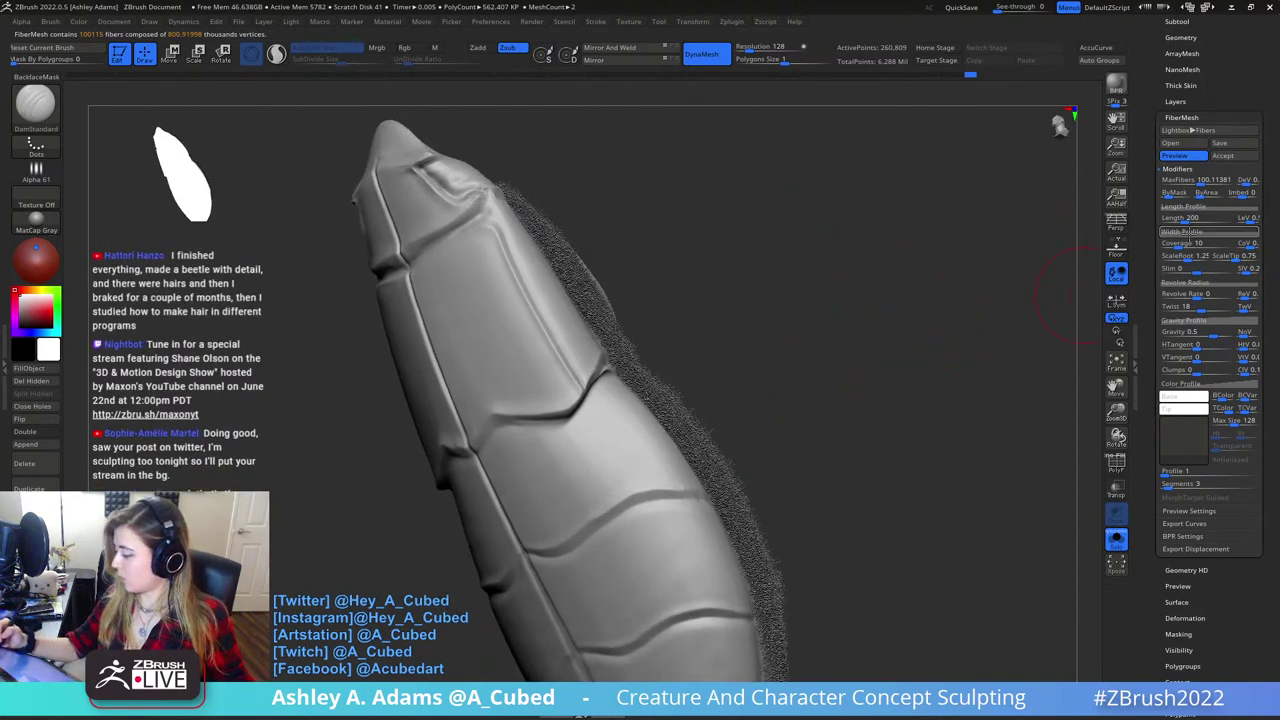
pyautogui.moveTo(1183, 244); pyautogui.dragTo(1193, 247)
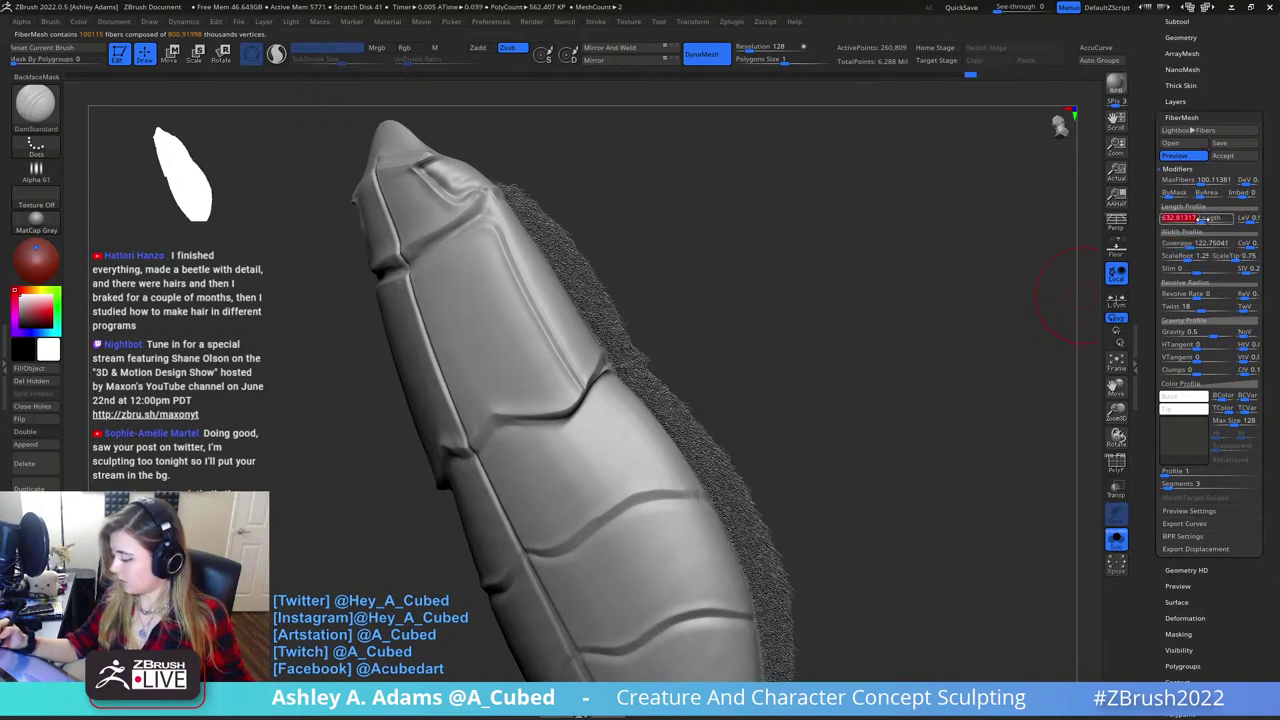
pyautogui.moveTo(1196, 181); pyautogui.dragTo(1185, 183)
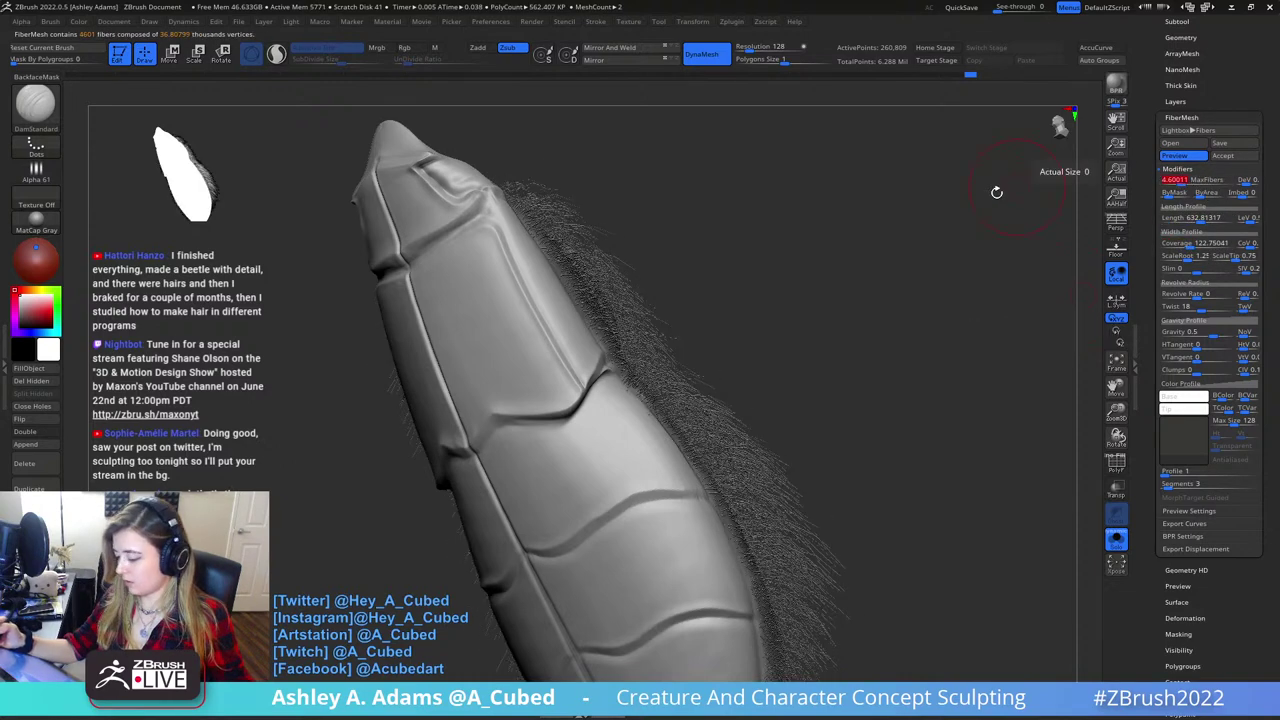
# - Set the fibers' MaxFibers to 1.88479, Segments to 8 and Gravity to 0
pyautogui.moveTo(996, 192); pyautogui.dragTo(920, 232)
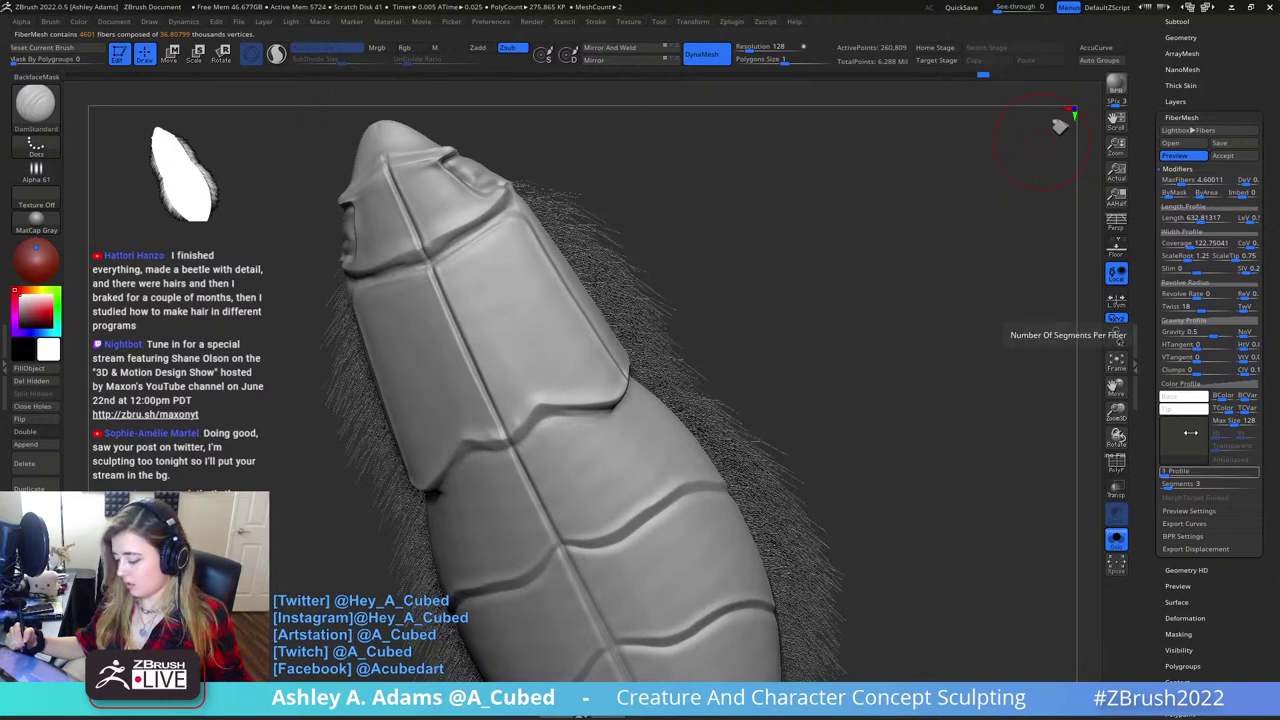
pyautogui.moveTo(1204, 180); pyautogui.dragTo(1182, 181)
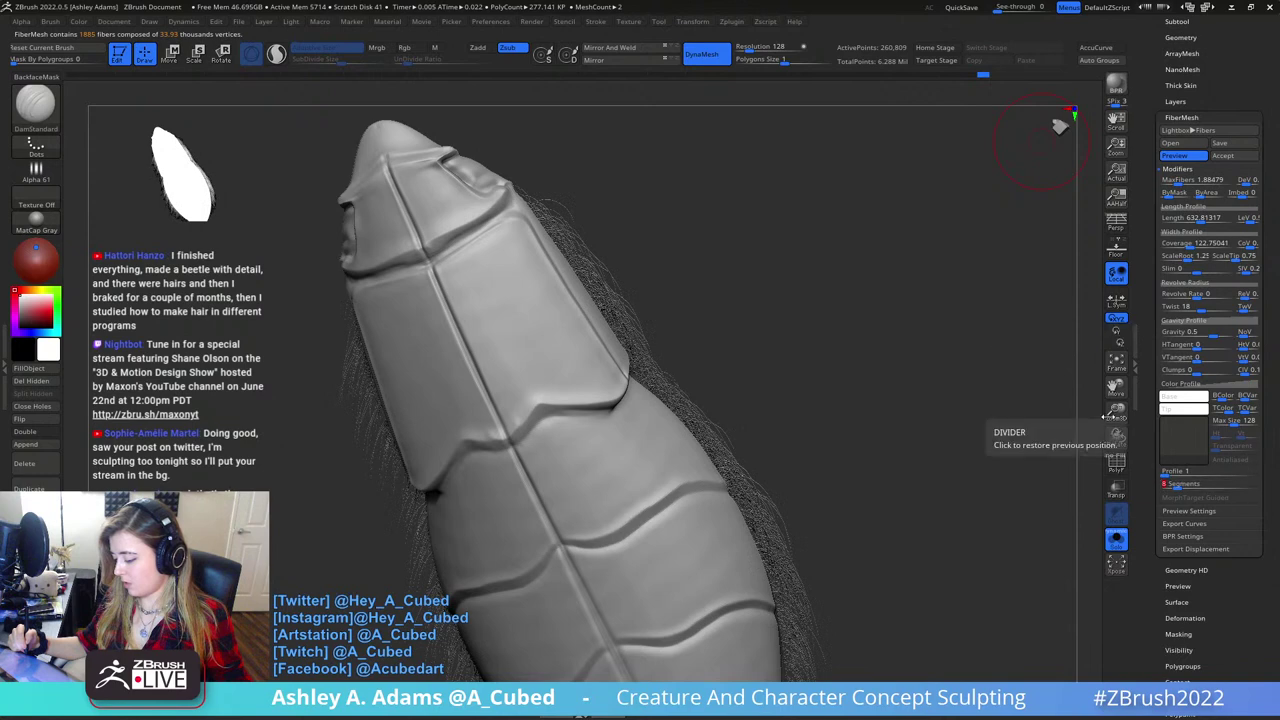
pyautogui.moveTo(962, 382)
pyautogui.mouseDown()
pyautogui.moveTo(945, 390)
pyautogui.moveTo(964, 400)
pyautogui.mouseUp()
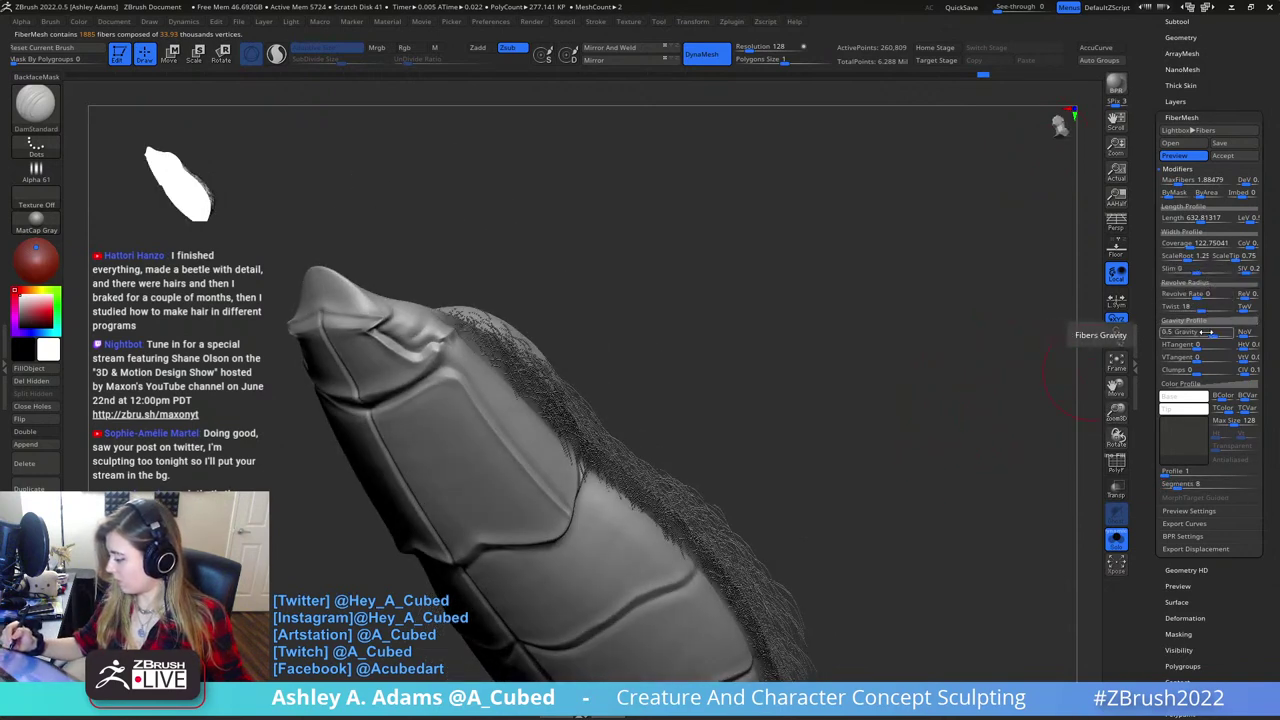
pyautogui.moveTo(1212, 334); pyautogui.dragTo(1209, 335)
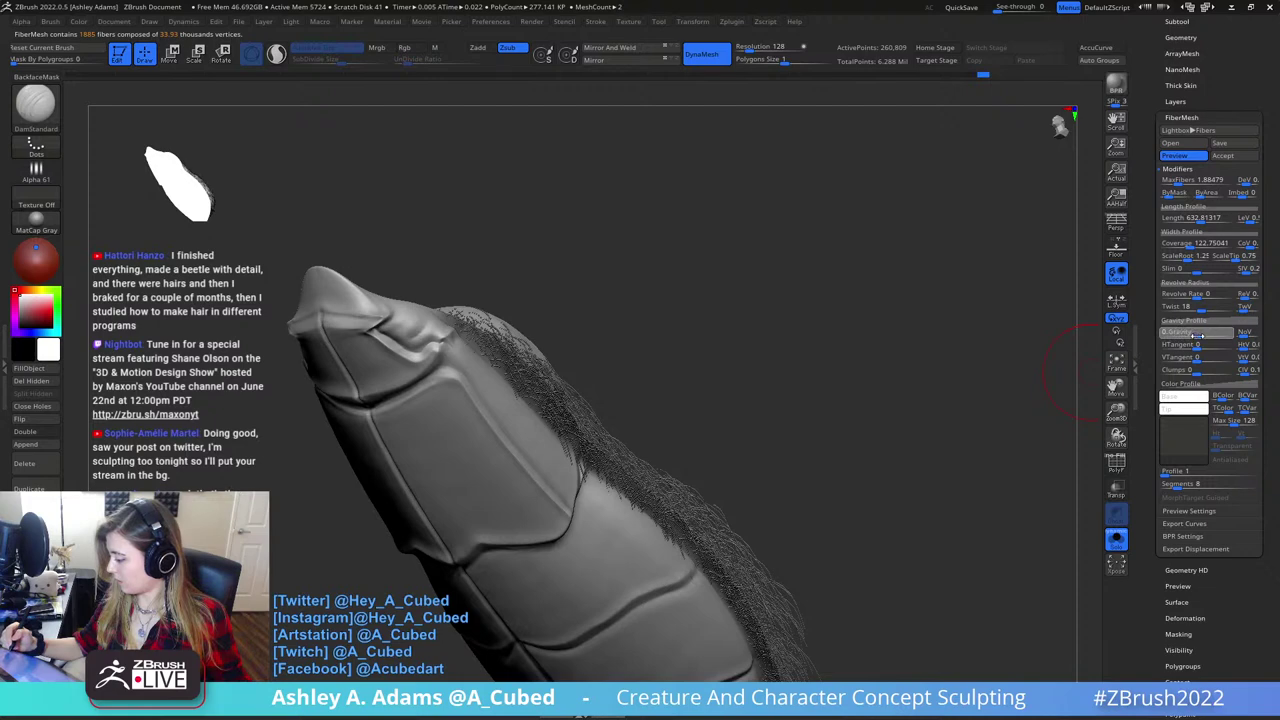
pyautogui.press('Return')
pyautogui.moveTo(887, 432); pyautogui.dragTo(959, 467)
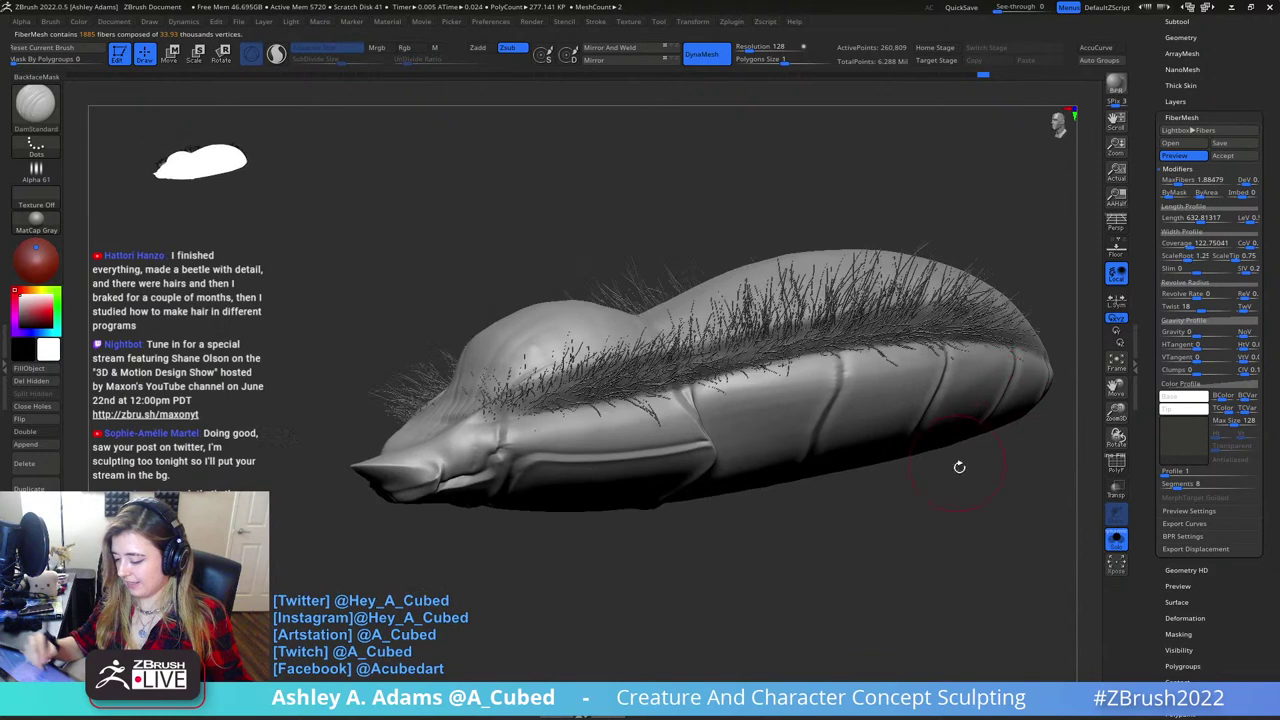
# - Thicken the hairs with a Coverage of 1186.27282 and thin them out to MaxFibers 0.7726
pyautogui.moveTo(1192, 243); pyautogui.dragTo(1211, 245)
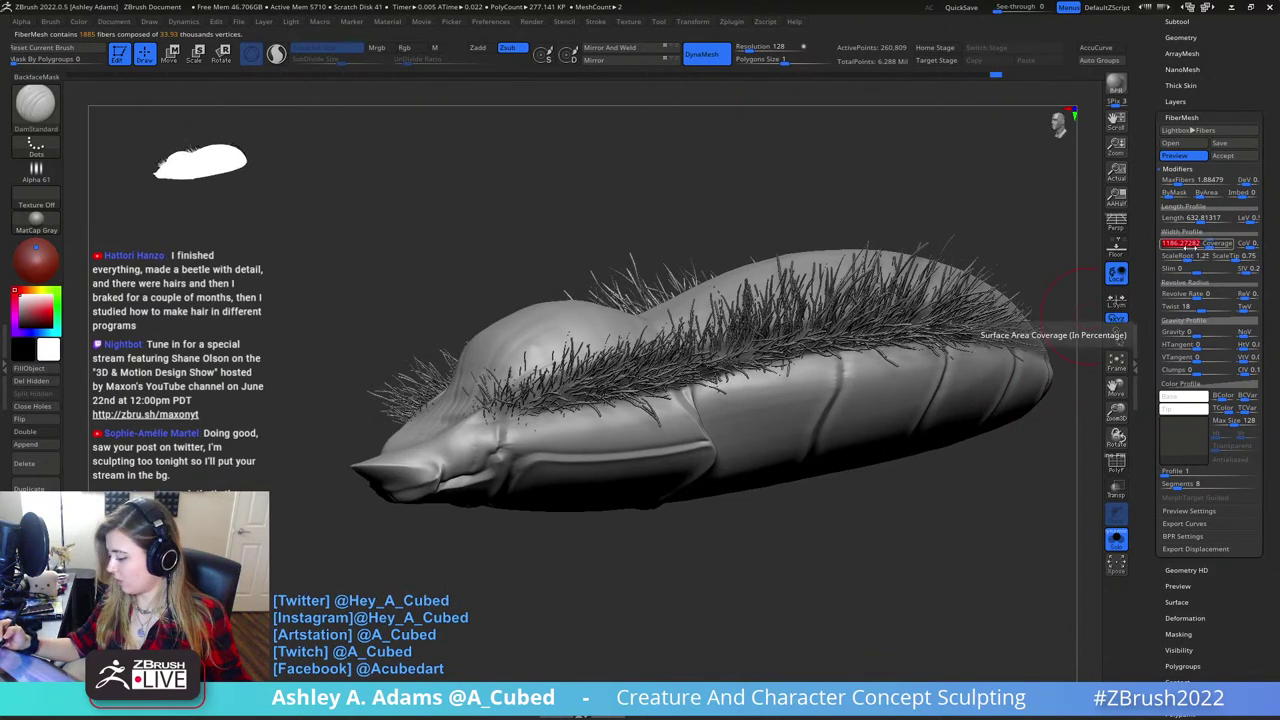
pyautogui.moveTo(930, 420); pyautogui.dragTo(887, 371, button='right')
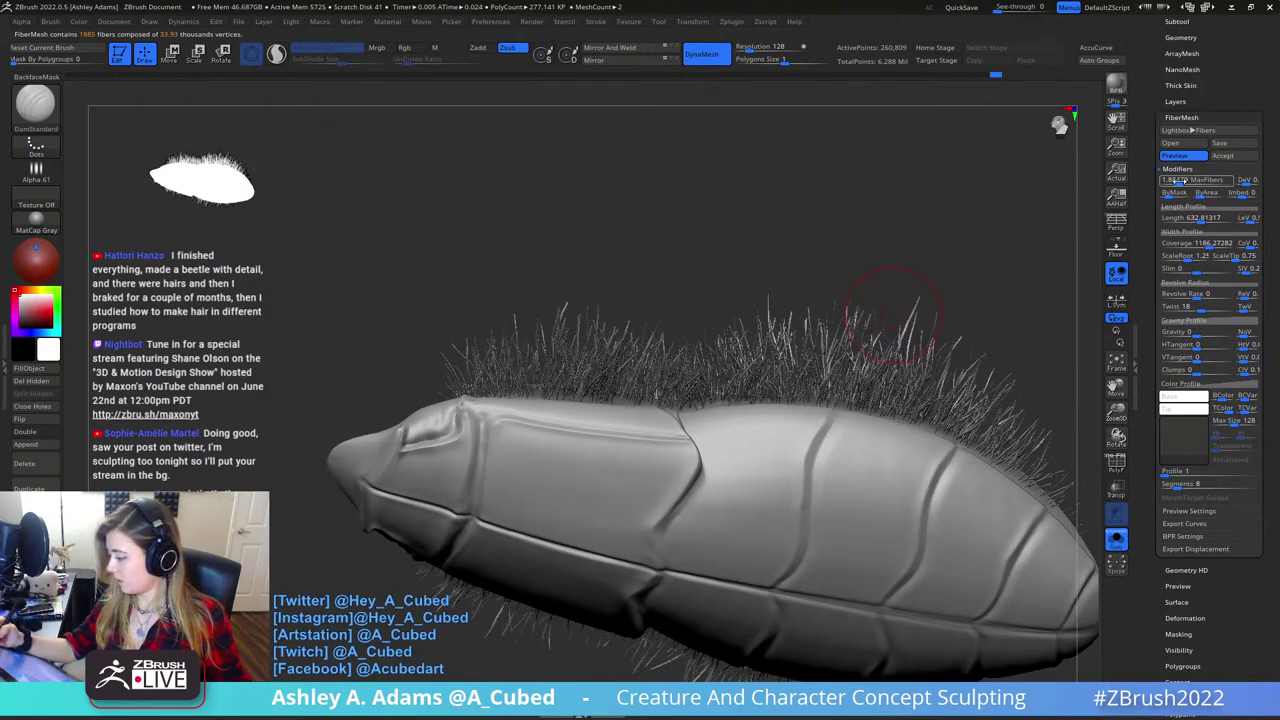
pyautogui.moveTo(1179, 181); pyautogui.dragTo(1174, 183)
pyautogui.moveTo(948, 251); pyautogui.dragTo(902, 381, button='right')
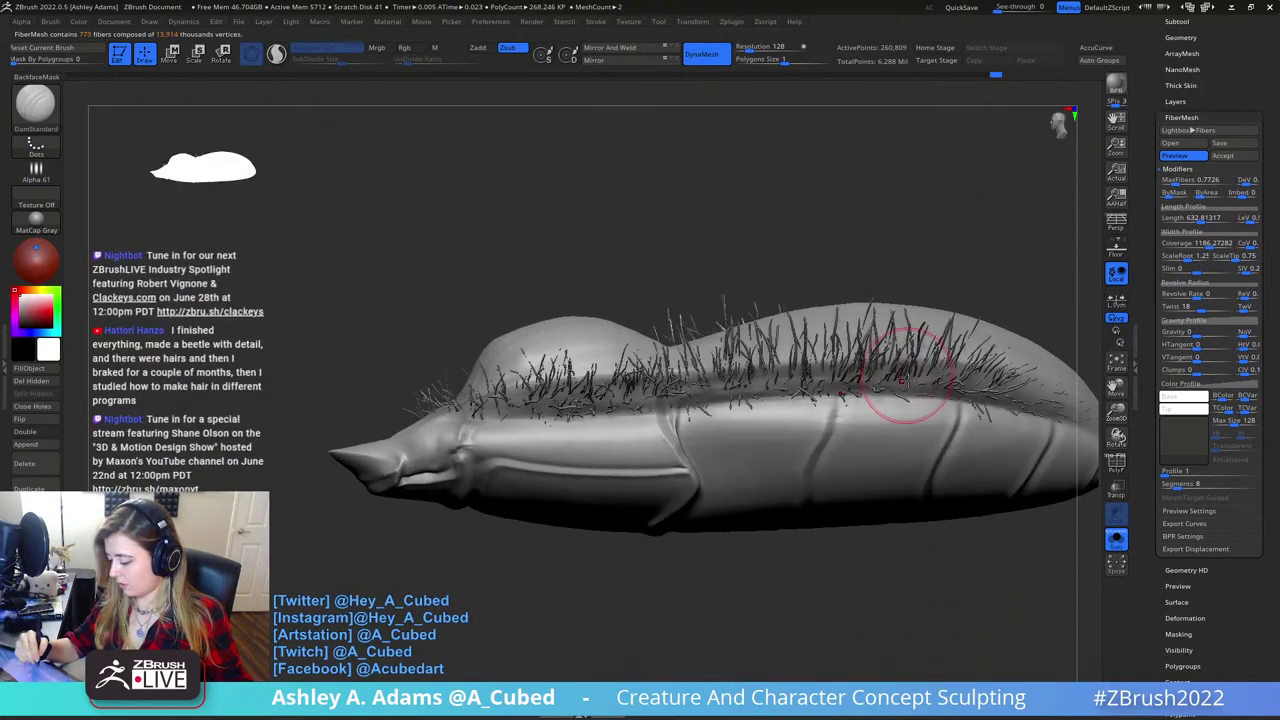
pyautogui.moveTo(902, 383); pyautogui.dragTo(931, 378)
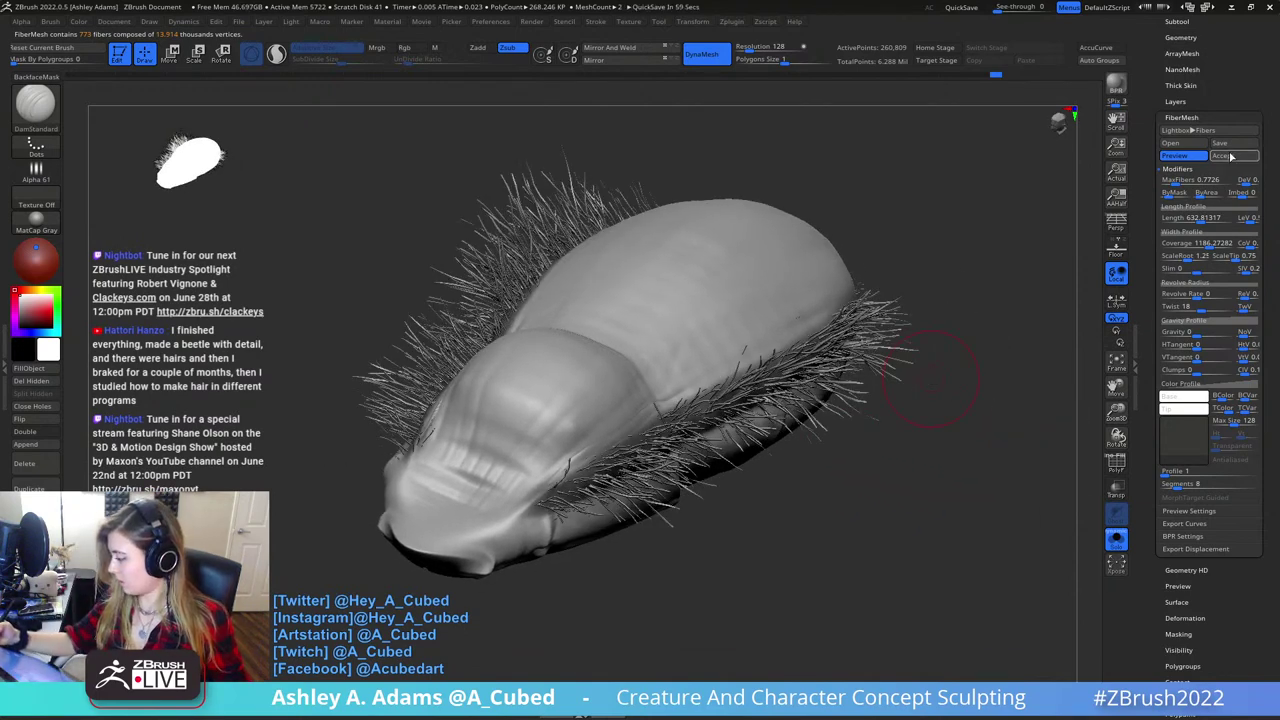
# - Accept the previewed fibers as a separate subtool and bring back all the creature's parts
pyautogui.click(1230, 157)
pyautogui.click(1115, 545)
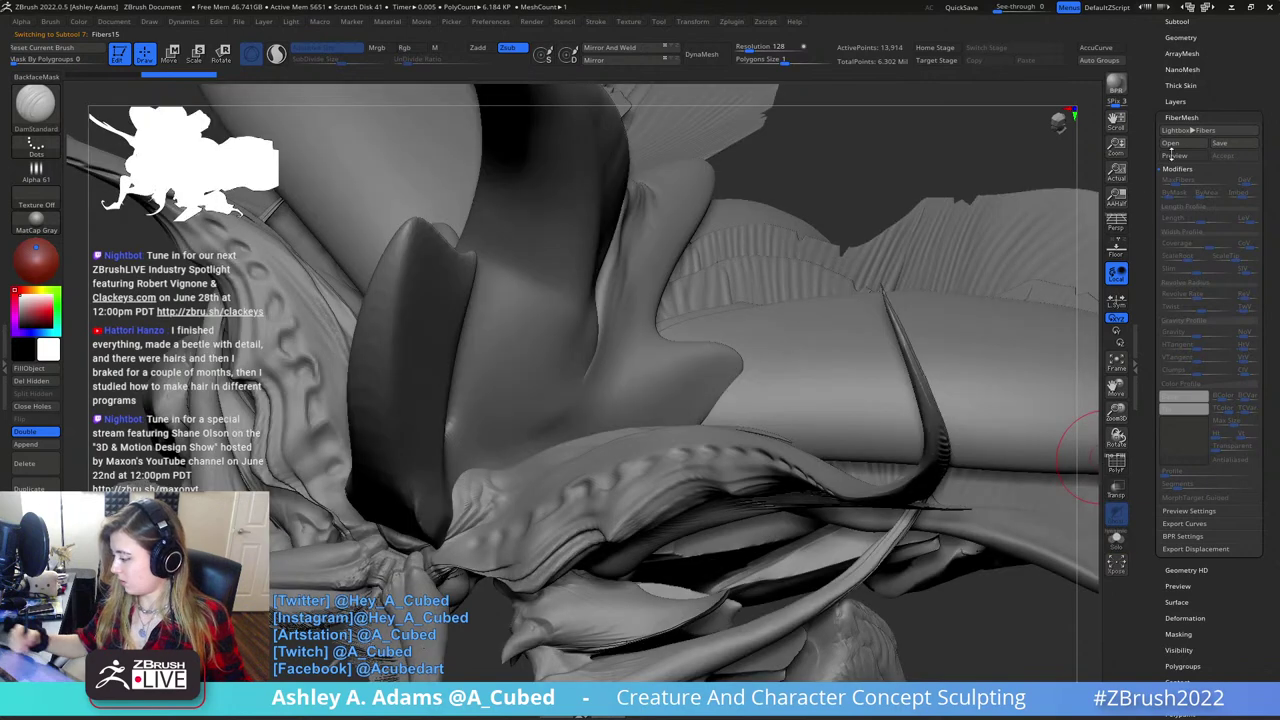
# - Toggle the FiberMesh preview on the accepted fibers and the abdomen to examine the hairs between the wings and legs
pyautogui.click(1185, 157)
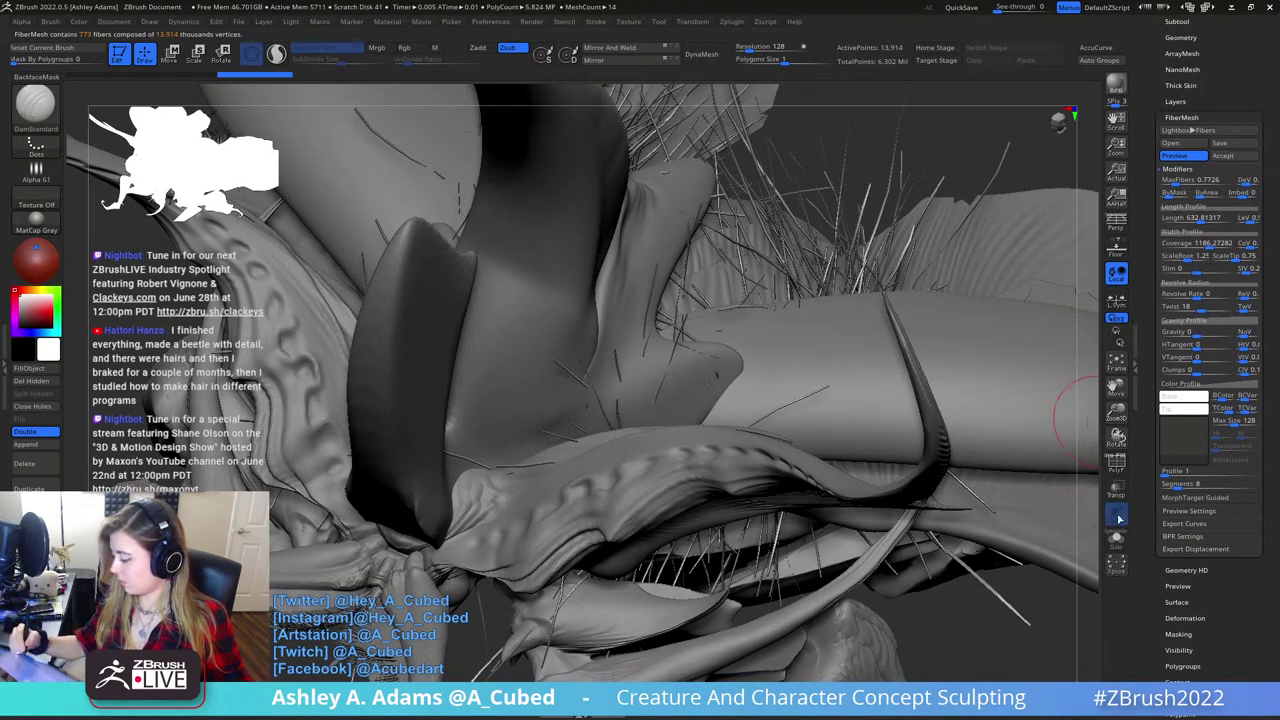
pyautogui.click(1116, 541)
pyautogui.click(1116, 541)
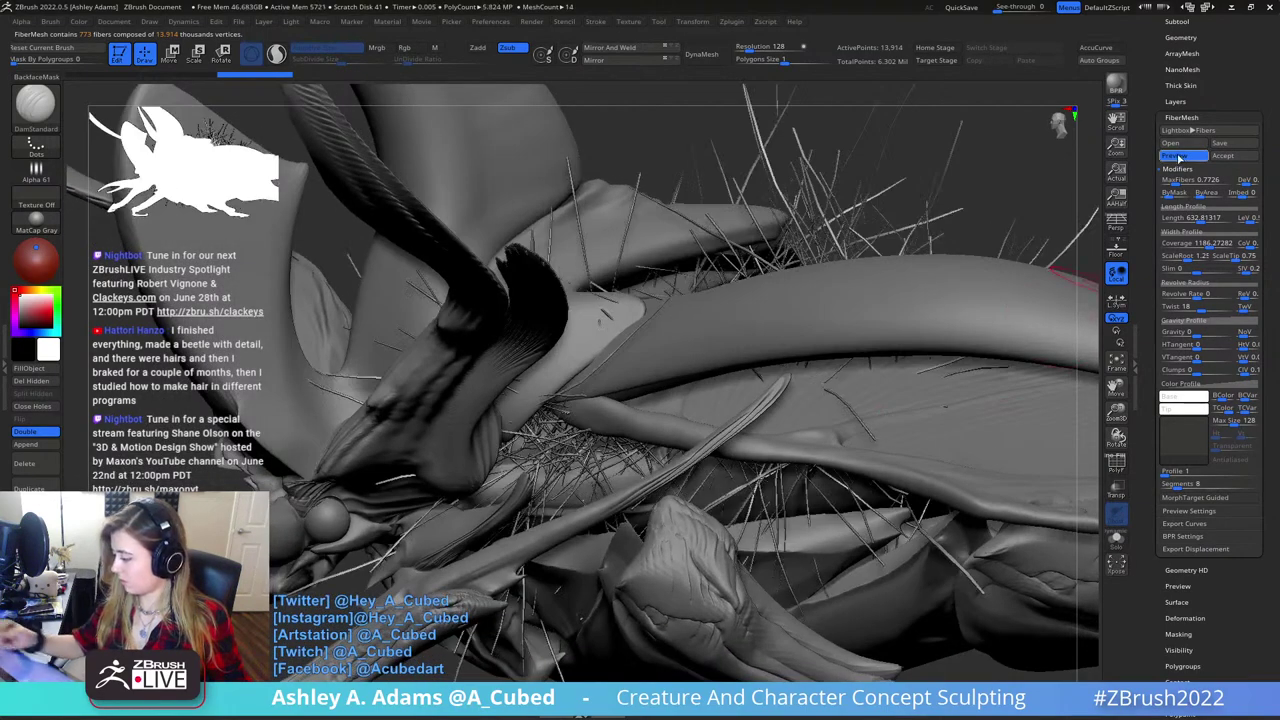
pyautogui.click(1180, 157)
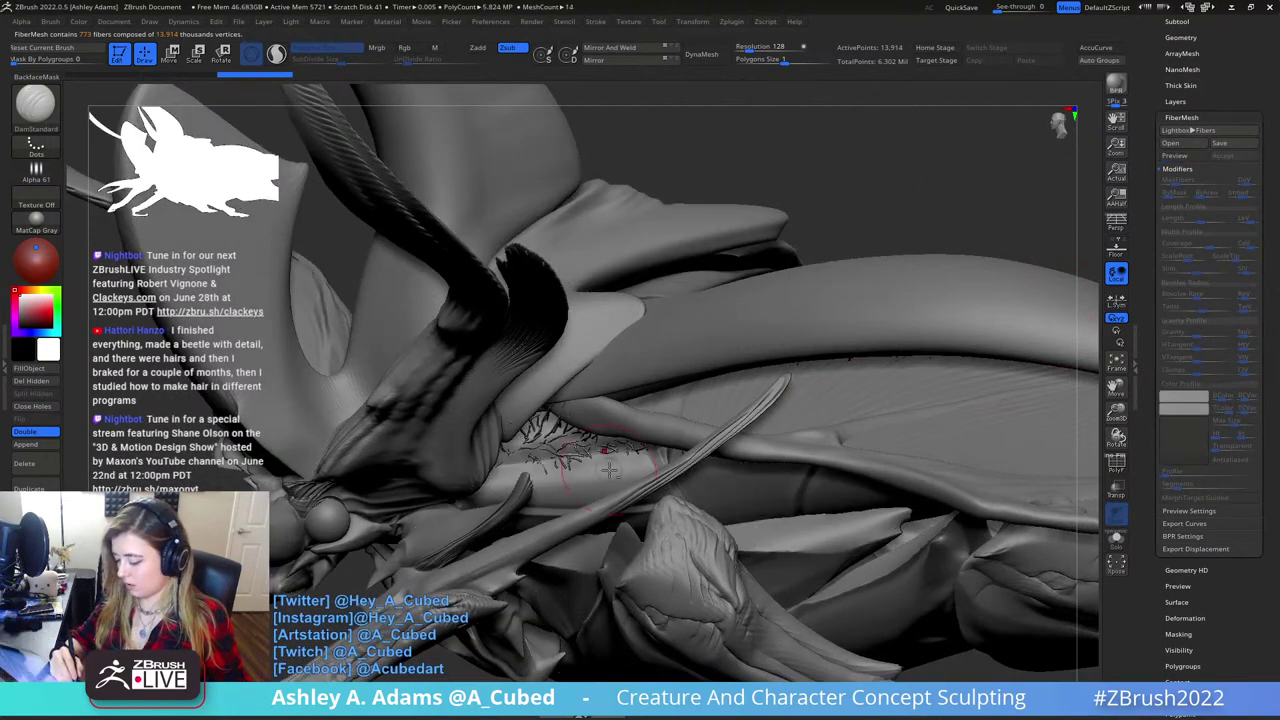
pyautogui.click(1180, 157)
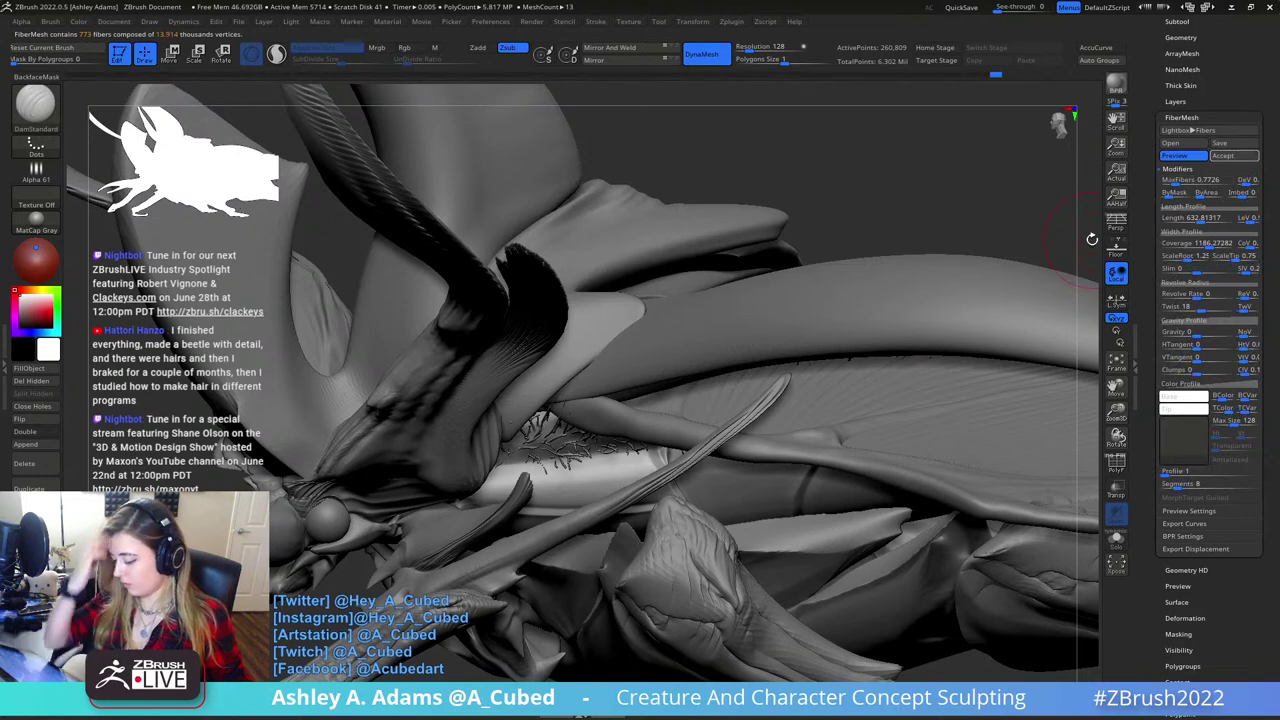
# - Isolate the abdomen with its fiber preview and set the fibers' Coverage to 136.19044 and MaxFibers to 3.29577
pyautogui.click(1117, 541)
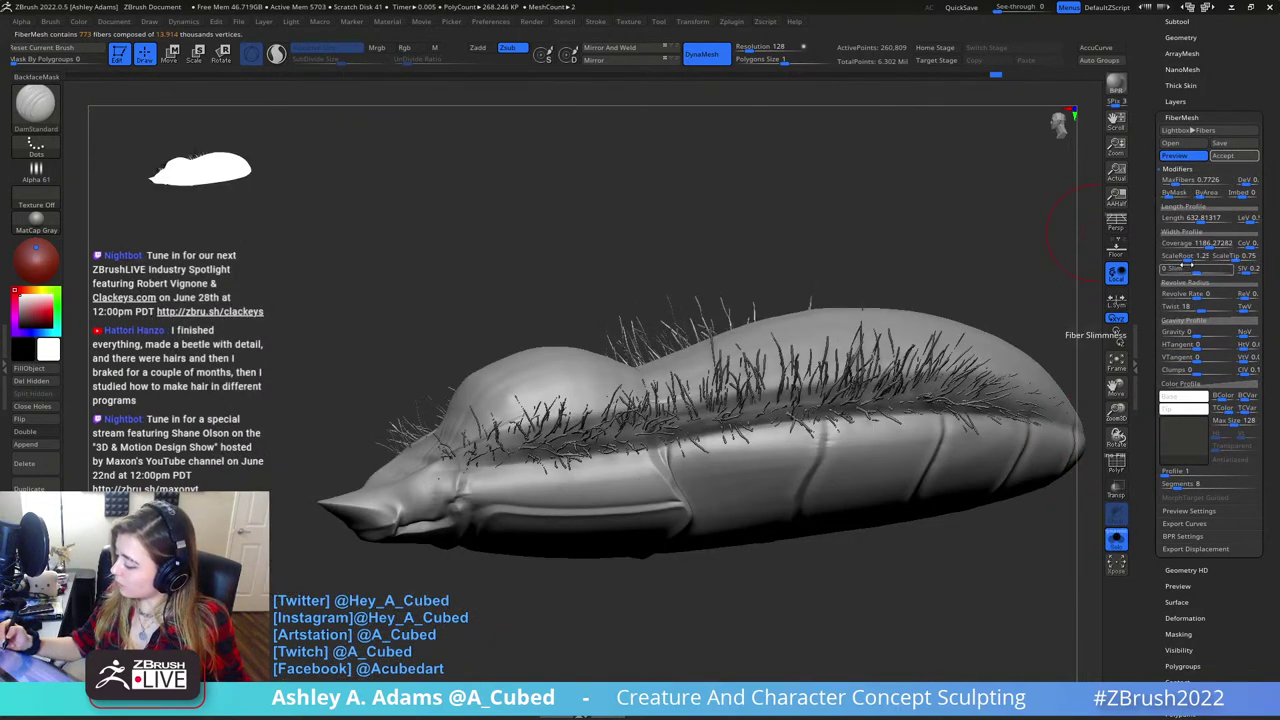
pyautogui.click(1185, 243)
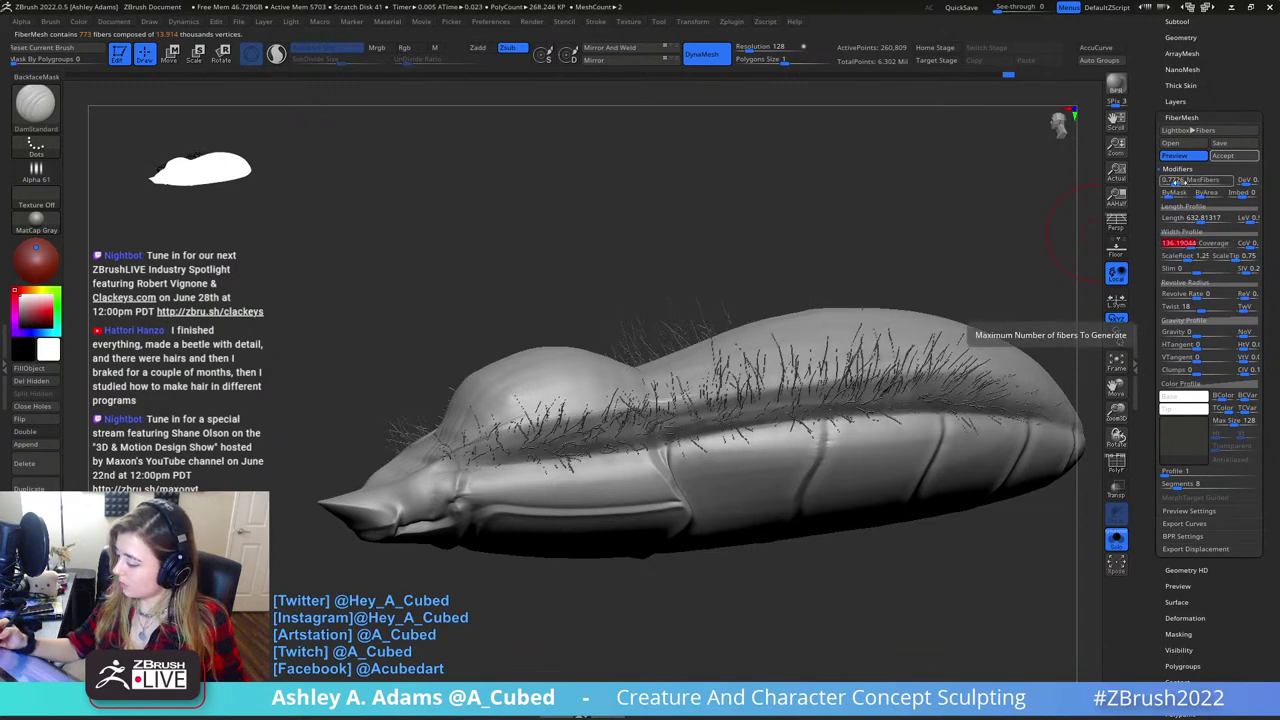
pyautogui.click(1183, 181)
pyautogui.moveTo(1185, 181); pyautogui.dragTo(1180, 181)
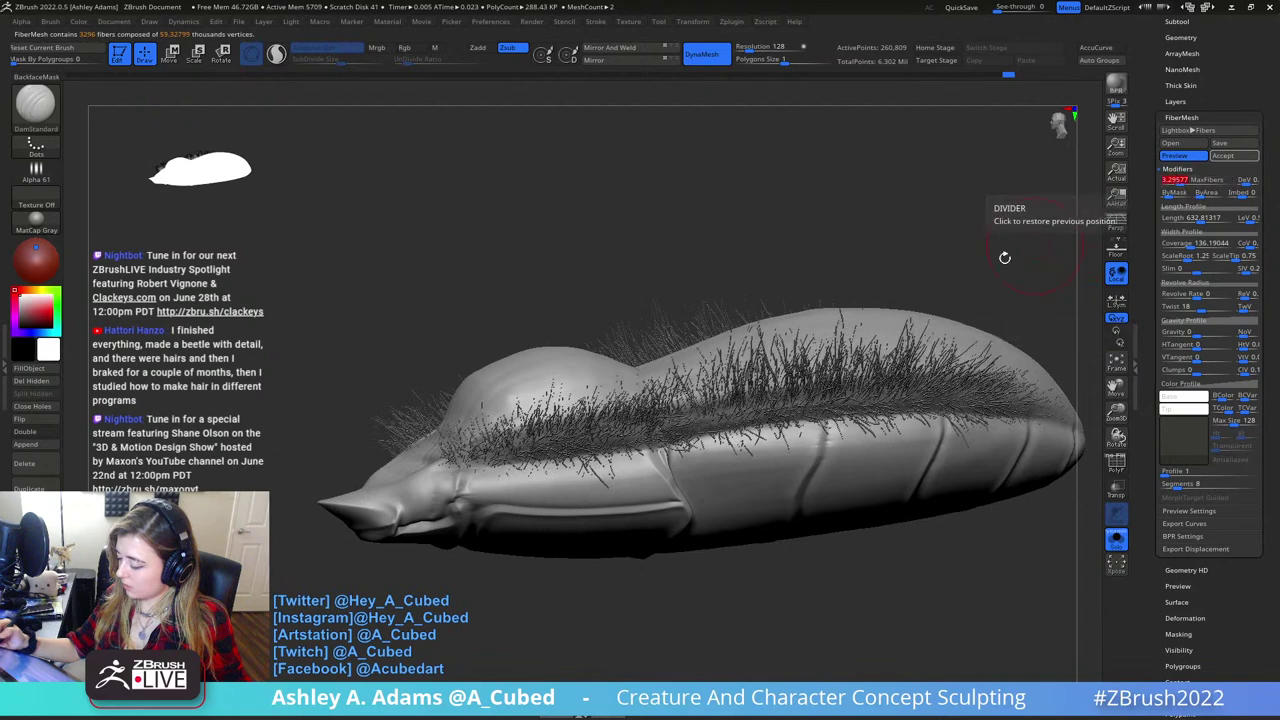
# - Thin the hairs out to MaxFibers 0.7726 and lengthen them to a Length of 974.1759
pyautogui.moveTo(1003, 257); pyautogui.dragTo(742, 230)
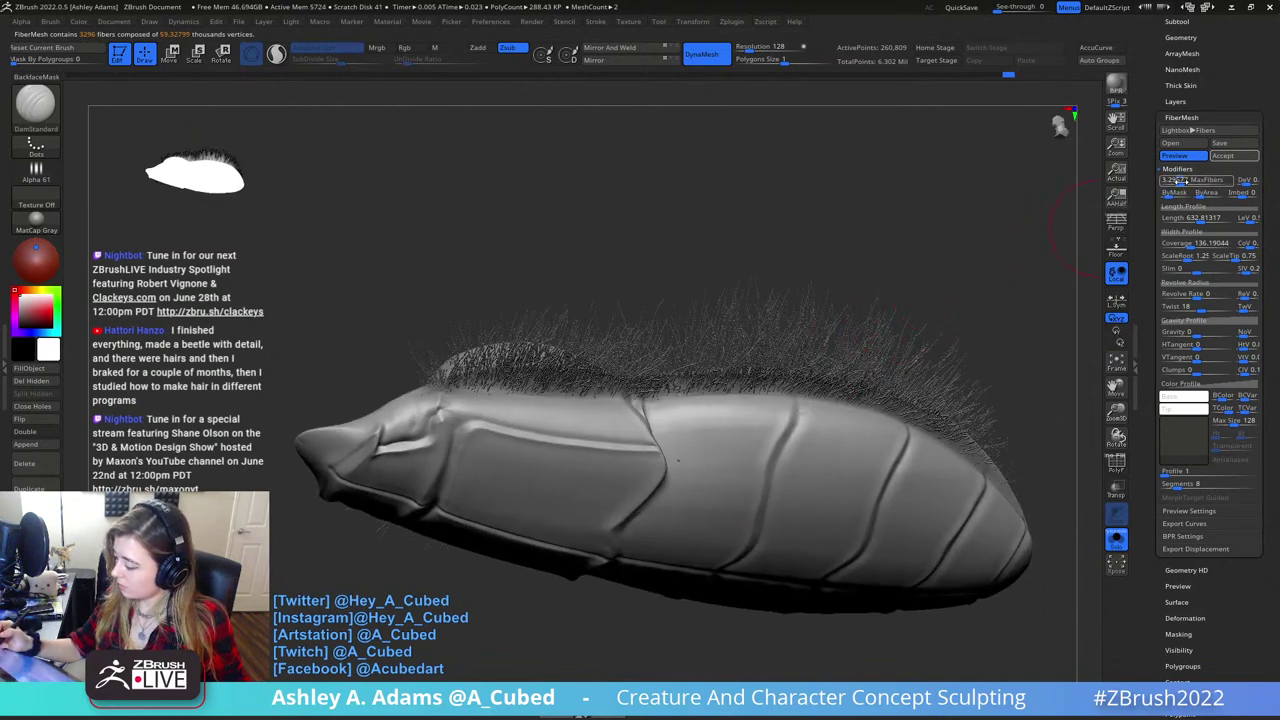
pyautogui.click(1181, 181)
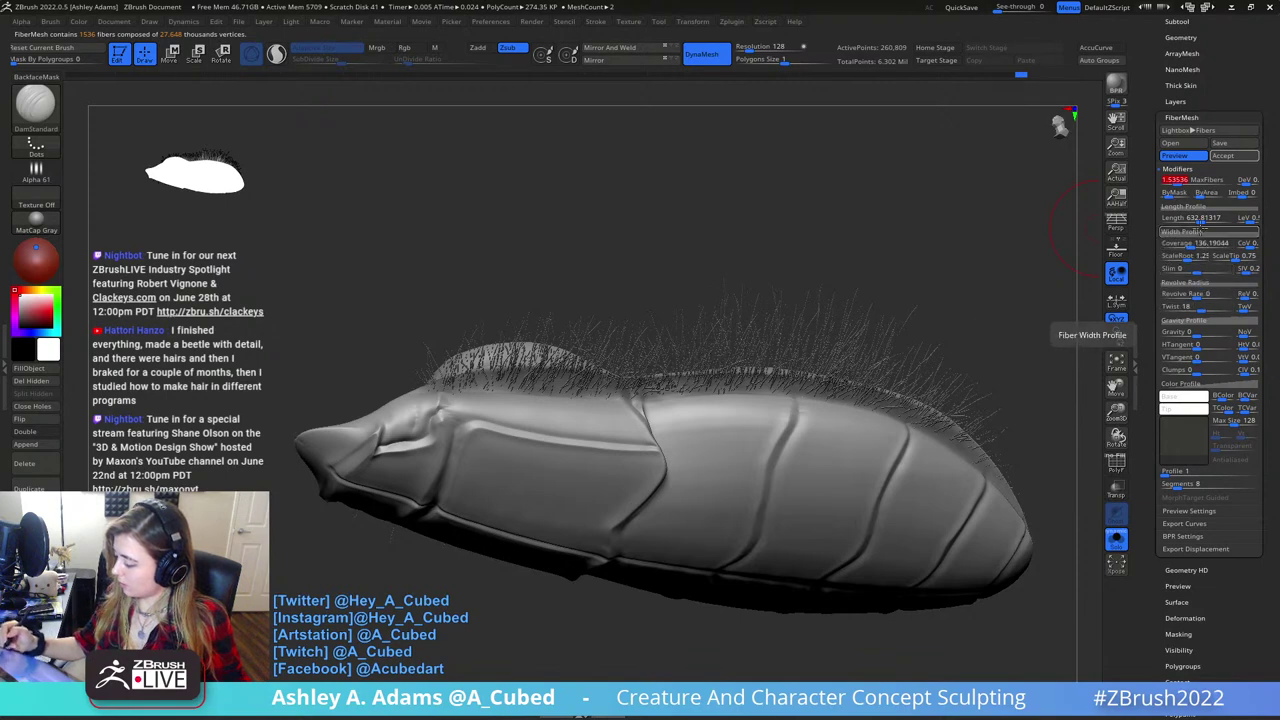
pyautogui.click(1207, 218)
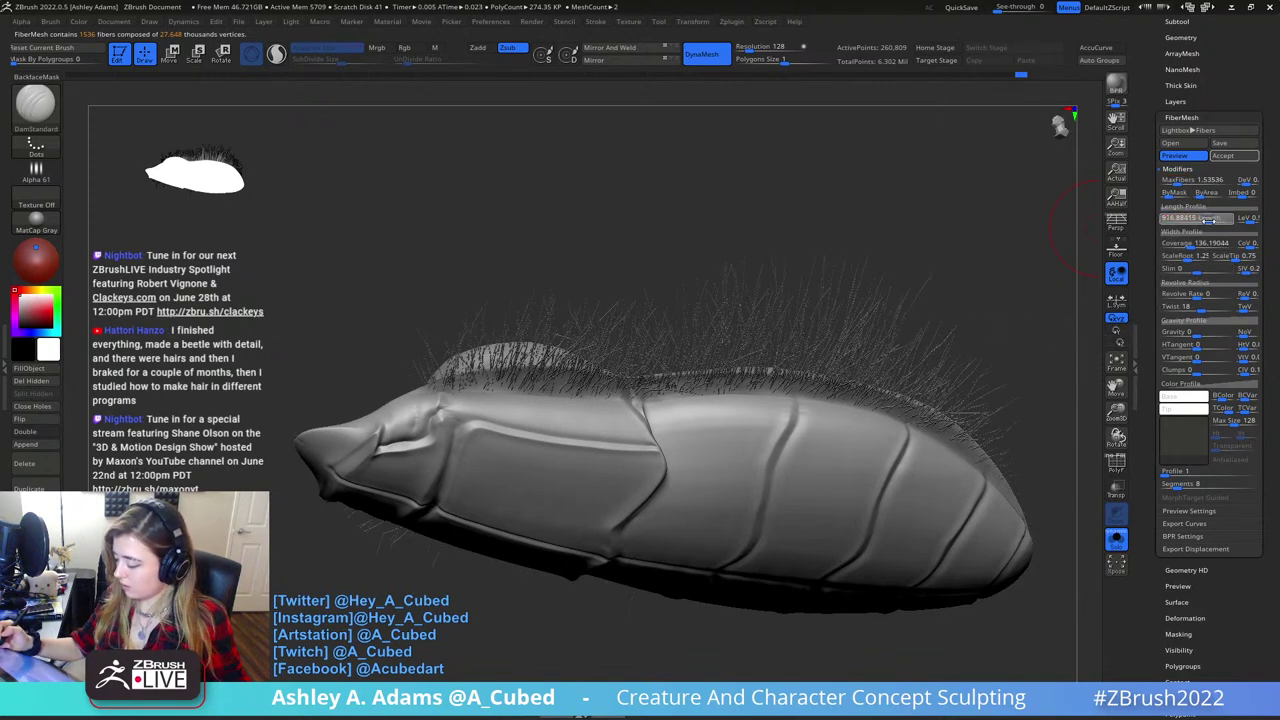
pyautogui.moveTo(1209, 221); pyautogui.dragTo(1175, 182)
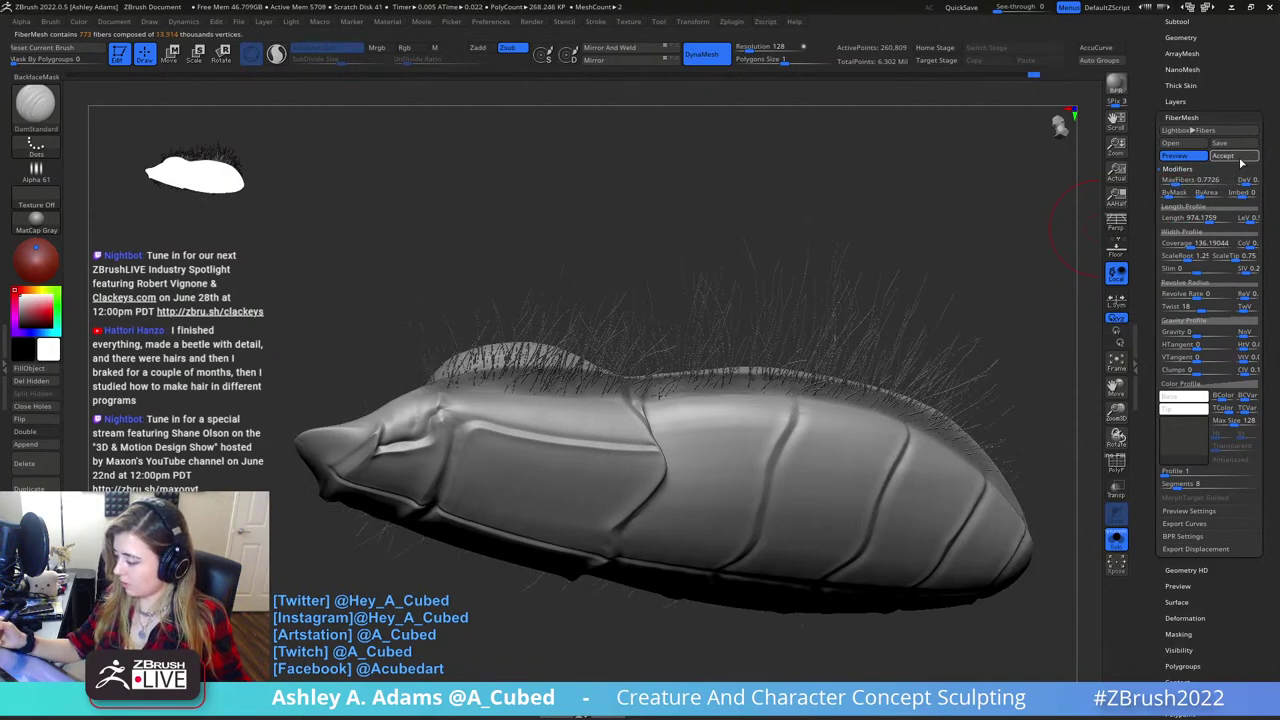
# - Accept the thin, long fibers as a new subtool and show the whole creature again
pyautogui.click(1236, 157)
pyautogui.click(1116, 538)
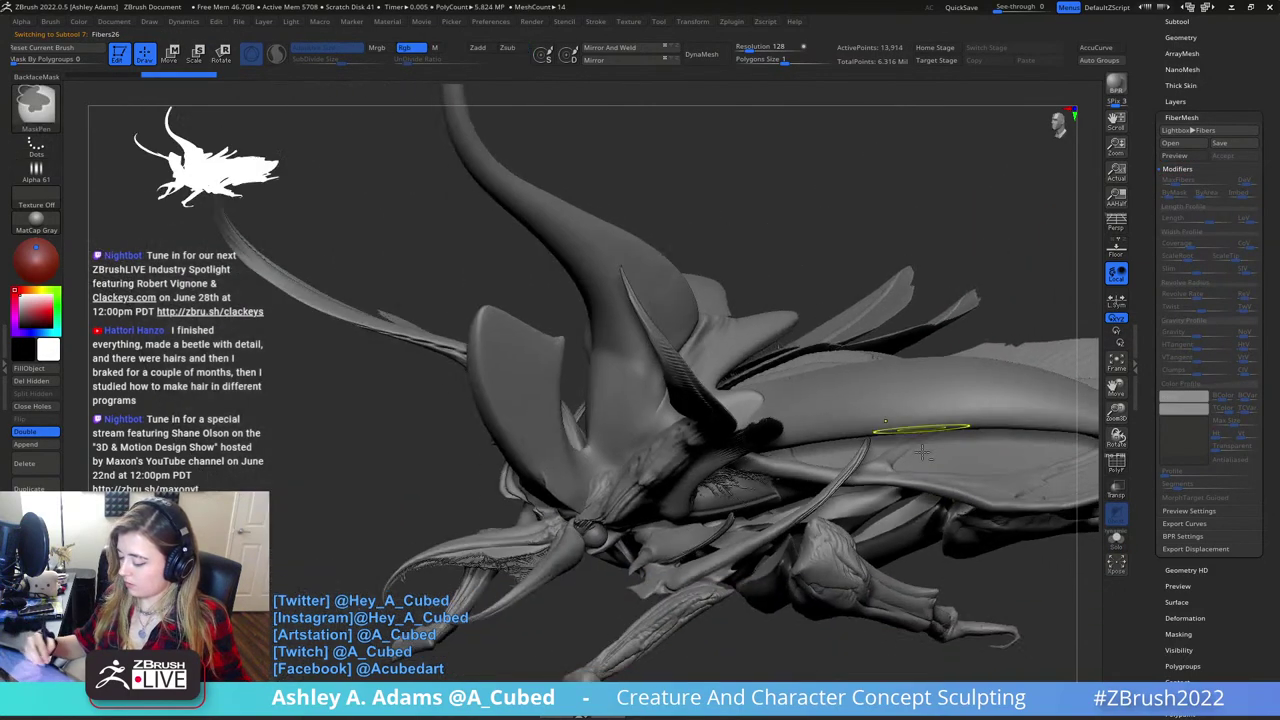
pyautogui.moveTo(922, 453); pyautogui.dragTo(963, 232)
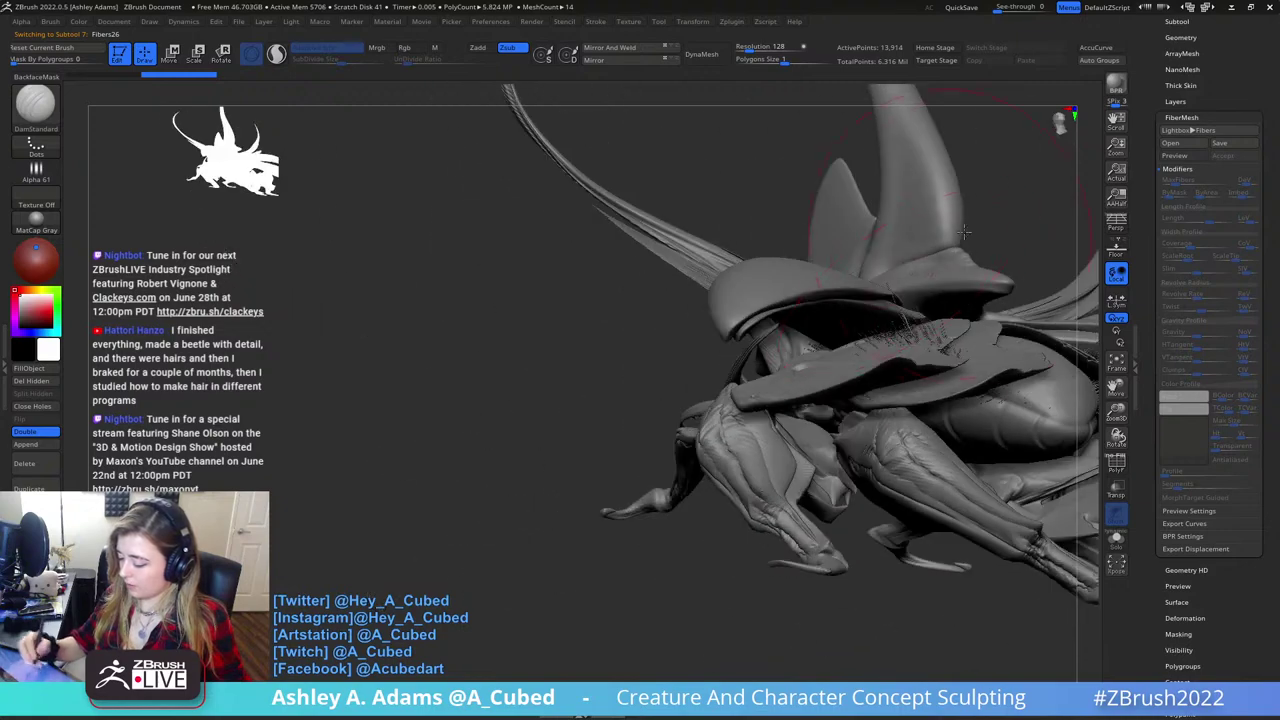
pyautogui.moveTo(964, 232)
pyautogui.mouseDown(button='right')
pyautogui.moveTo(860, 300)
pyautogui.moveTo(849, 348)
pyautogui.moveTo(659, 354)
pyautogui.mouseUp(button='right')
# - Make the Fibers15 hairs the active subtool and set the brush's Draw Size to about 268
pyautogui.keyDown('alt'); pyautogui.click(842, 354); pyautogui.keyUp('alt')
pyautogui.moveTo(868, 315)
pyautogui.mouseDown(button='right')
pyautogui.moveTo(903, 246)
pyautogui.moveTo(890, 330)
pyautogui.moveTo(850, 350)
pyautogui.mouseUp(button='right')
pyautogui.press('space')
pyautogui.click(874, 335)
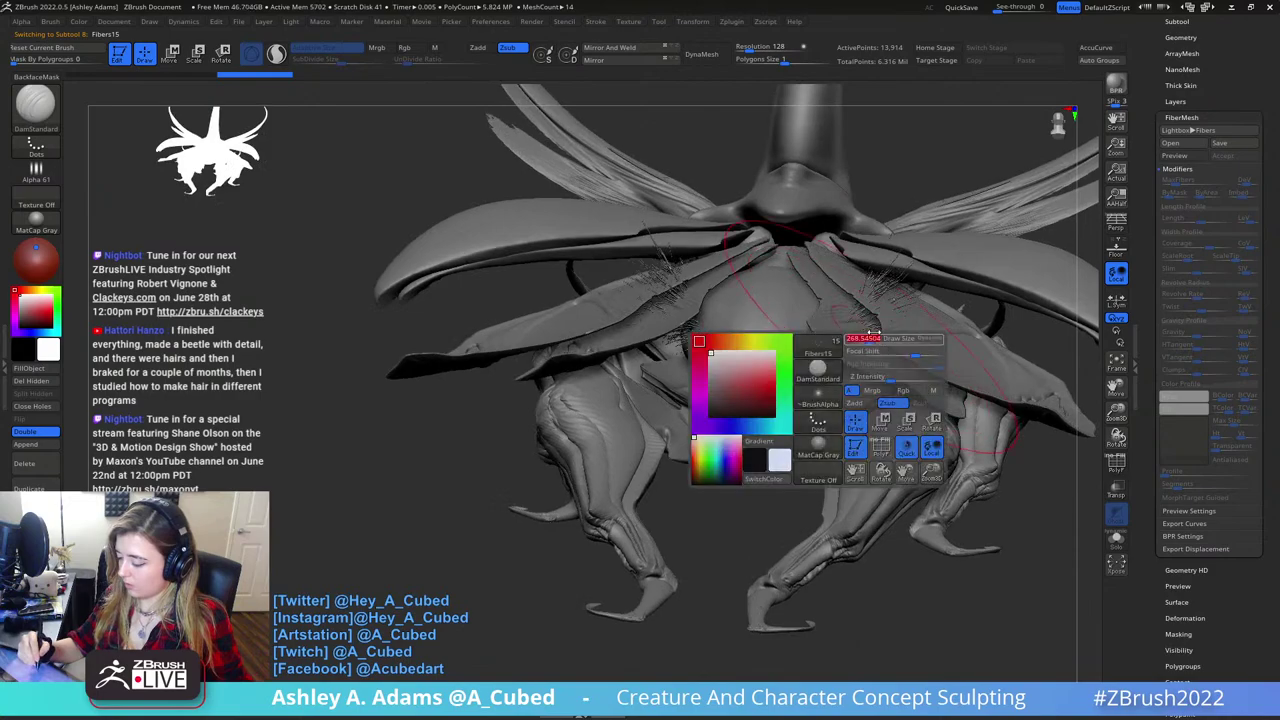
pyautogui.keyDown('alt'); pyautogui.moveTo(895, 265); pyautogui.dragTo(867, 325, button='right'); pyautogui.keyUp('alt')
pyautogui.moveTo(870, 318); pyautogui.dragTo(870, 365)
pyautogui.rightClick(905, 325)
pyautogui.moveTo(870, 364); pyautogui.dragTo(708, 215, button='right')
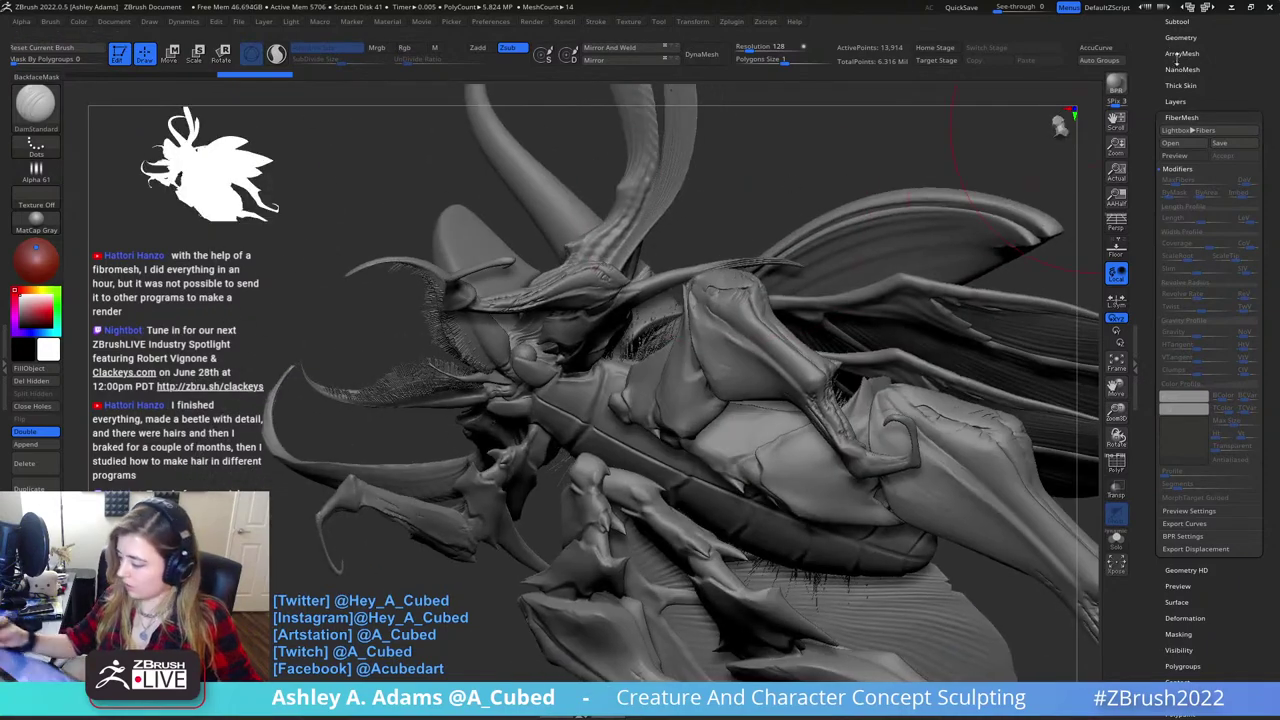
# - Select the Fibers26 subtool and merge it down into the Fibers15 hairs below it
pyautogui.moveTo(1176, 60); pyautogui.dragTo(1202, 109)
pyautogui.click(1192, 124)
pyautogui.click(1190, 125)
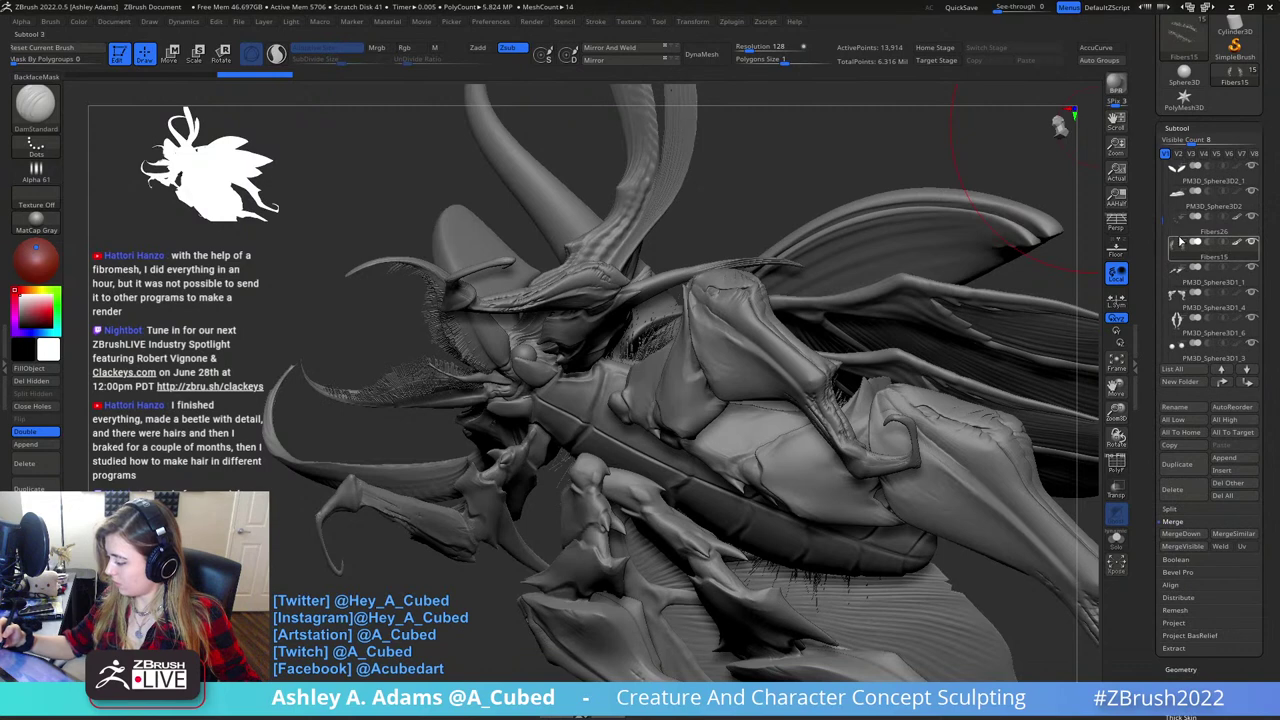
pyautogui.click(1180, 240)
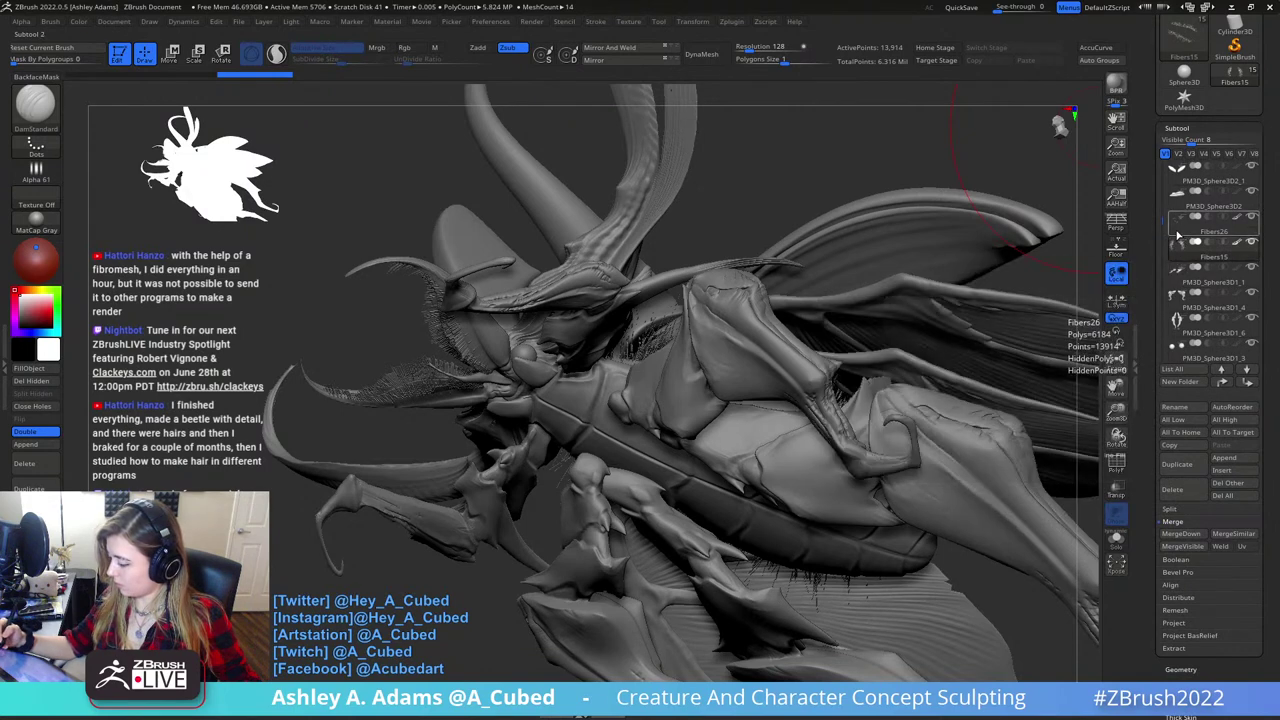
pyautogui.click(1177, 234)
pyautogui.click(1182, 534)
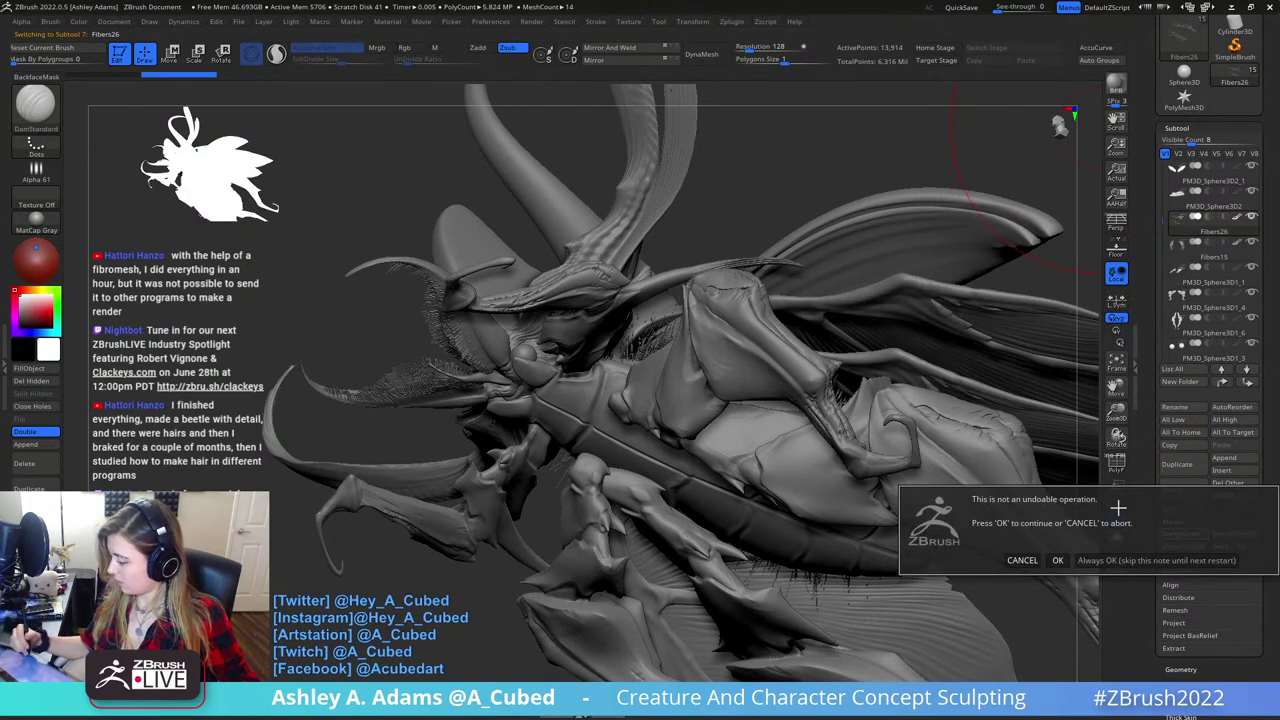
# - Merge the Fibers26 subtool down with the Fibers15 subtool beneath it
pyautogui.click(1059, 560)
pyautogui.keyDown('alt'); pyautogui.moveTo(825, 313); pyautogui.dragTo(751, 273, button='right'); pyautogui.keyUp('alt')
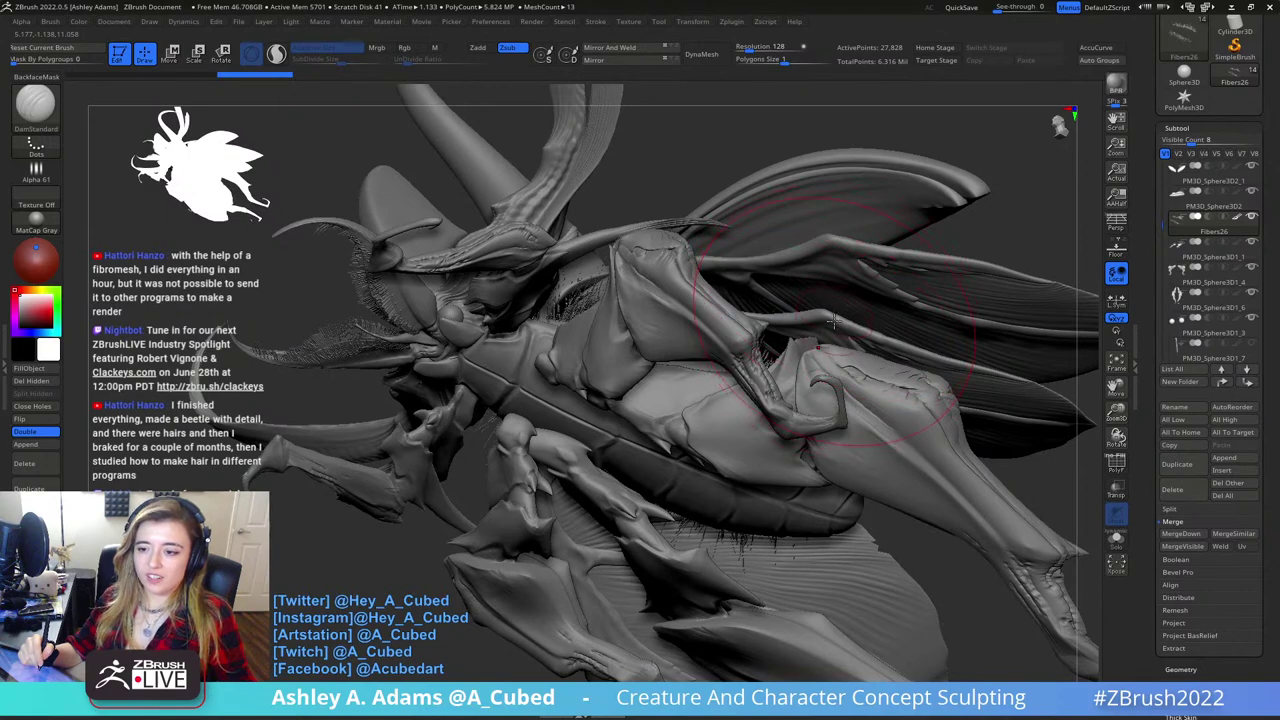
pyautogui.moveTo(880, 218)
pyautogui.mouseDown(button='right')
pyautogui.moveTo(800, 317)
pyautogui.moveTo(820, 375)
pyautogui.moveTo(848, 365)
pyautogui.mouseUp(button='right')
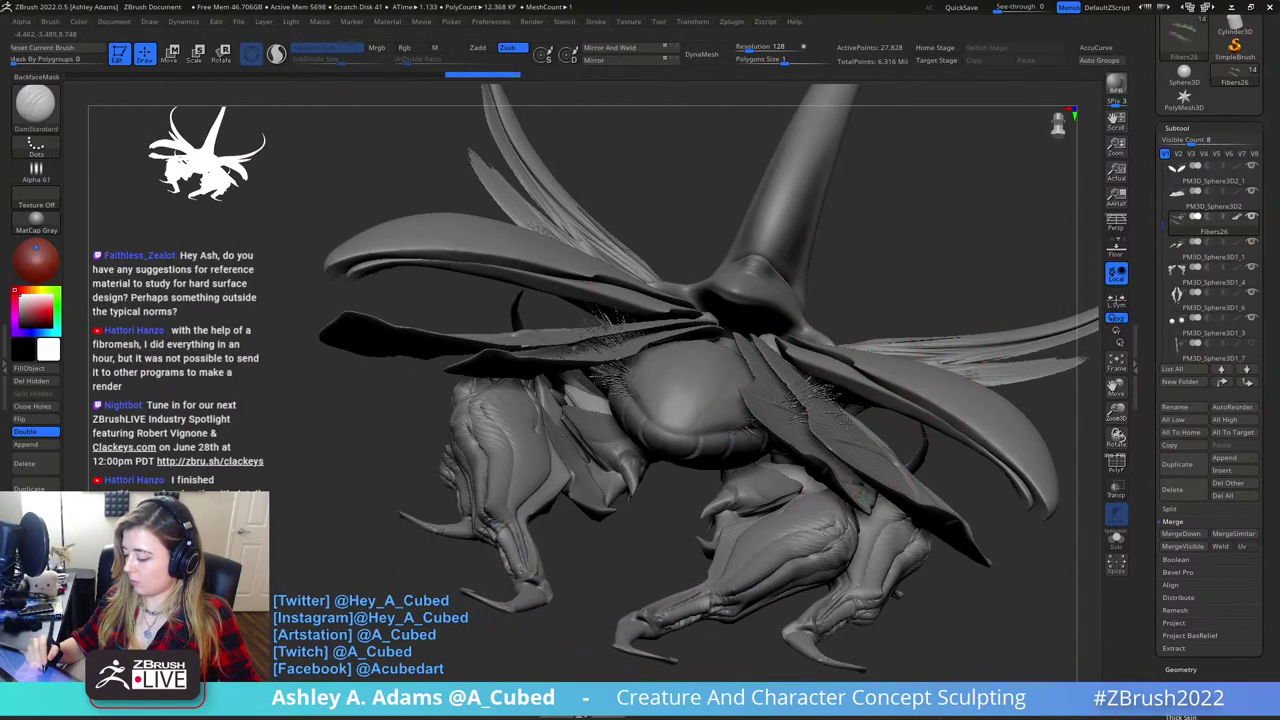
pyautogui.moveTo(835, 410); pyautogui.dragTo(917, 325, button='right')
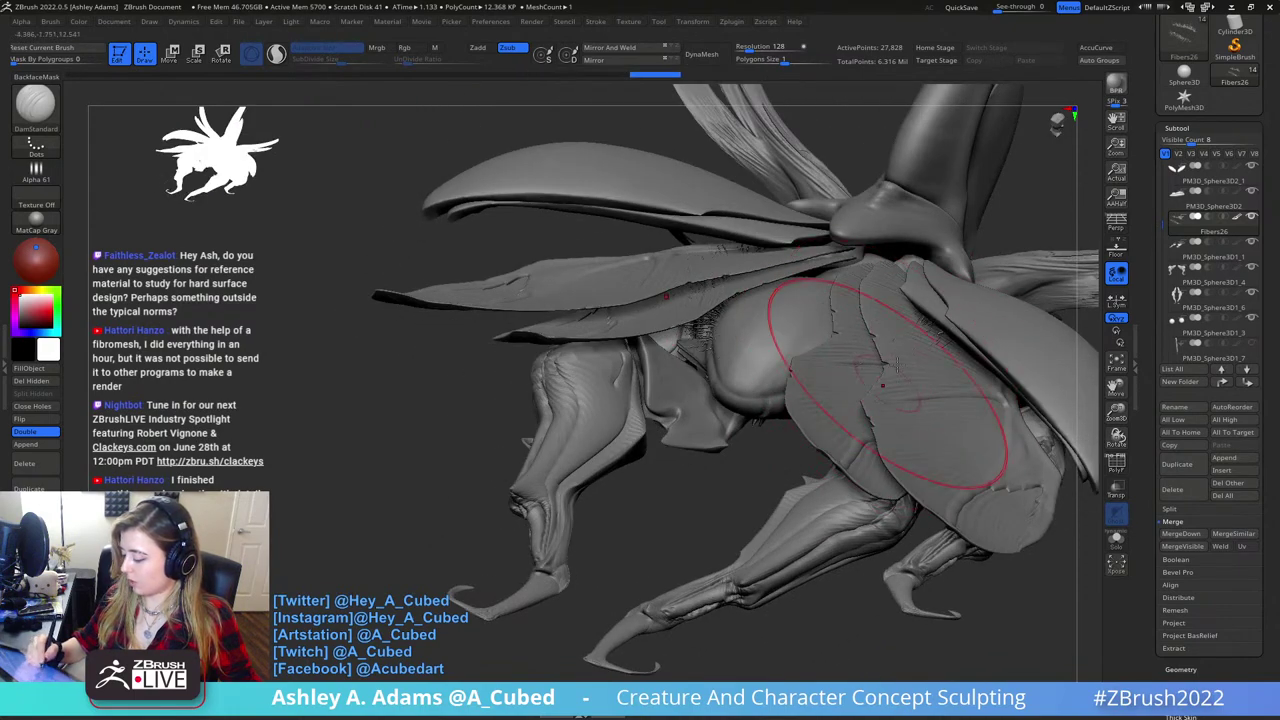
pyautogui.moveTo(937, 316); pyautogui.dragTo(934, 322, button='right')
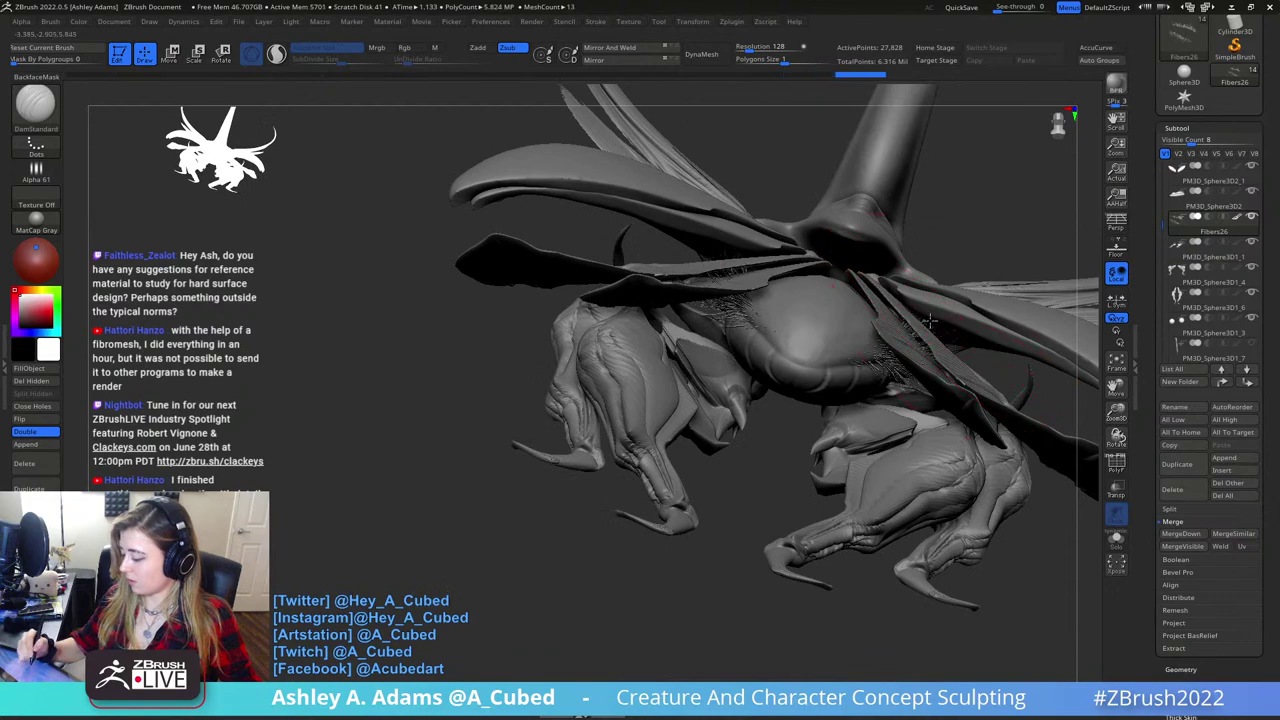
pyautogui.moveTo(955, 347); pyautogui.dragTo(797, 337, button='right')
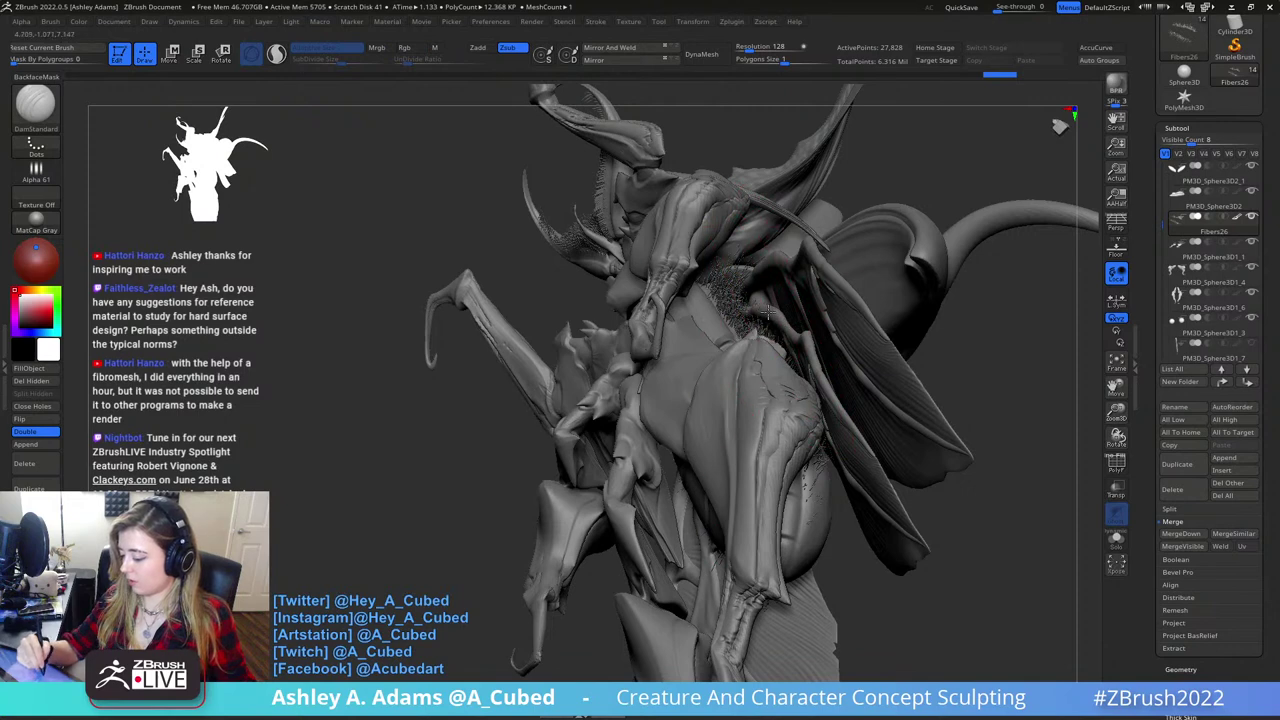
# - Choose the Inflate brush and switch to the SnakeHook brush for working on the merged hair fibers
pyautogui.press('b')
pyautogui.press('i')
pyautogui.press('n')
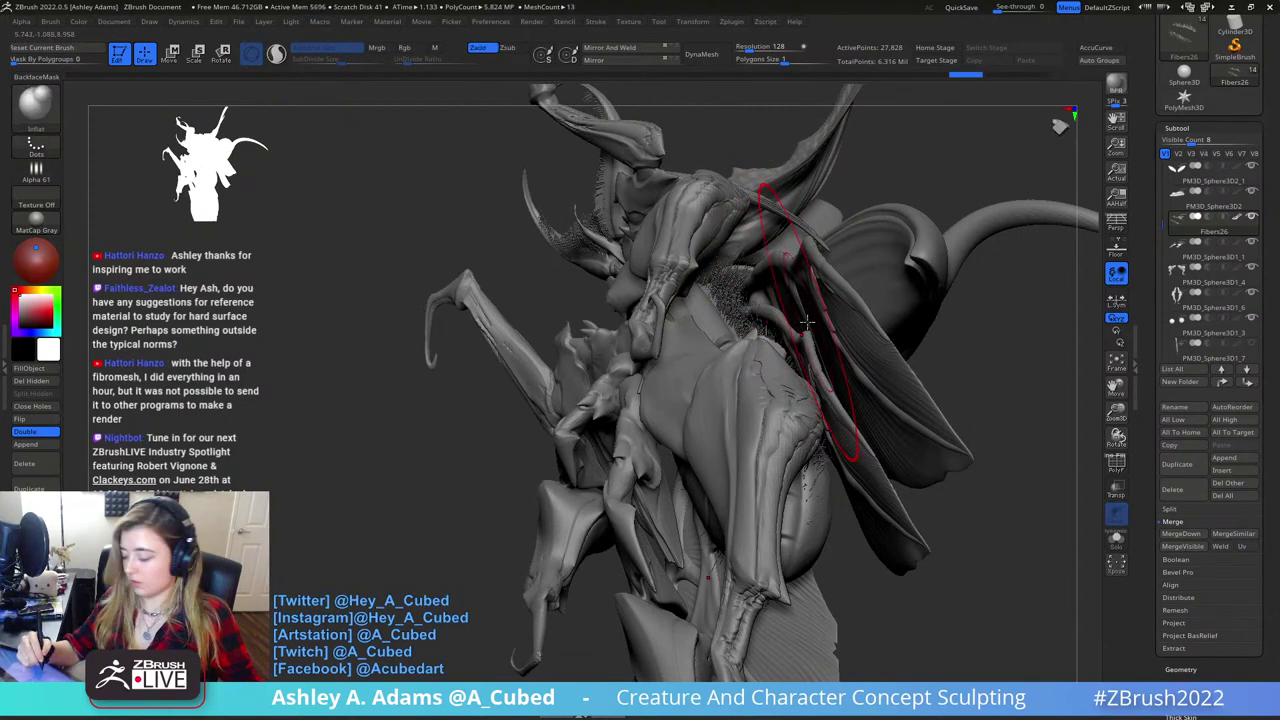
pyautogui.moveTo(806, 322)
pyautogui.mouseDown(button='right')
pyautogui.moveTo(789, 313)
pyautogui.moveTo(793, 335)
pyautogui.moveTo(771, 293)
pyautogui.moveTo(795, 318)
pyautogui.moveTo(860, 340)
pyautogui.mouseUp(button='right')
pyautogui.press('space')
pyautogui.click(892, 347)
pyautogui.moveTo(922, 408); pyautogui.dragTo(865, 372, button='right')
pyautogui.moveTo(823, 450)
pyautogui.mouseDown(button='right')
pyautogui.moveTo(826, 475)
pyautogui.moveTo(911, 432)
pyautogui.moveTo(860, 437)
pyautogui.moveTo(832, 422)
pyautogui.mouseUp(button='right')
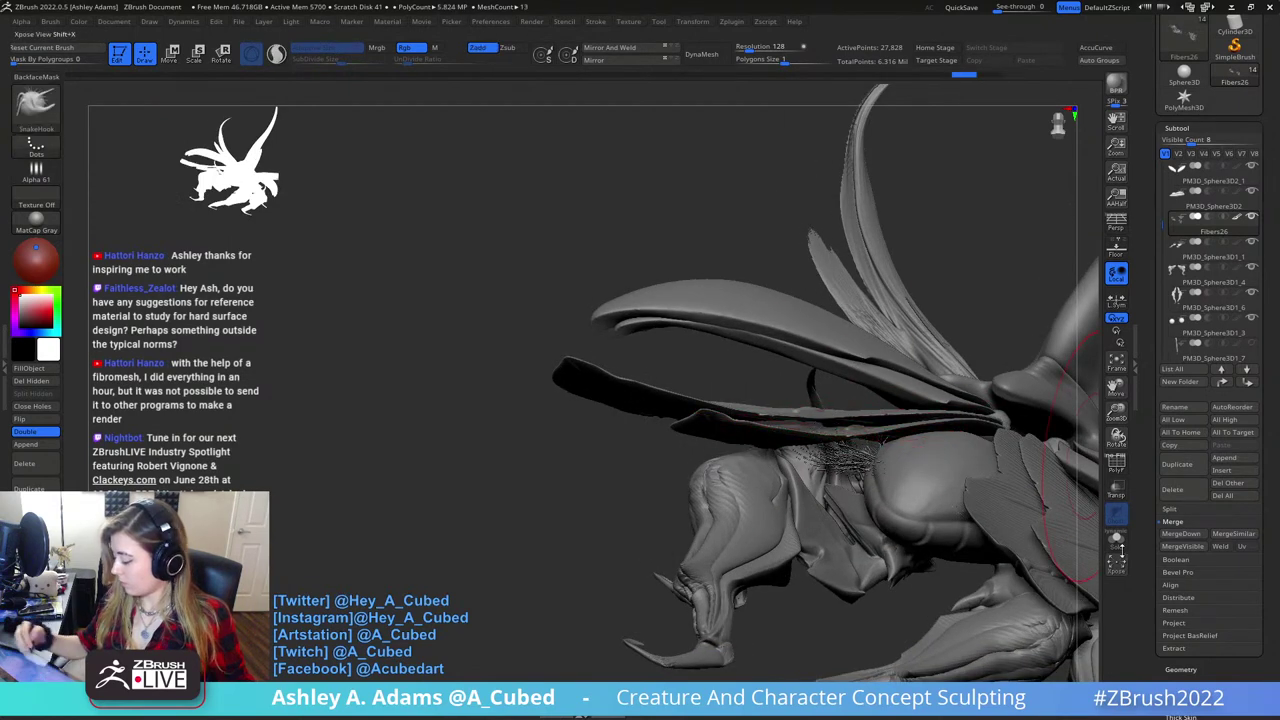
# - Examine the merged hair fibers in isolation and against the full creature, from the front, underside and back
pyautogui.click(1118, 541)
pyautogui.moveTo(834, 351); pyautogui.dragTo(770, 440, button='right')
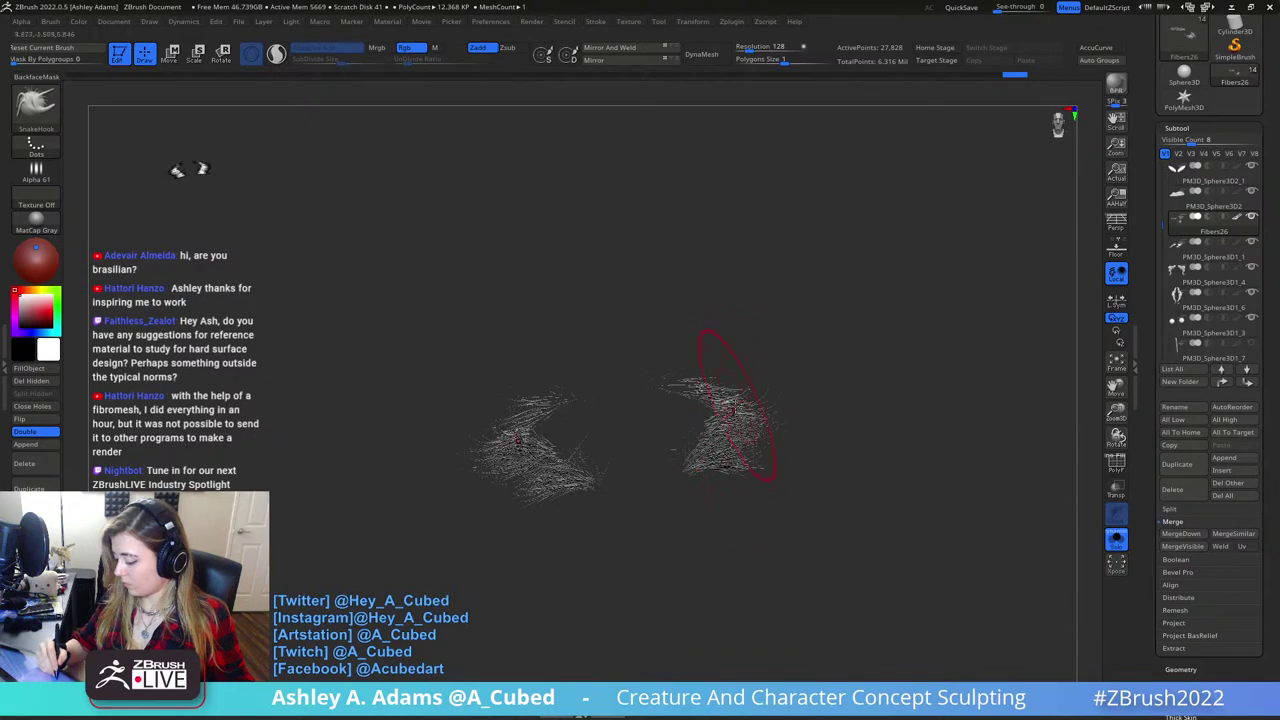
pyautogui.click(1119, 547)
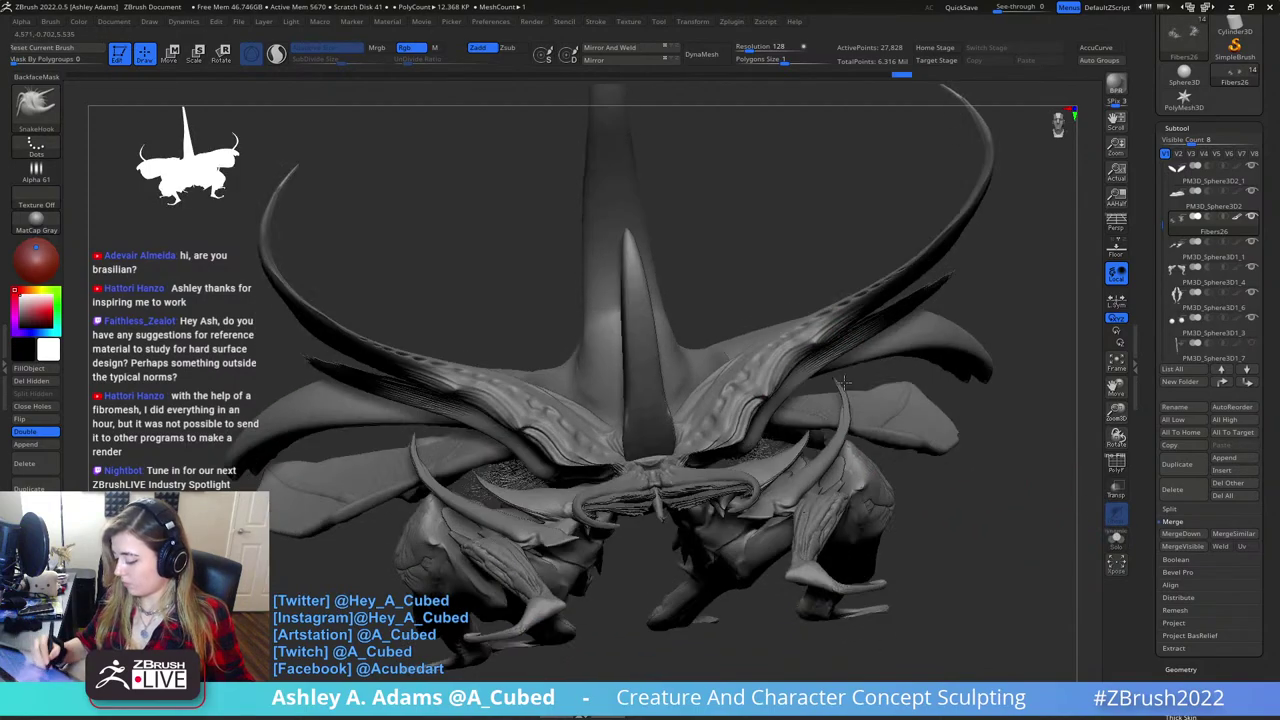
pyautogui.moveTo(930, 470); pyautogui.dragTo(839, 335)
pyautogui.moveTo(838, 335); pyautogui.dragTo(812, 443, button='right')
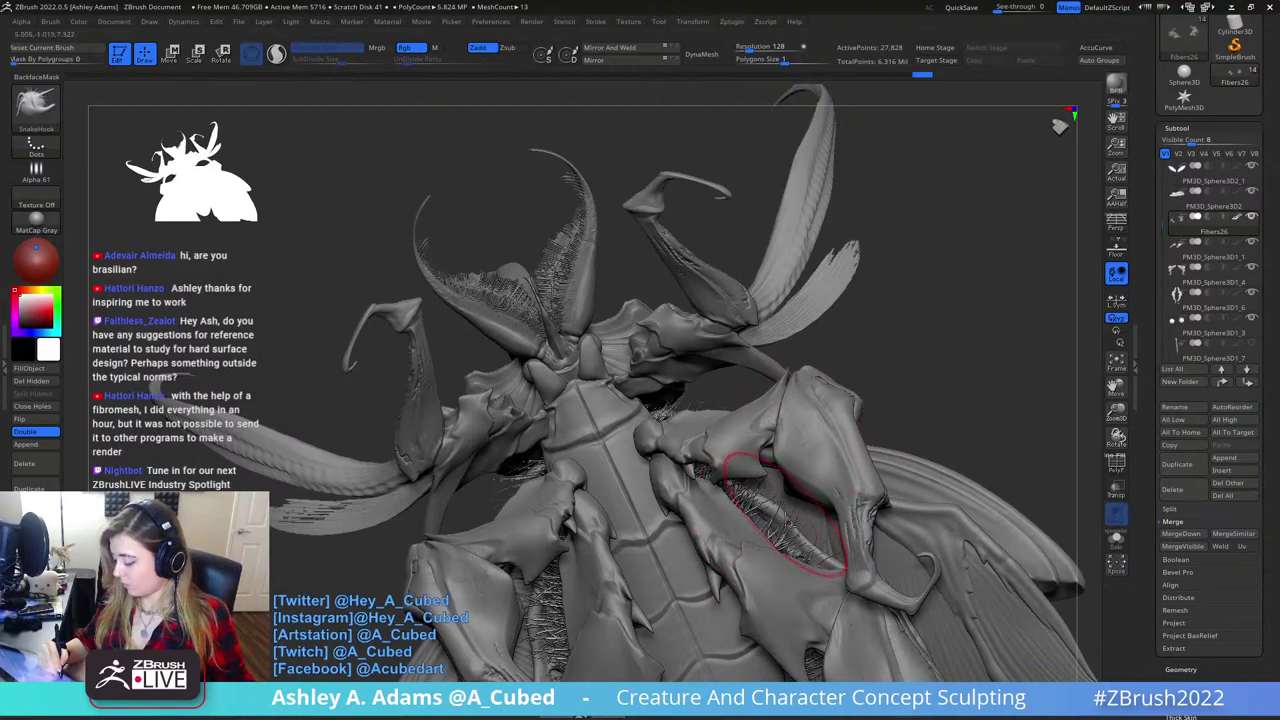
pyautogui.moveTo(815, 565)
pyautogui.mouseDown(button='right')
pyautogui.moveTo(771, 557)
pyautogui.moveTo(735, 457)
pyautogui.moveTo(633, 455)
pyautogui.moveTo(648, 431)
pyautogui.moveTo(688, 428)
pyautogui.moveTo(590, 370)
pyautogui.mouseUp(button='right')
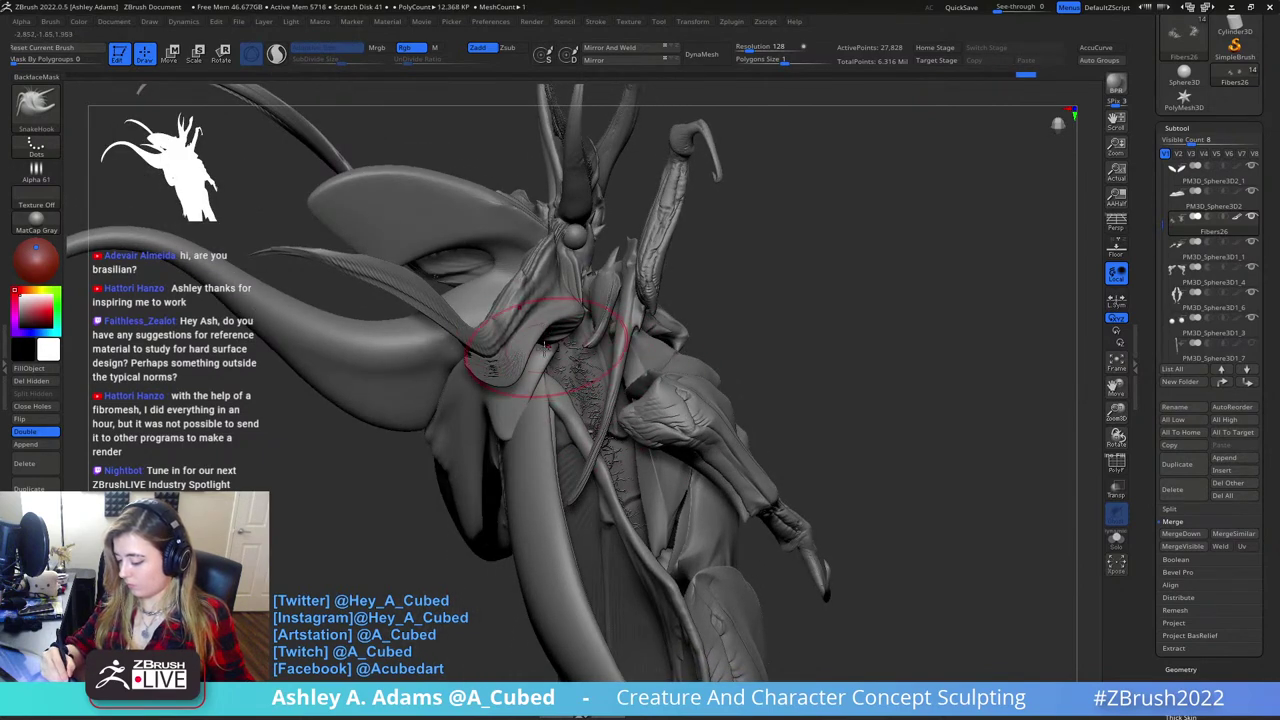
pyautogui.moveTo(600, 378)
pyautogui.mouseDown(button='right')
pyautogui.moveTo(645, 350)
pyautogui.moveTo(677, 263)
pyautogui.moveTo(662, 334)
pyautogui.moveTo(797, 326)
pyautogui.mouseUp(button='right')
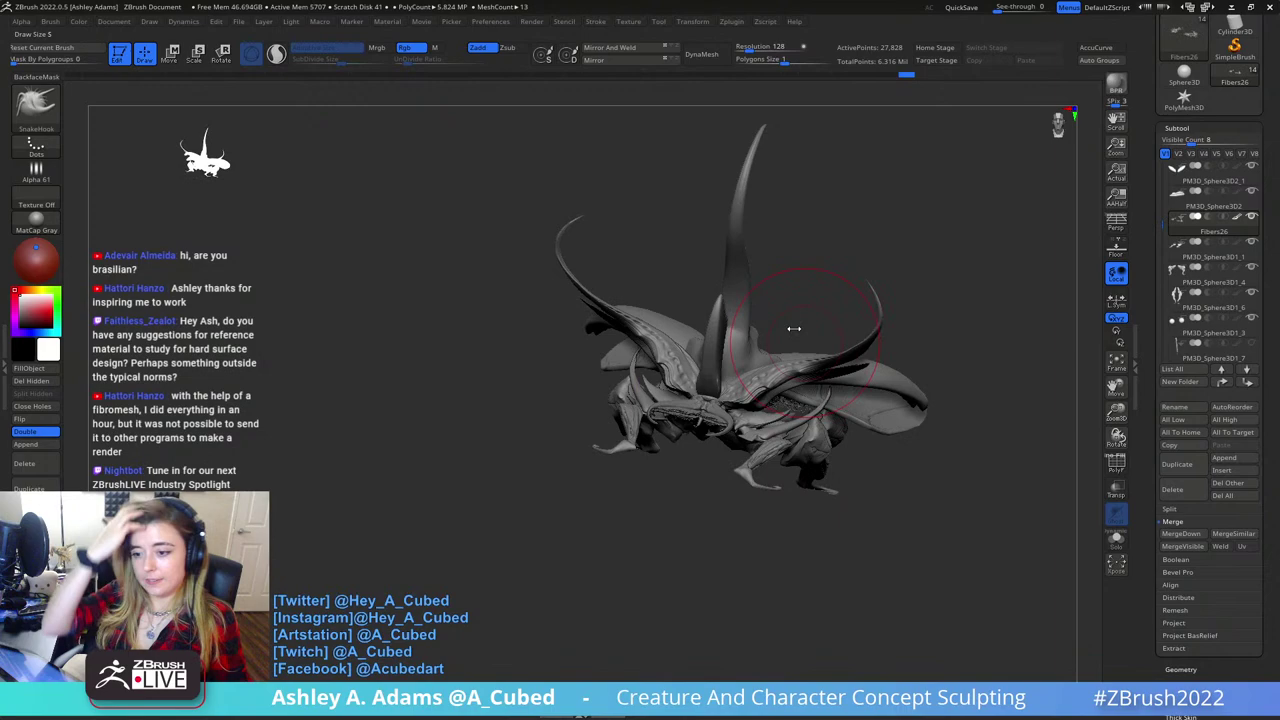
# - Select the abdomen subtool PM3D_Sphere3D2 and isolate it
pyautogui.moveTo(918, 308); pyautogui.dragTo(630, 369, button='right')
pyautogui.moveTo(634, 358); pyautogui.dragTo(640, 410, button='right')
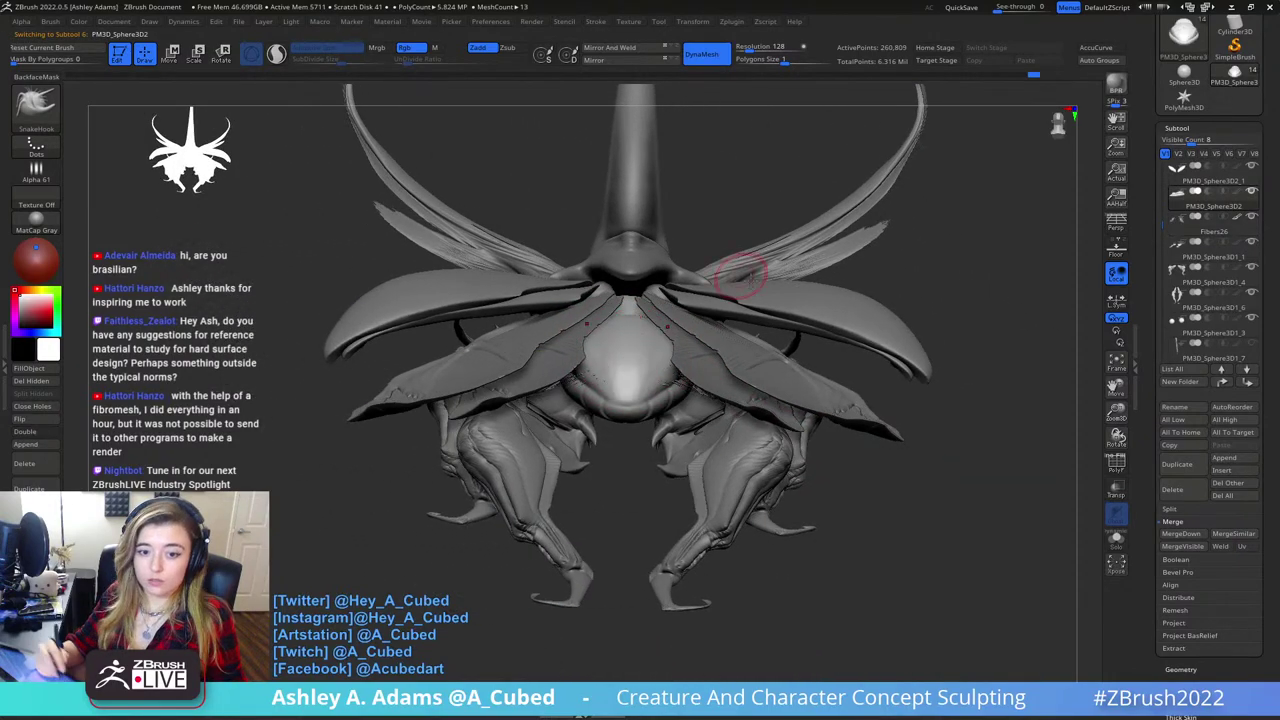
pyautogui.moveTo(786, 416); pyautogui.dragTo(816, 548, button='right')
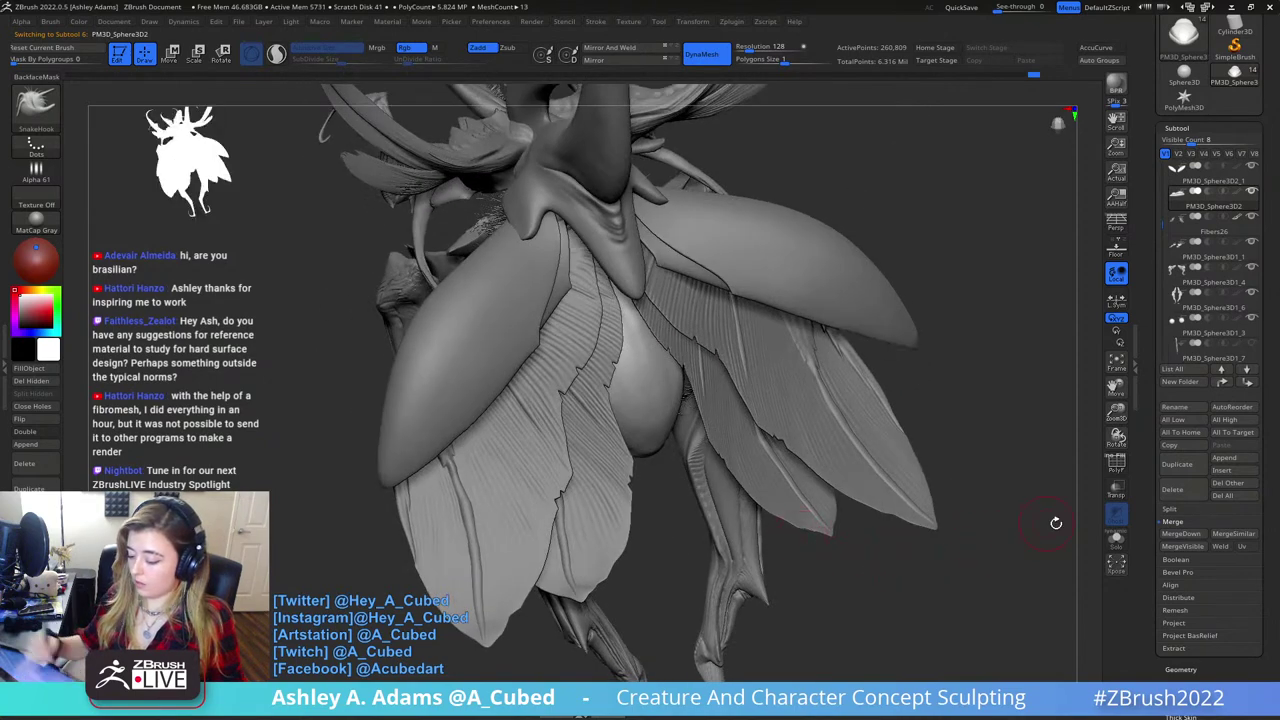
pyautogui.click(1116, 539)
pyautogui.moveTo(603, 290)
pyautogui.mouseDown(button='right')
pyautogui.moveTo(690, 292)
pyautogui.moveTo(636, 280)
pyautogui.mouseUp(button='right')
pyautogui.press('b')
pyautogui.press('d')
pyautogui.press('s')
pyautogui.moveTo(508, 178)
pyautogui.mouseDown()
pyautogui.moveTo(592, 384)
pyautogui.moveTo(634, 417)
pyautogui.mouseUp()
pyautogui.moveTo(635, 417)
pyautogui.mouseDown(button='right')
pyautogui.moveTo(651, 340)
pyautogui.moveTo(658, 427)
pyautogui.mouseUp(button='right')
pyautogui.moveTo(557, 250)
pyautogui.mouseDown()
pyautogui.moveTo(594, 424)
pyautogui.moveTo(650, 494)
pyautogui.moveTo(622, 490)
pyautogui.moveTo(581, 360)
pyautogui.mouseUp()
pyautogui.hotkey('ctrl', 'z')
pyautogui.hotkey('ctrl', 'z')
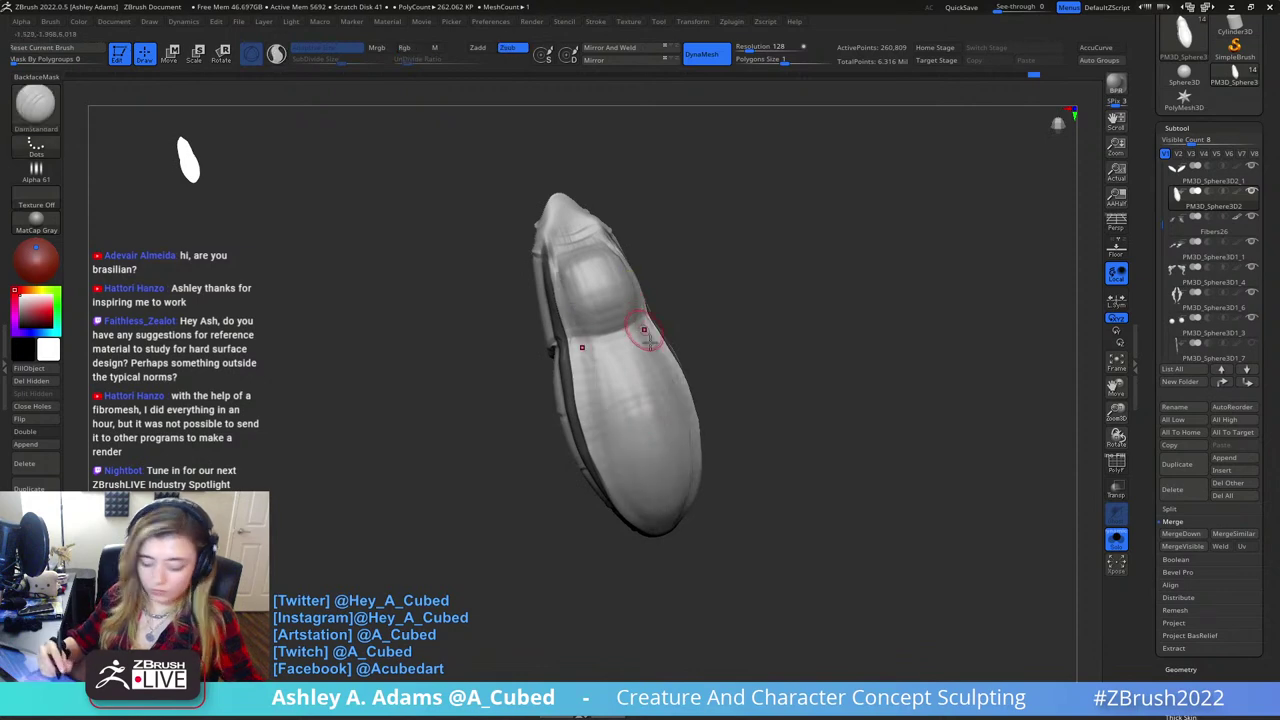
pyautogui.press('b')
pyautogui.press('i')
pyautogui.press('n')
pyautogui.moveTo(596, 347); pyautogui.dragTo(640, 352, button='right')
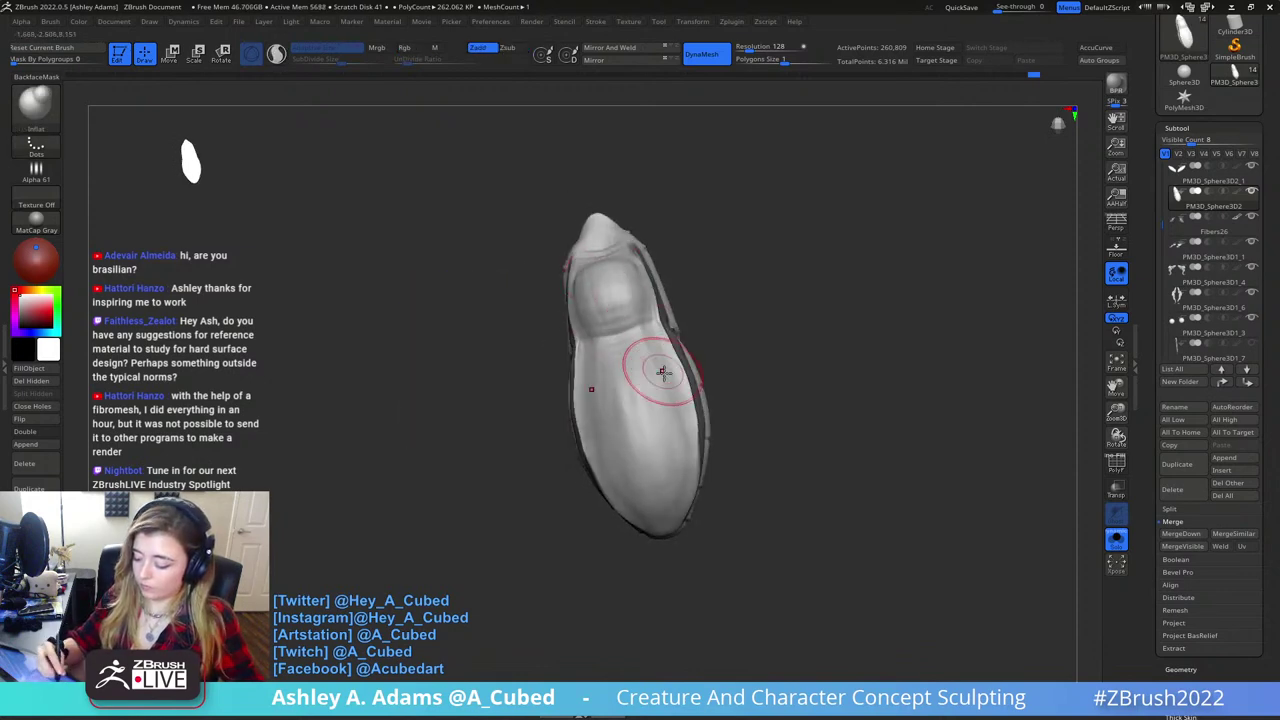
# - Build up lengthwise ridges along the upper side of the rear abdomen with the ClayBuildup brush
pyautogui.press('b')
pyautogui.press('c')
pyautogui.press('b')
pyautogui.moveTo(658, 342)
pyautogui.mouseDown()
pyautogui.moveTo(680, 474)
pyautogui.moveTo(671, 499)
pyautogui.moveTo(645, 348)
pyautogui.moveTo(664, 523)
pyautogui.moveTo(625, 350)
pyautogui.mouseUp()
pyautogui.moveTo(623, 350)
pyautogui.mouseDown()
pyautogui.moveTo(659, 520)
pyautogui.moveTo(630, 355)
pyautogui.moveTo(670, 505)
pyautogui.mouseUp()
pyautogui.moveTo(622, 345); pyautogui.dragTo(694, 331, button='right')
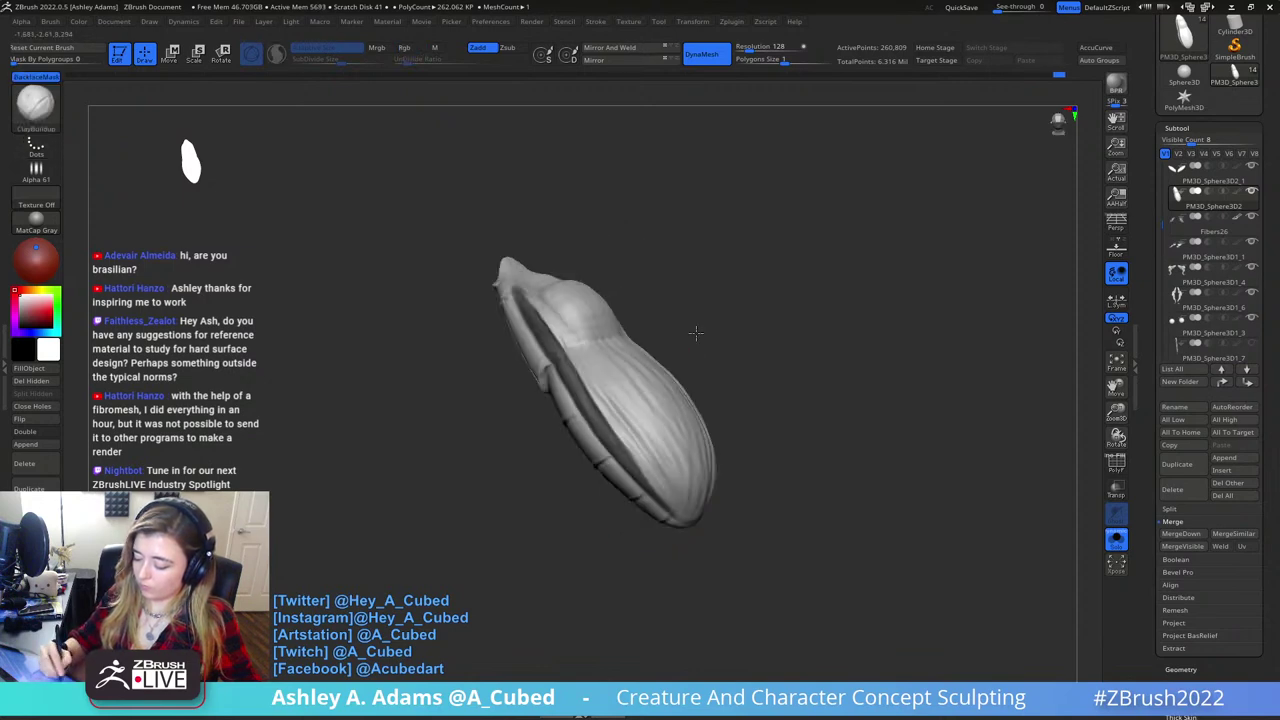
pyautogui.moveTo(688, 500)
pyautogui.mouseDown()
pyautogui.moveTo(569, 334)
pyautogui.moveTo(706, 511)
pyautogui.moveTo(623, 408)
pyautogui.moveTo(698, 503)
pyautogui.mouseUp()
pyautogui.moveTo(704, 506); pyautogui.dragTo(652, 515, button='right')
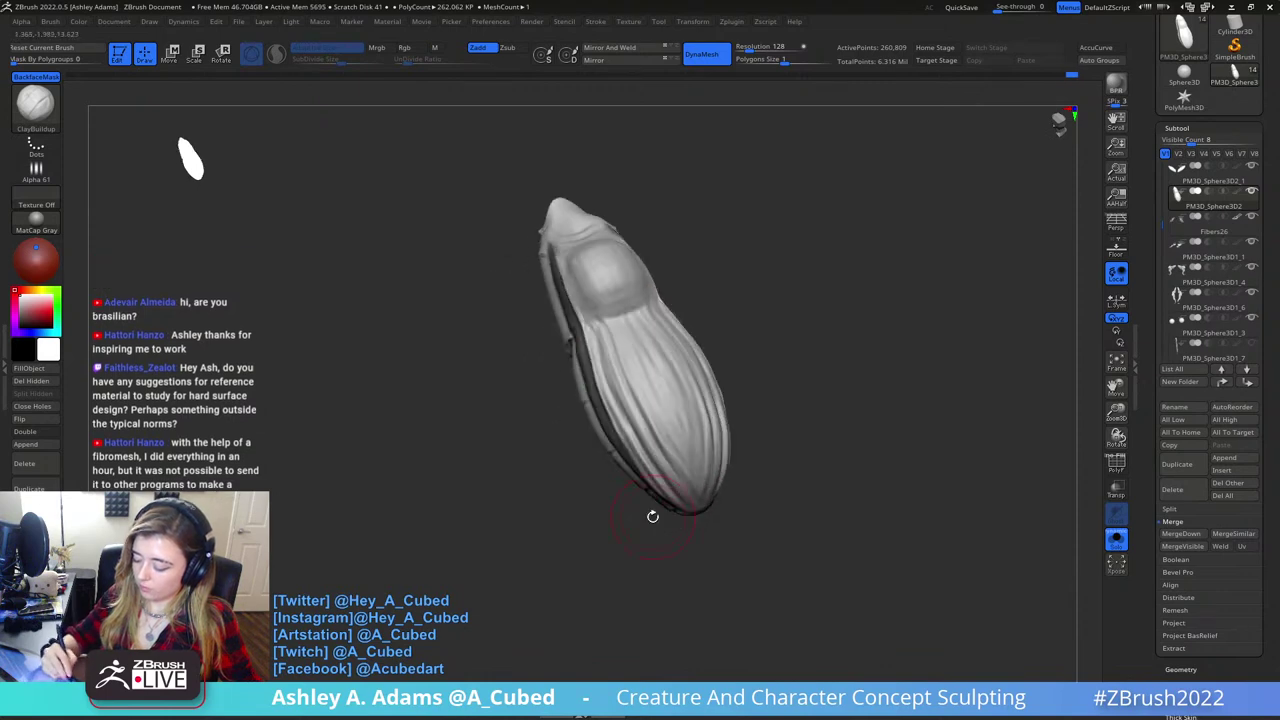
pyautogui.moveTo(637, 345); pyautogui.dragTo(695, 488)
pyautogui.moveTo(627, 315); pyautogui.dragTo(633, 348, button='right')
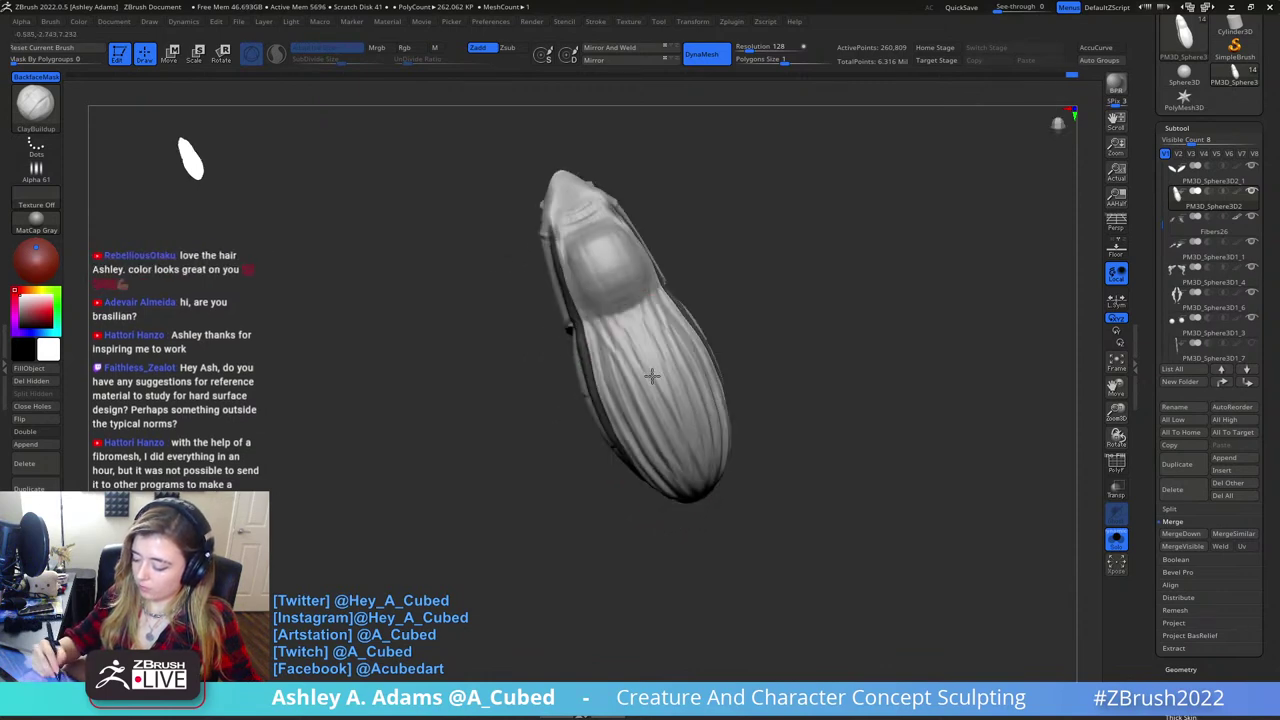
# - Add ridges to the rounded front bulge of the abdomen and smooth them, with the full creature shown again
pyautogui.moveTo(606, 300)
pyautogui.mouseDown()
pyautogui.moveTo(580, 263)
pyautogui.moveTo(606, 280)
pyautogui.moveTo(591, 276)
pyautogui.moveTo(608, 246)
pyautogui.moveTo(634, 304)
pyautogui.mouseUp()
pyautogui.moveTo(615, 222); pyautogui.dragTo(611, 172, button='right')
pyautogui.keyDown('shift'); pyautogui.moveTo(634, 288); pyautogui.dragTo(676, 322); pyautogui.keyUp('shift')
pyautogui.moveTo(740, 290); pyautogui.dragTo(648, 292, button='right')
pyautogui.keyDown('shift'); pyautogui.moveTo(643, 306); pyautogui.dragTo(594, 463); pyautogui.keyUp('shift')
pyautogui.click(1115, 539)
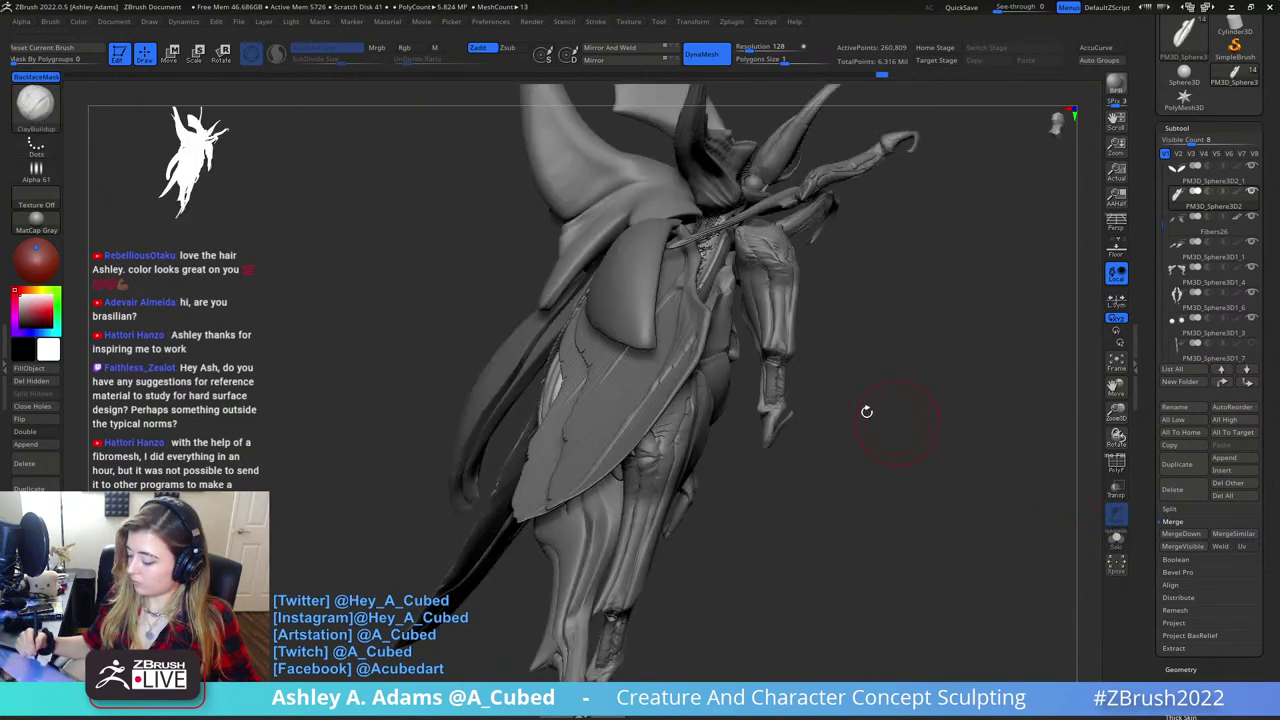
pyautogui.moveTo(772, 412)
pyautogui.mouseDown(button='right')
pyautogui.moveTo(800, 400)
pyautogui.moveTo(786, 404)
pyautogui.moveTo(910, 408)
pyautogui.moveTo(846, 286)
pyautogui.moveTo(860, 398)
pyautogui.moveTo(954, 443)
pyautogui.moveTo(904, 448)
pyautogui.mouseUp(button='right')
# - Isolate the abdomen and swell its ridges and side folds with the Inflate brush
pyautogui.click(1116, 541)
pyautogui.moveTo(904, 448)
pyautogui.mouseDown()
pyautogui.moveTo(829, 463)
pyautogui.moveTo(774, 500)
pyautogui.moveTo(752, 474)
pyautogui.mouseUp()
pyautogui.press('w')
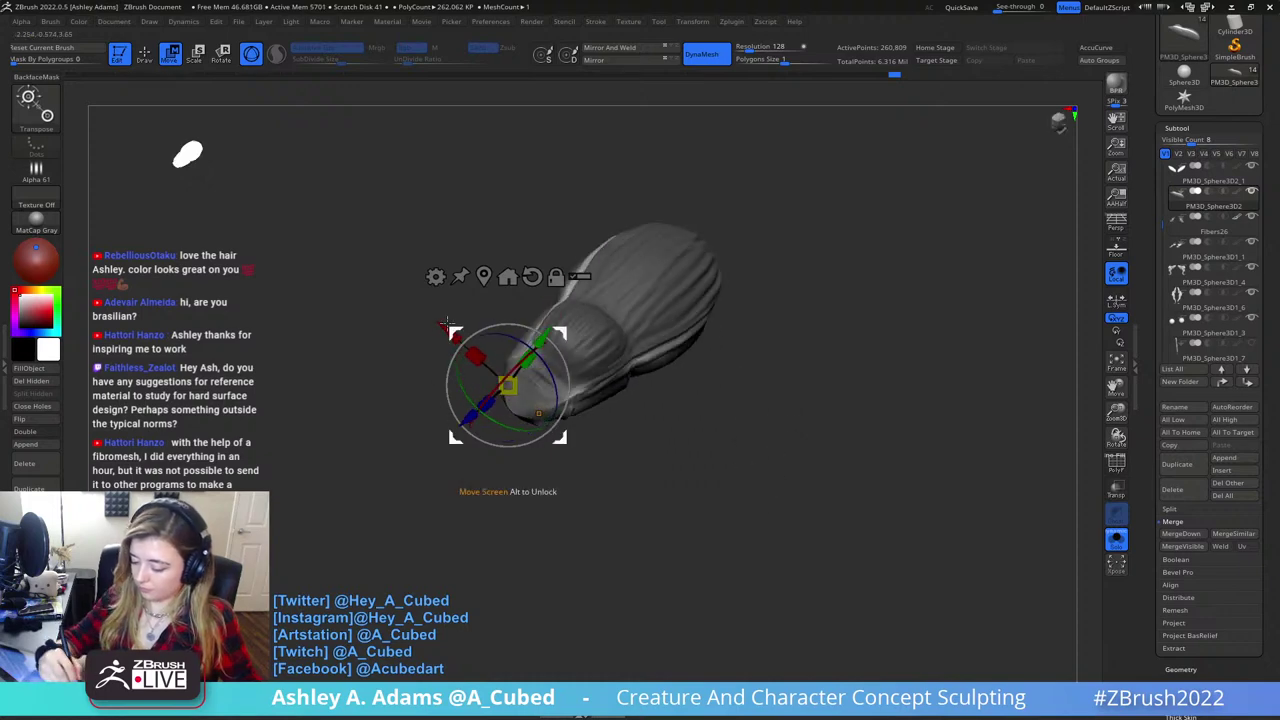
pyautogui.press('q')
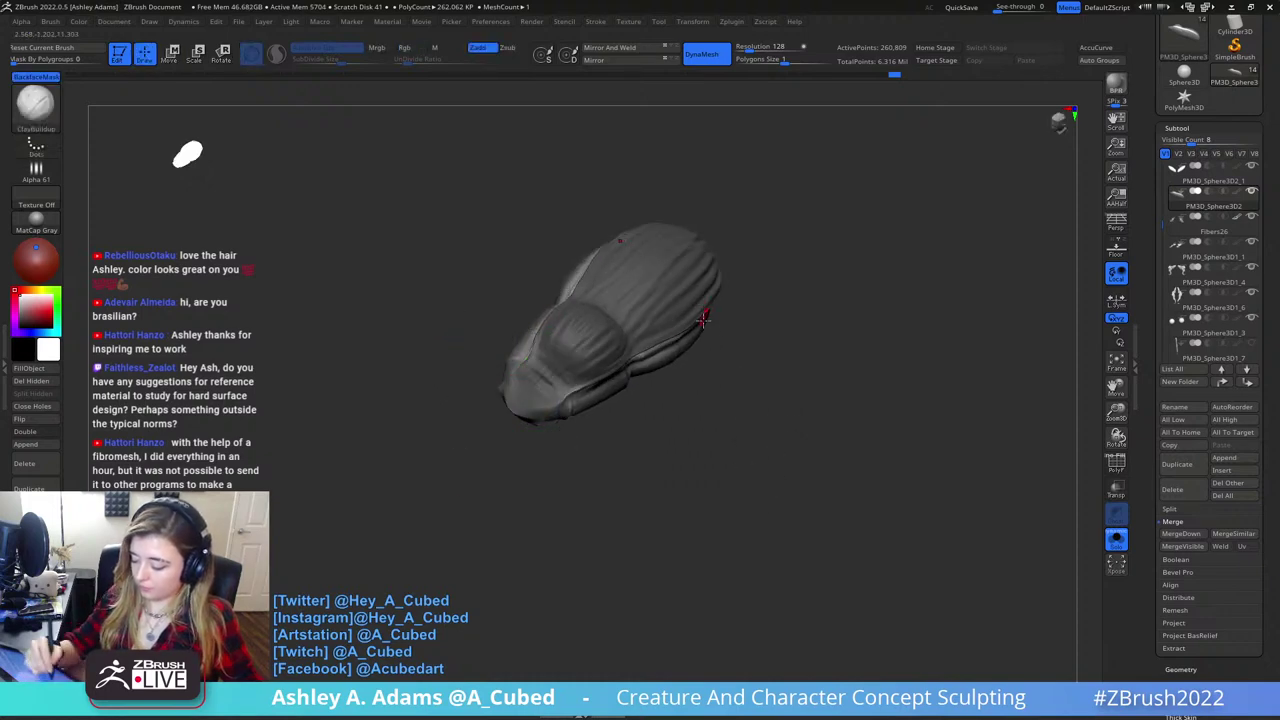
pyautogui.moveTo(708, 320)
pyautogui.mouseDown(button='right')
pyautogui.moveTo(640, 300)
pyautogui.moveTo(600, 310)
pyautogui.mouseUp(button='right')
pyautogui.press('b')
pyautogui.press('i')
pyautogui.press('n')
pyautogui.moveTo(520, 323); pyautogui.dragTo(732, 327)
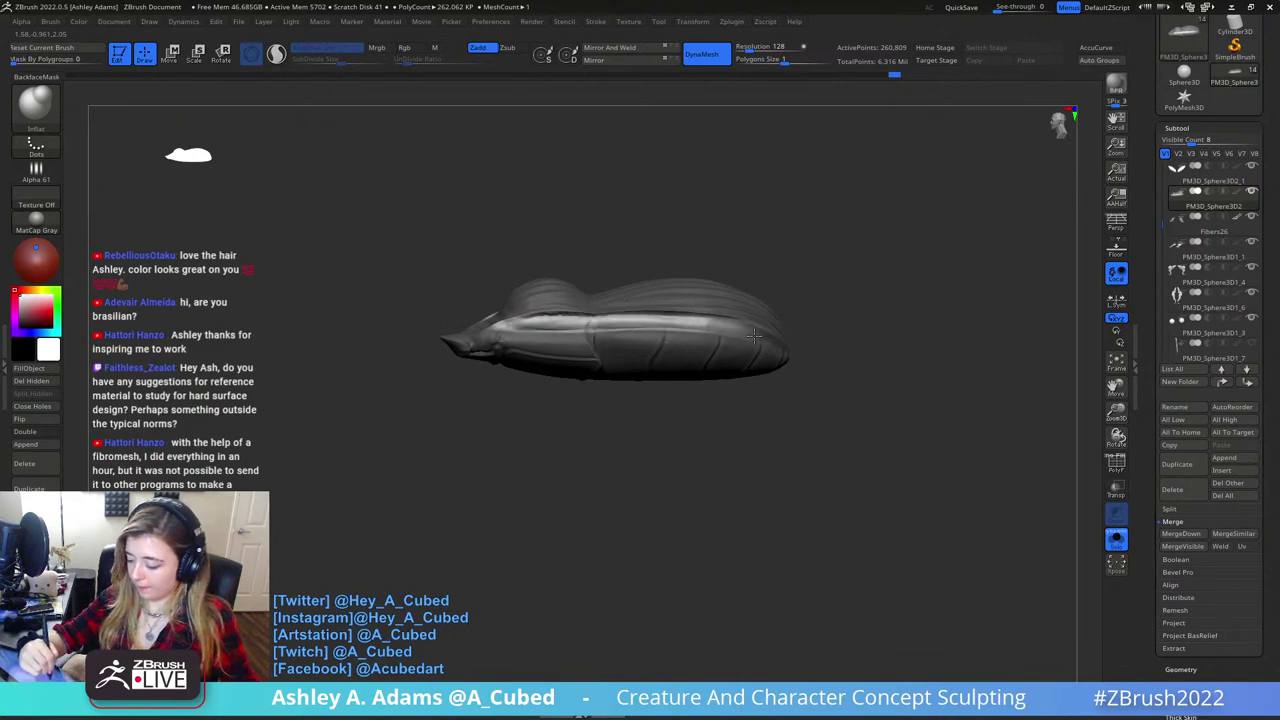
pyautogui.keyDown('ctrl'); pyautogui.moveTo(923, 445); pyautogui.dragTo(973, 483); pyautogui.keyUp('ctrl')
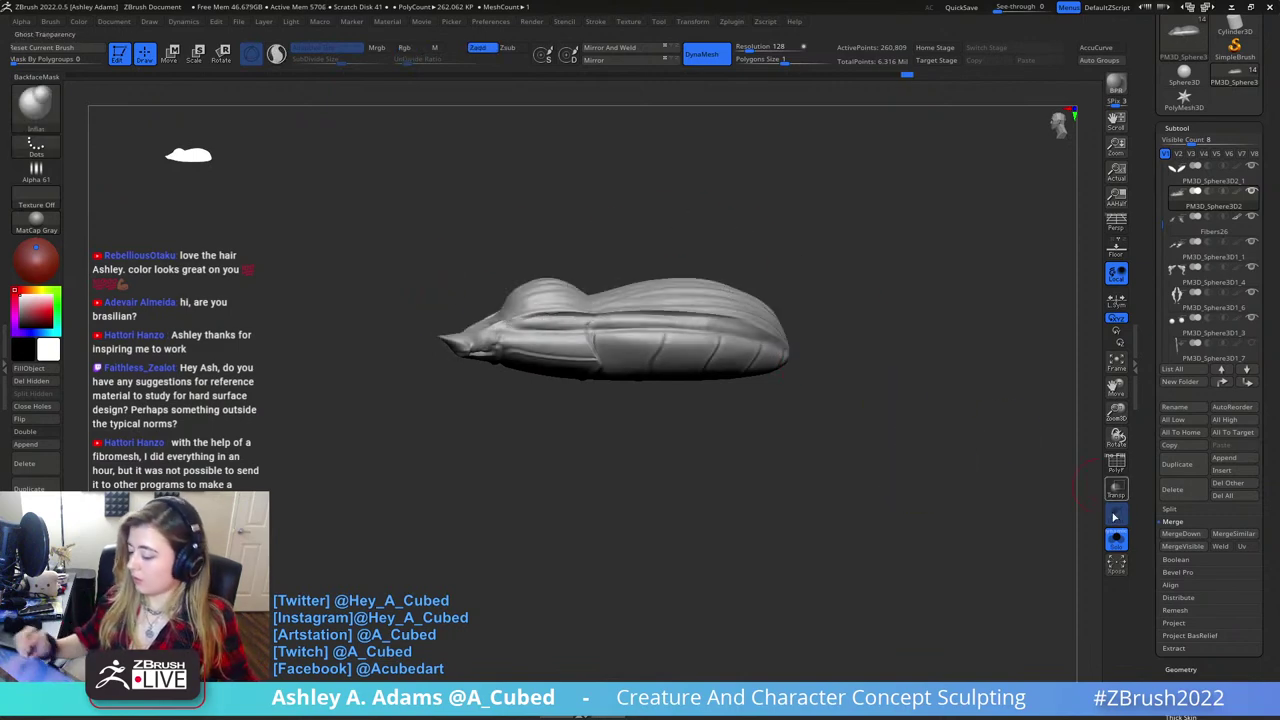
# - Show the full creature and examine the abdomen and overall silhouette from the front and side
pyautogui.click(1116, 540)
pyautogui.moveTo(1069, 477); pyautogui.dragTo(900, 440)
pyautogui.press('space')
pyautogui.moveTo(560, 510)
pyautogui.keyDown('alt'); pyautogui.mouseDown()
pyautogui.moveTo(423, 551)
pyautogui.moveTo(520, 510)
pyautogui.moveTo(712, 356)
pyautogui.mouseUp(); pyautogui.keyUp('alt')
pyautogui.moveTo(712, 355); pyautogui.dragTo(690, 268, button='right')
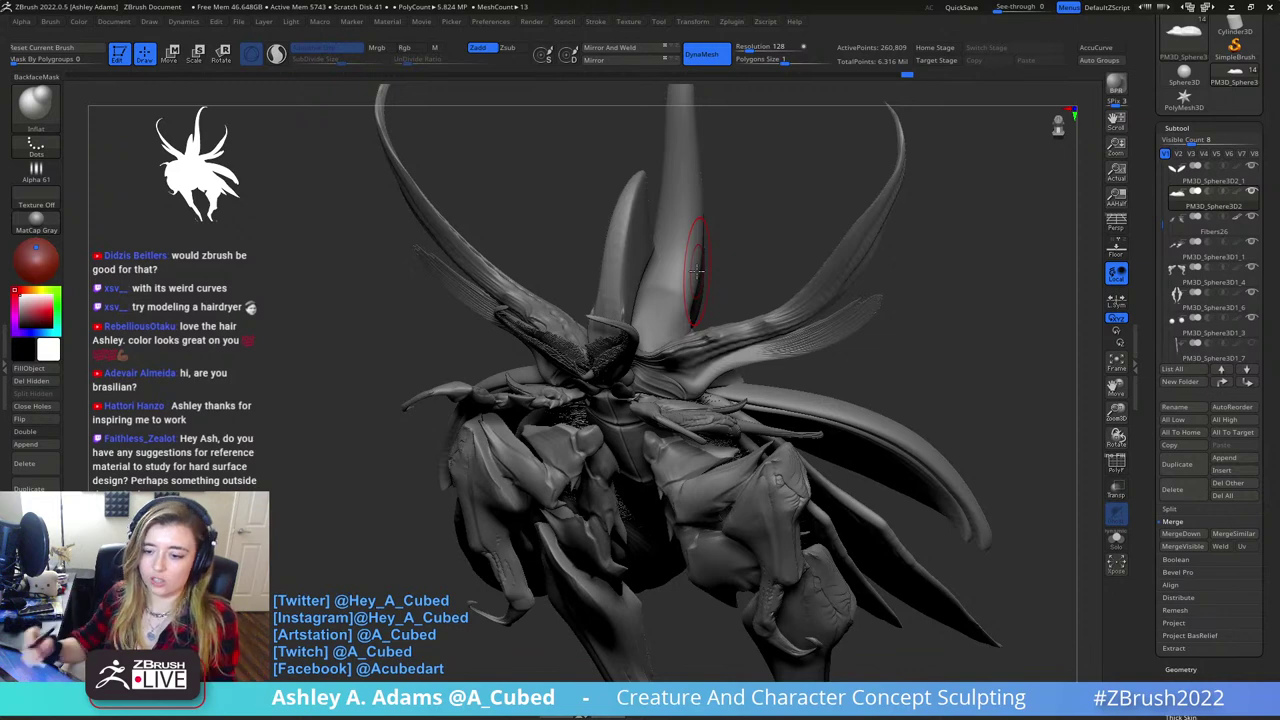
pyautogui.moveTo(934, 309); pyautogui.dragTo(780, 308)
pyautogui.press('space')
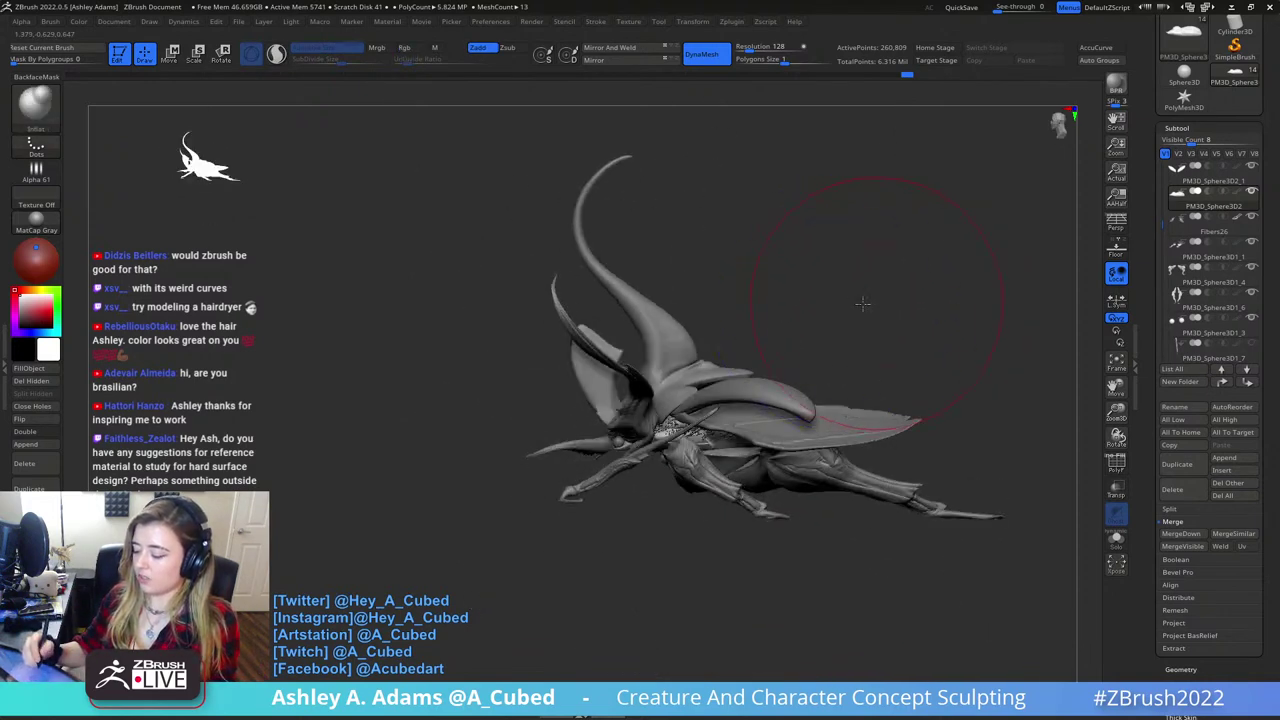
pyautogui.moveTo(866, 303); pyautogui.dragTo(770, 290)
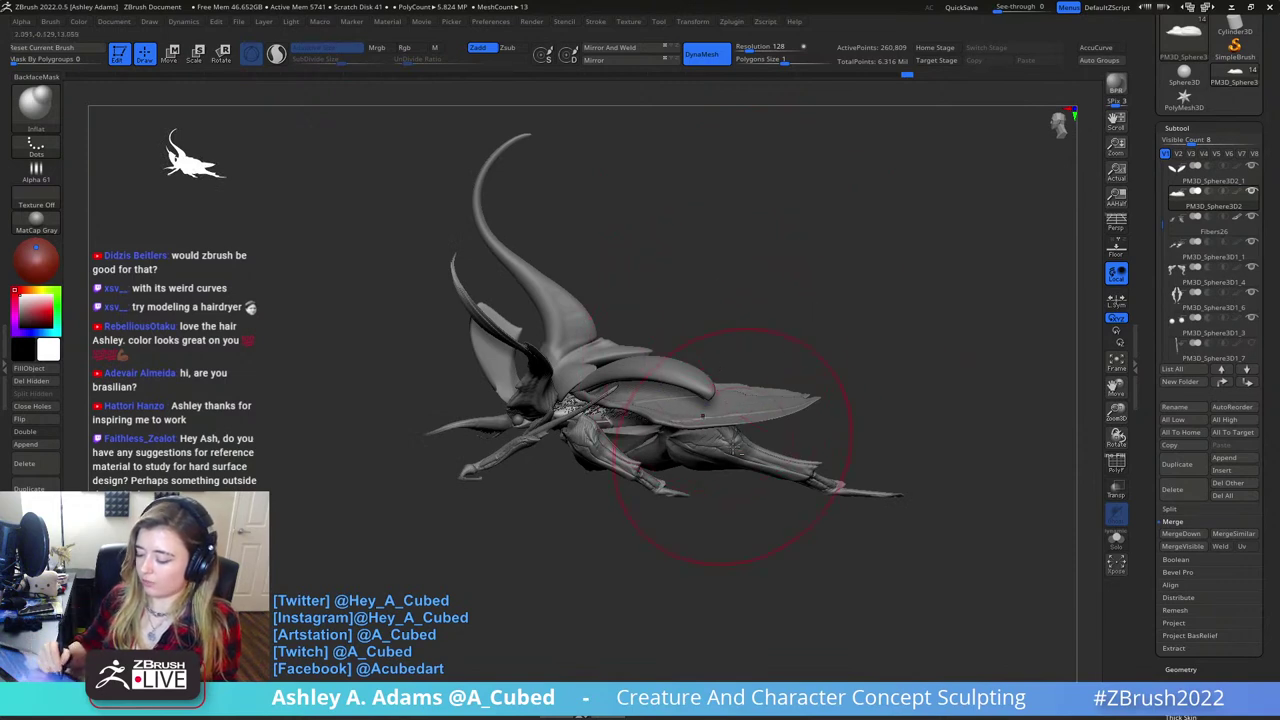
# - Select the hind leg subtool PM3D_Sphere3D1_6 and pull the legs' inner joints on the underside with the SnakeHook brush
pyautogui.keyDown('alt'); pyautogui.click(763, 444); pyautogui.keyUp('alt')
pyautogui.moveTo(655, 556)
pyautogui.mouseDown()
pyautogui.moveTo(722, 349)
pyautogui.moveTo(676, 442)
pyautogui.mouseUp()
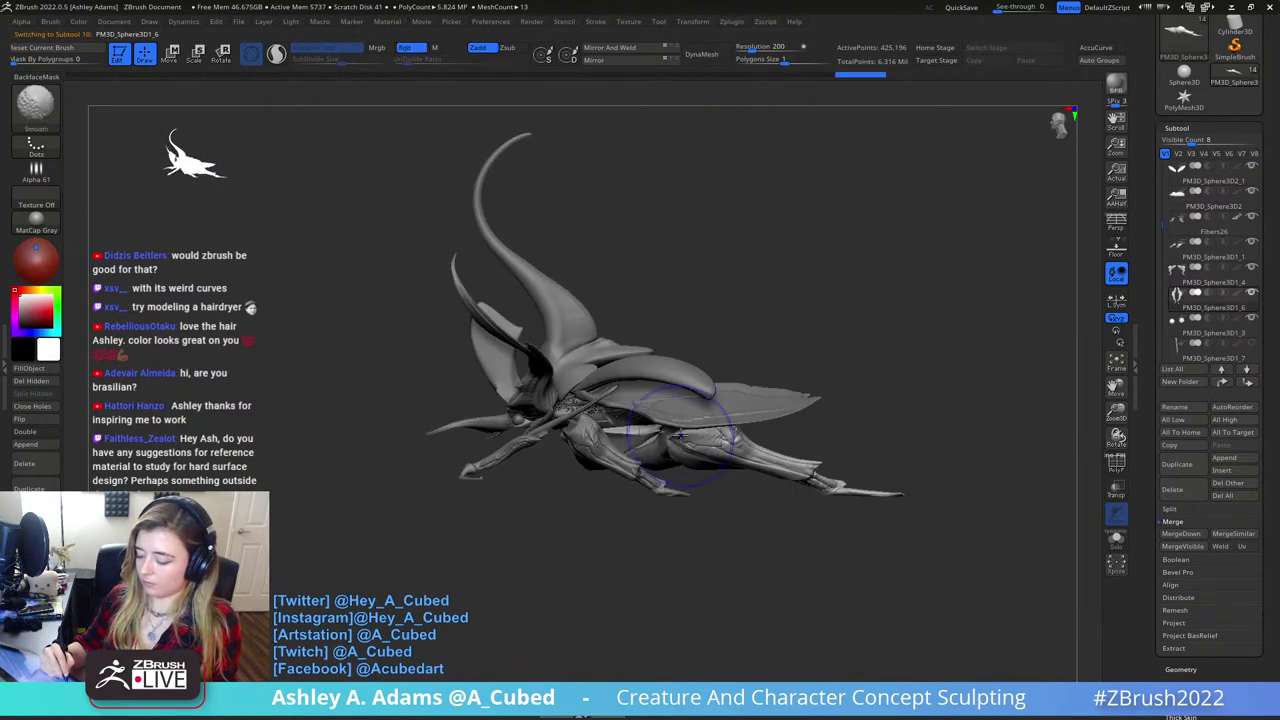
pyautogui.press('space')
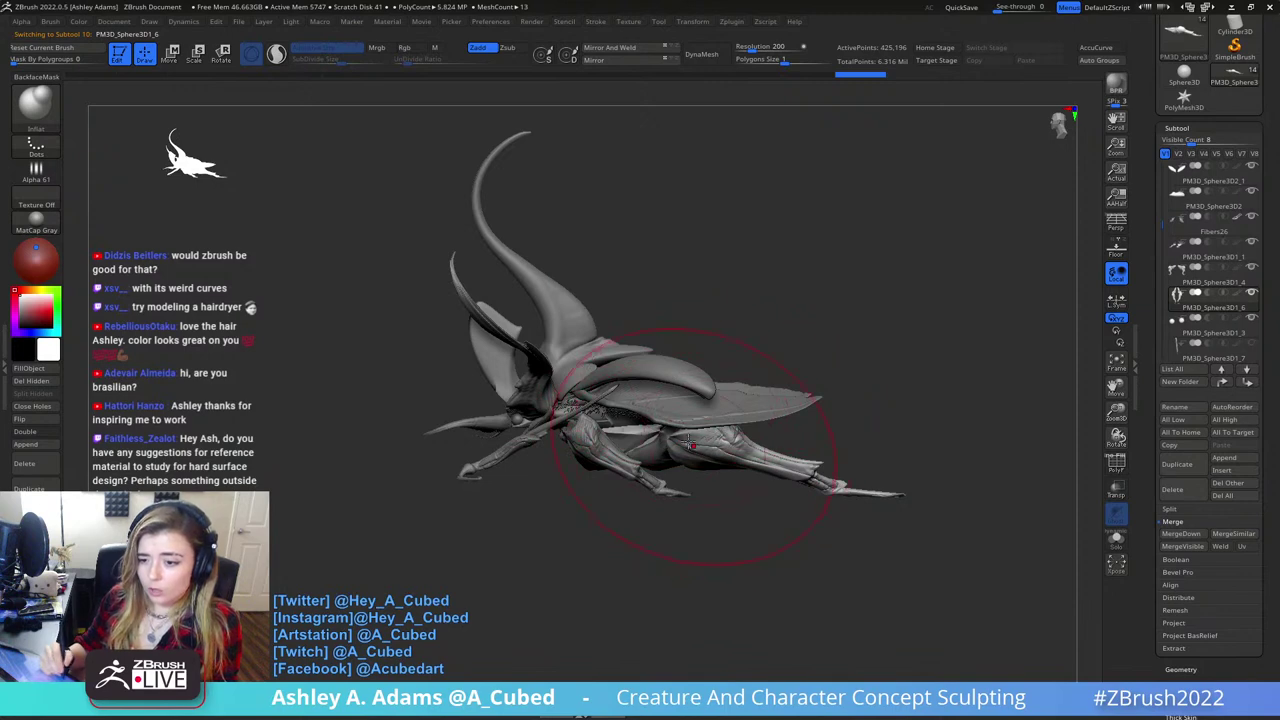
pyautogui.moveTo(676, 548); pyautogui.dragTo(665, 310)
pyautogui.keyDown('ctrl'); pyautogui.moveTo(672, 389); pyautogui.dragTo(674, 445, button='right'); pyautogui.keyUp('ctrl')
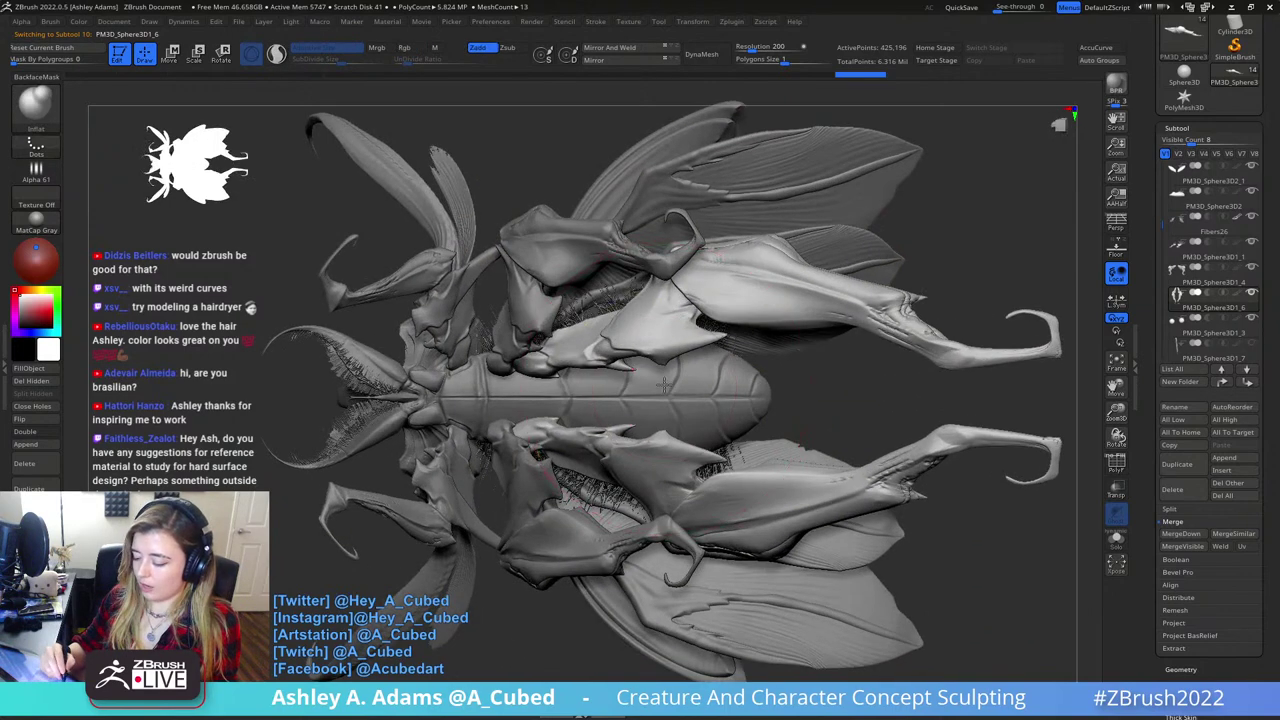
pyautogui.press('space')
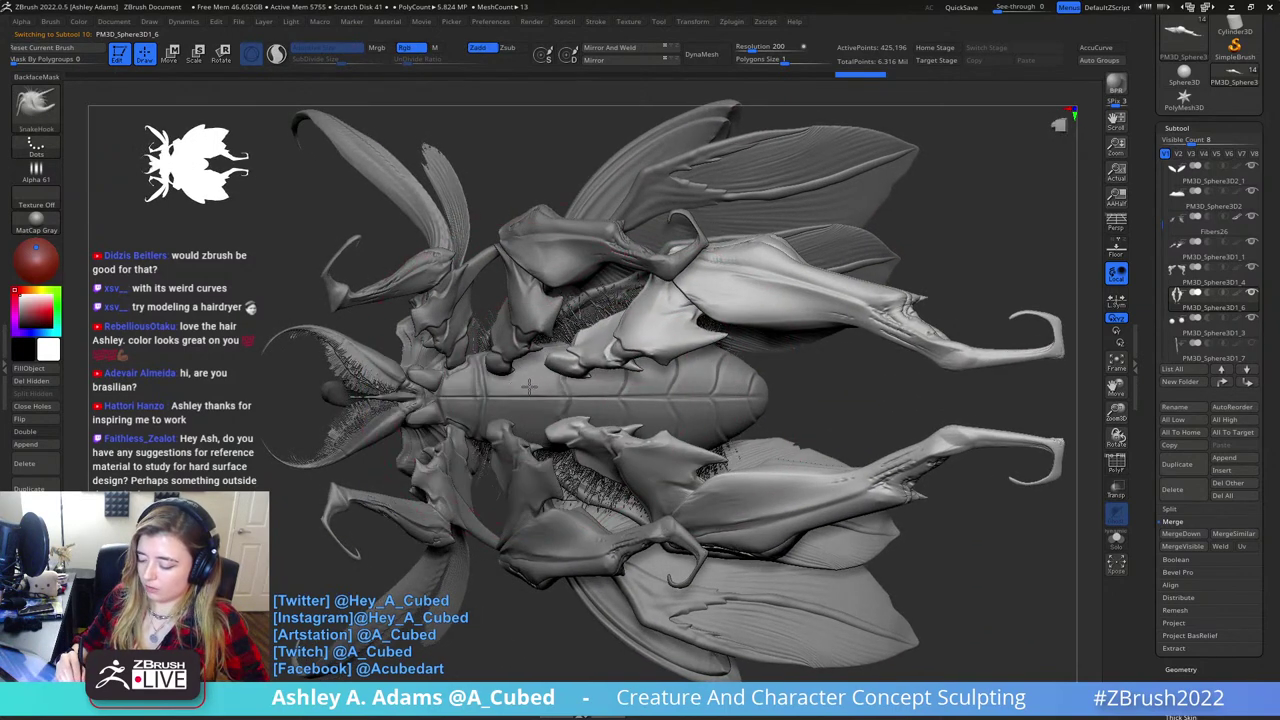
pyautogui.press('space')
pyautogui.moveTo(620, 383); pyautogui.dragTo(573, 366)
pyautogui.moveTo(573, 364); pyautogui.dragTo(612, 361, button='right')
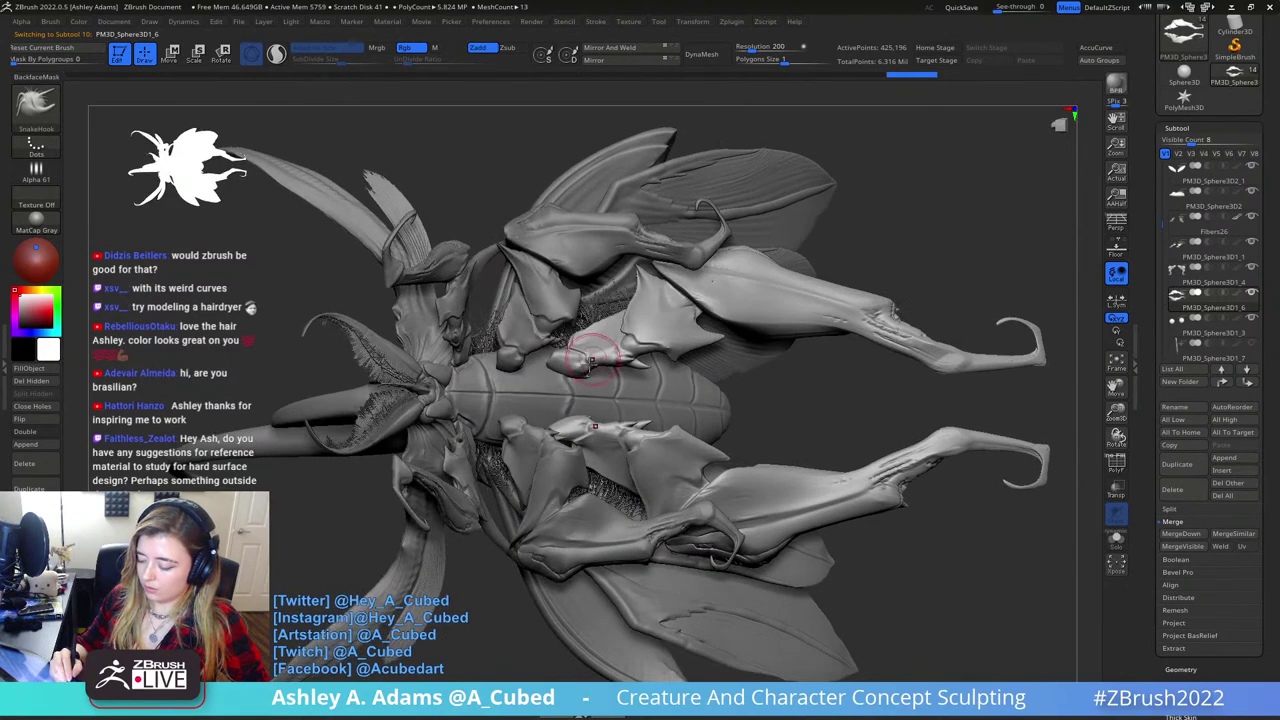
# - Reshape the spiked plates and joints at the base of the hind legs with SnakeHook strokes
pyautogui.moveTo(591, 362); pyautogui.dragTo(535, 375)
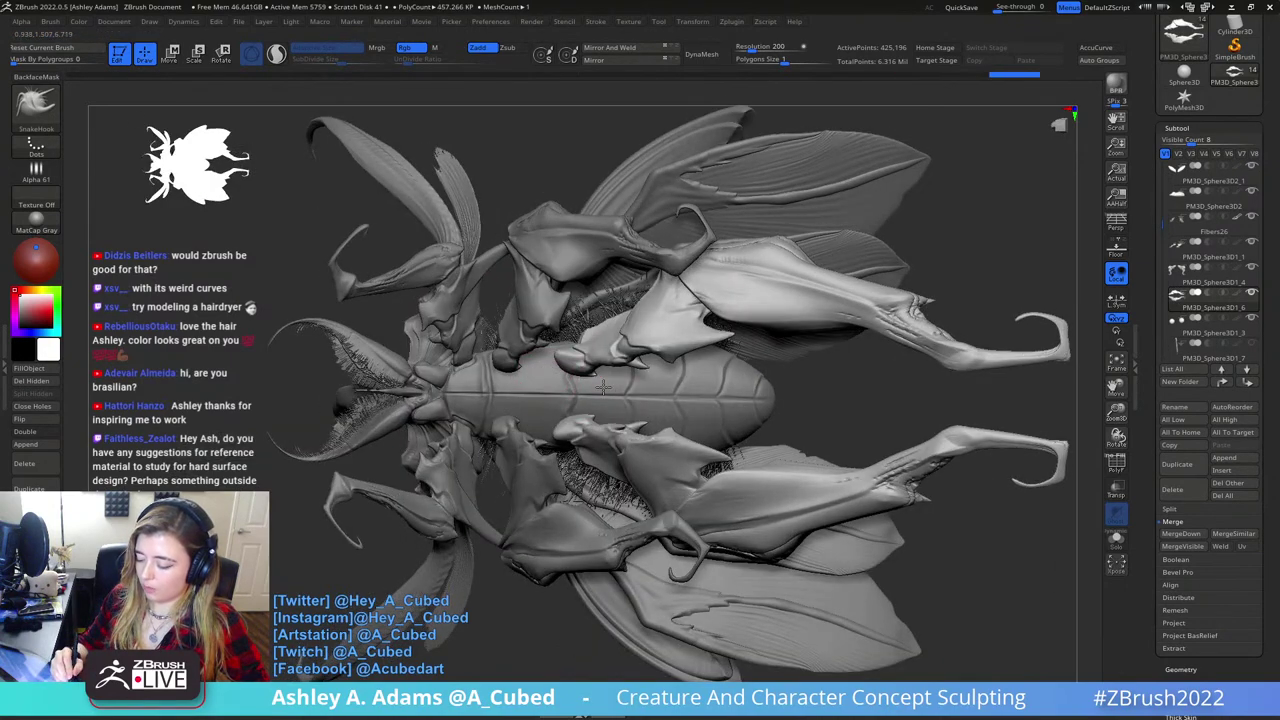
pyautogui.moveTo(592, 381); pyautogui.dragTo(634, 362, button='right')
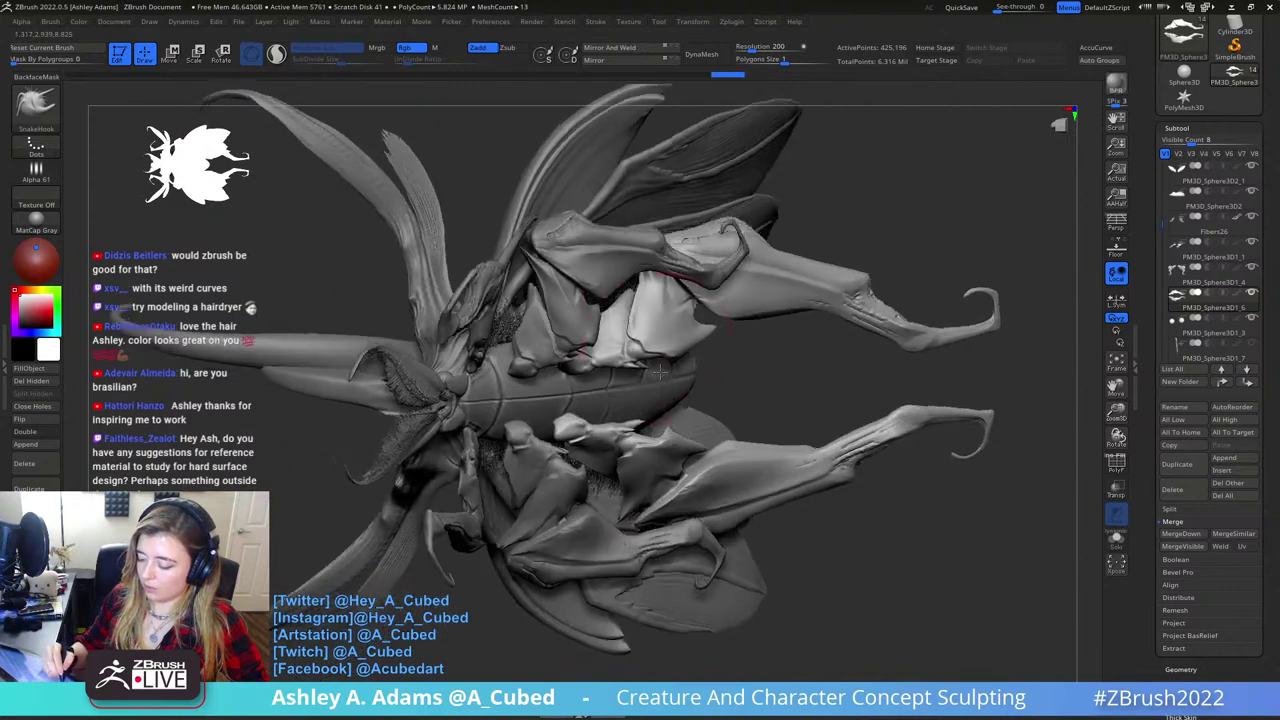
pyautogui.moveTo(632, 321); pyautogui.dragTo(648, 318)
pyautogui.moveTo(648, 318); pyautogui.dragTo(640, 350, button='right')
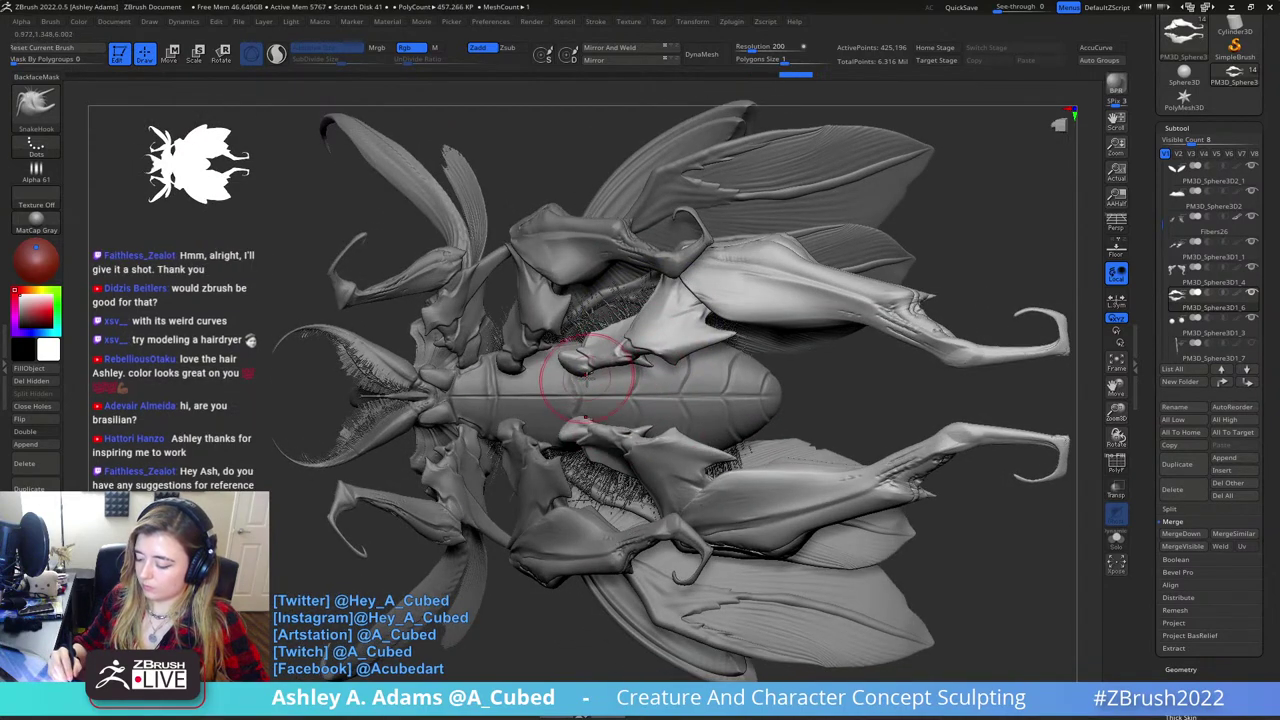
# - Select the abdomen subtool PM3D_Sphere3D2 and ready the ClayBuildup brush with backface masking turned off
pyautogui.moveTo(697, 322); pyautogui.dragTo(600, 484, button='right')
pyautogui.press('space')
pyautogui.moveTo(636, 415); pyautogui.dragTo(632, 415)
pyautogui.keyDown('alt'); pyautogui.click(650, 425); pyautogui.keyUp('alt')
pyautogui.moveTo(645, 440)
pyautogui.keyDown('ctrl'); pyautogui.mouseDown(button='right')
pyautogui.moveTo(611, 420)
pyautogui.moveTo(620, 402)
pyautogui.mouseUp(button='right'); pyautogui.keyUp('ctrl')
pyautogui.press('b')
pyautogui.press('c')
pyautogui.press('b')
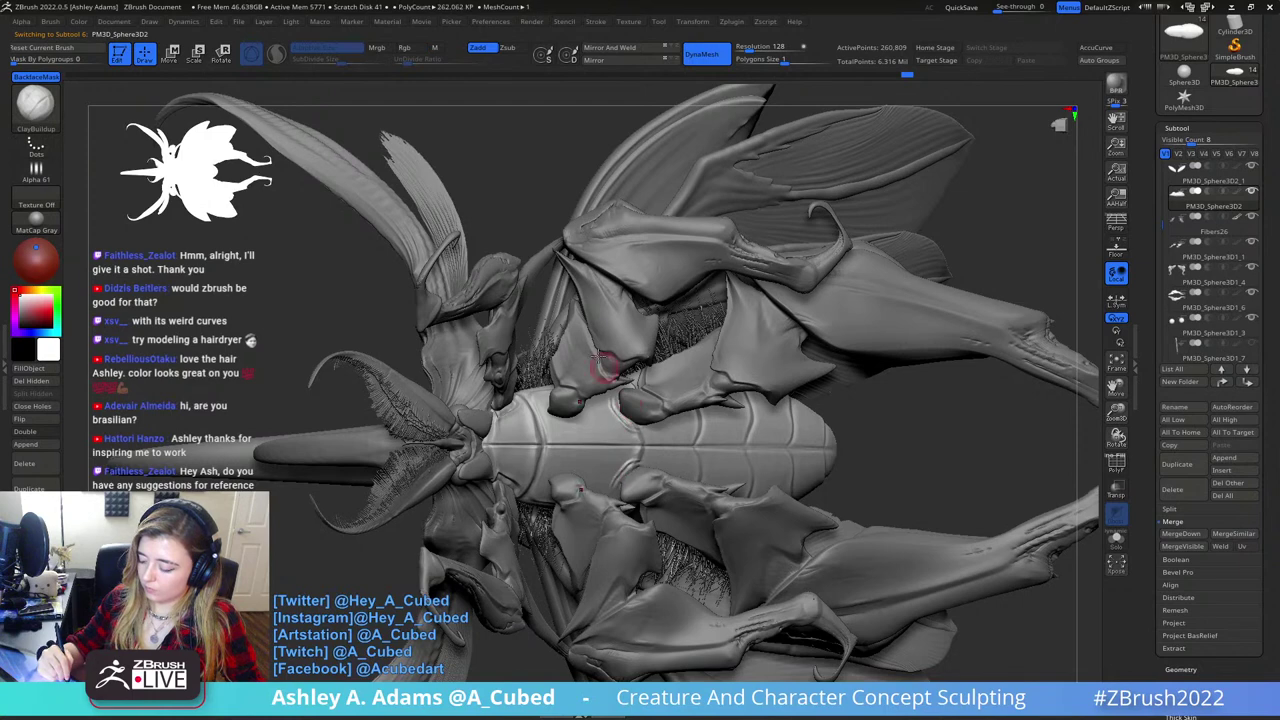
pyautogui.click(50, 21)
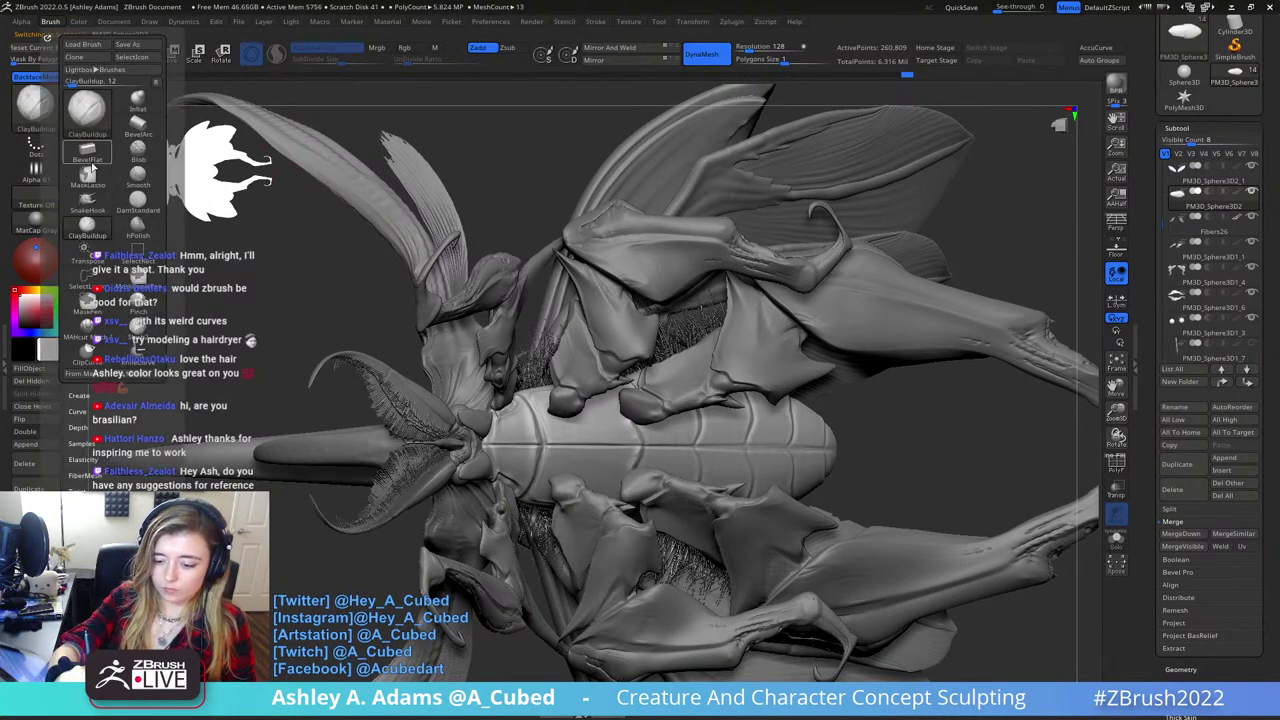
pyautogui.click(157, 82)
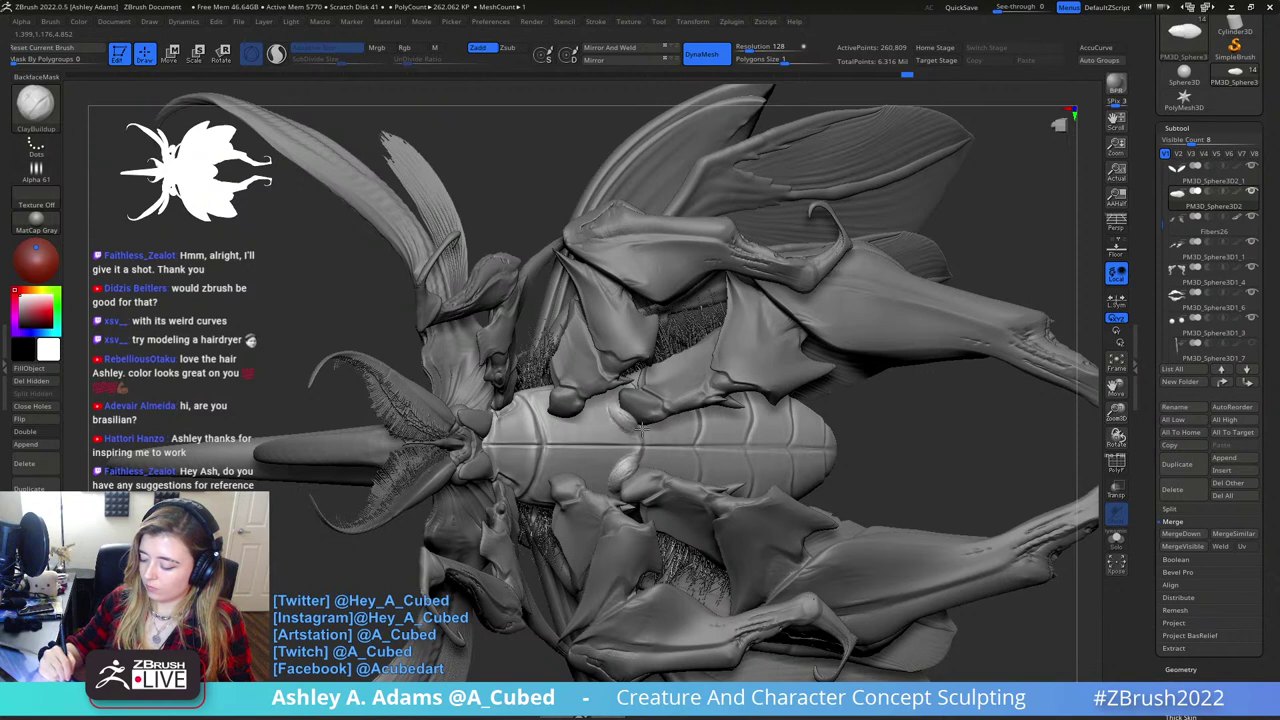
# - Build up raised sockets on the abdomen's underside at the hind and middle leg joints with ClayBuildup, then smooth them
pyautogui.keyDown('shift'); pyautogui.moveTo(620, 408); pyautogui.dragTo(629, 424); pyautogui.keyUp('shift')
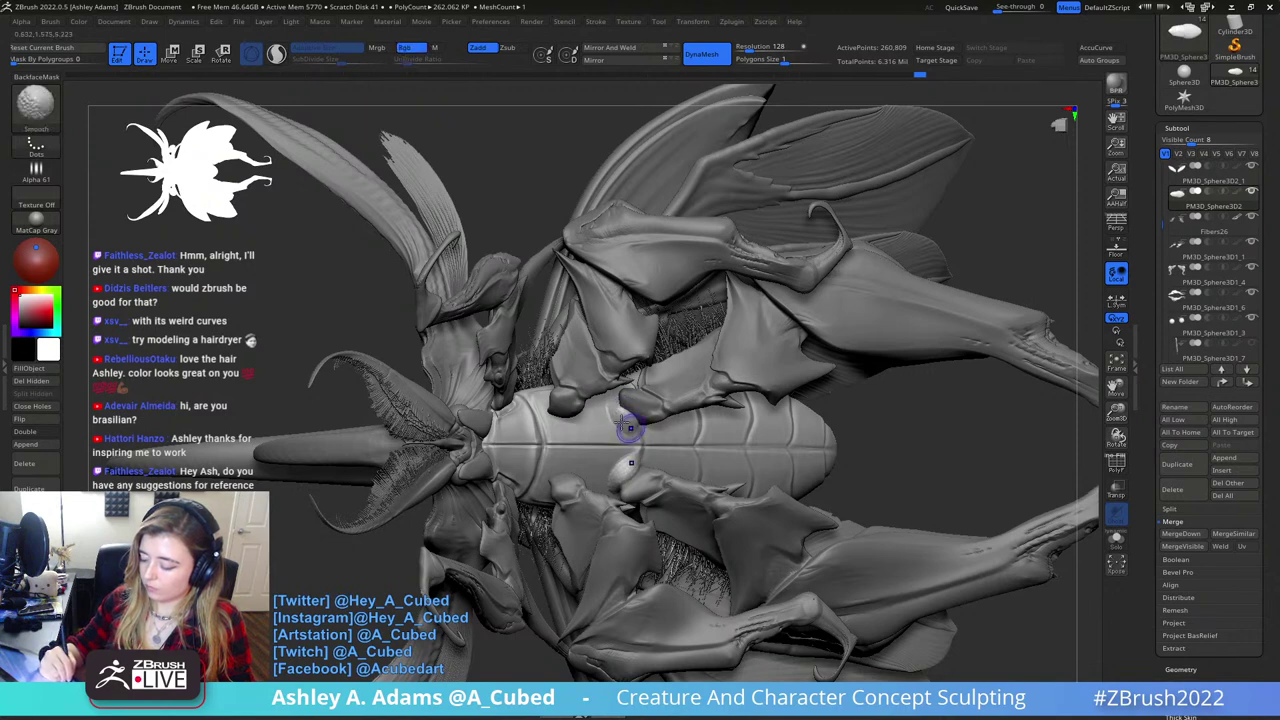
pyautogui.moveTo(551, 408); pyautogui.dragTo(568, 419)
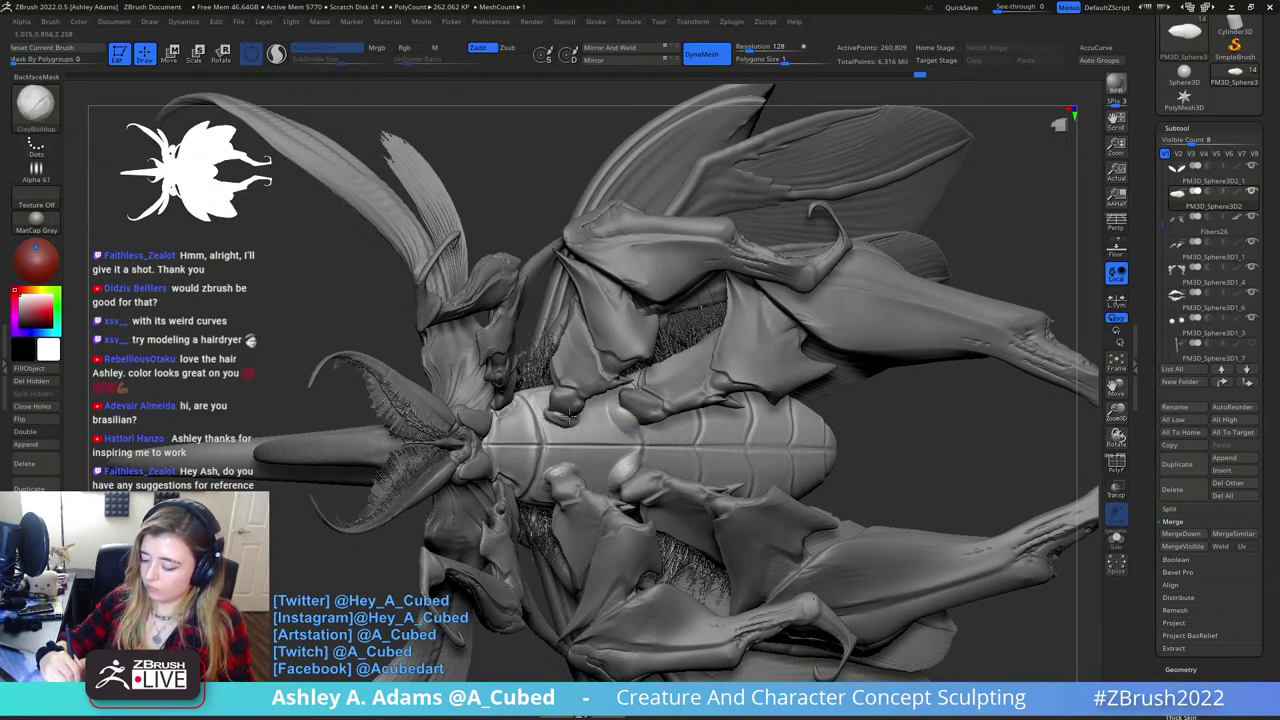
pyautogui.press('shift')
pyautogui.moveTo(560, 414)
pyautogui.mouseDown(button='right')
pyautogui.moveTo(556, 436)
pyautogui.moveTo(538, 404)
pyautogui.mouseUp(button='right')
# - Build up a pair of rounded bumps at the abdomen's front end, near the front leg bases, with ClayBuildup
pyautogui.press('b')
pyautogui.press('d')
pyautogui.press('s')
pyautogui.press('b')
pyautogui.press('c')
pyautogui.press('b')
pyautogui.moveTo(506, 398)
pyautogui.mouseDown()
pyautogui.moveTo(487, 412)
pyautogui.moveTo(505, 395)
pyautogui.moveTo(499, 409)
pyautogui.mouseUp()
pyautogui.press('shift')
pyautogui.moveTo(605, 393)
pyautogui.mouseDown(button='right')
pyautogui.moveTo(590, 430)
pyautogui.moveTo(557, 365)
pyautogui.mouseUp(button='right')
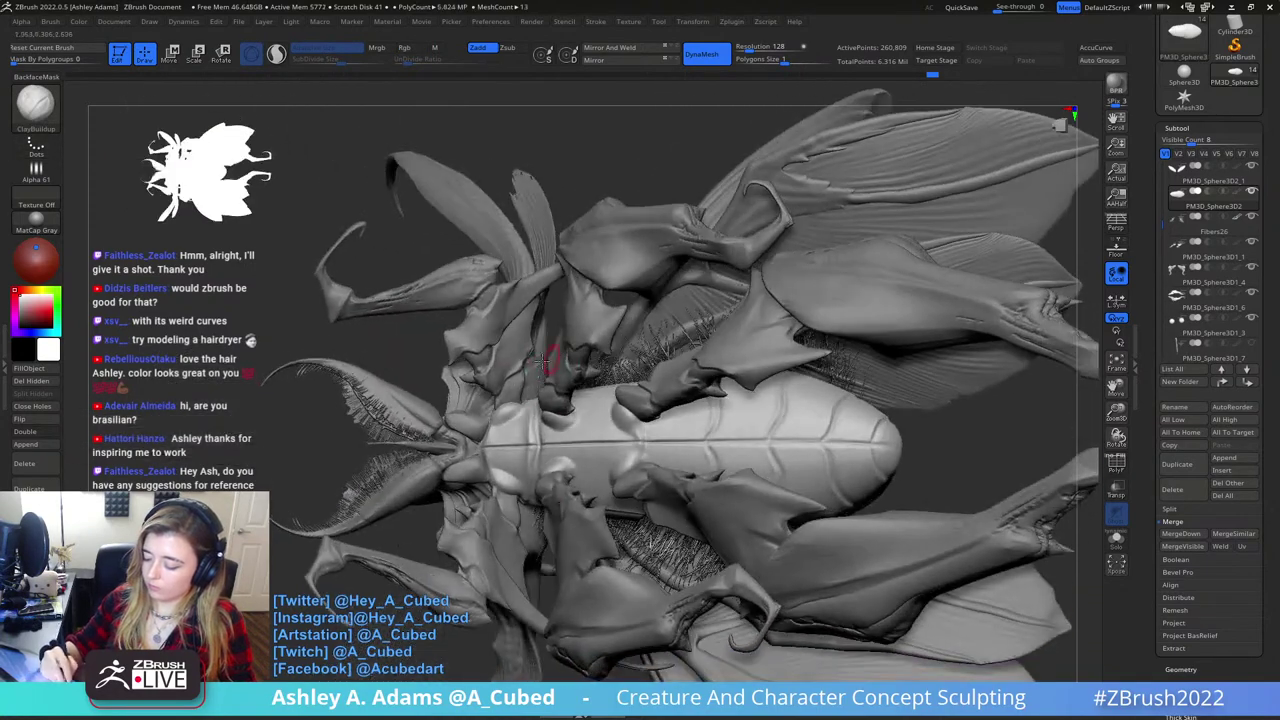
pyautogui.moveTo(518, 409); pyautogui.dragTo(497, 423)
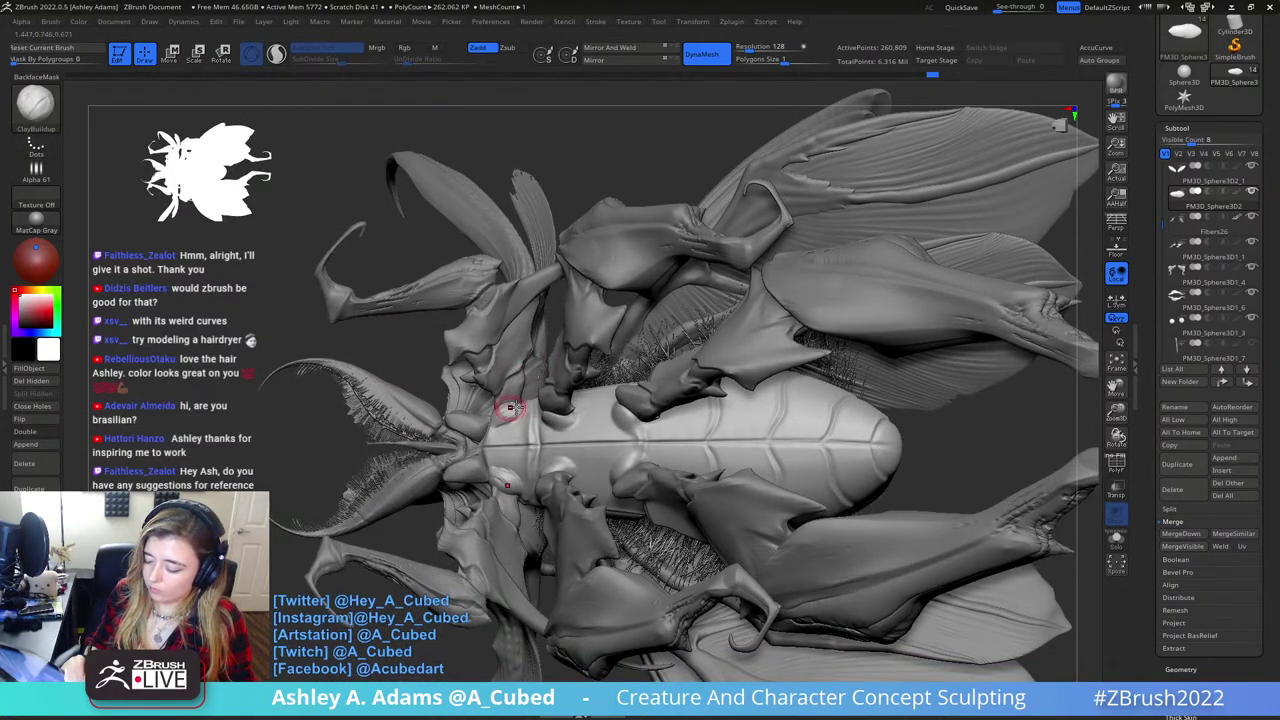
# - Thicken and smooth the clay rims around the leg sockets on the abdomen's underside
pyautogui.press('b')
pyautogui.press('s')
pyautogui.press('h')
pyautogui.moveTo(508, 406)
pyautogui.mouseDown(button='right')
pyautogui.moveTo(513, 430)
pyautogui.moveTo(520, 405)
pyautogui.mouseUp(button='right')
pyautogui.press('shift')
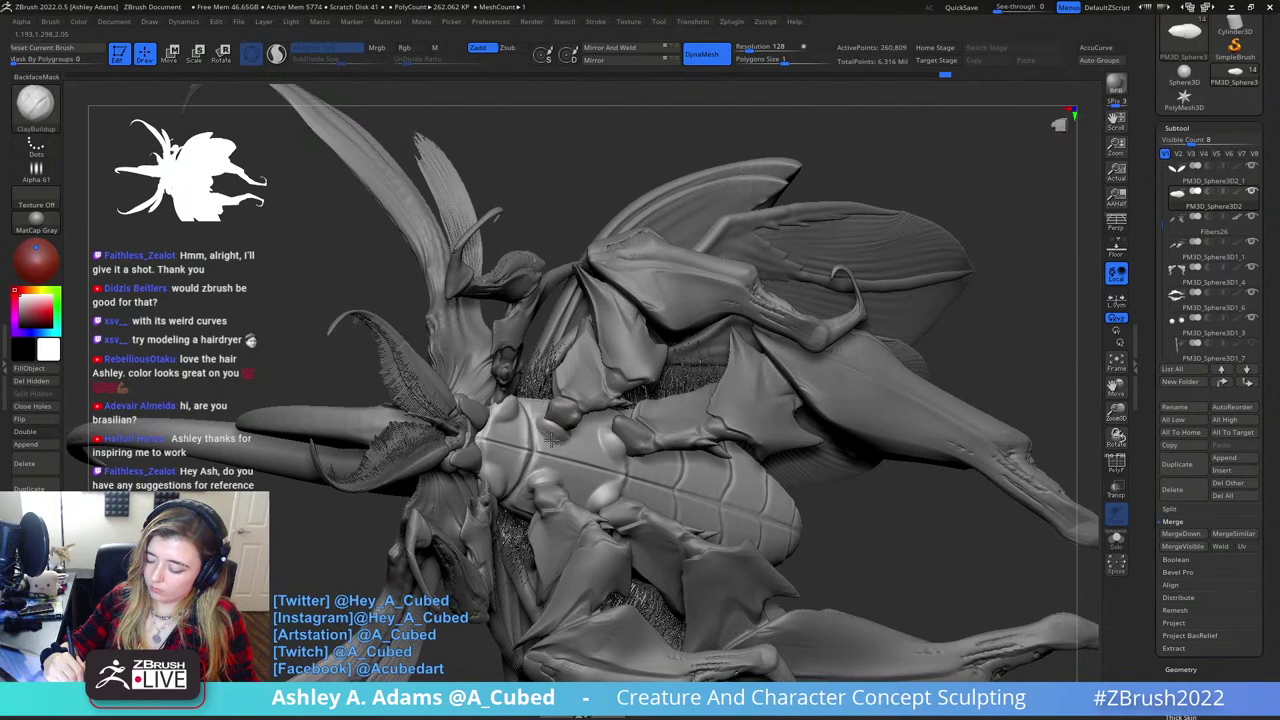
pyautogui.moveTo(558, 418); pyautogui.dragTo(547, 440)
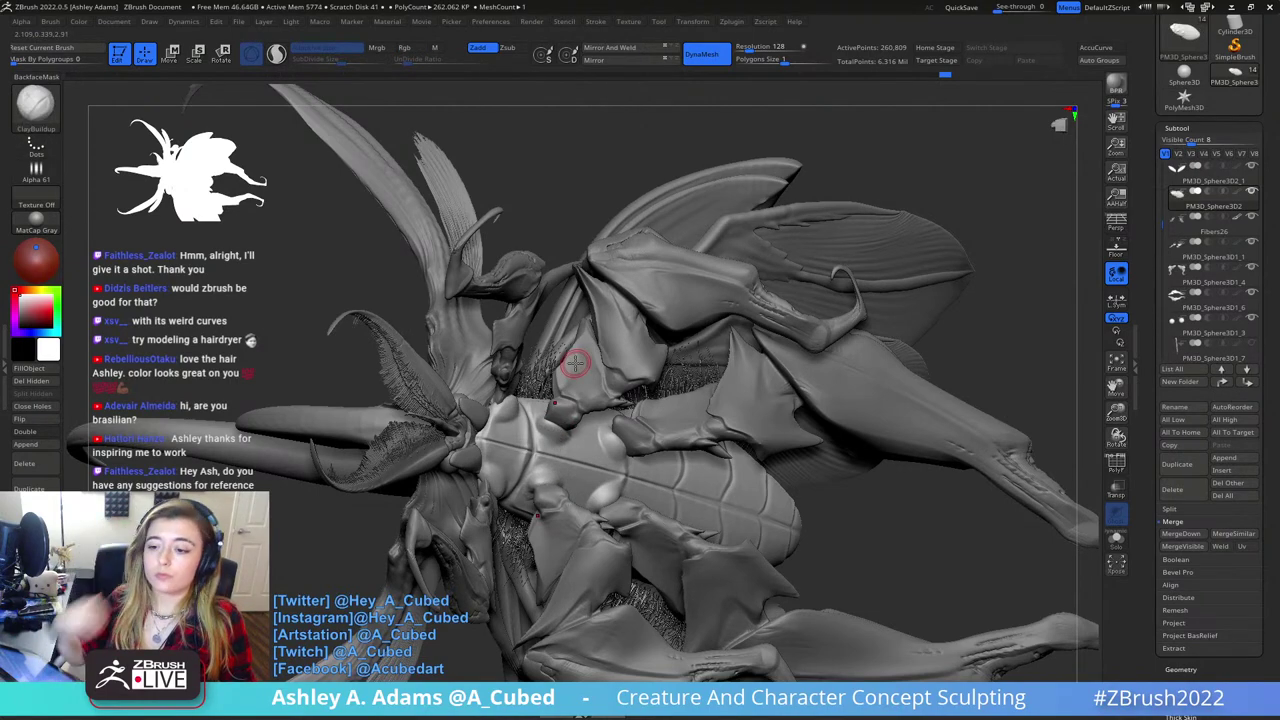
pyautogui.moveTo(646, 425)
pyautogui.mouseDown(button='right')
pyautogui.moveTo(608, 430)
pyautogui.moveTo(629, 453)
pyautogui.mouseUp(button='right')
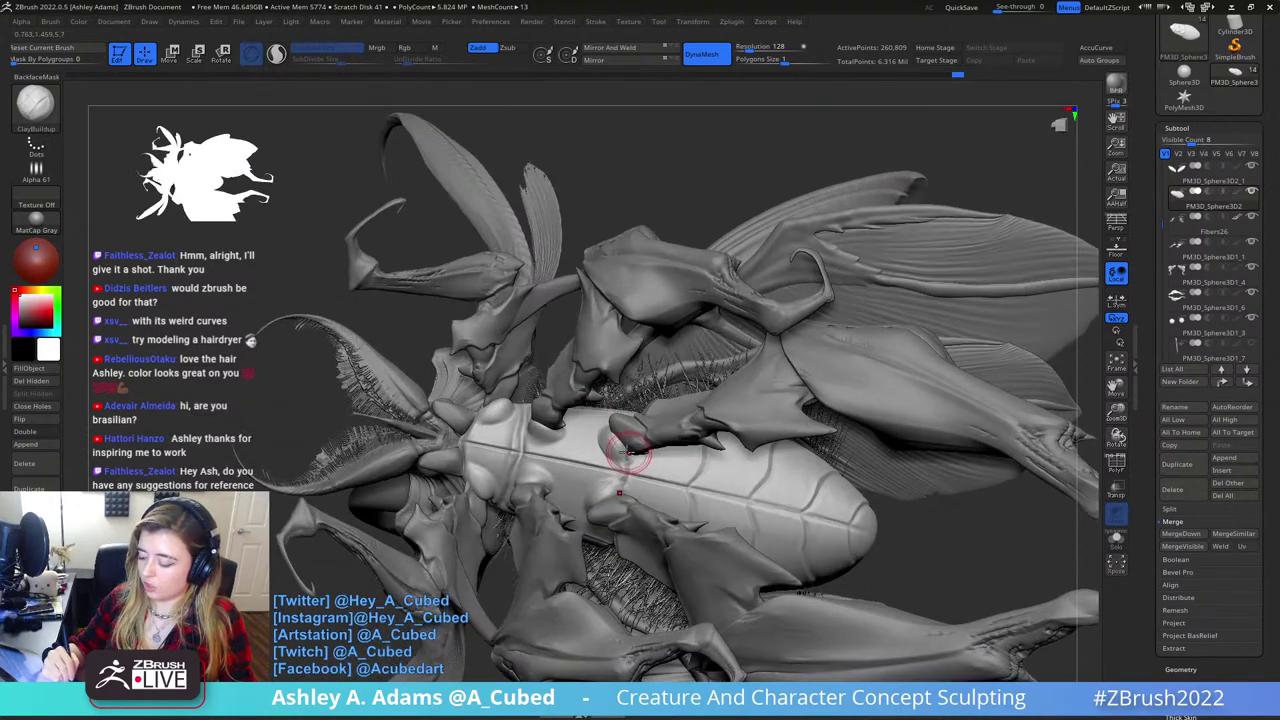
pyautogui.press('shift')
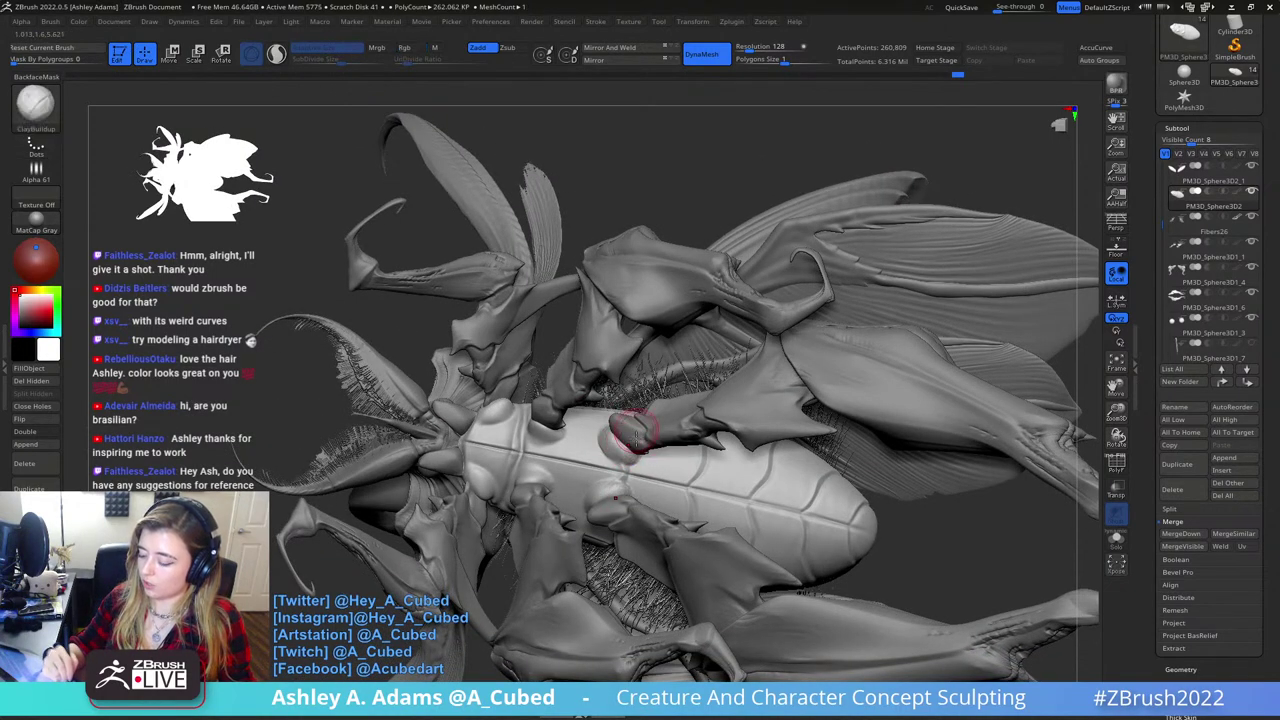
# - Carve creases around the abdomen's leg sockets with DamStandard and check the underside from several angles
pyautogui.moveTo(630, 447)
pyautogui.mouseDown(button='right')
pyautogui.moveTo(531, 414)
pyautogui.moveTo(520, 425)
pyautogui.mouseUp(button='right')
pyautogui.press('alt')
pyautogui.press('alt')
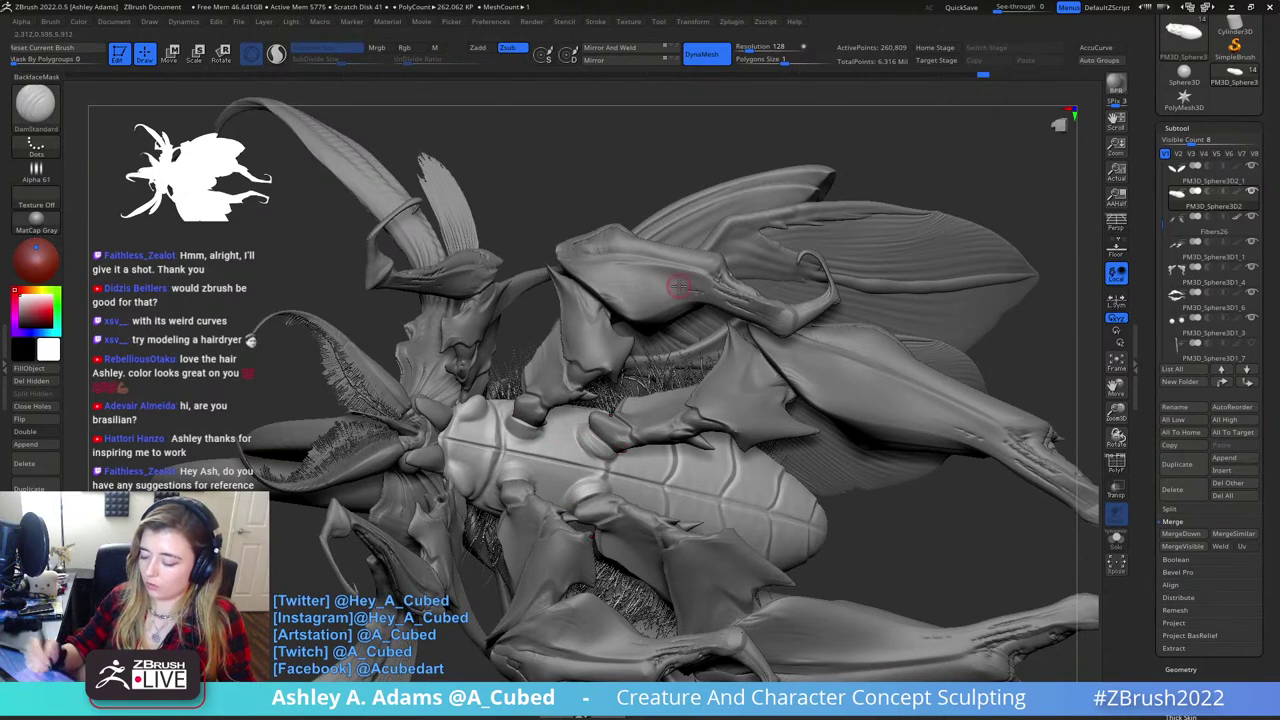
pyautogui.moveTo(472, 413)
pyautogui.mouseDown(button='right')
pyautogui.moveTo(452, 403)
pyautogui.moveTo(490, 400)
pyautogui.mouseUp(button='right')
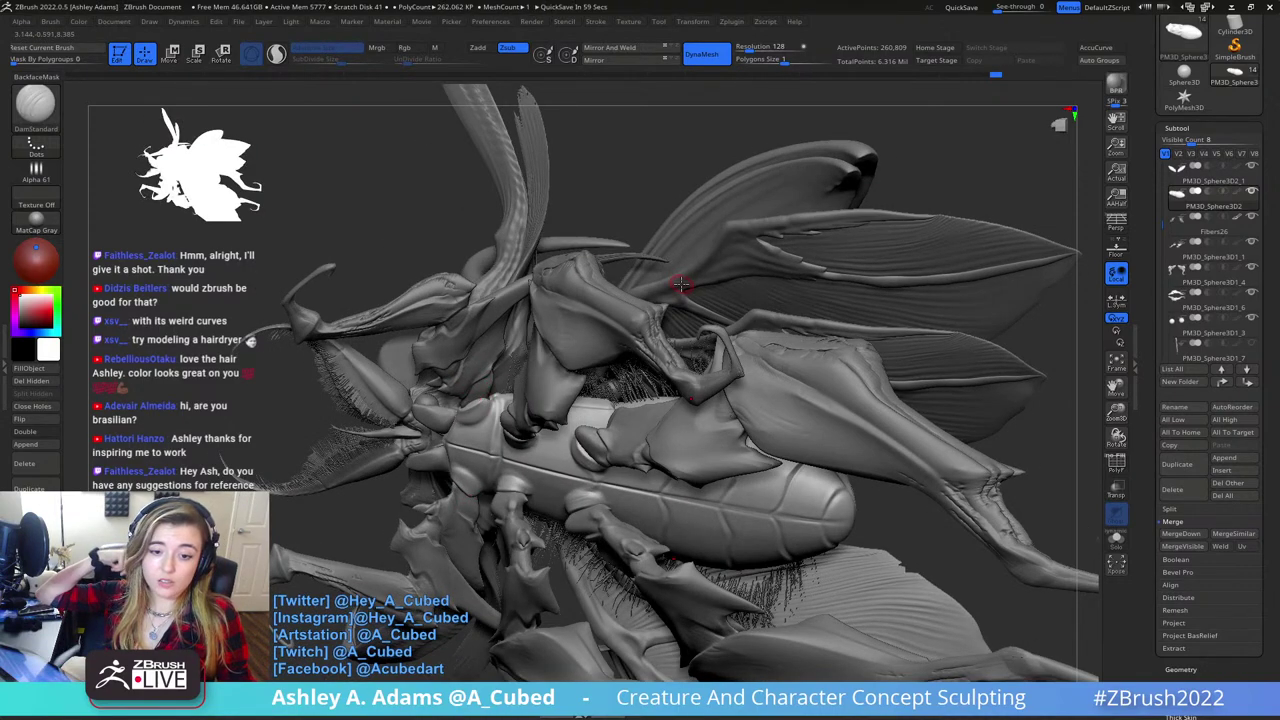
pyautogui.moveTo(642, 352)
pyautogui.mouseDown(button='right')
pyautogui.moveTo(658, 422)
pyautogui.moveTo(677, 432)
pyautogui.moveTo(660, 339)
pyautogui.mouseUp(button='right')
pyautogui.moveTo(672, 428); pyautogui.dragTo(708, 466, button='right')
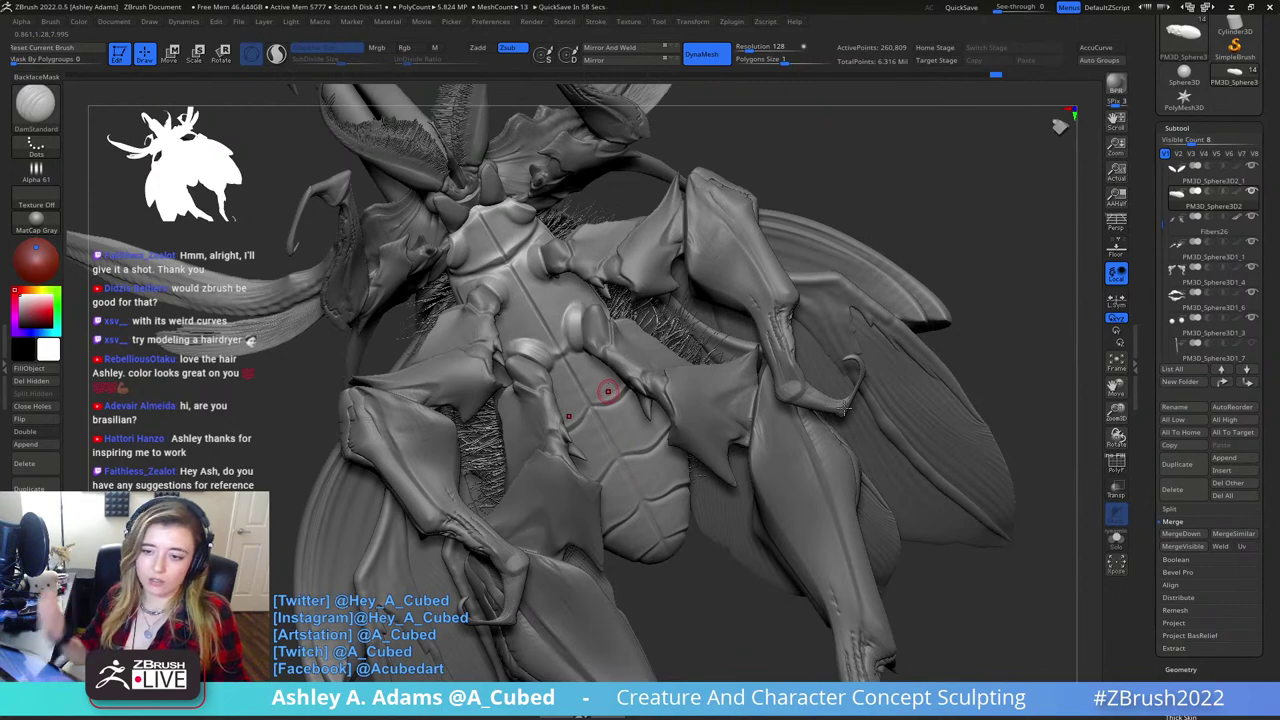
pyautogui.moveTo(608, 391)
pyautogui.mouseDown(button='right')
pyautogui.moveTo(770, 382)
pyautogui.moveTo(793, 437)
pyautogui.moveTo(764, 404)
pyautogui.mouseUp(button='right')
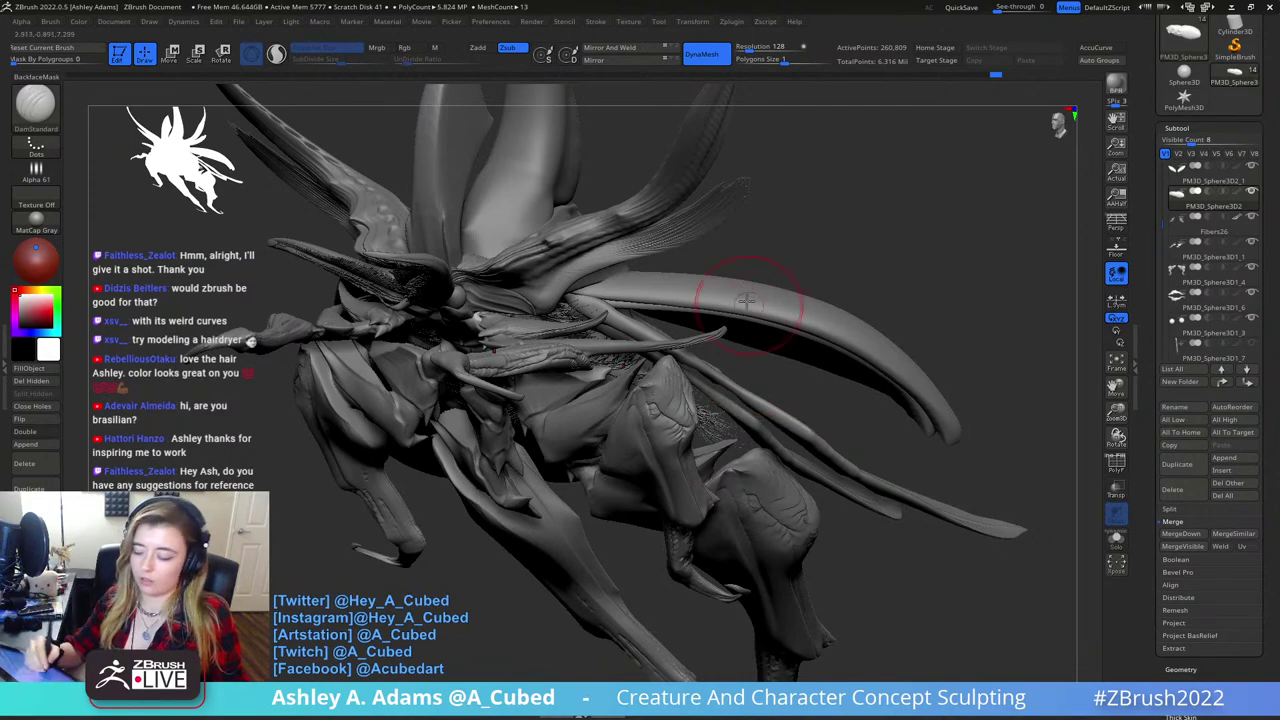
# - Select the front leg subtool PM3D_Sphere3D1_1 with SnakeHook active and undo the last change
pyautogui.moveTo(745, 300)
pyautogui.mouseDown(button='right')
pyautogui.moveTo(720, 350)
pyautogui.moveTo(756, 418)
pyautogui.moveTo(707, 393)
pyautogui.moveTo(745, 430)
pyautogui.moveTo(690, 428)
pyautogui.moveTo(830, 400)
pyautogui.moveTo(857, 357)
pyautogui.moveTo(810, 340)
pyautogui.moveTo(838, 343)
pyautogui.moveTo(834, 310)
pyautogui.mouseUp(button='right')
pyautogui.rightClick(684, 428)
pyautogui.keyDown('alt'); pyautogui.click(714, 420); pyautogui.keyUp('alt')
pyautogui.press('b')
pyautogui.press('s')
pyautogui.press('h')
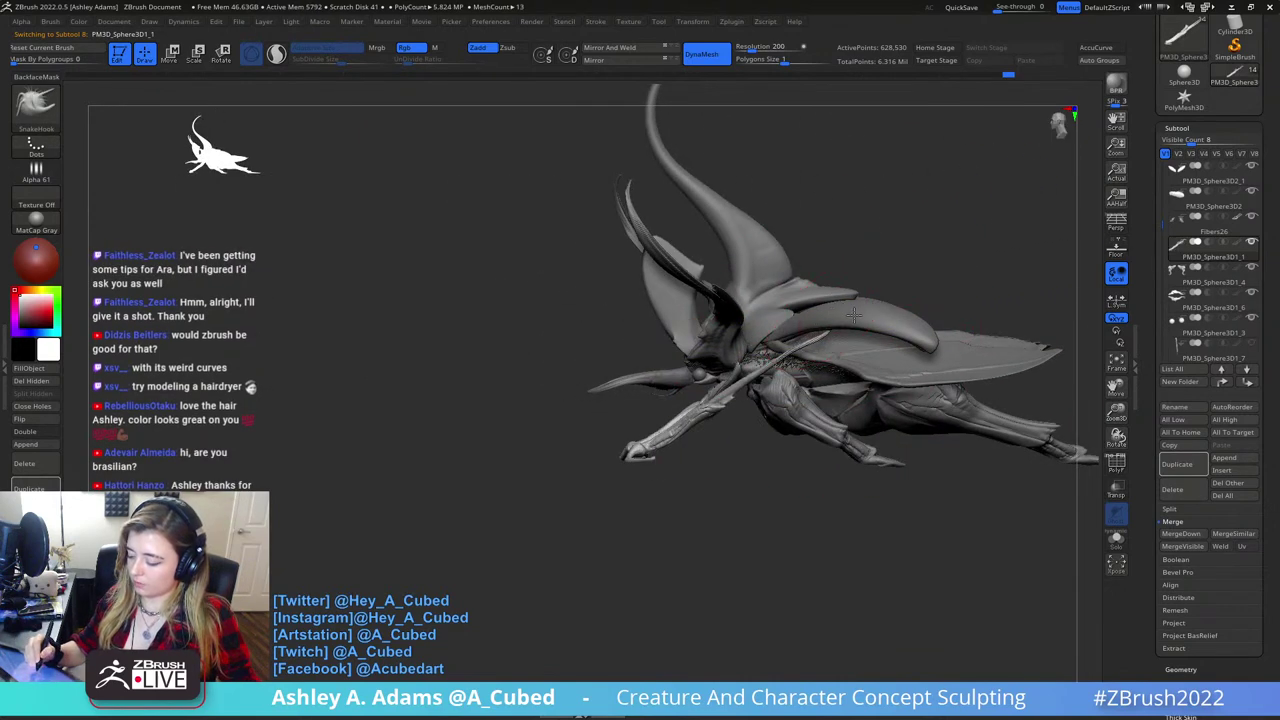
pyautogui.hotkey('ctrl', 'z')
pyautogui.rightClick(812, 392)
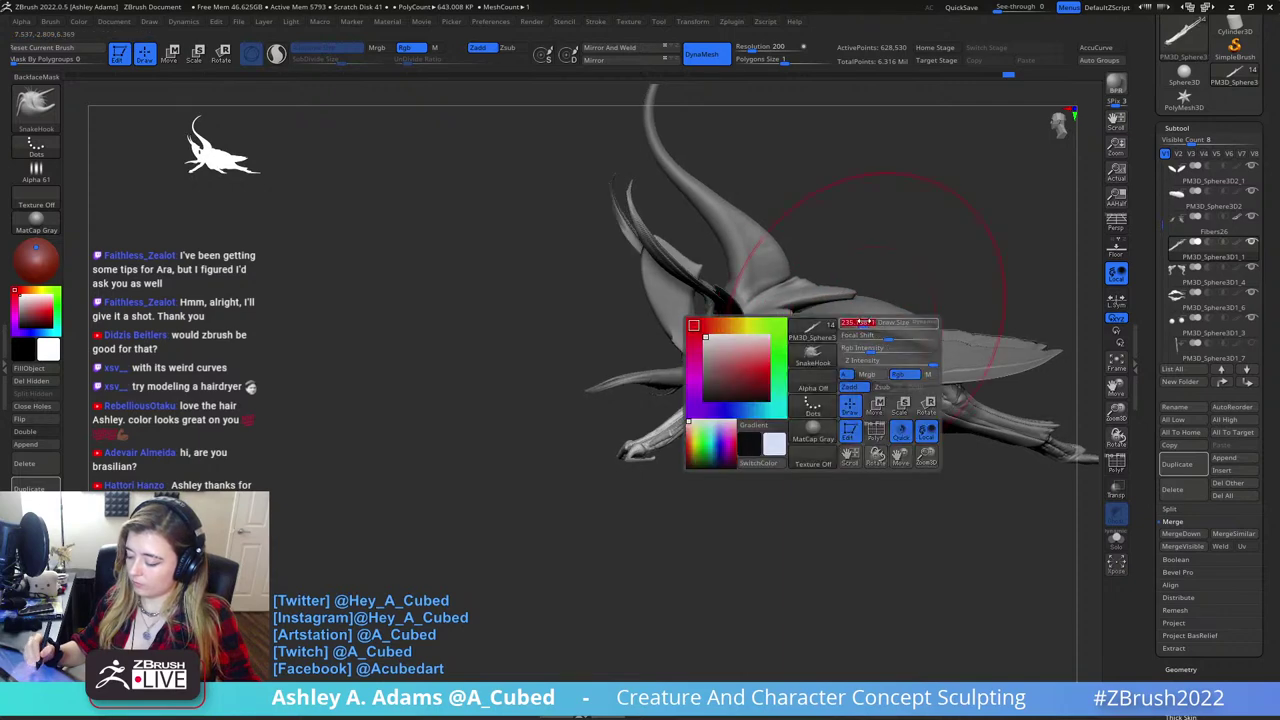
pyautogui.rightClick(704, 449)
pyautogui.keyDown('ctrl'); pyautogui.moveTo(704, 449); pyautogui.dragTo(739, 415, button='right'); pyautogui.keyUp('ctrl')
# - Swell the upper joints of the front legs with the Inflate brush
pyautogui.press('b')
pyautogui.press('i')
pyautogui.press('n')
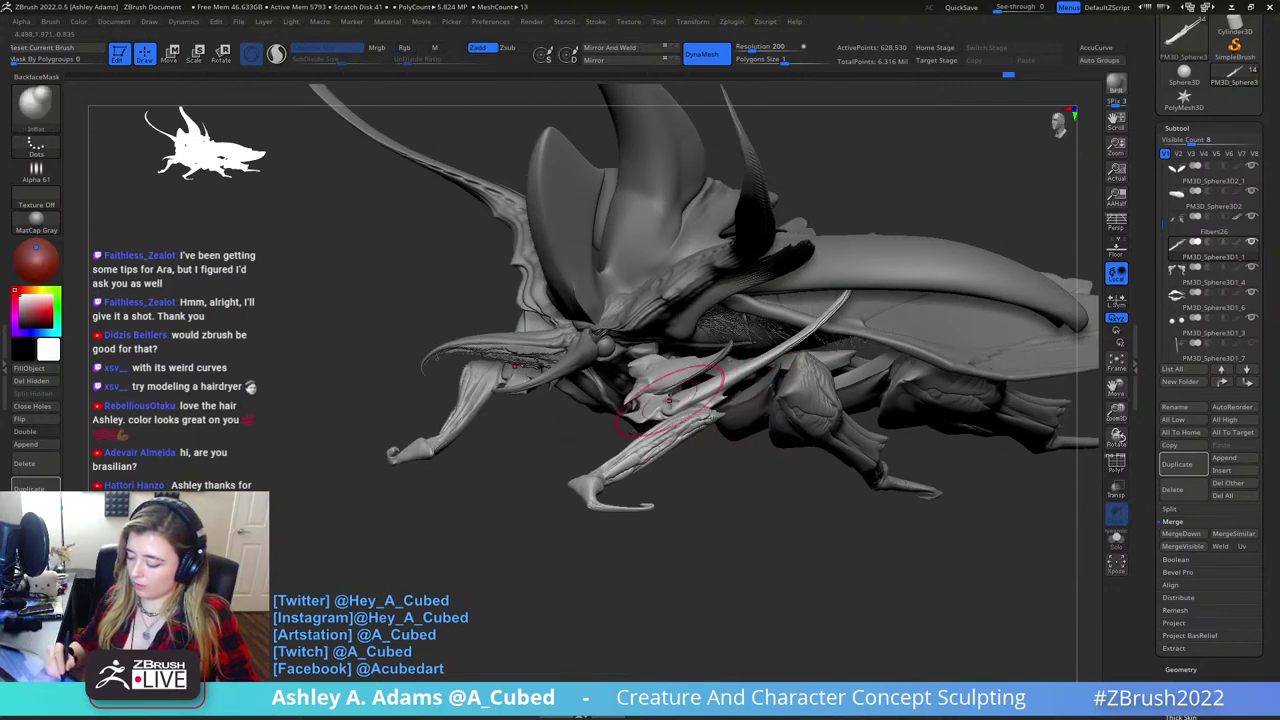
pyautogui.moveTo(858, 288)
pyautogui.keyDown('shift'); pyautogui.mouseDown(button='right')
pyautogui.moveTo(876, 294)
pyautogui.moveTo(810, 308)
pyautogui.mouseUp(button='right'); pyautogui.keyUp('shift')
# - Reshape the front legs' outline with SnakeHook strokes from the front and side views
pyautogui.press('b')
pyautogui.press('s')
pyautogui.press('h')
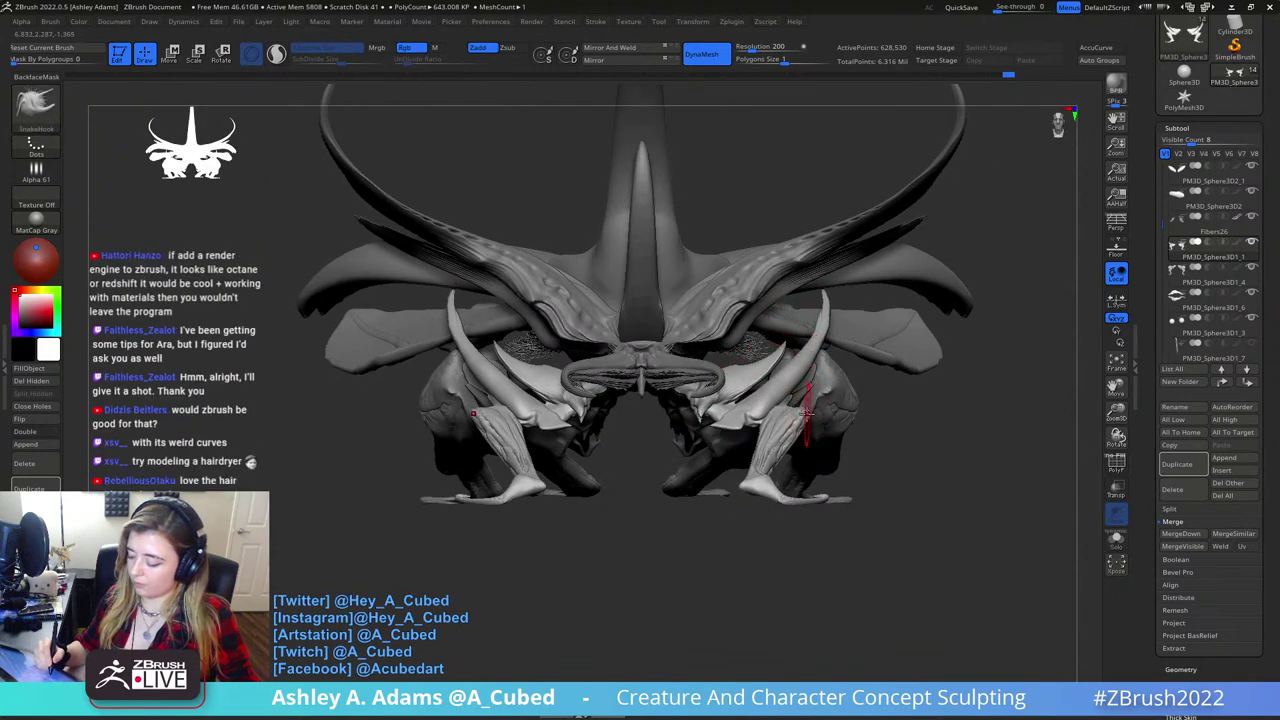
pyautogui.rightClick(766, 482)
pyautogui.moveTo(790, 420)
pyautogui.mouseDown()
pyautogui.moveTo(829, 413)
pyautogui.moveTo(801, 455)
pyautogui.mouseUp()
pyautogui.keyDown('ctrl'); pyautogui.moveTo(808, 506); pyautogui.dragTo(790, 440, button='right'); pyautogui.keyUp('ctrl')
pyautogui.moveTo(790, 440)
pyautogui.mouseDown(button='right')
pyautogui.moveTo(862, 420)
pyautogui.moveTo(740, 414)
pyautogui.moveTo(843, 362)
pyautogui.mouseUp(button='right')
pyautogui.rightClick(700, 414)
pyautogui.press('space')
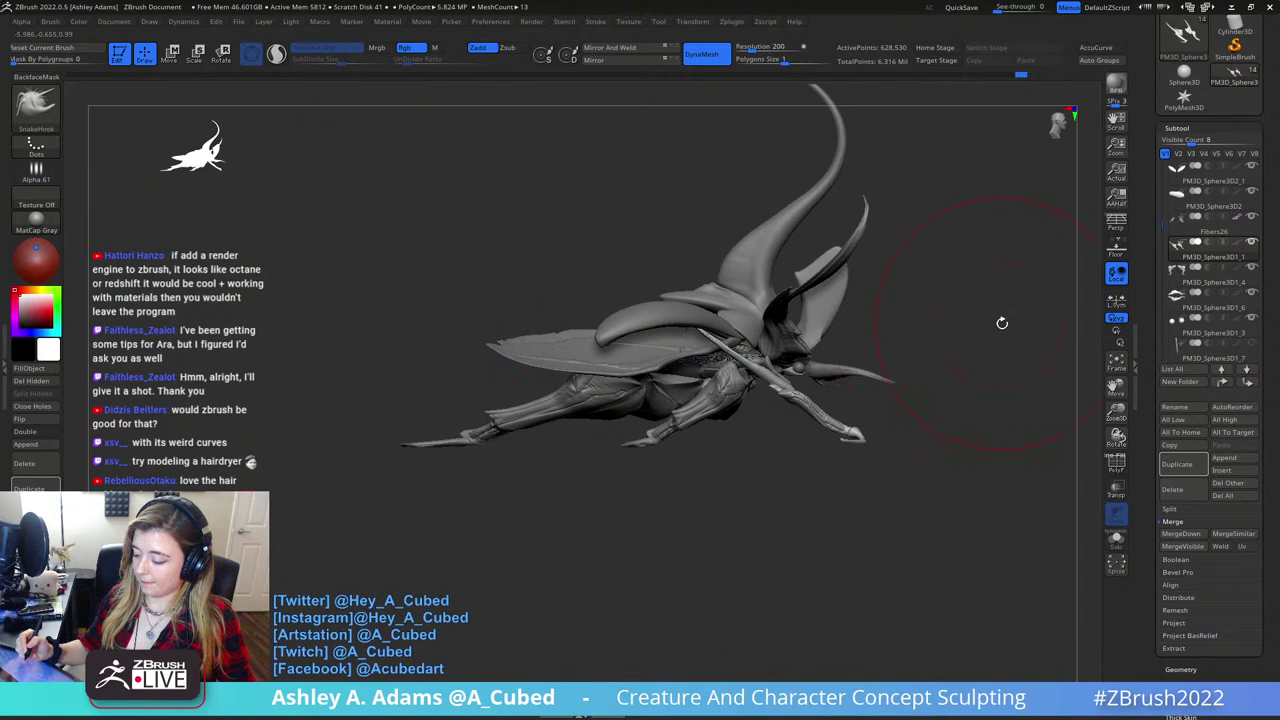
# - Select the horned thorax subtool PM3D_Sphere3D1 and examine the whole creature from the side, back and underside
pyautogui.moveTo(1002, 323); pyautogui.dragTo(780, 350, button='right')
pyautogui.moveTo(908, 306); pyautogui.dragTo(791, 300, button='right')
pyautogui.keyDown('alt'); pyautogui.click(764, 385); pyautogui.keyUp('alt')
pyautogui.keyDown('alt'); pyautogui.click(774, 324); pyautogui.keyUp('alt')
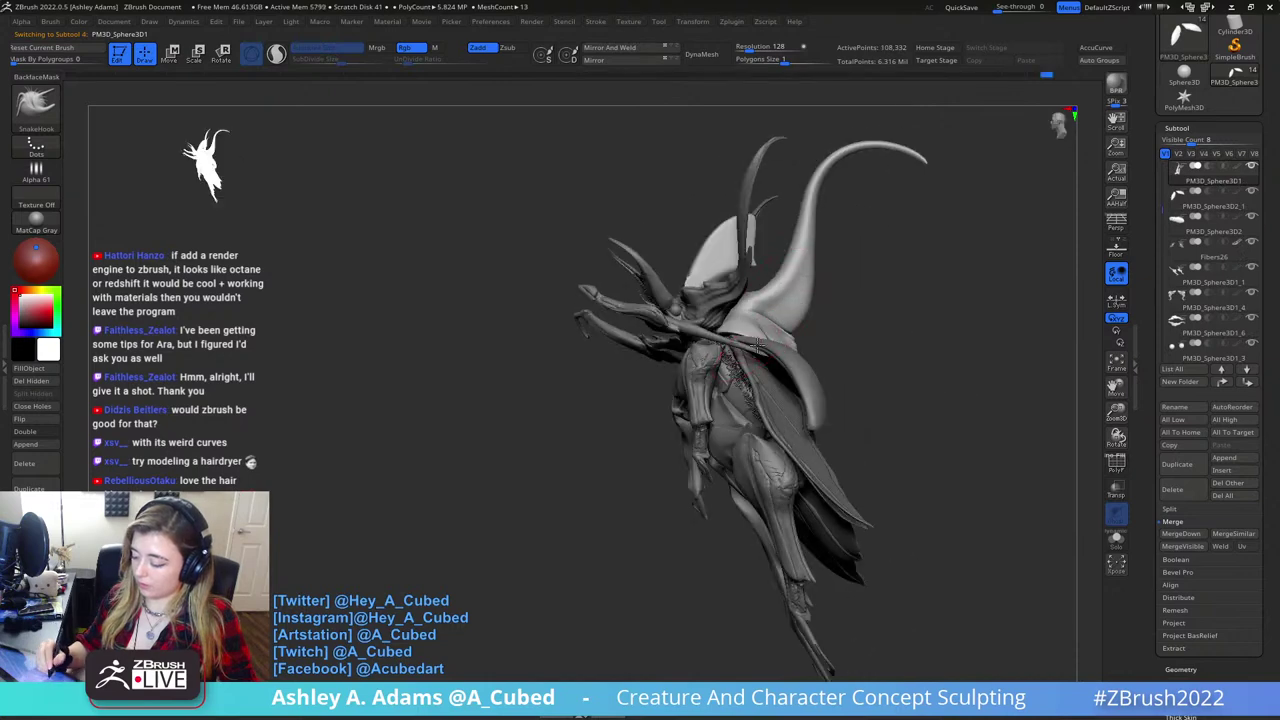
pyautogui.moveTo(758, 346)
pyautogui.mouseDown(button='right')
pyautogui.moveTo(774, 354)
pyautogui.moveTo(764, 366)
pyautogui.moveTo(754, 326)
pyautogui.moveTo(740, 345)
pyautogui.mouseUp(button='right')
pyautogui.rightClick(774, 354)
pyautogui.rightClick(764, 366)
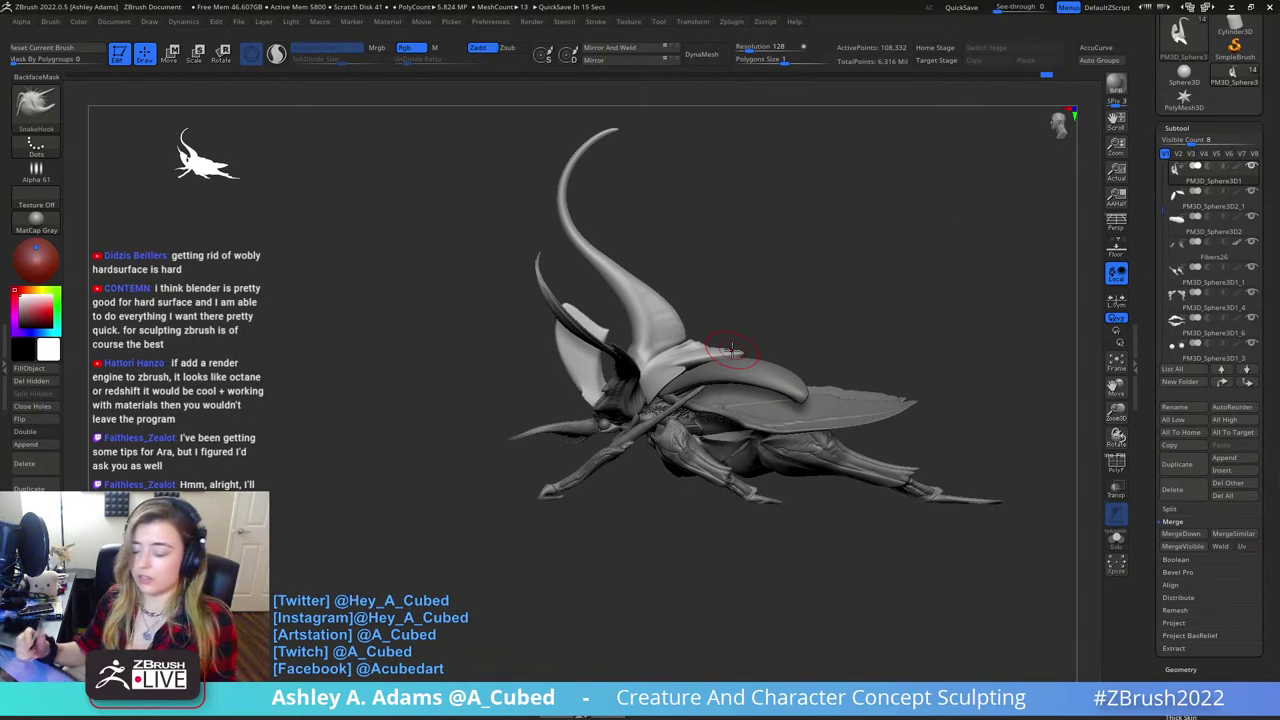
pyautogui.moveTo(935, 285); pyautogui.dragTo(700, 410)
pyautogui.press('space')
pyautogui.moveTo(800, 400); pyautogui.dragTo(722, 400)
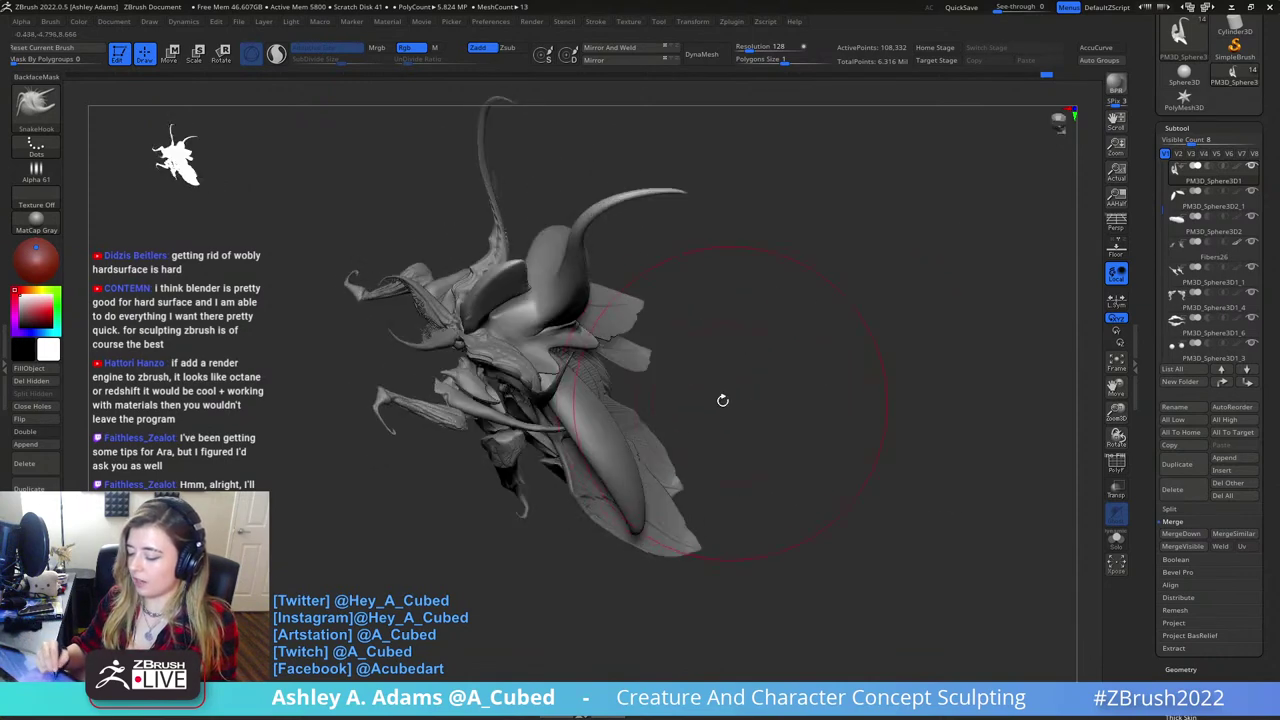
pyautogui.moveTo(723, 400); pyautogui.dragTo(731, 337, button='right')
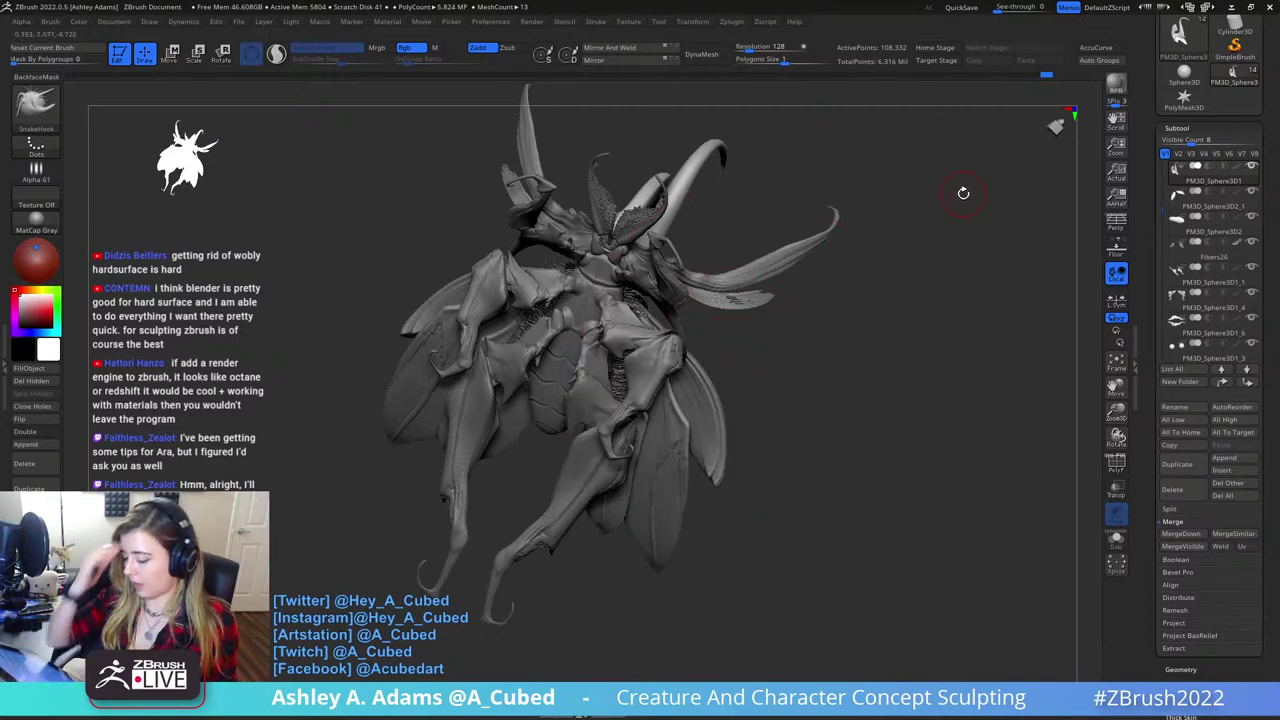
# - Switch to the Sphere3D primitive tool and convert it to a PolyMesh3D
pyautogui.moveTo(1212, 118); pyautogui.dragTo(1212, 244)
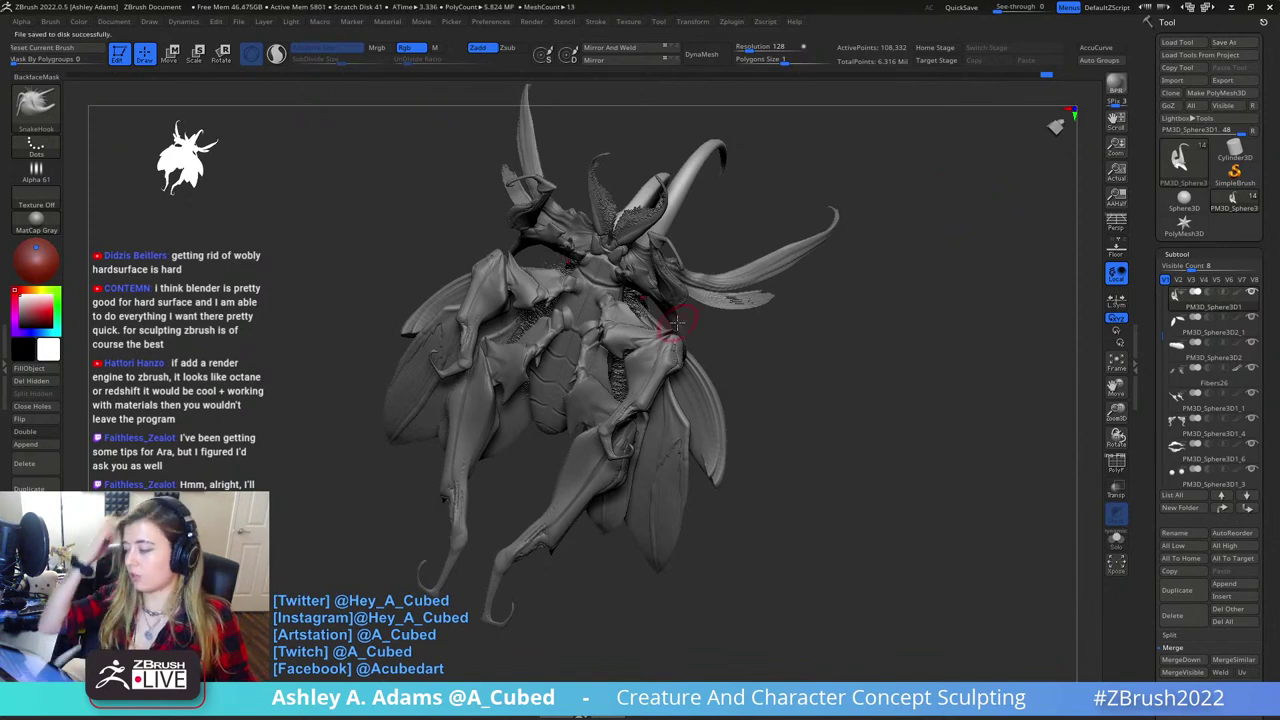
pyautogui.click(1183, 200)
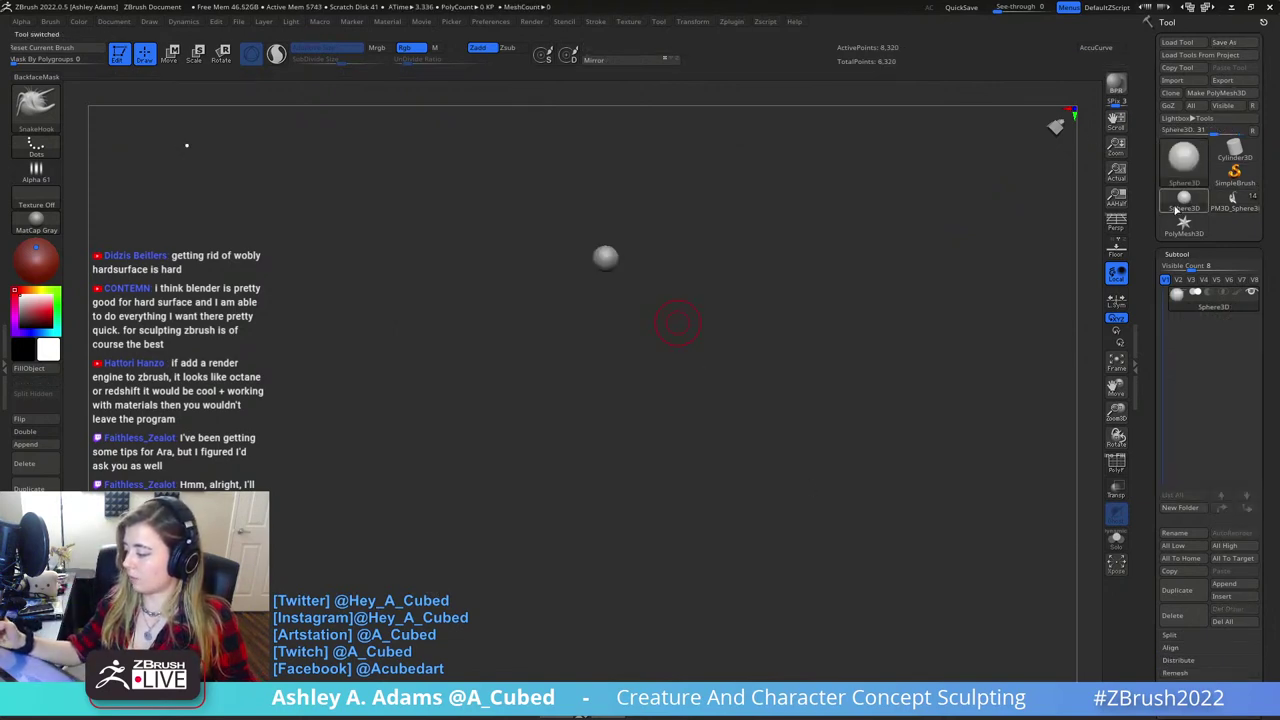
pyautogui.click(1183, 200)
pyautogui.click(1237, 94)
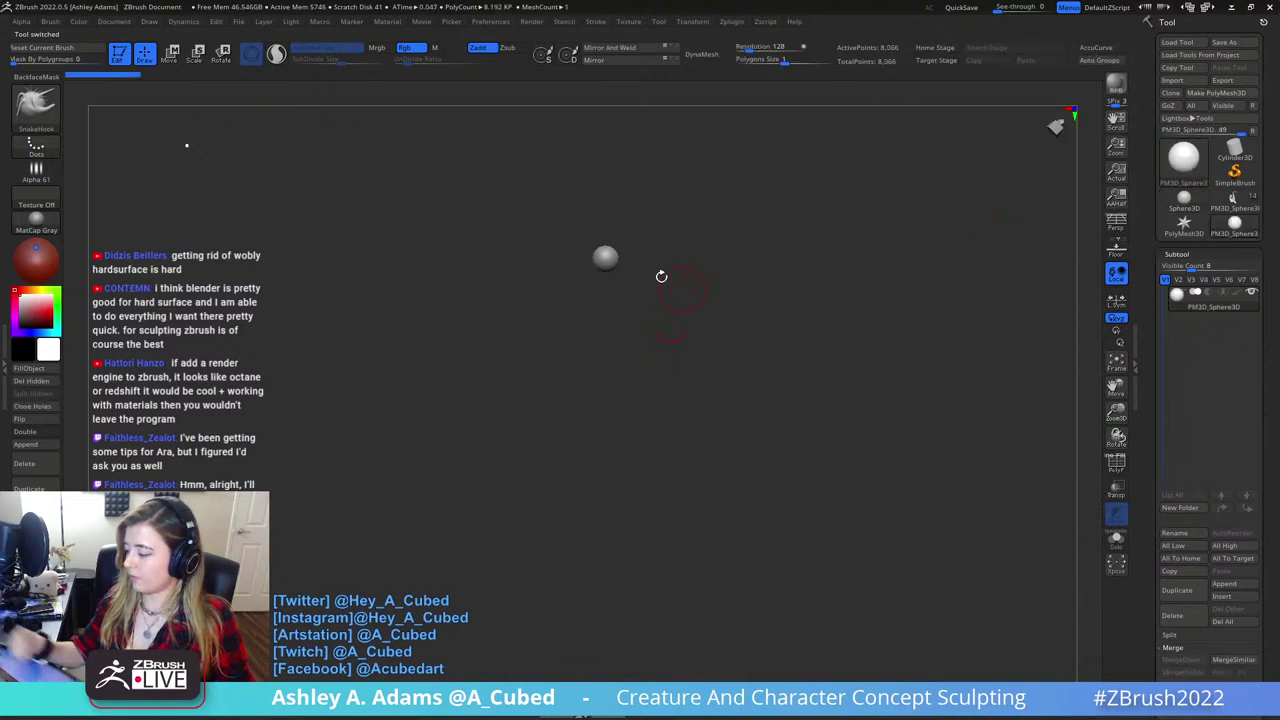
pyautogui.moveTo(660, 277)
pyautogui.keyDown('ctrl'); pyautogui.mouseDown(button='right')
pyautogui.moveTo(654, 326)
pyautogui.moveTo(649, 316)
pyautogui.moveTo(617, 366)
pyautogui.moveTo(645, 482)
pyautogui.mouseUp(button='right'); pyautogui.keyUp('ctrl')
pyautogui.rightClick(617, 366)
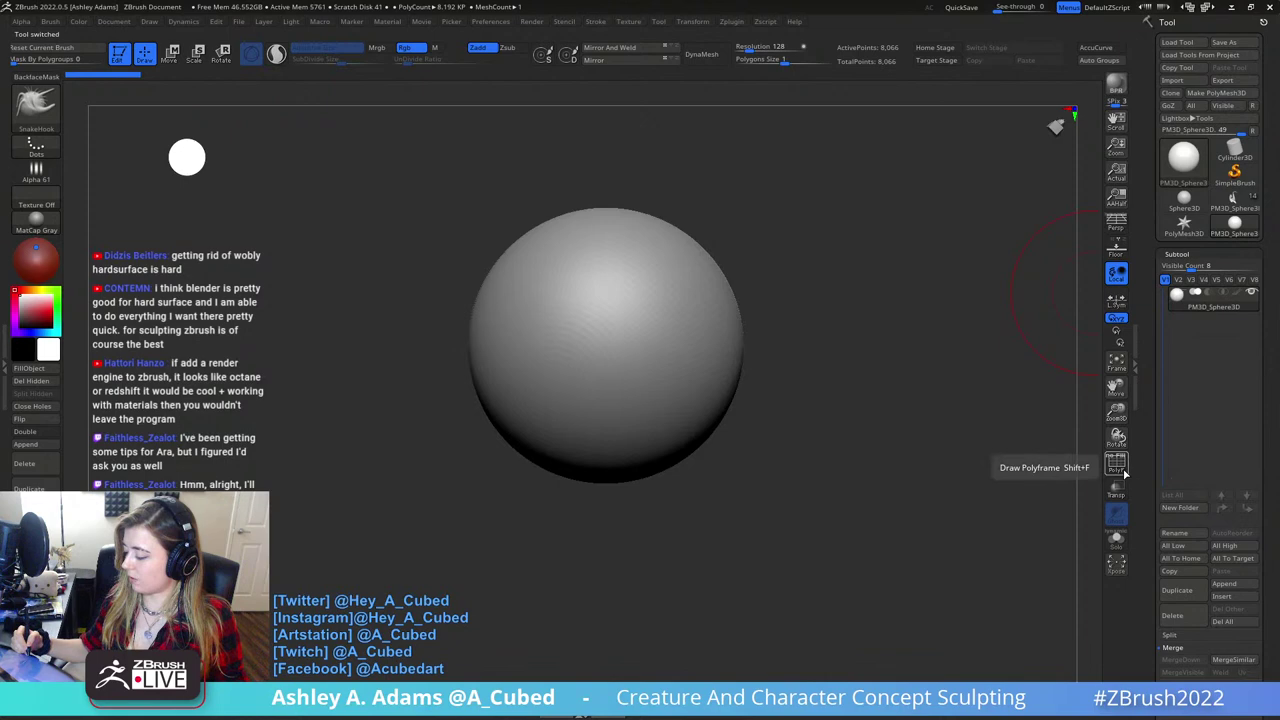
# - Show the sphere's polyframe from the front and ZRemesh it with the Half polygon target
pyautogui.press('w')
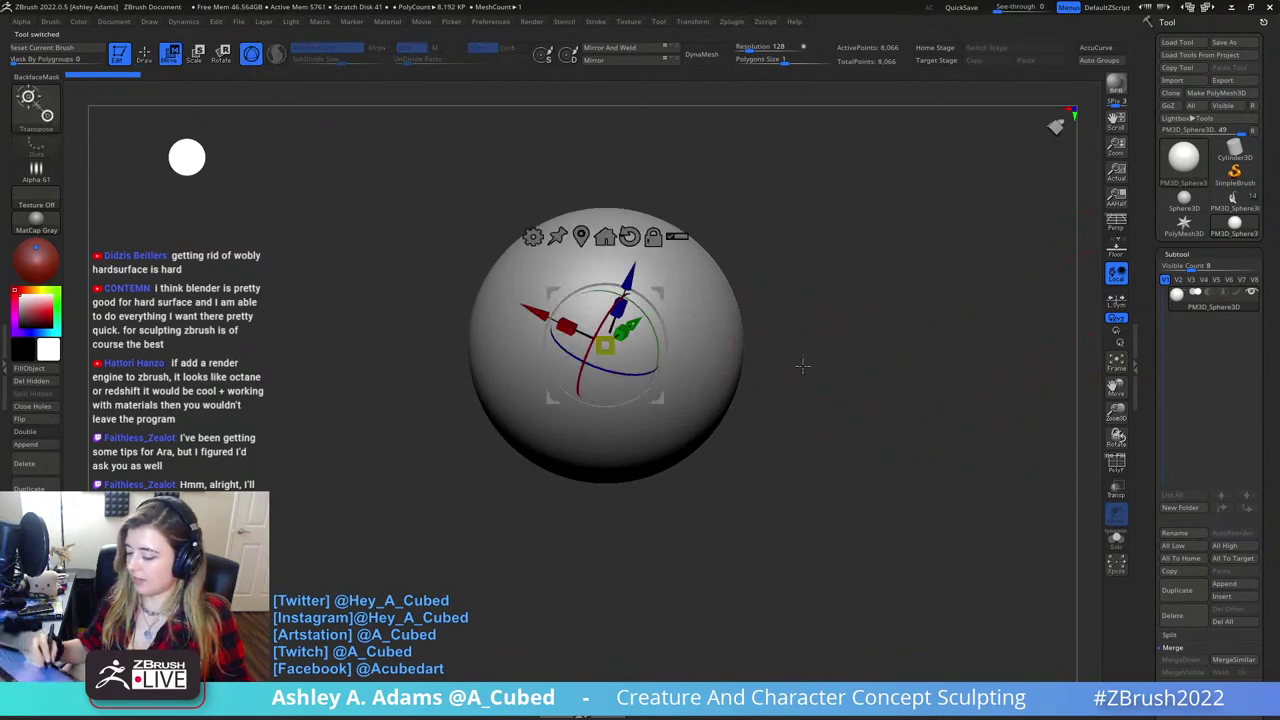
pyautogui.keyDown('ctrl'); pyautogui.moveTo(803, 366); pyautogui.dragTo(800, 336, button='right'); pyautogui.keyUp('ctrl')
pyautogui.keyDown('shift'); pyautogui.moveTo(800, 336); pyautogui.dragTo(800, 335, button='right'); pyautogui.keyUp('shift')
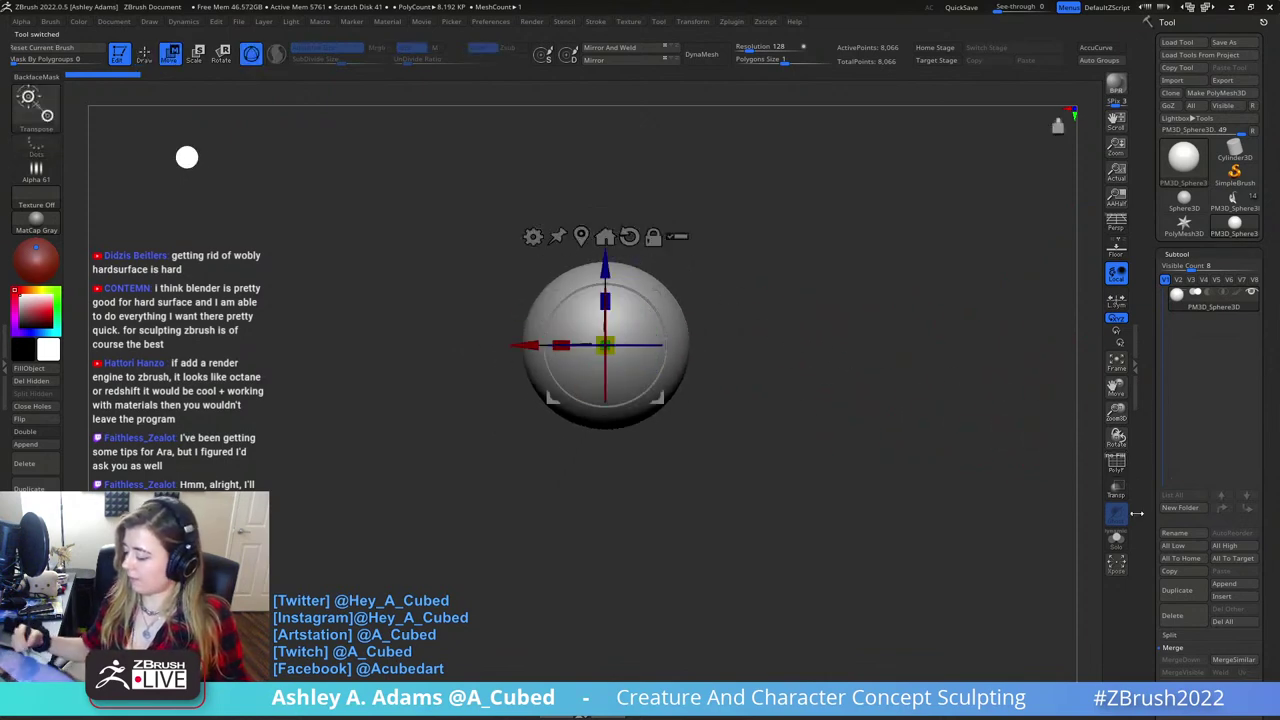
pyautogui.press('q')
pyautogui.scroll(-5, 1160, 493)
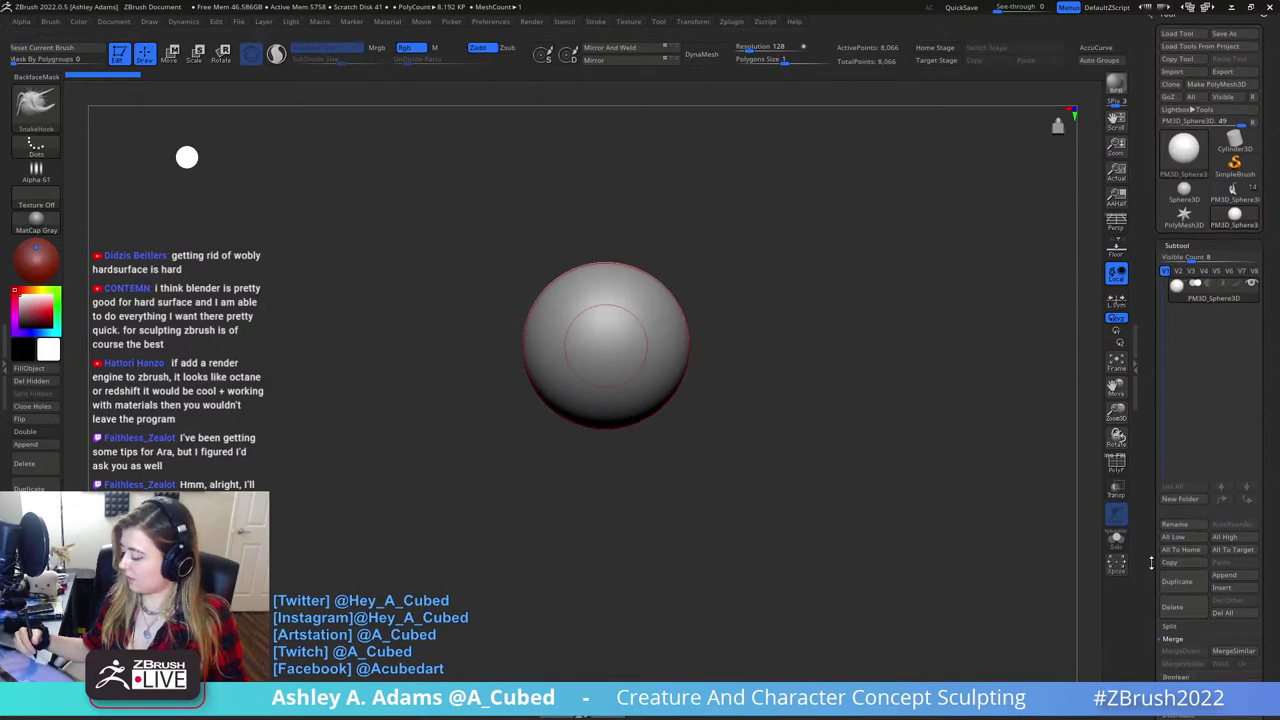
pyautogui.click(1117, 466)
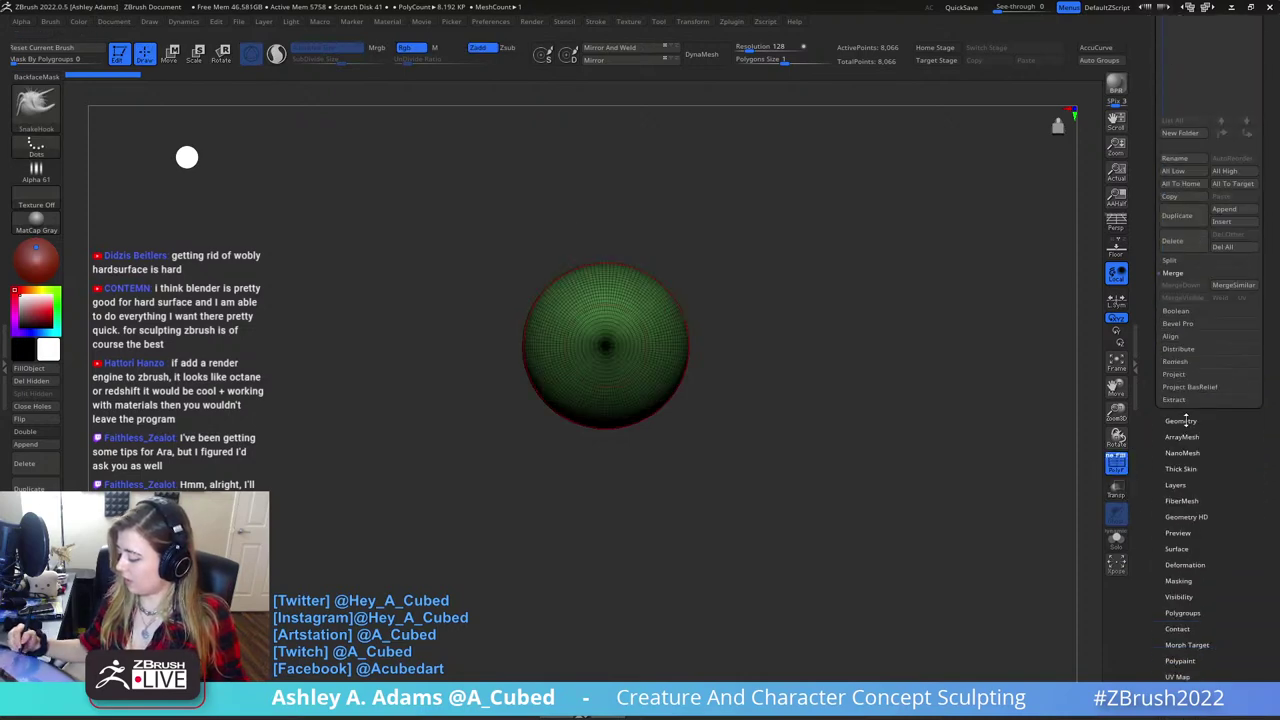
pyautogui.click(1181, 420)
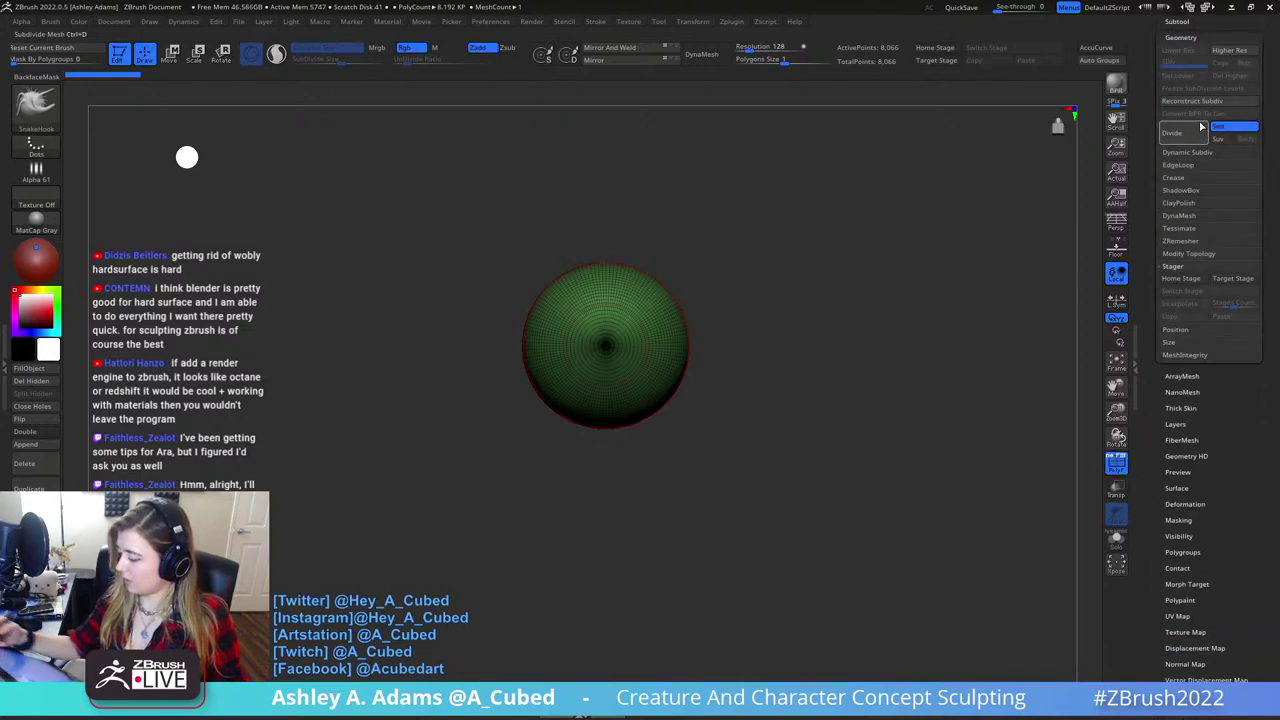
pyautogui.click(1190, 243)
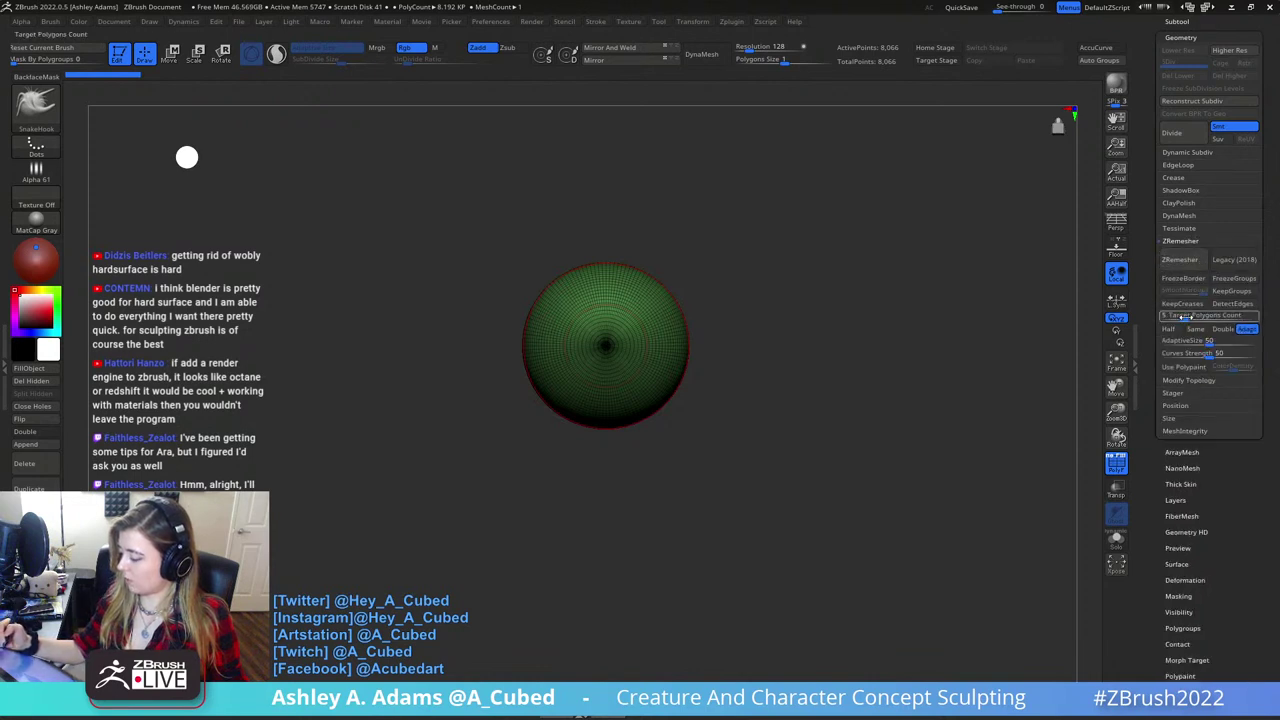
pyautogui.click(1170, 329)
pyautogui.click(1180, 259)
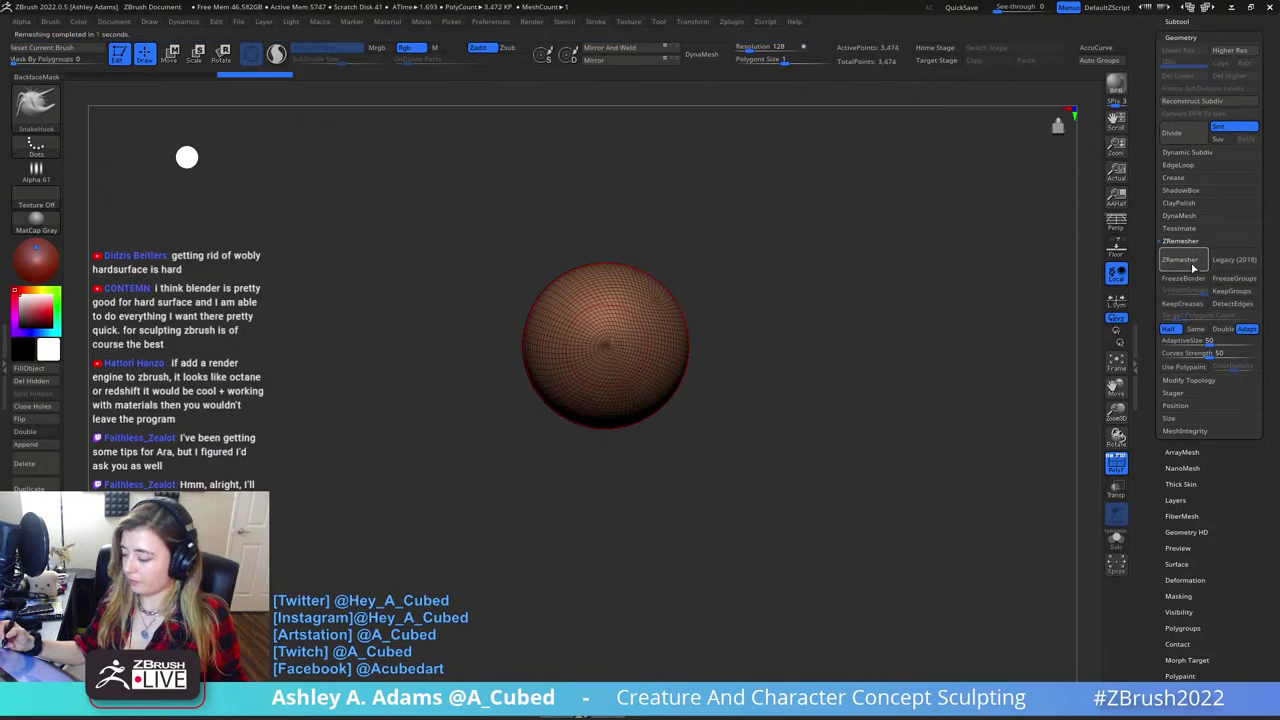
# - ZRemesh the sphere repeatedly with the Half target to bring it down to a very low polygon count
pyautogui.click(1199, 261)
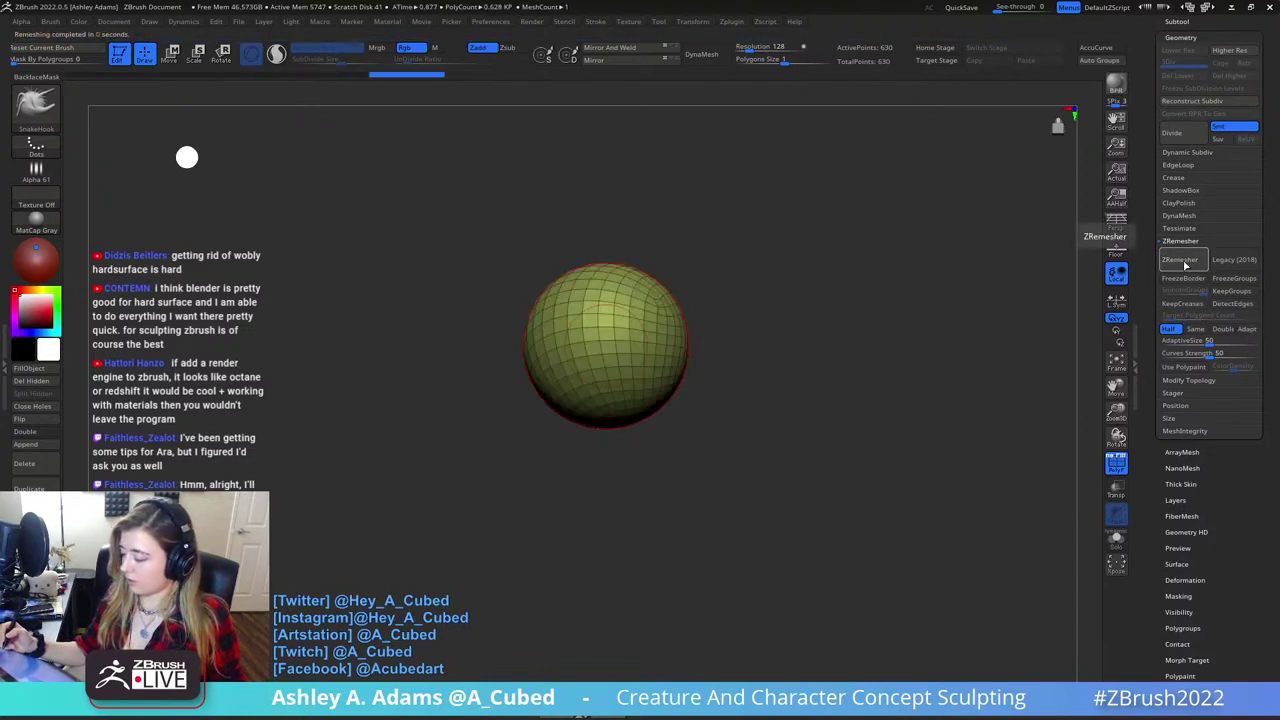
pyautogui.click(1192, 262)
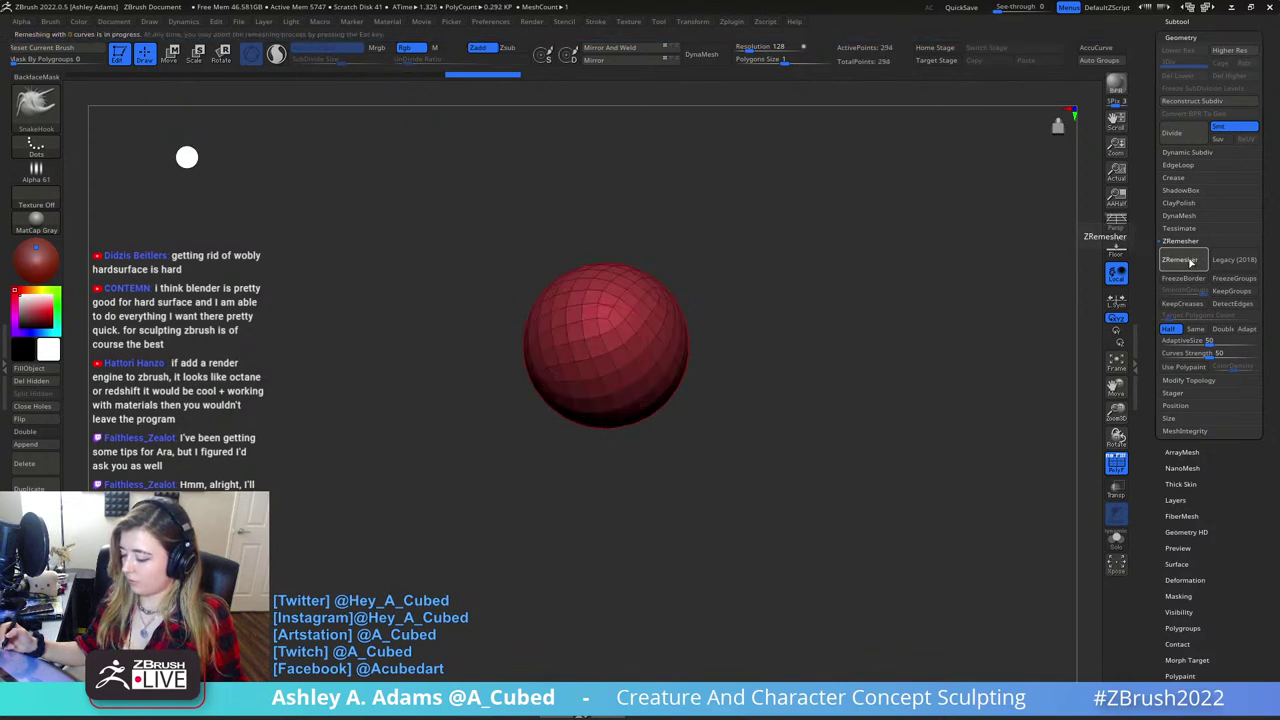
pyautogui.click(1192, 263)
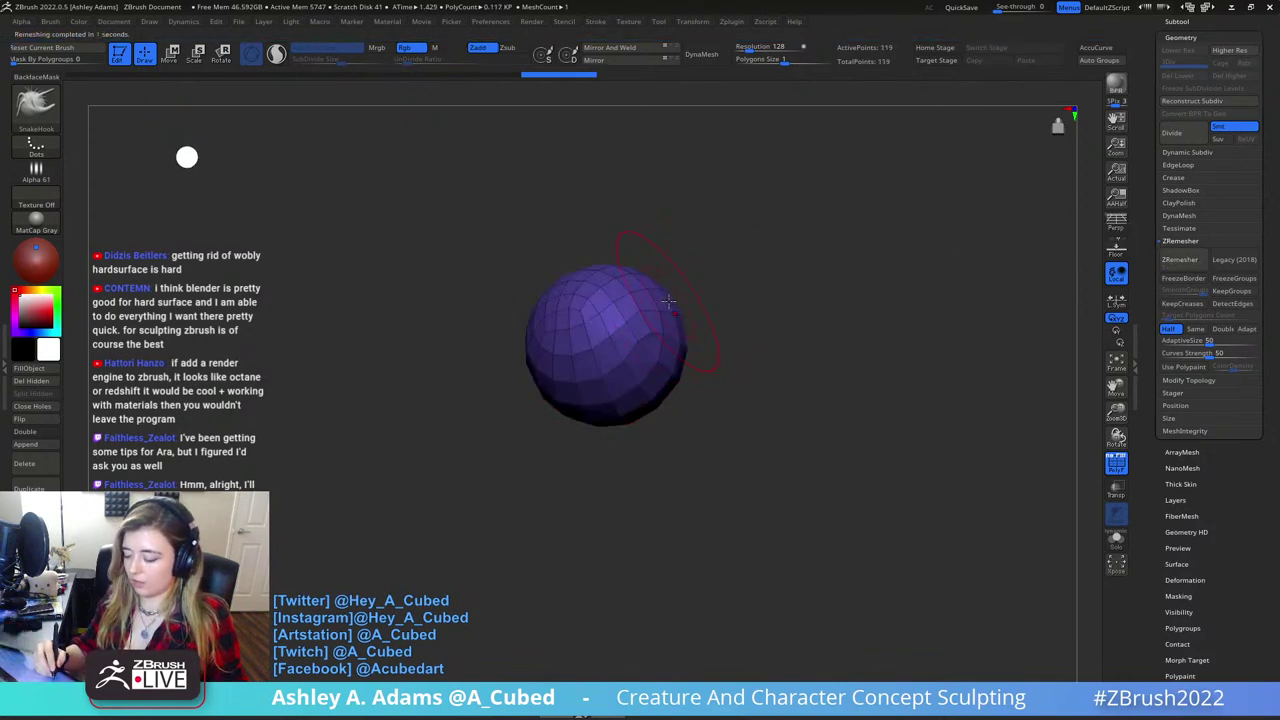
# - Stretch the low-poly sphere into an elongated form with SnakeHook pulls at its upper and lower ends
pyautogui.press('space')
pyautogui.moveTo(662, 298); pyautogui.dragTo(700, 208)
pyautogui.moveTo(590, 375); pyautogui.dragTo(584, 468)
pyautogui.moveTo(630, 480)
pyautogui.keyDown('ctrl'); pyautogui.mouseDown(button='right')
pyautogui.moveTo(654, 403)
pyautogui.moveTo(595, 364)
pyautogui.mouseUp(button='right'); pyautogui.keyUp('ctrl')
pyautogui.moveTo(594, 362); pyautogui.dragTo(620, 362)
pyautogui.moveTo(666, 359); pyautogui.dragTo(711, 343)
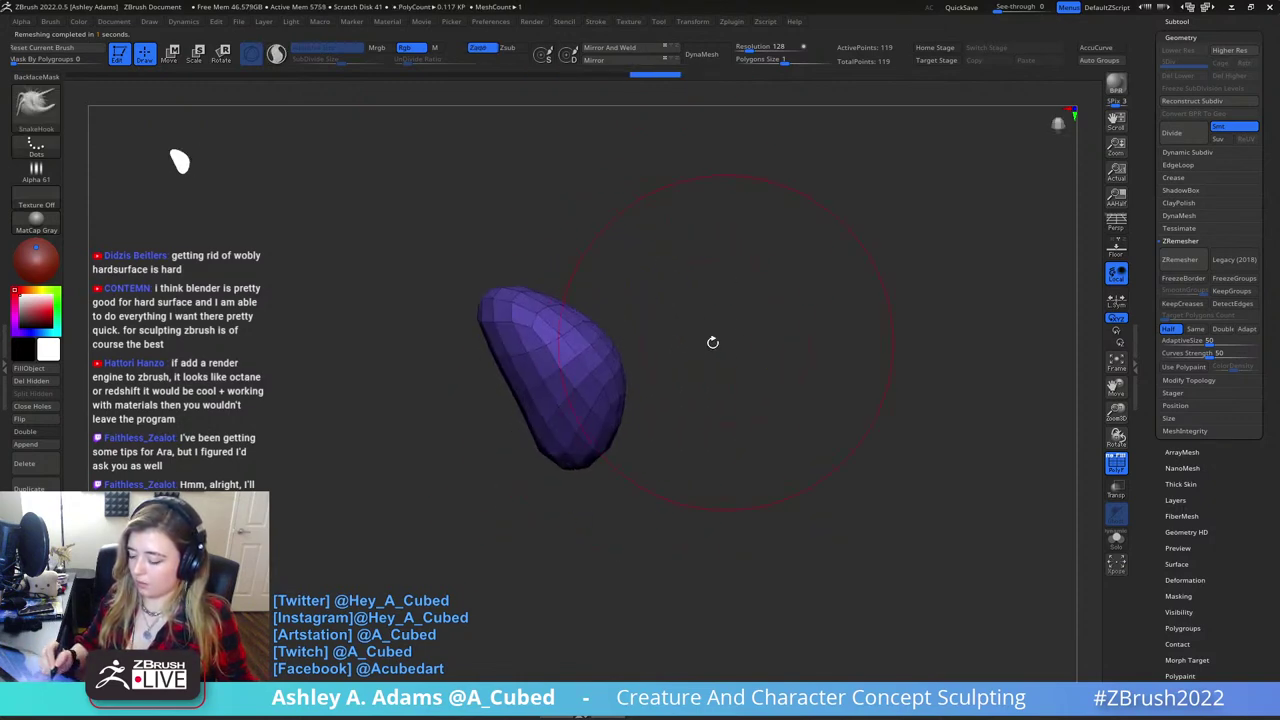
# - Bend the elongated form into a crescent with SnakeHook, hollowing the inner side and extending the upper tip
pyautogui.moveTo(604, 356); pyautogui.dragTo(760, 340)
pyautogui.moveTo(706, 378)
pyautogui.mouseDown()
pyautogui.moveTo(674, 384)
pyautogui.moveTo(671, 424)
pyautogui.mouseUp()
pyautogui.press('s')
pyautogui.click(624, 466)
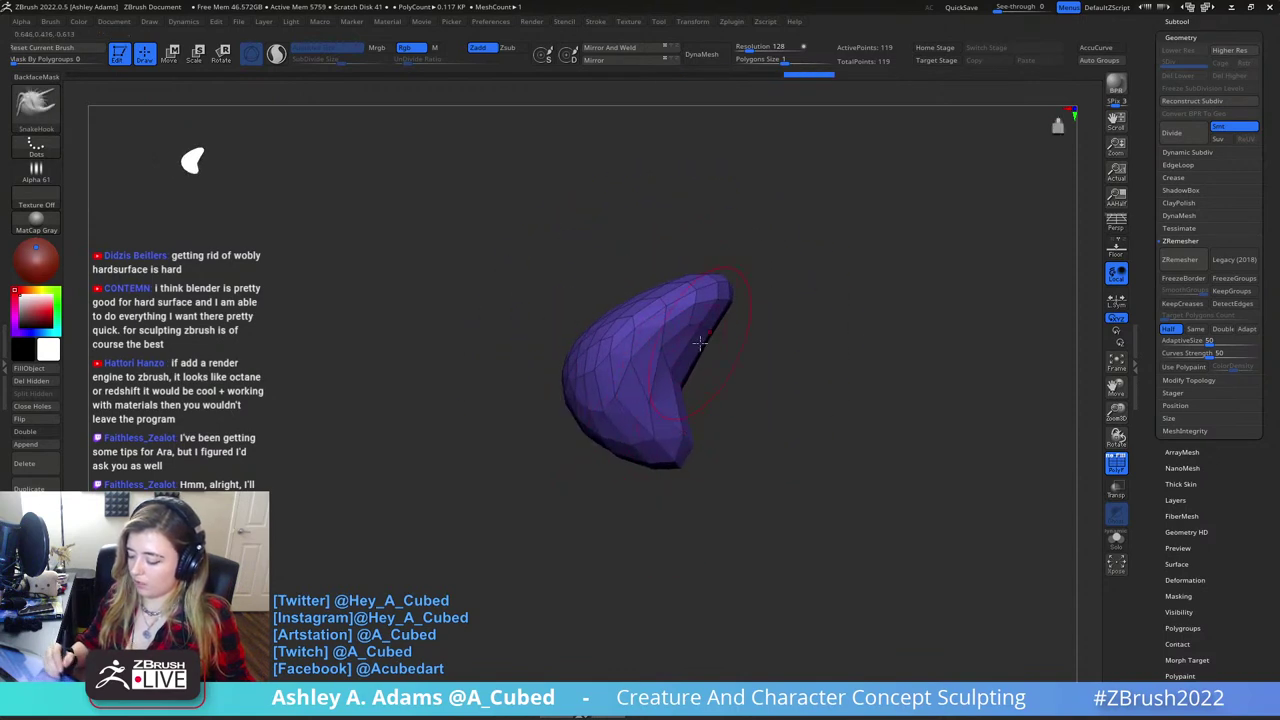
pyautogui.moveTo(720, 288); pyautogui.dragTo(742, 274)
pyautogui.moveTo(752, 340); pyautogui.dragTo(716, 348)
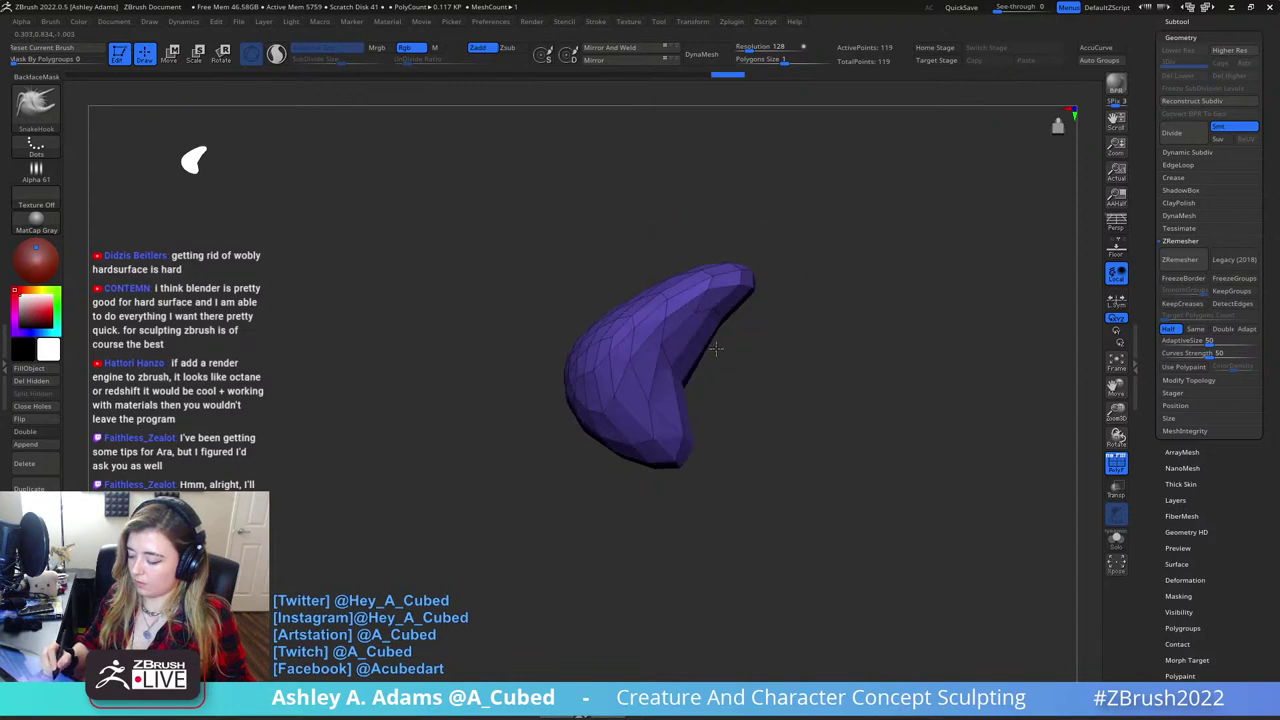
# - Discard the Half remesh of the crescent and ZRemesh it with the Same target and Adapt enabled
pyautogui.click(1182, 259)
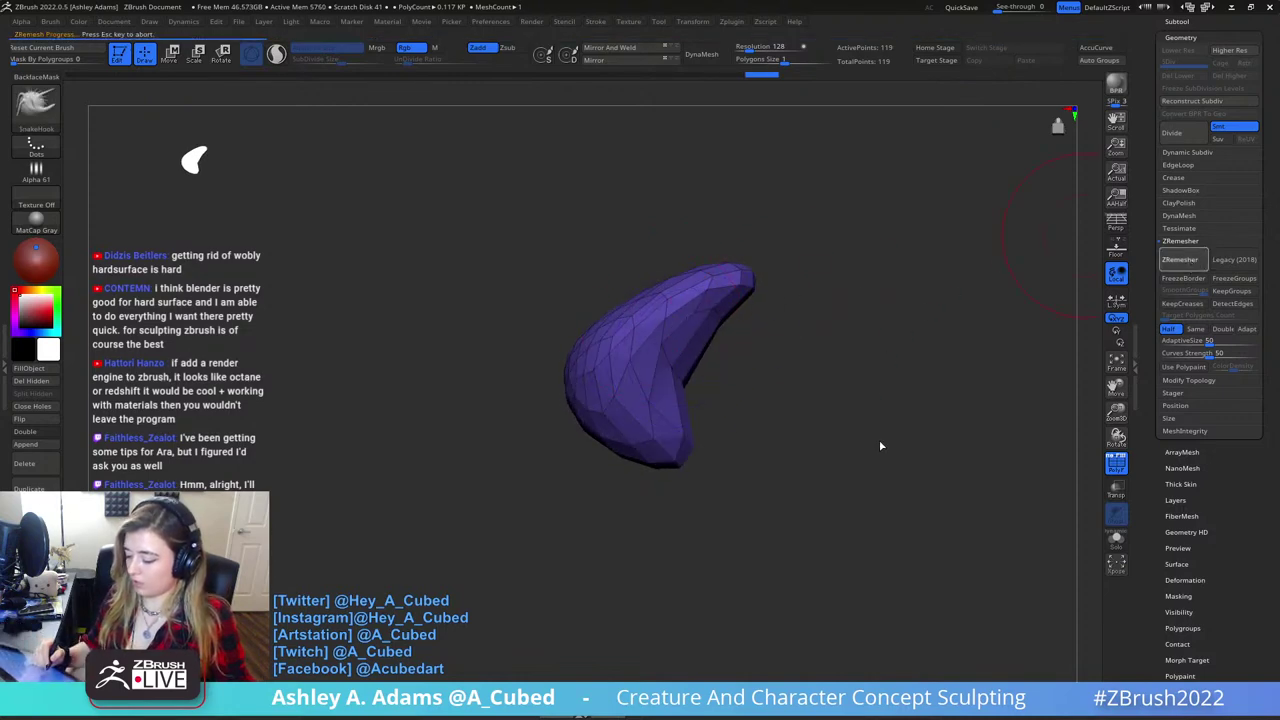
pyautogui.hotkey('ctrl', 'z')
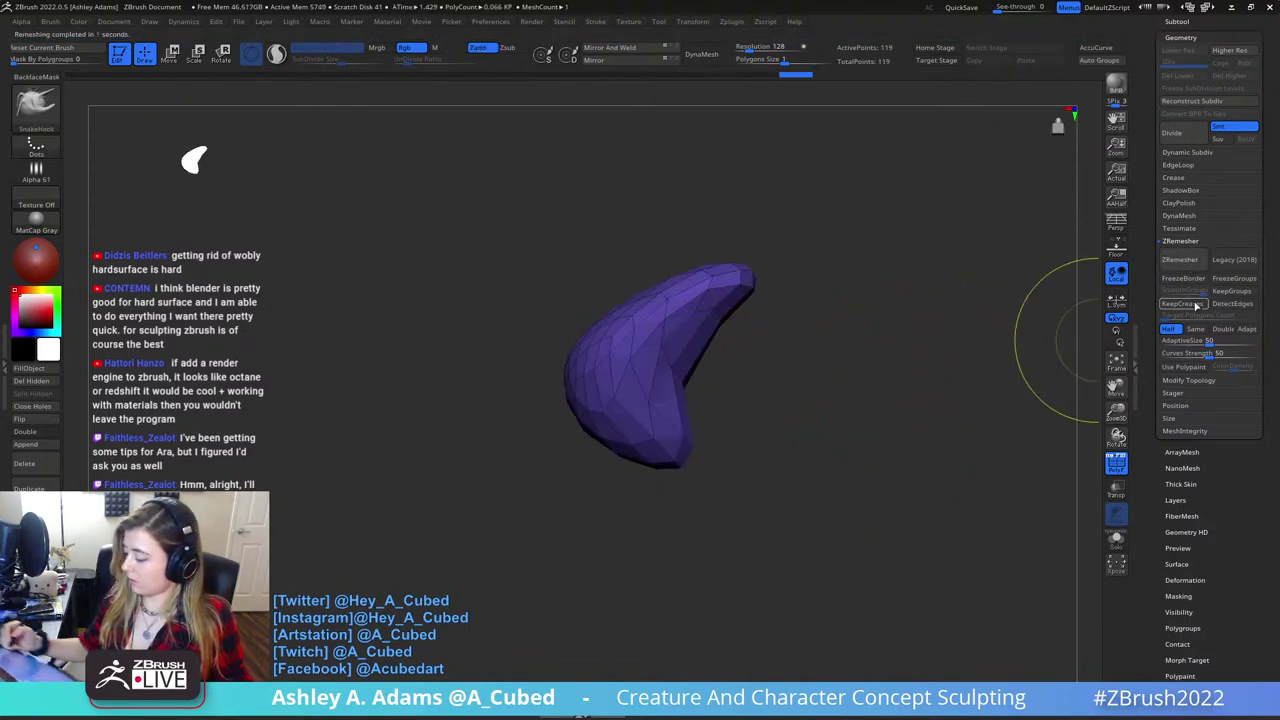
pyautogui.click(1172, 329)
pyautogui.click(1248, 330)
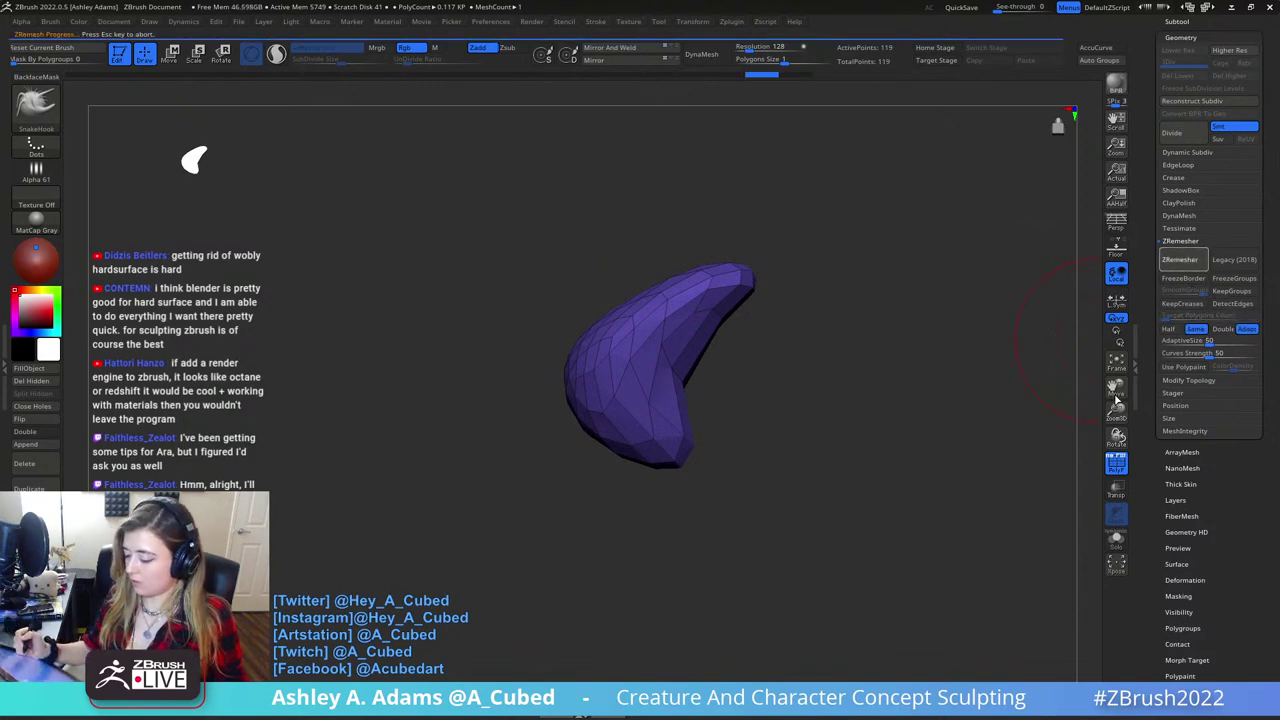
pyautogui.press('space')
pyautogui.moveTo(727, 365)
pyautogui.keyDown('alt'); pyautogui.mouseDown()
pyautogui.moveTo(719, 412)
pyautogui.moveTo(623, 455)
pyautogui.mouseUp(); pyautogui.keyUp('alt')
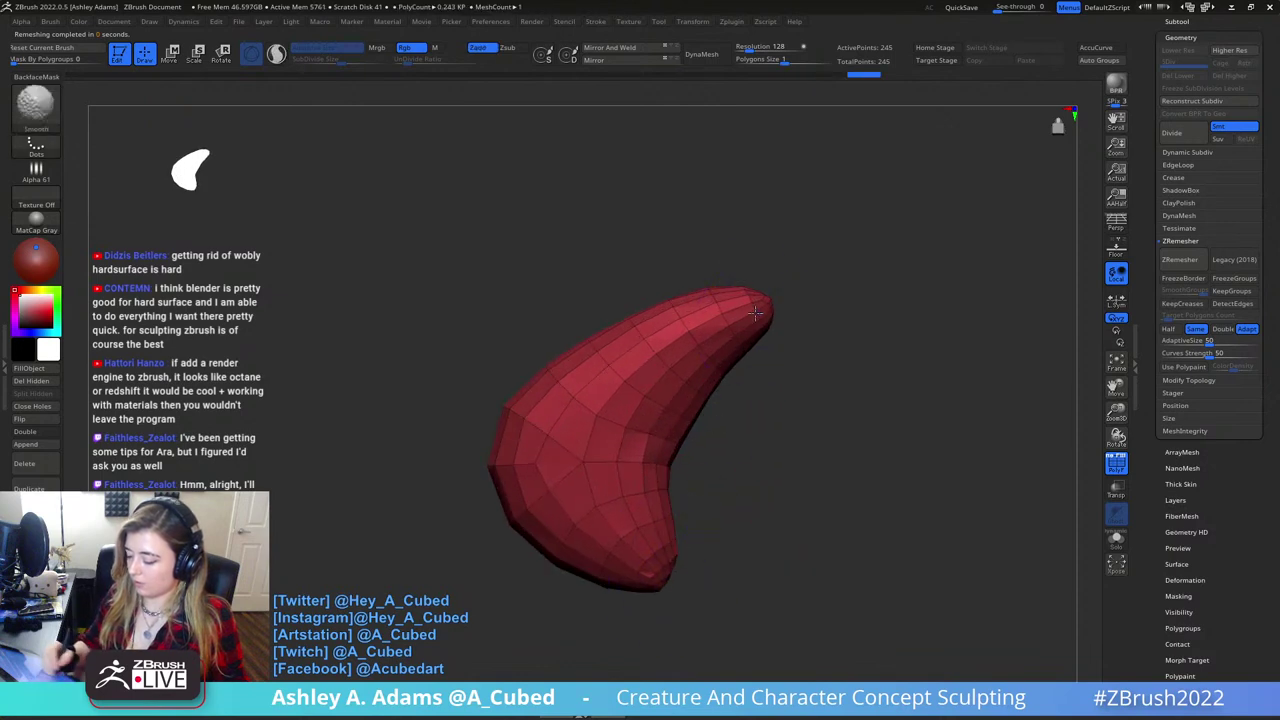
# - Enable Dynamic Subdiv on the crescent and hide its polyframe
pyautogui.click(1190, 154)
pyautogui.click(1177, 164)
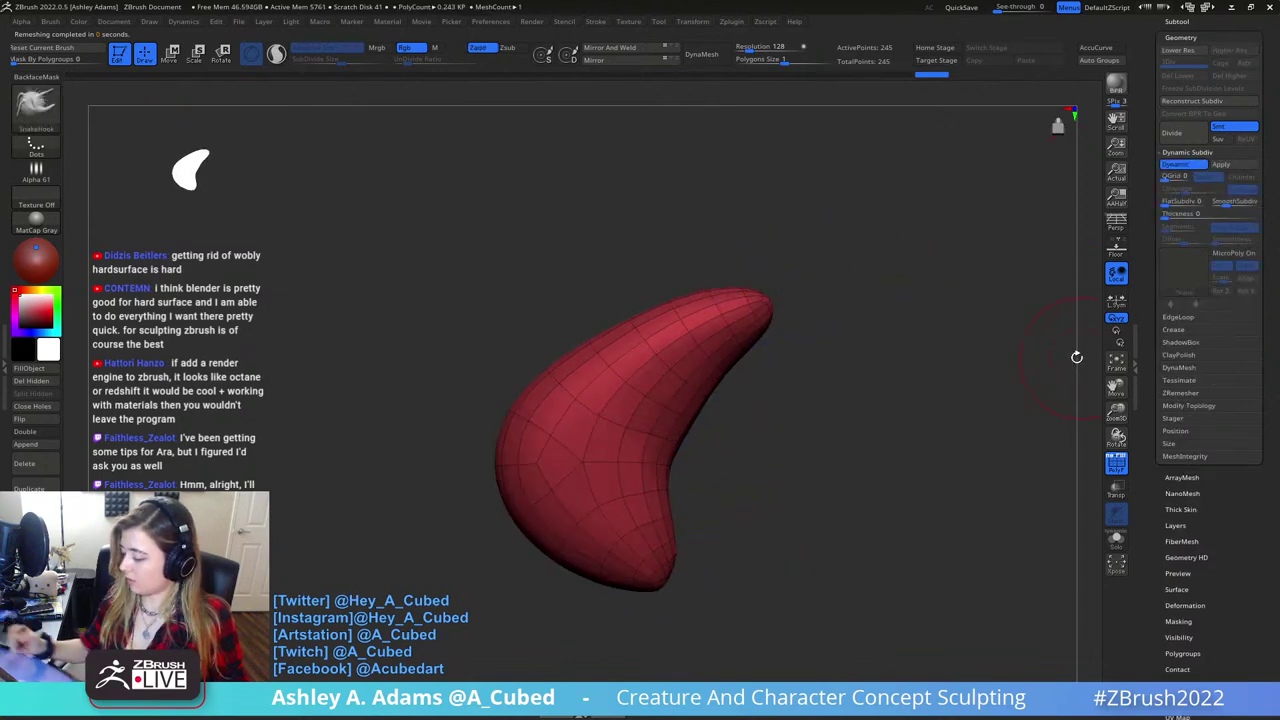
pyautogui.click(1119, 470)
pyautogui.moveTo(725, 428)
pyautogui.keyDown('alt'); pyautogui.mouseDown()
pyautogui.moveTo(792, 380)
pyautogui.moveTo(763, 382)
pyautogui.mouseUp(); pyautogui.keyUp('alt')
pyautogui.rightClick(757, 430)
pyautogui.rightClick(730, 450)
# - Carve along the crescent's side from the lower end to the upper tip with MAHcut Mech, and smooth the upper part
pyautogui.press('3')
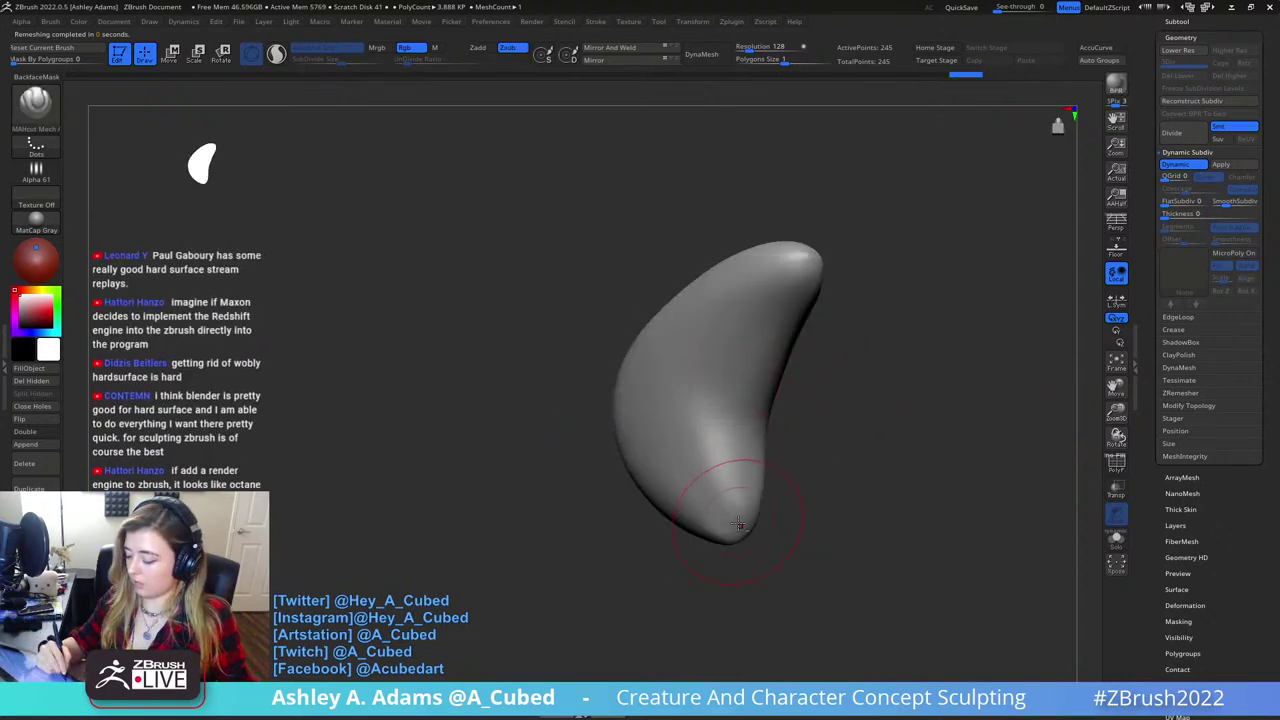
pyautogui.moveTo(737, 524)
pyautogui.mouseDown()
pyautogui.moveTo(715, 421)
pyautogui.moveTo(746, 326)
pyautogui.moveTo(803, 260)
pyautogui.mouseUp()
pyautogui.keyDown('shift'); pyautogui.moveTo(771, 323); pyautogui.dragTo(805, 318, button='right'); pyautogui.keyUp('shift')
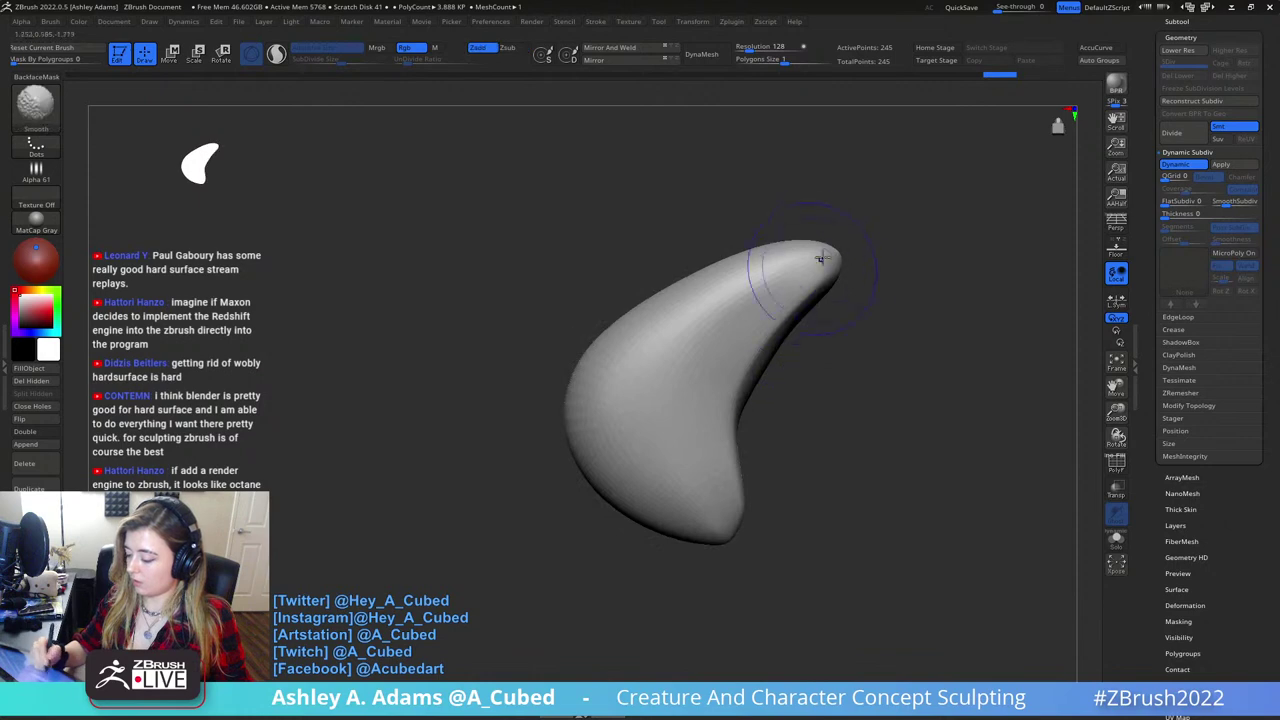
pyautogui.keyDown('shift'); pyautogui.moveTo(820, 260); pyautogui.dragTo(768, 325); pyautogui.keyUp('shift')
pyautogui.keyDown('shift'); pyautogui.moveTo(734, 280); pyautogui.dragTo(721, 320); pyautogui.keyUp('shift')
# - Flatten the crescent's outer curve with long MAHcut Mech strokes along its length to form a central ridge
pyautogui.moveTo(775, 415); pyautogui.dragTo(690, 424)
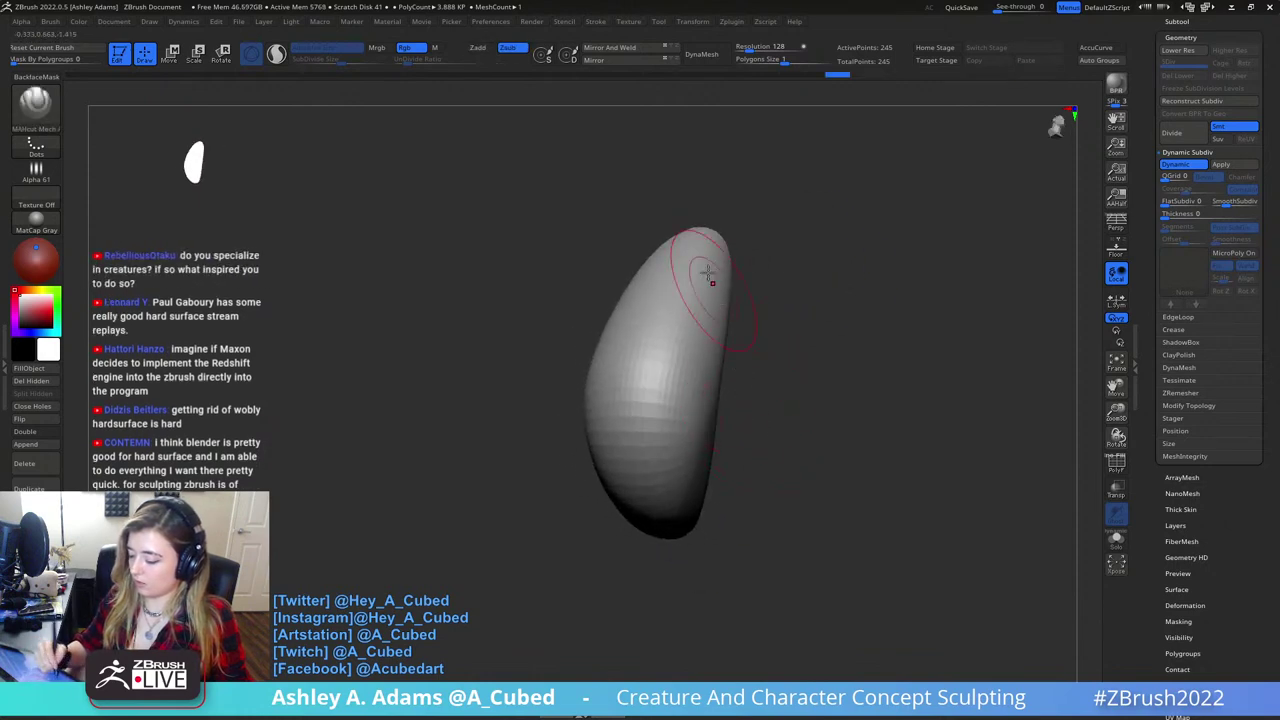
pyautogui.moveTo(702, 228)
pyautogui.mouseDown()
pyautogui.moveTo(627, 384)
pyautogui.moveTo(630, 446)
pyautogui.mouseUp()
pyautogui.moveTo(655, 420); pyautogui.dragTo(651, 604, button='right')
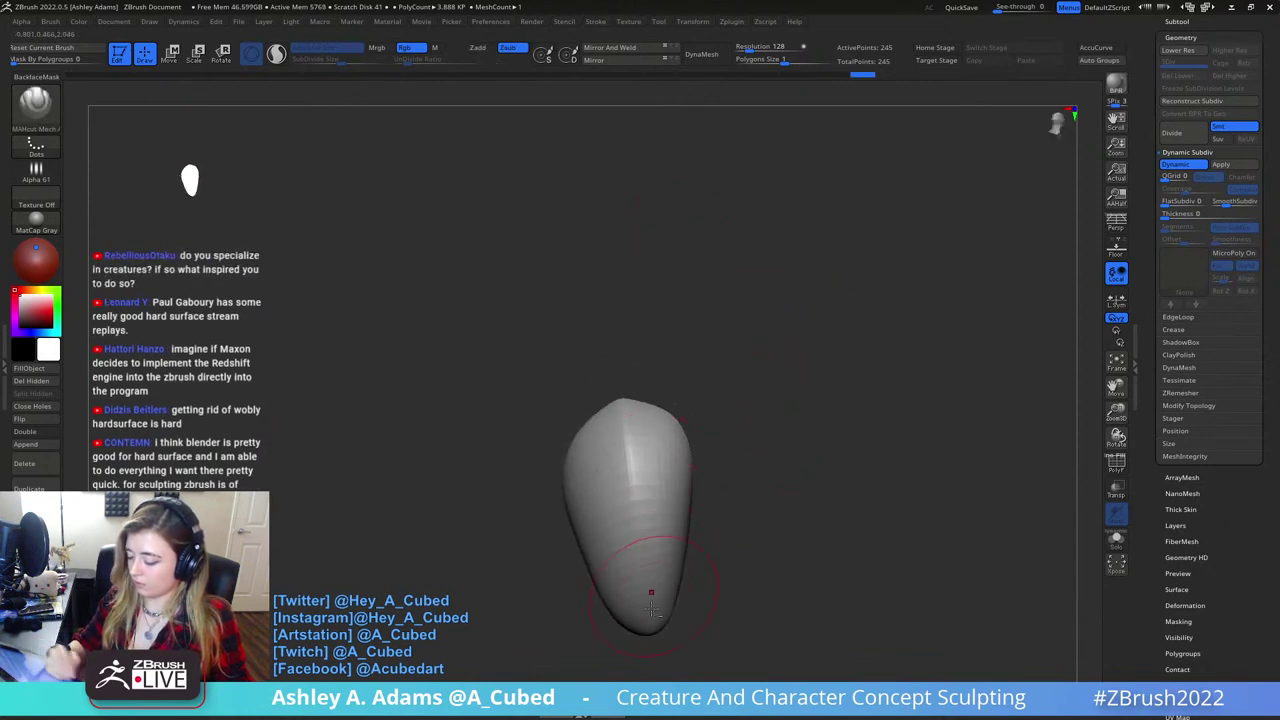
pyautogui.moveTo(633, 506); pyautogui.dragTo(626, 418)
pyautogui.moveTo(628, 425); pyautogui.dragTo(630, 550, button='right')
pyautogui.moveTo(630, 596); pyautogui.dragTo(630, 390)
pyautogui.moveTo(632, 400); pyautogui.dragTo(634, 495, button='right')
pyautogui.moveTo(638, 394); pyautogui.dragTo(630, 530)
# - Smooth the crescent's outer curve and side surface
pyautogui.moveTo(629, 674); pyautogui.dragTo(648, 345, button='right')
pyautogui.keyDown('shift'); pyautogui.moveTo(654, 366); pyautogui.dragTo(632, 318); pyautogui.keyUp('shift')
pyautogui.moveTo(830, 370); pyautogui.dragTo(671, 366, button='right')
pyautogui.moveTo(647, 432)
pyautogui.keyDown('shift'); pyautogui.mouseDown()
pyautogui.moveTo(583, 495)
pyautogui.moveTo(777, 284)
pyautogui.moveTo(583, 354)
pyautogui.mouseUp(); pyautogui.keyUp('shift')
pyautogui.rightClick(583, 354)
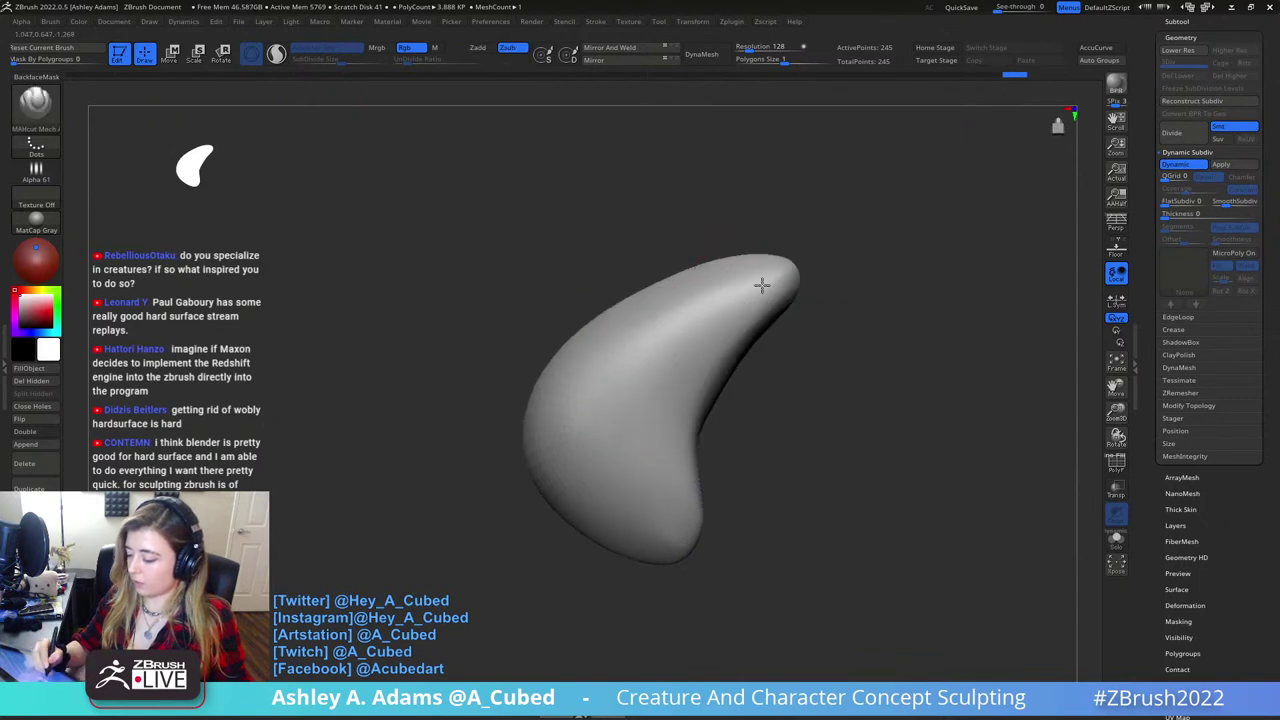
# - Pull both ends of the crescent into sharper points with SnakeHook and smooth the upper half
pyautogui.press('b')
pyautogui.press('s')
pyautogui.press('h')
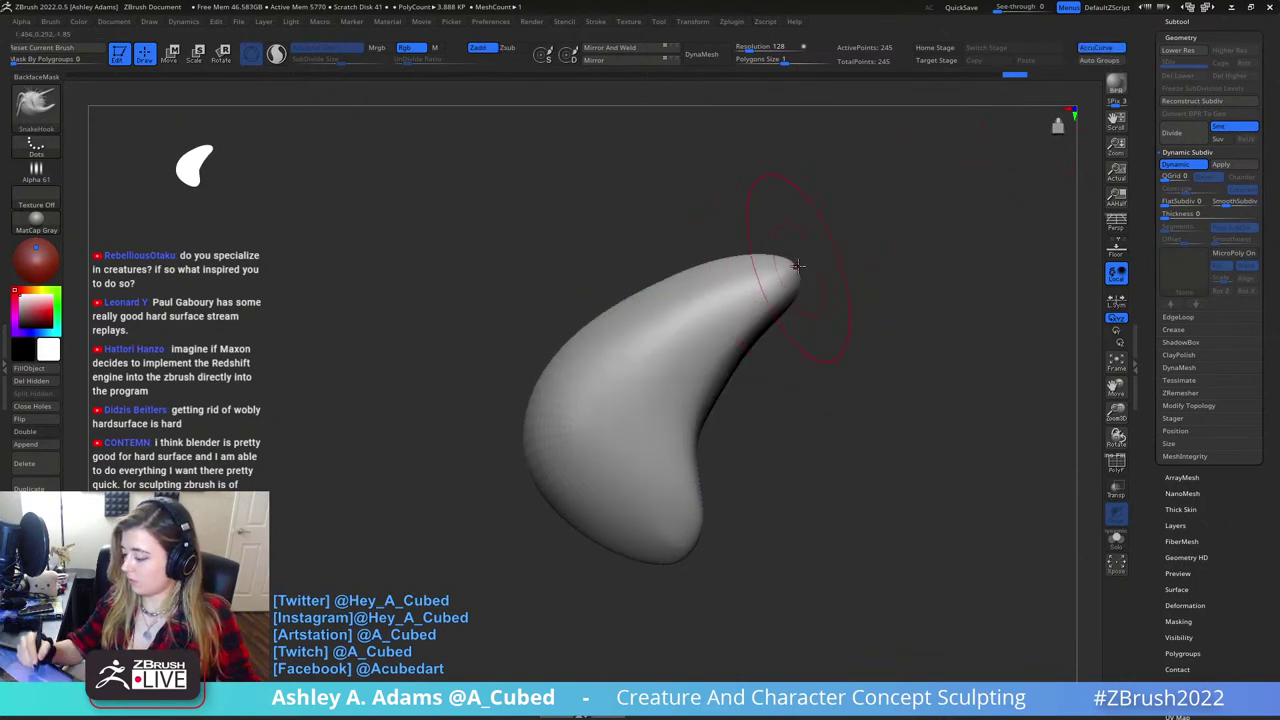
pyautogui.moveTo(797, 265); pyautogui.dragTo(834, 254)
pyautogui.keyDown('ctrl'); pyautogui.moveTo(850, 256); pyautogui.dragTo(811, 266, button='right'); pyautogui.keyUp('ctrl')
pyautogui.keyDown('shift'); pyautogui.moveTo(811, 266); pyautogui.dragTo(690, 355); pyautogui.keyUp('shift')
pyautogui.moveTo(742, 441); pyautogui.dragTo(763, 478)
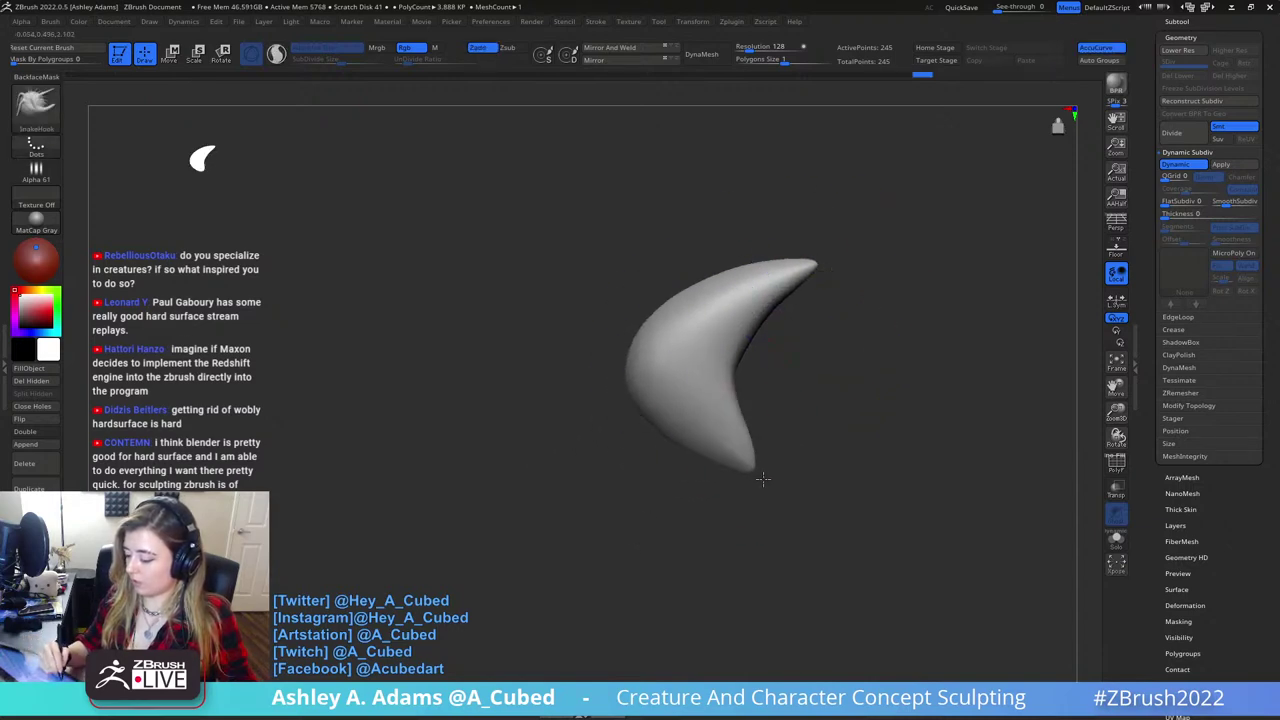
pyautogui.moveTo(718, 363)
pyautogui.mouseDown(button='right')
pyautogui.moveTo(754, 377)
pyautogui.moveTo(685, 348)
pyautogui.moveTo(726, 371)
pyautogui.moveTo(695, 362)
pyautogui.mouseUp(button='right')
# - Switch to the hPolish brush and smooth the crescent's upper side surface
pyautogui.press('b')
pyautogui.press('h')
pyautogui.press('p')
pyautogui.moveTo(740, 305)
pyautogui.keyDown('shift'); pyautogui.mouseDown()
pyautogui.moveTo(688, 381)
pyautogui.moveTo(705, 322)
pyautogui.mouseUp(); pyautogui.keyUp('shift')
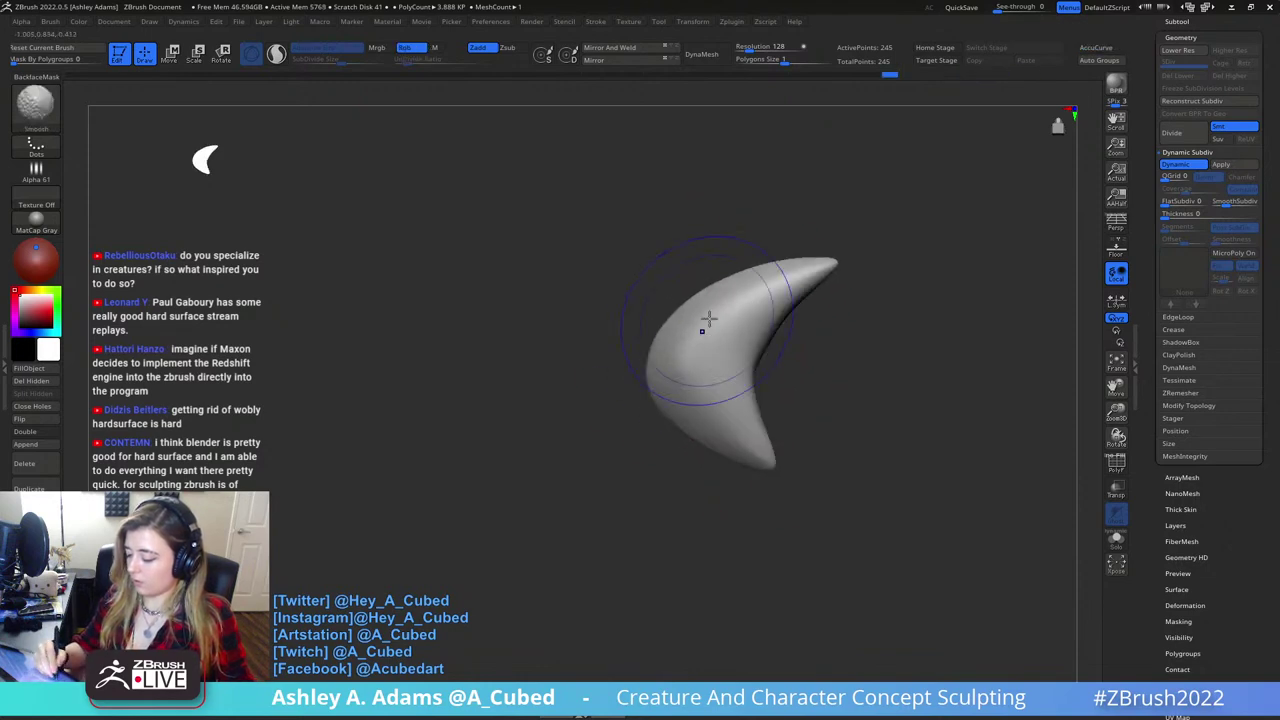
pyautogui.keyDown('alt'); pyautogui.moveTo(795, 341); pyautogui.dragTo(799, 400, button='right'); pyautogui.keyUp('alt')
pyautogui.moveTo(715, 371); pyautogui.dragTo(662, 345, button='right')
pyautogui.keyDown('ctrl'); pyautogui.moveTo(662, 345); pyautogui.dragTo(675, 297, button='right'); pyautogui.keyUp('ctrl')
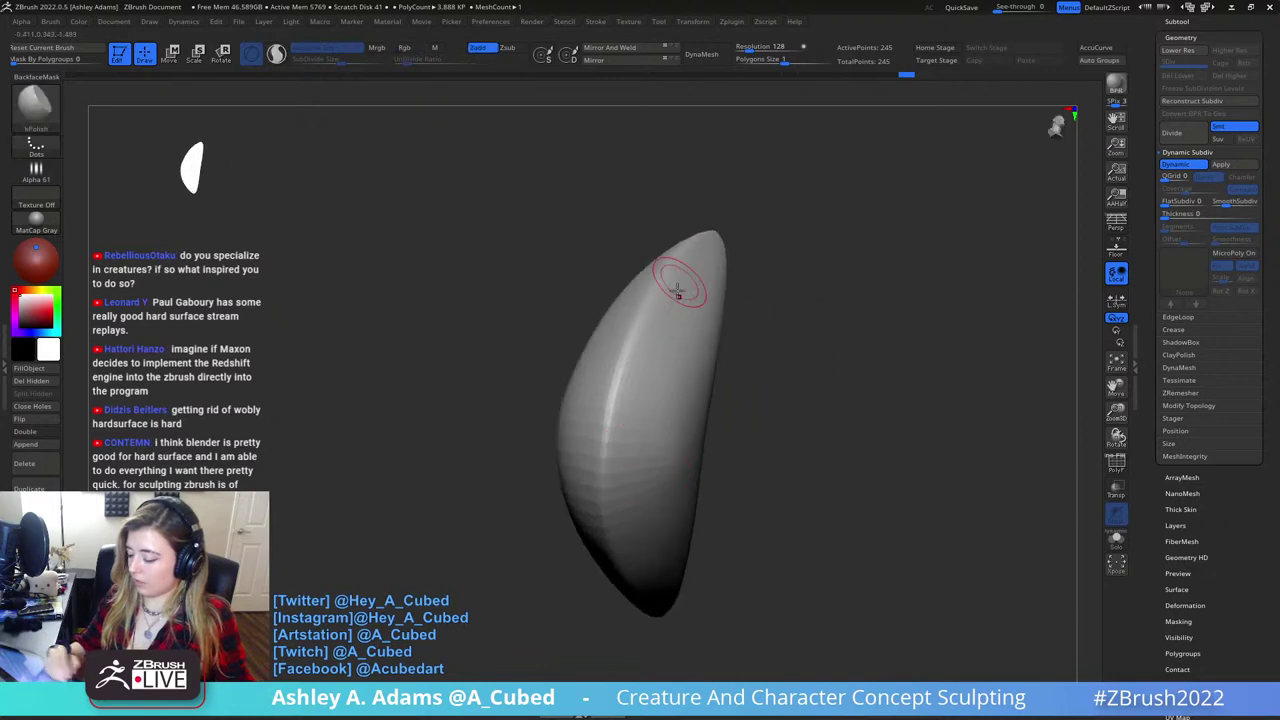
# - Show the crescent's polyframe and switch to the ZModeler brush
pyautogui.click(1116, 463)
pyautogui.keyDown('alt'); pyautogui.moveTo(648, 372); pyautogui.dragTo(690, 309, button='right'); pyautogui.keyUp('alt')
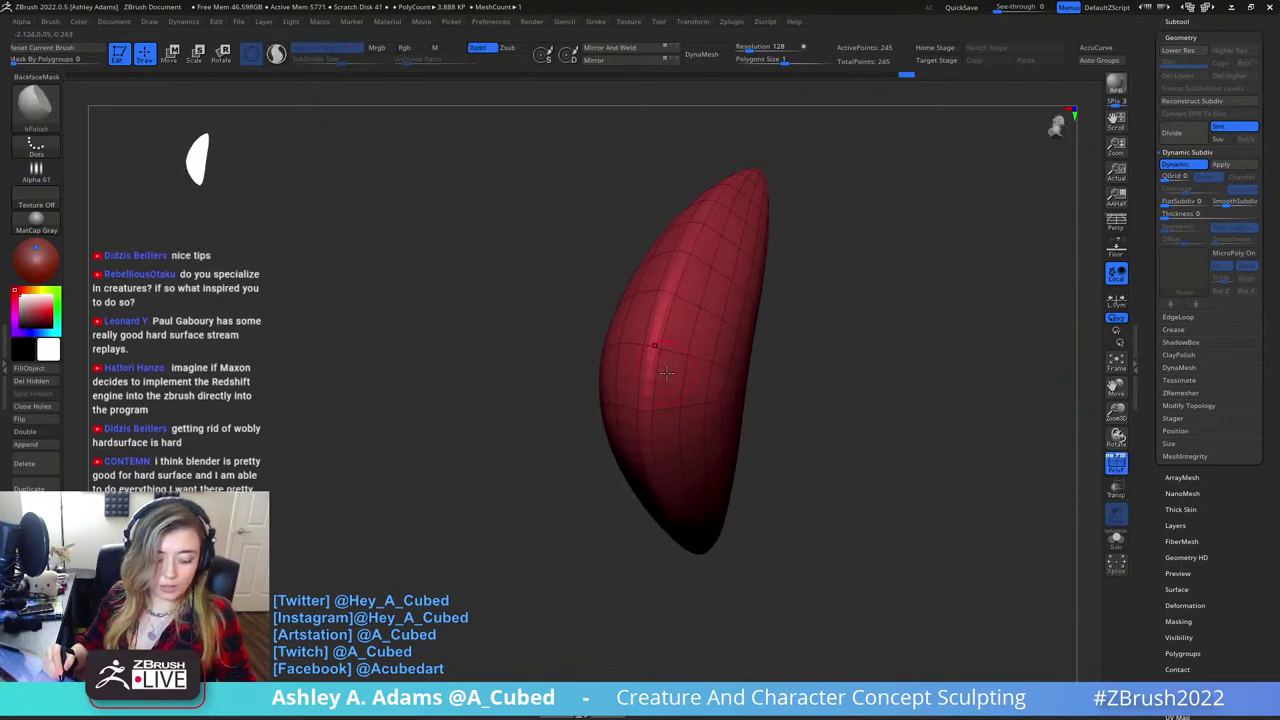
pyautogui.press('b')
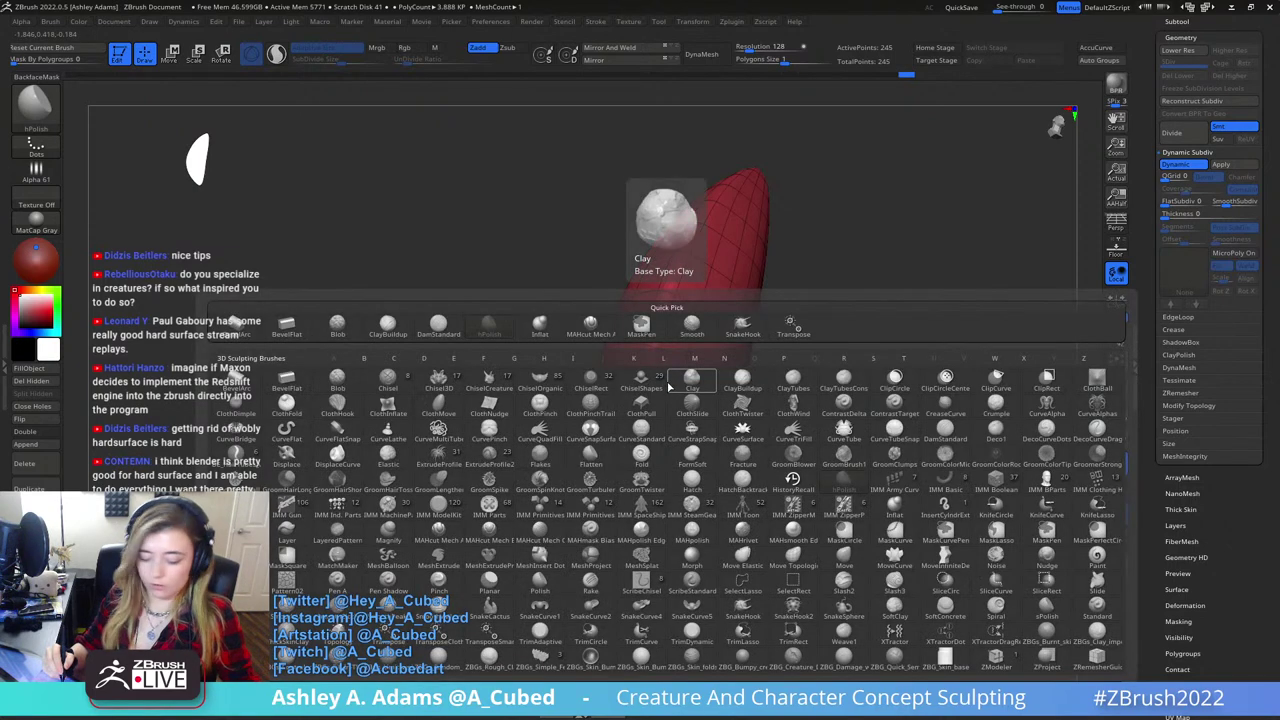
pyautogui.click(688, 403)
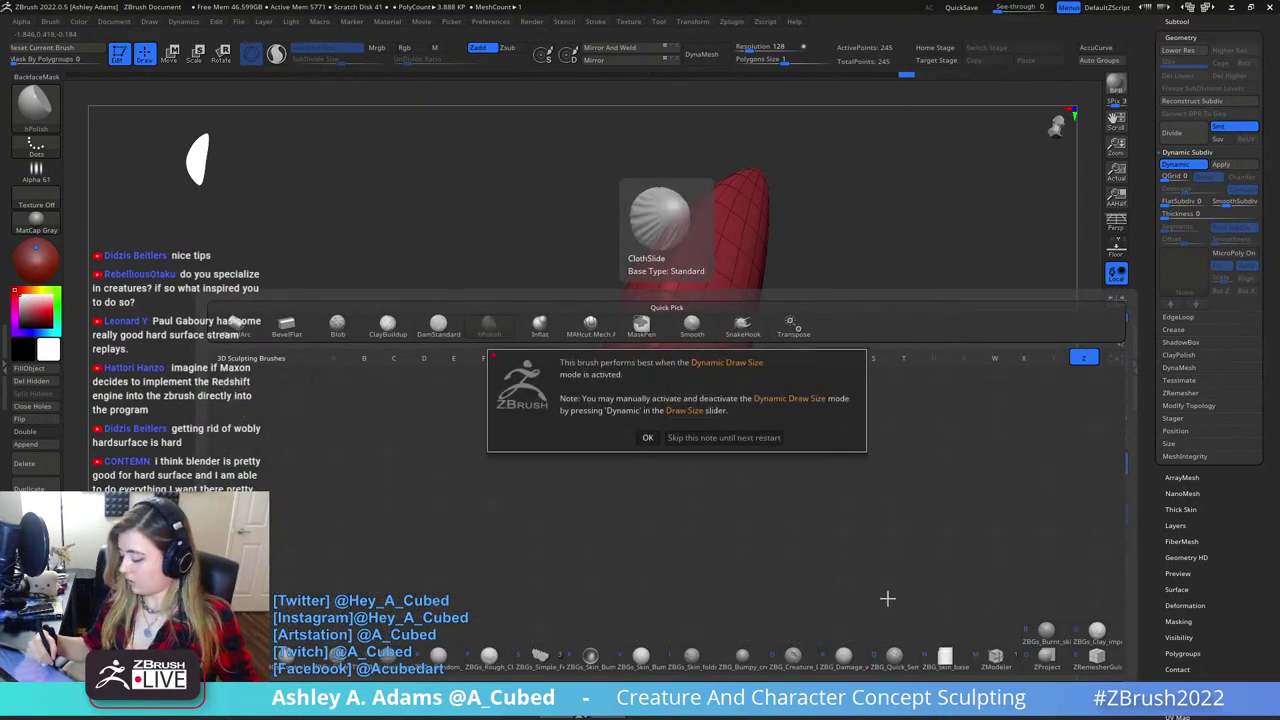
pyautogui.click(693, 438)
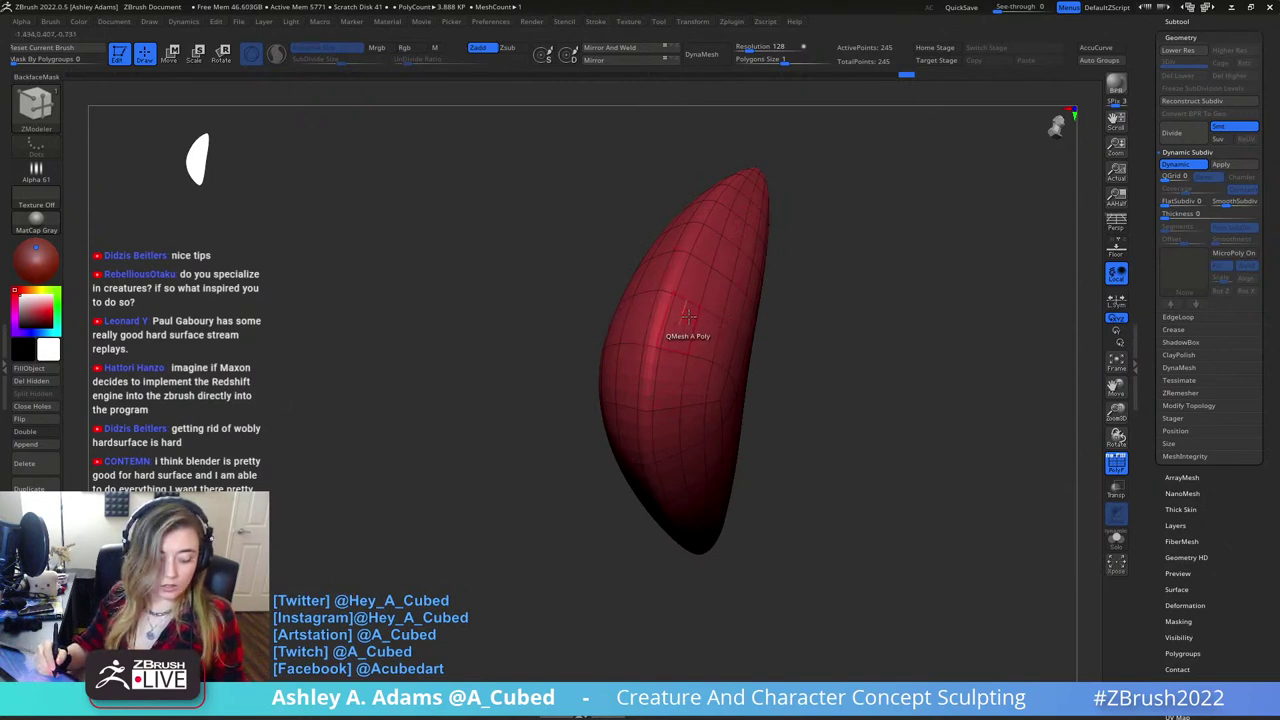
pyautogui.moveTo(816, 289); pyautogui.dragTo(800, 320)
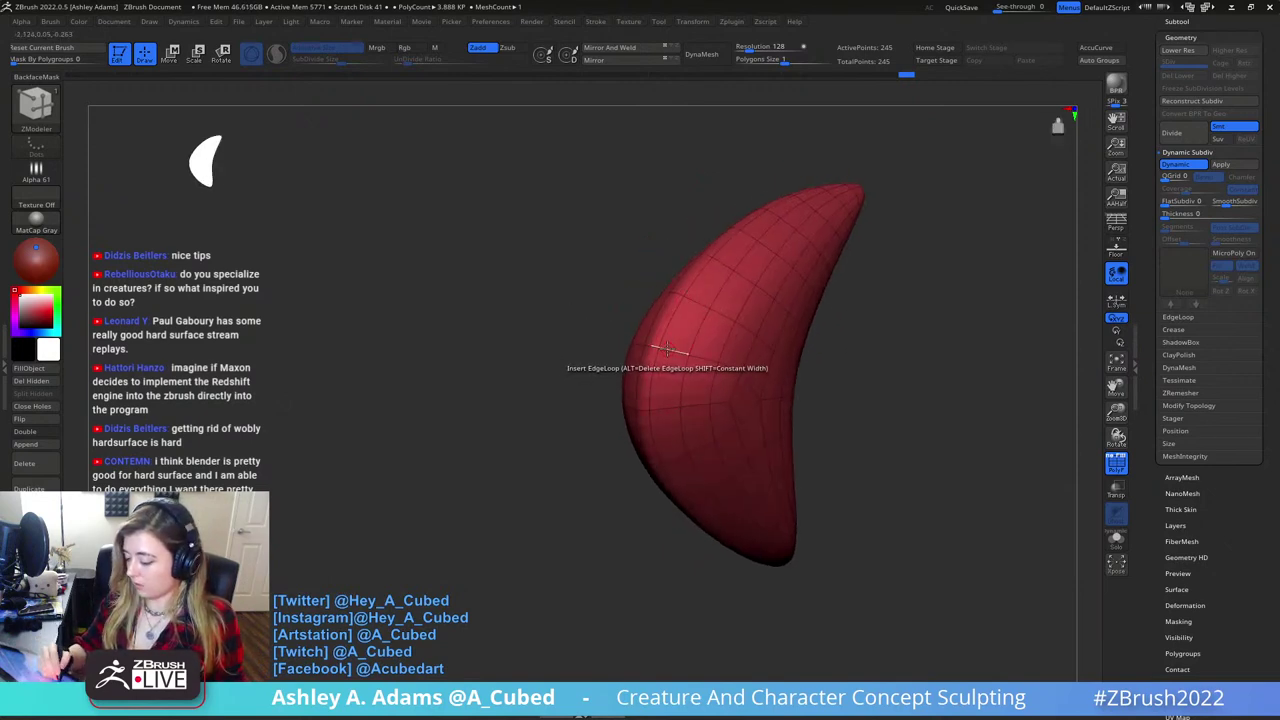
# - Set the ZModeler edge action to Insert and turn off Dynamic Subdiv
pyautogui.press('space')
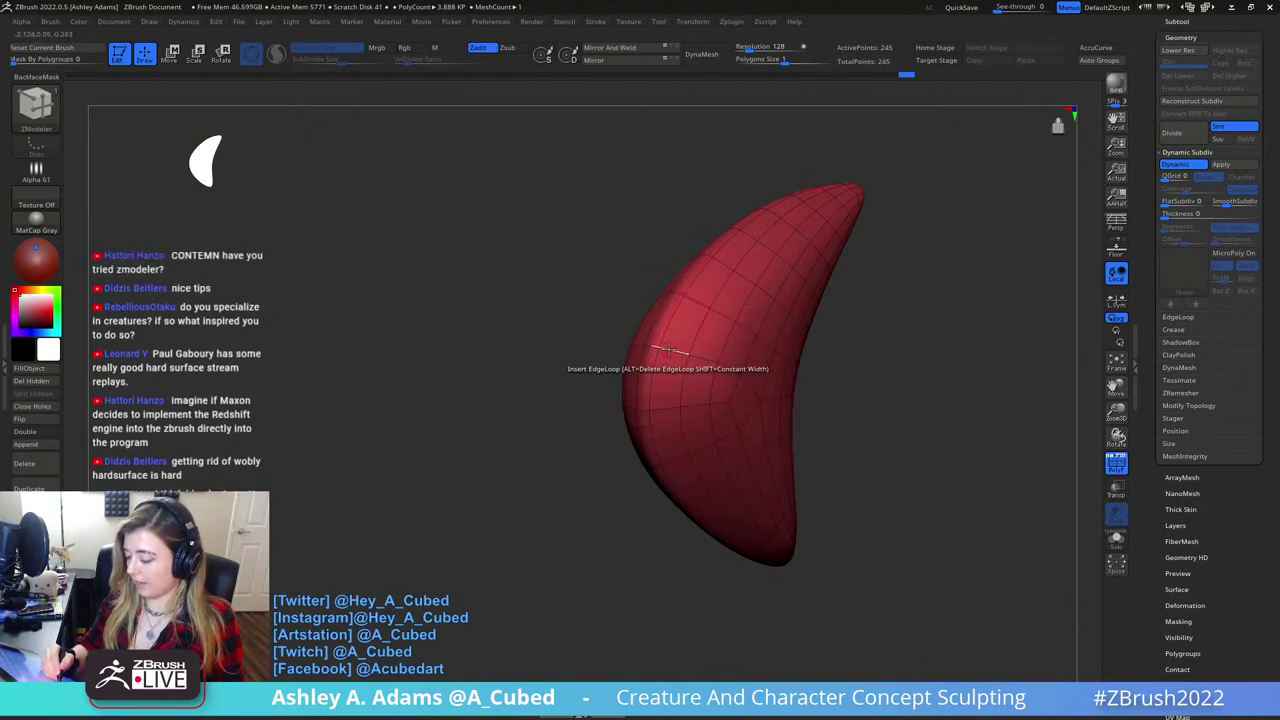
pyautogui.press('space')
pyautogui.click(643, 366)
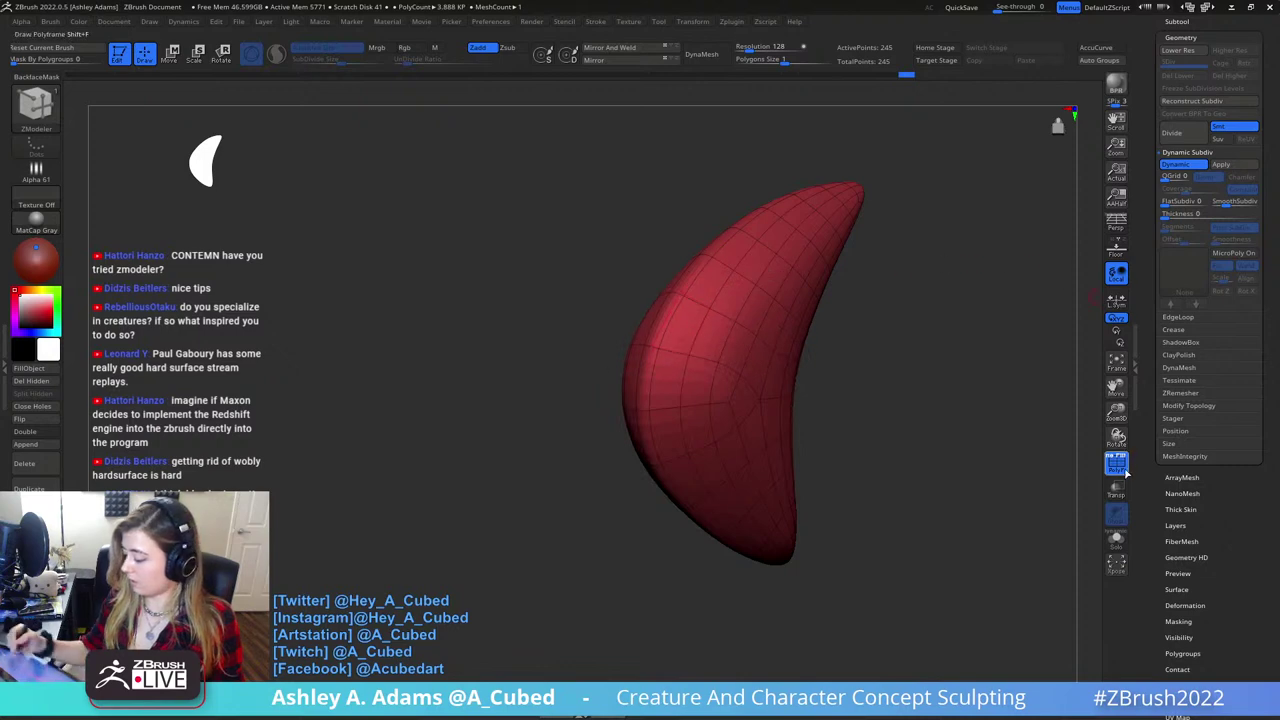
pyautogui.click(1187, 164)
# - Try inserting single edge loops beside the crescent's outer ridge and undo them
pyautogui.moveTo(655, 342); pyautogui.dragTo(653, 381, button='right')
pyautogui.click(642, 342)
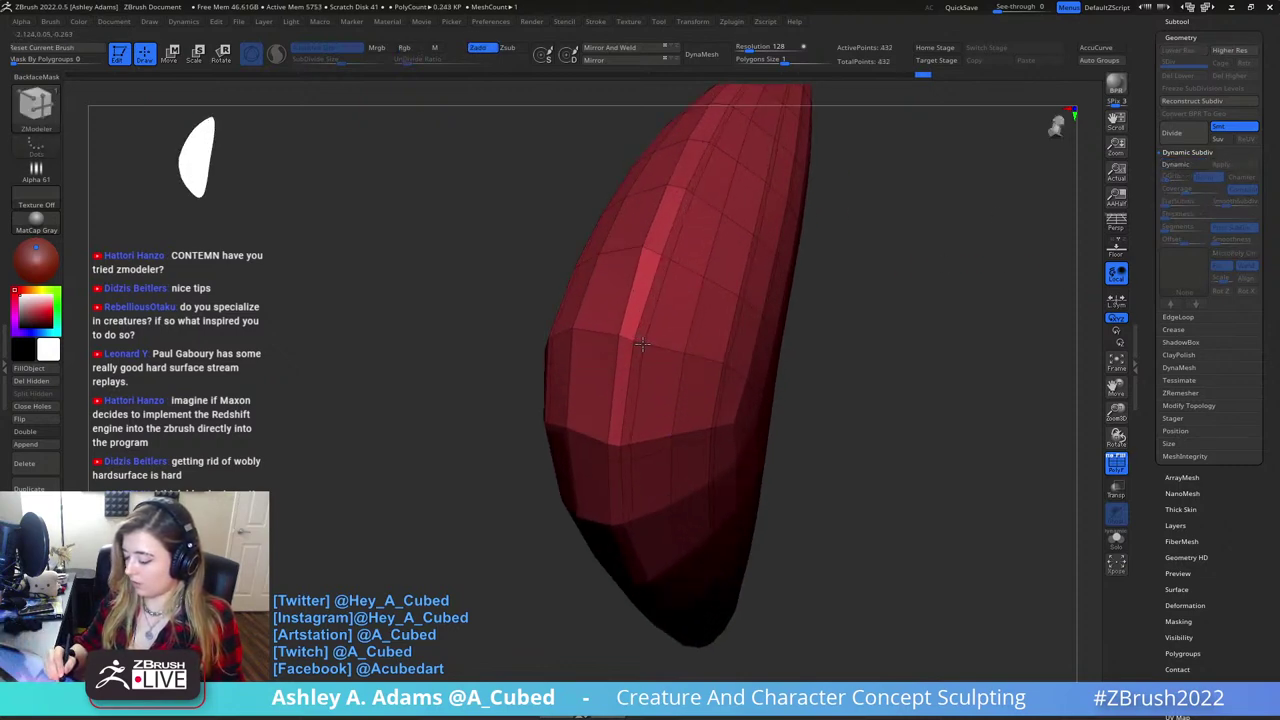
pyautogui.moveTo(854, 283); pyautogui.dragTo(766, 398, button='right')
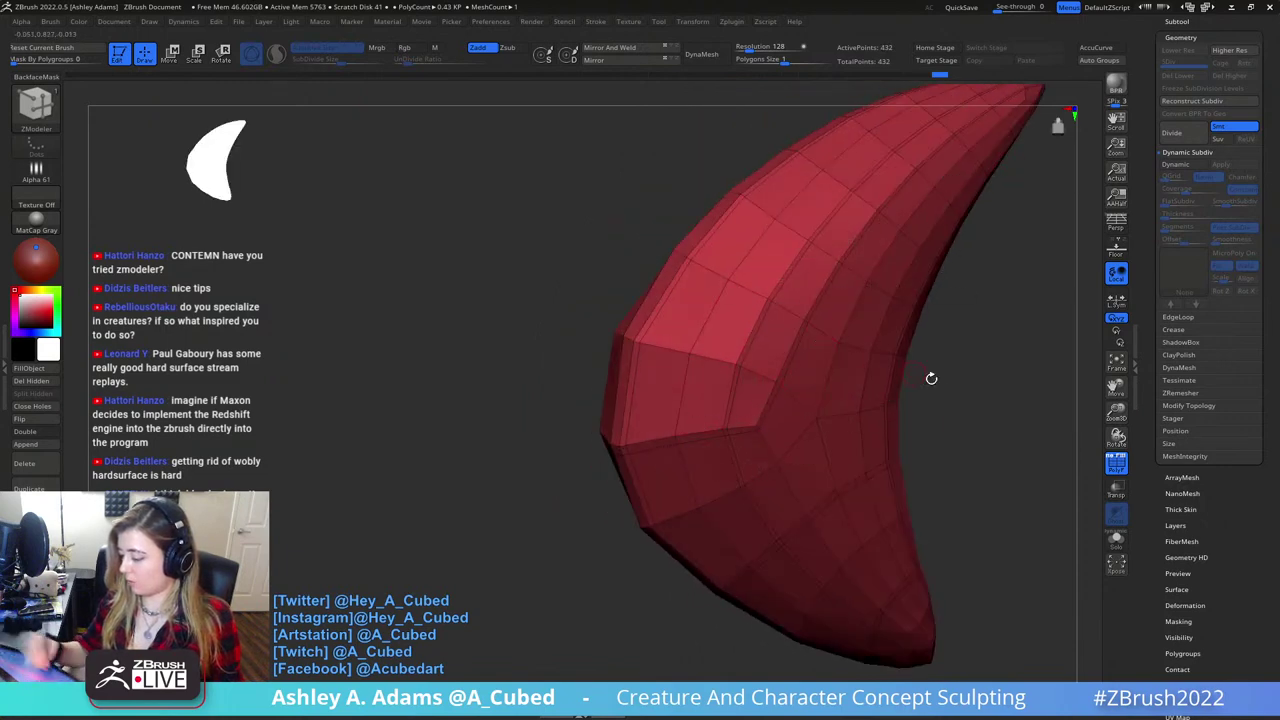
pyautogui.hotkey('ctrl', 'z')
pyautogui.click(628, 338)
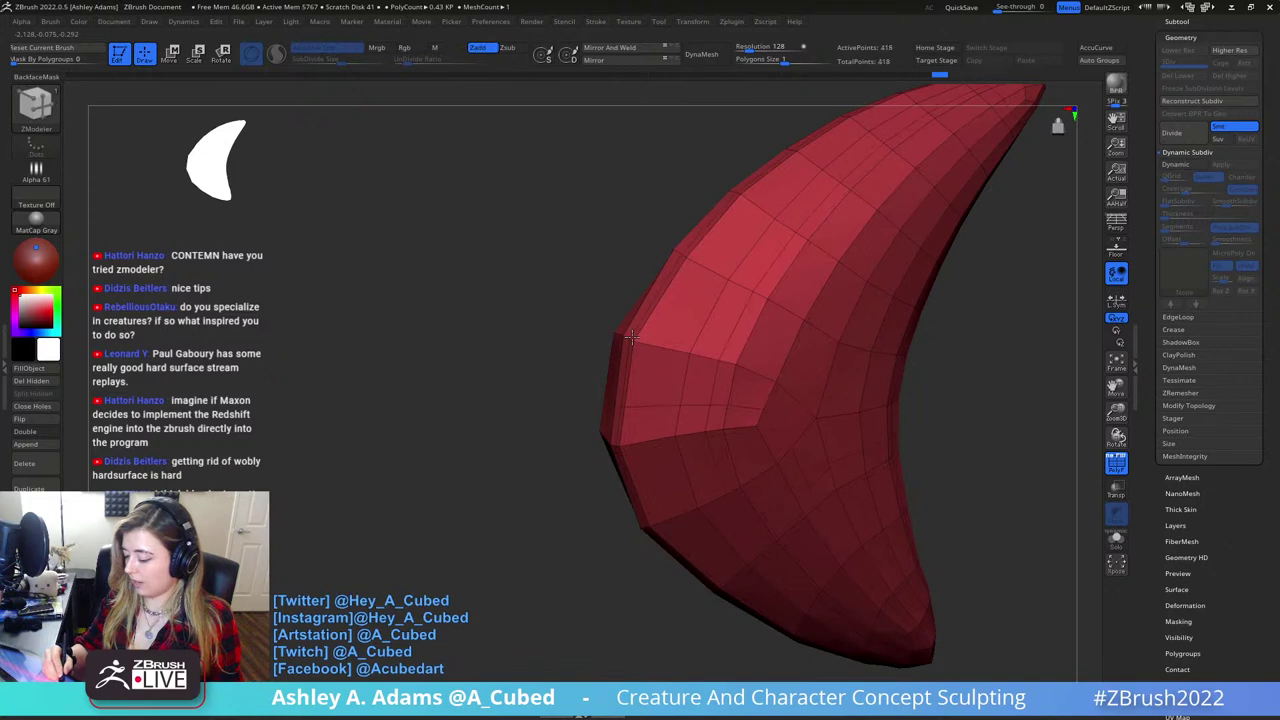
pyautogui.hotkey('ctrl', 'z')
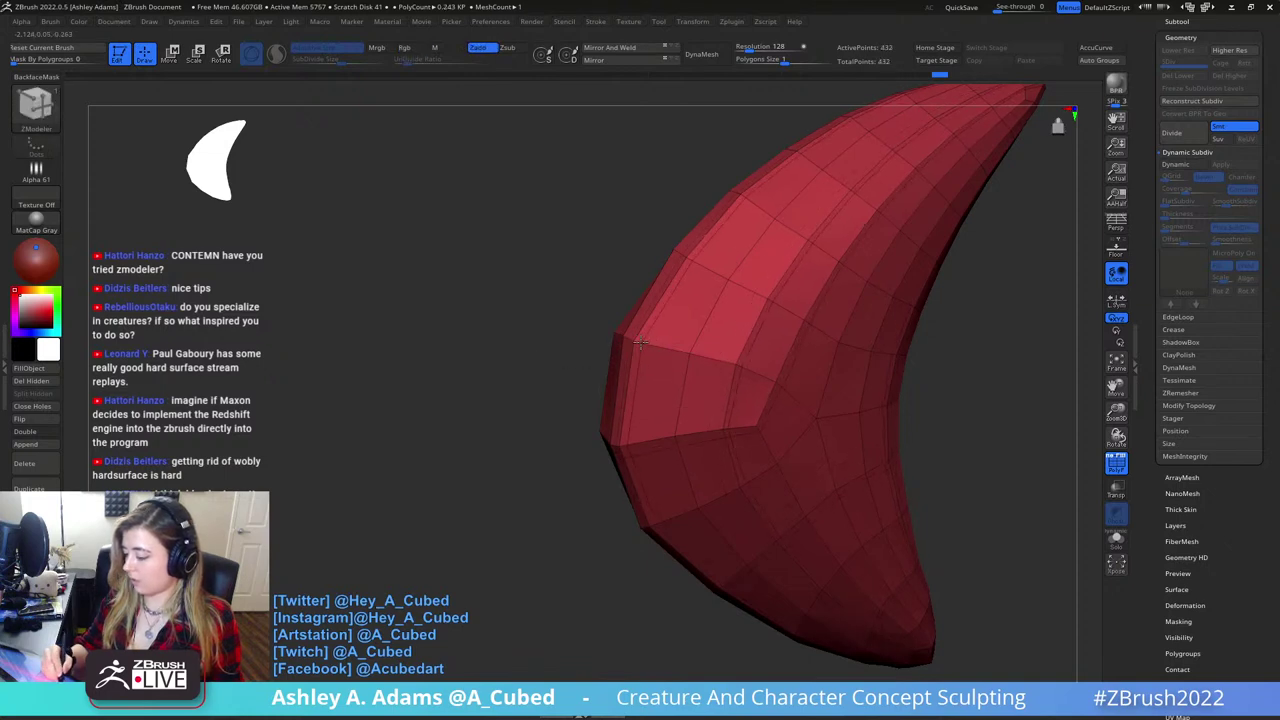
pyautogui.hotkey('ctrl', 'z')
pyautogui.moveTo(720, 300)
pyautogui.mouseDown(button='right')
pyautogui.moveTo(766, 367)
pyautogui.moveTo(830, 375)
pyautogui.mouseUp(button='right')
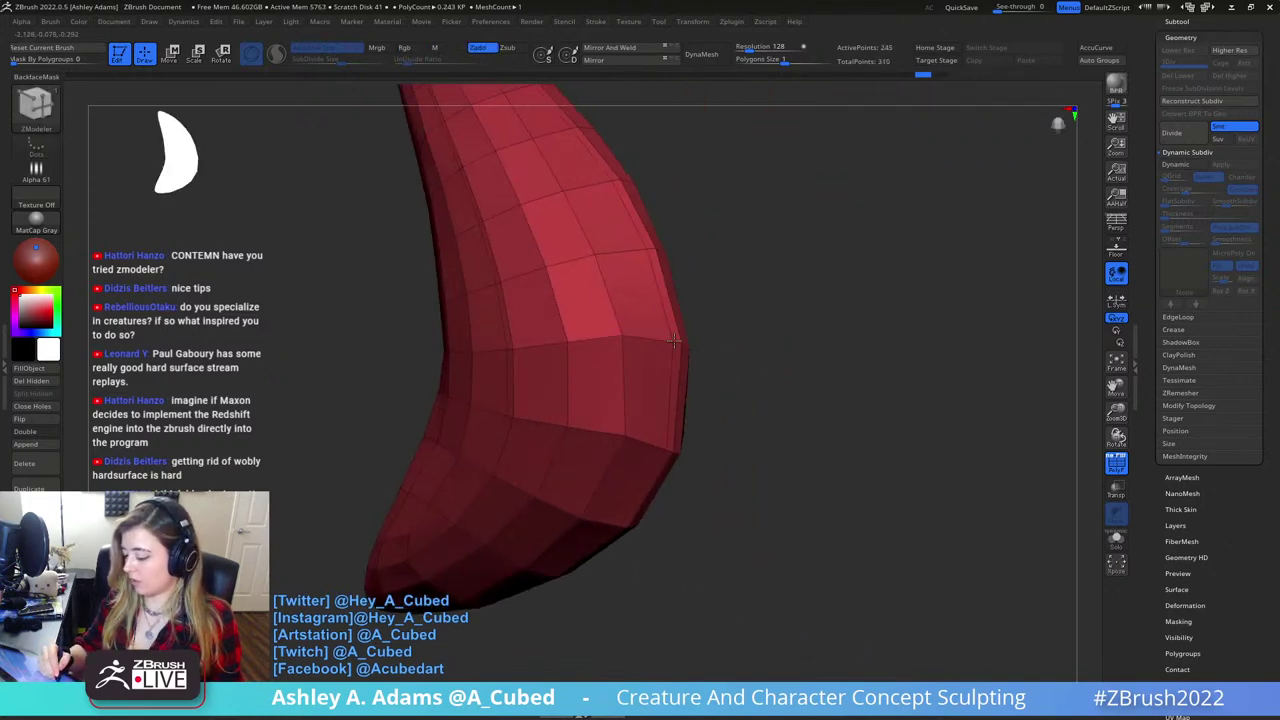
# - Set the ZModeler edge action to Crease and crease the edges along the crescent's outer ridge
pyautogui.moveTo(675, 342); pyautogui.dragTo(690, 365, button='right')
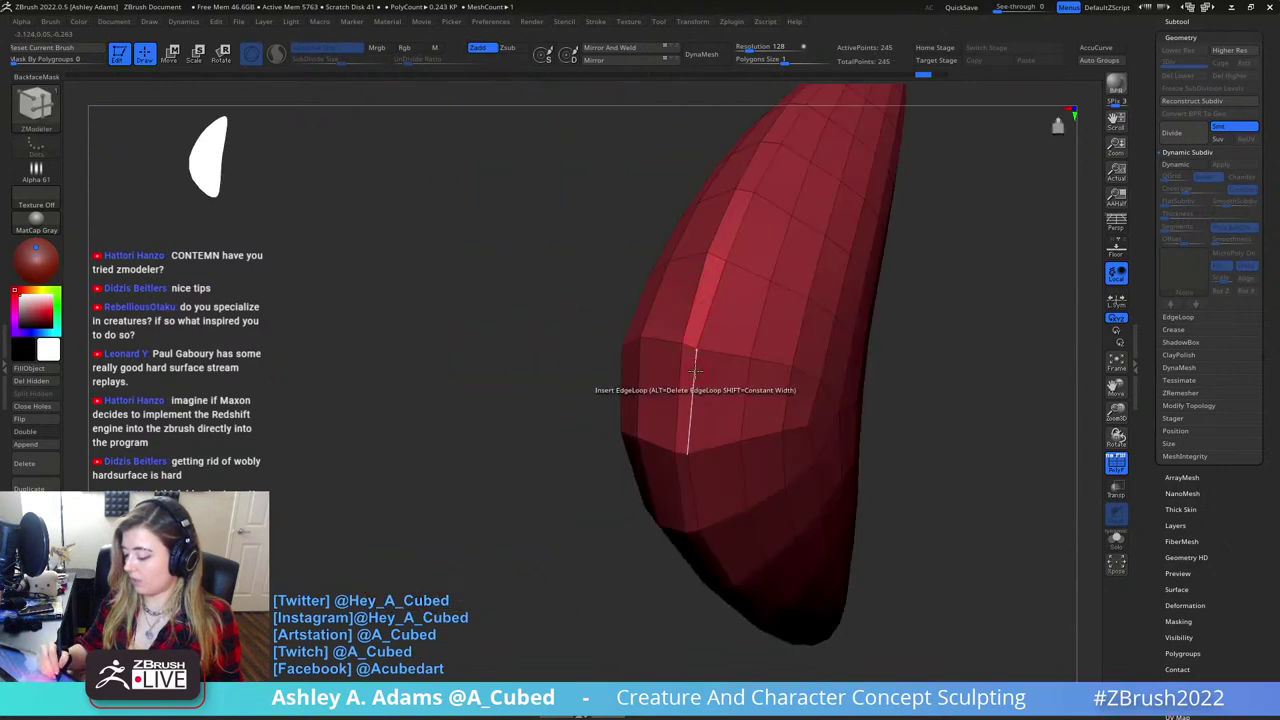
pyautogui.press('space')
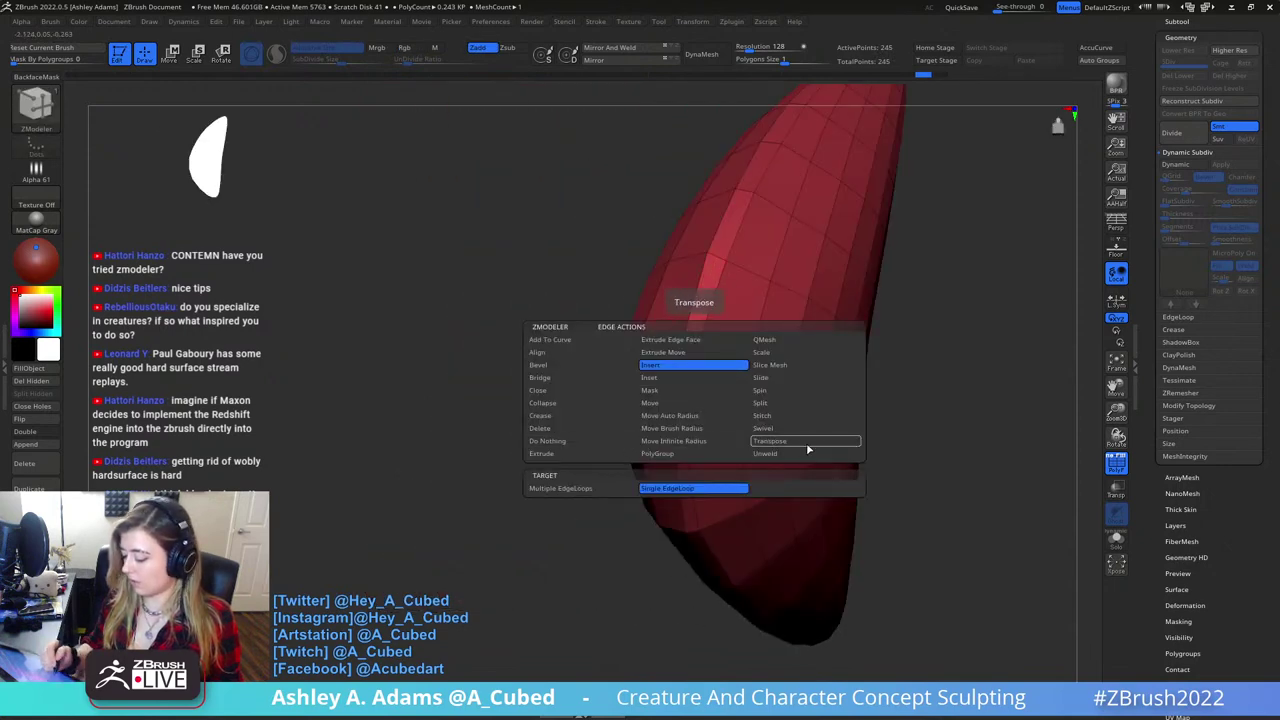
pyautogui.click(596, 415)
pyautogui.click(694, 500)
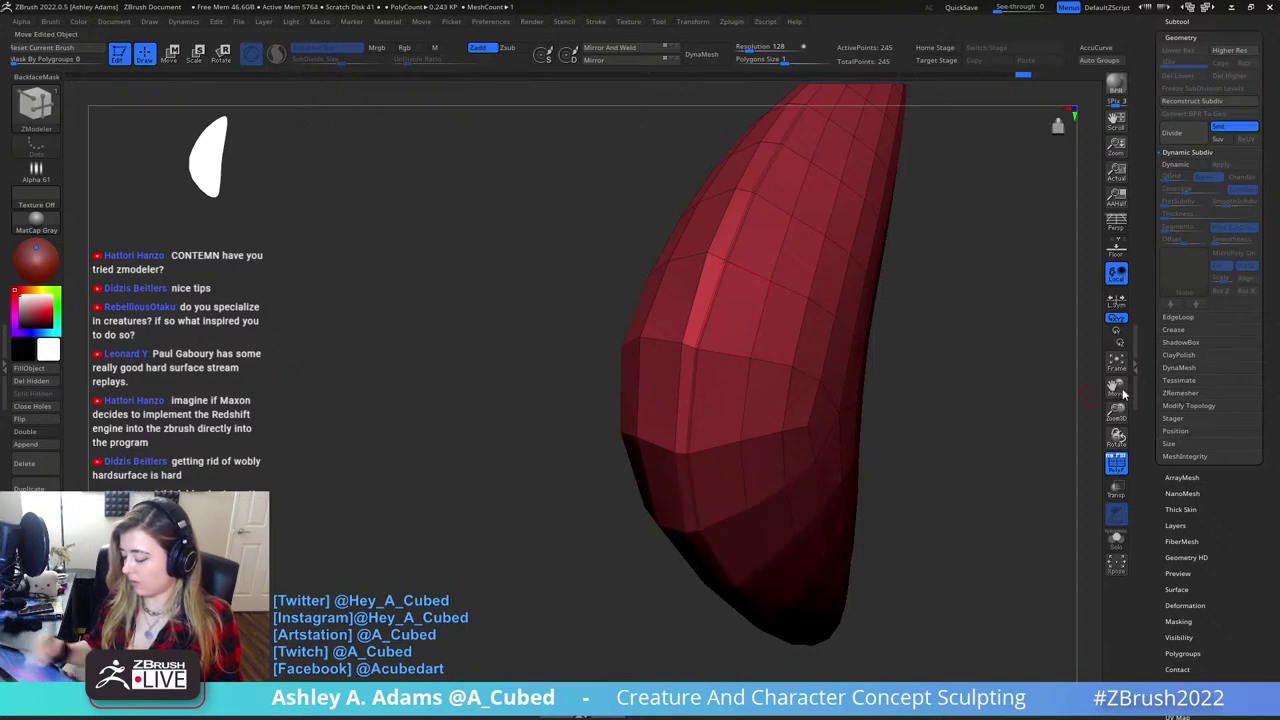
# - Hide the polyframe, turn on Dynamic Subdiv and check the creased outer ridge of the crescent from several sides
pyautogui.click(1116, 464)
pyautogui.click(1183, 165)
pyautogui.keyDown('alt'); pyautogui.moveTo(885, 385); pyautogui.dragTo(842, 302); pyautogui.keyUp('alt')
pyautogui.moveTo(842, 302); pyautogui.dragTo(754, 374, button='right')
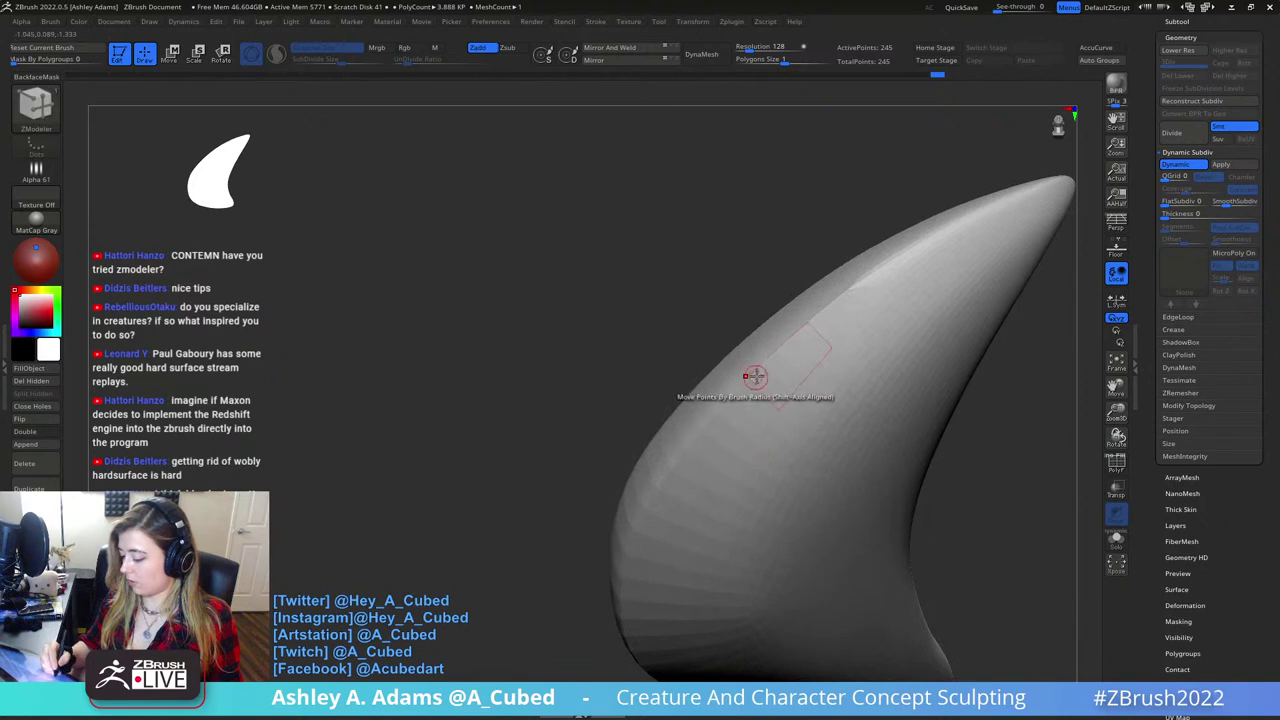
pyautogui.click(889, 260)
pyautogui.keyDown('alt'); pyautogui.moveTo(984, 242); pyautogui.dragTo(803, 344, button='right'); pyautogui.keyUp('alt')
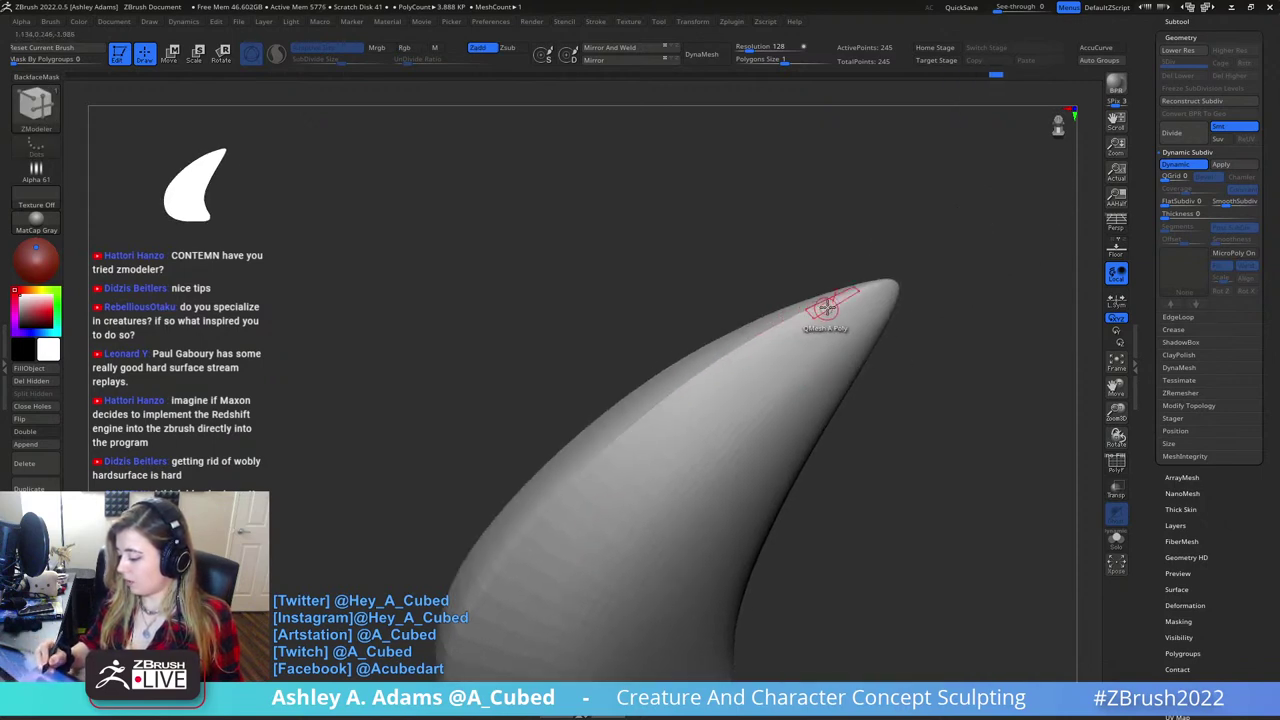
pyautogui.moveTo(838, 296); pyautogui.dragTo(733, 362)
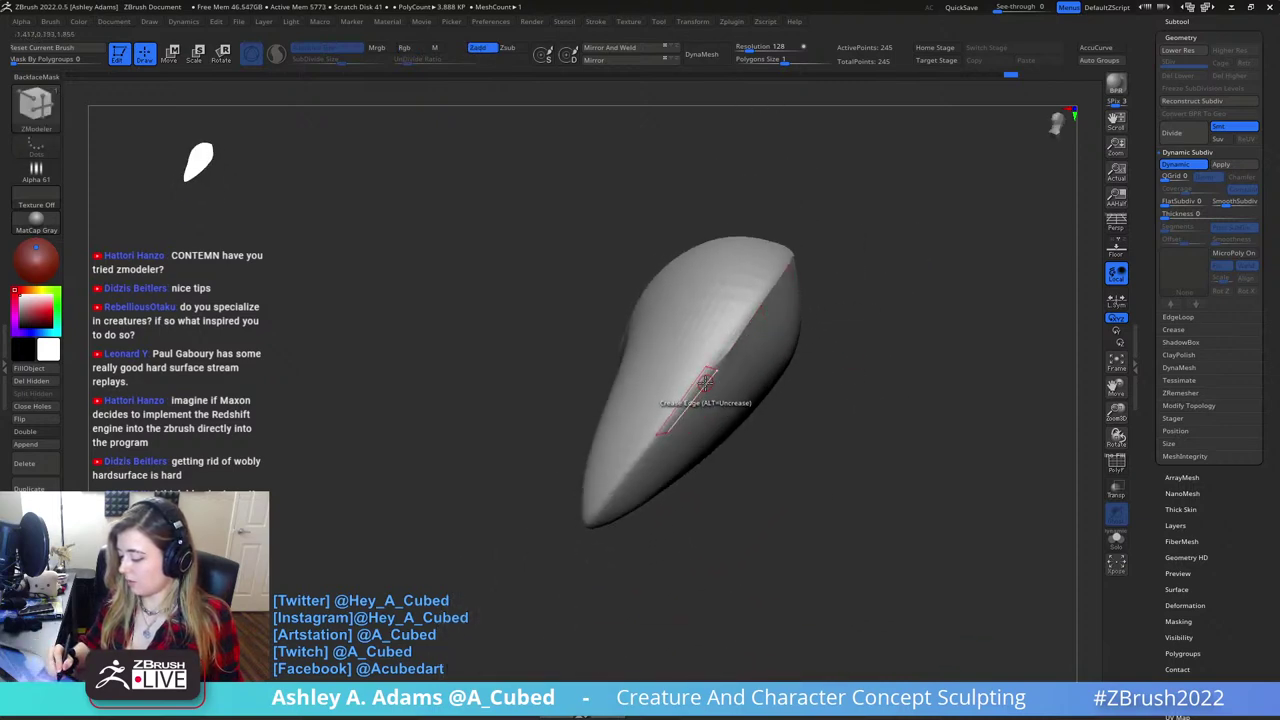
pyautogui.moveTo(686, 419); pyautogui.dragTo(714, 380, button='right')
pyautogui.click(655, 441)
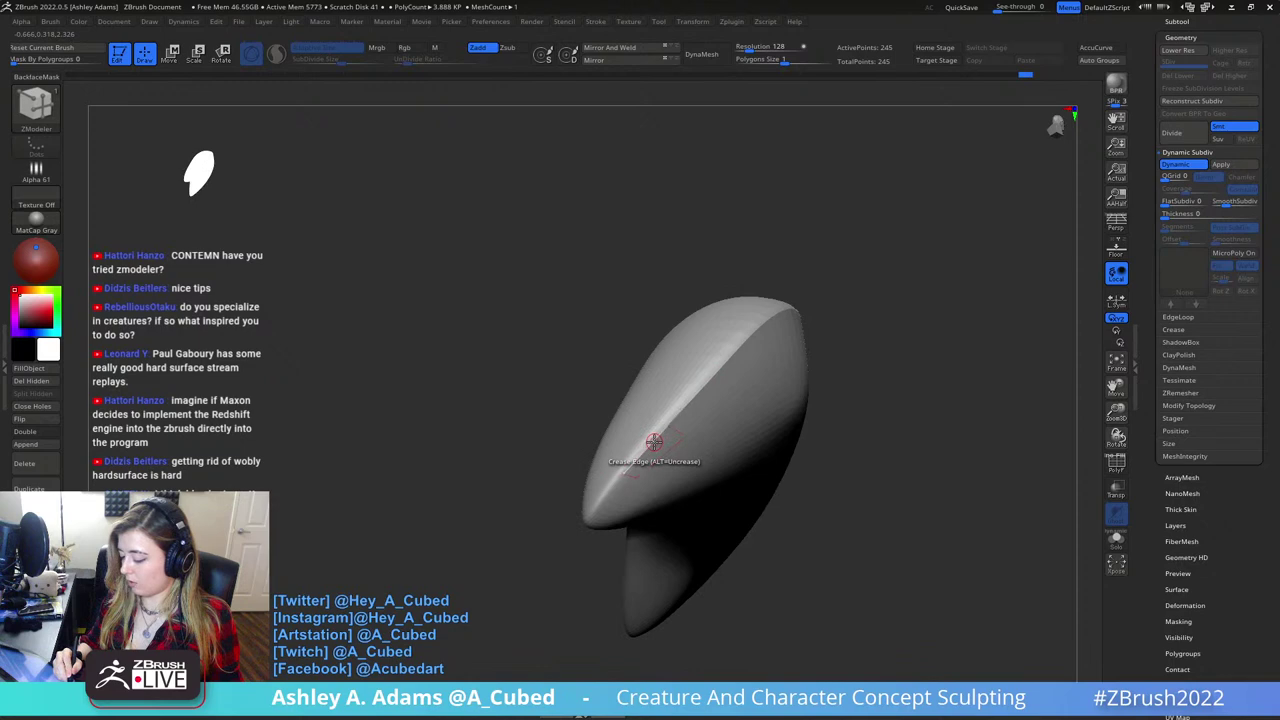
pyautogui.moveTo(891, 363); pyautogui.dragTo(750, 377)
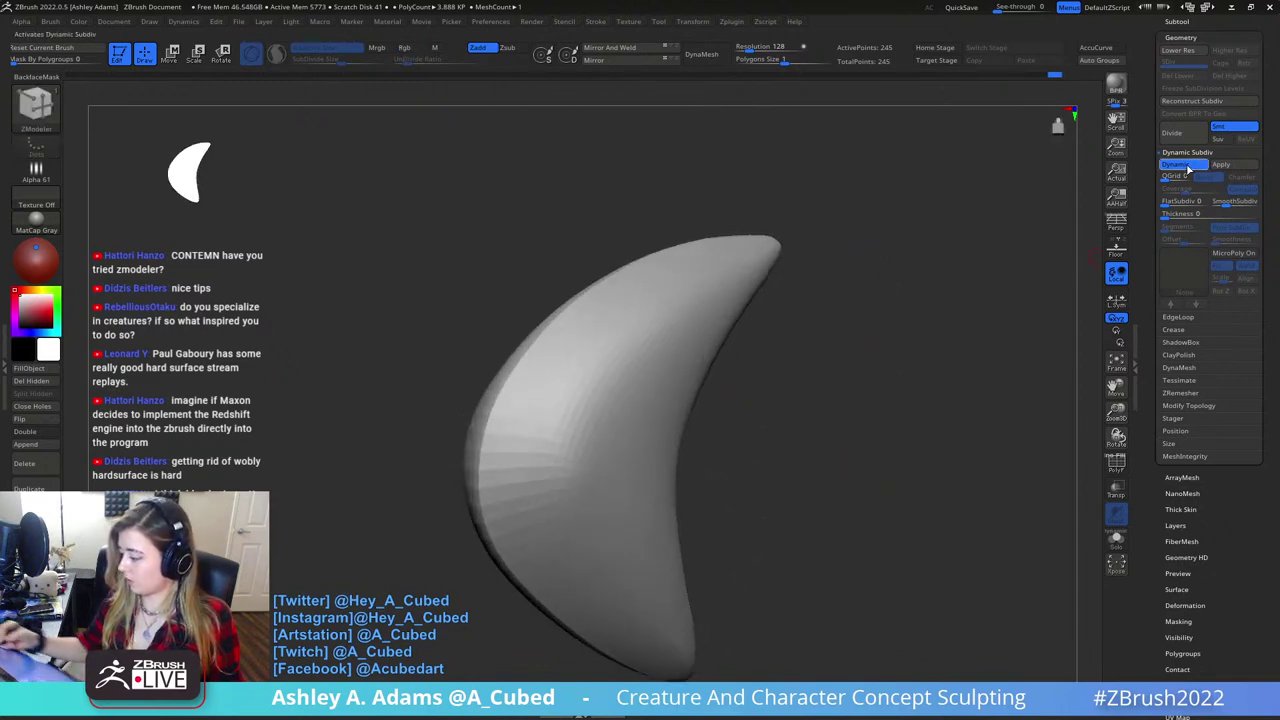
# - Remesh the crescent with ZRemesher using Same density, with DetectEdges and KeepCreases turned on
pyautogui.click(1185, 395)
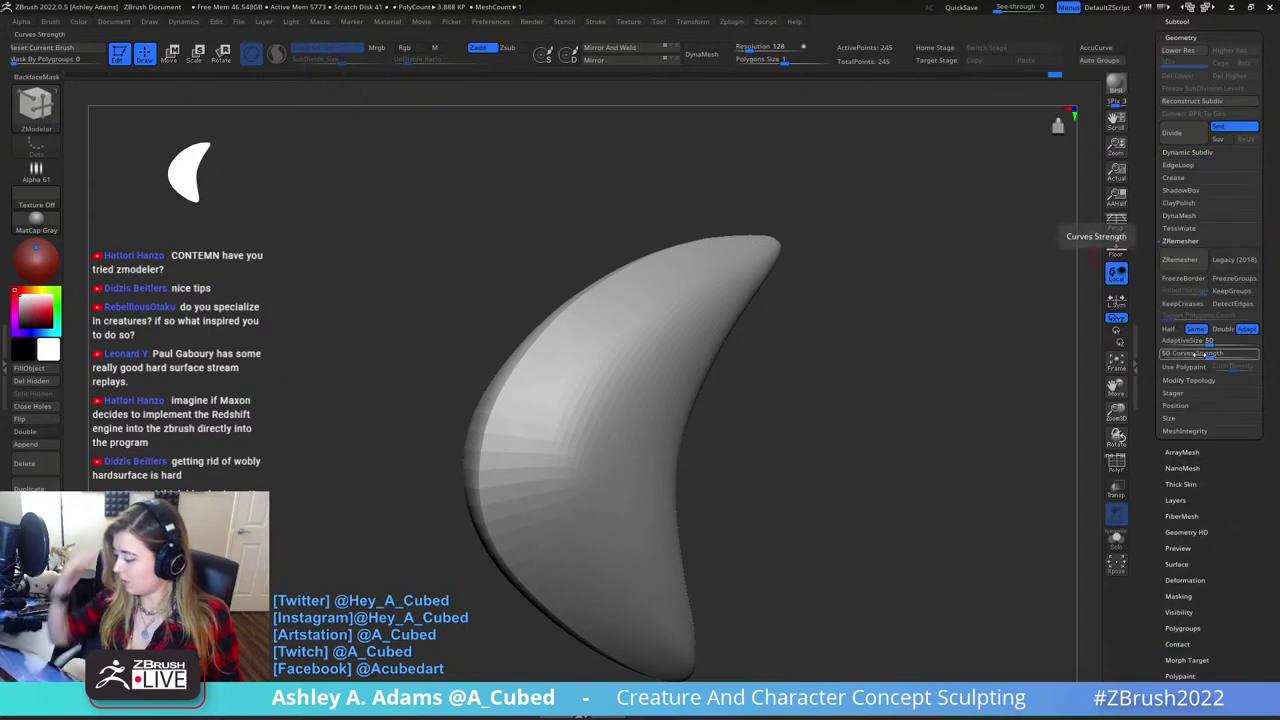
pyautogui.click(1233, 303)
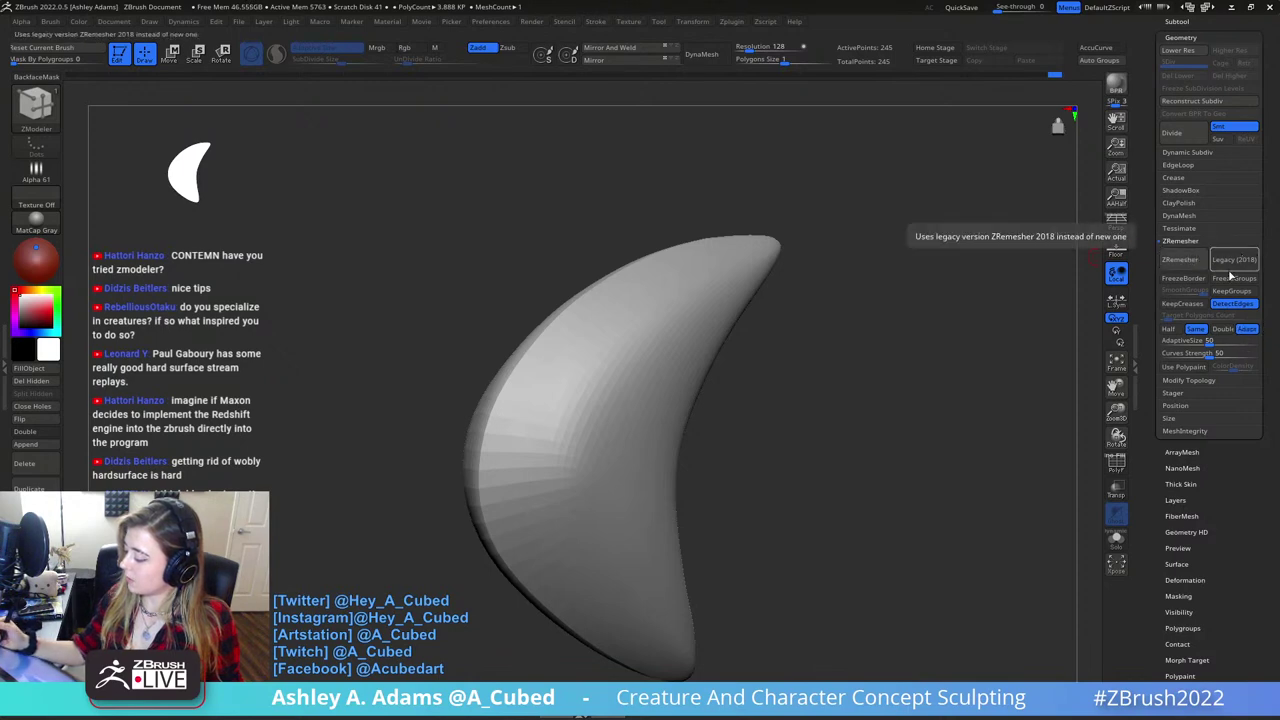
pyautogui.click(1182, 303)
pyautogui.click(1180, 259)
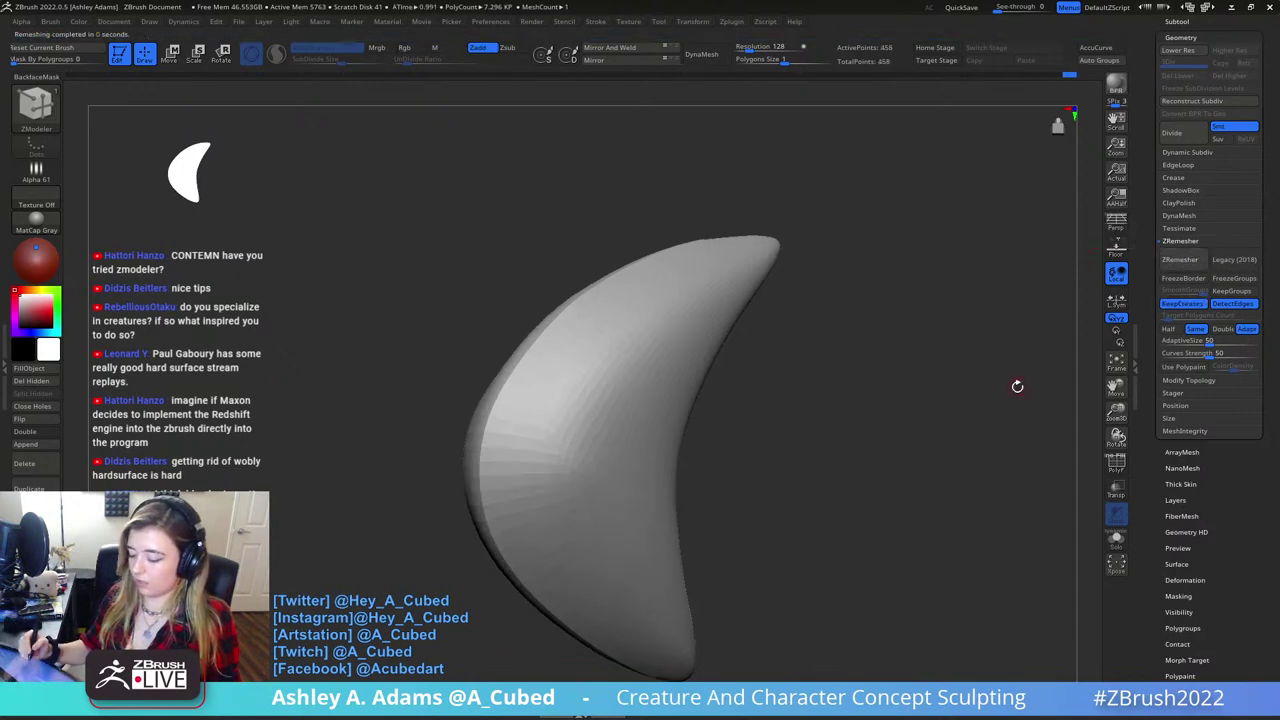
# - Show the polyframe to examine the remeshed crescent's topology along the ridge and at the tips, and hide it again
pyautogui.click(1117, 462)
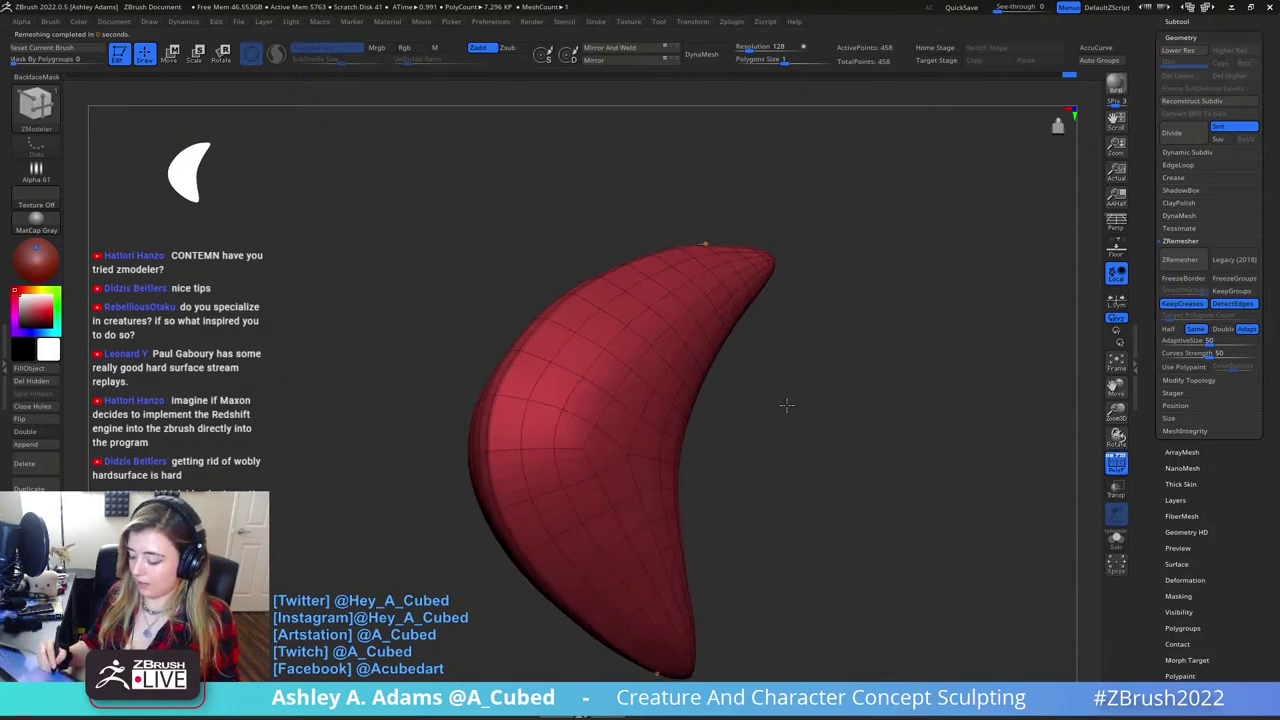
pyautogui.moveTo(660, 262); pyautogui.dragTo(571, 437, button='right')
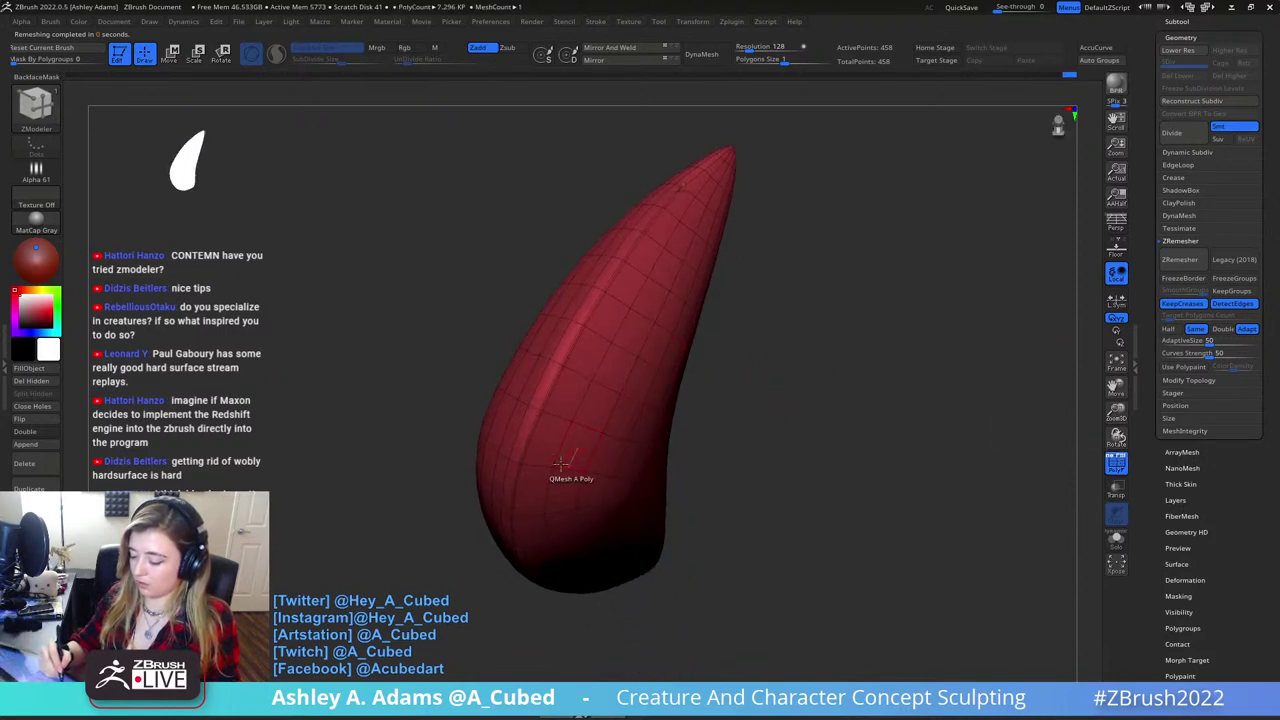
pyautogui.moveTo(630, 228); pyautogui.dragTo(710, 178, button='right')
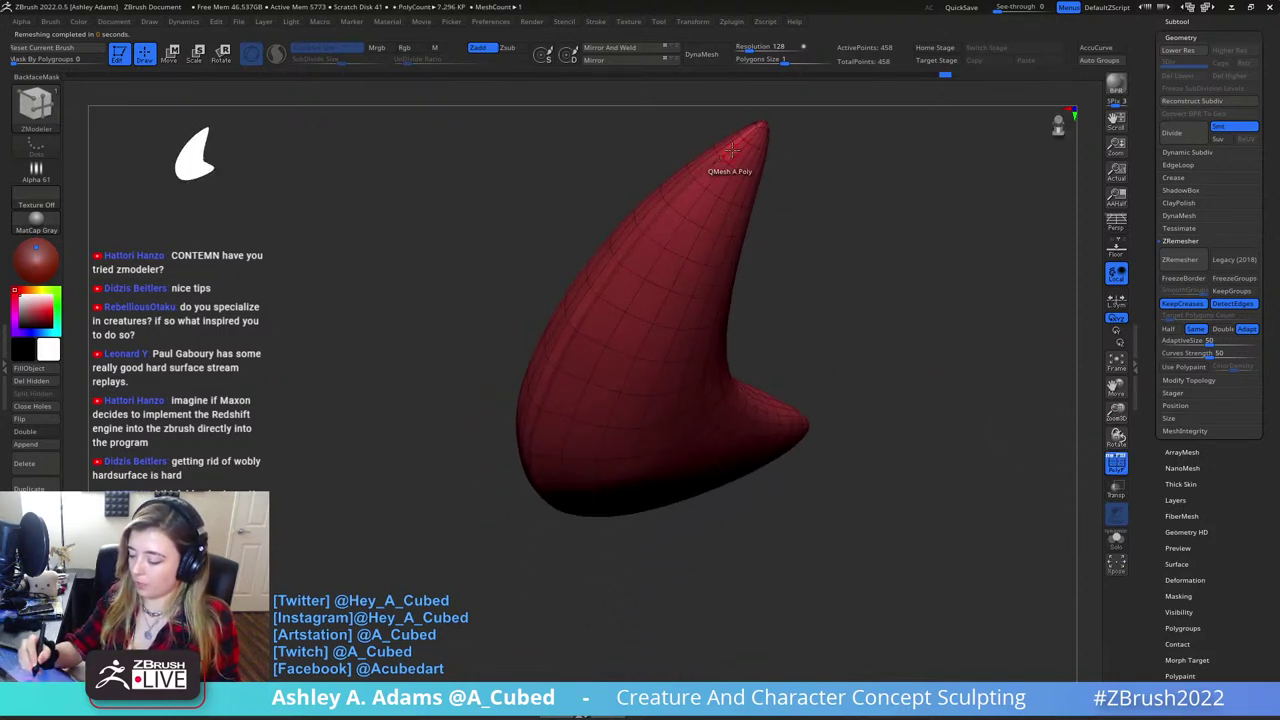
pyautogui.moveTo(768, 288); pyautogui.dragTo(556, 370)
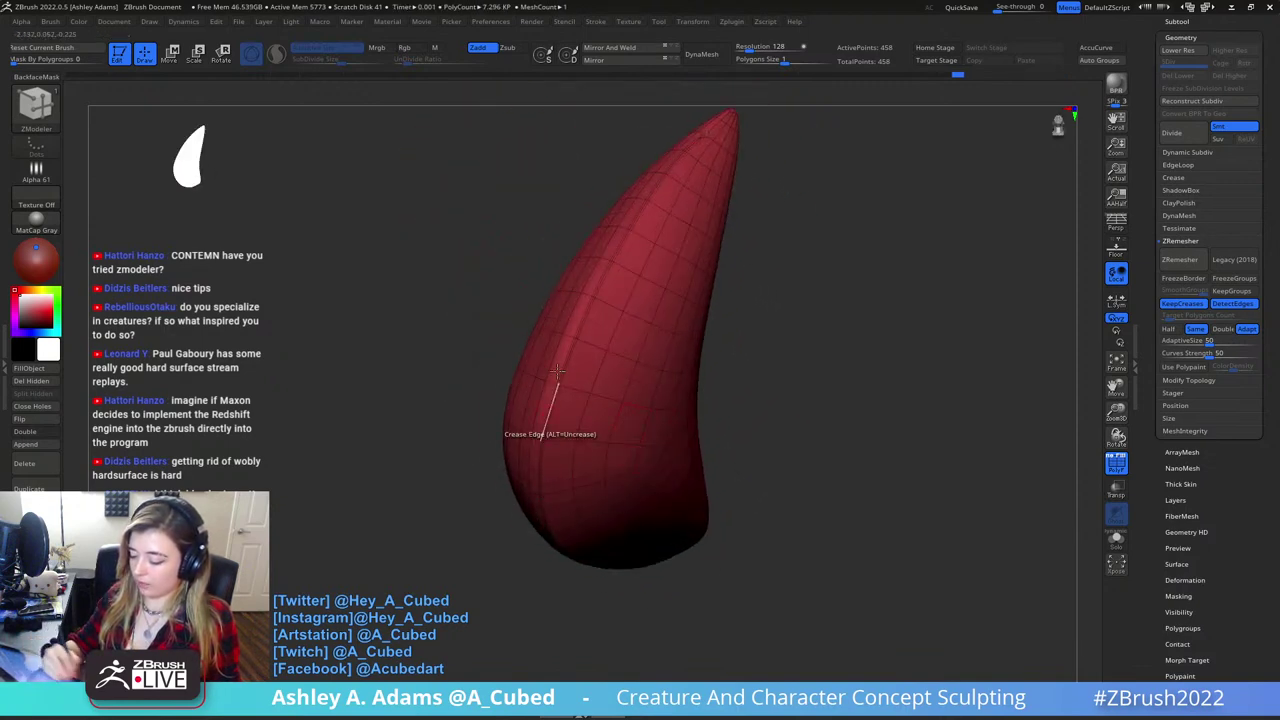
pyautogui.click(1116, 463)
pyautogui.moveTo(994, 466)
pyautogui.keyDown('alt'); pyautogui.mouseDown()
pyautogui.moveTo(840, 343)
pyautogui.moveTo(775, 378)
pyautogui.moveTo(715, 385)
pyautogui.moveTo(657, 366)
pyautogui.mouseUp(); pyautogui.keyUp('alt')
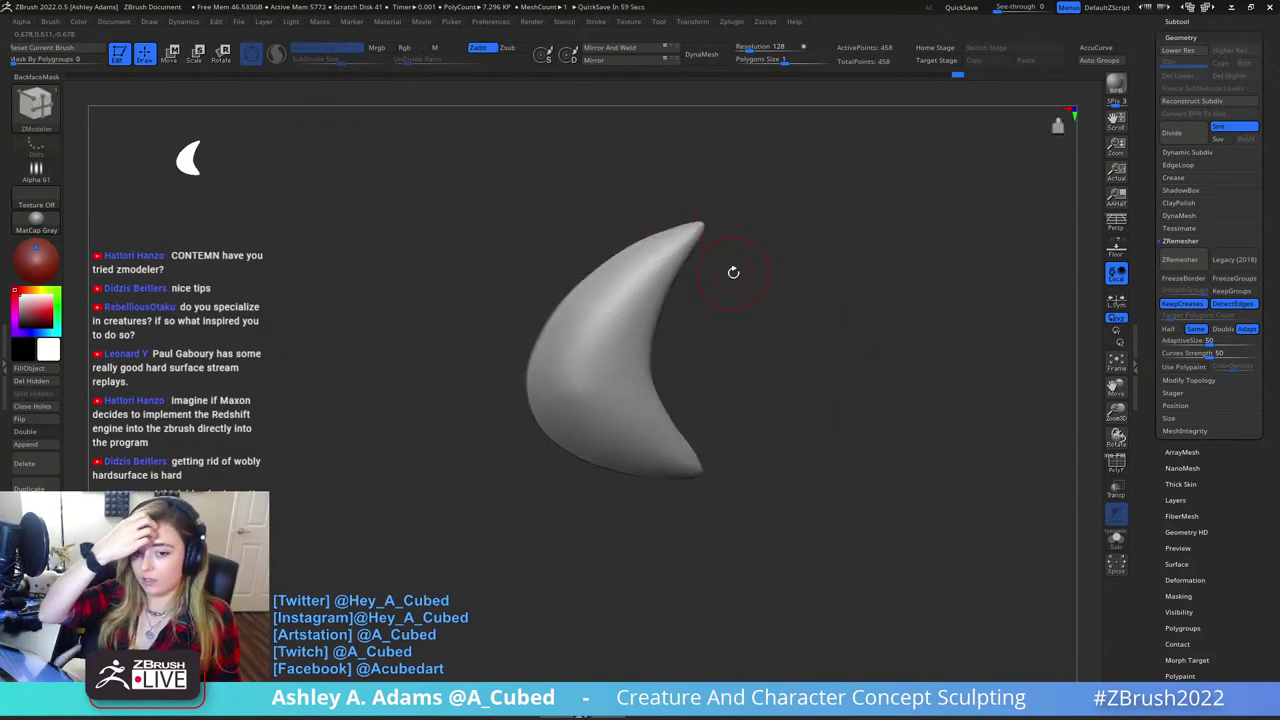
# - Append a Sphere3D as a new subtool, hide the crescent and make the sphere the active subtool
pyautogui.click(1175, 22)
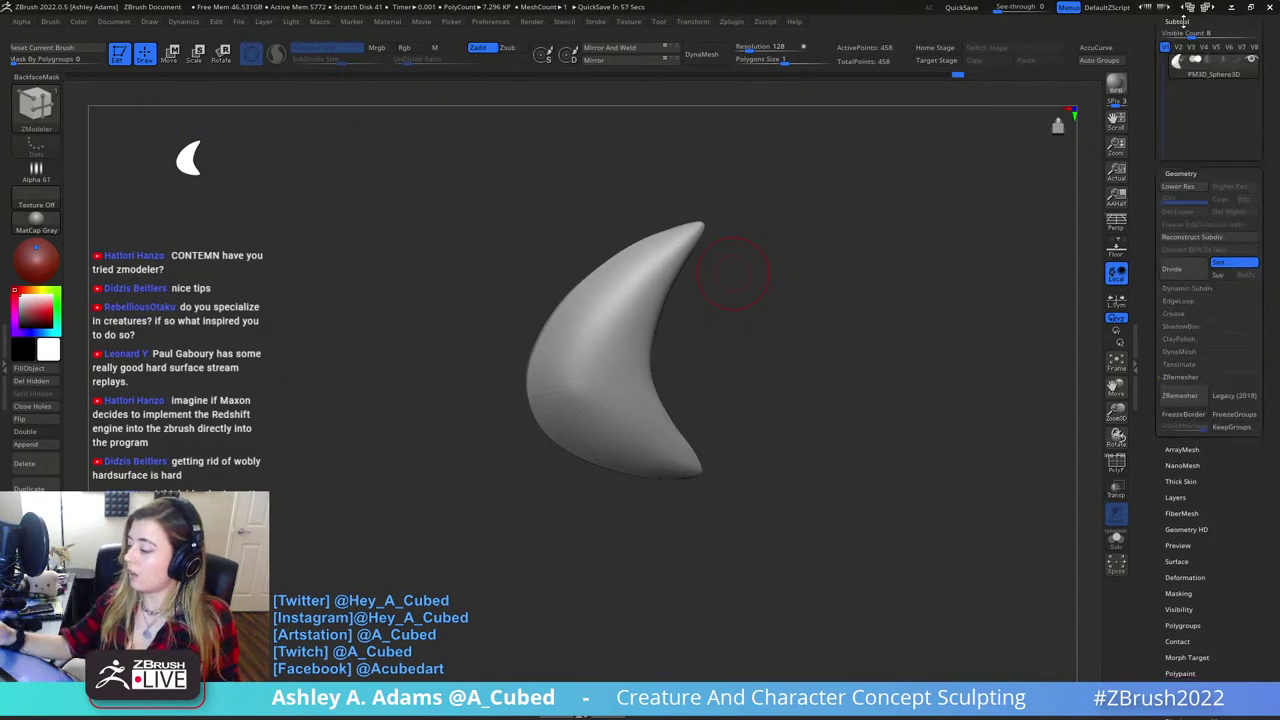
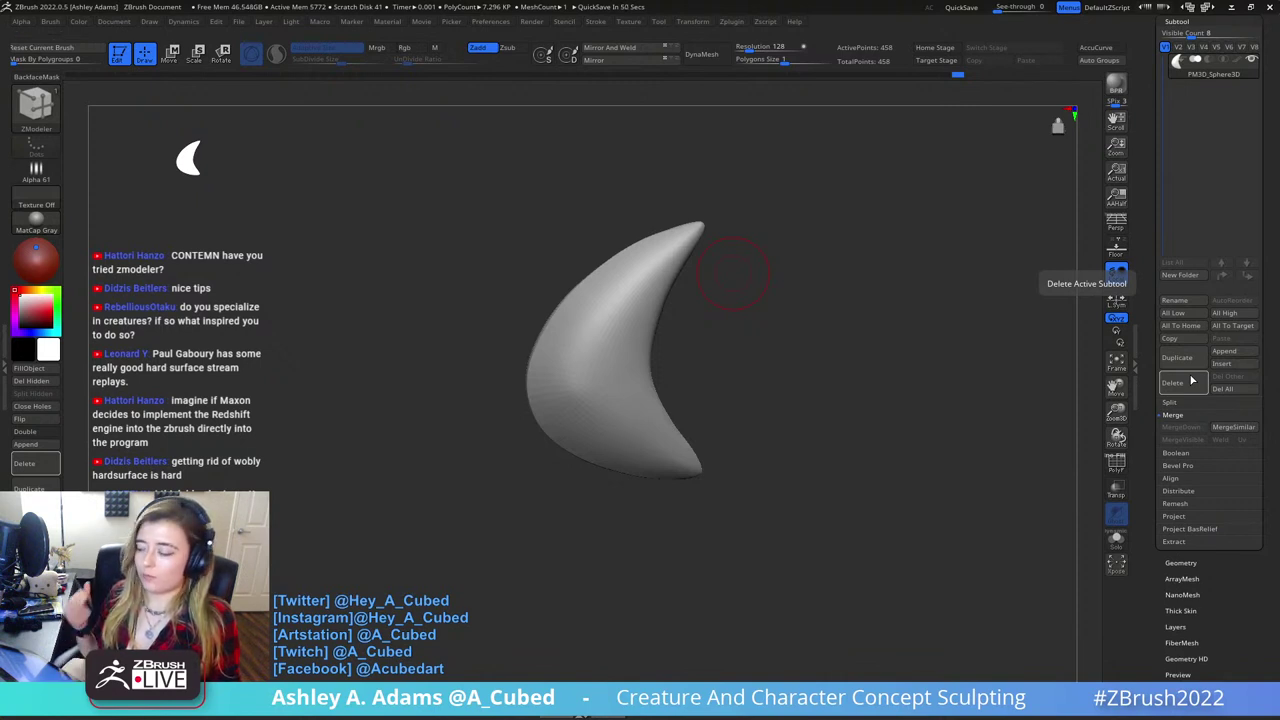
pyautogui.click(1226, 352)
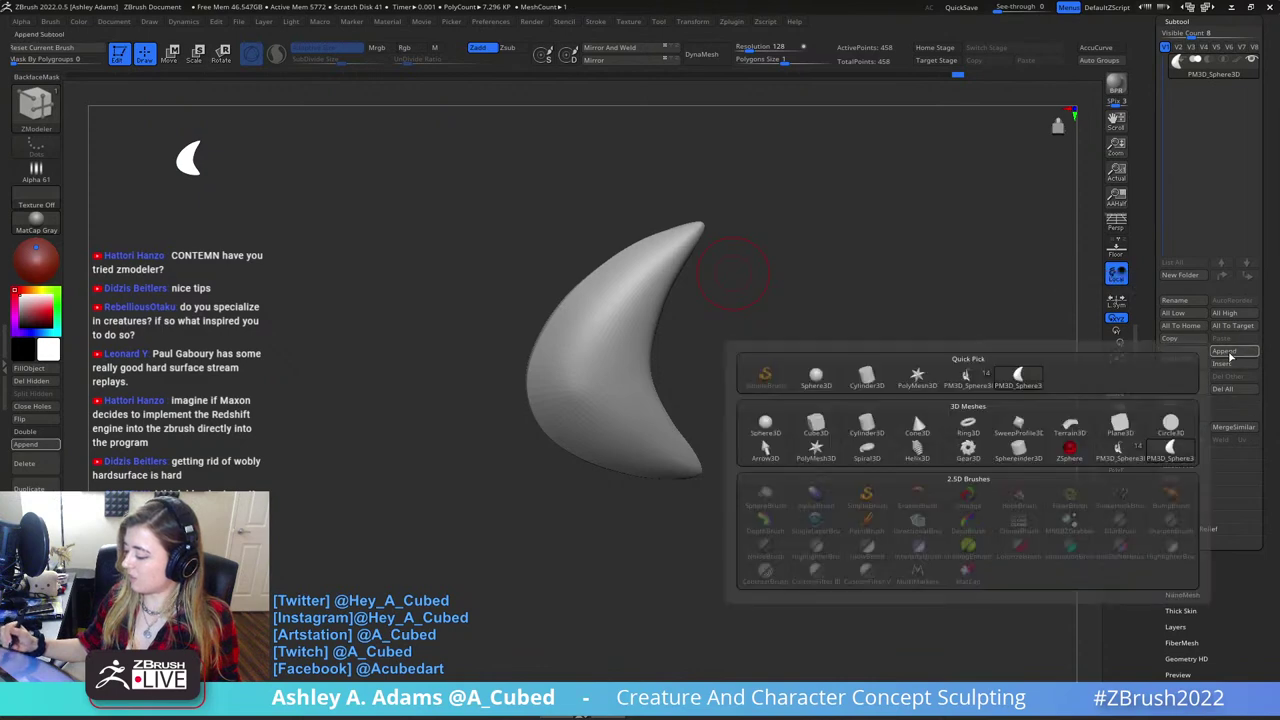
pyautogui.click(818, 380)
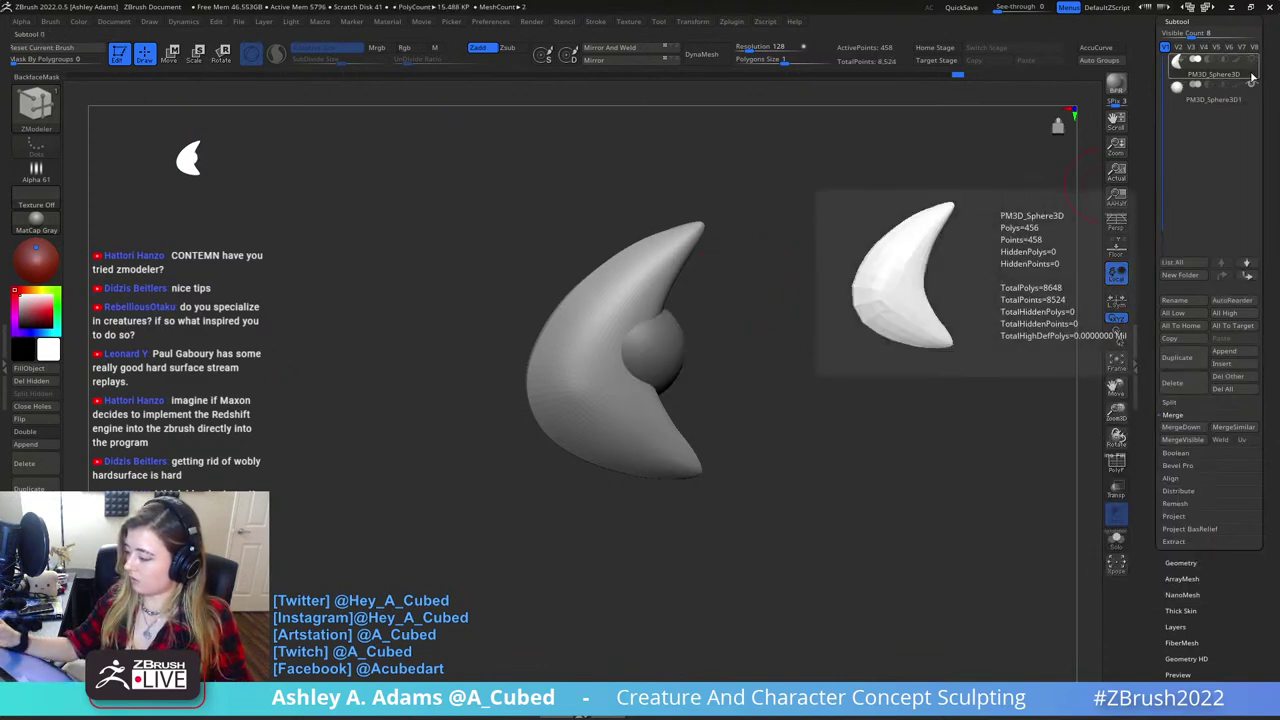
pyautogui.click(1206, 106)
# - Pull the sphere into a flat form with pointed corners using the SnakeHook brush at adjusted brush sizes
pyautogui.press('space')
pyautogui.moveTo(746, 333)
pyautogui.mouseDown()
pyautogui.moveTo(731, 315)
pyautogui.moveTo(654, 305)
pyautogui.moveTo(673, 297)
pyautogui.moveTo(685, 334)
pyautogui.moveTo(703, 306)
pyautogui.moveTo(722, 320)
pyautogui.mouseUp()
pyautogui.press('b')
pyautogui.press('s')
pyautogui.press('h')
pyautogui.press('space')
pyautogui.press('space')
pyautogui.press('space')
pyautogui.moveTo(698, 366); pyautogui.dragTo(712, 368)
pyautogui.moveTo(657, 414)
pyautogui.mouseDown()
pyautogui.moveTo(638, 464)
pyautogui.moveTo(658, 518)
pyautogui.mouseUp()
pyautogui.moveTo(630, 380); pyautogui.dragTo(552, 370)
pyautogui.click(1098, 49)
pyautogui.press('space')
pyautogui.moveTo(598, 458)
pyautogui.mouseDown()
pyautogui.moveTo(619, 459)
pyautogui.moveTo(590, 462)
pyautogui.mouseUp()
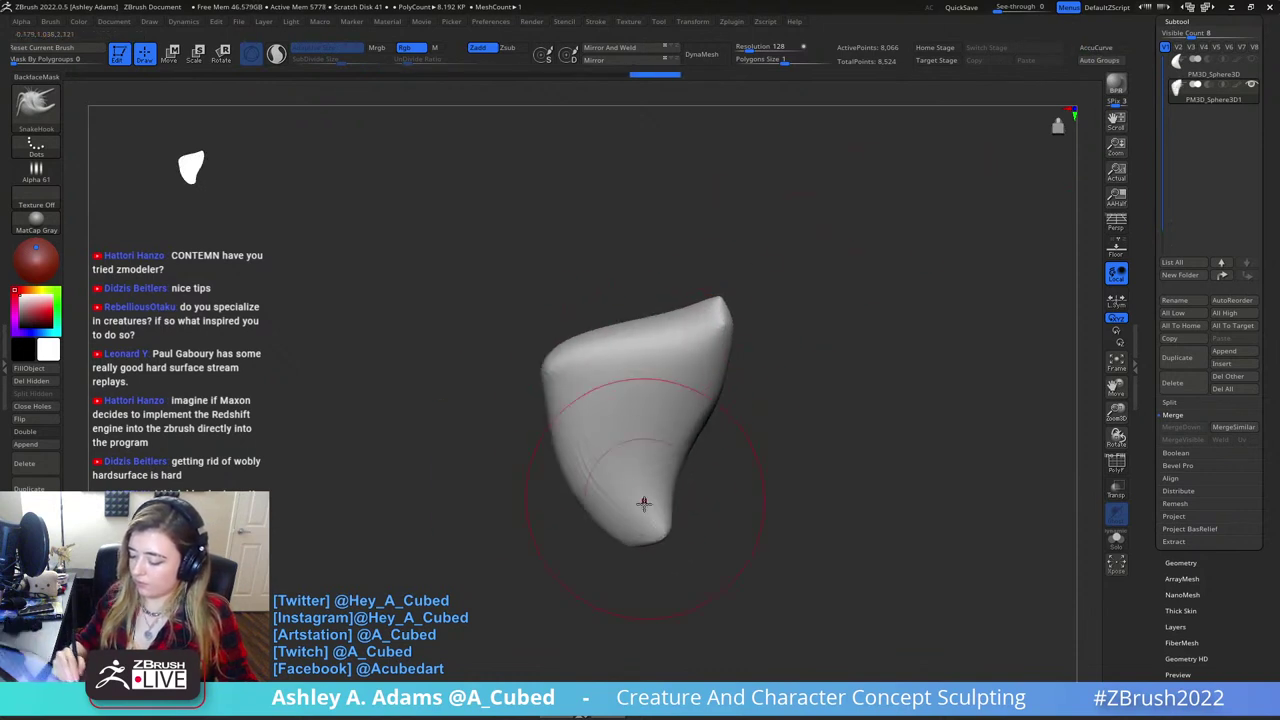
pyautogui.moveTo(643, 503)
pyautogui.mouseDown()
pyautogui.moveTo(677, 523)
pyautogui.moveTo(706, 520)
pyautogui.mouseUp()
# - Smooth the fold across the lower part of the form and pull the middle of its side outward with SnakeHook
pyautogui.moveTo(588, 482)
pyautogui.keyDown('shift'); pyautogui.mouseDown()
pyautogui.moveTo(581, 417)
pyautogui.moveTo(683, 376)
pyautogui.mouseUp(); pyautogui.keyUp('shift')
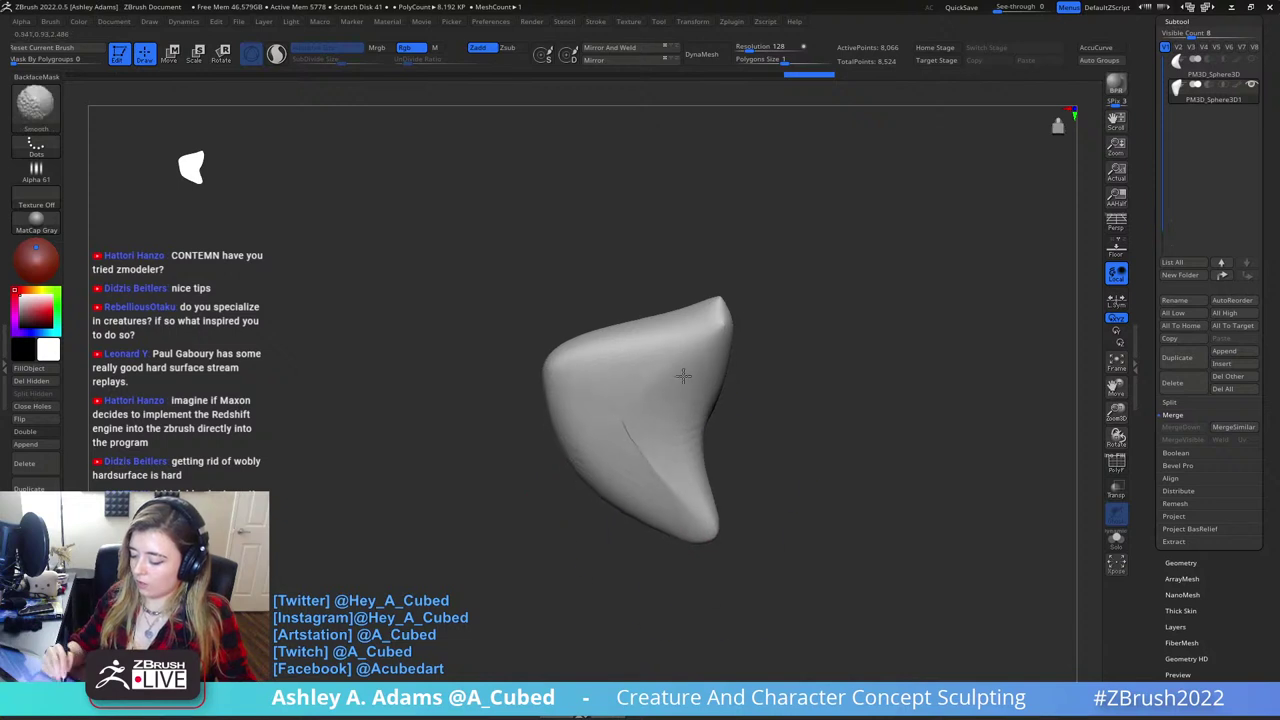
pyautogui.keyDown('shift'); pyautogui.moveTo(657, 421); pyautogui.dragTo(678, 478); pyautogui.keyUp('shift')
pyautogui.moveTo(810, 430); pyautogui.dragTo(750, 430)
pyautogui.moveTo(678, 345)
pyautogui.mouseDown()
pyautogui.moveTo(722, 352)
pyautogui.moveTo(730, 368)
pyautogui.mouseUp()
pyautogui.press('space')
pyautogui.moveTo(712, 388); pyautogui.dragTo(718, 388)
pyautogui.moveTo(800, 400); pyautogui.dragTo(743, 360)
# - Carve strokes around the form's bulge with the DamStandard brush, smooth them and undo the last stroke
pyautogui.press('b')
pyautogui.press('d')
pyautogui.press('s')
pyautogui.moveTo(677, 331)
pyautogui.mouseDown()
pyautogui.moveTo(735, 400)
pyautogui.moveTo(684, 427)
pyautogui.moveTo(752, 450)
pyautogui.moveTo(778, 400)
pyautogui.mouseUp()
pyautogui.moveTo(850, 420); pyautogui.dragTo(832, 410)
pyautogui.moveTo(735, 385)
pyautogui.keyDown('shift'); pyautogui.mouseDown()
pyautogui.moveTo(752, 415)
pyautogui.moveTo(754, 371)
pyautogui.mouseUp(); pyautogui.keyUp('shift')
pyautogui.moveTo(820, 330); pyautogui.dragTo(845, 340)
pyautogui.hotkey('ctrl', 'z')
# - DynaMesh the form at resolution 128 and smooth the creased surface over its bulge
pyautogui.click(705, 55)
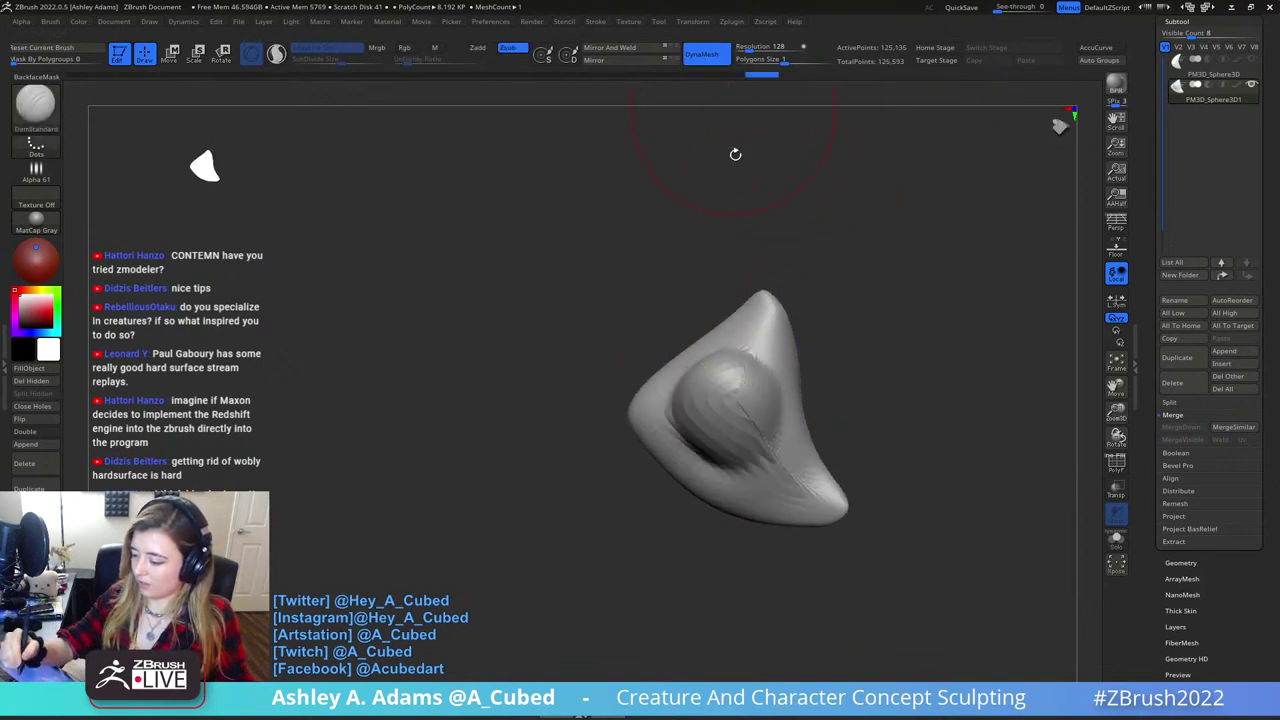
pyautogui.keyDown('shift'); pyautogui.moveTo(745, 395); pyautogui.dragTo(728, 346); pyautogui.keyUp('shift')
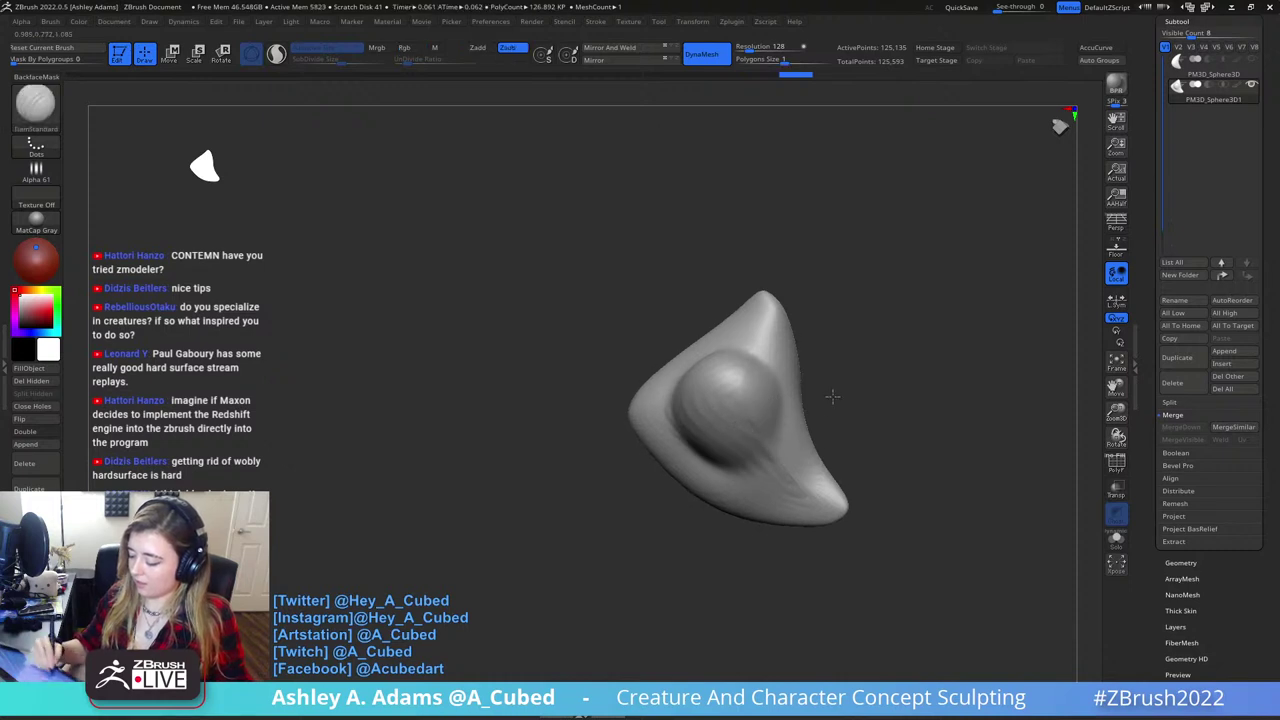
pyautogui.moveTo(829, 394); pyautogui.dragTo(803, 351)
# - Cut planes along the form's outer side and upper edge with the MAHcut Mech brush to make a ridge
pyautogui.press('2')
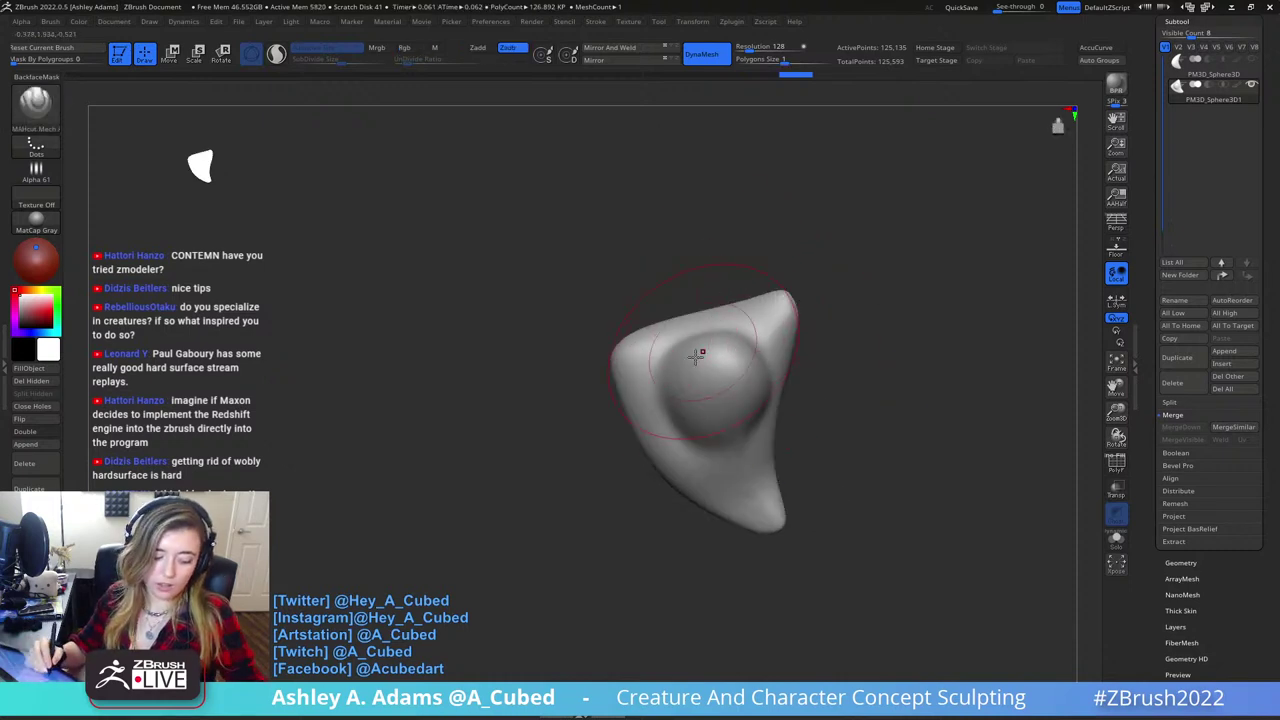
pyautogui.moveTo(697, 357); pyautogui.dragTo(623, 374, button='right')
pyautogui.moveTo(617, 347)
pyautogui.mouseDown()
pyautogui.moveTo(628, 434)
pyautogui.moveTo(682, 576)
pyautogui.mouseUp()
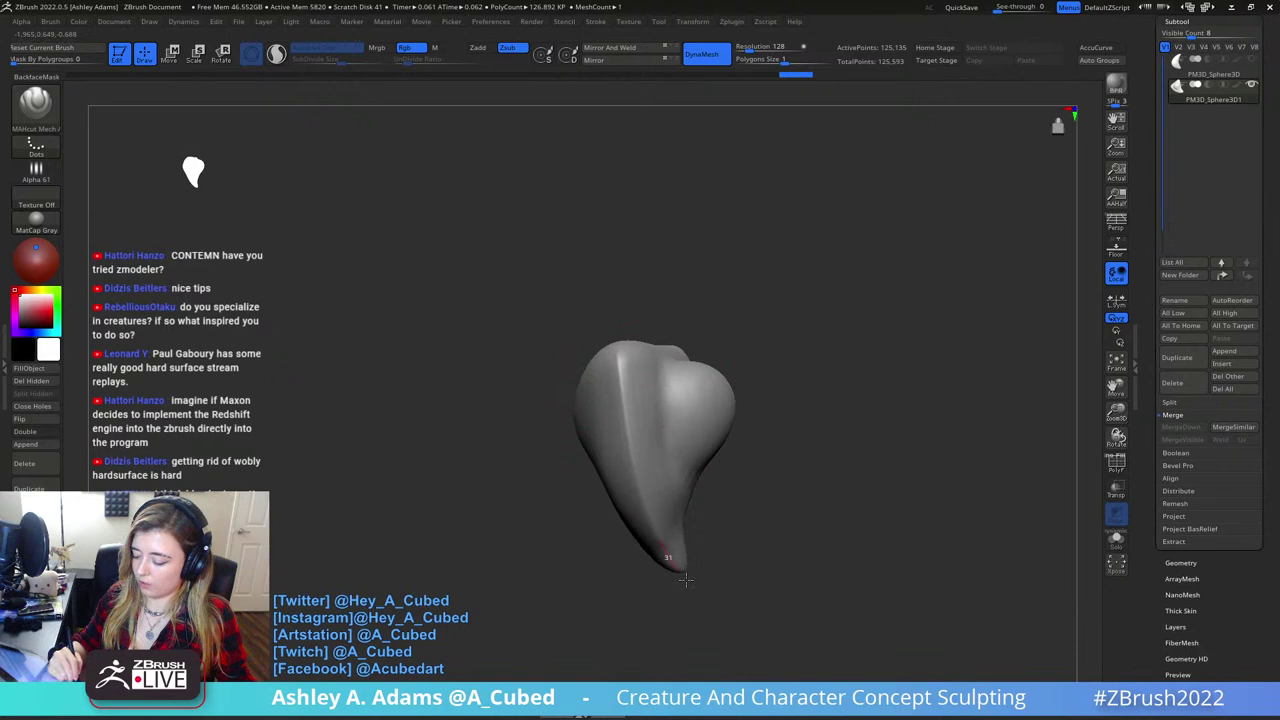
pyautogui.moveTo(693, 478); pyautogui.dragTo(692, 566, button='right')
pyautogui.moveTo(650, 268); pyautogui.dragTo(640, 466)
pyautogui.moveTo(724, 325); pyautogui.dragTo(660, 284, button='right')
pyautogui.moveTo(800, 290)
pyautogui.mouseDown(button='right')
pyautogui.moveTo(722, 345)
pyautogui.moveTo(706, 300)
pyautogui.moveTo(703, 400)
pyautogui.mouseUp(button='right')
pyautogui.moveTo(621, 314); pyautogui.dragTo(860, 294)
pyautogui.moveTo(808, 310)
pyautogui.mouseDown(button='right')
pyautogui.moveTo(804, 239)
pyautogui.moveTo(728, 312)
pyautogui.mouseUp(button='right')
pyautogui.moveTo(780, 350)
pyautogui.mouseDown(button='right')
pyautogui.moveTo(797, 377)
pyautogui.moveTo(794, 337)
pyautogui.mouseUp(button='right')
# - Try a ClayBuildup stroke down the form's outer face and undo it
pyautogui.press('space')
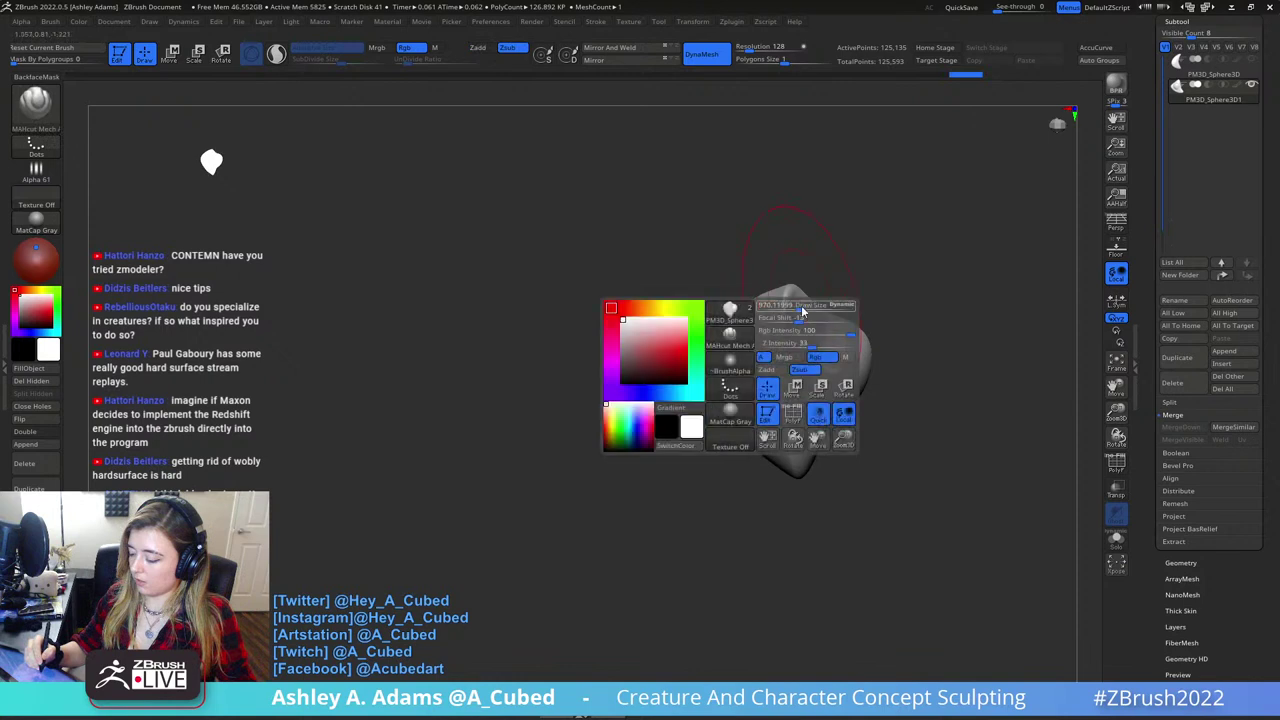
pyautogui.click(805, 309)
pyautogui.press('b')
pyautogui.press('c')
pyautogui.press('b')
pyautogui.moveTo(804, 304); pyautogui.dragTo(790, 323)
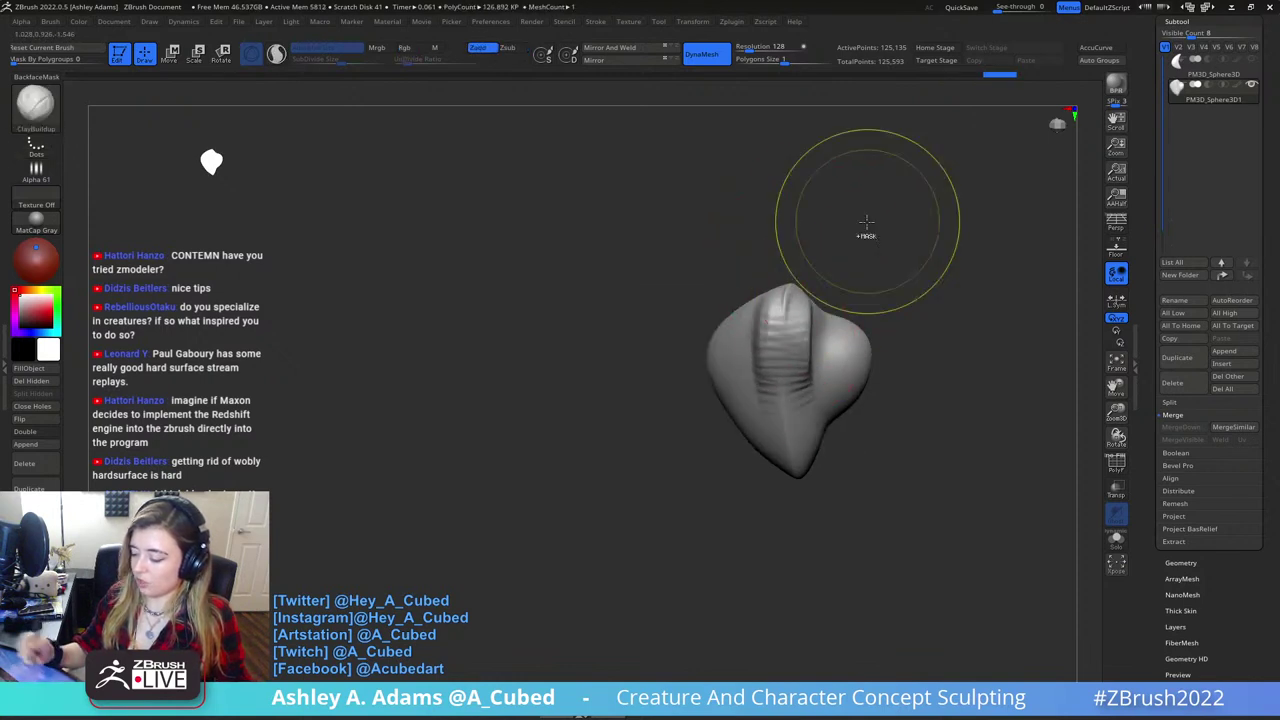
pyautogui.hotkey('ctrl', 'z')
# - Turn on BackfaceMask for the ClayBuildup brush and stroke over the form's upper corner
pyautogui.moveTo(870, 222)
pyautogui.mouseDown()
pyautogui.moveTo(846, 290)
pyautogui.moveTo(785, 318)
pyautogui.moveTo(745, 285)
pyautogui.mouseUp()
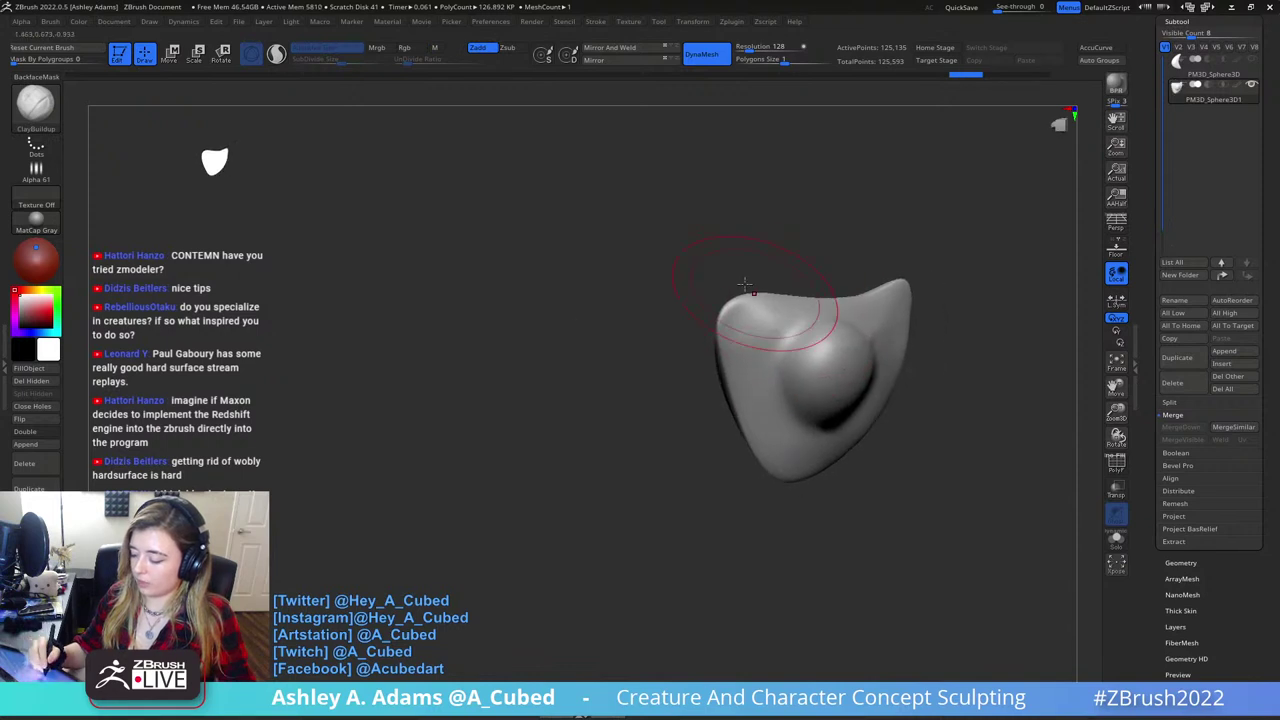
pyautogui.click(58, 79)
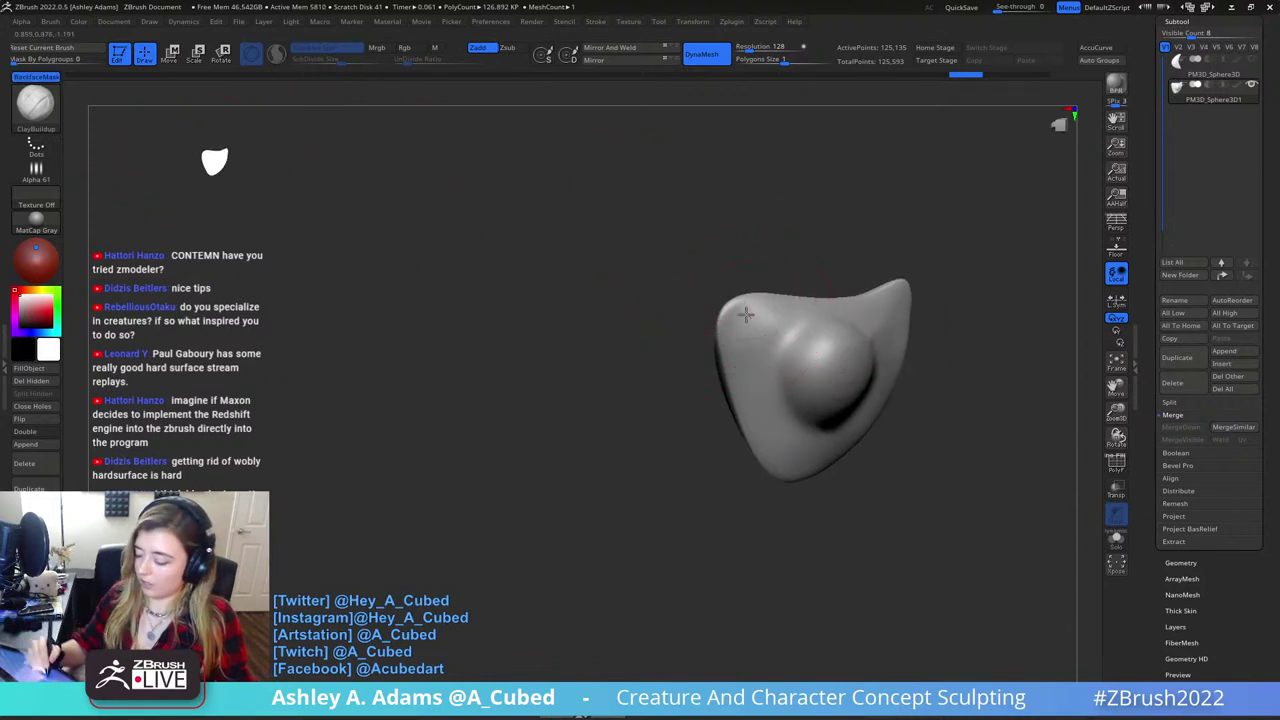
pyautogui.moveTo(688, 318); pyautogui.dragTo(765, 330)
pyautogui.moveTo(868, 290)
pyautogui.mouseDown()
pyautogui.moveTo(777, 286)
pyautogui.moveTo(769, 340)
pyautogui.mouseUp()
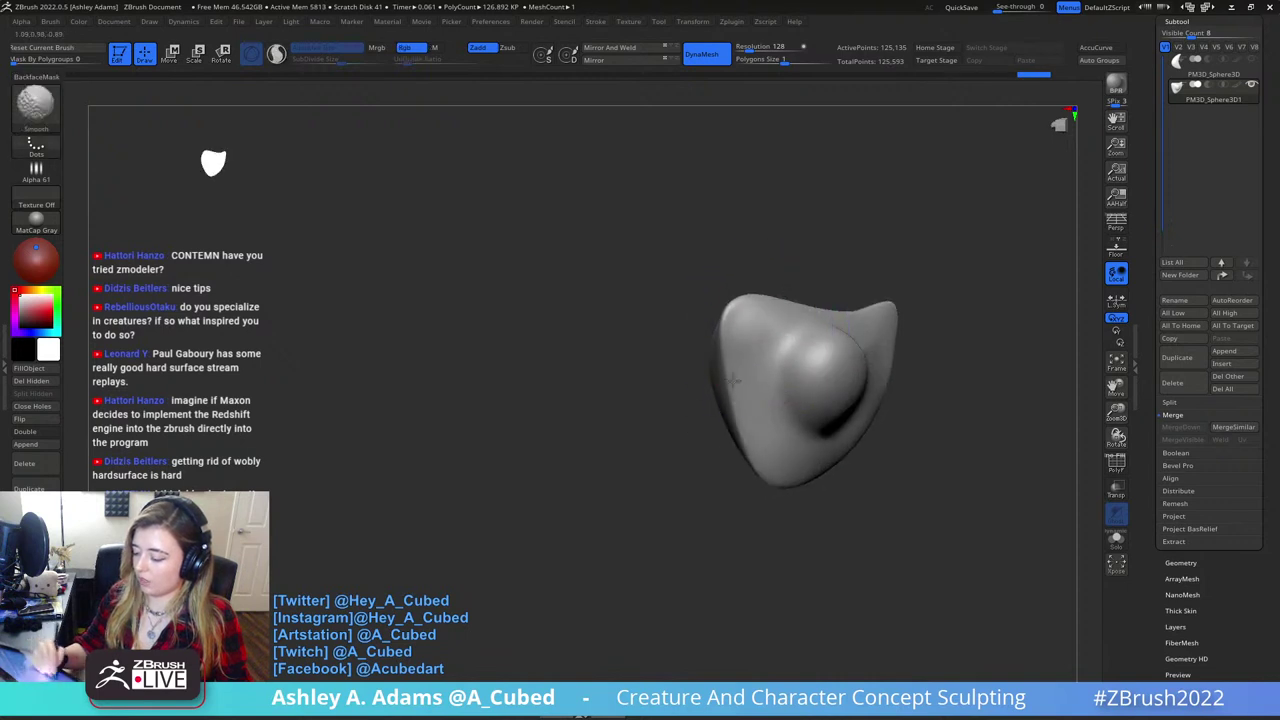
# - Smooth the side next to the bulge, undo the last change and flatten the side with the hPolish brush
pyautogui.keyDown('shift'); pyautogui.moveTo(733, 380); pyautogui.dragTo(740, 366); pyautogui.keyUp('shift')
pyautogui.hotkey('ctrl', 'z')
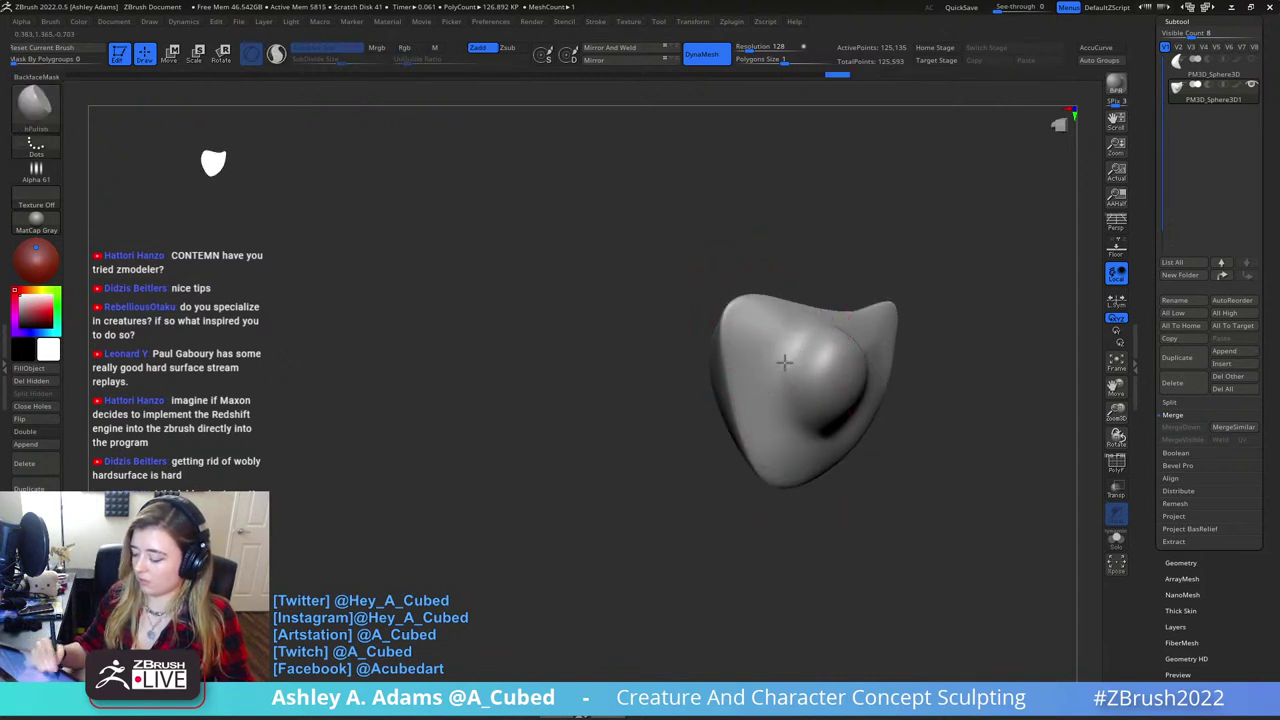
pyautogui.moveTo(785, 362); pyautogui.dragTo(754, 331, button='right')
pyautogui.moveTo(808, 298)
pyautogui.mouseDown(button='right')
pyautogui.moveTo(900, 306)
pyautogui.moveTo(900, 383)
pyautogui.moveTo(837, 393)
pyautogui.moveTo(909, 291)
pyautogui.moveTo(836, 273)
pyautogui.moveTo(830, 322)
pyautogui.mouseUp(button='right')
# - Cut the surface between the bulge and the form's upper edge with the MAHcut Mech brush
pyautogui.press('2')
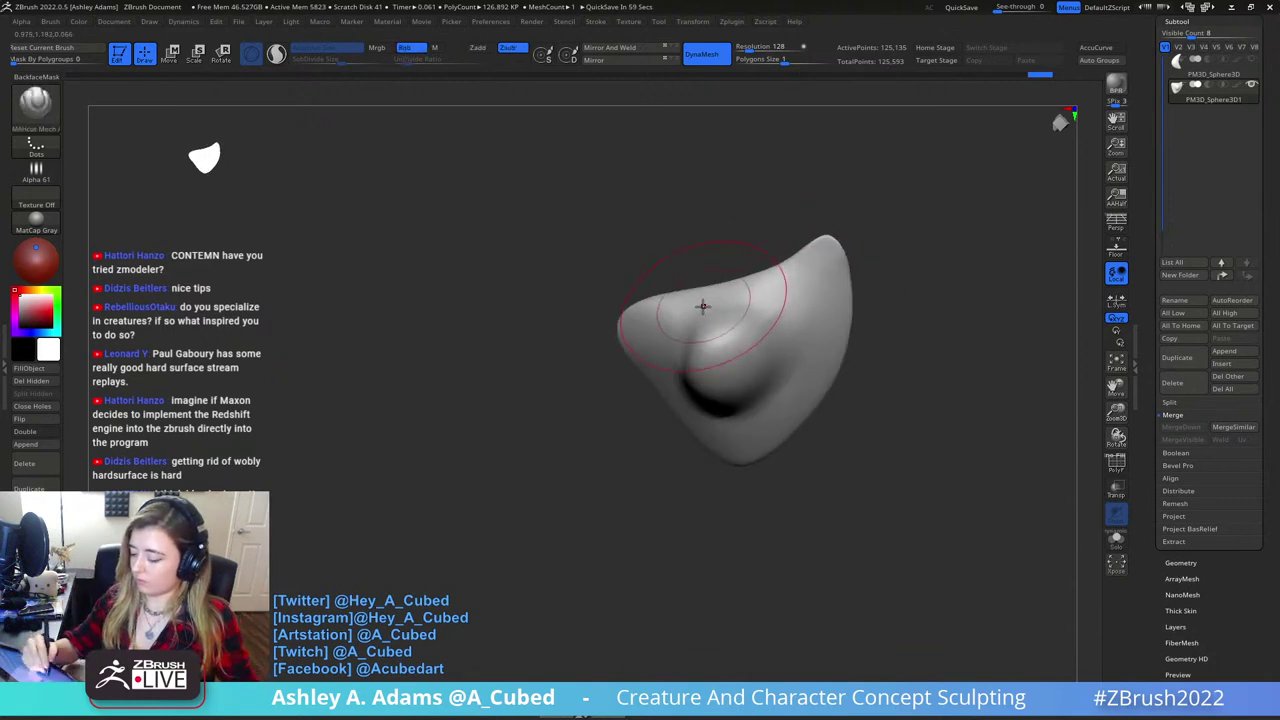
pyautogui.moveTo(694, 313)
pyautogui.mouseDown()
pyautogui.moveTo(757, 294)
pyautogui.moveTo(778, 392)
pyautogui.moveTo(728, 420)
pyautogui.moveTo(680, 378)
pyautogui.moveTo(715, 297)
pyautogui.mouseUp()
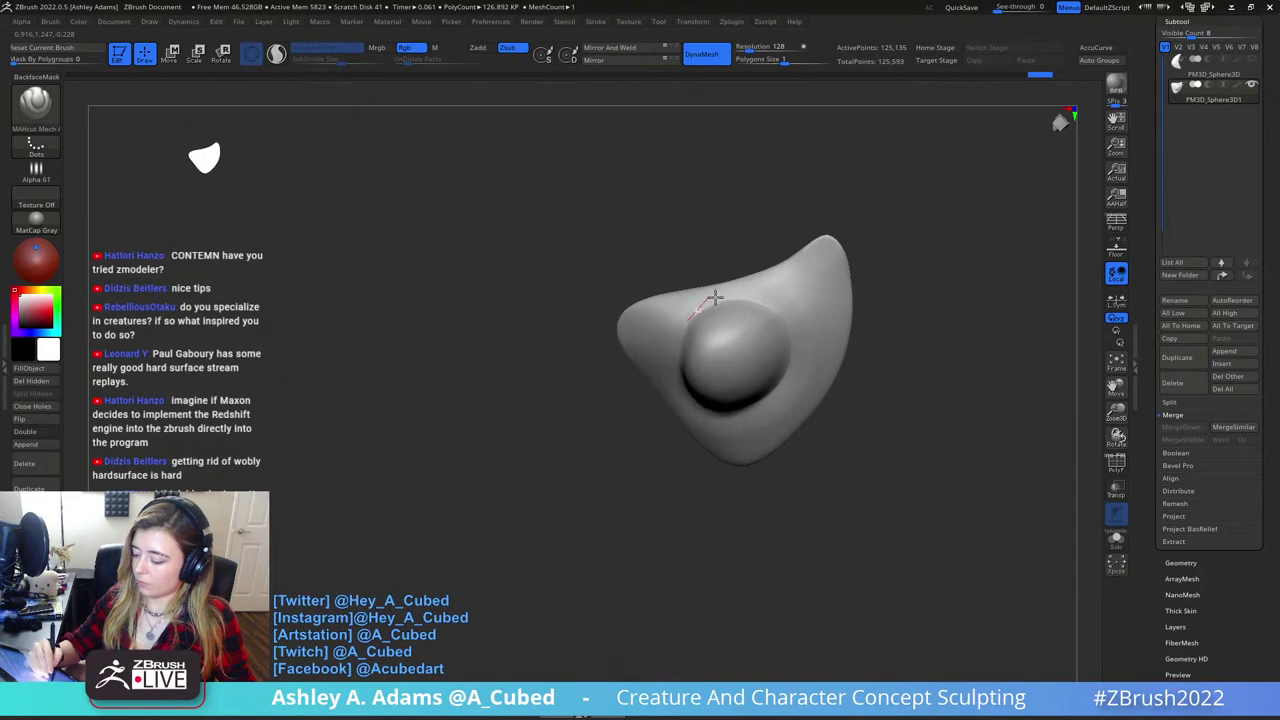
pyautogui.moveTo(715, 297); pyautogui.dragTo(786, 294, button='right')
pyautogui.moveTo(792, 370)
pyautogui.mouseDown(button='right')
pyautogui.moveTo(738, 408)
pyautogui.moveTo(712, 372)
pyautogui.mouseUp(button='right')
pyautogui.moveTo(790, 262); pyautogui.dragTo(723, 366, button='right')
# - Smooth the form's side and sharpen a ridge line across it with the Pinch brush
pyautogui.press('b')
pyautogui.press('p')
pyautogui.press('i')
pyautogui.moveTo(834, 290)
pyautogui.keyDown('alt'); pyautogui.mouseDown(button='right')
pyautogui.moveTo(751, 356)
pyautogui.moveTo(766, 343)
pyautogui.mouseUp(button='right'); pyautogui.keyUp('alt')
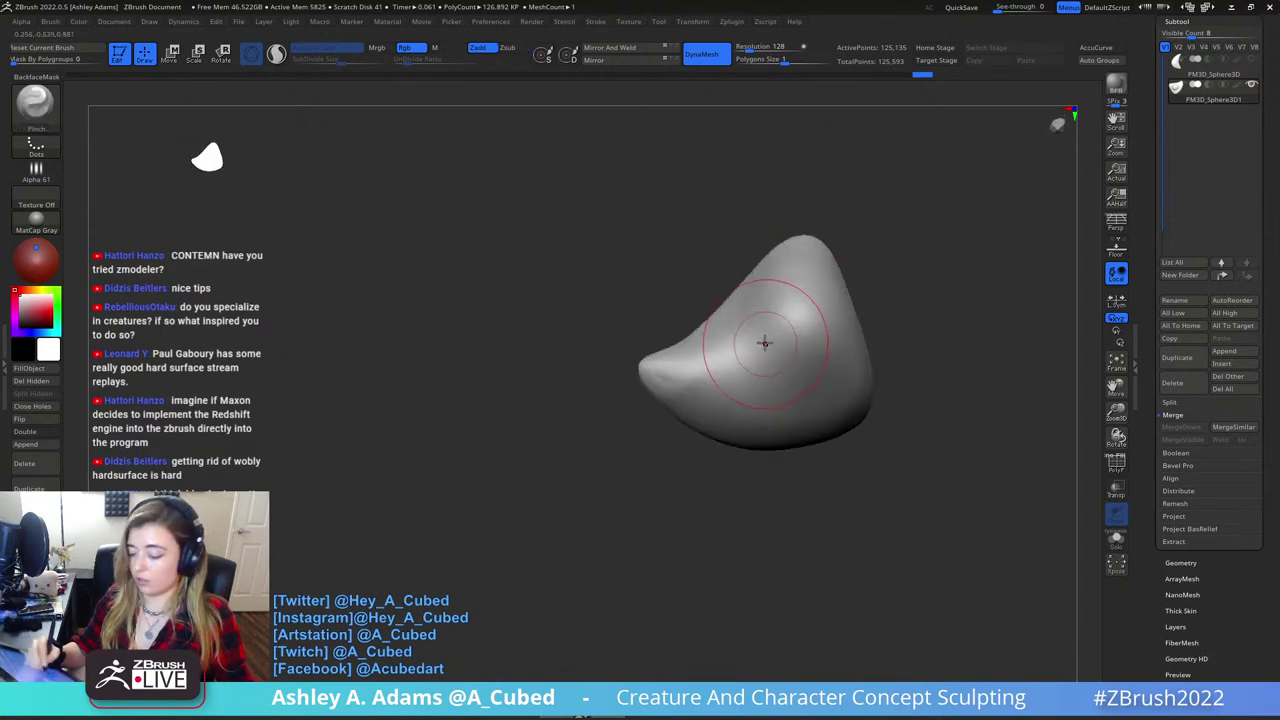
pyautogui.rightClick(757, 345)
pyautogui.keyDown('shift'); pyautogui.moveTo(712, 362); pyautogui.dragTo(685, 376); pyautogui.keyUp('shift')
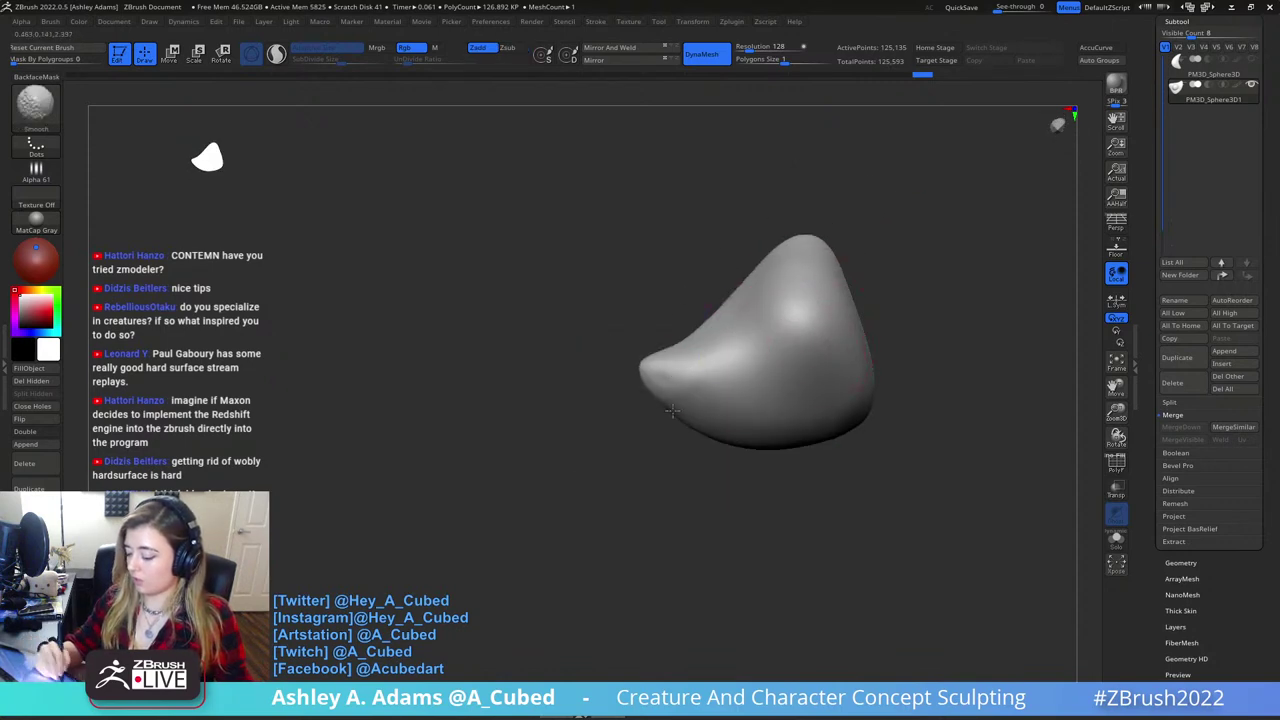
pyautogui.moveTo(672, 410)
pyautogui.mouseDown(button='right')
pyautogui.moveTo(774, 331)
pyautogui.moveTo(706, 343)
pyautogui.mouseUp(button='right')
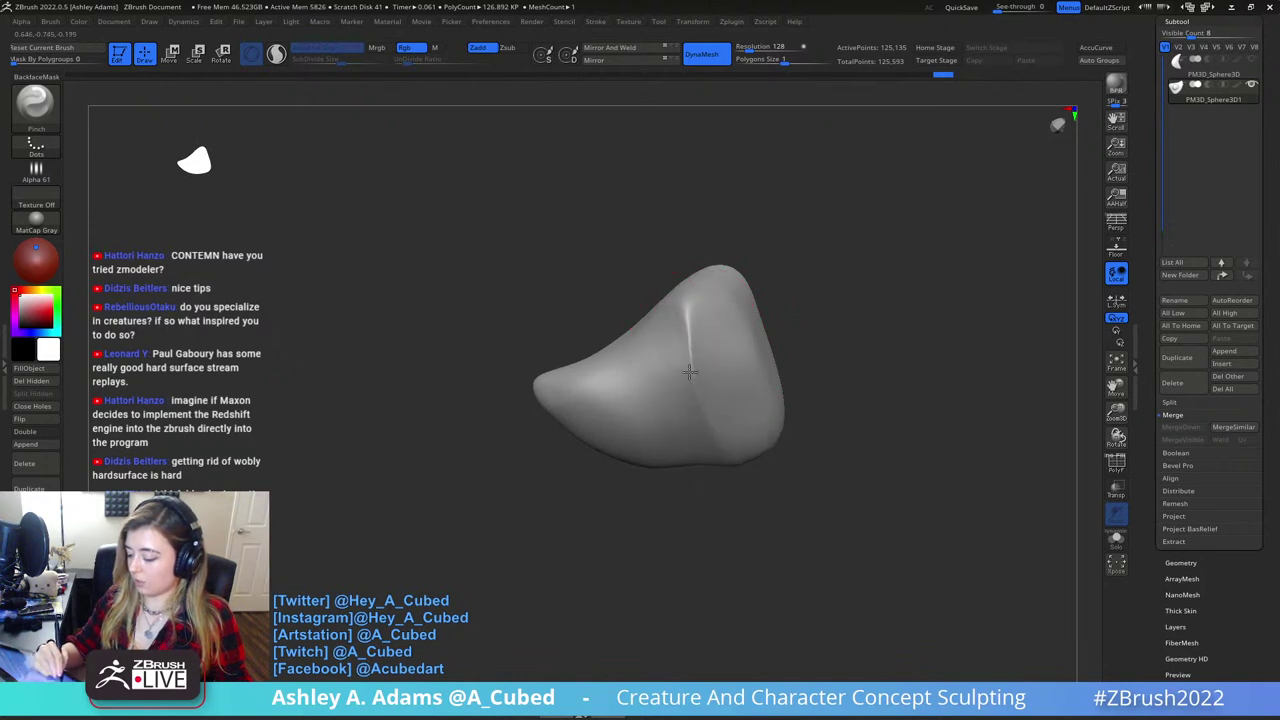
pyautogui.moveTo(688, 333); pyautogui.dragTo(1049, 377, button='right')
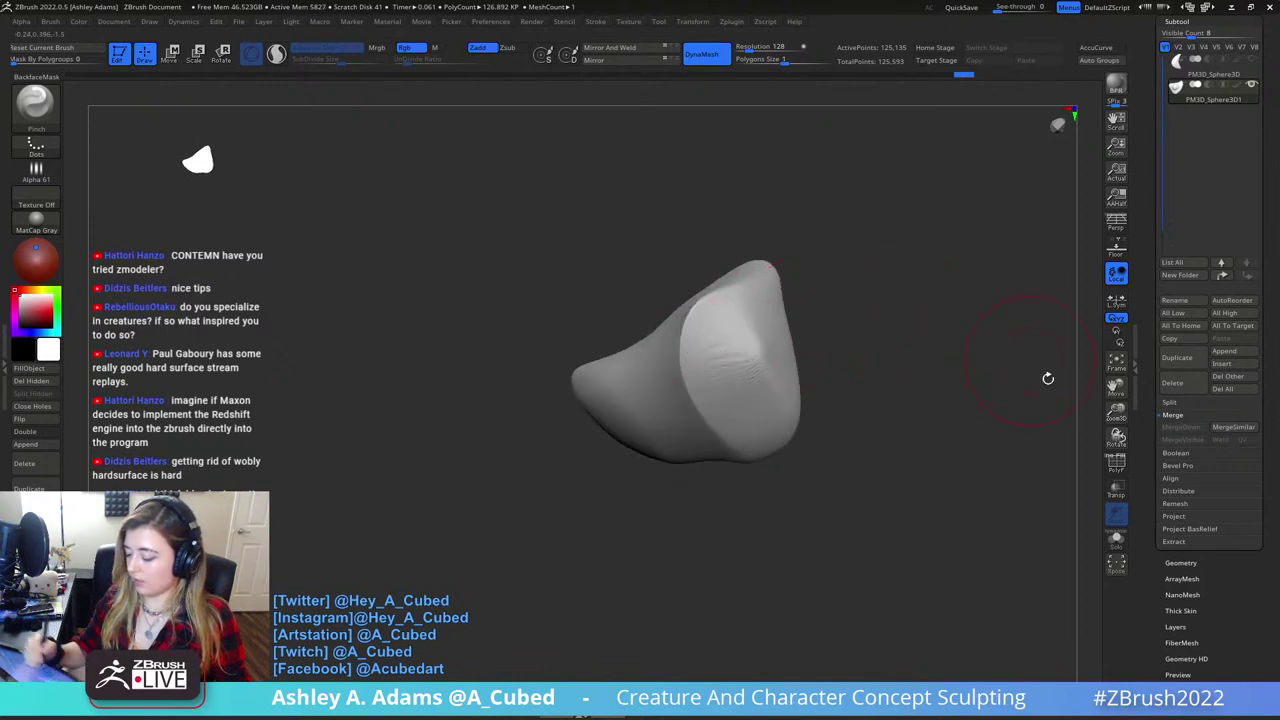
# - Check the polyframe wireframe and polish the form's large cut face flat with the hPolish brush
pyautogui.hotkey('shift', 'f')
pyautogui.moveTo(742, 277)
pyautogui.mouseDown(button='right')
pyautogui.moveTo(744, 265)
pyautogui.moveTo(762, 360)
pyautogui.moveTo(768, 345)
pyautogui.mouseUp(button='right')
pyautogui.click(1116, 463)
pyautogui.press('shift')
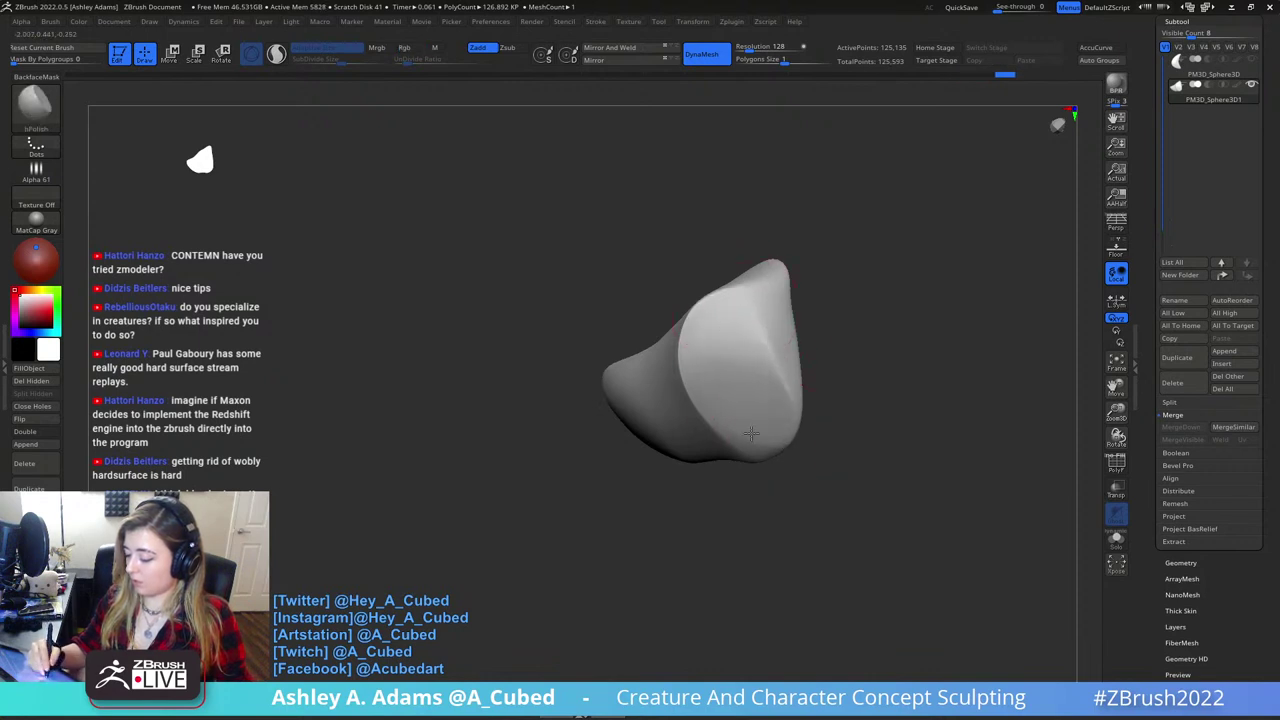
pyautogui.moveTo(750, 433)
pyautogui.mouseDown(button='right')
pyautogui.moveTo(800, 323)
pyautogui.moveTo(789, 291)
pyautogui.moveTo(793, 347)
pyautogui.moveTo(755, 447)
pyautogui.mouseUp(button='right')
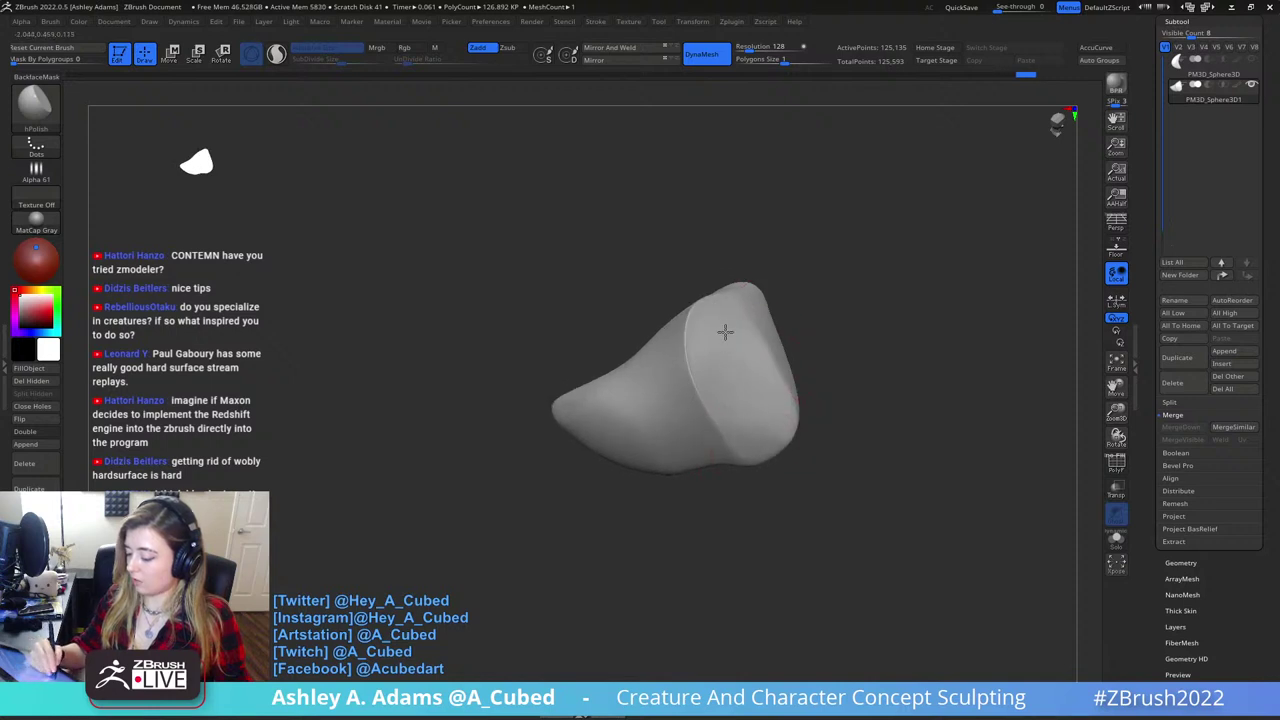
pyautogui.moveTo(725, 332); pyautogui.dragTo(734, 286, button='right')
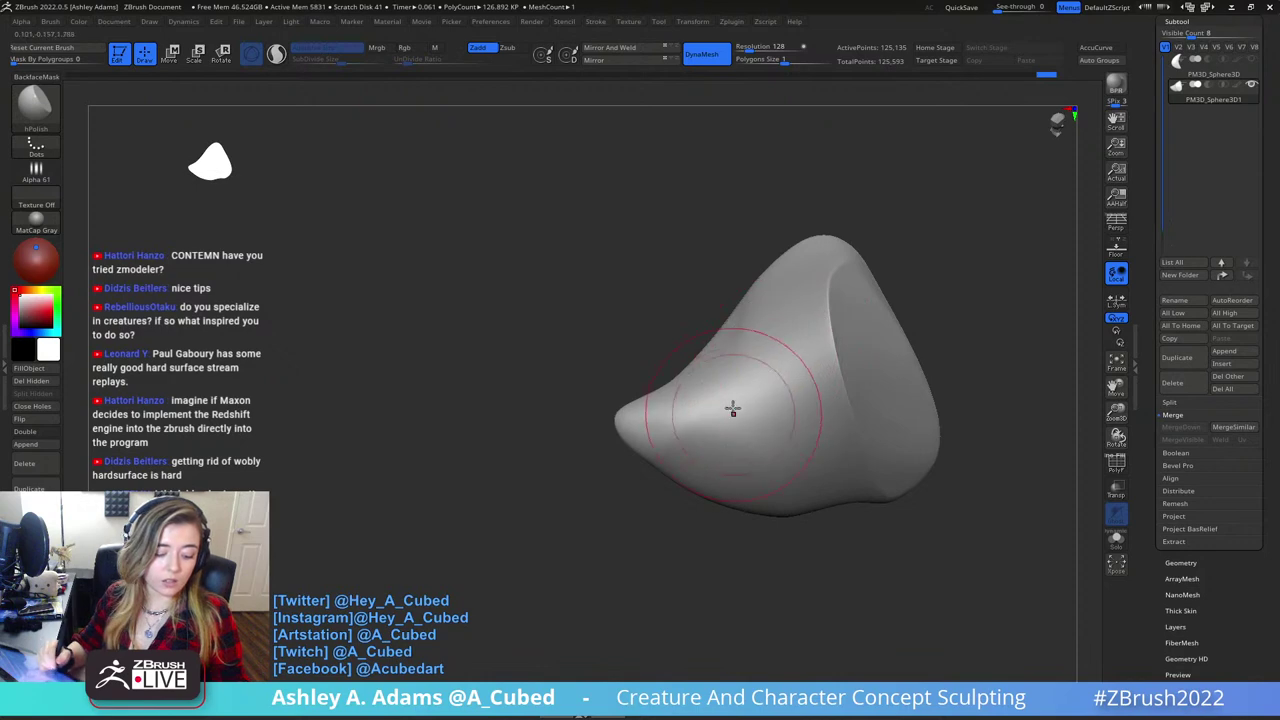
# - Try flattening the form's rounded side with the BevelFlat brush and undo the strokes
pyautogui.press('b')
pyautogui.click(366, 327)
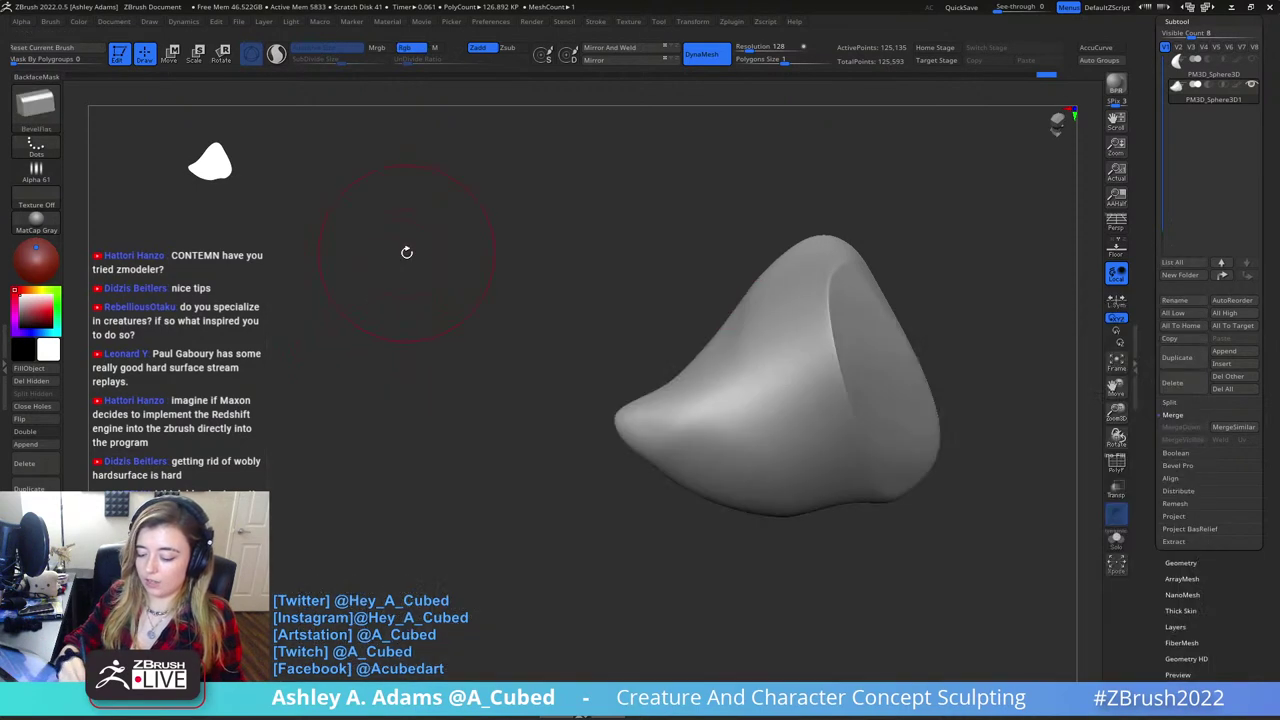
pyautogui.moveTo(699, 211)
pyautogui.mouseDown(button='right')
pyautogui.moveTo(778, 367)
pyautogui.moveTo(752, 382)
pyautogui.mouseUp(button='right')
pyautogui.moveTo(768, 321)
pyautogui.mouseDown()
pyautogui.moveTo(780, 484)
pyautogui.moveTo(771, 286)
pyautogui.moveTo(719, 408)
pyautogui.moveTo(711, 378)
pyautogui.moveTo(700, 397)
pyautogui.moveTo(792, 439)
pyautogui.mouseUp()
pyautogui.hotkey('ctrl', 'z')
pyautogui.moveTo(807, 265)
pyautogui.mouseDown()
pyautogui.moveTo(789, 381)
pyautogui.moveTo(652, 403)
pyautogui.mouseUp()
pyautogui.moveTo(823, 281); pyautogui.dragTo(905, 304, button='right')
pyautogui.hotkey('ctrl', 'z')
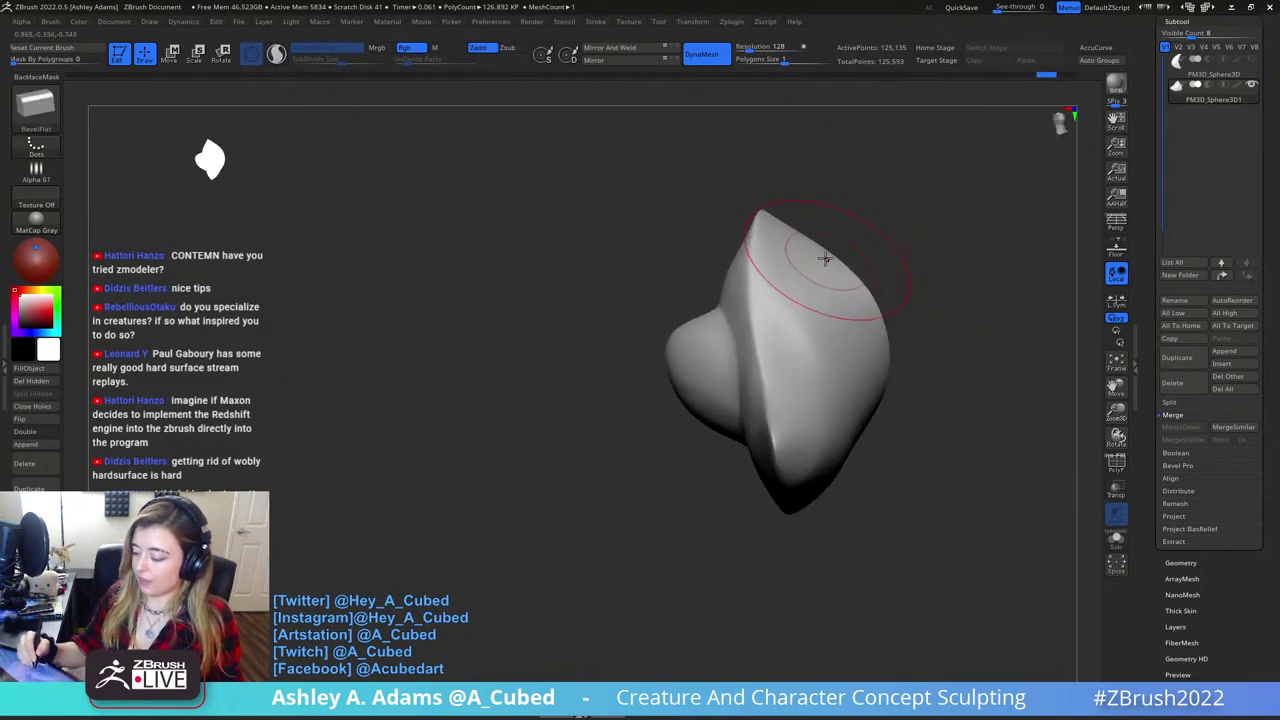
# - Try BevelFlat strokes along the back's upper edge and across the side plane, undoing the strokes
pyautogui.moveTo(804, 238)
pyautogui.mouseDown()
pyautogui.moveTo(876, 305)
pyautogui.moveTo(888, 388)
pyautogui.moveTo(885, 352)
pyautogui.mouseUp()
pyautogui.hotkey('ctrl', 'z')
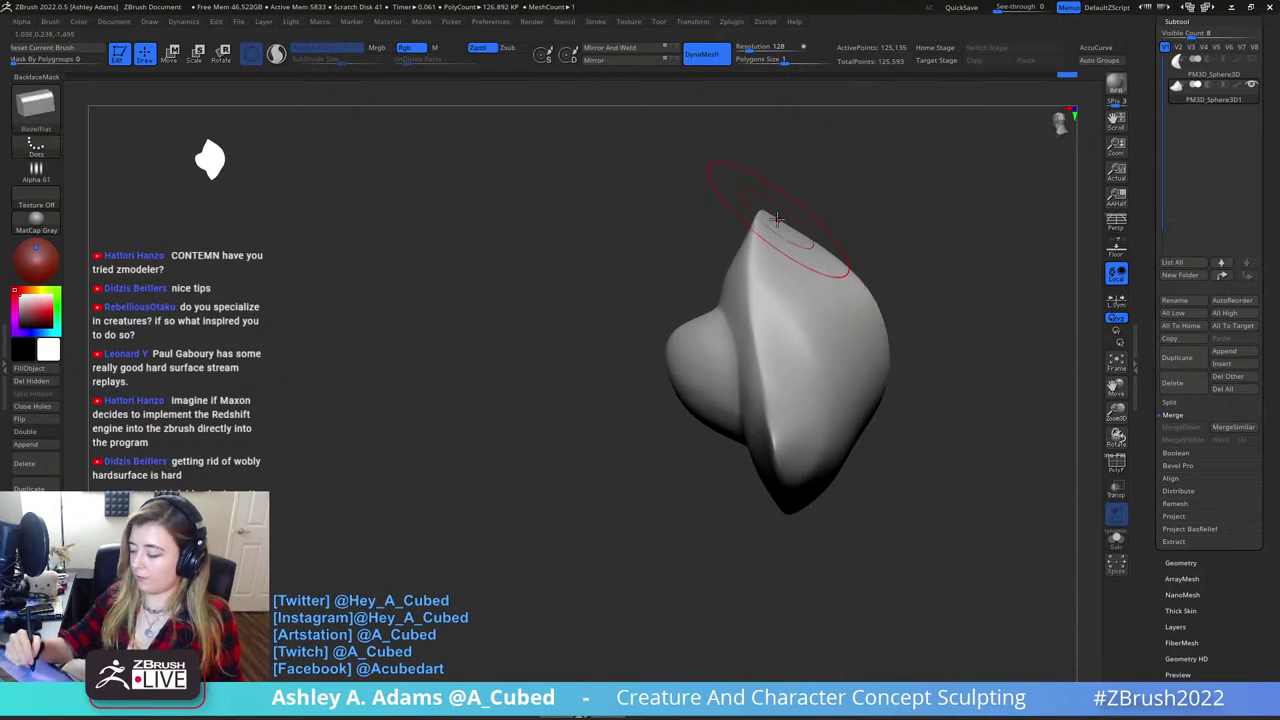
pyautogui.moveTo(770, 210); pyautogui.dragTo(856, 281)
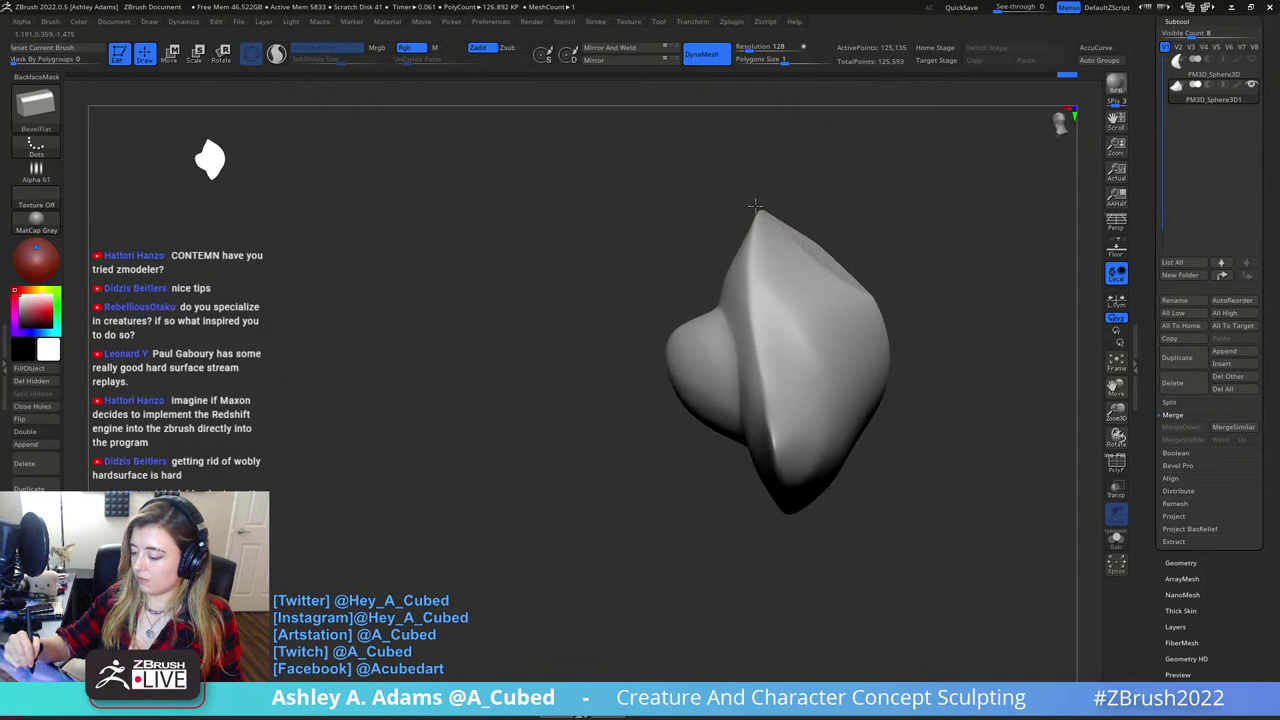
pyautogui.moveTo(938, 216)
pyautogui.mouseDown()
pyautogui.moveTo(880, 266)
pyautogui.moveTo(862, 226)
pyautogui.moveTo(754, 285)
pyautogui.moveTo(662, 302)
pyautogui.moveTo(665, 292)
pyautogui.moveTo(689, 420)
pyautogui.mouseUp()
pyautogui.hotkey('ctrl', 'z')
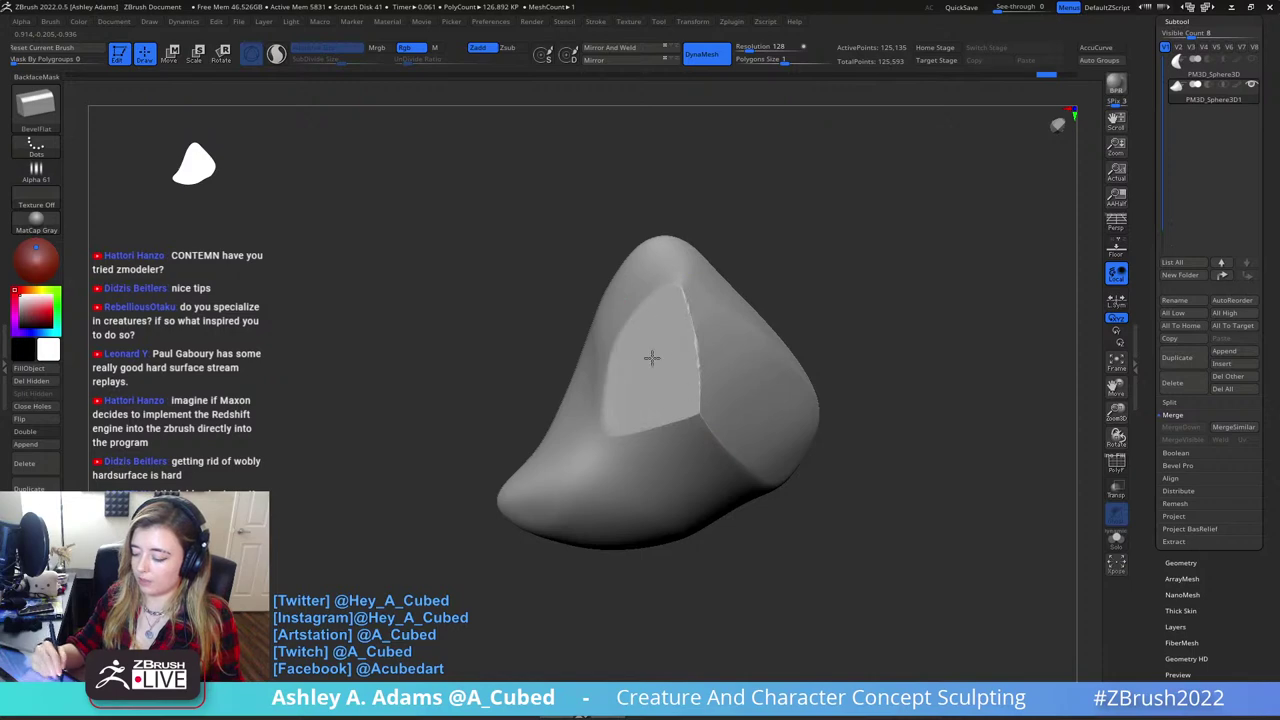
pyautogui.press('ctrl')
pyautogui.hotkey('ctrl', 'z')
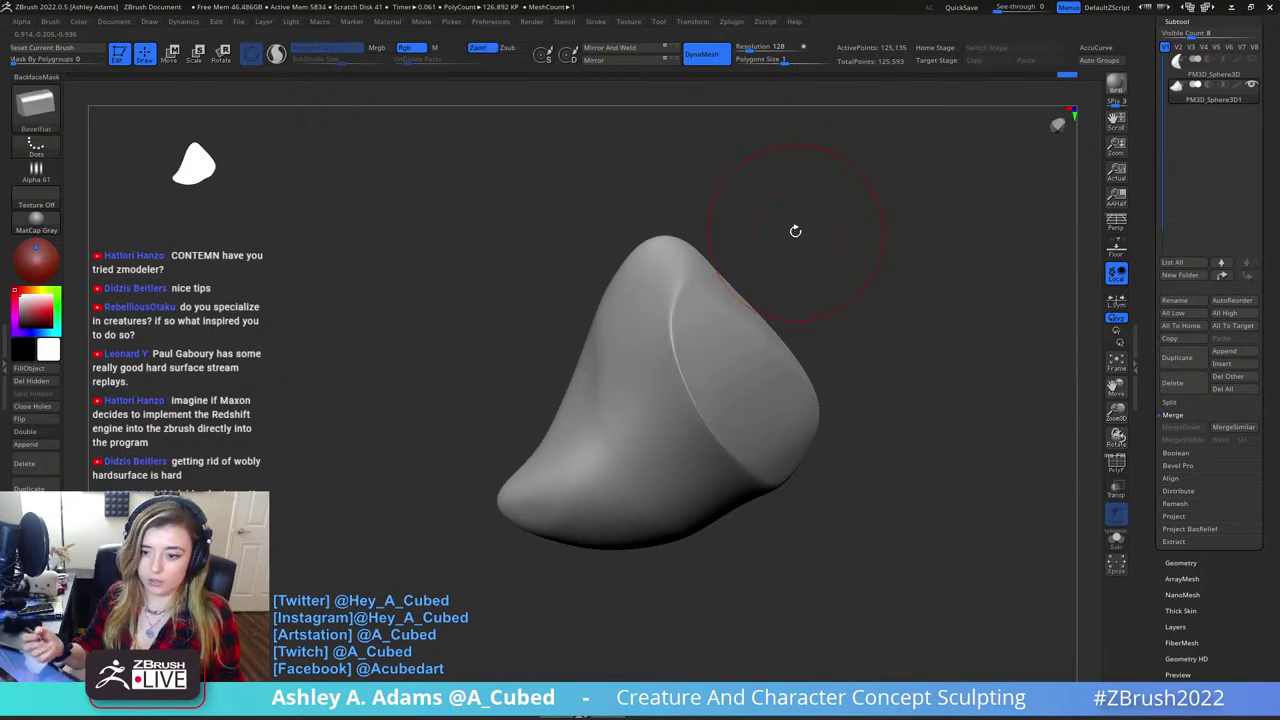
# - Switch to the BevelArc brush, undo the first strokes and bevel the form's side beneath the ridge
pyautogui.press('b')
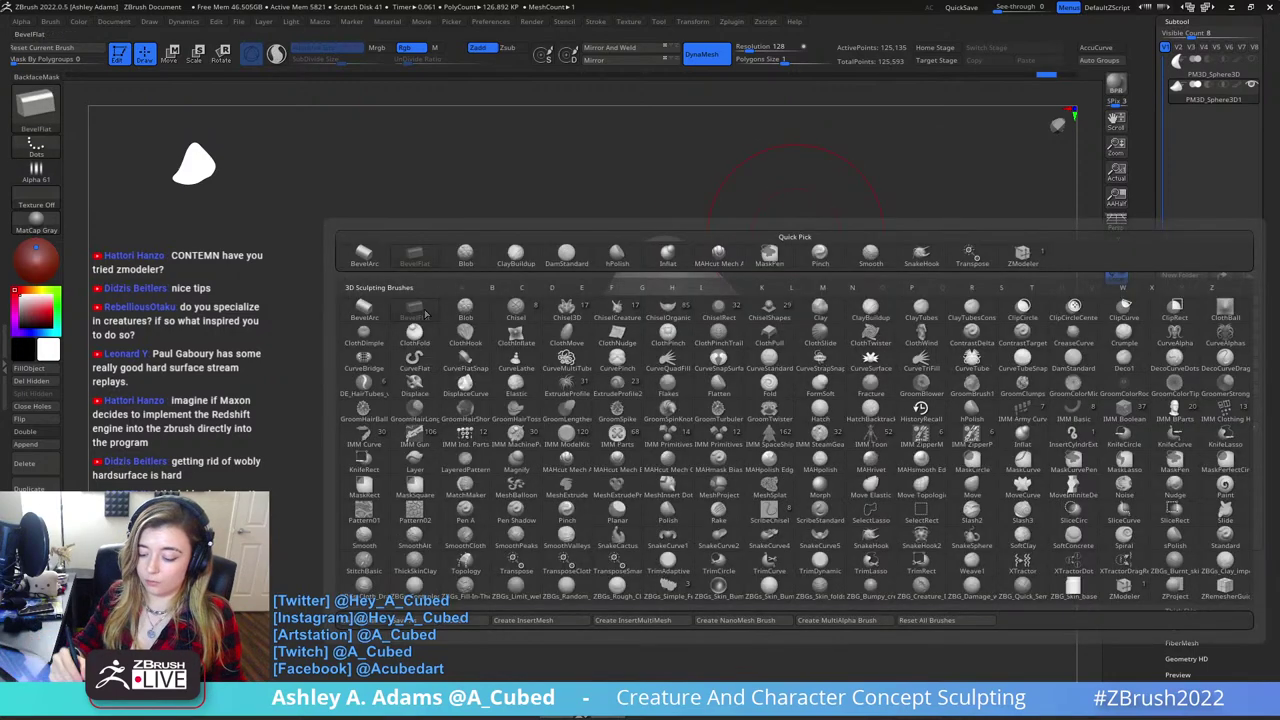
pyautogui.click(377, 309)
pyautogui.moveTo(650, 286)
pyautogui.mouseDown()
pyautogui.moveTo(683, 434)
pyautogui.moveTo(656, 275)
pyautogui.moveTo(654, 360)
pyautogui.moveTo(623, 443)
pyautogui.moveTo(572, 470)
pyautogui.mouseUp()
pyautogui.hotkey('ctrl', 'z')
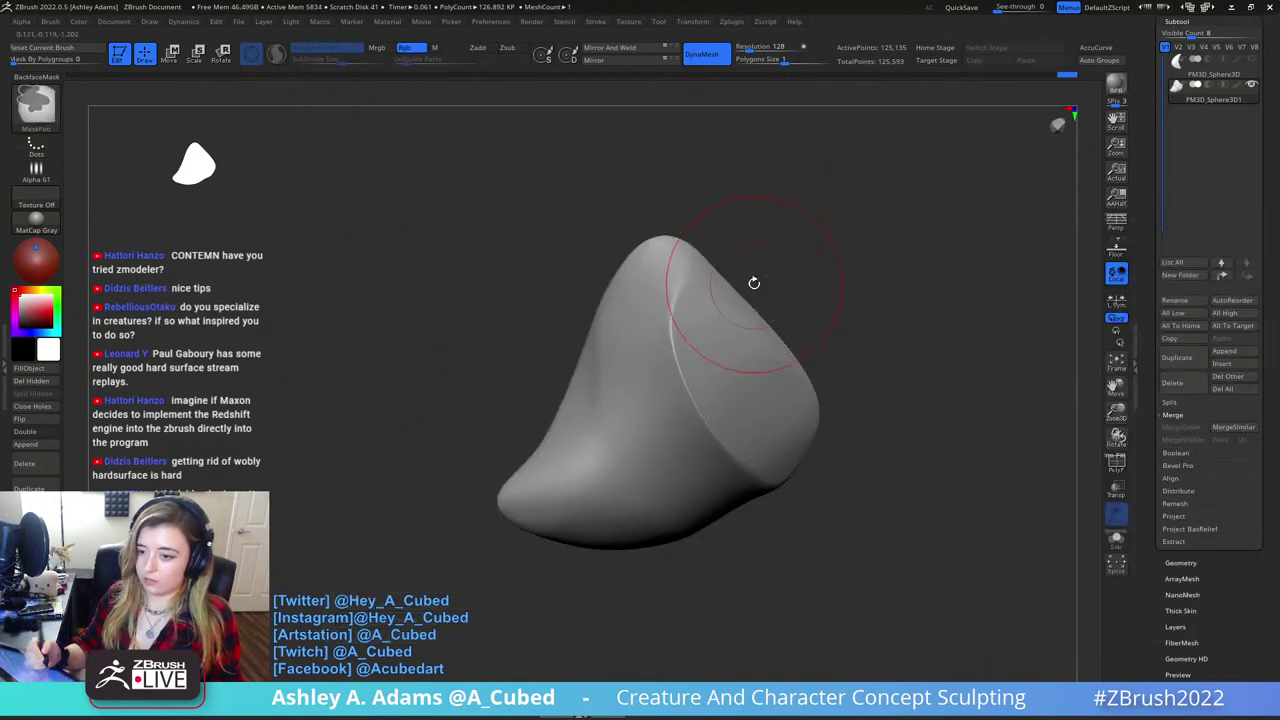
pyautogui.hotkey('ctrl', 'z')
pyautogui.moveTo(754, 283)
pyautogui.mouseDown()
pyautogui.moveTo(650, 326)
pyautogui.moveTo(712, 436)
pyautogui.moveTo(669, 394)
pyautogui.mouseUp()
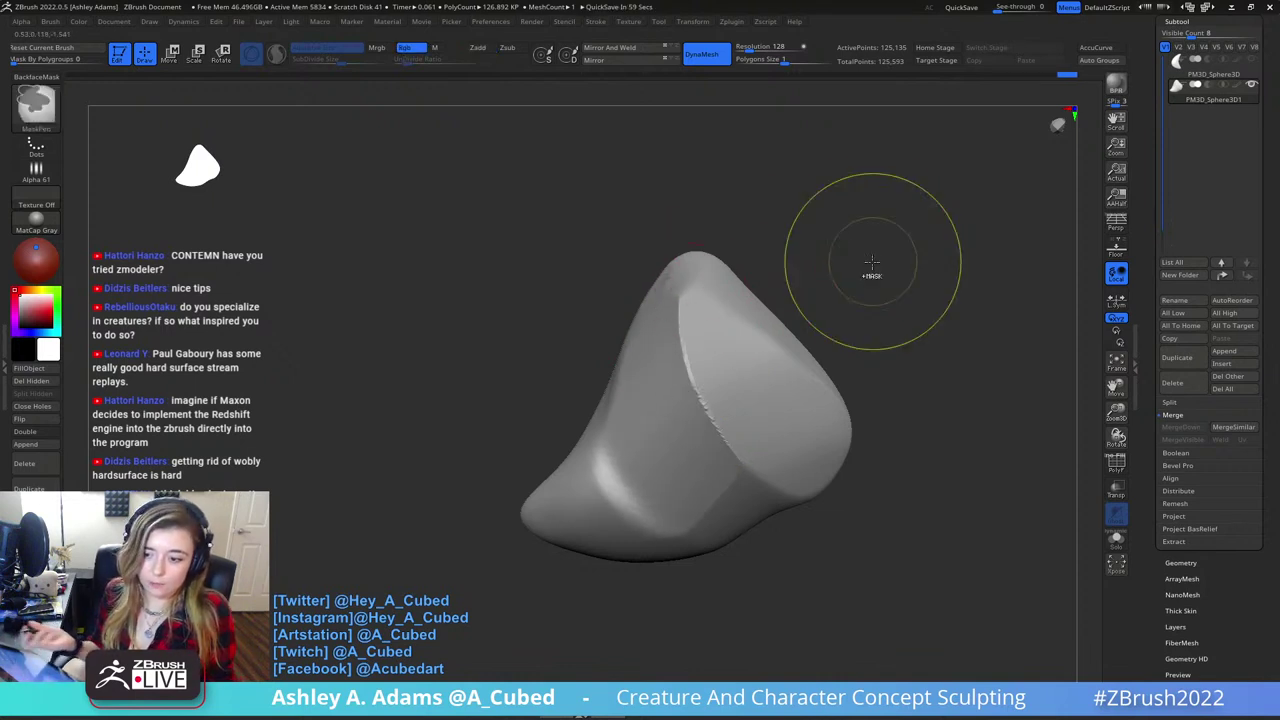
pyautogui.moveTo(871, 277)
pyautogui.mouseDown()
pyautogui.moveTo(826, 517)
pyautogui.moveTo(789, 312)
pyautogui.moveTo(778, 317)
pyautogui.mouseUp()
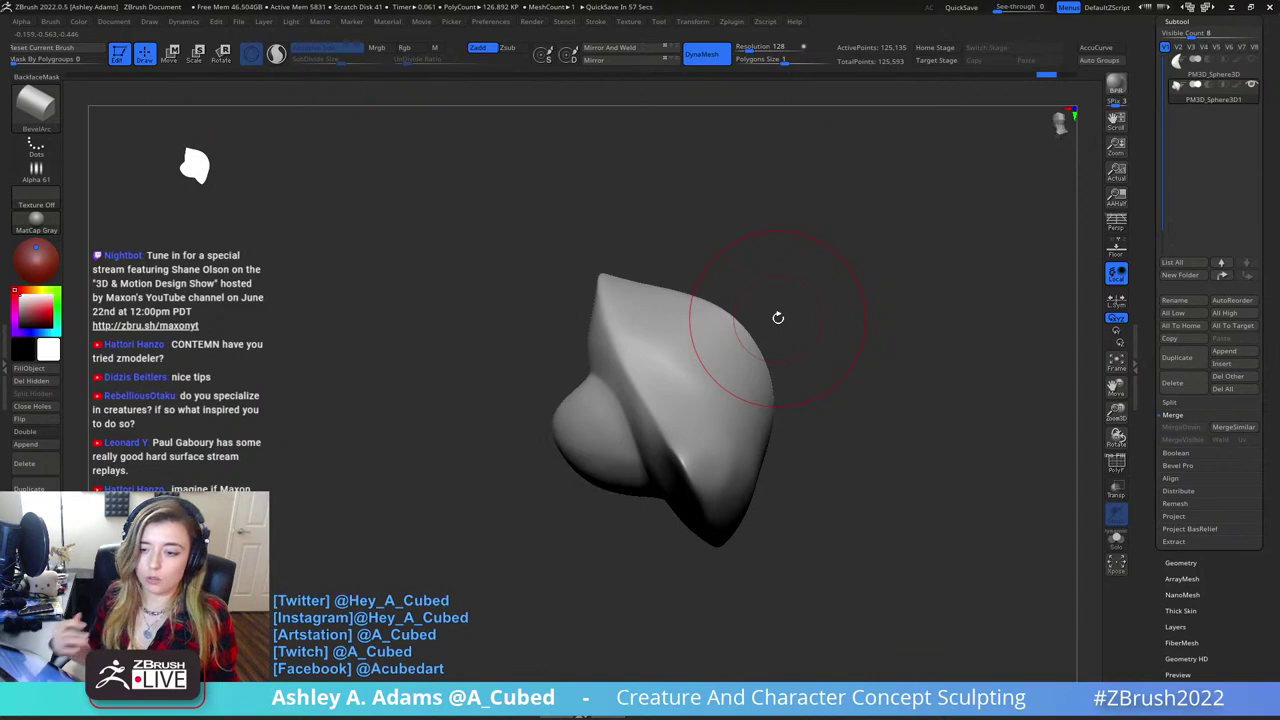
# - Switch back to the full horned beetle creature tool and frame its side with the hind legs
pyautogui.moveTo(1152, 22); pyautogui.dragTo(1152, 245)
pyautogui.click(1232, 203)
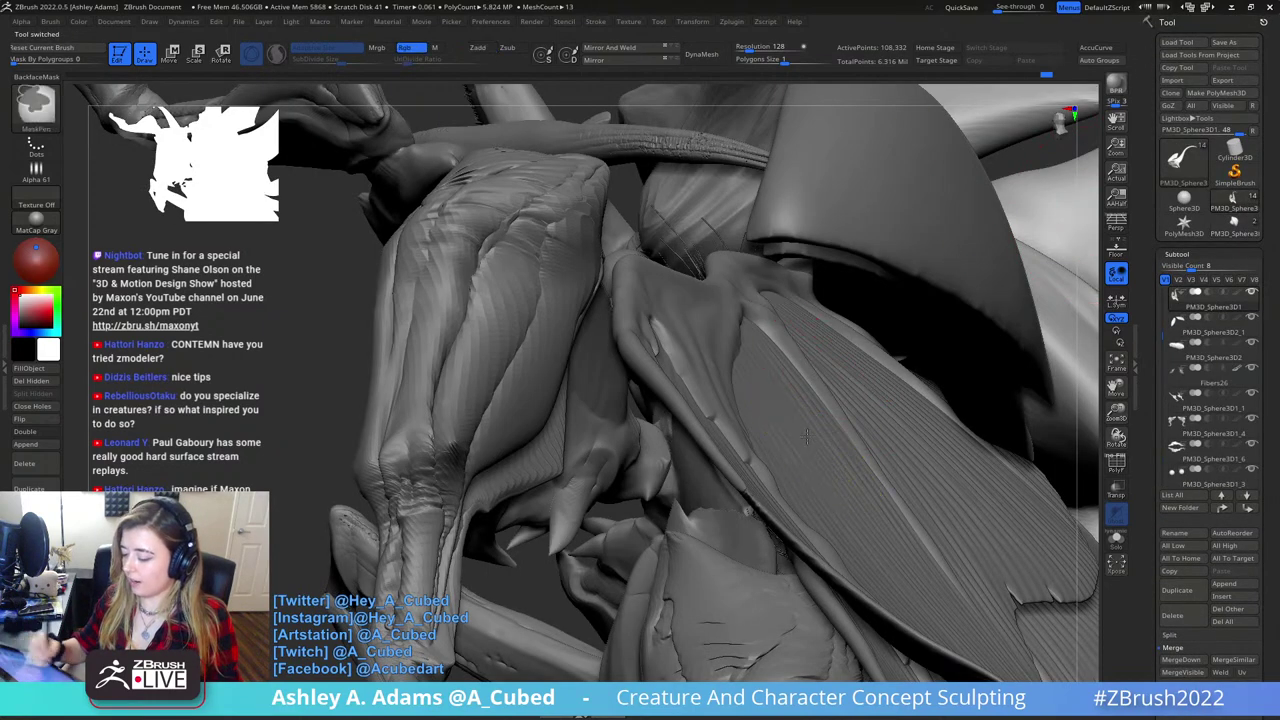
pyautogui.moveTo(838, 460)
pyautogui.keyDown('ctrl'); pyautogui.mouseDown(button='right')
pyautogui.moveTo(832, 321)
pyautogui.moveTo(512, 345)
pyautogui.moveTo(786, 317)
pyautogui.moveTo(752, 400)
pyautogui.moveTo(746, 300)
pyautogui.moveTo(738, 346)
pyautogui.mouseUp(button='right'); pyautogui.keyUp('ctrl')
pyautogui.rightClick(703, 318)
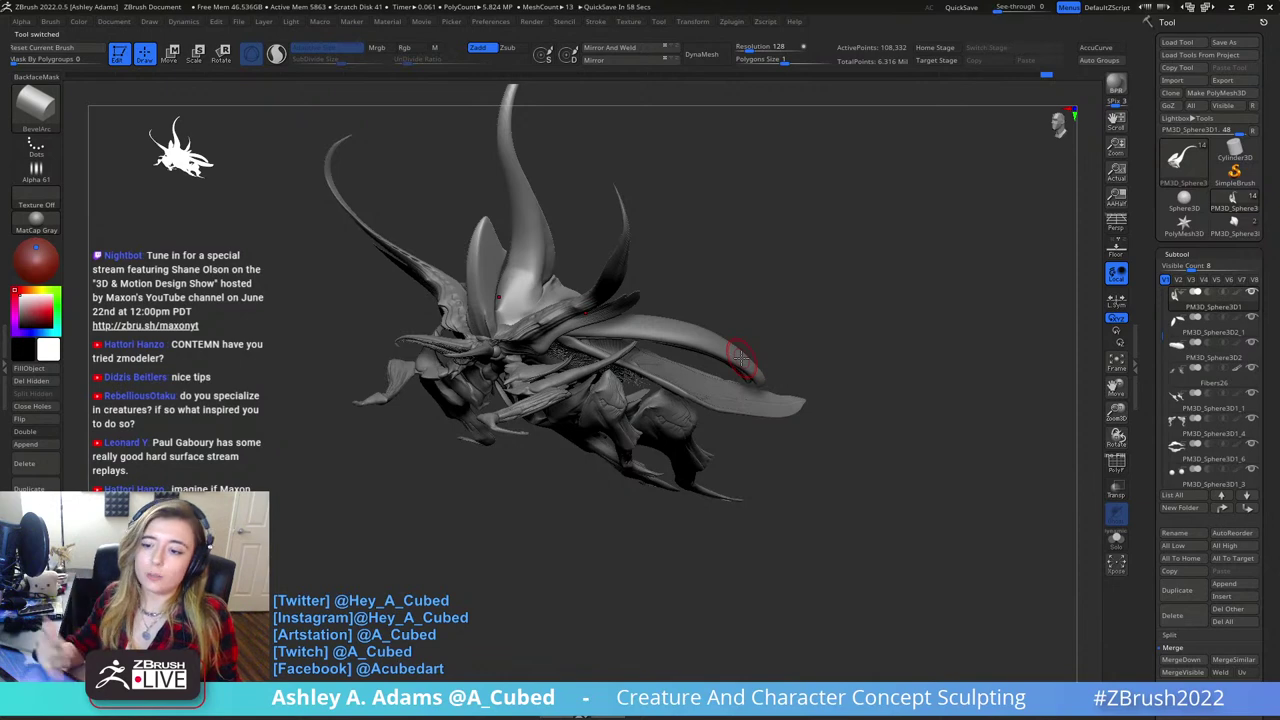
pyautogui.moveTo(837, 204)
pyautogui.mouseDown(button='right')
pyautogui.moveTo(786, 371)
pyautogui.moveTo(738, 345)
pyautogui.moveTo(753, 320)
pyautogui.mouseUp(button='right')
pyautogui.moveTo(794, 443)
pyautogui.mouseDown(button='right')
pyautogui.moveTo(731, 500)
pyautogui.moveTo(684, 338)
pyautogui.moveTo(692, 412)
pyautogui.moveTo(743, 375)
pyautogui.moveTo(790, 392)
pyautogui.moveTo(797, 380)
pyautogui.mouseUp(button='right')
# - Make the hind leg subtool active and start carving and smoothing wrinkles on the thigh with the Slash2 brush
pyautogui.keyDown('alt'); pyautogui.click(712, 511); pyautogui.keyUp('alt')
pyautogui.press('2')
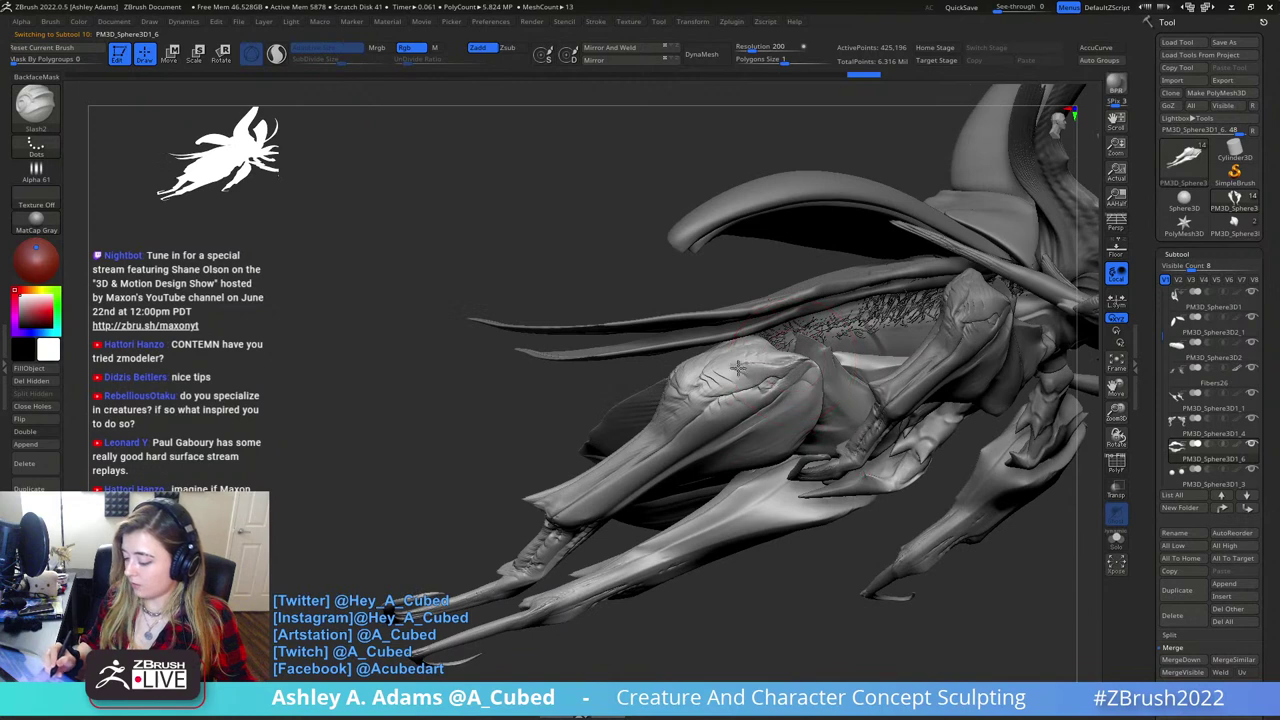
pyautogui.moveTo(691, 392); pyautogui.dragTo(757, 370, button='right')
pyautogui.rightClick(755, 371)
pyautogui.keyDown('shift'); pyautogui.moveTo(755, 371); pyautogui.dragTo(752, 376); pyautogui.keyUp('shift')
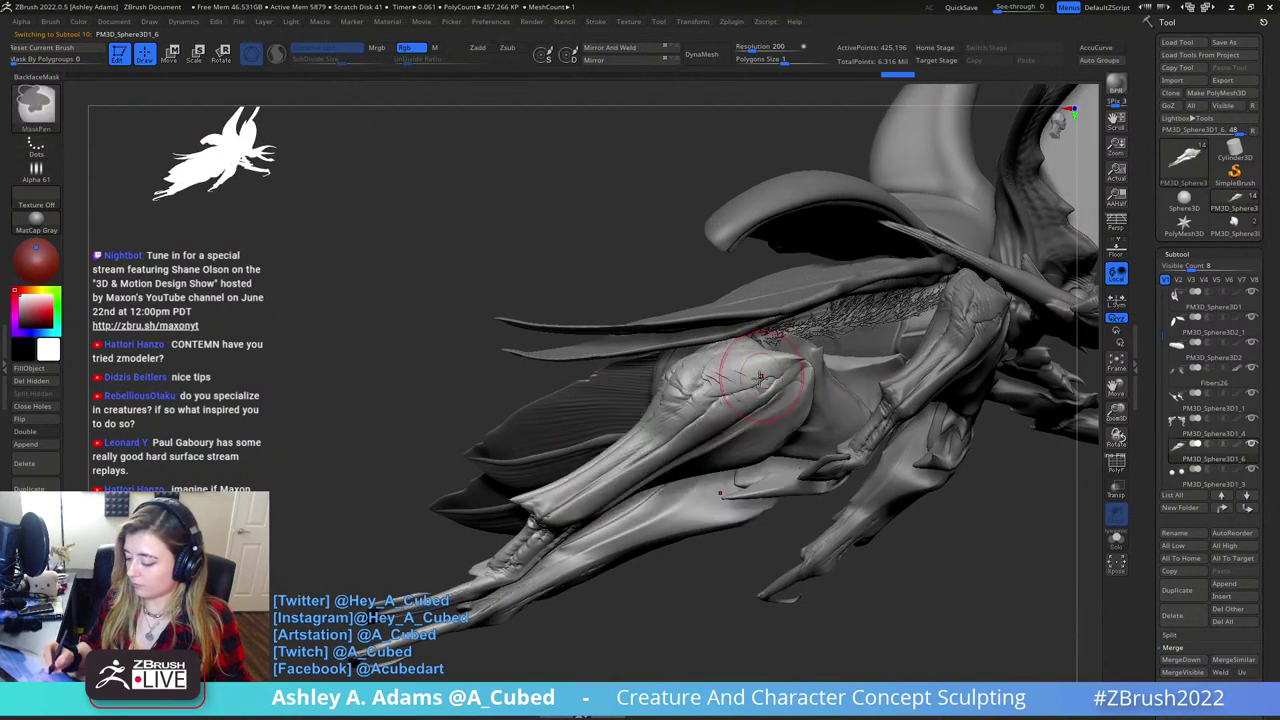
pyautogui.moveTo(730, 392); pyautogui.dragTo(768, 360, button='right')
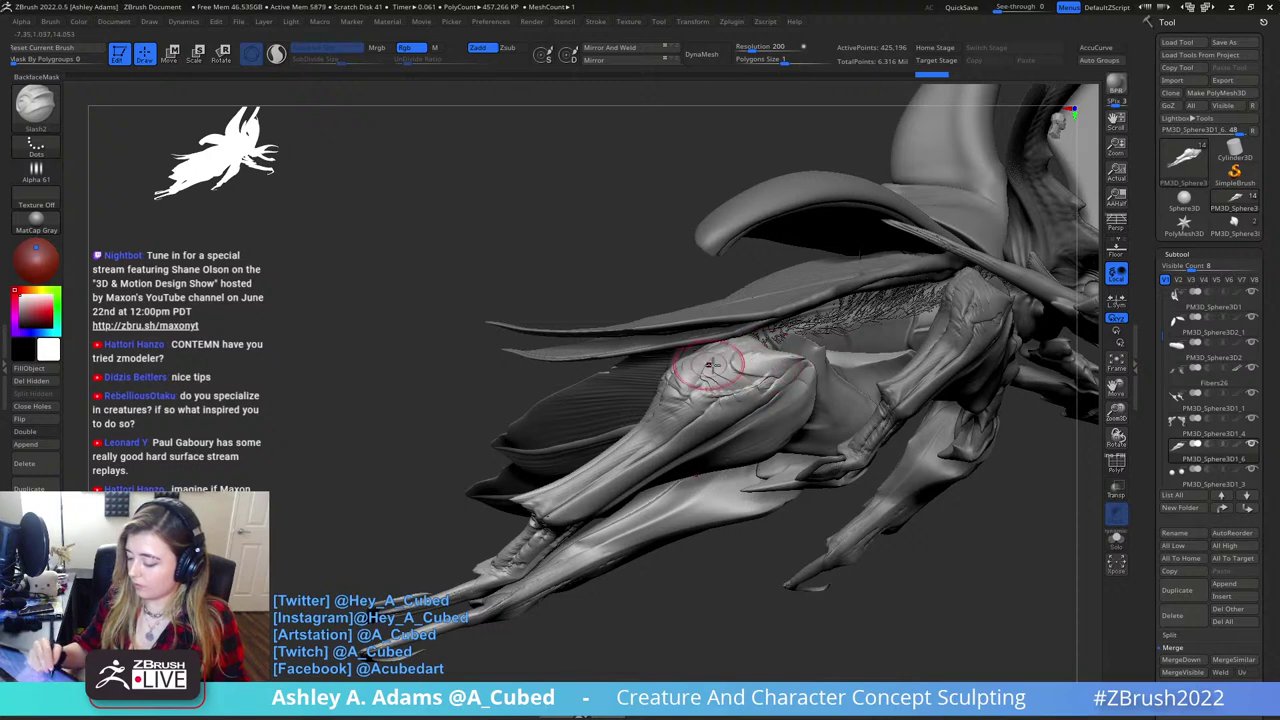
pyautogui.moveTo(703, 378); pyautogui.dragTo(712, 456, button='right')
pyautogui.moveTo(782, 348); pyautogui.dragTo(790, 445)
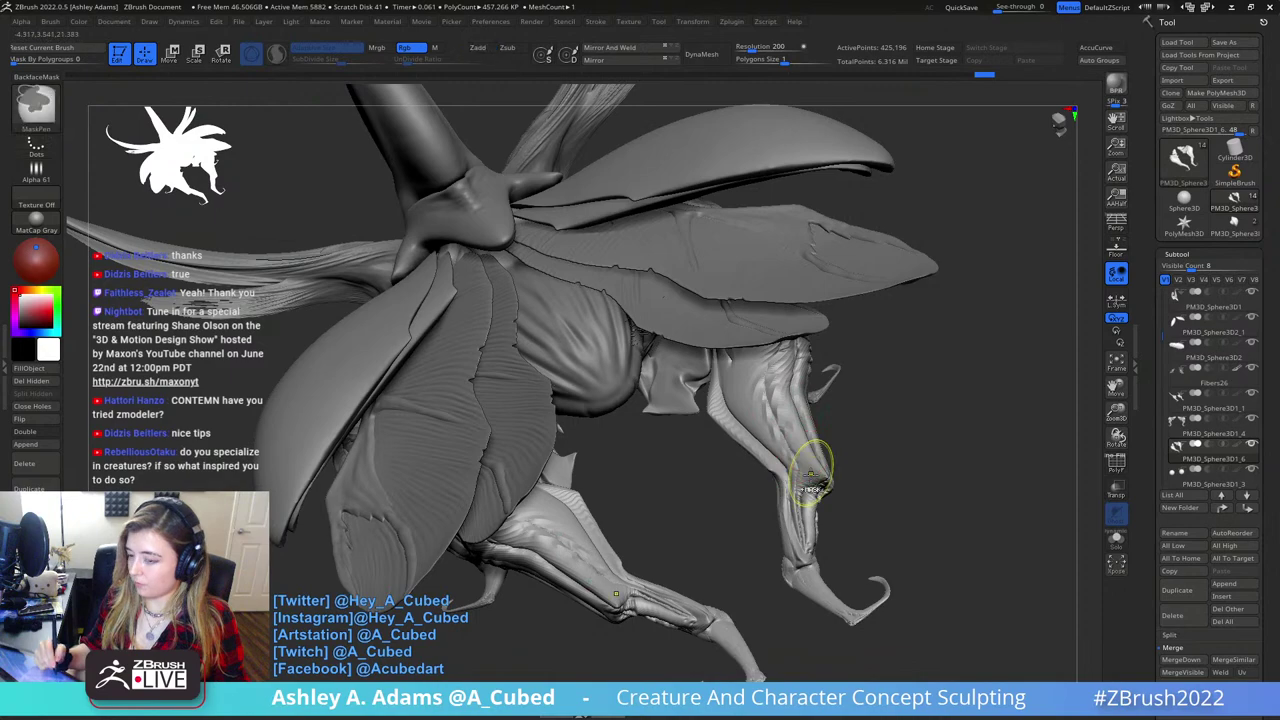
# - Carve deeper overlapping folds across the middle of the hind leg's thigh with the Slash2 brush
pyautogui.moveTo(814, 465); pyautogui.dragTo(632, 356, button='right')
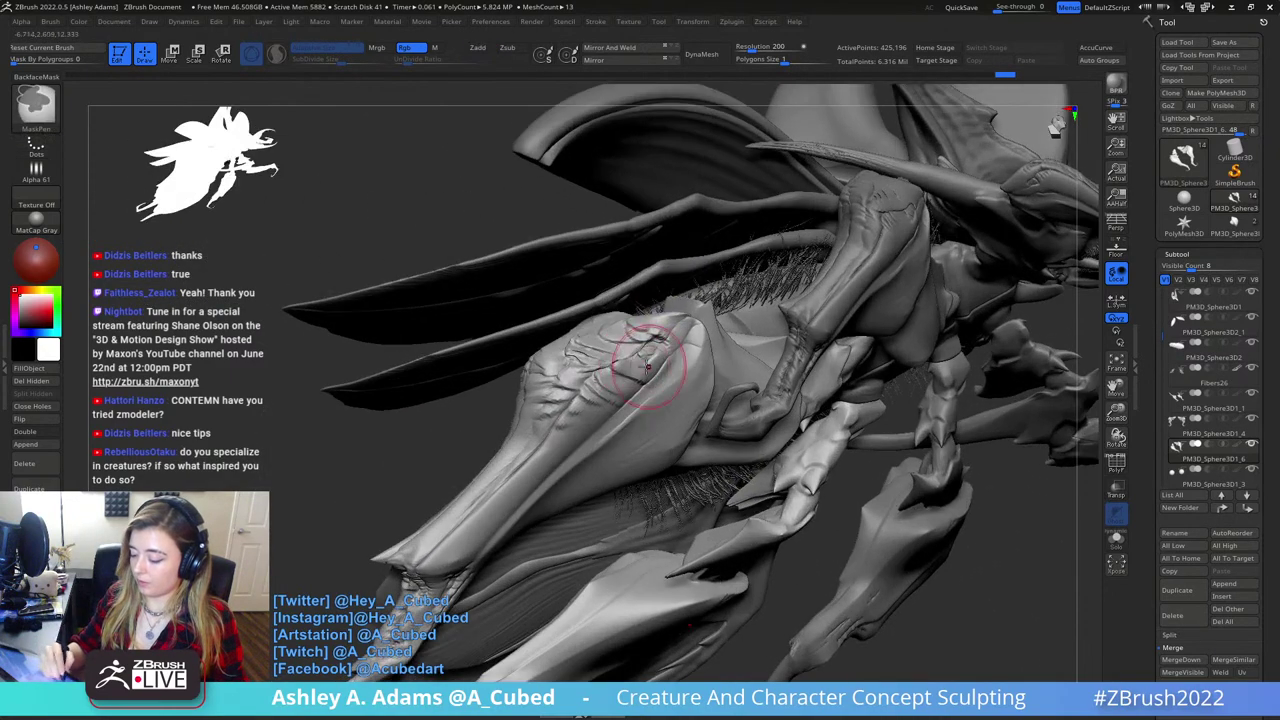
pyautogui.rightClick(604, 394)
pyautogui.moveTo(563, 427); pyautogui.dragTo(578, 413)
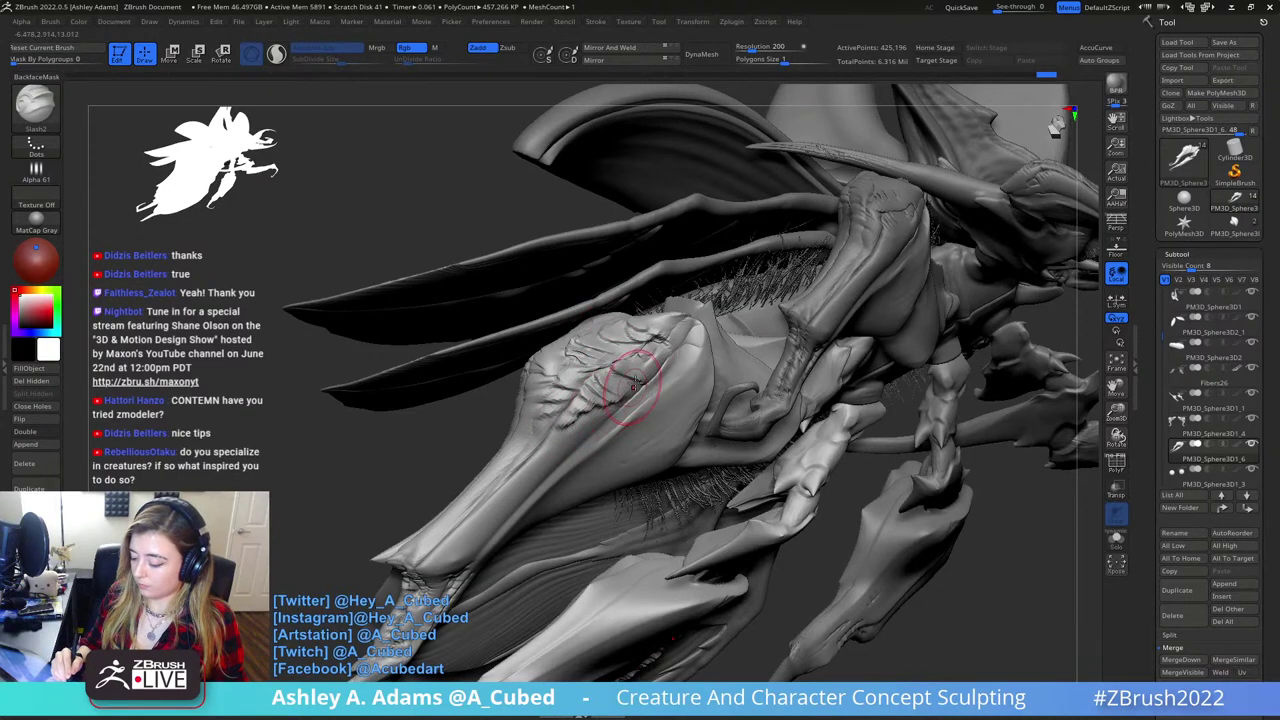
pyautogui.moveTo(633, 385)
pyautogui.mouseDown(button='right')
pyautogui.moveTo(615, 393)
pyautogui.moveTo(641, 372)
pyautogui.moveTo(665, 375)
pyautogui.moveTo(645, 428)
pyautogui.mouseUp(button='right')
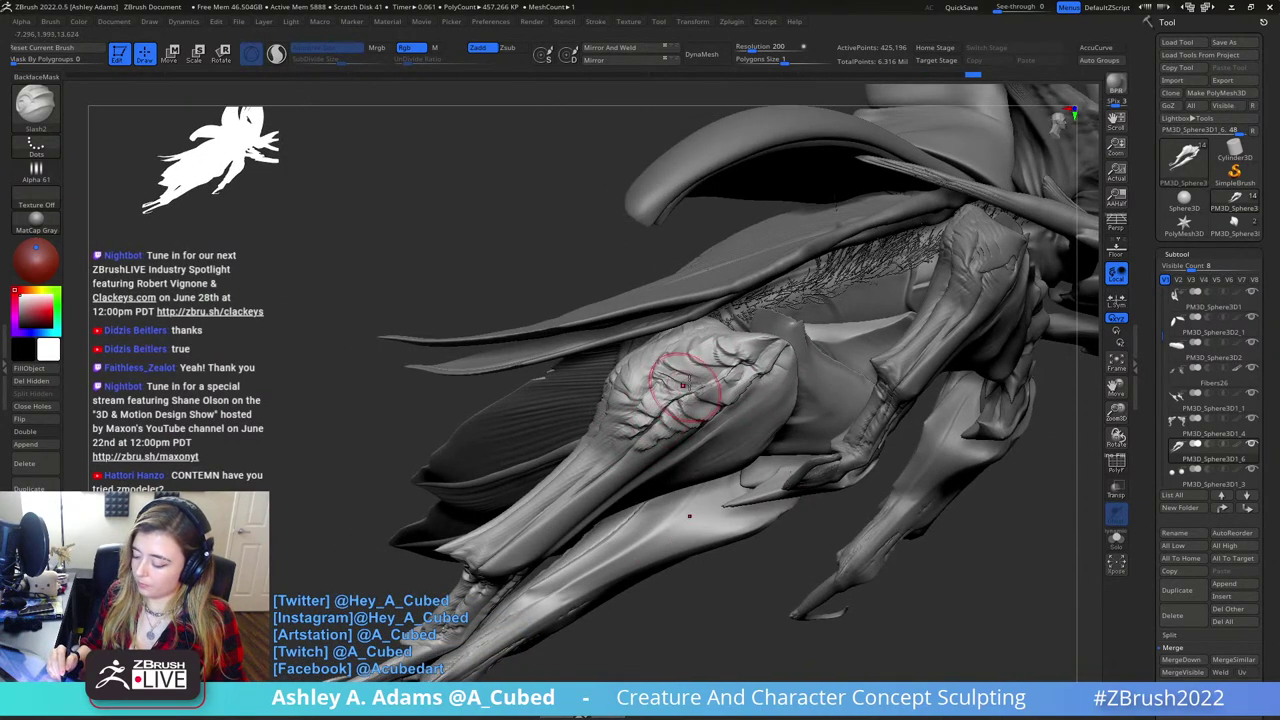
# - Extend the Slash2 folds over the rest of the thigh's upper bulge, down to where the leg narrows
pyautogui.moveTo(683, 385); pyautogui.dragTo(750, 347, button='right')
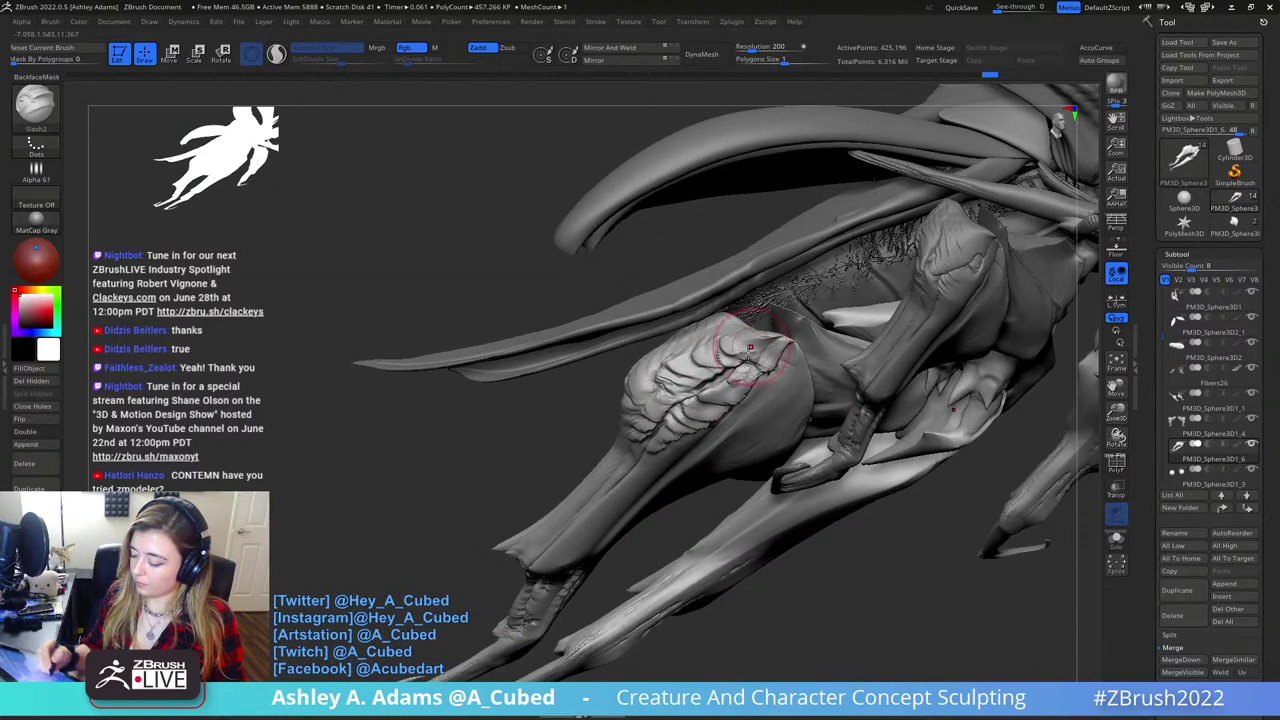
pyautogui.moveTo(726, 428); pyautogui.dragTo(695, 344, button='right')
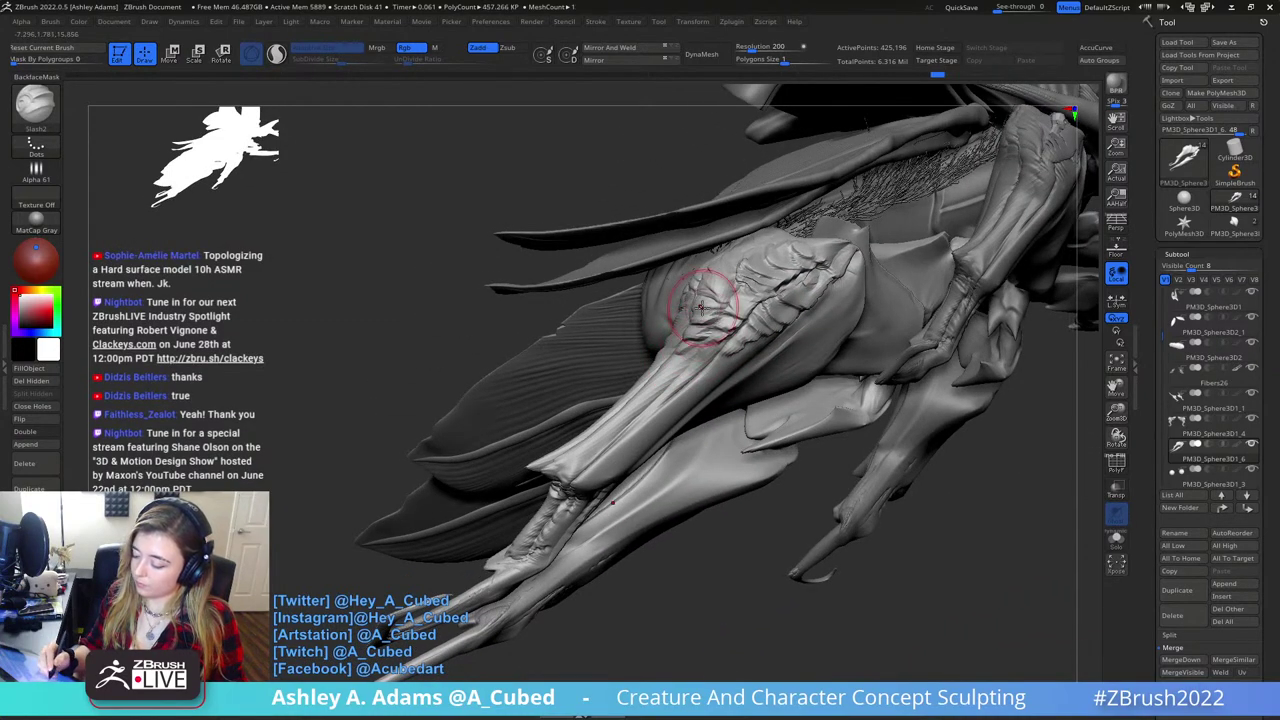
pyautogui.moveTo(700, 277); pyautogui.dragTo(670, 362, button='right')
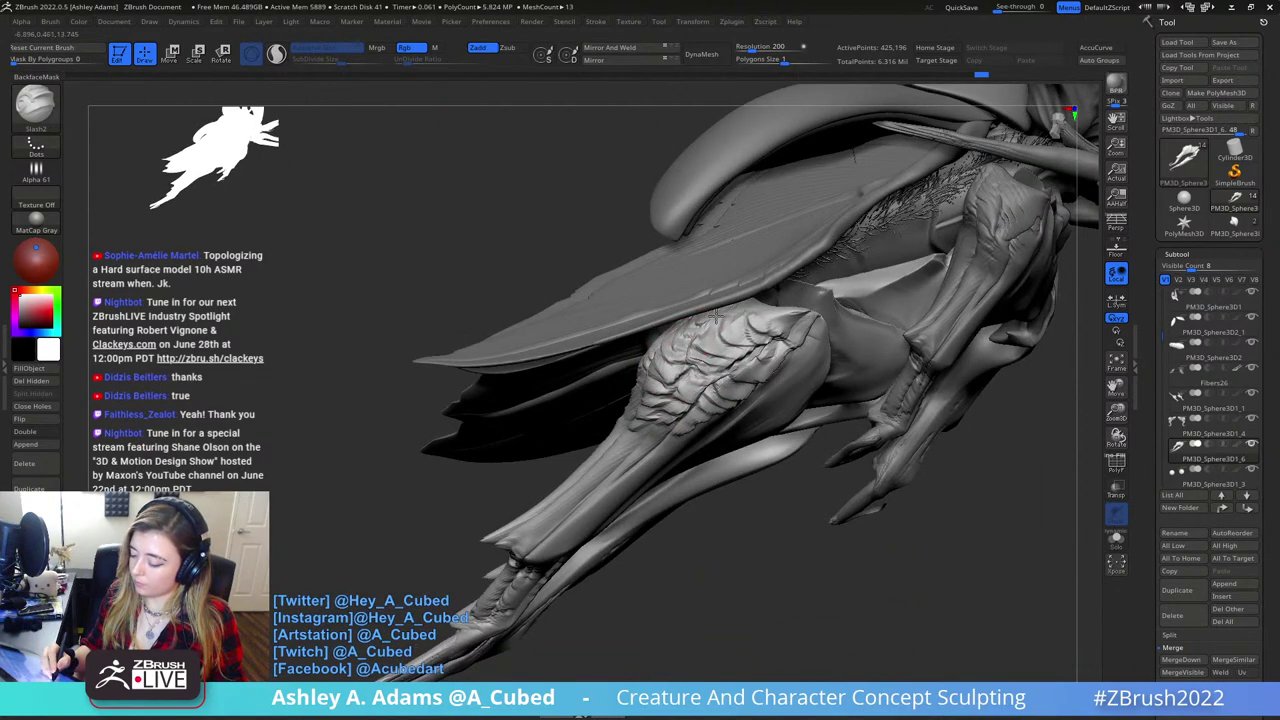
pyautogui.moveTo(716, 316); pyautogui.dragTo(702, 336)
pyautogui.moveTo(702, 336); pyautogui.dragTo(690, 260, button='right')
pyautogui.moveTo(690, 400)
pyautogui.keyDown('ctrl'); pyautogui.mouseDown(button='right')
pyautogui.moveTo(670, 340)
pyautogui.moveTo(659, 427)
pyautogui.moveTo(722, 404)
pyautogui.moveTo(766, 430)
pyautogui.moveTo(835, 421)
pyautogui.mouseUp(button='right'); pyautogui.keyUp('ctrl')
pyautogui.press('space')
pyautogui.press('b')
pyautogui.press('i')
pyautogui.press('n')
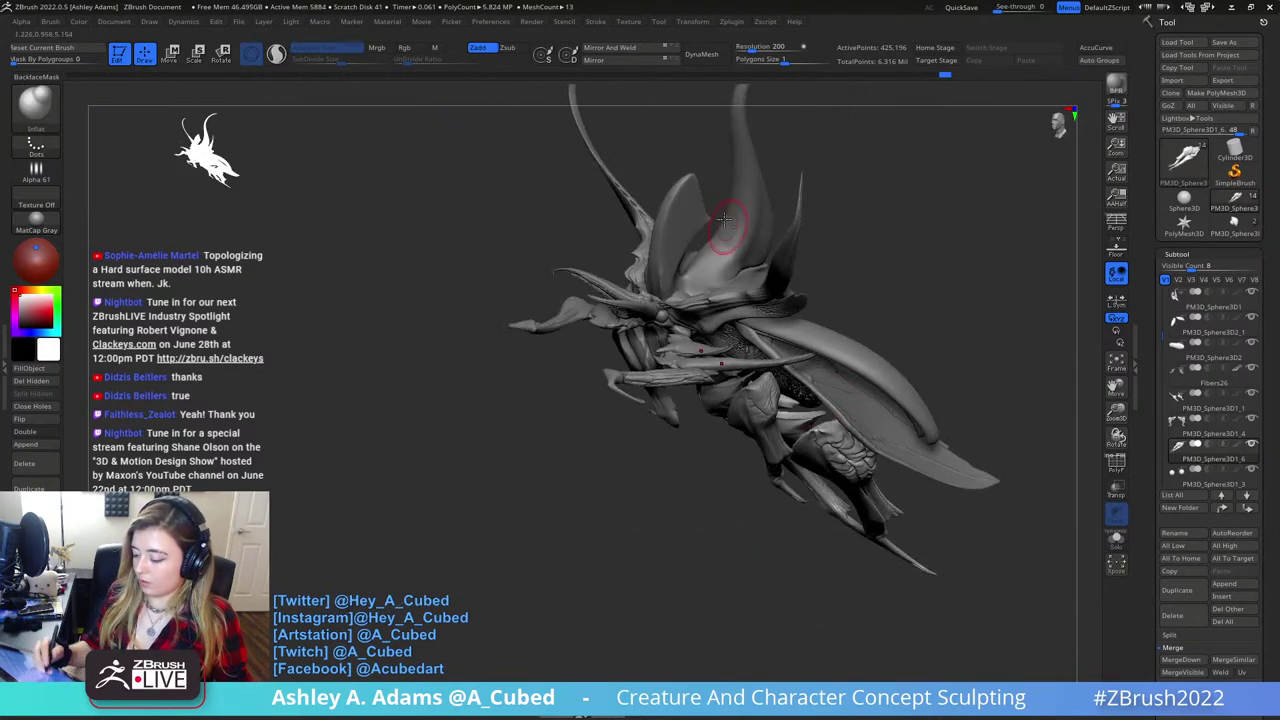
# - Make the central horn's subtool active, choose the ClayBuildup brush and smooth the base of the horn
pyautogui.moveTo(724, 245)
pyautogui.mouseDown(button='right')
pyautogui.moveTo(706, 346)
pyautogui.moveTo(720, 311)
pyautogui.mouseUp(button='right')
pyautogui.keyDown('alt'); pyautogui.click(714, 332); pyautogui.keyUp('alt')
pyautogui.press('b')
pyautogui.press('c')
pyautogui.press('b')
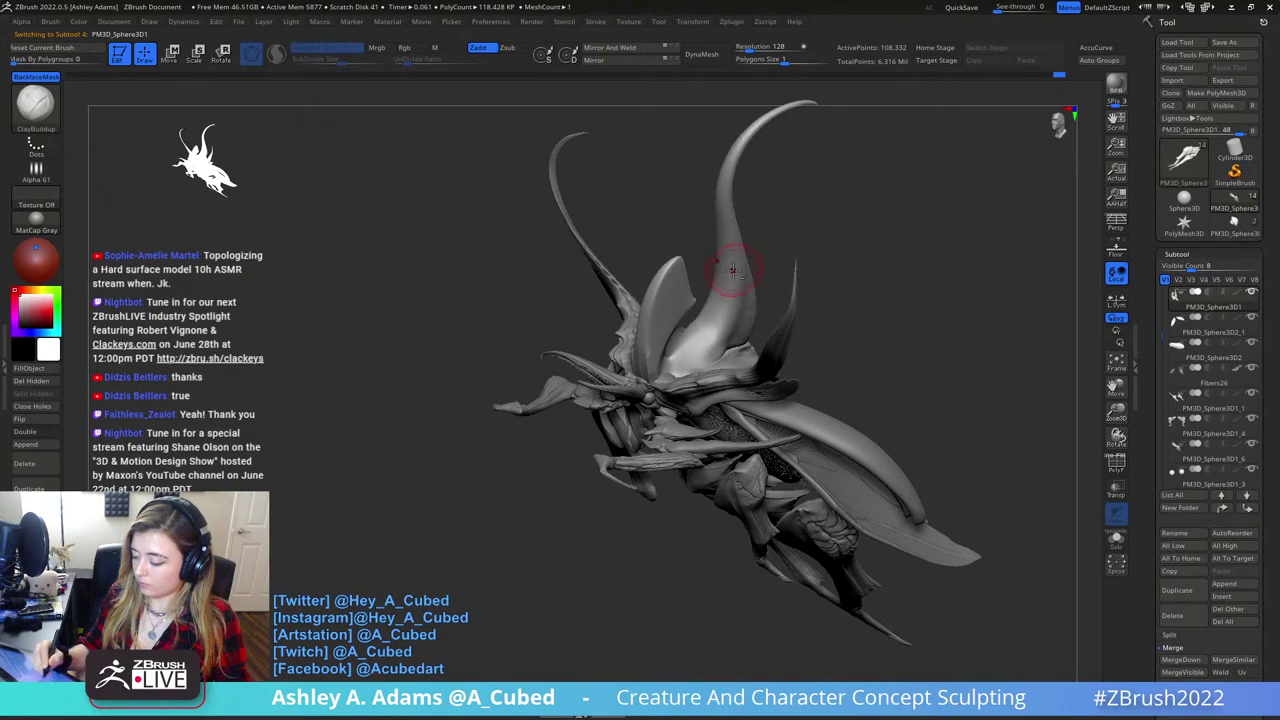
pyautogui.keyDown('shift'); pyautogui.moveTo(698, 356); pyautogui.dragTo(708, 347); pyautogui.keyUp('shift')
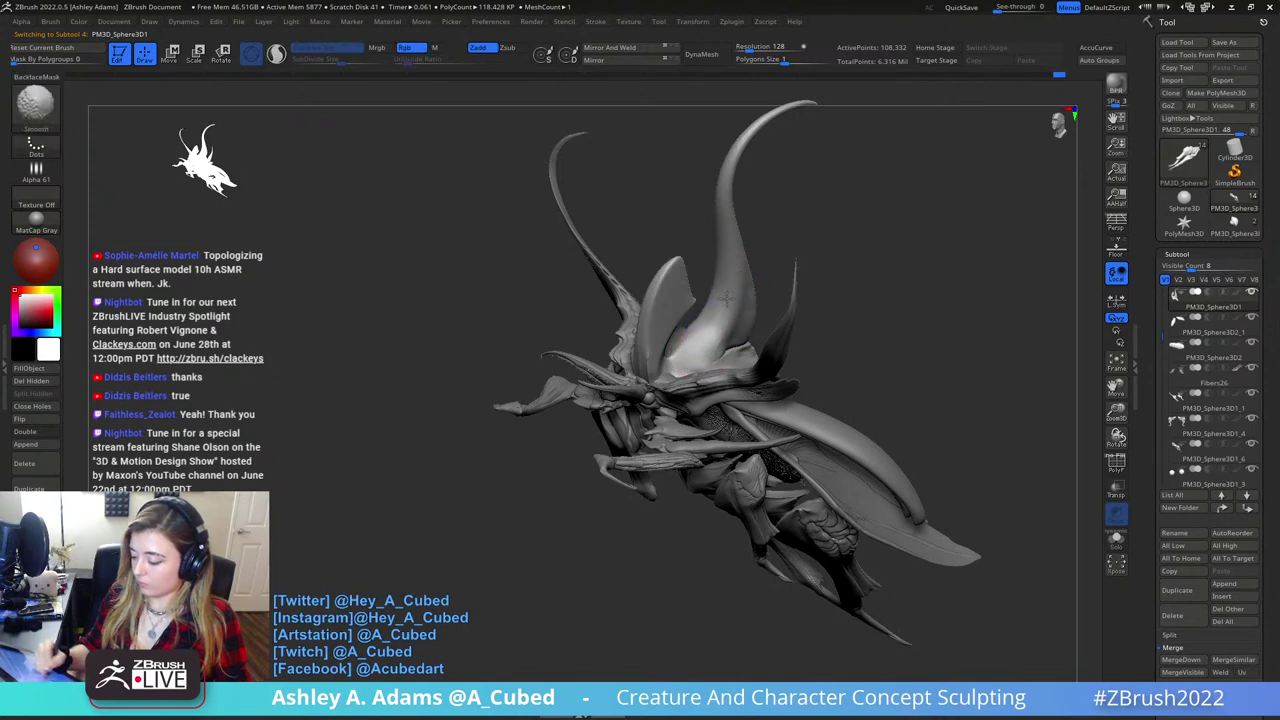
pyautogui.moveTo(700, 350)
pyautogui.mouseDown(button='right')
pyautogui.moveTo(696, 365)
pyautogui.moveTo(753, 373)
pyautogui.moveTo(720, 340)
pyautogui.mouseUp(button='right')
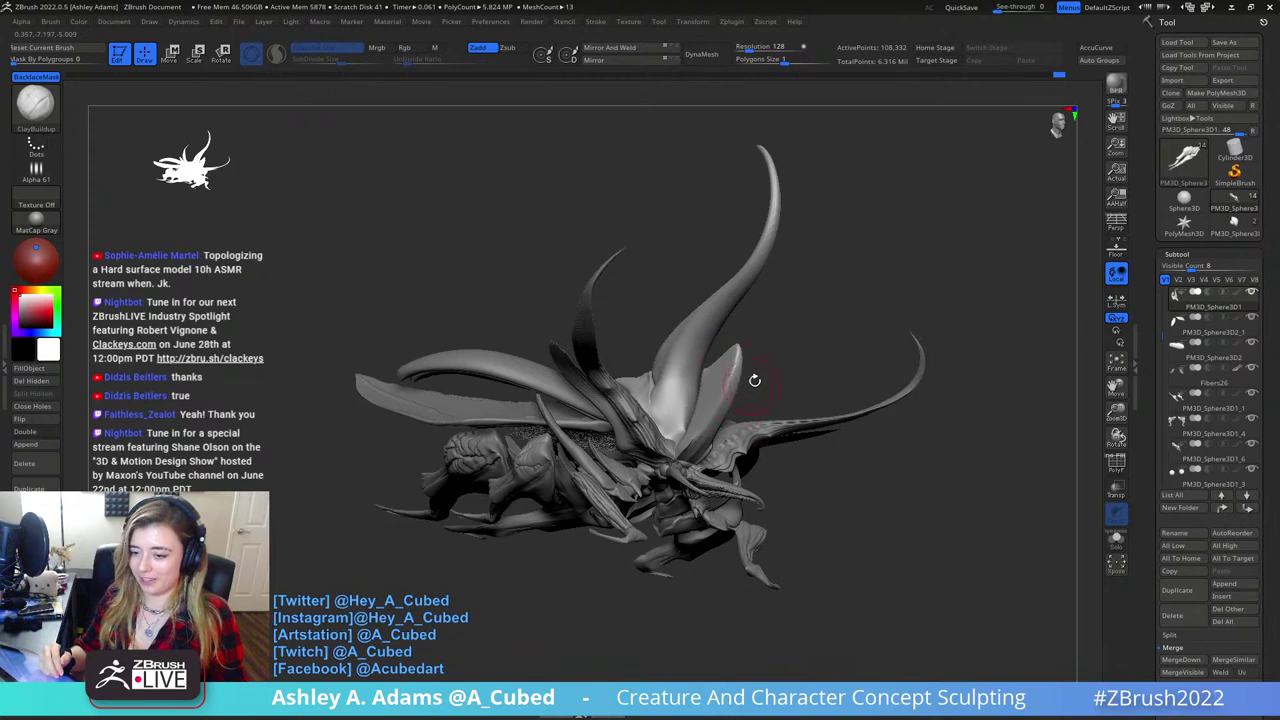
# - Build up clay on the front of the central horn's base and smooth the strokes into the surface
pyautogui.moveTo(810, 339); pyautogui.dragTo(926, 286, button='right')
pyautogui.moveTo(803, 388)
pyautogui.keyDown('ctrl'); pyautogui.mouseDown(button='right')
pyautogui.moveTo(806, 443)
pyautogui.moveTo(806, 420)
pyautogui.mouseUp(button='right'); pyautogui.keyUp('ctrl')
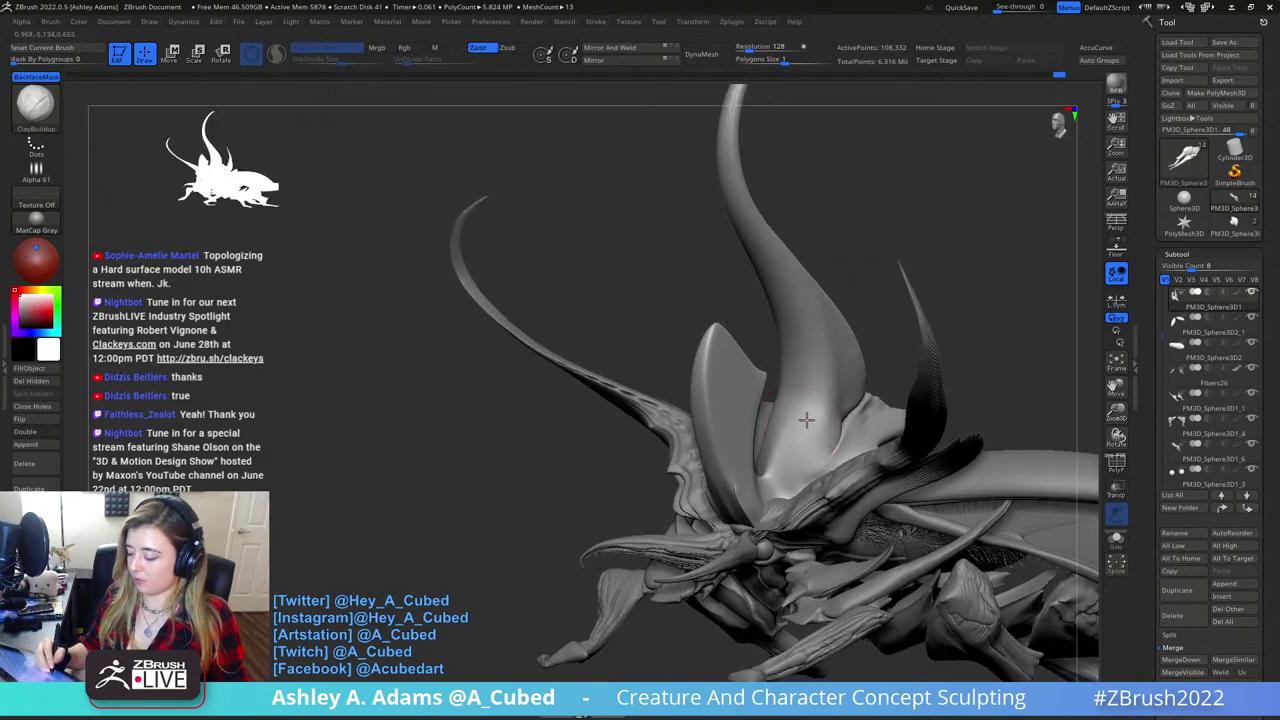
pyautogui.moveTo(806, 420); pyautogui.dragTo(806, 450)
pyautogui.moveTo(800, 434); pyautogui.dragTo(824, 430, button='right')
pyautogui.moveTo(797, 470); pyautogui.dragTo(790, 460)
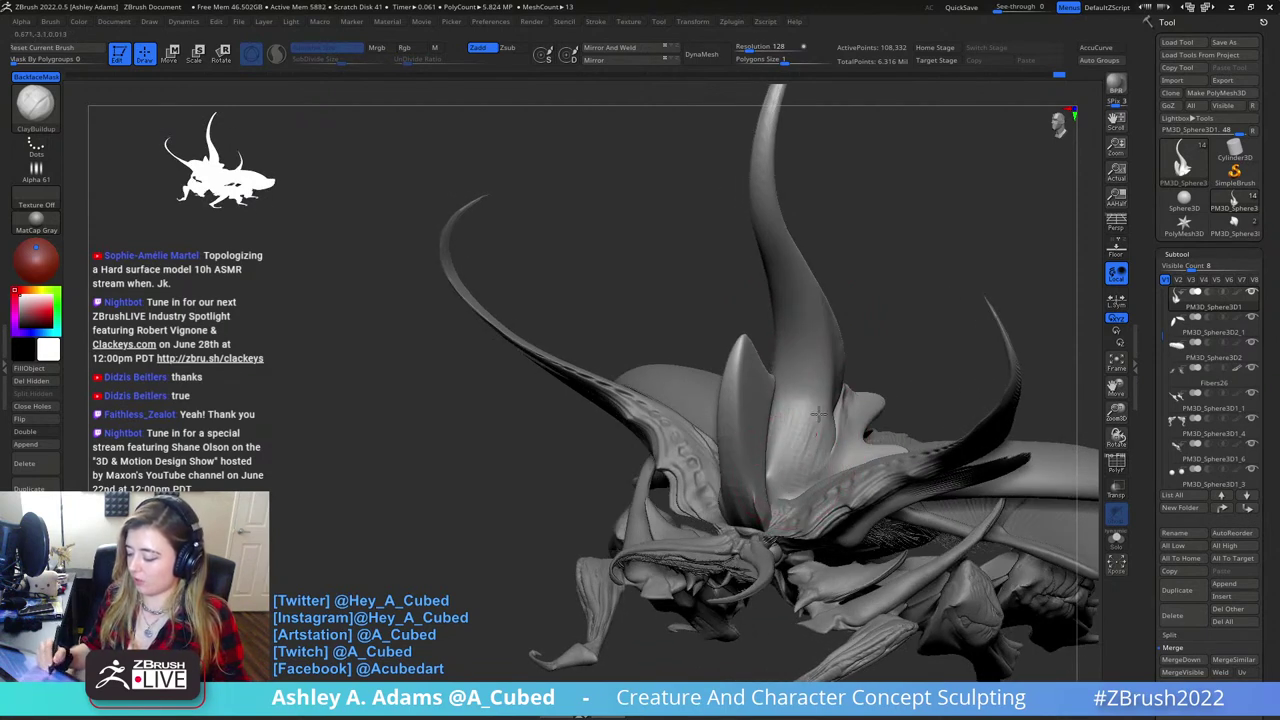
pyautogui.moveTo(812, 416); pyautogui.dragTo(819, 433)
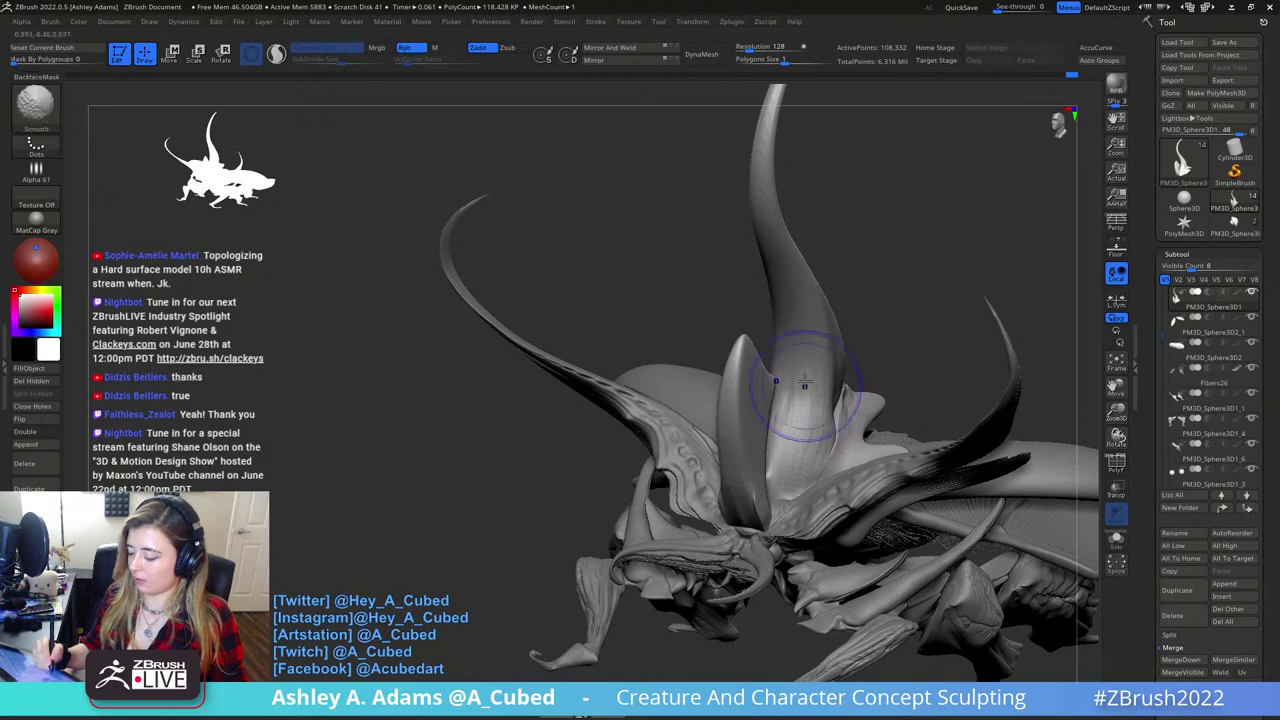
pyautogui.keyDown('shift'); pyautogui.moveTo(808, 388); pyautogui.dragTo(799, 466); pyautogui.keyUp('shift')
# - Add ClayBuildup strokes along the side of the central horn's lower part and smooth them
pyautogui.moveTo(817, 445); pyautogui.dragTo(910, 455, button='right')
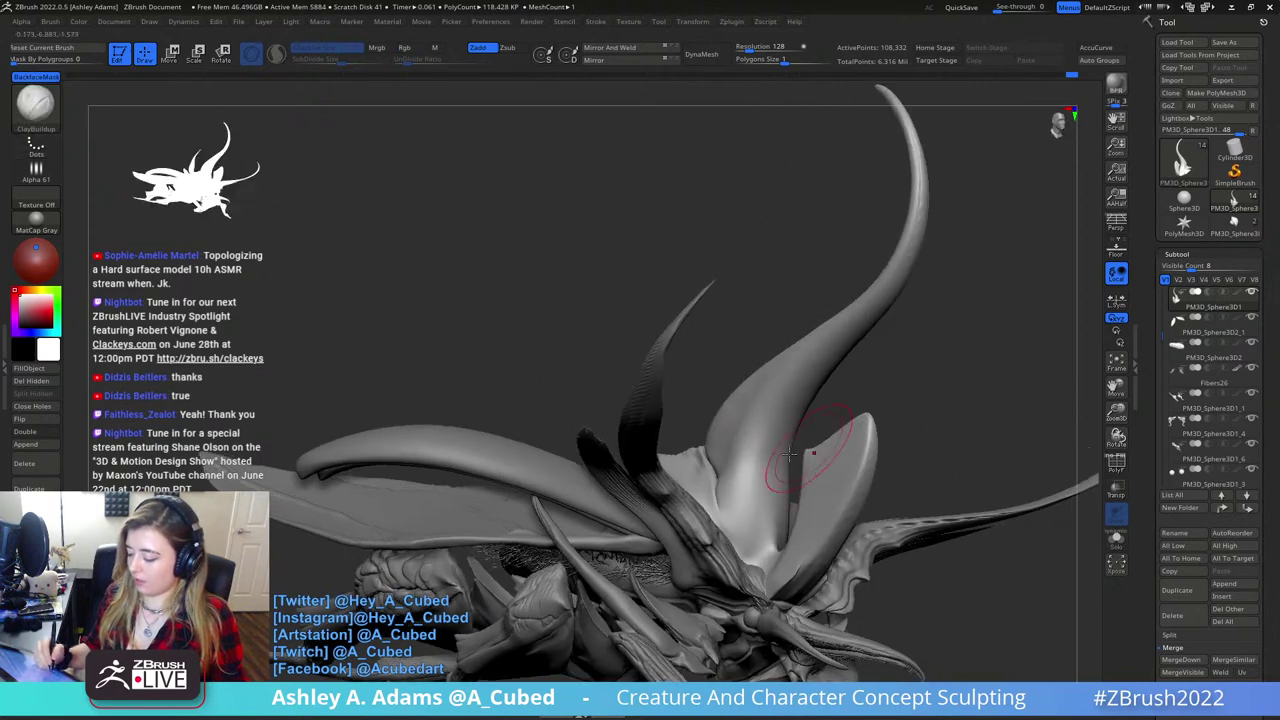
pyautogui.moveTo(765, 472); pyautogui.dragTo(762, 504)
pyautogui.moveTo(759, 512); pyautogui.dragTo(777, 389)
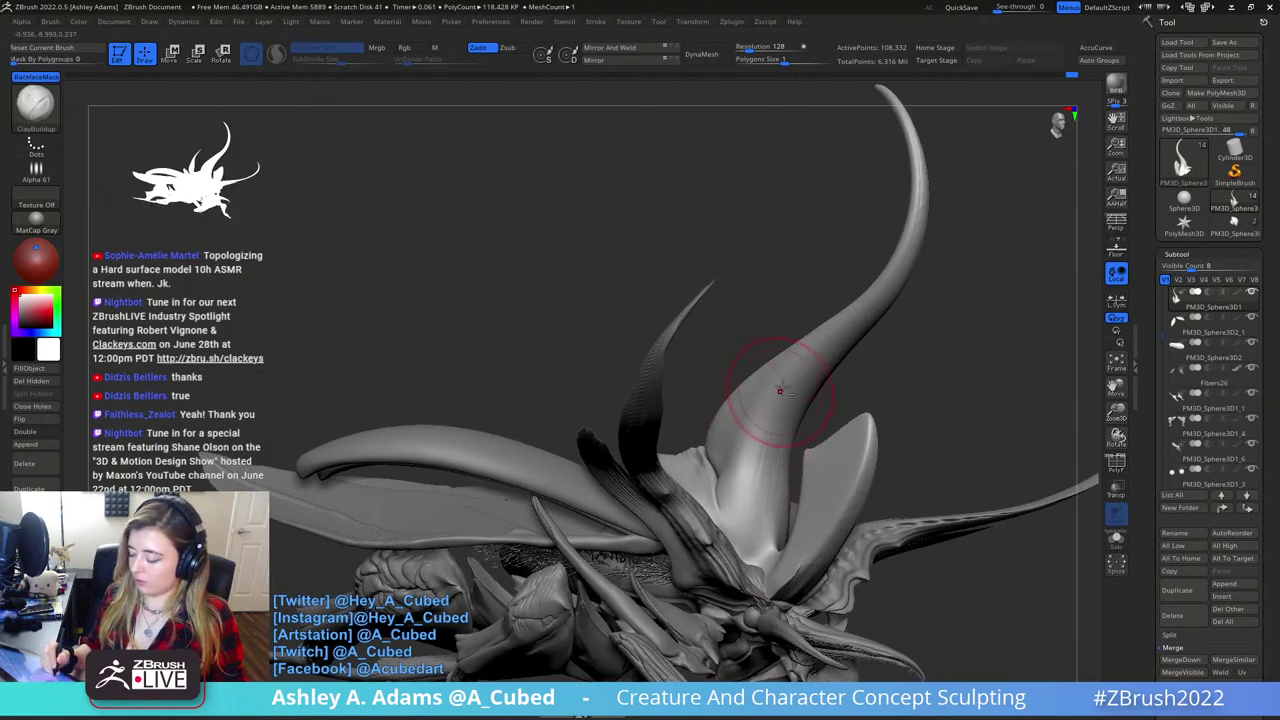
pyautogui.keyDown('shift'); pyautogui.moveTo(746, 520); pyautogui.dragTo(778, 412); pyautogui.keyUp('shift')
pyautogui.moveTo(755, 463); pyautogui.dragTo(792, 437, button='right')
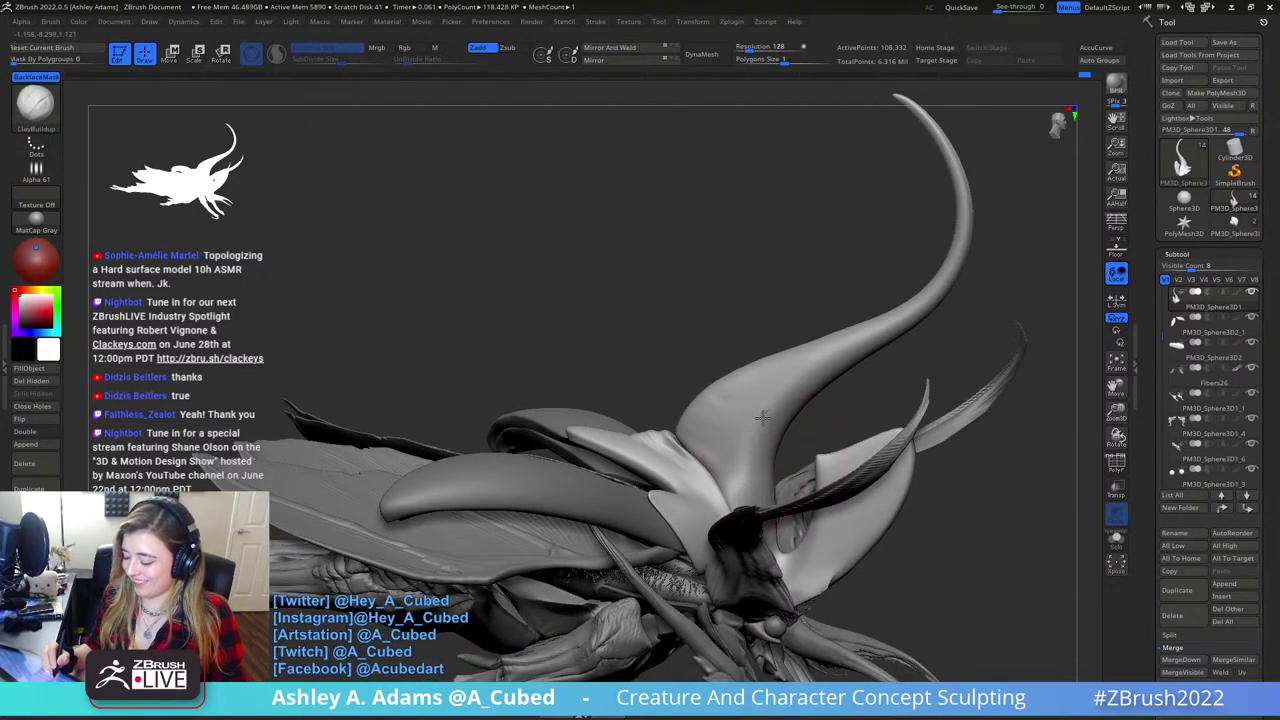
# - Smooth the lower part of the central horn and flatten its side with the hPolish brush
pyautogui.moveTo(748, 490); pyautogui.dragTo(762, 436, button='right')
pyautogui.press('shift')
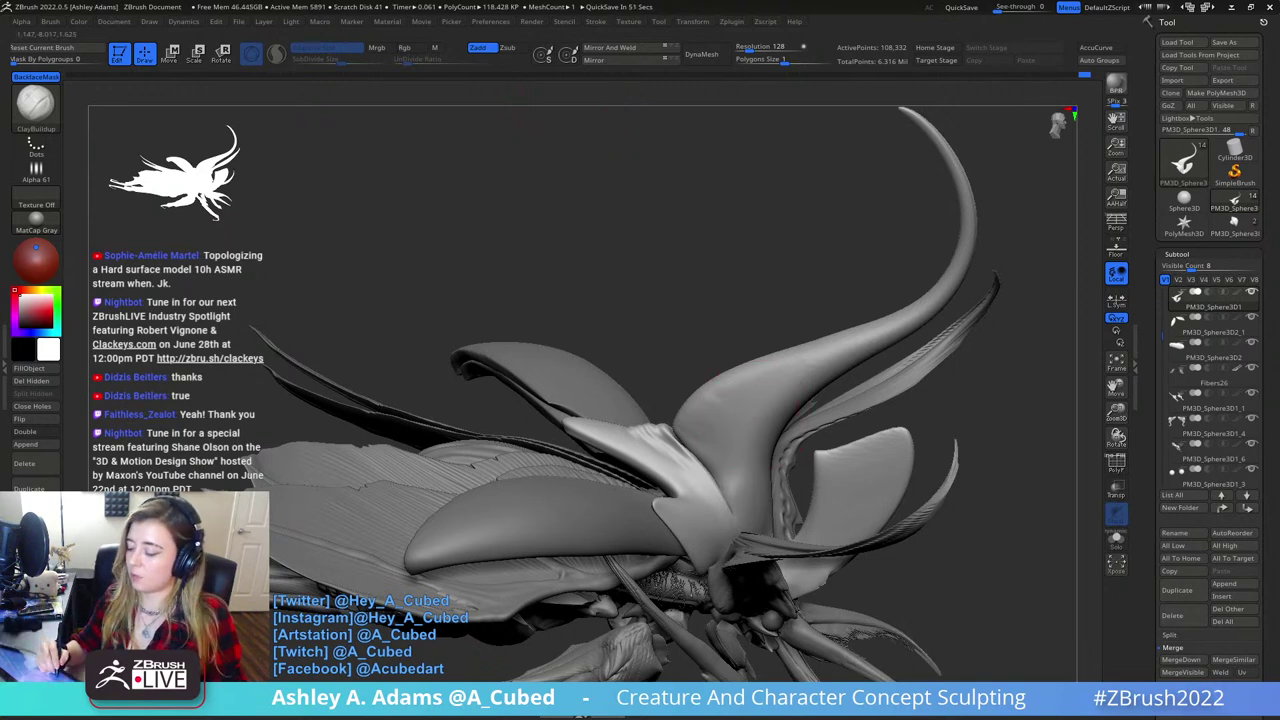
pyautogui.moveTo(745, 415)
pyautogui.mouseDown(button='right')
pyautogui.moveTo(722, 425)
pyautogui.moveTo(715, 400)
pyautogui.mouseUp(button='right')
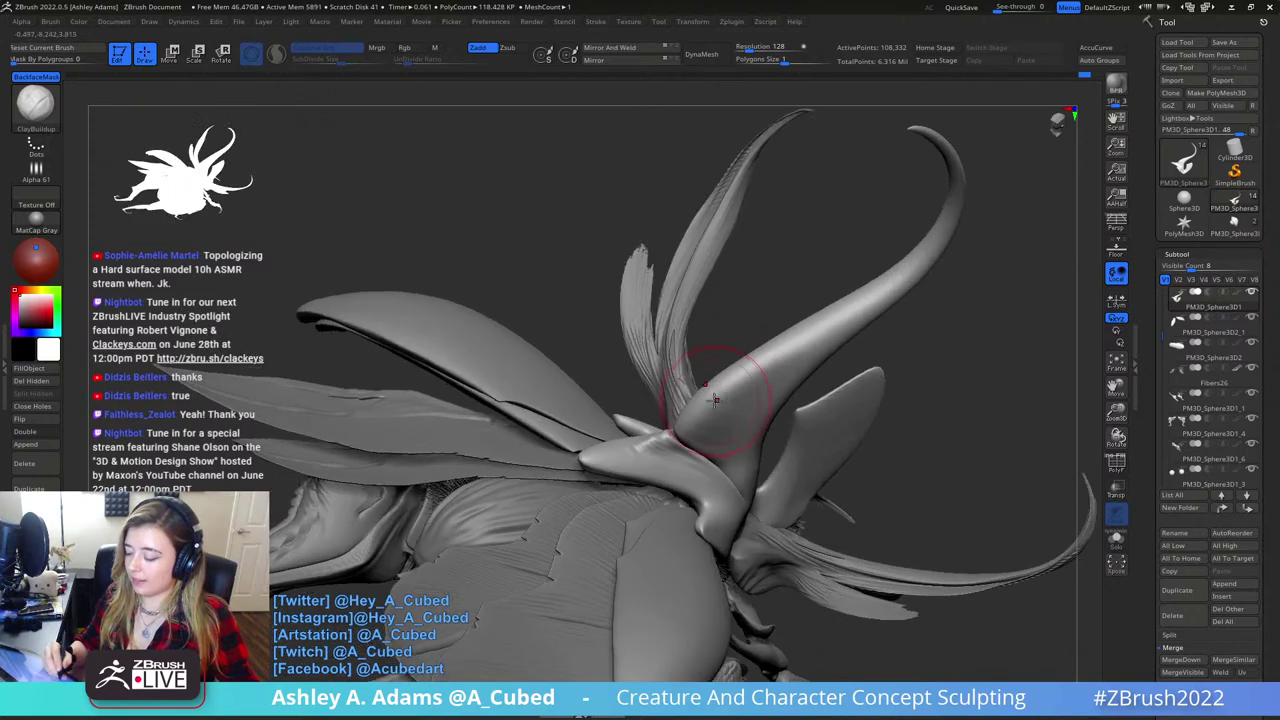
pyautogui.press('b')
pyautogui.press('h')
pyautogui.press('p')
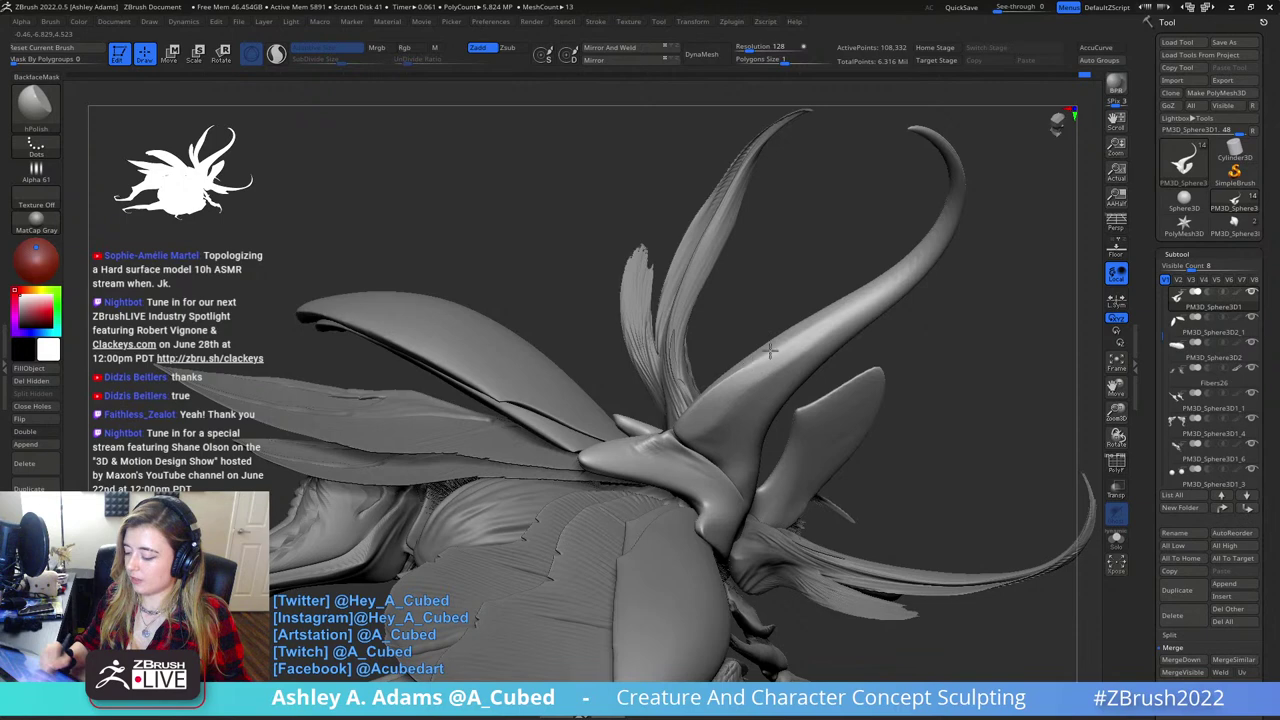
pyautogui.moveTo(857, 357); pyautogui.dragTo(908, 366)
# - Add ClayBuildup strokes along the back of the central horn's lower half and smooth them into the surface
pyautogui.press('b')
pyautogui.press('c')
pyautogui.press('b')
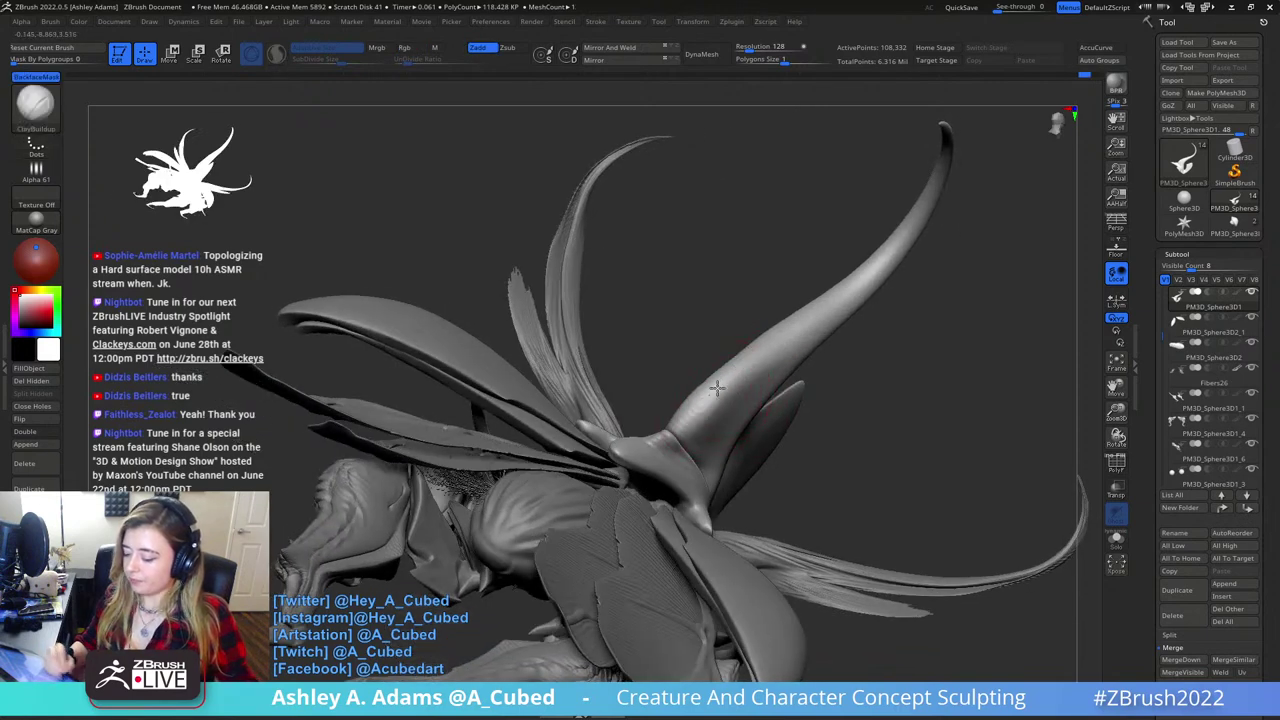
pyautogui.moveTo(717, 387)
pyautogui.mouseDown()
pyautogui.moveTo(812, 334)
pyautogui.moveTo(698, 420)
pyautogui.moveTo(805, 330)
pyautogui.mouseUp()
pyautogui.press('b')
pyautogui.press('h')
pyautogui.press('p')
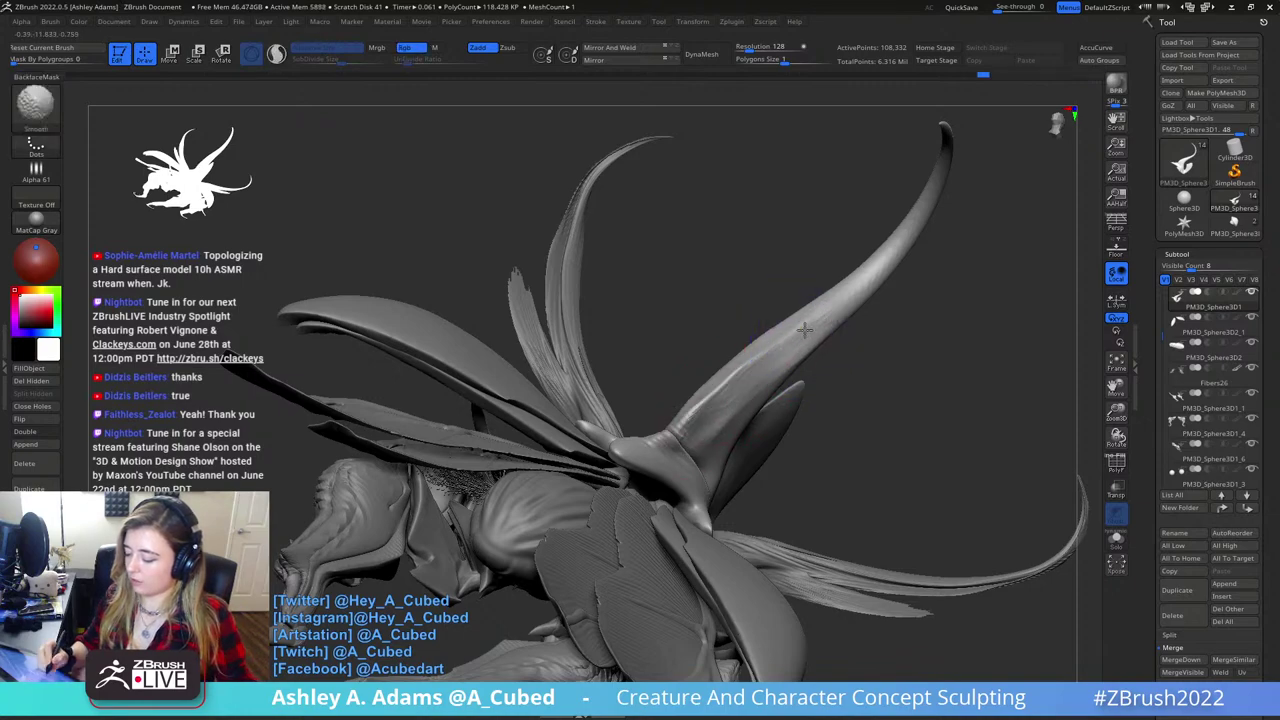
pyautogui.keyDown('shift'); pyautogui.moveTo(733, 420); pyautogui.dragTo(837, 321); pyautogui.keyUp('shift')
# - Choose the SnakeHook brush and smooth the rear bulge of the central horn from its base upward
pyautogui.moveTo(837, 321)
pyautogui.mouseDown(button='right')
pyautogui.moveTo(814, 328)
pyautogui.moveTo(845, 311)
pyautogui.moveTo(765, 345)
pyautogui.moveTo(724, 390)
pyautogui.mouseUp(button='right')
pyautogui.press('b')
pyautogui.press('s')
pyautogui.press('h')
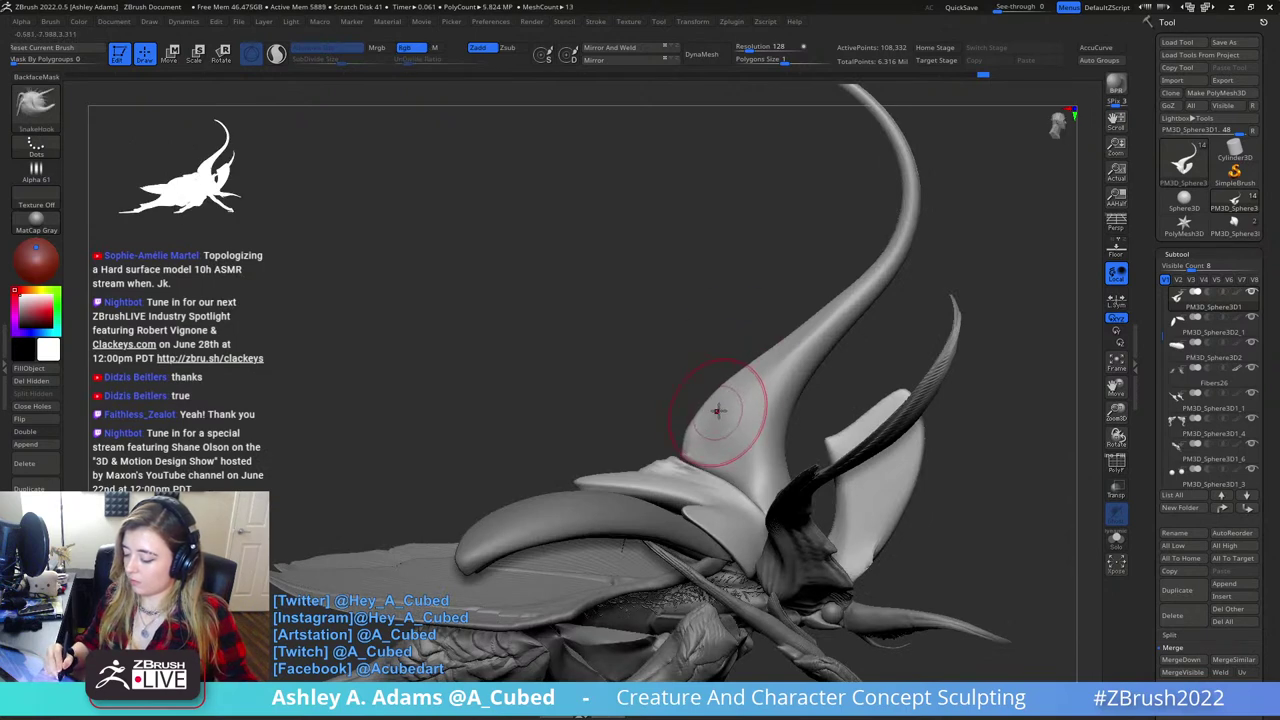
pyautogui.keyDown('shift'); pyautogui.moveTo(718, 411); pyautogui.dragTo(803, 343); pyautogui.keyUp('shift')
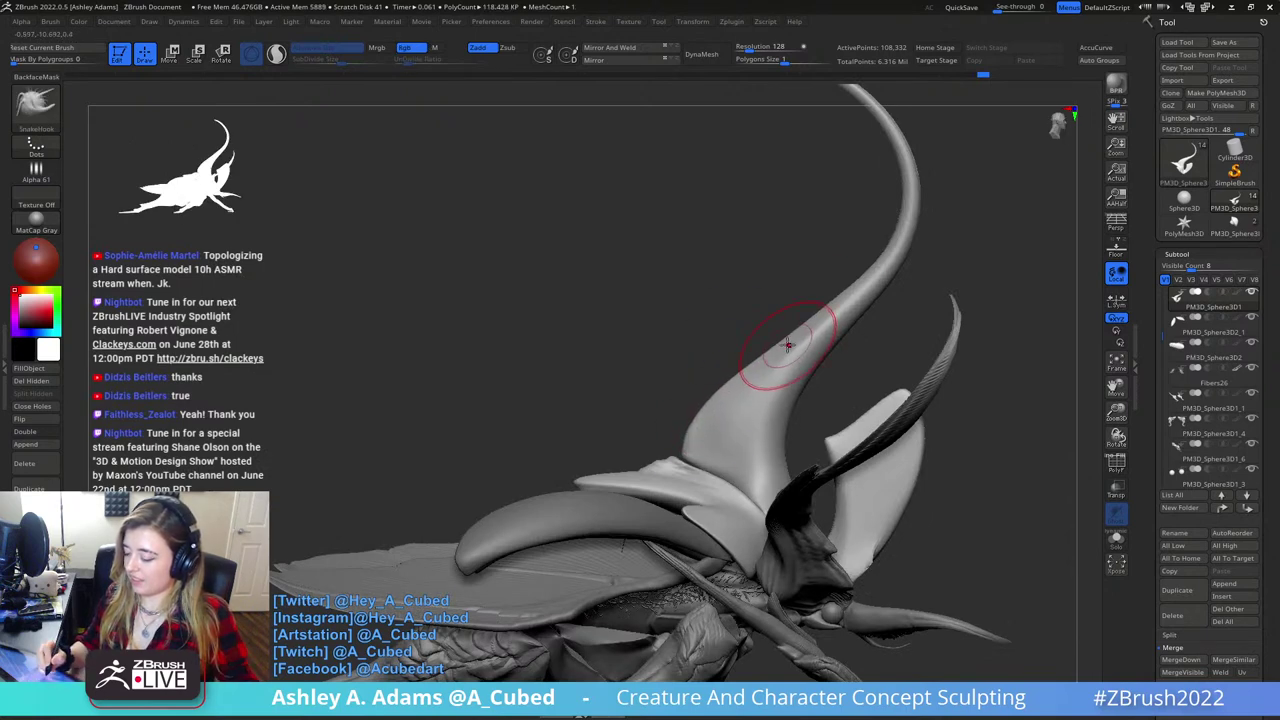
pyautogui.moveTo(788, 344); pyautogui.dragTo(803, 482, button='right')
pyautogui.moveTo(820, 371)
pyautogui.keyDown('ctrl'); pyautogui.mouseDown(button='right')
pyautogui.moveTo(760, 400)
pyautogui.moveTo(757, 422)
pyautogui.moveTo(767, 385)
pyautogui.moveTo(758, 415)
pyautogui.mouseUp(button='right'); pyautogui.keyUp('ctrl')
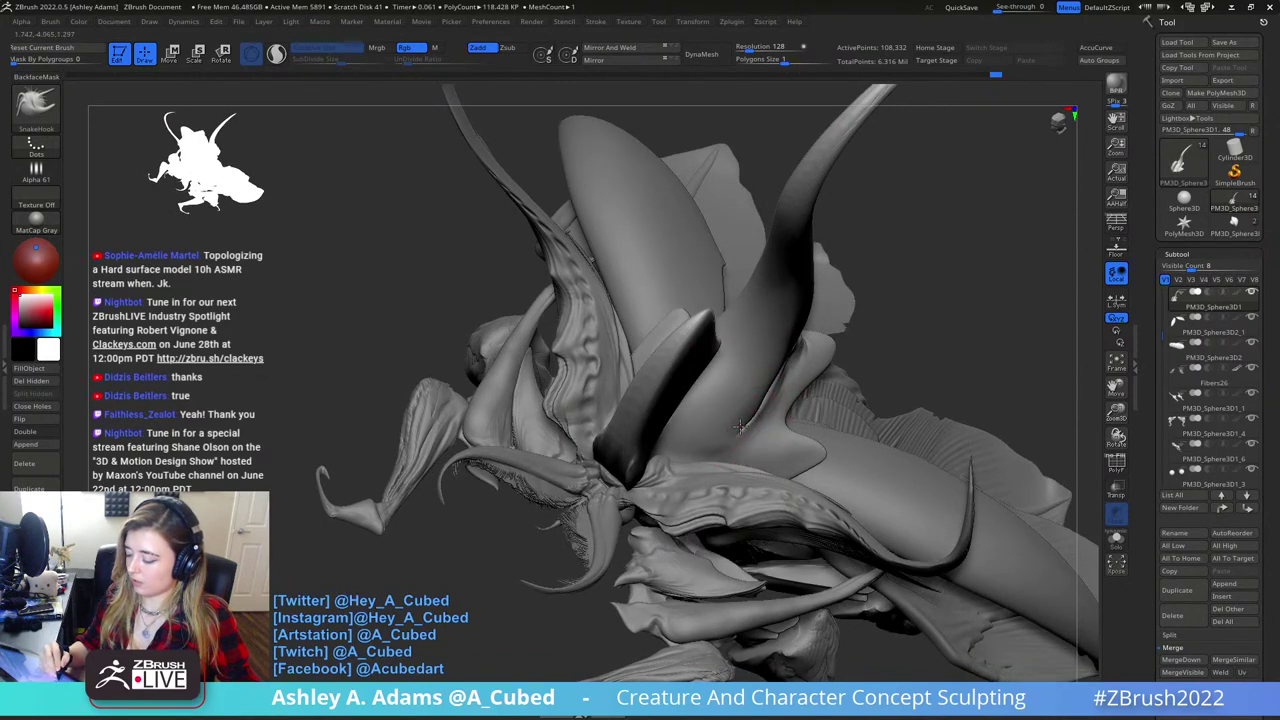
pyautogui.moveTo(762, 508)
pyautogui.keyDown('ctrl'); pyautogui.mouseDown(button='right')
pyautogui.moveTo(786, 366)
pyautogui.moveTo(803, 383)
pyautogui.mouseUp(button='right'); pyautogui.keyUp('ctrl')
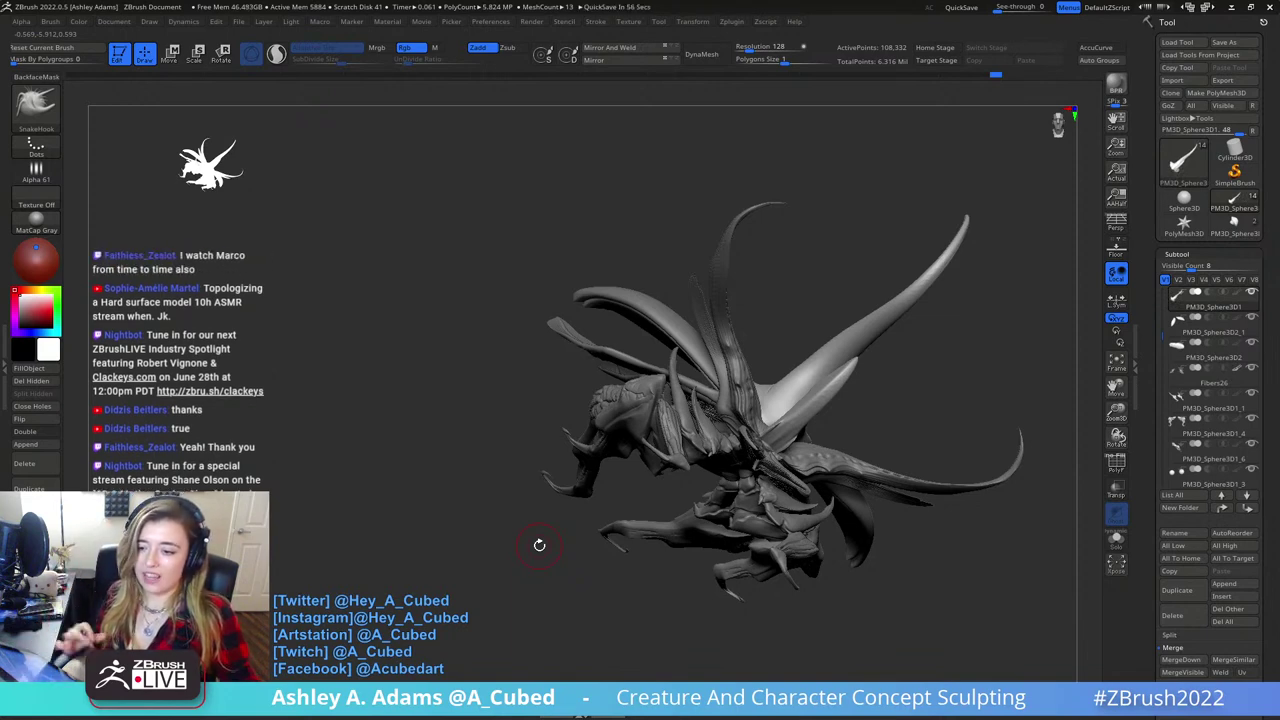
# - Make the long feathered side horns' subtool active and thicken their outer curve with the Inflat brush
pyautogui.moveTo(539, 545); pyautogui.dragTo(598, 287)
pyautogui.keyDown('alt'); pyautogui.click(598, 287); pyautogui.keyUp('alt')
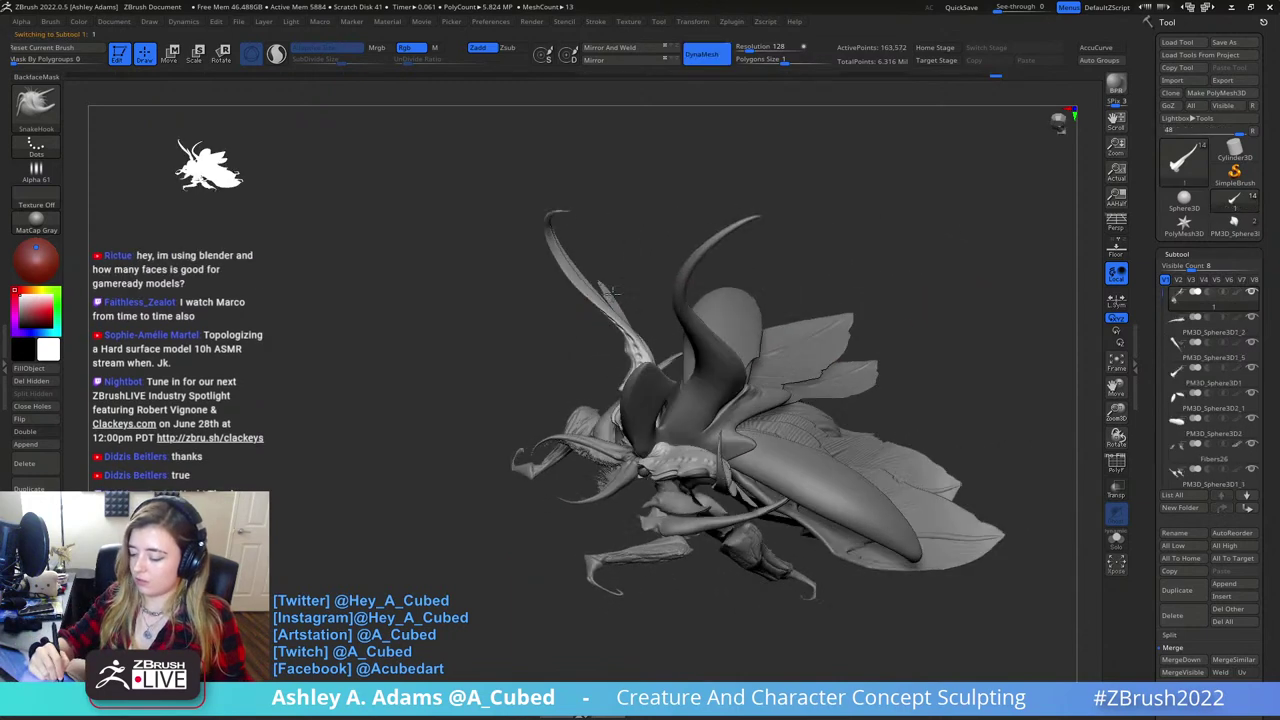
pyautogui.moveTo(598, 287); pyautogui.dragTo(636, 263, button='right')
pyautogui.moveTo(635, 262)
pyautogui.mouseDown()
pyautogui.moveTo(594, 234)
pyautogui.moveTo(617, 320)
pyautogui.moveTo(698, 390)
pyautogui.moveTo(606, 266)
pyautogui.moveTo(598, 334)
pyautogui.moveTo(586, 251)
pyautogui.moveTo(620, 300)
pyautogui.moveTo(684, 337)
pyautogui.moveTo(749, 291)
pyautogui.moveTo(737, 294)
pyautogui.moveTo(776, 342)
pyautogui.mouseUp()
pyautogui.rightClick(617, 320)
pyautogui.press('b')
pyautogui.press('i')
pyautogui.press('n')
pyautogui.moveTo(378, 346); pyautogui.dragTo(452, 403)
pyautogui.press('s')
pyautogui.moveTo(450, 314); pyautogui.dragTo(474, 313)
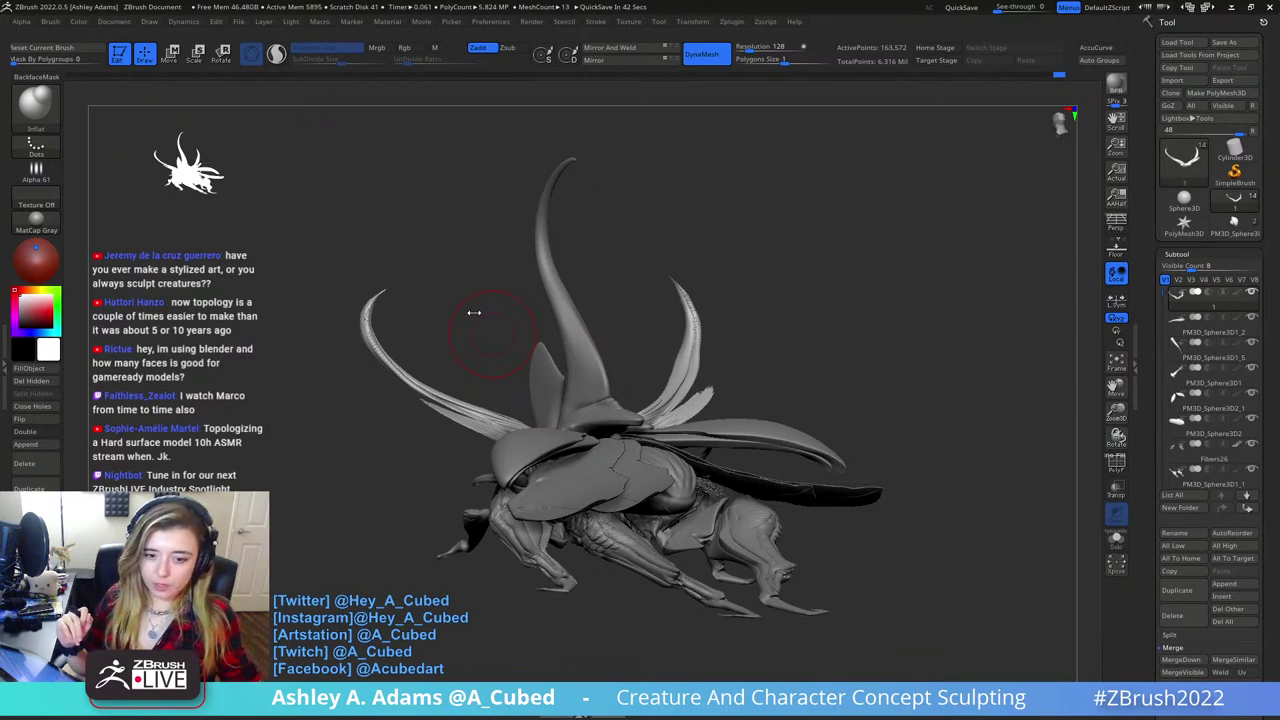
# - Make the hind legs' subtool active from the creature's underside and choose the SnakeHook brush
pyautogui.moveTo(474, 312); pyautogui.dragTo(737, 286)
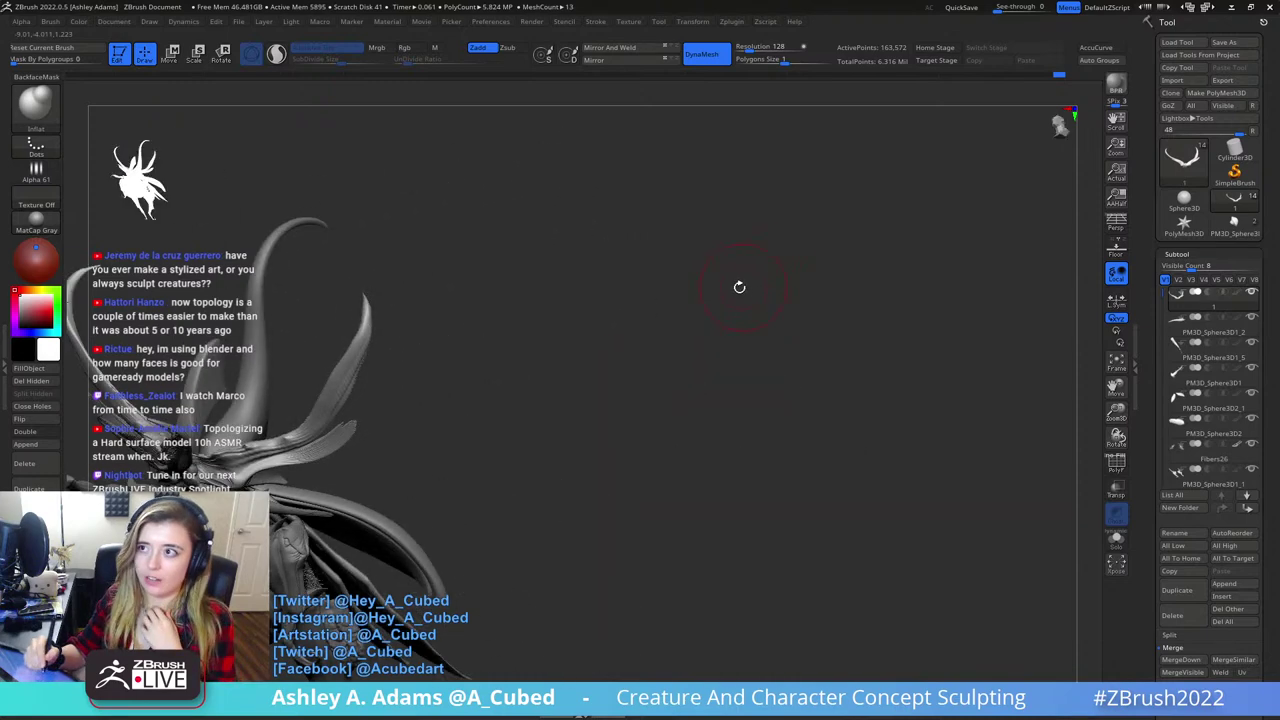
pyautogui.moveTo(575, 355); pyautogui.dragTo(877, 293)
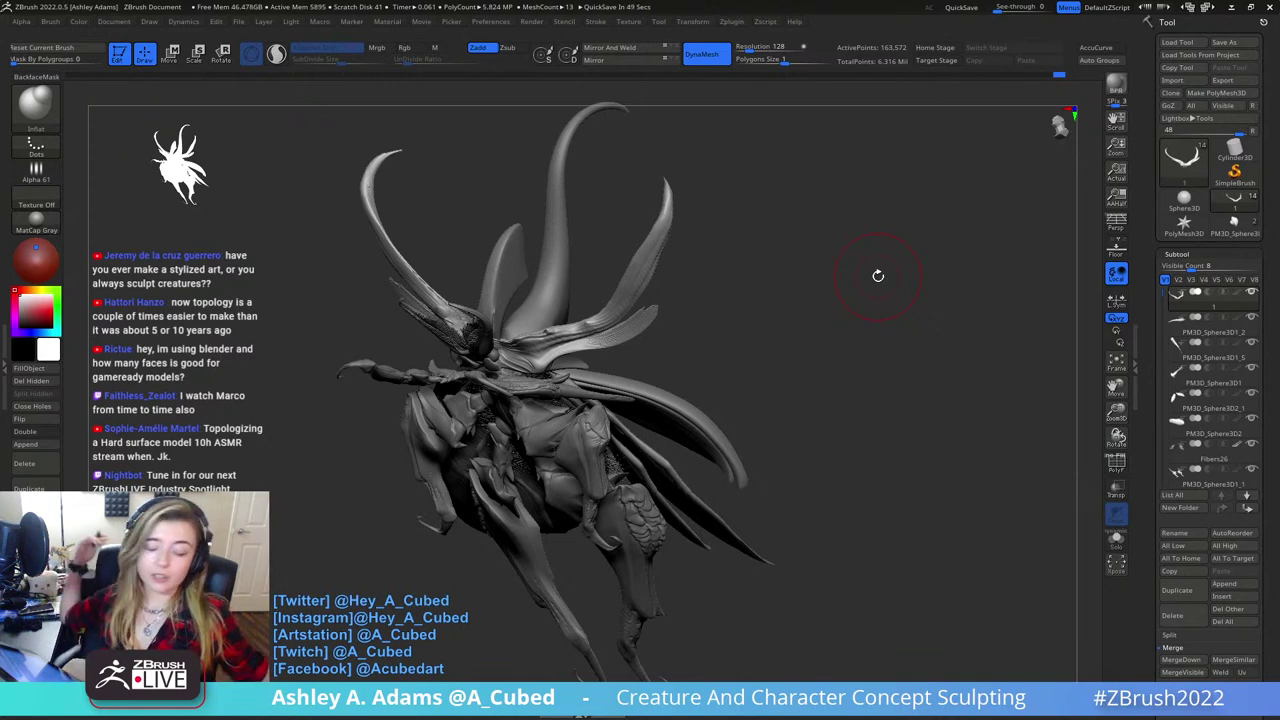
pyautogui.moveTo(878, 275); pyautogui.dragTo(792, 372)
pyautogui.keyDown('alt'); pyautogui.click(648, 372); pyautogui.keyUp('alt')
pyautogui.moveTo(648, 372)
pyautogui.keyDown('ctrl'); pyautogui.mouseDown(button='right')
pyautogui.moveTo(652, 432)
pyautogui.moveTo(644, 372)
pyautogui.mouseUp(button='right'); pyautogui.keyUp('ctrl')
pyautogui.rightClick(658, 373)
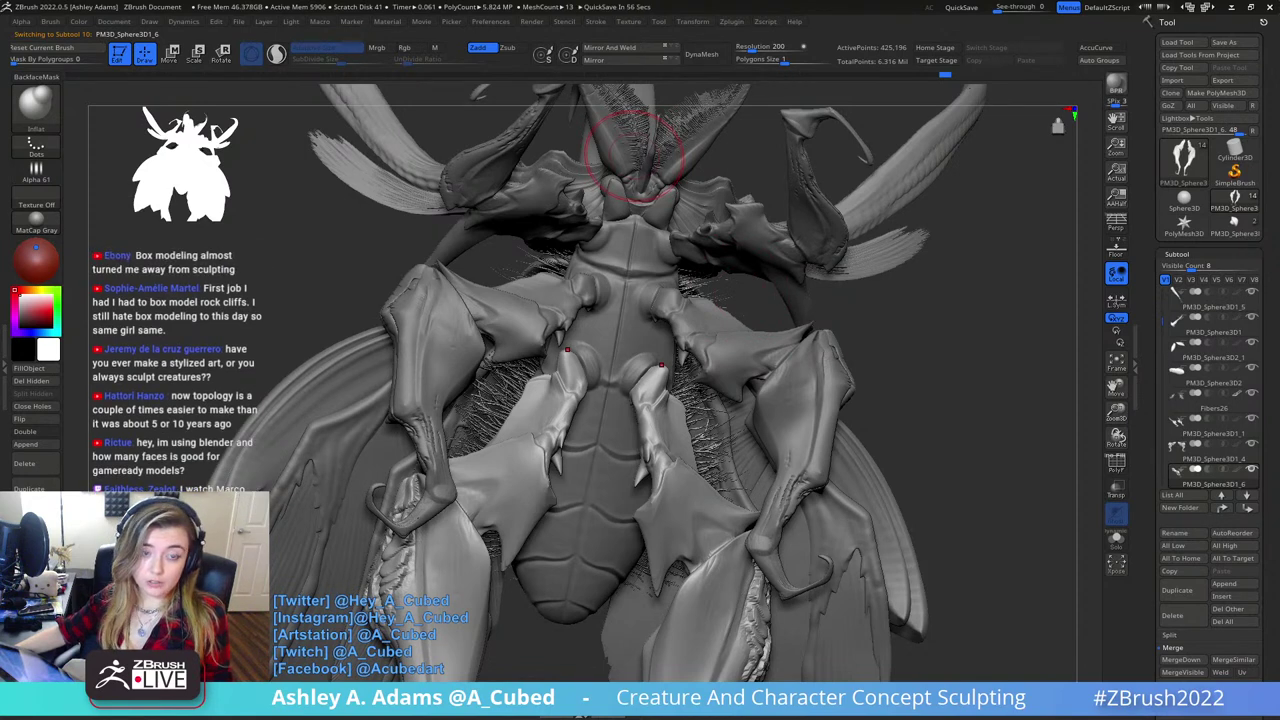
pyautogui.moveTo(592, 345); pyautogui.dragTo(638, 366, button='right')
pyautogui.press('b')
pyautogui.press('s')
pyautogui.press('h')
# - Make the body subtool active, build up the underside around the leg sockets with ClayBuildup and smooth it
pyautogui.keyDown('alt'); pyautogui.click(622, 352); pyautogui.keyUp('alt')
pyautogui.press('b')
pyautogui.press('c')
pyautogui.press('b')
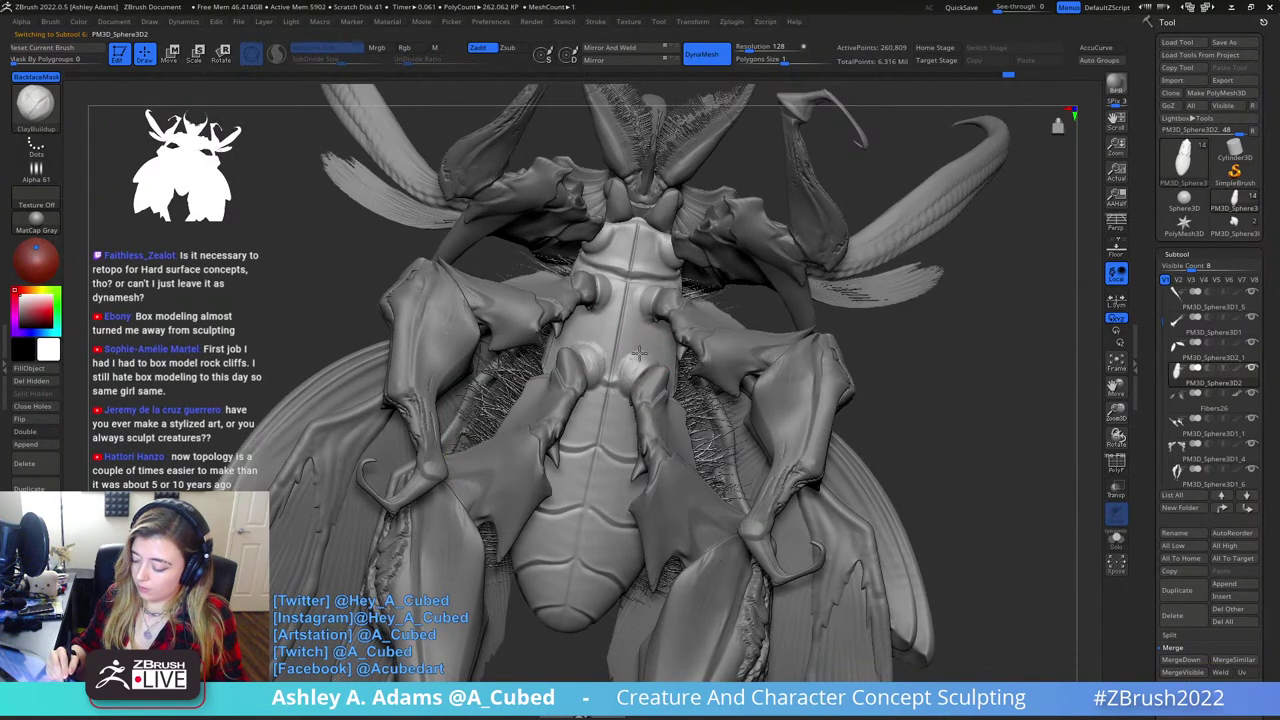
pyautogui.moveTo(643, 376)
pyautogui.keyDown('shift'); pyautogui.mouseDown()
pyautogui.moveTo(635, 361)
pyautogui.moveTo(648, 354)
pyautogui.mouseUp(); pyautogui.keyUp('shift')
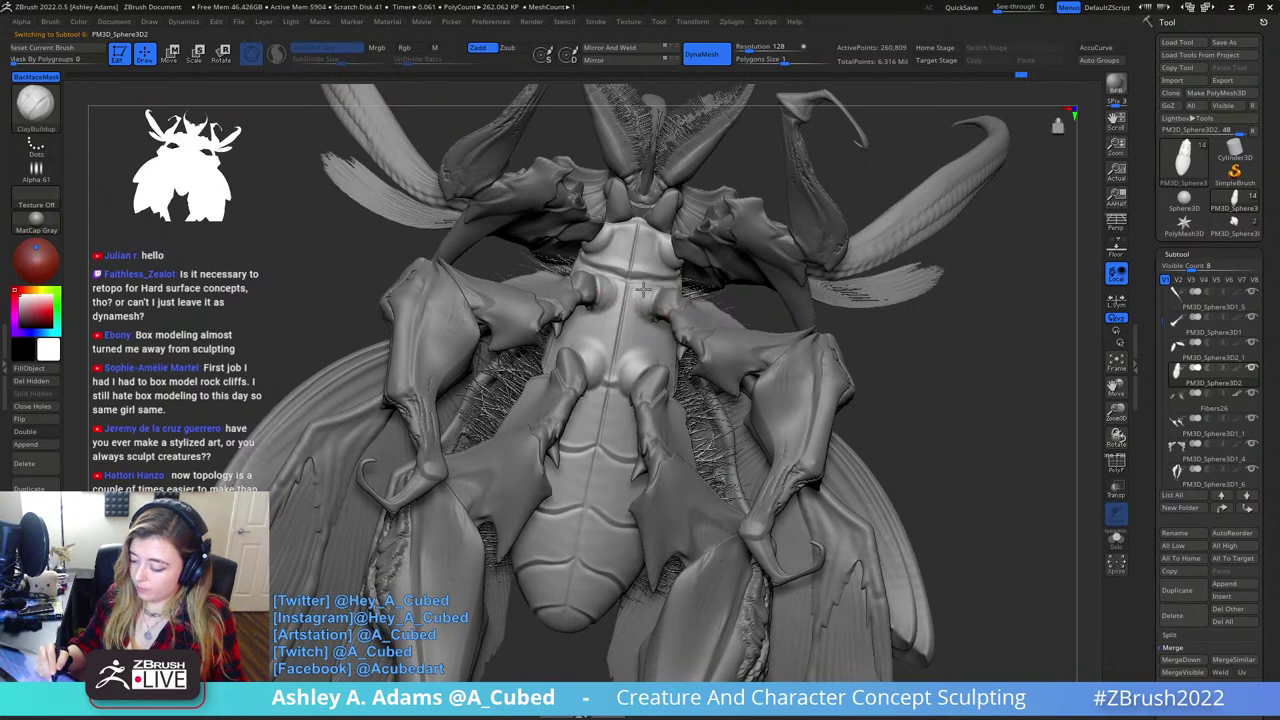
pyautogui.press('shift')
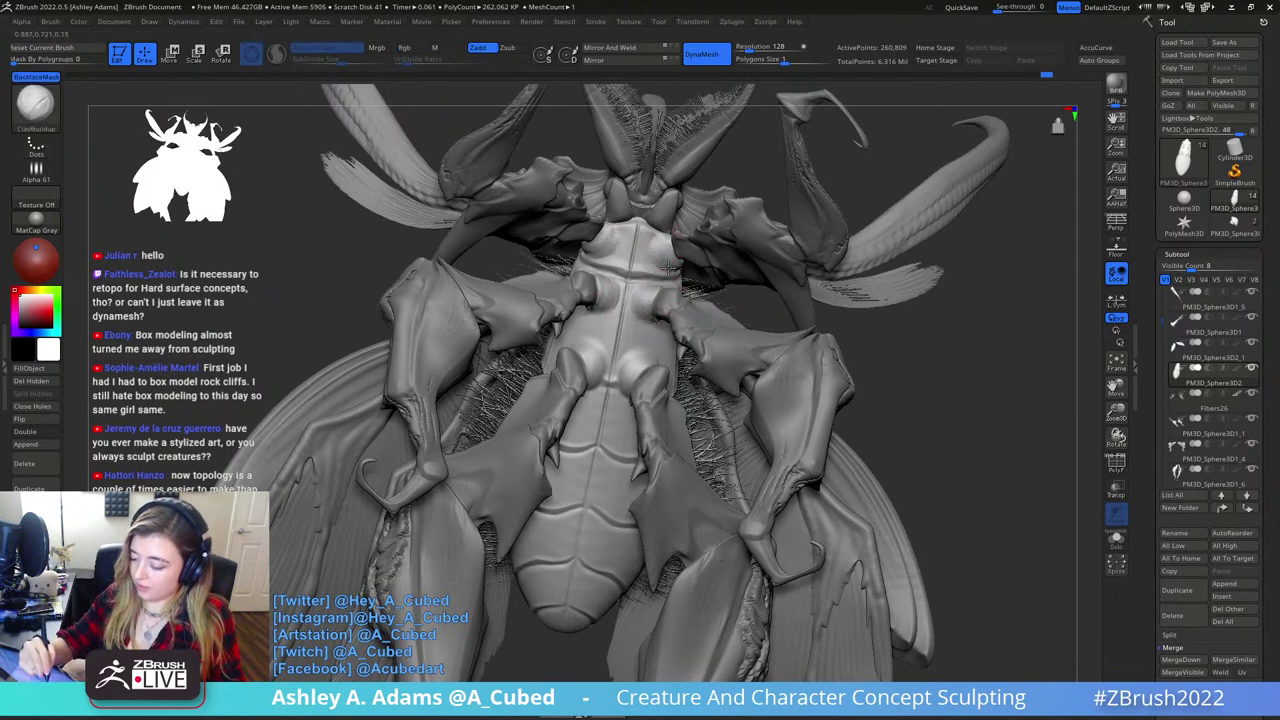
pyautogui.press('shift')
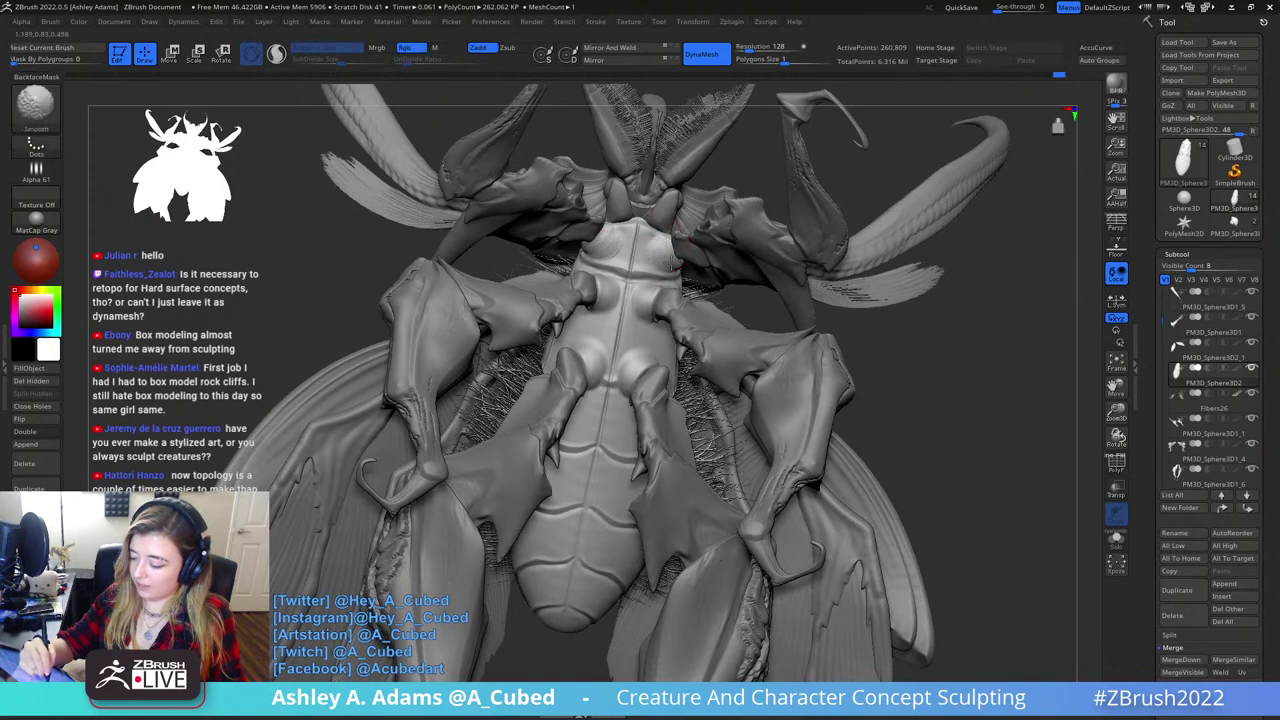
pyautogui.rightClick(647, 304)
pyautogui.moveTo(641, 295)
pyautogui.mouseDown(button='right')
pyautogui.moveTo(651, 300)
pyautogui.moveTo(640, 298)
pyautogui.mouseUp(button='right')
# - Carve a crease beside the upper leg socket on the body's underside with the DamStandard brush
pyautogui.press('b')
pyautogui.press('d')
pyautogui.press('s')
pyautogui.moveTo(642, 293); pyautogui.dragTo(667, 314)
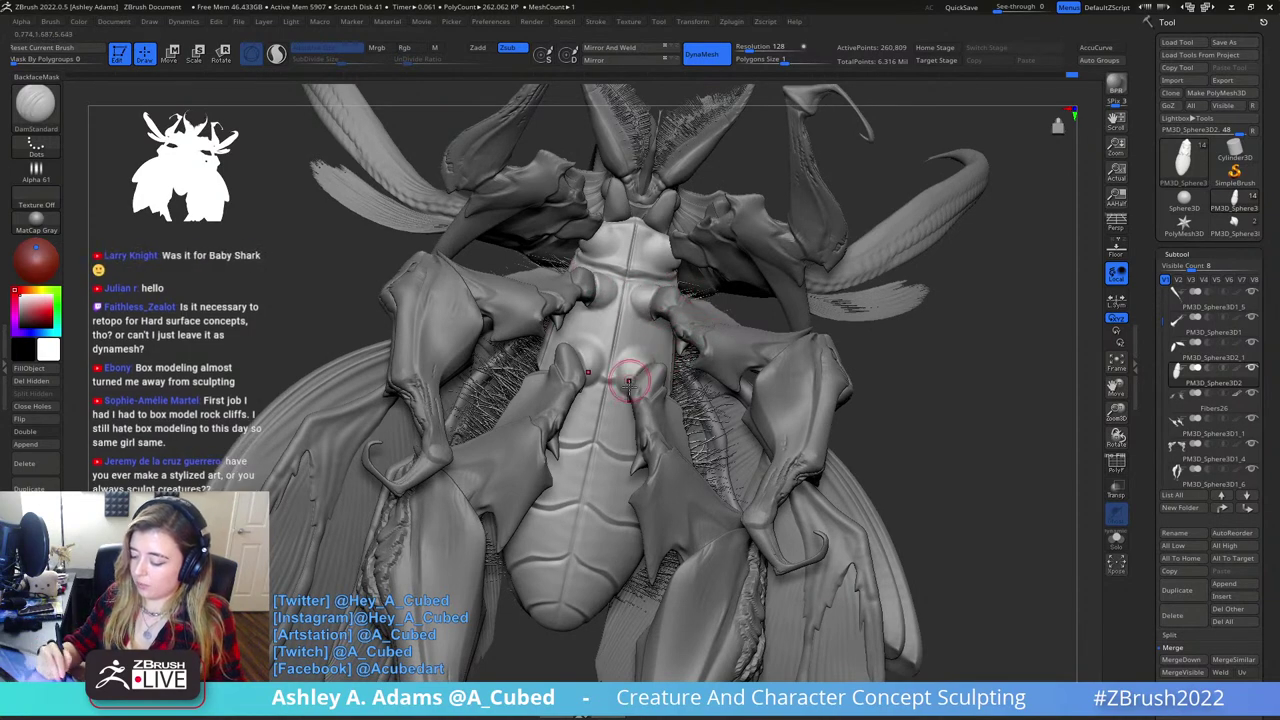
# - Make the middle legs' subtool active and choose the SnakeHook brush for their inner joints at the body
pyautogui.moveTo(630, 385)
pyautogui.mouseDown(button='right')
pyautogui.moveTo(645, 410)
pyautogui.moveTo(631, 361)
pyautogui.moveTo(646, 348)
pyautogui.moveTo(657, 272)
pyautogui.moveTo(725, 335)
pyautogui.moveTo(702, 399)
pyautogui.moveTo(767, 285)
pyautogui.mouseUp(button='right')
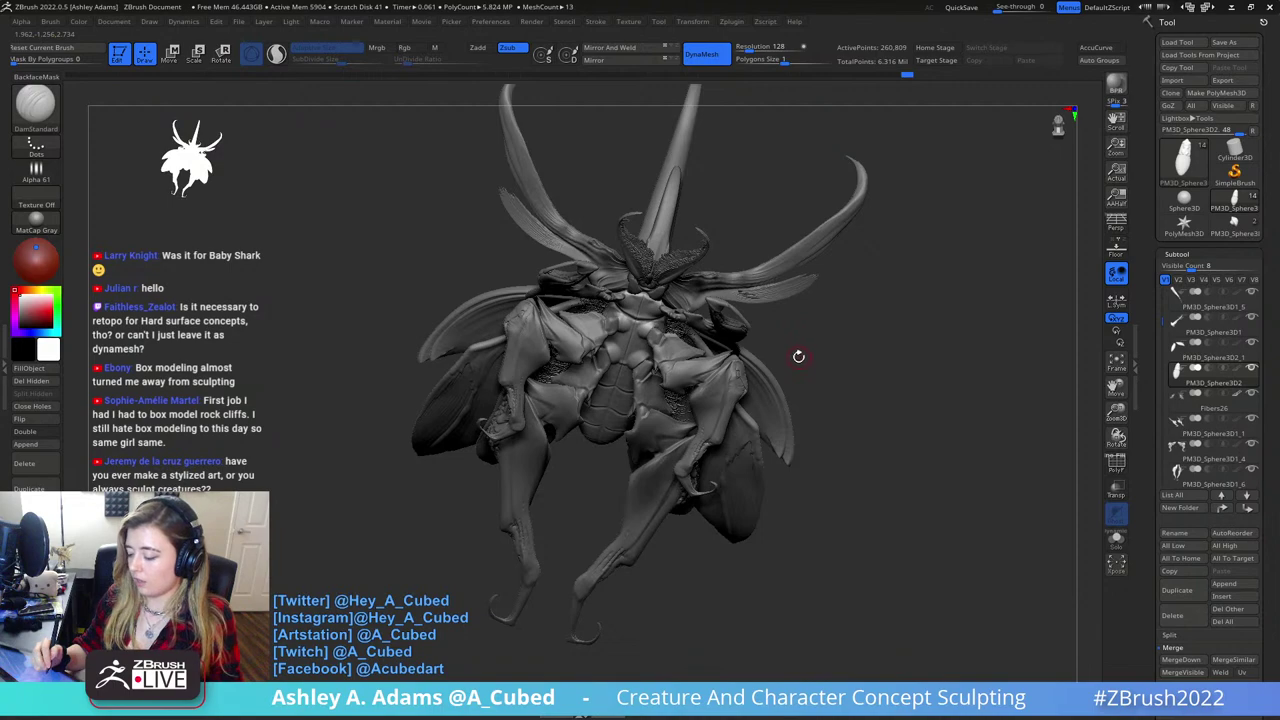
pyautogui.moveTo(798, 356); pyautogui.dragTo(737, 217, button='right')
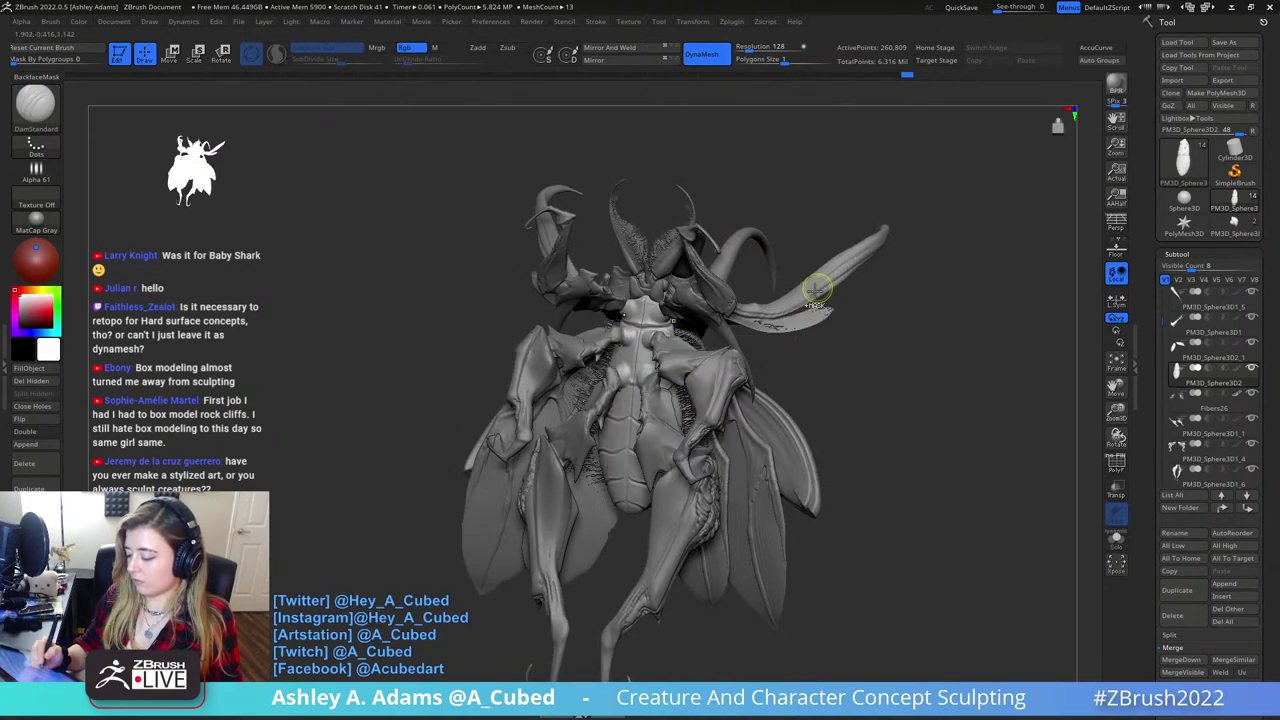
pyautogui.keyDown('ctrl'); pyautogui.moveTo(817, 289); pyautogui.dragTo(826, 325, button='right'); pyautogui.keyUp('ctrl')
pyautogui.moveTo(688, 318); pyautogui.dragTo(805, 335, button='right')
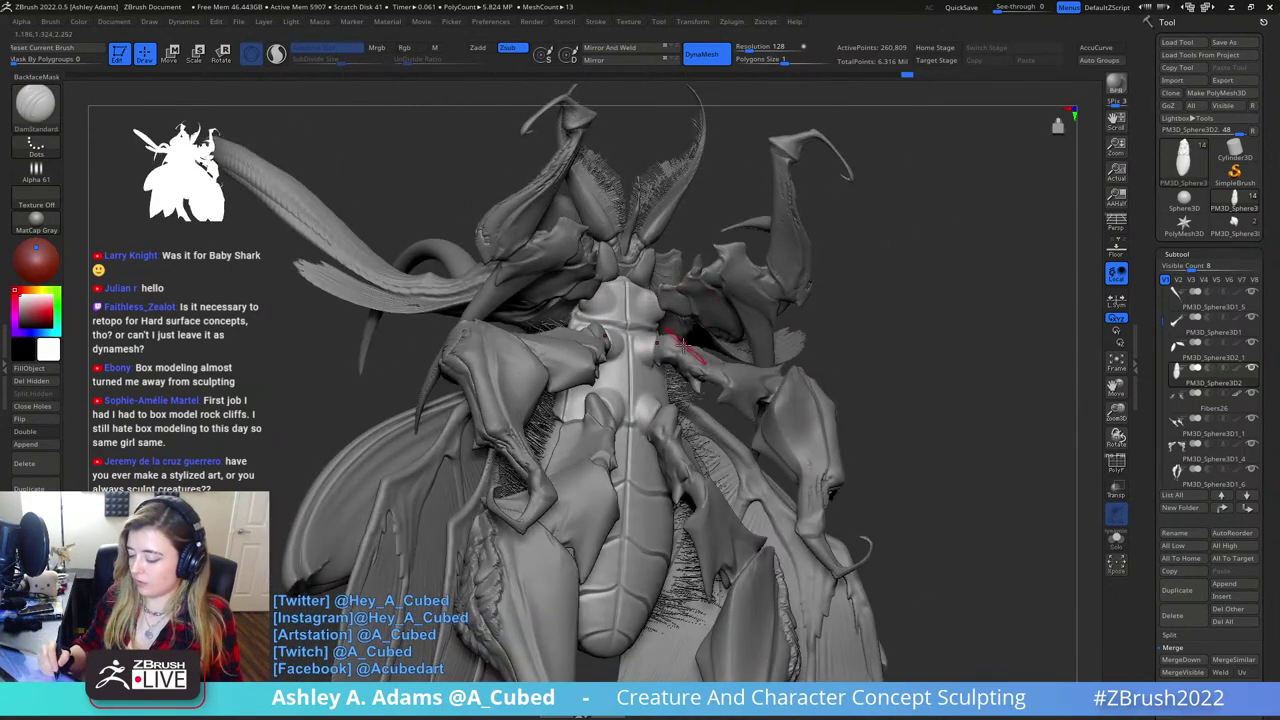
pyautogui.keyDown('alt'); pyautogui.click(680, 346); pyautogui.keyUp('alt')
pyautogui.moveTo(680, 322)
pyautogui.keyDown('ctrl'); pyautogui.mouseDown(button='right')
pyautogui.moveTo(684, 356)
pyautogui.moveTo(650, 318)
pyautogui.mouseUp(button='right'); pyautogui.keyUp('ctrl')
pyautogui.press('b')
pyautogui.press('s')
pyautogui.press('h')
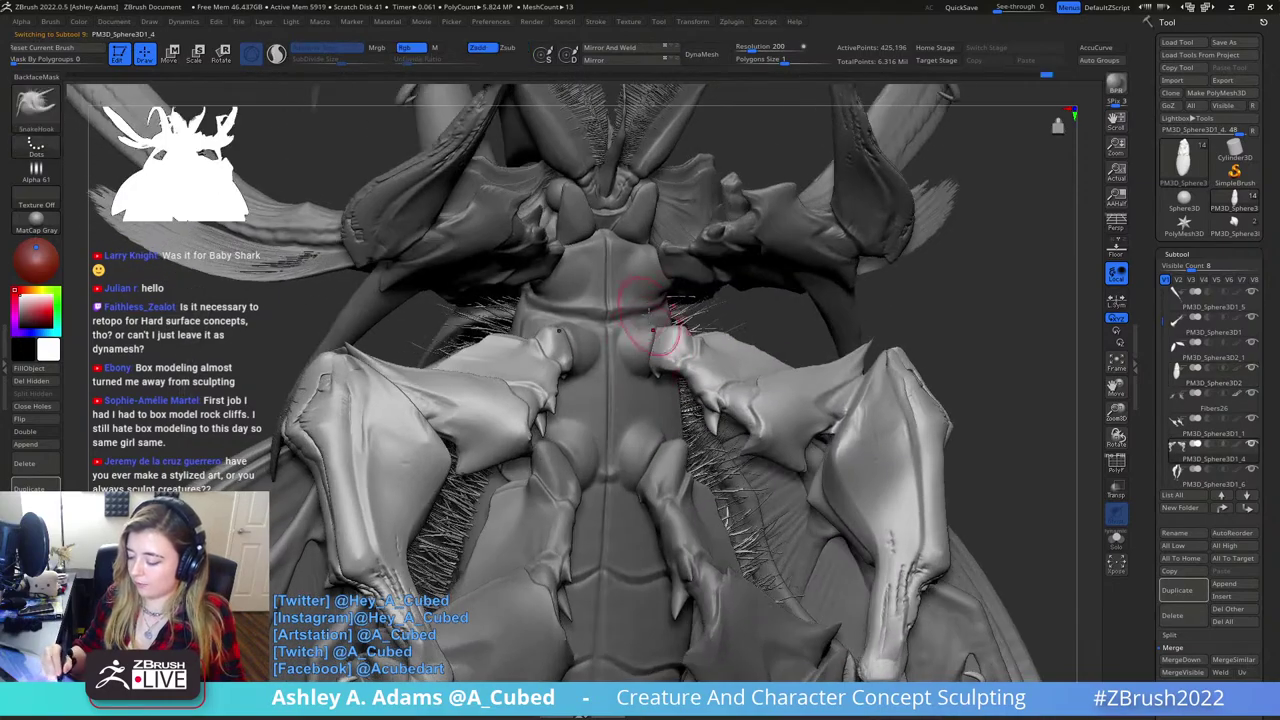
pyautogui.moveTo(646, 380)
pyautogui.mouseDown(button='right')
pyautogui.moveTo(656, 288)
pyautogui.moveTo(666, 298)
pyautogui.moveTo(652, 296)
pyautogui.moveTo(657, 275)
pyautogui.moveTo(664, 323)
pyautogui.moveTo(632, 292)
pyautogui.moveTo(598, 298)
pyautogui.moveTo(600, 328)
pyautogui.moveTo(624, 283)
pyautogui.mouseUp(button='right')
# - Make the feathered side horns' subtool active again for work on their bases beside the eyes
pyautogui.keyDown('alt'); pyautogui.click(658, 292); pyautogui.keyUp('alt')
pyautogui.rightClick(598, 298)
pyautogui.keyDown('alt'); pyautogui.click(598, 298); pyautogui.keyUp('alt')
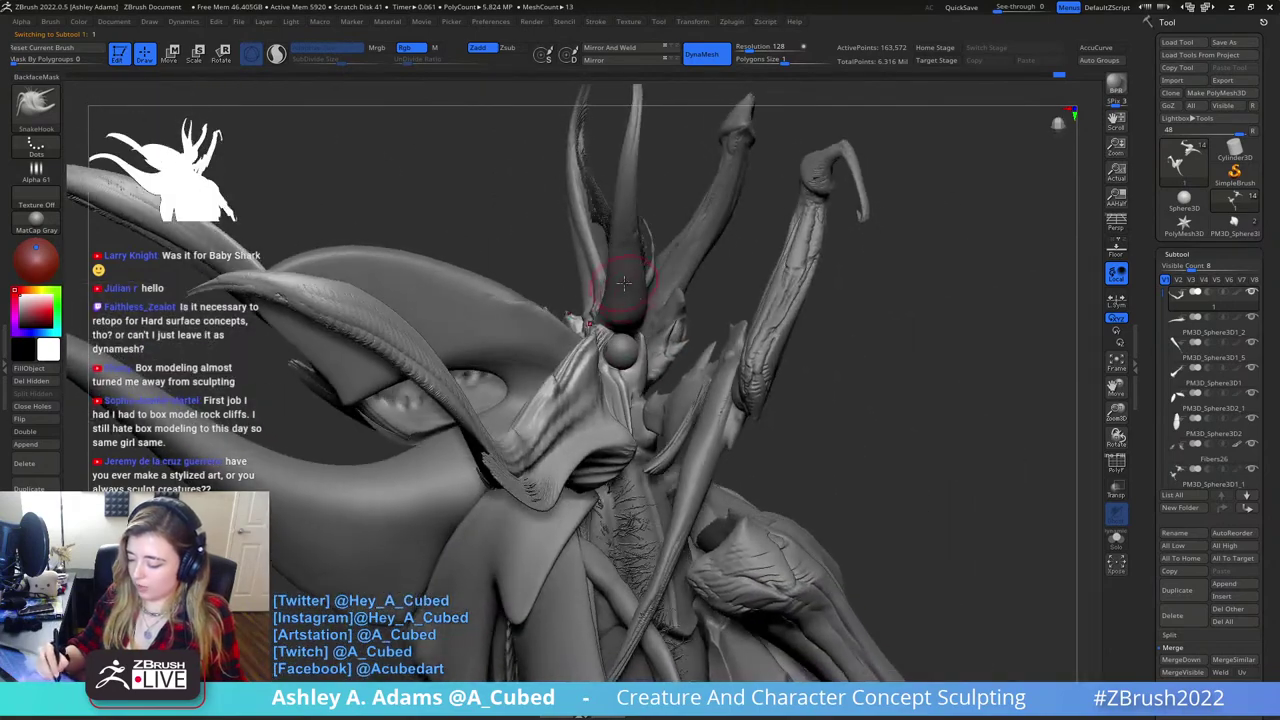
pyautogui.rightClick(659, 366)
pyautogui.moveTo(659, 362)
pyautogui.mouseDown(button='right')
pyautogui.moveTo(668, 352)
pyautogui.moveTo(682, 372)
pyautogui.mouseUp(button='right')
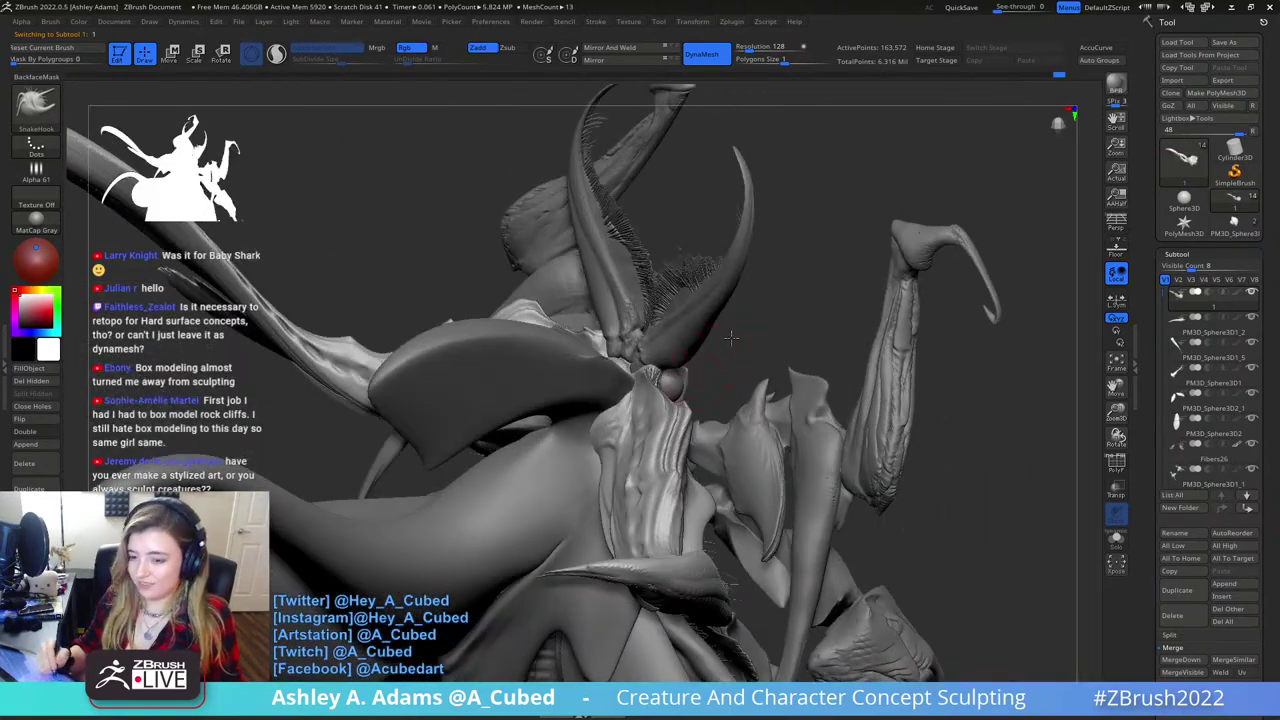
pyautogui.moveTo(731, 338); pyautogui.dragTo(690, 383, button='right')
# - Make the central horn's subtool active, then build up and smooth the base of its short front blade with ClayBuildup
pyautogui.keyDown('alt'); pyautogui.click(632, 330); pyautogui.keyUp('alt')
pyautogui.moveTo(632, 330)
pyautogui.mouseDown(button='right')
pyautogui.moveTo(556, 358)
pyautogui.moveTo(557, 345)
pyautogui.mouseUp(button='right')
pyautogui.press('b')
pyautogui.press('c')
pyautogui.press('b')
pyautogui.moveTo(537, 332); pyautogui.dragTo(547, 373)
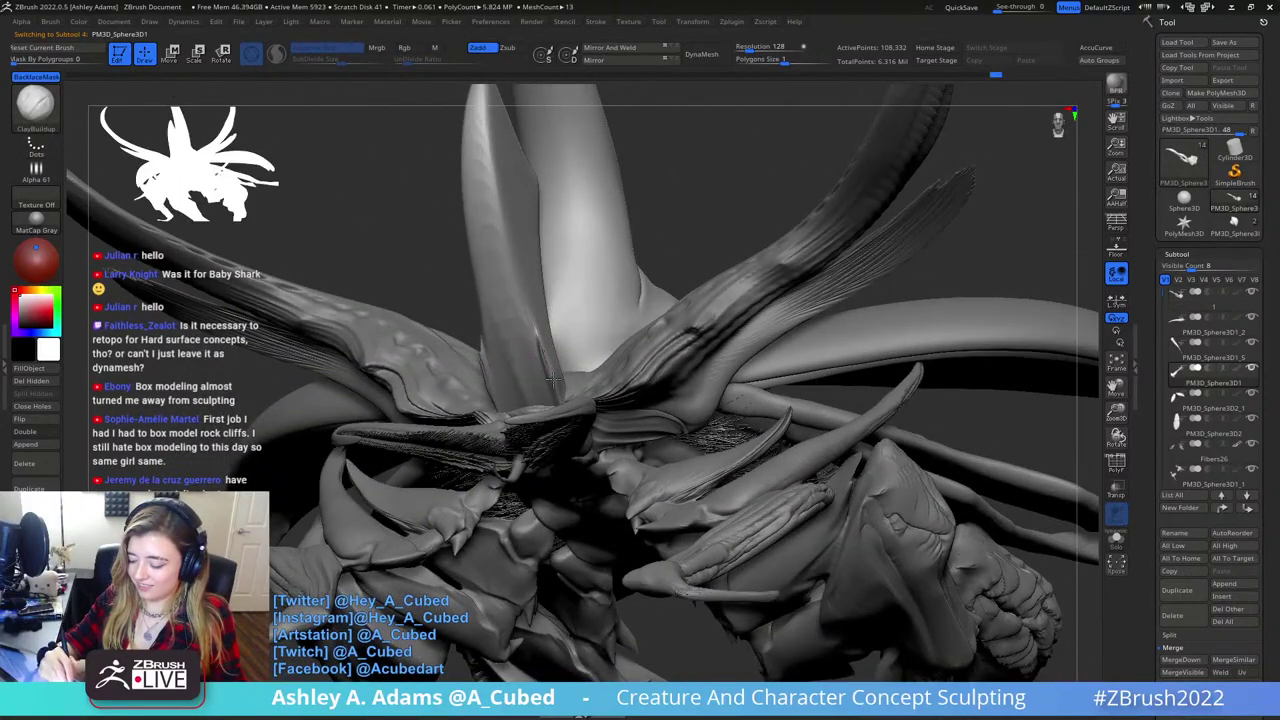
pyautogui.press('shift')
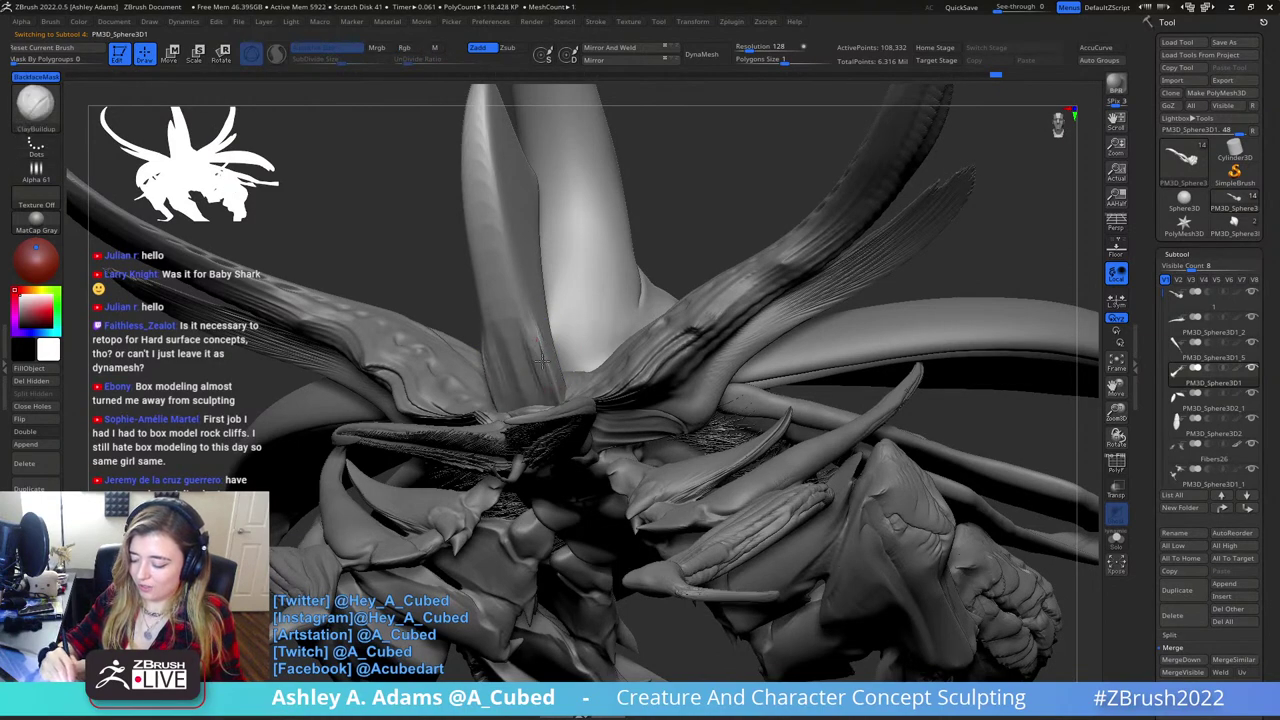
pyautogui.press('shift')
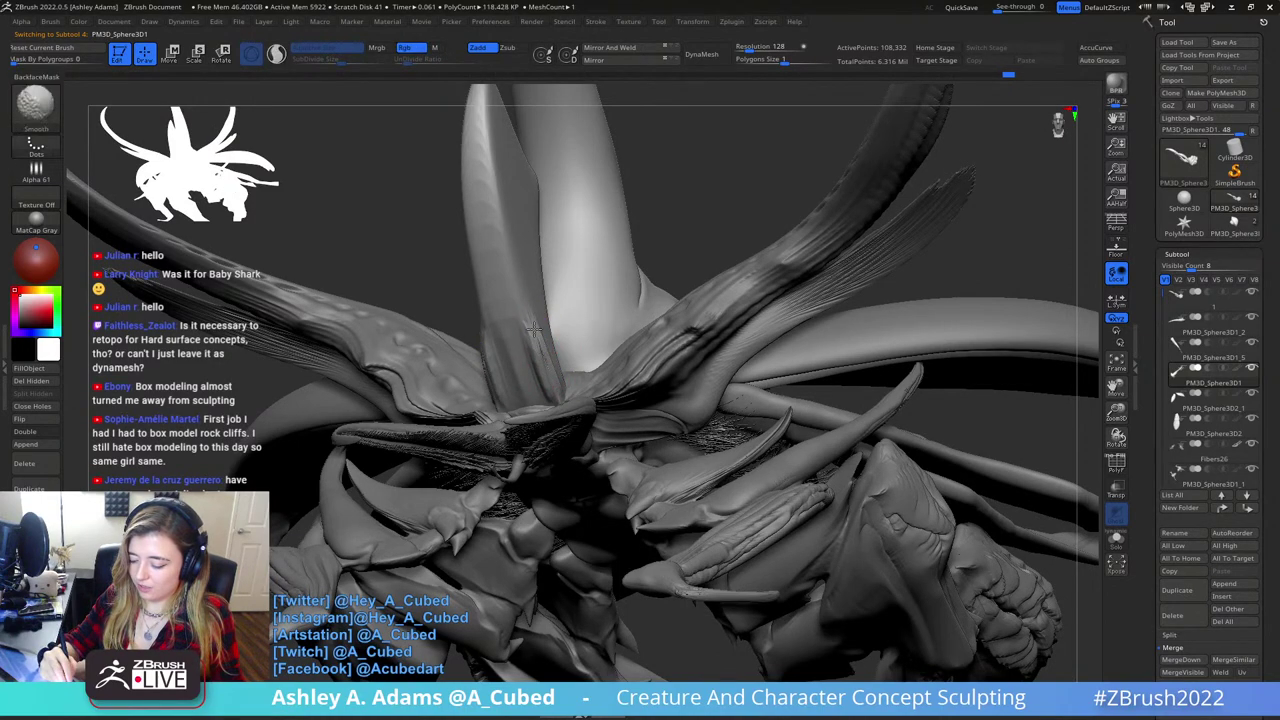
# - Flatten the lower edge and sides of the short front blade with the hPolish brush
pyautogui.moveTo(544, 355)
pyautogui.mouseDown(button='right')
pyautogui.moveTo(560, 334)
pyautogui.moveTo(529, 352)
pyautogui.mouseUp(button='right')
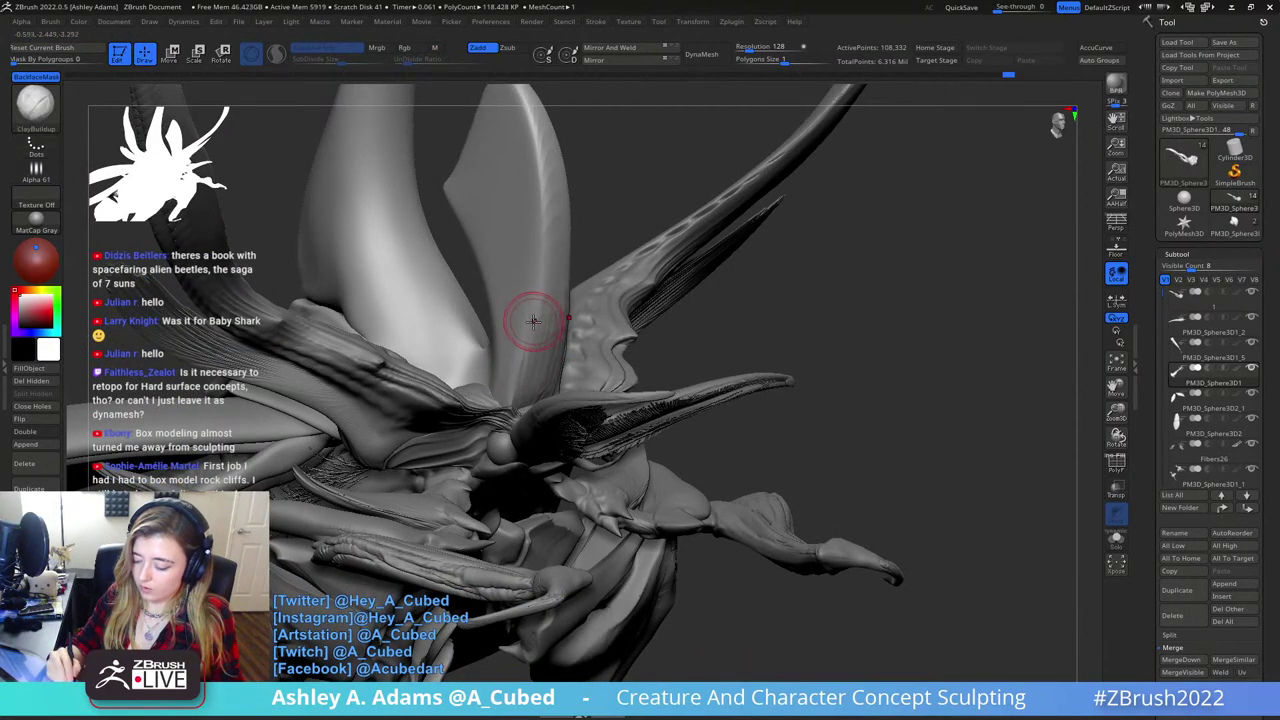
pyautogui.press('b')
pyautogui.press('h')
pyautogui.press('p')
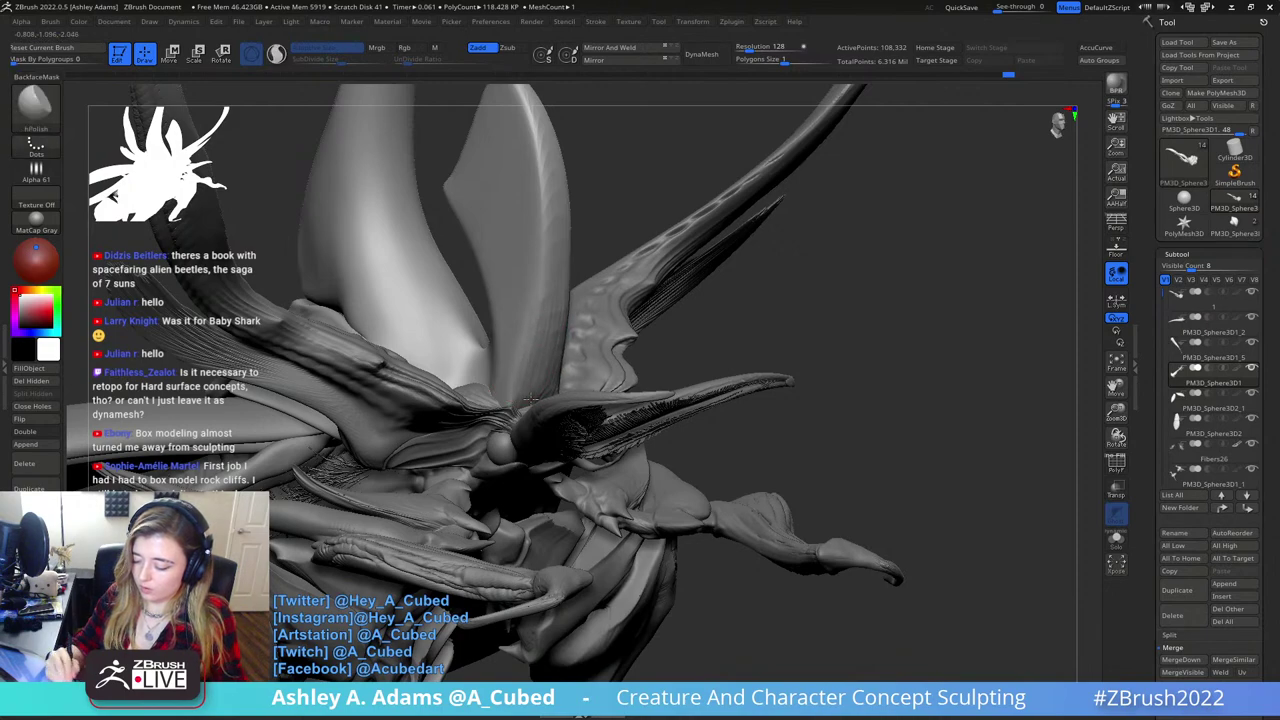
pyautogui.moveTo(531, 397)
pyautogui.mouseDown()
pyautogui.moveTo(549, 225)
pyautogui.moveTo(559, 264)
pyautogui.mouseUp()
pyautogui.moveTo(559, 264)
pyautogui.mouseDown(button='right')
pyautogui.moveTo(578, 264)
pyautogui.moveTo(594, 288)
pyautogui.mouseUp(button='right')
pyautogui.moveTo(618, 340); pyautogui.dragTo(588, 325, button='right')
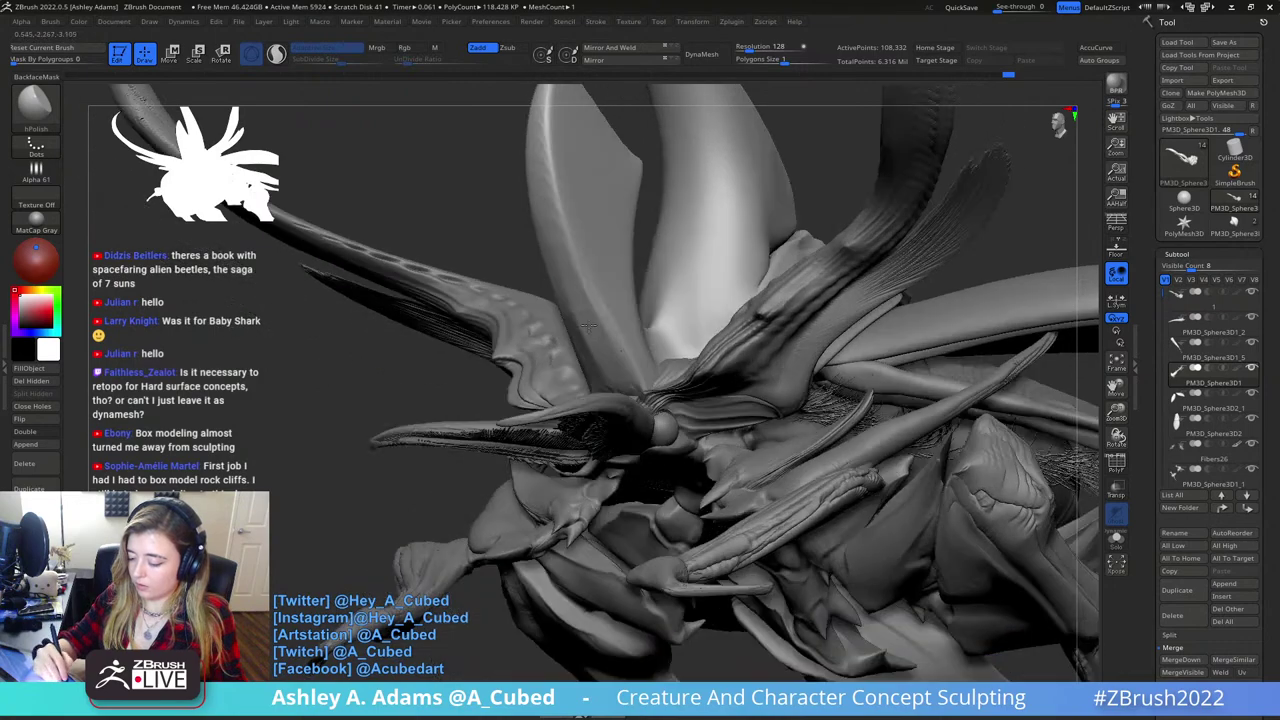
pyautogui.moveTo(588, 326); pyautogui.dragTo(596, 282)
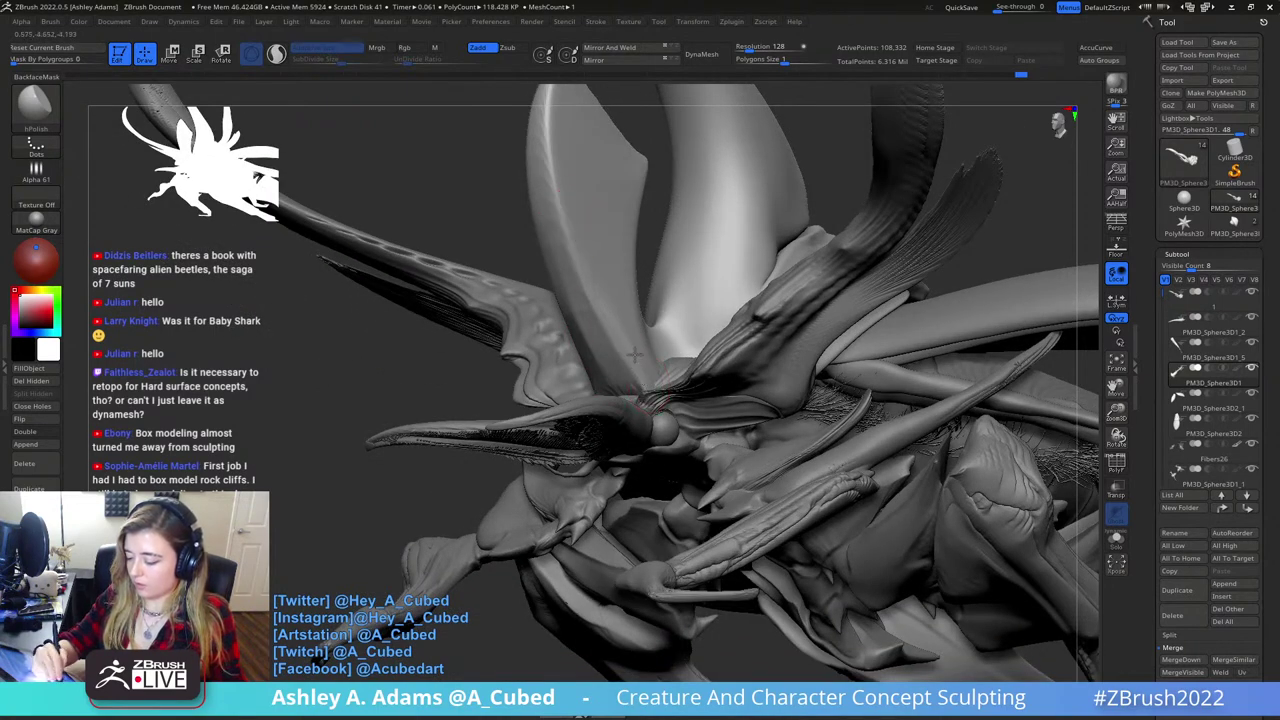
pyautogui.press('f')
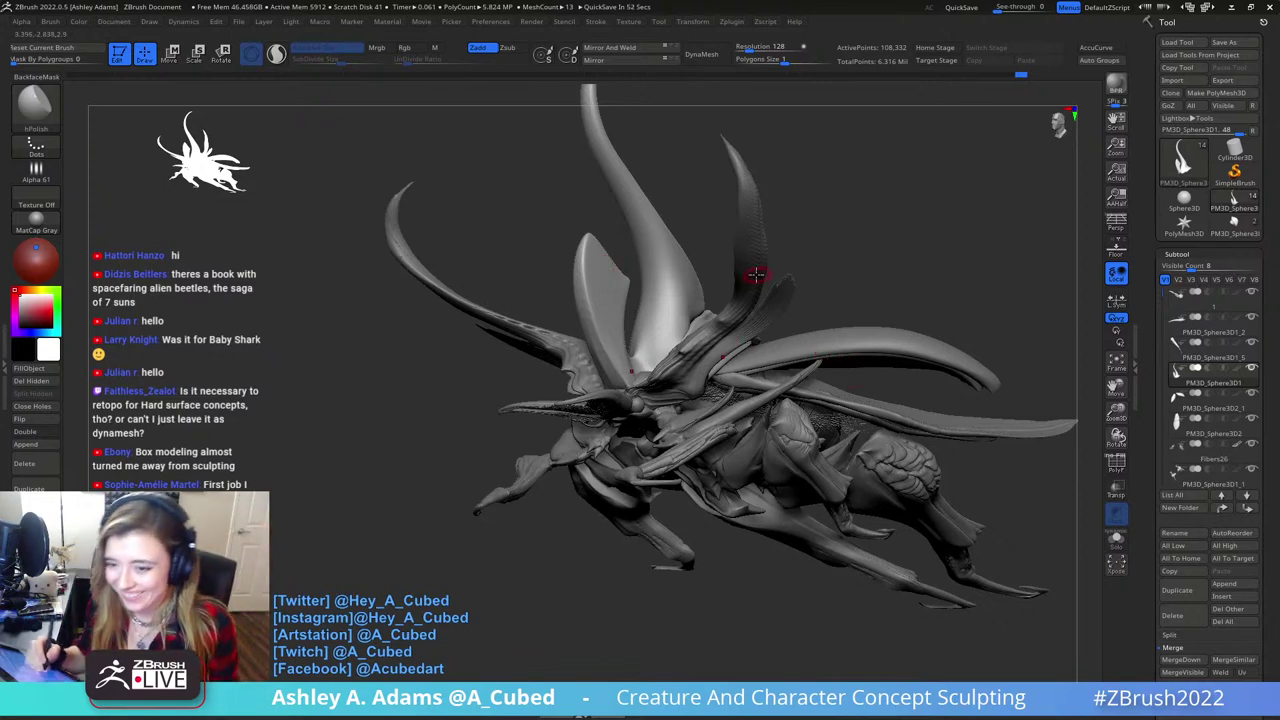
# - Choose the SnakeHook brush for adjusting the spiked collar around the central horn's base
pyautogui.moveTo(733, 250)
pyautogui.mouseDown(button='right')
pyautogui.moveTo(771, 334)
pyautogui.moveTo(706, 335)
pyautogui.moveTo(720, 372)
pyautogui.moveTo(678, 462)
pyautogui.mouseUp(button='right')
pyautogui.press('space')
pyautogui.press('b')
pyautogui.press('s')
pyautogui.press('h')
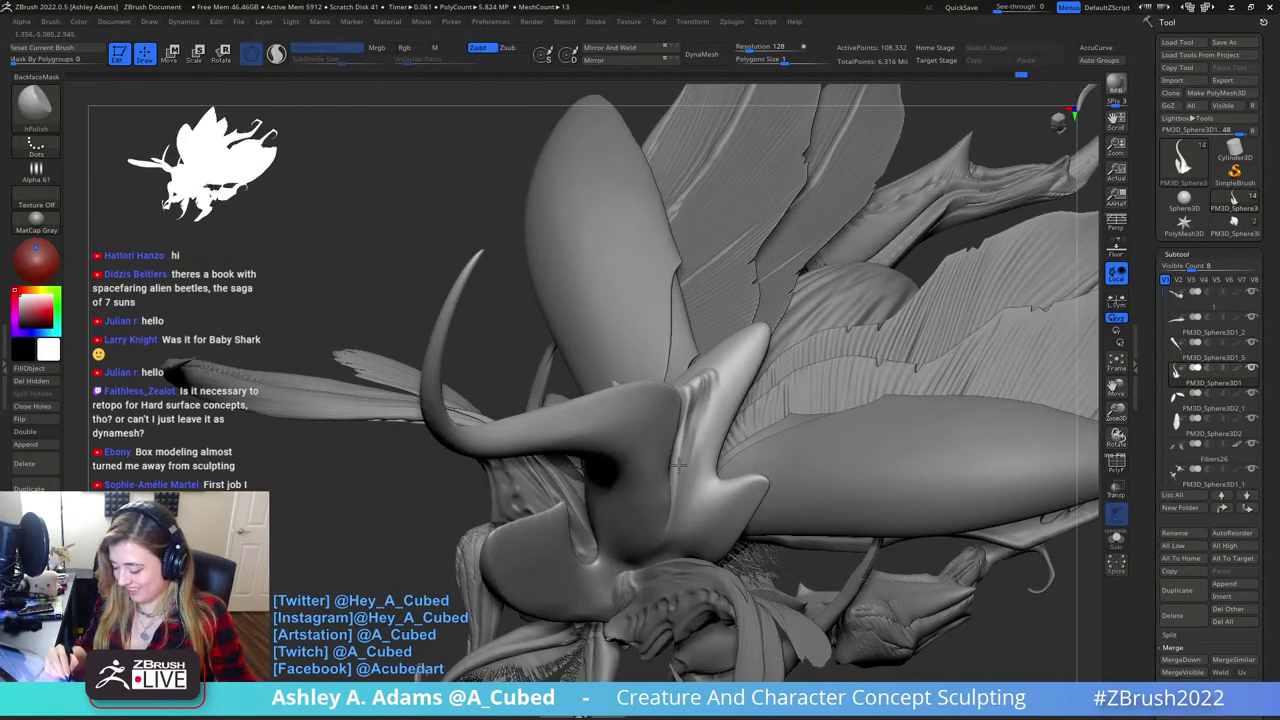
pyautogui.press('space')
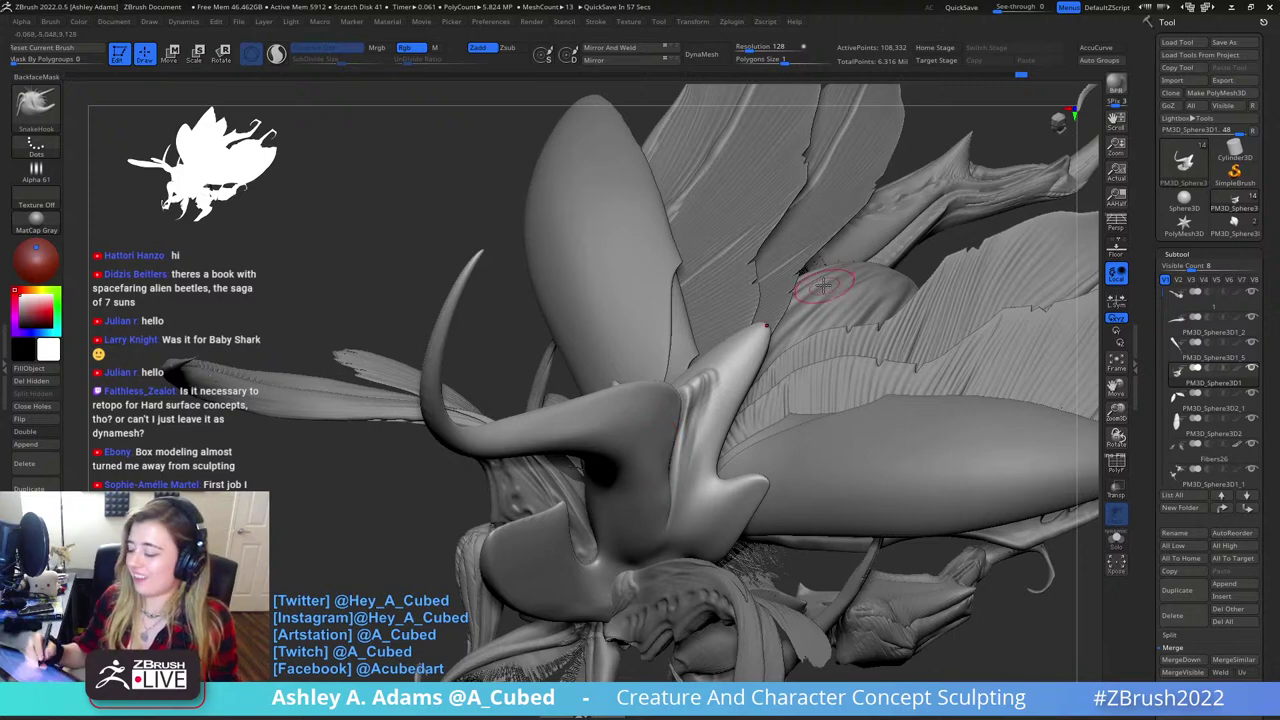
pyautogui.keyDown('ctrl'); pyautogui.moveTo(816, 405); pyautogui.dragTo(766, 505, button='right'); pyautogui.keyUp('ctrl')
pyautogui.rightClick(785, 436)
pyautogui.keyDown('ctrl'); pyautogui.moveTo(766, 505); pyautogui.dragTo(800, 470, button='right'); pyautogui.keyUp('ctrl')
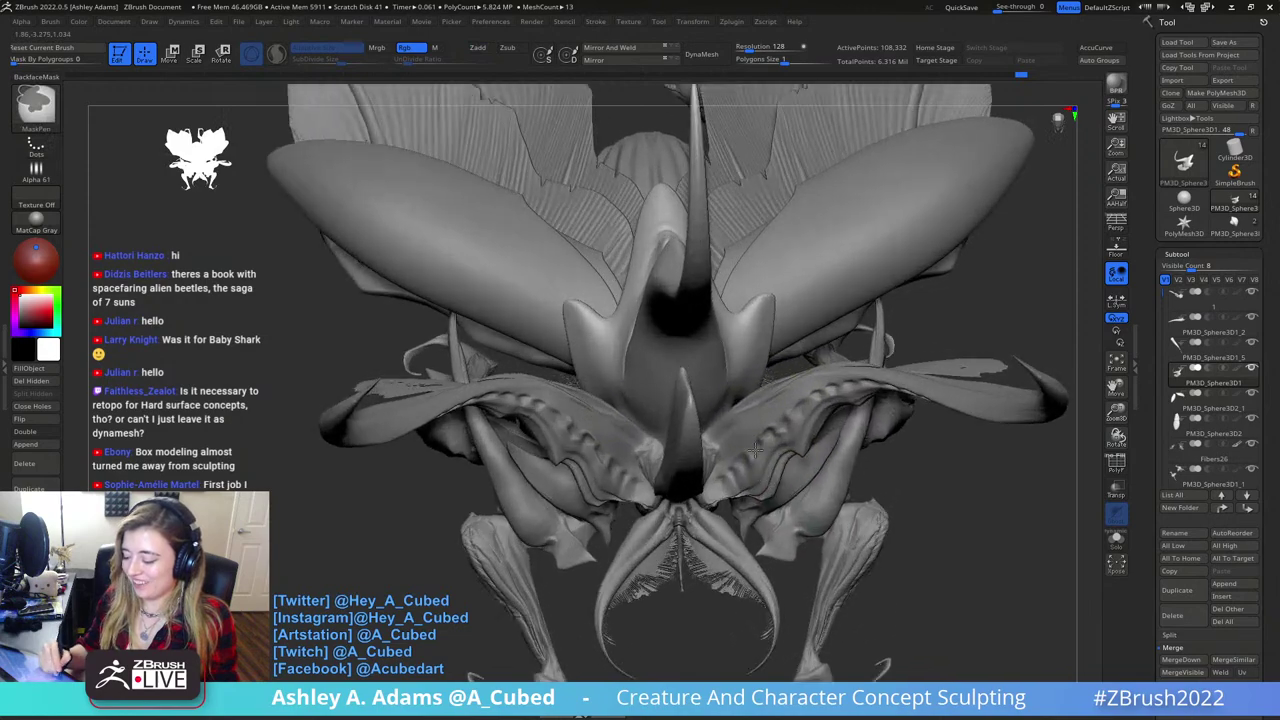
# - Sharpen the edges of the collar's side spikes at the central horn's base with the DamStandard brush
pyautogui.moveTo(594, 314); pyautogui.dragTo(578, 381, button='right')
pyautogui.press('b')
pyautogui.press('d')
pyautogui.press('s')
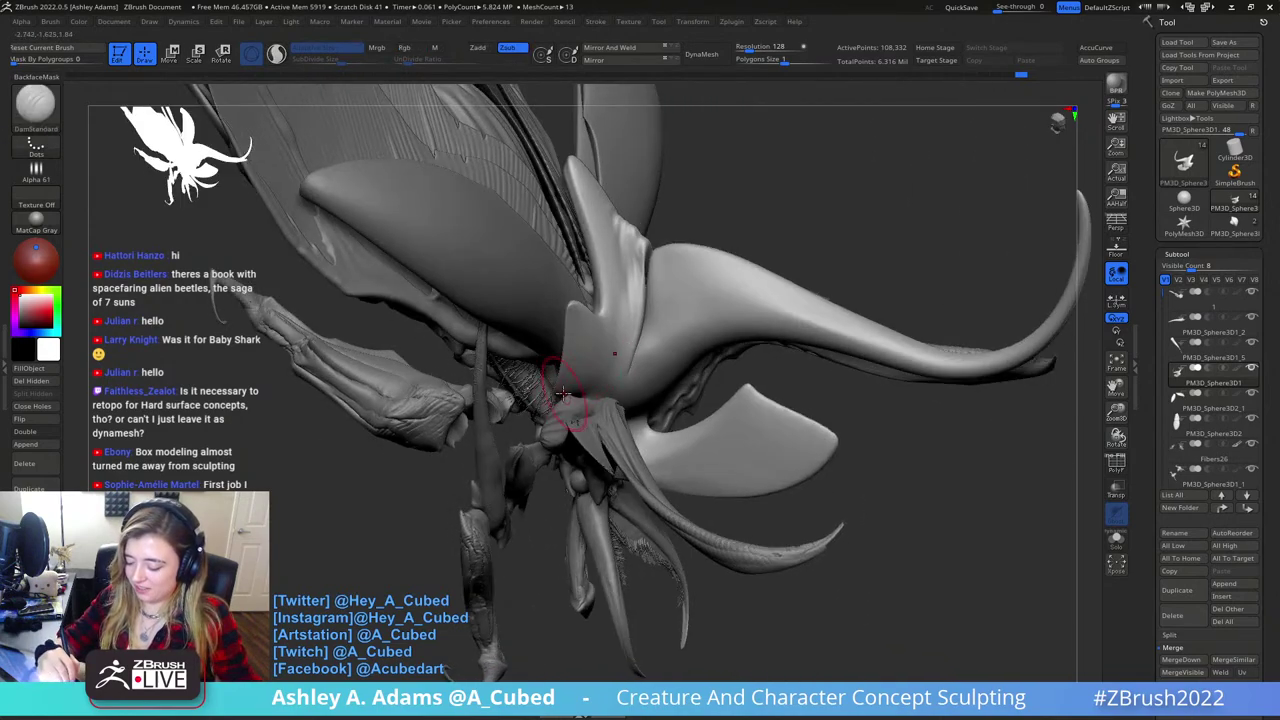
pyautogui.moveTo(566, 397); pyautogui.dragTo(572, 325)
pyautogui.moveTo(575, 322)
pyautogui.mouseDown(button='right')
pyautogui.moveTo(520, 326)
pyautogui.moveTo(571, 286)
pyautogui.moveTo(592, 328)
pyautogui.moveTo(570, 310)
pyautogui.mouseUp(button='right')
pyautogui.press('space')
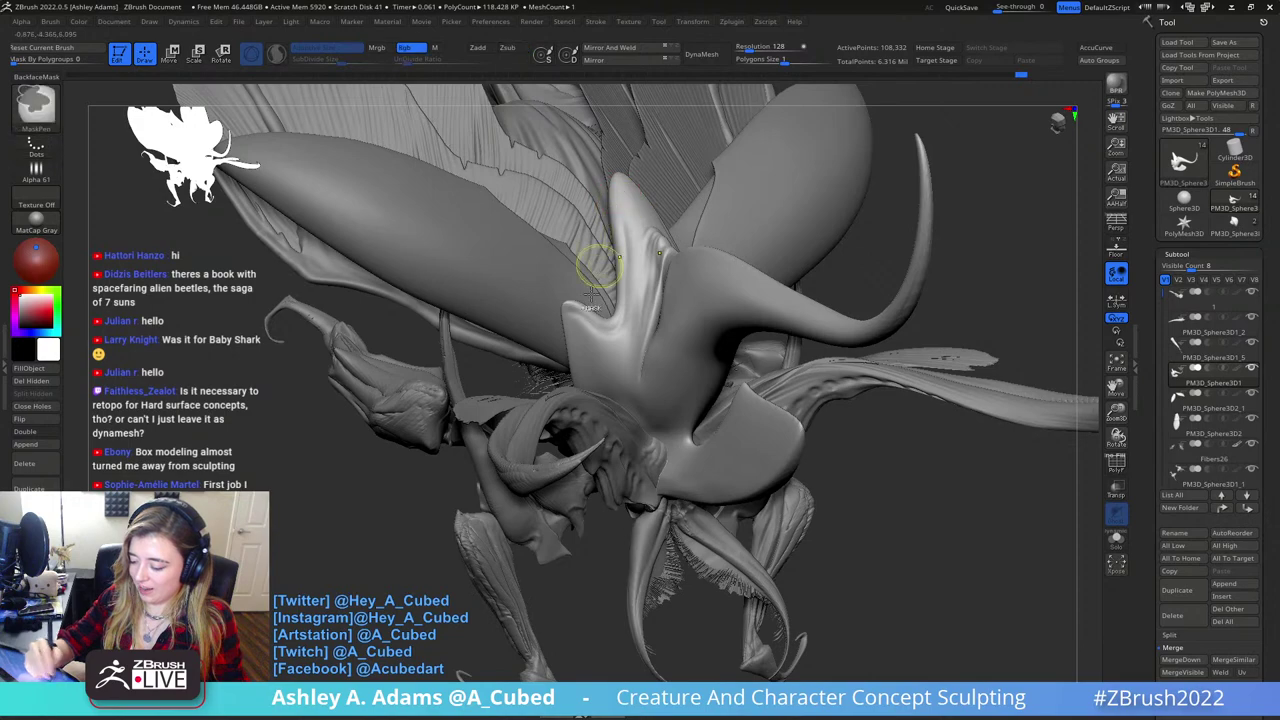
pyautogui.moveTo(595, 280); pyautogui.dragTo(575, 395, button='right')
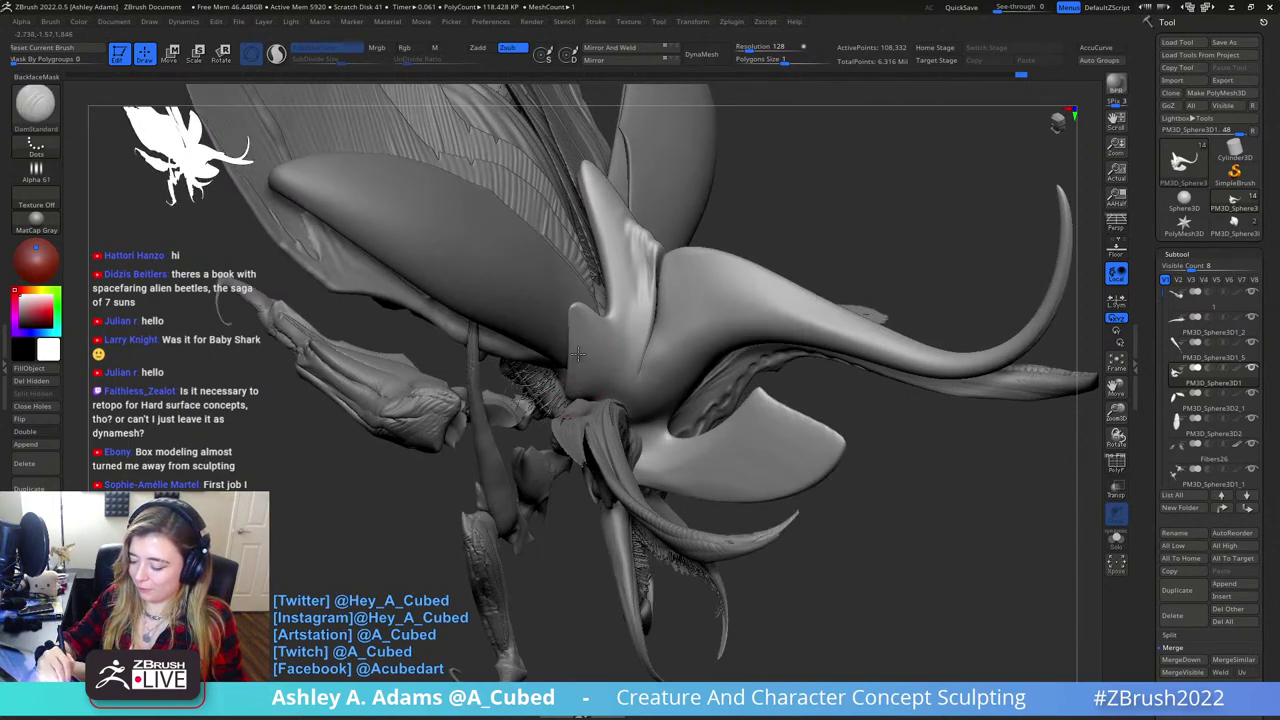
pyautogui.moveTo(592, 318); pyautogui.dragTo(565, 312, button='right')
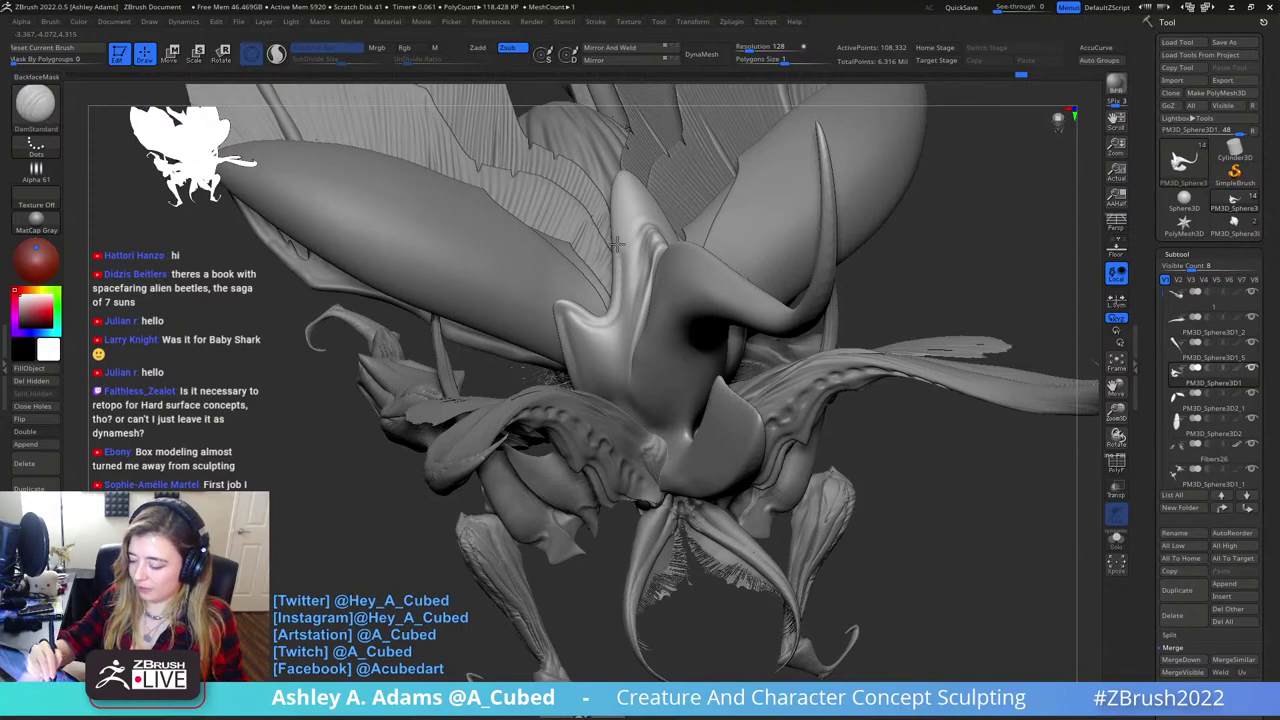
# - Crease the edge beside the short front blade's base and the seam between the central horn and its collar
pyautogui.moveTo(615, 192); pyautogui.dragTo(722, 457, button='right')
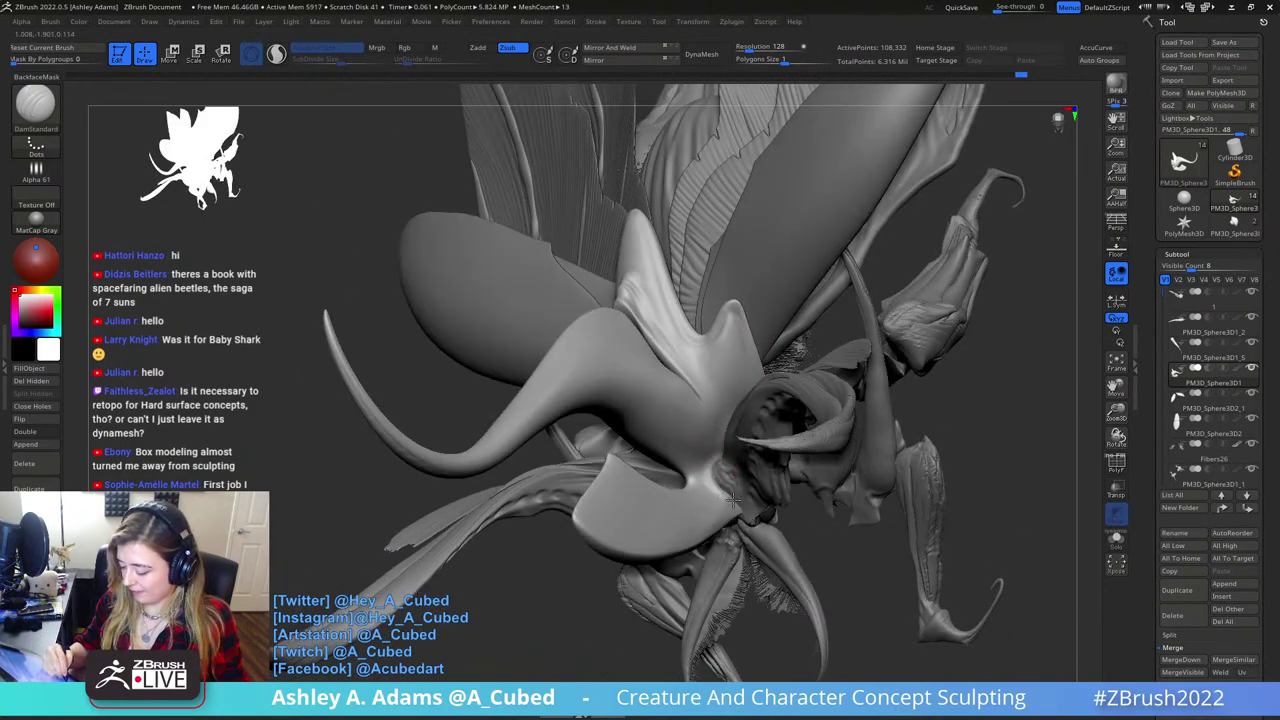
pyautogui.moveTo(734, 506); pyautogui.dragTo(710, 453, button='right')
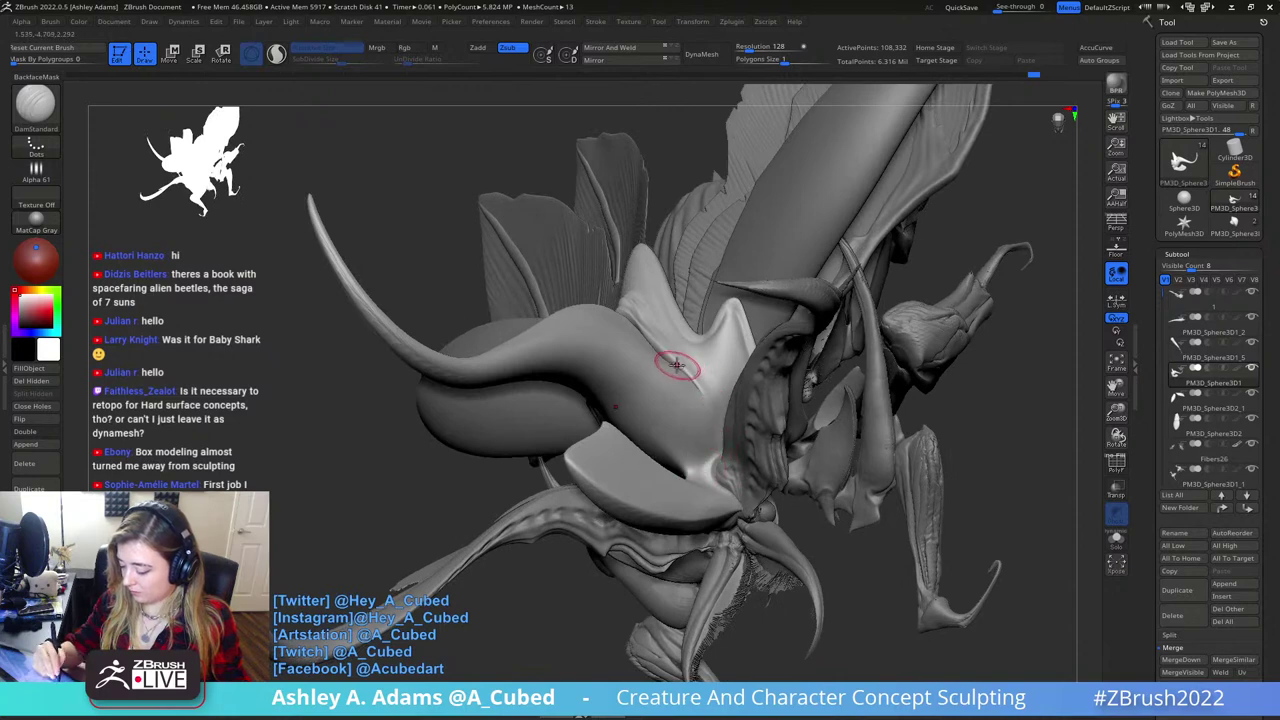
pyautogui.moveTo(708, 458); pyautogui.dragTo(650, 360, button='right')
pyautogui.press('space')
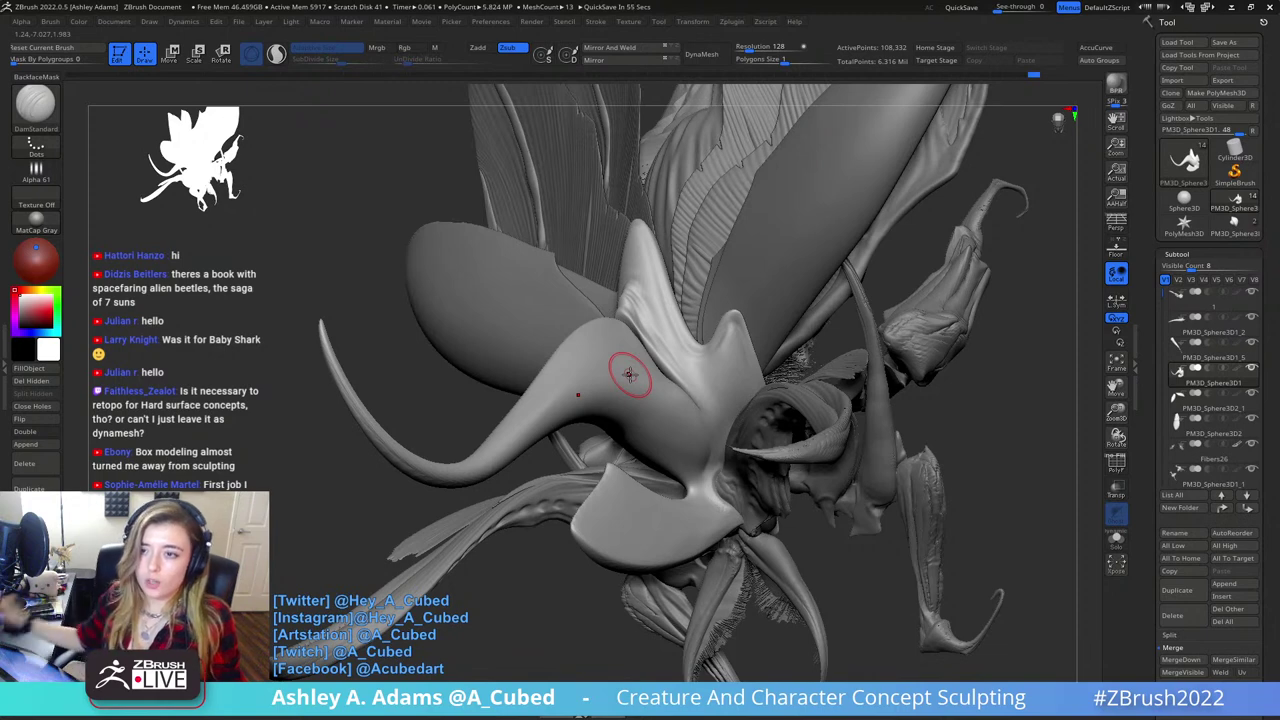
pyautogui.moveTo(628, 373); pyautogui.dragTo(662, 185, button='right')
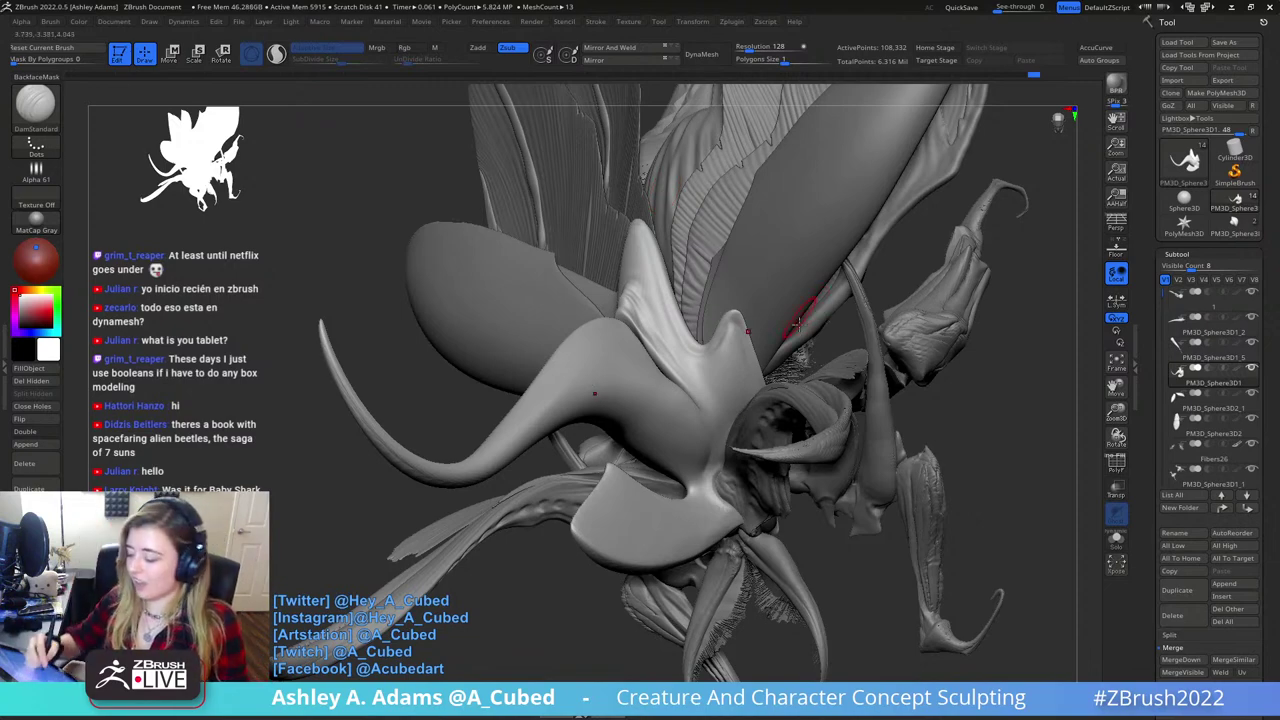
# - Make the wing covers' subtool active and crease their tips and outer edges with DamStandard
pyautogui.keyDown('ctrl'); pyautogui.moveTo(773, 355); pyautogui.dragTo(643, 443, button='right'); pyautogui.keyUp('ctrl')
pyautogui.keyDown('alt'); pyautogui.click(797, 240); pyautogui.keyUp('alt')
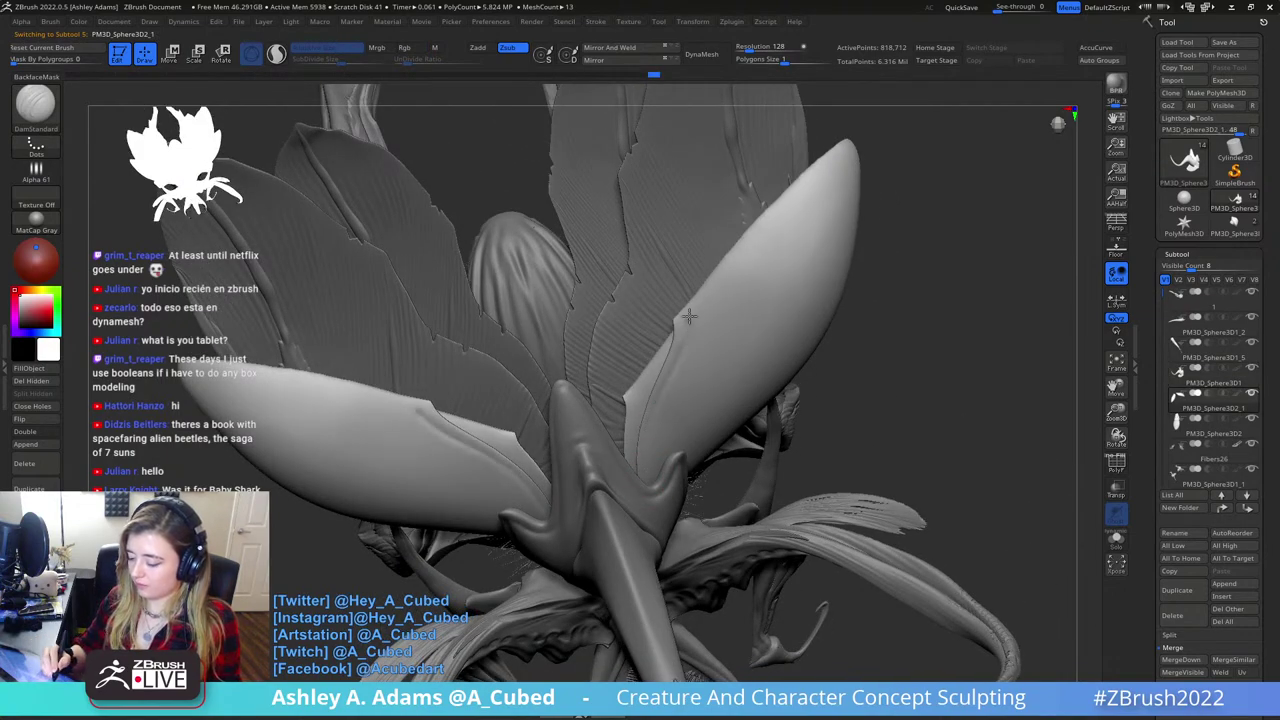
pyautogui.moveTo(772, 217); pyautogui.dragTo(850, 146)
pyautogui.moveTo(871, 146)
pyautogui.mouseDown(button='right')
pyautogui.moveTo(815, 110)
pyautogui.moveTo(790, 150)
pyautogui.moveTo(850, 137)
pyautogui.mouseUp(button='right')
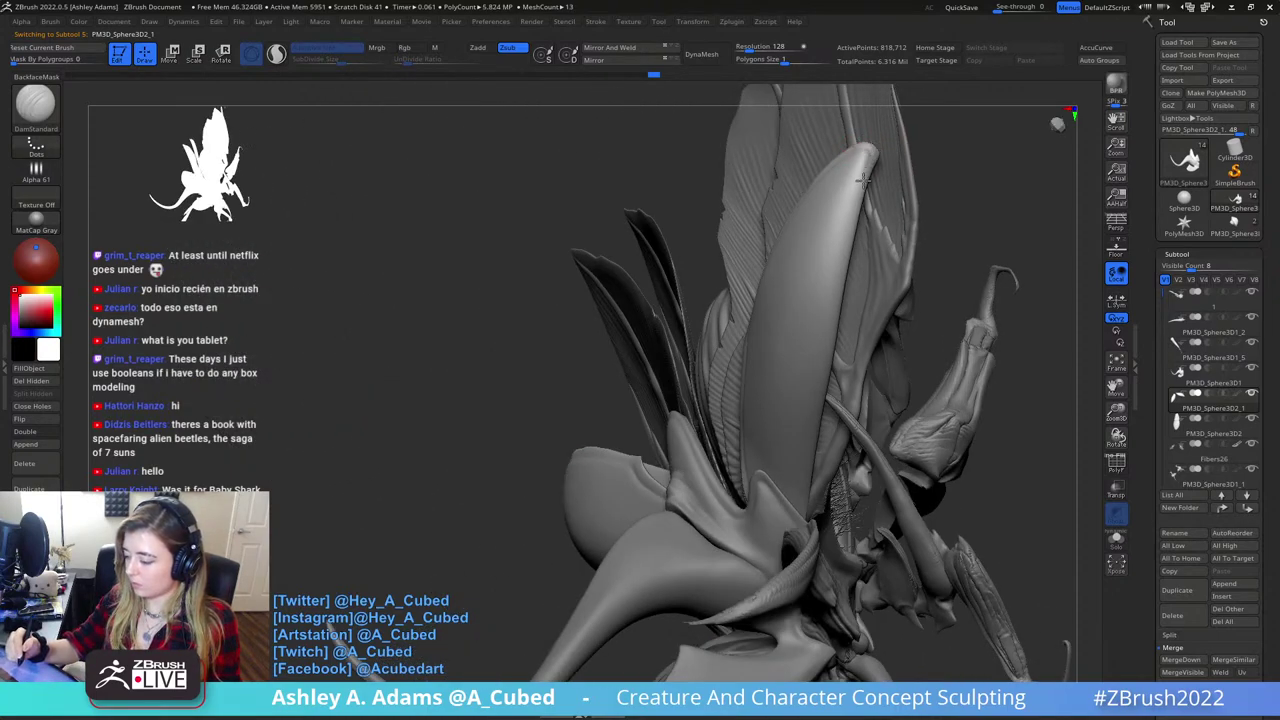
pyautogui.moveTo(829, 314); pyautogui.dragTo(801, 500)
pyautogui.moveTo(800, 535)
pyautogui.mouseDown(button='right')
pyautogui.moveTo(853, 457)
pyautogui.moveTo(866, 408)
pyautogui.mouseUp(button='right')
pyautogui.moveTo(866, 408)
pyautogui.mouseDown(button='right')
pyautogui.moveTo(863, 394)
pyautogui.moveTo(774, 391)
pyautogui.moveTo(714, 360)
pyautogui.moveTo(760, 430)
pyautogui.mouseUp(button='right')
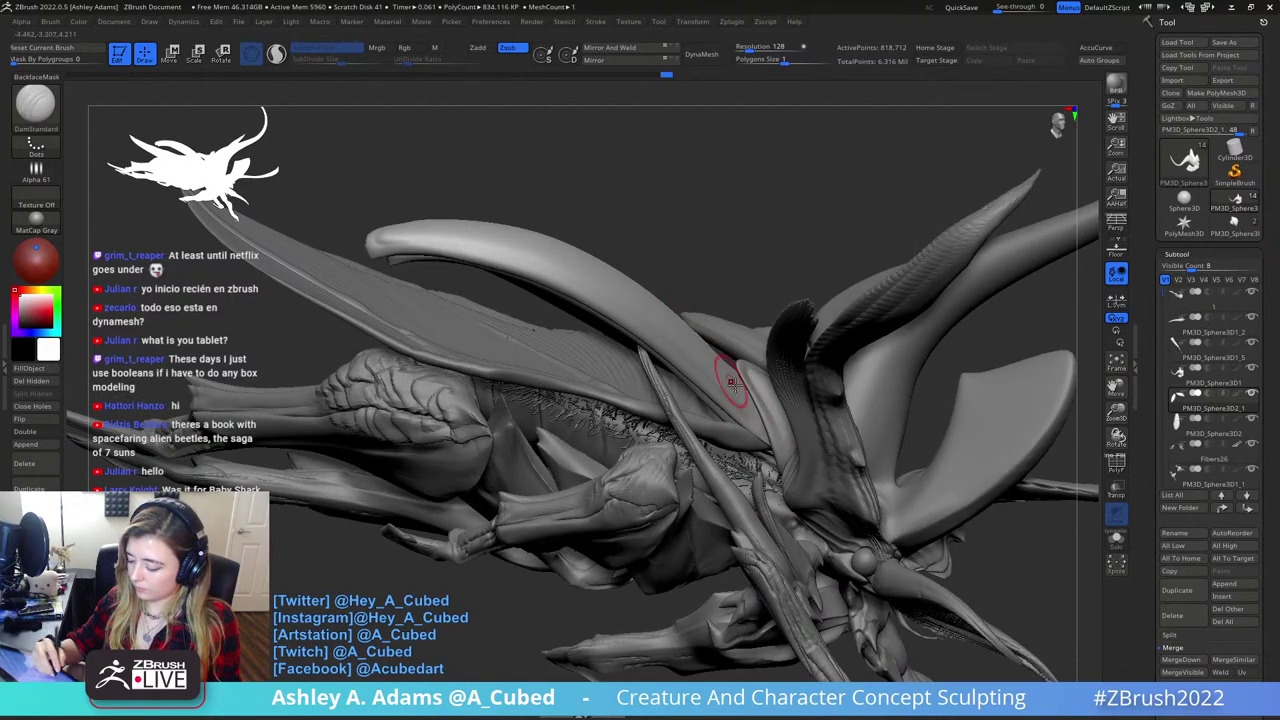
pyautogui.moveTo(734, 371)
pyautogui.mouseDown(button='right')
pyautogui.moveTo(766, 451)
pyautogui.moveTo(790, 360)
pyautogui.moveTo(896, 359)
pyautogui.moveTo(897, 480)
pyautogui.mouseUp(button='right')
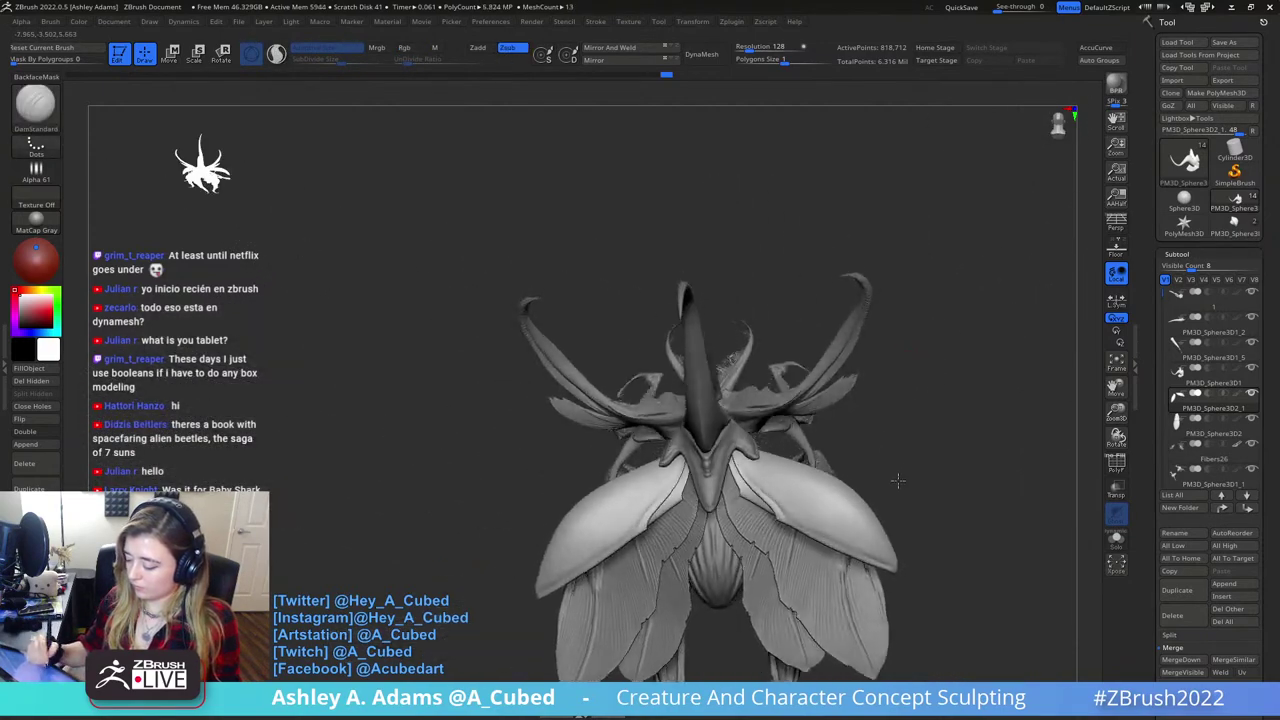
# - Carve along the notched inner edges of the wing covers beside the central horn's collar
pyautogui.keyDown('ctrl'); pyautogui.moveTo(730, 420); pyautogui.dragTo(748, 491, button='right'); pyautogui.keyUp('ctrl')
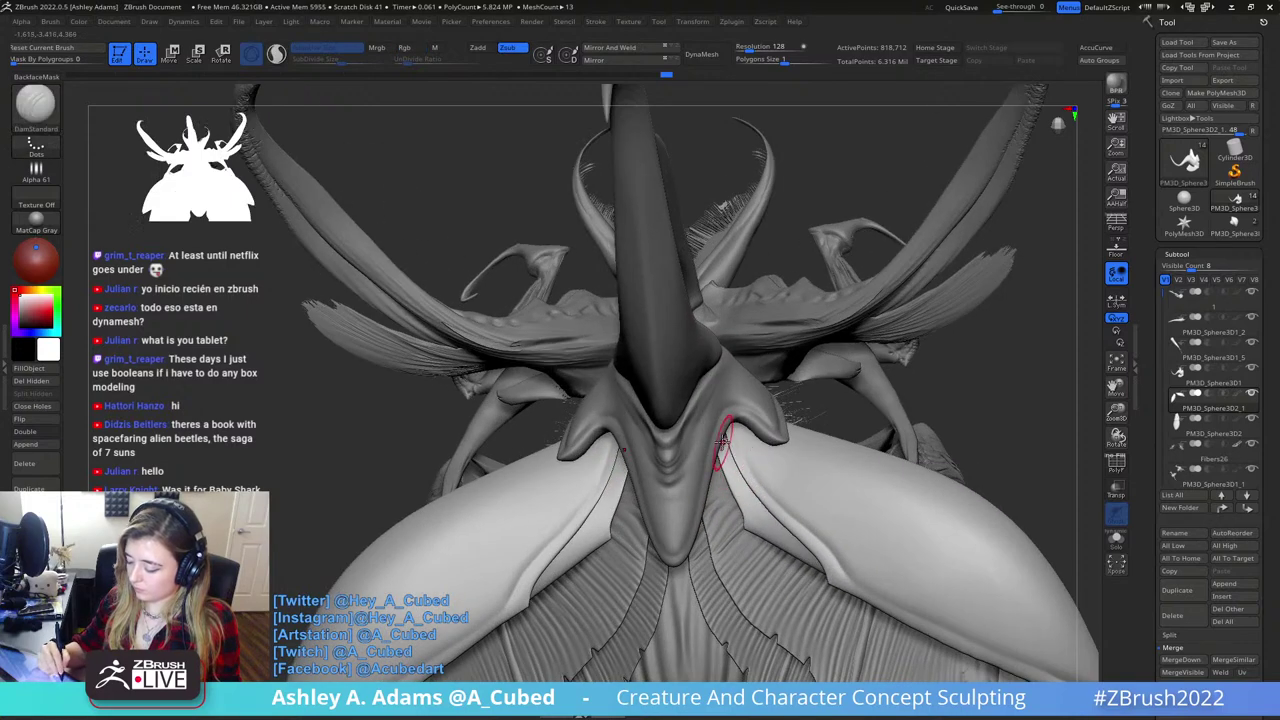
pyautogui.moveTo(764, 529); pyautogui.dragTo(817, 563)
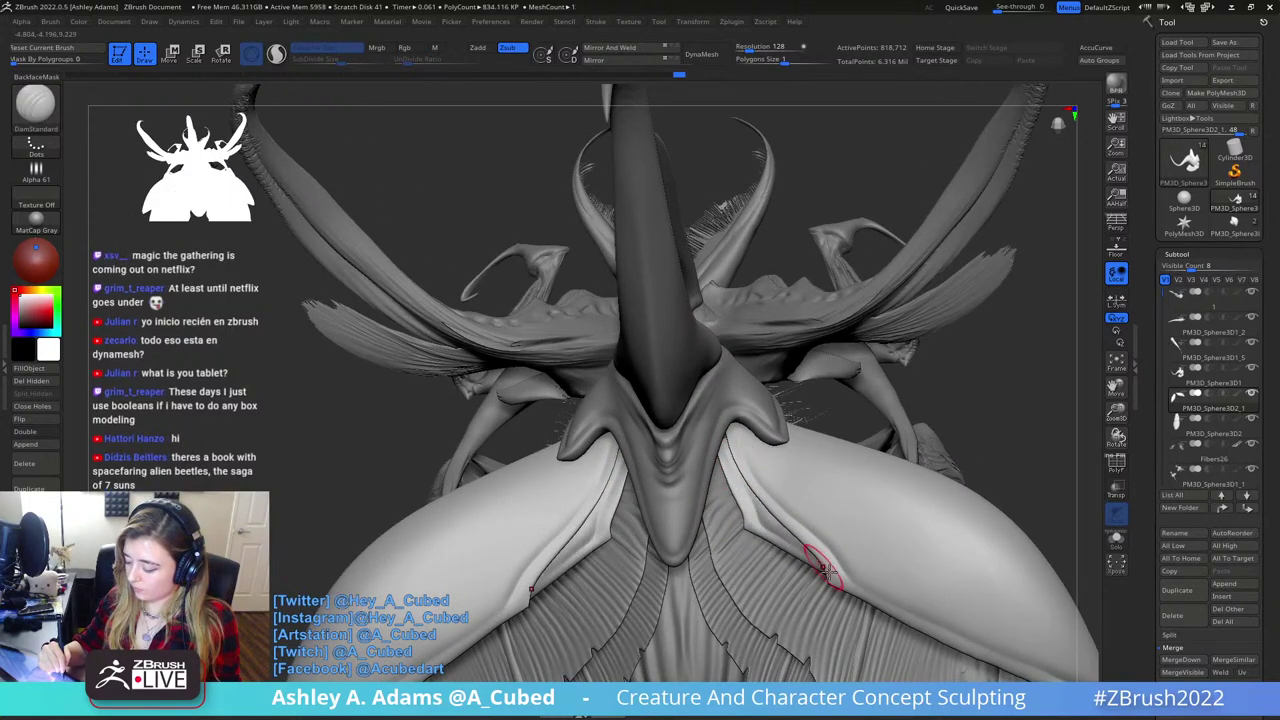
pyautogui.moveTo(794, 545)
pyautogui.keyDown('ctrl'); pyautogui.mouseDown(button='right')
pyautogui.moveTo(811, 506)
pyautogui.moveTo(806, 420)
pyautogui.mouseUp(button='right'); pyautogui.keyUp('ctrl')
pyautogui.moveTo(888, 398)
pyautogui.mouseDown(button='right')
pyautogui.moveTo(843, 437)
pyautogui.moveTo(812, 300)
pyautogui.mouseUp(button='right')
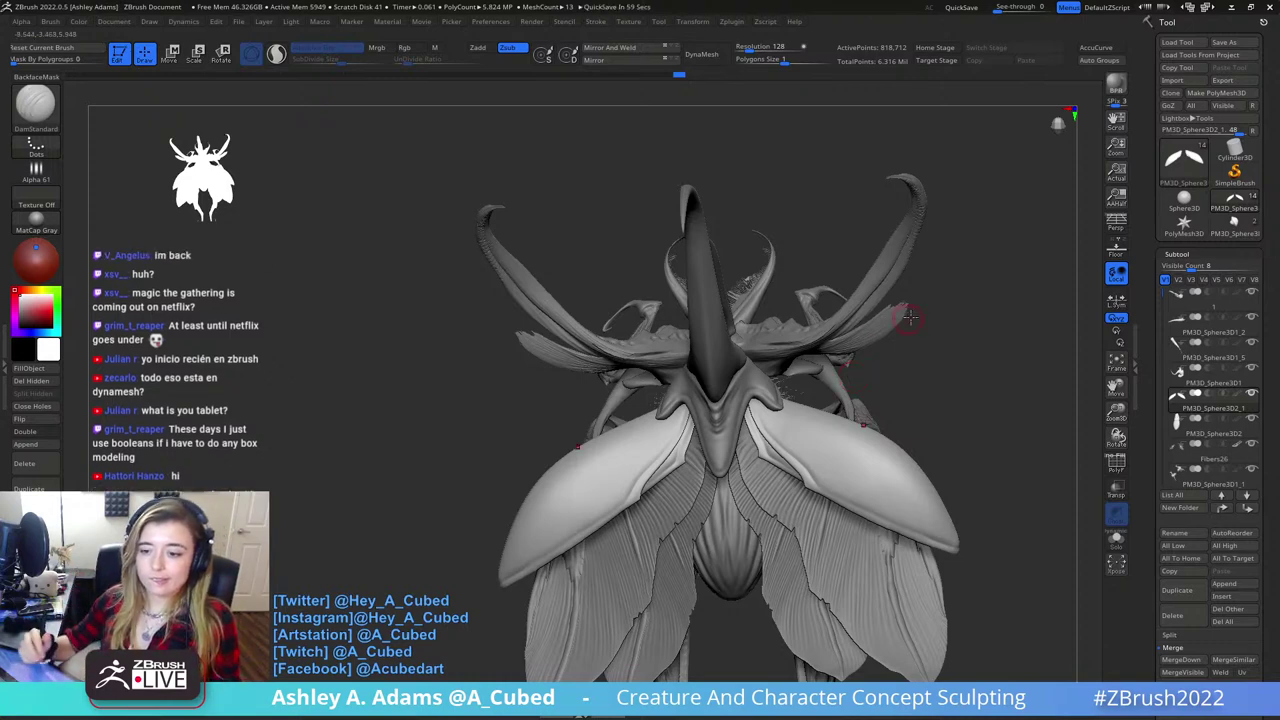
pyautogui.moveTo(833, 373); pyautogui.dragTo(930, 385, button='right')
# - Adjust the inner corners of the wing covers where they meet the horn's collar with SnakeHook, undoing the first pull
pyautogui.moveTo(740, 437)
pyautogui.keyDown('alt'); pyautogui.mouseDown(button='right')
pyautogui.moveTo(722, 343)
pyautogui.moveTo(690, 304)
pyautogui.mouseUp(button='right'); pyautogui.keyUp('alt')
pyautogui.rightClick(719, 338)
pyautogui.rightClick(694, 300)
pyautogui.press('b')
pyautogui.press('s')
pyautogui.press('h')
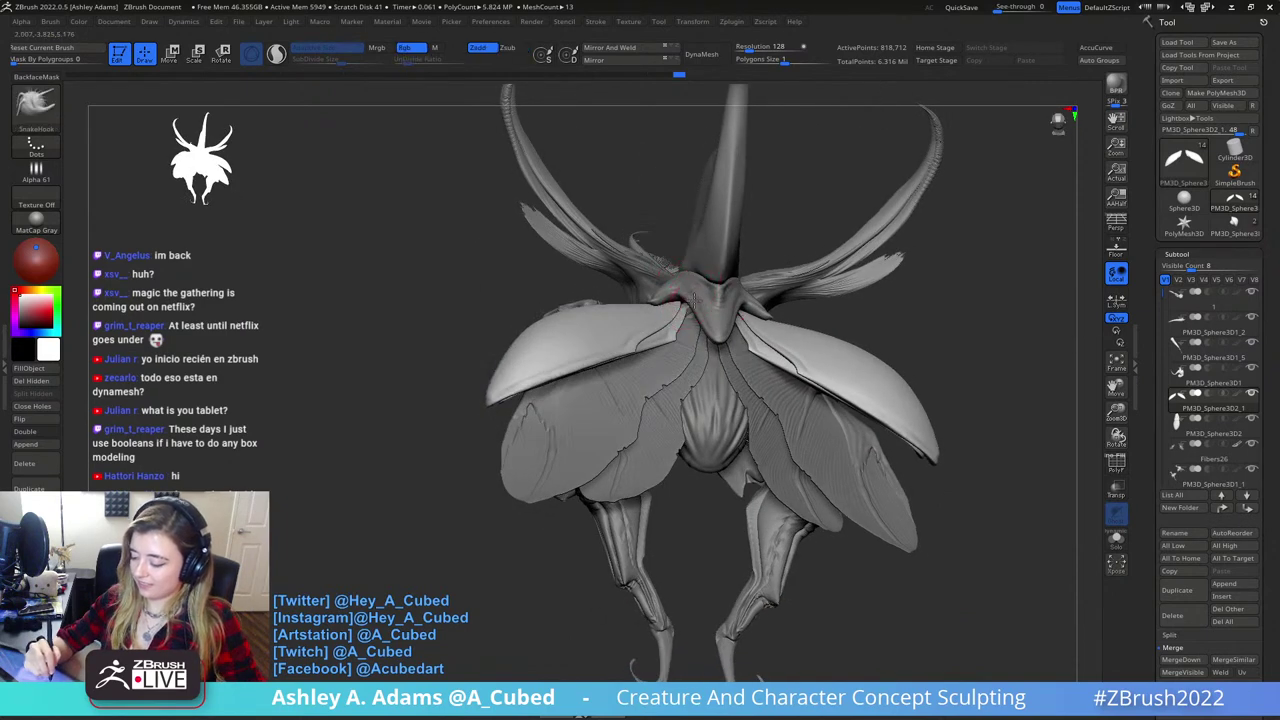
pyautogui.rightClick(688, 305)
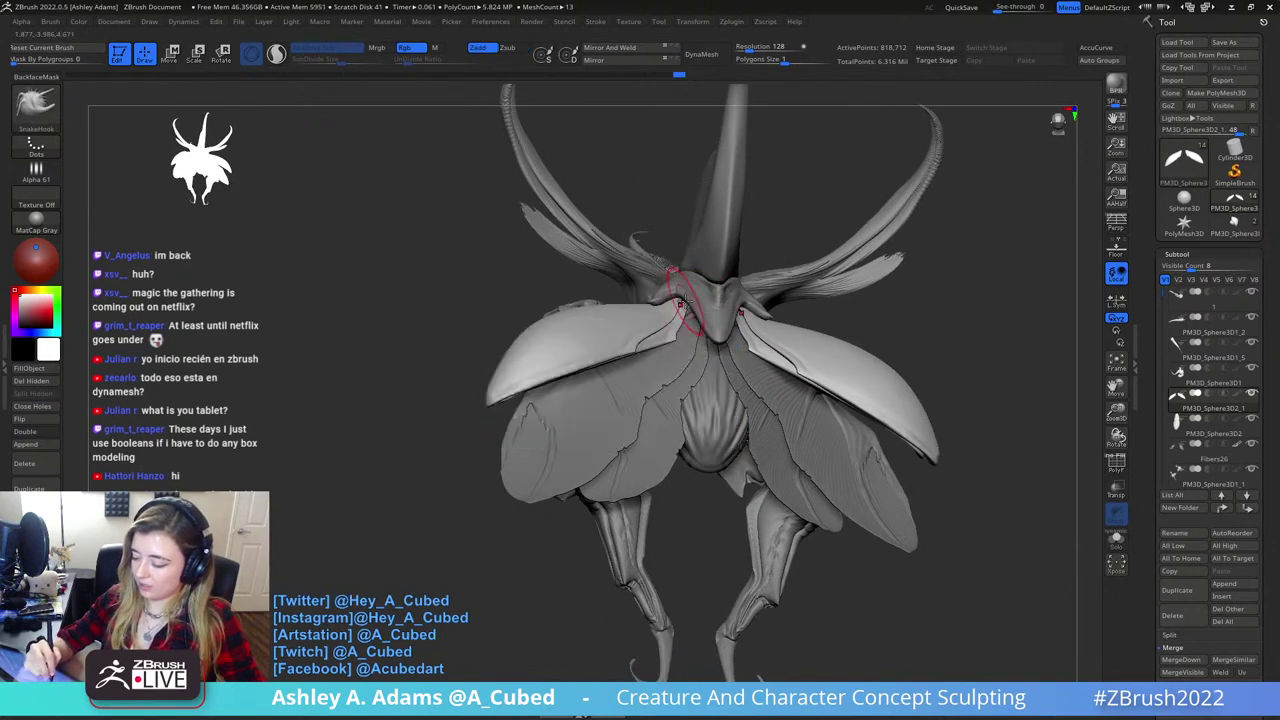
pyautogui.hotkey('ctrl', 'z')
pyautogui.press('space')
pyautogui.moveTo(685, 301); pyautogui.dragTo(690, 302)
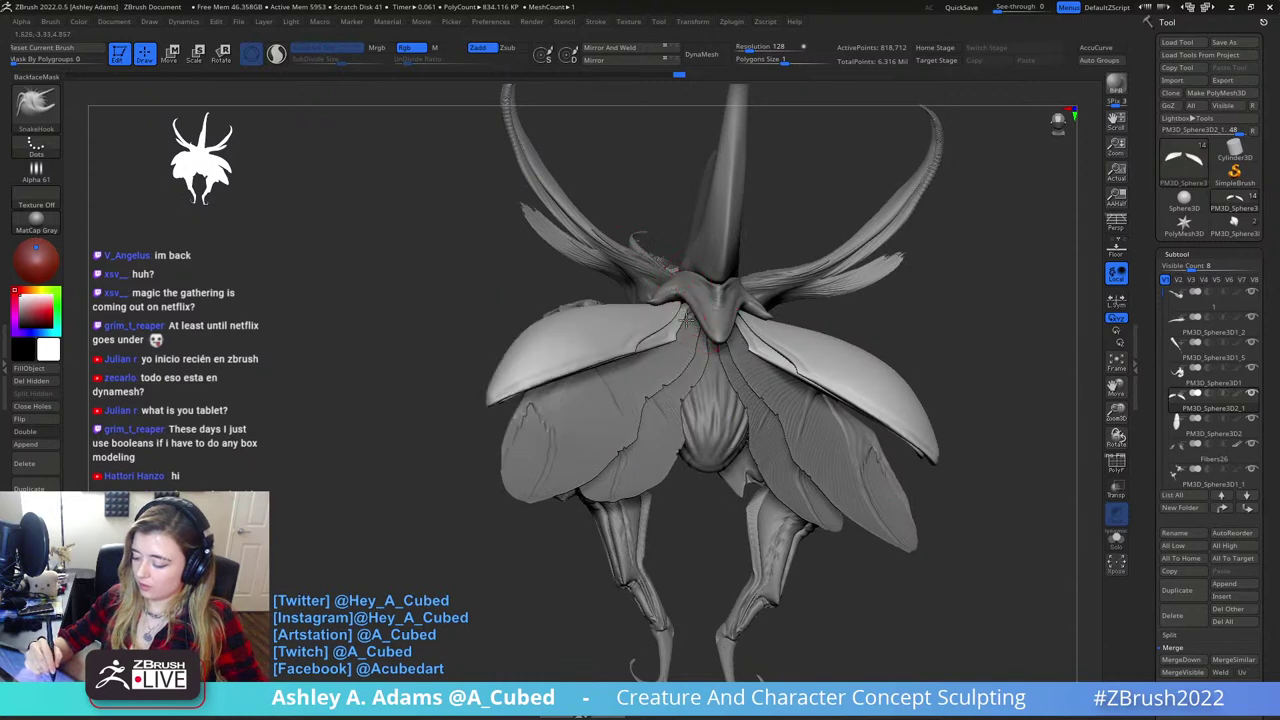
pyautogui.moveTo(688, 313)
pyautogui.mouseDown(button='right')
pyautogui.moveTo(634, 292)
pyautogui.moveTo(689, 315)
pyautogui.moveTo(678, 307)
pyautogui.moveTo(761, 284)
pyautogui.moveTo(686, 300)
pyautogui.mouseUp(button='right')
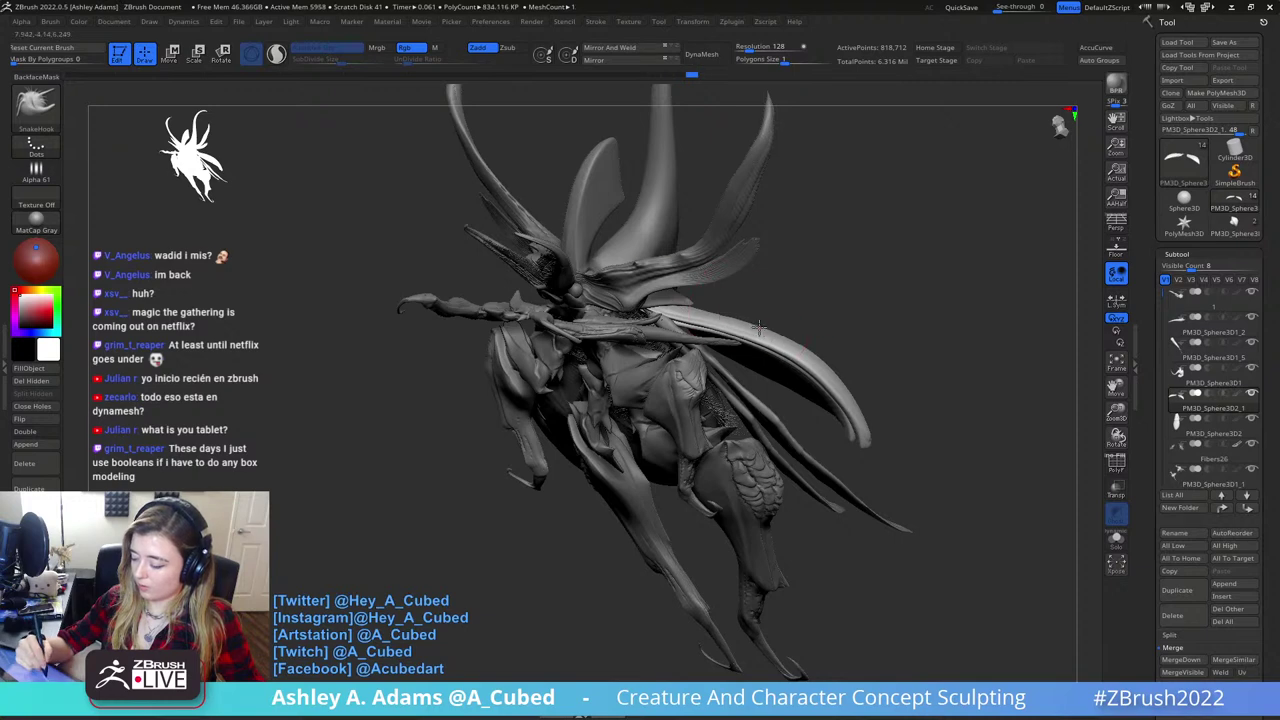
pyautogui.moveTo(759, 320)
pyautogui.mouseDown(button='right')
pyautogui.moveTo(786, 437)
pyautogui.moveTo(751, 186)
pyautogui.moveTo(714, 343)
pyautogui.moveTo(611, 292)
pyautogui.moveTo(628, 298)
pyautogui.mouseUp(button='right')
pyautogui.press('space')
# - Make the feathered side horns' subtool active and look through the brush palette and the Lightbox brush folders
pyautogui.rightClick(788, 286)
pyautogui.keyDown('alt'); pyautogui.click(672, 337); pyautogui.keyUp('alt')
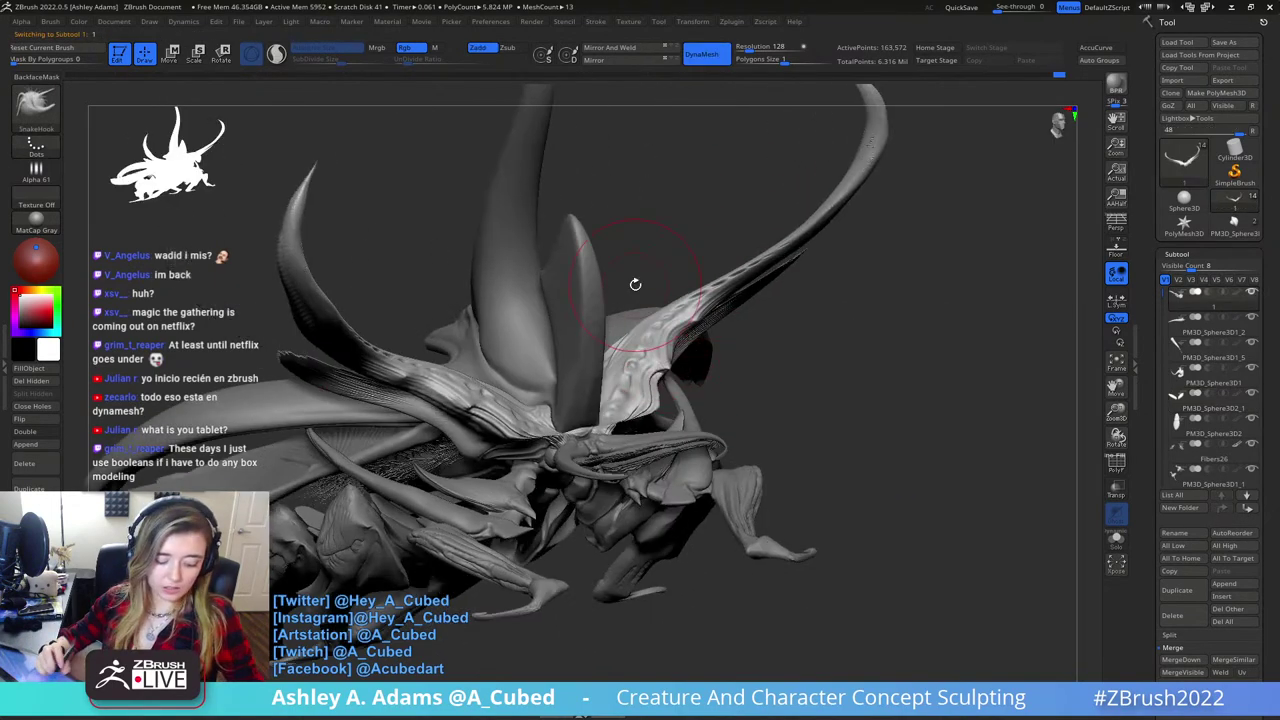
pyautogui.press('b')
pyautogui.moveTo(748, 394)
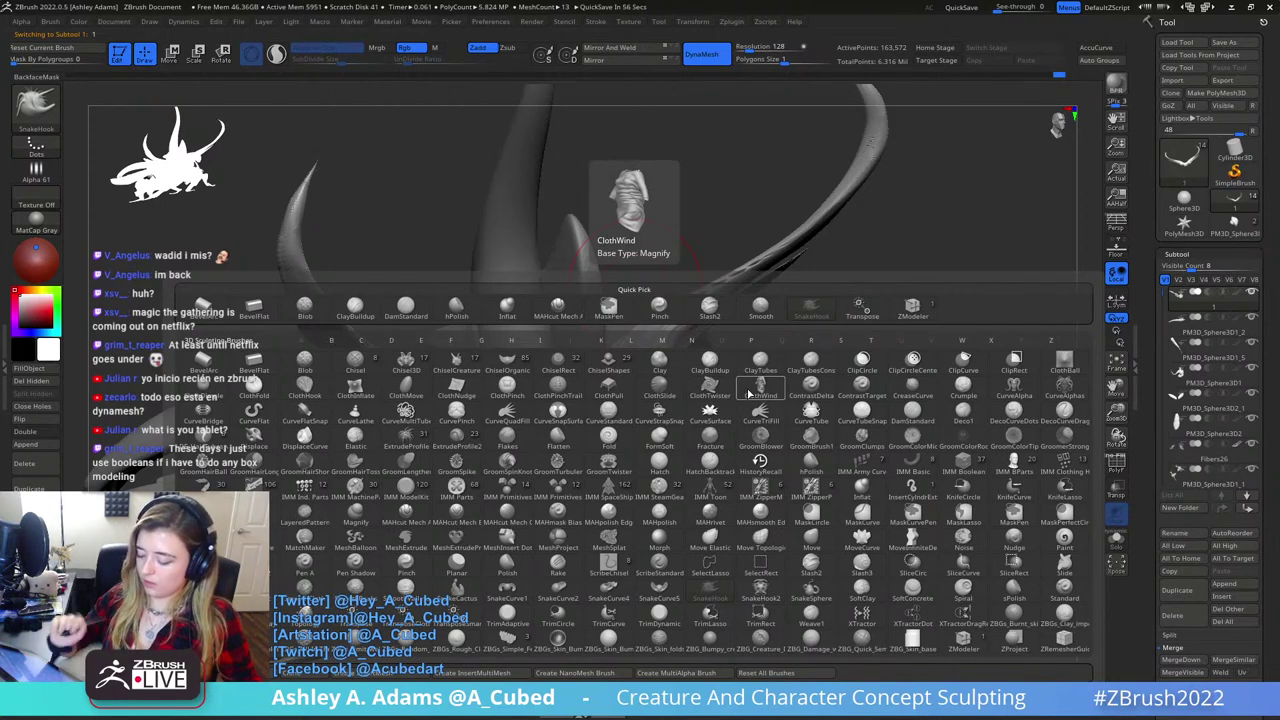
pyautogui.press('Escape')
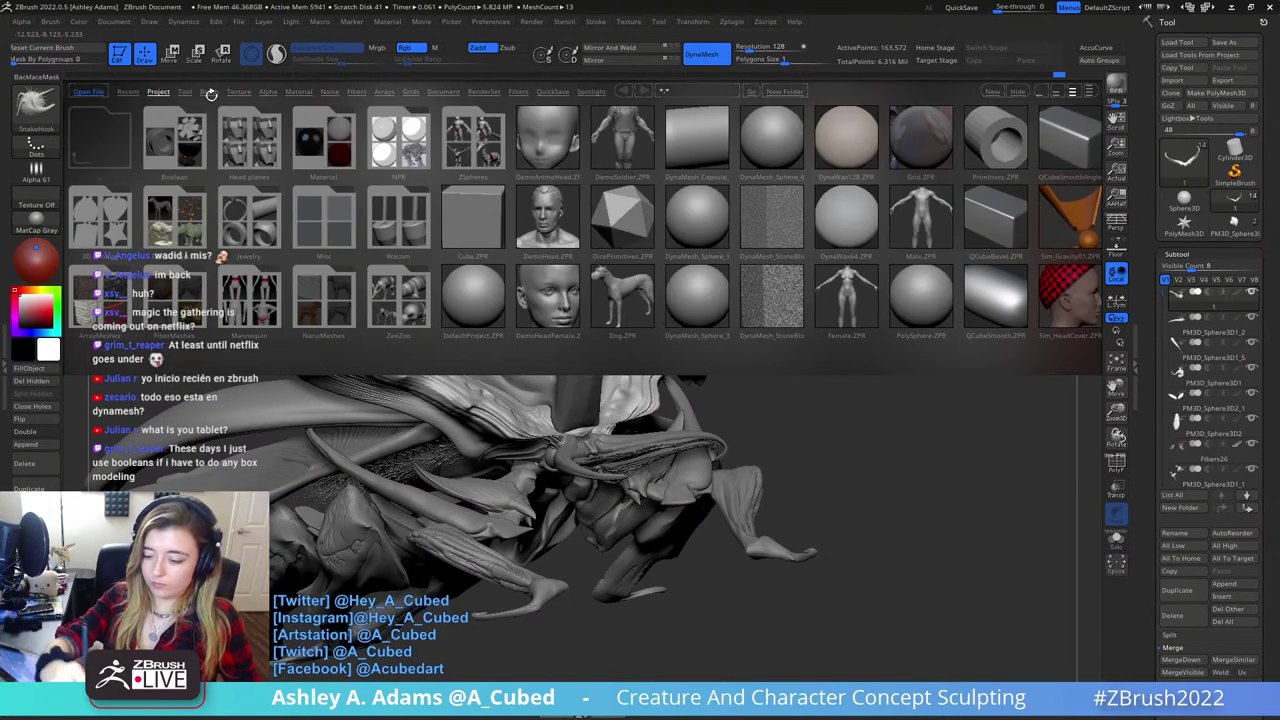
pyautogui.click(209, 92)
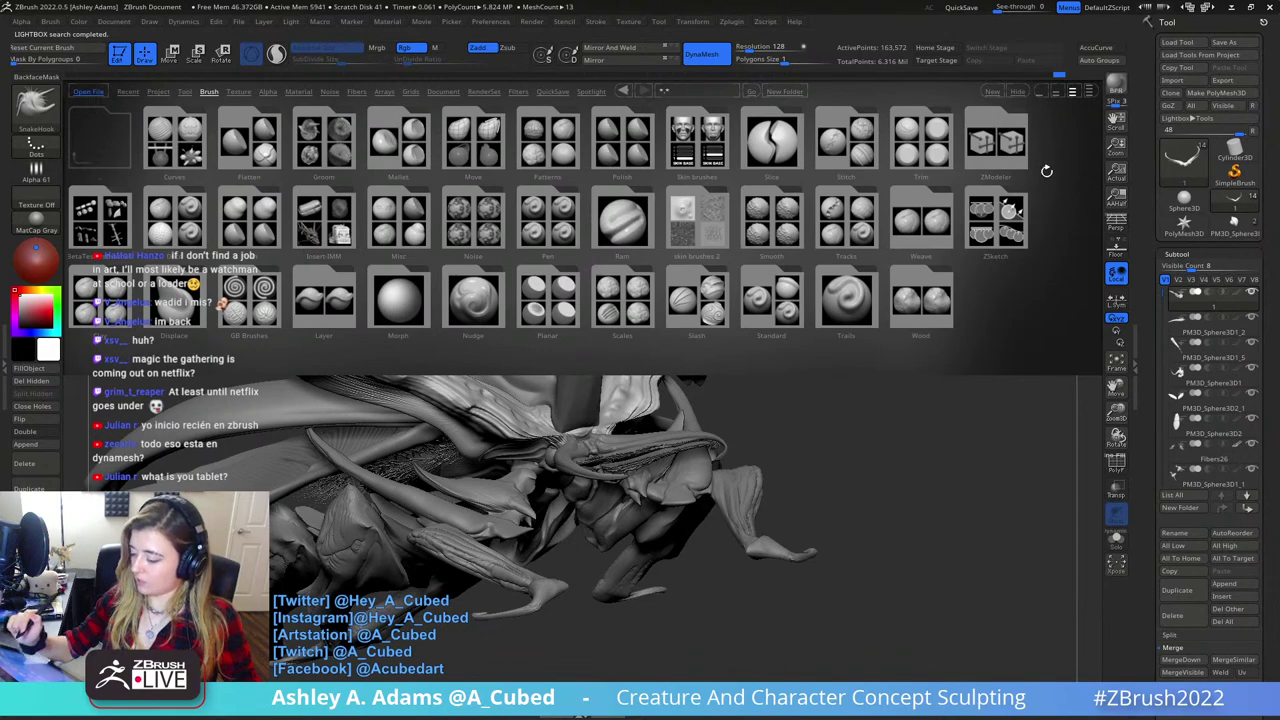
pyautogui.moveTo(884, 450); pyautogui.dragTo(873, 449)
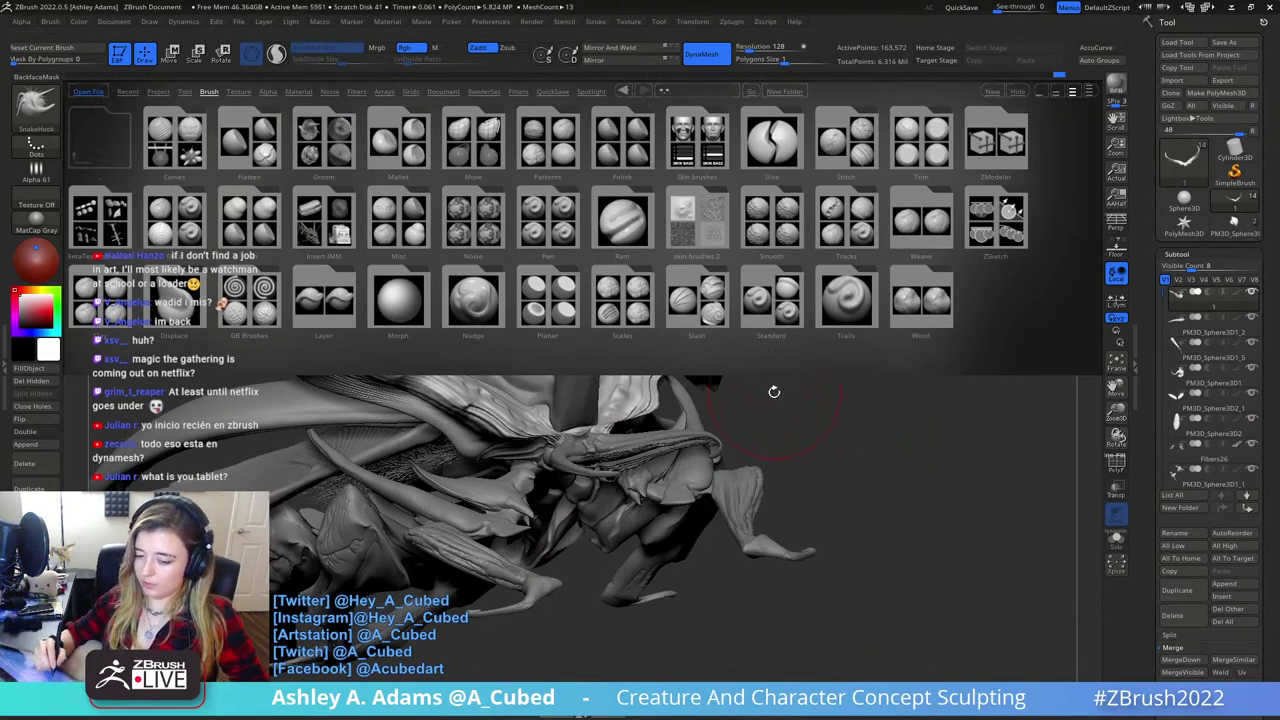
pyautogui.press(',')
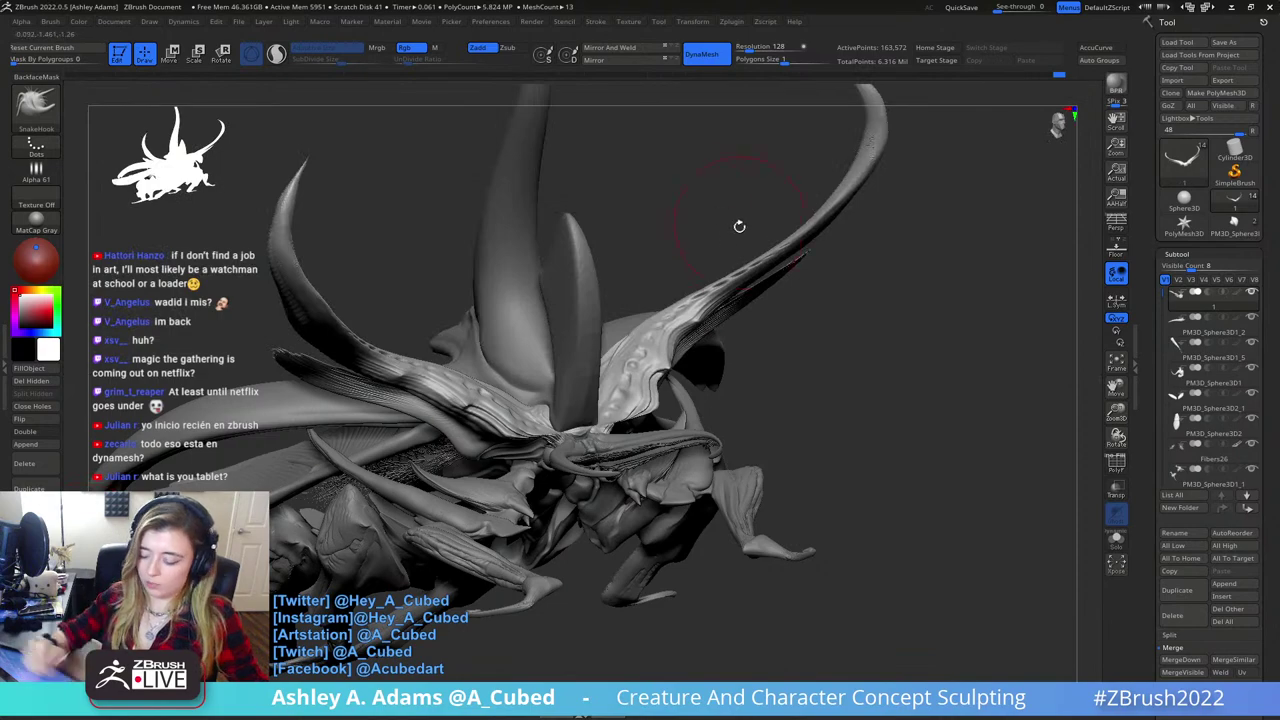
# - Make the central horn's subtool active and choose the Inflat brush for its thick base
pyautogui.moveTo(740, 226)
pyautogui.mouseDown()
pyautogui.moveTo(664, 246)
pyautogui.moveTo(680, 362)
pyautogui.mouseUp()
pyautogui.keyDown('alt'); pyautogui.click(681, 362); pyautogui.keyUp('alt')
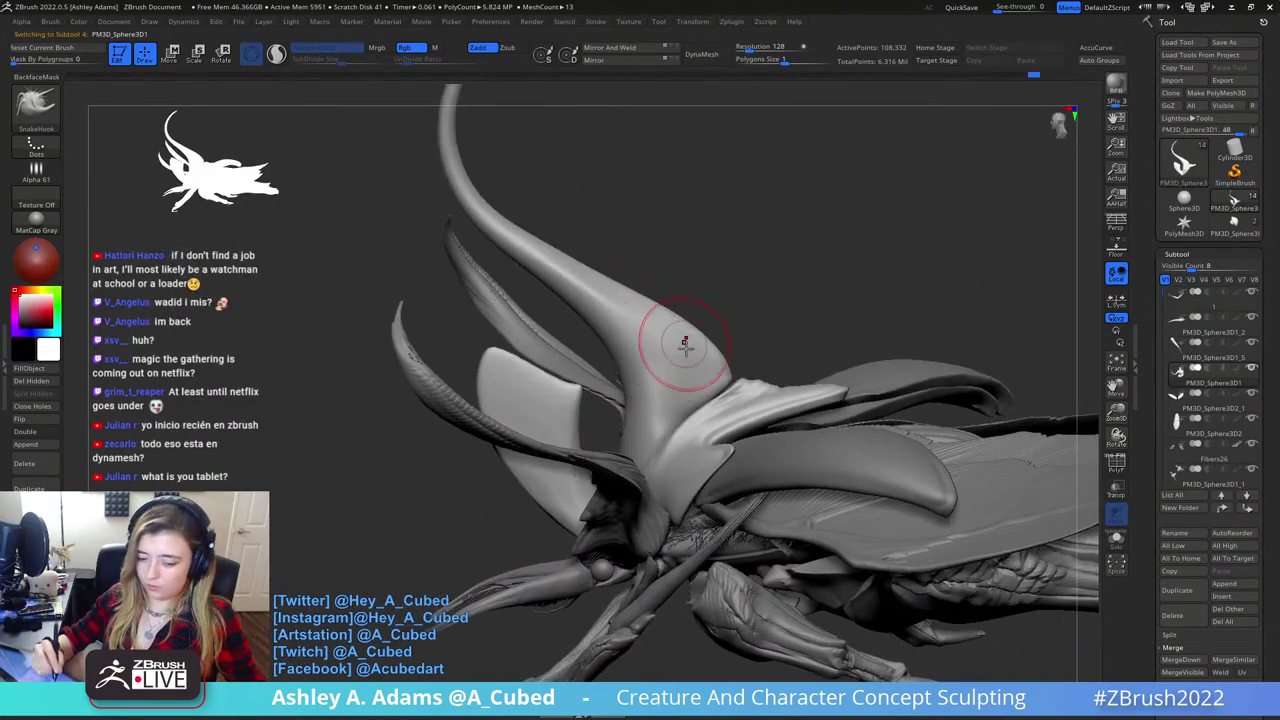
pyautogui.press('b')
pyautogui.press('i')
pyautogui.press('n')
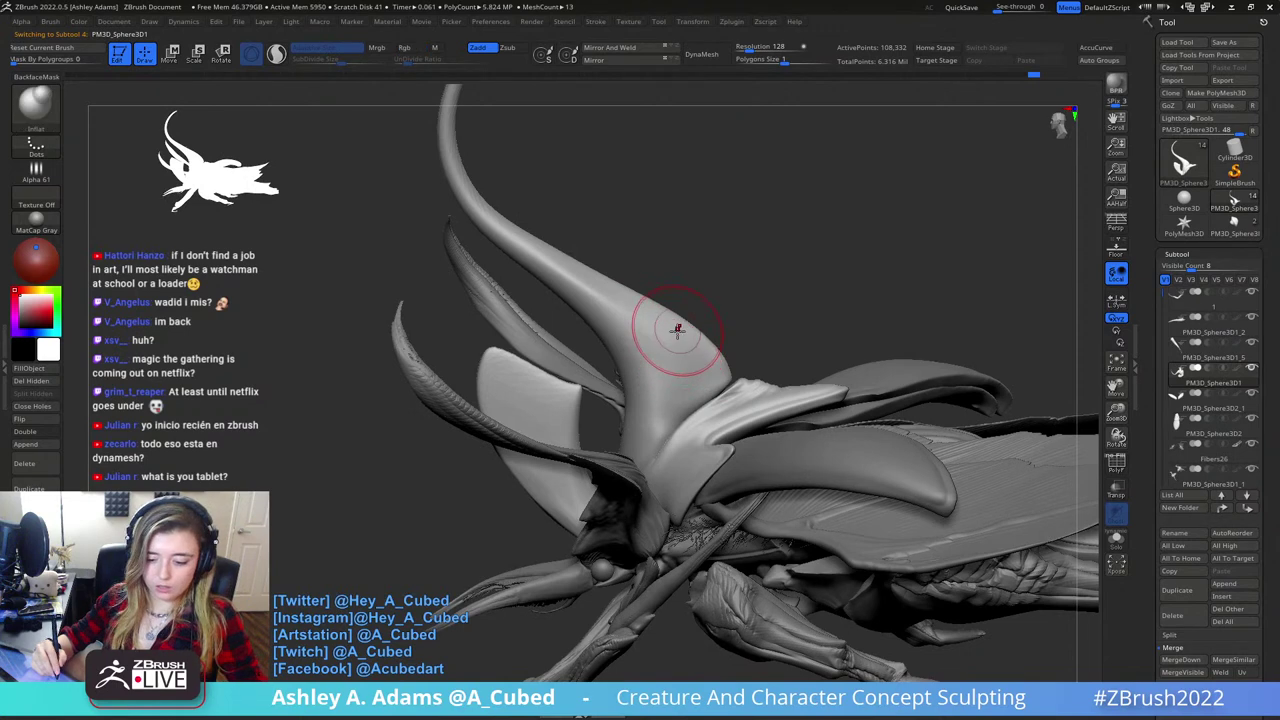
pyautogui.press('space')
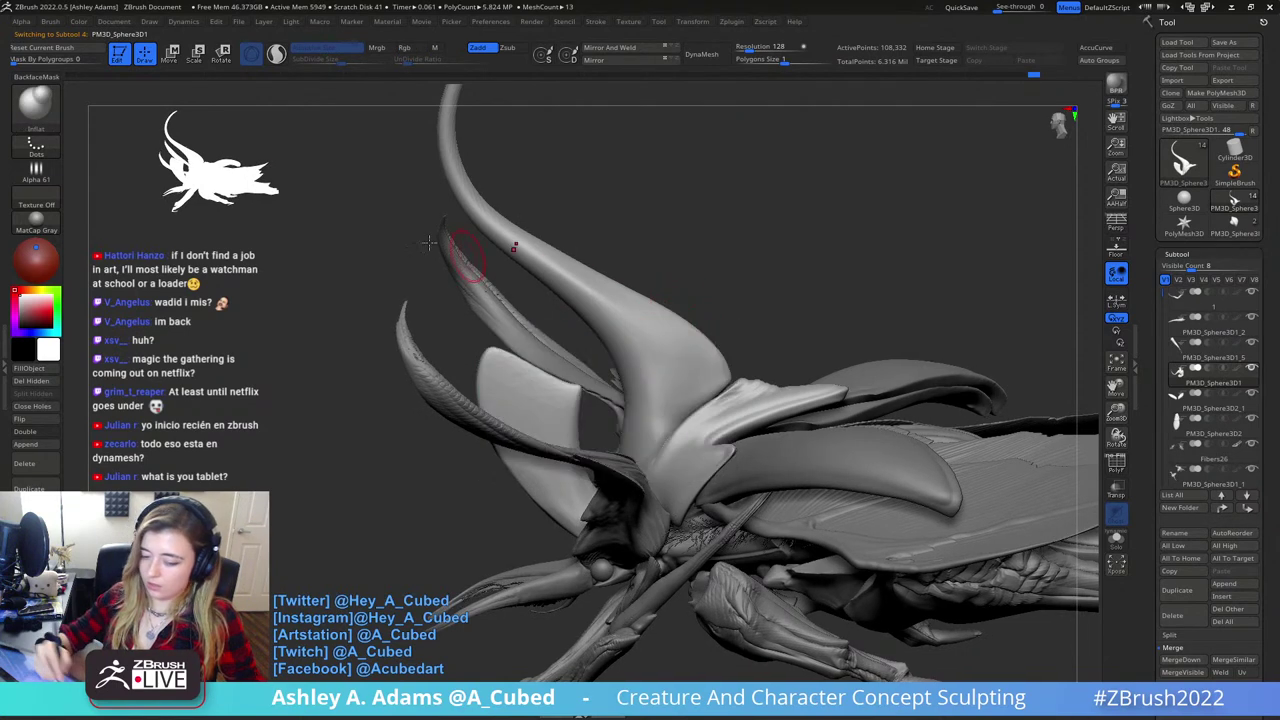
# - Turn on LazyMouse for the Inflat brush
pyautogui.click(50, 22)
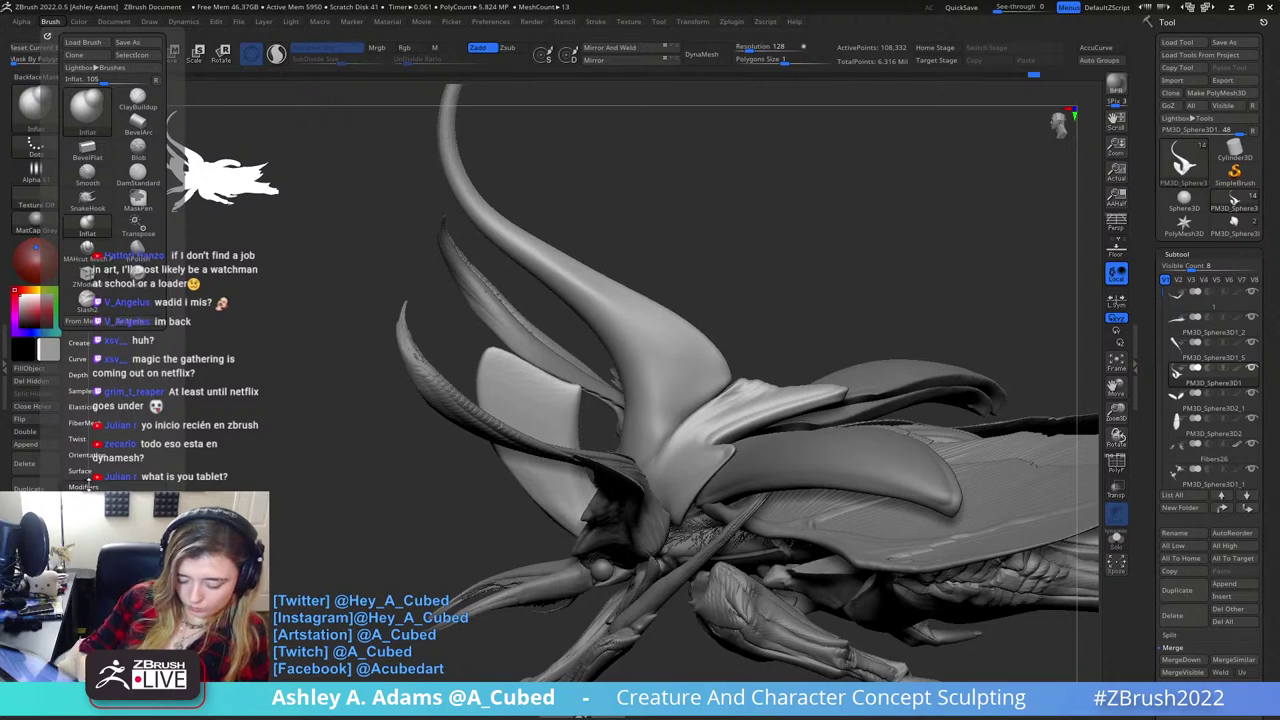
pyautogui.moveTo(89, 483); pyautogui.dragTo(125, 361)
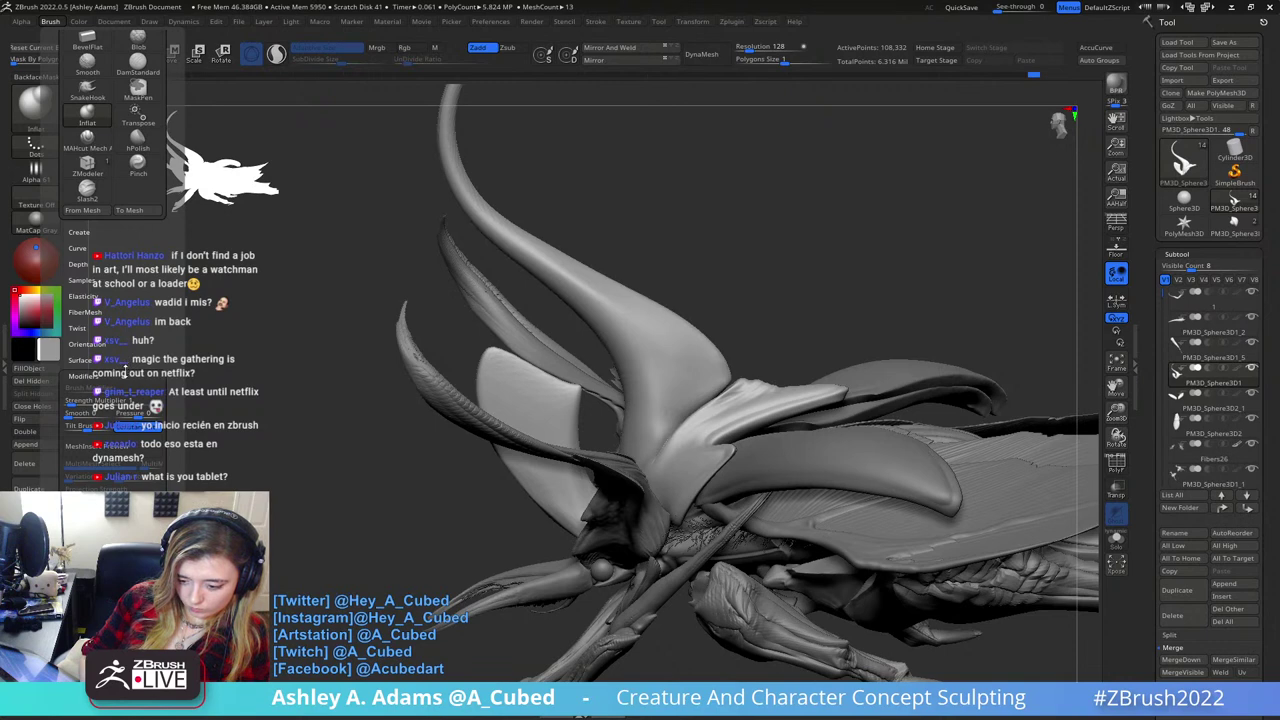
pyautogui.click(595, 21)
pyautogui.click(629, 247)
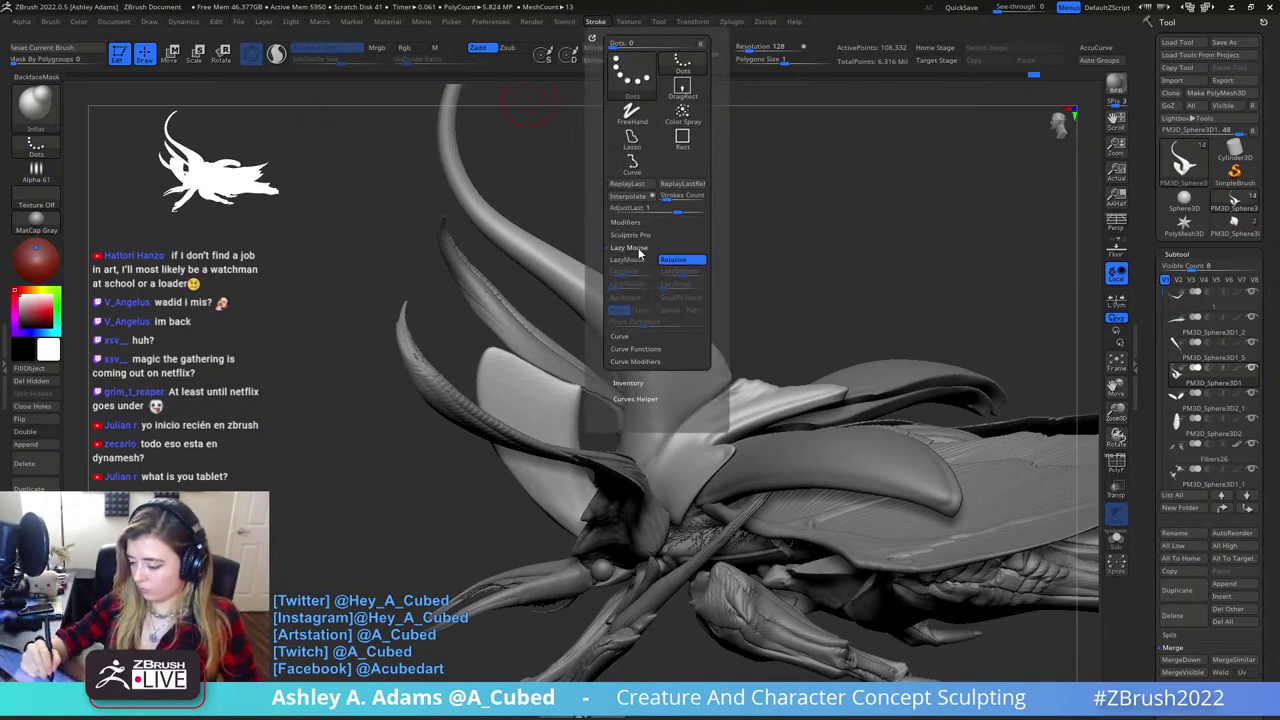
pyautogui.click(628, 259)
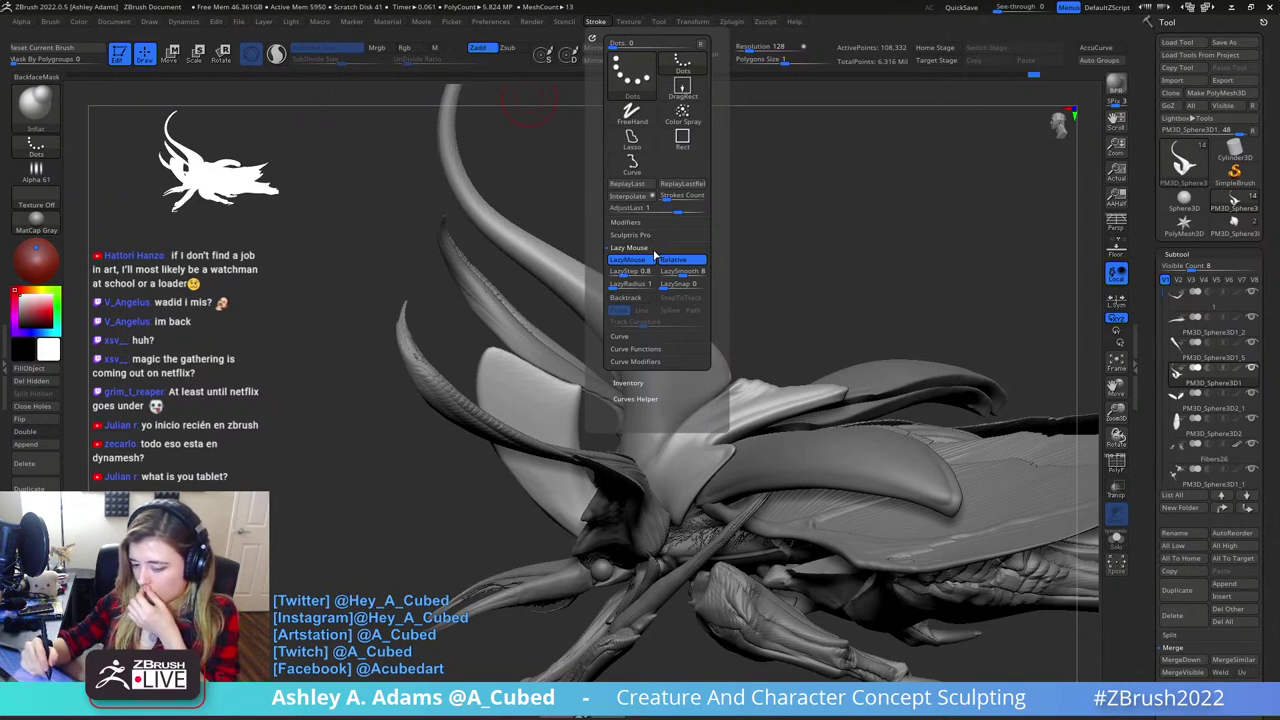
# - Clear the alpha from the Inflat brush and adjust its draw size for the central horn
pyautogui.click(37, 172)
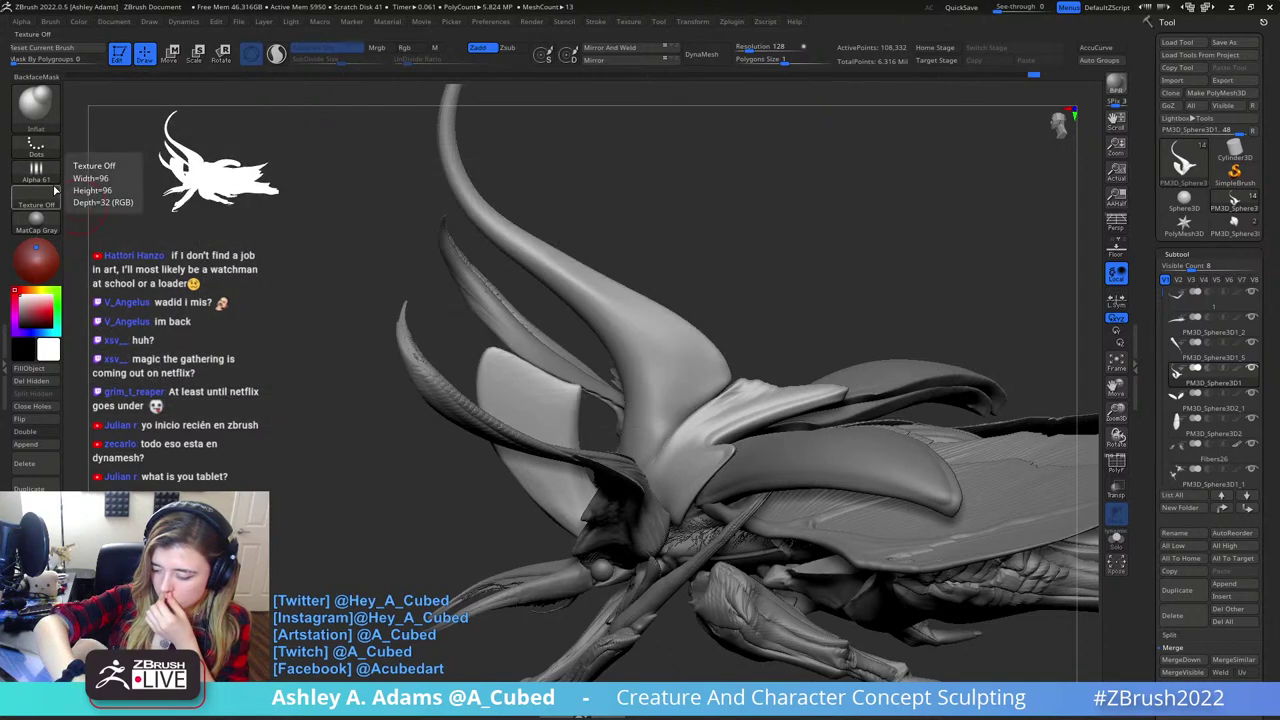
pyautogui.click(37, 170)
pyautogui.click(106, 202)
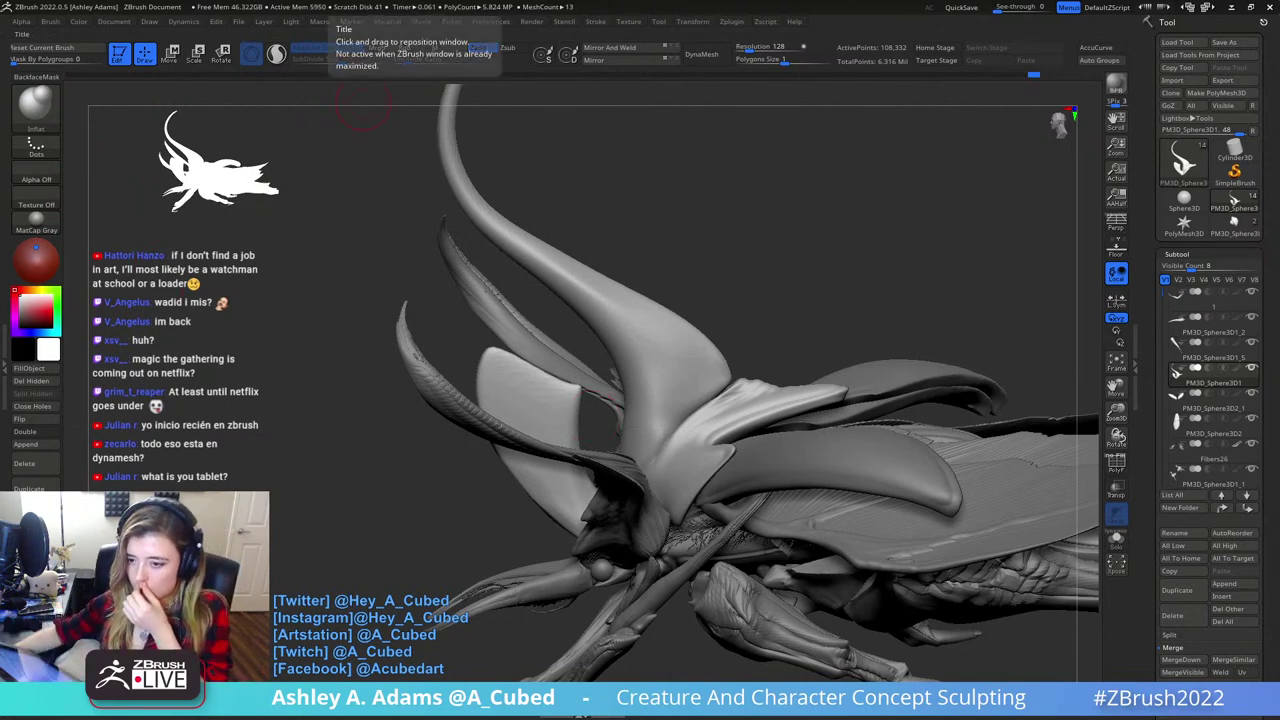
pyautogui.moveTo(669, 273)
pyautogui.mouseDown()
pyautogui.moveTo(683, 276)
pyautogui.moveTo(637, 269)
pyautogui.mouseUp()
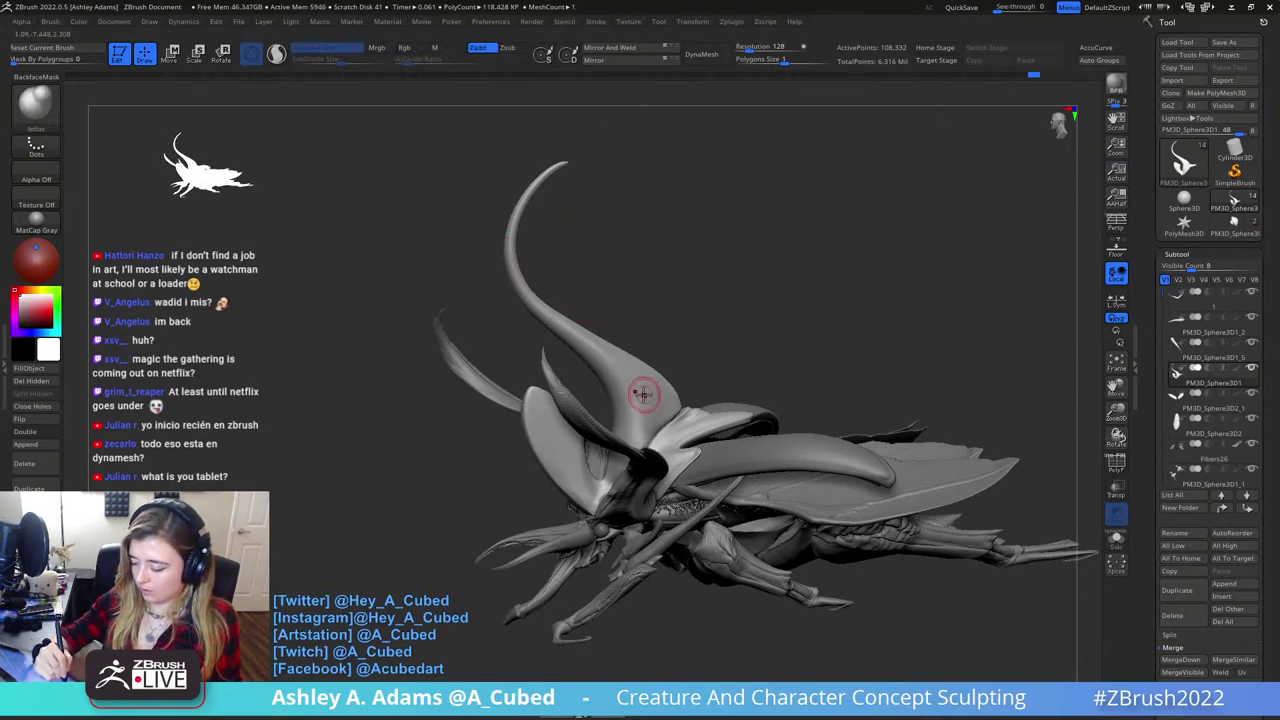
pyautogui.press('space')
pyautogui.moveTo(671, 426); pyautogui.dragTo(639, 426)
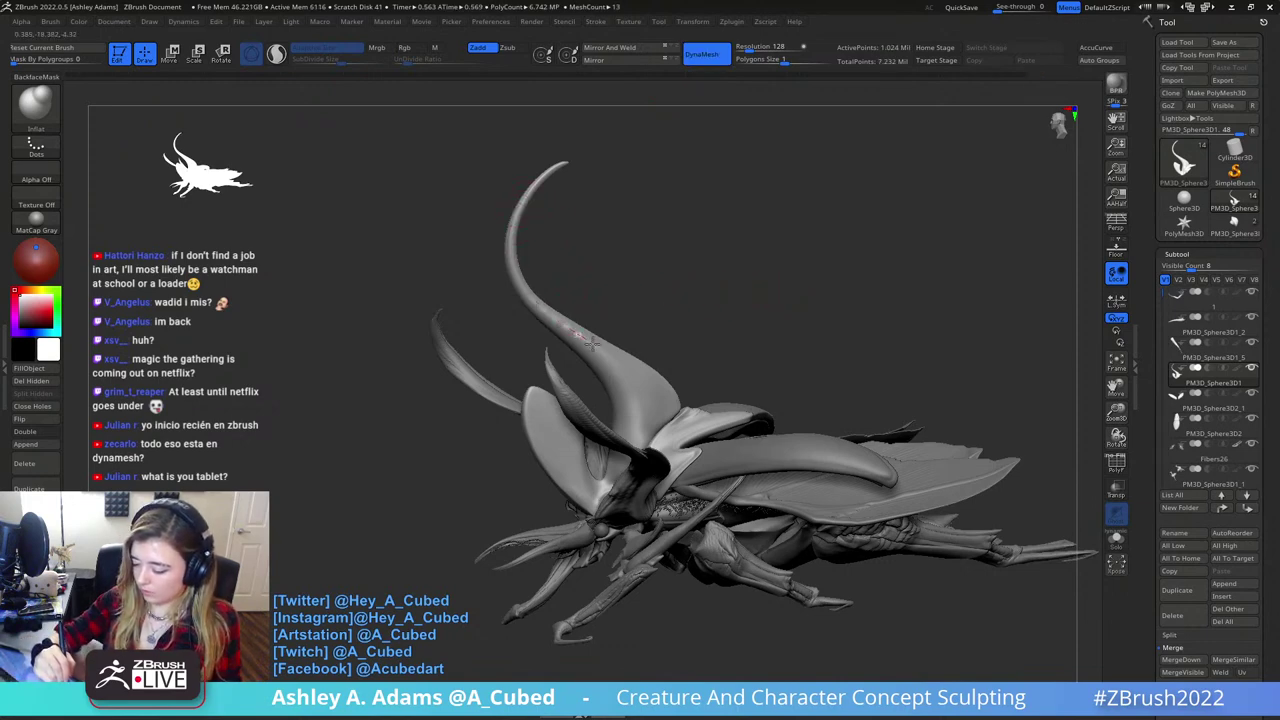
# - Undo a trial Inflat stroke at the horn's base and adjust the brush's LazyMouse settings to space its dabs apart
pyautogui.moveTo(625, 383); pyautogui.dragTo(635, 436)
pyautogui.hotkey('ctrl', 'z')
pyautogui.press('space')
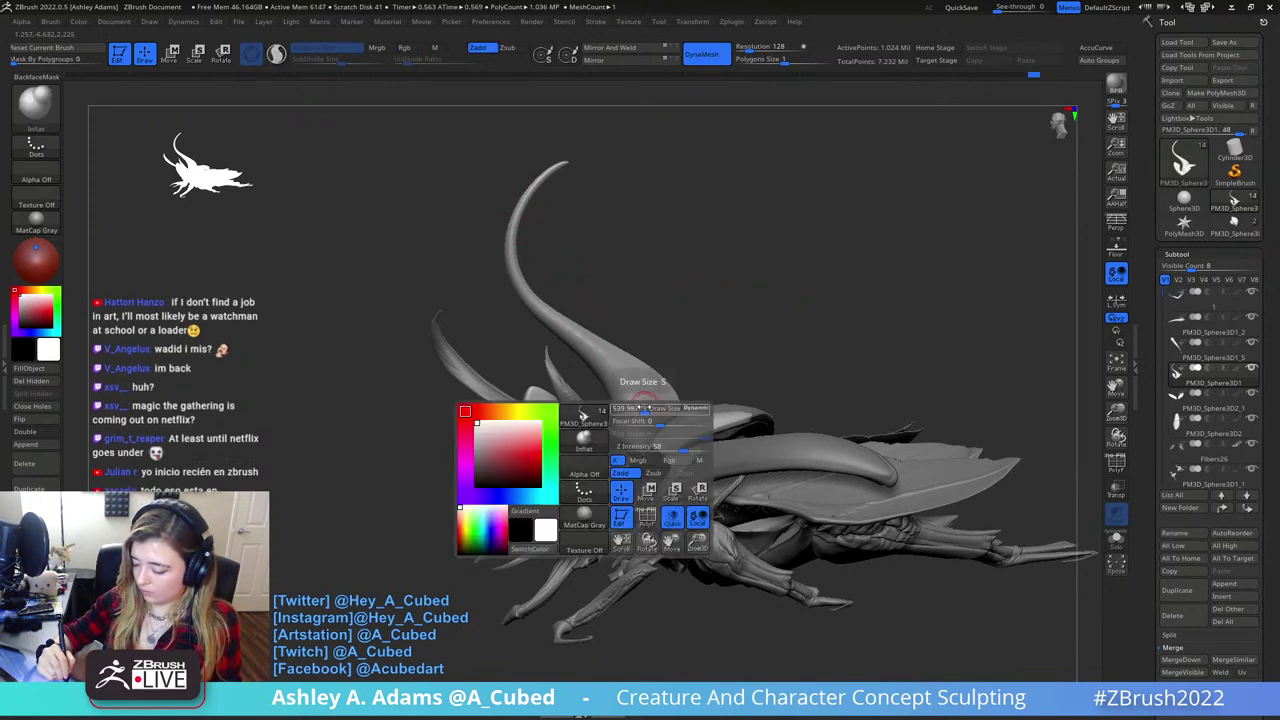
pyautogui.click(595, 21)
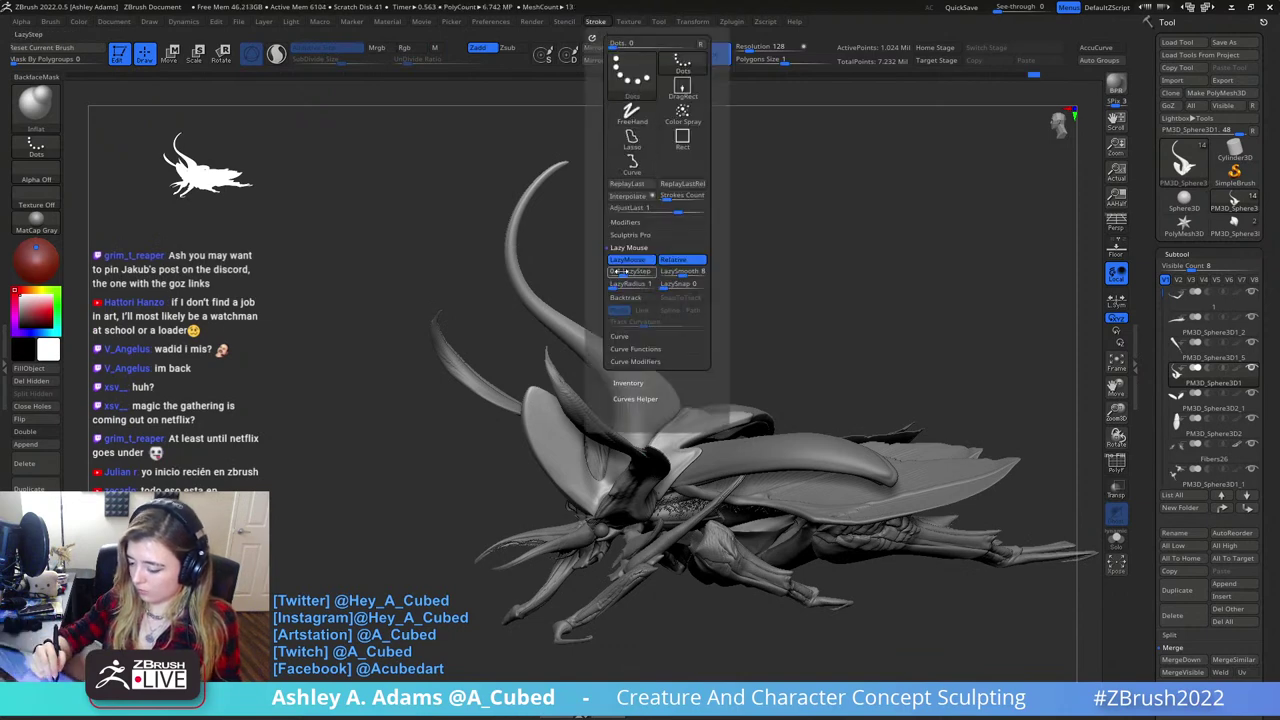
pyautogui.moveTo(636, 284); pyautogui.dragTo(656, 285)
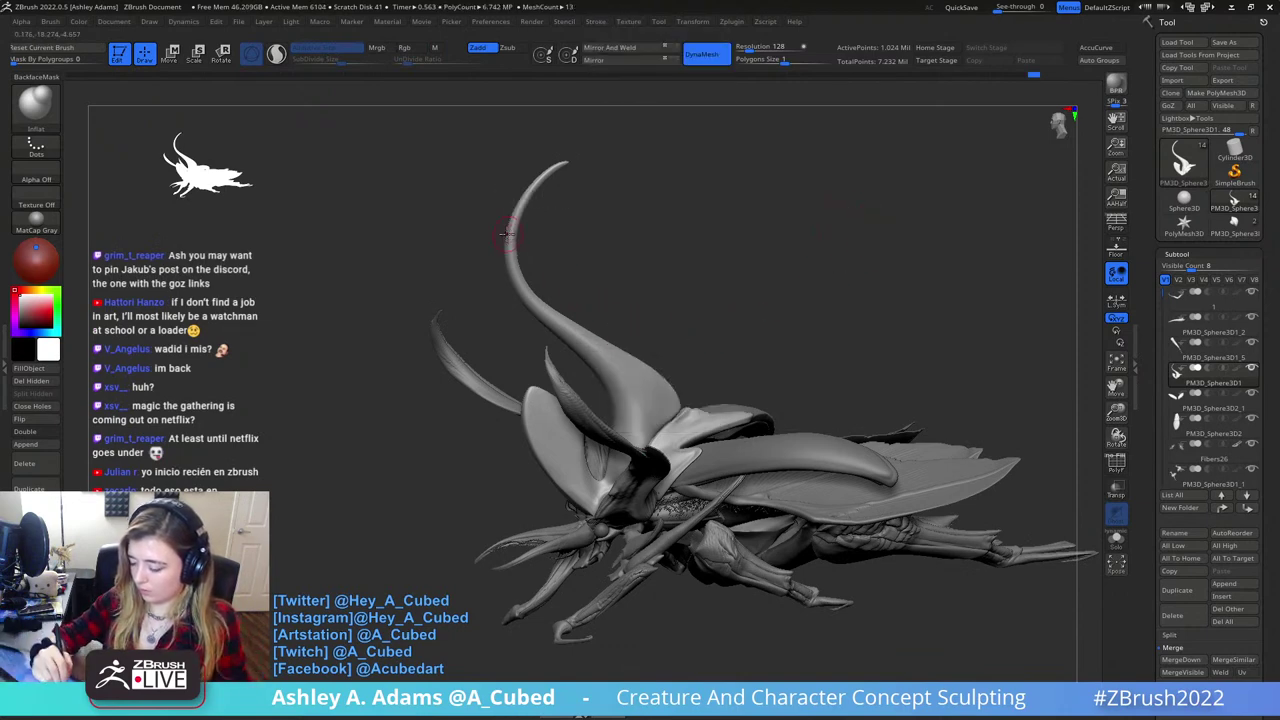
# - Try spaced rows of Inflat bumps down the horn's side at different brush sizes, undoing the attempts
pyautogui.moveTo(522, 285)
pyautogui.mouseDown()
pyautogui.moveTo(630, 400)
pyautogui.moveTo(642, 455)
pyautogui.mouseUp()
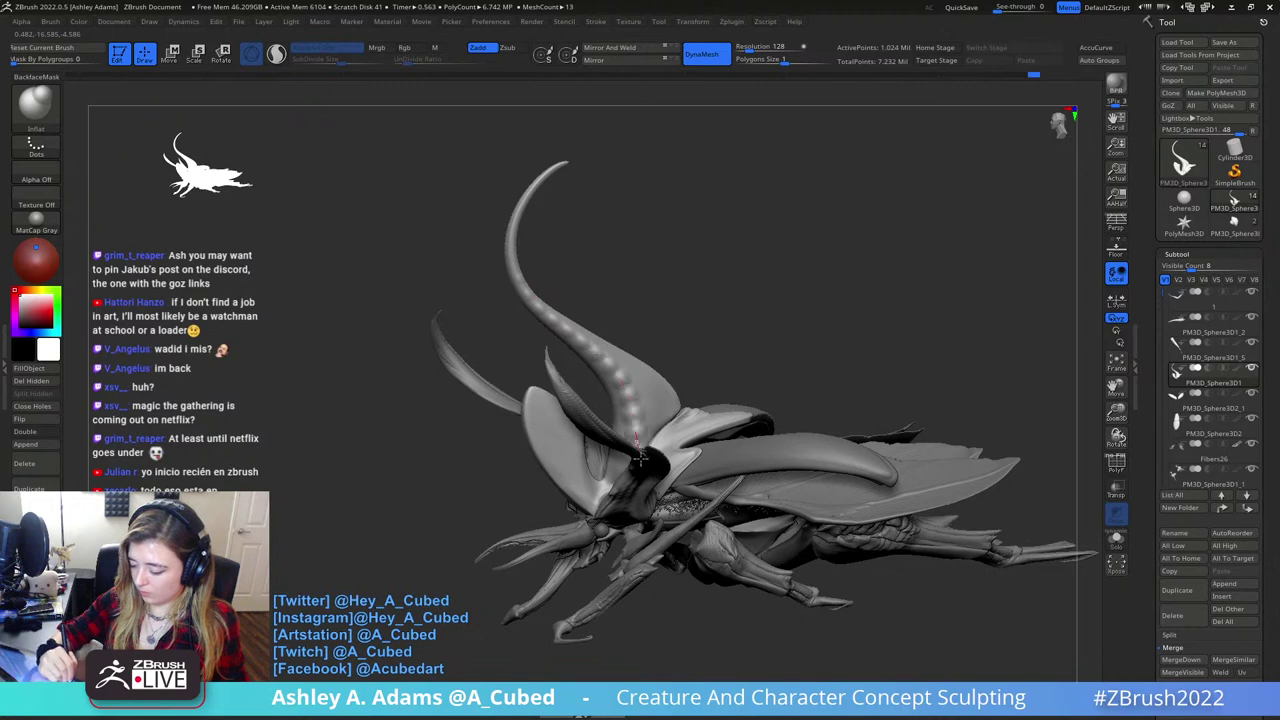
pyautogui.press('ctrl')
pyautogui.press('space')
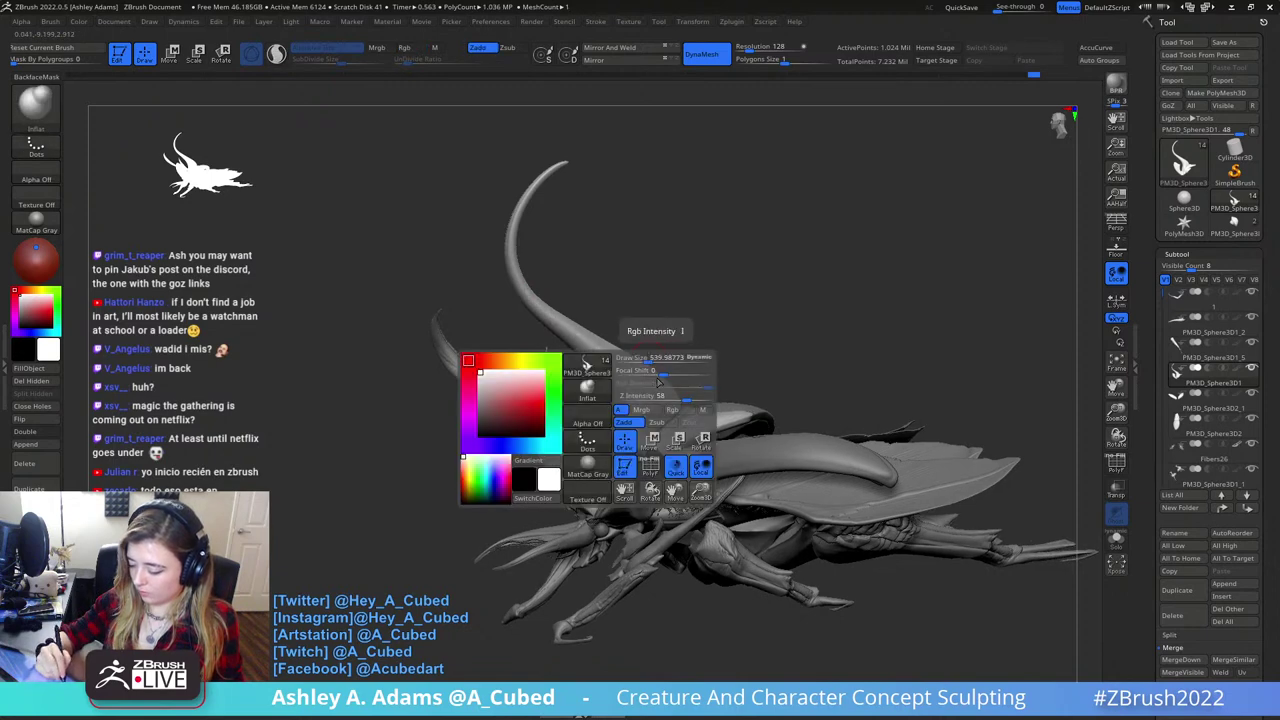
pyautogui.moveTo(659, 373); pyautogui.dragTo(643, 373)
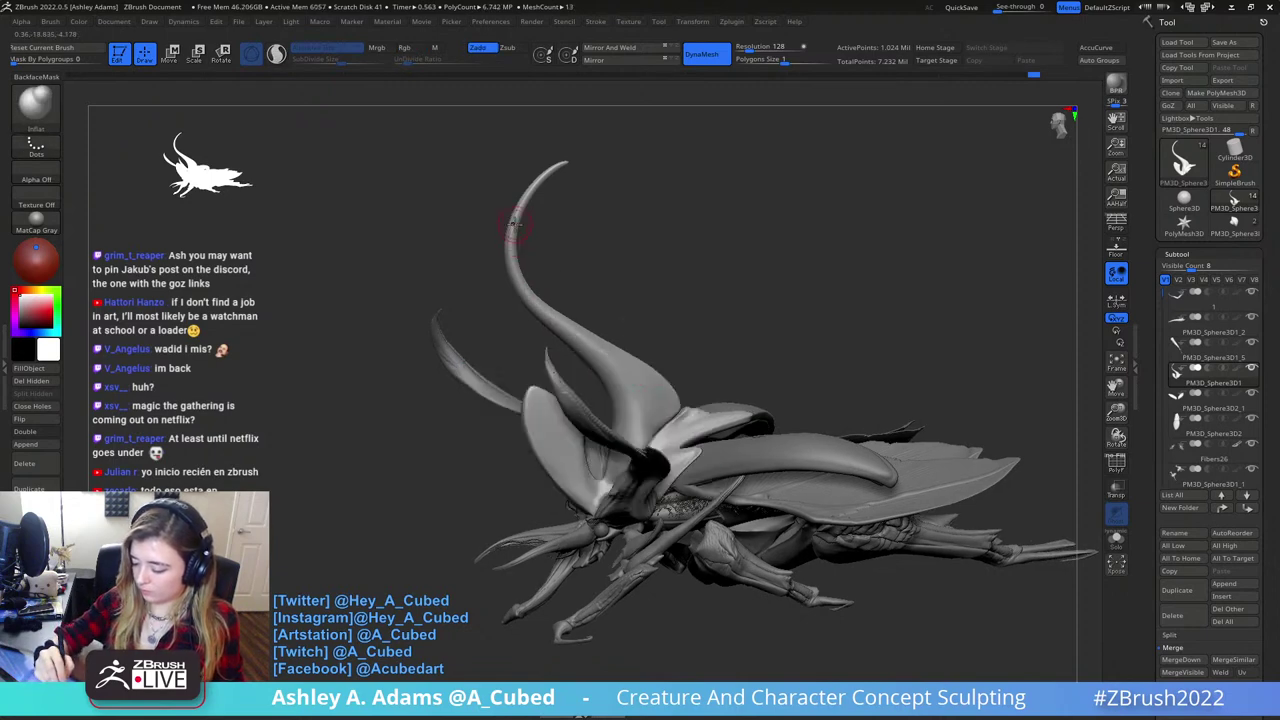
pyautogui.moveTo(512, 234); pyautogui.dragTo(550, 320)
pyautogui.press('space')
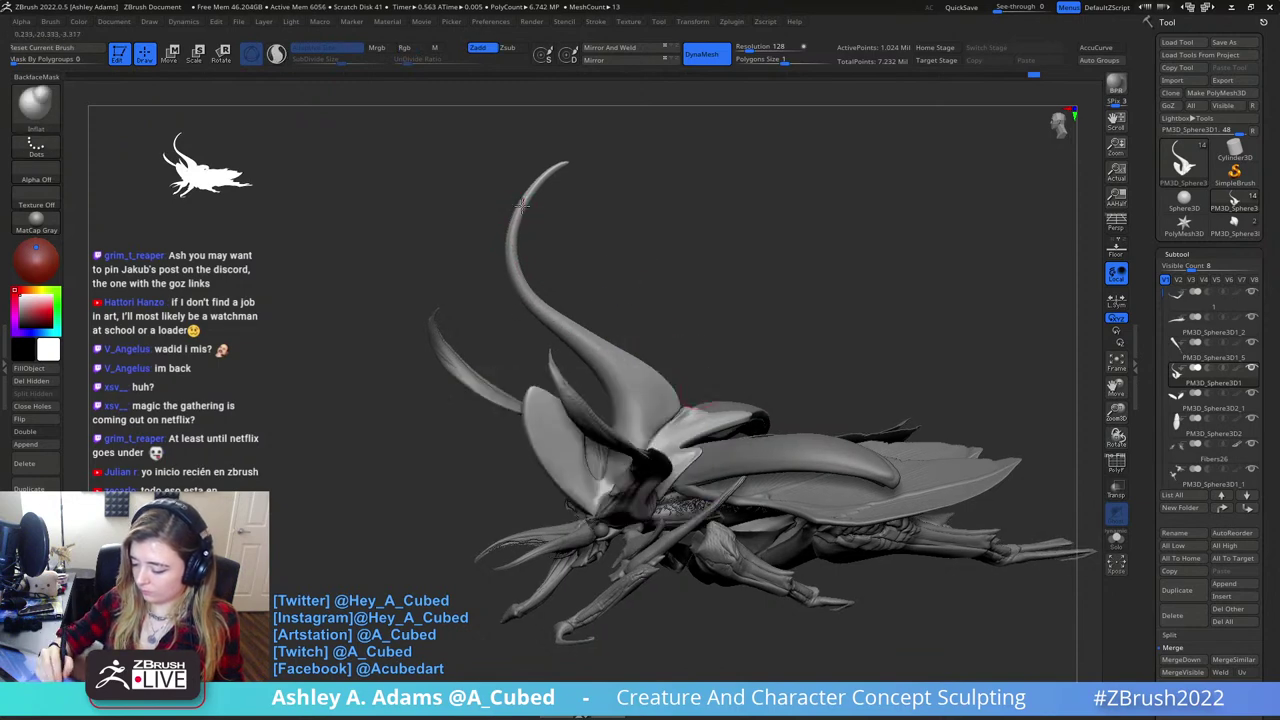
pyautogui.moveTo(540, 306)
pyautogui.mouseDown()
pyautogui.moveTo(606, 359)
pyautogui.moveTo(634, 448)
pyautogui.mouseUp()
pyautogui.hotkey('ctrl', 'z')
# - Raise rows of spaced Inflat bumps along both front edges of the central horn down to its base
pyautogui.keyDown('ctrl'); pyautogui.moveTo(575, 270); pyautogui.dragTo(585, 322, button='right'); pyautogui.keyUp('ctrl')
pyautogui.moveTo(526, 181)
pyautogui.mouseDown()
pyautogui.moveTo(506, 290)
pyautogui.moveTo(690, 528)
pyautogui.moveTo(698, 560)
pyautogui.mouseUp()
pyautogui.moveTo(527, 347)
pyautogui.mouseDown()
pyautogui.moveTo(679, 493)
pyautogui.moveTo(706, 573)
pyautogui.mouseUp()
pyautogui.moveTo(655, 370)
pyautogui.mouseDown()
pyautogui.moveTo(697, 376)
pyautogui.moveTo(734, 360)
pyautogui.moveTo(703, 426)
pyautogui.moveTo(731, 300)
pyautogui.moveTo(626, 243)
pyautogui.mouseUp()
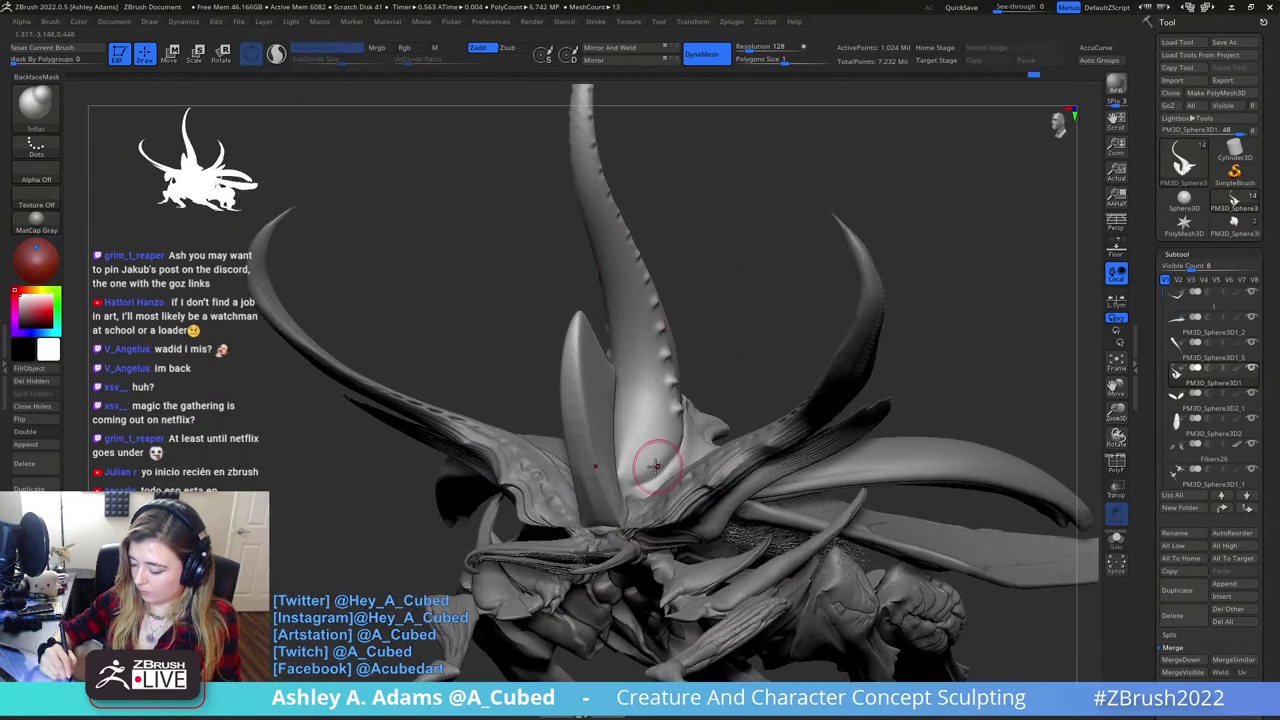
pyautogui.moveTo(668, 398)
pyautogui.mouseDown()
pyautogui.moveTo(586, 133)
pyautogui.moveTo(655, 325)
pyautogui.moveTo(655, 490)
pyautogui.mouseUp()
pyautogui.moveTo(679, 310)
pyautogui.mouseDown()
pyautogui.moveTo(715, 310)
pyautogui.moveTo(655, 261)
pyautogui.moveTo(572, 263)
pyautogui.mouseUp()
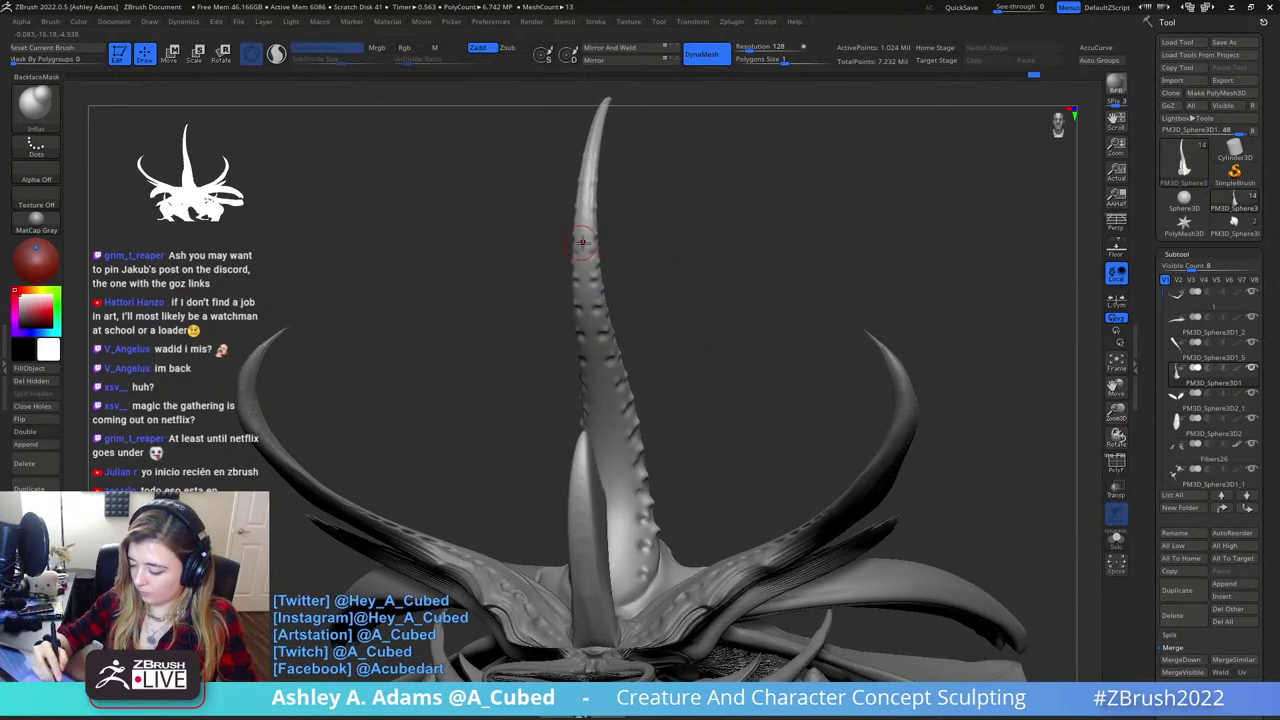
# - Carve wavy grooves around the bump rows along the front of the horn with the Slash2 brush
pyautogui.press('b')
pyautogui.press('c')
pyautogui.press('b')
pyautogui.press('b')
pyautogui.press('s')
pyautogui.press('l')
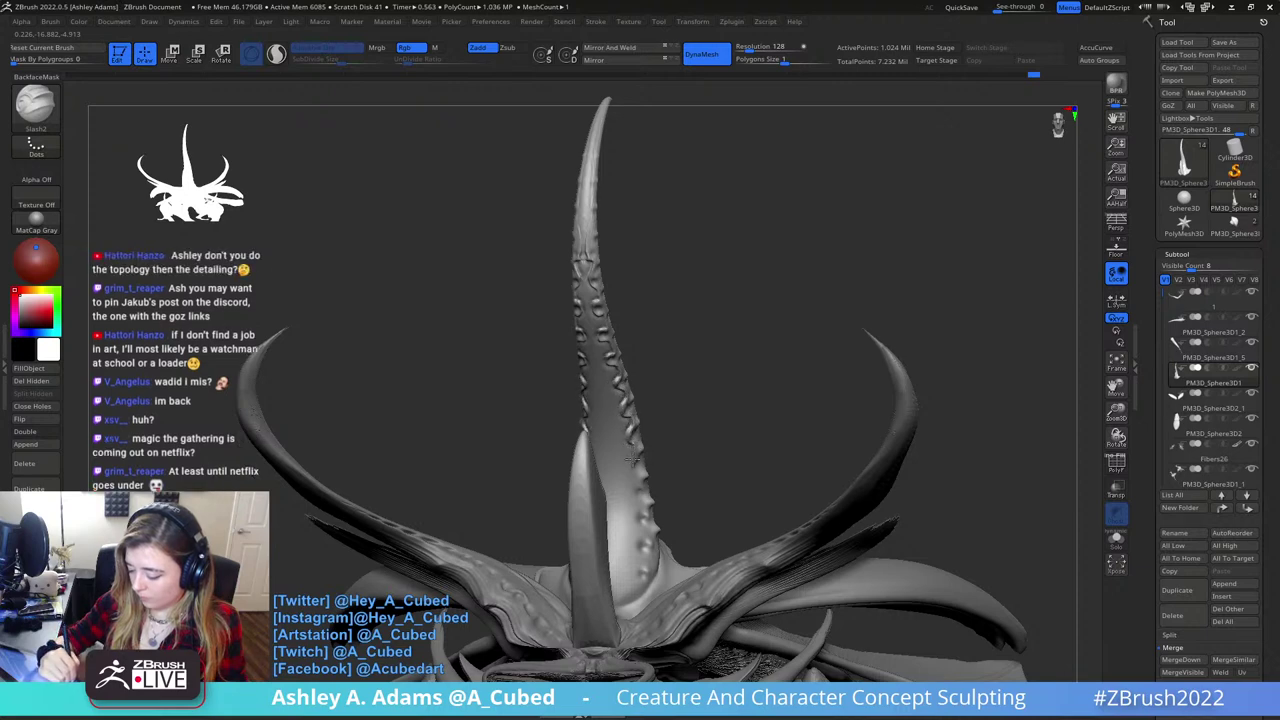
pyautogui.moveTo(634, 534); pyautogui.dragTo(843, 268, button='right')
pyautogui.moveTo(677, 386)
pyautogui.mouseDown(button='right')
pyautogui.moveTo(621, 347)
pyautogui.moveTo(660, 334)
pyautogui.moveTo(606, 344)
pyautogui.moveTo(635, 374)
pyautogui.mouseUp(button='right')
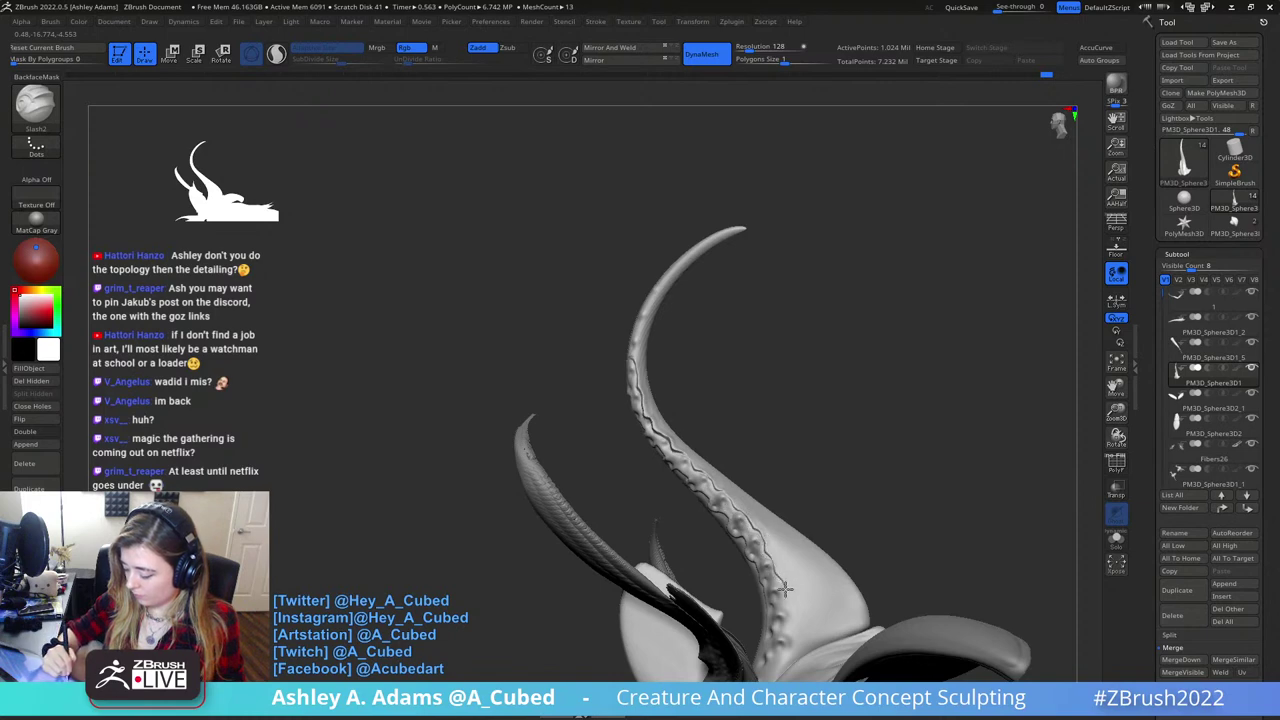
# - Extend the Slash2 grooves around the bumps at the horn's base and along the edge of its smooth side plate
pyautogui.keyDown('alt'); pyautogui.moveTo(834, 594); pyautogui.dragTo(693, 357, button='right'); pyautogui.keyUp('alt')
pyautogui.moveTo(692, 352); pyautogui.dragTo(686, 355)
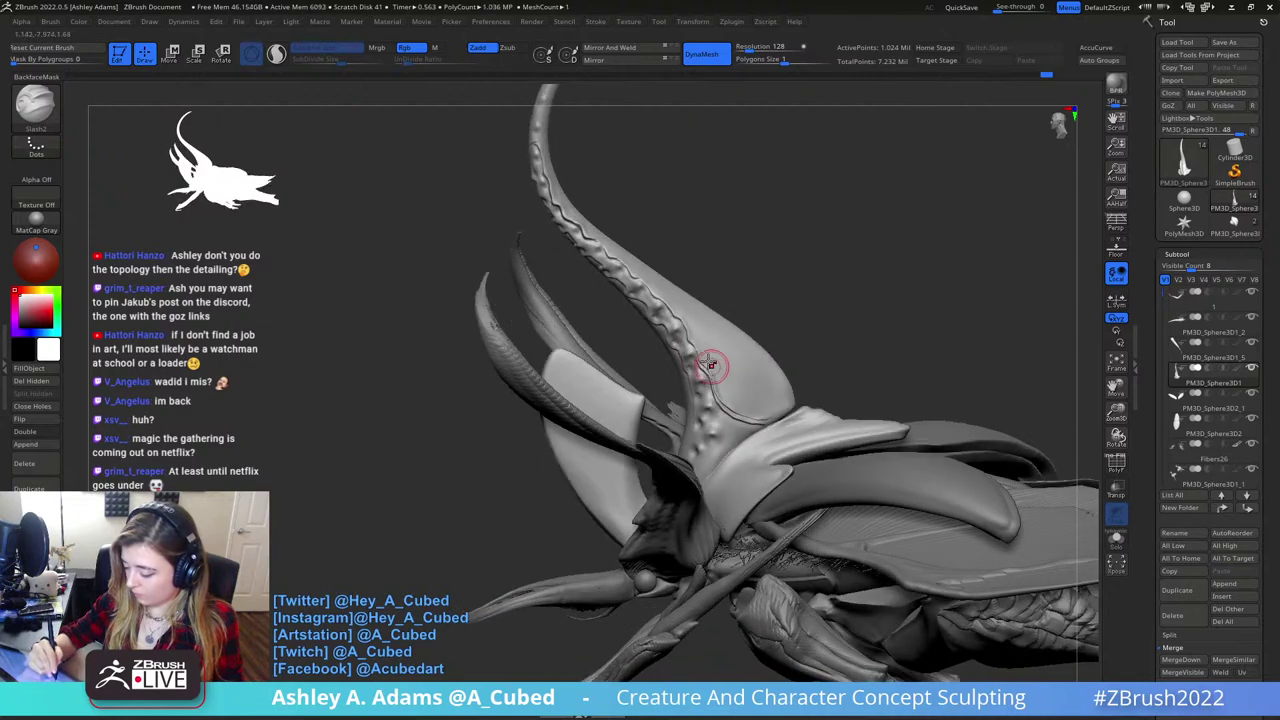
pyautogui.moveTo(712, 366); pyautogui.dragTo(696, 436)
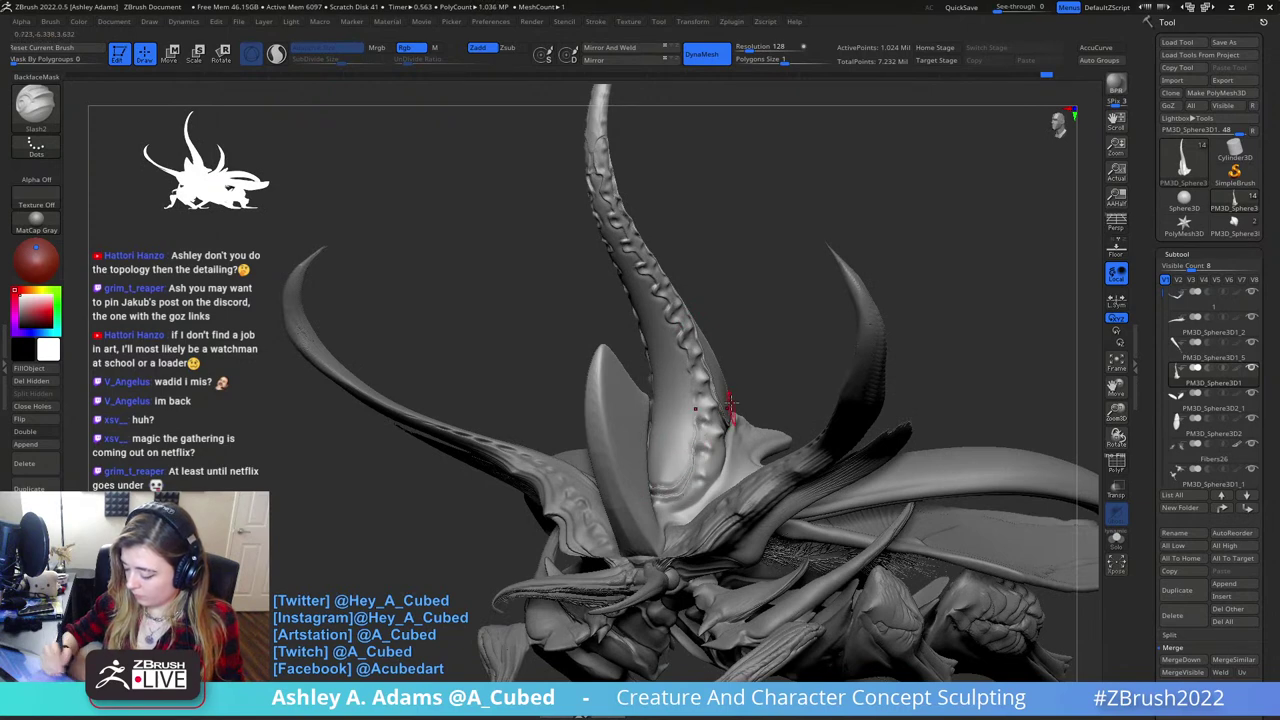
pyautogui.moveTo(732, 404); pyautogui.dragTo(697, 482)
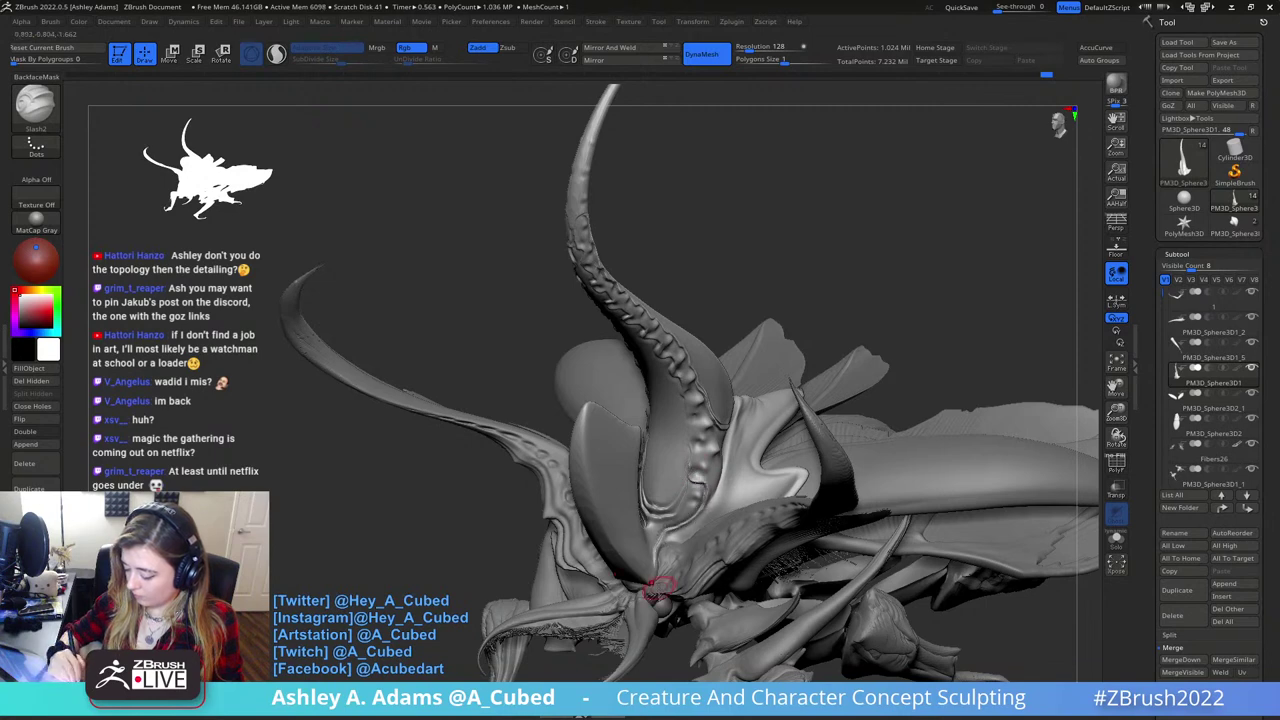
pyautogui.moveTo(703, 456); pyautogui.dragTo(695, 483)
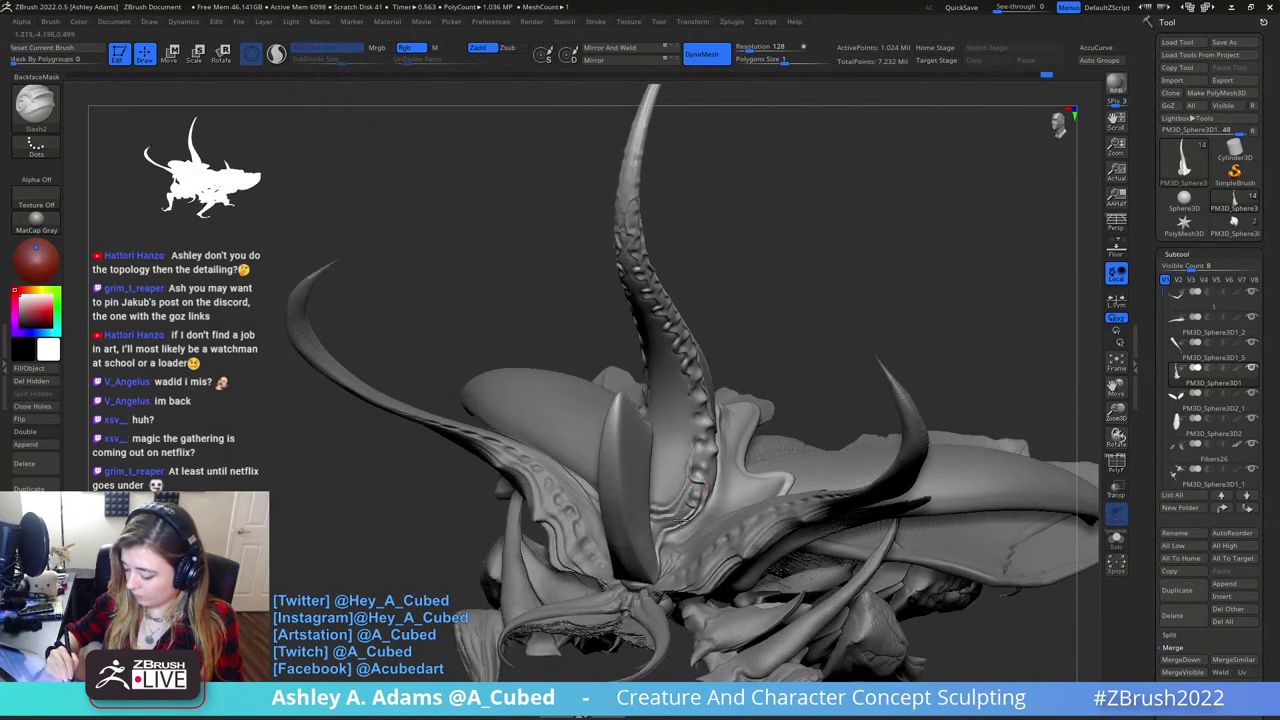
pyautogui.moveTo(689, 511)
pyautogui.keyDown('ctrl'); pyautogui.mouseDown(button='right')
pyautogui.moveTo(652, 462)
pyautogui.moveTo(737, 471)
pyautogui.moveTo(706, 420)
pyautogui.moveTo(740, 455)
pyautogui.mouseUp(button='right'); pyautogui.keyUp('ctrl')
# - Isolate the horn's subtool and carve crosswise ridges between the bump rows on its lower front
pyautogui.click(1116, 540)
pyautogui.moveTo(962, 452); pyautogui.dragTo(867, 418, button='right')
pyautogui.moveTo(866, 419); pyautogui.dragTo(760, 430)
pyautogui.moveTo(692, 400)
pyautogui.mouseDown()
pyautogui.moveTo(682, 426)
pyautogui.moveTo(682, 410)
pyautogui.mouseUp()
pyautogui.moveTo(714, 453)
pyautogui.mouseDown()
pyautogui.moveTo(688, 413)
pyautogui.moveTo(712, 437)
pyautogui.moveTo(714, 396)
pyautogui.mouseUp()
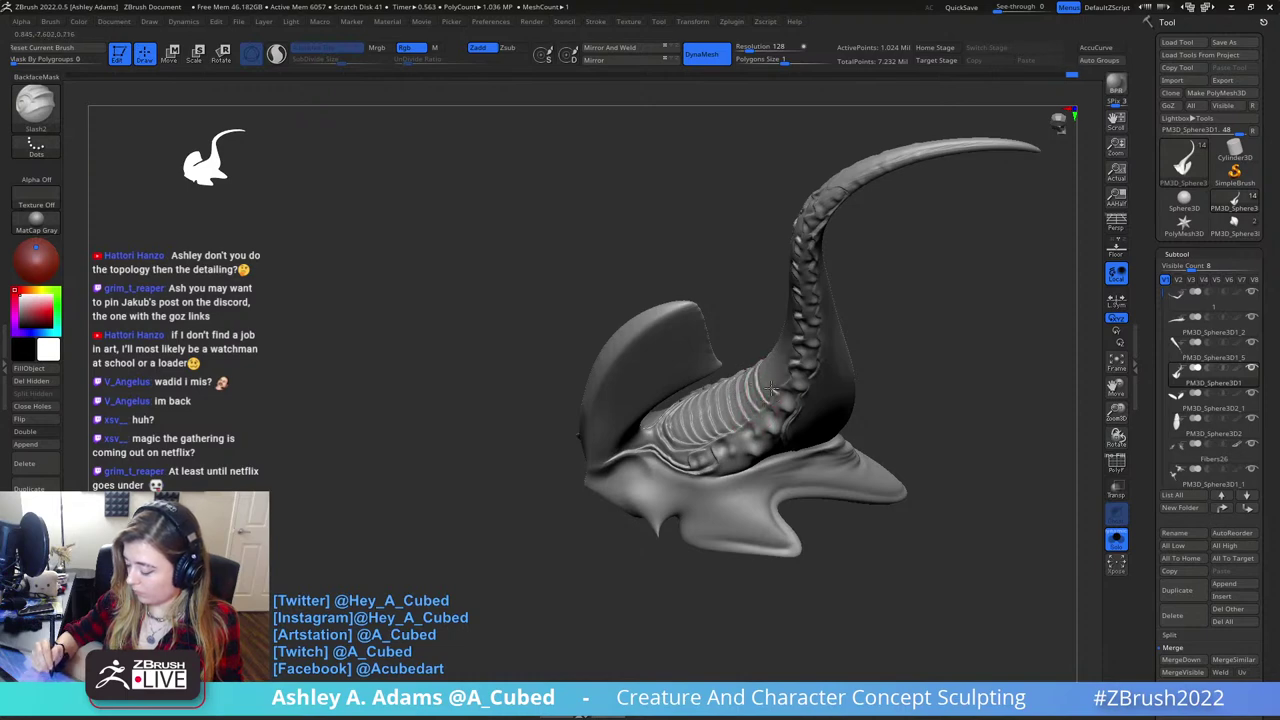
# - Continue the crosswise Slash2 ridges up the horn's front toward its tip
pyautogui.moveTo(773, 332)
pyautogui.mouseDown()
pyautogui.moveTo(794, 353)
pyautogui.moveTo(781, 388)
pyautogui.moveTo(756, 366)
pyautogui.mouseUp()
pyautogui.moveTo(759, 343)
pyautogui.mouseDown()
pyautogui.moveTo(790, 358)
pyautogui.moveTo(775, 347)
pyautogui.moveTo(799, 347)
pyautogui.moveTo(780, 335)
pyautogui.moveTo(815, 320)
pyautogui.moveTo(813, 293)
pyautogui.moveTo(827, 297)
pyautogui.mouseUp()
pyautogui.moveTo(862, 233); pyautogui.dragTo(893, 186)
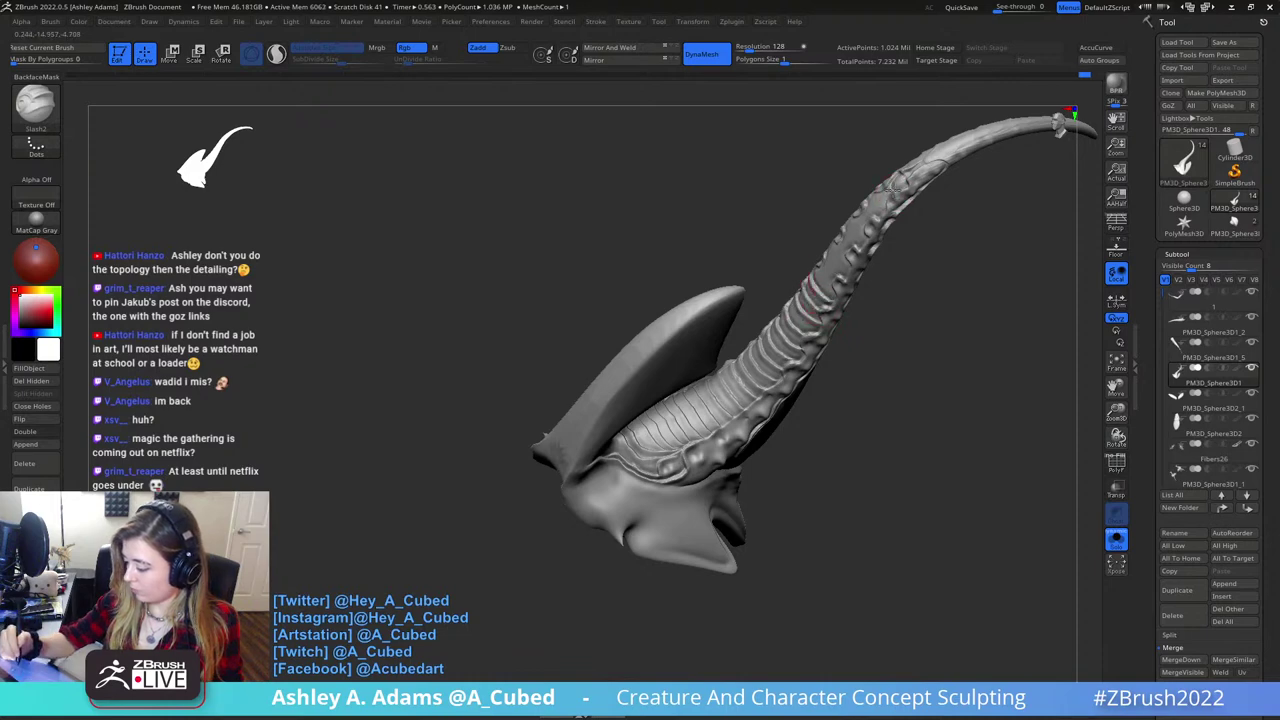
pyautogui.click(597, 21)
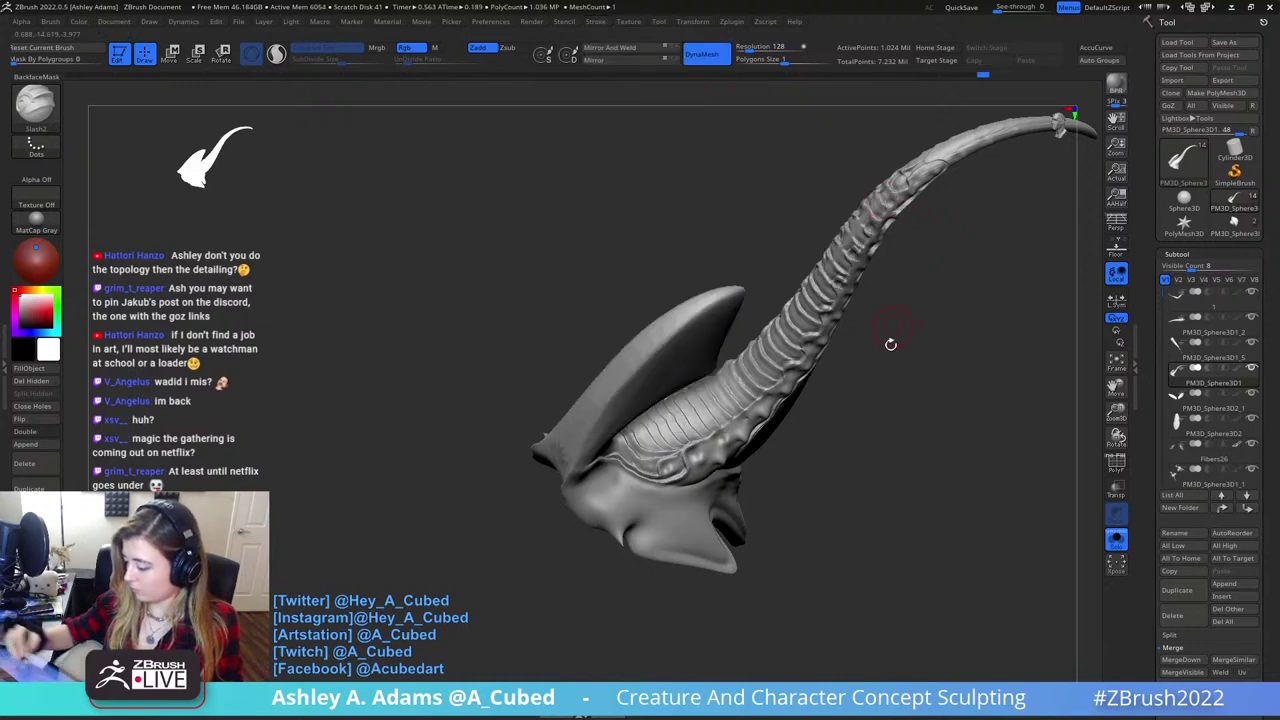
pyautogui.moveTo(889, 346)
pyautogui.mouseDown()
pyautogui.moveTo(914, 514)
pyautogui.moveTo(865, 493)
pyautogui.mouseUp()
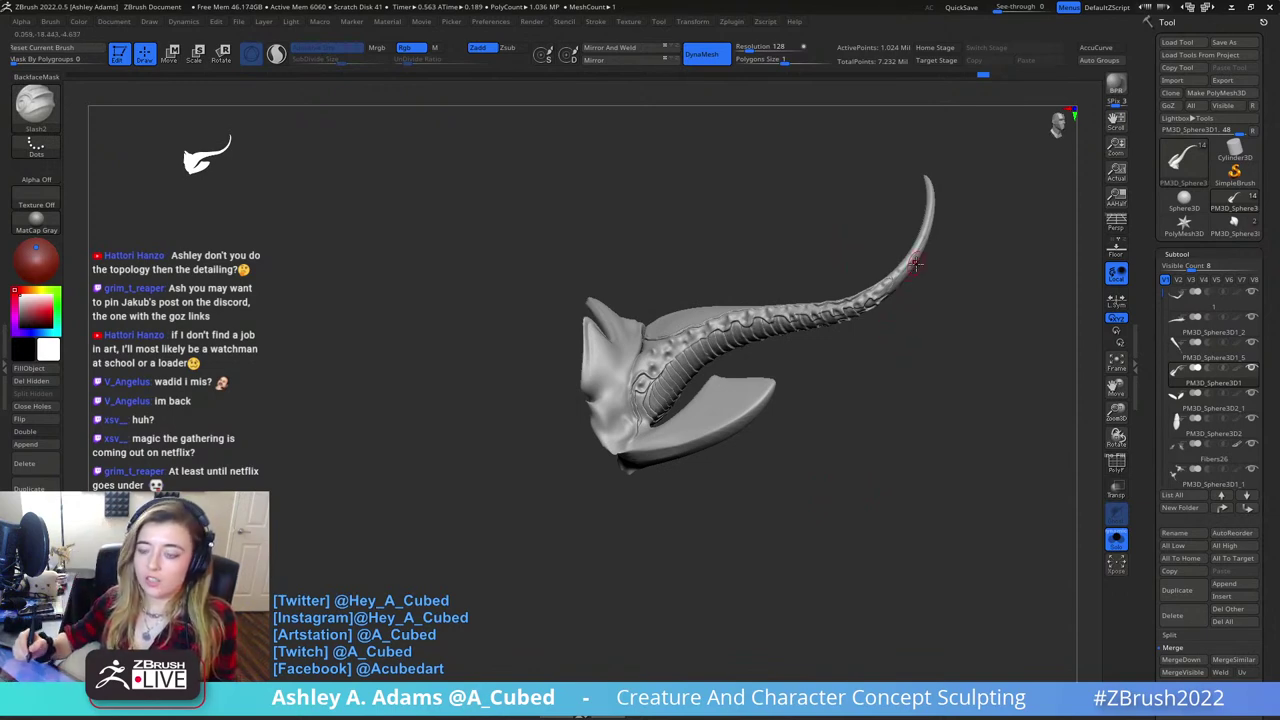
pyautogui.moveTo(908, 263)
pyautogui.mouseDown()
pyautogui.moveTo(935, 270)
pyautogui.moveTo(869, 270)
pyautogui.mouseUp()
# - Outline the large bumps on the side of the horn's base with Slash2, undoing one stroke
pyautogui.moveTo(869, 270)
pyautogui.mouseDown(button='right')
pyautogui.moveTo(805, 268)
pyautogui.moveTo(788, 332)
pyautogui.mouseUp(button='right')
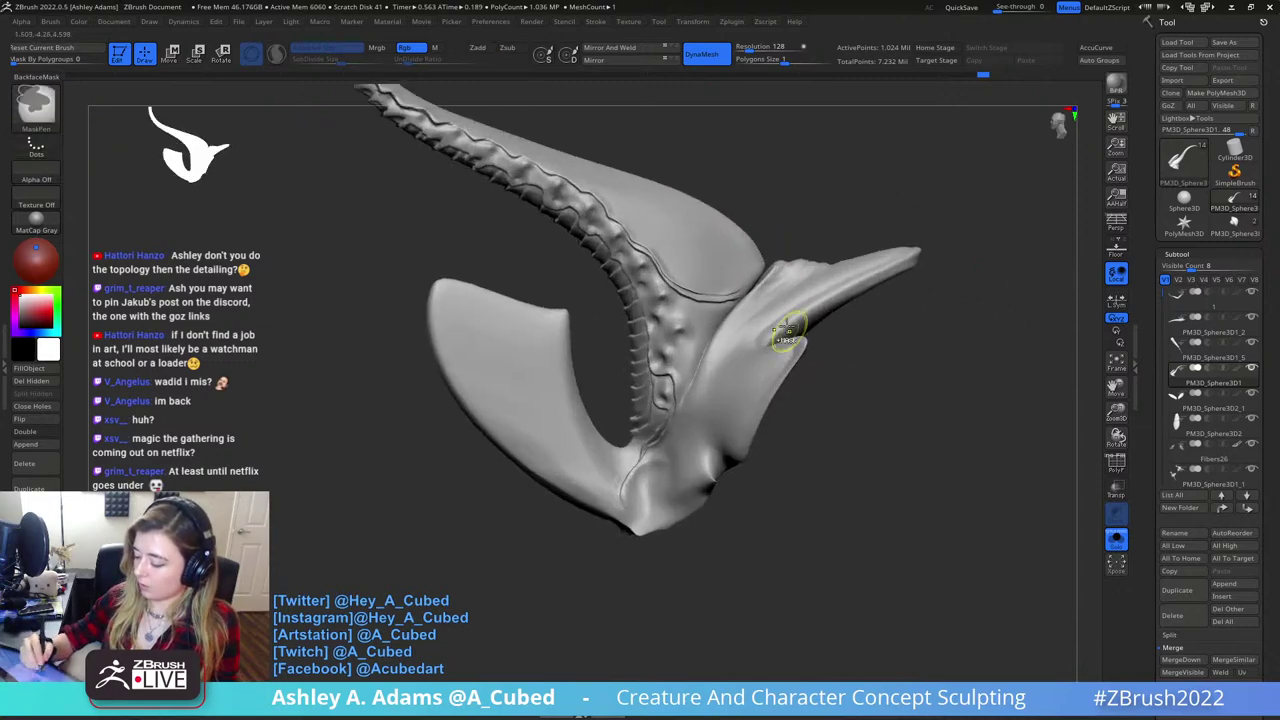
pyautogui.press('space')
pyautogui.moveTo(623, 284); pyautogui.dragTo(642, 280, button='right')
pyautogui.press('space')
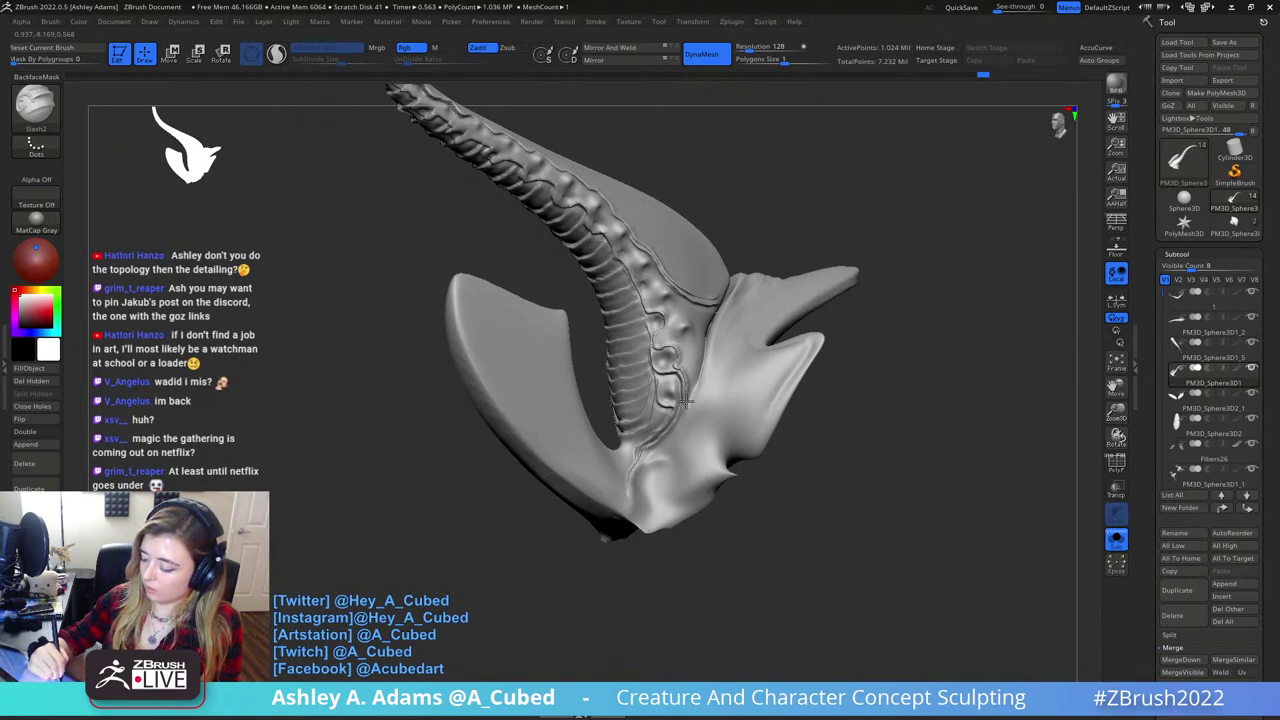
pyautogui.moveTo(684, 402); pyautogui.dragTo(623, 297, button='right')
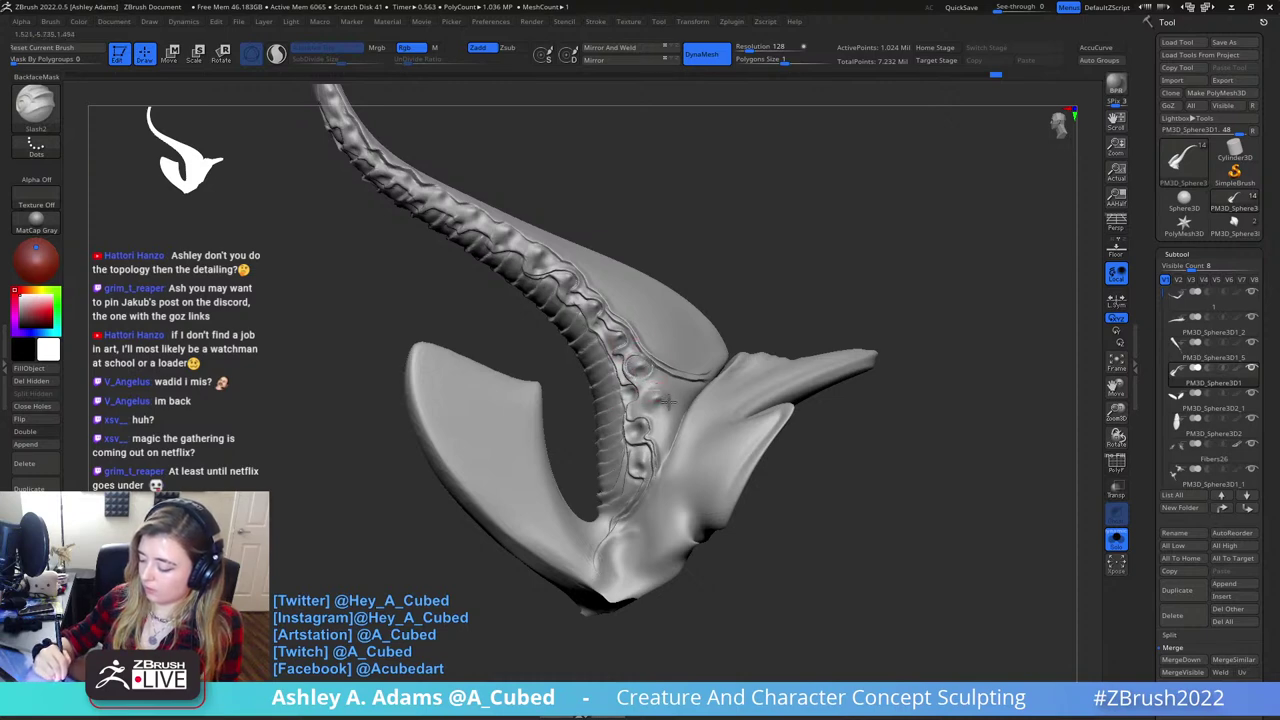
pyautogui.hotkey('ctrl', 'z')
pyautogui.moveTo(668, 357); pyautogui.dragTo(655, 386, button='right')
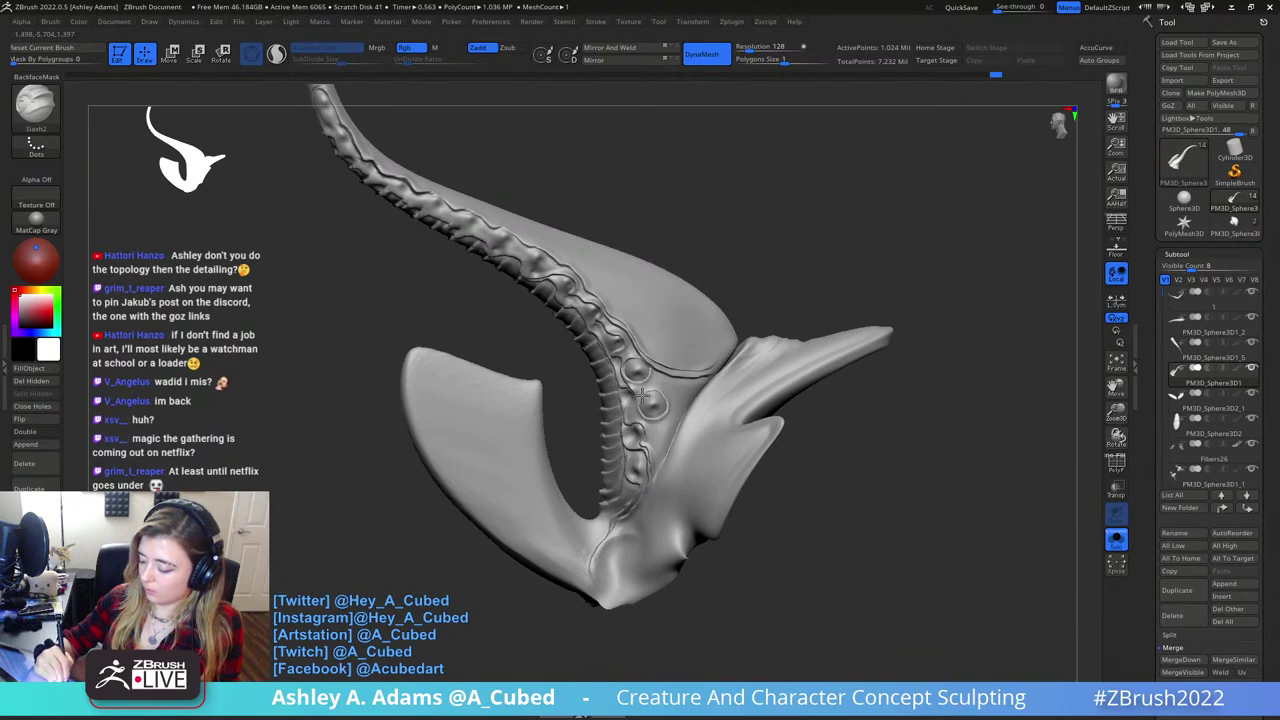
# - Carve rings around the small bumps running up the side of the horn and refine the wavy grooves beside them
pyautogui.moveTo(600, 286); pyautogui.dragTo(490, 245, button='right')
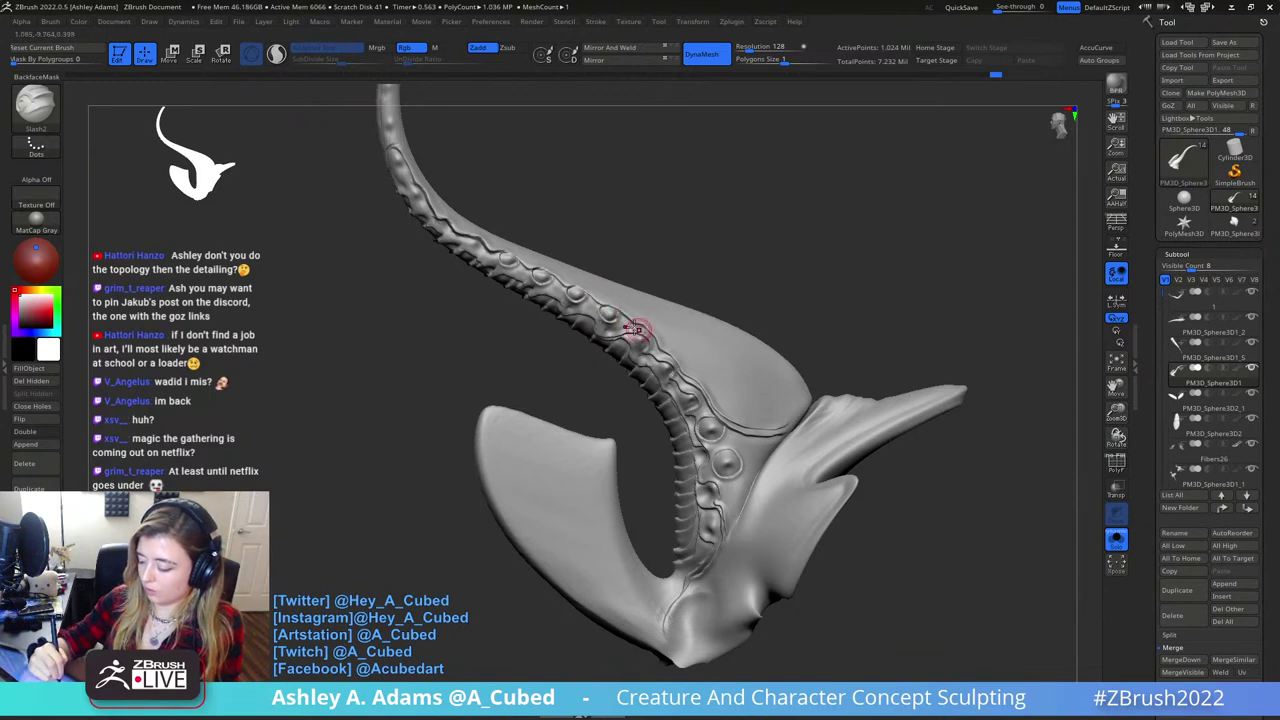
pyautogui.moveTo(640, 331); pyautogui.dragTo(591, 291, button='right')
pyautogui.moveTo(530, 242); pyautogui.dragTo(547, 279, button='right')
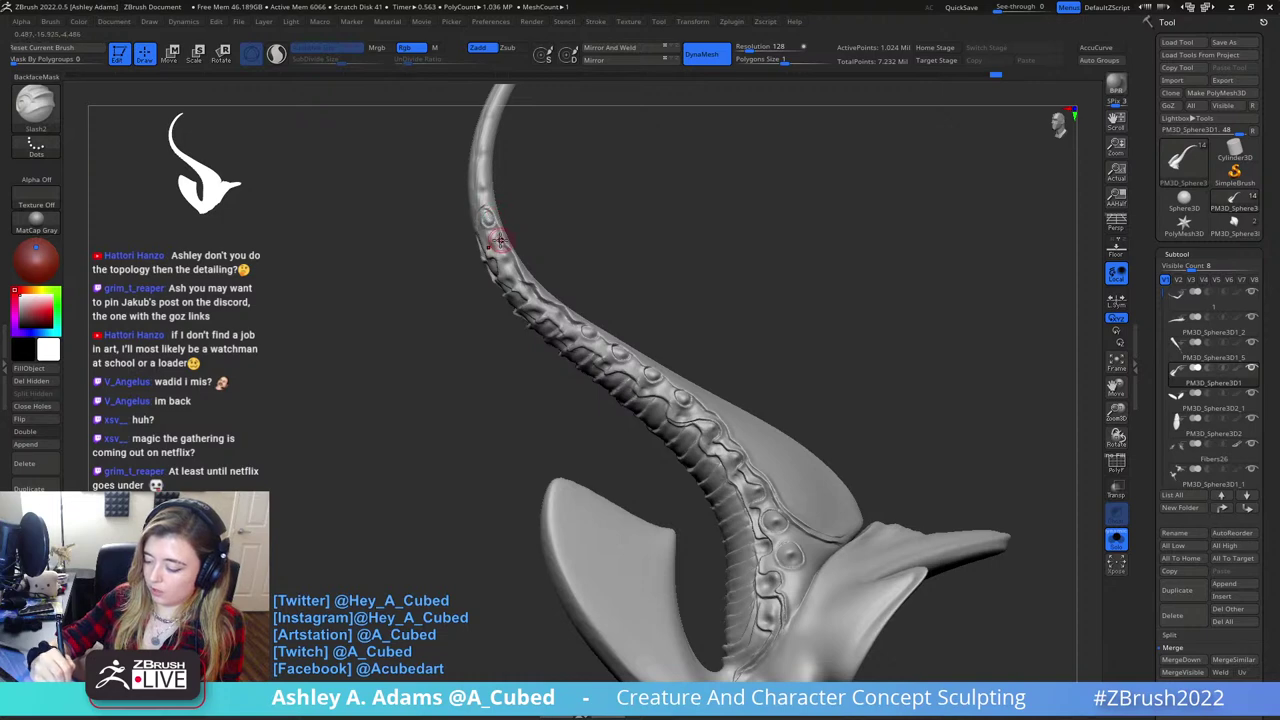
pyautogui.moveTo(507, 253); pyautogui.dragTo(504, 252)
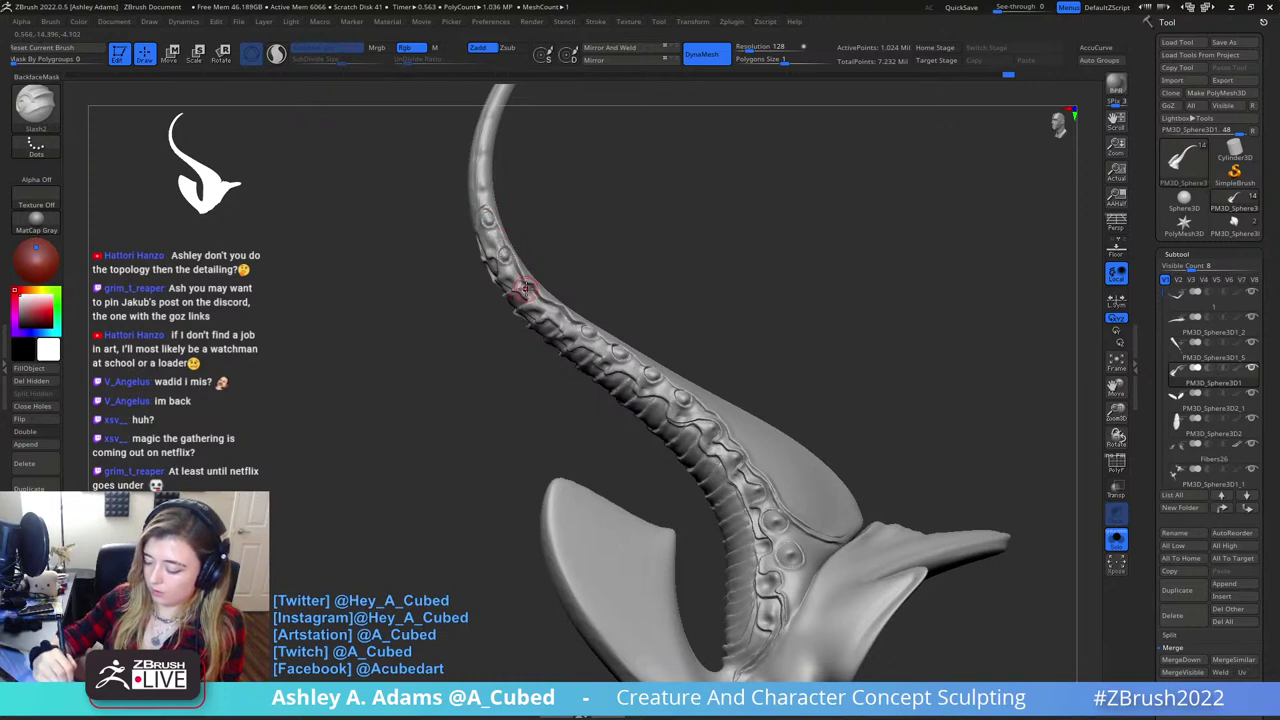
pyautogui.moveTo(514, 292)
pyautogui.mouseDown(button='right')
pyautogui.moveTo(571, 258)
pyautogui.moveTo(537, 259)
pyautogui.moveTo(631, 246)
pyautogui.mouseUp(button='right')
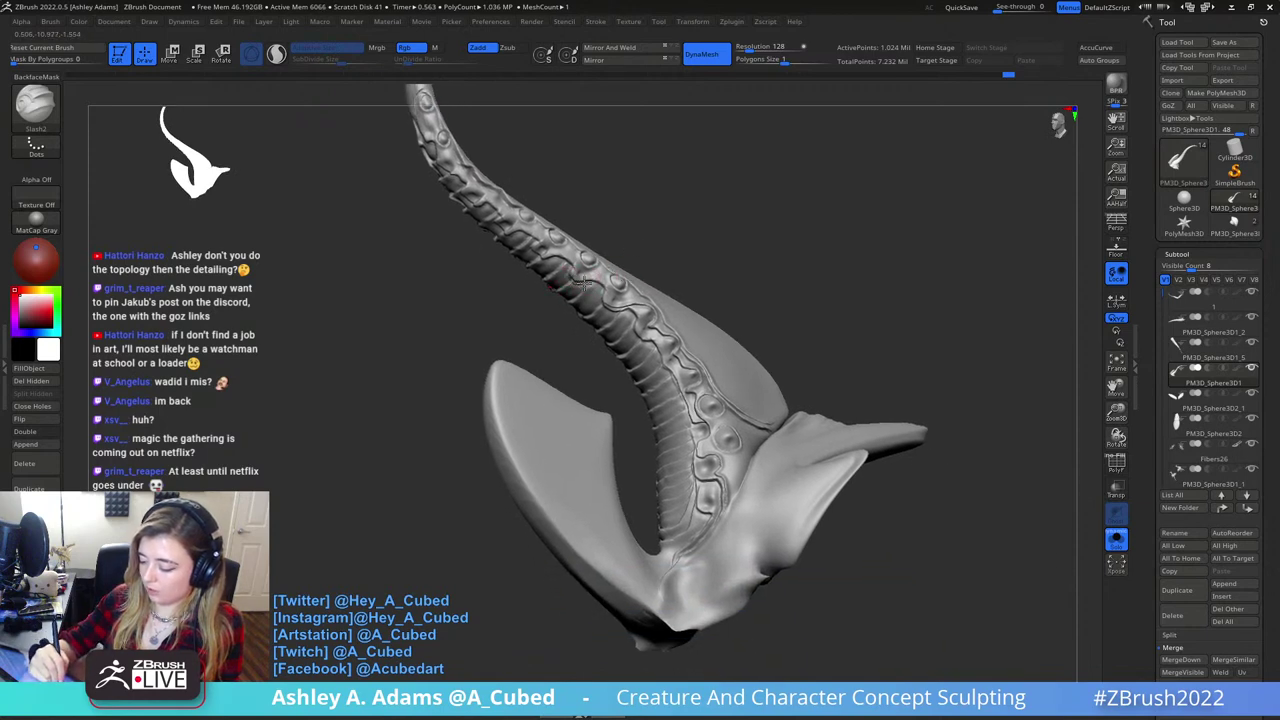
pyautogui.moveTo(598, 270); pyautogui.dragTo(619, 310, button='right')
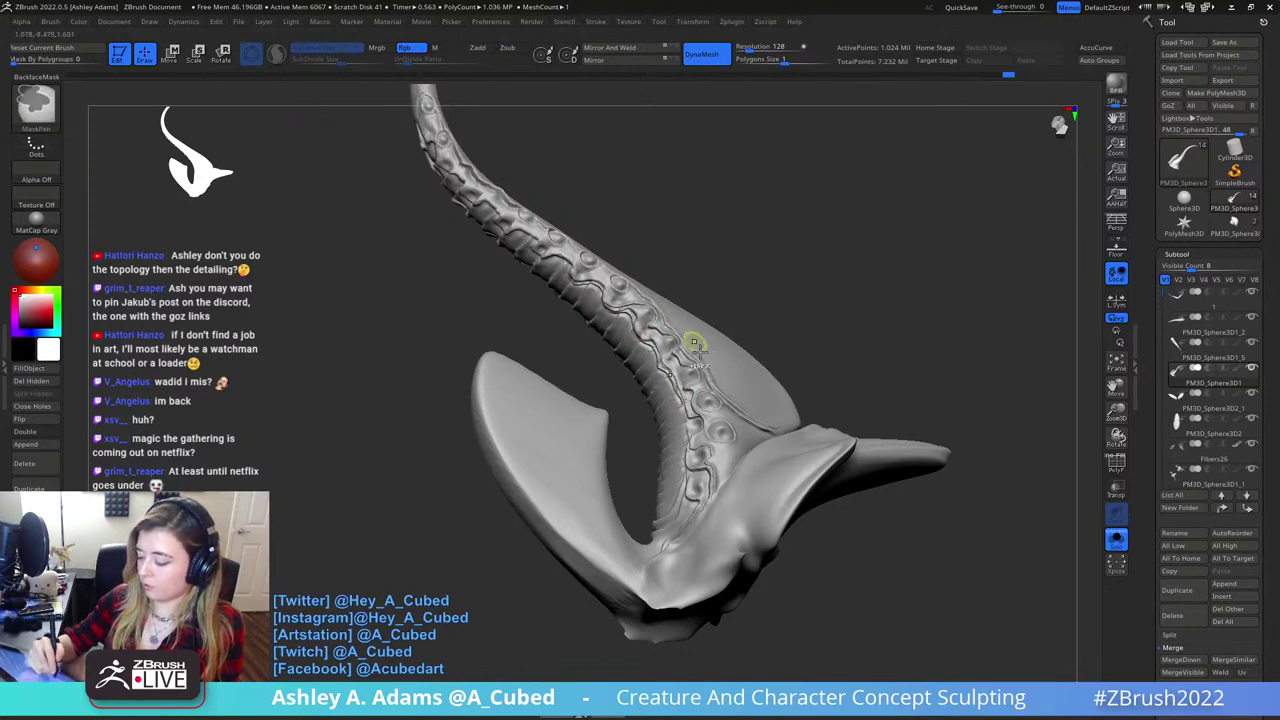
# - Carve fine ridges with Slash2 in the notch between the horn and front blade and along the blade's inner edge
pyautogui.moveTo(694, 343)
pyautogui.keyDown('ctrl'); pyautogui.mouseDown(button='right')
pyautogui.moveTo(694, 275)
pyautogui.moveTo(645, 309)
pyautogui.moveTo(737, 336)
pyautogui.moveTo(678, 346)
pyautogui.moveTo(628, 372)
pyautogui.moveTo(638, 382)
pyautogui.mouseUp(button='right'); pyautogui.keyUp('ctrl')
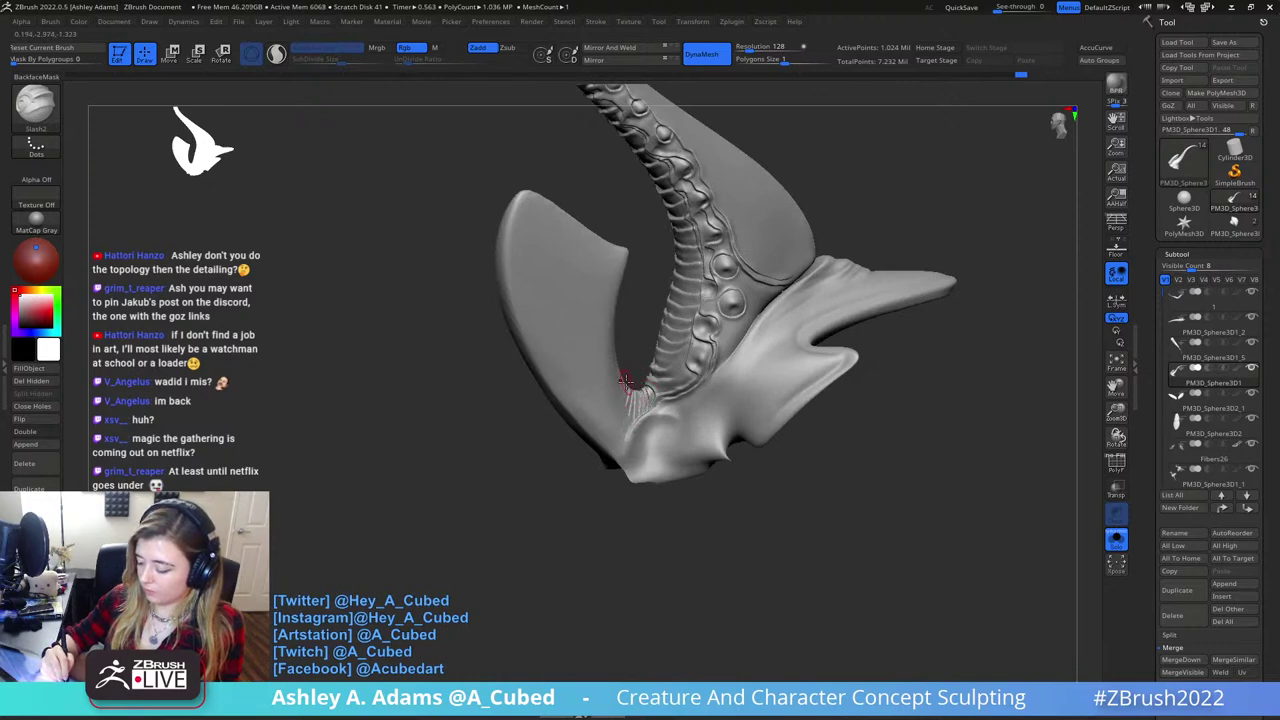
pyautogui.moveTo(627, 385); pyautogui.dragTo(588, 281, button='right')
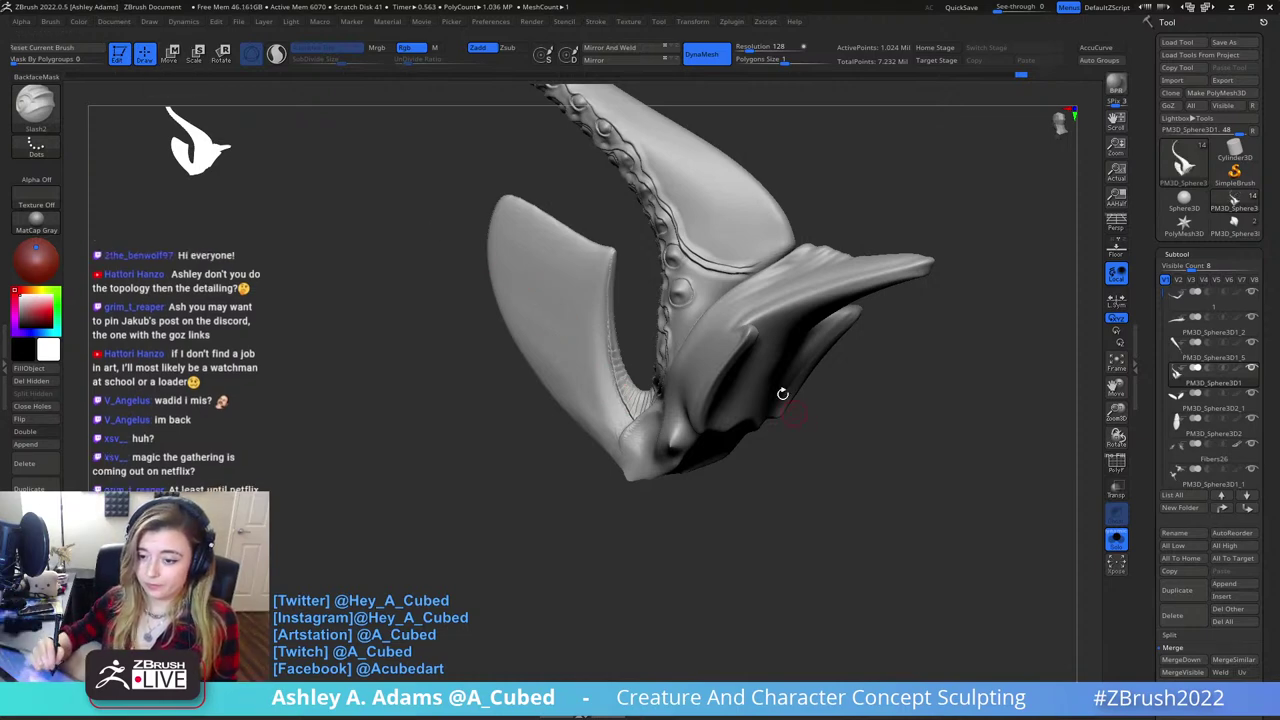
pyautogui.moveTo(691, 282); pyautogui.dragTo(712, 317, button='right')
pyautogui.moveTo(712, 317); pyautogui.dragTo(726, 343)
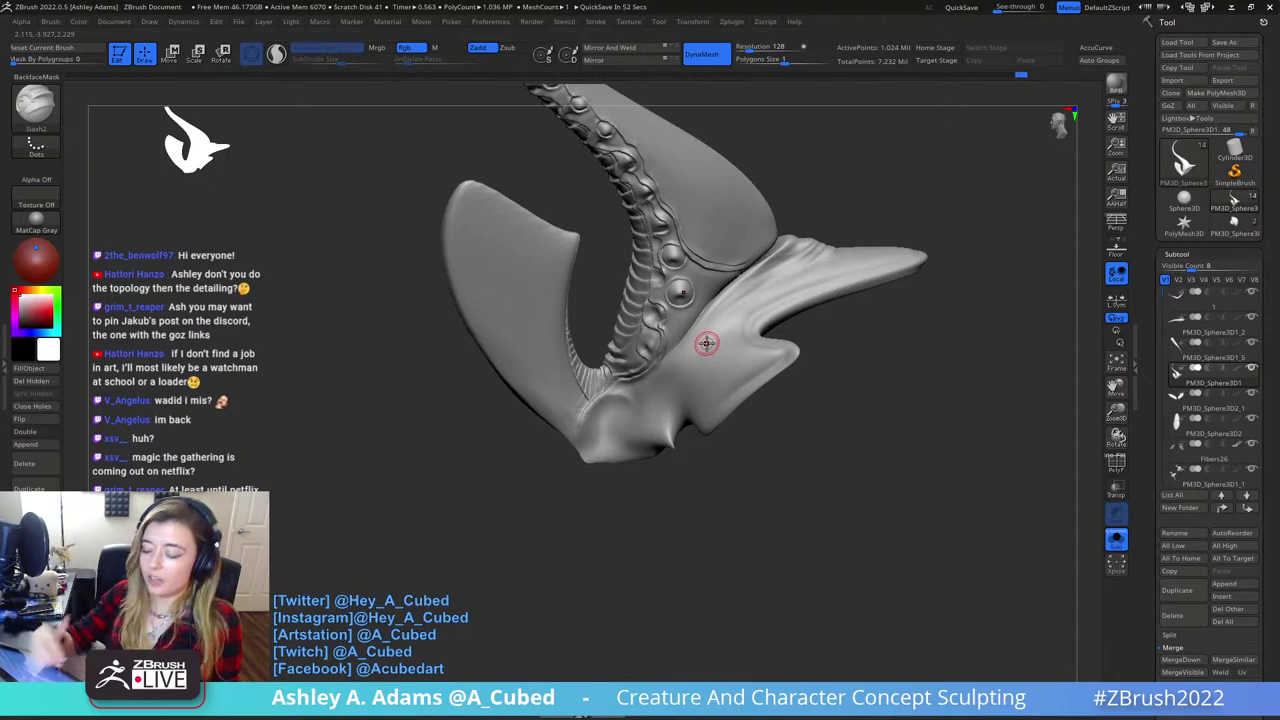
# - Carve long Slash2 grooves along the front blade's inner edge, from its upper corner down toward the notch
pyautogui.moveTo(706, 343)
pyautogui.mouseDown(button='right')
pyautogui.moveTo(638, 275)
pyautogui.moveTo(655, 340)
pyautogui.moveTo(636, 312)
pyautogui.mouseUp(button='right')
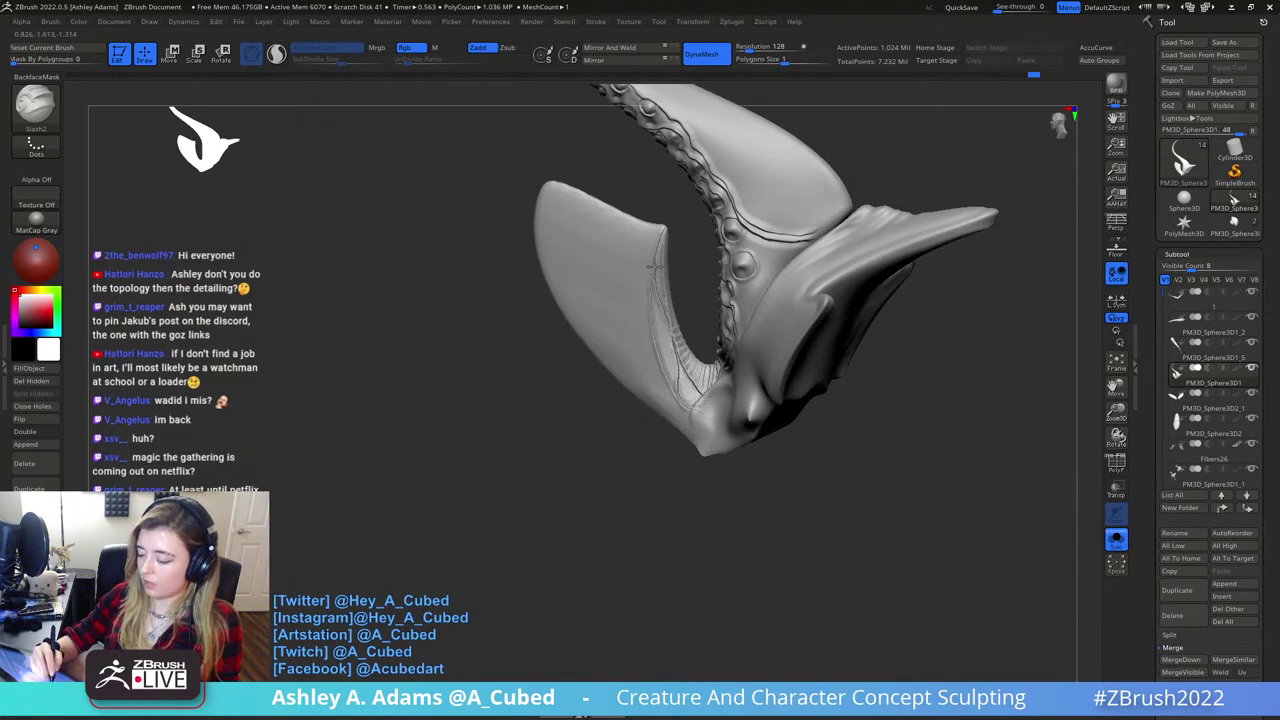
pyautogui.moveTo(677, 246); pyautogui.dragTo(686, 380, button='right')
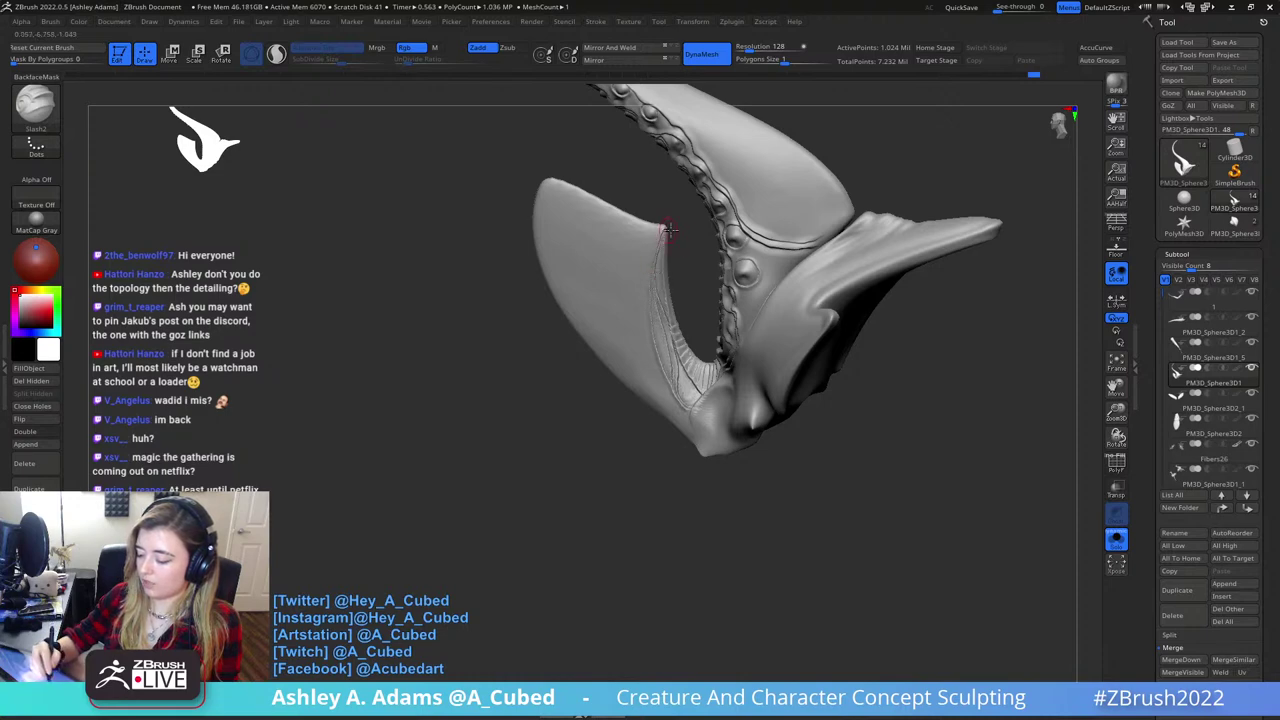
pyautogui.moveTo(667, 229); pyautogui.dragTo(665, 367)
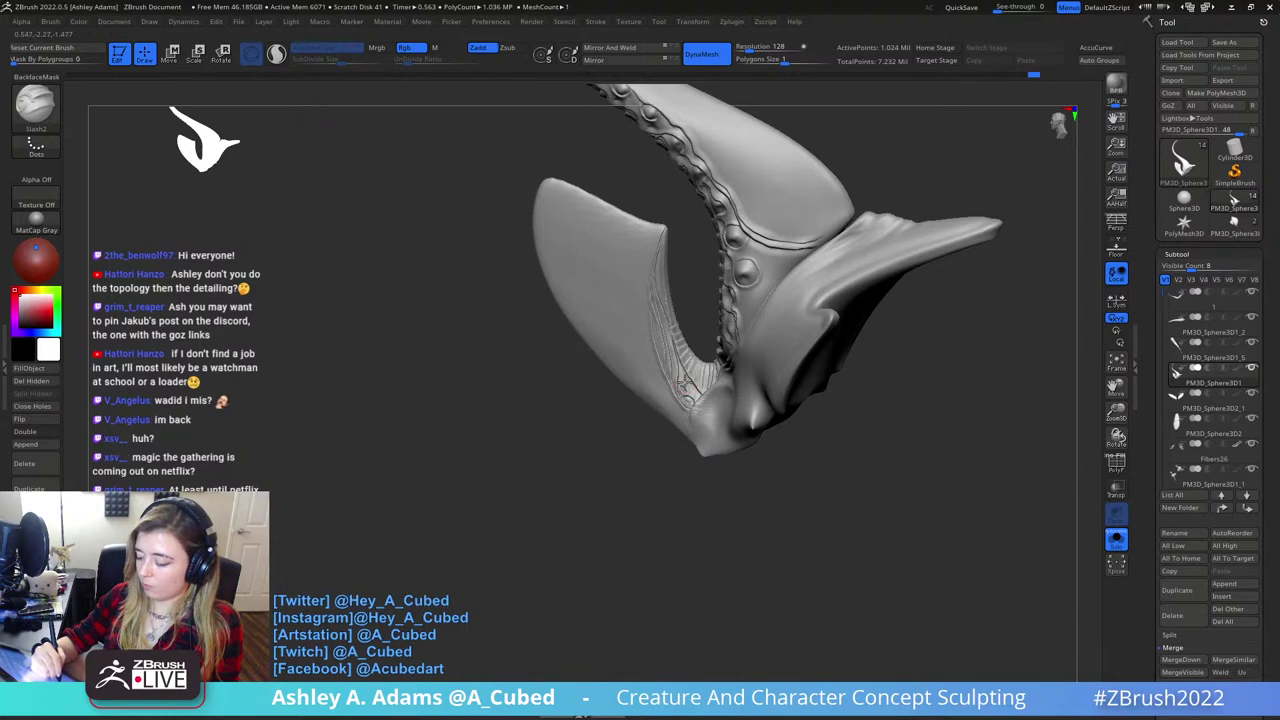
pyautogui.moveTo(688, 390)
pyautogui.mouseDown(button='right')
pyautogui.moveTo(705, 345)
pyautogui.moveTo(674, 366)
pyautogui.mouseUp(button='right')
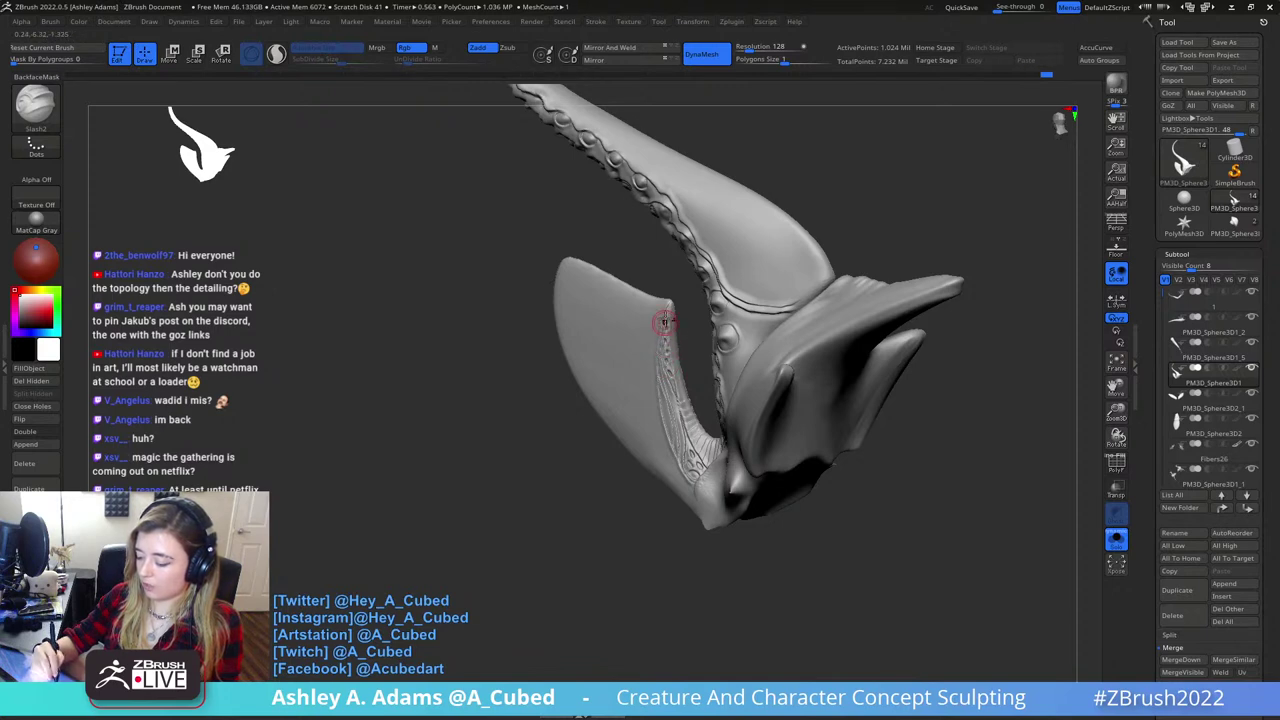
pyautogui.moveTo(664, 332)
pyautogui.mouseDown(button='right')
pyautogui.moveTo(690, 343)
pyautogui.moveTo(700, 249)
pyautogui.moveTo(930, 262)
pyautogui.mouseUp(button='right')
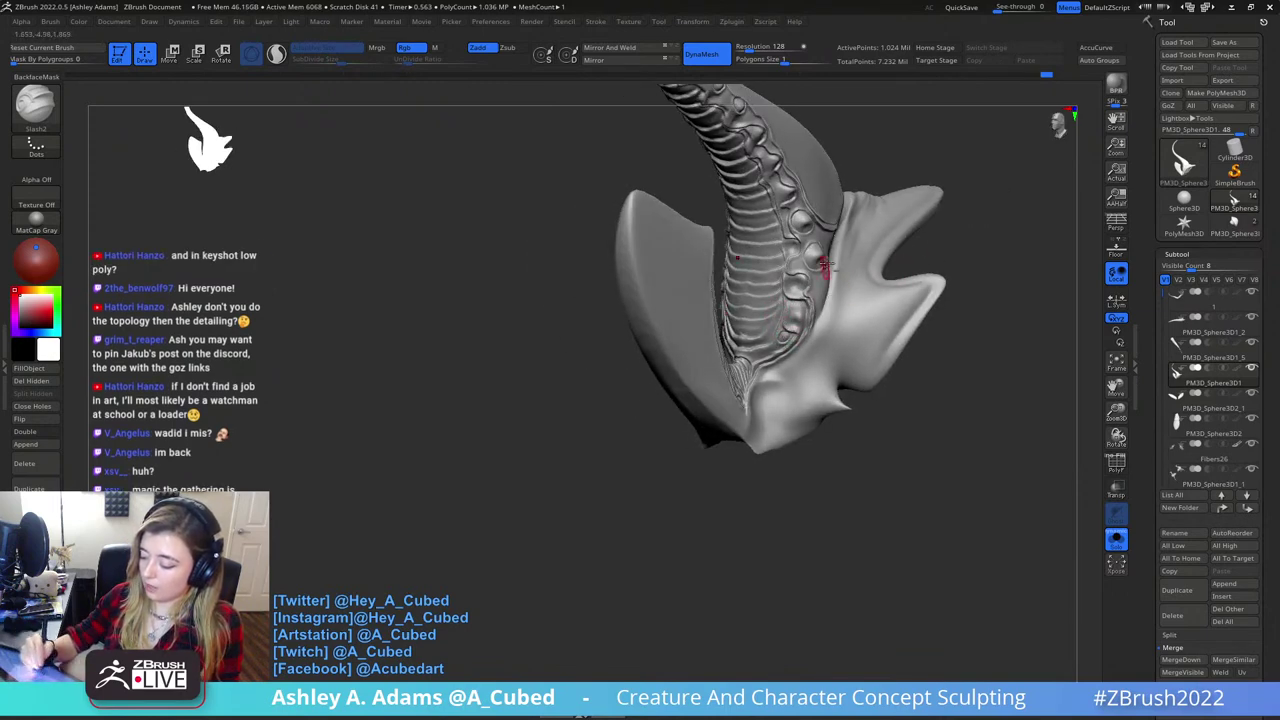
# - Refine the outlines of the bumps on the side of the horn's lower section with Slash2
pyautogui.moveTo(814, 263); pyautogui.dragTo(777, 294, button='right')
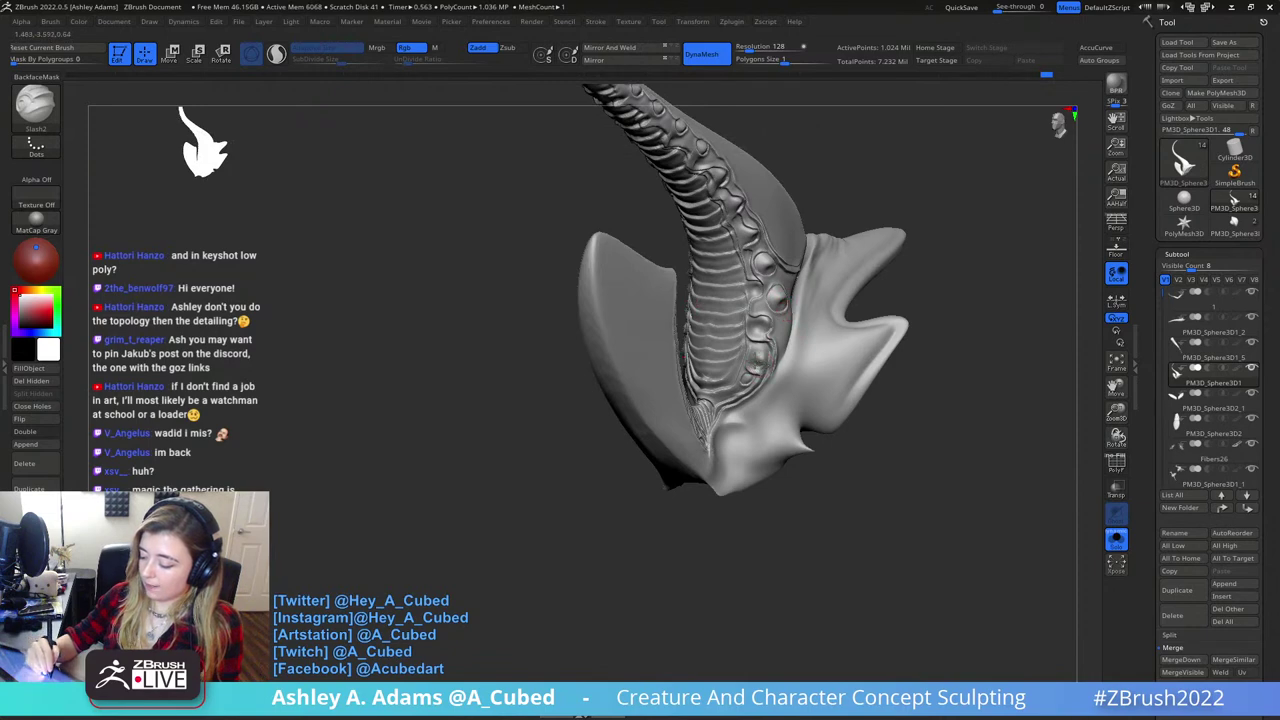
pyautogui.moveTo(763, 357)
pyautogui.mouseDown(button='right')
pyautogui.moveTo(792, 335)
pyautogui.moveTo(774, 286)
pyautogui.moveTo(761, 330)
pyautogui.mouseUp(button='right')
pyautogui.moveTo(738, 377); pyautogui.dragTo(739, 371)
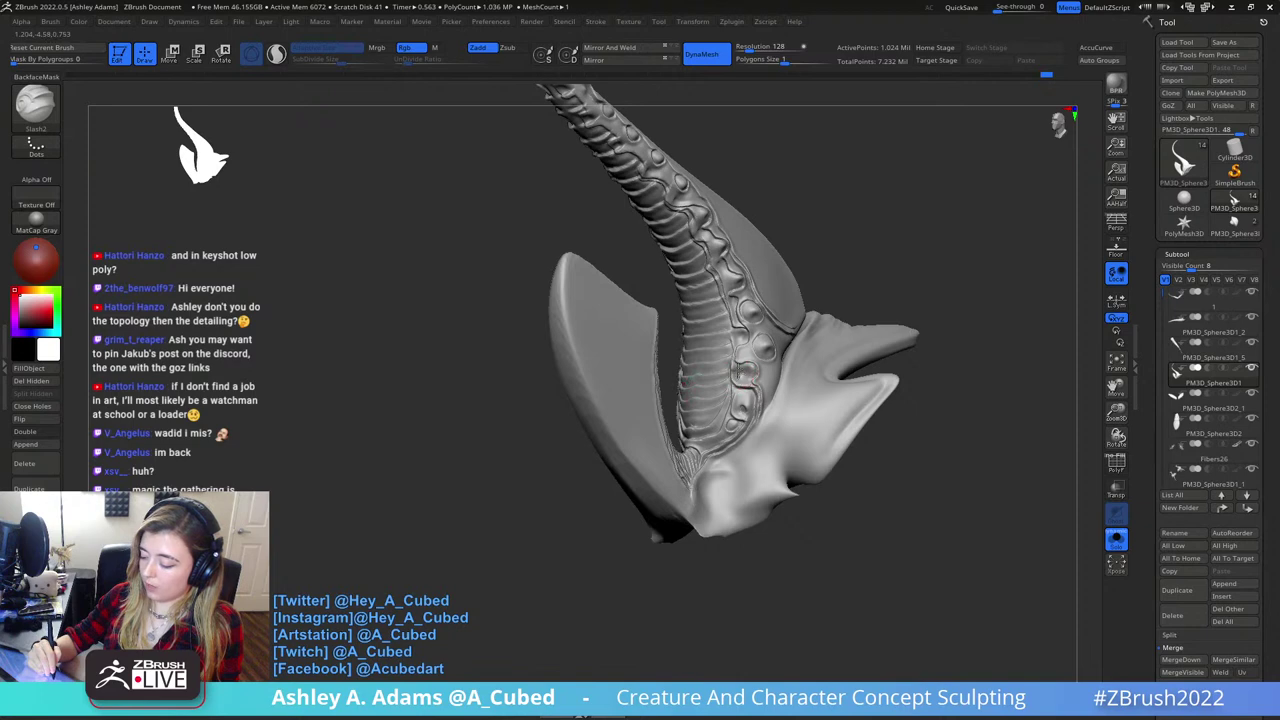
pyautogui.moveTo(757, 341); pyautogui.dragTo(765, 348, button='right')
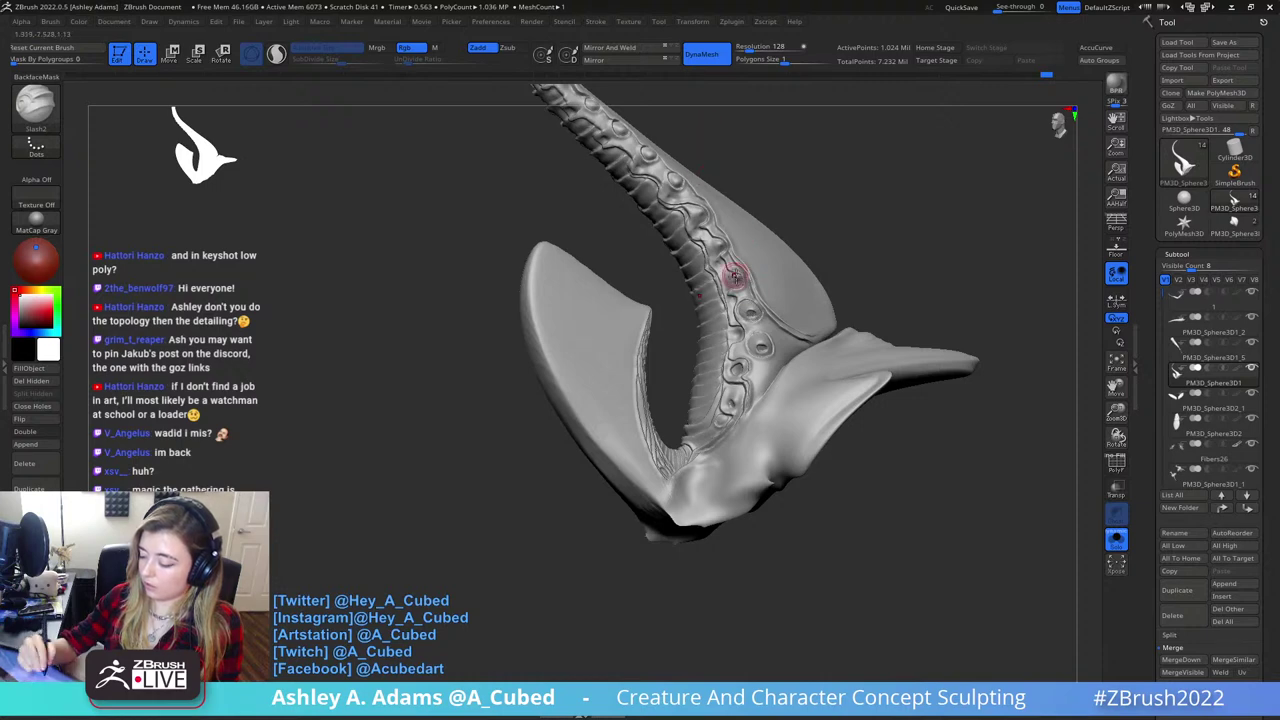
pyautogui.moveTo(734, 215); pyautogui.dragTo(724, 290, button='right')
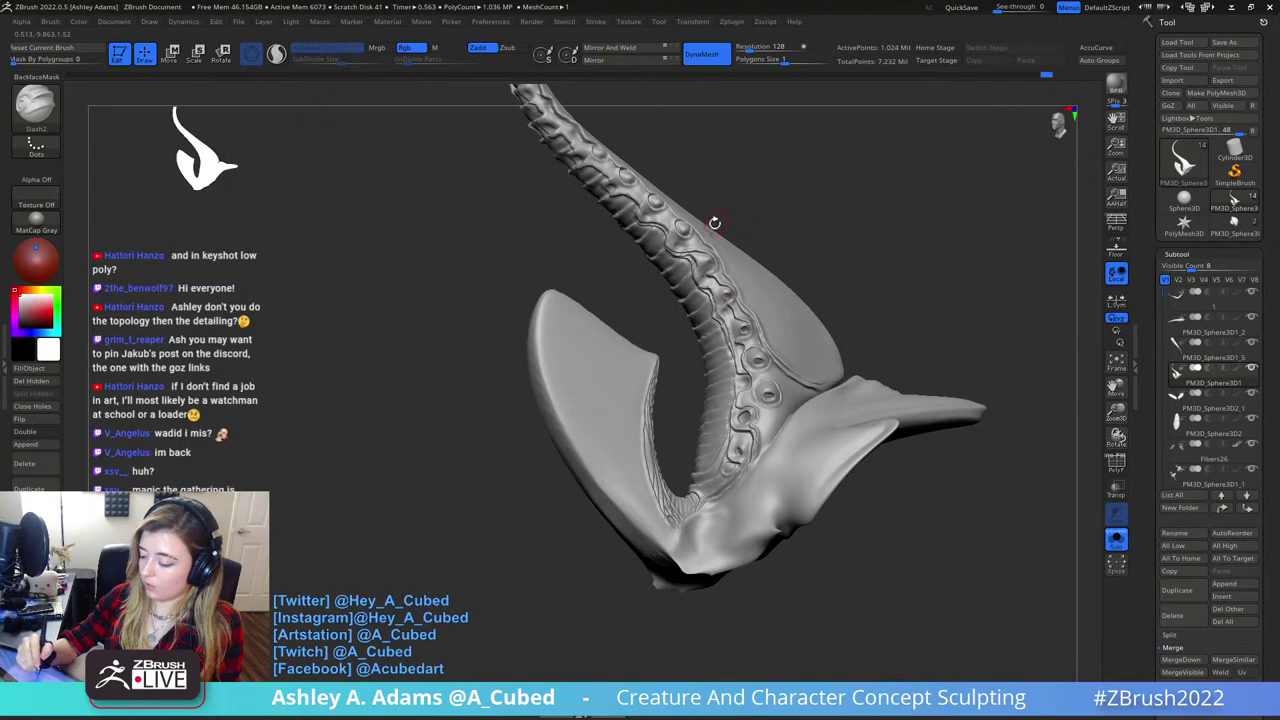
# - Extend the Slash2 grooves around the bottom of the notch where the front blade meets the horn's base
pyautogui.moveTo(720, 312); pyautogui.dragTo(689, 374, button='right')
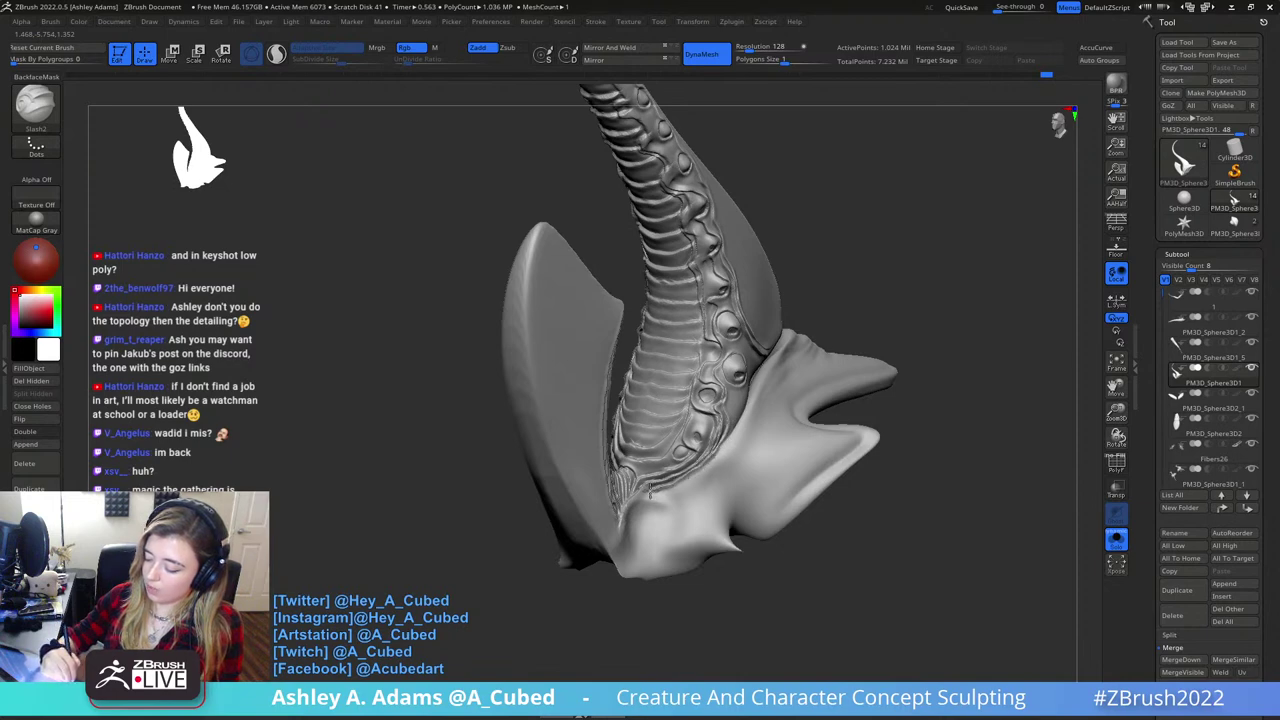
pyautogui.moveTo(622, 519); pyautogui.dragTo(630, 503)
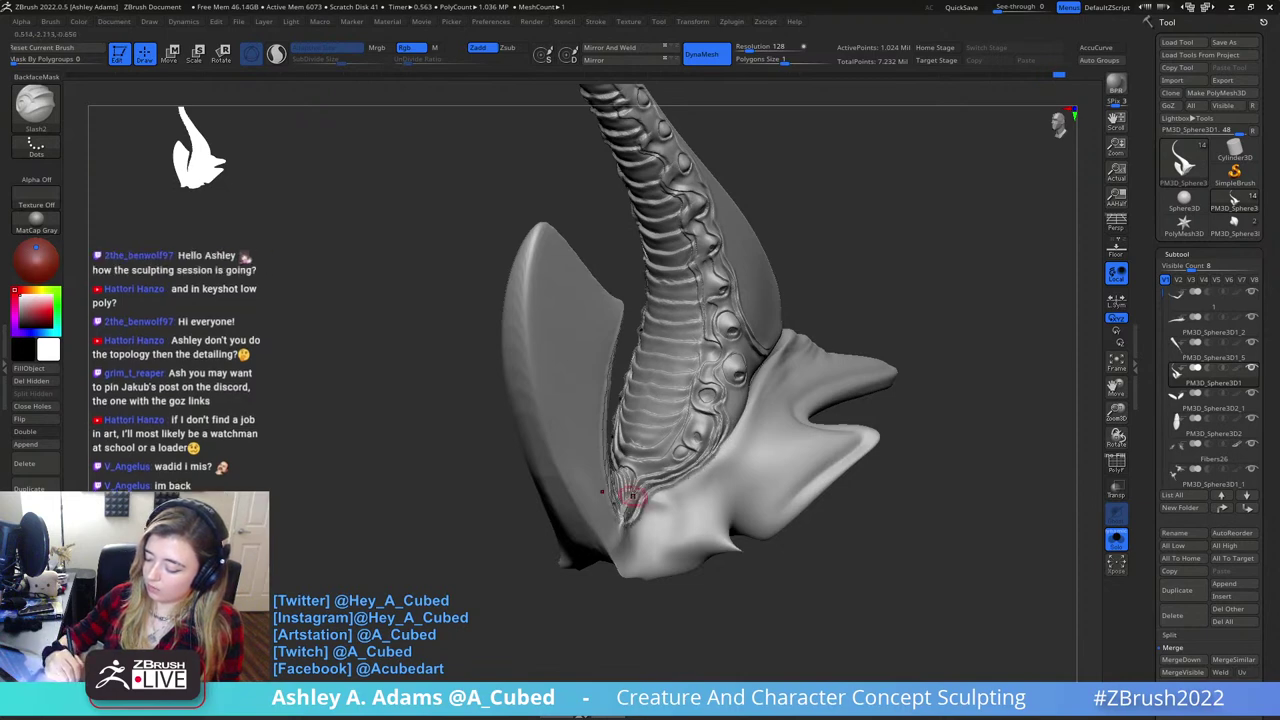
pyautogui.moveTo(634, 497); pyautogui.dragTo(557, 300, button='right')
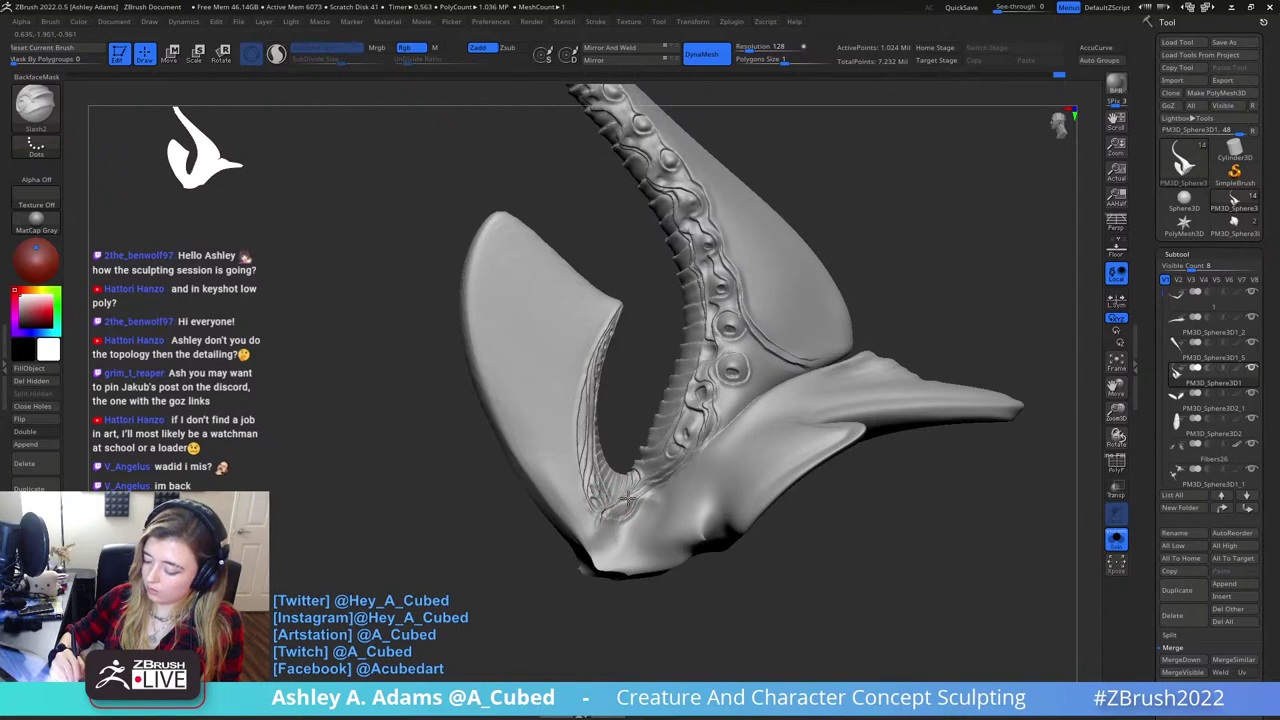
pyautogui.moveTo(609, 500); pyautogui.dragTo(651, 491, button='right')
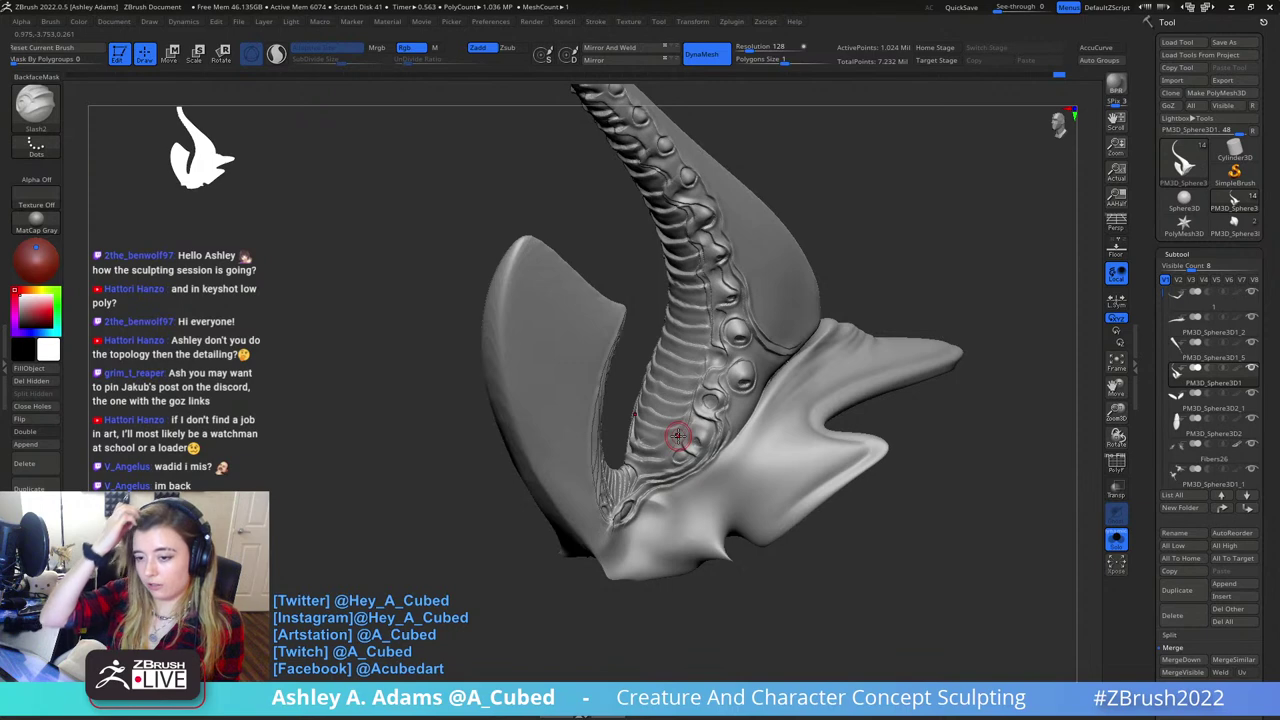
pyautogui.moveTo(744, 215)
pyautogui.mouseDown(button='right')
pyautogui.moveTo(708, 307)
pyautogui.moveTo(743, 357)
pyautogui.moveTo(818, 343)
pyautogui.moveTo(808, 378)
pyautogui.moveTo(790, 335)
pyautogui.moveTo(737, 303)
pyautogui.mouseUp(button='right')
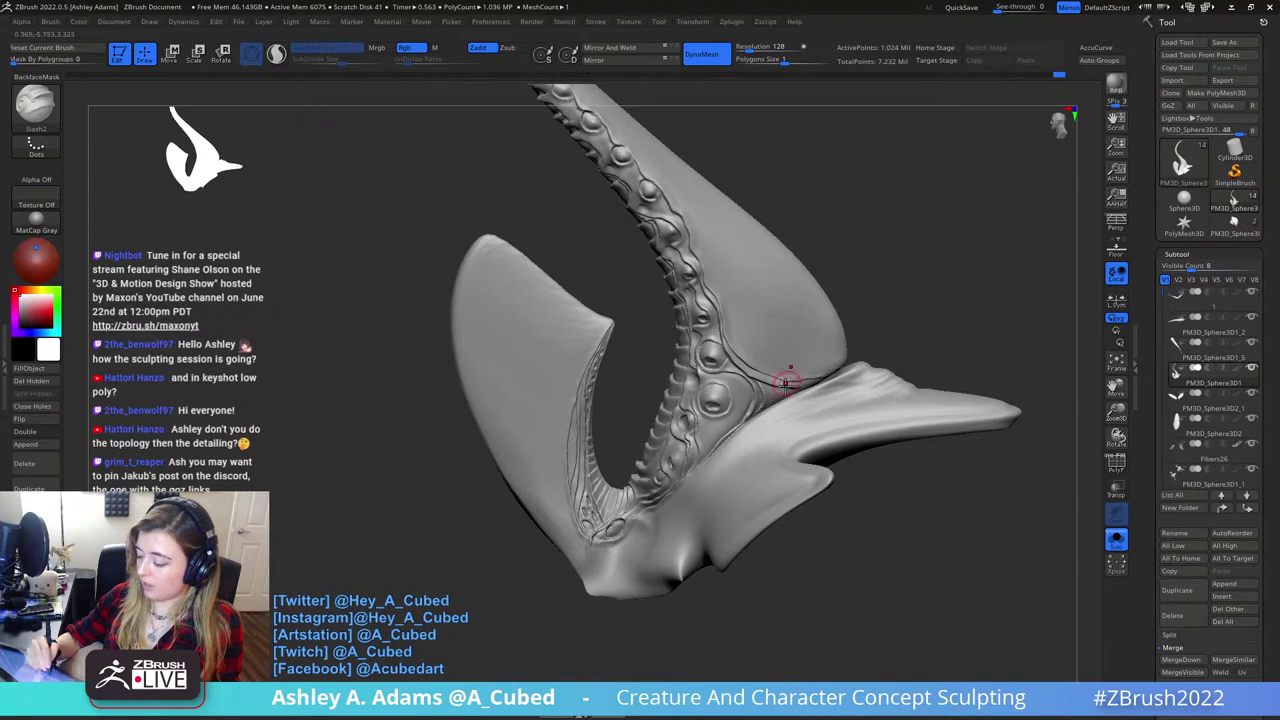
pyautogui.moveTo(785, 384)
pyautogui.mouseDown(button='right')
pyautogui.moveTo(815, 384)
pyautogui.moveTo(818, 355)
pyautogui.moveTo(867, 358)
pyautogui.moveTo(703, 370)
pyautogui.mouseUp(button='right')
# - Swell the crosswise ridges and bumps on the horn with an enlarged Inflat brush
pyautogui.press('space')
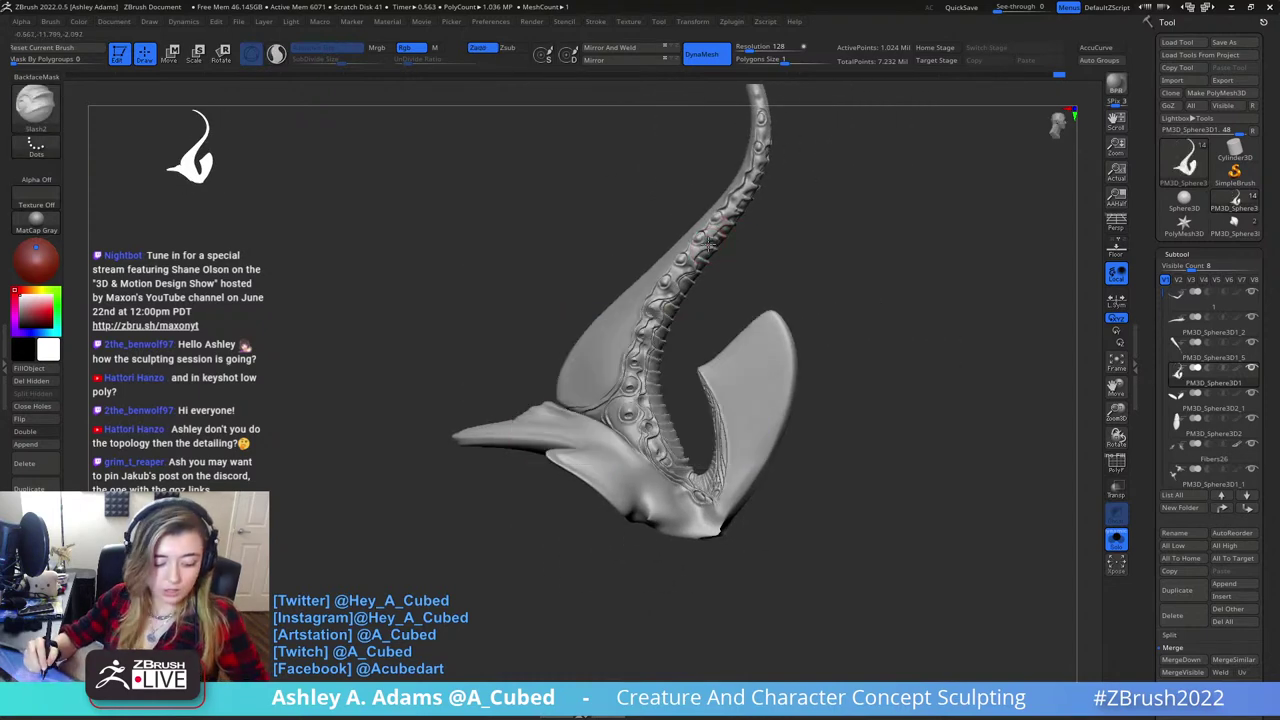
pyautogui.press('space')
pyautogui.moveTo(743, 214); pyautogui.dragTo(700, 232, button='right')
pyautogui.press('space')
pyautogui.moveTo(740, 272)
pyautogui.mouseDown(button='right')
pyautogui.moveTo(708, 309)
pyautogui.moveTo(690, 242)
pyautogui.mouseUp(button='right')
pyautogui.press('b')
pyautogui.press('i')
pyautogui.press('n')
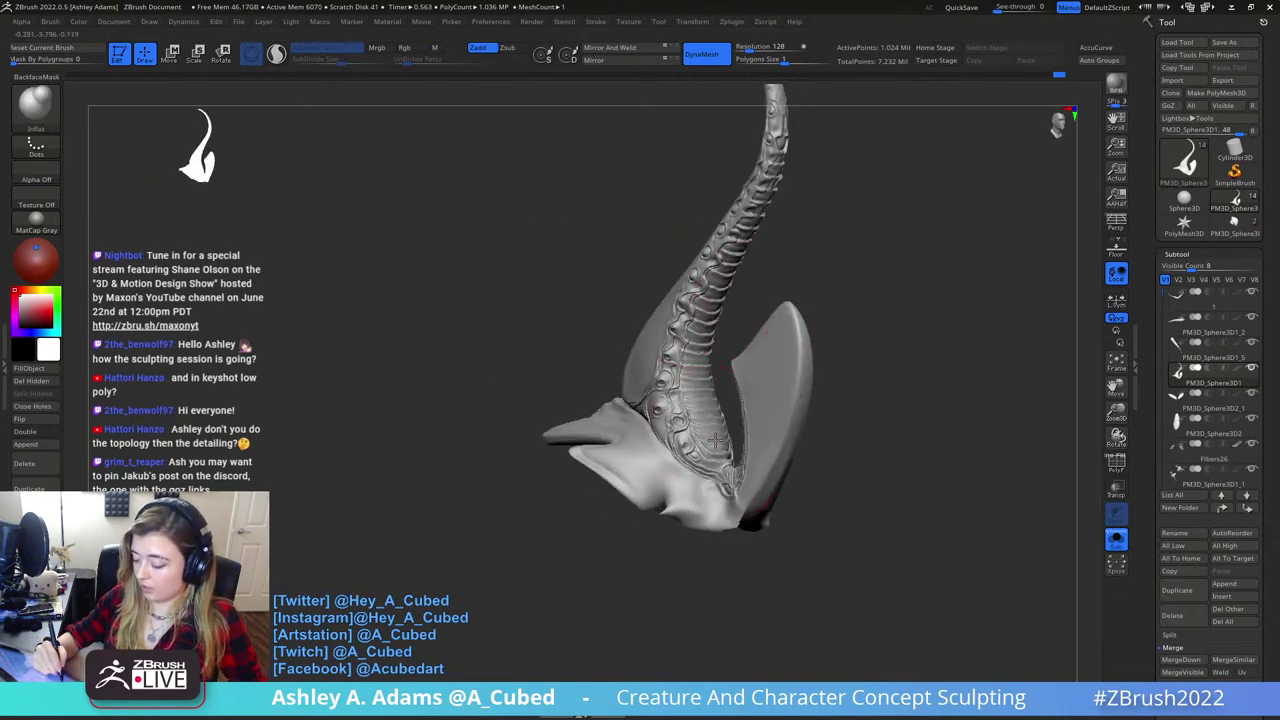
pyautogui.rightClick(699, 338)
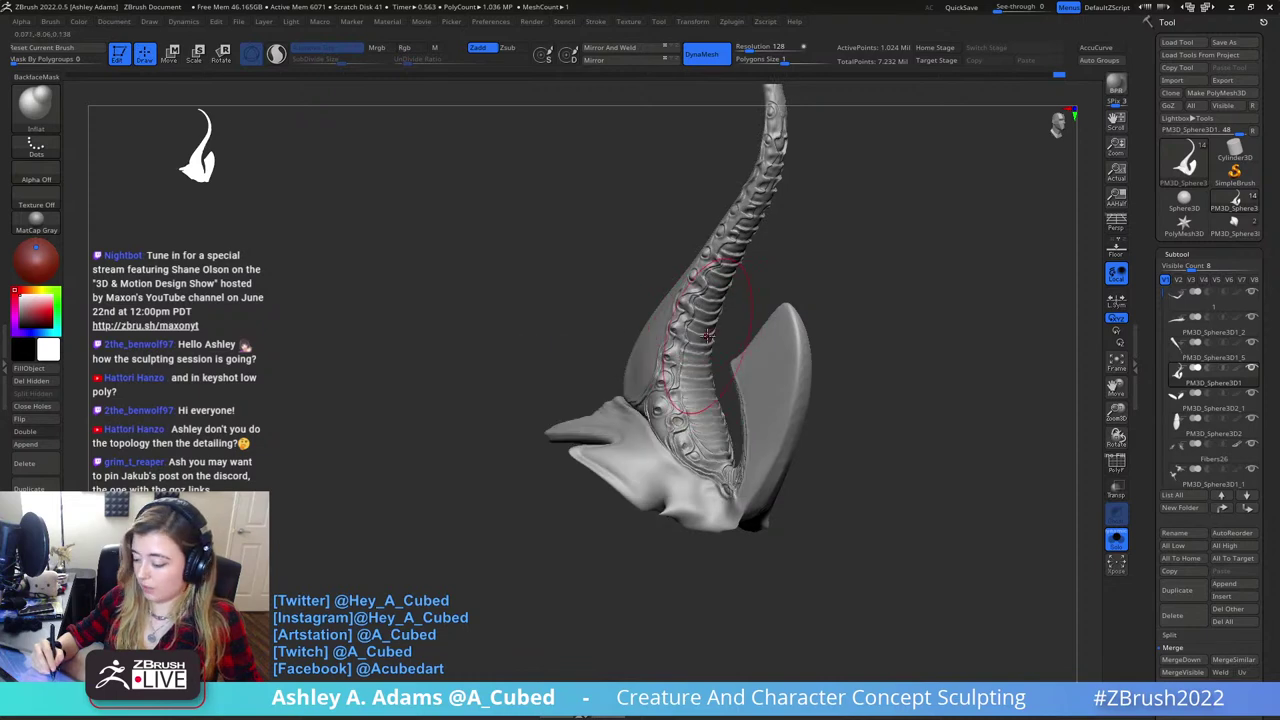
pyautogui.rightClick(705, 326)
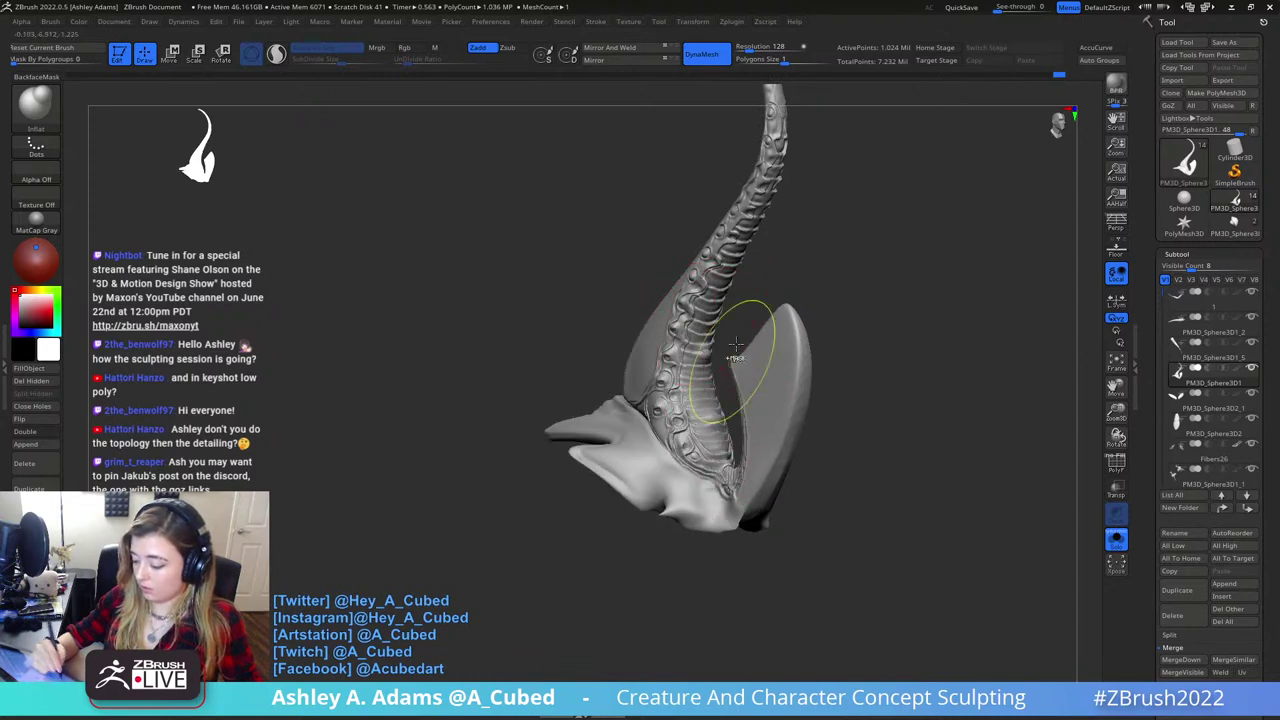
pyautogui.moveTo(879, 235); pyautogui.dragTo(697, 325, button='right')
pyautogui.rightClick(699, 398)
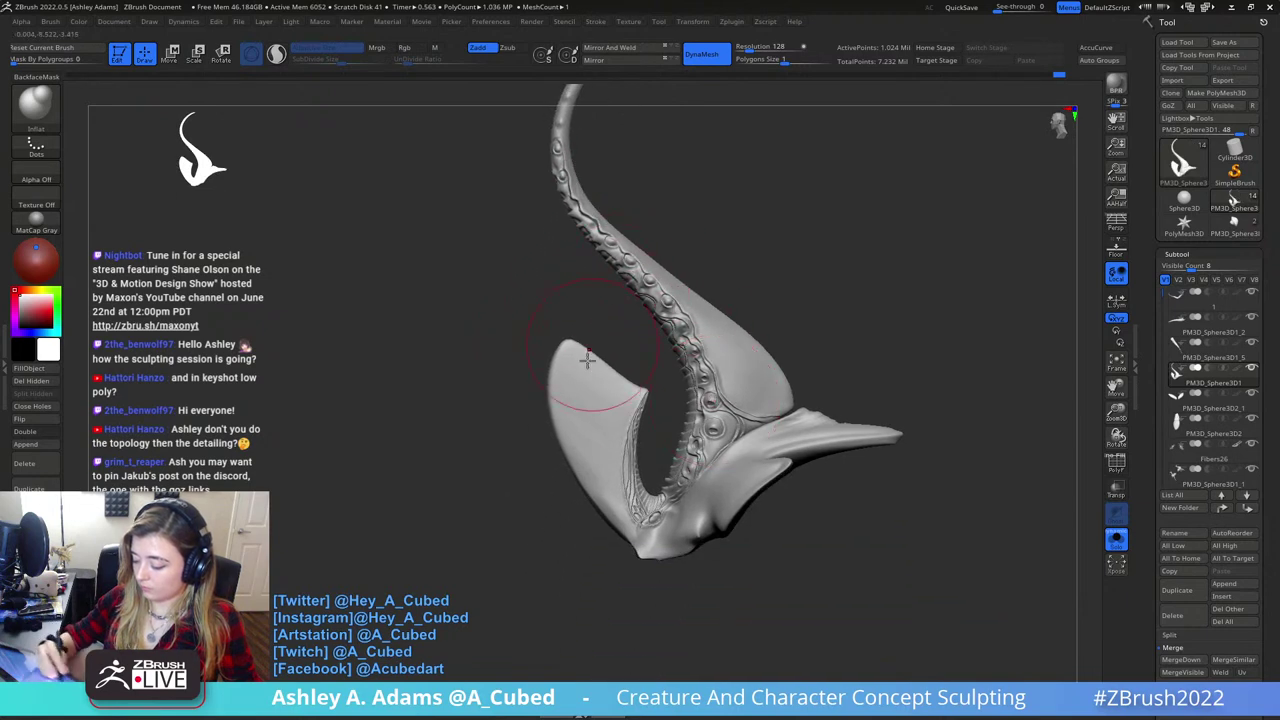
# - Turn off Solo mode to bring back the whole creature and resize the Inflat brush for the front blade
pyautogui.click(1116, 539)
pyautogui.moveTo(943, 375)
pyautogui.mouseDown()
pyautogui.moveTo(905, 400)
pyautogui.moveTo(850, 390)
pyautogui.moveTo(760, 420)
pyautogui.mouseUp()
pyautogui.press('space')
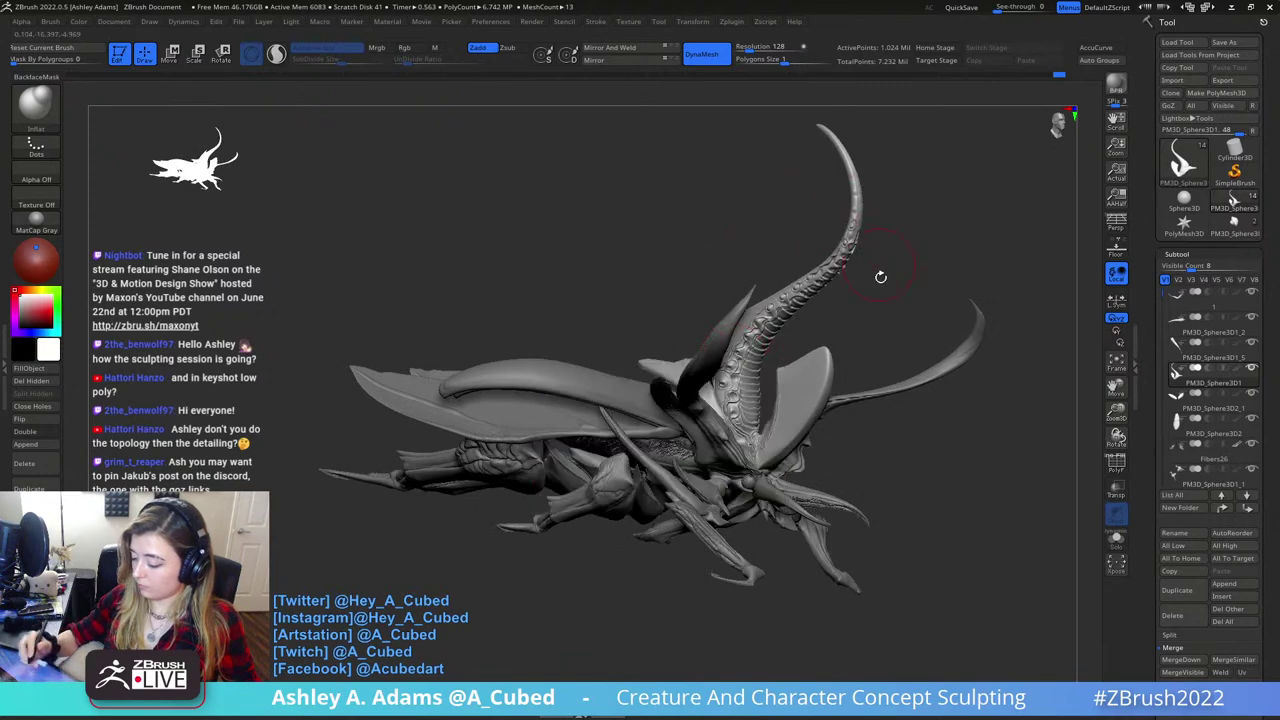
pyautogui.press('space')
pyautogui.moveTo(884, 305); pyautogui.dragTo(725, 330)
pyautogui.press('space')
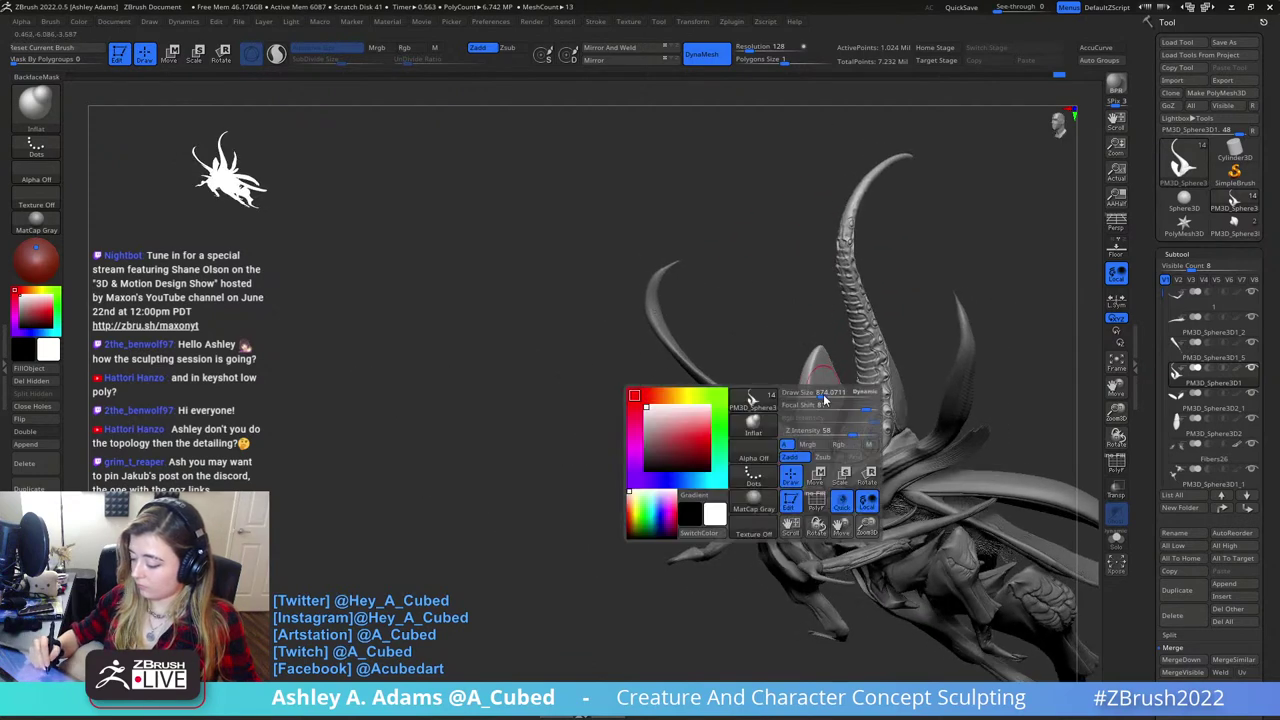
pyautogui.moveTo(765, 285)
pyautogui.keyDown('alt'); pyautogui.mouseDown()
pyautogui.moveTo(680, 255)
pyautogui.moveTo(700, 330)
pyautogui.mouseUp(); pyautogui.keyUp('alt')
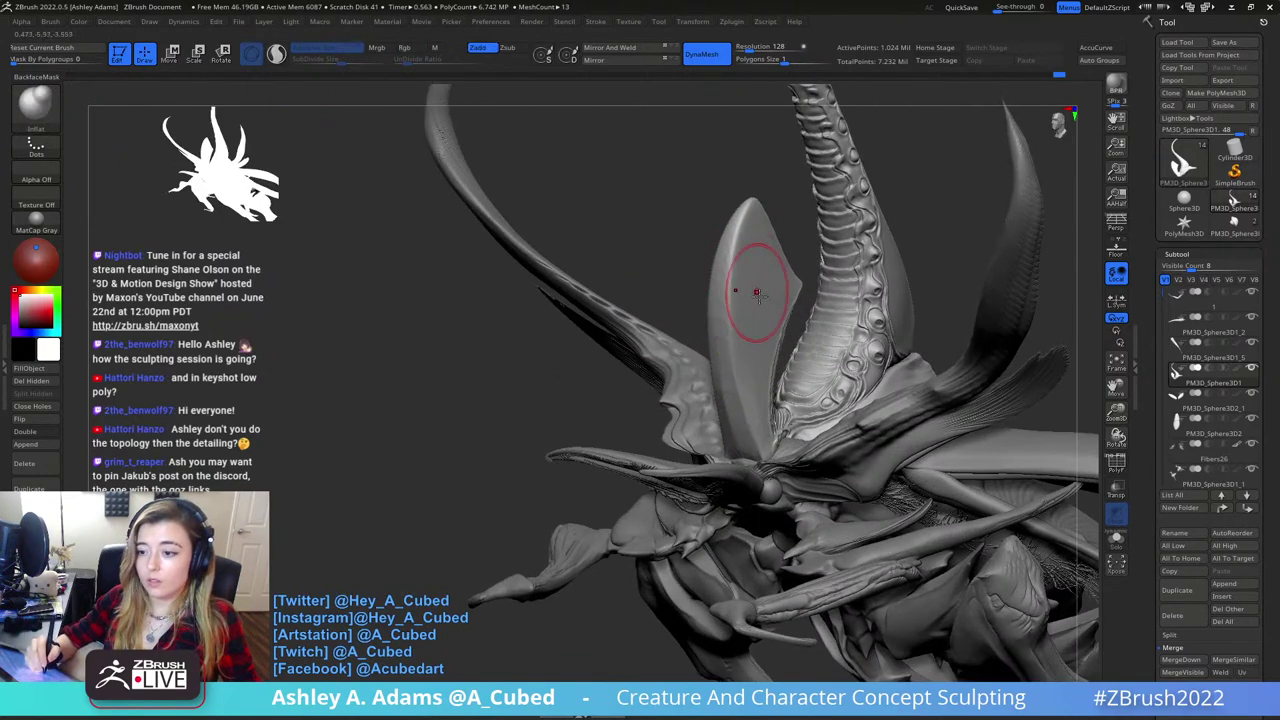
pyautogui.keyDown('alt'); pyautogui.moveTo(757, 292); pyautogui.dragTo(745, 376); pyautogui.keyUp('alt')
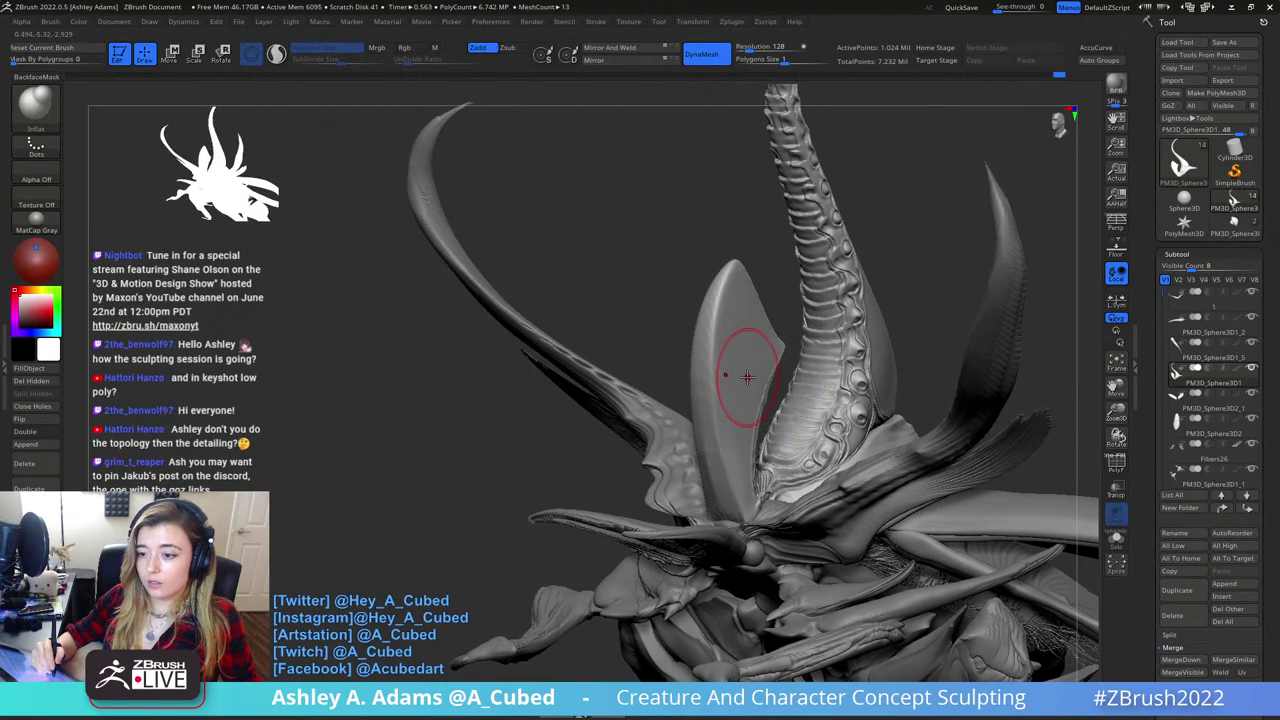
# - Try an Inflat stroke down the front blade's leading edge and undo it
pyautogui.rightClick(682, 437)
pyautogui.moveTo(786, 385)
pyautogui.mouseDown(button='right')
pyautogui.moveTo(732, 346)
pyautogui.moveTo(790, 338)
pyautogui.mouseUp(button='right')
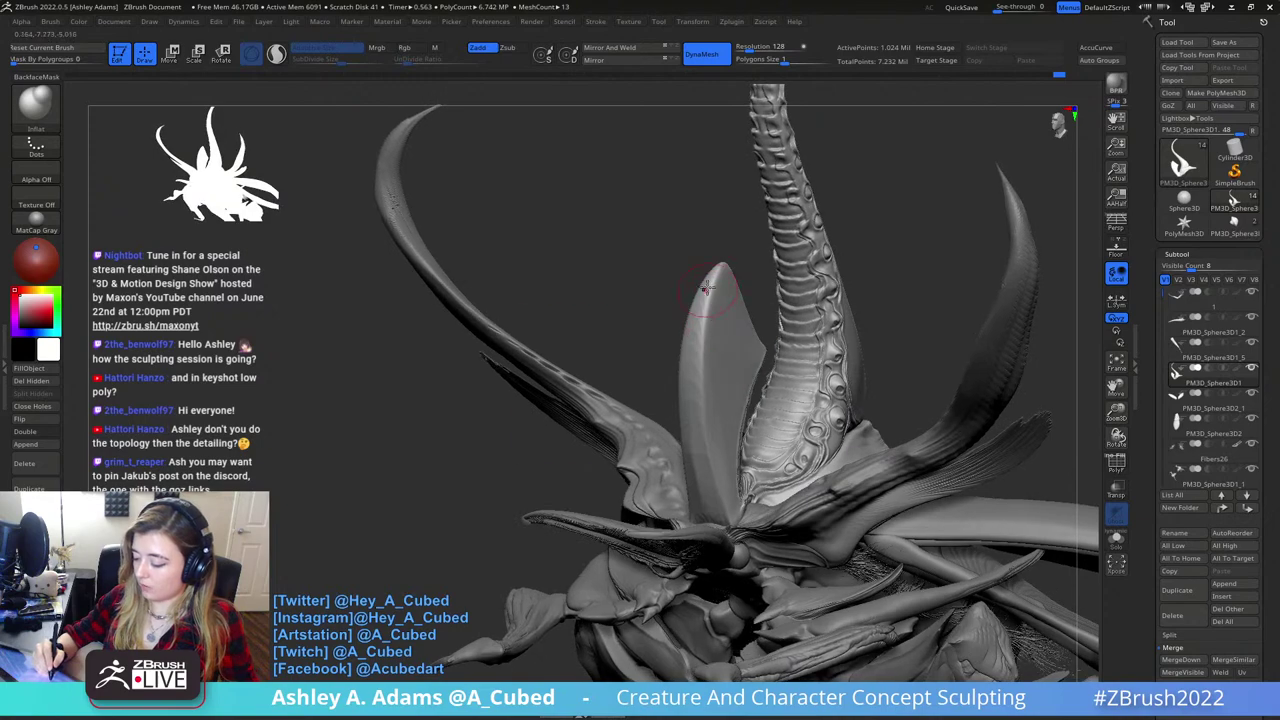
pyautogui.moveTo(706, 296); pyautogui.dragTo(738, 299, button='right')
pyautogui.moveTo(738, 299); pyautogui.dragTo(738, 292)
pyautogui.moveTo(710, 260); pyautogui.dragTo(683, 524)
pyautogui.moveTo(684, 500); pyautogui.dragTo(746, 474, button='right')
pyautogui.hotkey('ctrl', 'z')
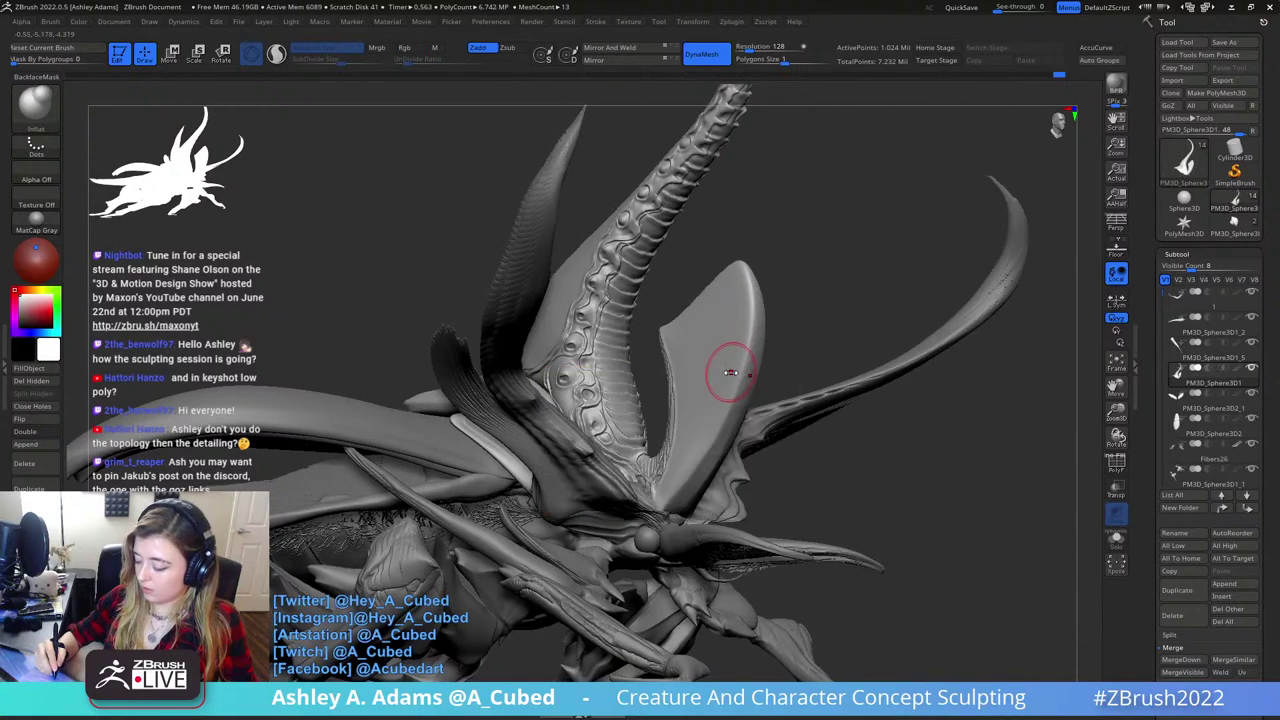
# - Adjust the Inflat brush size and raise a row of bumps up the front blade's leading edge from base to tip
pyautogui.press('space')
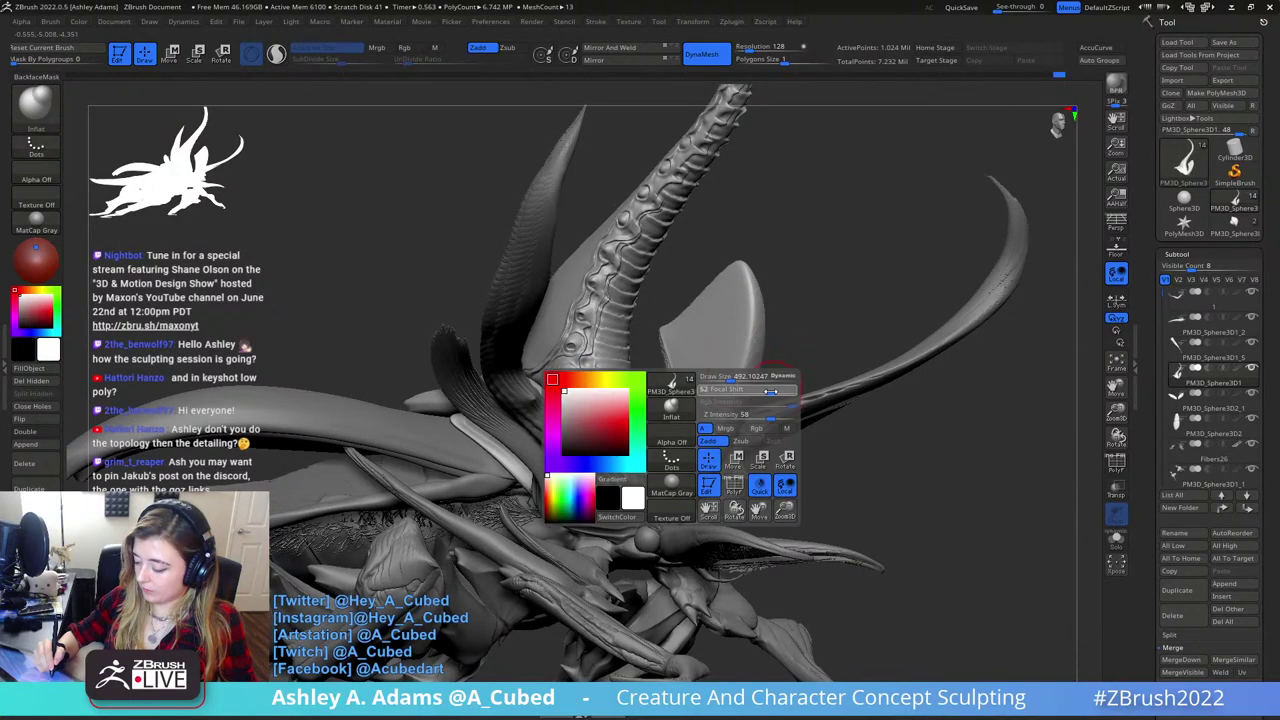
pyautogui.moveTo(755, 385); pyautogui.dragTo(710, 383, button='right')
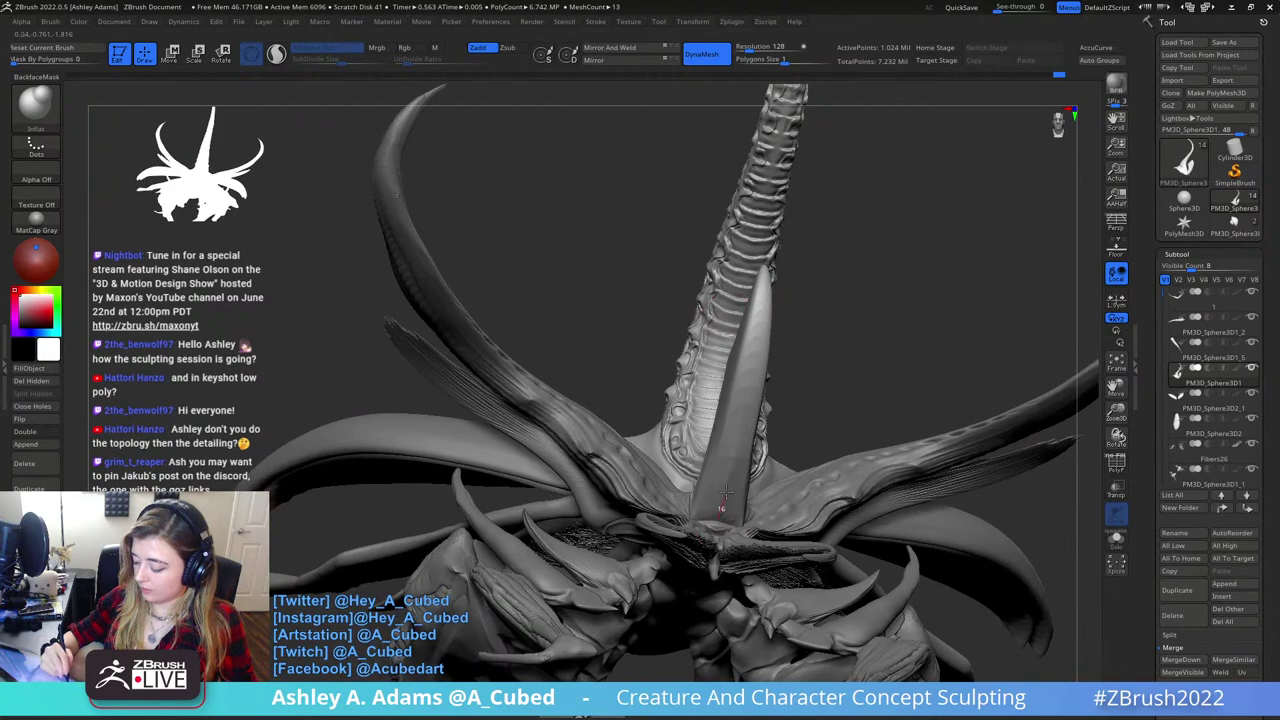
pyautogui.moveTo(718, 516); pyautogui.dragTo(767, 276)
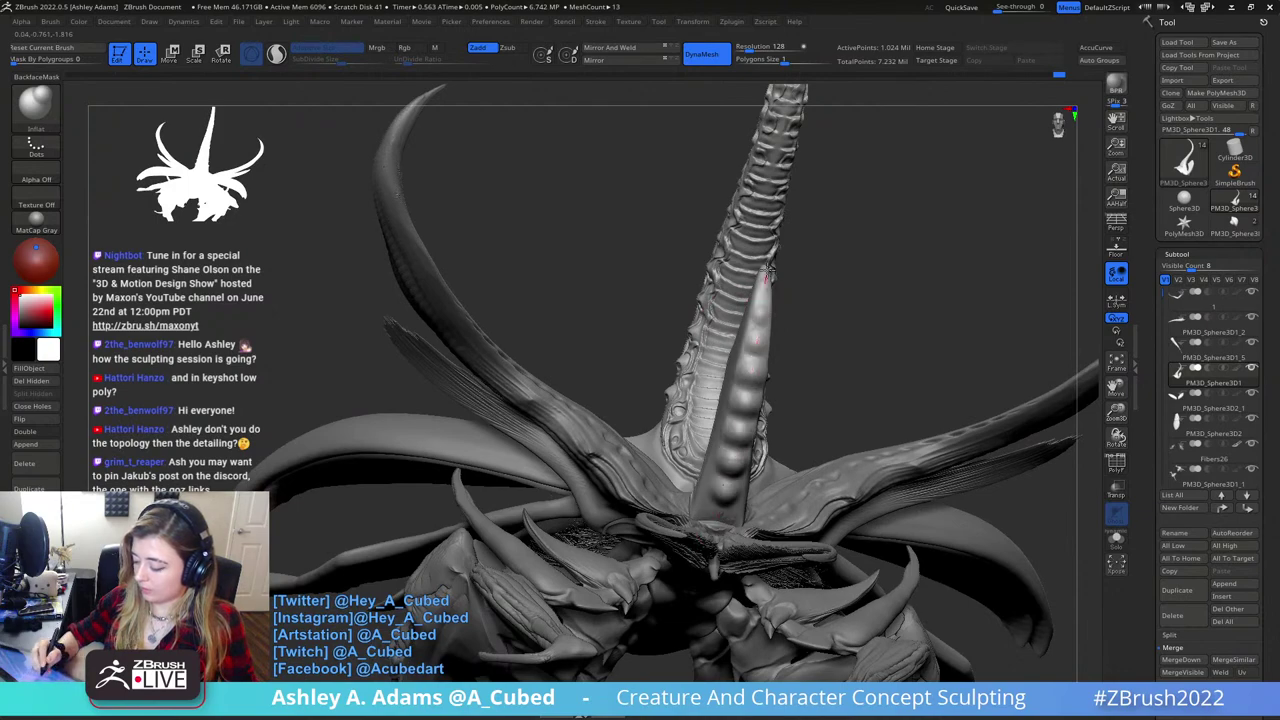
# - Switch to Slash2 and outline the row of bumps along the front blade's leading edge from tip to base
pyautogui.moveTo(840, 262); pyautogui.dragTo(768, 254, button='right')
pyautogui.moveTo(757, 357)
pyautogui.keyDown('alt'); pyautogui.mouseDown(button='right')
pyautogui.moveTo(711, 289)
pyautogui.moveTo(674, 273)
pyautogui.mouseUp(button='right'); pyautogui.keyUp('alt')
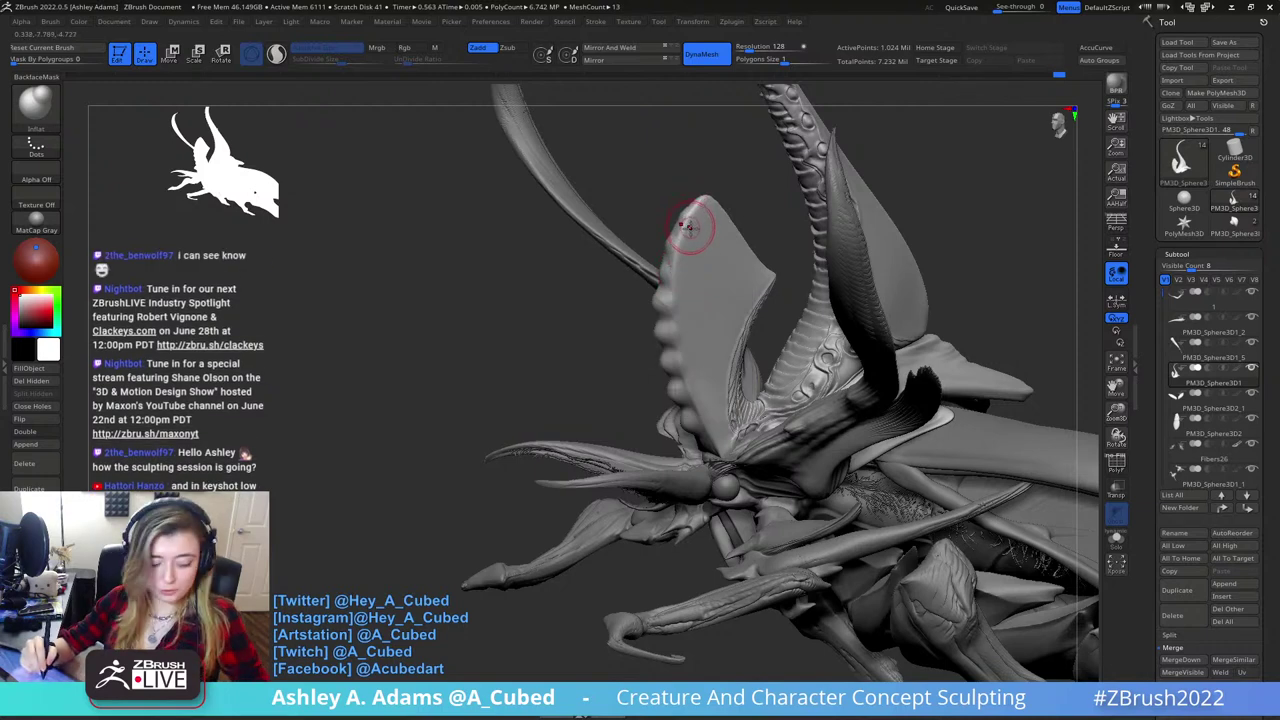
pyautogui.press('2')
pyautogui.moveTo(668, 171)
pyautogui.mouseDown()
pyautogui.moveTo(716, 229)
pyautogui.moveTo(682, 231)
pyautogui.moveTo(695, 215)
pyautogui.moveTo(667, 262)
pyautogui.mouseUp()
pyautogui.moveTo(686, 248); pyautogui.dragTo(706, 246, button='right')
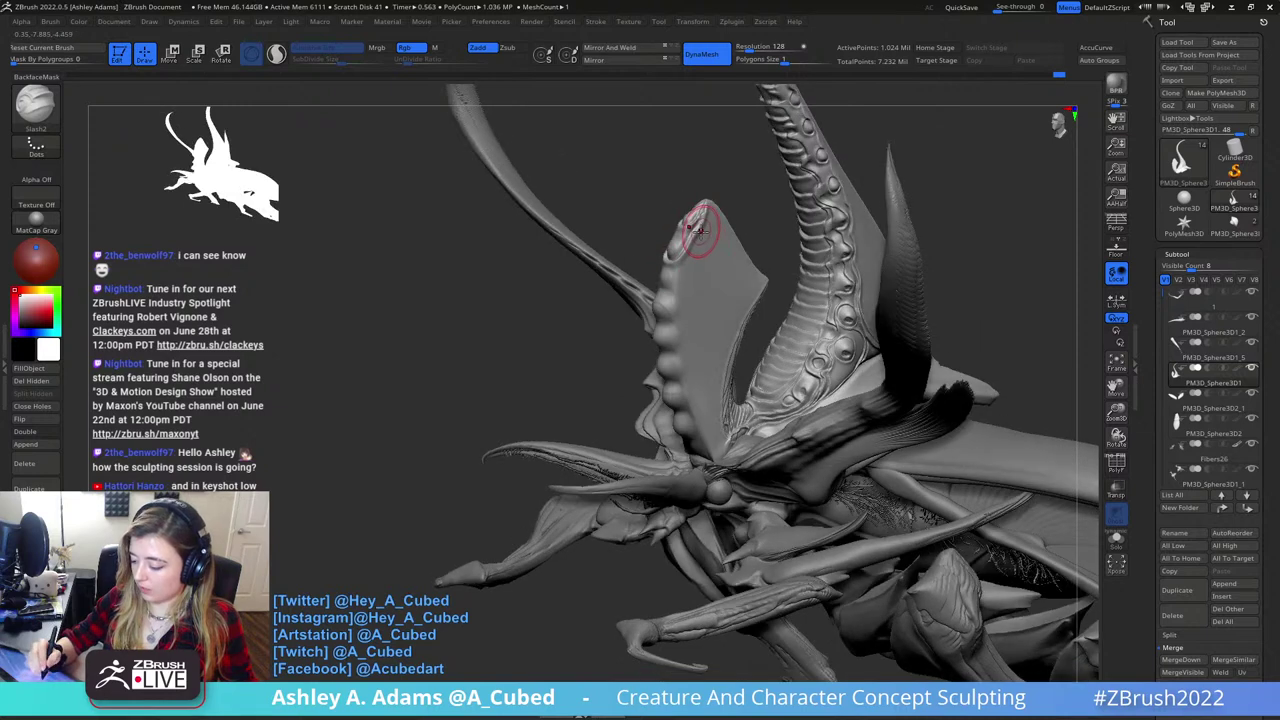
pyautogui.moveTo(698, 226)
pyautogui.mouseDown()
pyautogui.moveTo(681, 281)
pyautogui.moveTo(663, 292)
pyautogui.moveTo(687, 279)
pyautogui.moveTo(683, 304)
pyautogui.moveTo(656, 320)
pyautogui.mouseUp()
pyautogui.moveTo(660, 317); pyautogui.dragTo(684, 298, button='right')
pyautogui.moveTo(690, 286)
pyautogui.mouseDown()
pyautogui.moveTo(687, 331)
pyautogui.moveTo(660, 354)
pyautogui.moveTo(688, 349)
pyautogui.moveTo(686, 377)
pyautogui.moveTo(662, 390)
pyautogui.moveTo(690, 388)
pyautogui.moveTo(688, 413)
pyautogui.moveTo(670, 421)
pyautogui.moveTo(697, 426)
pyautogui.moveTo(696, 446)
pyautogui.moveTo(678, 454)
pyautogui.mouseUp()
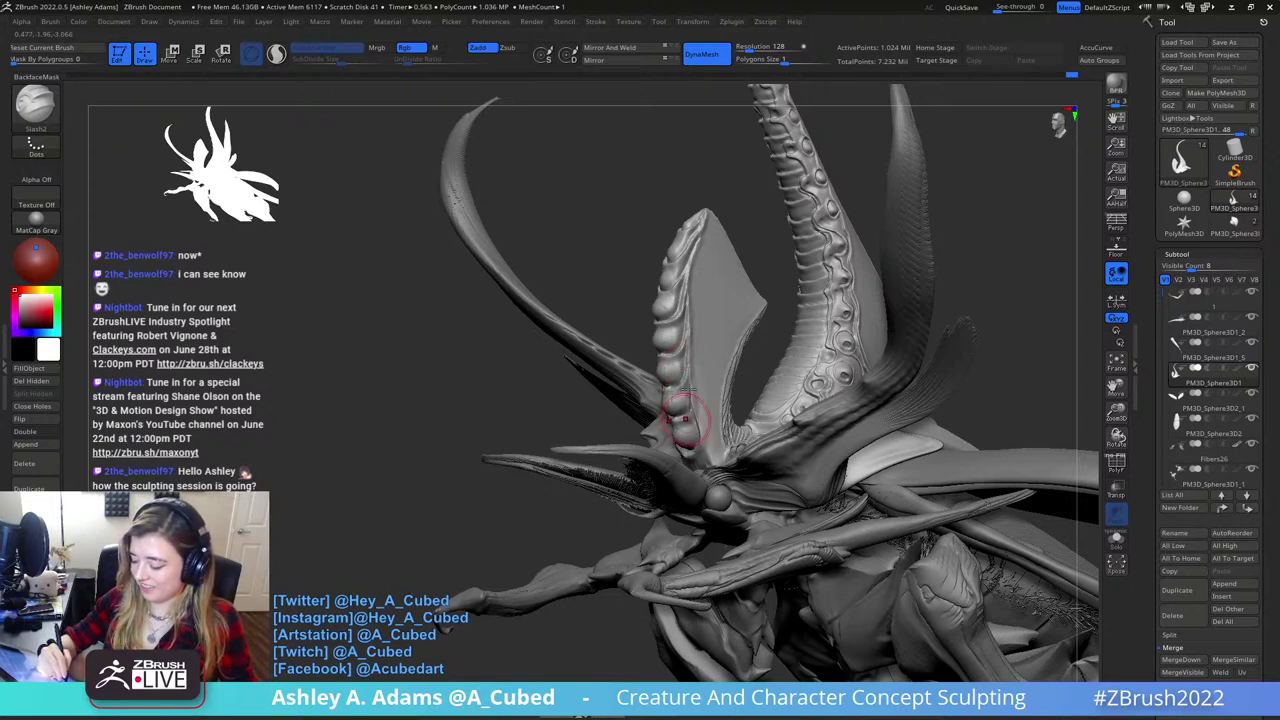
# - Carve Slash2 grooves down the front blade's side behind the bumps and around its base
pyautogui.moveTo(689, 413)
pyautogui.mouseDown(button='right')
pyautogui.moveTo(779, 368)
pyautogui.moveTo(690, 360)
pyautogui.mouseUp(button='right')
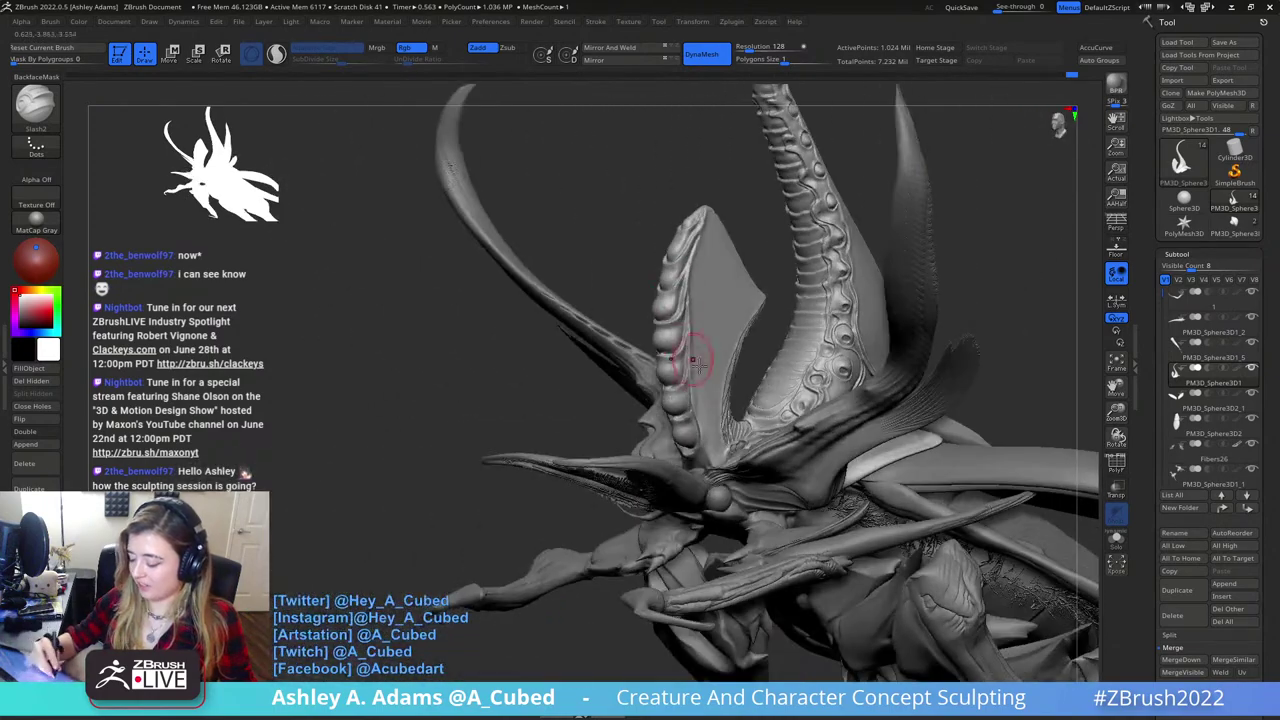
pyautogui.moveTo(697, 412)
pyautogui.mouseDown()
pyautogui.moveTo(706, 449)
pyautogui.moveTo(688, 464)
pyautogui.mouseUp()
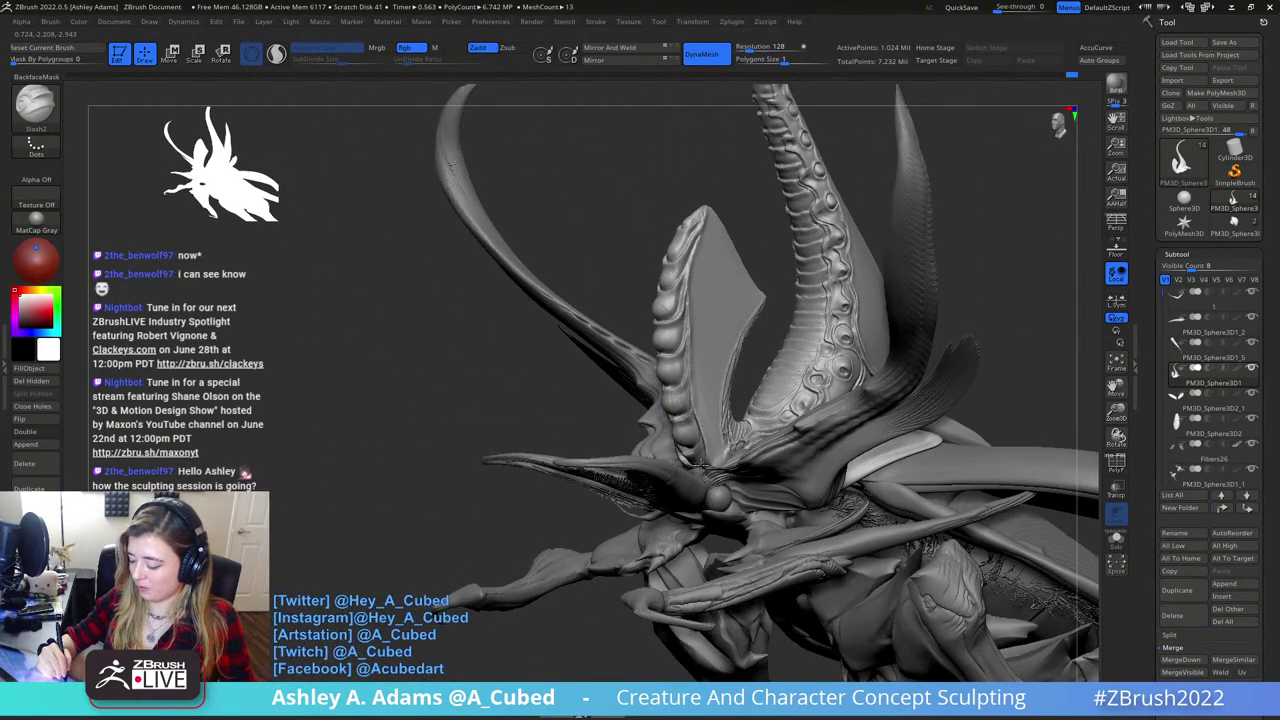
pyautogui.moveTo(710, 410)
pyautogui.mouseDown(button='right')
pyautogui.moveTo(735, 425)
pyautogui.moveTo(716, 422)
pyautogui.moveTo(776, 404)
pyautogui.moveTo(737, 403)
pyautogui.mouseUp(button='right')
pyautogui.moveTo(737, 400); pyautogui.dragTo(714, 430)
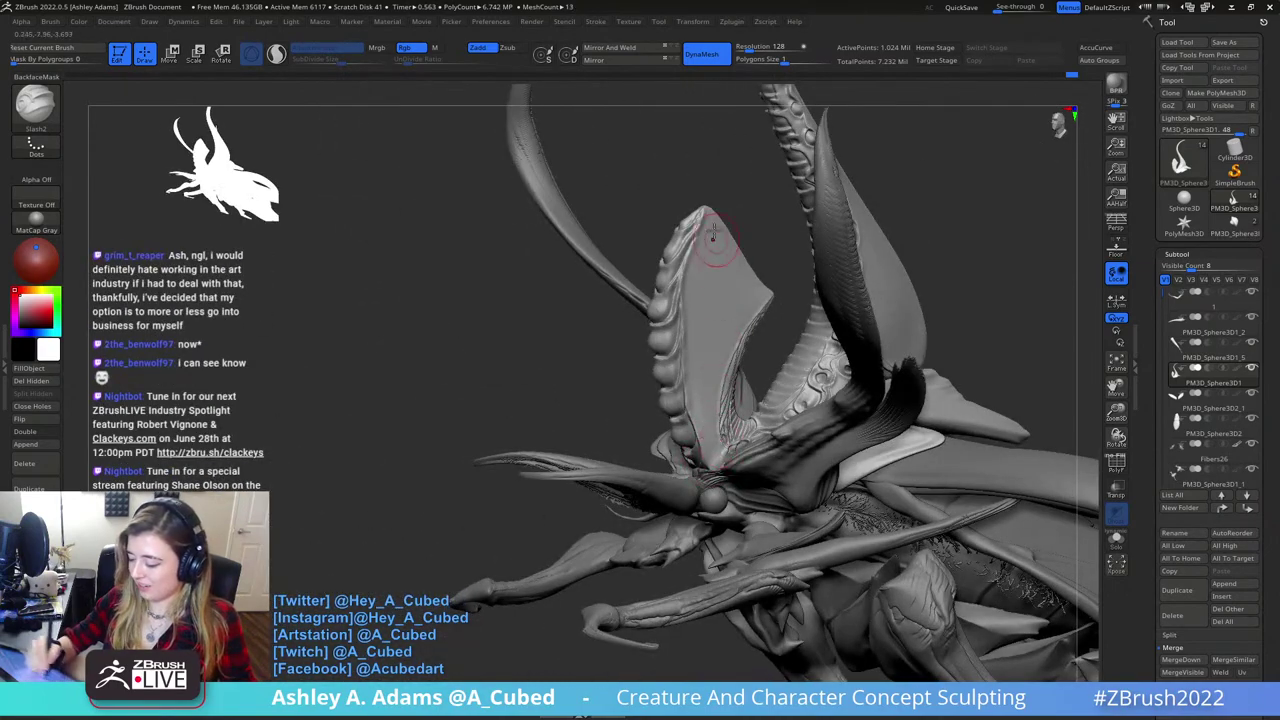
pyautogui.moveTo(740, 289); pyautogui.dragTo(714, 429)
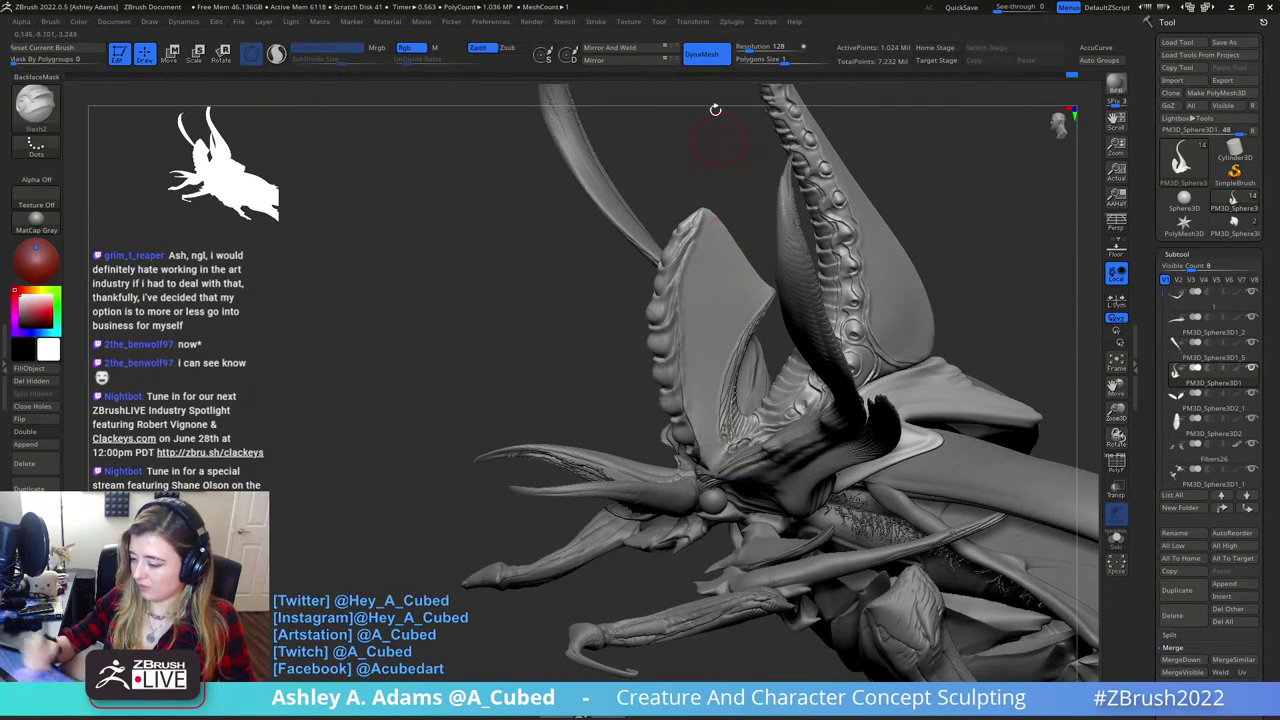
# - Turn on LazyMouse for Slash2, and try a stroke up the front blade's side and undo it
pyautogui.click(598, 22)
pyautogui.click(628, 259)
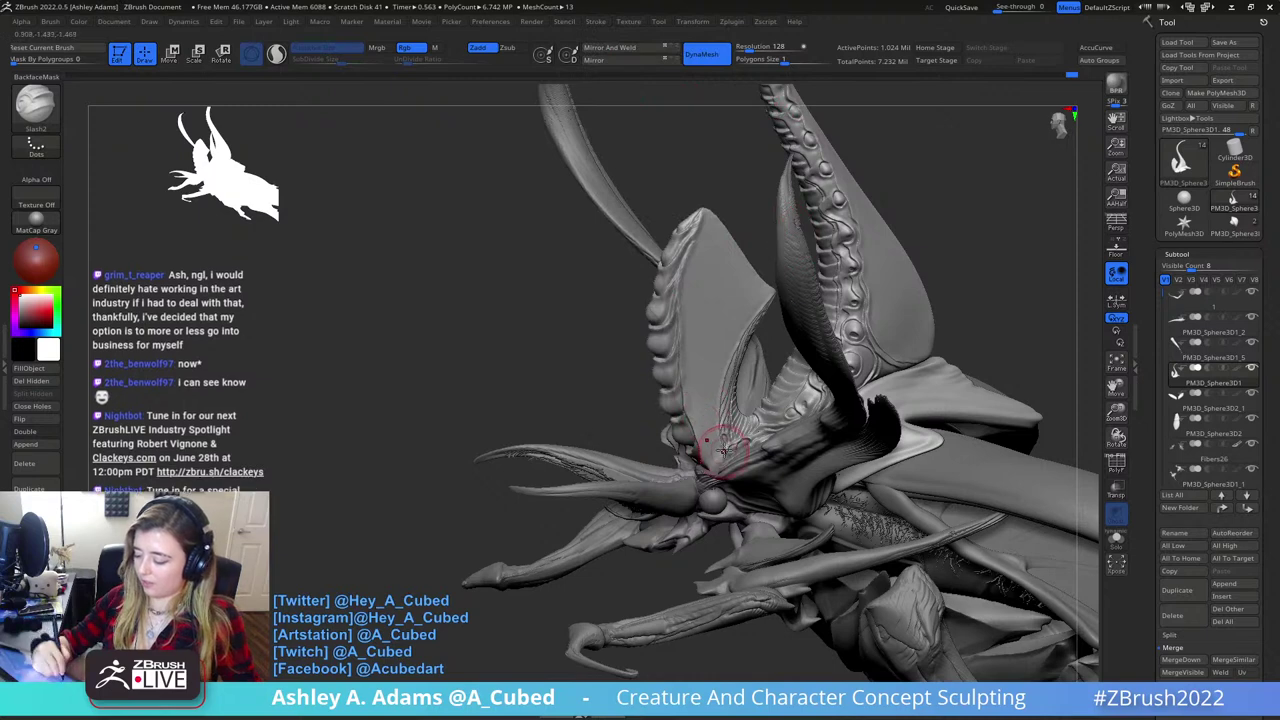
pyautogui.moveTo(722, 449)
pyautogui.mouseDown()
pyautogui.moveTo(694, 433)
pyautogui.moveTo(684, 400)
pyautogui.mouseUp()
pyautogui.hotkey('ctrl', 'z')
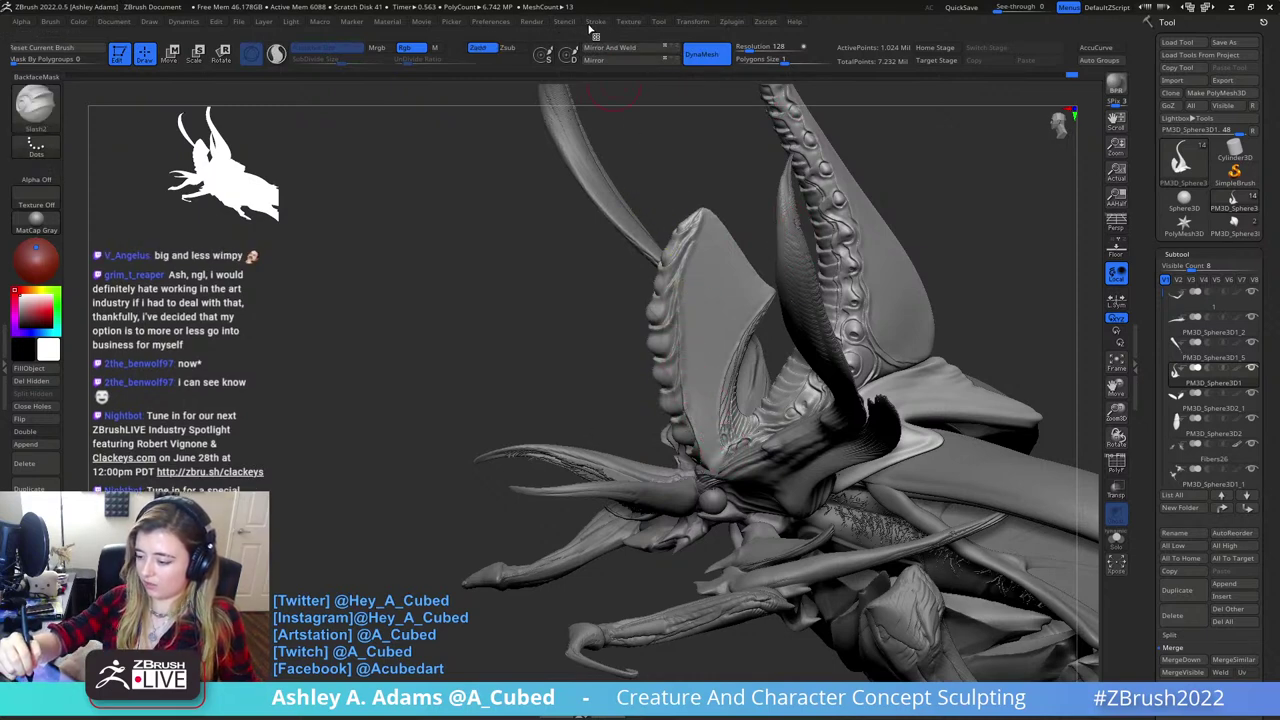
pyautogui.click(595, 22)
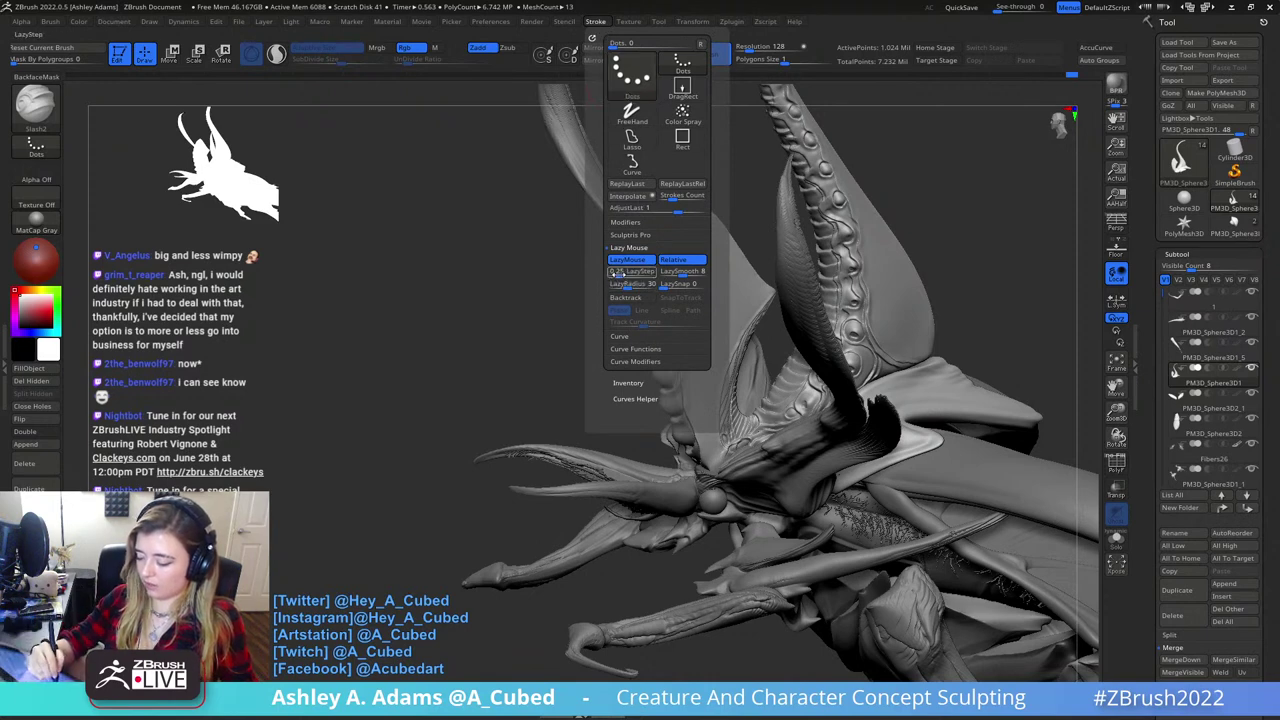
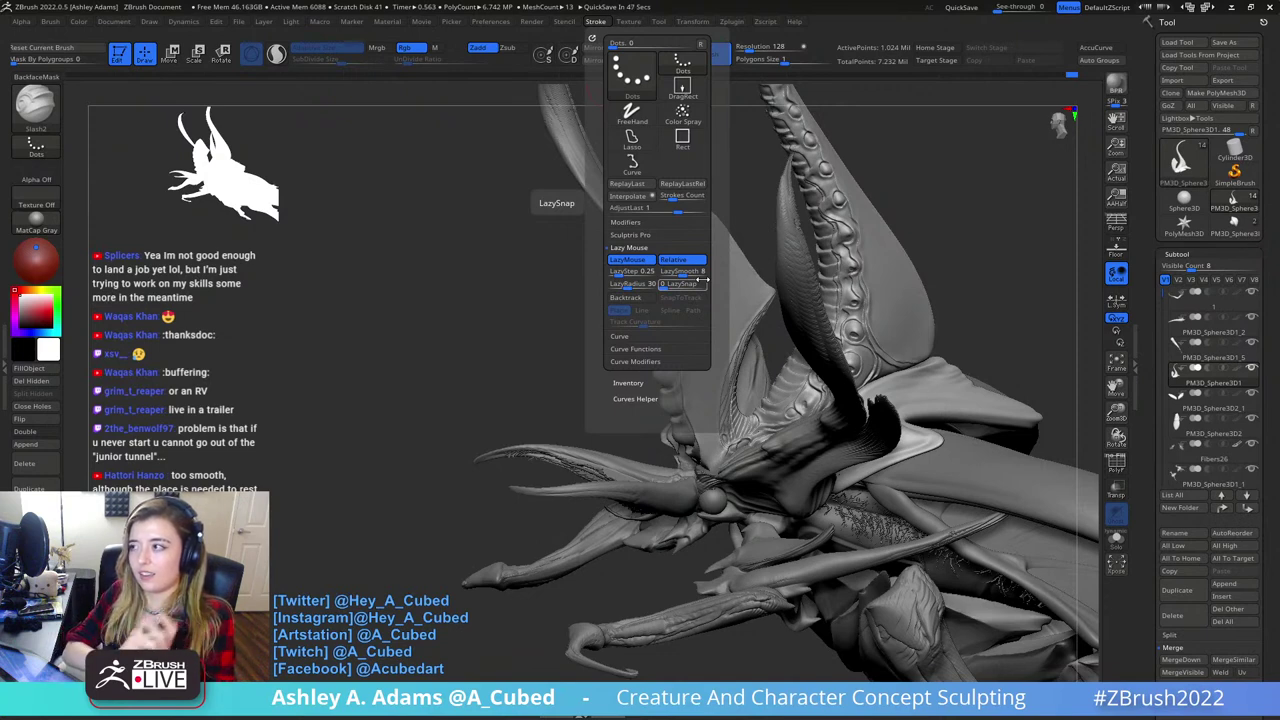
pyautogui.rightClick(702, 281)
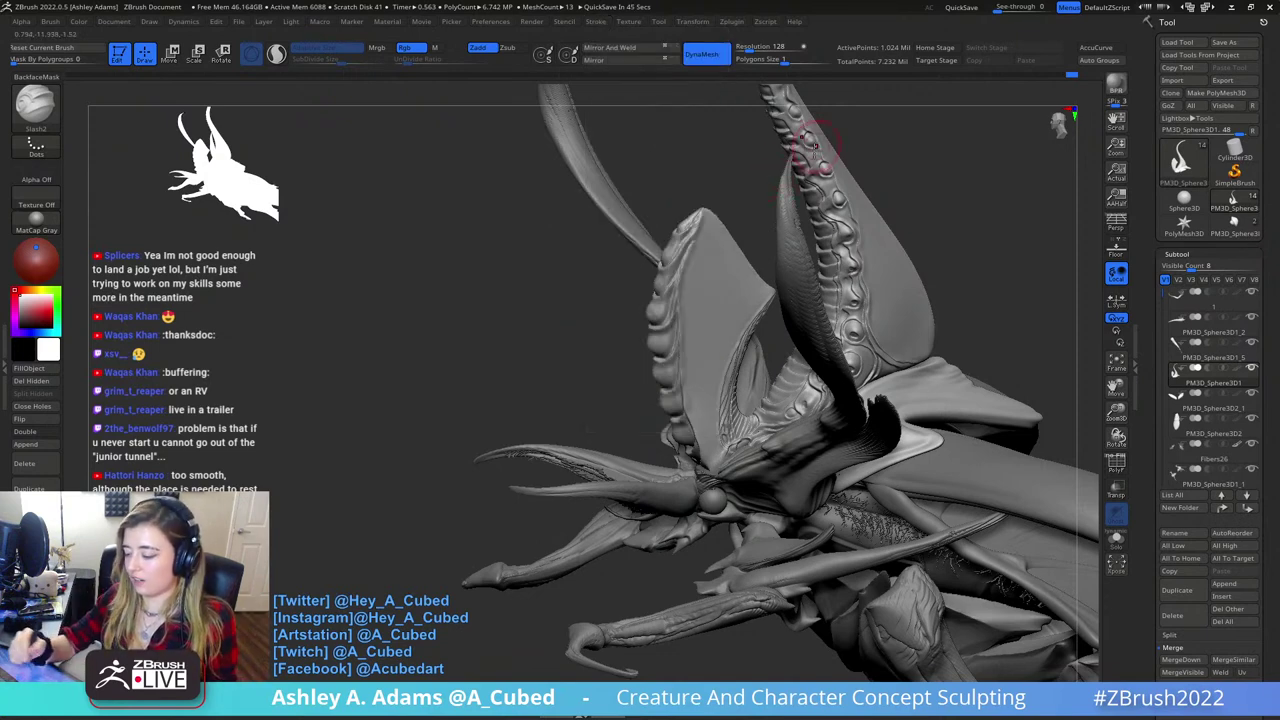
# - Set the Slash2 brush's LazyStep to 0
pyautogui.keyDown('alt'); pyautogui.moveTo(815, 143); pyautogui.dragTo(632, 240, button='right'); pyautogui.keyUp('alt')
pyautogui.moveTo(668, 310)
pyautogui.mouseDown()
pyautogui.moveTo(705, 368)
pyautogui.moveTo(571, 314)
pyautogui.mouseUp()
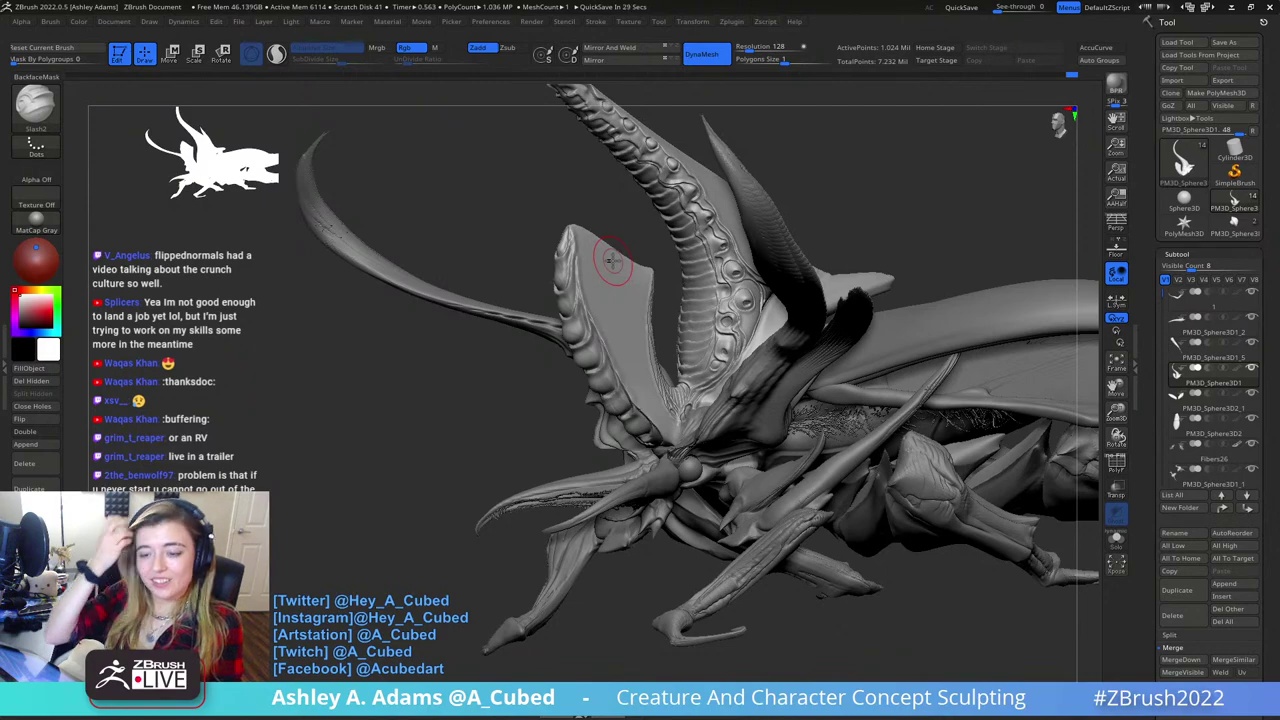
pyautogui.moveTo(852, 184)
pyautogui.mouseDown()
pyautogui.moveTo(807, 244)
pyautogui.moveTo(675, 340)
pyautogui.moveTo(600, 314)
pyautogui.moveTo(586, 251)
pyautogui.mouseUp()
pyautogui.moveTo(623, 300); pyautogui.dragTo(648, 348)
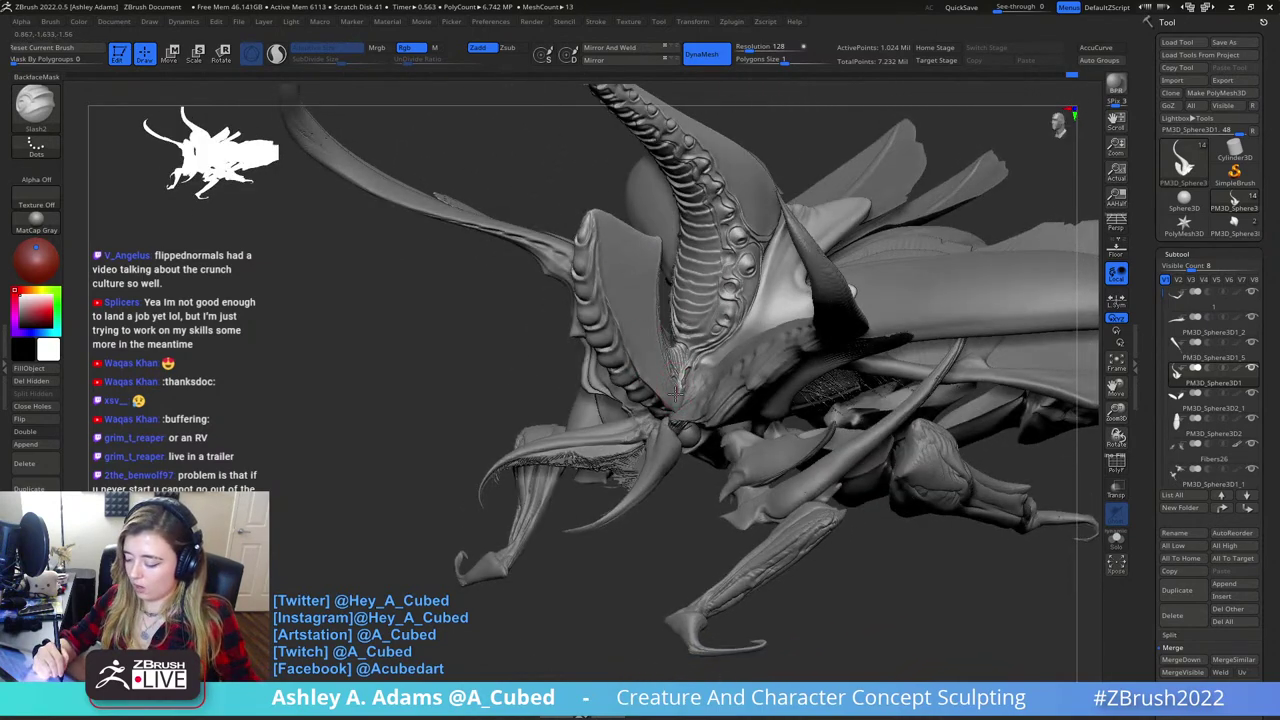
pyautogui.click(595, 21)
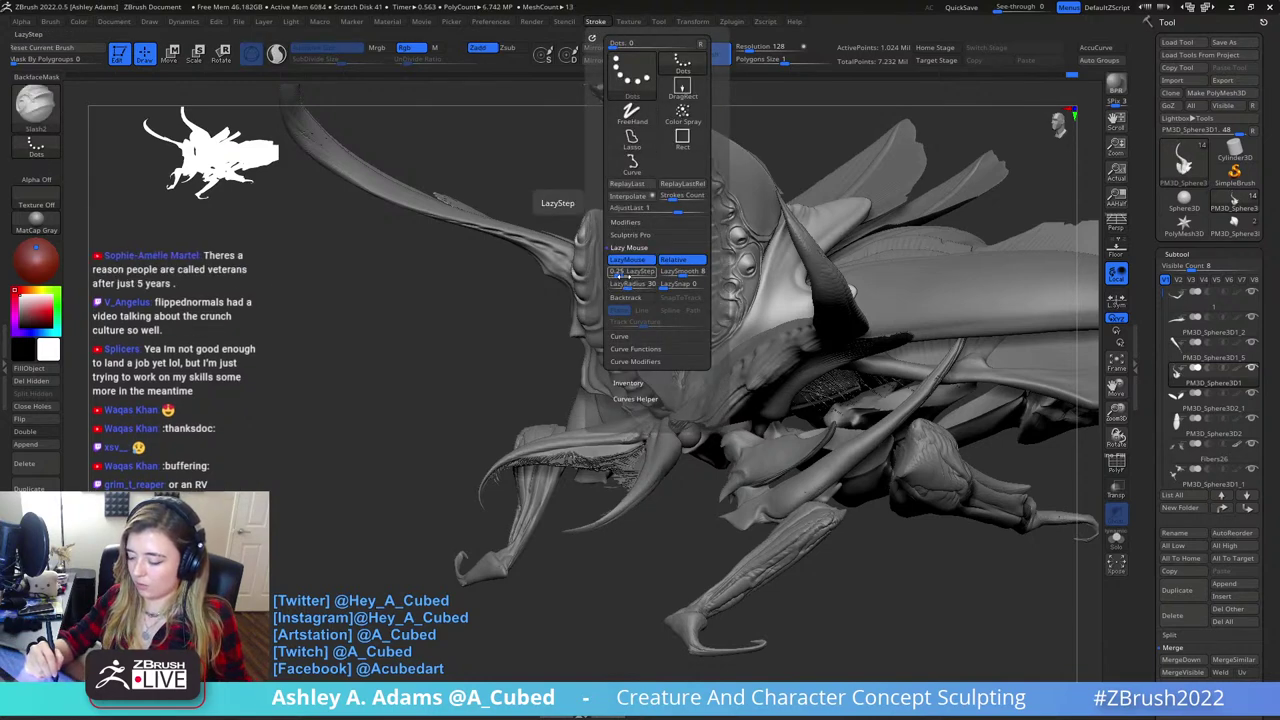
pyautogui.moveTo(618, 273); pyautogui.dragTo(601, 273)
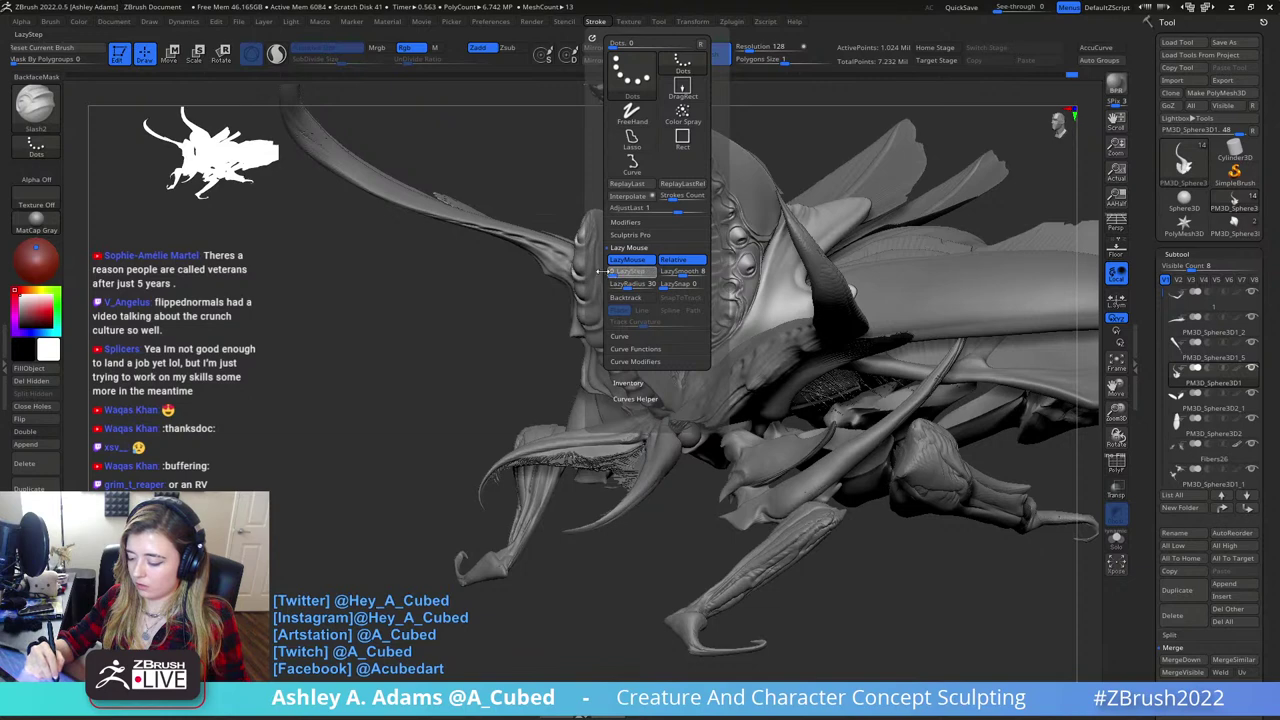
# - Adjust the brush and carve nested curved Slash2 grooves on the front blade's side, following its outline
pyautogui.moveTo(711, 324)
pyautogui.mouseDown()
pyautogui.moveTo(711, 303)
pyautogui.moveTo(711, 327)
pyautogui.mouseUp()
pyautogui.moveTo(777, 345); pyautogui.dragTo(734, 352, button='right')
pyautogui.press('space')
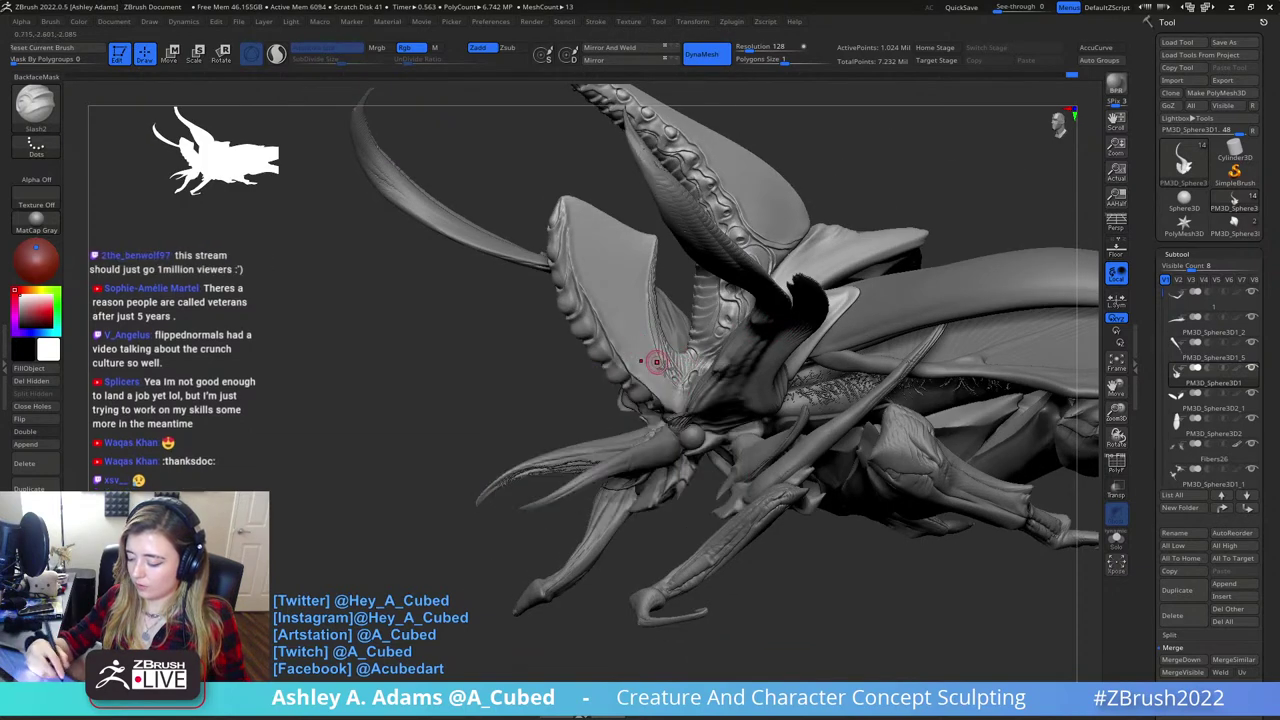
pyautogui.moveTo(655, 386)
pyautogui.mouseDown()
pyautogui.moveTo(600, 305)
pyautogui.moveTo(595, 262)
pyautogui.moveTo(625, 230)
pyautogui.moveTo(645, 240)
pyautogui.moveTo(668, 378)
pyautogui.moveTo(636, 360)
pyautogui.moveTo(612, 305)
pyautogui.moveTo(626, 256)
pyautogui.moveTo(652, 283)
pyautogui.moveTo(670, 398)
pyautogui.mouseUp()
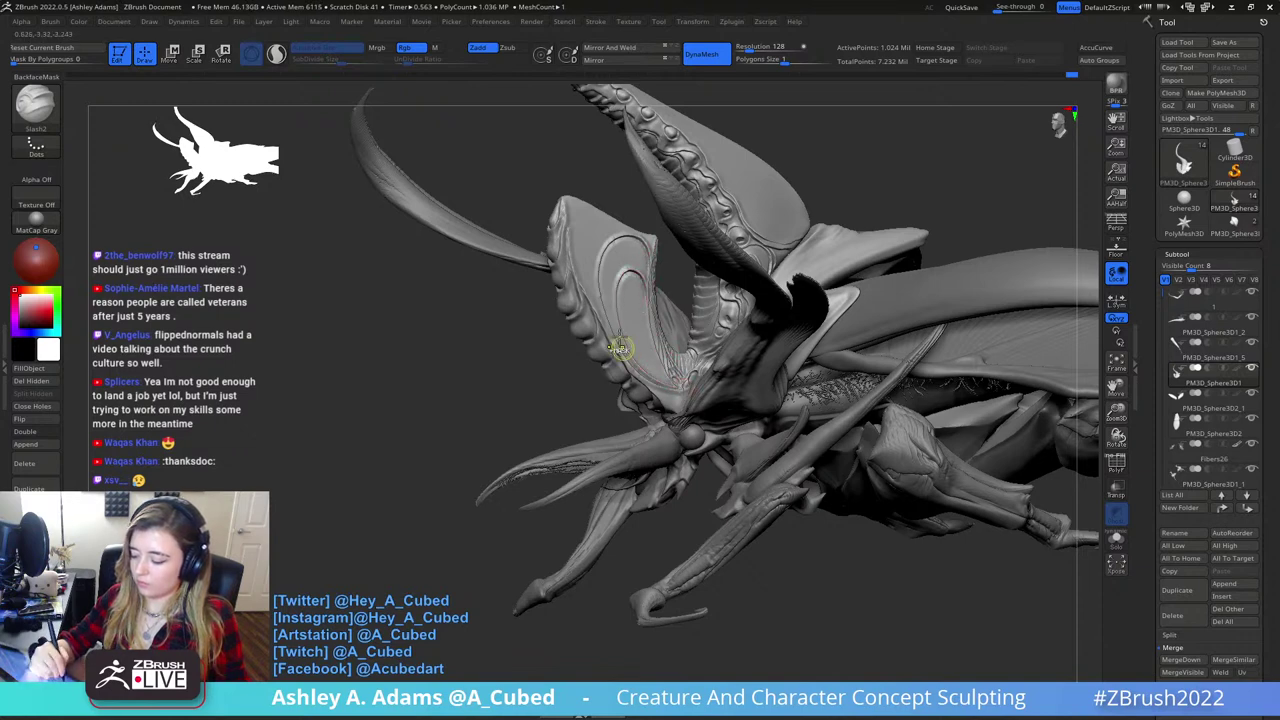
pyautogui.moveTo(620, 346)
pyautogui.keyDown('ctrl'); pyautogui.mouseDown(button='right')
pyautogui.moveTo(640, 206)
pyautogui.moveTo(719, 138)
pyautogui.moveTo(709, 58)
pyautogui.mouseUp(button='right'); pyautogui.keyUp('ctrl')
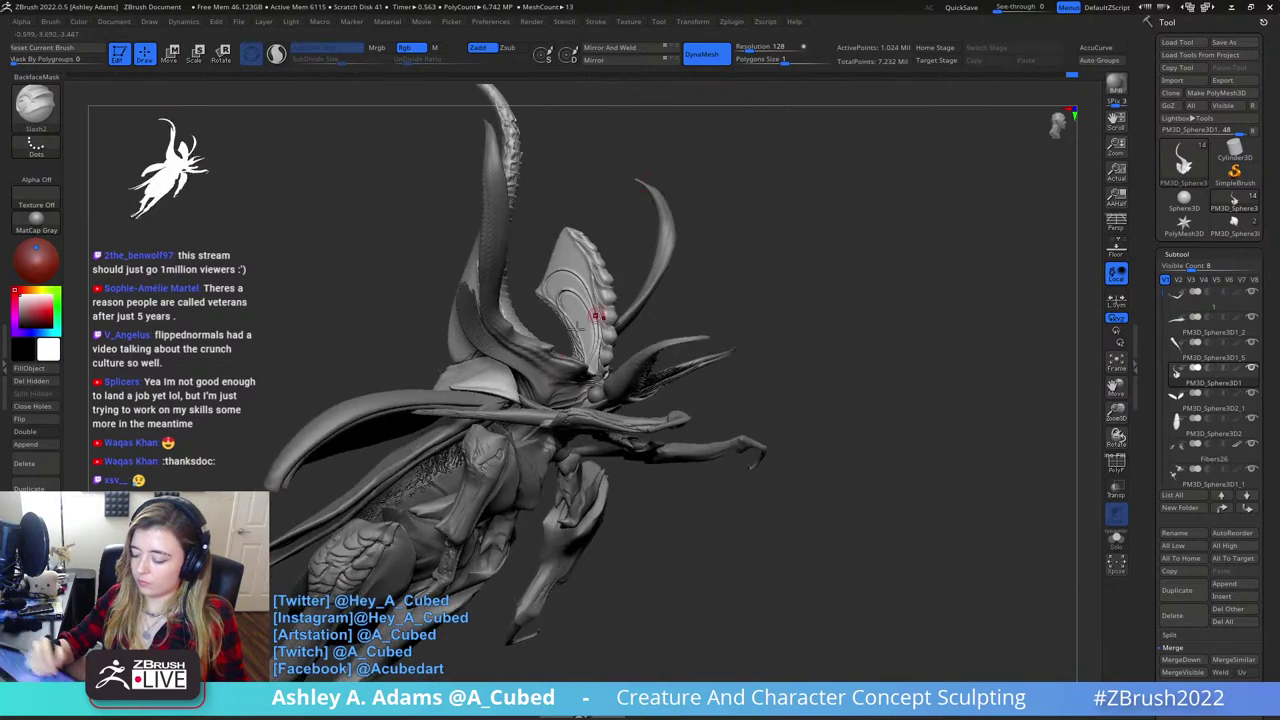
# - Make the side horns the active subtool and carve a Slash2 groove along their back edge from the base outward
pyautogui.keyDown('alt'); pyautogui.click(552, 369); pyautogui.keyUp('alt')
pyautogui.moveTo(552, 369); pyautogui.dragTo(600, 360, button='right')
pyautogui.moveTo(662, 302); pyautogui.dragTo(575, 385, button='right')
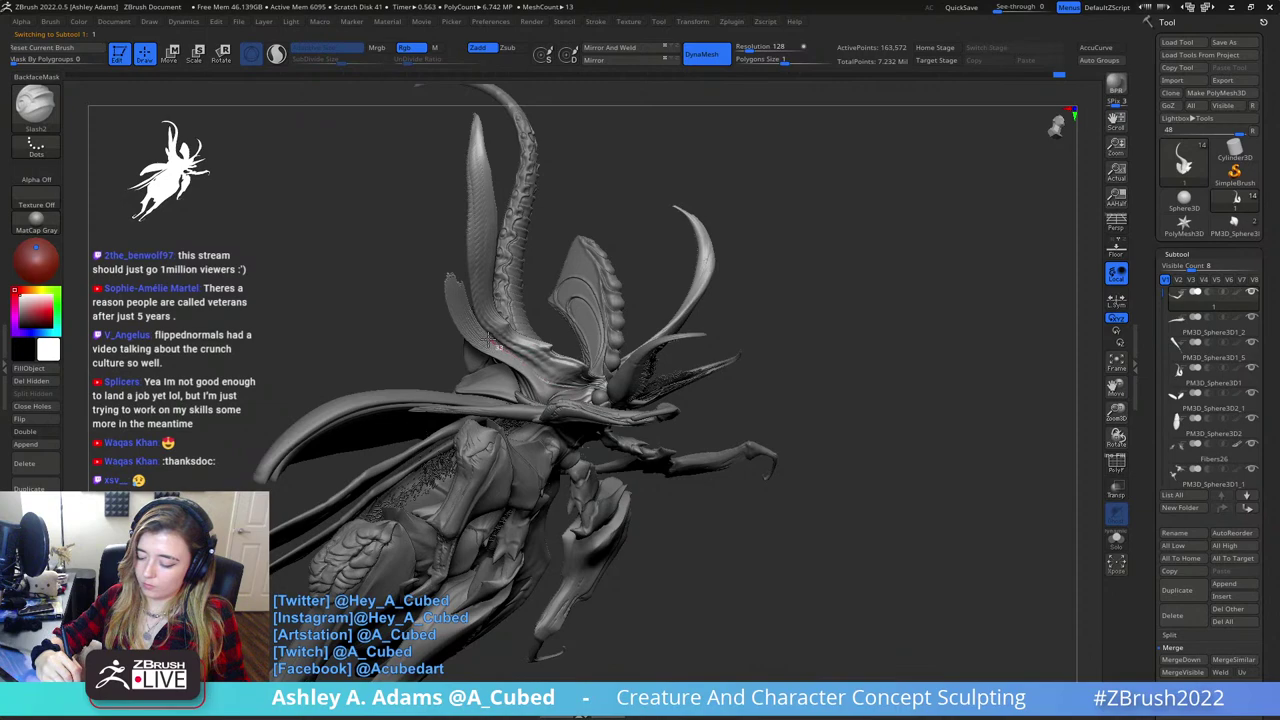
pyautogui.moveTo(500, 314); pyautogui.dragTo(440, 338, button='right')
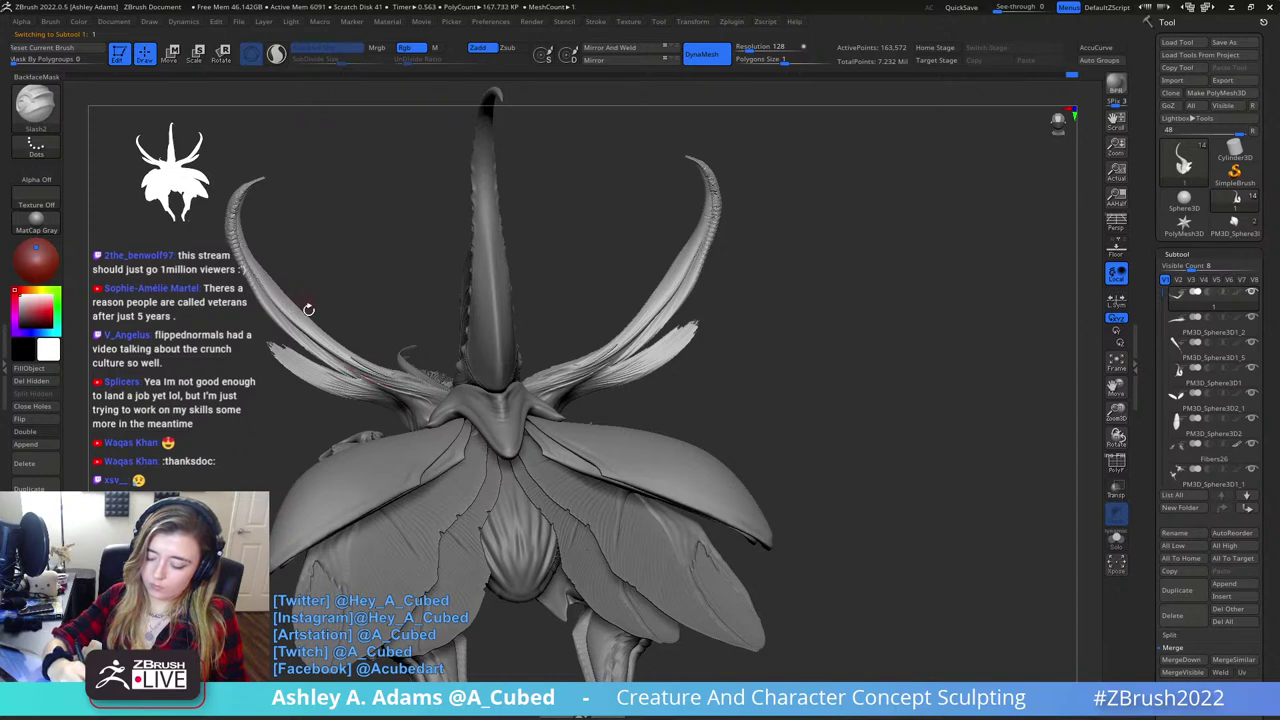
pyautogui.moveTo(420, 405); pyautogui.dragTo(432, 418, button='right')
pyautogui.moveTo(424, 404); pyautogui.dragTo(347, 349)
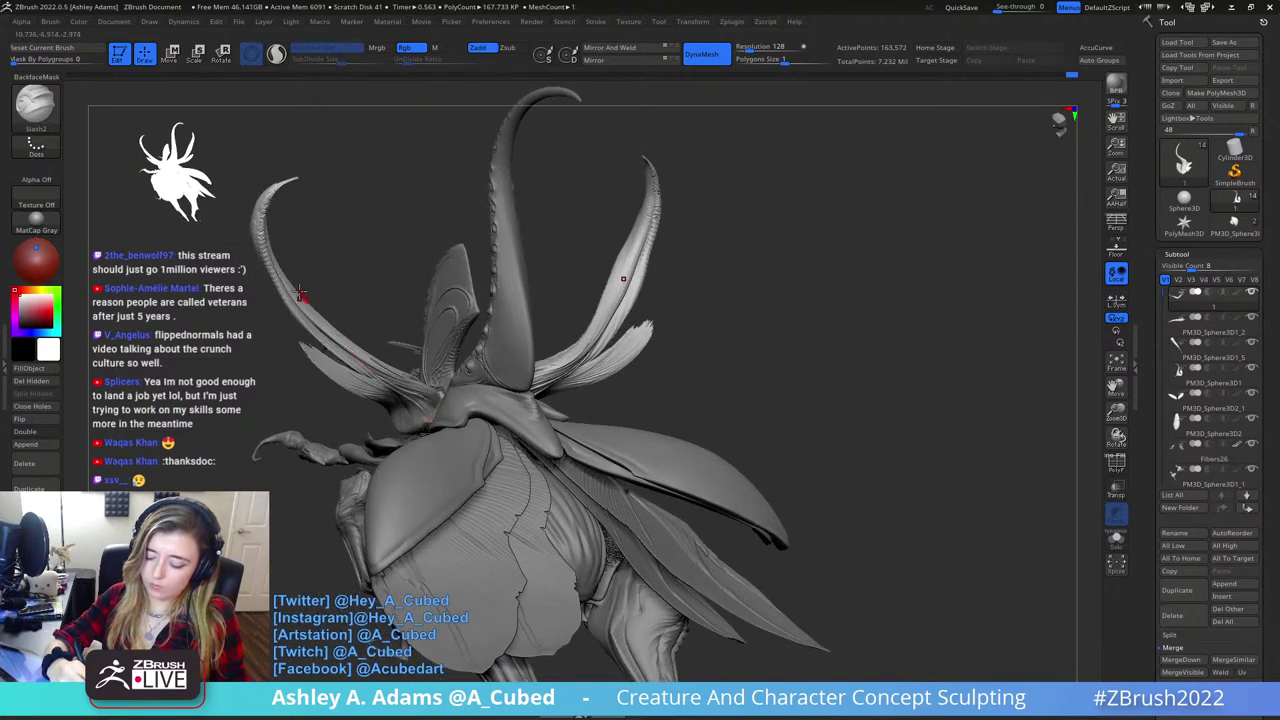
# - Carve Slash2 grooves along the edge of the side horns' wrinkled base beside the head
pyautogui.moveTo(622, 268)
pyautogui.mouseDown(button='right')
pyautogui.moveTo(547, 343)
pyautogui.moveTo(520, 423)
pyautogui.moveTo(526, 334)
pyautogui.mouseUp(button='right')
pyautogui.moveTo(516, 302)
pyautogui.mouseDown()
pyautogui.moveTo(538, 391)
pyautogui.moveTo(573, 415)
pyautogui.mouseUp()
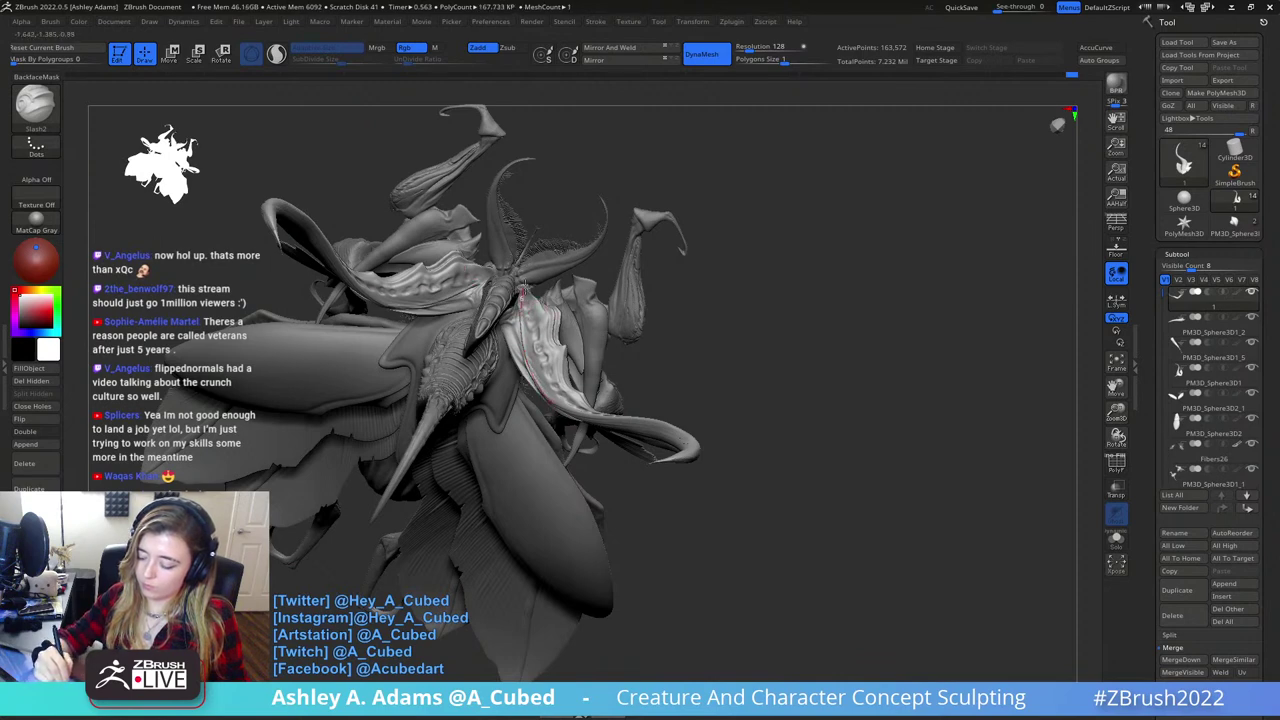
pyautogui.press('ctrl')
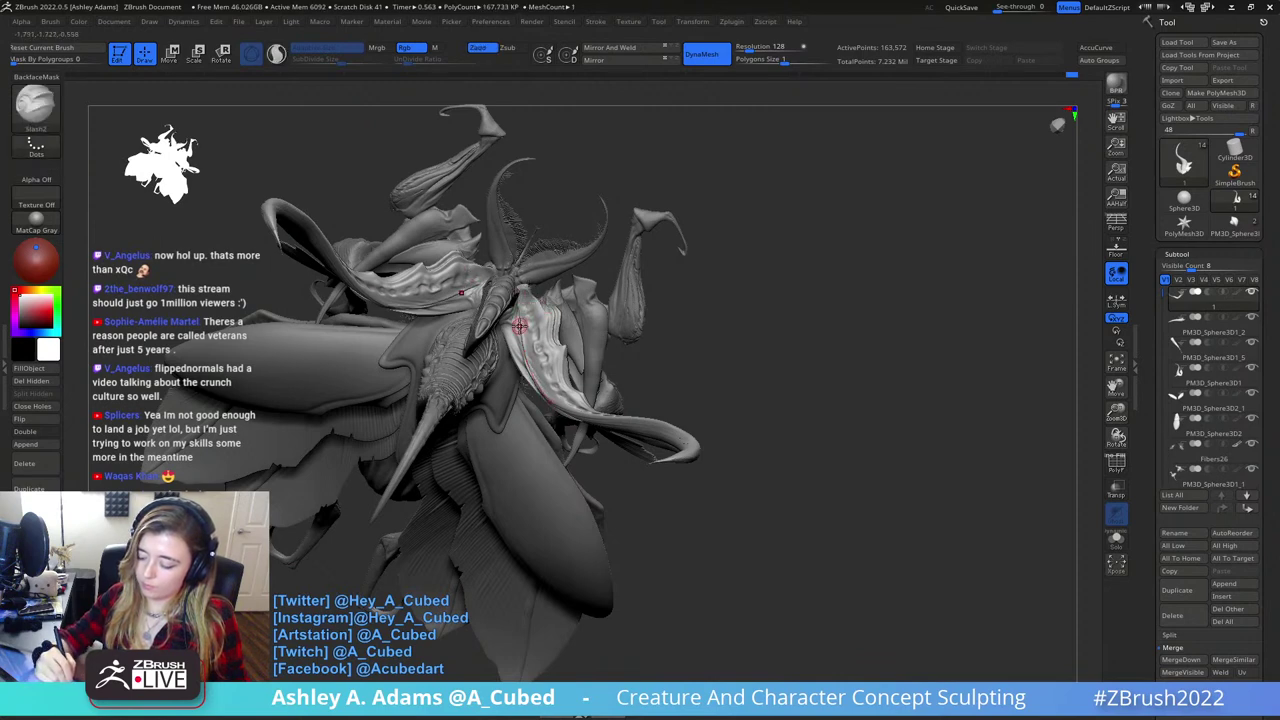
pyautogui.moveTo(517, 324)
pyautogui.mouseDown()
pyautogui.moveTo(529, 288)
pyautogui.moveTo(549, 326)
pyautogui.moveTo(530, 360)
pyautogui.mouseUp()
pyautogui.moveTo(517, 240)
pyautogui.mouseDown(button='right')
pyautogui.moveTo(512, 200)
pyautogui.moveTo(535, 170)
pyautogui.moveTo(500, 195)
pyautogui.mouseUp(button='right')
pyautogui.press('shift')
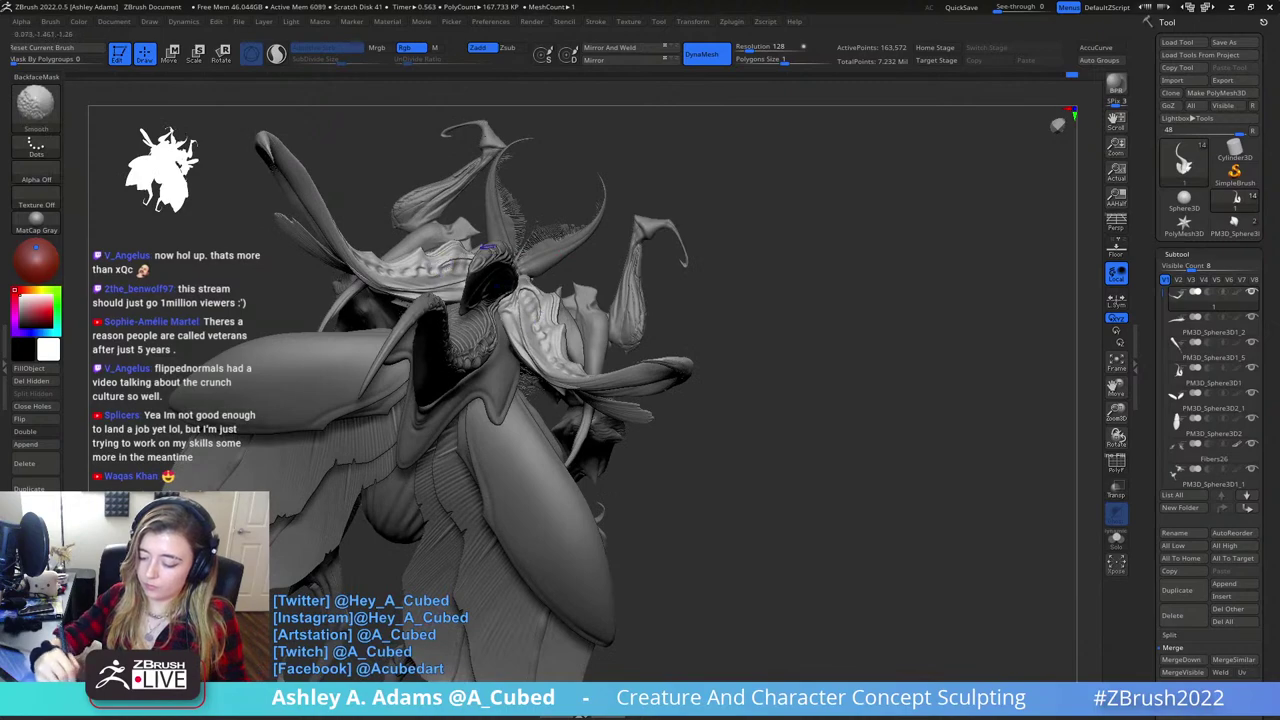
# - Carve long Slash2 grooves along the back of the side horns between base and curved tip
pyautogui.moveTo(489, 250); pyautogui.dragTo(605, 252, button='right')
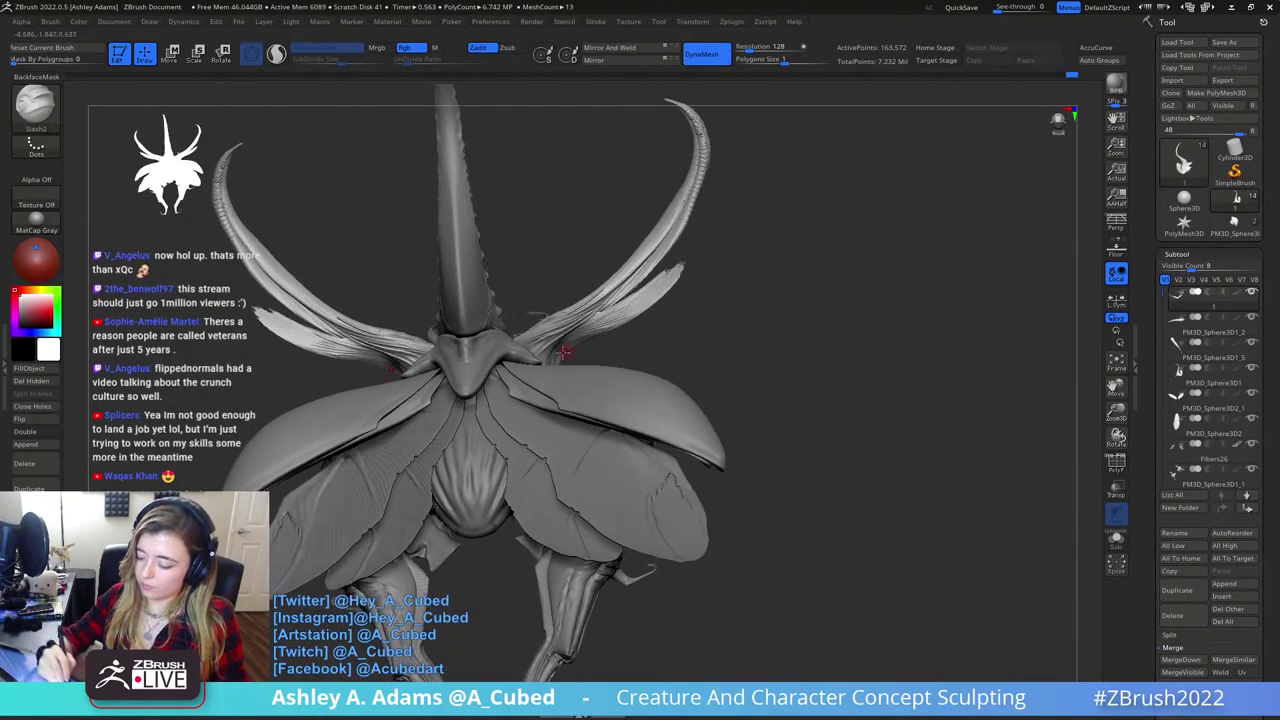
pyautogui.moveTo(551, 361)
pyautogui.mouseDown()
pyautogui.moveTo(581, 330)
pyautogui.moveTo(648, 300)
pyautogui.moveTo(698, 216)
pyautogui.mouseUp()
pyautogui.moveTo(607, 294)
pyautogui.mouseDown(button='right')
pyautogui.moveTo(307, 263)
pyautogui.moveTo(206, 290)
pyautogui.moveTo(456, 294)
pyautogui.mouseUp(button='right')
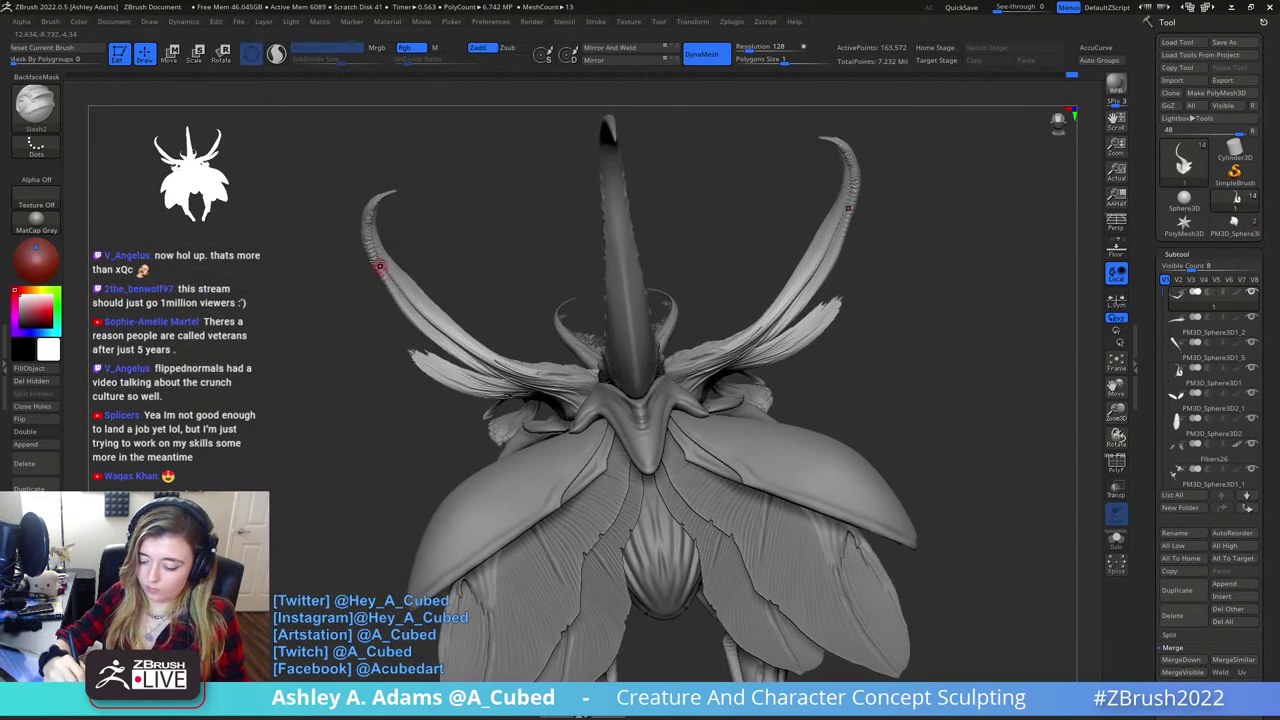
pyautogui.moveTo(376, 250)
pyautogui.mouseDown()
pyautogui.moveTo(436, 338)
pyautogui.moveTo(501, 377)
pyautogui.mouseUp()
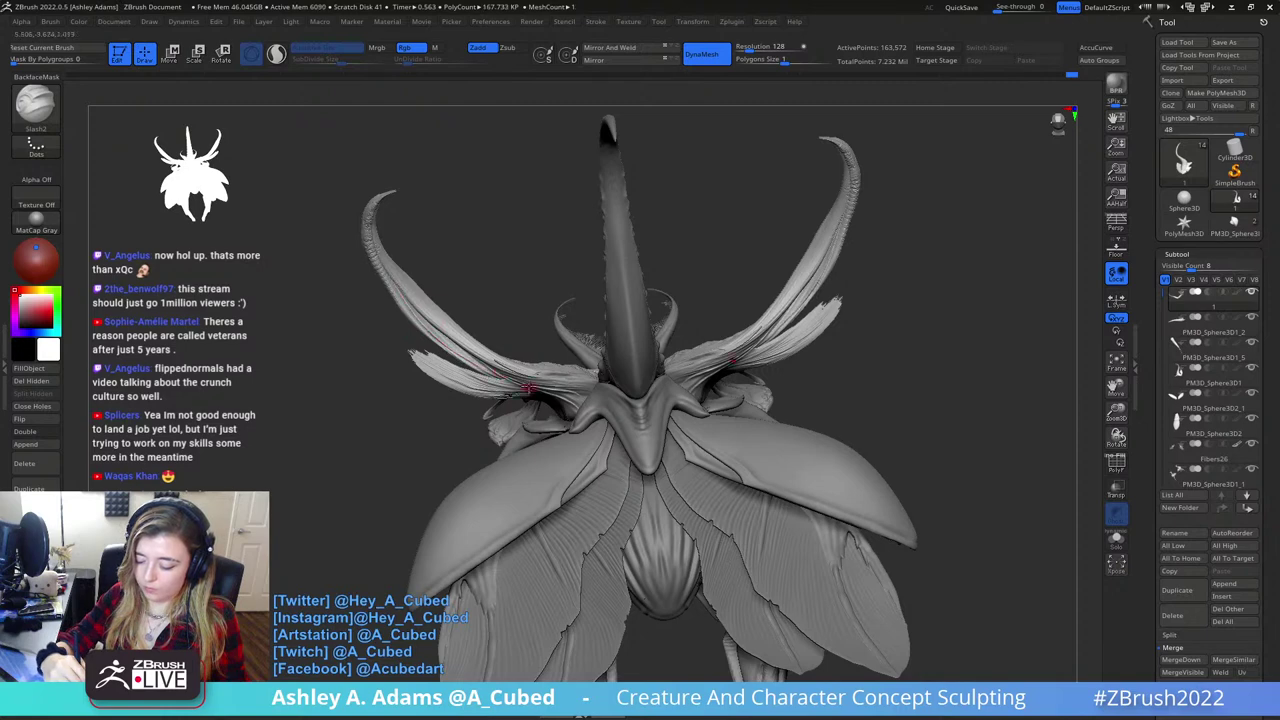
pyautogui.moveTo(520, 378); pyautogui.dragTo(430, 366, button='right')
pyautogui.moveTo(388, 271)
pyautogui.mouseDown()
pyautogui.moveTo(445, 341)
pyautogui.moveTo(505, 382)
pyautogui.mouseUp()
pyautogui.moveTo(372, 227)
pyautogui.mouseDown()
pyautogui.moveTo(452, 335)
pyautogui.moveTo(512, 367)
pyautogui.mouseUp()
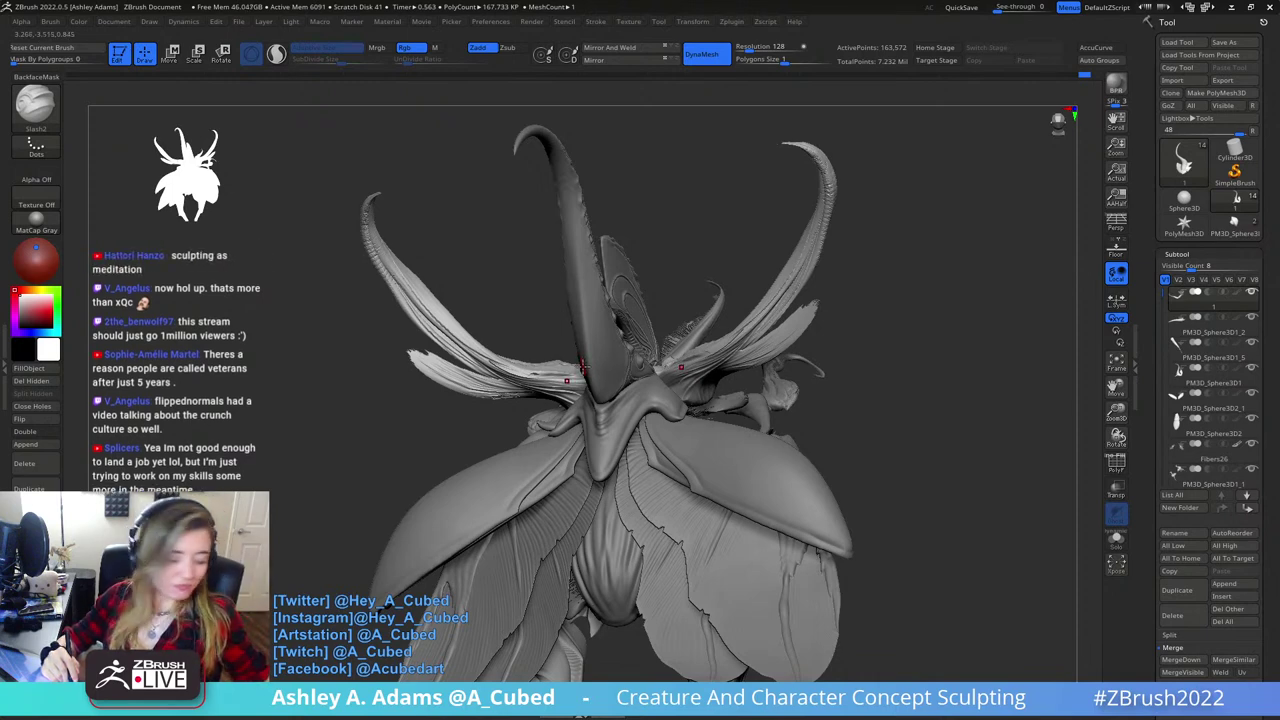
# - Switch to SnakeHook, adjust the brush size and pull the side horns' upper curve slightly outward
pyautogui.moveTo(808, 242)
pyautogui.mouseDown()
pyautogui.moveTo(828, 259)
pyautogui.moveTo(760, 288)
pyautogui.moveTo(717, 261)
pyautogui.moveTo(752, 272)
pyautogui.moveTo(749, 251)
pyautogui.moveTo(766, 249)
pyautogui.moveTo(723, 259)
pyautogui.moveTo(735, 249)
pyautogui.moveTo(716, 290)
pyautogui.mouseUp()
pyautogui.press('space')
pyautogui.press('space')
pyautogui.press('b')
pyautogui.press('s')
pyautogui.press('h')
pyautogui.press('space')
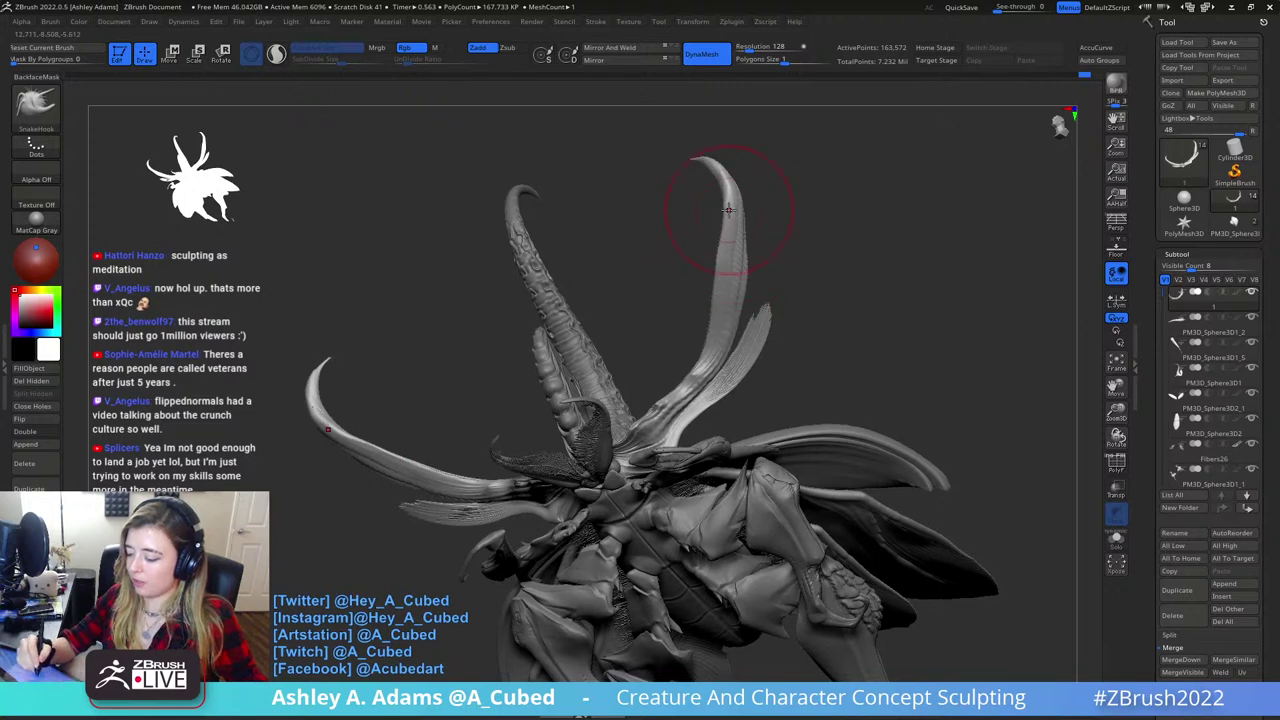
pyautogui.press('space')
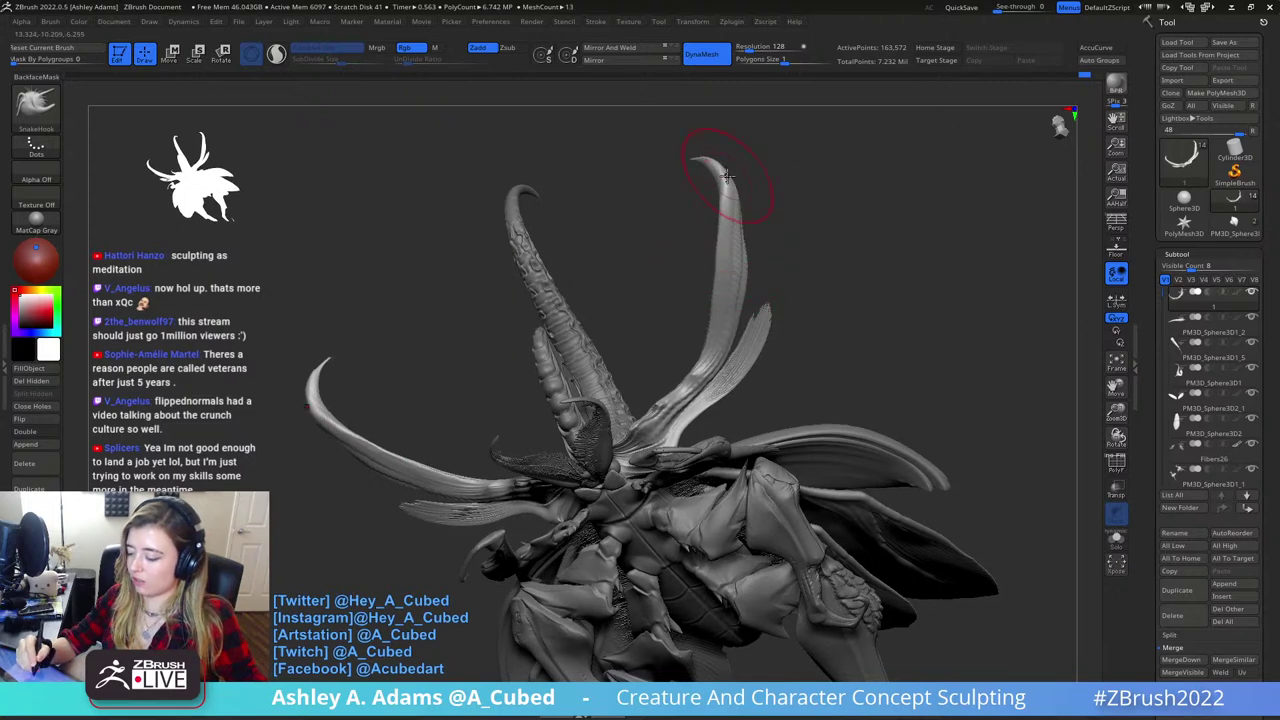
pyautogui.moveTo(727, 176); pyautogui.dragTo(732, 184)
pyautogui.moveTo(732, 244); pyautogui.dragTo(735, 245)
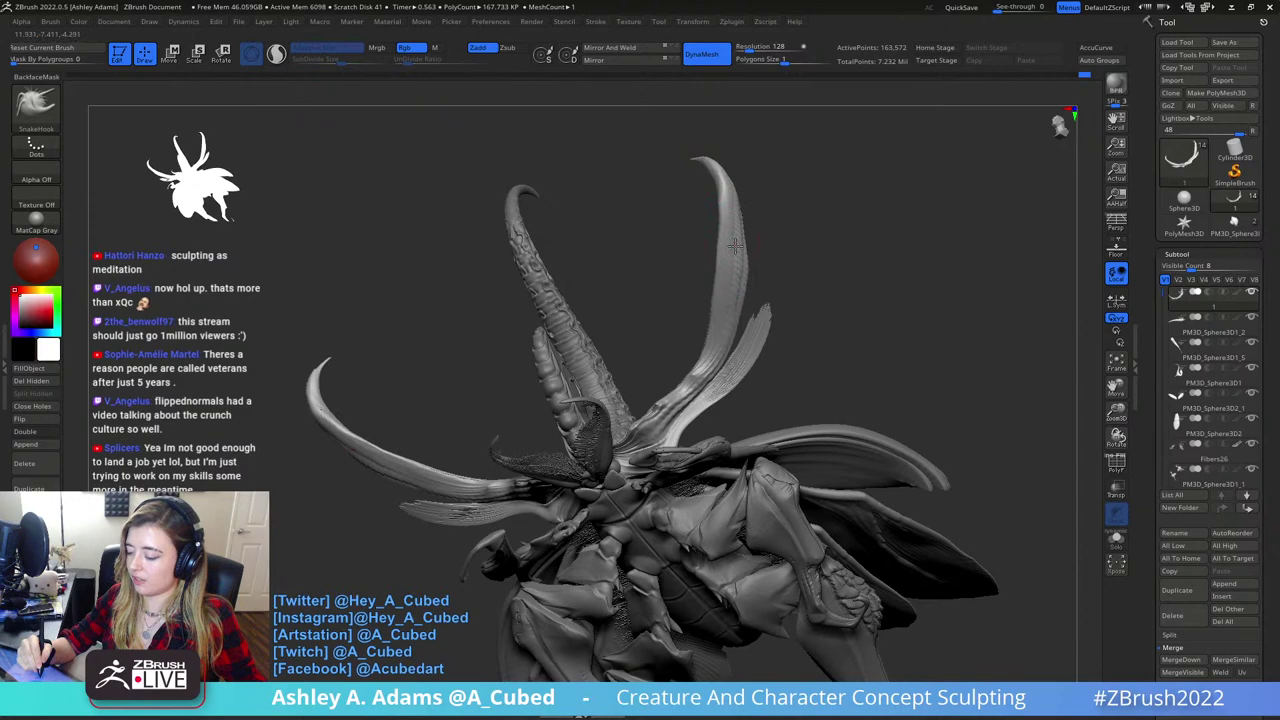
# - Refine the side horns' curve with SnakeHook from the rear view and undo the last pull
pyautogui.moveTo(735, 246); pyautogui.dragTo(778, 270, button='right')
pyautogui.rightClick(692, 330)
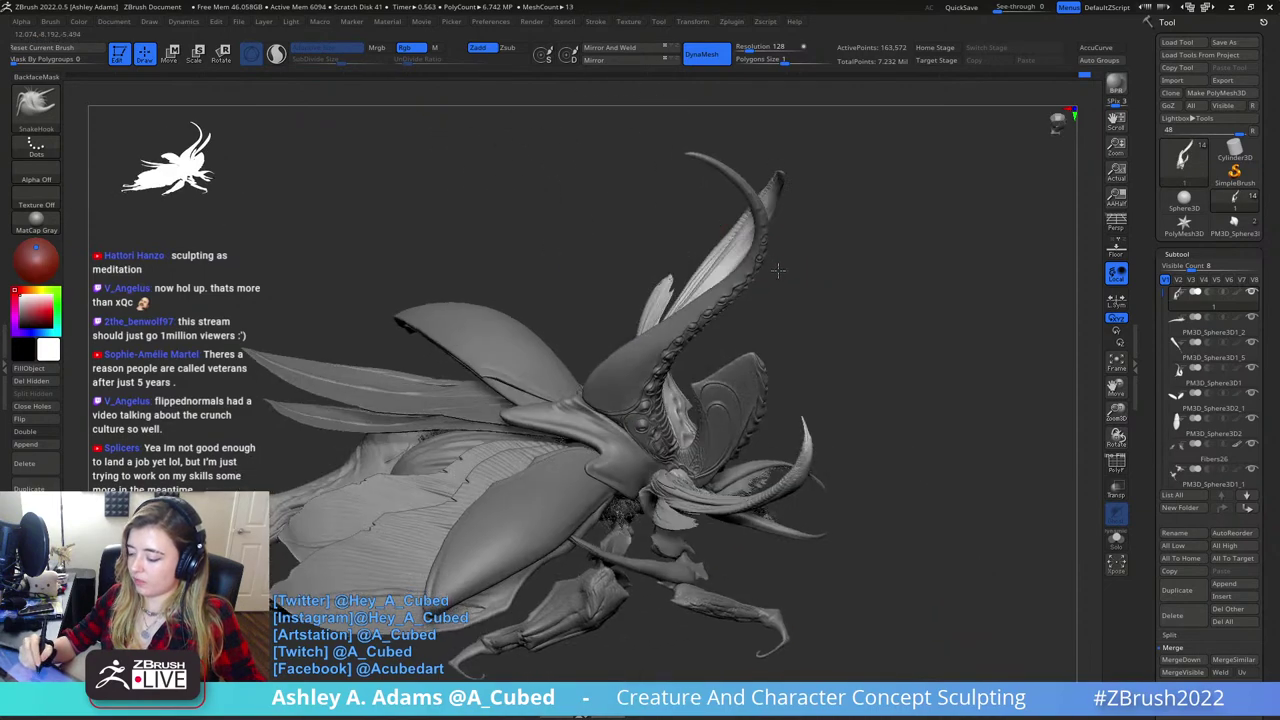
pyautogui.moveTo(778, 271); pyautogui.dragTo(757, 240)
pyautogui.moveTo(757, 240); pyautogui.dragTo(750, 236, button='right')
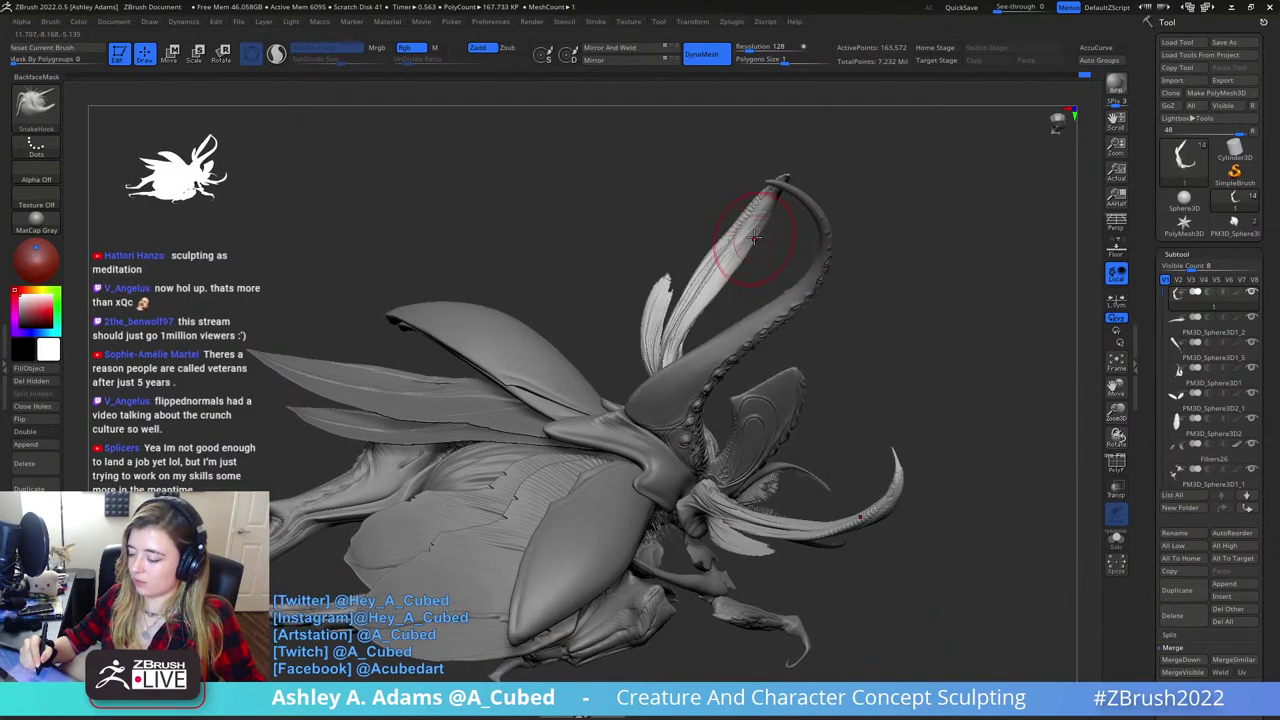
pyautogui.moveTo(748, 250); pyautogui.dragTo(753, 242)
pyautogui.moveTo(752, 243); pyautogui.dragTo(745, 245, button='right')
pyautogui.hotkey('ctrl', 'z')
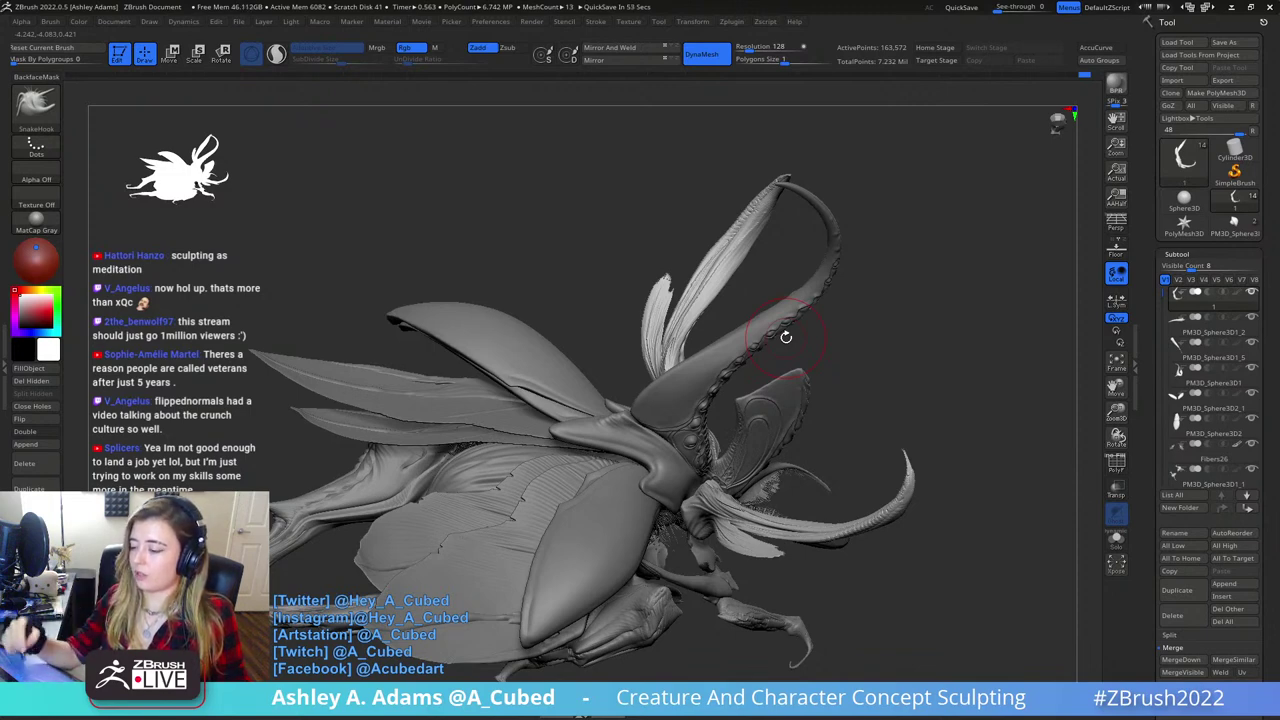
# - Adjust the SnakeHook brush size and nudge the bumpy base of the side horns near the front blade
pyautogui.moveTo(920, 283)
pyautogui.mouseDown()
pyautogui.moveTo(829, 234)
pyautogui.moveTo(805, 350)
pyautogui.mouseUp()
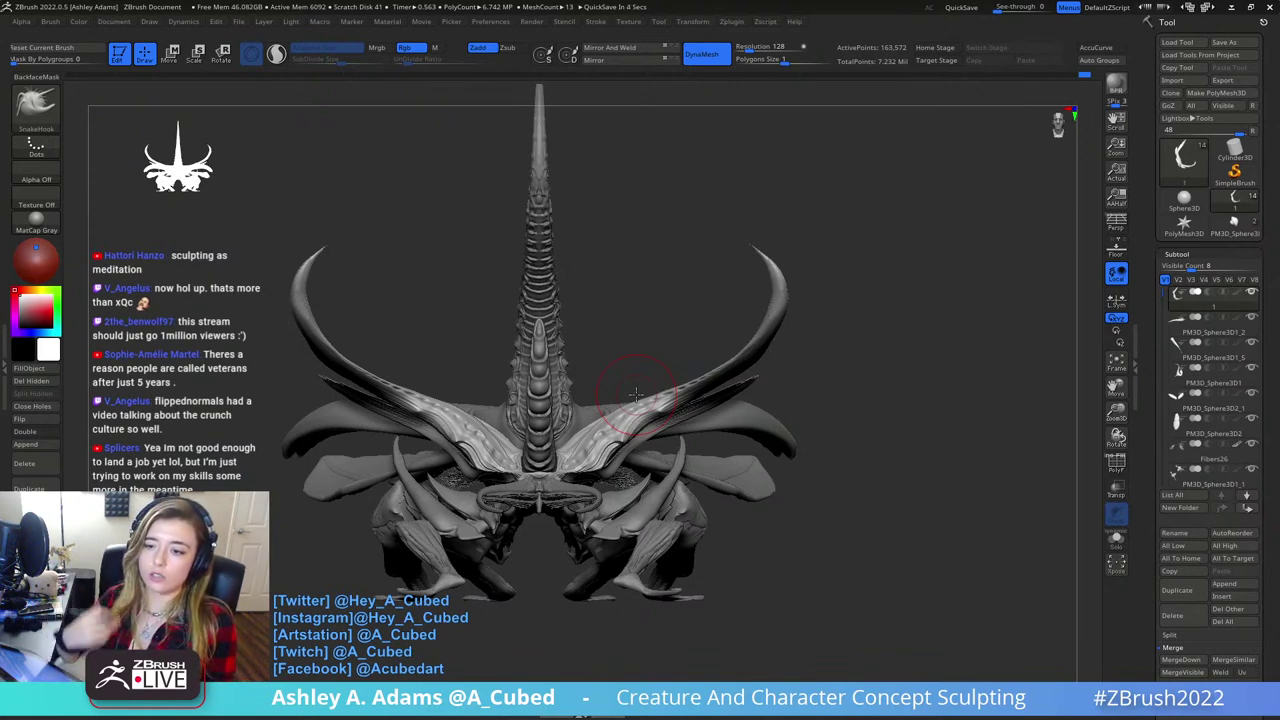
pyautogui.moveTo(840, 287); pyautogui.dragTo(829, 271)
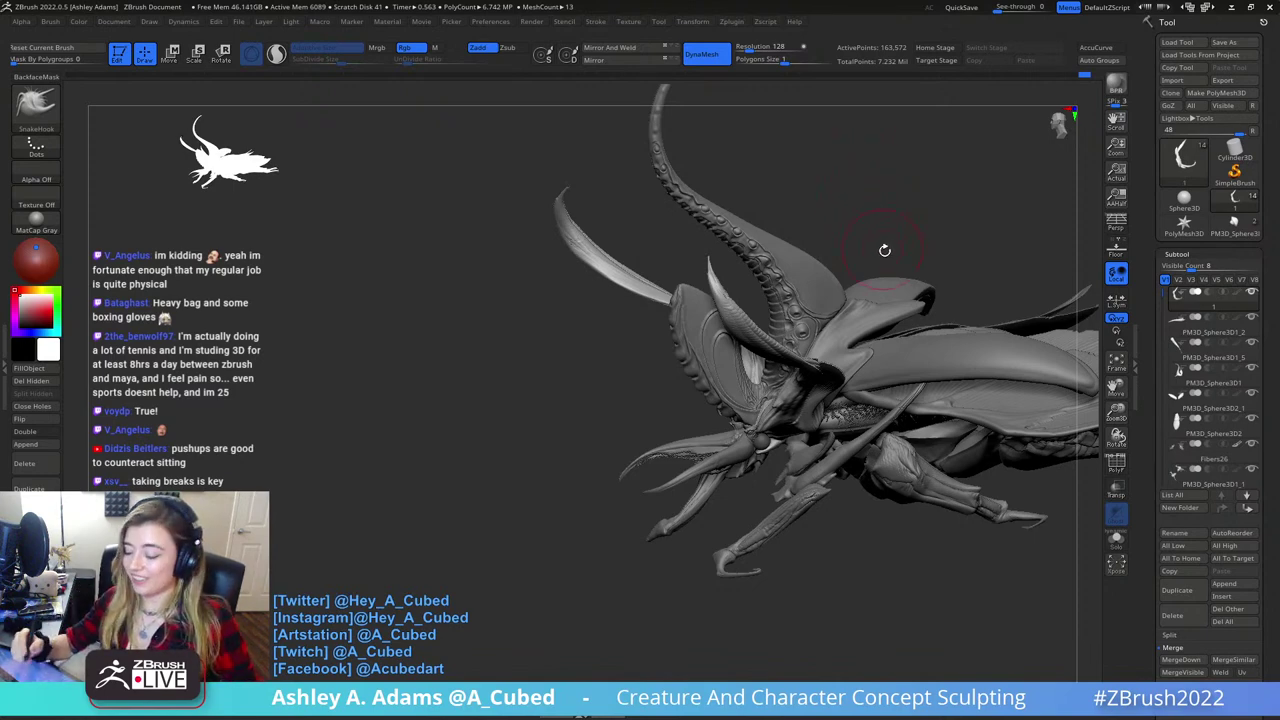
pyautogui.moveTo(886, 249); pyautogui.dragTo(687, 324)
pyautogui.keyDown('ctrl'); pyautogui.moveTo(687, 324); pyautogui.dragTo(660, 460, button='right'); pyautogui.keyUp('ctrl')
pyautogui.press('space')
pyautogui.moveTo(622, 326); pyautogui.dragTo(613, 326)
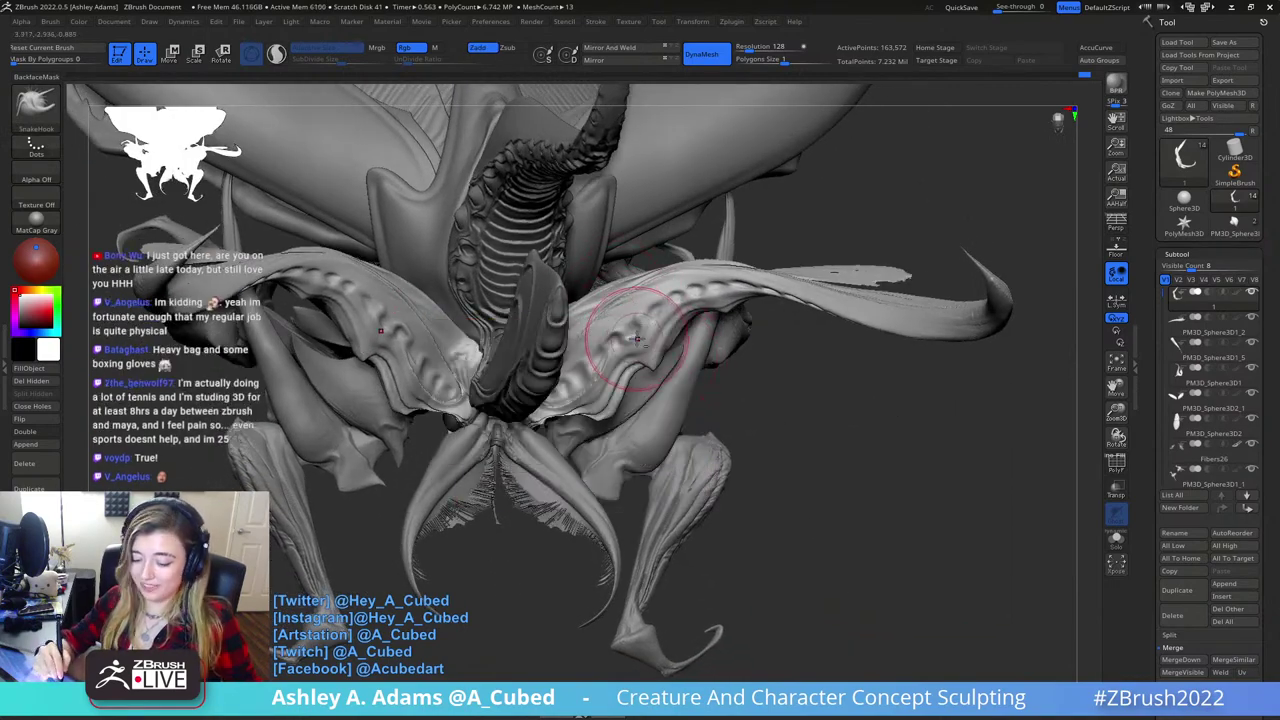
pyautogui.moveTo(615, 324)
pyautogui.mouseDown(button='right')
pyautogui.moveTo(633, 314)
pyautogui.moveTo(711, 370)
pyautogui.mouseUp(button='right')
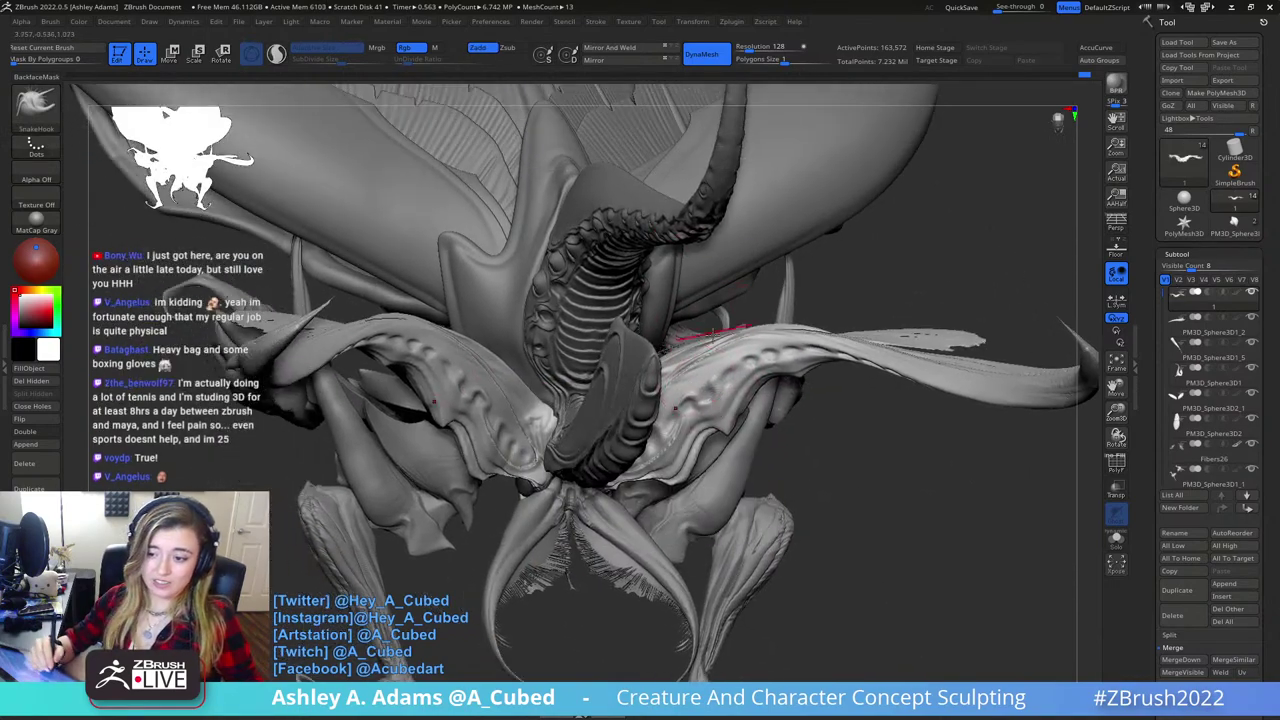
# - Switch to DamStandard and carve creases around the bumps on the side horns' base
pyautogui.press('b')
pyautogui.press('d')
pyautogui.press('s')
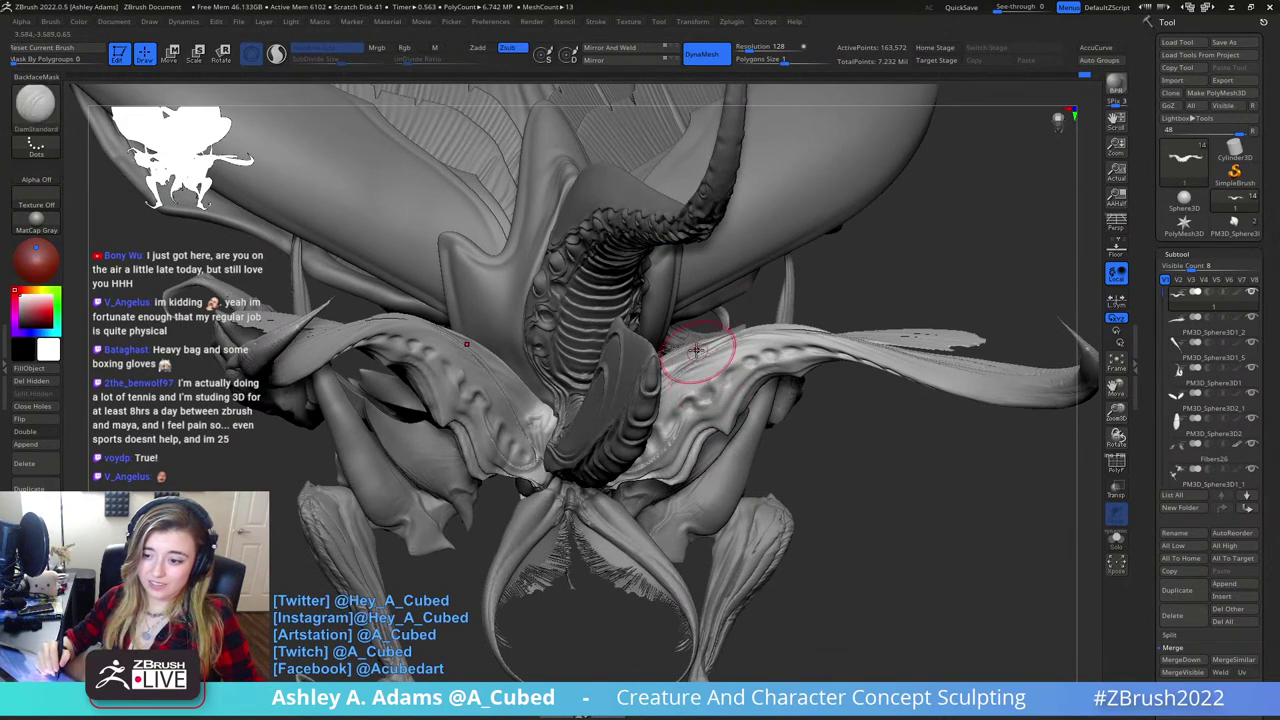
pyautogui.moveTo(728, 382); pyautogui.dragTo(752, 358)
pyautogui.moveTo(752, 358); pyautogui.dragTo(675, 380, button='right')
pyautogui.moveTo(694, 400); pyautogui.dragTo(750, 364)
pyautogui.moveTo(718, 421)
pyautogui.mouseDown(button='right')
pyautogui.moveTo(853, 472)
pyautogui.moveTo(794, 320)
pyautogui.moveTo(786, 354)
pyautogui.mouseUp(button='right')
# - Make the wing covers the active subtool and carve a Slash2 groove along their length from base to tip
pyautogui.keyDown('alt'); pyautogui.click(786, 354); pyautogui.keyUp('alt')
pyautogui.moveTo(854, 326); pyautogui.dragTo(711, 334, button='right')
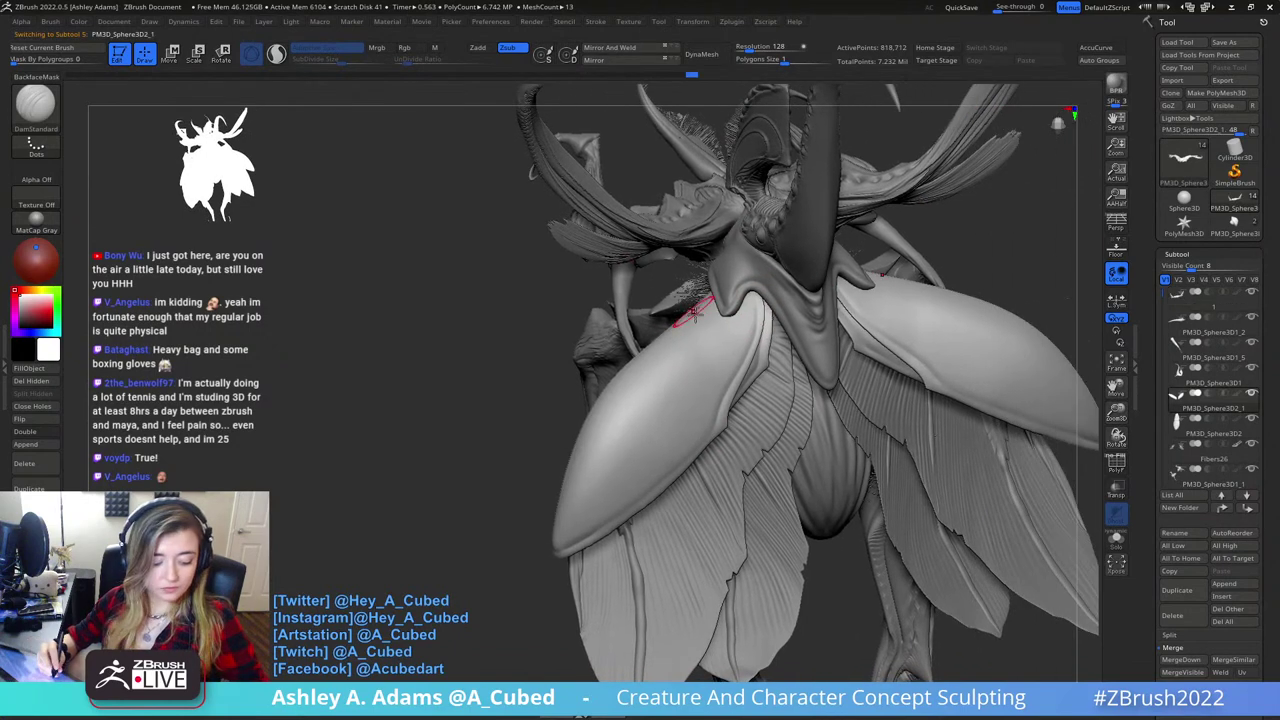
pyautogui.press('2')
pyautogui.moveTo(748, 290)
pyautogui.mouseDown()
pyautogui.moveTo(735, 365)
pyautogui.moveTo(590, 488)
pyautogui.moveTo(564, 536)
pyautogui.mouseUp()
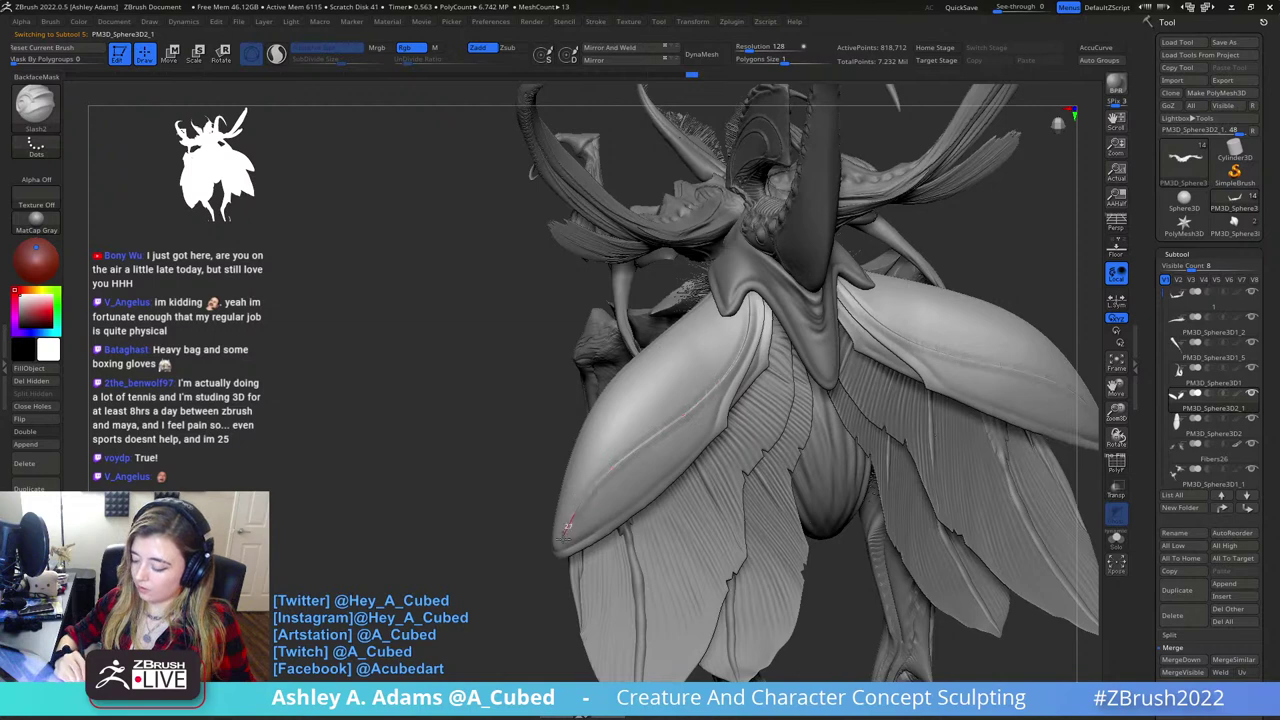
# - Undo the last groove and carve new Slash2 grooves along the length of the wing covers from base to tip
pyautogui.hotkey('ctrl', 'z')
pyautogui.moveTo(749, 293)
pyautogui.mouseDown()
pyautogui.moveTo(715, 388)
pyautogui.moveTo(614, 476)
pyautogui.moveTo(551, 563)
pyautogui.mouseUp()
pyautogui.moveTo(657, 446)
pyautogui.mouseDown(button='right')
pyautogui.moveTo(590, 425)
pyautogui.moveTo(640, 420)
pyautogui.mouseUp(button='right')
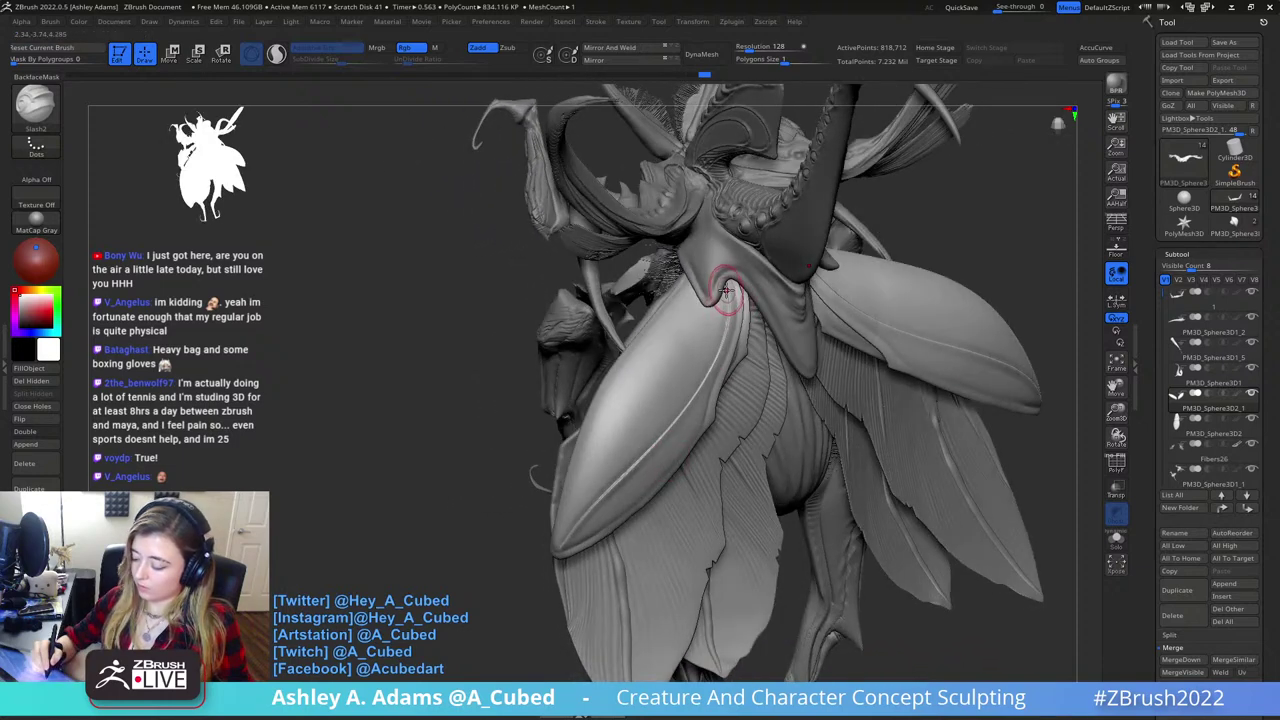
pyautogui.moveTo(735, 288)
pyautogui.mouseDown()
pyautogui.moveTo(722, 335)
pyautogui.moveTo(596, 476)
pyautogui.moveTo(559, 566)
pyautogui.mouseUp()
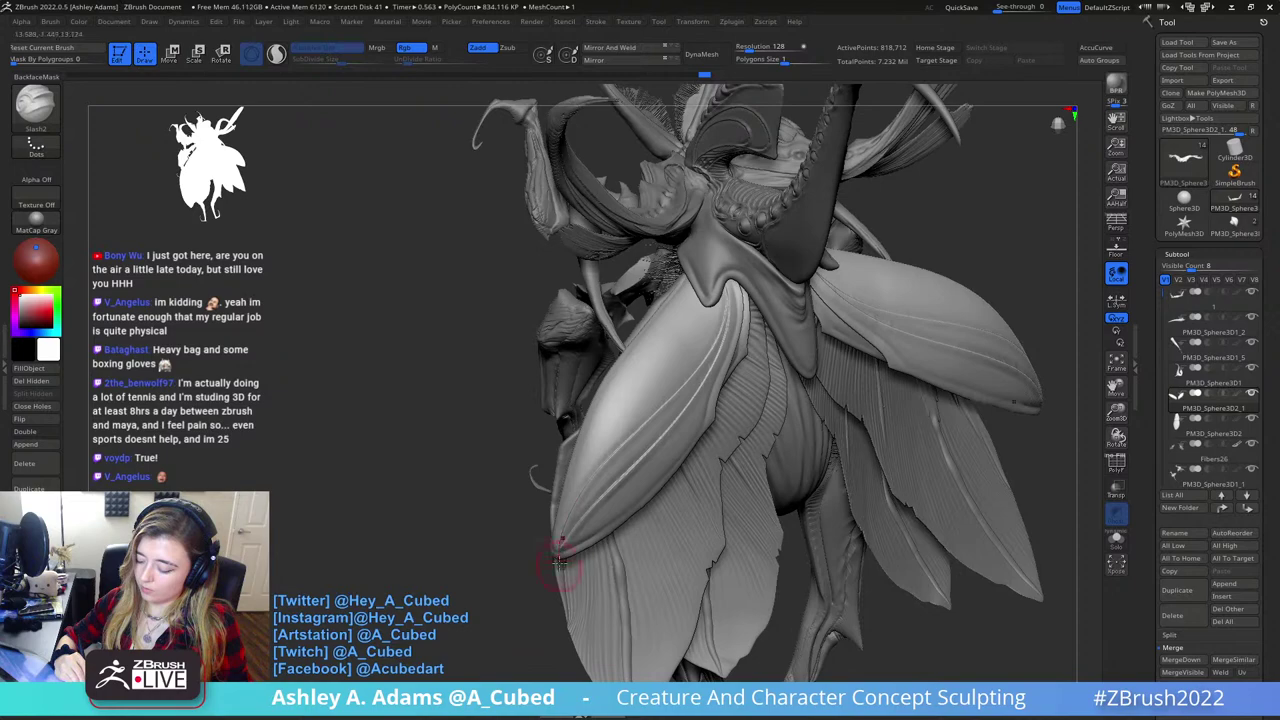
pyautogui.moveTo(645, 424)
pyautogui.mouseDown(button='right')
pyautogui.moveTo(722, 440)
pyautogui.moveTo(675, 449)
pyautogui.mouseUp(button='right')
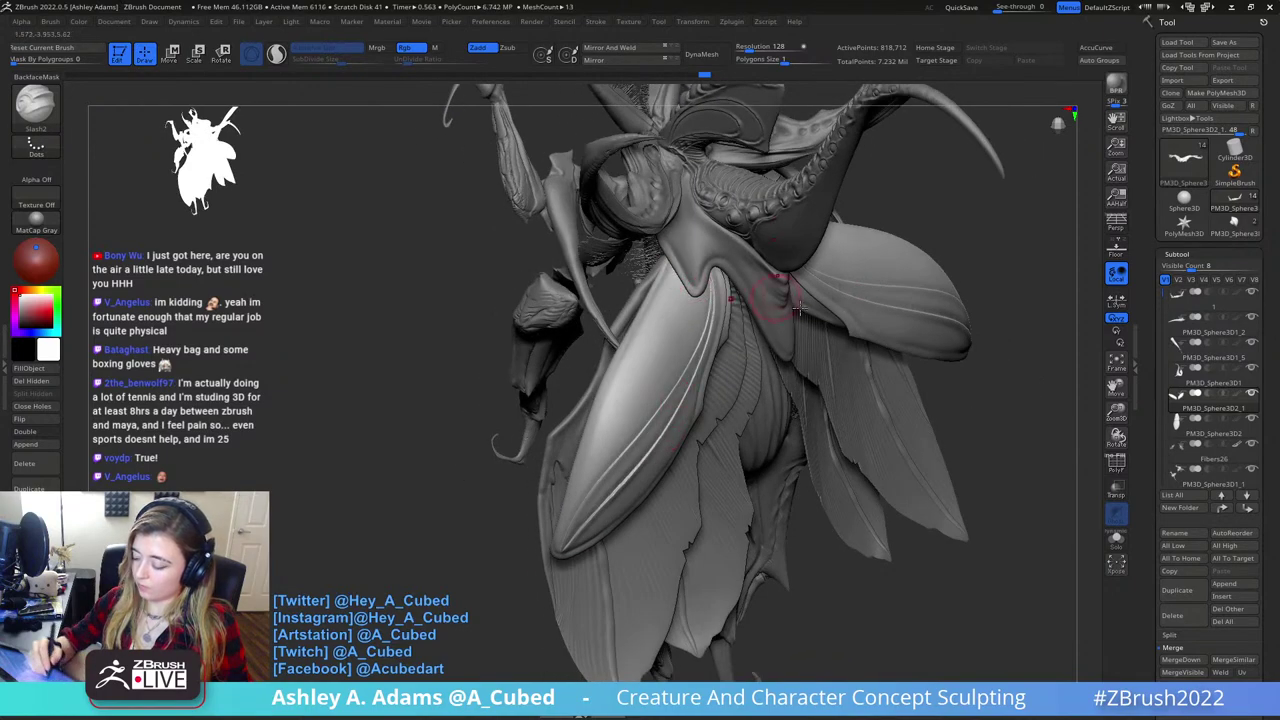
# - Isolate the wing covers, carve another lengthwise Slash2 groove near their outer edge, and bring back the other subtools
pyautogui.click(1116, 538)
pyautogui.moveTo(678, 243)
pyautogui.mouseDown()
pyautogui.moveTo(688, 300)
pyautogui.moveTo(576, 485)
pyautogui.moveTo(558, 569)
pyautogui.mouseUp()
pyautogui.moveTo(600, 540)
pyautogui.mouseDown(button='right')
pyautogui.moveTo(746, 440)
pyautogui.moveTo(763, 303)
pyautogui.mouseUp(button='right')
pyautogui.click(1116, 537)
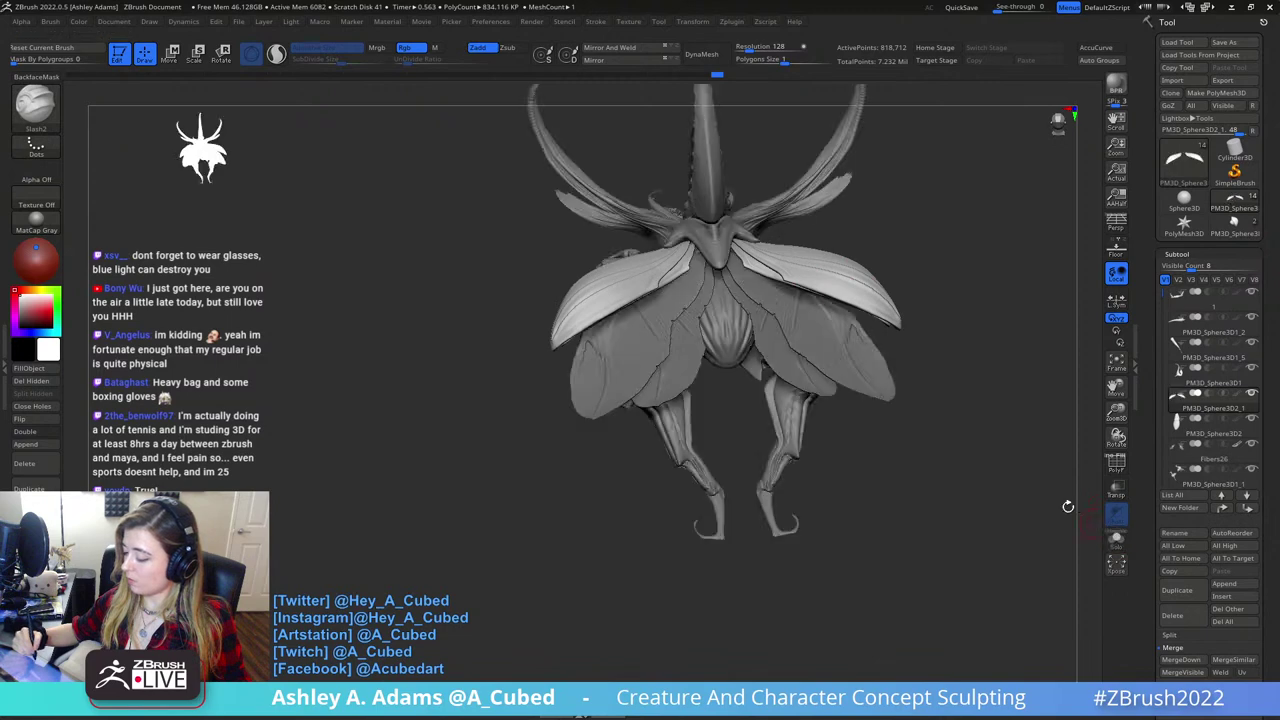
# - Undo the last groove, reduce the Slash2 brush size and carve fine lengthwise grooves between the existing ones on the wing covers
pyautogui.moveTo(937, 463); pyautogui.dragTo(906, 512)
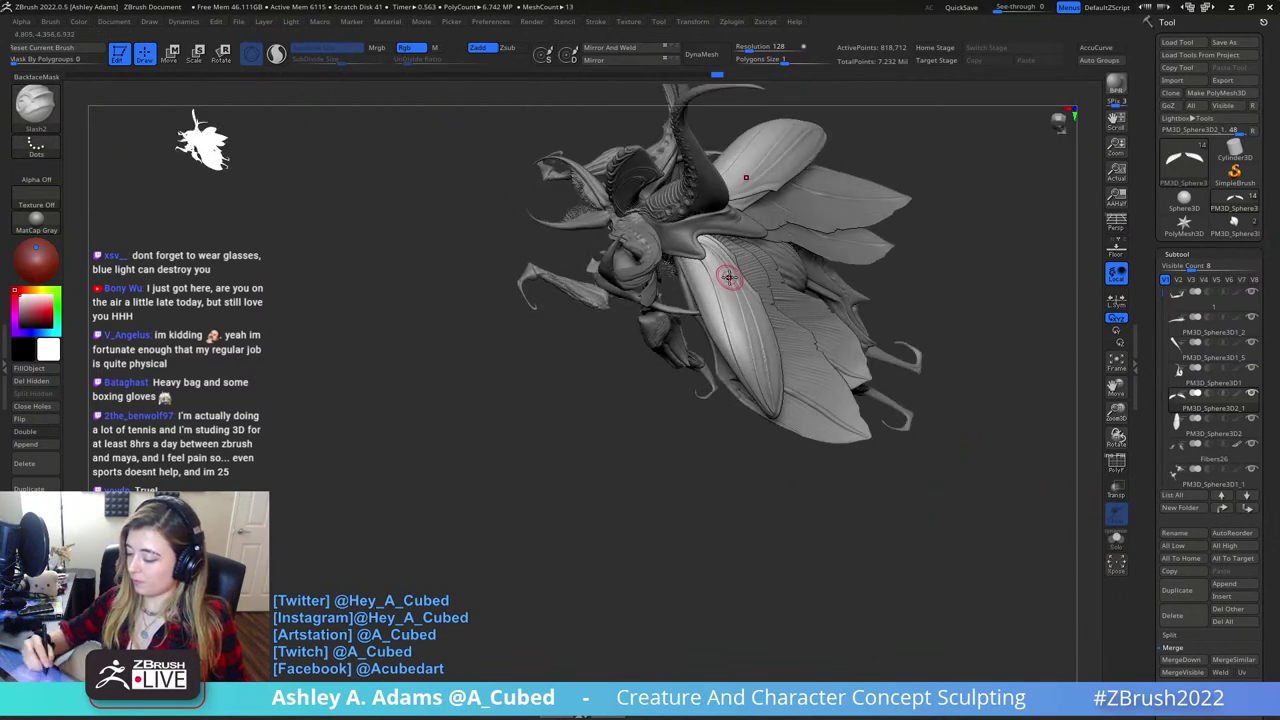
pyautogui.moveTo(731, 280); pyautogui.dragTo(715, 230, button='right')
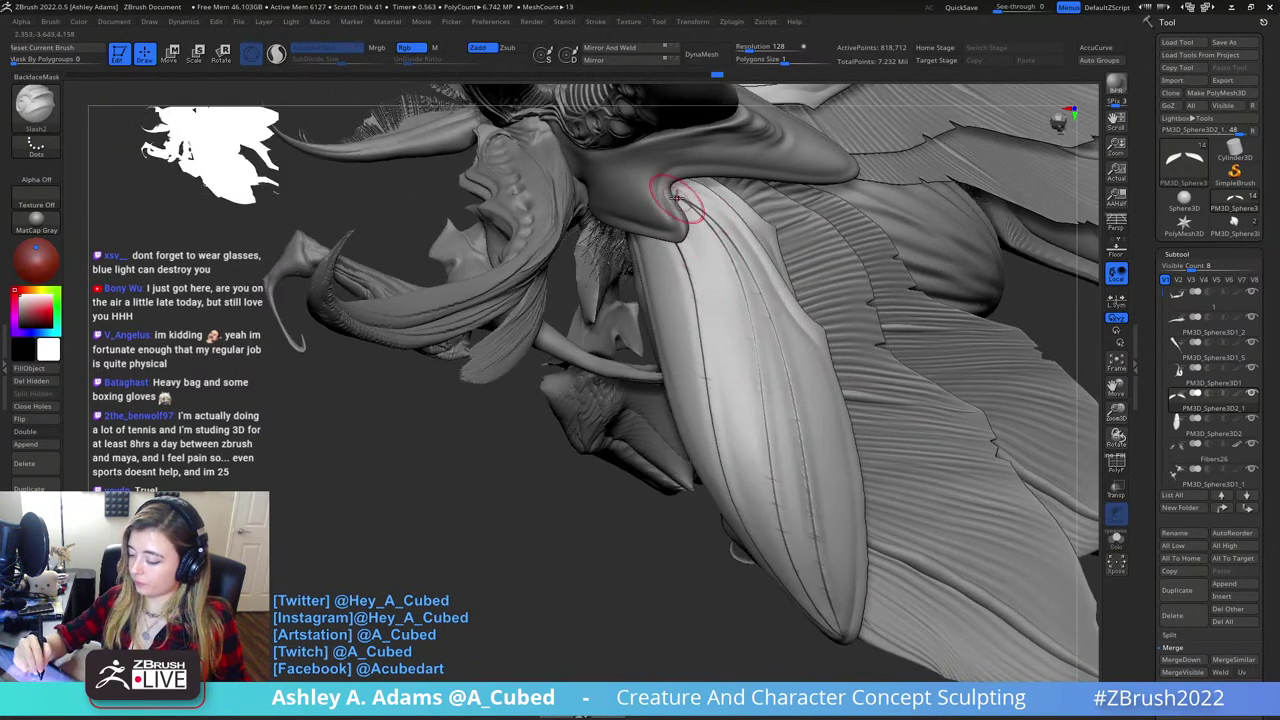
pyautogui.moveTo(655, 195)
pyautogui.mouseDown()
pyautogui.moveTo(718, 245)
pyautogui.moveTo(737, 296)
pyautogui.moveTo(732, 455)
pyautogui.moveTo(748, 518)
pyautogui.moveTo(840, 638)
pyautogui.mouseUp()
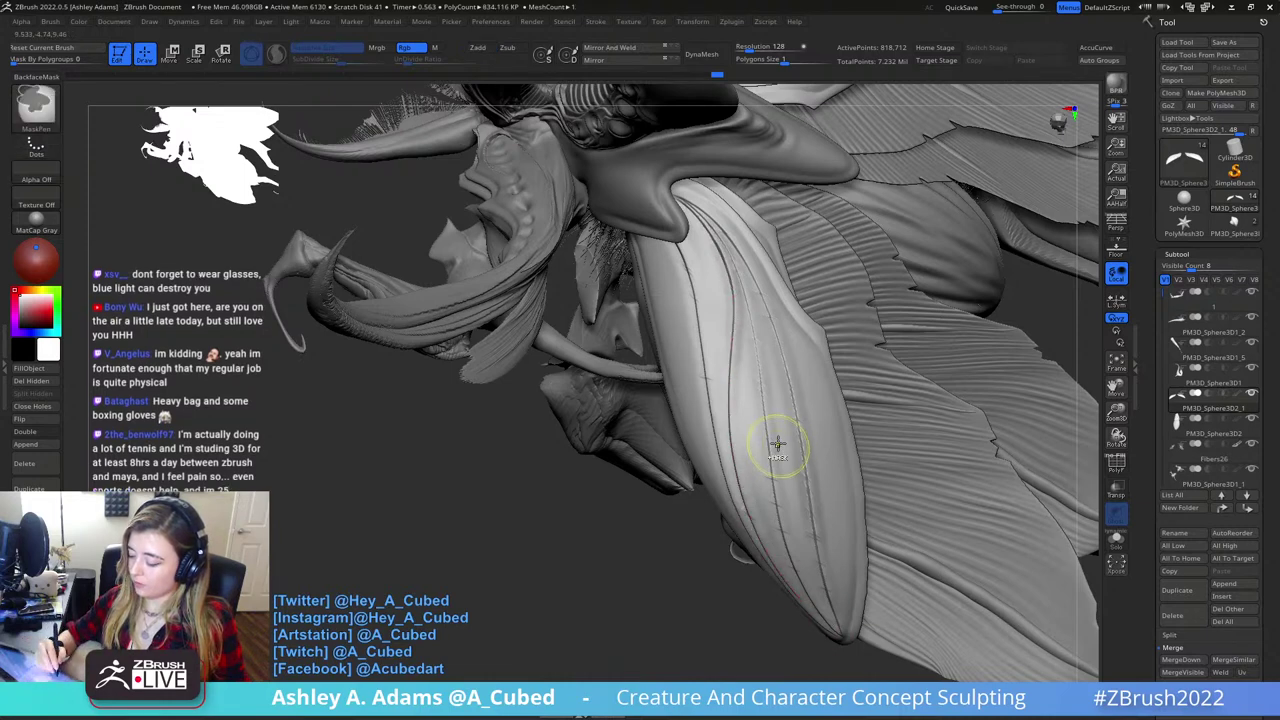
pyautogui.hotkey('ctrl', 'z')
pyautogui.press('space')
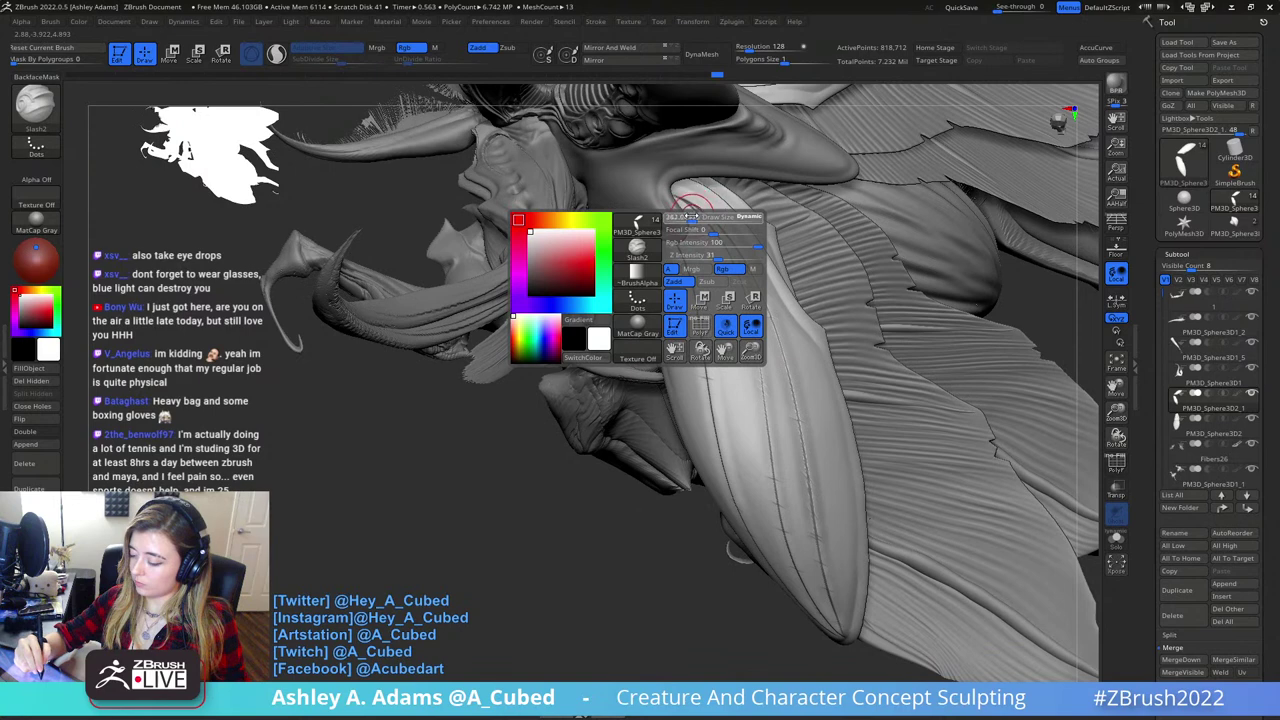
pyautogui.moveTo(693, 212)
pyautogui.mouseDown()
pyautogui.moveTo(717, 253)
pyautogui.moveTo(741, 500)
pyautogui.moveTo(768, 565)
pyautogui.moveTo(822, 622)
pyautogui.mouseUp()
pyautogui.moveTo(704, 220)
pyautogui.mouseDown()
pyautogui.moveTo(738, 305)
pyautogui.moveTo(760, 535)
pyautogui.moveTo(815, 630)
pyautogui.mouseUp()
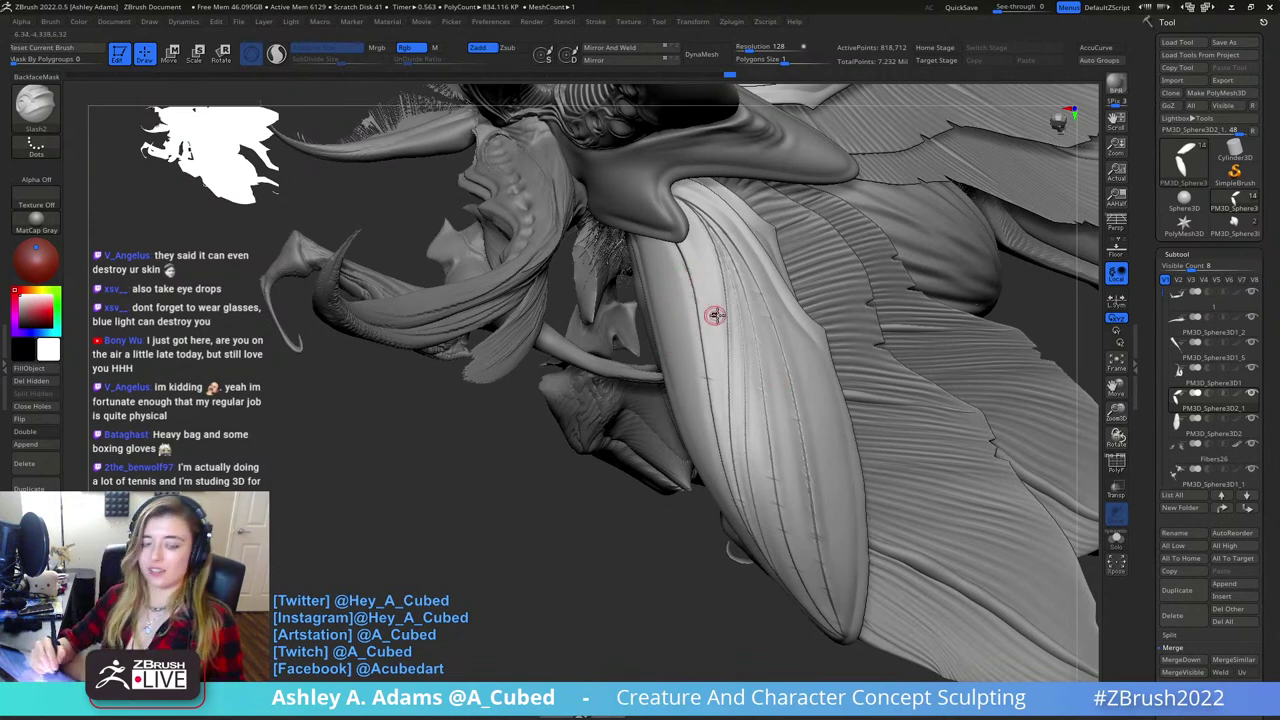
pyautogui.keyDown('alt'); pyautogui.moveTo(826, 344); pyautogui.dragTo(646, 331, button='right'); pyautogui.keyUp('alt')
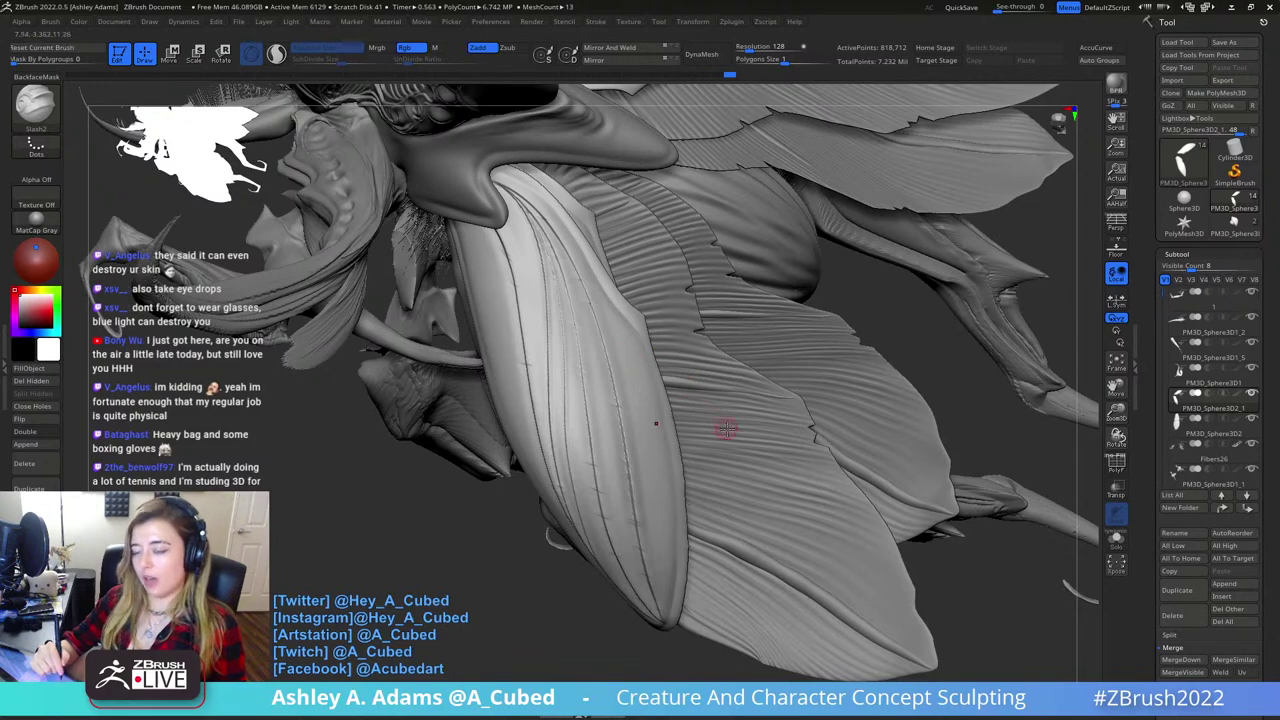
pyautogui.keyDown('ctrl'); pyautogui.moveTo(663, 366); pyautogui.dragTo(623, 347, button='right'); pyautogui.keyUp('ctrl')
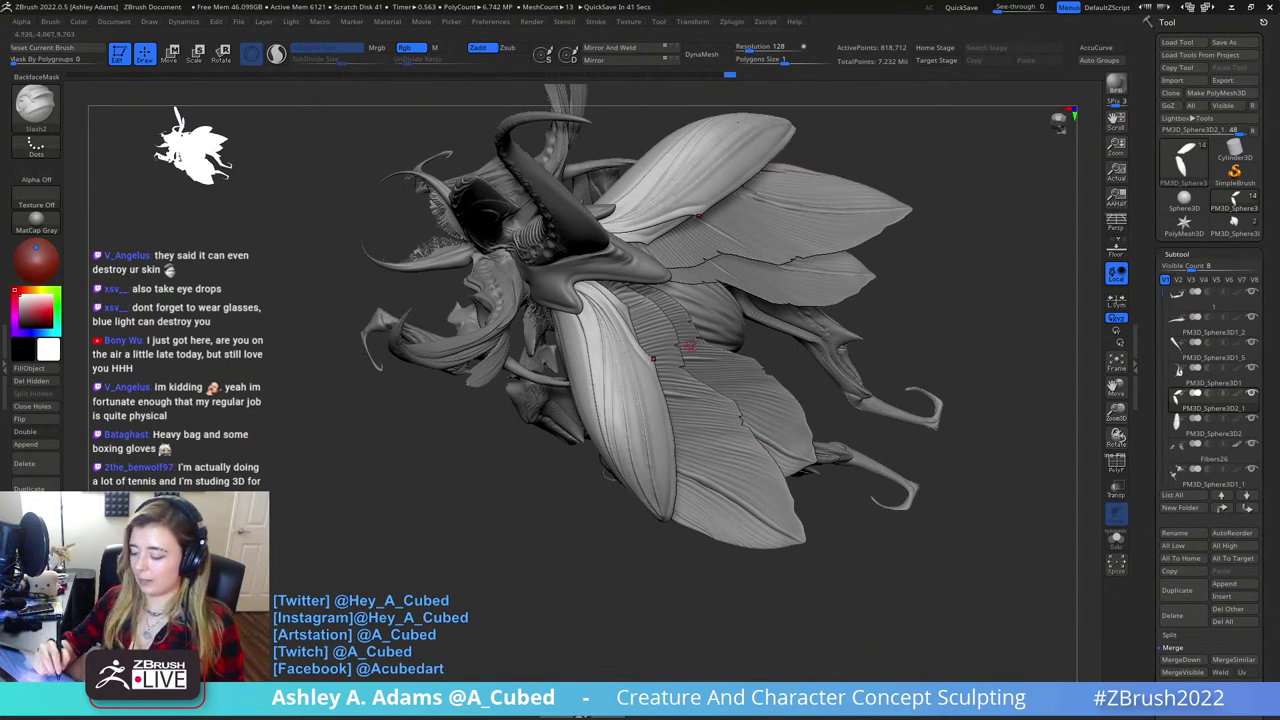
# - Make the hind wings the active subtool and adjust their root beneath the wing covers with SnakeHook
pyautogui.moveTo(694, 330)
pyautogui.mouseDown(button='right')
pyautogui.moveTo(675, 317)
pyautogui.moveTo(660, 388)
pyautogui.moveTo(656, 335)
pyautogui.moveTo(594, 326)
pyautogui.mouseUp(button='right')
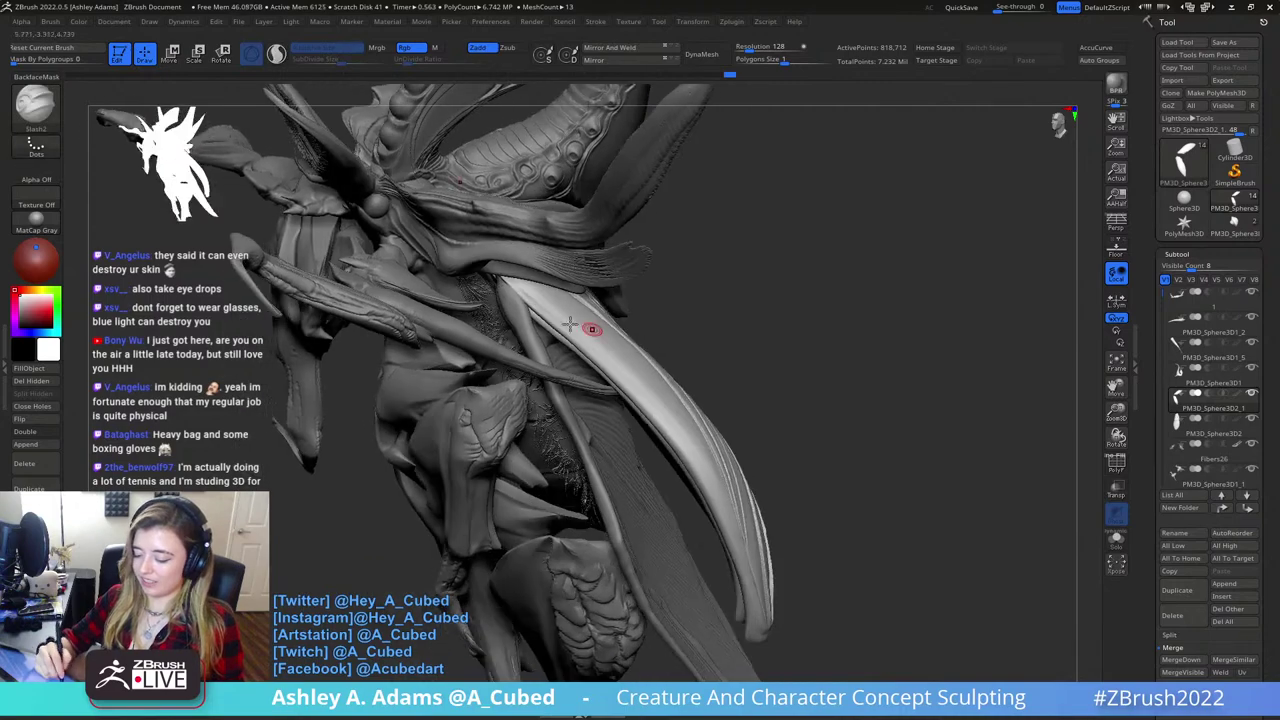
pyautogui.keyDown('alt'); pyautogui.click(518, 300); pyautogui.keyUp('alt')
pyautogui.rightClick(522, 292)
pyautogui.press('b')
pyautogui.press('s')
pyautogui.press('h')
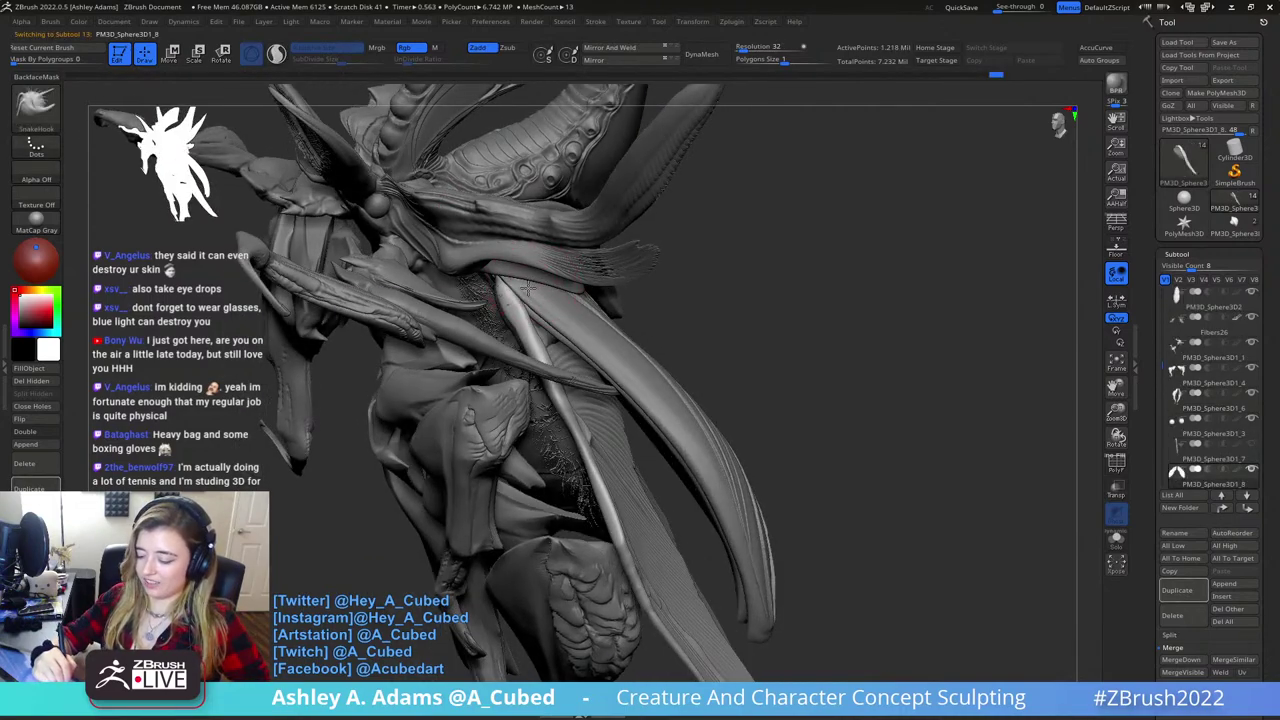
pyautogui.moveTo(526, 287); pyautogui.dragTo(490, 268, button='right')
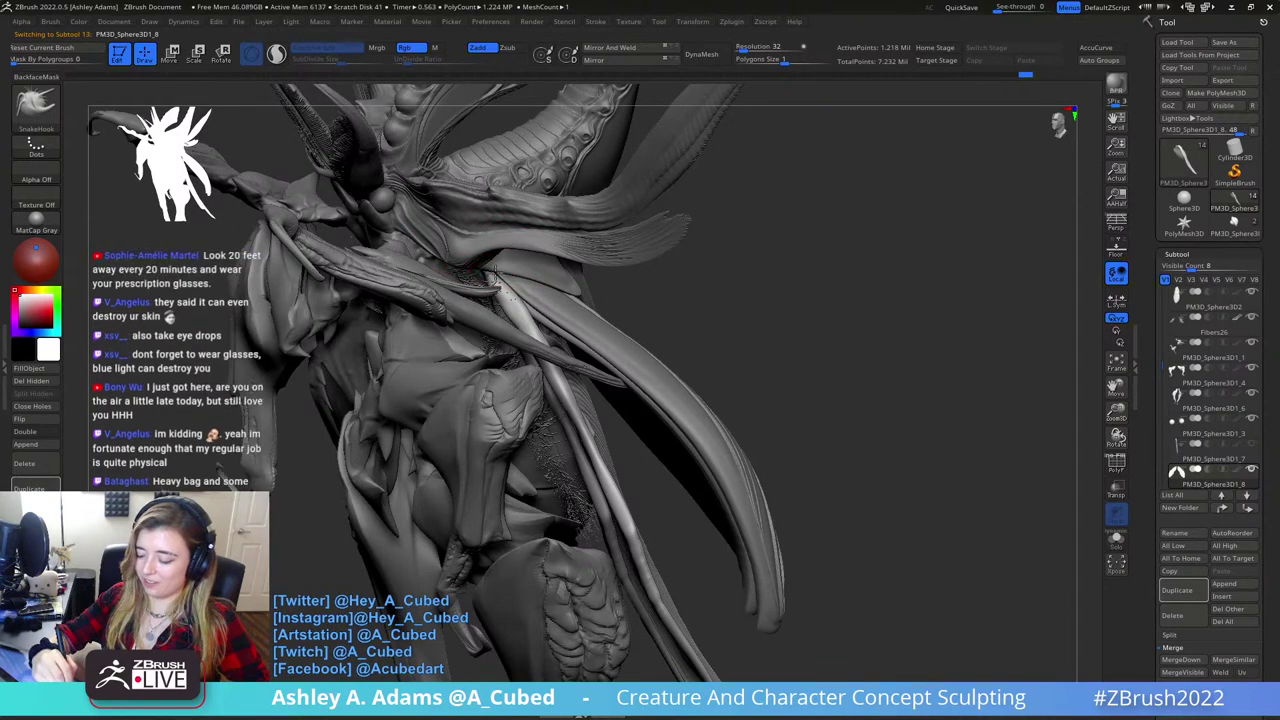
pyautogui.moveTo(490, 270); pyautogui.dragTo(695, 276)
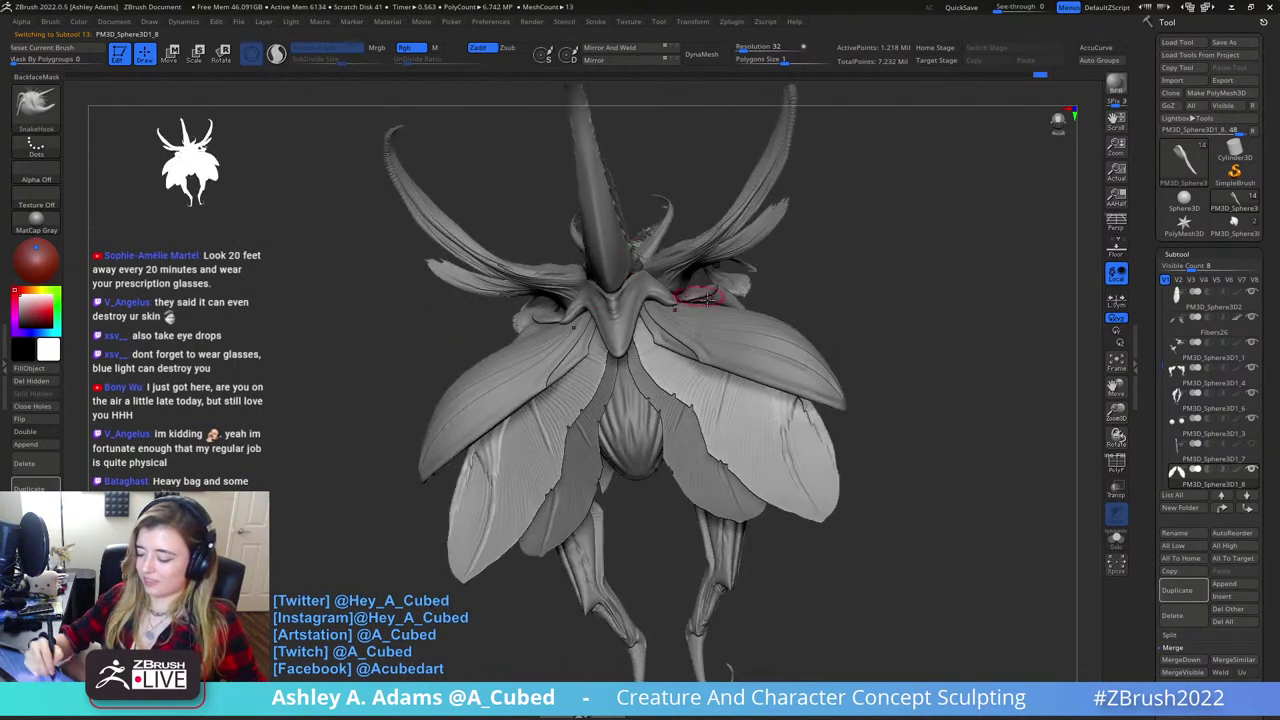
# - Make the collar the active subtool and carve a Slash2 groove along its side lobe, undoing the first trial stroke
pyautogui.keyDown('alt'); pyautogui.click(682, 294); pyautogui.keyUp('alt')
pyautogui.moveTo(505, 225); pyautogui.dragTo(652, 262)
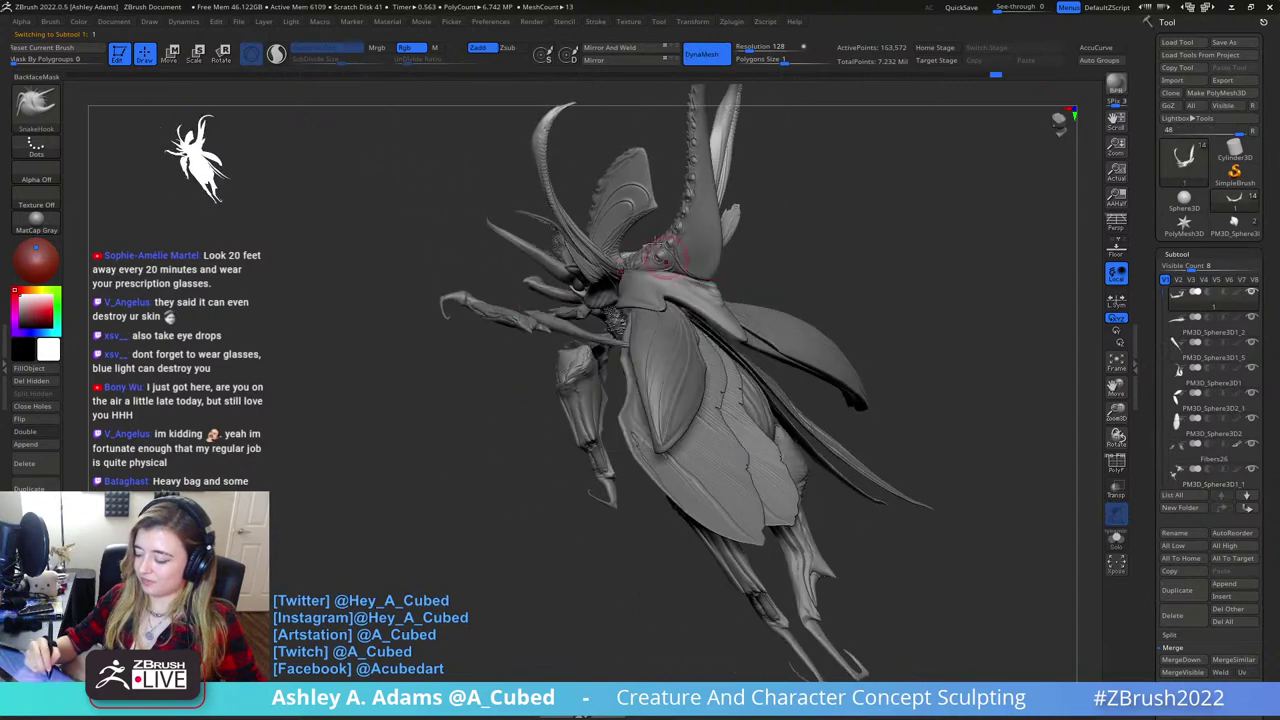
pyautogui.keyDown('ctrl'); pyautogui.moveTo(656, 290); pyautogui.dragTo(664, 310, button='right'); pyautogui.keyUp('ctrl')
pyautogui.keyDown('alt'); pyautogui.moveTo(602, 205); pyautogui.dragTo(606, 276, button='right'); pyautogui.keyUp('alt')
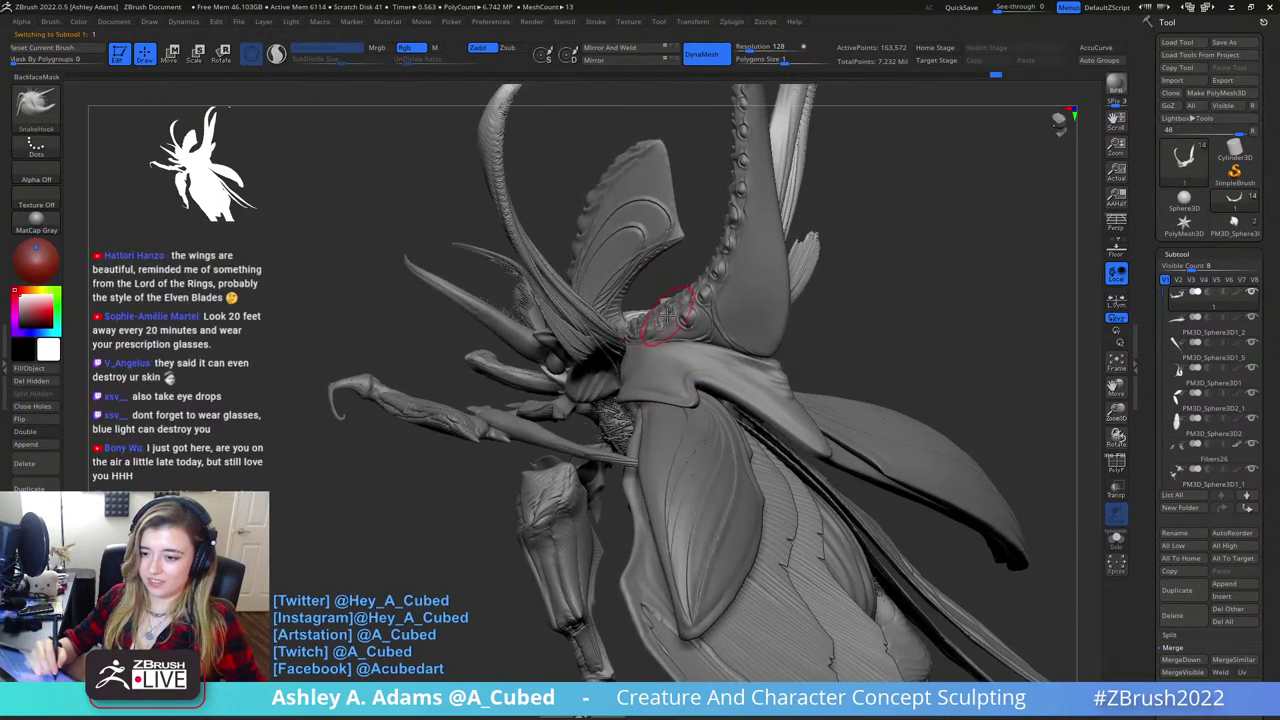
pyautogui.moveTo(663, 312)
pyautogui.mouseDown(button='right')
pyautogui.moveTo(654, 288)
pyautogui.moveTo(677, 328)
pyautogui.mouseUp(button='right')
pyautogui.keyDown('alt'); pyautogui.click(676, 350); pyautogui.keyUp('alt')
pyautogui.press('4')
pyautogui.moveTo(600, 400); pyautogui.dragTo(584, 412, button='right')
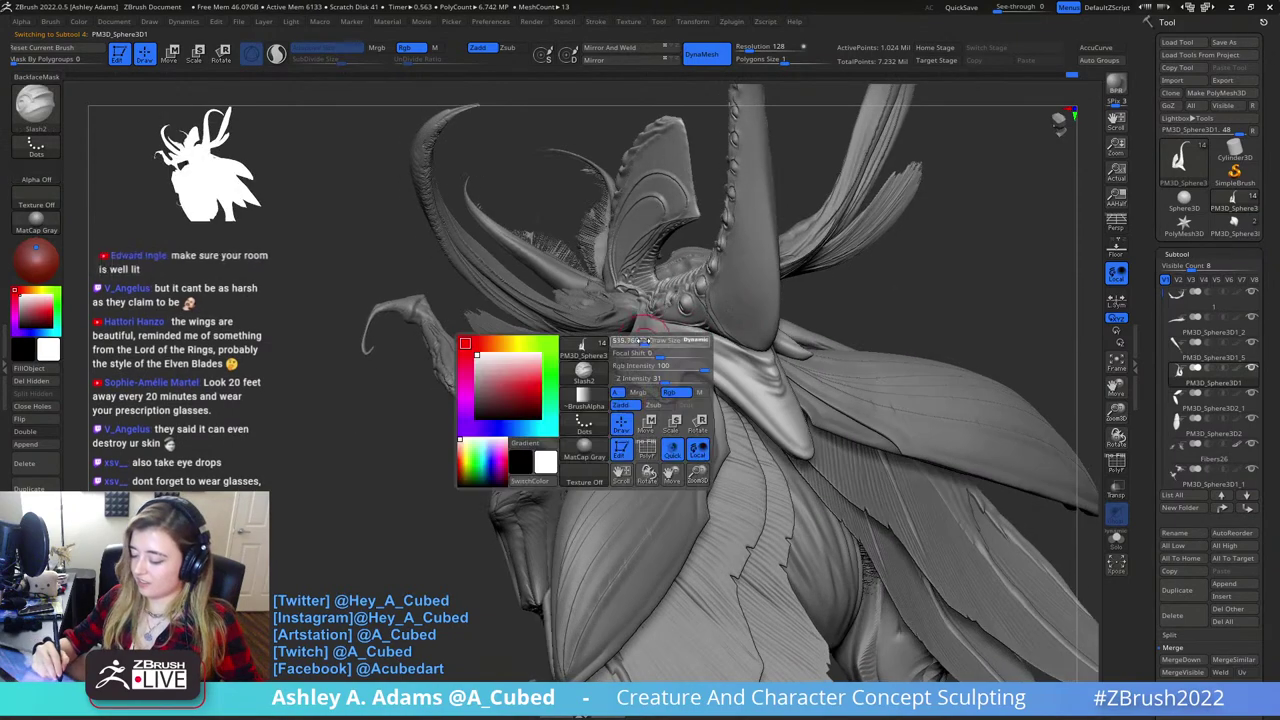
pyautogui.moveTo(640, 350); pyautogui.dragTo(642, 342, button='right')
pyautogui.moveTo(630, 354); pyautogui.dragTo(640, 304)
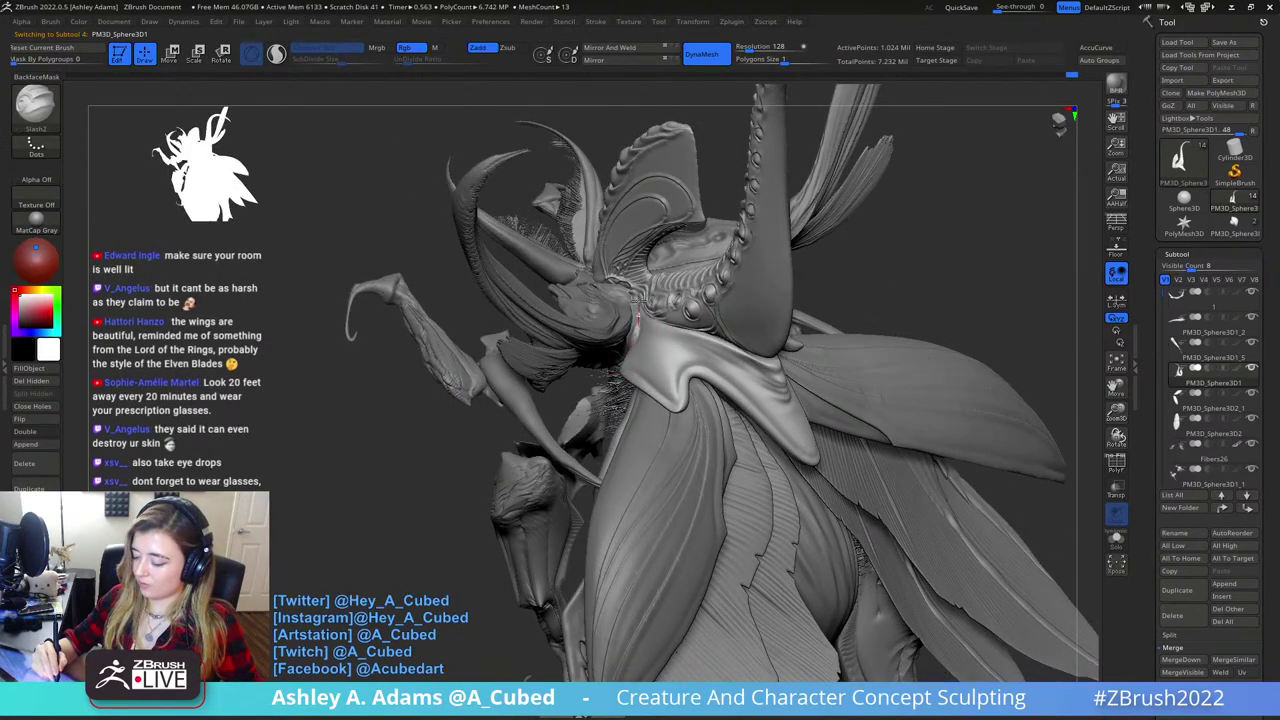
pyautogui.hotkey('ctrl', 'z')
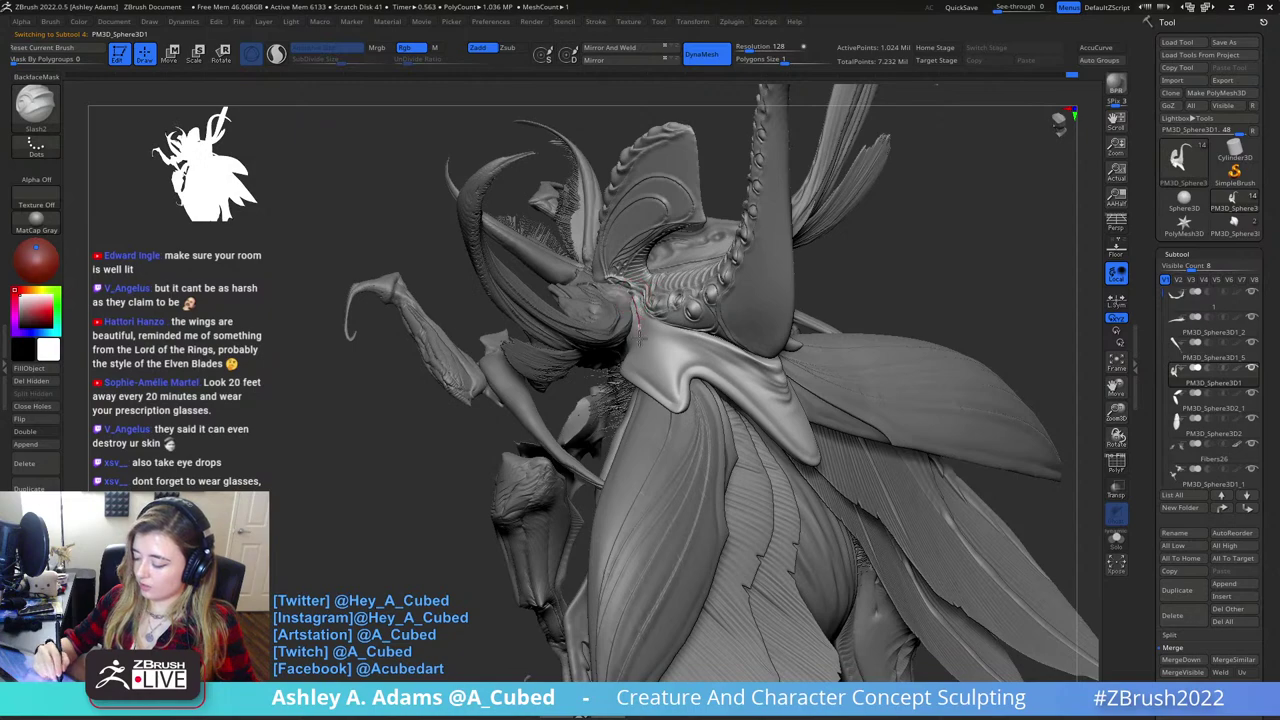
pyautogui.moveTo(638, 392)
pyautogui.mouseDown()
pyautogui.moveTo(641, 306)
pyautogui.moveTo(643, 385)
pyautogui.moveTo(702, 428)
pyautogui.mouseUp()
pyautogui.moveTo(665, 336); pyautogui.dragTo(662, 338, button='right')
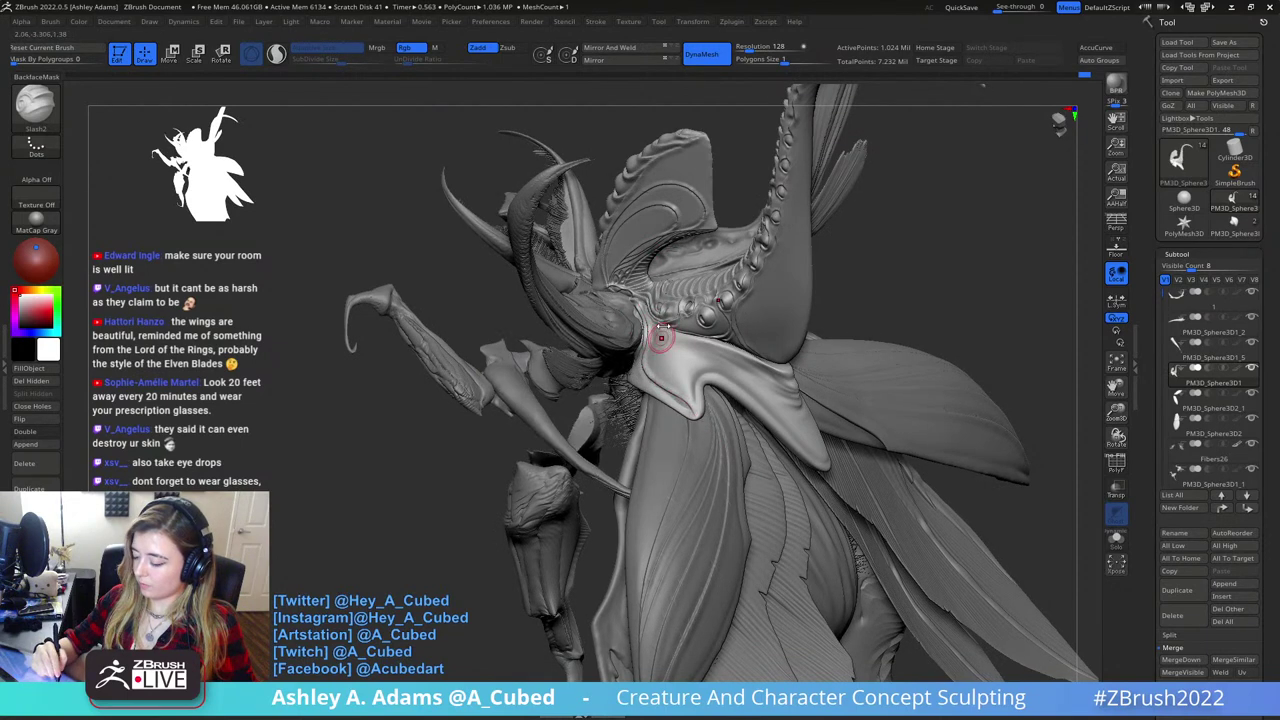
# - Carve further Slash2 grooves following the edge of the collar's side lobe up towards the head
pyautogui.moveTo(644, 307)
pyautogui.mouseDown()
pyautogui.moveTo(660, 321)
pyautogui.moveTo(656, 378)
pyautogui.moveTo(712, 430)
pyautogui.mouseUp()
pyautogui.moveTo(674, 343); pyautogui.dragTo(660, 333, button='right')
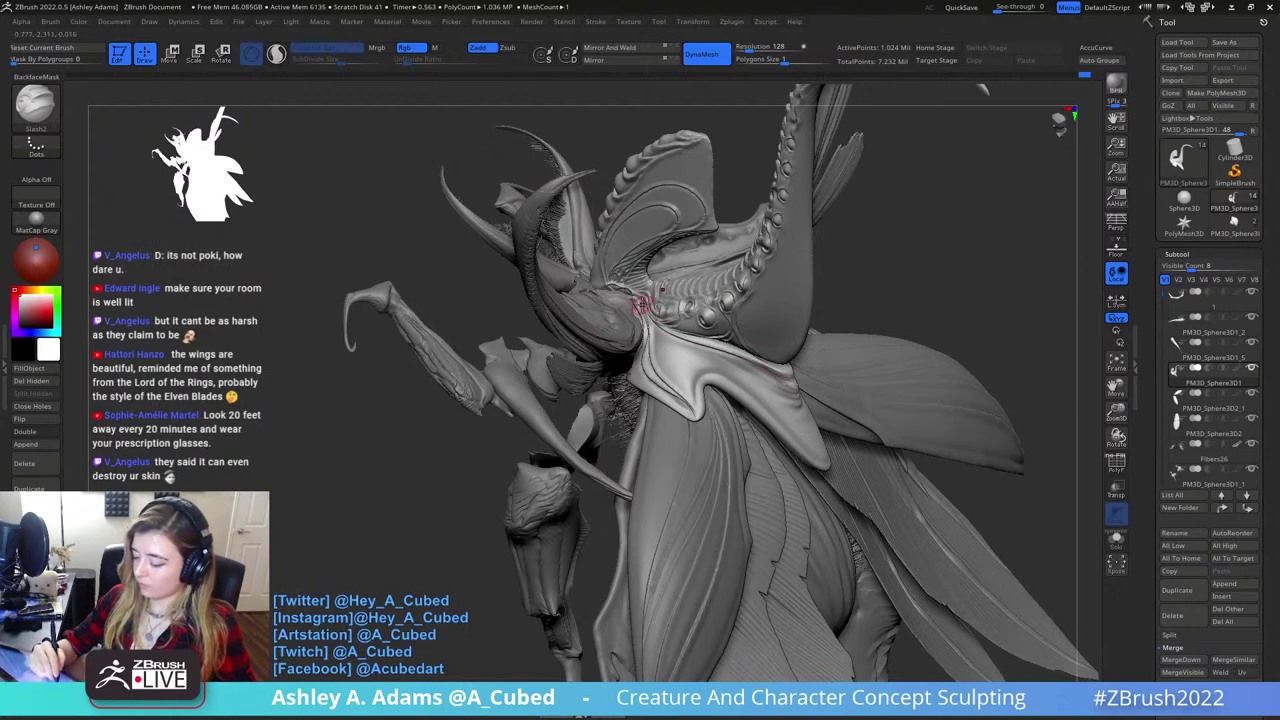
pyautogui.moveTo(672, 343); pyautogui.dragTo(702, 436)
pyautogui.moveTo(699, 373); pyautogui.dragTo(652, 310, button='right')
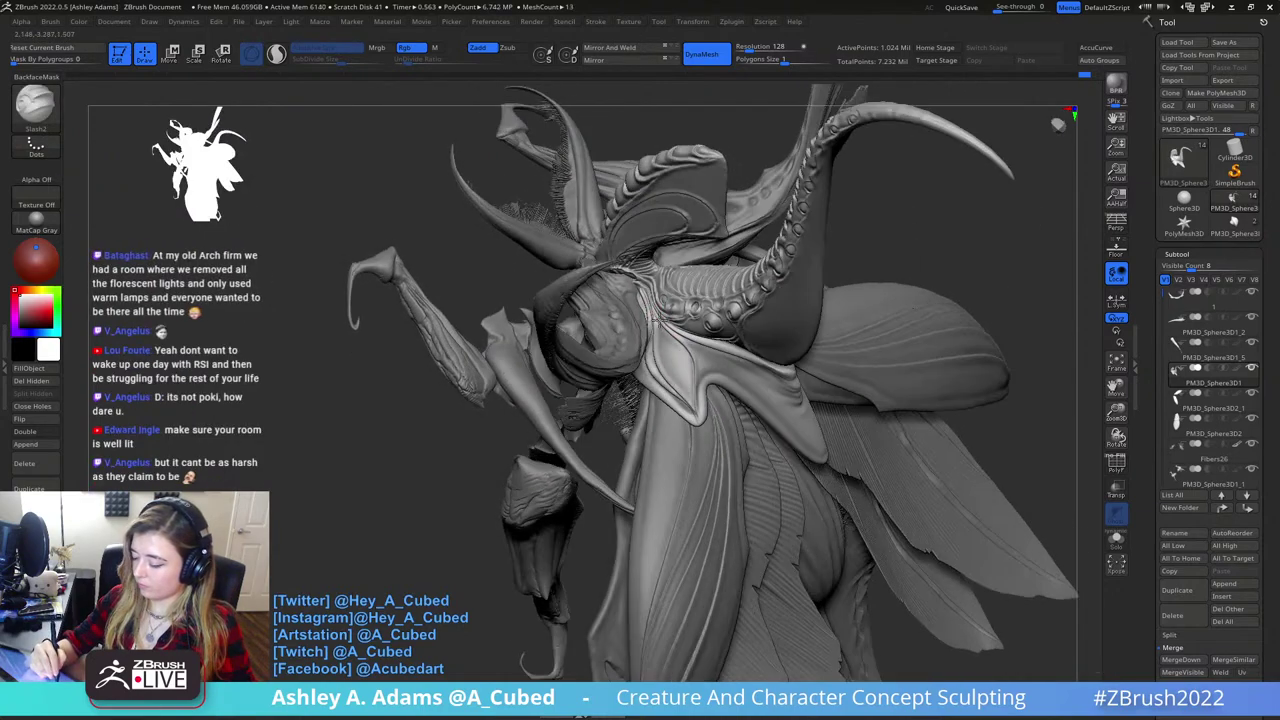
pyautogui.moveTo(678, 348)
pyautogui.mouseDown()
pyautogui.moveTo(688, 399)
pyautogui.moveTo(654, 362)
pyautogui.moveTo(645, 287)
pyautogui.mouseUp()
pyautogui.keyDown('ctrl'); pyautogui.moveTo(642, 286); pyautogui.dragTo(684, 430, button='right'); pyautogui.keyUp('ctrl')
pyautogui.moveTo(684, 430)
pyautogui.mouseDown(button='right')
pyautogui.moveTo(700, 266)
pyautogui.moveTo(694, 226)
pyautogui.moveTo(680, 229)
pyautogui.mouseUp(button='right')
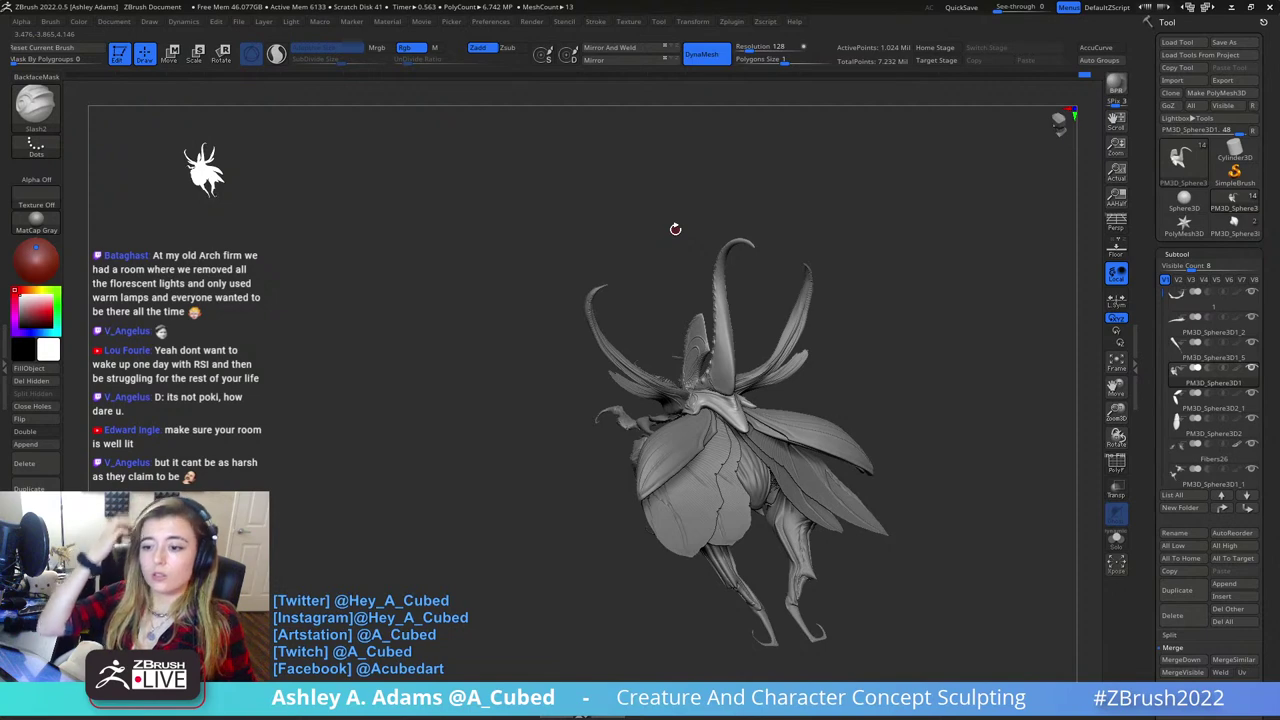
# - Make the body the active subtool and carve Slash2 grooves around the rear pair of leg sockets on the underside
pyautogui.moveTo(716, 354); pyautogui.dragTo(706, 407, button='right')
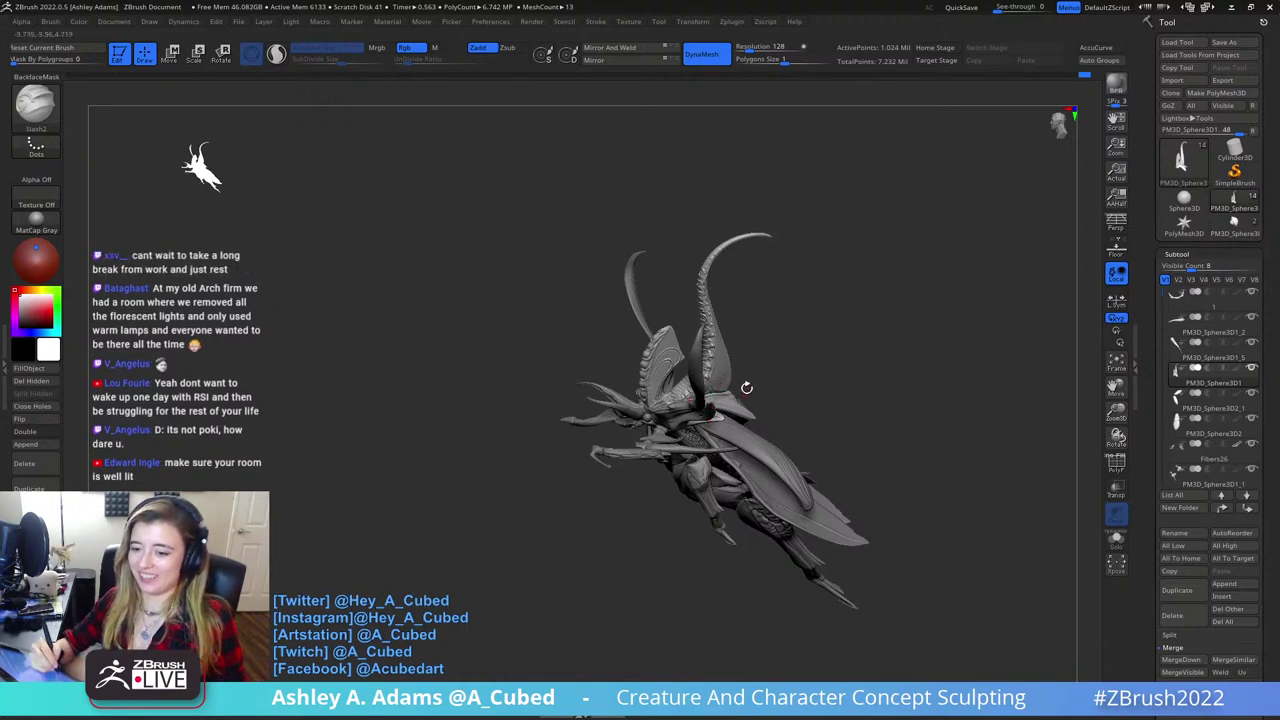
pyautogui.keyDown('ctrl'); pyautogui.moveTo(751, 360); pyautogui.dragTo(676, 245, button='right'); pyautogui.keyUp('ctrl')
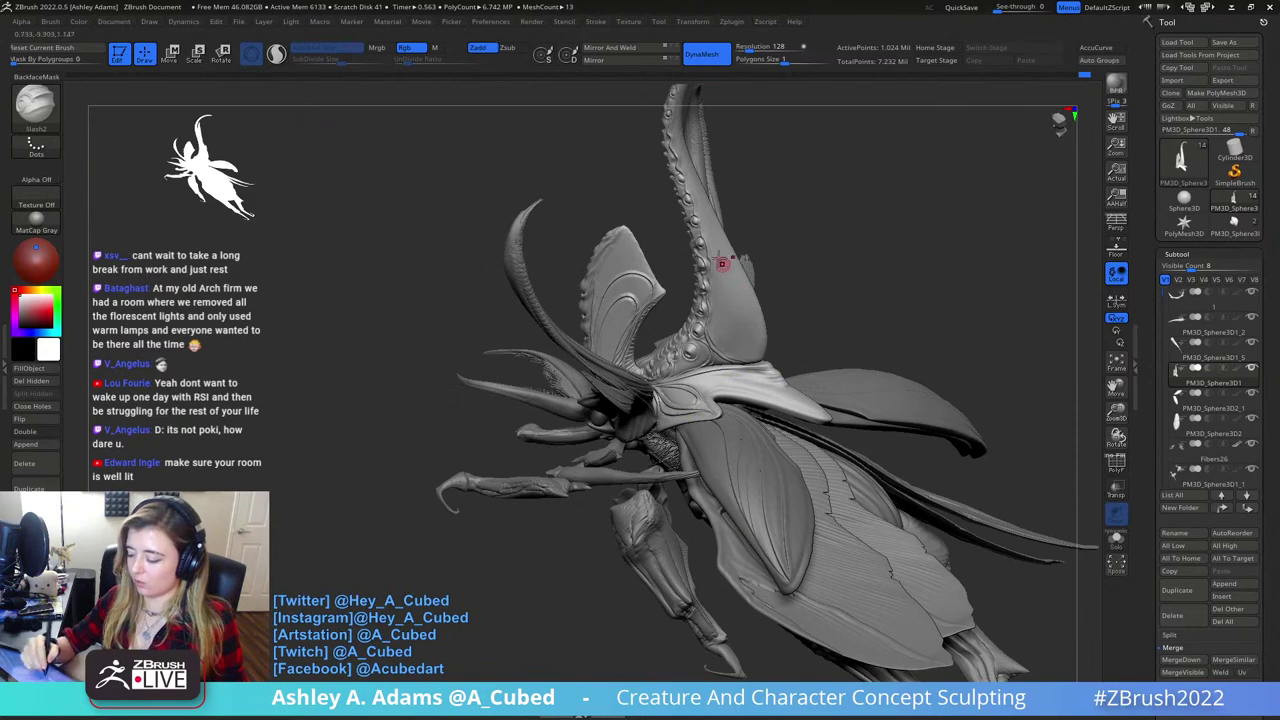
pyautogui.keyDown('alt'); pyautogui.moveTo(791, 456); pyautogui.dragTo(741, 216, button='right'); pyautogui.keyUp('alt')
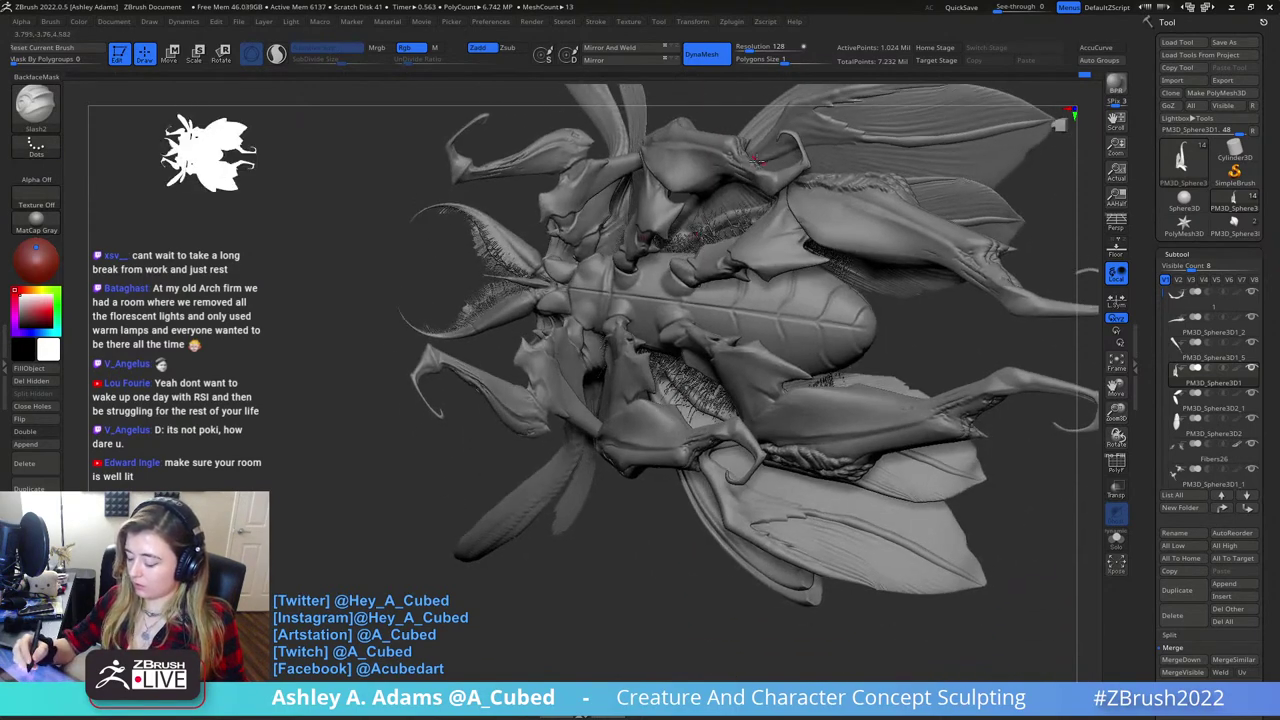
pyautogui.keyDown('alt'); pyautogui.click(763, 286); pyautogui.keyUp('alt')
pyautogui.moveTo(763, 288)
pyautogui.mouseDown(button='right')
pyautogui.moveTo(725, 452)
pyautogui.moveTo(679, 300)
pyautogui.mouseUp(button='right')
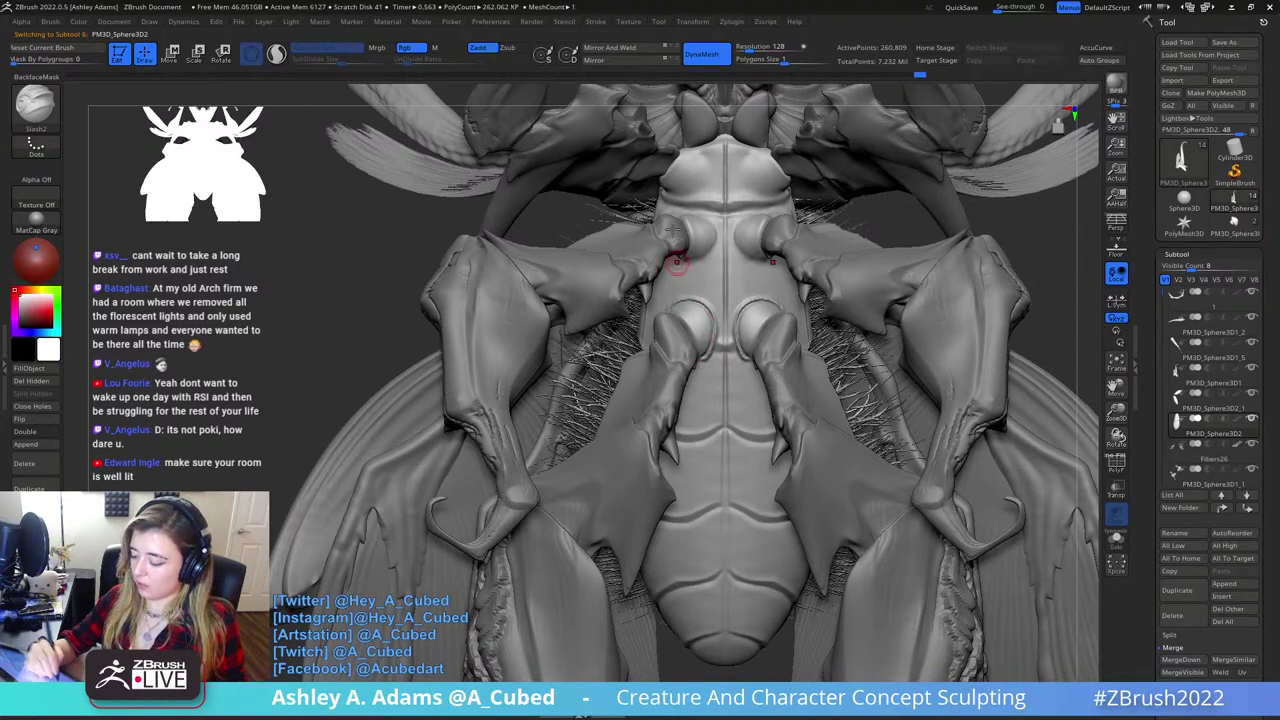
pyautogui.press('ctrl')
pyautogui.moveTo(742, 288); pyautogui.dragTo(746, 333, button='right')
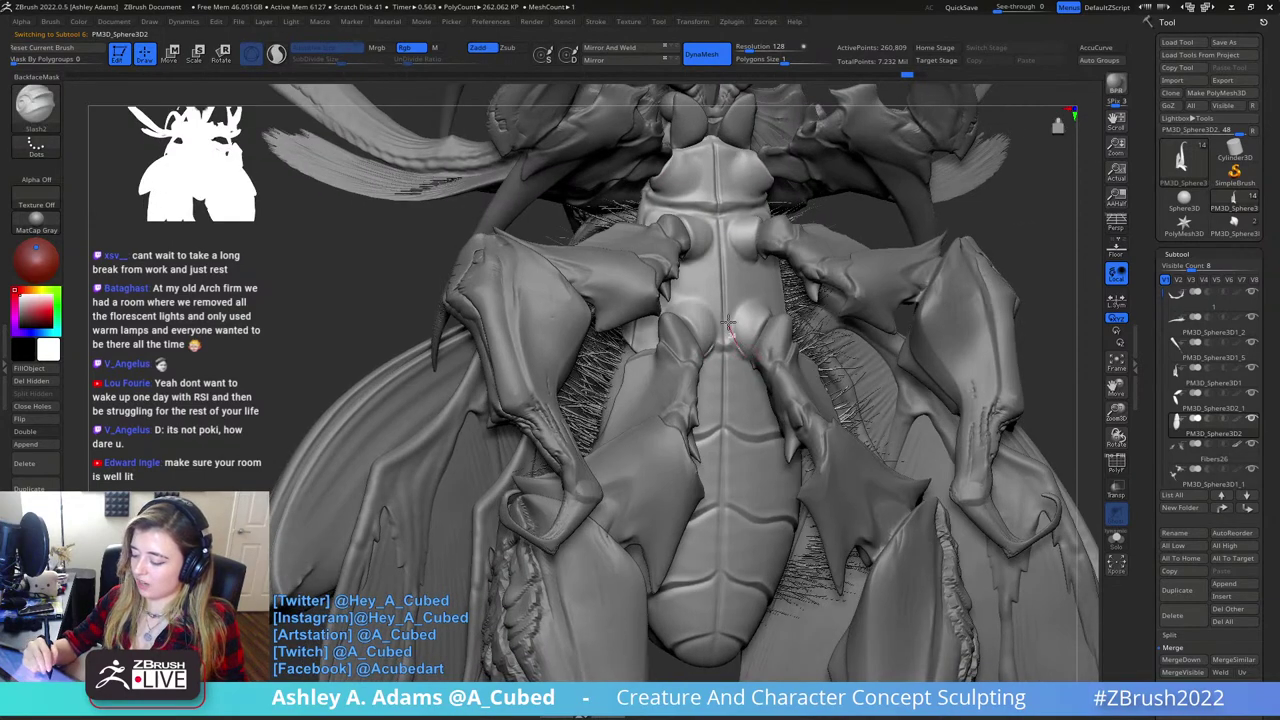
pyautogui.moveTo(762, 298)
pyautogui.mouseDown(button='right')
pyautogui.moveTo(748, 328)
pyautogui.moveTo(740, 308)
pyautogui.mouseUp(button='right')
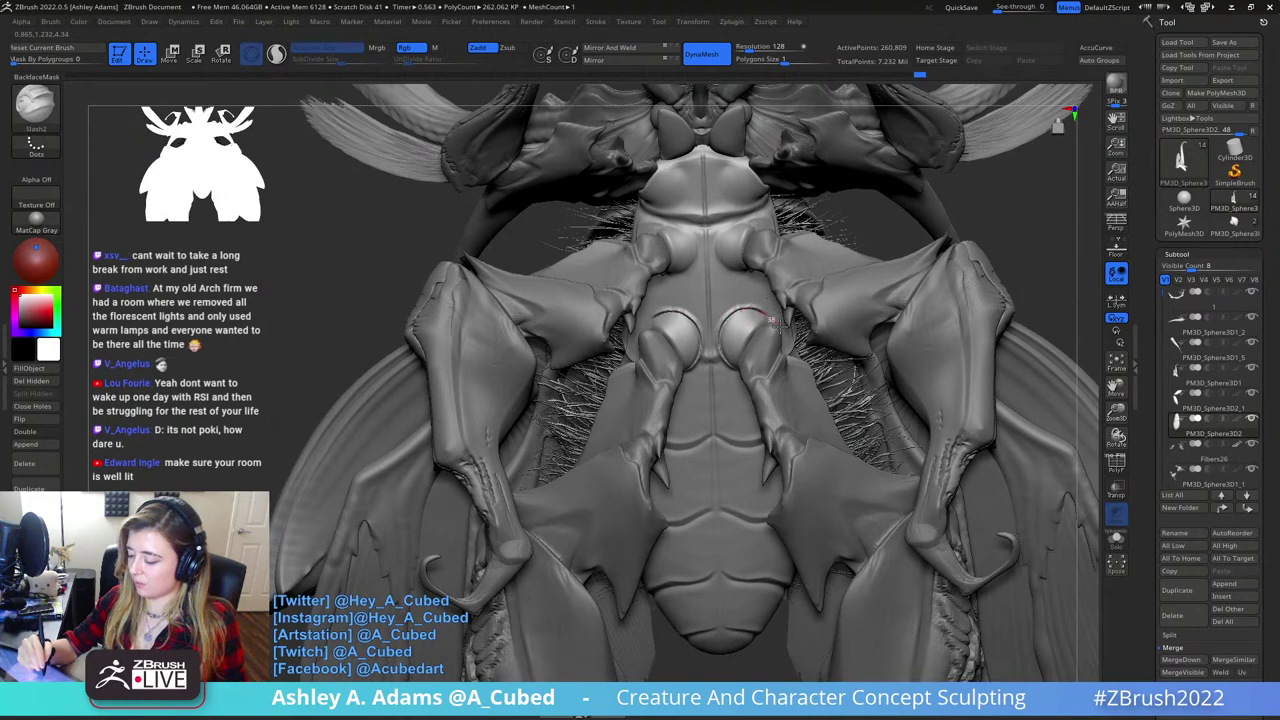
pyautogui.moveTo(775, 330)
pyautogui.mouseDown(button='right')
pyautogui.moveTo(766, 278)
pyautogui.moveTo(740, 262)
pyautogui.moveTo(614, 360)
pyautogui.mouseUp(button='right')
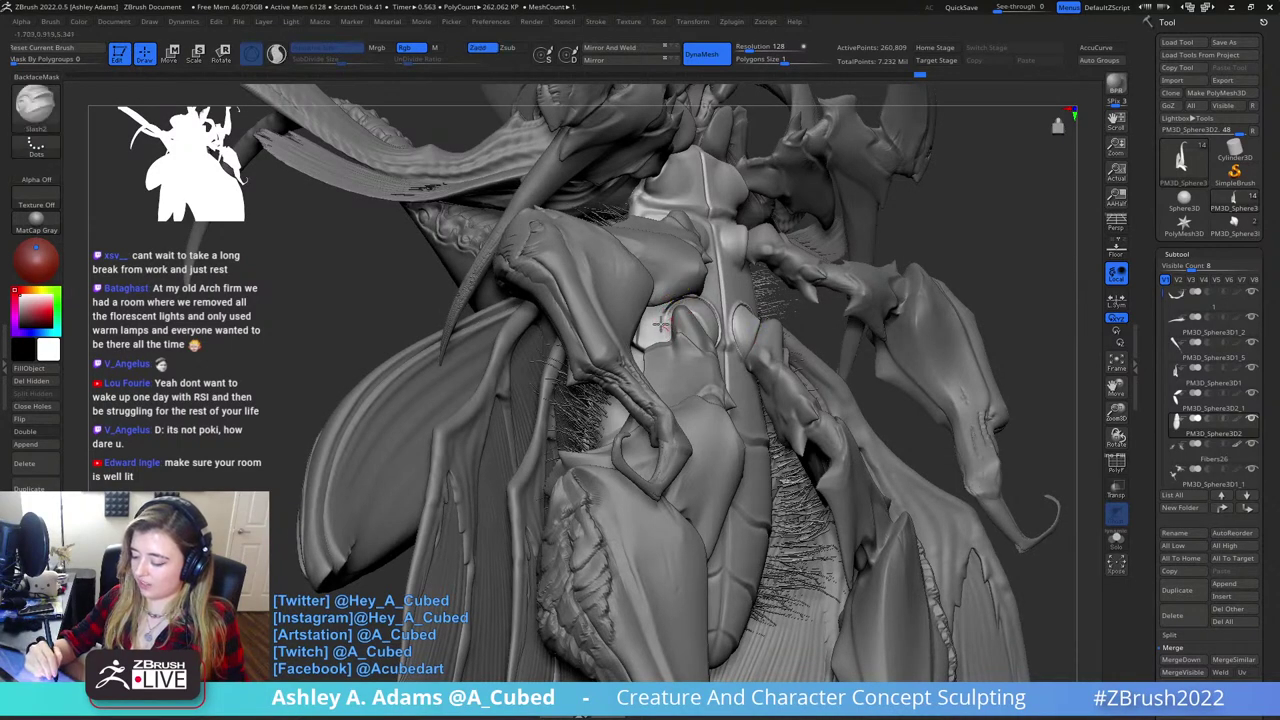
# - Carve Slash2 grooves around the middle pair of leg sockets and touch up the rear sockets
pyautogui.moveTo(723, 240); pyautogui.dragTo(686, 311, button='right')
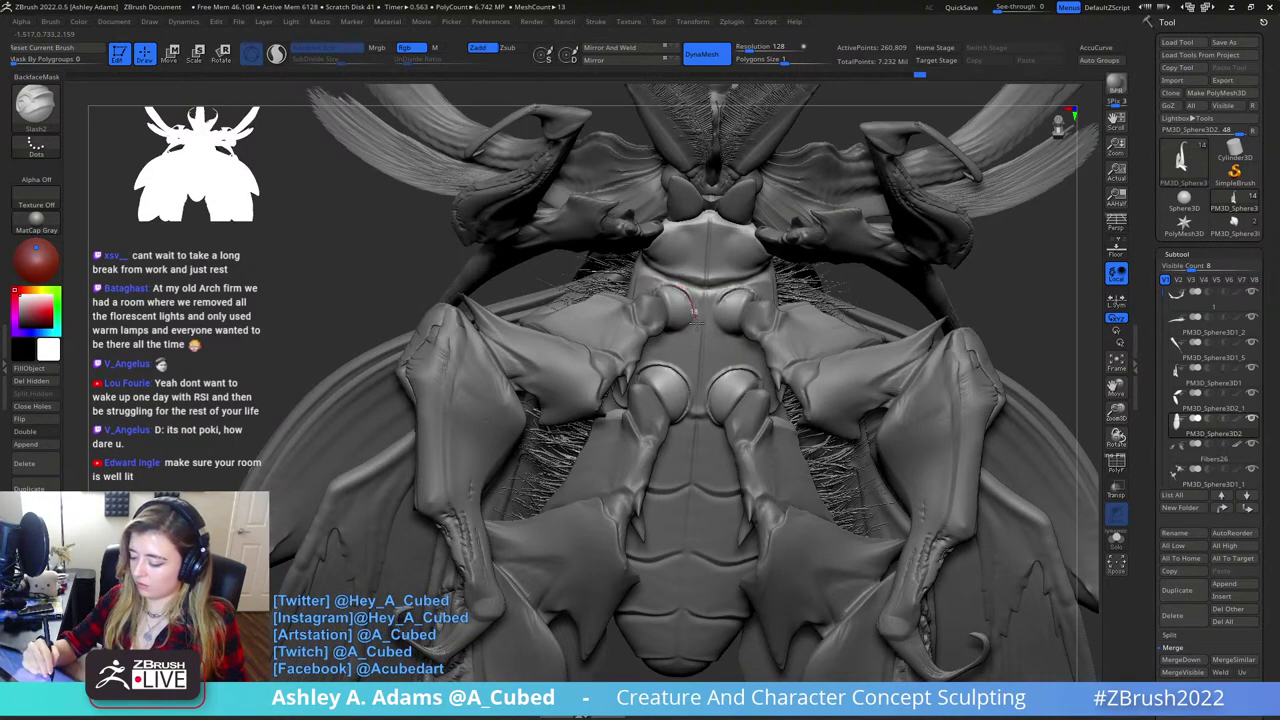
pyautogui.moveTo(684, 326); pyautogui.dragTo(676, 342, button='right')
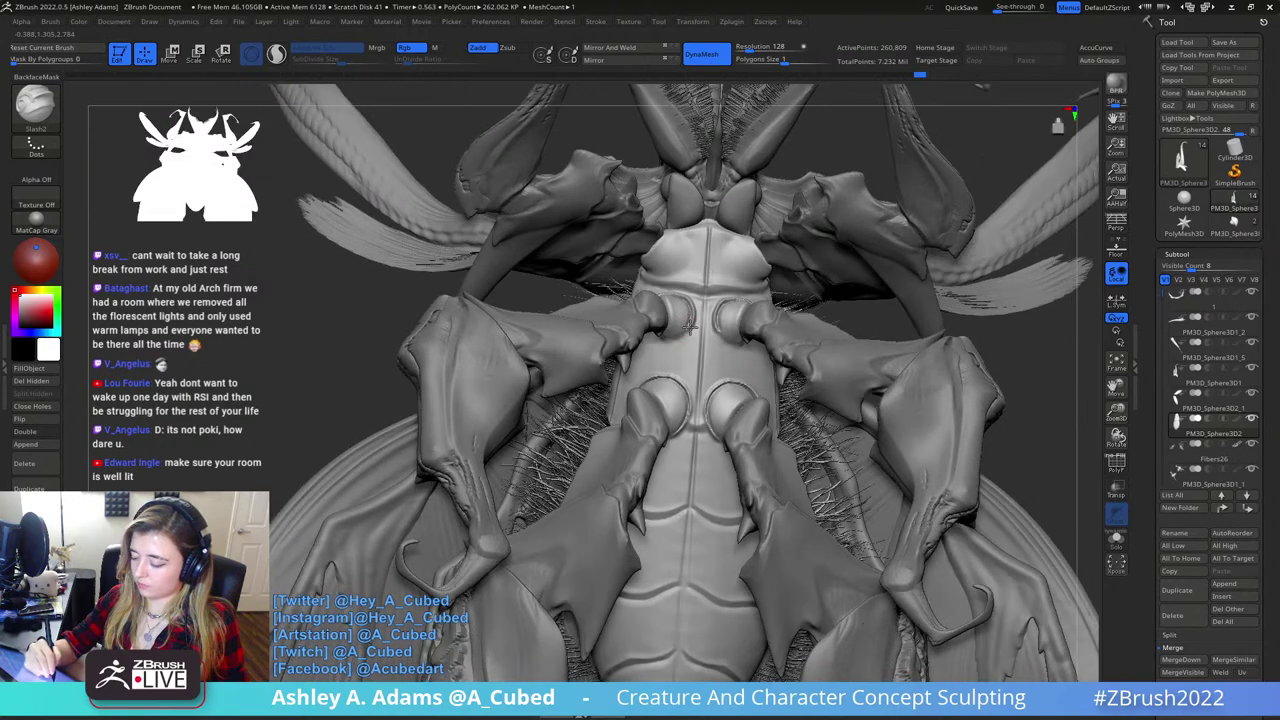
pyautogui.moveTo(664, 209); pyautogui.dragTo(734, 326, button='right')
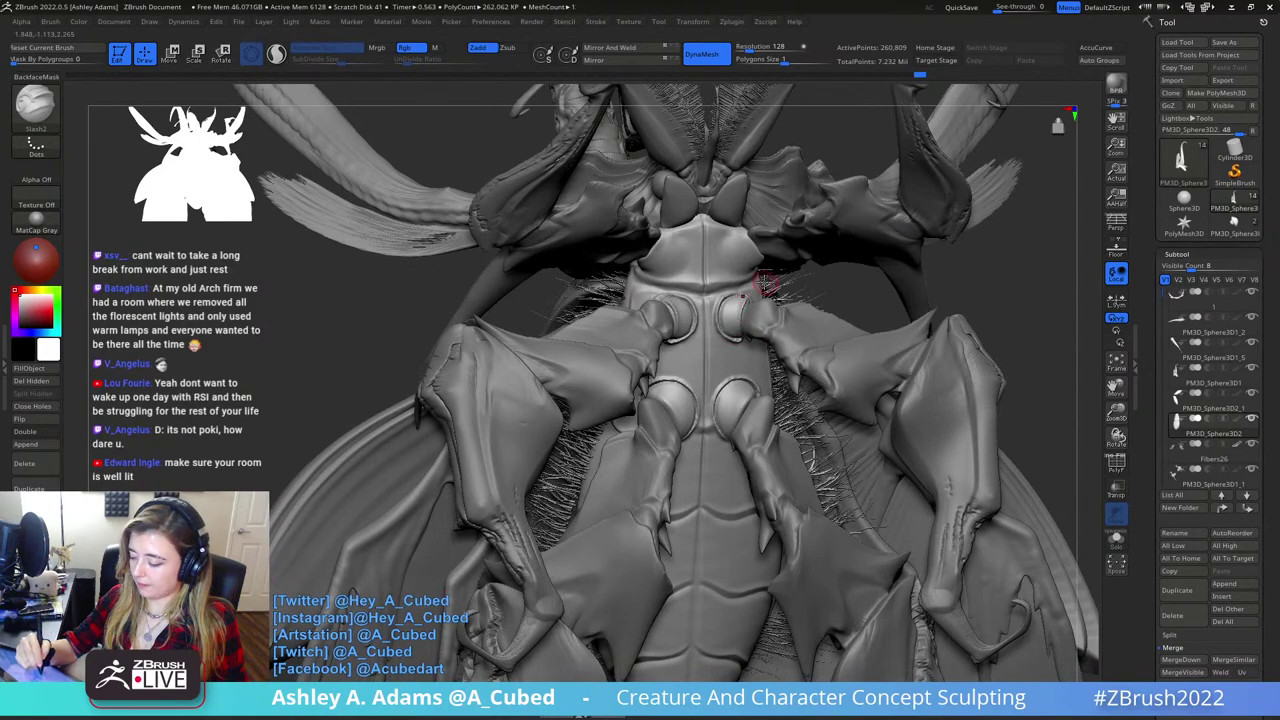
pyautogui.moveTo(729, 438); pyautogui.dragTo(764, 380)
pyautogui.moveTo(764, 381)
pyautogui.mouseDown(button='right')
pyautogui.moveTo(784, 382)
pyautogui.moveTo(750, 422)
pyautogui.moveTo(710, 340)
pyautogui.mouseUp(button='right')
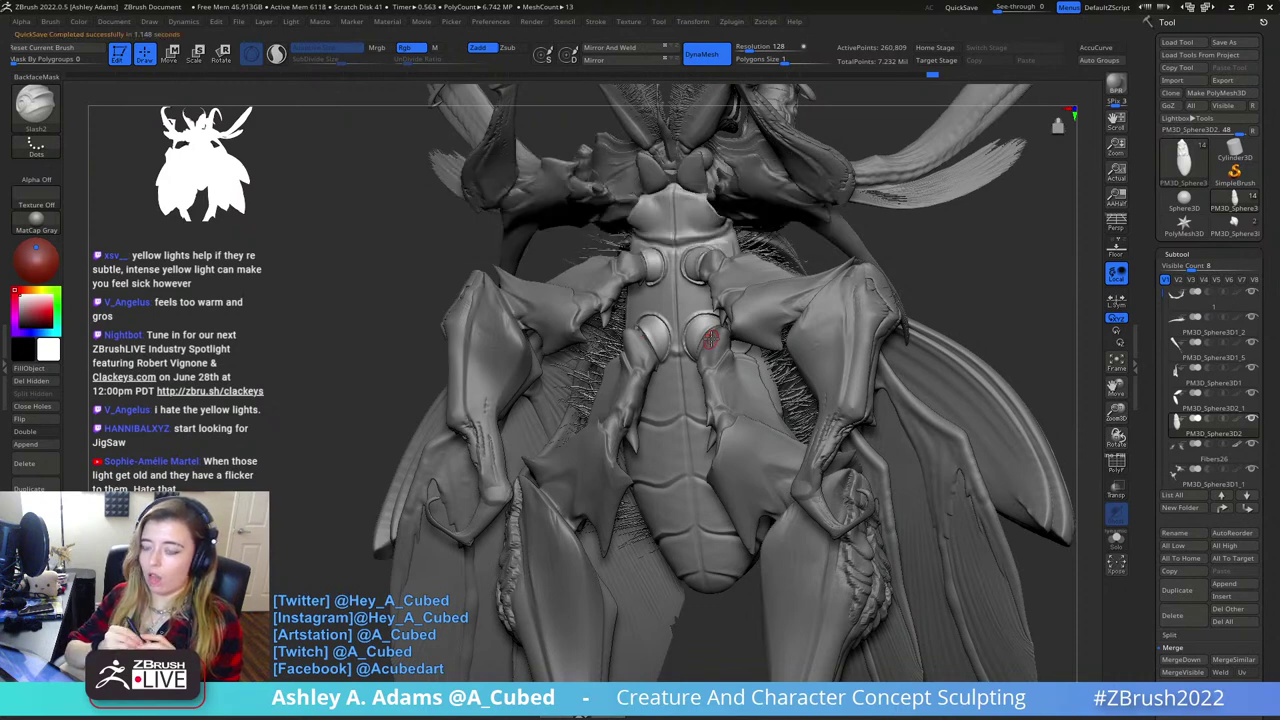
# - Snapshot the full underside view onto the canvas and place the model's back view beside it
pyautogui.moveTo(940, 266); pyautogui.dragTo(880, 270)
pyautogui.keyDown('ctrl'); pyautogui.moveTo(780, 360); pyautogui.dragTo(738, 414, button='right'); pyautogui.keyUp('ctrl')
pyautogui.moveTo(694, 320); pyautogui.dragTo(728, 343, button='right')
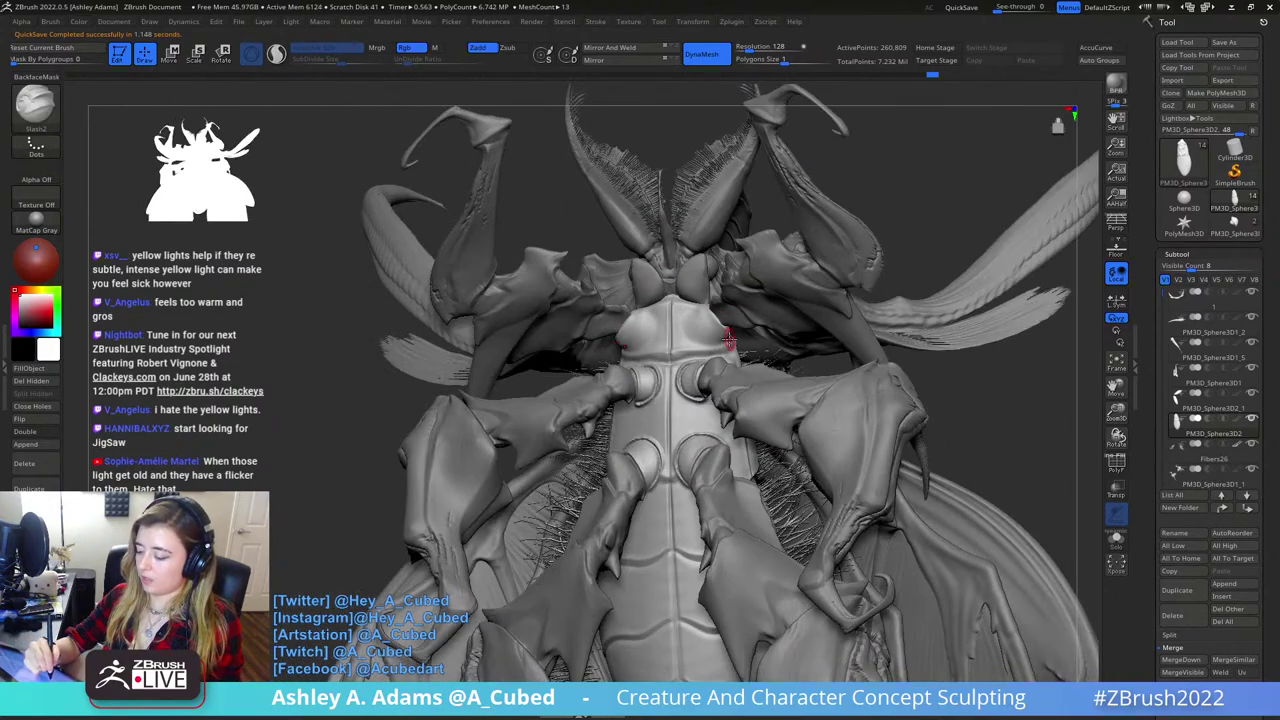
pyautogui.moveTo(706, 343)
pyautogui.mouseDown()
pyautogui.moveTo(682, 332)
pyautogui.moveTo(687, 305)
pyautogui.moveTo(718, 294)
pyautogui.mouseUp()
pyautogui.keyDown('ctrl'); pyautogui.moveTo(718, 294); pyautogui.dragTo(863, 491, button='right'); pyautogui.keyUp('ctrl')
pyautogui.moveTo(927, 487); pyautogui.dragTo(659, 237)
pyautogui.hotkey('shift', 's')
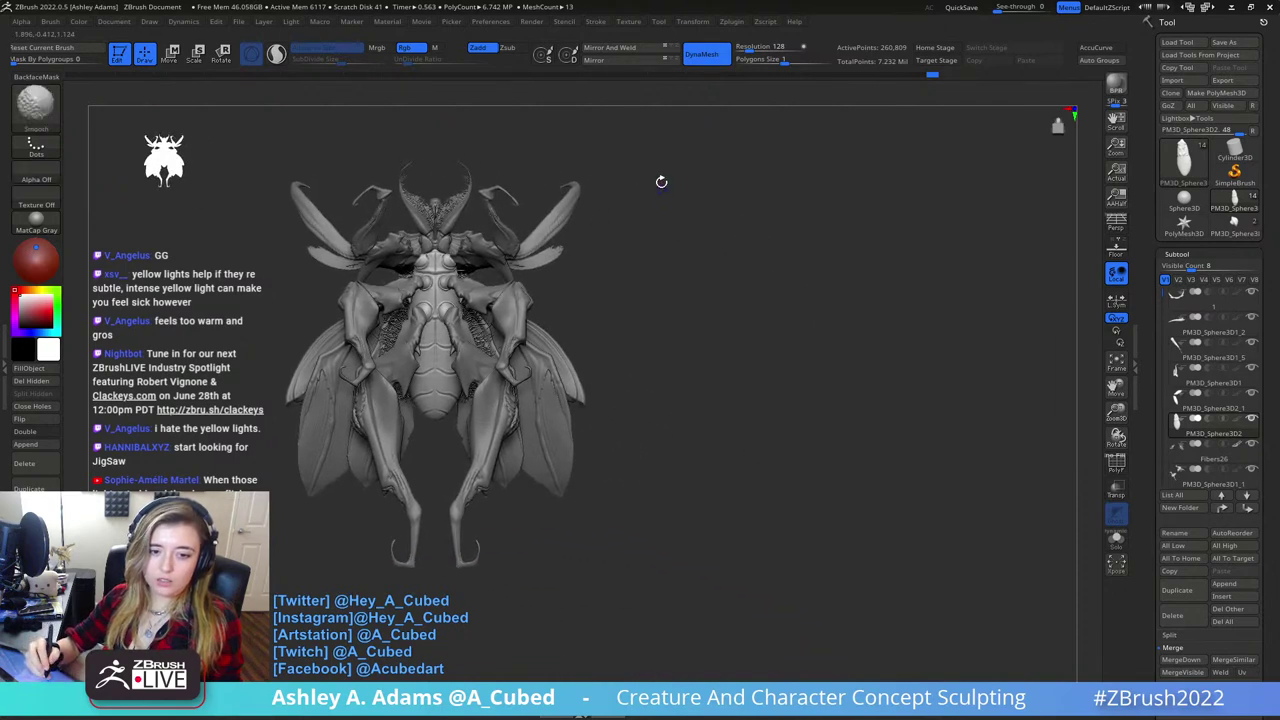
pyautogui.keyDown('alt'); pyautogui.moveTo(672, 333); pyautogui.dragTo(848, 322); pyautogui.keyUp('alt')
pyautogui.moveTo(925, 290)
pyautogui.keyDown('alt'); pyautogui.mouseDown()
pyautogui.moveTo(1027, 280)
pyautogui.moveTo(911, 299)
pyautogui.mouseUp(); pyautogui.keyUp('alt')
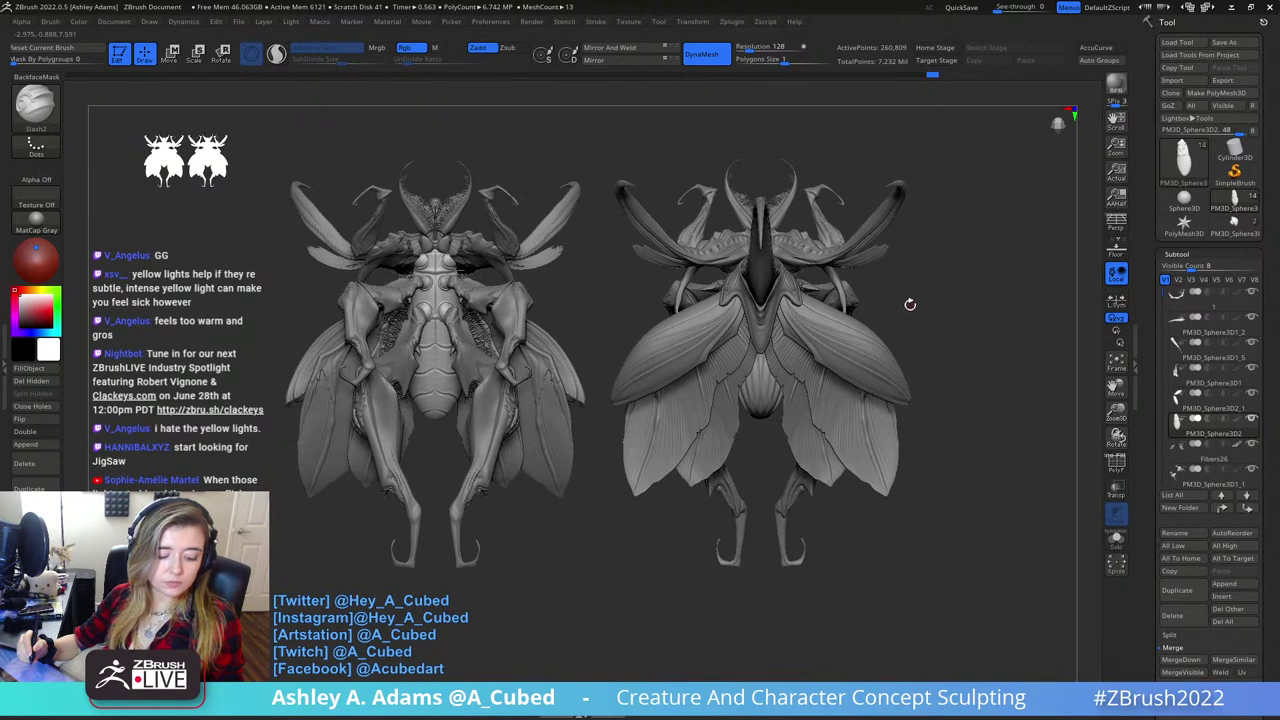
pyautogui.press('shift')
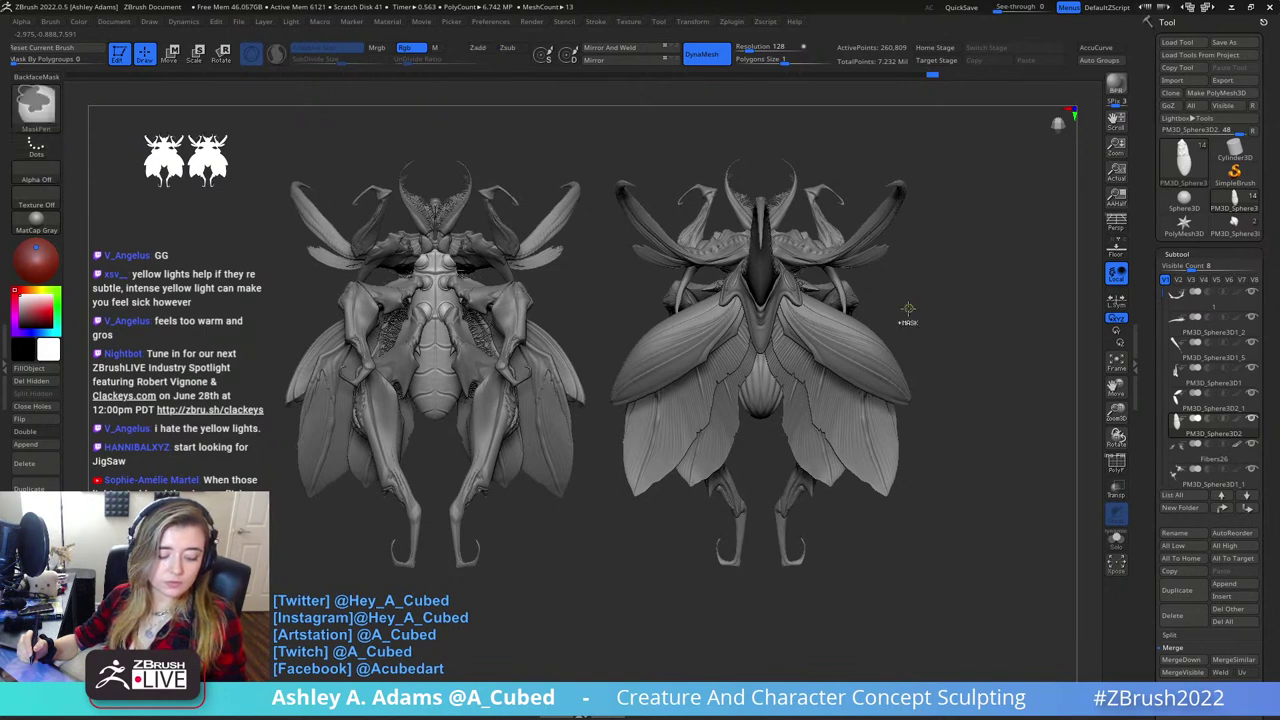
# - Clear the canvas, enlarge the model and snapshot it to present the underside and back views side by side
pyautogui.hotkey('ctrl', 'n')
pyautogui.keyDown('alt'); pyautogui.moveTo(896, 306); pyautogui.dragTo(744, 299); pyautogui.keyUp('alt')
pyautogui.press('shift')
pyautogui.hotkey('shift', 's')
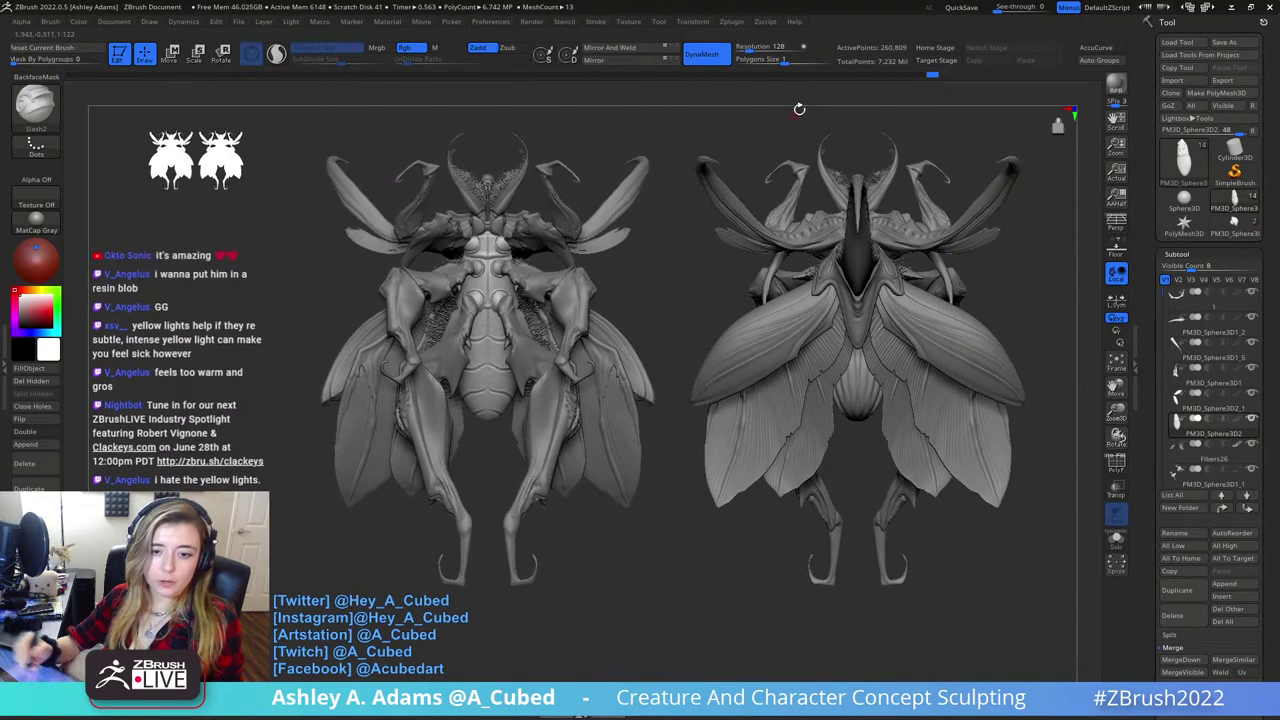